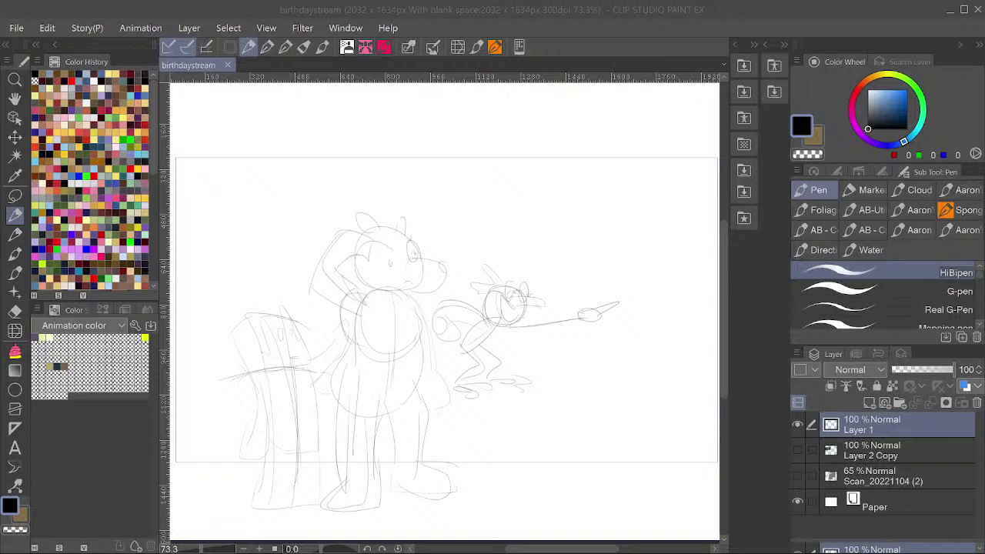
Lasso the crouching, pointing character on Layer 1 and scale it up slightly.
{"action": "key", "text": "alt+Tab"}
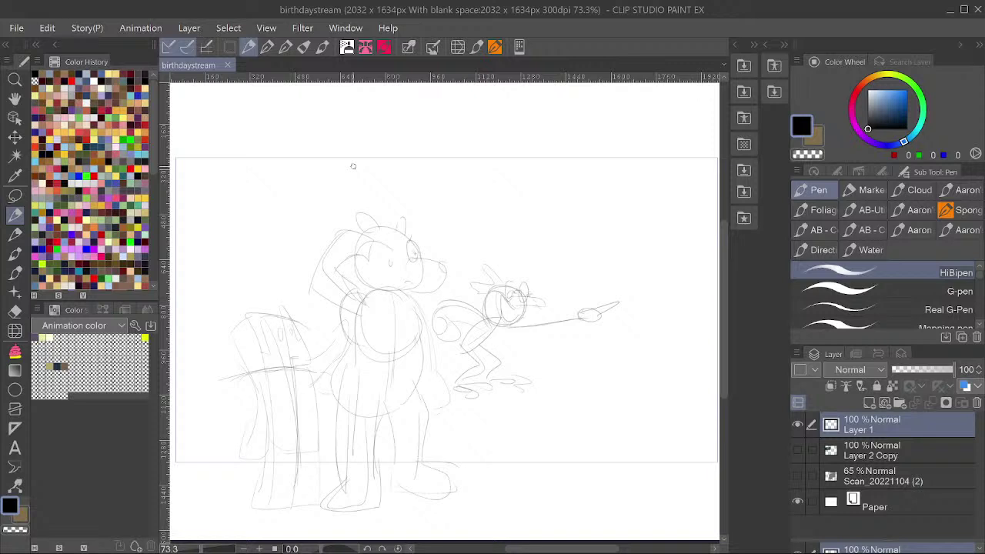
{"action": "left_click", "coordinate": [14, 195]}
{"action": "left_click_drag", "start_coordinate": [531, 238], "coordinate": [516, 238]}
{"action": "mouse_move", "coordinate": [514, 239]}
{"action": "left_mouse_down"}
{"action": "mouse_move", "coordinate": [430, 303]}
{"action": "mouse_move", "coordinate": [456, 404]}
{"action": "mouse_move", "coordinate": [473, 419]}
{"action": "mouse_move", "coordinate": [579, 436]}
{"action": "mouse_move", "coordinate": [649, 397]}
{"action": "mouse_move", "coordinate": [676, 282]}
{"action": "mouse_move", "coordinate": [596, 204]}
{"action": "left_mouse_up"}
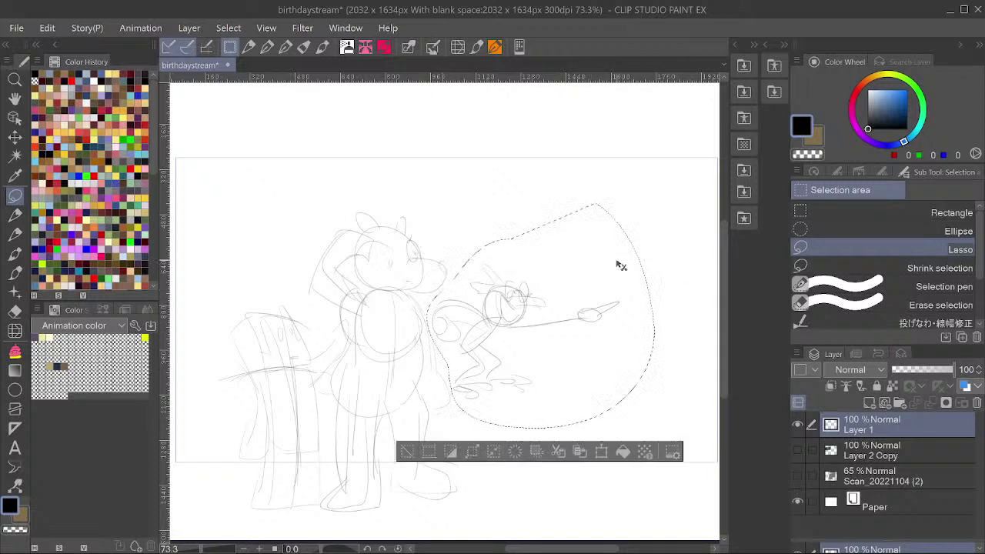
{"action": "key", "text": "ctrl+t"}
{"action": "left_click_drag", "start_coordinate": [660, 451], "coordinate": [695, 475]}
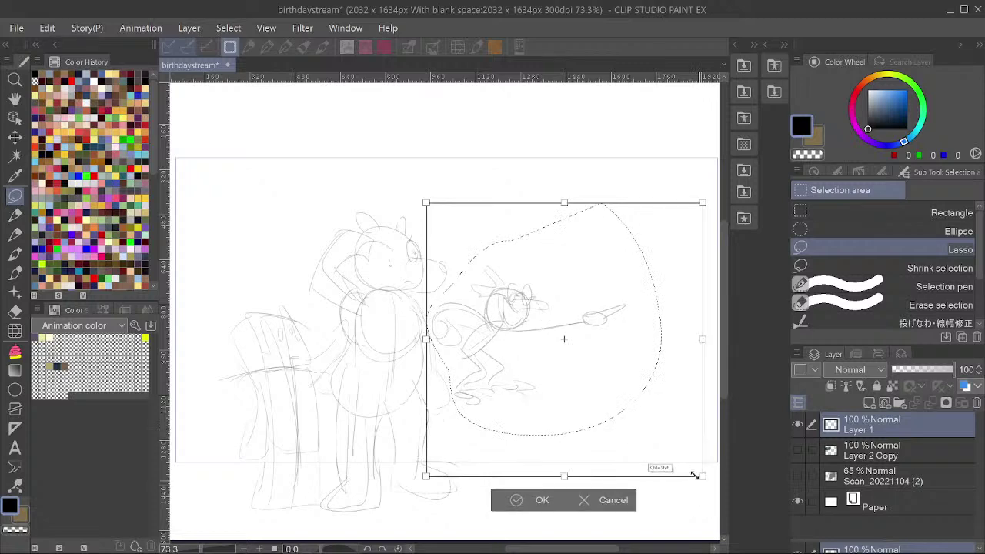
{"action": "key", "text": "Return"}
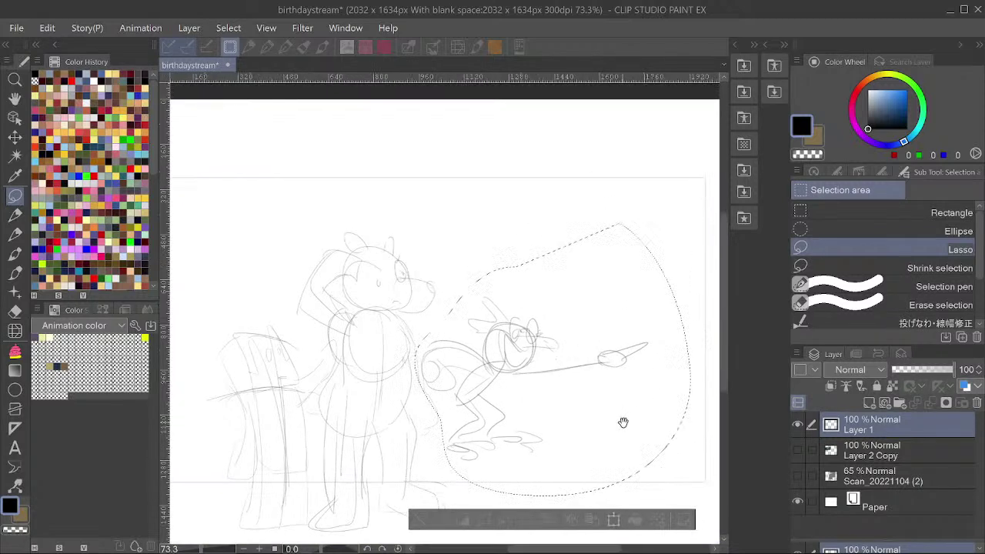
{"action": "left_click_drag", "start_coordinate": [624, 400], "coordinate": [614, 421]}
{"action": "left_click", "coordinate": [519, 510]}
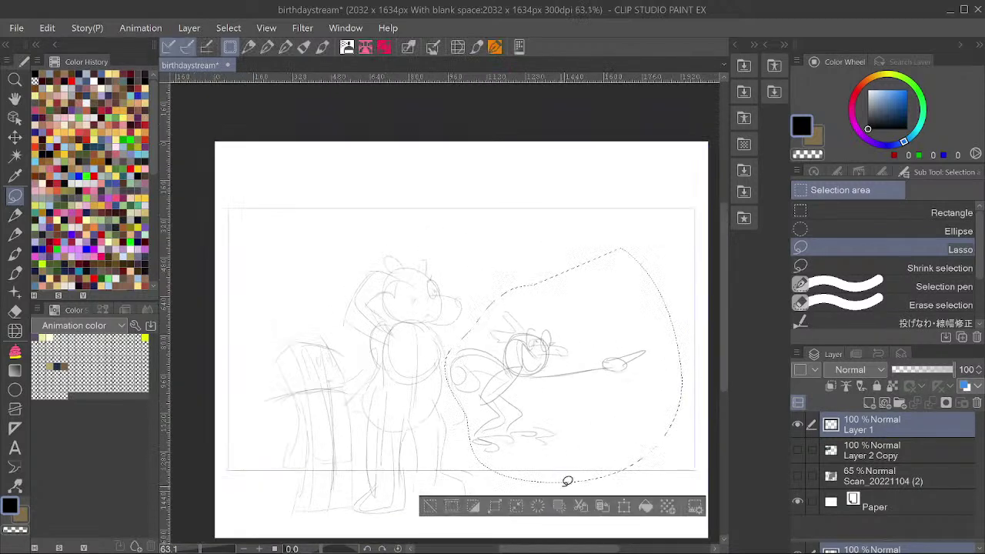
Lasso the standing bear with the figure behind it, scale both down and position them so their feet meet the frame's lower edge.
{"action": "left_click", "coordinate": [567, 481]}
{"action": "mouse_move", "coordinate": [444, 230]}
{"action": "left_mouse_down"}
{"action": "mouse_move", "coordinate": [240, 339]}
{"action": "mouse_move", "coordinate": [303, 531]}
{"action": "mouse_move", "coordinate": [488, 515]}
{"action": "mouse_move", "coordinate": [502, 463]}
{"action": "mouse_move", "coordinate": [469, 440]}
{"action": "mouse_move", "coordinate": [476, 402]}
{"action": "mouse_move", "coordinate": [450, 359]}
{"action": "mouse_move", "coordinate": [491, 291]}
{"action": "mouse_move", "coordinate": [481, 235]}
{"action": "left_mouse_up"}
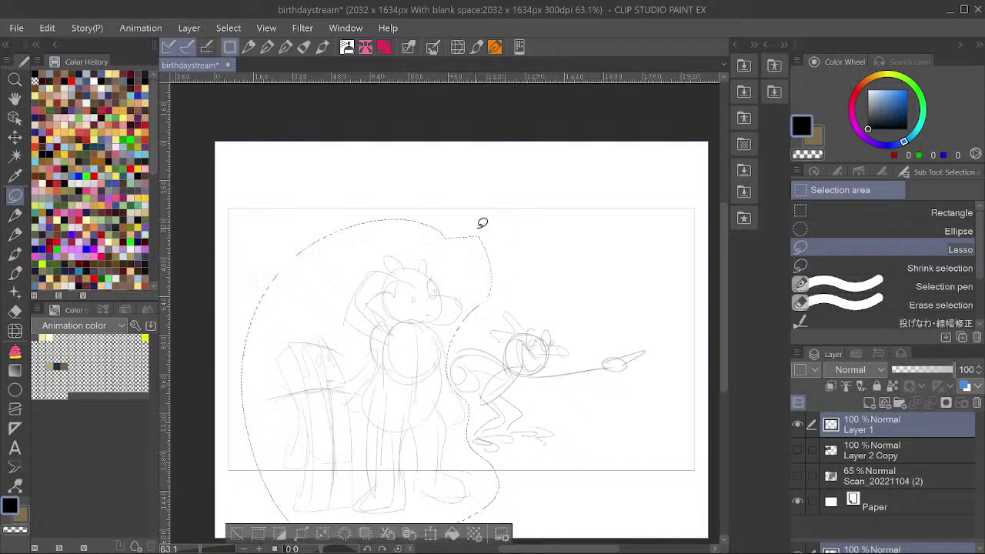
{"action": "key", "text": "ctrl+t"}
{"action": "mouse_move", "coordinate": [257, 228]}
{"action": "left_mouse_down"}
{"action": "mouse_move", "coordinate": [317, 274]}
{"action": "mouse_move", "coordinate": [303, 258]}
{"action": "left_mouse_up"}
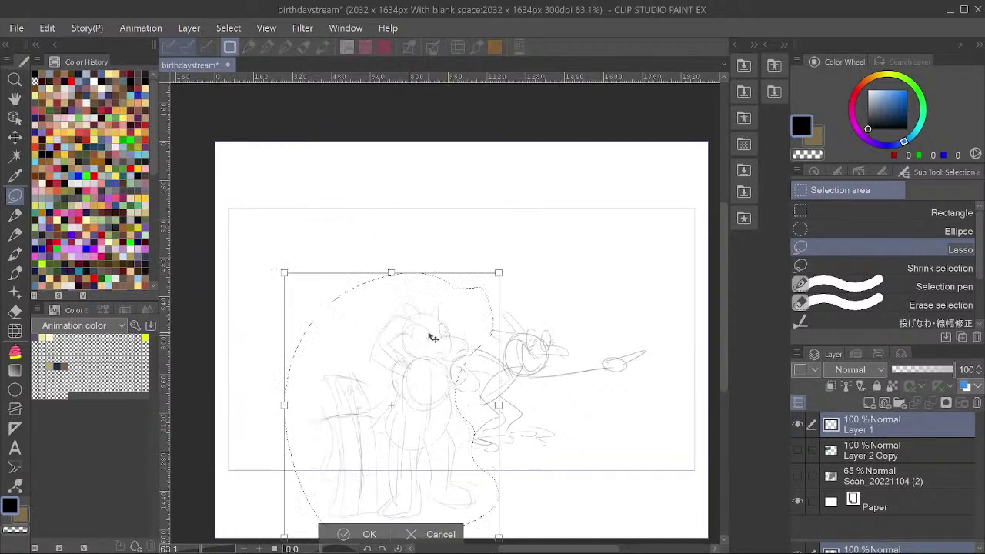
{"action": "left_click_drag", "start_coordinate": [433, 337], "coordinate": [420, 272]}
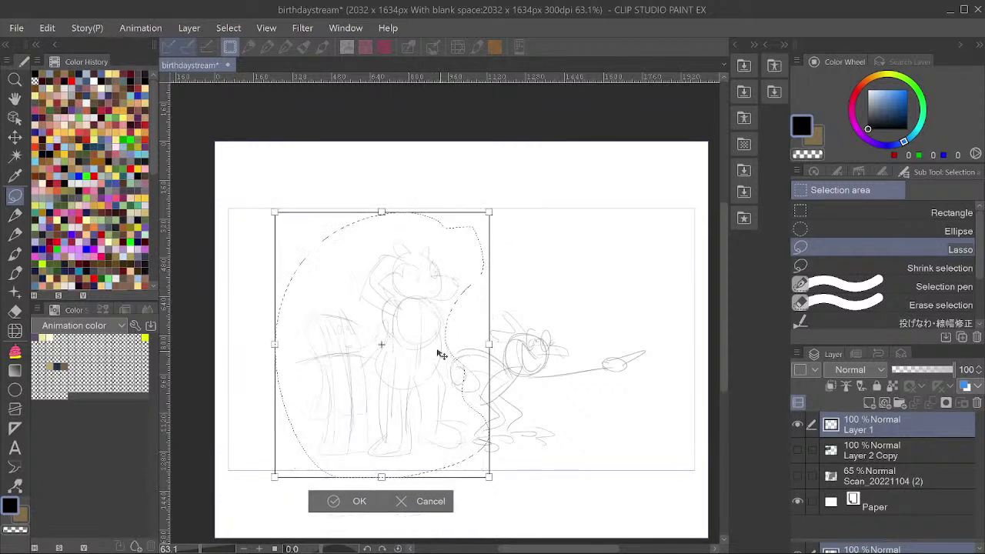
{"action": "left_click_drag", "start_coordinate": [438, 351], "coordinate": [439, 366]}
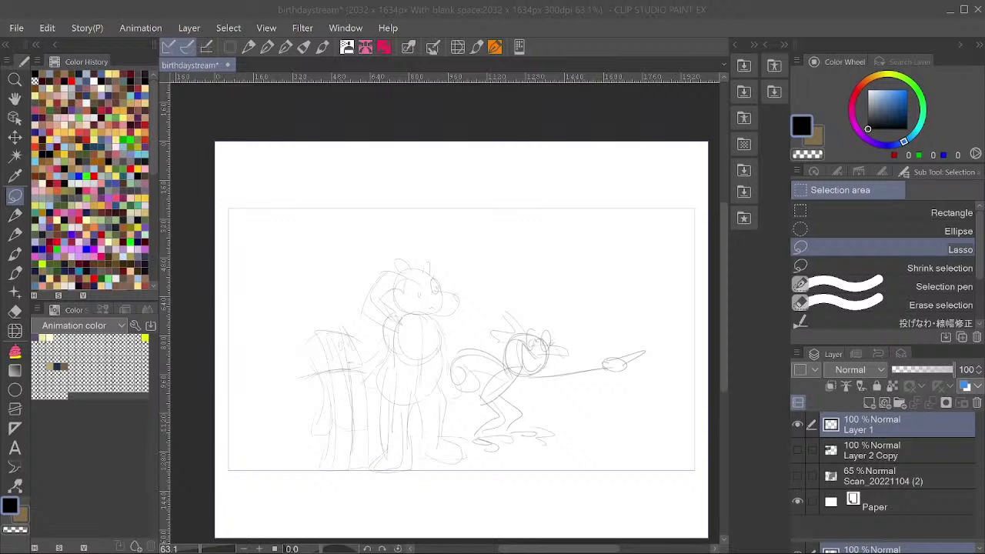
On a new layer beneath Layer 1, rough in a square-headed character with body and face behind the pointing character using the HiBipen.
{"action": "left_click", "coordinate": [15, 214]}
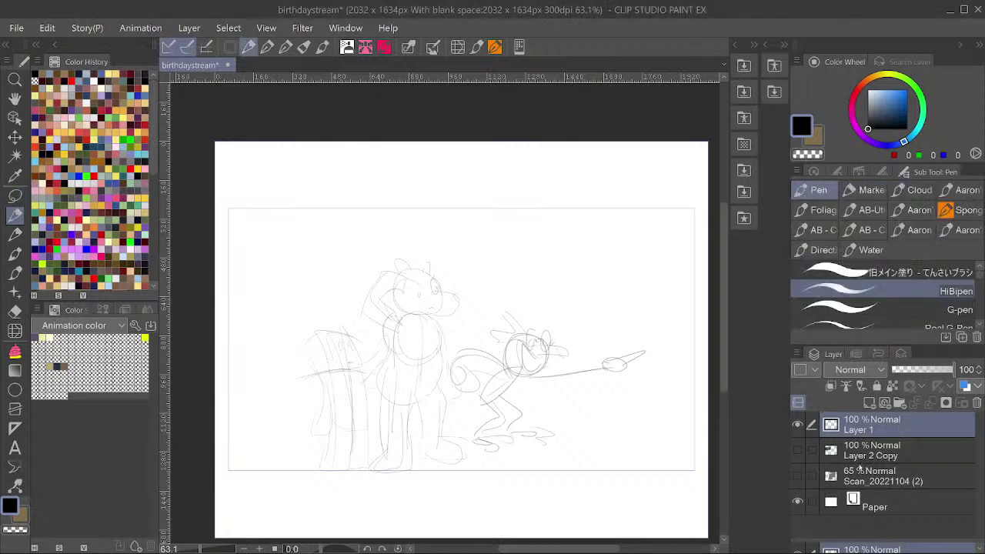
{"action": "left_click", "coordinate": [899, 454]}
{"action": "left_click", "coordinate": [870, 402]}
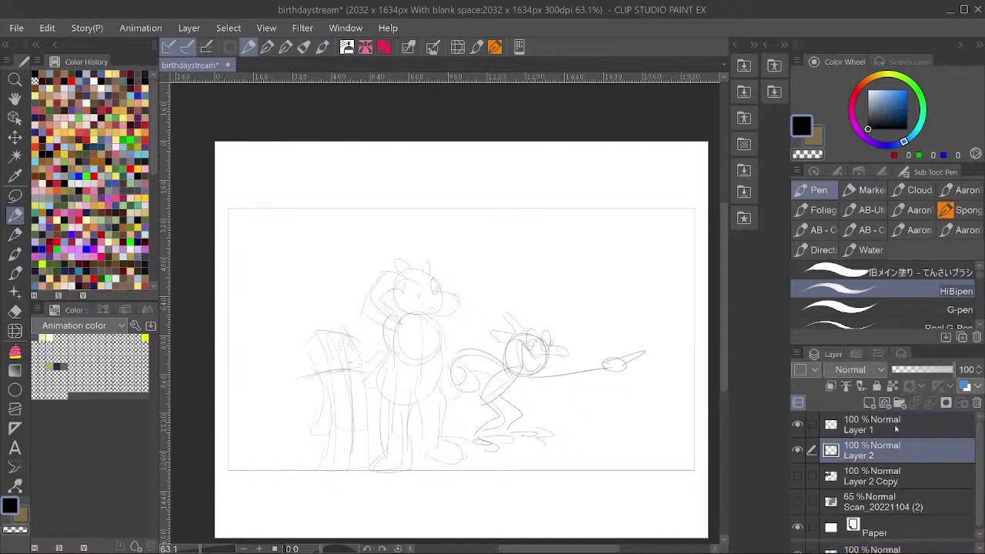
{"action": "left_click_drag", "start_coordinate": [578, 296], "coordinate": [550, 413]}
{"action": "left_click_drag", "start_coordinate": [567, 285], "coordinate": [600, 305]}
{"action": "mouse_move", "coordinate": [599, 298]}
{"action": "left_mouse_down"}
{"action": "mouse_move", "coordinate": [583, 327]}
{"action": "mouse_move", "coordinate": [567, 280]}
{"action": "mouse_move", "coordinate": [550, 283]}
{"action": "mouse_move", "coordinate": [536, 317]}
{"action": "mouse_move", "coordinate": [604, 335]}
{"action": "mouse_move", "coordinate": [557, 414]}
{"action": "left_mouse_up"}
{"action": "left_click_drag", "start_coordinate": [543, 313], "coordinate": [525, 363]}
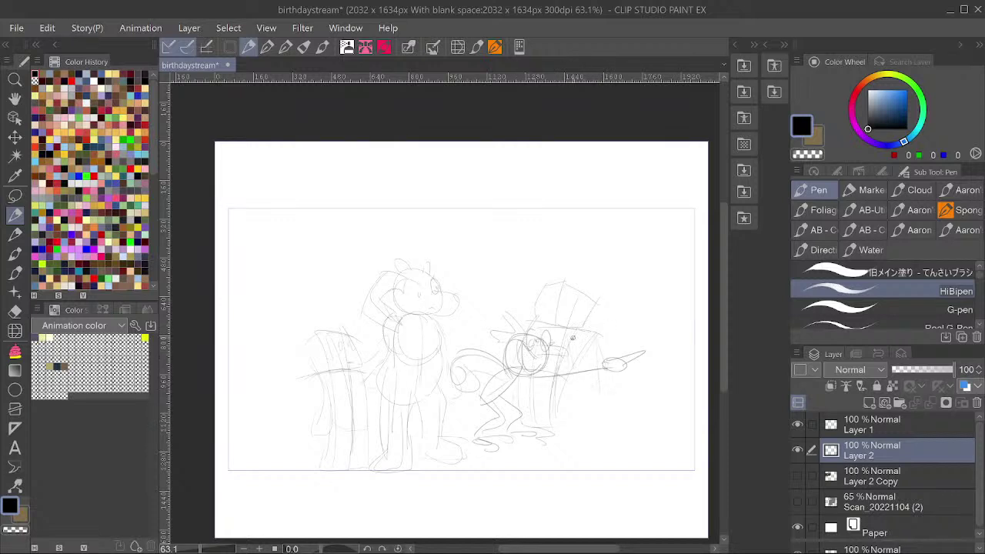
{"action": "left_click_drag", "start_coordinate": [576, 334], "coordinate": [578, 391]}
{"action": "mouse_move", "coordinate": [571, 314]}
{"action": "left_mouse_down"}
{"action": "mouse_move", "coordinate": [574, 301]}
{"action": "mouse_move", "coordinate": [580, 312]}
{"action": "left_mouse_up"}
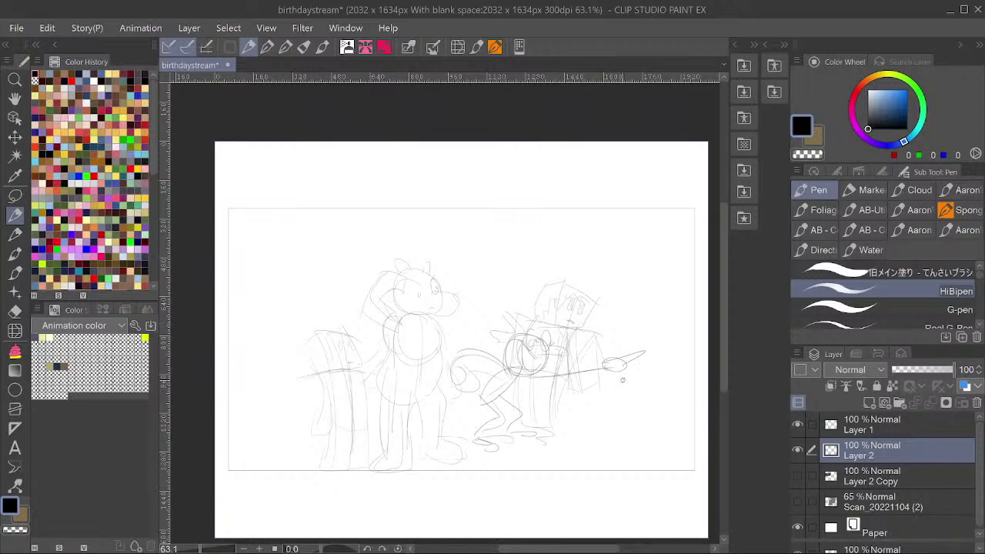
Move the square-headed character further right so it overlaps the pointing character less.
{"action": "key", "text": "ctrl+t"}
{"action": "left_click_drag", "start_coordinate": [583, 364], "coordinate": [616, 341]}
{"action": "left_click", "coordinate": [542, 455]}
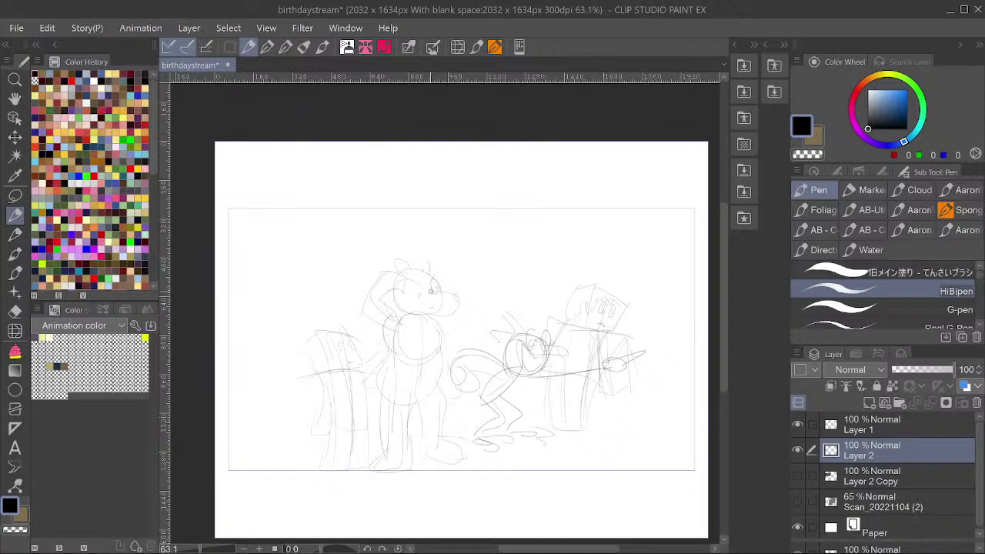
Draw a long curved line of action for a tall figure on a new layer, positioned over the bear and reaching the frame's base.
{"action": "key", "text": "ctrl+shift+n"}
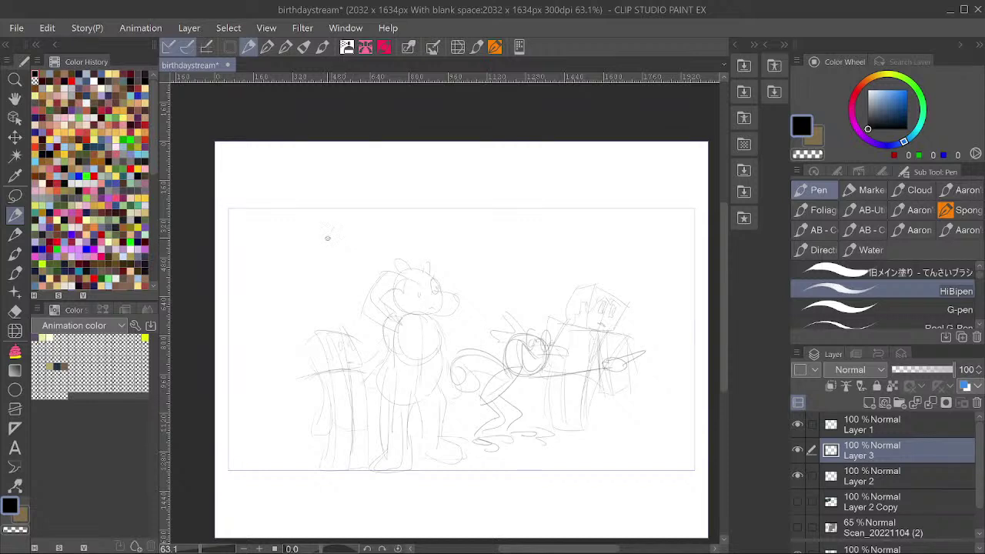
{"action": "left_click_drag", "start_coordinate": [331, 231], "coordinate": [309, 304]}
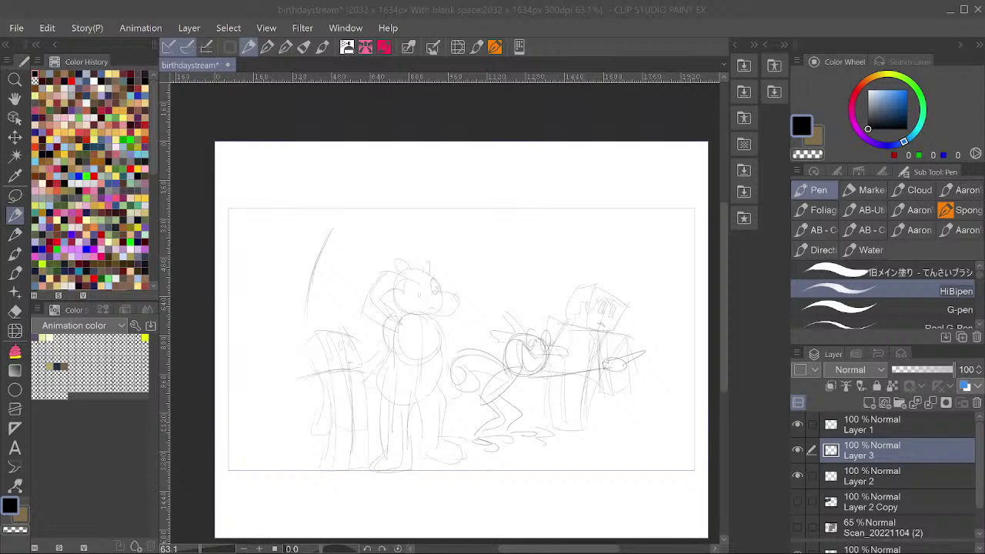
{"action": "left_click", "coordinate": [324, 246]}
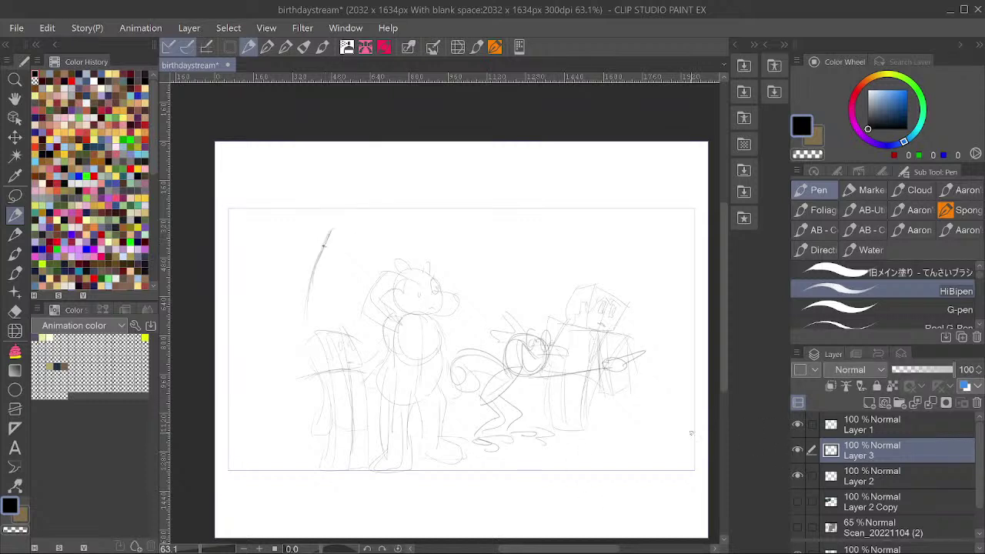
{"action": "key", "text": "ctrl+t"}
{"action": "mouse_move", "coordinate": [331, 231]}
{"action": "left_mouse_down"}
{"action": "mouse_move", "coordinate": [436, 220]}
{"action": "mouse_move", "coordinate": [485, 202]}
{"action": "left_mouse_up"}
{"action": "left_click", "coordinate": [385, 333]}
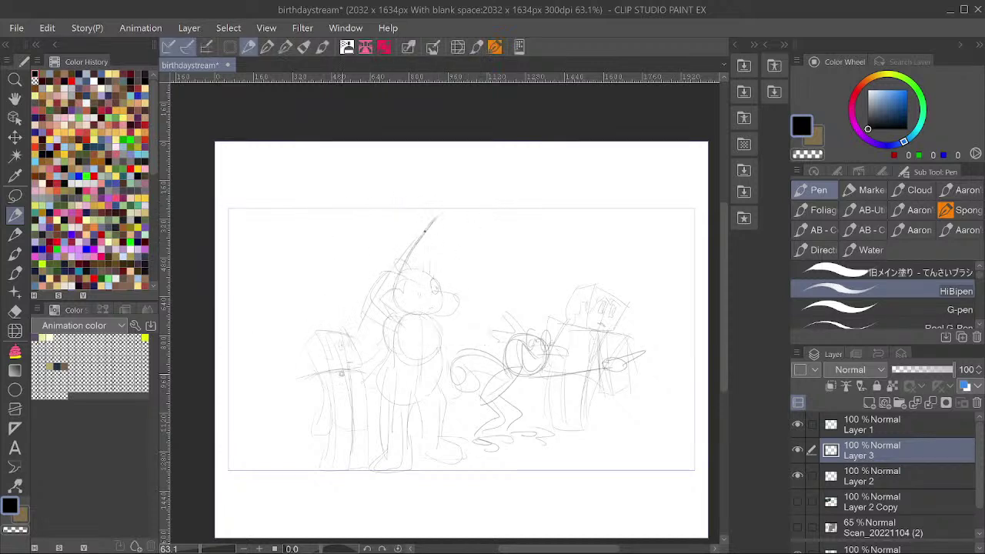
{"action": "mouse_move", "coordinate": [398, 266]}
{"action": "left_mouse_down"}
{"action": "mouse_move", "coordinate": [347, 425]}
{"action": "mouse_move", "coordinate": [350, 469]}
{"action": "left_mouse_up"}
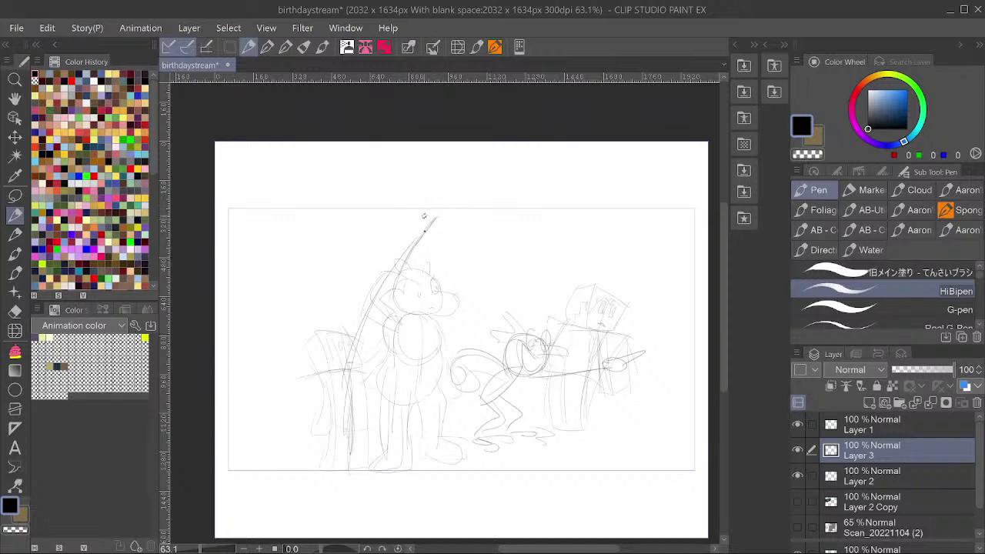
Rough in the tall figure's boxy head above the bear, with eyes and a jaw line.
{"action": "left_click_drag", "start_coordinate": [454, 214], "coordinate": [418, 206]}
{"action": "left_click_drag", "start_coordinate": [439, 247], "coordinate": [461, 258]}
{"action": "mouse_move", "coordinate": [471, 207]}
{"action": "left_mouse_down"}
{"action": "mouse_move", "coordinate": [440, 209]}
{"action": "mouse_move", "coordinate": [437, 219]}
{"action": "mouse_move", "coordinate": [455, 235]}
{"action": "left_mouse_up"}
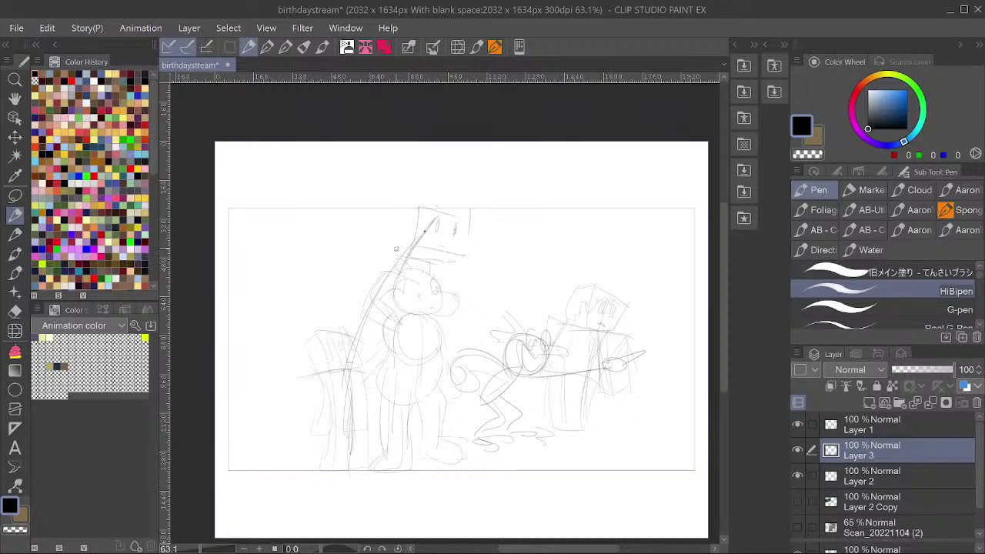
{"action": "mouse_move", "coordinate": [388, 246]}
{"action": "left_mouse_down"}
{"action": "mouse_move", "coordinate": [391, 221]}
{"action": "mouse_move", "coordinate": [425, 206]}
{"action": "left_mouse_up"}
{"action": "left_click_drag", "start_coordinate": [435, 257], "coordinate": [475, 269]}
Sketch the outline of the tall figure's leaning body from the head down to the frame's lower edge.
{"action": "left_click_drag", "start_coordinate": [343, 298], "coordinate": [320, 376]}
{"action": "left_click_drag", "start_coordinate": [476, 269], "coordinate": [379, 384]}
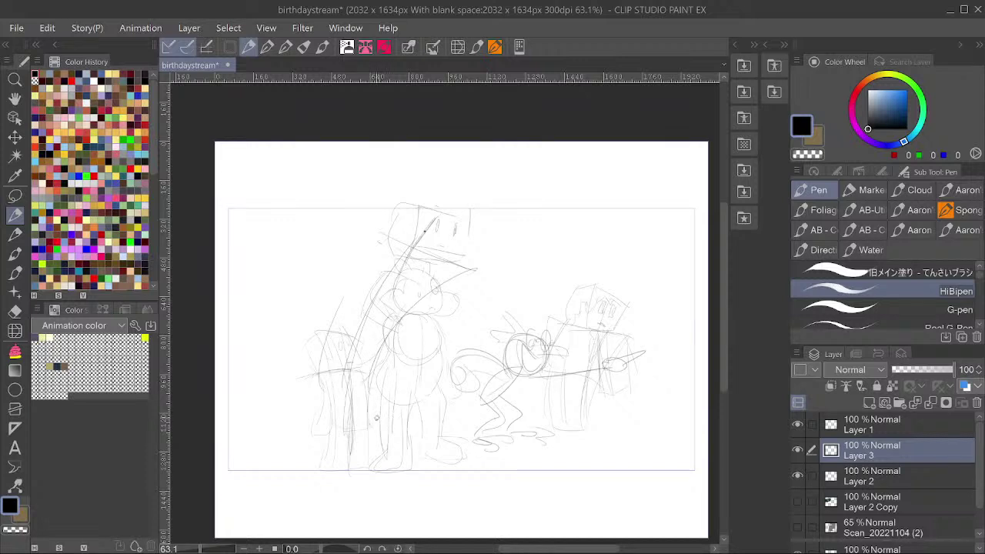
{"action": "left_click_drag", "start_coordinate": [379, 426], "coordinate": [299, 431]}
{"action": "left_click_drag", "start_coordinate": [382, 248], "coordinate": [323, 345]}
{"action": "mouse_move", "coordinate": [320, 384]}
{"action": "left_mouse_down"}
{"action": "mouse_move", "coordinate": [311, 457]}
{"action": "mouse_move", "coordinate": [362, 459]}
{"action": "left_mouse_up"}
{"action": "left_click_drag", "start_coordinate": [372, 420], "coordinate": [366, 465]}
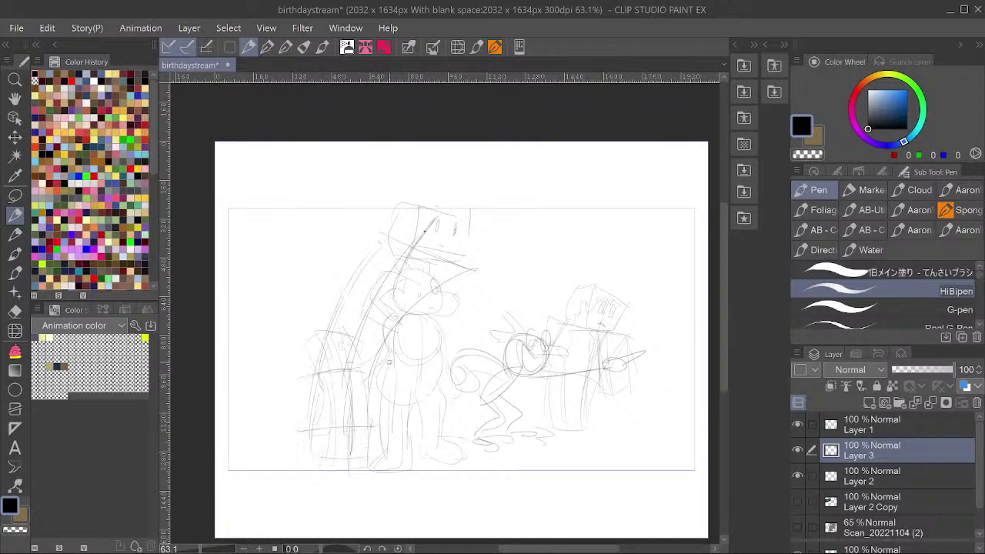
Fill out the tall figure's body with more contour strokes and long vertical lines hanging below the head.
{"action": "left_click_drag", "start_coordinate": [397, 351], "coordinate": [374, 417]}
{"action": "mouse_move", "coordinate": [436, 262]}
{"action": "left_mouse_down"}
{"action": "mouse_move", "coordinate": [471, 270]}
{"action": "mouse_move", "coordinate": [406, 245]}
{"action": "mouse_move", "coordinate": [326, 387]}
{"action": "left_mouse_up"}
{"action": "left_click_drag", "start_coordinate": [343, 343], "coordinate": [322, 417]}
{"action": "mouse_move", "coordinate": [320, 434]}
{"action": "left_mouse_down"}
{"action": "mouse_move", "coordinate": [315, 457]}
{"action": "mouse_move", "coordinate": [296, 442]}
{"action": "left_mouse_up"}
{"action": "mouse_move", "coordinate": [377, 254]}
{"action": "left_mouse_down"}
{"action": "mouse_move", "coordinate": [375, 370]}
{"action": "mouse_move", "coordinate": [392, 383]}
{"action": "left_mouse_up"}
{"action": "left_click_drag", "start_coordinate": [391, 275], "coordinate": [390, 306]}
{"action": "left_click_drag", "start_coordinate": [454, 271], "coordinate": [450, 411]}
{"action": "left_click_drag", "start_coordinate": [434, 320], "coordinate": [434, 385]}
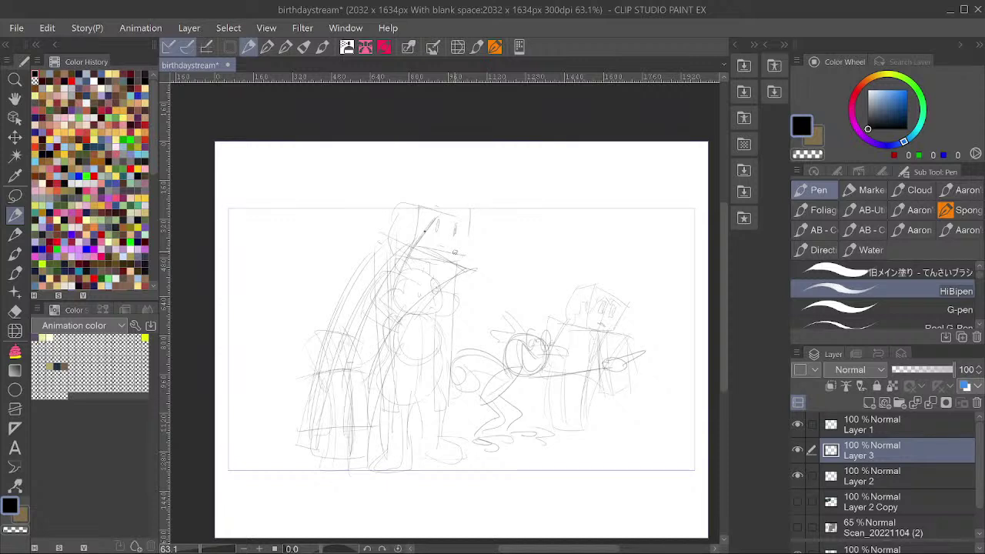
On another new layer, rough in a hunched figure with a curved back at the frame's far left.
{"action": "key", "text": "ctrl+shift+n"}
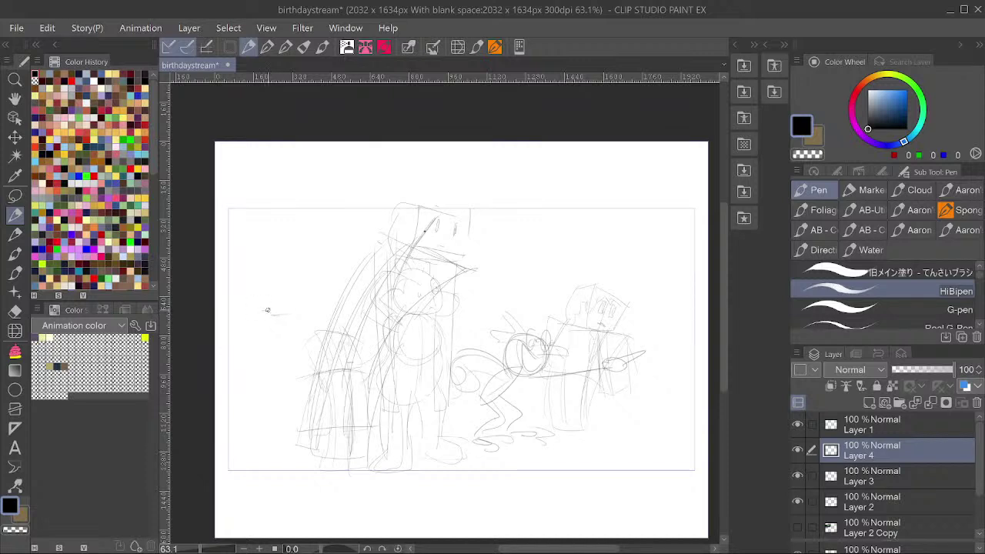
{"action": "mouse_move", "coordinate": [267, 312]}
{"action": "left_mouse_down"}
{"action": "mouse_move", "coordinate": [287, 315]}
{"action": "mouse_move", "coordinate": [255, 422]}
{"action": "left_mouse_up"}
{"action": "mouse_move", "coordinate": [295, 311]}
{"action": "left_mouse_down"}
{"action": "mouse_move", "coordinate": [270, 307]}
{"action": "mouse_move", "coordinate": [252, 415]}
{"action": "left_mouse_up"}
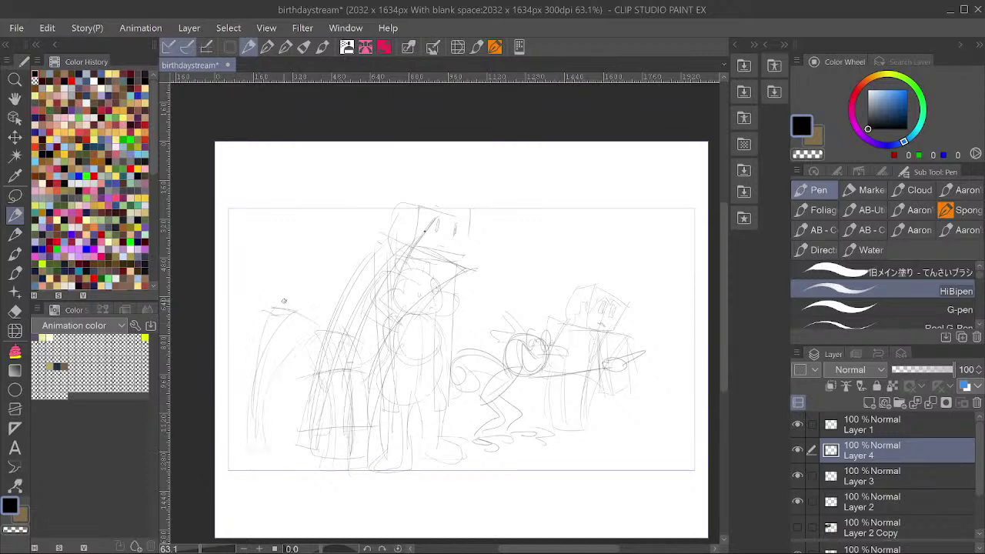
{"action": "mouse_move", "coordinate": [292, 311]}
{"action": "left_mouse_down"}
{"action": "mouse_move", "coordinate": [237, 448]}
{"action": "mouse_move", "coordinate": [316, 334]}
{"action": "left_mouse_up"}
{"action": "left_click_drag", "start_coordinate": [253, 354], "coordinate": [266, 446]}
{"action": "mouse_move", "coordinate": [263, 414]}
{"action": "left_mouse_down"}
{"action": "mouse_move", "coordinate": [261, 334]}
{"action": "mouse_move", "coordinate": [281, 362]}
{"action": "mouse_move", "coordinate": [285, 421]}
{"action": "left_mouse_up"}
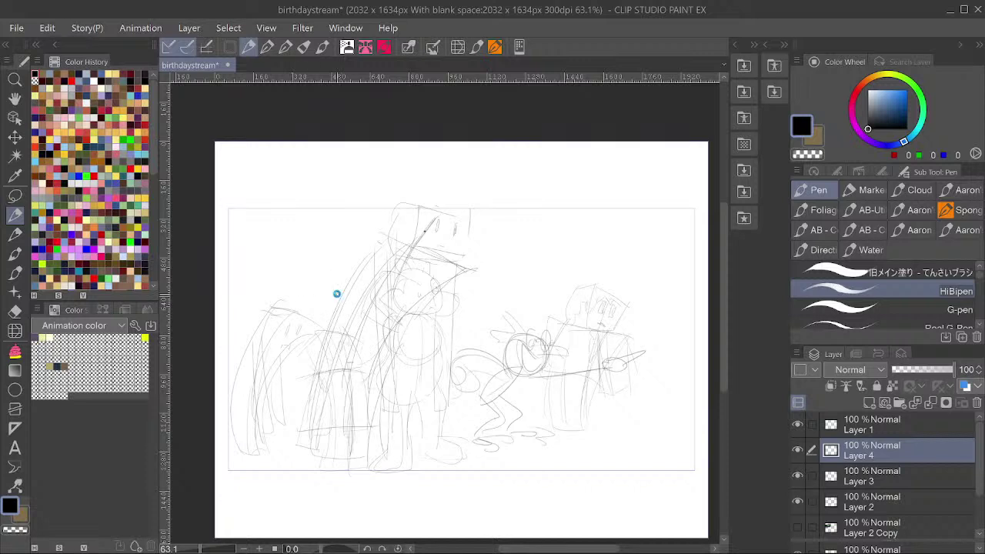
Lower the opacity of Layer 4 to 43% and Layer 3 to 30%, and save the file.
{"action": "left_click", "coordinate": [913, 371]}
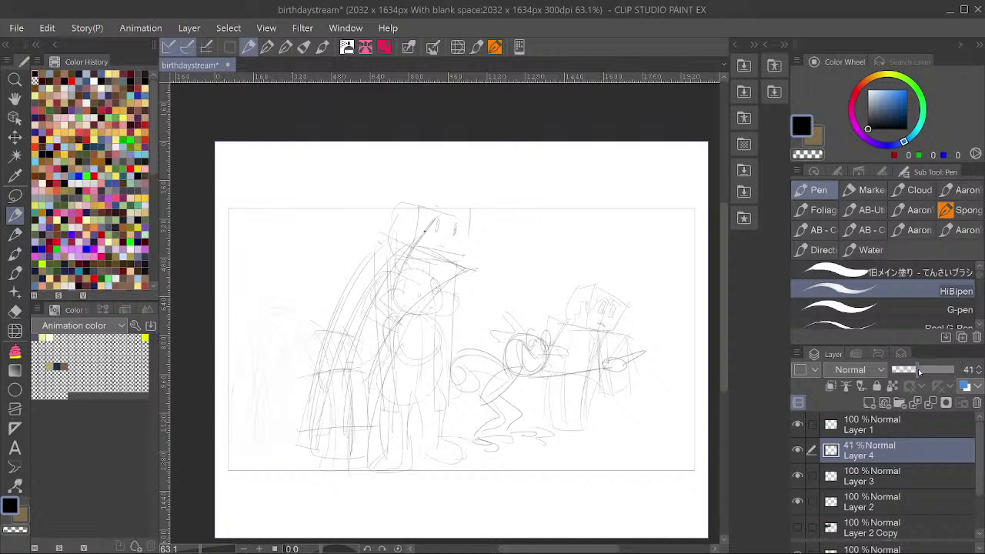
{"action": "left_click", "coordinate": [902, 477]}
{"action": "left_click", "coordinate": [911, 371]}
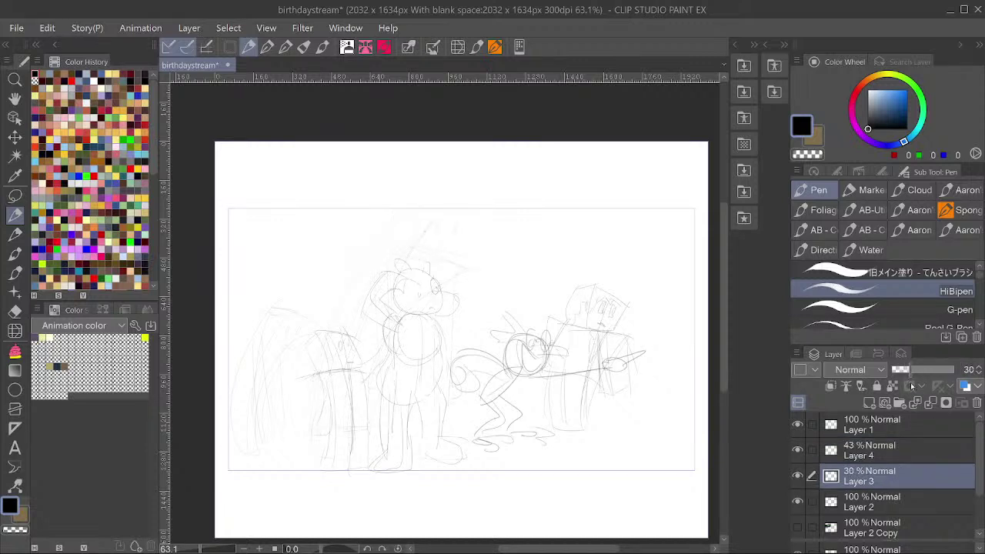
{"action": "key", "text": "ctrl+s"}
Group Layer 1 through Layer 4 into one folder and collapse it.
{"action": "left_click", "coordinate": [906, 424]}
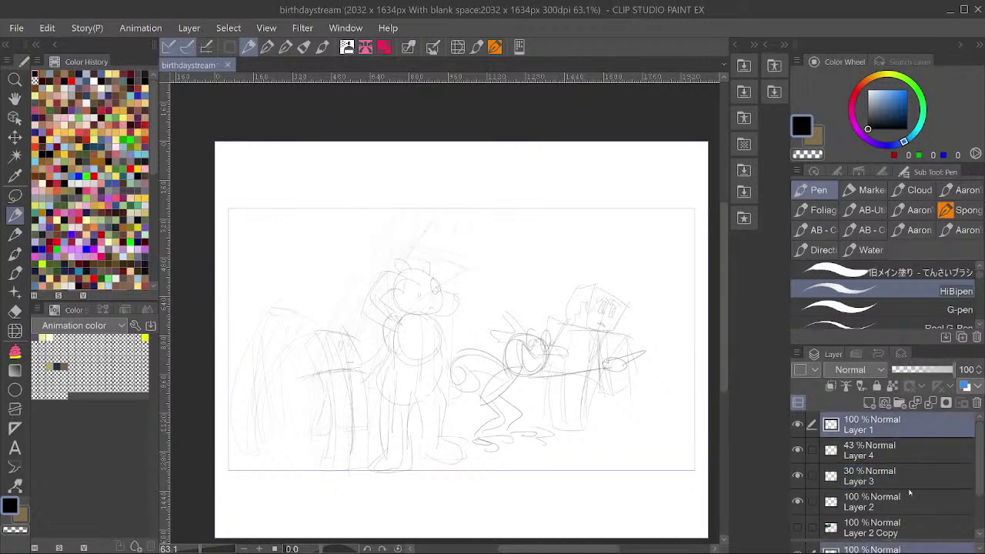
{"action": "left_click", "coordinate": [909, 500], "text": "shift"}
{"action": "key", "text": "ctrl+g"}
{"action": "left_click", "coordinate": [824, 430]}
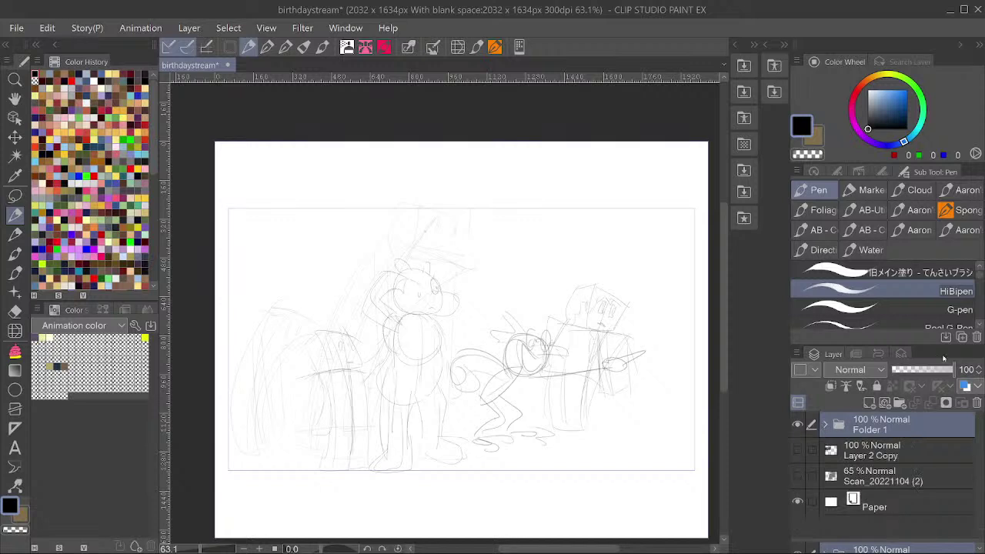
Set the sketch folder's opacity to 56%, add an empty layer above it and save the file.
{"action": "left_click", "coordinate": [927, 370]}
{"action": "key", "text": "ctrl+shift+n"}
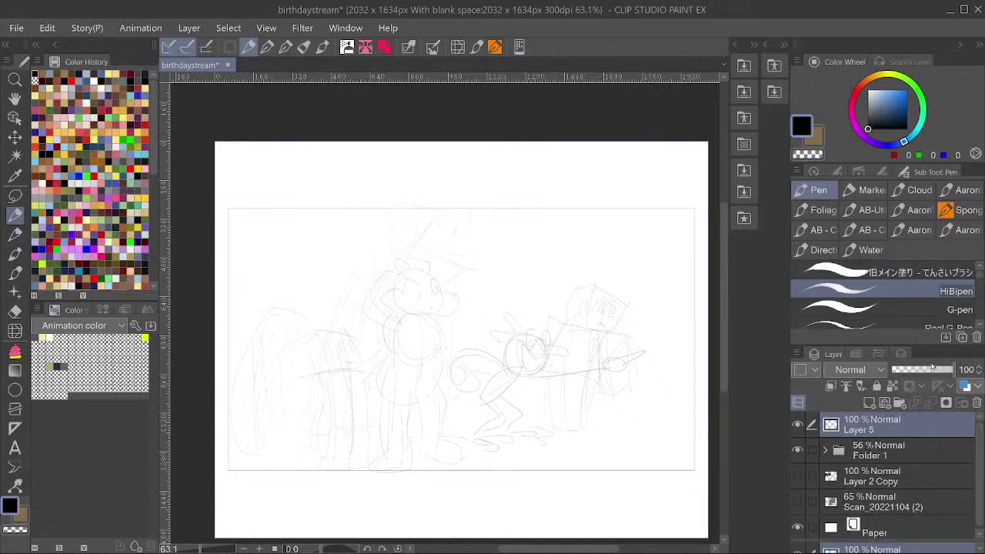
{"action": "key", "text": "ctrl+s"}
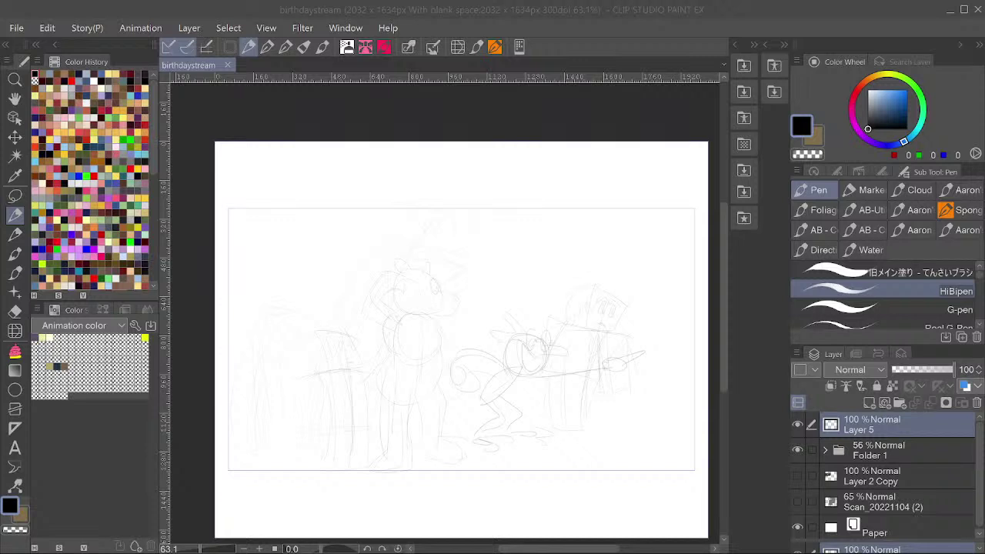
Show the hidden Layer 2 Copy with the green character reference and make it the active layer.
{"action": "left_click", "coordinate": [548, 131]}
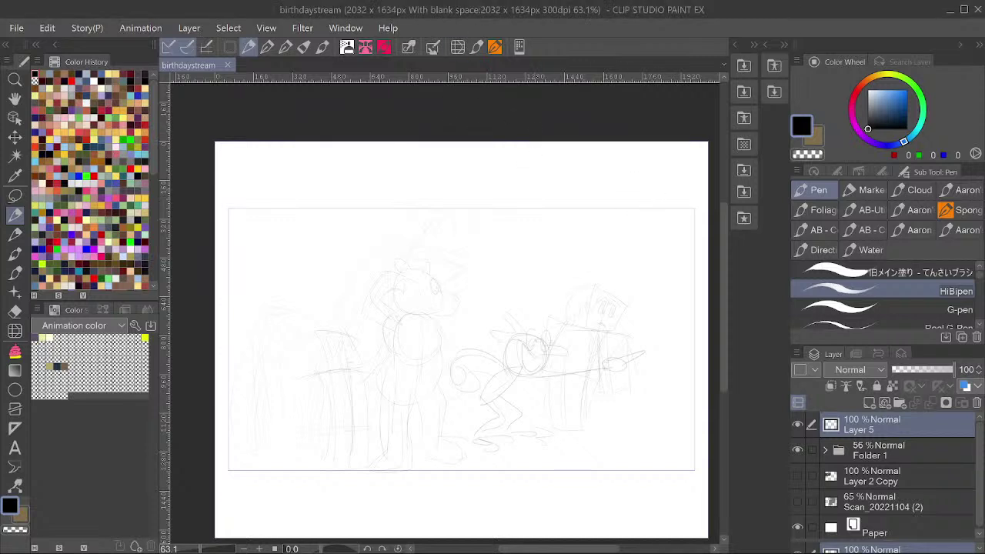
{"action": "scroll", "coordinate": [847, 470], "scroll_direction": "down", "scroll_amount": 1}
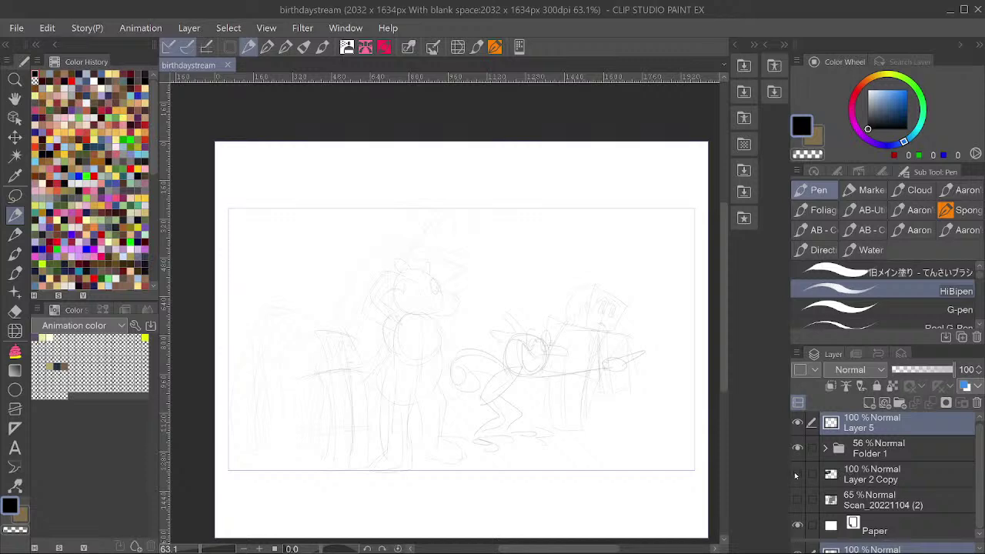
{"action": "left_click", "coordinate": [797, 475]}
{"action": "left_click", "coordinate": [870, 477]}
{"action": "scroll", "coordinate": [387, 278], "scroll_direction": "up", "scroll_amount": 1}
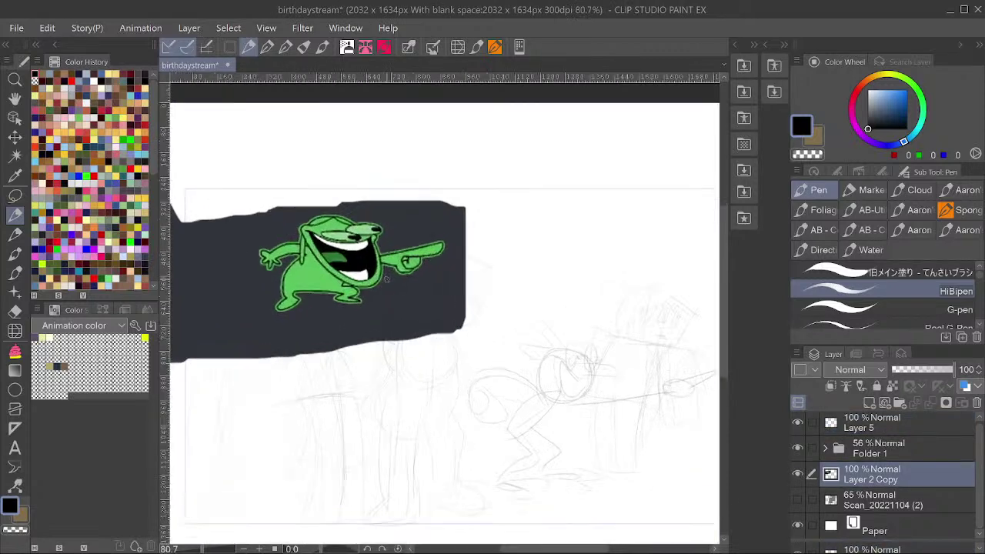
Lower the opacity of Layer 2 Copy to 23% and move and enlarge the green reference over the lower middle of the sketch.
{"action": "left_click", "coordinate": [906, 370]}
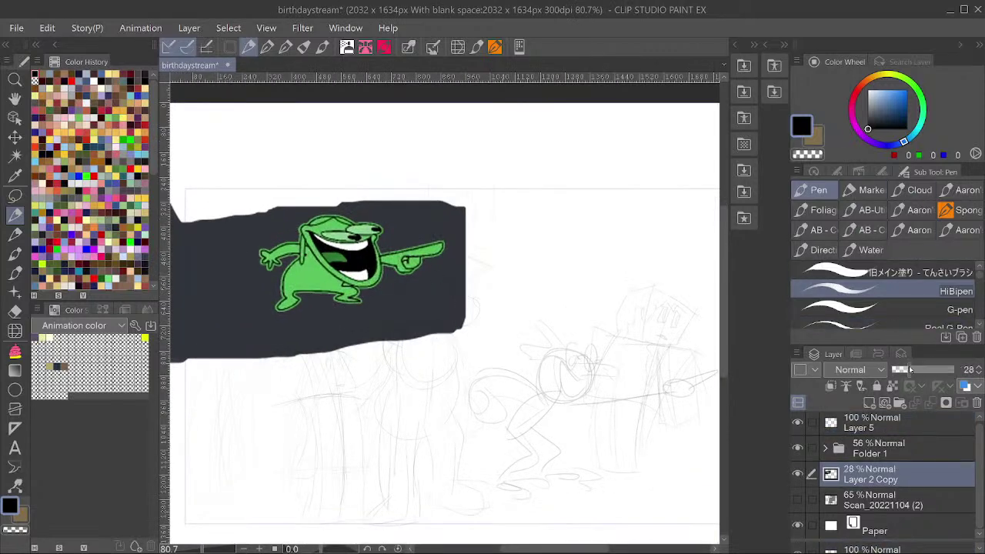
{"action": "scroll", "coordinate": [445, 307], "scroll_direction": "down", "scroll_amount": 1}
{"action": "key", "text": "ctrl+t"}
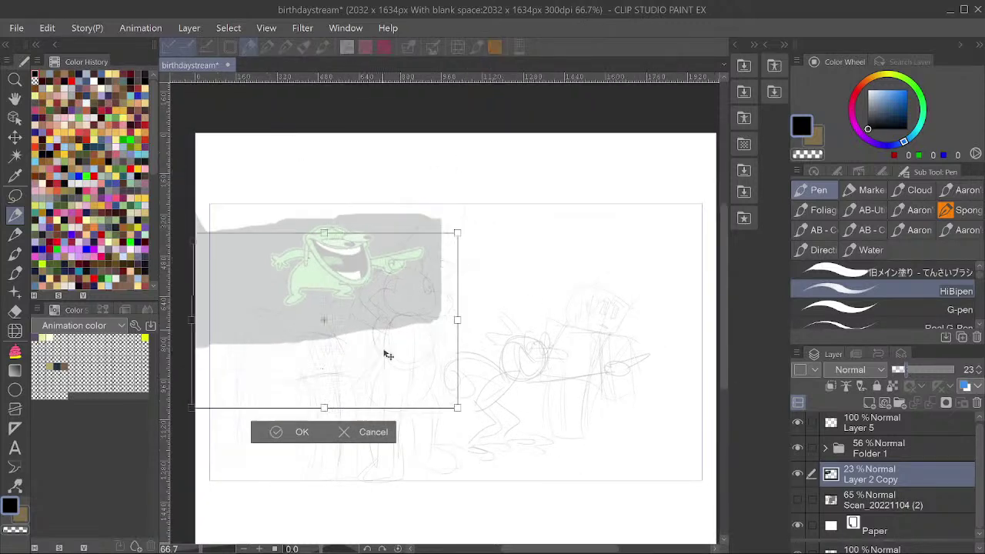
{"action": "left_click_drag", "start_coordinate": [385, 352], "coordinate": [424, 399]}
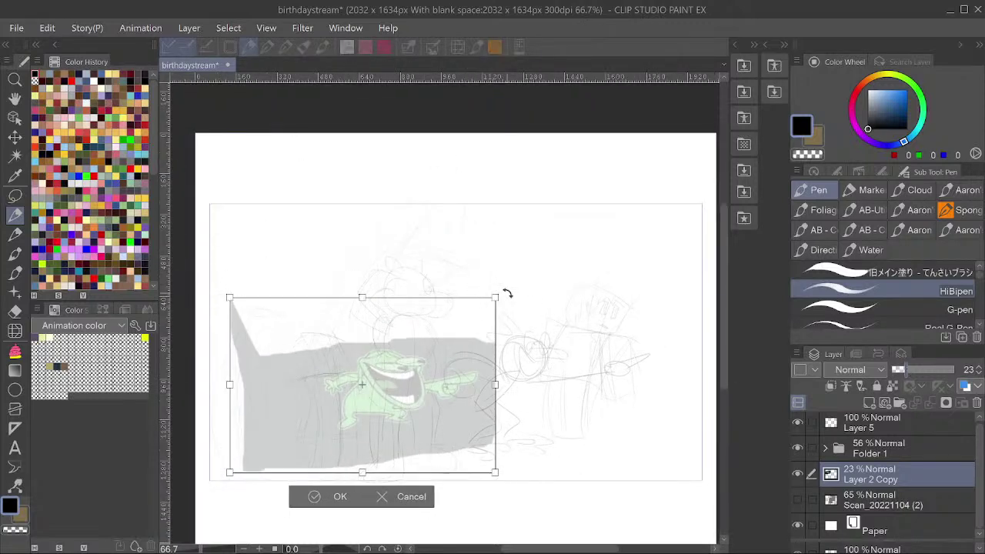
{"action": "left_click_drag", "start_coordinate": [496, 296], "coordinate": [531, 285]}
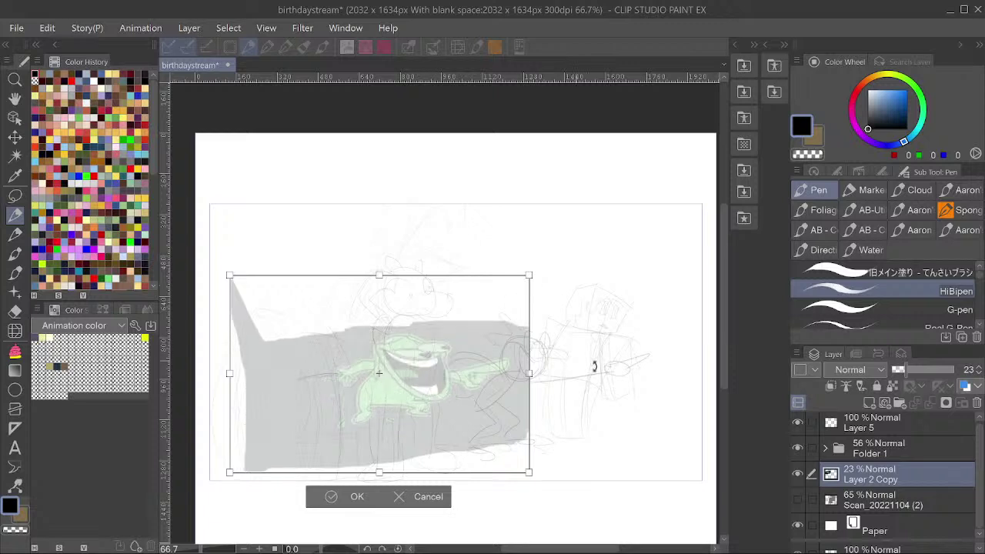
{"action": "key", "text": "Return"}
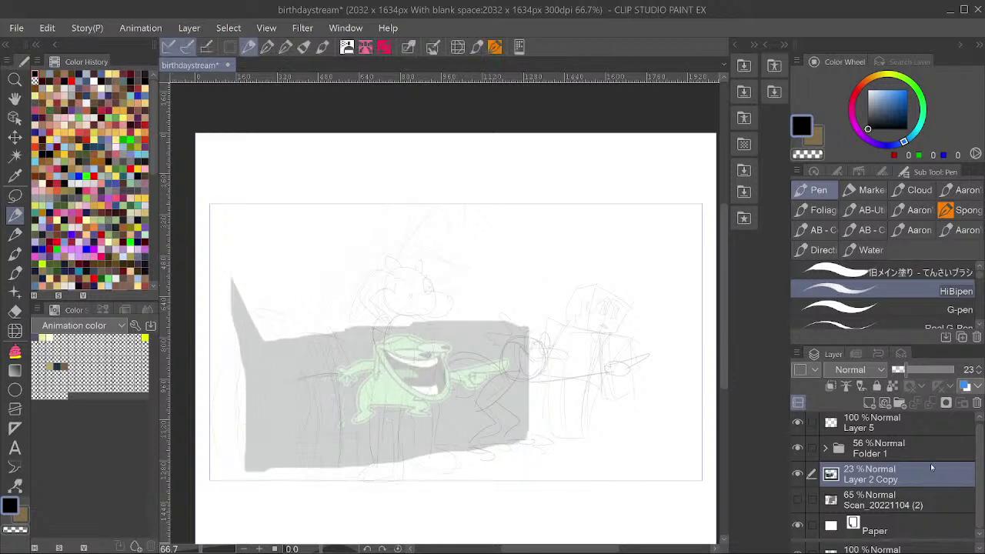
Add a new layer above the reference and sketch the crouching bird's rounded body, bent legs and clawed feet.
{"action": "key", "text": "ctrl+shift+n"}
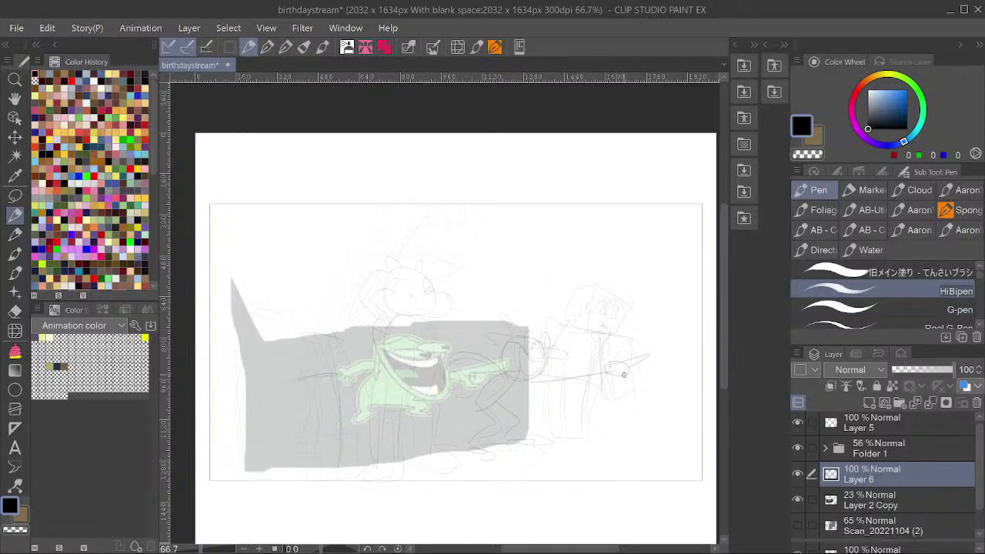
{"action": "scroll", "coordinate": [623, 374], "scroll_direction": "up", "scroll_amount": 3}
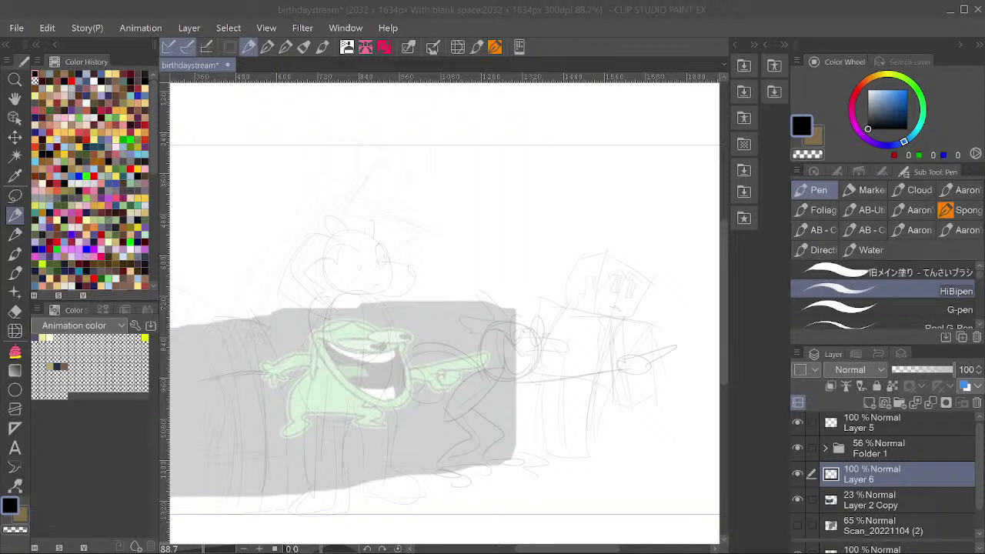
{"action": "left_click", "coordinate": [450, 395]}
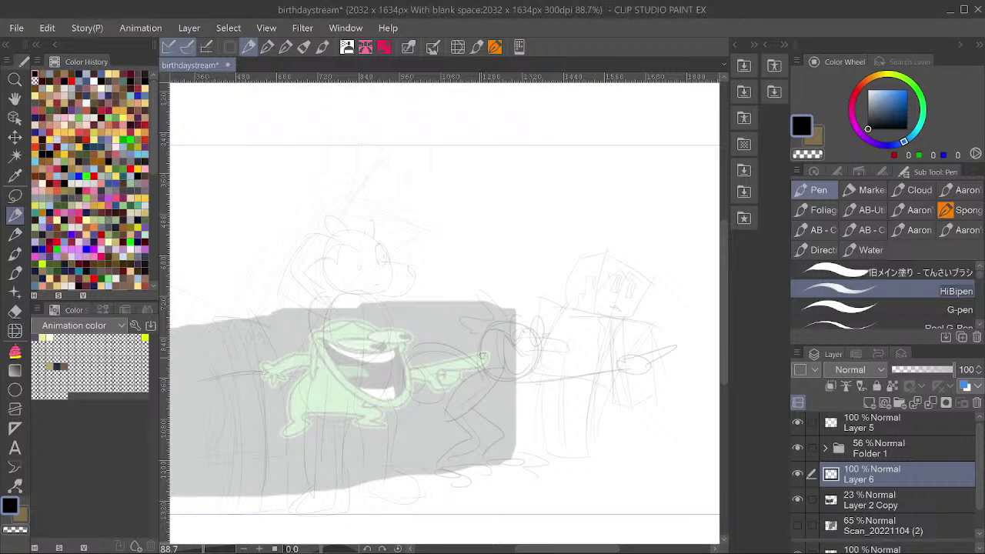
{"action": "left_click_drag", "start_coordinate": [518, 319], "coordinate": [565, 261]}
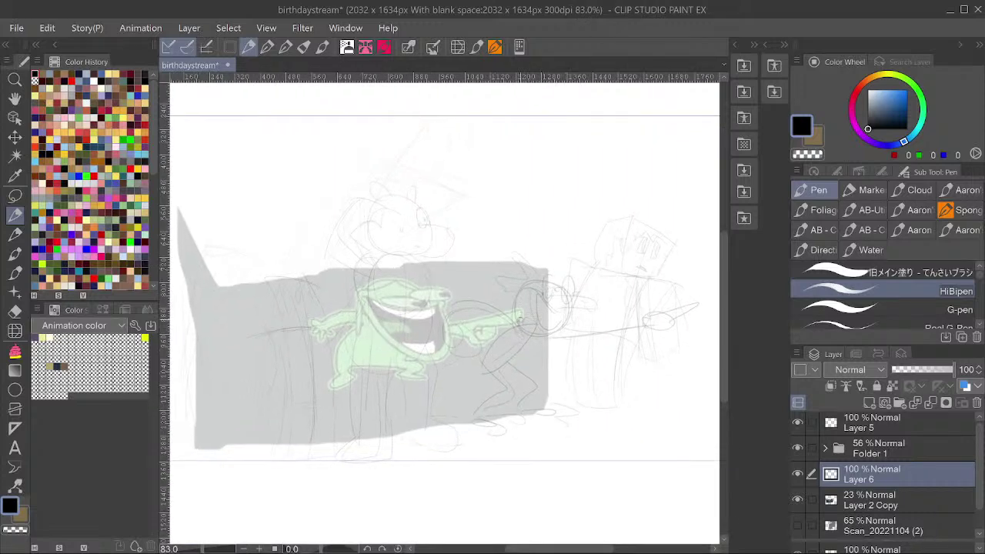
{"action": "mouse_move", "coordinate": [522, 316]}
{"action": "left_mouse_down"}
{"action": "mouse_move", "coordinate": [476, 340]}
{"action": "mouse_move", "coordinate": [455, 371]}
{"action": "mouse_move", "coordinate": [538, 327]}
{"action": "mouse_move", "coordinate": [524, 352]}
{"action": "mouse_move", "coordinate": [536, 321]}
{"action": "mouse_move", "coordinate": [499, 333]}
{"action": "mouse_move", "coordinate": [520, 323]}
{"action": "mouse_move", "coordinate": [530, 332]}
{"action": "mouse_move", "coordinate": [518, 360]}
{"action": "mouse_move", "coordinate": [528, 358]}
{"action": "mouse_move", "coordinate": [505, 376]}
{"action": "mouse_move", "coordinate": [477, 347]}
{"action": "mouse_move", "coordinate": [447, 363]}
{"action": "mouse_move", "coordinate": [488, 398]}
{"action": "mouse_move", "coordinate": [523, 351]}
{"action": "mouse_move", "coordinate": [509, 377]}
{"action": "mouse_move", "coordinate": [511, 363]}
{"action": "mouse_move", "coordinate": [481, 375]}
{"action": "mouse_move", "coordinate": [484, 389]}
{"action": "mouse_move", "coordinate": [493, 377]}
{"action": "mouse_move", "coordinate": [495, 396]}
{"action": "mouse_move", "coordinate": [486, 414]}
{"action": "mouse_move", "coordinate": [487, 385]}
{"action": "mouse_move", "coordinate": [469, 420]}
{"action": "mouse_move", "coordinate": [486, 435]}
{"action": "mouse_move", "coordinate": [479, 412]}
{"action": "mouse_move", "coordinate": [511, 435]}
{"action": "mouse_move", "coordinate": [471, 417]}
{"action": "mouse_move", "coordinate": [495, 439]}
{"action": "mouse_move", "coordinate": [481, 431]}
{"action": "mouse_move", "coordinate": [509, 433]}
{"action": "left_mouse_up"}
{"action": "mouse_move", "coordinate": [508, 384]}
{"action": "left_mouse_down"}
{"action": "mouse_move", "coordinate": [493, 427]}
{"action": "mouse_move", "coordinate": [513, 420]}
{"action": "left_mouse_up"}
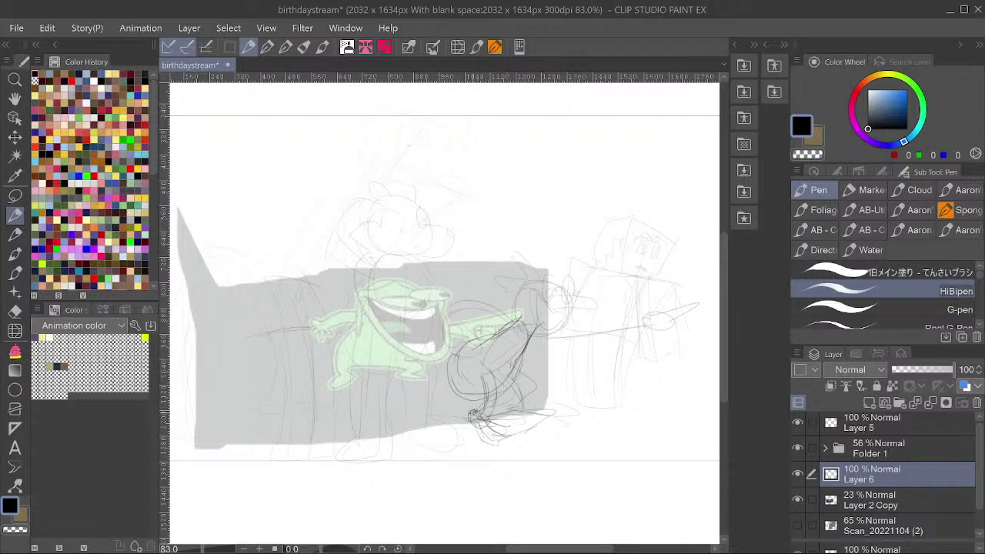
{"action": "mouse_move", "coordinate": [522, 401]}
{"action": "left_mouse_down"}
{"action": "mouse_move", "coordinate": [510, 403]}
{"action": "mouse_move", "coordinate": [544, 416]}
{"action": "left_mouse_up"}
Sketch the bird's swept-back wing and its outstretched pointing wing with a hand and hanging feathers.
{"action": "mouse_move", "coordinate": [494, 309]}
{"action": "left_mouse_down"}
{"action": "mouse_move", "coordinate": [503, 311]}
{"action": "mouse_move", "coordinate": [446, 319]}
{"action": "left_mouse_up"}
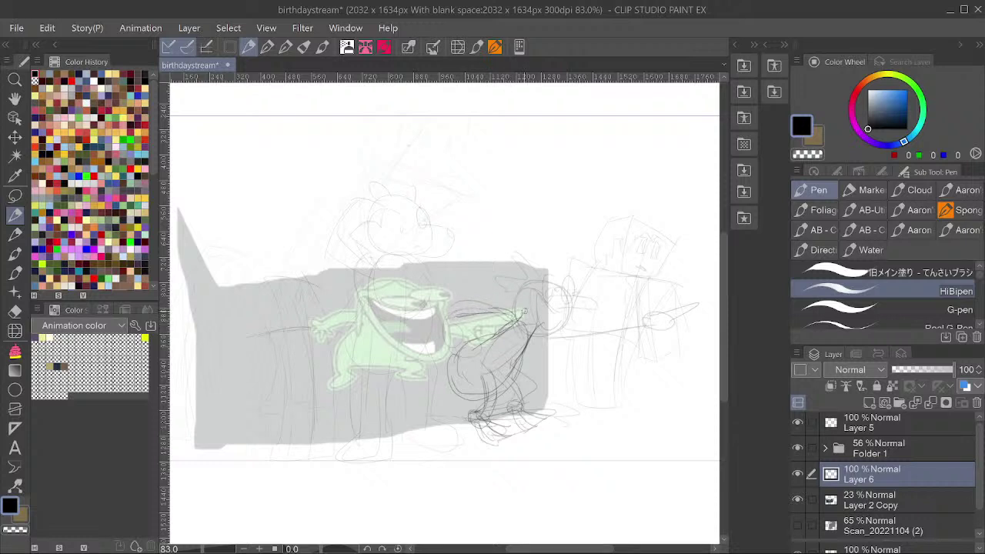
{"action": "left_click_drag", "start_coordinate": [511, 310], "coordinate": [459, 314]}
{"action": "mouse_move", "coordinate": [485, 313]}
{"action": "left_mouse_down"}
{"action": "mouse_move", "coordinate": [413, 323]}
{"action": "mouse_move", "coordinate": [385, 356]}
{"action": "mouse_move", "coordinate": [414, 375]}
{"action": "mouse_move", "coordinate": [434, 340]}
{"action": "mouse_move", "coordinate": [466, 325]}
{"action": "mouse_move", "coordinate": [611, 328]}
{"action": "mouse_move", "coordinate": [679, 294]}
{"action": "mouse_move", "coordinate": [651, 317]}
{"action": "mouse_move", "coordinate": [650, 331]}
{"action": "mouse_move", "coordinate": [637, 326]}
{"action": "mouse_move", "coordinate": [648, 333]}
{"action": "mouse_move", "coordinate": [623, 315]}
{"action": "mouse_move", "coordinate": [636, 312]}
{"action": "mouse_move", "coordinate": [629, 307]}
{"action": "left_mouse_up"}
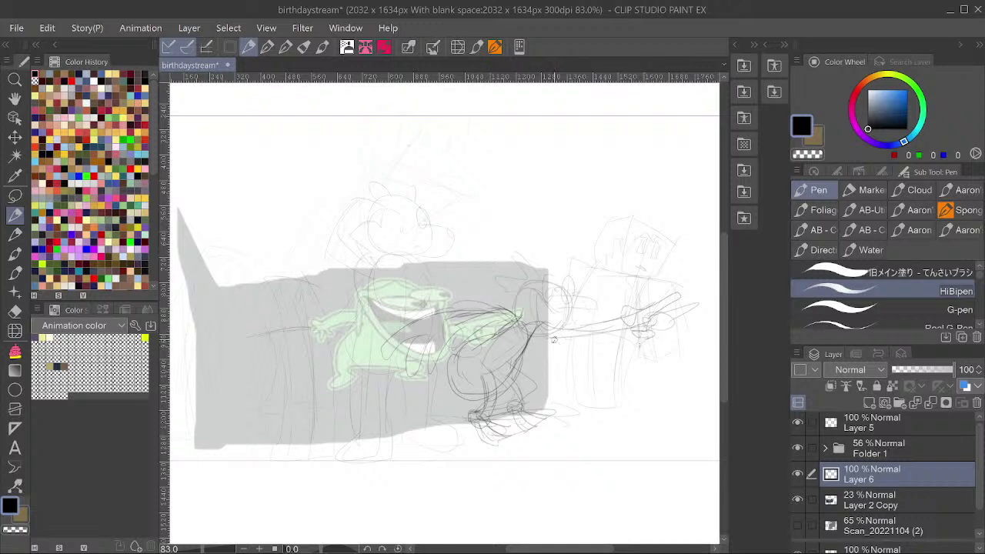
{"action": "mouse_move", "coordinate": [533, 335]}
{"action": "left_mouse_down"}
{"action": "mouse_move", "coordinate": [572, 370]}
{"action": "mouse_move", "coordinate": [584, 349]}
{"action": "mouse_move", "coordinate": [620, 376]}
{"action": "mouse_move", "coordinate": [608, 344]}
{"action": "mouse_move", "coordinate": [653, 369]}
{"action": "mouse_move", "coordinate": [634, 348]}
{"action": "mouse_move", "coordinate": [672, 347]}
{"action": "left_mouse_up"}
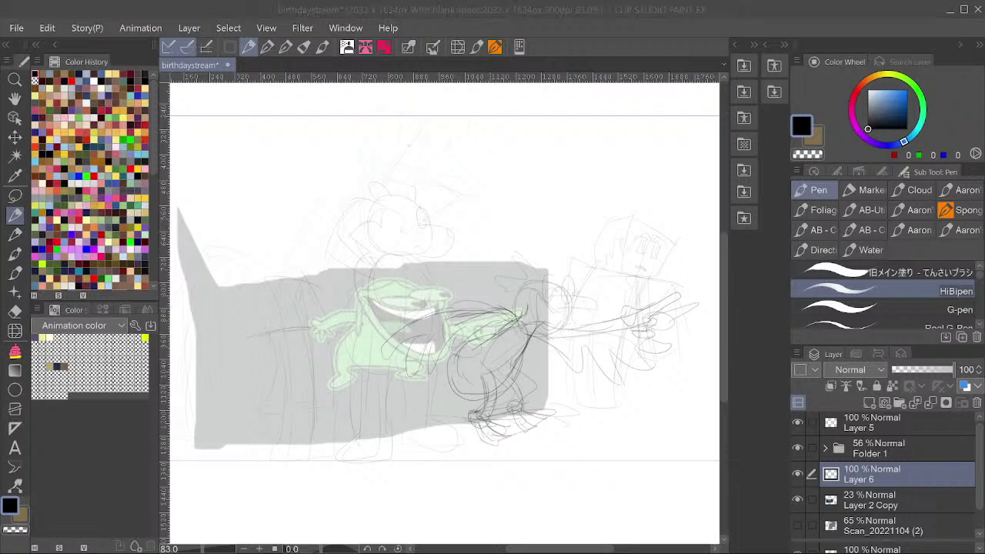
Rough in the top of the bird's head above the neck and undo the last two face strokes.
{"action": "left_click", "coordinate": [533, 270]}
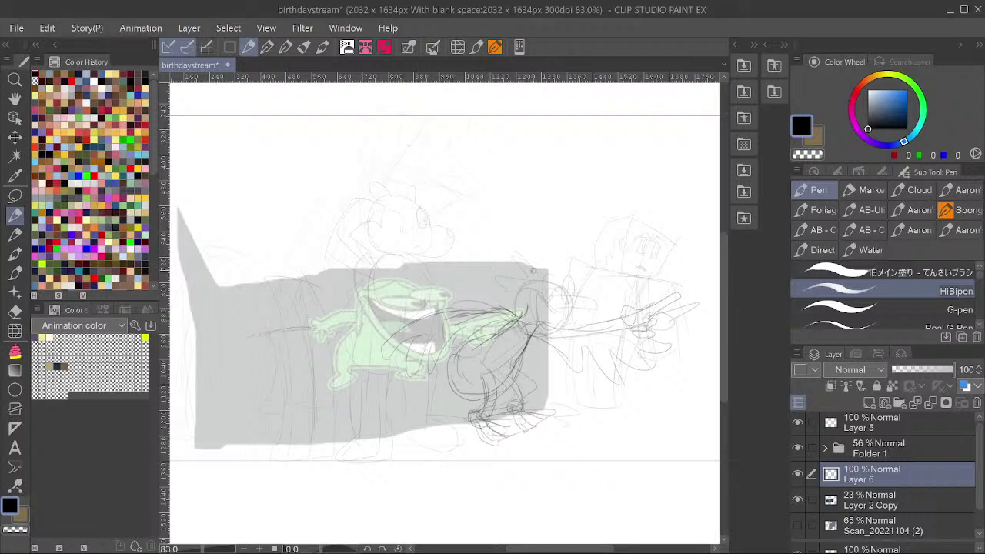
{"action": "mouse_move", "coordinate": [550, 257]}
{"action": "left_mouse_down"}
{"action": "mouse_move", "coordinate": [530, 277]}
{"action": "mouse_move", "coordinate": [562, 267]}
{"action": "mouse_move", "coordinate": [566, 282]}
{"action": "mouse_move", "coordinate": [562, 273]}
{"action": "mouse_move", "coordinate": [592, 289]}
{"action": "mouse_move", "coordinate": [581, 279]}
{"action": "left_mouse_up"}
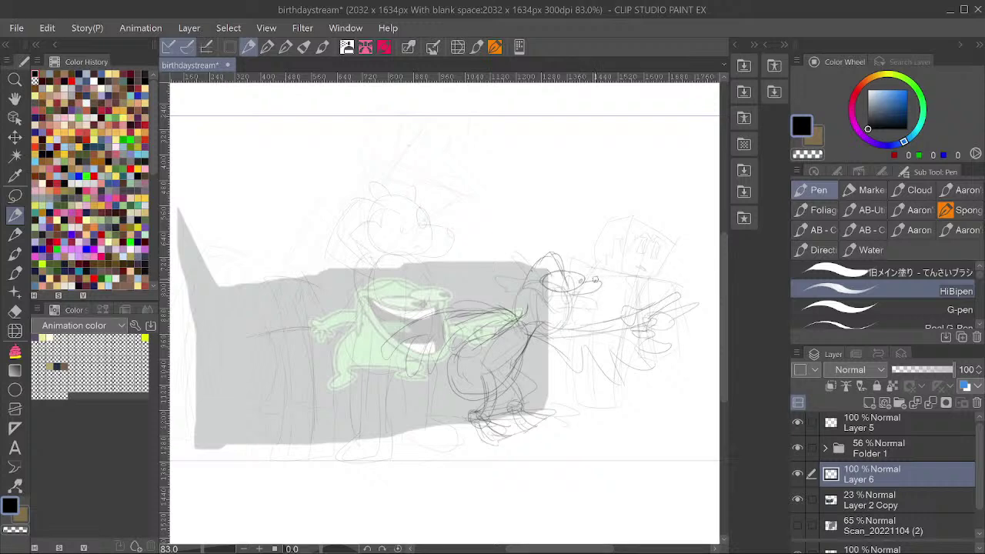
{"action": "key", "text": "minus"}
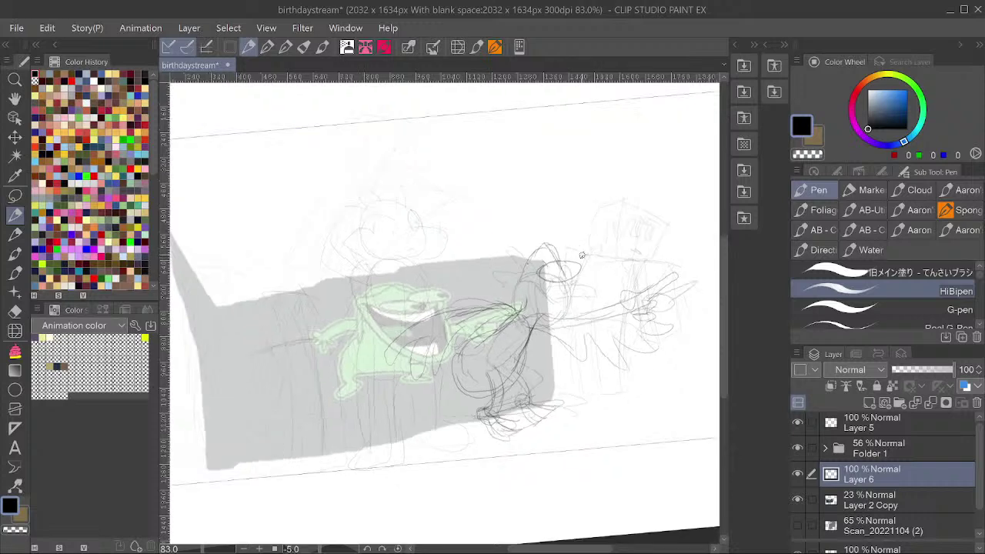
{"action": "key", "text": "ctrl+z"}
{"action": "key", "text": "ctrl+z"}
{"action": "key", "text": "asciicircum"}
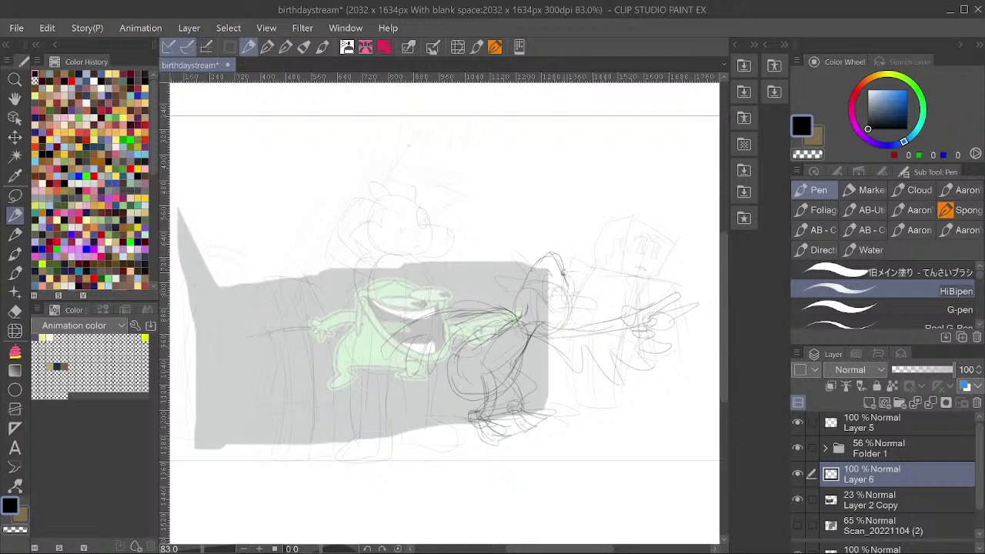
Sketch the bird's face with scowling eyes and a pointed beak, plus the neck and chest feathers below it.
{"action": "mouse_move", "coordinate": [563, 271]}
{"action": "left_mouse_down"}
{"action": "mouse_move", "coordinate": [576, 290]}
{"action": "mouse_move", "coordinate": [559, 277]}
{"action": "mouse_move", "coordinate": [585, 282]}
{"action": "mouse_move", "coordinate": [560, 262]}
{"action": "mouse_move", "coordinate": [563, 288]}
{"action": "mouse_move", "coordinate": [541, 294]}
{"action": "mouse_move", "coordinate": [564, 287]}
{"action": "mouse_move", "coordinate": [543, 278]}
{"action": "mouse_move", "coordinate": [562, 291]}
{"action": "mouse_move", "coordinate": [536, 282]}
{"action": "mouse_move", "coordinate": [540, 295]}
{"action": "mouse_move", "coordinate": [528, 276]}
{"action": "mouse_move", "coordinate": [516, 281]}
{"action": "mouse_move", "coordinate": [524, 313]}
{"action": "mouse_move", "coordinate": [552, 320]}
{"action": "mouse_move", "coordinate": [541, 333]}
{"action": "mouse_move", "coordinate": [555, 308]}
{"action": "mouse_move", "coordinate": [543, 291]}
{"action": "mouse_move", "coordinate": [549, 316]}
{"action": "mouse_move", "coordinate": [562, 292]}
{"action": "mouse_move", "coordinate": [534, 287]}
{"action": "mouse_move", "coordinate": [542, 328]}
{"action": "mouse_move", "coordinate": [532, 297]}
{"action": "left_mouse_up"}
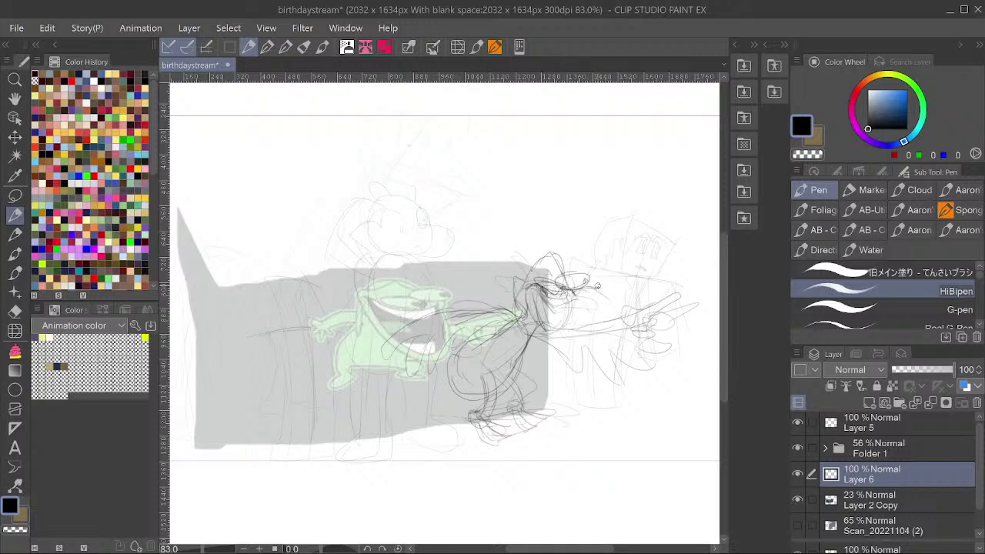
{"action": "mouse_move", "coordinate": [596, 290]}
{"action": "left_mouse_down"}
{"action": "mouse_move", "coordinate": [607, 299]}
{"action": "mouse_move", "coordinate": [575, 298]}
{"action": "mouse_move", "coordinate": [607, 298]}
{"action": "left_mouse_up"}
{"action": "mouse_move", "coordinate": [526, 287]}
{"action": "left_mouse_down"}
{"action": "mouse_move", "coordinate": [539, 334]}
{"action": "mouse_move", "coordinate": [584, 359]}
{"action": "left_mouse_up"}
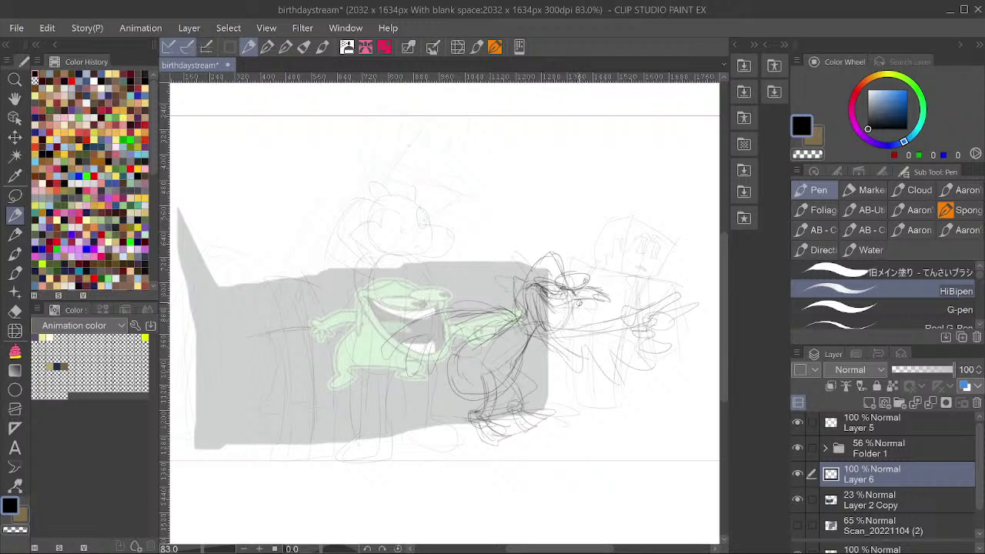
{"action": "left_click_drag", "start_coordinate": [573, 305], "coordinate": [568, 348]}
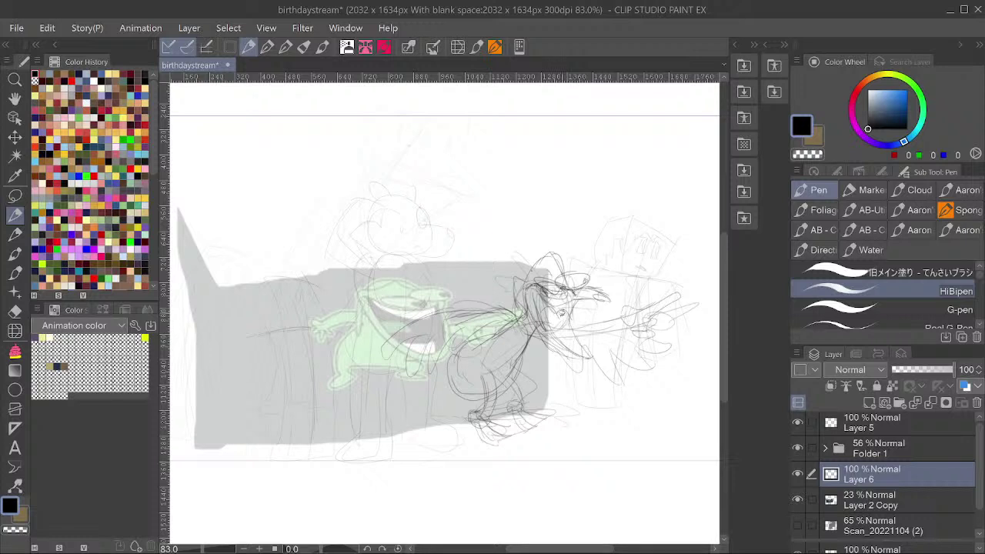
{"action": "left_click_drag", "start_coordinate": [564, 313], "coordinate": [589, 352]}
Add a feathery crest on top of the bird's head and a fan of tail feathers behind its body.
{"action": "mouse_move", "coordinate": [538, 262]}
{"action": "left_mouse_down"}
{"action": "mouse_move", "coordinate": [530, 250]}
{"action": "mouse_move", "coordinate": [552, 221]}
{"action": "left_mouse_up"}
{"action": "mouse_move", "coordinate": [534, 254]}
{"action": "left_mouse_down"}
{"action": "mouse_move", "coordinate": [535, 217]}
{"action": "mouse_move", "coordinate": [537, 243]}
{"action": "mouse_move", "coordinate": [570, 220]}
{"action": "mouse_move", "coordinate": [546, 234]}
{"action": "mouse_move", "coordinate": [575, 239]}
{"action": "mouse_move", "coordinate": [551, 253]}
{"action": "left_mouse_up"}
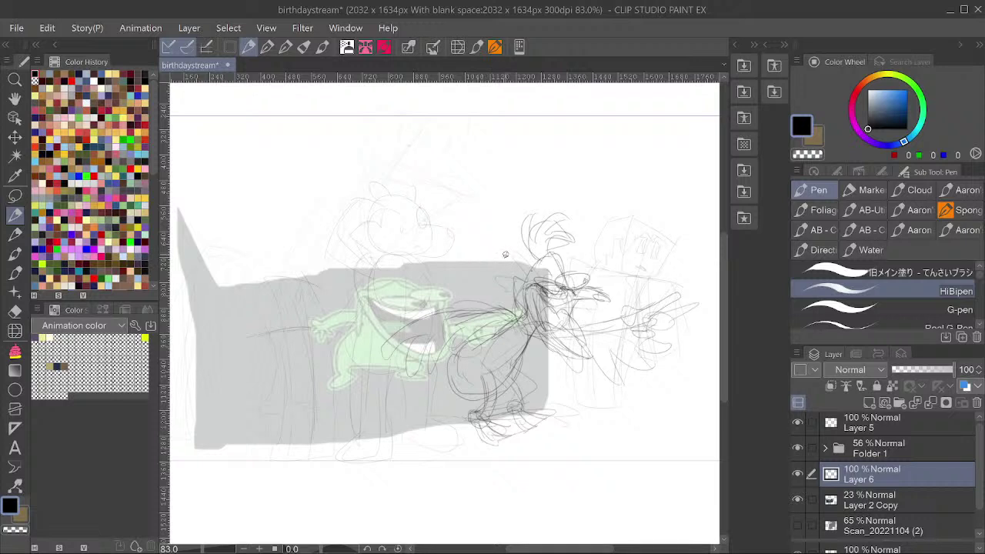
{"action": "mouse_move", "coordinate": [442, 321]}
{"action": "left_mouse_down"}
{"action": "mouse_move", "coordinate": [346, 345]}
{"action": "mouse_move", "coordinate": [423, 350]}
{"action": "mouse_move", "coordinate": [418, 296]}
{"action": "mouse_move", "coordinate": [396, 350]}
{"action": "mouse_move", "coordinate": [450, 364]}
{"action": "mouse_move", "coordinate": [413, 377]}
{"action": "mouse_move", "coordinate": [458, 370]}
{"action": "left_mouse_up"}
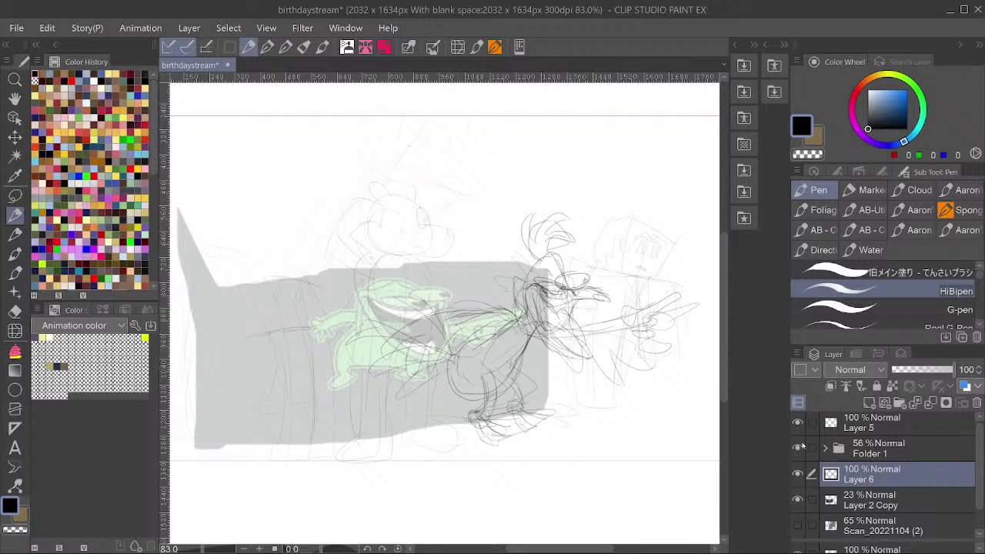
Rotate the bird sketch on Layer 6 slightly clockwise and hide the rough sketch folder, Folder 1.
{"action": "key", "text": "ctrl+t"}
{"action": "left_click_drag", "start_coordinate": [667, 223], "coordinate": [691, 197]}
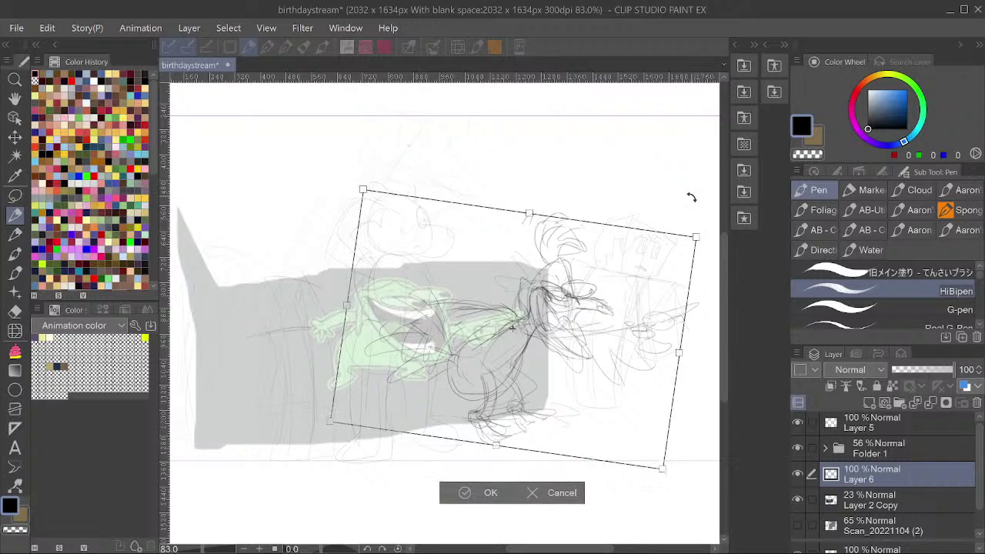
{"action": "left_click", "coordinate": [485, 493]}
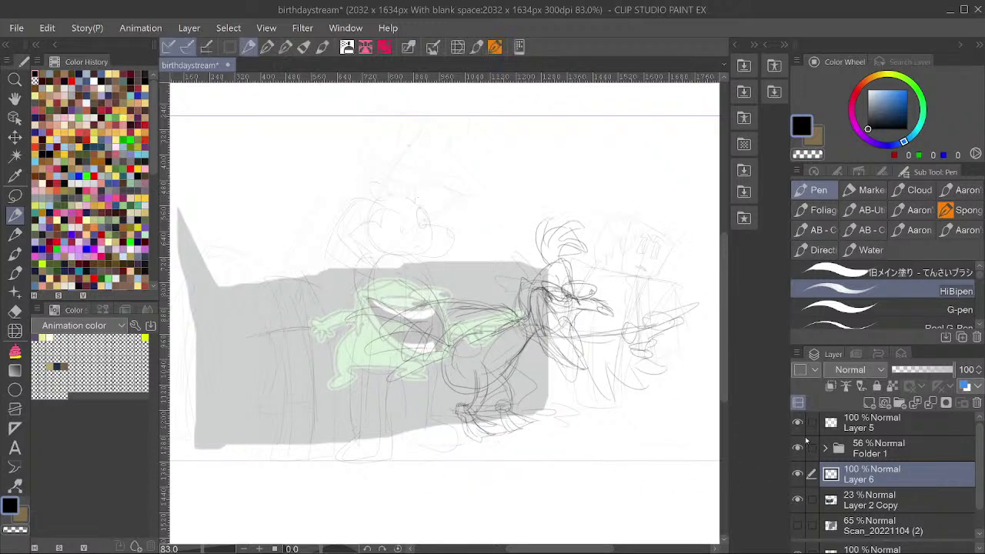
{"action": "scroll", "coordinate": [943, 458], "scroll_direction": "down", "scroll_amount": 1}
{"action": "scroll", "coordinate": [893, 431], "scroll_direction": "up", "scroll_amount": 1}
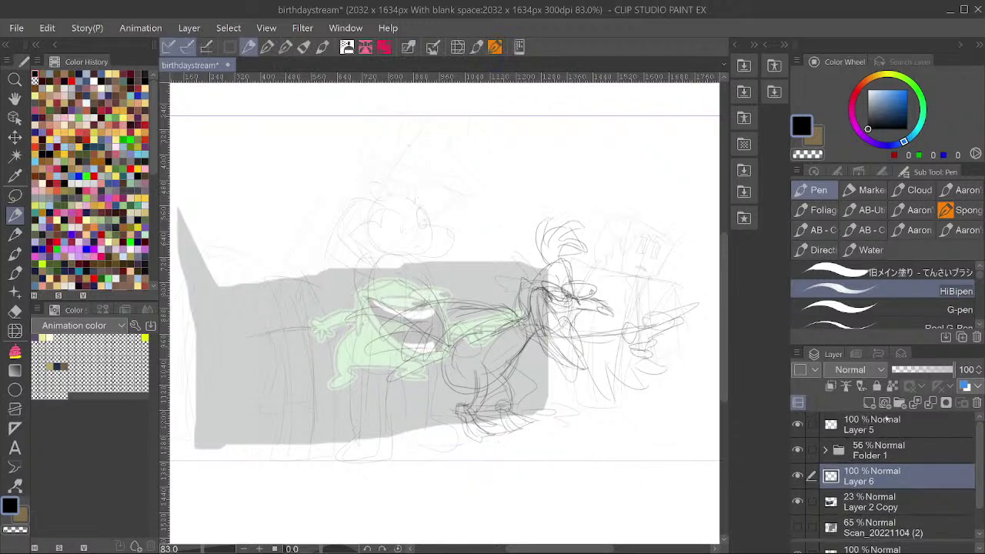
{"action": "left_click", "coordinate": [798, 449]}
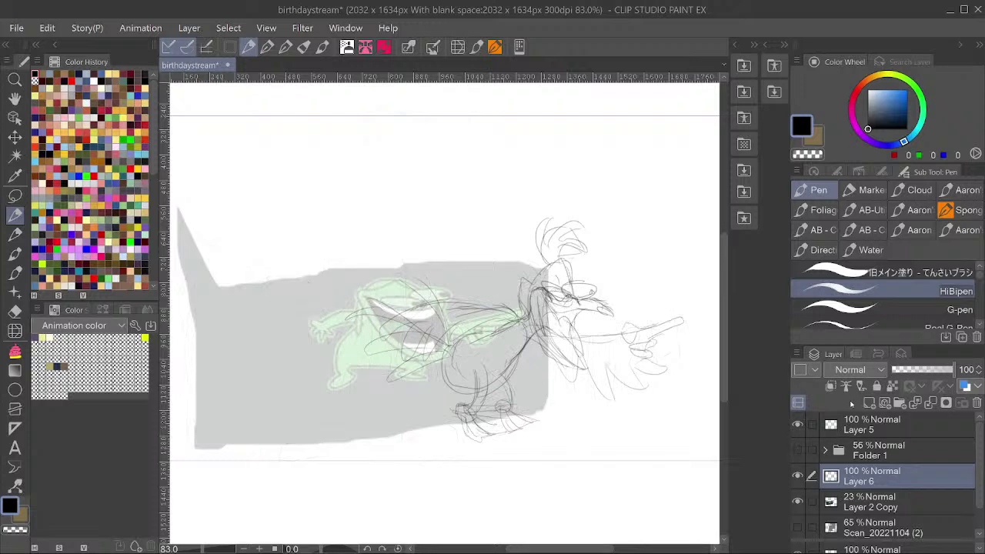
{"action": "left_click", "coordinate": [368, 388], "text": "ctrl+shift"}
{"action": "left_click", "coordinate": [293, 380], "text": "ctrl+shift"}
{"action": "left_click", "coordinate": [311, 380], "text": "shift"}
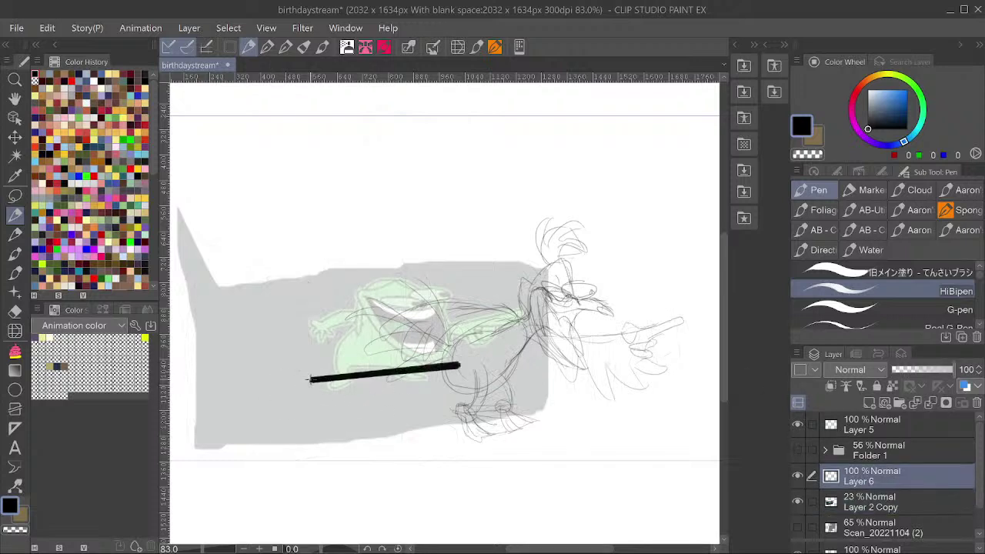
{"action": "key", "text": "ctrl+z"}
Move the green reference on Layer 2 Copy up and left, clear of the bird, and check the drawing in a mirrored view.
{"action": "left_click", "coordinate": [360, 398], "text": "ctrl"}
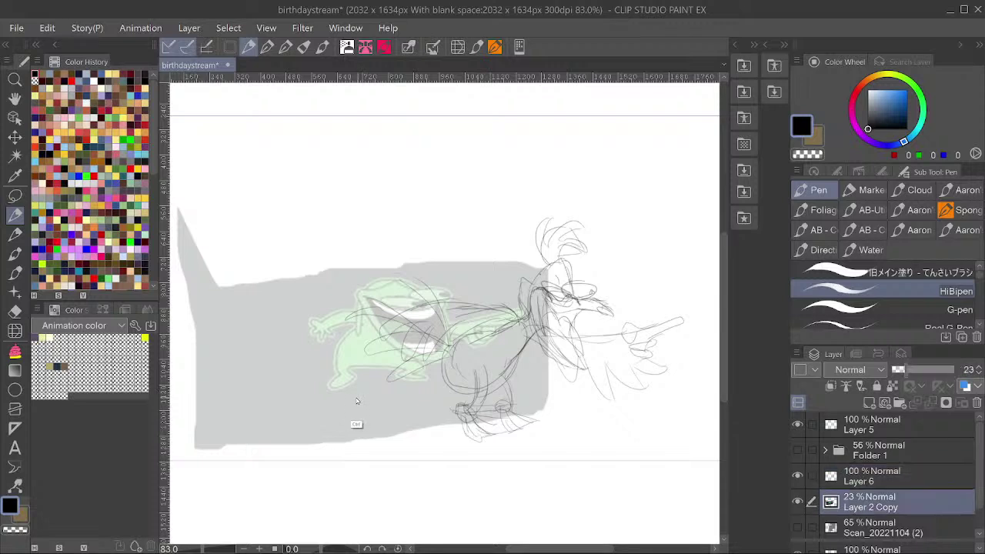
{"action": "mouse_move", "coordinate": [302, 397]}
{"action": "left_mouse_down"}
{"action": "mouse_move", "coordinate": [163, 385]}
{"action": "mouse_move", "coordinate": [135, 396]}
{"action": "mouse_move", "coordinate": [190, 234]}
{"action": "left_mouse_up"}
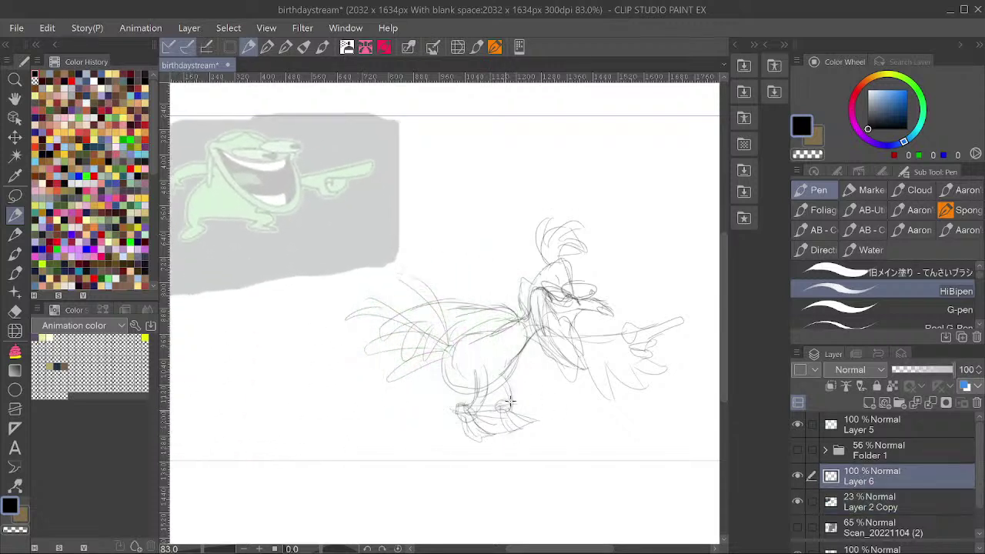
{"action": "key", "text": "h"}
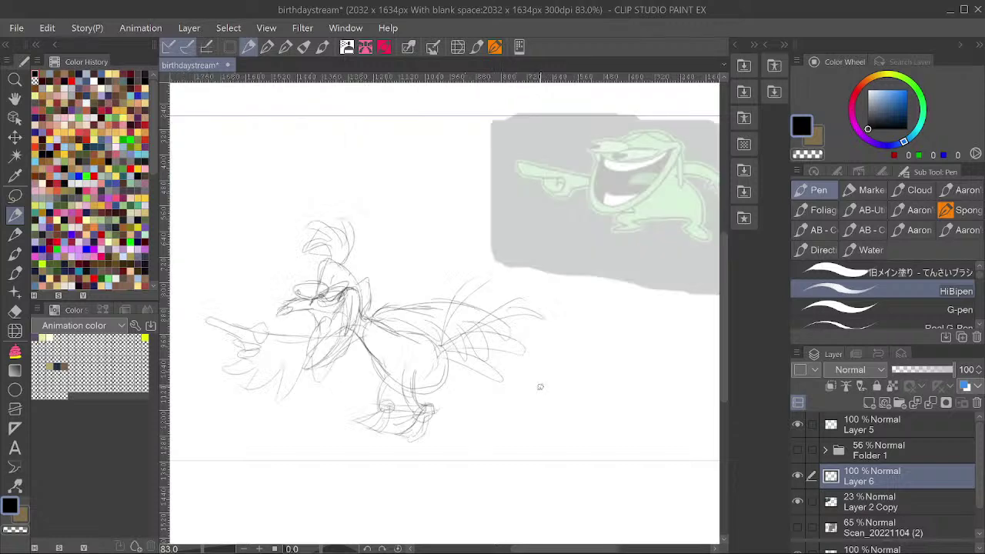
{"action": "key", "text": "h"}
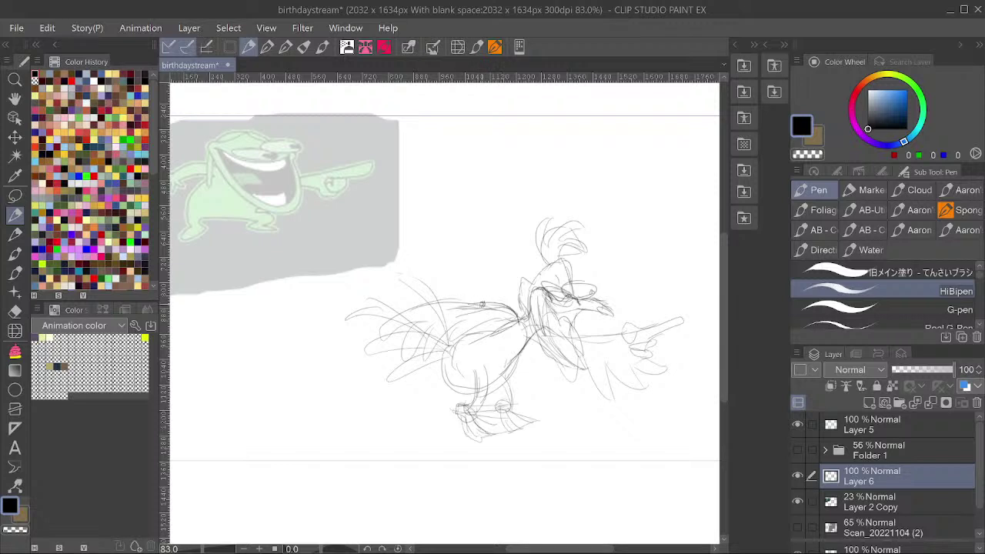
Refine the feathers of the bird's swept-back wing on Layer 6, check the mirrored view and save the file.
{"action": "mouse_move", "coordinate": [482, 305]}
{"action": "left_mouse_down"}
{"action": "mouse_move", "coordinate": [409, 295]}
{"action": "mouse_move", "coordinate": [435, 303]}
{"action": "mouse_move", "coordinate": [391, 305]}
{"action": "mouse_move", "coordinate": [396, 315]}
{"action": "mouse_move", "coordinate": [418, 312]}
{"action": "mouse_move", "coordinate": [386, 332]}
{"action": "mouse_move", "coordinate": [424, 319]}
{"action": "mouse_move", "coordinate": [400, 366]}
{"action": "mouse_move", "coordinate": [433, 328]}
{"action": "left_mouse_up"}
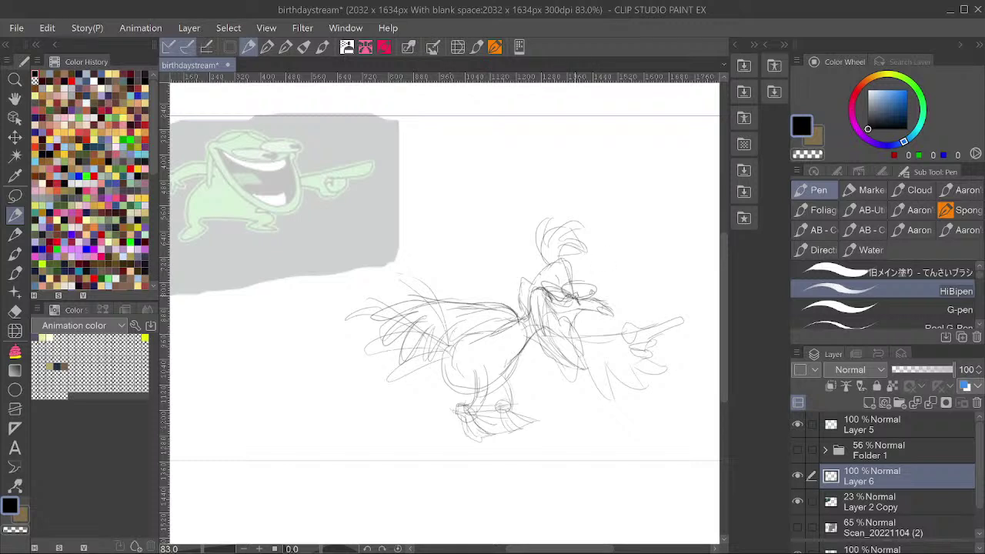
{"action": "left_click_drag", "start_coordinate": [503, 326], "coordinate": [440, 348]}
{"action": "mouse_move", "coordinate": [505, 307]}
{"action": "left_mouse_down"}
{"action": "mouse_move", "coordinate": [404, 293]}
{"action": "mouse_move", "coordinate": [360, 312]}
{"action": "left_mouse_up"}
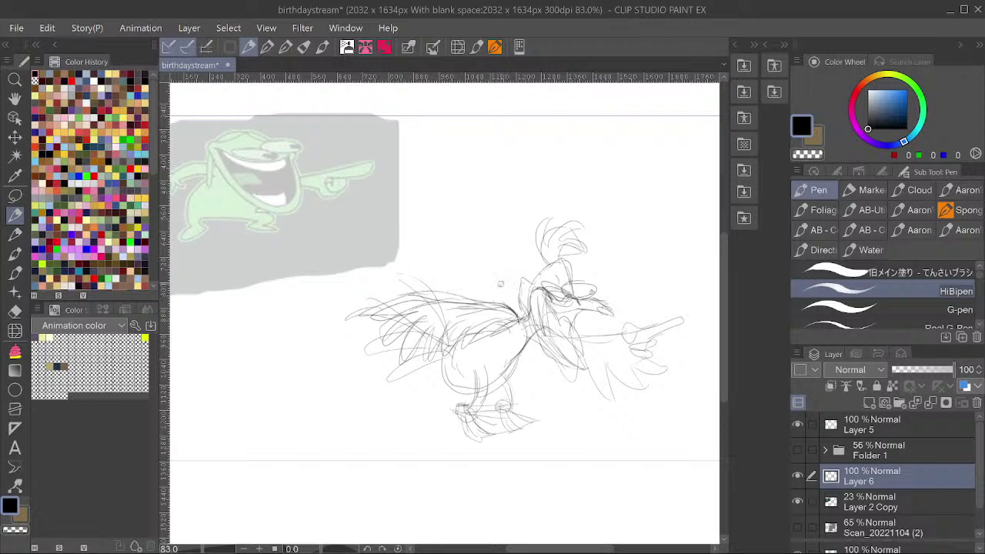
{"action": "key", "text": "h"}
{"action": "key", "text": "h"}
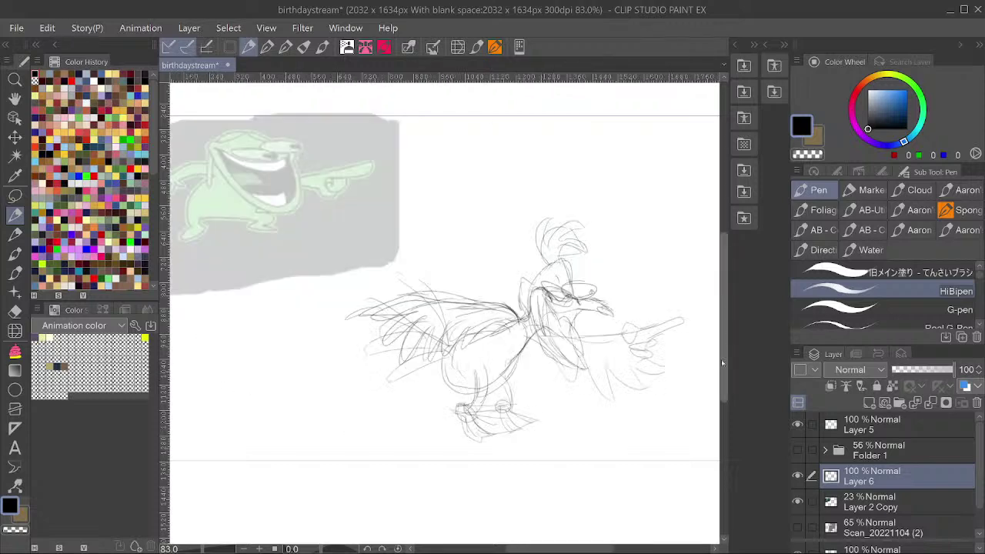
{"action": "key", "text": "ctrl+s"}
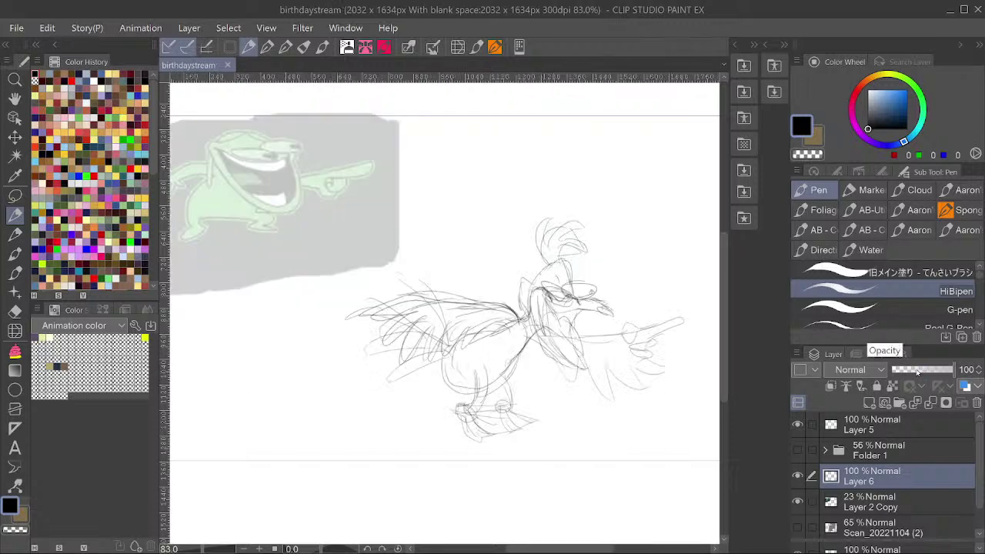
Lower the opacity of the bird sketch on Layer 6 to 31% and create a new layer above it.
{"action": "left_click", "coordinate": [920, 371]}
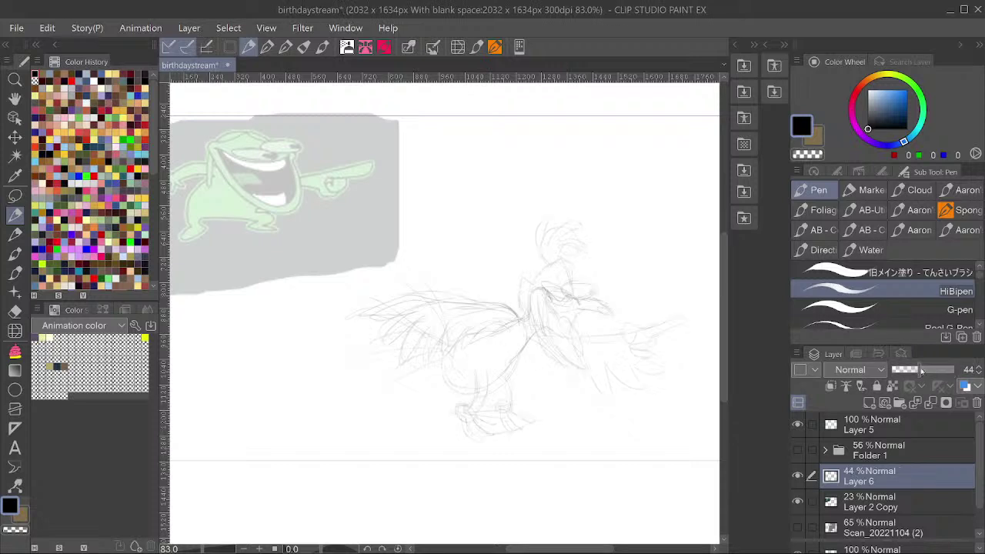
{"action": "left_click_drag", "start_coordinate": [918, 372], "coordinate": [912, 374]}
{"action": "left_click_drag", "start_coordinate": [544, 286], "coordinate": [575, 296]}
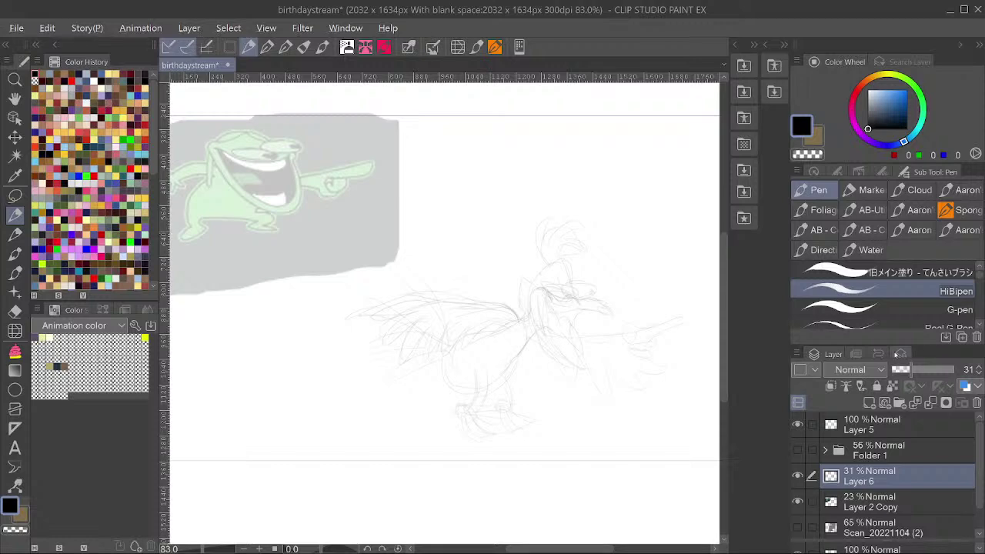
{"action": "key", "text": "ctrl+shift+n"}
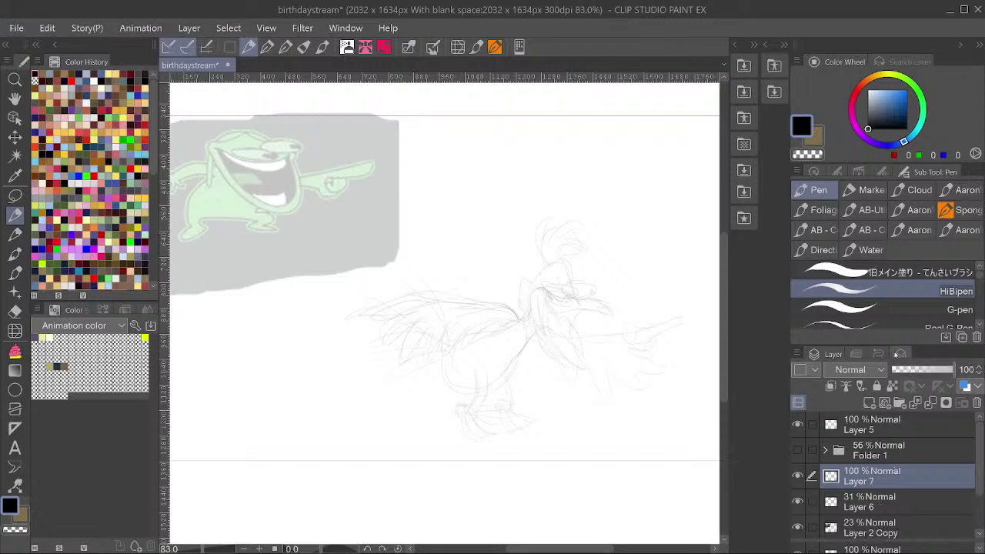
Sketch cleaner lines for the crown and back of the bird's head on Layer 7, following the faded sketch.
{"action": "scroll", "coordinate": [559, 249], "scroll_direction": "up", "scroll_amount": 2}
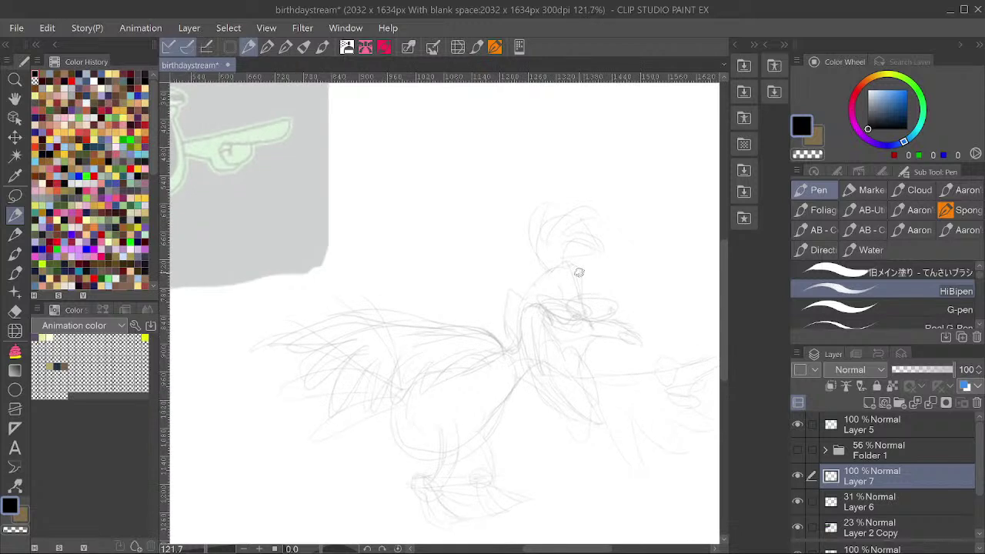
{"action": "mouse_move", "coordinate": [562, 264]}
{"action": "left_mouse_down"}
{"action": "mouse_move", "coordinate": [504, 300]}
{"action": "mouse_move", "coordinate": [510, 292]}
{"action": "mouse_move", "coordinate": [528, 360]}
{"action": "left_mouse_up"}
{"action": "left_click_drag", "start_coordinate": [510, 308], "coordinate": [527, 357]}
{"action": "mouse_move", "coordinate": [506, 309]}
{"action": "left_mouse_down"}
{"action": "mouse_move", "coordinate": [511, 333]}
{"action": "mouse_move", "coordinate": [510, 288]}
{"action": "mouse_move", "coordinate": [528, 358]}
{"action": "left_mouse_up"}
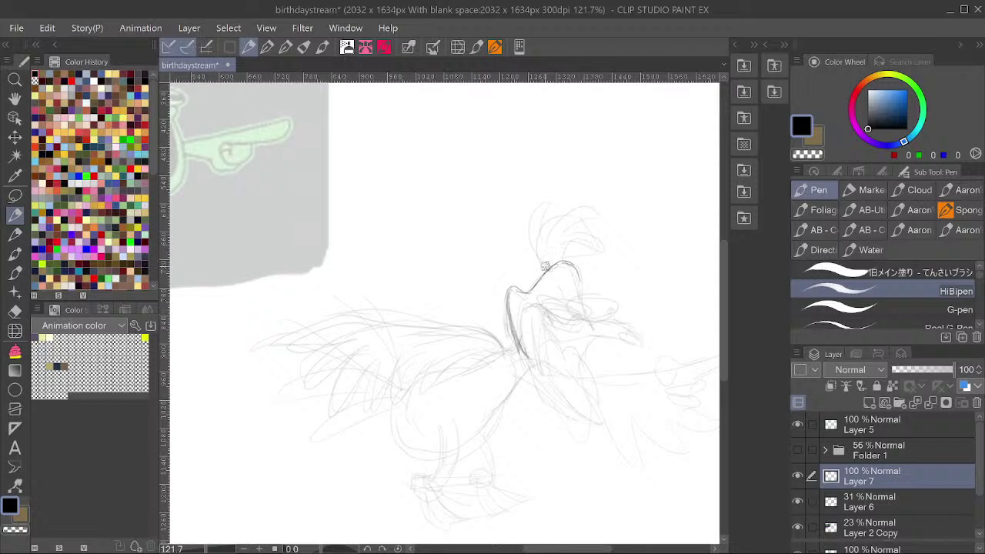
Draw the bird's crest as a fan of curved, rounded feathers rising from the top of its head.
{"action": "mouse_move", "coordinate": [543, 263]}
{"action": "left_mouse_down"}
{"action": "mouse_move", "coordinate": [547, 197]}
{"action": "mouse_move", "coordinate": [530, 235]}
{"action": "mouse_move", "coordinate": [545, 266]}
{"action": "mouse_move", "coordinate": [538, 209]}
{"action": "mouse_move", "coordinate": [597, 197]}
{"action": "left_mouse_up"}
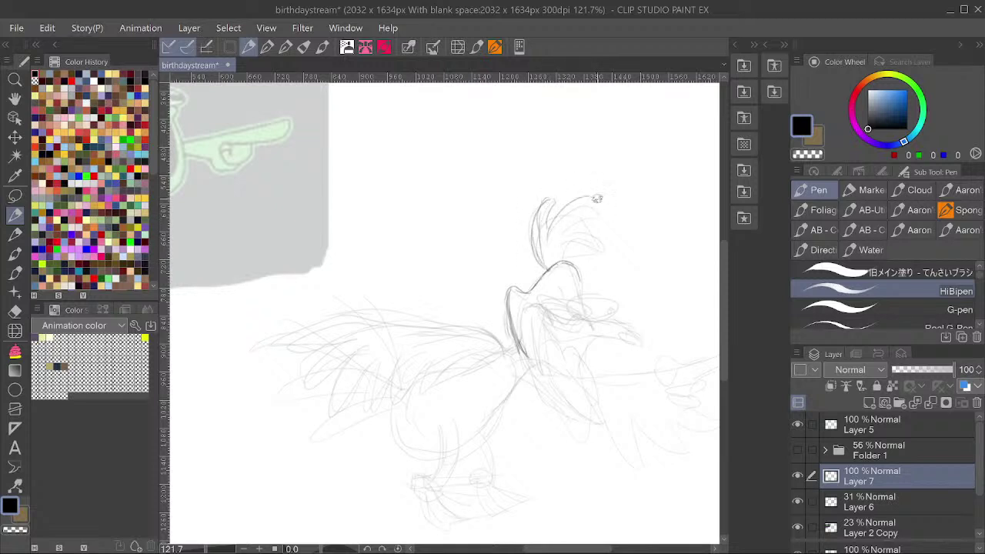
{"action": "mouse_move", "coordinate": [566, 230]}
{"action": "left_mouse_down"}
{"action": "mouse_move", "coordinate": [615, 222]}
{"action": "mouse_move", "coordinate": [583, 224]}
{"action": "mouse_move", "coordinate": [611, 243]}
{"action": "mouse_move", "coordinate": [581, 238]}
{"action": "mouse_move", "coordinate": [599, 242]}
{"action": "mouse_move", "coordinate": [567, 255]}
{"action": "mouse_move", "coordinate": [596, 223]}
{"action": "mouse_move", "coordinate": [612, 245]}
{"action": "left_mouse_up"}
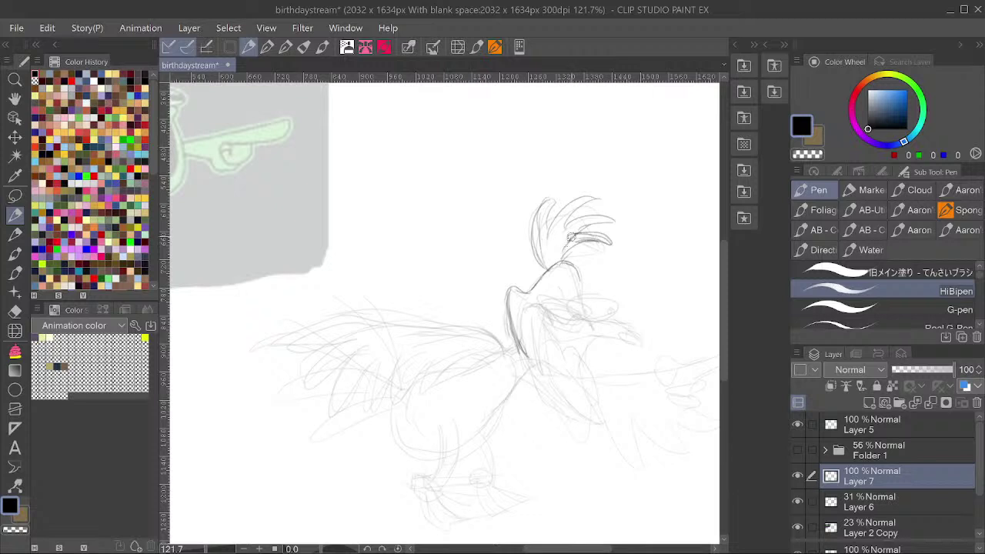
{"action": "mouse_move", "coordinate": [562, 240]}
{"action": "left_mouse_down"}
{"action": "mouse_move", "coordinate": [593, 224]}
{"action": "mouse_move", "coordinate": [570, 230]}
{"action": "mouse_move", "coordinate": [598, 193]}
{"action": "mouse_move", "coordinate": [552, 227]}
{"action": "left_mouse_up"}
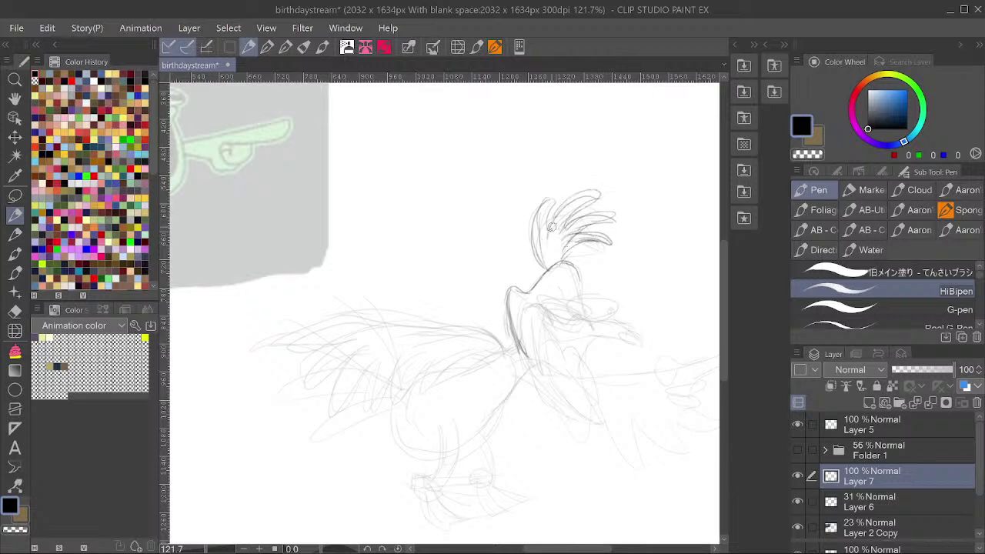
{"action": "left_click_drag", "start_coordinate": [543, 192], "coordinate": [536, 254]}
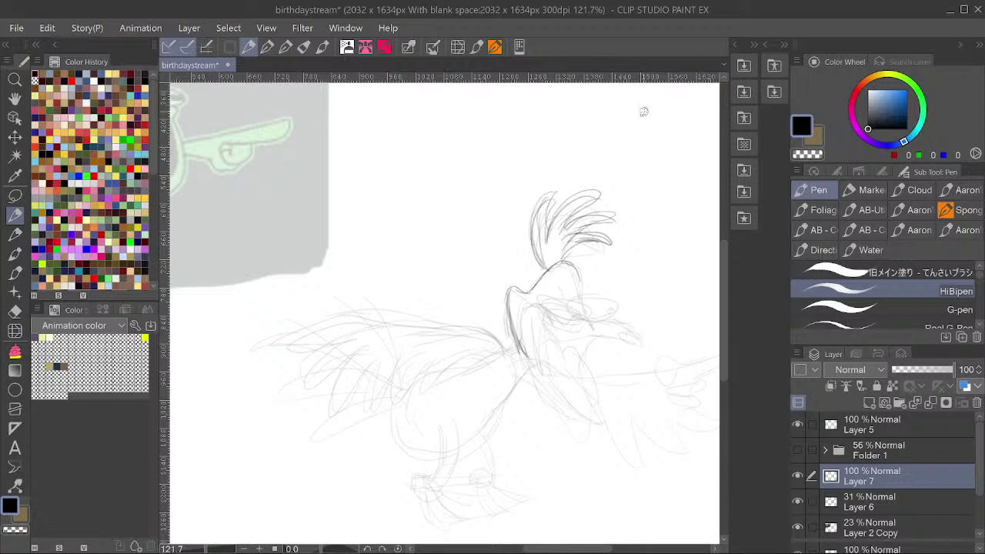
{"action": "mouse_move", "coordinate": [554, 192]}
{"action": "left_mouse_down"}
{"action": "mouse_move", "coordinate": [552, 221]}
{"action": "mouse_move", "coordinate": [575, 194]}
{"action": "left_mouse_up"}
{"action": "mouse_move", "coordinate": [588, 192]}
{"action": "left_mouse_down"}
{"action": "mouse_move", "coordinate": [563, 221]}
{"action": "mouse_move", "coordinate": [613, 205]}
{"action": "left_mouse_up"}
{"action": "mouse_move", "coordinate": [567, 229]}
{"action": "left_mouse_down"}
{"action": "mouse_move", "coordinate": [604, 217]}
{"action": "mouse_move", "coordinate": [581, 232]}
{"action": "mouse_move", "coordinate": [597, 242]}
{"action": "mouse_move", "coordinate": [564, 262]}
{"action": "left_mouse_up"}
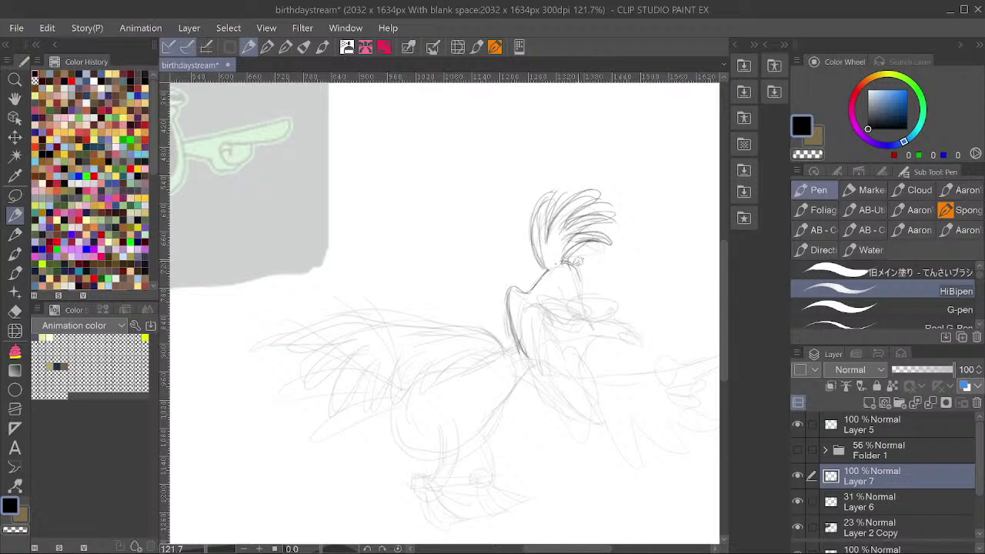
Sketch the bird's forehead, half-closed eyes, lower jaw and hooked upper beak over the faded sketch.
{"action": "mouse_move", "coordinate": [567, 261]}
{"action": "left_mouse_down"}
{"action": "mouse_move", "coordinate": [598, 244]}
{"action": "mouse_move", "coordinate": [573, 277]}
{"action": "mouse_move", "coordinate": [580, 304]}
{"action": "mouse_move", "coordinate": [594, 308]}
{"action": "mouse_move", "coordinate": [560, 290]}
{"action": "mouse_move", "coordinate": [581, 303]}
{"action": "mouse_move", "coordinate": [546, 299]}
{"action": "mouse_move", "coordinate": [585, 317]}
{"action": "mouse_move", "coordinate": [575, 300]}
{"action": "mouse_move", "coordinate": [540, 306]}
{"action": "mouse_move", "coordinate": [585, 312]}
{"action": "mouse_move", "coordinate": [597, 300]}
{"action": "mouse_move", "coordinate": [575, 297]}
{"action": "mouse_move", "coordinate": [594, 296]}
{"action": "mouse_move", "coordinate": [617, 316]}
{"action": "mouse_move", "coordinate": [587, 311]}
{"action": "mouse_move", "coordinate": [612, 319]}
{"action": "mouse_move", "coordinate": [607, 300]}
{"action": "mouse_move", "coordinate": [597, 300]}
{"action": "mouse_move", "coordinate": [610, 310]}
{"action": "mouse_move", "coordinate": [586, 301]}
{"action": "mouse_move", "coordinate": [591, 313]}
{"action": "mouse_move", "coordinate": [556, 313]}
{"action": "mouse_move", "coordinate": [567, 323]}
{"action": "mouse_move", "coordinate": [539, 302]}
{"action": "left_mouse_up"}
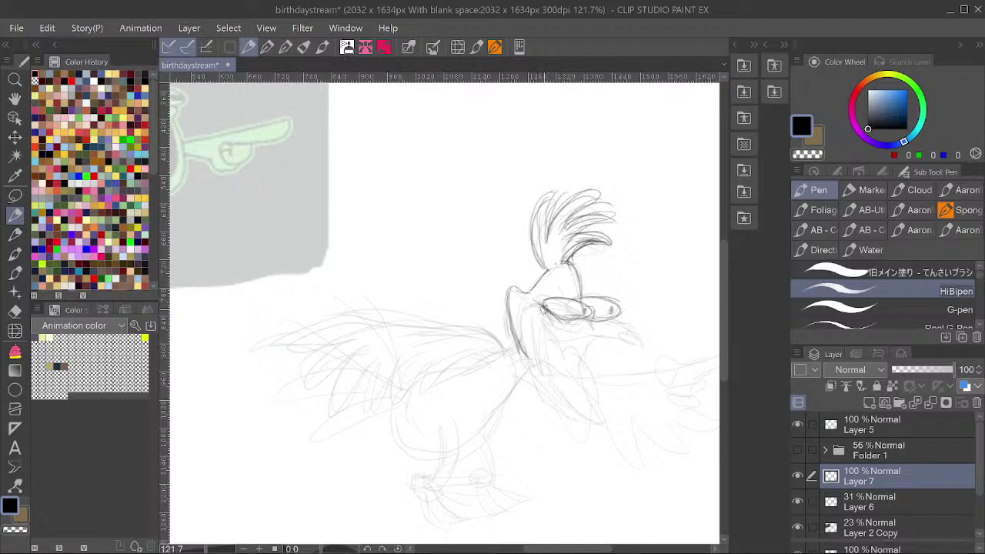
{"action": "mouse_move", "coordinate": [515, 323]}
{"action": "left_mouse_down"}
{"action": "mouse_move", "coordinate": [536, 389]}
{"action": "mouse_move", "coordinate": [612, 422]}
{"action": "mouse_move", "coordinate": [579, 411]}
{"action": "mouse_move", "coordinate": [586, 418]}
{"action": "mouse_move", "coordinate": [539, 345]}
{"action": "mouse_move", "coordinate": [554, 382]}
{"action": "mouse_move", "coordinate": [538, 318]}
{"action": "mouse_move", "coordinate": [549, 371]}
{"action": "mouse_move", "coordinate": [606, 418]}
{"action": "left_mouse_up"}
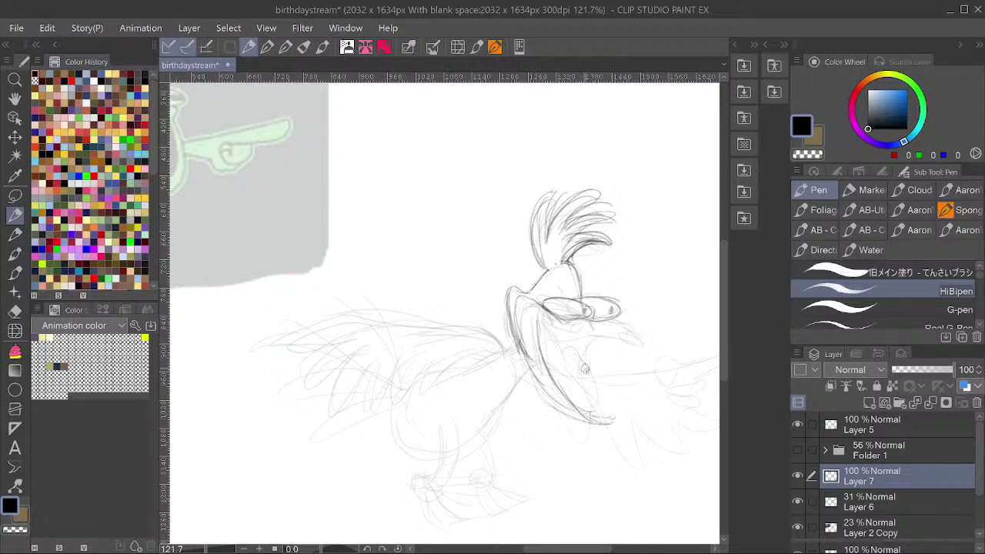
{"action": "mouse_move", "coordinate": [537, 312]}
{"action": "left_mouse_down"}
{"action": "mouse_move", "coordinate": [563, 338]}
{"action": "mouse_move", "coordinate": [542, 324]}
{"action": "mouse_move", "coordinate": [644, 352]}
{"action": "mouse_move", "coordinate": [608, 319]}
{"action": "mouse_move", "coordinate": [572, 314]}
{"action": "mouse_move", "coordinate": [576, 342]}
{"action": "mouse_move", "coordinate": [554, 315]}
{"action": "left_mouse_up"}
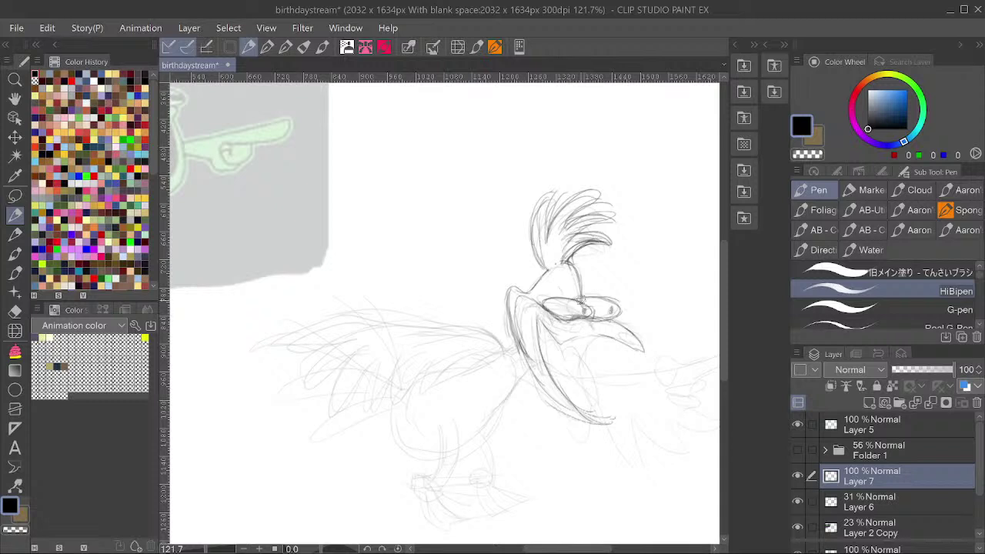
{"action": "left_click_drag", "start_coordinate": [634, 334], "coordinate": [623, 338]}
{"action": "mouse_move", "coordinate": [623, 338]}
{"action": "left_mouse_down"}
{"action": "mouse_move", "coordinate": [632, 346]}
{"action": "mouse_move", "coordinate": [635, 336]}
{"action": "mouse_move", "coordinate": [569, 344]}
{"action": "mouse_move", "coordinate": [552, 332]}
{"action": "mouse_move", "coordinate": [596, 338]}
{"action": "mouse_move", "coordinate": [585, 373]}
{"action": "mouse_move", "coordinate": [612, 419]}
{"action": "mouse_move", "coordinate": [588, 419]}
{"action": "mouse_move", "coordinate": [570, 403]}
{"action": "left_mouse_up"}
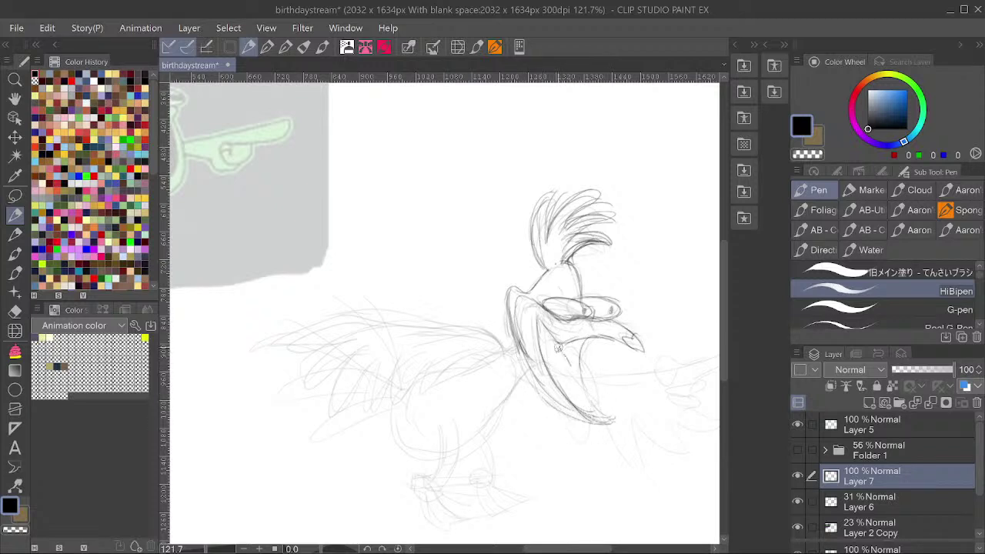
Define the bird's open mouth with its inner edge and tongue, and save the file.
{"action": "mouse_move", "coordinate": [543, 342]}
{"action": "left_mouse_down"}
{"action": "mouse_move", "coordinate": [567, 360]}
{"action": "mouse_move", "coordinate": [542, 340]}
{"action": "mouse_move", "coordinate": [563, 343]}
{"action": "mouse_move", "coordinate": [585, 371]}
{"action": "mouse_move", "coordinate": [595, 400]}
{"action": "mouse_move", "coordinate": [596, 391]}
{"action": "mouse_move", "coordinate": [578, 396]}
{"action": "mouse_move", "coordinate": [586, 402]}
{"action": "mouse_move", "coordinate": [563, 386]}
{"action": "mouse_move", "coordinate": [598, 395]}
{"action": "left_mouse_up"}
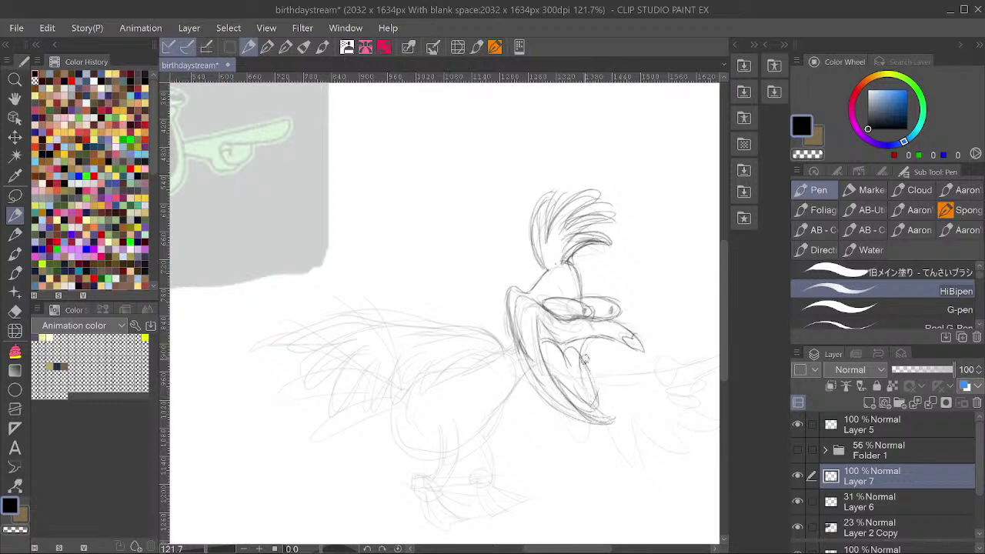
{"action": "left_click_drag", "start_coordinate": [584, 358], "coordinate": [595, 407]}
{"action": "left_click_drag", "start_coordinate": [595, 407], "coordinate": [564, 380]}
{"action": "scroll", "coordinate": [570, 285], "scroll_direction": "down", "scroll_amount": 2}
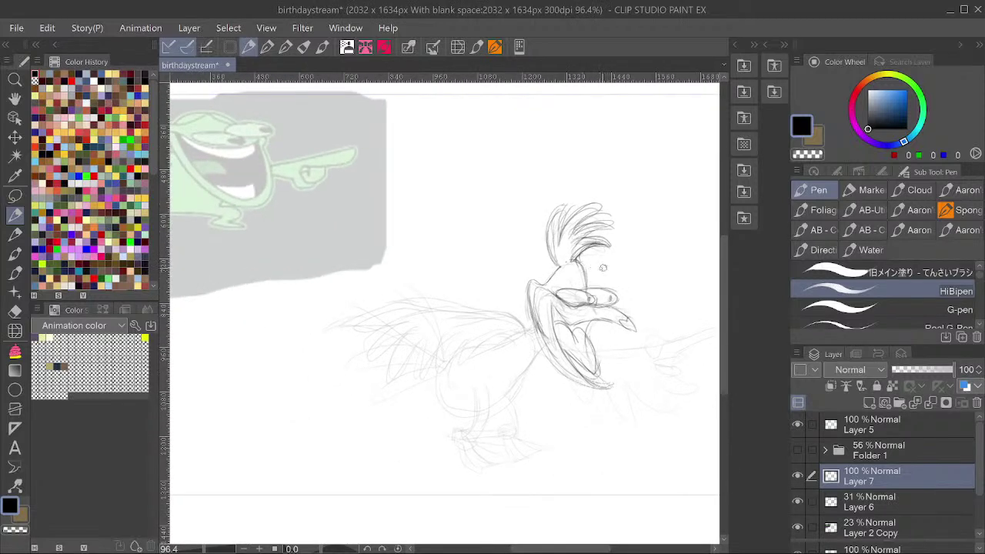
{"action": "key", "text": "ctrl+s"}
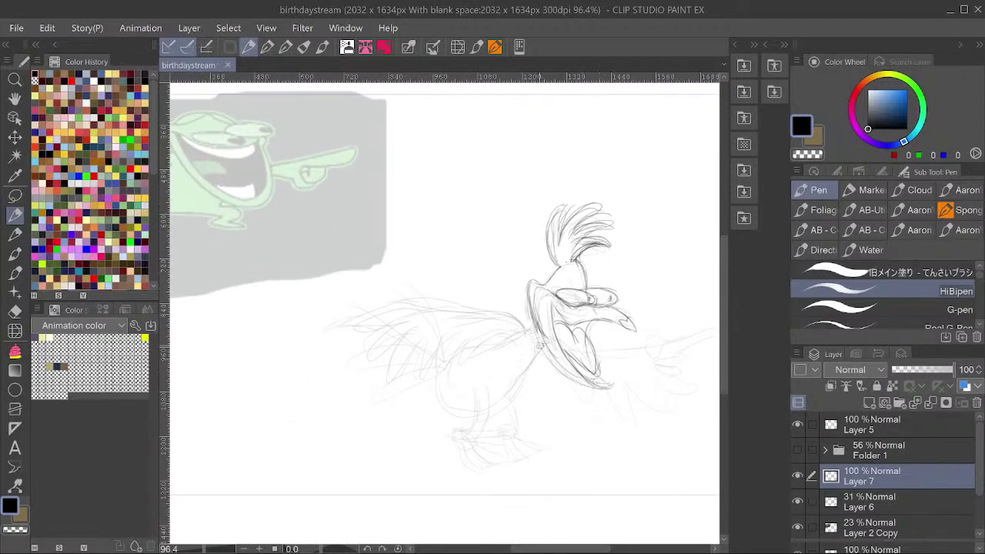
Draw the bird's neck tapering into a round, pear-shaped body on Layer 7.
{"action": "left_click_drag", "start_coordinate": [548, 342], "coordinate": [494, 414]}
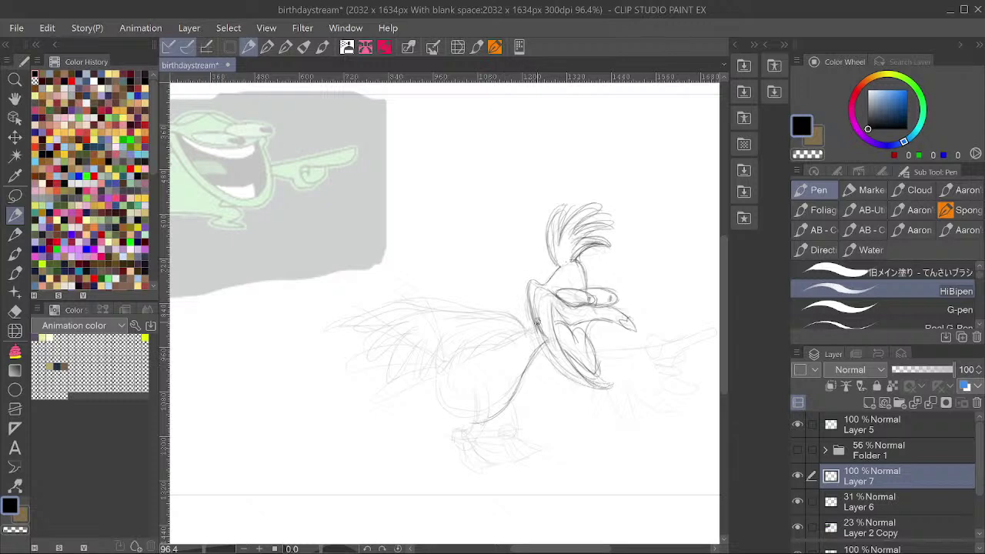
{"action": "mouse_move", "coordinate": [527, 337]}
{"action": "left_mouse_down"}
{"action": "mouse_move", "coordinate": [480, 358]}
{"action": "mouse_move", "coordinate": [497, 354]}
{"action": "mouse_move", "coordinate": [462, 352]}
{"action": "mouse_move", "coordinate": [438, 376]}
{"action": "mouse_move", "coordinate": [450, 369]}
{"action": "mouse_move", "coordinate": [447, 407]}
{"action": "mouse_move", "coordinate": [468, 418]}
{"action": "mouse_move", "coordinate": [504, 416]}
{"action": "left_mouse_up"}
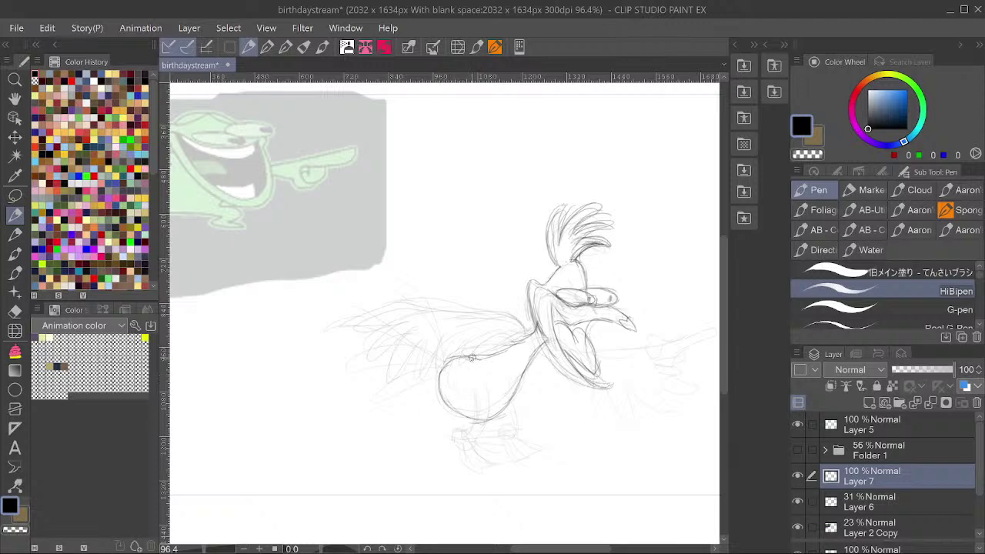
{"action": "left_click_drag", "start_coordinate": [489, 306], "coordinate": [528, 341]}
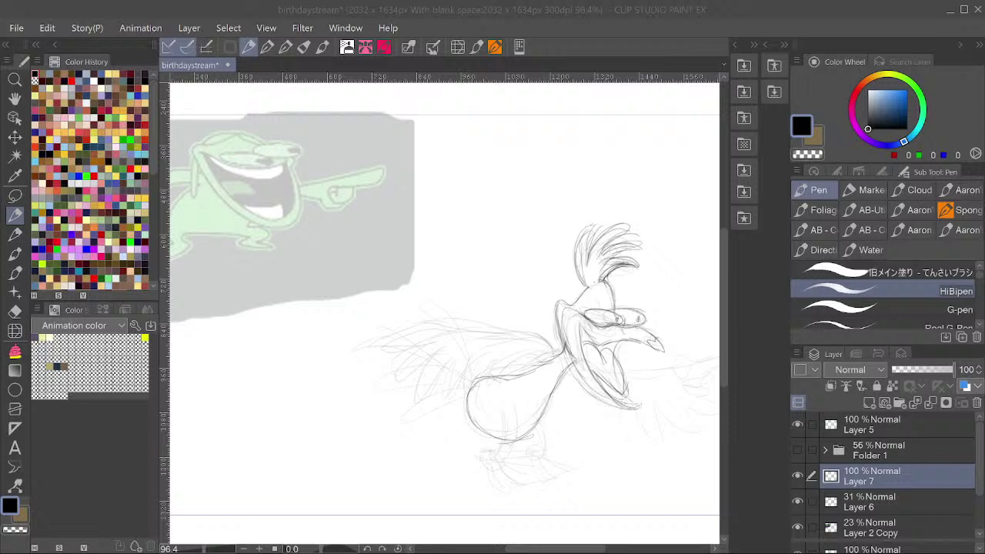
Add ragged feather tufts along the underside of the bird's body where the legs begin.
{"action": "left_click", "coordinate": [508, 421]}
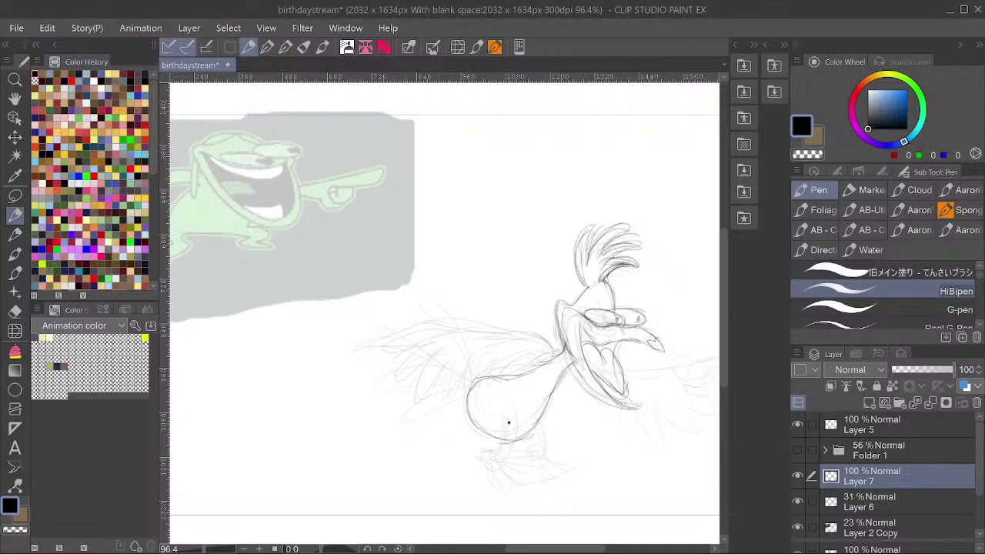
{"action": "key", "text": "alt+Tab"}
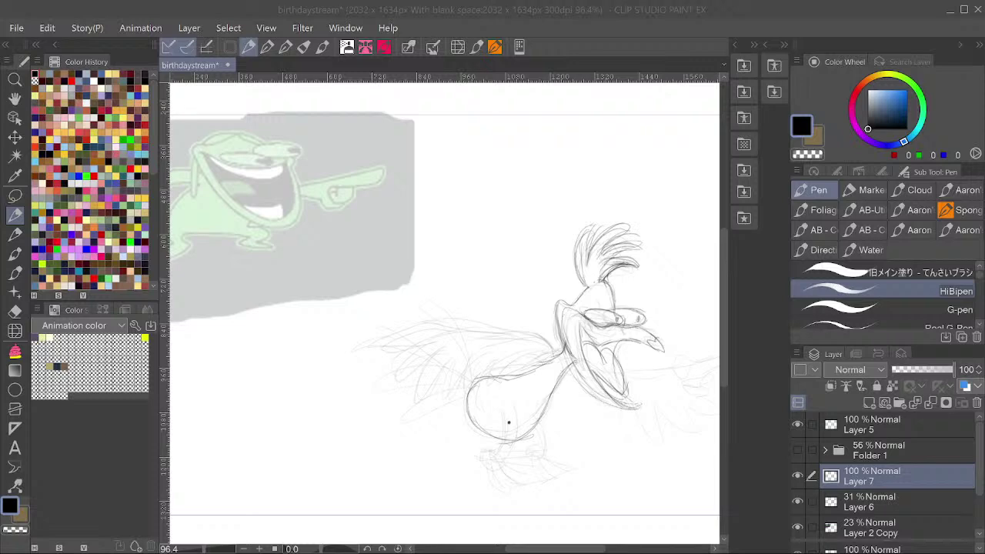
{"action": "left_click", "coordinate": [518, 433]}
{"action": "key", "text": "space"}
{"action": "left_click_drag", "start_coordinate": [522, 438], "coordinate": [561, 376]}
{"action": "left_click", "coordinate": [542, 375], "text": "alt"}
{"action": "scroll", "coordinate": [560, 376], "scroll_direction": "up", "scroll_amount": 7}
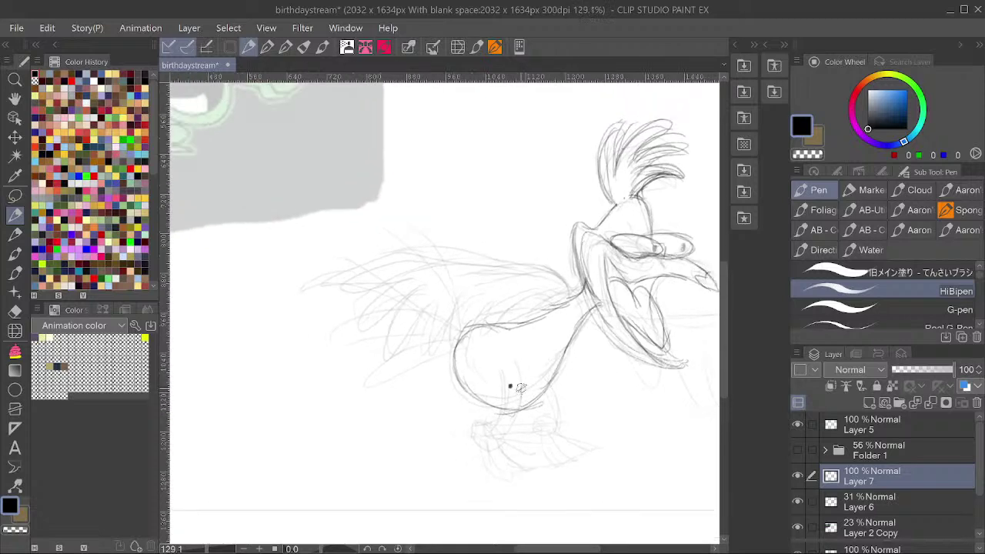
{"action": "mouse_move", "coordinate": [521, 387]}
{"action": "left_mouse_down"}
{"action": "mouse_move", "coordinate": [523, 420]}
{"action": "mouse_move", "coordinate": [490, 411]}
{"action": "mouse_move", "coordinate": [501, 408]}
{"action": "left_mouse_up"}
{"action": "mouse_move", "coordinate": [551, 386]}
{"action": "left_mouse_down"}
{"action": "mouse_move", "coordinate": [557, 395]}
{"action": "mouse_move", "coordinate": [540, 405]}
{"action": "left_mouse_up"}
Sketch the upper edge of the bird's outstretched arm, its pointing hand and the first wing feather beneath it.
{"action": "key", "text": "space"}
{"action": "left_click_drag", "start_coordinate": [575, 348], "coordinate": [568, 391]}
{"action": "mouse_move", "coordinate": [681, 258]}
{"action": "left_mouse_down"}
{"action": "mouse_move", "coordinate": [644, 282]}
{"action": "mouse_move", "coordinate": [602, 283]}
{"action": "left_mouse_up"}
{"action": "left_click_drag", "start_coordinate": [648, 337], "coordinate": [583, 322]}
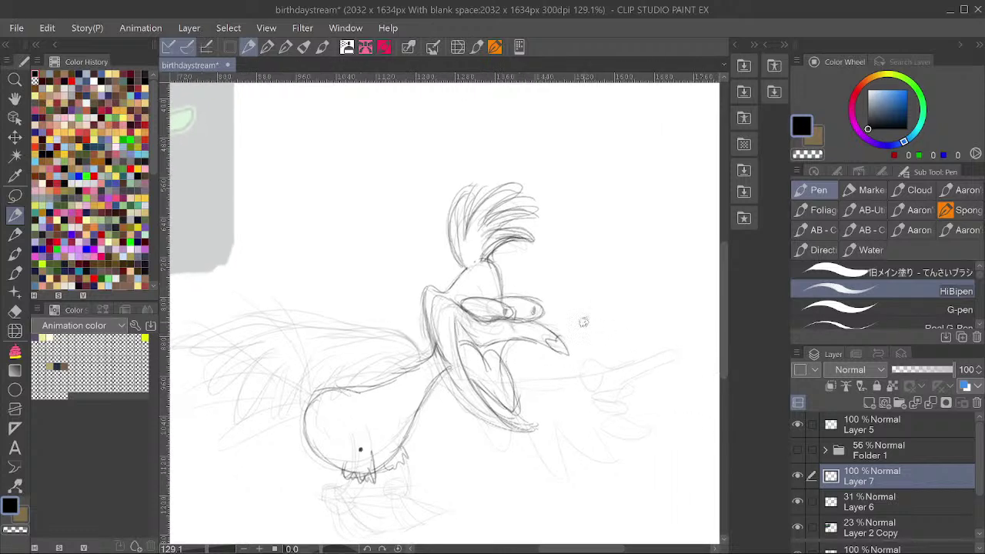
{"action": "mouse_move", "coordinate": [507, 378]}
{"action": "left_mouse_down"}
{"action": "mouse_move", "coordinate": [596, 362]}
{"action": "mouse_move", "coordinate": [564, 372]}
{"action": "mouse_move", "coordinate": [599, 353]}
{"action": "mouse_move", "coordinate": [582, 363]}
{"action": "mouse_move", "coordinate": [607, 362]}
{"action": "mouse_move", "coordinate": [590, 359]}
{"action": "mouse_move", "coordinate": [583, 384]}
{"action": "mouse_move", "coordinate": [600, 392]}
{"action": "mouse_move", "coordinate": [603, 370]}
{"action": "mouse_move", "coordinate": [603, 388]}
{"action": "mouse_move", "coordinate": [624, 354]}
{"action": "mouse_move", "coordinate": [608, 363]}
{"action": "mouse_move", "coordinate": [678, 343]}
{"action": "mouse_move", "coordinate": [667, 370]}
{"action": "mouse_move", "coordinate": [615, 386]}
{"action": "mouse_move", "coordinate": [634, 384]}
{"action": "mouse_move", "coordinate": [620, 404]}
{"action": "mouse_move", "coordinate": [594, 391]}
{"action": "mouse_move", "coordinate": [652, 439]}
{"action": "mouse_move", "coordinate": [602, 431]}
{"action": "mouse_move", "coordinate": [613, 441]}
{"action": "mouse_move", "coordinate": [594, 418]}
{"action": "mouse_move", "coordinate": [657, 445]}
{"action": "mouse_move", "coordinate": [626, 420]}
{"action": "mouse_move", "coordinate": [591, 406]}
{"action": "left_mouse_up"}
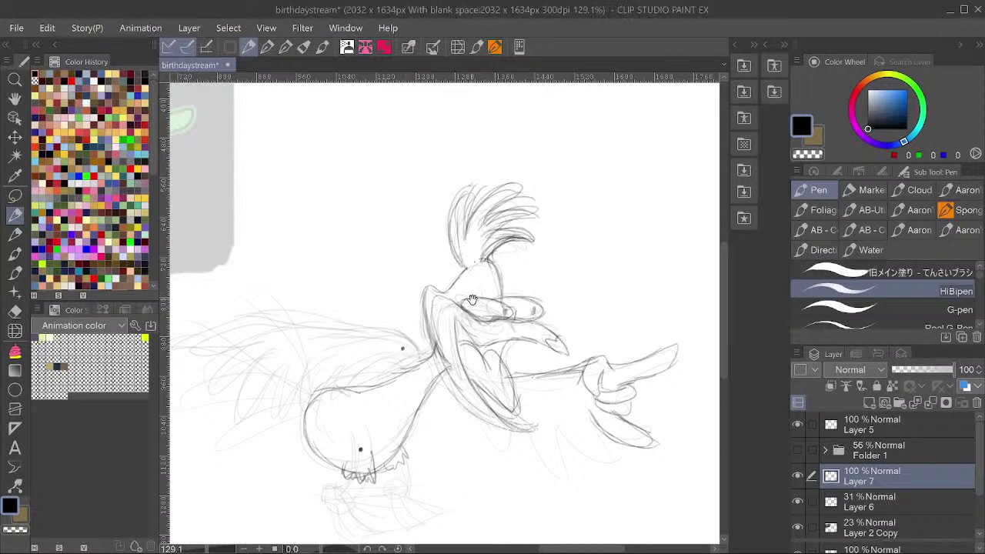
Add eyelashes flicking outward from the bird's two eyes.
{"action": "left_click_drag", "start_coordinate": [474, 301], "coordinate": [579, 300]}
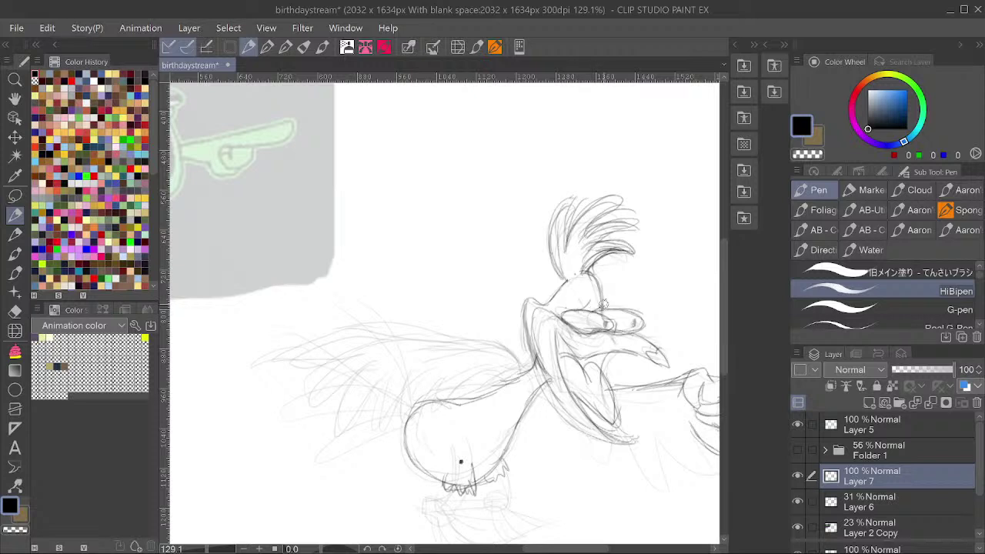
{"action": "mouse_move", "coordinate": [624, 309]}
{"action": "left_mouse_down"}
{"action": "mouse_move", "coordinate": [614, 305]}
{"action": "mouse_move", "coordinate": [640, 299]}
{"action": "left_mouse_up"}
{"action": "left_click_drag", "start_coordinate": [639, 312], "coordinate": [658, 316]}
Sketch the shoulder and upper edge of the bird's swept-back wing with long, rounded outer feathers.
{"action": "left_click_drag", "start_coordinate": [546, 259], "coordinate": [580, 256]}
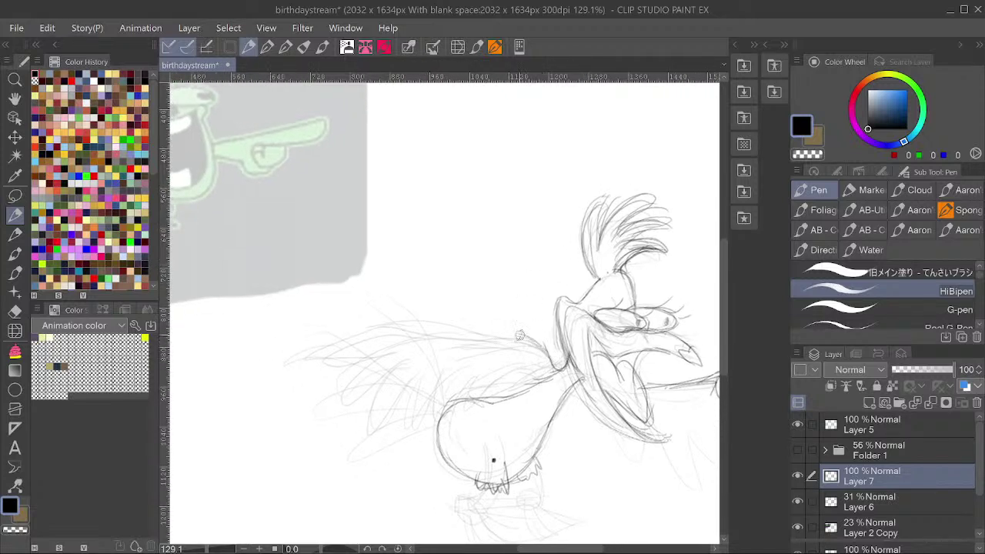
{"action": "left_click_drag", "start_coordinate": [501, 332], "coordinate": [359, 322]}
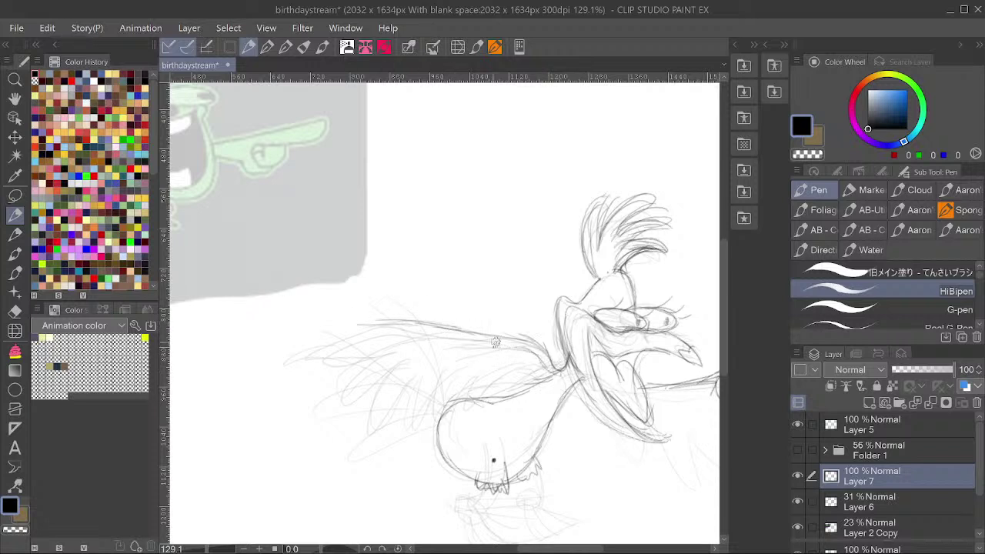
{"action": "mouse_move", "coordinate": [497, 344]}
{"action": "left_mouse_down"}
{"action": "mouse_move", "coordinate": [367, 323]}
{"action": "mouse_move", "coordinate": [389, 325]}
{"action": "mouse_move", "coordinate": [355, 328]}
{"action": "mouse_move", "coordinate": [372, 325]}
{"action": "mouse_move", "coordinate": [285, 365]}
{"action": "mouse_move", "coordinate": [380, 348]}
{"action": "mouse_move", "coordinate": [337, 393]}
{"action": "mouse_move", "coordinate": [349, 375]}
{"action": "mouse_move", "coordinate": [386, 370]}
{"action": "mouse_move", "coordinate": [368, 344]}
{"action": "mouse_move", "coordinate": [348, 352]}
{"action": "mouse_move", "coordinate": [385, 347]}
{"action": "mouse_move", "coordinate": [345, 401]}
{"action": "mouse_move", "coordinate": [350, 421]}
{"action": "mouse_move", "coordinate": [388, 365]}
{"action": "mouse_move", "coordinate": [379, 443]}
{"action": "mouse_move", "coordinate": [409, 372]}
{"action": "mouse_move", "coordinate": [393, 419]}
{"action": "mouse_move", "coordinate": [402, 398]}
{"action": "mouse_move", "coordinate": [422, 411]}
{"action": "mouse_move", "coordinate": [425, 381]}
{"action": "left_mouse_up"}
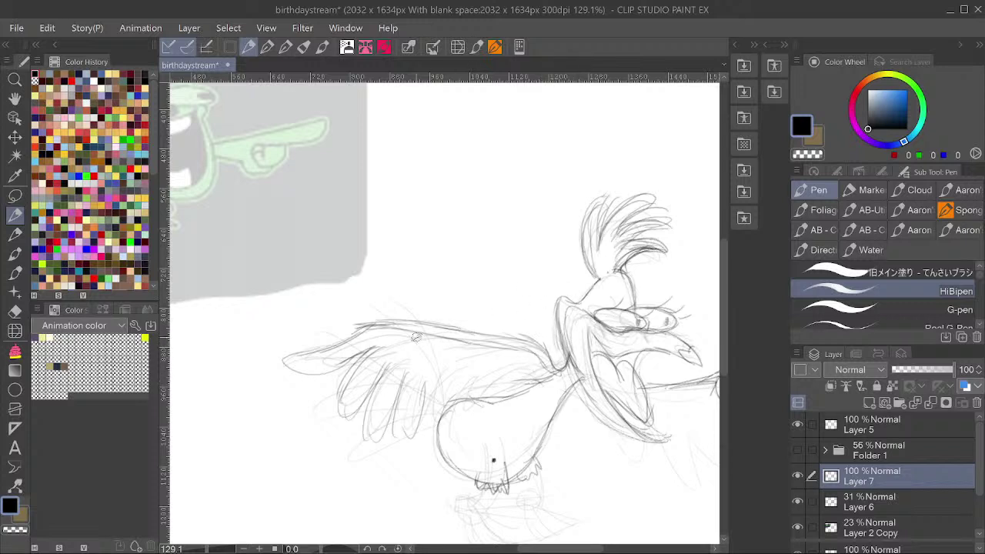
{"action": "mouse_move", "coordinate": [421, 332]}
{"action": "left_mouse_down"}
{"action": "mouse_move", "coordinate": [374, 385]}
{"action": "mouse_move", "coordinate": [400, 331]}
{"action": "mouse_move", "coordinate": [358, 367]}
{"action": "left_mouse_up"}
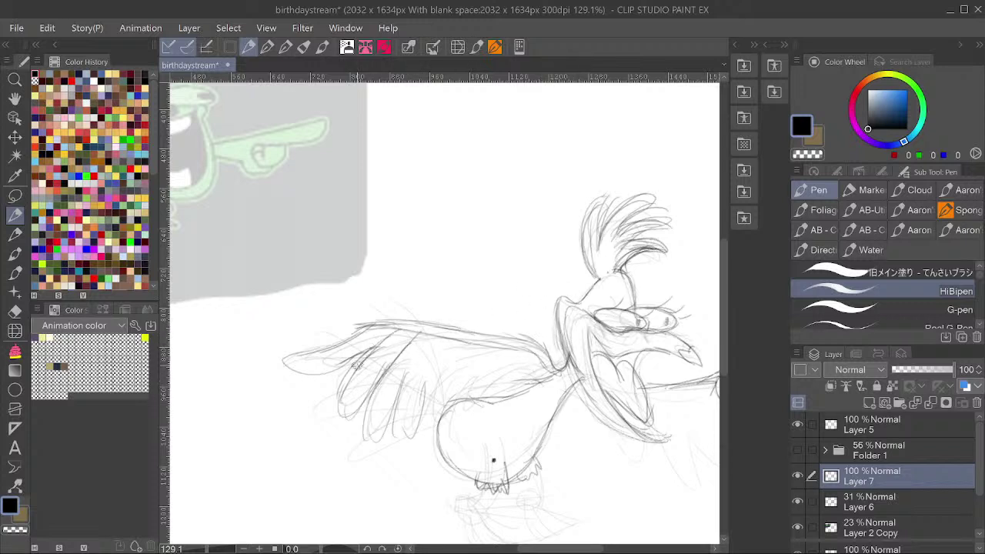
{"action": "left_click_drag", "start_coordinate": [393, 330], "coordinate": [312, 378]}
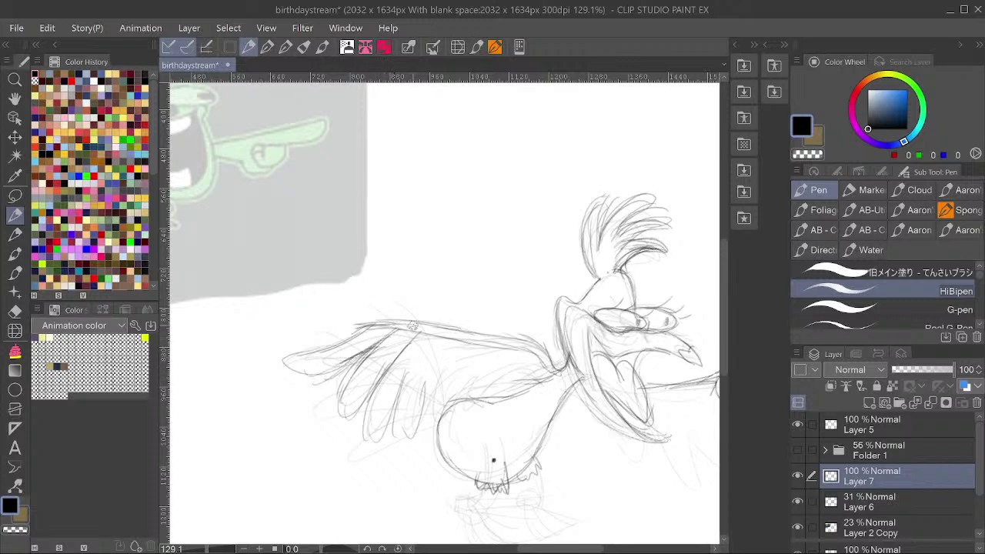
Fill in the swept-back wing with overlapping inner feathers running down to the shoulder and the body.
{"action": "left_click_drag", "start_coordinate": [432, 338], "coordinate": [396, 397]}
{"action": "left_click_drag", "start_coordinate": [419, 355], "coordinate": [394, 408]}
{"action": "left_click_drag", "start_coordinate": [456, 336], "coordinate": [421, 415]}
{"action": "mouse_move", "coordinate": [556, 370]}
{"action": "left_mouse_down"}
{"action": "mouse_move", "coordinate": [477, 412]}
{"action": "mouse_move", "coordinate": [473, 383]}
{"action": "mouse_move", "coordinate": [466, 401]}
{"action": "mouse_move", "coordinate": [534, 355]}
{"action": "mouse_move", "coordinate": [542, 360]}
{"action": "mouse_move", "coordinate": [462, 413]}
{"action": "left_mouse_up"}
{"action": "mouse_move", "coordinate": [503, 346]}
{"action": "left_mouse_down"}
{"action": "mouse_move", "coordinate": [451, 397]}
{"action": "mouse_move", "coordinate": [461, 409]}
{"action": "mouse_move", "coordinate": [498, 369]}
{"action": "mouse_move", "coordinate": [537, 355]}
{"action": "left_mouse_up"}
{"action": "mouse_move", "coordinate": [452, 343]}
{"action": "left_mouse_down"}
{"action": "mouse_move", "coordinate": [427, 422]}
{"action": "mouse_move", "coordinate": [452, 397]}
{"action": "left_mouse_up"}
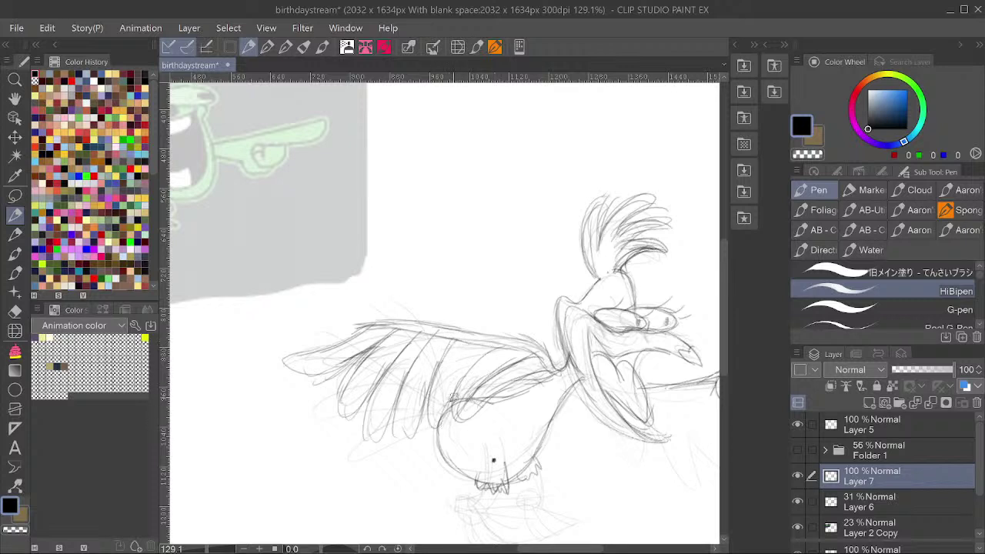
{"action": "mouse_move", "coordinate": [471, 345]}
{"action": "left_mouse_down"}
{"action": "mouse_move", "coordinate": [449, 408]}
{"action": "mouse_move", "coordinate": [491, 355]}
{"action": "mouse_move", "coordinate": [452, 408]}
{"action": "left_mouse_up"}
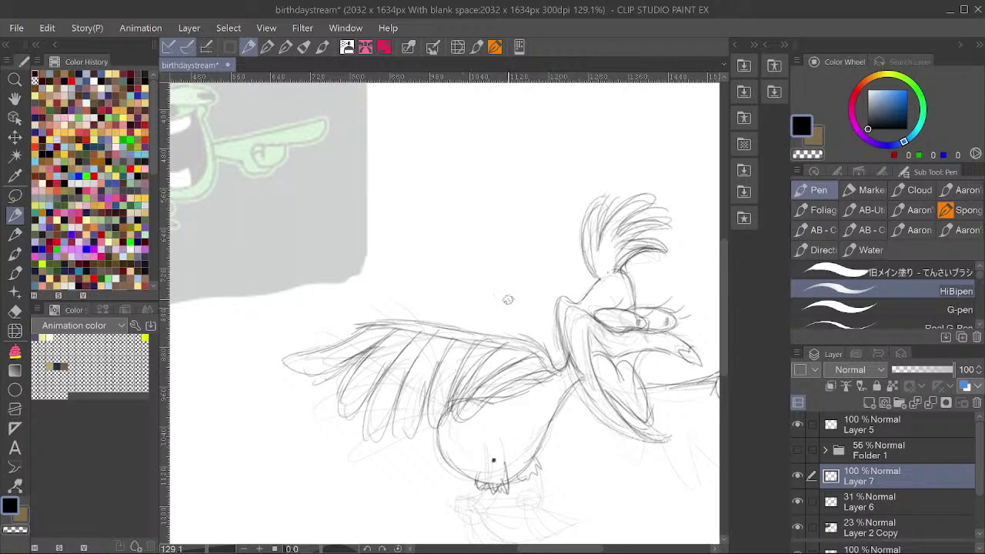
Draw the lower edge of the bird's outstretched arm and the remaining long feathers hanging beneath it toward the chest.
{"action": "mouse_move", "coordinate": [711, 274]}
{"action": "left_mouse_down"}
{"action": "mouse_move", "coordinate": [626, 228]}
{"action": "mouse_move", "coordinate": [607, 236]}
{"action": "mouse_move", "coordinate": [587, 226]}
{"action": "mouse_move", "coordinate": [544, 273]}
{"action": "left_mouse_up"}
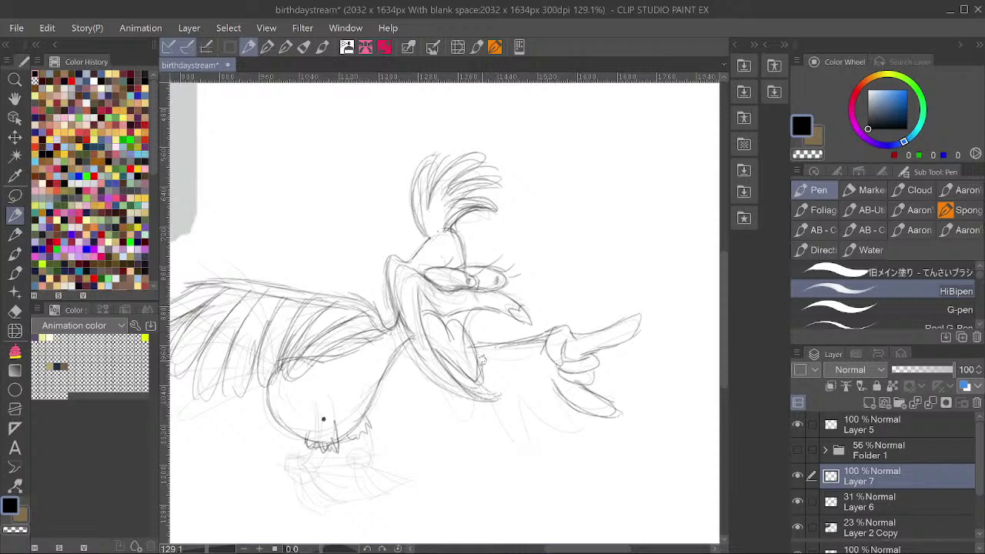
{"action": "left_click_drag", "start_coordinate": [471, 355], "coordinate": [546, 364]}
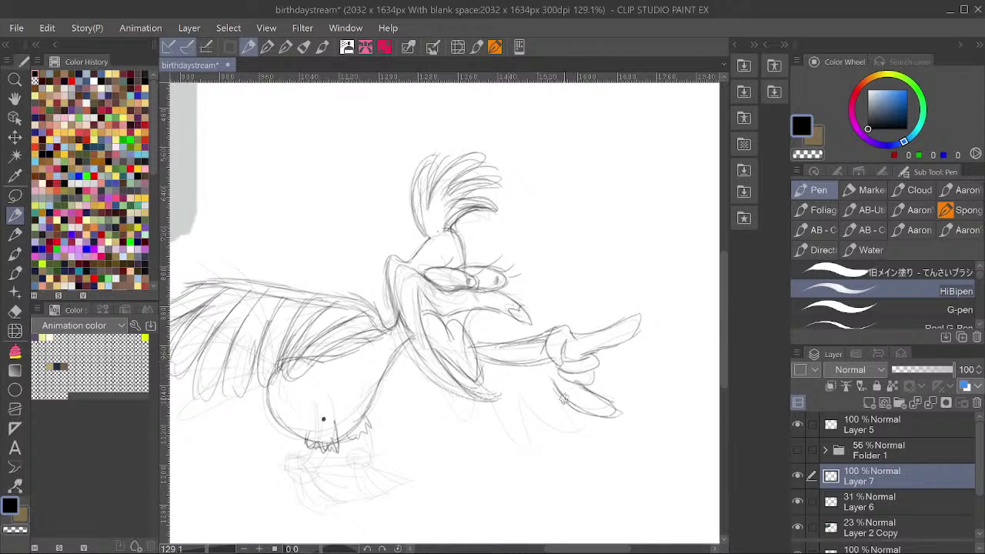
{"action": "mouse_move", "coordinate": [563, 399]}
{"action": "left_mouse_down"}
{"action": "mouse_move", "coordinate": [515, 366]}
{"action": "mouse_move", "coordinate": [533, 382]}
{"action": "mouse_move", "coordinate": [534, 410]}
{"action": "mouse_move", "coordinate": [586, 421]}
{"action": "mouse_move", "coordinate": [547, 385]}
{"action": "mouse_move", "coordinate": [492, 362]}
{"action": "mouse_move", "coordinate": [485, 386]}
{"action": "mouse_move", "coordinate": [532, 425]}
{"action": "mouse_move", "coordinate": [517, 366]}
{"action": "mouse_move", "coordinate": [531, 411]}
{"action": "mouse_move", "coordinate": [512, 380]}
{"action": "mouse_move", "coordinate": [567, 417]}
{"action": "left_mouse_up"}
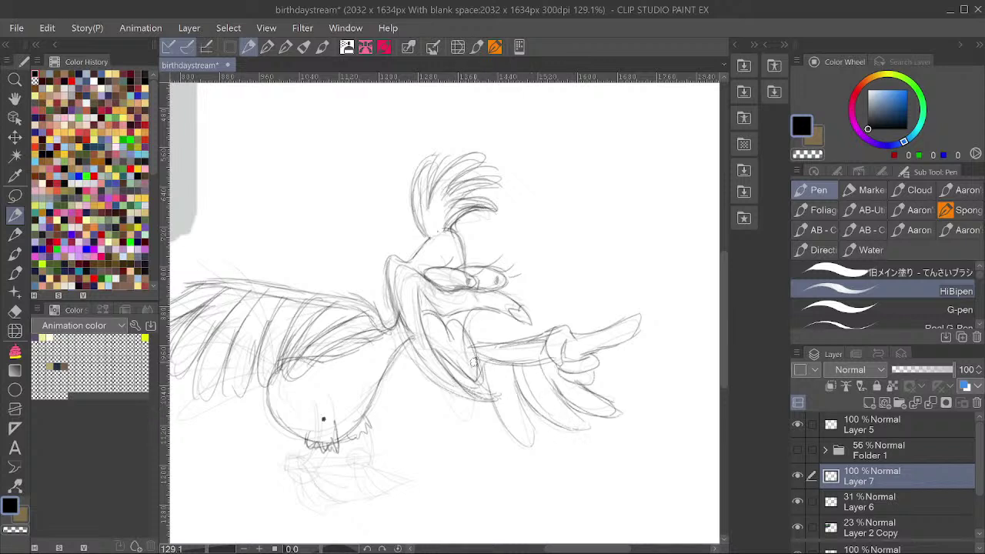
{"action": "mouse_move", "coordinate": [473, 362]}
{"action": "left_mouse_down"}
{"action": "mouse_move", "coordinate": [468, 391]}
{"action": "mouse_move", "coordinate": [498, 422]}
{"action": "mouse_move", "coordinate": [495, 409]}
{"action": "mouse_move", "coordinate": [466, 398]}
{"action": "mouse_move", "coordinate": [492, 405]}
{"action": "left_mouse_up"}
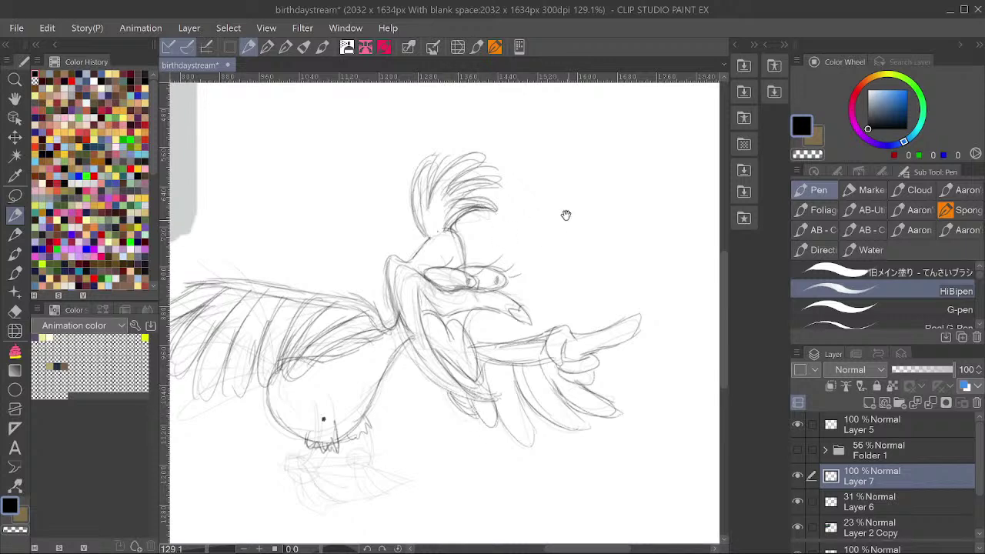
Sketch the bird's two short legs below the body's feather fringe and outline the bent ankle of the rear leg.
{"action": "mouse_move", "coordinate": [566, 218]}
{"action": "left_mouse_down"}
{"action": "mouse_move", "coordinate": [560, 234]}
{"action": "mouse_move", "coordinate": [578, 276]}
{"action": "left_mouse_up"}
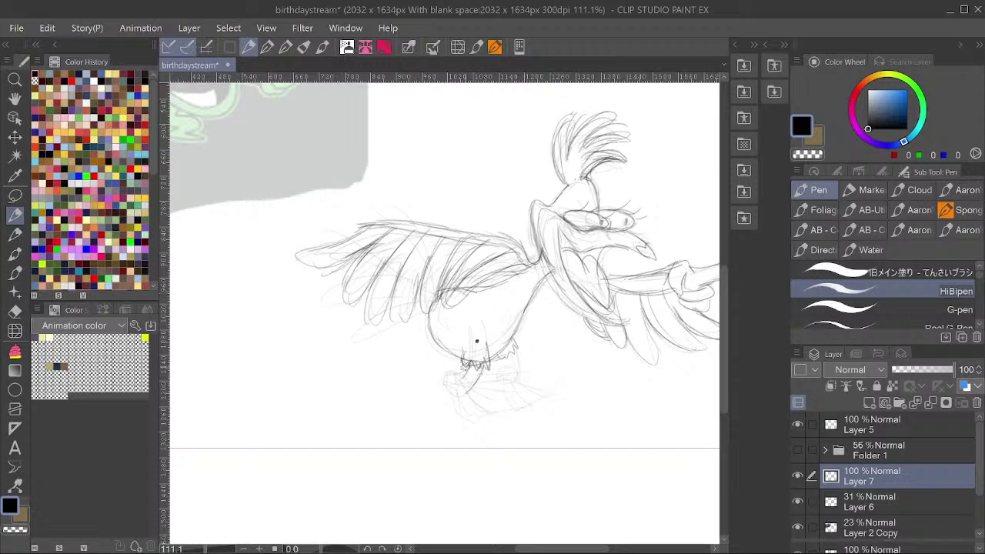
{"action": "left_click_drag", "start_coordinate": [464, 380], "coordinate": [451, 382]}
{"action": "mouse_move", "coordinate": [511, 351]}
{"action": "left_mouse_down"}
{"action": "mouse_move", "coordinate": [510, 379]}
{"action": "mouse_move", "coordinate": [499, 381]}
{"action": "left_mouse_up"}
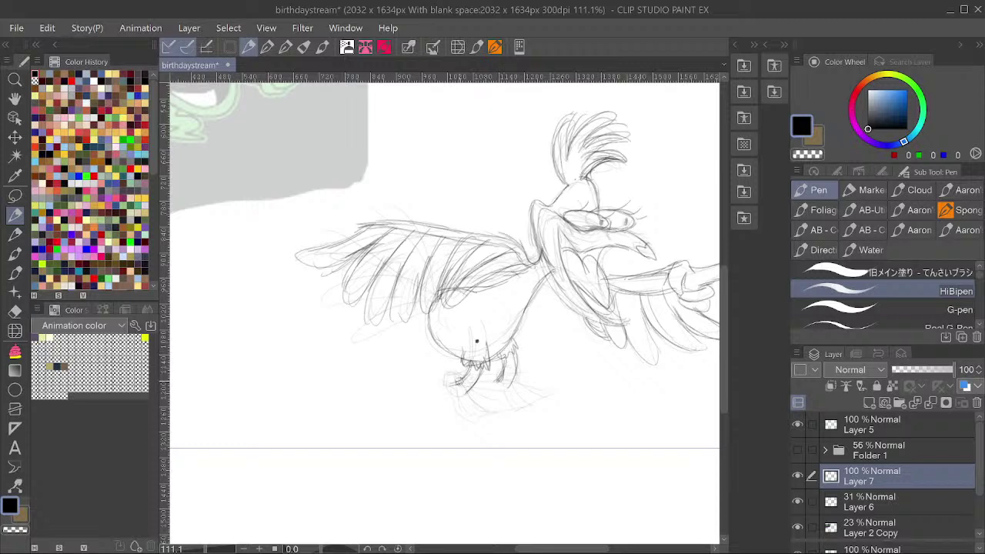
{"action": "left_click_drag", "start_coordinate": [458, 376], "coordinate": [447, 381]}
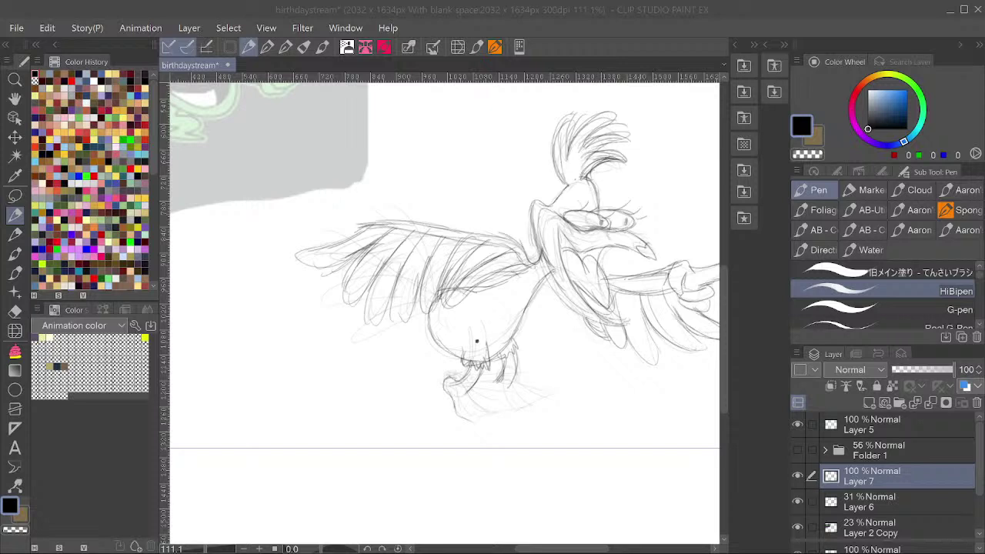
{"action": "left_click", "coordinate": [463, 406]}
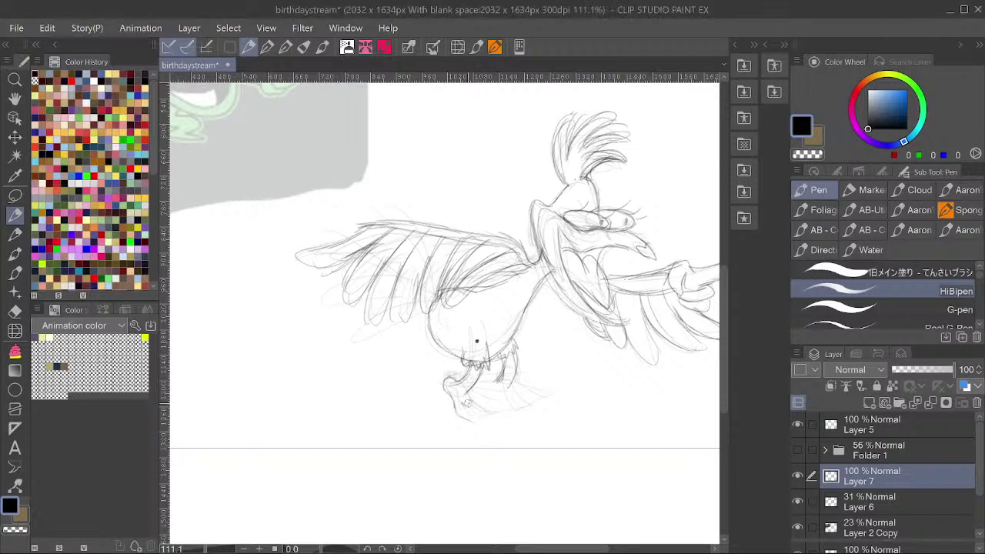
{"action": "left_click_drag", "start_coordinate": [454, 378], "coordinate": [467, 391]}
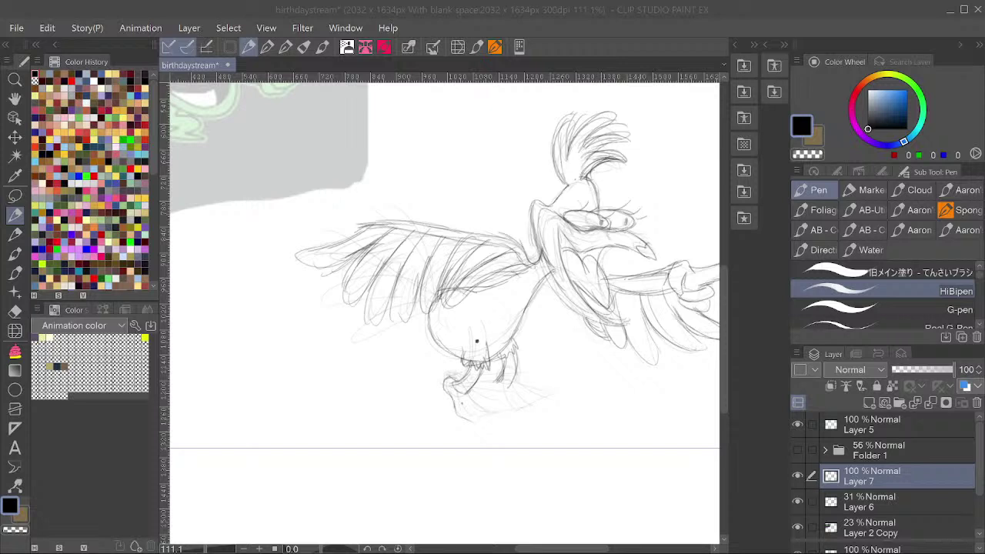
Darken the rear leg's rounded ankle and draw its foot beneath with several clawed toes.
{"action": "left_click", "coordinate": [896, 548]}
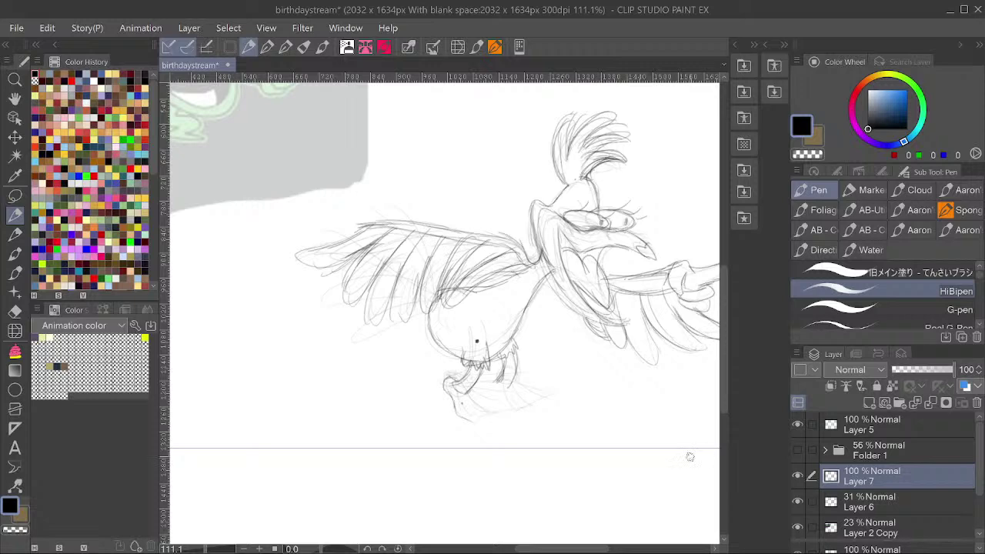
{"action": "scroll", "coordinate": [477, 398], "scroll_direction": "down", "scroll_amount": 2}
{"action": "scroll", "coordinate": [462, 404], "scroll_direction": "up", "scroll_amount": 3}
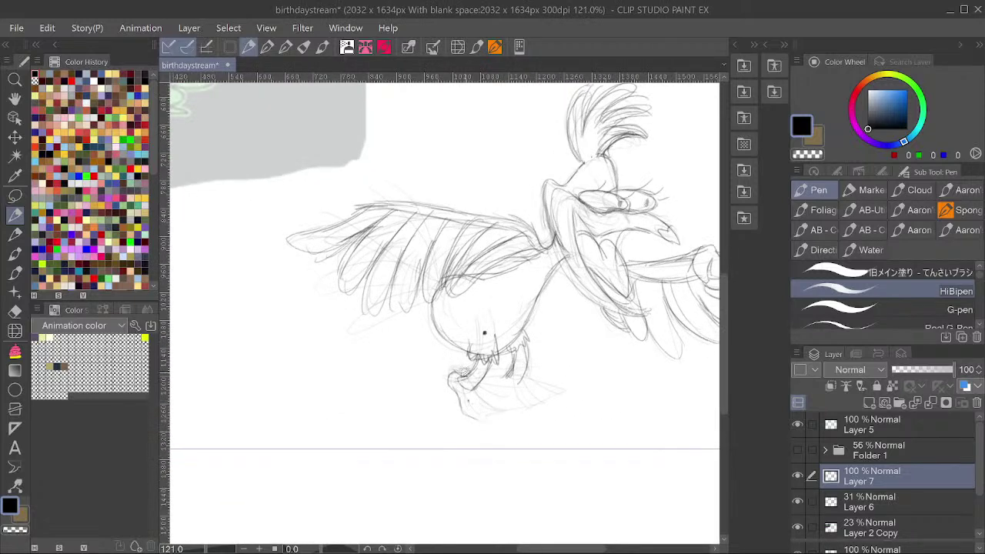
{"action": "left_click_drag", "start_coordinate": [473, 388], "coordinate": [456, 376]}
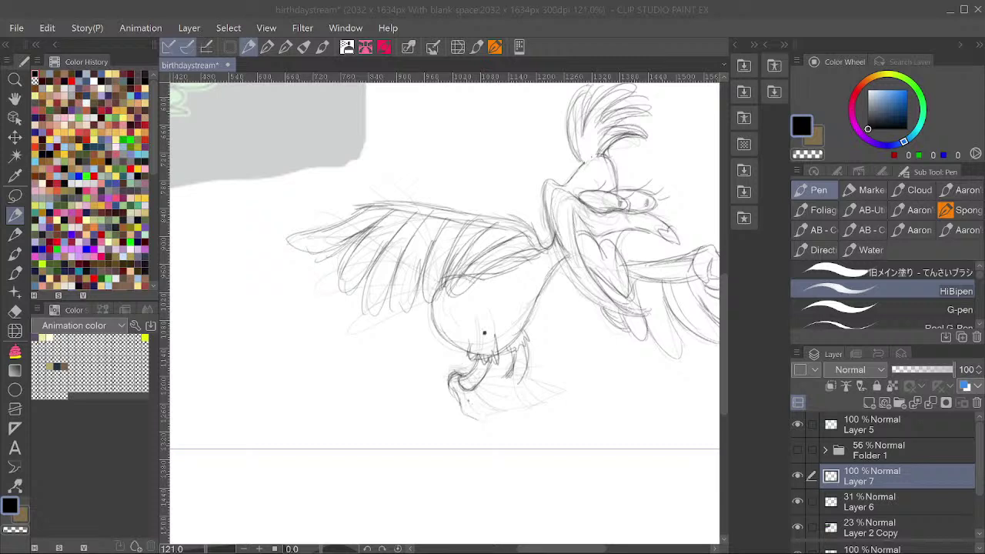
{"action": "scroll", "coordinate": [481, 413], "scroll_direction": "down", "scroll_amount": 1}
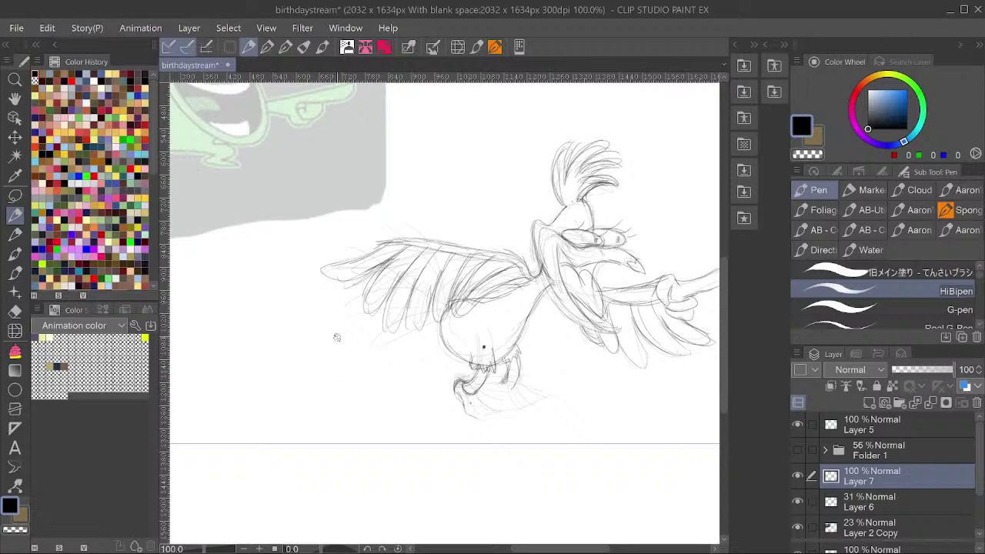
{"action": "scroll", "coordinate": [336, 337], "scroll_direction": "down", "scroll_amount": 1}
{"action": "scroll", "coordinate": [365, 274], "scroll_direction": "down", "scroll_amount": 1}
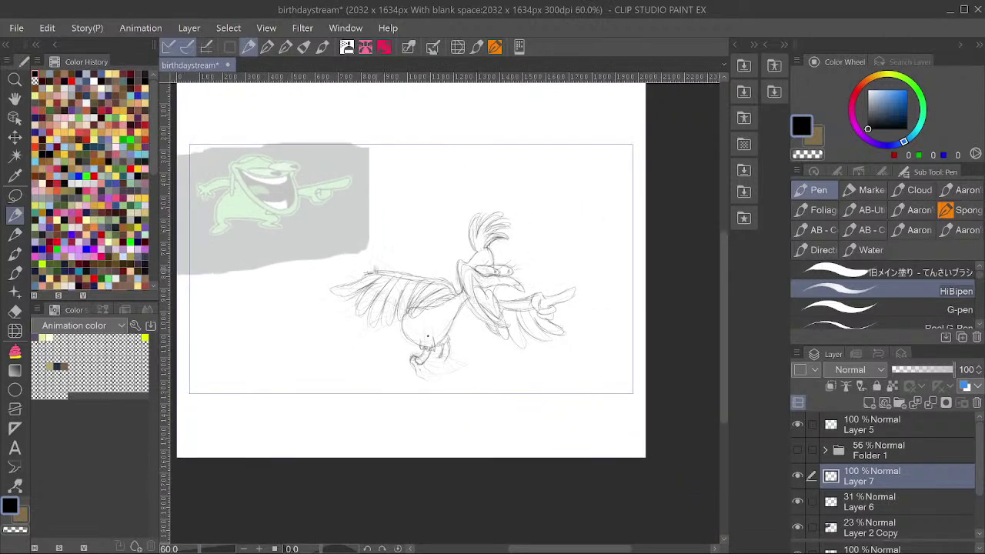
{"action": "scroll", "coordinate": [400, 365], "scroll_direction": "up", "scroll_amount": 6}
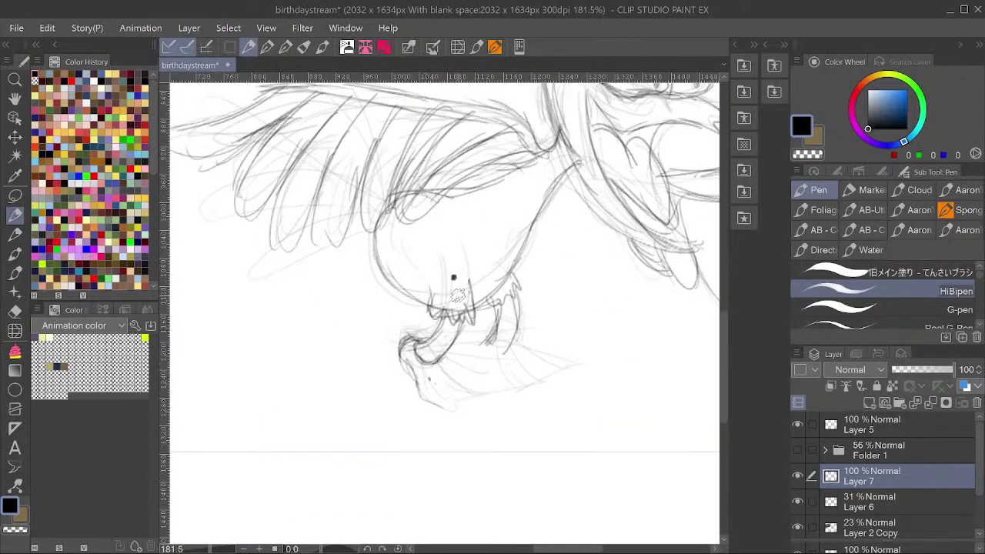
{"action": "mouse_move", "coordinate": [461, 289]}
{"action": "left_mouse_down"}
{"action": "mouse_move", "coordinate": [452, 339]}
{"action": "mouse_move", "coordinate": [464, 299]}
{"action": "mouse_move", "coordinate": [422, 375]}
{"action": "mouse_move", "coordinate": [424, 337]}
{"action": "mouse_move", "coordinate": [413, 335]}
{"action": "mouse_move", "coordinate": [417, 354]}
{"action": "mouse_move", "coordinate": [411, 336]}
{"action": "mouse_move", "coordinate": [413, 383]}
{"action": "left_mouse_up"}
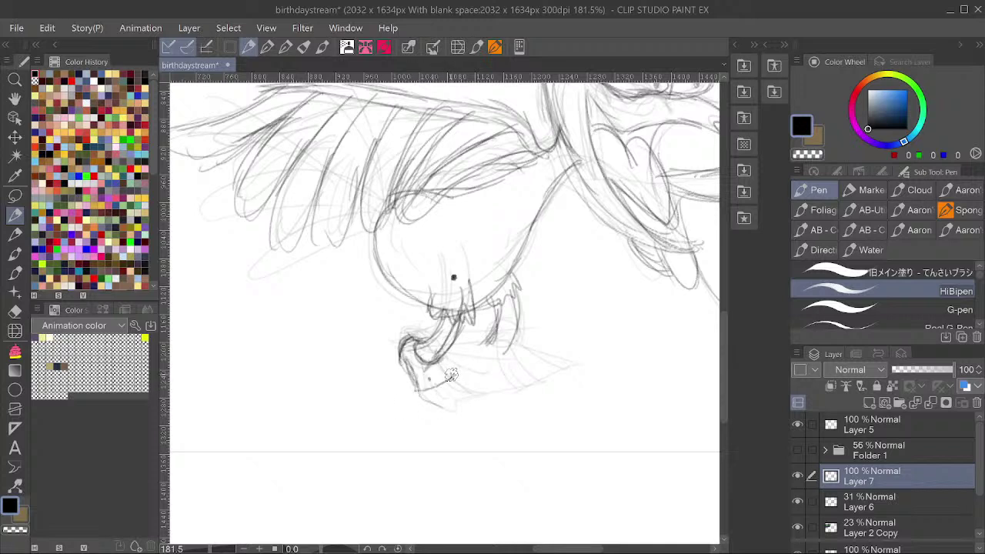
{"action": "mouse_move", "coordinate": [417, 382]}
{"action": "left_mouse_down"}
{"action": "mouse_move", "coordinate": [456, 372]}
{"action": "mouse_move", "coordinate": [426, 344]}
{"action": "mouse_move", "coordinate": [403, 345]}
{"action": "mouse_move", "coordinate": [410, 338]}
{"action": "mouse_move", "coordinate": [407, 363]}
{"action": "mouse_move", "coordinate": [451, 410]}
{"action": "left_mouse_up"}
{"action": "mouse_move", "coordinate": [429, 376]}
{"action": "left_mouse_down"}
{"action": "mouse_move", "coordinate": [451, 408]}
{"action": "mouse_move", "coordinate": [411, 380]}
{"action": "mouse_move", "coordinate": [444, 374]}
{"action": "mouse_move", "coordinate": [435, 372]}
{"action": "mouse_move", "coordinate": [463, 390]}
{"action": "mouse_move", "coordinate": [436, 373]}
{"action": "mouse_move", "coordinate": [461, 392]}
{"action": "mouse_move", "coordinate": [451, 402]}
{"action": "mouse_move", "coordinate": [456, 368]}
{"action": "mouse_move", "coordinate": [449, 370]}
{"action": "mouse_move", "coordinate": [461, 374]}
{"action": "mouse_move", "coordinate": [444, 370]}
{"action": "mouse_move", "coordinate": [464, 411]}
{"action": "left_mouse_up"}
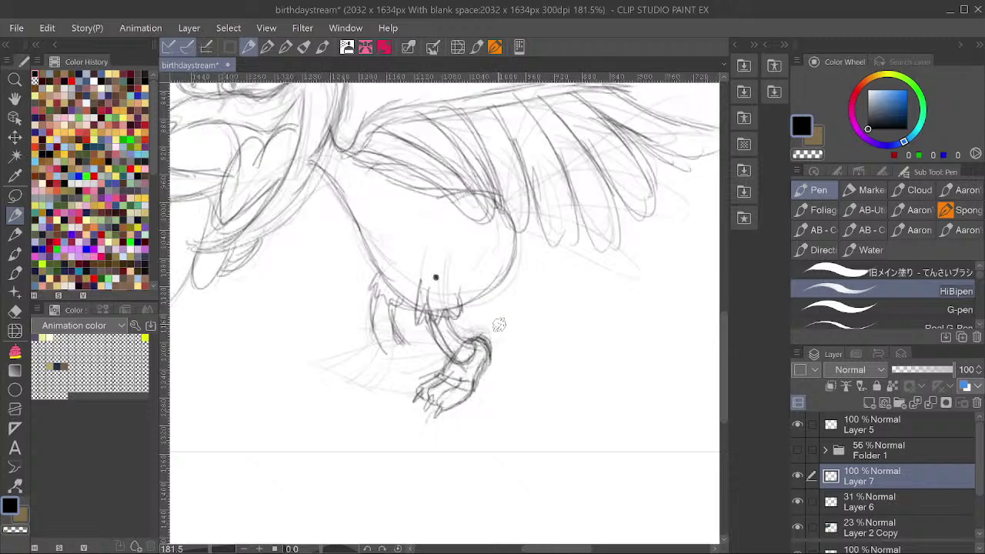
Lasso the toes of the rear foot and move them slightly down from the ankle to lengthen the foot.
{"action": "key", "text": "m"}
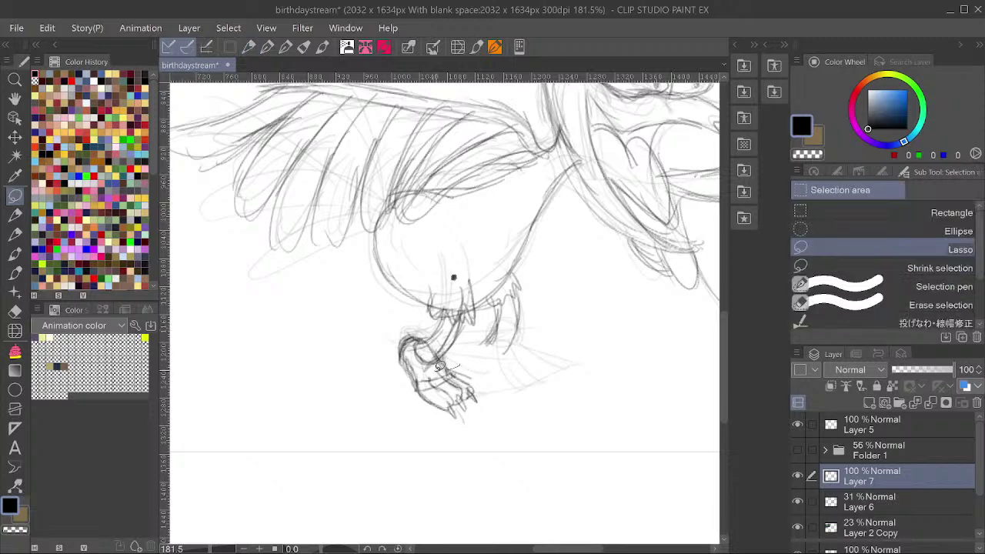
{"action": "mouse_move", "coordinate": [421, 371]}
{"action": "left_mouse_down"}
{"action": "mouse_move", "coordinate": [408, 406]}
{"action": "mouse_move", "coordinate": [442, 424]}
{"action": "mouse_move", "coordinate": [472, 426]}
{"action": "mouse_move", "coordinate": [502, 374]}
{"action": "mouse_move", "coordinate": [459, 393]}
{"action": "left_mouse_up"}
{"action": "key", "text": "ctrl+t"}
{"action": "left_click", "coordinate": [417, 459]}
{"action": "key", "text": "ctrl+d"}
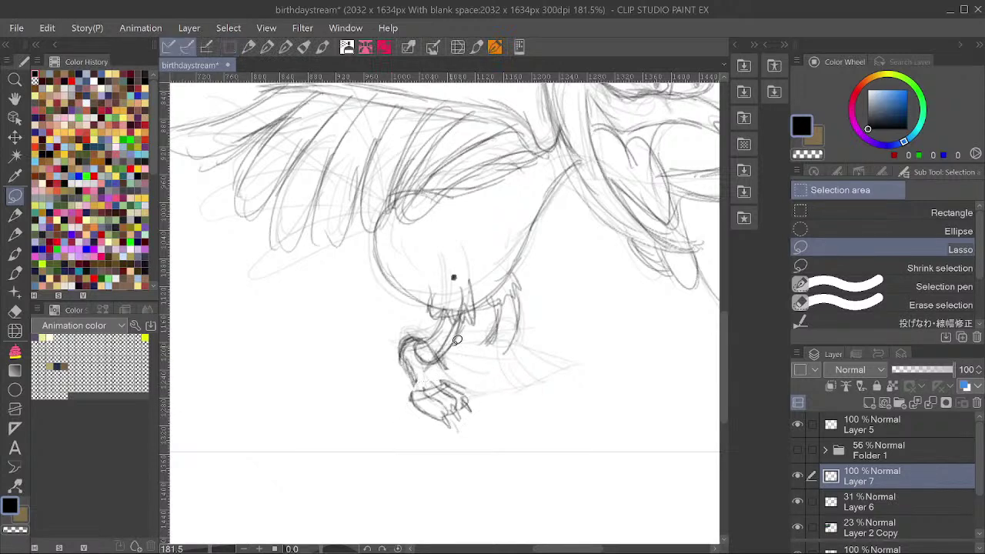
Draw both sides of the rear foot with the HiBipen to join the ankle to the lowered toes.
{"action": "left_click", "coordinate": [14, 215]}
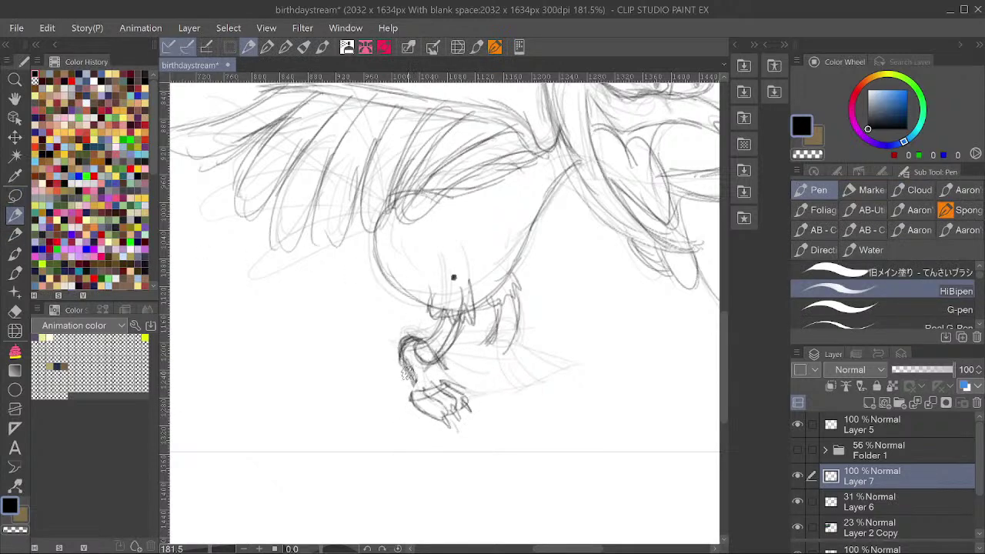
{"action": "left_click_drag", "start_coordinate": [433, 347], "coordinate": [441, 374]}
{"action": "mouse_move", "coordinate": [402, 342]}
{"action": "left_mouse_down"}
{"action": "mouse_move", "coordinate": [416, 381]}
{"action": "mouse_move", "coordinate": [450, 394]}
{"action": "left_mouse_up"}
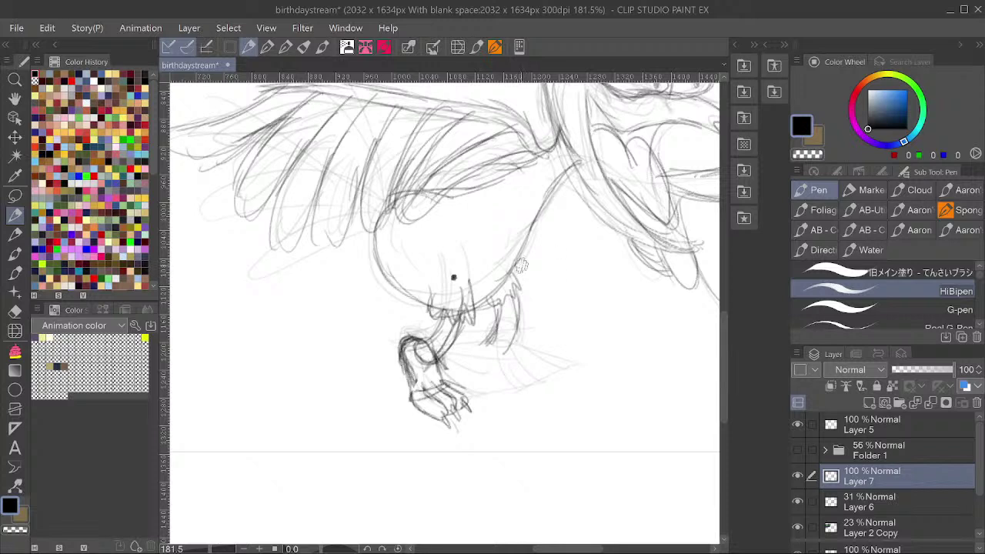
Try sketching the front leg's bent ankle and a narrow foot extending forward from it.
{"action": "left_click_drag", "start_coordinate": [496, 324], "coordinate": [490, 342]}
{"action": "mouse_move", "coordinate": [508, 292]}
{"action": "left_mouse_down"}
{"action": "mouse_move", "coordinate": [514, 337]}
{"action": "mouse_move", "coordinate": [493, 347]}
{"action": "left_mouse_up"}
{"action": "mouse_move", "coordinate": [514, 303]}
{"action": "left_mouse_down"}
{"action": "mouse_move", "coordinate": [506, 332]}
{"action": "mouse_move", "coordinate": [492, 330]}
{"action": "mouse_move", "coordinate": [498, 345]}
{"action": "mouse_move", "coordinate": [499, 329]}
{"action": "mouse_move", "coordinate": [483, 346]}
{"action": "mouse_move", "coordinate": [491, 327]}
{"action": "mouse_move", "coordinate": [508, 356]}
{"action": "mouse_move", "coordinate": [510, 341]}
{"action": "mouse_move", "coordinate": [508, 367]}
{"action": "mouse_move", "coordinate": [490, 354]}
{"action": "mouse_move", "coordinate": [490, 365]}
{"action": "mouse_move", "coordinate": [517, 361]}
{"action": "mouse_move", "coordinate": [517, 344]}
{"action": "mouse_move", "coordinate": [540, 389]}
{"action": "left_mouse_up"}
{"action": "left_click_drag", "start_coordinate": [511, 353], "coordinate": [536, 387]}
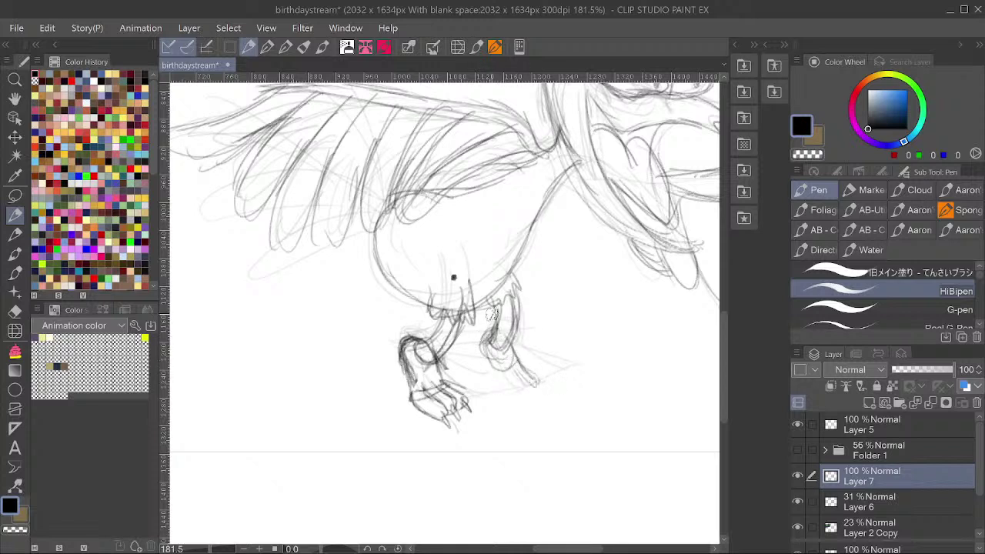
Lasso and delete the lower part of the front leg, including its ankle and foot.
{"action": "key", "text": "m"}
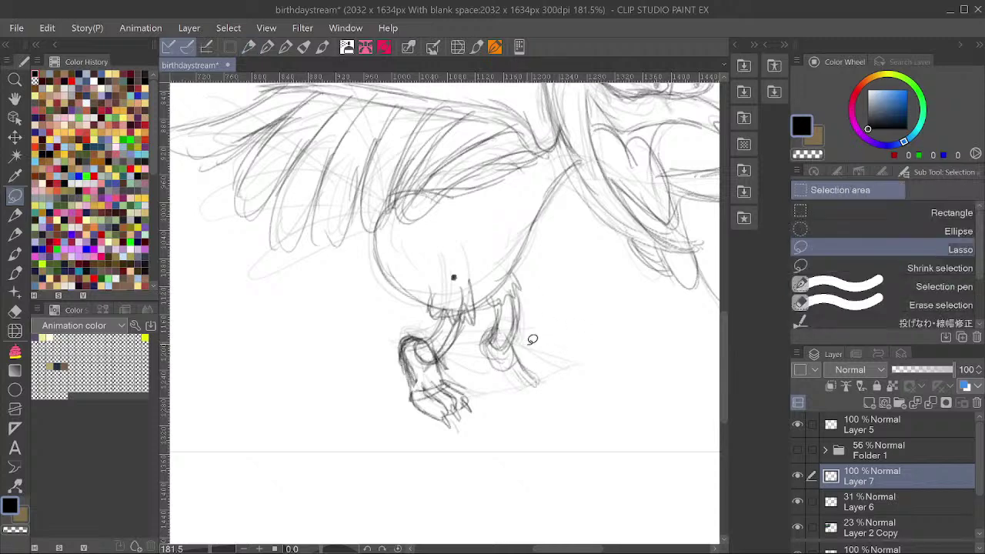
{"action": "mouse_move", "coordinate": [487, 315]}
{"action": "left_mouse_down"}
{"action": "mouse_move", "coordinate": [513, 405]}
{"action": "mouse_move", "coordinate": [565, 334]}
{"action": "left_mouse_up"}
{"action": "key", "text": "Delete"}
{"action": "key", "text": "ctrl+d"}
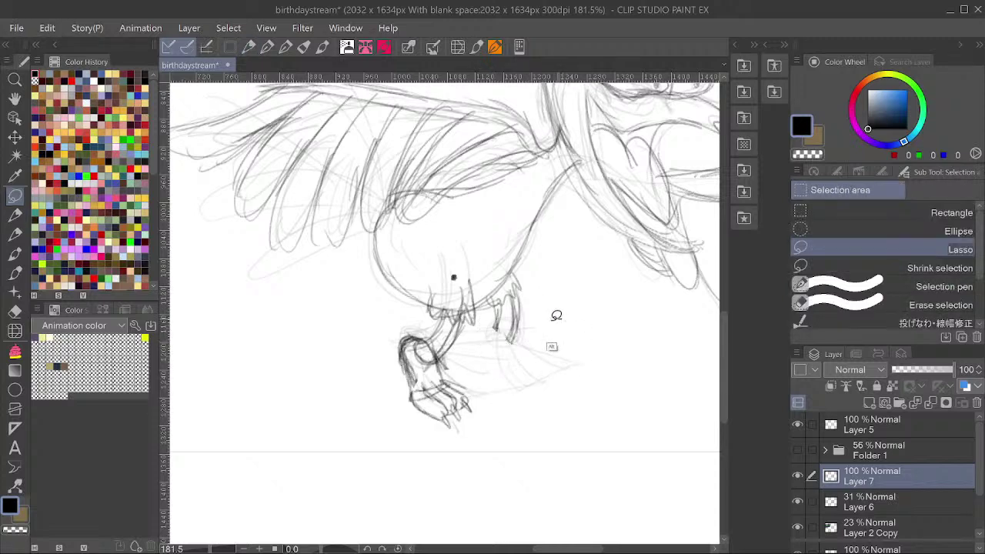
Duplicate the finished rear foot, place the copy under the front leg and scale it down slightly.
{"action": "mouse_move", "coordinate": [464, 378]}
{"action": "left_mouse_down"}
{"action": "mouse_move", "coordinate": [425, 314]}
{"action": "mouse_move", "coordinate": [387, 327]}
{"action": "mouse_move", "coordinate": [372, 404]}
{"action": "mouse_move", "coordinate": [402, 446]}
{"action": "mouse_move", "coordinate": [496, 301]}
{"action": "mouse_move", "coordinate": [479, 366]}
{"action": "mouse_move", "coordinate": [493, 367]}
{"action": "mouse_move", "coordinate": [431, 451]}
{"action": "mouse_move", "coordinate": [498, 388]}
{"action": "mouse_move", "coordinate": [450, 370]}
{"action": "mouse_move", "coordinate": [482, 416]}
{"action": "left_mouse_up"}
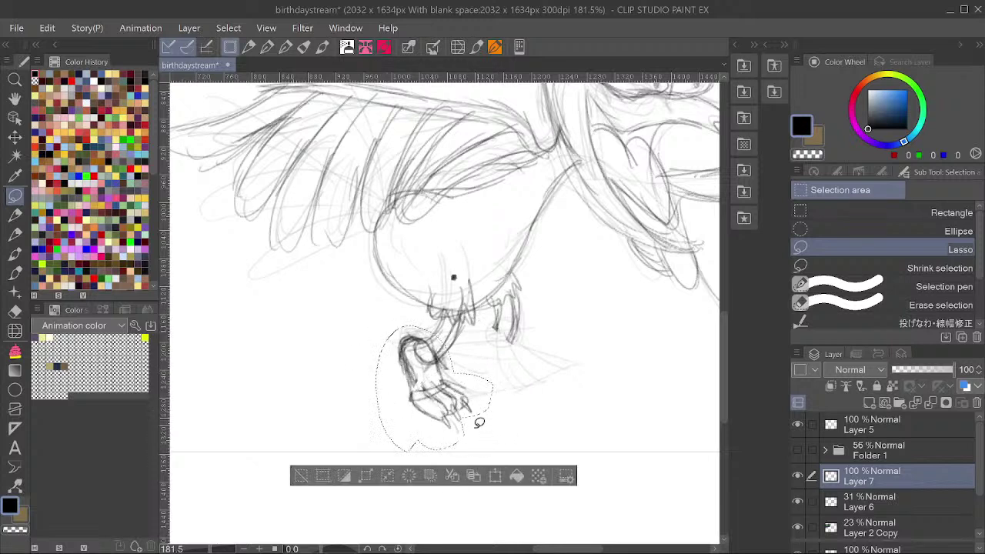
{"action": "double_click", "coordinate": [473, 476]}
{"action": "key", "text": "ctrl+t"}
{"action": "left_click_drag", "start_coordinate": [461, 368], "coordinate": [536, 355]}
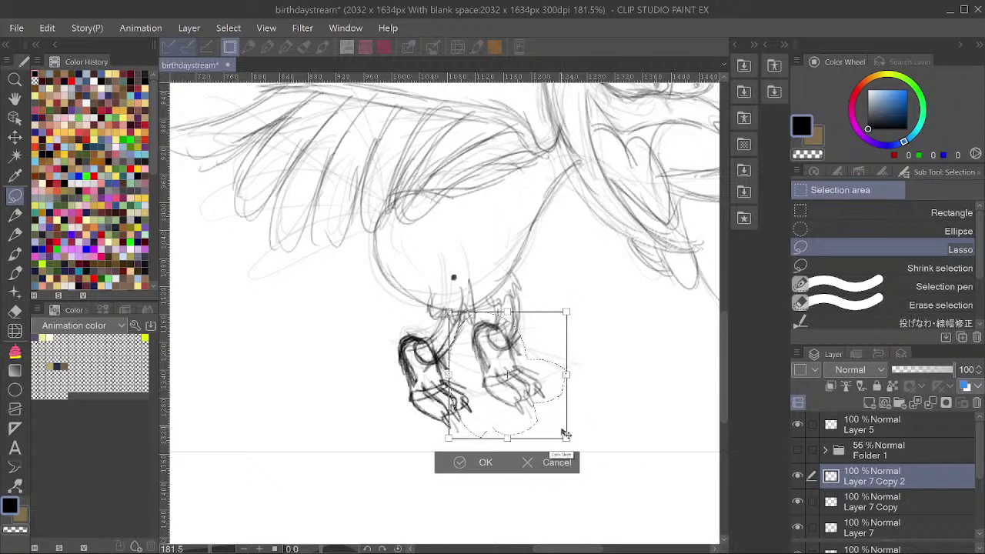
{"action": "left_click_drag", "start_coordinate": [566, 438], "coordinate": [556, 425]}
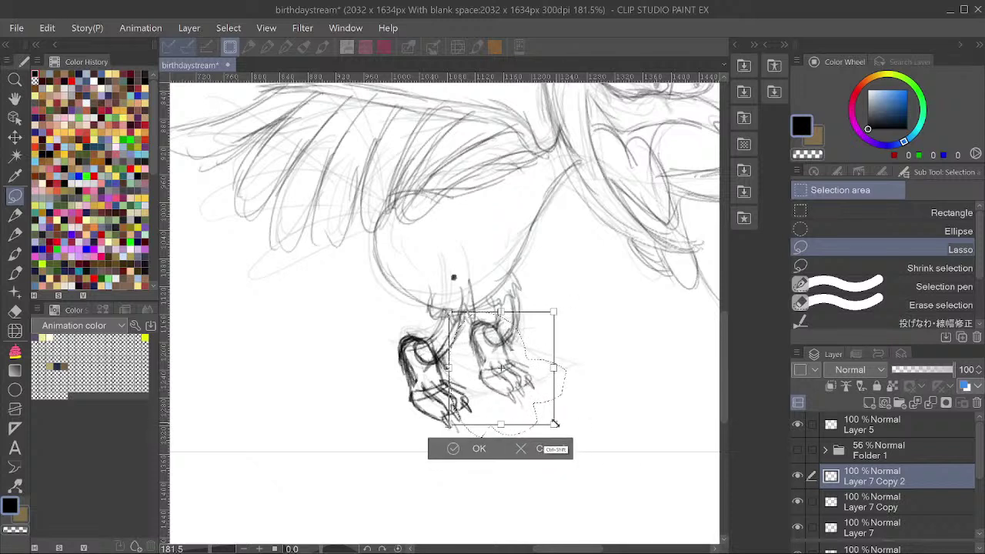
{"action": "left_click", "coordinate": [475, 450]}
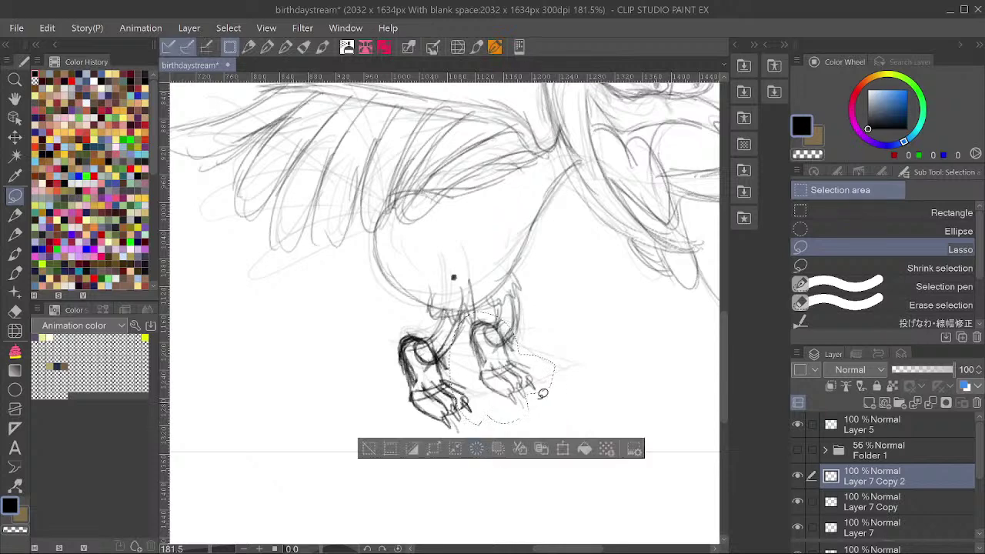
Check the whole bird in a horizontally mirrored view, restore the normal view and save the drawing.
{"action": "scroll", "coordinate": [565, 298], "scroll_direction": "down", "scroll_amount": 5}
{"action": "key", "text": "h"}
{"action": "key", "text": "t"}
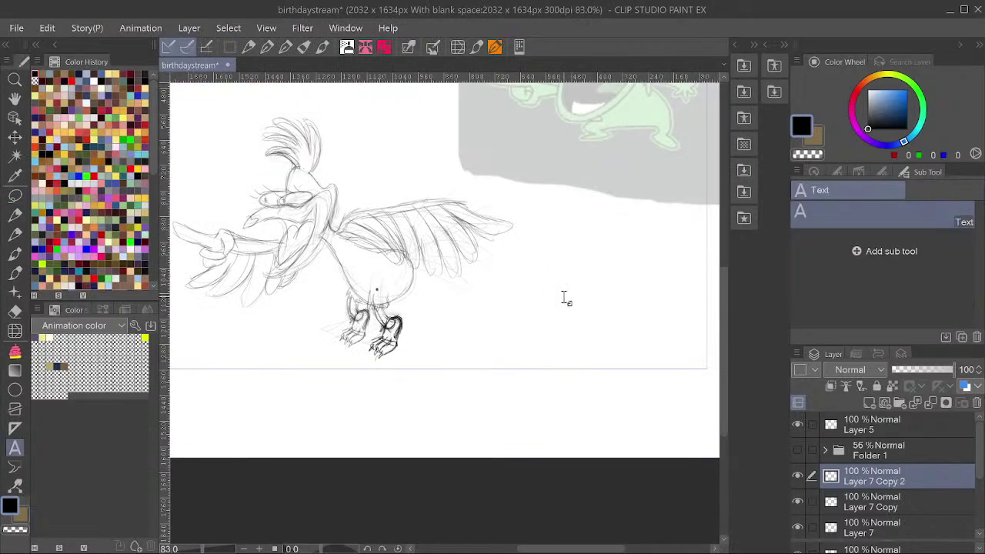
{"action": "key", "text": "h"}
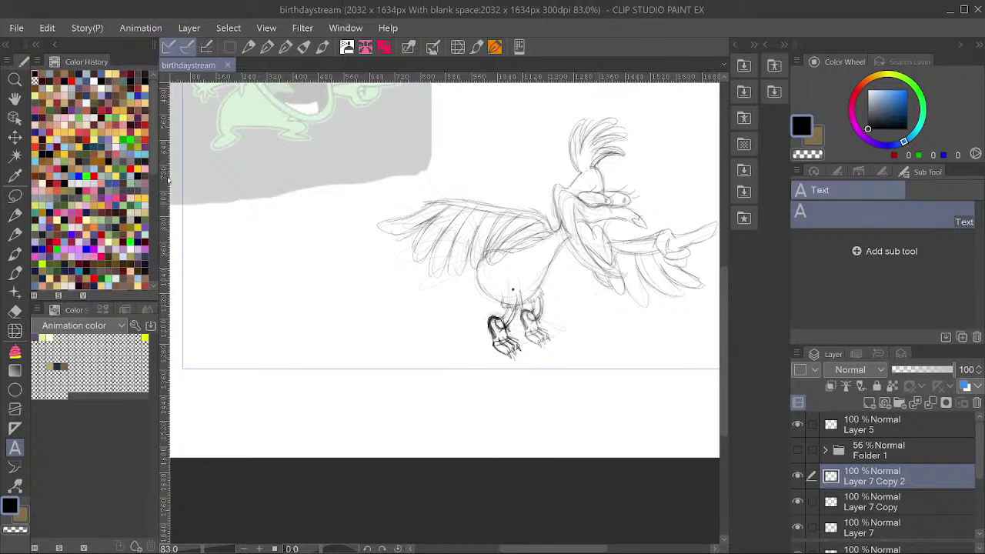
Merge Layer 7 Copy 2 into the layer below and reinforce the front leg down to its copied foot.
{"action": "left_click", "coordinate": [15, 216]}
{"action": "scroll", "coordinate": [540, 302], "scroll_direction": "up", "scroll_amount": 4}
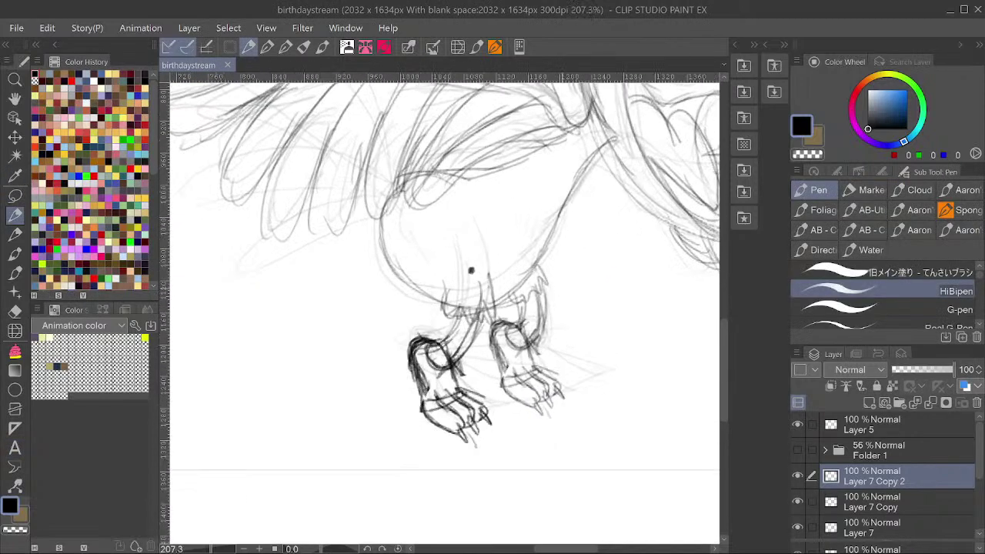
{"action": "key", "text": "ctrl+e"}
{"action": "left_click_drag", "start_coordinate": [543, 292], "coordinate": [534, 339]}
{"action": "scroll", "coordinate": [570, 283], "scroll_direction": "down", "scroll_amount": 3}
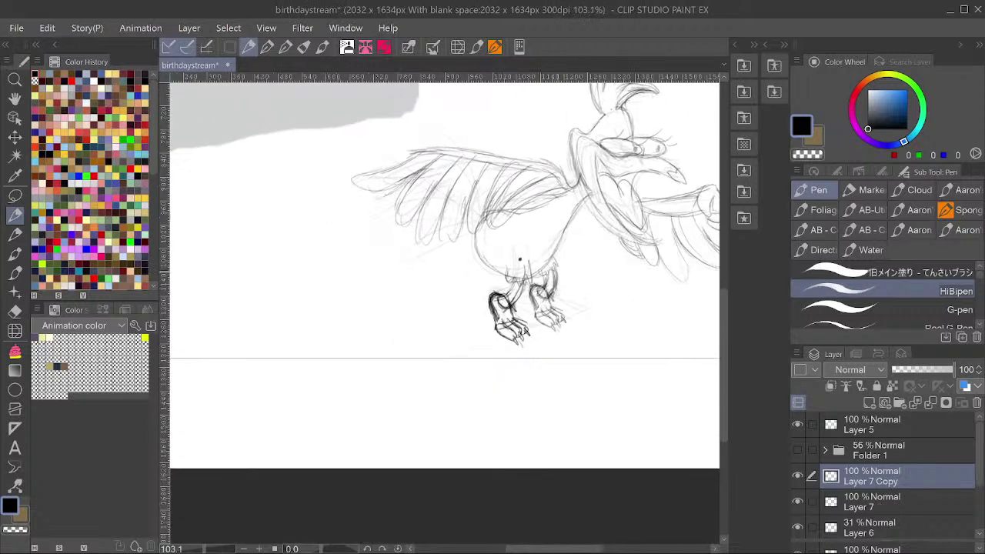
Delete the rough sketch on Layer 6 and check the bird's clean lines in a horizontally mirrored view.
{"action": "left_click", "coordinate": [879, 520]}
{"action": "key", "text": "Delete"}
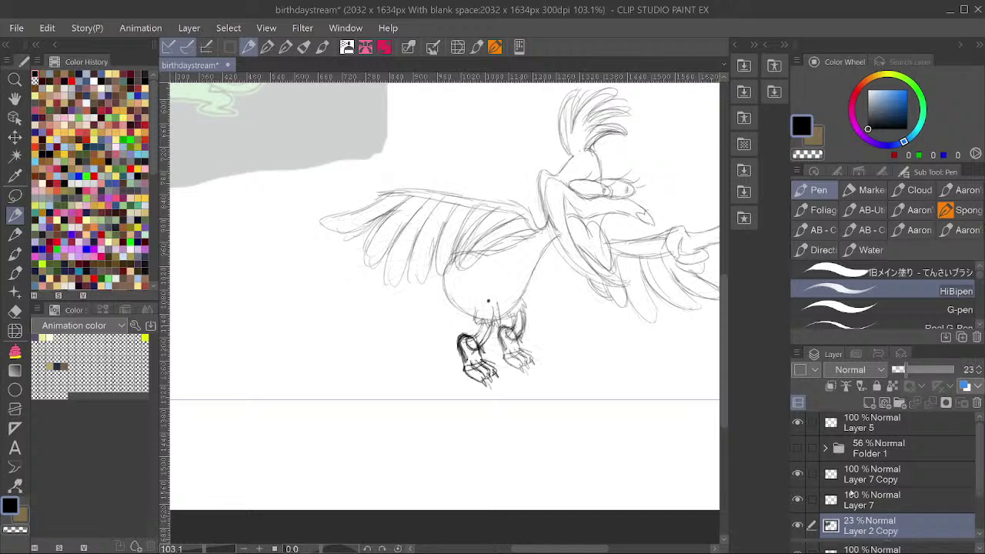
{"action": "left_click_drag", "start_coordinate": [622, 320], "coordinate": [607, 380]}
{"action": "key", "text": "h"}
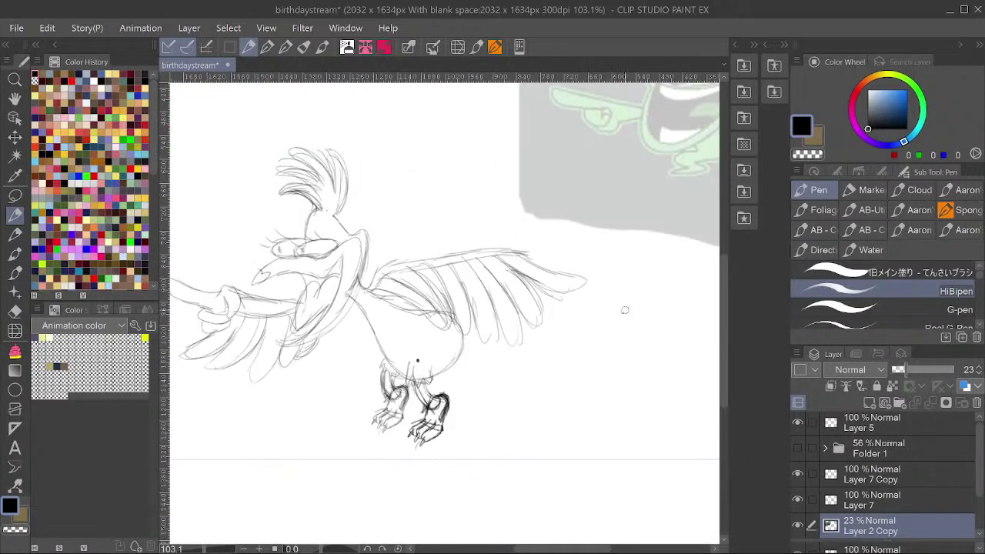
{"action": "key", "text": "h"}
{"action": "left_click_drag", "start_coordinate": [655, 331], "coordinate": [599, 274]}
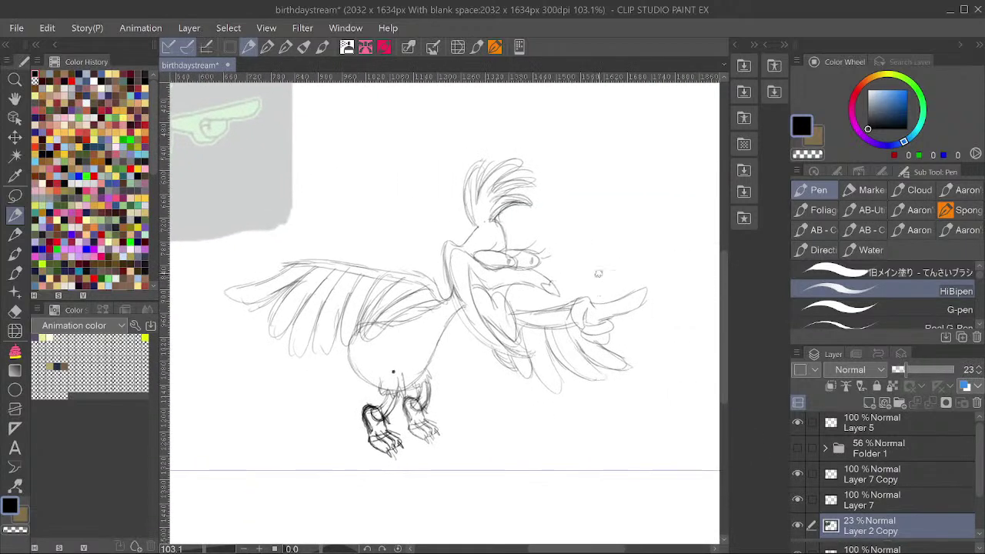
Reinforce the pen strokes around the bird's jaw corner and back of the head on Layer 7, and save the drawing.
{"action": "key", "text": "alt+]"}
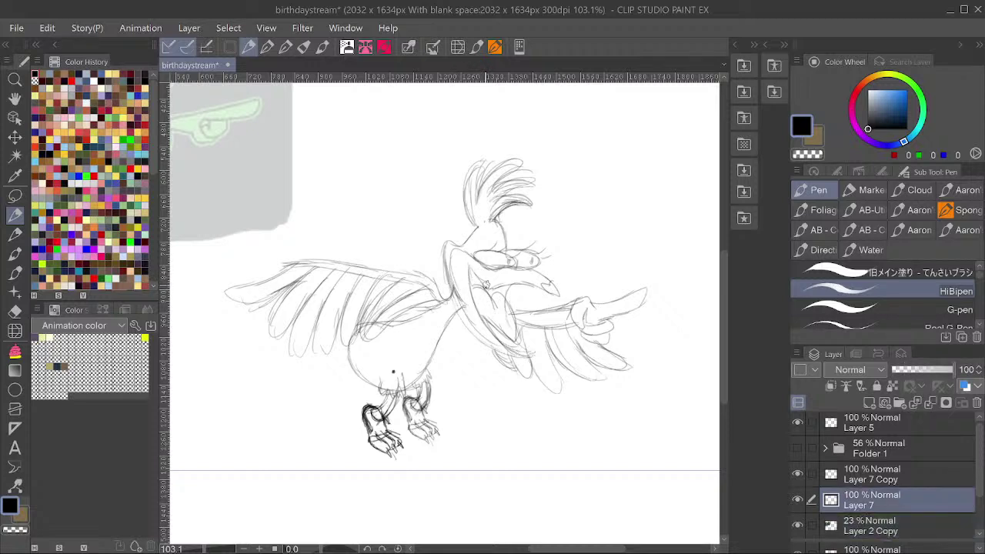
{"action": "left_click_drag", "start_coordinate": [465, 262], "coordinate": [484, 305]}
{"action": "mouse_move", "coordinate": [455, 252]}
{"action": "left_mouse_down"}
{"action": "mouse_move", "coordinate": [478, 264]}
{"action": "mouse_move", "coordinate": [451, 241]}
{"action": "mouse_move", "coordinate": [462, 249]}
{"action": "left_mouse_up"}
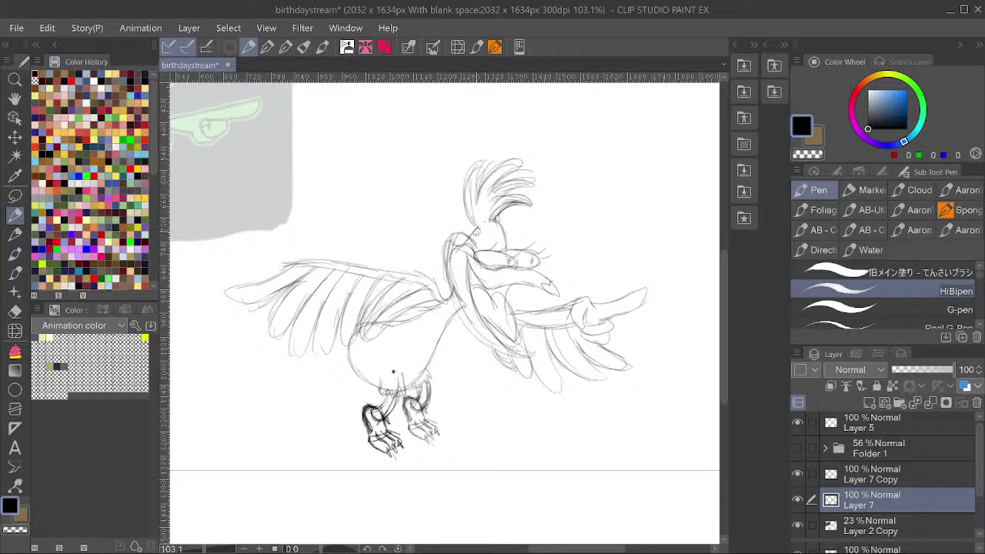
{"action": "key", "text": "ctrl+s"}
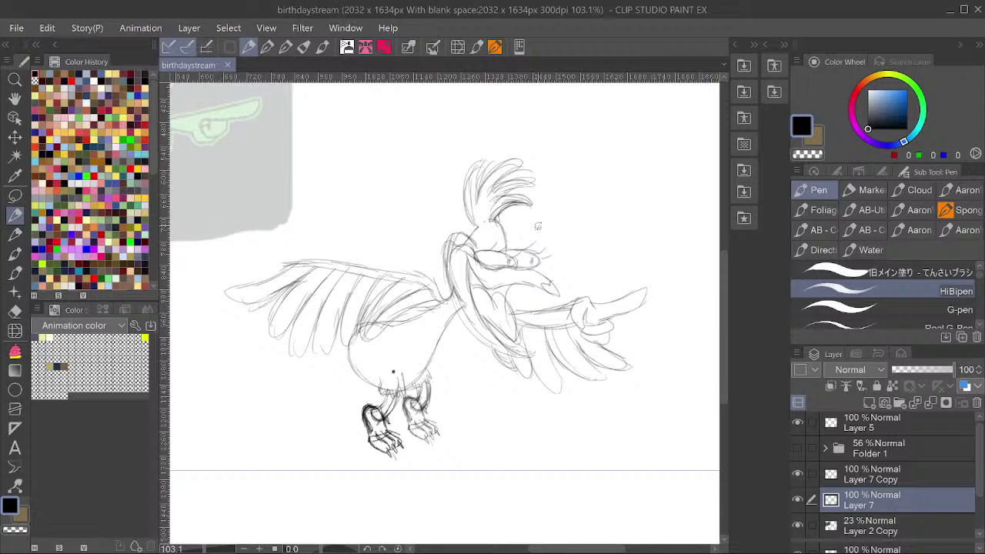
Add a small brow above the far eye and sketch feathers along the chest beneath the lower beak.
{"action": "left_click_drag", "start_coordinate": [475, 235], "coordinate": [467, 241]}
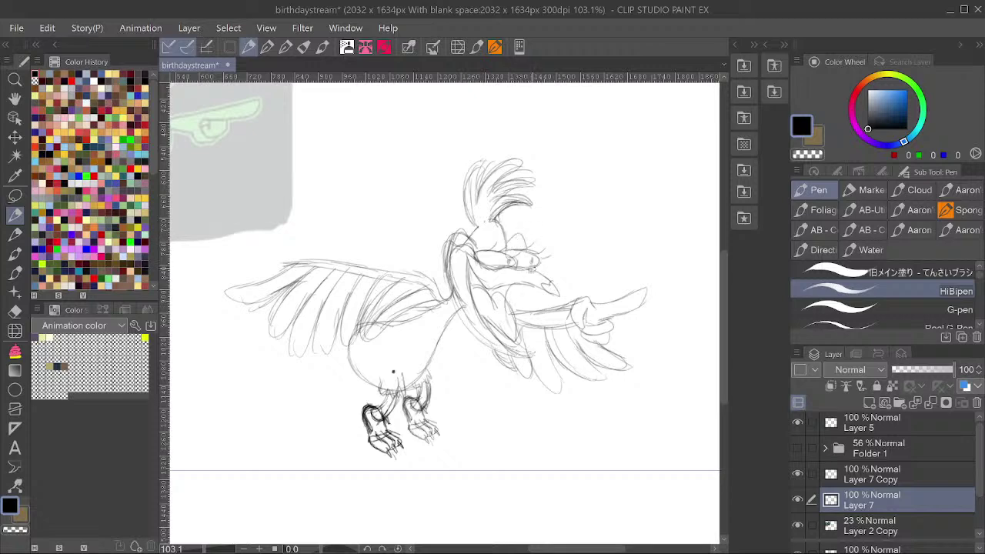
{"action": "left_click_drag", "start_coordinate": [546, 203], "coordinate": [597, 218]}
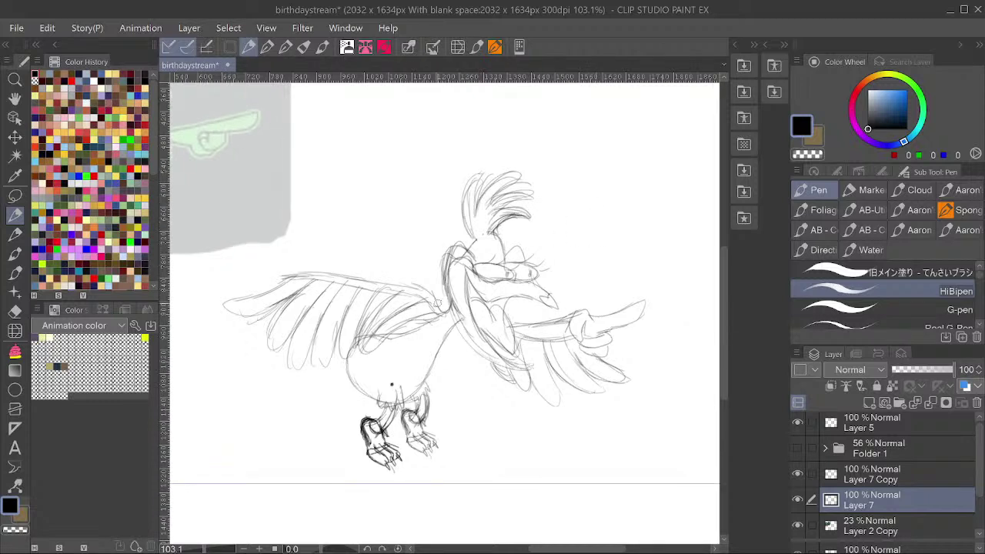
{"action": "mouse_move", "coordinate": [513, 331]}
{"action": "left_mouse_down"}
{"action": "mouse_move", "coordinate": [562, 334]}
{"action": "mouse_move", "coordinate": [531, 333]}
{"action": "left_mouse_up"}
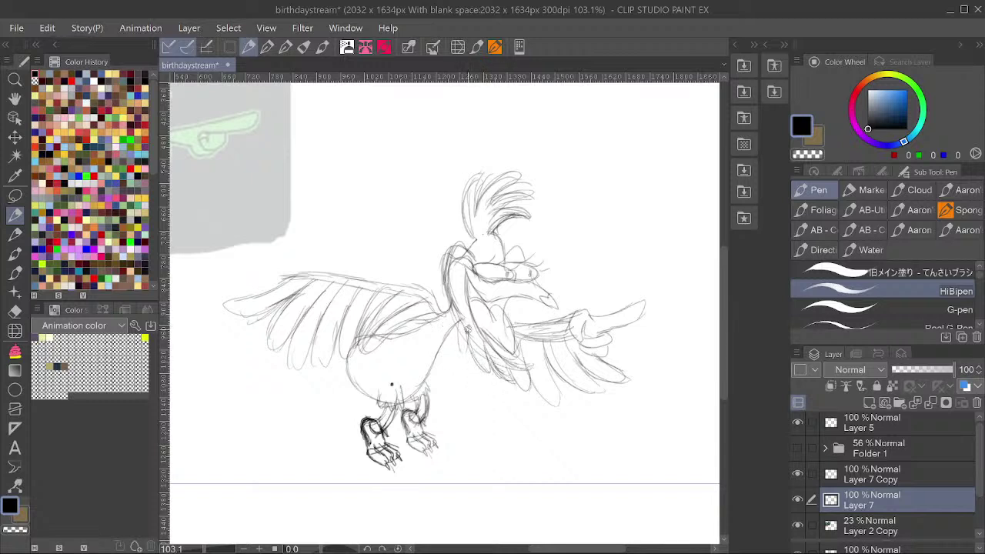
{"action": "left_click_drag", "start_coordinate": [461, 330], "coordinate": [437, 350]}
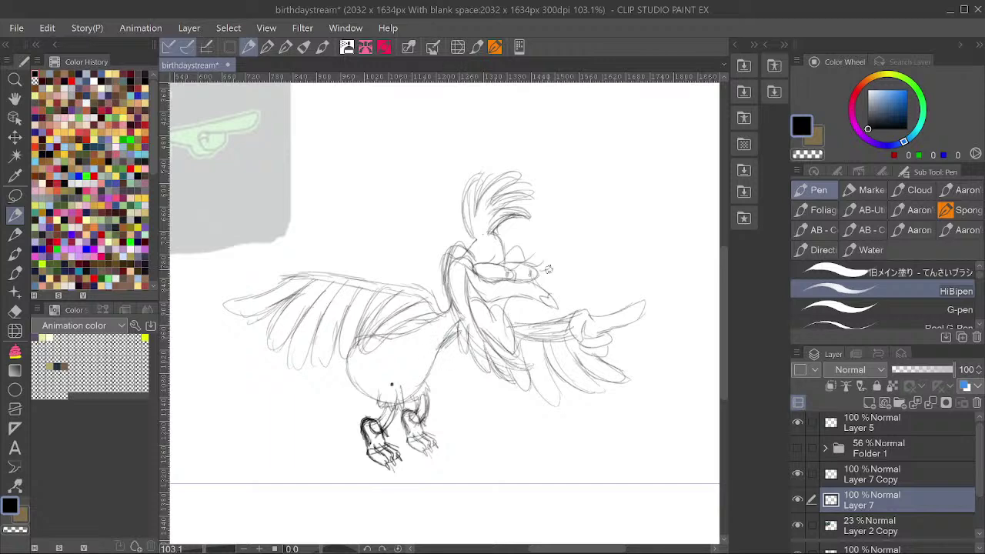
Check the whole bird in a horizontally mirrored view and restore the normal view.
{"action": "scroll", "coordinate": [565, 236], "scroll_direction": "down", "scroll_amount": 4}
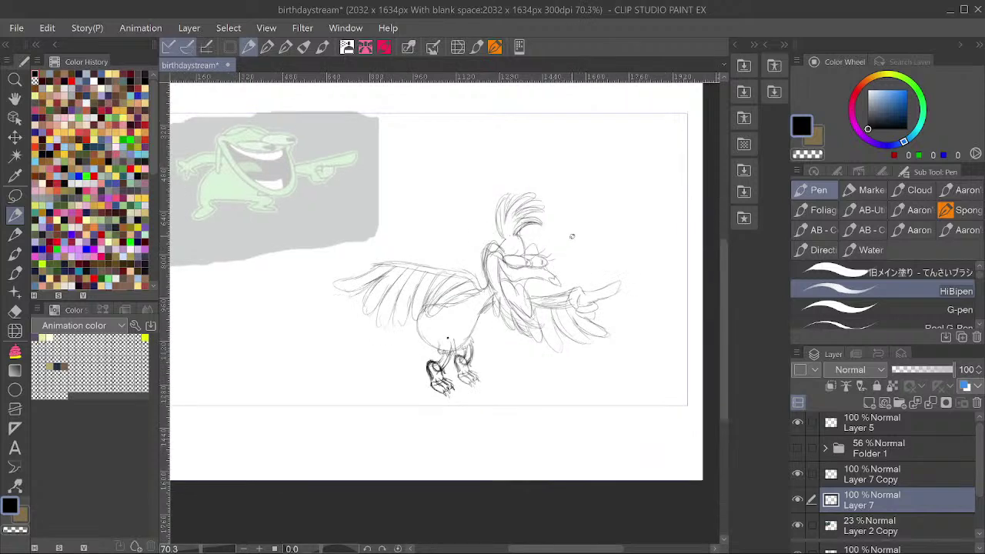
{"action": "key", "text": "h"}
{"action": "key", "text": "h"}
Hide the green reference character on Layer 2 Copy and save the drawing.
{"action": "left_click", "coordinate": [349, 190], "text": "ctrl+shift"}
{"action": "left_click", "coordinate": [798, 525]}
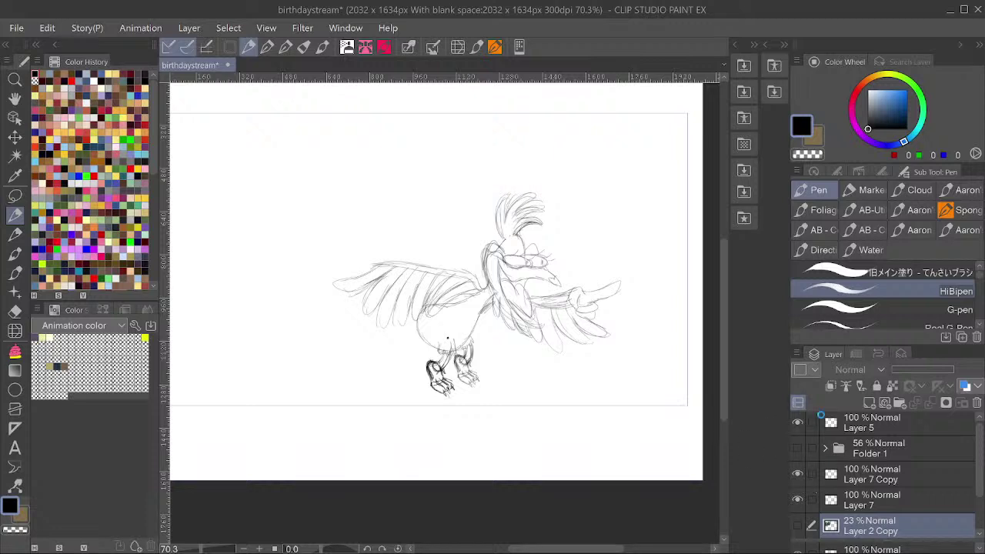
{"action": "key", "text": "ctrl+s"}
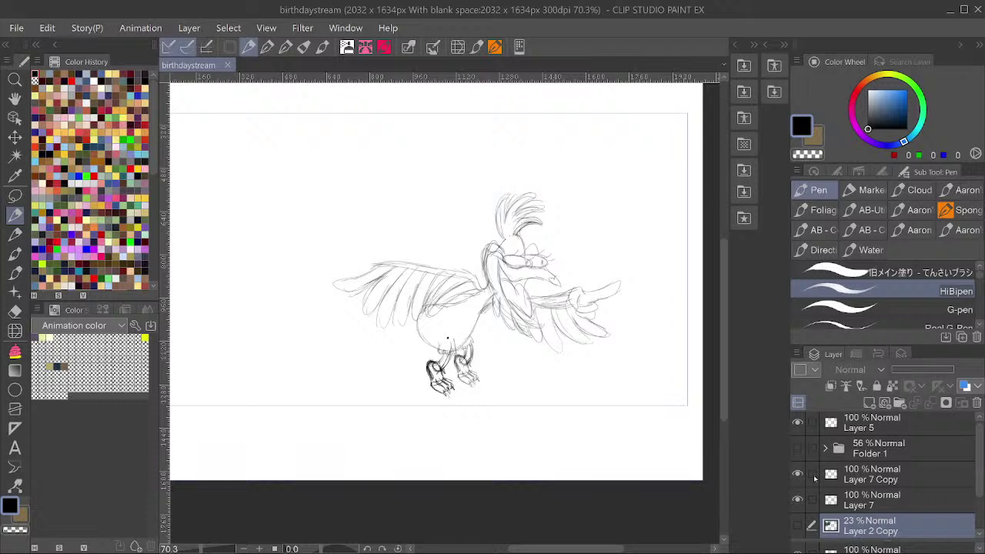
Briefly show the rough group composition in Folder 1 to compare it with the bird, and hide it again.
{"action": "mouse_move", "coordinate": [979, 465]}
{"action": "left_mouse_down"}
{"action": "mouse_move", "coordinate": [980, 486]}
{"action": "mouse_move", "coordinate": [975, 450]}
{"action": "left_mouse_up"}
{"action": "left_click", "coordinate": [798, 450]}
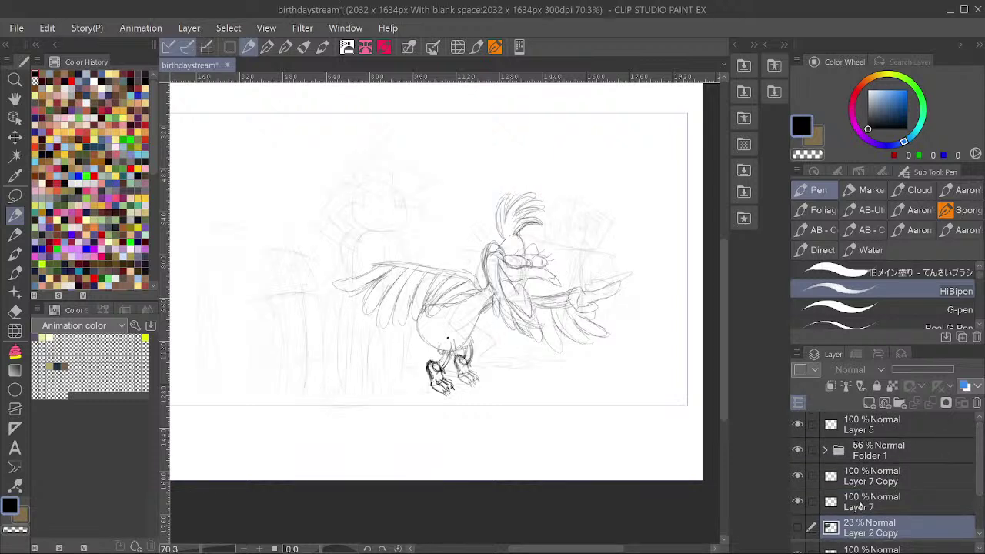
{"action": "mouse_move", "coordinate": [980, 462]}
{"action": "left_mouse_down"}
{"action": "mouse_move", "coordinate": [980, 483]}
{"action": "mouse_move", "coordinate": [977, 460]}
{"action": "left_mouse_up"}
{"action": "left_click", "coordinate": [798, 451]}
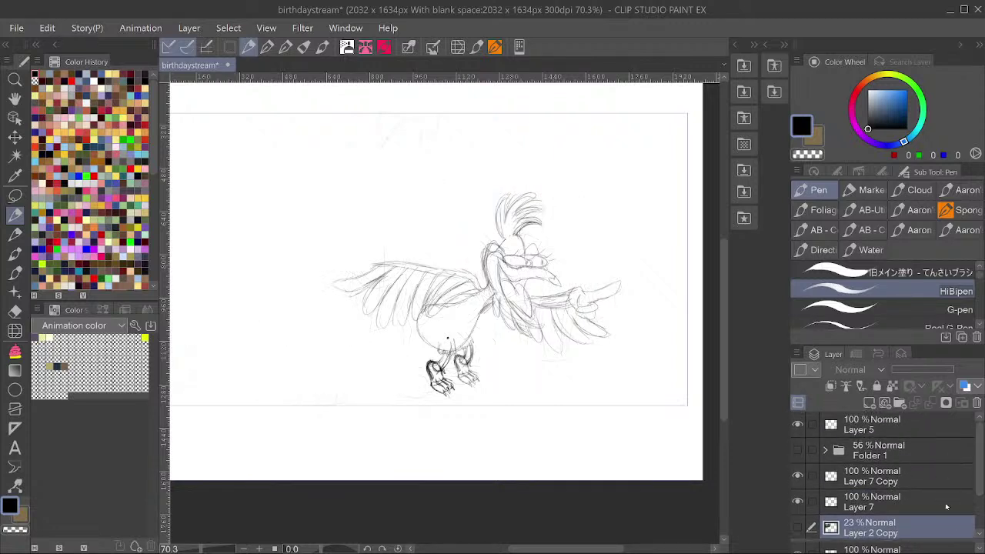
Merge Layer 7 Copy into Layer 7, lower the merged layer to 29% opacity and add a new layer above it.
{"action": "left_click", "coordinate": [899, 471]}
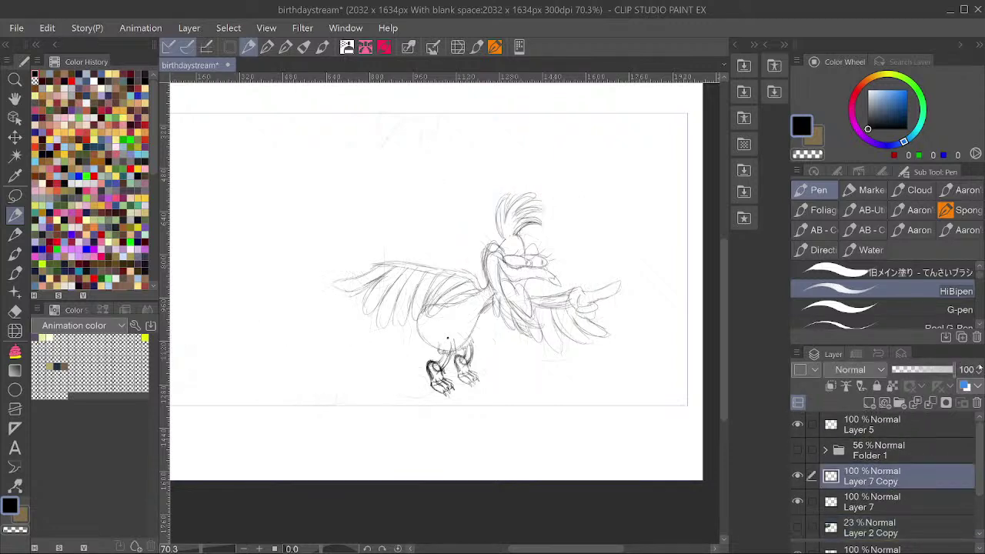
{"action": "key", "text": "ctrl+e"}
{"action": "left_click", "coordinate": [917, 374]}
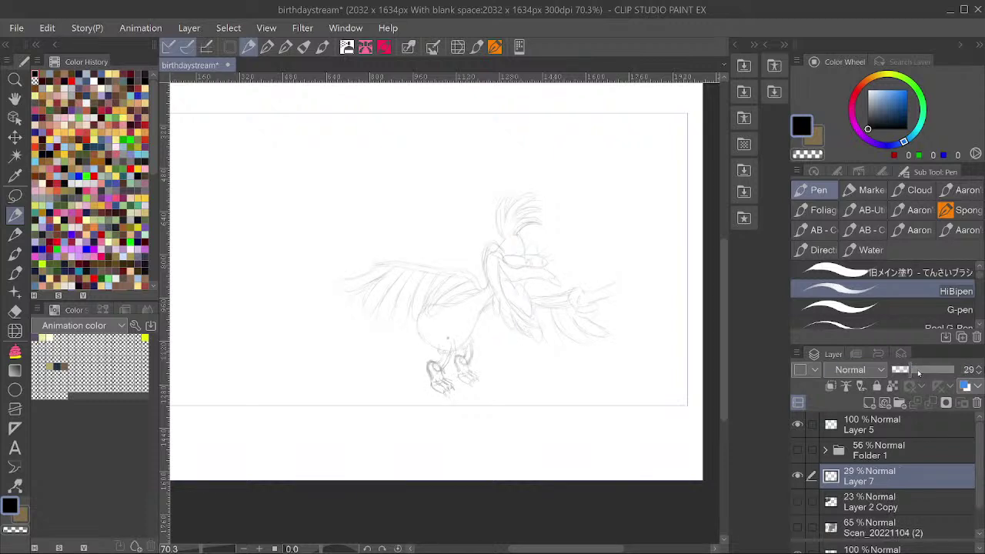
{"action": "key", "text": "ctrl+shift+n"}
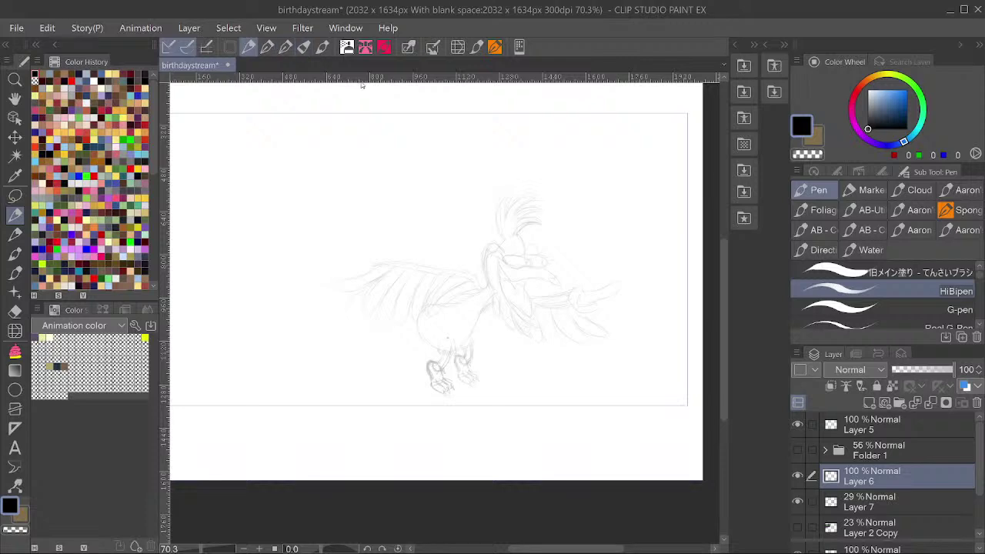
Redraw the bird's forehead, back of the head, long lower jaw curve and upper beak over the faded sketch on Layer 6.
{"action": "scroll", "coordinate": [559, 267], "scroll_direction": "up", "scroll_amount": 3}
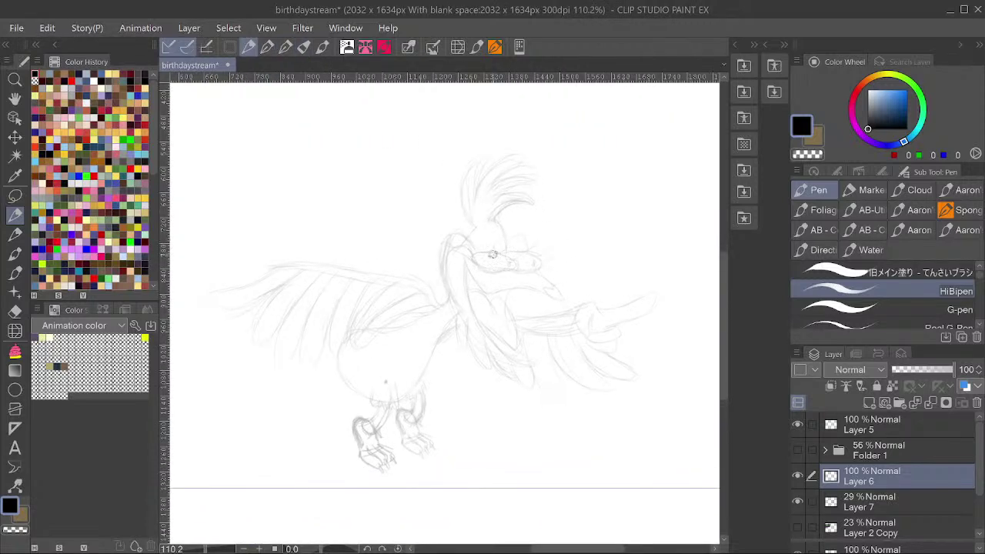
{"action": "key", "text": "ctrl+alt"}
{"action": "scroll", "coordinate": [508, 208], "scroll_direction": "up", "scroll_amount": 2}
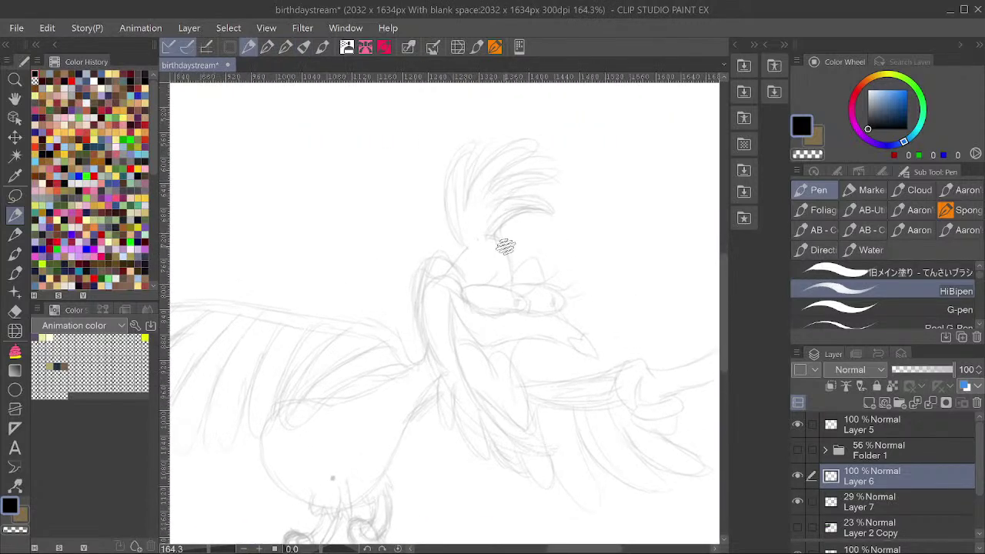
{"action": "mouse_move", "coordinate": [495, 236]}
{"action": "left_mouse_down"}
{"action": "mouse_move", "coordinate": [511, 274]}
{"action": "mouse_move", "coordinate": [495, 235]}
{"action": "mouse_move", "coordinate": [460, 248]}
{"action": "mouse_move", "coordinate": [451, 264]}
{"action": "mouse_move", "coordinate": [470, 270]}
{"action": "mouse_move", "coordinate": [463, 278]}
{"action": "mouse_move", "coordinate": [439, 253]}
{"action": "mouse_move", "coordinate": [424, 273]}
{"action": "mouse_move", "coordinate": [433, 255]}
{"action": "mouse_move", "coordinate": [437, 362]}
{"action": "left_mouse_up"}
{"action": "left_click_drag", "start_coordinate": [423, 312], "coordinate": [449, 381]}
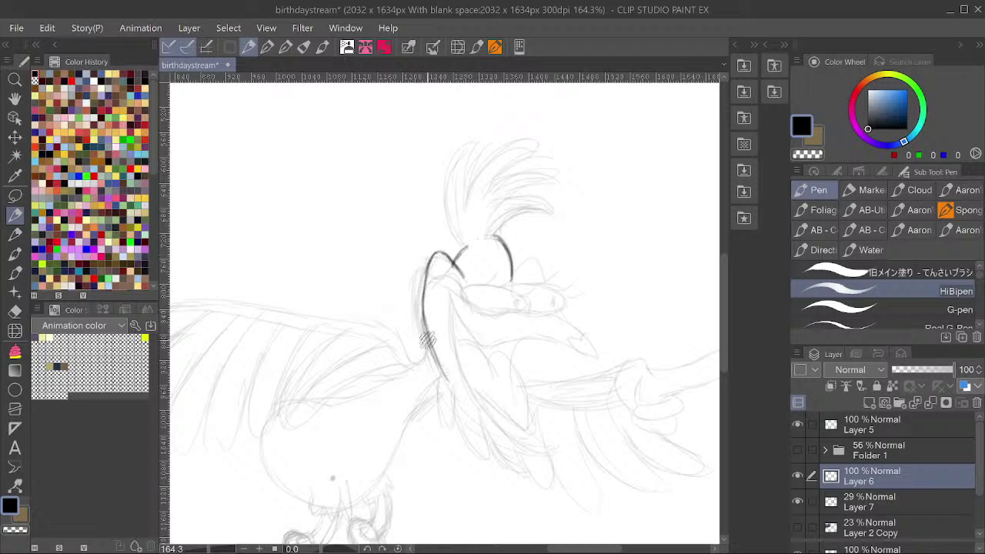
{"action": "mouse_move", "coordinate": [428, 338]}
{"action": "left_mouse_down"}
{"action": "mouse_move", "coordinate": [461, 406]}
{"action": "mouse_move", "coordinate": [459, 398]}
{"action": "mouse_move", "coordinate": [513, 442]}
{"action": "mouse_move", "coordinate": [477, 419]}
{"action": "mouse_move", "coordinate": [541, 448]}
{"action": "mouse_move", "coordinate": [500, 440]}
{"action": "mouse_move", "coordinate": [544, 456]}
{"action": "mouse_move", "coordinate": [484, 431]}
{"action": "mouse_move", "coordinate": [496, 438]}
{"action": "mouse_move", "coordinate": [480, 424]}
{"action": "mouse_move", "coordinate": [532, 452]}
{"action": "left_mouse_up"}
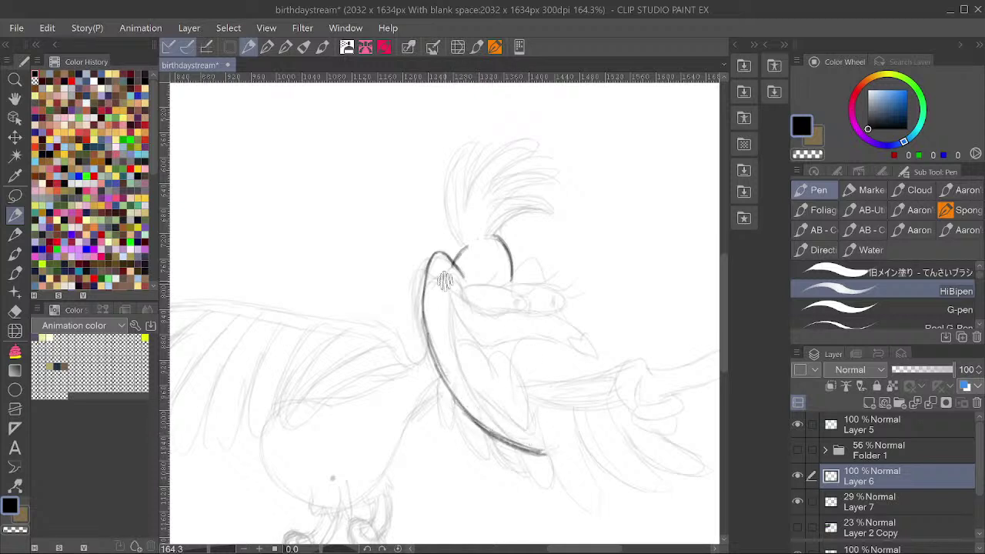
{"action": "mouse_move", "coordinate": [445, 269]}
{"action": "left_mouse_down"}
{"action": "mouse_move", "coordinate": [471, 334]}
{"action": "mouse_move", "coordinate": [519, 336]}
{"action": "mouse_move", "coordinate": [495, 346]}
{"action": "mouse_move", "coordinate": [556, 337]}
{"action": "mouse_move", "coordinate": [522, 337]}
{"action": "mouse_move", "coordinate": [600, 360]}
{"action": "mouse_move", "coordinate": [571, 324]}
{"action": "left_mouse_up"}
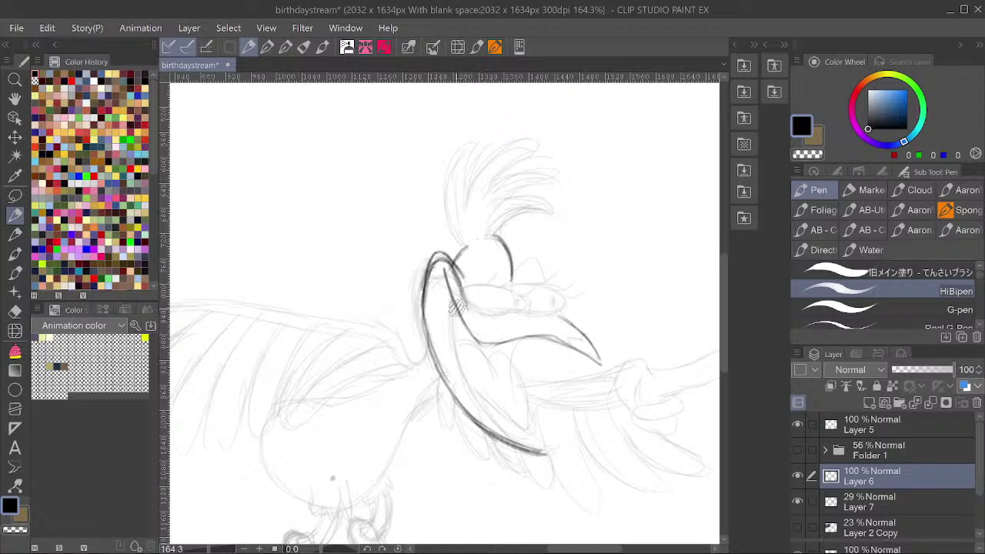
Draw the inner edges of the open beak, the lower beak tip and the tongue inside the mouth.
{"action": "left_click_drag", "start_coordinate": [445, 281], "coordinate": [471, 384]}
{"action": "mouse_move", "coordinate": [442, 315]}
{"action": "left_mouse_down"}
{"action": "mouse_move", "coordinate": [482, 395]}
{"action": "mouse_move", "coordinate": [546, 440]}
{"action": "mouse_move", "coordinate": [541, 446]}
{"action": "mouse_move", "coordinate": [543, 438]}
{"action": "left_mouse_up"}
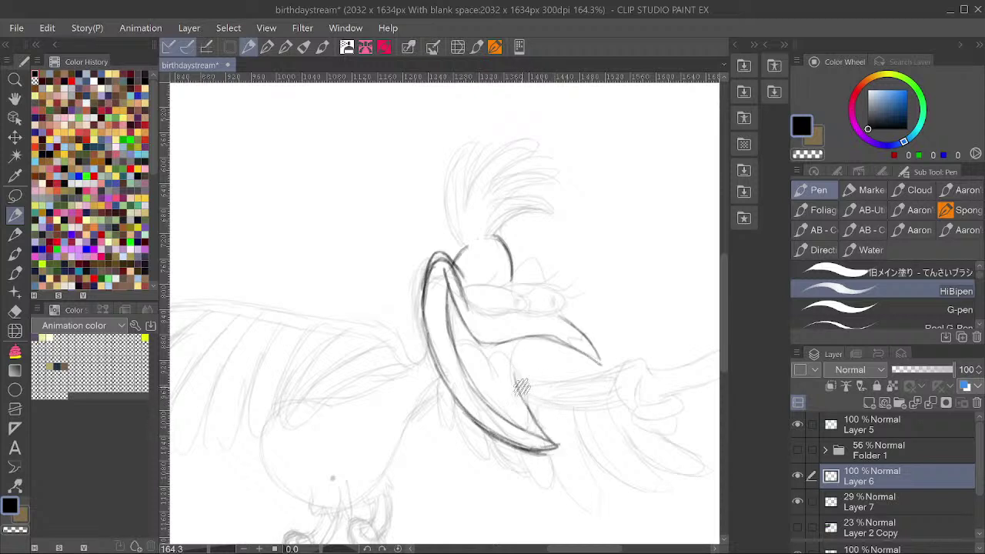
{"action": "mouse_move", "coordinate": [529, 415]}
{"action": "left_mouse_down"}
{"action": "mouse_move", "coordinate": [513, 362]}
{"action": "mouse_move", "coordinate": [529, 336]}
{"action": "left_mouse_up"}
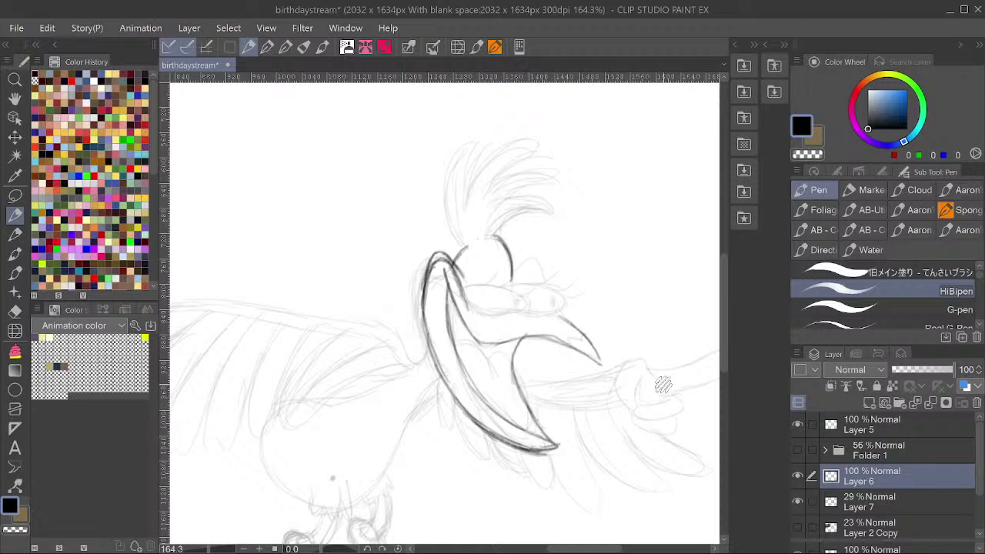
{"action": "mouse_move", "coordinate": [495, 379]}
{"action": "left_mouse_down"}
{"action": "mouse_move", "coordinate": [466, 340]}
{"action": "mouse_move", "coordinate": [505, 359]}
{"action": "mouse_move", "coordinate": [523, 425]}
{"action": "left_mouse_up"}
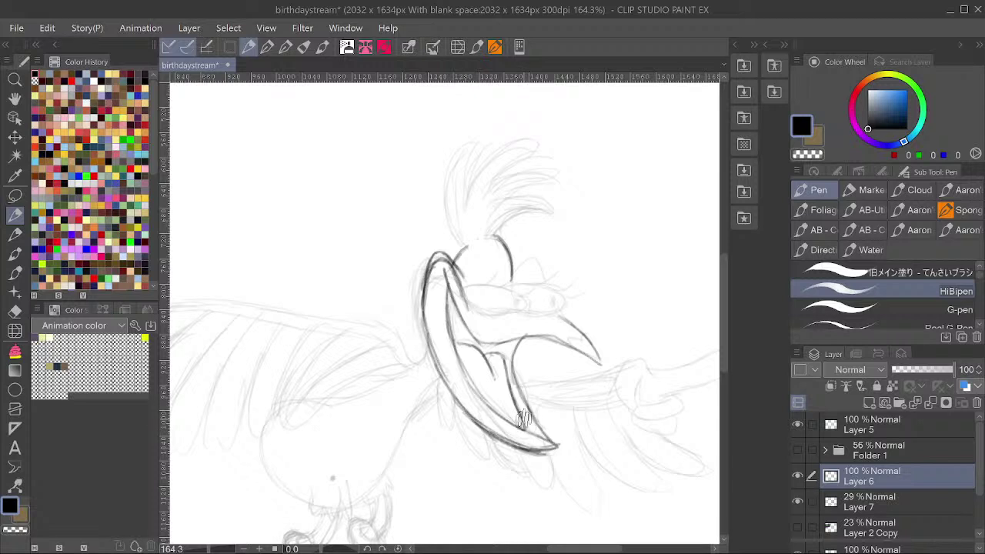
Draw both eyes with pupils, lids and lashes, the far brow and the small notch at the beak tip.
{"action": "left_click_drag", "start_coordinate": [550, 222], "coordinate": [552, 231]}
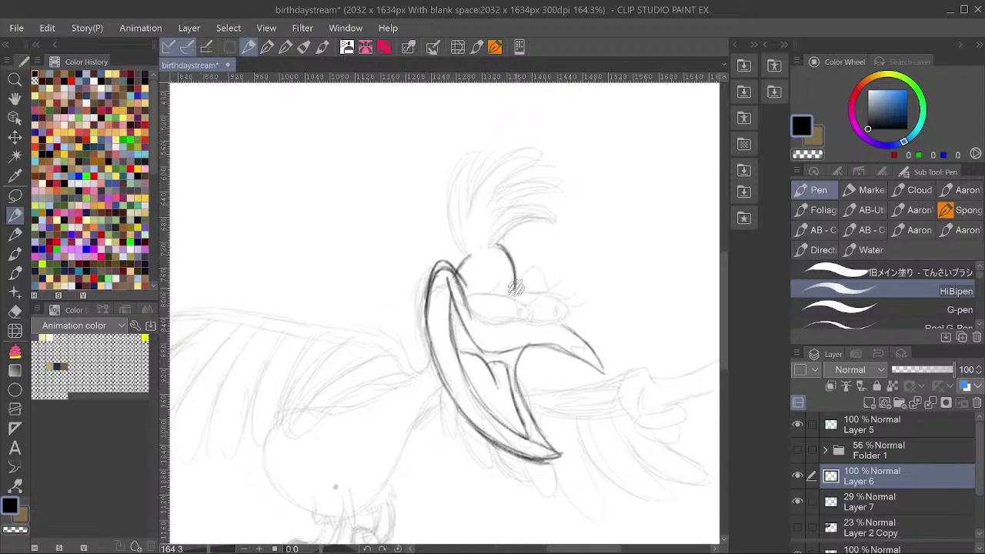
{"action": "mouse_move", "coordinate": [517, 289]}
{"action": "left_mouse_down"}
{"action": "mouse_move", "coordinate": [532, 270]}
{"action": "mouse_move", "coordinate": [547, 290]}
{"action": "left_mouse_up"}
{"action": "mouse_move", "coordinate": [466, 292]}
{"action": "left_mouse_down"}
{"action": "mouse_move", "coordinate": [515, 297]}
{"action": "mouse_move", "coordinate": [528, 320]}
{"action": "mouse_move", "coordinate": [473, 311]}
{"action": "mouse_move", "coordinate": [527, 319]}
{"action": "left_mouse_up"}
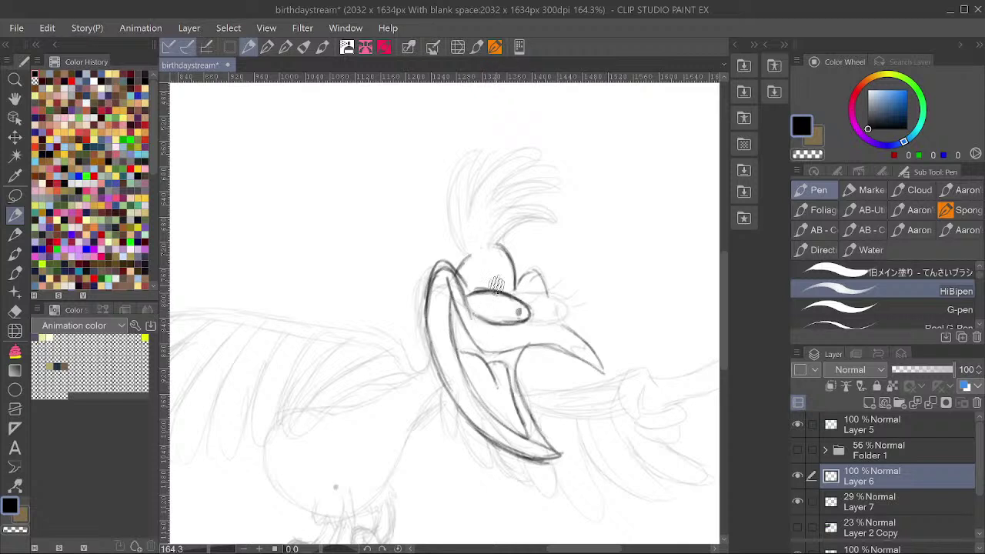
{"action": "mouse_move", "coordinate": [496, 284]}
{"action": "left_mouse_down"}
{"action": "mouse_move", "coordinate": [521, 287]}
{"action": "mouse_move", "coordinate": [520, 299]}
{"action": "mouse_move", "coordinate": [534, 288]}
{"action": "mouse_move", "coordinate": [522, 282]}
{"action": "mouse_move", "coordinate": [513, 294]}
{"action": "mouse_move", "coordinate": [567, 313]}
{"action": "left_mouse_up"}
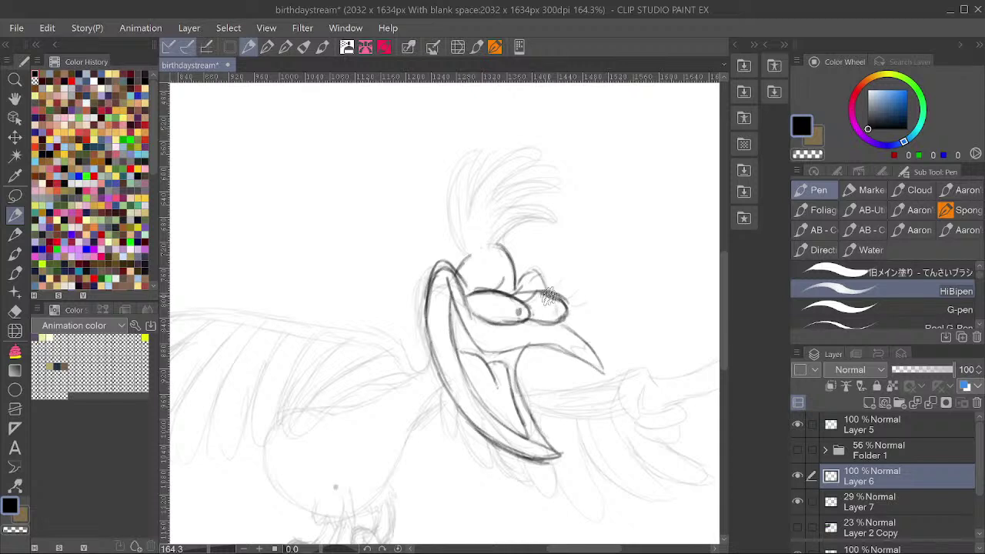
{"action": "mouse_move", "coordinate": [545, 292]}
{"action": "left_mouse_down"}
{"action": "mouse_move", "coordinate": [565, 280]}
{"action": "mouse_move", "coordinate": [579, 288]}
{"action": "left_mouse_up"}
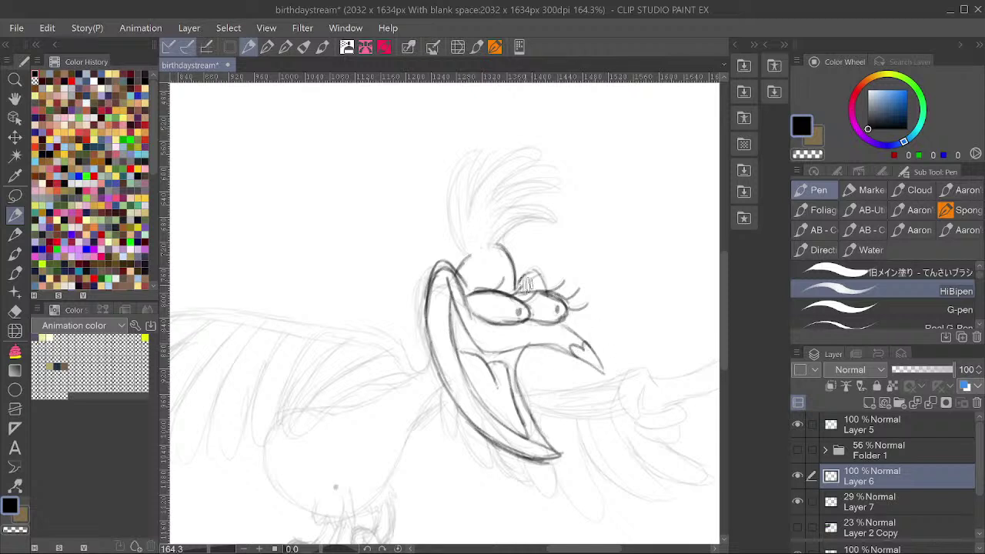
Outline the crest on top of the head and fill it with curved feather strokes.
{"action": "left_click_drag", "start_coordinate": [527, 215], "coordinate": [534, 238]}
{"action": "mouse_move", "coordinate": [505, 269]}
{"action": "left_mouse_down"}
{"action": "mouse_move", "coordinate": [554, 241]}
{"action": "mouse_move", "coordinate": [523, 247]}
{"action": "mouse_move", "coordinate": [501, 268]}
{"action": "left_mouse_up"}
{"action": "mouse_move", "coordinate": [558, 243]}
{"action": "left_mouse_down"}
{"action": "mouse_move", "coordinate": [574, 198]}
{"action": "mouse_move", "coordinate": [556, 245]}
{"action": "mouse_move", "coordinate": [567, 218]}
{"action": "mouse_move", "coordinate": [534, 178]}
{"action": "mouse_move", "coordinate": [469, 181]}
{"action": "mouse_move", "coordinate": [459, 239]}
{"action": "mouse_move", "coordinate": [474, 280]}
{"action": "mouse_move", "coordinate": [459, 209]}
{"action": "mouse_move", "coordinate": [479, 179]}
{"action": "mouse_move", "coordinate": [475, 236]}
{"action": "mouse_move", "coordinate": [474, 188]}
{"action": "mouse_move", "coordinate": [475, 234]}
{"action": "mouse_move", "coordinate": [497, 167]}
{"action": "mouse_move", "coordinate": [479, 224]}
{"action": "mouse_move", "coordinate": [478, 233]}
{"action": "mouse_move", "coordinate": [491, 177]}
{"action": "mouse_move", "coordinate": [484, 247]}
{"action": "mouse_move", "coordinate": [477, 206]}
{"action": "mouse_move", "coordinate": [479, 252]}
{"action": "mouse_move", "coordinate": [481, 207]}
{"action": "left_mouse_up"}
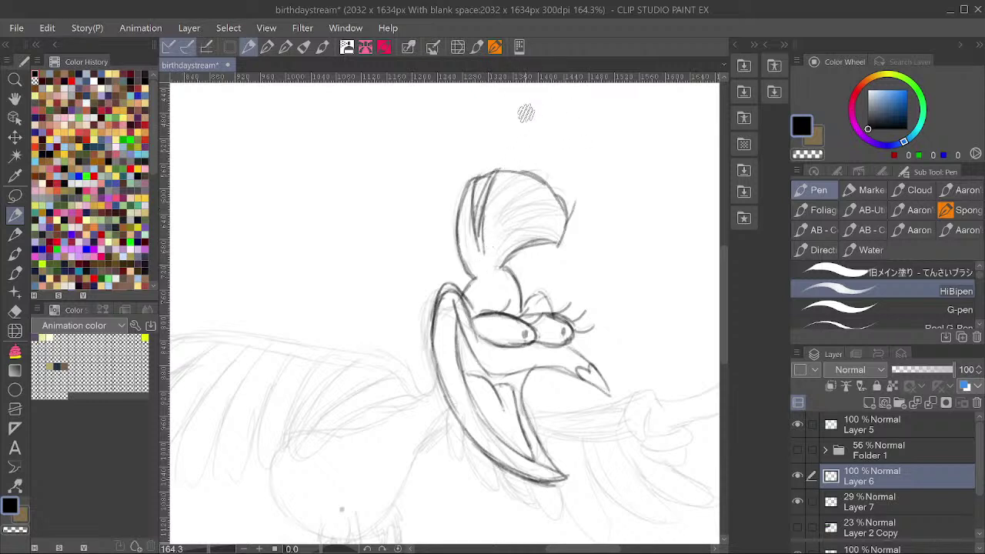
{"action": "mouse_move", "coordinate": [563, 233]}
{"action": "left_mouse_down"}
{"action": "mouse_move", "coordinate": [507, 236]}
{"action": "mouse_move", "coordinate": [563, 237]}
{"action": "mouse_move", "coordinate": [503, 237]}
{"action": "mouse_move", "coordinate": [520, 229]}
{"action": "mouse_move", "coordinate": [491, 256]}
{"action": "mouse_move", "coordinate": [507, 236]}
{"action": "mouse_move", "coordinate": [566, 209]}
{"action": "mouse_move", "coordinate": [495, 231]}
{"action": "mouse_move", "coordinate": [517, 208]}
{"action": "mouse_move", "coordinate": [488, 243]}
{"action": "mouse_move", "coordinate": [542, 181]}
{"action": "mouse_move", "coordinate": [523, 170]}
{"action": "mouse_move", "coordinate": [477, 241]}
{"action": "mouse_move", "coordinate": [531, 169]}
{"action": "mouse_move", "coordinate": [489, 229]}
{"action": "mouse_move", "coordinate": [524, 181]}
{"action": "mouse_move", "coordinate": [534, 179]}
{"action": "mouse_move", "coordinate": [496, 220]}
{"action": "mouse_move", "coordinate": [567, 206]}
{"action": "mouse_move", "coordinate": [511, 224]}
{"action": "mouse_move", "coordinate": [578, 180]}
{"action": "mouse_move", "coordinate": [558, 231]}
{"action": "mouse_move", "coordinate": [592, 229]}
{"action": "left_mouse_up"}
Cut gaps between the crest feather tips with lasso deletions and redraw the separate feathers with the pen.
{"action": "key", "text": "m"}
{"action": "key", "text": "Delete"}
{"action": "key", "text": "ctrl+d"}
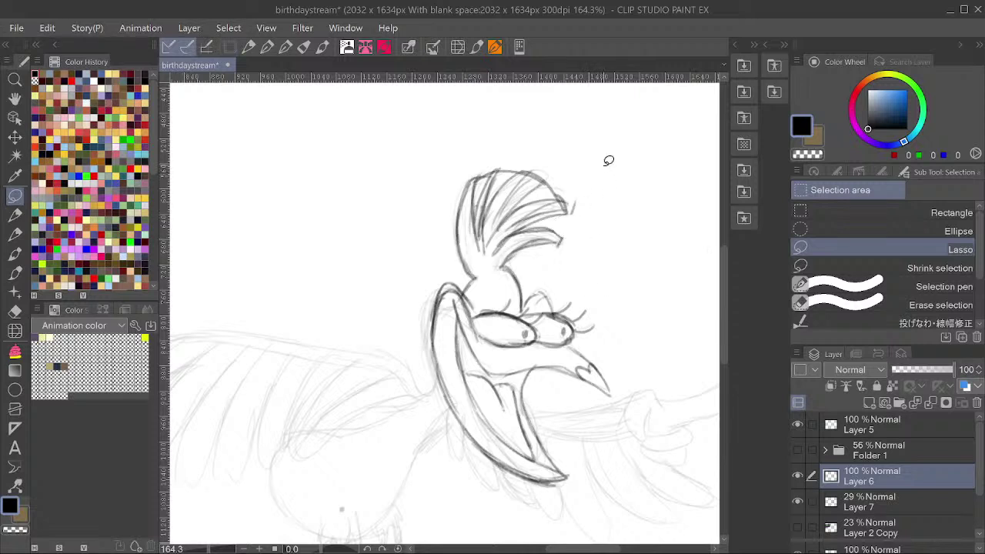
{"action": "mouse_move", "coordinate": [572, 196]}
{"action": "left_mouse_down"}
{"action": "mouse_move", "coordinate": [540, 192]}
{"action": "mouse_move", "coordinate": [577, 164]}
{"action": "left_mouse_up"}
{"action": "key", "text": "Delete"}
{"action": "key", "text": "ctrl+d"}
{"action": "left_click_drag", "start_coordinate": [573, 209], "coordinate": [572, 202]}
{"action": "key", "text": "ctrl+x"}
{"action": "left_click_drag", "start_coordinate": [525, 159], "coordinate": [488, 168]}
{"action": "key", "text": "ctrl+d"}
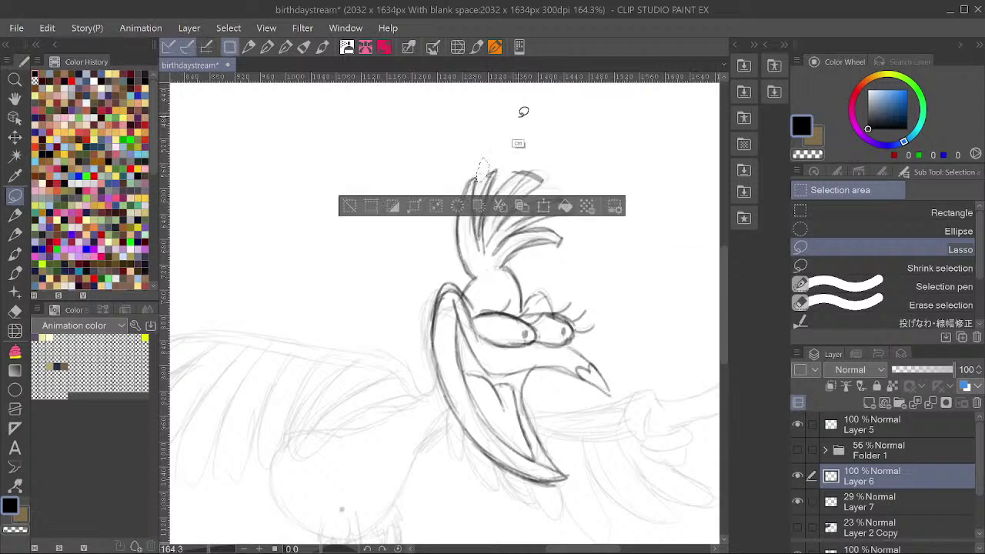
{"action": "key", "text": "ctrl+d"}
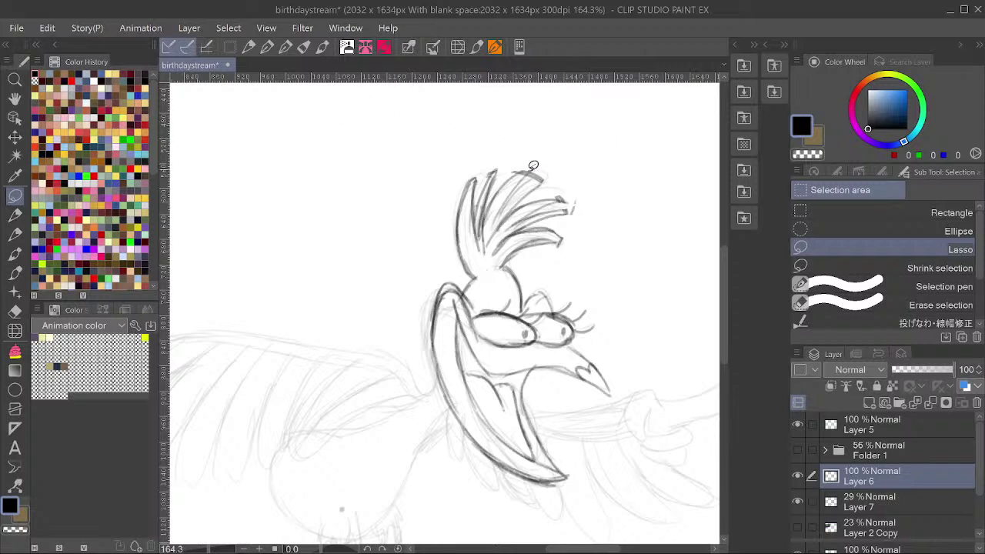
{"action": "left_click_drag", "start_coordinate": [566, 159], "coordinate": [563, 165]}
{"action": "key", "text": "ctrl+d"}
{"action": "key", "text": "p"}
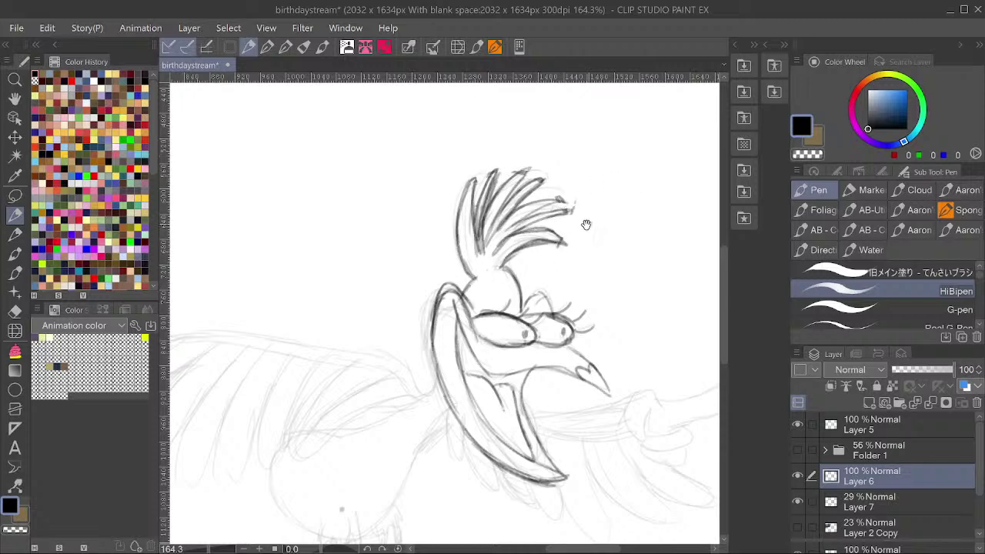
Outline the upper edge of the bird's outstretched rear wing from the neck out to the long feather at its tip.
{"action": "left_click_drag", "start_coordinate": [586, 223], "coordinate": [607, 143]}
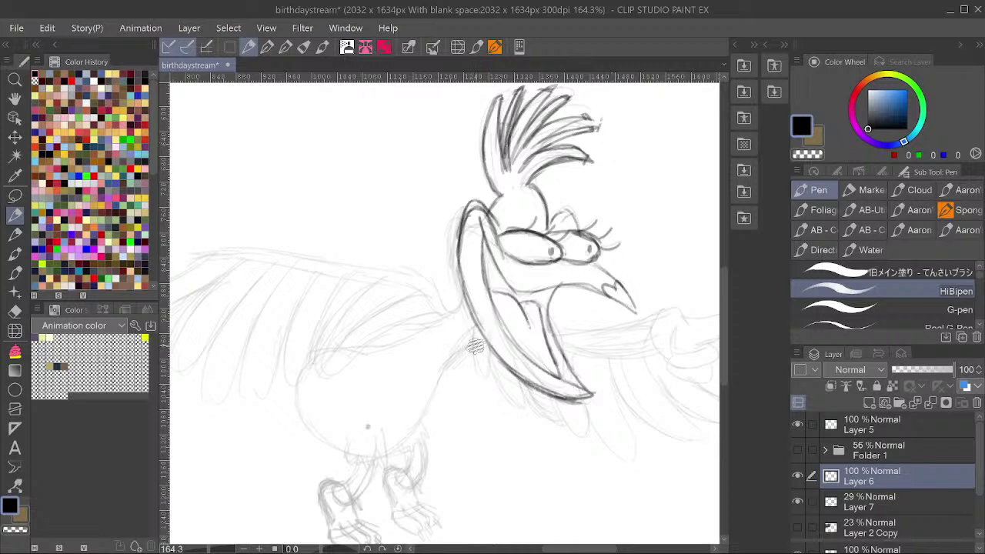
{"action": "left_click_drag", "start_coordinate": [476, 346], "coordinate": [448, 369]}
{"action": "left_click_drag", "start_coordinate": [467, 263], "coordinate": [536, 274]}
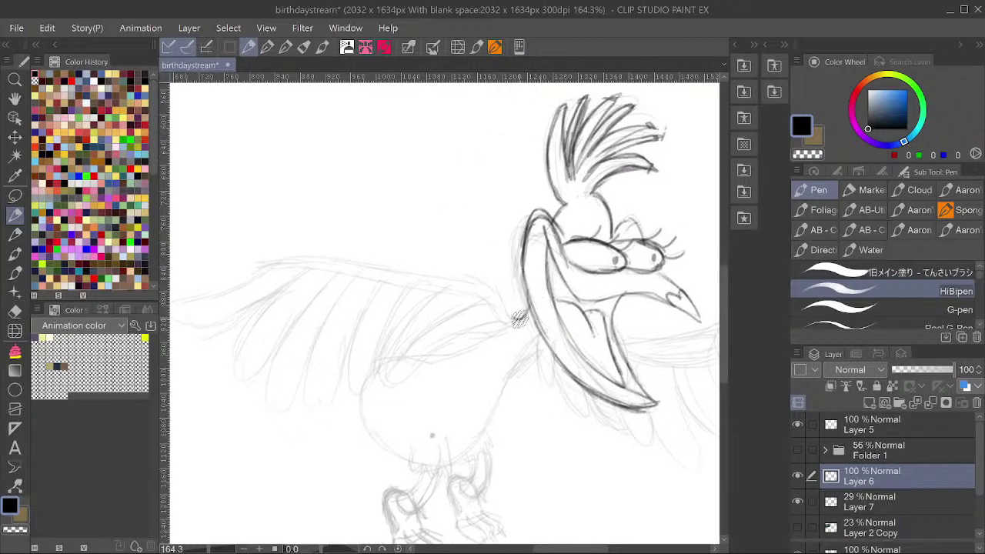
{"action": "left_click_drag", "start_coordinate": [501, 290], "coordinate": [620, 289]}
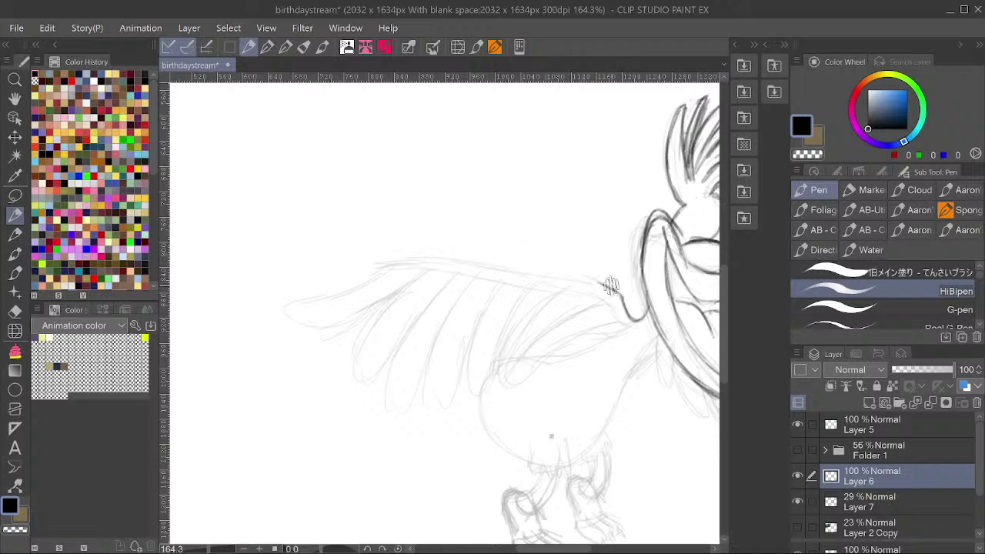
{"action": "mouse_move", "coordinate": [615, 291]}
{"action": "left_mouse_down"}
{"action": "mouse_move", "coordinate": [433, 257]}
{"action": "mouse_move", "coordinate": [465, 262]}
{"action": "mouse_move", "coordinate": [397, 263]}
{"action": "mouse_move", "coordinate": [406, 258]}
{"action": "mouse_move", "coordinate": [358, 286]}
{"action": "mouse_move", "coordinate": [292, 302]}
{"action": "mouse_move", "coordinate": [294, 330]}
{"action": "mouse_move", "coordinate": [378, 309]}
{"action": "mouse_move", "coordinate": [363, 315]}
{"action": "mouse_move", "coordinate": [440, 265]}
{"action": "mouse_move", "coordinate": [402, 292]}
{"action": "mouse_move", "coordinate": [422, 273]}
{"action": "left_mouse_up"}
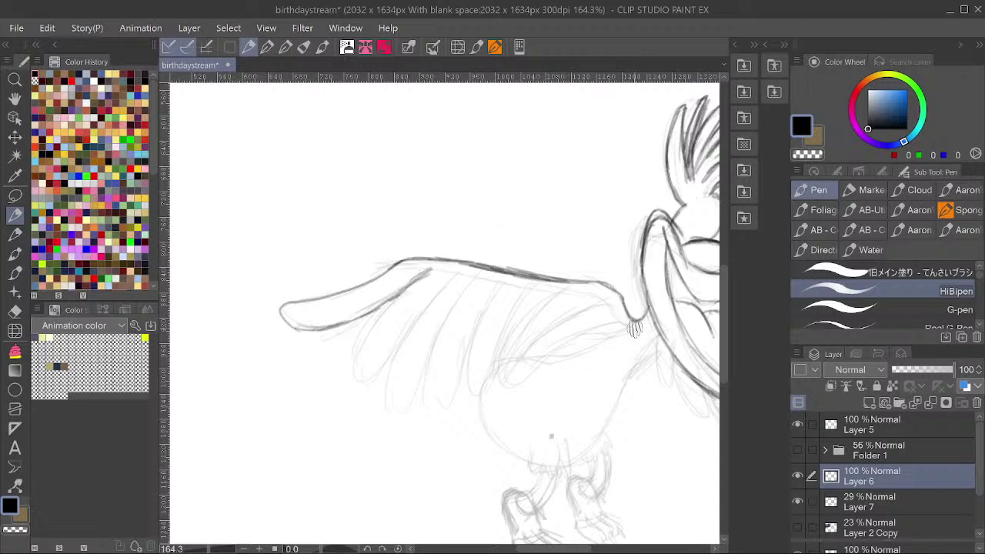
Draw the lower line of the rear wing's arm and the long feathers hanging from its outer half.
{"action": "mouse_move", "coordinate": [582, 294]}
{"action": "left_mouse_down"}
{"action": "mouse_move", "coordinate": [393, 266]}
{"action": "mouse_move", "coordinate": [414, 259]}
{"action": "mouse_move", "coordinate": [397, 263]}
{"action": "mouse_move", "coordinate": [389, 306]}
{"action": "left_mouse_up"}
{"action": "left_click_drag", "start_coordinate": [428, 272], "coordinate": [363, 345]}
{"action": "mouse_move", "coordinate": [386, 310]}
{"action": "left_mouse_down"}
{"action": "mouse_move", "coordinate": [360, 367]}
{"action": "mouse_move", "coordinate": [374, 396]}
{"action": "mouse_move", "coordinate": [408, 326]}
{"action": "mouse_move", "coordinate": [458, 273]}
{"action": "mouse_move", "coordinate": [408, 329]}
{"action": "left_mouse_up"}
{"action": "mouse_move", "coordinate": [445, 286]}
{"action": "left_mouse_down"}
{"action": "mouse_move", "coordinate": [391, 368]}
{"action": "mouse_move", "coordinate": [400, 420]}
{"action": "mouse_move", "coordinate": [478, 275]}
{"action": "mouse_move", "coordinate": [446, 316]}
{"action": "mouse_move", "coordinate": [428, 386]}
{"action": "mouse_move", "coordinate": [442, 407]}
{"action": "mouse_move", "coordinate": [501, 271]}
{"action": "mouse_move", "coordinate": [471, 374]}
{"action": "mouse_move", "coordinate": [473, 396]}
{"action": "mouse_move", "coordinate": [486, 402]}
{"action": "mouse_move", "coordinate": [528, 285]}
{"action": "left_mouse_up"}
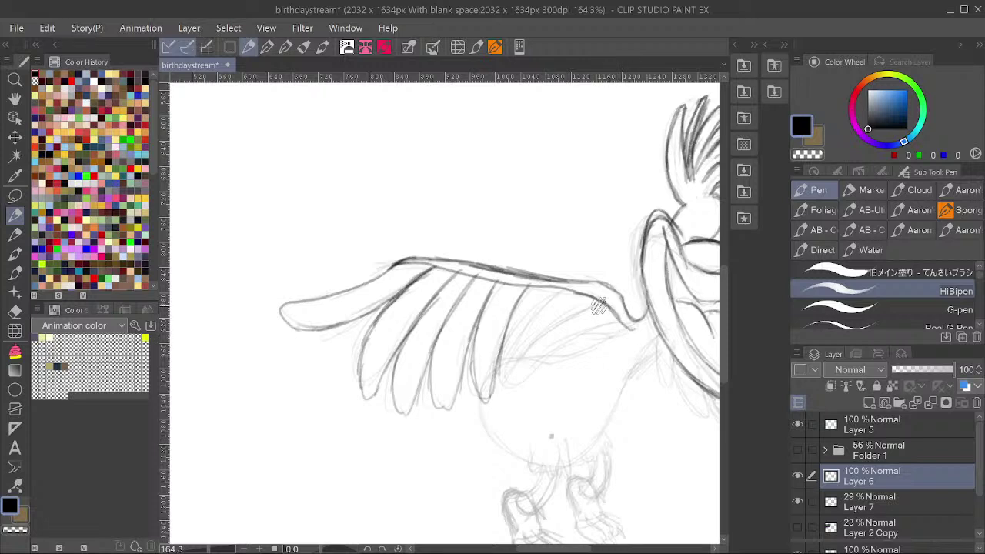
Outline the round body with a ragged chest edge and draw the back line under the rear wing.
{"action": "left_click_drag", "start_coordinate": [627, 281], "coordinate": [612, 268]}
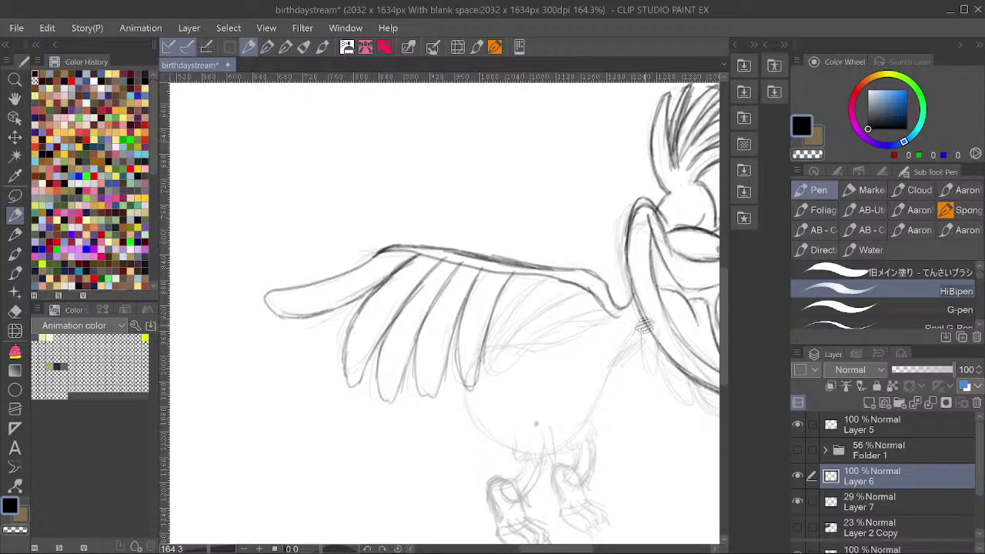
{"action": "mouse_move", "coordinate": [641, 324]}
{"action": "left_mouse_down"}
{"action": "mouse_move", "coordinate": [582, 423]}
{"action": "mouse_move", "coordinate": [557, 445]}
{"action": "mouse_move", "coordinate": [531, 453]}
{"action": "mouse_move", "coordinate": [493, 435]}
{"action": "mouse_move", "coordinate": [470, 394]}
{"action": "left_mouse_up"}
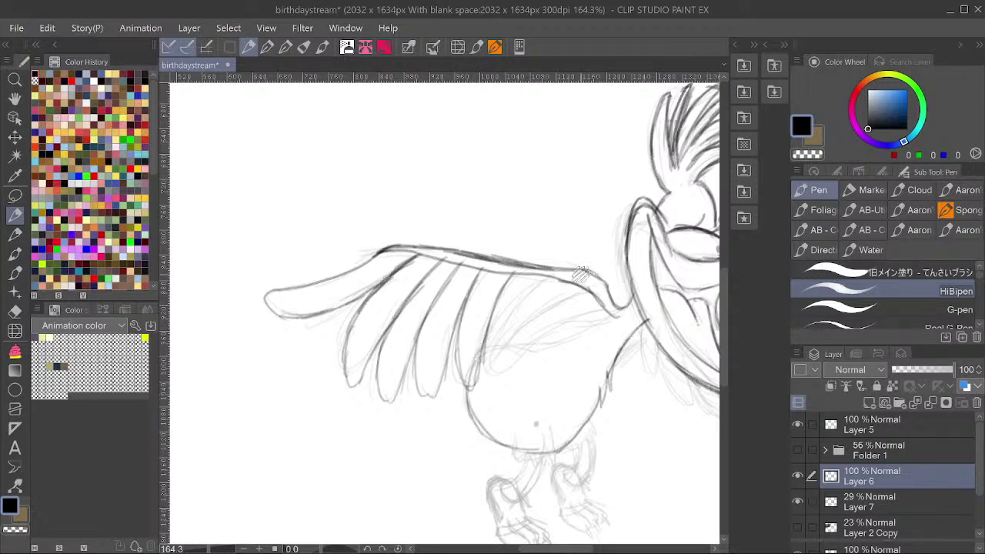
{"action": "mouse_move", "coordinate": [590, 333]}
{"action": "left_mouse_down"}
{"action": "mouse_move", "coordinate": [484, 351]}
{"action": "mouse_move", "coordinate": [462, 386]}
{"action": "left_mouse_up"}
{"action": "left_click_drag", "start_coordinate": [472, 374], "coordinate": [472, 391]}
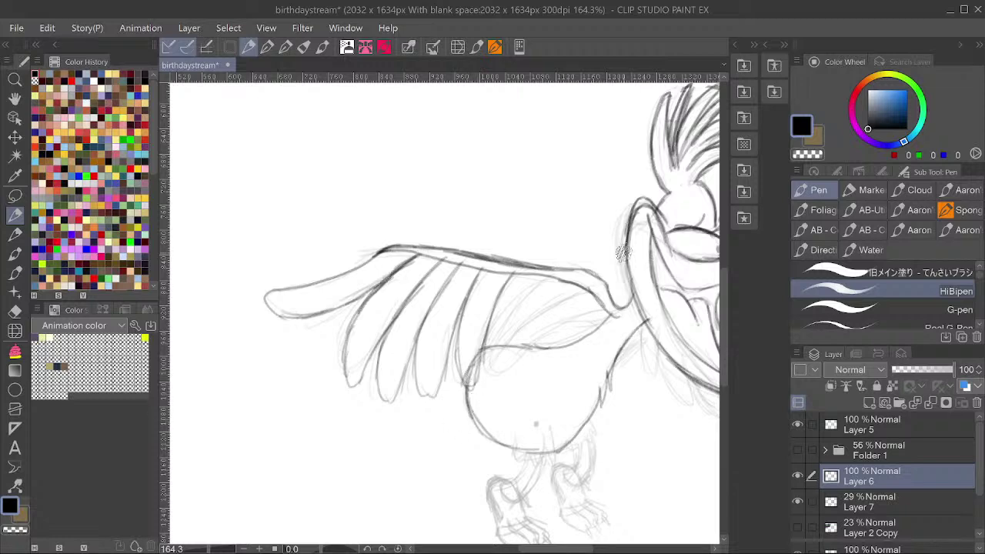
Draw the remaining inner feathers of the rear wing where it overlaps the body.
{"action": "left_click_drag", "start_coordinate": [649, 263], "coordinate": [628, 278]}
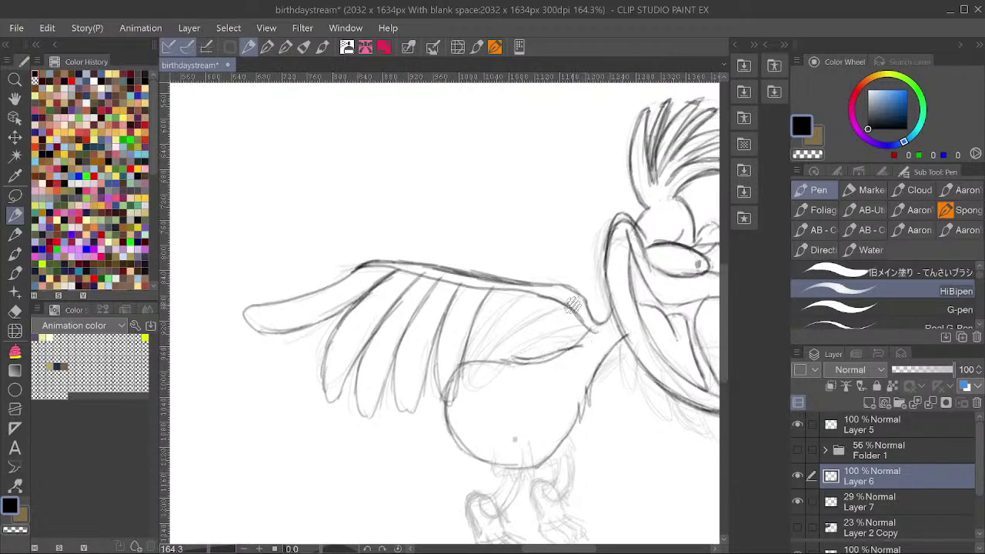
{"action": "mouse_move", "coordinate": [589, 329]}
{"action": "left_mouse_down"}
{"action": "mouse_move", "coordinate": [475, 392]}
{"action": "mouse_move", "coordinate": [506, 360]}
{"action": "left_mouse_up"}
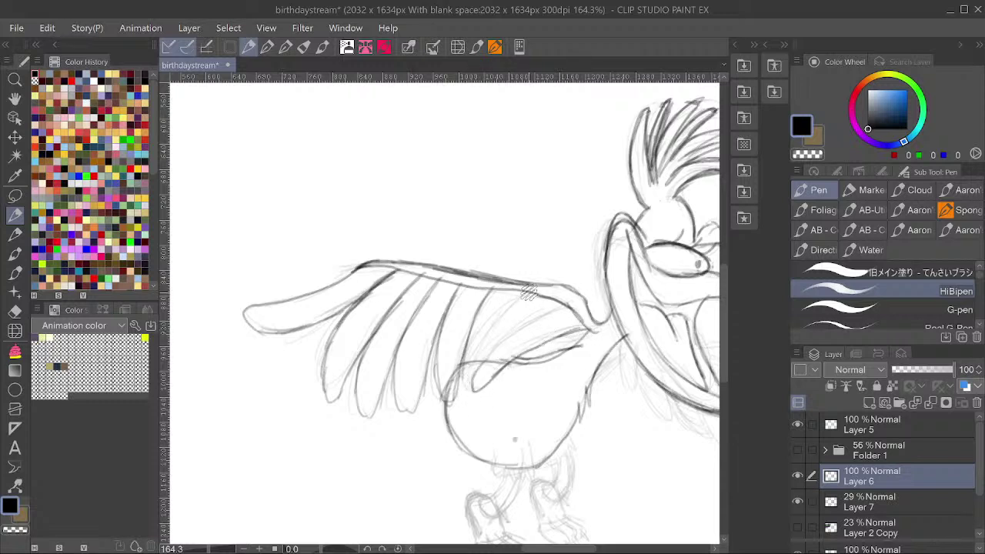
{"action": "left_click_drag", "start_coordinate": [503, 323], "coordinate": [464, 400]}
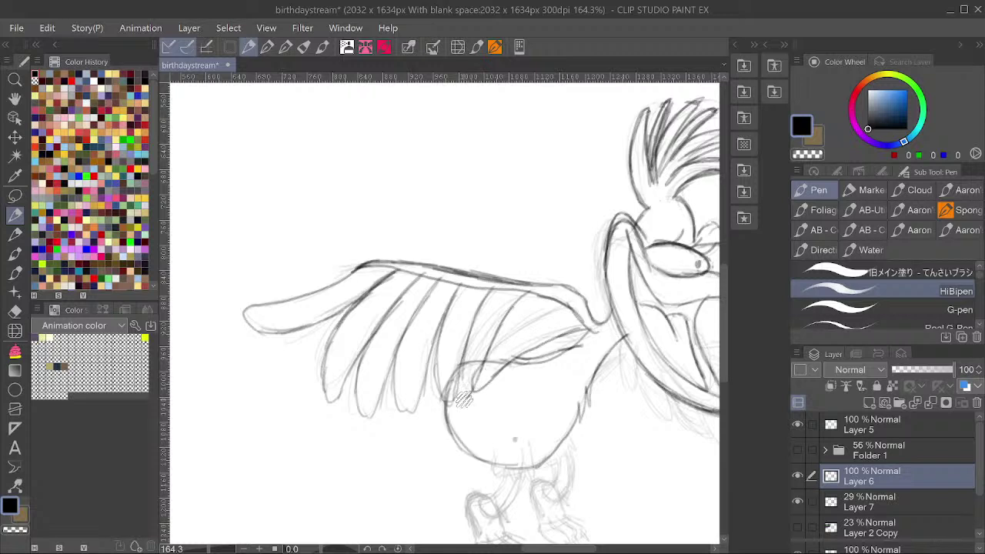
{"action": "left_click_drag", "start_coordinate": [566, 304], "coordinate": [485, 365]}
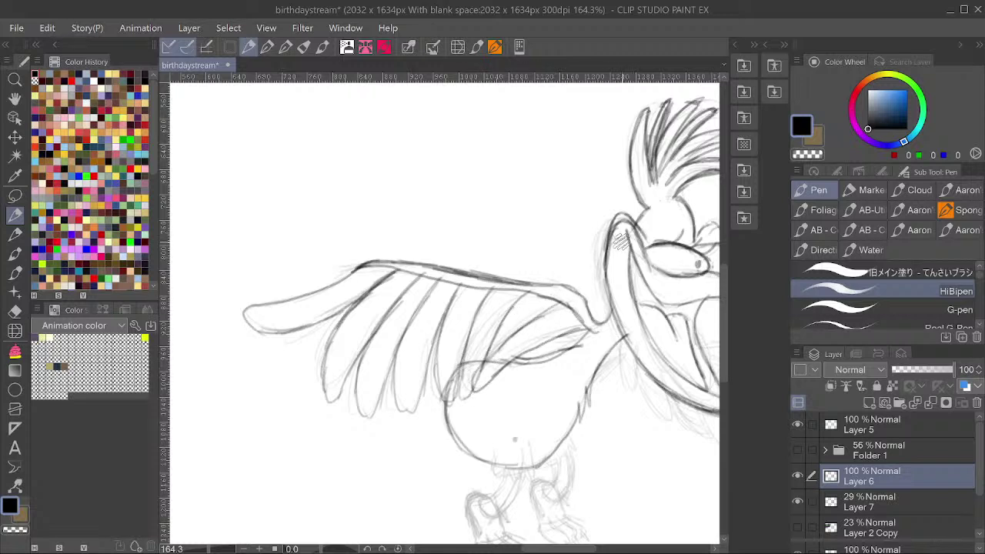
Draw the row of short feathers showing below the lower beak, from the chest to the beak tip.
{"action": "left_click_drag", "start_coordinate": [620, 277], "coordinate": [496, 254]}
{"action": "left_click_drag", "start_coordinate": [591, 267], "coordinate": [468, 266]}
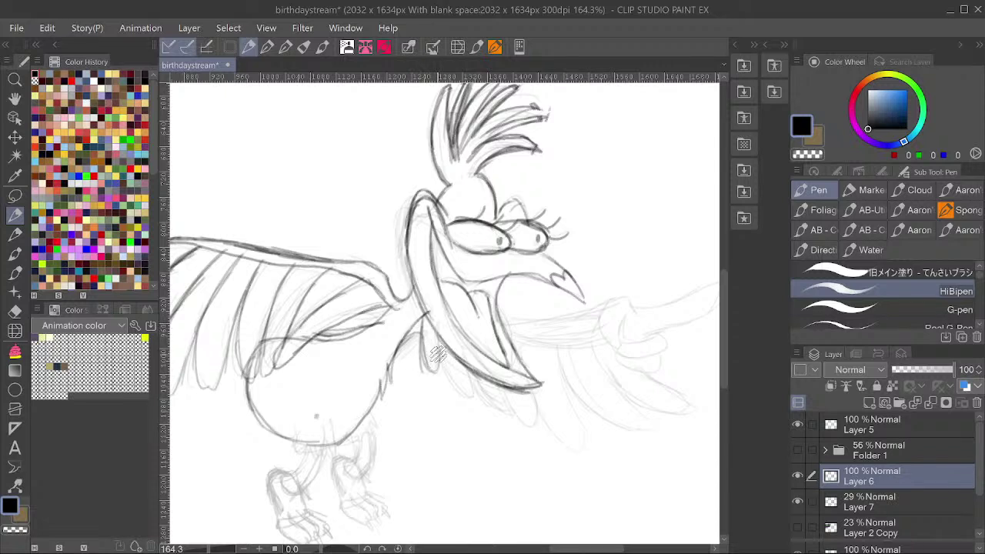
{"action": "mouse_move", "coordinate": [438, 354]}
{"action": "left_mouse_down"}
{"action": "mouse_move", "coordinate": [471, 402]}
{"action": "mouse_move", "coordinate": [480, 397]}
{"action": "mouse_move", "coordinate": [471, 370]}
{"action": "mouse_move", "coordinate": [512, 415]}
{"action": "mouse_move", "coordinate": [510, 390]}
{"action": "mouse_move", "coordinate": [539, 427]}
{"action": "left_mouse_up"}
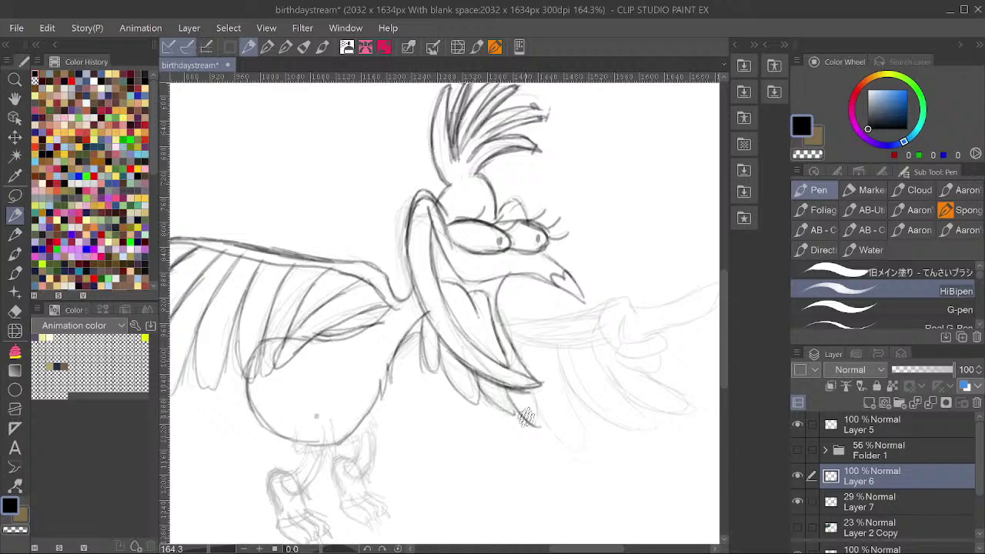
Draw the pointing wing's arm and its hand with the extended finger, thumb and curled fingers.
{"action": "left_click_drag", "start_coordinate": [587, 267], "coordinate": [533, 286]}
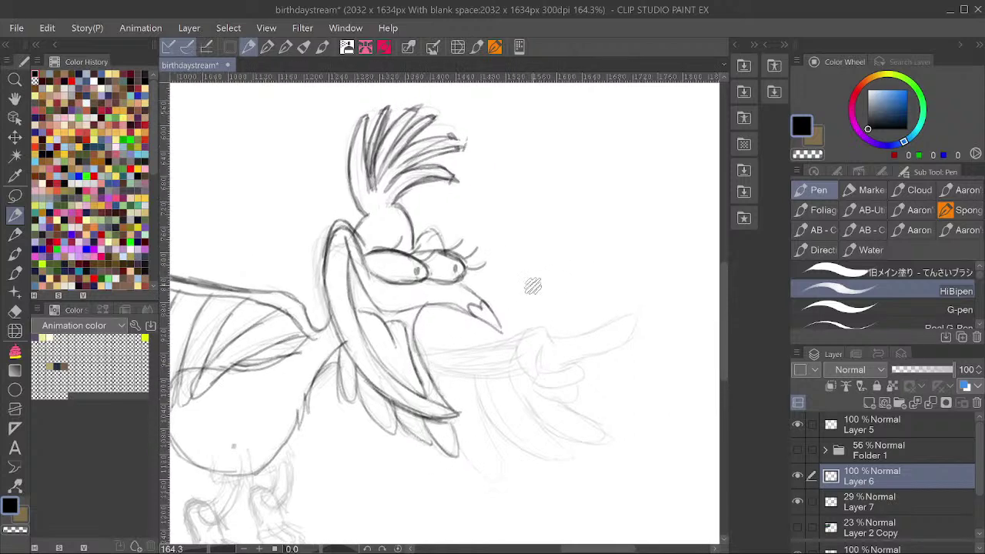
{"action": "mouse_move", "coordinate": [434, 355]}
{"action": "left_mouse_down"}
{"action": "mouse_move", "coordinate": [511, 342]}
{"action": "mouse_move", "coordinate": [539, 326]}
{"action": "mouse_move", "coordinate": [552, 341]}
{"action": "mouse_move", "coordinate": [602, 337]}
{"action": "mouse_move", "coordinate": [561, 341]}
{"action": "mouse_move", "coordinate": [633, 308]}
{"action": "mouse_move", "coordinate": [610, 351]}
{"action": "mouse_move", "coordinate": [544, 364]}
{"action": "mouse_move", "coordinate": [534, 383]}
{"action": "mouse_move", "coordinate": [515, 343]}
{"action": "left_mouse_up"}
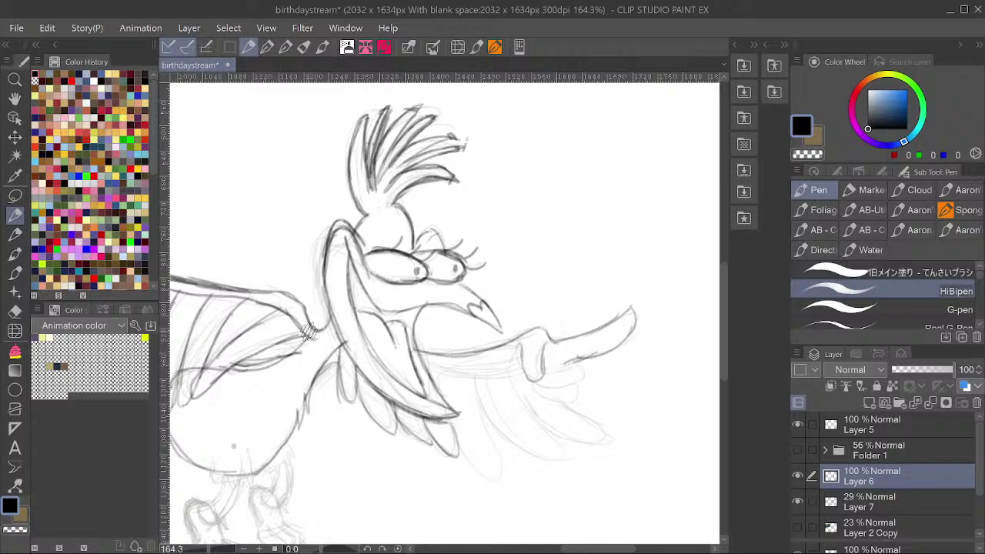
{"action": "left_click_drag", "start_coordinate": [415, 355], "coordinate": [500, 364]}
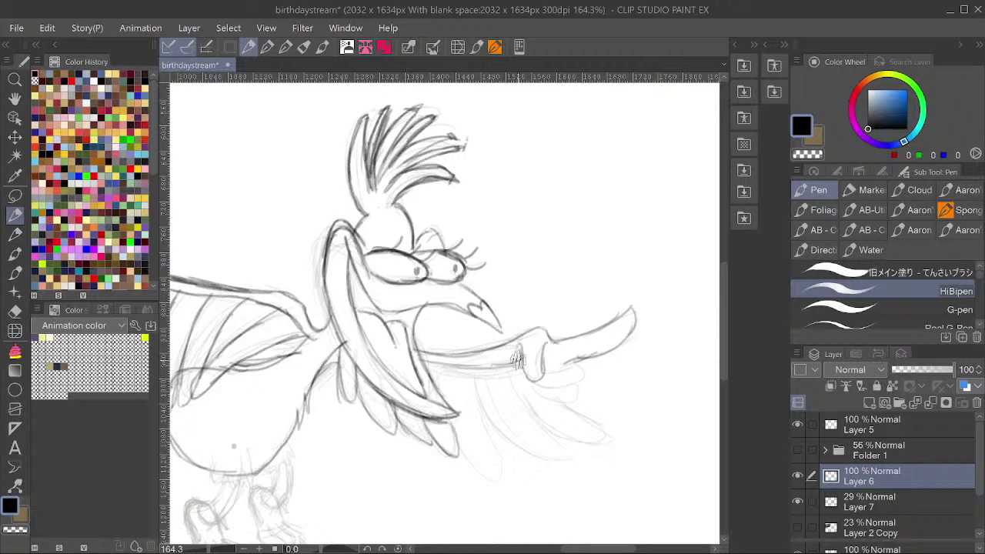
{"action": "mouse_move", "coordinate": [570, 360]}
{"action": "left_mouse_down"}
{"action": "mouse_move", "coordinate": [548, 388]}
{"action": "mouse_move", "coordinate": [562, 365]}
{"action": "mouse_move", "coordinate": [571, 370]}
{"action": "mouse_move", "coordinate": [543, 369]}
{"action": "mouse_move", "coordinate": [576, 390]}
{"action": "mouse_move", "coordinate": [535, 394]}
{"action": "mouse_move", "coordinate": [532, 382]}
{"action": "mouse_move", "coordinate": [606, 430]}
{"action": "mouse_move", "coordinate": [559, 397]}
{"action": "left_mouse_up"}
Draw the long feathers hanging beneath the pointing arm and save the drawing.
{"action": "mouse_move", "coordinate": [477, 368]}
{"action": "left_mouse_down"}
{"action": "mouse_move", "coordinate": [500, 427]}
{"action": "mouse_move", "coordinate": [483, 396]}
{"action": "mouse_move", "coordinate": [556, 459]}
{"action": "left_mouse_up"}
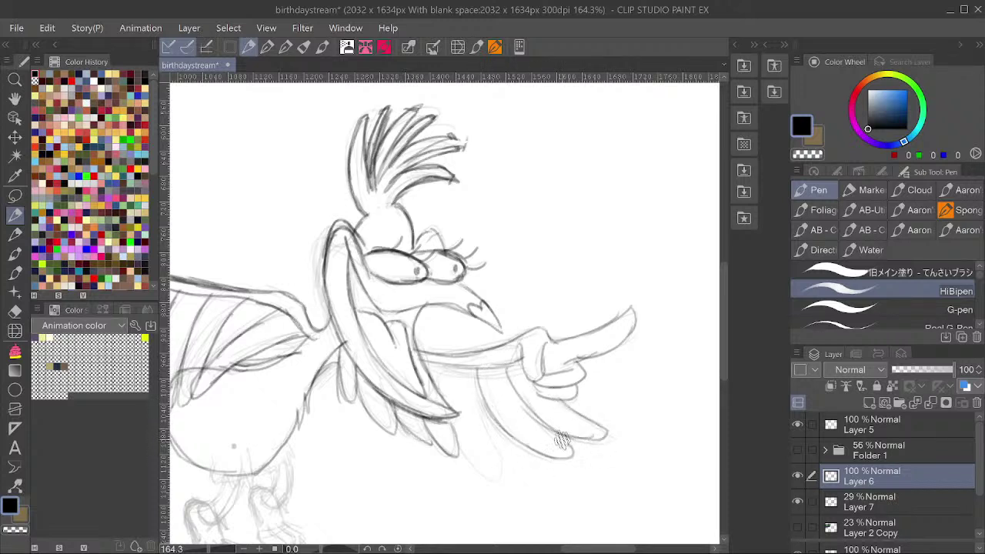
{"action": "mouse_move", "coordinate": [473, 368]}
{"action": "left_mouse_down"}
{"action": "mouse_move", "coordinate": [507, 460]}
{"action": "mouse_move", "coordinate": [501, 445]}
{"action": "mouse_move", "coordinate": [507, 460]}
{"action": "mouse_move", "coordinate": [478, 458]}
{"action": "mouse_move", "coordinate": [492, 466]}
{"action": "mouse_move", "coordinate": [465, 425]}
{"action": "mouse_move", "coordinate": [449, 363]}
{"action": "mouse_move", "coordinate": [494, 478]}
{"action": "left_mouse_up"}
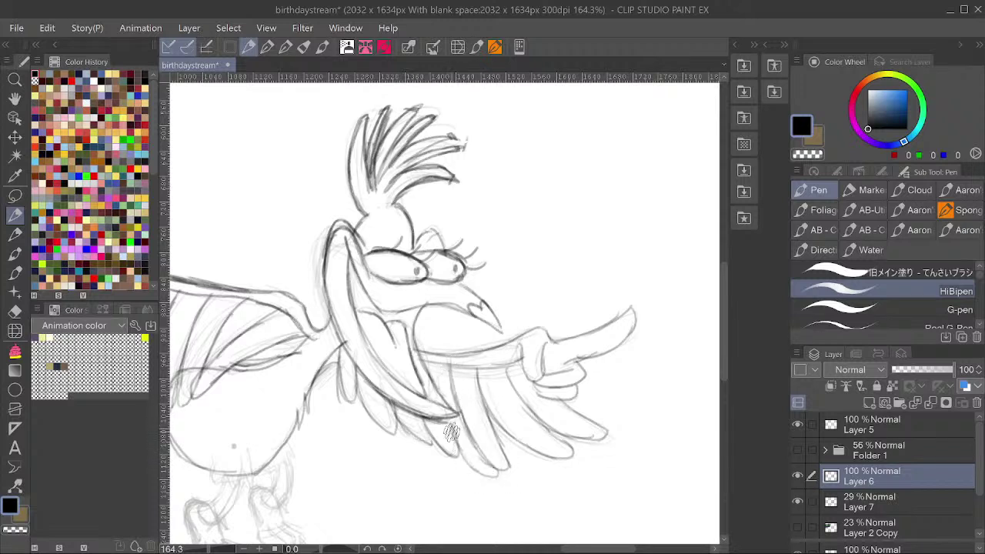
{"action": "left_click_drag", "start_coordinate": [534, 272], "coordinate": [481, 279]}
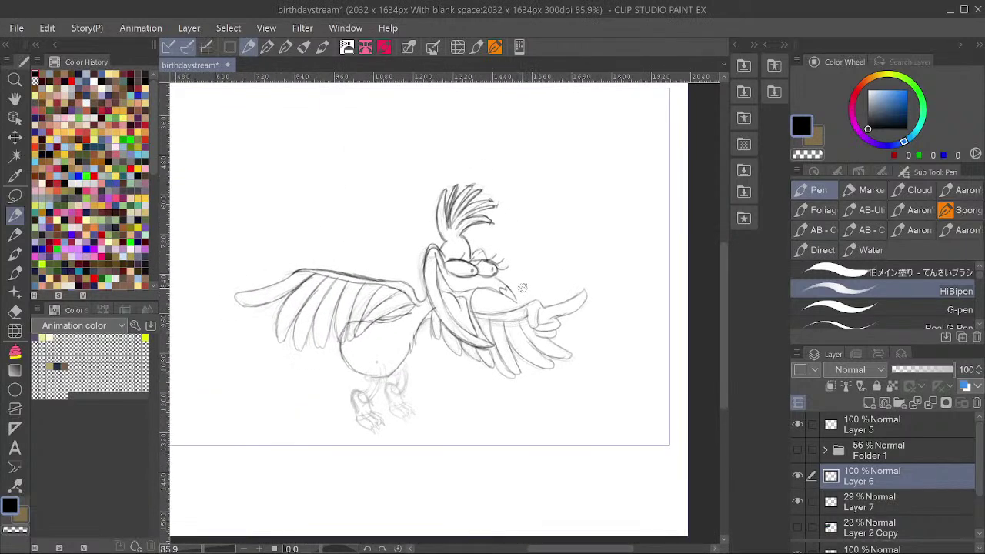
{"action": "key", "text": "ctrl+s"}
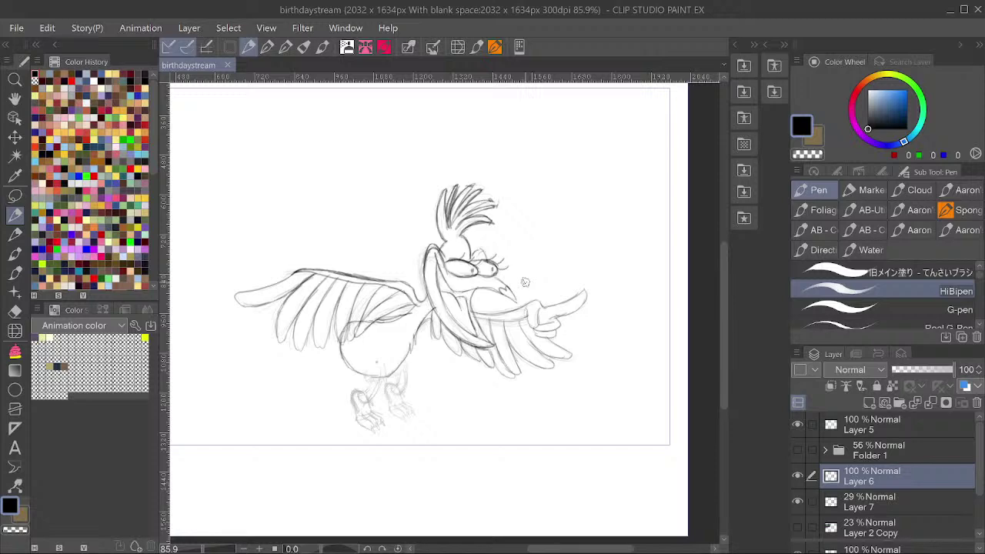
Draw the jagged feather fringes at the bottom of the body where both legs begin.
{"action": "scroll", "coordinate": [435, 354], "scroll_direction": "up", "scroll_amount": 5}
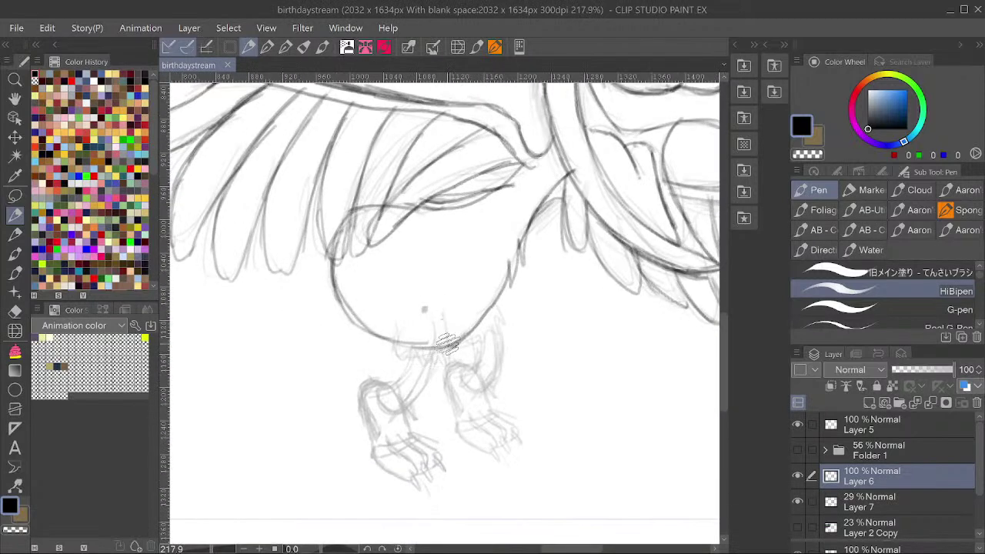
{"action": "mouse_move", "coordinate": [449, 361]}
{"action": "left_mouse_down"}
{"action": "mouse_move", "coordinate": [424, 358]}
{"action": "mouse_move", "coordinate": [395, 356]}
{"action": "left_mouse_up"}
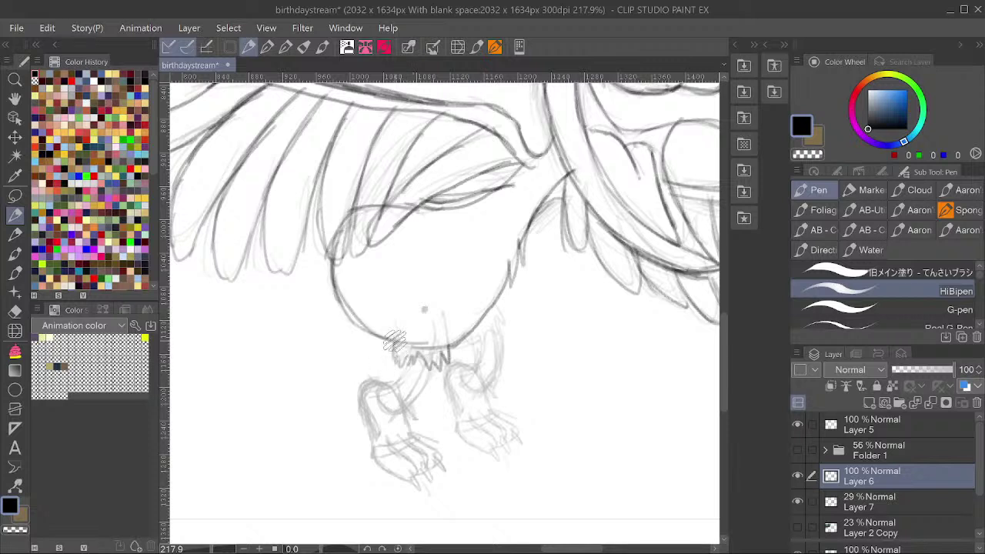
{"action": "mouse_move", "coordinate": [464, 345]}
{"action": "left_mouse_down"}
{"action": "mouse_move", "coordinate": [502, 326]}
{"action": "mouse_move", "coordinate": [500, 310]}
{"action": "mouse_move", "coordinate": [493, 314]}
{"action": "left_mouse_up"}
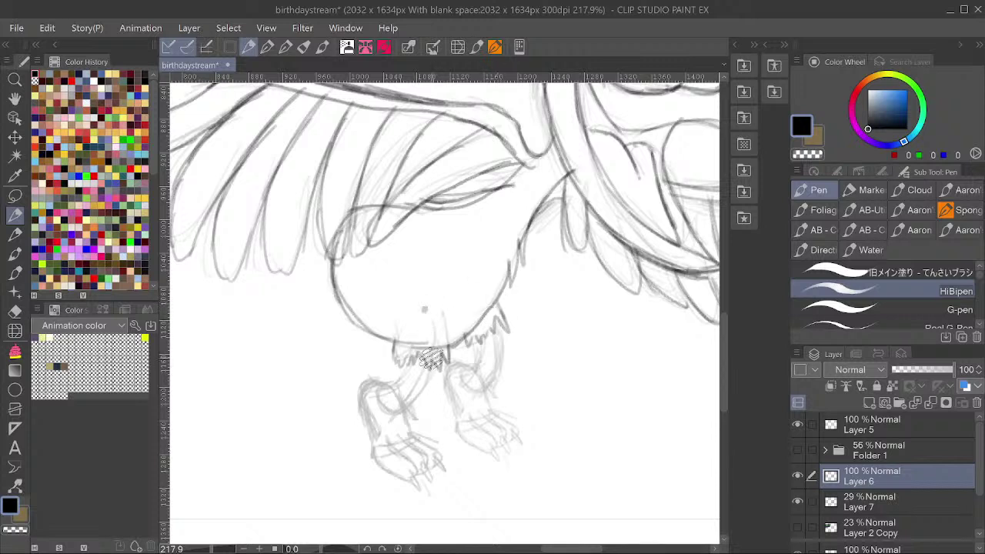
Draw the near leg with its bent heel, foot, toes and claws over the faded sketch.
{"action": "left_click_drag", "start_coordinate": [431, 361], "coordinate": [407, 407]}
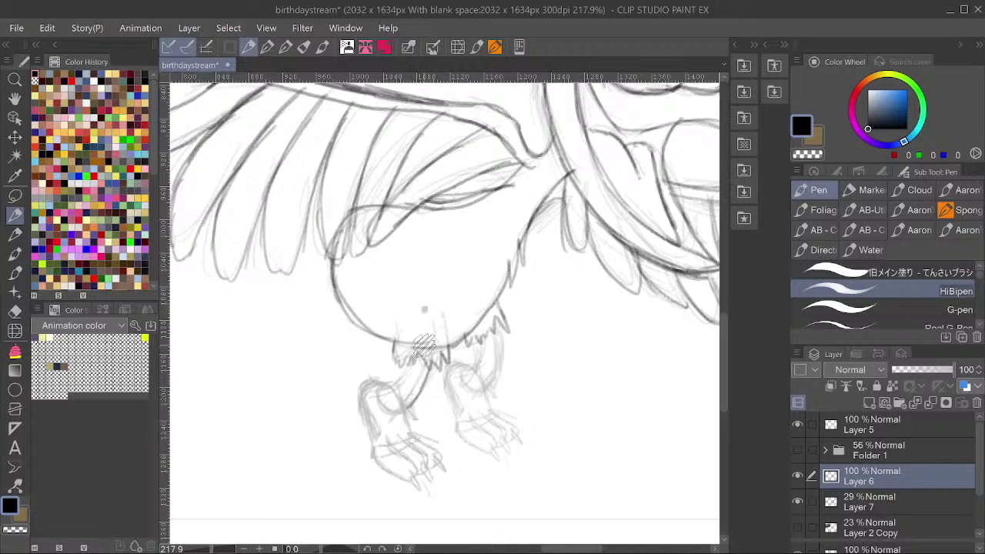
{"action": "mouse_move", "coordinate": [405, 362]}
{"action": "left_mouse_down"}
{"action": "mouse_move", "coordinate": [392, 388]}
{"action": "mouse_move", "coordinate": [412, 369]}
{"action": "mouse_move", "coordinate": [429, 379]}
{"action": "mouse_move", "coordinate": [400, 382]}
{"action": "mouse_move", "coordinate": [417, 399]}
{"action": "mouse_move", "coordinate": [363, 391]}
{"action": "left_mouse_up"}
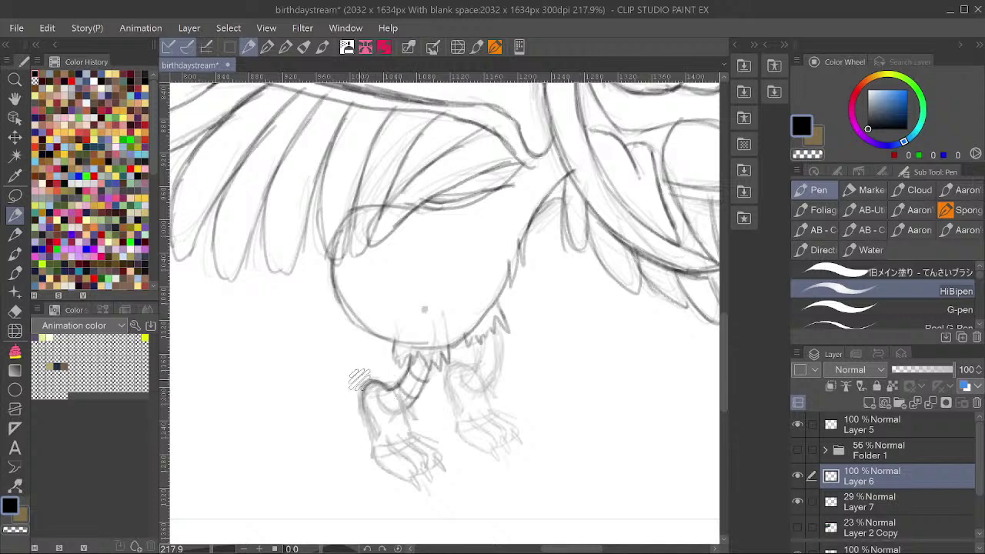
{"action": "mouse_move", "coordinate": [368, 380]}
{"action": "left_mouse_down"}
{"action": "mouse_move", "coordinate": [378, 426]}
{"action": "mouse_move", "coordinate": [371, 453]}
{"action": "mouse_move", "coordinate": [392, 441]}
{"action": "mouse_move", "coordinate": [418, 466]}
{"action": "mouse_move", "coordinate": [409, 481]}
{"action": "mouse_move", "coordinate": [385, 466]}
{"action": "mouse_move", "coordinate": [398, 438]}
{"action": "mouse_move", "coordinate": [423, 491]}
{"action": "mouse_move", "coordinate": [409, 478]}
{"action": "mouse_move", "coordinate": [414, 429]}
{"action": "mouse_move", "coordinate": [404, 438]}
{"action": "mouse_move", "coordinate": [436, 482]}
{"action": "mouse_move", "coordinate": [421, 471]}
{"action": "mouse_move", "coordinate": [428, 438]}
{"action": "mouse_move", "coordinate": [395, 390]}
{"action": "mouse_move", "coordinate": [432, 462]}
{"action": "left_mouse_up"}
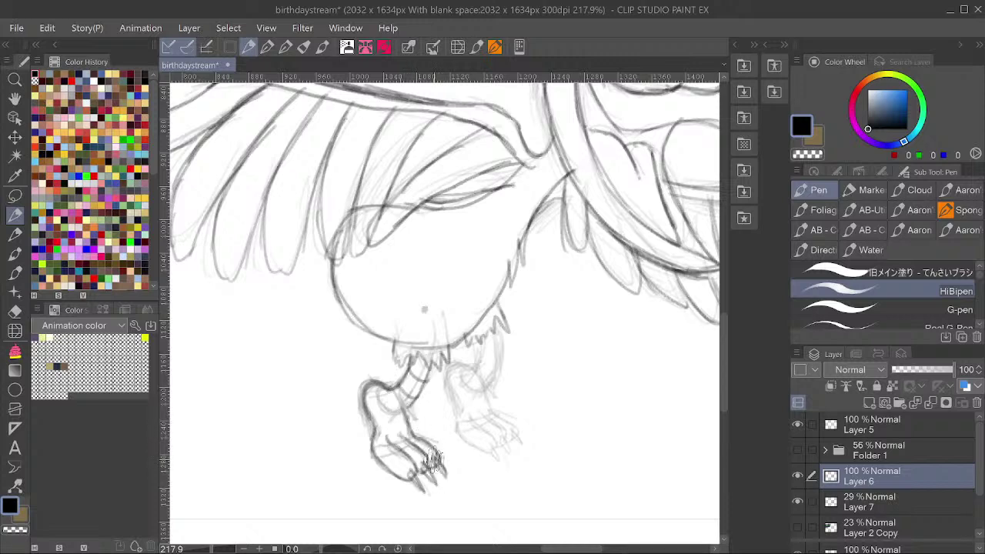
Draw the far leg and its clawed foot, and touch up the lines of both legs and feet.
{"action": "left_click_drag", "start_coordinate": [524, 309], "coordinate": [514, 333]}
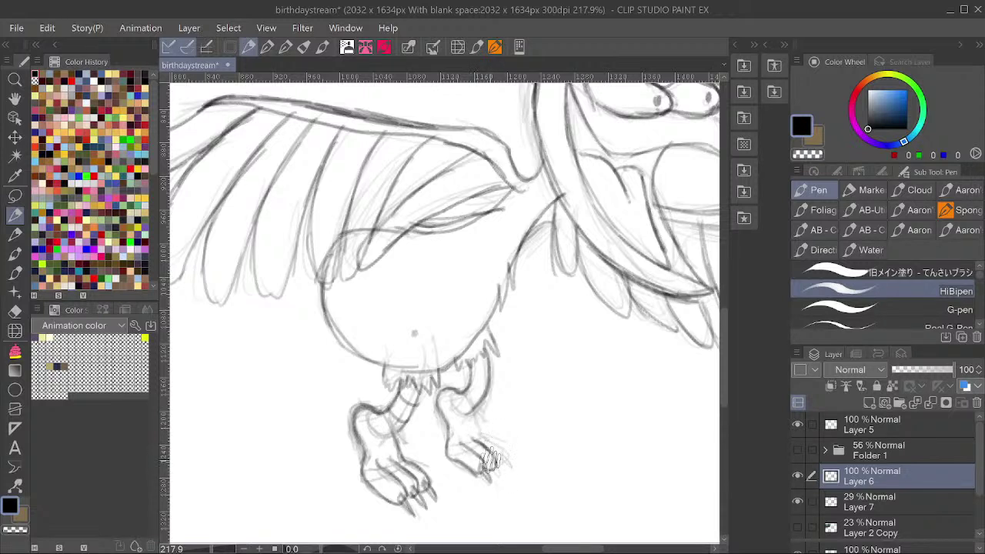
{"action": "mouse_move", "coordinate": [475, 406]}
{"action": "left_mouse_down"}
{"action": "mouse_move", "coordinate": [481, 436]}
{"action": "mouse_move", "coordinate": [509, 468]}
{"action": "left_mouse_up"}
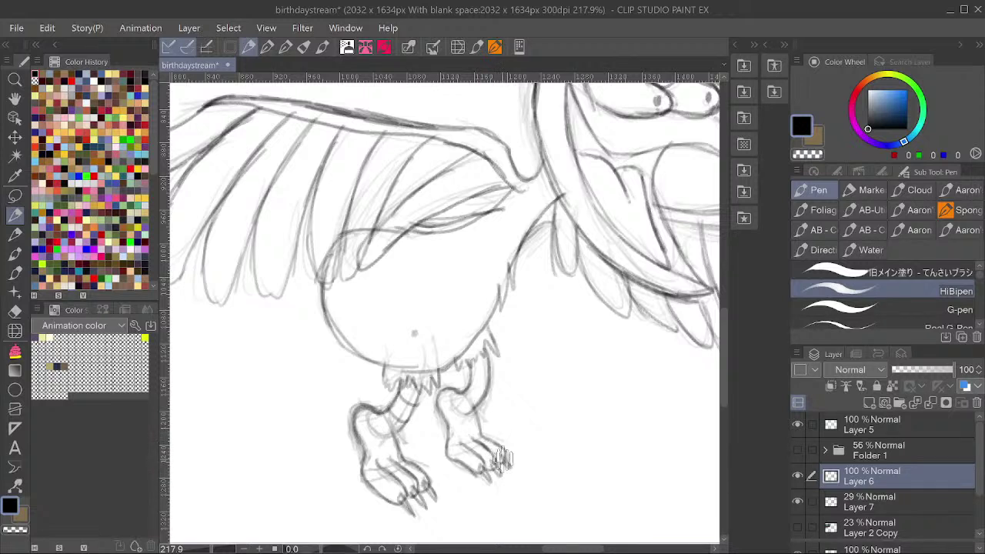
{"action": "mouse_move", "coordinate": [361, 473]}
{"action": "left_mouse_down"}
{"action": "mouse_move", "coordinate": [360, 462]}
{"action": "mouse_move", "coordinate": [358, 473]}
{"action": "mouse_move", "coordinate": [391, 500]}
{"action": "left_mouse_up"}
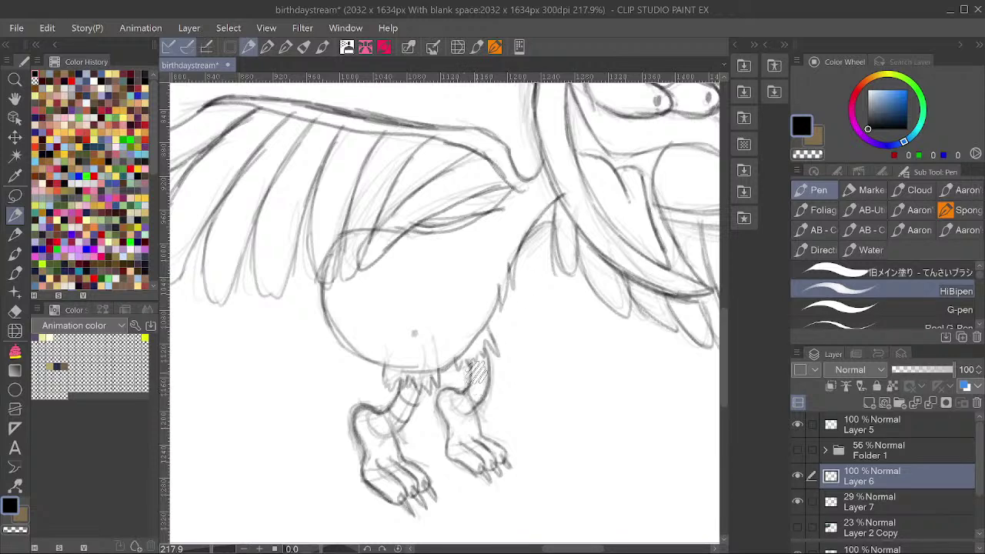
Sketch long curved tail feathers rising behind the rear wing on Layer 7.
{"action": "key", "text": "ctrl+space"}
{"action": "left_click_drag", "start_coordinate": [520, 321], "coordinate": [485, 317]}
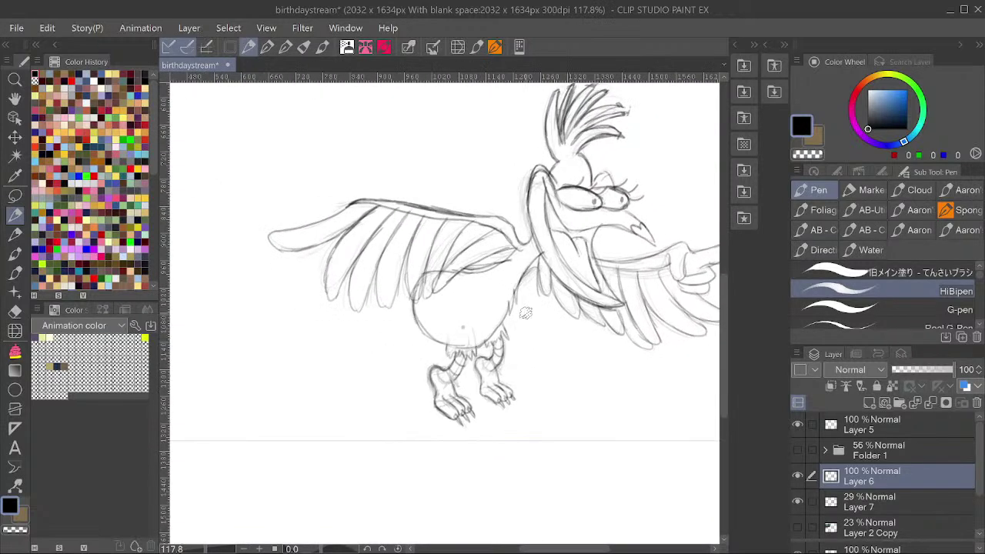
{"action": "left_click_drag", "start_coordinate": [570, 311], "coordinate": [634, 342]}
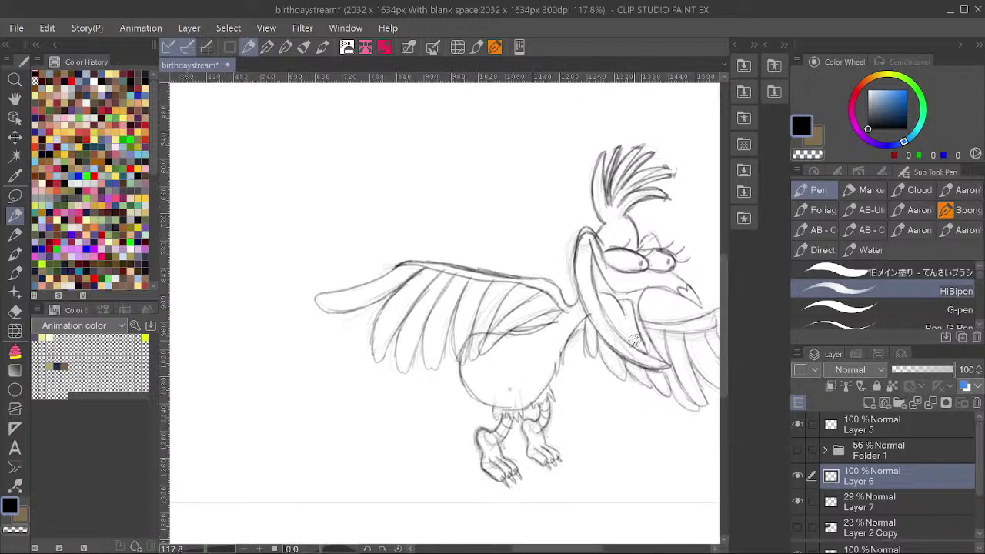
{"action": "left_click", "coordinate": [870, 501]}
{"action": "mouse_move", "coordinate": [463, 314]}
{"action": "left_mouse_down"}
{"action": "mouse_move", "coordinate": [488, 337]}
{"action": "mouse_move", "coordinate": [394, 265]}
{"action": "left_mouse_up"}
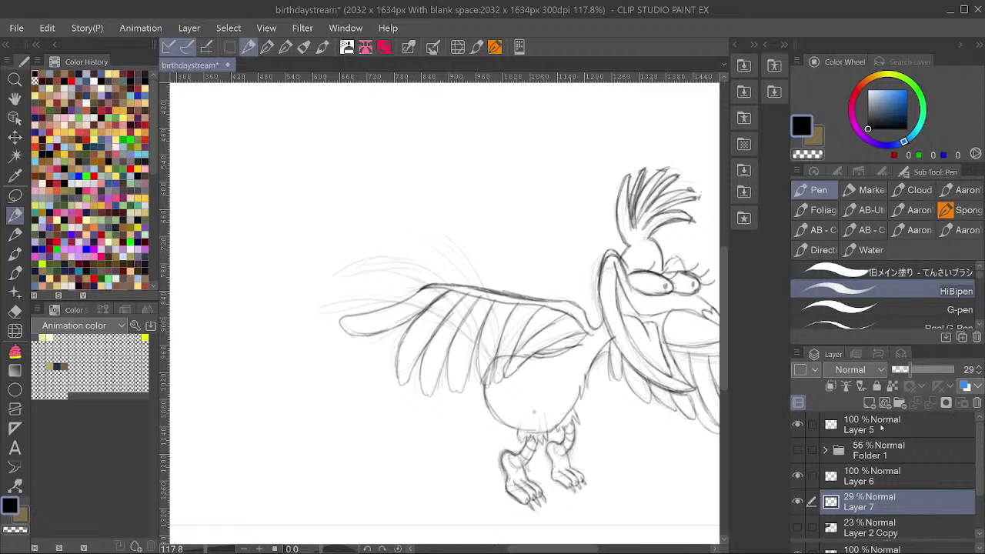
Draw the bird's curved tail feathers above and behind the rear wing in clean lines on Layer 6, following the faint sketch.
{"action": "left_click", "coordinate": [882, 476]}
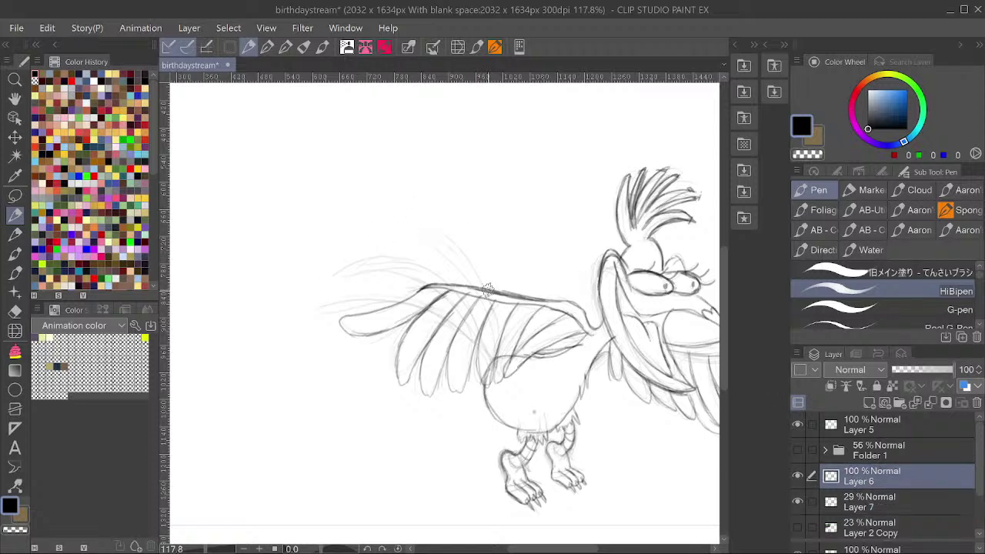
{"action": "left_click_drag", "start_coordinate": [486, 290], "coordinate": [447, 239]}
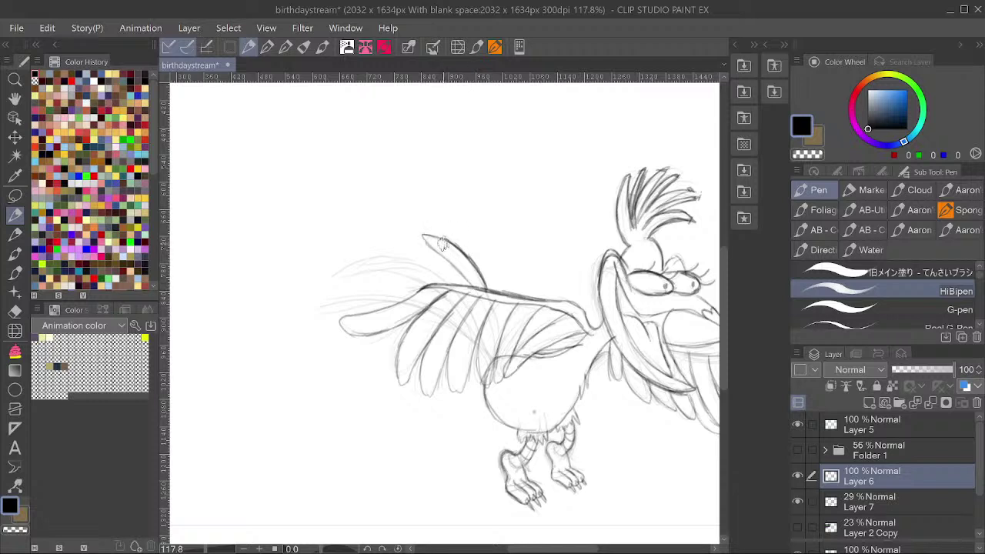
{"action": "mouse_move", "coordinate": [427, 267]}
{"action": "left_mouse_down"}
{"action": "mouse_move", "coordinate": [361, 255]}
{"action": "mouse_move", "coordinate": [378, 253]}
{"action": "mouse_move", "coordinate": [342, 273]}
{"action": "mouse_move", "coordinate": [437, 288]}
{"action": "mouse_move", "coordinate": [378, 264]}
{"action": "mouse_move", "coordinate": [439, 284]}
{"action": "mouse_move", "coordinate": [397, 293]}
{"action": "mouse_move", "coordinate": [411, 296]}
{"action": "mouse_move", "coordinate": [340, 299]}
{"action": "left_mouse_up"}
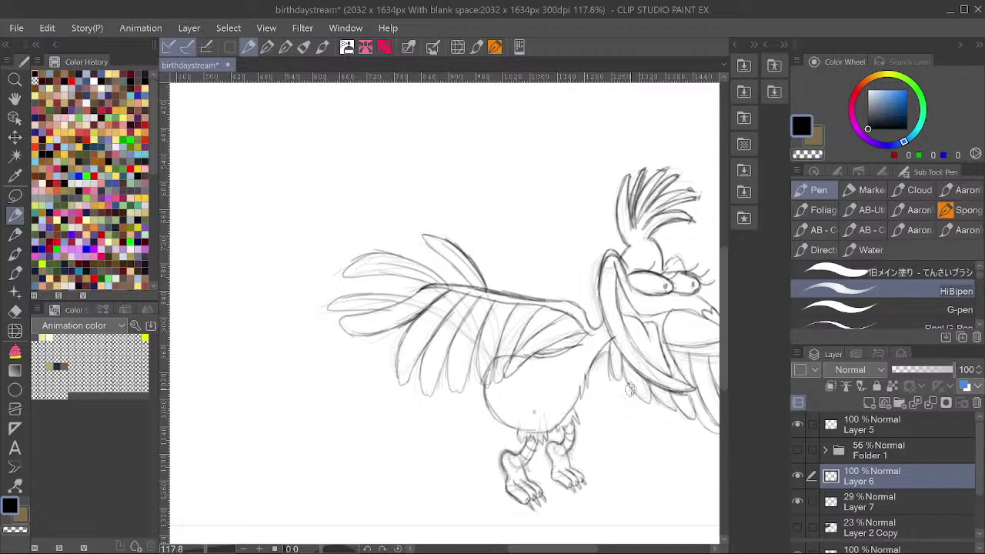
Delete the faded rough sketch on Layer 7 and save the drawing.
{"action": "left_click", "coordinate": [882, 497]}
{"action": "key", "text": "Delete"}
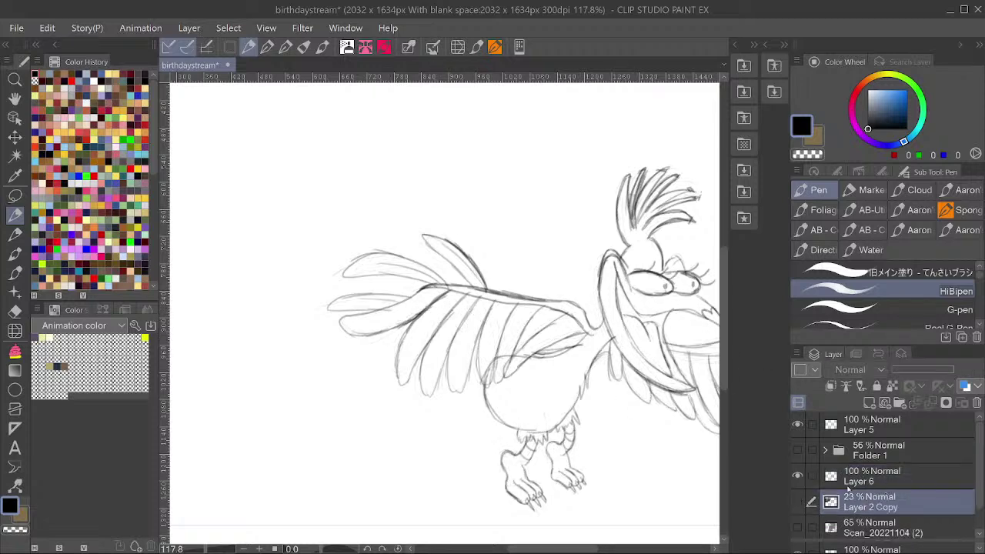
{"action": "left_click_drag", "start_coordinate": [624, 391], "coordinate": [544, 431]}
{"action": "scroll", "coordinate": [629, 331], "scroll_direction": "down", "scroll_amount": 7}
{"action": "left_click_drag", "start_coordinate": [671, 380], "coordinate": [607, 405]}
{"action": "key", "text": "ctrl+s"}
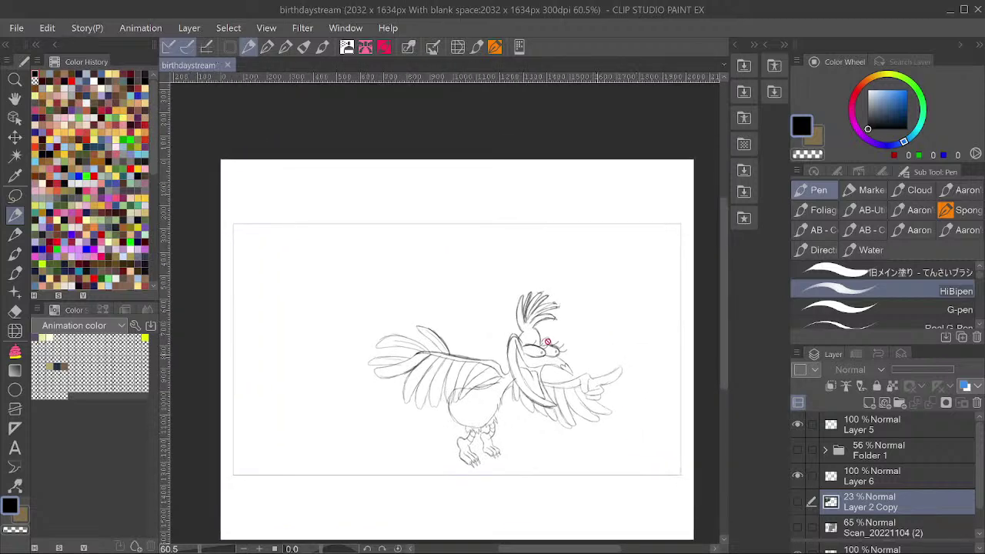
Delete Layer 2 Copy, select Folder 1 and save the drawing.
{"action": "scroll", "coordinate": [879, 500], "scroll_direction": "down", "scroll_amount": 1}
{"action": "left_click", "coordinate": [841, 505]}
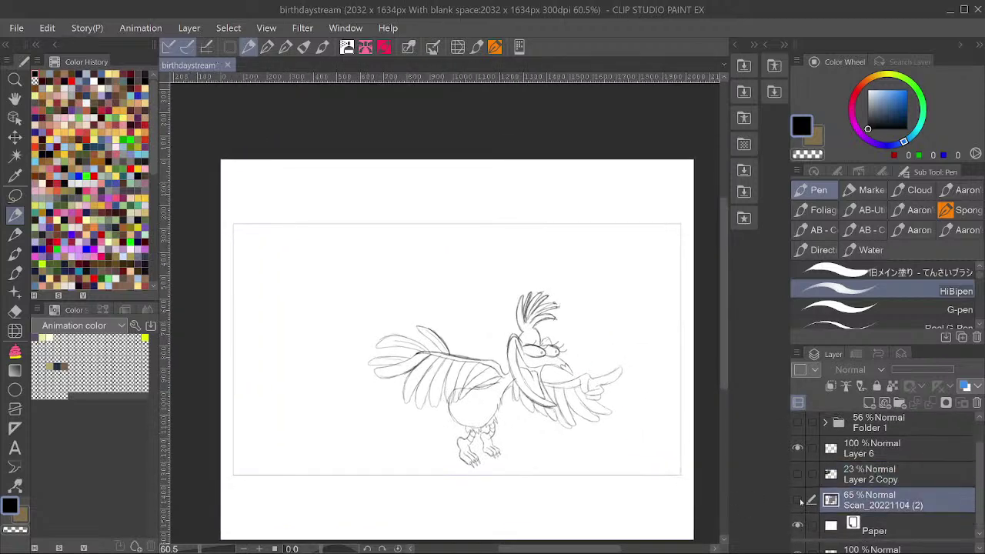
{"action": "left_click", "coordinate": [859, 479]}
{"action": "key", "text": "Delete"}
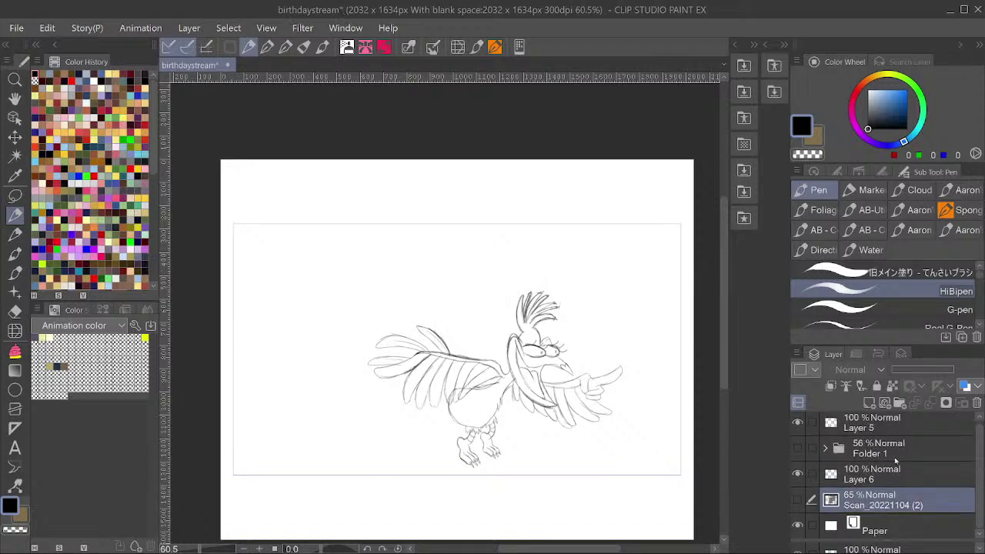
{"action": "left_click", "coordinate": [895, 459]}
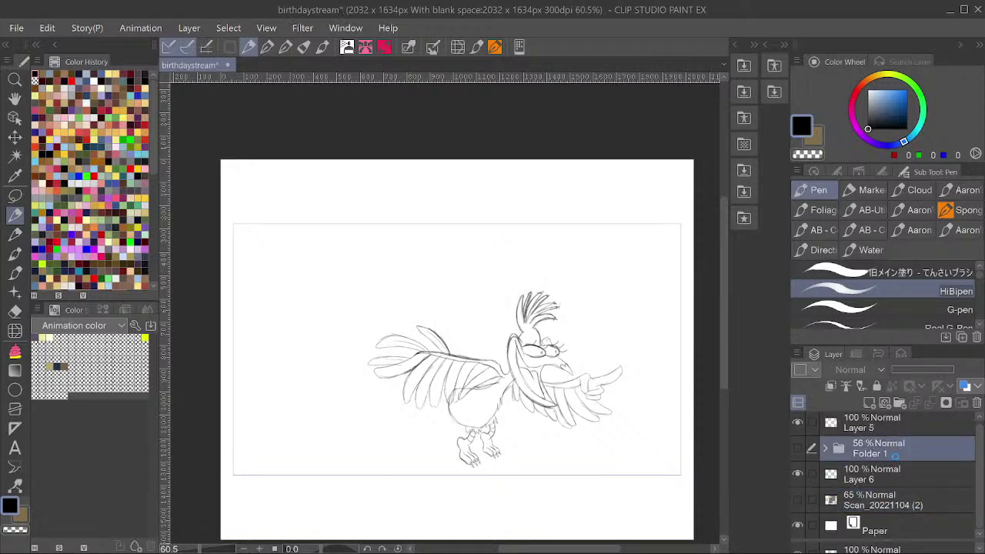
{"action": "key", "text": "ctrl+s"}
{"action": "scroll", "coordinate": [902, 451], "scroll_direction": "up", "scroll_amount": 1}
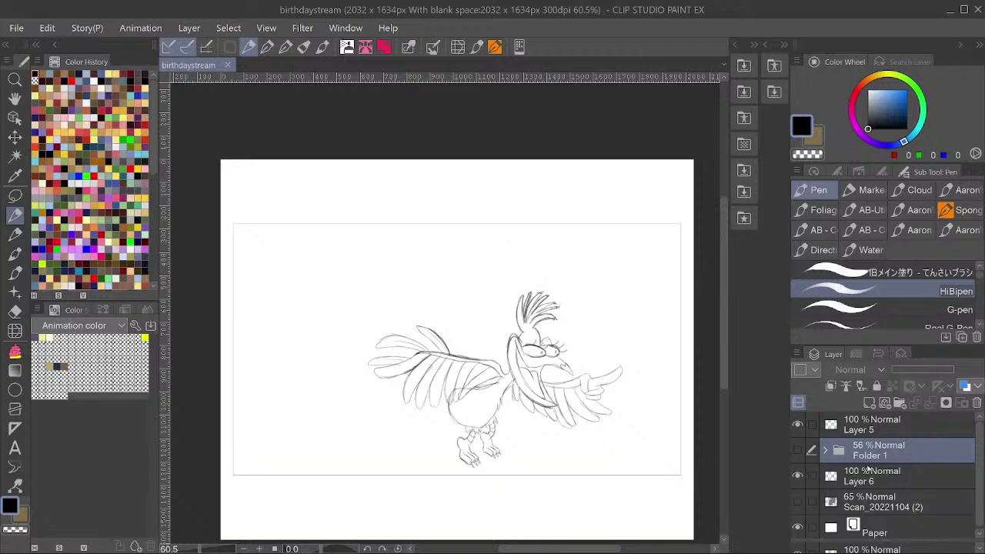
Show the rough sketches in Folder 1 and sketch a round head with eyes, mouth and body guide lines on a new layer above it.
{"action": "left_click", "coordinate": [797, 450]}
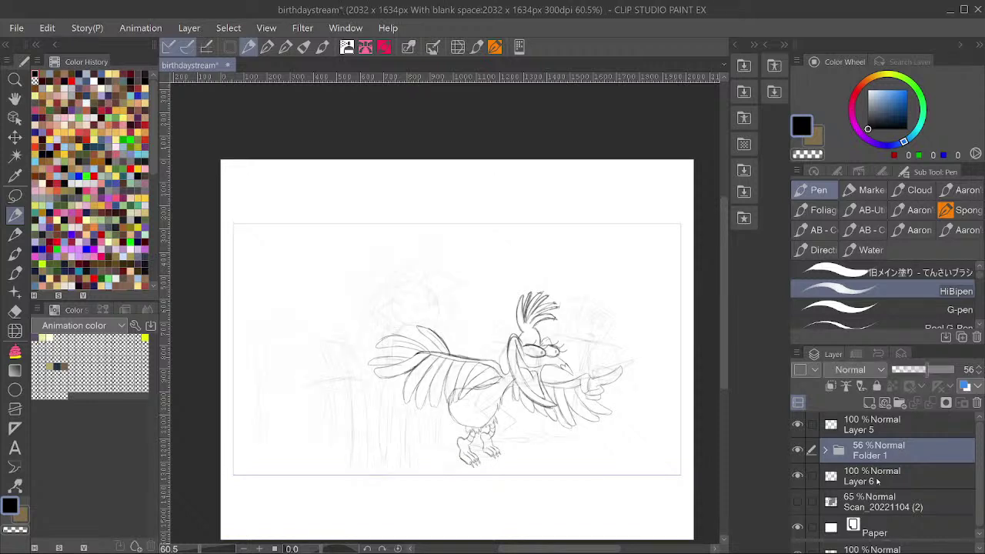
{"action": "key", "text": "ctrl+shift+n"}
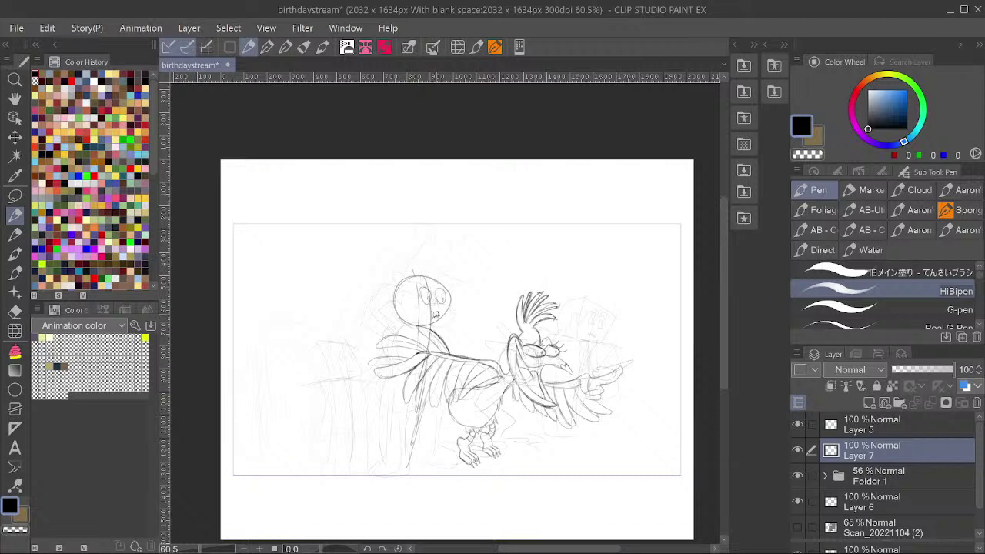
{"action": "left_click_drag", "start_coordinate": [429, 317], "coordinate": [430, 318]}
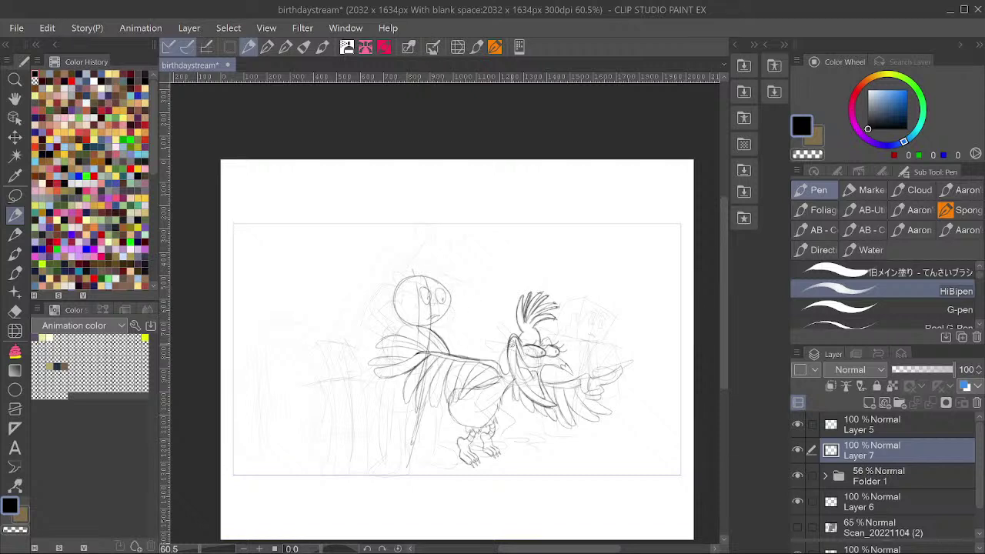
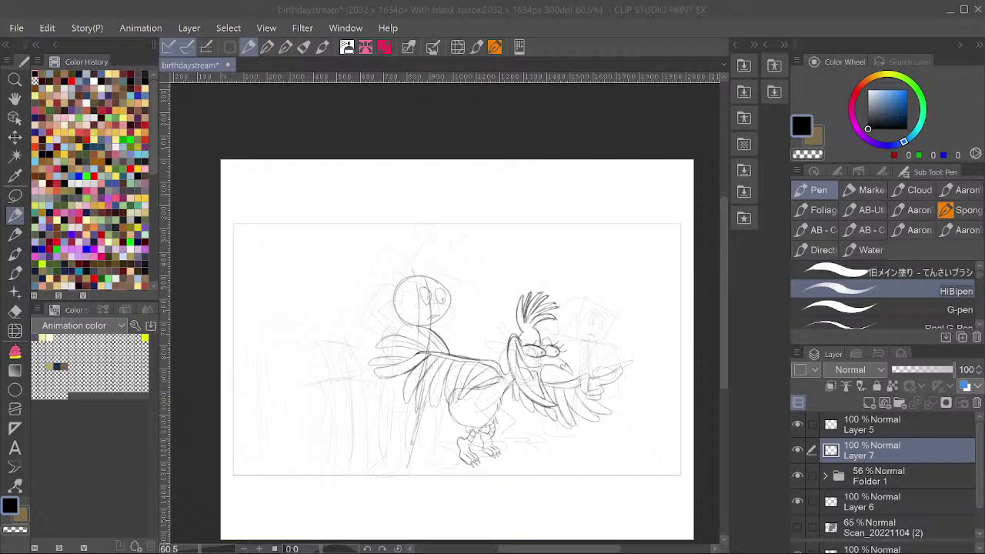
Paste the SpongeBob reference image on a new layer above Layer 5 and flip it horizontally.
{"action": "left_click", "coordinate": [926, 455]}
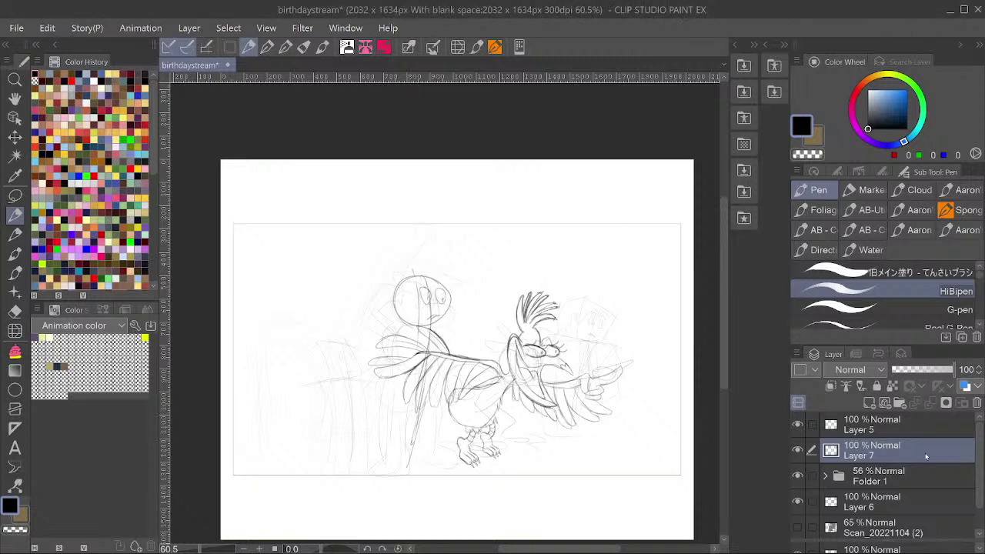
{"action": "left_click", "coordinate": [891, 431]}
{"action": "left_click", "coordinate": [47, 28]}
{"action": "left_click", "coordinate": [112, 133]}
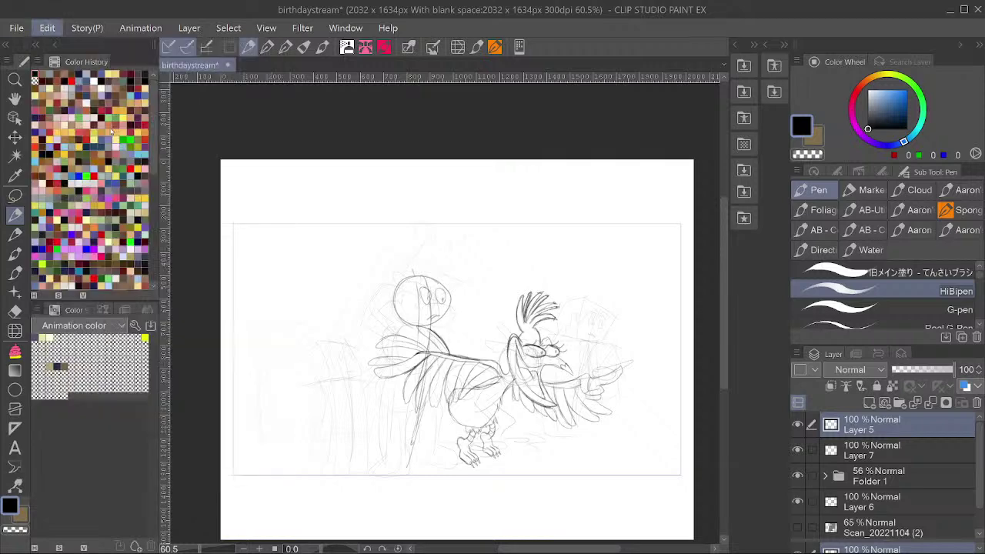
{"action": "key", "text": "ctrl+shift+t"}
{"action": "right_click", "coordinate": [259, 207]}
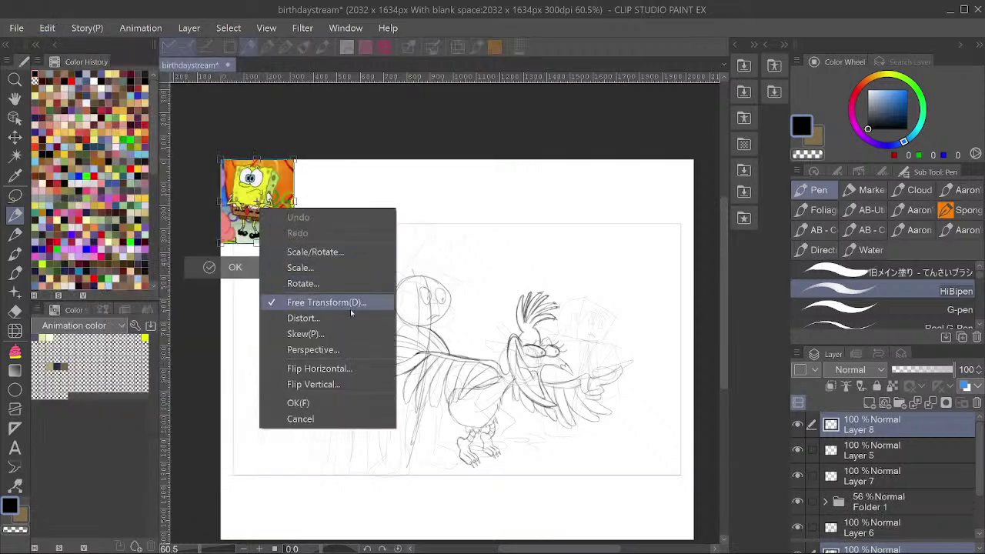
{"action": "left_click", "coordinate": [346, 370]}
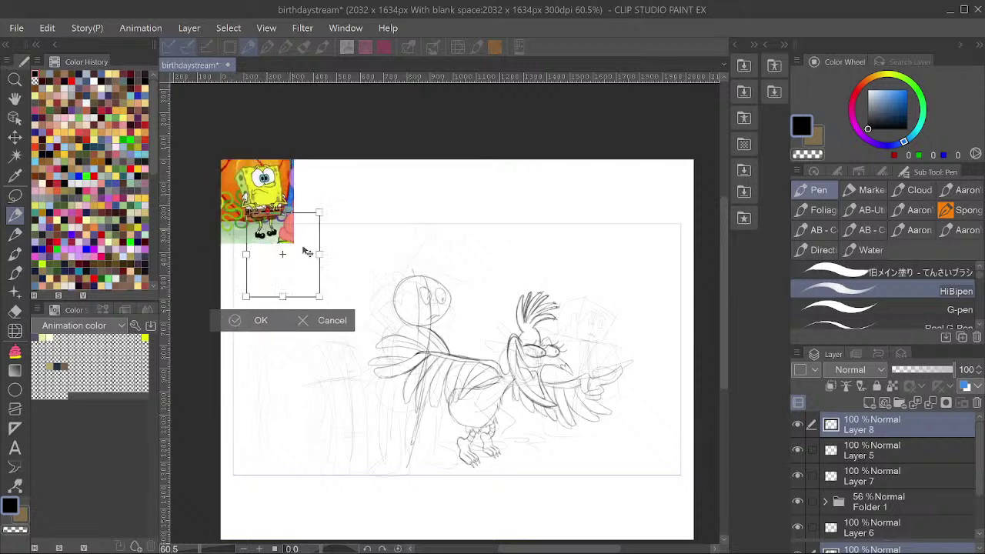
Enlarge the SpongeBob image to about the full height of the drawing frame and place it over the area behind the bird.
{"action": "left_click_drag", "start_coordinate": [307, 252], "coordinate": [407, 420]}
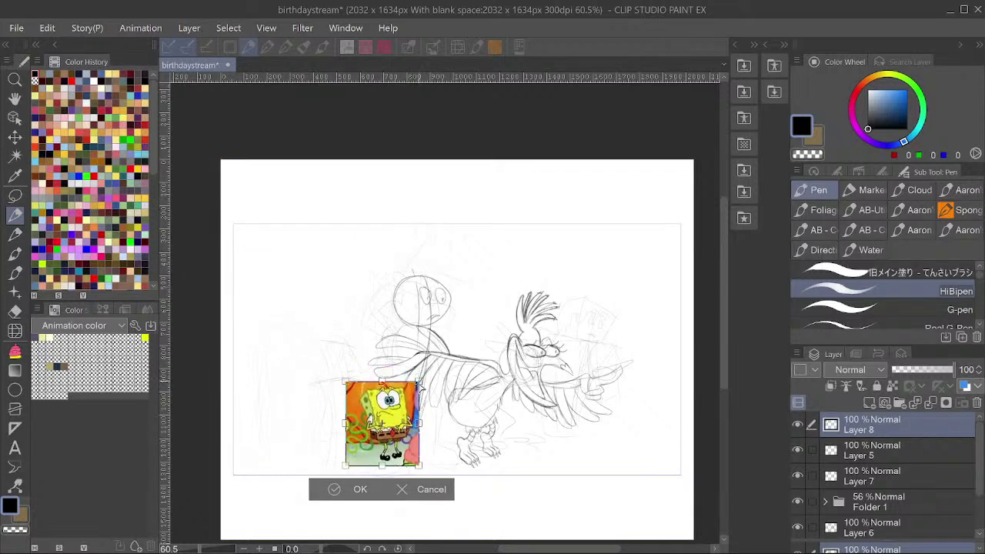
{"action": "left_click_drag", "start_coordinate": [417, 383], "coordinate": [555, 298]}
{"action": "left_click_drag", "start_coordinate": [456, 350], "coordinate": [403, 351]}
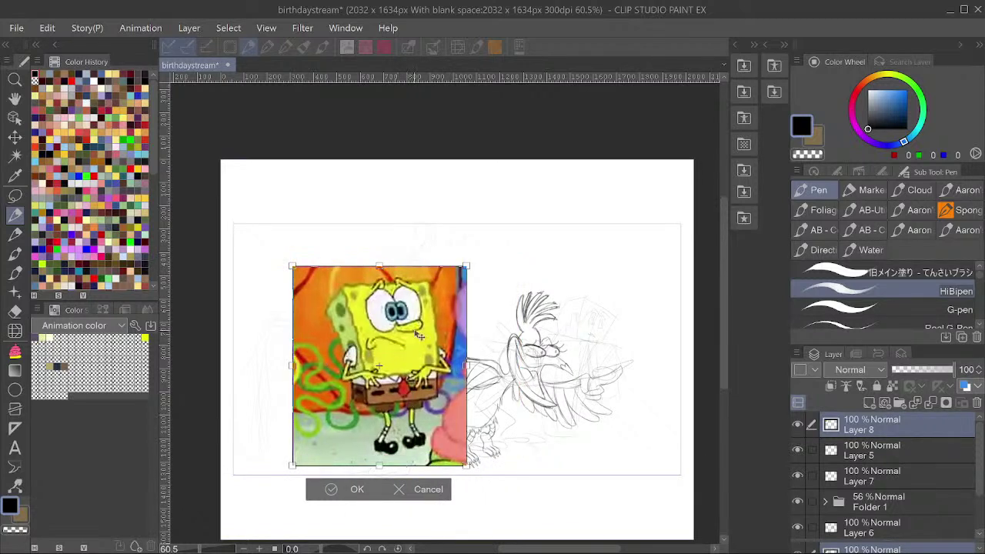
{"action": "left_click_drag", "start_coordinate": [465, 267], "coordinate": [525, 233]}
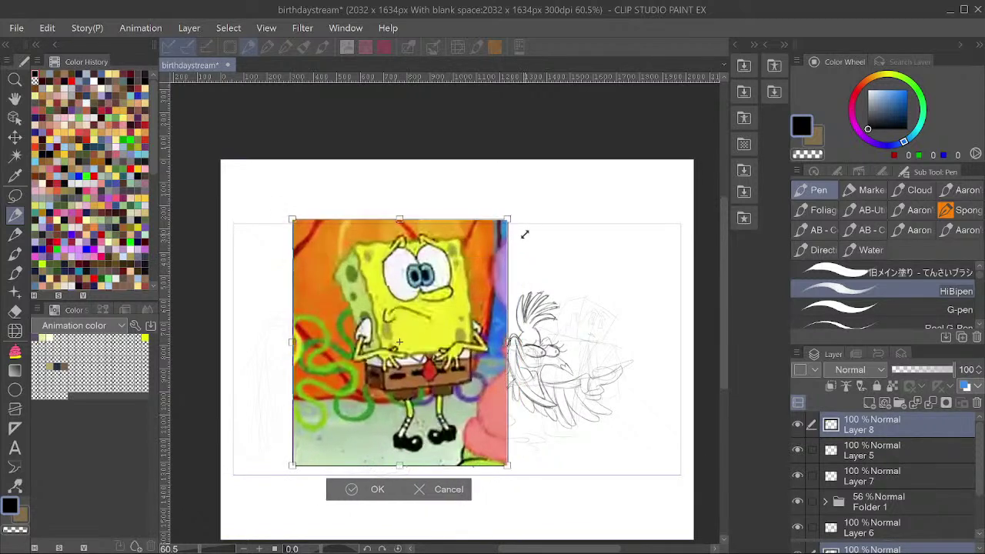
{"action": "left_click_drag", "start_coordinate": [430, 322], "coordinate": [403, 321]}
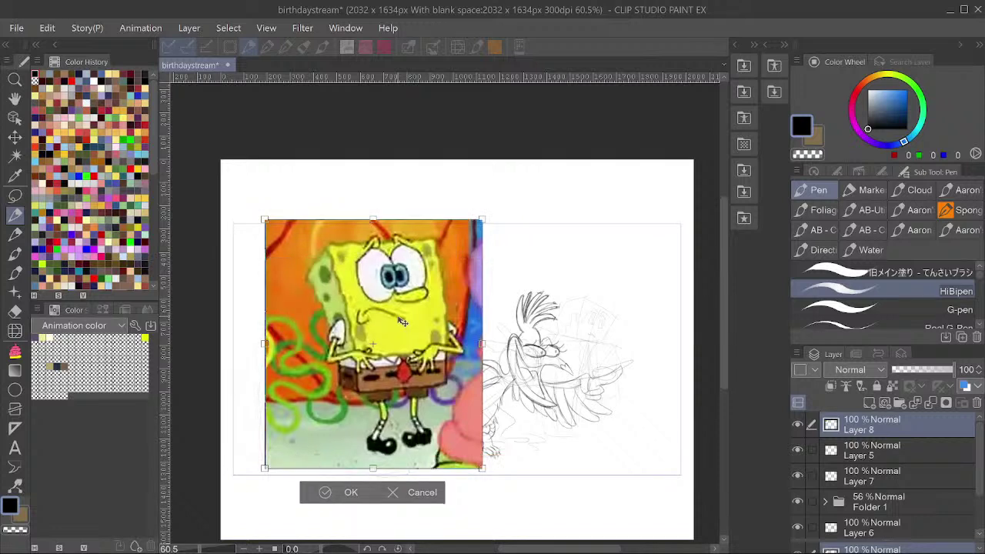
{"action": "left_click", "coordinate": [346, 493]}
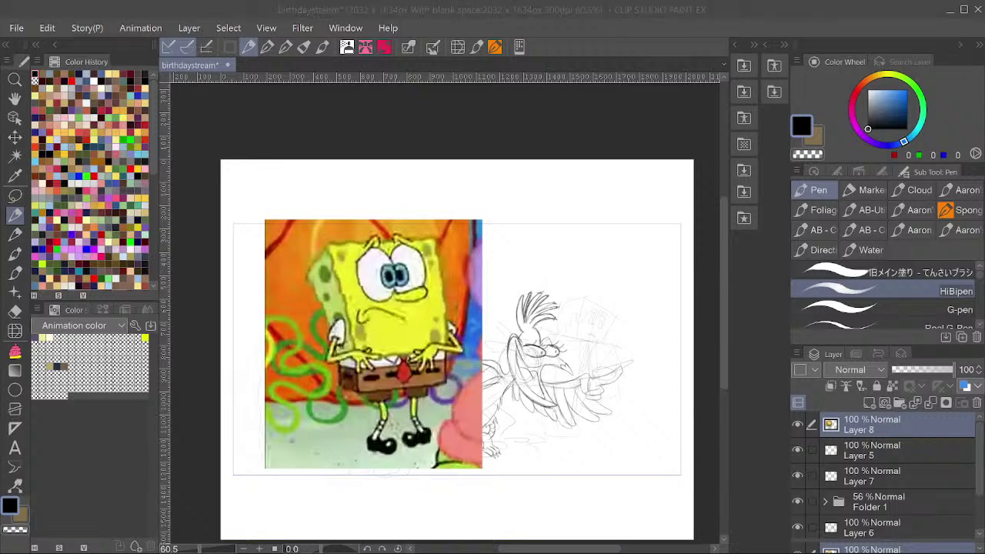
{"action": "left_click", "coordinate": [575, 316]}
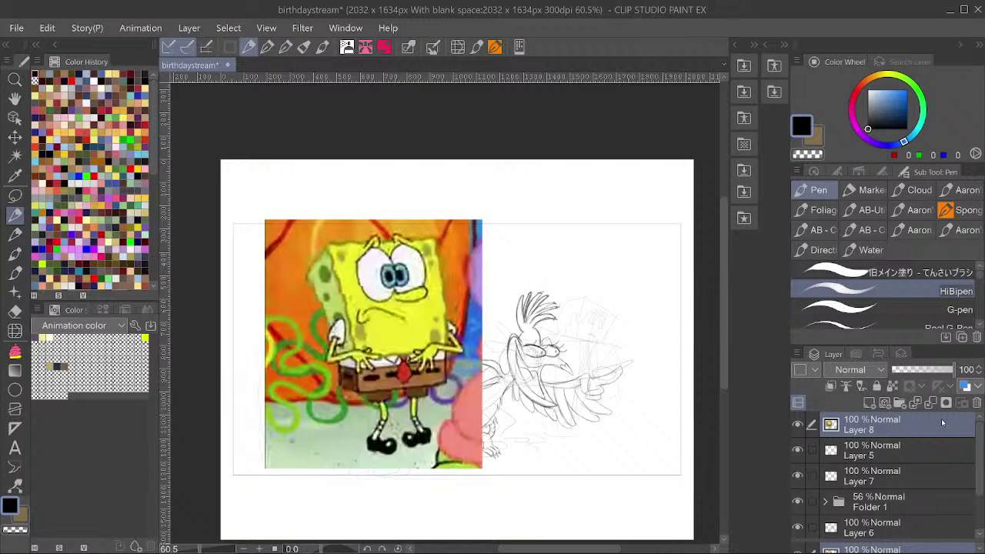
Move the reference image's layer below Layer 6 and set its opacity to 25%.
{"action": "left_click", "coordinate": [917, 465]}
{"action": "left_click_drag", "start_coordinate": [926, 433], "coordinate": [935, 534]}
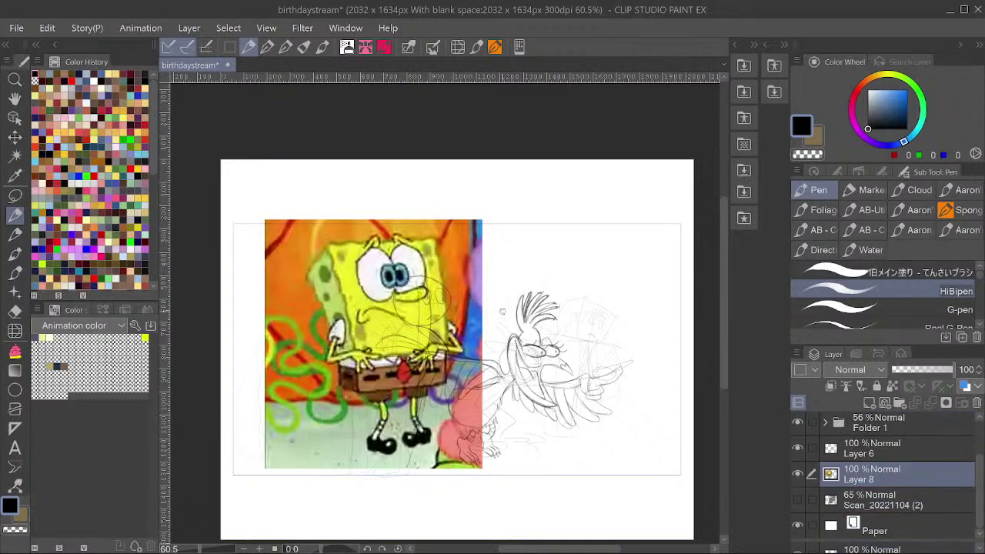
{"action": "left_click", "coordinate": [909, 371]}
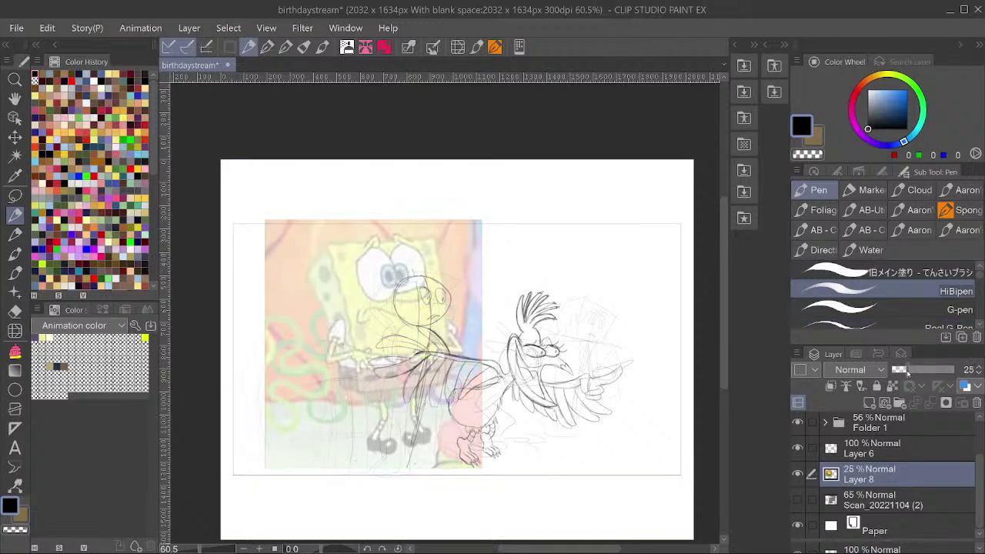
Scale the faded reference image down slightly and shift it toward the outer edge of the frame, away from the bird.
{"action": "scroll", "coordinate": [468, 228], "scroll_direction": "down", "scroll_amount": 1}
{"action": "key", "text": "ctrl+t"}
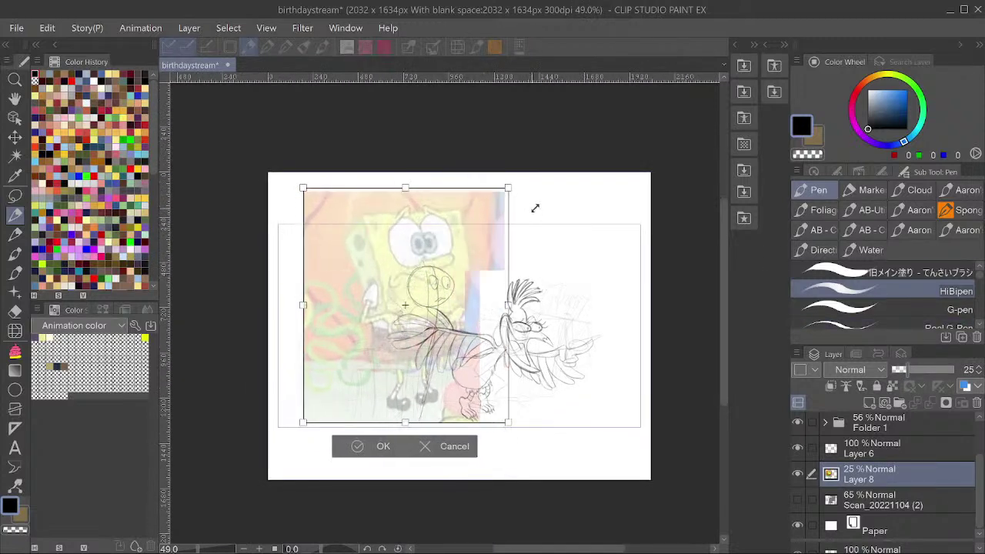
{"action": "left_click_drag", "start_coordinate": [535, 208], "coordinate": [508, 213]}
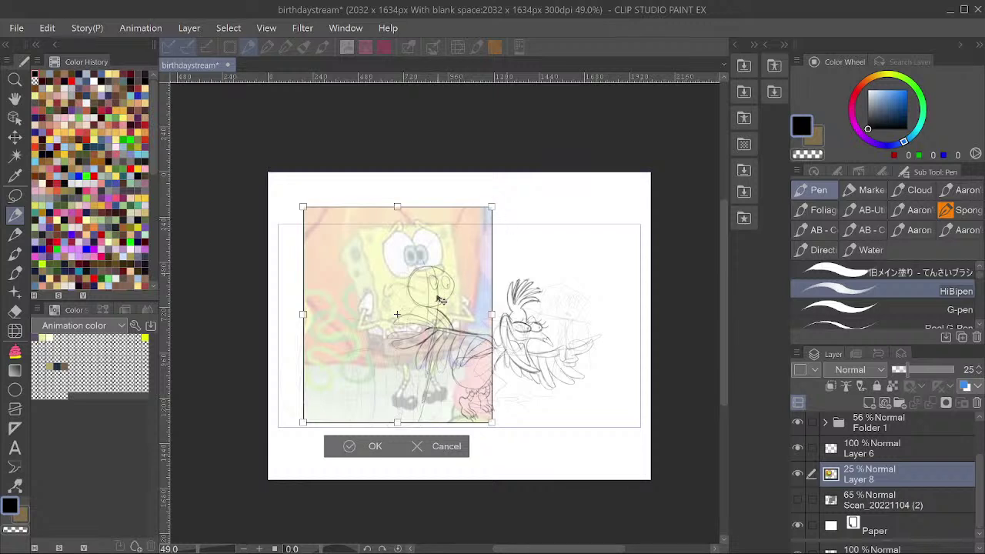
{"action": "left_click_drag", "start_coordinate": [440, 300], "coordinate": [418, 307]}
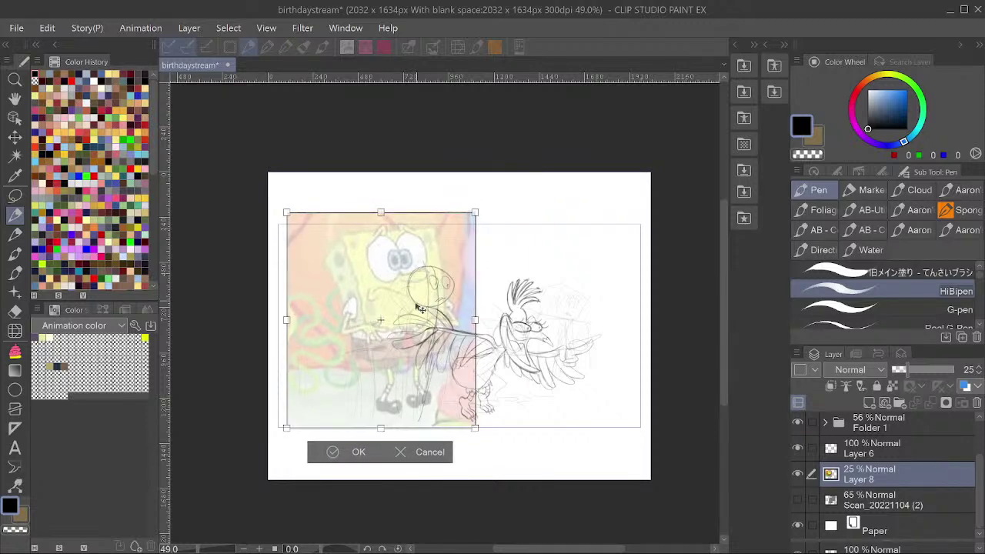
{"action": "left_click", "coordinate": [348, 452]}
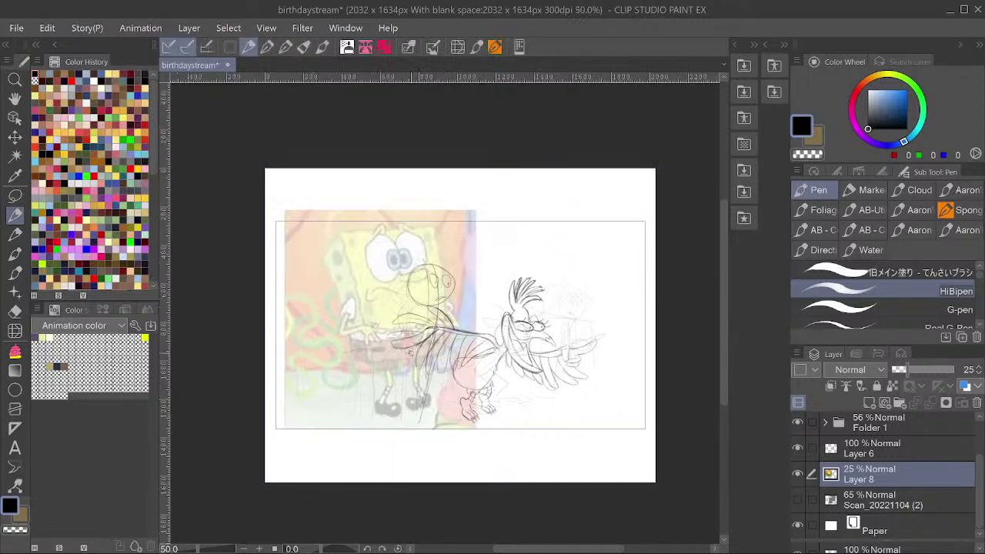
{"action": "scroll", "coordinate": [462, 291], "scroll_direction": "up", "scroll_amount": 1}
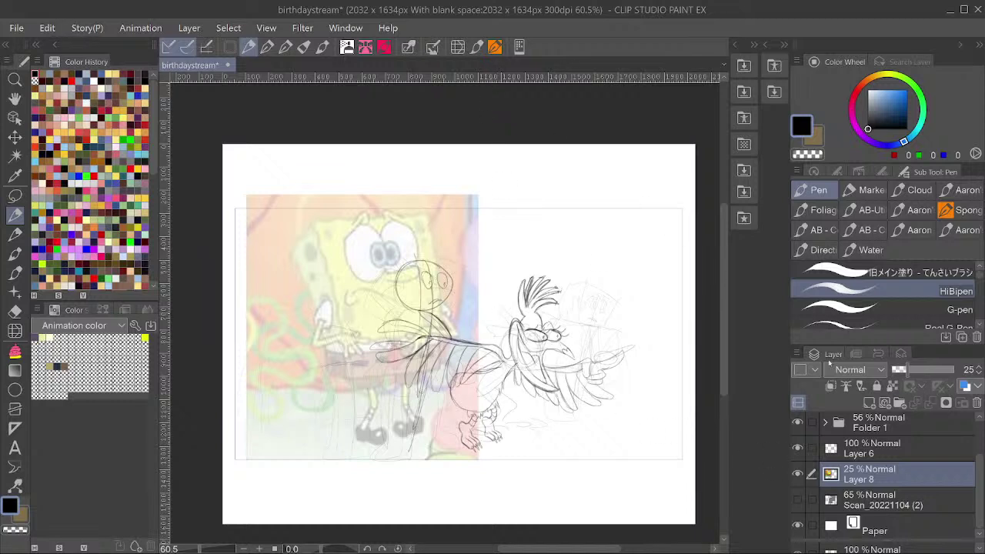
Hide Folder 1 and lower the opacity of the round-head sketch on Layer 7 to 38%.
{"action": "scroll", "coordinate": [427, 281], "scroll_direction": "up", "scroll_amount": 5}
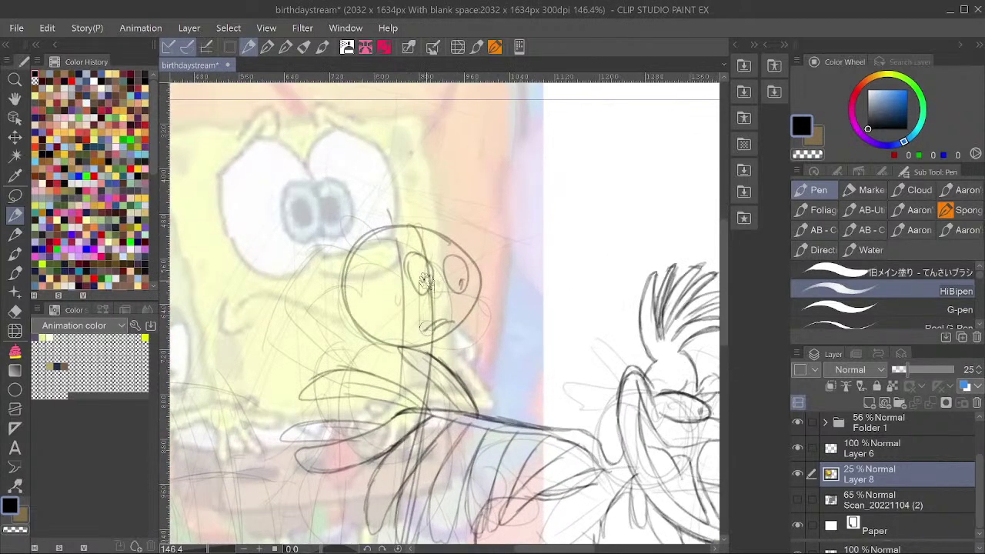
{"action": "scroll", "coordinate": [851, 472], "scroll_direction": "up", "scroll_amount": 2}
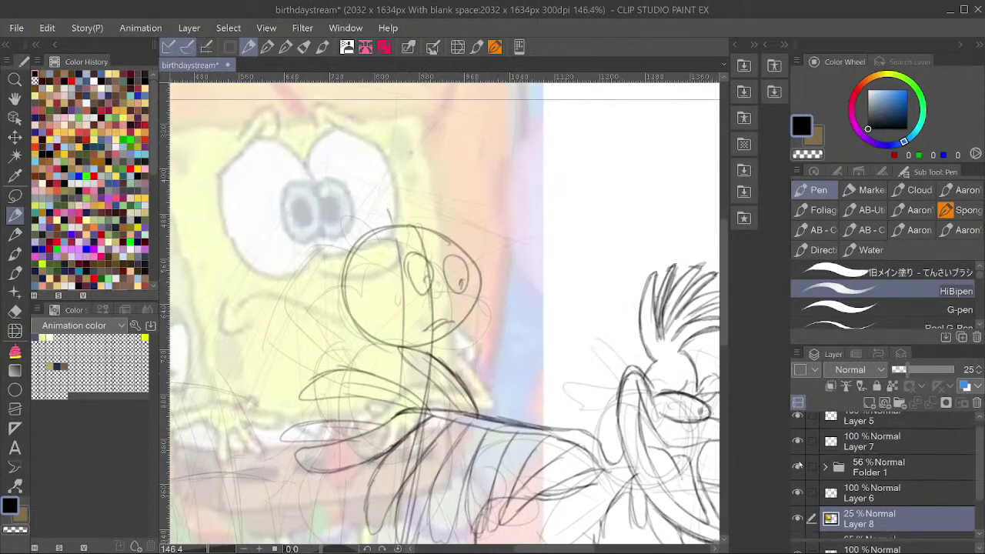
{"action": "left_click", "coordinate": [797, 468]}
{"action": "scroll", "coordinate": [548, 295], "scroll_direction": "down", "scroll_amount": 4}
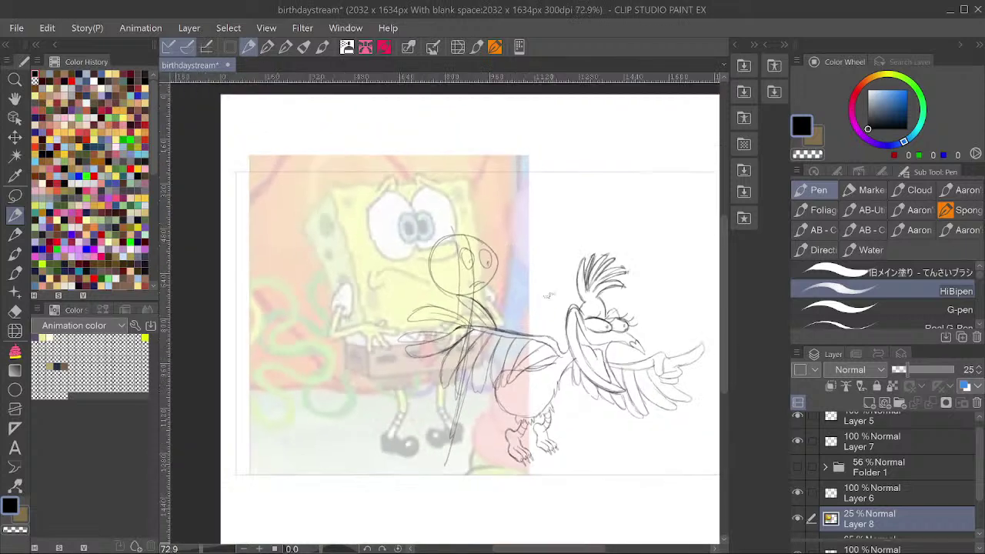
{"action": "scroll", "coordinate": [478, 286], "scroll_direction": "up", "scroll_amount": 5}
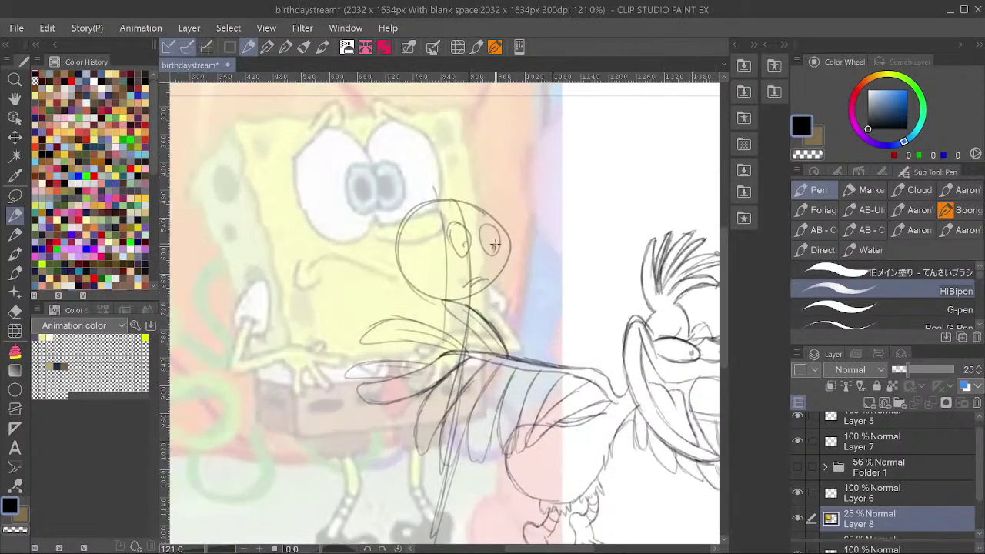
{"action": "left_click", "coordinate": [495, 245], "text": "ctrl+shift"}
{"action": "left_click", "coordinate": [915, 369]}
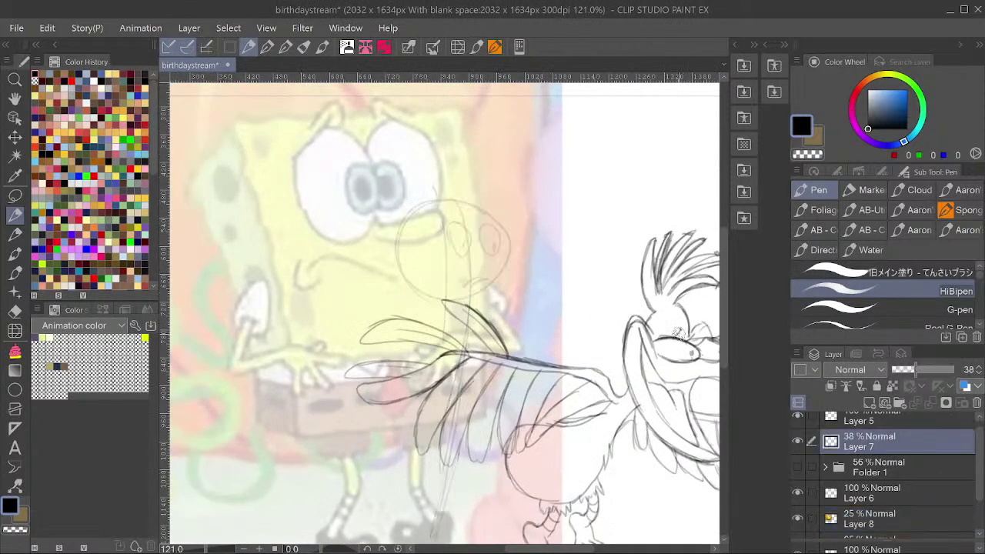
Undo the round-head sketch behind the bird and set Layer 7's opacity to 100%.
{"action": "scroll", "coordinate": [492, 303], "scroll_direction": "down", "scroll_amount": 2}
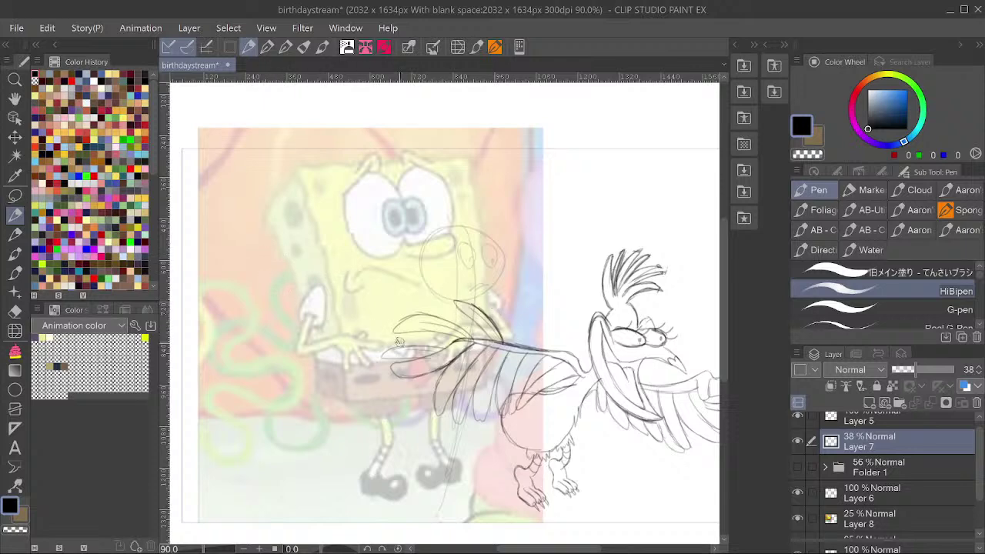
{"action": "scroll", "coordinate": [465, 329], "scroll_direction": "down", "scroll_amount": 1}
{"action": "key", "text": "ctrl+z"}
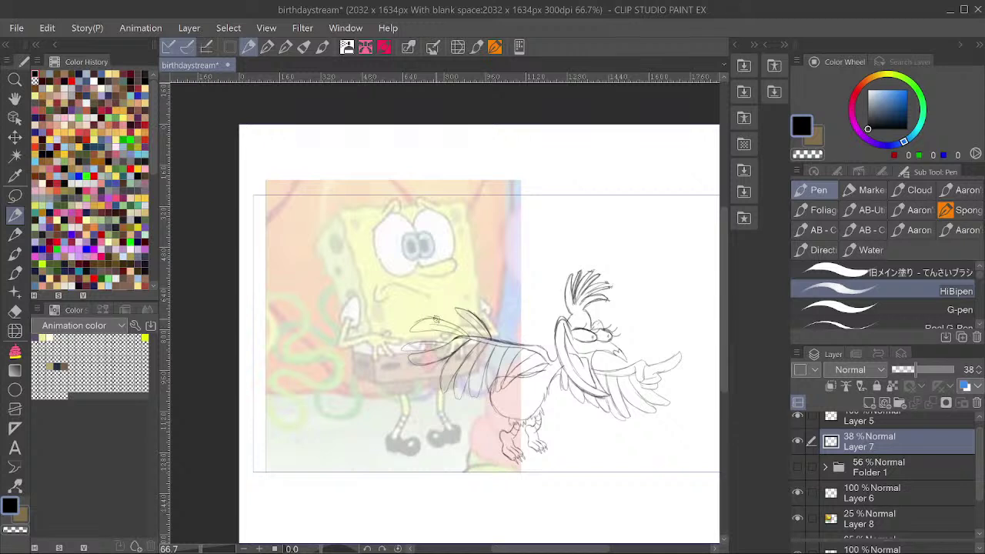
{"action": "scroll", "coordinate": [435, 318], "scroll_direction": "up", "scroll_amount": 1}
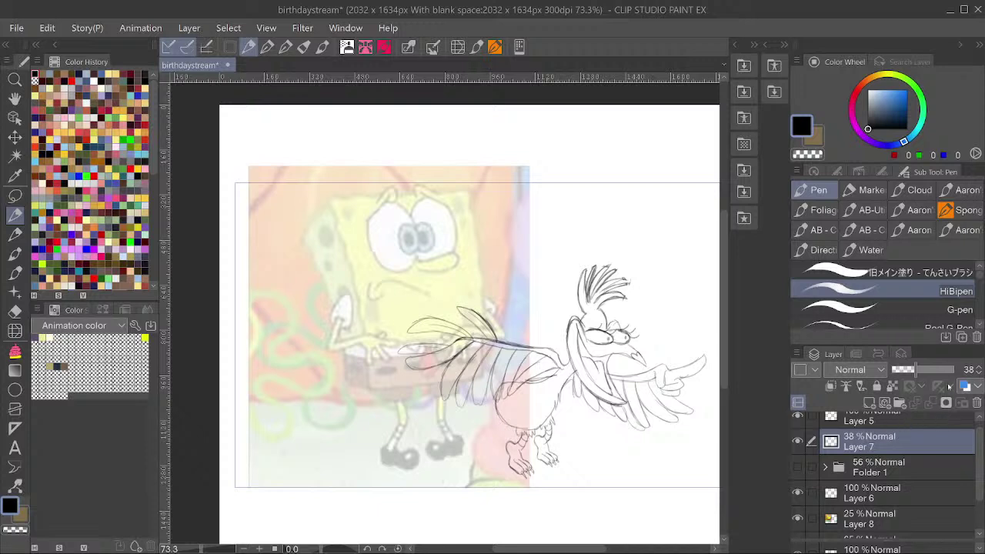
{"action": "left_click_drag", "start_coordinate": [929, 372], "coordinate": [958, 371]}
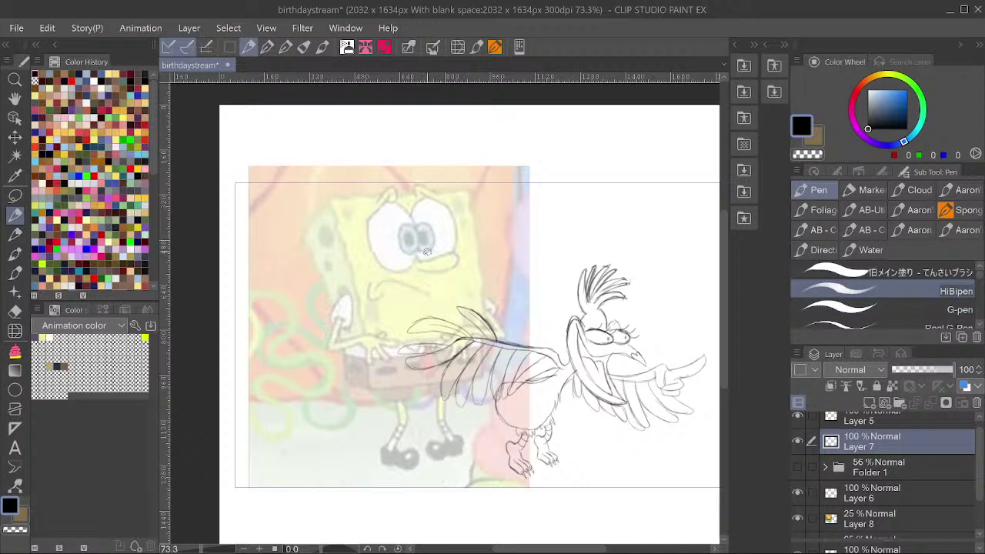
Sketch a new body on Layer 7 over the faded reference: rounded torso, curved centre line down to the ground and sloping shoulder lines.
{"action": "left_click_drag", "start_coordinate": [429, 240], "coordinate": [439, 340]}
{"action": "mouse_move", "coordinate": [454, 285]}
{"action": "left_mouse_down"}
{"action": "mouse_move", "coordinate": [377, 288]}
{"action": "mouse_move", "coordinate": [374, 276]}
{"action": "mouse_move", "coordinate": [365, 344]}
{"action": "left_mouse_up"}
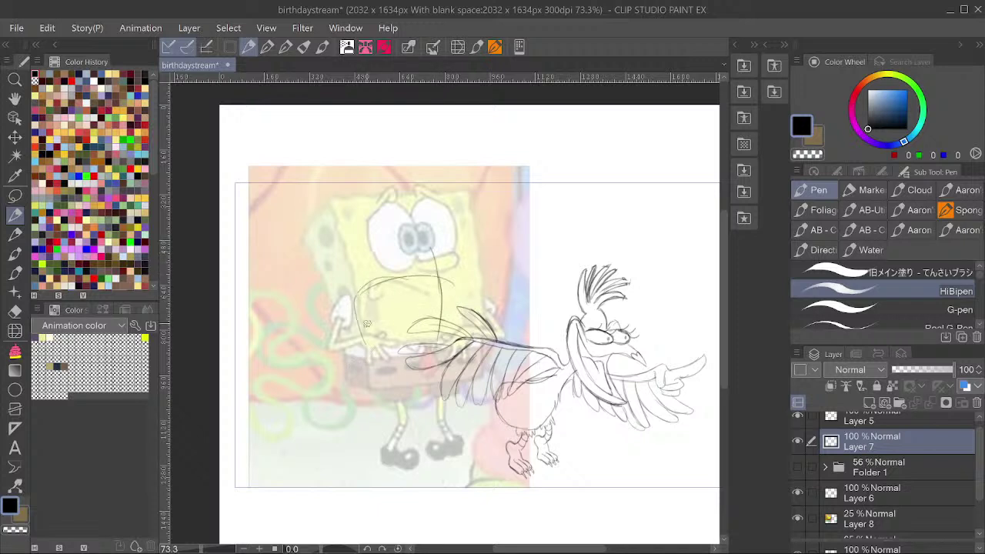
{"action": "mouse_move", "coordinate": [361, 295]}
{"action": "left_mouse_down"}
{"action": "mouse_move", "coordinate": [383, 355]}
{"action": "mouse_move", "coordinate": [452, 362]}
{"action": "mouse_move", "coordinate": [464, 279]}
{"action": "mouse_move", "coordinate": [415, 273]}
{"action": "left_mouse_up"}
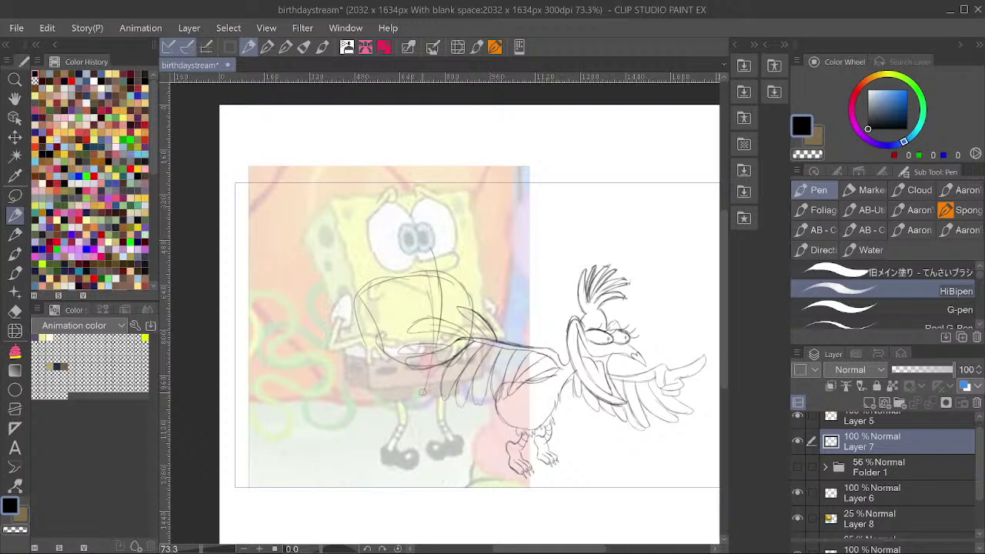
{"action": "left_click_drag", "start_coordinate": [428, 316], "coordinate": [416, 454]}
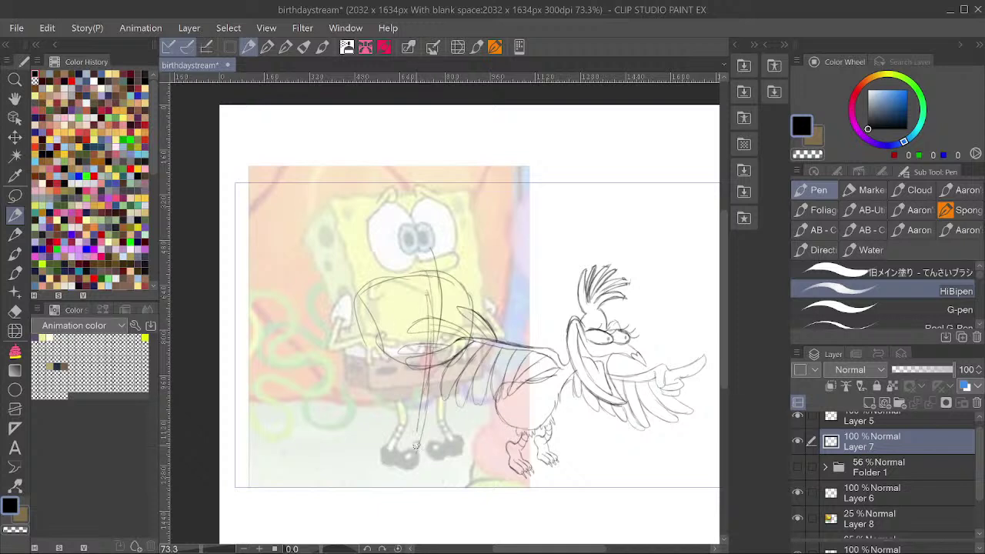
{"action": "mouse_move", "coordinate": [376, 279]}
{"action": "left_mouse_down"}
{"action": "mouse_move", "coordinate": [343, 324]}
{"action": "mouse_move", "coordinate": [422, 359]}
{"action": "left_mouse_up"}
{"action": "mouse_move", "coordinate": [456, 277]}
{"action": "left_mouse_down"}
{"action": "mouse_move", "coordinate": [501, 328]}
{"action": "mouse_move", "coordinate": [451, 360]}
{"action": "mouse_move", "coordinate": [491, 345]}
{"action": "left_mouse_up"}
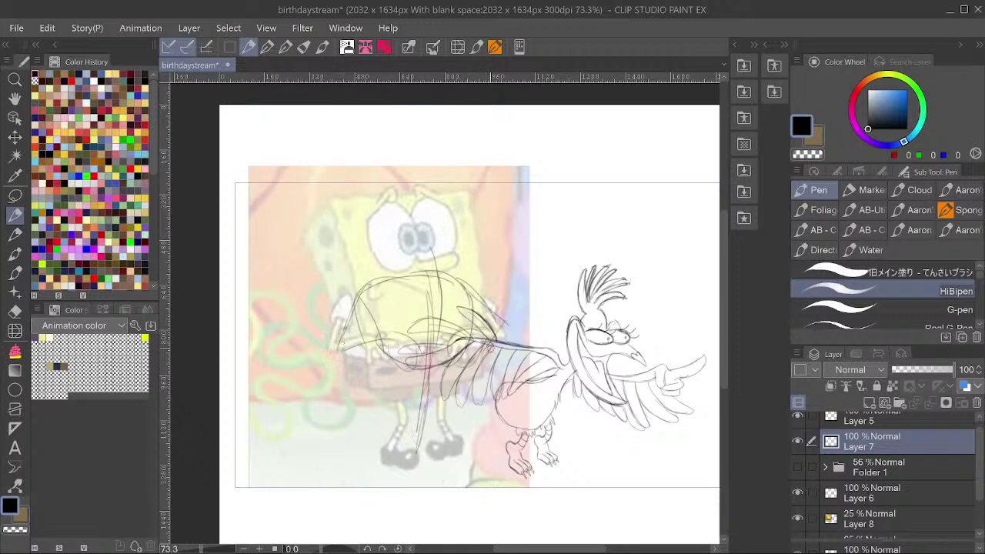
{"action": "mouse_move", "coordinate": [419, 231]}
{"action": "left_mouse_down"}
{"action": "mouse_move", "coordinate": [429, 254]}
{"action": "mouse_move", "coordinate": [437, 399]}
{"action": "left_mouse_up"}
{"action": "left_click_drag", "start_coordinate": [432, 334], "coordinate": [417, 471]}
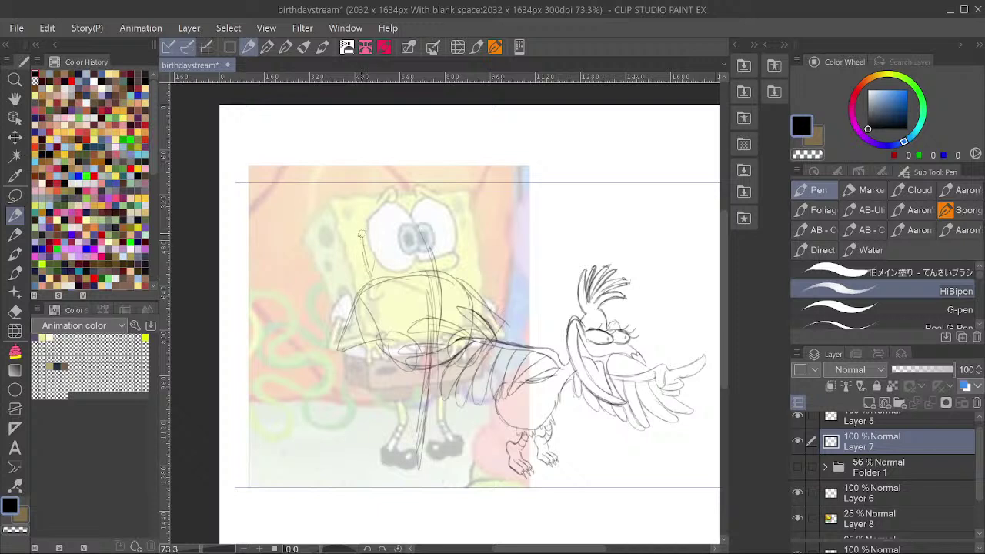
Sketch a tall domed head above the torso with a curved face guideline and a rounded shape extending toward the bird.
{"action": "mouse_move", "coordinate": [366, 270]}
{"action": "left_mouse_down"}
{"action": "mouse_move", "coordinate": [410, 194]}
{"action": "mouse_move", "coordinate": [436, 205]}
{"action": "mouse_move", "coordinate": [442, 254]}
{"action": "left_mouse_up"}
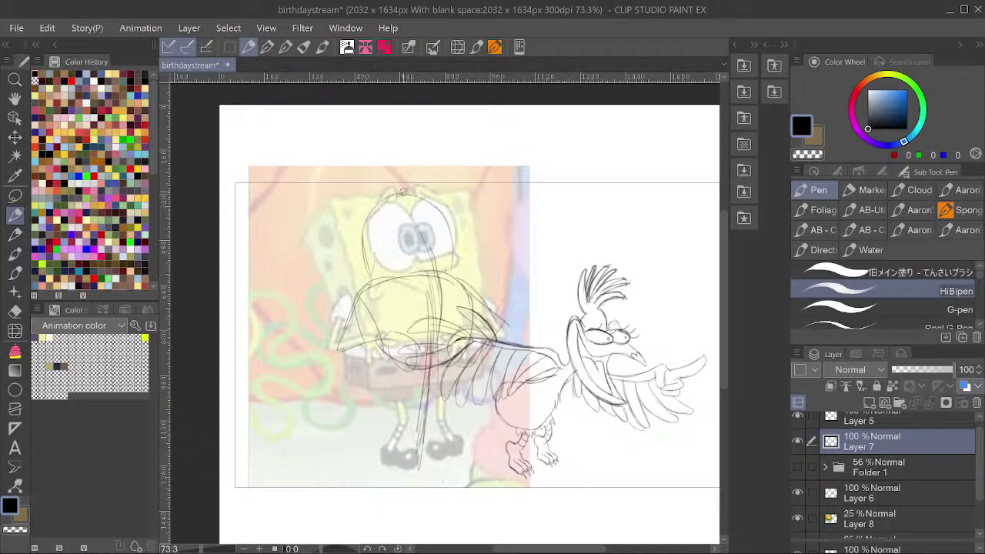
{"action": "left_click_drag", "start_coordinate": [404, 195], "coordinate": [422, 243]}
{"action": "mouse_move", "coordinate": [361, 290]}
{"action": "left_mouse_down"}
{"action": "mouse_move", "coordinate": [366, 244]}
{"action": "mouse_move", "coordinate": [376, 266]}
{"action": "mouse_move", "coordinate": [410, 201]}
{"action": "mouse_move", "coordinate": [447, 254]}
{"action": "left_mouse_up"}
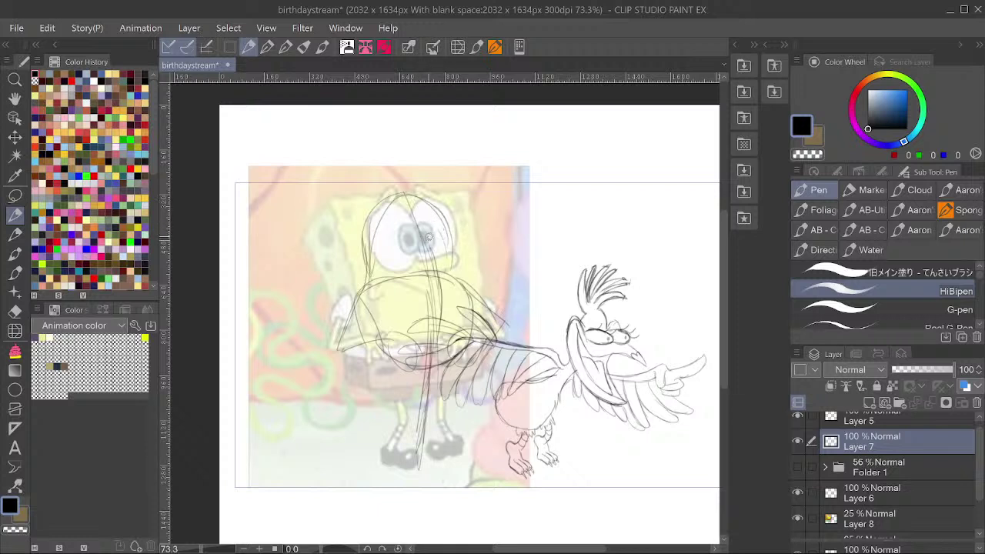
{"action": "mouse_move", "coordinate": [435, 244]}
{"action": "left_mouse_down"}
{"action": "mouse_move", "coordinate": [403, 241]}
{"action": "mouse_move", "coordinate": [392, 270]}
{"action": "left_mouse_up"}
{"action": "mouse_move", "coordinate": [428, 246]}
{"action": "left_mouse_down"}
{"action": "mouse_move", "coordinate": [482, 248]}
{"action": "mouse_move", "coordinate": [483, 258]}
{"action": "mouse_move", "coordinate": [462, 224]}
{"action": "mouse_move", "coordinate": [481, 234]}
{"action": "left_mouse_up"}
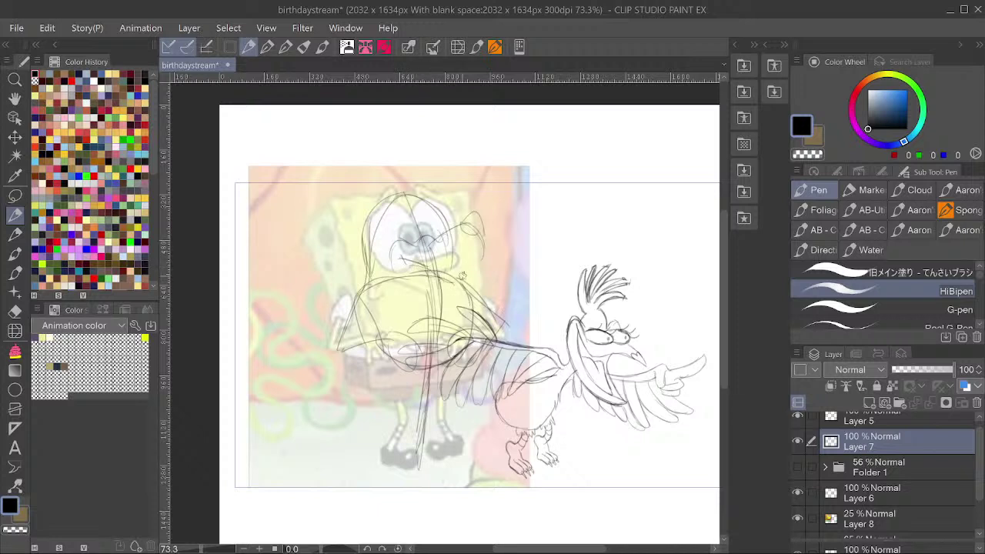
Add the mouth, a tuft of curved lines on top of the head and small rounded ears at its sides.
{"action": "mouse_move", "coordinate": [424, 267]}
{"action": "left_mouse_down"}
{"action": "mouse_move", "coordinate": [392, 257]}
{"action": "mouse_move", "coordinate": [390, 266]}
{"action": "mouse_move", "coordinate": [448, 276]}
{"action": "left_mouse_up"}
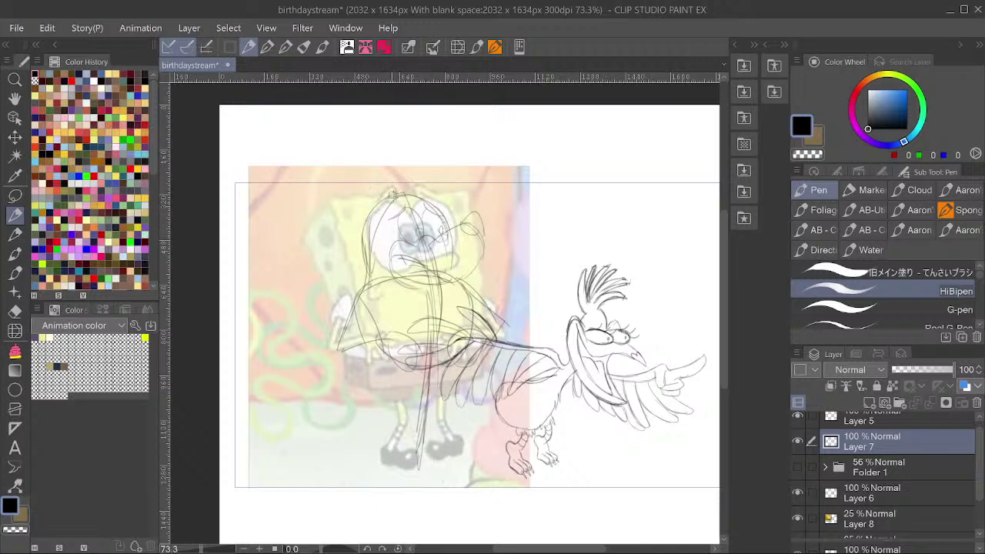
{"action": "mouse_move", "coordinate": [386, 197]}
{"action": "left_mouse_down"}
{"action": "mouse_move", "coordinate": [425, 180]}
{"action": "mouse_move", "coordinate": [406, 182]}
{"action": "mouse_move", "coordinate": [438, 195]}
{"action": "left_mouse_up"}
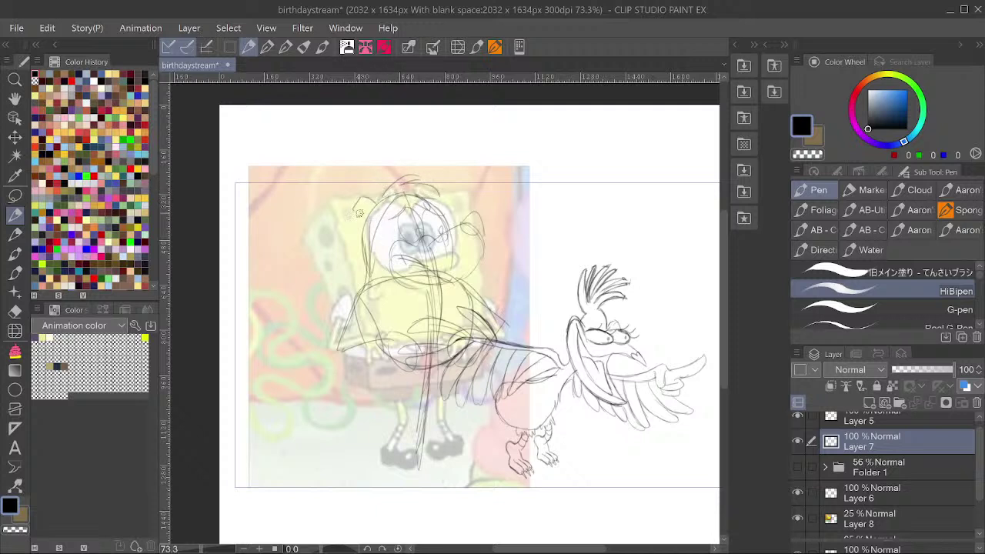
{"action": "left_click_drag", "start_coordinate": [359, 212], "coordinate": [371, 199]}
{"action": "left_click_drag", "start_coordinate": [491, 230], "coordinate": [490, 221]}
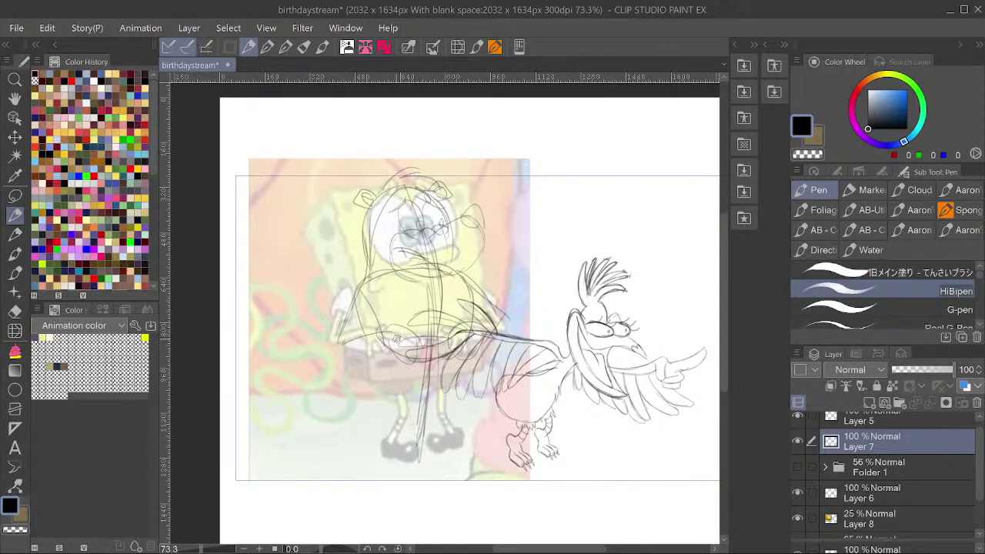
Sketch rounded hips below the torso and bent arms on both sides of the body.
{"action": "mouse_move", "coordinate": [385, 331]}
{"action": "left_mouse_down"}
{"action": "mouse_move", "coordinate": [382, 365]}
{"action": "mouse_move", "coordinate": [449, 361]}
{"action": "mouse_move", "coordinate": [465, 332]}
{"action": "mouse_move", "coordinate": [446, 383]}
{"action": "left_mouse_up"}
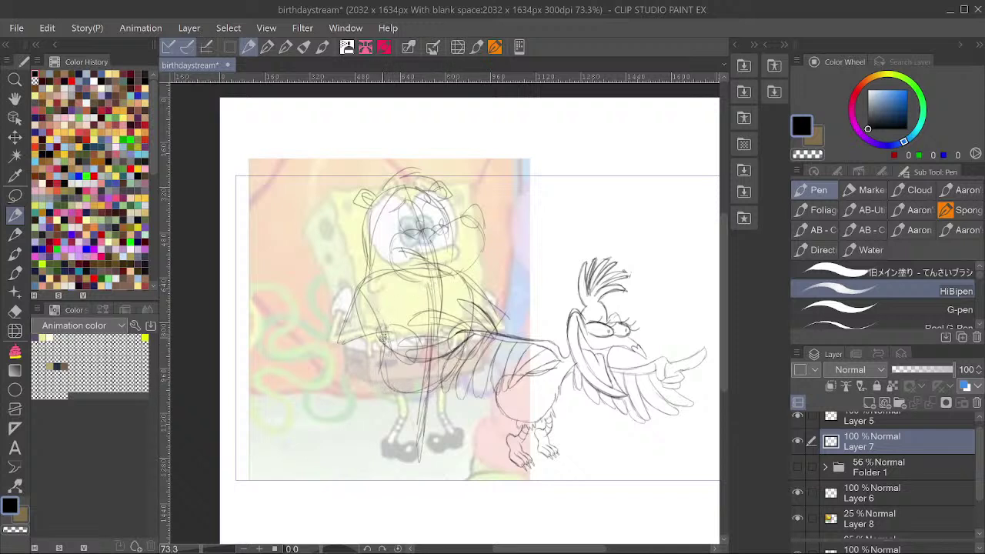
{"action": "mouse_move", "coordinate": [369, 273]}
{"action": "left_mouse_down"}
{"action": "mouse_move", "coordinate": [329, 366]}
{"action": "mouse_move", "coordinate": [366, 340]}
{"action": "mouse_move", "coordinate": [376, 299]}
{"action": "left_mouse_up"}
{"action": "left_click_drag", "start_coordinate": [341, 340], "coordinate": [389, 329]}
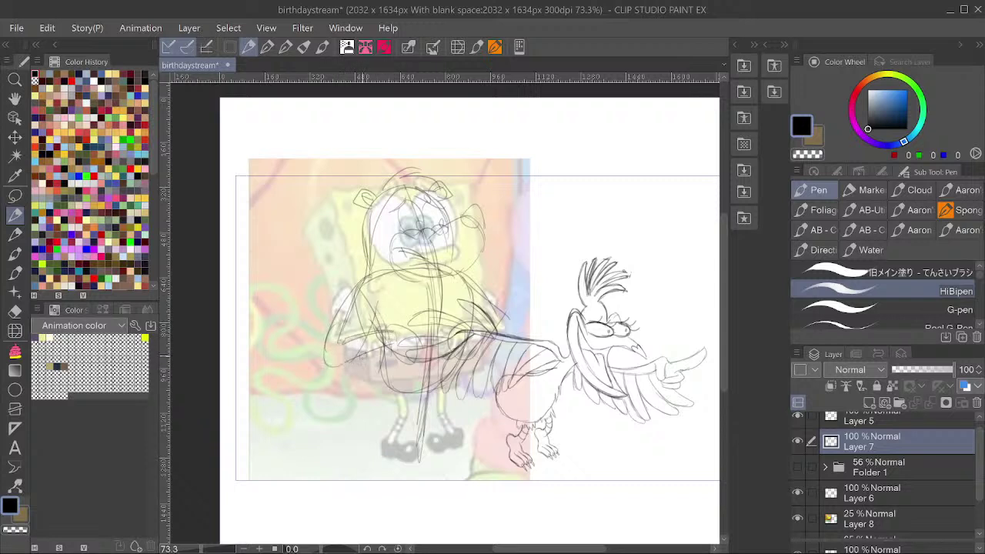
{"action": "mouse_move", "coordinate": [460, 269]}
{"action": "left_mouse_down"}
{"action": "mouse_move", "coordinate": [496, 310]}
{"action": "mouse_move", "coordinate": [494, 329]}
{"action": "left_mouse_up"}
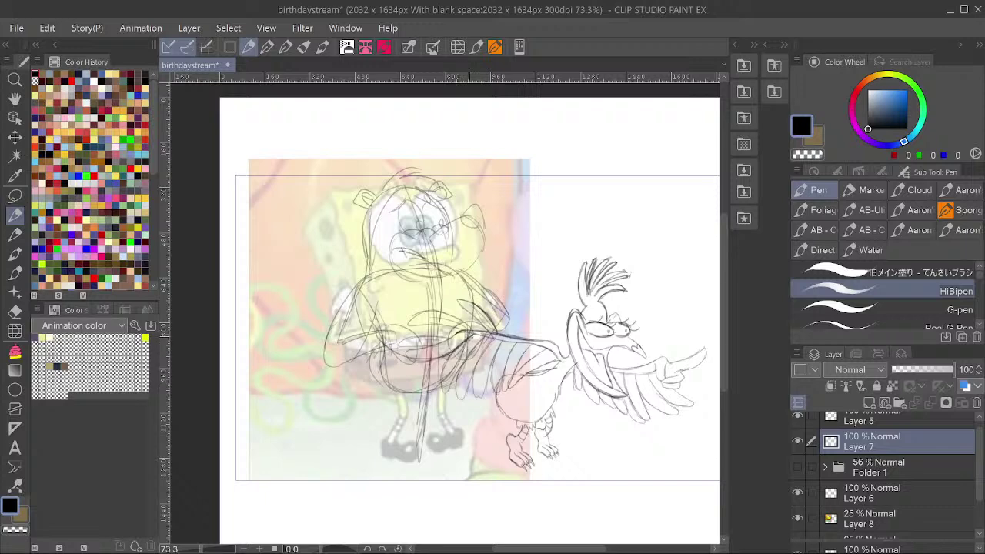
Transform the whole Layer 7 sketch, moving it up and toward the bird and pulling its lower corner inward, and check it mirrored.
{"action": "key", "text": "ctrl+t"}
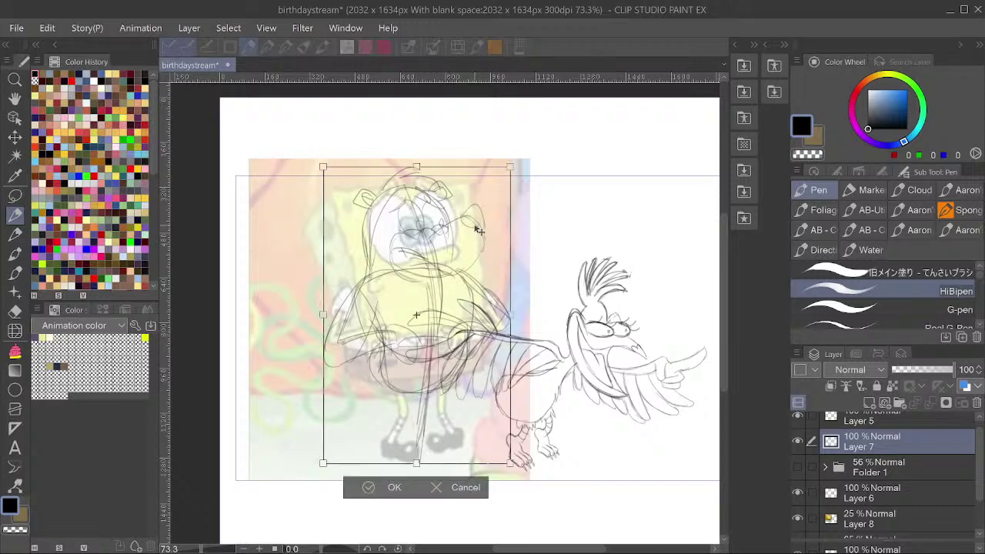
{"action": "left_click_drag", "start_coordinate": [477, 229], "coordinate": [492, 187]}
{"action": "left_click_drag", "start_coordinate": [522, 430], "coordinate": [514, 406]}
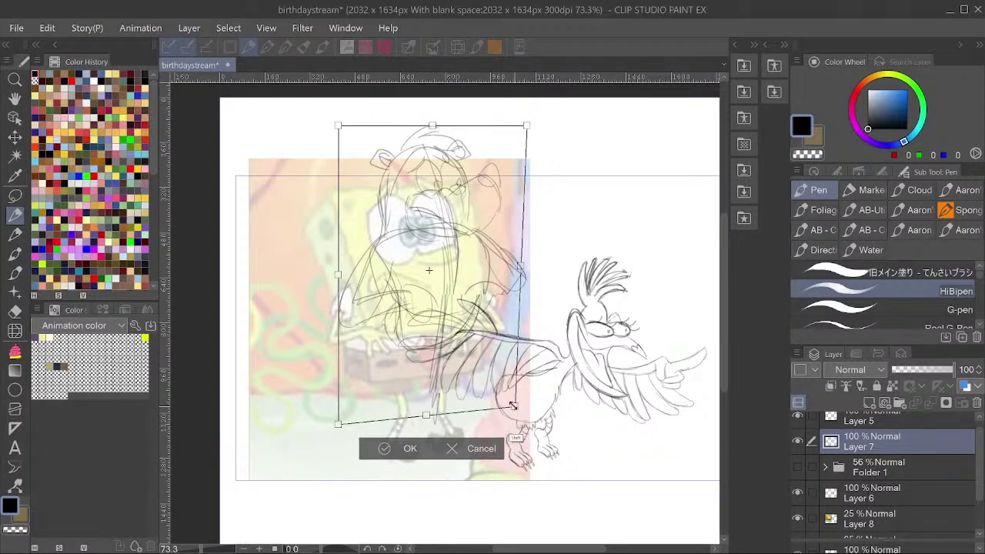
{"action": "left_click", "coordinate": [406, 453]}
{"action": "key", "text": "h"}
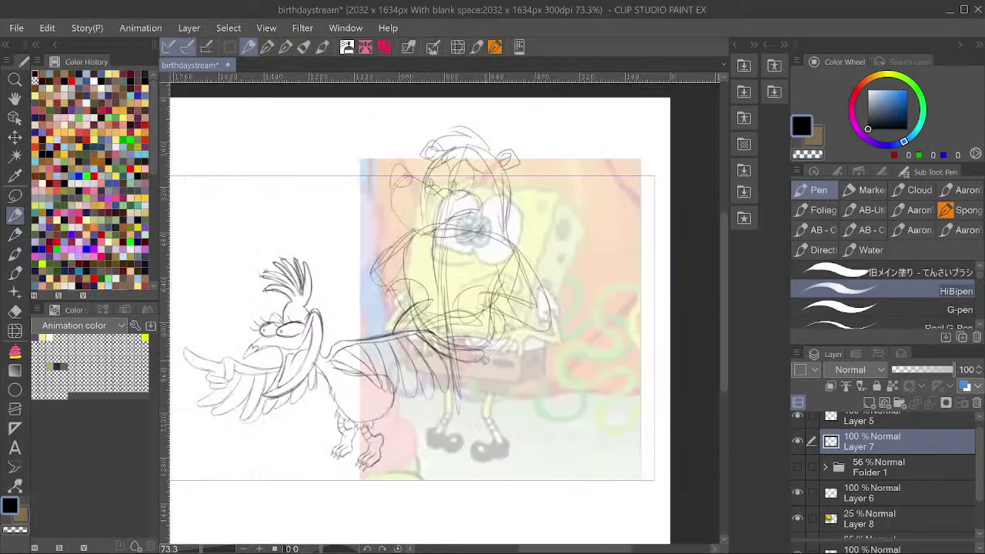
{"action": "key", "text": "h"}
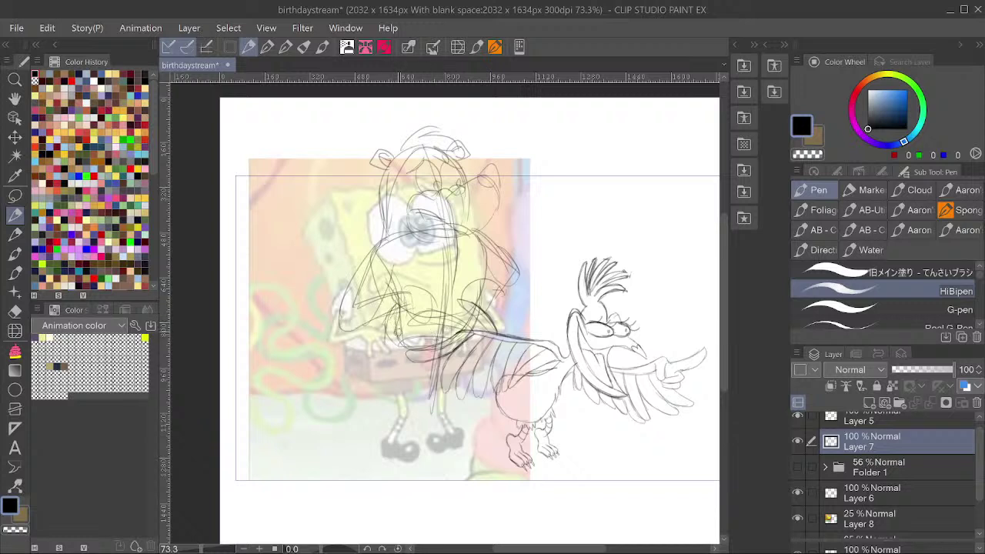
{"action": "left_click_drag", "start_coordinate": [437, 335], "coordinate": [422, 421]}
{"action": "left_click_drag", "start_coordinate": [402, 339], "coordinate": [417, 401]}
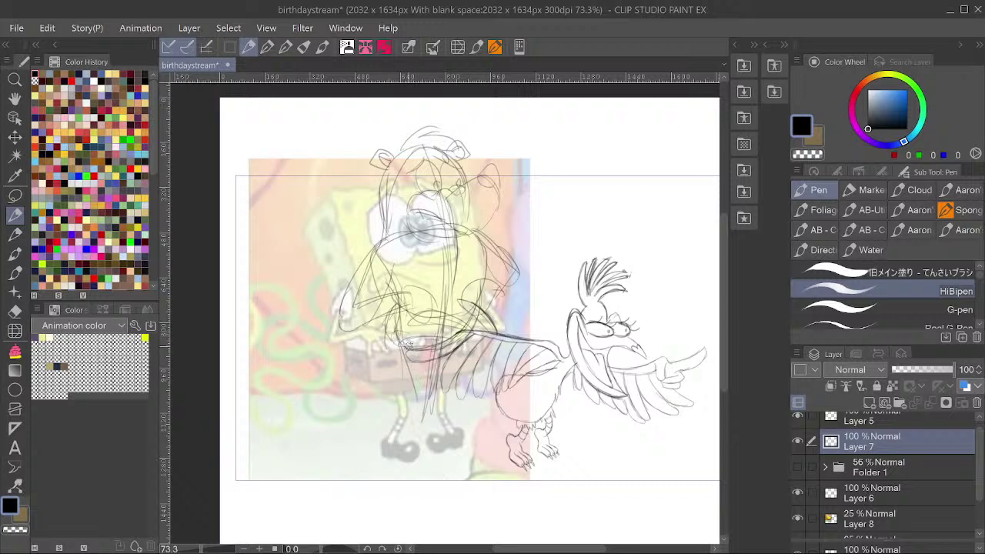
{"action": "mouse_move", "coordinate": [407, 344]}
{"action": "left_mouse_down"}
{"action": "mouse_move", "coordinate": [449, 356]}
{"action": "mouse_move", "coordinate": [455, 434]}
{"action": "mouse_move", "coordinate": [408, 375]}
{"action": "mouse_move", "coordinate": [388, 406]}
{"action": "mouse_move", "coordinate": [406, 396]}
{"action": "mouse_move", "coordinate": [399, 407]}
{"action": "mouse_move", "coordinate": [437, 437]}
{"action": "mouse_move", "coordinate": [391, 432]}
{"action": "mouse_move", "coordinate": [397, 404]}
{"action": "mouse_move", "coordinate": [450, 415]}
{"action": "mouse_move", "coordinate": [460, 434]}
{"action": "mouse_move", "coordinate": [475, 418]}
{"action": "mouse_move", "coordinate": [452, 425]}
{"action": "mouse_move", "coordinate": [484, 436]}
{"action": "left_mouse_up"}
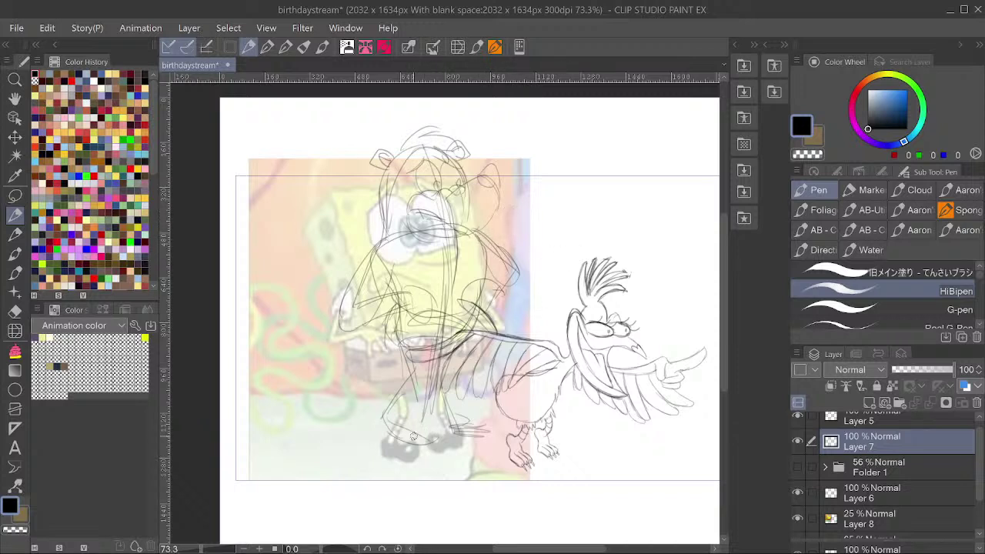
{"action": "left_click_drag", "start_coordinate": [387, 438], "coordinate": [432, 452]}
{"action": "key", "text": "m"}
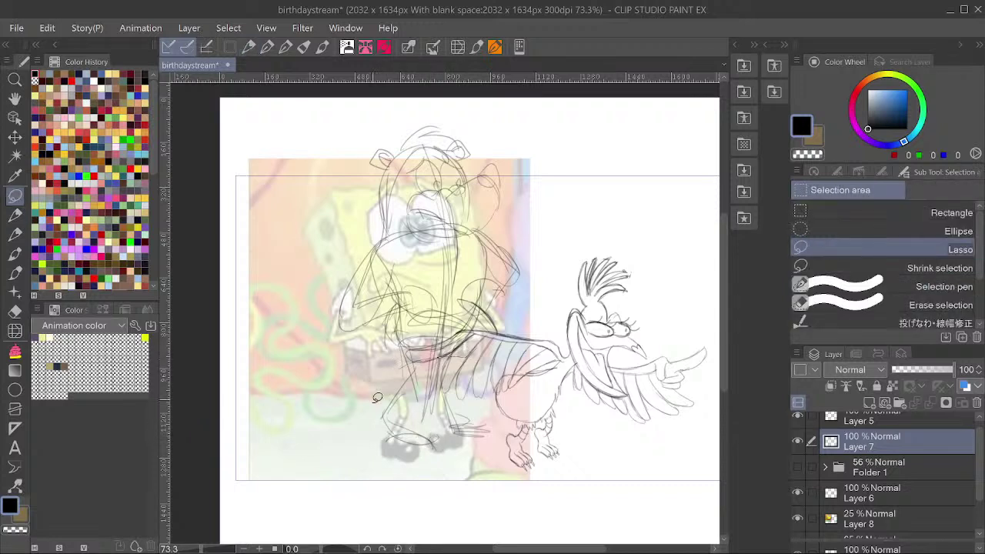
{"action": "left_click_drag", "start_coordinate": [437, 461], "coordinate": [513, 348]}
{"action": "key", "text": "Delete"}
{"action": "key", "text": "ctrl+d"}
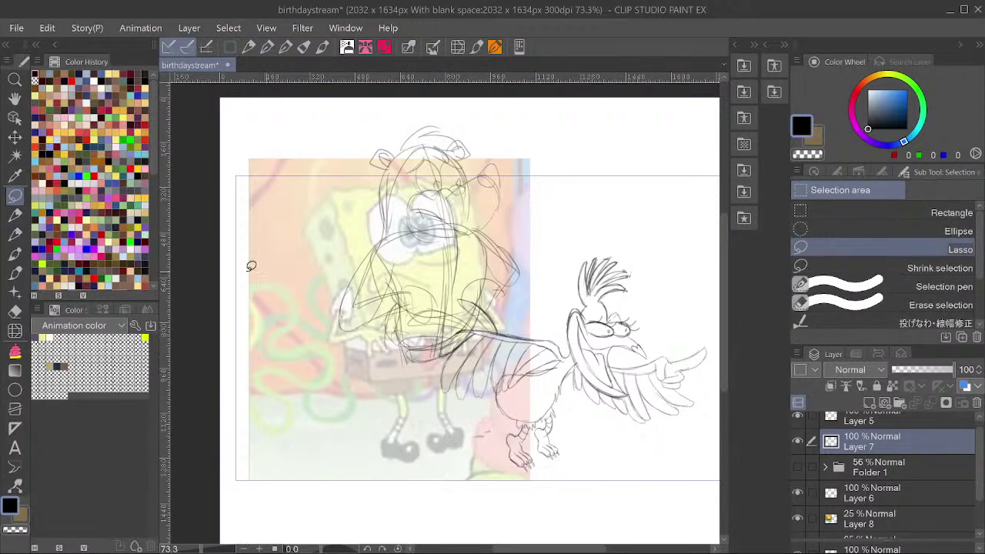
Draw wider hips, tapering legs brought close together and blocky shoes beneath the torso.
{"action": "left_click", "coordinate": [13, 216]}
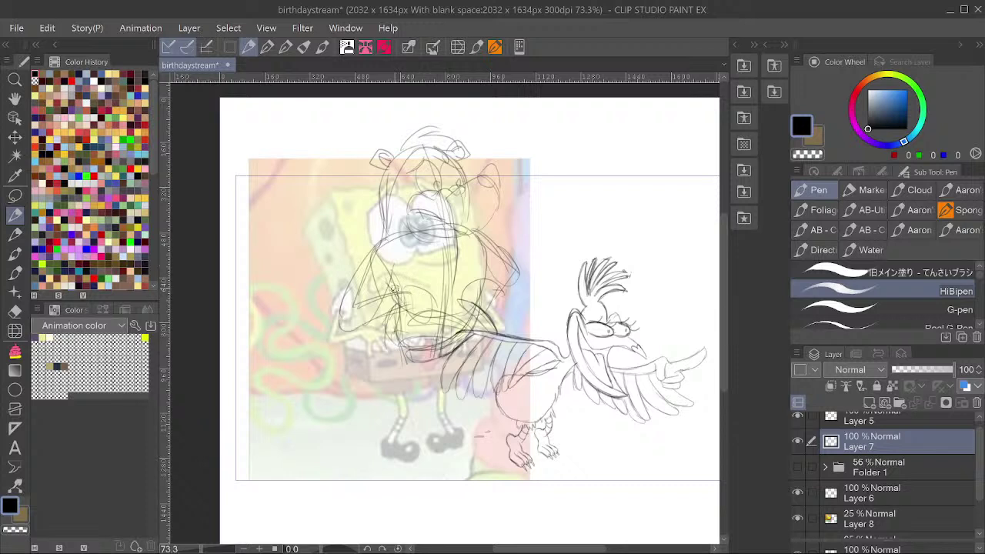
{"action": "mouse_move", "coordinate": [390, 292]}
{"action": "left_mouse_down"}
{"action": "mouse_move", "coordinate": [379, 344]}
{"action": "mouse_move", "coordinate": [393, 382]}
{"action": "left_mouse_up"}
{"action": "left_click_drag", "start_coordinate": [442, 318], "coordinate": [424, 404]}
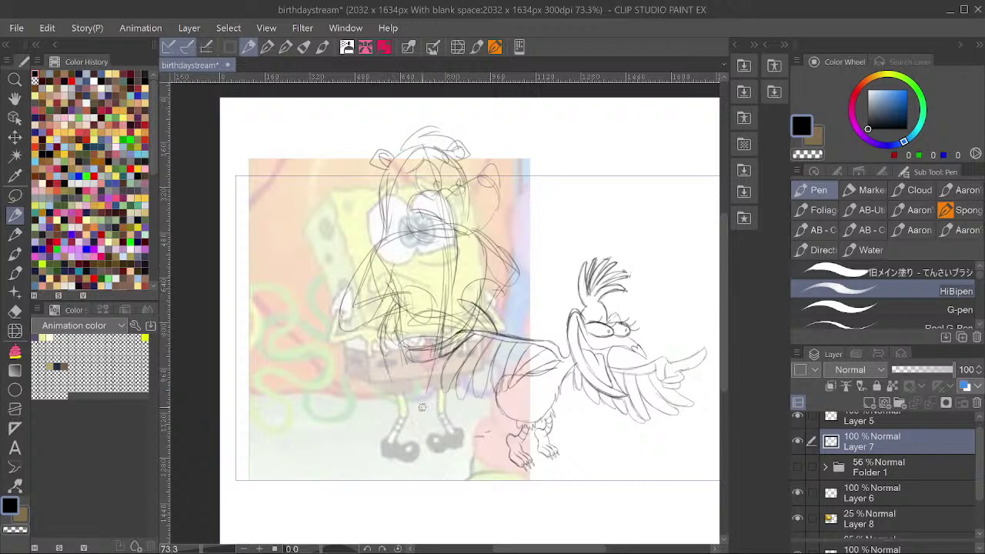
{"action": "mouse_move", "coordinate": [431, 370]}
{"action": "left_mouse_down"}
{"action": "mouse_move", "coordinate": [408, 440]}
{"action": "mouse_move", "coordinate": [444, 458]}
{"action": "left_mouse_up"}
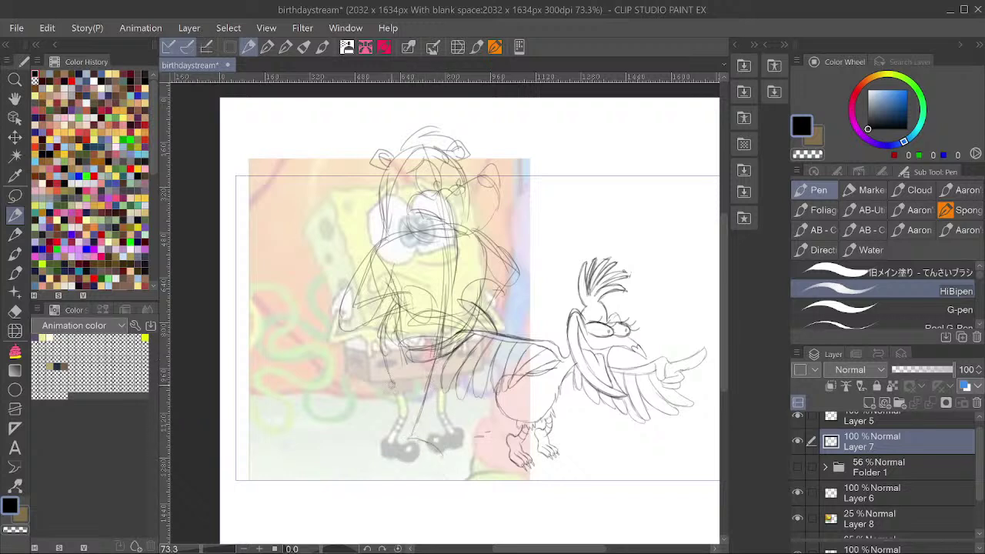
{"action": "left_click_drag", "start_coordinate": [378, 424], "coordinate": [393, 440]}
{"action": "mouse_move", "coordinate": [438, 348]}
{"action": "left_mouse_down"}
{"action": "mouse_move", "coordinate": [436, 372]}
{"action": "mouse_move", "coordinate": [409, 378]}
{"action": "mouse_move", "coordinate": [428, 391]}
{"action": "mouse_move", "coordinate": [385, 427]}
{"action": "left_mouse_up"}
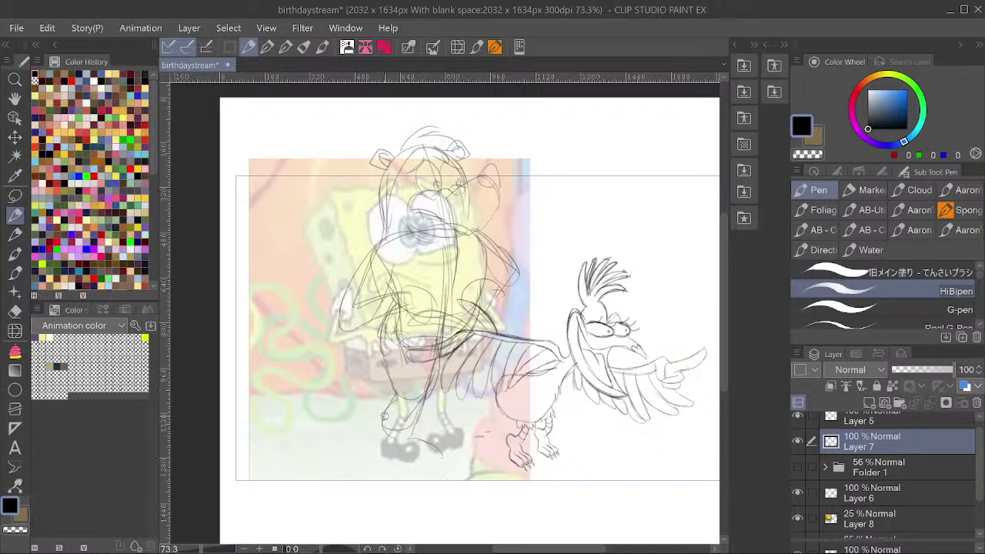
{"action": "mouse_move", "coordinate": [400, 387]}
{"action": "left_mouse_down"}
{"action": "mouse_move", "coordinate": [414, 434]}
{"action": "mouse_move", "coordinate": [423, 422]}
{"action": "mouse_move", "coordinate": [399, 428]}
{"action": "mouse_move", "coordinate": [433, 434]}
{"action": "mouse_move", "coordinate": [413, 423]}
{"action": "mouse_move", "coordinate": [419, 405]}
{"action": "mouse_move", "coordinate": [413, 428]}
{"action": "mouse_move", "coordinate": [437, 433]}
{"action": "mouse_move", "coordinate": [445, 456]}
{"action": "mouse_move", "coordinate": [392, 456]}
{"action": "mouse_move", "coordinate": [384, 421]}
{"action": "mouse_move", "coordinate": [380, 457]}
{"action": "mouse_move", "coordinate": [430, 462]}
{"action": "mouse_move", "coordinate": [436, 439]}
{"action": "mouse_move", "coordinate": [411, 441]}
{"action": "mouse_move", "coordinate": [408, 458]}
{"action": "mouse_move", "coordinate": [408, 444]}
{"action": "mouse_move", "coordinate": [460, 436]}
{"action": "mouse_move", "coordinate": [457, 456]}
{"action": "mouse_move", "coordinate": [424, 461]}
{"action": "mouse_move", "coordinate": [457, 437]}
{"action": "mouse_move", "coordinate": [420, 429]}
{"action": "mouse_move", "coordinate": [435, 439]}
{"action": "mouse_move", "coordinate": [436, 380]}
{"action": "left_mouse_up"}
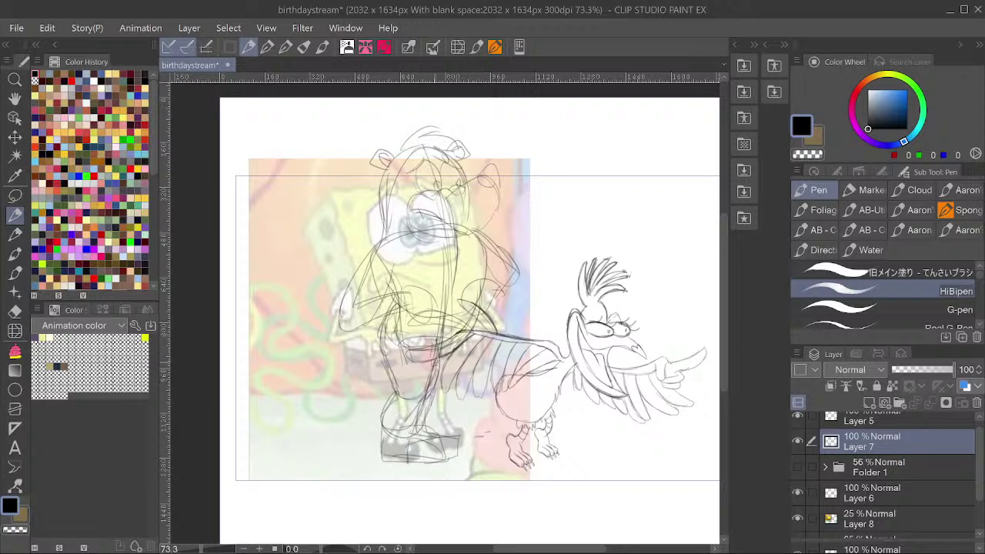
Lasso the lower legs and shoes and adjust their angle and position beneath the hips.
{"action": "key", "text": "m"}
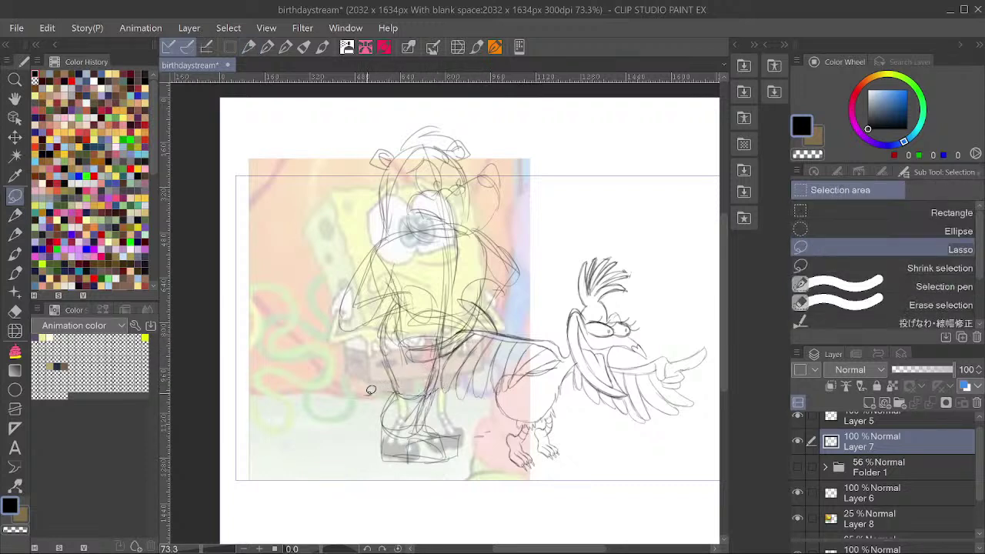
{"action": "mouse_move", "coordinate": [370, 391]}
{"action": "left_mouse_down"}
{"action": "mouse_move", "coordinate": [382, 490]}
{"action": "mouse_move", "coordinate": [494, 455]}
{"action": "mouse_move", "coordinate": [373, 388]}
{"action": "left_mouse_up"}
{"action": "key", "text": "ctrl+t"}
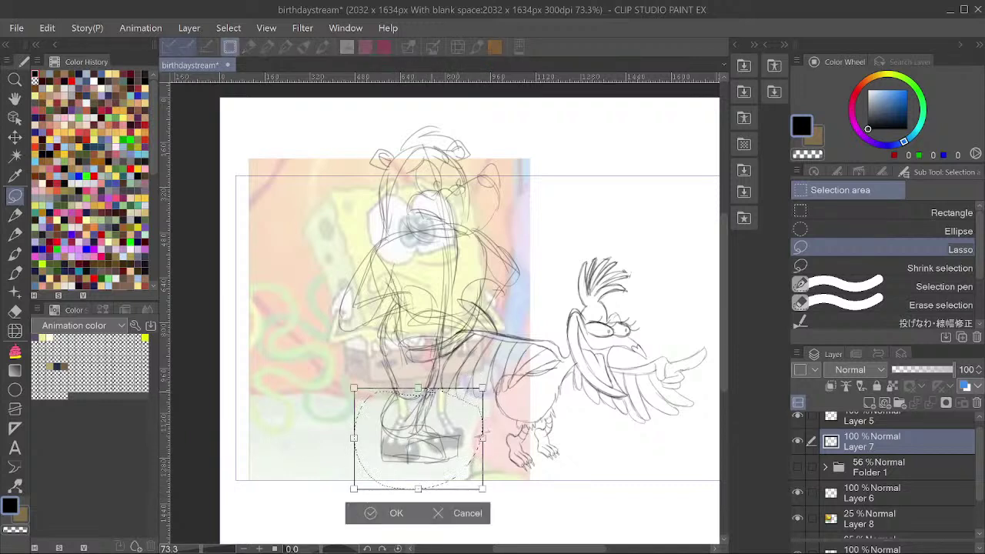
{"action": "left_click_drag", "start_coordinate": [496, 391], "coordinate": [487, 399]}
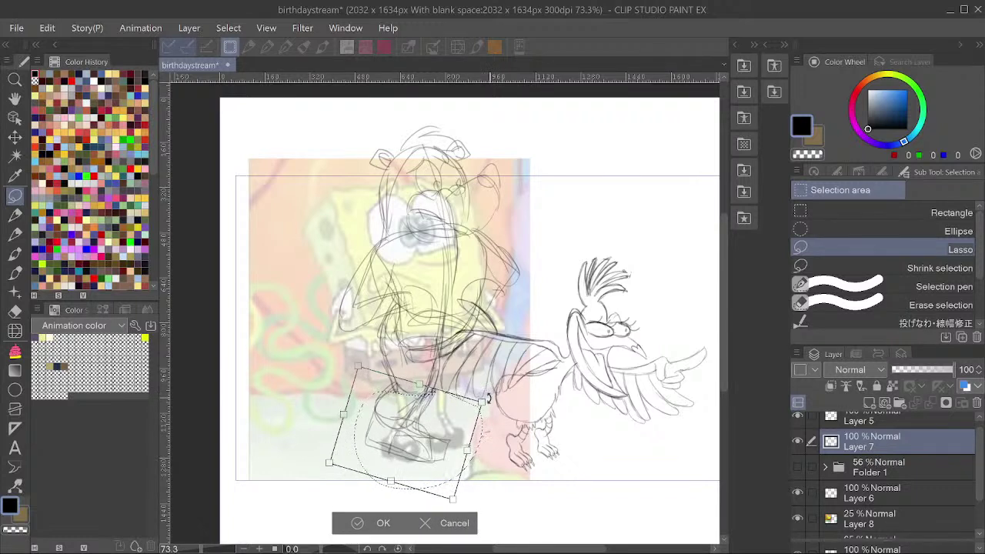
{"action": "left_click", "coordinate": [380, 523]}
{"action": "left_click", "coordinate": [463, 376]}
{"action": "mouse_move", "coordinate": [410, 414]}
{"action": "left_mouse_down"}
{"action": "mouse_move", "coordinate": [341, 429]}
{"action": "mouse_move", "coordinate": [384, 482]}
{"action": "mouse_move", "coordinate": [471, 458]}
{"action": "mouse_move", "coordinate": [472, 386]}
{"action": "left_mouse_up"}
{"action": "key", "text": "ctrl+t"}
{"action": "left_click_drag", "start_coordinate": [437, 441], "coordinate": [497, 428]}
{"action": "left_click", "coordinate": [376, 515]}
Shift the entire character sketch on Layer 7 down slightly.
{"action": "key", "text": "ctrl+t"}
{"action": "left_click_drag", "start_coordinate": [467, 267], "coordinate": [466, 286]}
{"action": "left_click", "coordinate": [378, 489]}
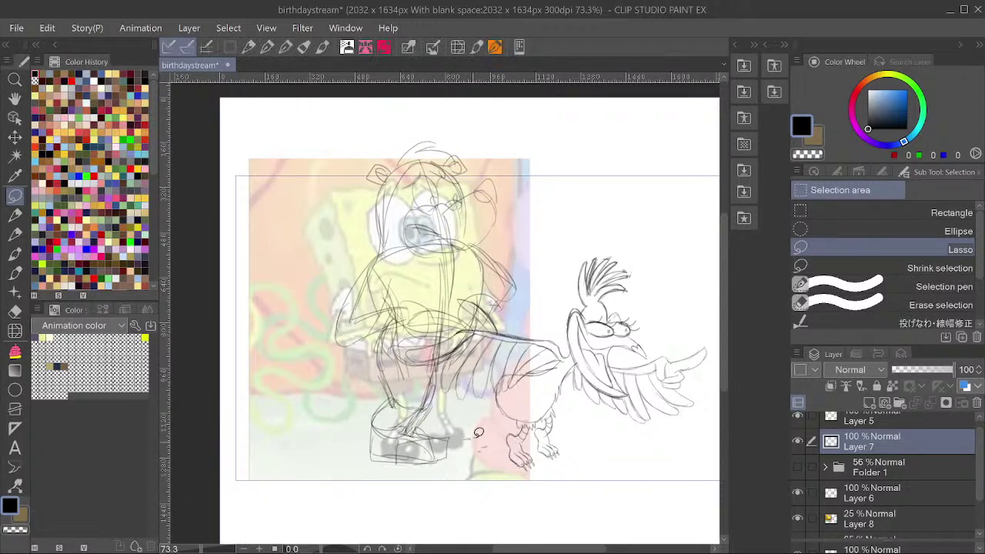
Sketch the second shoe and sole lines reaching toward the bird's feet on Layer 7, and check the drawing mirrored.
{"action": "left_click", "coordinate": [15, 215]}
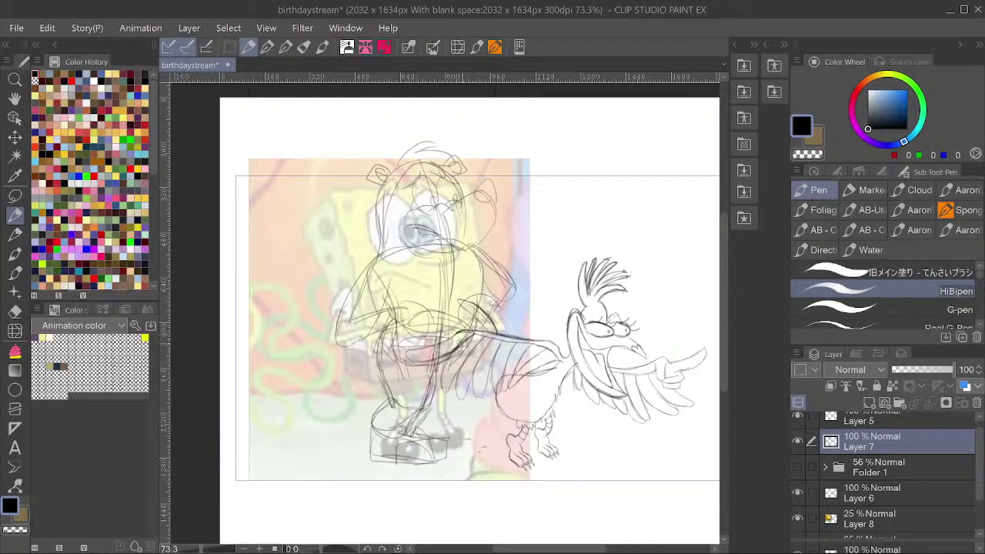
{"action": "mouse_move", "coordinate": [404, 401]}
{"action": "left_mouse_down"}
{"action": "mouse_move", "coordinate": [466, 388]}
{"action": "mouse_move", "coordinate": [452, 397]}
{"action": "left_mouse_up"}
{"action": "left_click_drag", "start_coordinate": [373, 455], "coordinate": [483, 444]}
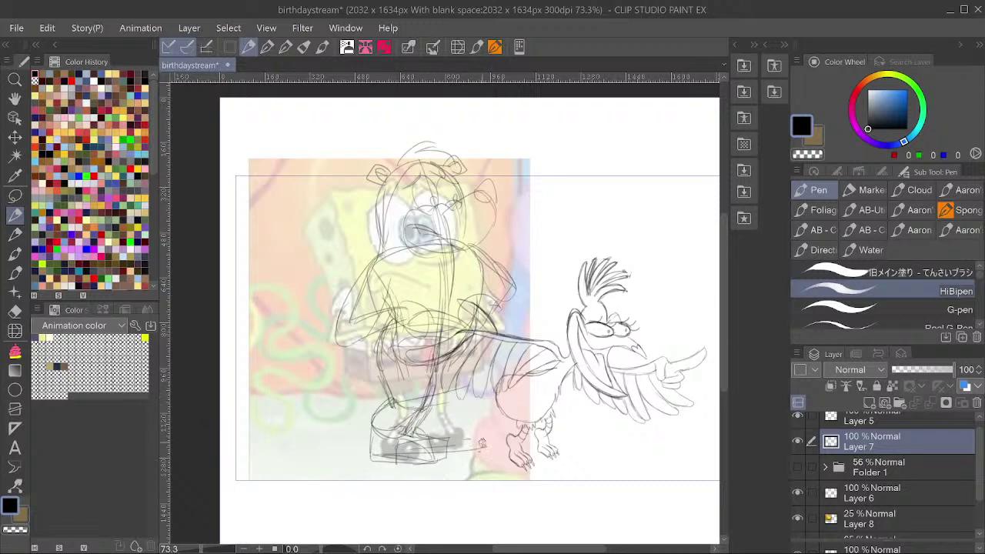
{"action": "mouse_move", "coordinate": [394, 443]}
{"action": "left_mouse_down"}
{"action": "mouse_move", "coordinate": [480, 439]}
{"action": "mouse_move", "coordinate": [499, 447]}
{"action": "mouse_move", "coordinate": [382, 467]}
{"action": "mouse_move", "coordinate": [498, 451]}
{"action": "mouse_move", "coordinate": [439, 439]}
{"action": "mouse_move", "coordinate": [505, 426]}
{"action": "mouse_move", "coordinate": [468, 453]}
{"action": "left_mouse_up"}
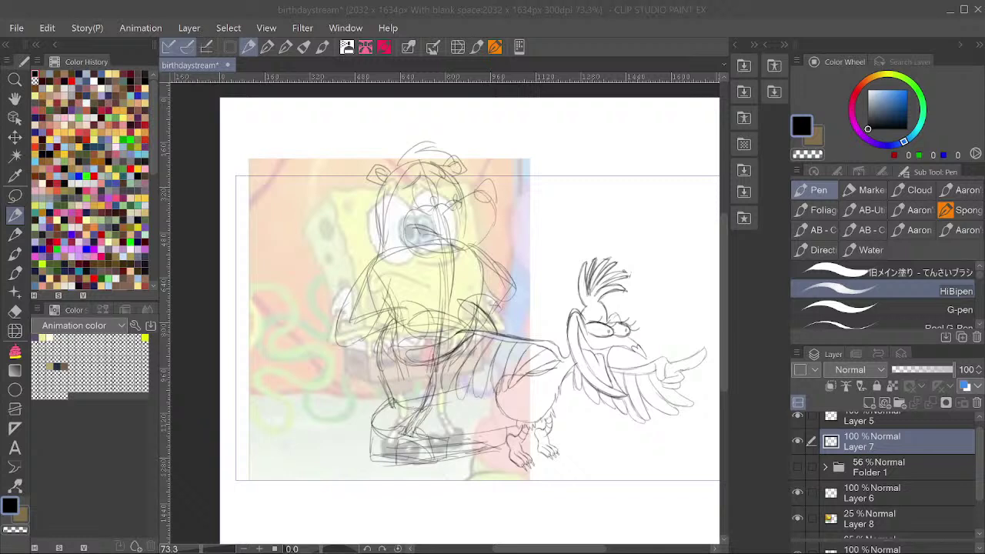
{"action": "left_click", "coordinate": [414, 206]}
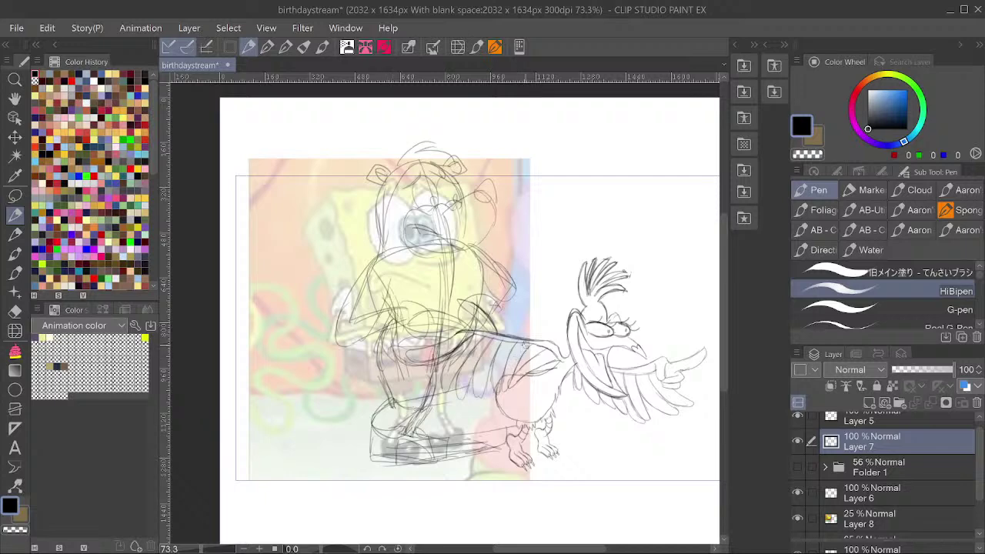
{"action": "scroll", "coordinate": [527, 345], "scroll_direction": "down", "scroll_amount": 2}
{"action": "scroll", "coordinate": [410, 415], "scroll_direction": "up", "scroll_amount": 1}
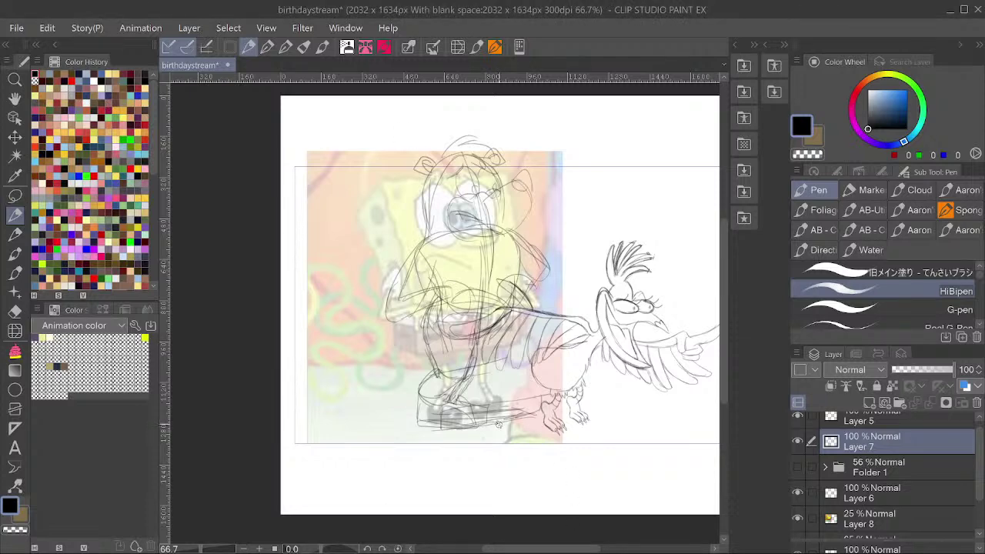
{"action": "left_click_drag", "start_coordinate": [507, 408], "coordinate": [502, 404]}
{"action": "scroll", "coordinate": [502, 403], "scroll_direction": "up", "scroll_amount": 1}
{"action": "key", "text": "h"}
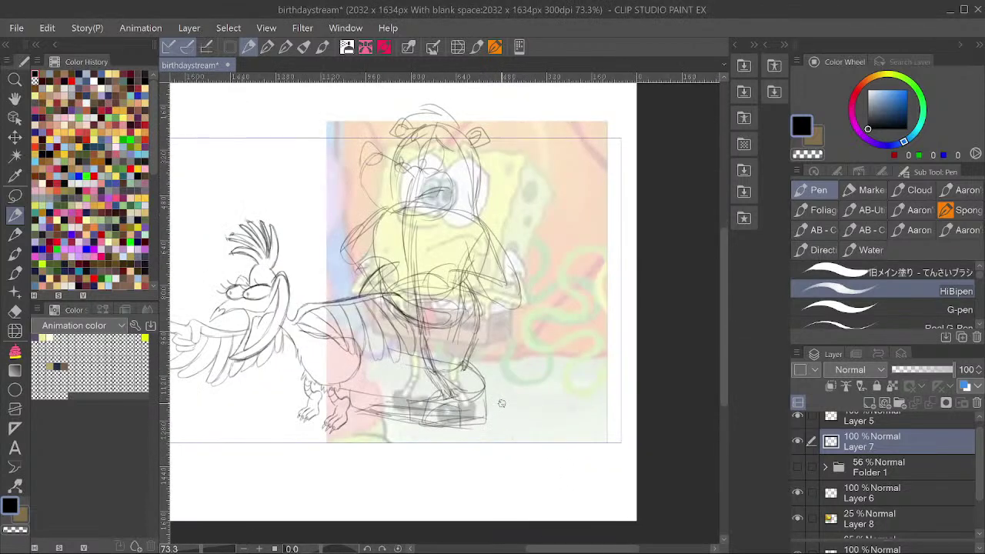
{"action": "key", "text": "h"}
{"action": "scroll", "coordinate": [501, 339], "scroll_direction": "up", "scroll_amount": 1}
Lasso the lower legs and shoes and rotate them slightly clockwise beneath the hips.
{"action": "key", "text": "m"}
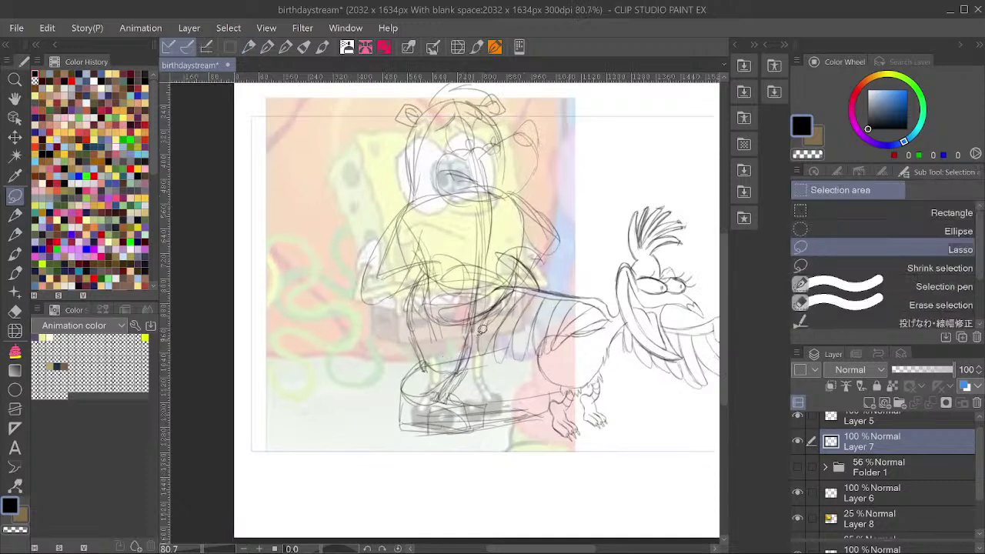
{"action": "mouse_move", "coordinate": [481, 330]}
{"action": "left_mouse_down"}
{"action": "mouse_move", "coordinate": [389, 312]}
{"action": "mouse_move", "coordinate": [358, 417]}
{"action": "mouse_move", "coordinate": [441, 483]}
{"action": "mouse_move", "coordinate": [547, 439]}
{"action": "mouse_move", "coordinate": [543, 413]}
{"action": "left_mouse_up"}
{"action": "key", "text": "ctrl+t"}
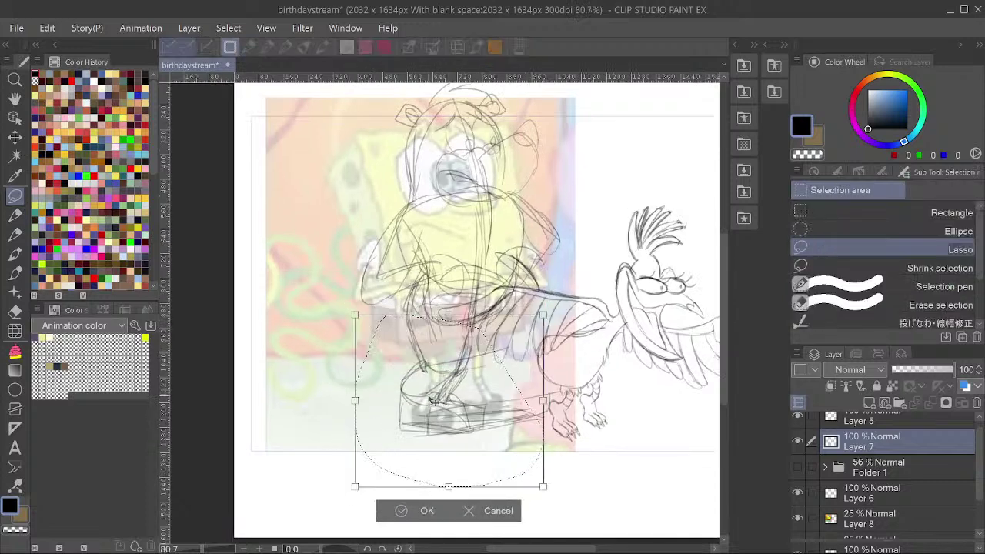
{"action": "key", "text": "minus"}
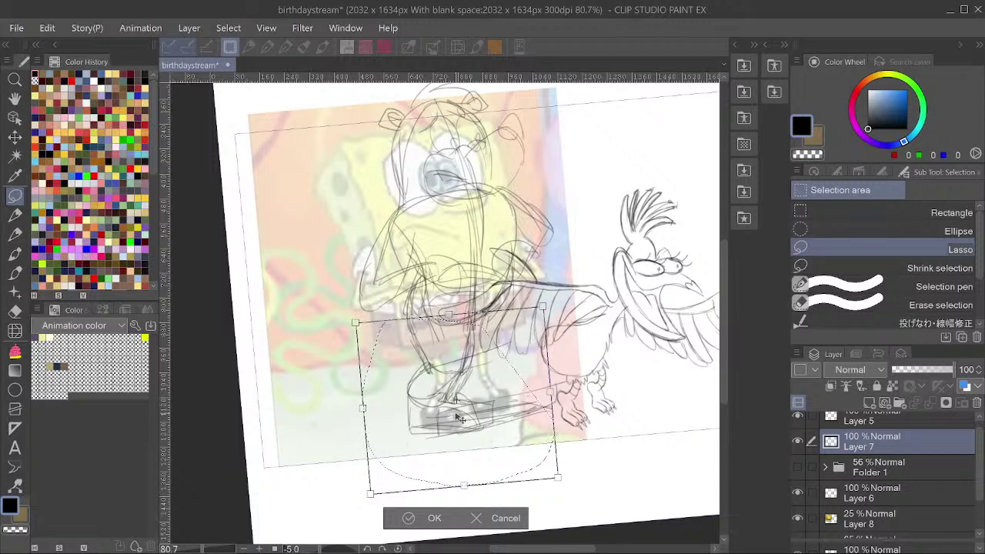
{"action": "key", "text": "asciicircum"}
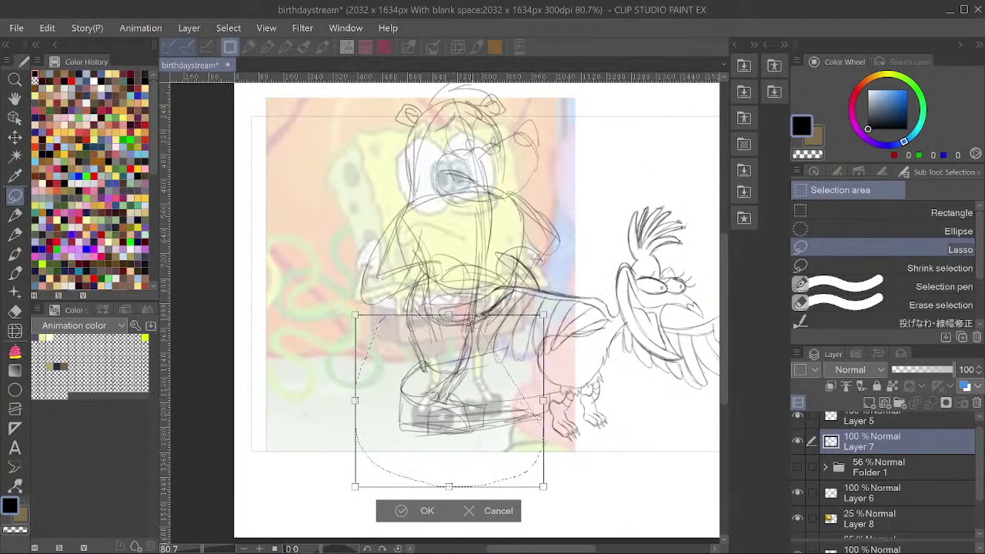
{"action": "left_click_drag", "start_coordinate": [559, 486], "coordinate": [530, 493]}
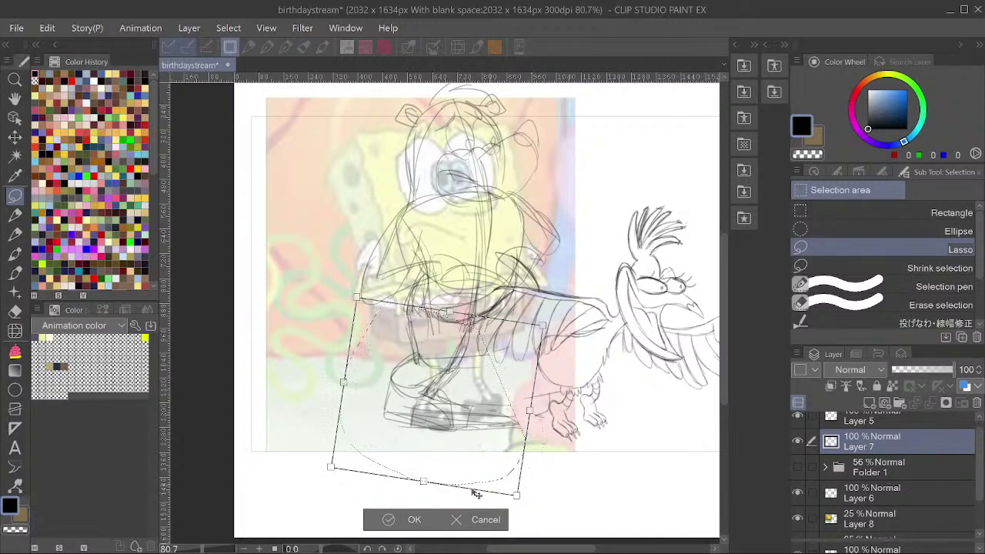
{"action": "left_click", "coordinate": [401, 519]}
{"action": "key", "text": "ctrl+d"}
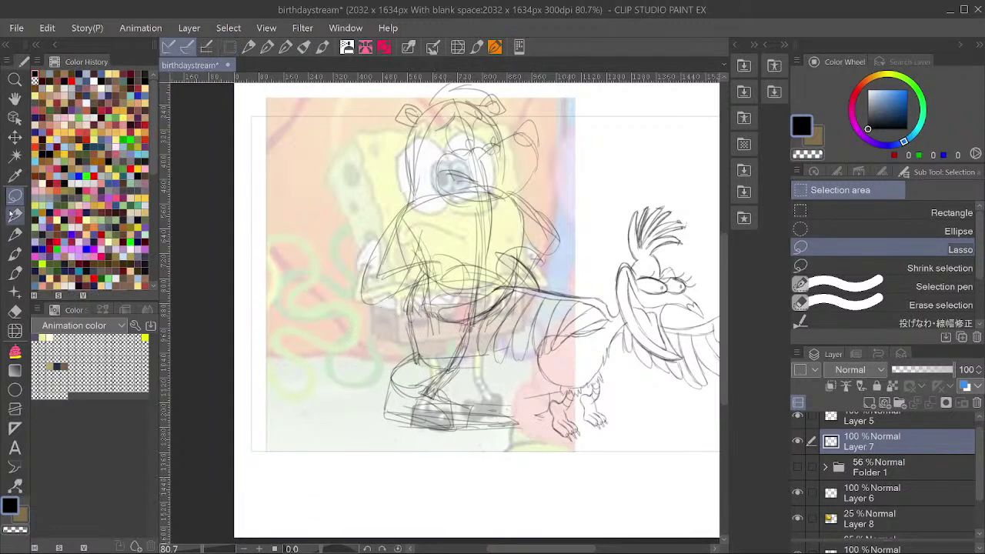
Rework the shoe outline and sketch the hem of the leg nearer the bird.
{"action": "left_click", "coordinate": [14, 215]}
{"action": "mouse_move", "coordinate": [390, 402]}
{"action": "left_mouse_down"}
{"action": "mouse_move", "coordinate": [380, 428]}
{"action": "mouse_move", "coordinate": [445, 432]}
{"action": "mouse_move", "coordinate": [416, 431]}
{"action": "mouse_move", "coordinate": [448, 398]}
{"action": "mouse_move", "coordinate": [468, 412]}
{"action": "mouse_move", "coordinate": [440, 431]}
{"action": "left_mouse_up"}
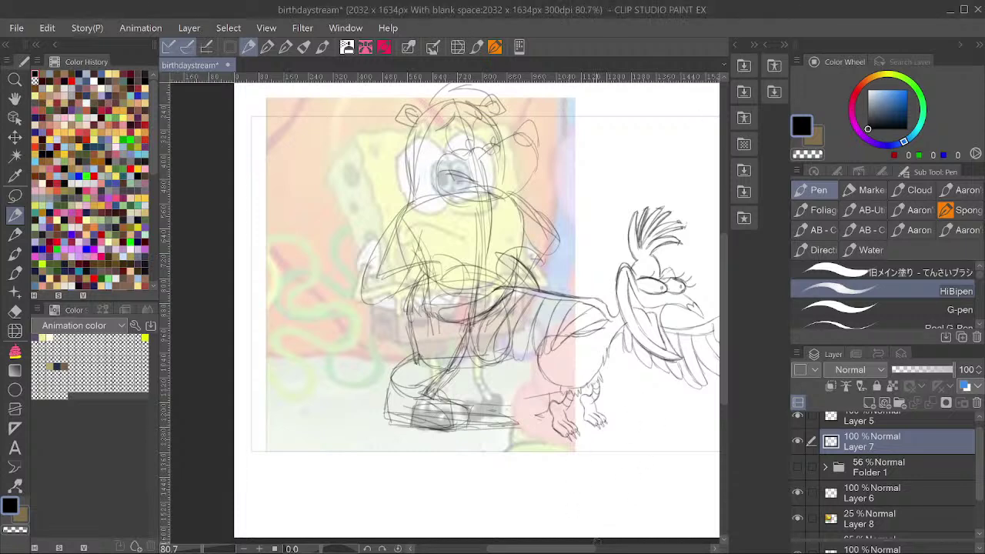
{"action": "scroll", "coordinate": [545, 377], "scroll_direction": "up", "scroll_amount": 1}
{"action": "scroll", "coordinate": [538, 327], "scroll_direction": "down", "scroll_amount": 1}
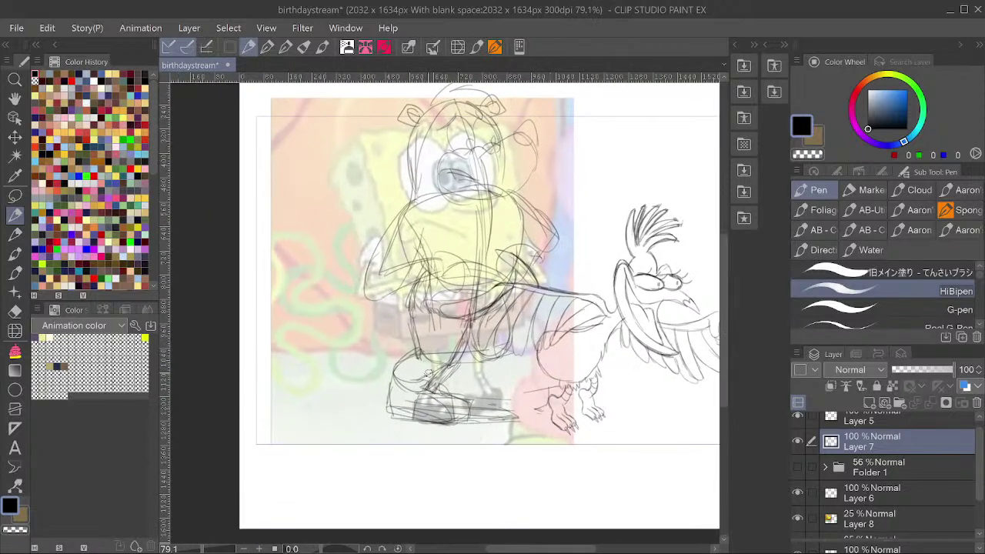
Lasso the shoe area below the legs and transform it to adjust its placement slightly.
{"action": "key", "text": "m"}
{"action": "mouse_move", "coordinate": [398, 373]}
{"action": "left_mouse_down"}
{"action": "mouse_move", "coordinate": [409, 447]}
{"action": "mouse_move", "coordinate": [400, 375]}
{"action": "left_mouse_up"}
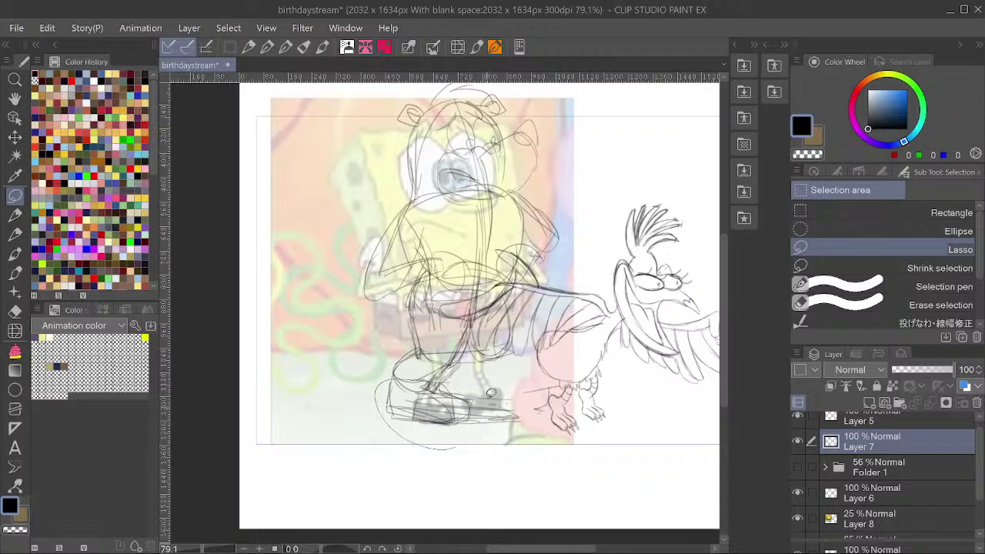
{"action": "key", "text": "ctrl+t"}
{"action": "mouse_move", "coordinate": [490, 372]}
{"action": "left_mouse_down"}
{"action": "mouse_move", "coordinate": [471, 354]}
{"action": "mouse_move", "coordinate": [484, 367]}
{"action": "left_mouse_up"}
{"action": "left_click", "coordinate": [381, 477]}
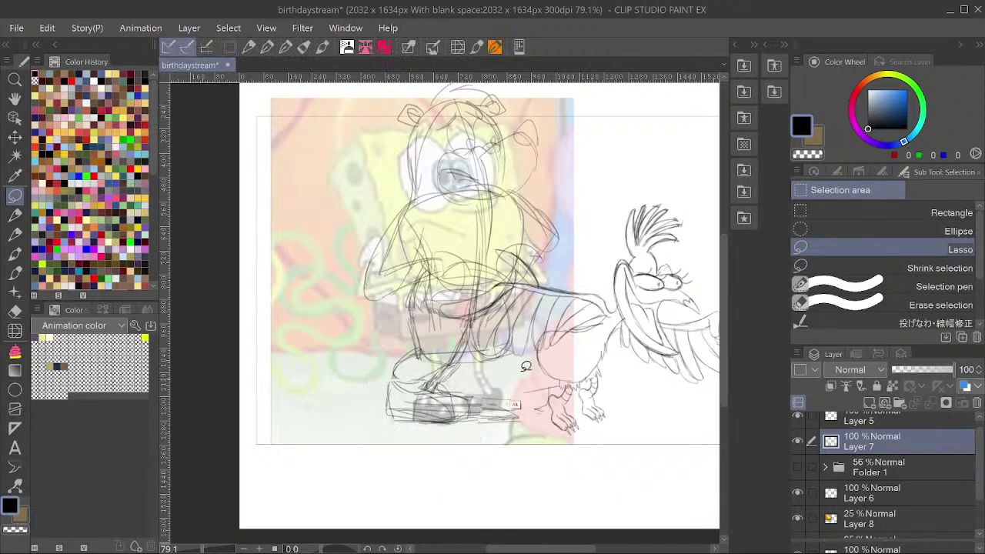
Firm up both trouser legs and their hems, and draw a second blocky shoe on the side nearer the bird.
{"action": "left_click", "coordinate": [16, 214]}
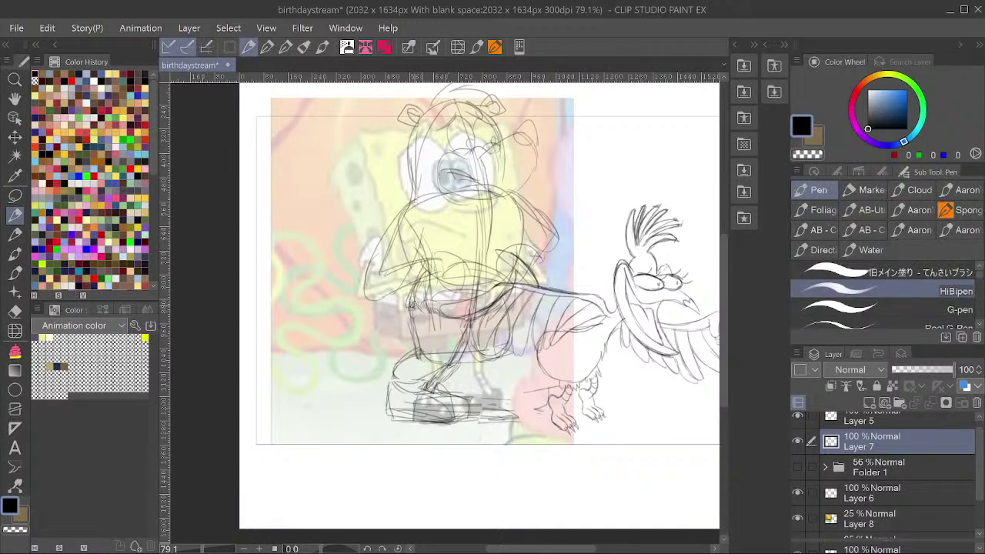
{"action": "mouse_move", "coordinate": [411, 298]}
{"action": "left_mouse_down"}
{"action": "mouse_move", "coordinate": [409, 352]}
{"action": "mouse_move", "coordinate": [385, 399]}
{"action": "mouse_move", "coordinate": [421, 414]}
{"action": "mouse_move", "coordinate": [470, 413]}
{"action": "left_mouse_up"}
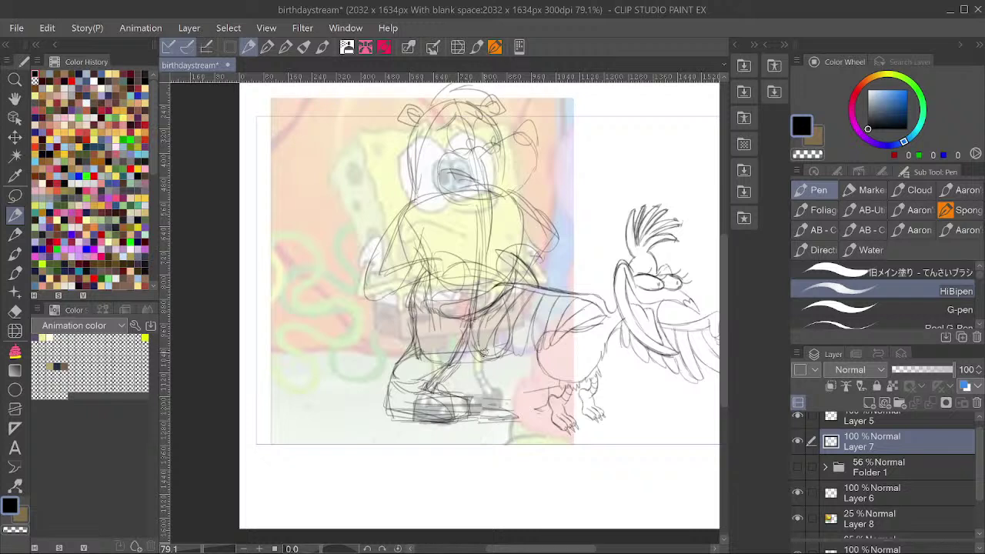
{"action": "mouse_move", "coordinate": [470, 312]}
{"action": "left_mouse_down"}
{"action": "mouse_move", "coordinate": [462, 354]}
{"action": "mouse_move", "coordinate": [504, 339]}
{"action": "mouse_move", "coordinate": [507, 309]}
{"action": "mouse_move", "coordinate": [512, 344]}
{"action": "mouse_move", "coordinate": [484, 357]}
{"action": "left_mouse_up"}
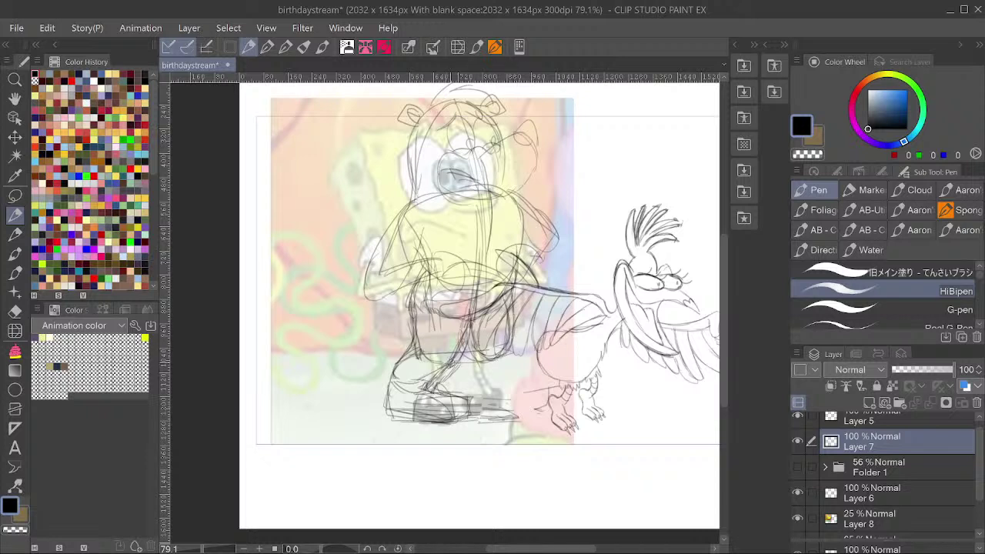
{"action": "mouse_move", "coordinate": [415, 357]}
{"action": "left_mouse_down"}
{"action": "mouse_move", "coordinate": [517, 370]}
{"action": "mouse_move", "coordinate": [478, 365]}
{"action": "mouse_move", "coordinate": [525, 355]}
{"action": "mouse_move", "coordinate": [435, 359]}
{"action": "left_mouse_up"}
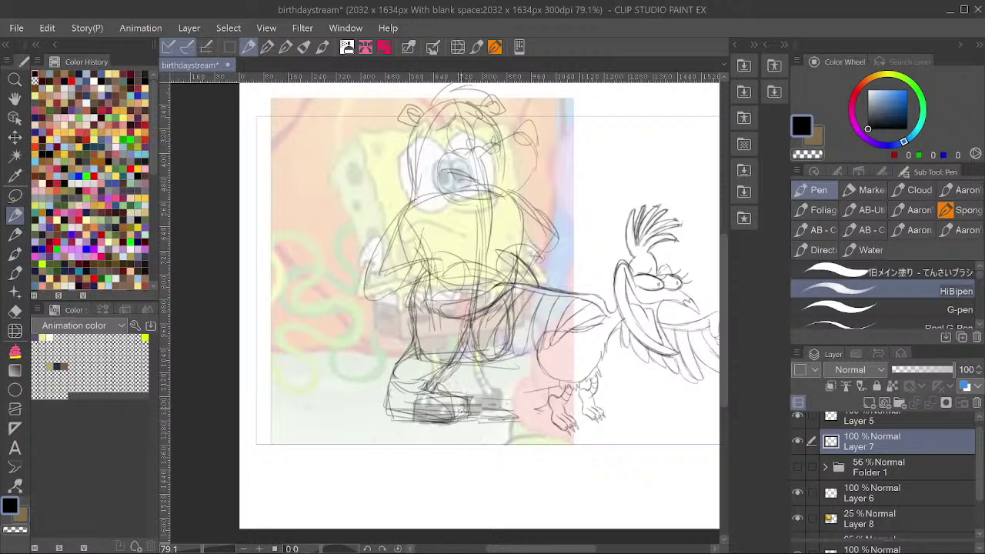
{"action": "mouse_move", "coordinate": [465, 406]}
{"action": "left_mouse_down"}
{"action": "mouse_move", "coordinate": [522, 402]}
{"action": "mouse_move", "coordinate": [473, 393]}
{"action": "mouse_move", "coordinate": [476, 408]}
{"action": "mouse_move", "coordinate": [506, 406]}
{"action": "mouse_move", "coordinate": [474, 406]}
{"action": "mouse_move", "coordinate": [476, 422]}
{"action": "mouse_move", "coordinate": [525, 419]}
{"action": "left_mouse_up"}
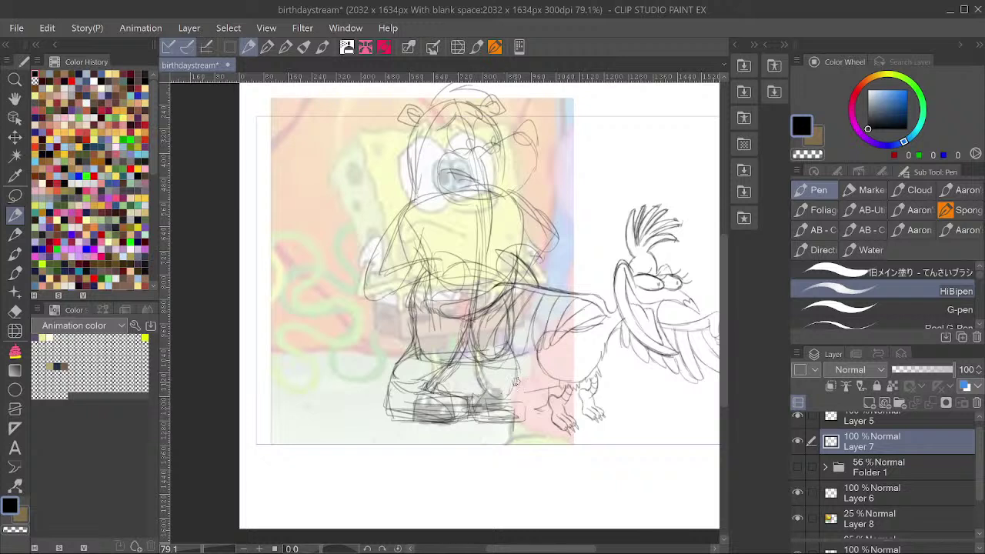
{"action": "mouse_move", "coordinate": [529, 400]}
{"action": "left_mouse_down"}
{"action": "mouse_move", "coordinate": [523, 423]}
{"action": "mouse_move", "coordinate": [471, 416]}
{"action": "mouse_move", "coordinate": [473, 406]}
{"action": "mouse_move", "coordinate": [522, 405]}
{"action": "mouse_move", "coordinate": [486, 400]}
{"action": "mouse_move", "coordinate": [485, 423]}
{"action": "mouse_move", "coordinate": [510, 406]}
{"action": "left_mouse_up"}
{"action": "mouse_move", "coordinate": [434, 396]}
{"action": "left_mouse_down"}
{"action": "mouse_move", "coordinate": [436, 420]}
{"action": "mouse_move", "coordinate": [454, 418]}
{"action": "left_mouse_up"}
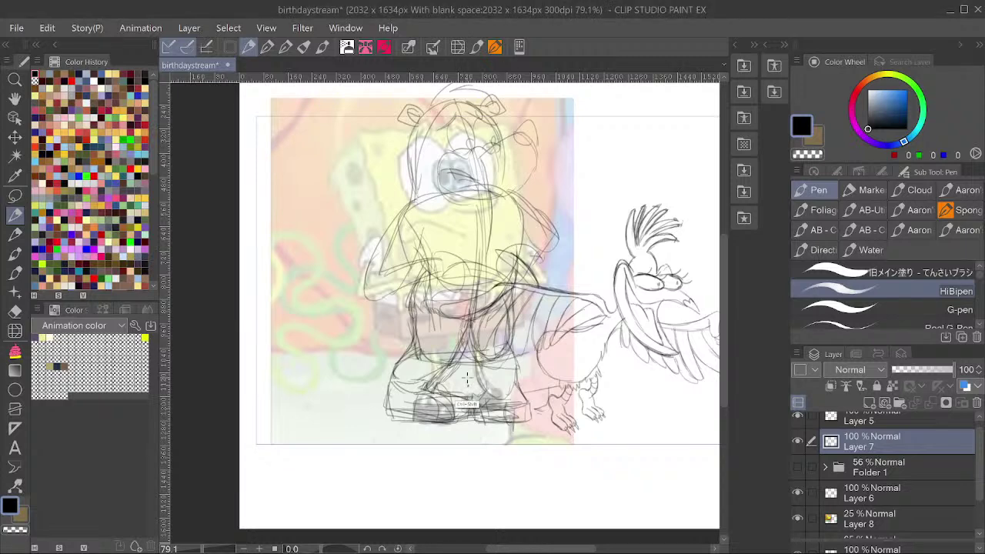
Hide the SpongeBob reference on Layer 8 and make Layer 7 active again.
{"action": "left_click", "coordinate": [847, 518]}
{"action": "left_click", "coordinate": [798, 518]}
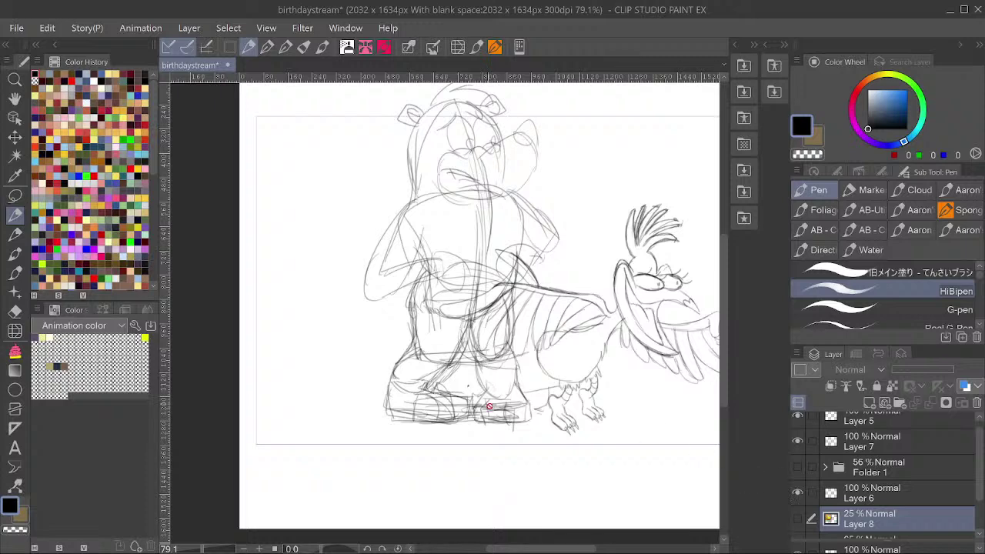
{"action": "left_click", "coordinate": [511, 426], "text": "ctrl+shift"}
Lasso the shoe nearer the bird and rotate it slightly clockwise.
{"action": "key", "text": "m"}
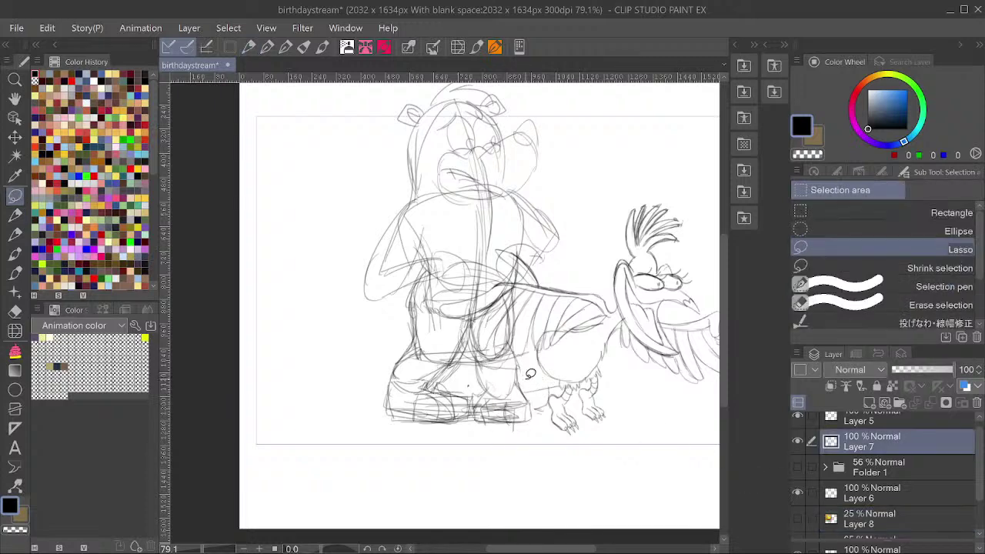
{"action": "mouse_move", "coordinate": [523, 376]}
{"action": "left_mouse_down"}
{"action": "mouse_move", "coordinate": [474, 382]}
{"action": "mouse_move", "coordinate": [478, 423]}
{"action": "mouse_move", "coordinate": [560, 422]}
{"action": "mouse_move", "coordinate": [554, 387]}
{"action": "left_mouse_up"}
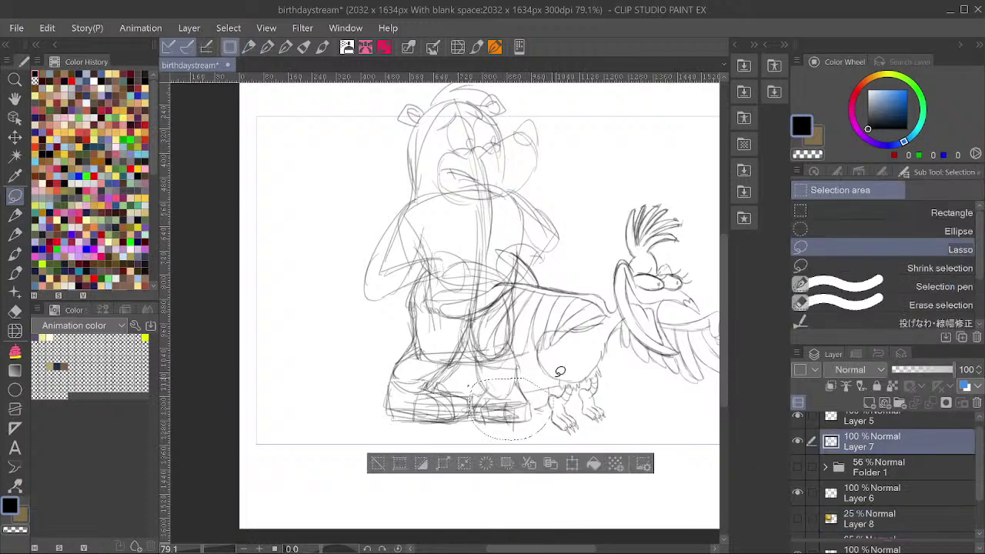
{"action": "key", "text": "ctrl+t"}
{"action": "left_click_drag", "start_coordinate": [574, 346], "coordinate": [578, 354]}
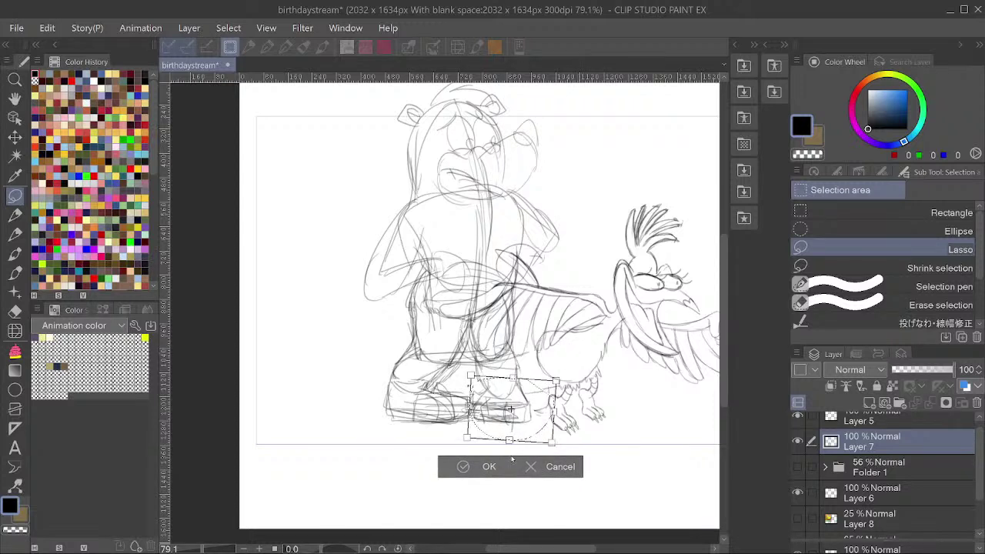
{"action": "left_click", "coordinate": [488, 467]}
{"action": "key", "text": "ctrl+d"}
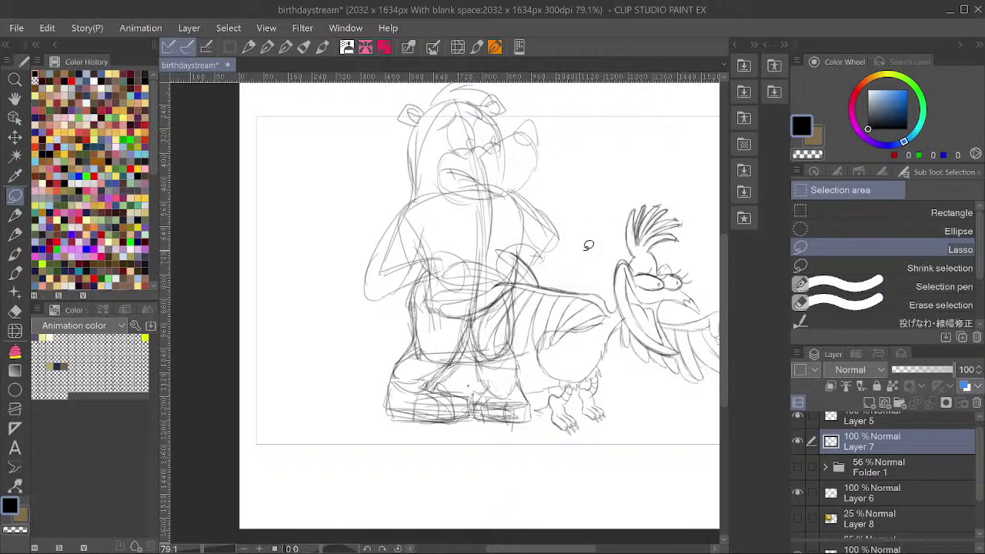
Lower Layer 7's opacity to 36% and add a new raster layer above it.
{"action": "left_click", "coordinate": [912, 370]}
{"action": "left_click_drag", "start_coordinate": [912, 370], "coordinate": [915, 371]}
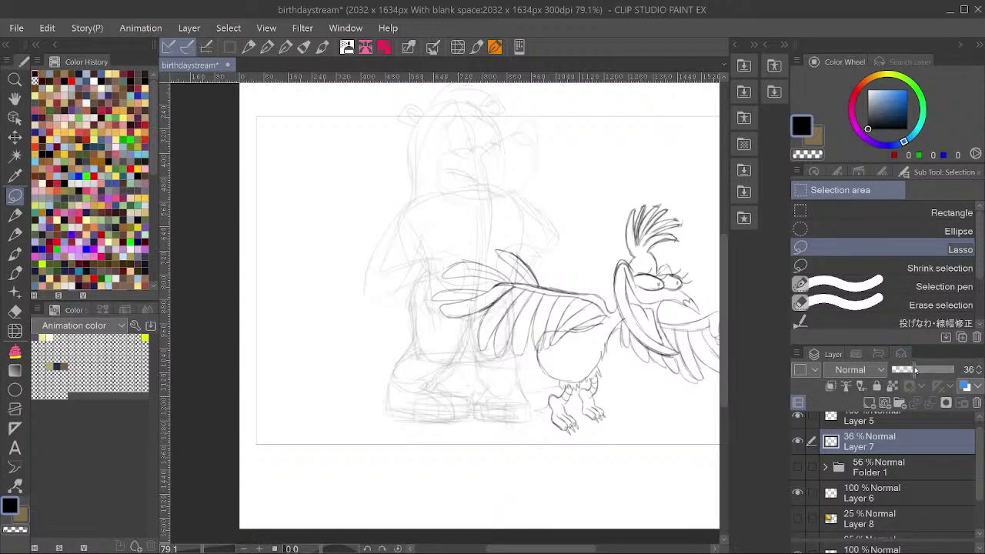
{"action": "key", "text": "ctrl+shift+n"}
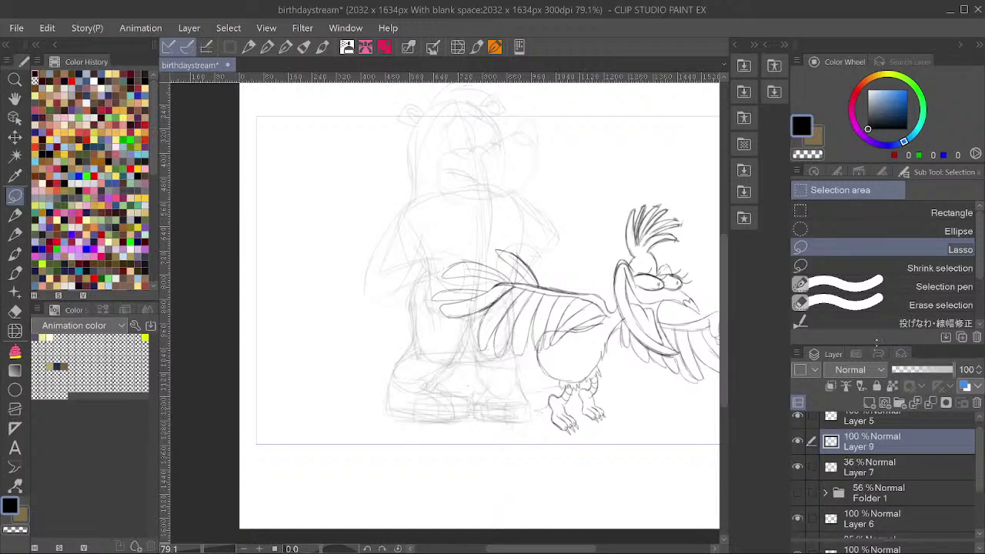
Draw cleaner flared trouser legs with ragged, zigzag hems over the faded sketch on the new layer.
{"action": "key", "text": "p"}
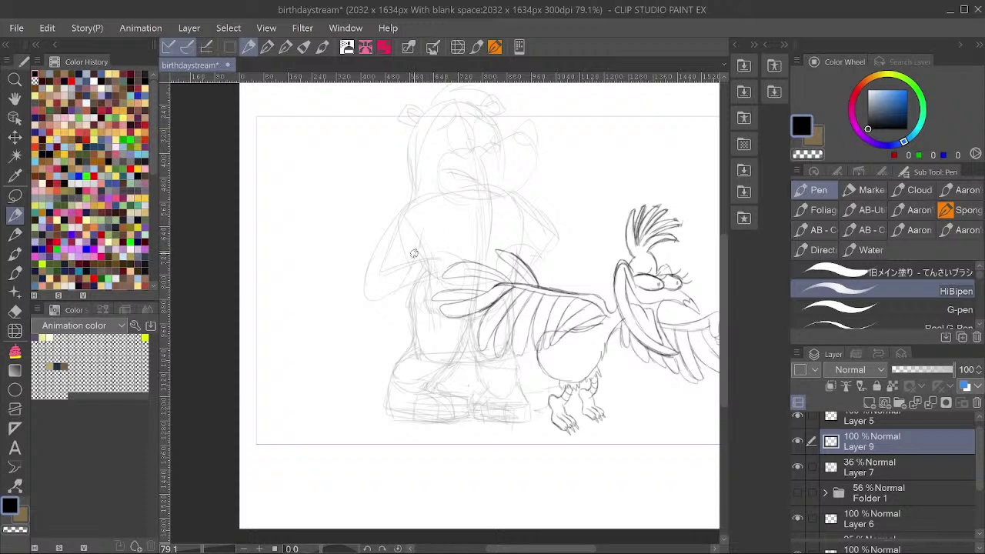
{"action": "mouse_move", "coordinate": [413, 253]}
{"action": "left_mouse_down"}
{"action": "mouse_move", "coordinate": [430, 302]}
{"action": "mouse_move", "coordinate": [398, 359]}
{"action": "mouse_move", "coordinate": [415, 356]}
{"action": "mouse_move", "coordinate": [433, 376]}
{"action": "mouse_move", "coordinate": [460, 346]}
{"action": "left_mouse_up"}
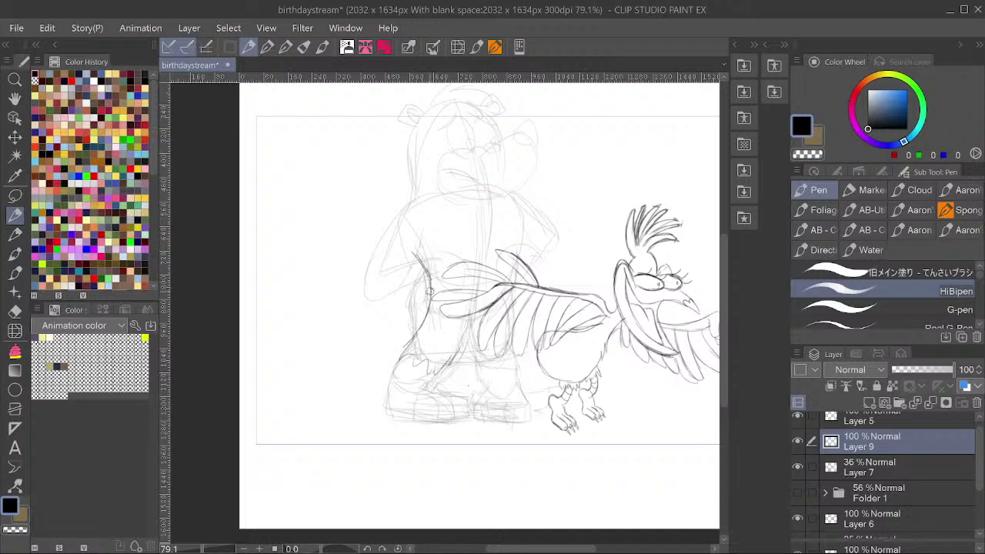
{"action": "mouse_move", "coordinate": [430, 292]}
{"action": "left_mouse_down"}
{"action": "mouse_move", "coordinate": [409, 347]}
{"action": "mouse_move", "coordinate": [447, 371]}
{"action": "left_mouse_up"}
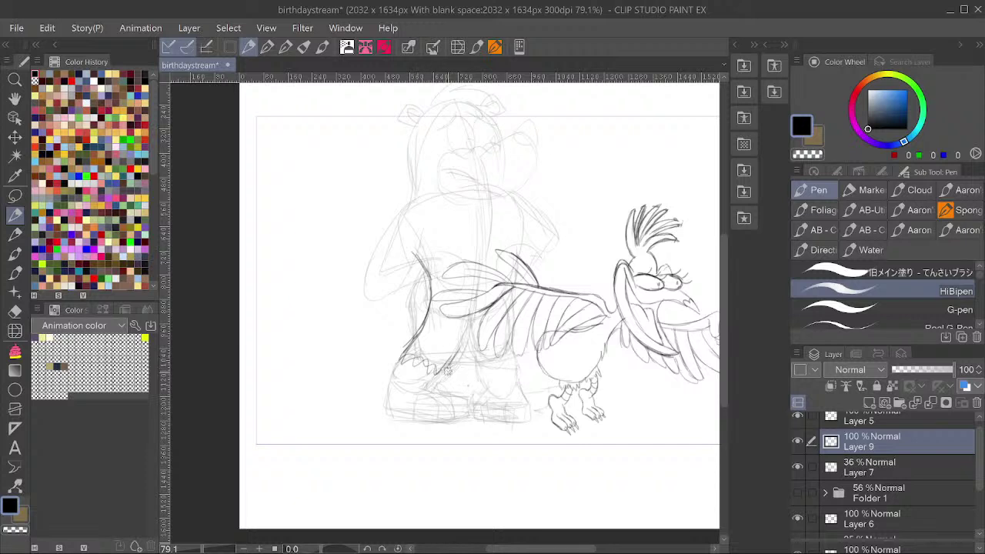
{"action": "left_click_drag", "start_coordinate": [464, 317], "coordinate": [447, 365]}
{"action": "mouse_move", "coordinate": [467, 315]}
{"action": "left_mouse_down"}
{"action": "mouse_move", "coordinate": [479, 374]}
{"action": "mouse_move", "coordinate": [519, 369]}
{"action": "mouse_move", "coordinate": [507, 297]}
{"action": "left_mouse_up"}
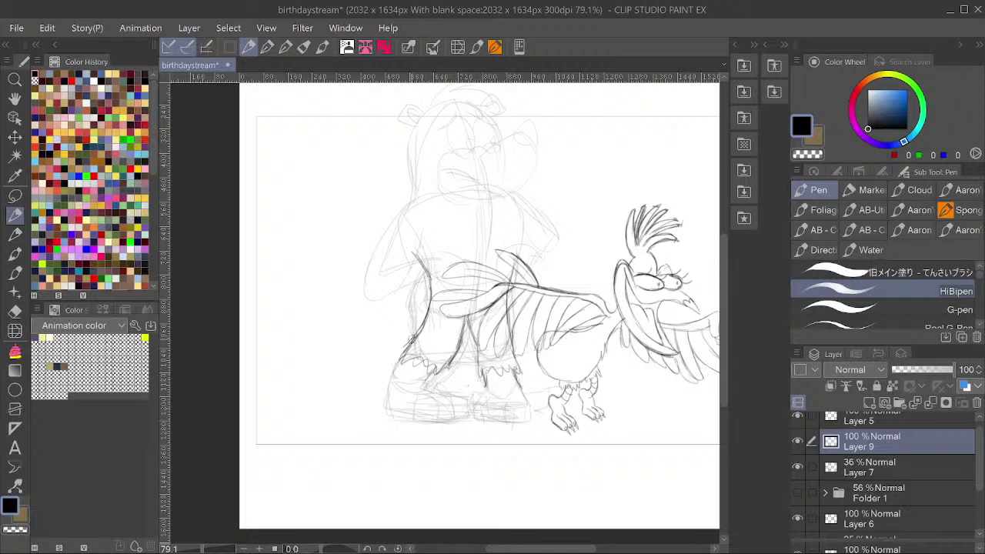
Draw a large rounded shoe with a toe cap beneath the trouser leg farther from the bird.
{"action": "left_click_drag", "start_coordinate": [412, 339], "coordinate": [388, 398]}
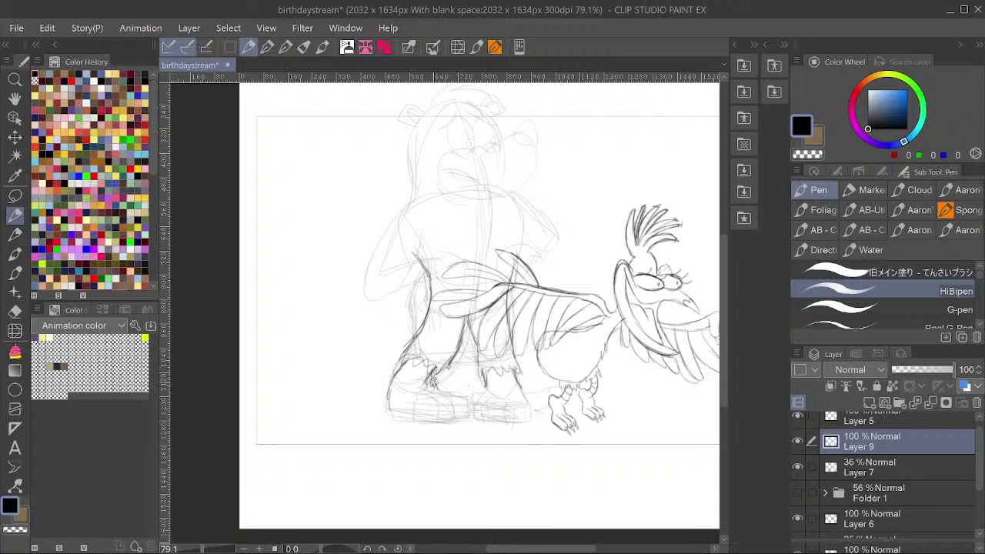
{"action": "mouse_move", "coordinate": [432, 381]}
{"action": "left_mouse_down"}
{"action": "mouse_move", "coordinate": [442, 399]}
{"action": "mouse_move", "coordinate": [434, 415]}
{"action": "left_mouse_up"}
{"action": "mouse_move", "coordinate": [394, 387]}
{"action": "left_mouse_down"}
{"action": "mouse_move", "coordinate": [431, 407]}
{"action": "mouse_move", "coordinate": [450, 389]}
{"action": "mouse_move", "coordinate": [448, 416]}
{"action": "mouse_move", "coordinate": [422, 422]}
{"action": "mouse_move", "coordinate": [420, 404]}
{"action": "left_mouse_up"}
{"action": "mouse_move", "coordinate": [432, 371]}
{"action": "left_mouse_down"}
{"action": "mouse_move", "coordinate": [438, 391]}
{"action": "mouse_move", "coordinate": [396, 419]}
{"action": "mouse_move", "coordinate": [389, 403]}
{"action": "mouse_move", "coordinate": [431, 385]}
{"action": "mouse_move", "coordinate": [452, 394]}
{"action": "mouse_move", "coordinate": [440, 421]}
{"action": "mouse_move", "coordinate": [416, 401]}
{"action": "mouse_move", "coordinate": [438, 427]}
{"action": "mouse_move", "coordinate": [437, 410]}
{"action": "mouse_move", "coordinate": [445, 424]}
{"action": "mouse_move", "coordinate": [456, 405]}
{"action": "mouse_move", "coordinate": [461, 415]}
{"action": "mouse_move", "coordinate": [447, 399]}
{"action": "left_mouse_up"}
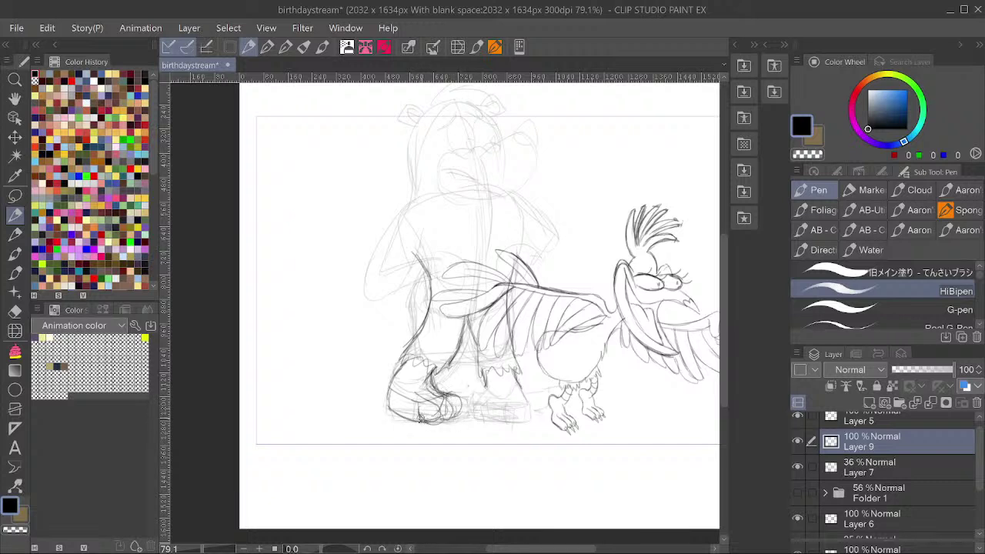
Reinforce the outline of the foot farther from the bird and draw the nearer foot with rounded toes.
{"action": "mouse_move", "coordinate": [393, 406]}
{"action": "left_mouse_down"}
{"action": "mouse_move", "coordinate": [407, 418]}
{"action": "mouse_move", "coordinate": [388, 383]}
{"action": "mouse_move", "coordinate": [394, 366]}
{"action": "mouse_move", "coordinate": [392, 412]}
{"action": "mouse_move", "coordinate": [410, 416]}
{"action": "left_mouse_up"}
{"action": "left_click_drag", "start_coordinate": [437, 417], "coordinate": [434, 407]}
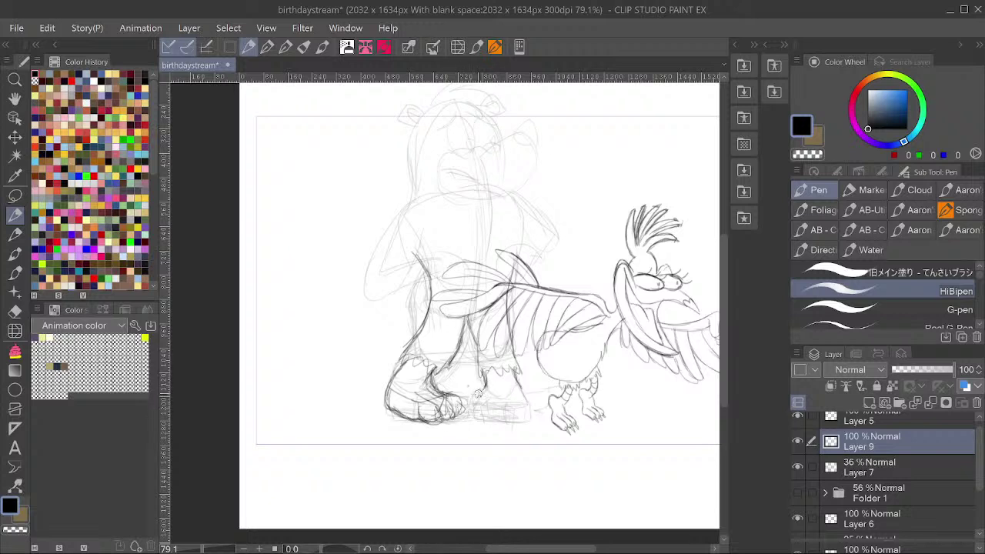
{"action": "mouse_move", "coordinate": [471, 414]}
{"action": "left_mouse_down"}
{"action": "mouse_move", "coordinate": [510, 417]}
{"action": "mouse_move", "coordinate": [496, 422]}
{"action": "mouse_move", "coordinate": [526, 411]}
{"action": "mouse_move", "coordinate": [522, 385]}
{"action": "mouse_move", "coordinate": [529, 410]}
{"action": "mouse_move", "coordinate": [518, 419]}
{"action": "mouse_move", "coordinate": [528, 418]}
{"action": "mouse_move", "coordinate": [508, 419]}
{"action": "mouse_move", "coordinate": [531, 418]}
{"action": "mouse_move", "coordinate": [484, 399]}
{"action": "mouse_move", "coordinate": [484, 408]}
{"action": "mouse_move", "coordinate": [510, 414]}
{"action": "mouse_move", "coordinate": [512, 397]}
{"action": "mouse_move", "coordinate": [521, 419]}
{"action": "left_mouse_up"}
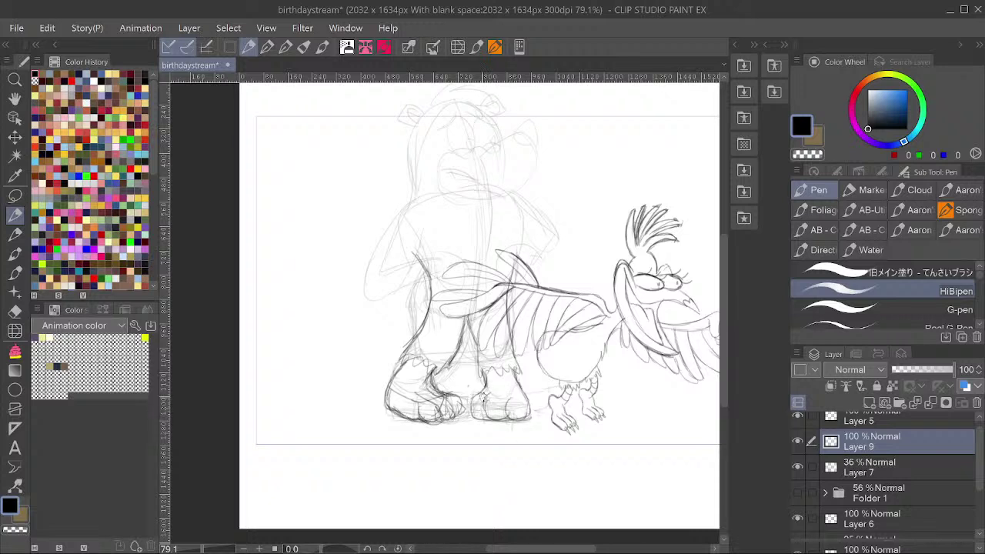
{"action": "mouse_move", "coordinate": [474, 394]}
{"action": "left_mouse_down"}
{"action": "mouse_move", "coordinate": [487, 416]}
{"action": "mouse_move", "coordinate": [471, 416]}
{"action": "mouse_move", "coordinate": [475, 401]}
{"action": "mouse_move", "coordinate": [474, 419]}
{"action": "mouse_move", "coordinate": [476, 401]}
{"action": "mouse_move", "coordinate": [478, 411]}
{"action": "mouse_move", "coordinate": [495, 402]}
{"action": "mouse_move", "coordinate": [495, 415]}
{"action": "mouse_move", "coordinate": [490, 406]}
{"action": "mouse_move", "coordinate": [515, 420]}
{"action": "left_mouse_up"}
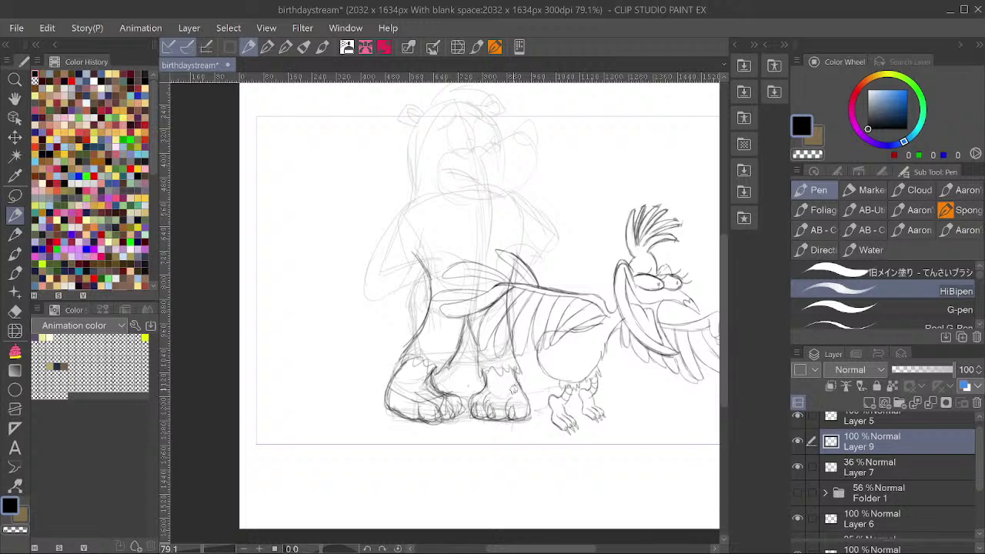
Darken the inner edges of both trouser legs with repeated strokes between the crotch and the hems.
{"action": "left_click_drag", "start_coordinate": [548, 264], "coordinate": [557, 318]}
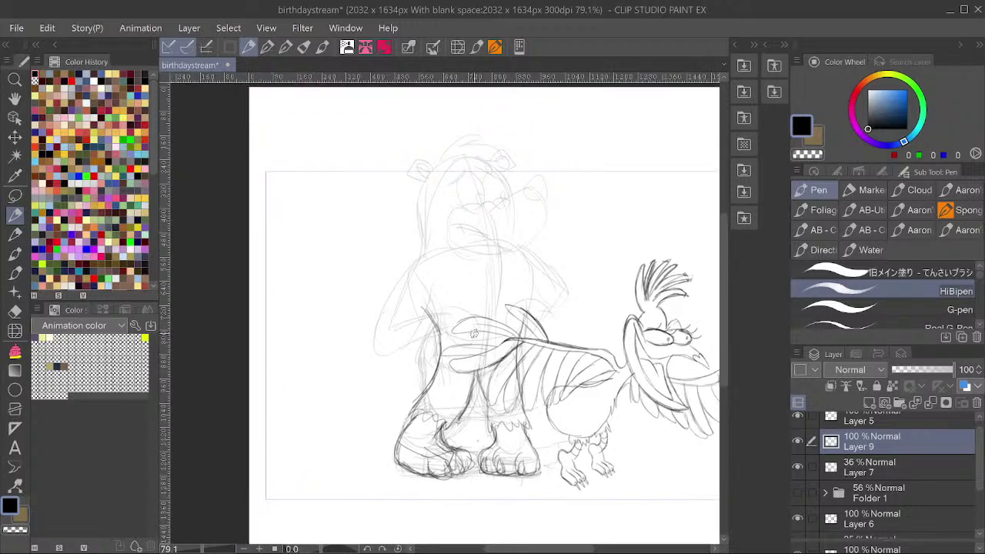
{"action": "left_click_drag", "start_coordinate": [493, 314], "coordinate": [487, 410]}
{"action": "left_click_drag", "start_coordinate": [482, 357], "coordinate": [471, 402]}
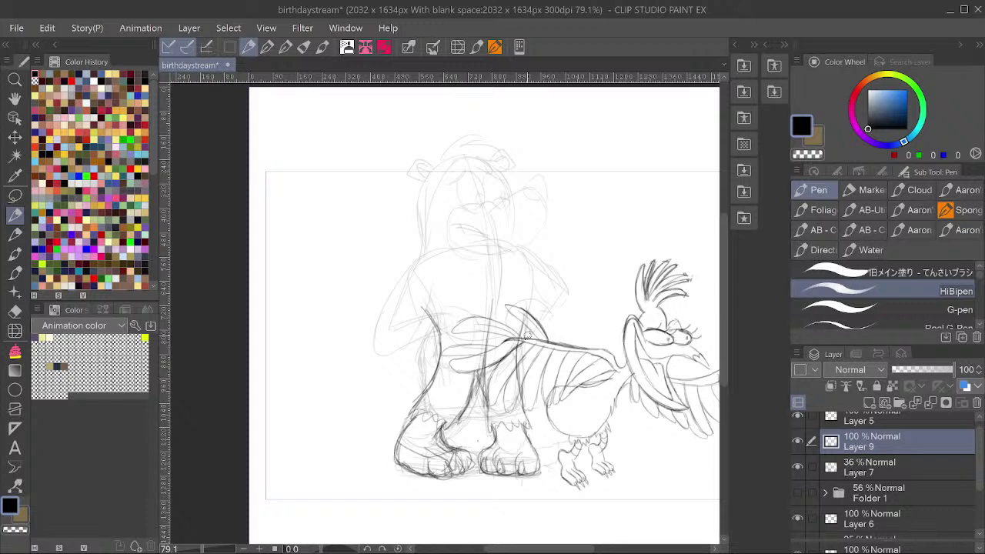
{"action": "mouse_move", "coordinate": [481, 362]}
{"action": "left_mouse_down"}
{"action": "mouse_move", "coordinate": [470, 401]}
{"action": "mouse_move", "coordinate": [484, 377]}
{"action": "left_mouse_up"}
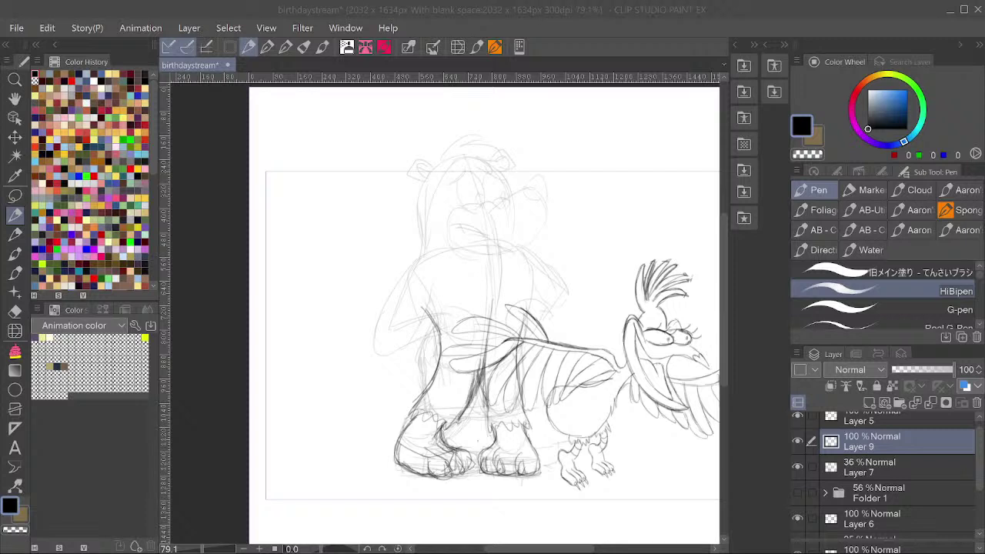
{"action": "left_click", "coordinate": [927, 531]}
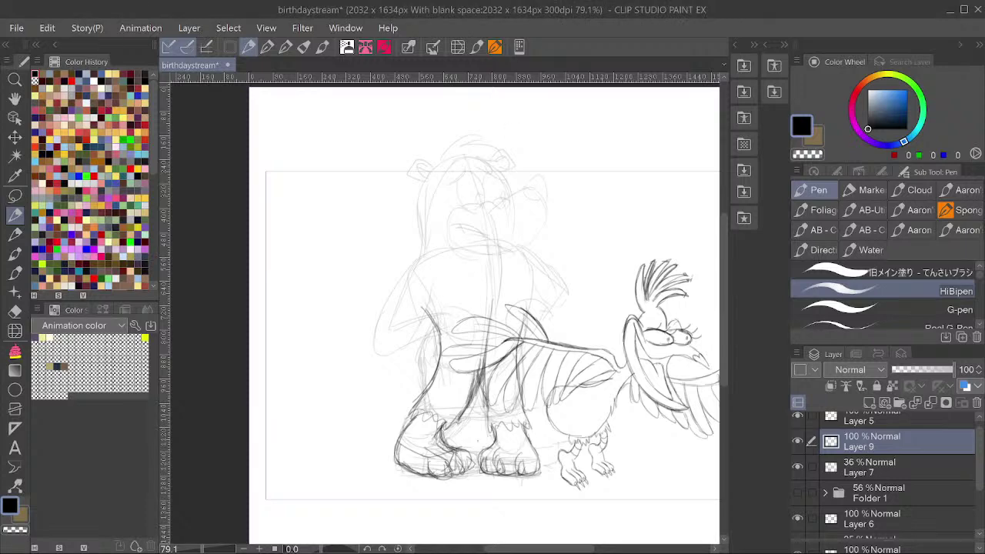
Draw a curved waistline across the figure and delete its middle part with a lasso selection.
{"action": "scroll", "coordinate": [344, 353], "scroll_direction": "down", "scroll_amount": 1}
{"action": "scroll", "coordinate": [463, 292], "scroll_direction": "up", "scroll_amount": 1}
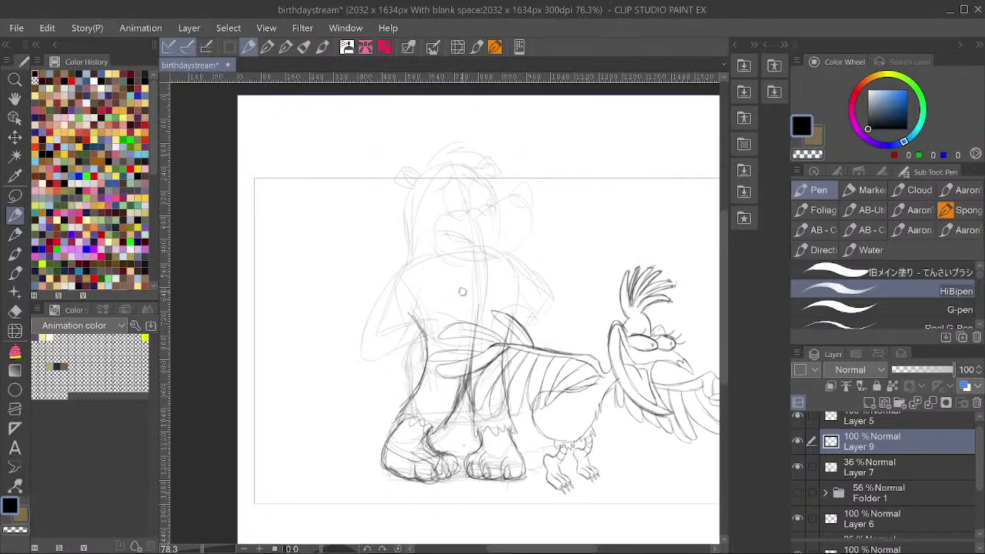
{"action": "mouse_move", "coordinate": [422, 330]}
{"action": "left_mouse_down"}
{"action": "mouse_move", "coordinate": [482, 342]}
{"action": "mouse_move", "coordinate": [425, 335]}
{"action": "mouse_move", "coordinate": [424, 348]}
{"action": "mouse_move", "coordinate": [462, 362]}
{"action": "mouse_move", "coordinate": [443, 353]}
{"action": "mouse_move", "coordinate": [500, 361]}
{"action": "mouse_move", "coordinate": [503, 350]}
{"action": "mouse_move", "coordinate": [504, 362]}
{"action": "mouse_move", "coordinate": [466, 351]}
{"action": "left_mouse_up"}
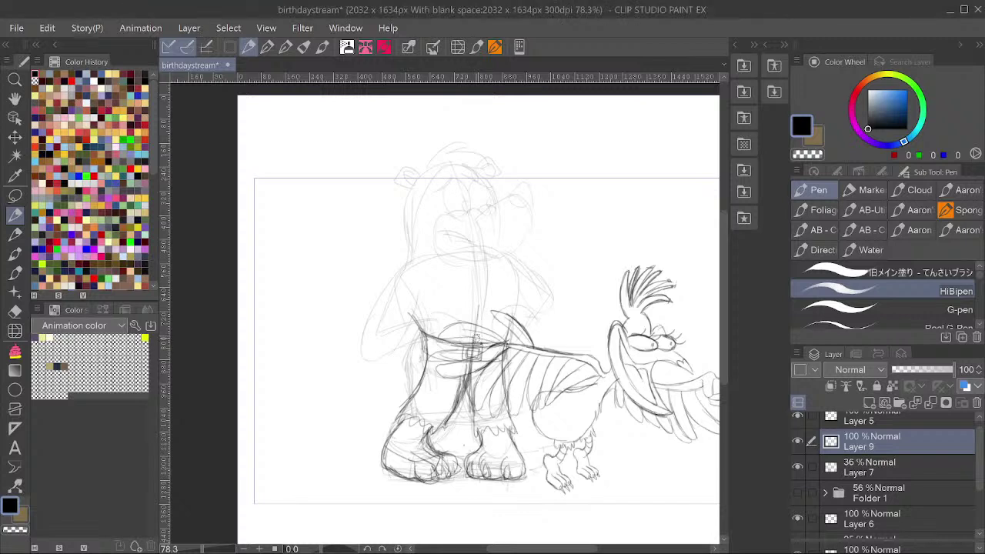
{"action": "key", "text": "m"}
{"action": "left_click_drag", "start_coordinate": [491, 360], "coordinate": [487, 340]}
{"action": "key", "text": "Delete"}
{"action": "key", "text": "ctrl+d"}
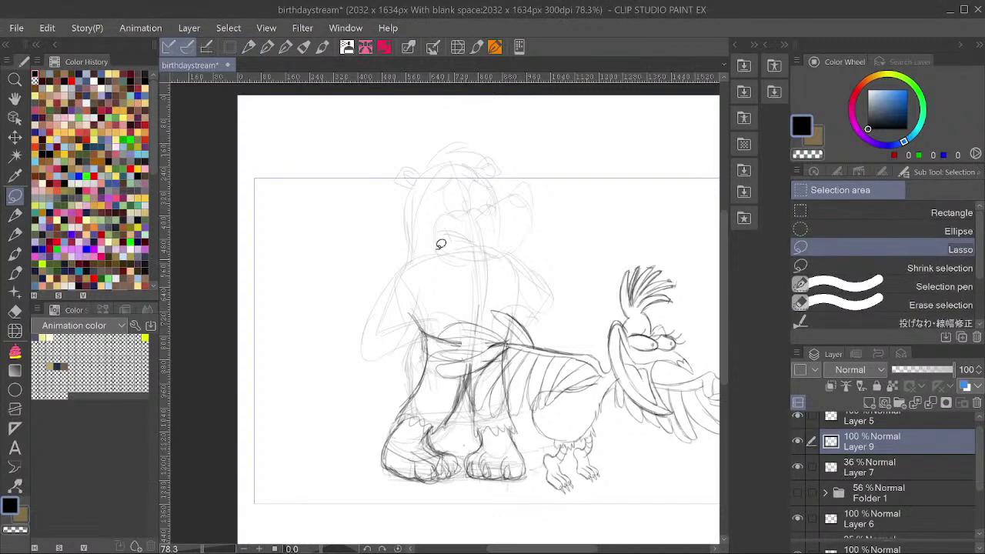
Draw a large round buckle at the middle of the waist and add the belt's edges and loops around it.
{"action": "left_click", "coordinate": [15, 216]}
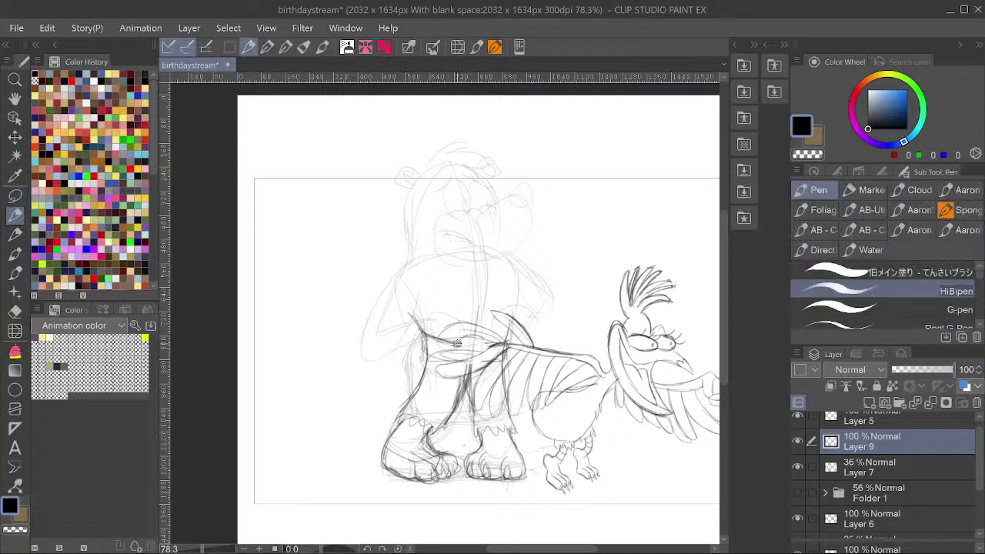
{"action": "mouse_move", "coordinate": [457, 344]}
{"action": "left_mouse_down"}
{"action": "mouse_move", "coordinate": [475, 368]}
{"action": "mouse_move", "coordinate": [491, 348]}
{"action": "mouse_move", "coordinate": [460, 340]}
{"action": "mouse_move", "coordinate": [485, 348]}
{"action": "left_mouse_up"}
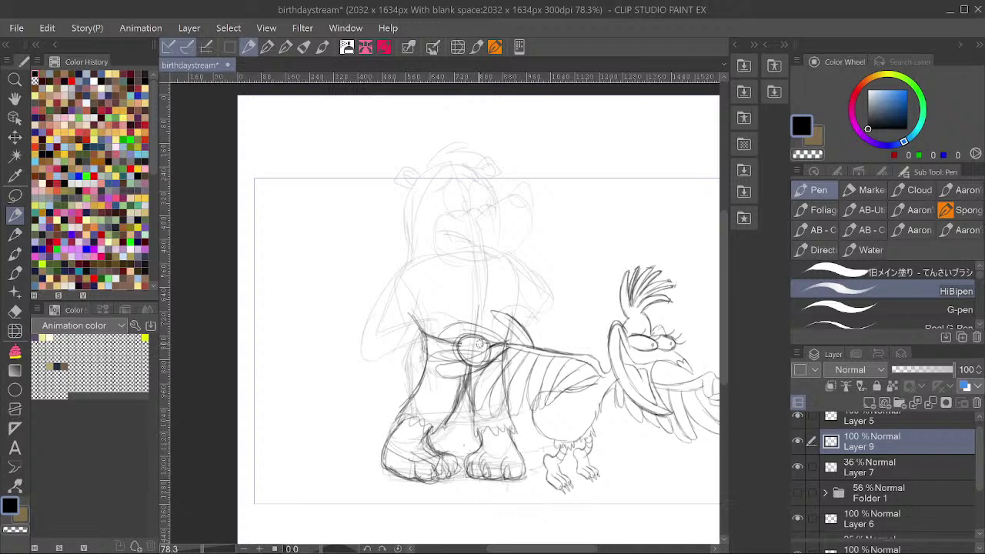
{"action": "mouse_move", "coordinate": [473, 343]}
{"action": "left_mouse_down"}
{"action": "mouse_move", "coordinate": [504, 351]}
{"action": "mouse_move", "coordinate": [483, 367]}
{"action": "mouse_move", "coordinate": [466, 353]}
{"action": "mouse_move", "coordinate": [471, 337]}
{"action": "mouse_move", "coordinate": [495, 360]}
{"action": "mouse_move", "coordinate": [502, 348]}
{"action": "left_mouse_up"}
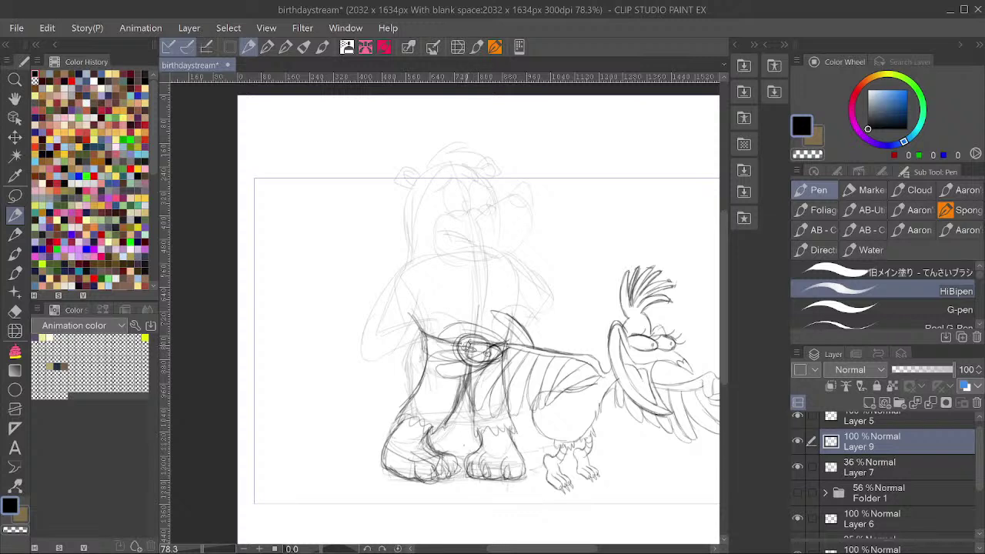
{"action": "left_click_drag", "start_coordinate": [470, 347], "coordinate": [467, 349]}
{"action": "left_click_drag", "start_coordinate": [428, 356], "coordinate": [428, 334]}
{"action": "mouse_move", "coordinate": [417, 320]}
{"action": "left_mouse_down"}
{"action": "mouse_move", "coordinate": [458, 335]}
{"action": "mouse_move", "coordinate": [503, 333]}
{"action": "mouse_move", "coordinate": [505, 363]}
{"action": "mouse_move", "coordinate": [506, 348]}
{"action": "left_mouse_up"}
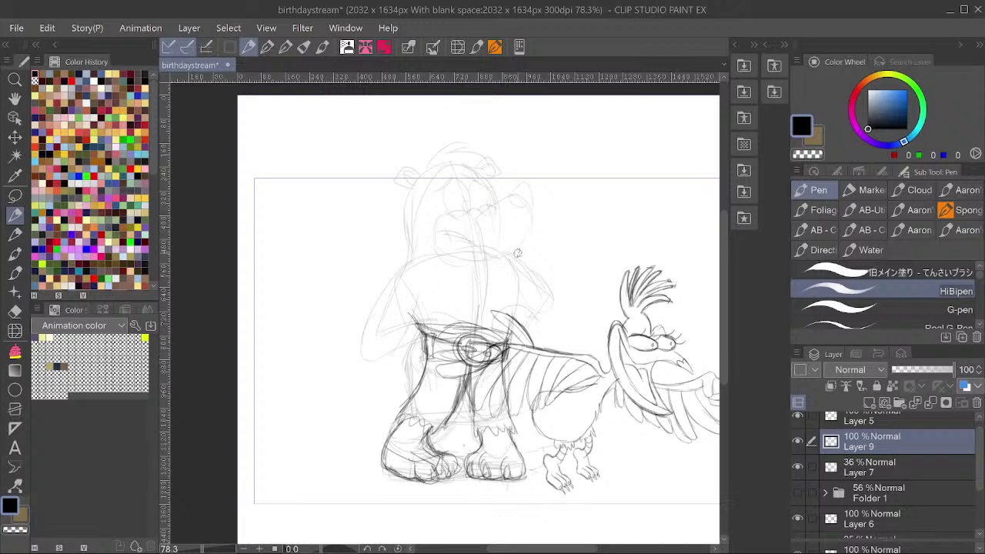
Draw the torso's side nearer the bird and curved hem lines with pointed edges across both thighs.
{"action": "mouse_move", "coordinate": [517, 257]}
{"action": "left_mouse_down"}
{"action": "mouse_move", "coordinate": [514, 318]}
{"action": "mouse_move", "coordinate": [491, 327]}
{"action": "mouse_move", "coordinate": [515, 327]}
{"action": "mouse_move", "coordinate": [514, 389]}
{"action": "left_mouse_up"}
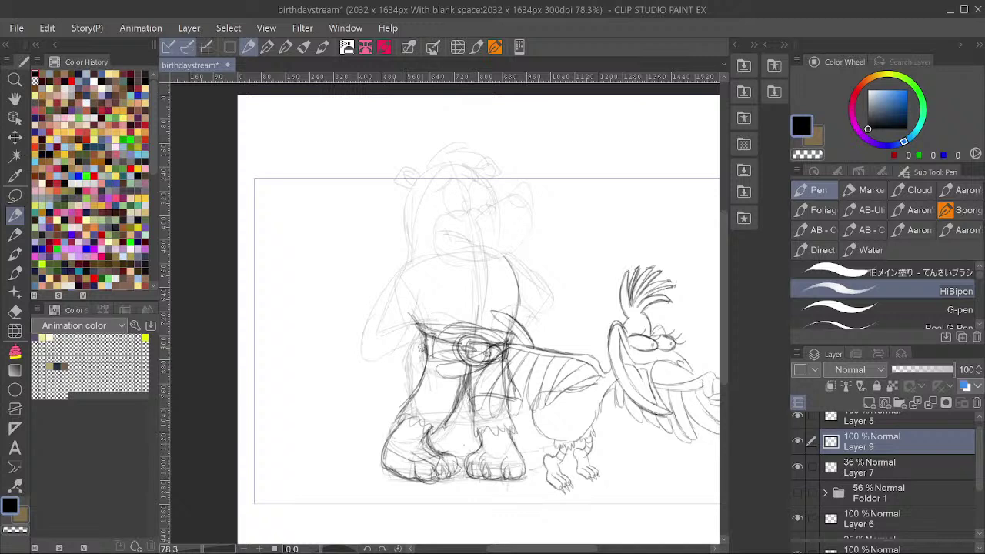
{"action": "mouse_move", "coordinate": [423, 344]}
{"action": "left_mouse_down"}
{"action": "mouse_move", "coordinate": [403, 385]}
{"action": "mouse_move", "coordinate": [435, 387]}
{"action": "mouse_move", "coordinate": [423, 385]}
{"action": "mouse_move", "coordinate": [464, 407]}
{"action": "mouse_move", "coordinate": [471, 426]}
{"action": "mouse_move", "coordinate": [469, 363]}
{"action": "mouse_move", "coordinate": [477, 406]}
{"action": "left_mouse_up"}
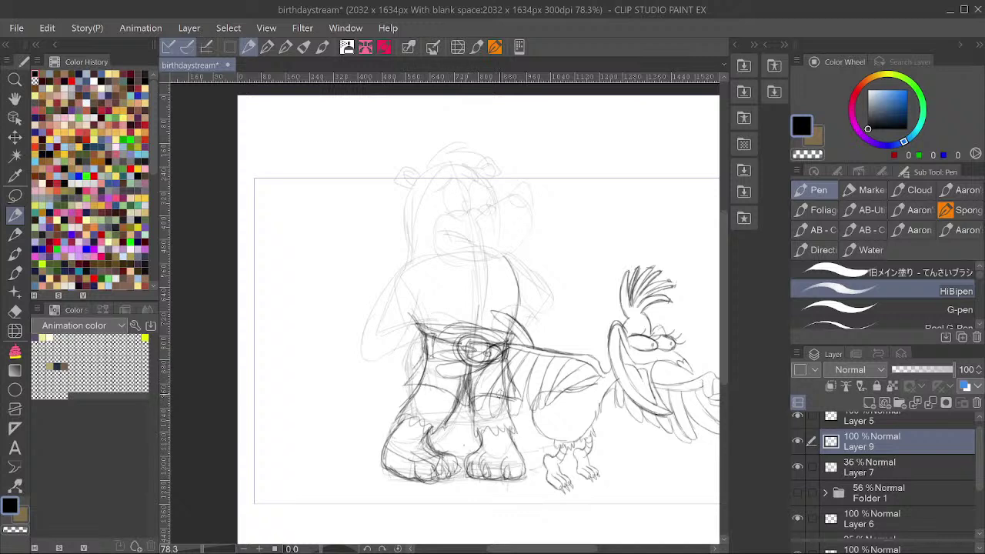
{"action": "mouse_move", "coordinate": [473, 367]}
{"action": "left_mouse_down"}
{"action": "mouse_move", "coordinate": [466, 406]}
{"action": "mouse_move", "coordinate": [521, 399]}
{"action": "left_mouse_up"}
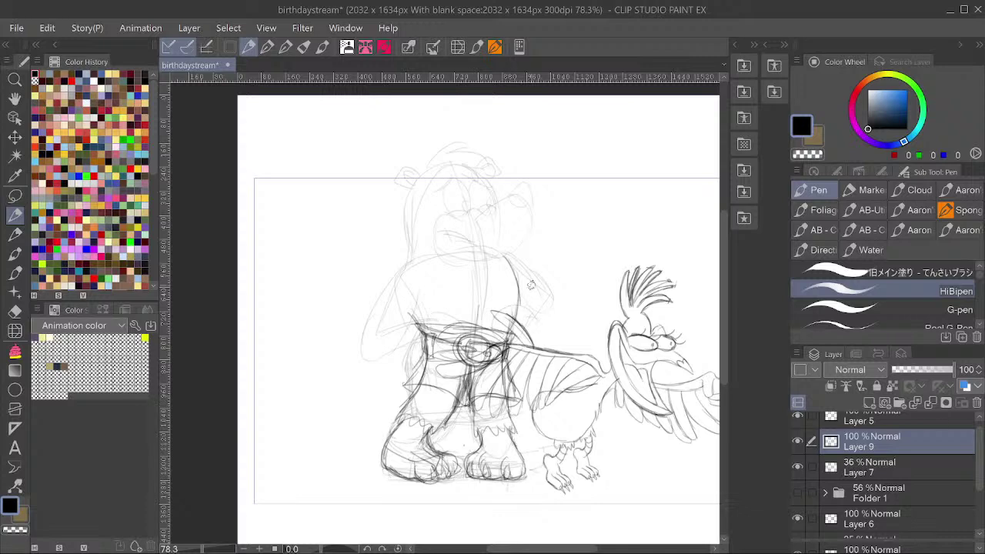
Draw a rounded belly patch above the belt and check the figure in a mirrored view.
{"action": "left_click_drag", "start_coordinate": [551, 250], "coordinate": [554, 267]}
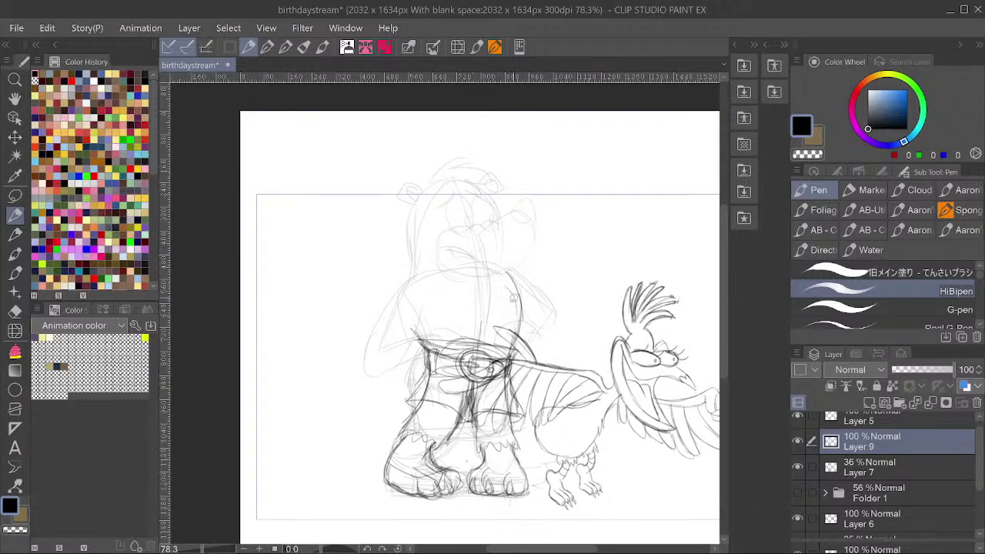
{"action": "mouse_move", "coordinate": [516, 298]}
{"action": "left_mouse_down"}
{"action": "mouse_move", "coordinate": [477, 285]}
{"action": "mouse_move", "coordinate": [435, 316]}
{"action": "mouse_move", "coordinate": [437, 305]}
{"action": "mouse_move", "coordinate": [449, 345]}
{"action": "left_mouse_up"}
{"action": "left_click_drag", "start_coordinate": [440, 299], "coordinate": [499, 293]}
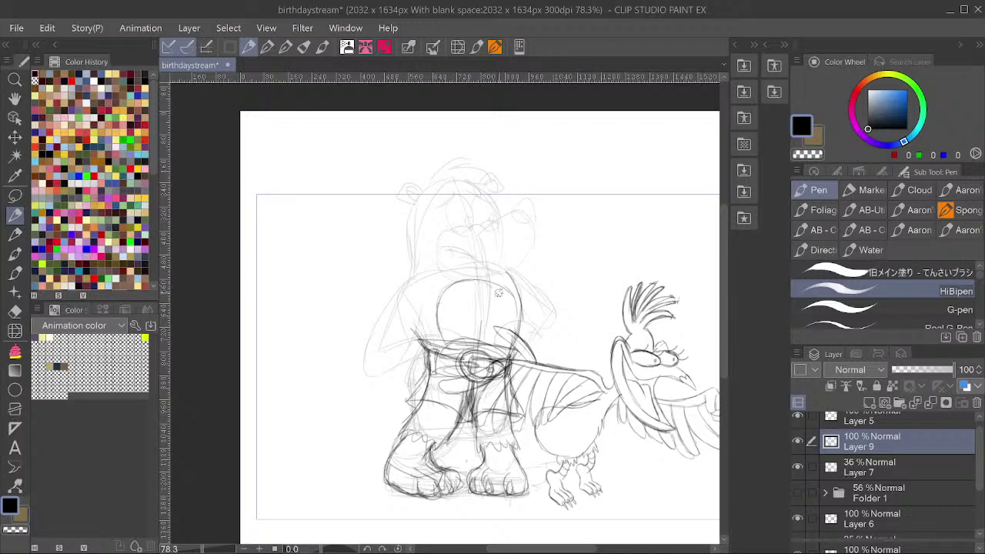
{"action": "key", "text": "h"}
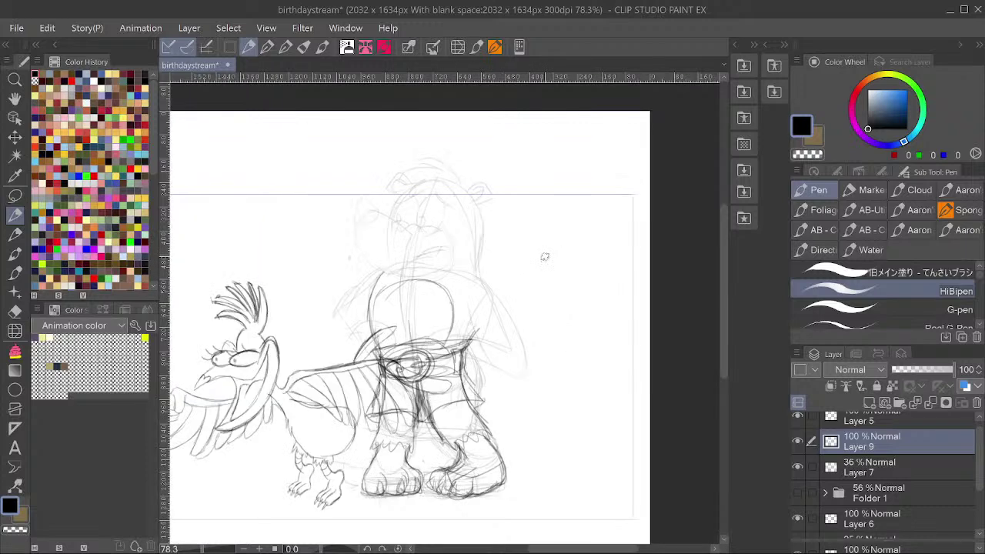
{"action": "key", "text": "h"}
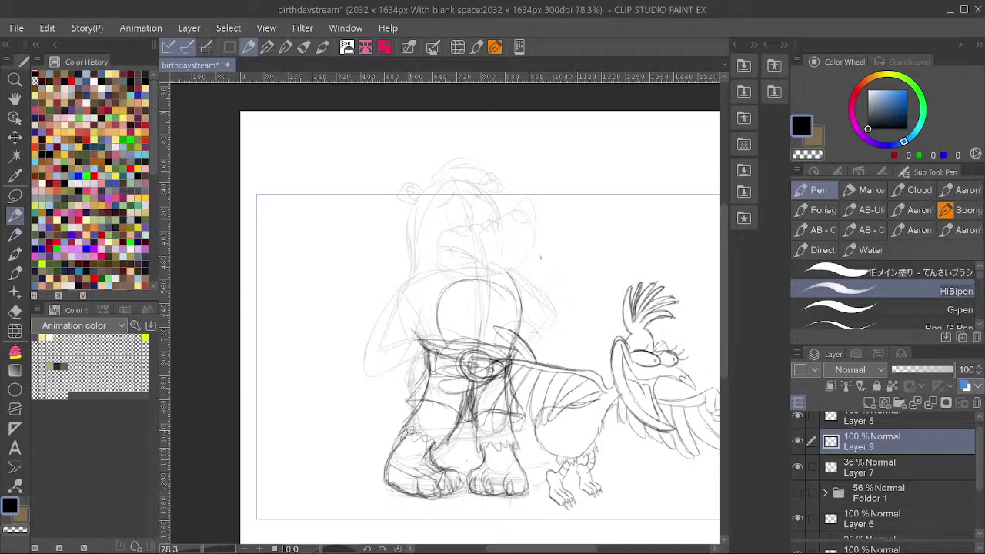
Draw the back of the head and neck, continuing into the torso's side and the outer arm away from the bird.
{"action": "left_click_drag", "start_coordinate": [545, 272], "coordinate": [560, 312]}
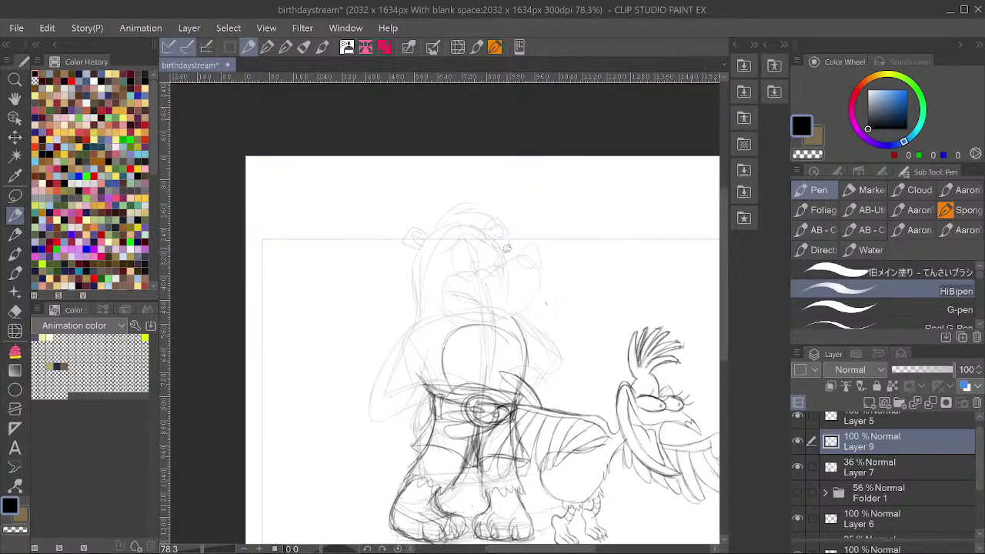
{"action": "mouse_move", "coordinate": [424, 256]}
{"action": "left_mouse_down"}
{"action": "mouse_move", "coordinate": [399, 334]}
{"action": "mouse_move", "coordinate": [413, 309]}
{"action": "mouse_move", "coordinate": [420, 383]}
{"action": "left_mouse_up"}
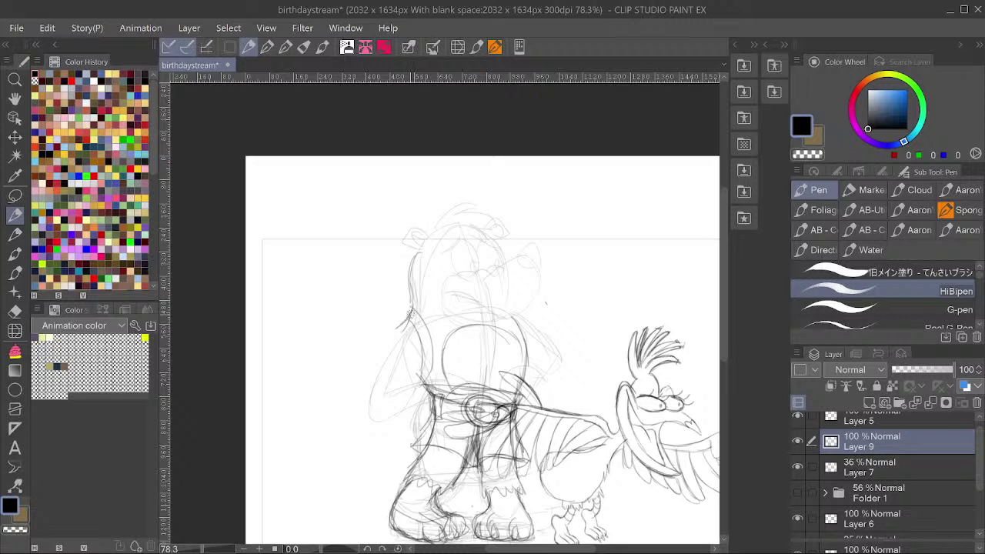
{"action": "mouse_move", "coordinate": [410, 314]}
{"action": "left_mouse_down"}
{"action": "mouse_move", "coordinate": [383, 332]}
{"action": "mouse_move", "coordinate": [363, 416]}
{"action": "left_mouse_up"}
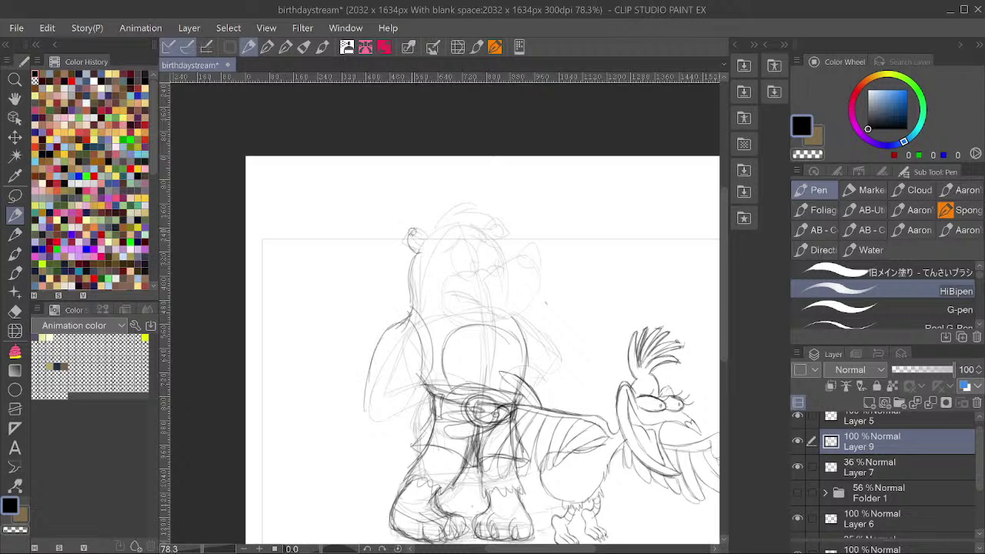
Draw the bear's head details: round ears, spiky hair, worried eyes, and a long muzzle with a grimacing mouth and round nose.
{"action": "mouse_move", "coordinate": [418, 229]}
{"action": "left_mouse_down"}
{"action": "mouse_move", "coordinate": [420, 246]}
{"action": "mouse_move", "coordinate": [454, 201]}
{"action": "left_mouse_up"}
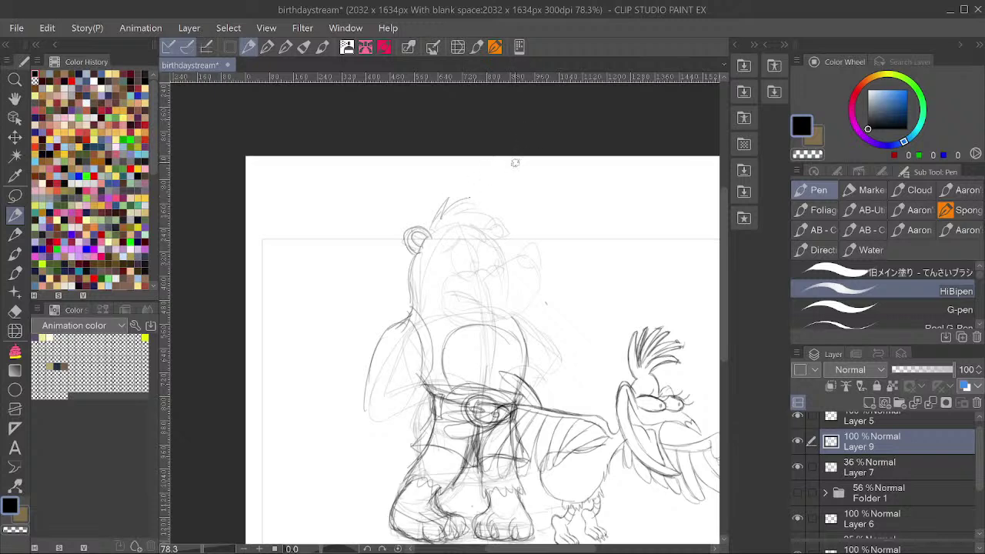
{"action": "mouse_move", "coordinate": [440, 218]}
{"action": "left_mouse_down"}
{"action": "mouse_move", "coordinate": [489, 193]}
{"action": "mouse_move", "coordinate": [460, 215]}
{"action": "mouse_move", "coordinate": [502, 228]}
{"action": "mouse_move", "coordinate": [479, 220]}
{"action": "mouse_move", "coordinate": [494, 244]}
{"action": "mouse_move", "coordinate": [472, 234]}
{"action": "mouse_move", "coordinate": [506, 221]}
{"action": "mouse_move", "coordinate": [489, 231]}
{"action": "mouse_move", "coordinate": [500, 224]}
{"action": "mouse_move", "coordinate": [500, 242]}
{"action": "mouse_move", "coordinate": [491, 232]}
{"action": "mouse_move", "coordinate": [502, 253]}
{"action": "mouse_move", "coordinate": [497, 241]}
{"action": "mouse_move", "coordinate": [450, 249]}
{"action": "mouse_move", "coordinate": [476, 268]}
{"action": "mouse_move", "coordinate": [451, 250]}
{"action": "mouse_move", "coordinate": [467, 282]}
{"action": "mouse_move", "coordinate": [470, 251]}
{"action": "mouse_move", "coordinate": [496, 247]}
{"action": "mouse_move", "coordinate": [482, 237]}
{"action": "mouse_move", "coordinate": [498, 263]}
{"action": "left_mouse_up"}
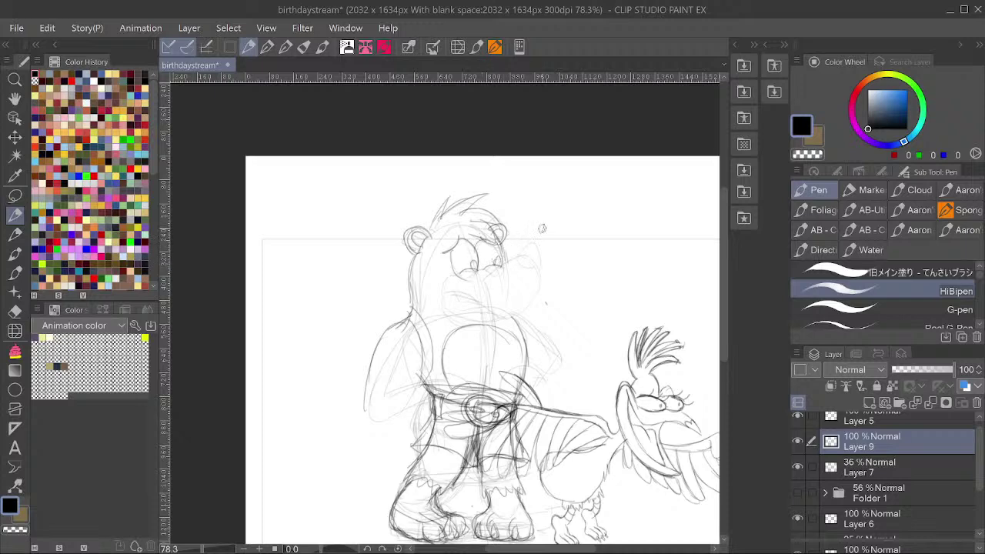
{"action": "left_click_drag", "start_coordinate": [607, 249], "coordinate": [579, 243]}
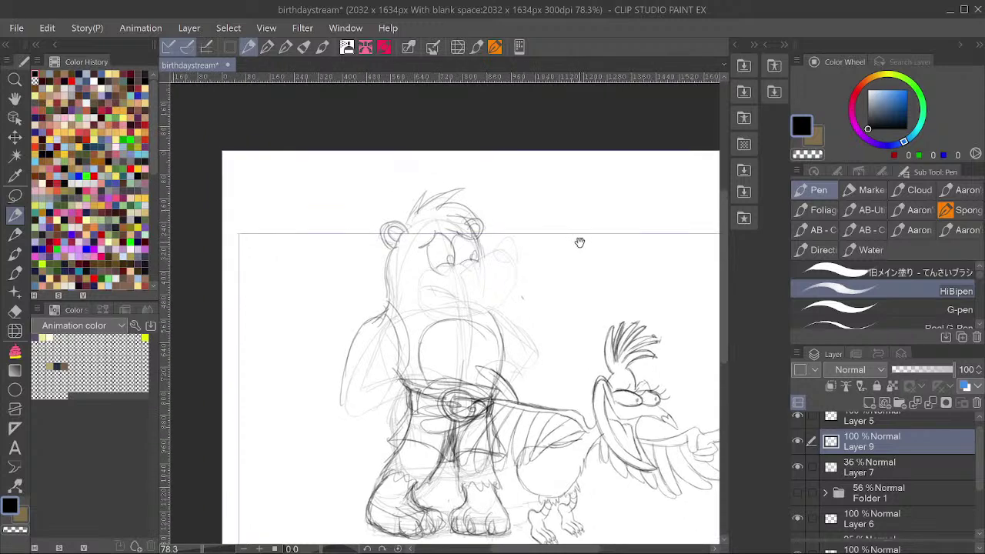
{"action": "mouse_move", "coordinate": [512, 264]}
{"action": "left_mouse_down"}
{"action": "mouse_move", "coordinate": [519, 282]}
{"action": "mouse_move", "coordinate": [490, 306]}
{"action": "left_mouse_up"}
{"action": "mouse_move", "coordinate": [444, 273]}
{"action": "left_mouse_down"}
{"action": "mouse_move", "coordinate": [417, 296]}
{"action": "mouse_move", "coordinate": [452, 310]}
{"action": "mouse_move", "coordinate": [488, 306]}
{"action": "left_mouse_up"}
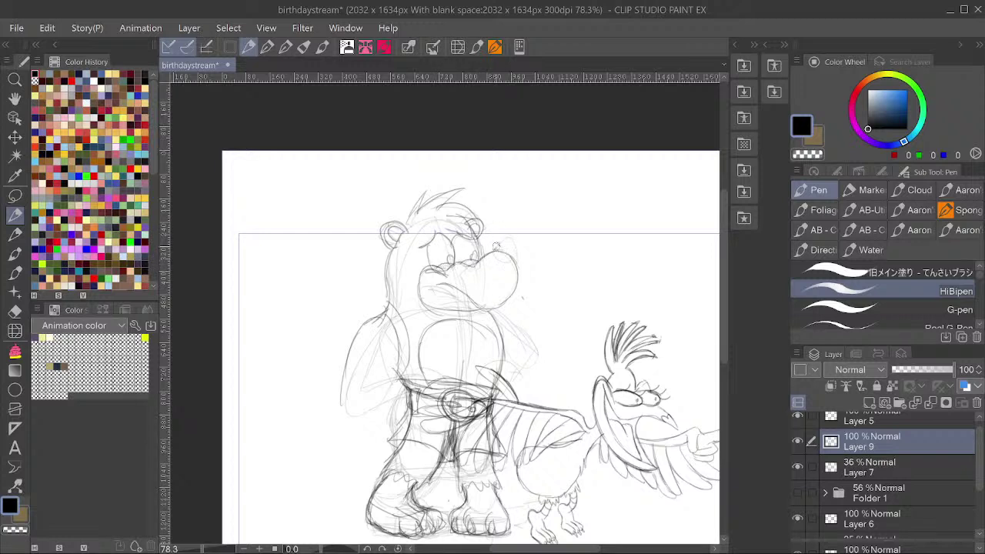
{"action": "mouse_move", "coordinate": [489, 254]}
{"action": "left_mouse_down"}
{"action": "mouse_move", "coordinate": [514, 265]}
{"action": "mouse_move", "coordinate": [493, 245]}
{"action": "mouse_move", "coordinate": [513, 262]}
{"action": "left_mouse_up"}
{"action": "mouse_move", "coordinate": [444, 282]}
{"action": "left_mouse_down"}
{"action": "mouse_move", "coordinate": [429, 292]}
{"action": "mouse_move", "coordinate": [437, 305]}
{"action": "mouse_move", "coordinate": [481, 308]}
{"action": "mouse_move", "coordinate": [447, 298]}
{"action": "left_mouse_up"}
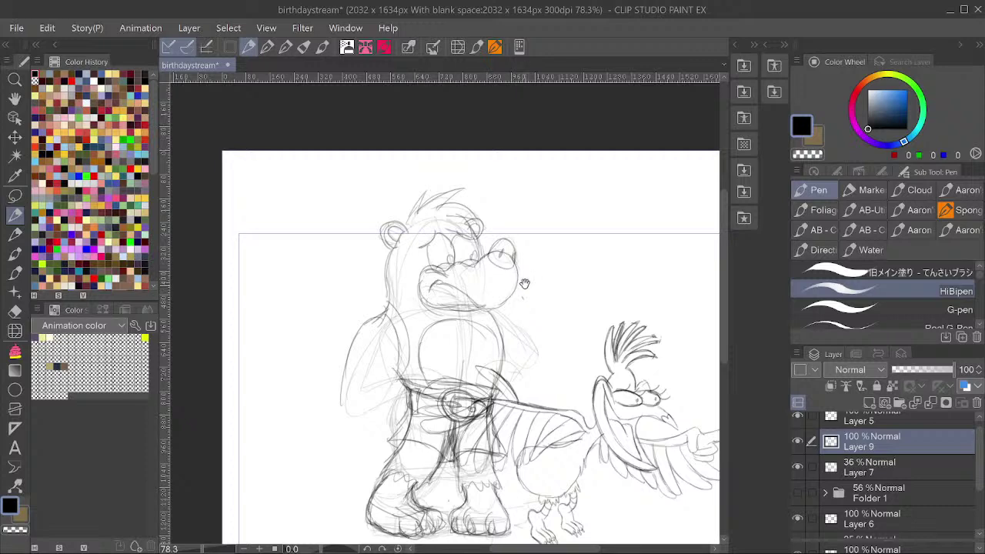
{"action": "scroll", "coordinate": [520, 266], "scroll_direction": "down", "scroll_amount": 1}
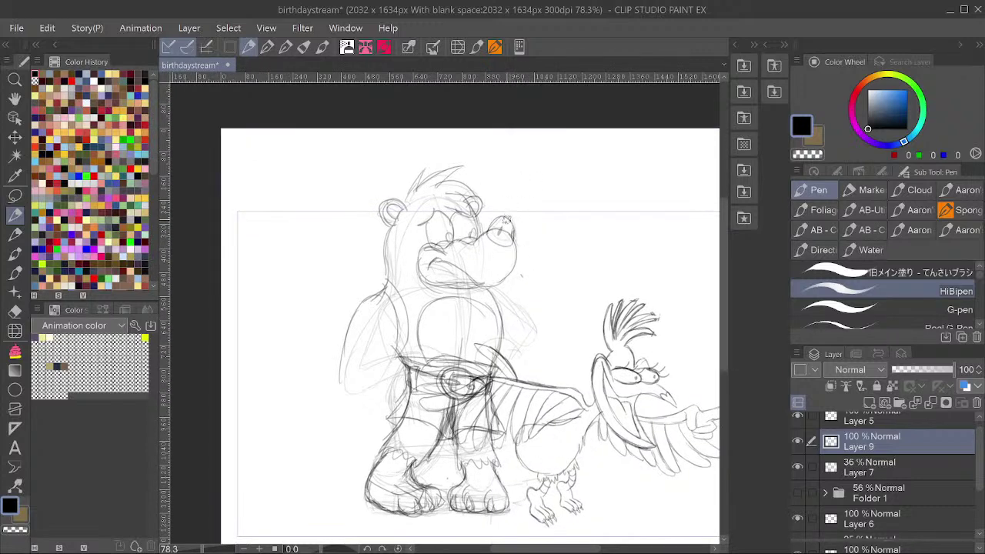
Check the figure in a mirrored view, save the drawing, and review the line work with Layer 7 briefly hidden.
{"action": "key", "text": "h"}
{"action": "key", "text": "h"}
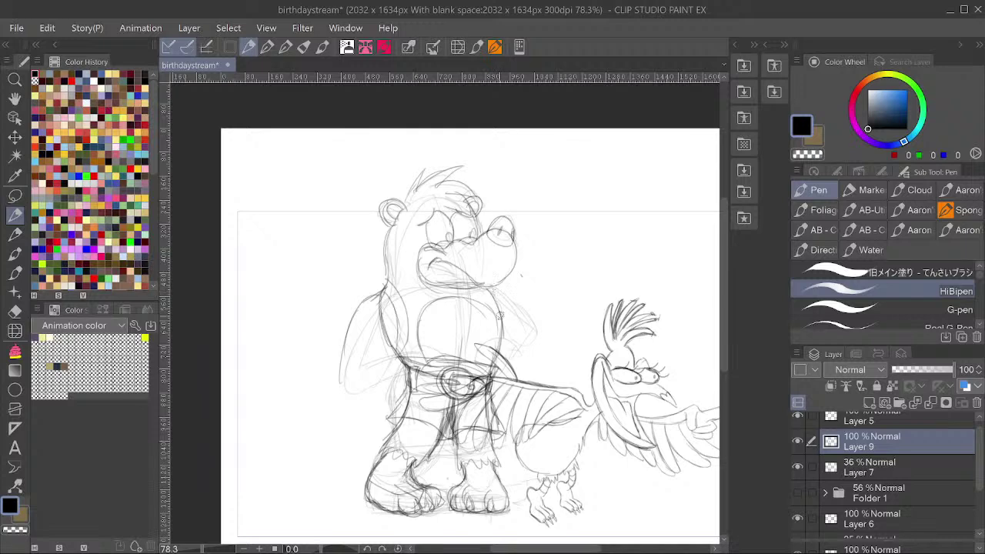
{"action": "key", "text": "h"}
{"action": "key", "text": "h"}
{"action": "key", "text": "ctrl+s"}
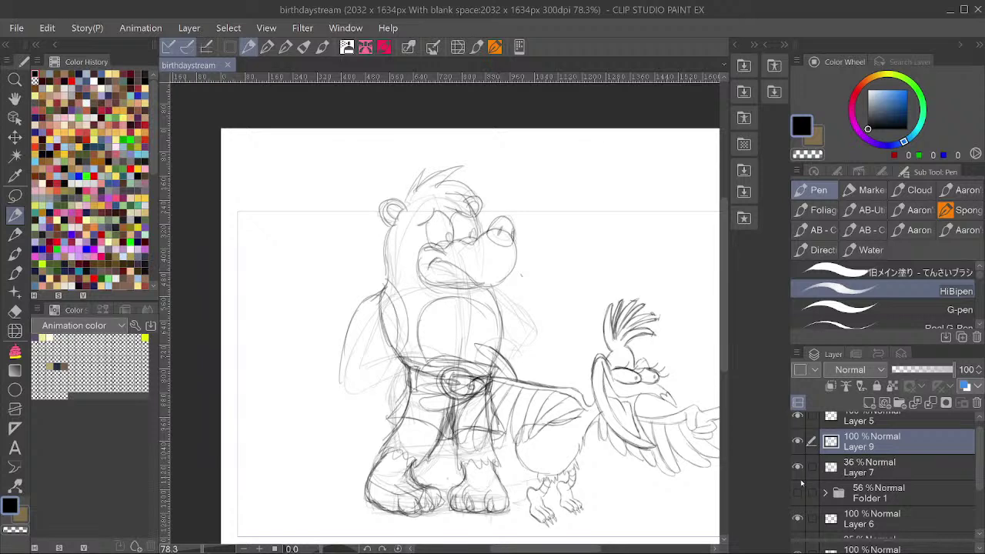
{"action": "left_click", "coordinate": [798, 469]}
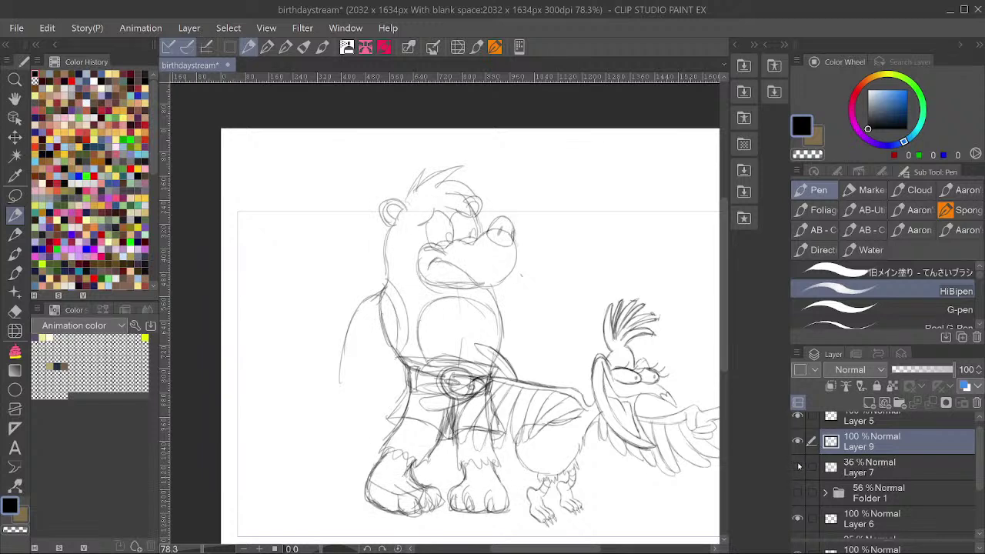
{"action": "left_click", "coordinate": [798, 467]}
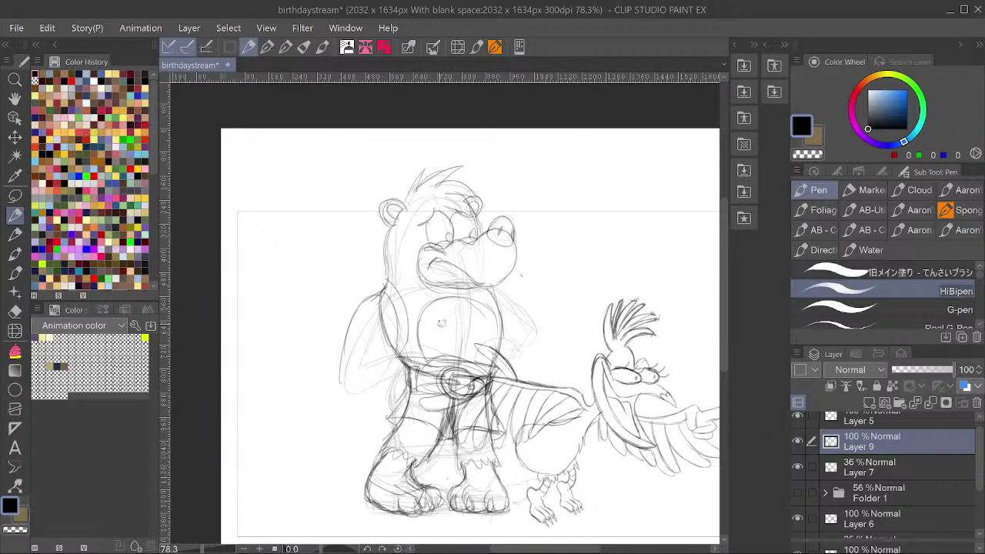
Lasso the outer arm line away from the bird and delete it from Layer 9.
{"action": "key", "text": "m"}
{"action": "mouse_move", "coordinate": [382, 299]}
{"action": "left_mouse_down"}
{"action": "mouse_move", "coordinate": [359, 385]}
{"action": "mouse_move", "coordinate": [336, 386]}
{"action": "mouse_move", "coordinate": [346, 302]}
{"action": "mouse_move", "coordinate": [375, 263]}
{"action": "left_mouse_up"}
{"action": "key", "text": "ctrl+d"}
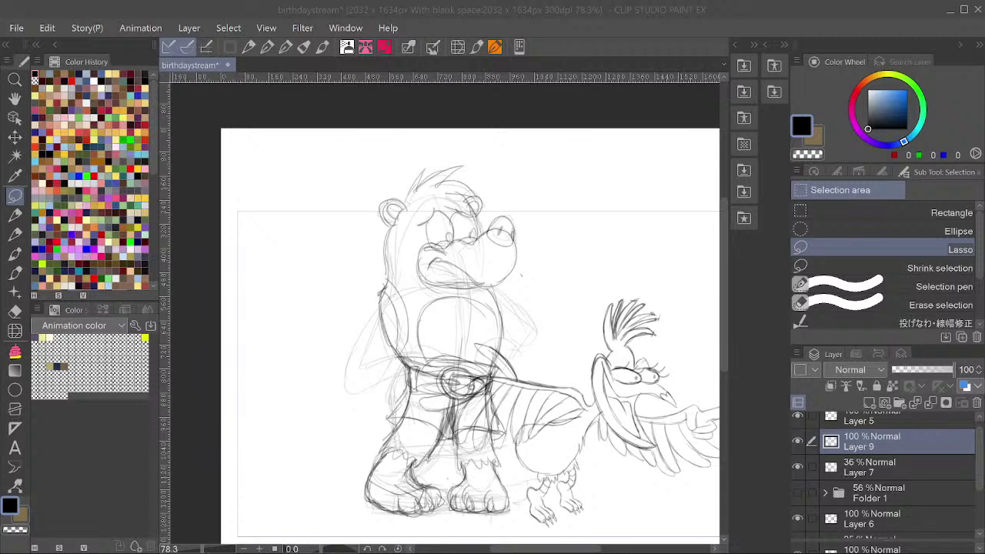
Clear the selection, return to the HiBipen, and compare the figure with Layer 9 briefly hidden.
{"action": "left_click", "coordinate": [666, 264]}
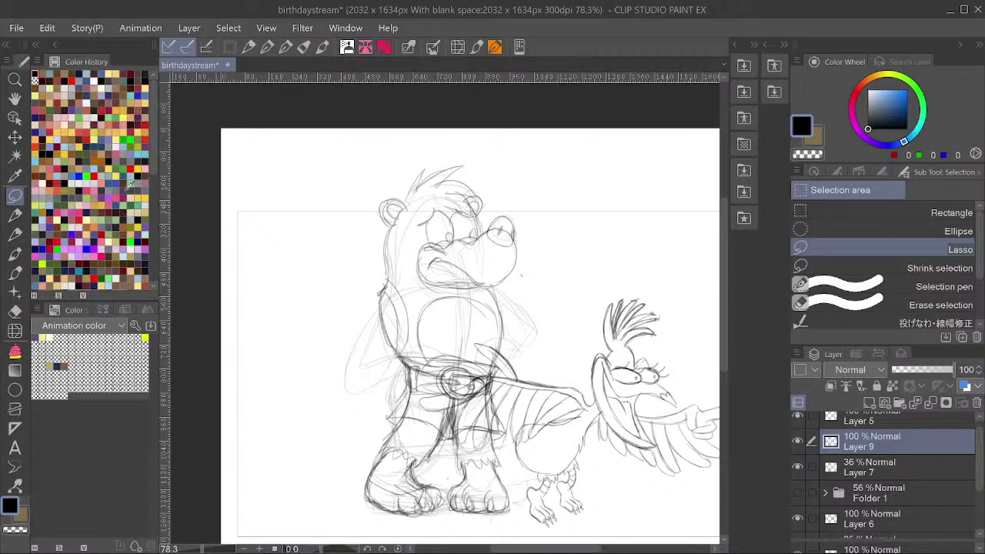
{"action": "left_click", "coordinate": [14, 215]}
{"action": "scroll", "coordinate": [448, 321], "scroll_direction": "down", "scroll_amount": 3}
{"action": "scroll", "coordinate": [443, 365], "scroll_direction": "up", "scroll_amount": 2}
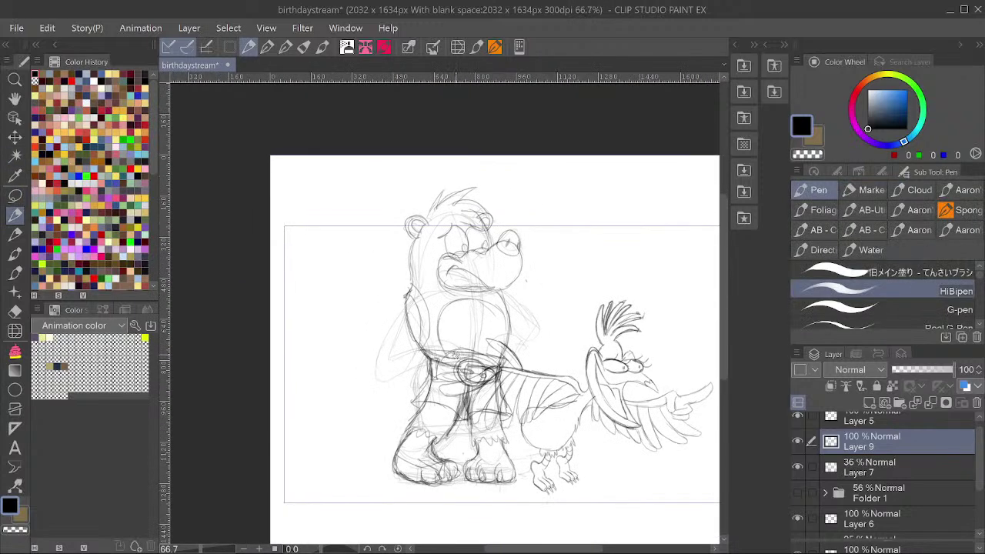
{"action": "scroll", "coordinate": [507, 239], "scroll_direction": "up", "scroll_amount": 6}
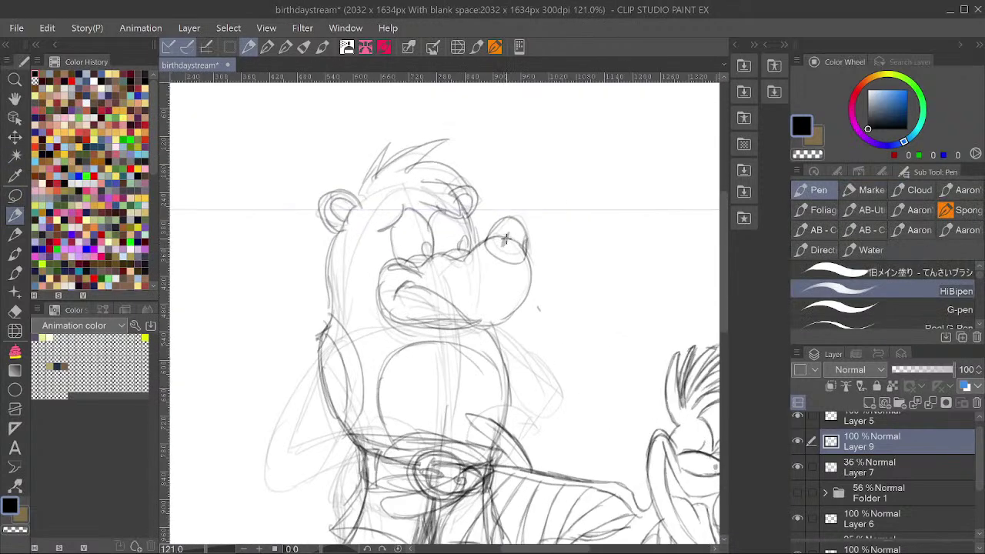
{"action": "scroll", "coordinate": [506, 240], "scroll_direction": "down", "scroll_amount": 3}
{"action": "left_click", "coordinate": [797, 444]}
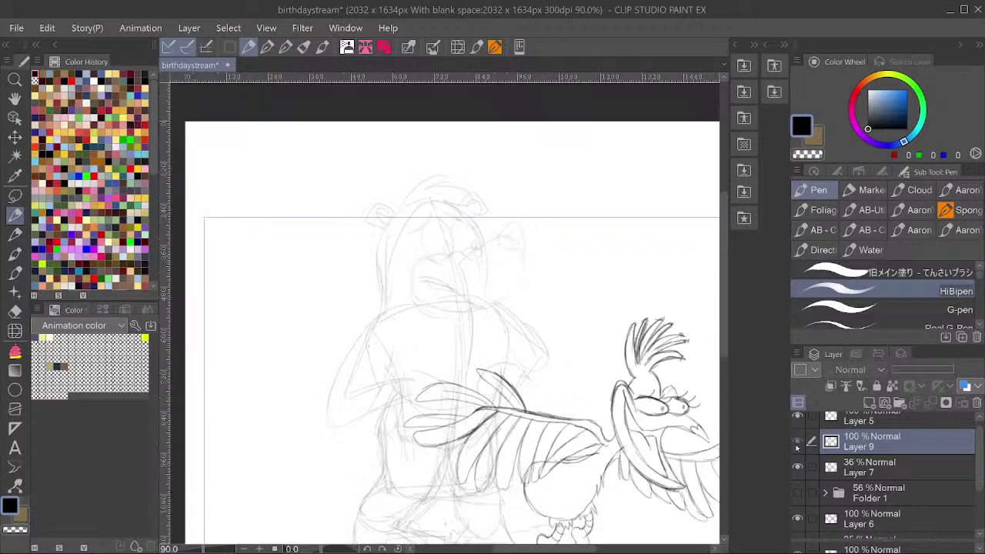
{"action": "left_click", "coordinate": [798, 444]}
{"action": "scroll", "coordinate": [393, 280], "scroll_direction": "down", "scroll_amount": 4}
{"action": "scroll", "coordinate": [409, 365], "scroll_direction": "up", "scroll_amount": 2}
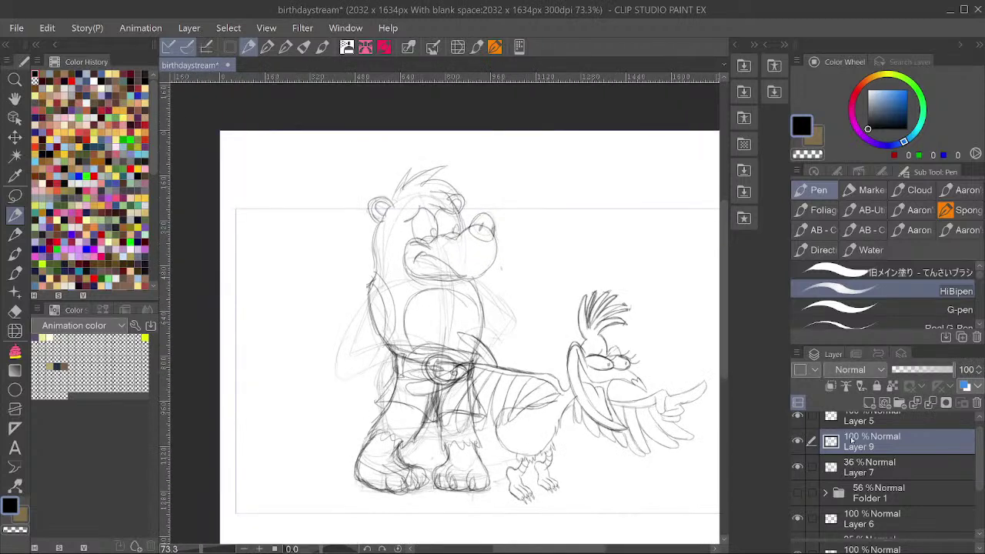
Add a new layer above Layer 9 for the bear's arms and hide the rough sketch on Layer 7.
{"action": "key", "text": "ctrl+shift+n"}
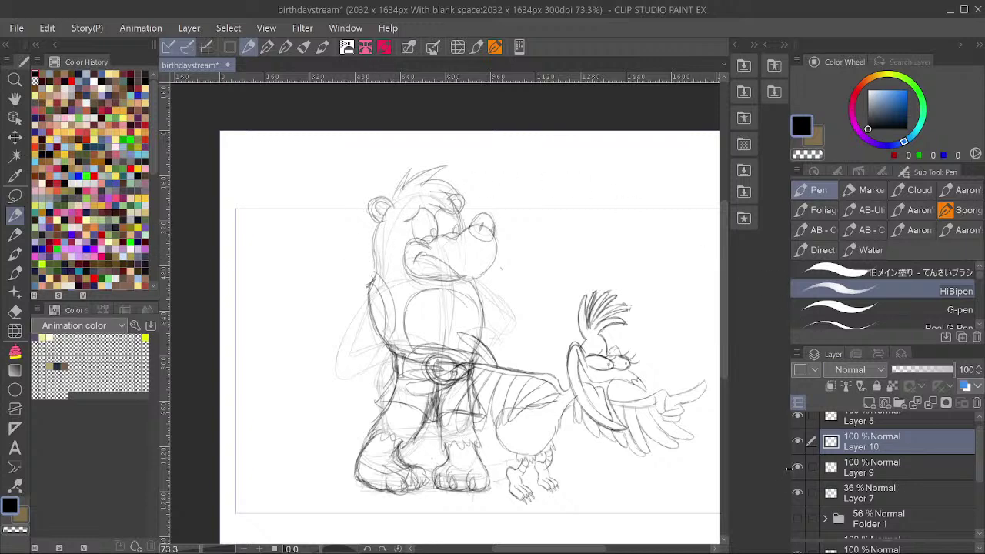
{"action": "left_click", "coordinate": [798, 467]}
{"action": "left_click", "coordinate": [797, 467]}
{"action": "left_click", "coordinate": [798, 492]}
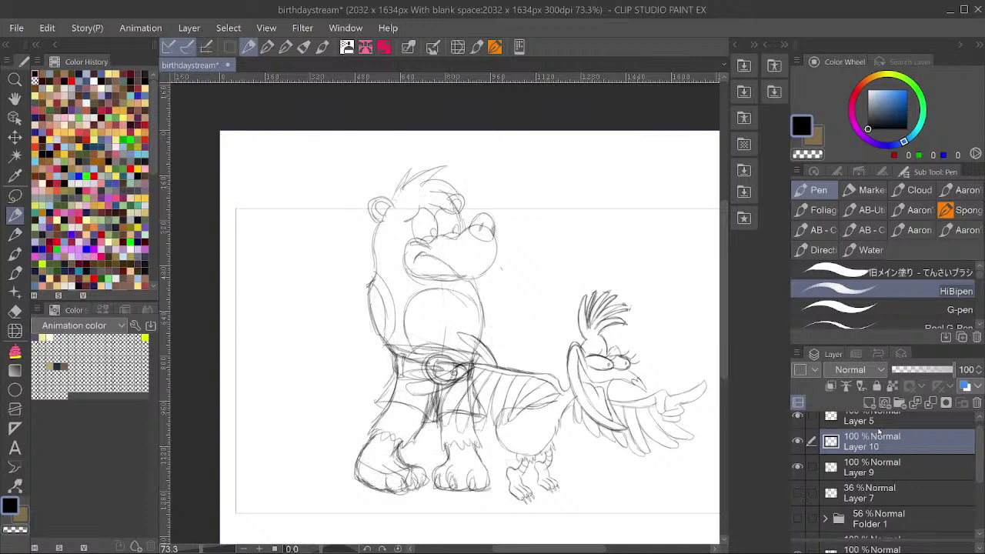
{"action": "left_click", "coordinate": [801, 440]}
Rough in the bear's arm nearest the bird on Layer 10, bent at the elbow with the hand at the belt.
{"action": "mouse_move", "coordinate": [370, 282]}
{"action": "left_mouse_down"}
{"action": "mouse_move", "coordinate": [349, 300]}
{"action": "mouse_move", "coordinate": [336, 341]}
{"action": "mouse_move", "coordinate": [383, 330]}
{"action": "mouse_move", "coordinate": [346, 345]}
{"action": "mouse_move", "coordinate": [362, 304]}
{"action": "mouse_move", "coordinate": [362, 321]}
{"action": "mouse_move", "coordinate": [420, 340]}
{"action": "mouse_move", "coordinate": [359, 351]}
{"action": "mouse_move", "coordinate": [333, 327]}
{"action": "mouse_move", "coordinate": [361, 347]}
{"action": "mouse_move", "coordinate": [333, 325]}
{"action": "left_mouse_up"}
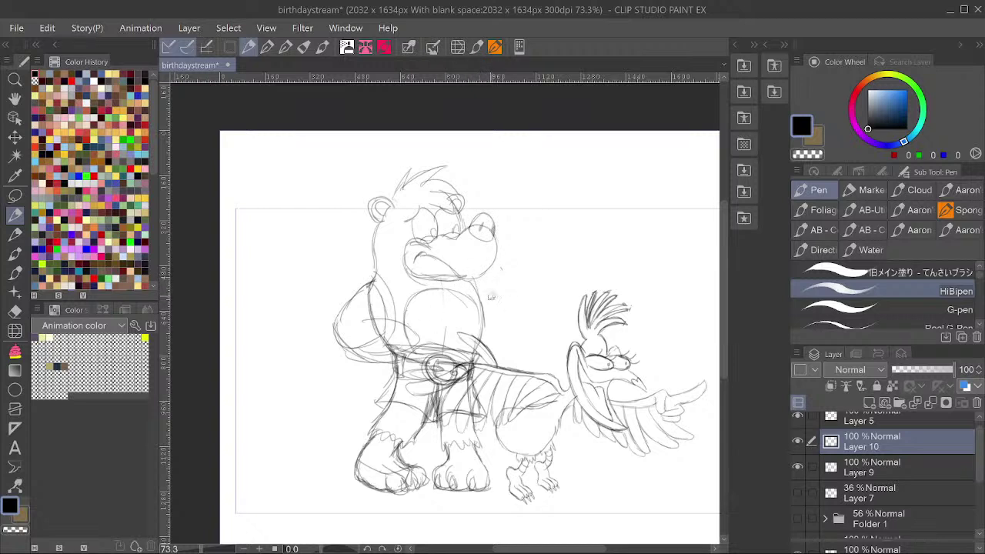
{"action": "key", "text": "ctrl+z"}
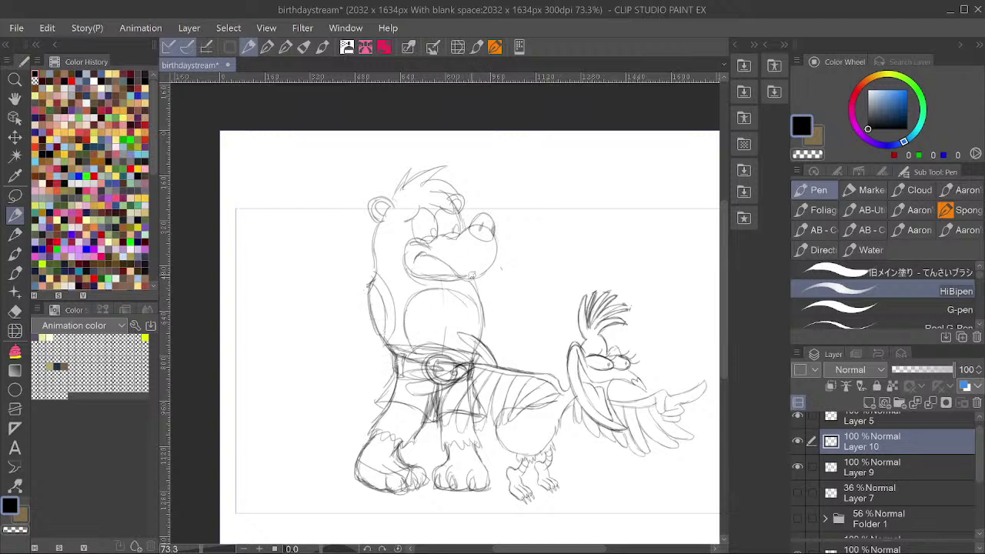
{"action": "mouse_move", "coordinate": [467, 276]}
{"action": "left_mouse_down"}
{"action": "mouse_move", "coordinate": [492, 283]}
{"action": "mouse_move", "coordinate": [530, 325]}
{"action": "mouse_move", "coordinate": [519, 344]}
{"action": "mouse_move", "coordinate": [491, 330]}
{"action": "left_mouse_up"}
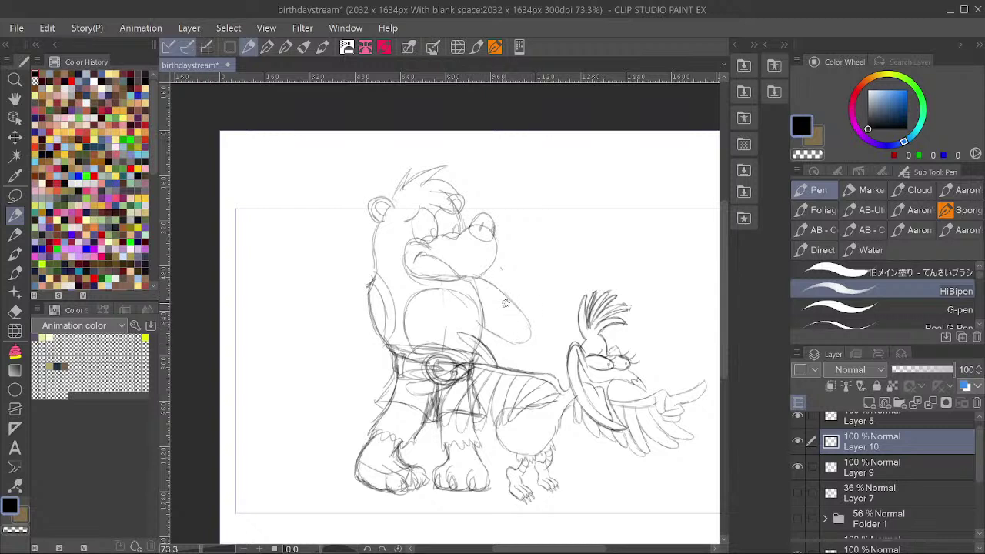
{"action": "mouse_move", "coordinate": [471, 276]}
{"action": "left_mouse_down"}
{"action": "mouse_move", "coordinate": [528, 314]}
{"action": "mouse_move", "coordinate": [521, 304]}
{"action": "mouse_move", "coordinate": [498, 334]}
{"action": "left_mouse_up"}
{"action": "mouse_move", "coordinate": [464, 278]}
{"action": "left_mouse_down"}
{"action": "mouse_move", "coordinate": [473, 323]}
{"action": "mouse_move", "coordinate": [463, 311]}
{"action": "mouse_move", "coordinate": [508, 316]}
{"action": "mouse_move", "coordinate": [465, 329]}
{"action": "mouse_move", "coordinate": [534, 327]}
{"action": "mouse_move", "coordinate": [527, 347]}
{"action": "mouse_move", "coordinate": [483, 323]}
{"action": "mouse_move", "coordinate": [471, 343]}
{"action": "left_mouse_up"}
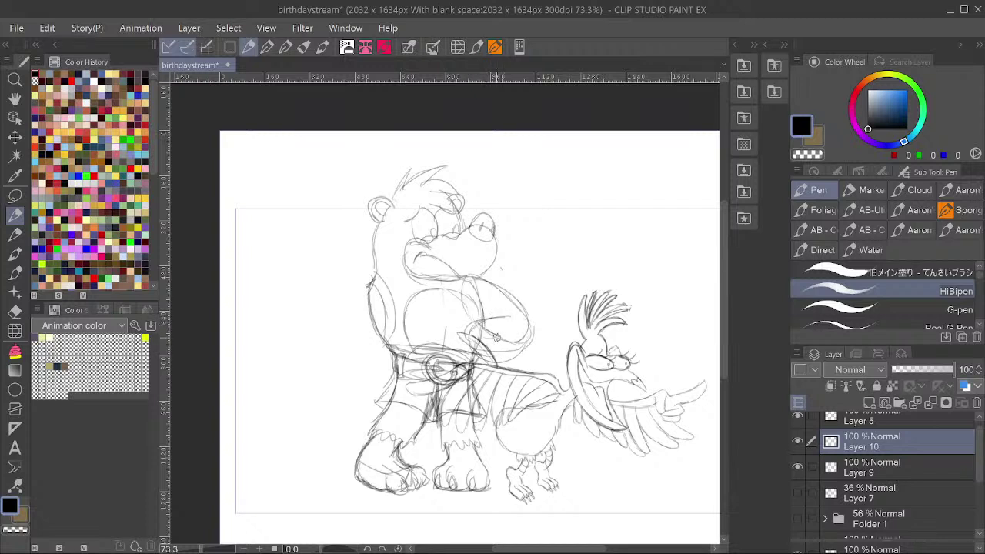
{"action": "mouse_move", "coordinate": [452, 329]}
{"action": "left_mouse_down"}
{"action": "mouse_move", "coordinate": [436, 337]}
{"action": "mouse_move", "coordinate": [477, 369]}
{"action": "mouse_move", "coordinate": [497, 348]}
{"action": "mouse_move", "coordinate": [486, 367]}
{"action": "left_mouse_up"}
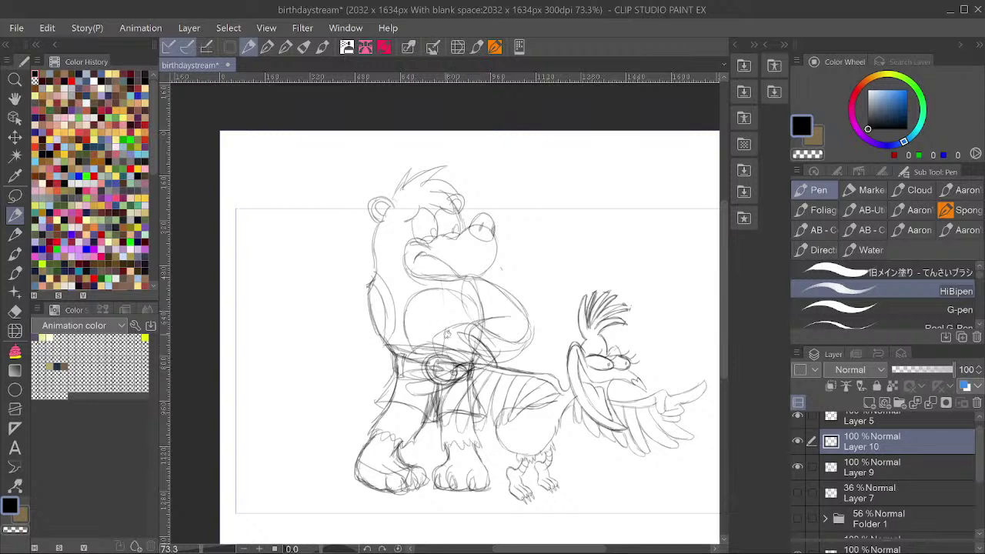
{"action": "mouse_move", "coordinate": [462, 323]}
{"action": "left_mouse_down"}
{"action": "mouse_move", "coordinate": [436, 339]}
{"action": "mouse_move", "coordinate": [439, 364]}
{"action": "mouse_move", "coordinate": [473, 350]}
{"action": "left_mouse_up"}
Transform the arm sketch on Layer 10, rotating it so the elbow swings up and outward toward the bird.
{"action": "key", "text": "ctrl+t"}
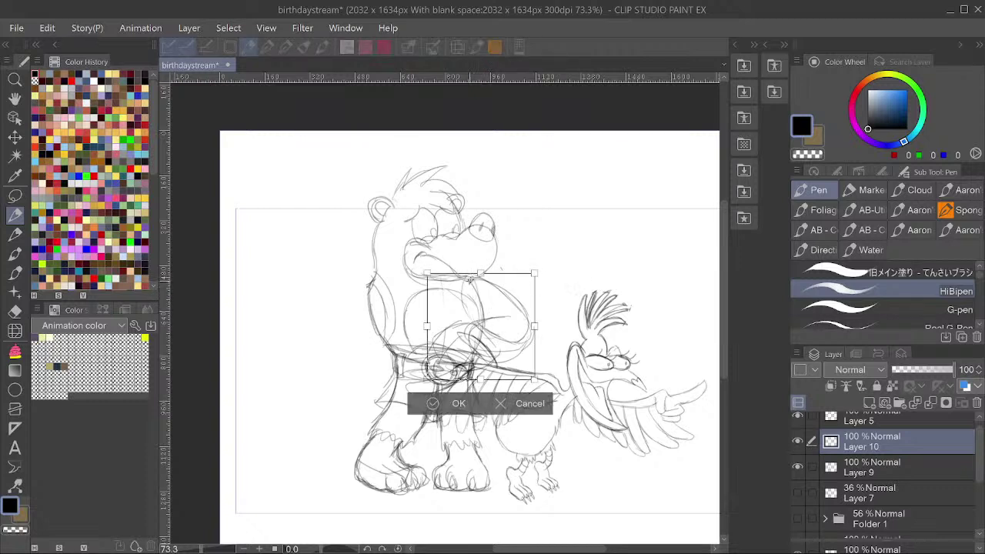
{"action": "mouse_move", "coordinate": [558, 378]}
{"action": "left_mouse_down"}
{"action": "mouse_move", "coordinate": [594, 341]}
{"action": "mouse_move", "coordinate": [571, 375]}
{"action": "left_mouse_up"}
{"action": "key", "text": "Return"}
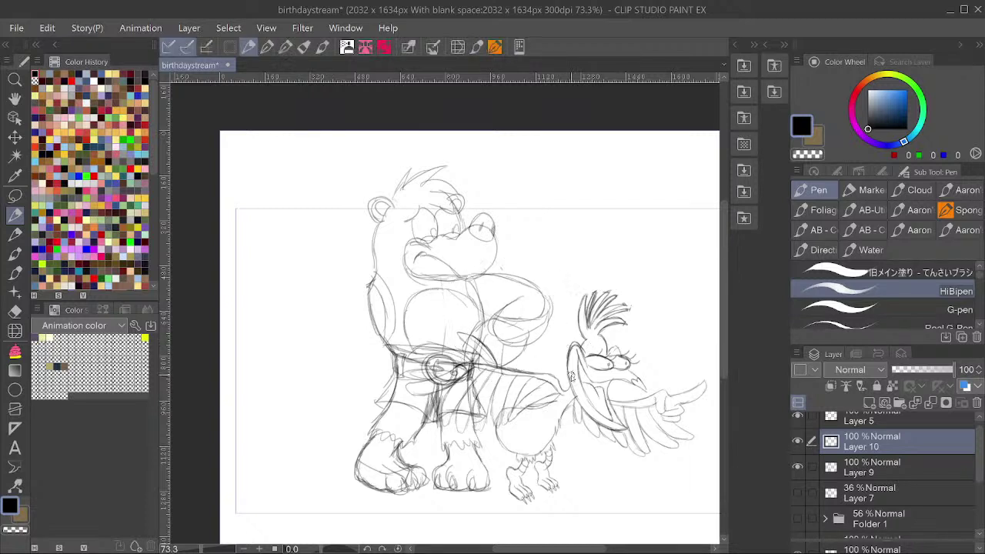
Save the drawing and add a new layer above Layer 10.
{"action": "key", "text": "ctrl+s"}
{"action": "left_click", "coordinate": [931, 404]}
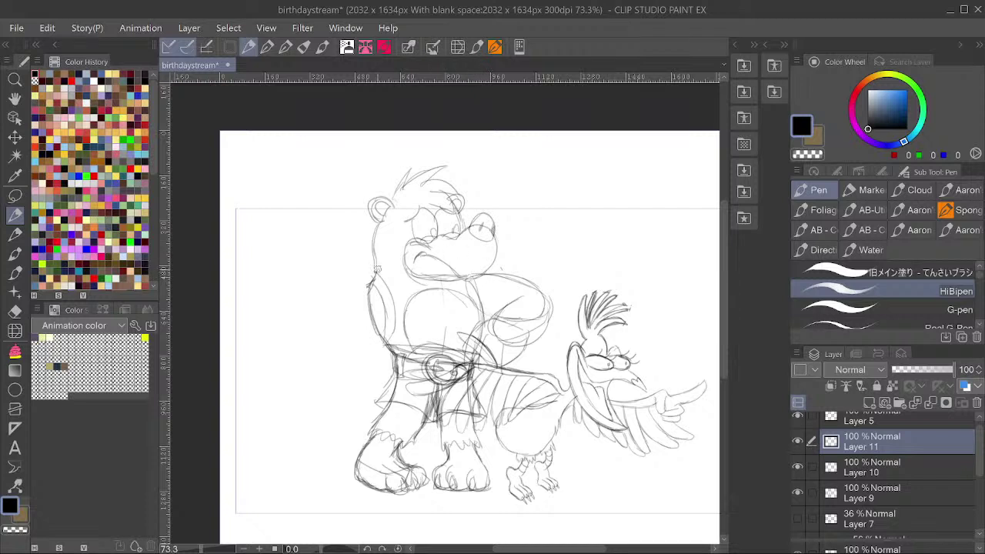
{"action": "mouse_move", "coordinate": [339, 311]}
{"action": "left_mouse_down"}
{"action": "mouse_move", "coordinate": [364, 284]}
{"action": "mouse_move", "coordinate": [334, 322]}
{"action": "mouse_move", "coordinate": [367, 337]}
{"action": "mouse_move", "coordinate": [335, 310]}
{"action": "mouse_move", "coordinate": [374, 277]}
{"action": "mouse_move", "coordinate": [334, 321]}
{"action": "mouse_move", "coordinate": [391, 323]}
{"action": "mouse_move", "coordinate": [388, 354]}
{"action": "mouse_move", "coordinate": [346, 342]}
{"action": "mouse_move", "coordinate": [406, 318]}
{"action": "mouse_move", "coordinate": [427, 349]}
{"action": "left_mouse_up"}
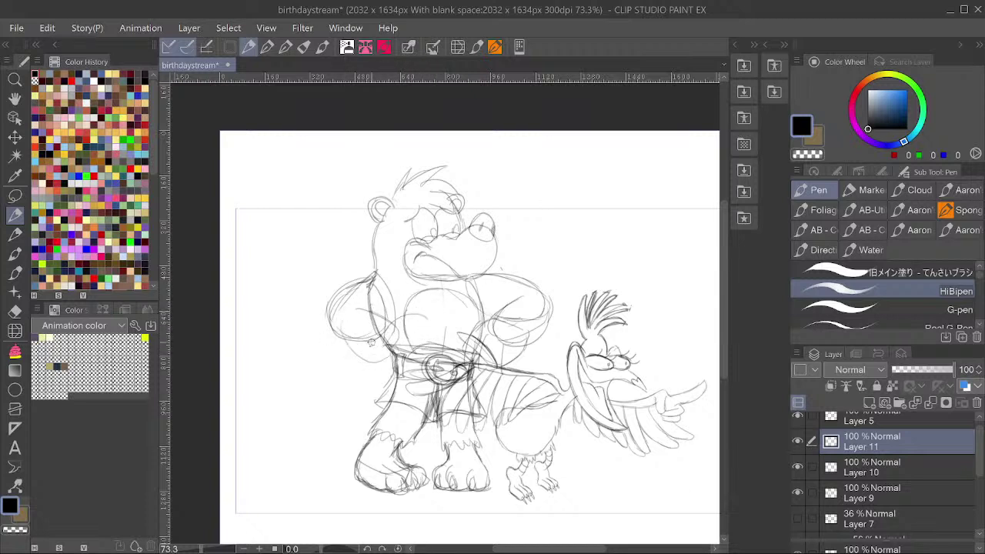
{"action": "mouse_move", "coordinate": [331, 317]}
{"action": "left_mouse_down"}
{"action": "mouse_move", "coordinate": [397, 339]}
{"action": "mouse_move", "coordinate": [408, 319]}
{"action": "mouse_move", "coordinate": [403, 364]}
{"action": "mouse_move", "coordinate": [374, 363]}
{"action": "left_mouse_up"}
{"action": "mouse_move", "coordinate": [421, 334]}
{"action": "left_mouse_down"}
{"action": "mouse_move", "coordinate": [435, 362]}
{"action": "mouse_move", "coordinate": [397, 383]}
{"action": "mouse_move", "coordinate": [380, 359]}
{"action": "left_mouse_up"}
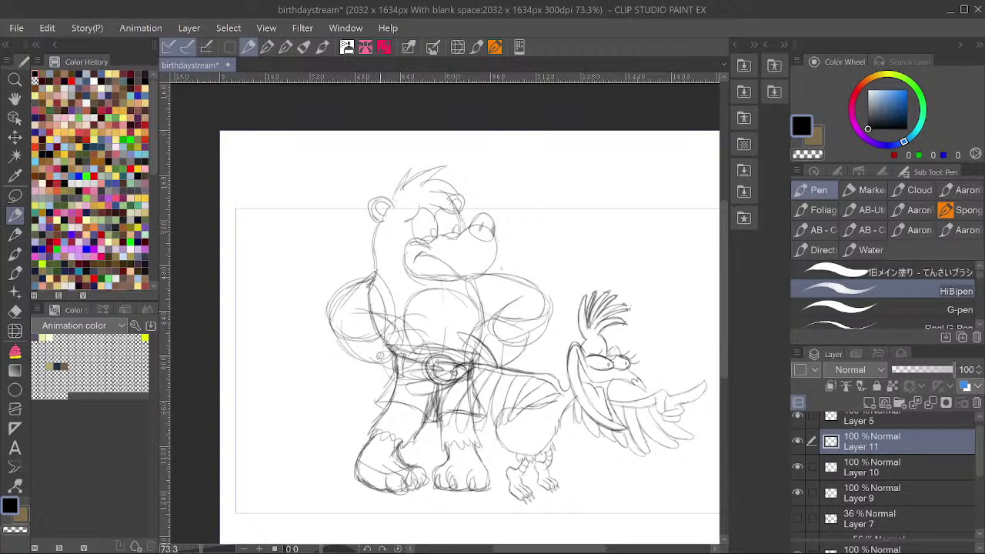
{"action": "key", "text": "Delete"}
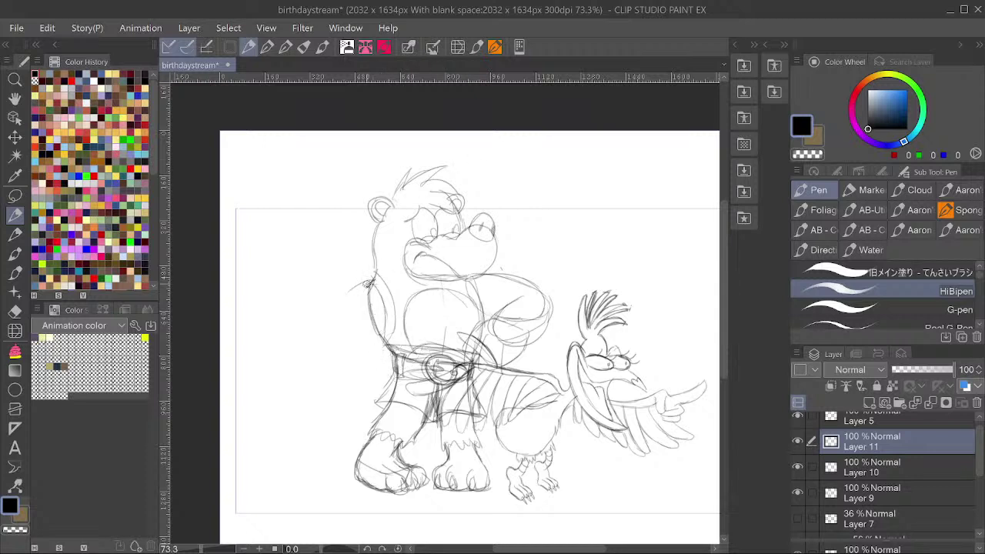
Sketch the bear's arm away from the bird on Layer 11, with a rounded upper arm and the forearm bent back to the hip.
{"action": "mouse_move", "coordinate": [370, 283]}
{"action": "left_mouse_down"}
{"action": "mouse_move", "coordinate": [320, 342]}
{"action": "mouse_move", "coordinate": [355, 344]}
{"action": "mouse_move", "coordinate": [384, 329]}
{"action": "mouse_move", "coordinate": [366, 346]}
{"action": "mouse_move", "coordinate": [331, 350]}
{"action": "mouse_move", "coordinate": [345, 294]}
{"action": "left_mouse_up"}
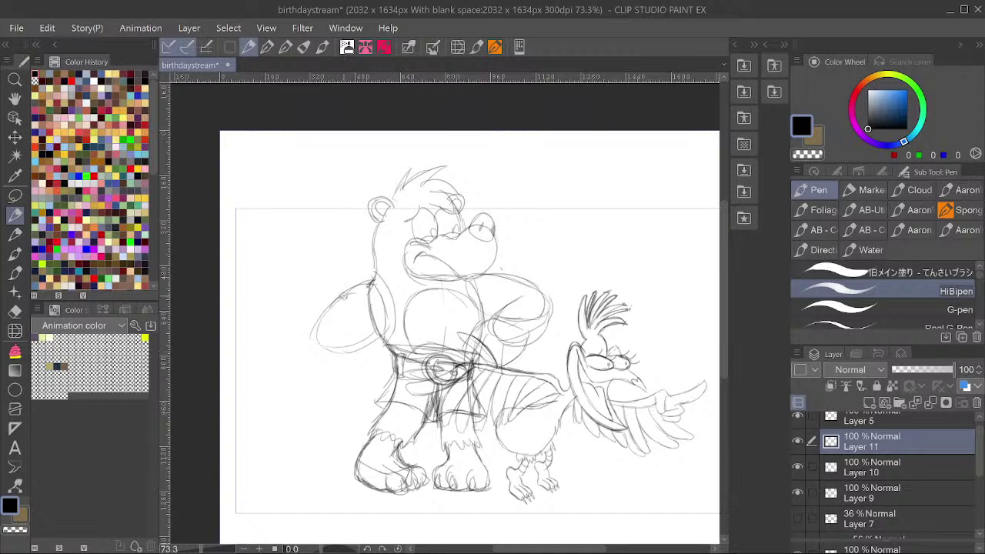
{"action": "mouse_move", "coordinate": [354, 337]}
{"action": "left_mouse_down"}
{"action": "mouse_move", "coordinate": [367, 389]}
{"action": "mouse_move", "coordinate": [377, 375]}
{"action": "mouse_move", "coordinate": [389, 394]}
{"action": "mouse_move", "coordinate": [414, 326]}
{"action": "left_mouse_up"}
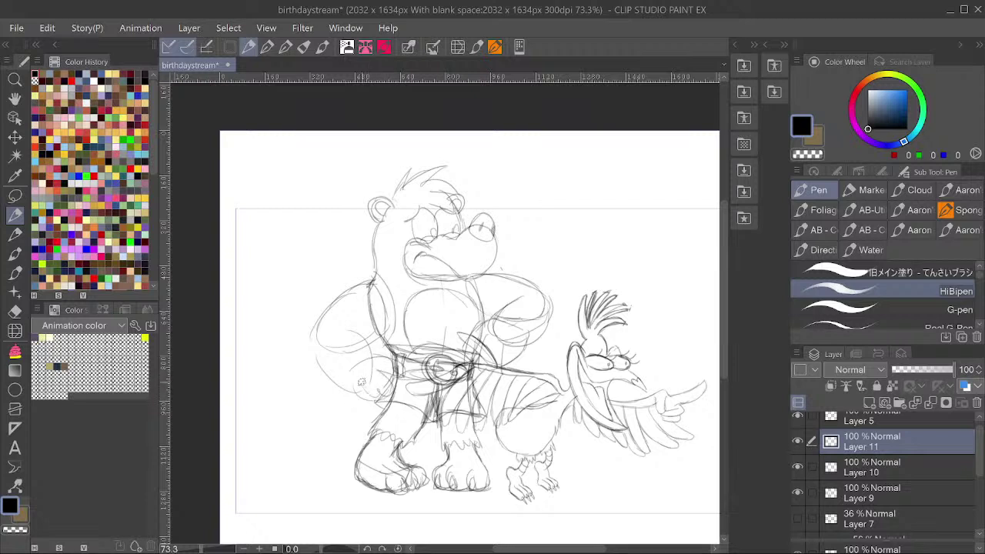
Lower Layer 10's opacity to 52% and add a new layer above it for redrawing the arm nearest the bird.
{"action": "key", "text": "alt+bracketleft"}
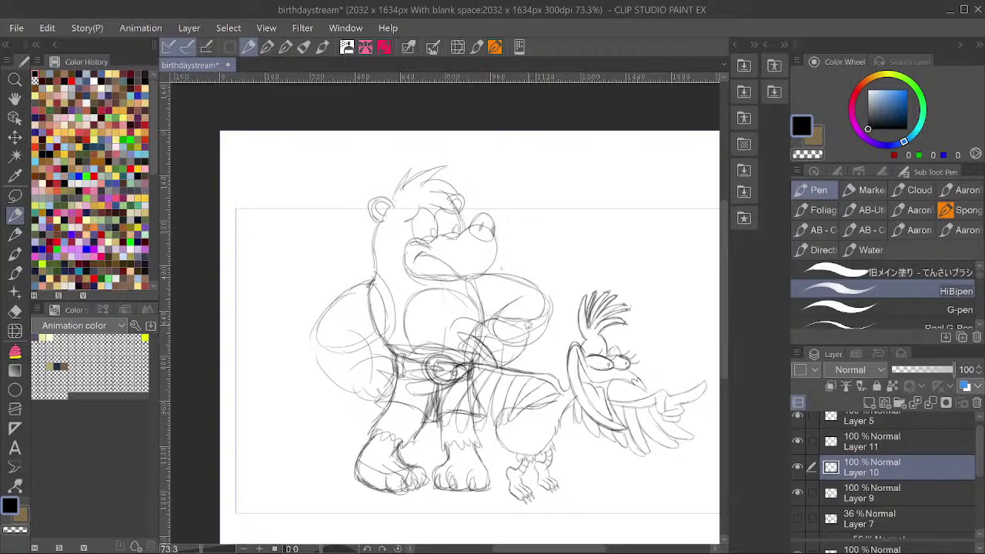
{"action": "left_click", "coordinate": [924, 370]}
{"action": "left_click", "coordinate": [869, 402]}
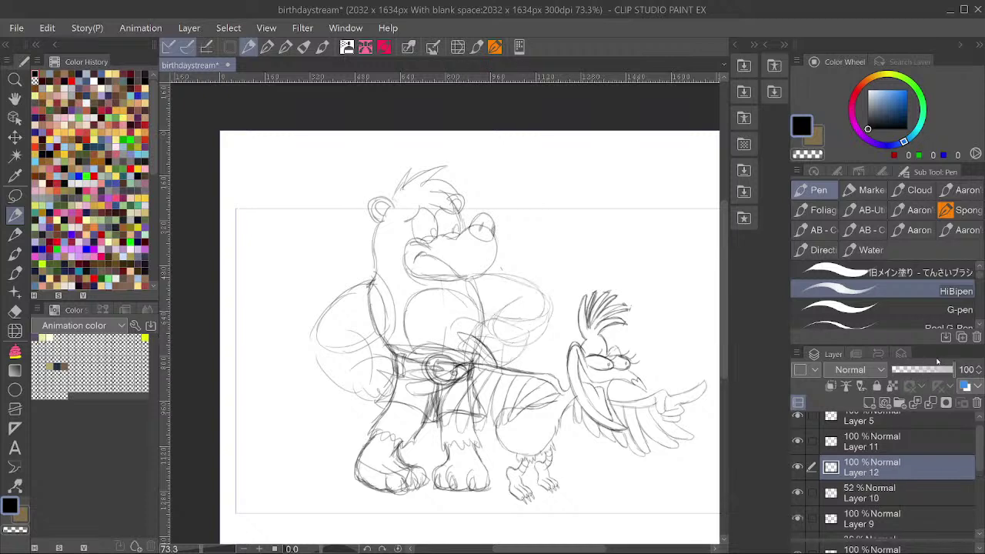
{"action": "left_click", "coordinate": [487, 244]}
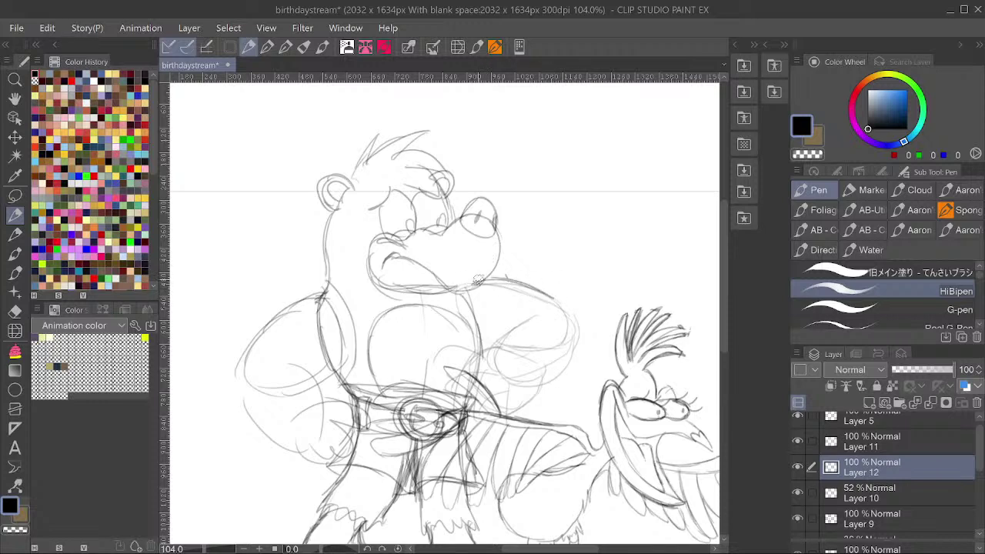
Draw the arm nearest the bird on Layer 12, from the shoulder around the elbow, with the inner crease and a furry forearm edge.
{"action": "mouse_move", "coordinate": [478, 279]}
{"action": "left_mouse_down"}
{"action": "mouse_move", "coordinate": [570, 314]}
{"action": "mouse_move", "coordinate": [565, 306]}
{"action": "mouse_move", "coordinate": [566, 371]}
{"action": "left_mouse_up"}
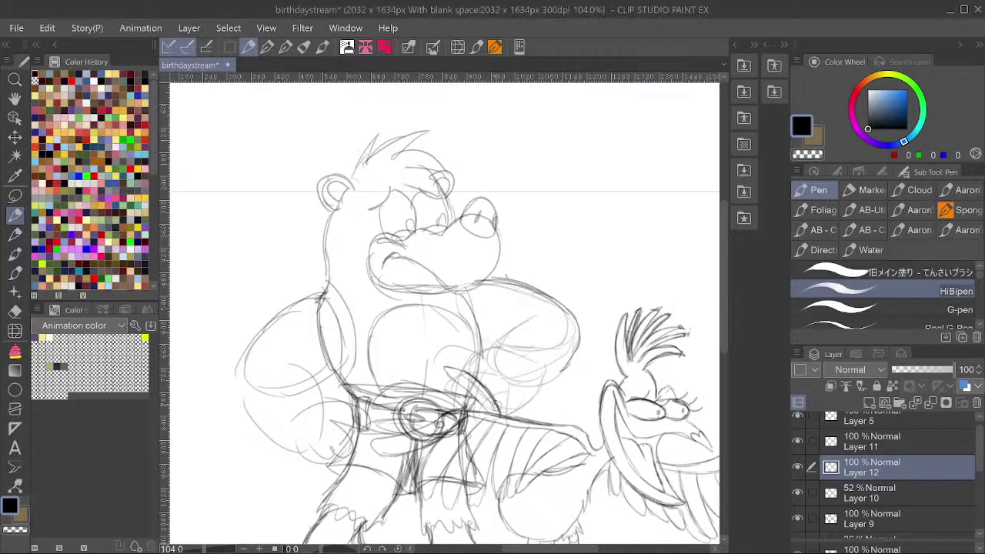
{"action": "scroll", "coordinate": [530, 370], "scroll_direction": "down", "scroll_amount": 1}
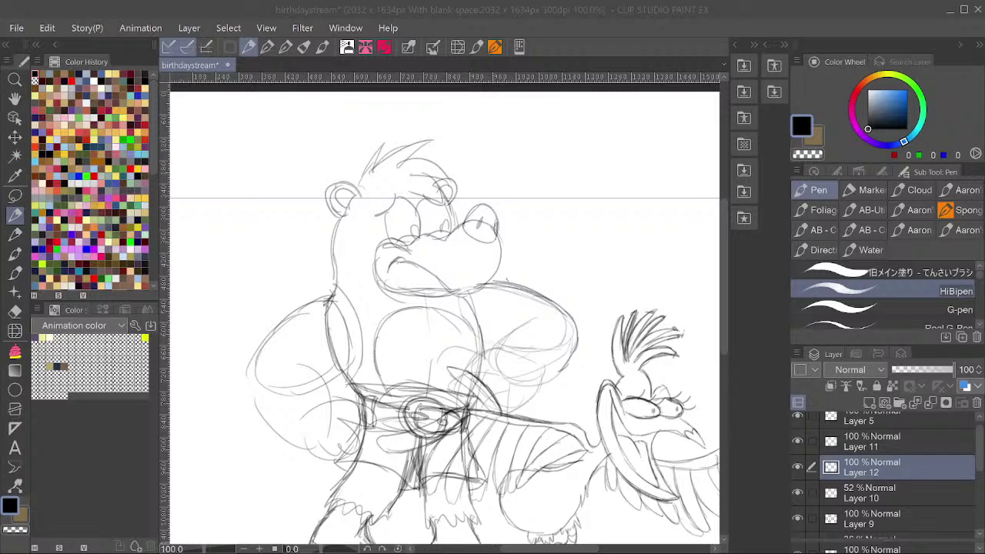
{"action": "scroll", "coordinate": [488, 342], "scroll_direction": "down", "scroll_amount": 3}
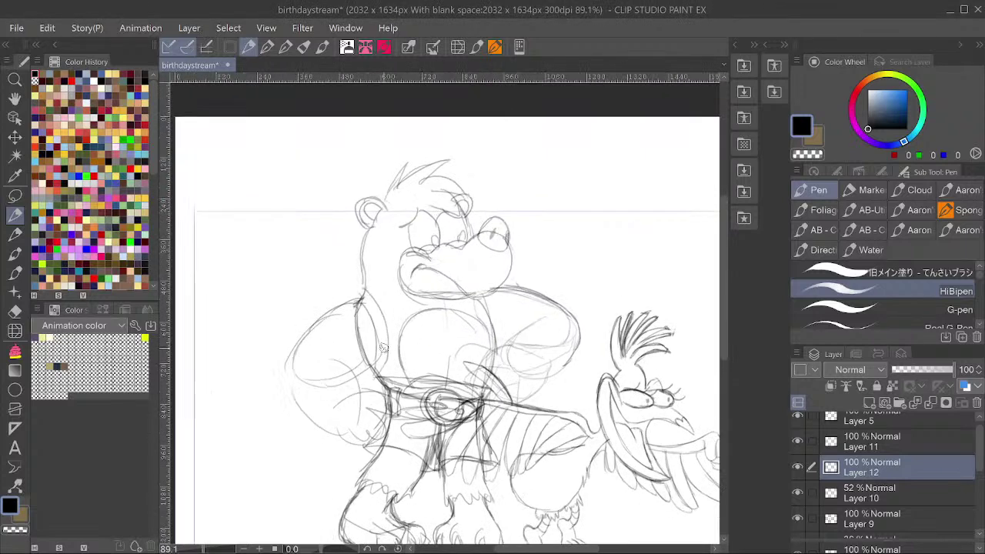
{"action": "scroll", "coordinate": [372, 337], "scroll_direction": "up", "scroll_amount": 2}
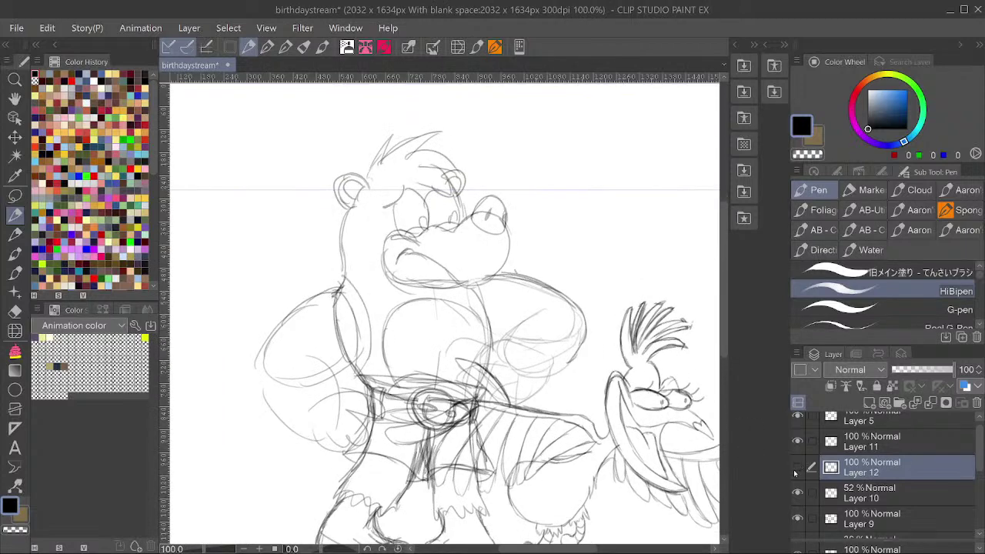
{"action": "left_click", "coordinate": [798, 467]}
{"action": "scroll", "coordinate": [525, 310], "scroll_direction": "down", "scroll_amount": 1}
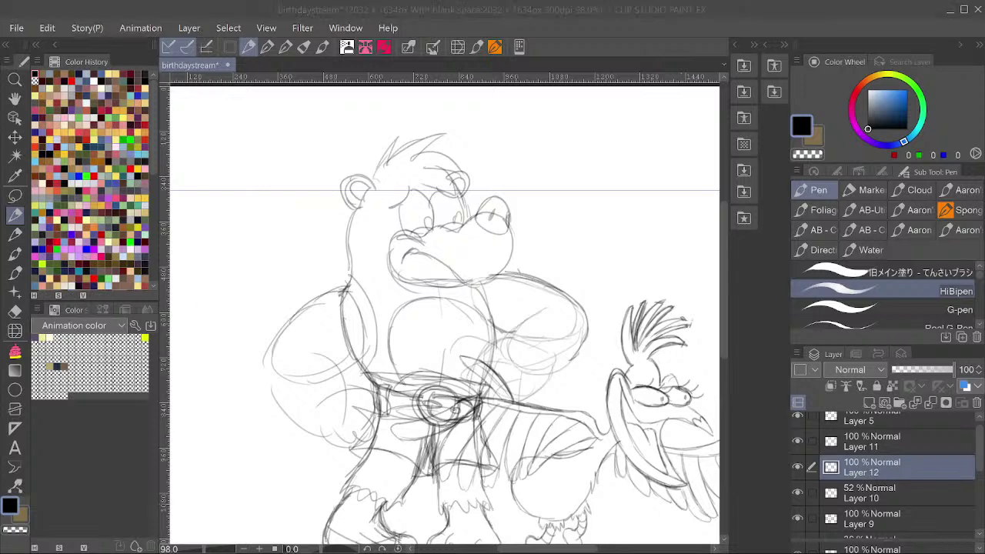
{"action": "scroll", "coordinate": [659, 370], "scroll_direction": "down", "scroll_amount": 3}
{"action": "scroll", "coordinate": [541, 346], "scroll_direction": "up", "scroll_amount": 3}
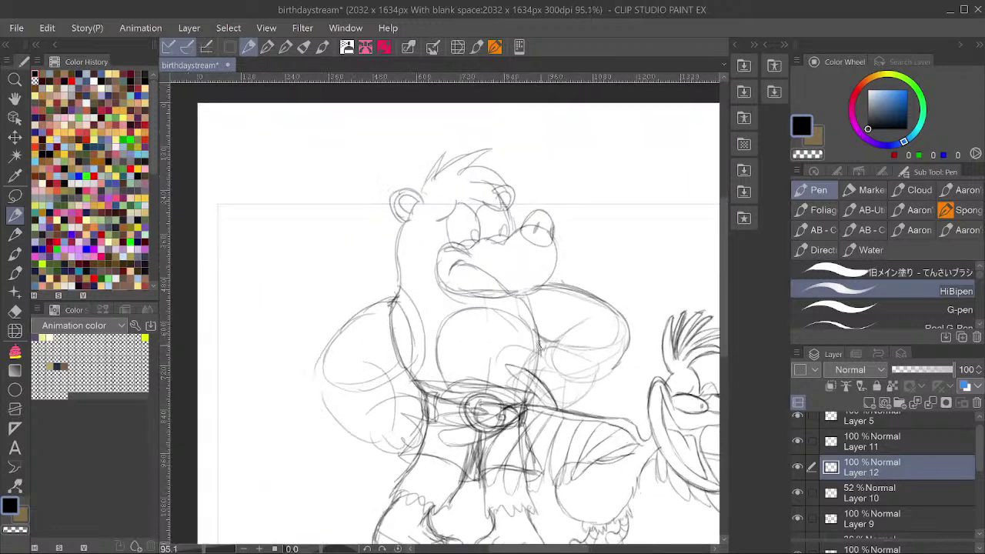
{"action": "scroll", "coordinate": [607, 352], "scroll_direction": "up", "scroll_amount": 1}
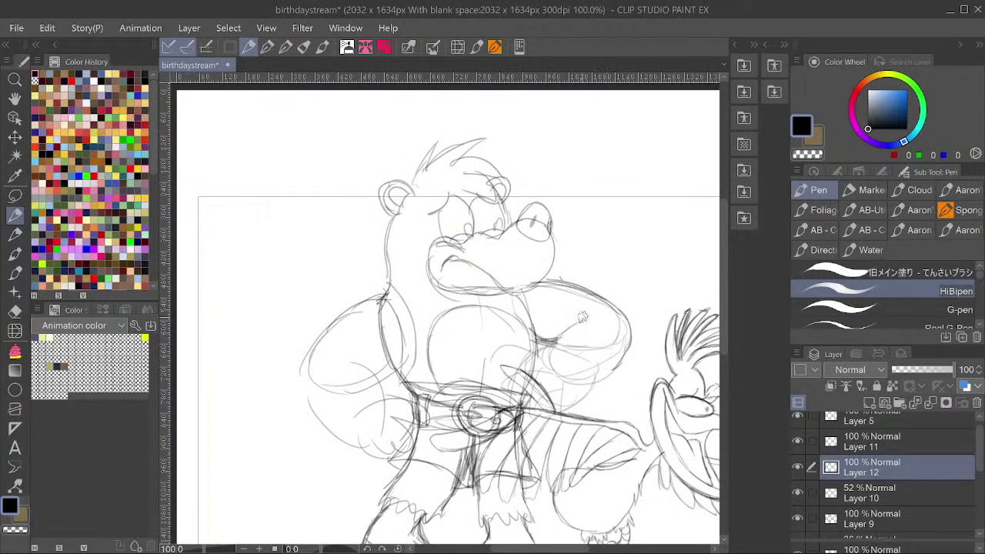
{"action": "left_click_drag", "start_coordinate": [584, 317], "coordinate": [545, 344]}
{"action": "mouse_move", "coordinate": [633, 331]}
{"action": "left_mouse_down"}
{"action": "mouse_move", "coordinate": [598, 386]}
{"action": "mouse_move", "coordinate": [561, 346]}
{"action": "left_mouse_up"}
Lasso the stray lines beyond the elbow nearest the bird and delete them from Layer 12.
{"action": "mouse_move", "coordinate": [632, 339]}
{"action": "left_mouse_down"}
{"action": "mouse_move", "coordinate": [609, 362]}
{"action": "mouse_move", "coordinate": [646, 335]}
{"action": "left_mouse_up"}
{"action": "key", "text": "m"}
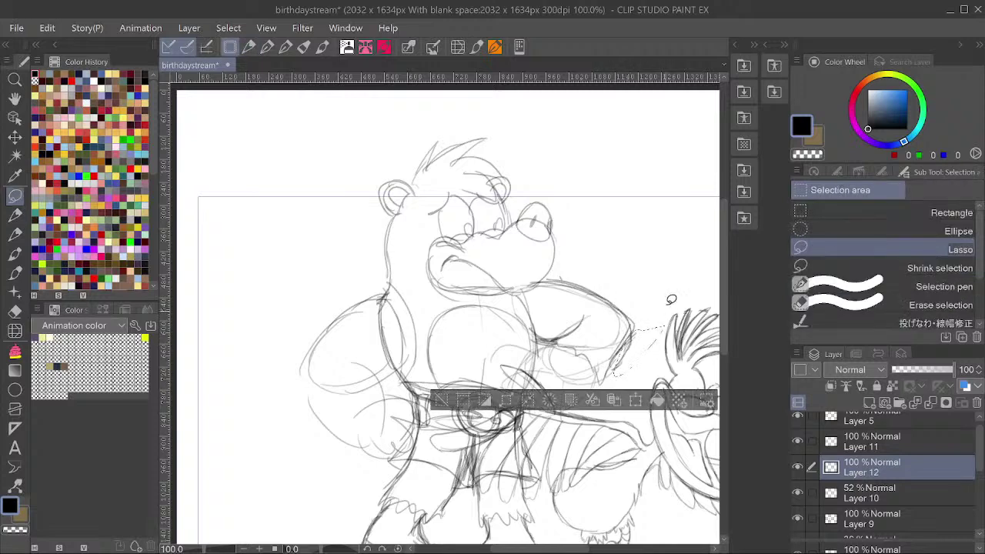
{"action": "key", "text": "Delete"}
{"action": "key", "text": "ctrl+d"}
{"action": "left_click", "coordinate": [15, 215]}
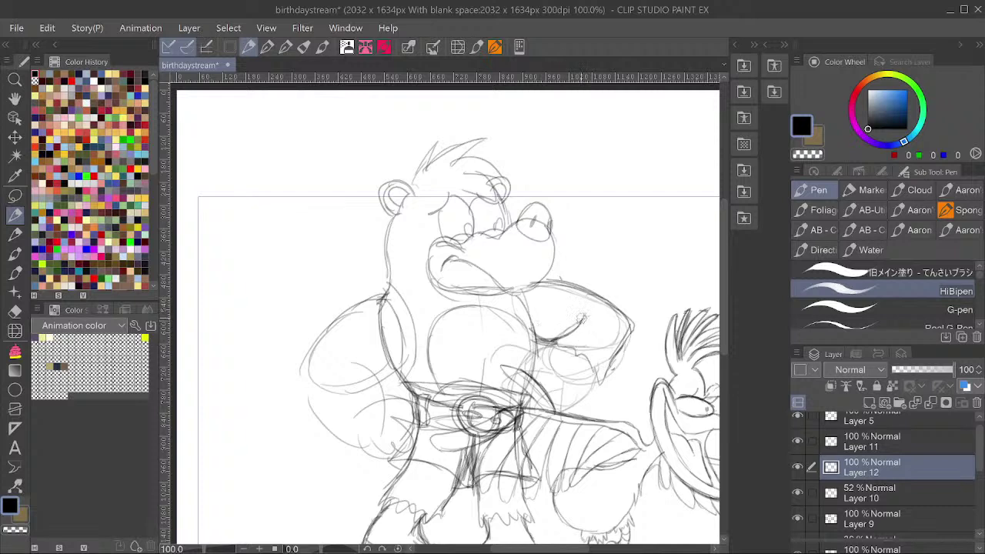
Refine the elbow's fur and inner crease, and draw the forearm's underside and the hand with its fingers resting above the belt.
{"action": "mouse_move", "coordinate": [573, 328]}
{"action": "left_mouse_down"}
{"action": "mouse_move", "coordinate": [531, 343]}
{"action": "mouse_move", "coordinate": [593, 363]}
{"action": "mouse_move", "coordinate": [606, 388]}
{"action": "mouse_move", "coordinate": [632, 331]}
{"action": "mouse_move", "coordinate": [620, 309]}
{"action": "mouse_move", "coordinate": [565, 278]}
{"action": "left_mouse_up"}
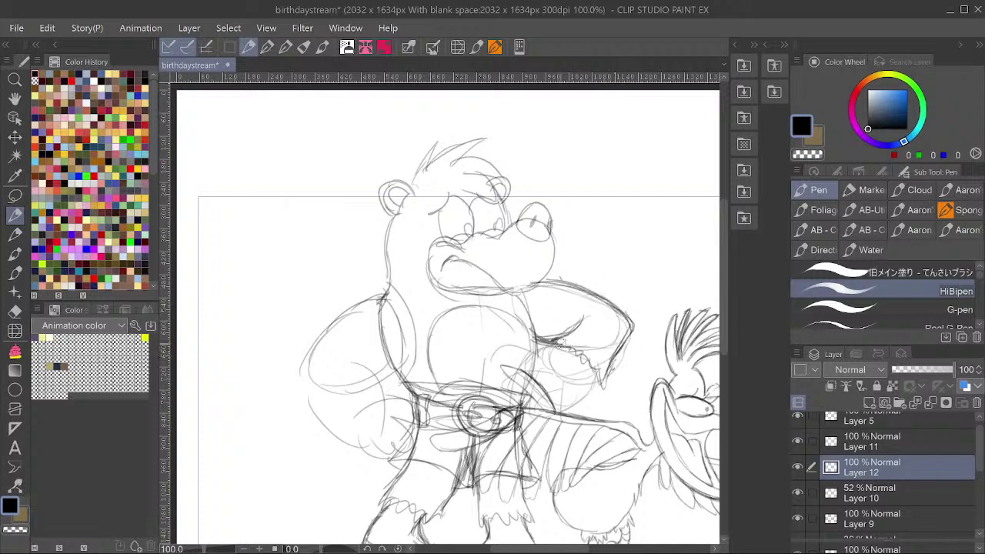
{"action": "mouse_move", "coordinate": [559, 343]}
{"action": "left_mouse_down"}
{"action": "mouse_move", "coordinate": [530, 351]}
{"action": "mouse_move", "coordinate": [520, 371]}
{"action": "left_mouse_up"}
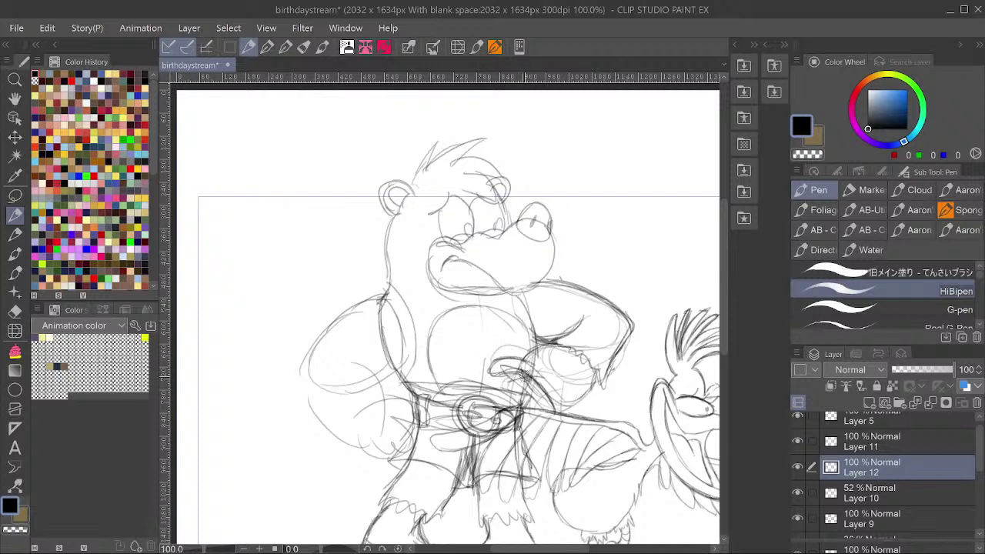
{"action": "mouse_move", "coordinate": [525, 408]}
{"action": "left_mouse_down"}
{"action": "mouse_move", "coordinate": [551, 411]}
{"action": "mouse_move", "coordinate": [593, 387]}
{"action": "left_mouse_up"}
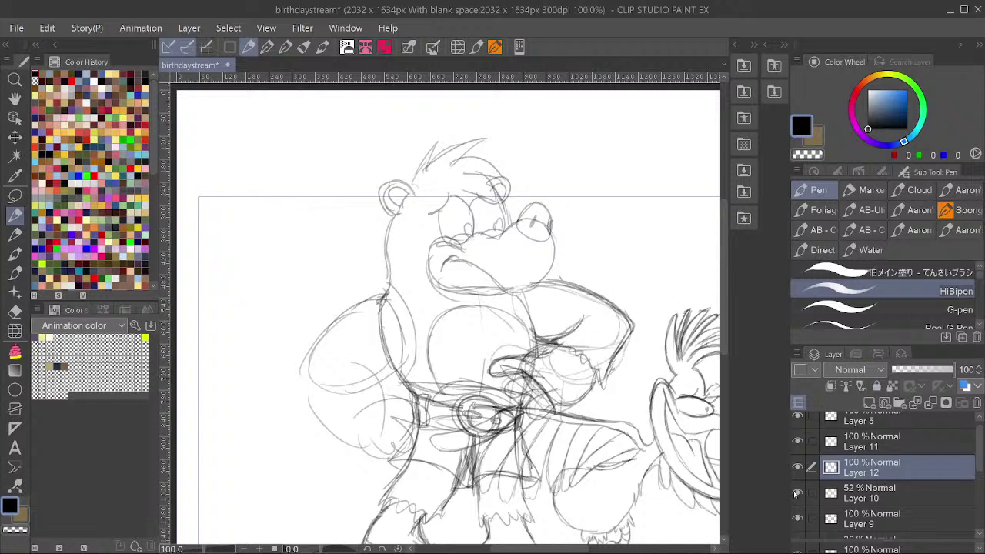
Hide Layer 10 and toggle Layer 12's visibility to check the redrawn arm nearest the bird.
{"action": "left_click", "coordinate": [798, 493]}
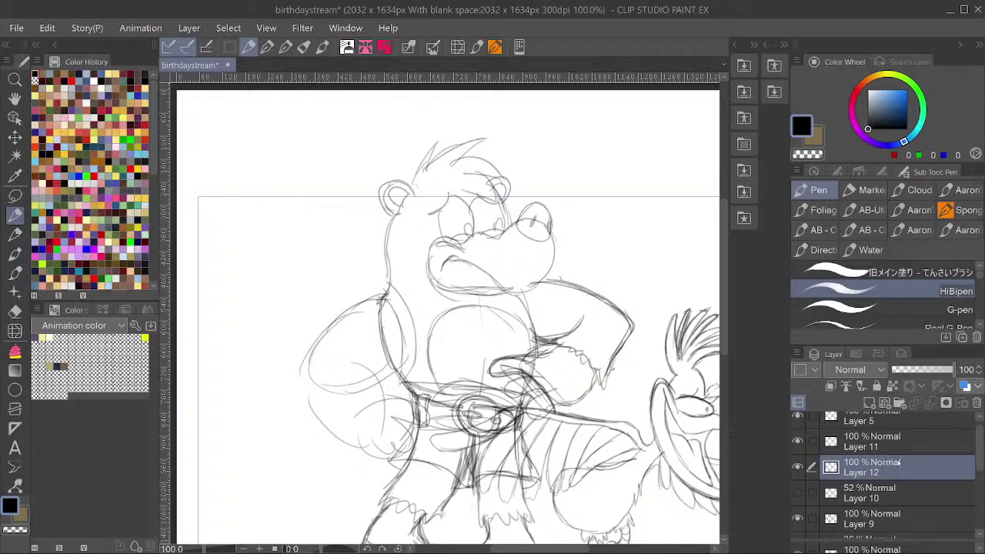
{"action": "left_click", "coordinate": [798, 466]}
{"action": "left_click", "coordinate": [797, 466]}
{"action": "left_click", "coordinate": [797, 466]}
{"action": "left_click", "coordinate": [797, 466]}
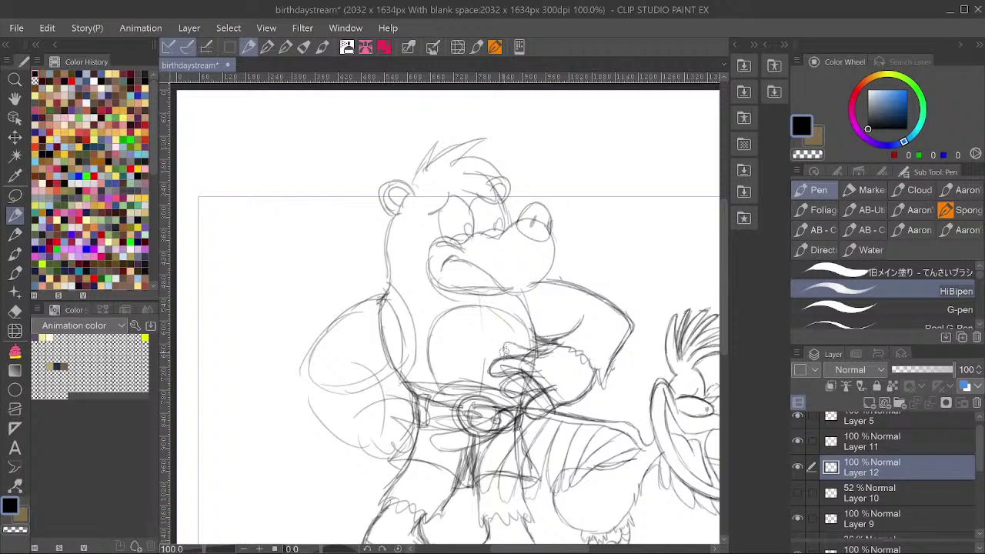
Add strokes on Layer 12 to the fingers and wrist of the bear's hand above the belt, on the arm nearest the bird.
{"action": "mouse_move", "coordinate": [495, 365]}
{"action": "left_mouse_down"}
{"action": "mouse_move", "coordinate": [479, 378]}
{"action": "mouse_move", "coordinate": [509, 397]}
{"action": "mouse_move", "coordinate": [544, 393]}
{"action": "mouse_move", "coordinate": [531, 424]}
{"action": "left_mouse_up"}
{"action": "left_click_drag", "start_coordinate": [529, 307], "coordinate": [538, 310]}
{"action": "scroll", "coordinate": [604, 327], "scroll_direction": "up", "scroll_amount": 2}
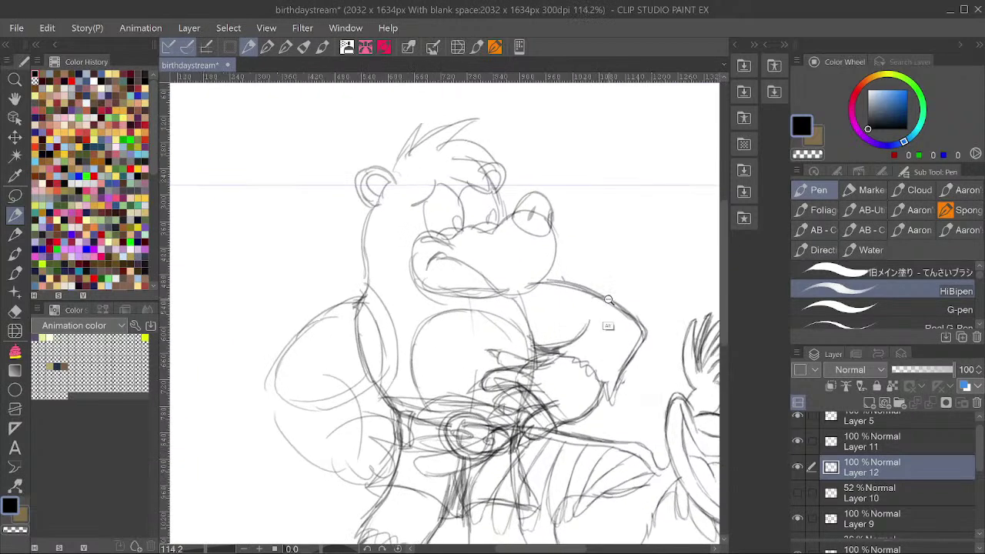
{"action": "scroll", "coordinate": [608, 328], "scroll_direction": "down", "scroll_amount": 2}
{"action": "scroll", "coordinate": [608, 291], "scroll_direction": "up", "scroll_amount": 1}
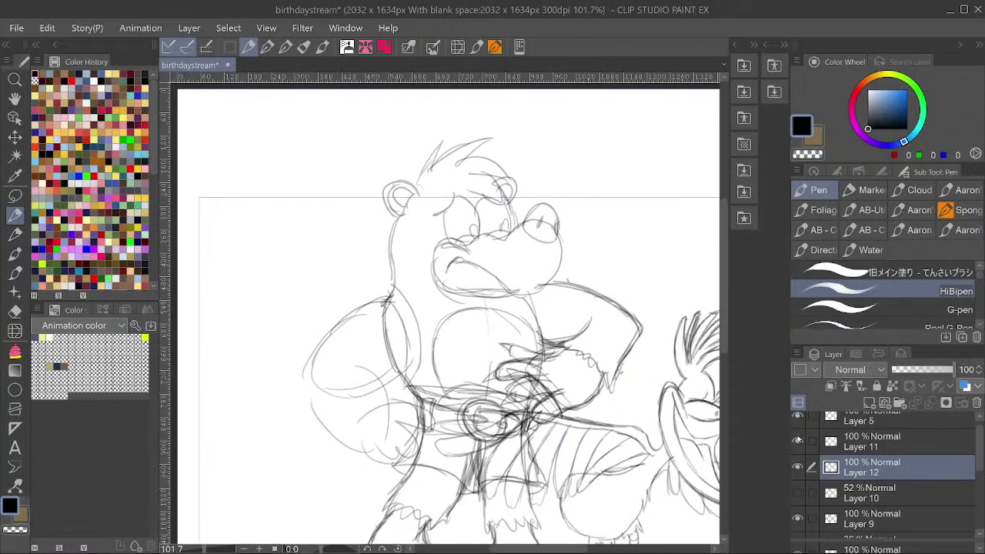
Check the bear's pose by toggling Layer 11's visibility and mirroring the canvas view back and forth.
{"action": "left_click", "coordinate": [798, 440]}
{"action": "left_click", "coordinate": [798, 443]}
{"action": "scroll", "coordinate": [589, 386], "scroll_direction": "down", "scroll_amount": 1}
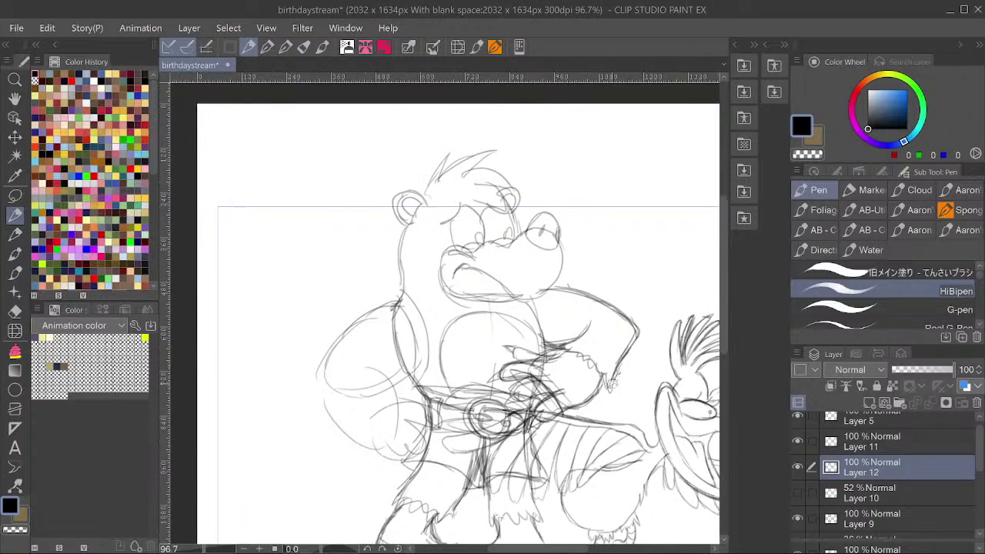
{"action": "key", "text": "h"}
{"action": "key", "text": "h"}
{"action": "key", "text": "h"}
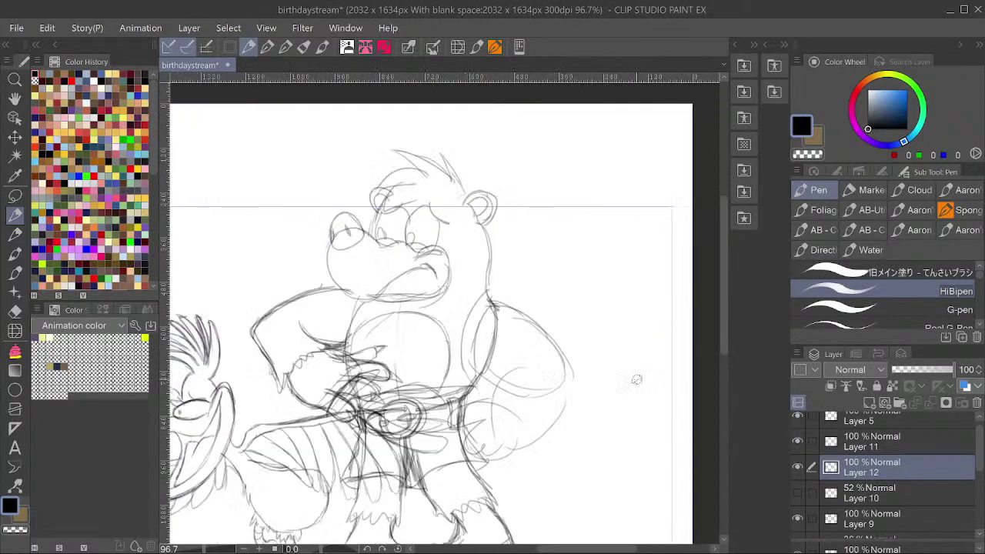
{"action": "key", "text": "h"}
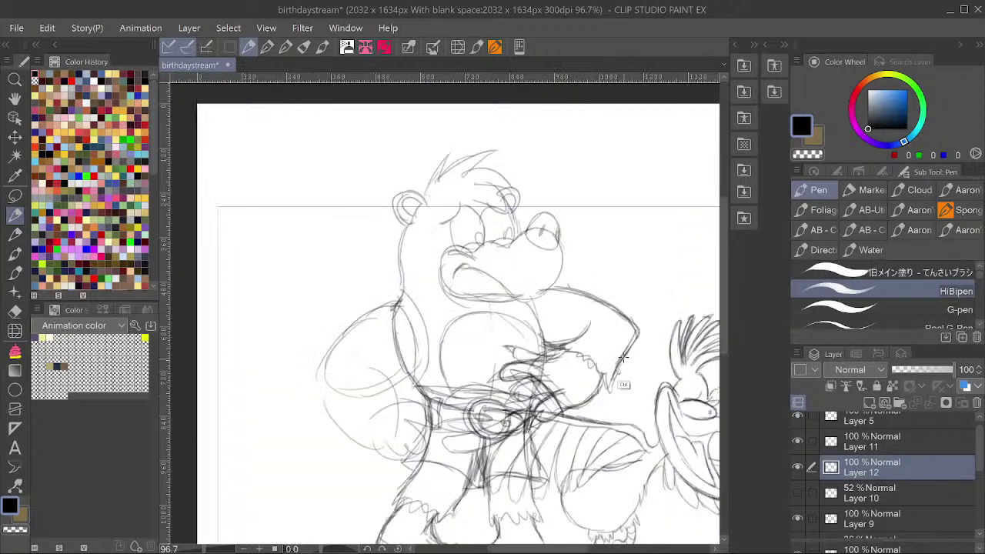
Rotate the arm on Layer 12 slightly counterclockwise to raise its elbow, and apply the transformation.
{"action": "key", "text": "ctrl+t"}
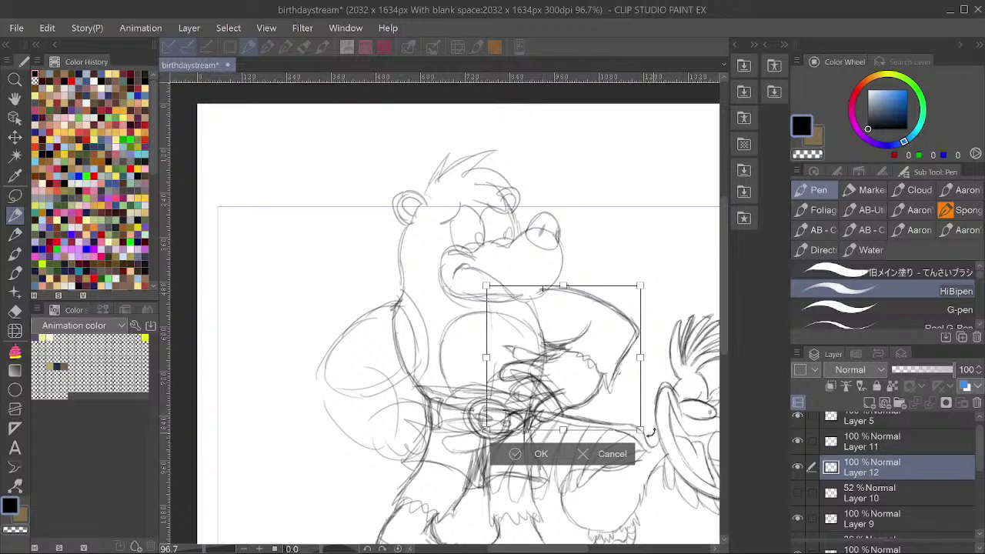
{"action": "mouse_move", "coordinate": [648, 437]}
{"action": "left_mouse_down"}
{"action": "mouse_move", "coordinate": [672, 419]}
{"action": "mouse_move", "coordinate": [664, 399]}
{"action": "mouse_move", "coordinate": [678, 416]}
{"action": "left_mouse_up"}
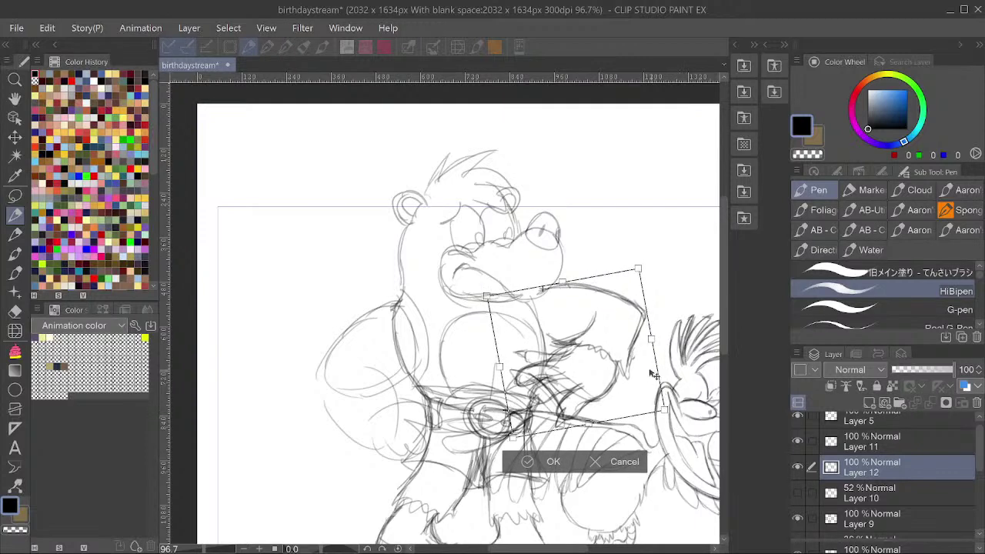
{"action": "left_click", "coordinate": [531, 465]}
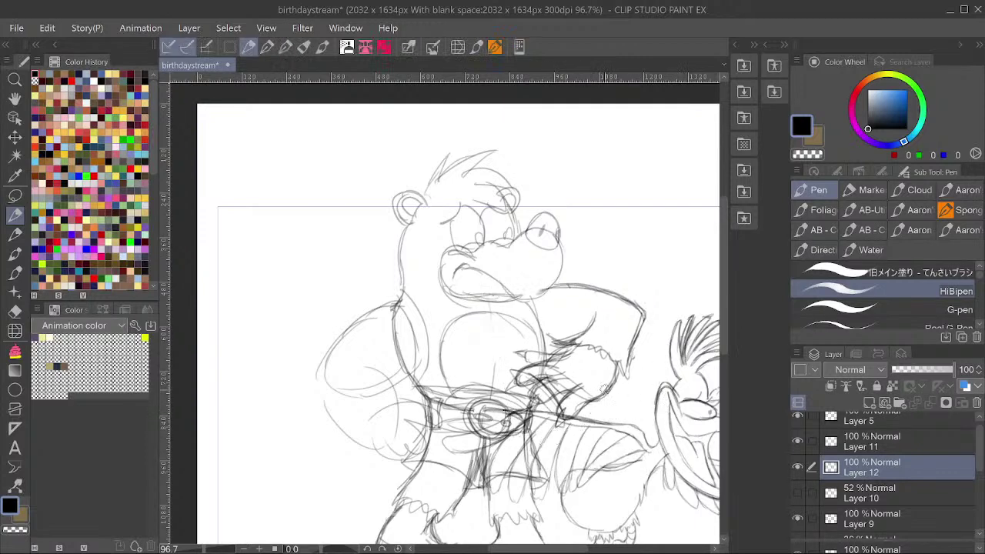
Check the bear sketch in a mirrored view and save the drawing.
{"action": "key", "text": "h"}
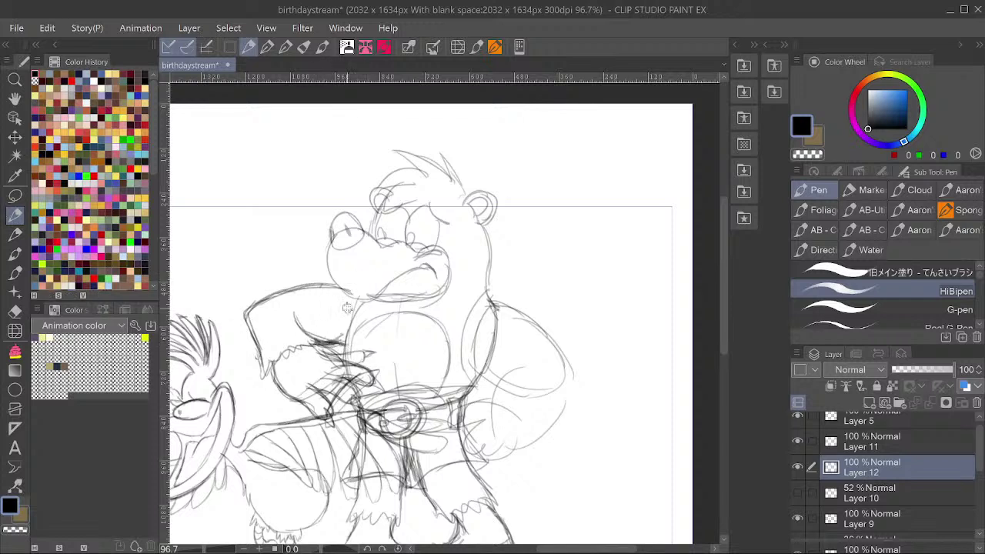
{"action": "key", "text": "h"}
{"action": "key", "text": "h"}
{"action": "key", "text": "ctrl+s"}
{"action": "key", "text": "h"}
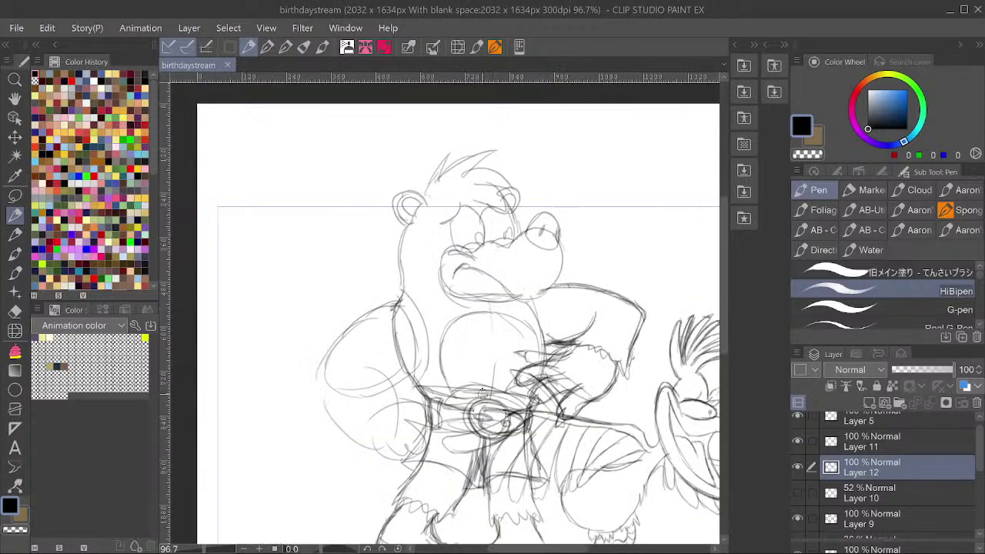
Lower the opacity of the rough arm layer, Layer 11, to 33% and add a new layer above it.
{"action": "left_click", "coordinate": [396, 396], "text": "ctrl+shift"}
{"action": "left_click", "coordinate": [913, 372]}
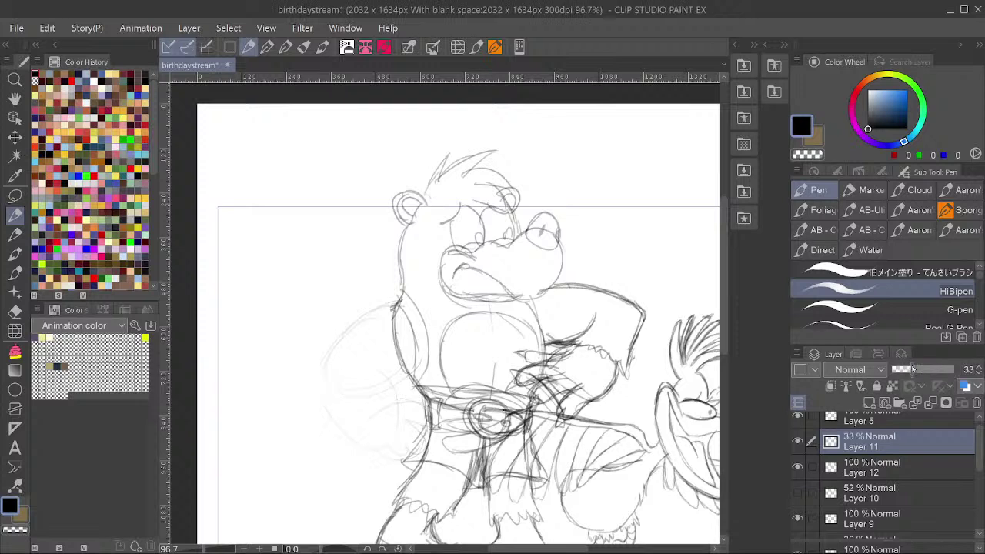
{"action": "key", "text": "ctrl+shift+n"}
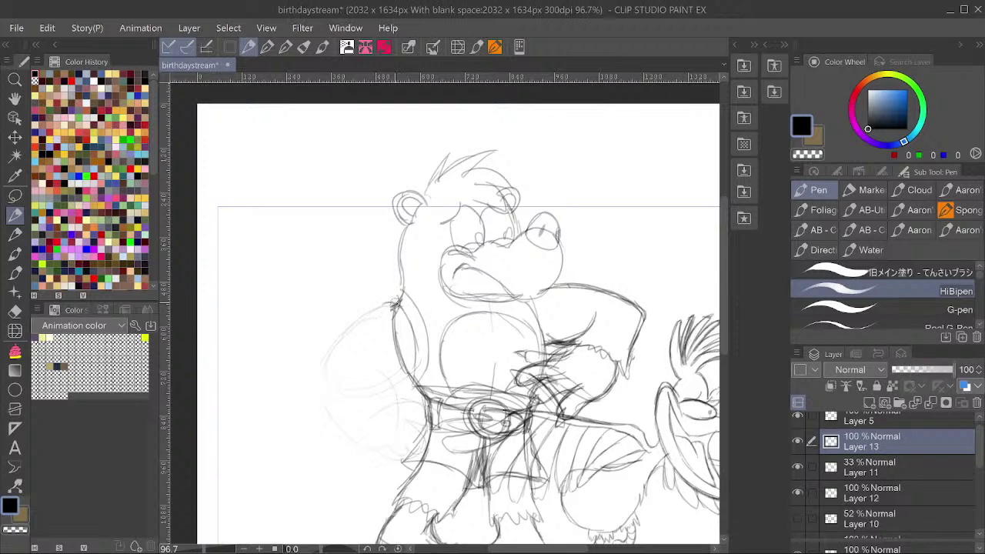
Redraw the bear's rear bent arm over the faded rough, with a pointed elbow and jagged fur at the wrist, and check it mirrored.
{"action": "mouse_move", "coordinate": [394, 301]}
{"action": "left_mouse_down"}
{"action": "mouse_move", "coordinate": [363, 313]}
{"action": "mouse_move", "coordinate": [320, 366]}
{"action": "mouse_move", "coordinate": [332, 345]}
{"action": "mouse_move", "coordinate": [314, 387]}
{"action": "mouse_move", "coordinate": [369, 450]}
{"action": "mouse_move", "coordinate": [408, 416]}
{"action": "left_mouse_up"}
{"action": "mouse_move", "coordinate": [404, 374]}
{"action": "left_mouse_down"}
{"action": "mouse_move", "coordinate": [364, 371]}
{"action": "mouse_move", "coordinate": [384, 384]}
{"action": "mouse_move", "coordinate": [375, 370]}
{"action": "mouse_move", "coordinate": [384, 365]}
{"action": "mouse_move", "coordinate": [384, 394]}
{"action": "mouse_move", "coordinate": [407, 398]}
{"action": "mouse_move", "coordinate": [396, 418]}
{"action": "mouse_move", "coordinate": [385, 386]}
{"action": "left_mouse_up"}
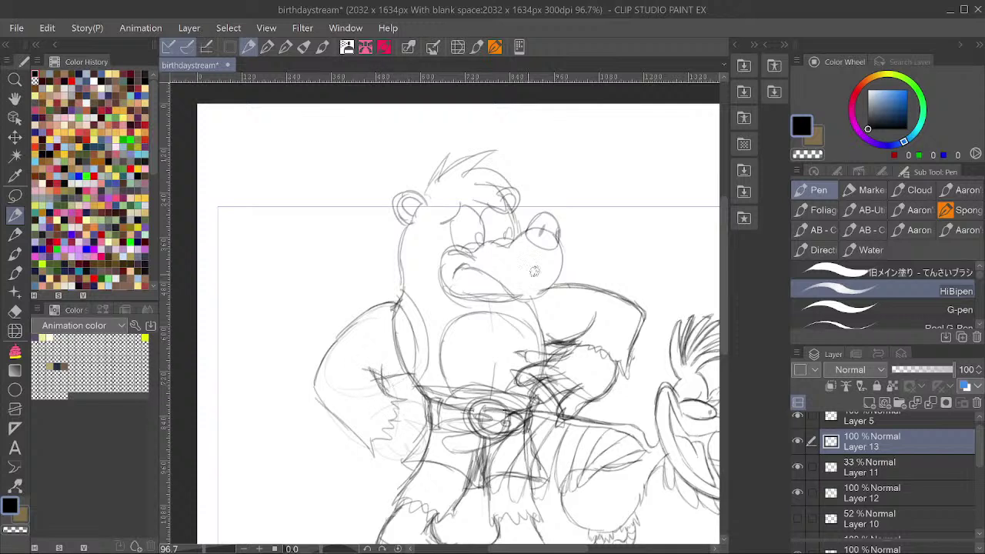
{"action": "scroll", "coordinate": [478, 294], "scroll_direction": "down", "scroll_amount": 2}
{"action": "key", "text": "h"}
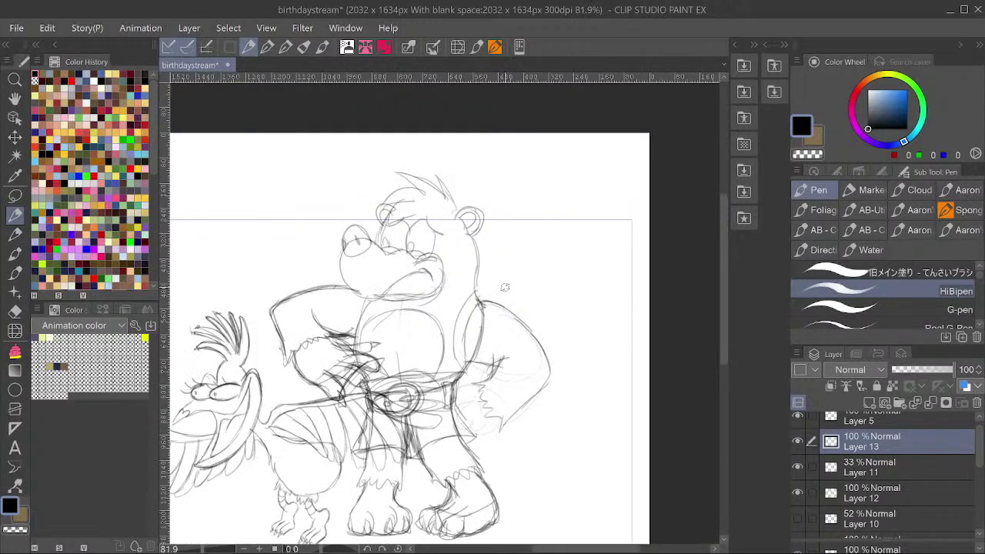
{"action": "key", "text": "h"}
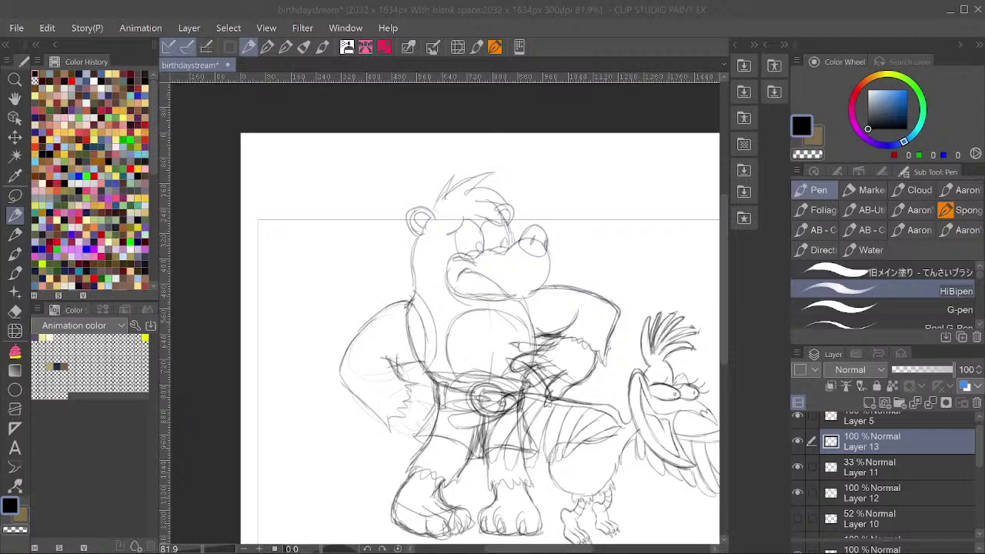
Lasso the forearm of the new arm drawing, scale it down slightly and shift it back toward the bear's hip.
{"action": "left_click", "coordinate": [424, 357]}
{"action": "scroll", "coordinate": [491, 391], "scroll_direction": "down", "scroll_amount": 1}
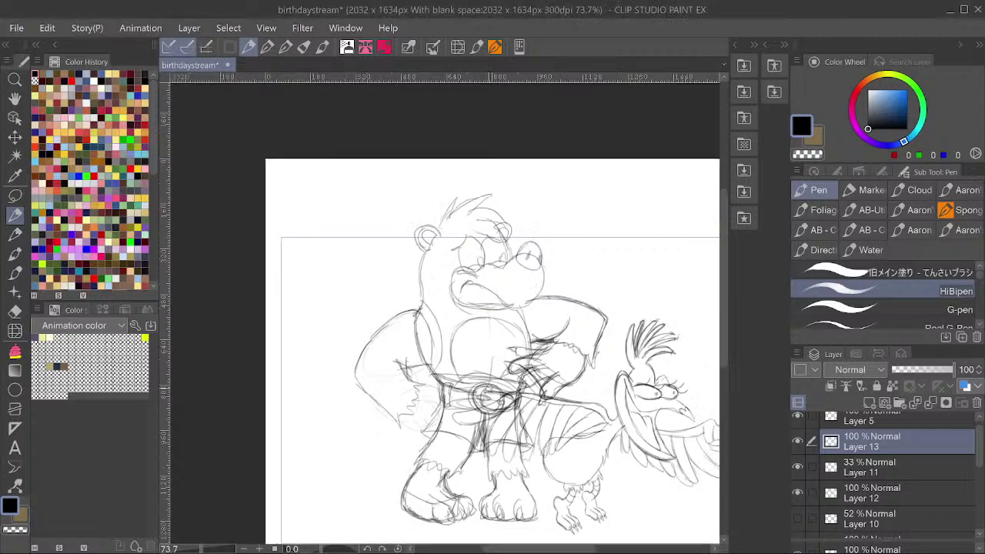
{"action": "scroll", "coordinate": [394, 376], "scroll_direction": "up", "scroll_amount": 1}
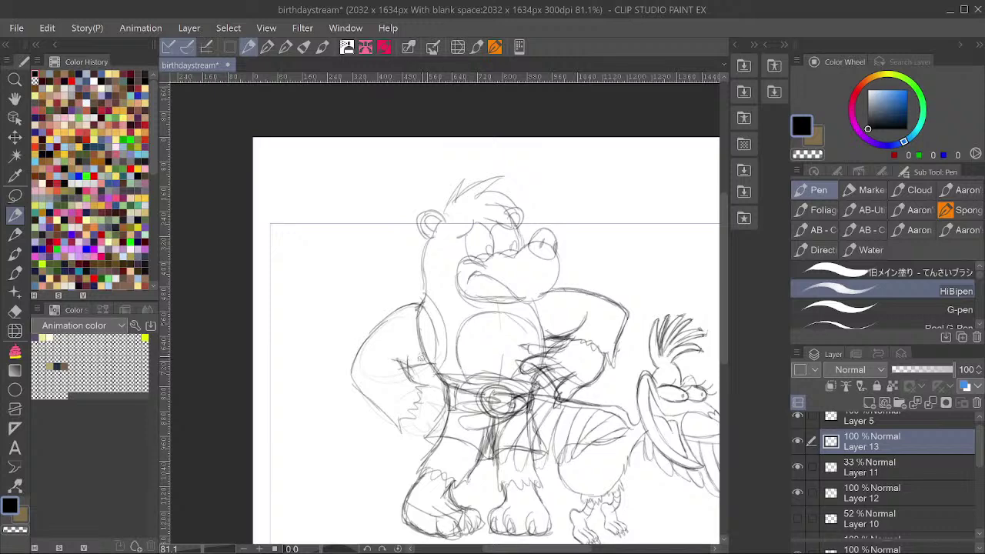
{"action": "key", "text": "m"}
{"action": "mouse_move", "coordinate": [421, 366]}
{"action": "left_mouse_down"}
{"action": "mouse_move", "coordinate": [387, 334]}
{"action": "mouse_move", "coordinate": [353, 334]}
{"action": "mouse_move", "coordinate": [347, 403]}
{"action": "mouse_move", "coordinate": [428, 430]}
{"action": "left_mouse_up"}
{"action": "key", "text": "ctrl+t"}
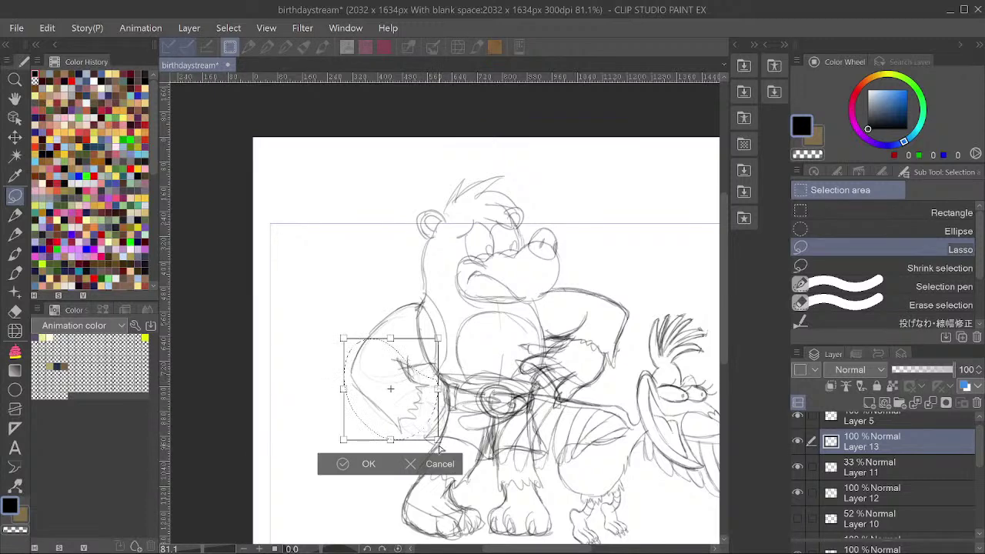
{"action": "left_click_drag", "start_coordinate": [437, 438], "coordinate": [424, 423]}
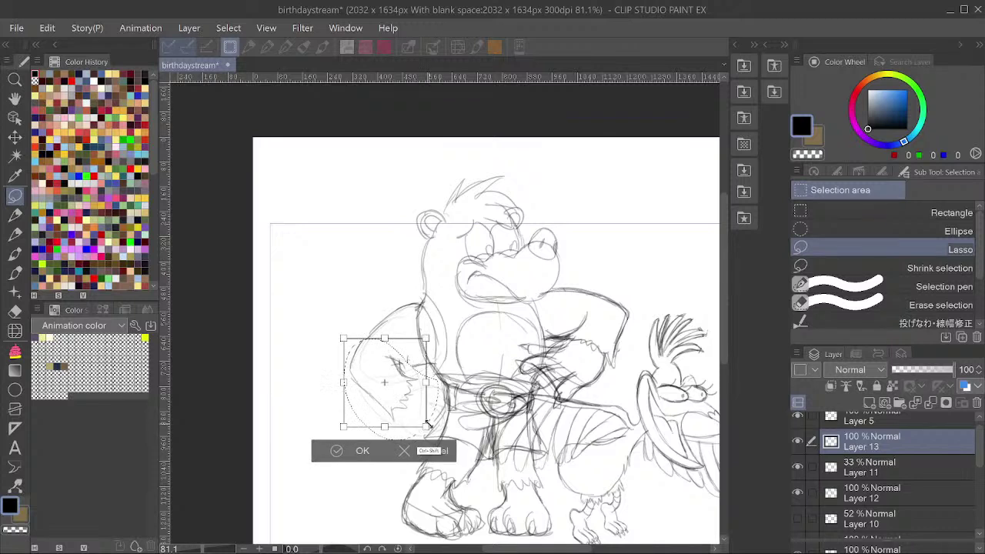
{"action": "left_click_drag", "start_coordinate": [432, 382], "coordinate": [441, 379]}
{"action": "key", "text": "Return"}
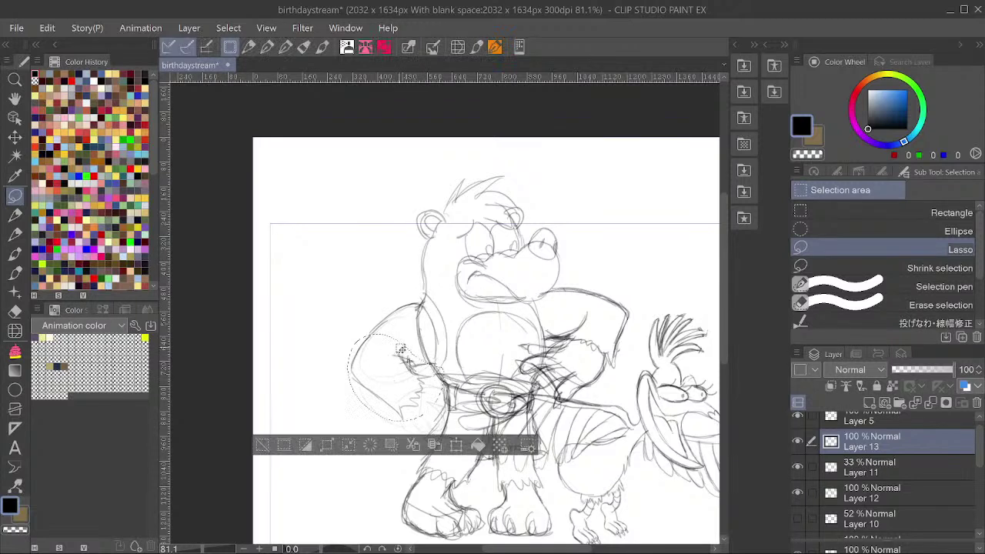
In the mirrored view, lasso the elbow and forearm, rotate and reposition them slightly, and clear the selection.
{"action": "key", "text": "h"}
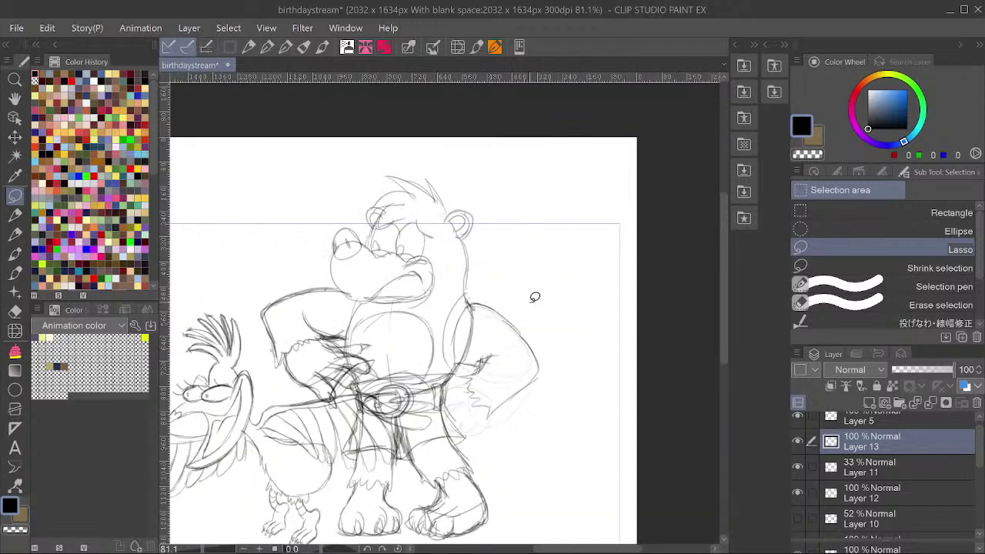
{"action": "mouse_move", "coordinate": [525, 303]}
{"action": "left_mouse_down"}
{"action": "mouse_move", "coordinate": [458, 381]}
{"action": "mouse_move", "coordinate": [467, 412]}
{"action": "mouse_move", "coordinate": [507, 429]}
{"action": "mouse_move", "coordinate": [548, 405]}
{"action": "mouse_move", "coordinate": [544, 282]}
{"action": "left_mouse_up"}
{"action": "key", "text": "ctrl+t"}
{"action": "left_click_drag", "start_coordinate": [527, 351], "coordinate": [528, 342]}
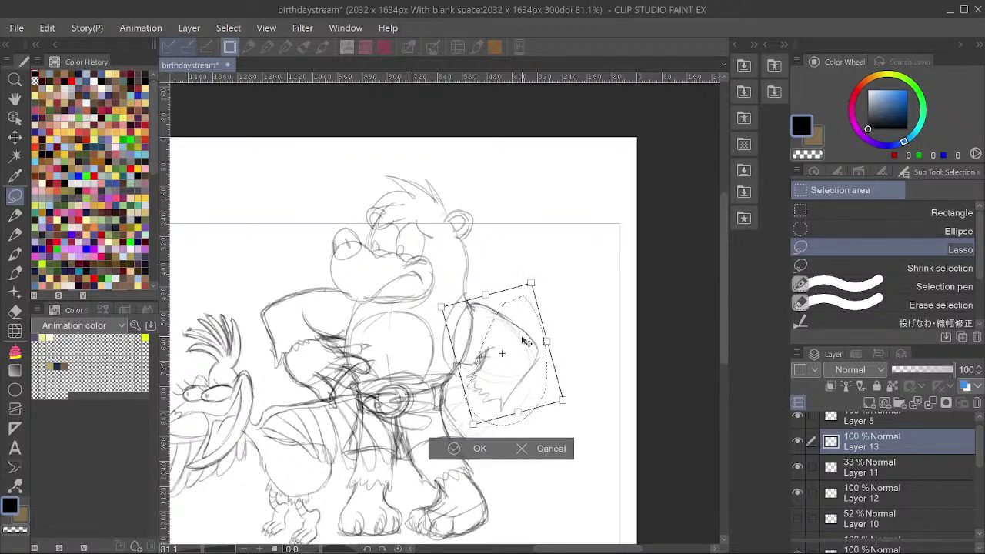
{"action": "left_click", "coordinate": [474, 448]}
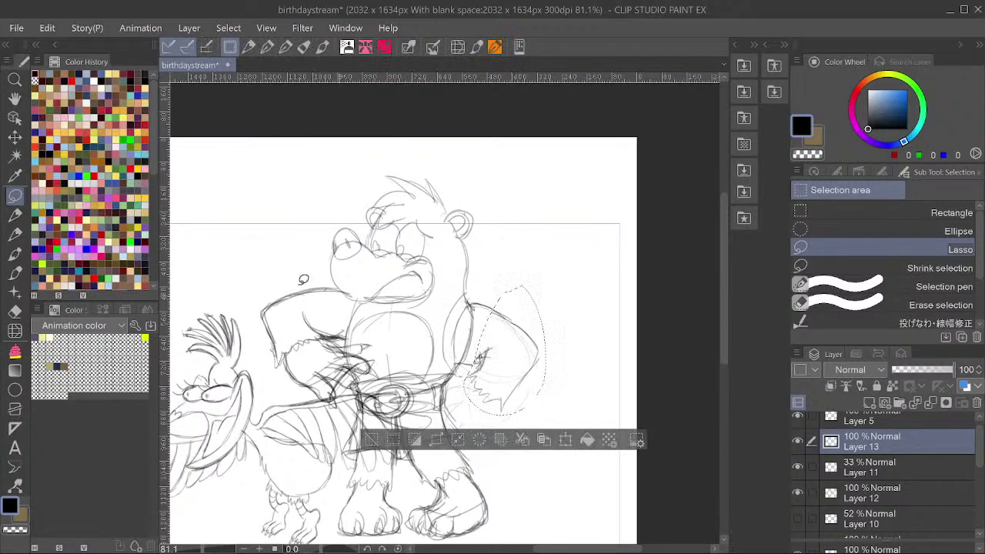
{"action": "left_click", "coordinate": [15, 216]}
{"action": "key", "text": "ctrl+d"}
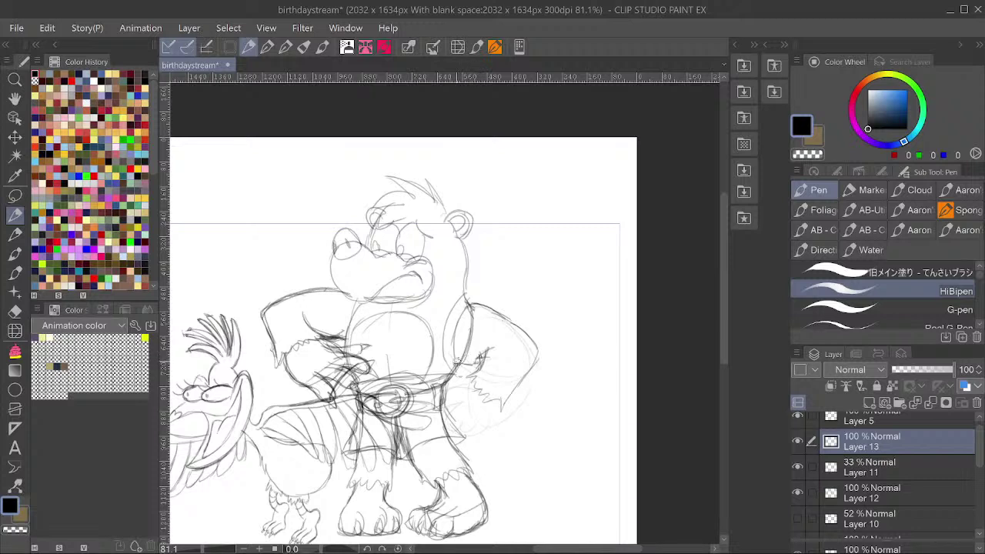
Draw darker fur at the inner elbow and sketch the hand with its fingers resting on the bear's hip.
{"action": "left_click_drag", "start_coordinate": [493, 343], "coordinate": [478, 367]}
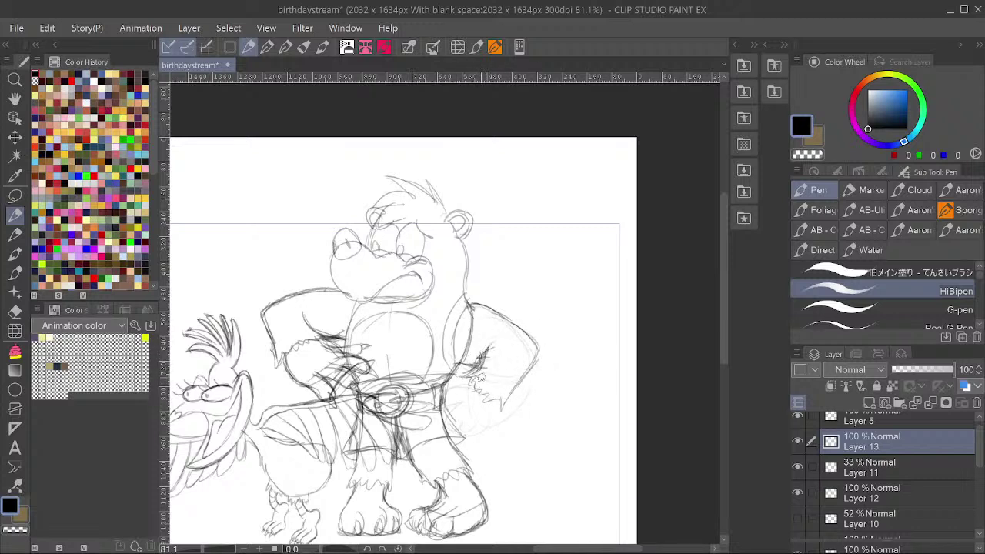
{"action": "mouse_move", "coordinate": [482, 394]}
{"action": "left_mouse_down"}
{"action": "mouse_move", "coordinate": [450, 391]}
{"action": "mouse_move", "coordinate": [488, 419]}
{"action": "mouse_move", "coordinate": [473, 427]}
{"action": "mouse_move", "coordinate": [450, 399]}
{"action": "mouse_move", "coordinate": [491, 426]}
{"action": "mouse_move", "coordinate": [503, 405]}
{"action": "left_mouse_up"}
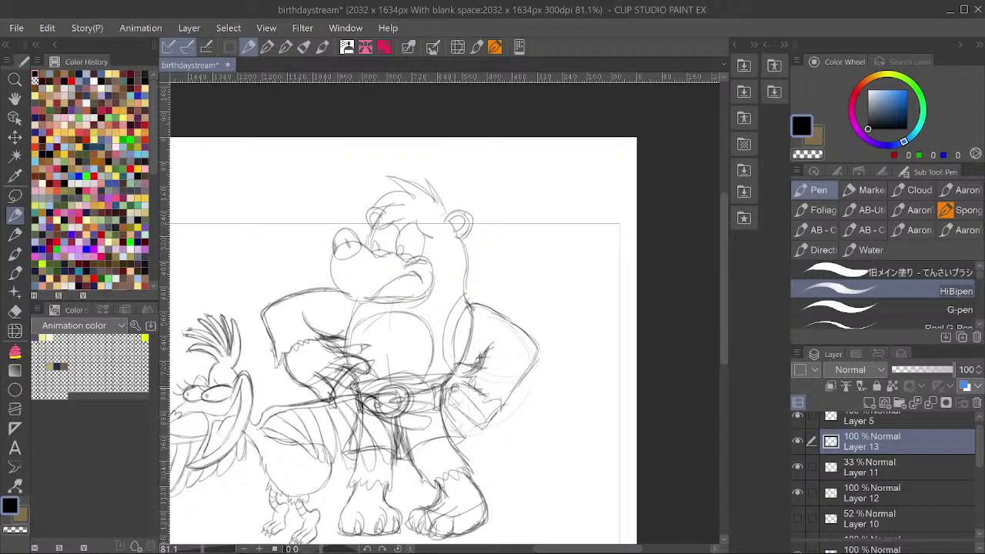
{"action": "mouse_move", "coordinate": [441, 387]}
{"action": "left_mouse_down"}
{"action": "mouse_move", "coordinate": [469, 398]}
{"action": "mouse_move", "coordinate": [450, 406]}
{"action": "mouse_move", "coordinate": [455, 420]}
{"action": "mouse_move", "coordinate": [478, 408]}
{"action": "mouse_move", "coordinate": [454, 430]}
{"action": "mouse_move", "coordinate": [483, 420]}
{"action": "left_mouse_up"}
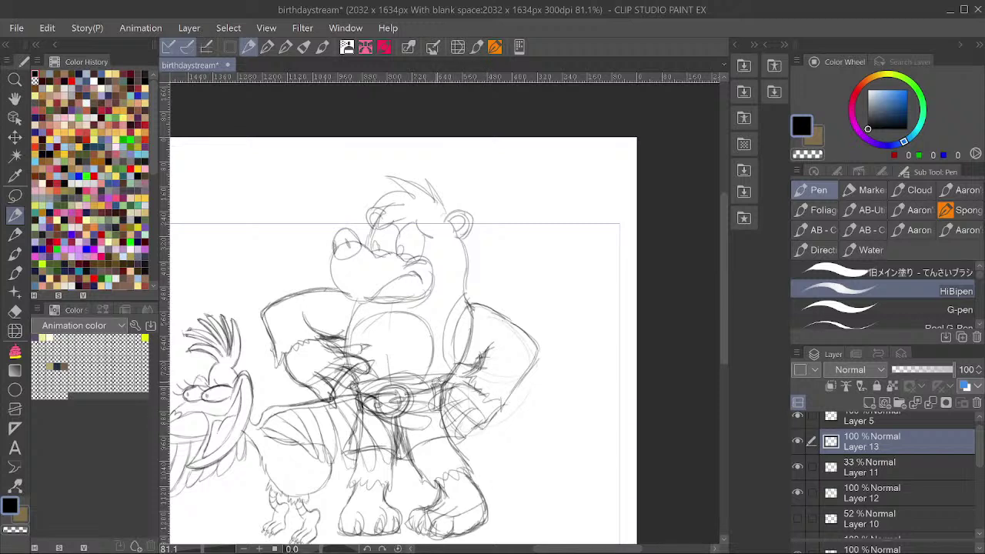
Delete the faded rough arm layer, Layer 11.
{"action": "key", "text": "alt+bracketleft"}
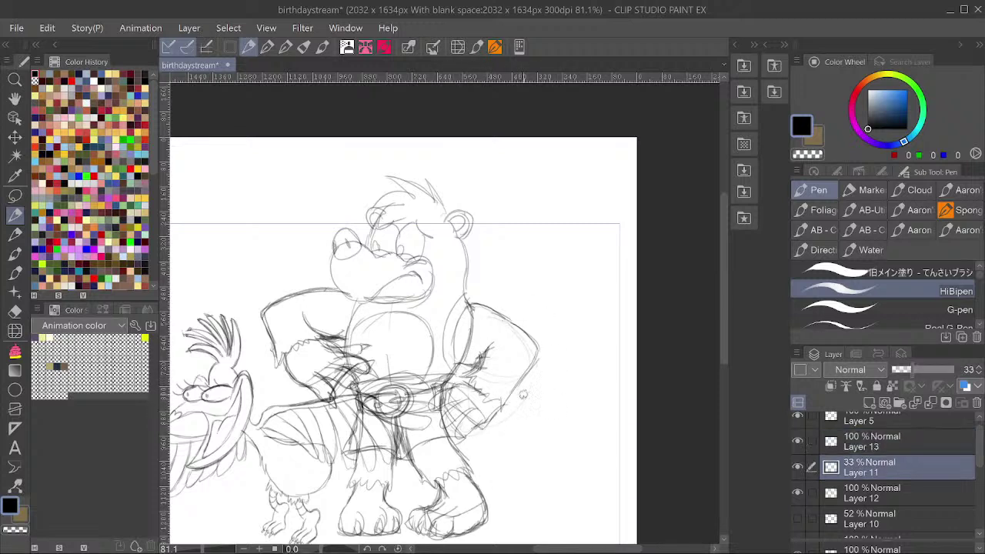
{"action": "key", "text": "Delete"}
{"action": "key", "text": "ctrl+z"}
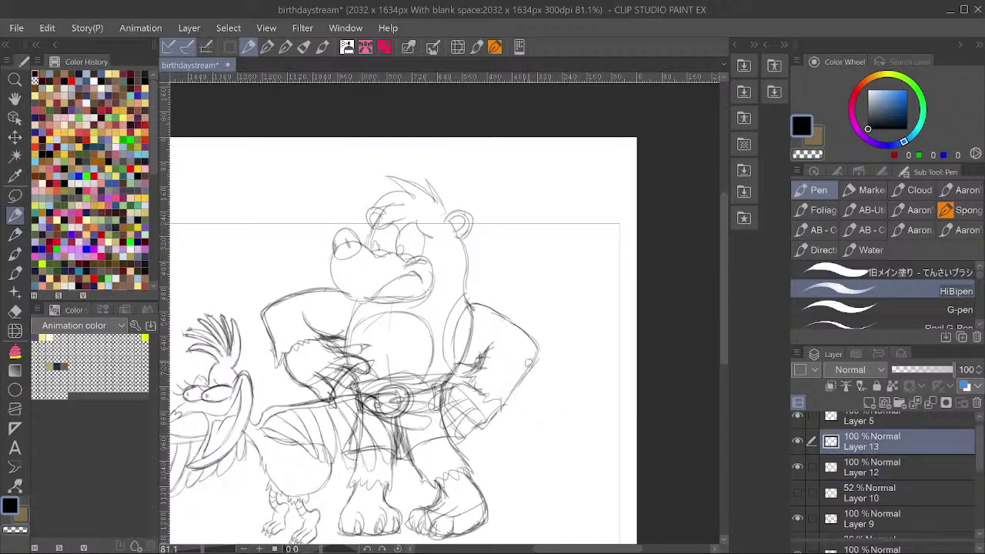
Round out and darken the outer outline of the elbow and forearm, comparing the normal and mirrored views.
{"action": "key", "text": "h"}
{"action": "key", "text": "h"}
{"action": "key", "text": "h"}
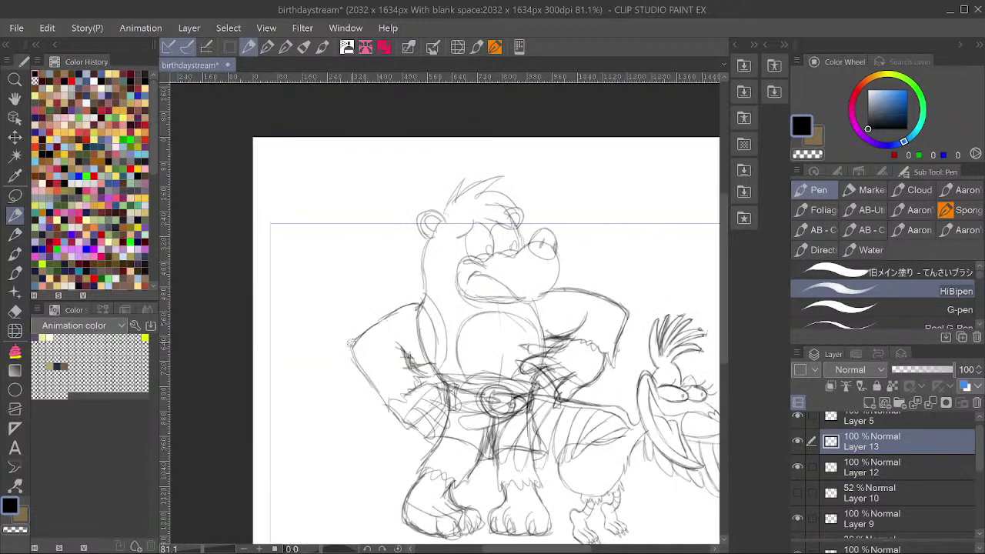
{"action": "left_click_drag", "start_coordinate": [362, 334], "coordinate": [382, 396]}
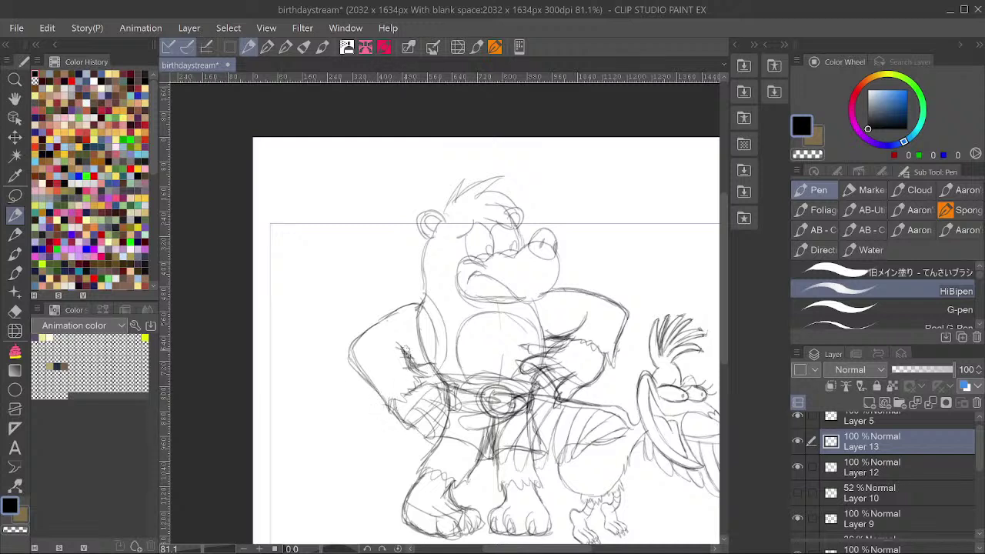
{"action": "key", "text": "h"}
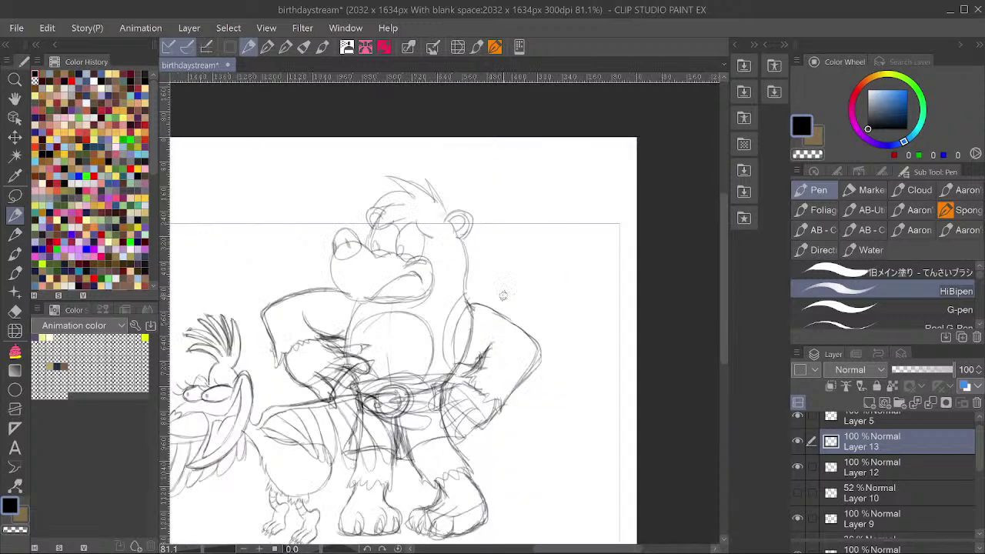
{"action": "key", "text": "h"}
Distort the arm on Layer 13 by its lower inner corner, rotate and nudge it into place, and save the drawing.
{"action": "key", "text": "ctrl+t"}
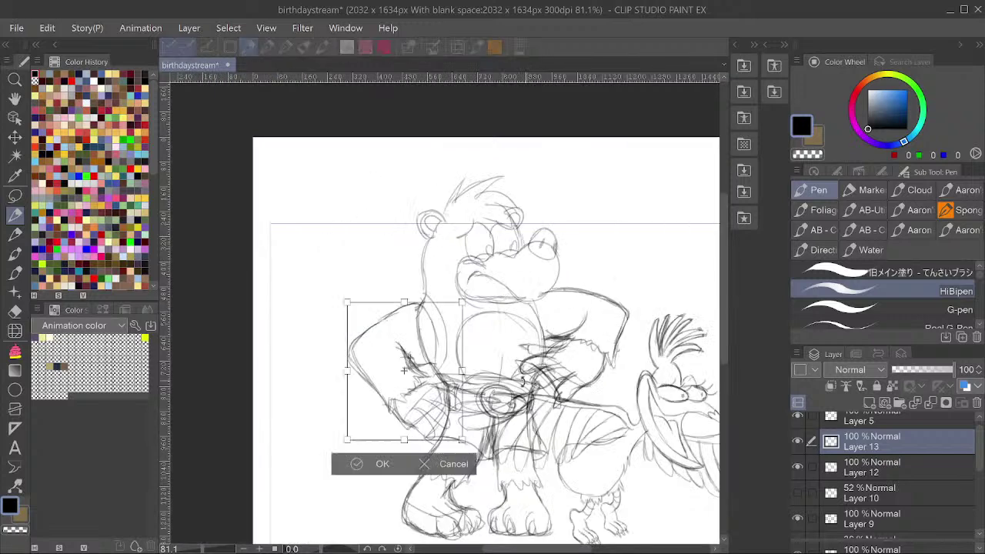
{"action": "left_click_drag", "start_coordinate": [462, 442], "coordinate": [460, 429]}
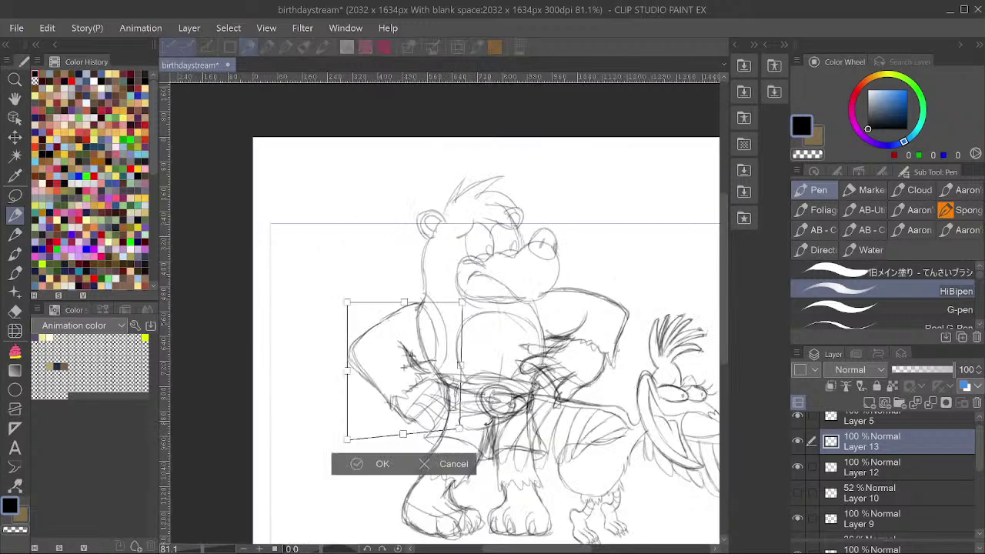
{"action": "left_click_drag", "start_coordinate": [467, 275], "coordinate": [458, 269]}
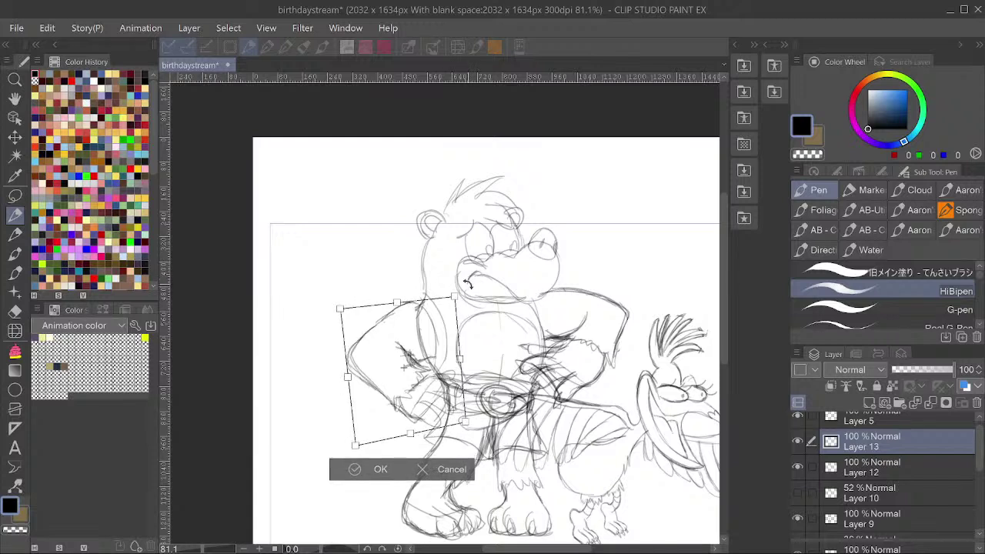
{"action": "left_click_drag", "start_coordinate": [435, 329], "coordinate": [439, 338]}
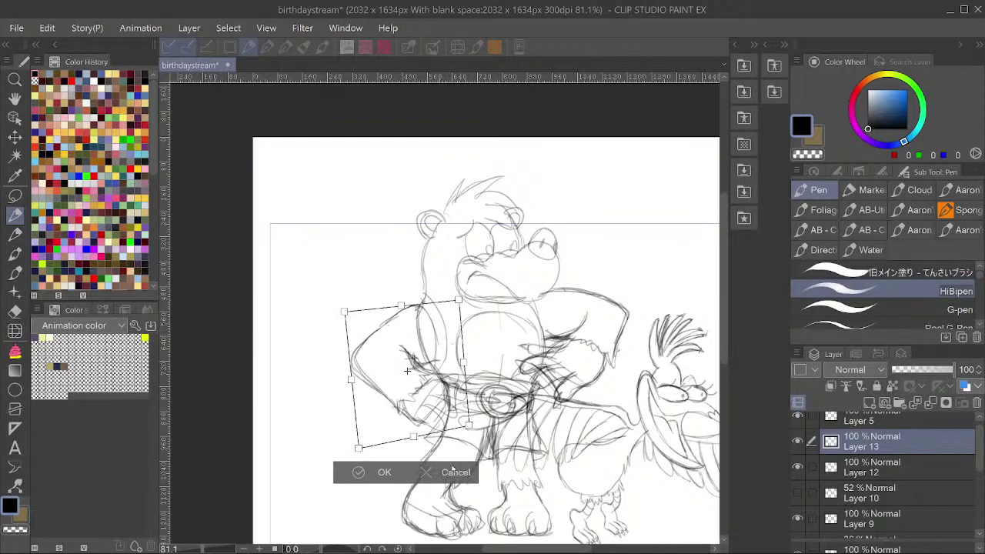
{"action": "key", "text": "Return"}
{"action": "key", "text": "h"}
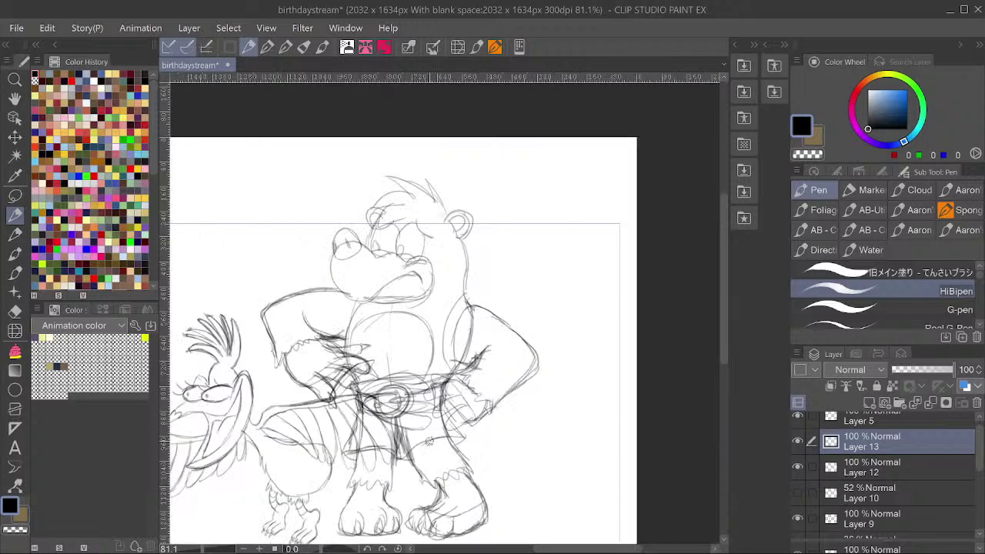
{"action": "key", "text": "h"}
{"action": "key", "text": "ctrl+s"}
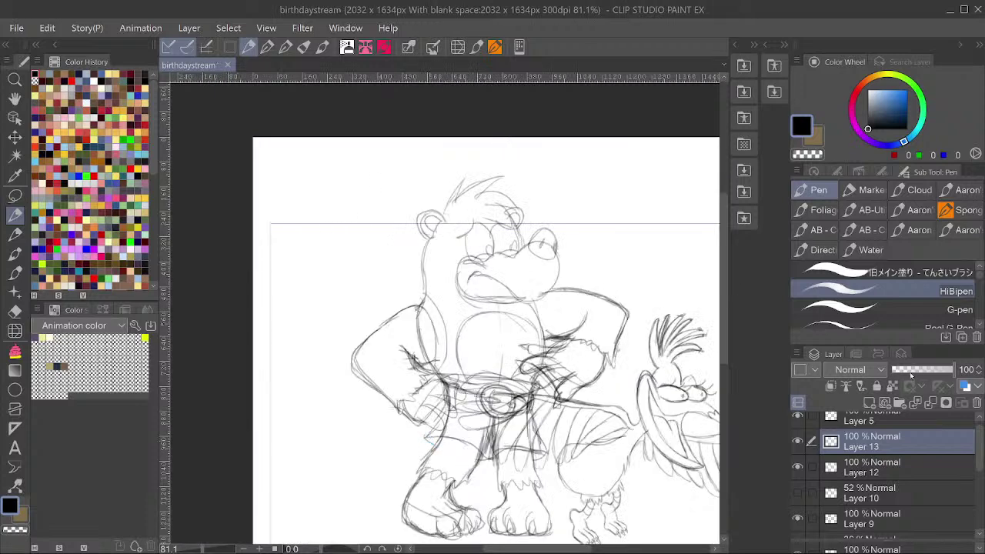
Set the opacity of the arm layer, Layer 13, to 79%.
{"action": "left_click_drag", "start_coordinate": [917, 370], "coordinate": [915, 371]}
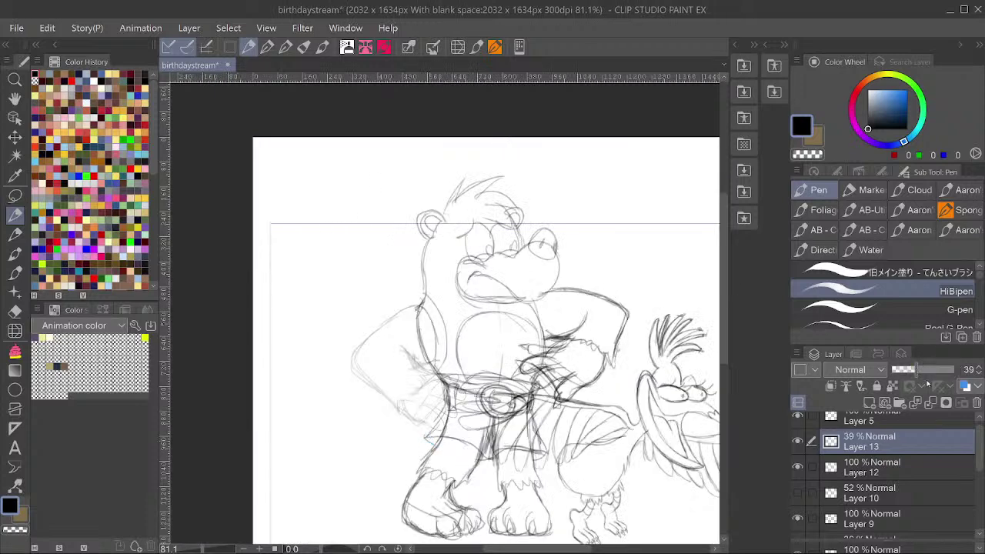
{"action": "left_click", "coordinate": [940, 370]}
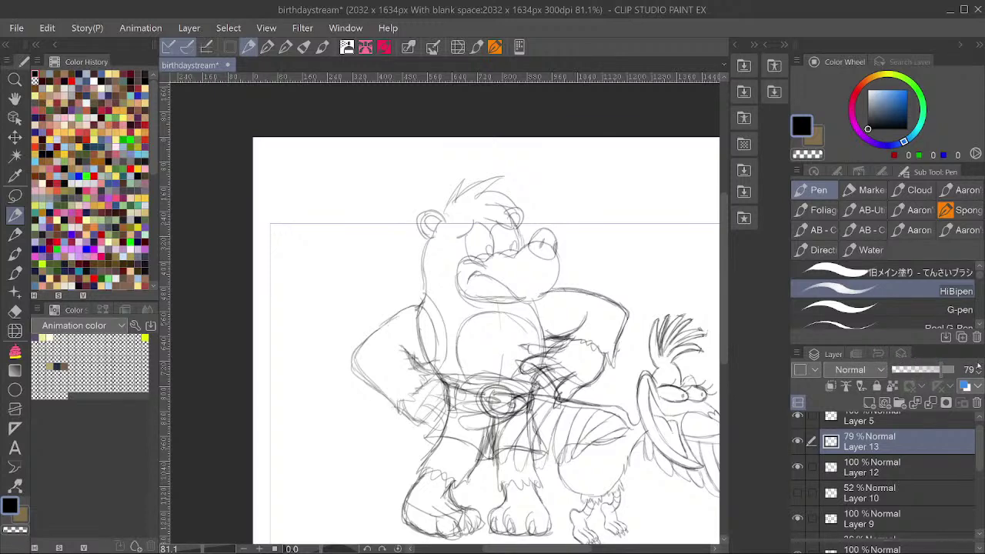
{"action": "scroll", "coordinate": [452, 376], "scroll_direction": "up", "scroll_amount": 2}
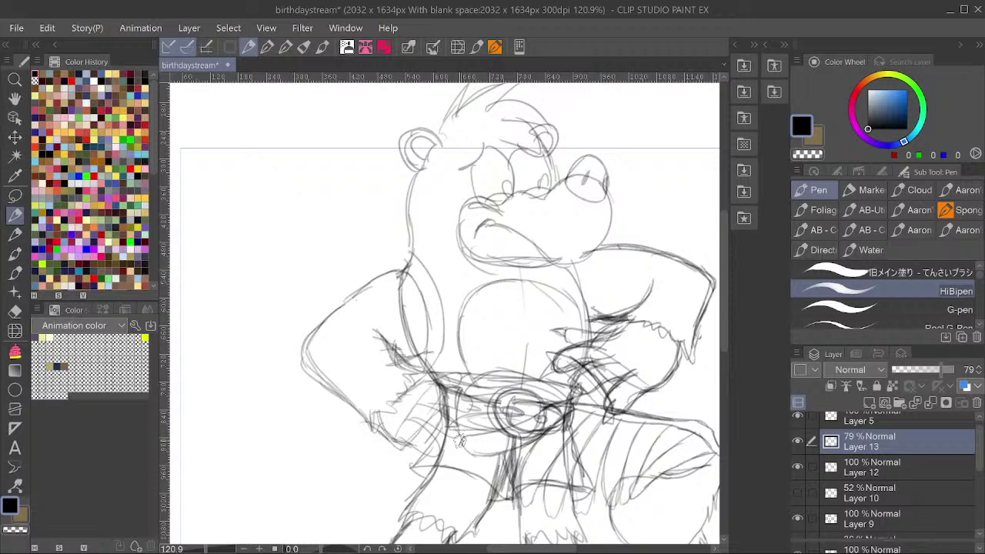
{"action": "scroll", "coordinate": [448, 413], "scroll_direction": "down", "scroll_amount": 3}
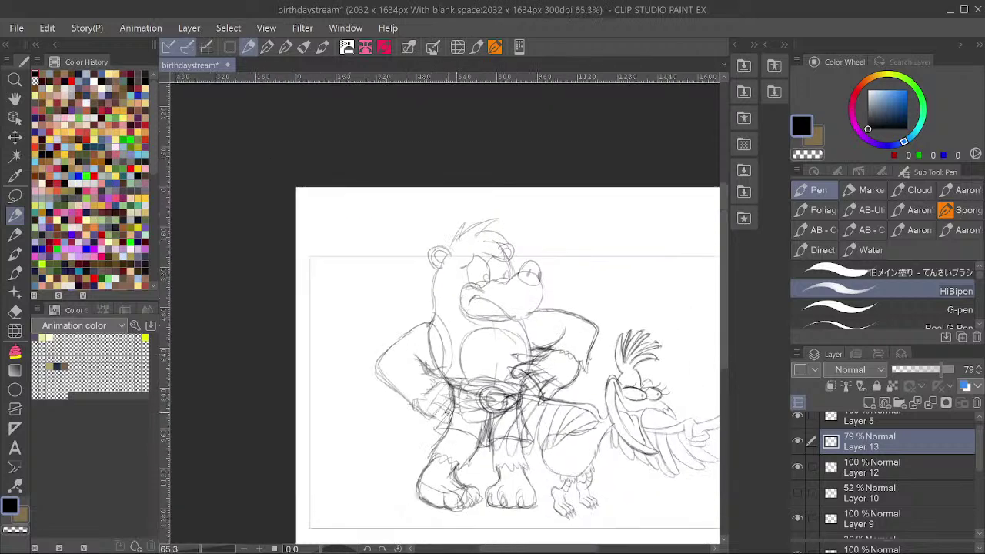
{"action": "scroll", "coordinate": [978, 435], "scroll_direction": "up", "scroll_amount": 1}
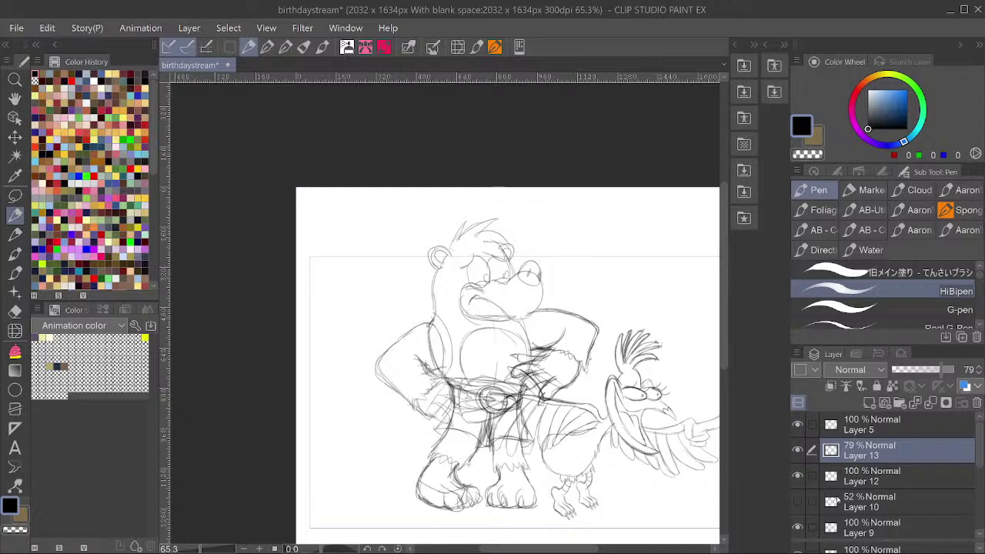
Find the bird's sketch layer, Layer 6, and hide it so only the bear is shown.
{"action": "scroll", "coordinate": [917, 456], "scroll_direction": "down", "scroll_amount": 1}
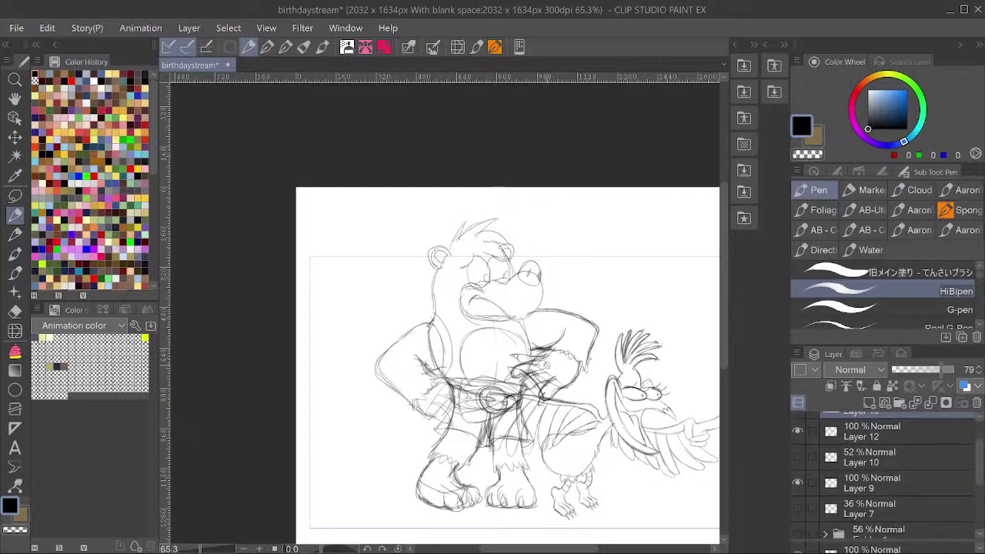
{"action": "scroll", "coordinate": [617, 390], "scroll_direction": "up", "scroll_amount": 2}
{"action": "left_click", "coordinate": [653, 397], "text": "ctrl+shift"}
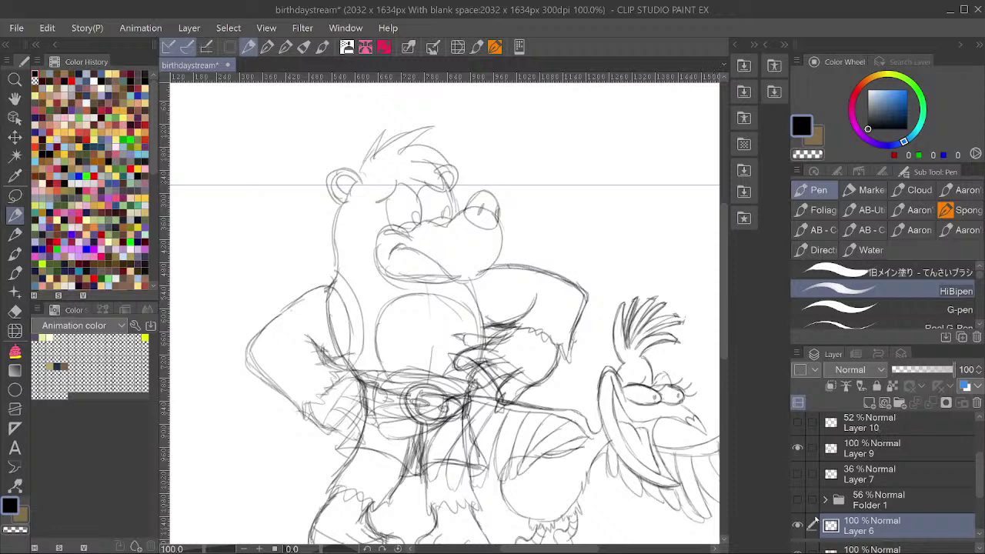
{"action": "left_click", "coordinate": [799, 525]}
{"action": "scroll", "coordinate": [417, 358], "scroll_direction": "down", "scroll_amount": 1}
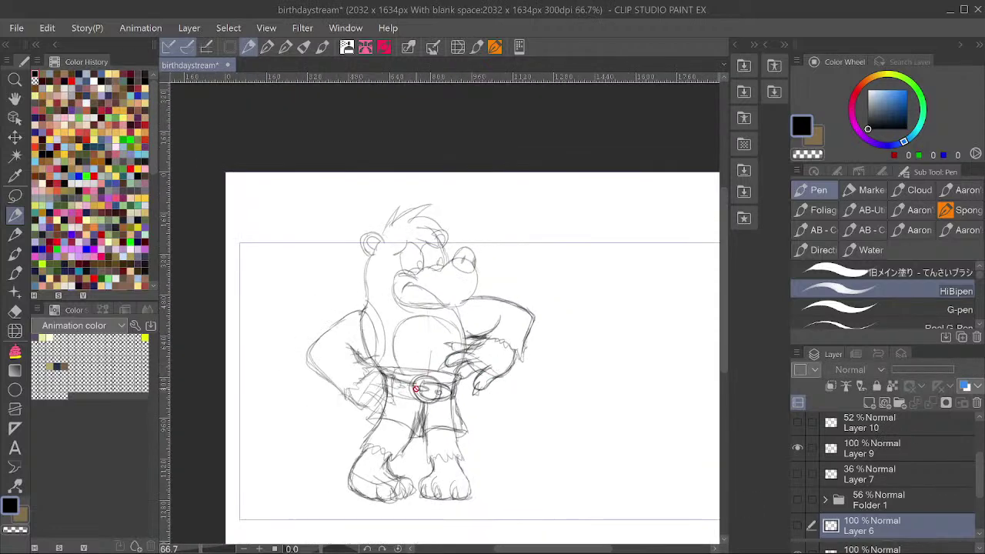
Move the bear's body layer, Layer 9, above Layer 10 and group it with Layers 12, 13 and 5 in a folder.
{"action": "left_click", "coordinate": [428, 399], "text": "ctrl+shift"}
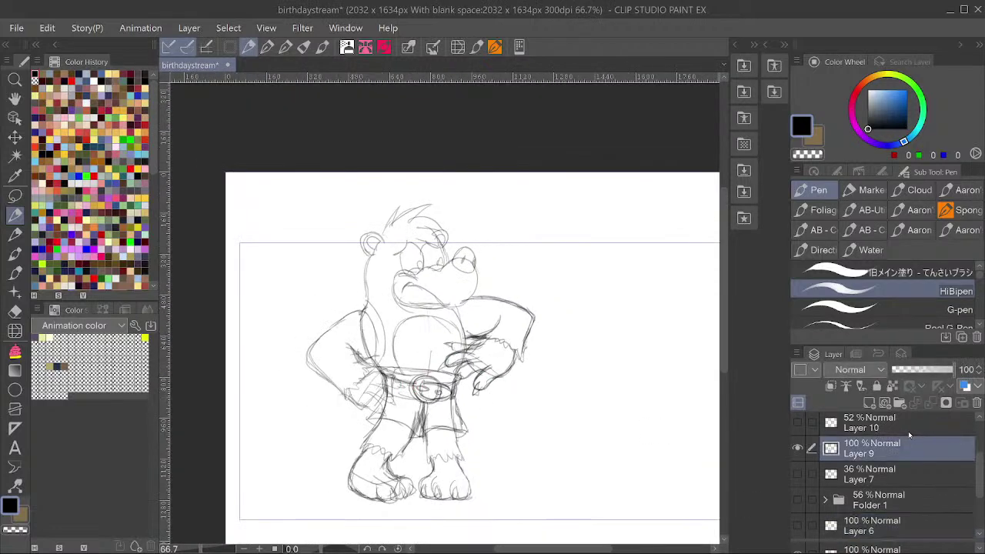
{"action": "scroll", "coordinate": [909, 436], "scroll_direction": "up", "scroll_amount": 2}
{"action": "left_click_drag", "start_coordinate": [873, 486], "coordinate": [883, 458]}
{"action": "scroll", "coordinate": [886, 450], "scroll_direction": "up", "scroll_amount": 1}
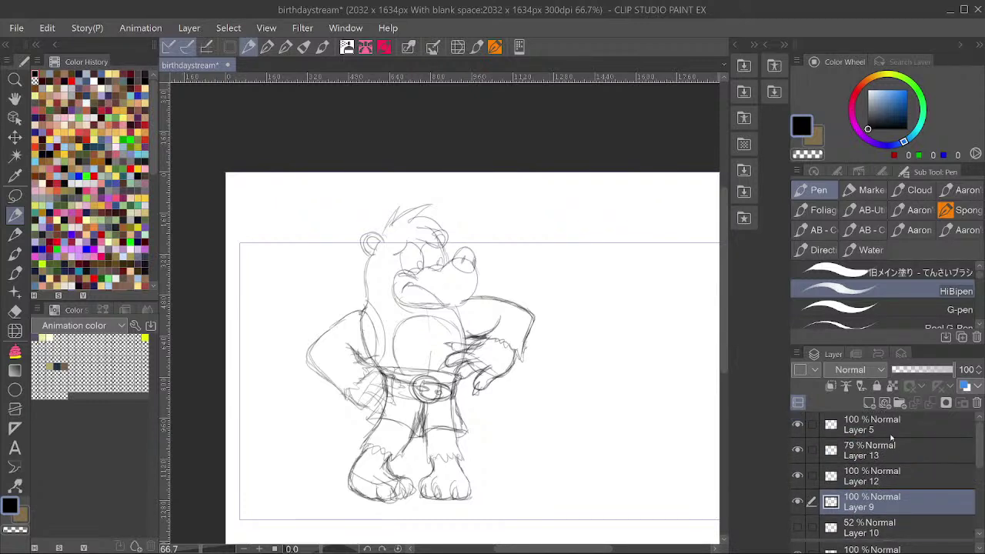
{"action": "left_click", "coordinate": [882, 432], "text": "shift"}
{"action": "key", "text": "ctrl+g"}
{"action": "left_click", "coordinate": [825, 425]}
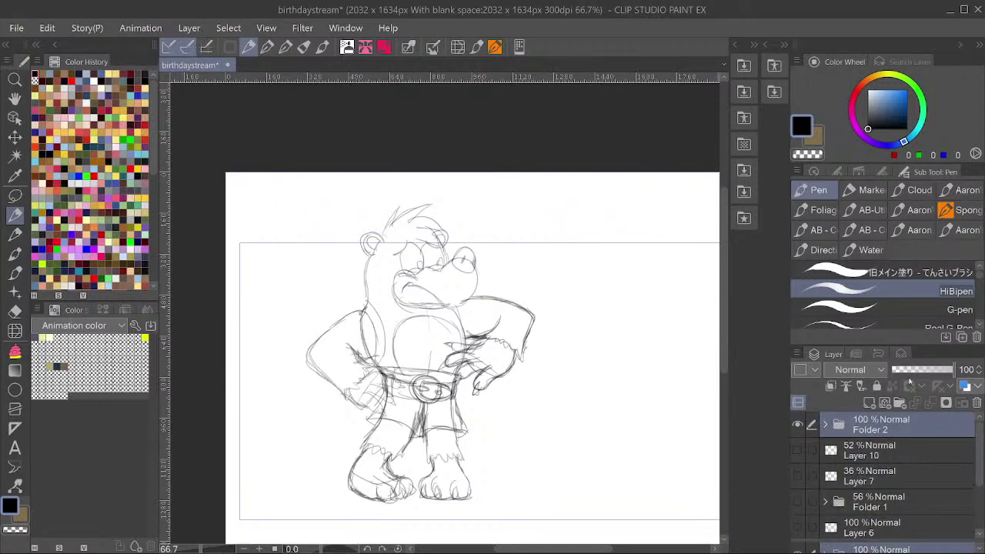
Fade the bear sketch folder to 28% opacity and save the drawing.
{"action": "left_click", "coordinate": [910, 370]}
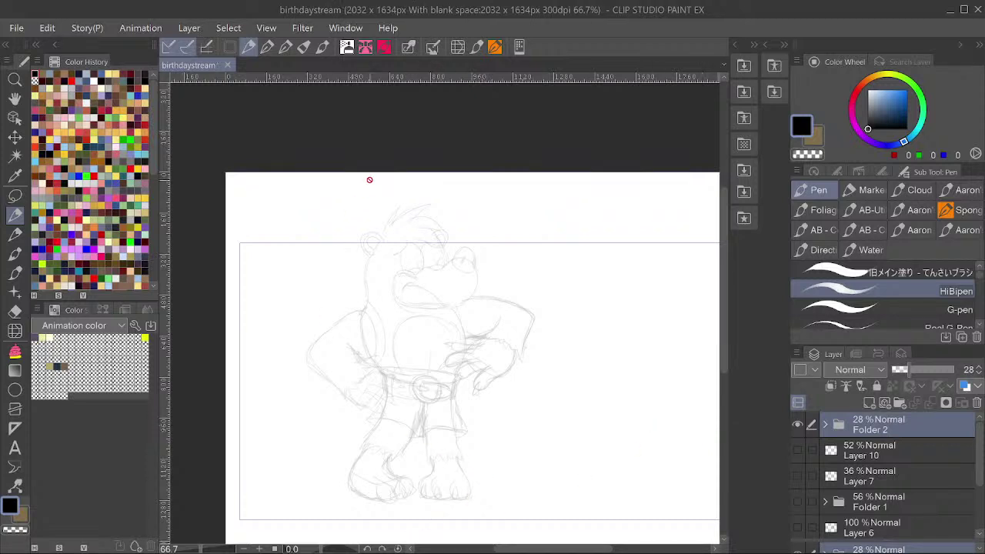
{"action": "scroll", "coordinate": [592, 431], "scroll_direction": "down", "scroll_amount": 1}
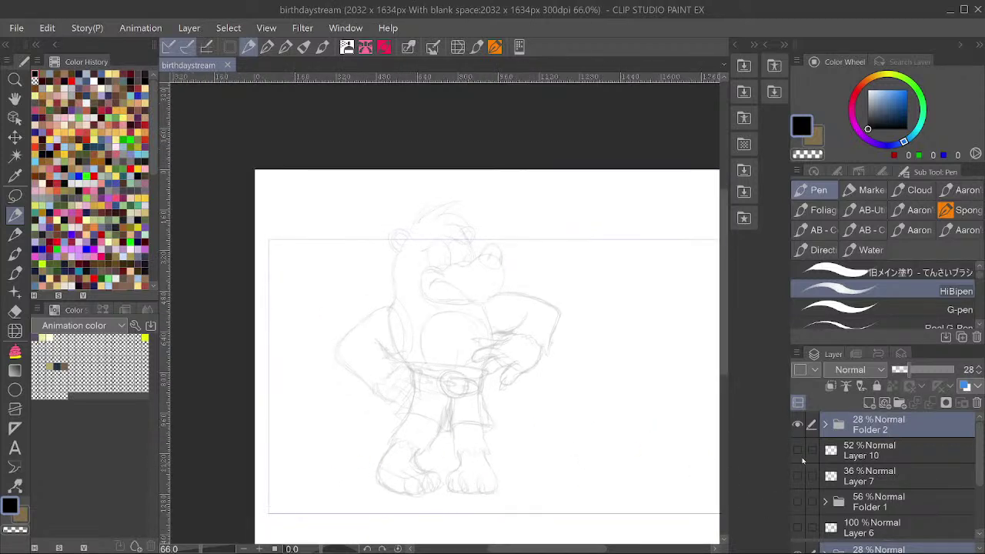
{"action": "scroll", "coordinate": [427, 400], "scroll_direction": "up", "scroll_amount": 1}
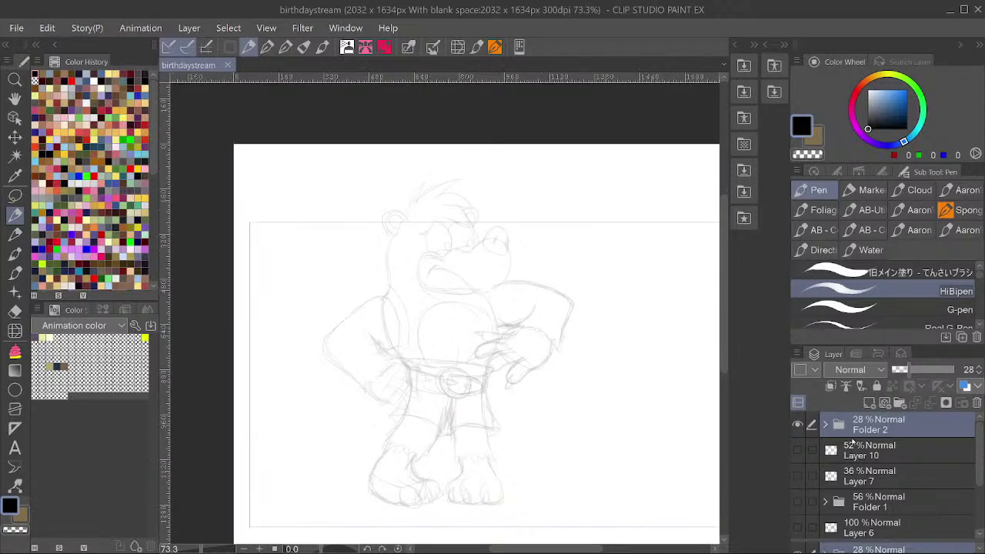
Add a new layer above the faded bear folder and save the drawing.
{"action": "left_click", "coordinate": [869, 403]}
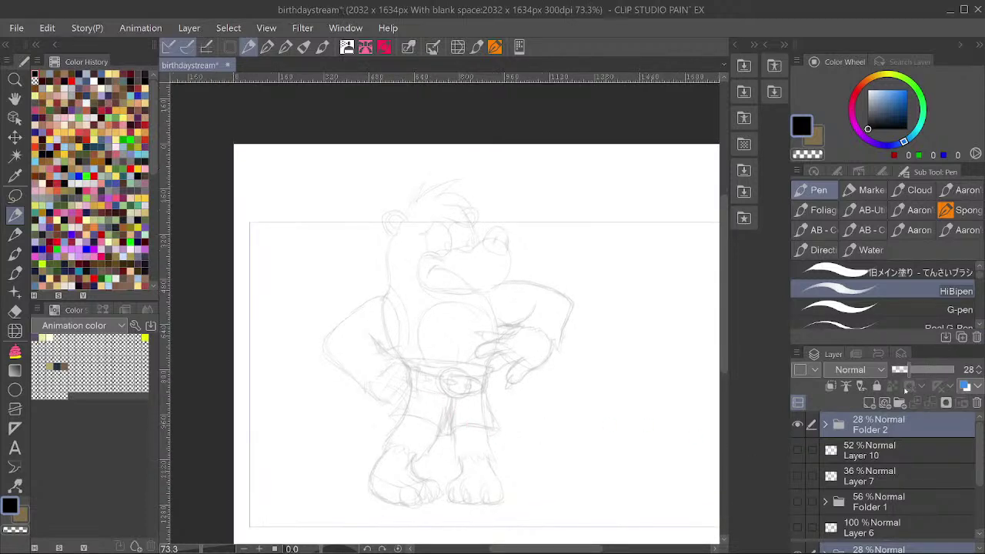
{"action": "scroll", "coordinate": [583, 432], "scroll_direction": "down", "scroll_amount": 2}
{"action": "scroll", "coordinate": [461, 455], "scroll_direction": "up", "scroll_amount": 3}
{"action": "key", "text": "ctrl+s"}
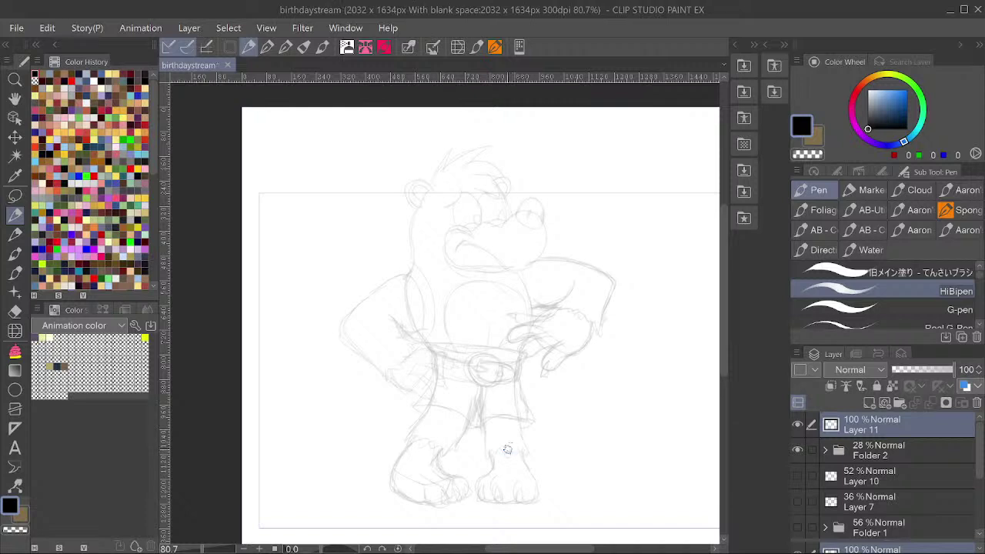
Draw the bear's shorts over the faded sketch, with the centre seam, both curved leg hems and the outer sides.
{"action": "scroll", "coordinate": [508, 450], "scroll_direction": "up", "scroll_amount": 1}
{"action": "scroll", "coordinate": [509, 450], "scroll_direction": "down", "scroll_amount": 1}
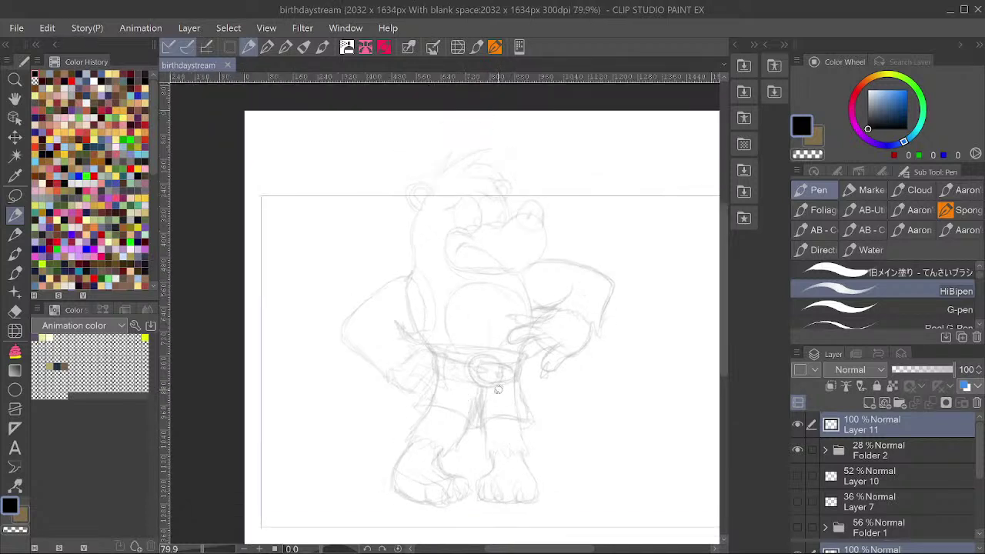
{"action": "left_click_drag", "start_coordinate": [493, 391], "coordinate": [480, 398]}
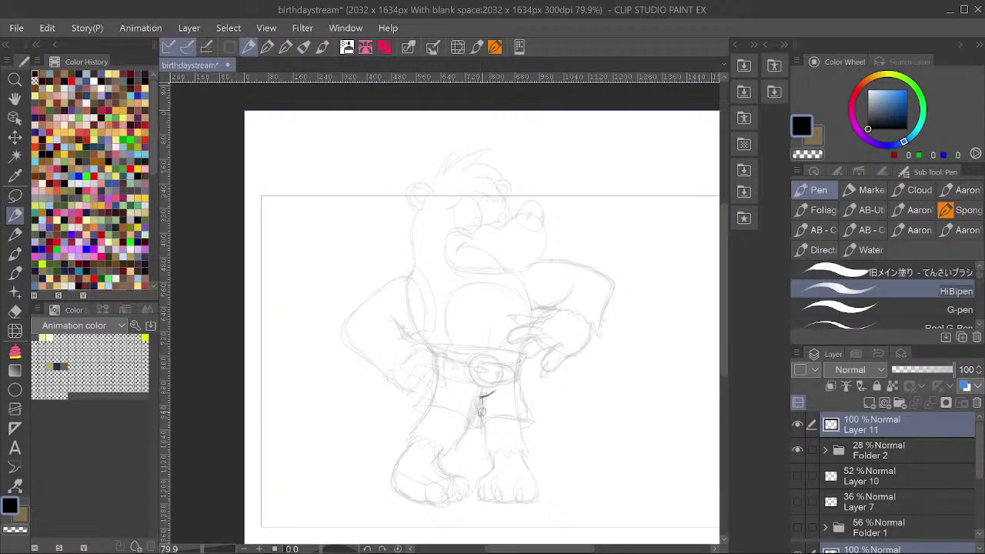
{"action": "mouse_move", "coordinate": [485, 394]}
{"action": "left_mouse_down"}
{"action": "mouse_move", "coordinate": [481, 428]}
{"action": "mouse_move", "coordinate": [414, 411]}
{"action": "mouse_move", "coordinate": [440, 346]}
{"action": "mouse_move", "coordinate": [418, 411]}
{"action": "left_mouse_up"}
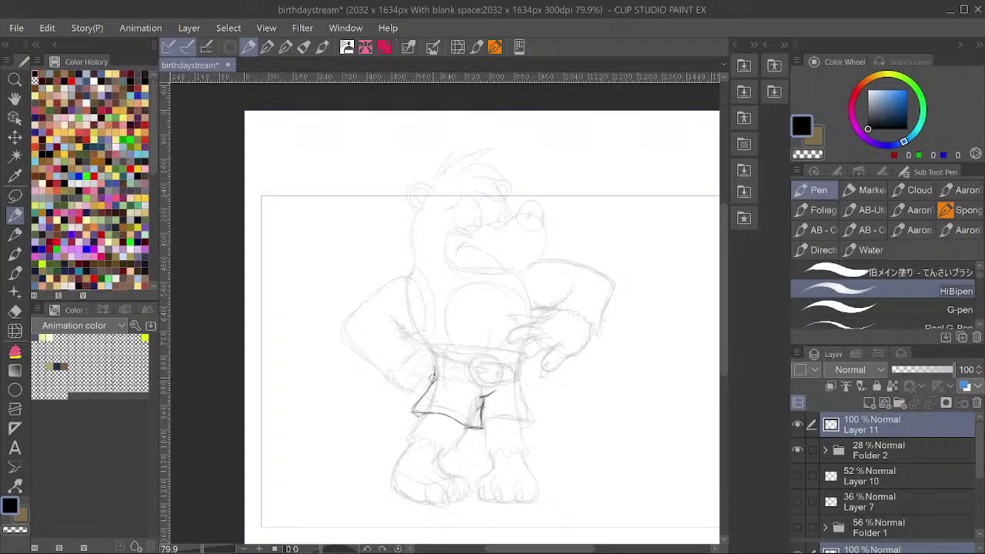
{"action": "left_click_drag", "start_coordinate": [484, 422], "coordinate": [540, 421]}
{"action": "left_click_drag", "start_coordinate": [521, 378], "coordinate": [536, 416]}
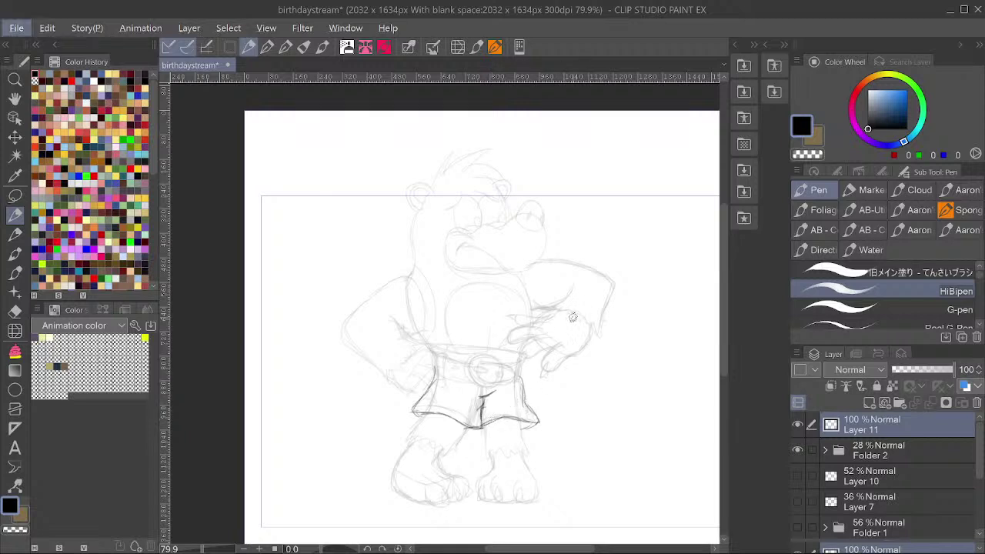
{"action": "left_click_drag", "start_coordinate": [564, 339], "coordinate": [568, 329]}
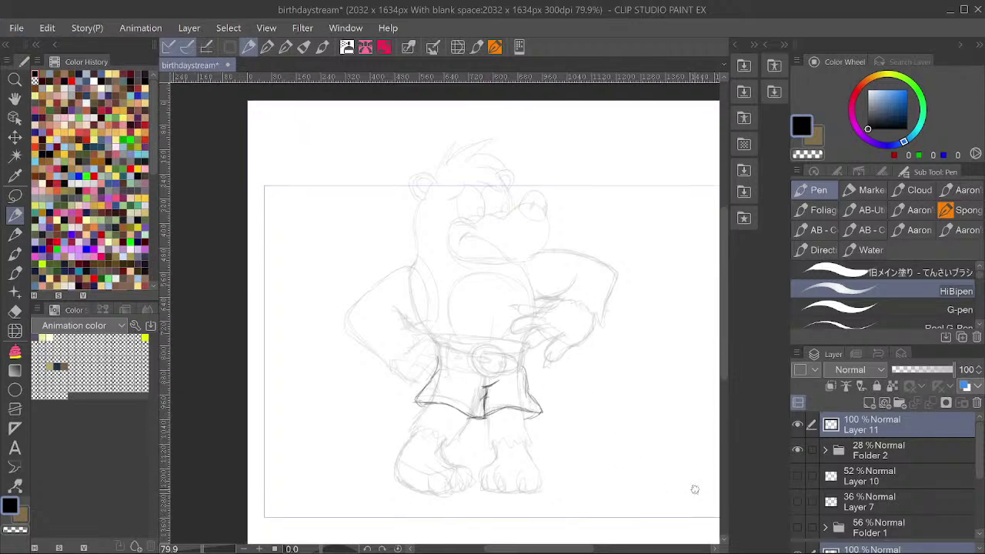
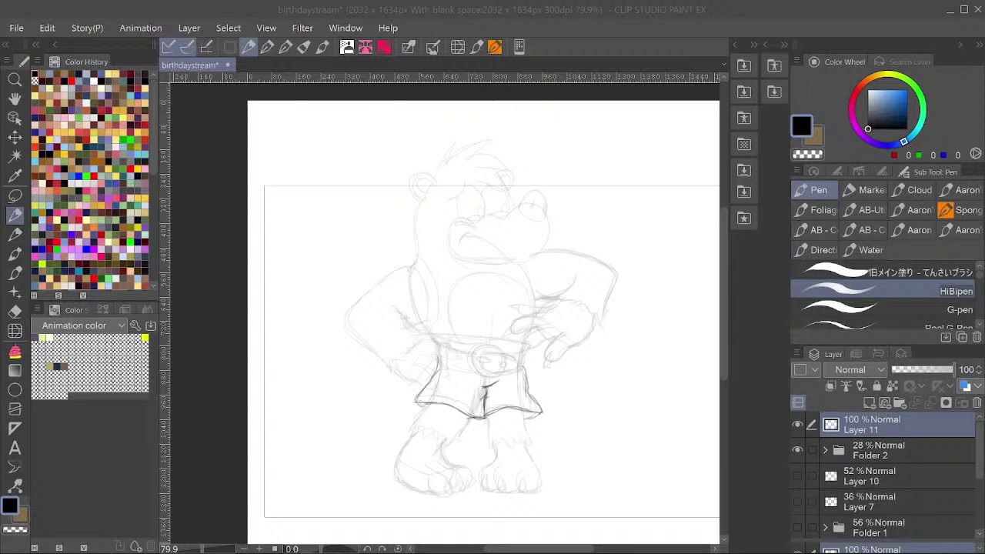
Draw both of the bear's lower legs below the shorts, ending in jagged fur tufts above the feet.
{"action": "left_click", "coordinate": [446, 279]}
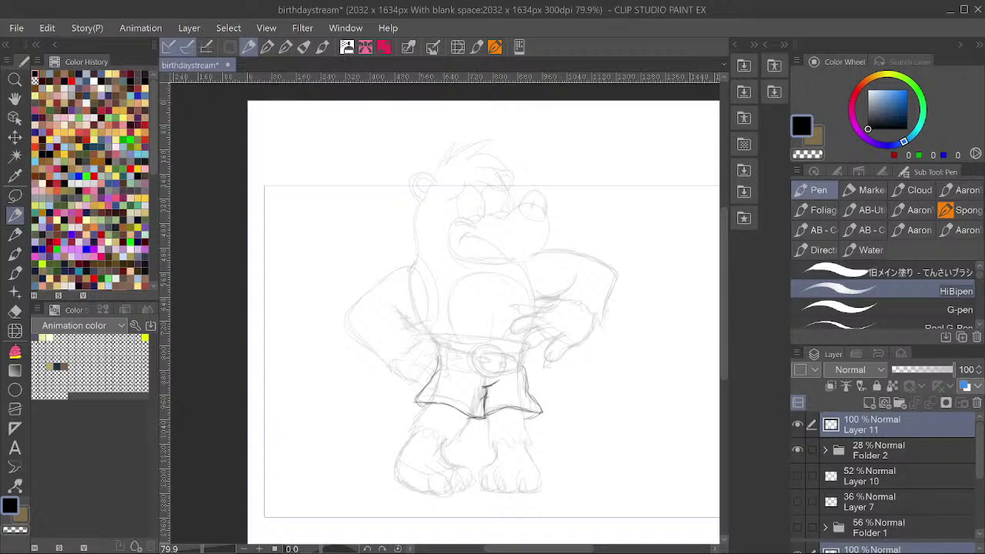
{"action": "scroll", "coordinate": [583, 405], "scroll_direction": "up", "scroll_amount": 2}
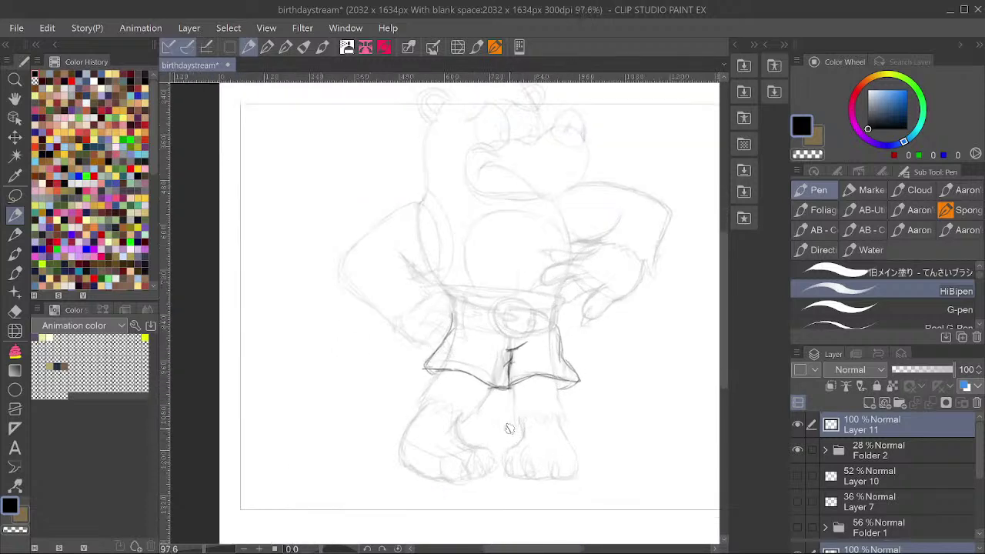
{"action": "mouse_move", "coordinate": [444, 364]}
{"action": "left_mouse_down"}
{"action": "mouse_move", "coordinate": [407, 412]}
{"action": "mouse_move", "coordinate": [447, 418]}
{"action": "mouse_move", "coordinate": [462, 434]}
{"action": "mouse_move", "coordinate": [487, 383]}
{"action": "mouse_move", "coordinate": [513, 411]}
{"action": "mouse_move", "coordinate": [513, 435]}
{"action": "mouse_move", "coordinate": [545, 426]}
{"action": "mouse_move", "coordinate": [567, 440]}
{"action": "mouse_move", "coordinate": [564, 415]}
{"action": "left_mouse_up"}
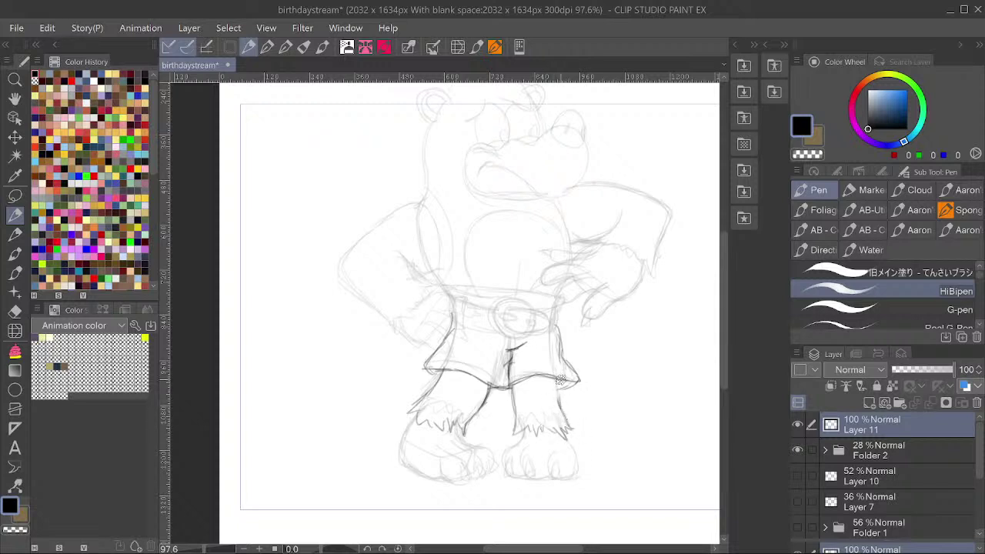
{"action": "mouse_move", "coordinate": [560, 375]}
{"action": "left_mouse_down"}
{"action": "mouse_move", "coordinate": [570, 420]}
{"action": "mouse_move", "coordinate": [567, 412]}
{"action": "left_mouse_up"}
Draw the bear's larger side-turned foot with its rounded heel, toes and pointed claws.
{"action": "mouse_move", "coordinate": [415, 419]}
{"action": "left_mouse_down"}
{"action": "mouse_move", "coordinate": [401, 437]}
{"action": "mouse_move", "coordinate": [403, 463]}
{"action": "mouse_move", "coordinate": [462, 485]}
{"action": "mouse_move", "coordinate": [470, 470]}
{"action": "mouse_move", "coordinate": [451, 454]}
{"action": "mouse_move", "coordinate": [472, 477]}
{"action": "mouse_move", "coordinate": [470, 468]}
{"action": "left_mouse_up"}
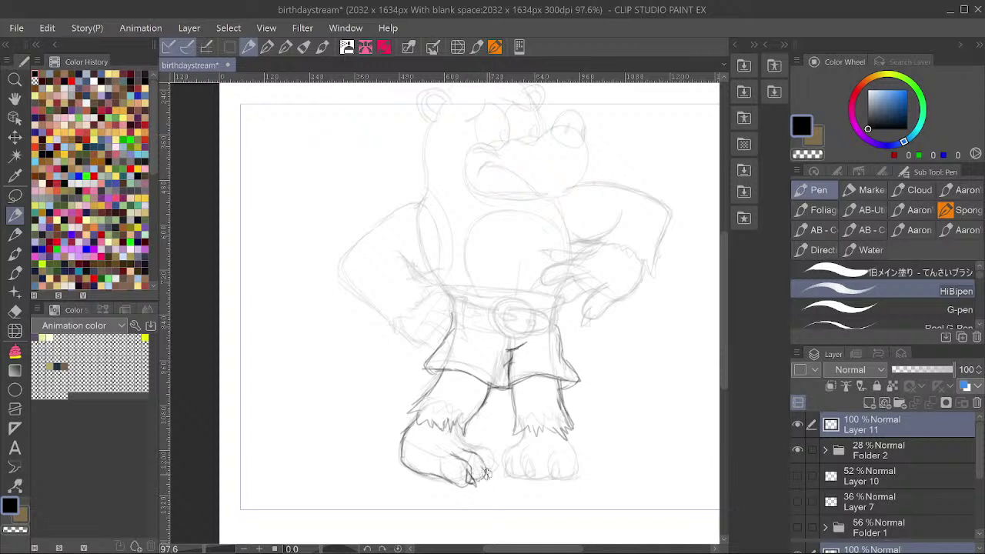
{"action": "left_click_drag", "start_coordinate": [485, 472], "coordinate": [484, 478]}
{"action": "mouse_move", "coordinate": [495, 469]}
{"action": "left_mouse_down"}
{"action": "mouse_move", "coordinate": [490, 475]}
{"action": "mouse_move", "coordinate": [496, 471]}
{"action": "left_mouse_up"}
Draw the bear's other, front-facing foot with its rounded toes and claws, checking the shape in the mirrored view.
{"action": "left_click_drag", "start_coordinate": [555, 347], "coordinate": [553, 341]}
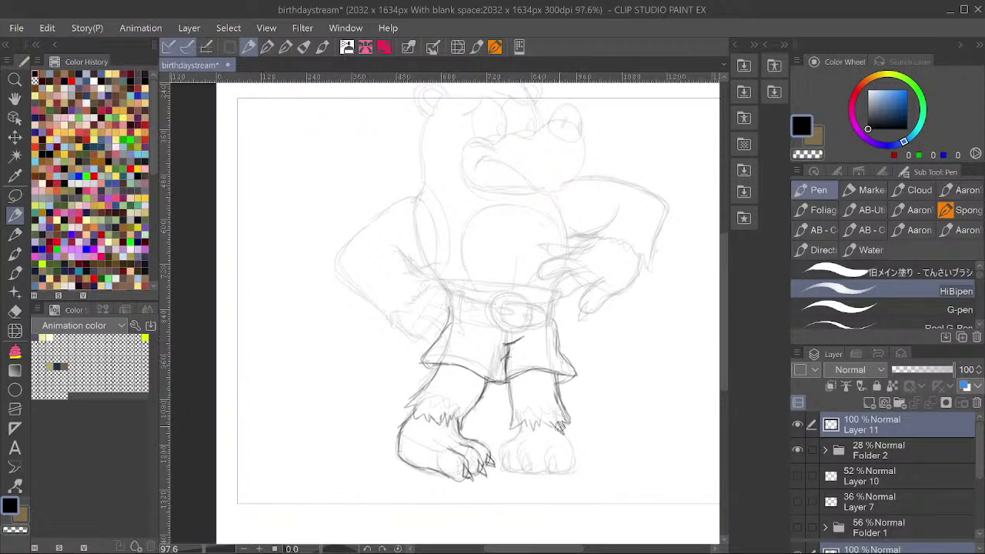
{"action": "left_click_drag", "start_coordinate": [563, 428], "coordinate": [574, 447]}
{"action": "key", "text": "h"}
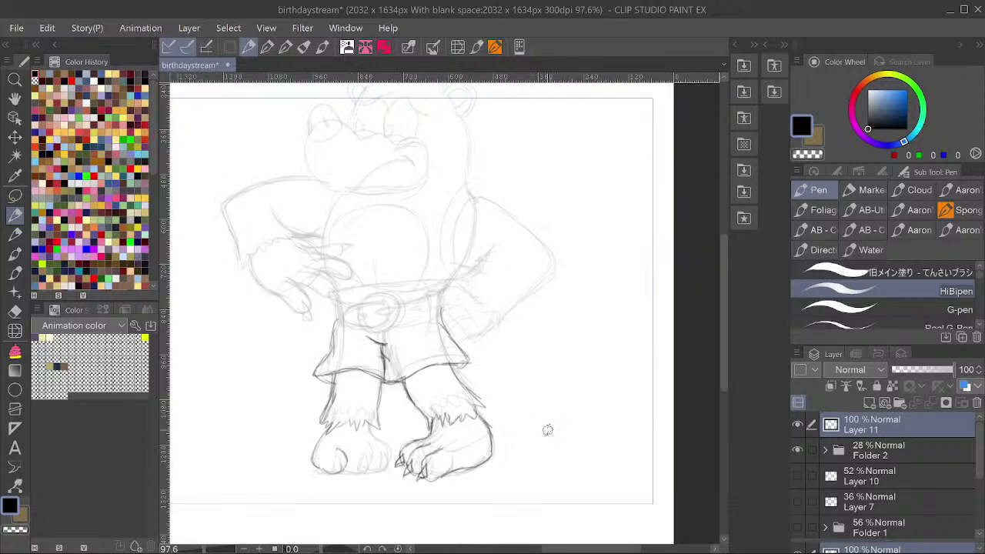
{"action": "key", "text": "h"}
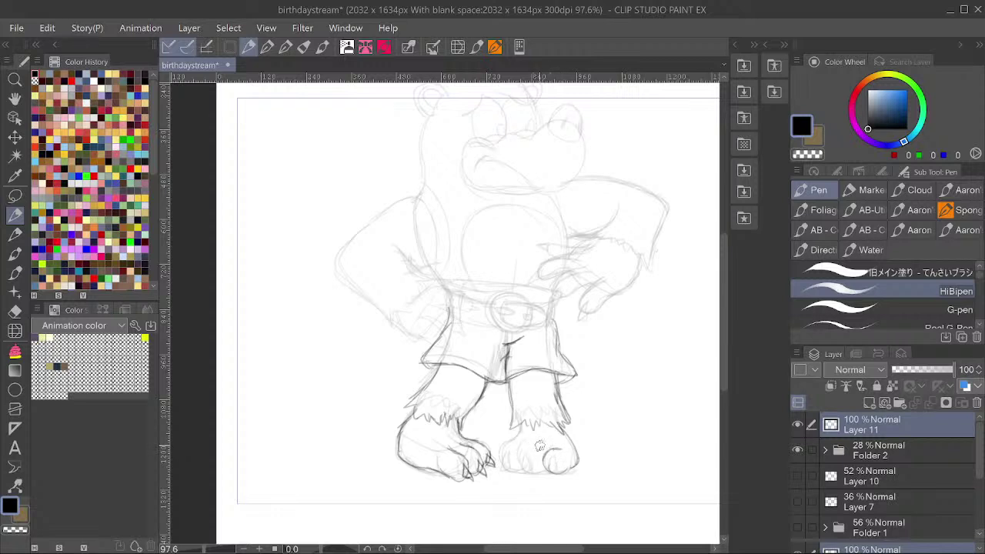
{"action": "mouse_move", "coordinate": [540, 447]}
{"action": "left_mouse_down"}
{"action": "mouse_move", "coordinate": [529, 468]}
{"action": "mouse_move", "coordinate": [546, 469]}
{"action": "mouse_move", "coordinate": [521, 467]}
{"action": "mouse_move", "coordinate": [522, 421]}
{"action": "mouse_move", "coordinate": [503, 447]}
{"action": "mouse_move", "coordinate": [507, 464]}
{"action": "mouse_move", "coordinate": [522, 463]}
{"action": "mouse_move", "coordinate": [506, 454]}
{"action": "mouse_move", "coordinate": [503, 467]}
{"action": "mouse_move", "coordinate": [508, 455]}
{"action": "mouse_move", "coordinate": [533, 456]}
{"action": "mouse_move", "coordinate": [525, 474]}
{"action": "mouse_move", "coordinate": [558, 461]}
{"action": "left_mouse_up"}
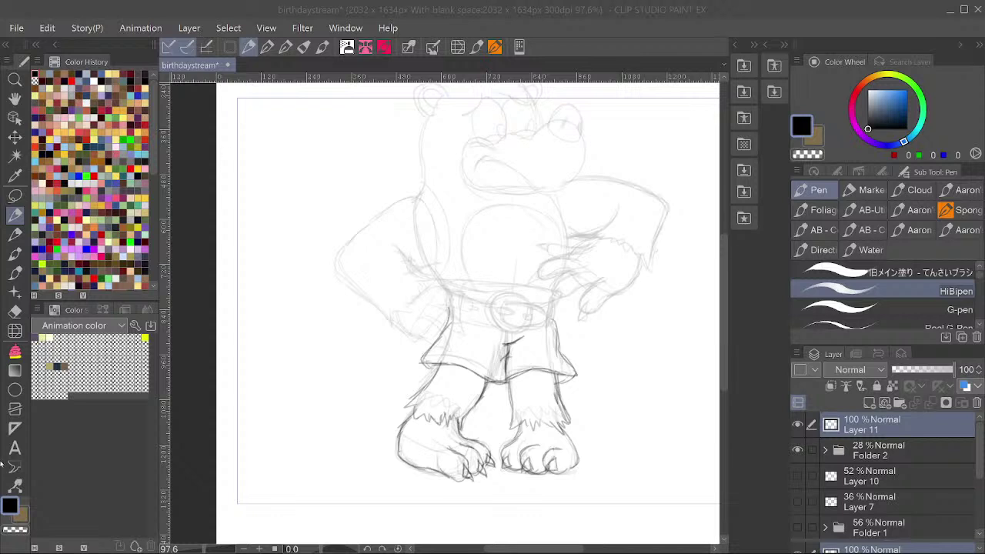
In the mirrored view, lasso the bear's side-turned foot, rotate it slightly clockwise to raise the toes, and nudge it back into line with the leg.
{"action": "left_click", "coordinate": [599, 451]}
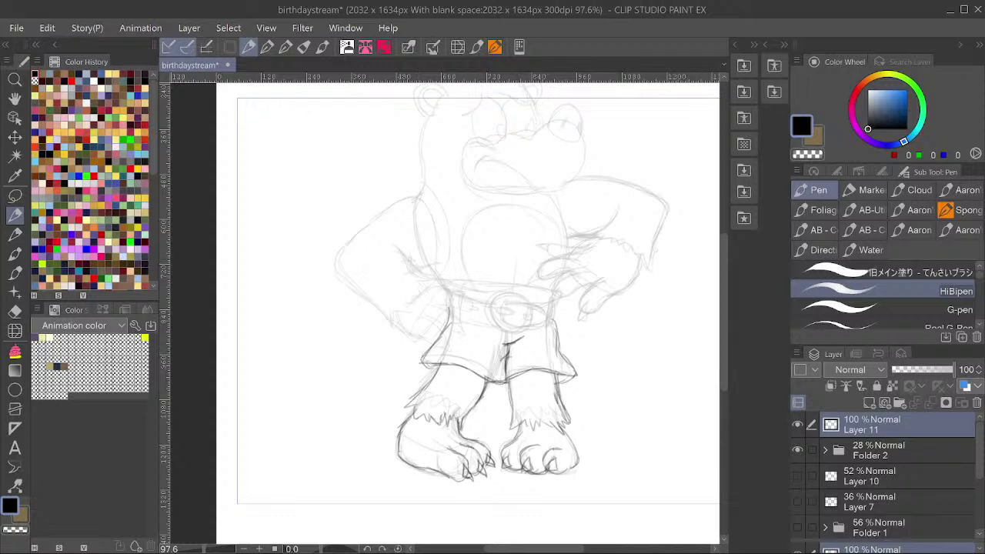
{"action": "scroll", "coordinate": [531, 419], "scroll_direction": "down", "scroll_amount": 2}
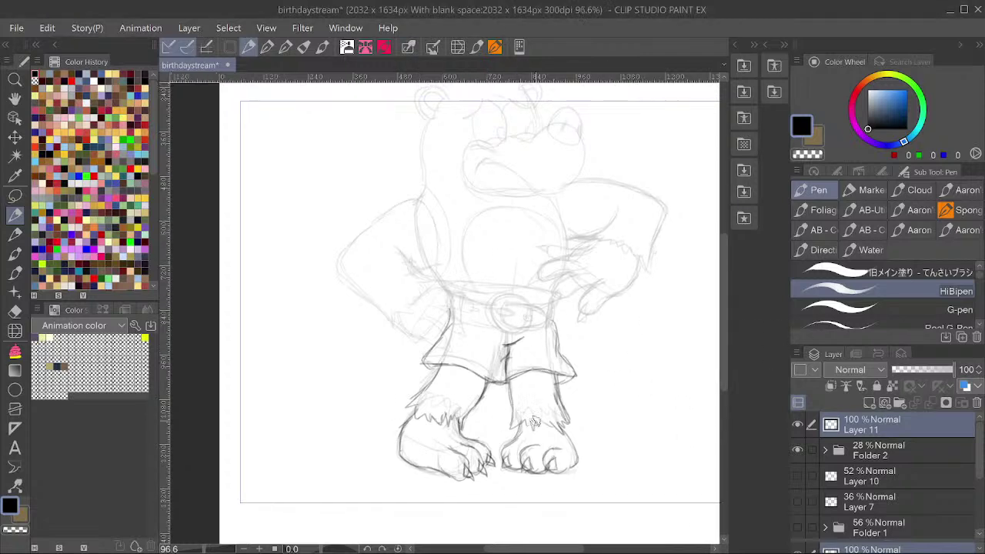
{"action": "scroll", "coordinate": [531, 418], "scroll_direction": "up", "scroll_amount": 1}
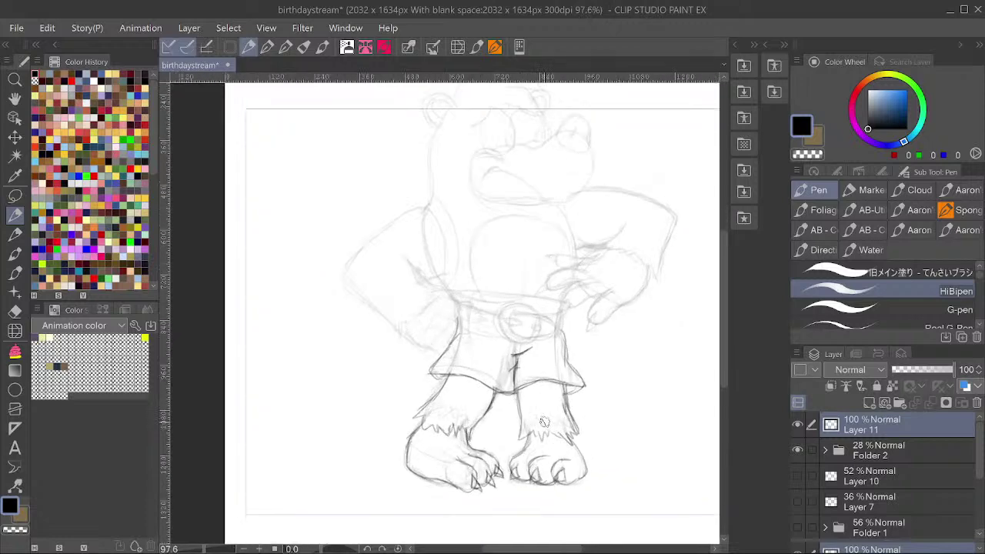
{"action": "key", "text": "h"}
{"action": "key", "text": "h"}
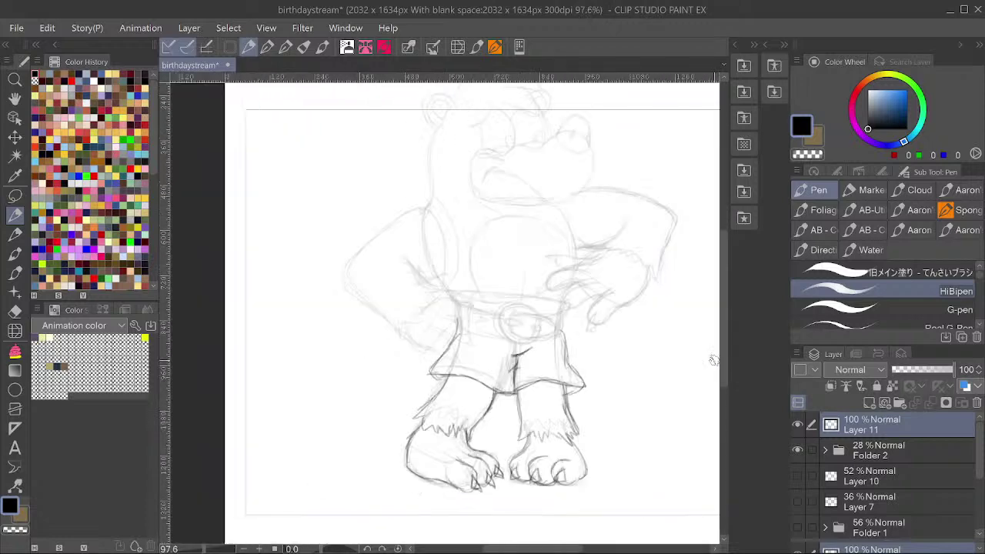
{"action": "scroll", "coordinate": [714, 360], "scroll_direction": "up", "scroll_amount": 2}
{"action": "scroll", "coordinate": [428, 483], "scroll_direction": "up", "scroll_amount": 2}
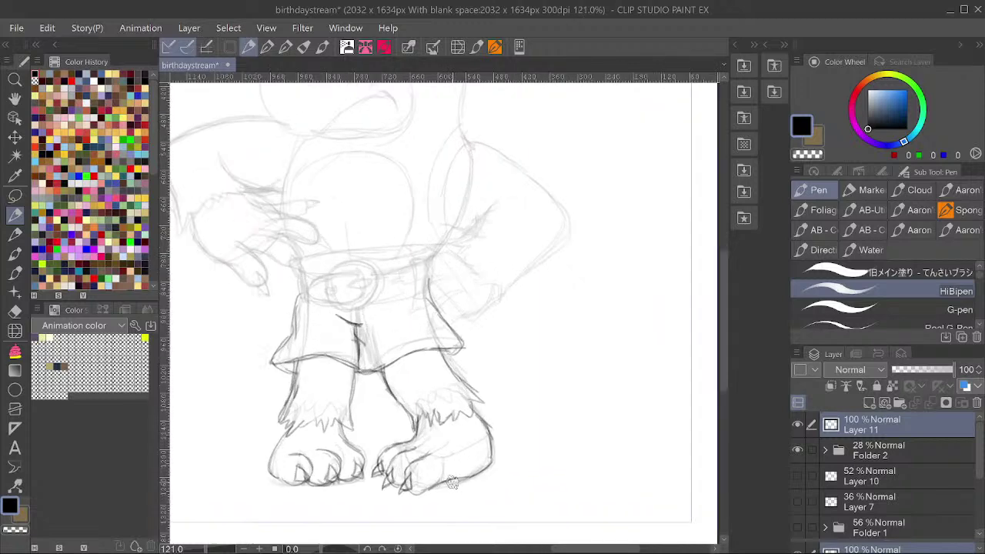
{"action": "key", "text": "m"}
{"action": "mouse_move", "coordinate": [514, 415]}
{"action": "left_mouse_down"}
{"action": "mouse_move", "coordinate": [472, 451]}
{"action": "mouse_move", "coordinate": [423, 432]}
{"action": "mouse_move", "coordinate": [372, 454]}
{"action": "mouse_move", "coordinate": [369, 481]}
{"action": "mouse_move", "coordinate": [486, 511]}
{"action": "mouse_move", "coordinate": [521, 422]}
{"action": "mouse_move", "coordinate": [511, 390]}
{"action": "left_mouse_up"}
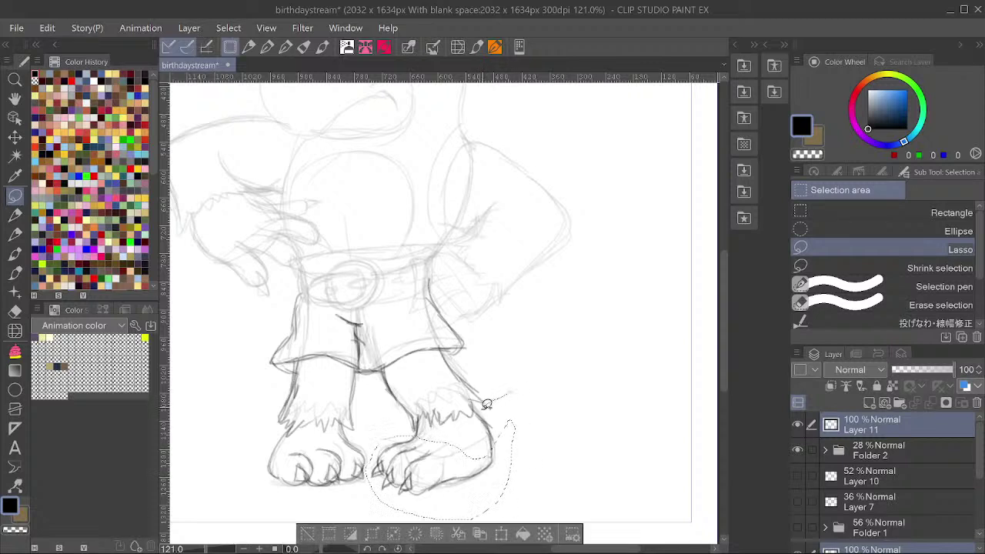
{"action": "key", "text": "ctrl+t"}
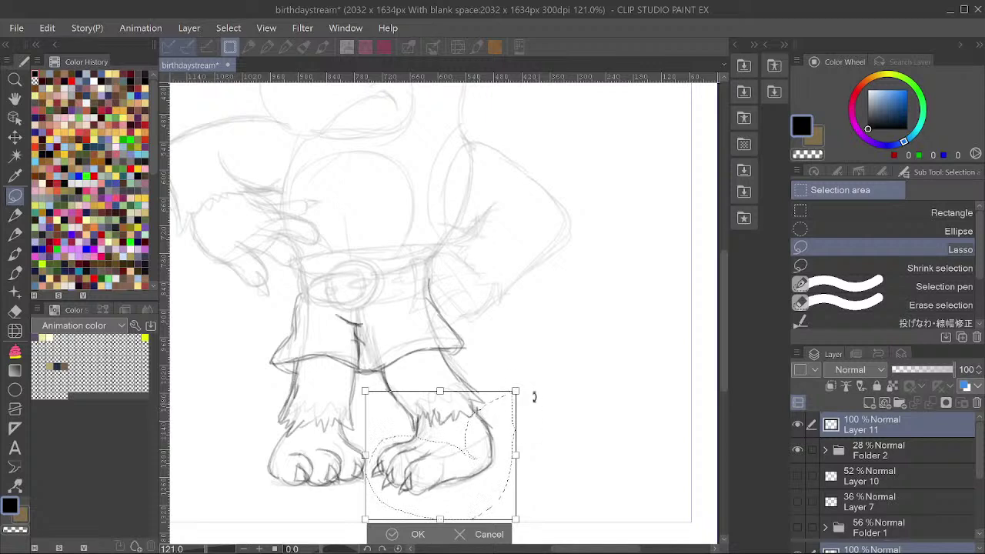
{"action": "left_click_drag", "start_coordinate": [534, 398], "coordinate": [523, 394]}
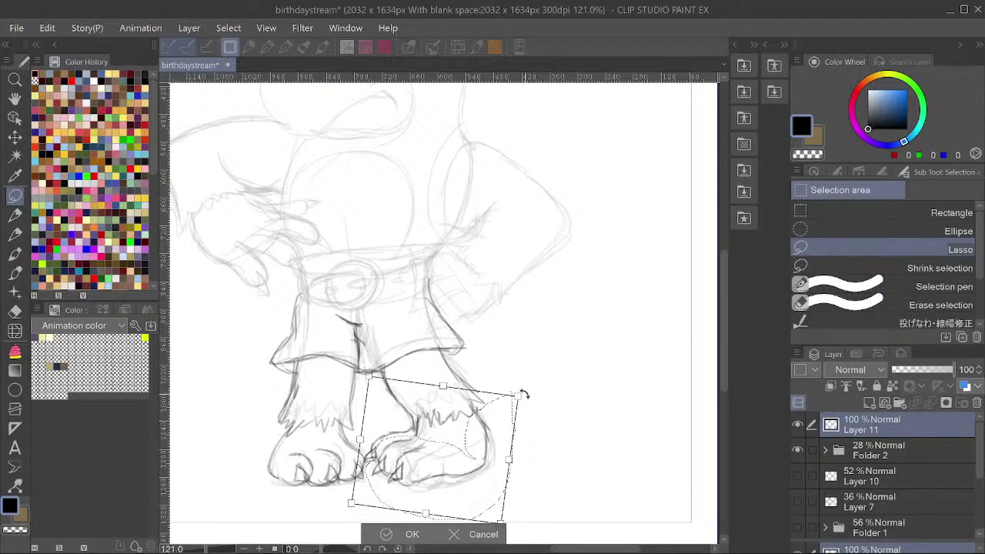
{"action": "left_click_drag", "start_coordinate": [370, 444], "coordinate": [375, 444]}
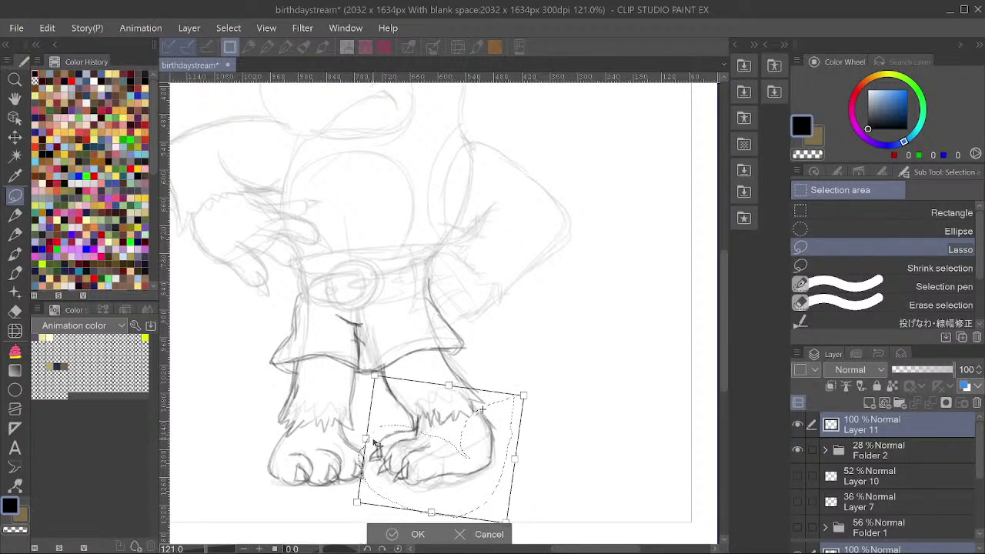
{"action": "left_click", "coordinate": [390, 535]}
{"action": "scroll", "coordinate": [538, 408], "scroll_direction": "down", "scroll_amount": 2}
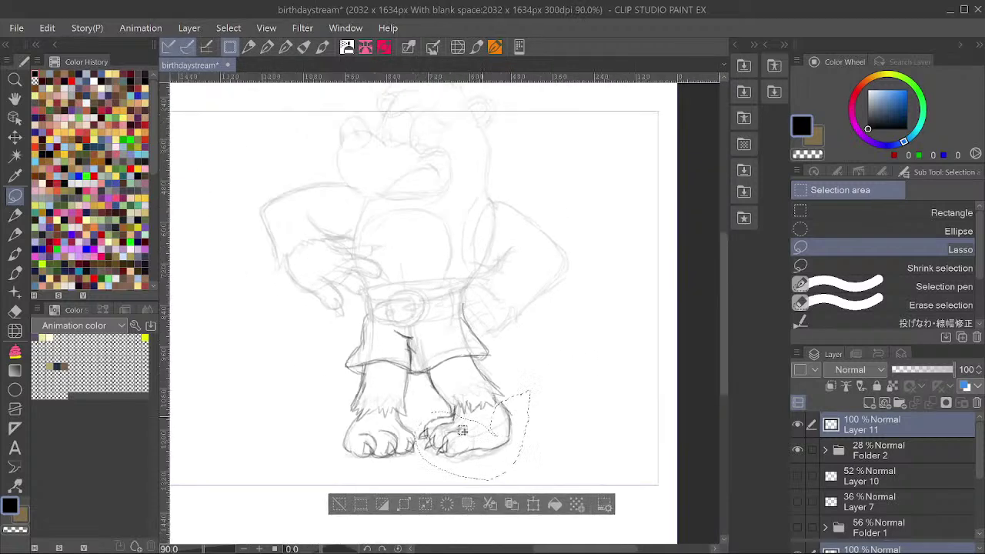
Deselect the foot, return to the unmirrored view, and lasso and delete the stray lines at the side-turned foot's ankle.
{"action": "scroll", "coordinate": [569, 410], "scroll_direction": "up", "scroll_amount": 1}
{"action": "key", "text": "ctrl+d"}
{"action": "scroll", "coordinate": [539, 416], "scroll_direction": "down", "scroll_amount": 1}
{"action": "scroll", "coordinate": [451, 419], "scroll_direction": "up", "scroll_amount": 1}
{"action": "key", "text": "h"}
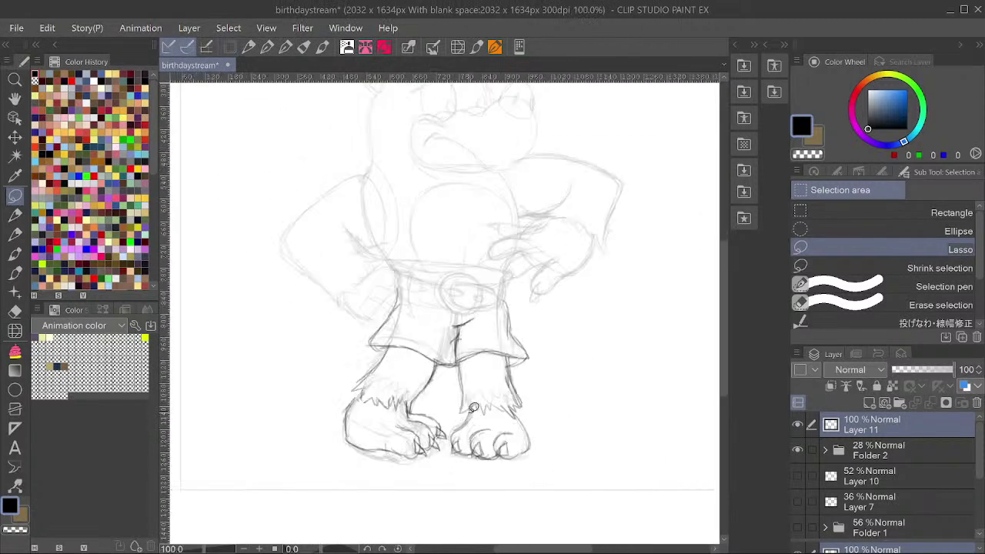
{"action": "scroll", "coordinate": [454, 415], "scroll_direction": "up", "scroll_amount": 2}
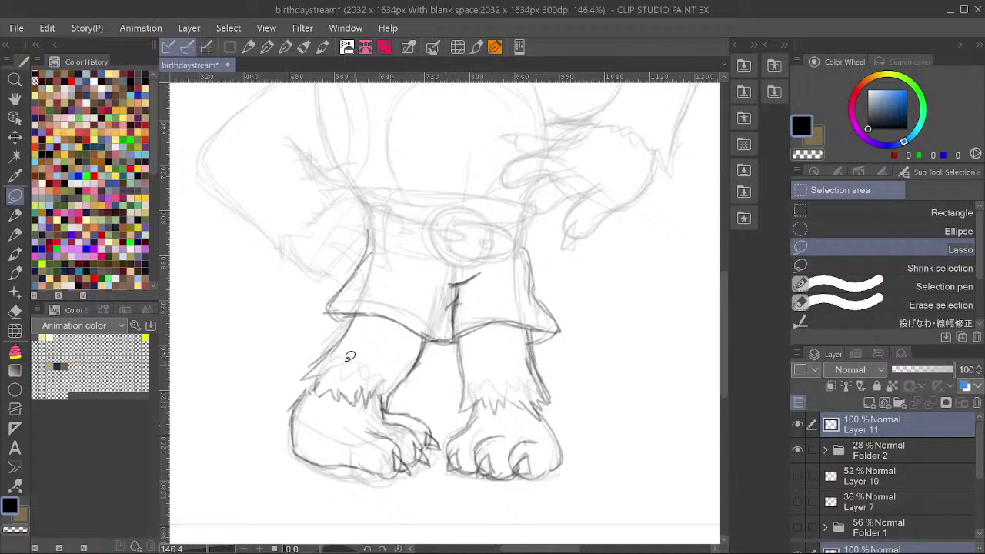
{"action": "left_click_drag", "start_coordinate": [397, 410], "coordinate": [383, 415]}
{"action": "key", "text": "ctrl+d"}
{"action": "key", "text": "Delete"}
{"action": "key", "text": "ctrl+d"}
Darken the side-turned foot's heel and sole and the front-facing foot's side outlines with the HiBipen.
{"action": "left_click", "coordinate": [15, 216]}
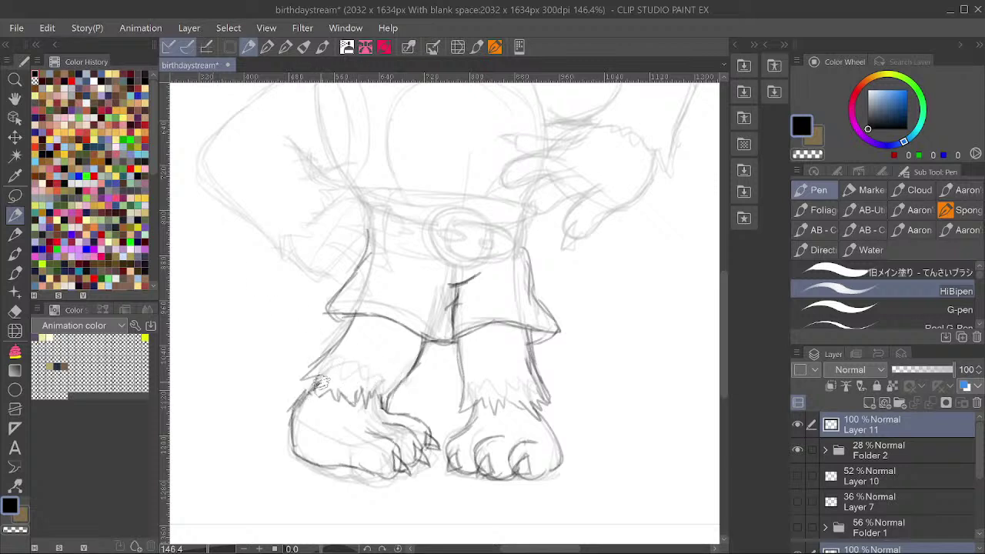
{"action": "mouse_move", "coordinate": [311, 387]}
{"action": "left_mouse_down"}
{"action": "mouse_move", "coordinate": [288, 429]}
{"action": "mouse_move", "coordinate": [298, 414]}
{"action": "mouse_move", "coordinate": [303, 454]}
{"action": "mouse_move", "coordinate": [294, 440]}
{"action": "mouse_move", "coordinate": [343, 467]}
{"action": "mouse_move", "coordinate": [368, 465]}
{"action": "mouse_move", "coordinate": [367, 475]}
{"action": "mouse_move", "coordinate": [397, 471]}
{"action": "mouse_move", "coordinate": [386, 481]}
{"action": "mouse_move", "coordinate": [305, 457]}
{"action": "mouse_move", "coordinate": [289, 433]}
{"action": "mouse_move", "coordinate": [304, 406]}
{"action": "left_mouse_up"}
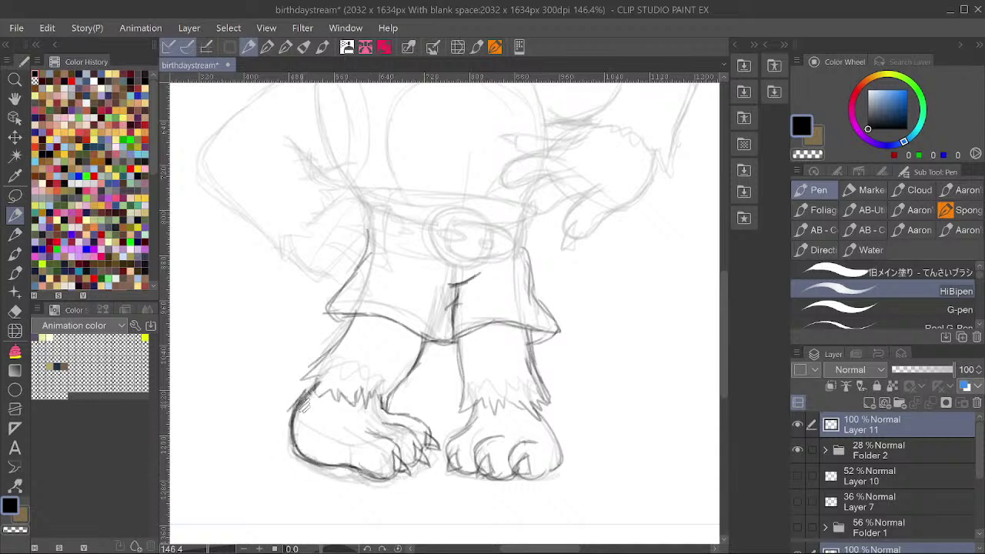
{"action": "left_click_drag", "start_coordinate": [477, 395], "coordinate": [459, 432]}
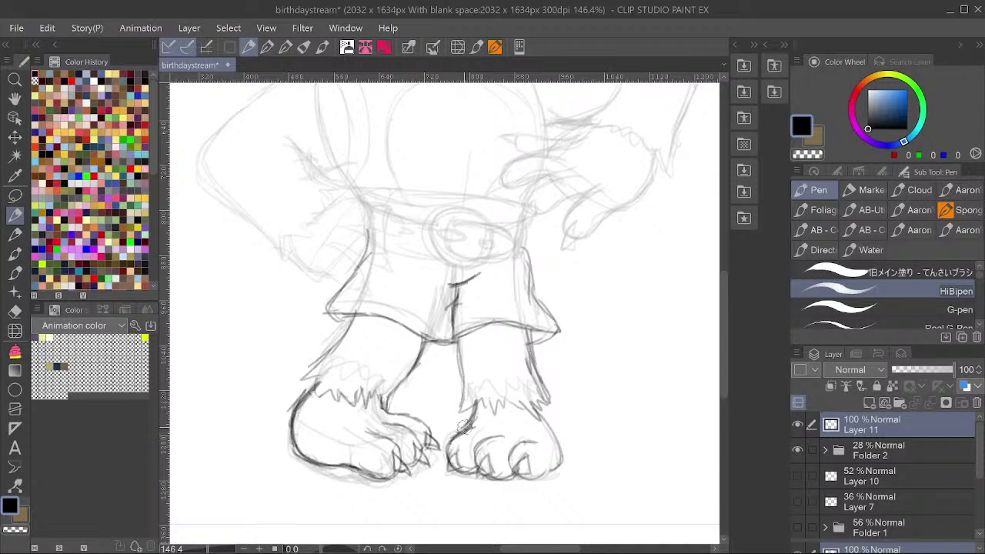
{"action": "mouse_move", "coordinate": [532, 401]}
{"action": "left_mouse_down"}
{"action": "mouse_move", "coordinate": [560, 462]}
{"action": "mouse_move", "coordinate": [554, 473]}
{"action": "mouse_move", "coordinate": [535, 481]}
{"action": "mouse_move", "coordinate": [524, 443]}
{"action": "left_mouse_up"}
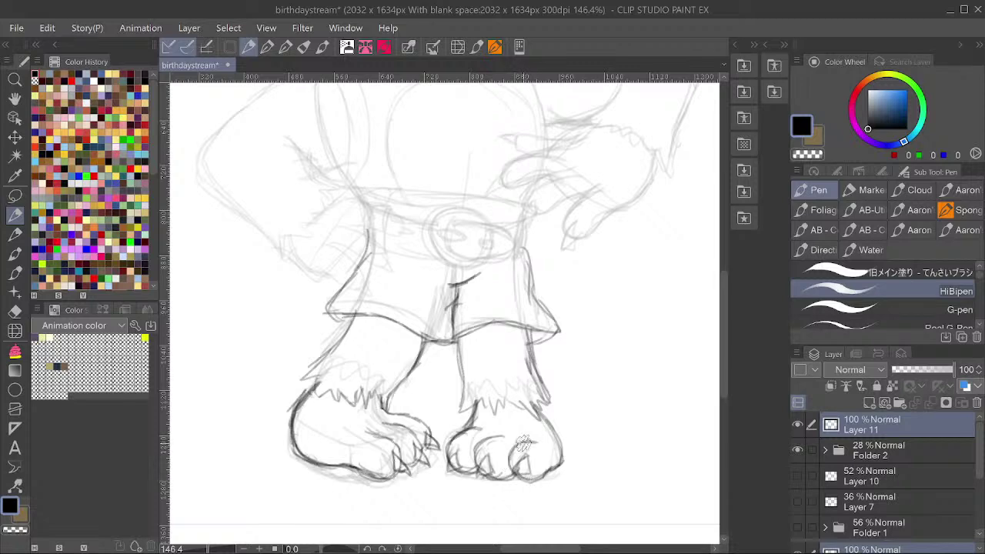
Lasso and delete the overlapping lines inside the middle and outer toes of the front-facing foot.
{"action": "left_click", "coordinate": [591, 346], "text": "alt"}
{"action": "left_click", "coordinate": [592, 347], "text": "alt"}
{"action": "left_click_drag", "start_coordinate": [570, 371], "coordinate": [591, 356]}
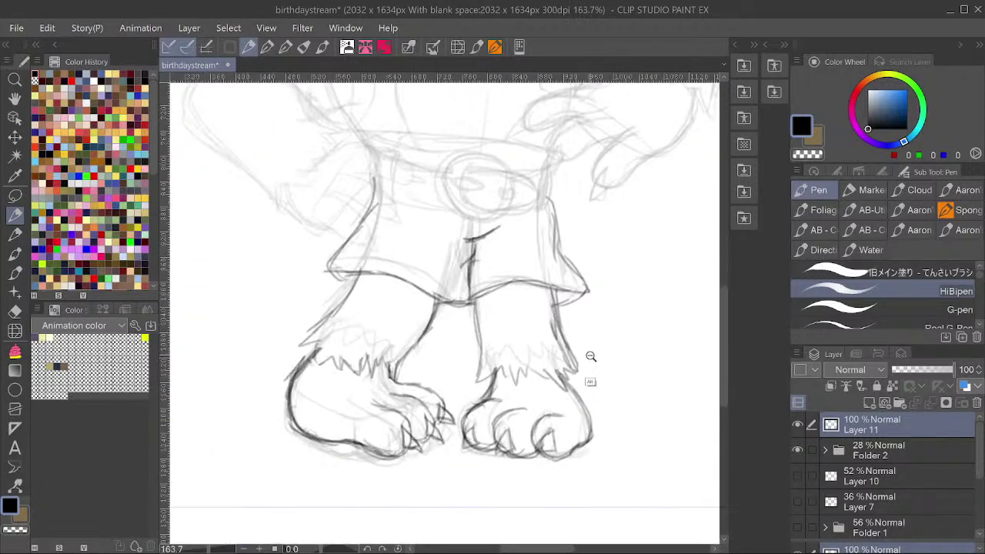
{"action": "scroll", "coordinate": [591, 356], "scroll_direction": "down", "scroll_amount": 1}
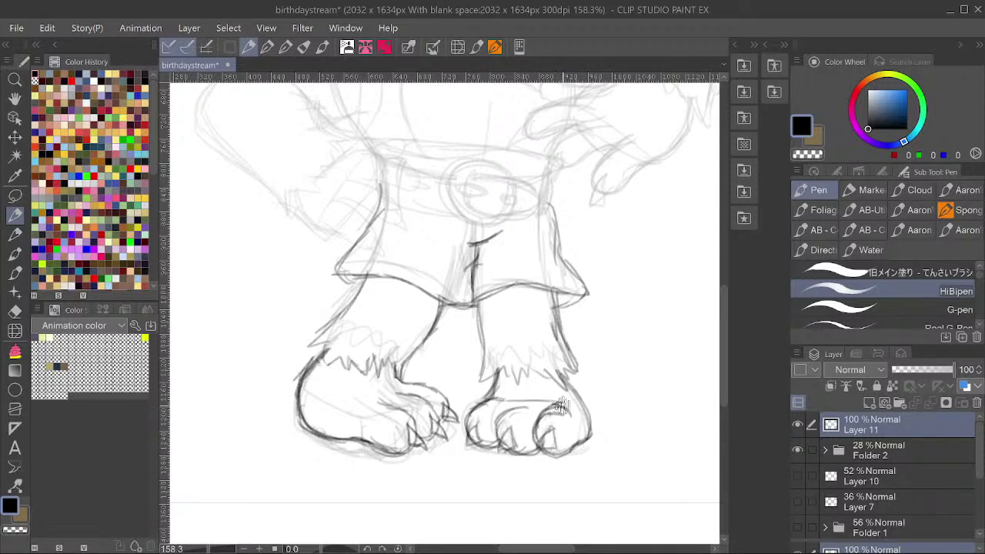
{"action": "mouse_move", "coordinate": [537, 420]}
{"action": "left_mouse_down"}
{"action": "mouse_move", "coordinate": [571, 416]}
{"action": "mouse_move", "coordinate": [508, 423]}
{"action": "left_mouse_up"}
{"action": "key", "text": "m"}
{"action": "key", "text": "Delete"}
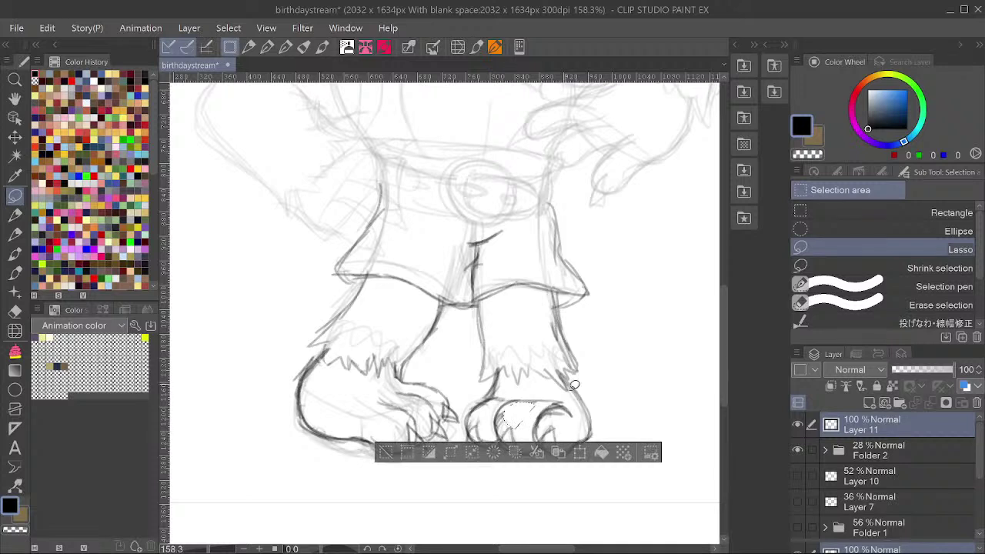
{"action": "key", "text": "ctrl+d"}
{"action": "mouse_move", "coordinate": [570, 406]}
{"action": "left_mouse_down"}
{"action": "mouse_move", "coordinate": [545, 402]}
{"action": "mouse_move", "coordinate": [530, 425]}
{"action": "mouse_move", "coordinate": [553, 414]}
{"action": "left_mouse_up"}
{"action": "key", "text": "Delete"}
{"action": "key", "text": "ctrl+d"}
Redraw the front-facing foot's outer toe curve, reinforce the upper lines of the side-turned foot, and save the drawing.
{"action": "left_click", "coordinate": [15, 215]}
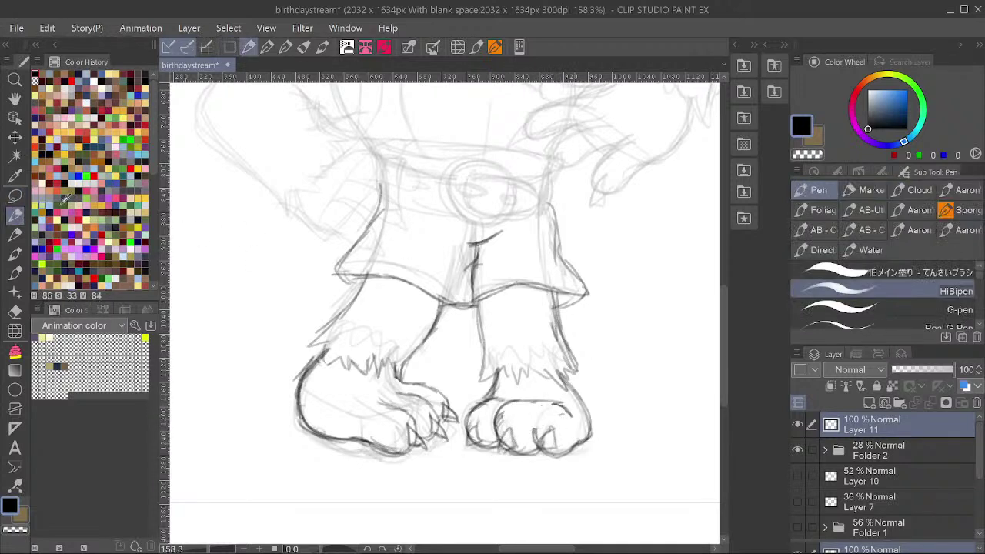
{"action": "mouse_move", "coordinate": [548, 404]}
{"action": "left_mouse_down"}
{"action": "mouse_move", "coordinate": [524, 431]}
{"action": "mouse_move", "coordinate": [532, 416]}
{"action": "mouse_move", "coordinate": [549, 454]}
{"action": "mouse_move", "coordinate": [535, 413]}
{"action": "left_mouse_up"}
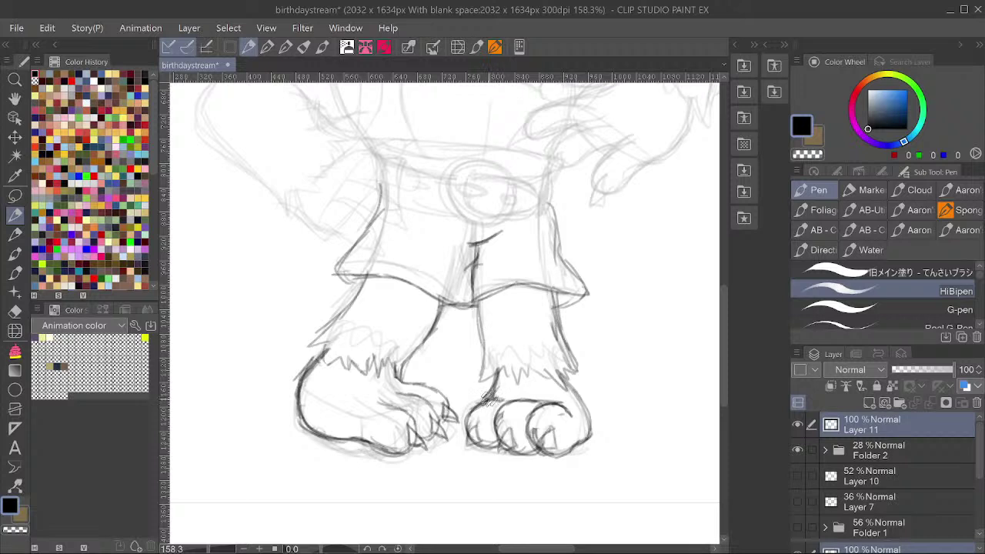
{"action": "left_click_drag", "start_coordinate": [376, 402], "coordinate": [410, 420]}
{"action": "left_click_drag", "start_coordinate": [391, 387], "coordinate": [424, 400]}
{"action": "left_click_drag", "start_coordinate": [397, 369], "coordinate": [443, 392]}
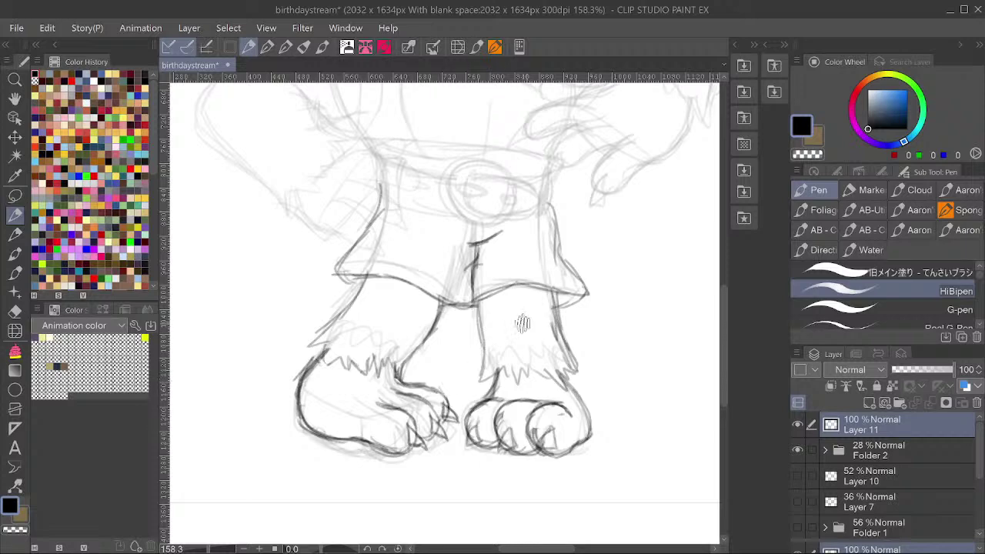
{"action": "left_click_drag", "start_coordinate": [553, 346], "coordinate": [552, 321]}
{"action": "left_click_drag", "start_coordinate": [604, 277], "coordinate": [590, 464]}
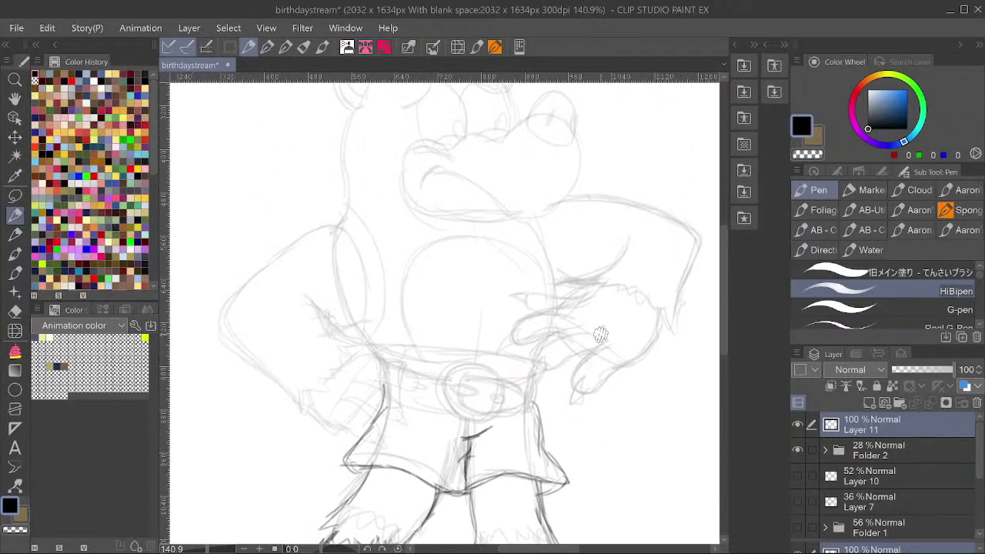
{"action": "key", "text": "ctrl+s"}
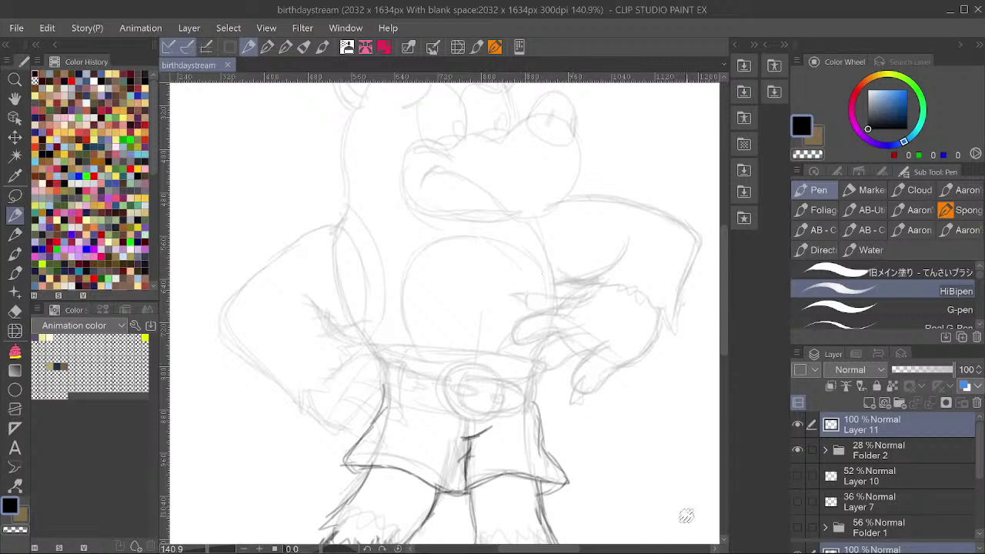
Draw the round belt buckle with its inner ring, the oval belt tip and the two small holes.
{"action": "mouse_move", "coordinate": [497, 366]}
{"action": "left_mouse_down"}
{"action": "mouse_move", "coordinate": [447, 365]}
{"action": "mouse_move", "coordinate": [455, 362]}
{"action": "mouse_move", "coordinate": [438, 406]}
{"action": "mouse_move", "coordinate": [486, 419]}
{"action": "mouse_move", "coordinate": [488, 411]}
{"action": "mouse_move", "coordinate": [477, 427]}
{"action": "mouse_move", "coordinate": [509, 394]}
{"action": "mouse_move", "coordinate": [498, 370]}
{"action": "left_mouse_up"}
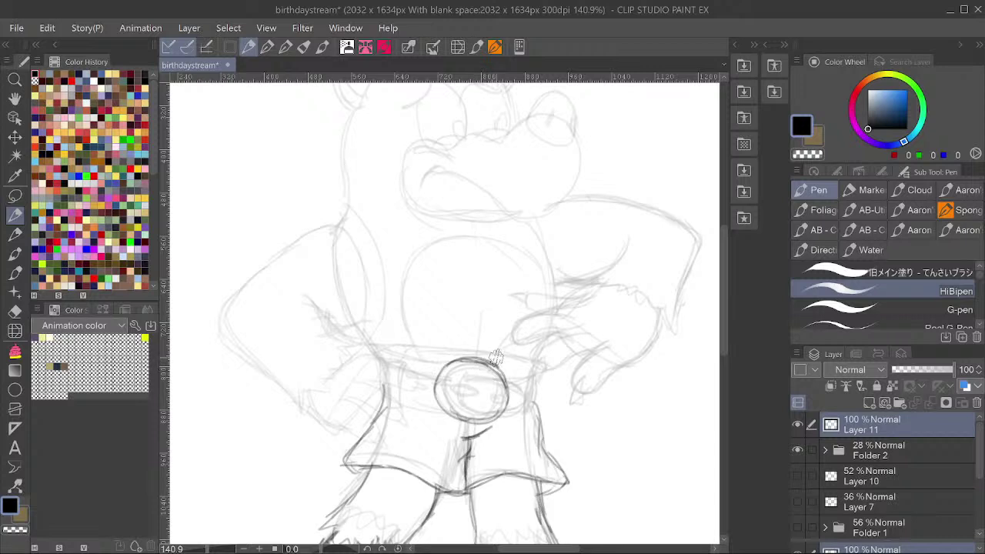
{"action": "mouse_move", "coordinate": [493, 382]}
{"action": "left_mouse_down"}
{"action": "mouse_move", "coordinate": [447, 389]}
{"action": "mouse_move", "coordinate": [466, 411]}
{"action": "mouse_move", "coordinate": [494, 408]}
{"action": "mouse_move", "coordinate": [478, 367]}
{"action": "mouse_move", "coordinate": [494, 380]}
{"action": "mouse_move", "coordinate": [456, 373]}
{"action": "mouse_move", "coordinate": [460, 360]}
{"action": "mouse_move", "coordinate": [488, 378]}
{"action": "mouse_move", "coordinate": [463, 376]}
{"action": "mouse_move", "coordinate": [506, 379]}
{"action": "mouse_move", "coordinate": [478, 374]}
{"action": "mouse_move", "coordinate": [513, 384]}
{"action": "mouse_move", "coordinate": [527, 403]}
{"action": "mouse_move", "coordinate": [498, 415]}
{"action": "mouse_move", "coordinate": [464, 406]}
{"action": "left_mouse_up"}
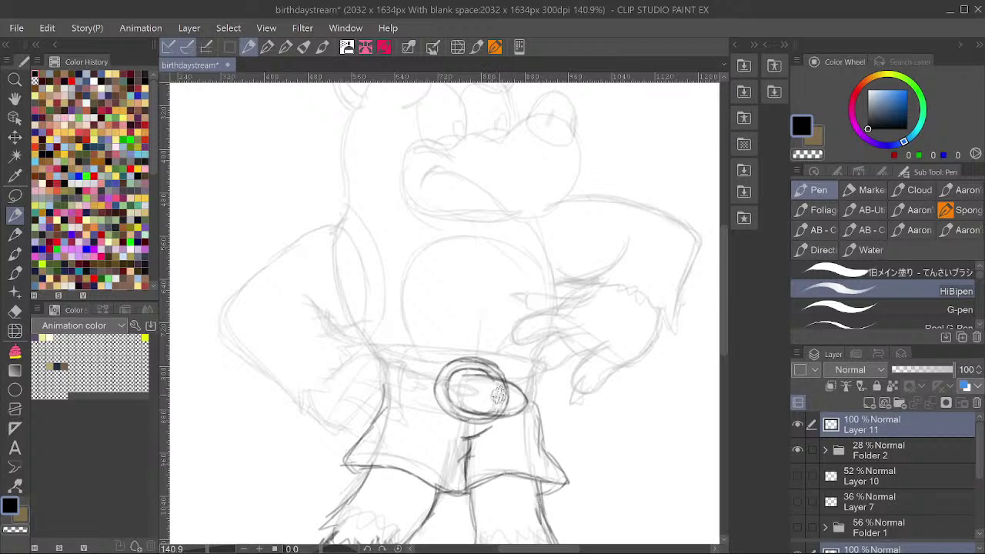
{"action": "left_click_drag", "start_coordinate": [501, 398], "coordinate": [495, 396]}
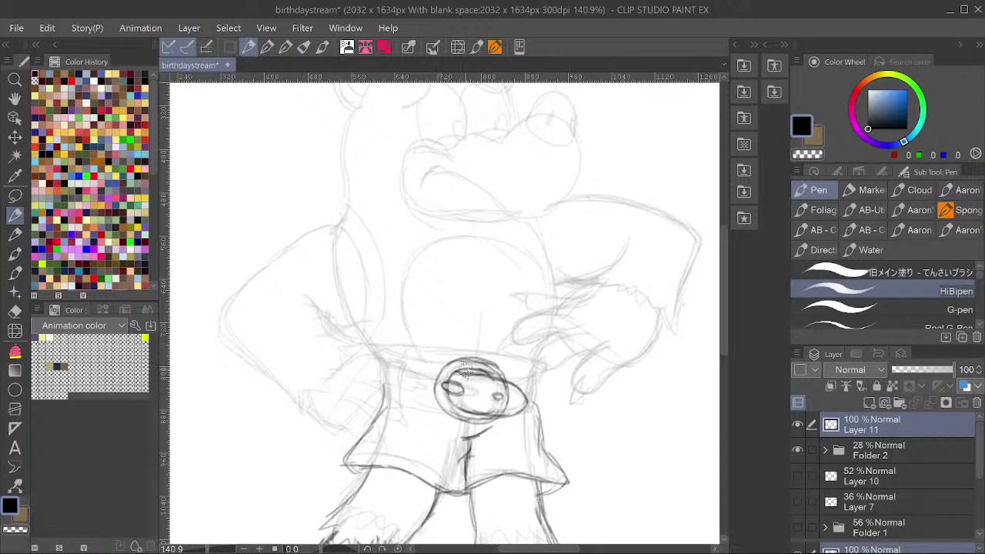
Draw the belt band on both sides of the buckle with the shorts' waistband edge above it, and save the drawing.
{"action": "left_click_drag", "start_coordinate": [435, 374], "coordinate": [385, 359]}
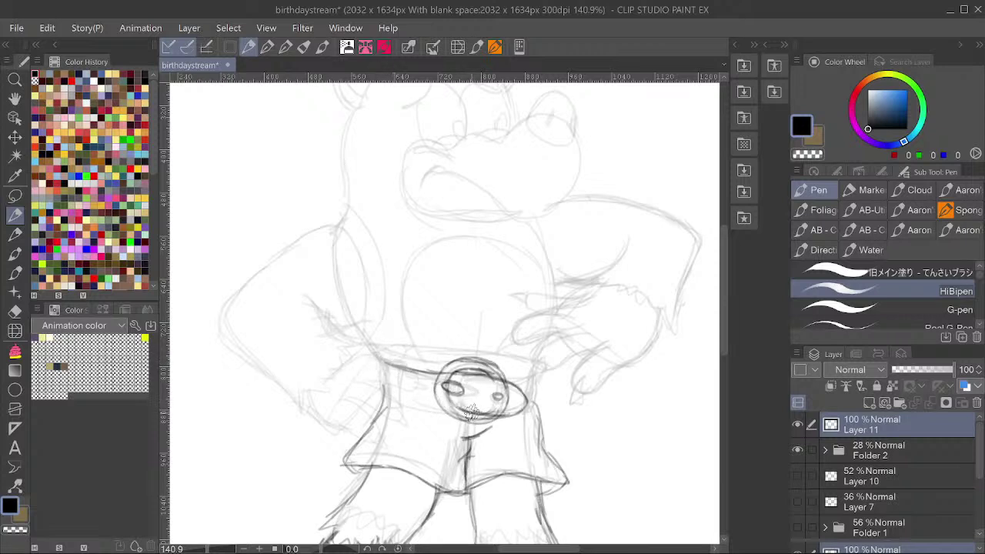
{"action": "left_click_drag", "start_coordinate": [442, 408], "coordinate": [394, 395]}
{"action": "mouse_move", "coordinate": [450, 408]}
{"action": "left_mouse_down"}
{"action": "mouse_move", "coordinate": [384, 390]}
{"action": "mouse_move", "coordinate": [385, 363]}
{"action": "mouse_move", "coordinate": [379, 396]}
{"action": "mouse_move", "coordinate": [378, 358]}
{"action": "mouse_move", "coordinate": [387, 361]}
{"action": "mouse_move", "coordinate": [386, 398]}
{"action": "left_mouse_up"}
{"action": "mouse_move", "coordinate": [381, 363]}
{"action": "left_mouse_down"}
{"action": "mouse_move", "coordinate": [378, 396]}
{"action": "mouse_move", "coordinate": [378, 355]}
{"action": "left_mouse_up"}
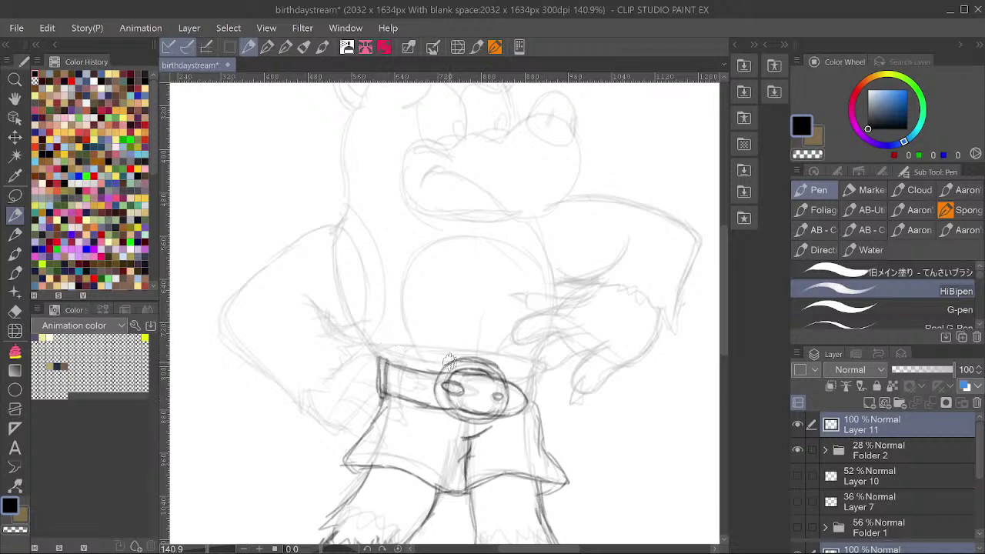
{"action": "left_click_drag", "start_coordinate": [450, 360], "coordinate": [374, 353]}
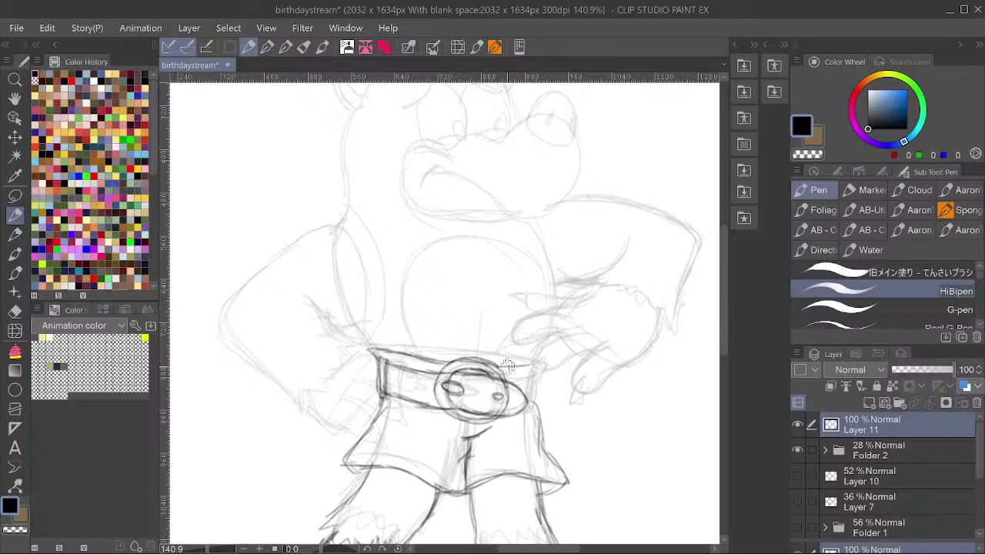
{"action": "mouse_move", "coordinate": [507, 366]}
{"action": "left_mouse_down"}
{"action": "mouse_move", "coordinate": [540, 360]}
{"action": "mouse_move", "coordinate": [546, 368]}
{"action": "mouse_move", "coordinate": [532, 373]}
{"action": "mouse_move", "coordinate": [541, 395]}
{"action": "left_mouse_up"}
{"action": "left_click_drag", "start_coordinate": [569, 308], "coordinate": [573, 328]}
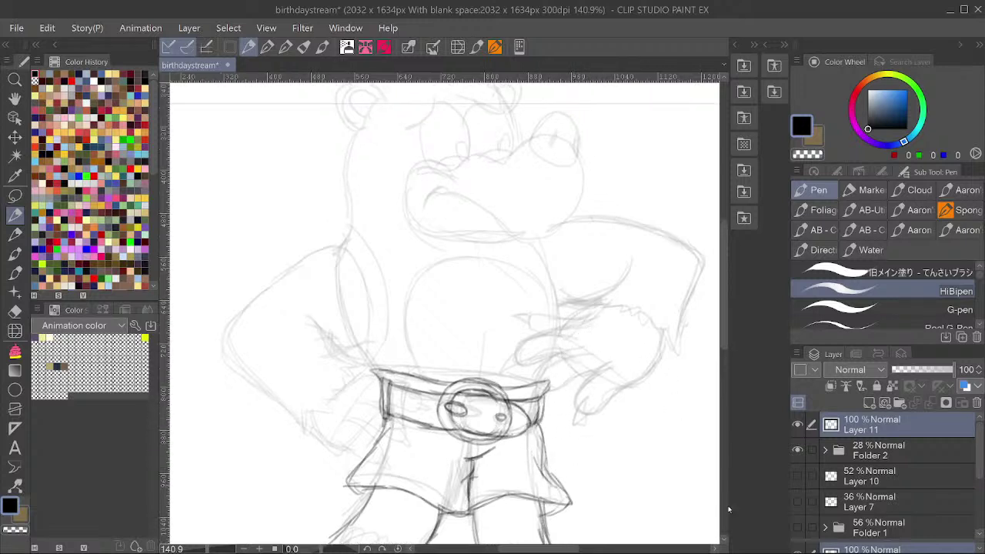
{"action": "key", "text": "ctrl+s"}
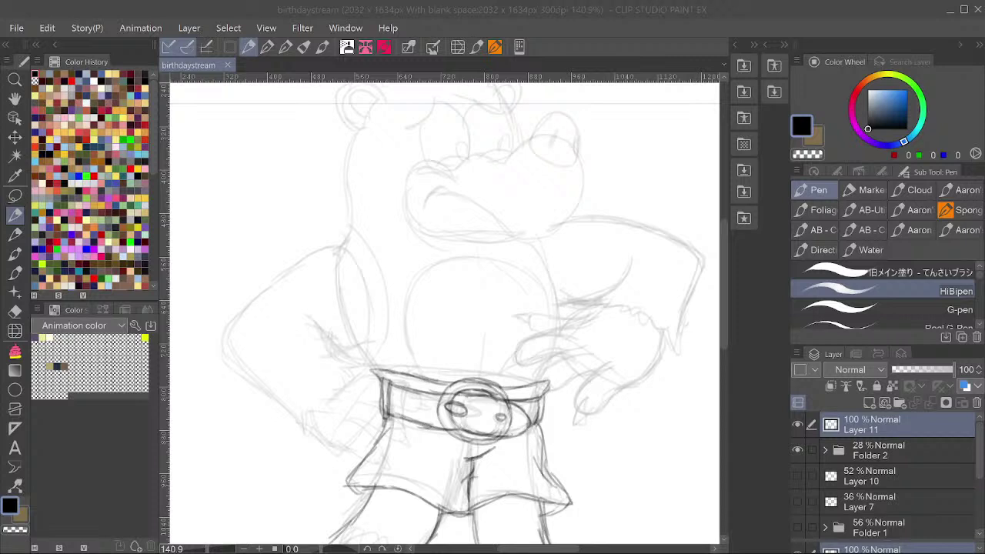
Draw the bear's curved chest outline from chin to waistband and the back of the head down to the shoulder.
{"action": "key", "text": "alt+Tab"}
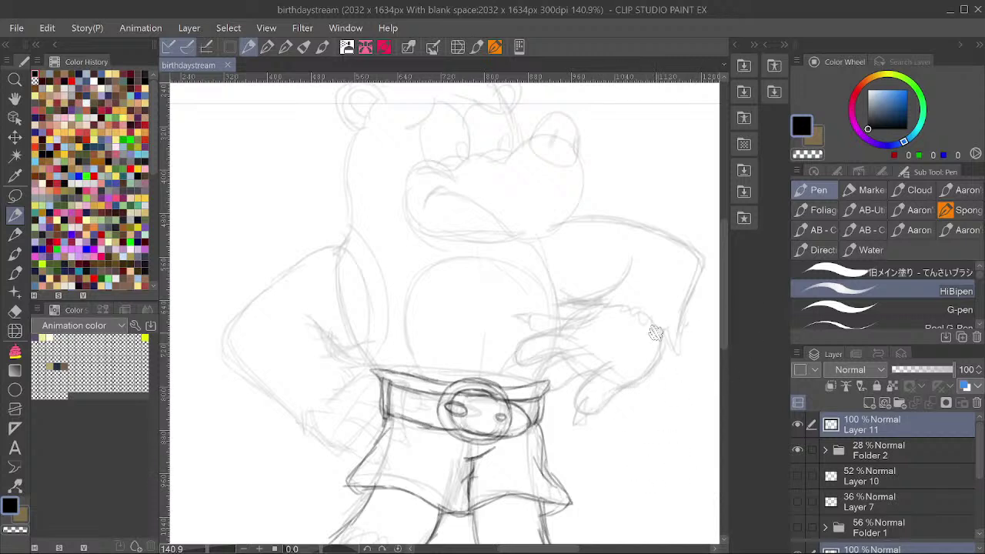
{"action": "scroll", "coordinate": [658, 342], "scroll_direction": "down", "scroll_amount": 1}
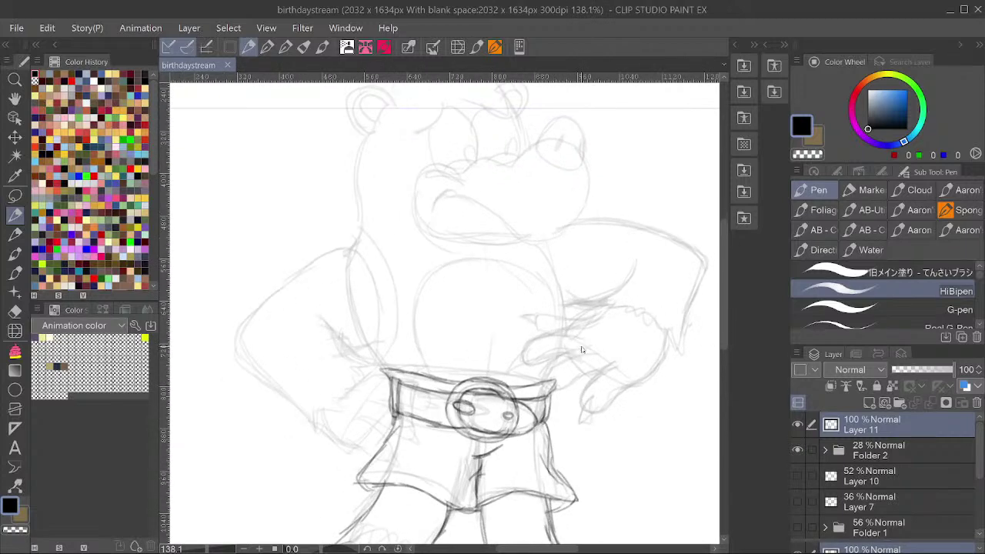
{"action": "left_click_drag", "start_coordinate": [540, 241], "coordinate": [567, 302]}
{"action": "mouse_move", "coordinate": [554, 265]}
{"action": "left_mouse_down"}
{"action": "mouse_move", "coordinate": [564, 335]}
{"action": "mouse_move", "coordinate": [553, 372]}
{"action": "left_mouse_up"}
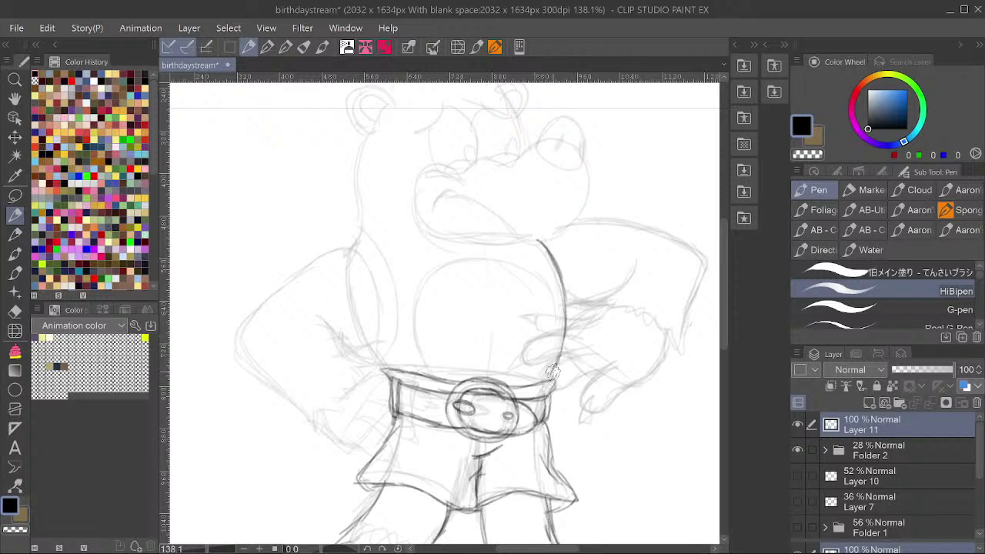
{"action": "scroll", "coordinate": [391, 187], "scroll_direction": "up", "scroll_amount": 2}
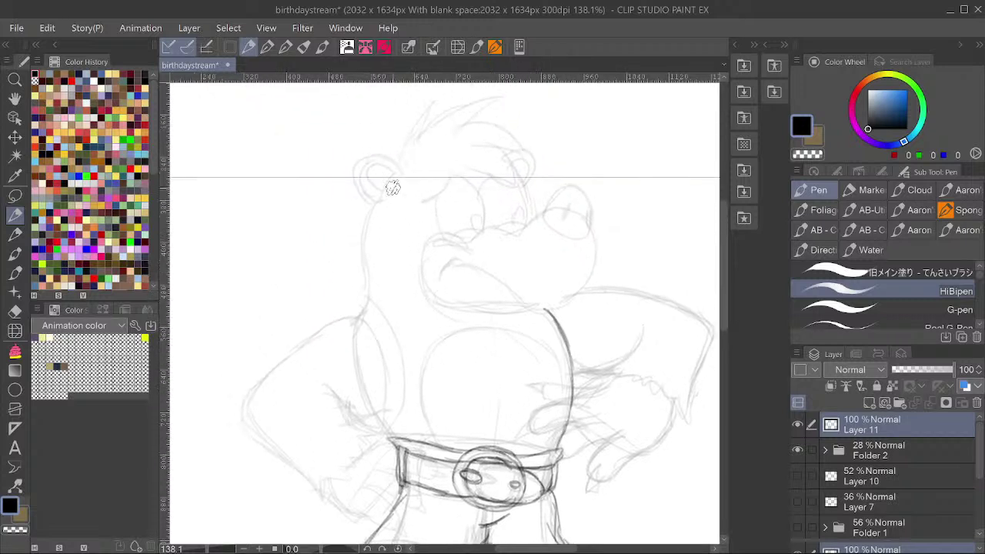
{"action": "left_click_drag", "start_coordinate": [377, 201], "coordinate": [365, 277]}
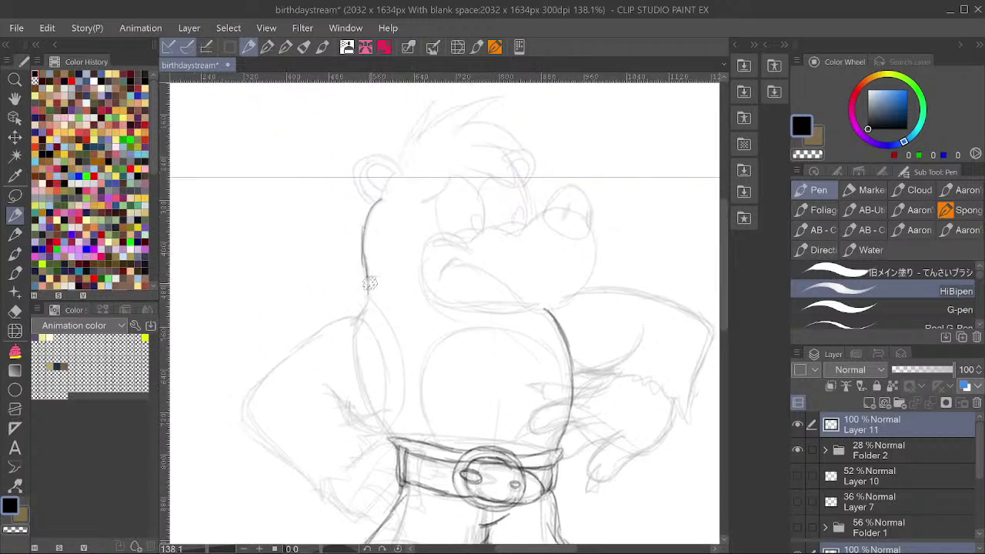
Draw the spiky hair tuft on top of the head and the round near ear with its inner curve.
{"action": "scroll", "coordinate": [492, 128], "scroll_direction": "up", "scroll_amount": 2}
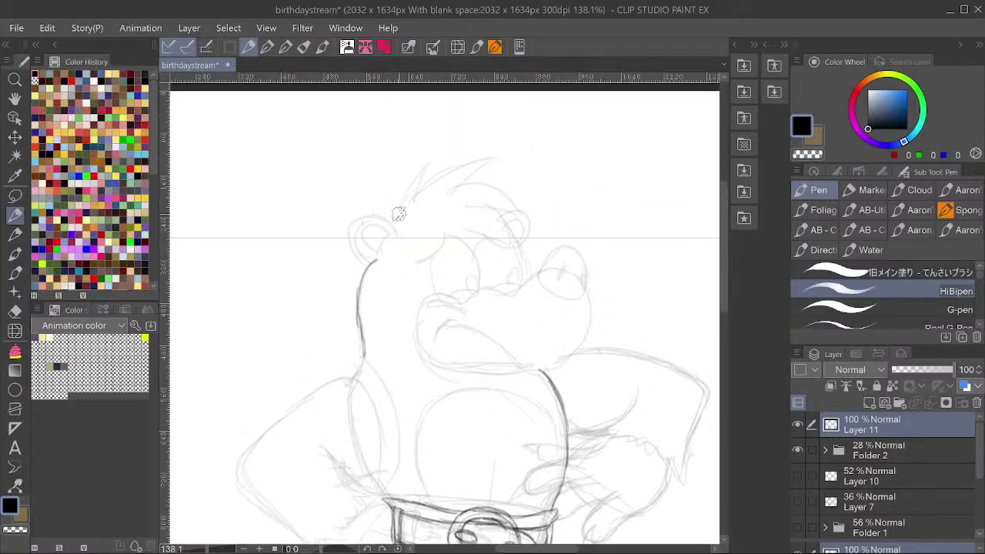
{"action": "left_click_drag", "start_coordinate": [391, 233], "coordinate": [429, 162]}
{"action": "mouse_move", "coordinate": [430, 163]}
{"action": "left_mouse_down"}
{"action": "mouse_move", "coordinate": [413, 200]}
{"action": "mouse_move", "coordinate": [491, 159]}
{"action": "mouse_move", "coordinate": [458, 184]}
{"action": "mouse_move", "coordinate": [517, 210]}
{"action": "left_mouse_up"}
{"action": "mouse_move", "coordinate": [517, 210]}
{"action": "left_mouse_down"}
{"action": "mouse_move", "coordinate": [477, 197]}
{"action": "mouse_move", "coordinate": [513, 231]}
{"action": "mouse_move", "coordinate": [507, 221]}
{"action": "mouse_move", "coordinate": [510, 245]}
{"action": "left_mouse_up"}
{"action": "mouse_move", "coordinate": [510, 246]}
{"action": "left_mouse_down"}
{"action": "mouse_move", "coordinate": [483, 223]}
{"action": "mouse_move", "coordinate": [493, 237]}
{"action": "left_mouse_up"}
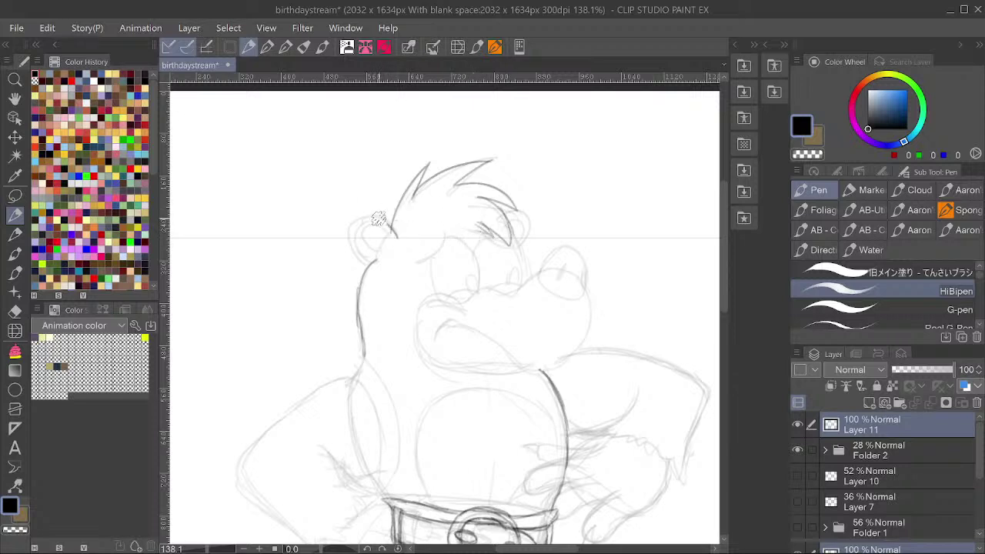
{"action": "mouse_move", "coordinate": [397, 236]}
{"action": "left_mouse_down"}
{"action": "mouse_move", "coordinate": [356, 223]}
{"action": "mouse_move", "coordinate": [370, 263]}
{"action": "mouse_move", "coordinate": [389, 232]}
{"action": "mouse_move", "coordinate": [361, 235]}
{"action": "mouse_move", "coordinate": [383, 248]}
{"action": "mouse_move", "coordinate": [391, 234]}
{"action": "mouse_move", "coordinate": [378, 256]}
{"action": "left_mouse_up"}
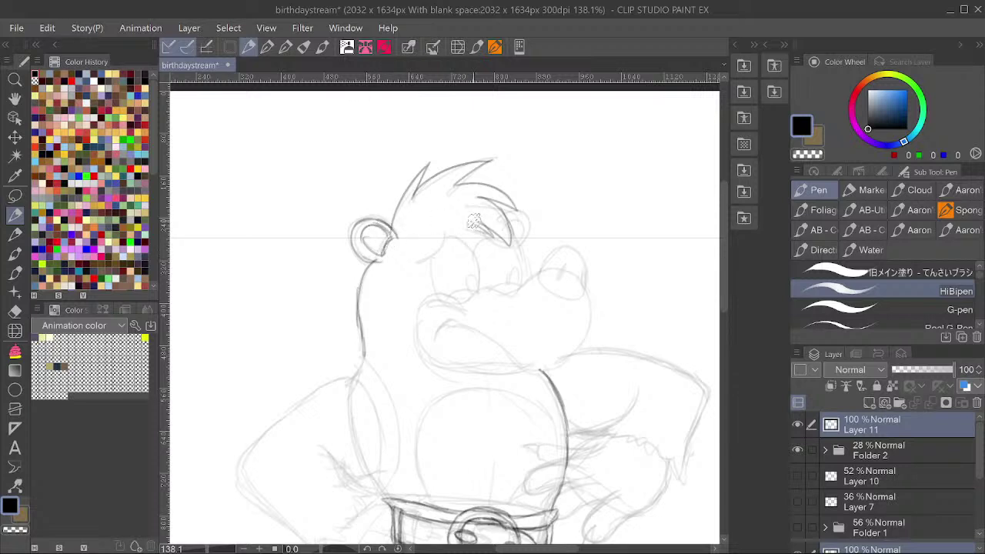
Draw the worried brow, both eyes with the near pupil, and the small far ear beside the hair.
{"action": "mouse_move", "coordinate": [446, 227]}
{"action": "left_mouse_down"}
{"action": "mouse_move", "coordinate": [414, 264]}
{"action": "mouse_move", "coordinate": [434, 257]}
{"action": "mouse_move", "coordinate": [426, 282]}
{"action": "mouse_move", "coordinate": [463, 255]}
{"action": "mouse_move", "coordinate": [454, 237]}
{"action": "mouse_move", "coordinate": [473, 285]}
{"action": "left_mouse_up"}
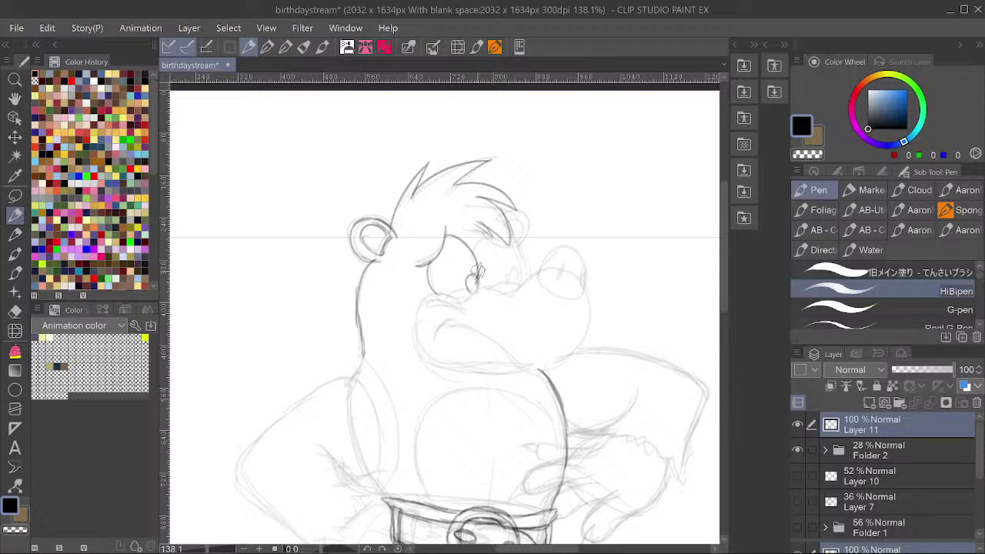
{"action": "mouse_move", "coordinate": [483, 229]}
{"action": "left_mouse_down"}
{"action": "mouse_move", "coordinate": [517, 243]}
{"action": "mouse_move", "coordinate": [485, 237]}
{"action": "mouse_move", "coordinate": [475, 246]}
{"action": "mouse_move", "coordinate": [515, 250]}
{"action": "mouse_move", "coordinate": [514, 286]}
{"action": "left_mouse_up"}
{"action": "mouse_move", "coordinate": [520, 245]}
{"action": "left_mouse_down"}
{"action": "mouse_move", "coordinate": [523, 284]}
{"action": "mouse_move", "coordinate": [519, 245]}
{"action": "mouse_move", "coordinate": [530, 231]}
{"action": "mouse_move", "coordinate": [516, 243]}
{"action": "mouse_move", "coordinate": [530, 218]}
{"action": "mouse_move", "coordinate": [520, 206]}
{"action": "mouse_move", "coordinate": [508, 214]}
{"action": "mouse_move", "coordinate": [528, 207]}
{"action": "mouse_move", "coordinate": [523, 236]}
{"action": "left_mouse_up"}
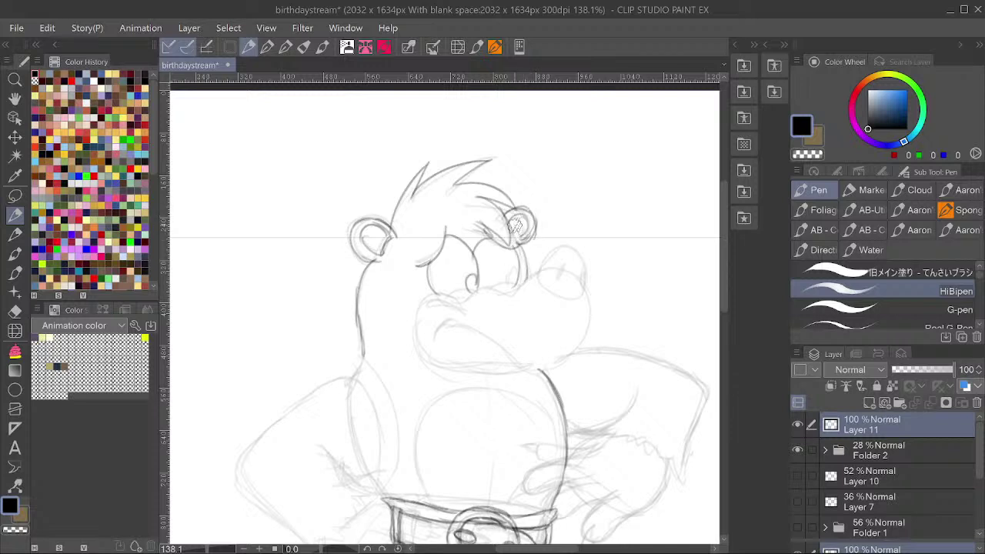
Draw the bear's muzzle with its cheek bulge, frowning mouth, lower jaw and the rounded snout outline beneath the nose.
{"action": "scroll", "coordinate": [500, 242], "scroll_direction": "down", "scroll_amount": 2}
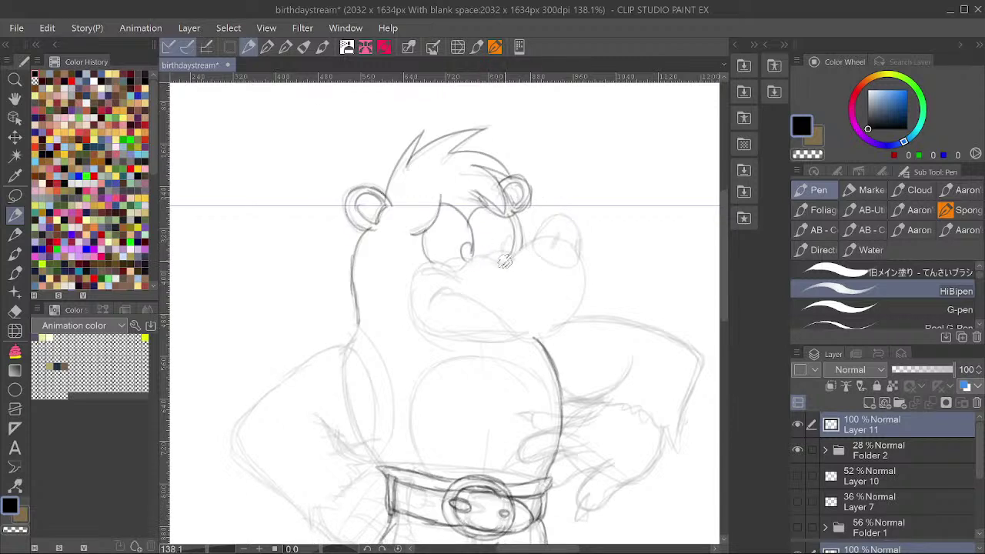
{"action": "mouse_move", "coordinate": [477, 262]}
{"action": "left_mouse_down"}
{"action": "mouse_move", "coordinate": [442, 259]}
{"action": "mouse_move", "coordinate": [459, 276]}
{"action": "mouse_move", "coordinate": [423, 261]}
{"action": "mouse_move", "coordinate": [410, 303]}
{"action": "mouse_move", "coordinate": [473, 336]}
{"action": "mouse_move", "coordinate": [439, 334]}
{"action": "mouse_move", "coordinate": [534, 338]}
{"action": "left_mouse_up"}
{"action": "mouse_move", "coordinate": [422, 291]}
{"action": "left_mouse_down"}
{"action": "mouse_move", "coordinate": [451, 288]}
{"action": "mouse_move", "coordinate": [548, 341]}
{"action": "mouse_move", "coordinate": [569, 315]}
{"action": "mouse_move", "coordinate": [579, 319]}
{"action": "mouse_move", "coordinate": [587, 277]}
{"action": "left_mouse_up"}
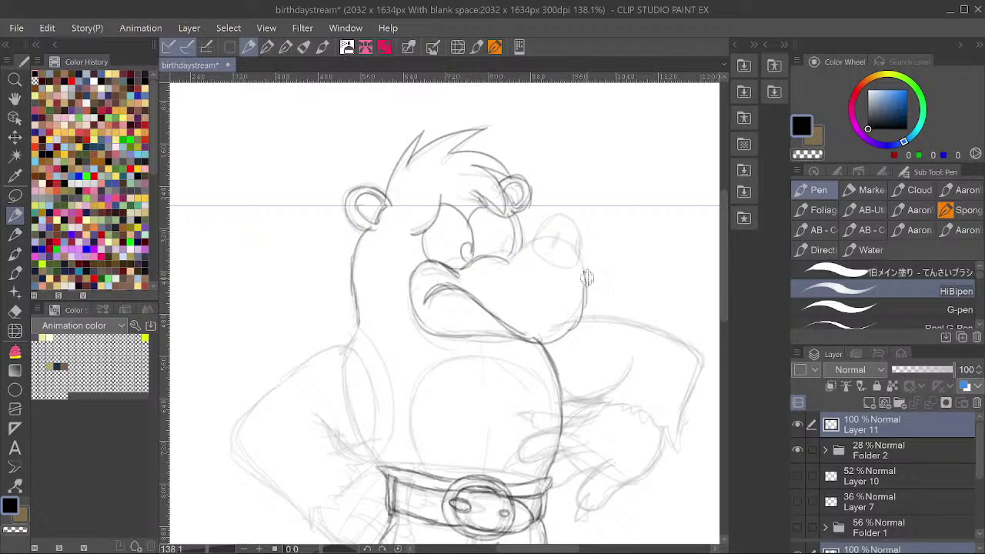
{"action": "mouse_move", "coordinate": [494, 267]}
{"action": "left_mouse_down"}
{"action": "mouse_move", "coordinate": [535, 240]}
{"action": "mouse_move", "coordinate": [570, 251]}
{"action": "mouse_move", "coordinate": [560, 241]}
{"action": "mouse_move", "coordinate": [586, 279]}
{"action": "left_mouse_up"}
{"action": "left_click_drag", "start_coordinate": [577, 214], "coordinate": [582, 243]}
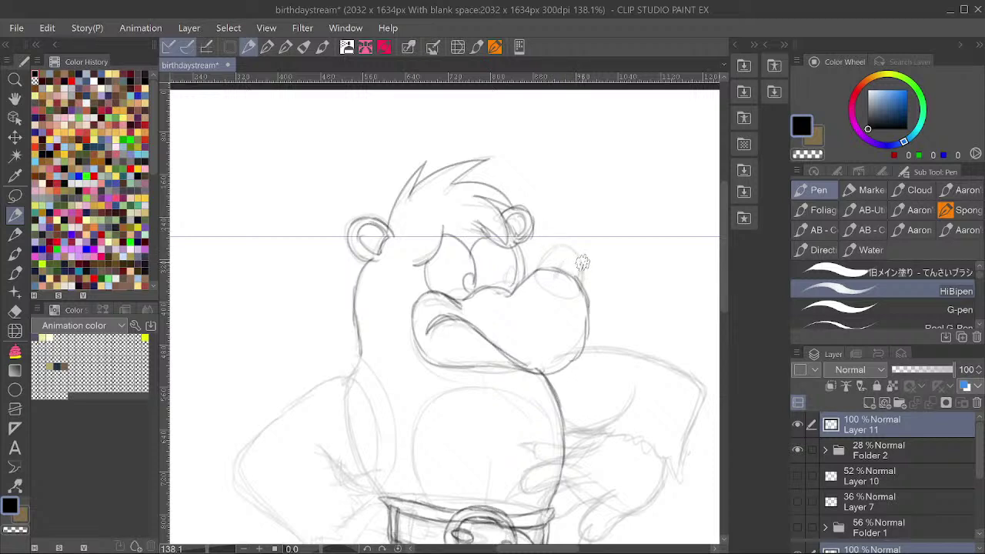
Draw the bear's oval nose with its nostril marks and add the pupil in the far eye.
{"action": "mouse_move", "coordinate": [586, 288]}
{"action": "left_mouse_down"}
{"action": "mouse_move", "coordinate": [546, 289]}
{"action": "mouse_move", "coordinate": [560, 290]}
{"action": "mouse_move", "coordinate": [537, 270]}
{"action": "mouse_move", "coordinate": [537, 277]}
{"action": "mouse_move", "coordinate": [545, 257]}
{"action": "mouse_move", "coordinate": [571, 245]}
{"action": "mouse_move", "coordinate": [583, 268]}
{"action": "mouse_move", "coordinate": [580, 290]}
{"action": "mouse_move", "coordinate": [567, 268]}
{"action": "left_mouse_up"}
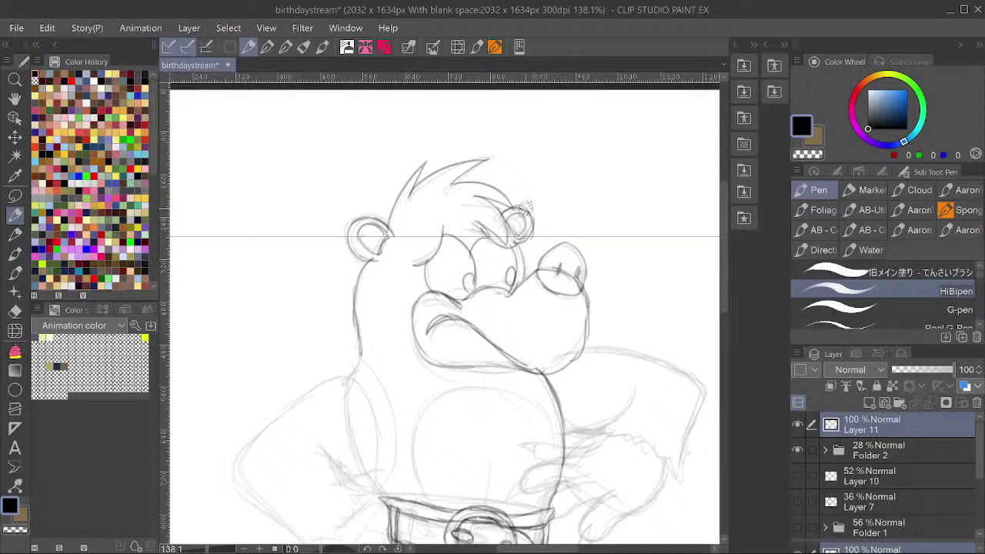
{"action": "scroll", "coordinate": [539, 208], "scroll_direction": "down", "scroll_amount": 3}
{"action": "scroll", "coordinate": [547, 217], "scroll_direction": "up", "scroll_amount": 3}
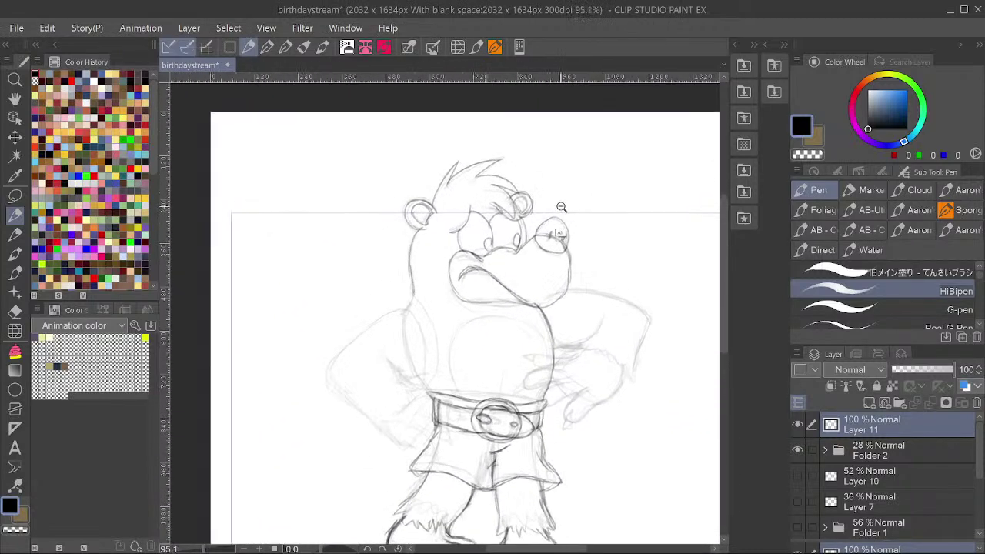
Draw the rounded belly patch from below the chin to the waistband, reinforce its upper and far edges, and save the drawing.
{"action": "mouse_move", "coordinate": [453, 403]}
{"action": "left_mouse_down"}
{"action": "mouse_move", "coordinate": [446, 342]}
{"action": "mouse_move", "coordinate": [445, 368]}
{"action": "mouse_move", "coordinate": [493, 322]}
{"action": "left_mouse_up"}
{"action": "left_click_drag", "start_coordinate": [545, 347], "coordinate": [541, 411]}
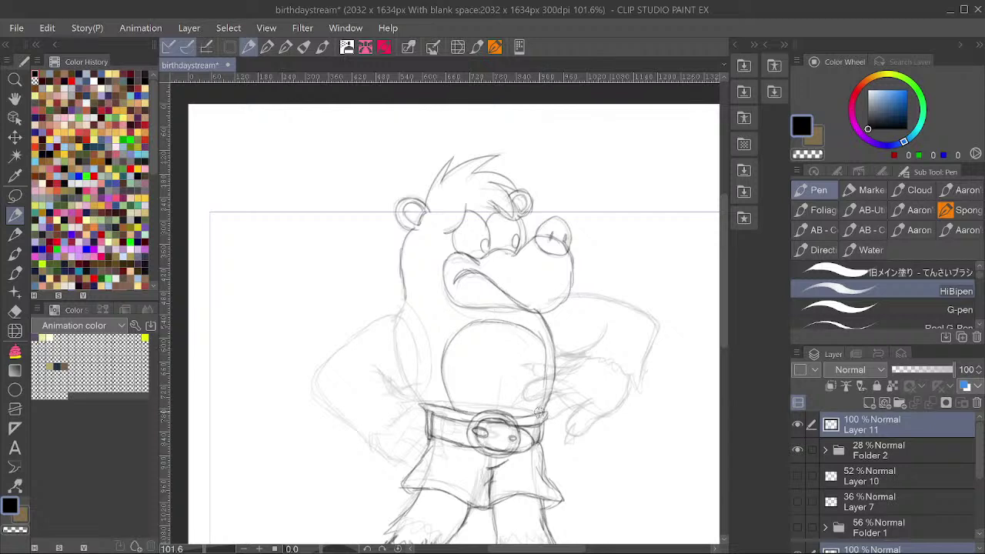
{"action": "left_click_drag", "start_coordinate": [547, 354], "coordinate": [550, 383]}
{"action": "mouse_move", "coordinate": [518, 318]}
{"action": "left_mouse_down"}
{"action": "mouse_move", "coordinate": [476, 327]}
{"action": "mouse_move", "coordinate": [531, 317]}
{"action": "mouse_move", "coordinate": [503, 323]}
{"action": "mouse_move", "coordinate": [538, 331]}
{"action": "mouse_move", "coordinate": [546, 361]}
{"action": "left_mouse_up"}
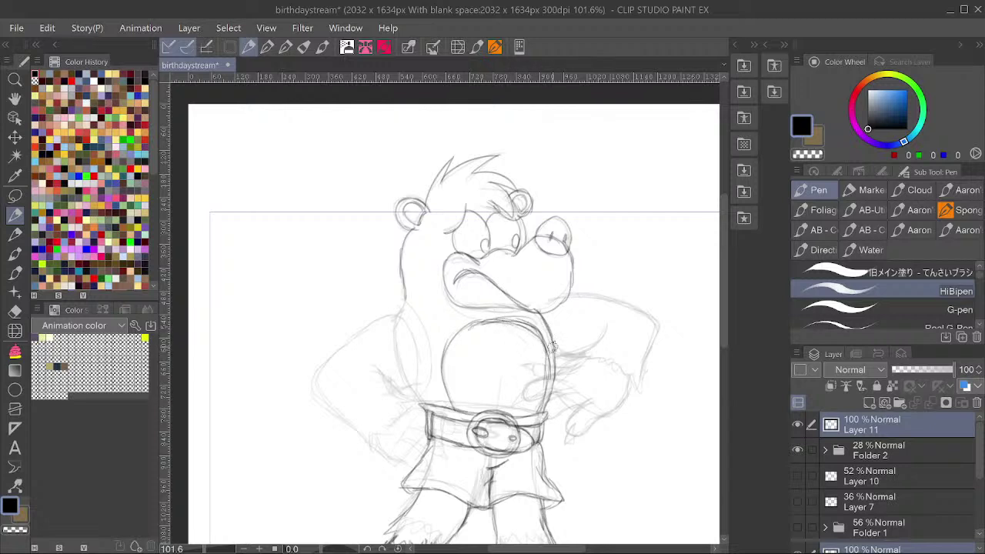
{"action": "key", "text": "ctrl+s"}
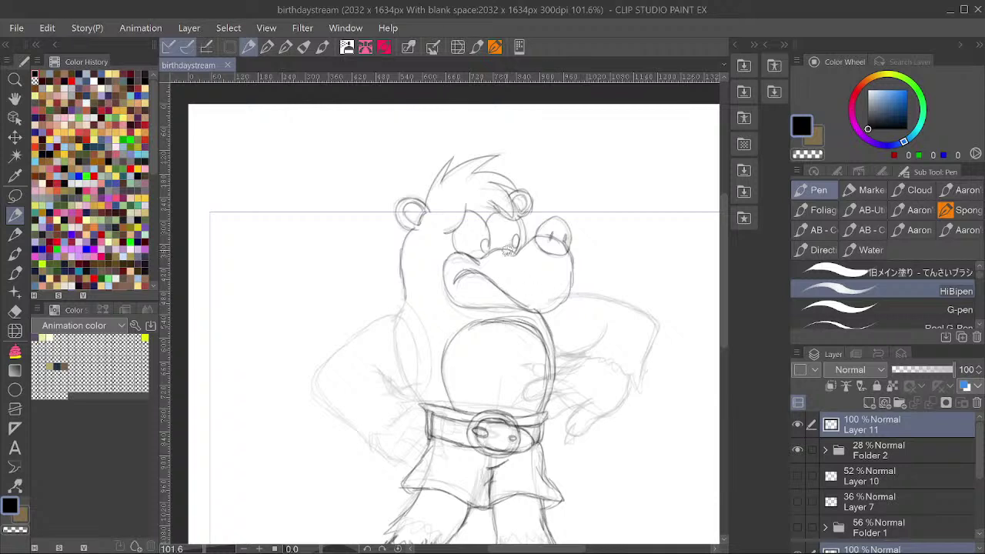
Draw the curved armhole lines at the near shoulder and the bent near arm with its elbow crease and ragged wrist fur.
{"action": "mouse_move", "coordinate": [391, 315]}
{"action": "left_mouse_down"}
{"action": "mouse_move", "coordinate": [415, 344]}
{"action": "mouse_move", "coordinate": [408, 331]}
{"action": "mouse_move", "coordinate": [414, 383]}
{"action": "left_mouse_up"}
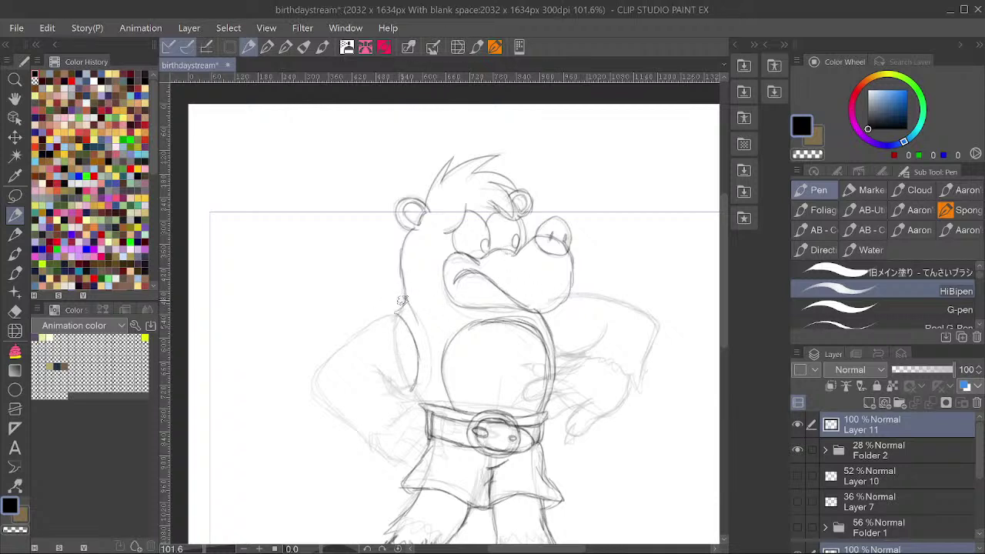
{"action": "left_click_drag", "start_coordinate": [404, 301], "coordinate": [425, 377]}
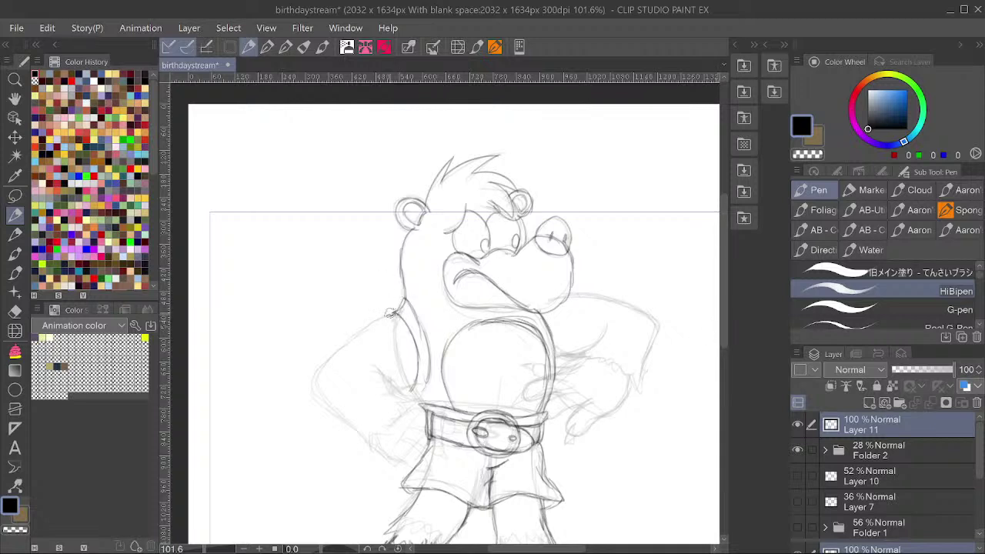
{"action": "mouse_move", "coordinate": [390, 312]}
{"action": "left_mouse_down"}
{"action": "mouse_move", "coordinate": [311, 376]}
{"action": "mouse_move", "coordinate": [316, 394]}
{"action": "mouse_move", "coordinate": [311, 379]}
{"action": "mouse_move", "coordinate": [375, 444]}
{"action": "mouse_move", "coordinate": [405, 406]}
{"action": "left_mouse_up"}
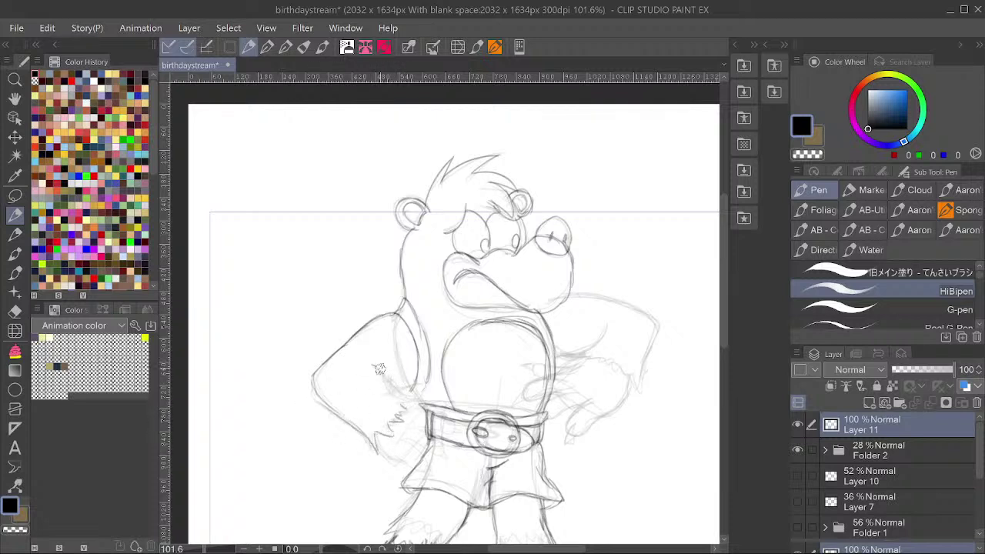
{"action": "mouse_move", "coordinate": [374, 365]}
{"action": "left_mouse_down"}
{"action": "mouse_move", "coordinate": [418, 399]}
{"action": "mouse_move", "coordinate": [395, 417]}
{"action": "left_mouse_up"}
{"action": "left_click_drag", "start_coordinate": [388, 381], "coordinate": [416, 388]}
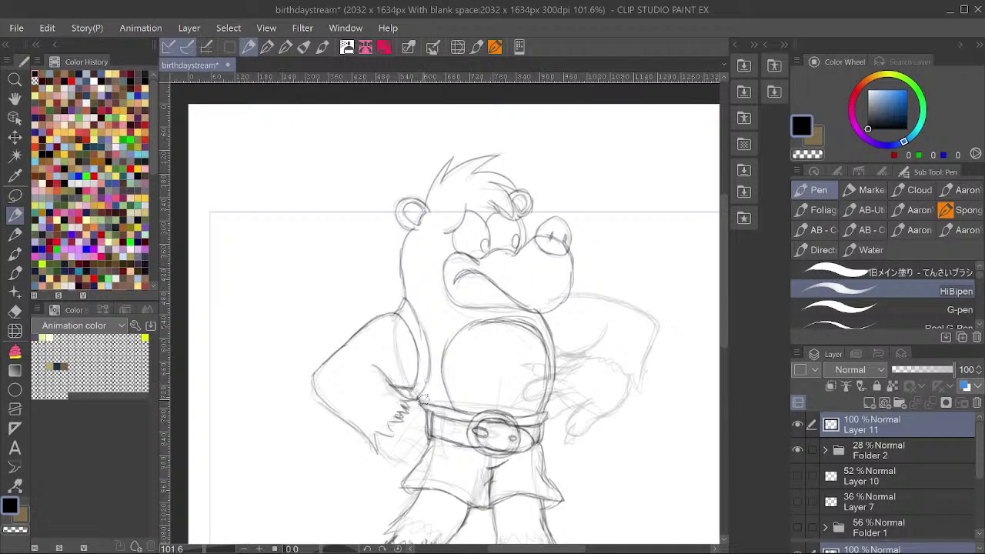
Draw the bent far arm with its inner crease and jagged wrist fur, clearing stray lines with a lasso selection.
{"action": "left_click_drag", "start_coordinate": [637, 289], "coordinate": [631, 293]}
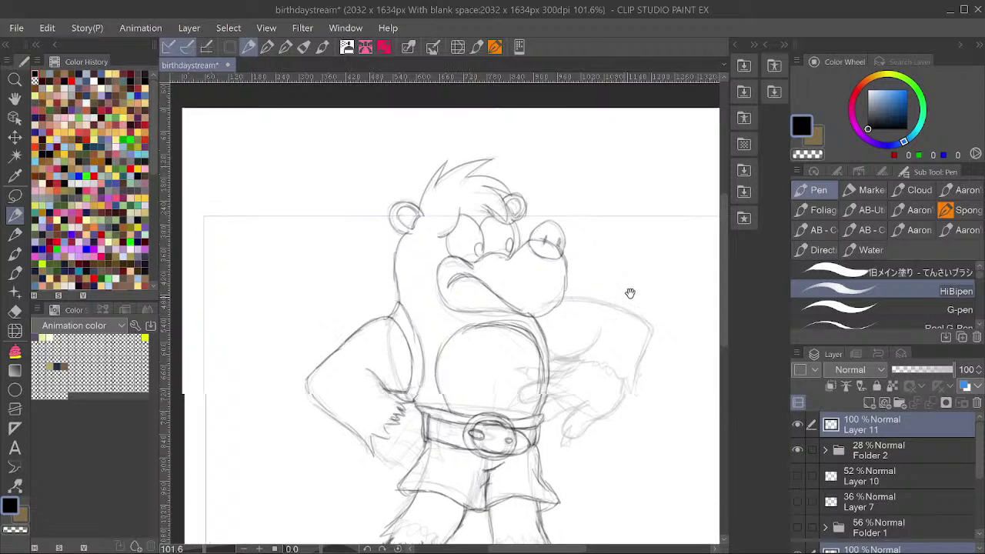
{"action": "mouse_move", "coordinate": [537, 307]}
{"action": "left_mouse_down"}
{"action": "mouse_move", "coordinate": [623, 336]}
{"action": "mouse_move", "coordinate": [616, 404]}
{"action": "mouse_move", "coordinate": [605, 411]}
{"action": "mouse_move", "coordinate": [596, 394]}
{"action": "left_mouse_up"}
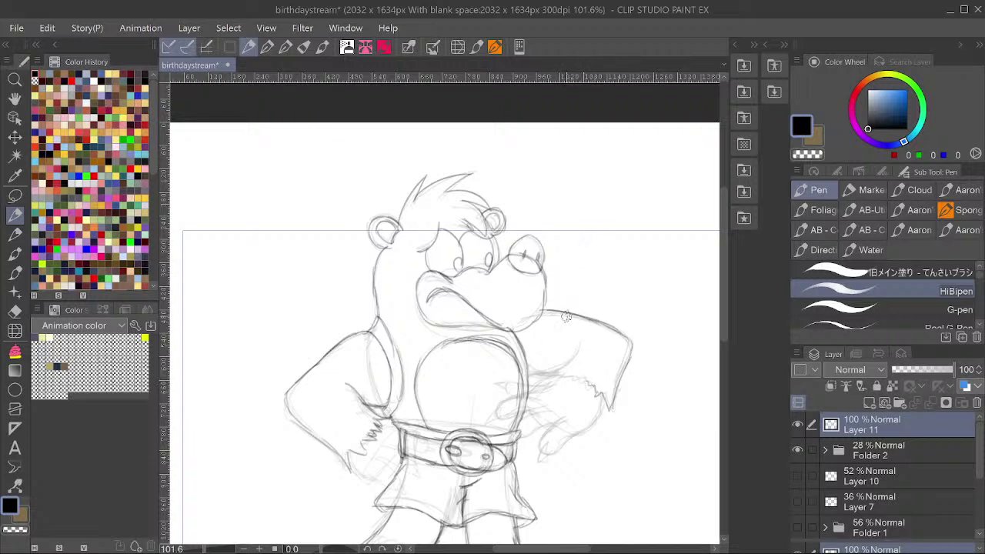
{"action": "mouse_move", "coordinate": [579, 345]}
{"action": "left_mouse_down"}
{"action": "mouse_move", "coordinate": [540, 378]}
{"action": "mouse_move", "coordinate": [564, 371]}
{"action": "mouse_move", "coordinate": [590, 382]}
{"action": "left_mouse_up"}
{"action": "left_click_drag", "start_coordinate": [551, 336], "coordinate": [560, 312]}
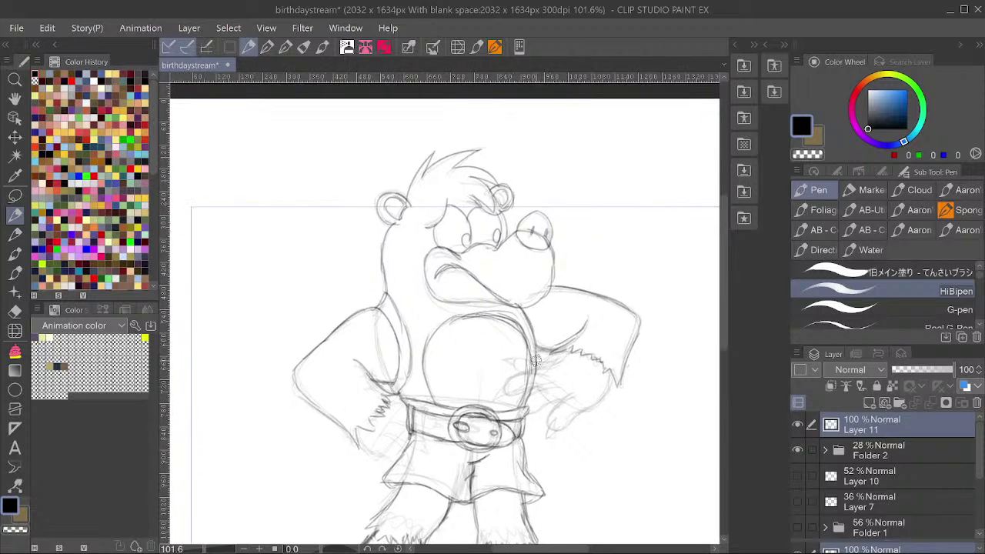
{"action": "mouse_move", "coordinate": [548, 360]}
{"action": "left_mouse_down"}
{"action": "mouse_move", "coordinate": [563, 353]}
{"action": "mouse_move", "coordinate": [543, 351]}
{"action": "mouse_move", "coordinate": [560, 340]}
{"action": "left_mouse_up"}
{"action": "key", "text": "m"}
{"action": "key", "text": "Delete"}
{"action": "left_click", "coordinate": [583, 264]}
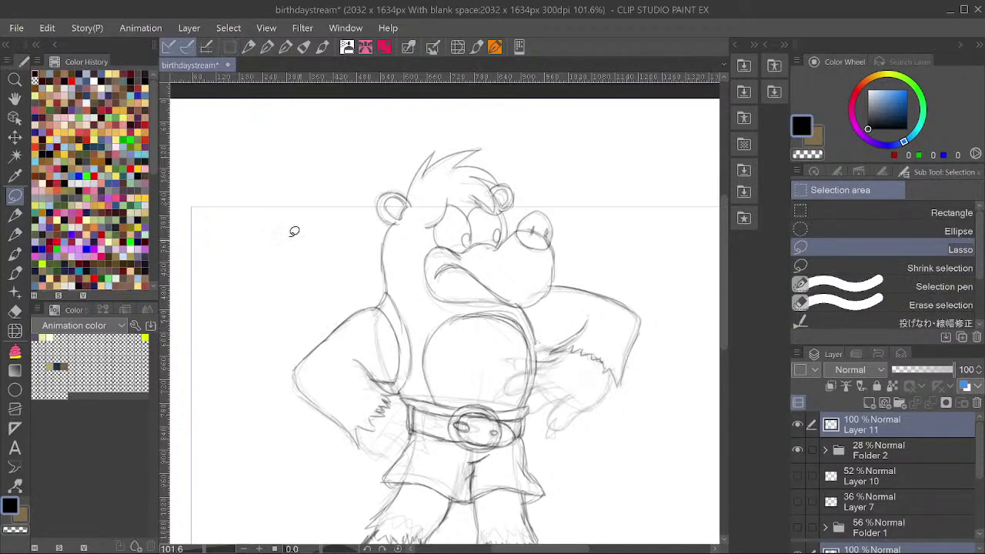
{"action": "left_click", "coordinate": [16, 217]}
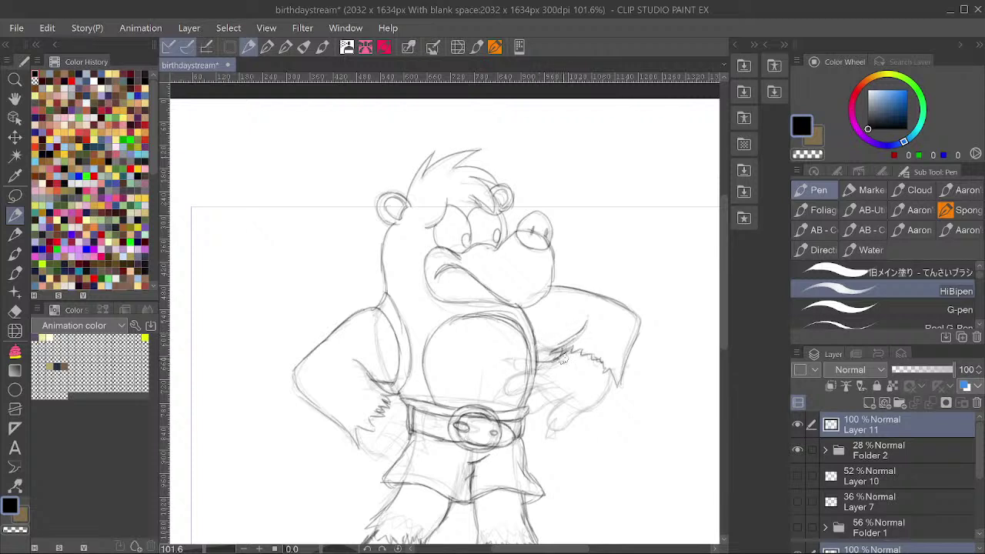
Draw the far hand resting on the hip, with its thumb, separated fingers and pointed claws.
{"action": "mouse_move", "coordinate": [563, 359]}
{"action": "left_mouse_down"}
{"action": "mouse_move", "coordinate": [524, 369]}
{"action": "mouse_move", "coordinate": [507, 388]}
{"action": "mouse_move", "coordinate": [524, 384]}
{"action": "left_mouse_up"}
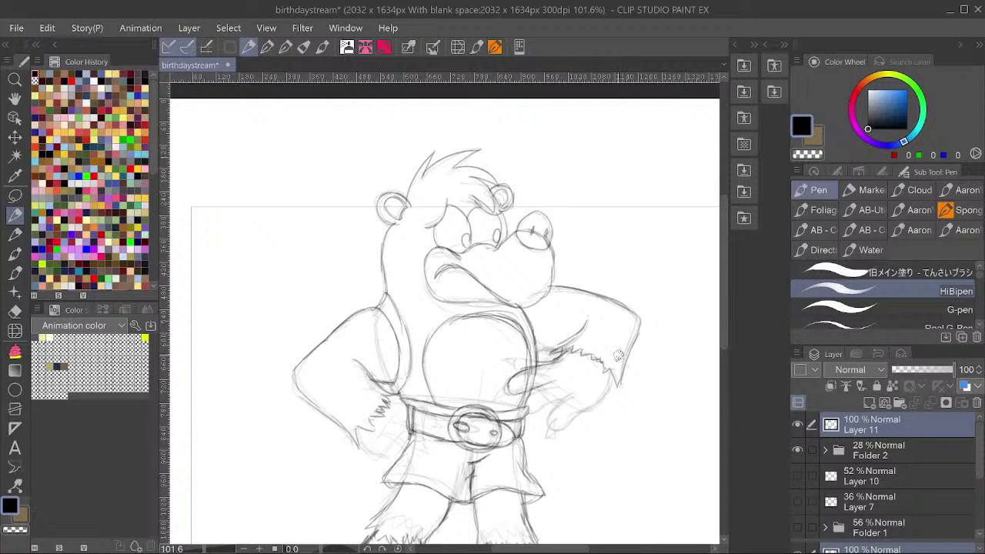
{"action": "mouse_move", "coordinate": [613, 372]}
{"action": "left_mouse_down"}
{"action": "mouse_move", "coordinate": [599, 407]}
{"action": "mouse_move", "coordinate": [565, 428]}
{"action": "mouse_move", "coordinate": [556, 404]}
{"action": "mouse_move", "coordinate": [571, 394]}
{"action": "mouse_move", "coordinate": [546, 372]}
{"action": "mouse_move", "coordinate": [526, 412]}
{"action": "mouse_move", "coordinate": [565, 397]}
{"action": "mouse_move", "coordinate": [548, 409]}
{"action": "mouse_move", "coordinate": [551, 436]}
{"action": "mouse_move", "coordinate": [556, 422]}
{"action": "left_mouse_up"}
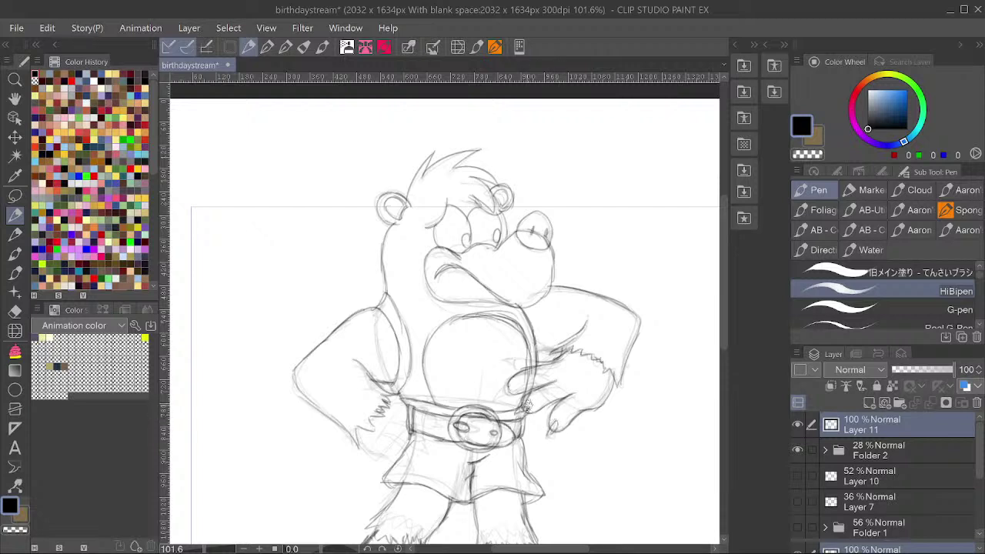
{"action": "mouse_move", "coordinate": [509, 386]}
{"action": "left_mouse_down"}
{"action": "mouse_move", "coordinate": [499, 396]}
{"action": "mouse_move", "coordinate": [511, 392]}
{"action": "left_mouse_up"}
{"action": "left_click_drag", "start_coordinate": [555, 361], "coordinate": [510, 362]}
Create a new layer above the sketch, draw the near hand with clawed fingers over the belt and shorts, and save.
{"action": "left_click_drag", "start_coordinate": [539, 343], "coordinate": [596, 271]}
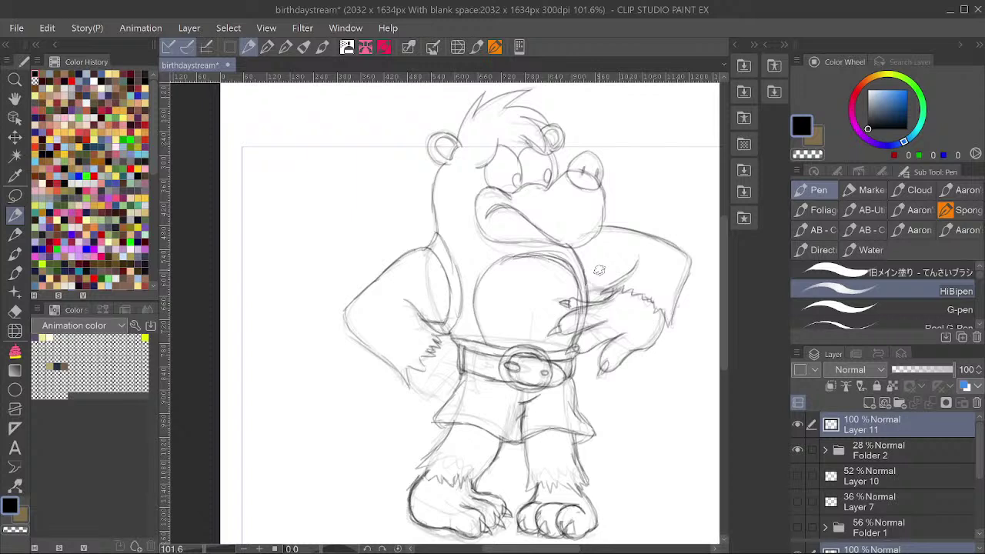
{"action": "key", "text": "ctrl+shift+n"}
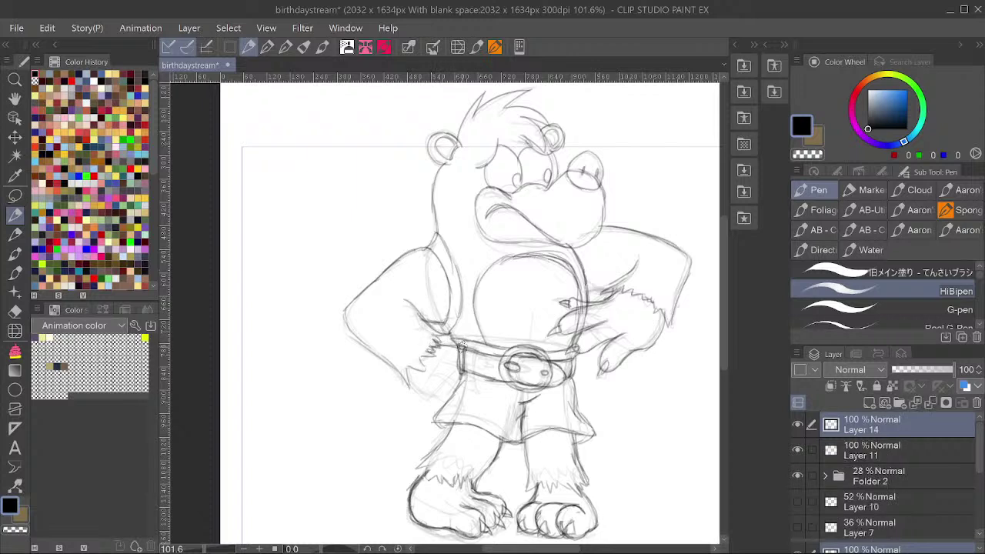
{"action": "mouse_move", "coordinate": [447, 361]}
{"action": "left_mouse_down"}
{"action": "mouse_move", "coordinate": [476, 389]}
{"action": "mouse_move", "coordinate": [441, 375]}
{"action": "mouse_move", "coordinate": [450, 408]}
{"action": "left_mouse_up"}
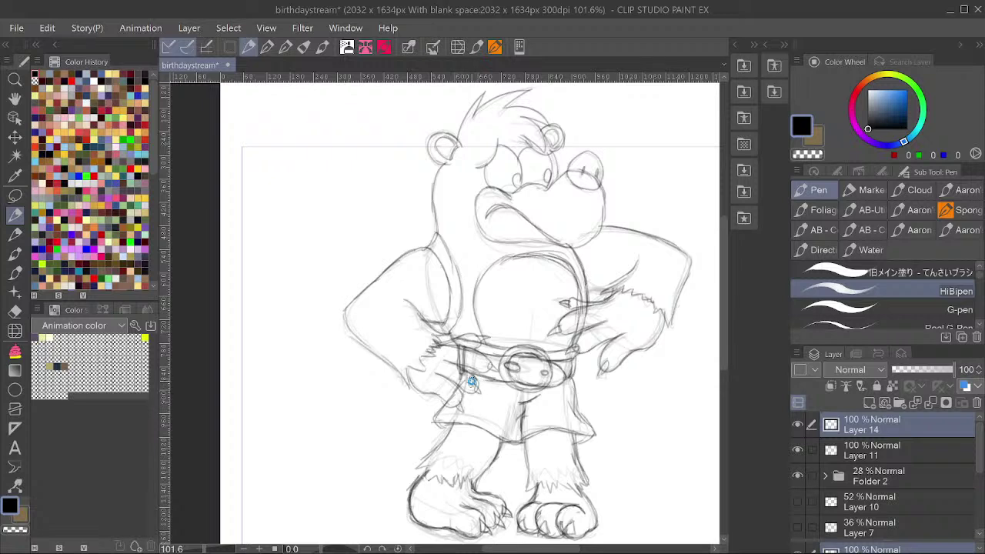
{"action": "key", "text": "ctrl+s"}
Make Layer 11 active again and add a second curved line along the far side of the chest below the chin.
{"action": "left_click_drag", "start_coordinate": [639, 314], "coordinate": [626, 287]}
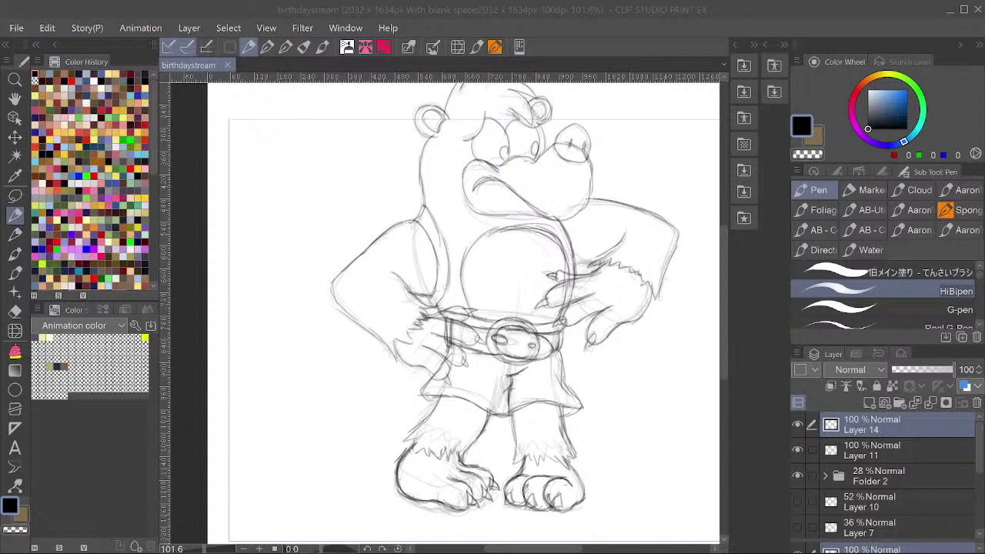
{"action": "scroll", "coordinate": [527, 296], "scroll_direction": "down", "scroll_amount": 1}
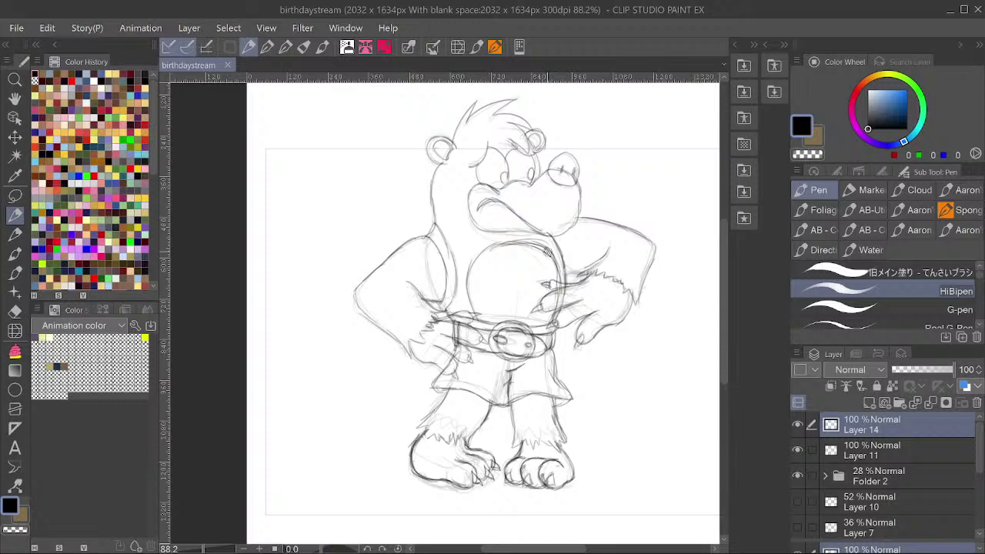
{"action": "left_click", "coordinate": [448, 273], "text": "ctrl+shift"}
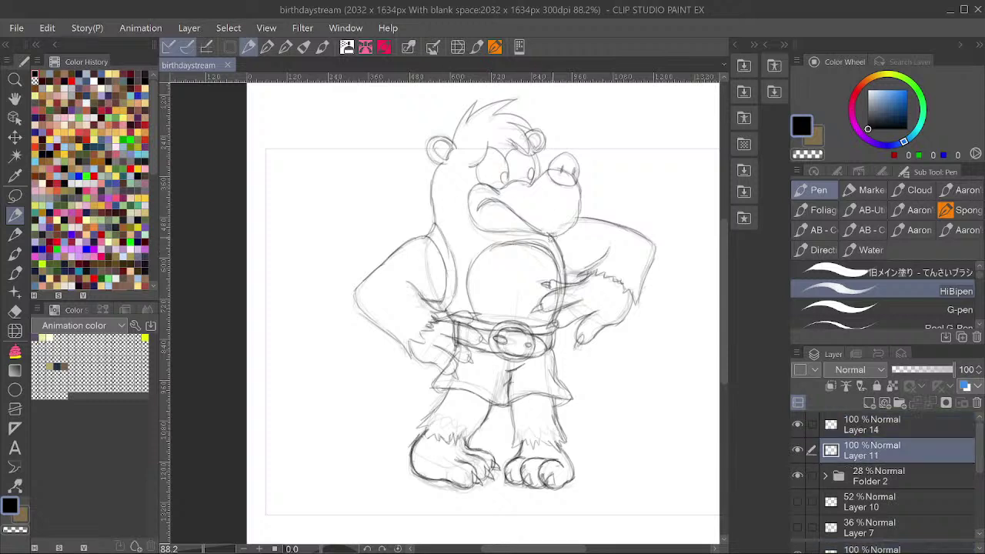
{"action": "left_click_drag", "start_coordinate": [560, 234], "coordinate": [570, 269]}
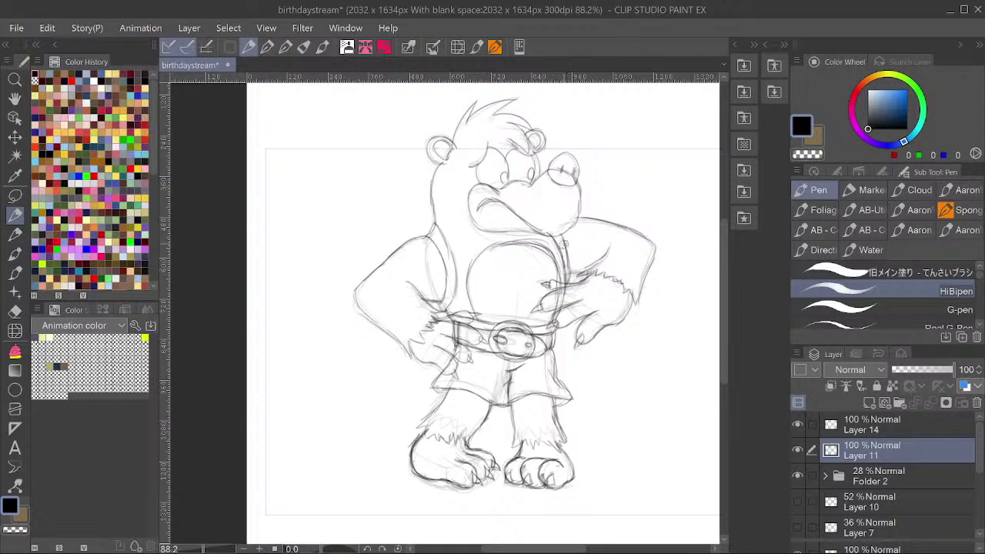
Delete Folder 2 containing the faded rough sketch and reselect Layer 11.
{"action": "left_click", "coordinate": [865, 482]}
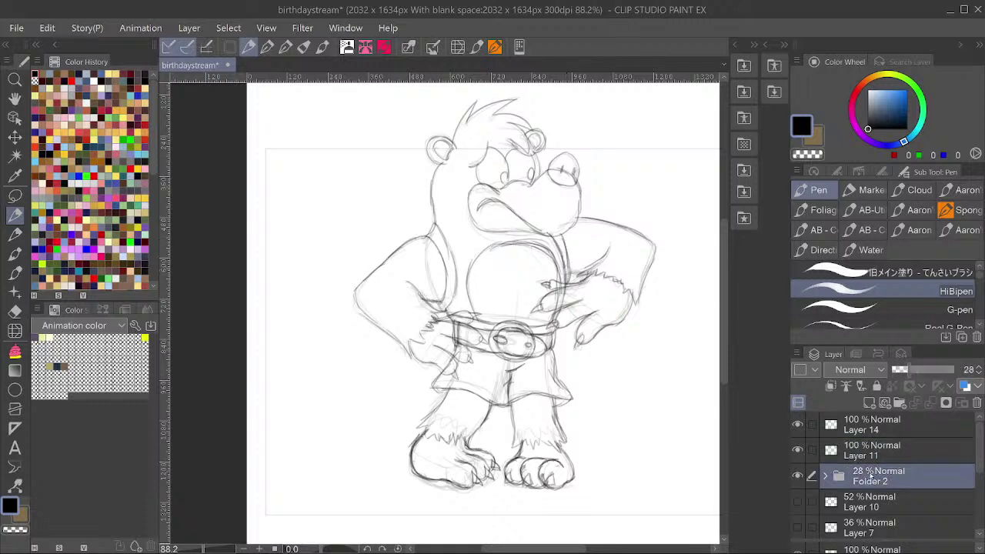
{"action": "key", "text": "Delete"}
{"action": "left_click", "coordinate": [902, 451]}
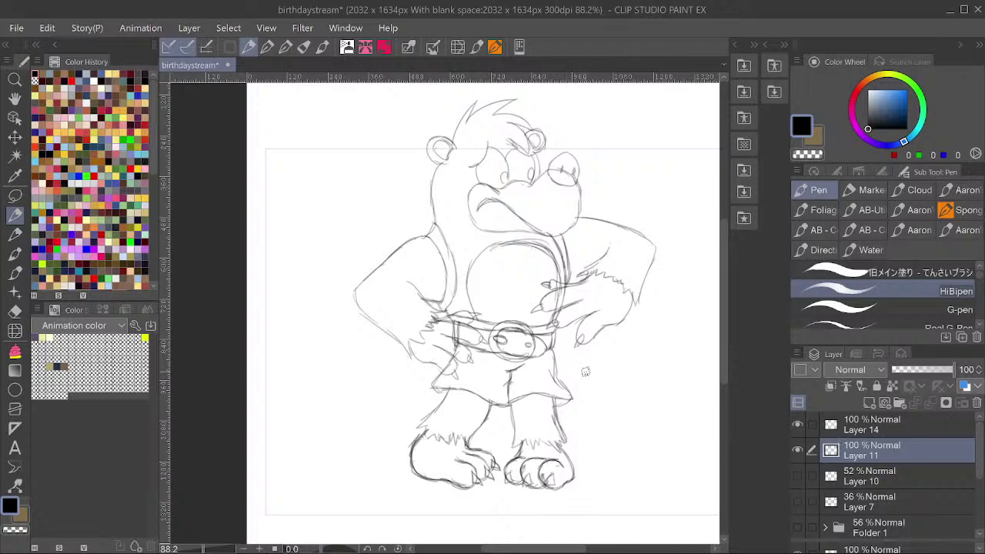
Redraw the centre seam of the shorts and erase the messy lines around it with lasso selections.
{"action": "key", "text": "h"}
{"action": "key", "text": "h"}
{"action": "mouse_move", "coordinate": [509, 404]}
{"action": "left_mouse_down"}
{"action": "mouse_move", "coordinate": [568, 400]}
{"action": "mouse_move", "coordinate": [572, 390]}
{"action": "mouse_move", "coordinate": [520, 401]}
{"action": "mouse_move", "coordinate": [512, 393]}
{"action": "mouse_move", "coordinate": [544, 380]}
{"action": "mouse_move", "coordinate": [513, 368]}
{"action": "mouse_move", "coordinate": [514, 405]}
{"action": "mouse_move", "coordinate": [517, 369]}
{"action": "left_mouse_up"}
{"action": "key", "text": "m"}
{"action": "key", "text": "Delete"}
{"action": "key", "text": "ctrl+d"}
{"action": "left_click", "coordinate": [15, 216]}
{"action": "key", "text": "m"}
{"action": "key", "text": "Delete"}
{"action": "key", "text": "ctrl+d"}
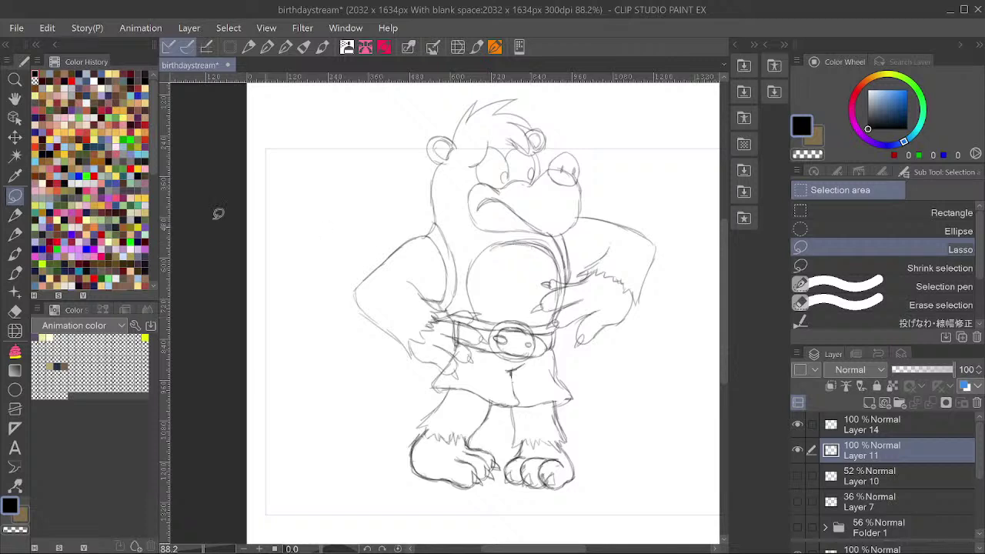
Strengthen the shorts' centre seam and redraw the curved hems of both legs.
{"action": "key", "text": "p"}
{"action": "mouse_move", "coordinate": [509, 371]}
{"action": "left_mouse_down"}
{"action": "mouse_move", "coordinate": [518, 407]}
{"action": "mouse_move", "coordinate": [504, 409]}
{"action": "mouse_move", "coordinate": [444, 395]}
{"action": "left_mouse_up"}
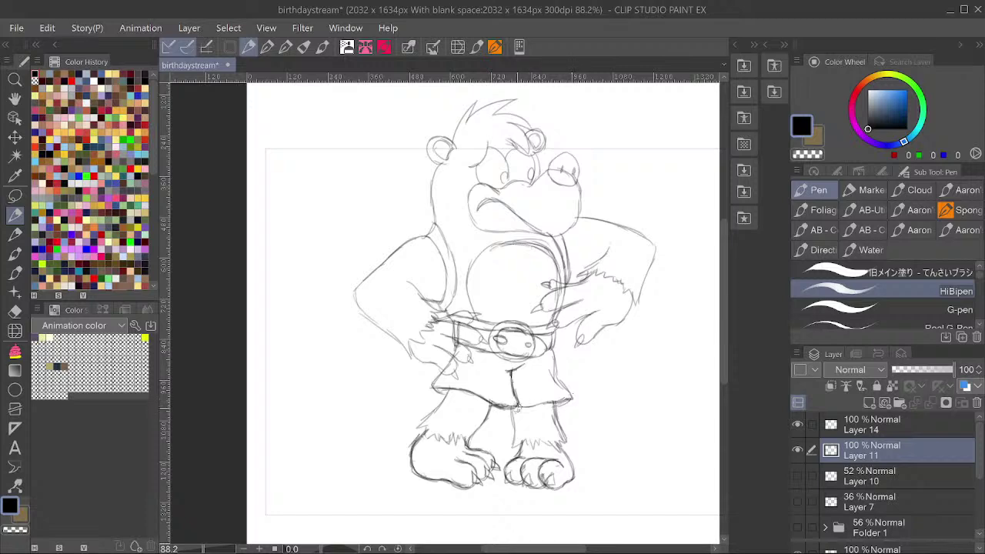
{"action": "left_click_drag", "start_coordinate": [516, 407], "coordinate": [571, 398]}
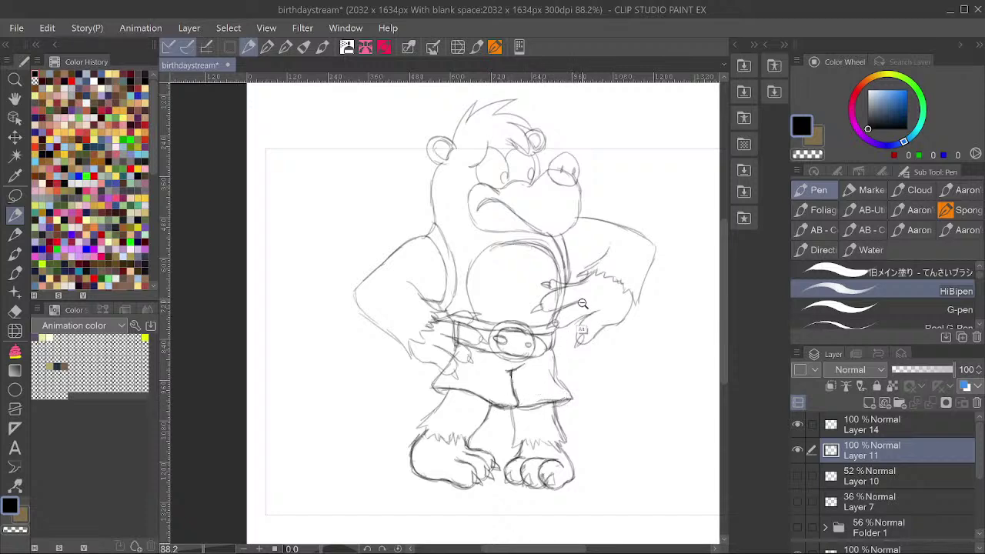
Erase the hem of the shorts' far leg with a lasso selection, redraw it as a cleaner curve, and save.
{"action": "left_click_drag", "start_coordinate": [585, 303], "coordinate": [590, 337]}
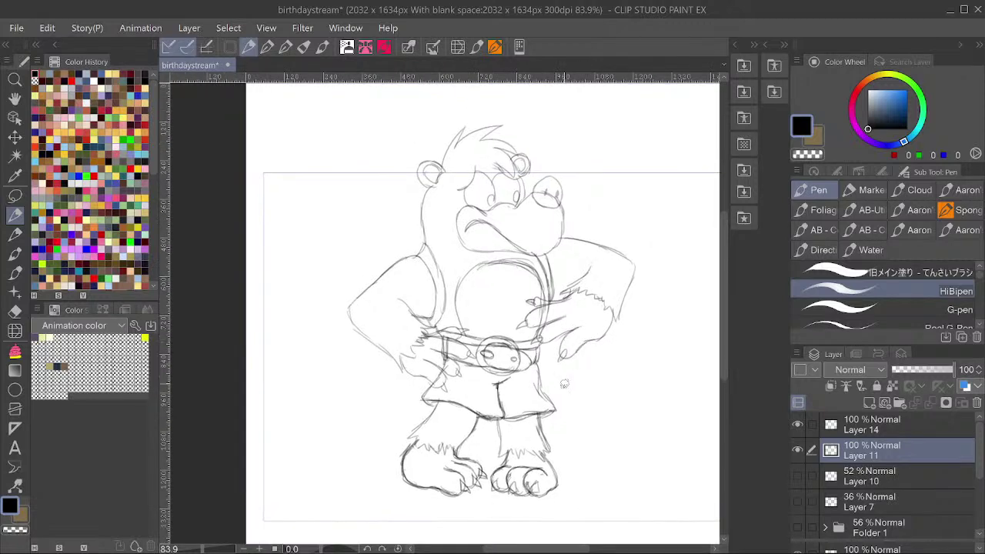
{"action": "key", "text": "m"}
{"action": "mouse_move", "coordinate": [514, 407]}
{"action": "left_mouse_down"}
{"action": "mouse_move", "coordinate": [545, 414]}
{"action": "mouse_move", "coordinate": [514, 407]}
{"action": "left_mouse_up"}
{"action": "key", "text": "Delete"}
{"action": "key", "text": "ctrl+d"}
{"action": "left_click", "coordinate": [15, 214]}
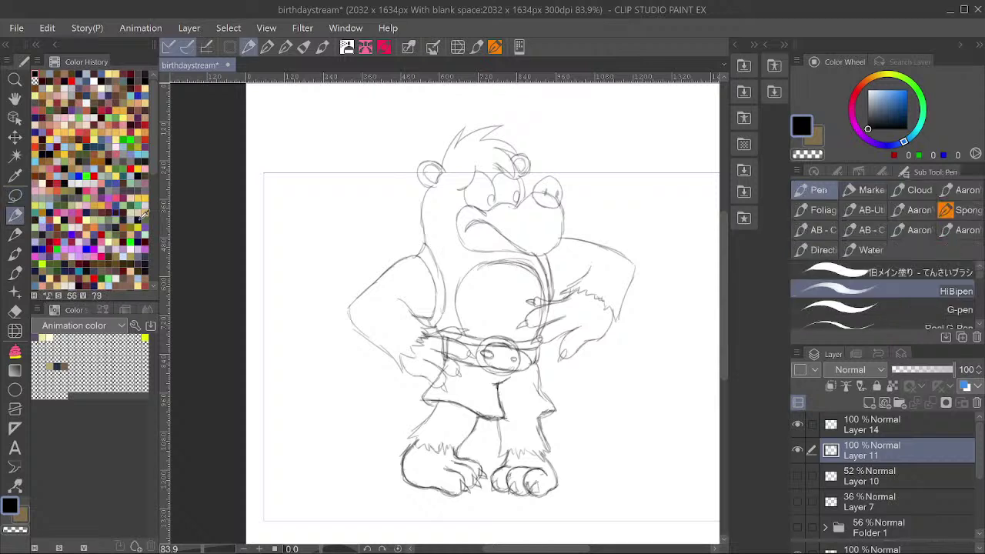
{"action": "left_click_drag", "start_coordinate": [510, 416], "coordinate": [544, 411]}
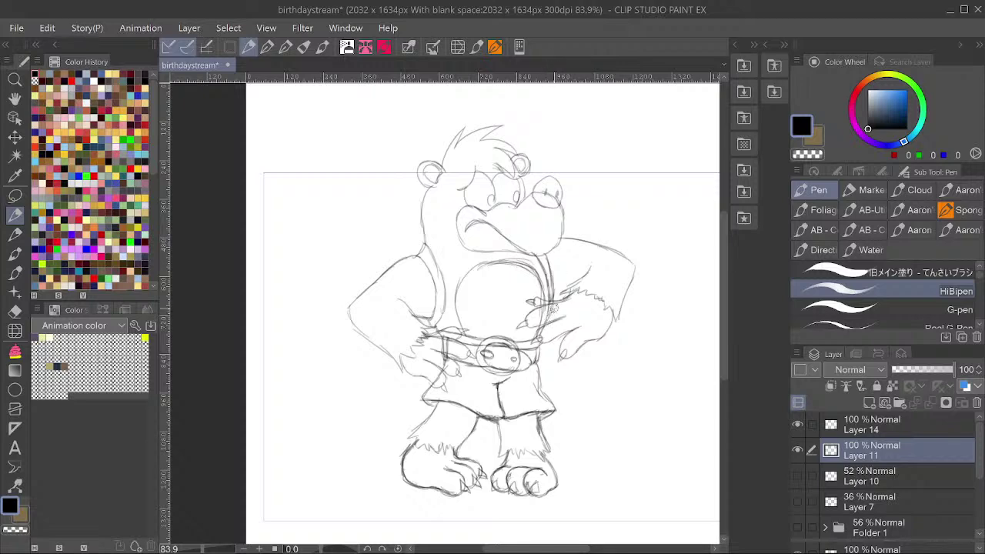
{"action": "scroll", "coordinate": [597, 259], "scroll_direction": "down", "scroll_amount": 2}
{"action": "key", "text": "ctrl+s"}
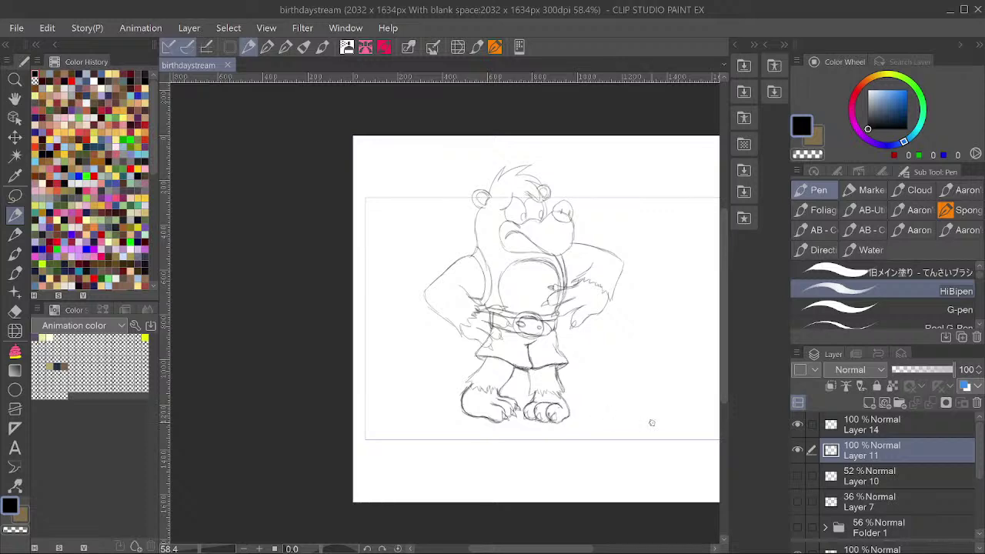
Check the bear's proportions in mirrored and normal views, looking closely at the shorts, legs and feet.
{"action": "scroll", "coordinate": [624, 314], "scroll_direction": "down", "scroll_amount": 2}
{"action": "scroll", "coordinate": [647, 319], "scroll_direction": "up", "scroll_amount": 2}
{"action": "key", "text": "h"}
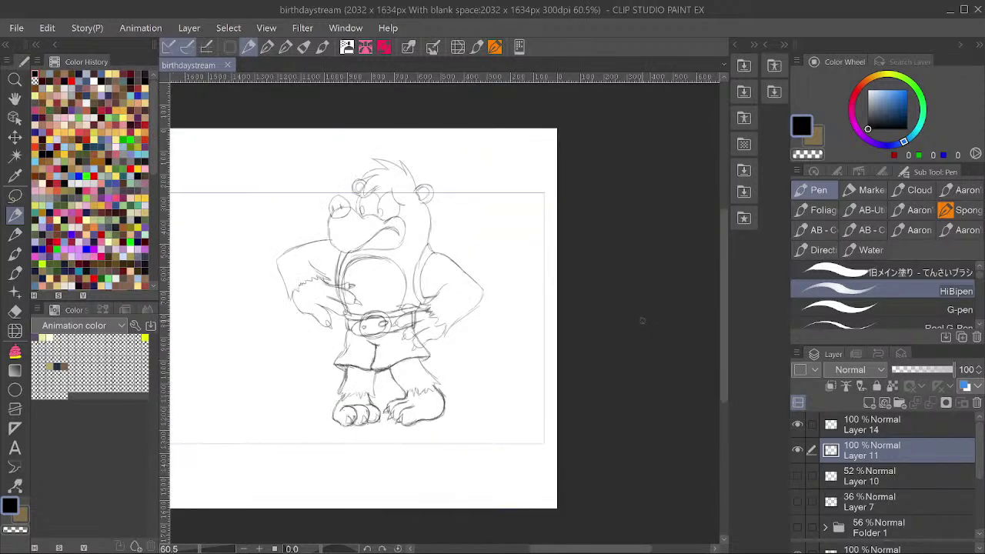
{"action": "key", "text": "h"}
{"action": "key", "text": "h"}
{"action": "scroll", "coordinate": [331, 444], "scroll_direction": "up", "scroll_amount": 4}
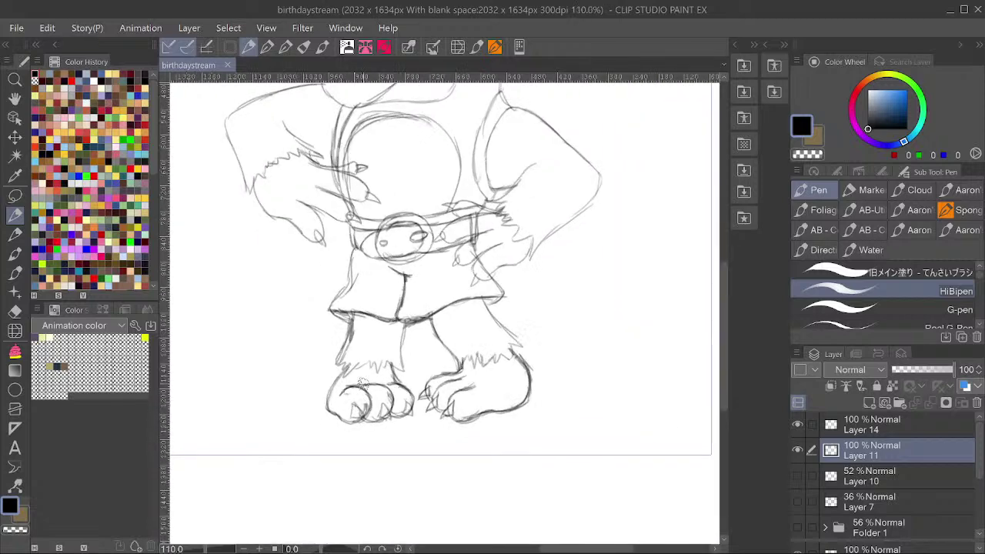
{"action": "key", "text": "h"}
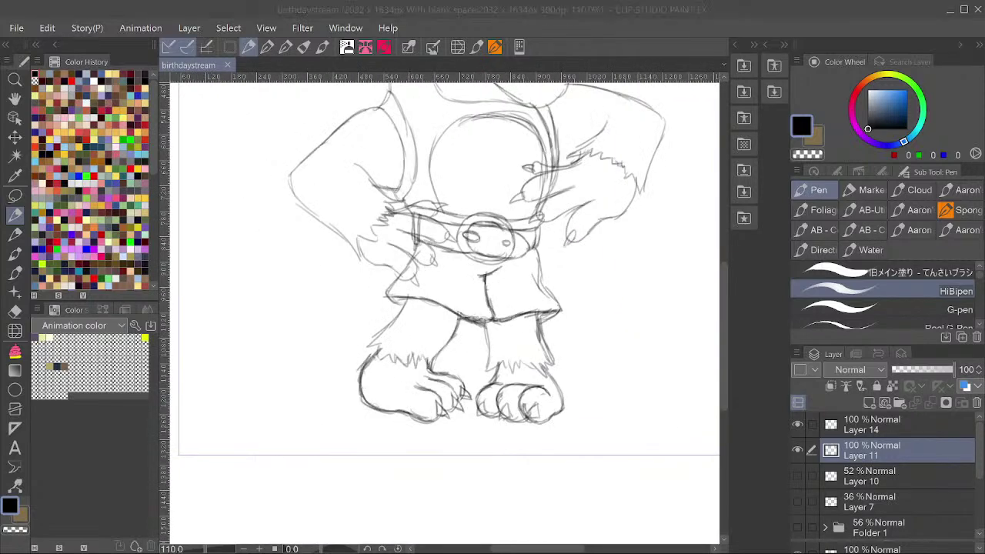
Try straight guide lines across the tops and bottoms of the feet on a separate layer, and undo them.
{"action": "left_click", "coordinate": [538, 460]}
{"action": "scroll", "coordinate": [396, 352], "scroll_direction": "down", "scroll_amount": 1}
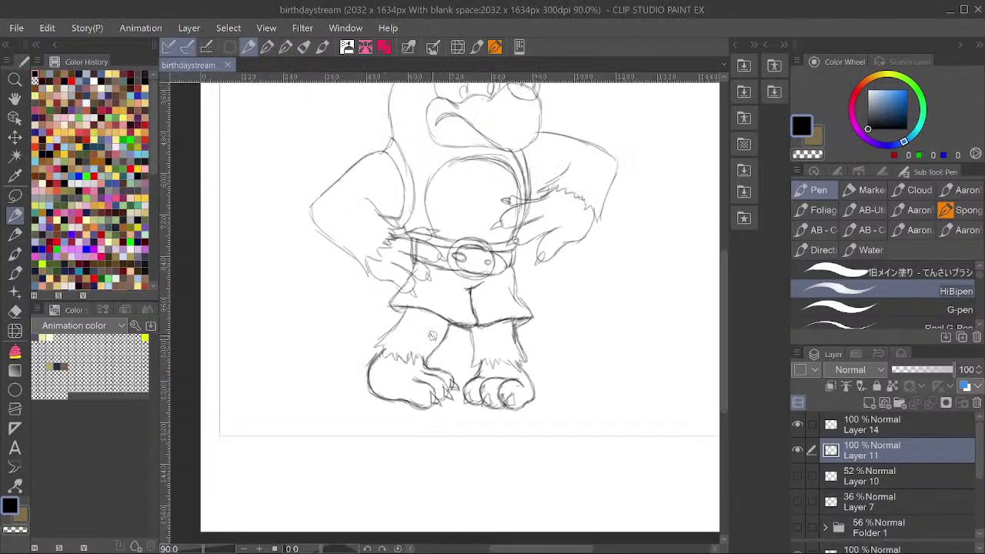
{"action": "scroll", "coordinate": [318, 370], "scroll_direction": "up", "scroll_amount": 3}
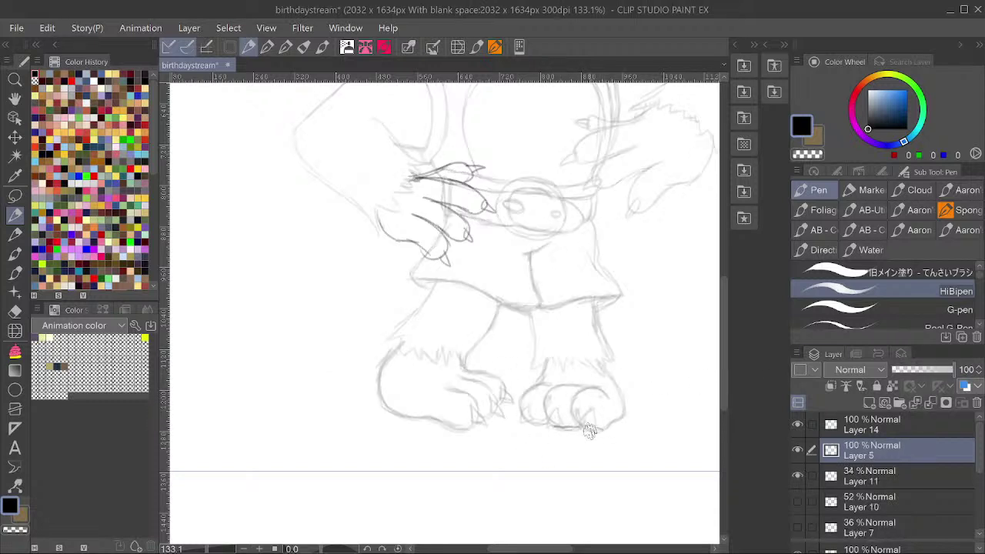
{"action": "left_click_drag", "start_coordinate": [589, 431], "coordinate": [500, 422]}
{"action": "left_click_drag", "start_coordinate": [614, 388], "coordinate": [460, 385]}
{"action": "left_click_drag", "start_coordinate": [543, 428], "coordinate": [457, 422]}
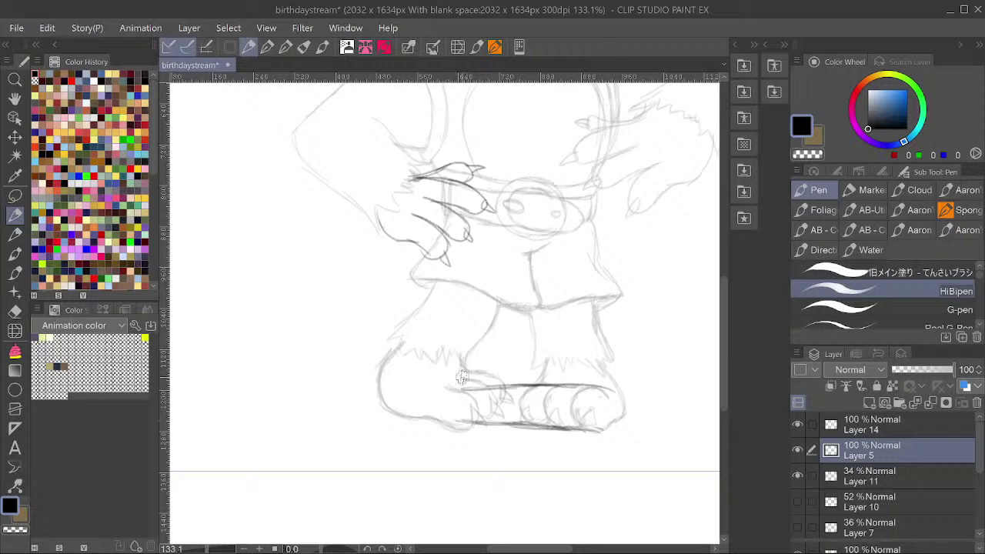
{"action": "scroll", "coordinate": [540, 294], "scroll_direction": "down", "scroll_amount": 2}
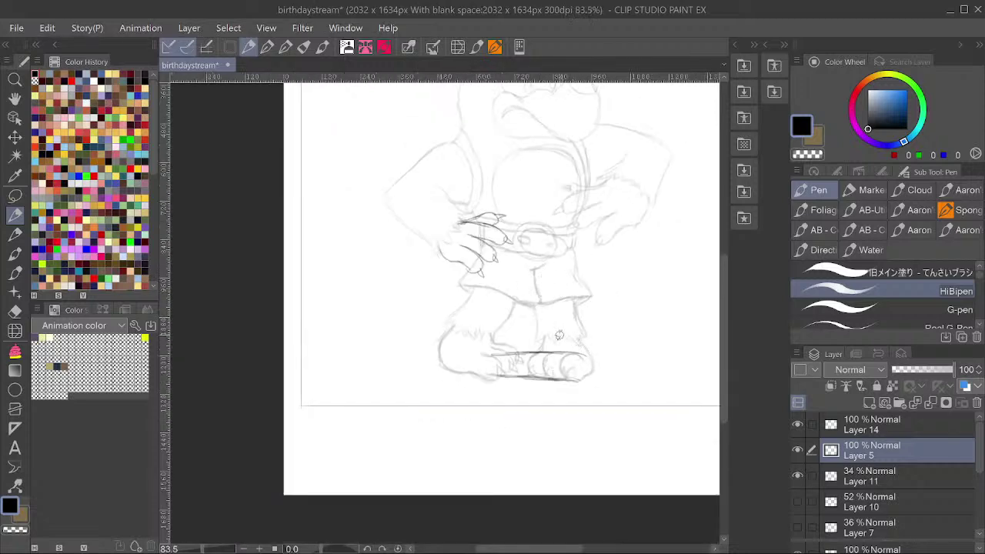
{"action": "mouse_move", "coordinate": [585, 338]}
{"action": "left_mouse_down"}
{"action": "mouse_move", "coordinate": [438, 339]}
{"action": "mouse_move", "coordinate": [456, 336]}
{"action": "left_mouse_up"}
{"action": "mouse_move", "coordinate": [608, 277]}
{"action": "left_mouse_down"}
{"action": "mouse_move", "coordinate": [585, 333]}
{"action": "mouse_move", "coordinate": [577, 400]}
{"action": "left_mouse_up"}
{"action": "key", "text": "ctrl+z"}
{"action": "key", "text": "ctrl+z"}
Sketch a slanted four-sided ground plane beneath the feet as a perspective guide for the stance.
{"action": "left_click_drag", "start_coordinate": [564, 452], "coordinate": [475, 483]}
{"action": "mouse_move", "coordinate": [529, 466]}
{"action": "left_mouse_down"}
{"action": "mouse_move", "coordinate": [462, 473]}
{"action": "mouse_move", "coordinate": [408, 489]}
{"action": "left_mouse_up"}
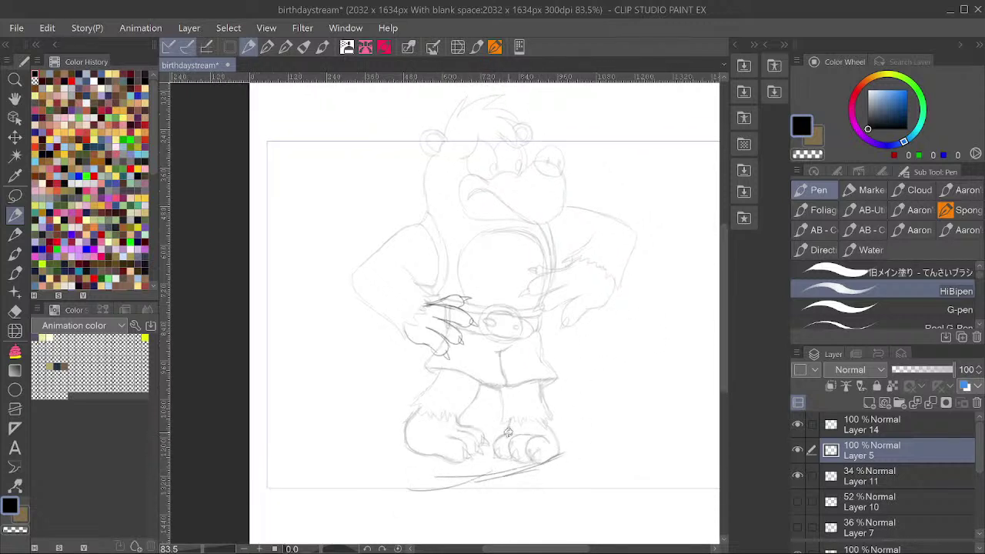
{"action": "mouse_move", "coordinate": [533, 435]}
{"action": "left_mouse_down"}
{"action": "mouse_move", "coordinate": [484, 442]}
{"action": "mouse_move", "coordinate": [478, 454]}
{"action": "mouse_move", "coordinate": [423, 462]}
{"action": "left_mouse_up"}
{"action": "mouse_move", "coordinate": [456, 452]}
{"action": "left_mouse_down"}
{"action": "mouse_move", "coordinate": [382, 462]}
{"action": "mouse_move", "coordinate": [440, 493]}
{"action": "left_mouse_up"}
{"action": "left_click_drag", "start_coordinate": [575, 445], "coordinate": [521, 437]}
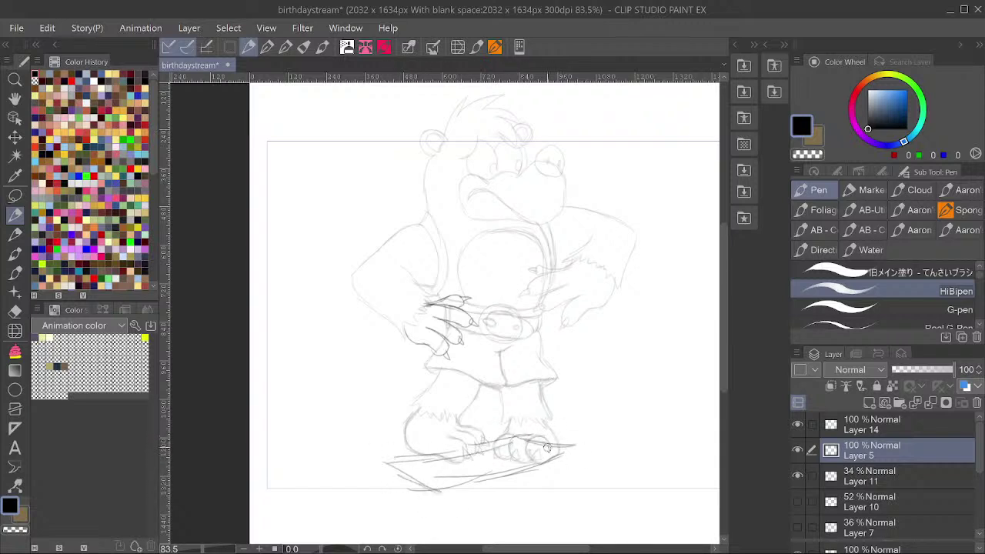
Lasso the near leg and foot on Layer 11, skew them slightly and move them down onto the ground-plane guide.
{"action": "left_click", "coordinate": [470, 432], "text": "ctrl+shift"}
{"action": "key", "text": "m"}
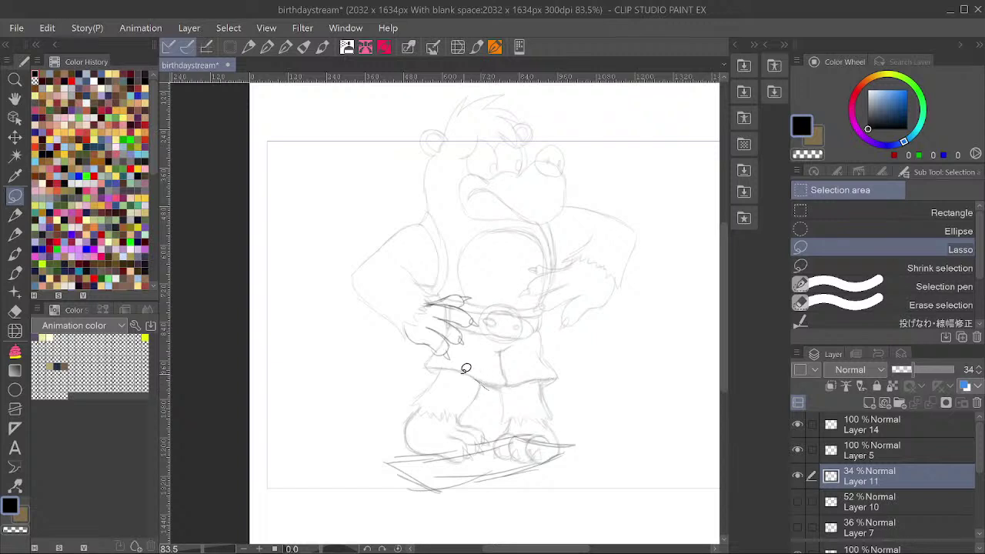
{"action": "mouse_move", "coordinate": [407, 390]}
{"action": "left_mouse_down"}
{"action": "mouse_move", "coordinate": [398, 457]}
{"action": "mouse_move", "coordinate": [439, 480]}
{"action": "mouse_move", "coordinate": [491, 474]}
{"action": "mouse_move", "coordinate": [501, 457]}
{"action": "mouse_move", "coordinate": [492, 446]}
{"action": "mouse_move", "coordinate": [495, 398]}
{"action": "left_mouse_up"}
{"action": "key", "text": "ctrl+t"}
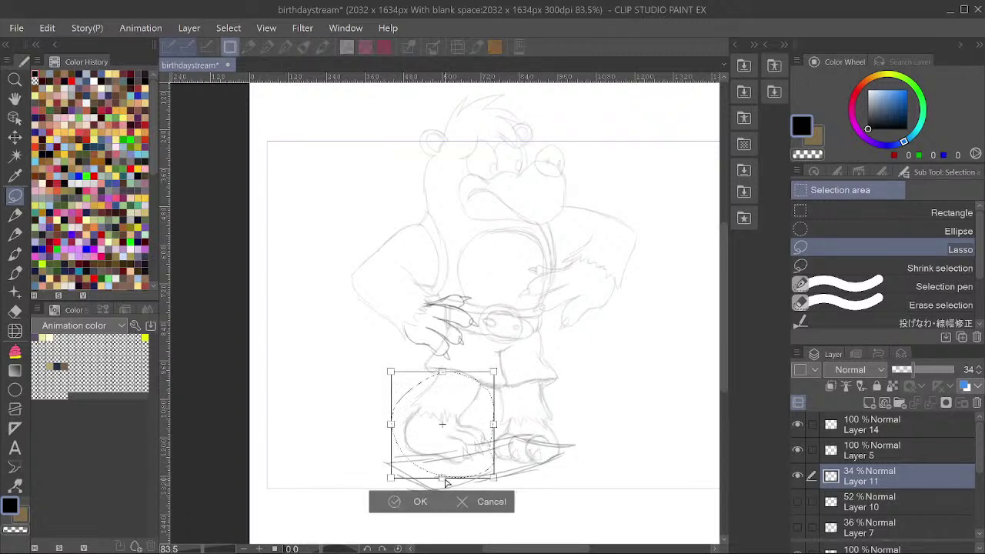
{"action": "mouse_move", "coordinate": [445, 482]}
{"action": "left_mouse_down"}
{"action": "mouse_move", "coordinate": [450, 499]}
{"action": "mouse_move", "coordinate": [452, 483]}
{"action": "left_mouse_up"}
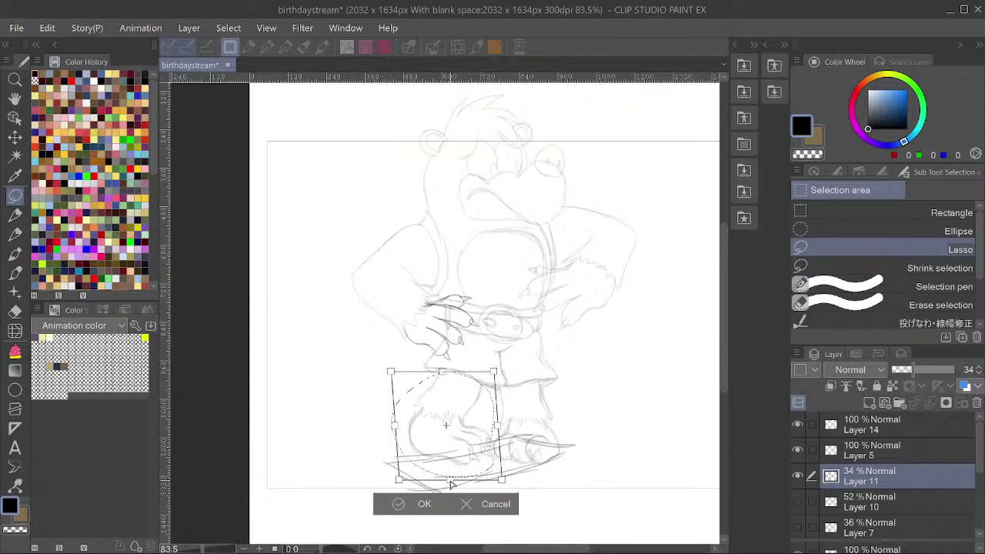
{"action": "left_click_drag", "start_coordinate": [462, 406], "coordinate": [452, 427]}
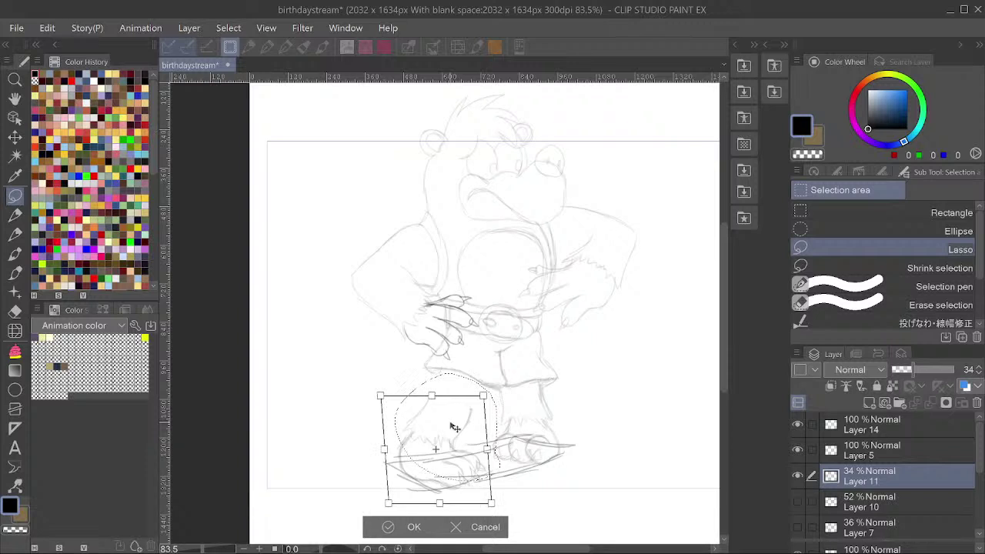
{"action": "left_click", "coordinate": [388, 527]}
{"action": "left_click", "coordinate": [468, 446]}
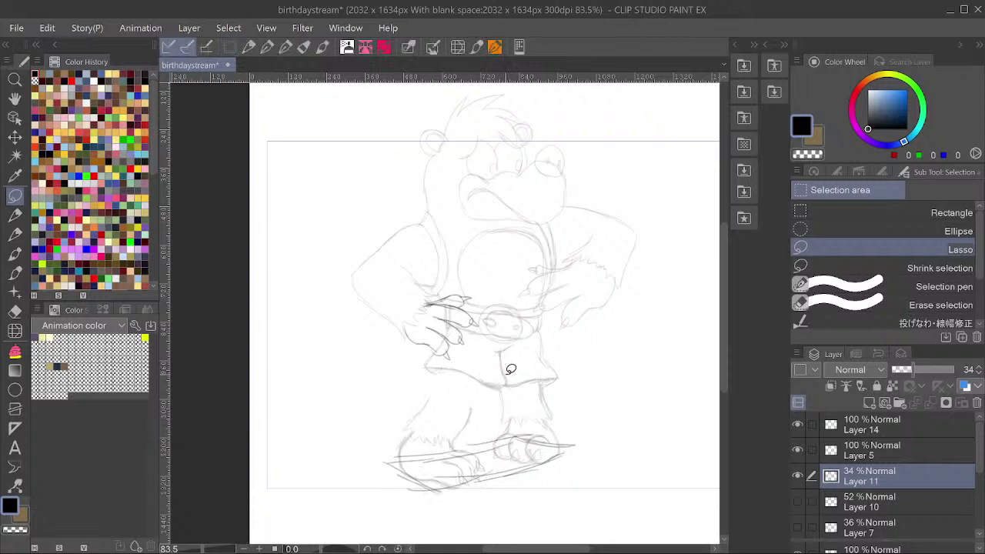
Lower the near leg's hem of the shorts to meet the moved leg and redraw the side and centre seam lines joining it.
{"action": "left_click_drag", "start_coordinate": [511, 374], "coordinate": [483, 382]}
{"action": "mouse_move", "coordinate": [417, 362]}
{"action": "left_mouse_down"}
{"action": "mouse_move", "coordinate": [454, 348]}
{"action": "mouse_move", "coordinate": [516, 357]}
{"action": "mouse_move", "coordinate": [472, 374]}
{"action": "mouse_move", "coordinate": [465, 387]}
{"action": "left_mouse_up"}
{"action": "key", "text": "ctrl+t"}
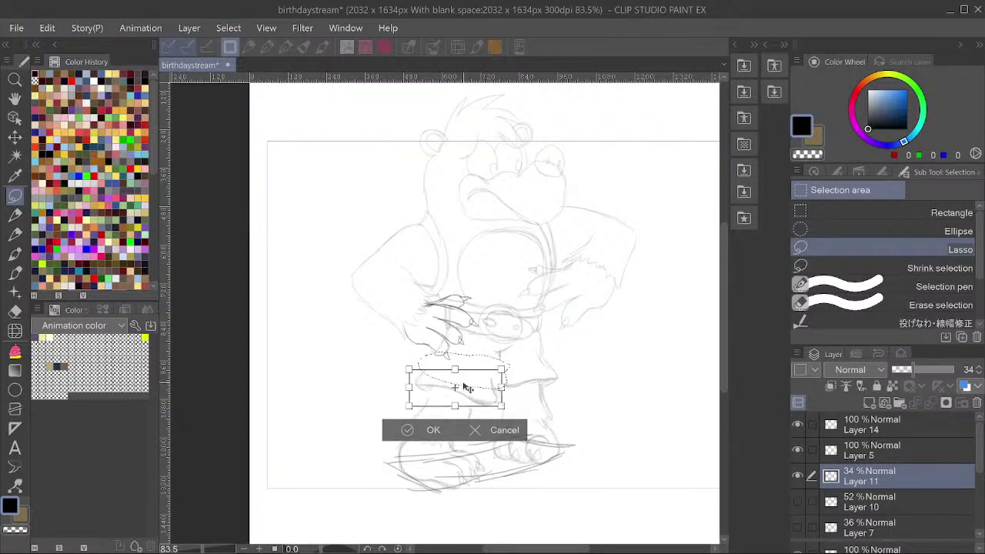
{"action": "left_click", "coordinate": [423, 431]}
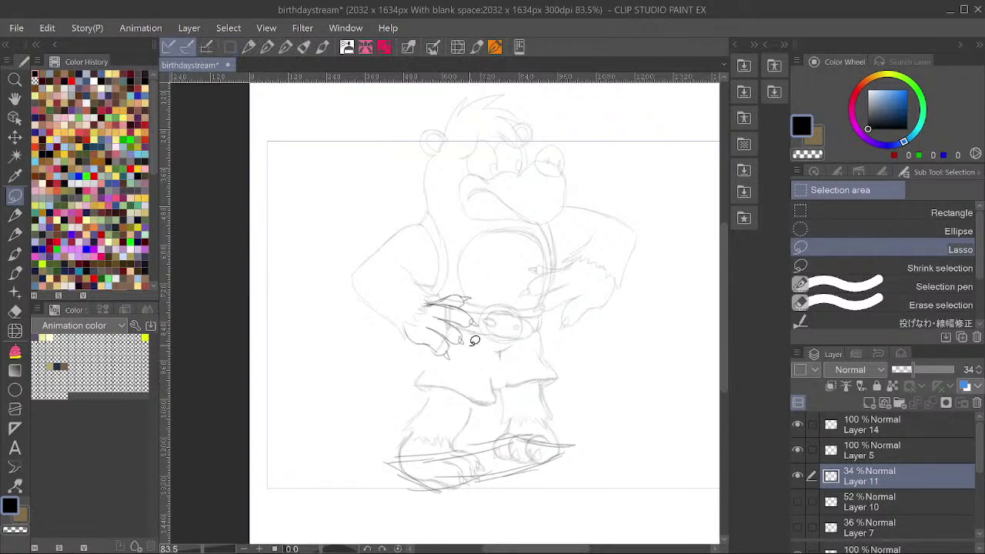
{"action": "left_click", "coordinate": [14, 214]}
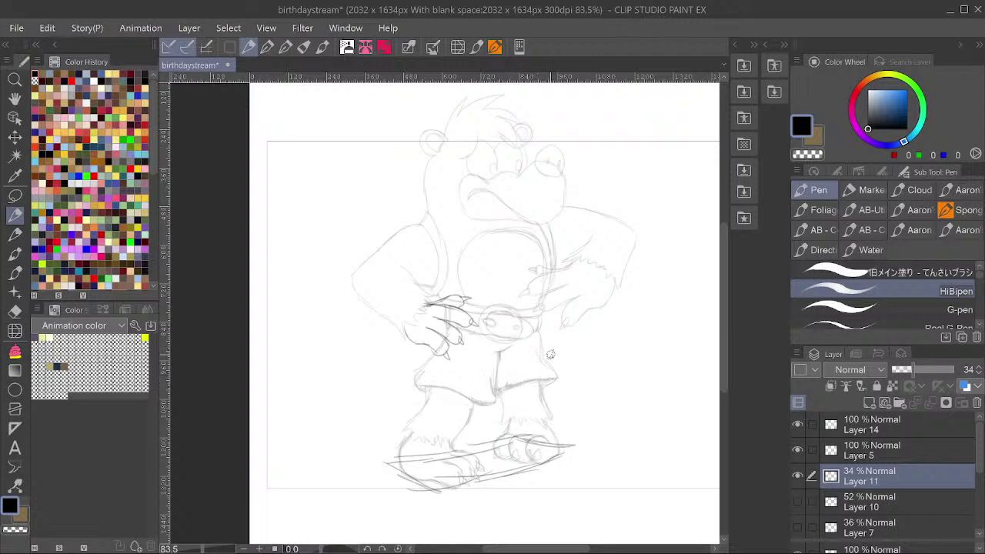
{"action": "scroll", "coordinate": [573, 328], "scroll_direction": "down", "scroll_amount": 1}
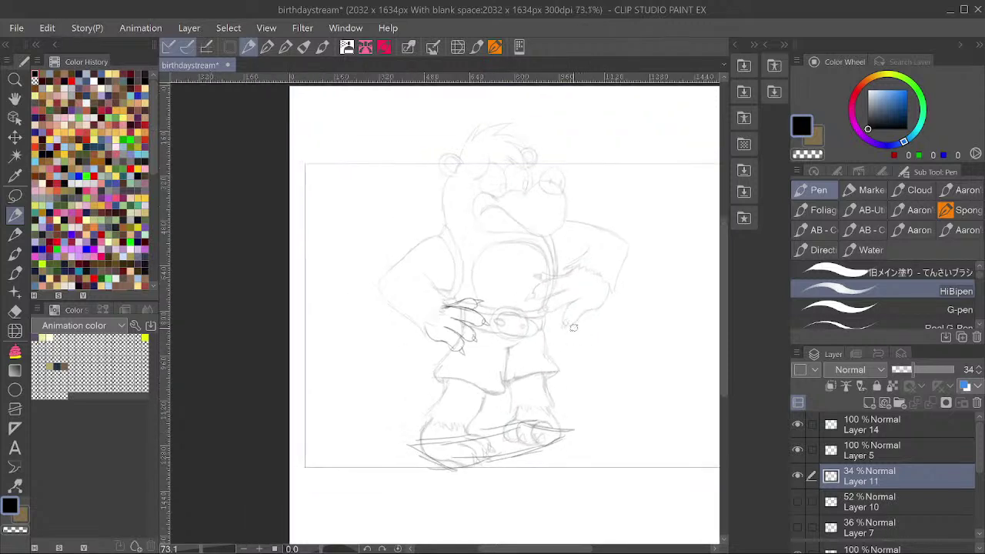
Restore Layer 11 to 100% opacity and delete the layer holding the ground-plane guide.
{"action": "left_click", "coordinate": [883, 505]}
{"action": "left_click", "coordinate": [874, 480]}
{"action": "mouse_move", "coordinate": [919, 372]}
{"action": "left_mouse_down"}
{"action": "mouse_move", "coordinate": [953, 371]}
{"action": "mouse_move", "coordinate": [906, 373]}
{"action": "mouse_move", "coordinate": [959, 372]}
{"action": "left_mouse_up"}
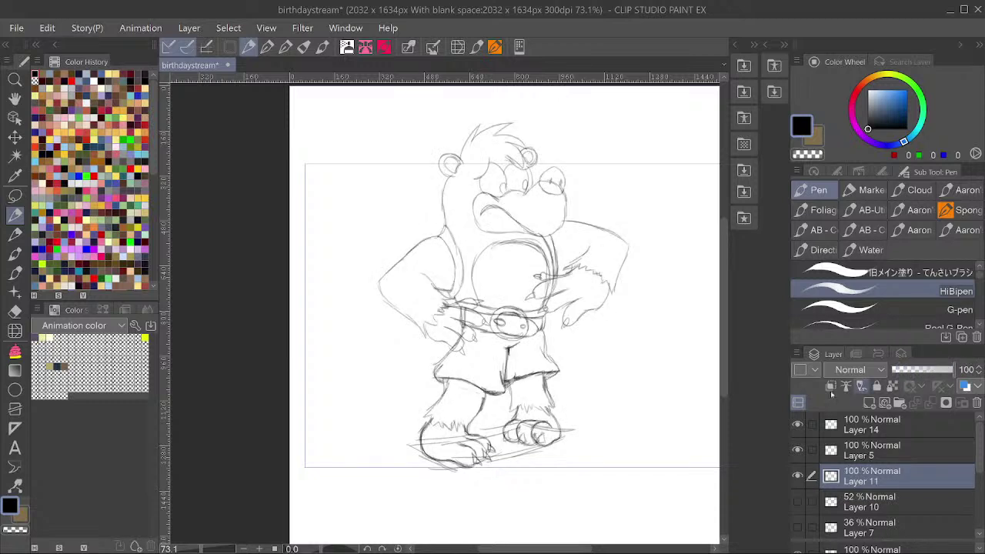
{"action": "left_click", "coordinate": [521, 456], "text": "ctrl+shift"}
{"action": "left_click", "coordinate": [799, 451]}
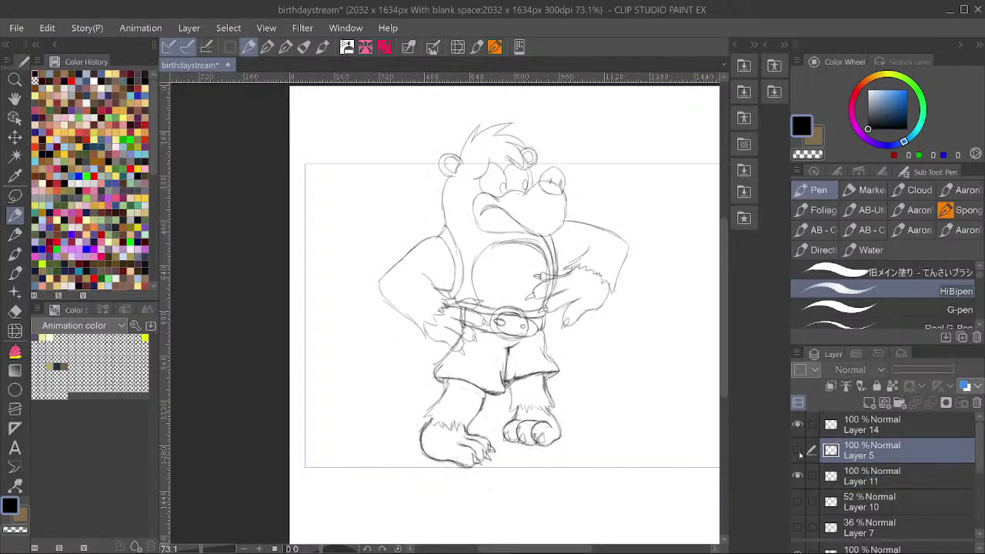
{"action": "key", "text": "Delete"}
Check the bear's new stance in mirrored and normal views, and see which lines belong to Layer 11.
{"action": "left_click_drag", "start_coordinate": [647, 375], "coordinate": [646, 372]}
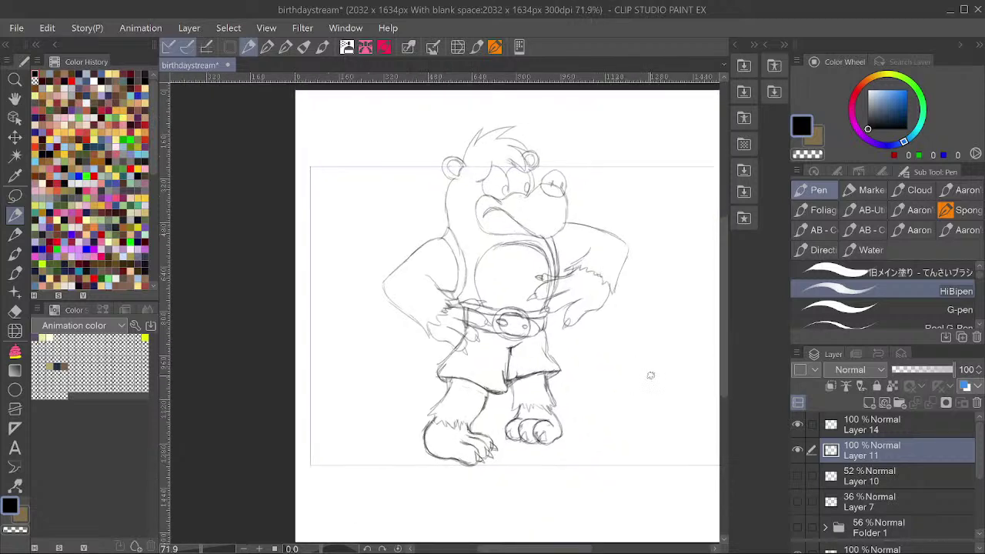
{"action": "key", "text": "h"}
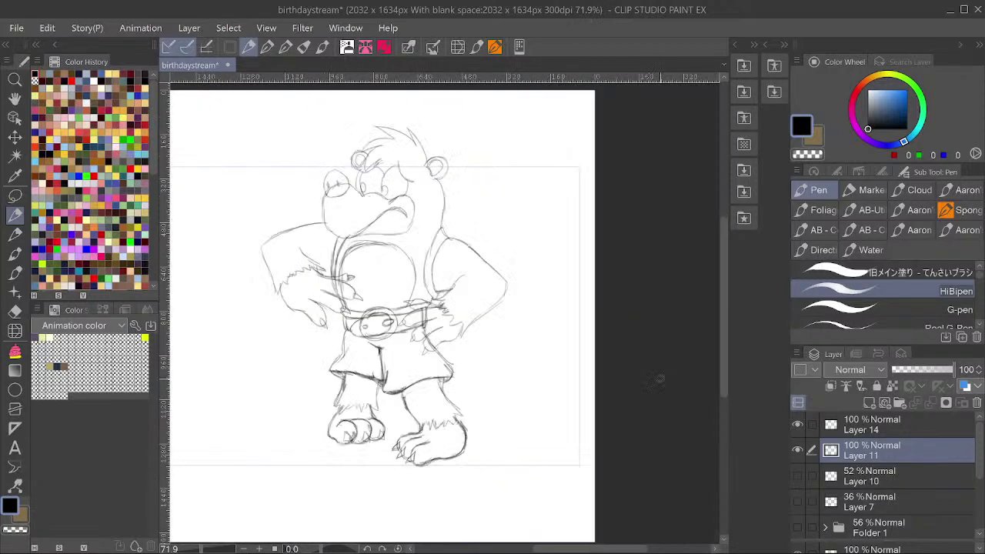
{"action": "key", "text": "h"}
{"action": "key", "text": "h"}
{"action": "left_click_drag", "start_coordinate": [589, 395], "coordinate": [633, 420]}
{"action": "left_click_drag", "start_coordinate": [616, 400], "coordinate": [601, 393]}
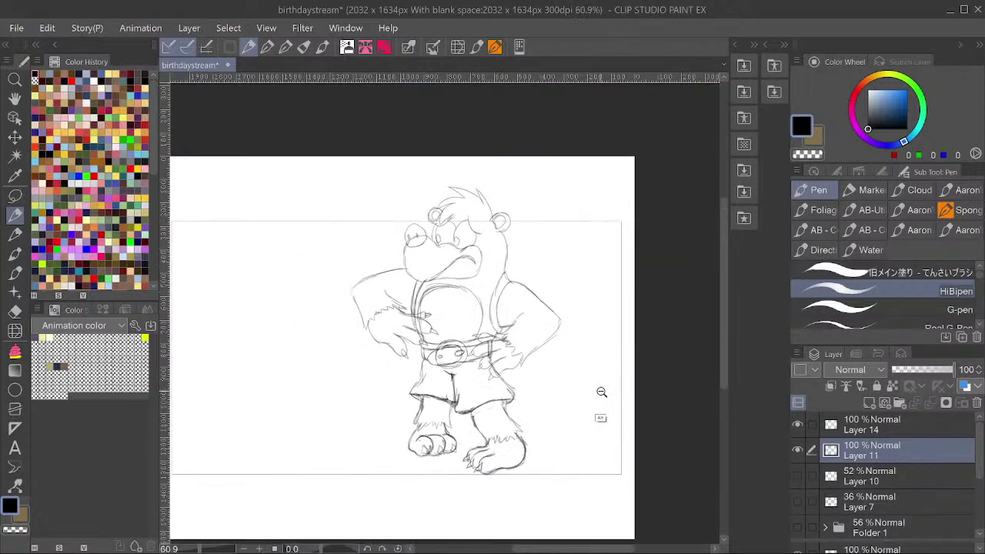
{"action": "key", "text": "h"}
{"action": "key", "text": "h"}
{"action": "left_click_drag", "start_coordinate": [419, 341], "coordinate": [421, 391]}
{"action": "left_click", "coordinate": [798, 451], "text": "alt"}
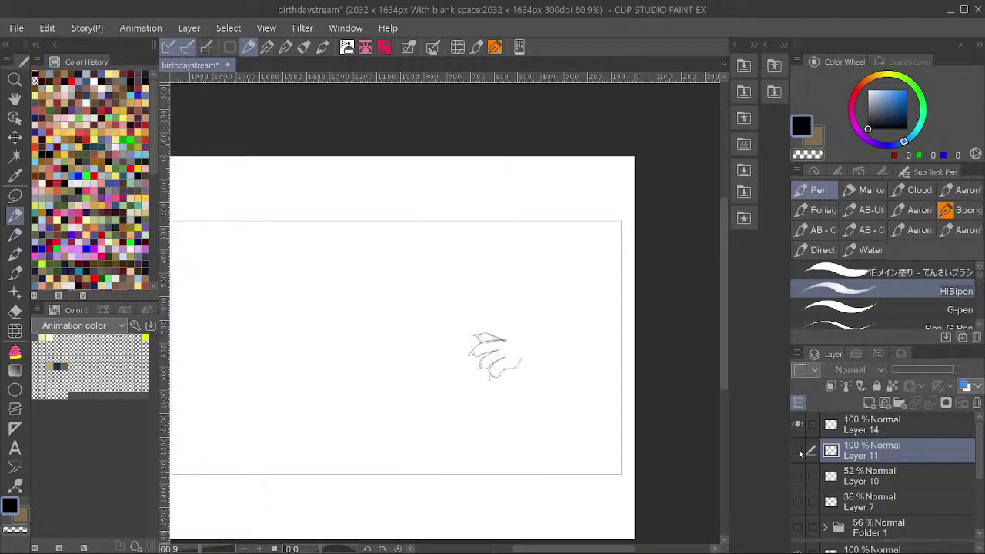
{"action": "left_click", "coordinate": [798, 451], "text": "alt"}
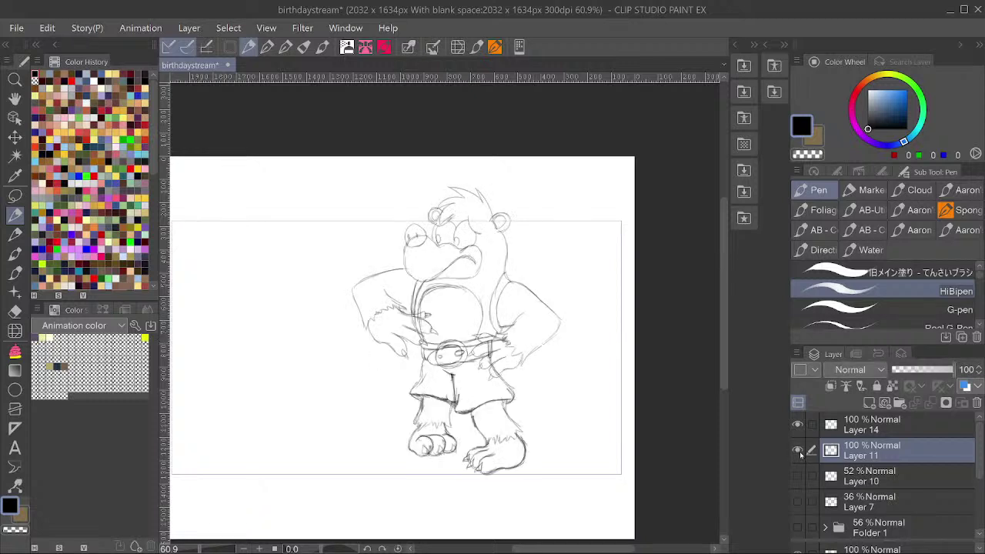
Enlarge the near hand on Layer 14 so its fingers and claws reach up over the belly and belt.
{"action": "left_click", "coordinate": [512, 367], "text": "ctrl+shift"}
{"action": "key", "text": "ctrl+t"}
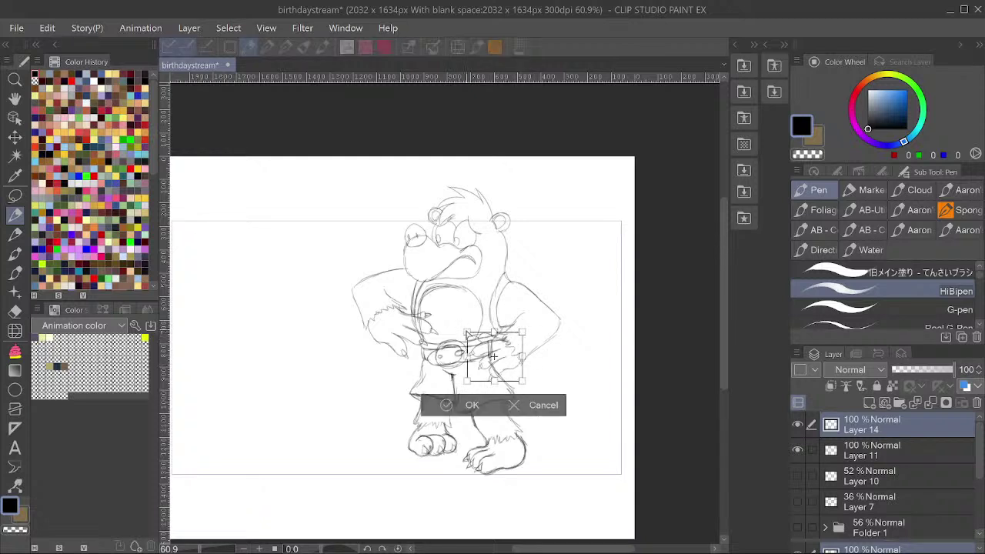
{"action": "left_click_drag", "start_coordinate": [467, 333], "coordinate": [448, 320]}
{"action": "key", "text": "Return"}
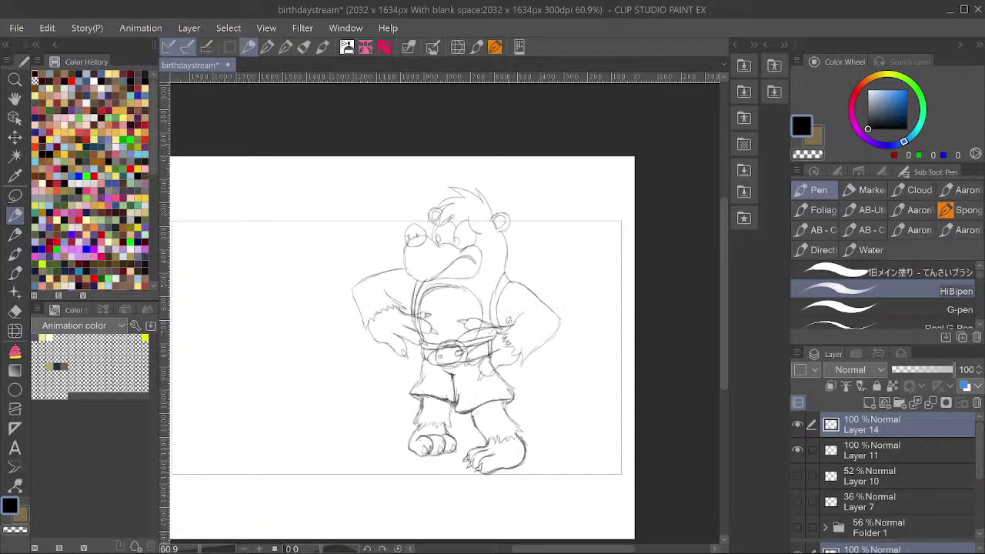
{"action": "key", "text": "ctrl+t"}
{"action": "key", "text": "Return"}
{"action": "scroll", "coordinate": [527, 322], "scroll_direction": "up", "scroll_amount": 3}
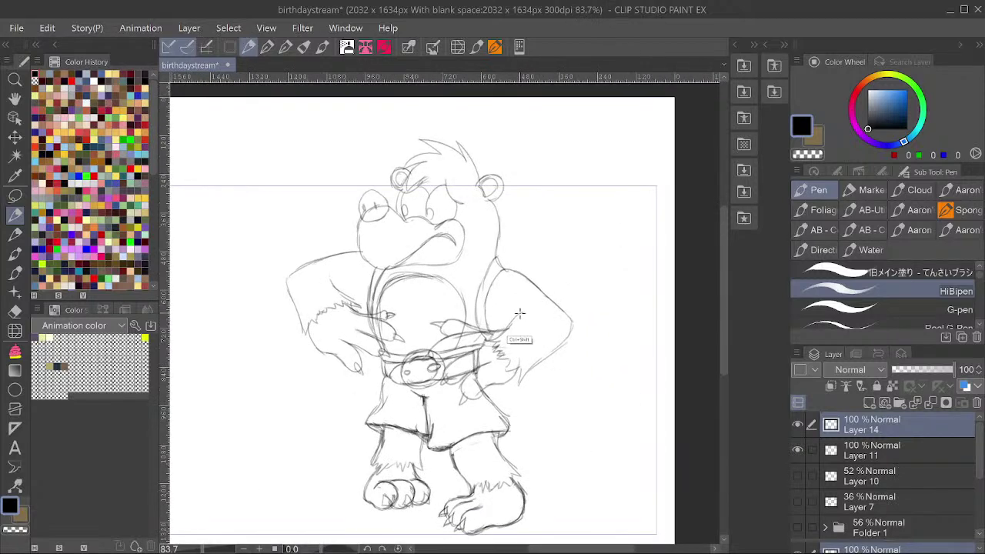
Try to reshape the near forearm on Layer 11 with a lasso selection and transform, and undo the changes.
{"action": "key", "text": "alt+["}
{"action": "key", "text": "m"}
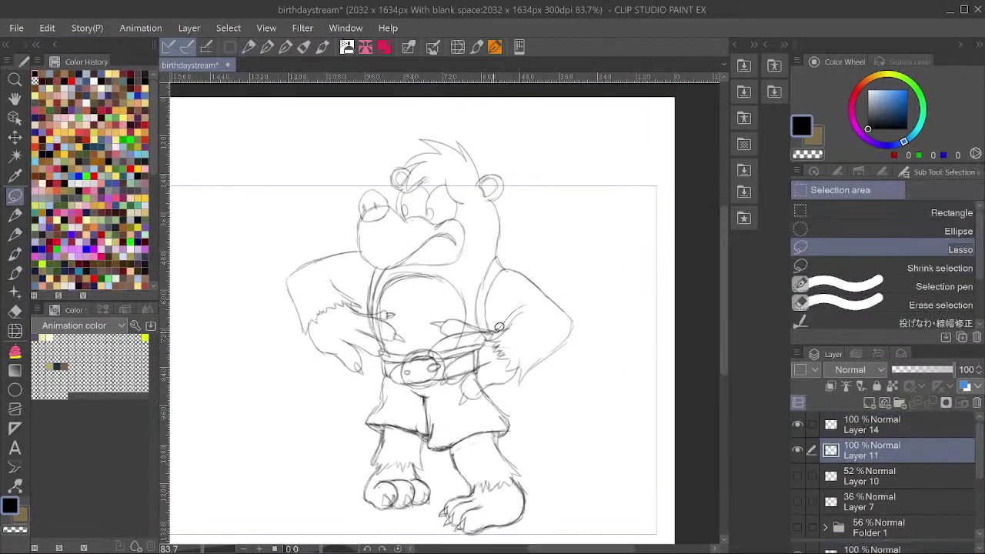
{"action": "mouse_move", "coordinate": [508, 383]}
{"action": "left_mouse_down"}
{"action": "mouse_move", "coordinate": [552, 385]}
{"action": "mouse_move", "coordinate": [578, 322]}
{"action": "mouse_move", "coordinate": [570, 307]}
{"action": "left_mouse_up"}
{"action": "key", "text": "ctrl+t"}
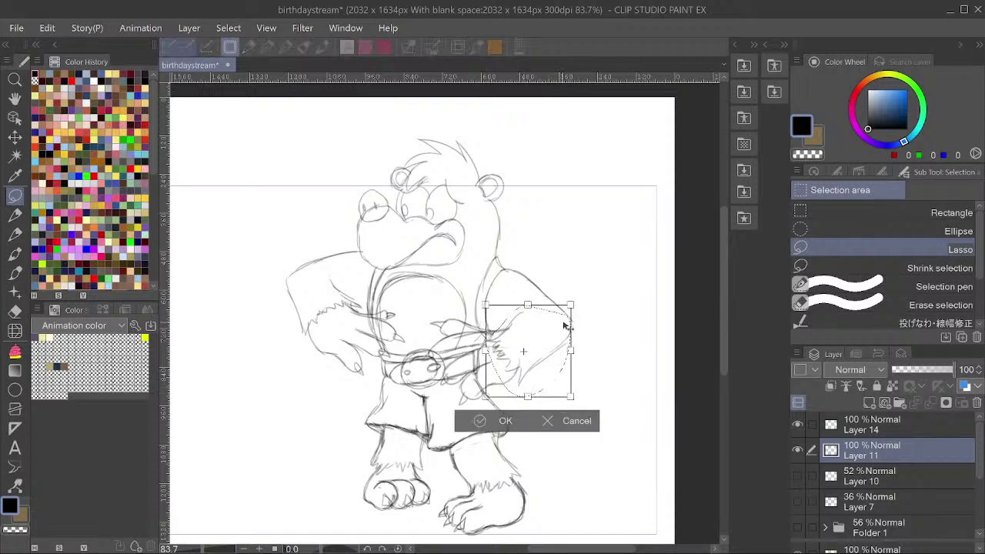
{"action": "left_click_drag", "start_coordinate": [578, 294], "coordinate": [581, 301]}
{"action": "left_click", "coordinate": [485, 420]}
{"action": "key", "text": "ctrl+d"}
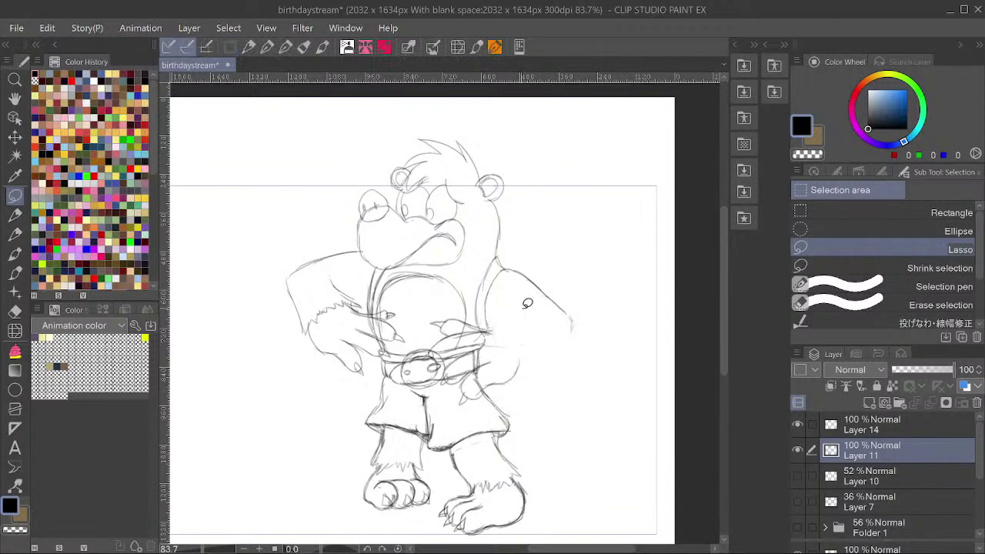
{"action": "key", "text": "ctrl+z"}
{"action": "key", "text": "ctrl+z"}
{"action": "key", "text": "ctrl+z"}
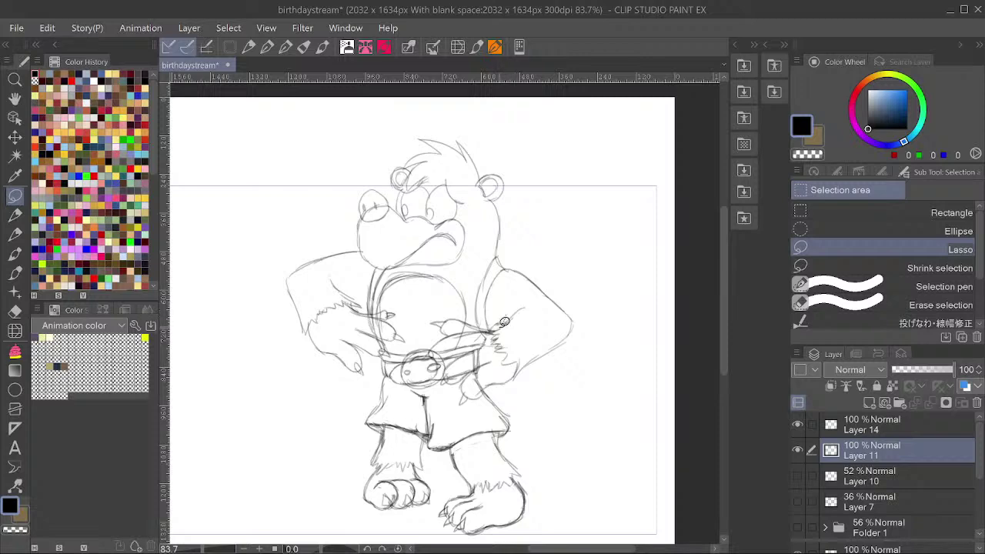
{"action": "key", "text": "ctrl+z"}
{"action": "key", "text": "ctrl+z"}
Check the whole figure from a distance and in mirrored and normal views, and save the drawing.
{"action": "left_click", "coordinate": [551, 255], "text": "ctrl+alt"}
{"action": "left_click", "coordinate": [551, 258], "text": "ctrl+alt"}
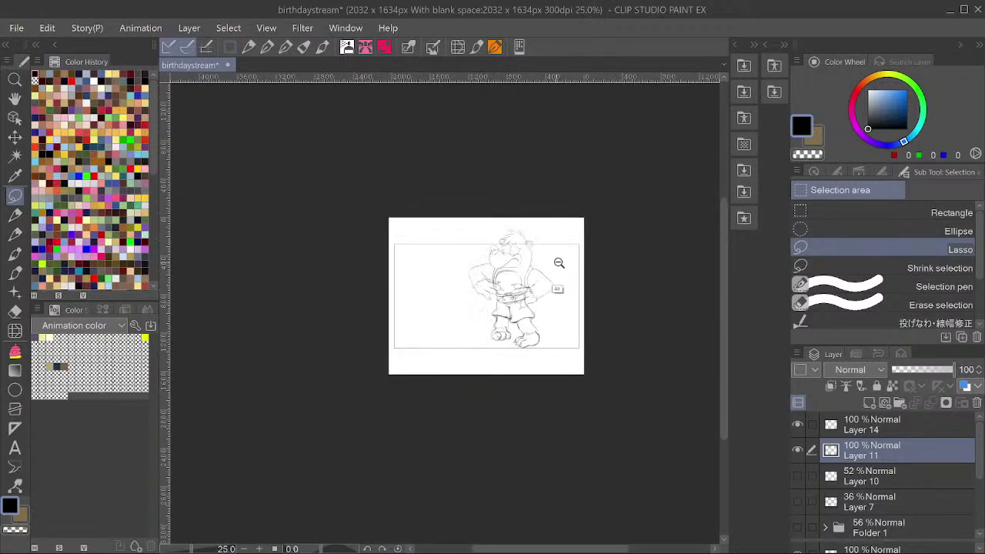
{"action": "left_click", "coordinate": [566, 253], "text": "ctrl+alt"}
{"action": "scroll", "coordinate": [567, 251], "scroll_direction": "up", "scroll_amount": 3}
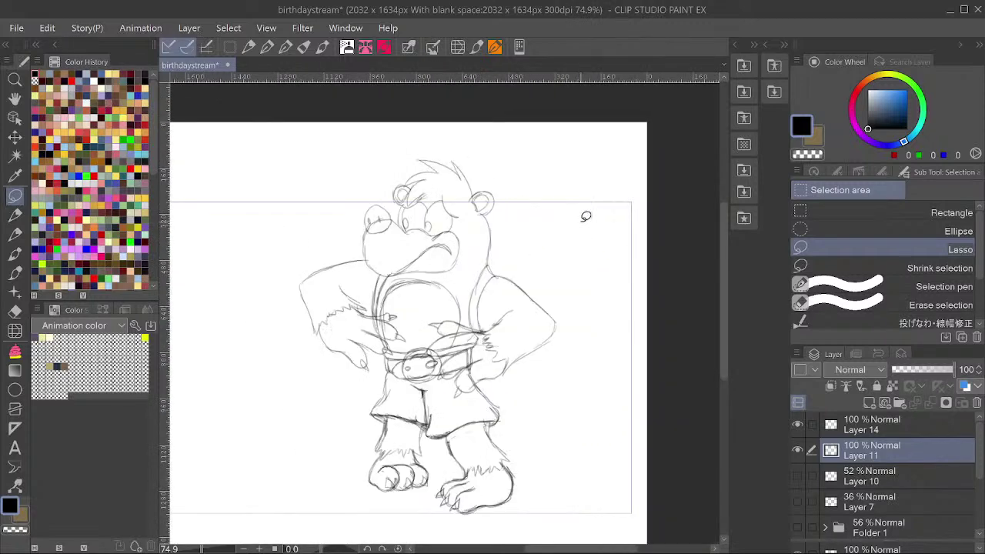
{"action": "key", "text": "h"}
{"action": "key", "text": "h"}
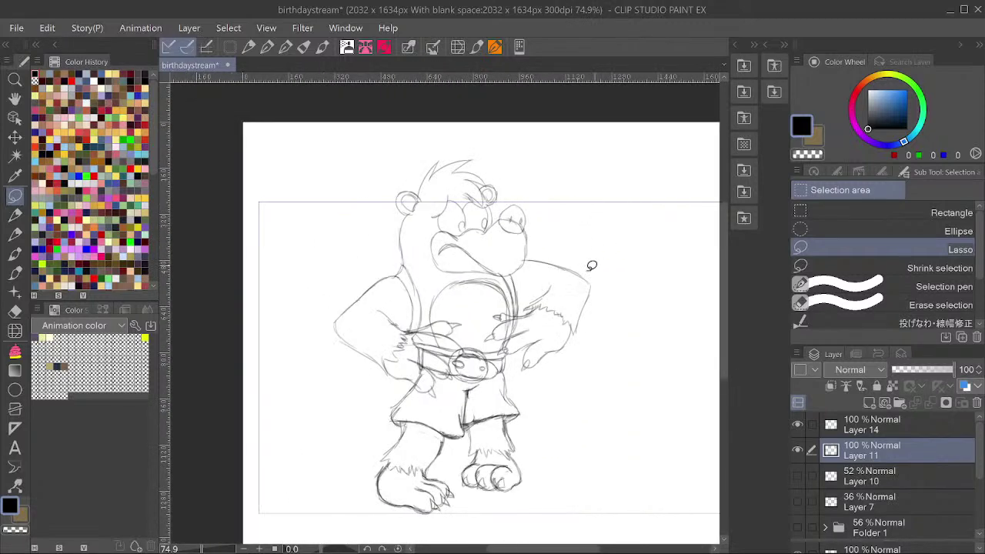
{"action": "scroll", "coordinate": [578, 292], "scroll_direction": "down", "scroll_amount": 2}
{"action": "key", "text": "ctrl+s"}
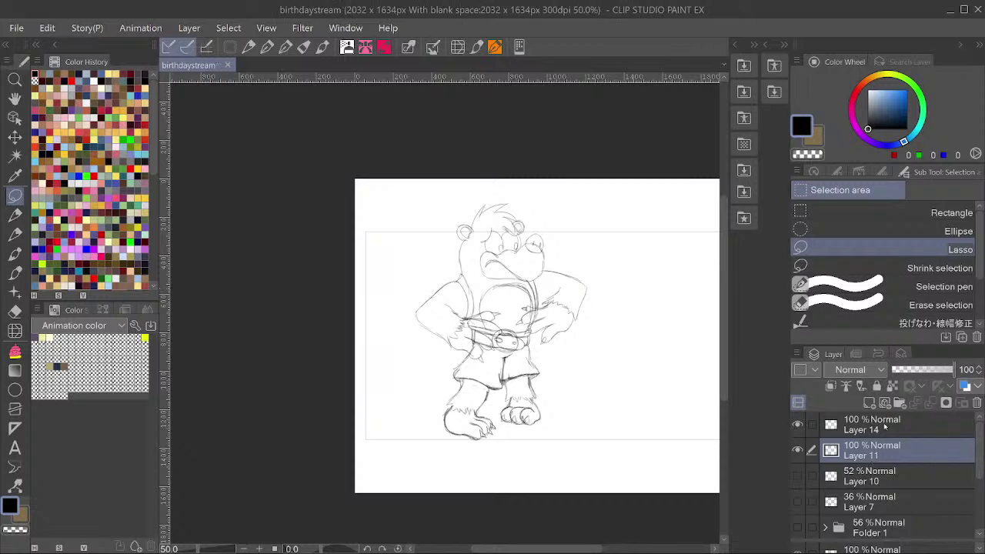
Group Layer 14 and Layer 11 into a new folder and name it Banjo.
{"action": "left_click", "coordinate": [885, 426], "text": "ctrl"}
{"action": "key", "text": "ctrl+g"}
{"action": "left_click", "coordinate": [826, 425]}
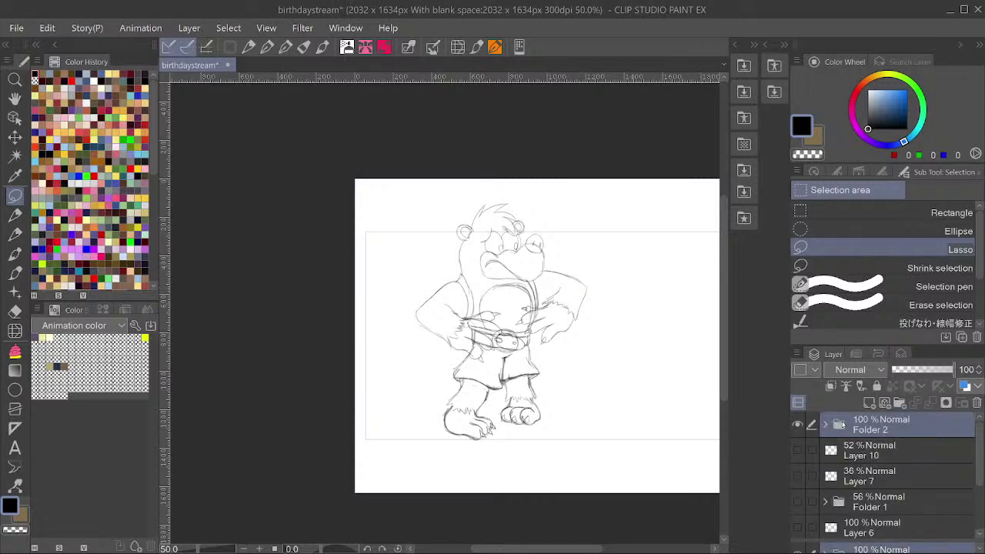
{"action": "double_click", "coordinate": [883, 421]}
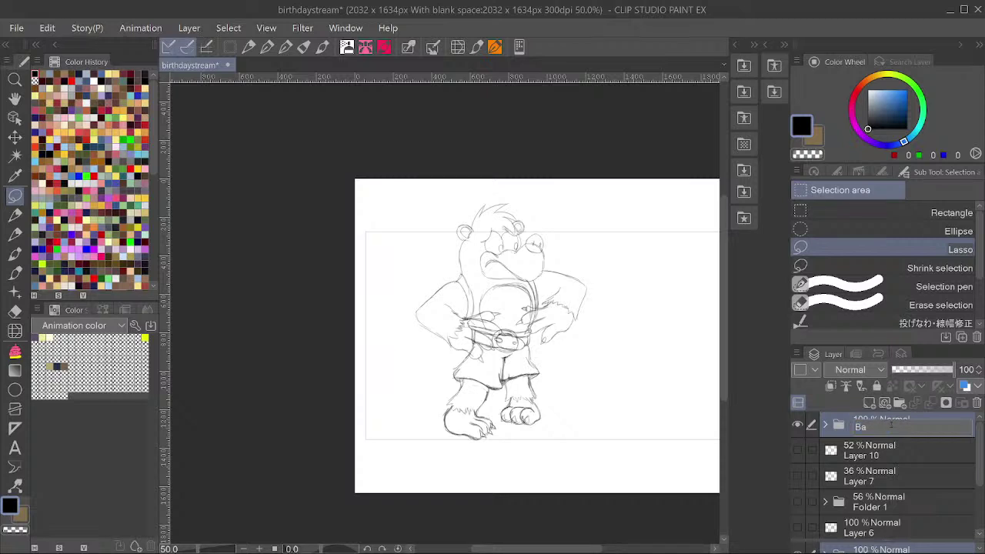
{"action": "left_click", "coordinate": [929, 451]}
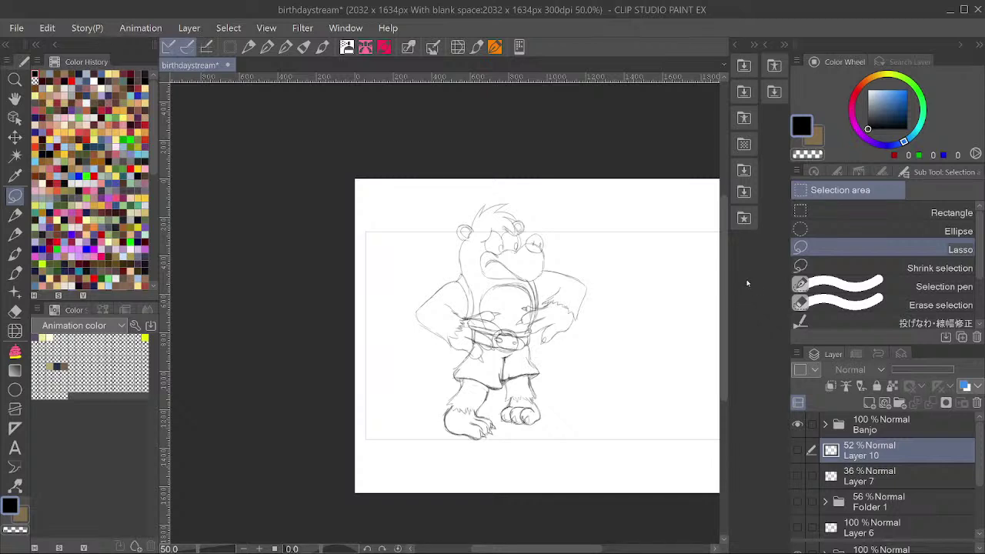
Show the bird sketch on Layer 6, move it above the Banjo folder and rename it Kazzooie.
{"action": "scroll", "coordinate": [885, 454], "scroll_direction": "down", "scroll_amount": 3}
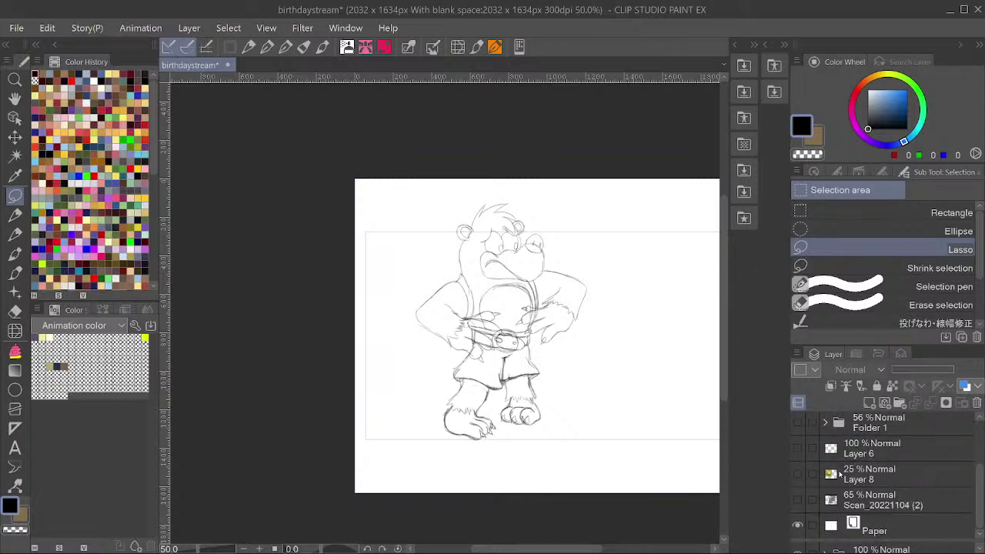
{"action": "left_click", "coordinate": [798, 448]}
{"action": "left_click", "coordinate": [916, 450]}
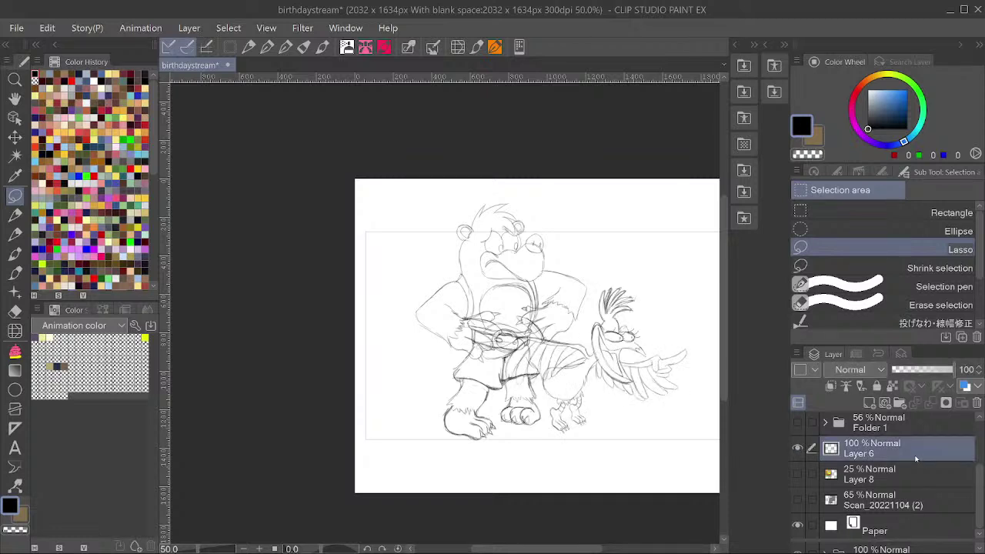
{"action": "scroll", "coordinate": [927, 422], "scroll_direction": "up", "scroll_amount": 3}
{"action": "left_click_drag", "start_coordinate": [926, 422], "coordinate": [873, 436]}
{"action": "double_click", "coordinate": [859, 428]}
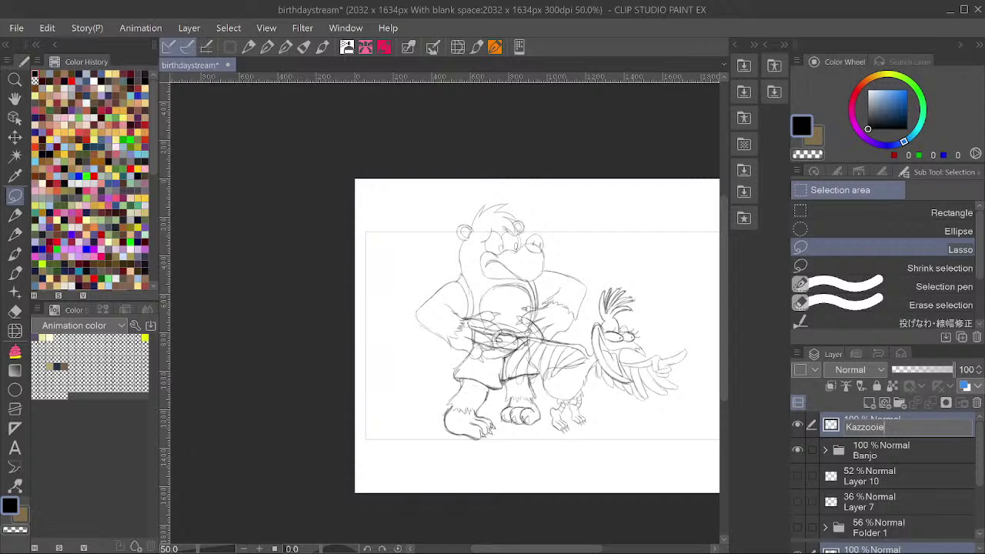
{"action": "key", "text": "Return"}
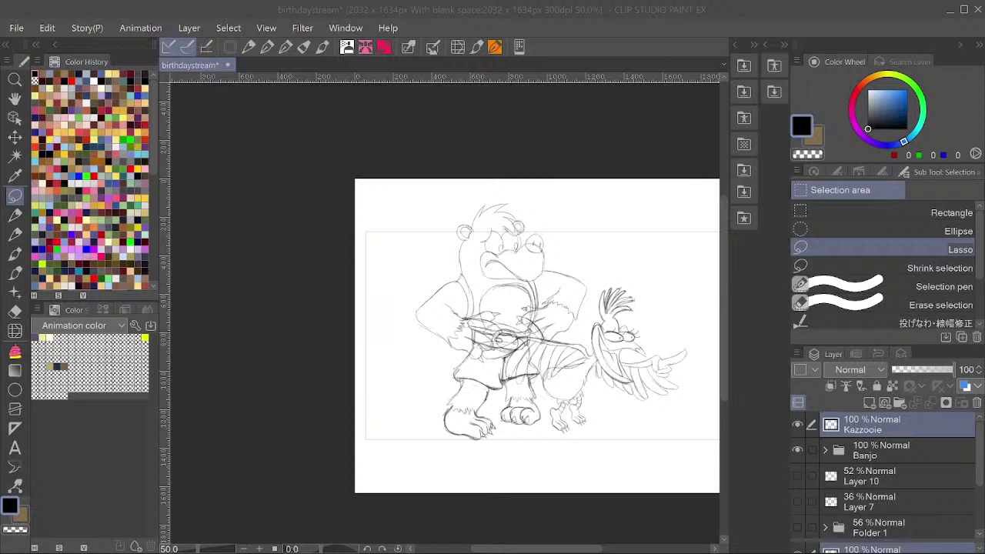
Save the drawing and turn on the faint background rough in Folder 1.
{"action": "left_click", "coordinate": [570, 100]}
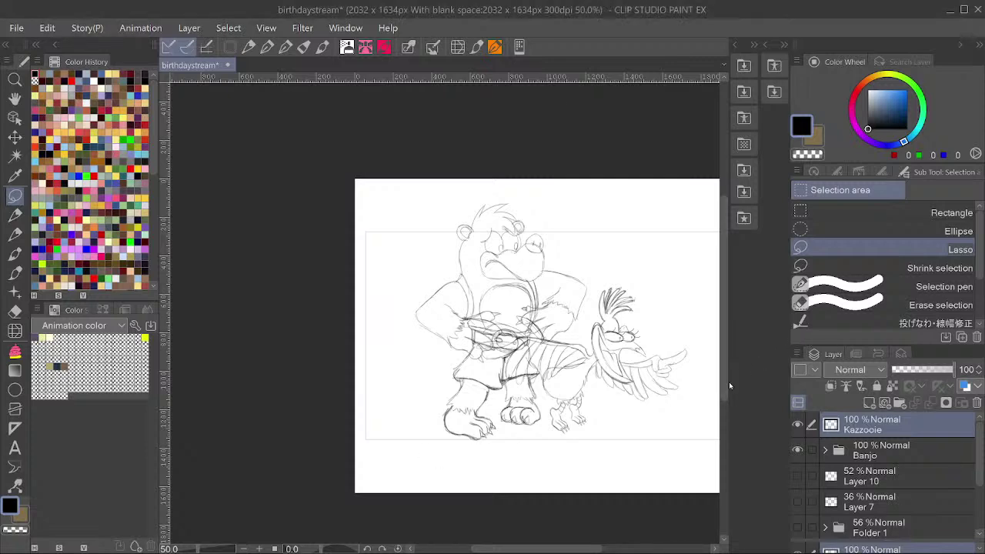
{"action": "scroll", "coordinate": [579, 339], "scroll_direction": "down", "scroll_amount": 1}
{"action": "scroll", "coordinate": [603, 341], "scroll_direction": "up", "scroll_amount": 1}
{"action": "key", "text": "ctrl+s"}
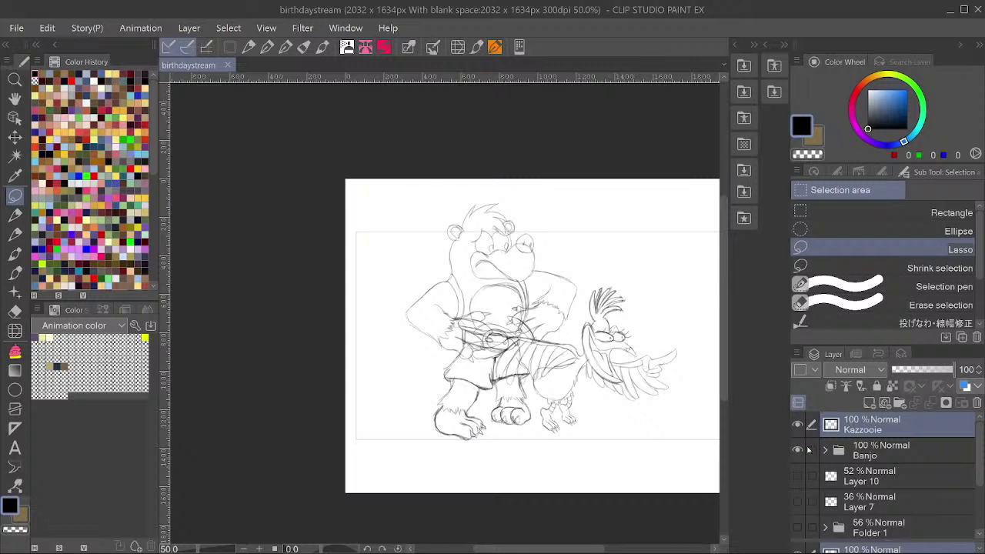
{"action": "scroll", "coordinate": [808, 454], "scroll_direction": "down", "scroll_amount": 1}
{"action": "left_click", "coordinate": [799, 482]}
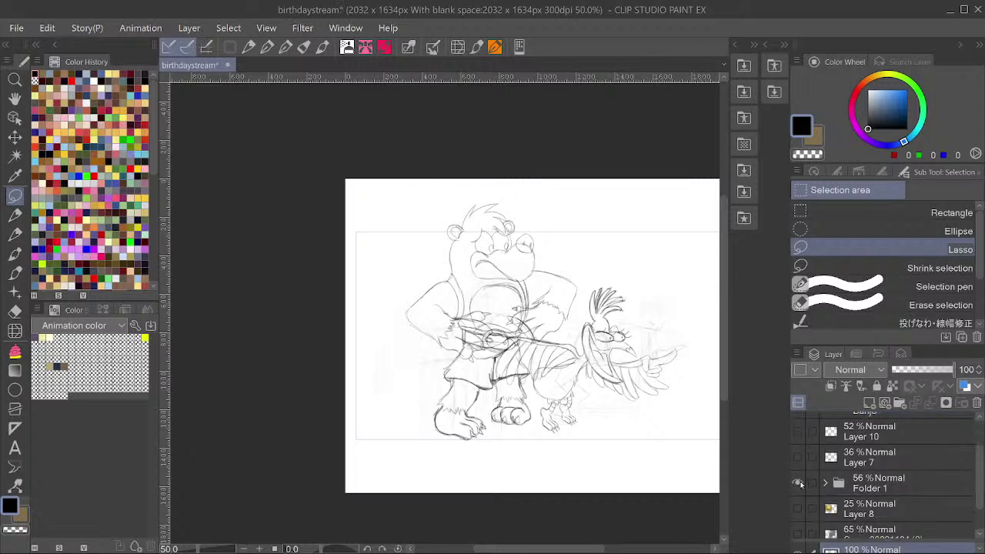
{"action": "left_click", "coordinate": [885, 489]}
{"action": "scroll", "coordinate": [895, 430], "scroll_direction": "up", "scroll_amount": 1}
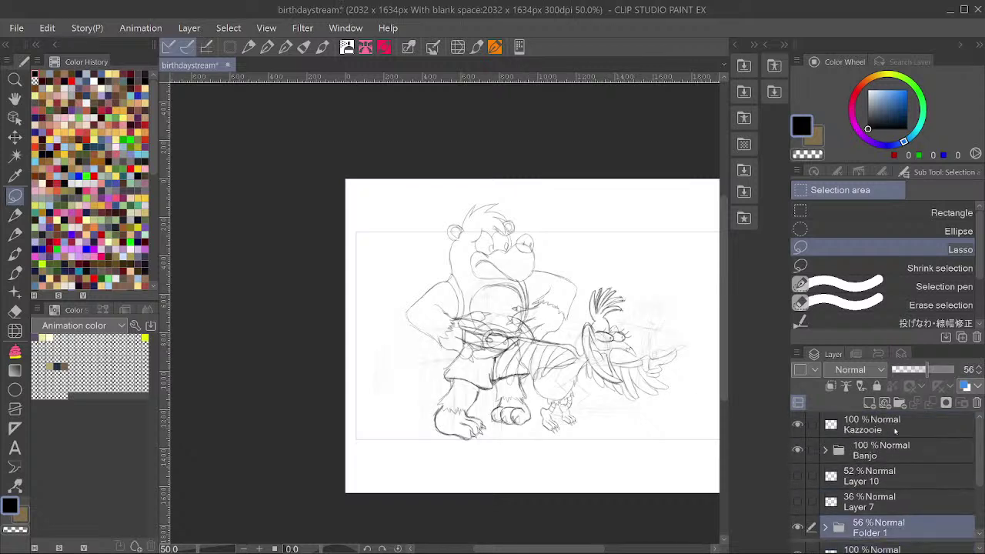
Select the Banjo folder and Kazzooie layer together and move both characters to the right within the frame.
{"action": "left_click", "coordinate": [898, 448]}
{"action": "left_click", "coordinate": [904, 433], "text": "ctrl"}
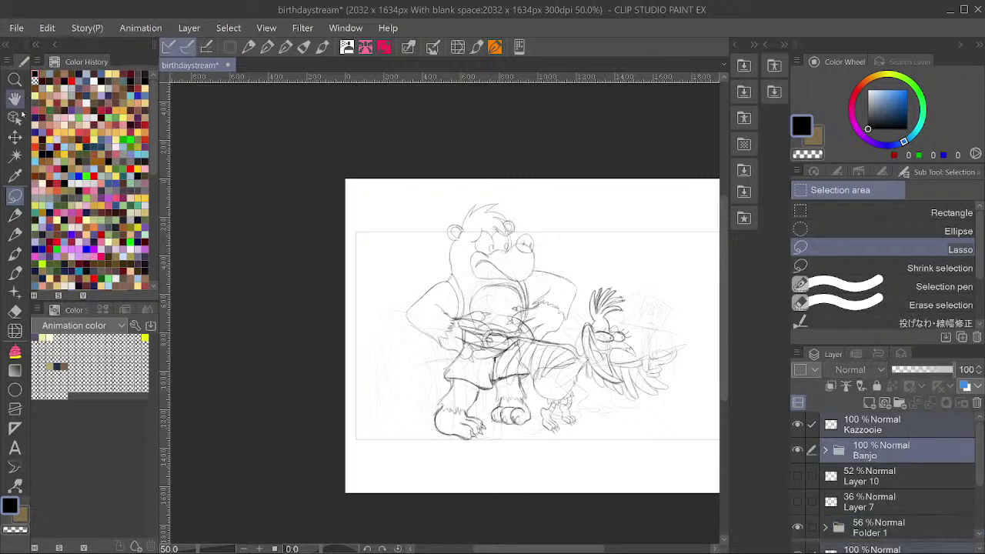
{"action": "left_click", "coordinate": [15, 136]}
{"action": "left_click_drag", "start_coordinate": [428, 328], "coordinate": [472, 327]}
{"action": "scroll", "coordinate": [472, 323], "scroll_direction": "down", "scroll_amount": 3}
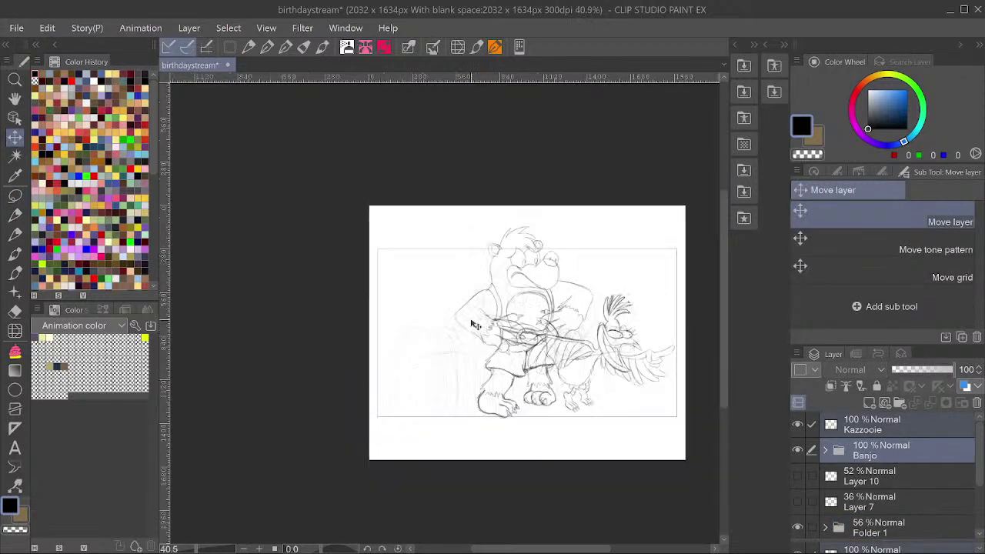
{"action": "scroll", "coordinate": [600, 327], "scroll_direction": "up", "scroll_amount": 3}
{"action": "mouse_move", "coordinate": [595, 350]}
{"action": "left_mouse_down"}
{"action": "mouse_move", "coordinate": [658, 354]}
{"action": "mouse_move", "coordinate": [591, 357]}
{"action": "left_mouse_up"}
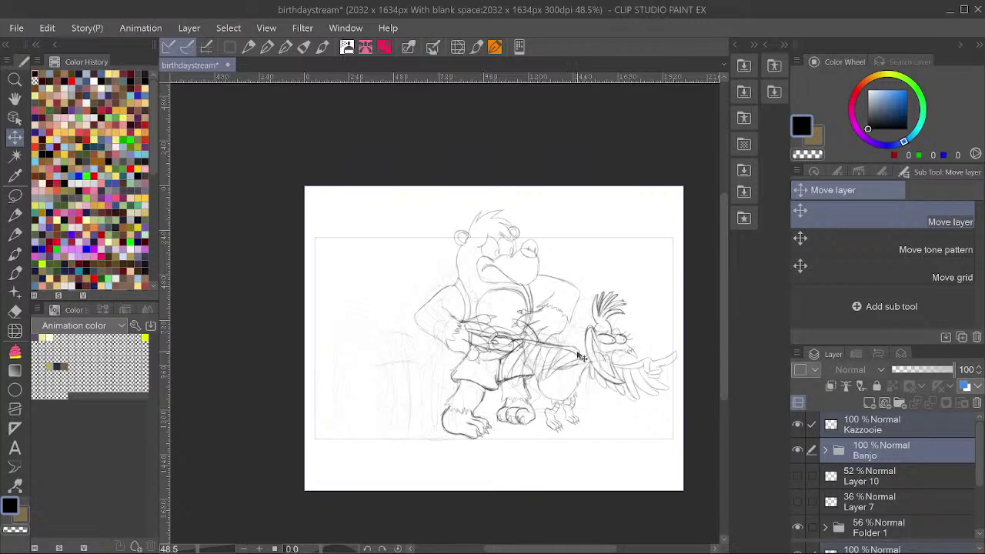
Scale the bear and bird down together toward the frame's lower right until the bear's hair fits below the top edge.
{"action": "scroll", "coordinate": [585, 399], "scroll_direction": "down", "scroll_amount": 2}
{"action": "scroll", "coordinate": [596, 399], "scroll_direction": "up", "scroll_amount": 5}
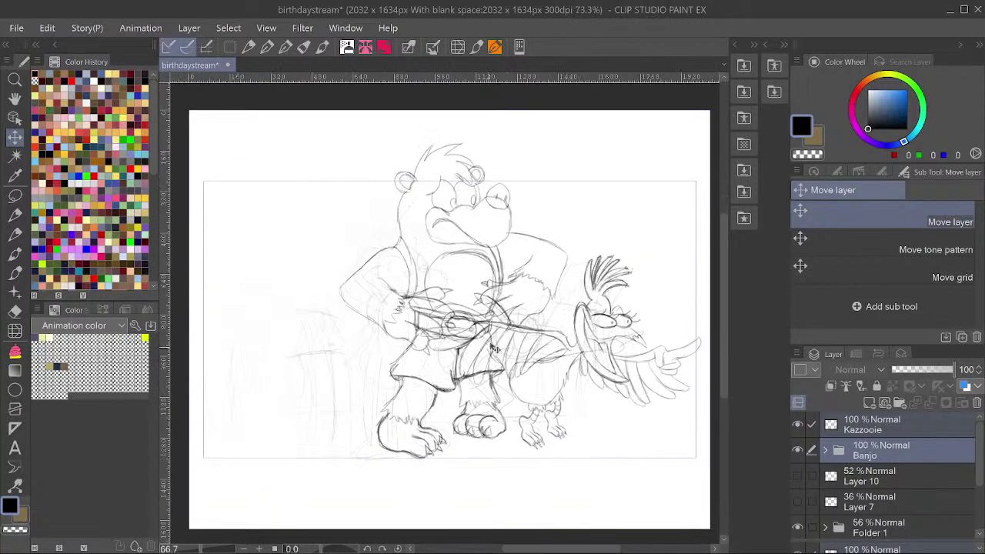
{"action": "scroll", "coordinate": [495, 350], "scroll_direction": "up", "scroll_amount": 1}
{"action": "scroll", "coordinate": [475, 348], "scroll_direction": "up", "scroll_amount": 1}
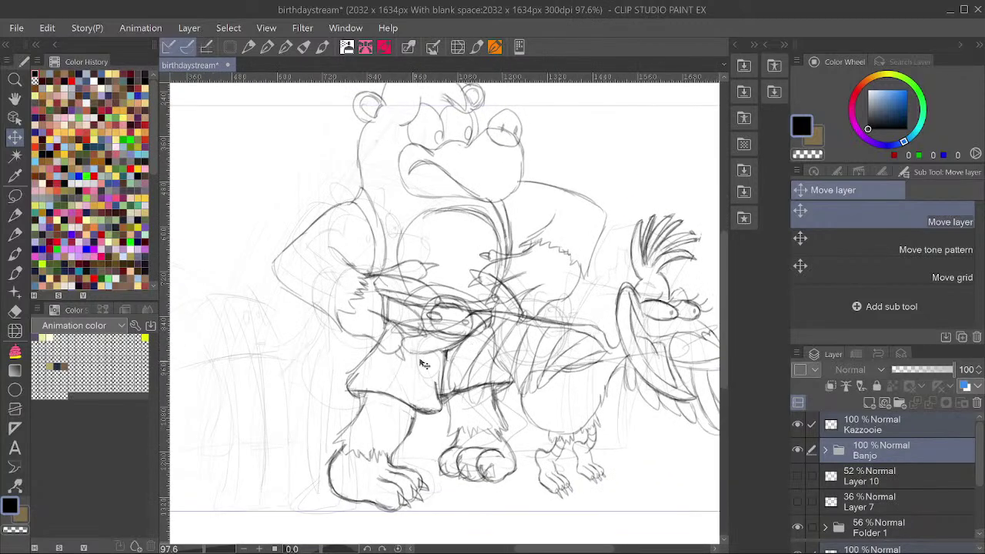
{"action": "scroll", "coordinate": [425, 365], "scroll_direction": "up", "scroll_amount": 2}
{"action": "scroll", "coordinate": [392, 375], "scroll_direction": "down", "scroll_amount": 4}
{"action": "key", "text": "ctrl+t"}
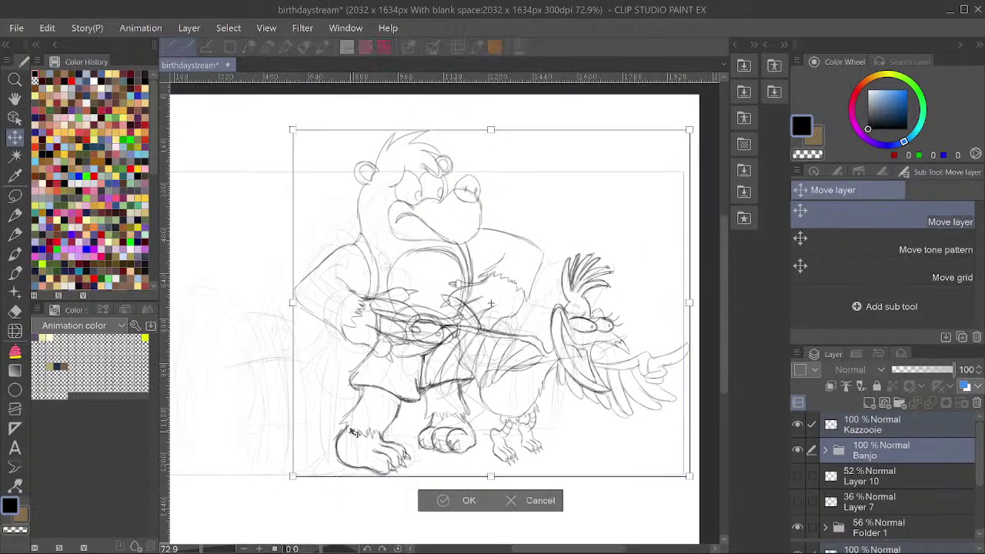
{"action": "left_click_drag", "start_coordinate": [292, 131], "coordinate": [341, 198]}
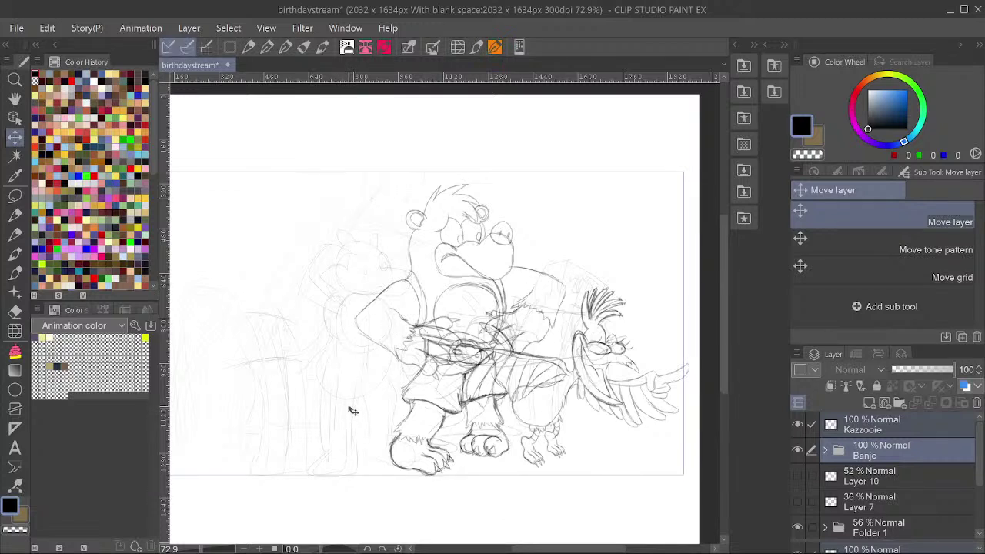
{"action": "mouse_move", "coordinate": [351, 399]}
{"action": "left_mouse_down"}
{"action": "mouse_move", "coordinate": [391, 398]}
{"action": "mouse_move", "coordinate": [347, 398]}
{"action": "left_mouse_up"}
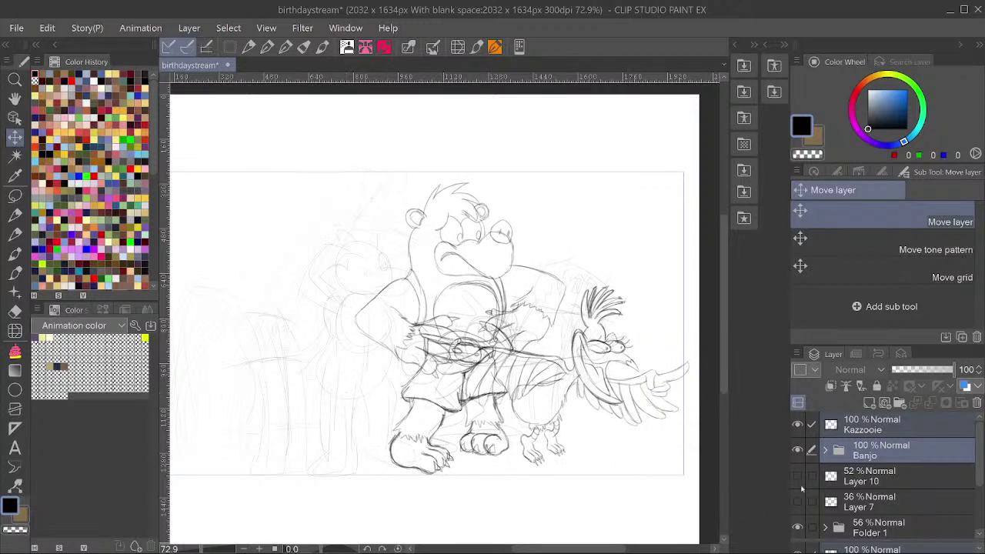
Shift the background rough in Folder 1 right and slightly up behind the characters, select its Layer 1, and save the drawing.
{"action": "left_click", "coordinate": [866, 472]}
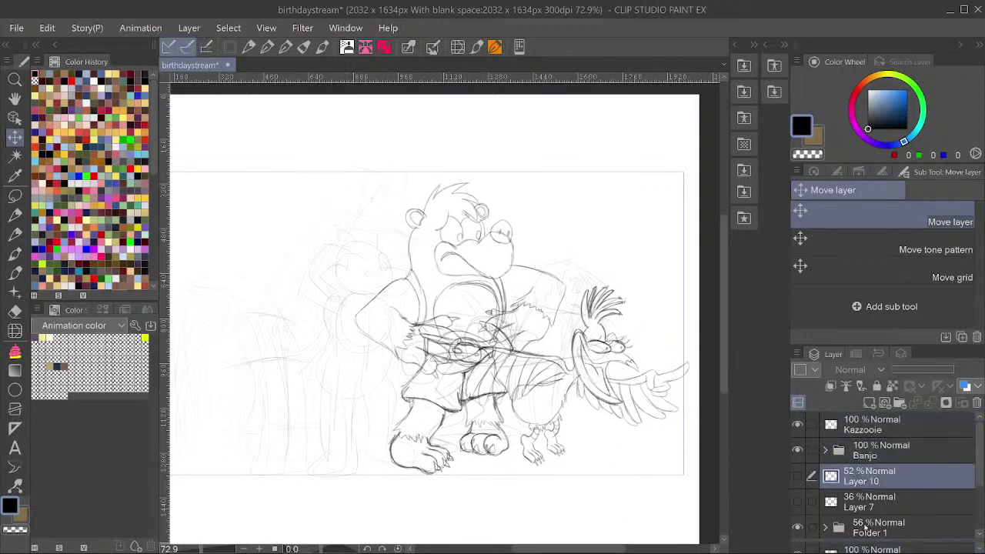
{"action": "left_click", "coordinate": [865, 528]}
{"action": "mouse_move", "coordinate": [299, 390]}
{"action": "left_mouse_down"}
{"action": "mouse_move", "coordinate": [347, 390]}
{"action": "mouse_move", "coordinate": [346, 379]}
{"action": "left_mouse_up"}
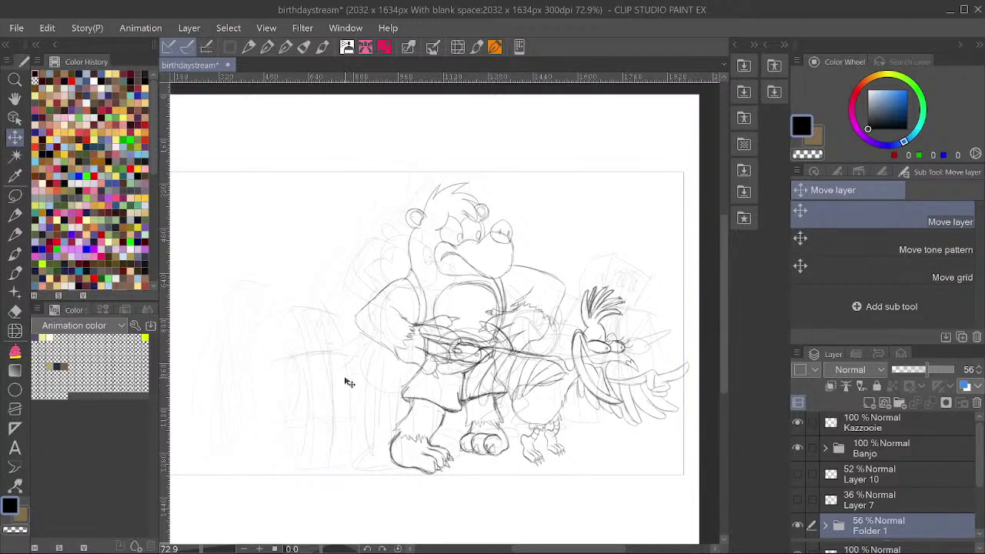
{"action": "left_click", "coordinate": [319, 327], "text": "ctrl+shift"}
{"action": "scroll", "coordinate": [386, 360], "scroll_direction": "down", "scroll_amount": 2}
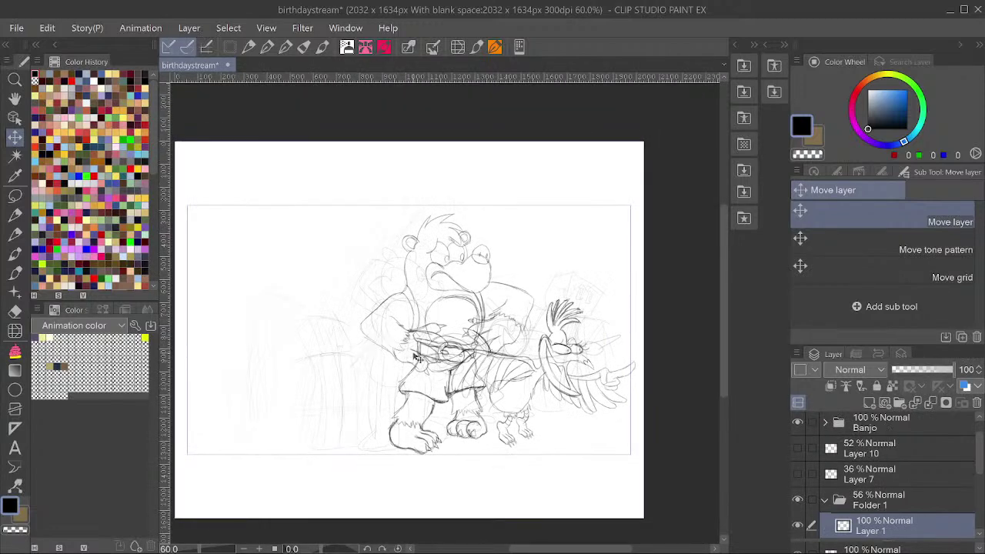
{"action": "key", "text": "ctrl+s"}
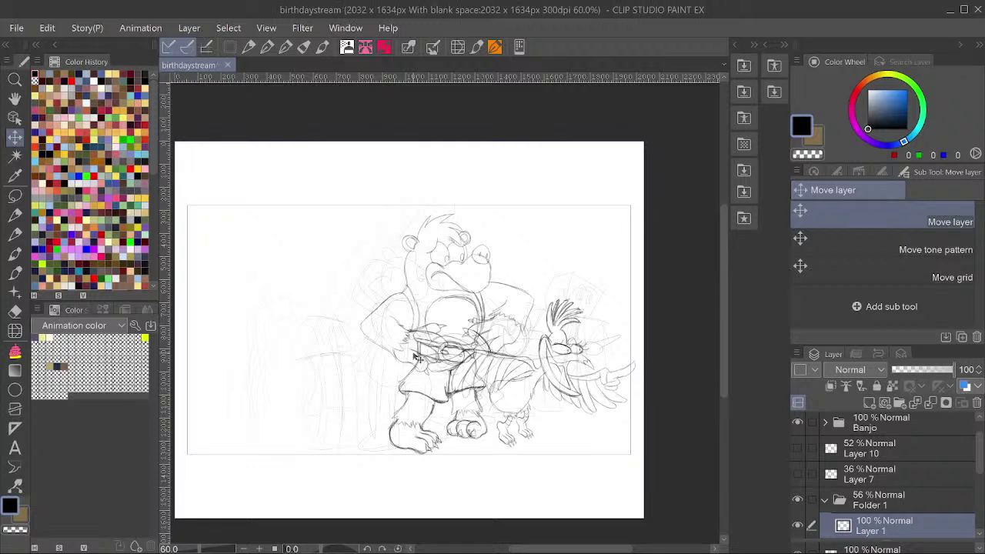
Enlarge the rough sketch on Layer 1 up and to the right from its lower-left corner.
{"action": "scroll", "coordinate": [415, 357], "scroll_direction": "up", "scroll_amount": 1}
{"action": "key", "text": "ctrl+t"}
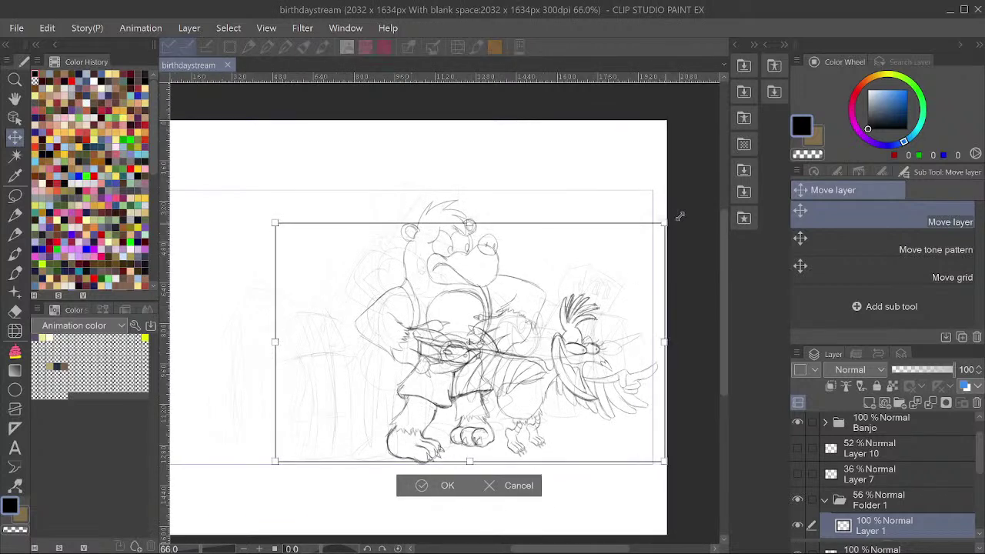
{"action": "mouse_move", "coordinate": [680, 216]}
{"action": "left_mouse_down"}
{"action": "mouse_move", "coordinate": [713, 192]}
{"action": "mouse_move", "coordinate": [713, 201]}
{"action": "left_mouse_up"}
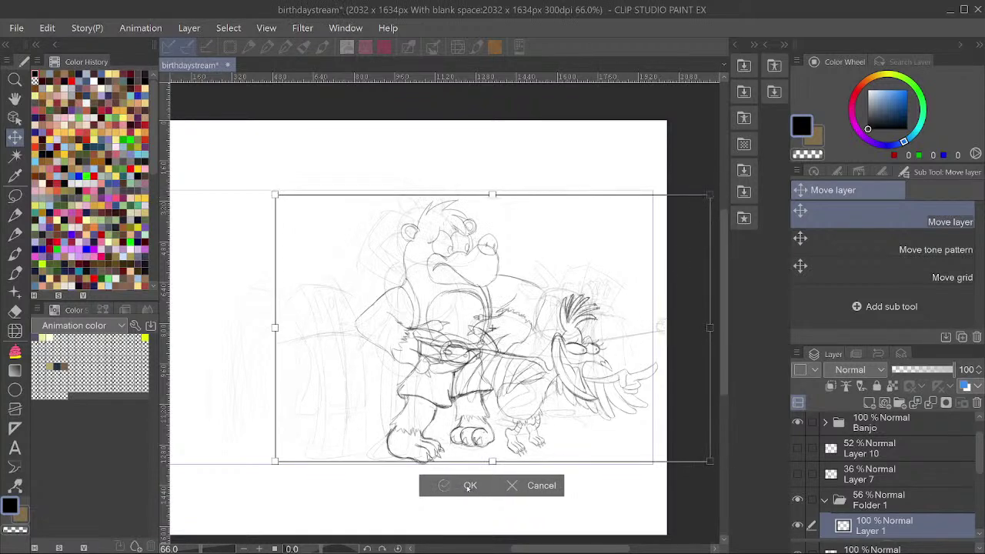
{"action": "left_click", "coordinate": [469, 486]}
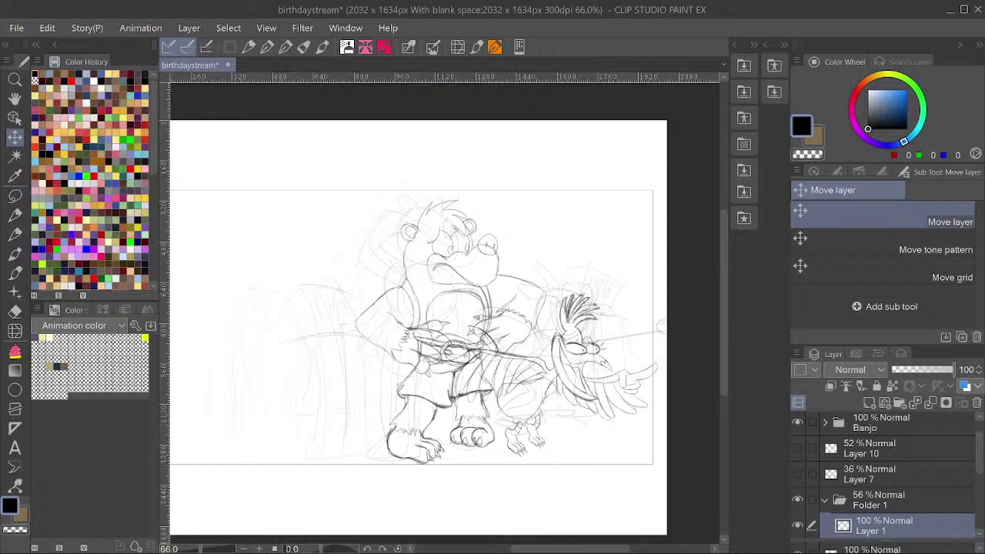
Lower Folder 1's opacity to 28% and collapse the folder.
{"action": "left_click", "coordinate": [911, 497]}
{"action": "left_click_drag", "start_coordinate": [926, 373], "coordinate": [908, 372]}
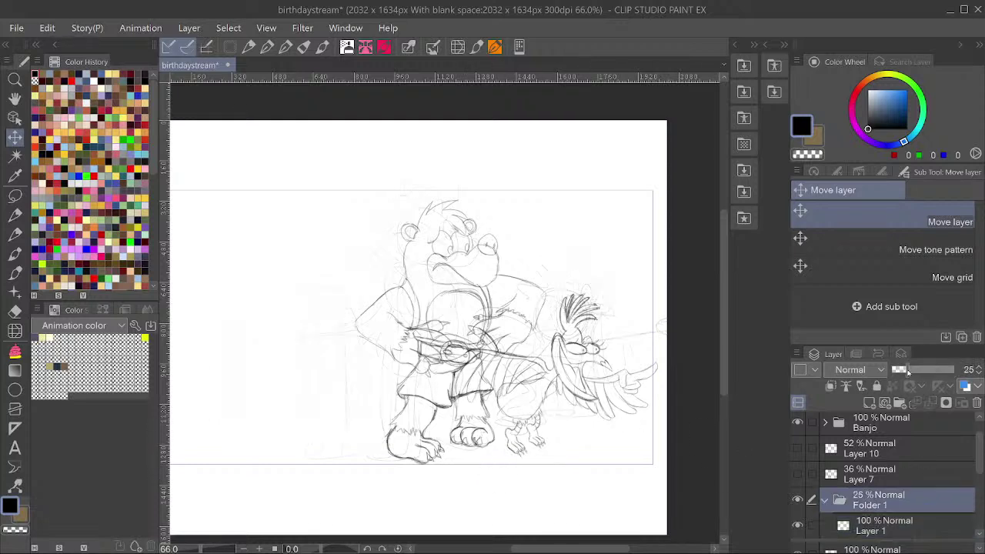
{"action": "left_click", "coordinate": [825, 501]}
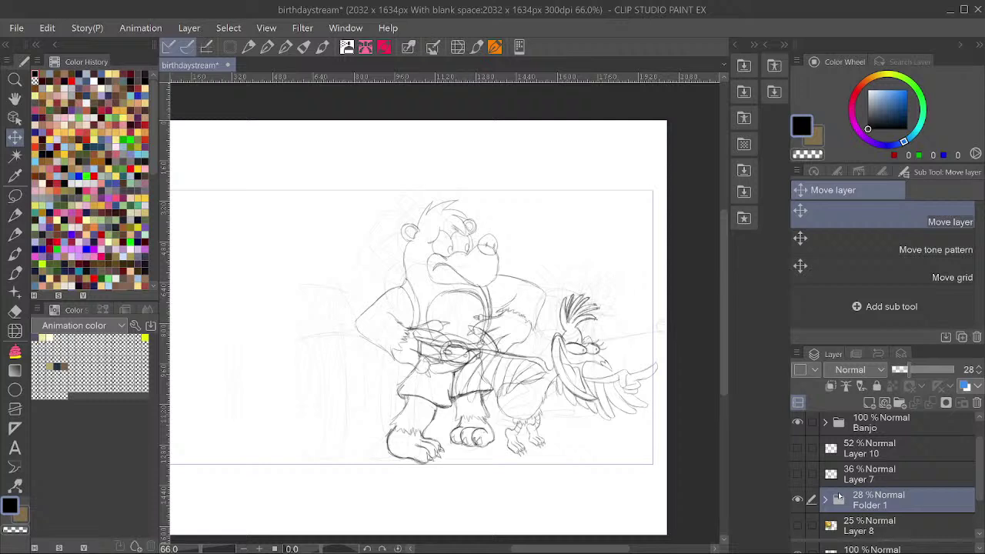
Add a new layer directly above Layer 10 for drawing with the HiBipen, and save the drawing.
{"action": "left_click", "coordinate": [888, 447]}
{"action": "left_click", "coordinate": [870, 403]}
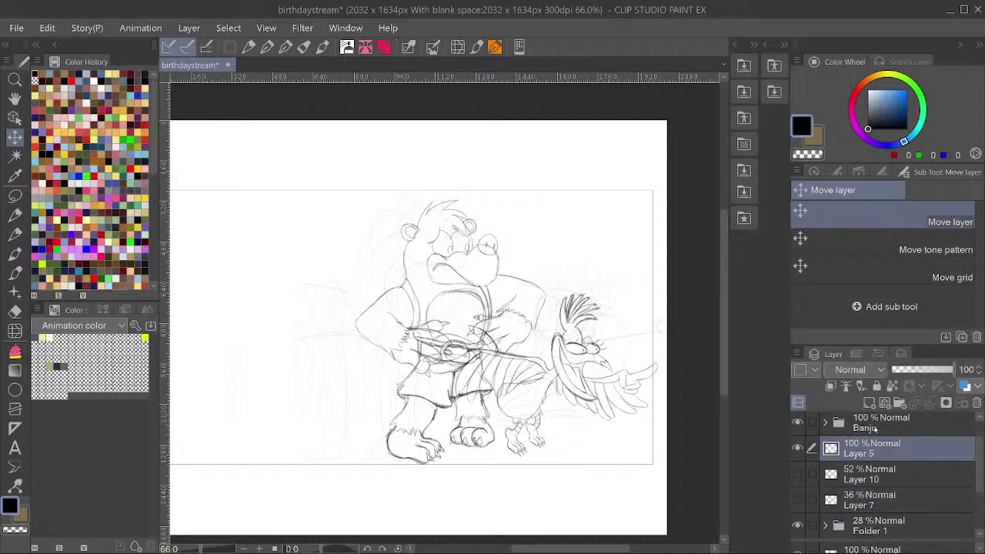
{"action": "key", "text": "ctrl+s"}
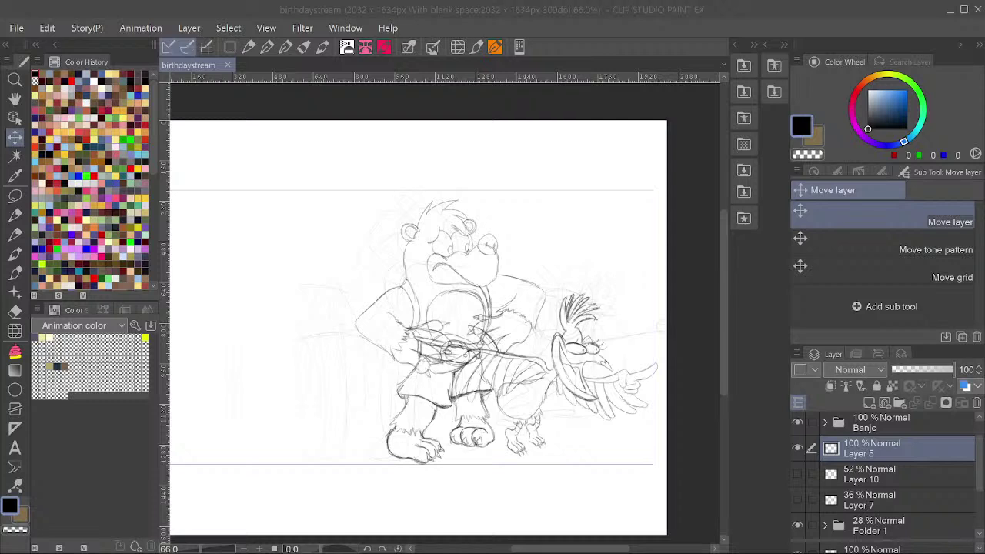
{"action": "left_click", "coordinate": [14, 215]}
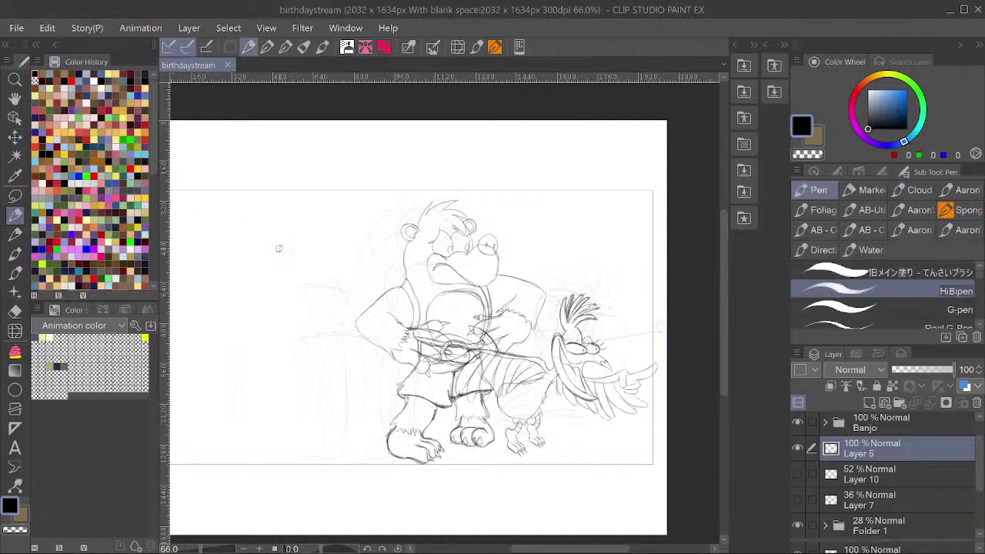
{"action": "left_click_drag", "start_coordinate": [325, 270], "coordinate": [355, 359]}
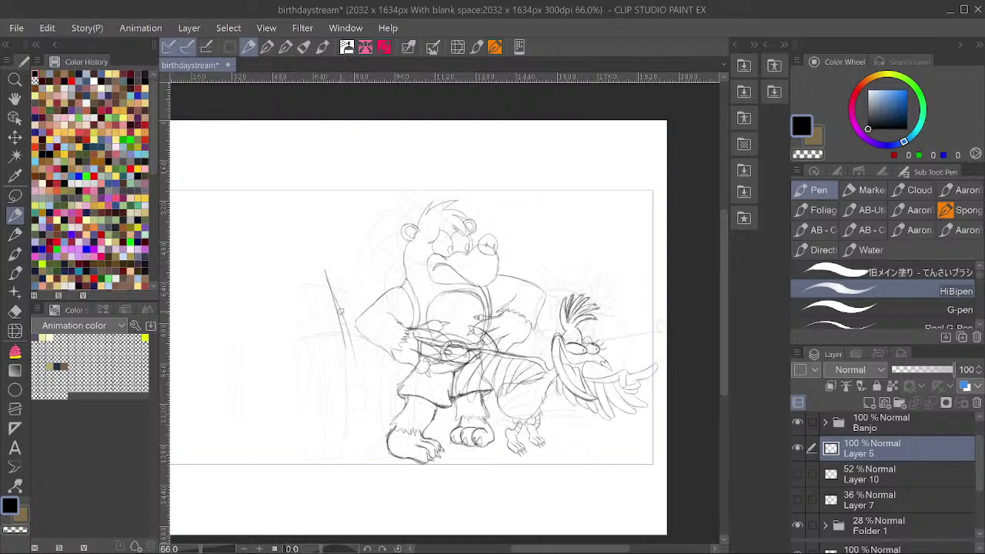
{"action": "left_click_drag", "start_coordinate": [340, 312], "coordinate": [360, 411]}
{"action": "key", "text": "ctrl+z"}
{"action": "key", "text": "ctrl+z"}
{"action": "key", "text": "ctrl+z"}
Sketch a long, bowed near-vertical edge on Layer 5 beside the bear, from shoulder height to just above the frame's lower edge.
{"action": "left_click_drag", "start_coordinate": [350, 351], "coordinate": [354, 383]}
{"action": "left_click_drag", "start_coordinate": [329, 267], "coordinate": [359, 421]}
{"action": "left_click_drag", "start_coordinate": [353, 357], "coordinate": [348, 438]}
{"action": "left_click_drag", "start_coordinate": [354, 384], "coordinate": [348, 456]}
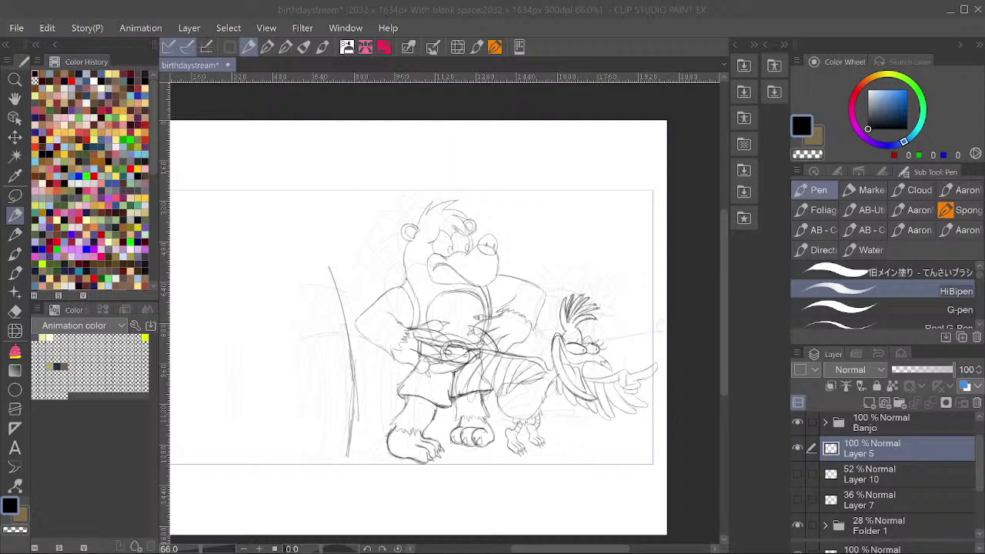
{"action": "left_click", "coordinate": [912, 10]}
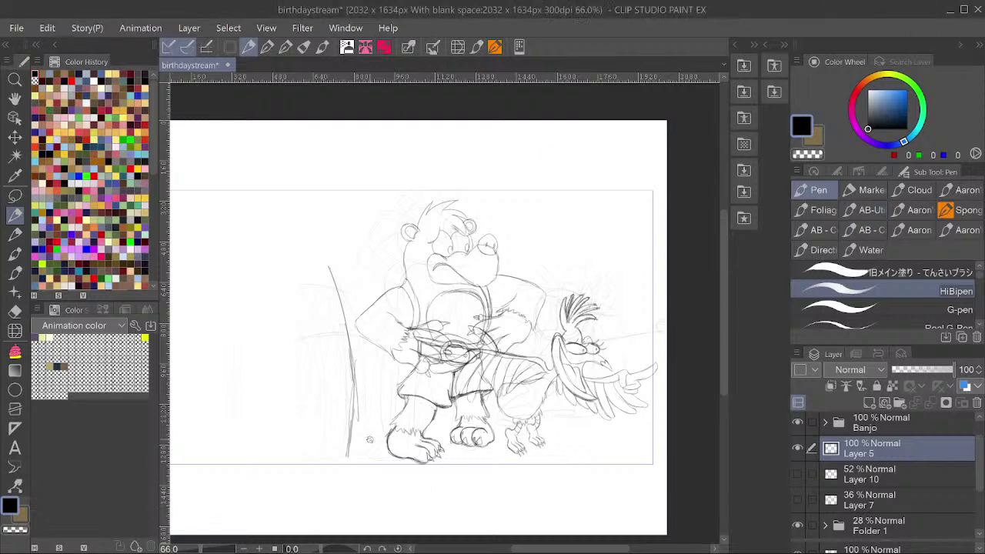
{"action": "scroll", "coordinate": [364, 355], "scroll_direction": "down", "scroll_amount": 1}
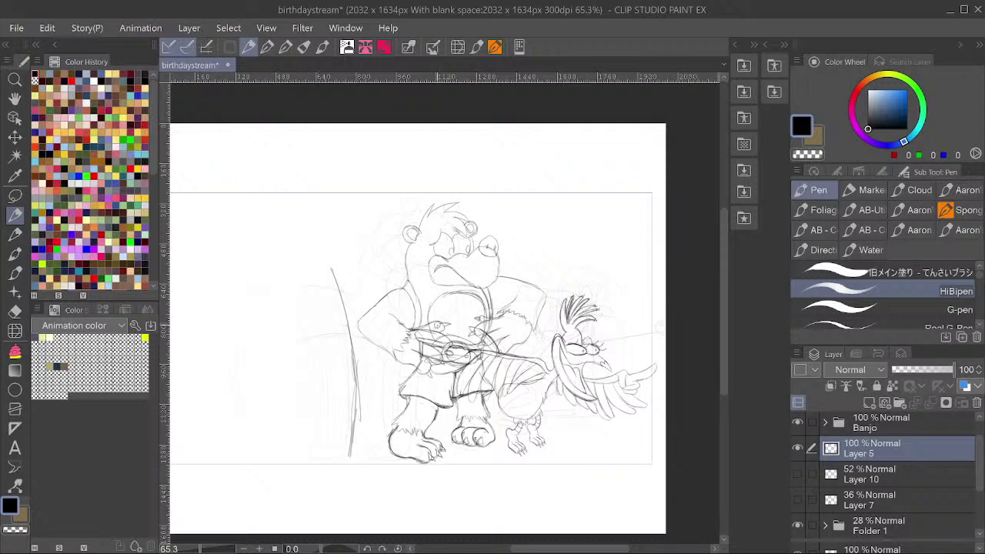
Sketch a box-shaped top block and a second long vertical edge on the bowed structure beside the bear.
{"action": "left_click_drag", "start_coordinate": [355, 277], "coordinate": [317, 275]}
{"action": "left_click_drag", "start_coordinate": [326, 315], "coordinate": [316, 276]}
{"action": "left_click_drag", "start_coordinate": [329, 316], "coordinate": [371, 318]}
{"action": "mouse_move", "coordinate": [357, 279]}
{"action": "left_mouse_down"}
{"action": "mouse_move", "coordinate": [360, 337]}
{"action": "mouse_move", "coordinate": [351, 308]}
{"action": "mouse_move", "coordinate": [367, 444]}
{"action": "left_mouse_up"}
{"action": "left_click_drag", "start_coordinate": [373, 316], "coordinate": [334, 316]}
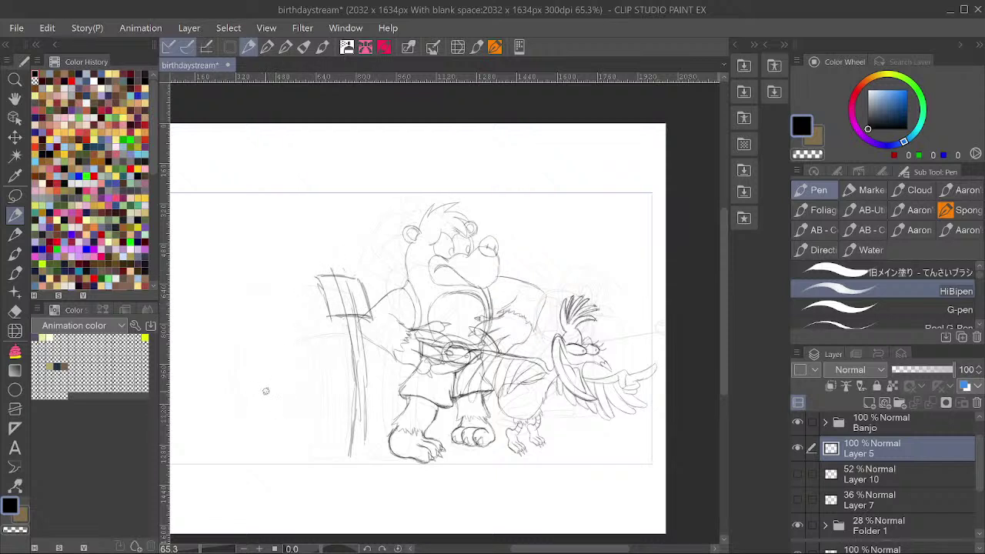
Sketch receding side lines from the structure's top block, middle and base, converging at a point to its left.
{"action": "mouse_move", "coordinate": [266, 401]}
{"action": "left_mouse_down"}
{"action": "mouse_move", "coordinate": [327, 267]}
{"action": "mouse_move", "coordinate": [284, 336]}
{"action": "left_mouse_up"}
{"action": "left_click_drag", "start_coordinate": [262, 402], "coordinate": [349, 462]}
{"action": "left_click_drag", "start_coordinate": [282, 419], "coordinate": [374, 463]}
{"action": "left_click_drag", "start_coordinate": [308, 441], "coordinate": [383, 465]}
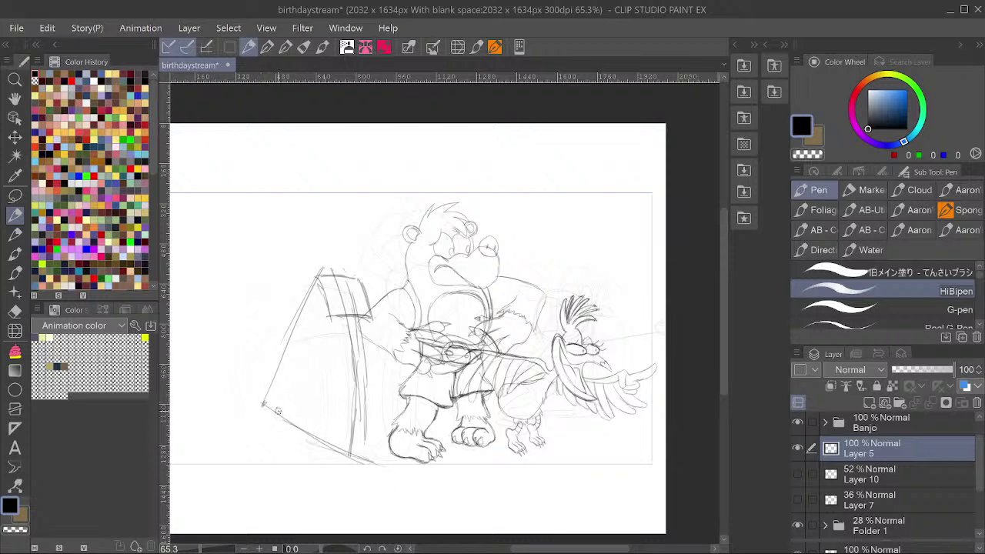
{"action": "left_click_drag", "start_coordinate": [277, 414], "coordinate": [340, 440]}
{"action": "mouse_move", "coordinate": [264, 403]}
{"action": "left_mouse_down"}
{"action": "mouse_move", "coordinate": [326, 315]}
{"action": "mouse_move", "coordinate": [314, 341]}
{"action": "mouse_move", "coordinate": [345, 297]}
{"action": "mouse_move", "coordinate": [366, 293]}
{"action": "mouse_move", "coordinate": [331, 276]}
{"action": "mouse_move", "coordinate": [339, 314]}
{"action": "left_mouse_up"}
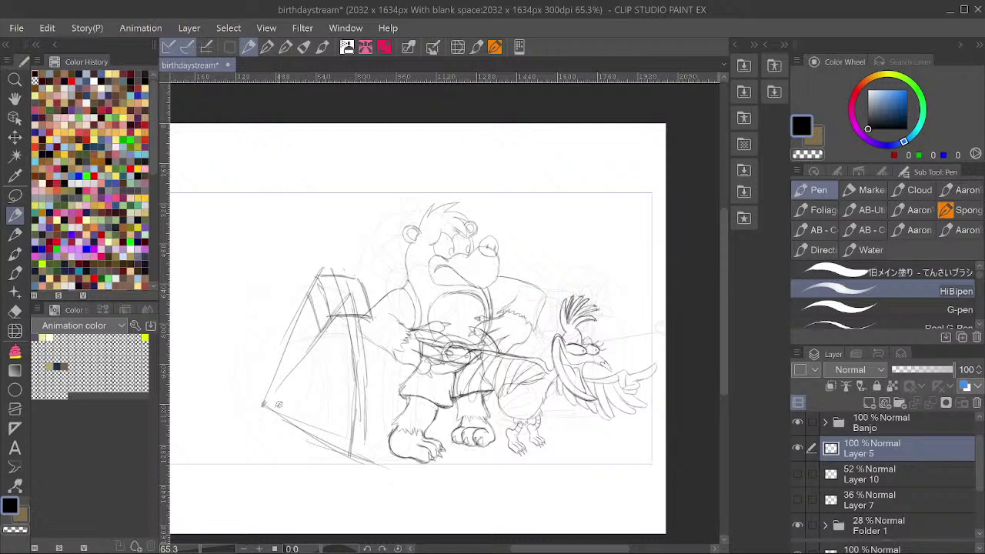
{"action": "left_click_drag", "start_coordinate": [263, 406], "coordinate": [352, 387]}
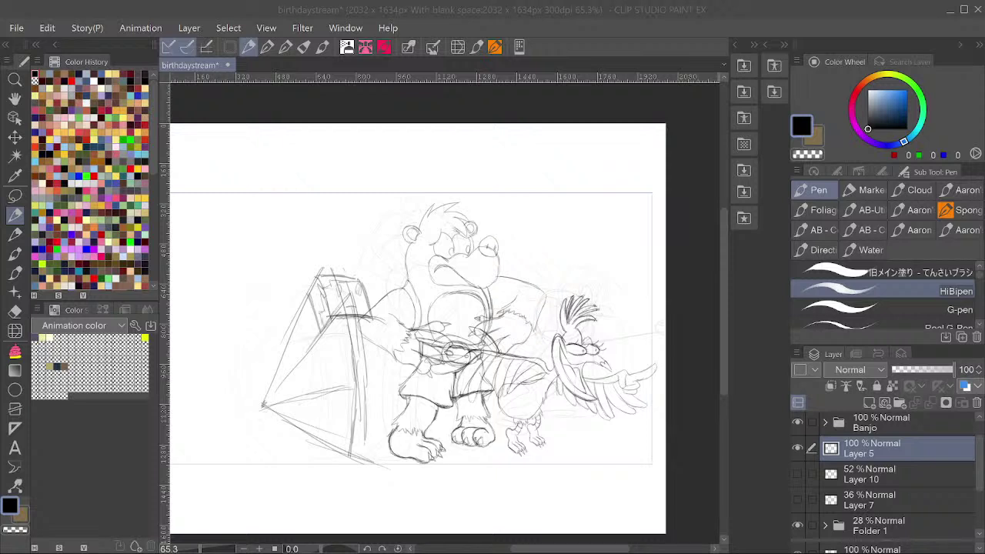
Sketch a wider middle block under the top block, with an arched upper band, two side edges and a lower cross line.
{"action": "left_click", "coordinate": [516, 519]}
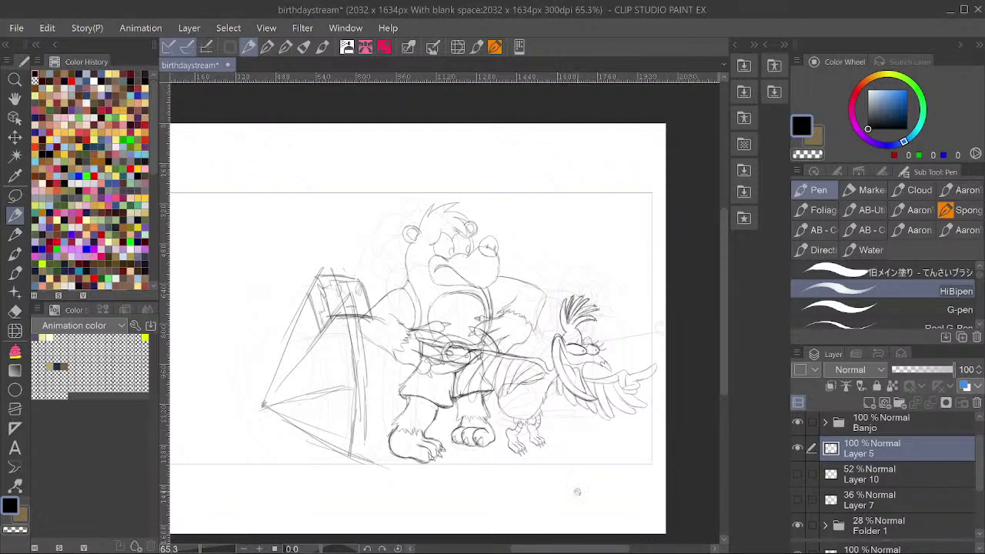
{"action": "scroll", "coordinate": [458, 409], "scroll_direction": "down", "scroll_amount": 1}
{"action": "scroll", "coordinate": [326, 450], "scroll_direction": "down", "scroll_amount": 1}
{"action": "scroll", "coordinate": [322, 431], "scroll_direction": "up", "scroll_amount": 3}
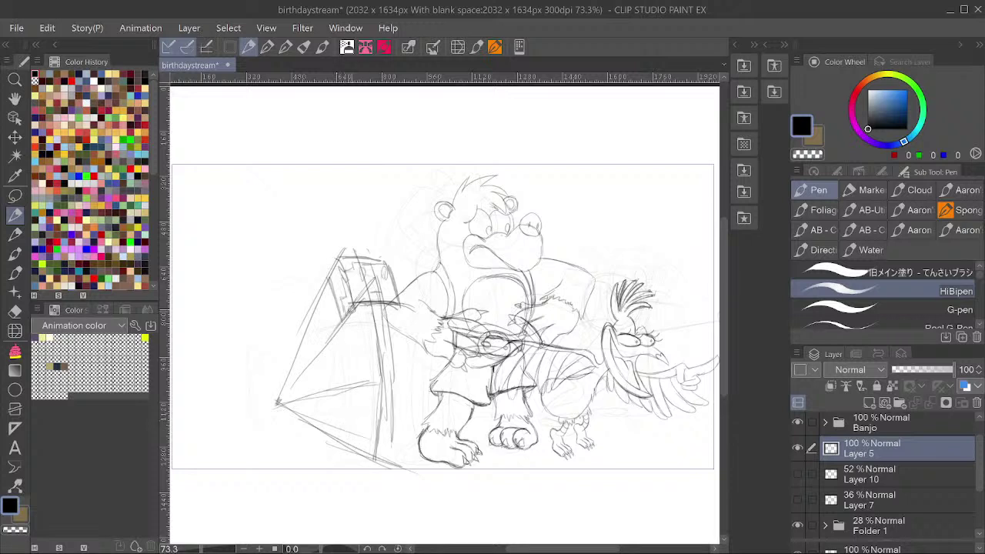
{"action": "mouse_move", "coordinate": [334, 309]}
{"action": "left_mouse_down"}
{"action": "mouse_move", "coordinate": [408, 307]}
{"action": "mouse_move", "coordinate": [329, 309]}
{"action": "left_mouse_up"}
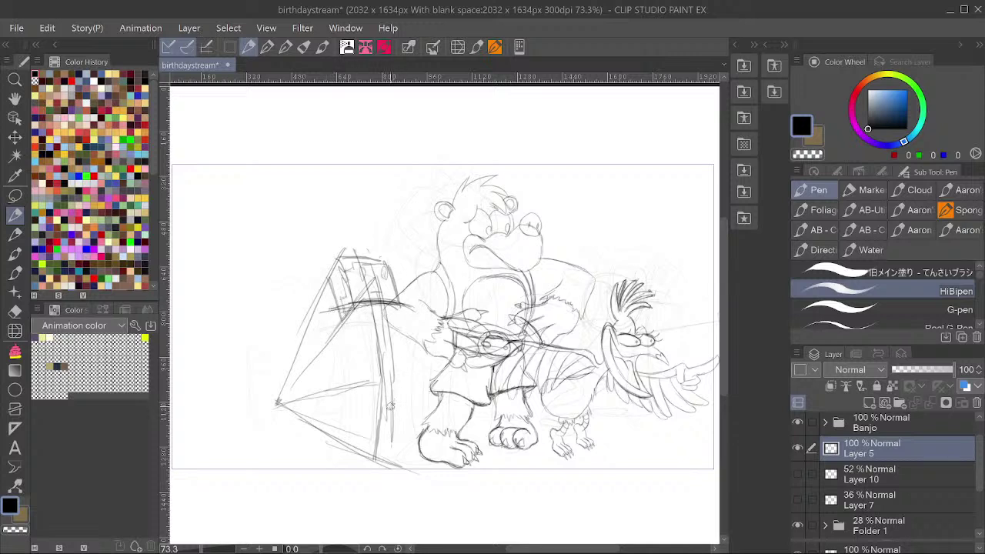
{"action": "mouse_move", "coordinate": [350, 385]}
{"action": "left_mouse_down"}
{"action": "mouse_move", "coordinate": [414, 380]}
{"action": "mouse_move", "coordinate": [347, 382]}
{"action": "mouse_move", "coordinate": [381, 379]}
{"action": "left_mouse_up"}
{"action": "mouse_move", "coordinate": [335, 310]}
{"action": "left_mouse_down"}
{"action": "mouse_move", "coordinate": [349, 372]}
{"action": "mouse_move", "coordinate": [338, 279]}
{"action": "mouse_move", "coordinate": [322, 366]}
{"action": "mouse_move", "coordinate": [321, 319]}
{"action": "mouse_move", "coordinate": [330, 386]}
{"action": "left_mouse_up"}
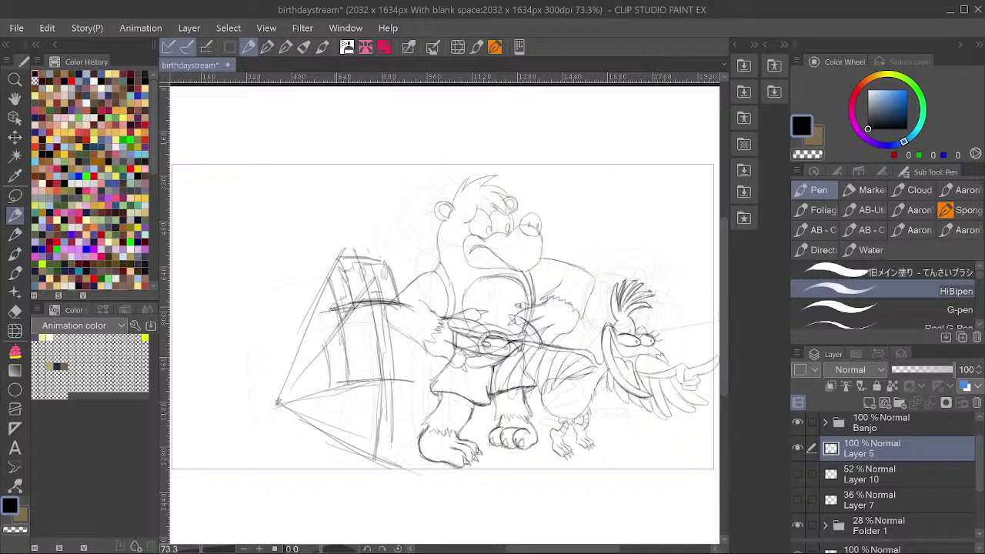
{"action": "mouse_move", "coordinate": [334, 310]}
{"action": "left_mouse_down"}
{"action": "mouse_move", "coordinate": [324, 342]}
{"action": "mouse_move", "coordinate": [337, 387]}
{"action": "left_mouse_up"}
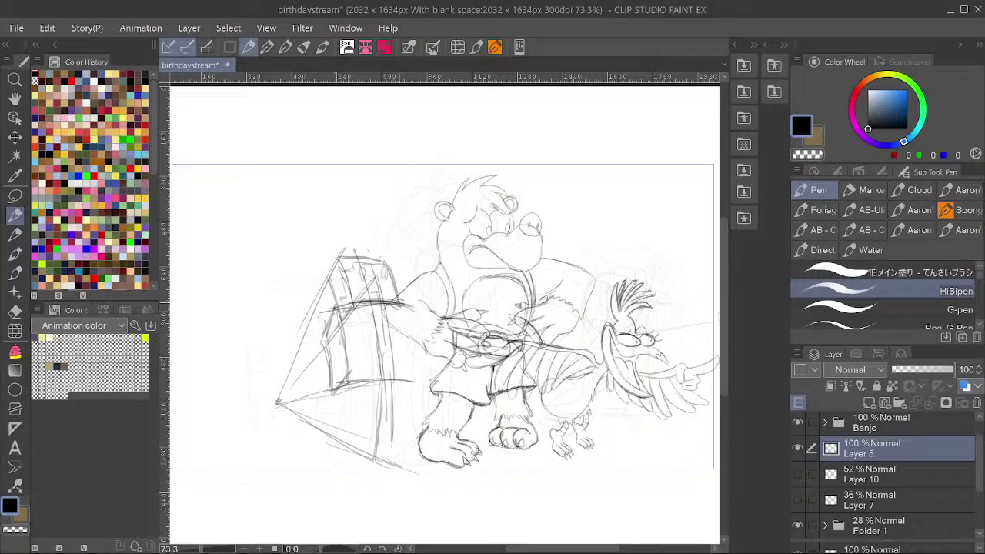
{"action": "left_click_drag", "start_coordinate": [405, 301], "coordinate": [421, 372]}
{"action": "mouse_move", "coordinate": [421, 331]}
{"action": "left_mouse_down"}
{"action": "mouse_move", "coordinate": [423, 380]}
{"action": "mouse_move", "coordinate": [379, 471]}
{"action": "left_mouse_up"}
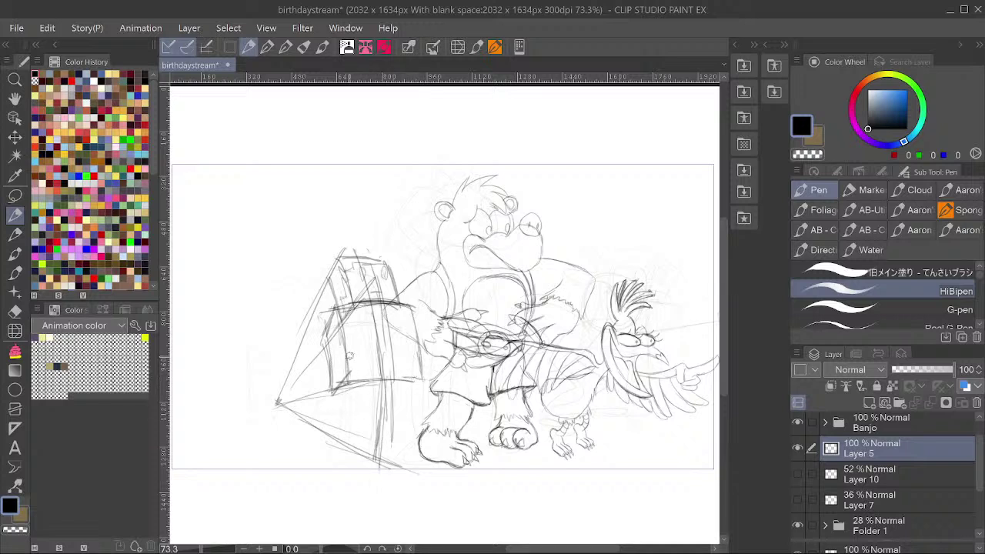
Sketch the lower block's vertical edges down to a base line, with receding base lines to the left point.
{"action": "left_click_drag", "start_coordinate": [350, 300], "coordinate": [336, 388]}
{"action": "mouse_move", "coordinate": [344, 349]}
{"action": "left_mouse_down"}
{"action": "mouse_move", "coordinate": [354, 457]}
{"action": "mouse_move", "coordinate": [395, 391]}
{"action": "mouse_move", "coordinate": [383, 438]}
{"action": "mouse_move", "coordinate": [402, 463]}
{"action": "mouse_move", "coordinate": [355, 470]}
{"action": "mouse_move", "coordinate": [415, 458]}
{"action": "mouse_move", "coordinate": [346, 471]}
{"action": "left_mouse_up"}
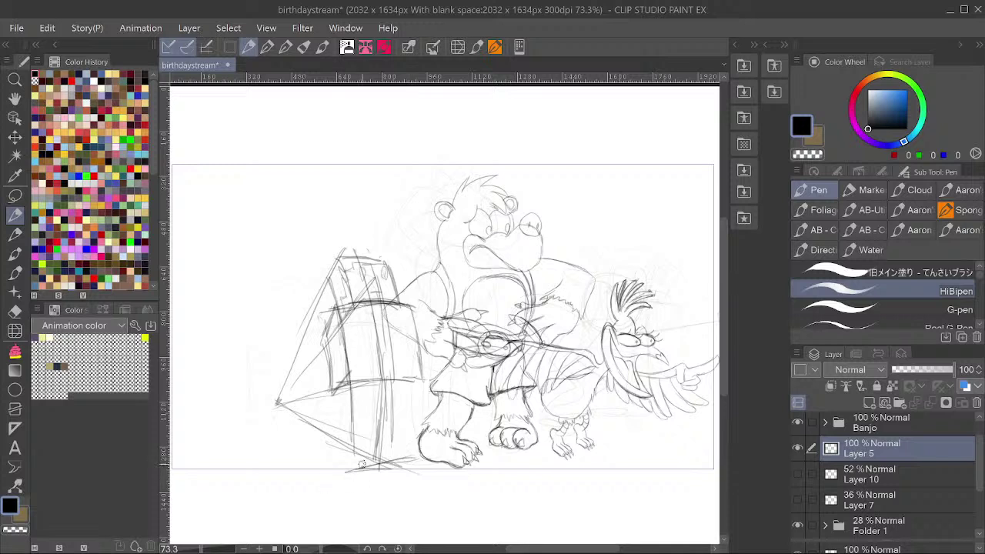
{"action": "left_click_drag", "start_coordinate": [387, 371], "coordinate": [385, 466]}
{"action": "left_click_drag", "start_coordinate": [329, 325], "coordinate": [341, 439]}
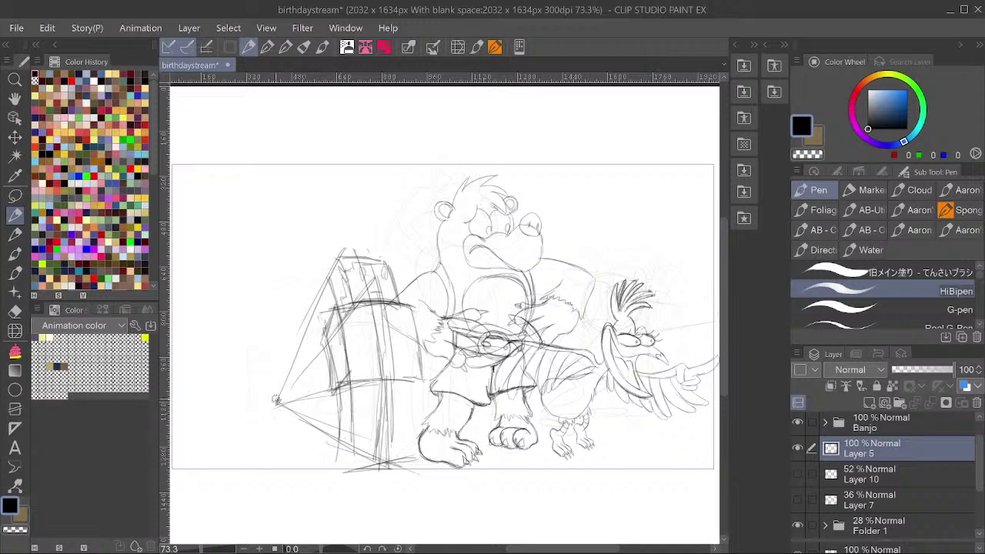
{"action": "left_click_drag", "start_coordinate": [278, 402], "coordinate": [356, 464]}
{"action": "left_click_drag", "start_coordinate": [310, 431], "coordinate": [352, 468]}
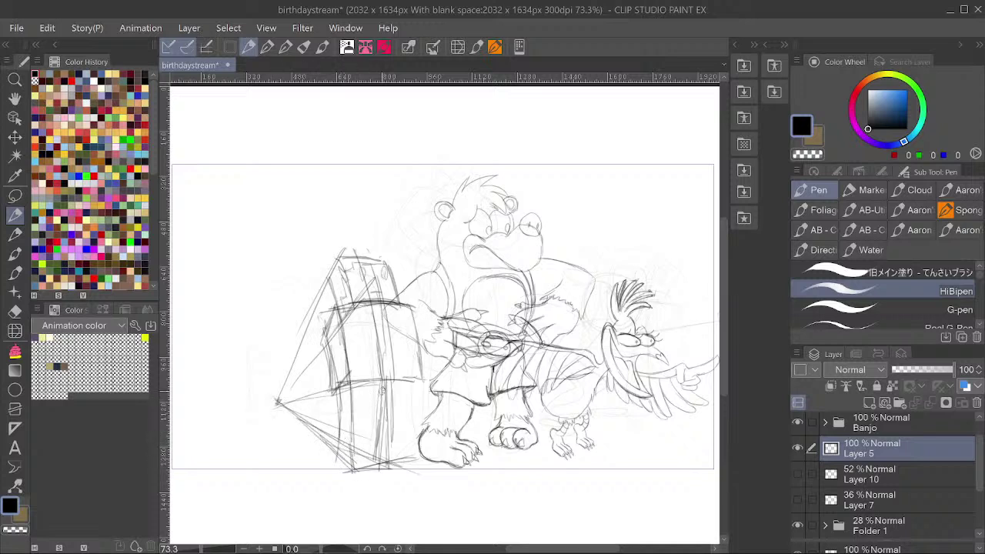
Reinforce the vertical edges of the structure's middle and lower blocks down to the base.
{"action": "left_click_drag", "start_coordinate": [404, 309], "coordinate": [408, 460]}
{"action": "left_click_drag", "start_coordinate": [386, 374], "coordinate": [384, 452]}
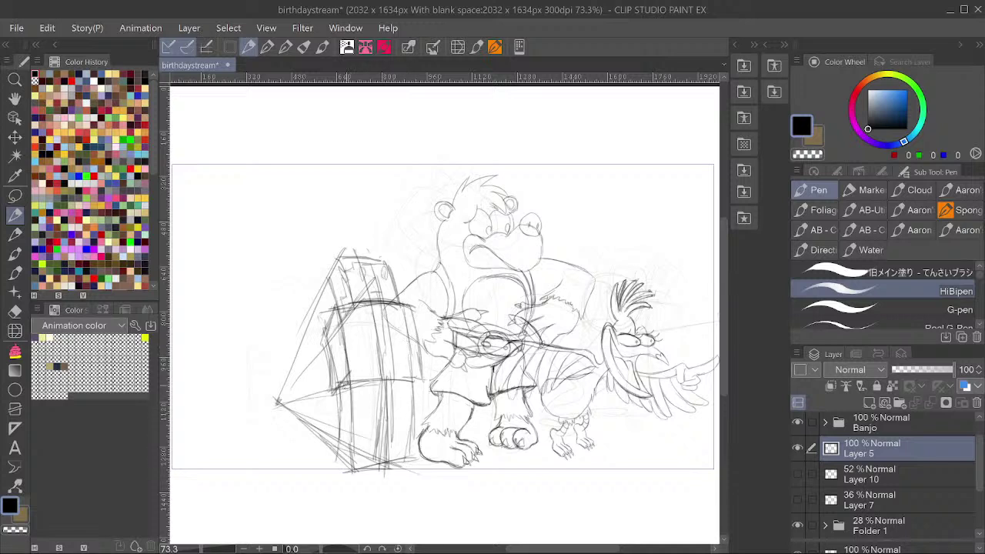
{"action": "left_click_drag", "start_coordinate": [346, 386], "coordinate": [352, 471]}
{"action": "mouse_move", "coordinate": [344, 309]}
{"action": "left_mouse_down"}
{"action": "mouse_move", "coordinate": [353, 398]}
{"action": "mouse_move", "coordinate": [350, 377]}
{"action": "left_mouse_up"}
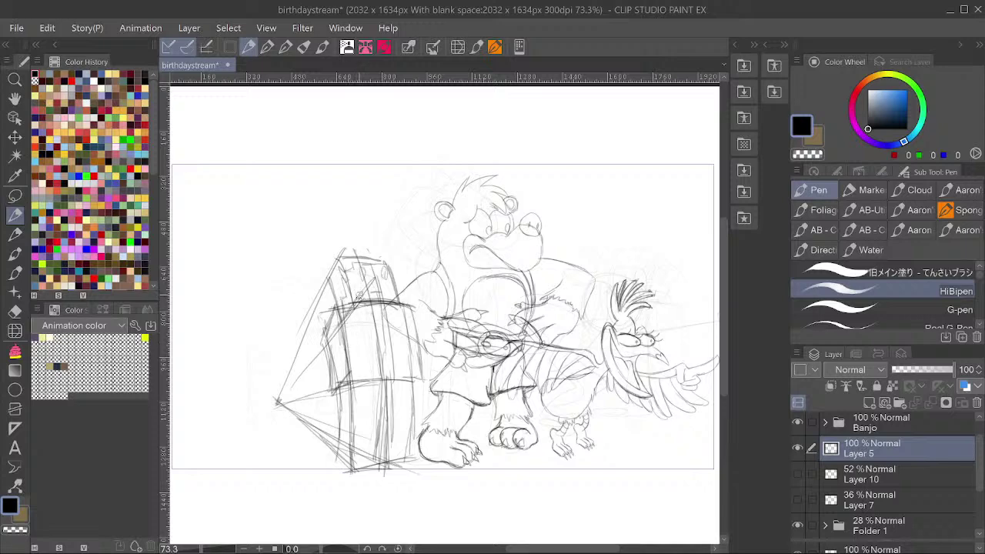
Lasso the strip along the structure's left edge below the top block, delete its lines and deselect.
{"action": "key", "text": "m"}
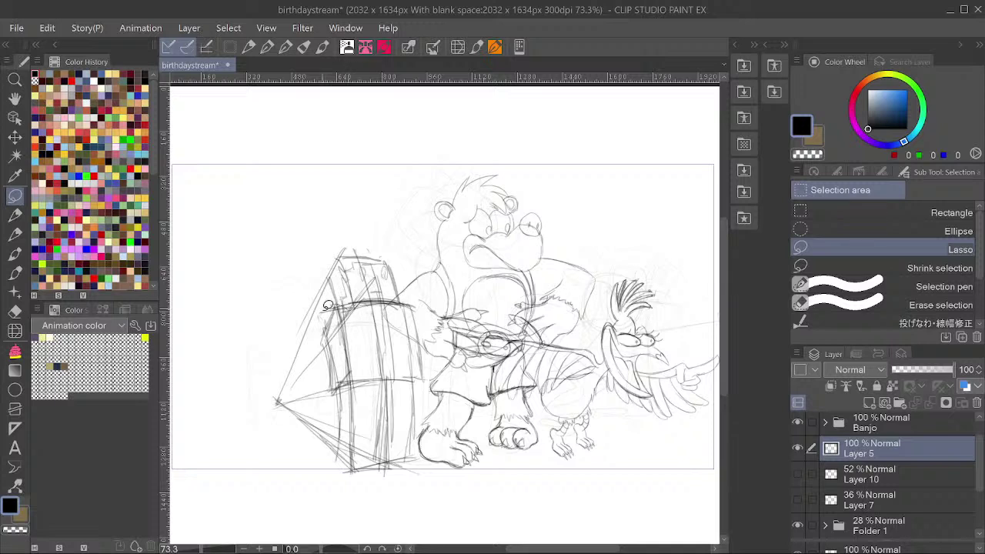
{"action": "mouse_move", "coordinate": [330, 369]}
{"action": "left_mouse_down"}
{"action": "mouse_move", "coordinate": [337, 442]}
{"action": "mouse_move", "coordinate": [360, 449]}
{"action": "left_mouse_up"}
{"action": "key", "text": "Delete"}
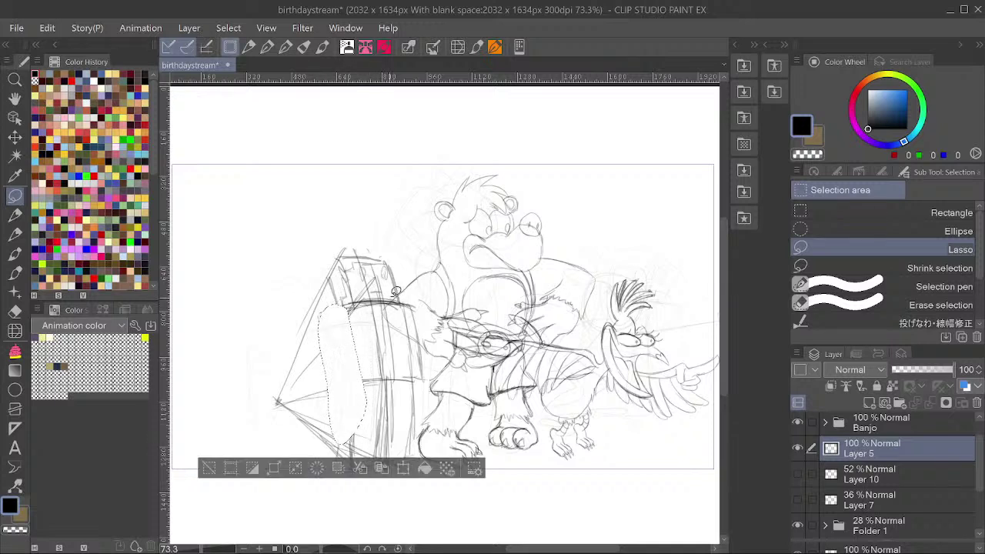
{"action": "key", "text": "ctrl+d"}
{"action": "key", "text": "p"}
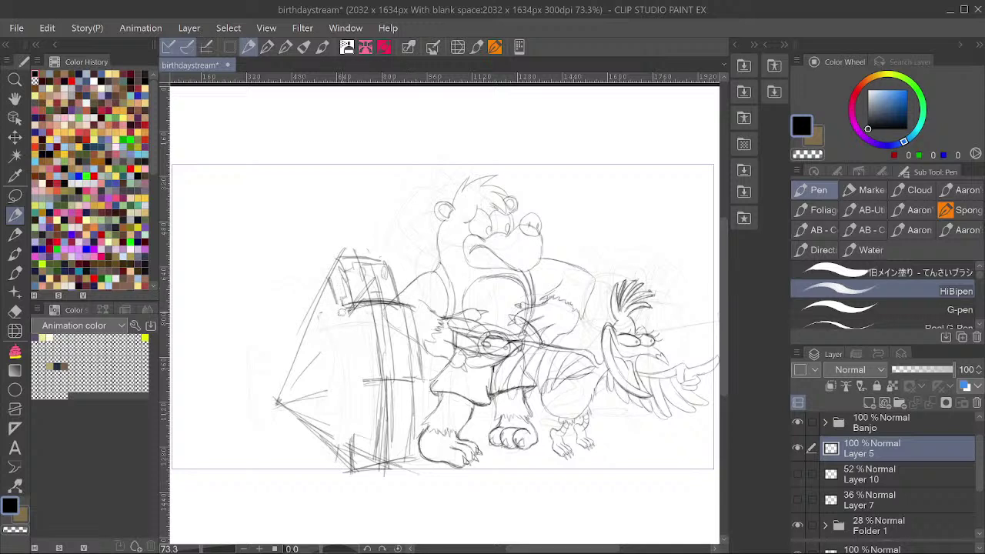
Redraw the receding lines to the left point, the middle cross line and the structure's inner and right vertical edges.
{"action": "mouse_move", "coordinate": [338, 294]}
{"action": "left_mouse_down"}
{"action": "mouse_move", "coordinate": [343, 315]}
{"action": "mouse_move", "coordinate": [279, 402]}
{"action": "left_mouse_up"}
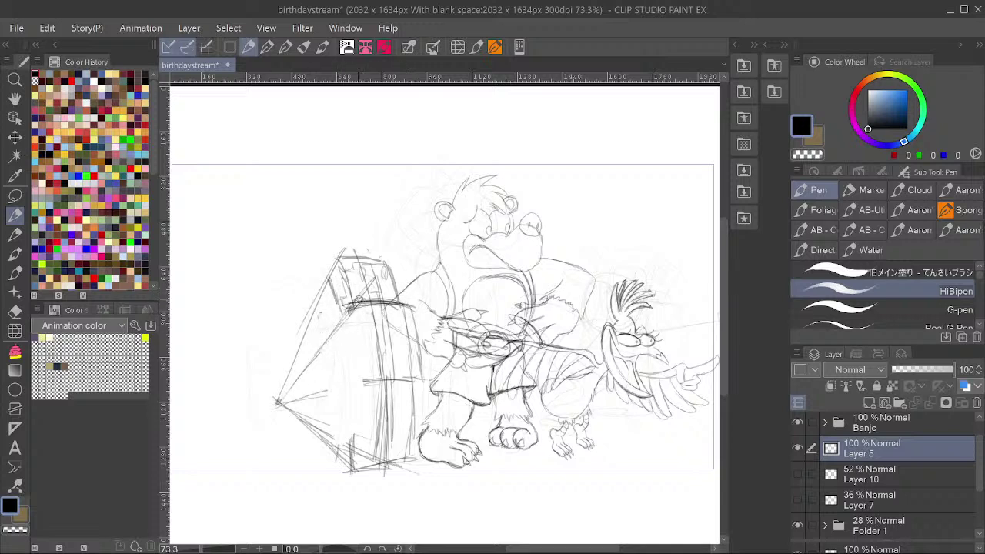
{"action": "left_click_drag", "start_coordinate": [346, 314], "coordinate": [309, 369]}
{"action": "mouse_move", "coordinate": [338, 311]}
{"action": "left_mouse_down"}
{"action": "mouse_move", "coordinate": [343, 365]}
{"action": "mouse_move", "coordinate": [359, 382]}
{"action": "left_mouse_up"}
{"action": "left_click_drag", "start_coordinate": [298, 399], "coordinate": [371, 382]}
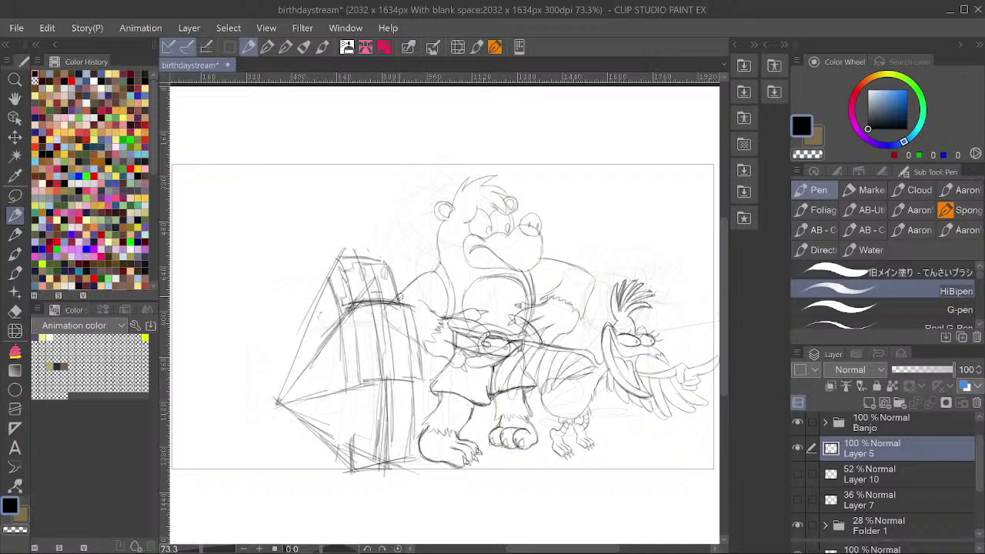
{"action": "left_click_drag", "start_coordinate": [399, 299], "coordinate": [410, 465]}
{"action": "left_click_drag", "start_coordinate": [285, 405], "coordinate": [351, 469]}
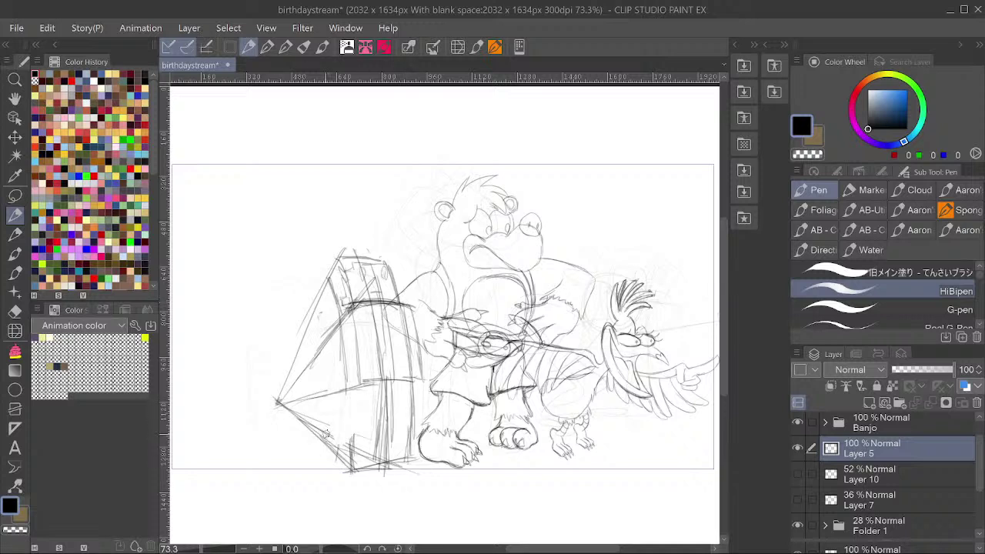
Redraw the structure's left front edge with repeated vertical strokes down to the base corner.
{"action": "left_click_drag", "start_coordinate": [342, 340], "coordinate": [350, 440]}
{"action": "left_click_drag", "start_coordinate": [349, 370], "coordinate": [340, 459]}
{"action": "left_click_drag", "start_coordinate": [344, 359], "coordinate": [341, 437]}
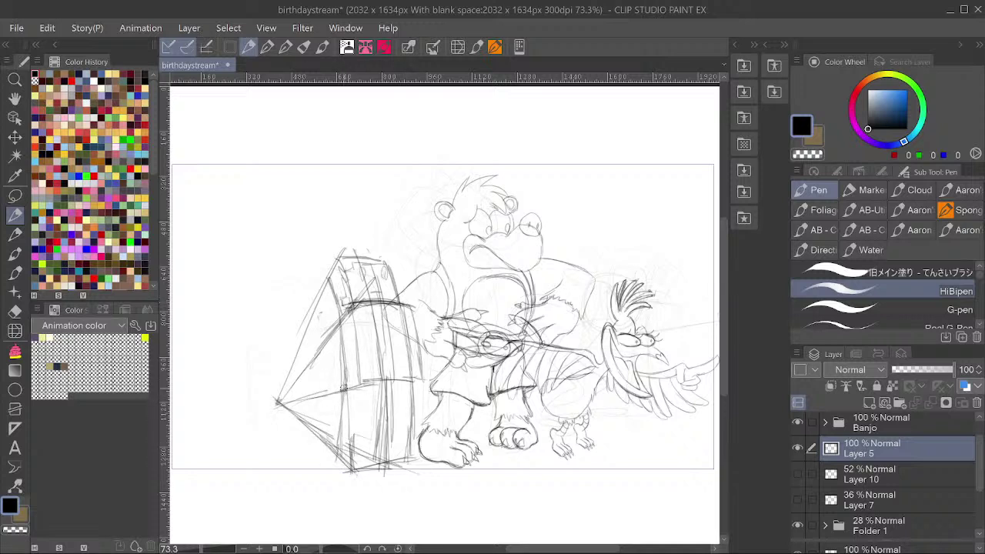
{"action": "left_click_drag", "start_coordinate": [355, 333], "coordinate": [351, 456]}
{"action": "left_click_drag", "start_coordinate": [356, 372], "coordinate": [352, 466]}
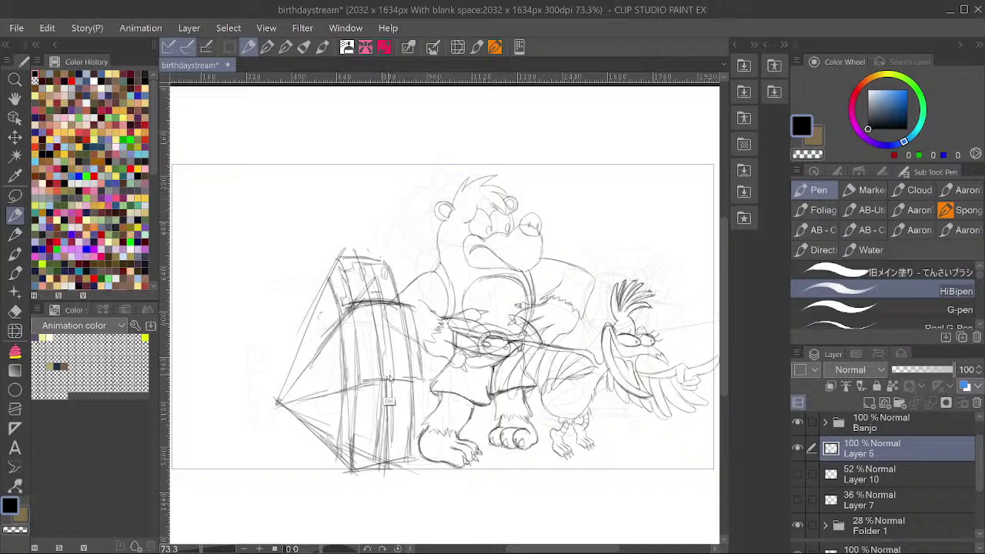
Move the structure sketch left, clear of the bear's arm, and lasso away the stray lines beyond its right edge.
{"action": "left_click_drag", "start_coordinate": [386, 395], "coordinate": [350, 371]}
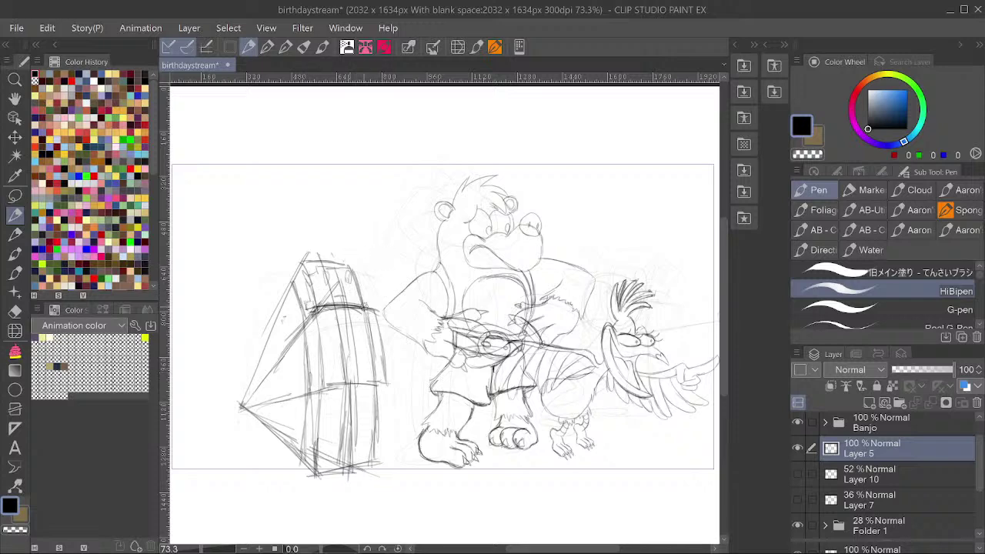
{"action": "key", "text": "m"}
{"action": "mouse_move", "coordinate": [370, 295]}
{"action": "left_mouse_down"}
{"action": "mouse_move", "coordinate": [378, 331]}
{"action": "mouse_move", "coordinate": [400, 319]}
{"action": "mouse_move", "coordinate": [394, 302]}
{"action": "left_mouse_up"}
{"action": "key", "text": "ctrl+d"}
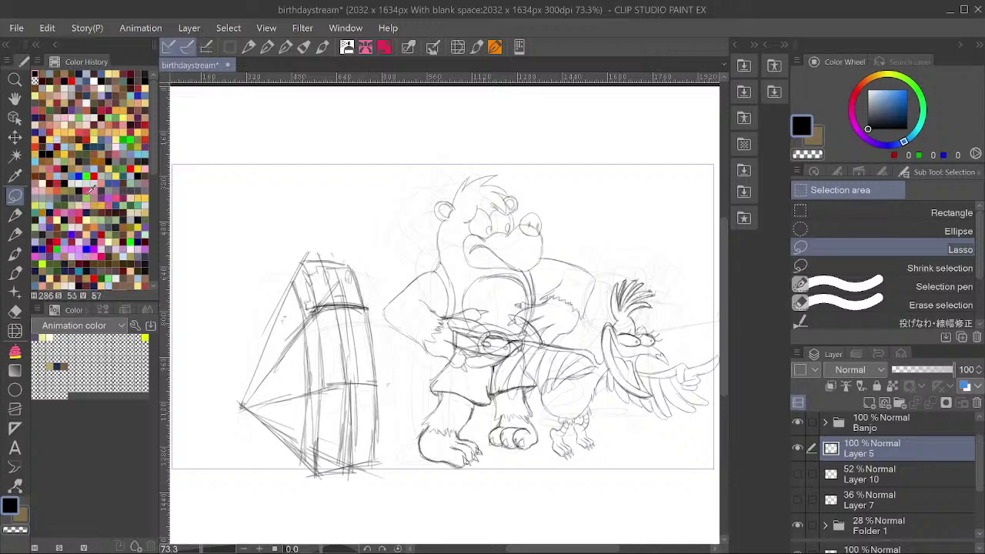
Sketch slanted lines with the HiBipen from the structure's right edge up across the bear's arm.
{"action": "left_click", "coordinate": [17, 215]}
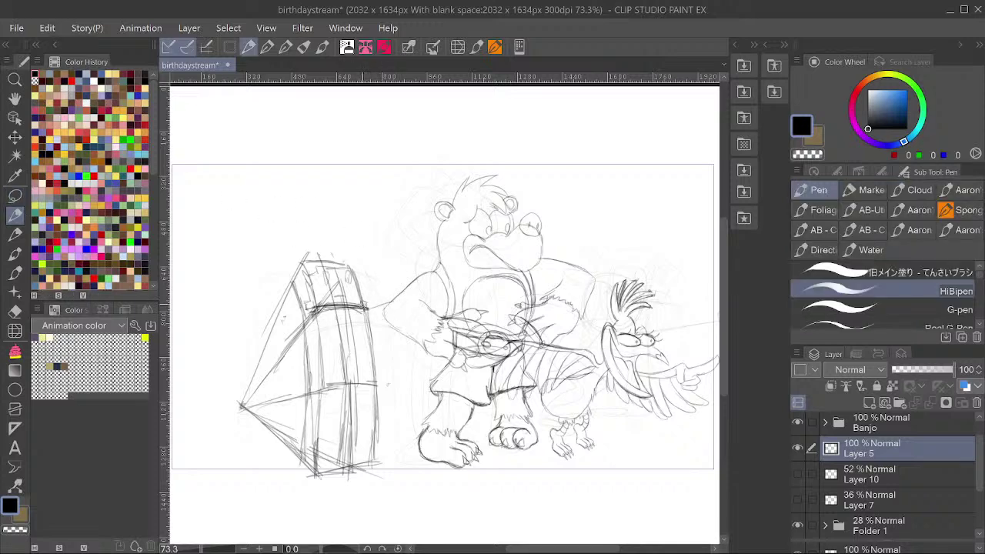
{"action": "left_click_drag", "start_coordinate": [367, 307], "coordinate": [425, 288]}
{"action": "left_click_drag", "start_coordinate": [371, 335], "coordinate": [432, 303]}
{"action": "mouse_move", "coordinate": [378, 331]}
{"action": "left_mouse_down"}
{"action": "mouse_move", "coordinate": [433, 302]}
{"action": "mouse_move", "coordinate": [426, 278]}
{"action": "mouse_move", "coordinate": [422, 316]}
{"action": "left_mouse_up"}
Sketch a protruding side panel on the left of the structure's middle section, and save the drawing.
{"action": "mouse_move", "coordinate": [317, 307]}
{"action": "left_mouse_down"}
{"action": "mouse_move", "coordinate": [288, 313]}
{"action": "mouse_move", "coordinate": [278, 385]}
{"action": "left_mouse_up"}
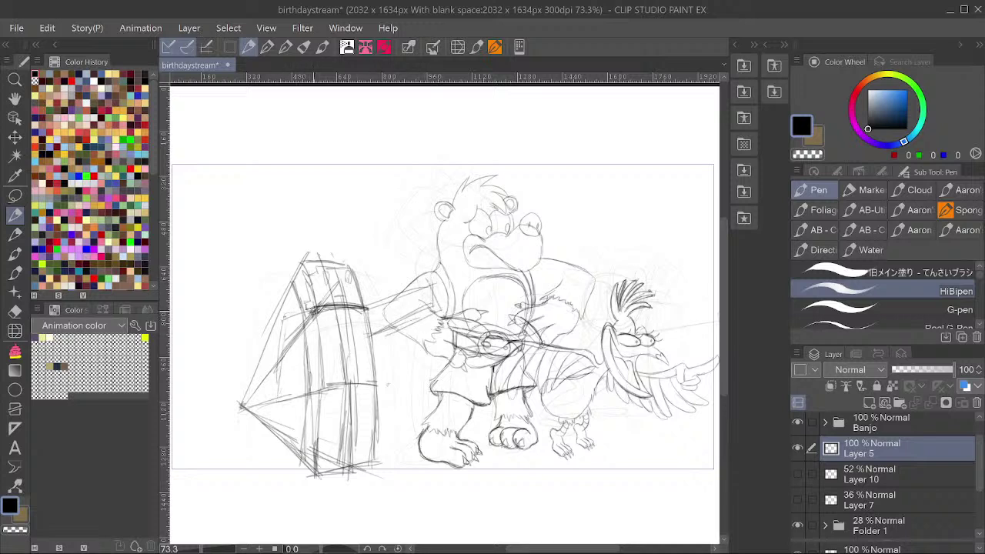
{"action": "mouse_move", "coordinate": [312, 311]}
{"action": "left_mouse_down"}
{"action": "mouse_move", "coordinate": [296, 404]}
{"action": "mouse_move", "coordinate": [277, 396]}
{"action": "mouse_move", "coordinate": [286, 314]}
{"action": "mouse_move", "coordinate": [278, 411]}
{"action": "mouse_move", "coordinate": [296, 357]}
{"action": "mouse_move", "coordinate": [287, 409]}
{"action": "left_mouse_up"}
{"action": "left_click_drag", "start_coordinate": [315, 323], "coordinate": [301, 405]}
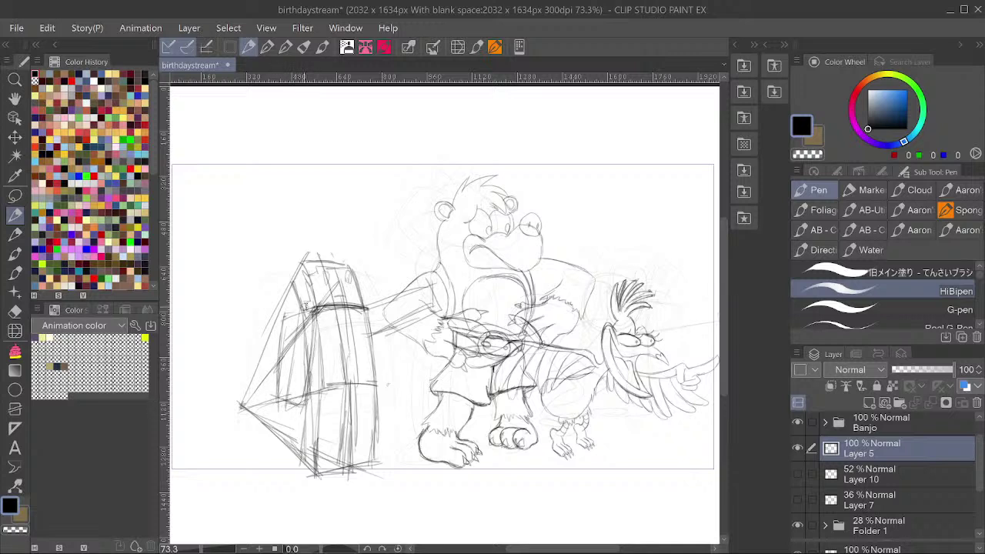
{"action": "mouse_move", "coordinate": [303, 307]}
{"action": "left_mouse_down"}
{"action": "mouse_move", "coordinate": [293, 382]}
{"action": "mouse_move", "coordinate": [297, 300]}
{"action": "mouse_move", "coordinate": [286, 317]}
{"action": "mouse_move", "coordinate": [276, 397]}
{"action": "mouse_move", "coordinate": [288, 418]}
{"action": "mouse_move", "coordinate": [272, 398]}
{"action": "mouse_move", "coordinate": [306, 398]}
{"action": "left_mouse_up"}
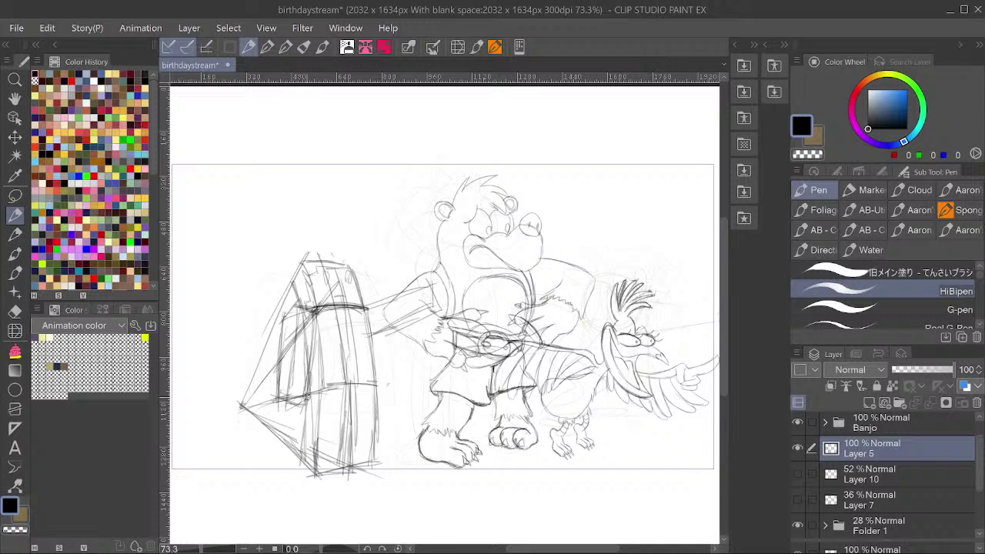
{"action": "key", "text": "ctrl+s"}
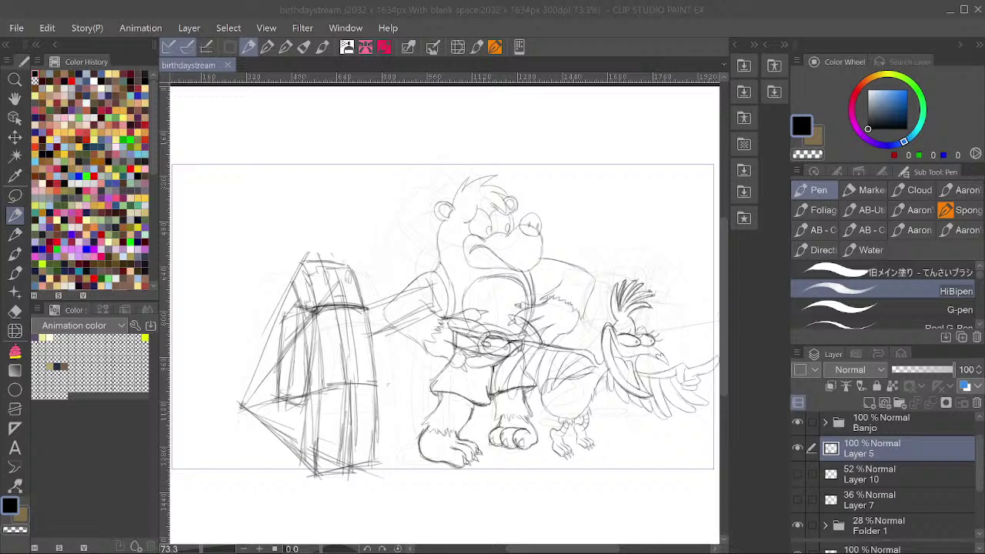
Hide the faded rough sketch in Folder 1.
{"action": "left_click", "coordinate": [718, 138]}
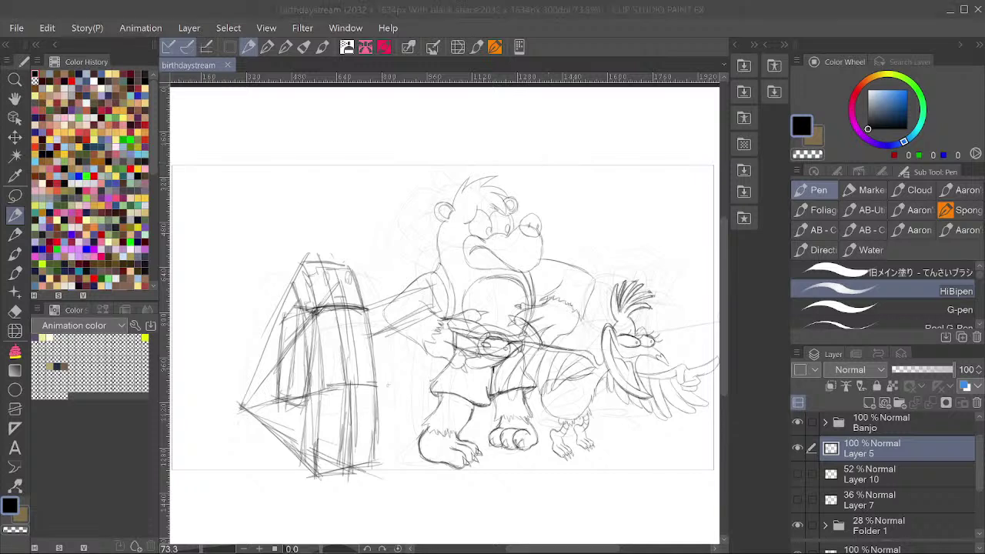
{"action": "left_click", "coordinate": [360, 435]}
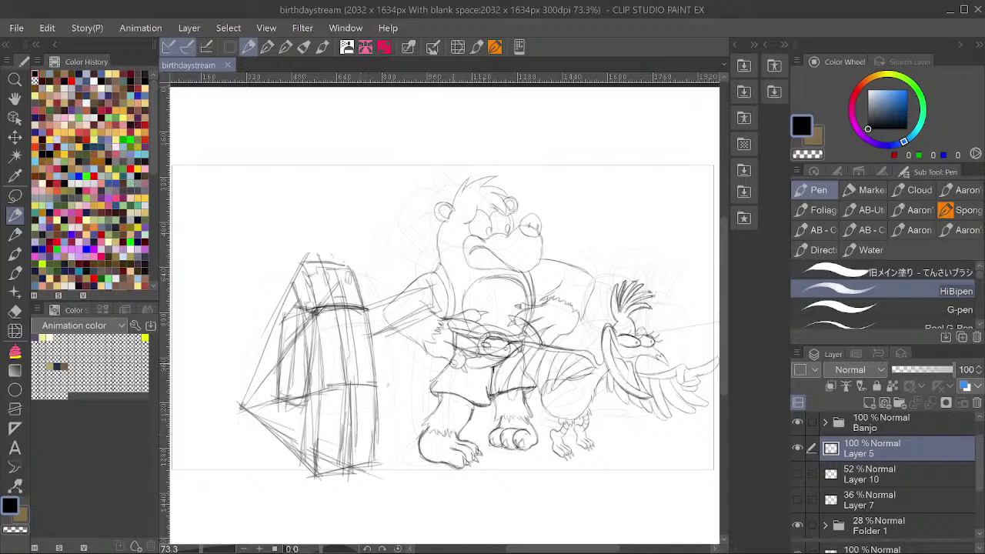
{"action": "scroll", "coordinate": [570, 368], "scroll_direction": "down", "scroll_amount": 2}
{"action": "scroll", "coordinate": [357, 339], "scroll_direction": "up", "scroll_amount": 2}
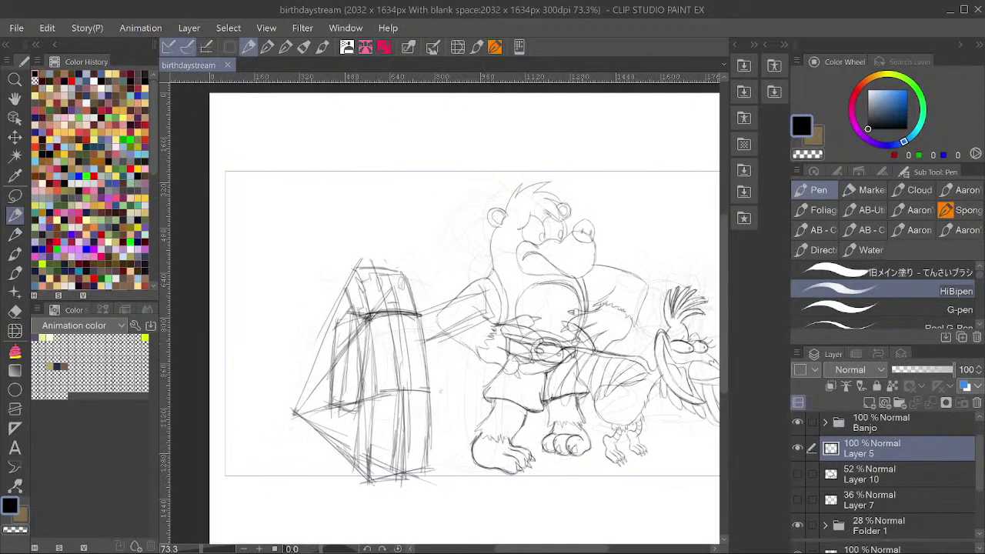
{"action": "scroll", "coordinate": [971, 462], "scroll_direction": "down", "scroll_amount": 2}
{"action": "left_click", "coordinate": [798, 478]}
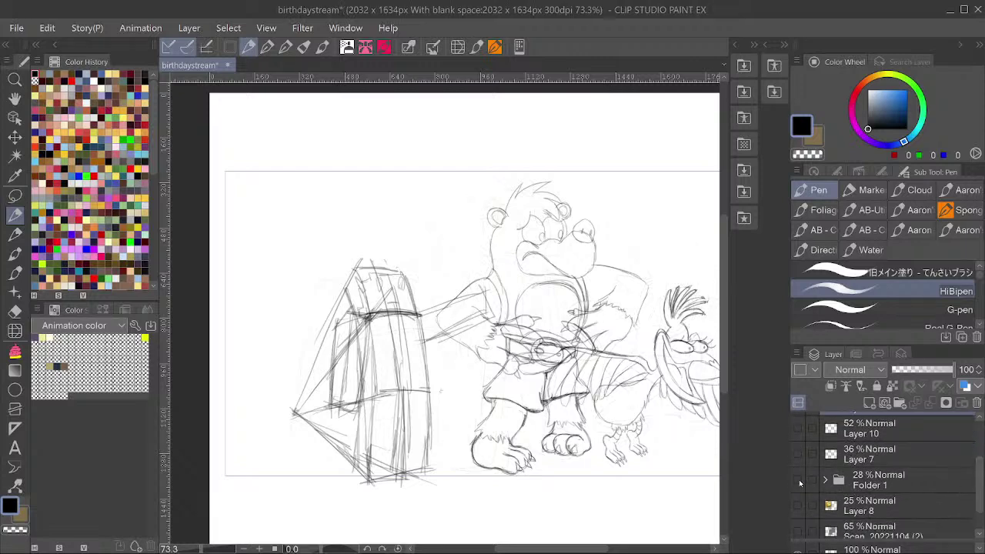
{"action": "left_click_drag", "start_coordinate": [537, 373], "coordinate": [542, 383]}
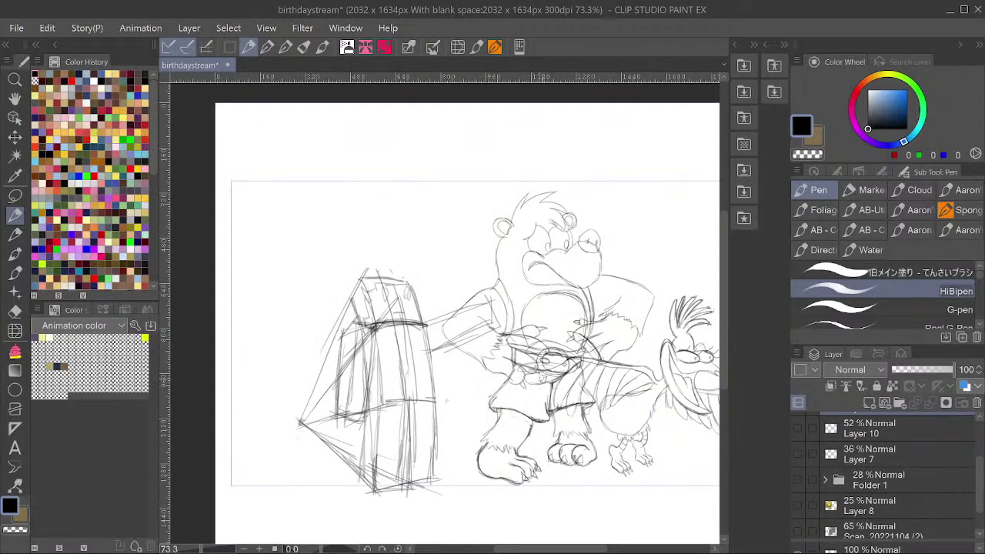
Darken the upper edge and vertical outlines of the structure's protruding side panel on Layer 5.
{"action": "scroll", "coordinate": [905, 436], "scroll_direction": "up", "scroll_amount": 2}
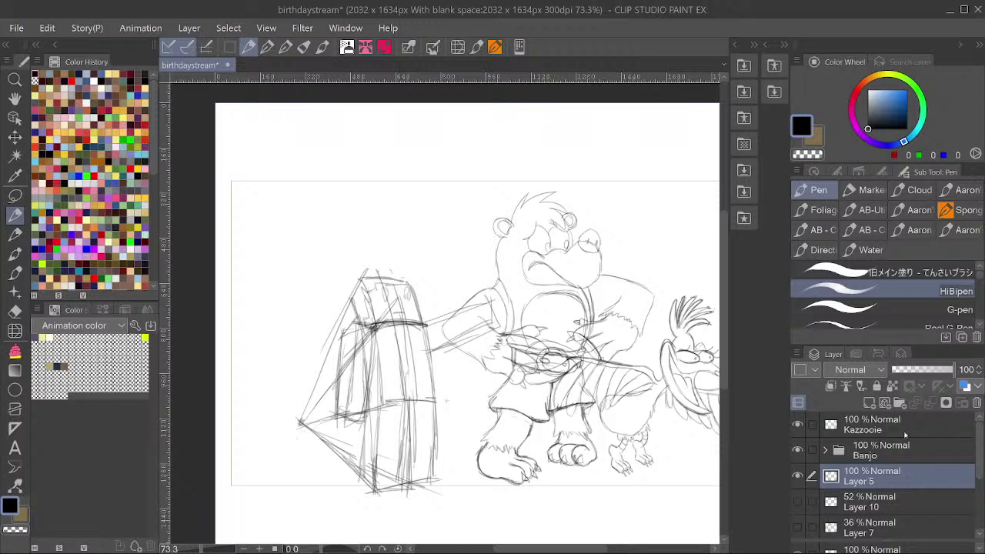
{"action": "mouse_move", "coordinate": [376, 324]}
{"action": "left_mouse_down"}
{"action": "mouse_move", "coordinate": [344, 316]}
{"action": "mouse_move", "coordinate": [342, 393]}
{"action": "left_mouse_up"}
{"action": "mouse_move", "coordinate": [346, 332]}
{"action": "left_mouse_down"}
{"action": "mouse_move", "coordinate": [340, 417]}
{"action": "mouse_move", "coordinate": [366, 422]}
{"action": "left_mouse_up"}
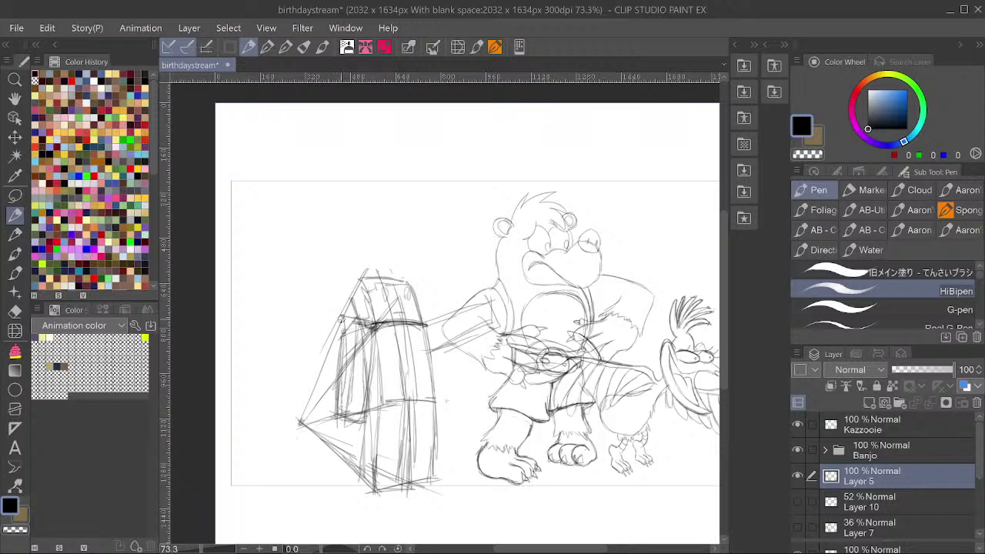
{"action": "left_click_drag", "start_coordinate": [336, 320], "coordinate": [341, 365]}
{"action": "left_click_drag", "start_coordinate": [340, 315], "coordinate": [338, 368]}
{"action": "mouse_move", "coordinate": [338, 332]}
{"action": "left_mouse_down"}
{"action": "mouse_move", "coordinate": [345, 417]}
{"action": "mouse_move", "coordinate": [341, 330]}
{"action": "mouse_move", "coordinate": [351, 347]}
{"action": "mouse_move", "coordinate": [341, 416]}
{"action": "left_mouse_up"}
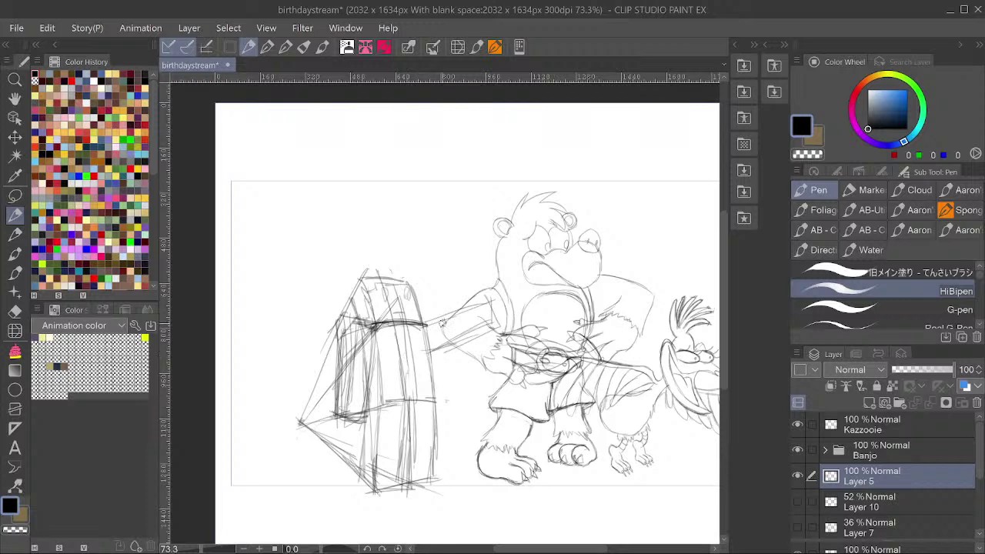
Darken the upper and lower slanted lines connecting the structure to the bear's arm.
{"action": "mouse_move", "coordinate": [484, 305]}
{"action": "left_mouse_down"}
{"action": "mouse_move", "coordinate": [484, 332]}
{"action": "mouse_move", "coordinate": [502, 327]}
{"action": "mouse_move", "coordinate": [489, 309]}
{"action": "mouse_move", "coordinate": [488, 324]}
{"action": "mouse_move", "coordinate": [482, 302]}
{"action": "mouse_move", "coordinate": [432, 319]}
{"action": "left_mouse_up"}
{"action": "left_click_drag", "start_coordinate": [432, 354], "coordinate": [510, 326]}
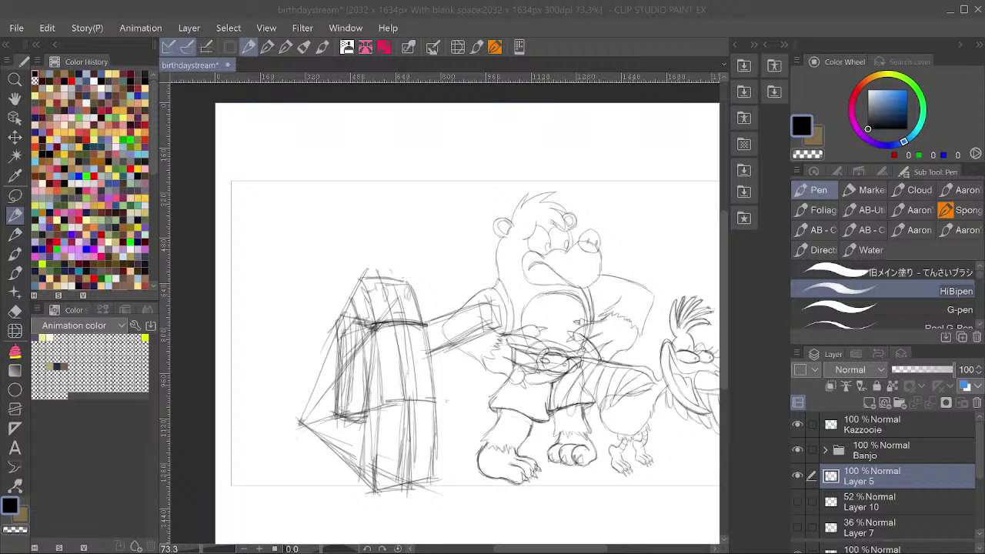
{"action": "left_click", "coordinate": [579, 526]}
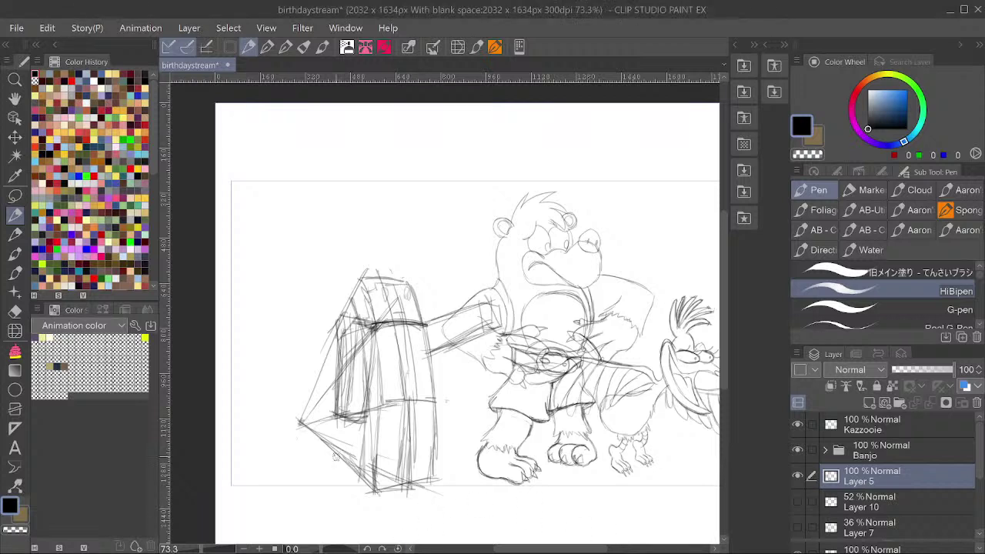
{"action": "scroll", "coordinate": [622, 334], "scroll_direction": "down", "scroll_amount": 1}
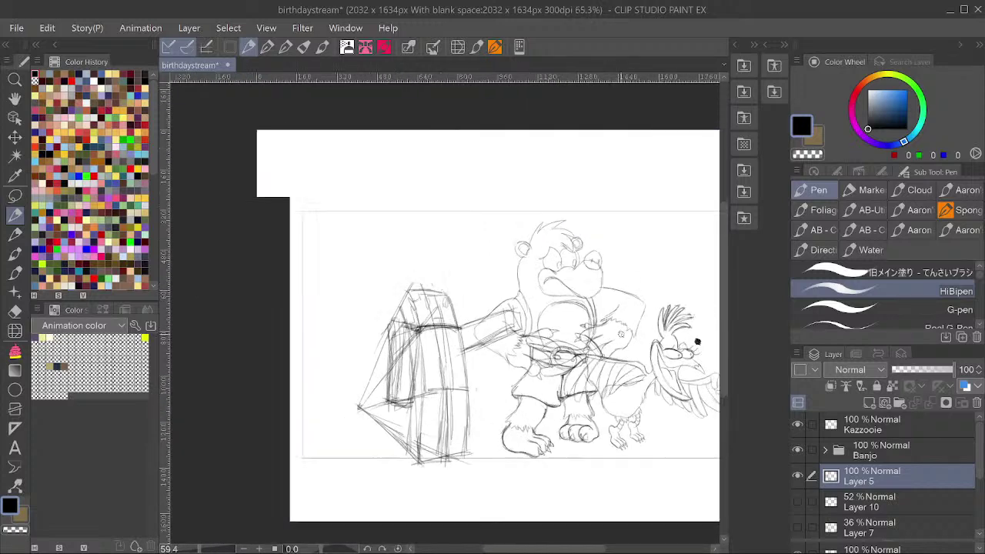
{"action": "scroll", "coordinate": [449, 311], "scroll_direction": "up", "scroll_amount": 2}
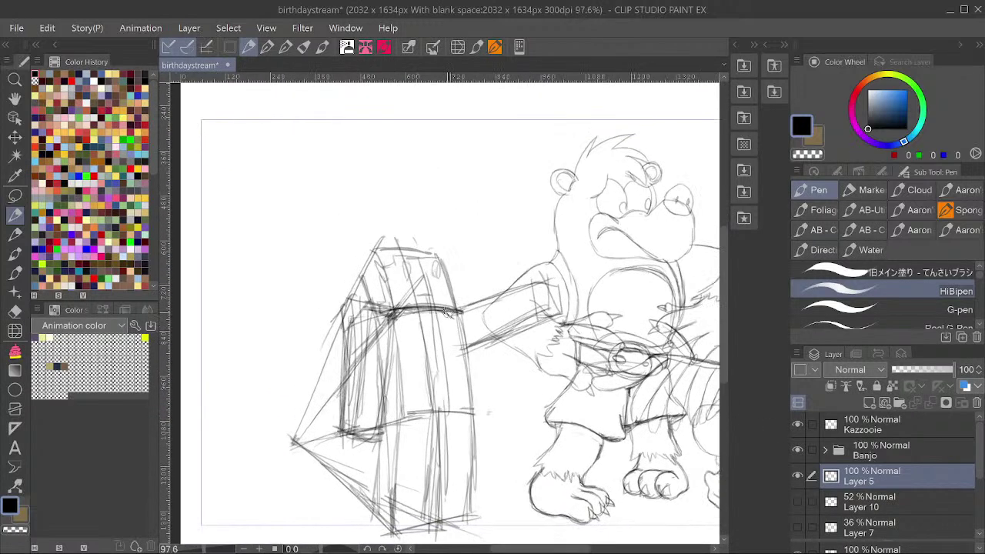
Lower Layer 5's opacity to 15% and add a new raster layer above it.
{"action": "left_click", "coordinate": [906, 370]}
{"action": "left_click_drag", "start_coordinate": [906, 370], "coordinate": [902, 370]}
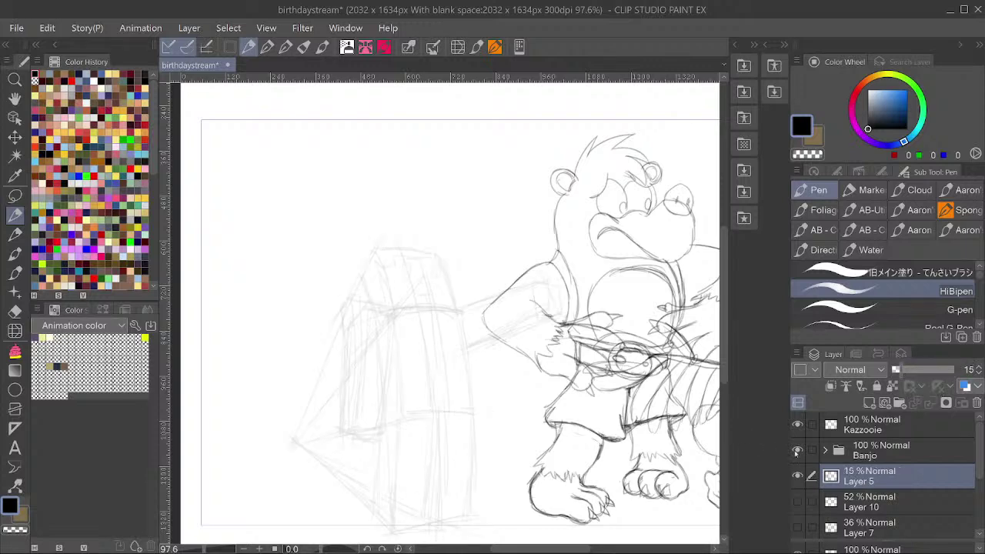
{"action": "scroll", "coordinate": [695, 434], "scroll_direction": "down", "scroll_amount": 1}
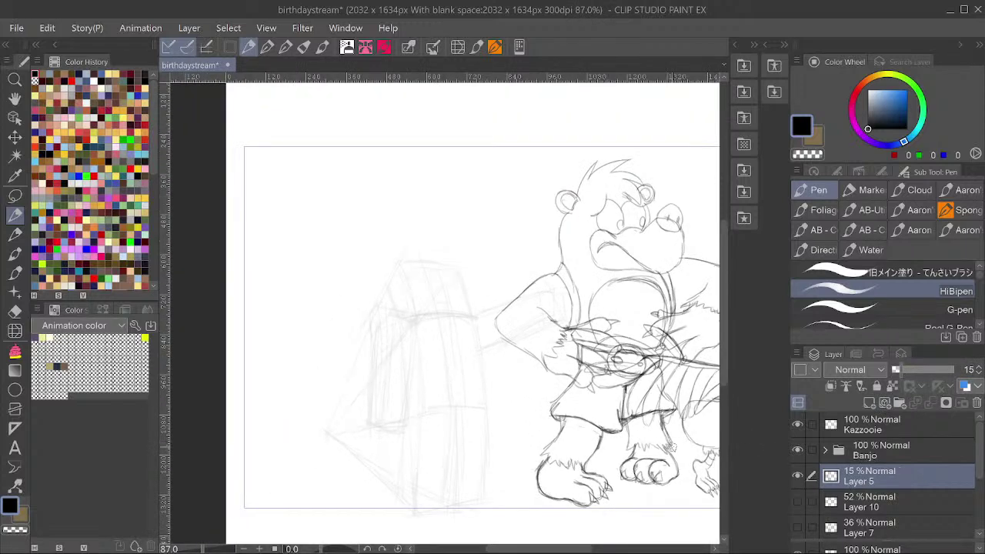
{"action": "scroll", "coordinate": [354, 338], "scroll_direction": "down", "scroll_amount": 1}
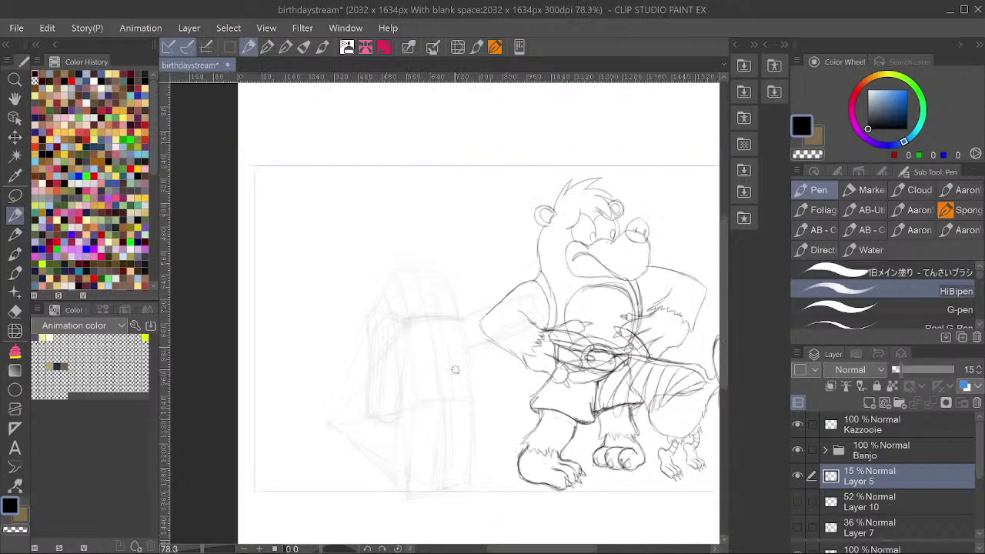
{"action": "key", "text": "ctrl+shift+n"}
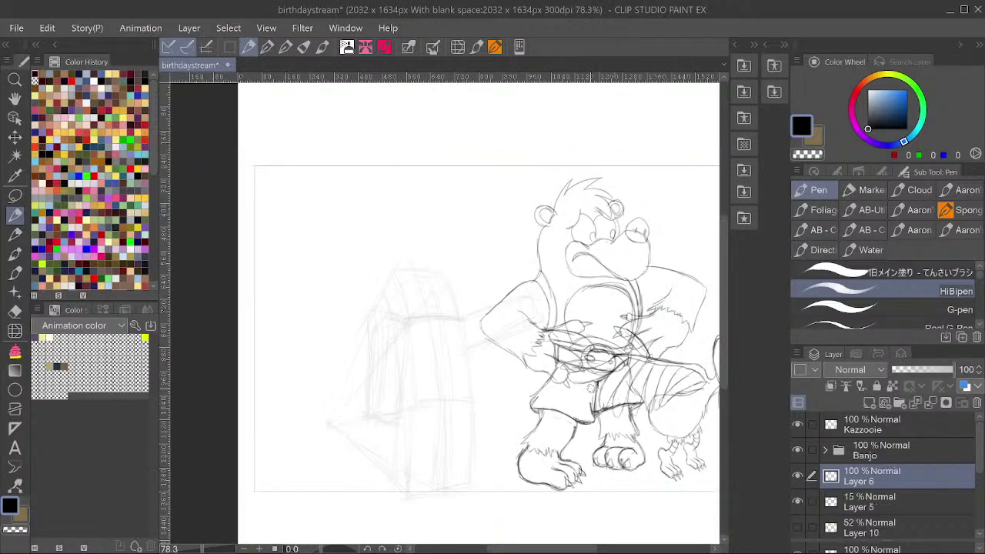
Trace the blocky figure's outer edges, base and front corner over the faded rough with the HiBipen.
{"action": "mouse_move", "coordinate": [444, 274]}
{"action": "left_mouse_down"}
{"action": "mouse_move", "coordinate": [465, 345]}
{"action": "mouse_move", "coordinate": [471, 482]}
{"action": "mouse_move", "coordinate": [408, 497]}
{"action": "left_mouse_up"}
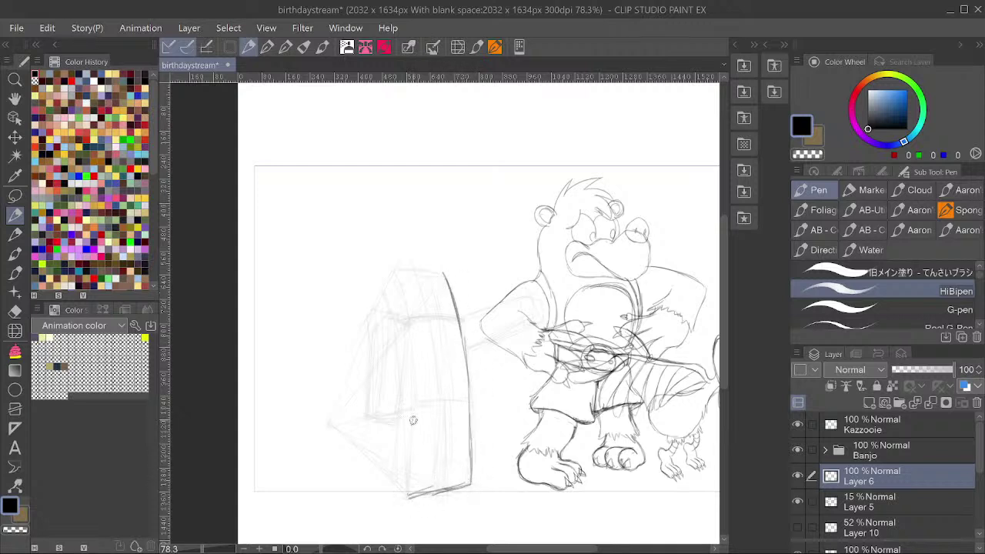
{"action": "mouse_move", "coordinate": [383, 291]}
{"action": "left_mouse_down"}
{"action": "mouse_move", "coordinate": [402, 389]}
{"action": "mouse_move", "coordinate": [389, 479]}
{"action": "mouse_move", "coordinate": [408, 497]}
{"action": "left_mouse_up"}
{"action": "mouse_move", "coordinate": [393, 271]}
{"action": "left_mouse_down"}
{"action": "mouse_move", "coordinate": [410, 331]}
{"action": "mouse_move", "coordinate": [404, 293]}
{"action": "mouse_move", "coordinate": [409, 466]}
{"action": "left_mouse_up"}
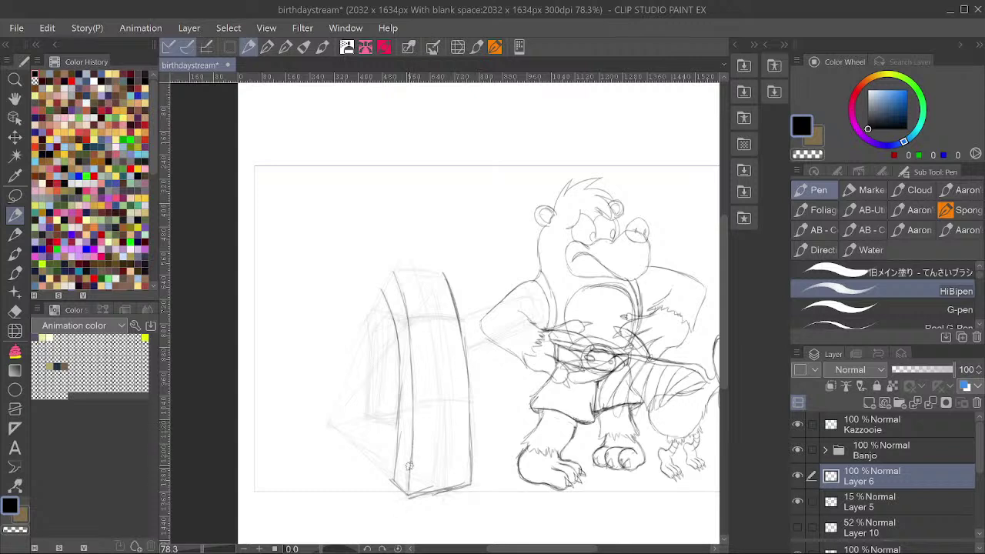
Draw the line dividing the figure's legs and the horizontal waist and neck lines around its body.
{"action": "left_click_drag", "start_coordinate": [444, 394], "coordinate": [445, 491]}
{"action": "left_click_drag", "start_coordinate": [464, 399], "coordinate": [418, 397]}
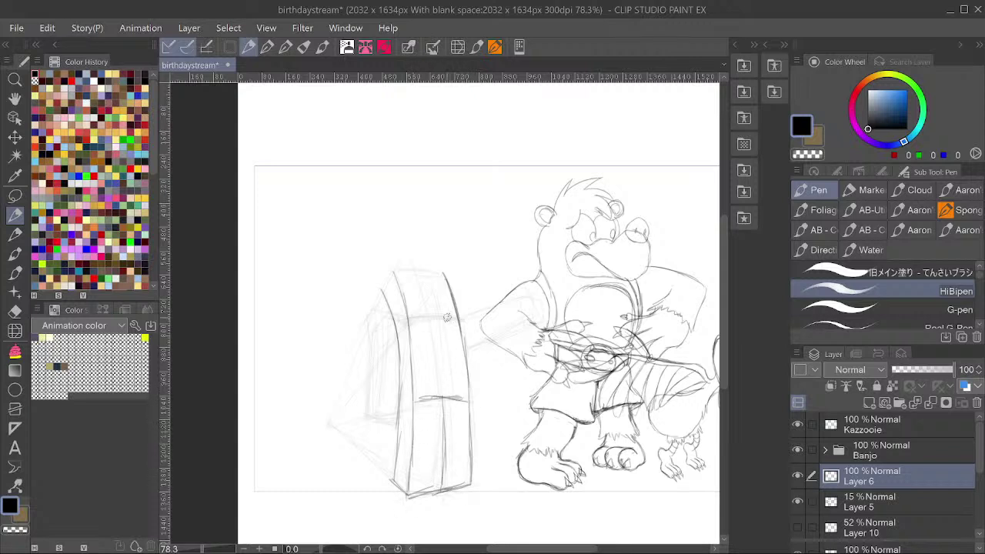
{"action": "left_click_drag", "start_coordinate": [461, 319], "coordinate": [399, 324]}
{"action": "left_click_drag", "start_coordinate": [416, 399], "coordinate": [398, 403]}
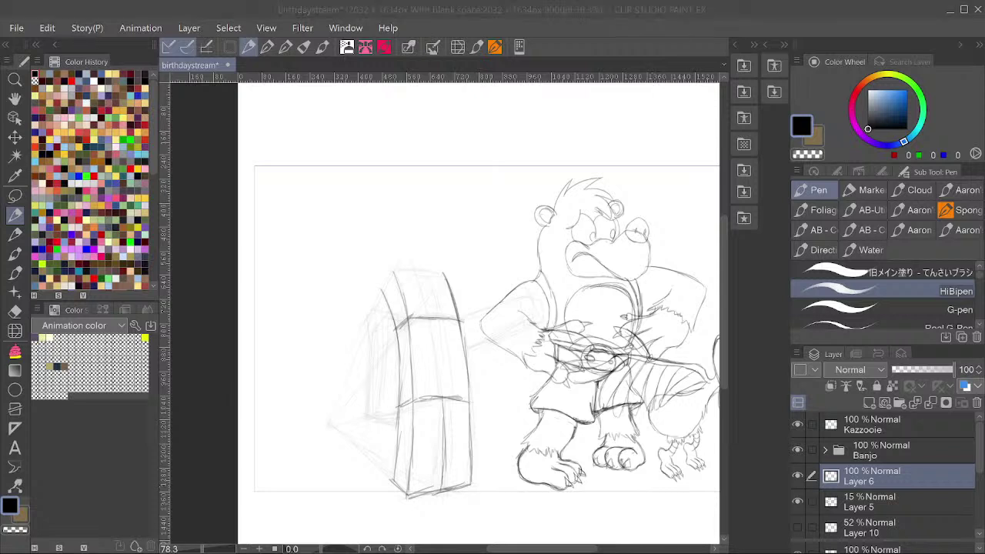
Draw a stepped collar below the neck line and a box-shaped arm hanging at the figure's side.
{"action": "left_click", "coordinate": [434, 323]}
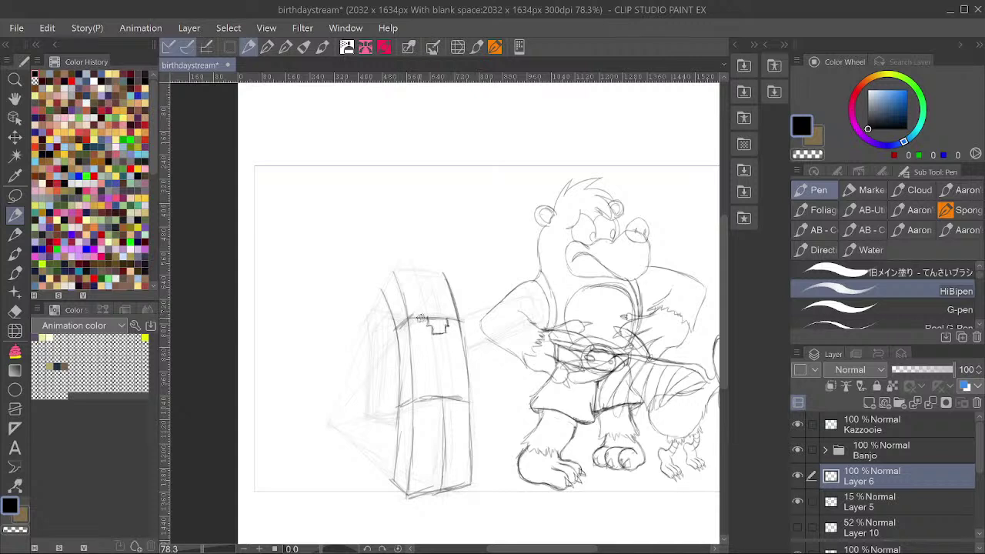
{"action": "mouse_move", "coordinate": [387, 314]}
{"action": "left_mouse_down"}
{"action": "mouse_move", "coordinate": [371, 408]}
{"action": "mouse_move", "coordinate": [397, 385]}
{"action": "mouse_move", "coordinate": [404, 351]}
{"action": "mouse_move", "coordinate": [397, 418]}
{"action": "mouse_move", "coordinate": [373, 407]}
{"action": "left_mouse_up"}
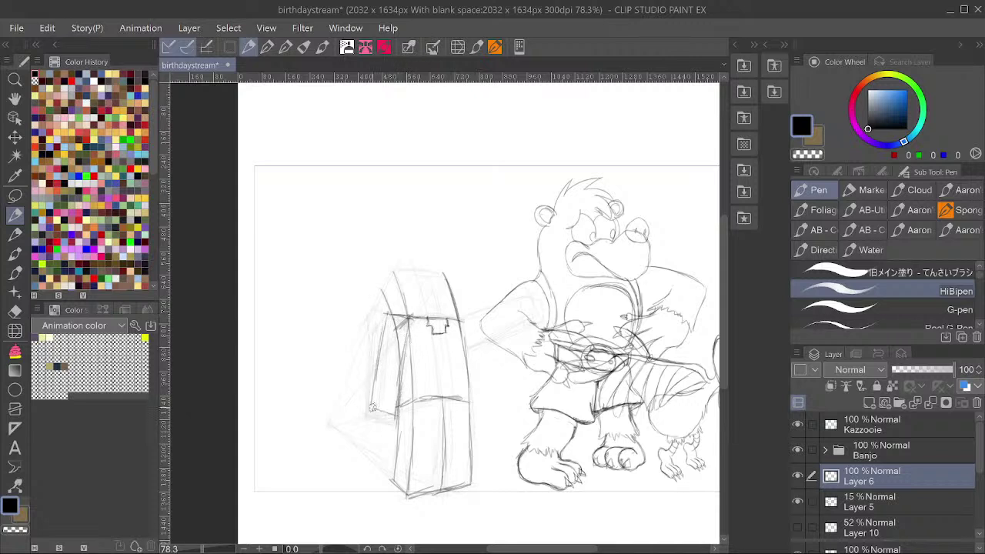
{"action": "mouse_move", "coordinate": [387, 312]}
{"action": "left_mouse_down"}
{"action": "mouse_move", "coordinate": [361, 406]}
{"action": "mouse_move", "coordinate": [388, 419]}
{"action": "left_mouse_up"}
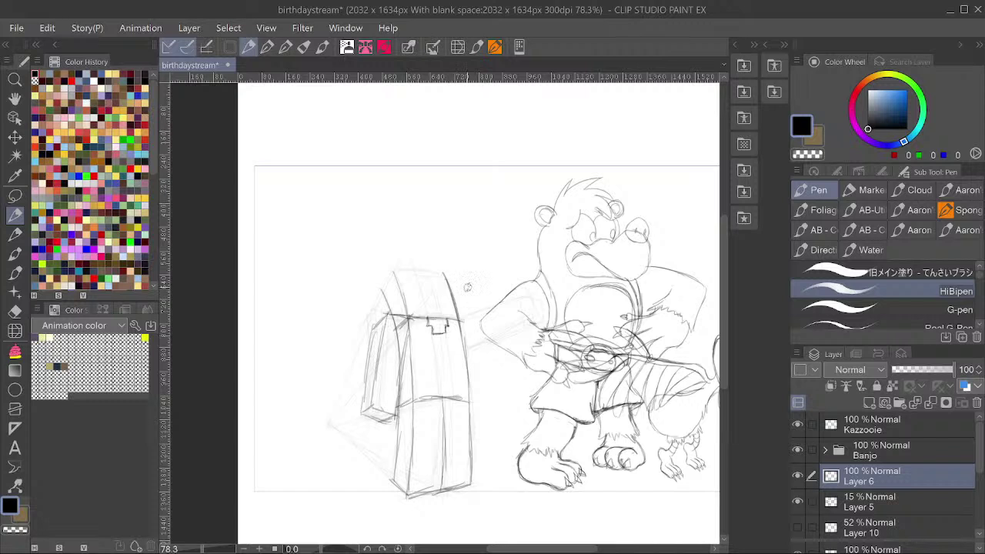
Lasso and delete the overlapping lines between the hanging arm and the body, and save the drawing.
{"action": "key", "text": "m"}
{"action": "left_click_drag", "start_coordinate": [403, 311], "coordinate": [394, 321]}
{"action": "key", "text": "Delete"}
{"action": "left_click_drag", "start_coordinate": [396, 356], "coordinate": [408, 316]}
{"action": "key", "text": "Delete"}
{"action": "key", "text": "ctrl+d"}
{"action": "key", "text": "Delete"}
{"action": "mouse_move", "coordinate": [409, 316]}
{"action": "left_mouse_down"}
{"action": "mouse_move", "coordinate": [405, 329]}
{"action": "mouse_move", "coordinate": [408, 315]}
{"action": "left_mouse_up"}
{"action": "key", "text": "Delete"}
{"action": "key", "text": "ctrl+d"}
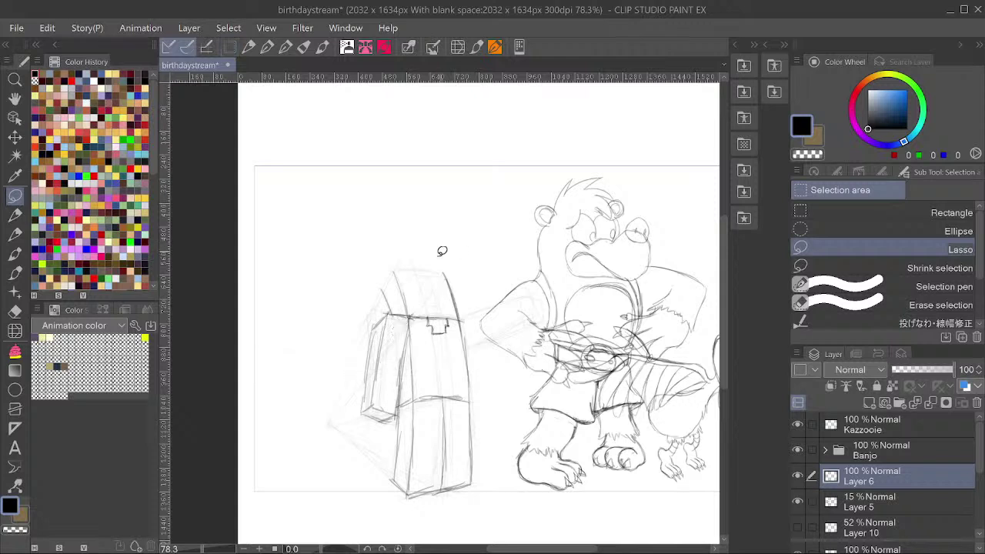
{"action": "key", "text": "ctrl+s"}
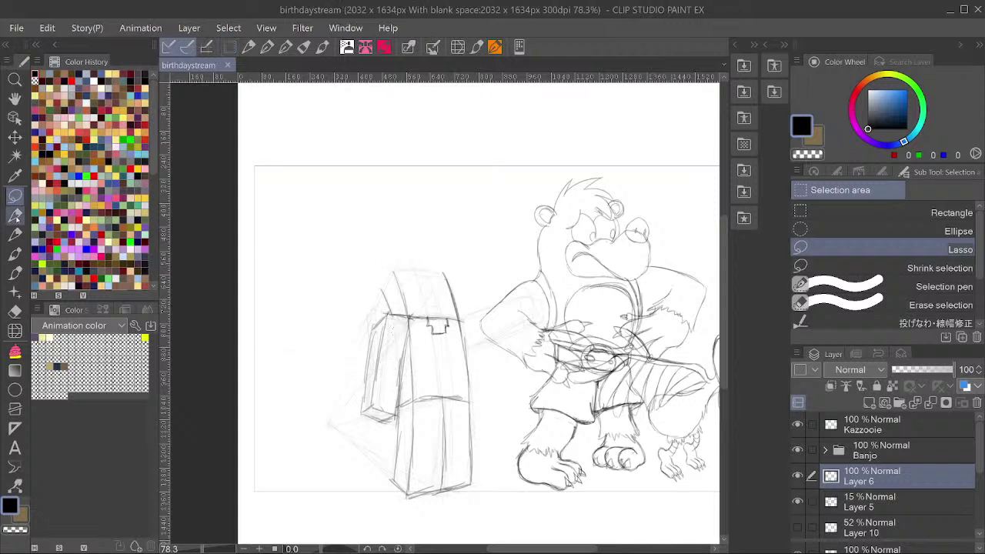
Close the top of the blocky head and sketch its square eyes, mouth and stepped hairline.
{"action": "key", "text": "p"}
{"action": "mouse_move", "coordinate": [443, 276]}
{"action": "left_mouse_down"}
{"action": "mouse_move", "coordinate": [396, 268]}
{"action": "mouse_move", "coordinate": [389, 282]}
{"action": "left_mouse_up"}
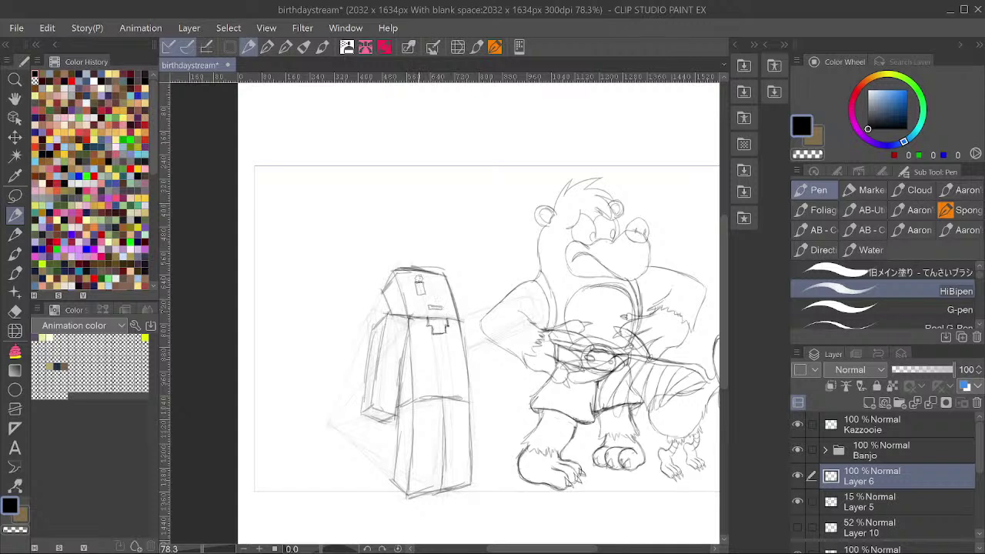
{"action": "left_click_drag", "start_coordinate": [432, 308], "coordinate": [435, 303]}
{"action": "left_click_drag", "start_coordinate": [436, 284], "coordinate": [441, 287]}
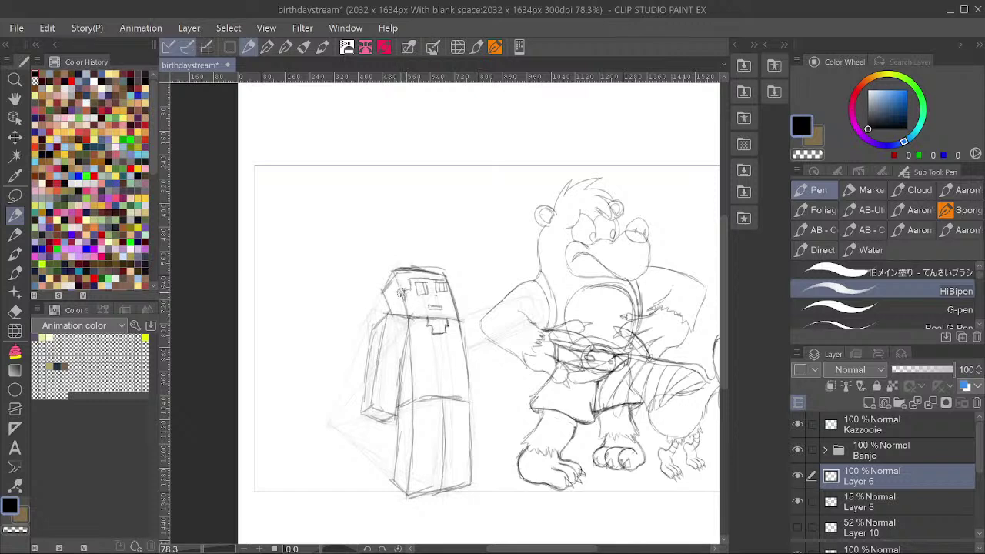
{"action": "left_click_drag", "start_coordinate": [395, 293], "coordinate": [395, 311]}
{"action": "mouse_move", "coordinate": [447, 288]}
{"action": "left_mouse_down"}
{"action": "mouse_move", "coordinate": [424, 295]}
{"action": "mouse_move", "coordinate": [442, 293]}
{"action": "mouse_move", "coordinate": [433, 289]}
{"action": "left_mouse_up"}
Lasso away the figure's mouth and redraw it with a square beard around it.
{"action": "key", "text": "m"}
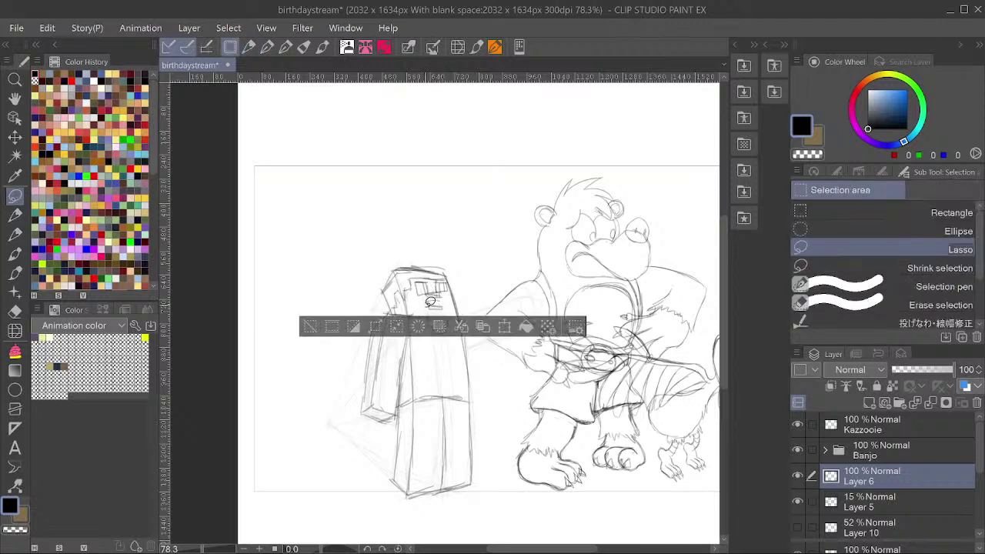
{"action": "left_click_drag", "start_coordinate": [456, 304], "coordinate": [454, 291]}
{"action": "key", "text": "Delete"}
{"action": "key", "text": "ctrl+d"}
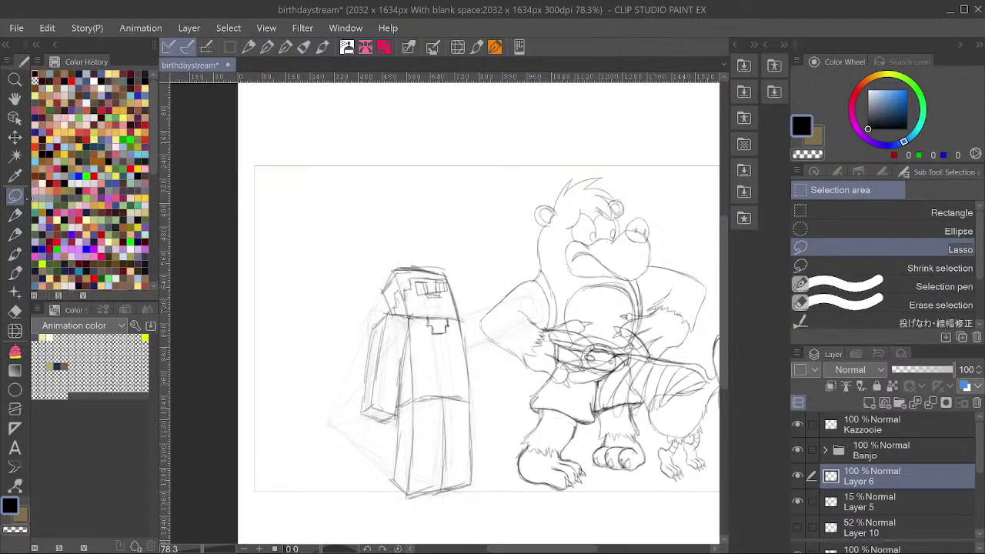
{"action": "key", "text": "p"}
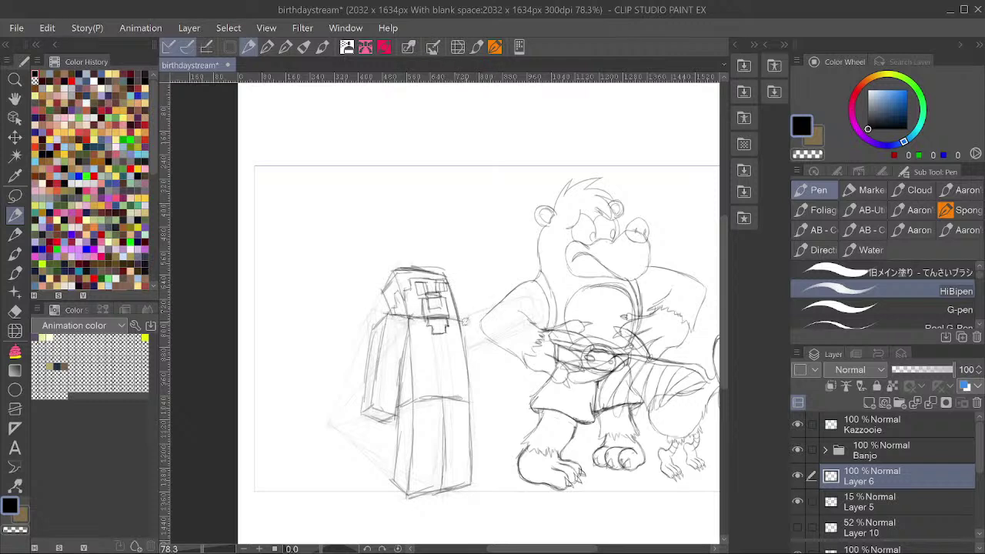
Draw the upper and lower edges of the figure's outstretched arm reaching across the bear's arm.
{"action": "left_click_drag", "start_coordinate": [451, 318], "coordinate": [523, 298]}
{"action": "left_click_drag", "start_coordinate": [464, 348], "coordinate": [516, 334]}
{"action": "mouse_move", "coordinate": [473, 346]}
{"action": "left_mouse_down"}
{"action": "mouse_move", "coordinate": [539, 316]}
{"action": "mouse_move", "coordinate": [533, 327]}
{"action": "mouse_move", "coordinate": [538, 299]}
{"action": "mouse_move", "coordinate": [510, 299]}
{"action": "mouse_move", "coordinate": [480, 314]}
{"action": "left_mouse_up"}
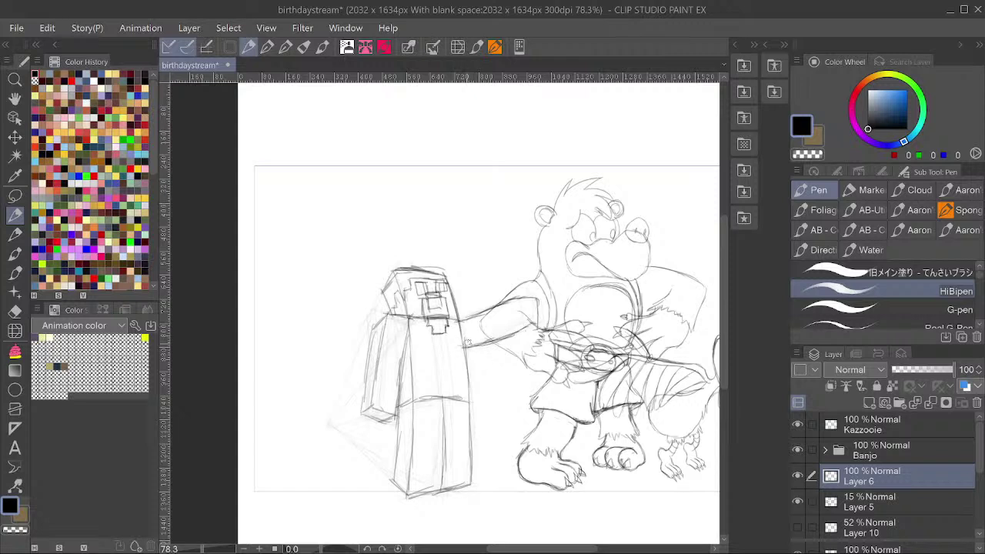
{"action": "mouse_move", "coordinate": [541, 328]}
{"action": "left_mouse_down"}
{"action": "mouse_move", "coordinate": [520, 318]}
{"action": "mouse_move", "coordinate": [462, 342]}
{"action": "left_mouse_up"}
{"action": "mouse_move", "coordinate": [534, 323]}
{"action": "left_mouse_down"}
{"action": "mouse_move", "coordinate": [466, 356]}
{"action": "mouse_move", "coordinate": [495, 344]}
{"action": "left_mouse_up"}
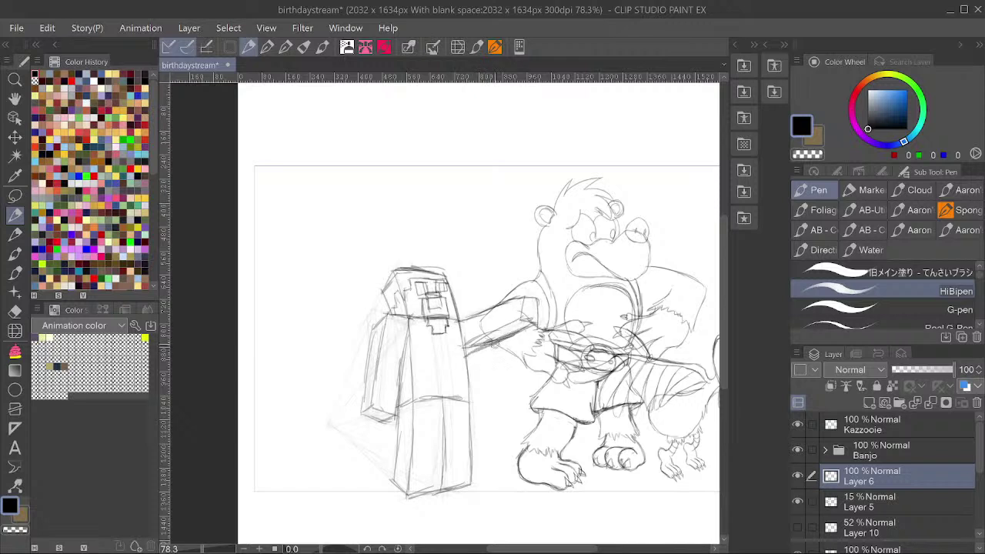
Draw the square end of the outstretched arm over the bear's shoulder, and save the drawing.
{"action": "mouse_move", "coordinate": [518, 298]}
{"action": "left_mouse_down"}
{"action": "mouse_move", "coordinate": [519, 324]}
{"action": "mouse_move", "coordinate": [541, 322]}
{"action": "left_mouse_up"}
{"action": "mouse_move", "coordinate": [542, 322]}
{"action": "left_mouse_down"}
{"action": "mouse_move", "coordinate": [539, 298]}
{"action": "mouse_move", "coordinate": [470, 320]}
{"action": "mouse_move", "coordinate": [545, 286]}
{"action": "left_mouse_up"}
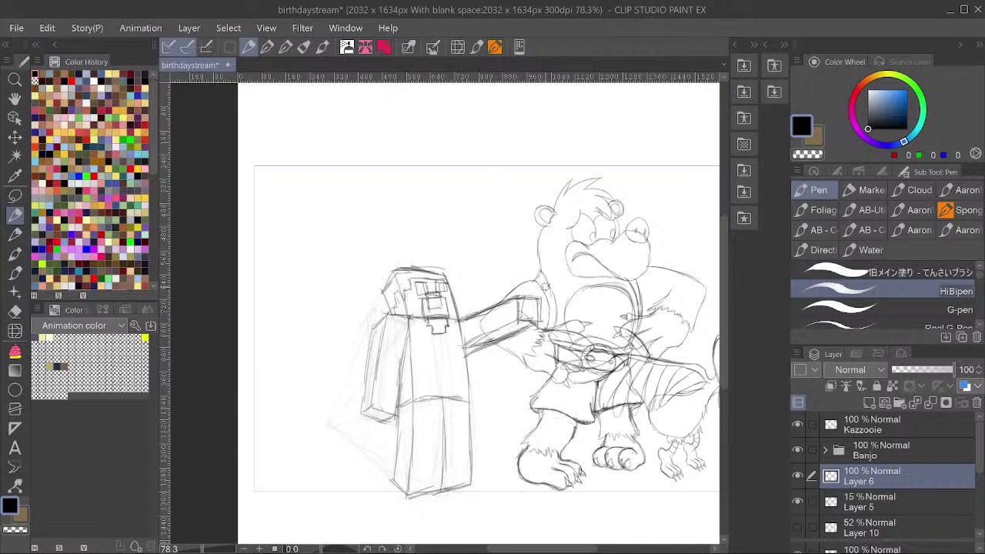
{"action": "key", "text": "ctrl+s"}
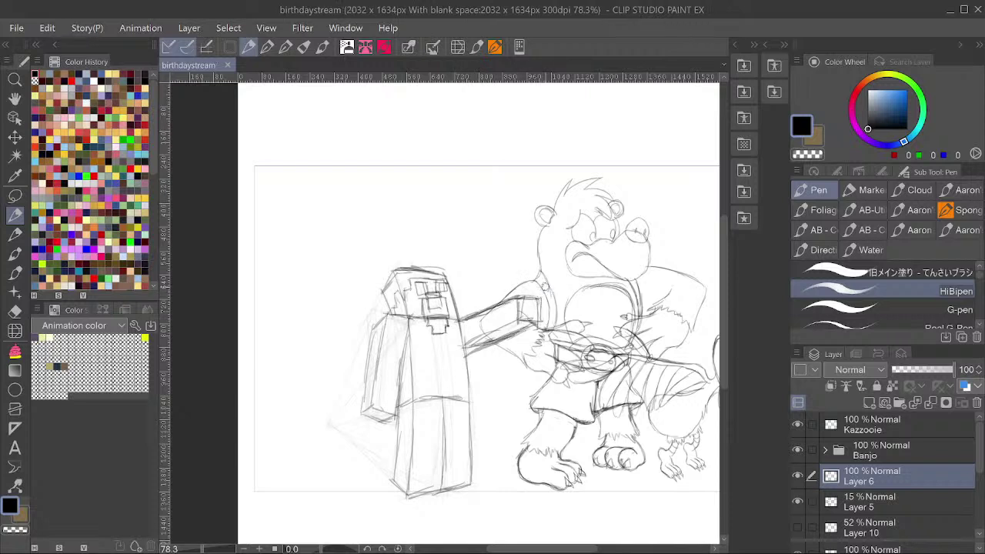
Hide the faded rough sketch on Layer 5.
{"action": "scroll", "coordinate": [456, 358], "scroll_direction": "up", "scroll_amount": 1}
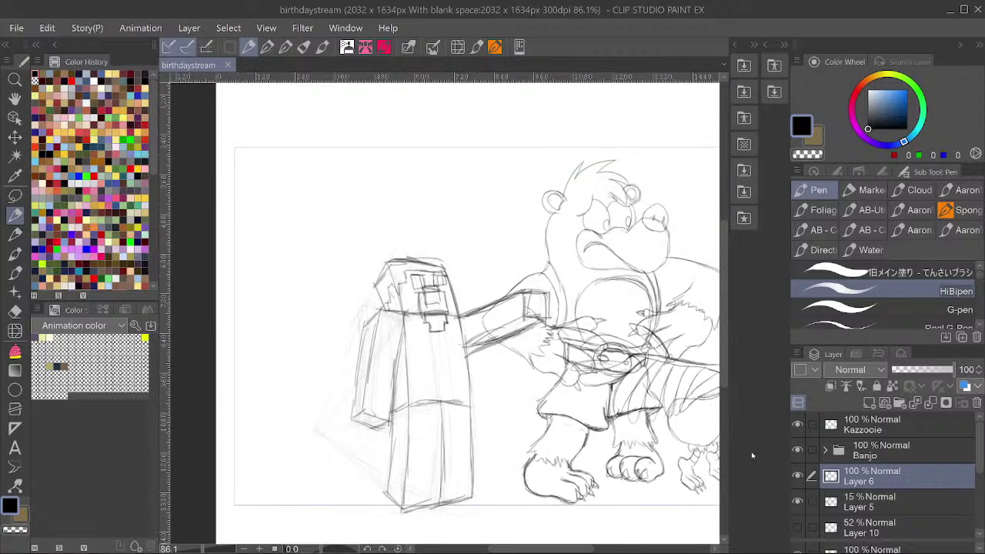
{"action": "left_click", "coordinate": [802, 504]}
{"action": "scroll", "coordinate": [477, 431], "scroll_direction": "down", "scroll_amount": 3}
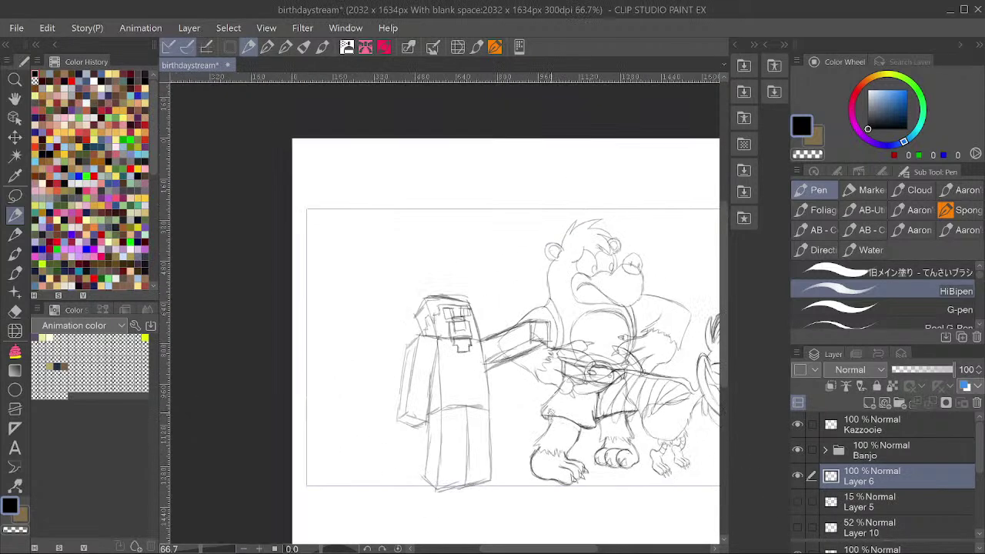
{"action": "scroll", "coordinate": [477, 423], "scroll_direction": "up", "scroll_amount": 3}
{"action": "scroll", "coordinate": [469, 442], "scroll_direction": "down", "scroll_amount": 1}
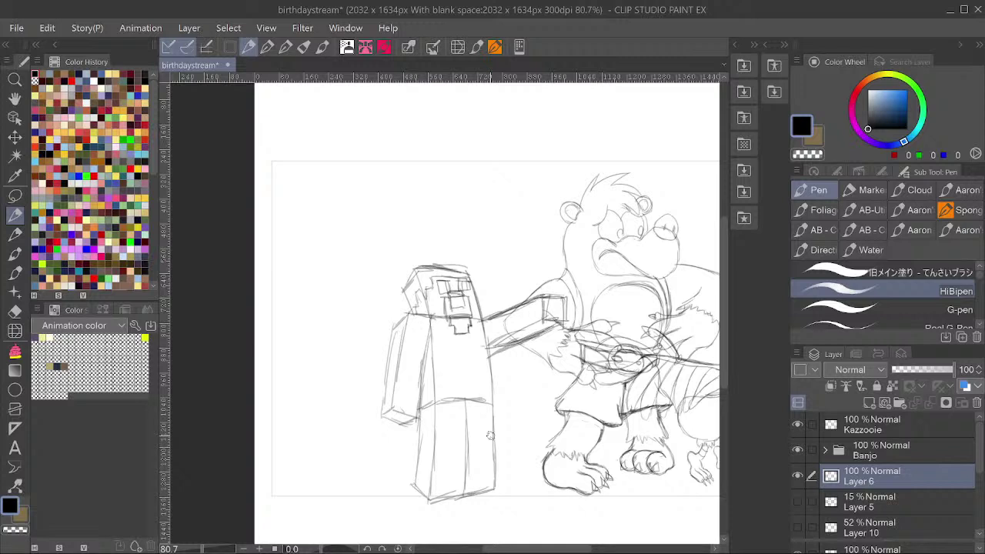
Add a stepped shirt hem at the waist and sleeve lines on both arms, and darken the outstretched arm's edges.
{"action": "mouse_move", "coordinate": [480, 391]}
{"action": "left_mouse_down"}
{"action": "mouse_move", "coordinate": [487, 424]}
{"action": "mouse_move", "coordinate": [496, 422]}
{"action": "mouse_move", "coordinate": [477, 405]}
{"action": "left_mouse_up"}
{"action": "mouse_move", "coordinate": [426, 349]}
{"action": "left_mouse_down"}
{"action": "mouse_move", "coordinate": [391, 336]}
{"action": "mouse_move", "coordinate": [403, 332]}
{"action": "left_mouse_up"}
{"action": "mouse_move", "coordinate": [506, 310]}
{"action": "left_mouse_down"}
{"action": "mouse_move", "coordinate": [501, 347]}
{"action": "mouse_move", "coordinate": [489, 358]}
{"action": "mouse_move", "coordinate": [482, 322]}
{"action": "left_mouse_up"}
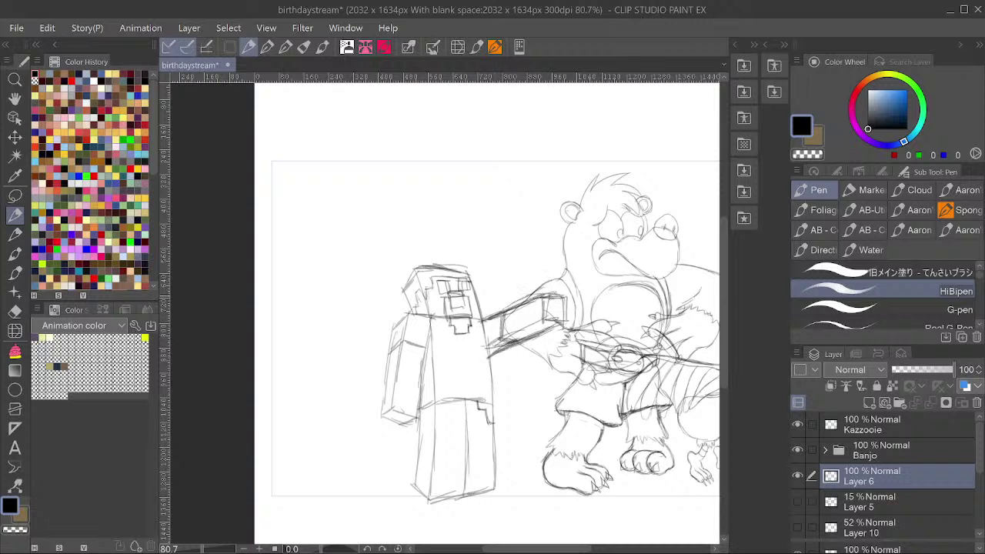
{"action": "mouse_move", "coordinate": [542, 295]}
{"action": "left_mouse_down"}
{"action": "mouse_move", "coordinate": [512, 321]}
{"action": "mouse_move", "coordinate": [553, 316]}
{"action": "mouse_move", "coordinate": [493, 343]}
{"action": "left_mouse_up"}
{"action": "left_click_drag", "start_coordinate": [598, 312], "coordinate": [544, 331]}
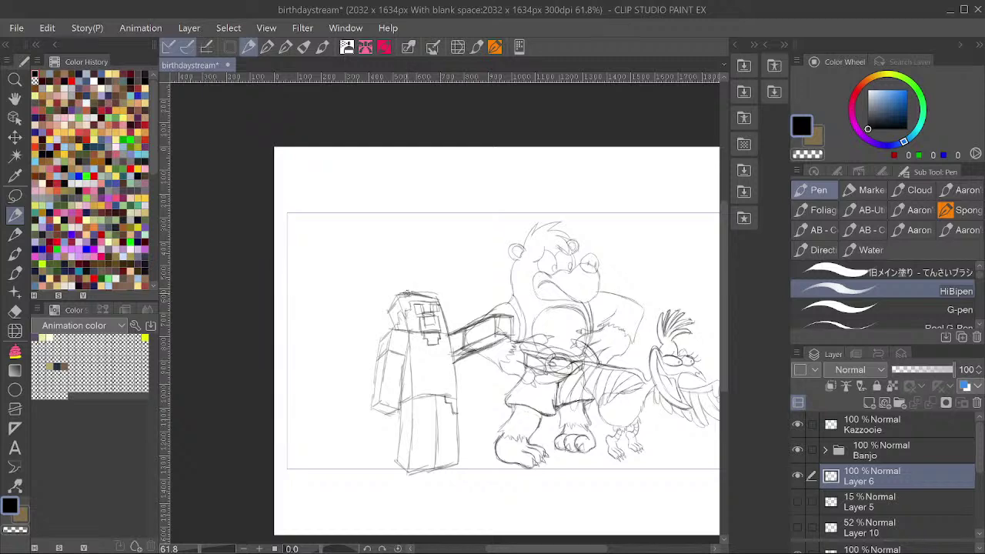
{"action": "mouse_move", "coordinate": [420, 296]}
{"action": "left_mouse_down"}
{"action": "mouse_move", "coordinate": [438, 296]}
{"action": "mouse_move", "coordinate": [414, 292]}
{"action": "left_mouse_up"}
Mirror the canvas view and transform the blocky figure on Layer 6, pulling its lower outer corner inward.
{"action": "key", "text": "h"}
{"action": "key", "text": "h"}
{"action": "key", "text": "h"}
{"action": "key", "text": "ctrl+t"}
{"action": "left_click_drag", "start_coordinate": [526, 476], "coordinate": [504, 477]}
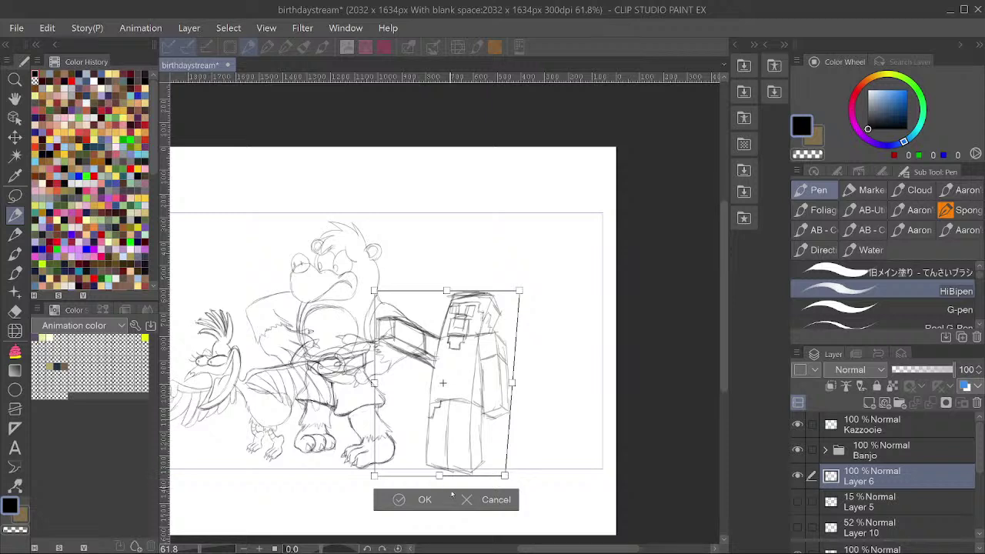
{"action": "left_click", "coordinate": [426, 500]}
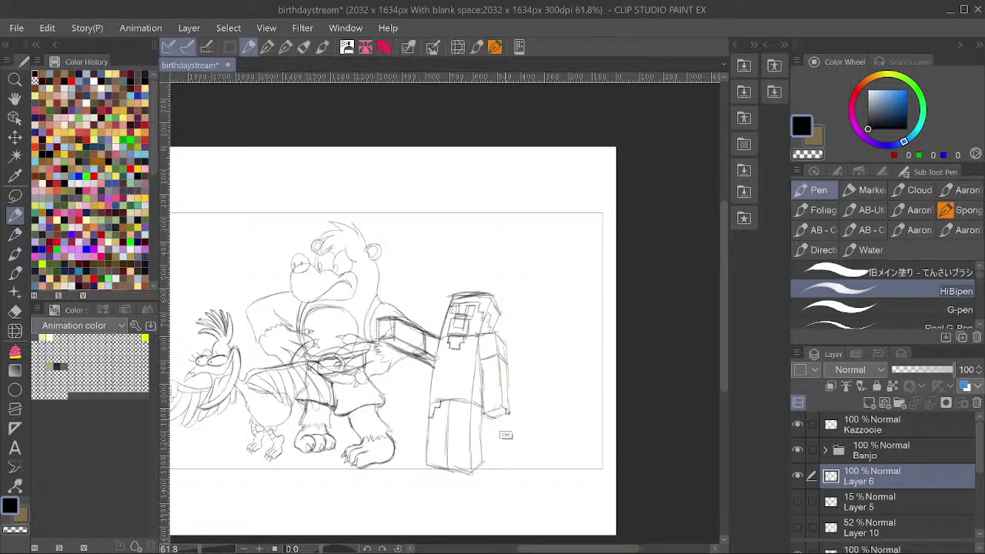
Shorten the blocky figure by raising its lower edge toward the arms, keeping its head height.
{"action": "key", "text": "ctrl+t"}
{"action": "left_click_drag", "start_coordinate": [442, 499], "coordinate": [443, 475]}
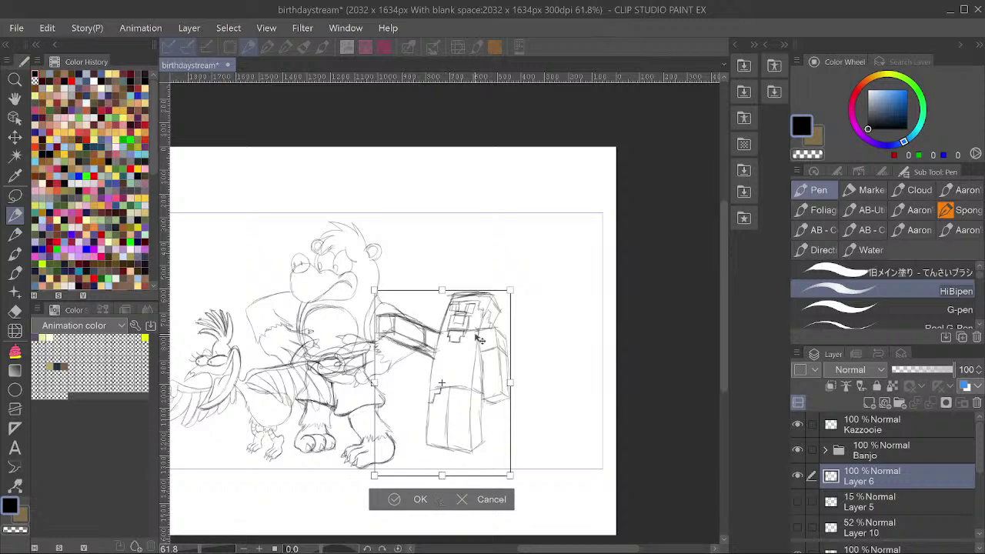
{"action": "key", "text": "Return"}
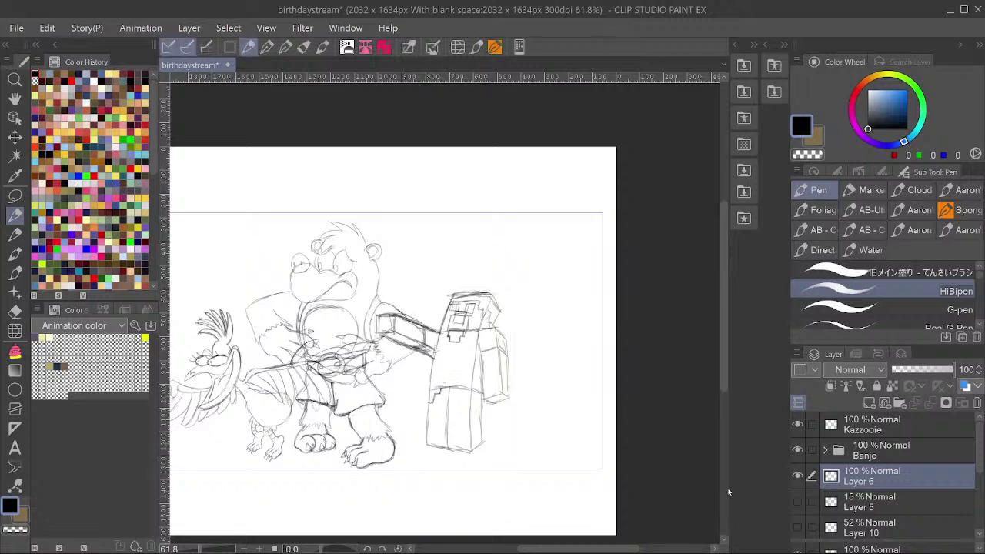
{"action": "scroll", "coordinate": [375, 370], "scroll_direction": "up", "scroll_amount": 2}
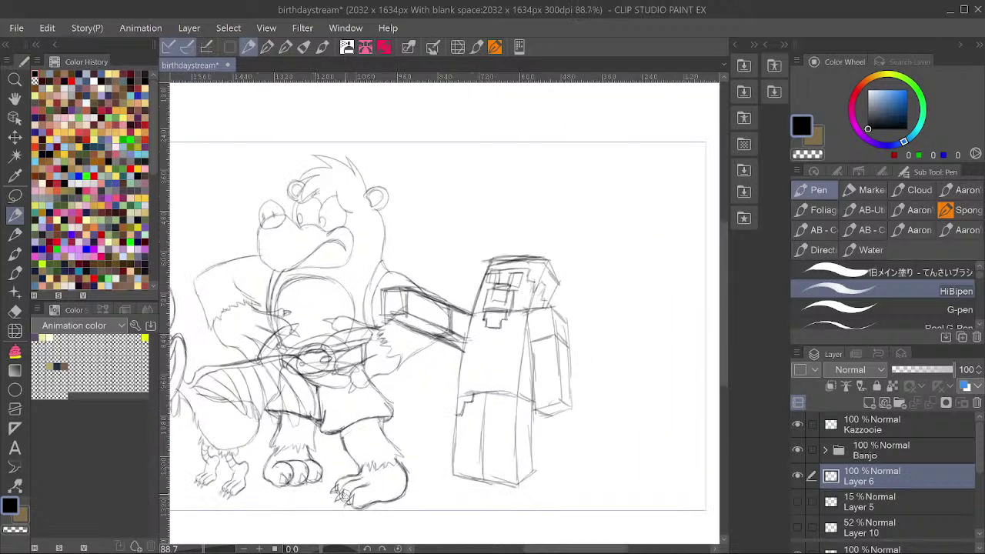
Sketch perspective ground lines on a new layer, running from the bear's feet to around the blocky figure's feet.
{"action": "key", "text": "ctrl+shift+n"}
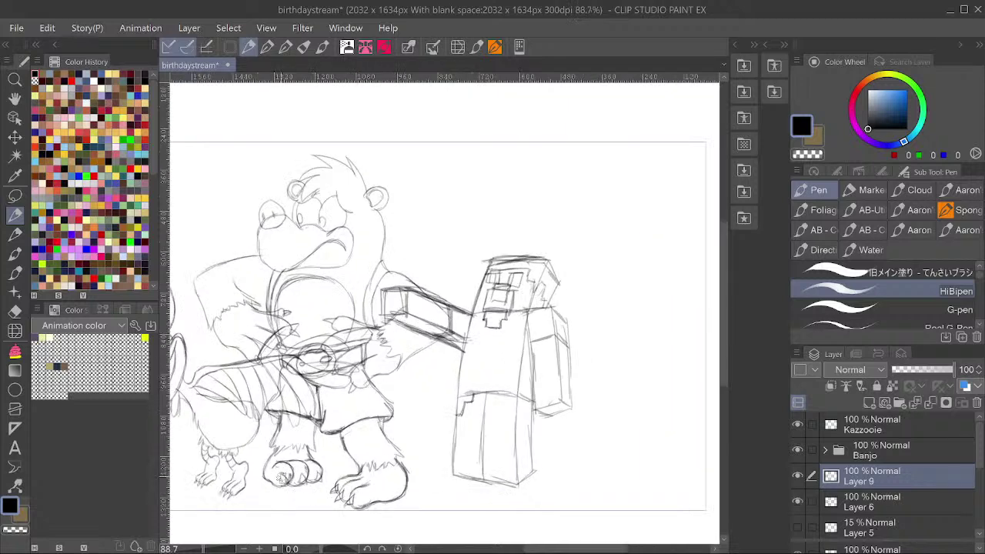
{"action": "mouse_move", "coordinate": [266, 477]}
{"action": "left_mouse_down"}
{"action": "mouse_move", "coordinate": [363, 514]}
{"action": "mouse_move", "coordinate": [404, 454]}
{"action": "mouse_move", "coordinate": [421, 447]}
{"action": "left_mouse_up"}
{"action": "mouse_move", "coordinate": [352, 453]}
{"action": "left_mouse_down"}
{"action": "mouse_move", "coordinate": [437, 444]}
{"action": "mouse_move", "coordinate": [578, 456]}
{"action": "left_mouse_up"}
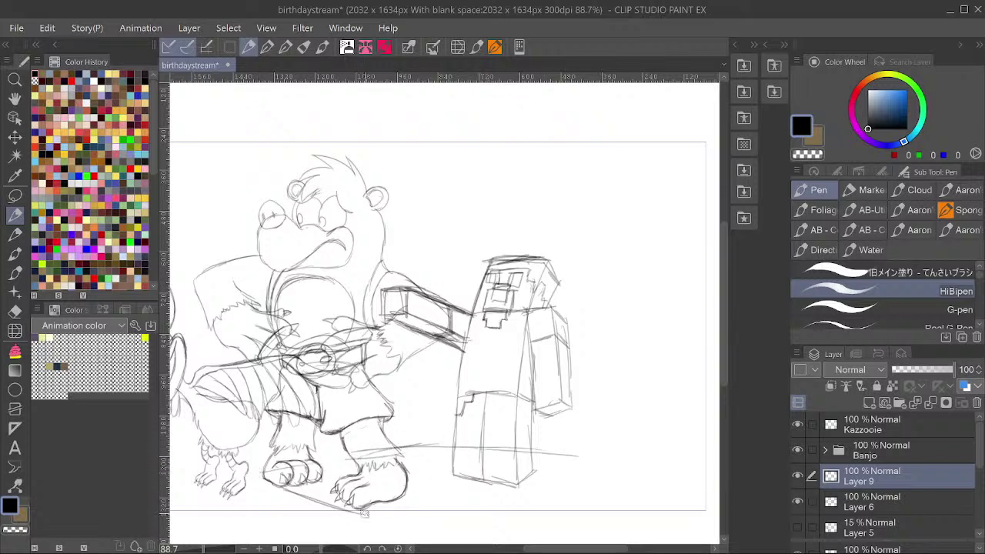
{"action": "left_click_drag", "start_coordinate": [350, 512], "coordinate": [553, 466]}
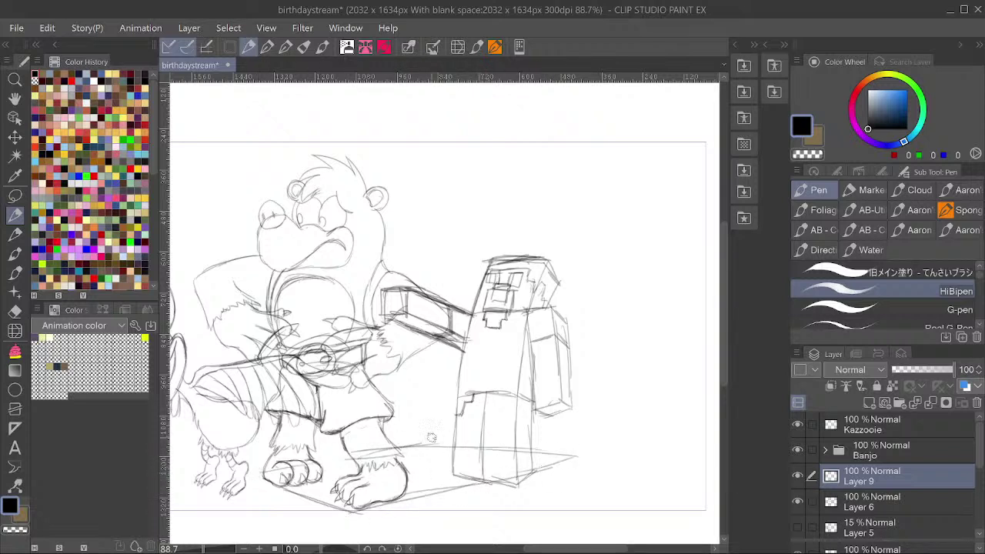
{"action": "left_click_drag", "start_coordinate": [290, 494], "coordinate": [407, 476]}
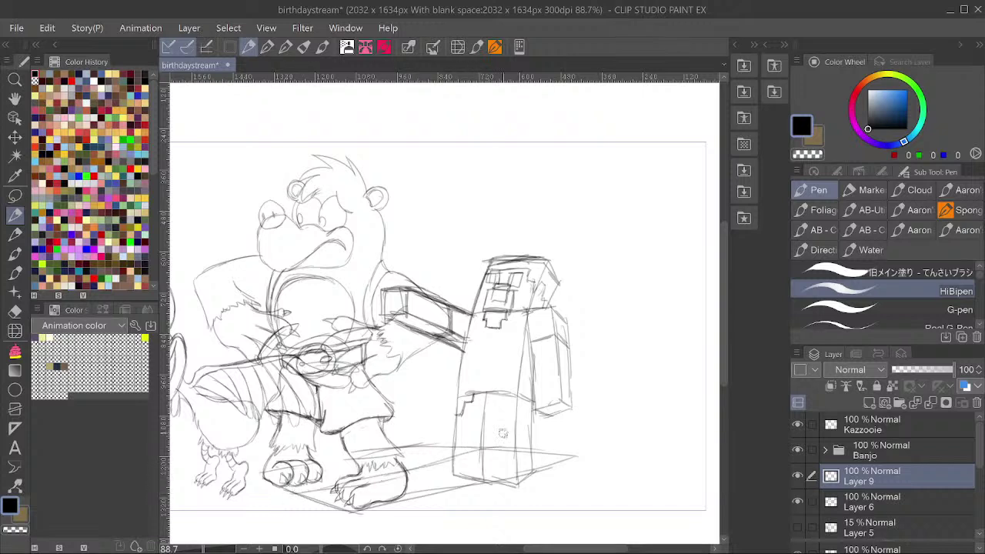
Shorten the blocky figure on Layer 6 again so its feet stand further back on the sketched ground plane.
{"action": "left_click", "coordinate": [519, 484], "text": "ctrl+shift"}
{"action": "key", "text": "ctrl+t"}
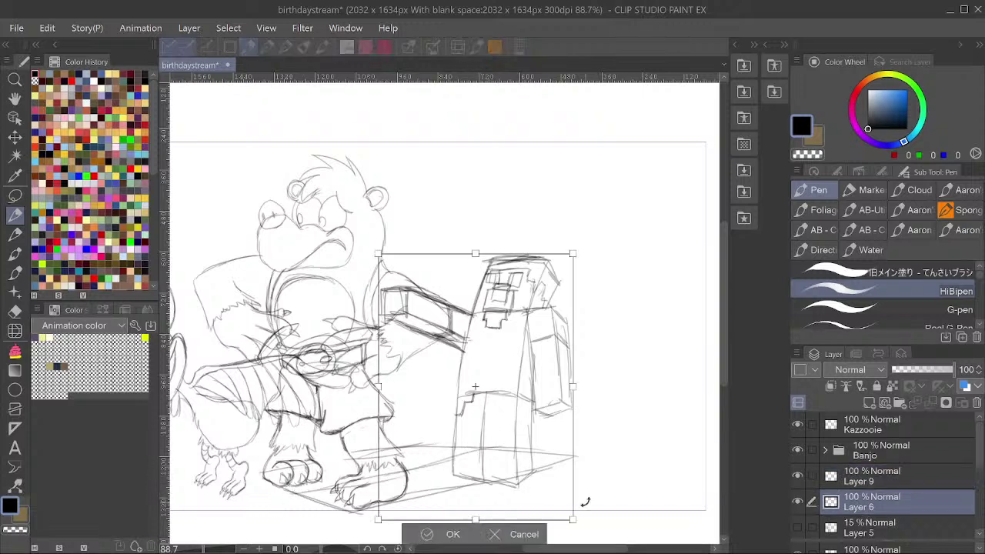
{"action": "left_click_drag", "start_coordinate": [471, 519], "coordinate": [471, 490]}
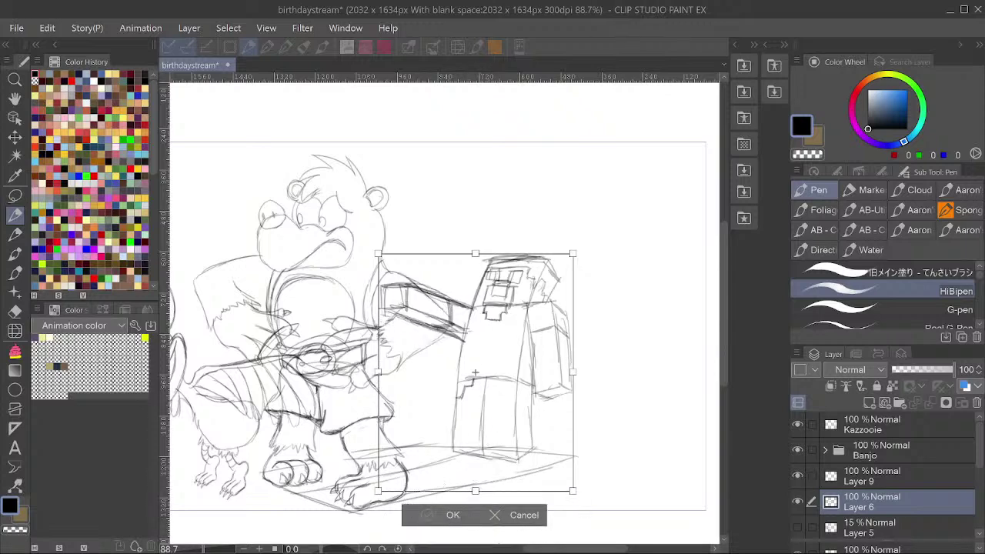
{"action": "left_click", "coordinate": [431, 515]}
Delete the layer holding the perspective ground lines.
{"action": "scroll", "coordinate": [440, 462], "scroll_direction": "down", "scroll_amount": 4}
{"action": "scroll", "coordinate": [411, 377], "scroll_direction": "up", "scroll_amount": 1}
{"action": "scroll", "coordinate": [390, 371], "scroll_direction": "up", "scroll_amount": 1}
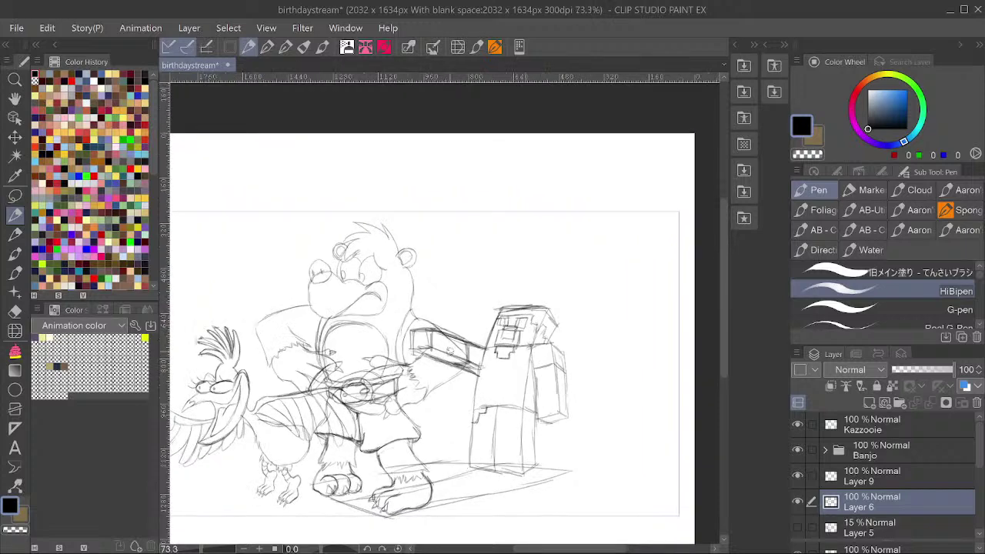
{"action": "scroll", "coordinate": [450, 349], "scroll_direction": "down", "scroll_amount": 1}
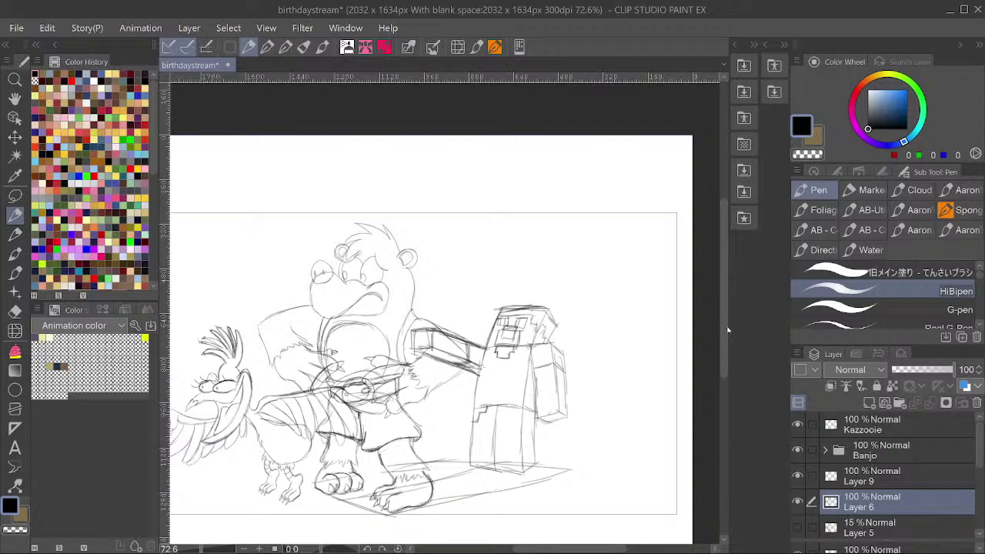
{"action": "scroll", "coordinate": [462, 377], "scroll_direction": "down", "scroll_amount": 3}
{"action": "scroll", "coordinate": [322, 449], "scroll_direction": "up", "scroll_amount": 5}
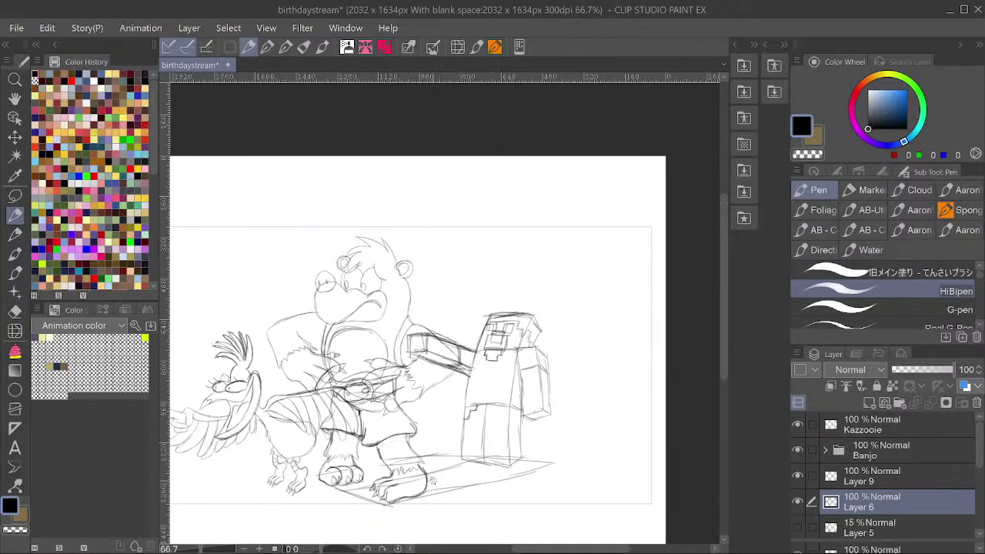
{"action": "key", "text": "alt+]"}
{"action": "key", "text": "Delete"}
{"action": "scroll", "coordinate": [489, 486], "scroll_direction": "down", "scroll_amount": 4}
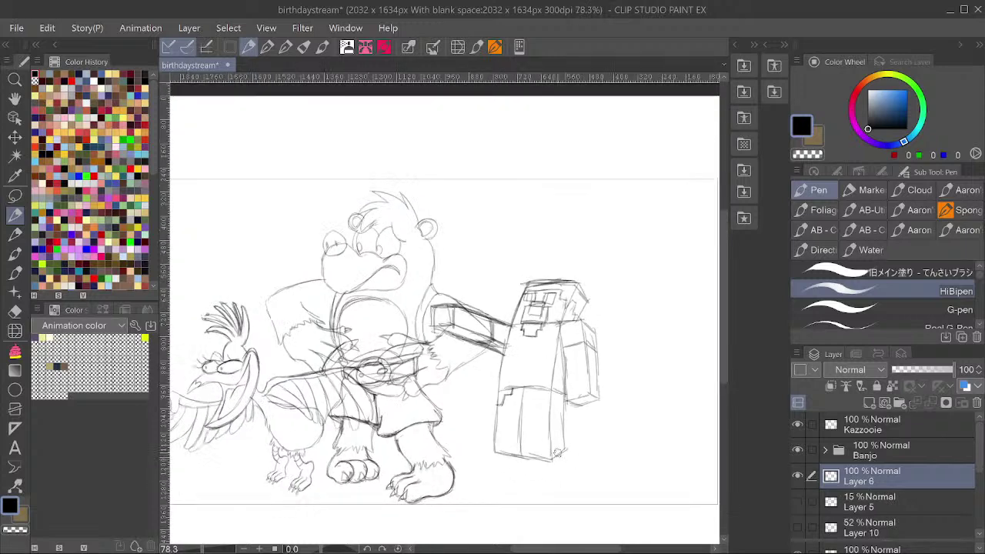
{"action": "scroll", "coordinate": [529, 327], "scroll_direction": "up", "scroll_amount": 4}
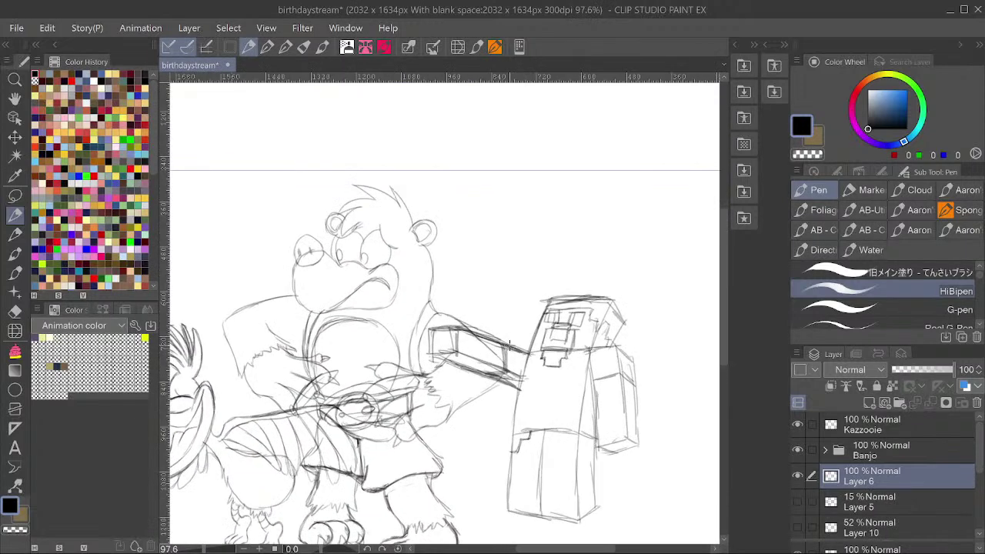
Lasso the upper part of the outstretched arm, tilt it slightly upward, and redraw the broken lines at its square end.
{"action": "key", "text": "h"}
{"action": "key", "text": "m"}
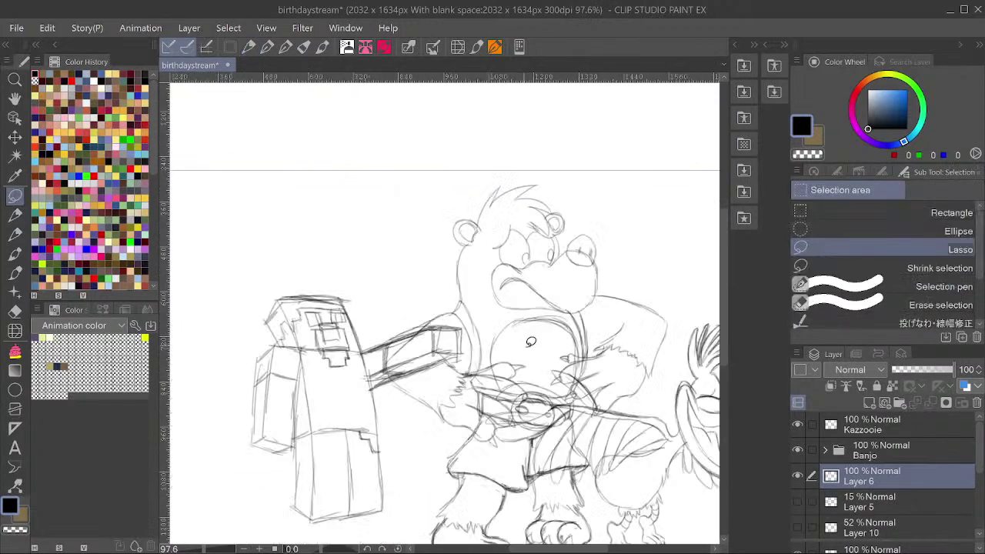
{"action": "mouse_move", "coordinate": [364, 338]}
{"action": "left_mouse_down"}
{"action": "mouse_move", "coordinate": [365, 355]}
{"action": "mouse_move", "coordinate": [452, 333]}
{"action": "mouse_move", "coordinate": [471, 324]}
{"action": "mouse_move", "coordinate": [461, 293]}
{"action": "left_mouse_up"}
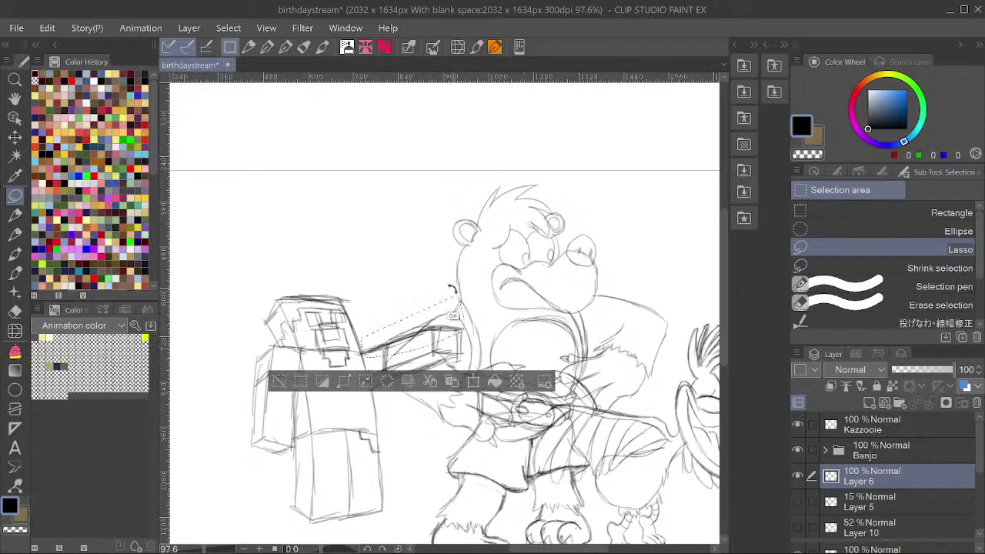
{"action": "key", "text": "ctrl+t"}
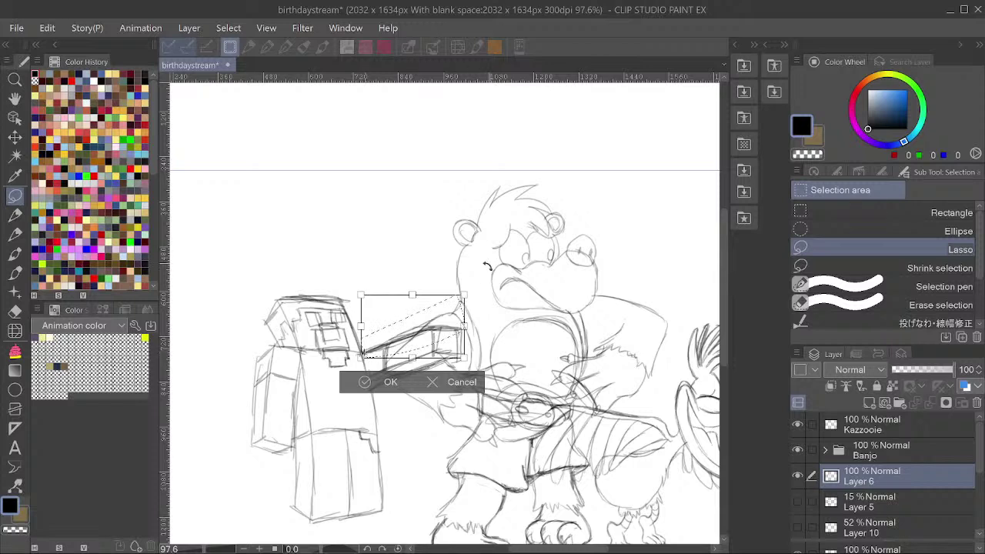
{"action": "left_click_drag", "start_coordinate": [468, 274], "coordinate": [462, 268]}
{"action": "left_click", "coordinate": [387, 381]}
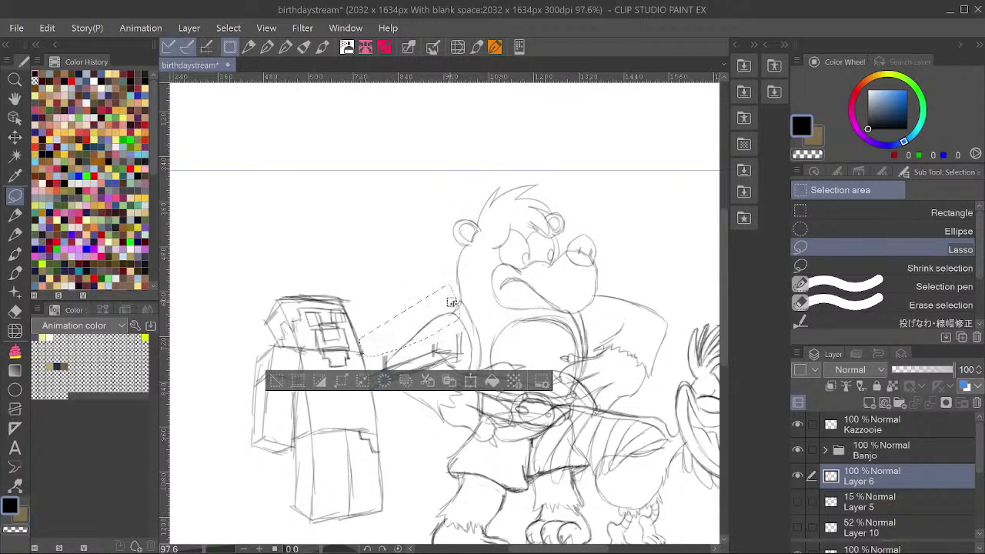
{"action": "key", "text": "ctrl+d"}
{"action": "key", "text": "p"}
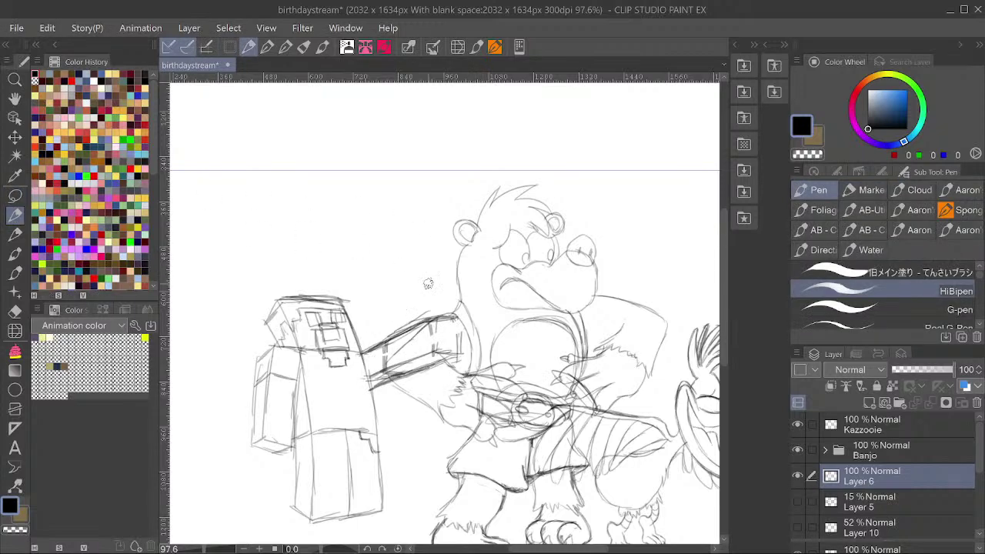
{"action": "mouse_move", "coordinate": [436, 319]}
{"action": "left_mouse_down"}
{"action": "mouse_move", "coordinate": [461, 351]}
{"action": "mouse_move", "coordinate": [436, 352]}
{"action": "mouse_move", "coordinate": [444, 350]}
{"action": "mouse_move", "coordinate": [431, 341]}
{"action": "mouse_move", "coordinate": [430, 357]}
{"action": "mouse_move", "coordinate": [434, 346]}
{"action": "mouse_move", "coordinate": [381, 370]}
{"action": "mouse_move", "coordinate": [389, 341]}
{"action": "mouse_move", "coordinate": [384, 371]}
{"action": "left_mouse_up"}
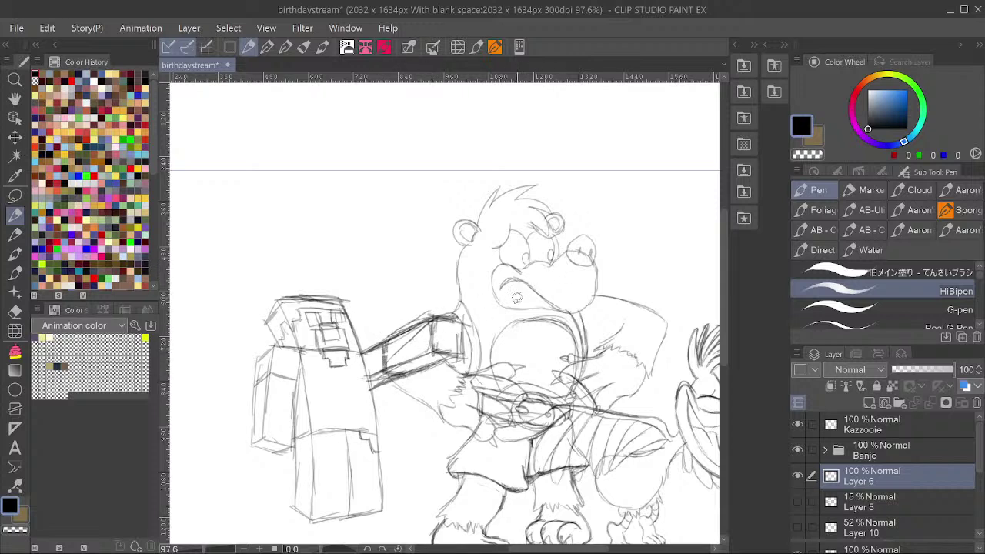
Lasso the whole outstretched arm, rotate it to a steeper upward angle, and shift it slightly toward the figure's body.
{"action": "key", "text": "m"}
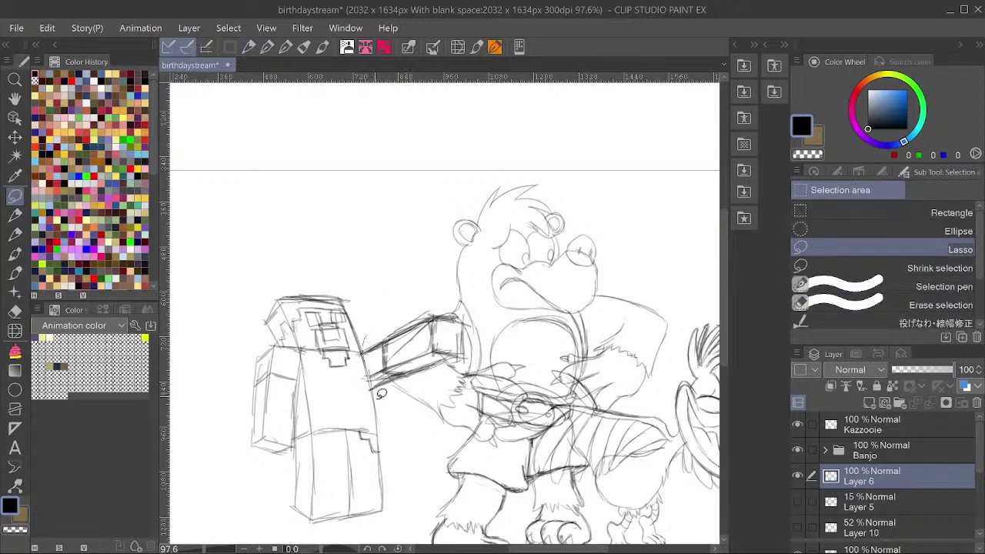
{"action": "key", "text": "ctrl+t"}
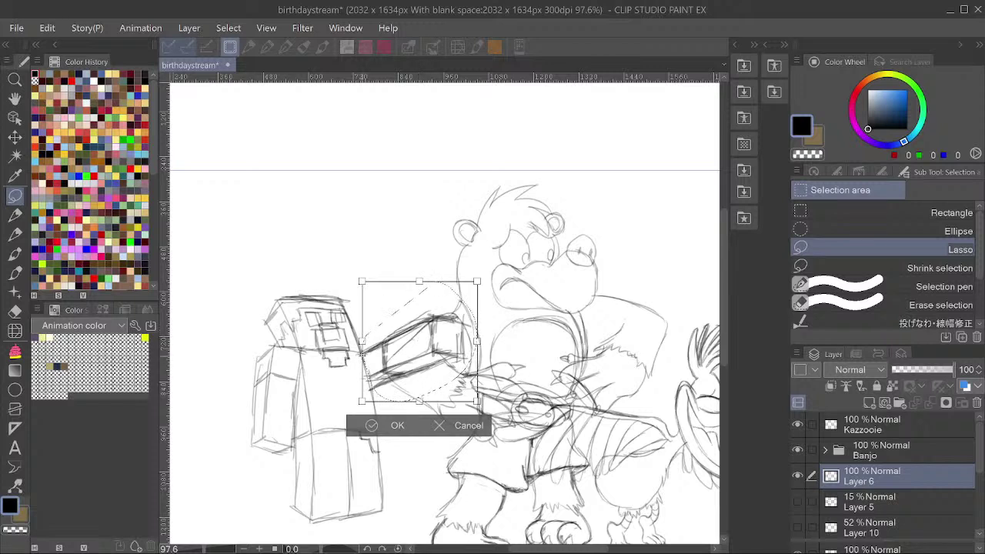
{"action": "left_click_drag", "start_coordinate": [558, 327], "coordinate": [546, 307]}
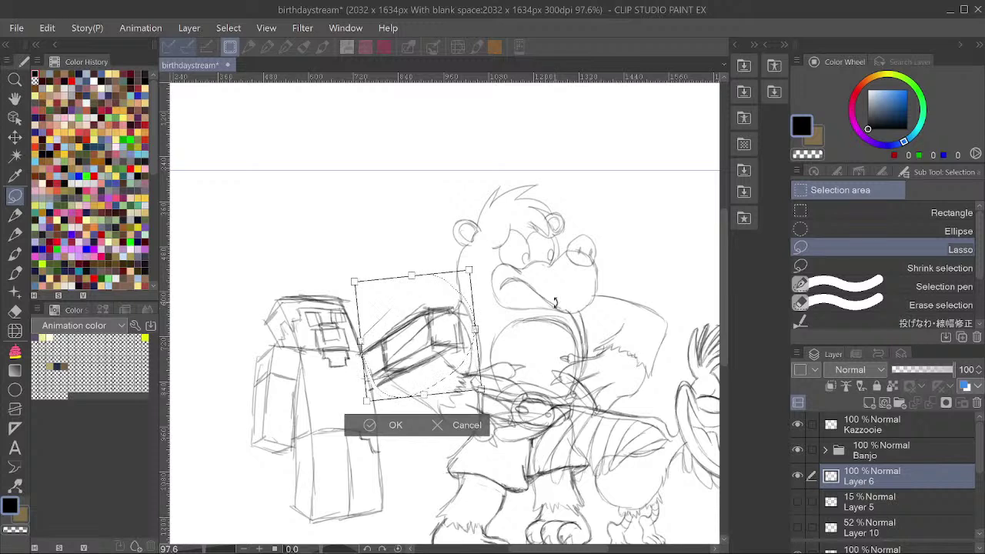
{"action": "left_click_drag", "start_coordinate": [515, 271], "coordinate": [501, 219]}
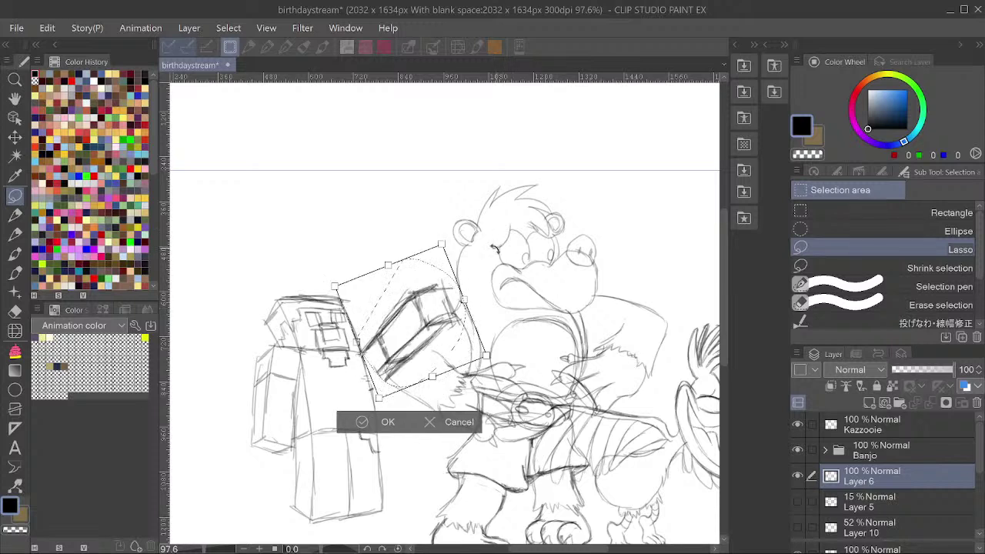
{"action": "left_click_drag", "start_coordinate": [470, 245], "coordinate": [473, 250]}
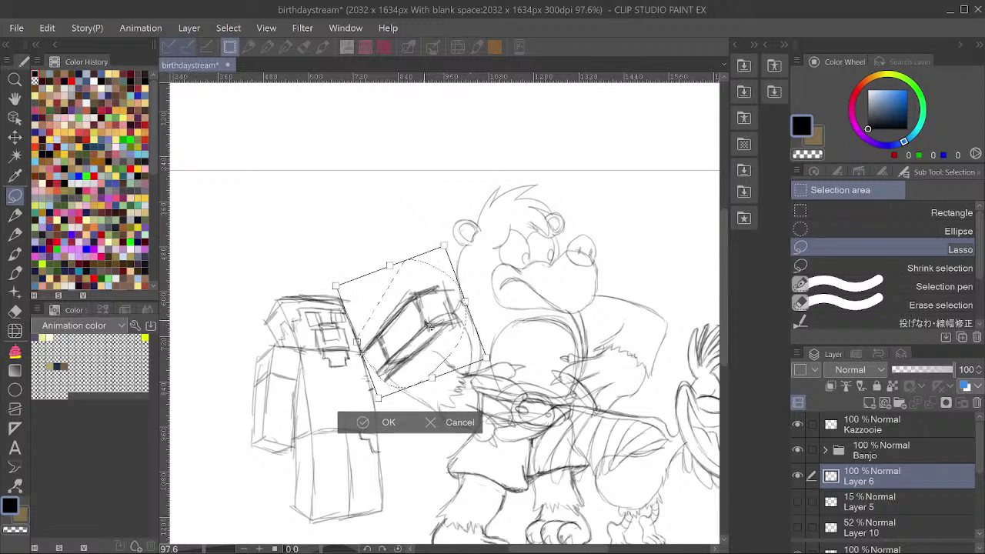
{"action": "mouse_move", "coordinate": [429, 327]}
{"action": "left_mouse_down"}
{"action": "mouse_move", "coordinate": [404, 330]}
{"action": "mouse_move", "coordinate": [421, 328]}
{"action": "left_mouse_up"}
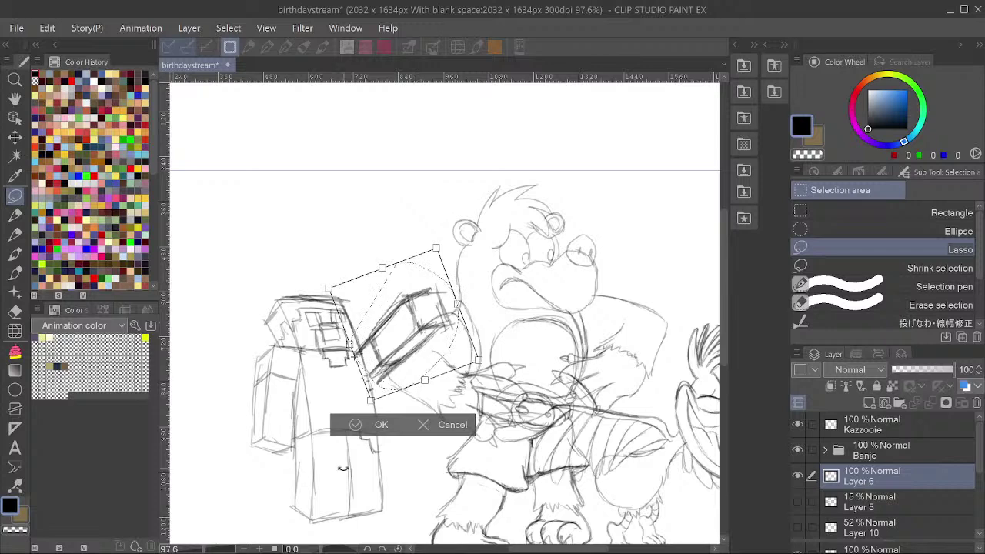
{"action": "left_click", "coordinate": [361, 425]}
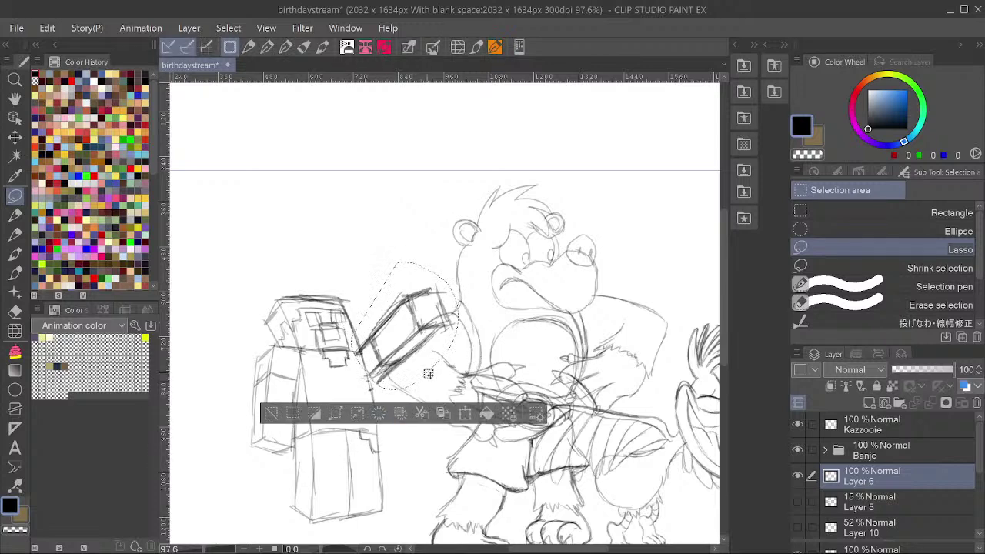
{"action": "key", "text": "ctrl+d"}
Compare the arm's previous and raised positions, and check the pose with the canvas view rotated.
{"action": "scroll", "coordinate": [432, 354], "scroll_direction": "down", "scroll_amount": 2}
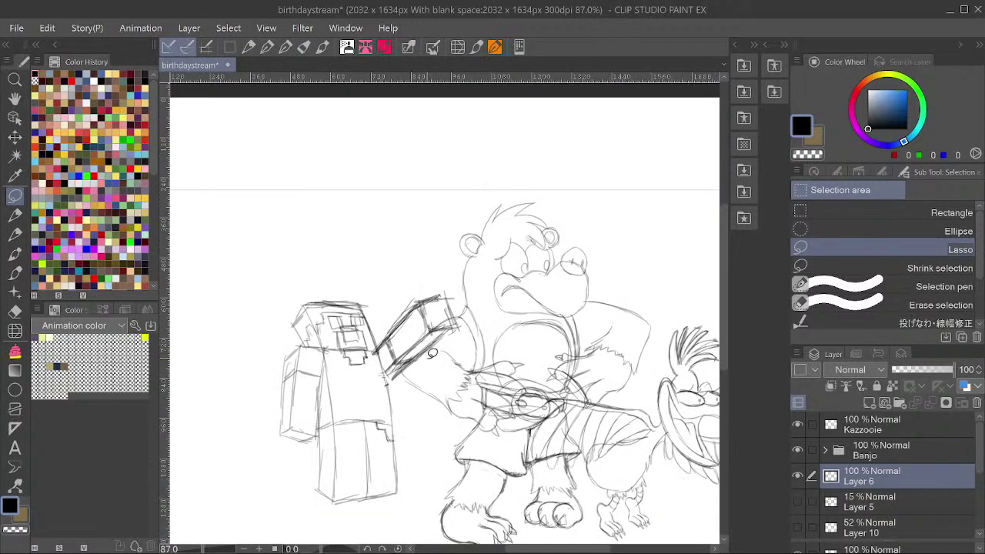
{"action": "left_click_drag", "start_coordinate": [454, 371], "coordinate": [450, 376]}
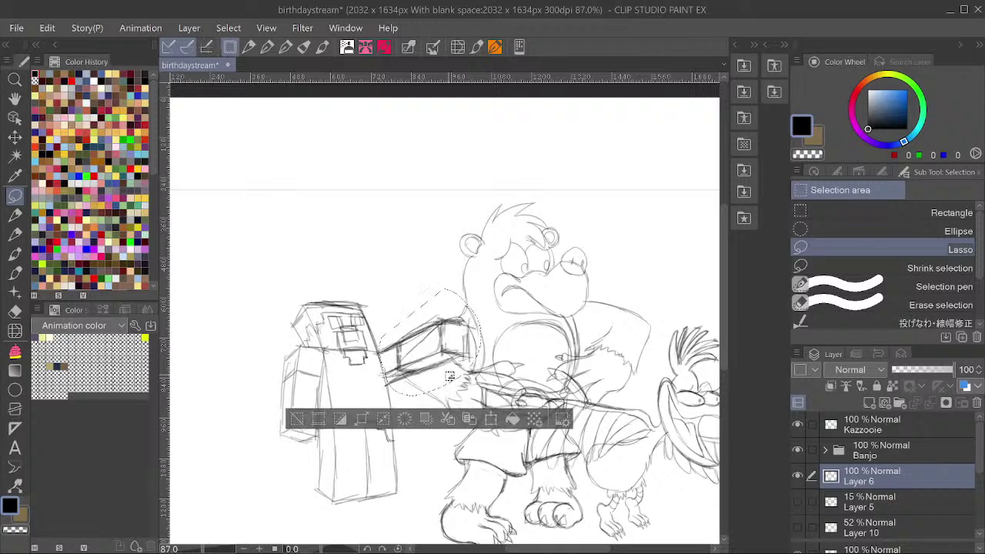
{"action": "key", "text": "ctrl+d"}
{"action": "key", "text": "ctrl+z"}
{"action": "key", "text": "ctrl+z"}
{"action": "key", "text": "minus"}
{"action": "key", "text": "asciicircum"}
{"action": "key", "text": "asciicircum"}
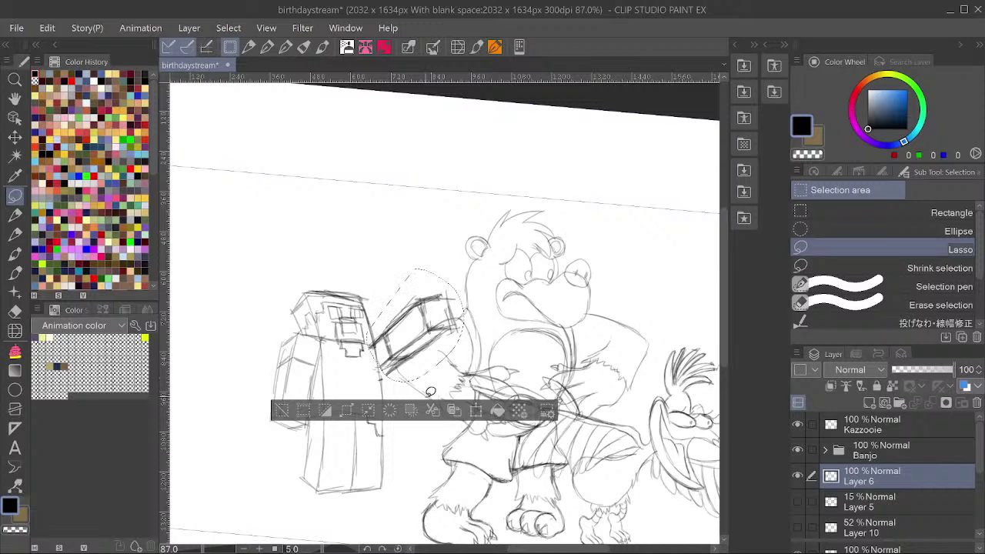
{"action": "key", "text": "minus"}
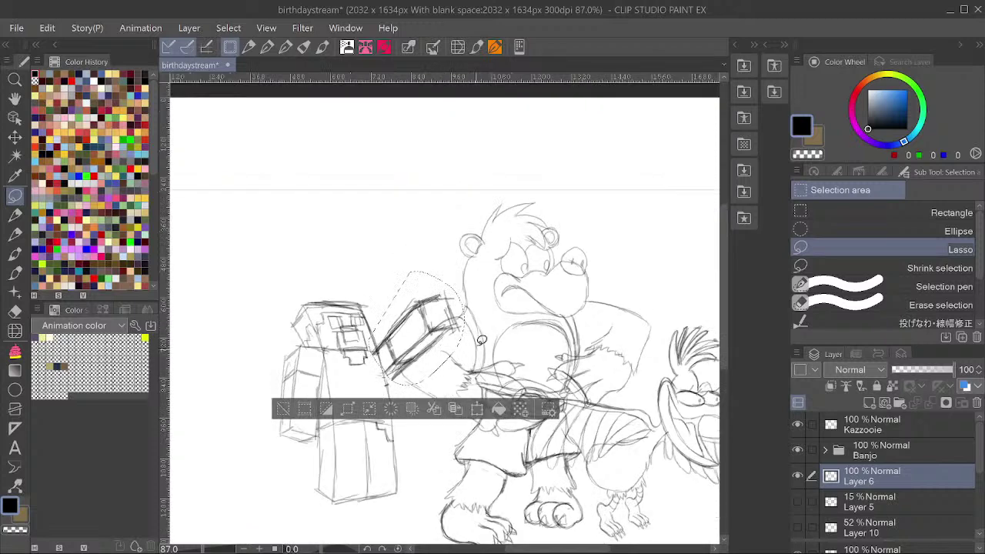
{"action": "key", "text": "ctrl+t"}
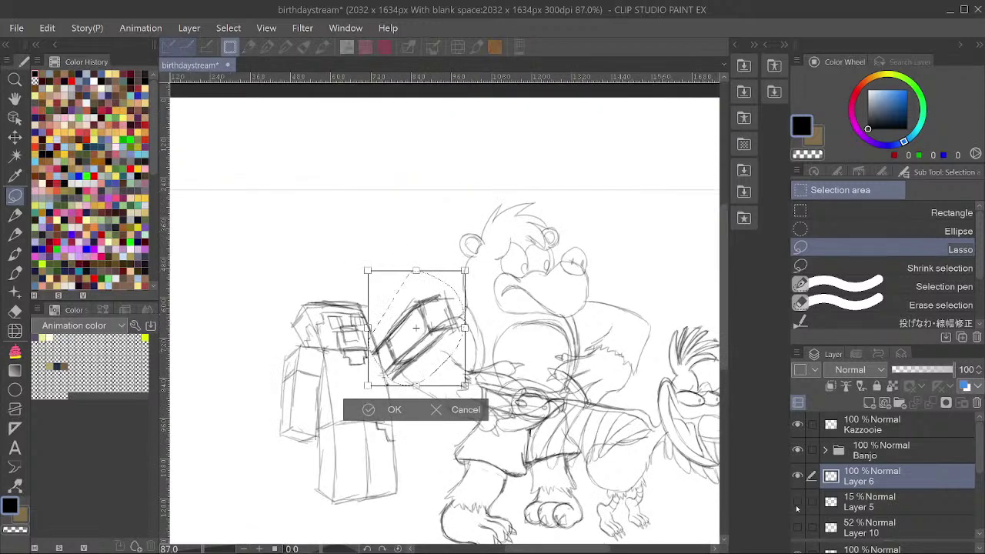
{"action": "left_click", "coordinate": [797, 506]}
{"action": "left_click", "coordinate": [424, 223]}
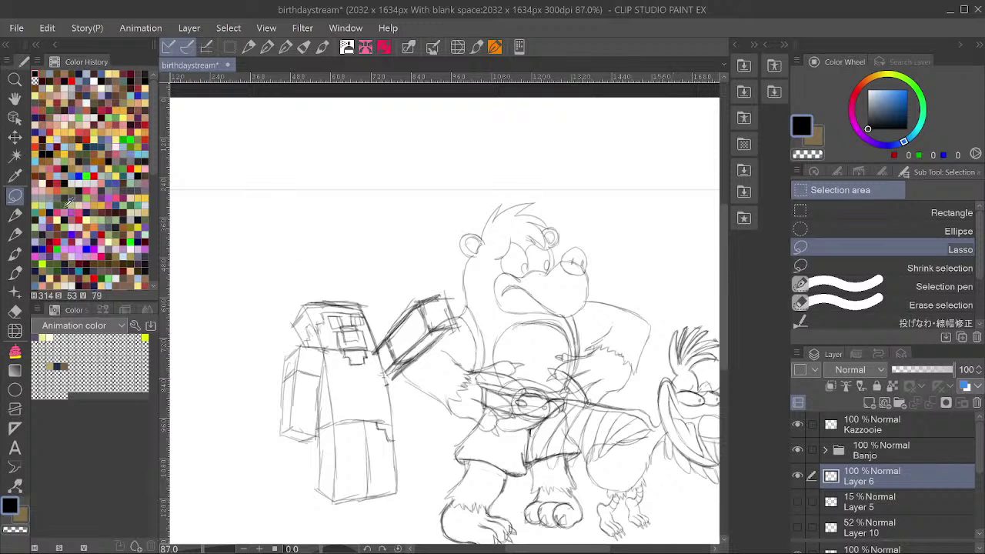
Move the blocky figure's layer closer to the bear and slightly down.
{"action": "key", "text": "k"}
{"action": "left_click_drag", "start_coordinate": [376, 363], "coordinate": [395, 381]}
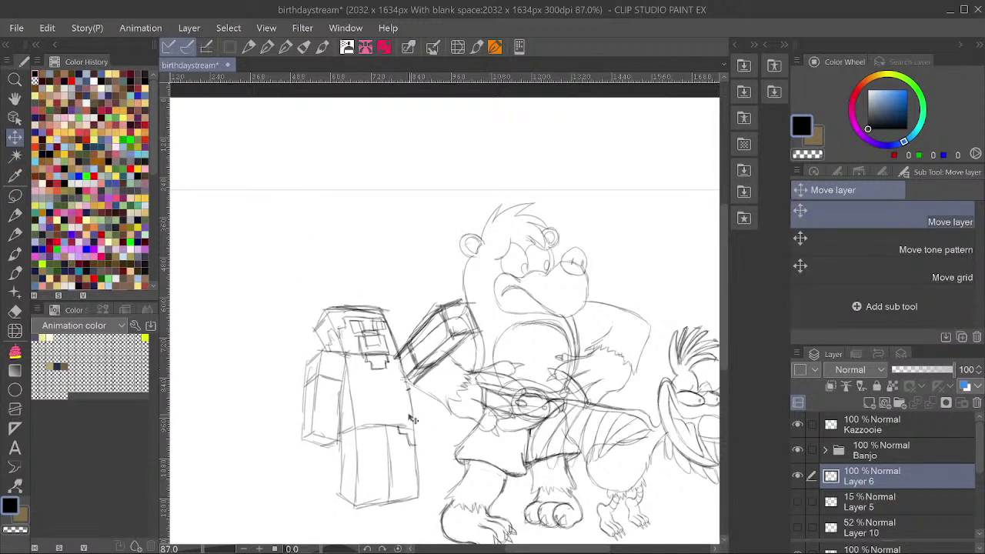
{"action": "left_click_drag", "start_coordinate": [411, 417], "coordinate": [421, 419]}
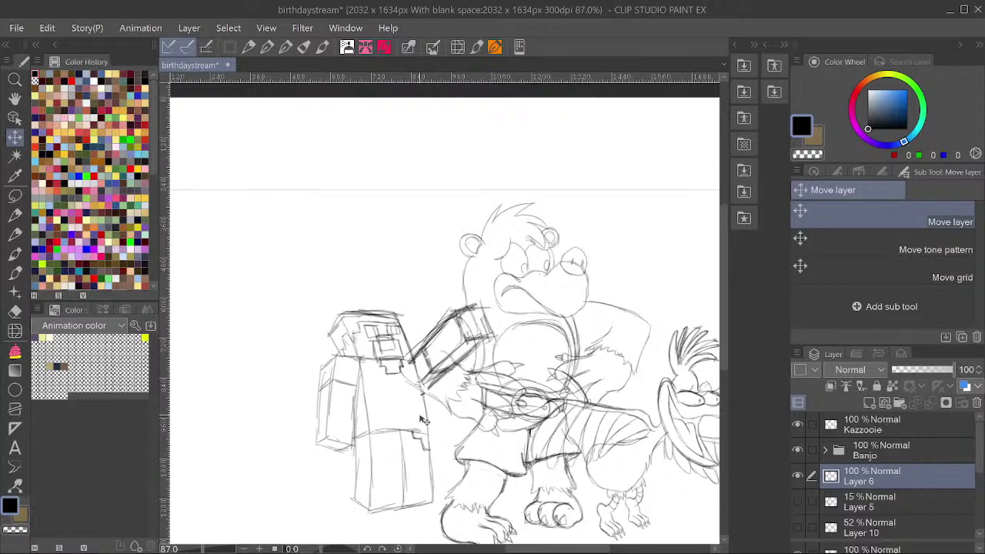
Lasso the figure's raised arm, delete it, and clear the selection.
{"action": "left_click", "coordinate": [15, 196]}
{"action": "mouse_move", "coordinate": [414, 327]}
{"action": "left_mouse_down"}
{"action": "mouse_move", "coordinate": [427, 391]}
{"action": "mouse_move", "coordinate": [458, 404]}
{"action": "mouse_move", "coordinate": [510, 356]}
{"action": "mouse_move", "coordinate": [518, 298]}
{"action": "left_mouse_up"}
{"action": "key", "text": "Delete"}
{"action": "key", "text": "ctrl+d"}
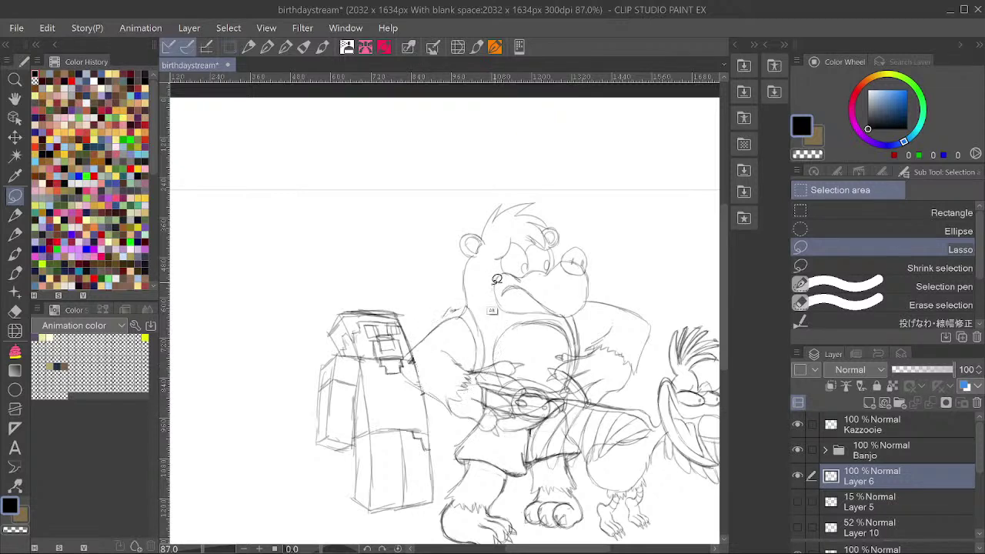
Sketch a blocky arm hanging straight down on the side of the figure nearest the bear, and save the file.
{"action": "left_click", "coordinate": [15, 215]}
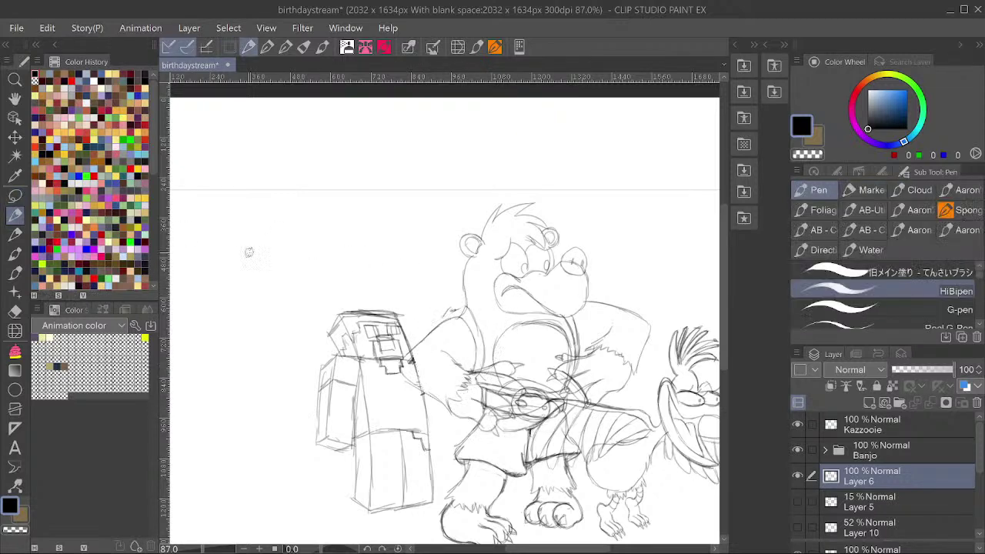
{"action": "mouse_move", "coordinate": [410, 360]}
{"action": "left_mouse_down"}
{"action": "mouse_move", "coordinate": [434, 414]}
{"action": "mouse_move", "coordinate": [427, 365]}
{"action": "mouse_move", "coordinate": [430, 382]}
{"action": "mouse_move", "coordinate": [410, 361]}
{"action": "mouse_move", "coordinate": [437, 366]}
{"action": "mouse_move", "coordinate": [441, 443]}
{"action": "left_mouse_up"}
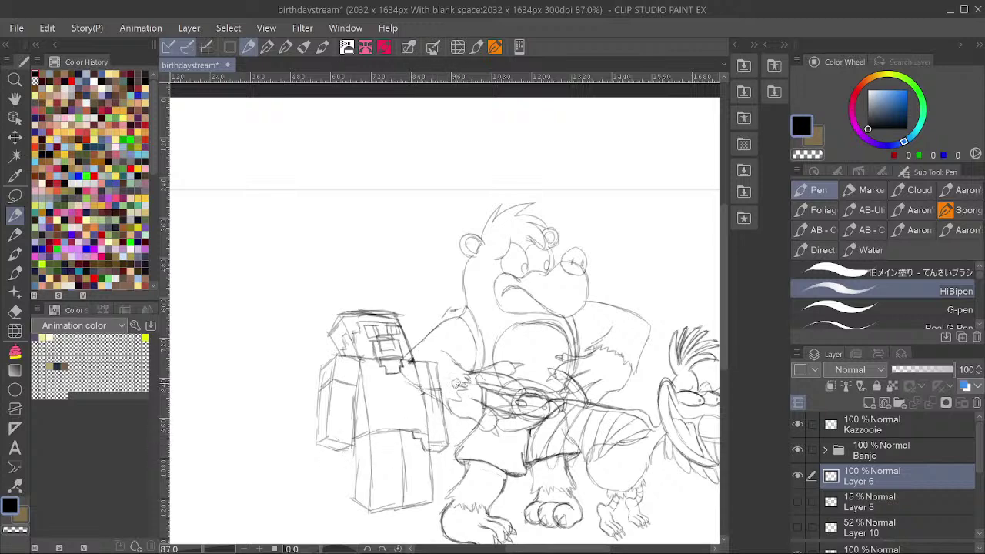
{"action": "left_click_drag", "start_coordinate": [462, 351], "coordinate": [455, 358]}
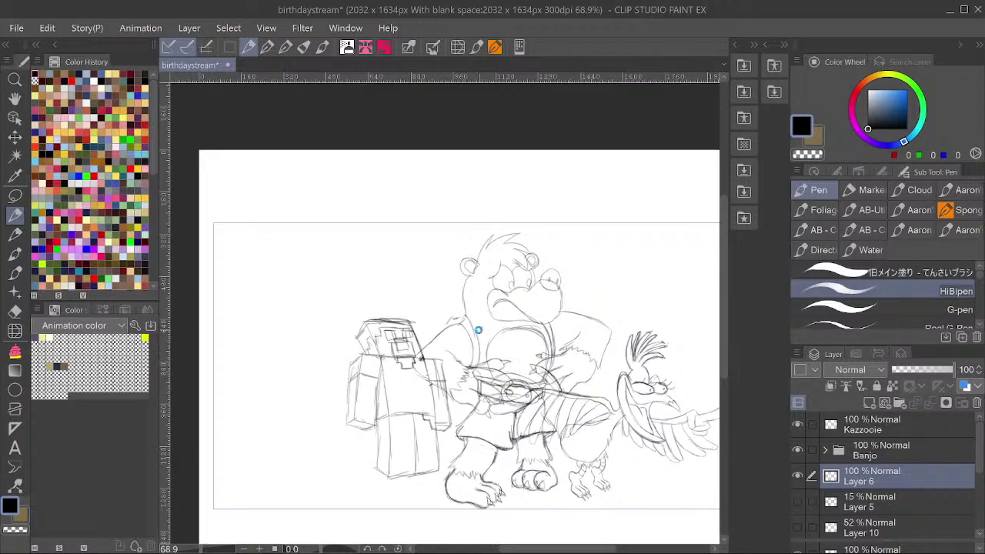
{"action": "key", "text": "ctrl+s"}
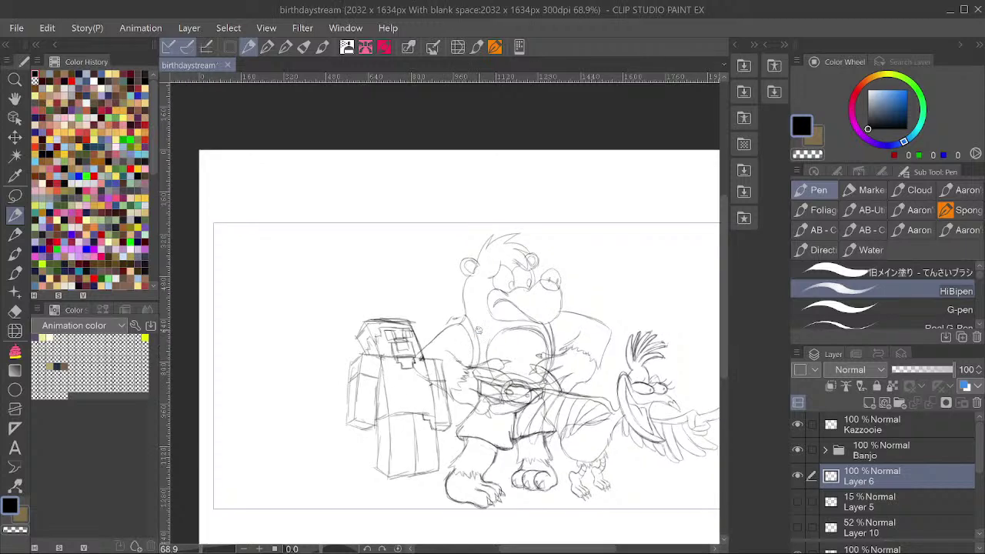
Select the Kazzooie, Banjo and Layer 6 layers together and shift all three characters left within the frame.
{"action": "scroll", "coordinate": [431, 358], "scroll_direction": "down", "scroll_amount": 2}
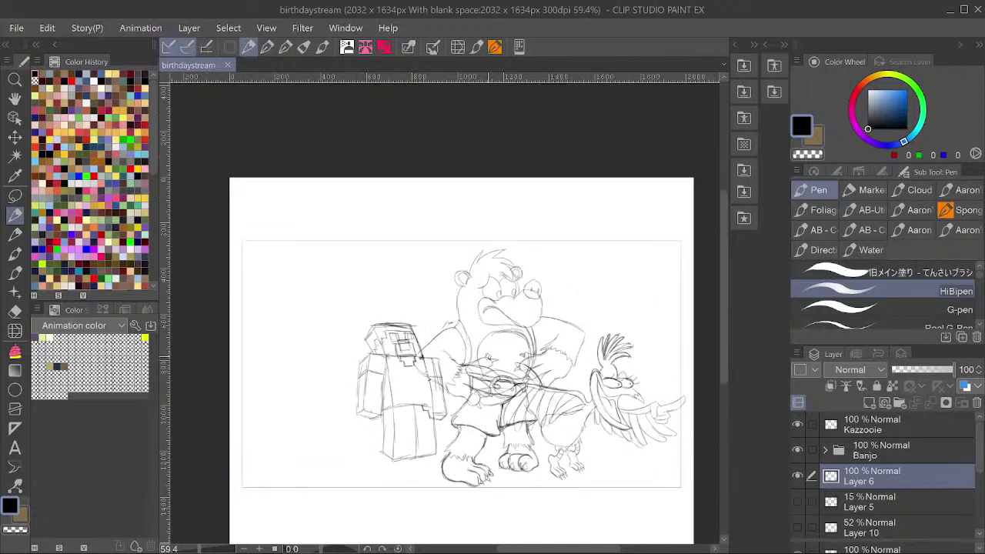
{"action": "scroll", "coordinate": [464, 367], "scroll_direction": "down", "scroll_amount": 1}
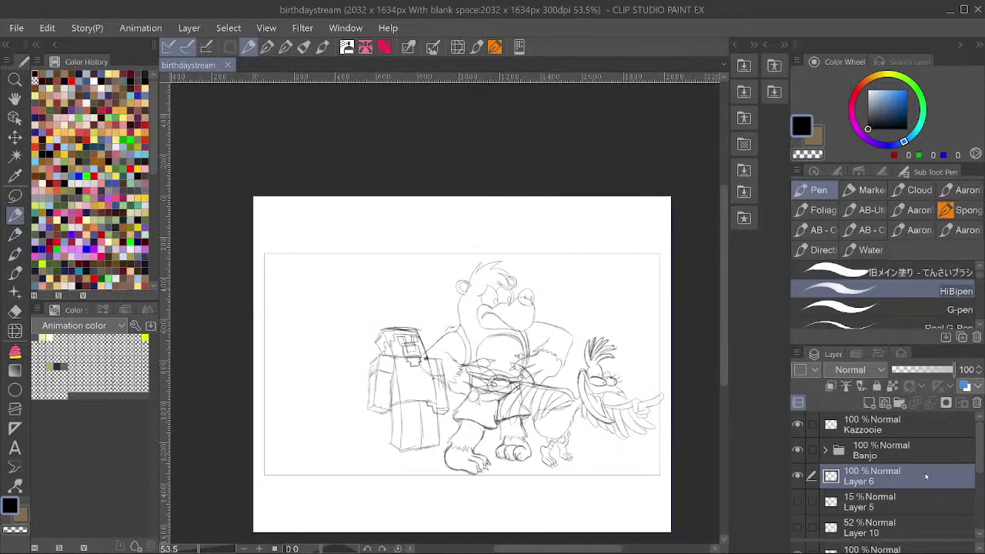
{"action": "left_click", "coordinate": [880, 423], "text": "shift"}
{"action": "left_click", "coordinate": [14, 136]}
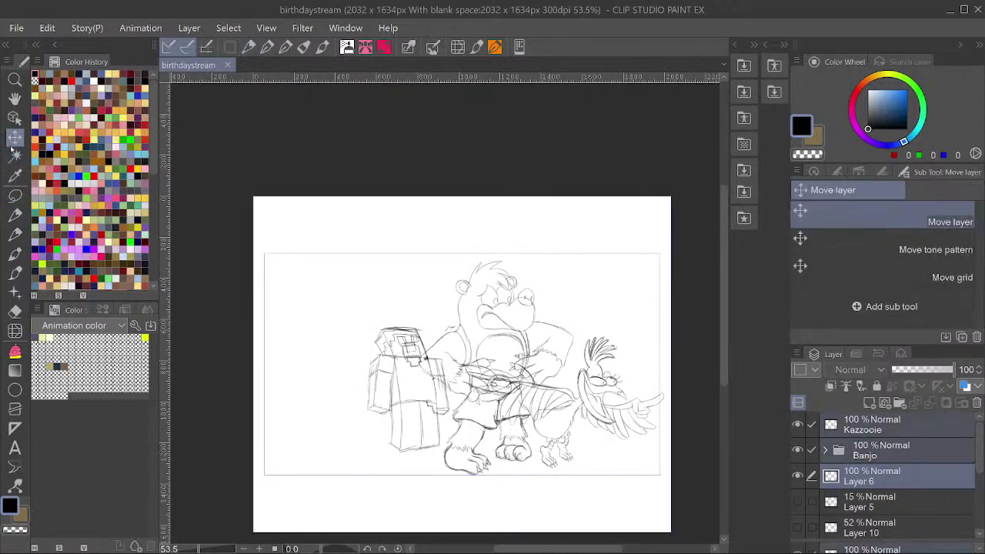
{"action": "left_click_drag", "start_coordinate": [580, 358], "coordinate": [528, 361]}
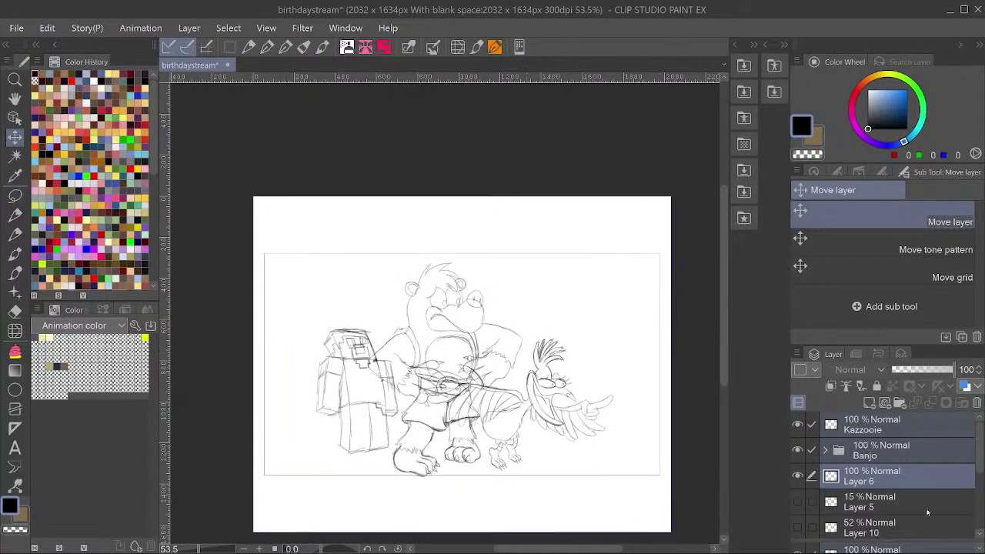
Add a new layer directly above Layer 5, save the file, and show Folder 1 with the rough composition.
{"action": "left_click", "coordinate": [887, 499]}
{"action": "key", "text": "ctrl+shift+n"}
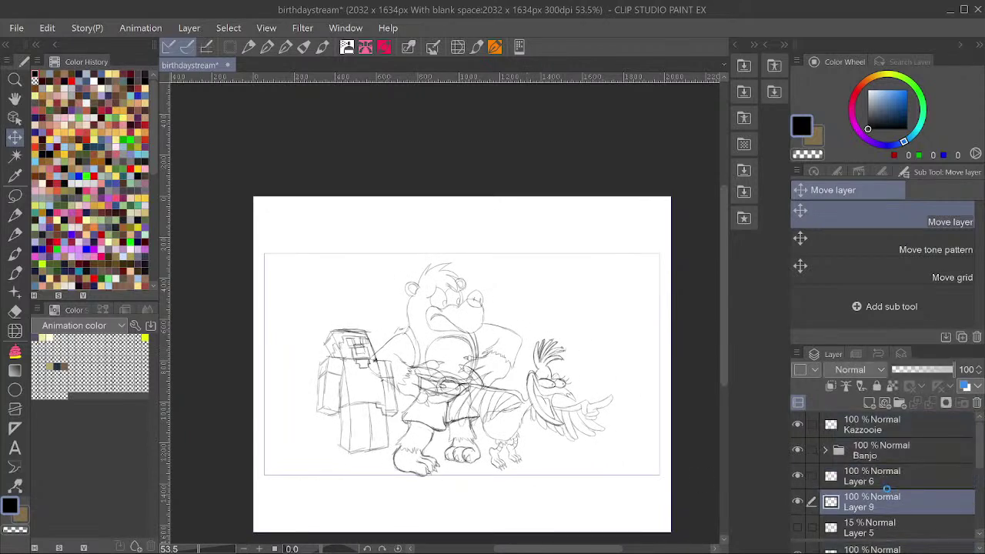
{"action": "key", "text": "ctrl+s"}
{"action": "scroll", "coordinate": [810, 484], "scroll_direction": "down", "scroll_amount": 2}
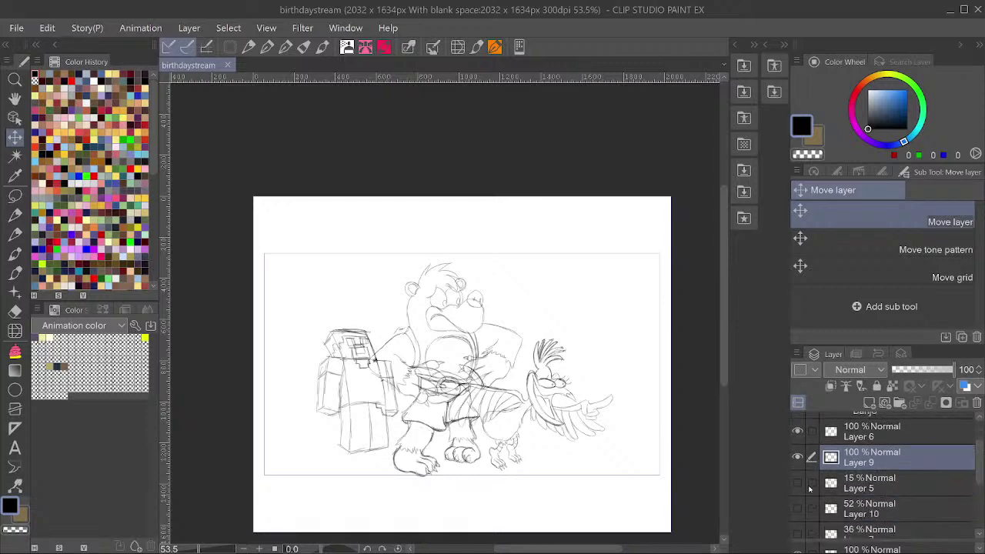
{"action": "scroll", "coordinate": [812, 489], "scroll_direction": "down", "scroll_amount": 3}
{"action": "left_click", "coordinate": [798, 471]}
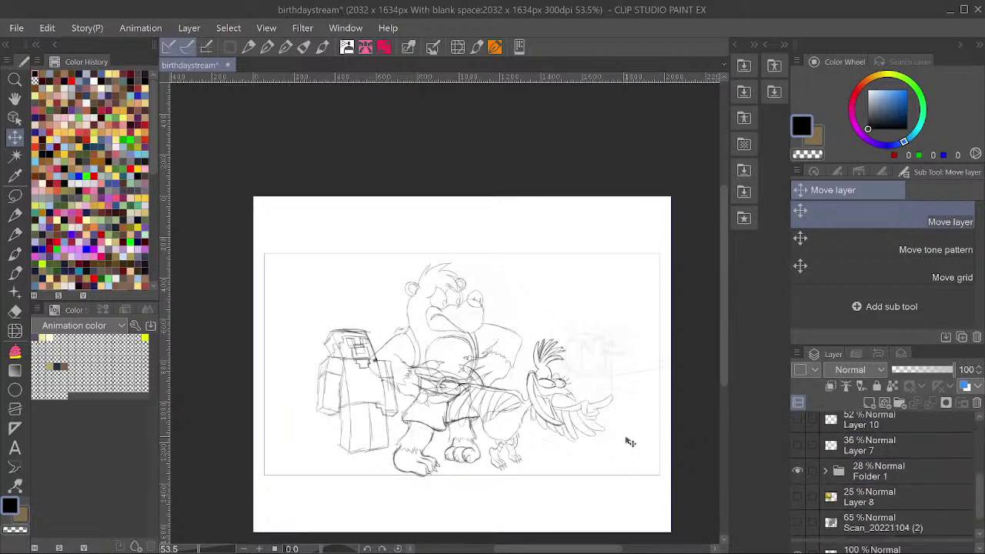
Rough in a second blocky figure behind the bird with a curved body axis, a tilted box head and perspective lines.
{"action": "scroll", "coordinate": [561, 370], "scroll_direction": "up", "scroll_amount": 2}
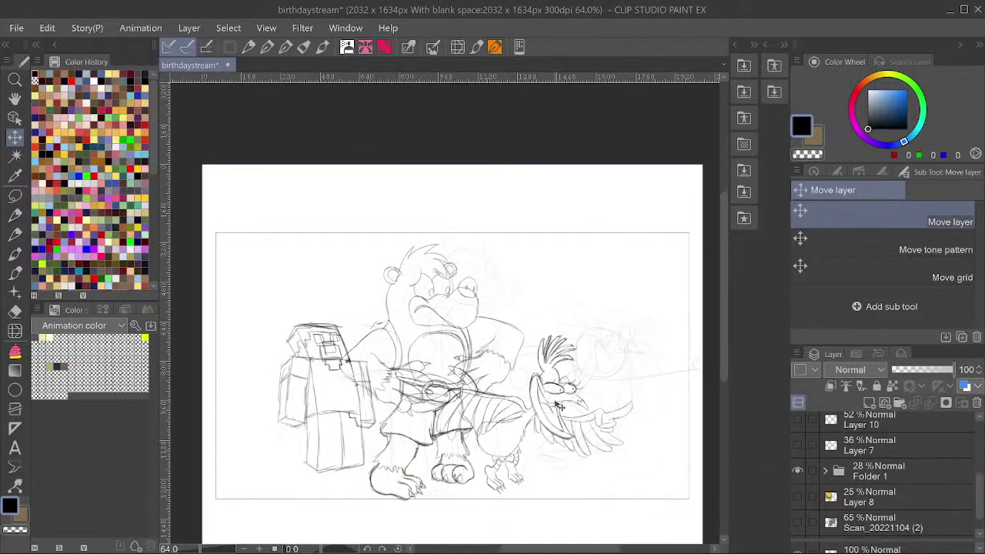
{"action": "scroll", "coordinate": [560, 405], "scroll_direction": "up", "scroll_amount": 1}
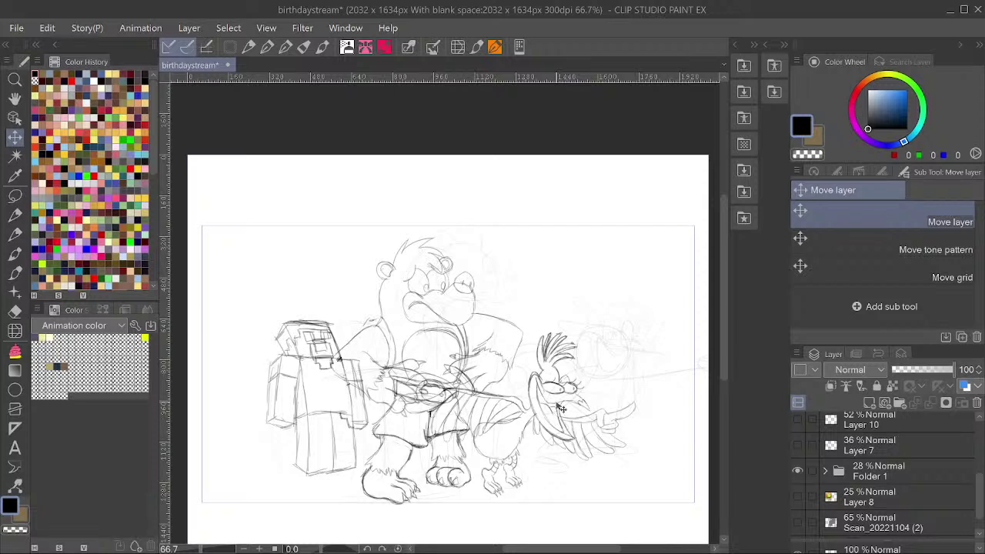
{"action": "key", "text": "p"}
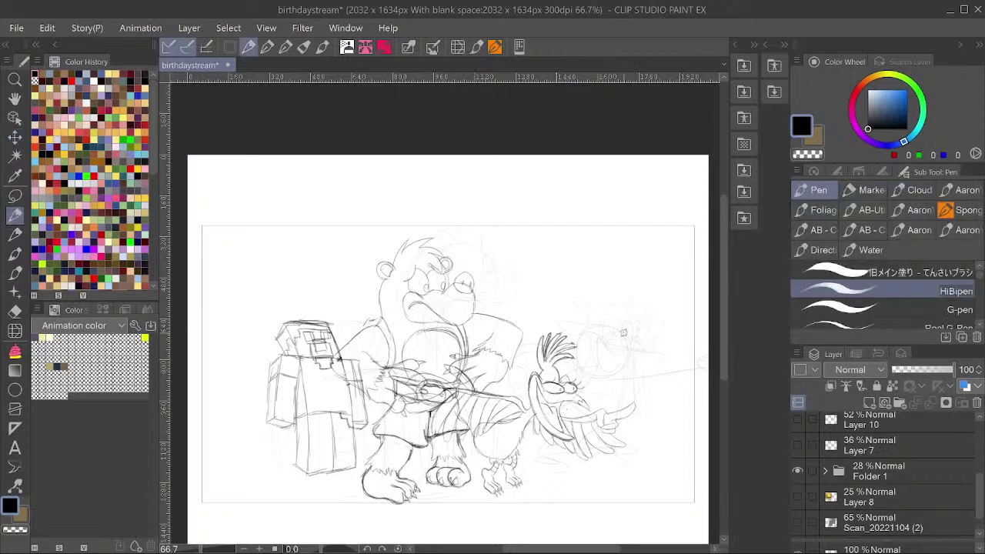
{"action": "mouse_move", "coordinate": [640, 315]}
{"action": "left_mouse_down"}
{"action": "mouse_move", "coordinate": [610, 386]}
{"action": "mouse_move", "coordinate": [599, 471]}
{"action": "left_mouse_up"}
{"action": "mouse_move", "coordinate": [631, 301]}
{"action": "left_mouse_down"}
{"action": "mouse_move", "coordinate": [663, 323]}
{"action": "mouse_move", "coordinate": [615, 343]}
{"action": "mouse_move", "coordinate": [650, 351]}
{"action": "mouse_move", "coordinate": [607, 395]}
{"action": "left_mouse_up"}
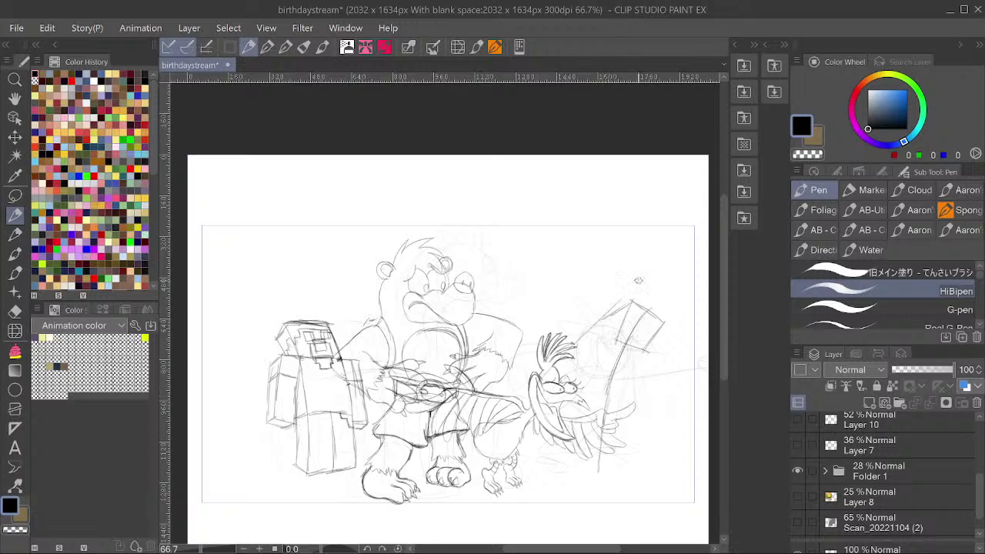
{"action": "mouse_move", "coordinate": [639, 282]}
{"action": "left_mouse_down"}
{"action": "mouse_move", "coordinate": [590, 330]}
{"action": "mouse_move", "coordinate": [633, 295]}
{"action": "mouse_move", "coordinate": [620, 300]}
{"action": "mouse_move", "coordinate": [628, 327]}
{"action": "left_mouse_up"}
{"action": "mouse_move", "coordinate": [558, 372]}
{"action": "left_mouse_down"}
{"action": "mouse_move", "coordinate": [631, 336]}
{"action": "mouse_move", "coordinate": [551, 375]}
{"action": "left_mouse_up"}
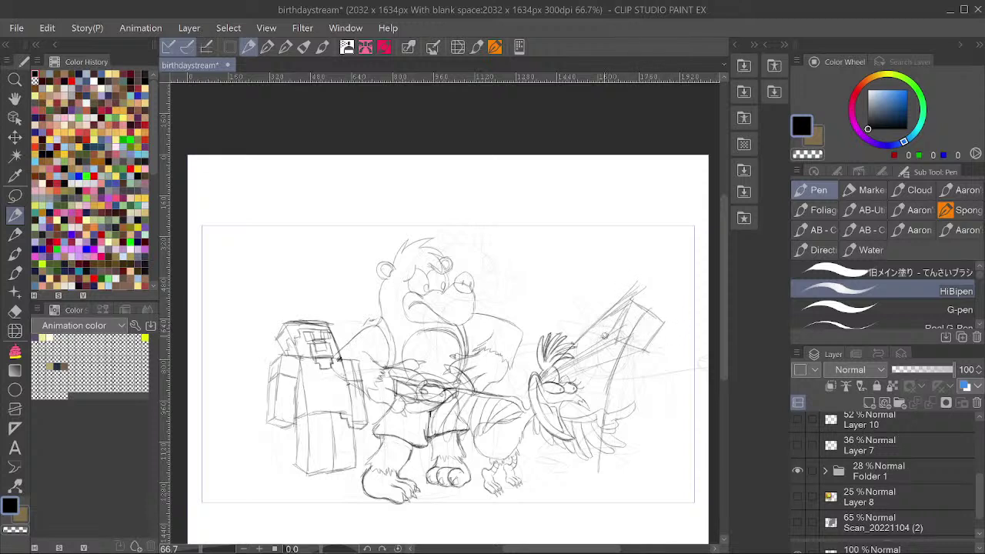
{"action": "left_click_drag", "start_coordinate": [629, 297], "coordinate": [601, 341]}
{"action": "left_click_drag", "start_coordinate": [586, 409], "coordinate": [634, 427]}
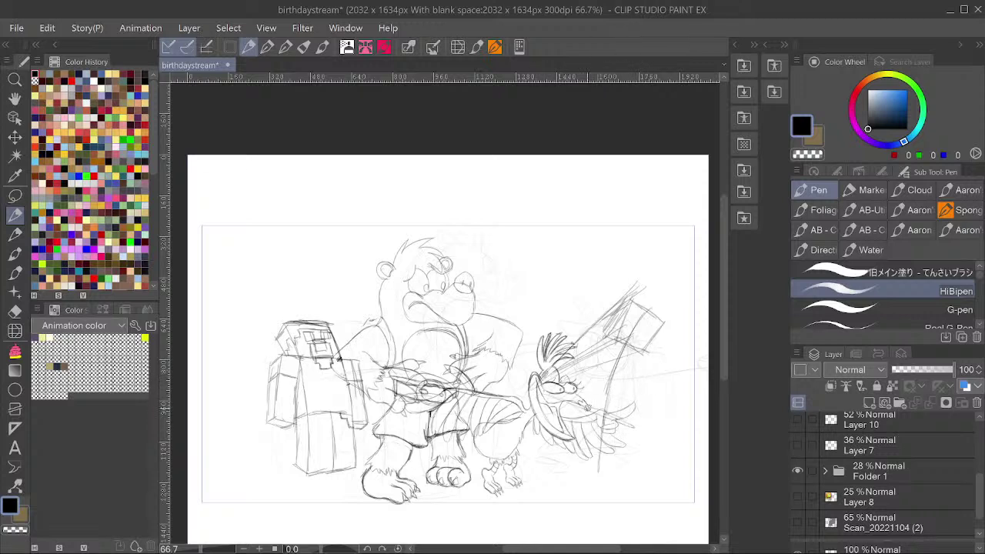
Sketch the second figure's boxy torso and hanging arms, and add two small eyes to its tilted head.
{"action": "mouse_move", "coordinate": [578, 354]}
{"action": "left_mouse_down"}
{"action": "mouse_move", "coordinate": [645, 339]}
{"action": "mouse_move", "coordinate": [665, 352]}
{"action": "mouse_move", "coordinate": [656, 403]}
{"action": "left_mouse_up"}
{"action": "mouse_move", "coordinate": [646, 336]}
{"action": "left_mouse_down"}
{"action": "mouse_move", "coordinate": [651, 402]}
{"action": "mouse_move", "coordinate": [631, 430]}
{"action": "left_mouse_up"}
{"action": "left_click_drag", "start_coordinate": [655, 357], "coordinate": [655, 409]}
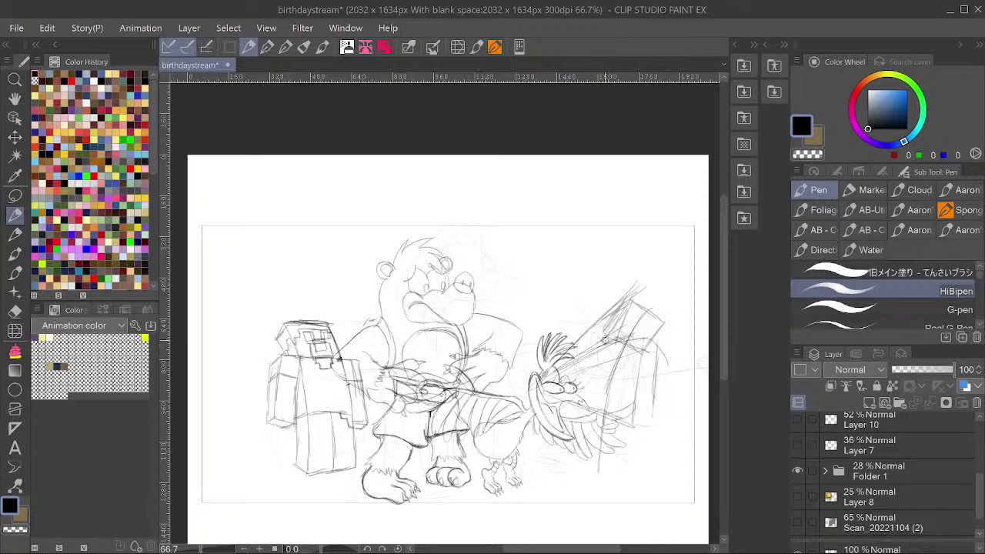
{"action": "left_click_drag", "start_coordinate": [619, 337], "coordinate": [589, 351]}
{"action": "left_click_drag", "start_coordinate": [590, 356], "coordinate": [587, 414]}
{"action": "left_click_drag", "start_coordinate": [619, 339], "coordinate": [581, 354]}
{"action": "left_click_drag", "start_coordinate": [585, 353], "coordinate": [576, 397]}
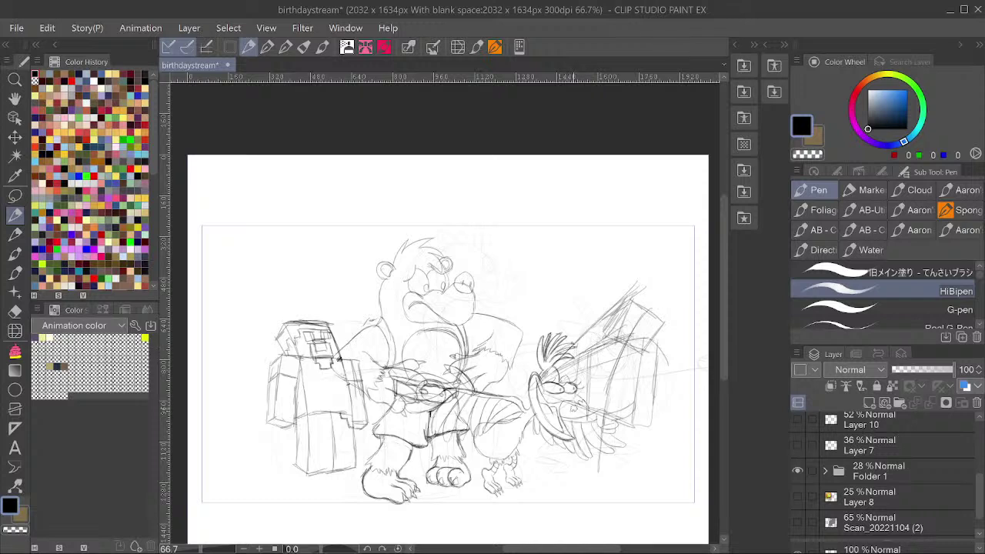
{"action": "mouse_move", "coordinate": [596, 359]}
{"action": "left_mouse_down"}
{"action": "mouse_move", "coordinate": [596, 413]}
{"action": "mouse_move", "coordinate": [581, 406]}
{"action": "left_mouse_up"}
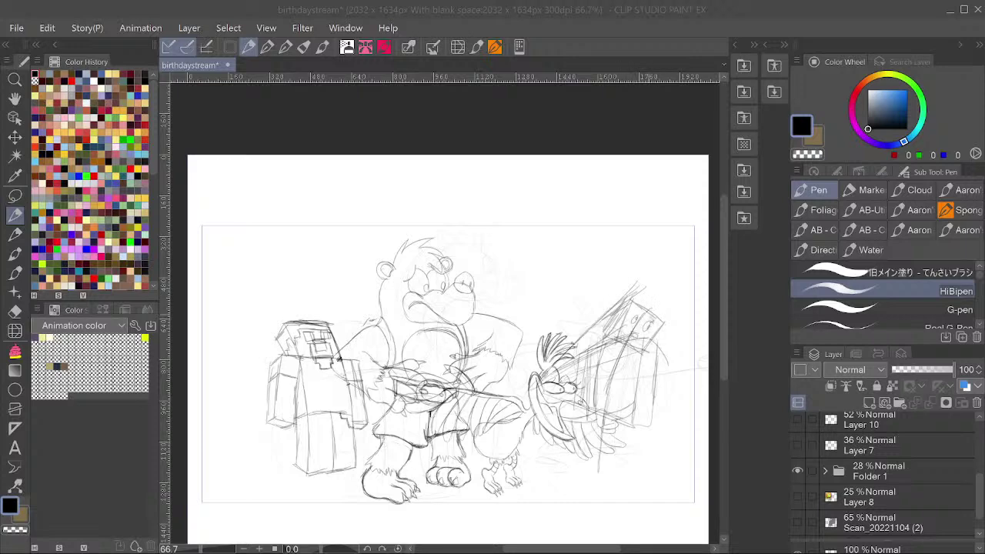
{"action": "left_click", "coordinate": [652, 316]}
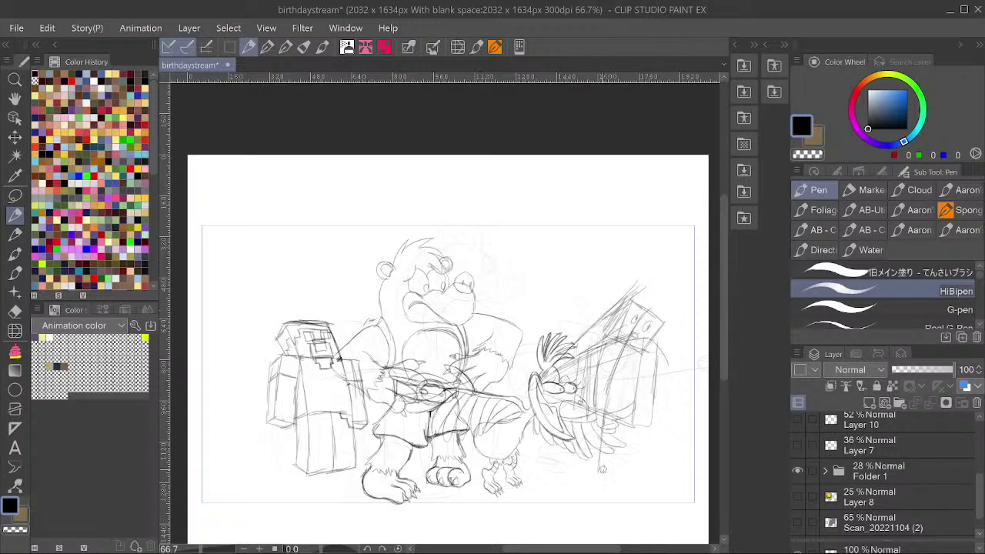
Extend the second figure downward with blocky legs, a closed base and reinforced side lines.
{"action": "mouse_move", "coordinate": [585, 377]}
{"action": "left_mouse_down"}
{"action": "mouse_move", "coordinate": [583, 461]}
{"action": "mouse_move", "coordinate": [616, 468]}
{"action": "left_mouse_up"}
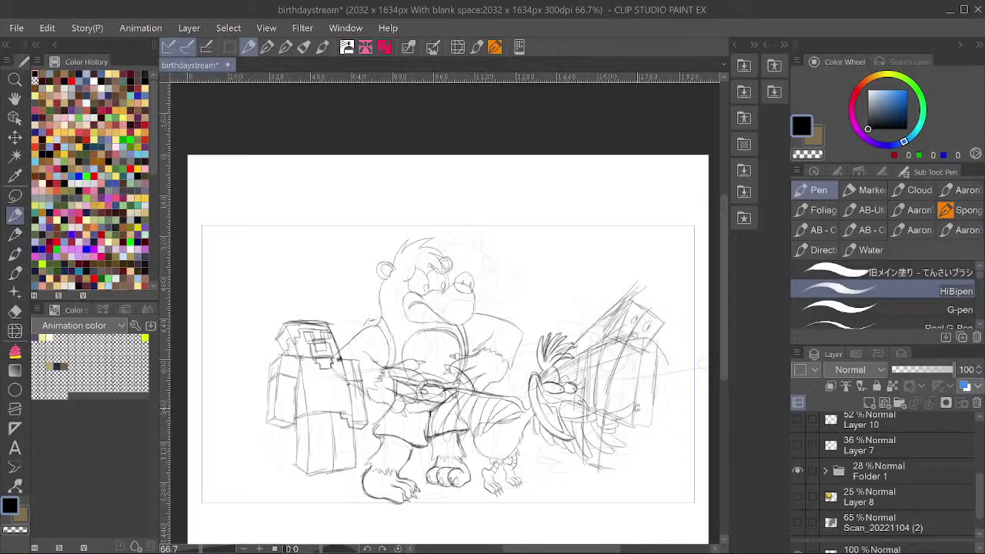
{"action": "left_click_drag", "start_coordinate": [640, 337], "coordinate": [626, 405]}
{"action": "left_click_drag", "start_coordinate": [634, 363], "coordinate": [622, 460]}
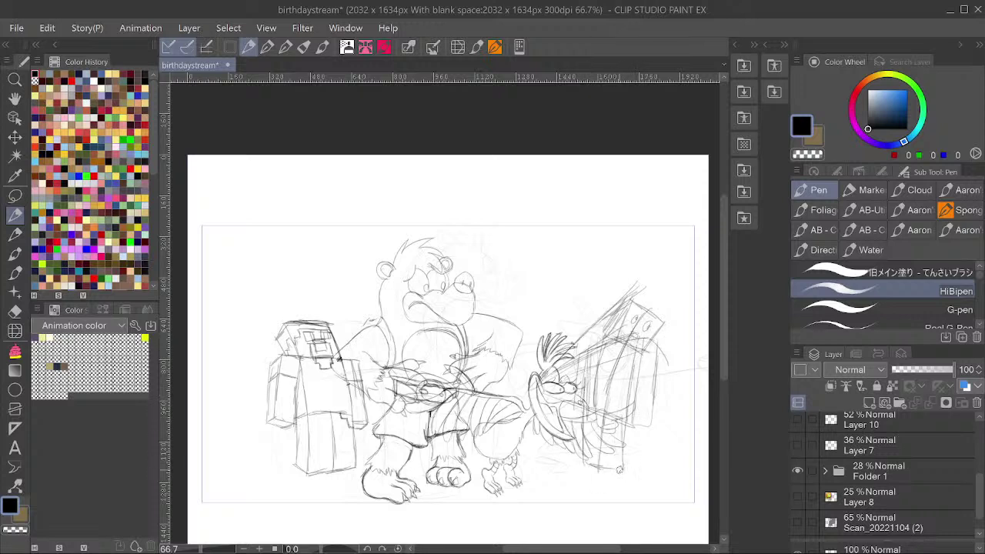
{"action": "left_click_drag", "start_coordinate": [653, 342], "coordinate": [644, 447]}
{"action": "left_click_drag", "start_coordinate": [600, 347], "coordinate": [590, 466]}
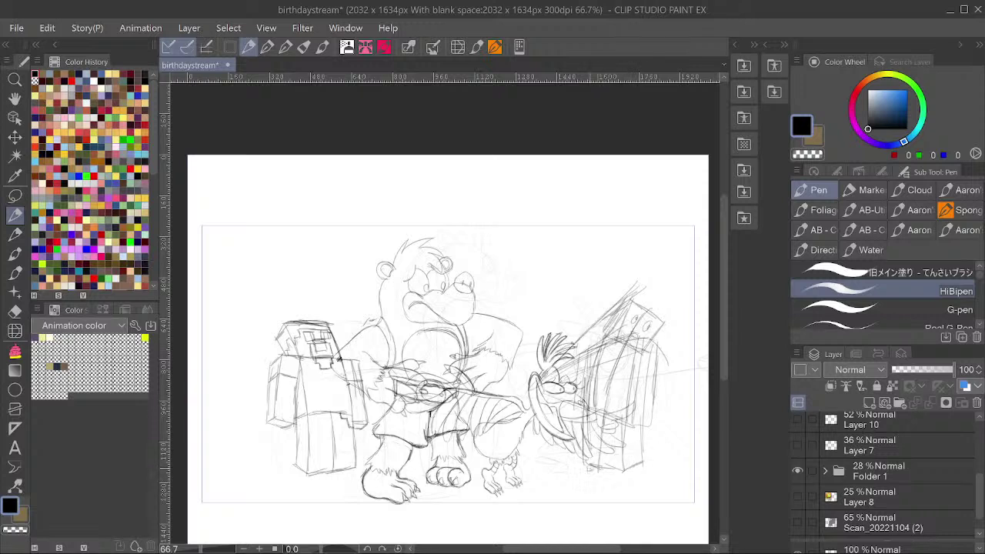
{"action": "left_click_drag", "start_coordinate": [603, 334], "coordinate": [594, 364]}
Lower the second figure's rough layer to 31% opacity, add a new layer above it, and save the file.
{"action": "mouse_move", "coordinate": [978, 474]}
{"action": "left_mouse_down"}
{"action": "mouse_move", "coordinate": [979, 458]}
{"action": "mouse_move", "coordinate": [978, 483]}
{"action": "mouse_move", "coordinate": [979, 421]}
{"action": "left_mouse_up"}
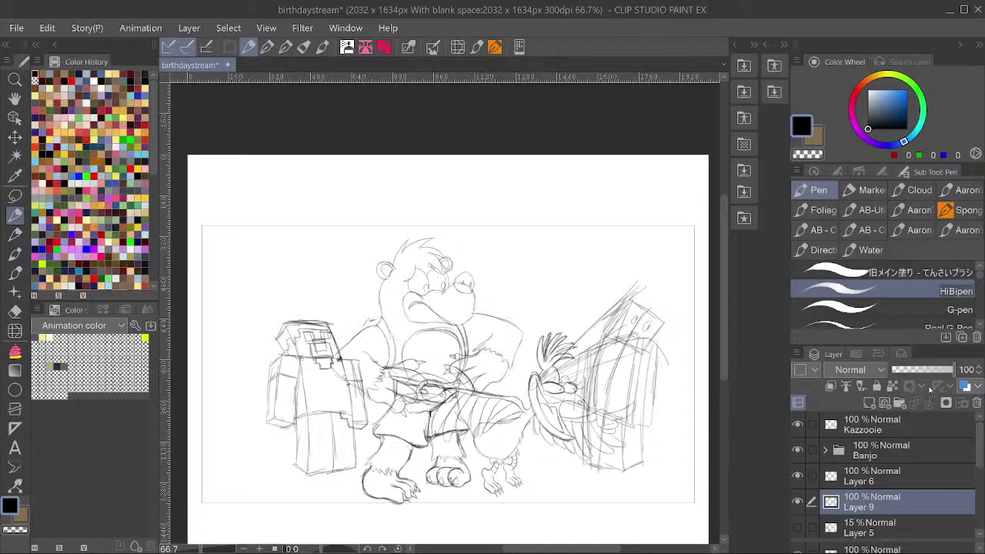
{"action": "left_click", "coordinate": [913, 370]}
{"action": "key", "text": "ctrl+shift+n"}
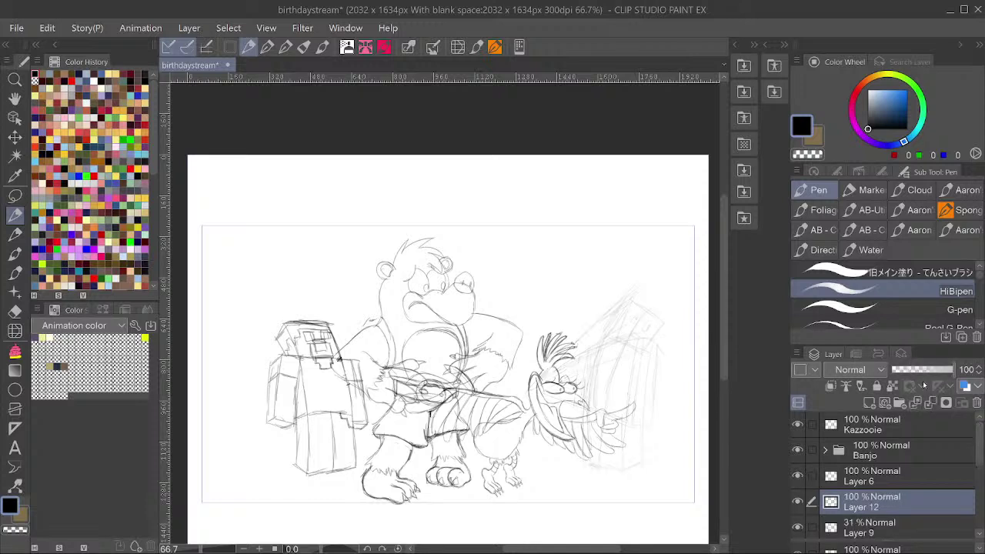
{"action": "key", "text": "ctrl+s"}
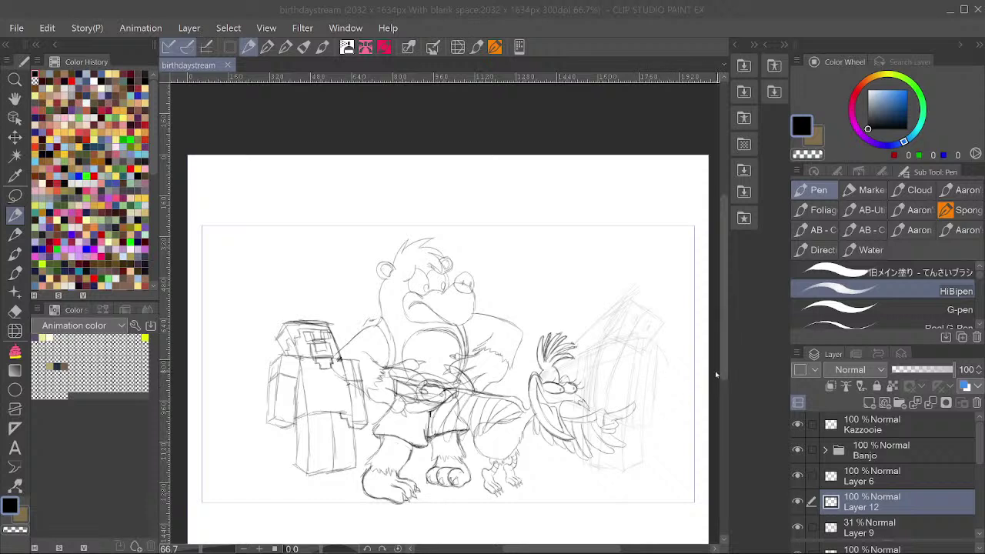
Redraw the second figure's tilted box head on the new layer with a side plane, blocky hairline, square eyes and a mouth.
{"action": "left_click", "coordinate": [727, 355]}
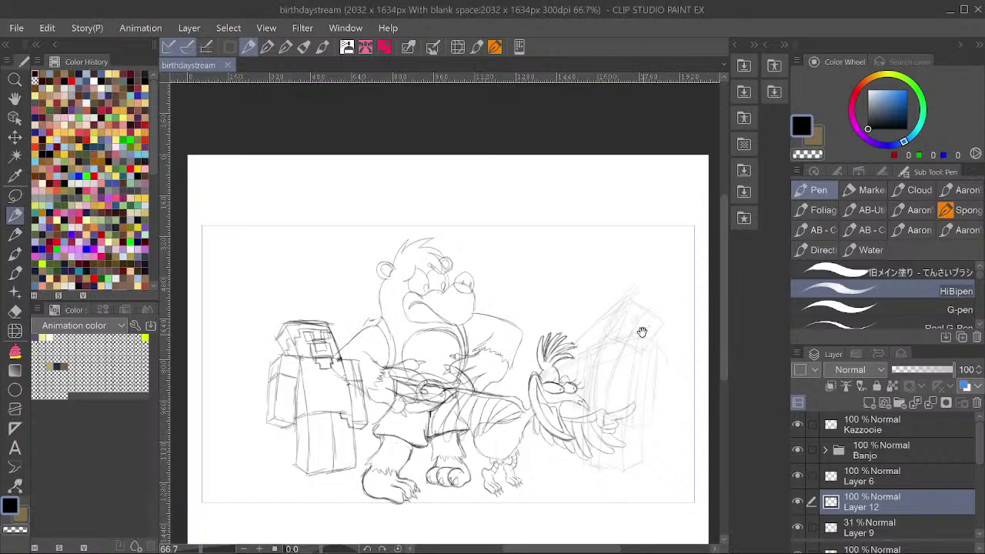
{"action": "scroll", "coordinate": [646, 389], "scroll_direction": "down", "scroll_amount": 3}
{"action": "scroll", "coordinate": [654, 362], "scroll_direction": "up", "scroll_amount": 6}
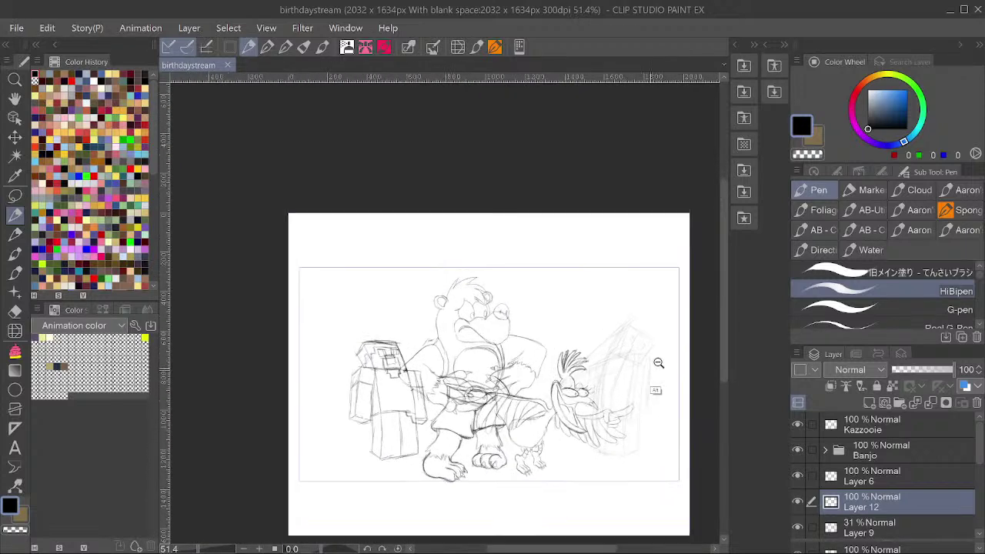
{"action": "left_click_drag", "start_coordinate": [652, 323], "coordinate": [638, 263]}
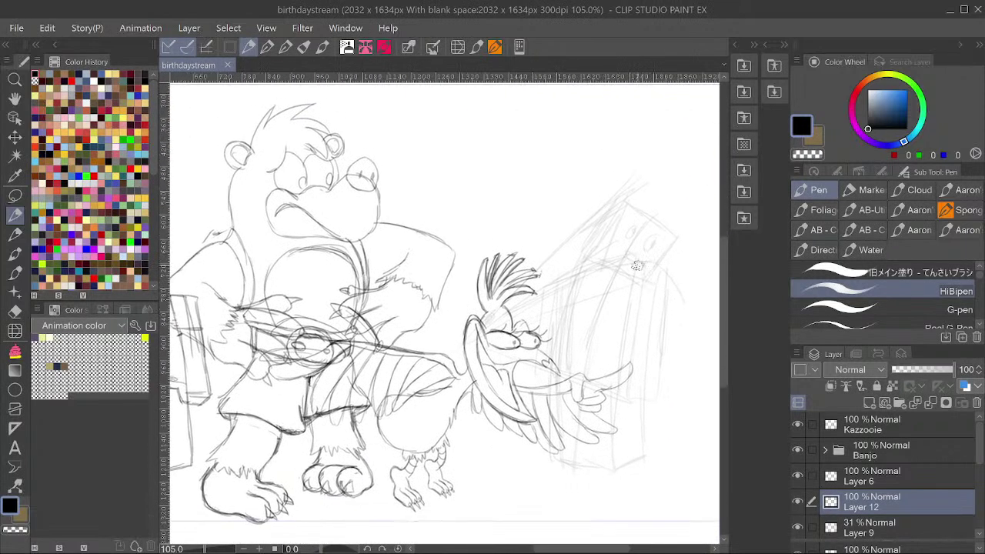
{"action": "mouse_move", "coordinate": [625, 208]}
{"action": "left_mouse_down"}
{"action": "mouse_move", "coordinate": [599, 256]}
{"action": "mouse_move", "coordinate": [626, 203]}
{"action": "mouse_move", "coordinate": [601, 216]}
{"action": "mouse_move", "coordinate": [604, 253]}
{"action": "left_mouse_up"}
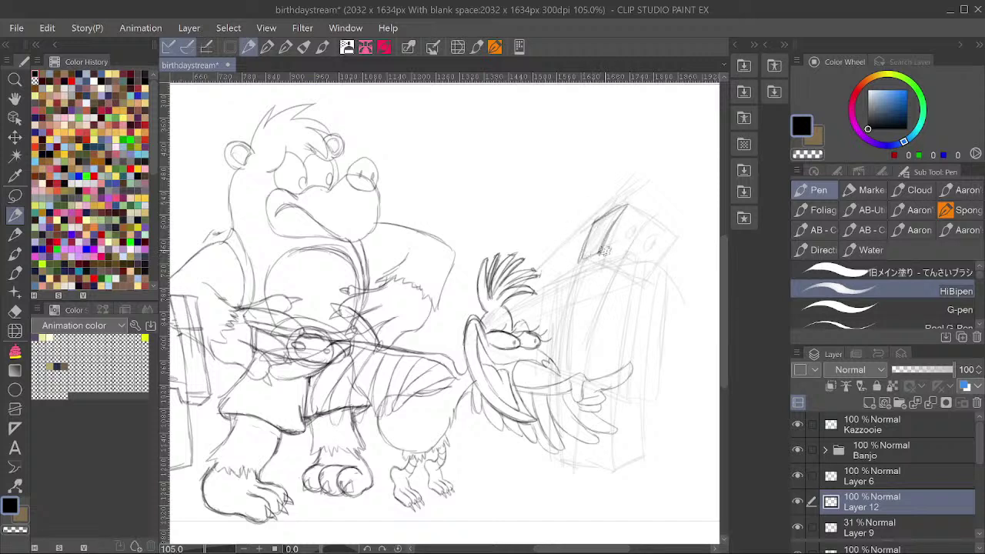
{"action": "mouse_move", "coordinate": [625, 204]}
{"action": "left_mouse_down"}
{"action": "mouse_move", "coordinate": [670, 225]}
{"action": "mouse_move", "coordinate": [648, 274]}
{"action": "left_mouse_up"}
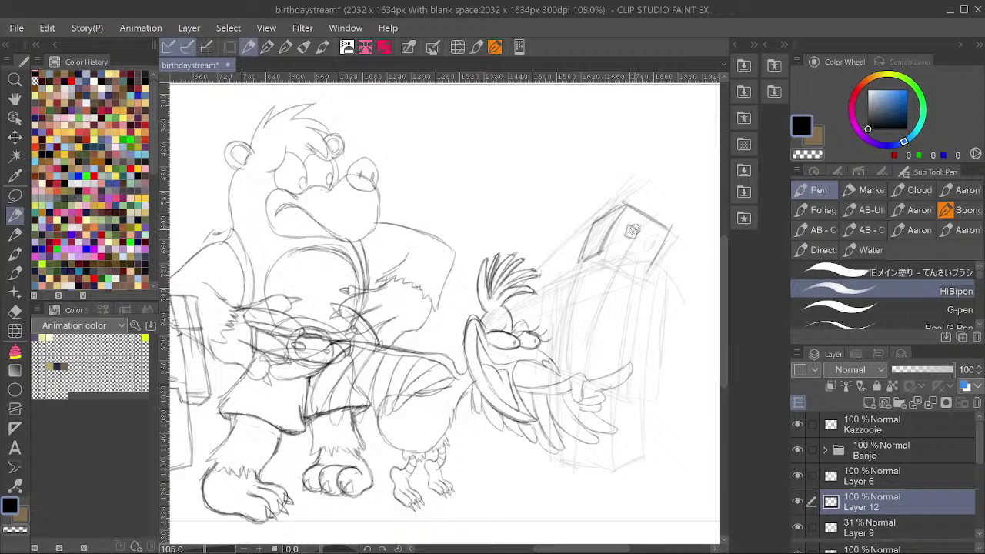
{"action": "left_click_drag", "start_coordinate": [652, 236], "coordinate": [658, 240]}
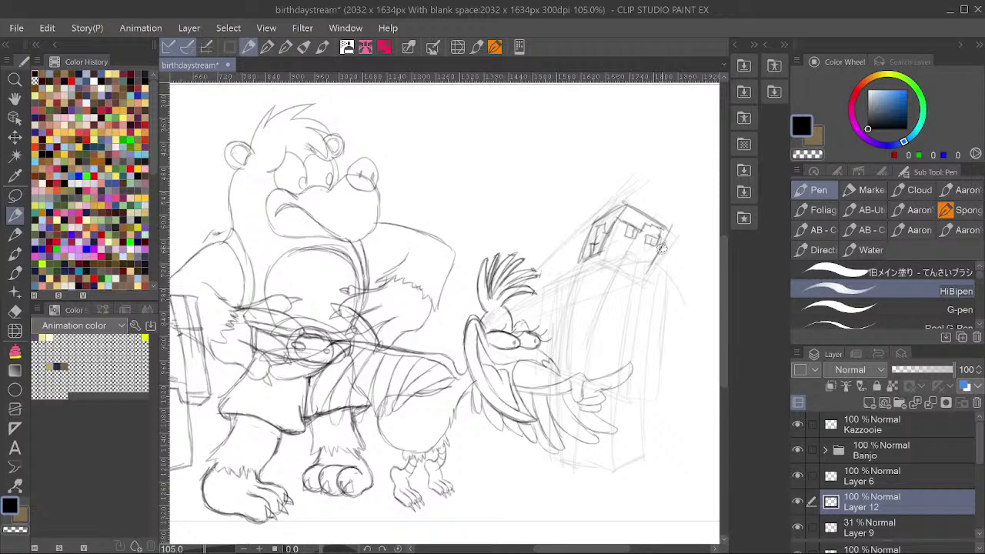
{"action": "mouse_move", "coordinate": [641, 256]}
{"action": "left_mouse_down"}
{"action": "mouse_move", "coordinate": [626, 247]}
{"action": "mouse_move", "coordinate": [635, 258]}
{"action": "left_mouse_up"}
Sketch the second figure's boxy body over the rough with shoulder line, curved vertical edges, closed base, stepped shirt hem and shoe lines.
{"action": "left_click_drag", "start_coordinate": [600, 262], "coordinate": [663, 263]}
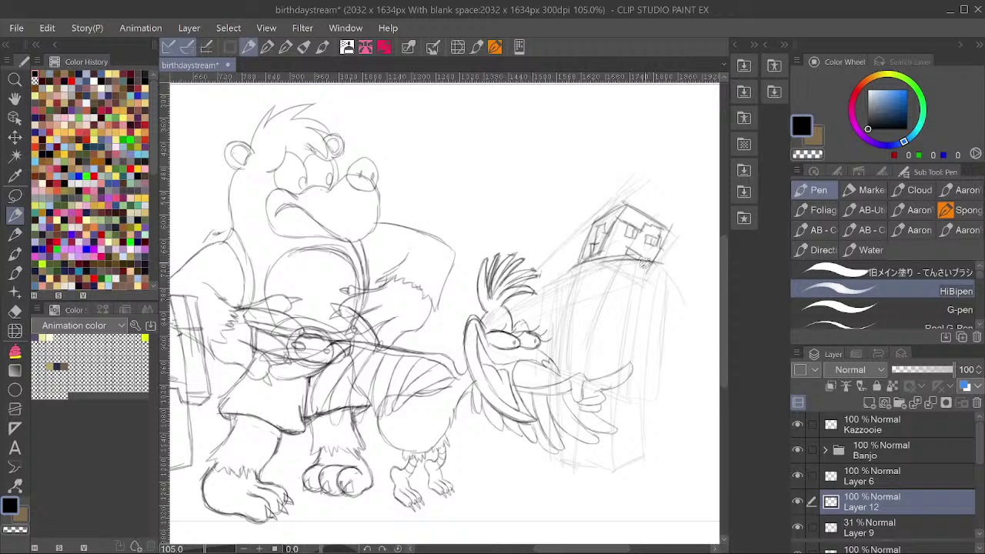
{"action": "left_click_drag", "start_coordinate": [579, 263], "coordinate": [569, 327]}
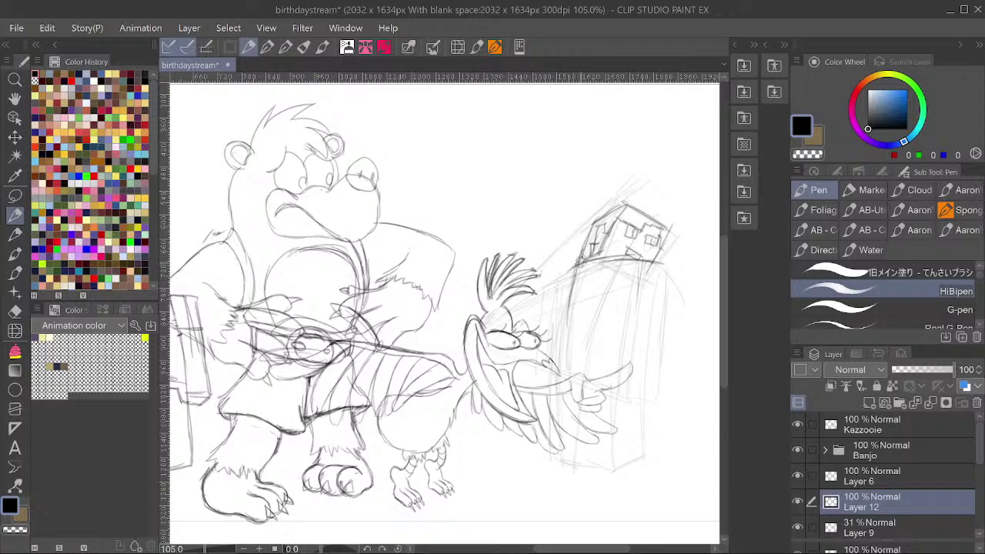
{"action": "left_click_drag", "start_coordinate": [593, 259], "coordinate": [570, 266]}
{"action": "left_click_drag", "start_coordinate": [572, 266], "coordinate": [567, 337]}
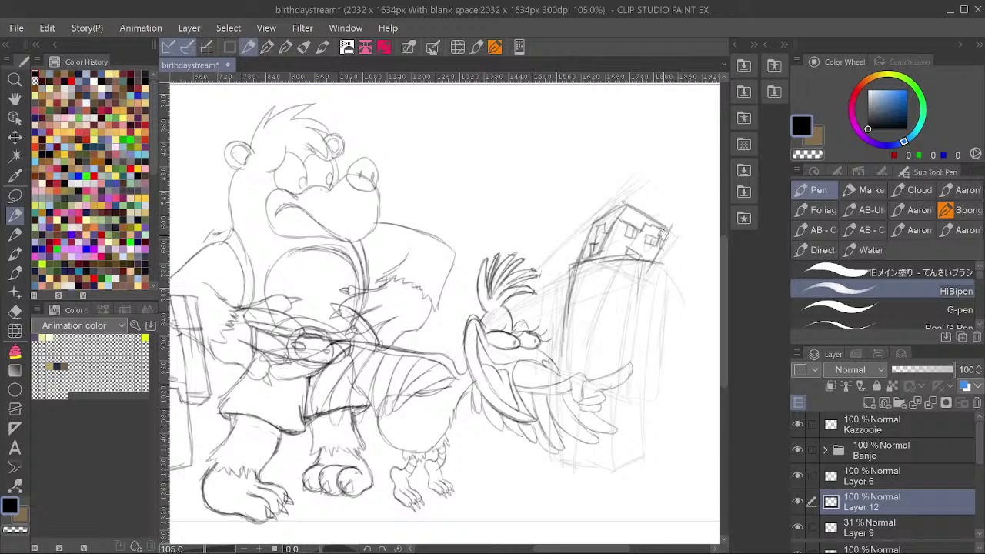
{"action": "left_click_drag", "start_coordinate": [643, 263], "coordinate": [622, 417]}
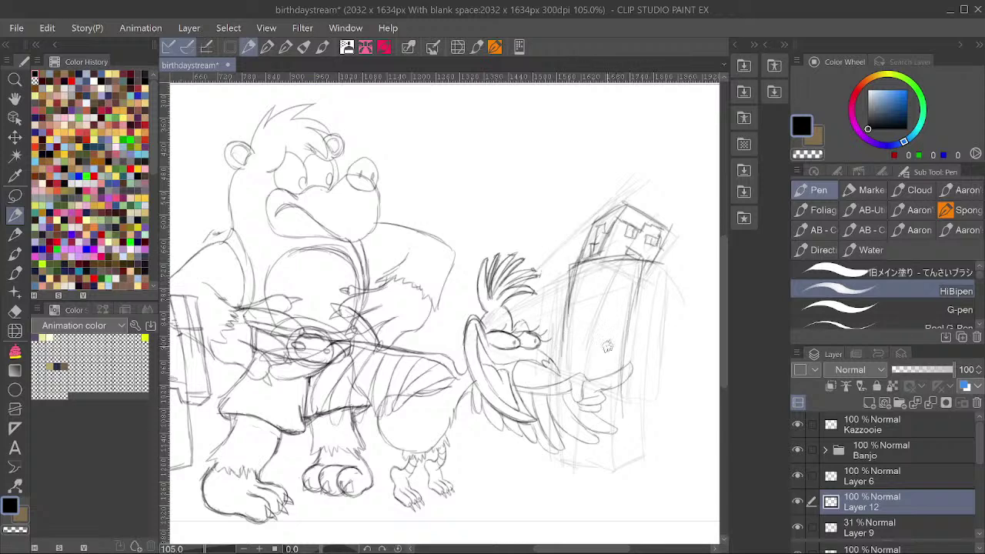
{"action": "left_click_drag", "start_coordinate": [586, 258], "coordinate": [568, 410]}
{"action": "mouse_move", "coordinate": [570, 332]}
{"action": "left_mouse_down"}
{"action": "mouse_move", "coordinate": [562, 457]}
{"action": "mouse_move", "coordinate": [622, 477]}
{"action": "mouse_move", "coordinate": [614, 362]}
{"action": "mouse_move", "coordinate": [638, 282]}
{"action": "mouse_move", "coordinate": [667, 264]}
{"action": "mouse_move", "coordinate": [648, 374]}
{"action": "left_mouse_up"}
{"action": "left_click_drag", "start_coordinate": [657, 276], "coordinate": [641, 437]}
{"action": "left_click_drag", "start_coordinate": [646, 351], "coordinate": [644, 461]}
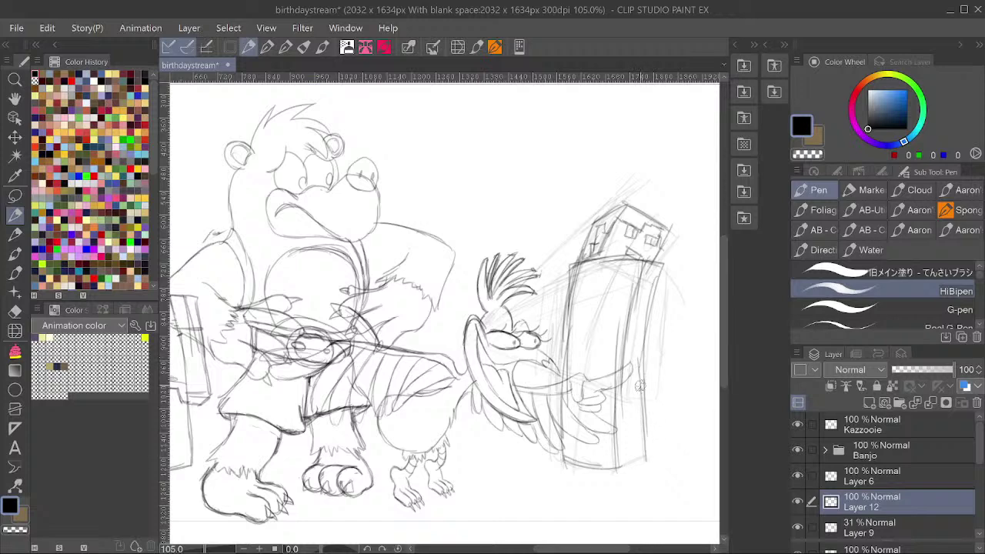
{"action": "left_click_drag", "start_coordinate": [641, 384], "coordinate": [639, 460]}
{"action": "mouse_move", "coordinate": [630, 283]}
{"action": "left_mouse_down"}
{"action": "mouse_move", "coordinate": [613, 412]}
{"action": "mouse_move", "coordinate": [648, 452]}
{"action": "mouse_move", "coordinate": [619, 468]}
{"action": "left_mouse_up"}
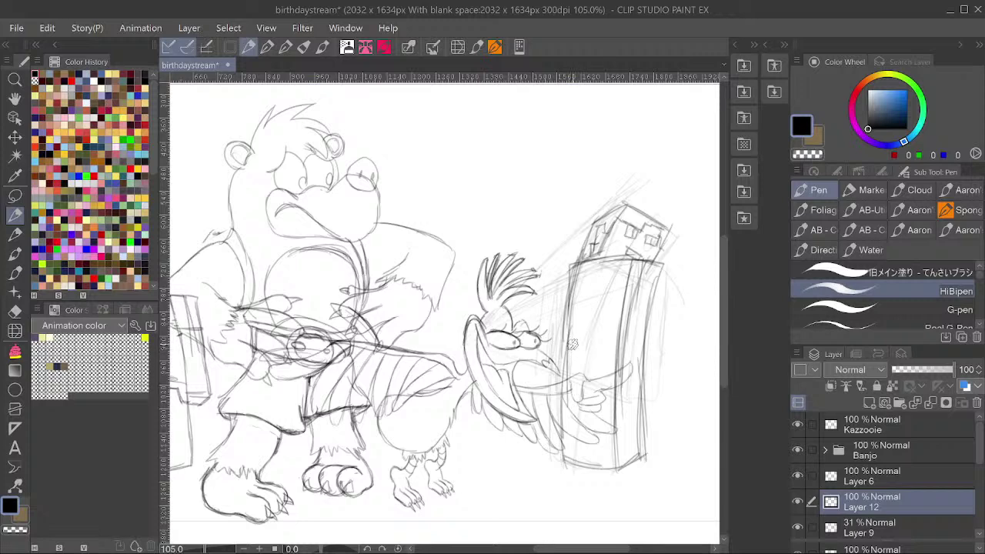
{"action": "mouse_move", "coordinate": [564, 352]}
{"action": "left_mouse_down"}
{"action": "mouse_move", "coordinate": [601, 352]}
{"action": "mouse_move", "coordinate": [602, 371]}
{"action": "mouse_move", "coordinate": [617, 369]}
{"action": "mouse_move", "coordinate": [577, 349]}
{"action": "mouse_move", "coordinate": [567, 367]}
{"action": "mouse_move", "coordinate": [586, 361]}
{"action": "mouse_move", "coordinate": [586, 466]}
{"action": "mouse_move", "coordinate": [568, 397]}
{"action": "mouse_move", "coordinate": [562, 410]}
{"action": "mouse_move", "coordinate": [607, 418]}
{"action": "mouse_move", "coordinate": [646, 409]}
{"action": "mouse_move", "coordinate": [629, 403]}
{"action": "mouse_move", "coordinate": [624, 369]}
{"action": "left_mouse_up"}
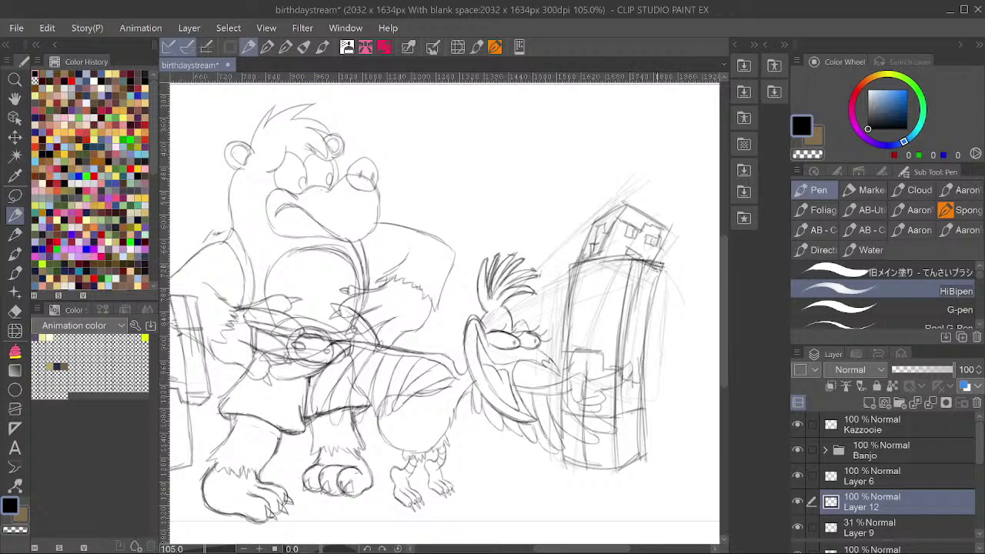
Sketch the second figure's blocky arms hanging on both sides of the torso and close the outer arm's lower end.
{"action": "mouse_move", "coordinate": [630, 258]}
{"action": "left_mouse_down"}
{"action": "mouse_move", "coordinate": [665, 265]}
{"action": "mouse_move", "coordinate": [653, 272]}
{"action": "mouse_move", "coordinate": [664, 266]}
{"action": "mouse_move", "coordinate": [645, 264]}
{"action": "mouse_move", "coordinate": [681, 265]}
{"action": "mouse_move", "coordinate": [669, 346]}
{"action": "left_mouse_up"}
{"action": "mouse_move", "coordinate": [575, 262]}
{"action": "left_mouse_down"}
{"action": "mouse_move", "coordinate": [651, 264]}
{"action": "mouse_move", "coordinate": [640, 325]}
{"action": "left_mouse_up"}
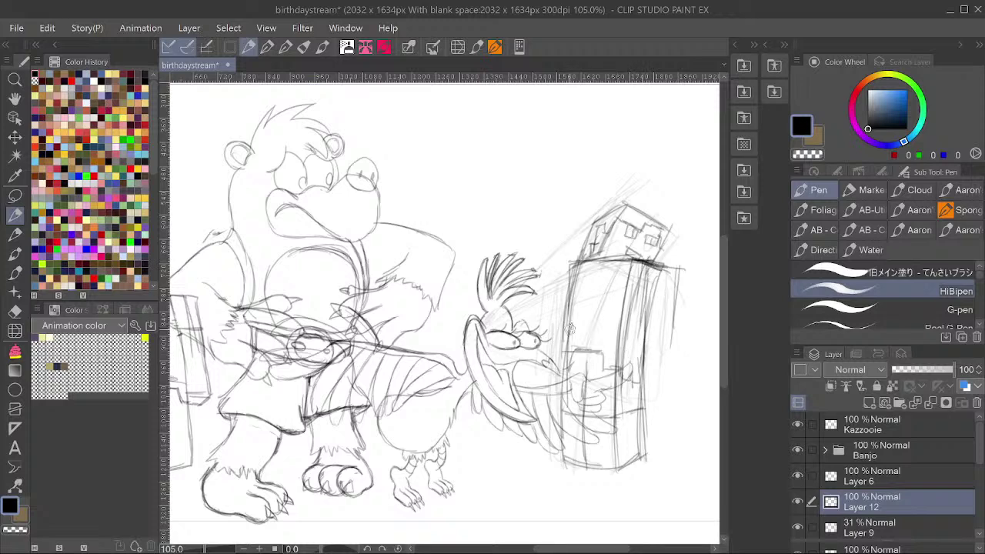
{"action": "left_click_drag", "start_coordinate": [556, 284], "coordinate": [552, 360]}
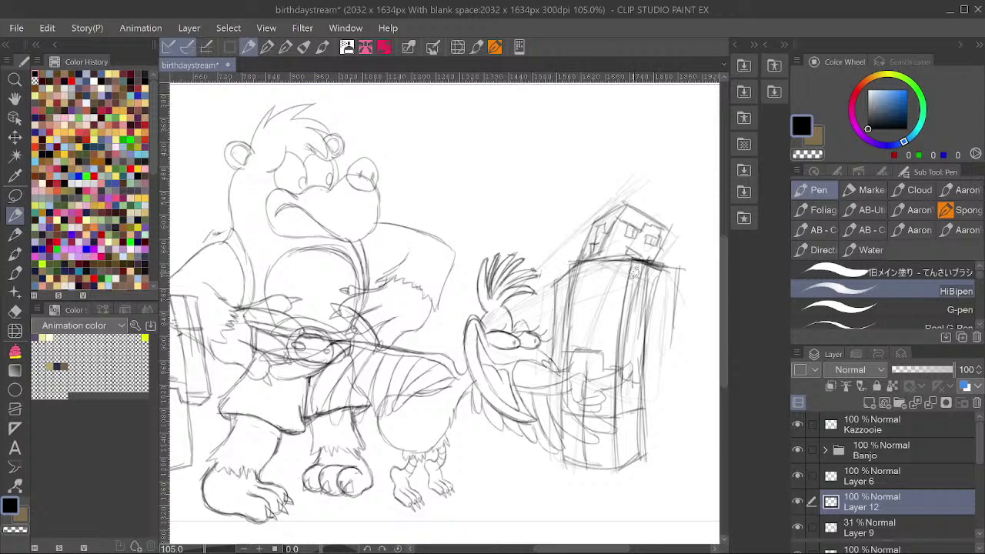
{"action": "left_click_drag", "start_coordinate": [642, 263], "coordinate": [643, 303]}
{"action": "left_click_drag", "start_coordinate": [673, 267], "coordinate": [668, 360]}
{"action": "mouse_move", "coordinate": [668, 290]}
{"action": "left_mouse_down"}
{"action": "mouse_move", "coordinate": [663, 368]}
{"action": "mouse_move", "coordinate": [641, 375]}
{"action": "mouse_move", "coordinate": [676, 367]}
{"action": "left_mouse_up"}
{"action": "left_click_drag", "start_coordinate": [694, 236], "coordinate": [672, 251]}
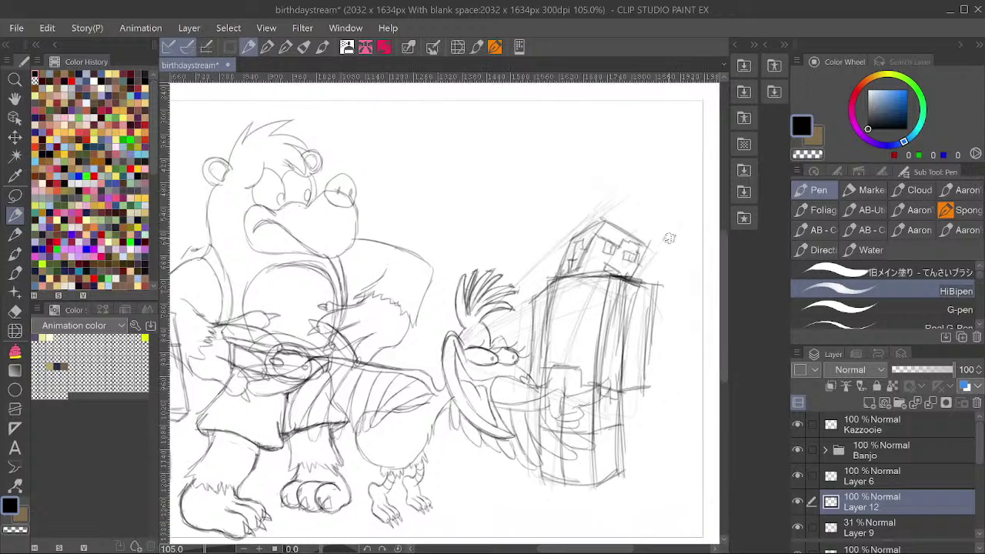
{"action": "left_click_drag", "start_coordinate": [623, 390], "coordinate": [648, 388]}
{"action": "left_click_drag", "start_coordinate": [657, 298], "coordinate": [644, 388]}
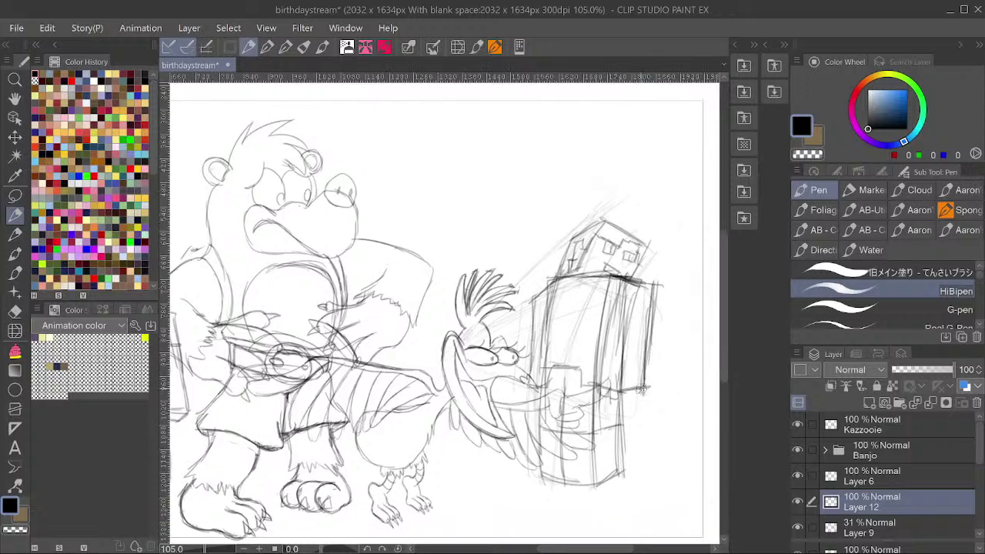
Draw converging perspective guide lines from the second figure's shoulder, arm end and base toward the canvas's outer edge.
{"action": "mouse_move", "coordinate": [605, 482]}
{"action": "left_mouse_down"}
{"action": "mouse_move", "coordinate": [669, 431]}
{"action": "mouse_move", "coordinate": [719, 368]}
{"action": "left_mouse_up"}
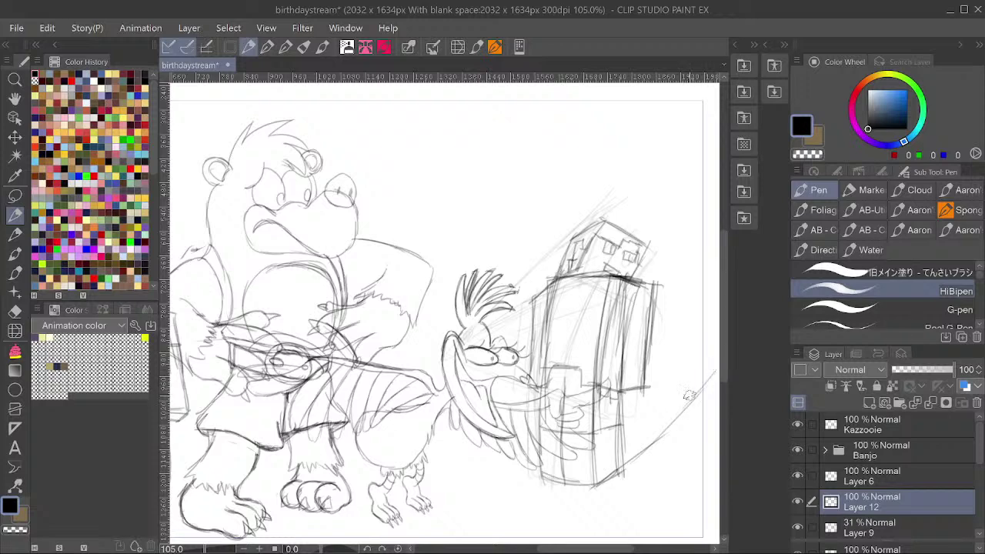
{"action": "left_click_drag", "start_coordinate": [620, 277], "coordinate": [712, 303]}
{"action": "mouse_move", "coordinate": [620, 276]}
{"action": "left_mouse_down"}
{"action": "mouse_move", "coordinate": [716, 308]}
{"action": "mouse_move", "coordinate": [648, 302]}
{"action": "left_mouse_up"}
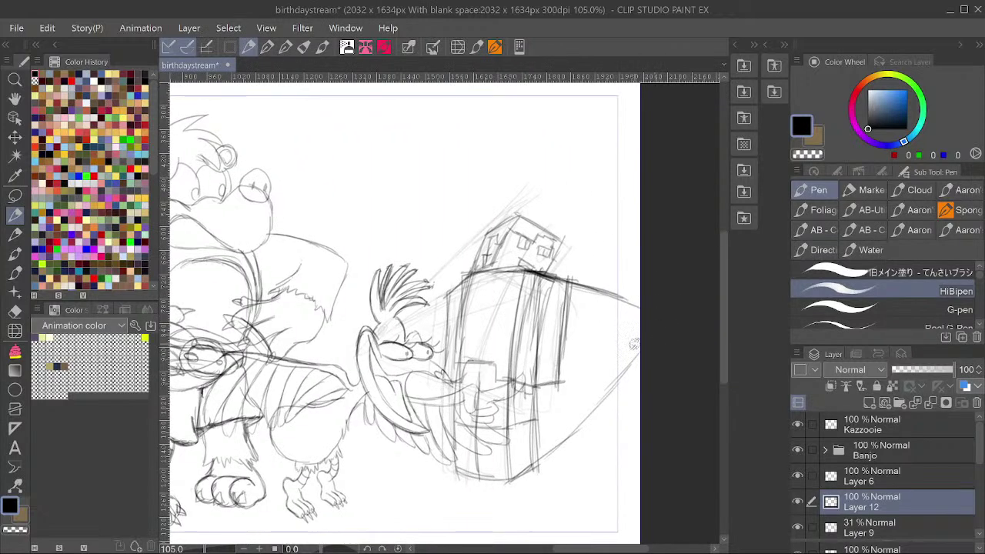
{"action": "mouse_move", "coordinate": [640, 339]}
{"action": "left_mouse_down"}
{"action": "mouse_move", "coordinate": [536, 391]}
{"action": "mouse_move", "coordinate": [574, 373]}
{"action": "mouse_move", "coordinate": [546, 387]}
{"action": "mouse_move", "coordinate": [573, 373]}
{"action": "left_mouse_up"}
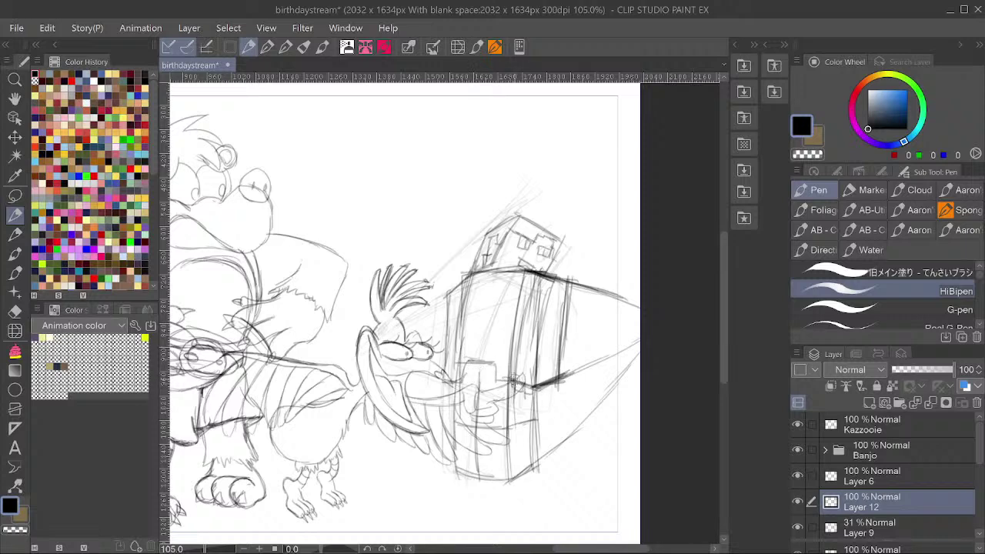
Clear the stray lines beside the bird's beak, and sketch the second figure's jagged collar, shirt folds and sleeve hems.
{"action": "key", "text": "m"}
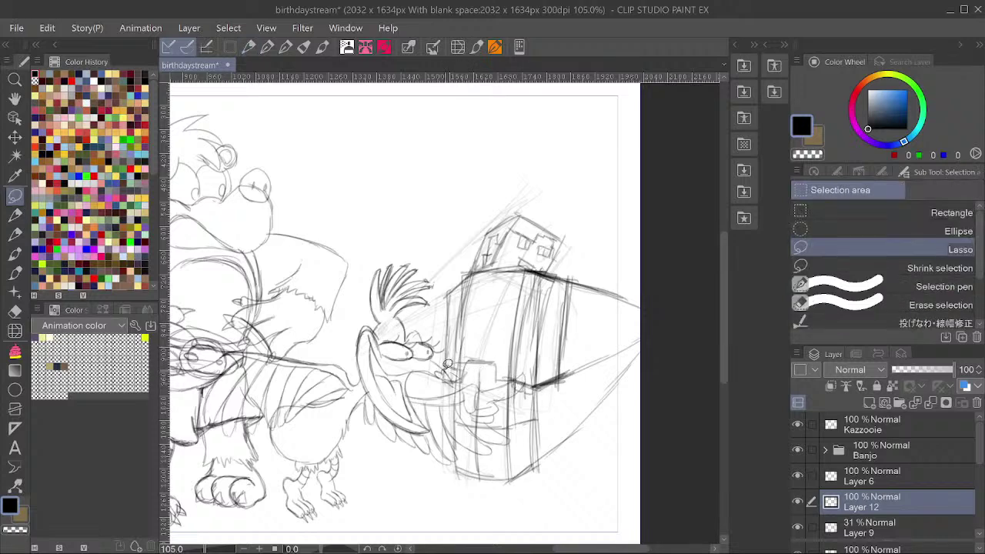
{"action": "left_click_drag", "start_coordinate": [459, 382], "coordinate": [452, 363]}
{"action": "key", "text": "Delete"}
{"action": "key", "text": "ctrl+d"}
{"action": "left_click", "coordinate": [15, 215]}
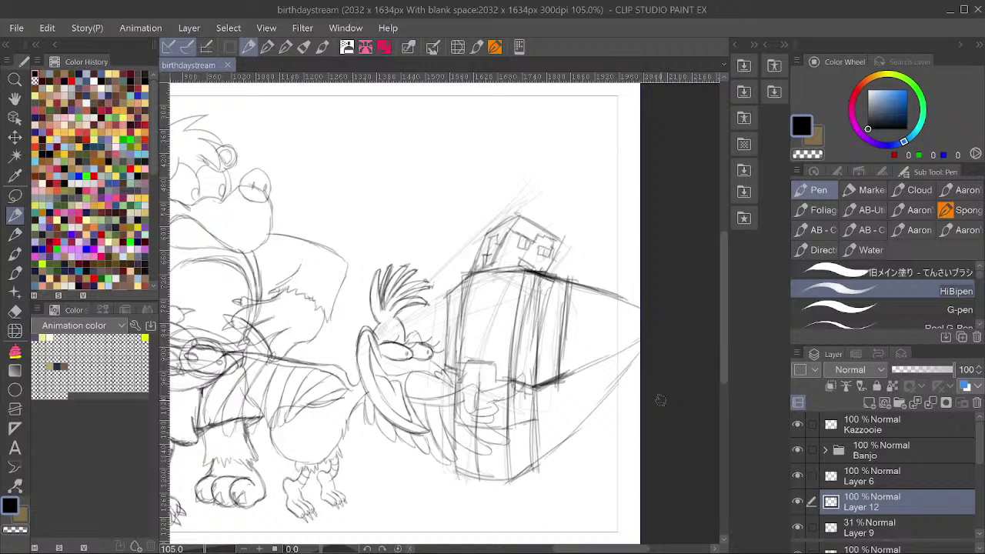
{"action": "left_click_drag", "start_coordinate": [478, 269], "coordinate": [477, 281]}
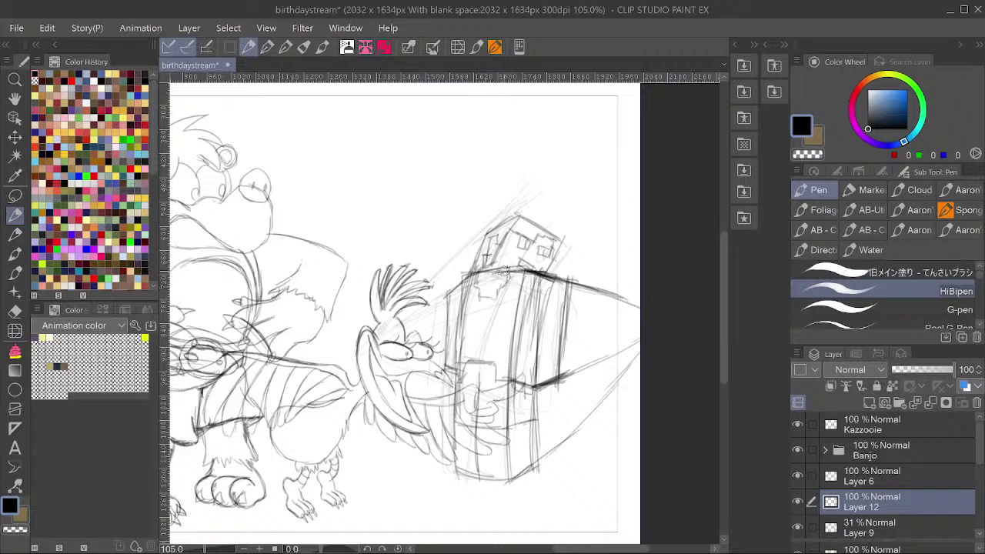
{"action": "mouse_move", "coordinate": [506, 295]}
{"action": "left_mouse_down"}
{"action": "mouse_move", "coordinate": [493, 324]}
{"action": "mouse_move", "coordinate": [520, 272]}
{"action": "mouse_move", "coordinate": [508, 320]}
{"action": "mouse_move", "coordinate": [485, 326]}
{"action": "mouse_move", "coordinate": [500, 295]}
{"action": "mouse_move", "coordinate": [491, 323]}
{"action": "mouse_move", "coordinate": [505, 326]}
{"action": "mouse_move", "coordinate": [523, 261]}
{"action": "mouse_move", "coordinate": [538, 258]}
{"action": "mouse_move", "coordinate": [537, 316]}
{"action": "left_mouse_up"}
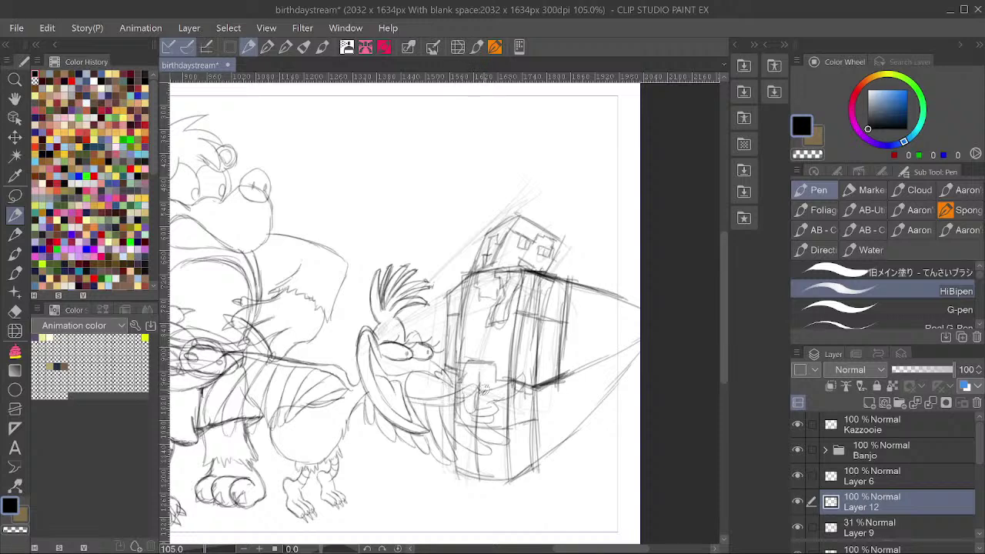
Delete the old 31% rough layer, lower Layer 12 with the second figure to 25% opacity, and save the file.
{"action": "left_click", "coordinate": [446, 264], "text": "ctrl+shift"}
{"action": "key", "text": "Delete"}
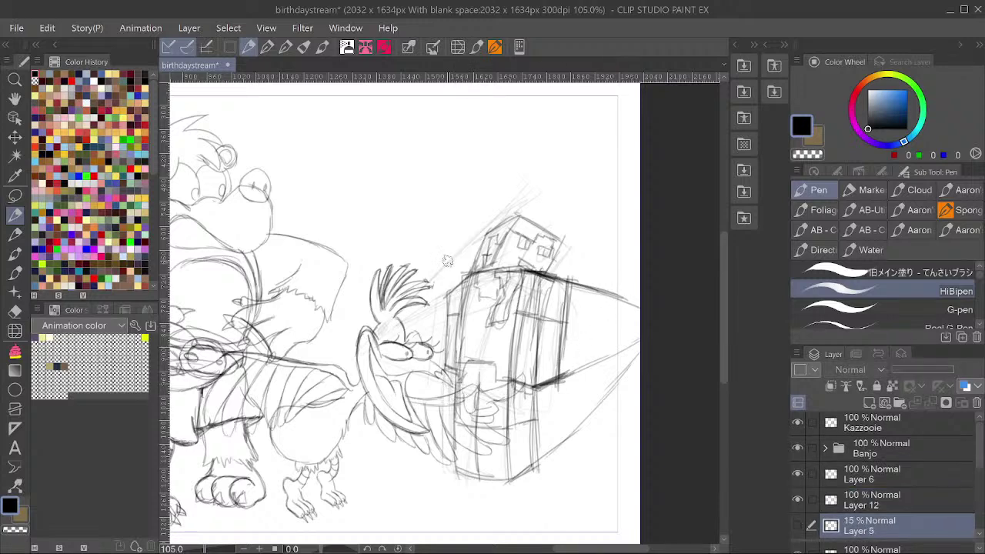
{"action": "left_click_drag", "start_coordinate": [584, 204], "coordinate": [558, 218]}
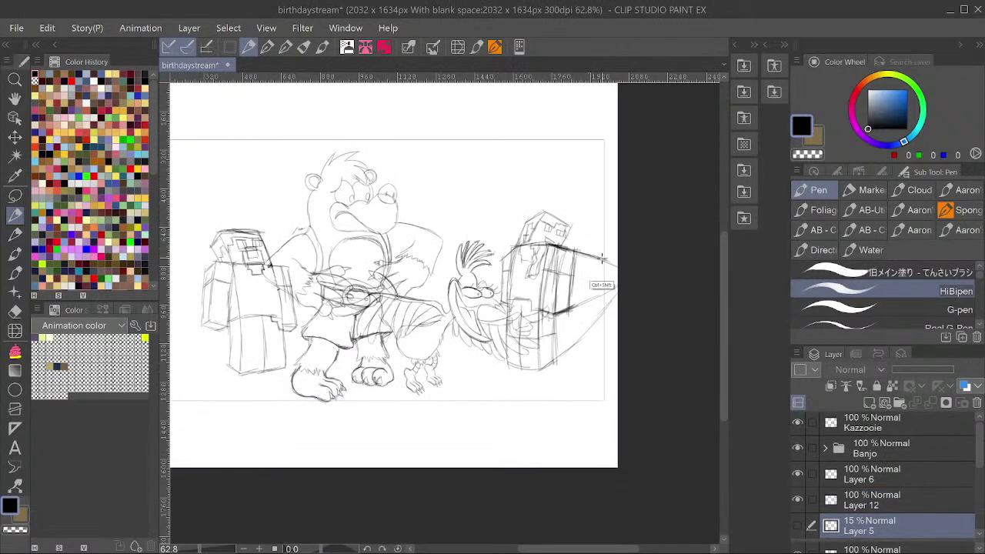
{"action": "left_click", "coordinate": [602, 257], "text": "ctrl+shift"}
{"action": "left_click", "coordinate": [909, 371]}
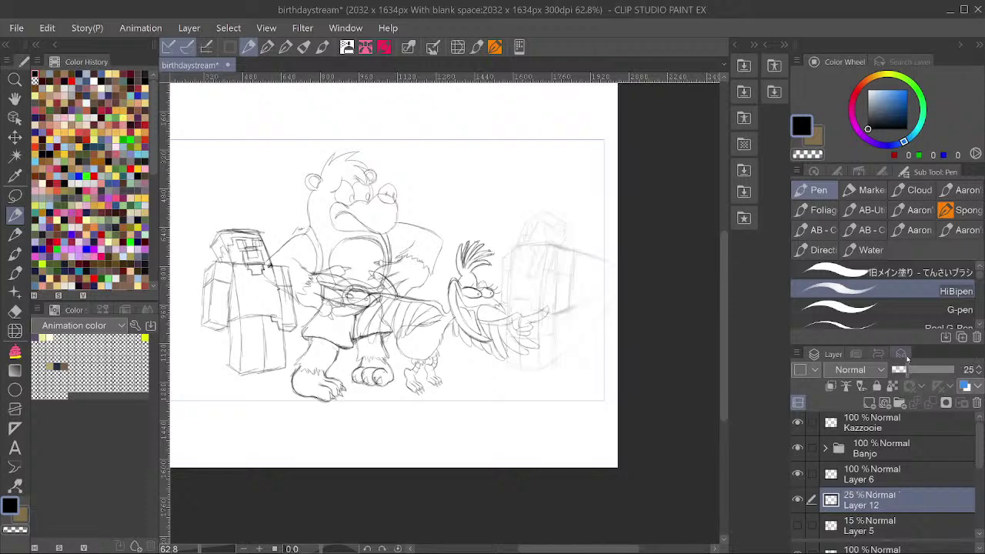
{"action": "key", "text": "ctrl+s"}
Mirror the canvas view back and forth to check the composition and the second figure's perspective.
{"action": "key", "text": "h"}
{"action": "key", "text": "h"}
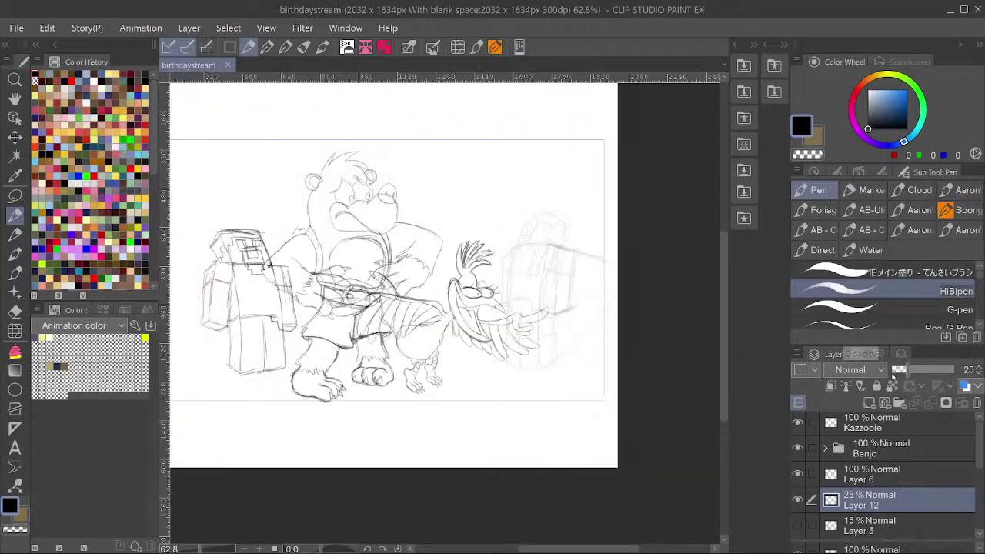
{"action": "scroll", "coordinate": [559, 194], "scroll_direction": "down", "scroll_amount": 1}
{"action": "scroll", "coordinate": [572, 209], "scroll_direction": "up", "scroll_amount": 3}
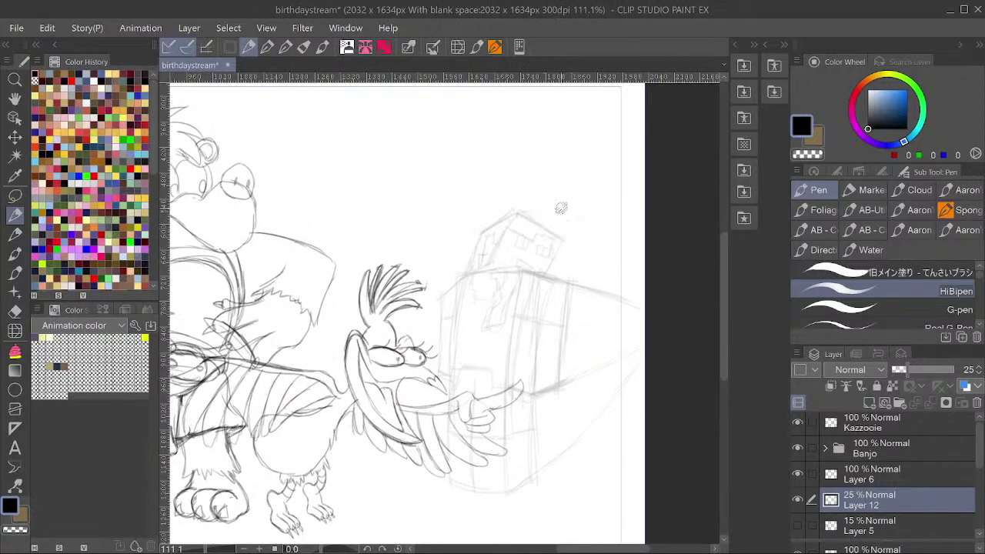
{"action": "key", "text": "h"}
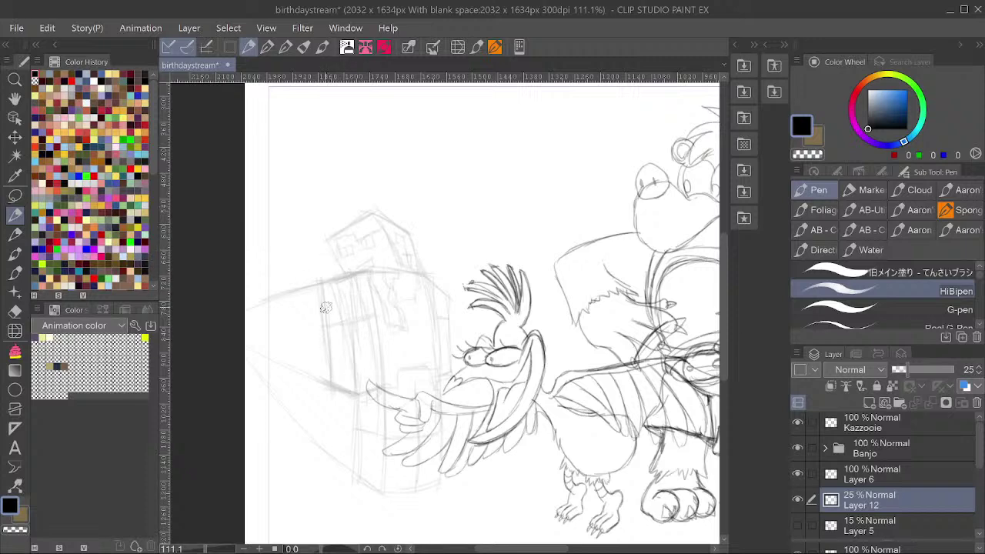
{"action": "key", "text": "h"}
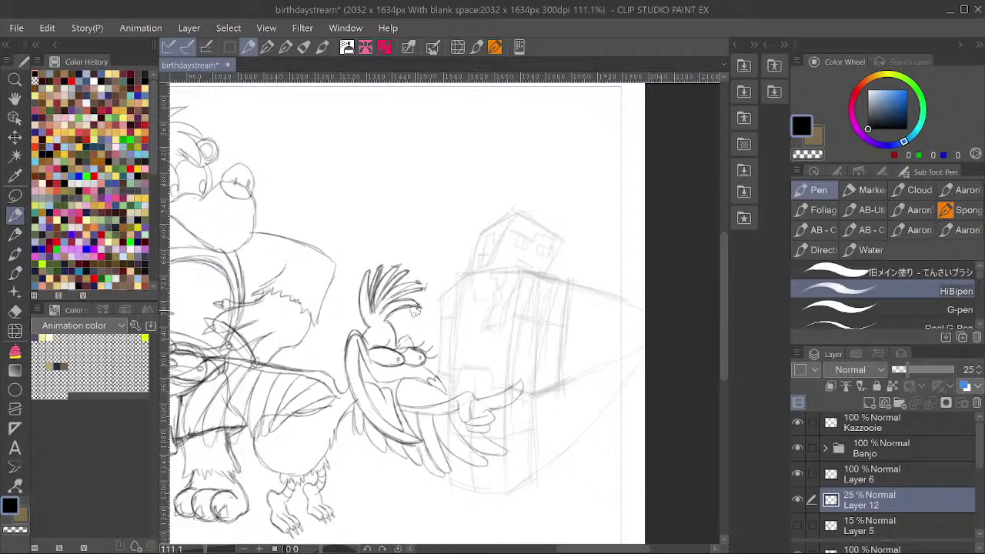
{"action": "key", "text": "h"}
{"action": "key", "text": "h"}
{"action": "key", "text": "h"}
{"action": "key", "text": "h"}
Add and save a new layer above the faded figure, and redraw its box head outline with a stepped hairline.
{"action": "key", "text": "ctrl+shift+n"}
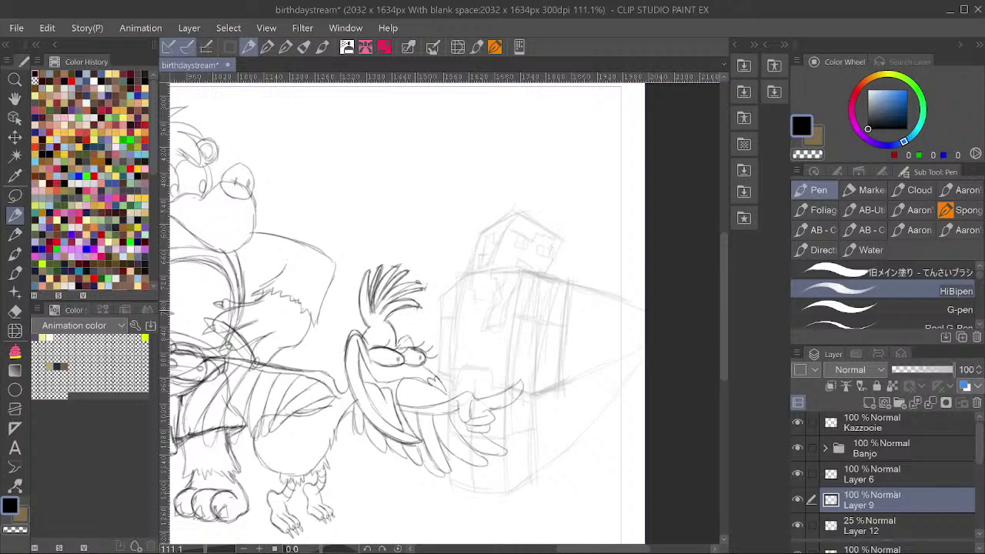
{"action": "key", "text": "ctrl+s"}
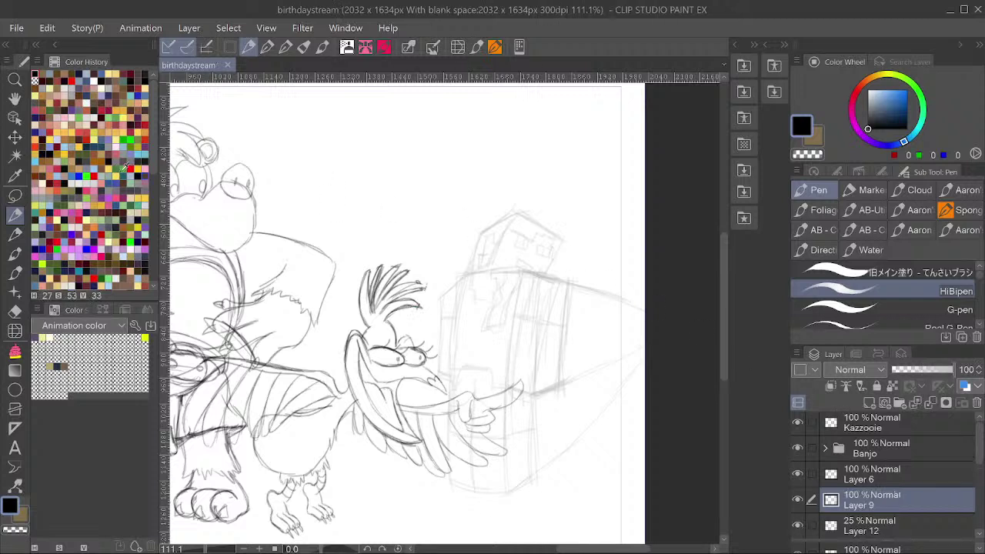
{"action": "mouse_move", "coordinate": [570, 247]}
{"action": "left_mouse_down"}
{"action": "mouse_move", "coordinate": [516, 207]}
{"action": "mouse_move", "coordinate": [522, 214]}
{"action": "mouse_move", "coordinate": [496, 223]}
{"action": "mouse_move", "coordinate": [524, 210]}
{"action": "mouse_move", "coordinate": [481, 231]}
{"action": "mouse_move", "coordinate": [471, 267]}
{"action": "left_mouse_up"}
{"action": "left_click_drag", "start_coordinate": [517, 209], "coordinate": [493, 266]}
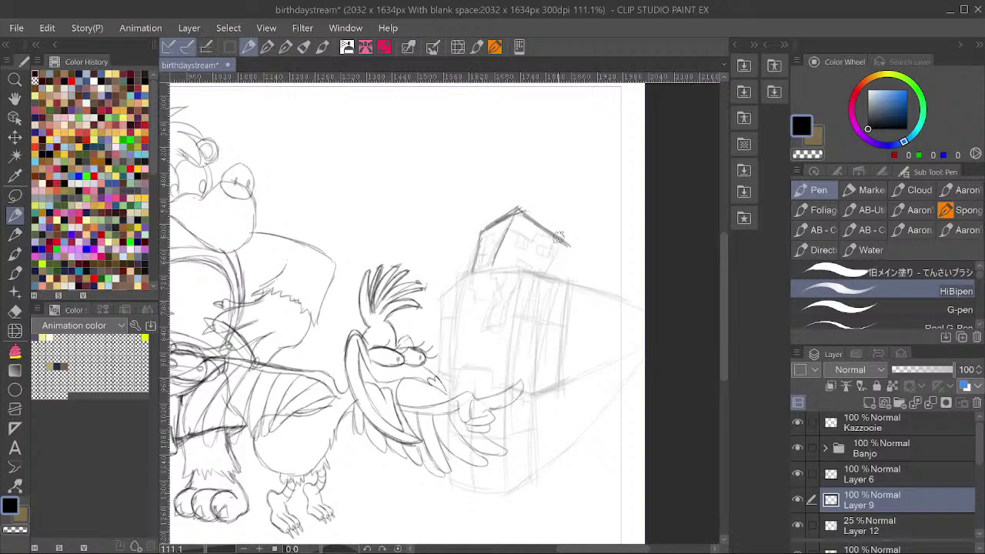
{"action": "left_click_drag", "start_coordinate": [564, 240], "coordinate": [544, 276]}
{"action": "mouse_move", "coordinate": [543, 238]}
{"action": "left_mouse_down"}
{"action": "mouse_move", "coordinate": [508, 229]}
{"action": "mouse_move", "coordinate": [500, 242]}
{"action": "mouse_move", "coordinate": [494, 231]}
{"action": "mouse_move", "coordinate": [480, 271]}
{"action": "mouse_move", "coordinate": [485, 255]}
{"action": "left_mouse_up"}
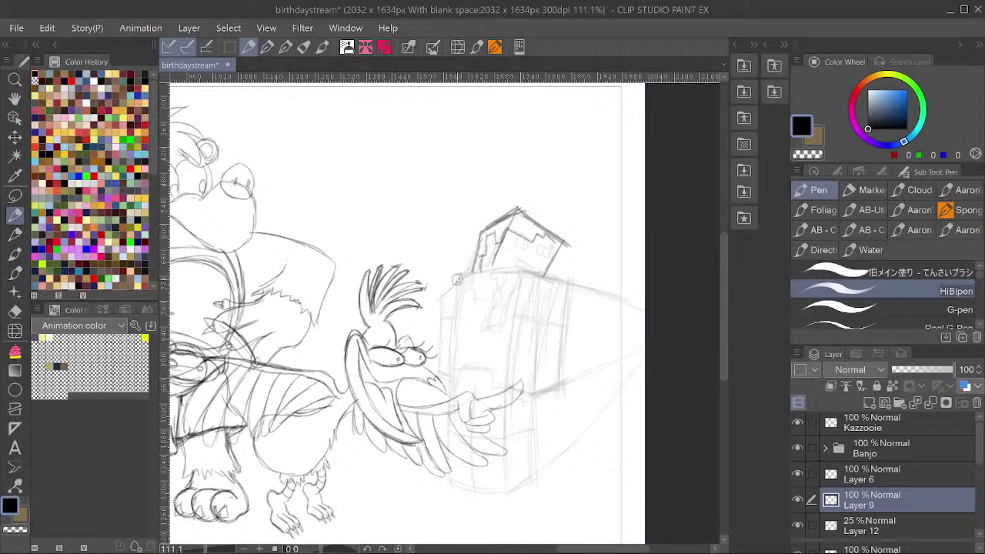
Redraw the second figure's shoulder line and the boxy outer arm, including its corner edge and sleeve hem, over the faded sketch.
{"action": "mouse_move", "coordinate": [440, 297]}
{"action": "left_mouse_down"}
{"action": "mouse_move", "coordinate": [516, 268]}
{"action": "mouse_move", "coordinate": [471, 258]}
{"action": "mouse_move", "coordinate": [471, 276]}
{"action": "mouse_move", "coordinate": [478, 263]}
{"action": "mouse_move", "coordinate": [469, 273]}
{"action": "mouse_move", "coordinate": [514, 268]}
{"action": "left_mouse_up"}
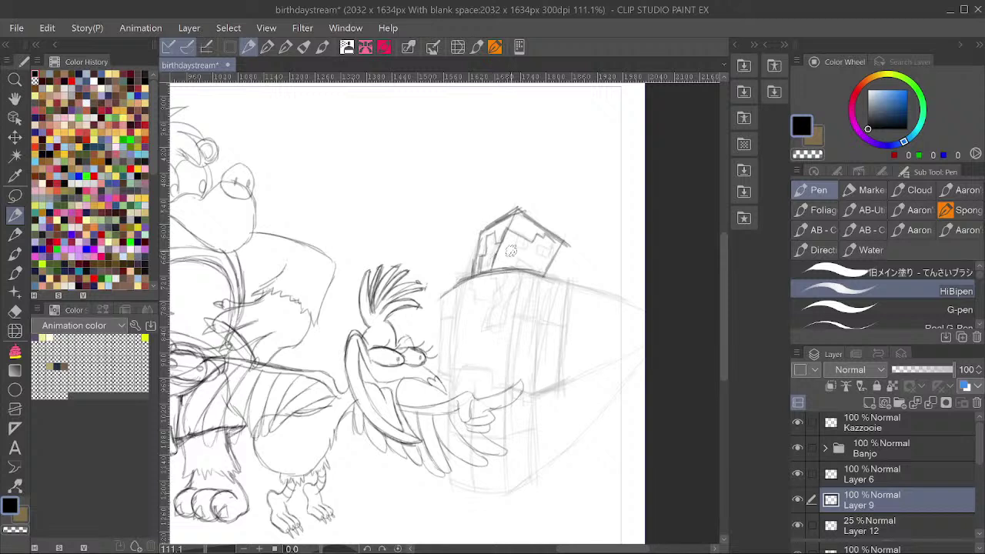
{"action": "mouse_move", "coordinate": [540, 273]}
{"action": "left_mouse_down"}
{"action": "mouse_move", "coordinate": [571, 279]}
{"action": "mouse_move", "coordinate": [558, 383]}
{"action": "mouse_move", "coordinate": [543, 389]}
{"action": "mouse_move", "coordinate": [545, 274]}
{"action": "mouse_move", "coordinate": [535, 393]}
{"action": "left_mouse_up"}
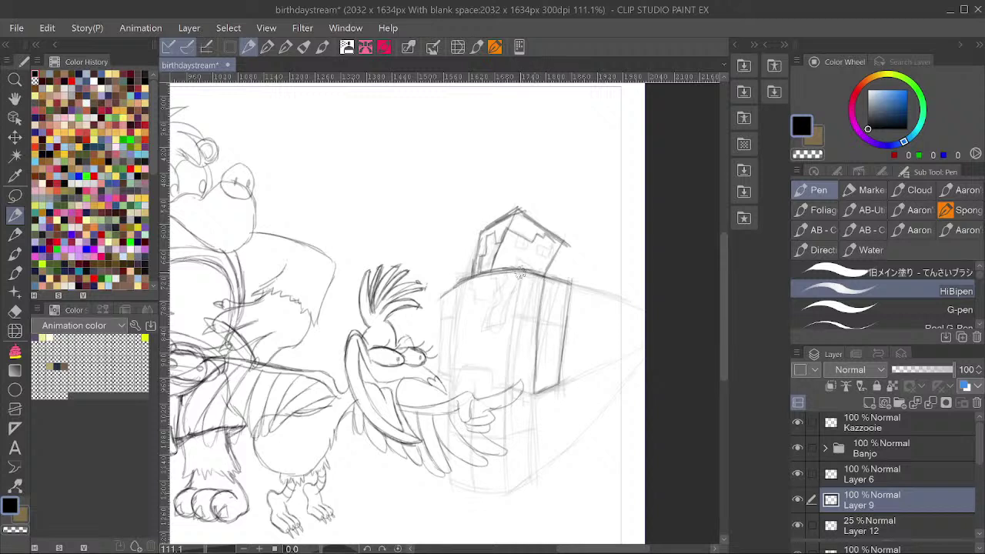
{"action": "left_click_drag", "start_coordinate": [518, 270], "coordinate": [510, 380]}
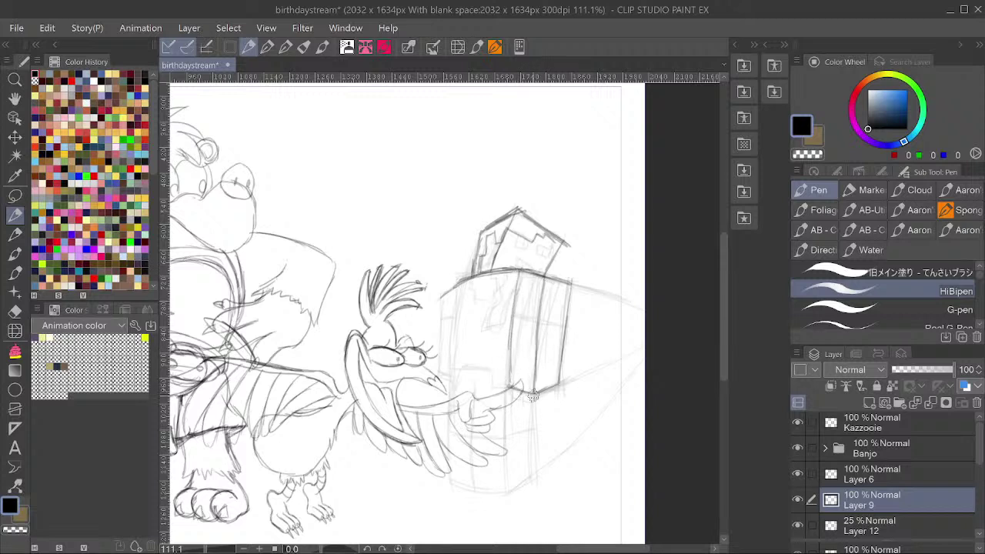
{"action": "left_click_drag", "start_coordinate": [516, 317], "coordinate": [566, 326]}
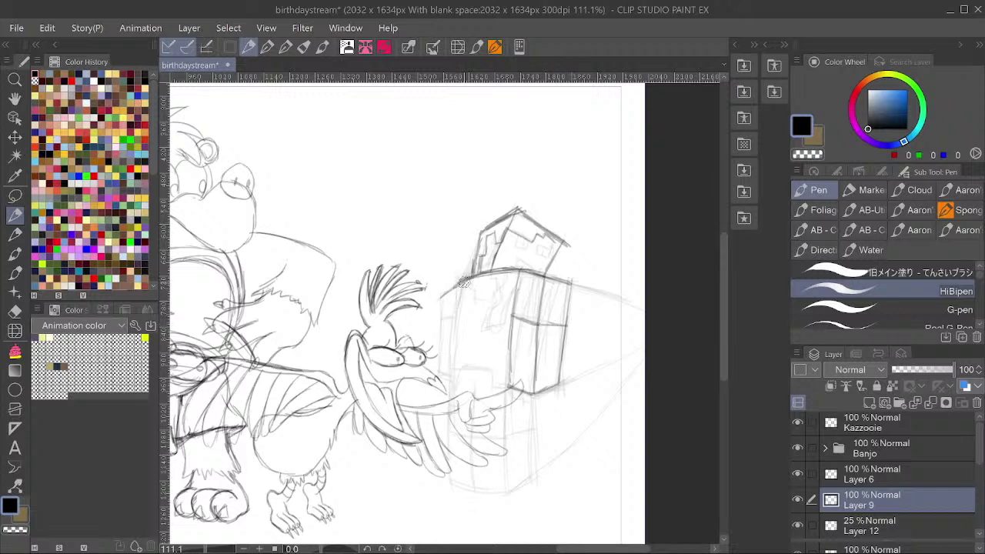
Outline the second figure's torso side and both block legs down to the feet, including the dividing line and side face.
{"action": "mouse_move", "coordinate": [461, 280]}
{"action": "left_mouse_down"}
{"action": "mouse_move", "coordinate": [450, 342]}
{"action": "mouse_move", "coordinate": [455, 333]}
{"action": "mouse_move", "coordinate": [450, 482]}
{"action": "mouse_move", "coordinate": [477, 487]}
{"action": "left_mouse_up"}
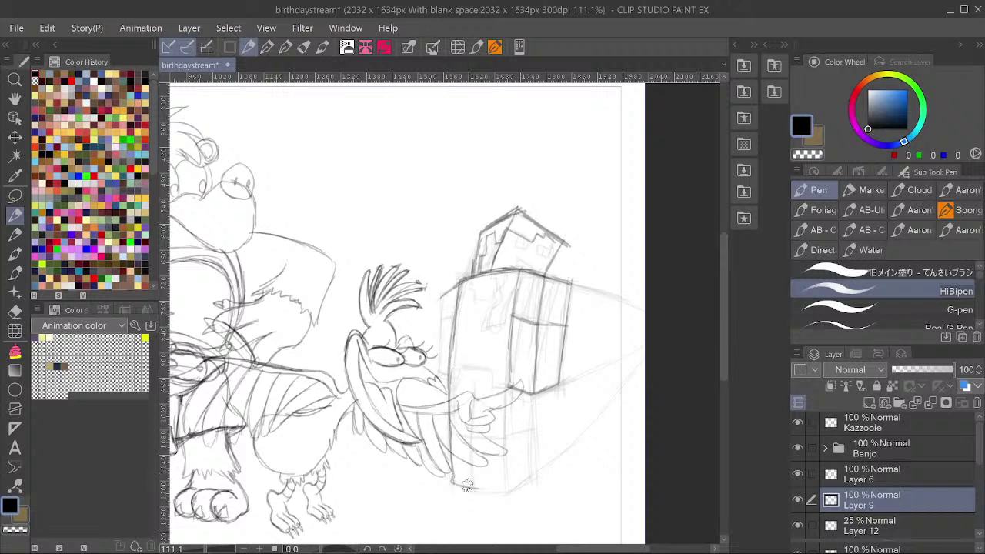
{"action": "left_click_drag", "start_coordinate": [474, 369], "coordinate": [472, 475]}
{"action": "mouse_move", "coordinate": [471, 431]}
{"action": "left_mouse_down"}
{"action": "mouse_move", "coordinate": [474, 471]}
{"action": "mouse_move", "coordinate": [505, 495]}
{"action": "left_mouse_up"}
{"action": "mouse_move", "coordinate": [512, 386]}
{"action": "left_mouse_down"}
{"action": "mouse_move", "coordinate": [507, 496]}
{"action": "mouse_move", "coordinate": [539, 481]}
{"action": "left_mouse_up"}
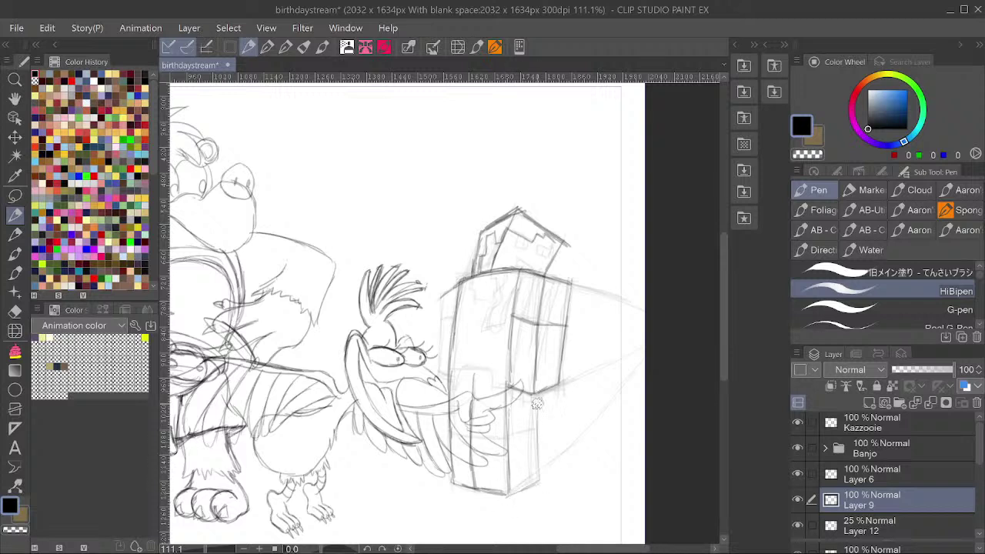
{"action": "left_click_drag", "start_coordinate": [536, 398], "coordinate": [537, 482]}
Draw the horizontal band across the second figure's lower legs and the stepped shirt hem at the waist.
{"action": "left_click_drag", "start_coordinate": [508, 437], "coordinate": [452, 433]}
{"action": "left_click_drag", "start_coordinate": [462, 370], "coordinate": [490, 371]}
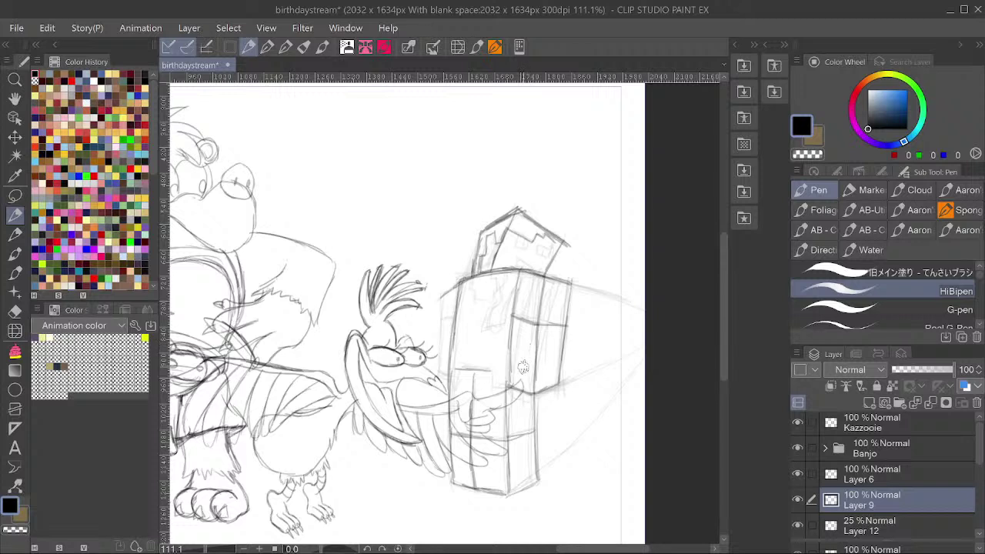
{"action": "mouse_move", "coordinate": [491, 371]}
{"action": "left_mouse_down"}
{"action": "mouse_move", "coordinate": [493, 387]}
{"action": "mouse_move", "coordinate": [509, 386]}
{"action": "left_mouse_up"}
{"action": "left_click_drag", "start_coordinate": [457, 370], "coordinate": [457, 389]}
Draw the second figure's arm beside the bird with its sleeve hem, undoing the stray guideline across the shoulders.
{"action": "left_click_drag", "start_coordinate": [445, 299], "coordinate": [439, 371]}
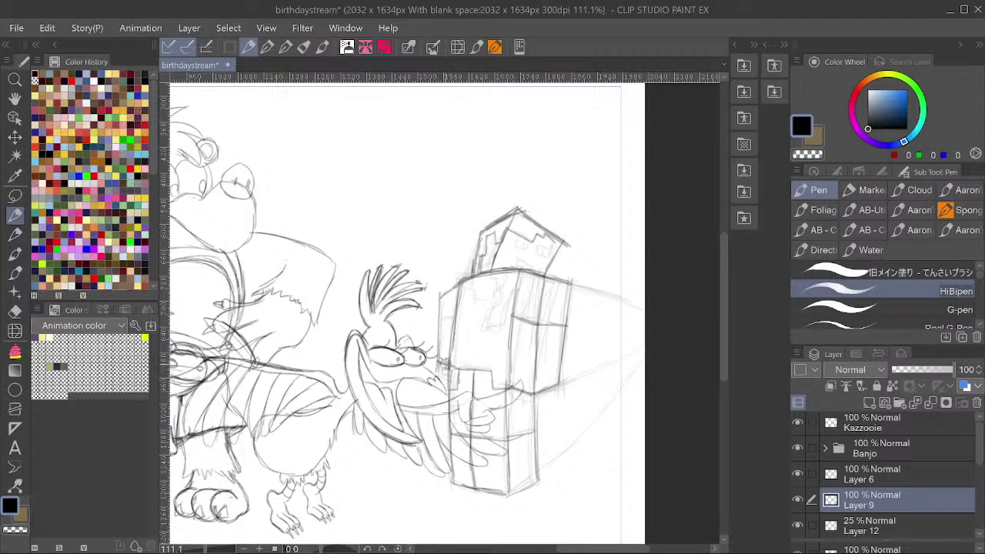
{"action": "left_click_drag", "start_coordinate": [442, 369], "coordinate": [440, 304]}
{"action": "left_click_drag", "start_coordinate": [521, 268], "coordinate": [445, 268]}
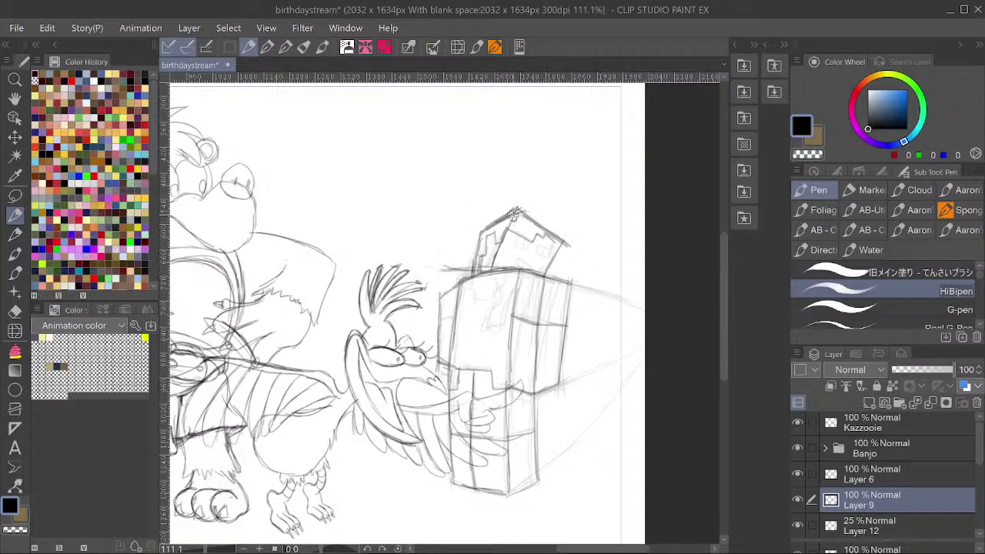
{"action": "key", "text": "ctrl+z"}
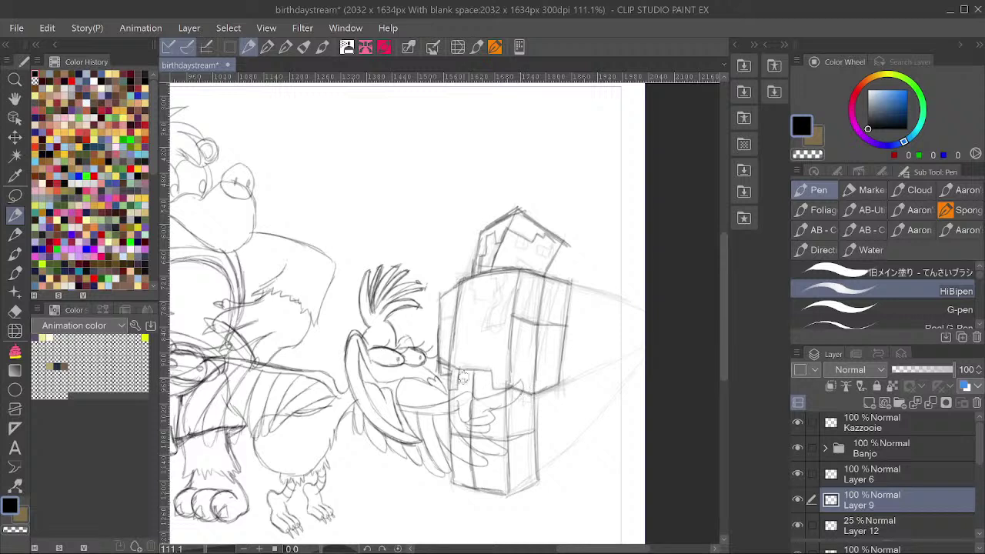
{"action": "mouse_move", "coordinate": [440, 366]}
{"action": "left_mouse_down"}
{"action": "mouse_move", "coordinate": [440, 303]}
{"action": "mouse_move", "coordinate": [530, 322]}
{"action": "mouse_move", "coordinate": [454, 315]}
{"action": "left_mouse_up"}
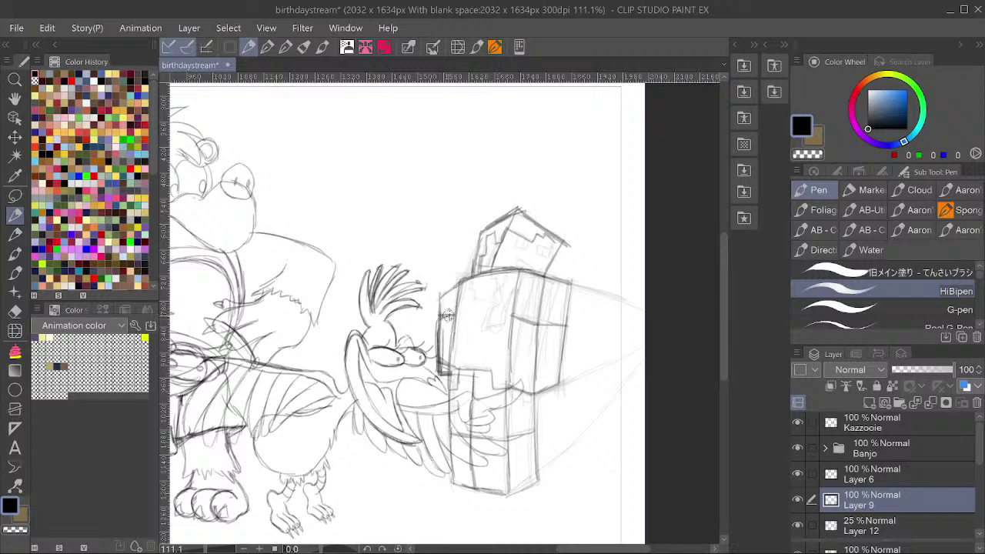
Sketch the jagged hair lines down the blocky right-hand character's torso and draw the square eyes on its face.
{"action": "left_click_drag", "start_coordinate": [571, 213], "coordinate": [575, 214]}
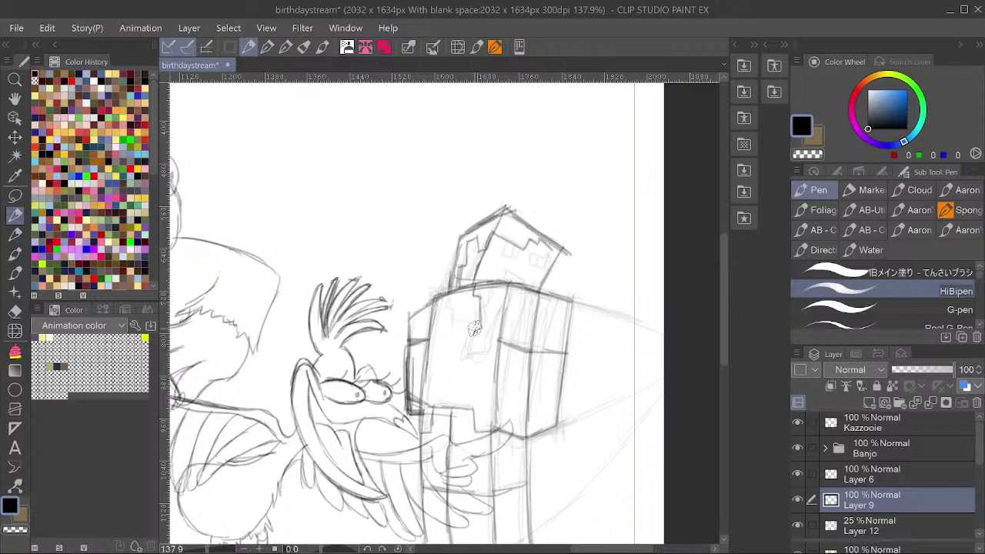
{"action": "mouse_move", "coordinate": [474, 329]}
{"action": "left_mouse_down"}
{"action": "mouse_move", "coordinate": [471, 359]}
{"action": "mouse_move", "coordinate": [502, 334]}
{"action": "mouse_move", "coordinate": [505, 296]}
{"action": "left_mouse_up"}
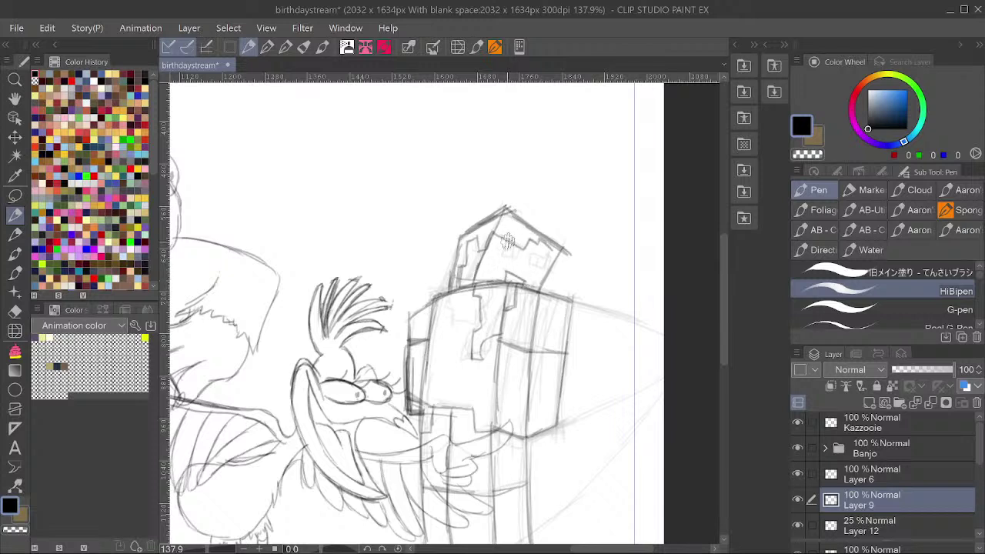
{"action": "mouse_move", "coordinate": [505, 244]}
{"action": "left_mouse_down"}
{"action": "mouse_move", "coordinate": [505, 255]}
{"action": "mouse_move", "coordinate": [520, 244]}
{"action": "mouse_move", "coordinate": [515, 253]}
{"action": "mouse_move", "coordinate": [531, 265]}
{"action": "mouse_move", "coordinate": [547, 258]}
{"action": "left_mouse_up"}
{"action": "left_click_drag", "start_coordinate": [539, 257], "coordinate": [538, 265]}
{"action": "left_click", "coordinate": [563, 173], "text": "alt"}
{"action": "left_click", "coordinate": [561, 200], "text": "alt"}
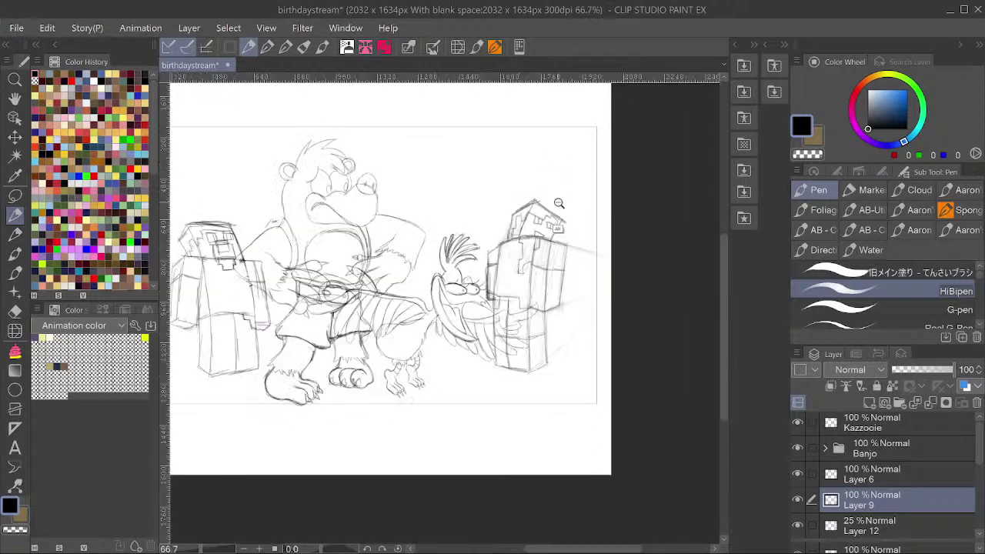
{"action": "left_click", "coordinate": [596, 253], "text": "ctrl+shift"}
{"action": "key", "text": "Delete"}
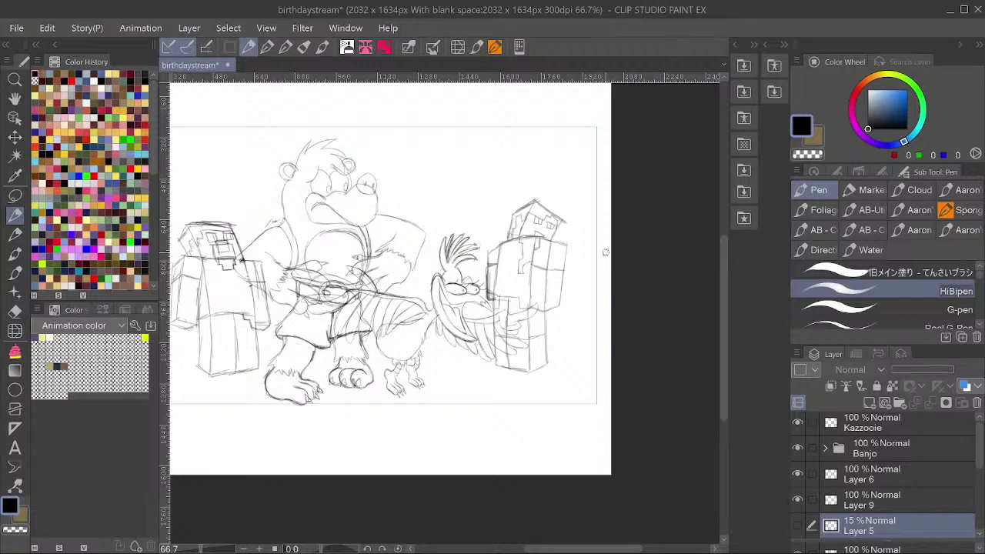
{"action": "key", "text": "ctrl+s"}
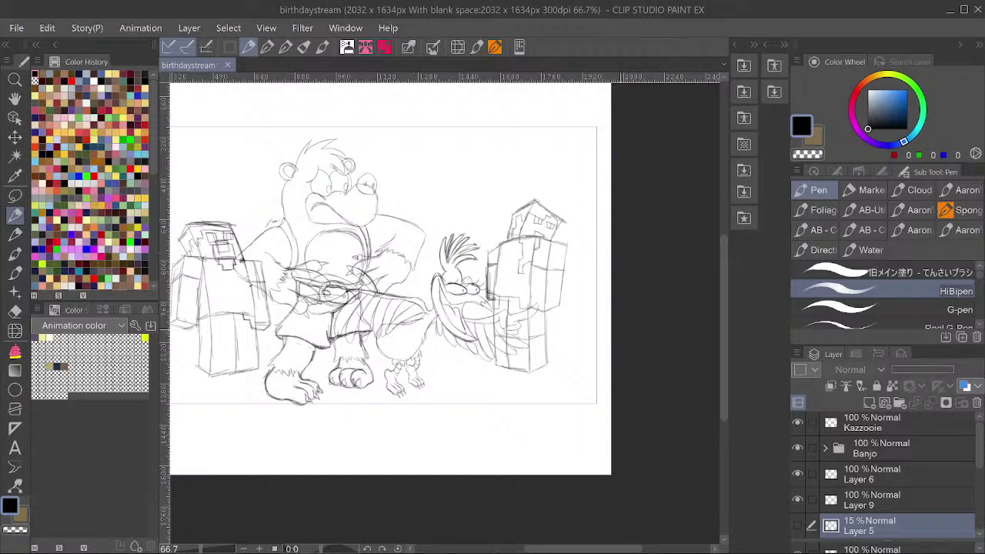
{"action": "scroll", "coordinate": [523, 235], "scroll_direction": "up", "scroll_amount": 4}
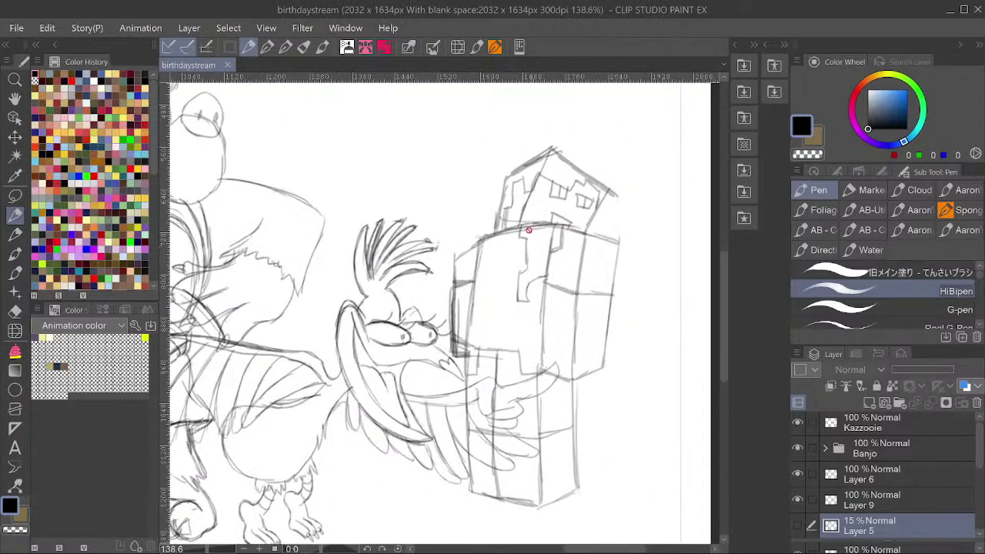
{"action": "key", "text": "ctrl+z"}
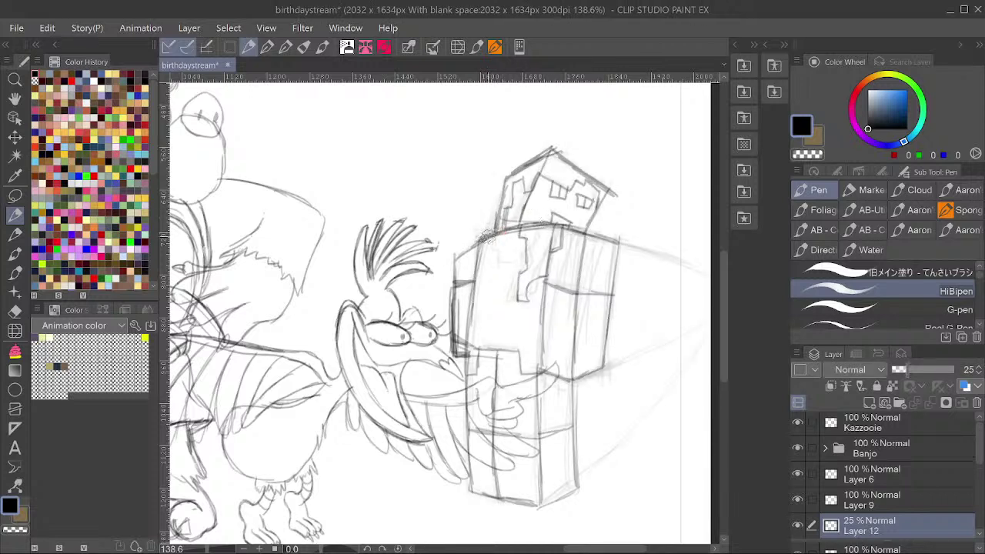
On Layer 9, draw the blocky hair edge on the right-hand character's upper chest and a straight line across its waist.
{"action": "left_click", "coordinate": [489, 236], "text": "ctrl+shift"}
{"action": "mouse_move", "coordinate": [492, 248]}
{"action": "left_mouse_down"}
{"action": "mouse_move", "coordinate": [501, 262]}
{"action": "mouse_move", "coordinate": [526, 254]}
{"action": "left_mouse_up"}
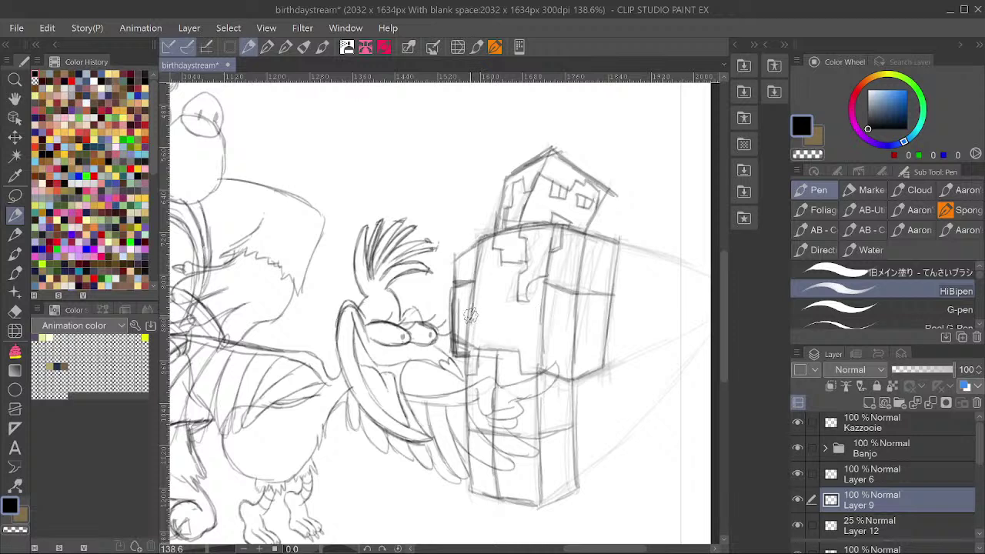
{"action": "mouse_move", "coordinate": [471, 315]}
{"action": "left_mouse_down"}
{"action": "mouse_move", "coordinate": [543, 324]}
{"action": "mouse_move", "coordinate": [533, 318]}
{"action": "left_mouse_up"}
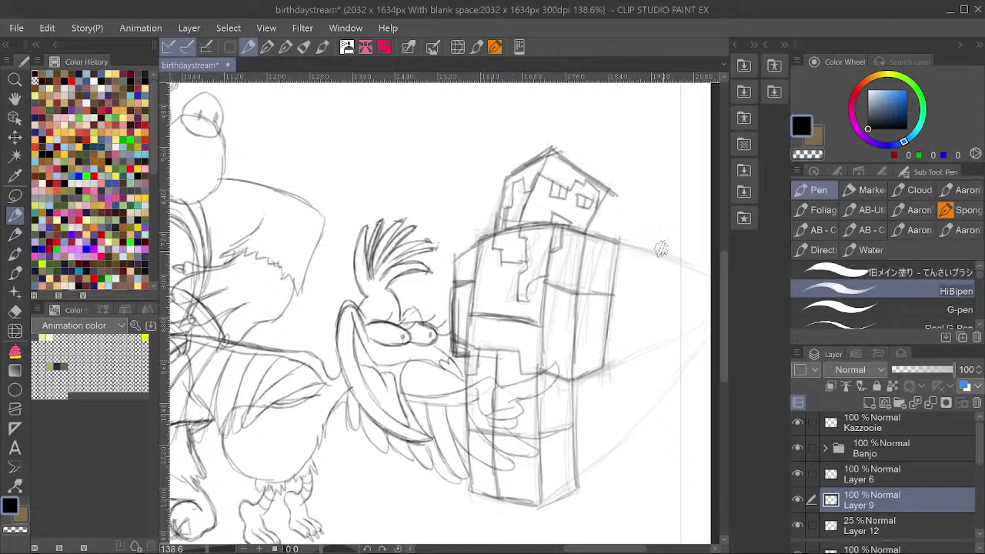
Delete the perspective guide Layer 12 and the hidden Layer 5, and save the file.
{"action": "key", "text": "alt+bracketleft"}
{"action": "key", "text": "Delete"}
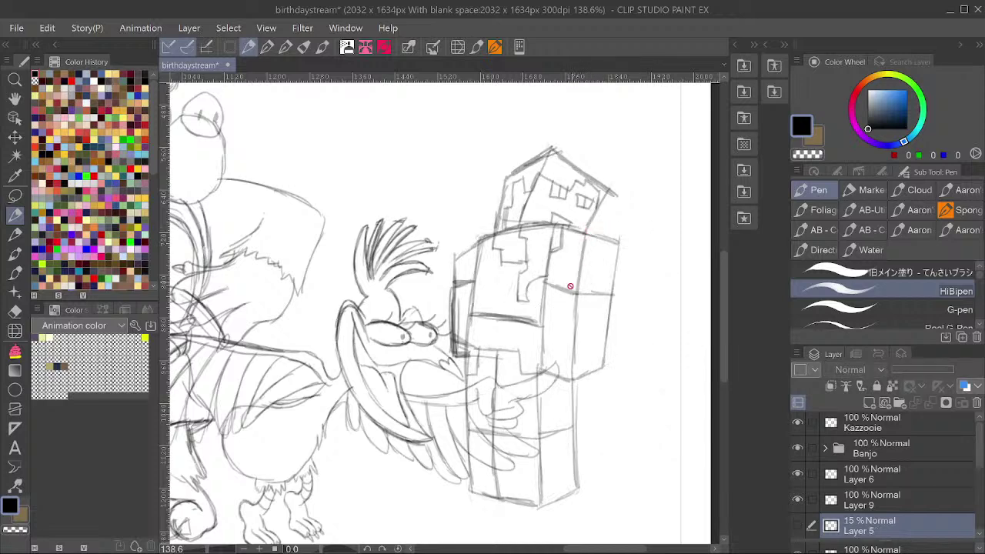
{"action": "scroll", "coordinate": [642, 200], "scroll_direction": "down", "scroll_amount": 3}
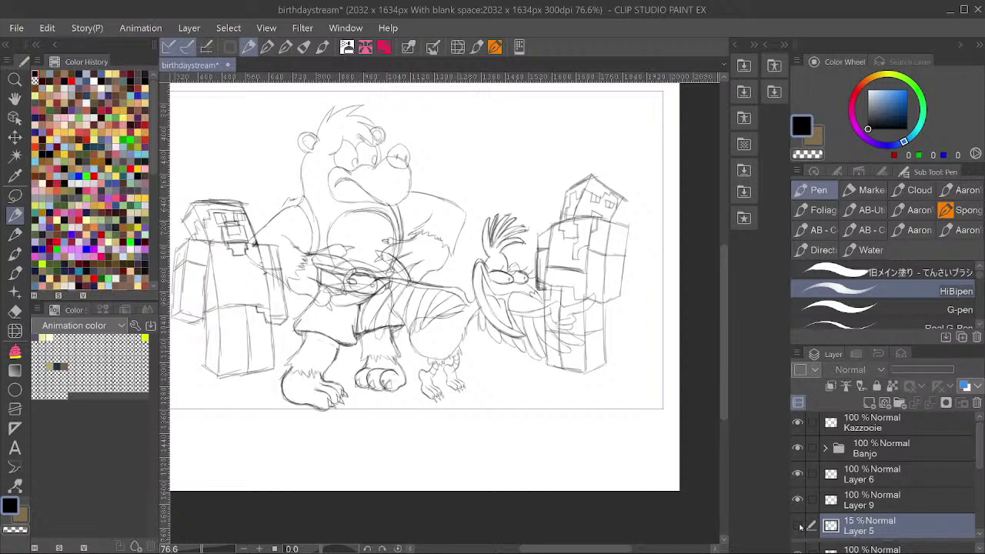
{"action": "left_click", "coordinate": [797, 529]}
{"action": "key", "text": "Delete"}
{"action": "key", "text": "ctrl+s"}
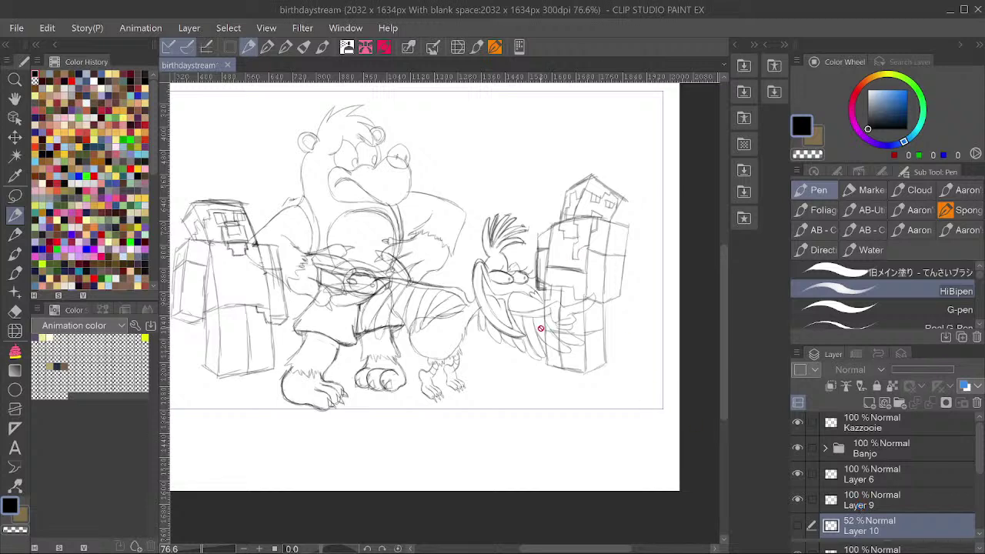
Move the blocky right-hand character left and slightly down so it overlaps the bird's head.
{"action": "scroll", "coordinate": [541, 329], "scroll_direction": "up", "scroll_amount": 1}
{"action": "left_click_drag", "start_coordinate": [564, 368], "coordinate": [517, 385]}
{"action": "key", "text": "alt+["}
{"action": "scroll", "coordinate": [583, 314], "scroll_direction": "down", "scroll_amount": 6}
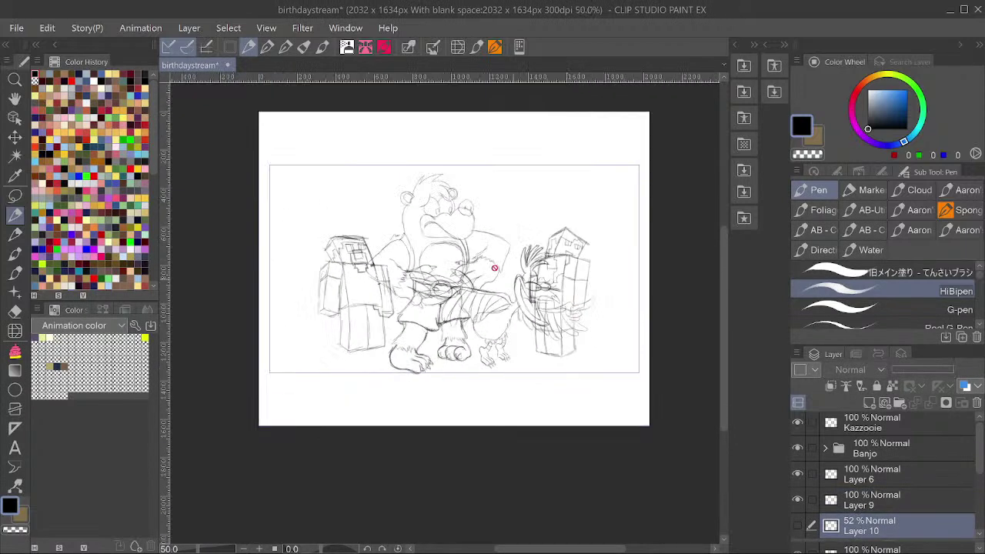
{"action": "scroll", "coordinate": [451, 256], "scroll_direction": "up", "scroll_amount": 1}
{"action": "scroll", "coordinate": [473, 269], "scroll_direction": "up", "scroll_amount": 1}
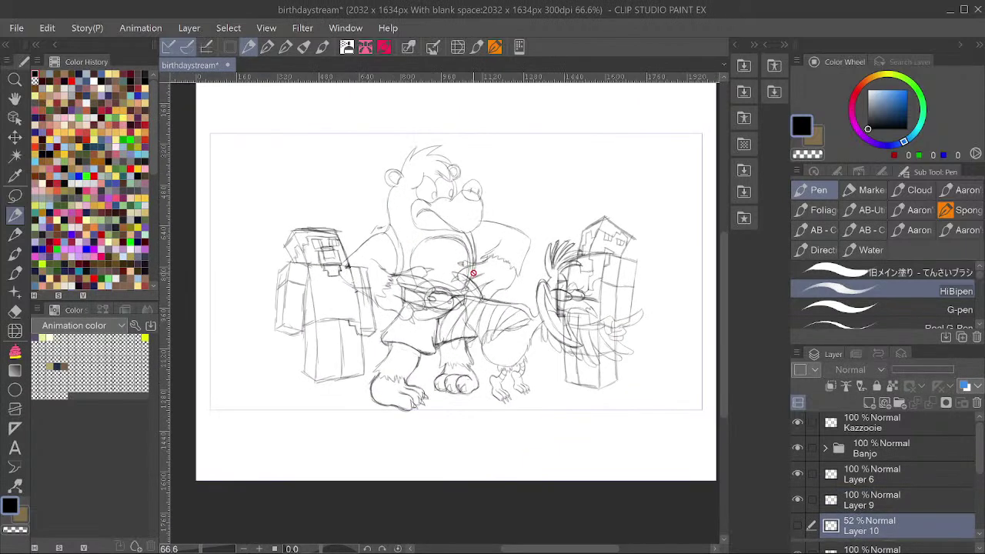
{"action": "scroll", "coordinate": [437, 270], "scroll_direction": "down", "scroll_amount": 1}
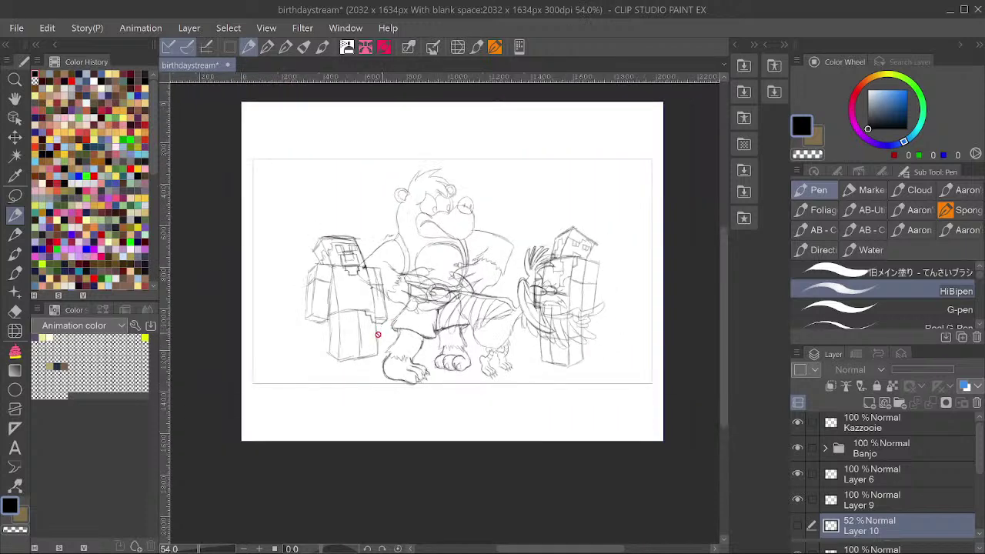
{"action": "scroll", "coordinate": [378, 334], "scroll_direction": "up", "scroll_amount": 1}
{"action": "scroll", "coordinate": [616, 349], "scroll_direction": "up", "scroll_amount": 1}
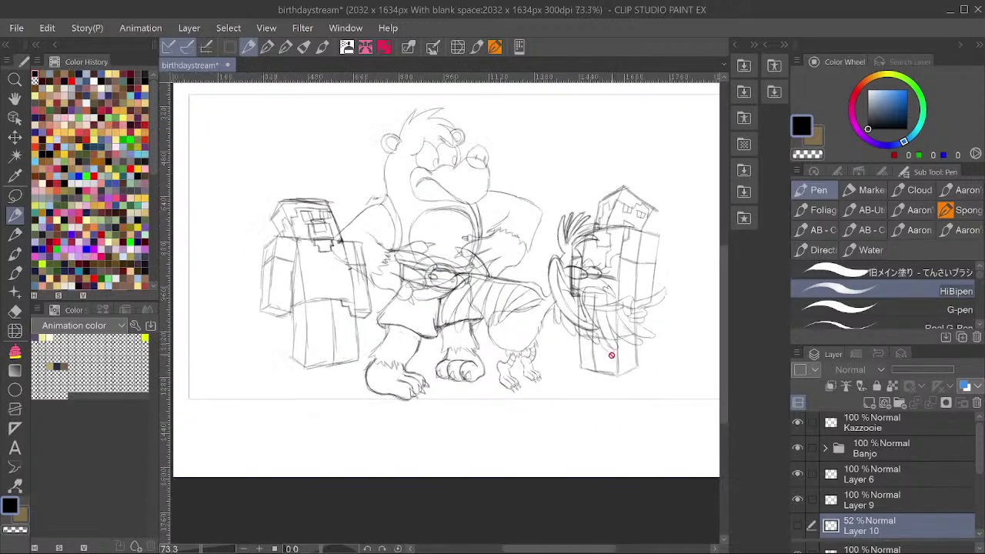
Nudge the blocky right-hand character slightly further down and left on the canvas.
{"action": "scroll", "coordinate": [608, 369], "scroll_direction": "up", "scroll_amount": 2}
{"action": "left_click", "coordinate": [582, 383], "text": "ctrl+shift"}
{"action": "mouse_move", "coordinate": [583, 385]}
{"action": "left_mouse_down"}
{"action": "mouse_move", "coordinate": [574, 390]}
{"action": "mouse_move", "coordinate": [581, 390]}
{"action": "left_mouse_up"}
{"action": "key", "text": "alt+bracketleft"}
{"action": "scroll", "coordinate": [523, 344], "scroll_direction": "down", "scroll_amount": 4}
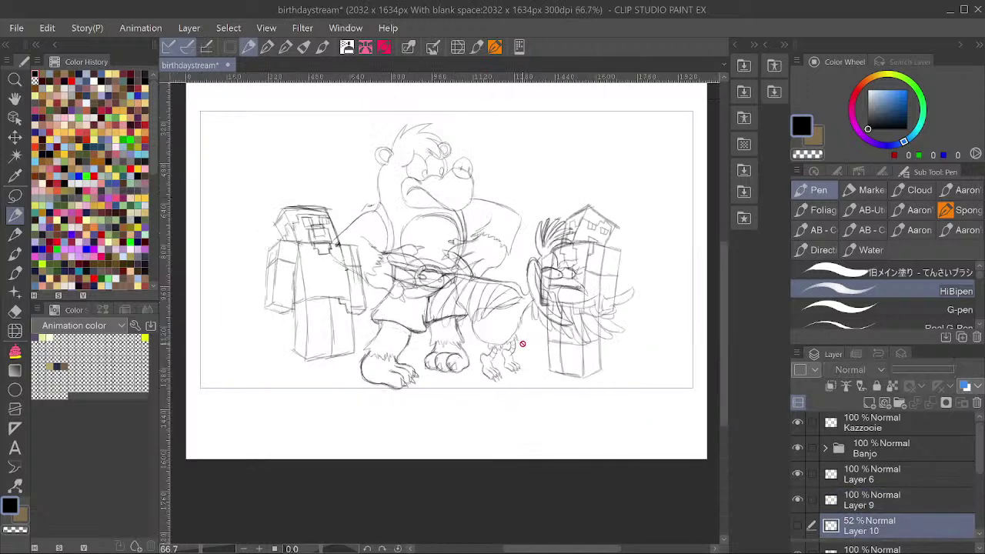
{"action": "scroll", "coordinate": [568, 311], "scroll_direction": "up", "scroll_amount": 2}
{"action": "scroll", "coordinate": [608, 294], "scroll_direction": "down", "scroll_amount": 2}
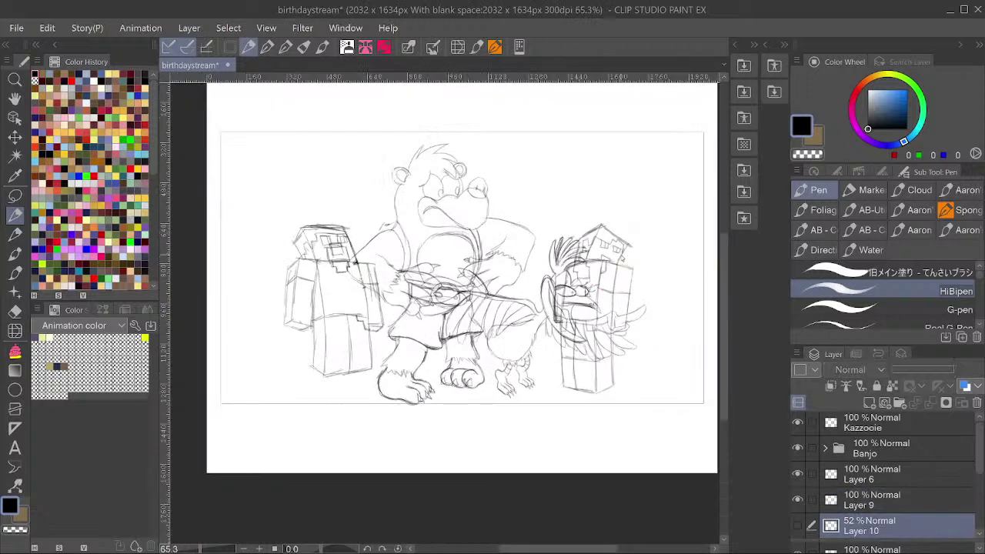
Move the blocky character on Layer 9 back to the right beside the bird's beak, and save the file.
{"action": "key", "text": "alt+bracketright"}
{"action": "left_click_drag", "start_coordinate": [622, 258], "coordinate": [662, 263]}
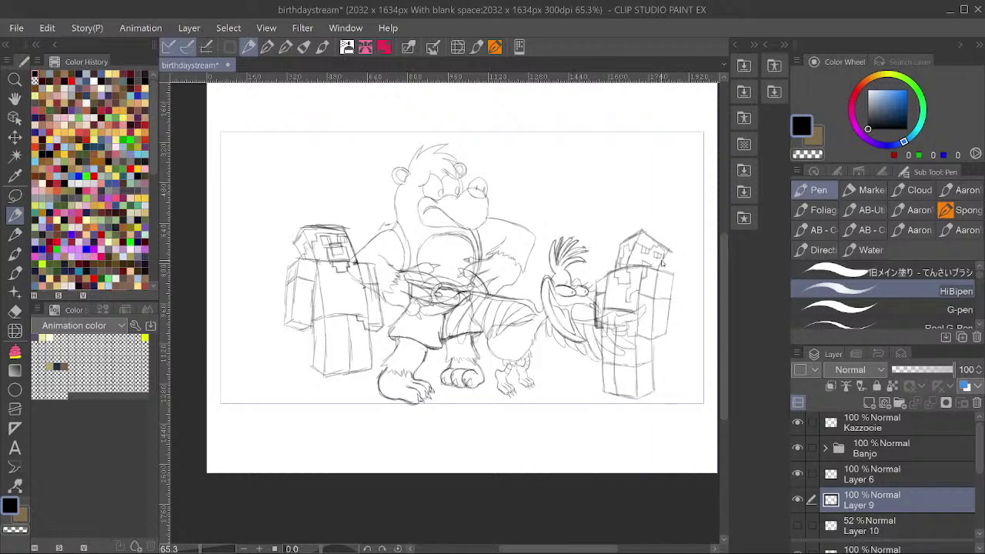
{"action": "key", "text": "alt+bracketleft"}
{"action": "scroll", "coordinate": [662, 263], "scroll_direction": "down", "scroll_amount": 3}
{"action": "scroll", "coordinate": [575, 265], "scroll_direction": "up", "scroll_amount": 2}
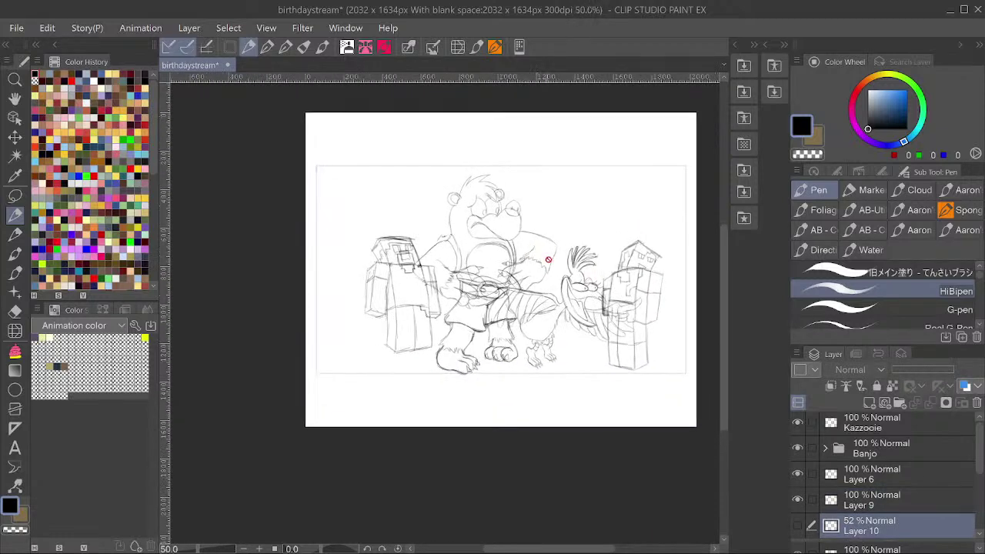
{"action": "scroll", "coordinate": [659, 288], "scroll_direction": "down", "scroll_amount": 1}
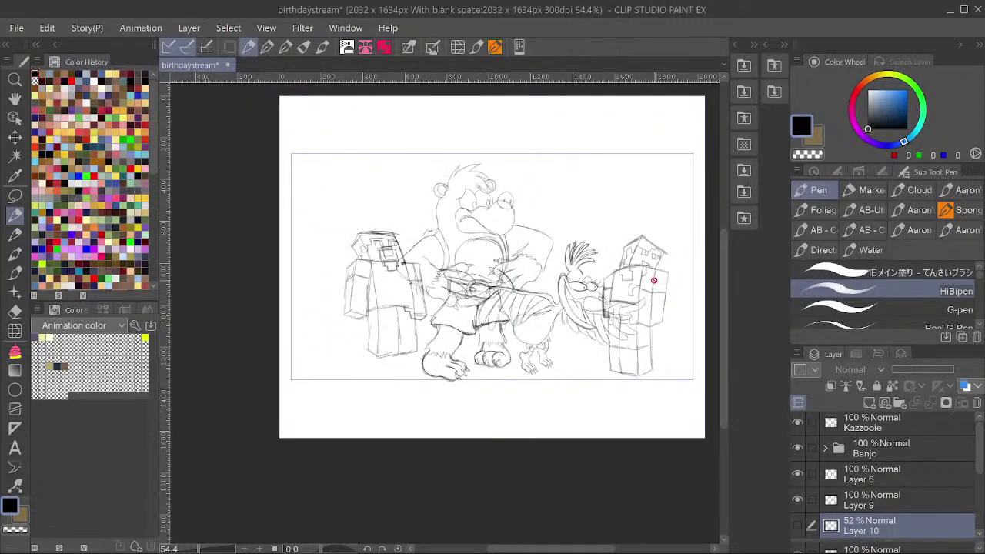
{"action": "scroll", "coordinate": [653, 280], "scroll_direction": "down", "scroll_amount": 1}
{"action": "scroll", "coordinate": [517, 251], "scroll_direction": "down", "scroll_amount": 1}
{"action": "scroll", "coordinate": [487, 252], "scroll_direction": "up", "scroll_amount": 2}
{"action": "key", "text": "ctrl+s"}
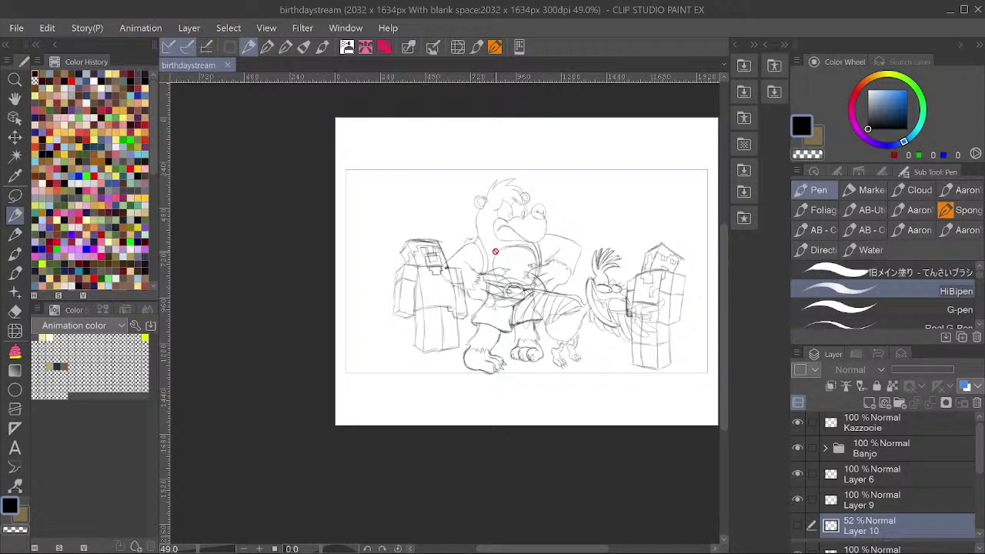
Make the 28% opacity Folder 1 visible.
{"action": "scroll", "coordinate": [877, 505], "scroll_direction": "down", "scroll_amount": 3}
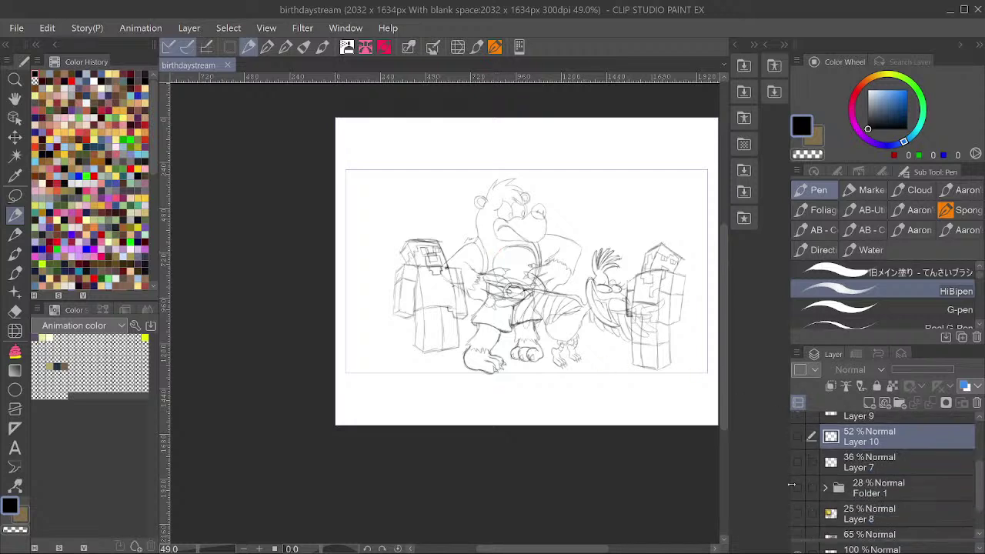
{"action": "left_click", "coordinate": [798, 488]}
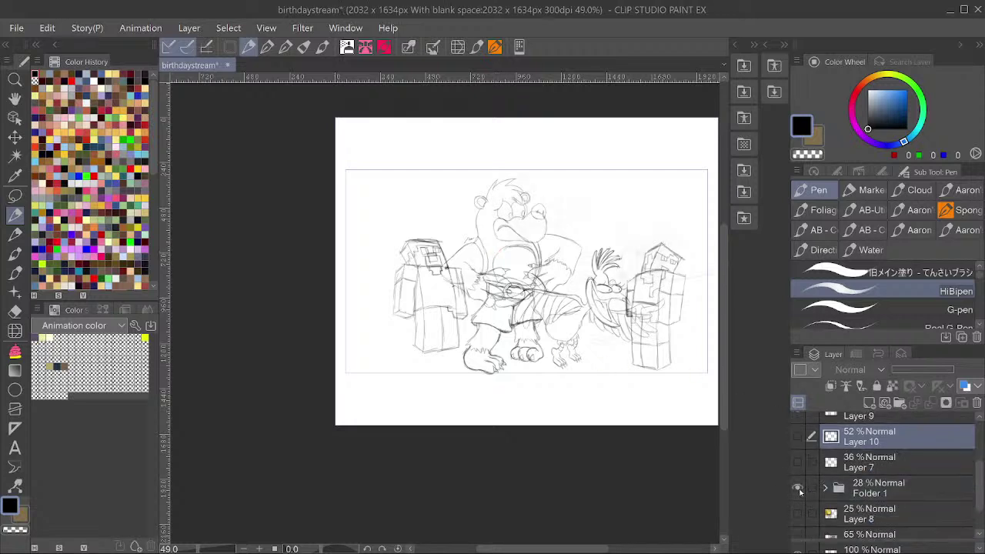
Rename Layer 6 as steve.
{"action": "scroll", "coordinate": [880, 475], "scroll_direction": "up", "scroll_amount": 2}
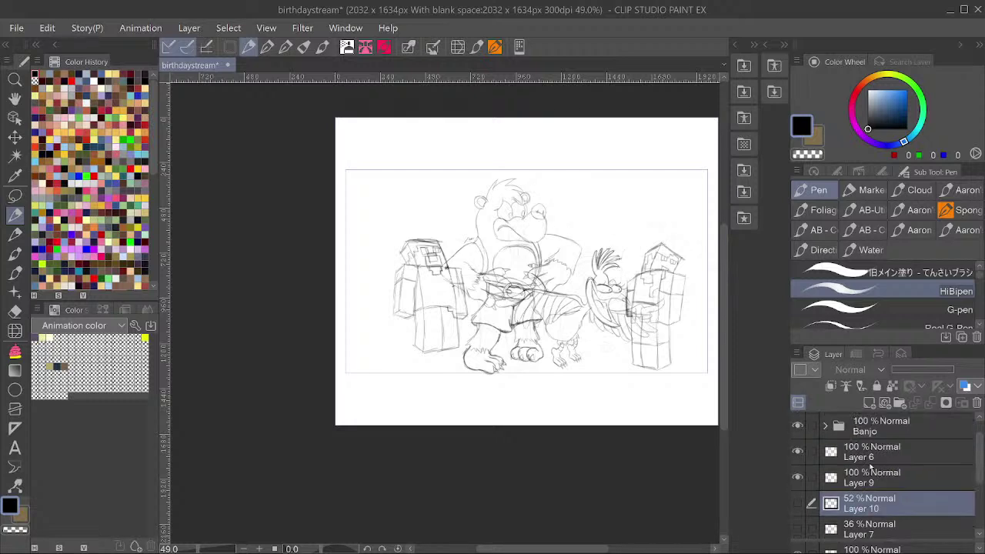
{"action": "left_click", "coordinate": [874, 455]}
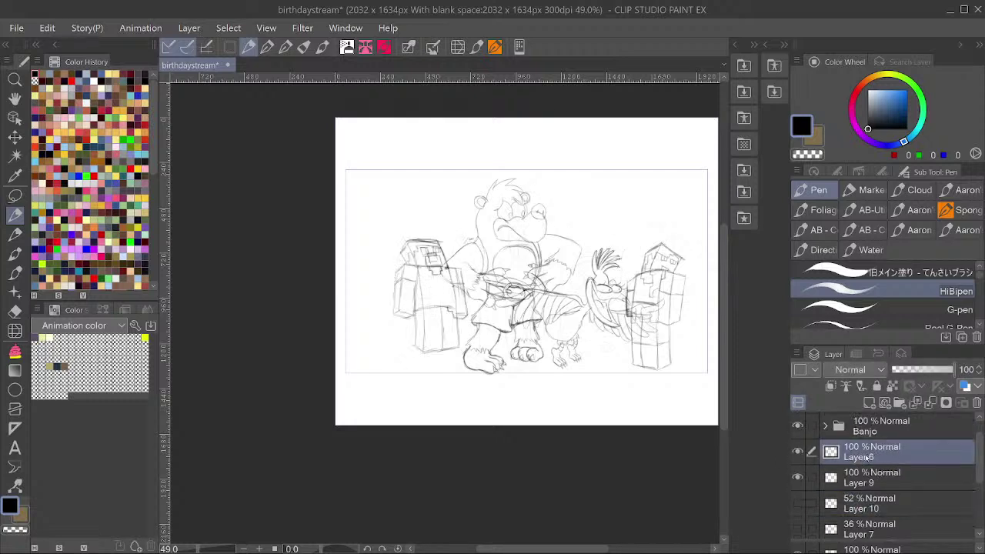
{"action": "double_click", "coordinate": [867, 457]}
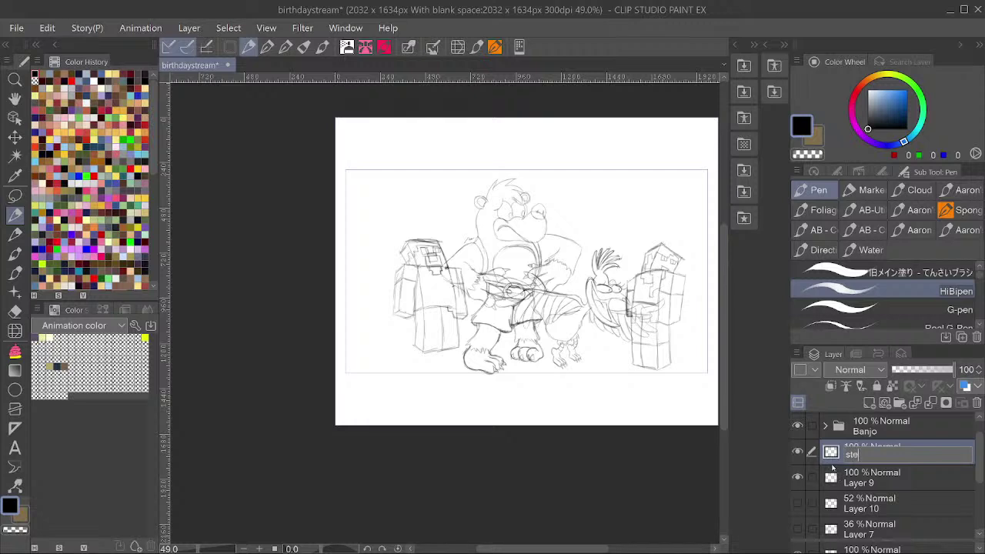
{"action": "type", "text": "ve"}
{"action": "key", "text": "Return"}
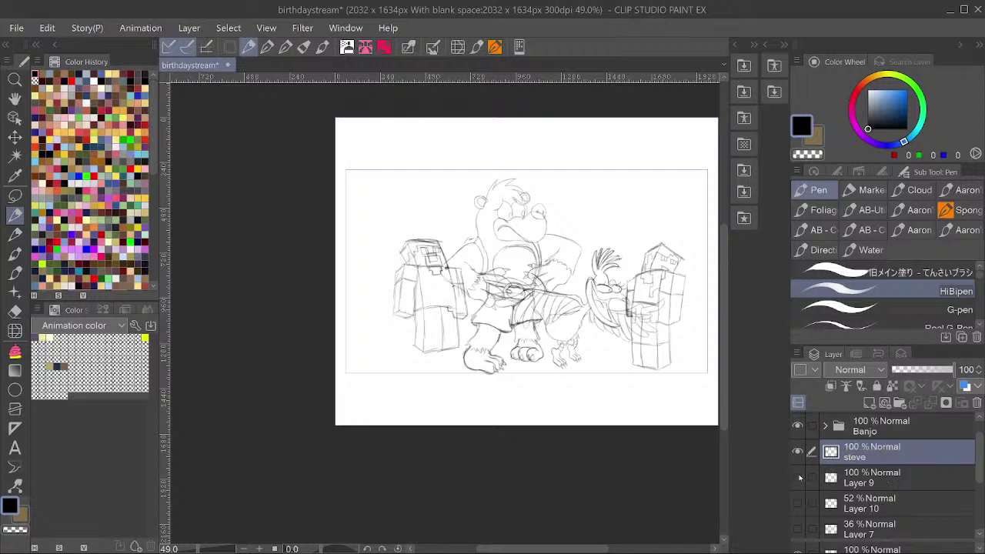
Rename Layer 9 as alex.
{"action": "left_click", "coordinate": [850, 480]}
{"action": "double_click", "coordinate": [850, 480]}
{"action": "type", "text": "a"}
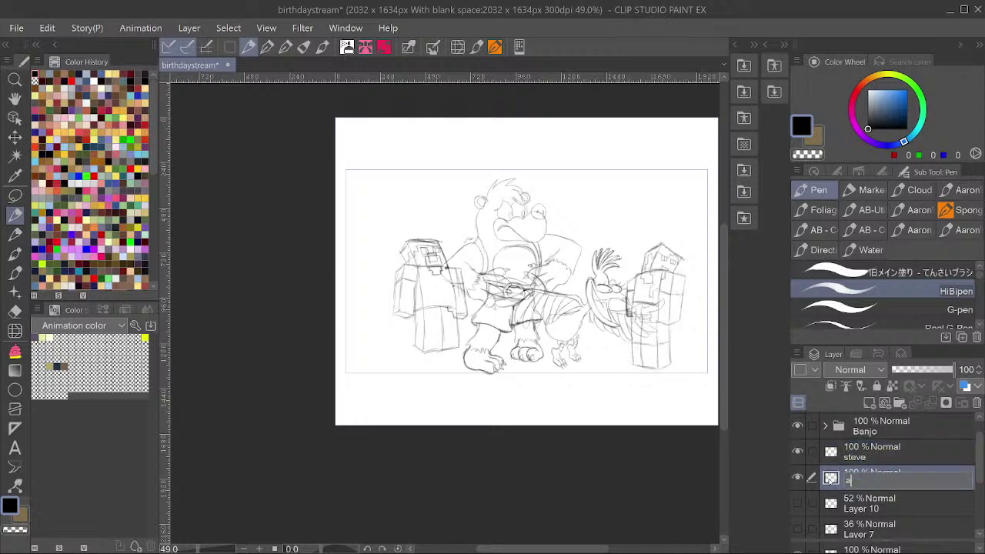
{"action": "type", "text": "lex"}
{"action": "key", "text": "Return"}
Group the Kazzooie, Banjo, steve and alex layers into one folder and collapse it.
{"action": "scroll", "coordinate": [921, 449], "scroll_direction": "up", "scroll_amount": 1}
{"action": "left_click", "coordinate": [919, 424], "text": "shift"}
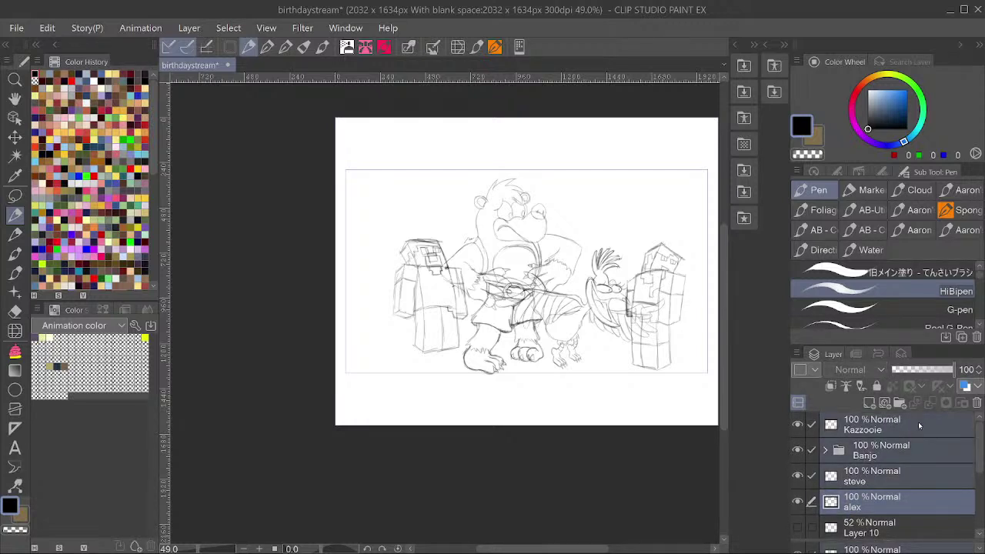
{"action": "key", "text": "ctrl+g"}
{"action": "left_click", "coordinate": [825, 427]}
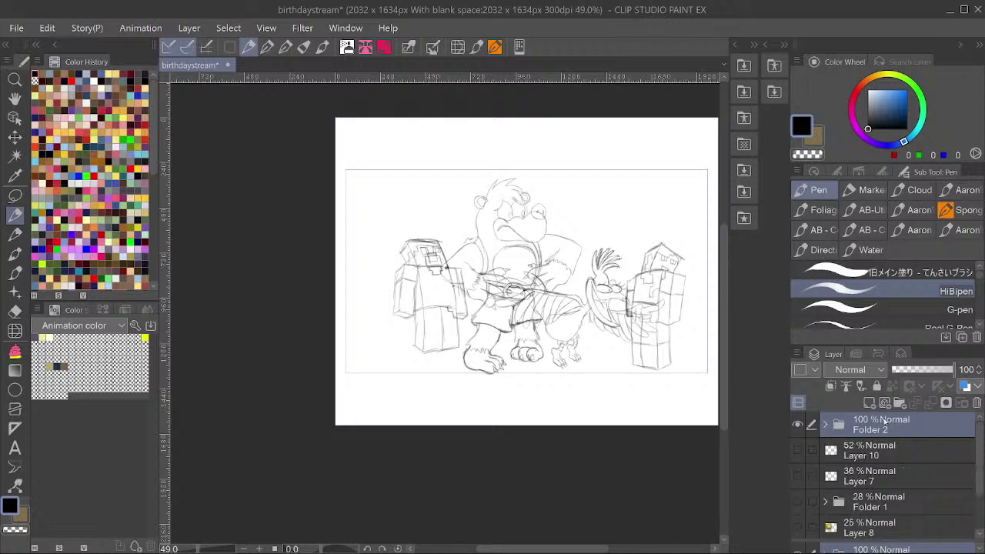
Scale the grouped characters down and place them in the lower-right part of the frame.
{"action": "key", "text": "ctrl+t"}
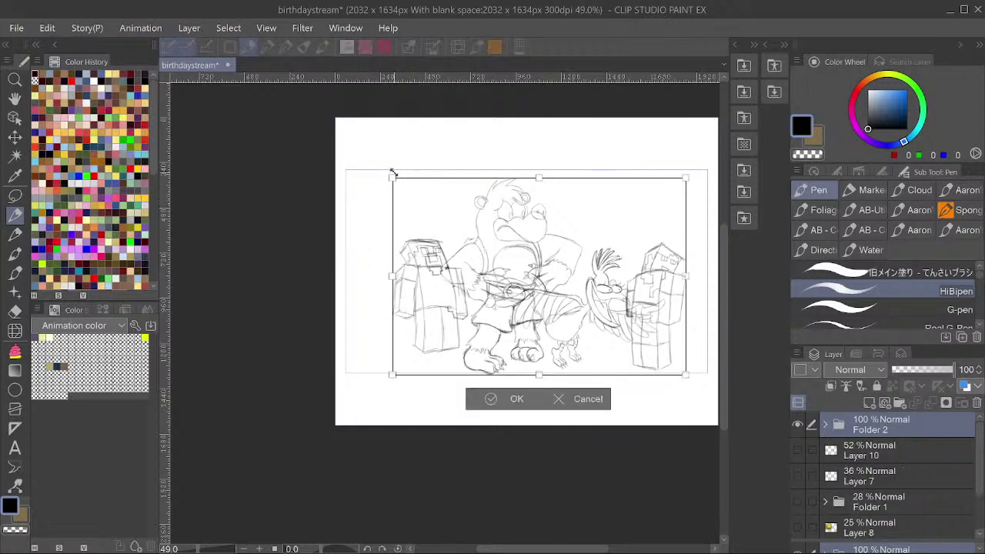
{"action": "left_click_drag", "start_coordinate": [392, 167], "coordinate": [441, 200]}
{"action": "left_click_drag", "start_coordinate": [511, 254], "coordinate": [526, 251]}
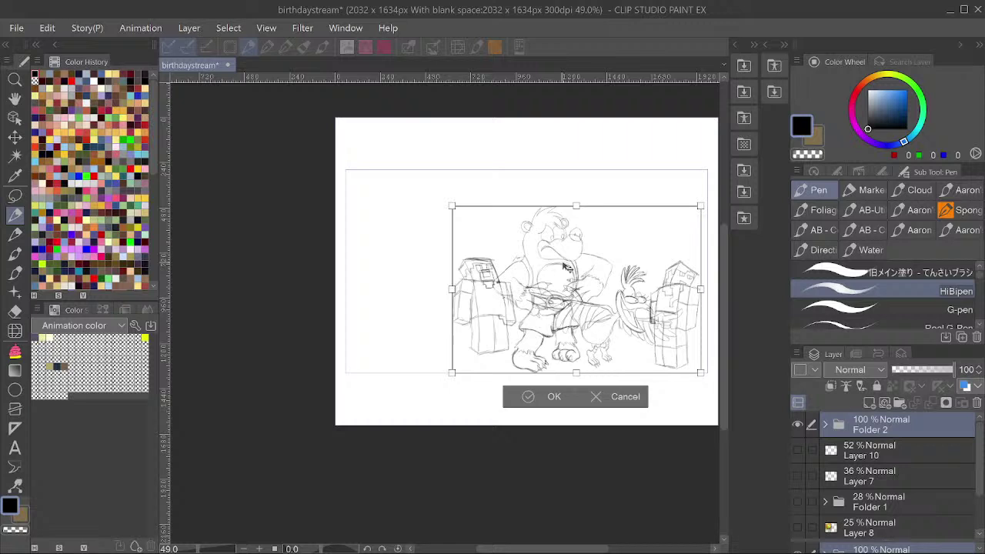
Add a new layer directly above Layer 10 and save the file.
{"action": "left_click", "coordinate": [909, 454]}
{"action": "key", "text": "ctrl+shift+n"}
{"action": "key", "text": "ctrl+s"}
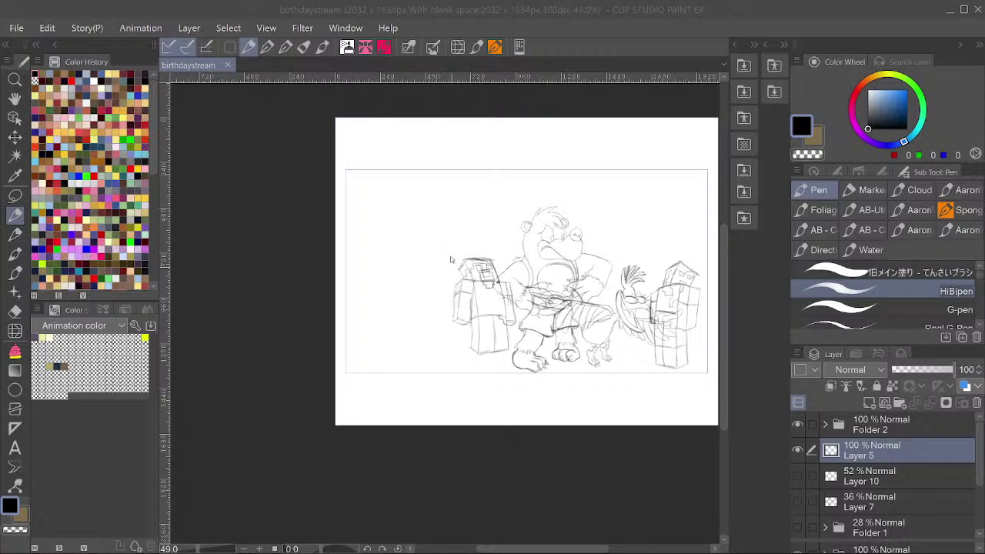
Show Folder 1 with its faint rough sketches beneath the characters.
{"action": "left_click", "coordinate": [797, 527]}
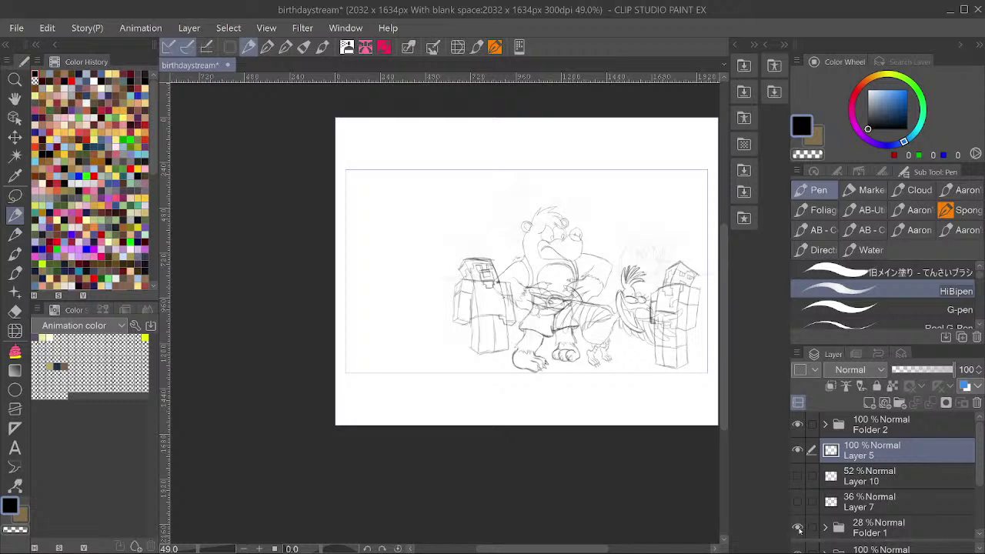
Hide Folder 1, preview Layer 7's faint sketch behind the characters, and delete Layer 8.
{"action": "left_click", "coordinate": [798, 527]}
{"action": "left_click", "coordinate": [797, 501]}
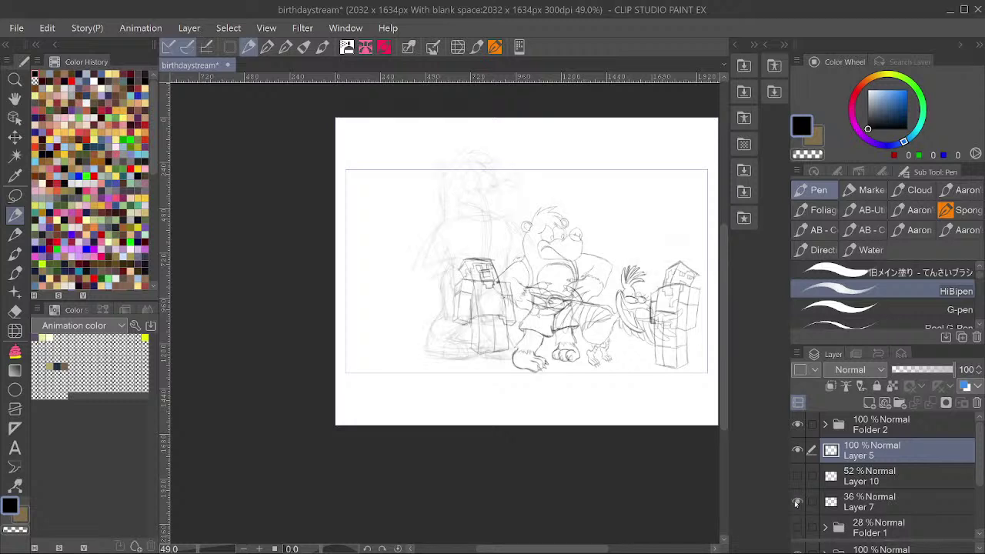
{"action": "left_click", "coordinate": [797, 501]}
{"action": "left_click", "coordinate": [869, 502]}
{"action": "scroll", "coordinate": [869, 504], "scroll_direction": "down", "scroll_amount": 2}
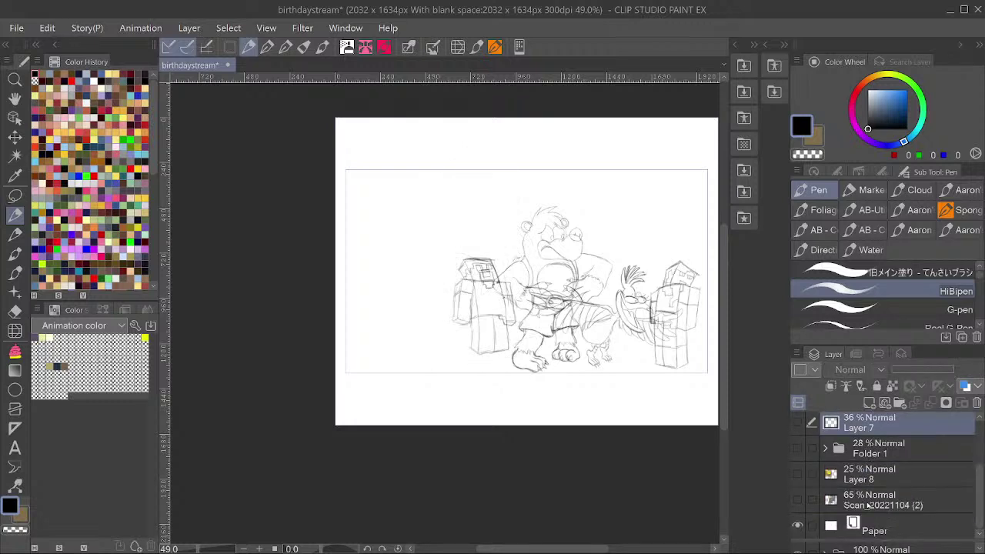
{"action": "scroll", "coordinate": [862, 489], "scroll_direction": "up", "scroll_amount": 2}
{"action": "scroll", "coordinate": [856, 504], "scroll_direction": "down", "scroll_amount": 2}
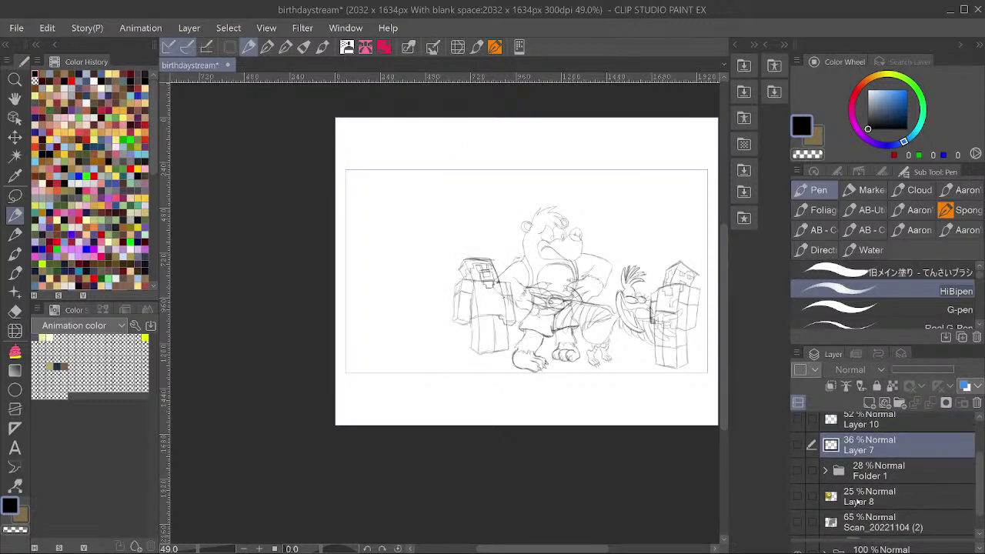
{"action": "left_click", "coordinate": [860, 499]}
{"action": "scroll", "coordinate": [854, 484], "scroll_direction": "up", "scroll_amount": 2}
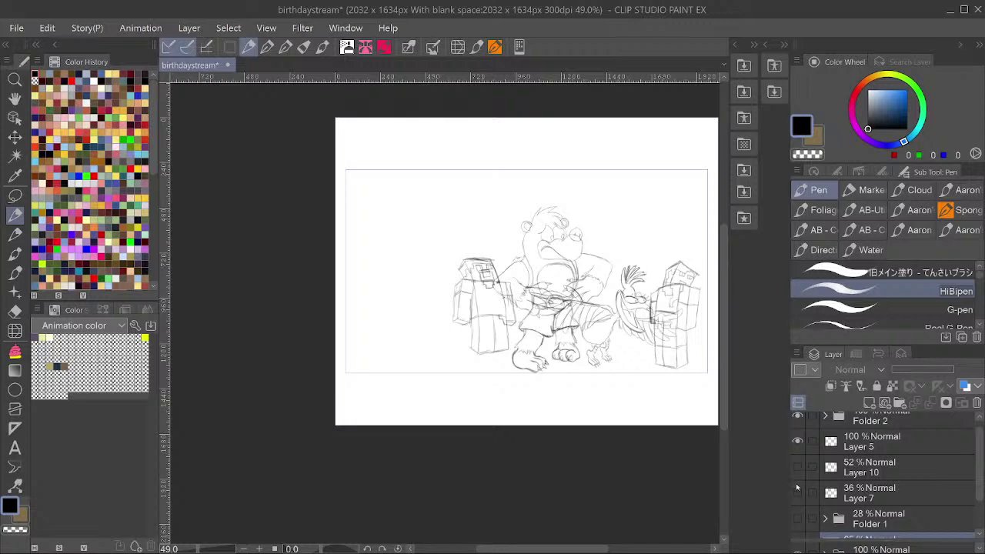
{"action": "left_click", "coordinate": [797, 491]}
{"action": "key", "text": "Delete"}
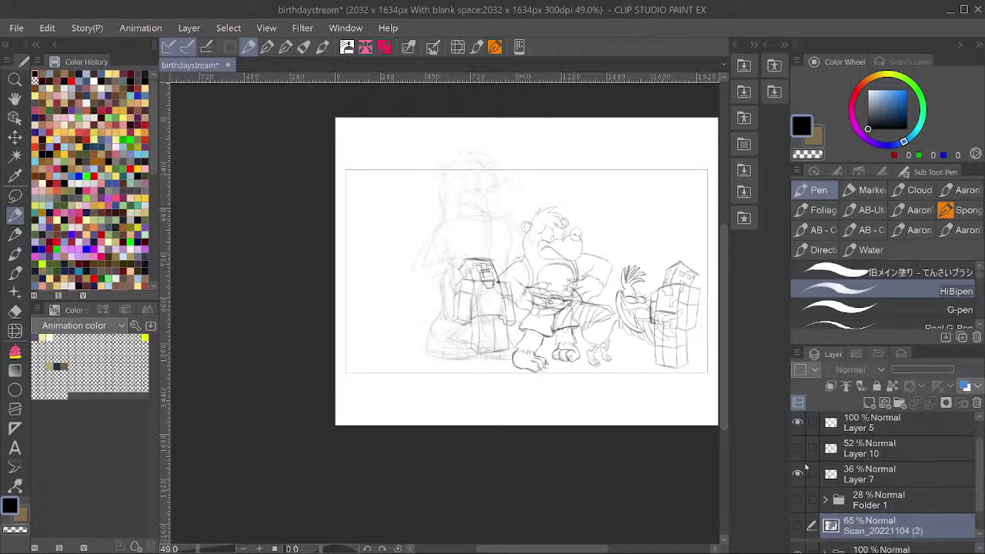
Check Layer 10's content and delete both Layer 10 and Layer 7.
{"action": "left_click", "coordinate": [797, 454]}
{"action": "left_click", "coordinate": [797, 454]}
{"action": "left_click", "coordinate": [831, 456]}
{"action": "key", "text": "Delete"}
{"action": "key", "text": "Delete"}
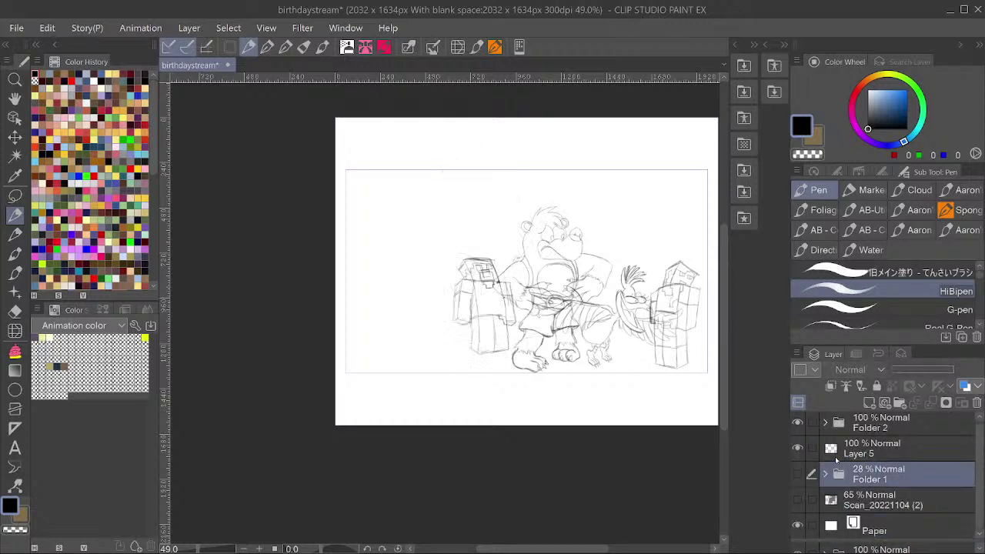
Show Folder 1 again, expand it and hide Layer 1 inside it.
{"action": "left_click", "coordinate": [797, 476]}
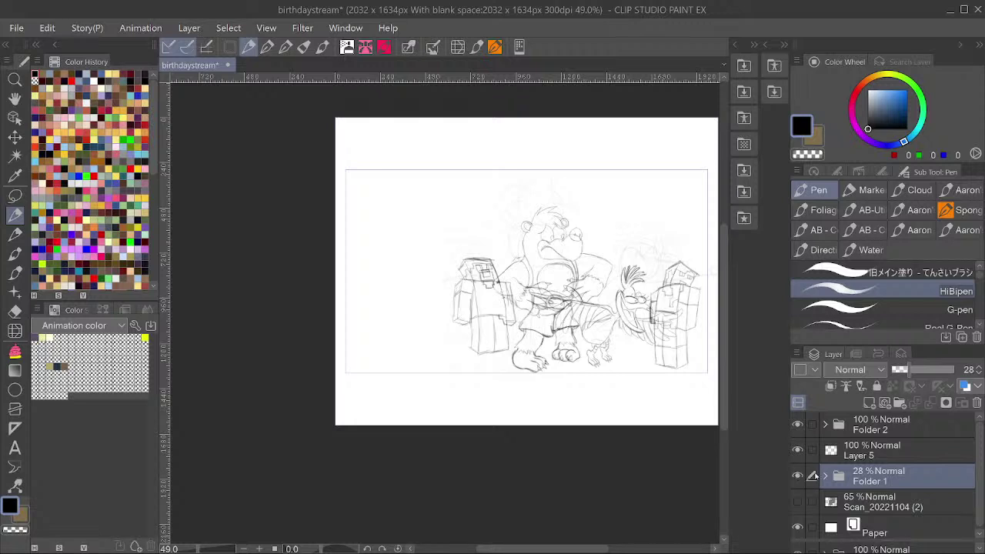
{"action": "left_click", "coordinate": [826, 476]}
{"action": "scroll", "coordinate": [846, 469], "scroll_direction": "down", "scroll_amount": 1}
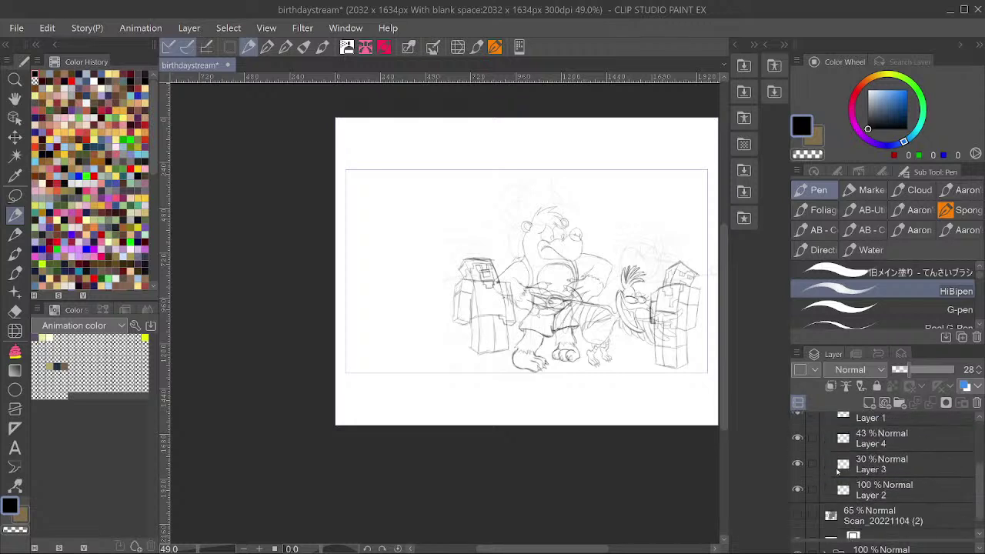
{"action": "left_click", "coordinate": [874, 466]}
{"action": "left_click", "coordinate": [798, 457]}
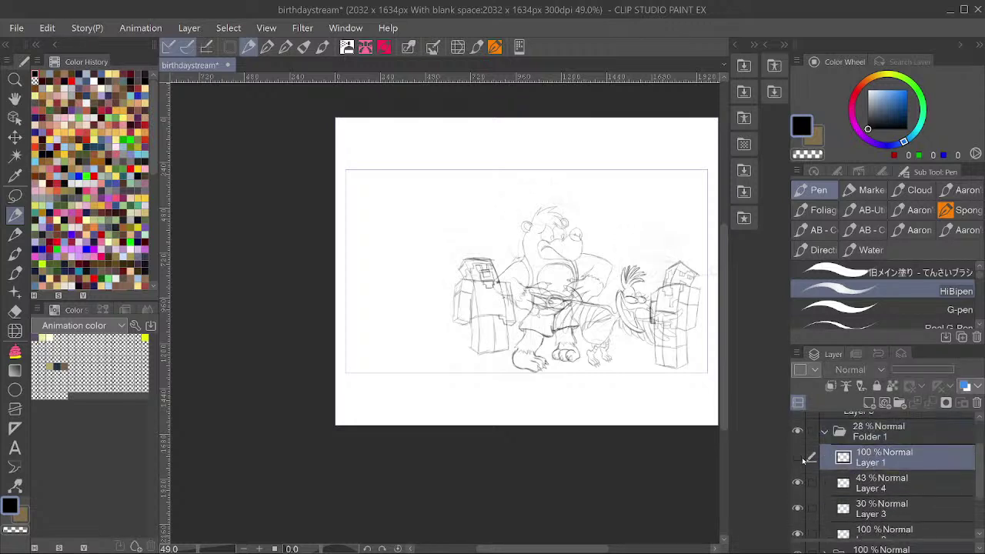
Raise the opacity of Layer 4 and Layer 3 inside Folder 1 to 100%.
{"action": "left_click", "coordinate": [882, 484]}
{"action": "left_click_drag", "start_coordinate": [933, 370], "coordinate": [956, 370]}
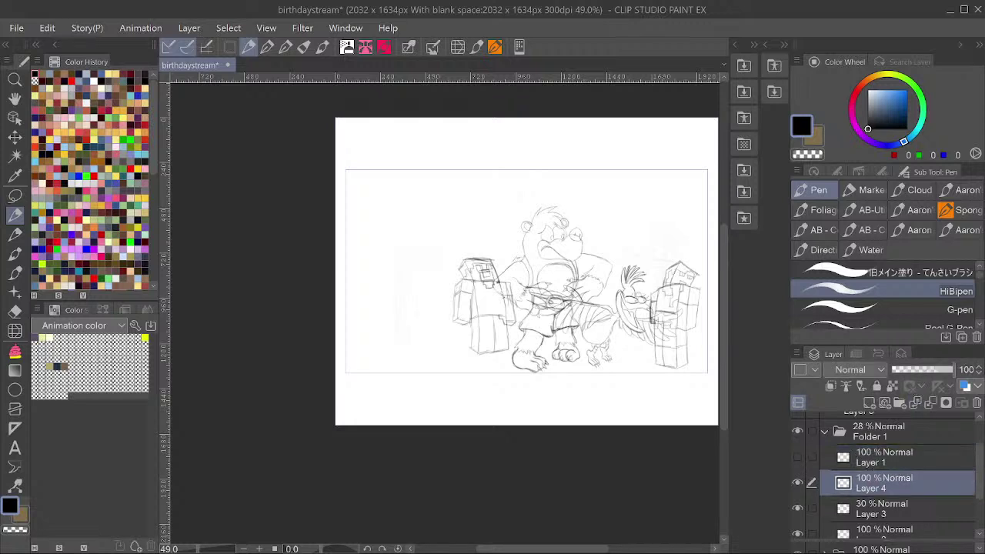
{"action": "scroll", "coordinate": [411, 317], "scroll_direction": "up", "scroll_amount": 1}
{"action": "scroll", "coordinate": [885, 469], "scroll_direction": "down", "scroll_amount": 1}
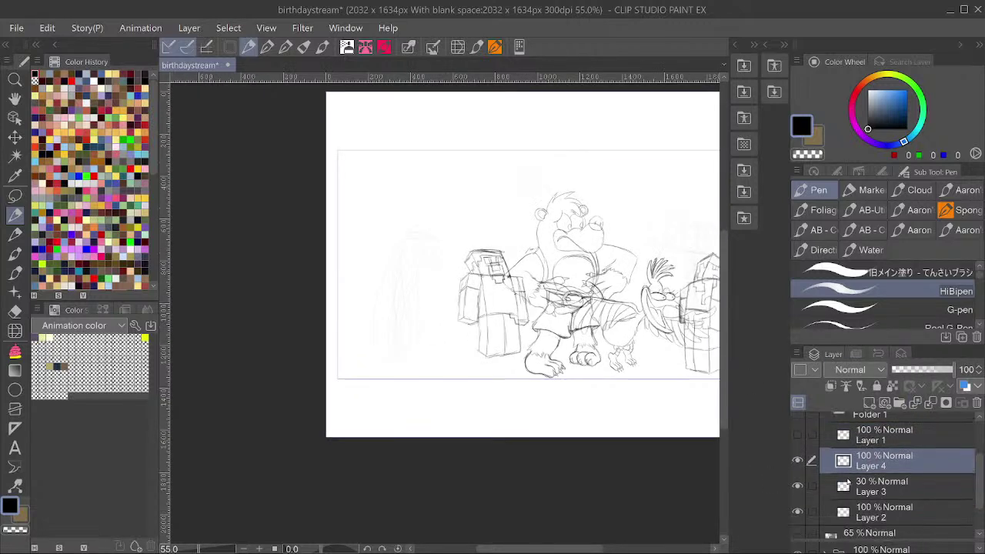
{"action": "left_click", "coordinate": [877, 487]}
{"action": "left_click_drag", "start_coordinate": [920, 369], "coordinate": [956, 369]}
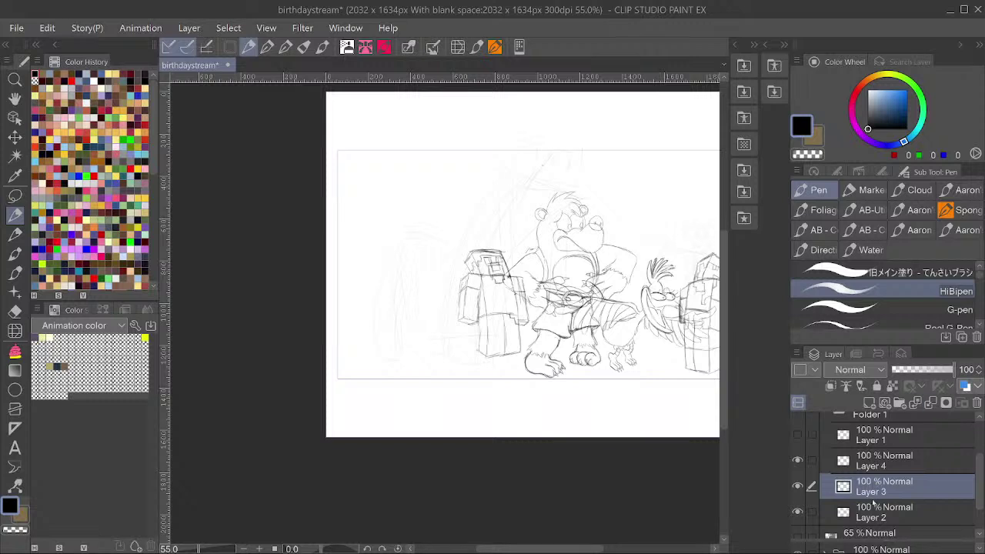
Set Folder 1's opacity to 54%.
{"action": "scroll", "coordinate": [873, 504], "scroll_direction": "up", "scroll_amount": 2}
{"action": "left_click", "coordinate": [878, 454]}
{"action": "left_click", "coordinate": [941, 371]}
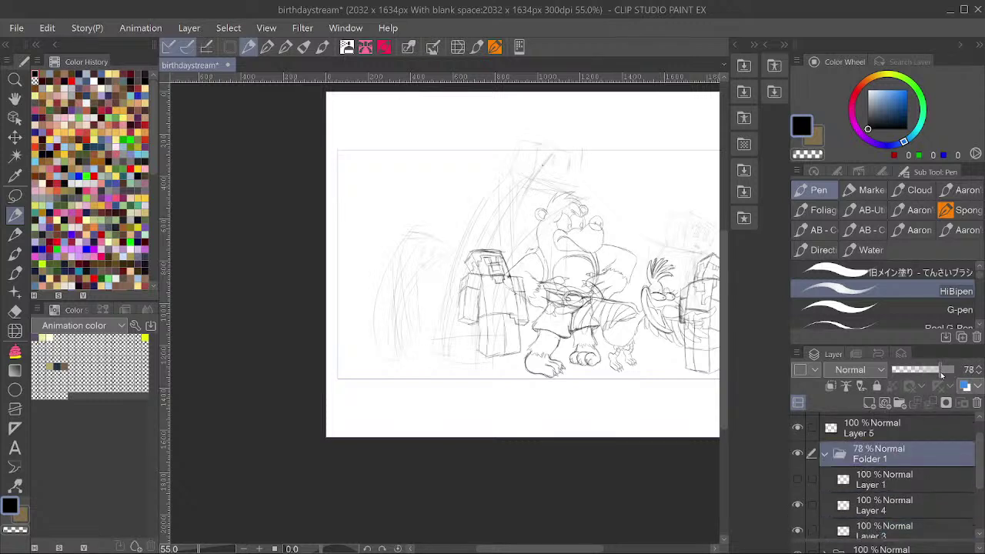
{"action": "left_click_drag", "start_coordinate": [940, 373], "coordinate": [924, 373]}
Hide Layer 2 inside Folder 1 and delete it.
{"action": "scroll", "coordinate": [884, 499], "scroll_direction": "down", "scroll_amount": 1}
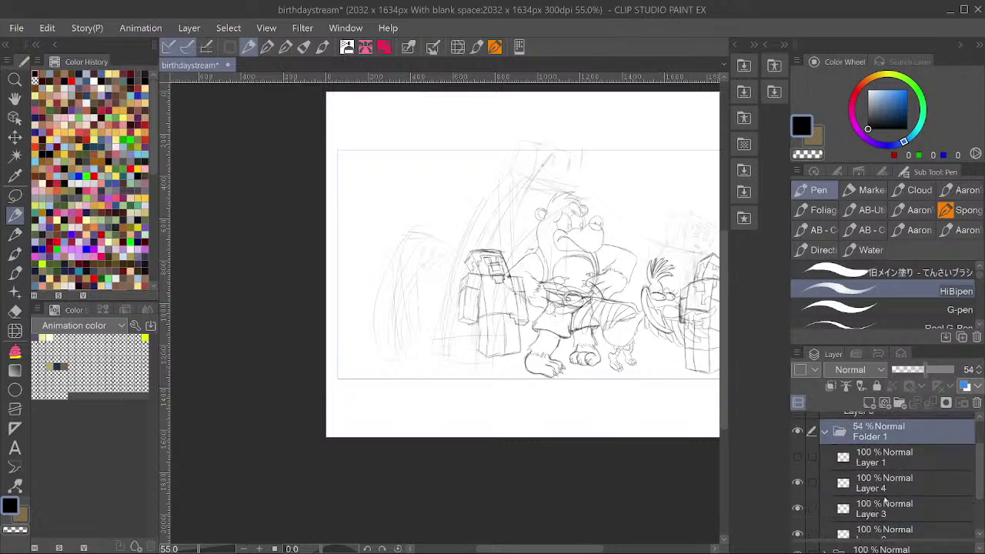
{"action": "scroll", "coordinate": [885, 500], "scroll_direction": "down", "scroll_amount": 2}
{"action": "left_click", "coordinate": [803, 489]}
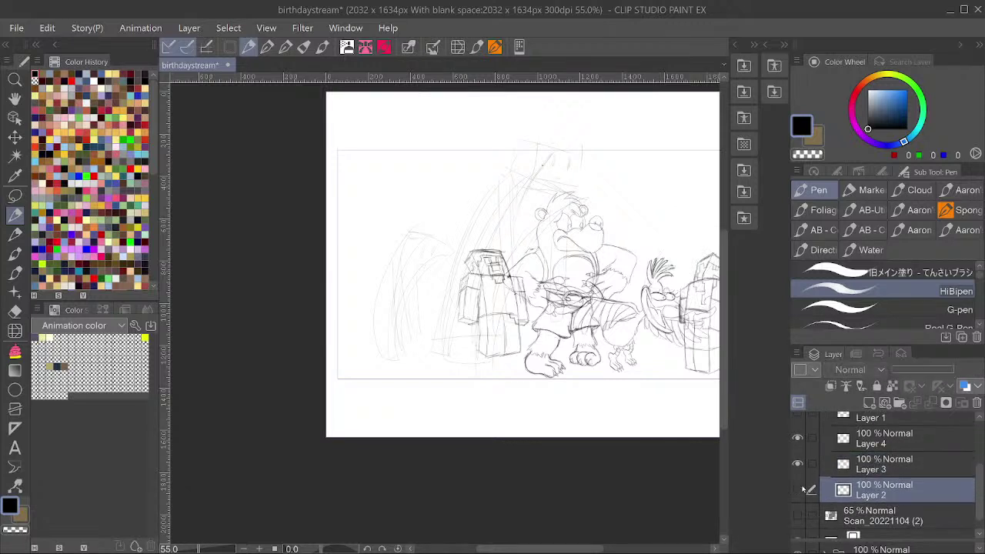
{"action": "scroll", "coordinate": [802, 490], "scroll_direction": "down", "scroll_amount": 1}
{"action": "scroll", "coordinate": [847, 475], "scroll_direction": "up", "scroll_amount": 4}
Lower Folder 1's opacity to 44% and collapse the folder.
{"action": "left_click", "coordinate": [834, 477]}
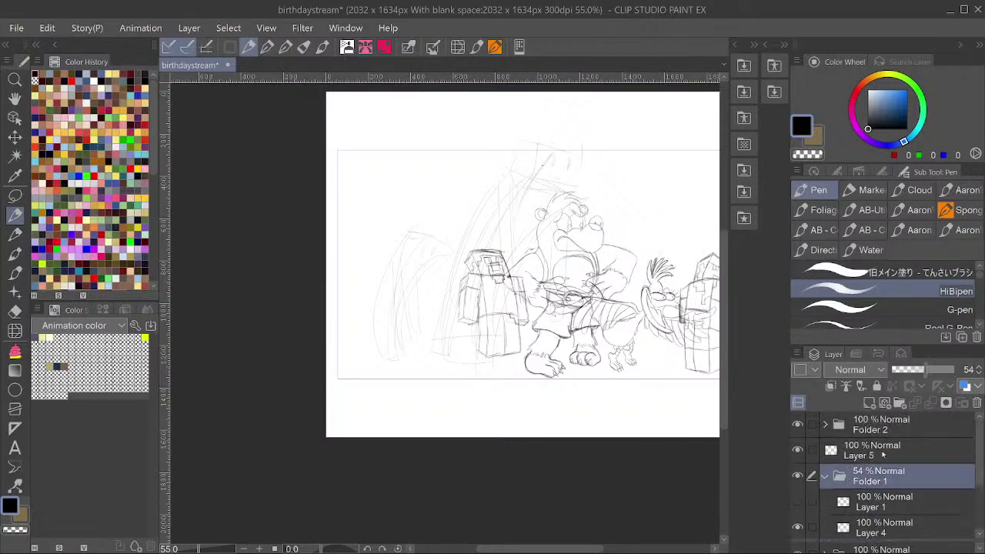
{"action": "left_click_drag", "start_coordinate": [938, 372], "coordinate": [920, 379]}
{"action": "left_click", "coordinate": [825, 477]}
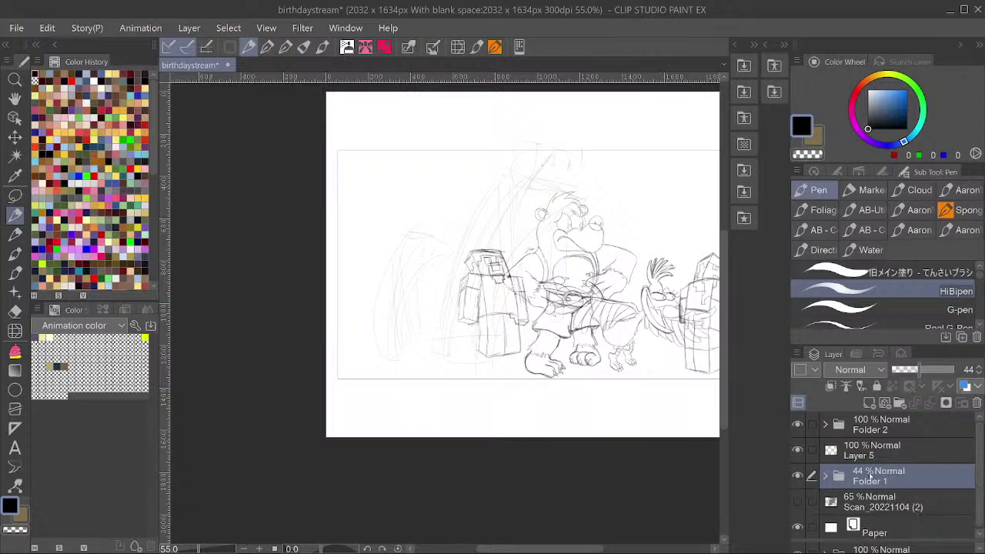
Review the characters against the faint rough sketches, expand Folder 1 and save the file.
{"action": "scroll", "coordinate": [447, 380], "scroll_direction": "down", "scroll_amount": 2}
{"action": "scroll", "coordinate": [544, 290], "scroll_direction": "up", "scroll_amount": 1}
{"action": "scroll", "coordinate": [489, 324], "scroll_direction": "down", "scroll_amount": 1}
{"action": "scroll", "coordinate": [514, 282], "scroll_direction": "up", "scroll_amount": 1}
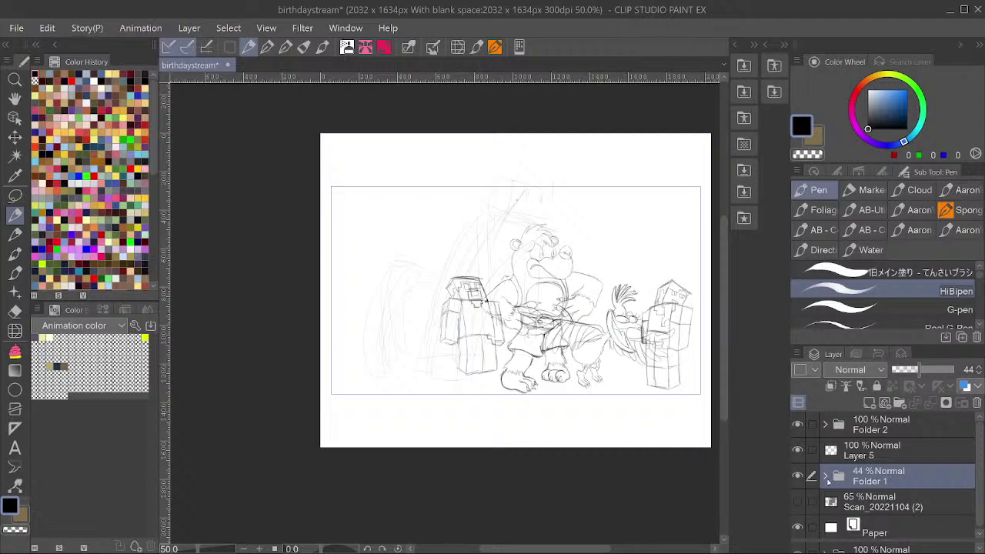
{"action": "left_click", "coordinate": [825, 476]}
{"action": "scroll", "coordinate": [455, 285], "scroll_direction": "up", "scroll_amount": 3}
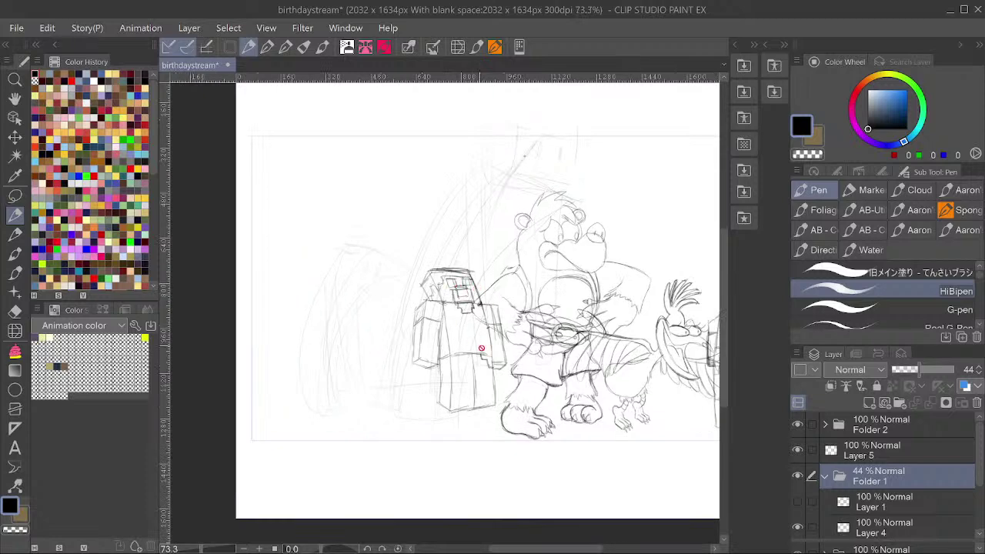
{"action": "scroll", "coordinate": [419, 372], "scroll_direction": "down", "scroll_amount": 2}
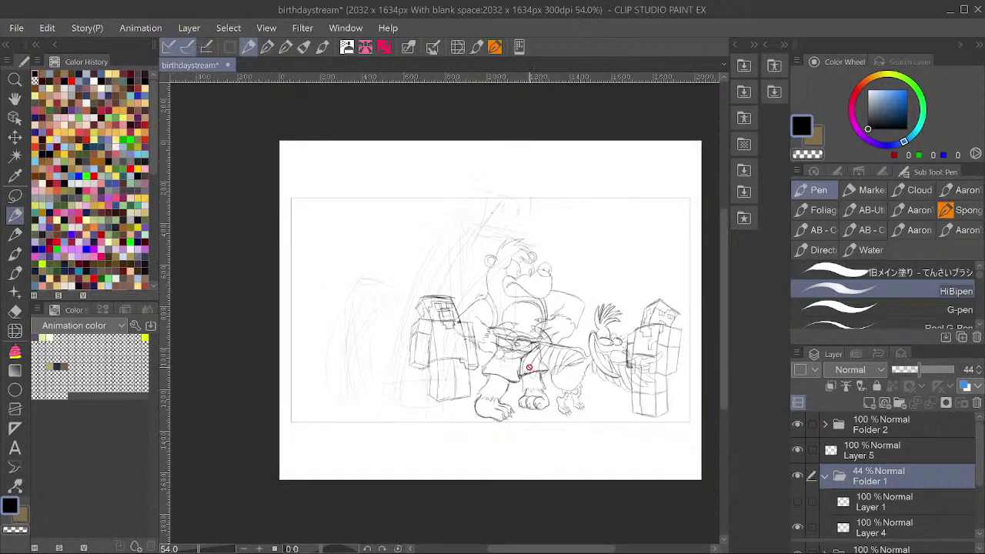
{"action": "scroll", "coordinate": [513, 360], "scroll_direction": "up", "scroll_amount": 1}
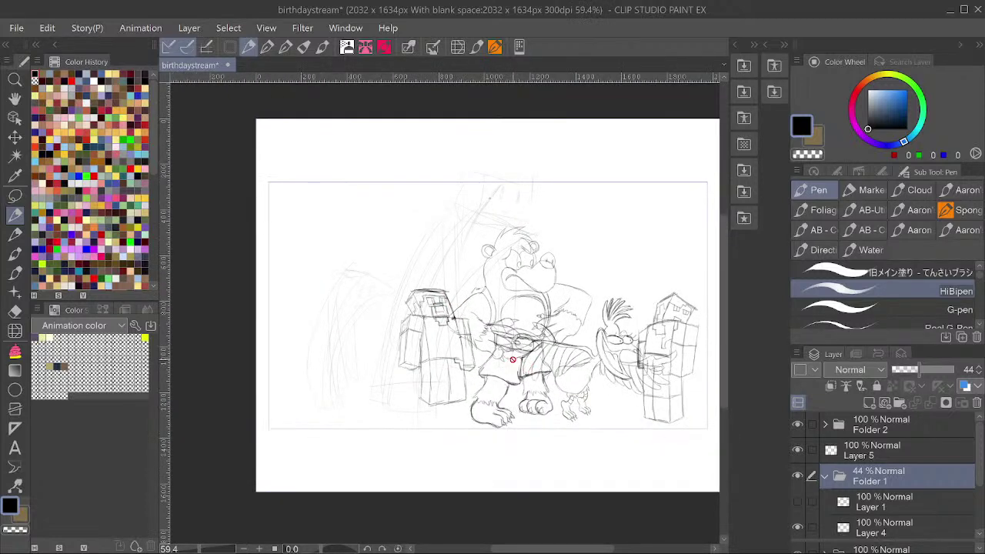
{"action": "key", "text": "ctrl+s"}
{"action": "scroll", "coordinate": [479, 353], "scroll_direction": "up", "scroll_amount": 1}
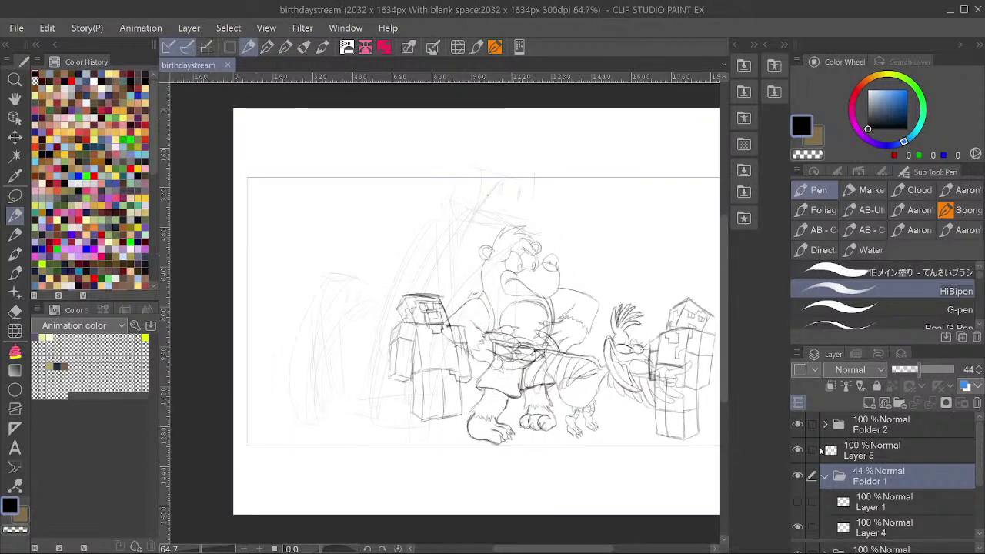
Collapse Folder 1 and add a new layer above Folder 2 at the top of the layer stack.
{"action": "left_click", "coordinate": [822, 452]}
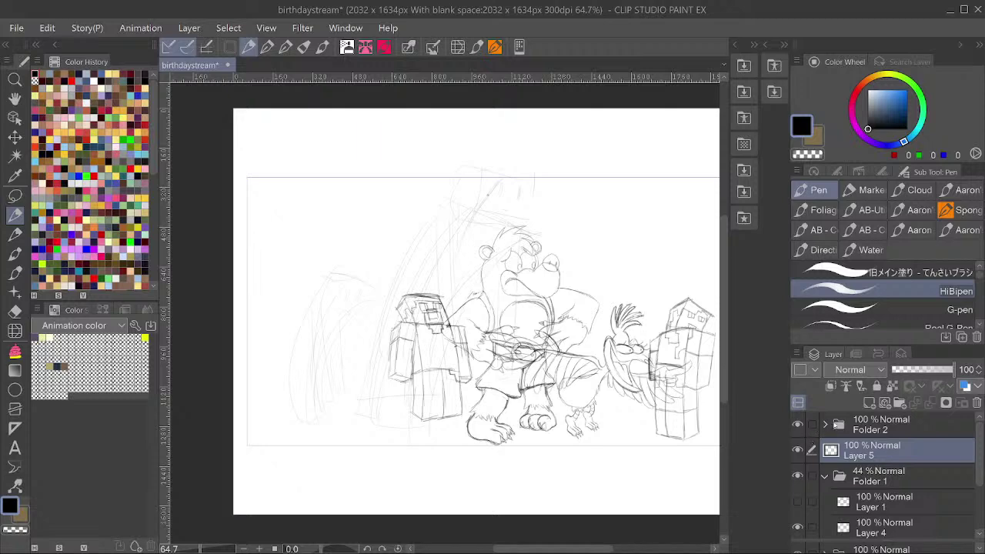
{"action": "left_click", "coordinate": [878, 425]}
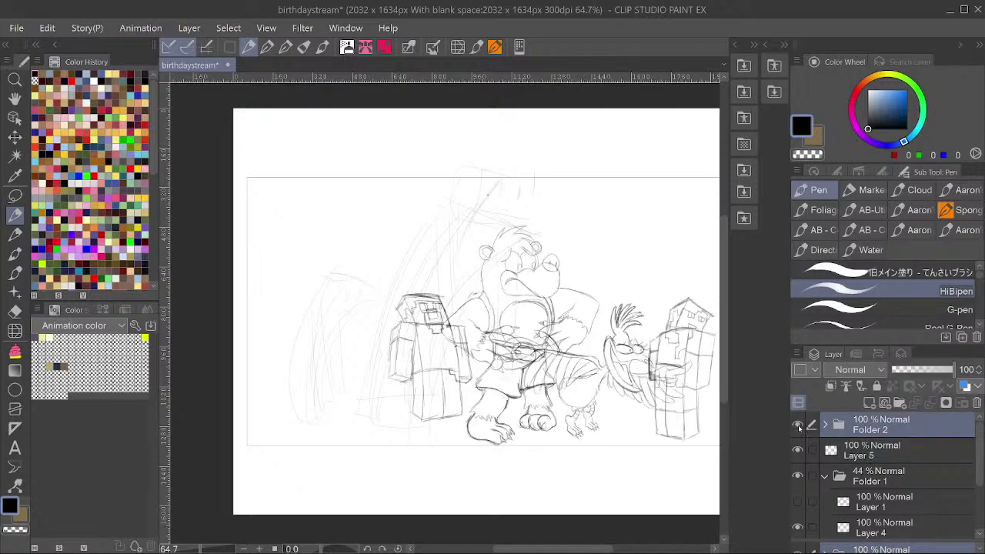
{"action": "scroll", "coordinate": [834, 435], "scroll_direction": "down", "scroll_amount": 2}
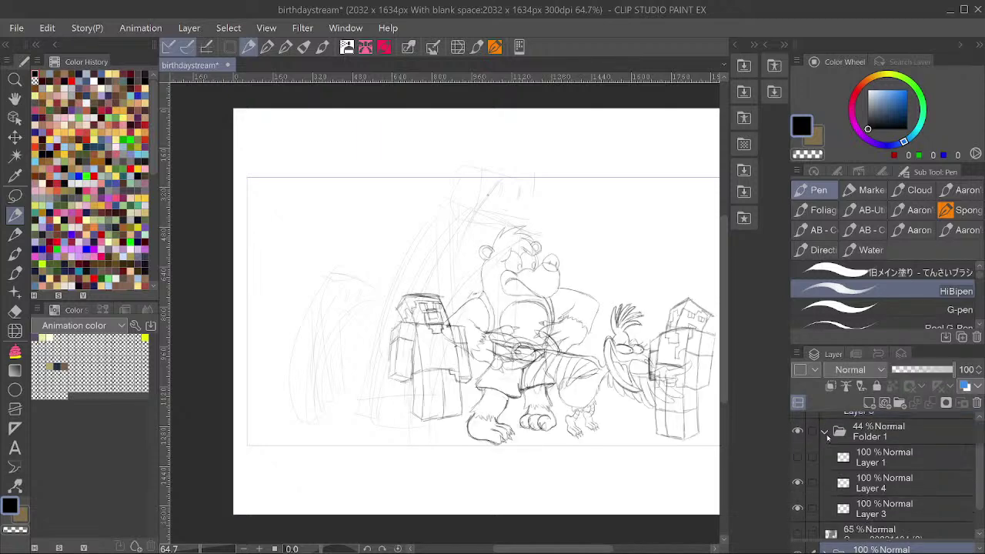
{"action": "left_click", "coordinate": [826, 434]}
{"action": "key", "text": "ctrl+shift+n"}
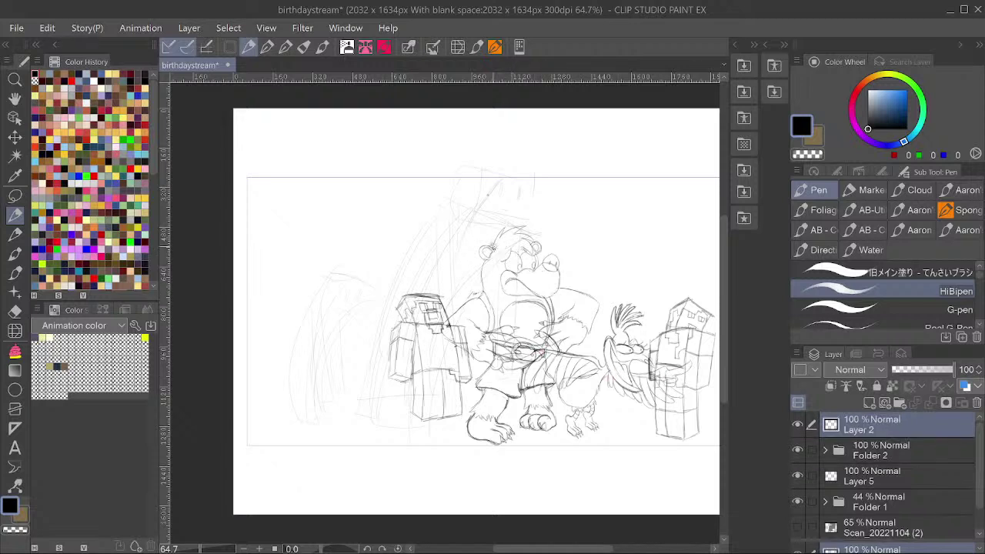
Sketch a long diagonal guide line rising from the faint rough on the far left to above the bear's head.
{"action": "left_click_drag", "start_coordinate": [461, 249], "coordinate": [481, 268]}
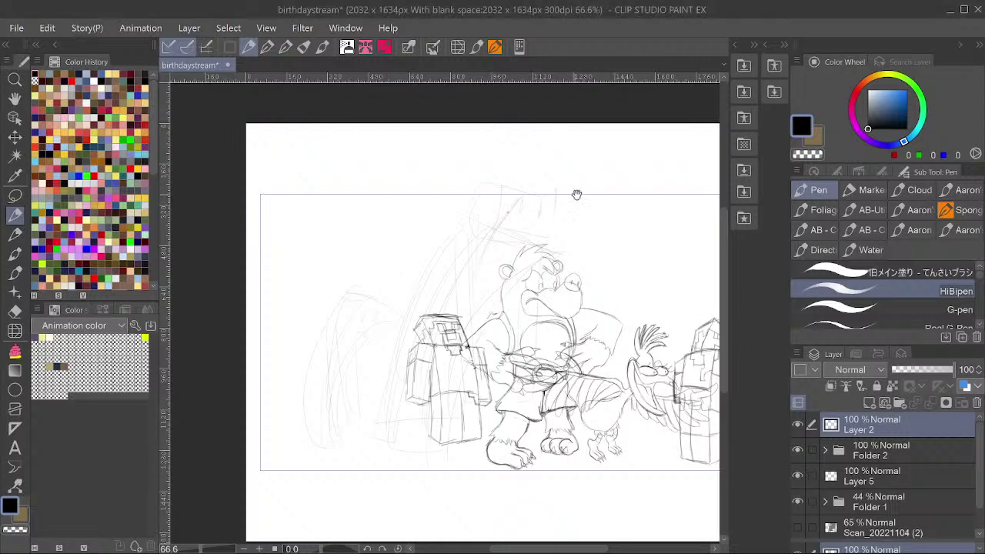
{"action": "mouse_move", "coordinate": [609, 210]}
{"action": "left_mouse_down"}
{"action": "mouse_move", "coordinate": [609, 247]}
{"action": "mouse_move", "coordinate": [510, 226]}
{"action": "left_mouse_up"}
{"action": "key", "text": "ctrl+z"}
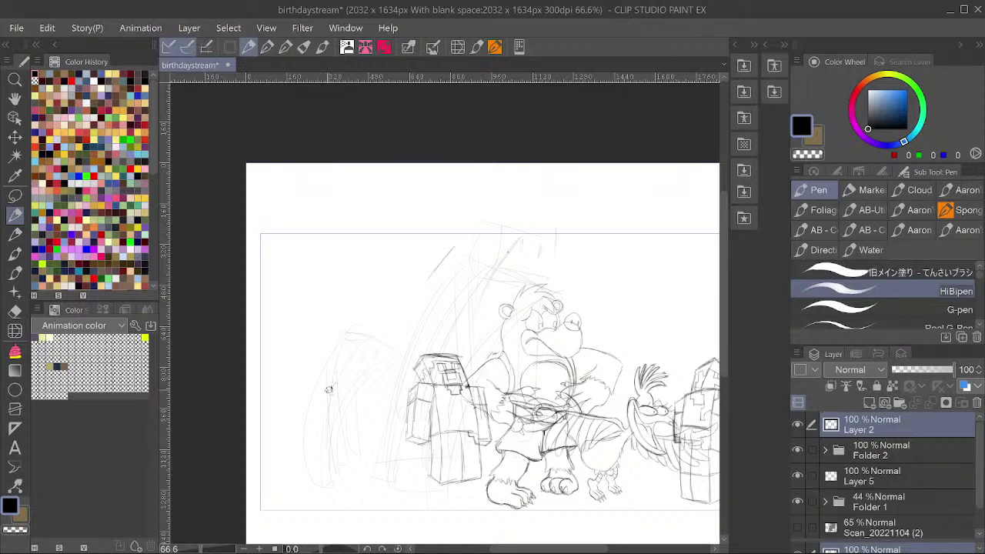
{"action": "left_click_drag", "start_coordinate": [331, 388], "coordinate": [501, 213]}
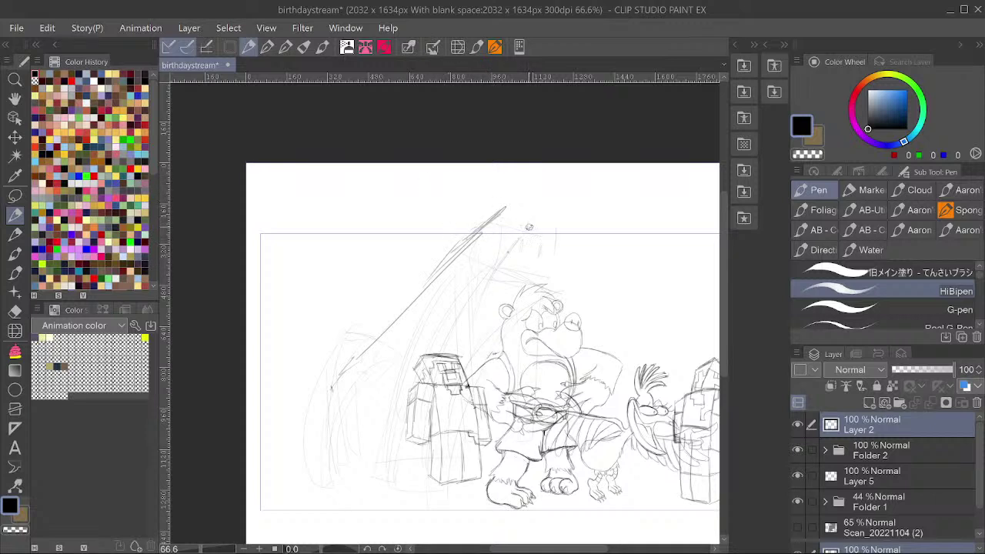
Sketch a tilted blocky head with square eyes above the bear, at the upper end of the diagonal line.
{"action": "left_click_drag", "start_coordinate": [484, 222], "coordinate": [474, 269]}
{"action": "mouse_move", "coordinate": [505, 224]}
{"action": "left_mouse_down"}
{"action": "mouse_move", "coordinate": [497, 260]}
{"action": "mouse_move", "coordinate": [507, 226]}
{"action": "mouse_move", "coordinate": [540, 234]}
{"action": "mouse_move", "coordinate": [500, 213]}
{"action": "mouse_move", "coordinate": [561, 245]}
{"action": "mouse_move", "coordinate": [515, 223]}
{"action": "mouse_move", "coordinate": [547, 236]}
{"action": "mouse_move", "coordinate": [541, 273]}
{"action": "mouse_move", "coordinate": [509, 270]}
{"action": "mouse_move", "coordinate": [536, 279]}
{"action": "mouse_move", "coordinate": [518, 269]}
{"action": "mouse_move", "coordinate": [515, 236]}
{"action": "mouse_move", "coordinate": [510, 268]}
{"action": "mouse_move", "coordinate": [474, 268]}
{"action": "left_mouse_up"}
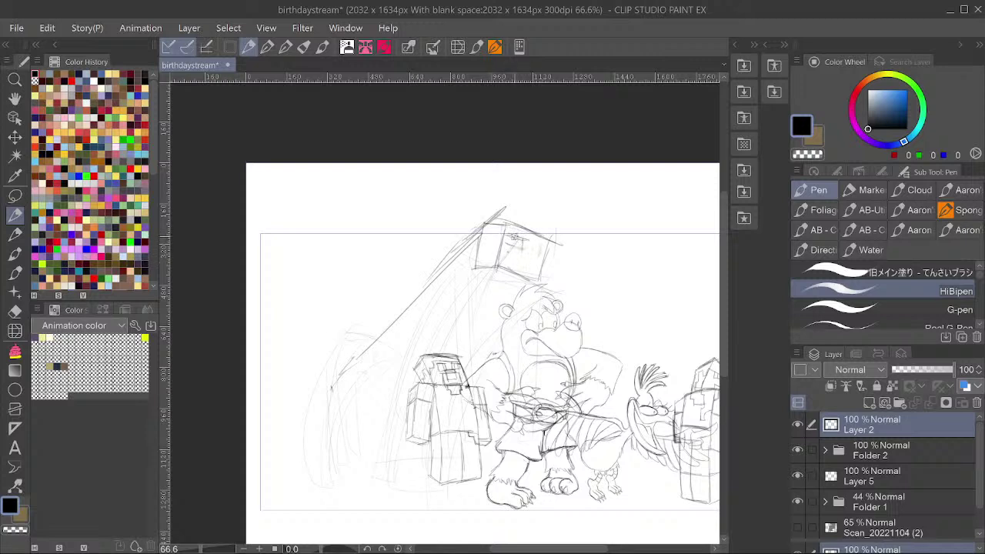
{"action": "left_click_drag", "start_coordinate": [515, 238], "coordinate": [515, 247]}
{"action": "left_click_drag", "start_coordinate": [521, 239], "coordinate": [538, 254]}
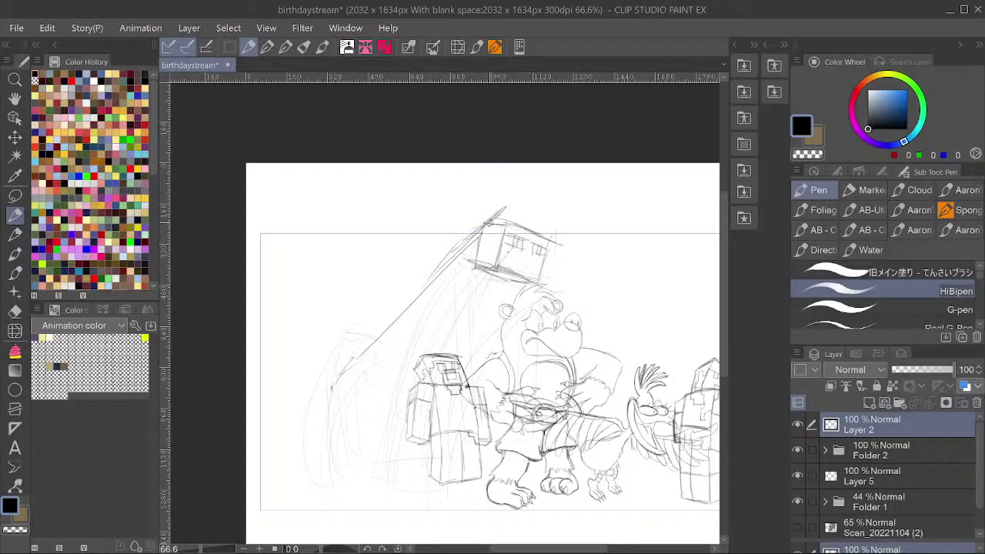
Lasso the left edge of the blocky head, move it outward to the left to widen the head, and deselect.
{"action": "key", "text": "m"}
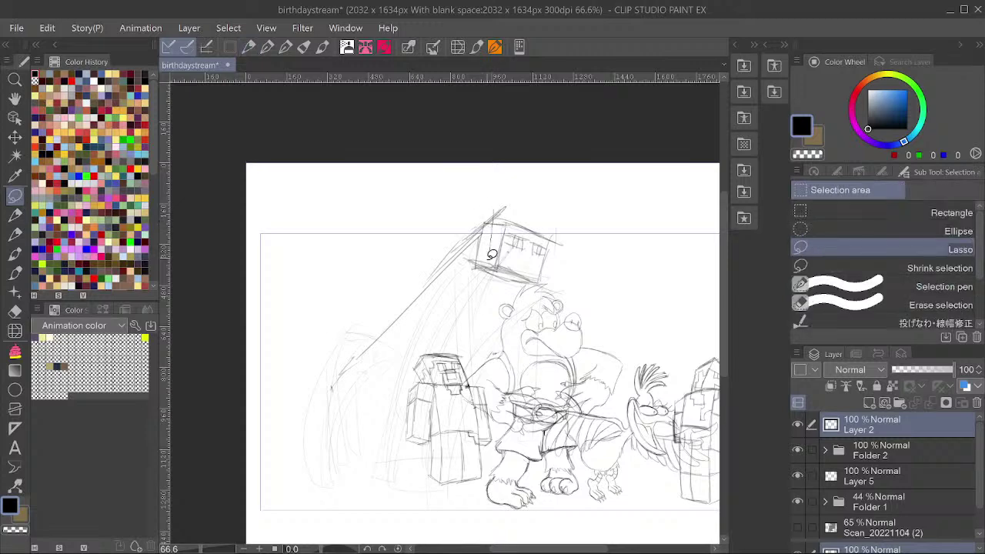
{"action": "mouse_move", "coordinate": [463, 271]}
{"action": "left_mouse_down"}
{"action": "mouse_move", "coordinate": [477, 210]}
{"action": "mouse_move", "coordinate": [491, 208]}
{"action": "mouse_move", "coordinate": [474, 234]}
{"action": "left_mouse_up"}
{"action": "key", "text": "ctrl+t"}
{"action": "key", "text": "Return"}
{"action": "key", "text": "ctrl+z"}
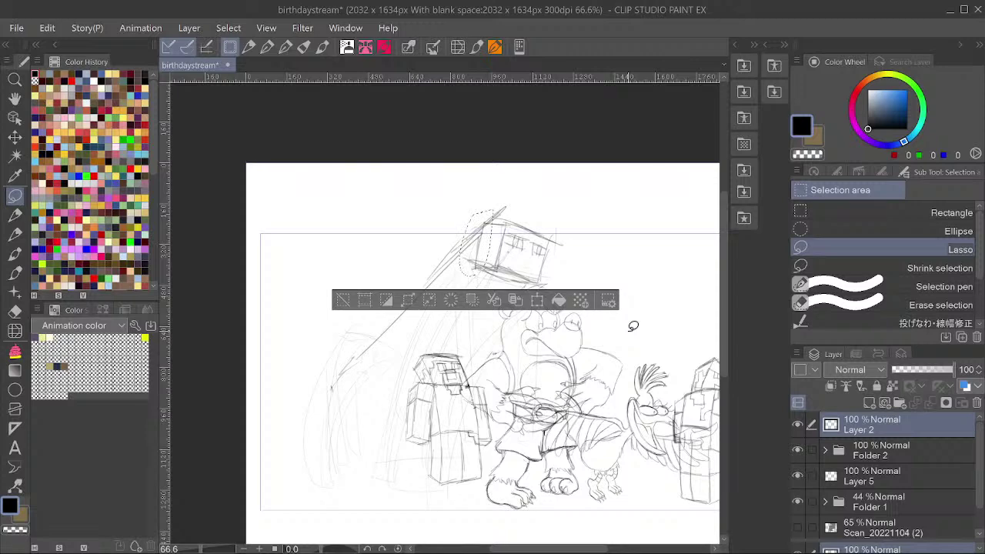
{"action": "key", "text": "ctrl+t"}
{"action": "scroll", "coordinate": [472, 263], "scroll_direction": "up", "scroll_amount": 2}
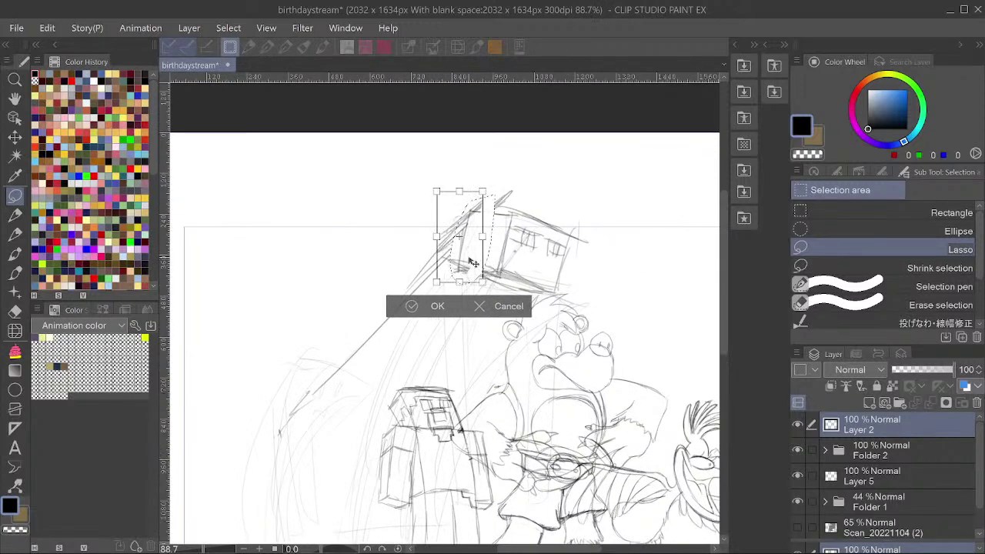
{"action": "left_click_drag", "start_coordinate": [471, 262], "coordinate": [471, 263]}
{"action": "left_click", "coordinate": [438, 307]}
{"action": "key", "text": "ctrl+d"}
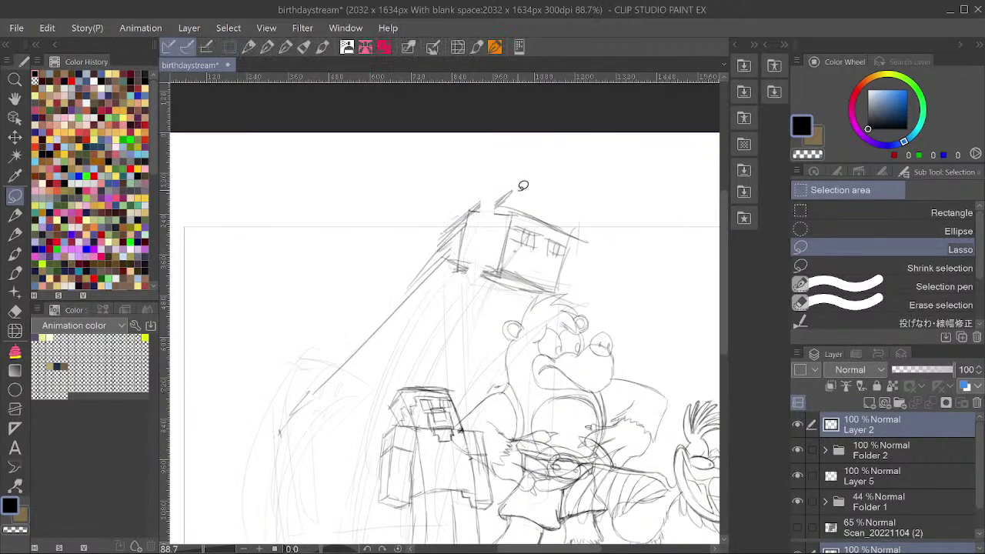
Lasso and delete the stray marks above the blocky head and the long diagonal guide line, clearing the selections.
{"action": "mouse_move", "coordinate": [517, 190]}
{"action": "left_mouse_down"}
{"action": "mouse_move", "coordinate": [489, 207]}
{"action": "mouse_move", "coordinate": [517, 192]}
{"action": "left_mouse_up"}
{"action": "key", "text": "Delete"}
{"action": "key", "text": "ctrl+d"}
{"action": "scroll", "coordinate": [512, 190], "scroll_direction": "down", "scroll_amount": 3}
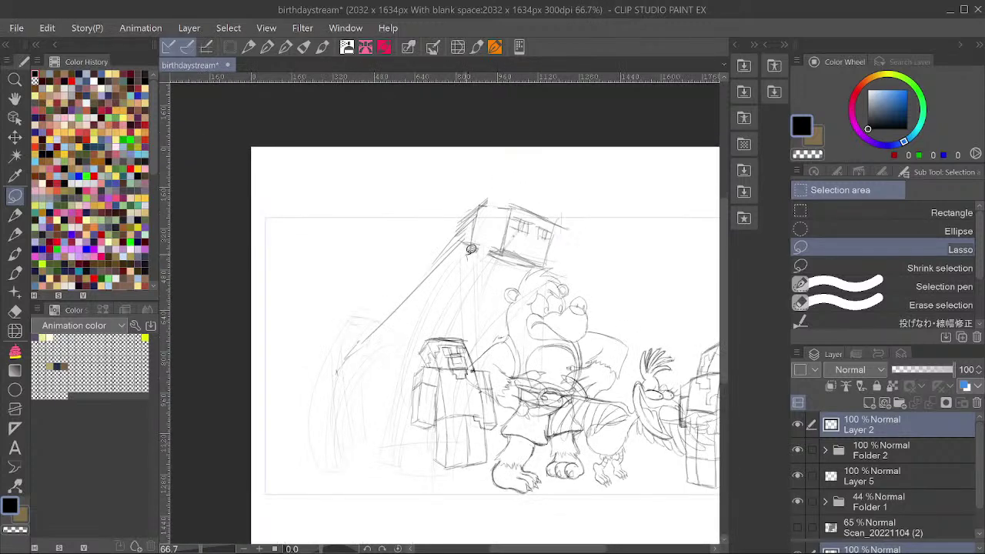
{"action": "mouse_move", "coordinate": [468, 254]}
{"action": "left_mouse_down"}
{"action": "mouse_move", "coordinate": [376, 285]}
{"action": "mouse_move", "coordinate": [336, 347]}
{"action": "mouse_move", "coordinate": [347, 387]}
{"action": "left_mouse_up"}
{"action": "key", "text": "Delete"}
{"action": "key", "text": "ctrl+d"}
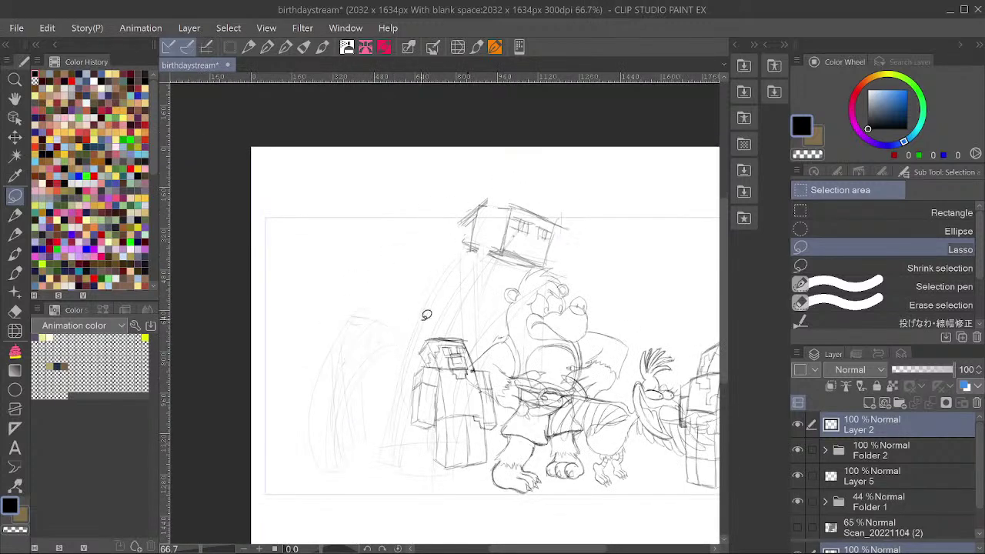
Redraw the top and bottom edges of the tilted blocky head with the HiBipen.
{"action": "key", "text": "p"}
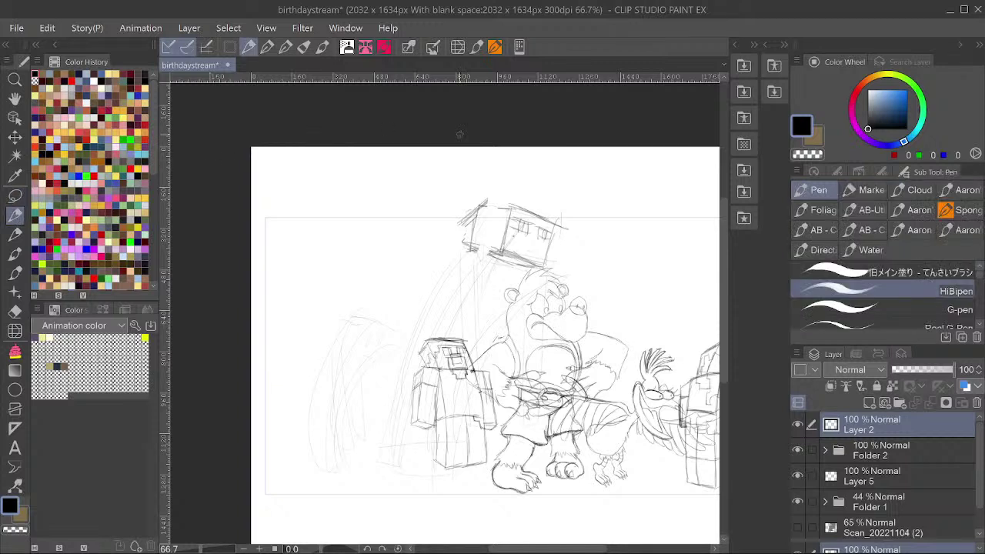
{"action": "left_click_drag", "start_coordinate": [481, 205], "coordinate": [511, 208]}
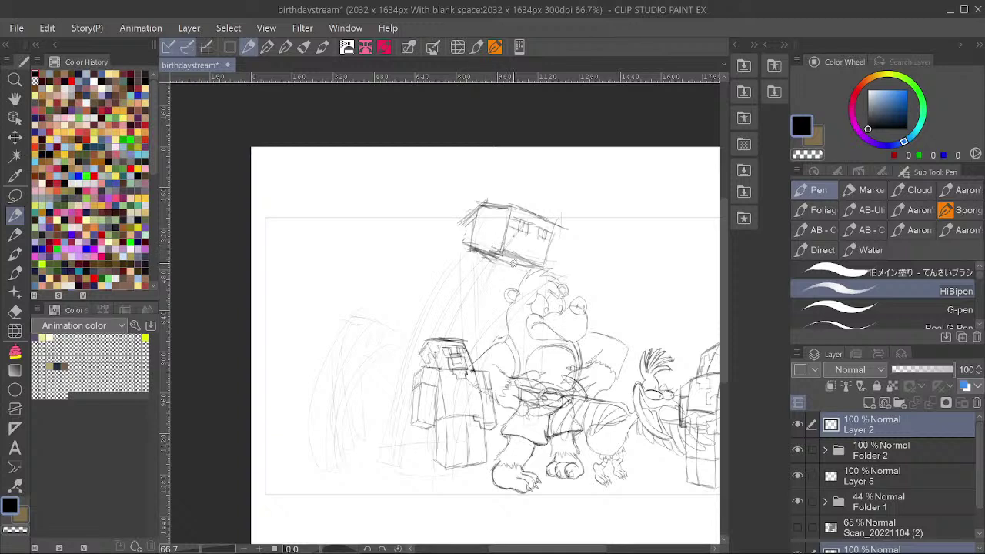
{"action": "mouse_move", "coordinate": [496, 260]}
{"action": "left_mouse_down"}
{"action": "mouse_move", "coordinate": [525, 270]}
{"action": "mouse_move", "coordinate": [516, 267]}
{"action": "left_mouse_up"}
Sketch a slanted box torso with a narrow side face below the blocky head, checking it in a mirrored view.
{"action": "mouse_move", "coordinate": [491, 259]}
{"action": "left_mouse_down"}
{"action": "mouse_move", "coordinate": [460, 293]}
{"action": "mouse_move", "coordinate": [448, 276]}
{"action": "mouse_move", "coordinate": [424, 308]}
{"action": "left_mouse_up"}
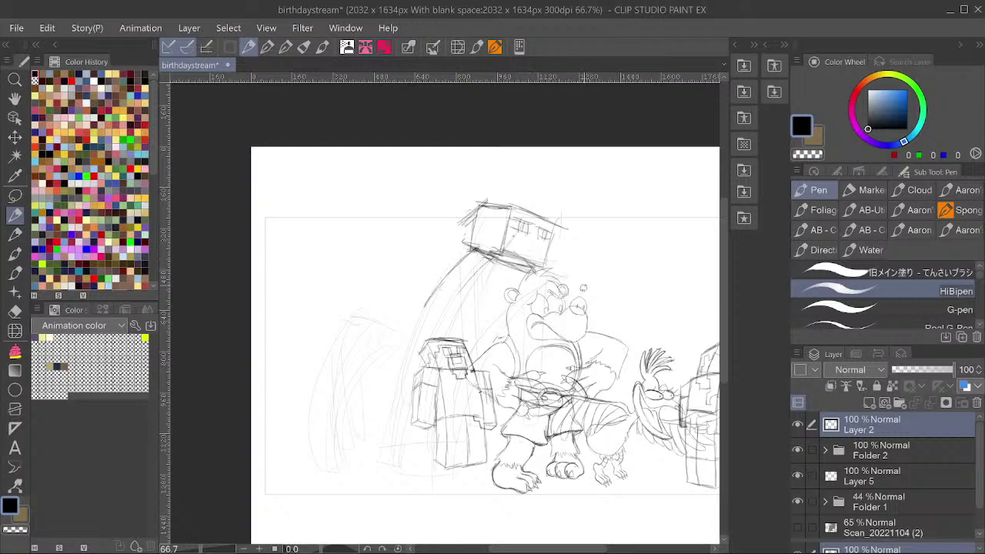
{"action": "mouse_move", "coordinate": [480, 262]}
{"action": "left_mouse_down"}
{"action": "mouse_move", "coordinate": [434, 327]}
{"action": "mouse_move", "coordinate": [443, 321]}
{"action": "mouse_move", "coordinate": [481, 341]}
{"action": "mouse_move", "coordinate": [439, 319]}
{"action": "mouse_move", "coordinate": [471, 337]}
{"action": "left_mouse_up"}
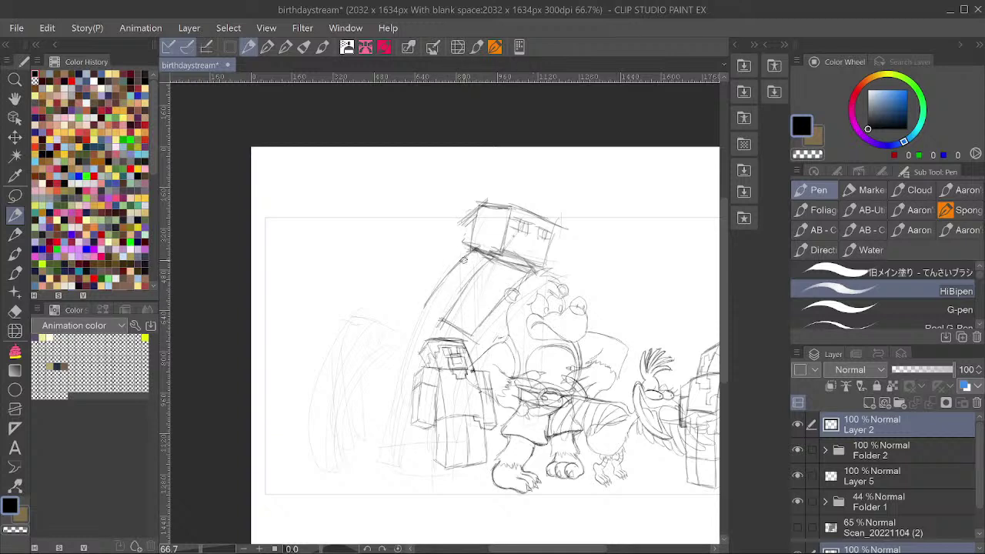
{"action": "left_click_drag", "start_coordinate": [464, 259], "coordinate": [420, 309]}
{"action": "key", "text": "h"}
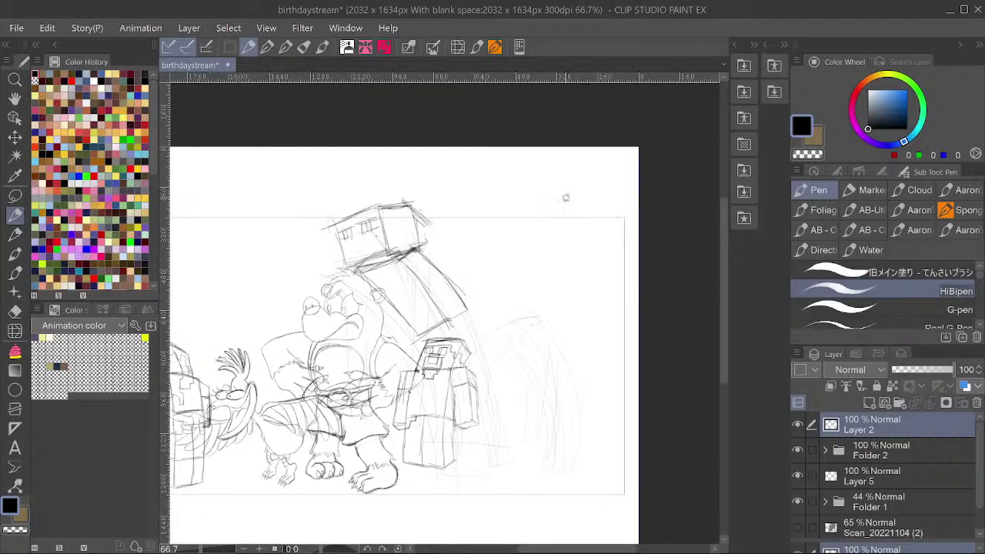
{"action": "key", "text": "h"}
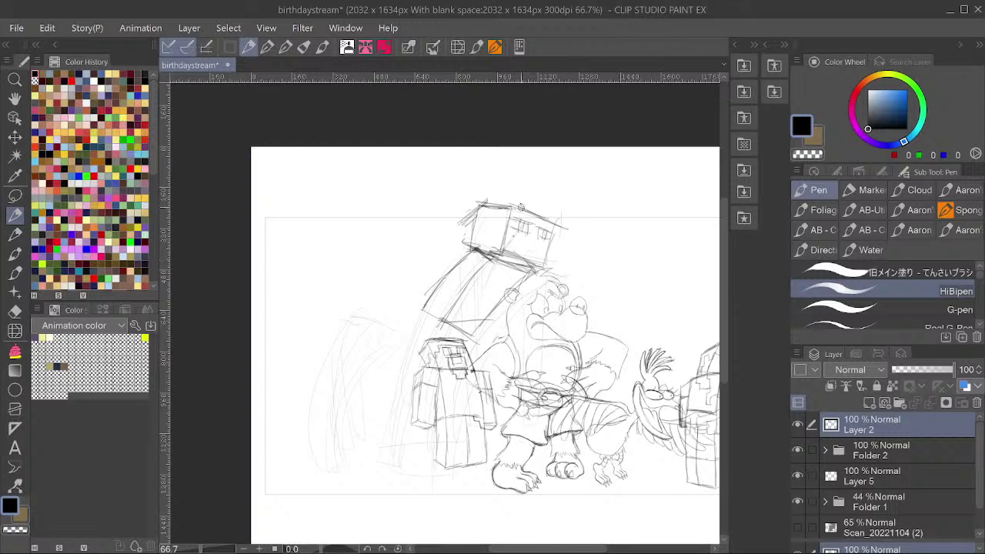
Draw perspective guide lines from the blocky head's top edge and the group's feet, converging at the canvas's right edge.
{"action": "left_click_drag", "start_coordinate": [521, 208], "coordinate": [627, 256]}
{"action": "left_click_drag", "start_coordinate": [468, 466], "coordinate": [569, 422]}
{"action": "left_click_drag", "start_coordinate": [492, 455], "coordinate": [650, 369]}
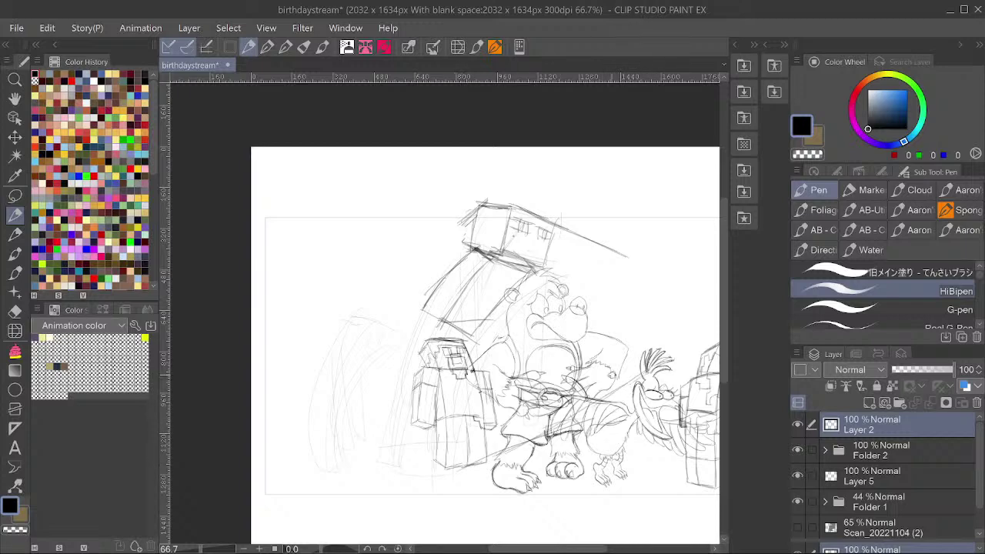
{"action": "mouse_move", "coordinate": [608, 247]}
{"action": "left_mouse_down"}
{"action": "mouse_move", "coordinate": [725, 296]}
{"action": "mouse_move", "coordinate": [599, 303]}
{"action": "left_mouse_up"}
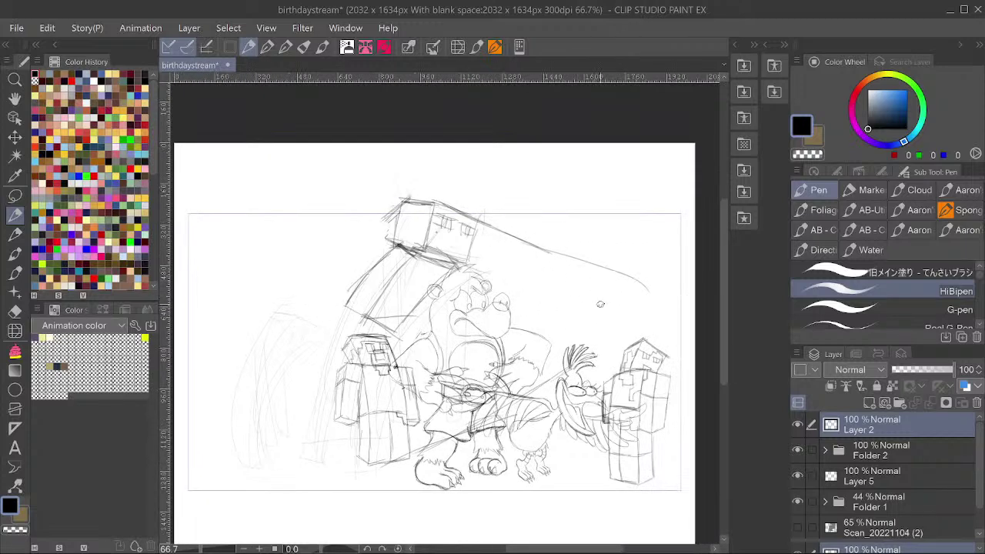
{"action": "left_click_drag", "start_coordinate": [522, 390], "coordinate": [716, 308]}
{"action": "left_click_drag", "start_coordinate": [494, 232], "coordinate": [714, 315]}
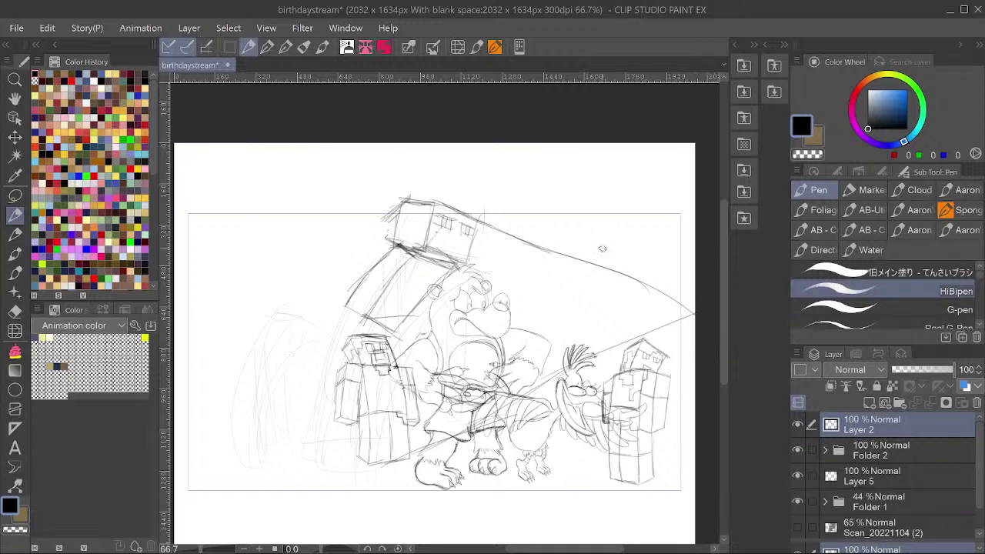
{"action": "left_click_drag", "start_coordinate": [477, 221], "coordinate": [608, 265]}
{"action": "left_click_drag", "start_coordinate": [443, 204], "coordinate": [681, 300]}
{"action": "left_click_drag", "start_coordinate": [507, 231], "coordinate": [692, 300]}
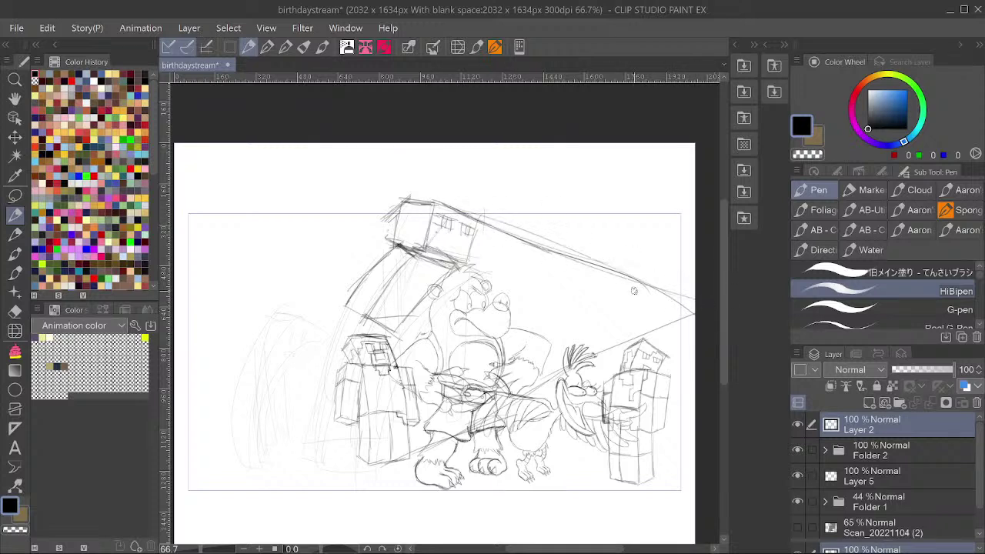
Add perspective guide lines running from the vanishing point to the head's bottom edge and the torso's lower edge.
{"action": "left_click_drag", "start_coordinate": [457, 260], "coordinate": [549, 283]}
{"action": "key", "text": "ctrl+z"}
{"action": "left_click_drag", "start_coordinate": [694, 314], "coordinate": [529, 284]}
{"action": "mouse_move", "coordinate": [588, 295]}
{"action": "left_mouse_down"}
{"action": "mouse_move", "coordinate": [433, 260]}
{"action": "mouse_move", "coordinate": [531, 287]}
{"action": "left_mouse_up"}
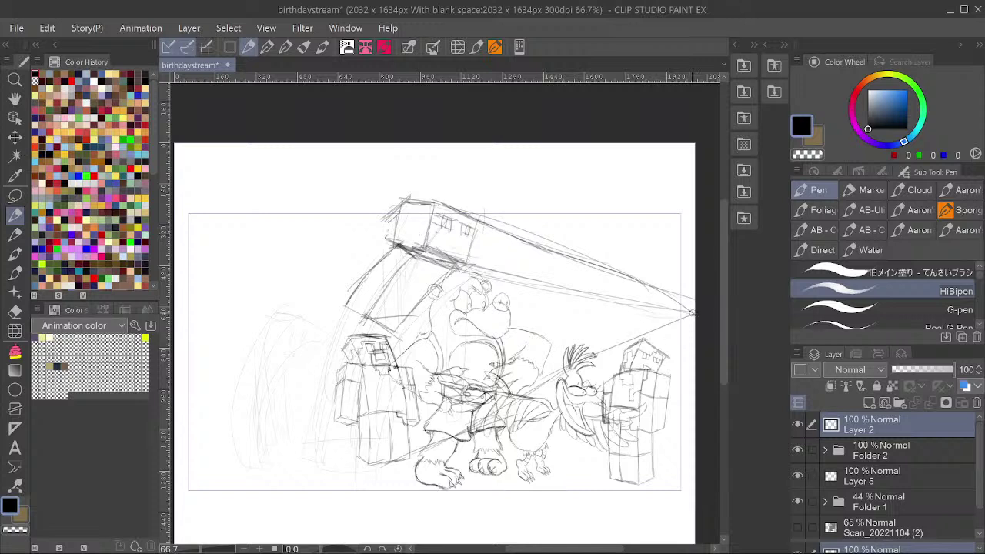
{"action": "left_click_drag", "start_coordinate": [692, 312], "coordinate": [629, 316]}
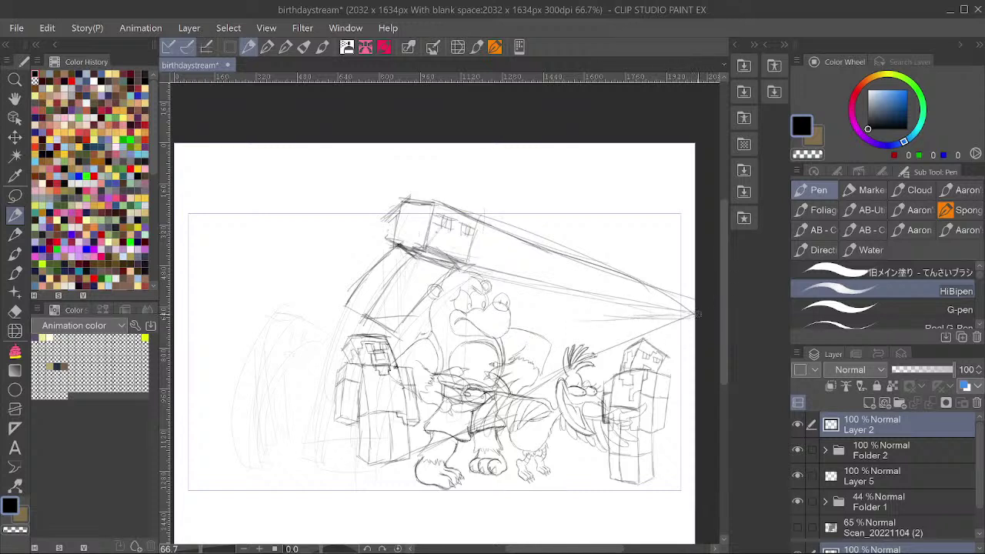
{"action": "mouse_move", "coordinate": [692, 313]}
{"action": "left_mouse_down"}
{"action": "mouse_move", "coordinate": [397, 327]}
{"action": "mouse_move", "coordinate": [357, 325]}
{"action": "left_mouse_up"}
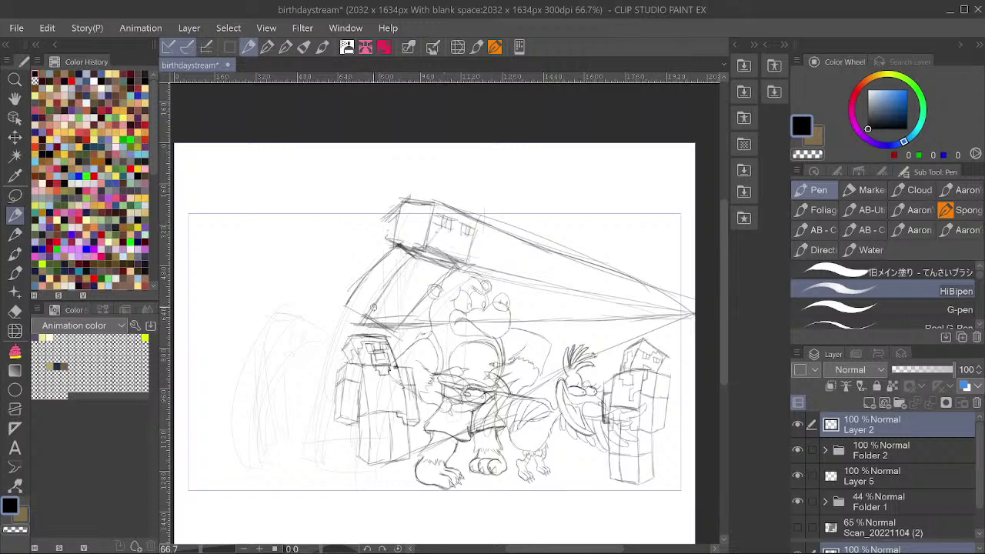
Reshape and darken the torso's side face, lower corner and front edges, and run a faint leg line down from it.
{"action": "mouse_move", "coordinate": [418, 252]}
{"action": "left_mouse_down"}
{"action": "mouse_move", "coordinate": [363, 312]}
{"action": "mouse_move", "coordinate": [388, 277]}
{"action": "mouse_move", "coordinate": [362, 326]}
{"action": "mouse_move", "coordinate": [398, 244]}
{"action": "mouse_move", "coordinate": [346, 318]}
{"action": "mouse_move", "coordinate": [374, 268]}
{"action": "mouse_move", "coordinate": [336, 319]}
{"action": "left_mouse_up"}
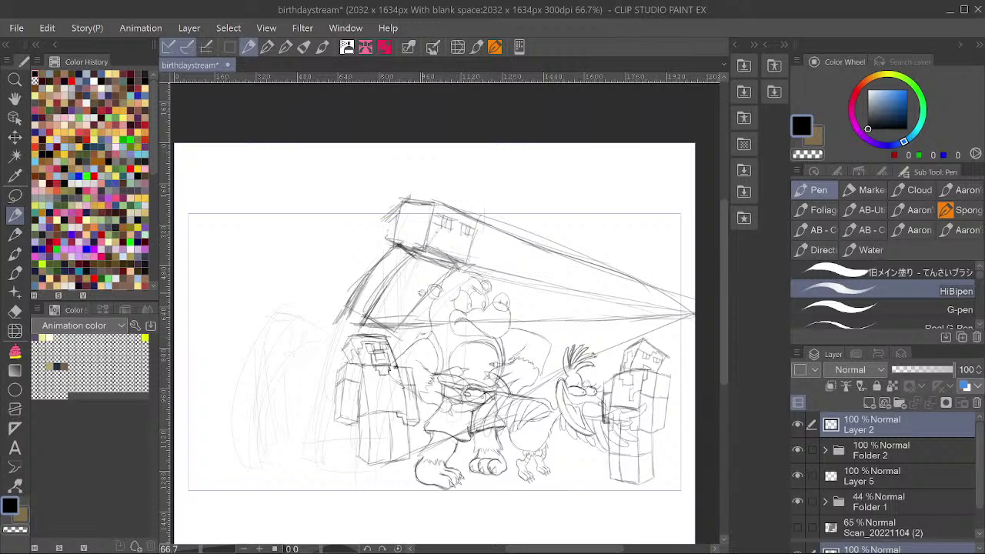
{"action": "mouse_move", "coordinate": [406, 322]}
{"action": "left_mouse_down"}
{"action": "mouse_move", "coordinate": [357, 330]}
{"action": "mouse_move", "coordinate": [336, 323]}
{"action": "left_mouse_up"}
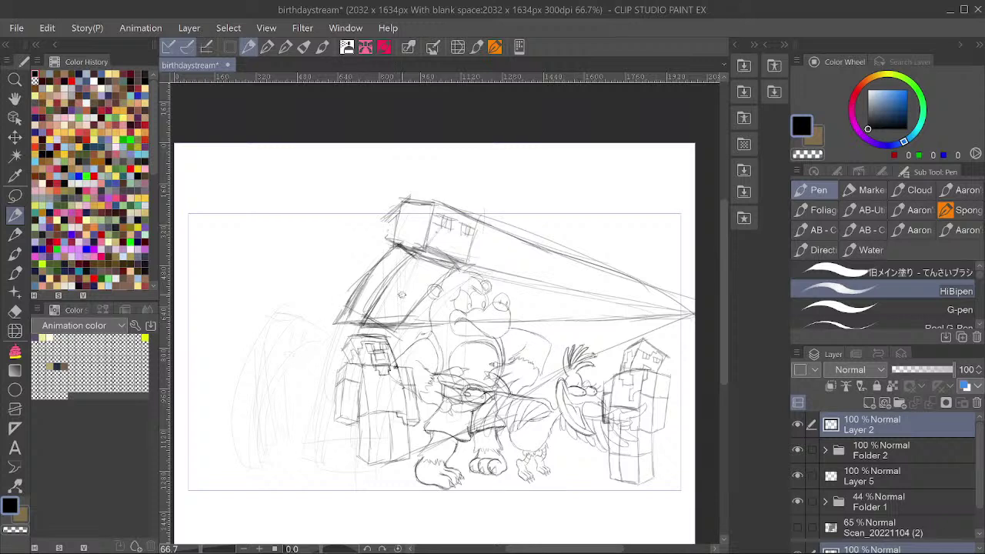
{"action": "key", "text": "ctrl+z"}
{"action": "key", "text": "ctrl+z"}
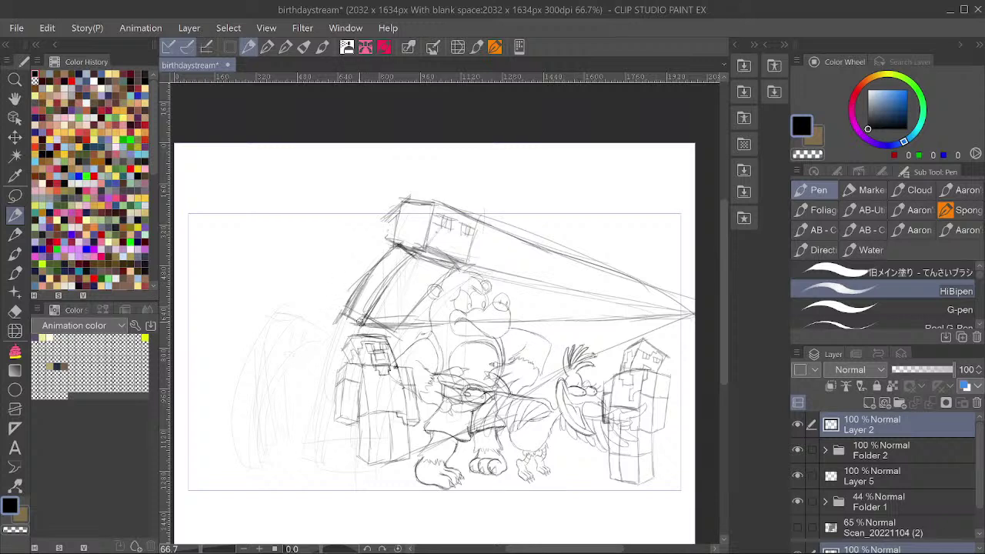
{"action": "mouse_move", "coordinate": [353, 301]}
{"action": "left_mouse_down"}
{"action": "mouse_move", "coordinate": [343, 313]}
{"action": "mouse_move", "coordinate": [360, 324]}
{"action": "mouse_move", "coordinate": [390, 279]}
{"action": "left_mouse_up"}
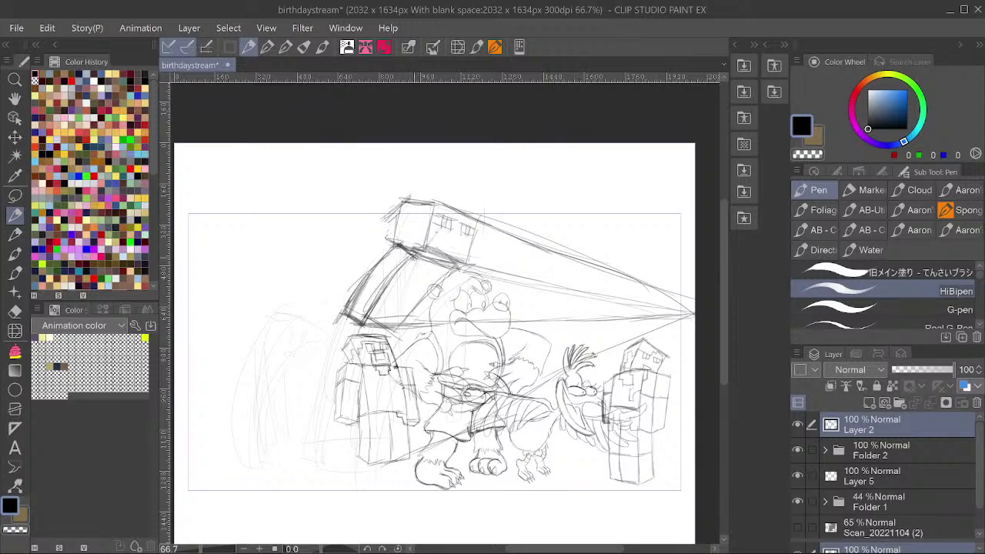
{"action": "left_click_drag", "start_coordinate": [398, 244], "coordinate": [341, 309]}
{"action": "left_click_drag", "start_coordinate": [466, 230], "coordinate": [469, 222]}
{"action": "left_click_drag", "start_coordinate": [363, 314], "coordinate": [405, 319]}
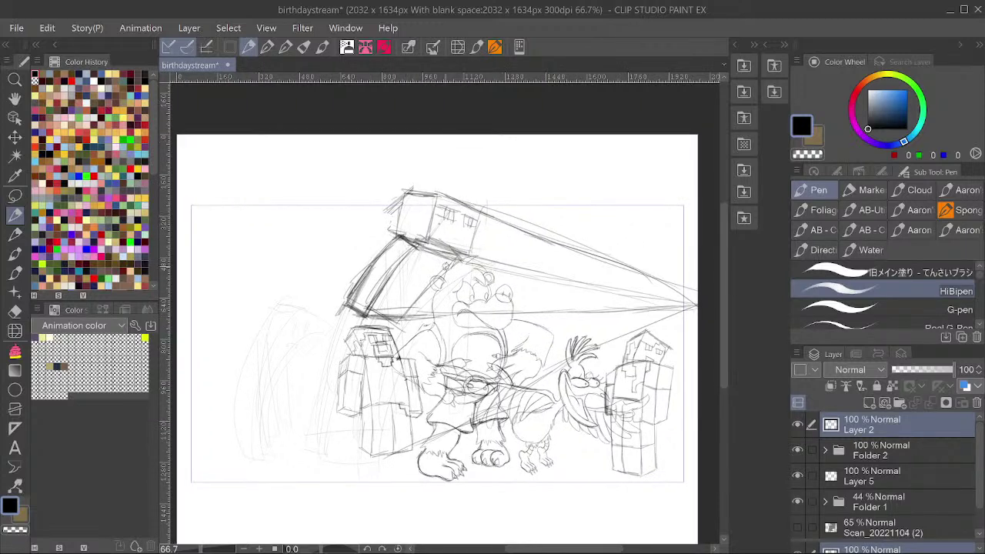
{"action": "mouse_move", "coordinate": [453, 259]}
{"action": "left_mouse_down"}
{"action": "mouse_move", "coordinate": [415, 297]}
{"action": "mouse_move", "coordinate": [403, 287]}
{"action": "mouse_move", "coordinate": [358, 303]}
{"action": "mouse_move", "coordinate": [364, 290]}
{"action": "mouse_move", "coordinate": [320, 428]}
{"action": "left_mouse_up"}
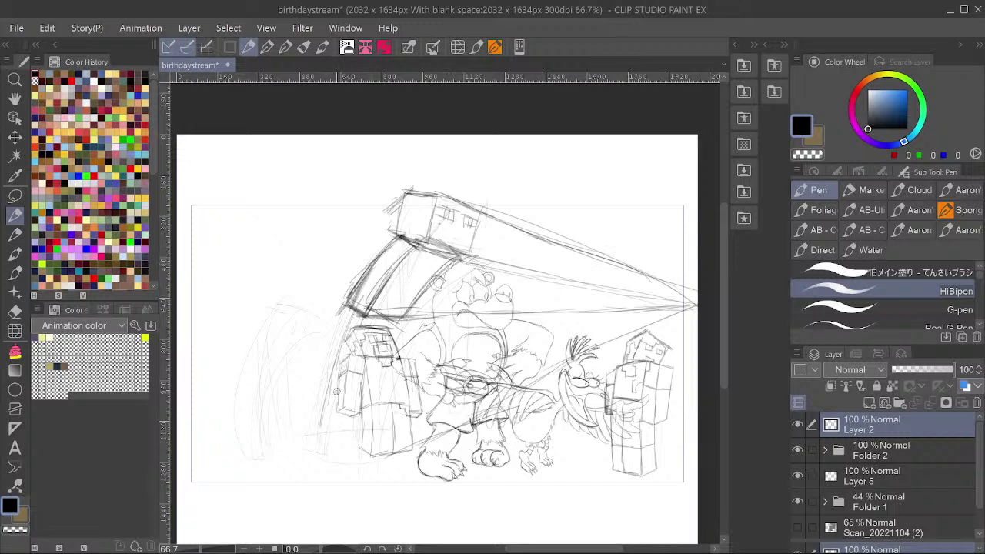
Strengthen the ground perspective line rising from the feet of the small blocky figure beside the bear.
{"action": "left_click_drag", "start_coordinate": [411, 441], "coordinate": [372, 460]}
{"action": "left_click_drag", "start_coordinate": [424, 442], "coordinate": [379, 455]}
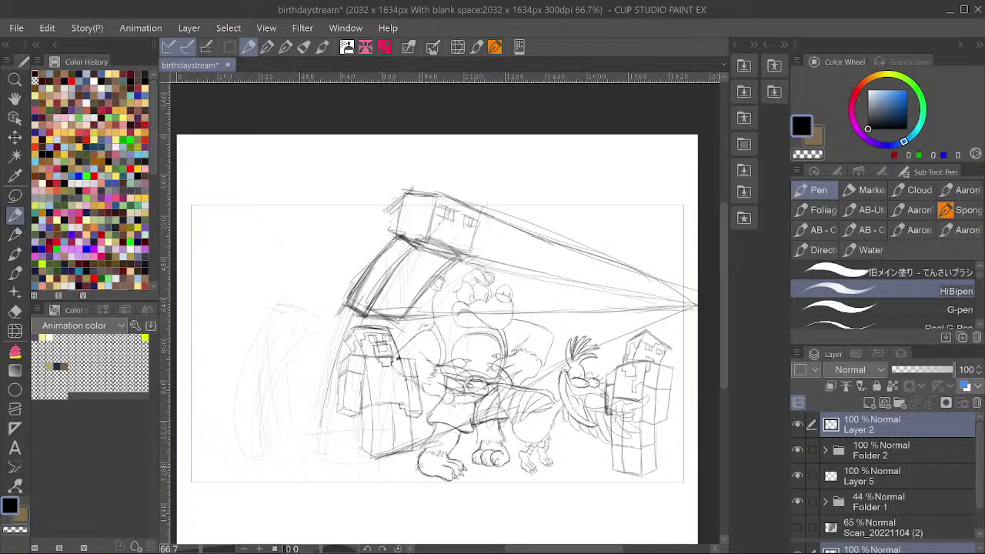
{"action": "left_click_drag", "start_coordinate": [567, 364], "coordinate": [413, 353]}
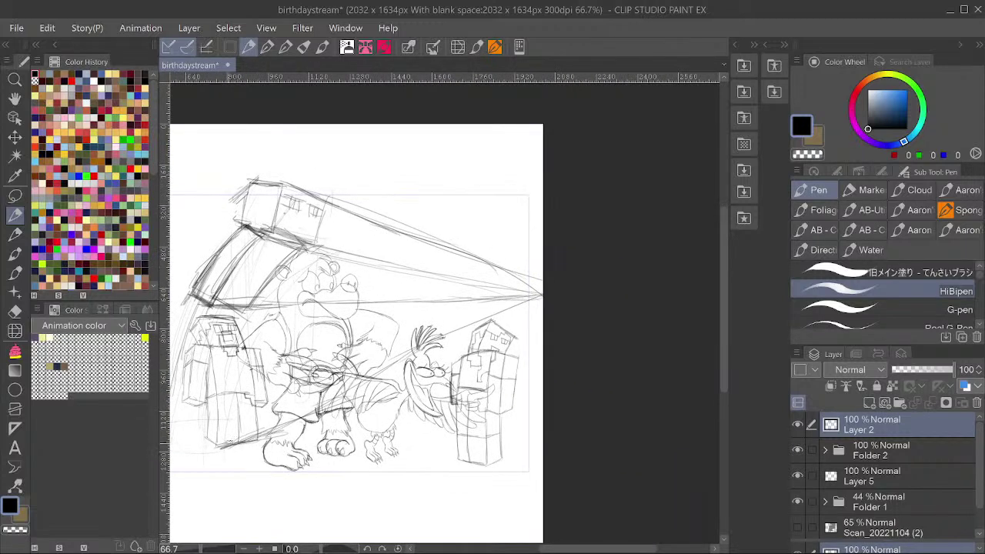
{"action": "left_click_drag", "start_coordinate": [214, 451], "coordinate": [301, 421]}
{"action": "left_click_drag", "start_coordinate": [221, 448], "coordinate": [337, 406]}
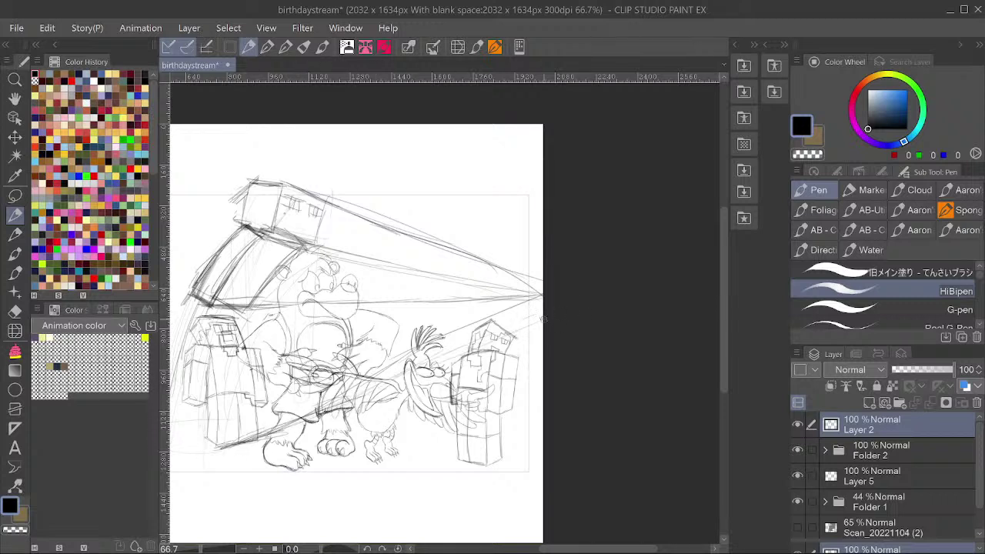
Draw more perspective lines from the torso's base to the canvas's right edge and back down to the tall figure's foot level.
{"action": "left_click_drag", "start_coordinate": [218, 311], "coordinate": [445, 296]}
{"action": "left_click_drag", "start_coordinate": [333, 301], "coordinate": [549, 306]}
{"action": "left_click_drag", "start_coordinate": [430, 316], "coordinate": [498, 308]}
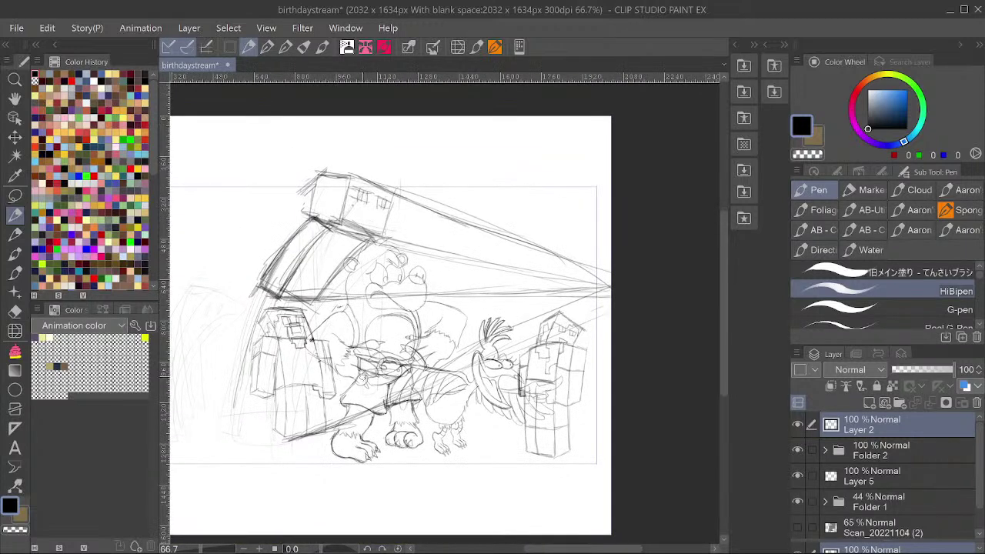
{"action": "left_click_drag", "start_coordinate": [611, 306], "coordinate": [453, 353]}
{"action": "left_click_drag", "start_coordinate": [608, 307], "coordinate": [231, 414]}
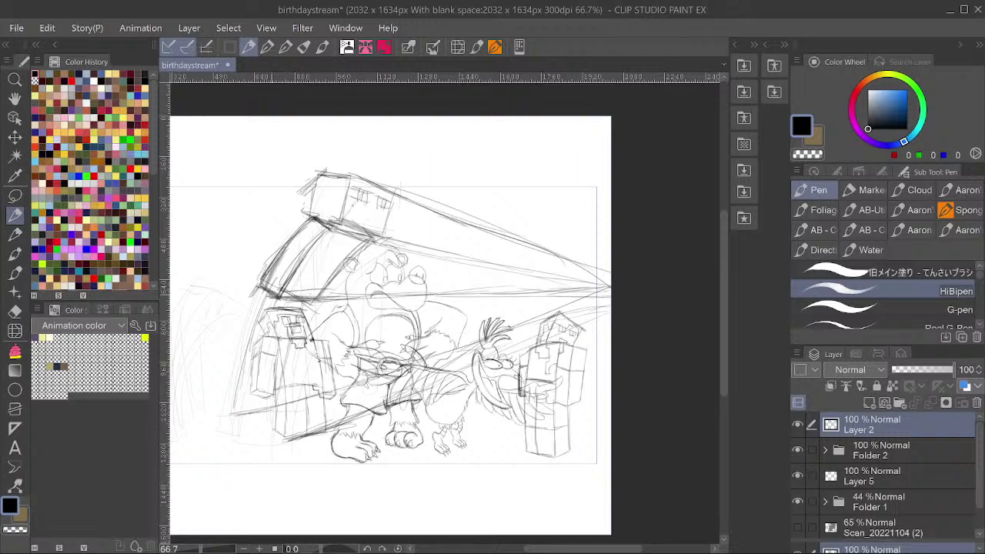
Sketch the tall blocky figure's outer leg edge from the torso's lower corner down to the foot guide line.
{"action": "left_click_drag", "start_coordinate": [267, 299], "coordinate": [245, 411]}
{"action": "left_click_drag", "start_coordinate": [269, 290], "coordinate": [241, 408]}
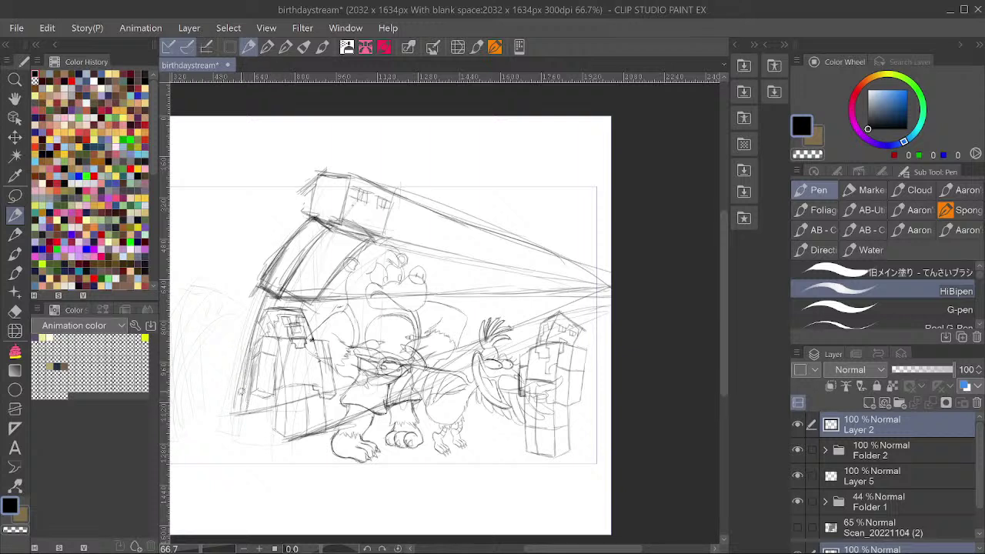
{"action": "left_click_drag", "start_coordinate": [284, 297], "coordinate": [255, 379]}
{"action": "mouse_move", "coordinate": [268, 317]}
{"action": "left_mouse_down"}
{"action": "mouse_move", "coordinate": [254, 404]}
{"action": "mouse_move", "coordinate": [239, 414]}
{"action": "left_mouse_up"}
{"action": "left_click_drag", "start_coordinate": [245, 354], "coordinate": [236, 407]}
{"action": "left_click_drag", "start_coordinate": [270, 299], "coordinate": [255, 335]}
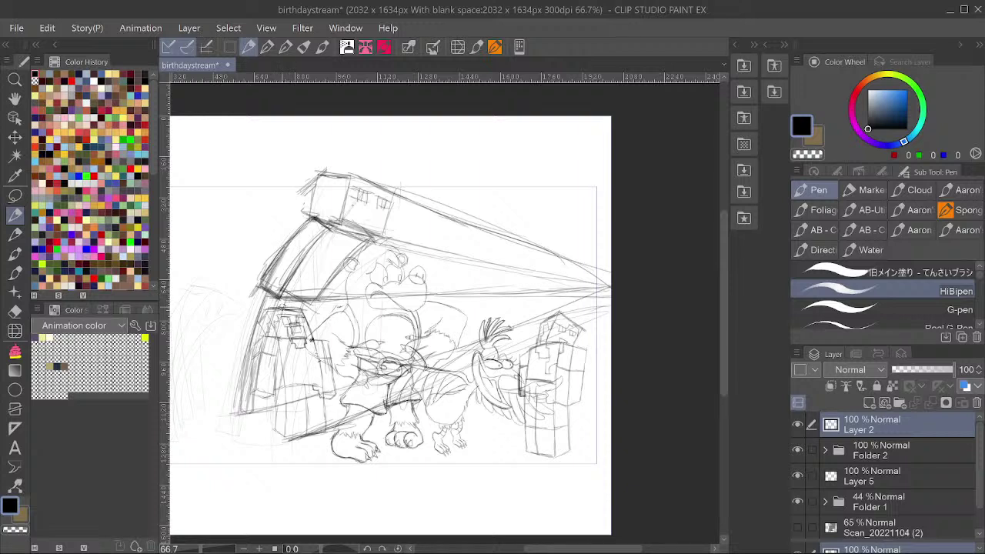
Sketch the inner edges of the tall figure's legs, running down over the small blocky figure.
{"action": "mouse_move", "coordinate": [285, 303]}
{"action": "left_mouse_down"}
{"action": "mouse_move", "coordinate": [262, 408]}
{"action": "mouse_move", "coordinate": [271, 414]}
{"action": "left_mouse_up"}
{"action": "left_click_drag", "start_coordinate": [297, 327], "coordinate": [284, 362]}
{"action": "left_click_drag", "start_coordinate": [299, 294], "coordinate": [267, 368]}
{"action": "left_click_drag", "start_coordinate": [287, 313], "coordinate": [263, 400]}
{"action": "mouse_move", "coordinate": [274, 348]}
{"action": "left_mouse_down"}
{"action": "mouse_move", "coordinate": [260, 404]}
{"action": "mouse_move", "coordinate": [281, 379]}
{"action": "left_mouse_up"}
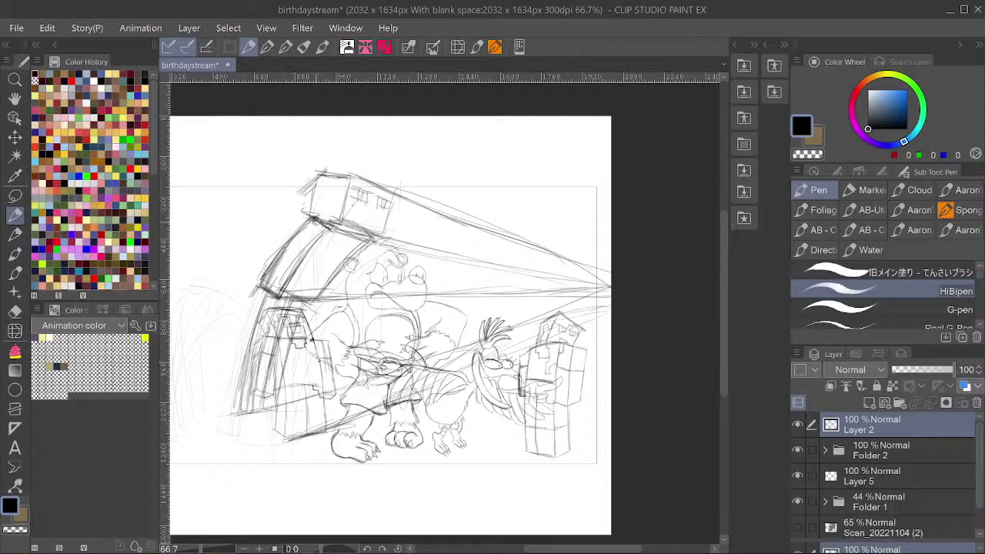
Rough in faint vertical arm lines hanging from both shoulders of the tall blocky figure.
{"action": "mouse_move", "coordinate": [308, 229]}
{"action": "left_mouse_down"}
{"action": "mouse_move", "coordinate": [307, 403]}
{"action": "mouse_move", "coordinate": [317, 292]}
{"action": "mouse_move", "coordinate": [325, 399]}
{"action": "mouse_move", "coordinate": [306, 260]}
{"action": "left_mouse_up"}
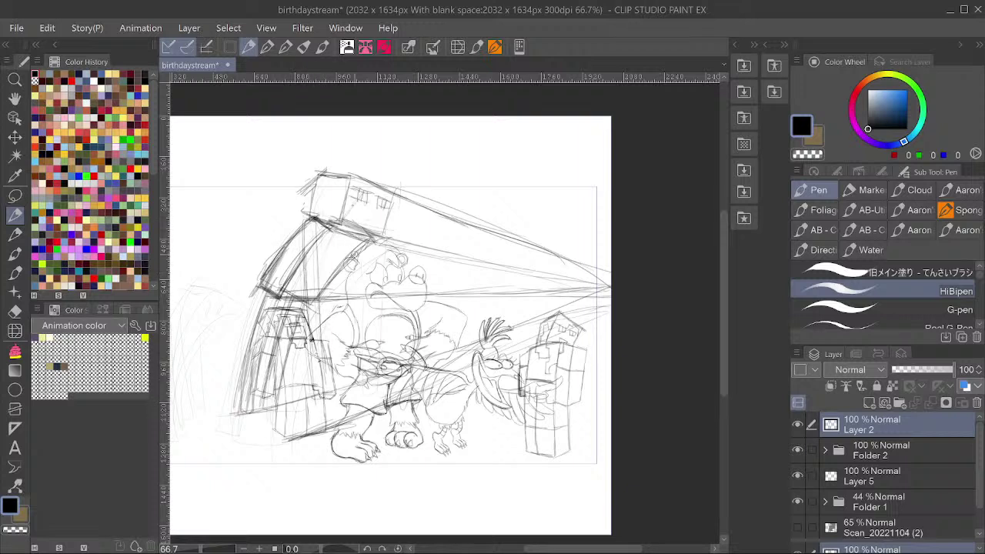
{"action": "left_click_drag", "start_coordinate": [371, 240], "coordinate": [366, 390]}
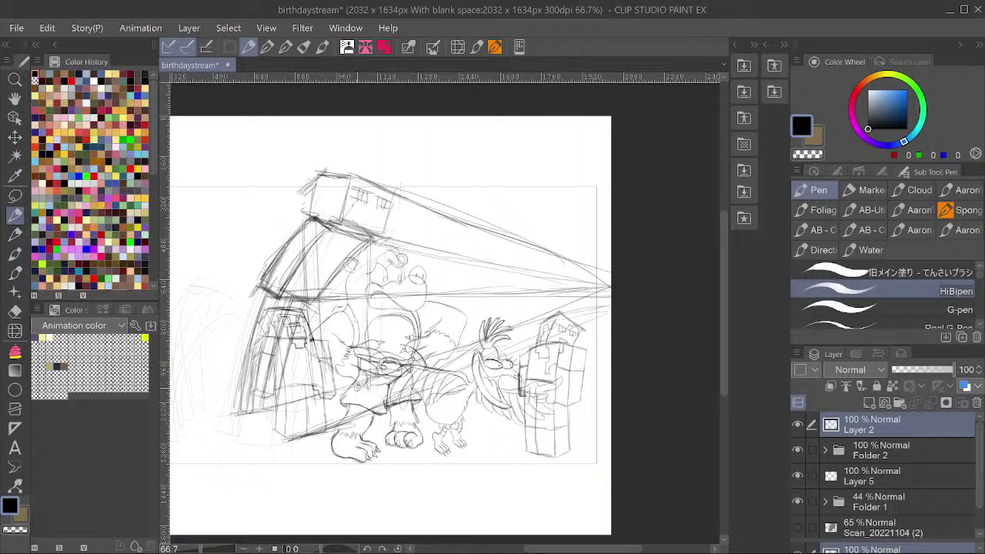
{"action": "mouse_move", "coordinate": [356, 260]}
{"action": "left_mouse_down"}
{"action": "mouse_move", "coordinate": [350, 389]}
{"action": "mouse_move", "coordinate": [372, 240]}
{"action": "left_mouse_up"}
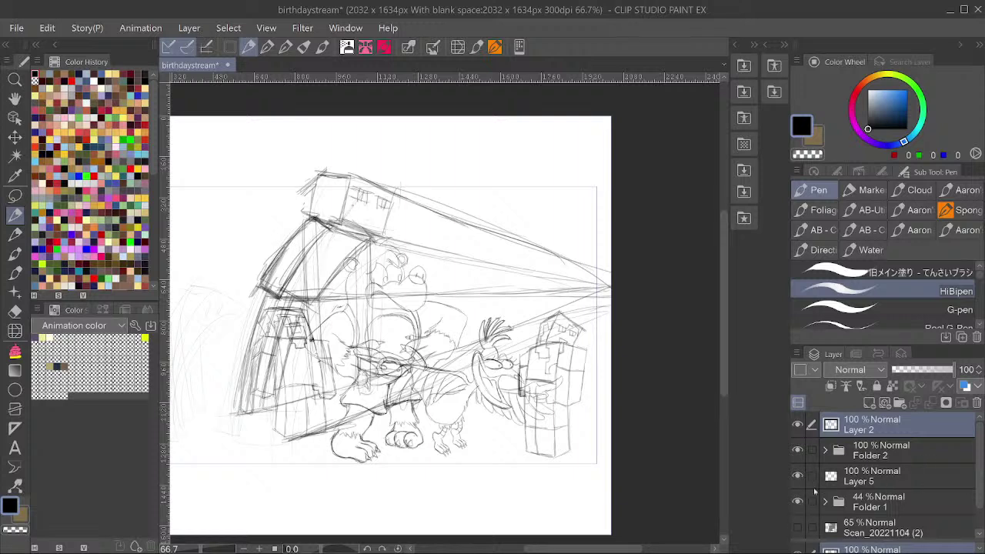
Hide Folder 1, lower Layer 2's opacity to 42%, and add a new layer above it, checking the mirrored view.
{"action": "left_click", "coordinate": [801, 501]}
{"action": "left_click", "coordinate": [918, 370]}
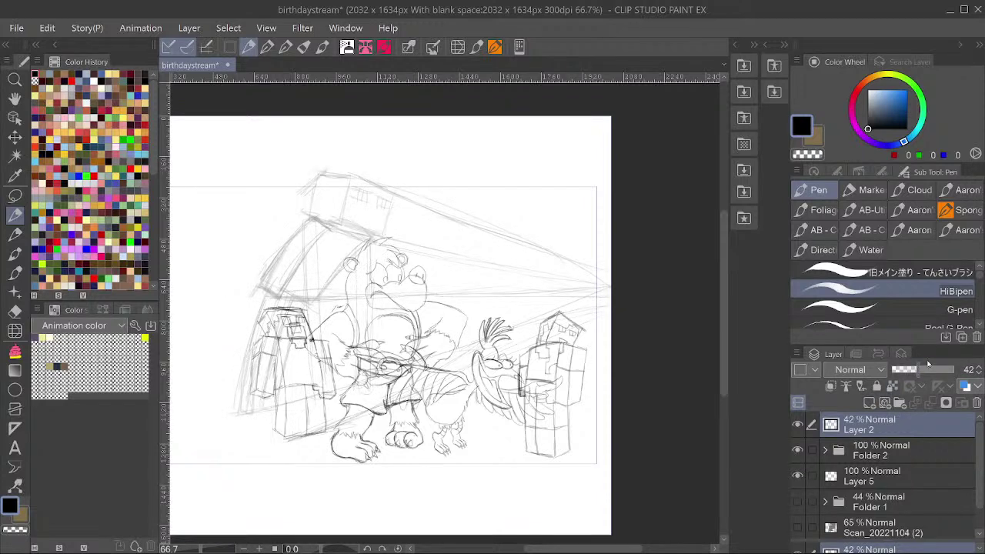
{"action": "key", "text": "ctrl+shift+n"}
{"action": "key", "text": "h"}
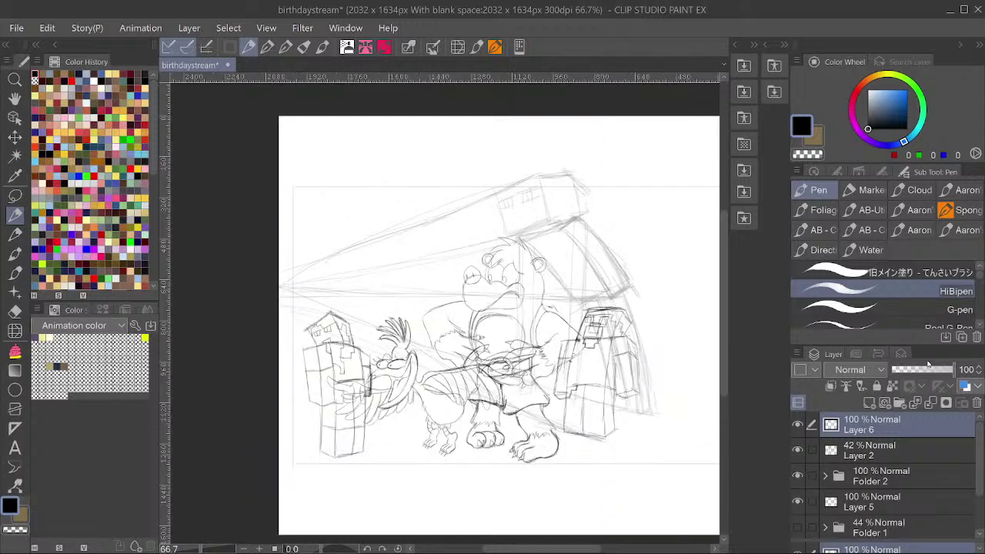
{"action": "key", "text": "h"}
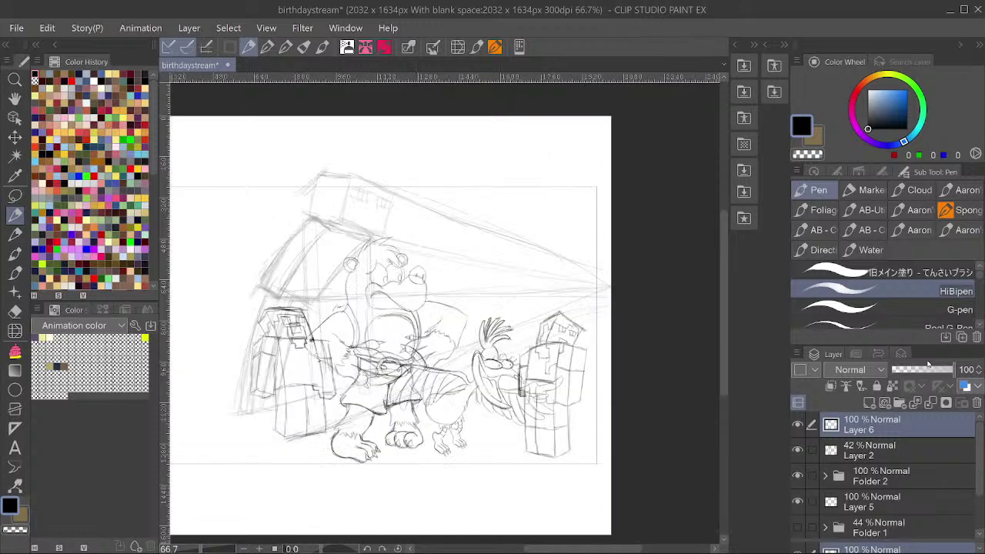
Check the composition in mirrored view and save the drawing.
{"action": "key", "text": "h"}
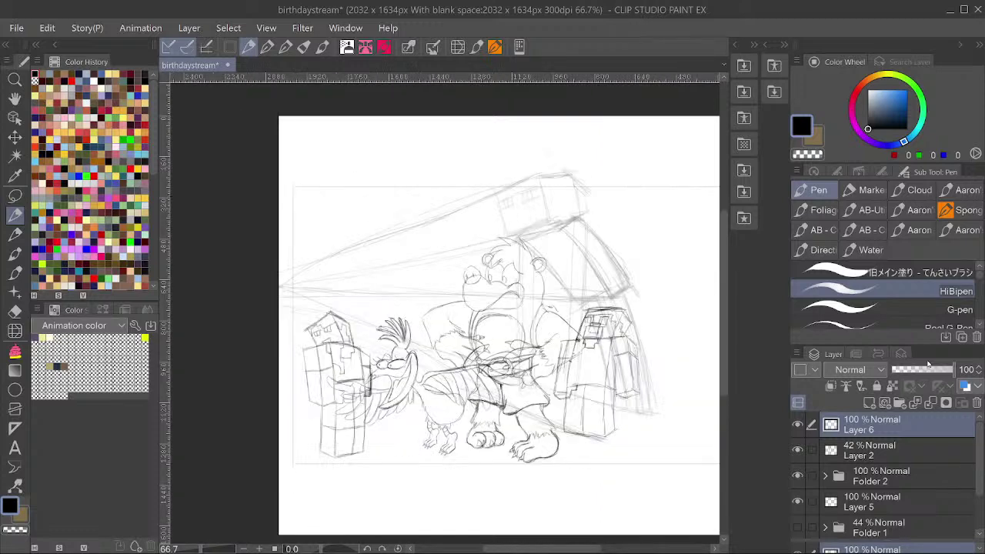
{"action": "key", "text": "h"}
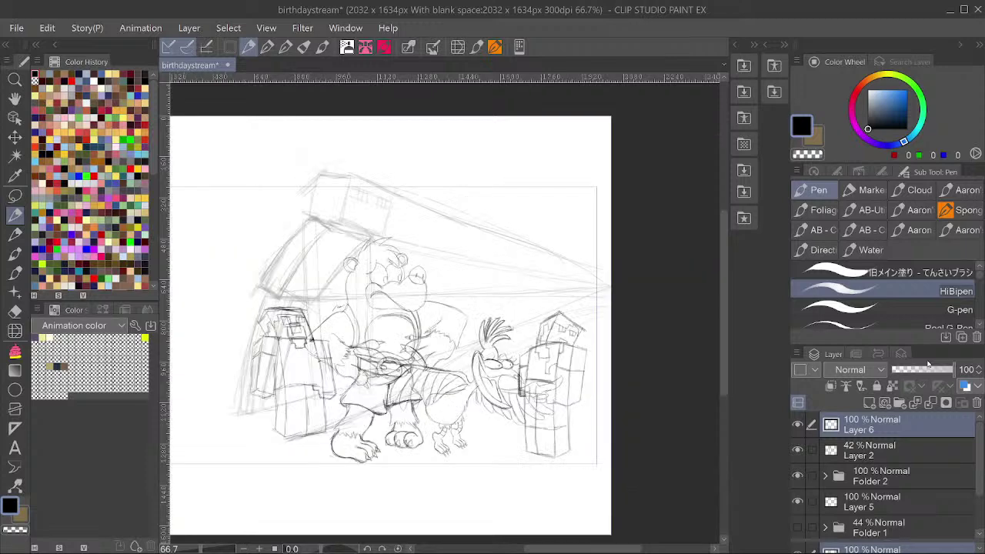
{"action": "key", "text": "ctrl+s"}
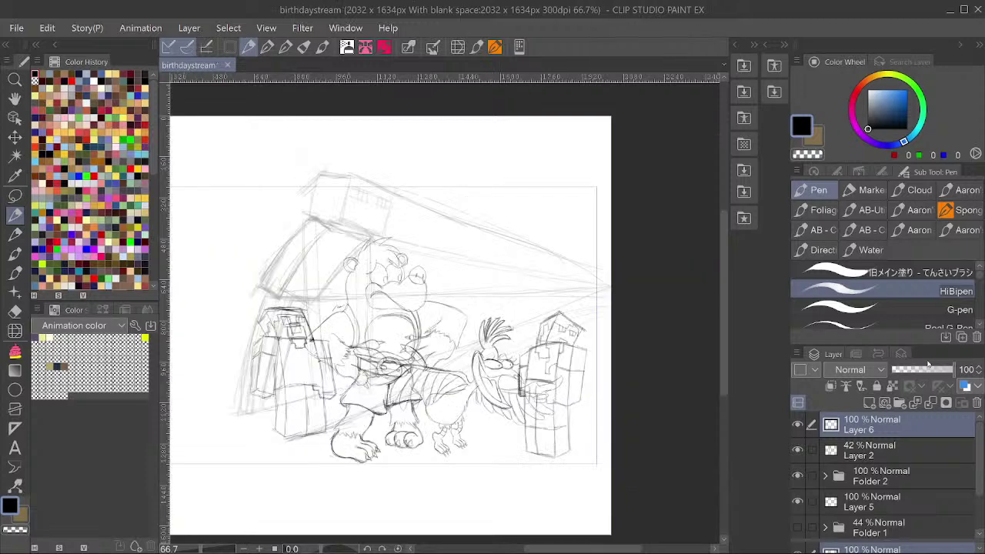
{"action": "key", "text": "h"}
{"action": "key", "text": "h"}
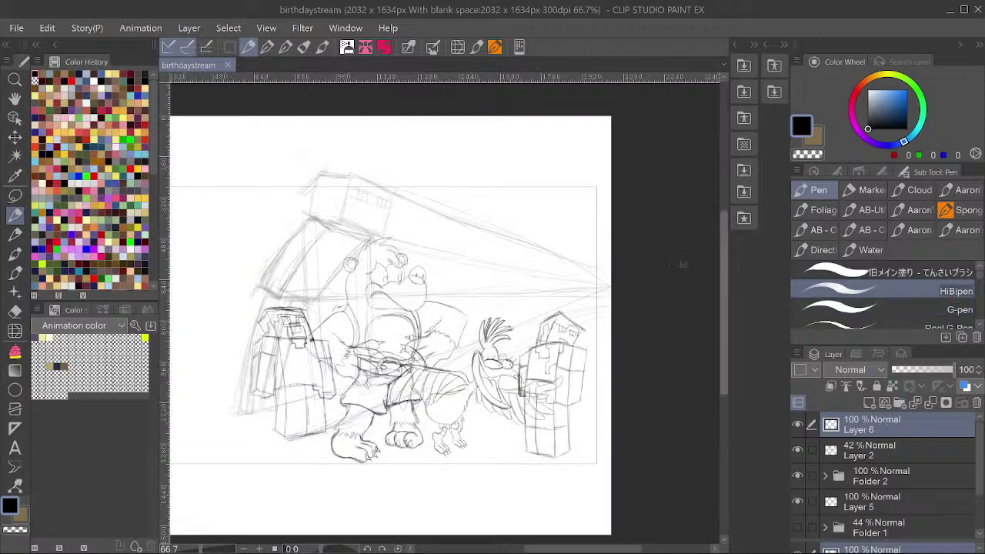
Redraw the tall blocky figure's box head on Layer 6 with darker lines, outlining its side and front faces over the rough.
{"action": "mouse_move", "coordinate": [423, 186]}
{"action": "left_mouse_down"}
{"action": "mouse_move", "coordinate": [433, 182]}
{"action": "mouse_move", "coordinate": [362, 180]}
{"action": "mouse_move", "coordinate": [351, 165]}
{"action": "left_mouse_up"}
{"action": "left_click", "coordinate": [323, 168], "text": "alt"}
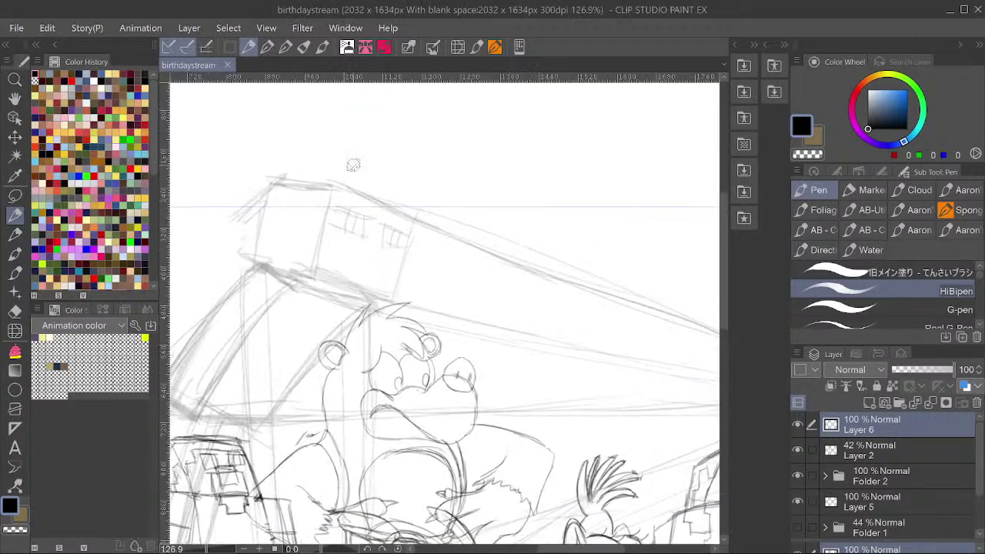
{"action": "left_click_drag", "start_coordinate": [414, 218], "coordinate": [337, 185]}
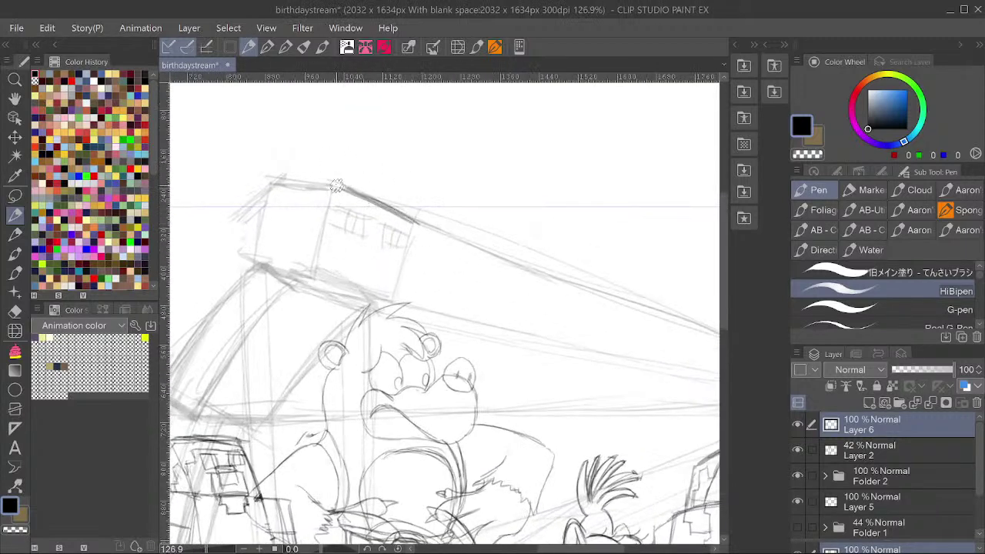
{"action": "mouse_move", "coordinate": [385, 206]}
{"action": "left_mouse_down"}
{"action": "mouse_move", "coordinate": [339, 185]}
{"action": "mouse_move", "coordinate": [267, 190]}
{"action": "left_mouse_up"}
{"action": "mouse_move", "coordinate": [337, 186]}
{"action": "left_mouse_down"}
{"action": "mouse_move", "coordinate": [268, 187]}
{"action": "mouse_move", "coordinate": [259, 262]}
{"action": "left_mouse_up"}
{"action": "left_click_drag", "start_coordinate": [335, 185], "coordinate": [314, 272]}
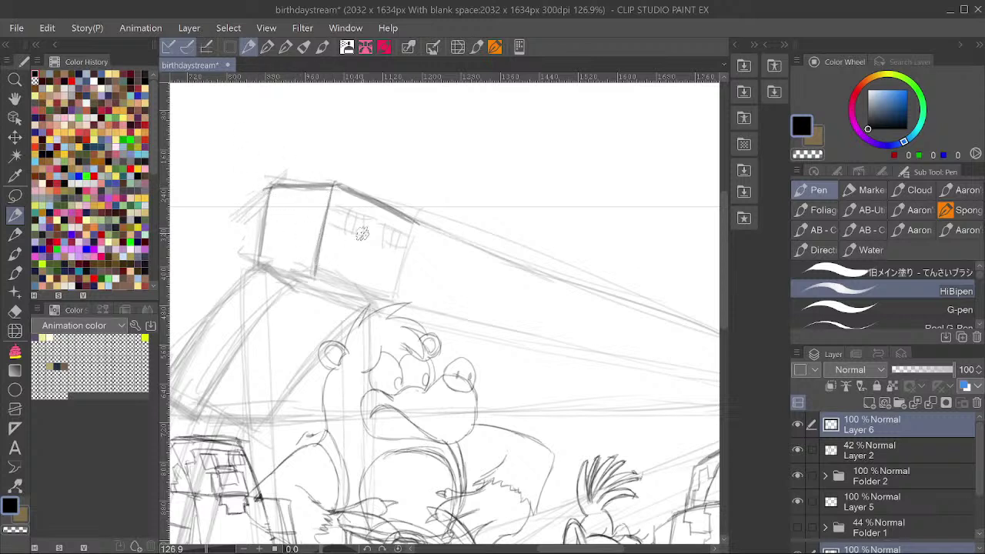
{"action": "mouse_move", "coordinate": [416, 218]}
{"action": "left_mouse_down"}
{"action": "mouse_move", "coordinate": [395, 300]}
{"action": "mouse_move", "coordinate": [259, 264]}
{"action": "left_mouse_up"}
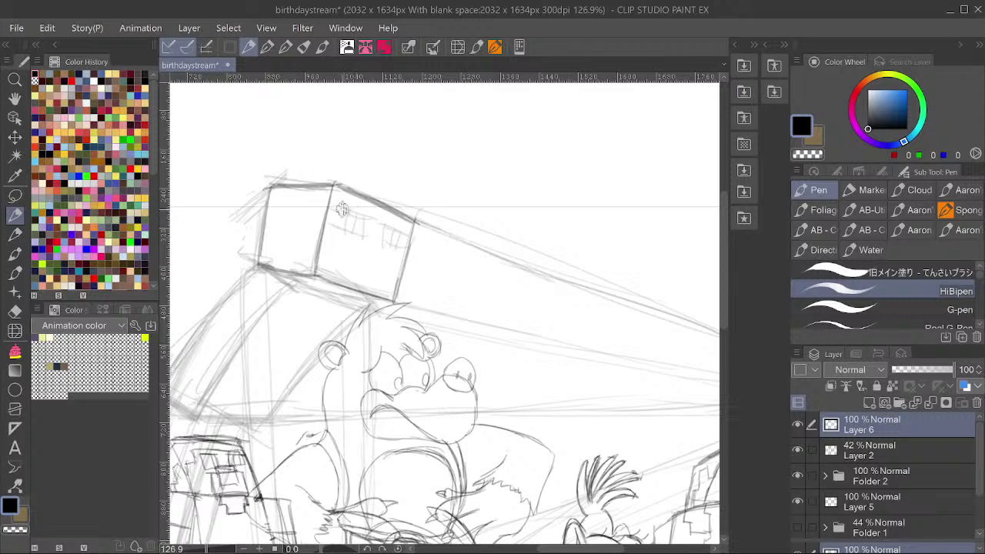
Draw the two rectangular eyes with their divisions across the upper front face of the tall figure's head.
{"action": "left_click_drag", "start_coordinate": [339, 208], "coordinate": [406, 236]}
{"action": "left_click_drag", "start_coordinate": [338, 225], "coordinate": [406, 237]}
{"action": "mouse_move", "coordinate": [357, 218]}
{"action": "left_mouse_down"}
{"action": "mouse_move", "coordinate": [363, 234]}
{"action": "mouse_move", "coordinate": [344, 224]}
{"action": "mouse_move", "coordinate": [407, 239]}
{"action": "left_mouse_up"}
{"action": "mouse_move", "coordinate": [326, 206]}
{"action": "left_mouse_down"}
{"action": "mouse_move", "coordinate": [344, 215]}
{"action": "mouse_move", "coordinate": [330, 230]}
{"action": "mouse_move", "coordinate": [352, 233]}
{"action": "mouse_move", "coordinate": [337, 224]}
{"action": "mouse_move", "coordinate": [363, 233]}
{"action": "left_mouse_up"}
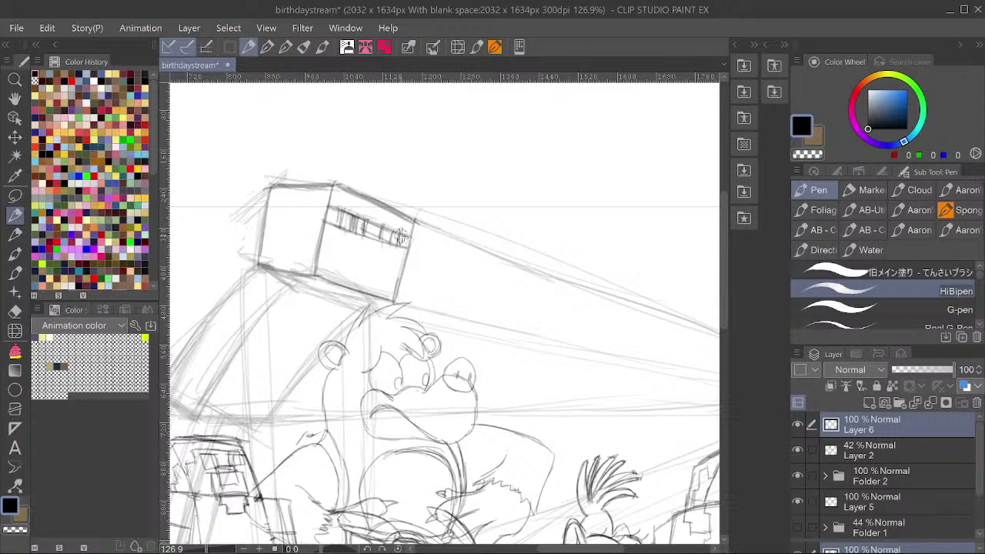
Lower Layer 2's opacity to 15% and make Layer 6 the active drawing layer again.
{"action": "left_click", "coordinate": [428, 212], "text": "alt"}
{"action": "mouse_move", "coordinate": [428, 211]}
{"action": "left_mouse_down"}
{"action": "mouse_move", "coordinate": [386, 218]}
{"action": "mouse_move", "coordinate": [459, 192]}
{"action": "left_mouse_up"}
{"action": "left_click", "coordinate": [911, 451]}
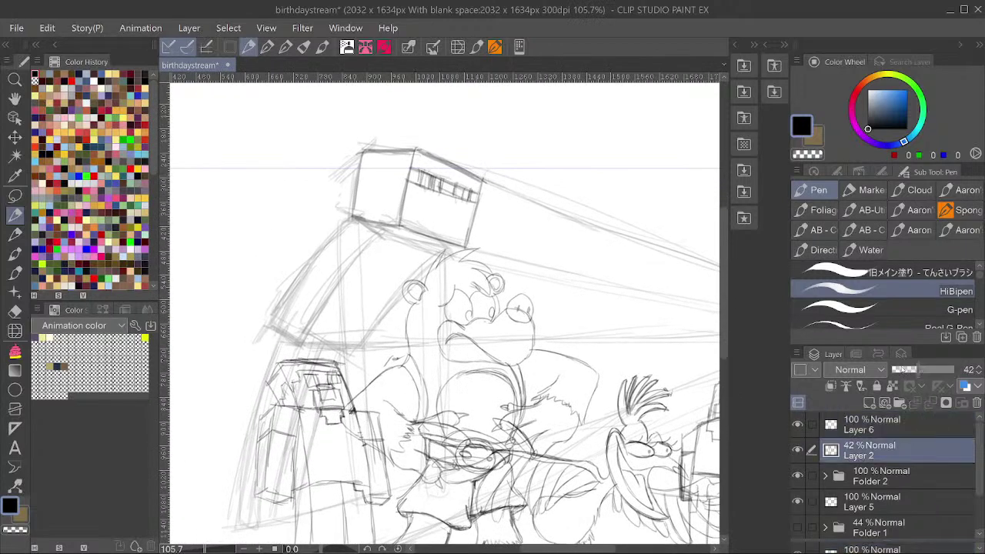
{"action": "left_click", "coordinate": [900, 370]}
{"action": "left_click", "coordinate": [911, 432]}
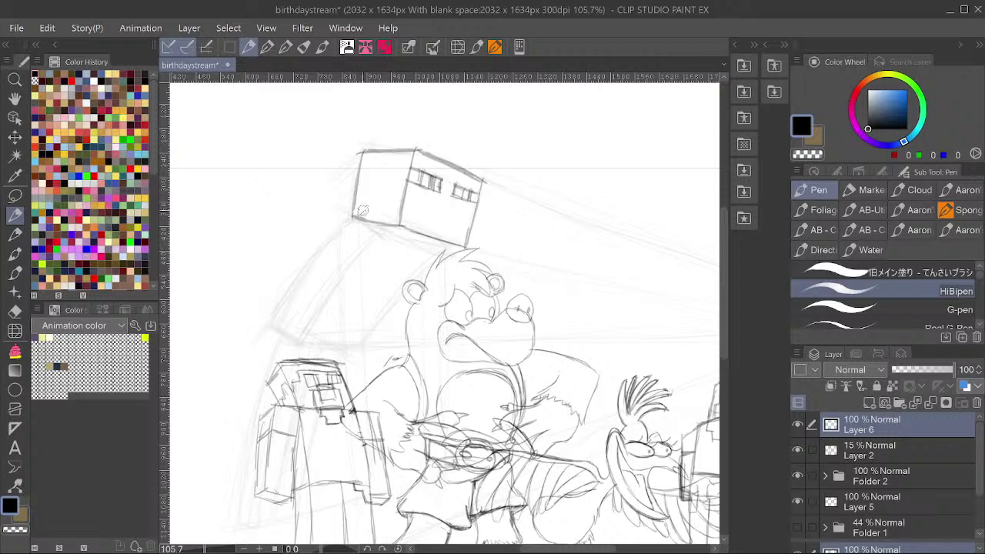
Sketch the tall figure's torso top edge as a slanted line just beneath the box head.
{"action": "left_click_drag", "start_coordinate": [353, 216], "coordinate": [375, 237]}
{"action": "mouse_move", "coordinate": [403, 239]}
{"action": "left_mouse_down"}
{"action": "mouse_move", "coordinate": [368, 231]}
{"action": "mouse_move", "coordinate": [439, 252]}
{"action": "mouse_move", "coordinate": [396, 240]}
{"action": "mouse_move", "coordinate": [428, 250]}
{"action": "left_mouse_up"}
{"action": "mouse_move", "coordinate": [374, 233]}
{"action": "left_mouse_down"}
{"action": "mouse_move", "coordinate": [445, 254]}
{"action": "mouse_move", "coordinate": [410, 245]}
{"action": "left_mouse_up"}
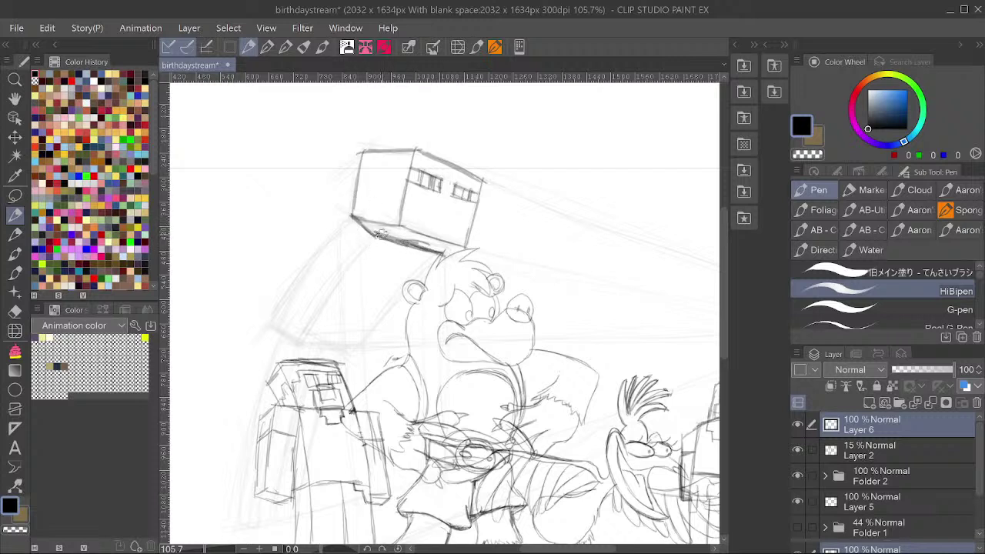
Draw the two slanted edges of the torso's narrow side face from the shoulder down to the hip.
{"action": "left_click_drag", "start_coordinate": [375, 235], "coordinate": [312, 331]}
{"action": "left_click_drag", "start_coordinate": [331, 296], "coordinate": [302, 343]}
{"action": "mouse_move", "coordinate": [356, 226]}
{"action": "left_mouse_down"}
{"action": "mouse_move", "coordinate": [318, 273]}
{"action": "mouse_move", "coordinate": [359, 215]}
{"action": "mouse_move", "coordinate": [311, 288]}
{"action": "left_mouse_up"}
{"action": "left_click_drag", "start_coordinate": [339, 243], "coordinate": [287, 329]}
{"action": "left_click_drag", "start_coordinate": [301, 291], "coordinate": [278, 337]}
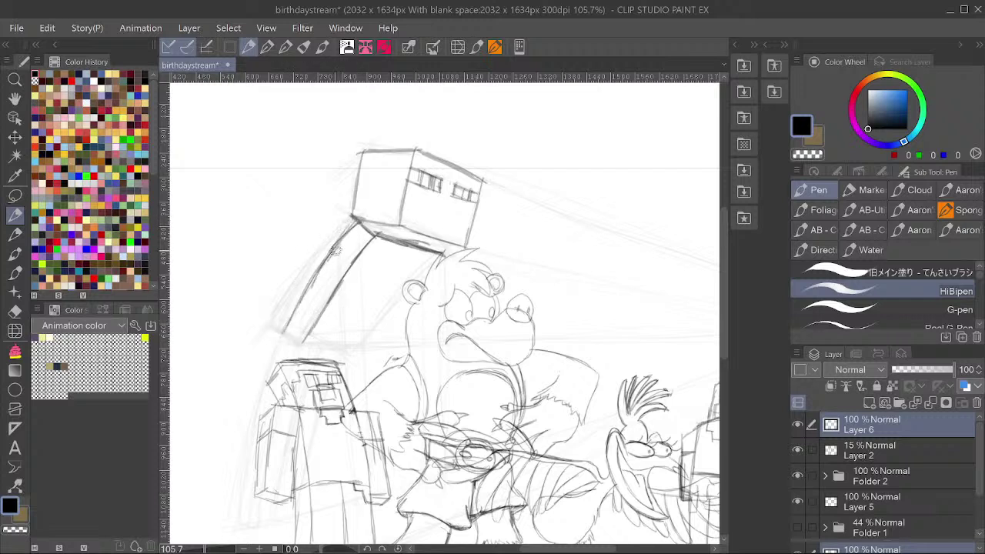
{"action": "left_click_drag", "start_coordinate": [342, 240], "coordinate": [288, 325]}
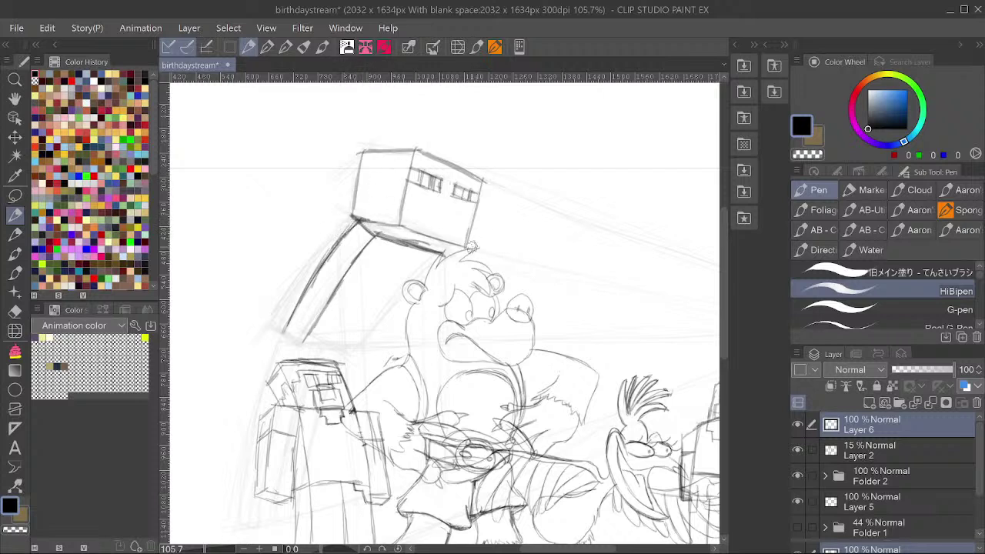
Darken the gap between the tall figure's head and torso, extending the strokes toward the bear's hair.
{"action": "left_click_drag", "start_coordinate": [467, 247], "coordinate": [442, 251]}
{"action": "left_click_drag", "start_coordinate": [363, 222], "coordinate": [442, 249]}
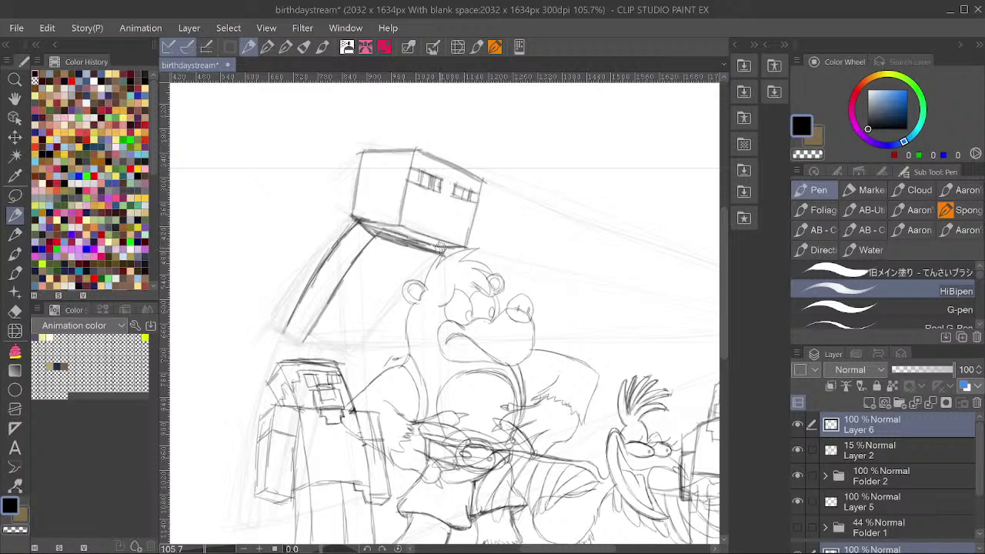
{"action": "left_click_drag", "start_coordinate": [357, 220], "coordinate": [444, 252]}
Close the tall figure's torso by drawing its far slanted edge beside the bear's head and its bottom edges.
{"action": "mouse_move", "coordinate": [391, 231]}
{"action": "left_mouse_down"}
{"action": "mouse_move", "coordinate": [431, 246]}
{"action": "mouse_move", "coordinate": [465, 213]}
{"action": "left_mouse_up"}
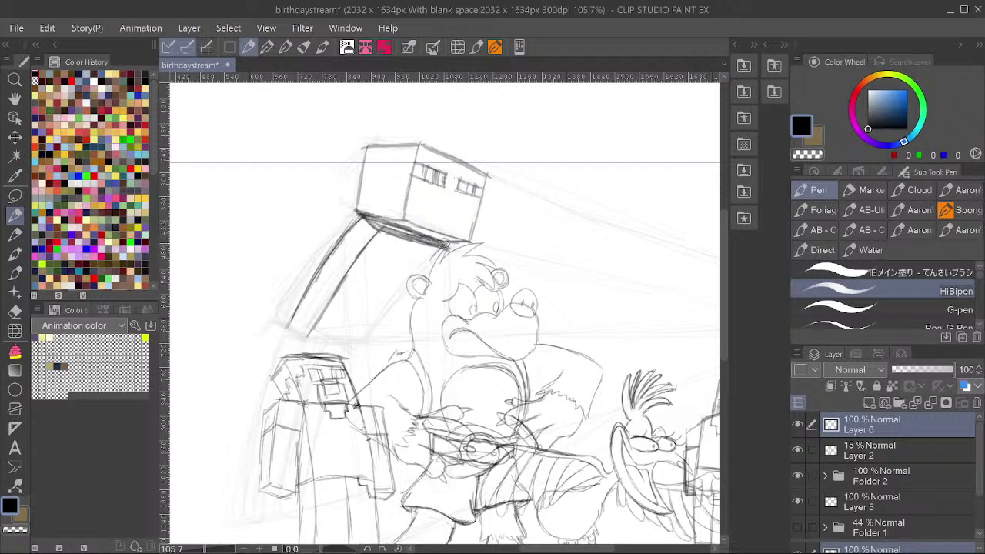
{"action": "mouse_move", "coordinate": [443, 245]}
{"action": "left_mouse_down"}
{"action": "mouse_move", "coordinate": [395, 296]}
{"action": "mouse_move", "coordinate": [430, 252]}
{"action": "mouse_move", "coordinate": [399, 290]}
{"action": "mouse_move", "coordinate": [408, 273]}
{"action": "mouse_move", "coordinate": [372, 323]}
{"action": "left_mouse_up"}
{"action": "mouse_move", "coordinate": [289, 322]}
{"action": "left_mouse_down"}
{"action": "mouse_move", "coordinate": [310, 344]}
{"action": "mouse_move", "coordinate": [304, 331]}
{"action": "mouse_move", "coordinate": [370, 344]}
{"action": "left_mouse_up"}
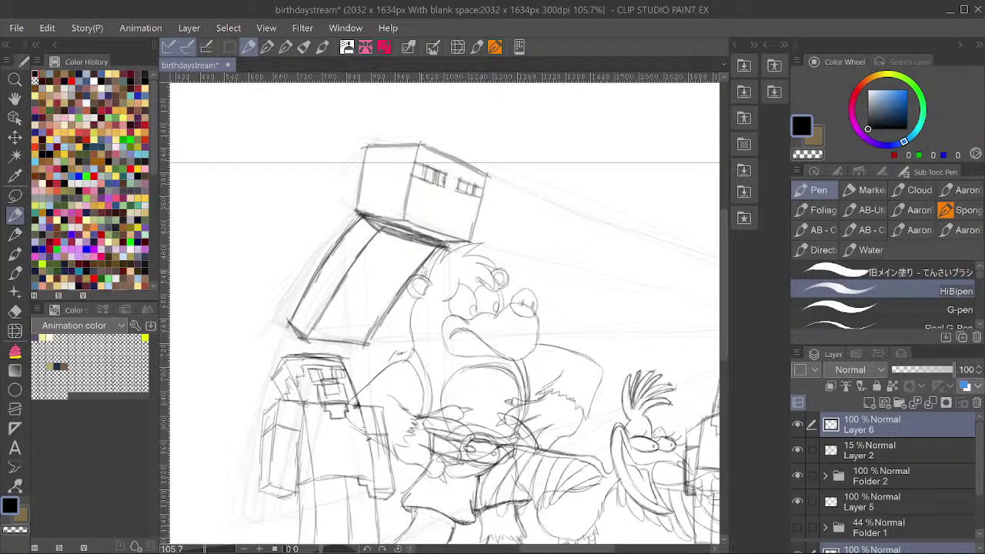
{"action": "left_click_drag", "start_coordinate": [438, 243], "coordinate": [383, 323]}
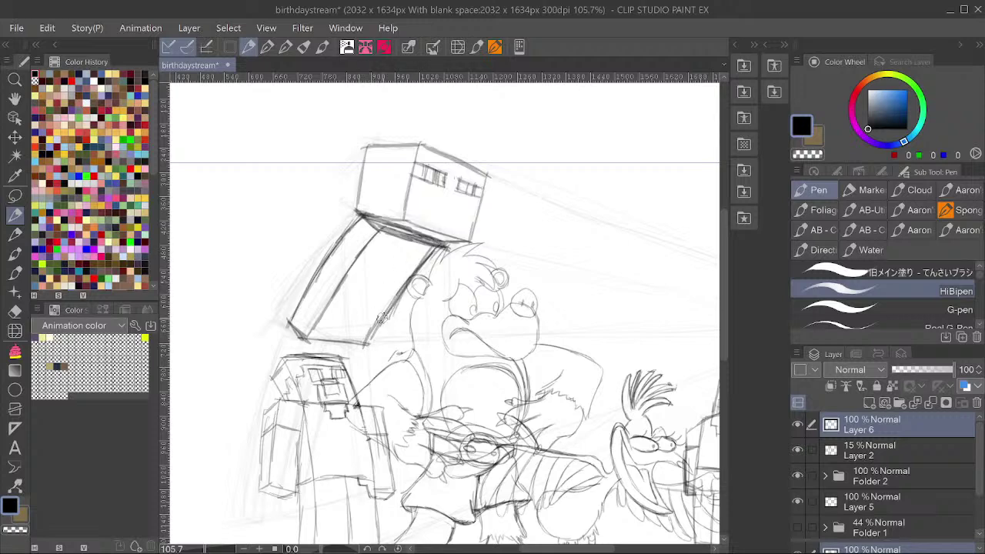
In mirrored view, draw the near arm as a long narrow box hanging from the shoulder past the small blocky figure's waist.
{"action": "mouse_move", "coordinate": [433, 199]}
{"action": "left_mouse_down"}
{"action": "mouse_move", "coordinate": [443, 187]}
{"action": "mouse_move", "coordinate": [445, 147]}
{"action": "mouse_move", "coordinate": [484, 121]}
{"action": "left_mouse_up"}
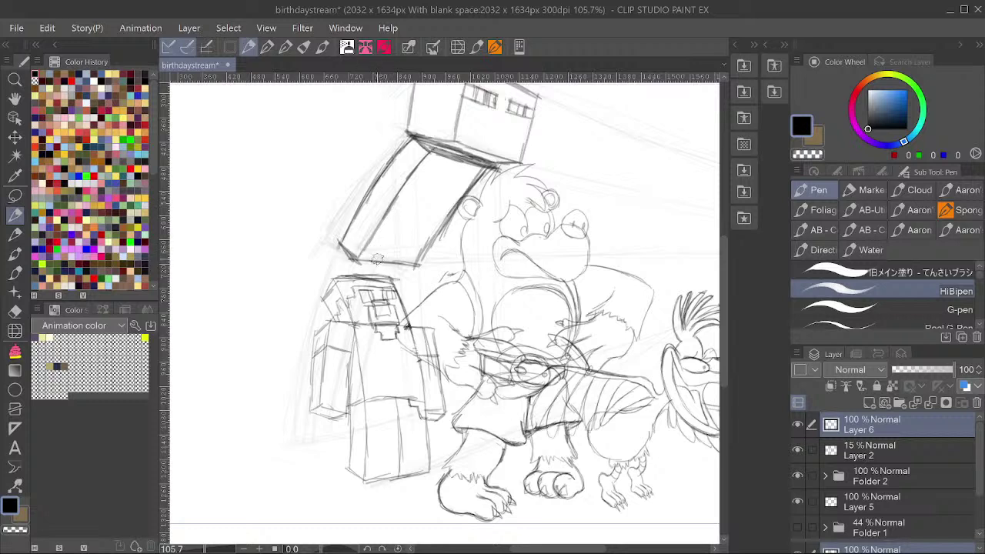
{"action": "left_click_drag", "start_coordinate": [378, 256], "coordinate": [348, 350]}
{"action": "key", "text": "h"}
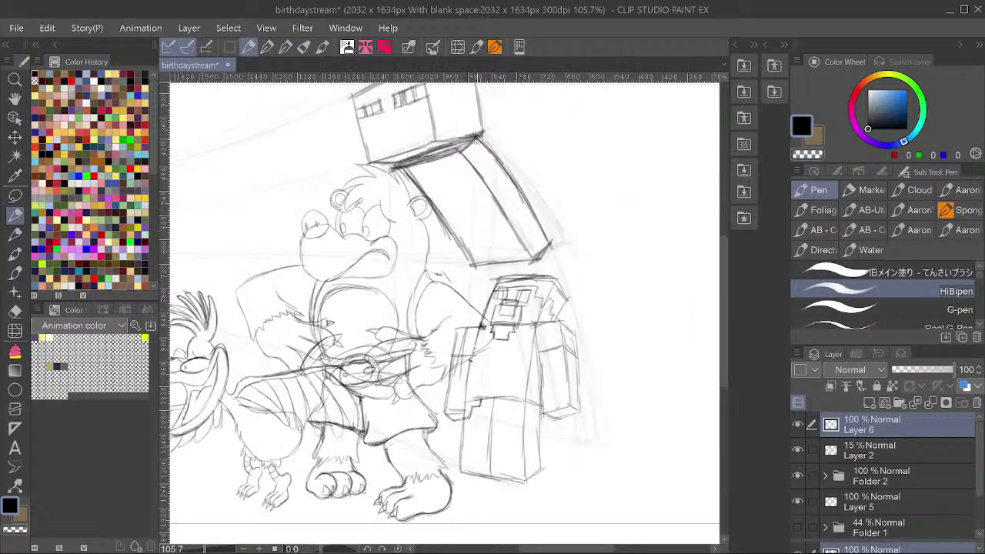
{"action": "left_click_drag", "start_coordinate": [492, 168], "coordinate": [498, 183]}
{"action": "left_click_drag", "start_coordinate": [481, 148], "coordinate": [467, 387]}
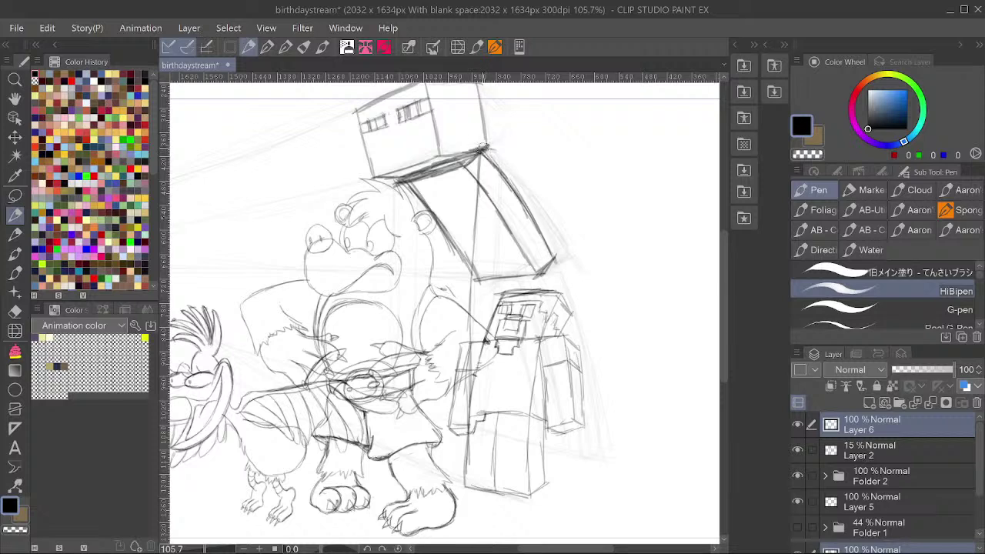
{"action": "left_click_drag", "start_coordinate": [497, 146], "coordinate": [483, 460]}
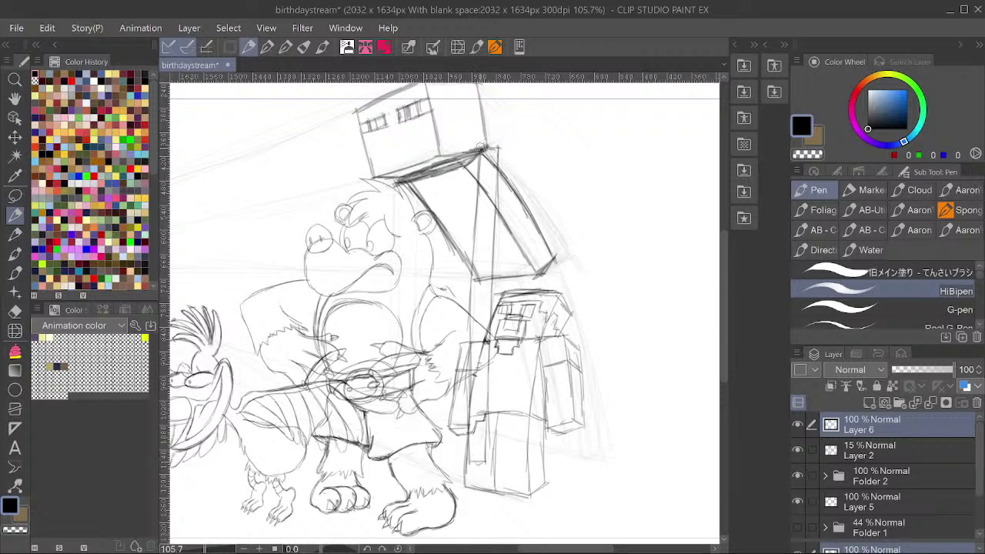
{"action": "mouse_move", "coordinate": [497, 147]}
{"action": "left_mouse_down"}
{"action": "mouse_move", "coordinate": [484, 145]}
{"action": "mouse_move", "coordinate": [483, 263]}
{"action": "left_mouse_up"}
{"action": "left_click_drag", "start_coordinate": [487, 179], "coordinate": [477, 462]}
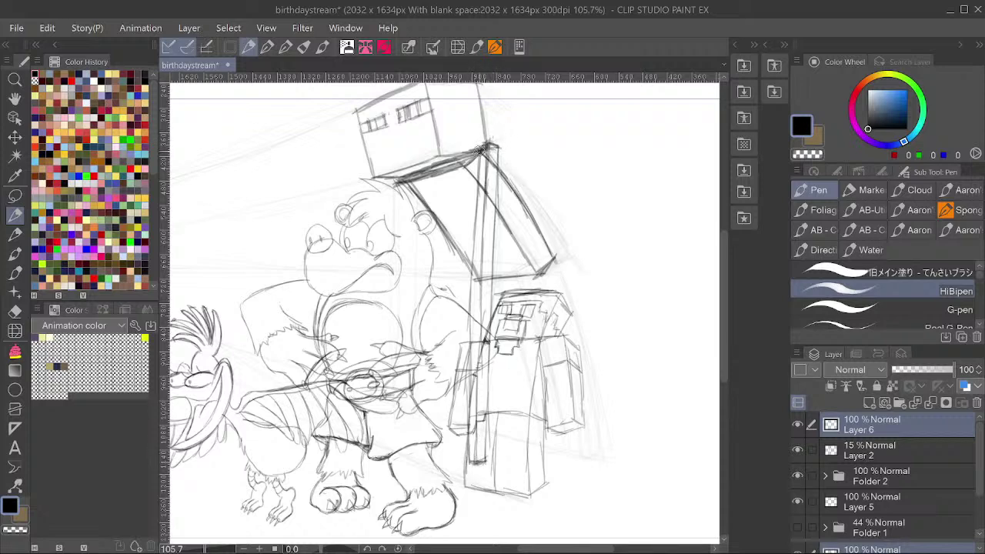
{"action": "left_click_drag", "start_coordinate": [483, 147], "coordinate": [478, 211]}
Draw the tall figure's far arm as a long narrow box over the bear, aligning both hand ends with a slanted guide line.
{"action": "left_click_drag", "start_coordinate": [399, 176], "coordinate": [398, 414]}
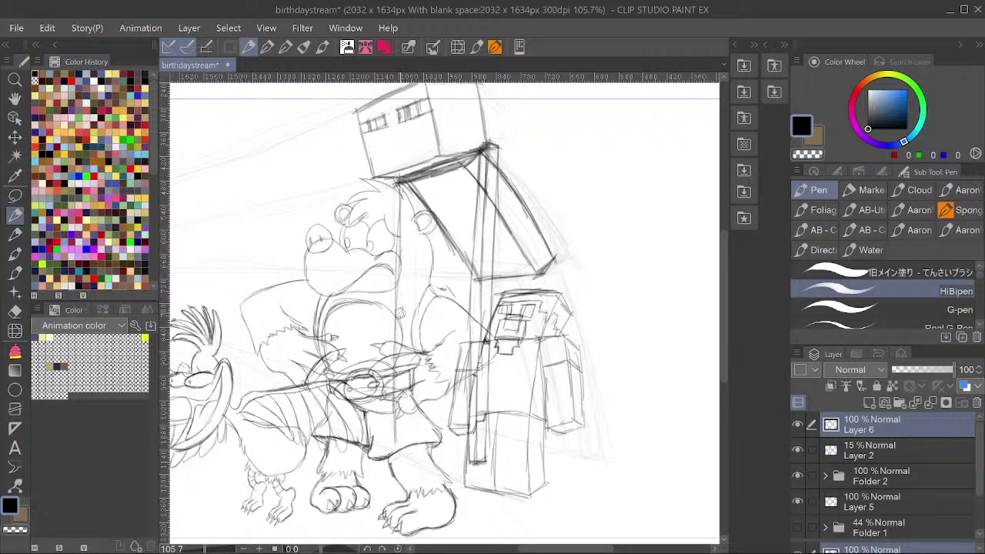
{"action": "left_click_drag", "start_coordinate": [420, 190], "coordinate": [416, 304]}
{"action": "left_click_drag", "start_coordinate": [418, 223], "coordinate": [409, 438]}
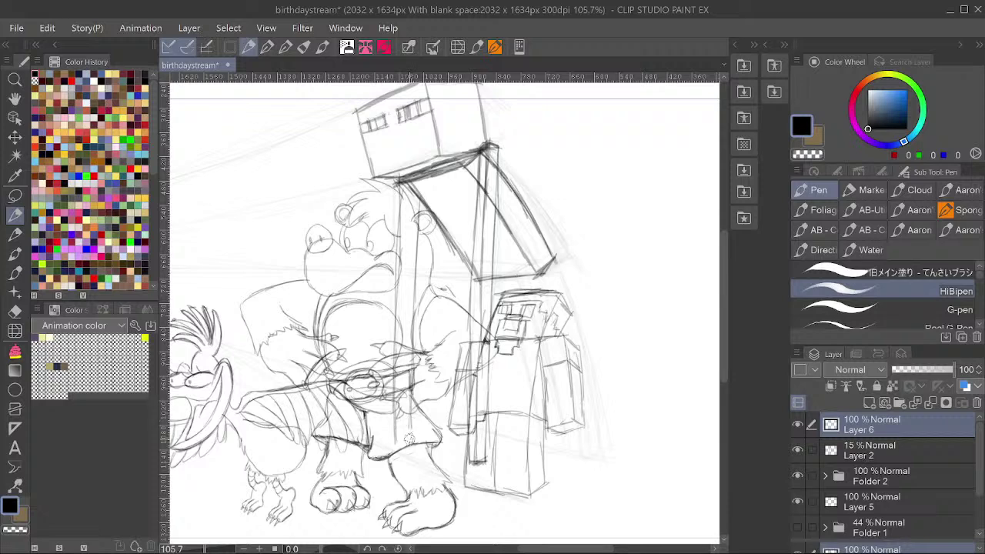
{"action": "mouse_move", "coordinate": [477, 464]}
{"action": "left_mouse_down"}
{"action": "mouse_move", "coordinate": [411, 444]}
{"action": "mouse_move", "coordinate": [441, 452]}
{"action": "mouse_move", "coordinate": [397, 438]}
{"action": "left_mouse_up"}
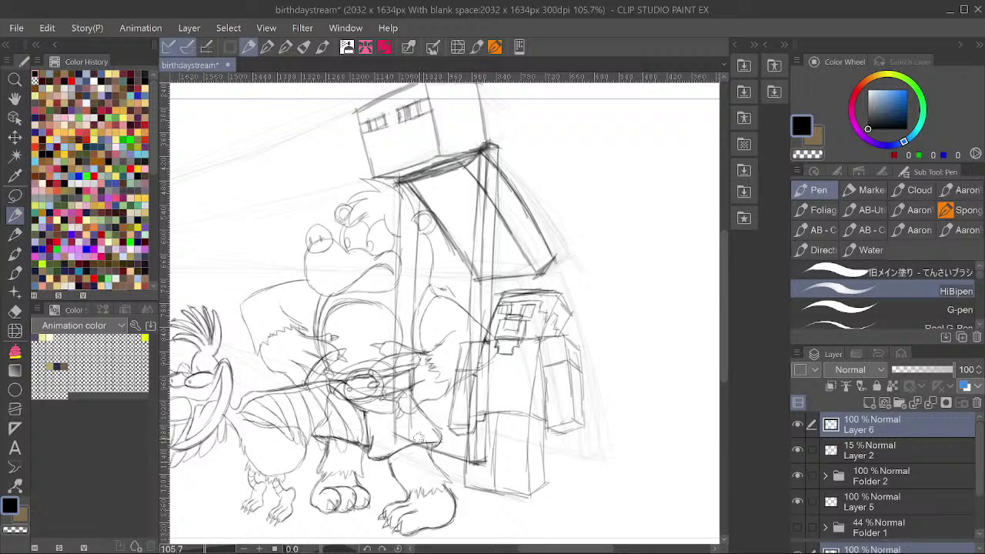
{"action": "left_click_drag", "start_coordinate": [402, 182], "coordinate": [399, 439]}
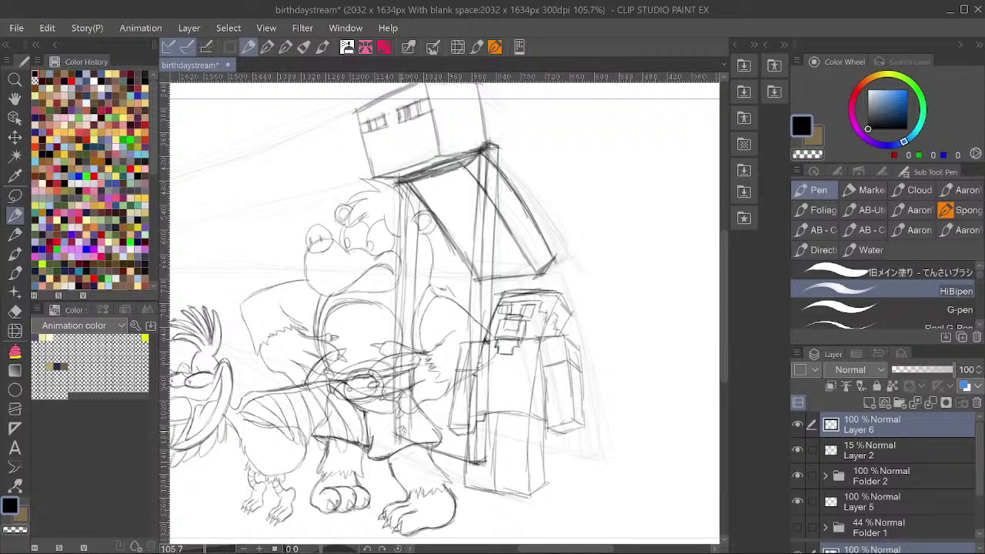
{"action": "left_click_drag", "start_coordinate": [414, 442], "coordinate": [395, 436]}
{"action": "left_click_drag", "start_coordinate": [396, 399], "coordinate": [395, 434]}
{"action": "left_click_drag", "start_coordinate": [470, 462], "coordinate": [488, 460]}
In mirrored view, sketch the tall figure's front leg as a long narrow box from the torso's bottom edge over the small blocky figure.
{"action": "left_click_drag", "start_coordinate": [564, 227], "coordinate": [551, 246]}
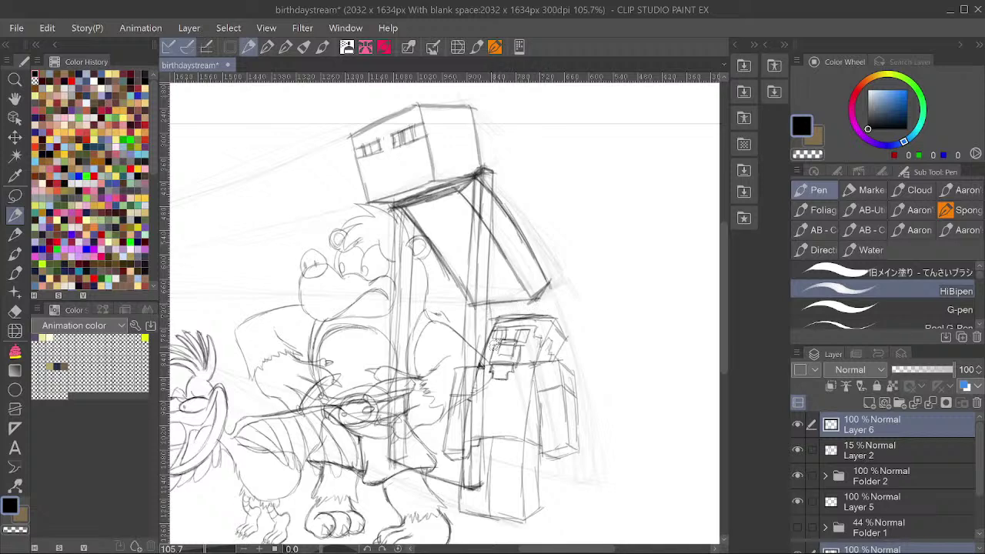
{"action": "left_click_drag", "start_coordinate": [493, 305], "coordinate": [497, 460]}
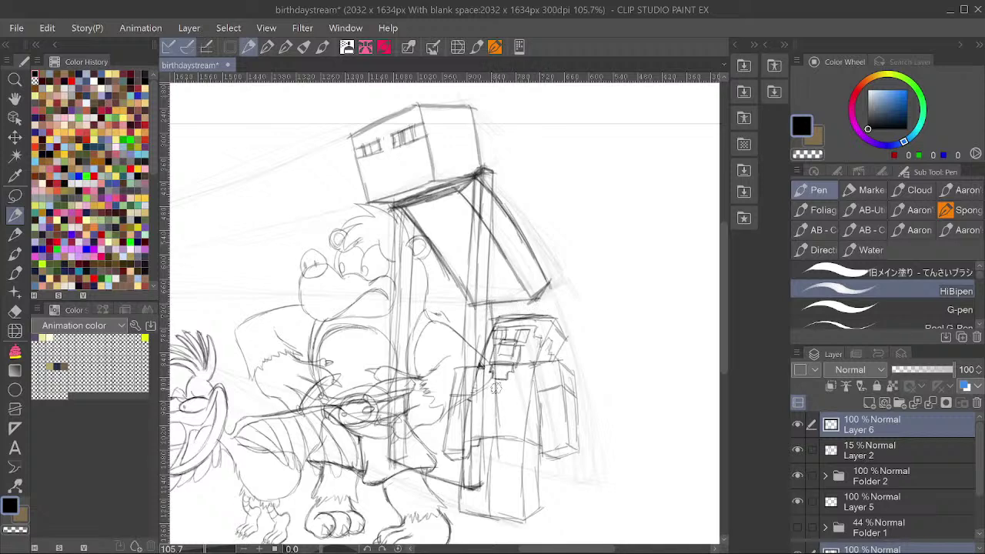
{"action": "left_click_drag", "start_coordinate": [505, 303], "coordinate": [504, 375]}
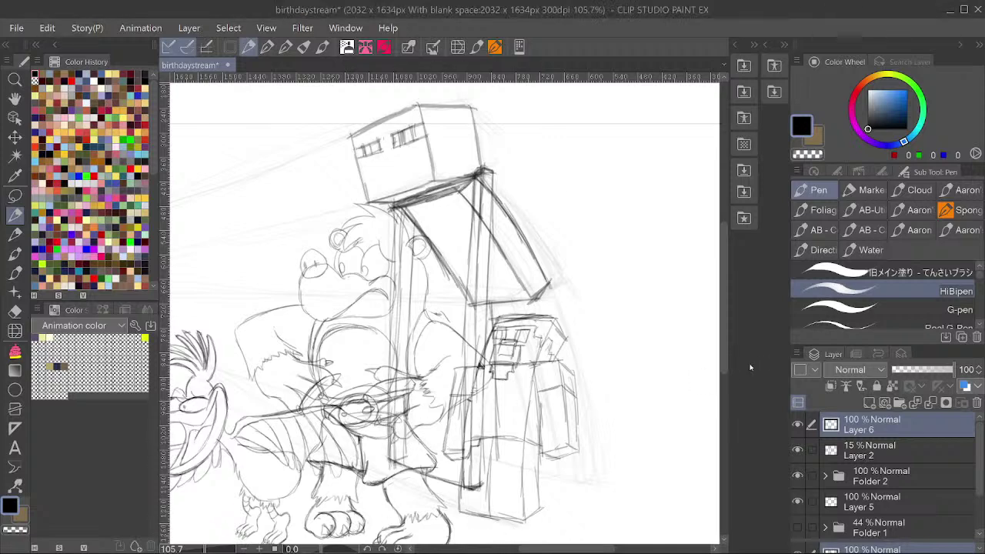
{"action": "scroll", "coordinate": [582, 347], "scroll_direction": "down", "scroll_amount": 4}
{"action": "scroll", "coordinate": [486, 400], "scroll_direction": "up", "scroll_amount": 2}
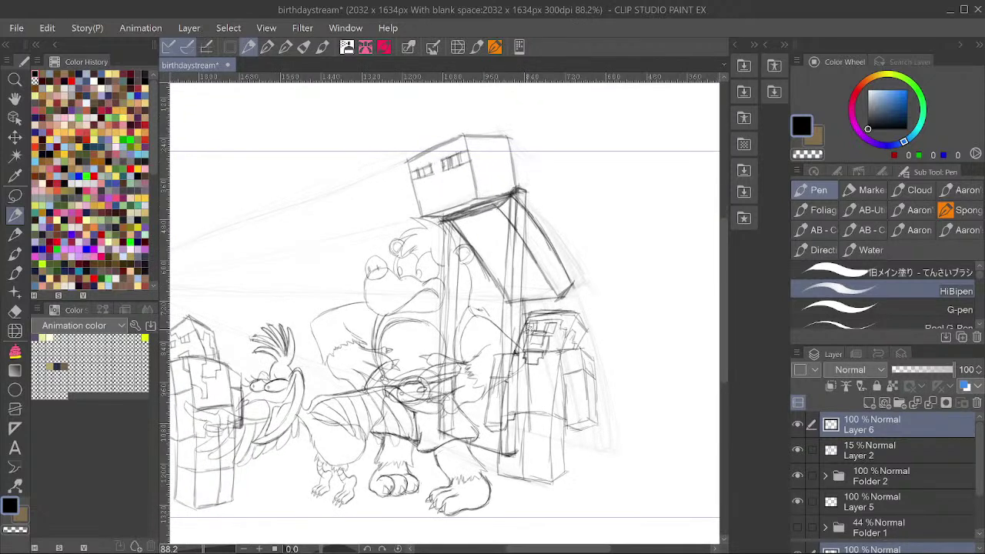
{"action": "left_click_drag", "start_coordinate": [537, 303], "coordinate": [543, 412]}
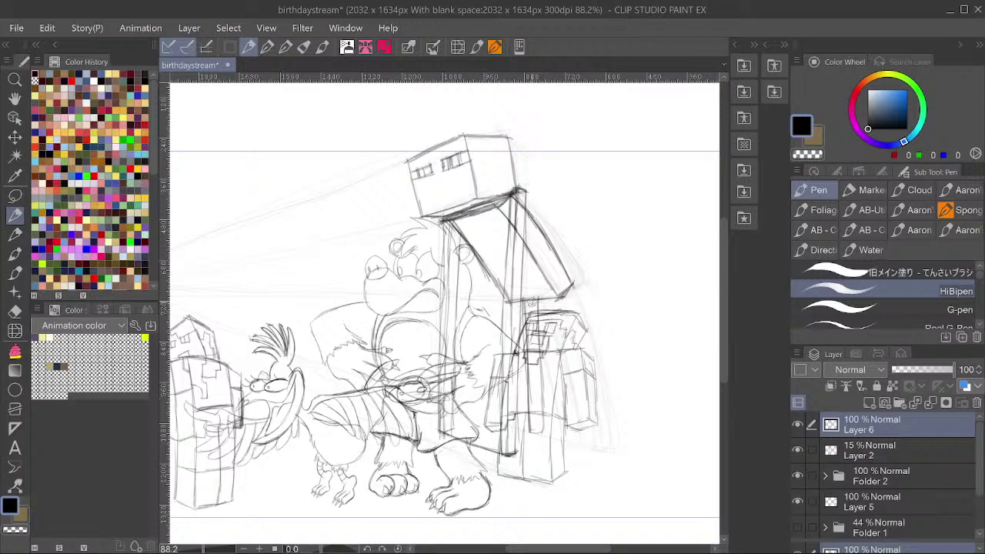
{"action": "mouse_move", "coordinate": [531, 301]}
{"action": "left_mouse_down"}
{"action": "mouse_move", "coordinate": [537, 431]}
{"action": "mouse_move", "coordinate": [547, 427]}
{"action": "mouse_move", "coordinate": [540, 325]}
{"action": "left_mouse_up"}
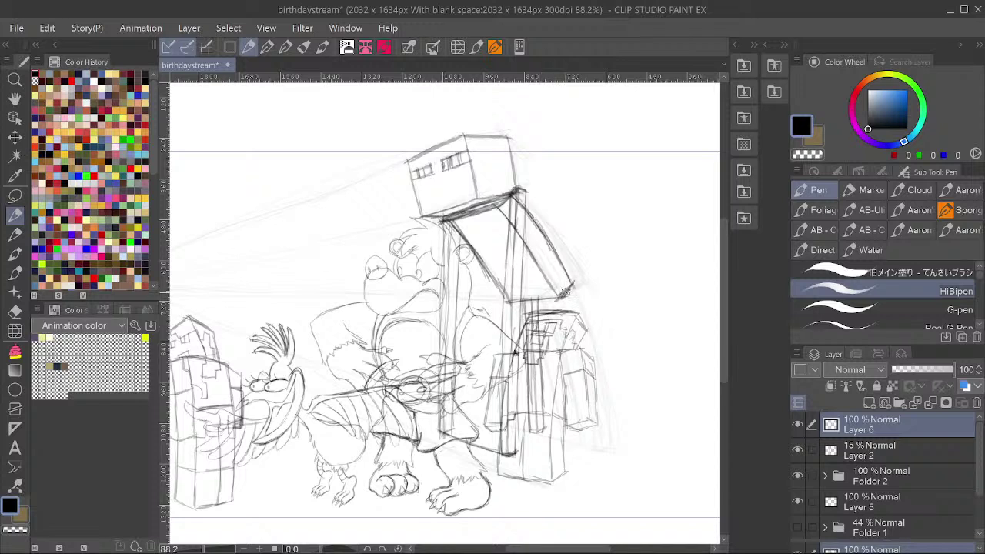
Sketch the tall figure's rear leg as a second long narrow box hanging from the torso's outer bottom corner.
{"action": "left_click_drag", "start_coordinate": [566, 294], "coordinate": [572, 441]}
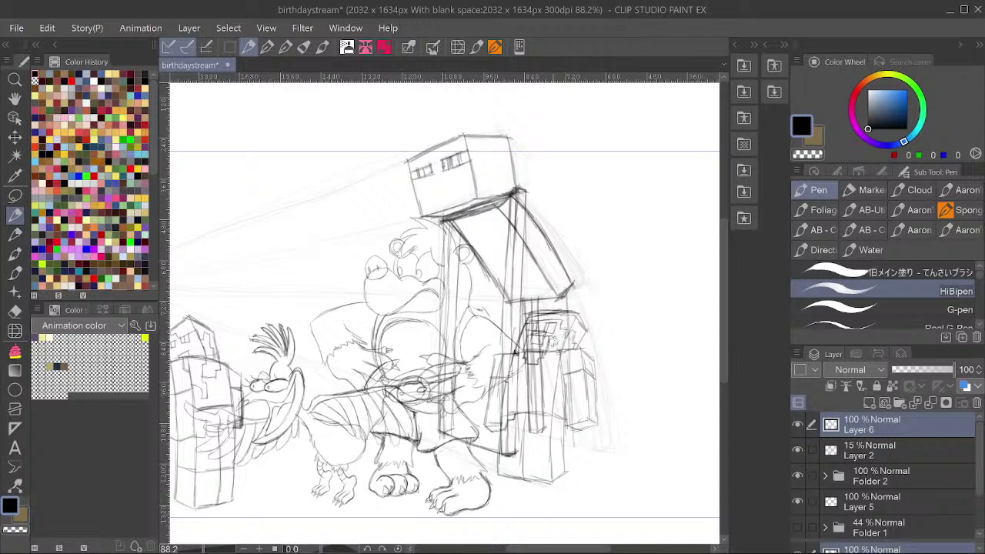
{"action": "left_click_drag", "start_coordinate": [551, 303], "coordinate": [558, 394]}
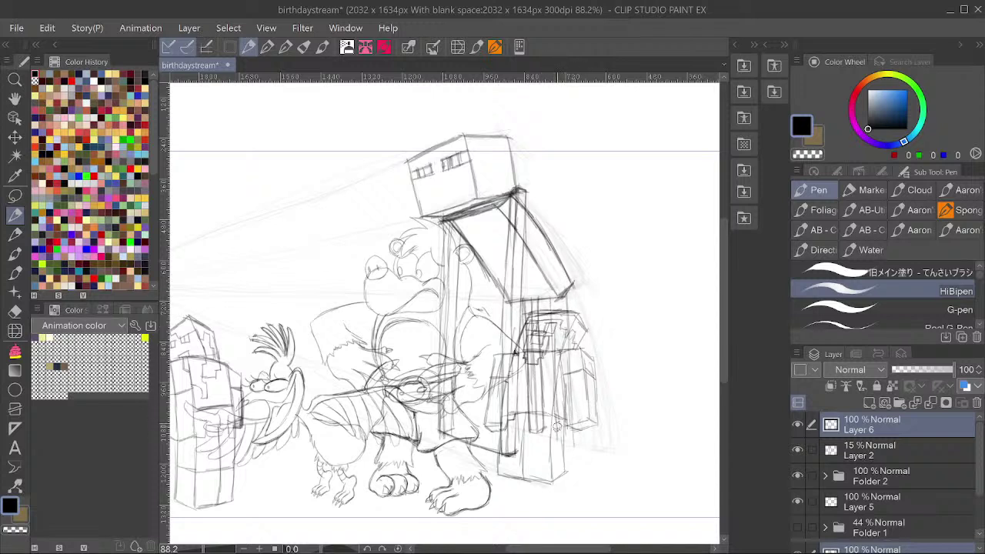
{"action": "mouse_move", "coordinate": [573, 436]}
{"action": "left_mouse_down"}
{"action": "mouse_move", "coordinate": [562, 274]}
{"action": "mouse_move", "coordinate": [561, 379]}
{"action": "left_mouse_up"}
{"action": "left_click_drag", "start_coordinate": [559, 297], "coordinate": [565, 435]}
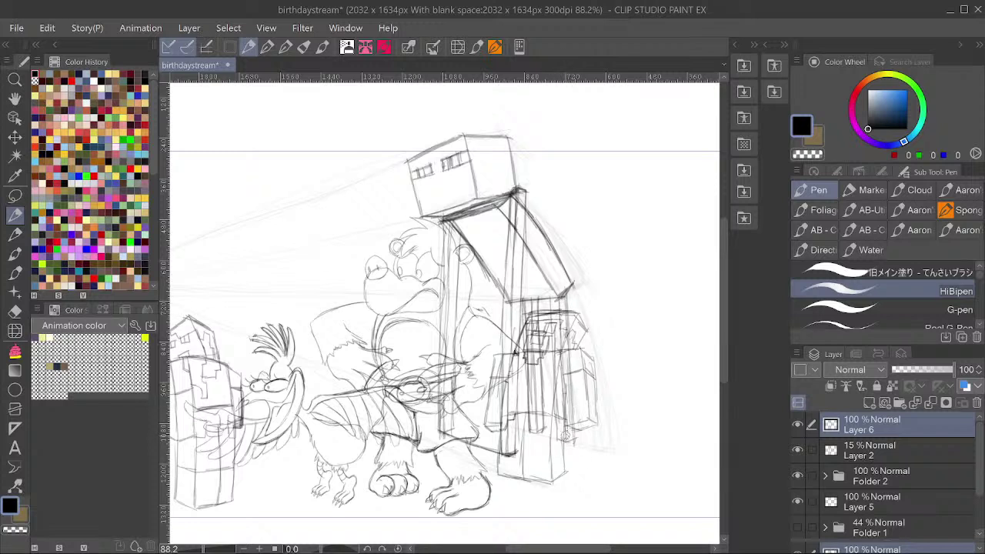
Delete the faint rough sketch on Layer 2 and flip the canvas view back to its normal orientation.
{"action": "left_click", "coordinate": [581, 272], "text": "ctrl+shift"}
{"action": "key", "text": "Delete"}
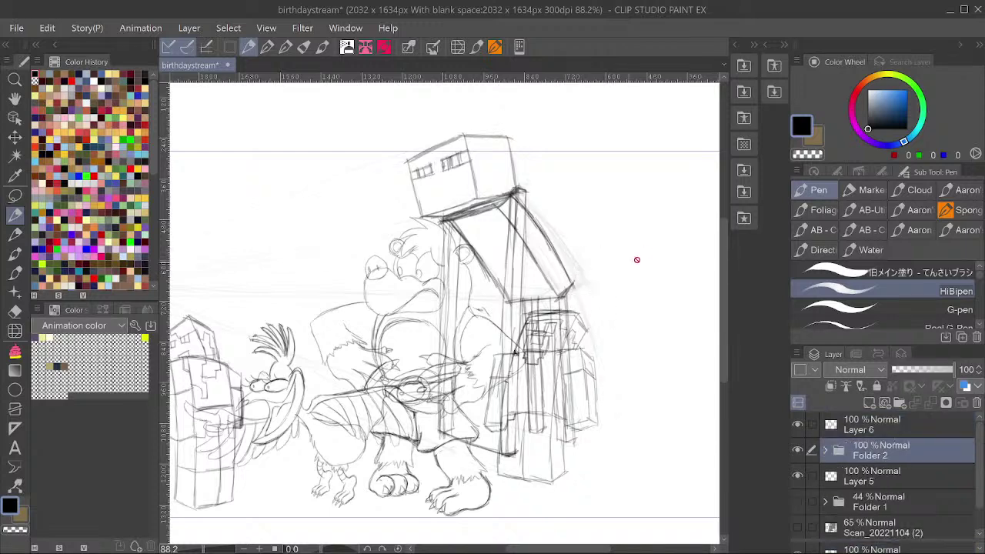
{"action": "left_click_drag", "start_coordinate": [627, 261], "coordinate": [618, 271]}
{"action": "key", "text": "h"}
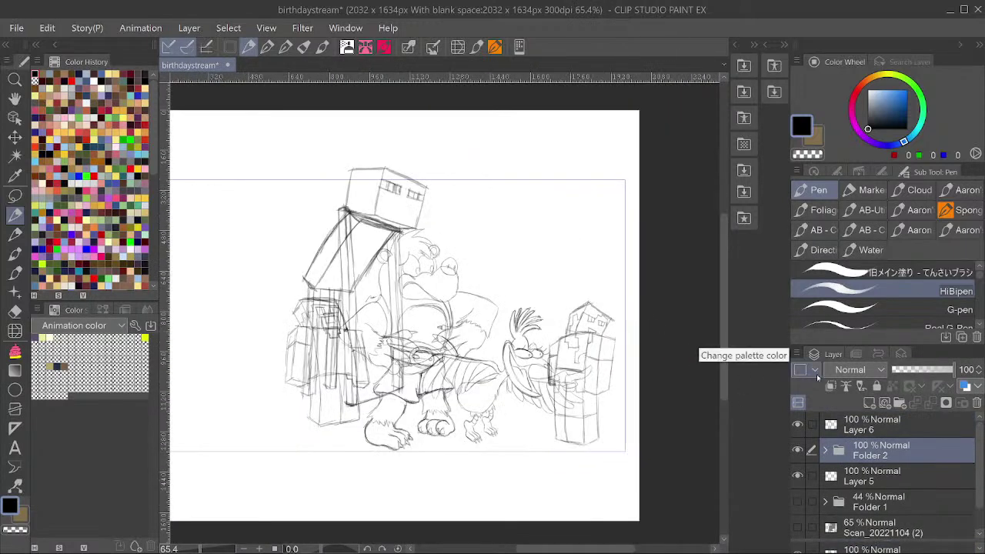
Move the tall figure on Layer 6 away from the bear so it stands behind the small blocky figure, and save the illustration.
{"action": "left_click", "coordinate": [14, 136]}
{"action": "left_click_drag", "start_coordinate": [410, 263], "coordinate": [402, 262]}
{"action": "key", "text": "ctrl+z"}
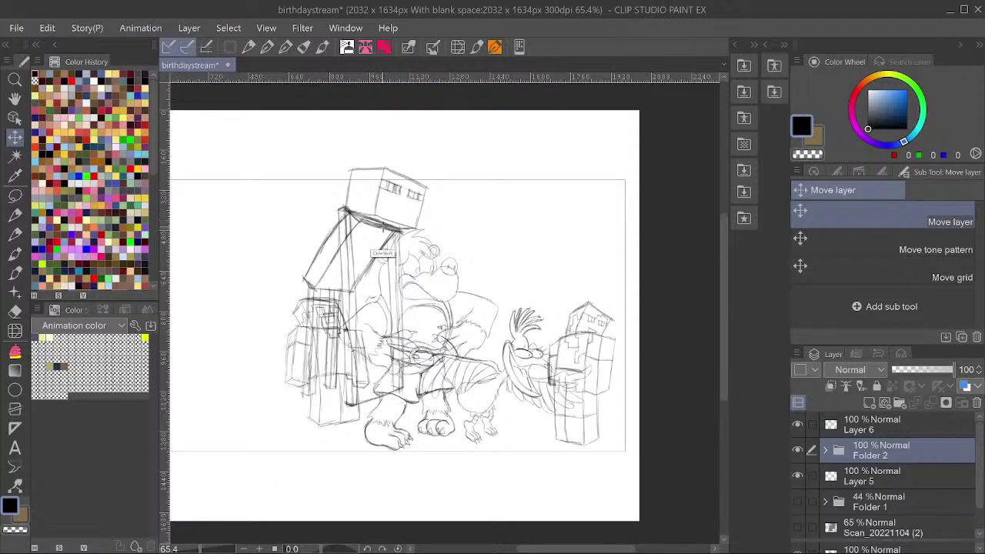
{"action": "left_click_drag", "start_coordinate": [393, 228], "coordinate": [329, 230]}
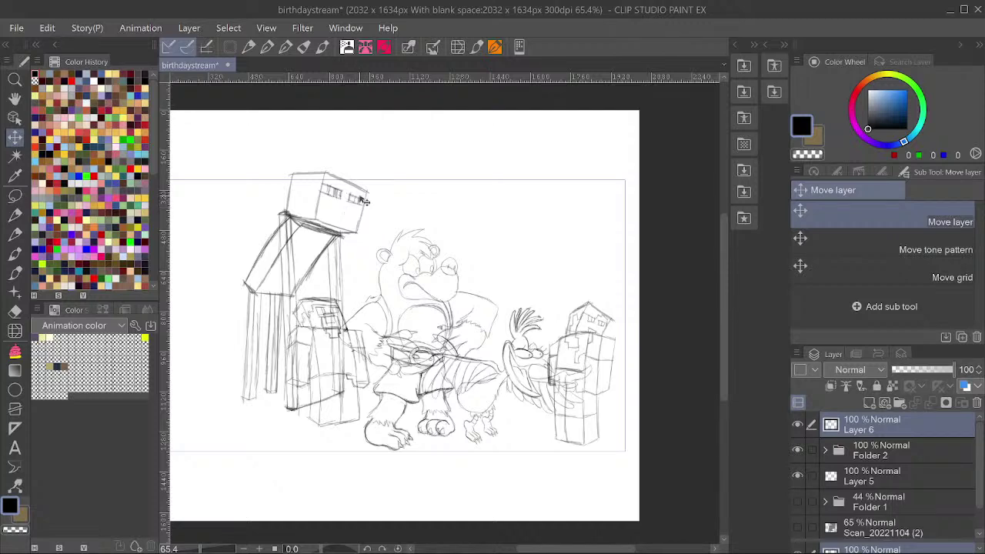
{"action": "scroll", "coordinate": [460, 310], "scroll_direction": "down", "scroll_amount": 2}
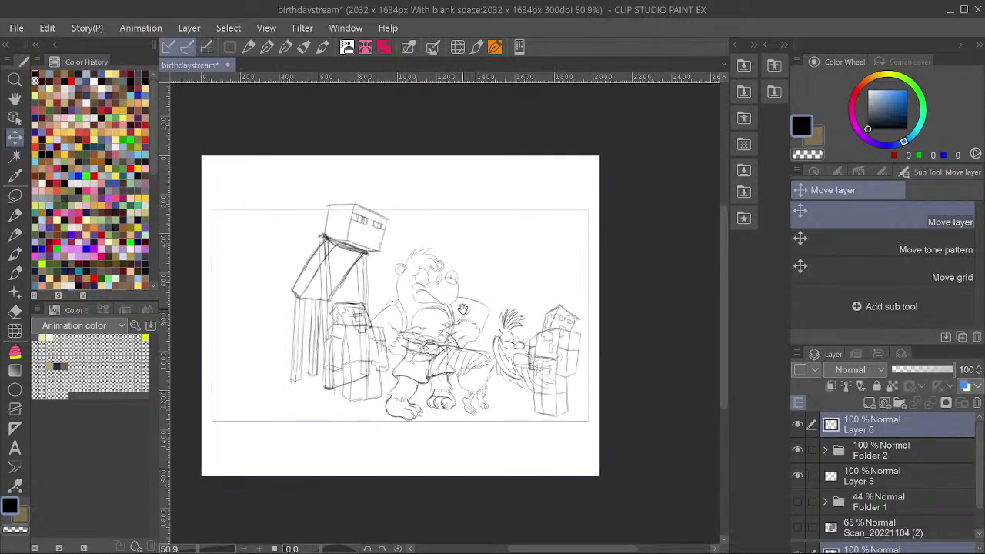
{"action": "key", "text": "ctrl+s"}
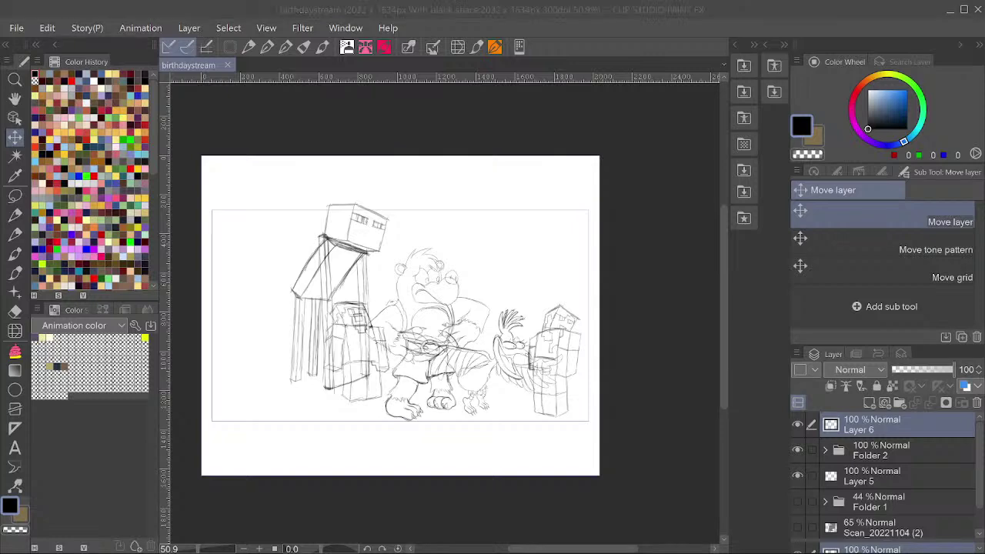
{"action": "left_click", "coordinate": [560, 513]}
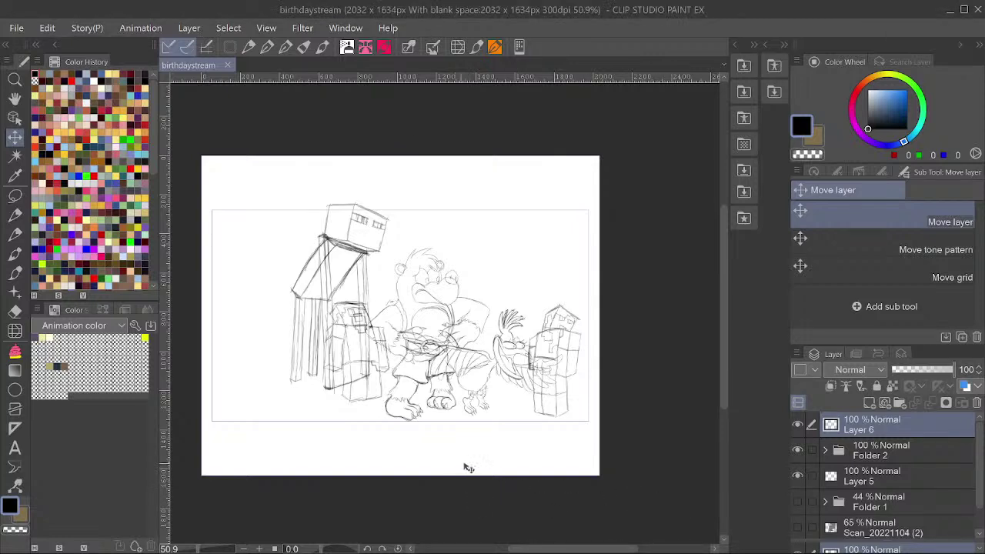
Lasso and delete the slanted guide line running between the tall figure's two hand ends.
{"action": "scroll", "coordinate": [571, 424], "scroll_direction": "down", "scroll_amount": 2}
{"action": "scroll", "coordinate": [339, 327], "scroll_direction": "up", "scroll_amount": 5}
{"action": "scroll", "coordinate": [477, 377], "scroll_direction": "down", "scroll_amount": 1}
{"action": "scroll", "coordinate": [359, 380], "scroll_direction": "up", "scroll_amount": 1}
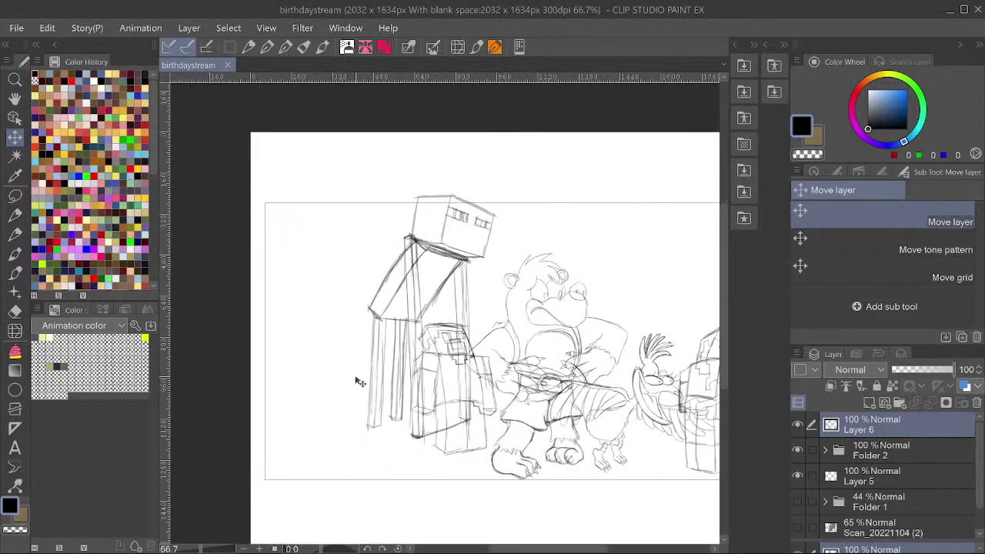
{"action": "scroll", "coordinate": [358, 381], "scroll_direction": "down", "scroll_amount": 1}
{"action": "scroll", "coordinate": [395, 383], "scroll_direction": "up", "scroll_amount": 1}
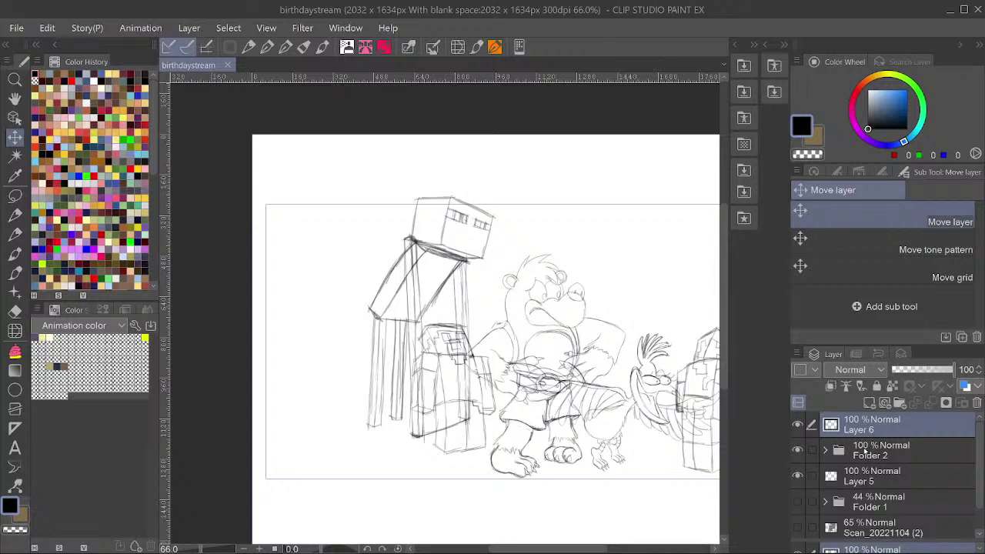
{"action": "scroll", "coordinate": [427, 422], "scroll_direction": "up", "scroll_amount": 4}
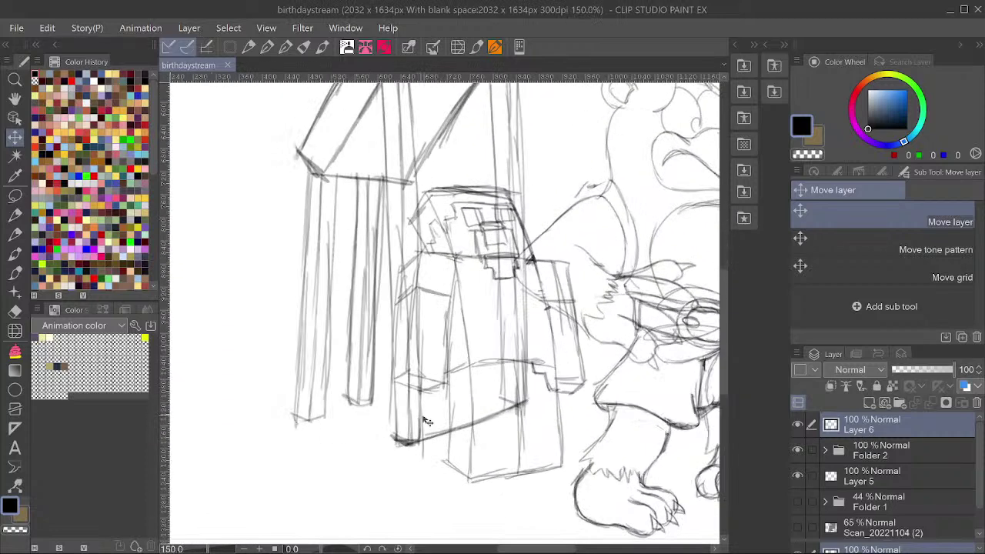
{"action": "key", "text": "m"}
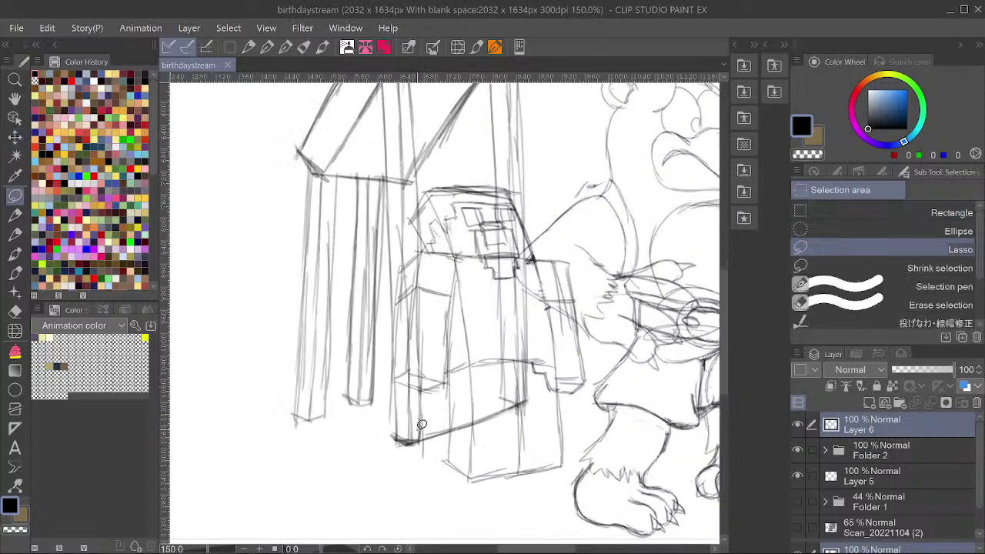
{"action": "mouse_move", "coordinate": [422, 431]}
{"action": "left_mouse_down"}
{"action": "mouse_move", "coordinate": [434, 456]}
{"action": "mouse_move", "coordinate": [494, 451]}
{"action": "mouse_move", "coordinate": [522, 426]}
{"action": "mouse_move", "coordinate": [524, 408]}
{"action": "mouse_move", "coordinate": [477, 404]}
{"action": "left_mouse_up"}
{"action": "key", "text": "Delete"}
{"action": "key", "text": "ctrl+d"}
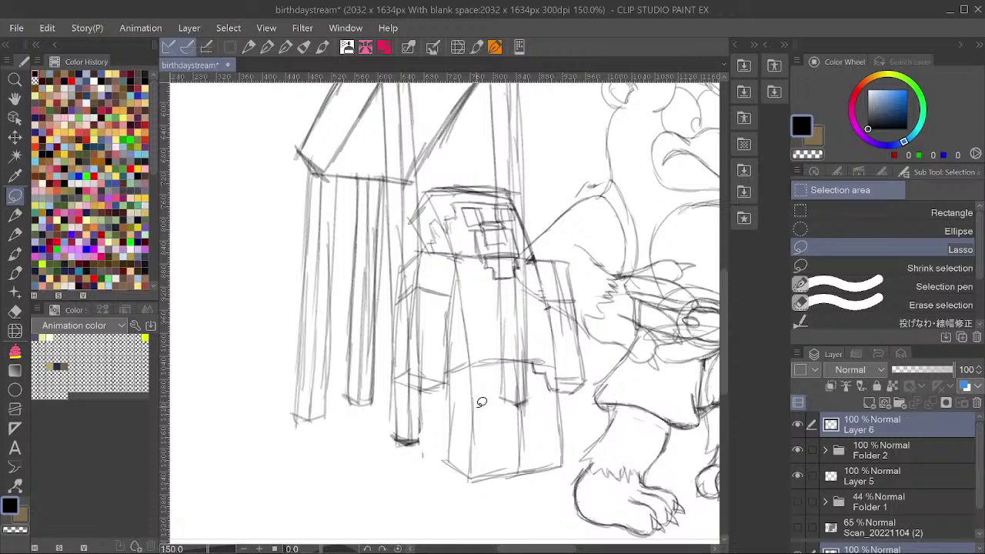
Redraw the bottom edge of the tall figure's near hand with the HiBipen and save the illustration.
{"action": "key", "text": "p"}
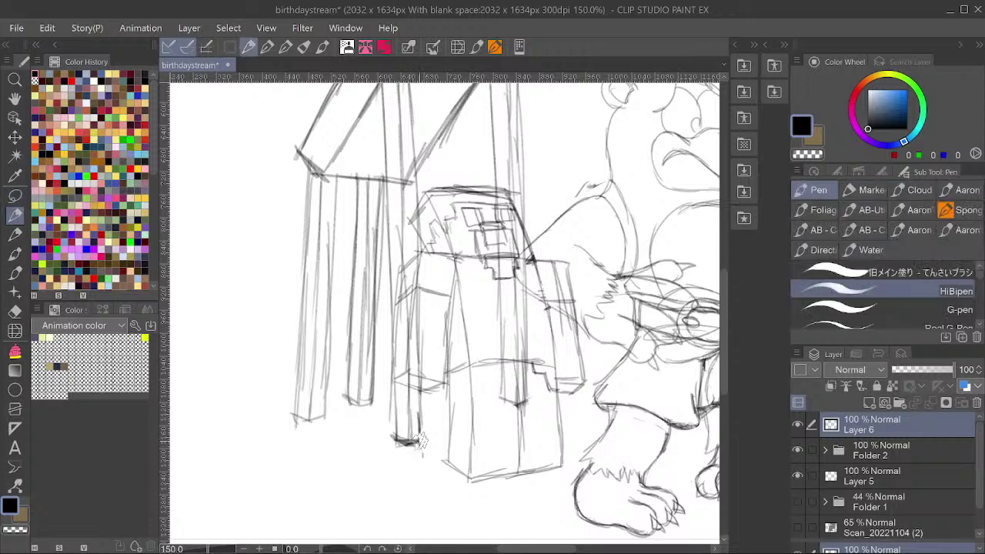
{"action": "left_click_drag", "start_coordinate": [416, 437], "coordinate": [404, 442]}
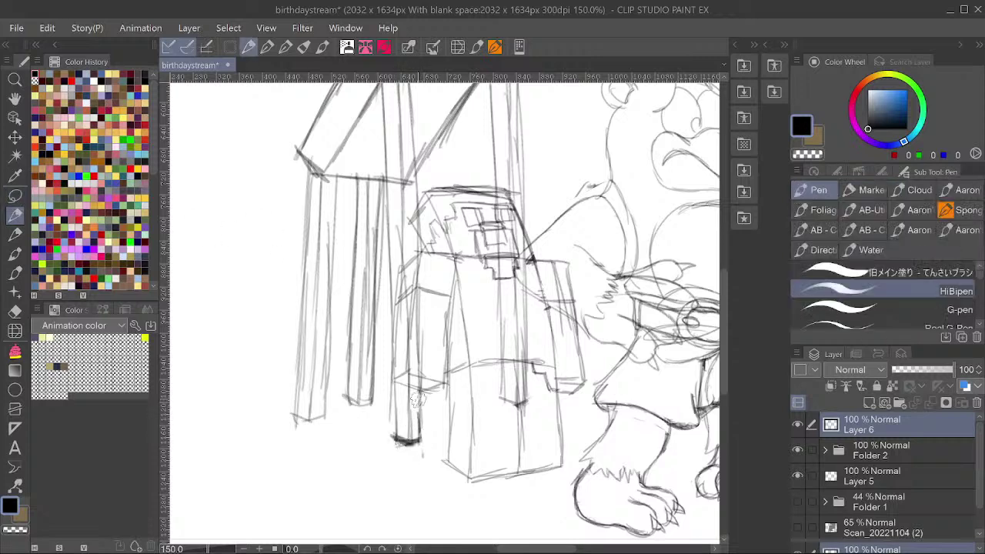
{"action": "scroll", "coordinate": [528, 316], "scroll_direction": "down", "scroll_amount": 3}
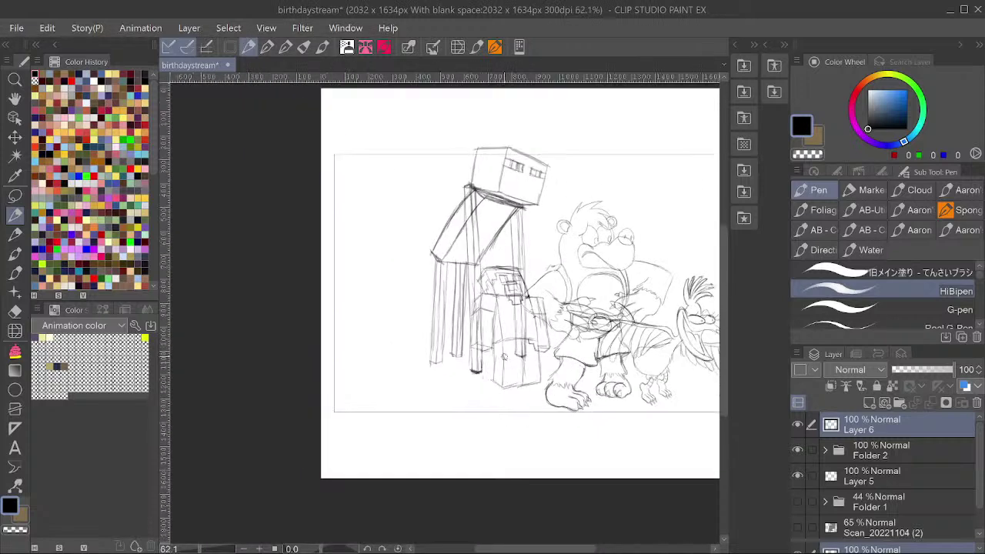
{"action": "key", "text": "ctrl+s"}
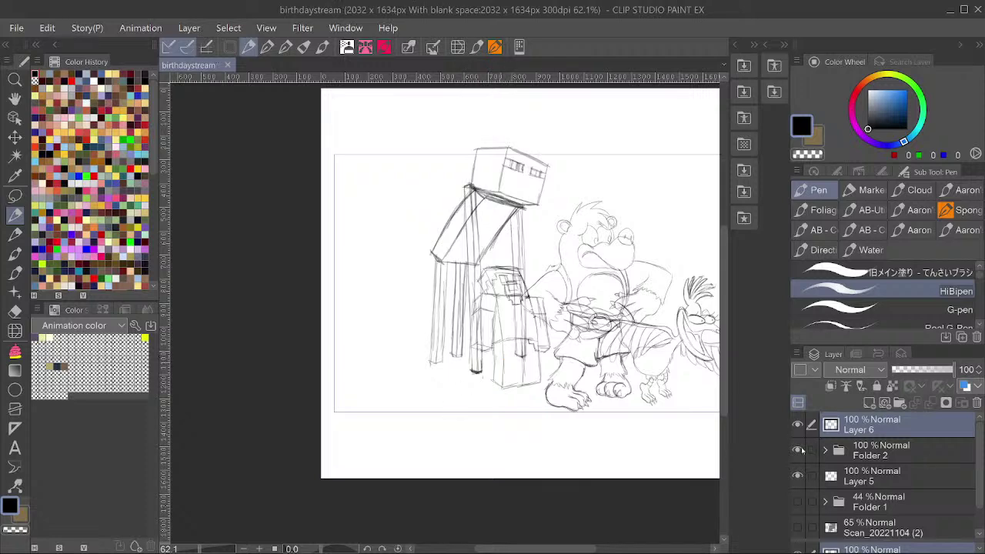
Check which drawings Folder 2 holds and rename Layer 6 as enderman.
{"action": "left_click", "coordinate": [798, 450]}
{"action": "left_click", "coordinate": [798, 450]}
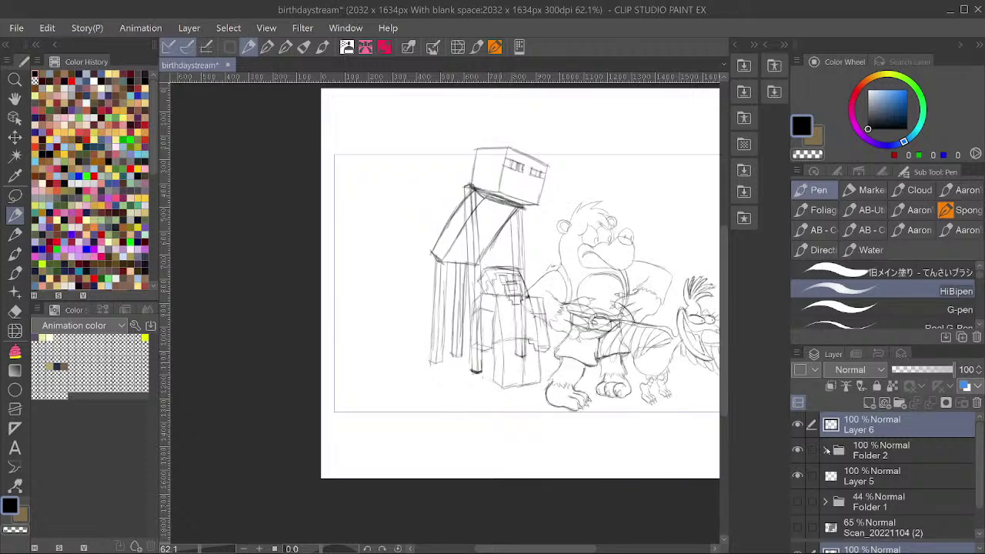
{"action": "left_click", "coordinate": [826, 450]}
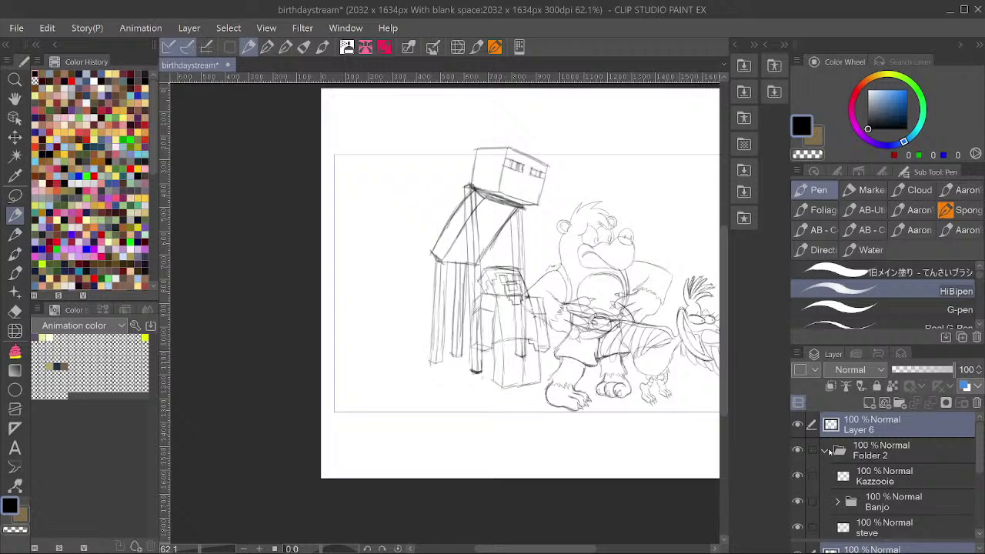
{"action": "double_click", "coordinate": [872, 430]}
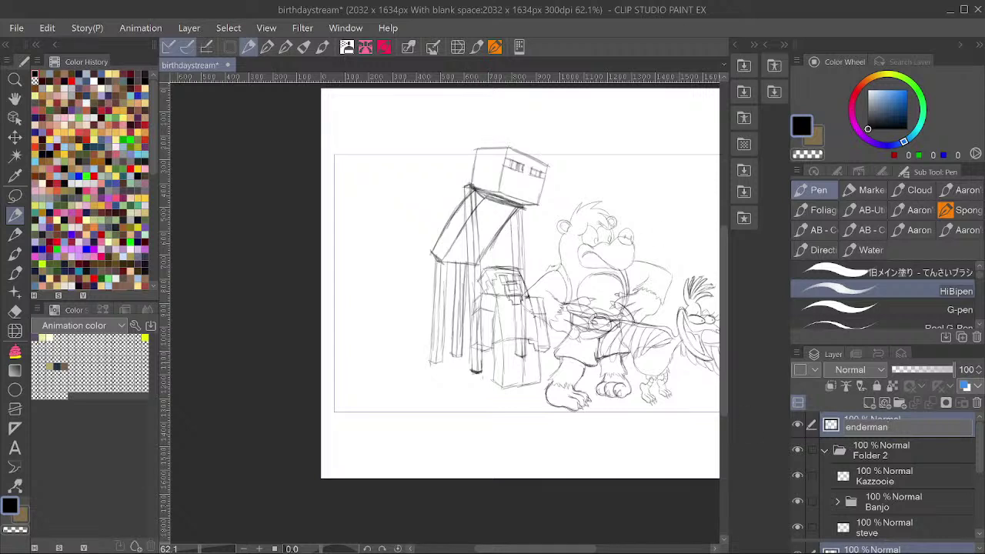
{"action": "key", "text": "Return"}
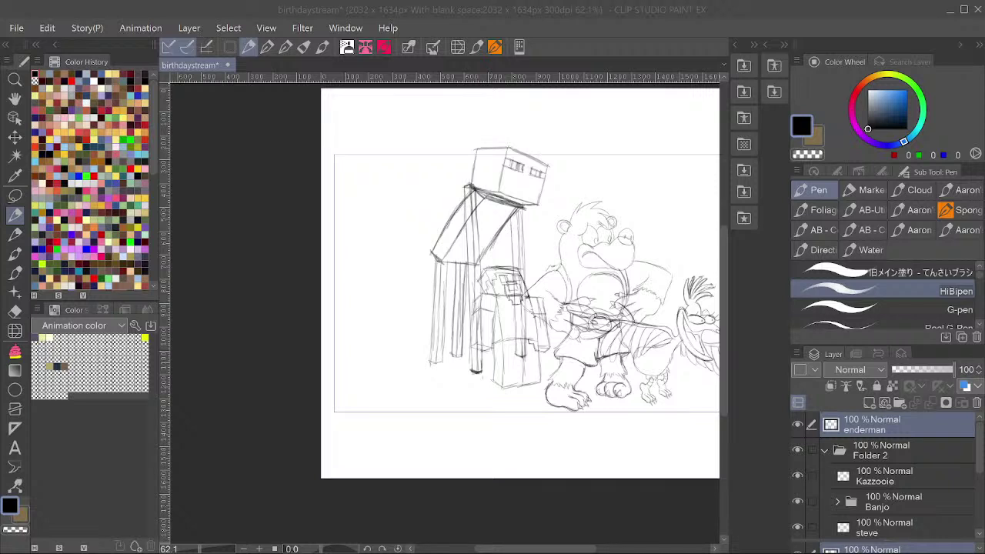
Move the enderman layer into Folder 2 above the Kazzooie layer and collapse the folder.
{"action": "key", "text": "alt+Tab"}
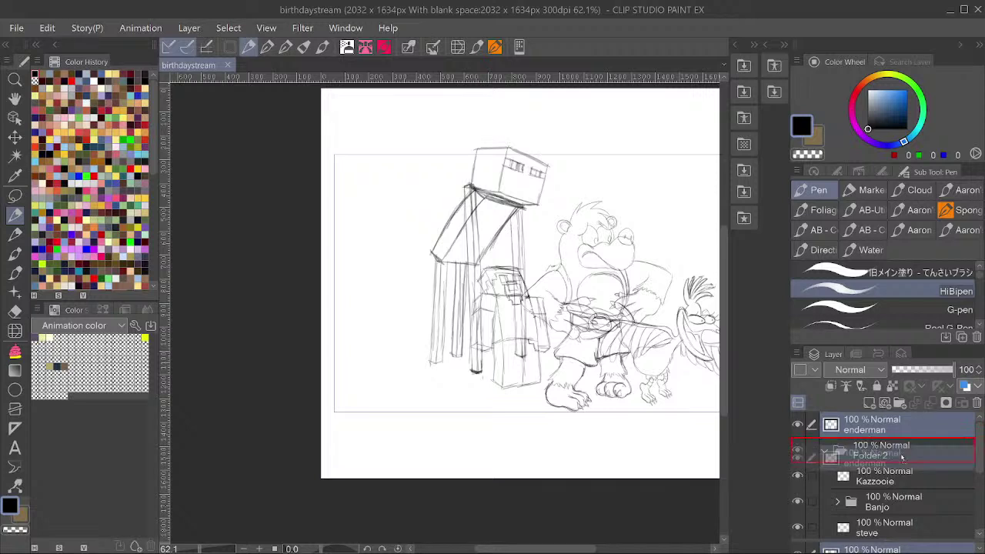
{"action": "scroll", "coordinate": [896, 492], "scroll_direction": "down", "scroll_amount": 3}
{"action": "scroll", "coordinate": [869, 483], "scroll_direction": "up", "scroll_amount": 3}
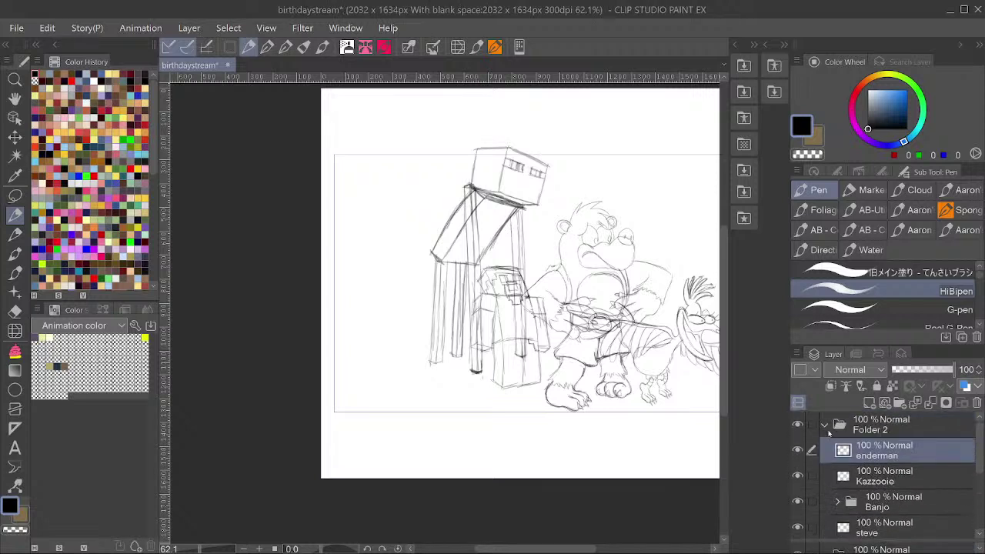
{"action": "left_click", "coordinate": [823, 426]}
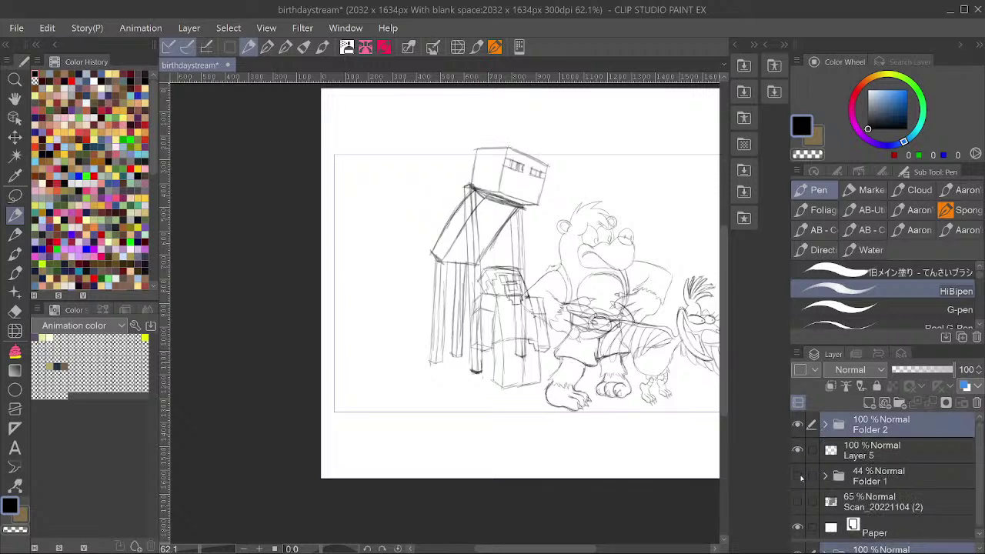
Show Folder 1, check its rough sketches, hide Layer 3 inside it and collapse the folder.
{"action": "left_click", "coordinate": [797, 476]}
{"action": "left_click", "coordinate": [873, 480]}
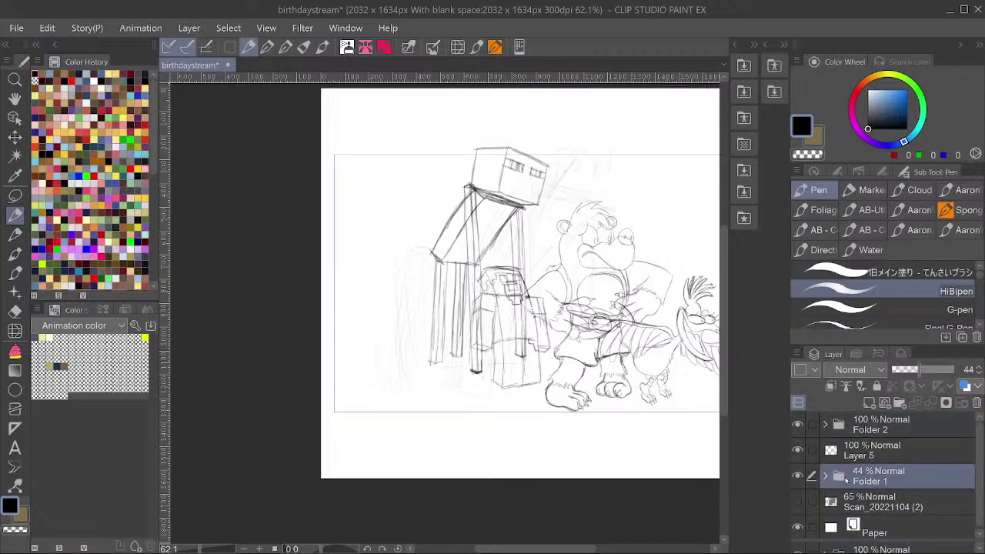
{"action": "left_click", "coordinate": [826, 477]}
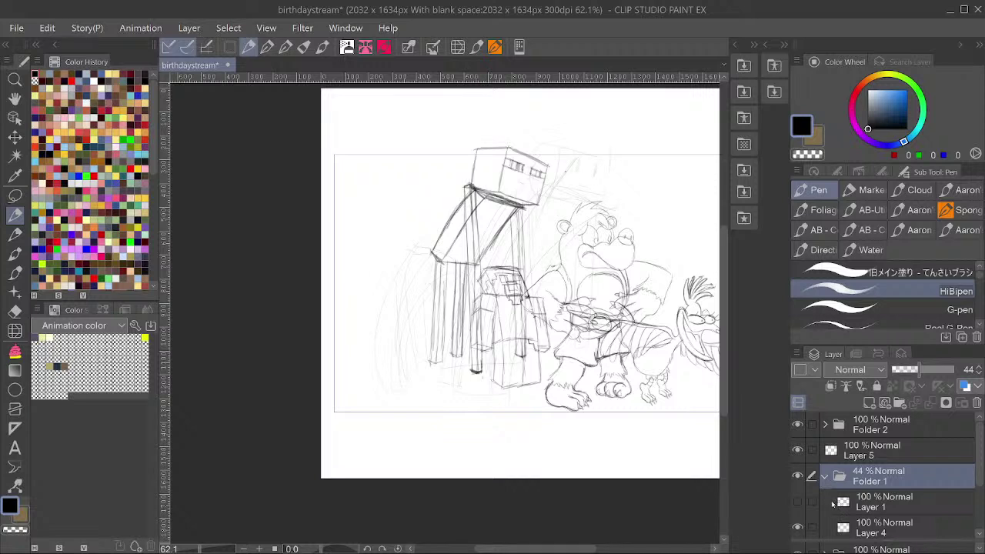
{"action": "scroll", "coordinate": [808, 500], "scroll_direction": "down", "scroll_amount": 2}
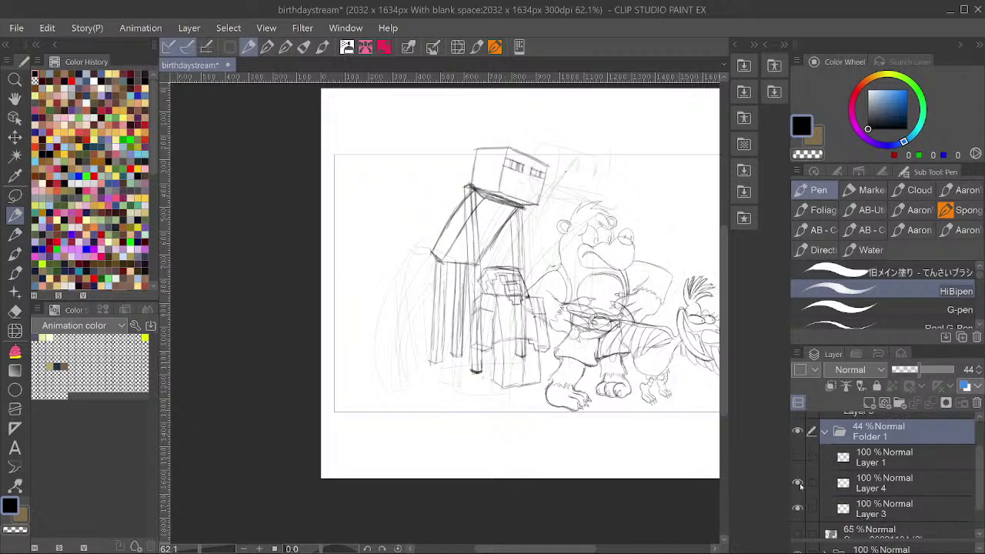
{"action": "left_click", "coordinate": [799, 483]}
{"action": "left_click", "coordinate": [799, 482]}
{"action": "left_click", "coordinate": [798, 508]}
{"action": "left_click", "coordinate": [857, 478]}
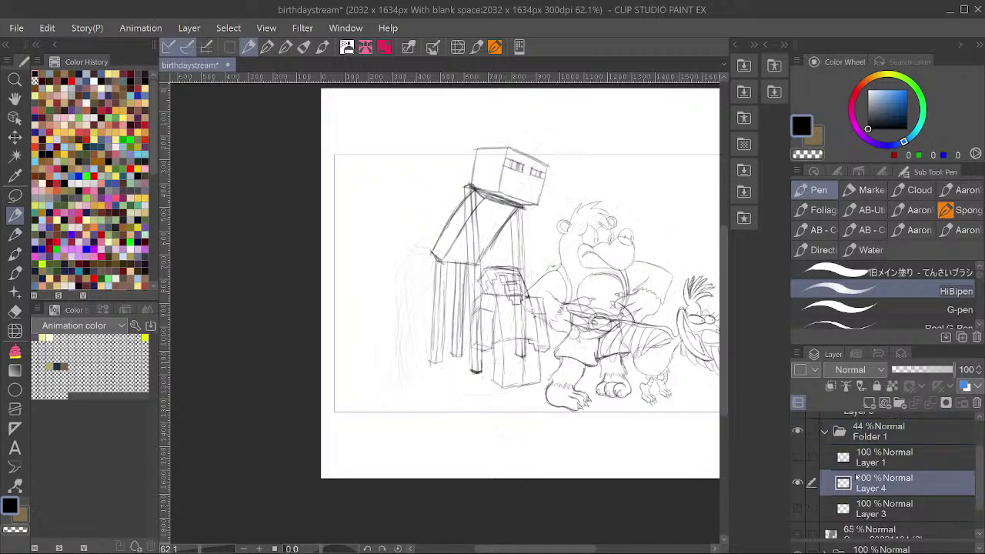
{"action": "scroll", "coordinate": [861, 479], "scroll_direction": "up", "scroll_amount": 2}
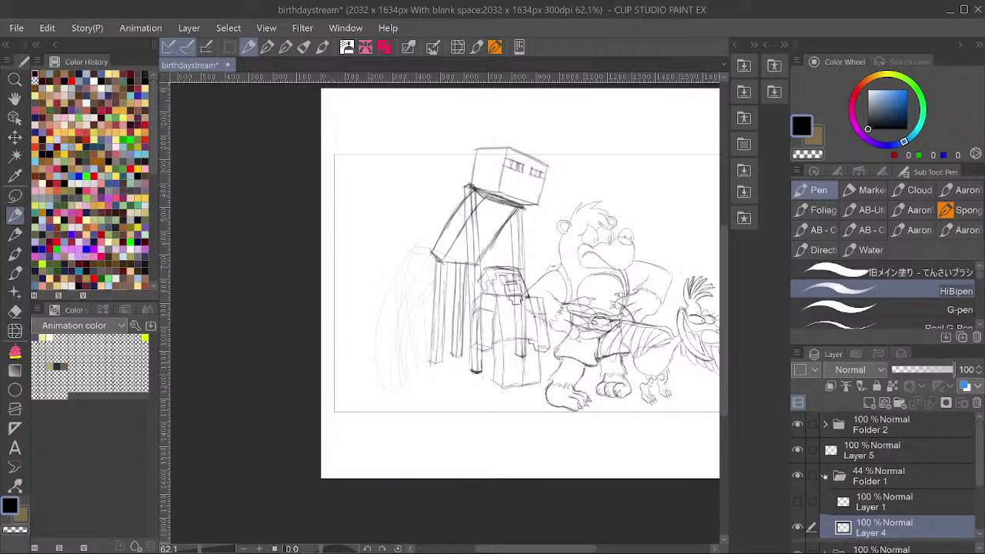
{"action": "left_click", "coordinate": [825, 476]}
{"action": "scroll", "coordinate": [512, 376], "scroll_direction": "down", "scroll_amount": 1}
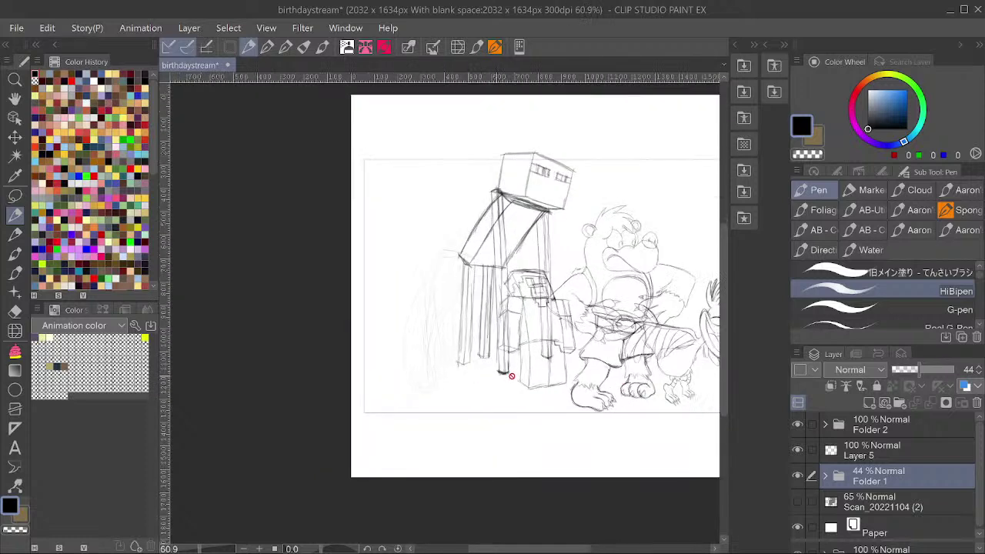
Add a new layer above Folder 2 and save the illustration.
{"action": "left_click", "coordinate": [906, 425]}
{"action": "key", "text": "ctrl+shift+n"}
{"action": "scroll", "coordinate": [446, 322], "scroll_direction": "up", "scroll_amount": 1}
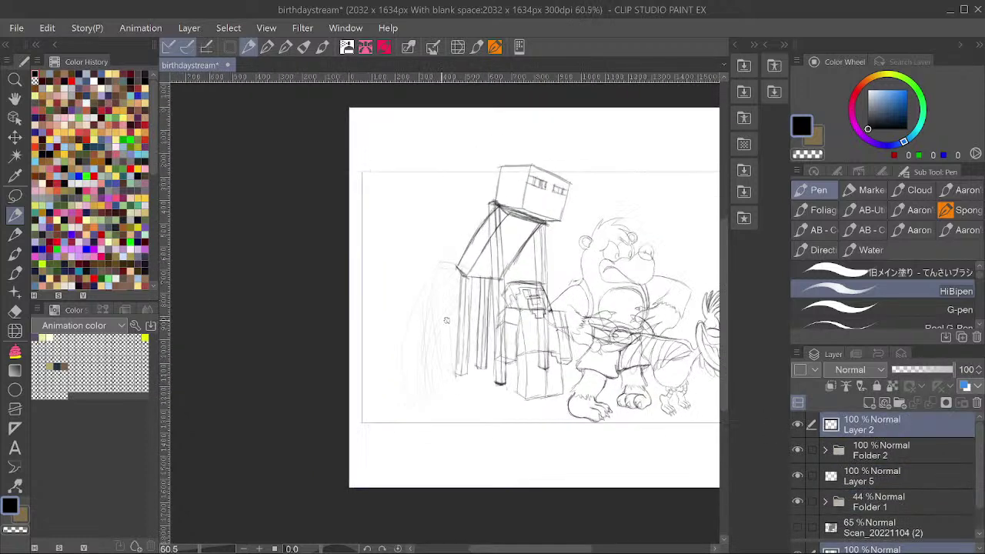
{"action": "scroll", "coordinate": [353, 317], "scroll_direction": "down", "scroll_amount": 3}
{"action": "scroll", "coordinate": [377, 307], "scroll_direction": "up", "scroll_amount": 4}
{"action": "scroll", "coordinate": [352, 322], "scroll_direction": "down", "scroll_amount": 4}
{"action": "scroll", "coordinate": [497, 317], "scroll_direction": "up", "scroll_amount": 1}
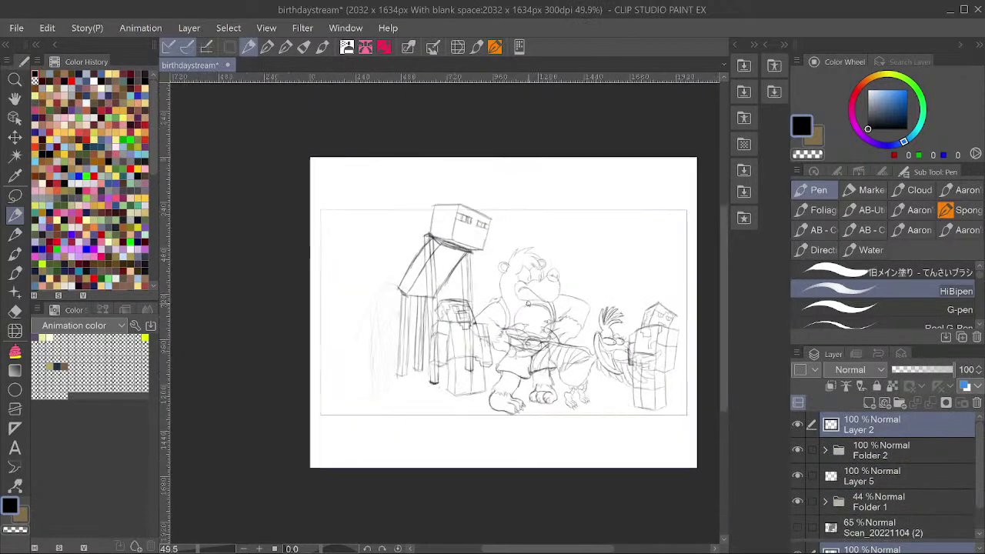
{"action": "scroll", "coordinate": [526, 323], "scroll_direction": "up", "scroll_amount": 1}
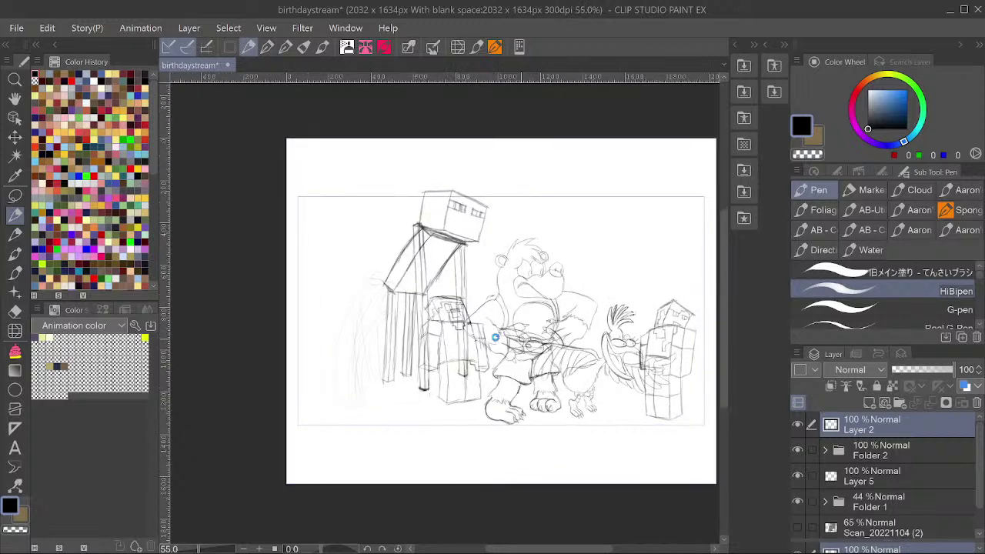
{"action": "key", "text": "ctrl+s"}
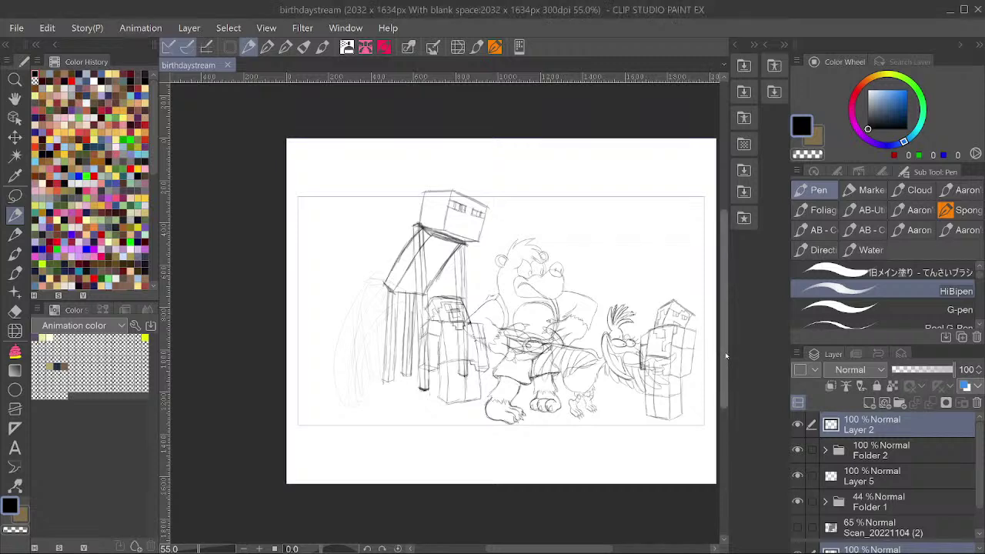
Sketch slanted perspective guide lines on Layer 2 in the empty area behind the enderman, at torso and ground height.
{"action": "left_click_drag", "start_coordinate": [593, 316], "coordinate": [646, 329]}
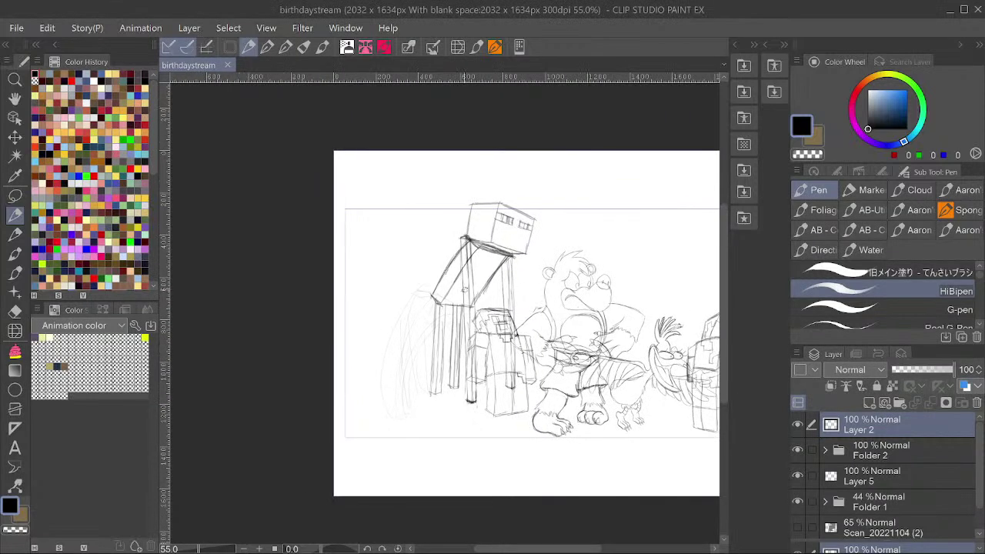
{"action": "left_click", "coordinate": [354, 351]}
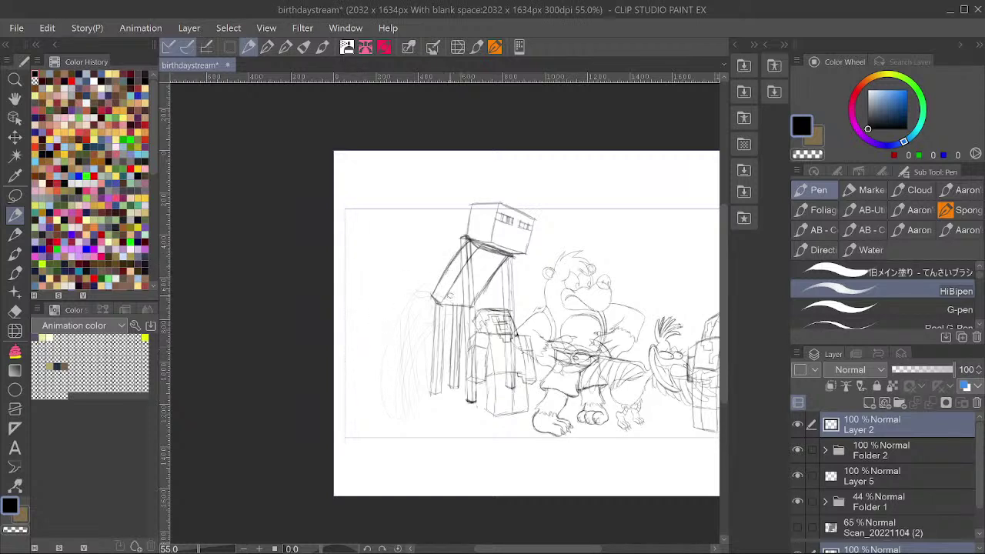
{"action": "mouse_move", "coordinate": [354, 269]}
{"action": "left_mouse_down"}
{"action": "mouse_move", "coordinate": [443, 311]}
{"action": "mouse_move", "coordinate": [359, 267]}
{"action": "mouse_move", "coordinate": [354, 276]}
{"action": "mouse_move", "coordinate": [381, 389]}
{"action": "left_mouse_up"}
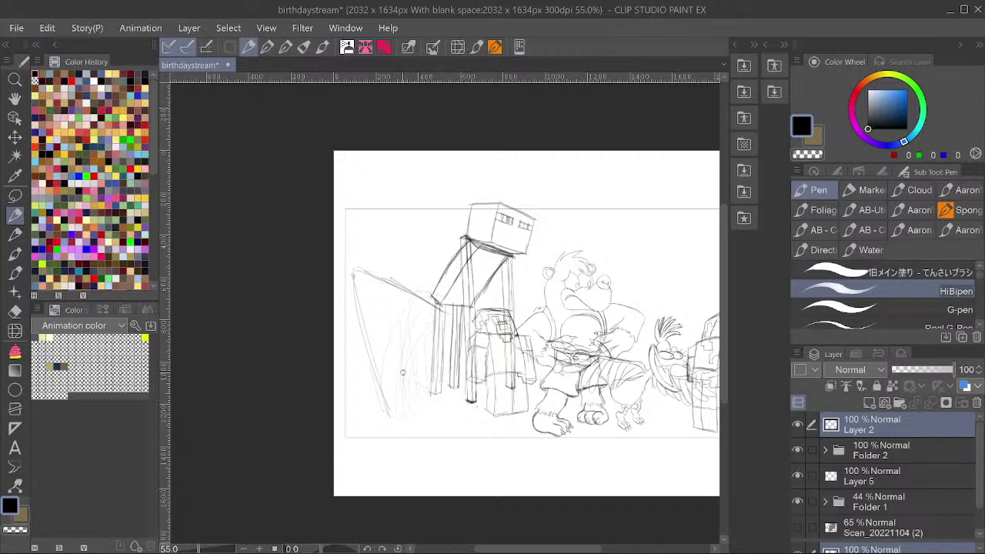
{"action": "left_click_drag", "start_coordinate": [445, 396], "coordinate": [336, 352]}
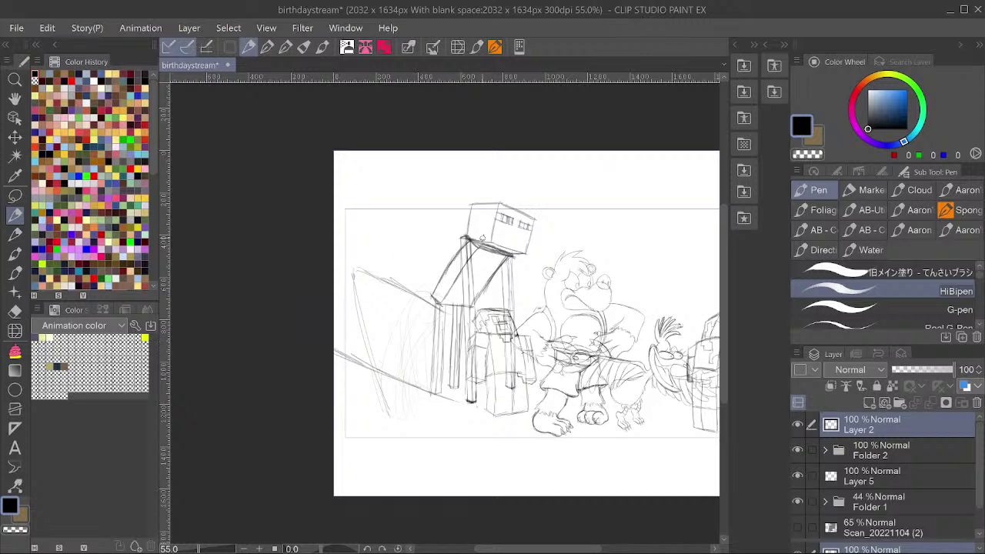
{"action": "mouse_move", "coordinate": [361, 272]}
{"action": "left_mouse_down"}
{"action": "mouse_move", "coordinate": [395, 247]}
{"action": "mouse_move", "coordinate": [384, 263]}
{"action": "mouse_move", "coordinate": [352, 272]}
{"action": "left_mouse_up"}
{"action": "mouse_move", "coordinate": [414, 434]}
{"action": "left_mouse_down"}
{"action": "mouse_move", "coordinate": [354, 388]}
{"action": "mouse_move", "coordinate": [416, 438]}
{"action": "left_mouse_up"}
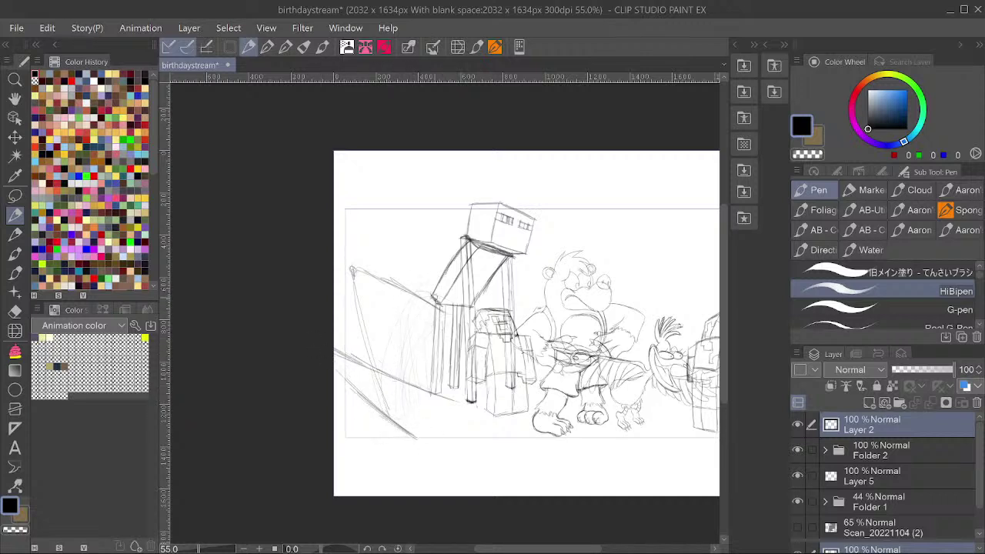
Sketch rising ground guides toward the small blocky figure, plus curved side lines and a box top below the enderman's torso.
{"action": "mouse_move", "coordinate": [396, 420]}
{"action": "left_mouse_down"}
{"action": "mouse_move", "coordinate": [410, 336]}
{"action": "mouse_move", "coordinate": [430, 302]}
{"action": "mouse_move", "coordinate": [411, 296]}
{"action": "mouse_move", "coordinate": [383, 414]}
{"action": "mouse_move", "coordinate": [396, 430]}
{"action": "mouse_move", "coordinate": [440, 395]}
{"action": "left_mouse_up"}
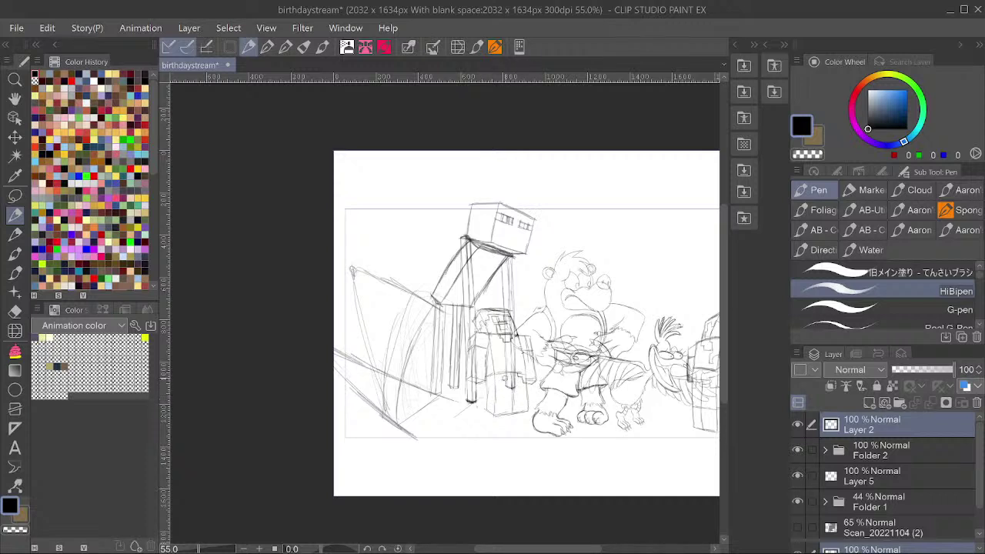
{"action": "mouse_move", "coordinate": [464, 408]}
{"action": "left_mouse_down"}
{"action": "mouse_move", "coordinate": [407, 439]}
{"action": "mouse_move", "coordinate": [511, 379]}
{"action": "left_mouse_up"}
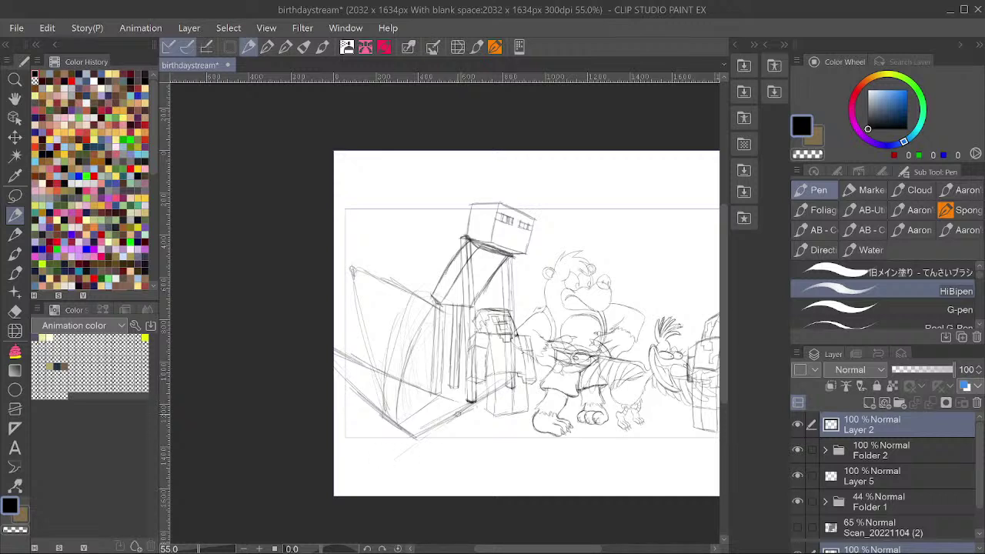
{"action": "mouse_move", "coordinate": [460, 411]}
{"action": "left_mouse_down"}
{"action": "mouse_move", "coordinate": [346, 486]}
{"action": "mouse_move", "coordinate": [452, 396]}
{"action": "left_mouse_up"}
{"action": "mouse_move", "coordinate": [394, 433]}
{"action": "left_mouse_down"}
{"action": "mouse_move", "coordinate": [448, 395]}
{"action": "mouse_move", "coordinate": [349, 481]}
{"action": "mouse_move", "coordinate": [456, 381]}
{"action": "mouse_move", "coordinate": [376, 453]}
{"action": "mouse_move", "coordinate": [444, 391]}
{"action": "mouse_move", "coordinate": [457, 342]}
{"action": "mouse_move", "coordinate": [448, 391]}
{"action": "mouse_move", "coordinate": [437, 400]}
{"action": "mouse_move", "coordinate": [474, 301]}
{"action": "mouse_move", "coordinate": [461, 305]}
{"action": "mouse_move", "coordinate": [467, 290]}
{"action": "mouse_move", "coordinate": [424, 291]}
{"action": "left_mouse_up"}
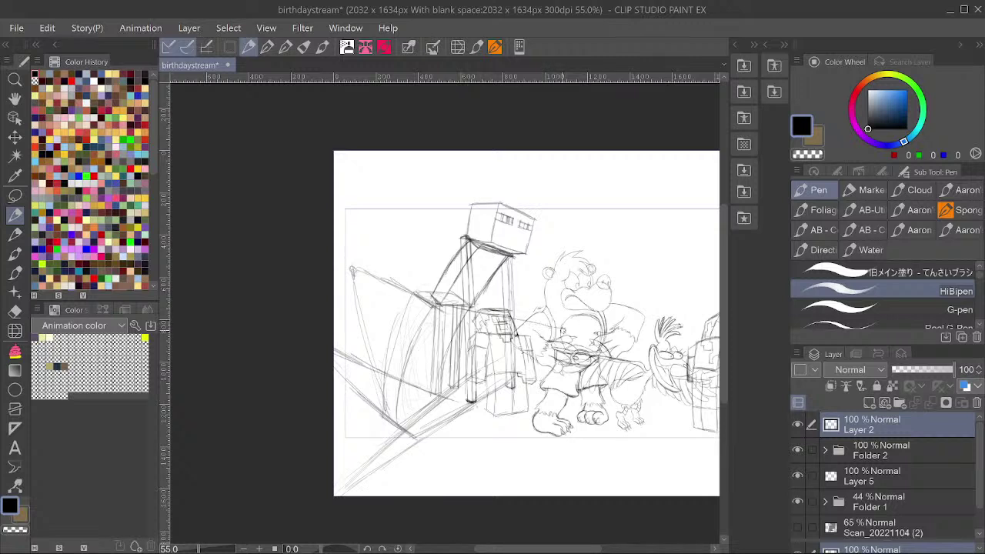
Sketch the front top edge, lower edge and leaning sides of the large box behind the enderman's legs.
{"action": "mouse_move", "coordinate": [561, 330]}
{"action": "left_mouse_down"}
{"action": "mouse_move", "coordinate": [414, 336]}
{"action": "mouse_move", "coordinate": [453, 340]}
{"action": "left_mouse_up"}
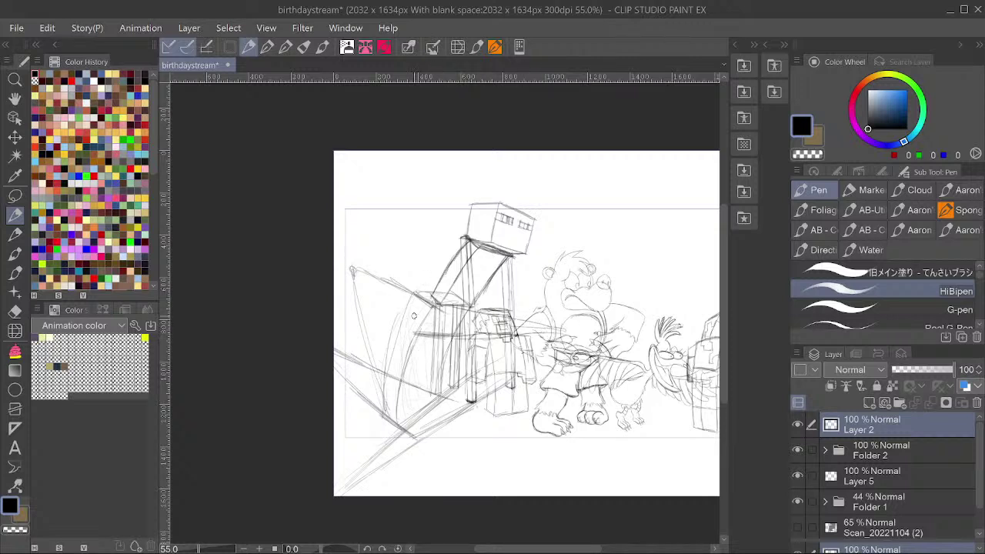
{"action": "mouse_move", "coordinate": [547, 336]}
{"action": "left_mouse_down"}
{"action": "mouse_move", "coordinate": [407, 372]}
{"action": "mouse_move", "coordinate": [425, 377]}
{"action": "mouse_move", "coordinate": [418, 414]}
{"action": "left_mouse_up"}
{"action": "left_click_drag", "start_coordinate": [385, 369], "coordinate": [408, 380]}
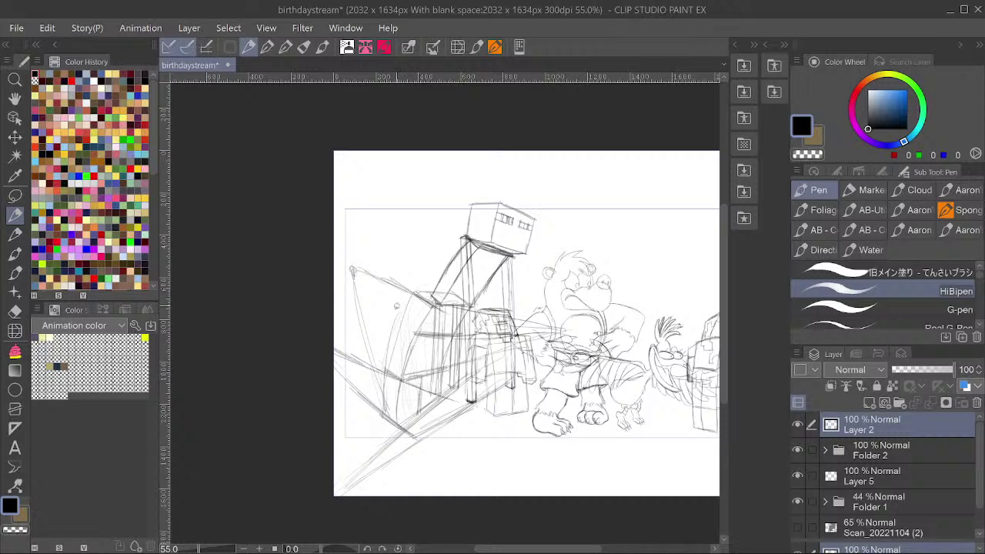
{"action": "mouse_move", "coordinate": [419, 336]}
{"action": "left_mouse_down"}
{"action": "mouse_move", "coordinate": [422, 268]}
{"action": "mouse_move", "coordinate": [447, 259]}
{"action": "mouse_move", "coordinate": [427, 272]}
{"action": "mouse_move", "coordinate": [379, 404]}
{"action": "left_mouse_up"}
{"action": "mouse_move", "coordinate": [465, 312]}
{"action": "left_mouse_down"}
{"action": "mouse_move", "coordinate": [437, 389]}
{"action": "mouse_move", "coordinate": [414, 415]}
{"action": "left_mouse_up"}
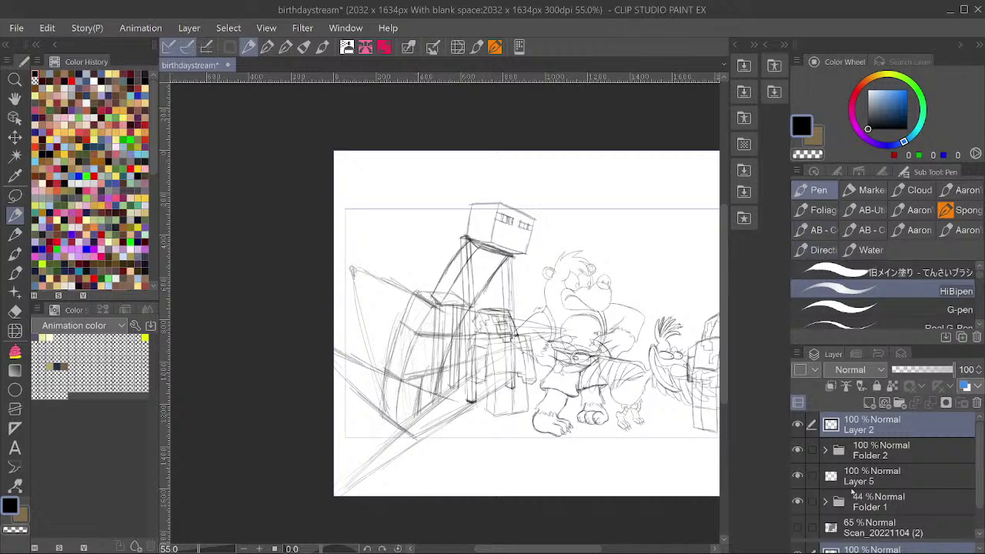
Hide Folder 1 and set Layer 2's opacity to 50%.
{"action": "left_click", "coordinate": [908, 371]}
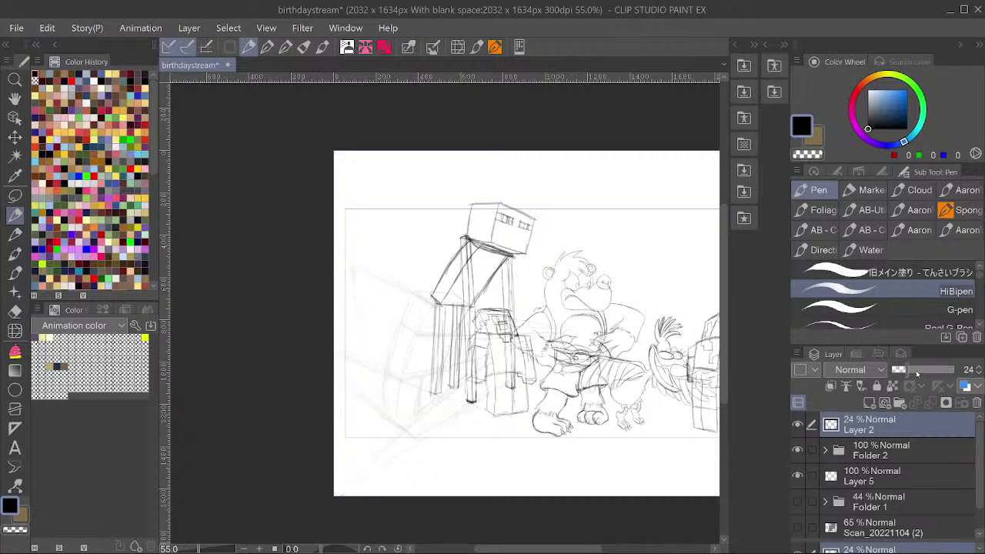
{"action": "left_click", "coordinate": [920, 373]}
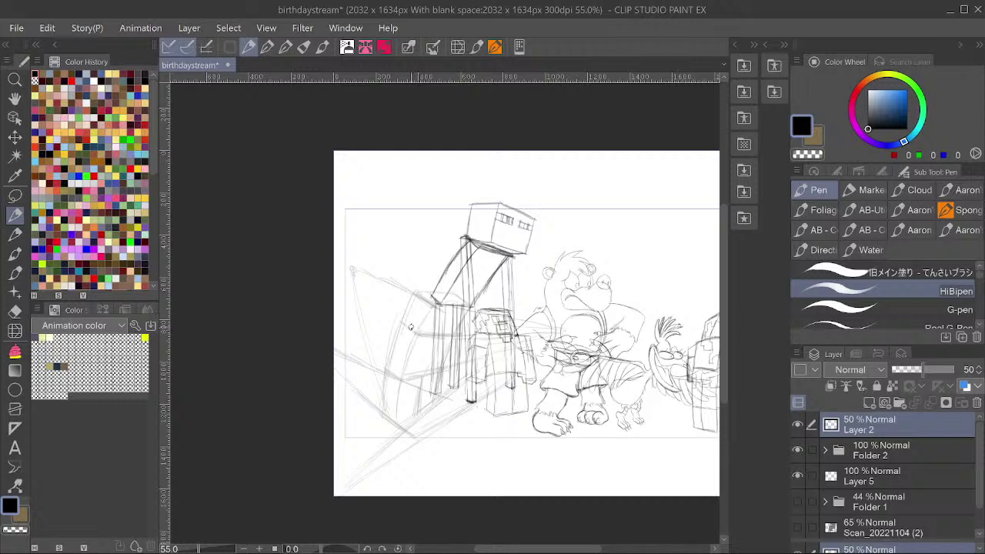
Redraw the outer side and top corner of the faded box with straighter, more upright edges.
{"action": "left_click_drag", "start_coordinate": [411, 335], "coordinate": [404, 389]}
{"action": "left_click_drag", "start_coordinate": [394, 319], "coordinate": [389, 355]}
{"action": "mouse_move", "coordinate": [404, 320]}
{"action": "left_mouse_down"}
{"action": "mouse_move", "coordinate": [407, 395]}
{"action": "mouse_move", "coordinate": [416, 332]}
{"action": "left_mouse_up"}
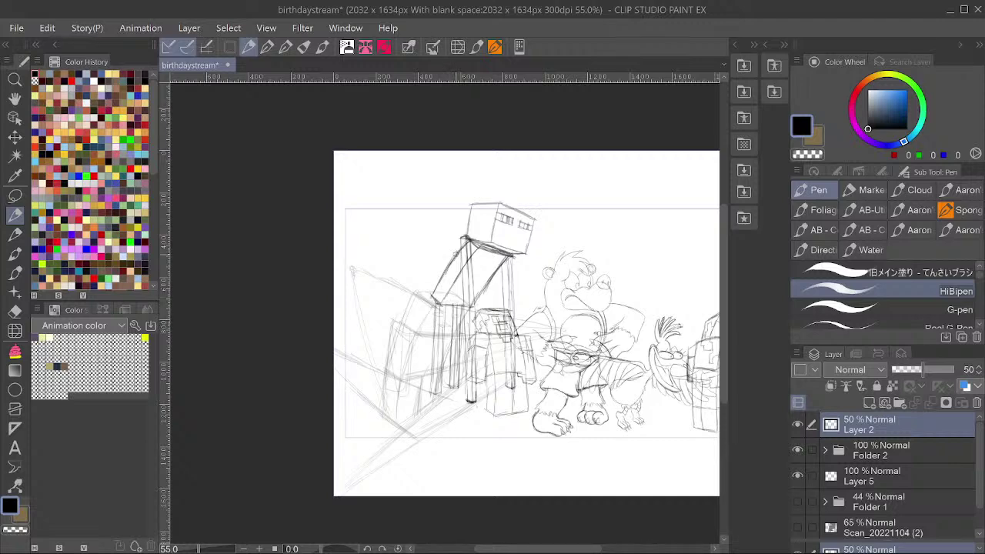
Scale the Layer 2 box sketch down and move it lower beside the enderman's legs.
{"action": "left_click_drag", "start_coordinate": [536, 322], "coordinate": [556, 286]}
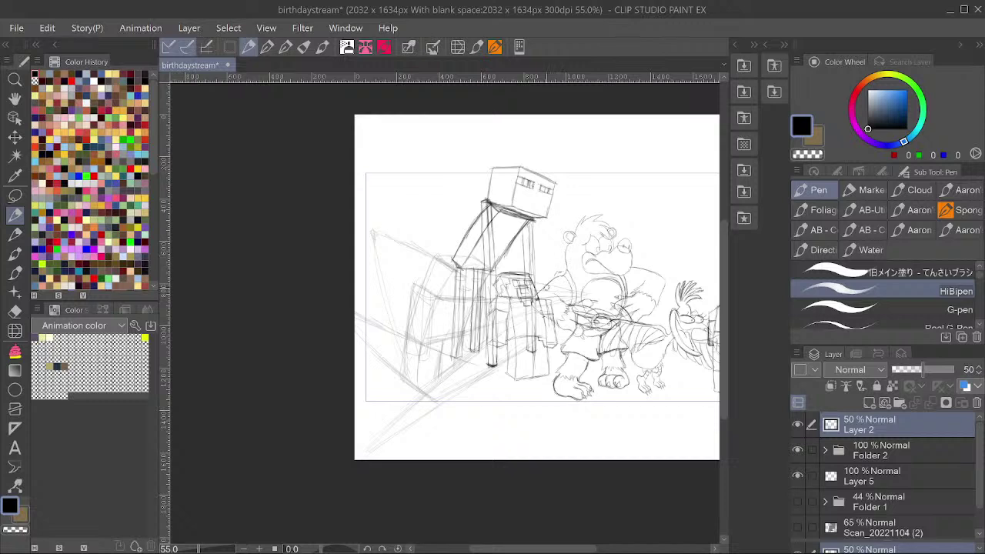
{"action": "key", "text": "ctrl+t"}
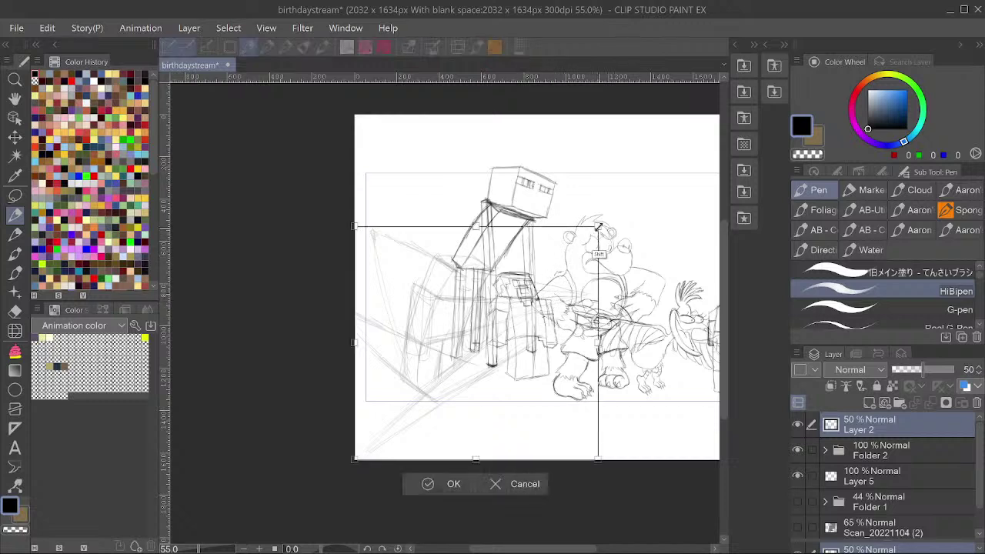
{"action": "left_click_drag", "start_coordinate": [598, 227], "coordinate": [568, 257]}
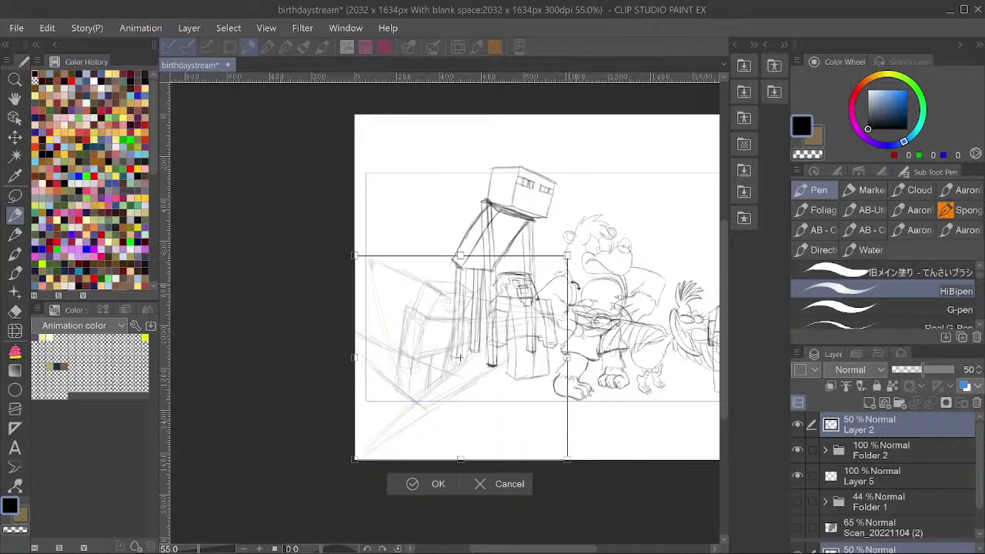
{"action": "scroll", "coordinate": [459, 368], "scroll_direction": "up", "scroll_amount": 1}
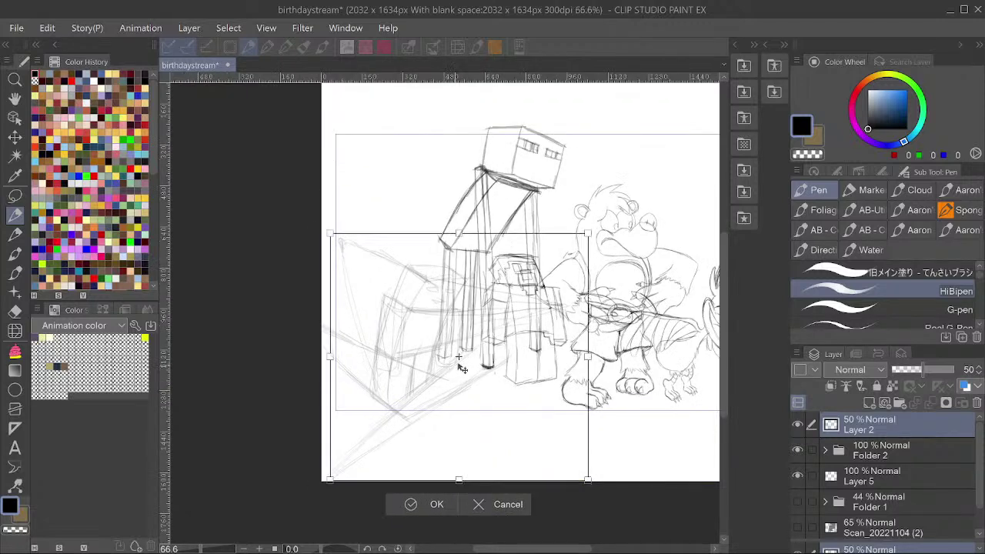
{"action": "left_click_drag", "start_coordinate": [458, 368], "coordinate": [461, 356]}
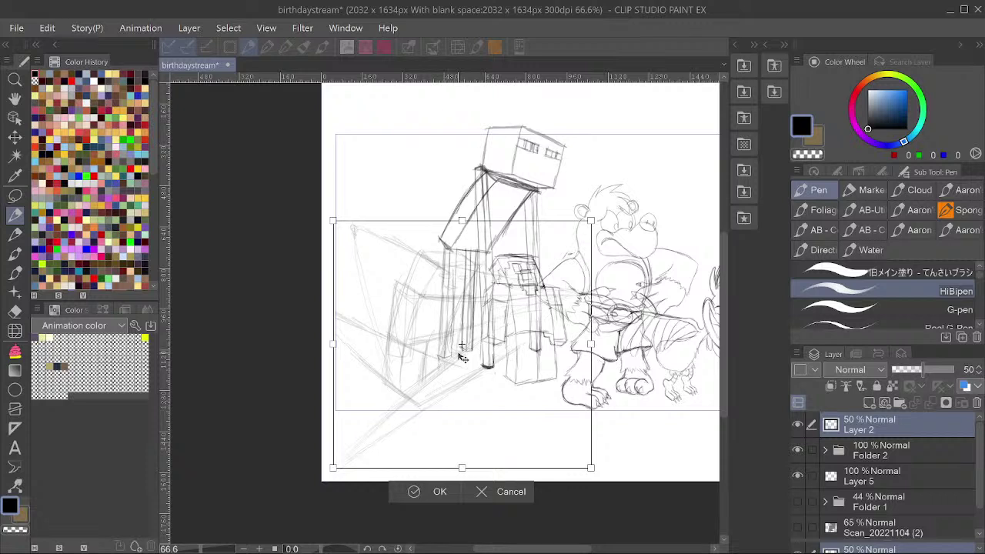
{"action": "left_click_drag", "start_coordinate": [589, 225], "coordinate": [562, 245]}
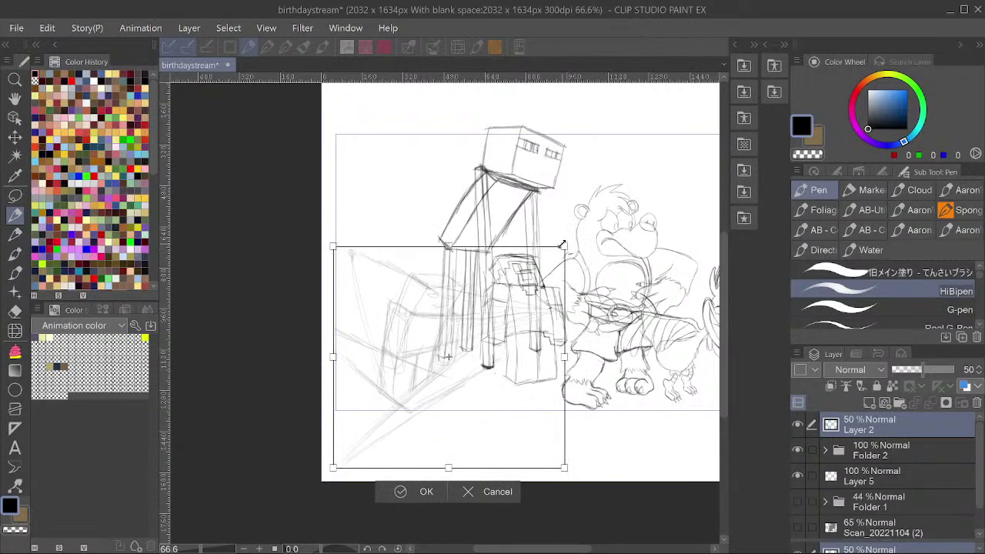
{"action": "left_click_drag", "start_coordinate": [455, 331], "coordinate": [484, 354]}
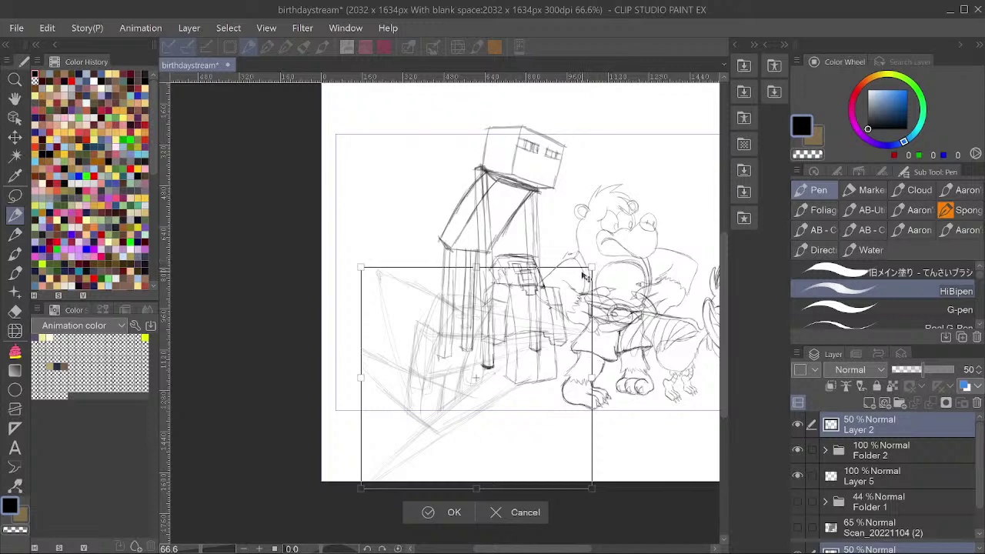
{"action": "mouse_move", "coordinate": [583, 277]}
{"action": "left_mouse_down"}
{"action": "mouse_move", "coordinate": [603, 256]}
{"action": "mouse_move", "coordinate": [573, 277]}
{"action": "mouse_move", "coordinate": [576, 286]}
{"action": "mouse_move", "coordinate": [608, 253]}
{"action": "left_mouse_up"}
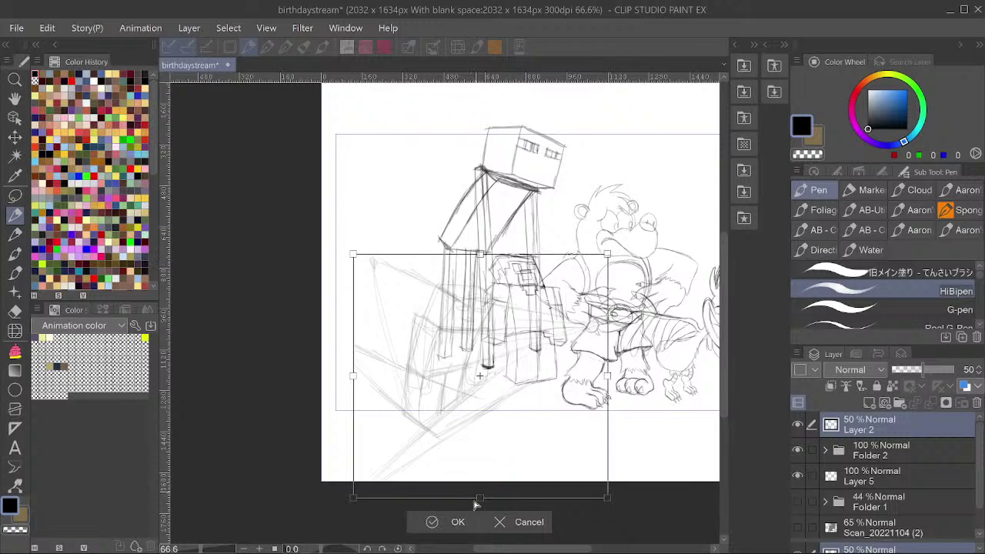
{"action": "left_click", "coordinate": [454, 523]}
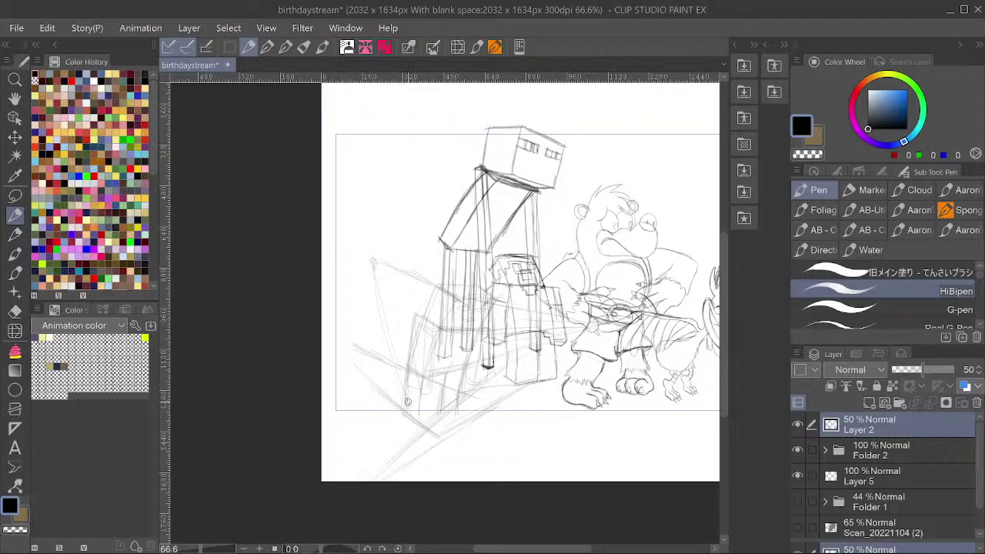
Sketch the box's bottom edges and perspective guides running along the ground toward the small blocky figure's feet.
{"action": "left_click_drag", "start_coordinate": [408, 401], "coordinate": [514, 391]}
{"action": "left_click_drag", "start_coordinate": [402, 403], "coordinate": [328, 416]}
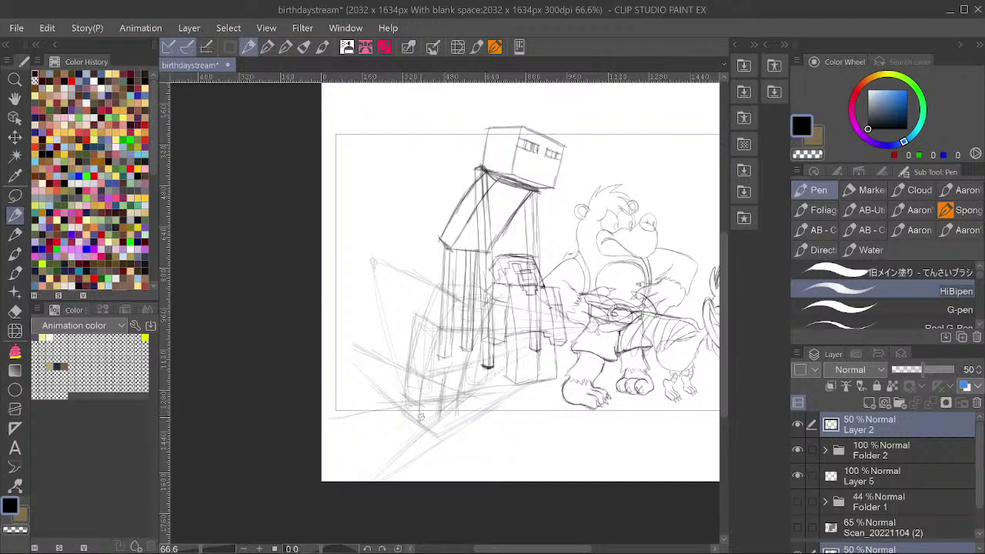
{"action": "mouse_move", "coordinate": [422, 422]}
{"action": "left_mouse_down"}
{"action": "mouse_move", "coordinate": [464, 415]}
{"action": "mouse_move", "coordinate": [428, 426]}
{"action": "mouse_move", "coordinate": [514, 384]}
{"action": "left_mouse_up"}
{"action": "left_click_drag", "start_coordinate": [461, 414], "coordinate": [476, 407]}
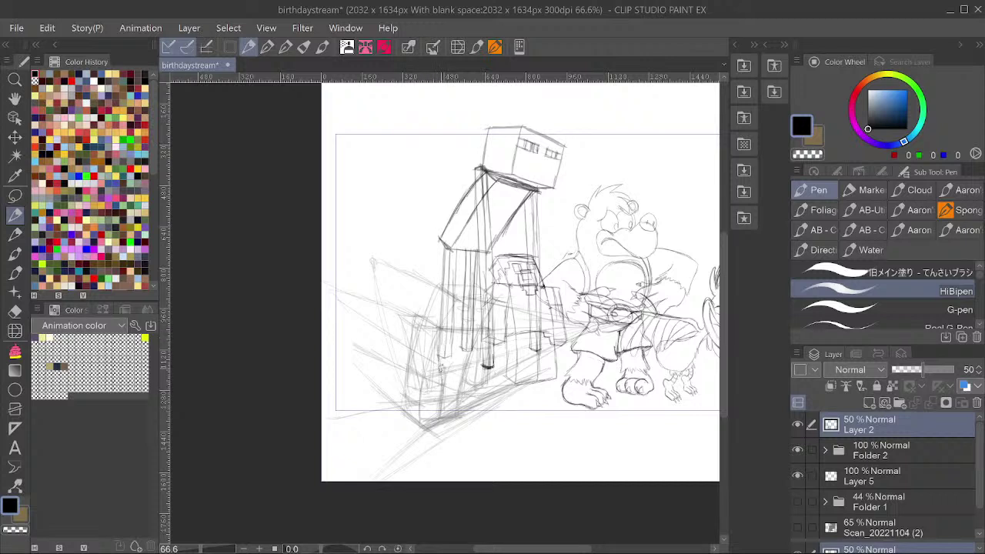
Fade Layer 2 to 25% opacity, hide Folder 2, save the file and create a new layer for redrawing the figure.
{"action": "left_click_drag", "start_coordinate": [401, 316], "coordinate": [412, 381]}
{"action": "left_click", "coordinate": [907, 370]}
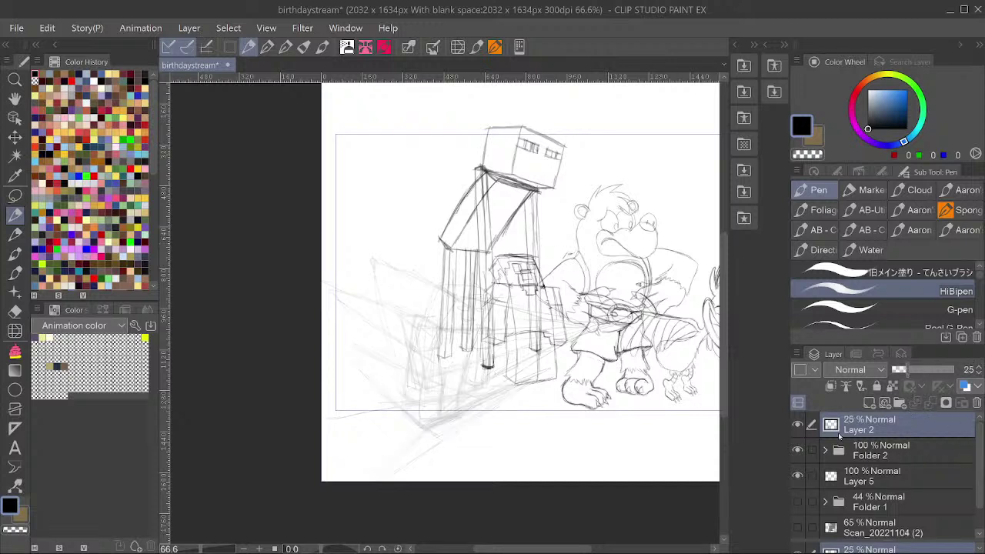
{"action": "left_click", "coordinate": [798, 453]}
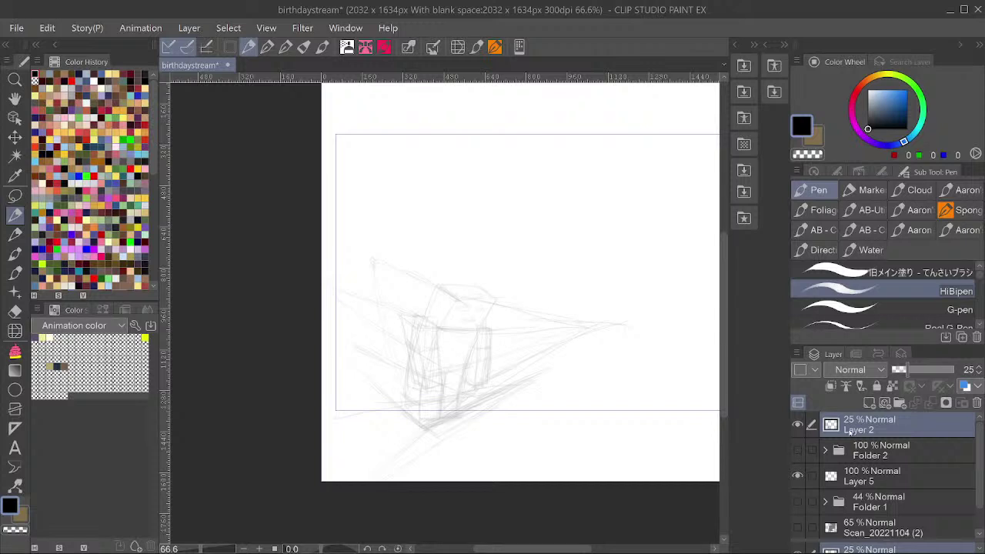
{"action": "key", "text": "ctrl+s"}
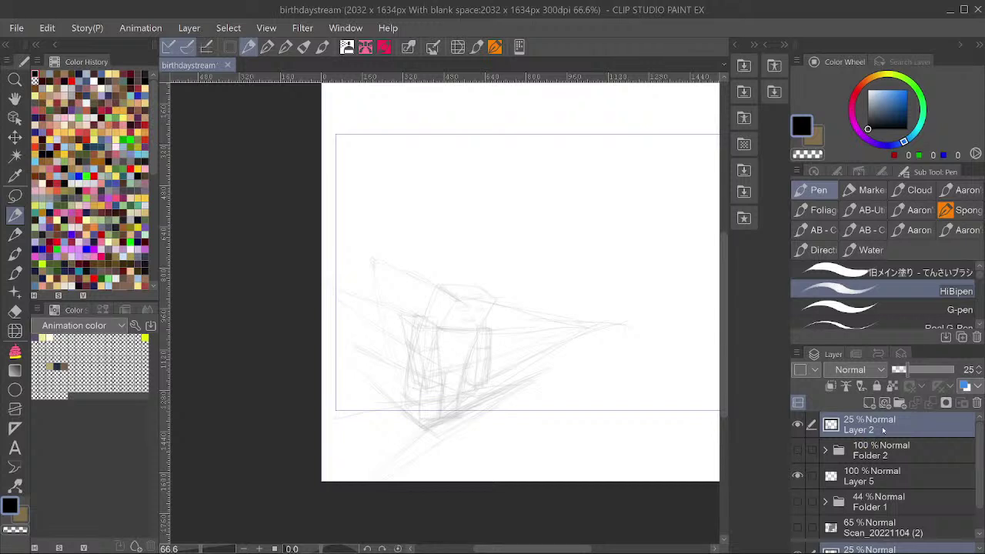
{"action": "key", "text": "ctrl+shift+n"}
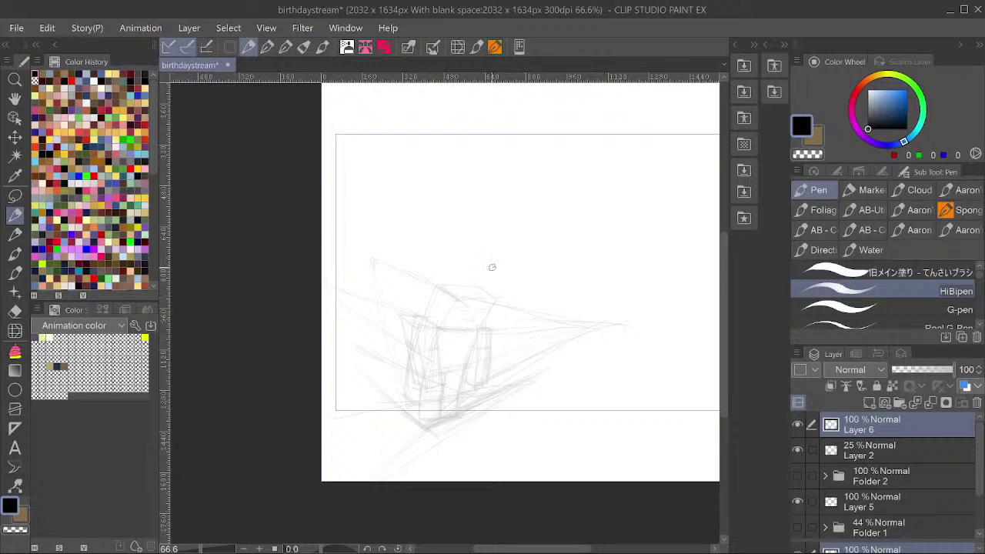
Sketch the blocky figure's curved, leaning body as one tall box over the faded guide, with the head's top face and a leg divider.
{"action": "scroll", "coordinate": [487, 296], "scroll_direction": "up", "scroll_amount": 3}
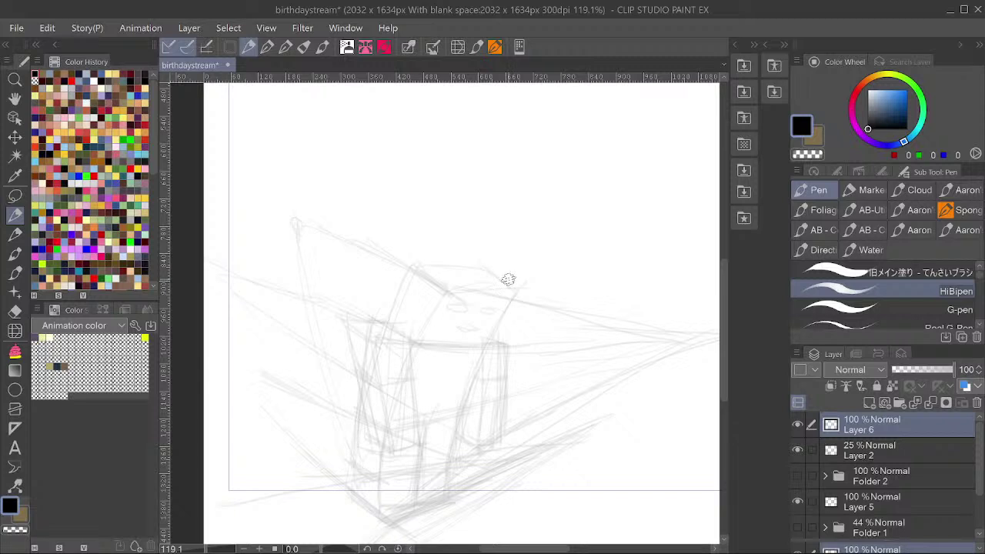
{"action": "mouse_move", "coordinate": [509, 292]}
{"action": "left_mouse_down"}
{"action": "mouse_move", "coordinate": [467, 394]}
{"action": "mouse_move", "coordinate": [454, 478]}
{"action": "left_mouse_up"}
{"action": "mouse_move", "coordinate": [428, 408]}
{"action": "left_mouse_down"}
{"action": "mouse_move", "coordinate": [416, 505]}
{"action": "mouse_move", "coordinate": [447, 497]}
{"action": "mouse_move", "coordinate": [391, 521]}
{"action": "left_mouse_up"}
{"action": "left_click_drag", "start_coordinate": [423, 430], "coordinate": [414, 513]}
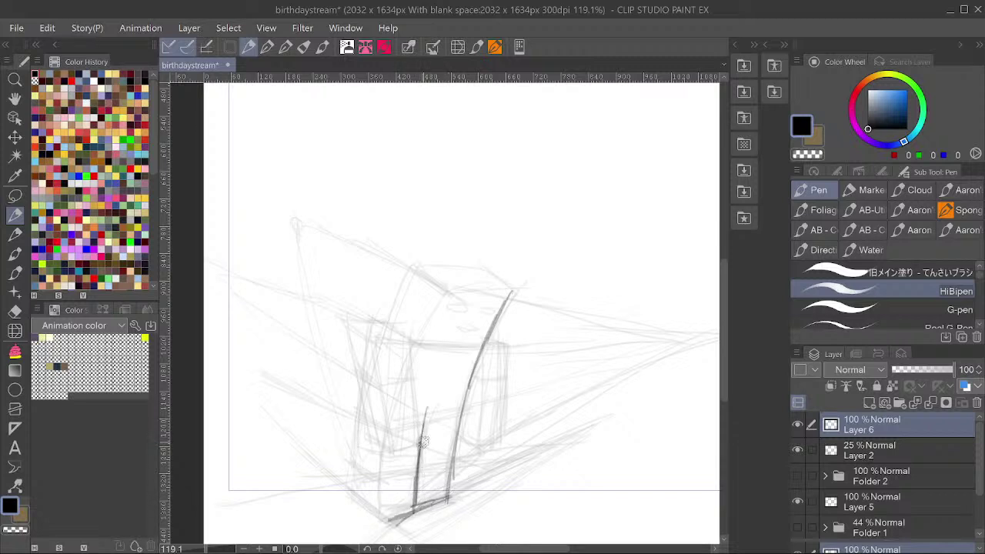
{"action": "mouse_move", "coordinate": [445, 286]}
{"action": "left_mouse_down"}
{"action": "mouse_move", "coordinate": [394, 416]}
{"action": "mouse_move", "coordinate": [381, 511]}
{"action": "left_mouse_up"}
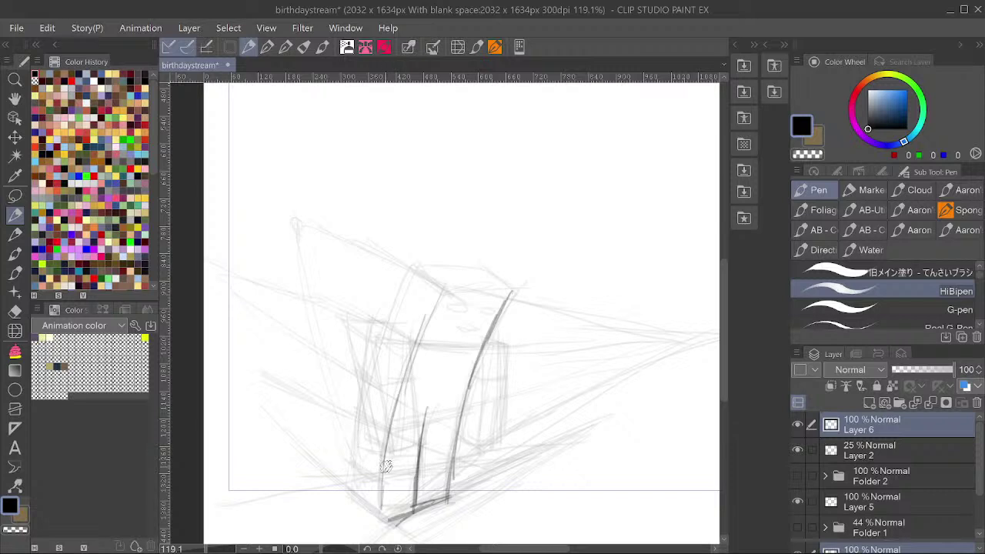
{"action": "mouse_move", "coordinate": [383, 477]}
{"action": "left_mouse_down"}
{"action": "mouse_move", "coordinate": [386, 418]}
{"action": "mouse_move", "coordinate": [446, 287]}
{"action": "mouse_move", "coordinate": [510, 289]}
{"action": "mouse_move", "coordinate": [468, 289]}
{"action": "mouse_move", "coordinate": [505, 283]}
{"action": "mouse_move", "coordinate": [516, 293]}
{"action": "mouse_move", "coordinate": [481, 265]}
{"action": "mouse_move", "coordinate": [494, 268]}
{"action": "mouse_move", "coordinate": [466, 261]}
{"action": "mouse_move", "coordinate": [482, 267]}
{"action": "mouse_move", "coordinate": [418, 263]}
{"action": "mouse_move", "coordinate": [444, 289]}
{"action": "left_mouse_up"}
{"action": "mouse_move", "coordinate": [445, 289]}
{"action": "left_mouse_down"}
{"action": "mouse_move", "coordinate": [406, 272]}
{"action": "mouse_move", "coordinate": [360, 439]}
{"action": "mouse_move", "coordinate": [356, 486]}
{"action": "mouse_move", "coordinate": [383, 515]}
{"action": "left_mouse_up"}
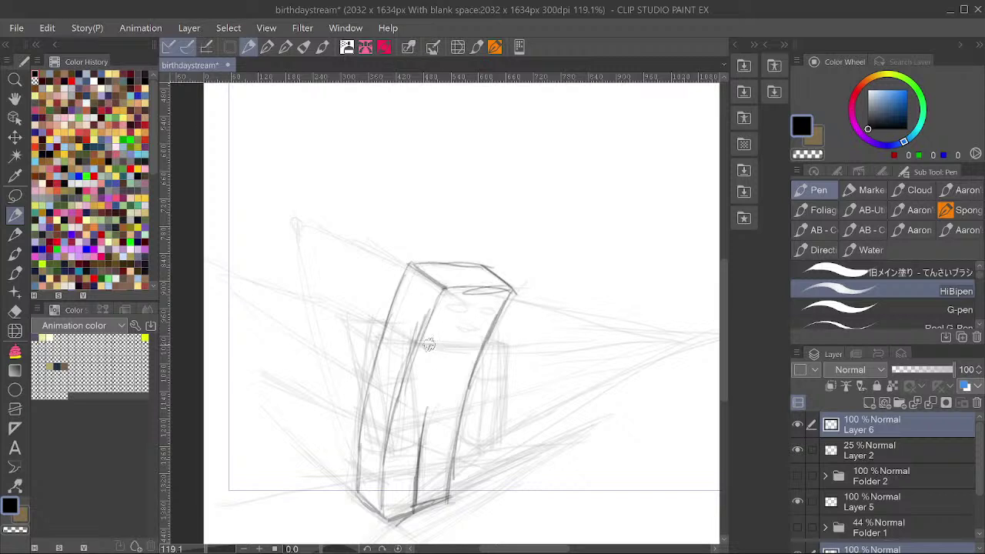
Add the head's lower edge and a stepped shirt hem across the waist, erasing the leg divider just beneath the hem.
{"action": "mouse_move", "coordinate": [423, 343]}
{"action": "left_mouse_down"}
{"action": "mouse_move", "coordinate": [478, 342]}
{"action": "mouse_move", "coordinate": [418, 343]}
{"action": "left_mouse_up"}
{"action": "mouse_move", "coordinate": [417, 342]}
{"action": "left_mouse_down"}
{"action": "mouse_move", "coordinate": [391, 323]}
{"action": "mouse_move", "coordinate": [408, 337]}
{"action": "left_mouse_up"}
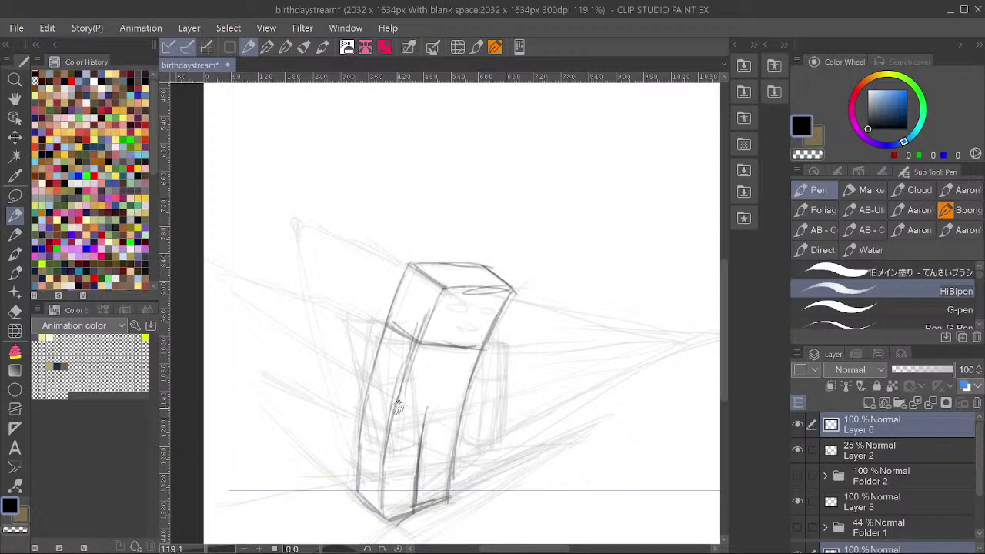
{"action": "left_click_drag", "start_coordinate": [392, 416], "coordinate": [441, 417]}
{"action": "key", "text": "m"}
{"action": "mouse_move", "coordinate": [435, 414]}
{"action": "left_mouse_down"}
{"action": "mouse_move", "coordinate": [415, 432]}
{"action": "mouse_move", "coordinate": [426, 454]}
{"action": "mouse_move", "coordinate": [439, 416]}
{"action": "left_mouse_up"}
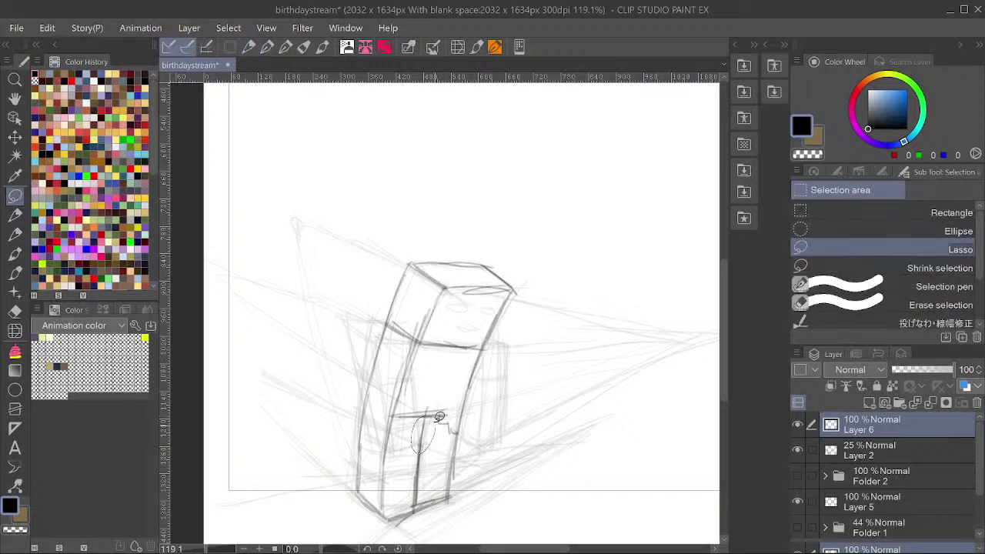
{"action": "key", "text": "Delete"}
{"action": "key", "text": "ctrl+d"}
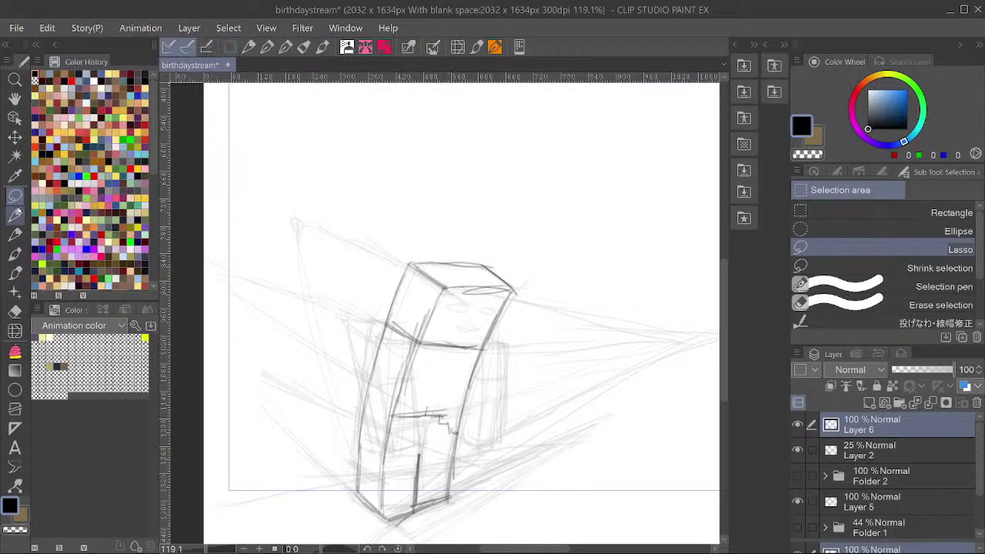
Sketch the near arm as a bent box hanging from the shoulder, with a sleeve line across its middle.
{"action": "left_click", "coordinate": [15, 213]}
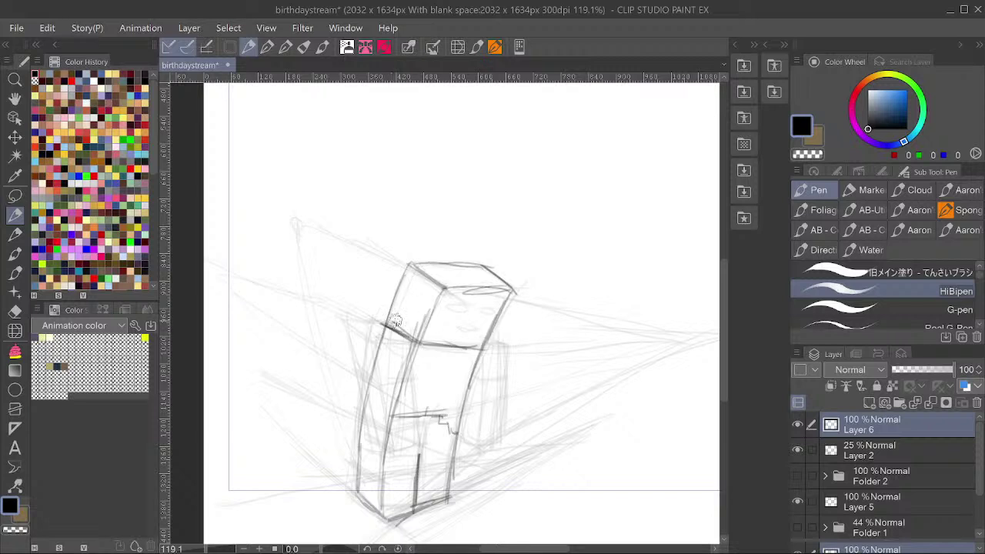
{"action": "mouse_move", "coordinate": [396, 324]}
{"action": "left_mouse_down"}
{"action": "mouse_move", "coordinate": [358, 321]}
{"action": "mouse_move", "coordinate": [428, 344]}
{"action": "mouse_move", "coordinate": [382, 342]}
{"action": "mouse_move", "coordinate": [366, 331]}
{"action": "mouse_move", "coordinate": [388, 448]}
{"action": "left_mouse_up"}
{"action": "left_click_drag", "start_coordinate": [382, 342], "coordinate": [390, 418]}
{"action": "left_click_drag", "start_coordinate": [382, 361], "coordinate": [393, 449]}
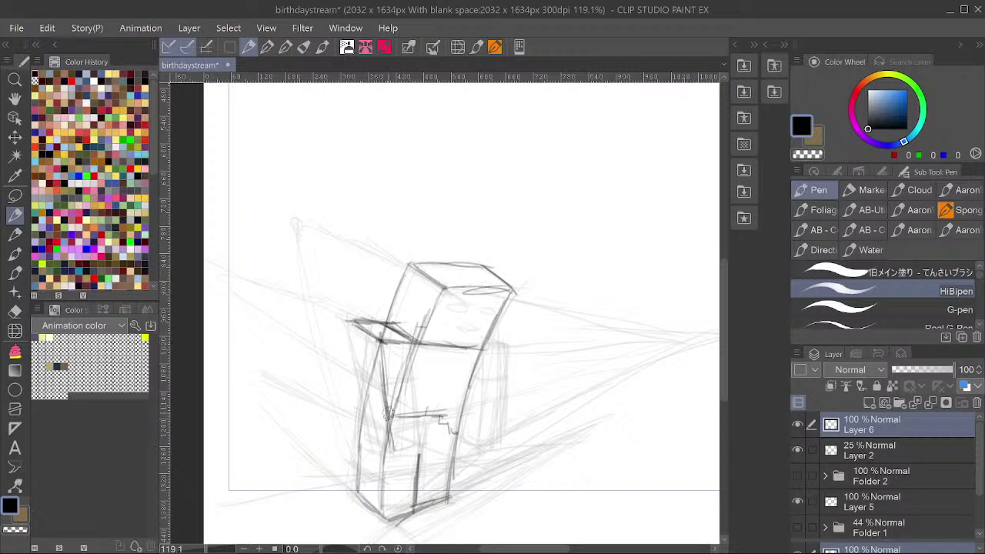
{"action": "mouse_move", "coordinate": [414, 344]}
{"action": "left_mouse_down"}
{"action": "mouse_move", "coordinate": [421, 443]}
{"action": "mouse_move", "coordinate": [391, 440]}
{"action": "mouse_move", "coordinate": [419, 443]}
{"action": "left_mouse_up"}
{"action": "left_click_drag", "start_coordinate": [375, 333], "coordinate": [387, 342]}
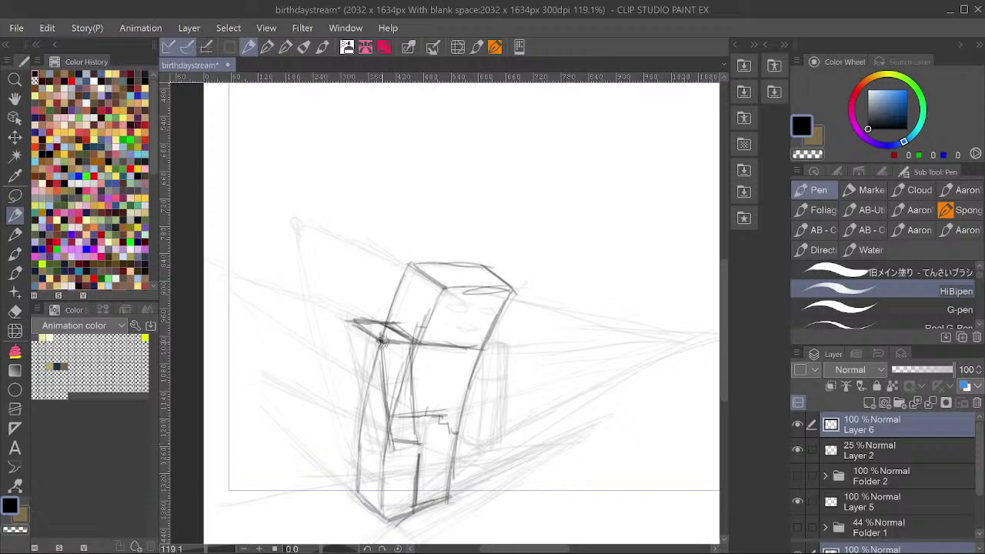
{"action": "left_click_drag", "start_coordinate": [418, 442], "coordinate": [394, 447]}
{"action": "left_click_drag", "start_coordinate": [354, 320], "coordinate": [385, 440]}
{"action": "mouse_move", "coordinate": [368, 390]}
{"action": "left_mouse_down"}
{"action": "mouse_move", "coordinate": [376, 426]}
{"action": "mouse_move", "coordinate": [359, 333]}
{"action": "left_mouse_up"}
{"action": "left_click_drag", "start_coordinate": [412, 377], "coordinate": [380, 376]}
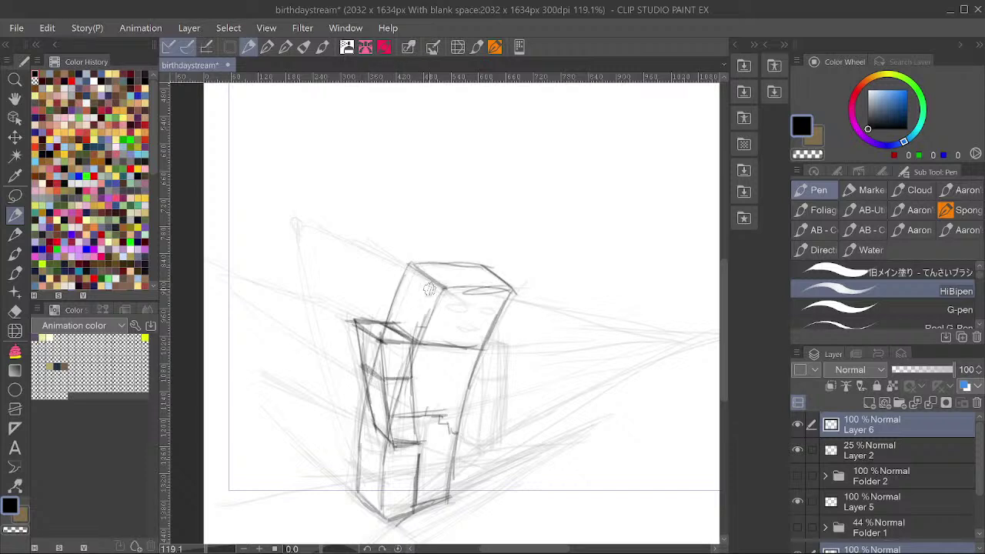
Darken the near arm's inner edge, bottom edge and back contour.
{"action": "mouse_move", "coordinate": [423, 345]}
{"action": "left_mouse_down"}
{"action": "mouse_move", "coordinate": [384, 341]}
{"action": "mouse_move", "coordinate": [418, 343]}
{"action": "left_mouse_up"}
{"action": "left_click_drag", "start_coordinate": [417, 343], "coordinate": [420, 438]}
{"action": "left_click_drag", "start_coordinate": [415, 394], "coordinate": [420, 442]}
{"action": "mouse_move", "coordinate": [420, 441]}
{"action": "left_mouse_down"}
{"action": "mouse_move", "coordinate": [391, 442]}
{"action": "mouse_move", "coordinate": [383, 356]}
{"action": "mouse_move", "coordinate": [392, 440]}
{"action": "left_mouse_up"}
{"action": "mouse_move", "coordinate": [392, 441]}
{"action": "left_mouse_down"}
{"action": "mouse_move", "coordinate": [372, 429]}
{"action": "mouse_move", "coordinate": [364, 386]}
{"action": "left_mouse_up"}
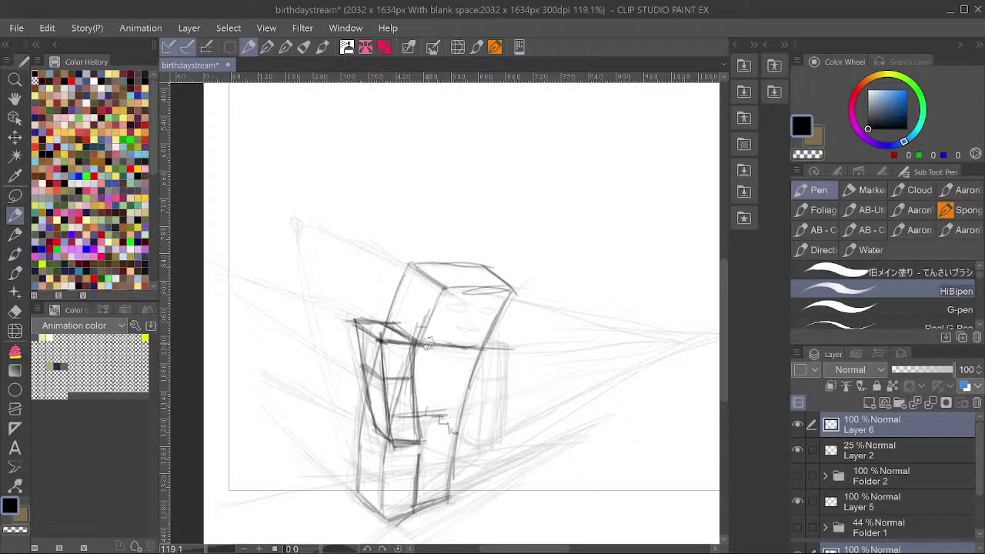
Sketch the far arm with its shoulder and sleeve line, aligning its lower end with guides drawn toward the vanishing point.
{"action": "mouse_move", "coordinate": [415, 342]}
{"action": "left_mouse_down"}
{"action": "mouse_move", "coordinate": [512, 351]}
{"action": "mouse_move", "coordinate": [504, 341]}
{"action": "mouse_move", "coordinate": [496, 337]}
{"action": "mouse_move", "coordinate": [508, 356]}
{"action": "mouse_move", "coordinate": [507, 428]}
{"action": "left_mouse_up"}
{"action": "left_click_drag", "start_coordinate": [393, 437], "coordinate": [531, 431]}
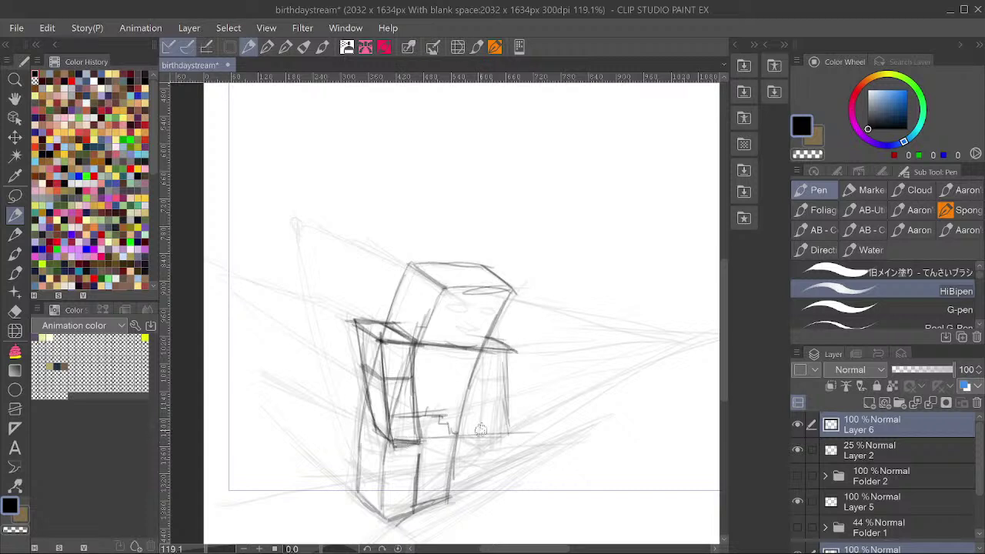
{"action": "left_click_drag", "start_coordinate": [525, 355], "coordinate": [511, 332]}
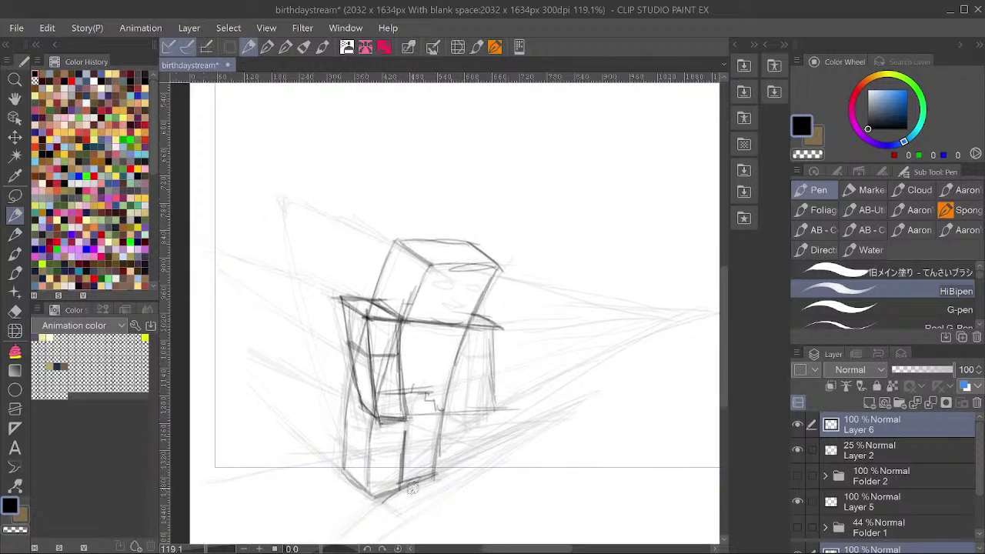
{"action": "left_click_drag", "start_coordinate": [437, 468], "coordinate": [565, 393]}
{"action": "left_click_drag", "start_coordinate": [500, 433], "coordinate": [590, 371]}
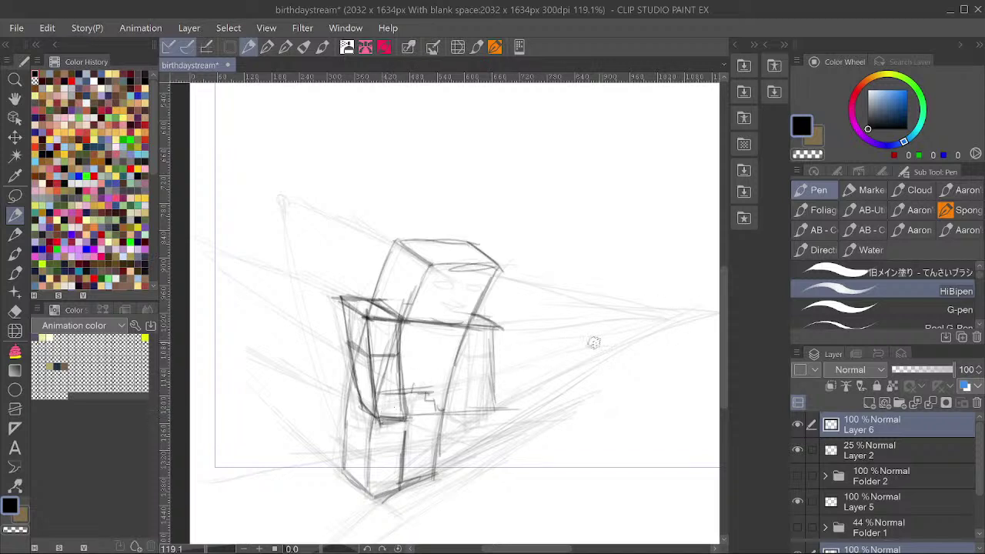
{"action": "left_click_drag", "start_coordinate": [688, 312], "coordinate": [569, 356]}
{"action": "mouse_move", "coordinate": [659, 318]}
{"action": "left_mouse_down"}
{"action": "mouse_move", "coordinate": [515, 381]}
{"action": "mouse_move", "coordinate": [380, 414]}
{"action": "mouse_move", "coordinate": [494, 392]}
{"action": "left_mouse_up"}
{"action": "mouse_move", "coordinate": [487, 332]}
{"action": "left_mouse_down"}
{"action": "mouse_move", "coordinate": [493, 402]}
{"action": "mouse_move", "coordinate": [468, 374]}
{"action": "mouse_move", "coordinate": [470, 387]}
{"action": "mouse_move", "coordinate": [454, 393]}
{"action": "mouse_move", "coordinate": [464, 400]}
{"action": "left_mouse_up"}
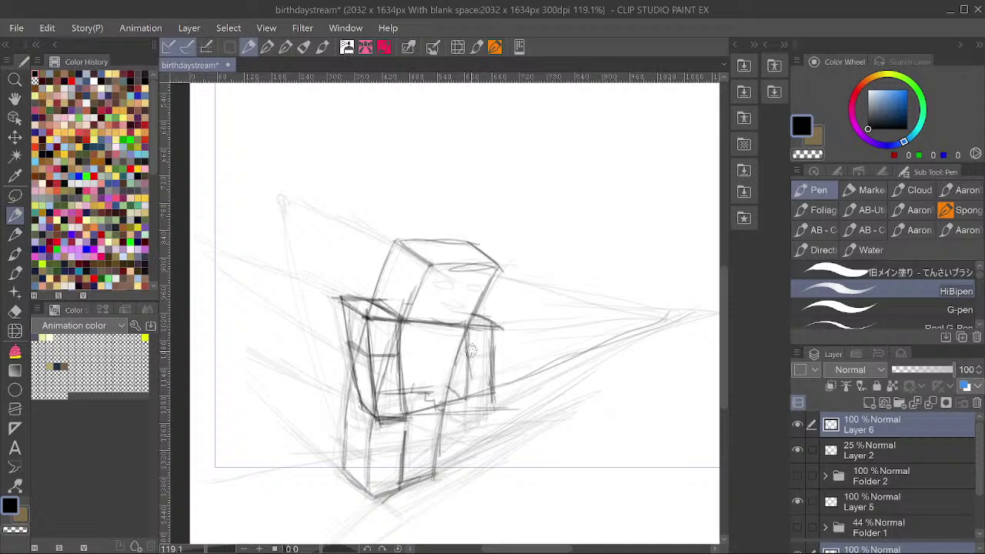
{"action": "left_click_drag", "start_coordinate": [469, 355], "coordinate": [491, 357]}
Draw the eyes, nose, beard and ear on the blocky head, and reinforce the near arm's front edge.
{"action": "left_click_drag", "start_coordinate": [479, 288], "coordinate": [469, 290]}
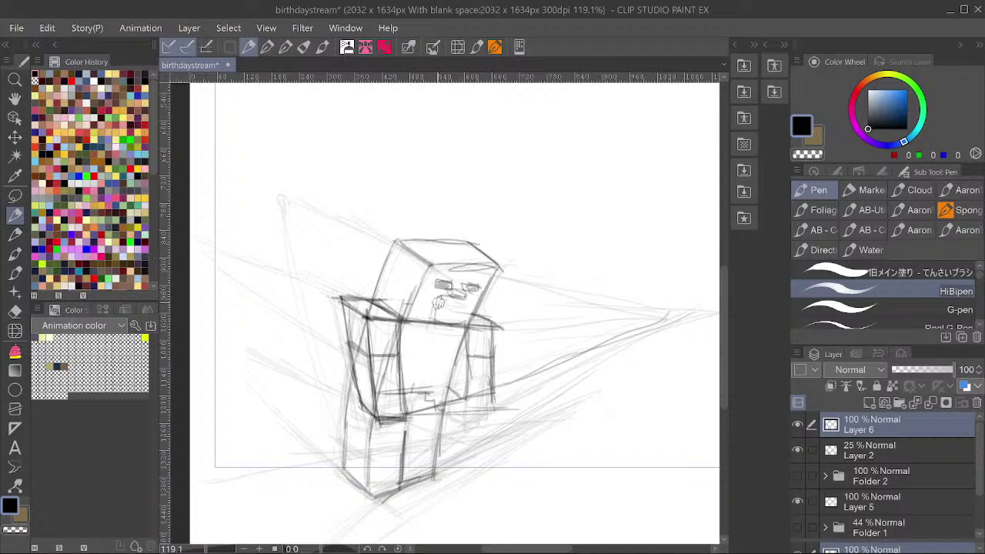
{"action": "mouse_move", "coordinate": [438, 303]}
{"action": "left_mouse_down"}
{"action": "mouse_move", "coordinate": [465, 303]}
{"action": "mouse_move", "coordinate": [466, 319]}
{"action": "left_mouse_up"}
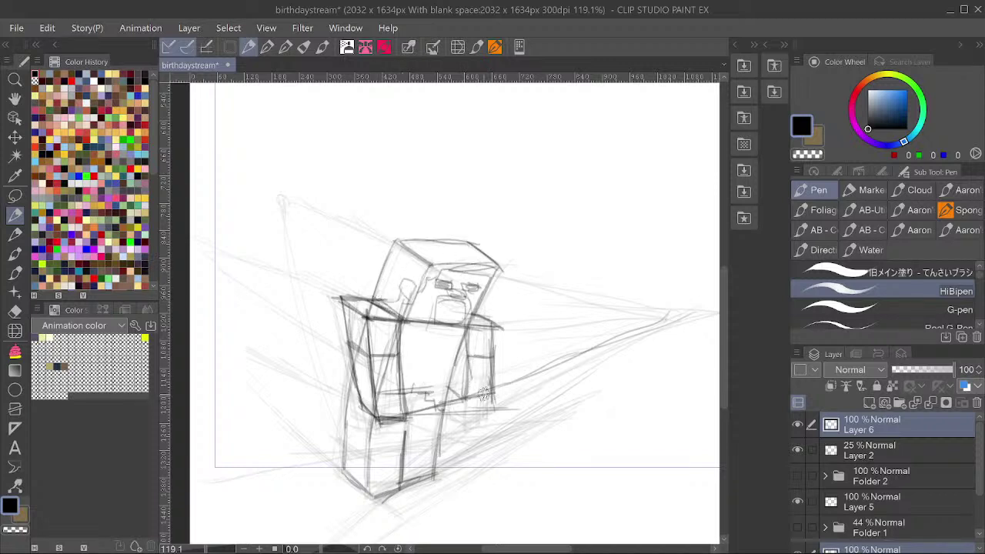
{"action": "left_click_drag", "start_coordinate": [369, 317], "coordinate": [376, 422]}
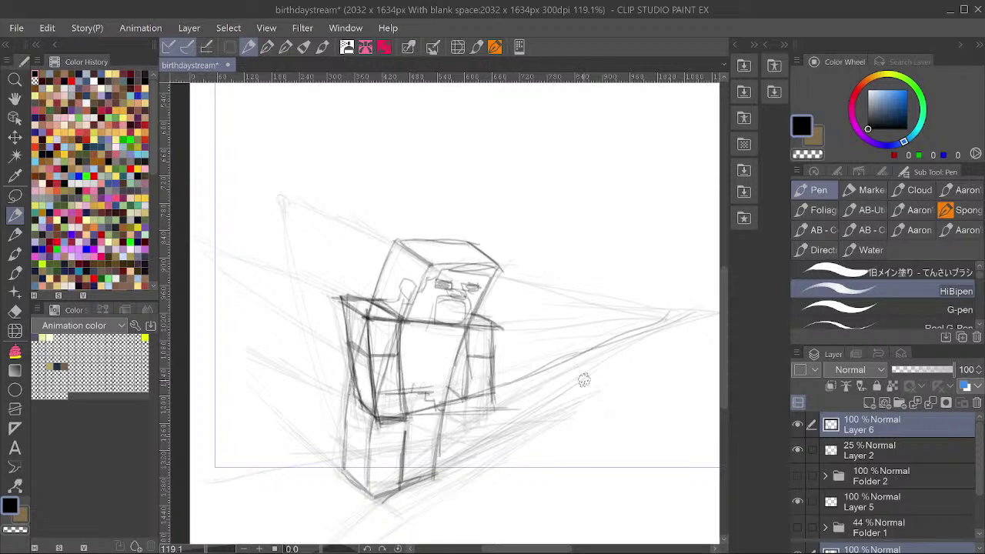
{"action": "key", "text": "alt+["}
{"action": "key", "text": "Delete"}
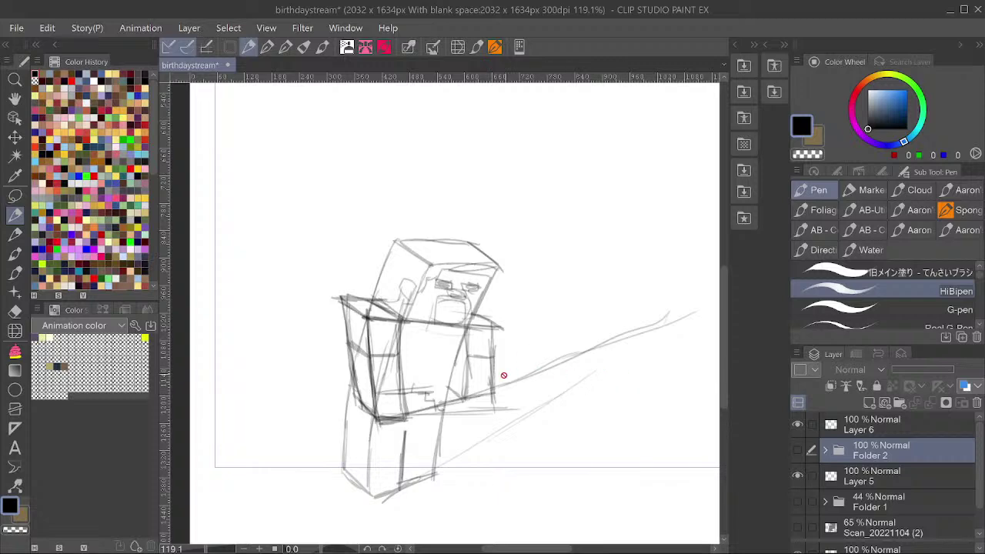
{"action": "scroll", "coordinate": [529, 326], "scroll_direction": "down", "scroll_amount": 2}
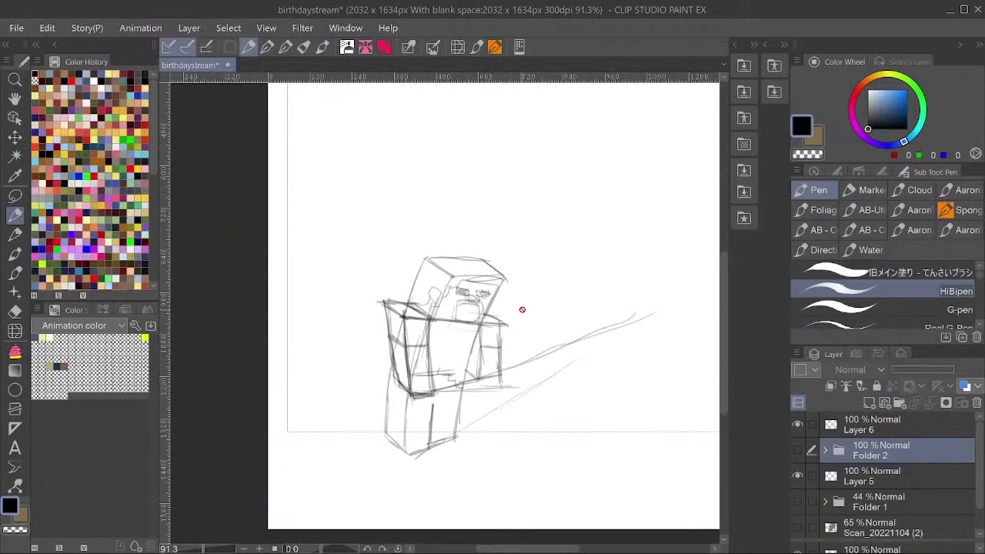
{"action": "key", "text": "ctrl+z"}
Lasso the lower part of the far arm on Layer 6 and move it down to lengthen the arm.
{"action": "scroll", "coordinate": [490, 386], "scroll_direction": "up", "scroll_amount": 3}
{"action": "key", "text": "m"}
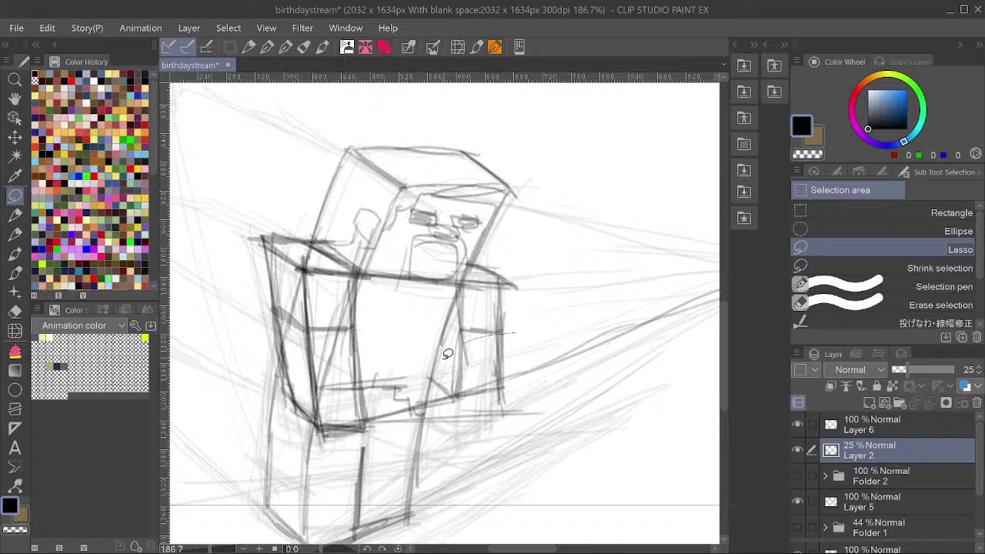
{"action": "mouse_move", "coordinate": [436, 386]}
{"action": "left_mouse_down"}
{"action": "mouse_move", "coordinate": [508, 425]}
{"action": "mouse_move", "coordinate": [525, 345]}
{"action": "left_mouse_up"}
{"action": "key", "text": "ctrl+t"}
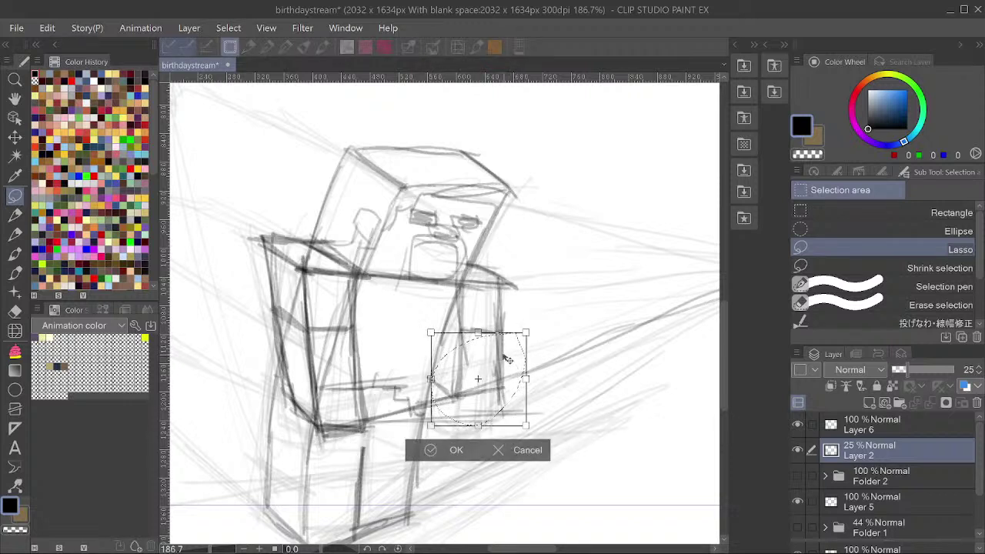
{"action": "left_click", "coordinate": [514, 479]}
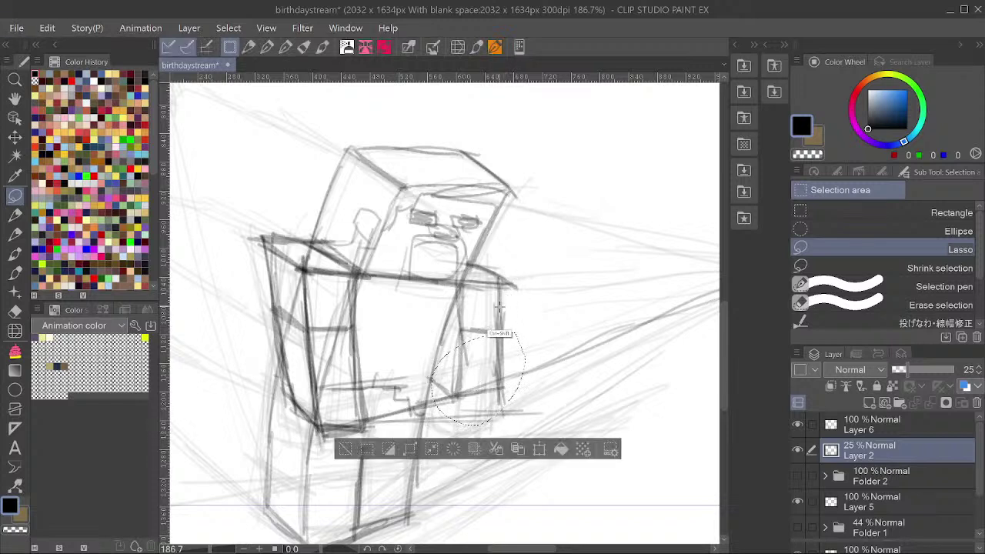
{"action": "left_click", "coordinate": [501, 332], "text": "ctrl+shift"}
{"action": "key", "text": "ctrl+t"}
{"action": "mouse_move", "coordinate": [504, 360]}
{"action": "left_mouse_down"}
{"action": "mouse_move", "coordinate": [489, 404]}
{"action": "mouse_move", "coordinate": [502, 395]}
{"action": "left_mouse_up"}
{"action": "left_click", "coordinate": [428, 481]}
{"action": "key", "text": "ctrl+d"}
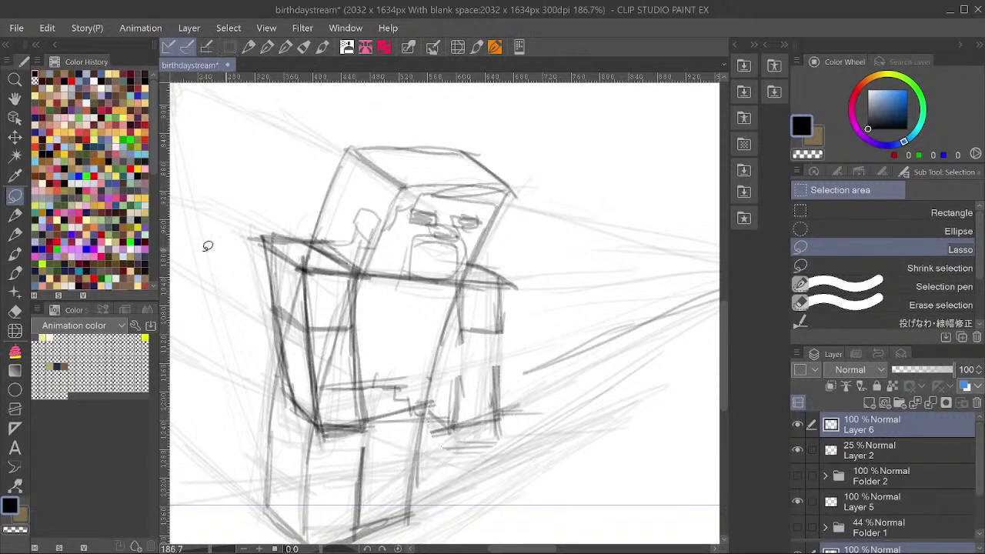
Redraw the far arm's inner edge to join the lowered forearm to the sleeve.
{"action": "left_click", "coordinate": [16, 216]}
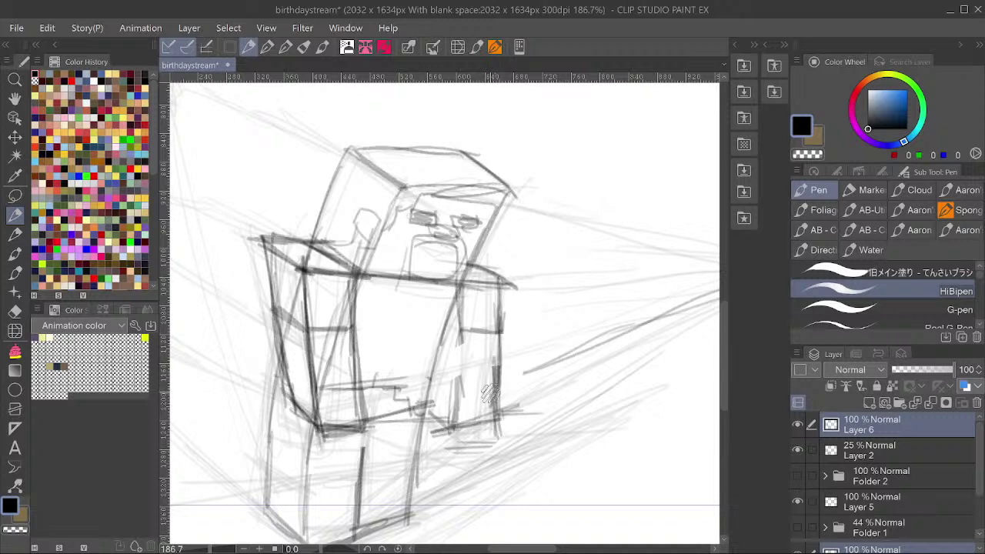
{"action": "left_click_drag", "start_coordinate": [463, 322], "coordinate": [453, 408]}
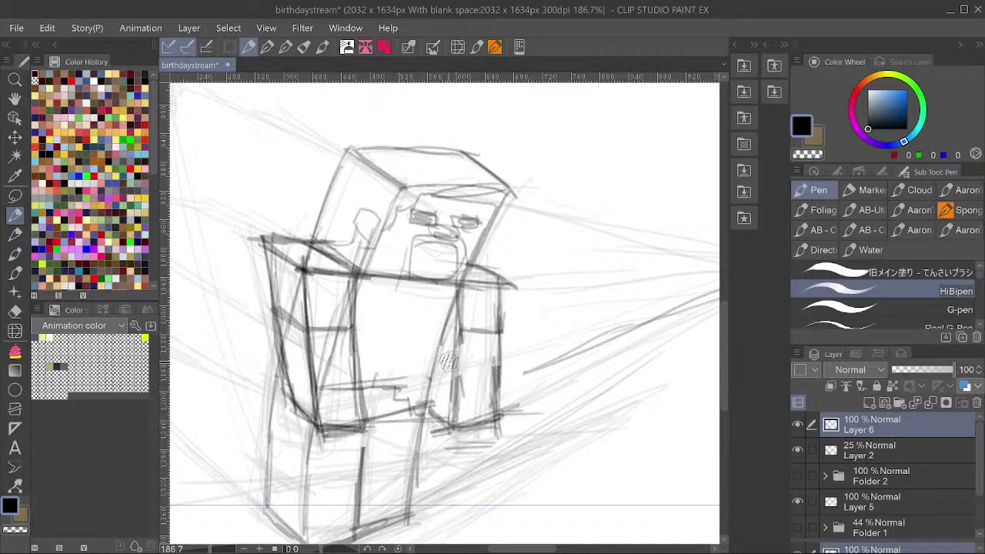
{"action": "left_click_drag", "start_coordinate": [518, 248], "coordinate": [479, 272]}
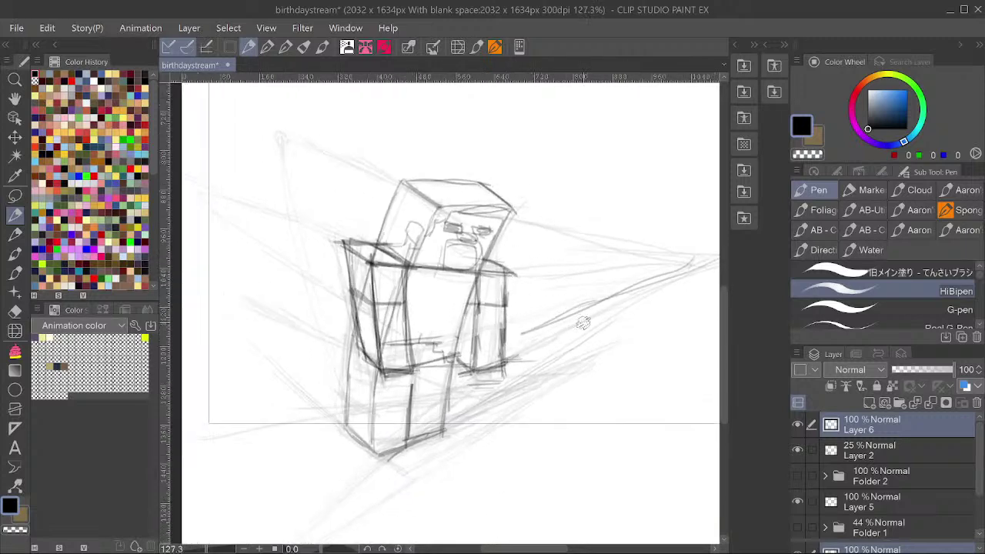
Delete the Layer 2 guide sketch, flip the canvas view horizontally and make Layer 6 active.
{"action": "key", "text": "alt+bracketleft"}
{"action": "key", "text": "Delete"}
{"action": "left_click_drag", "start_coordinate": [585, 325], "coordinate": [535, 337]}
{"action": "key", "text": "h"}
{"action": "key", "text": "h"}
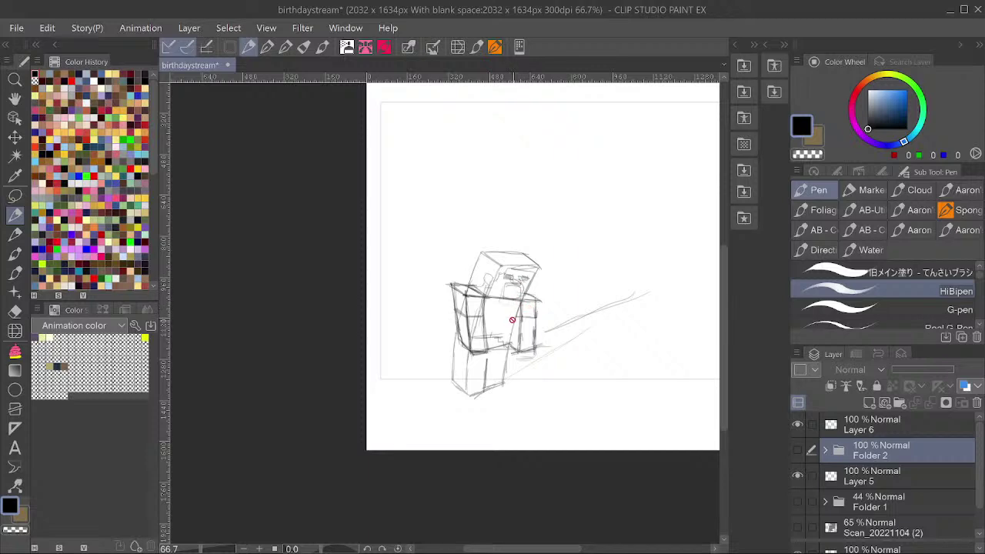
{"action": "key", "text": "h"}
{"action": "scroll", "coordinate": [408, 313], "scroll_direction": "up", "scroll_amount": 4}
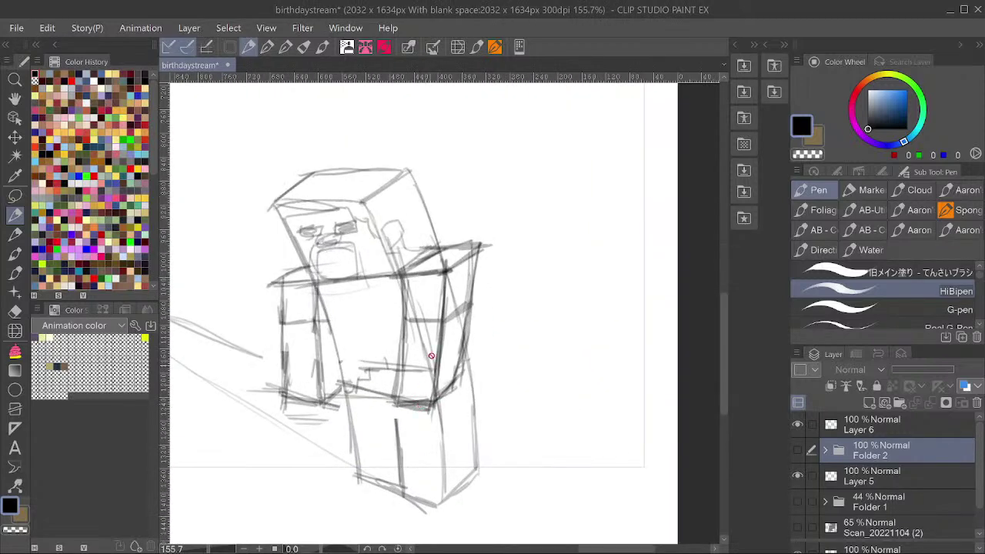
{"action": "key", "text": "alt+bracketright"}
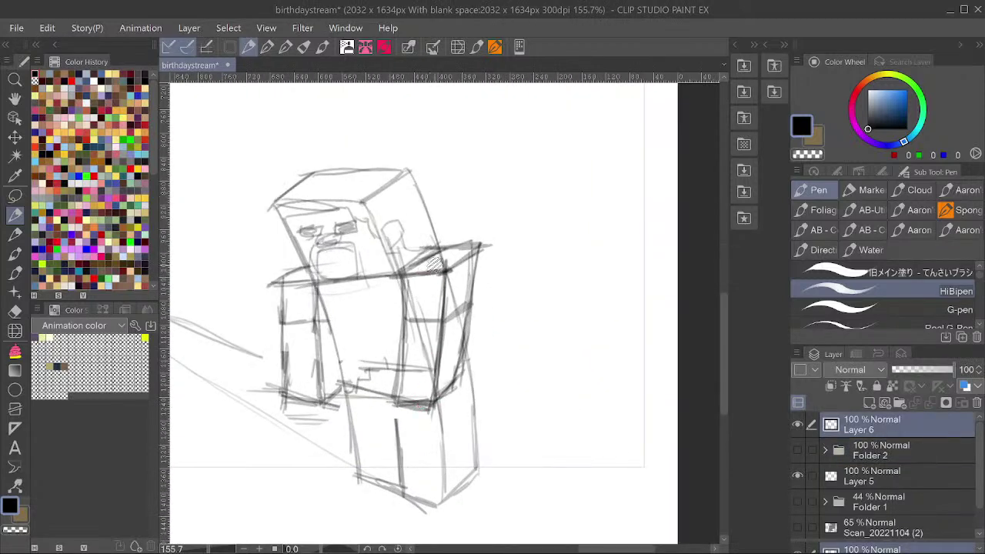
Lasso the near arm on Layer 6, rotate it slightly counter-clockwise and shift it outward from the torso.
{"action": "key", "text": "m"}
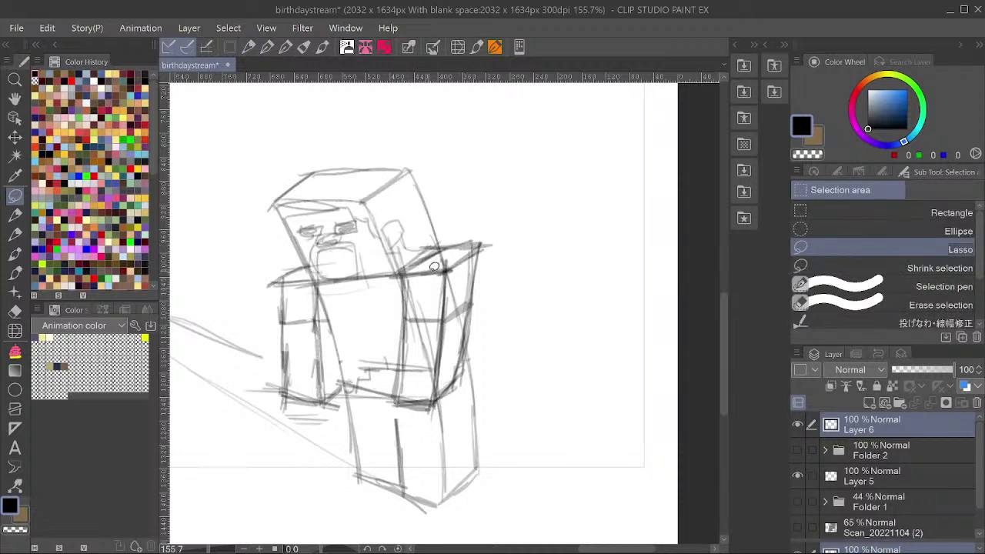
{"action": "left_click_drag", "start_coordinate": [402, 286], "coordinate": [396, 369]}
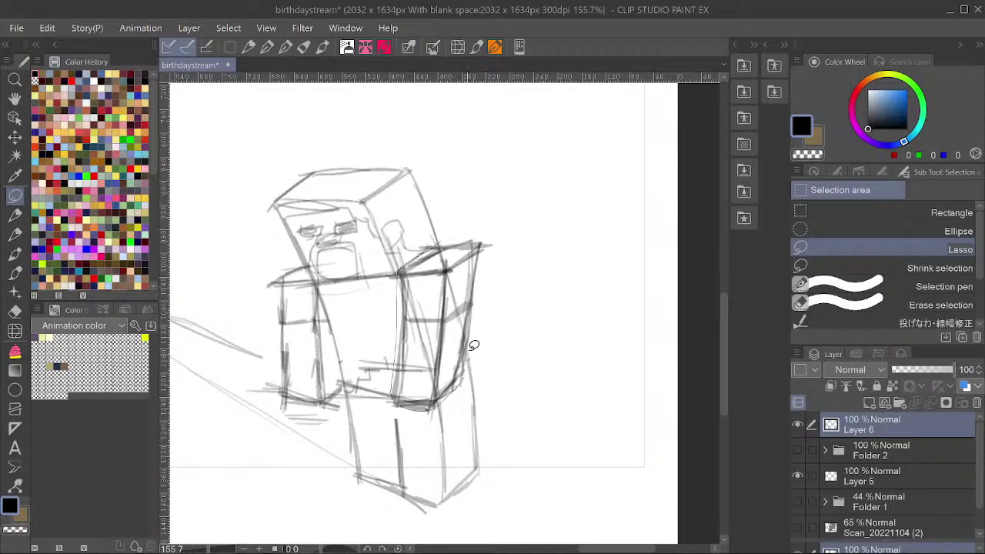
{"action": "left_click_drag", "start_coordinate": [491, 251], "coordinate": [442, 231]}
{"action": "key", "text": "ctrl+t"}
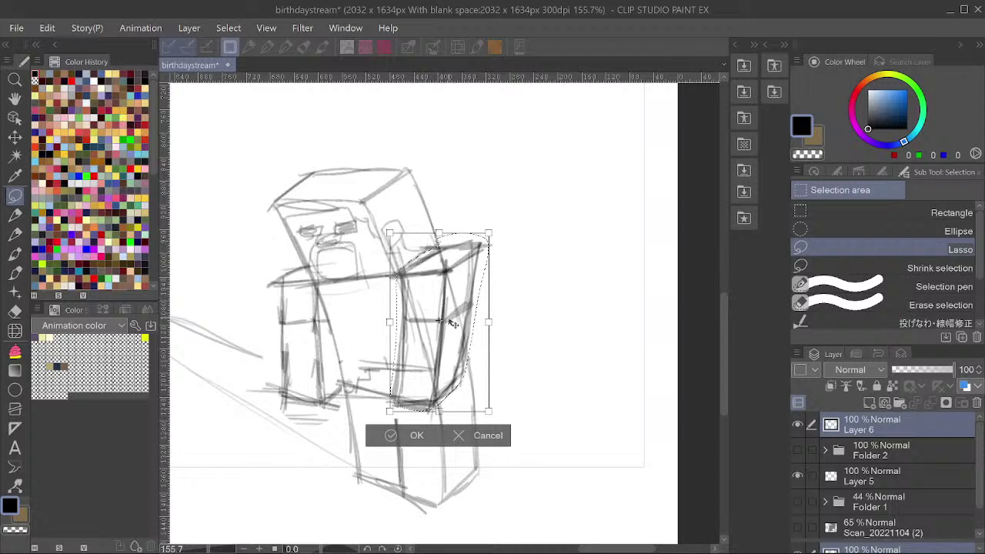
{"action": "left_click_drag", "start_coordinate": [504, 415], "coordinate": [520, 407]}
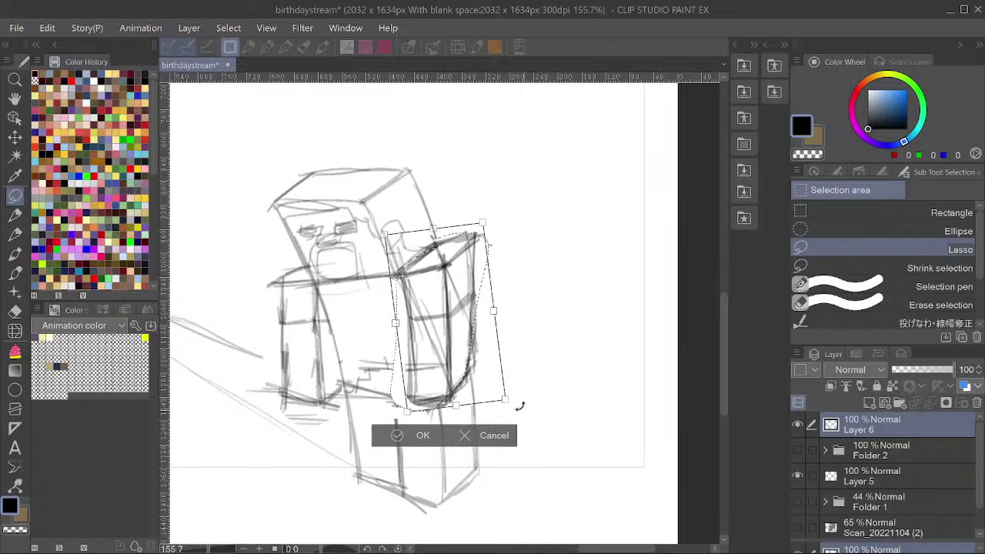
{"action": "left_click_drag", "start_coordinate": [459, 275], "coordinate": [466, 276]}
{"action": "key", "text": "Return"}
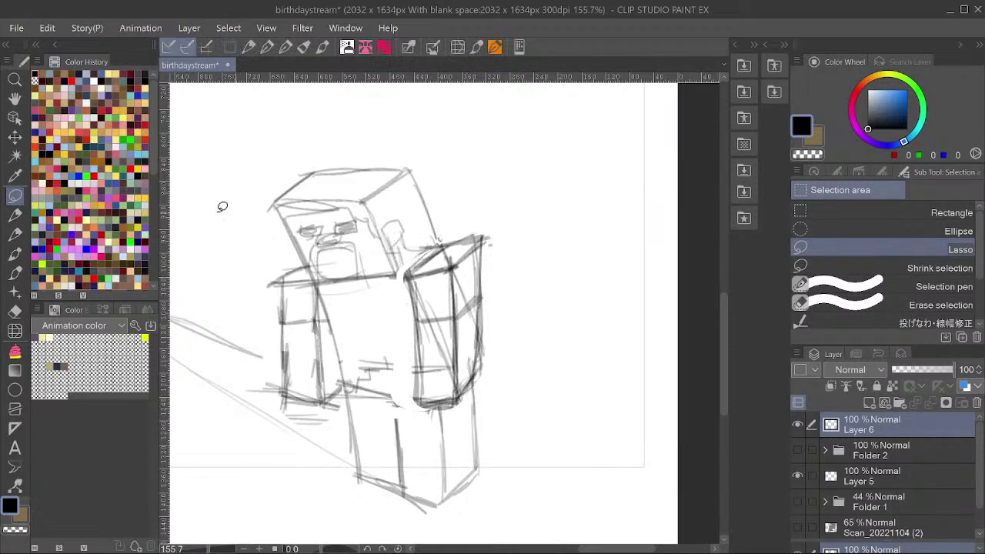
Redraw the near arm's shoulder, outer edge and sleeve line with the pen, joining the arm back to the torso.
{"action": "left_click", "coordinate": [14, 214]}
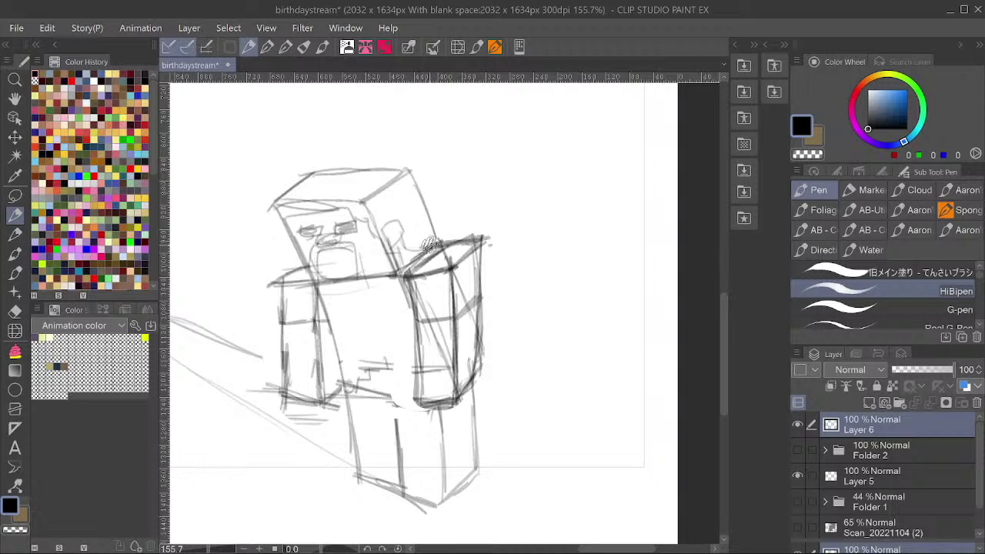
{"action": "mouse_move", "coordinate": [405, 270]}
{"action": "left_mouse_down"}
{"action": "mouse_move", "coordinate": [415, 402]}
{"action": "mouse_move", "coordinate": [457, 407]}
{"action": "mouse_move", "coordinate": [452, 282]}
{"action": "left_mouse_up"}
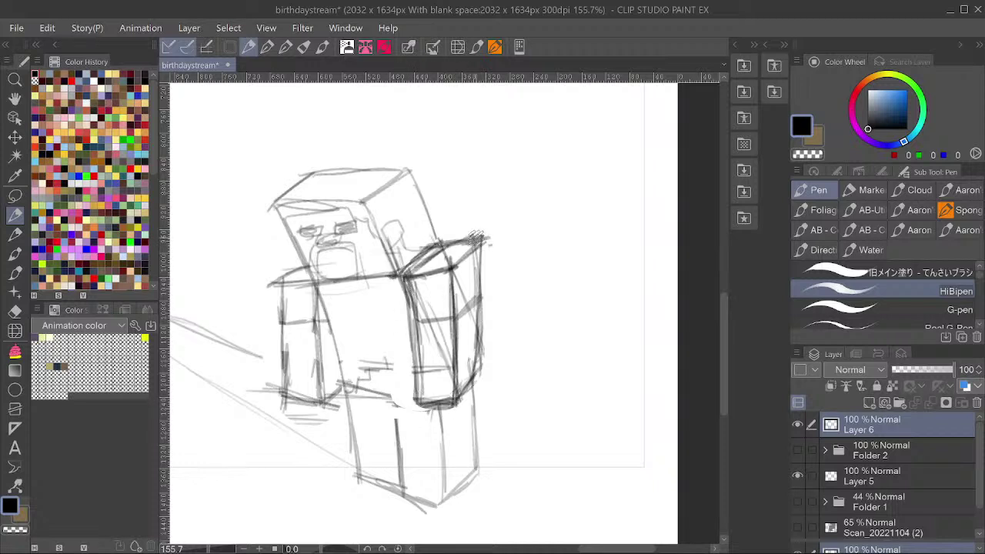
{"action": "mouse_move", "coordinate": [480, 240]}
{"action": "left_mouse_down"}
{"action": "mouse_move", "coordinate": [480, 344]}
{"action": "mouse_move", "coordinate": [482, 330]}
{"action": "mouse_move", "coordinate": [455, 403]}
{"action": "left_mouse_up"}
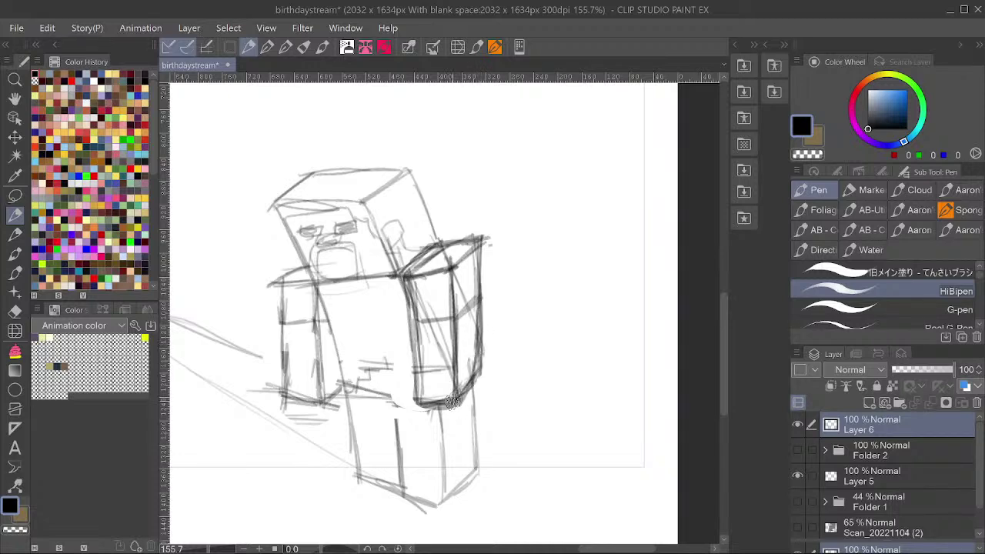
{"action": "left_click_drag", "start_coordinate": [477, 300], "coordinate": [454, 324]}
{"action": "mouse_move", "coordinate": [474, 240]}
{"action": "left_mouse_down"}
{"action": "mouse_move", "coordinate": [453, 268]}
{"action": "mouse_move", "coordinate": [397, 277]}
{"action": "left_mouse_up"}
{"action": "left_click_drag", "start_coordinate": [480, 197], "coordinate": [470, 215]}
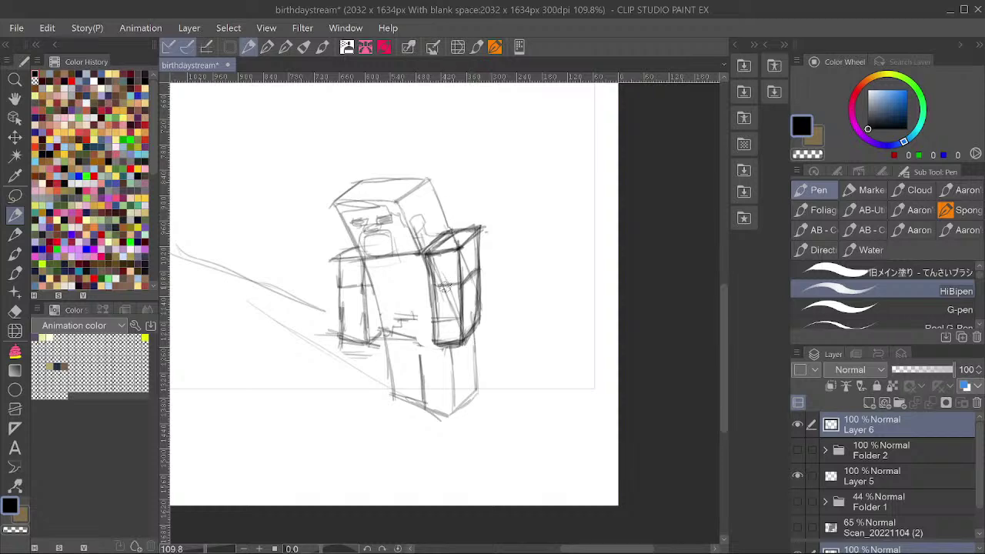
Compare the figure in mirrored and normal views, leave the canvas view flipped back, and save the drawing.
{"action": "key", "text": "h"}
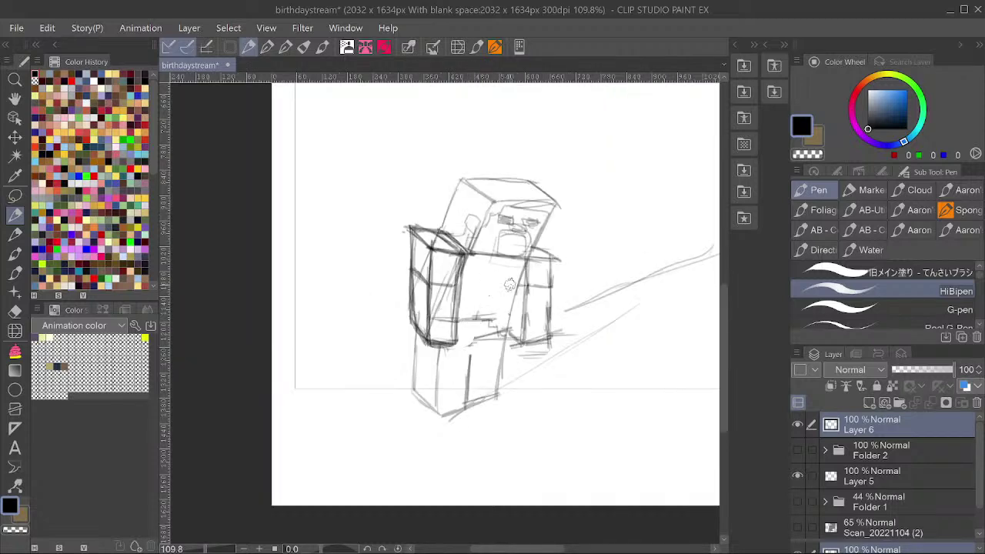
{"action": "key", "text": "h"}
{"action": "key", "text": "h"}
{"action": "key", "text": "h"}
{"action": "key", "text": "h"}
{"action": "key", "text": "ctrl+s"}
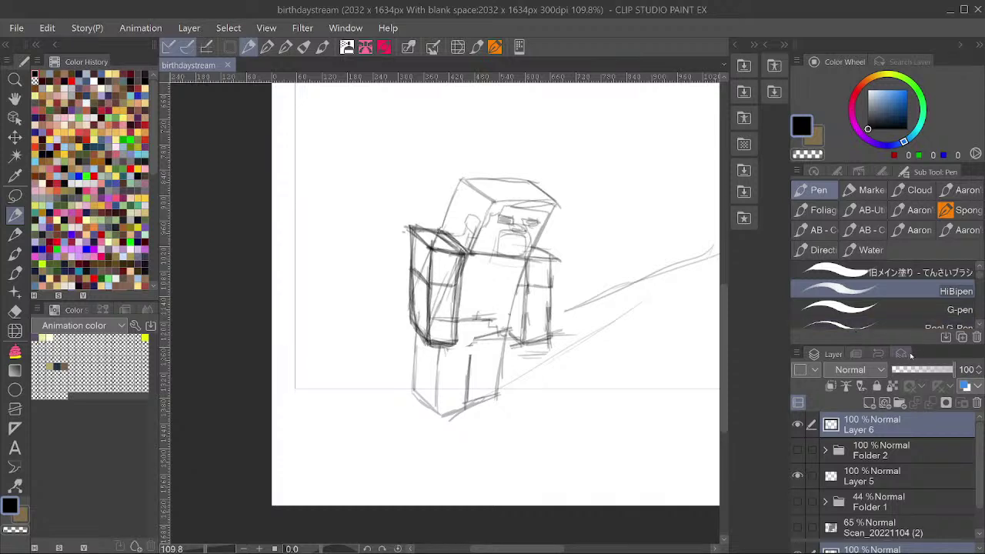
Fade Layer 6 to 40% opacity and trace the torso's far edge and both legs on a new layer above it.
{"action": "left_click_drag", "start_coordinate": [914, 370], "coordinate": [918, 372]}
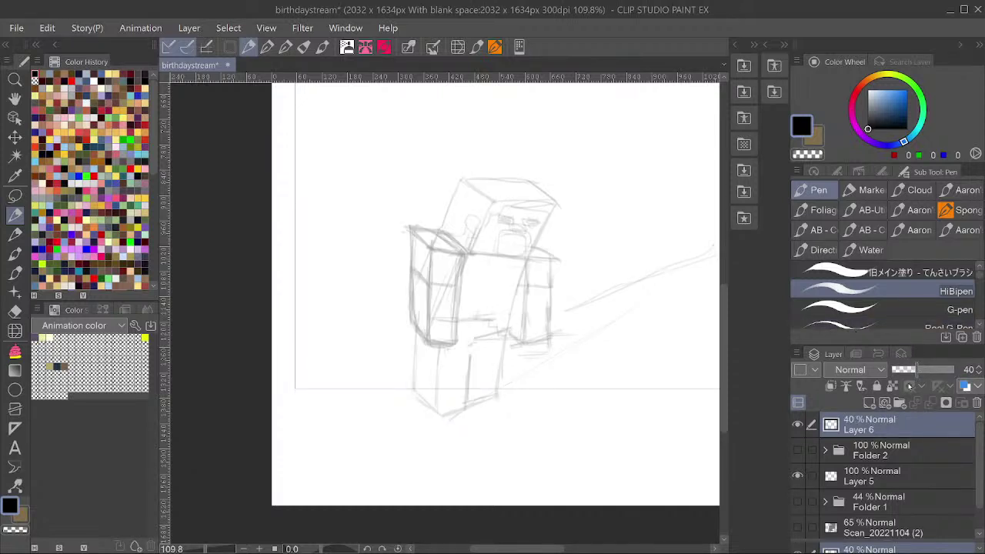
{"action": "left_click", "coordinate": [870, 403]}
{"action": "left_click_drag", "start_coordinate": [554, 204], "coordinate": [505, 323]}
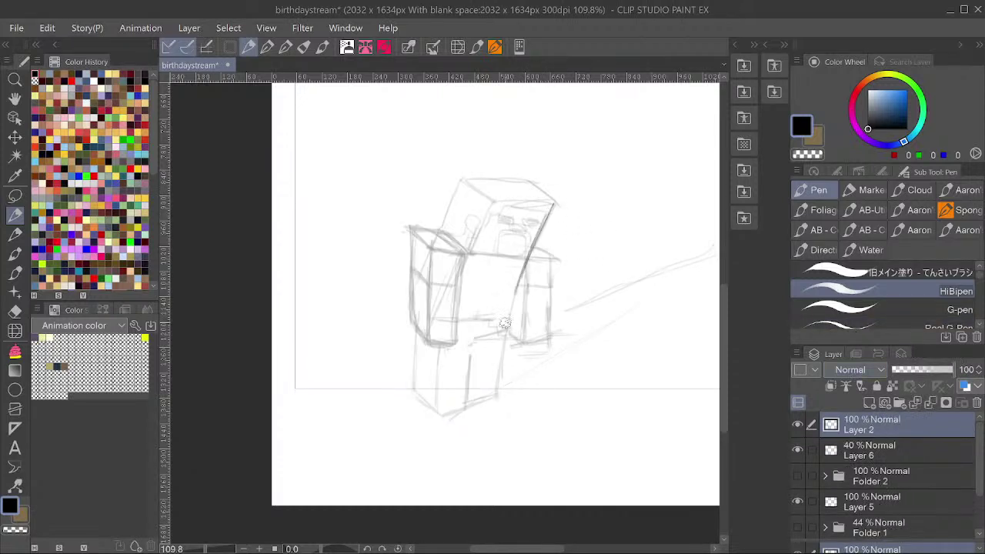
{"action": "mouse_move", "coordinate": [531, 260]}
{"action": "left_mouse_down"}
{"action": "mouse_move", "coordinate": [497, 400]}
{"action": "mouse_move", "coordinate": [497, 391]}
{"action": "mouse_move", "coordinate": [440, 420]}
{"action": "left_mouse_up"}
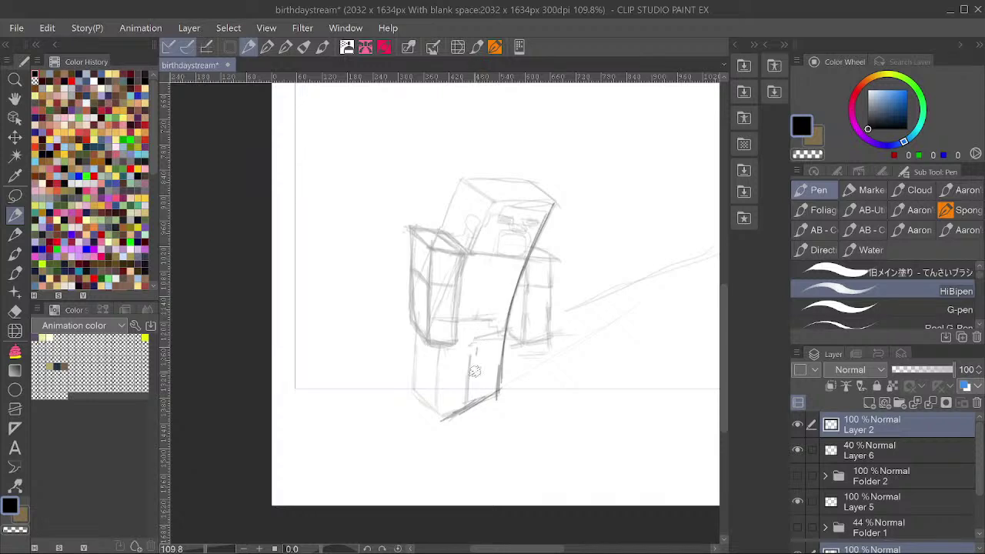
{"action": "left_click_drag", "start_coordinate": [475, 349], "coordinate": [474, 400]}
{"action": "mouse_move", "coordinate": [448, 343]}
{"action": "left_mouse_down"}
{"action": "mouse_move", "coordinate": [440, 420]}
{"action": "mouse_move", "coordinate": [423, 400]}
{"action": "left_mouse_up"}
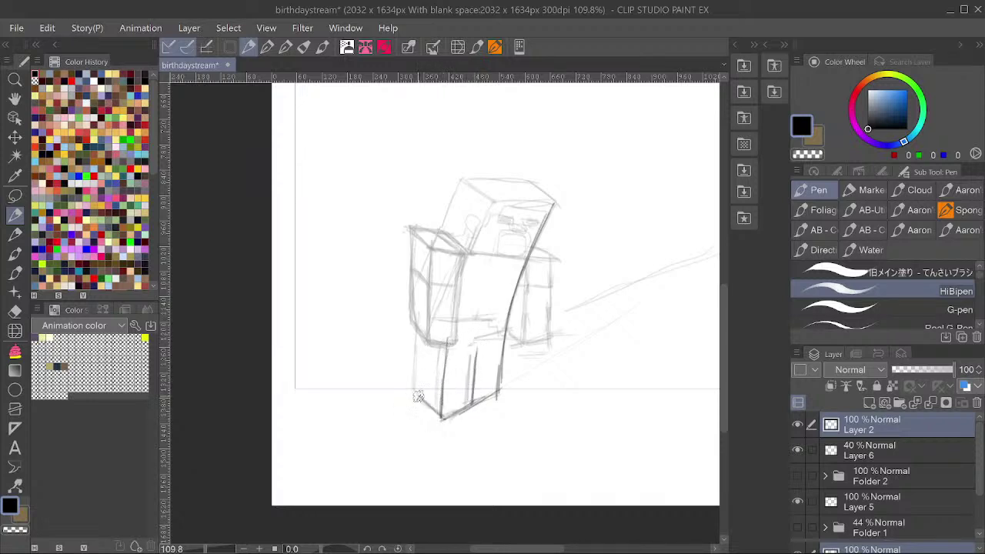
{"action": "left_click_drag", "start_coordinate": [415, 336], "coordinate": [416, 394]}
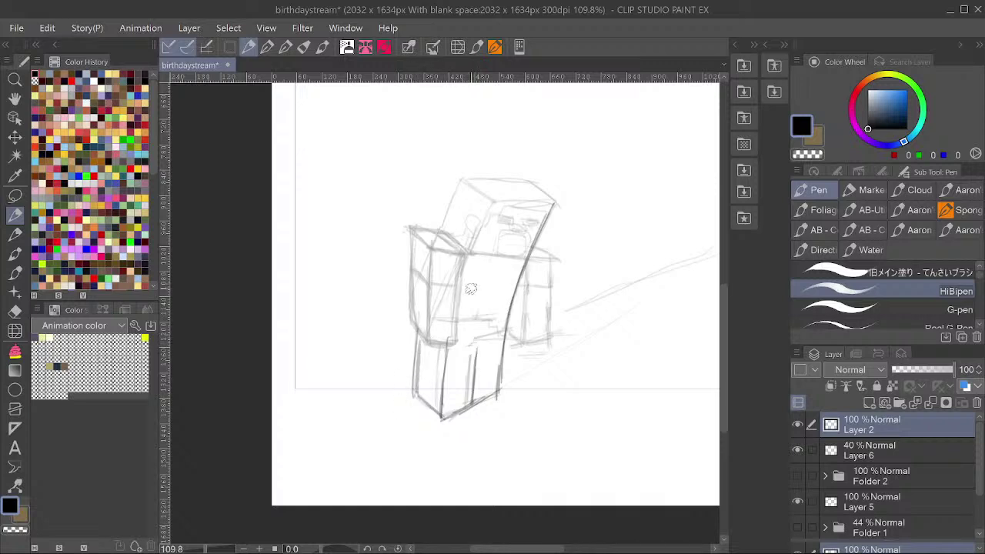
Trace the shirt's stepped hem, the edges of the blocky head and the shoulder line on Layer 2.
{"action": "left_click_drag", "start_coordinate": [462, 318], "coordinate": [502, 336]}
{"action": "left_click_drag", "start_coordinate": [491, 203], "coordinate": [471, 248]}
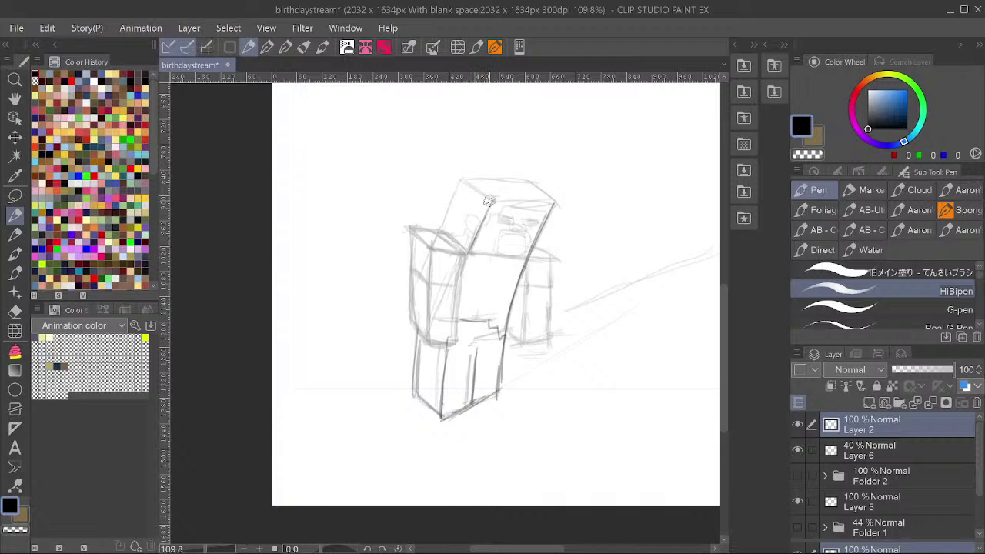
{"action": "mouse_move", "coordinate": [491, 202]}
{"action": "left_mouse_down"}
{"action": "mouse_move", "coordinate": [555, 204]}
{"action": "mouse_move", "coordinate": [507, 180]}
{"action": "mouse_move", "coordinate": [469, 178]}
{"action": "mouse_move", "coordinate": [452, 211]}
{"action": "left_mouse_up"}
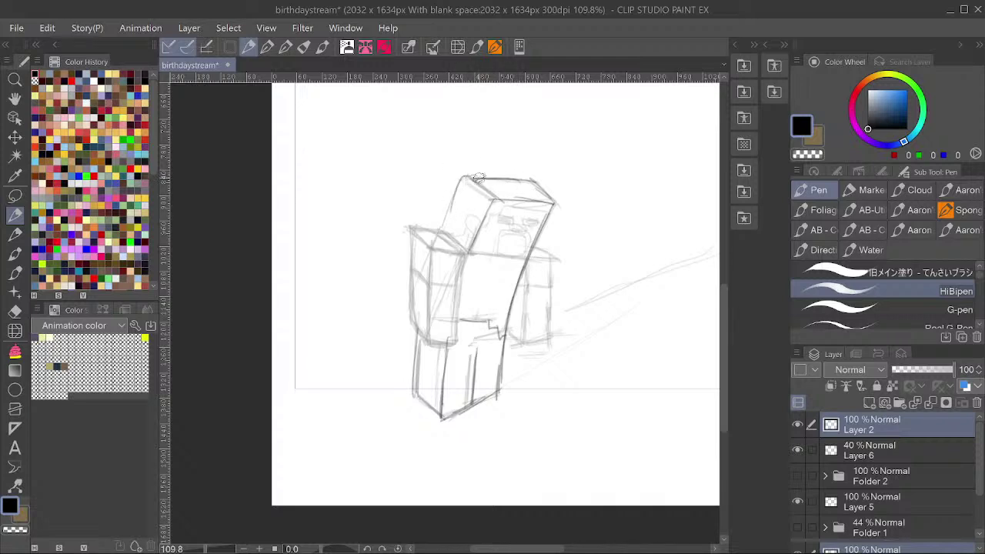
{"action": "mouse_move", "coordinate": [478, 178]}
{"action": "left_mouse_down"}
{"action": "mouse_move", "coordinate": [463, 177]}
{"action": "mouse_move", "coordinate": [444, 224]}
{"action": "left_mouse_up"}
{"action": "left_click_drag", "start_coordinate": [529, 254], "coordinate": [466, 253]}
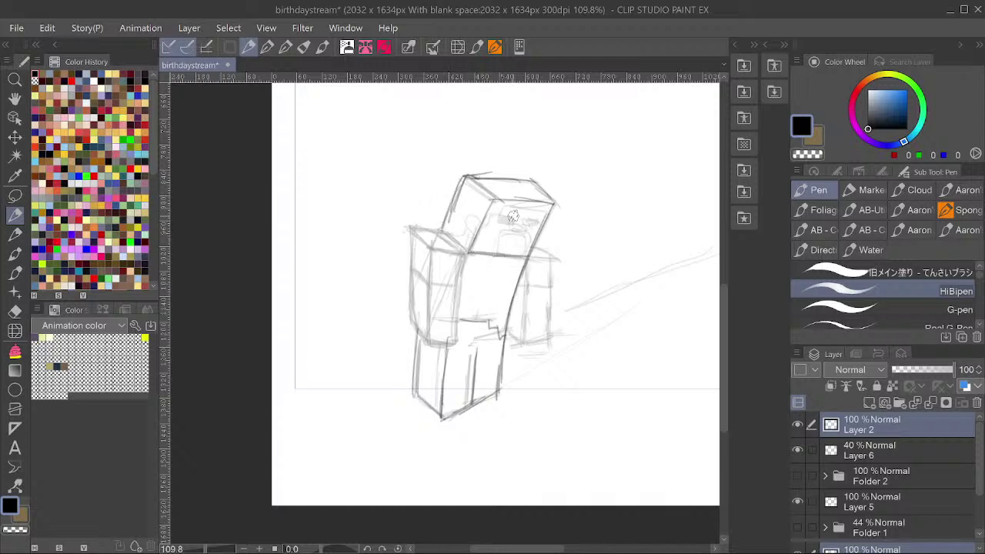
Trace the hairline, ear, eyes, nose and beard on the blocky head.
{"action": "left_click_drag", "start_coordinate": [549, 205], "coordinate": [511, 202]}
{"action": "mouse_move", "coordinate": [443, 231]}
{"action": "left_mouse_down"}
{"action": "mouse_move", "coordinate": [470, 256]}
{"action": "mouse_move", "coordinate": [446, 235]}
{"action": "left_mouse_up"}
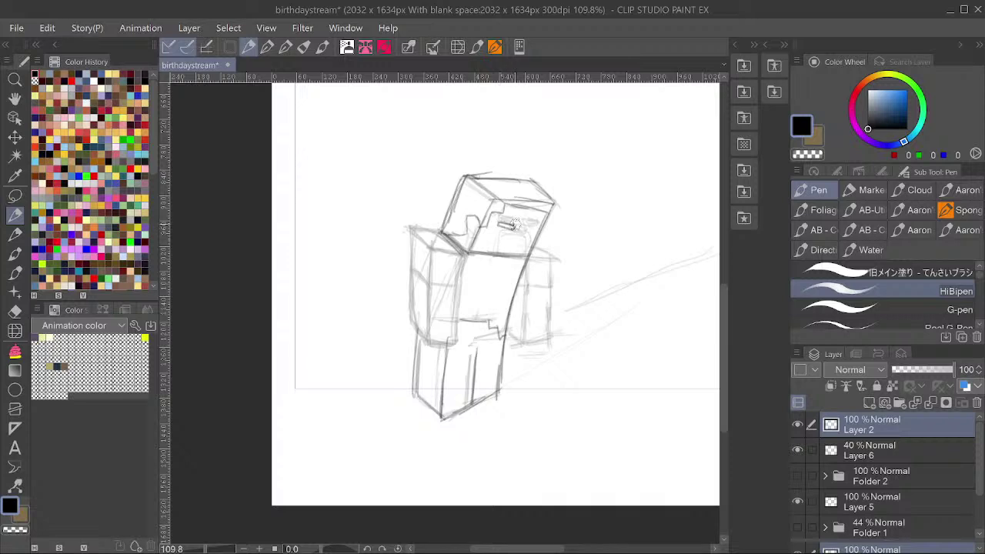
{"action": "left_click_drag", "start_coordinate": [523, 228], "coordinate": [534, 232]}
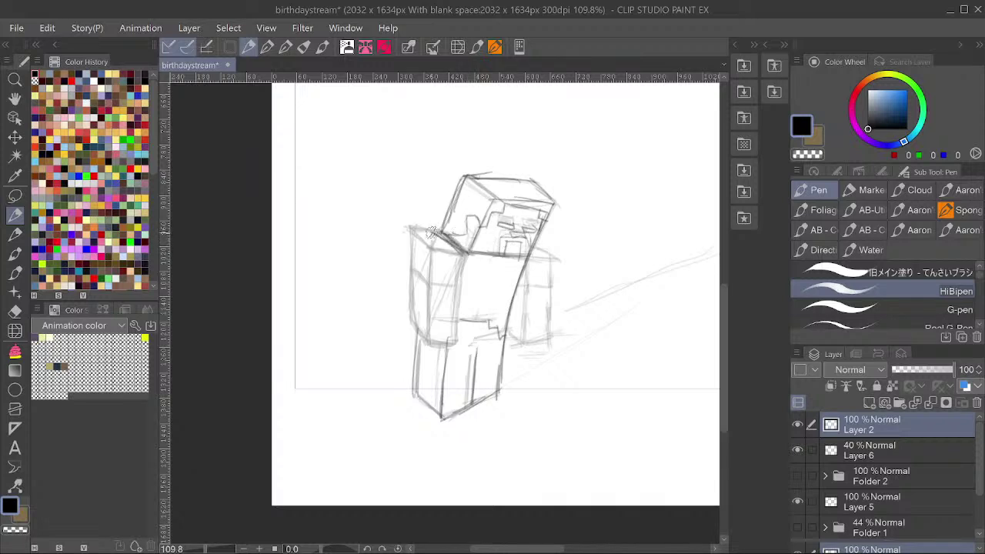
Trace the near arm's shoulder top, outer and inner edges, sleeve line and bottom edge on Layer 2.
{"action": "mouse_move", "coordinate": [449, 240]}
{"action": "left_mouse_down"}
{"action": "mouse_move", "coordinate": [406, 230]}
{"action": "mouse_move", "coordinate": [421, 245]}
{"action": "mouse_move", "coordinate": [412, 237]}
{"action": "mouse_move", "coordinate": [456, 255]}
{"action": "mouse_move", "coordinate": [411, 234]}
{"action": "mouse_move", "coordinate": [414, 323]}
{"action": "left_mouse_up"}
{"action": "left_click_drag", "start_coordinate": [412, 266], "coordinate": [419, 329]}
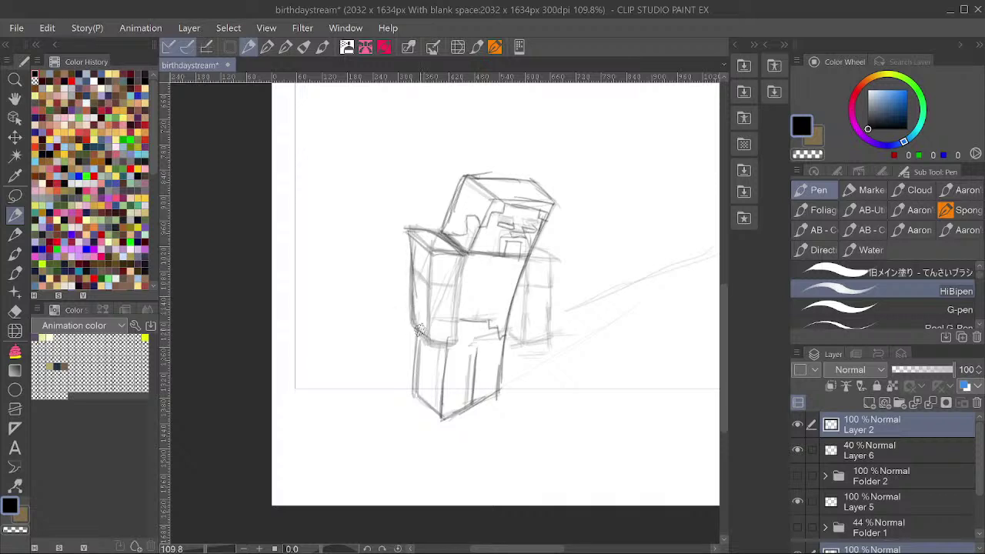
{"action": "left_click_drag", "start_coordinate": [428, 257], "coordinate": [428, 331]}
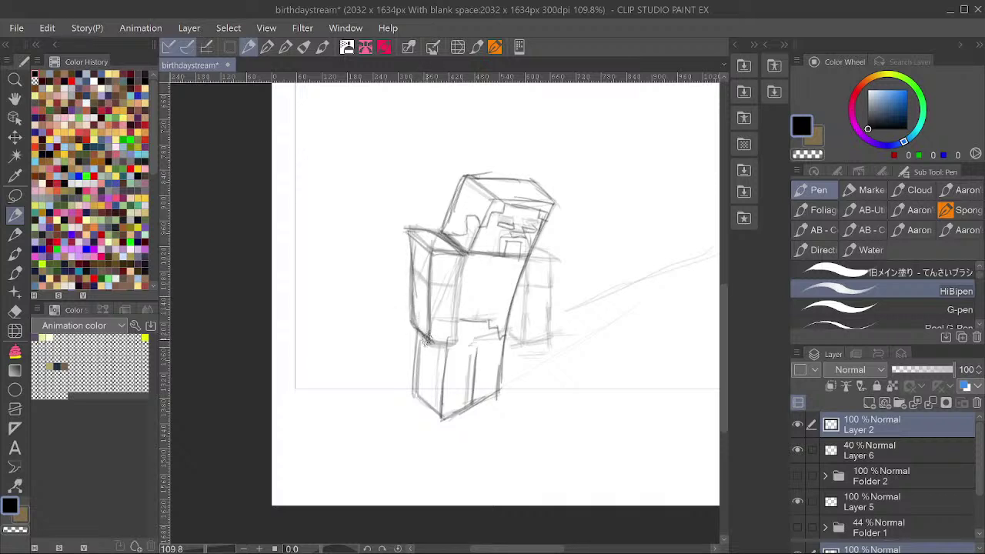
{"action": "left_click_drag", "start_coordinate": [413, 283], "coordinate": [462, 283]}
{"action": "mouse_move", "coordinate": [460, 244]}
{"action": "left_mouse_down"}
{"action": "mouse_move", "coordinate": [461, 339]}
{"action": "mouse_move", "coordinate": [429, 342]}
{"action": "mouse_move", "coordinate": [458, 338]}
{"action": "mouse_move", "coordinate": [445, 363]}
{"action": "left_mouse_up"}
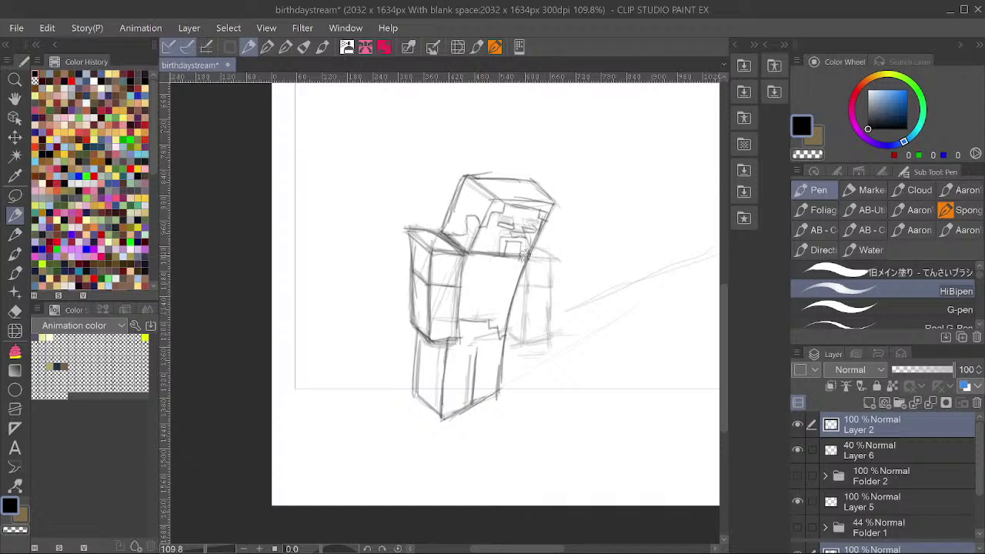
Trace the far arm's shoulder, sides, sleeve line and bottom edge on Layer 2.
{"action": "mouse_move", "coordinate": [519, 252]}
{"action": "left_mouse_down"}
{"action": "mouse_move", "coordinate": [556, 258]}
{"action": "mouse_move", "coordinate": [548, 254]}
{"action": "mouse_move", "coordinate": [550, 342]}
{"action": "left_mouse_up"}
{"action": "left_click_drag", "start_coordinate": [550, 341], "coordinate": [526, 341]}
{"action": "left_click_drag", "start_coordinate": [528, 258], "coordinate": [524, 340]}
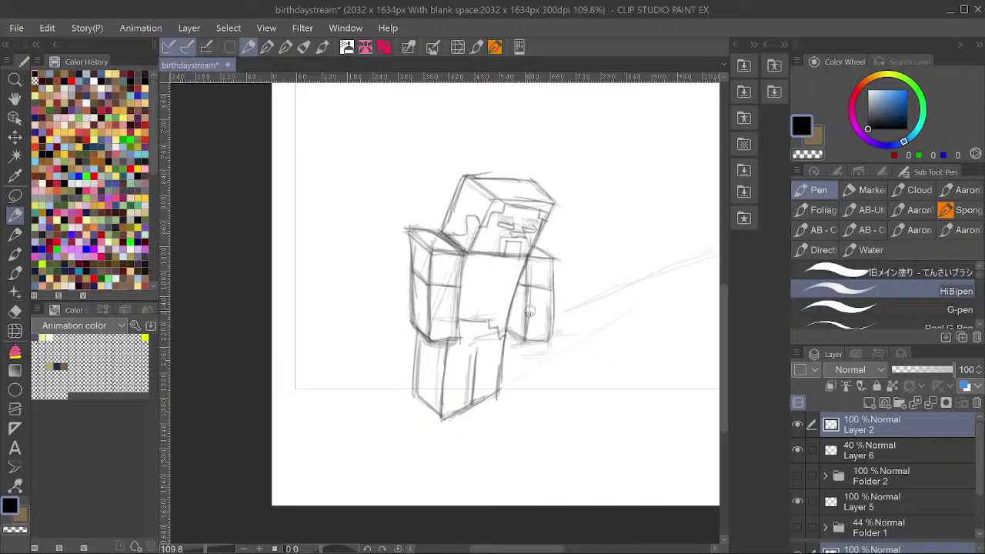
Delete the faded Layer 6 guide sketch, check the clean figure in a mirrored view and save the drawing.
{"action": "left_click", "coordinate": [900, 444]}
{"action": "key", "text": "Delete"}
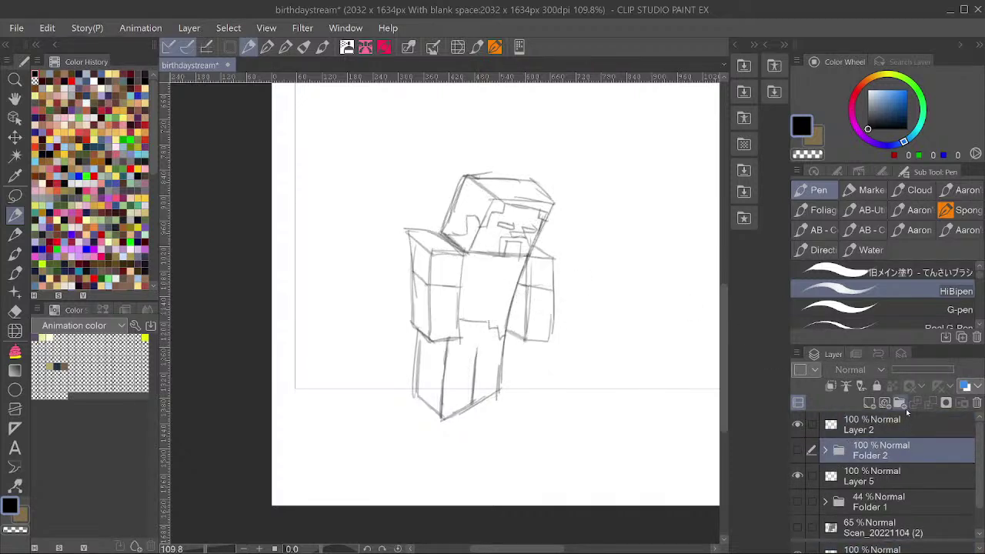
{"action": "key", "text": "h"}
{"action": "key", "text": "h"}
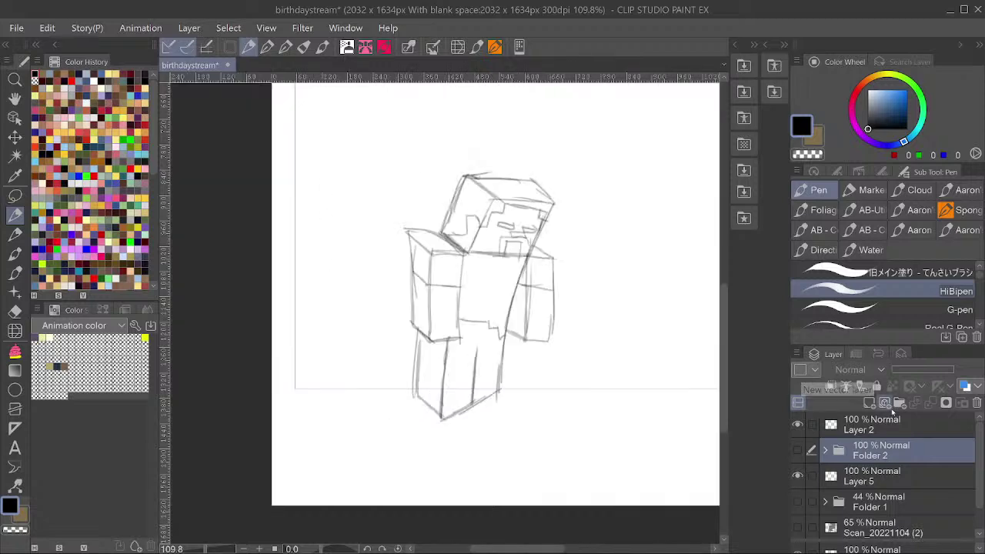
{"action": "scroll", "coordinate": [595, 369], "scroll_direction": "down", "scroll_amount": 3}
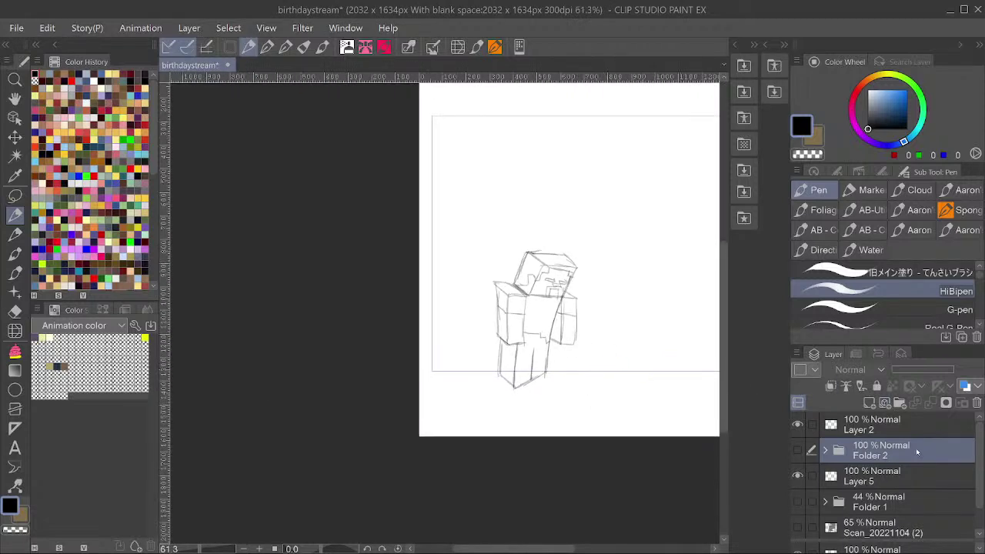
{"action": "key", "text": "ctrl+s"}
{"action": "key", "text": "h"}
{"action": "key", "text": "h"}
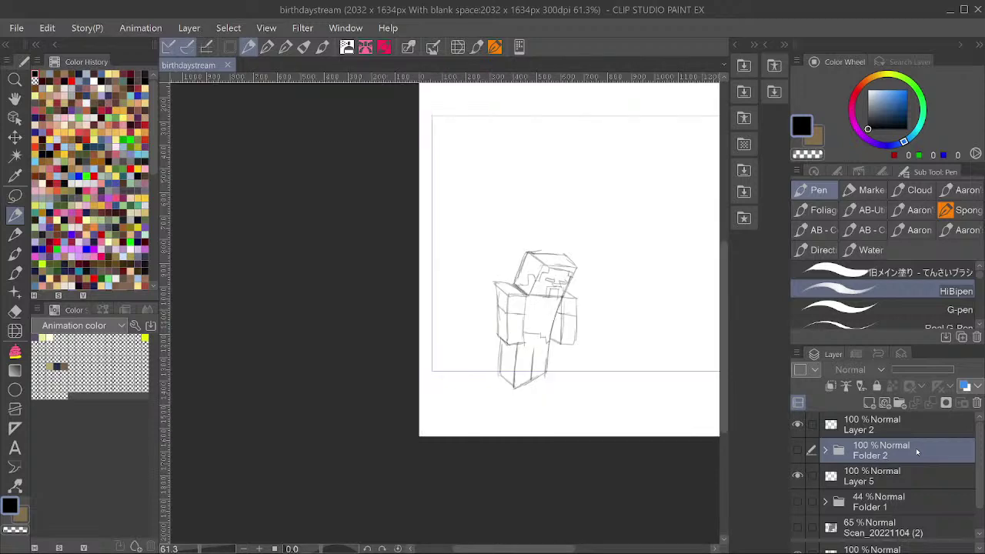
Make Layer 2 active and reinforce the top back edge of the near shoulder.
{"action": "scroll", "coordinate": [520, 267], "scroll_direction": "down", "scroll_amount": 2}
{"action": "left_click_drag", "start_coordinate": [511, 261], "coordinate": [552, 234]}
{"action": "left_click", "coordinate": [509, 339], "text": "ctrl+shift"}
{"action": "left_click_drag", "start_coordinate": [509, 337], "coordinate": [465, 331]}
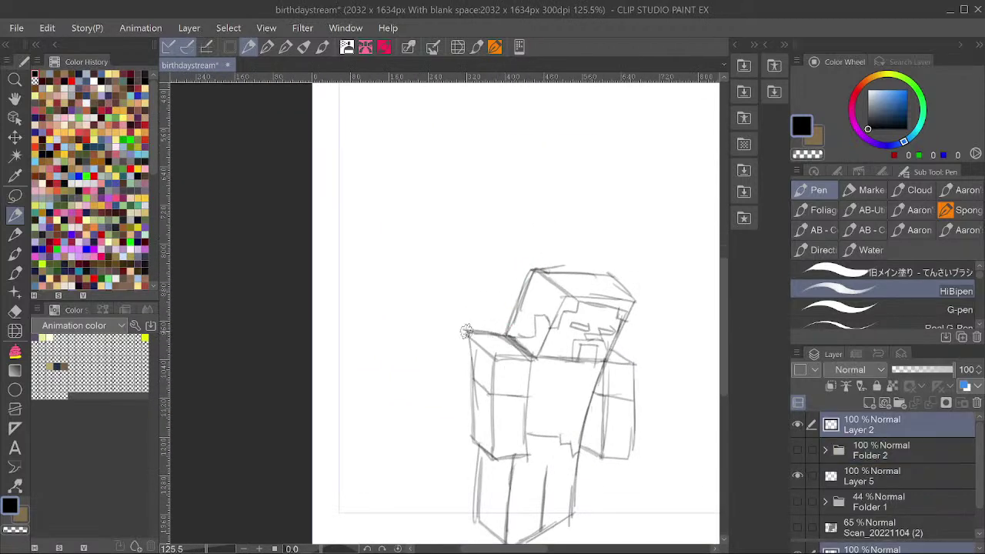
Check the whole blocky figure's proportions in a mirrored view, then restore the normal orientation.
{"action": "scroll", "coordinate": [585, 308], "scroll_direction": "down", "scroll_amount": 3}
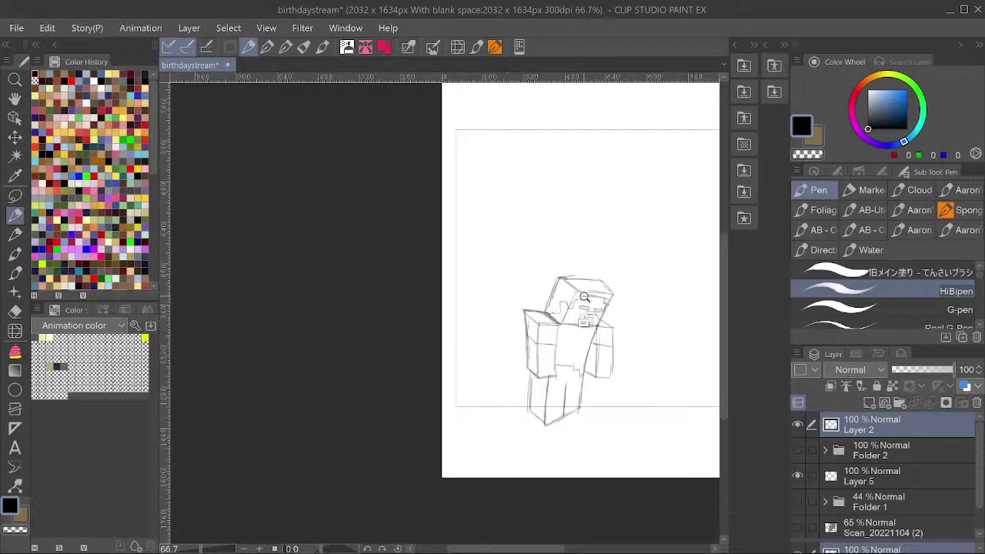
{"action": "key", "text": "h"}
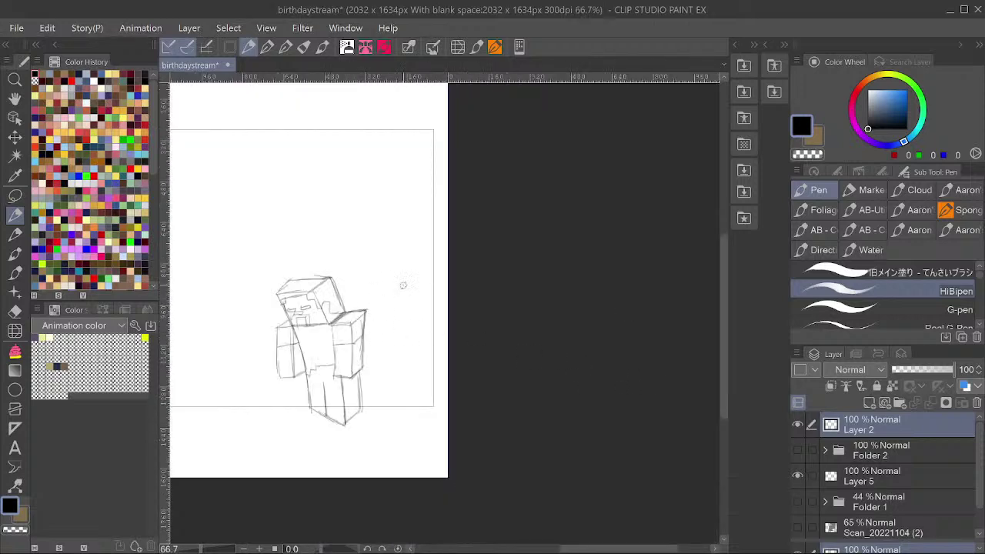
{"action": "key", "text": "h"}
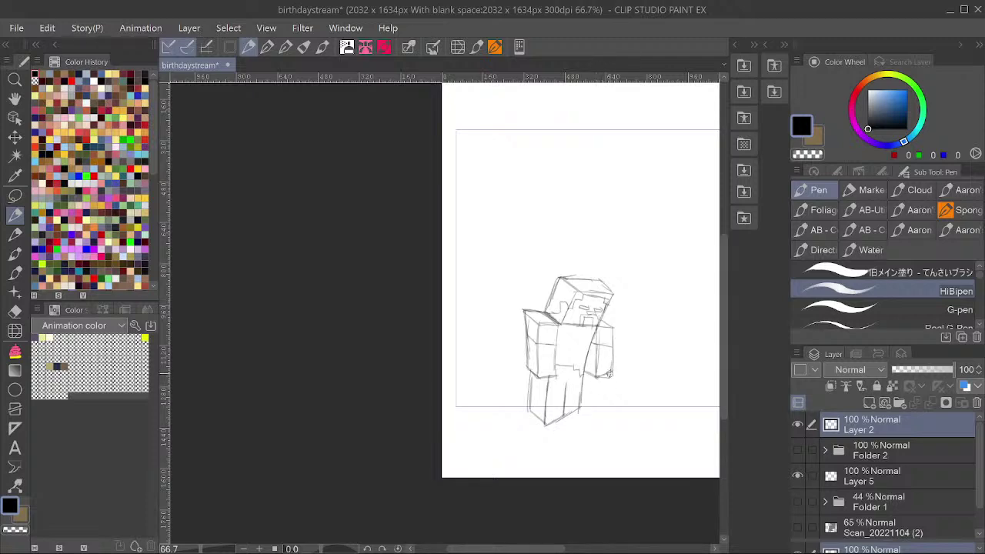
{"action": "scroll", "coordinate": [599, 360], "scroll_direction": "down", "scroll_amount": 1}
{"action": "scroll", "coordinate": [621, 356], "scroll_direction": "up", "scroll_amount": 4}
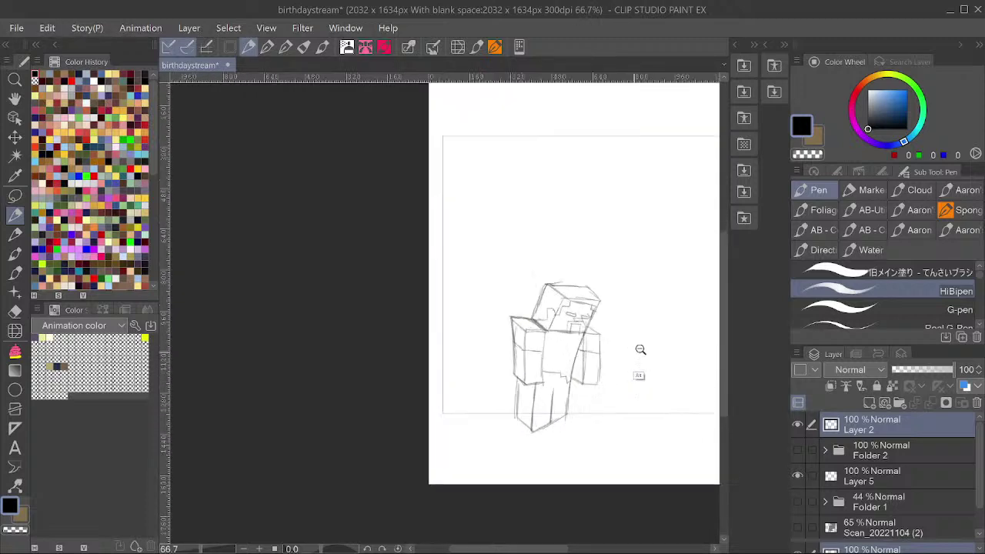
Lasso off the stray line end at the far arm's bottom corner and clear the selection.
{"action": "key", "text": "m"}
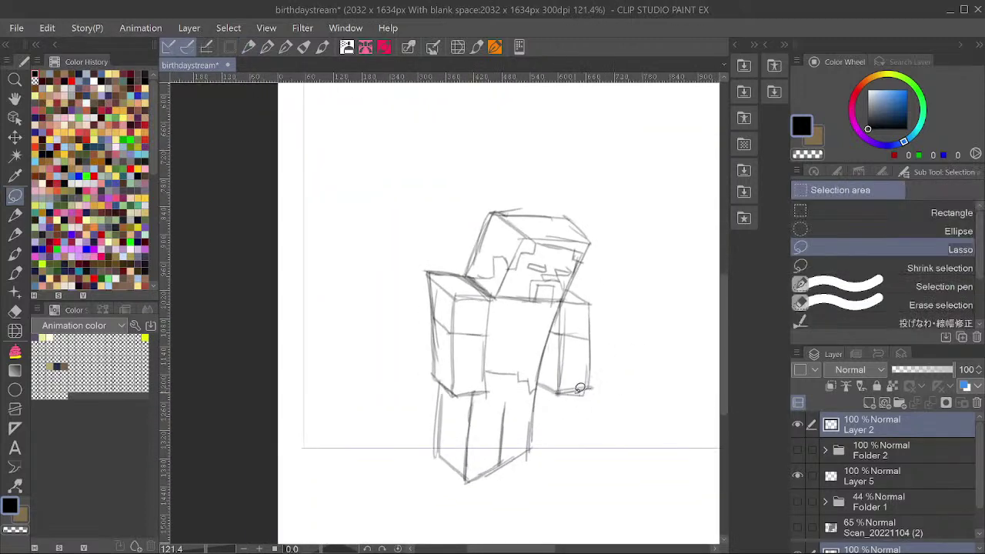
{"action": "mouse_move", "coordinate": [585, 387]}
{"action": "left_mouse_down"}
{"action": "mouse_move", "coordinate": [593, 398]}
{"action": "mouse_move", "coordinate": [600, 385]}
{"action": "left_mouse_up"}
{"action": "key", "text": "ctrl+d"}
{"action": "key", "text": "ctrl+d"}
{"action": "key", "text": "ctrl+d"}
{"action": "left_click_drag", "start_coordinate": [617, 289], "coordinate": [605, 293]}
{"action": "left_click", "coordinate": [617, 312], "text": "alt"}
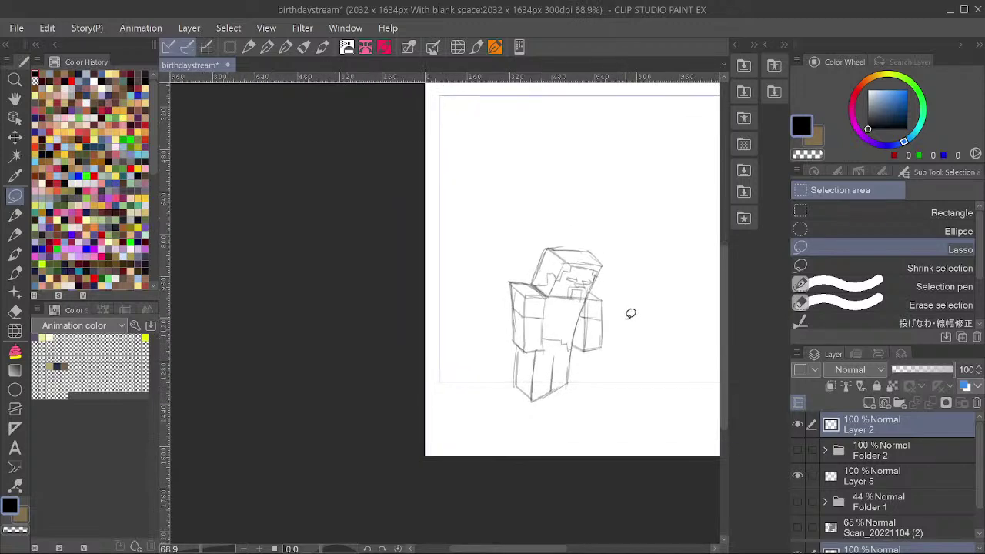
Rename Layer 2 as zombie.
{"action": "scroll", "coordinate": [631, 314], "scroll_direction": "right", "scroll_amount": 3}
{"action": "scroll", "coordinate": [667, 305], "scroll_direction": "left", "scroll_amount": 3}
{"action": "scroll", "coordinate": [867, 443], "scroll_direction": "down", "scroll_amount": 1}
{"action": "scroll", "coordinate": [867, 443], "scroll_direction": "up", "scroll_amount": 1}
{"action": "left_click", "coordinate": [799, 450]}
{"action": "left_click", "coordinate": [798, 451]}
{"action": "double_click", "coordinate": [858, 429]}
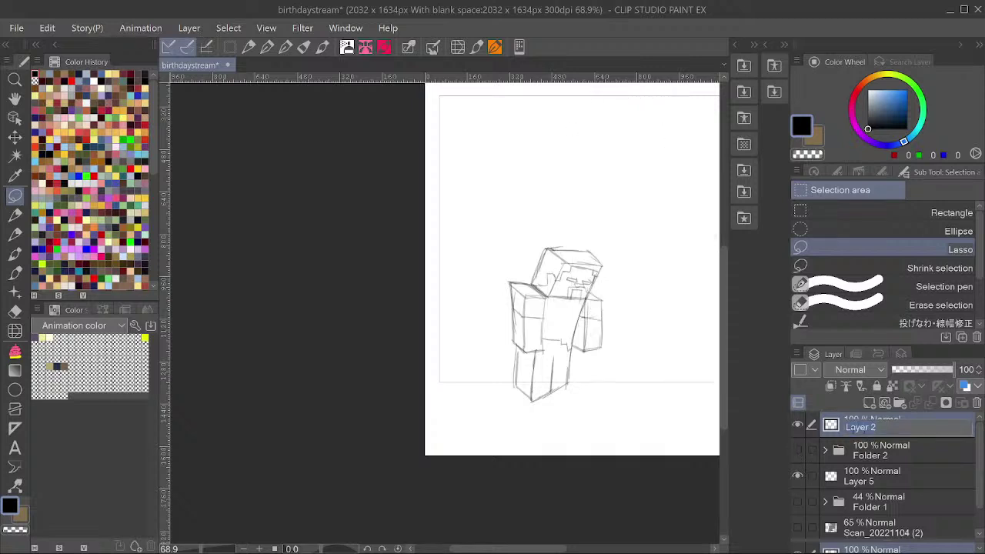
{"action": "type", "text": "zombie"}
{"action": "key", "text": "Return"}
Show Folder 2, expand it and move the zombie layer inside it above enderman.
{"action": "left_click", "coordinate": [798, 452]}
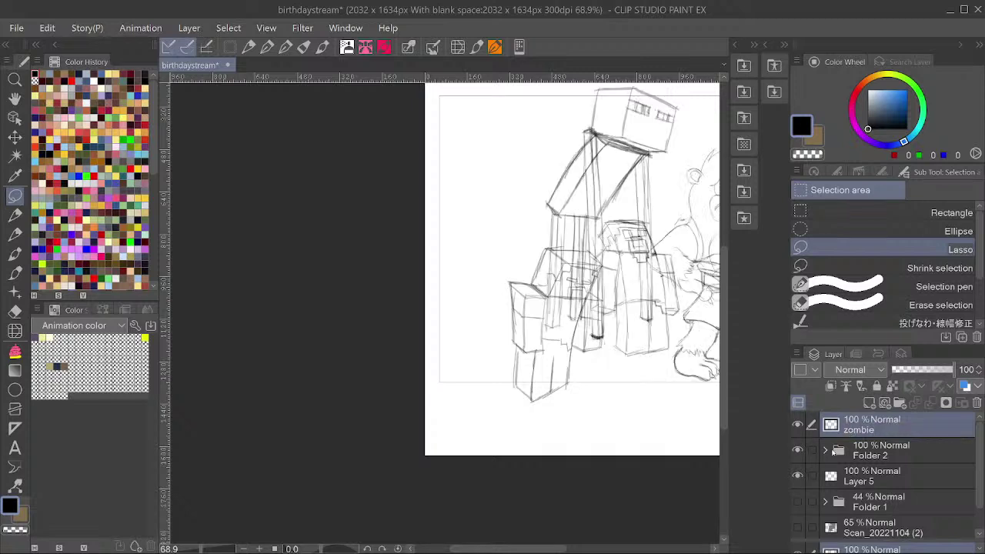
{"action": "left_click", "coordinate": [825, 450]}
{"action": "left_click_drag", "start_coordinate": [895, 429], "coordinate": [892, 454]}
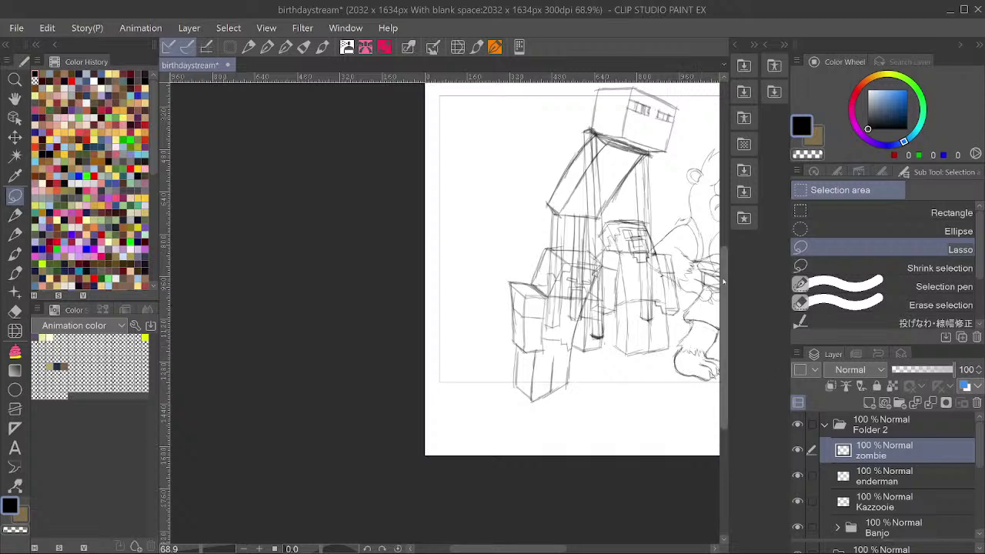
Recolor the zombie layer's lines bright blue (RGB 0, 117, 255) and save the drawing.
{"action": "scroll", "coordinate": [723, 279], "scroll_direction": "down", "scroll_amount": 1}
{"action": "scroll", "coordinate": [723, 279], "scroll_direction": "up", "scroll_amount": 1}
{"action": "scroll", "coordinate": [716, 226], "scroll_direction": "down", "scroll_amount": 2}
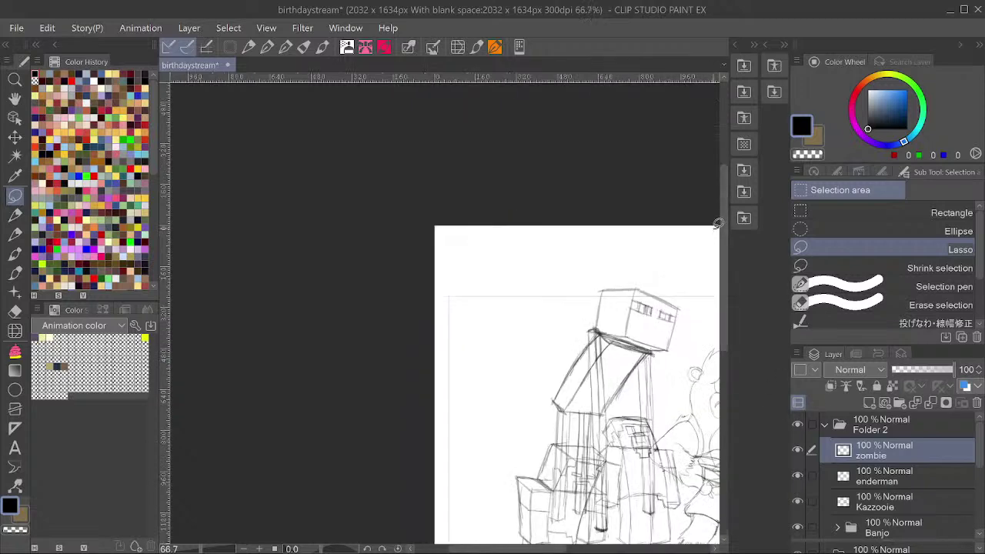
{"action": "scroll", "coordinate": [693, 238], "scroll_direction": "down", "scroll_amount": 2}
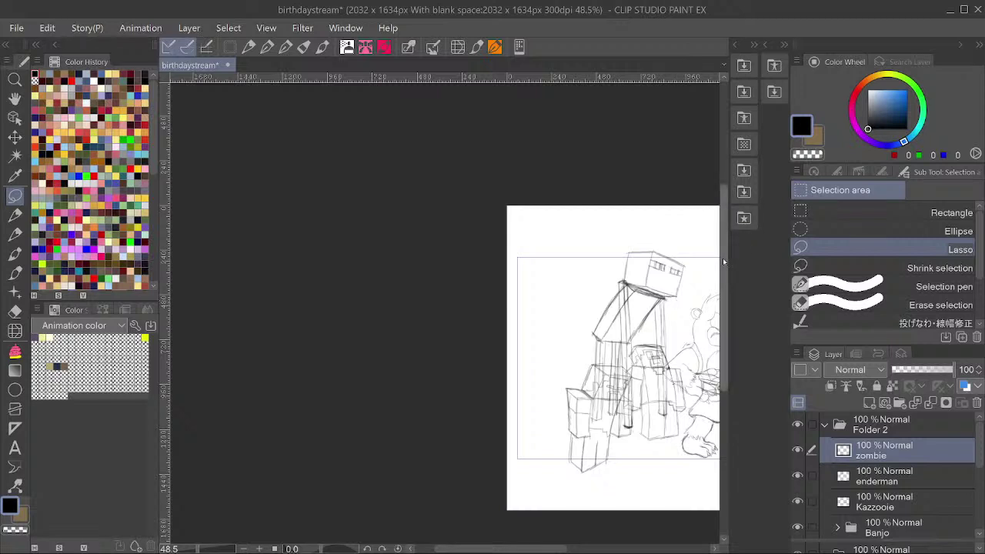
{"action": "scroll", "coordinate": [506, 255], "scroll_direction": "down", "scroll_amount": 2}
{"action": "scroll", "coordinate": [651, 310], "scroll_direction": "up", "scroll_amount": 3}
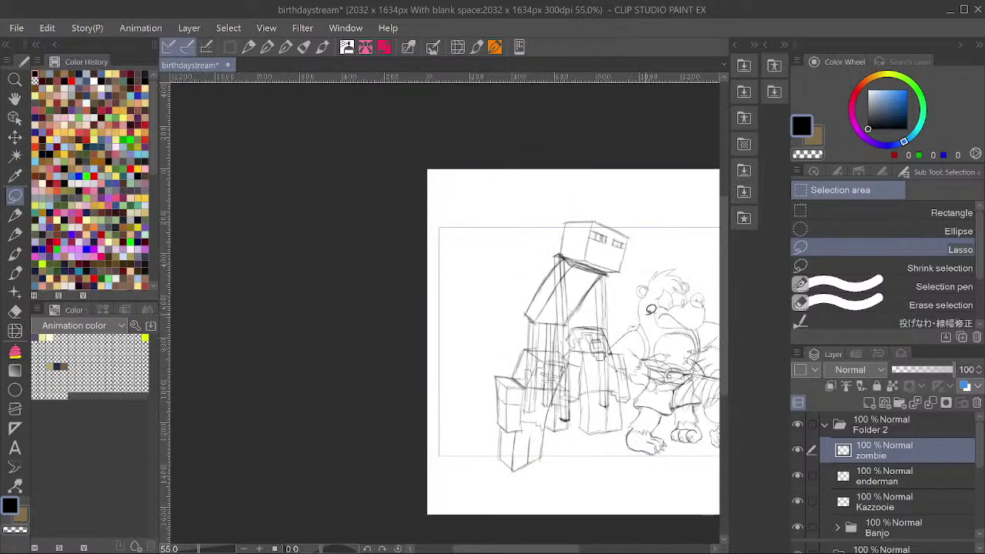
{"action": "left_click_drag", "start_coordinate": [901, 123], "coordinate": [982, 38]}
{"action": "key", "text": "alt+Delete"}
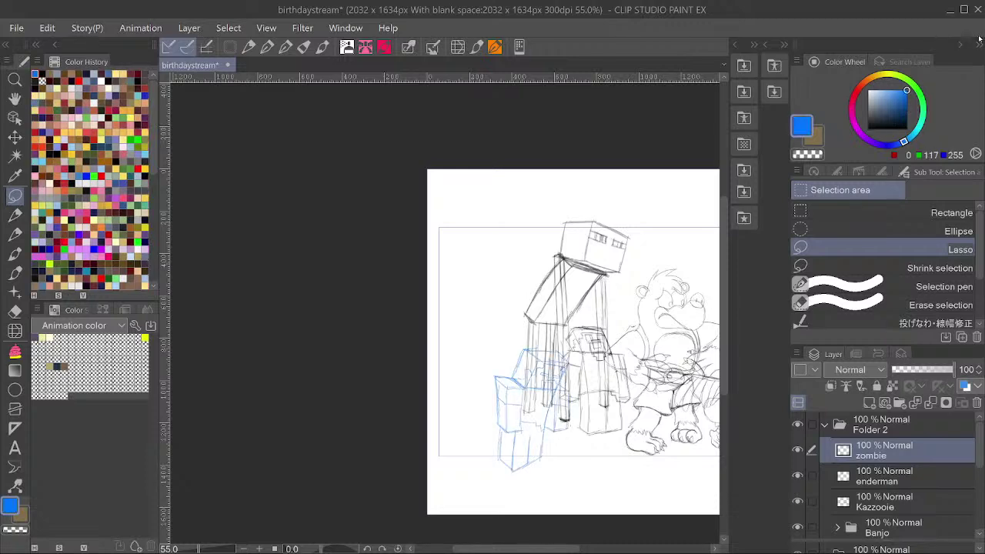
{"action": "left_click_drag", "start_coordinate": [535, 366], "coordinate": [523, 377]}
{"action": "left_click_drag", "start_coordinate": [572, 467], "coordinate": [546, 437]}
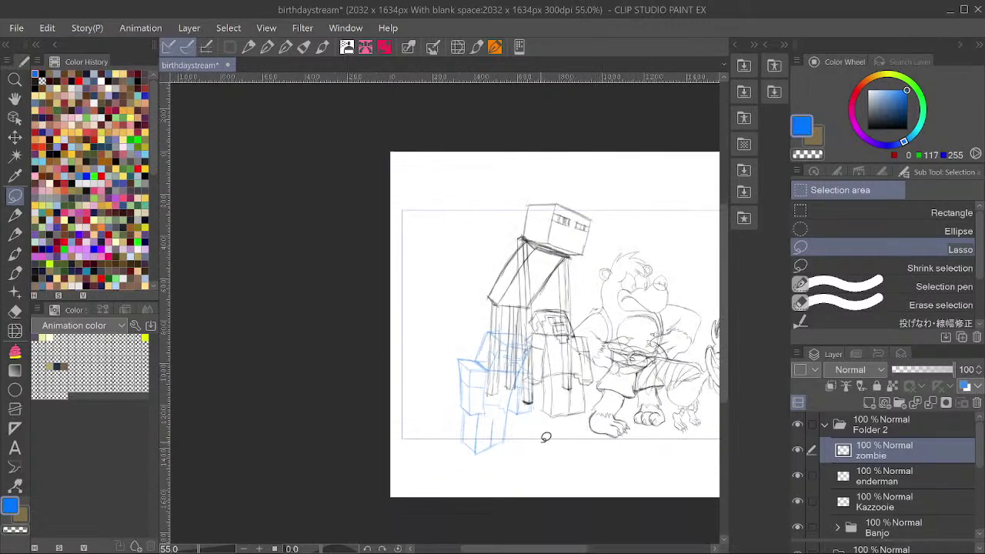
{"action": "scroll", "coordinate": [546, 437], "scroll_direction": "up", "scroll_amount": 2}
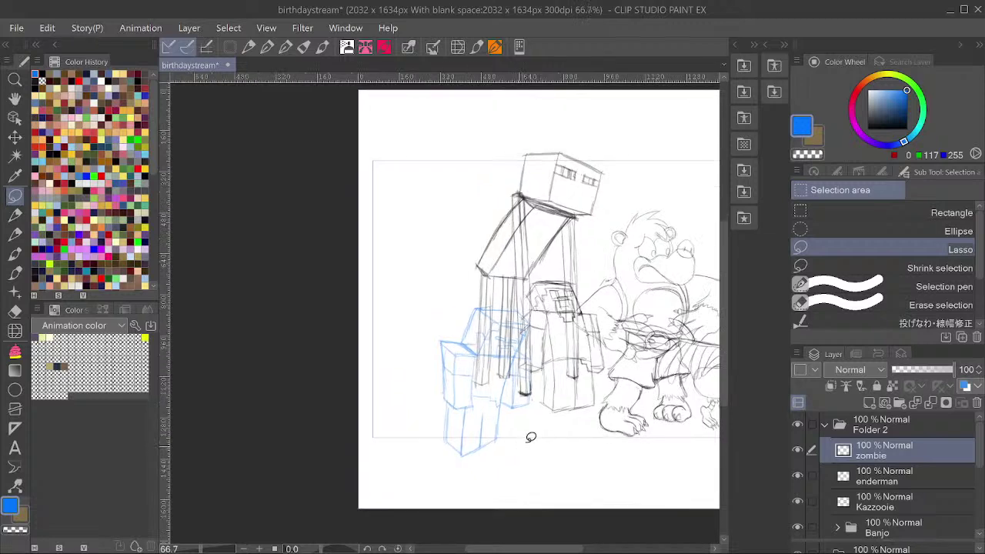
{"action": "scroll", "coordinate": [531, 437], "scroll_direction": "down", "scroll_amount": 1}
{"action": "scroll", "coordinate": [531, 437], "scroll_direction": "up", "scroll_amount": 2}
{"action": "key", "text": "ctrl+s"}
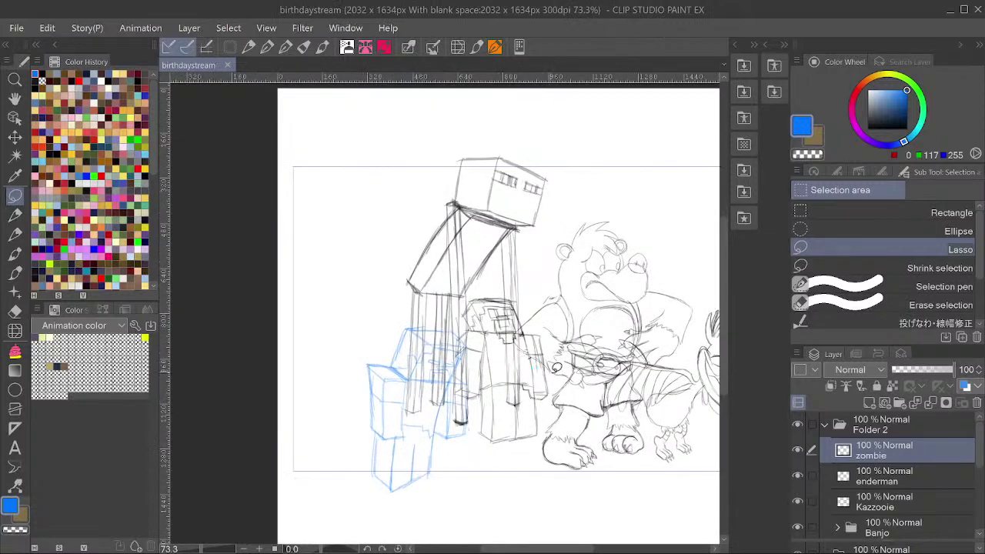
Recolor the enderman layer's lines red (RGB 255, 0, 34).
{"action": "left_click", "coordinate": [895, 481]}
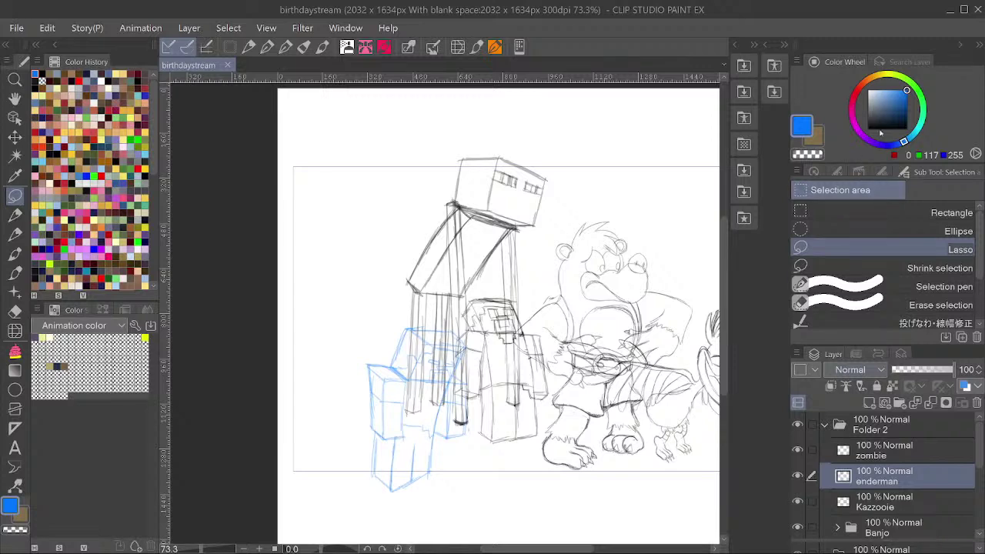
{"action": "left_click", "coordinate": [854, 96]}
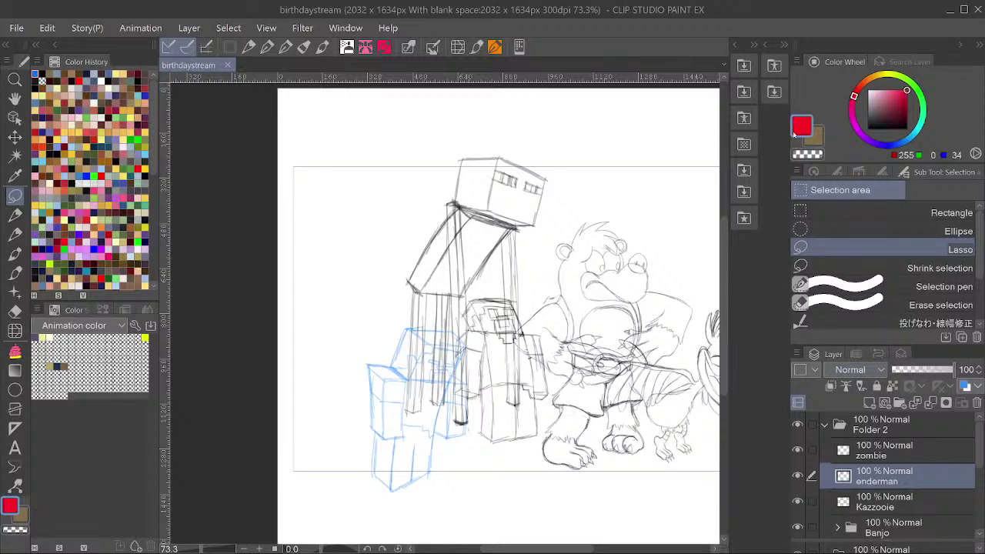
{"action": "key", "text": "alt+Delete"}
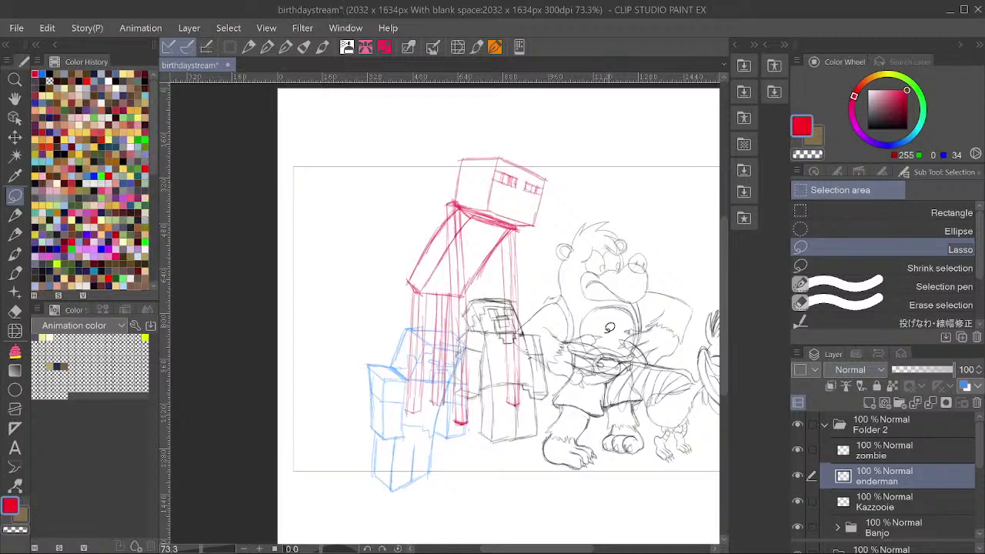
Recolor the steve layer's lines bright green (RGB 4, 255, 0) and move that layer above zombie in Folder 2.
{"action": "scroll", "coordinate": [550, 407], "scroll_direction": "up", "scroll_amount": 1}
{"action": "left_click", "coordinate": [531, 435], "text": "ctrl+shift"}
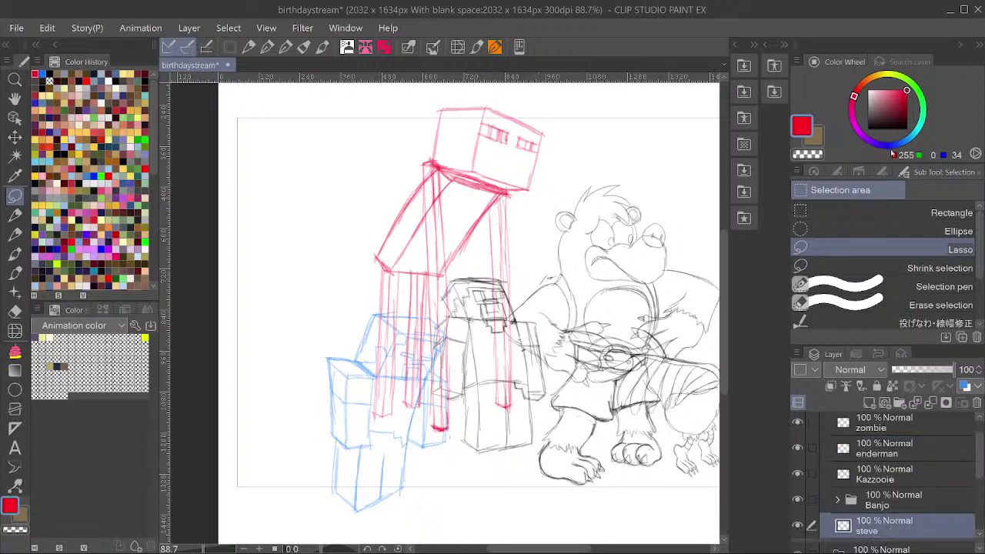
{"action": "left_click", "coordinate": [919, 93]}
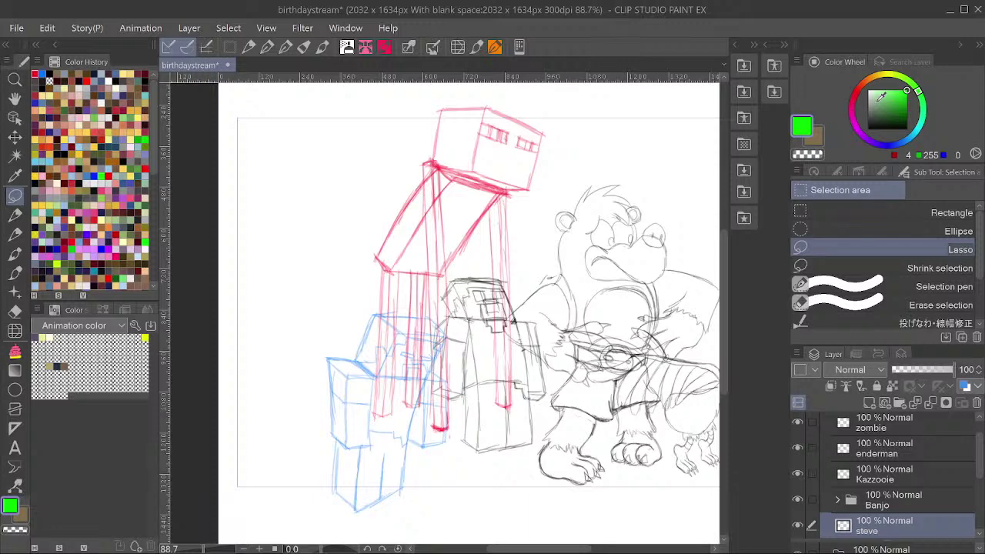
{"action": "key", "text": "alt+Delete"}
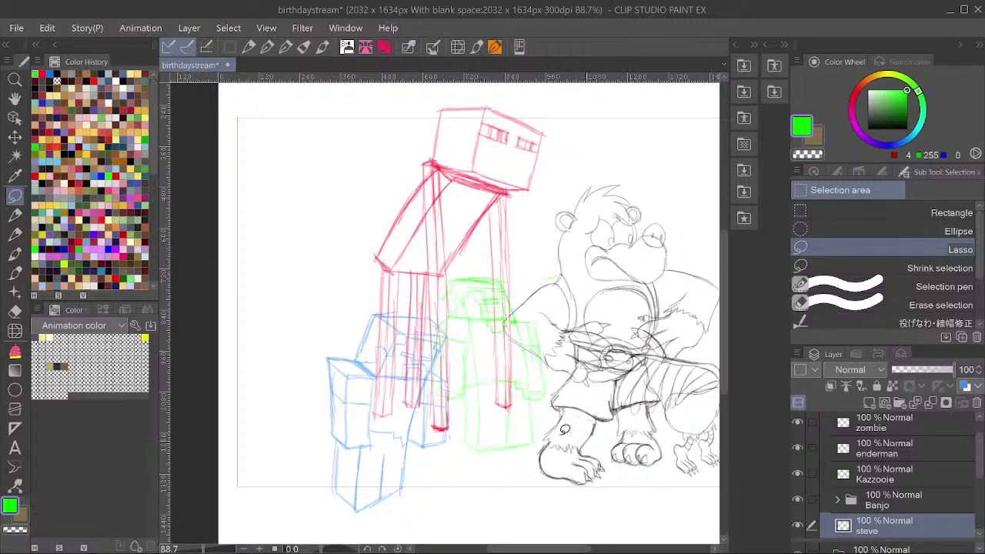
{"action": "left_click_drag", "start_coordinate": [889, 523], "coordinate": [895, 445]}
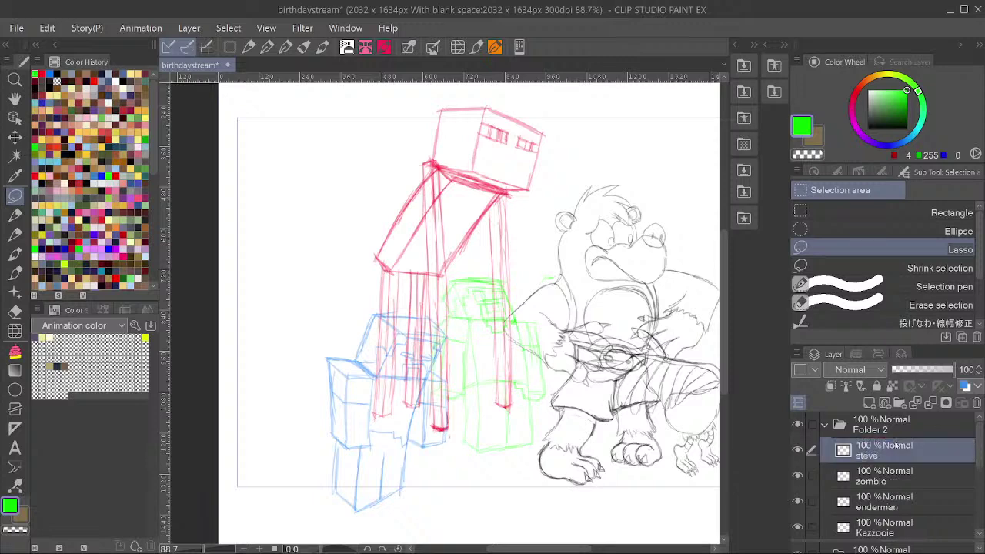
Recolor the Kazzooie layer's lines magenta (RGB 255, 0, 220).
{"action": "scroll", "coordinate": [892, 477], "scroll_direction": "down", "scroll_amount": 2}
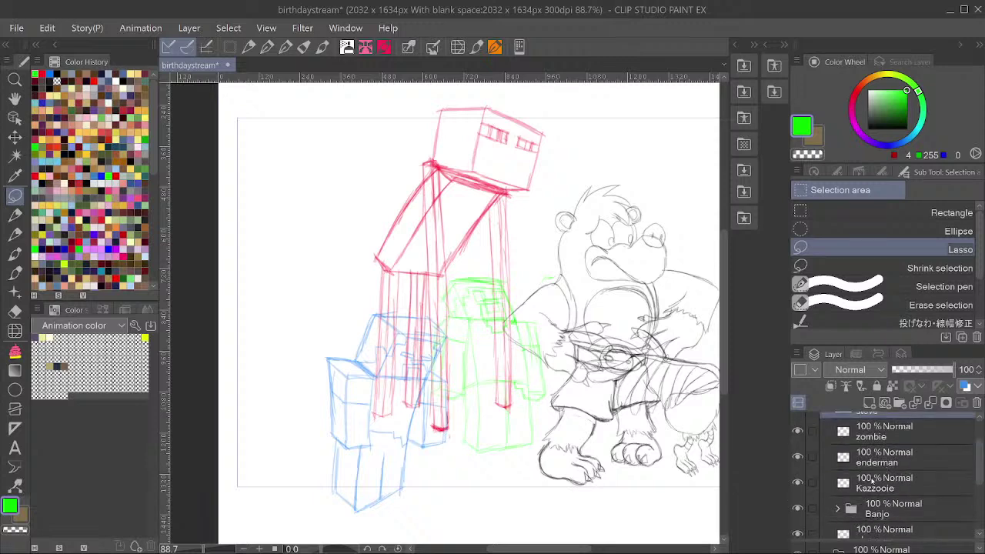
{"action": "left_click", "coordinate": [872, 481]}
{"action": "scroll", "coordinate": [523, 371], "scroll_direction": "down", "scroll_amount": 1}
{"action": "scroll", "coordinate": [523, 372], "scroll_direction": "down", "scroll_amount": 1}
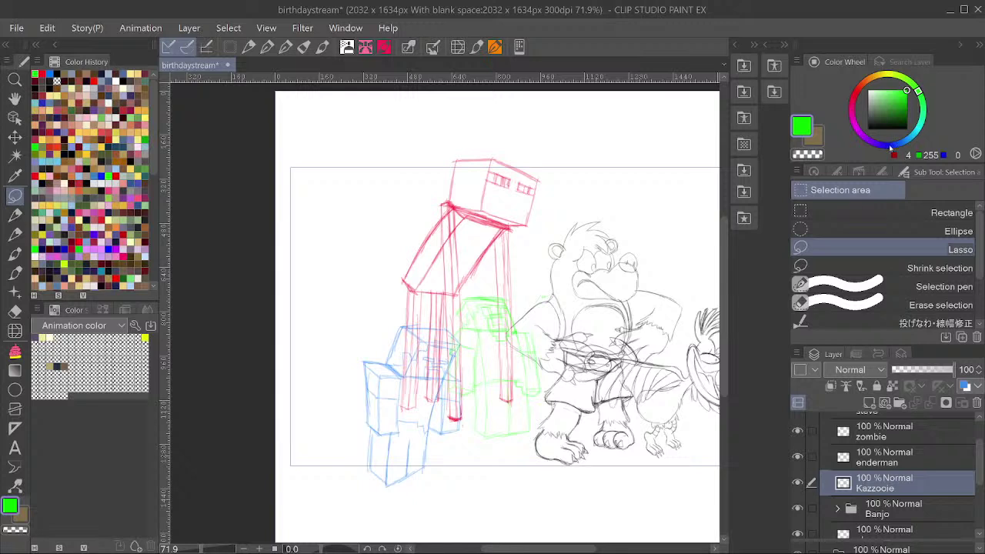
{"action": "mouse_move", "coordinate": [916, 126]}
{"action": "left_mouse_down"}
{"action": "mouse_move", "coordinate": [896, 144]}
{"action": "mouse_move", "coordinate": [837, 129]}
{"action": "left_mouse_up"}
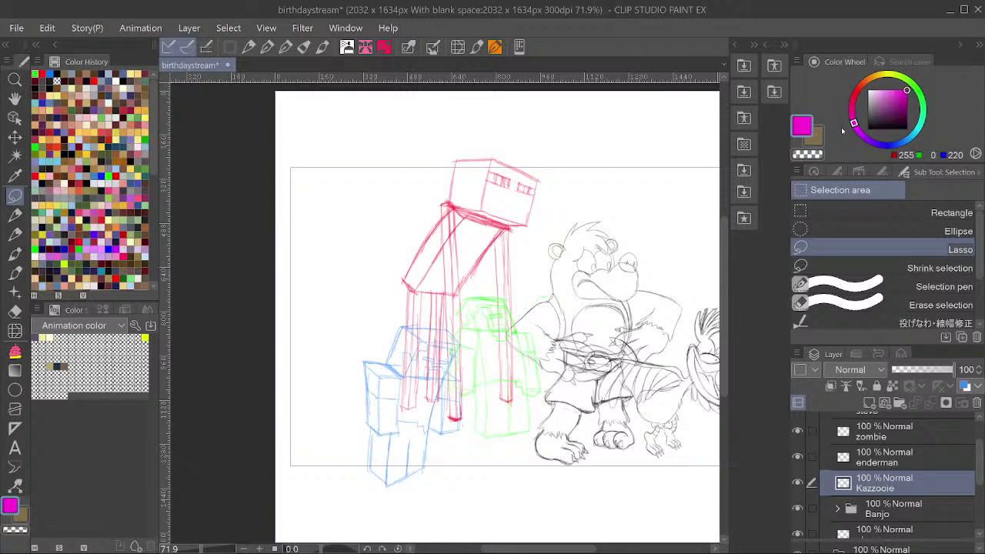
{"action": "key", "text": "alt+Delete"}
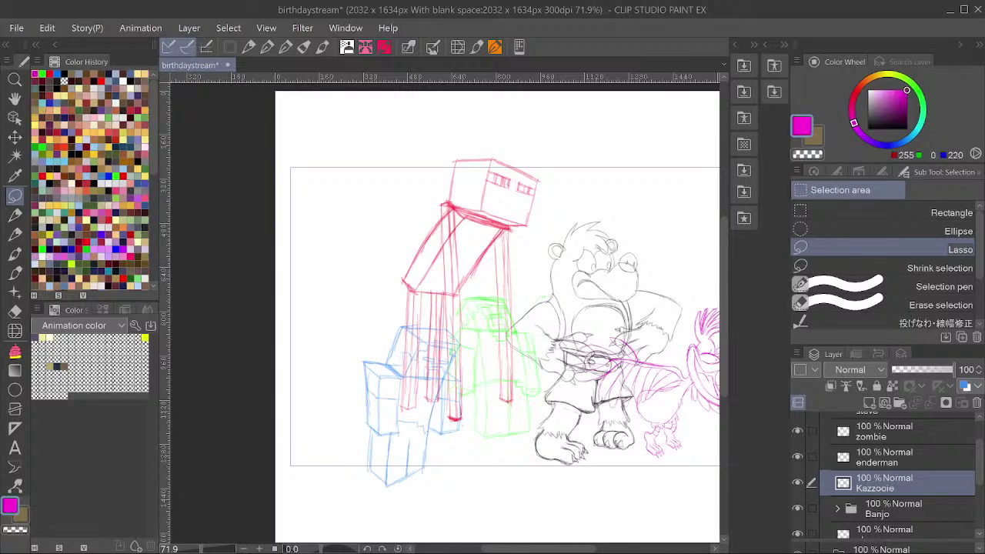
Recolor the Banjo folder's lines dark yellow (RGB 184, 148, 0) and save the drawing.
{"action": "left_click", "coordinate": [891, 505]}
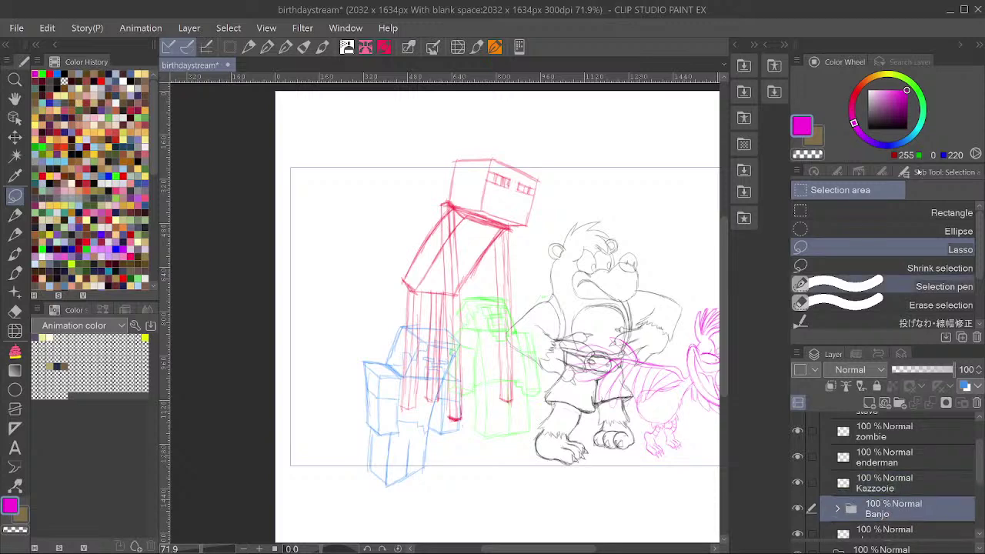
{"action": "left_click", "coordinate": [870, 141]}
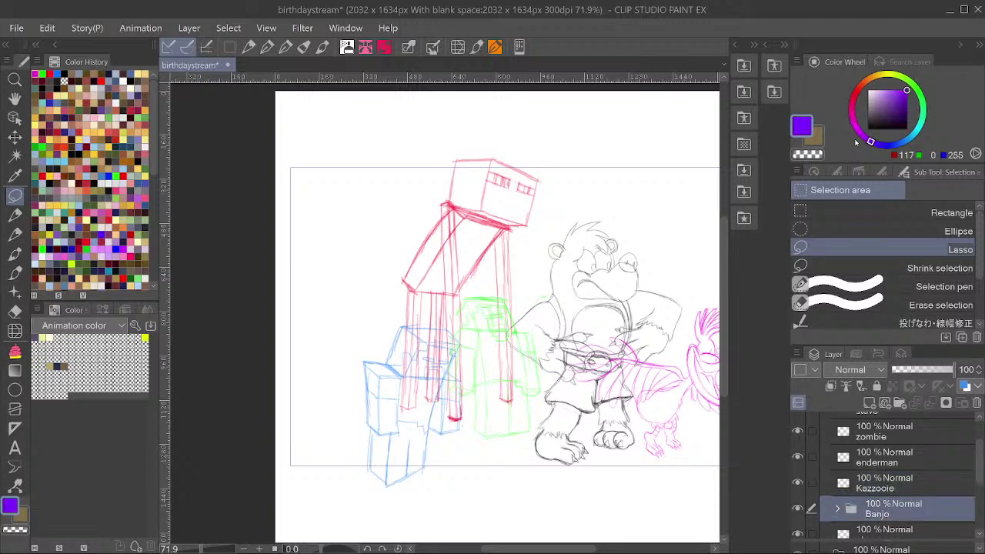
{"action": "scroll", "coordinate": [616, 169], "scroll_direction": "down", "scroll_amount": 3}
{"action": "scroll", "coordinate": [624, 234], "scroll_direction": "up", "scroll_amount": 2}
{"action": "scroll", "coordinate": [628, 235], "scroll_direction": "down", "scroll_amount": 1}
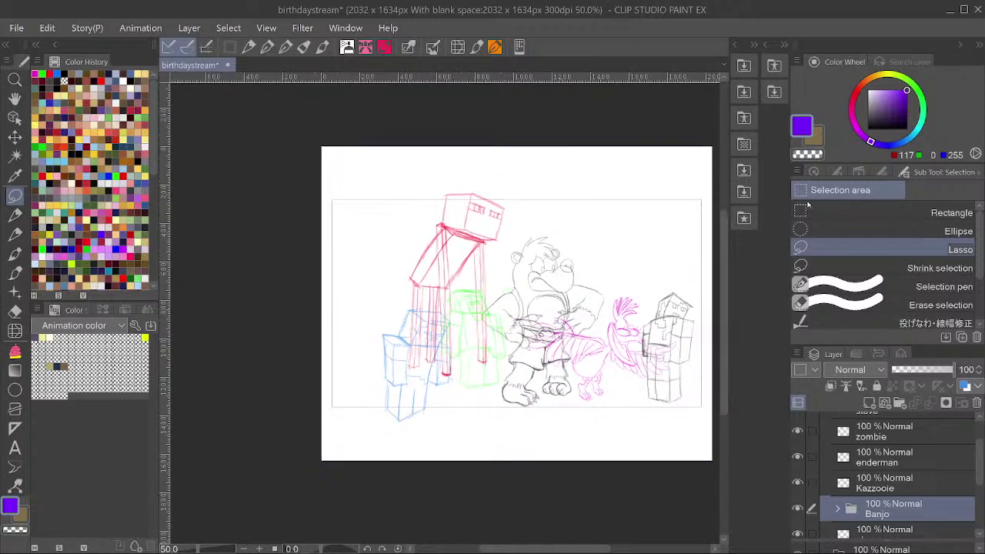
{"action": "left_click", "coordinate": [881, 77]}
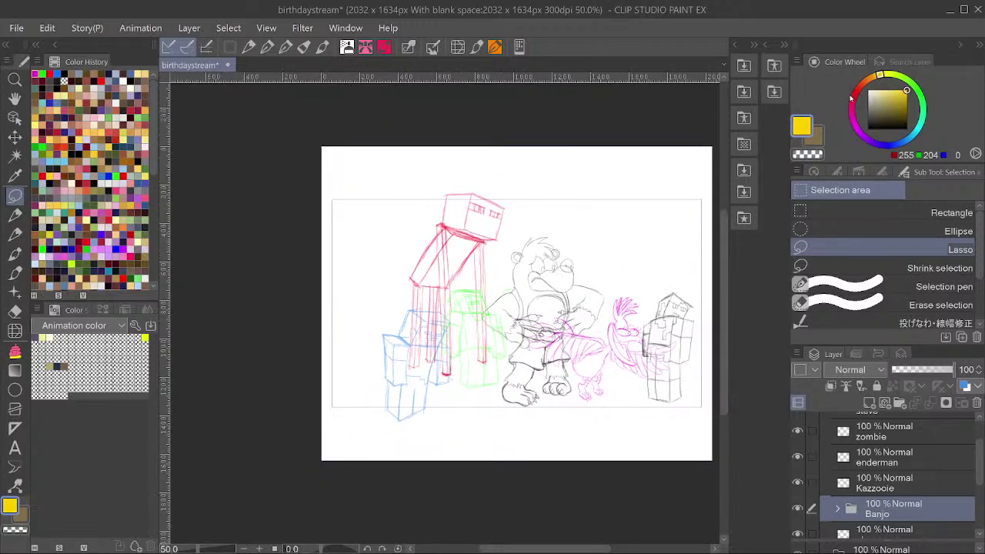
{"action": "key", "text": "alt+Delete"}
{"action": "left_click", "coordinate": [907, 101]}
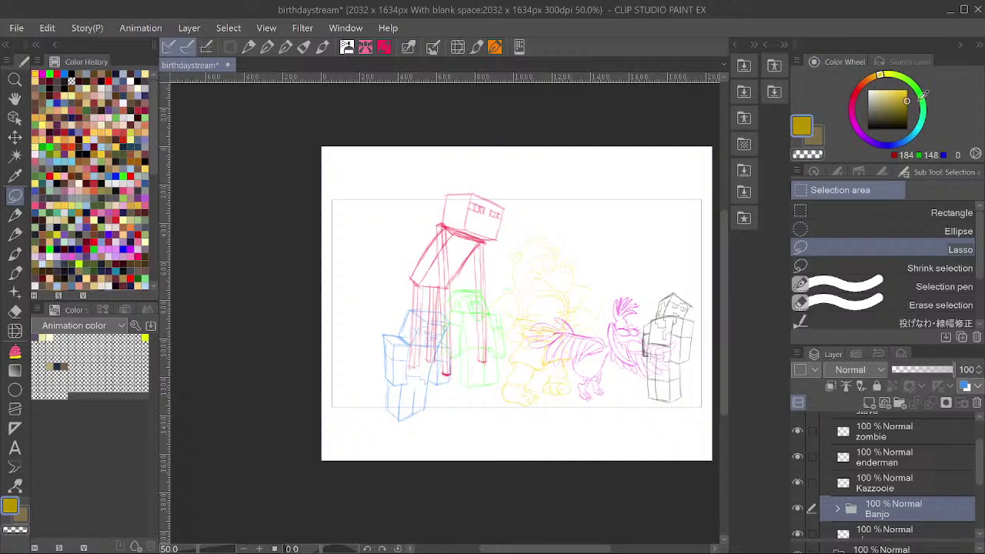
{"action": "key", "text": "ctrl+shift+u"}
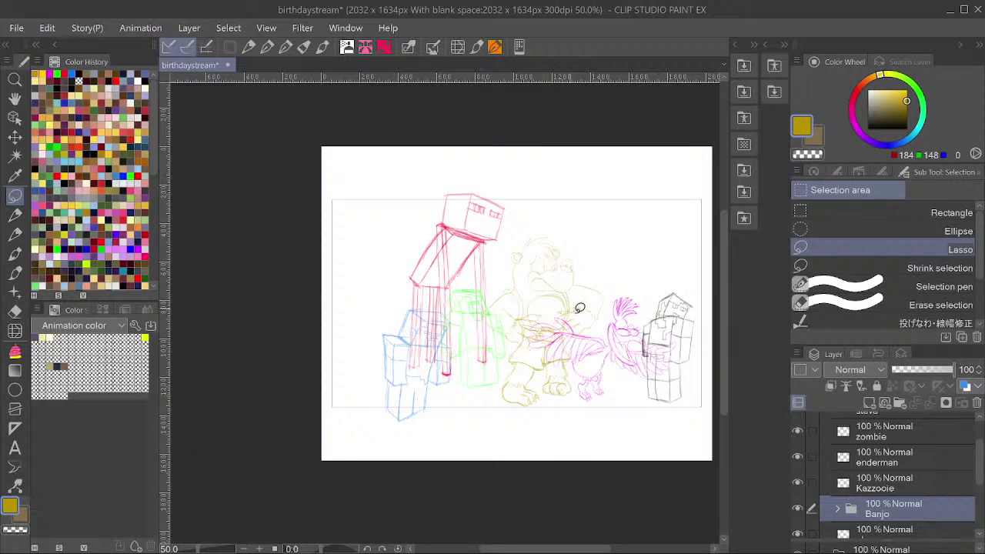
{"action": "scroll", "coordinate": [646, 339], "scroll_direction": "up", "scroll_amount": 2}
{"action": "key", "text": "ctrl+s"}
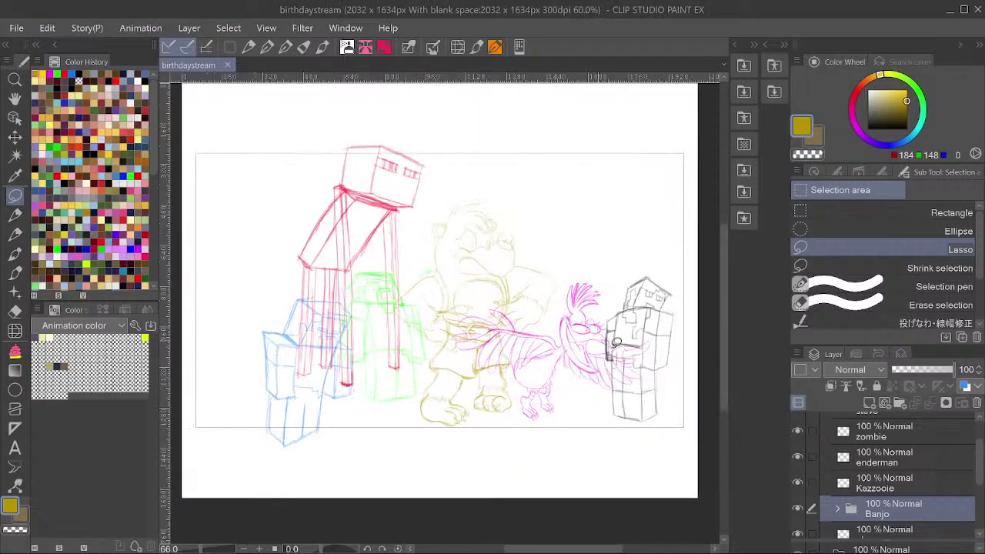
Recolor the alex layer's lines purple (RGB 107, 0, 184) and save the drawing.
{"action": "scroll", "coordinate": [660, 336], "scroll_direction": "up", "scroll_amount": 1}
{"action": "left_click", "coordinate": [653, 409], "text": "ctrl+shift"}
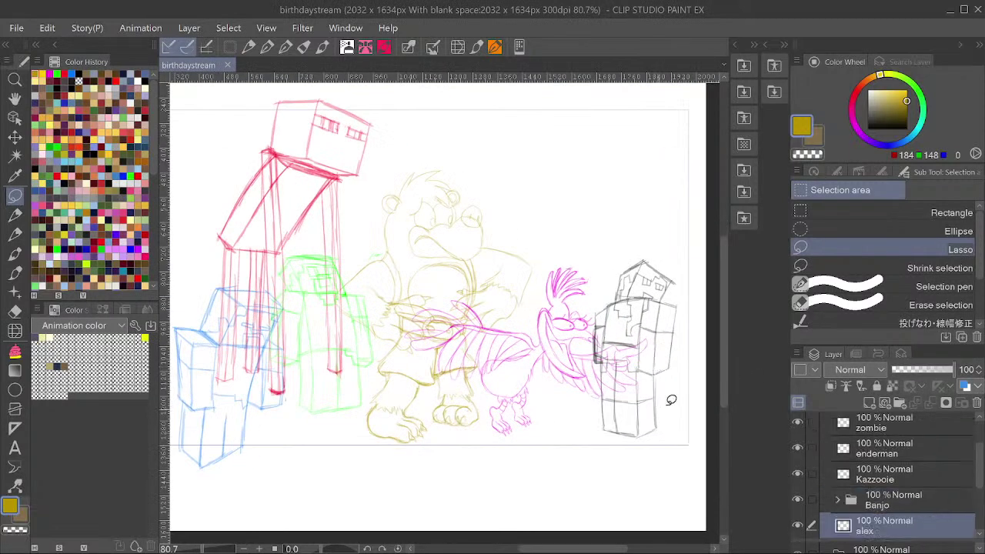
{"action": "left_click", "coordinate": [868, 139]}
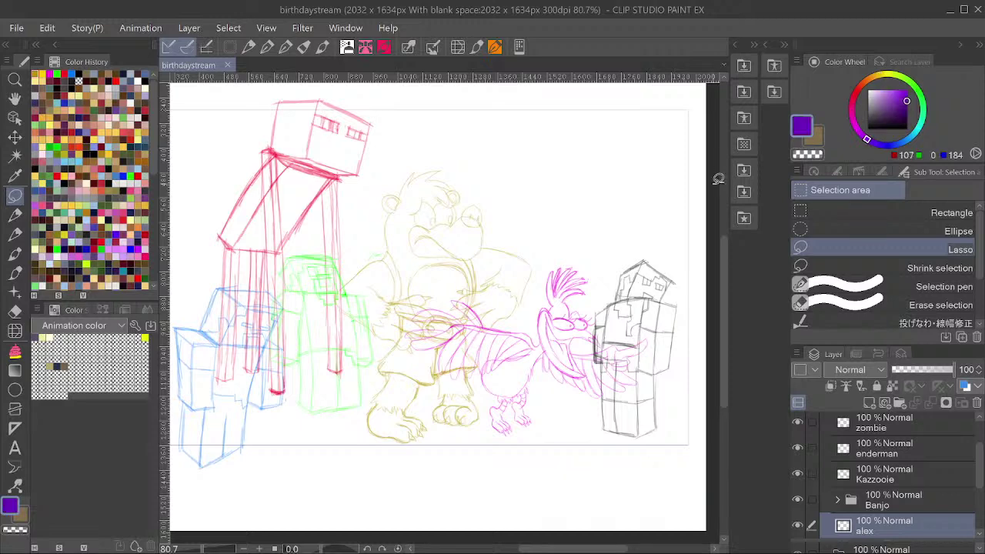
{"action": "key", "text": "alt+Delete"}
{"action": "key", "text": "ctrl+s"}
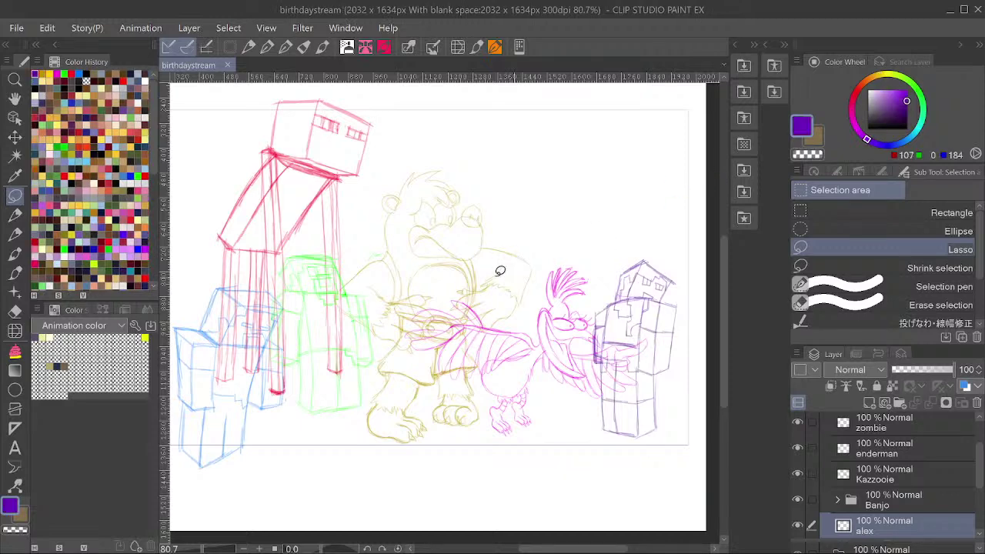
Move the zombie layer above steve in Folder 2.
{"action": "scroll", "coordinate": [662, 274], "scroll_direction": "down", "scroll_amount": 1}
{"action": "scroll", "coordinate": [408, 342], "scroll_direction": "up", "scroll_amount": 1}
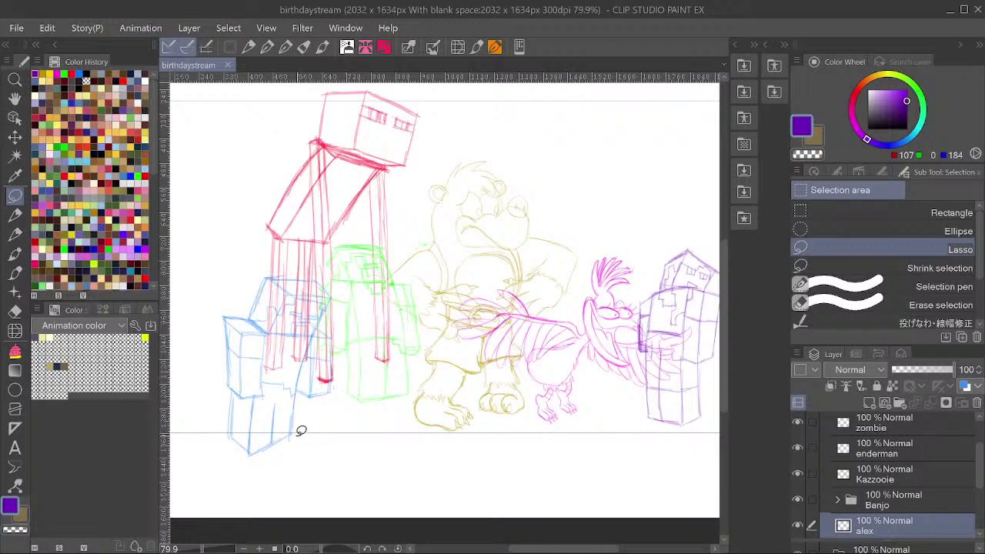
{"action": "left_click", "coordinate": [290, 435], "text": "ctrl+shift"}
{"action": "scroll", "coordinate": [914, 464], "scroll_direction": "up", "scroll_amount": 2}
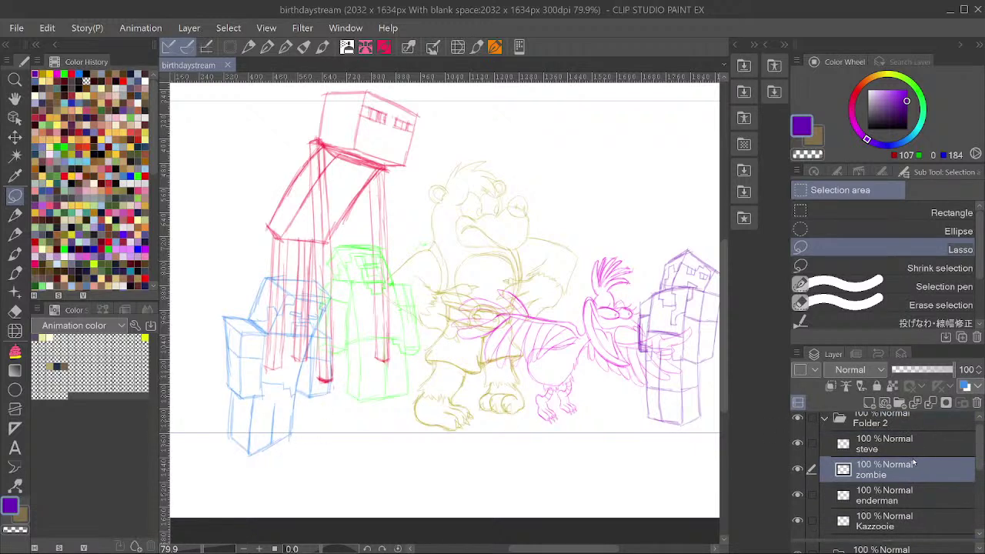
{"action": "left_click_drag", "start_coordinate": [913, 465], "coordinate": [911, 434]}
Move the steve and enderman layers together into the Banjo folder and save the drawing.
{"action": "left_click", "coordinate": [897, 471]}
{"action": "scroll", "coordinate": [897, 466], "scroll_direction": "down", "scroll_amount": 1}
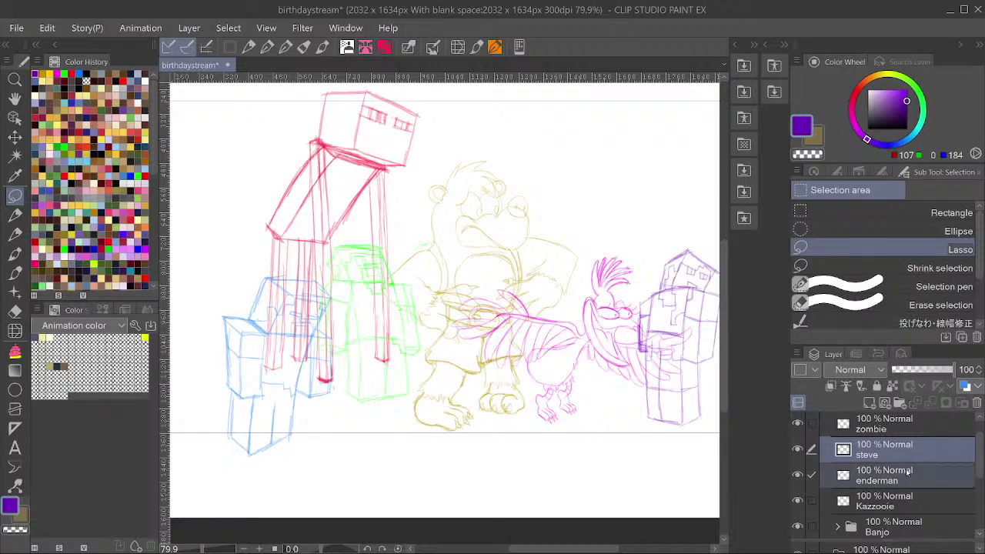
{"action": "scroll", "coordinate": [908, 473], "scroll_direction": "down", "scroll_amount": 1}
{"action": "left_click_drag", "start_coordinate": [909, 454], "coordinate": [895, 514]}
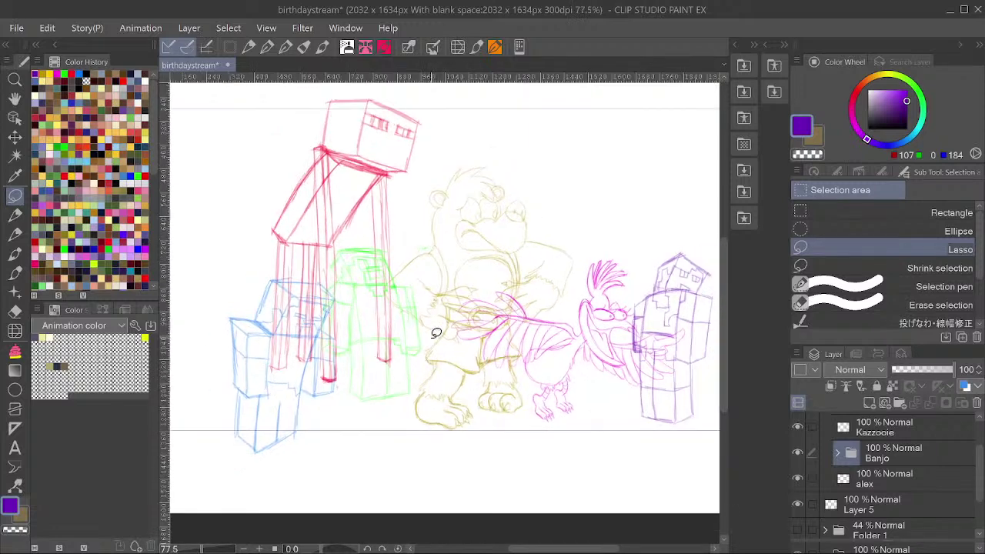
{"action": "key", "text": "ctrl+s"}
Examine the spacing and foot alignment of the colored character lineup, from the zombie across to alex.
{"action": "scroll", "coordinate": [450, 370], "scroll_direction": "down", "scroll_amount": 1}
{"action": "scroll", "coordinate": [654, 321], "scroll_direction": "up", "scroll_amount": 3}
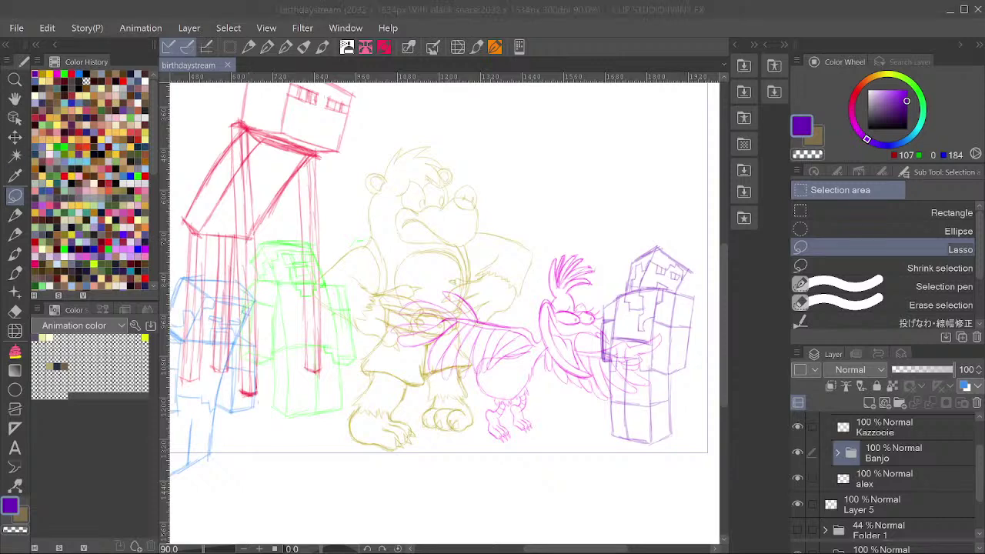
{"action": "scroll", "coordinate": [442, 400], "scroll_direction": "down", "scroll_amount": 2}
{"action": "scroll", "coordinate": [442, 400], "scroll_direction": "down", "scroll_amount": 1}
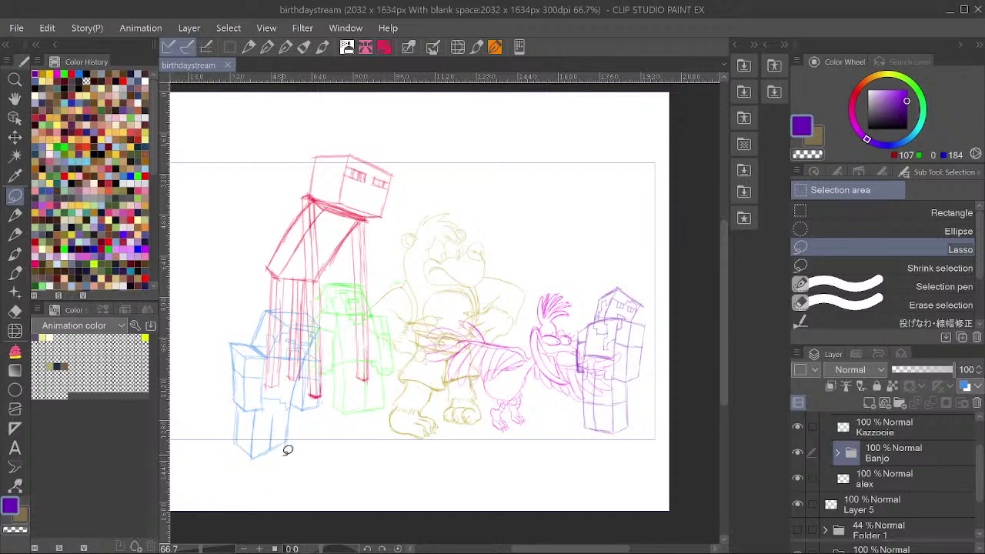
{"action": "scroll", "coordinate": [505, 431], "scroll_direction": "down", "scroll_amount": 1}
{"action": "scroll", "coordinate": [454, 394], "scroll_direction": "up", "scroll_amount": 1}
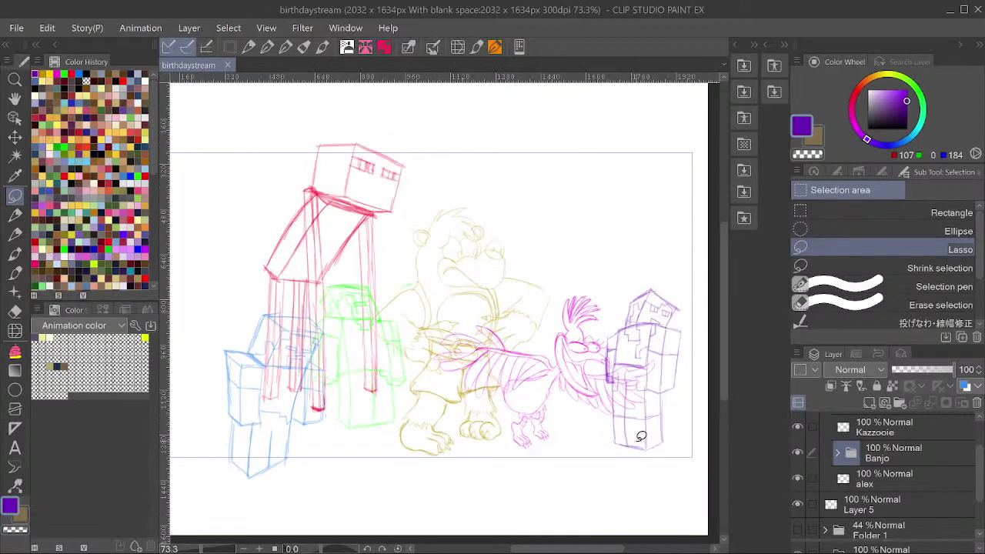
{"action": "scroll", "coordinate": [631, 439], "scroll_direction": "up", "scroll_amount": 2}
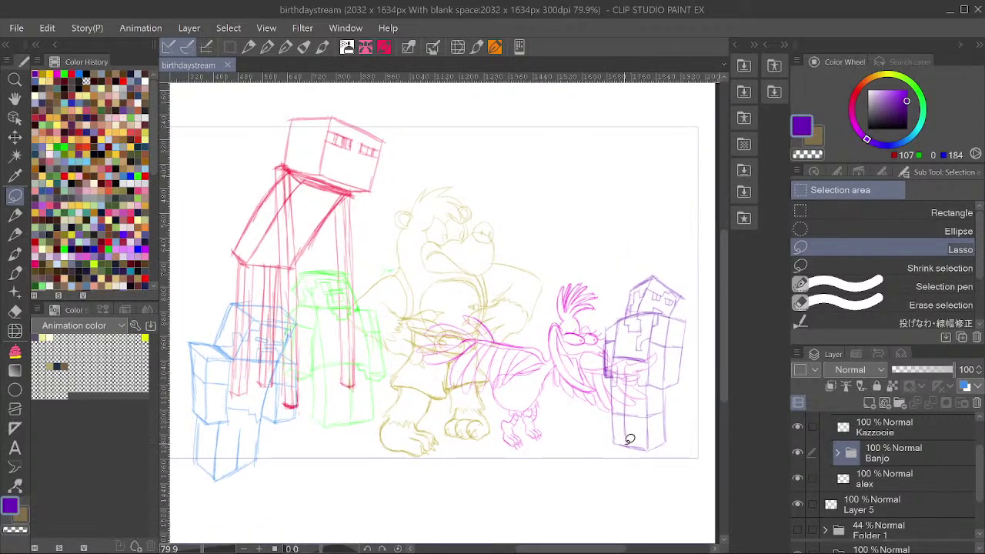
{"action": "scroll", "coordinate": [630, 438], "scroll_direction": "down", "scroll_amount": 1}
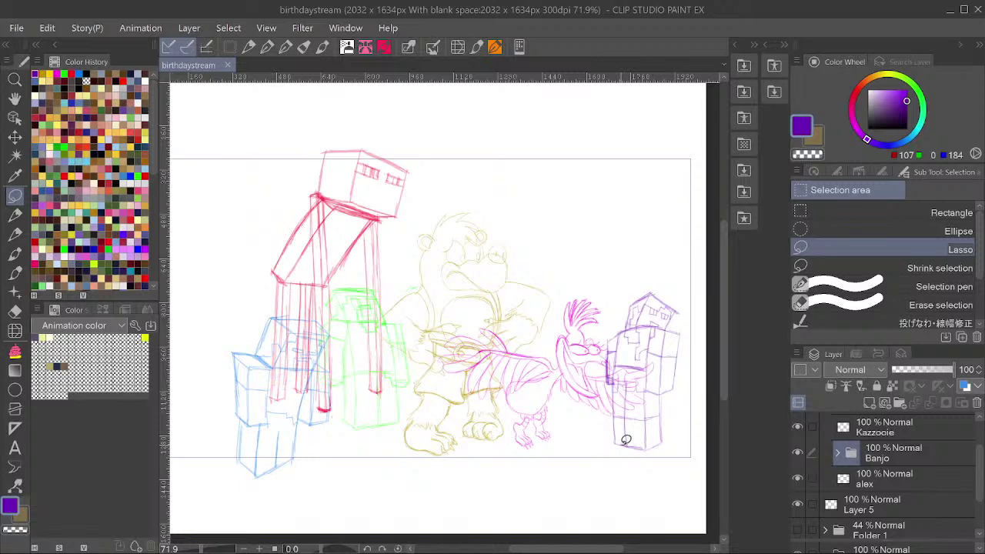
{"action": "scroll", "coordinate": [402, 393], "scroll_direction": "down", "scroll_amount": 3}
{"action": "scroll", "coordinate": [402, 391], "scroll_direction": "up", "scroll_amount": 4}
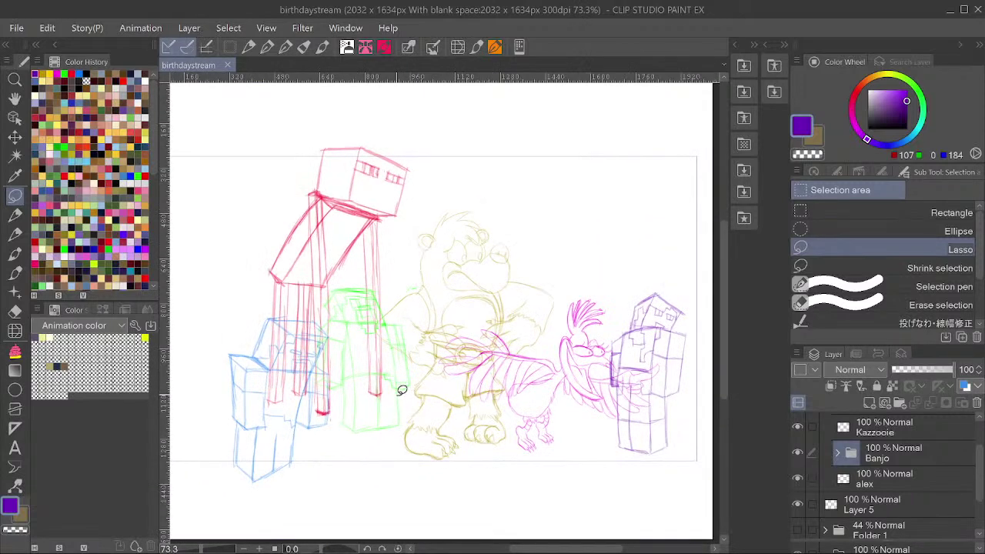
{"action": "scroll", "coordinate": [382, 413], "scroll_direction": "down", "scroll_amount": 1}
{"action": "scroll", "coordinate": [382, 413], "scroll_direction": "up", "scroll_amount": 1}
Shift the green steve sketch slightly down so his feet stand closer to the frame's lower edge.
{"action": "left_click", "coordinate": [377, 423], "text": "ctrl+shift"}
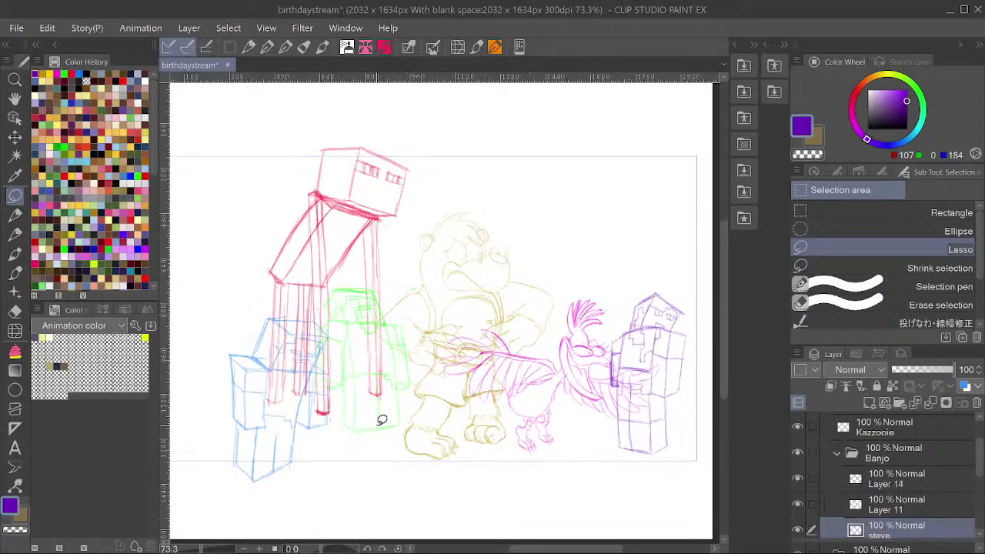
{"action": "key", "text": "ctrl+t"}
{"action": "left_click_drag", "start_coordinate": [368, 459], "coordinate": [370, 473]}
{"action": "left_click", "coordinate": [339, 497]}
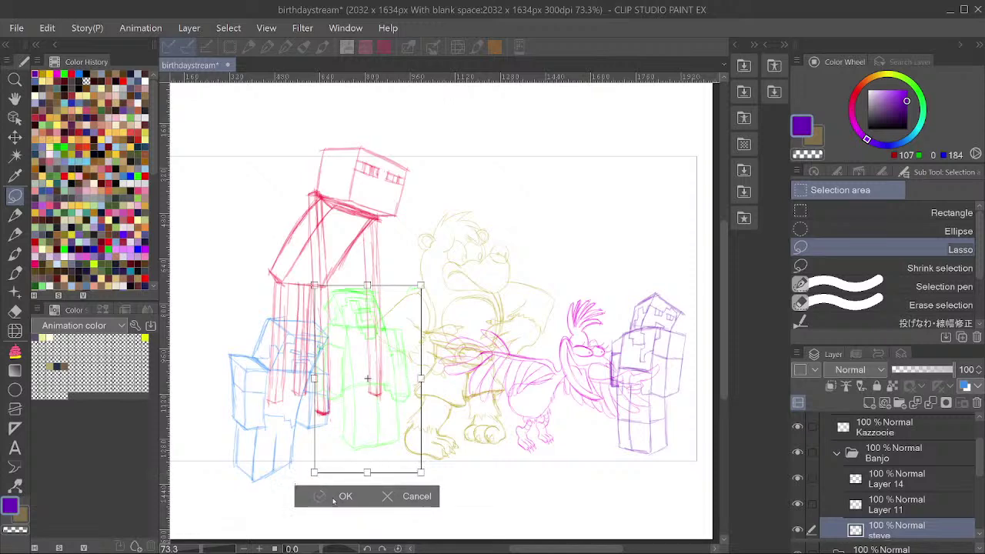
Move the red enderman sketch down and to the far left of the lineup, beside the zombie, and save the drawing.
{"action": "scroll", "coordinate": [476, 399], "scroll_direction": "down", "scroll_amount": 1}
{"action": "scroll", "coordinate": [311, 357], "scroll_direction": "up", "scroll_amount": 1}
{"action": "scroll", "coordinate": [311, 360], "scroll_direction": "down", "scroll_amount": 1}
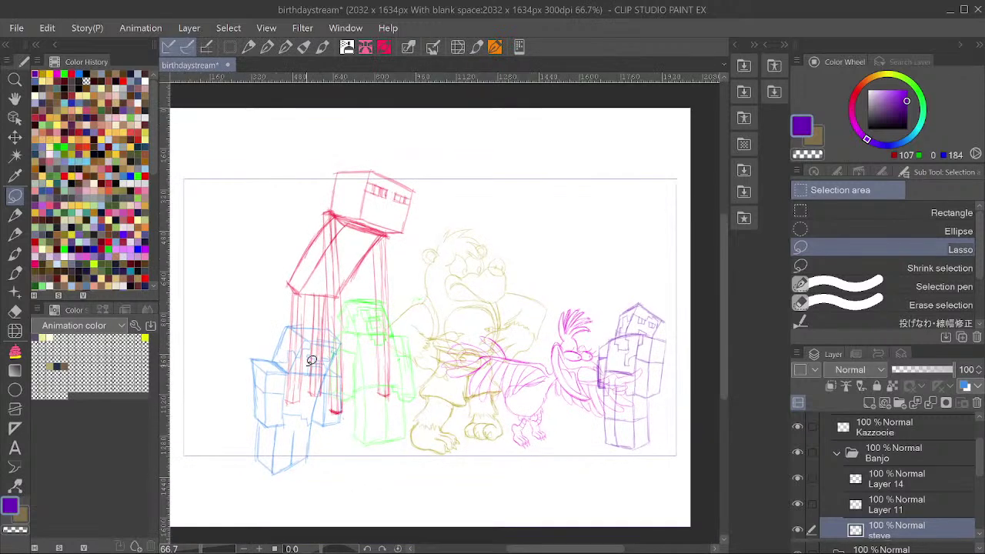
{"action": "key", "text": "p"}
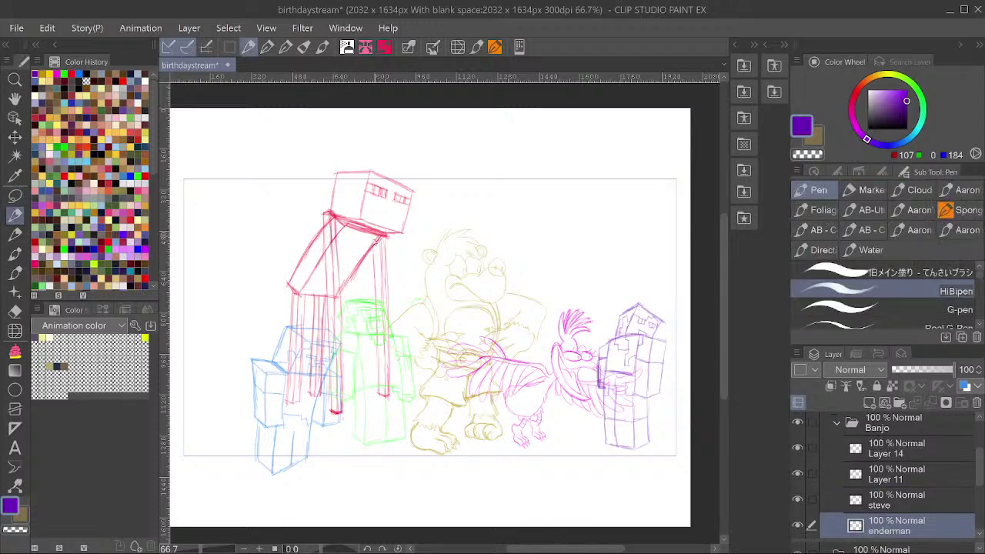
{"action": "left_click_drag", "start_coordinate": [377, 242], "coordinate": [373, 267]}
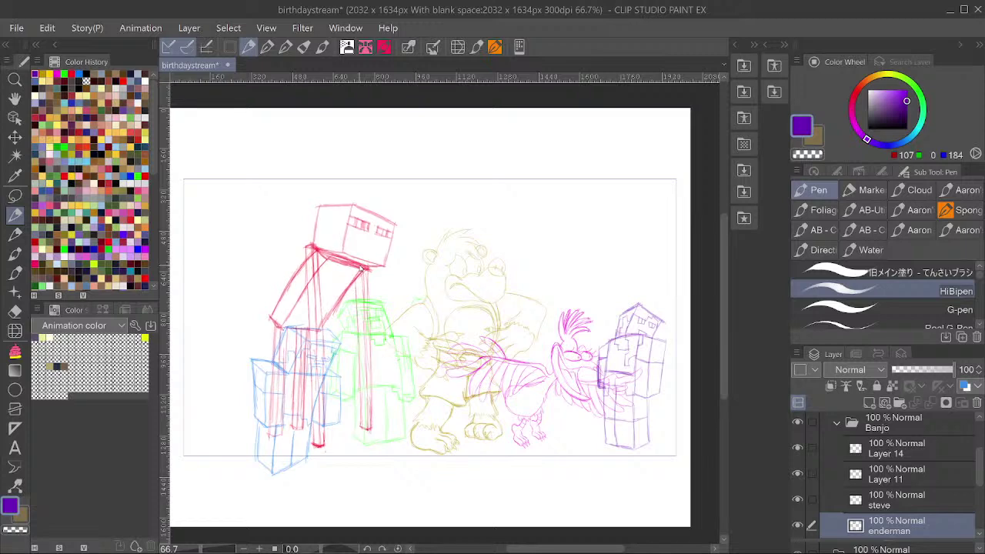
{"action": "left_click_drag", "start_coordinate": [362, 268], "coordinate": [283, 263]}
{"action": "key", "text": "alt+]"}
{"action": "scroll", "coordinate": [409, 304], "scroll_direction": "down", "scroll_amount": 4}
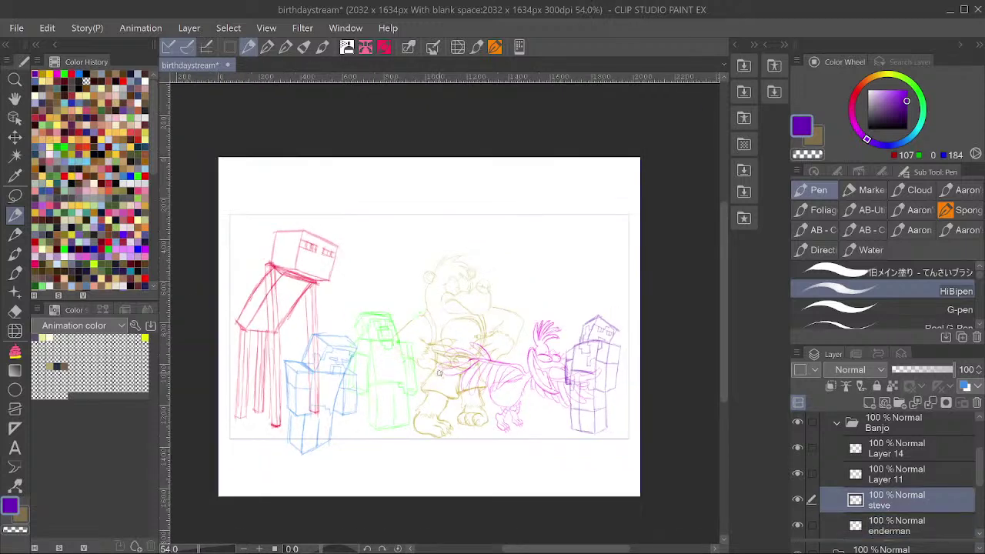
{"action": "scroll", "coordinate": [408, 304], "scroll_direction": "up", "scroll_amount": 1}
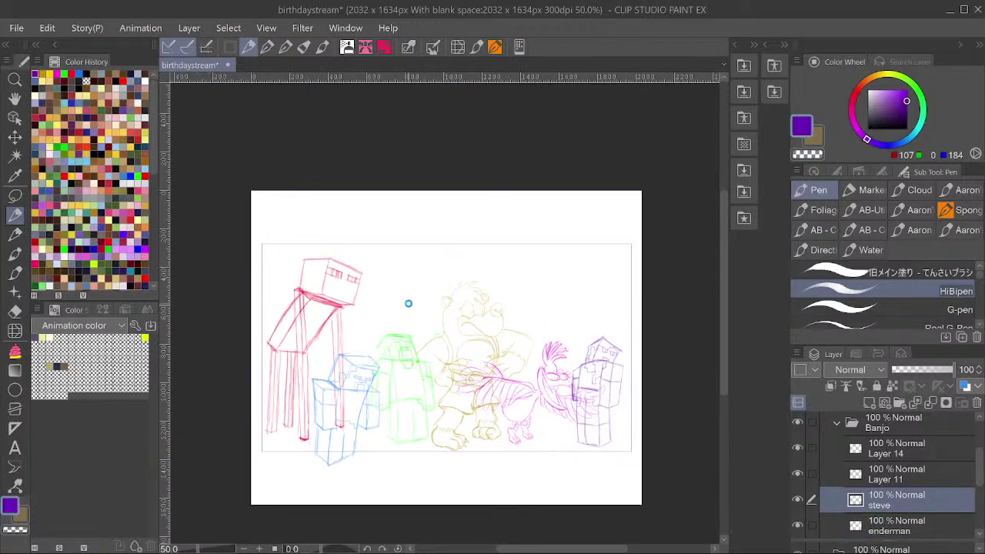
{"action": "key", "text": "ctrl+s"}
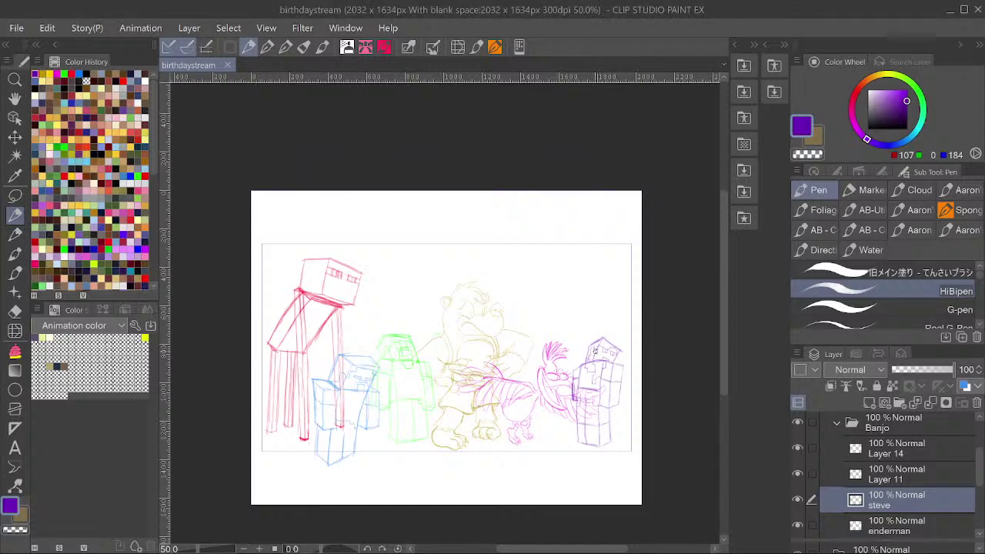
Collapse Folder 2 and paste the copied "Thank you!!!" reference picture on a layer directly above Paper.
{"action": "scroll", "coordinate": [488, 372], "scroll_direction": "down", "scroll_amount": 1}
{"action": "scroll", "coordinate": [488, 373], "scroll_direction": "up", "scroll_amount": 1}
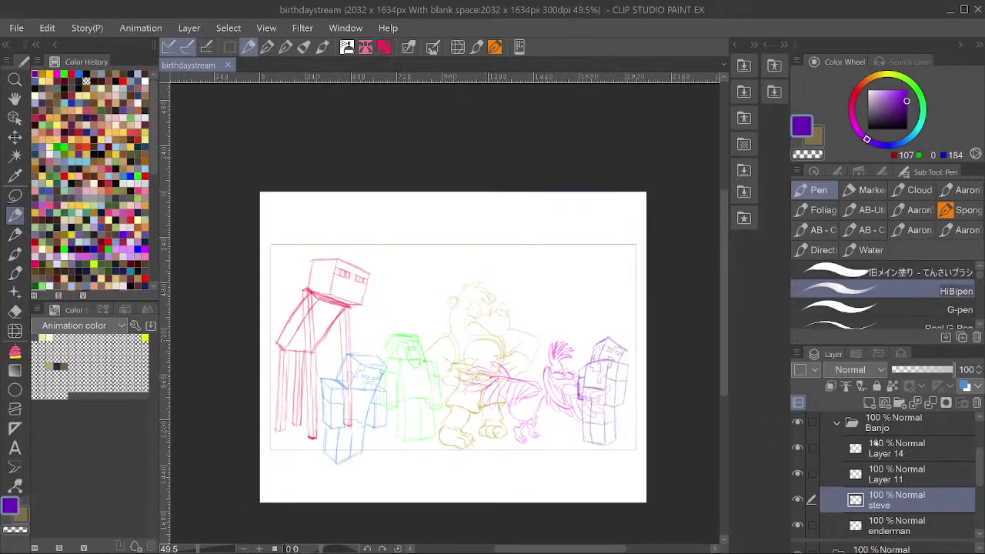
{"action": "scroll", "coordinate": [877, 439], "scroll_direction": "up", "scroll_amount": 1}
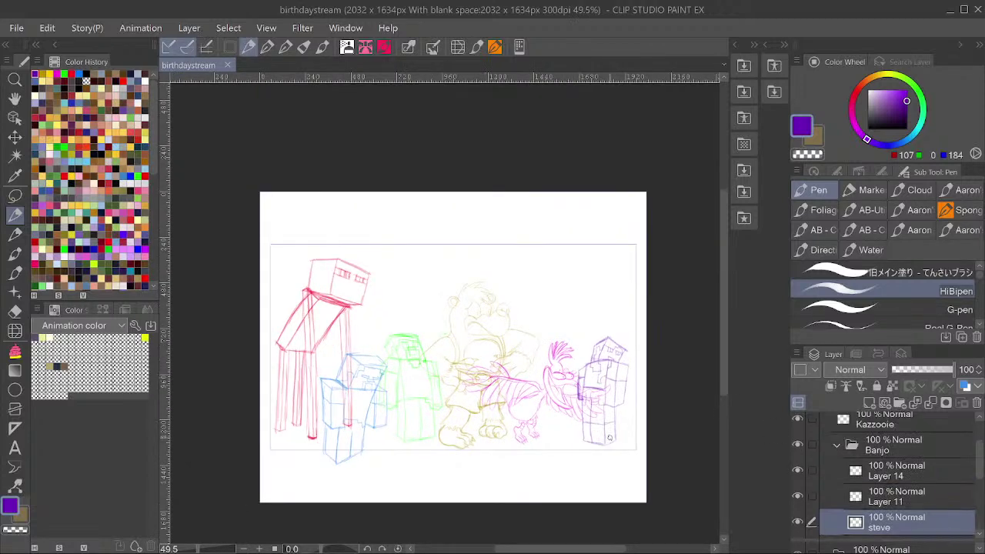
{"action": "scroll", "coordinate": [926, 431], "scroll_direction": "up", "scroll_amount": 2}
{"action": "left_click", "coordinate": [891, 431]}
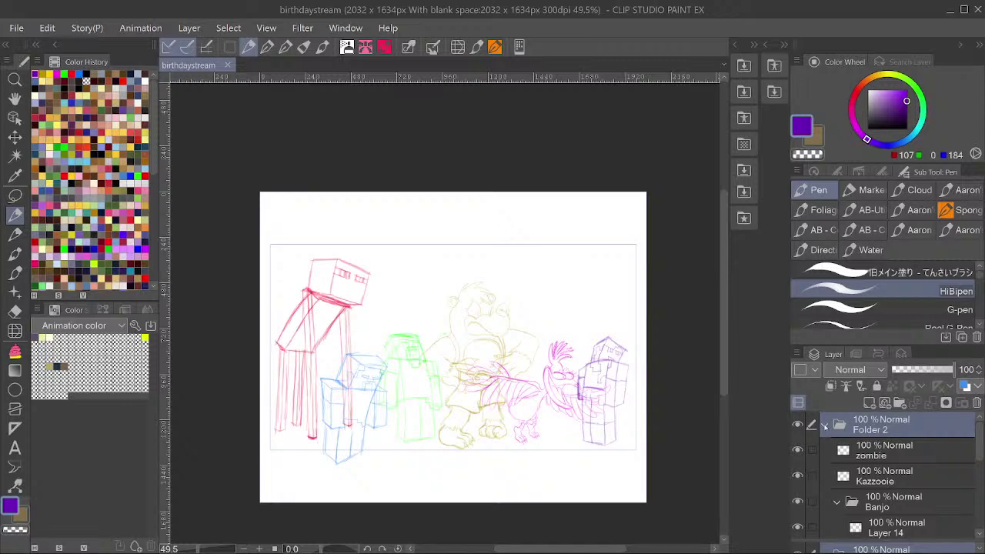
{"action": "left_click", "coordinate": [825, 426]}
{"action": "left_click", "coordinate": [885, 528]}
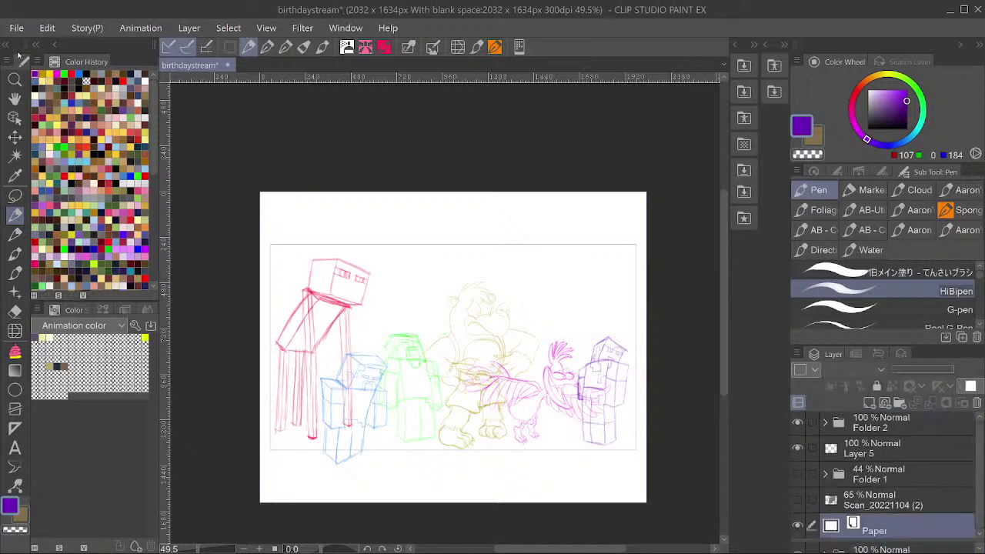
{"action": "left_click", "coordinate": [47, 28]}
{"action": "left_click", "coordinate": [70, 127]}
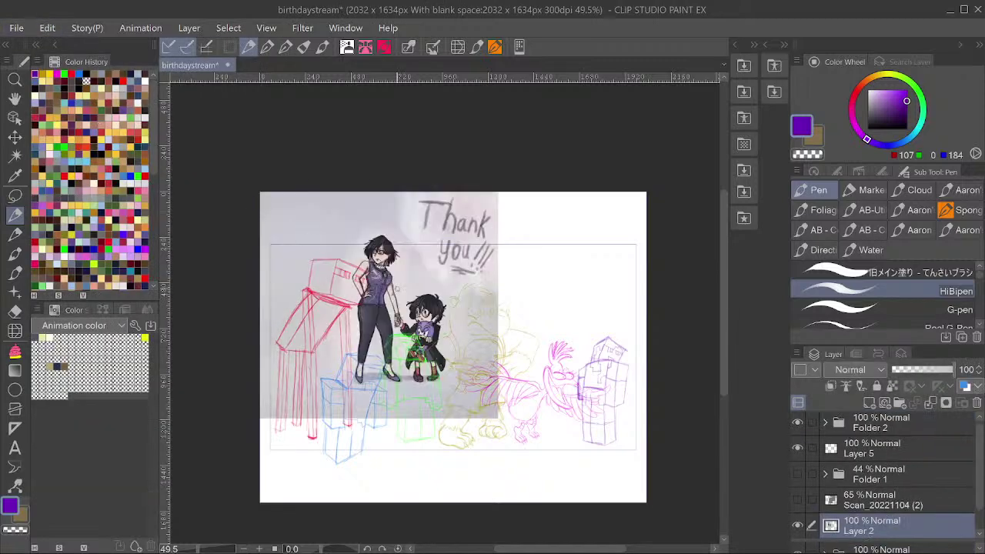
Enlarge the pasted reference picture proportionally to the full canvas height and lower its layer opacity to 30%.
{"action": "scroll", "coordinate": [323, 311], "scroll_direction": "up", "scroll_amount": 1}
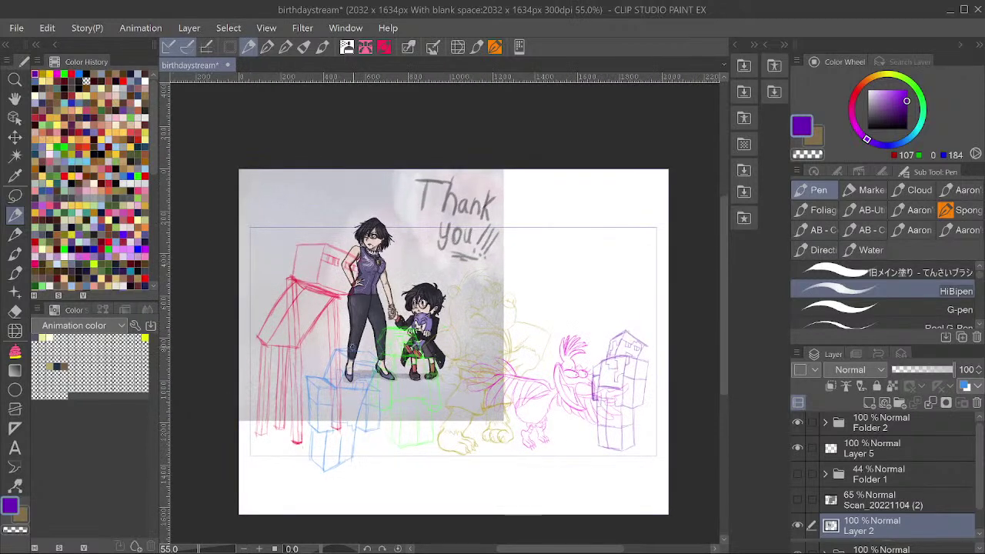
{"action": "key", "text": "ctrl+t"}
{"action": "left_click_drag", "start_coordinate": [505, 421], "coordinate": [604, 510]}
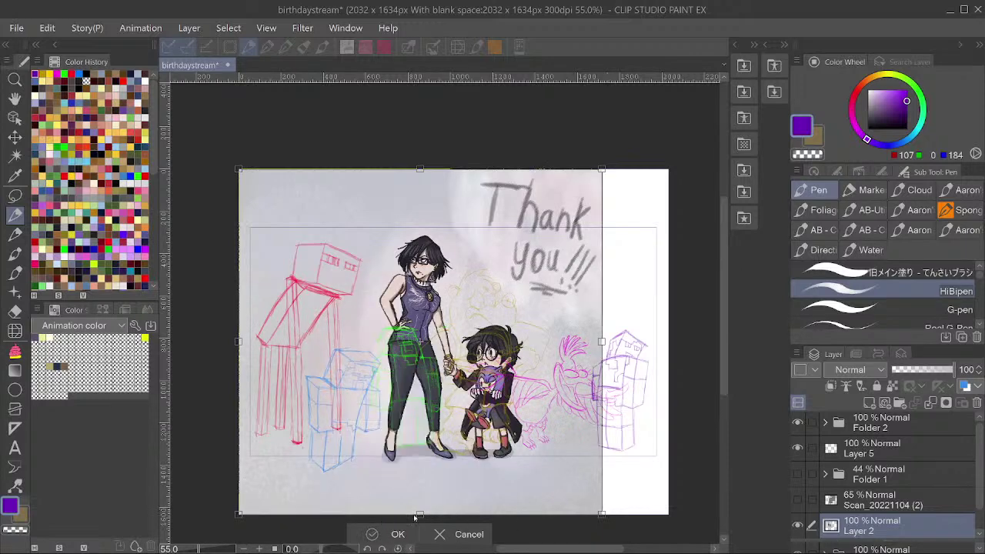
{"action": "key", "text": "Return"}
{"action": "left_click_drag", "start_coordinate": [912, 370], "coordinate": [906, 383]}
{"action": "scroll", "coordinate": [553, 394], "scroll_direction": "up", "scroll_amount": 1}
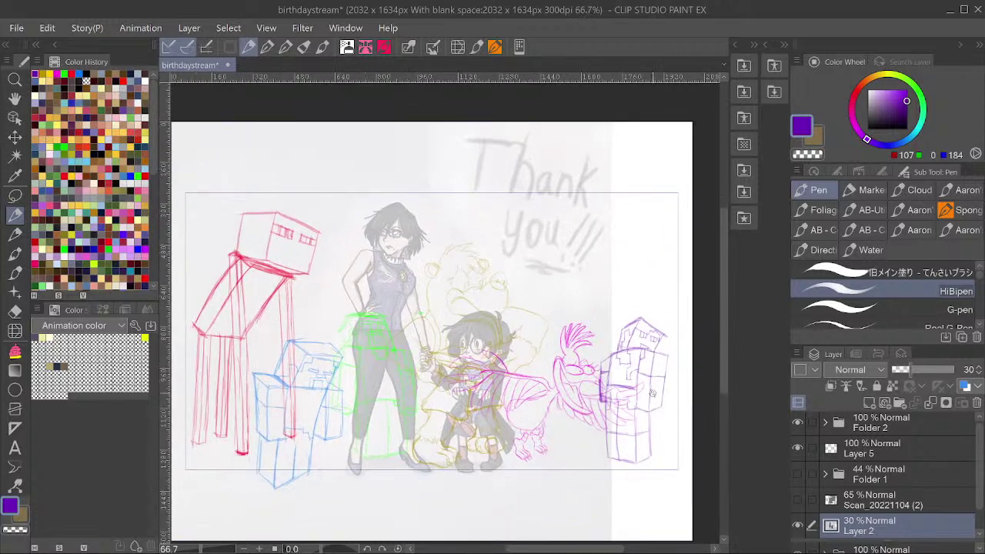
Scale the whole Folder 2 lineup down proportionally to fit within the reference picture's width and lower it toward the reference figures' feet.
{"action": "scroll", "coordinate": [339, 444], "scroll_direction": "up", "scroll_amount": 2}
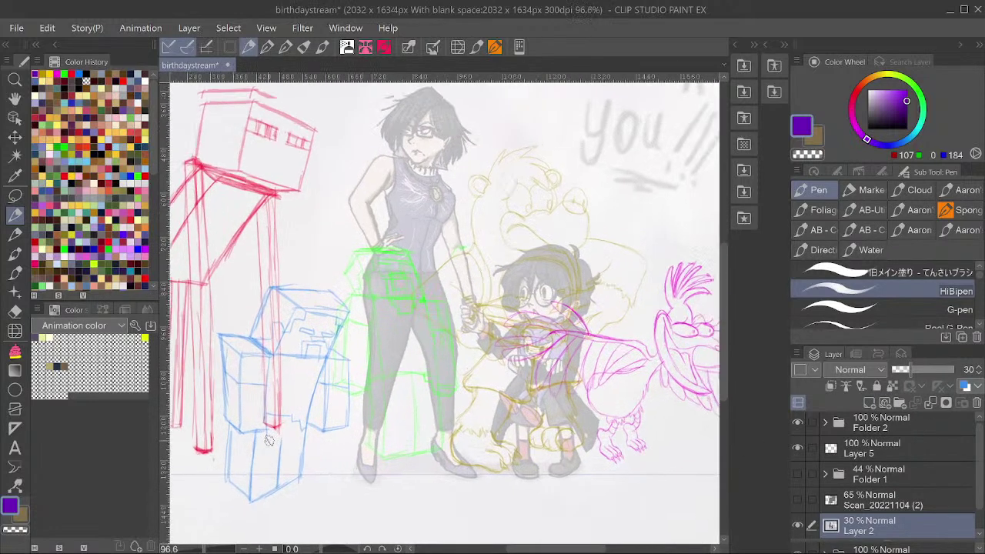
{"action": "scroll", "coordinate": [298, 435], "scroll_direction": "down", "scroll_amount": 2}
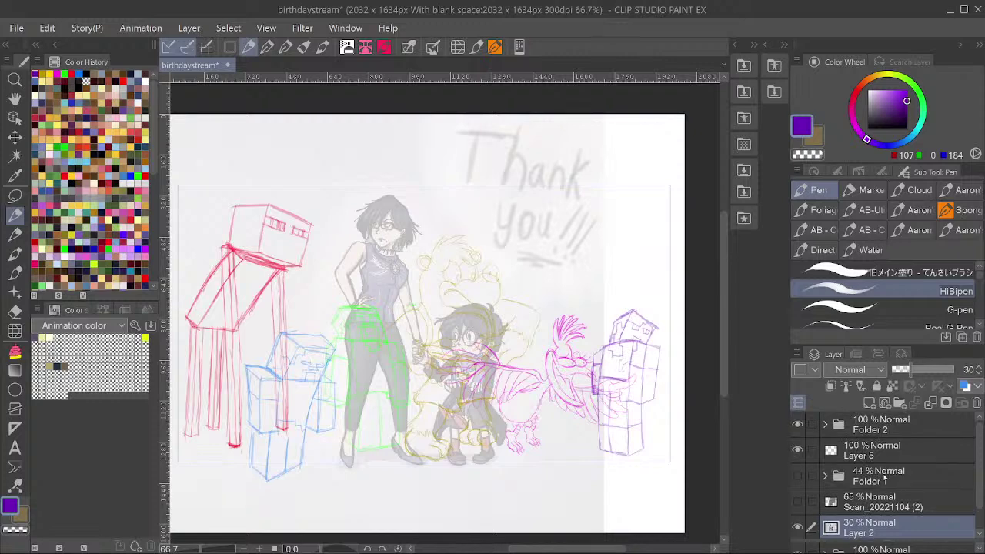
{"action": "left_click", "coordinate": [882, 419]}
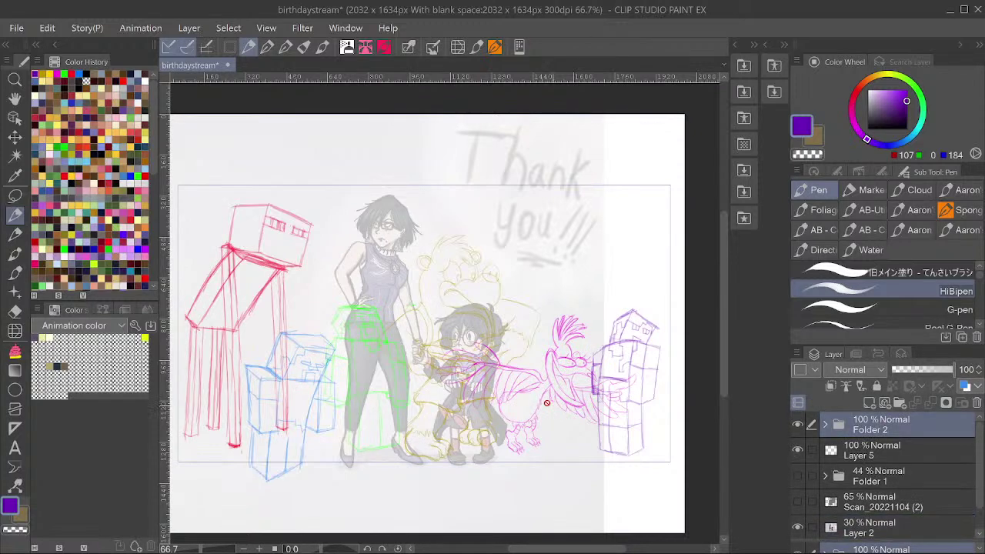
{"action": "scroll", "coordinate": [543, 400], "scroll_direction": "down", "scroll_amount": 1}
{"action": "scroll", "coordinate": [542, 398], "scroll_direction": "up", "scroll_amount": 1}
{"action": "scroll", "coordinate": [541, 398], "scroll_direction": "up", "scroll_amount": 1}
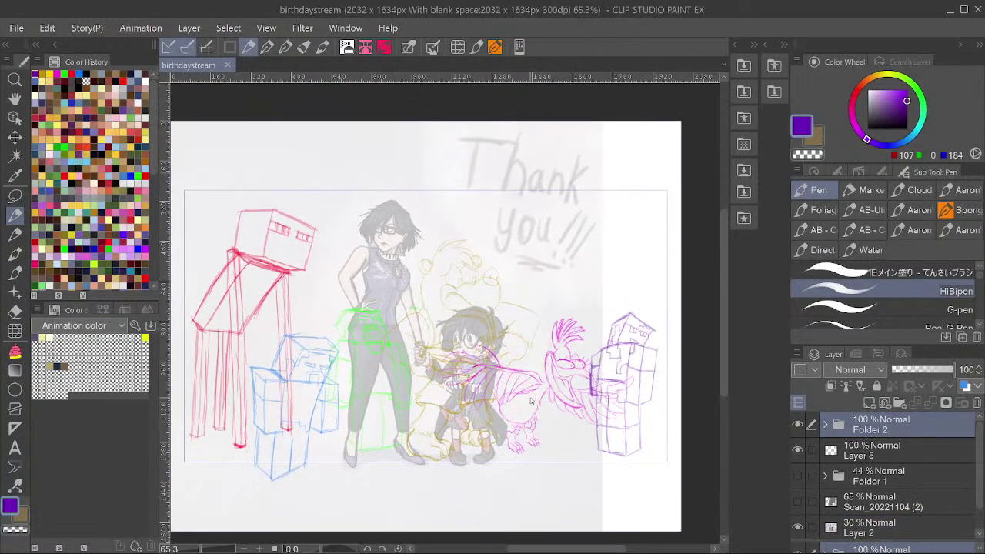
{"action": "key", "text": "ctrl+t"}
{"action": "left_click_drag", "start_coordinate": [657, 479], "coordinate": [575, 456]}
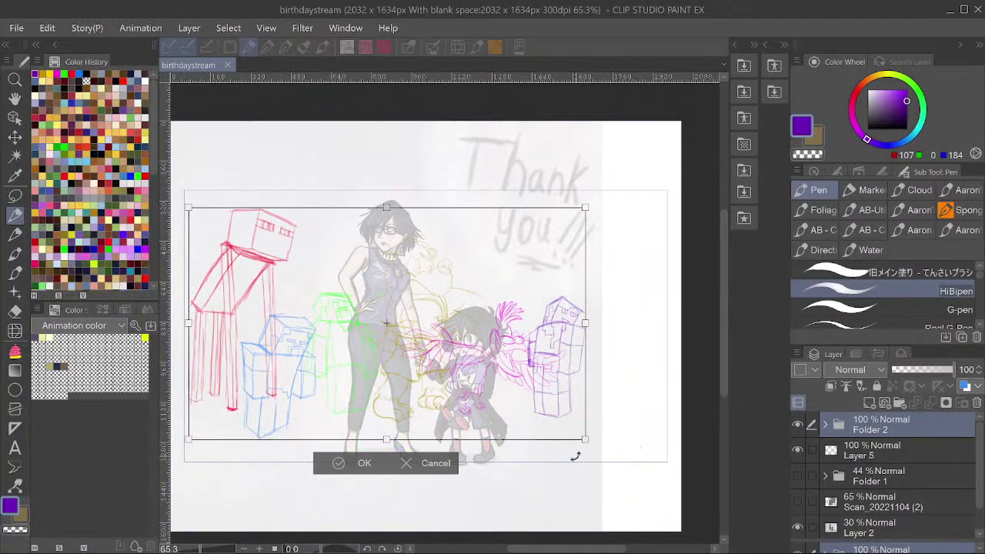
{"action": "scroll", "coordinate": [572, 444], "scroll_direction": "down", "scroll_amount": 1}
{"action": "left_click_drag", "start_coordinate": [431, 386], "coordinate": [429, 401]}
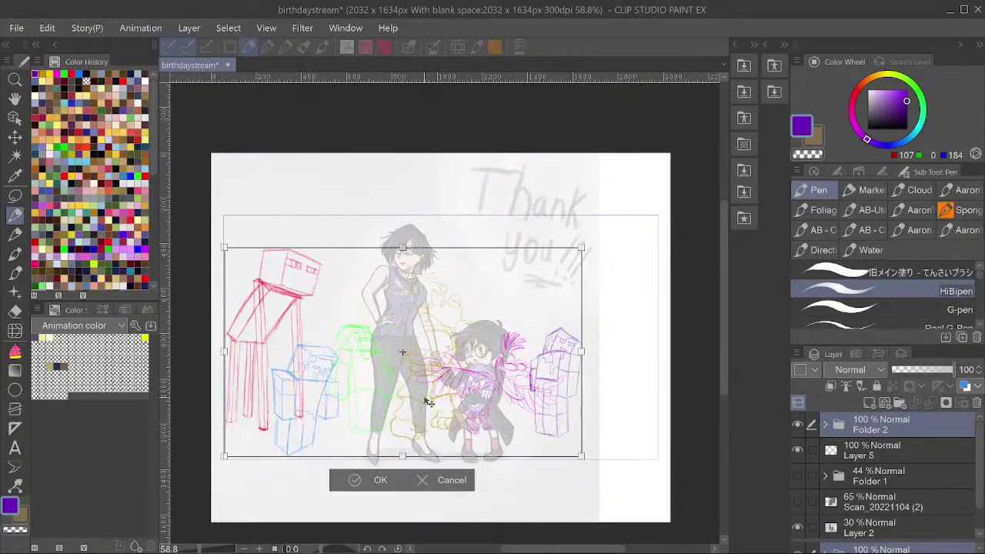
{"action": "key", "text": "Return"}
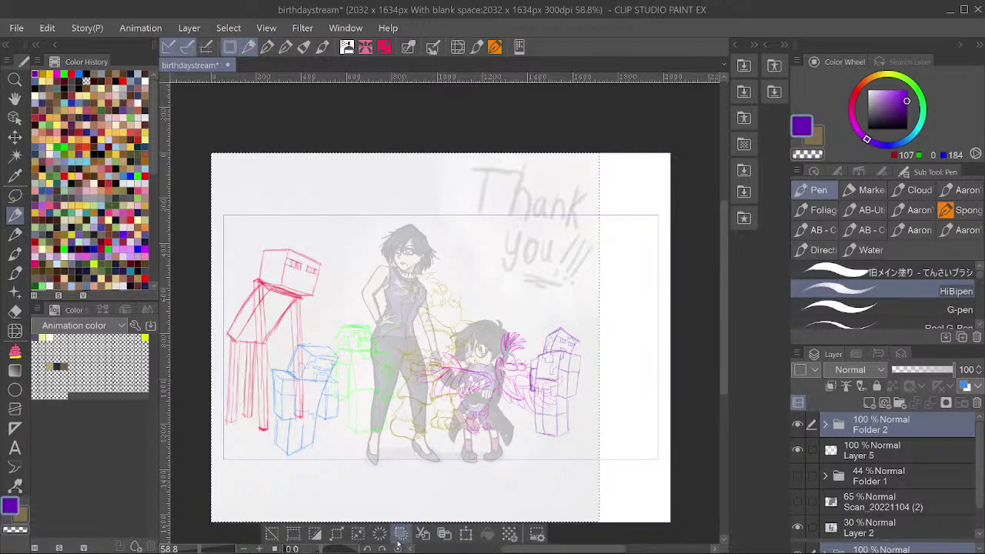
Crop the canvas to the reference picture's area and clear the selection.
{"action": "left_click", "coordinate": [315, 534]}
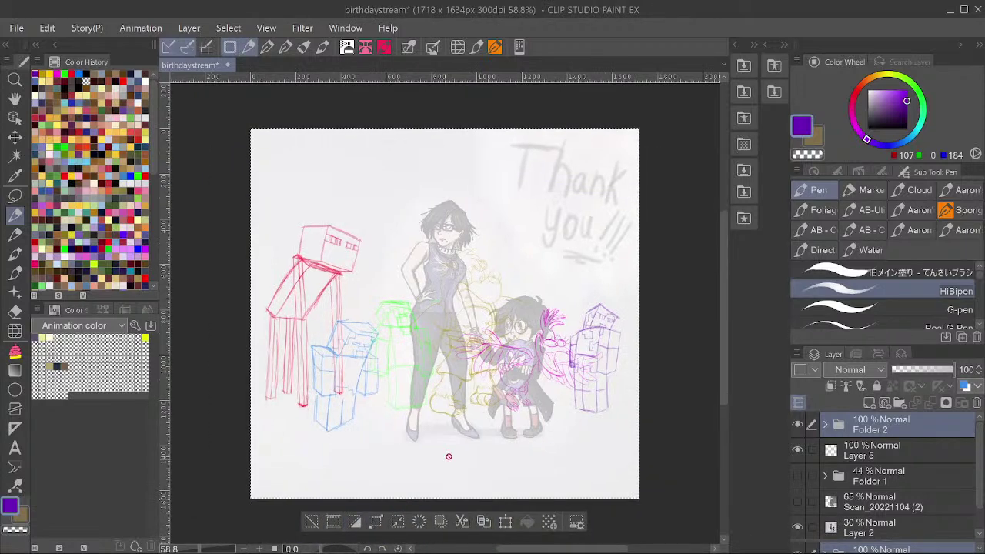
{"action": "scroll", "coordinate": [483, 377], "scroll_direction": "up", "scroll_amount": 1}
{"action": "scroll", "coordinate": [839, 522], "scroll_direction": "down", "scroll_amount": 1}
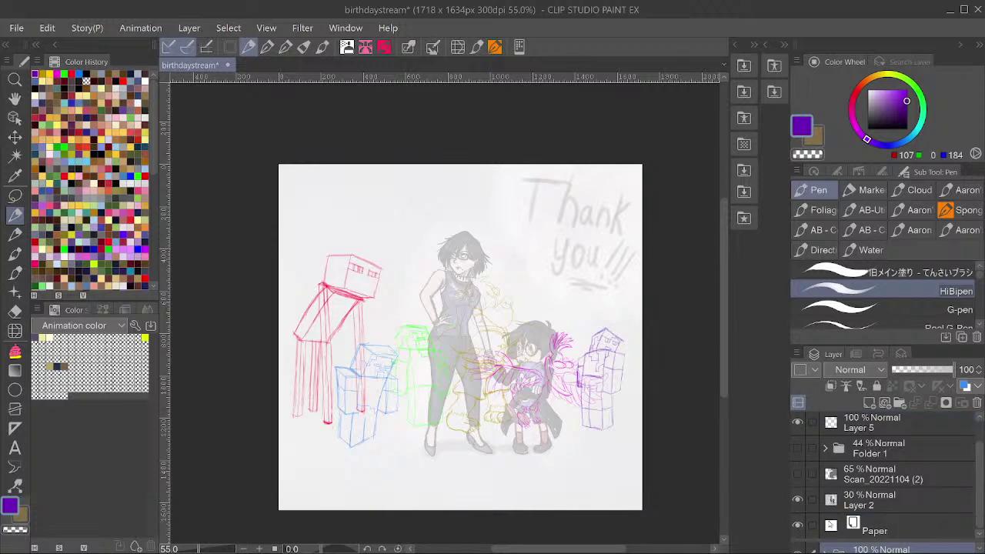
Hide the reference picture on Layer 2 to check the lineup on its own, and save the drawing.
{"action": "left_click", "coordinate": [798, 499]}
{"action": "scroll", "coordinate": [462, 450], "scroll_direction": "up", "scroll_amount": 3}
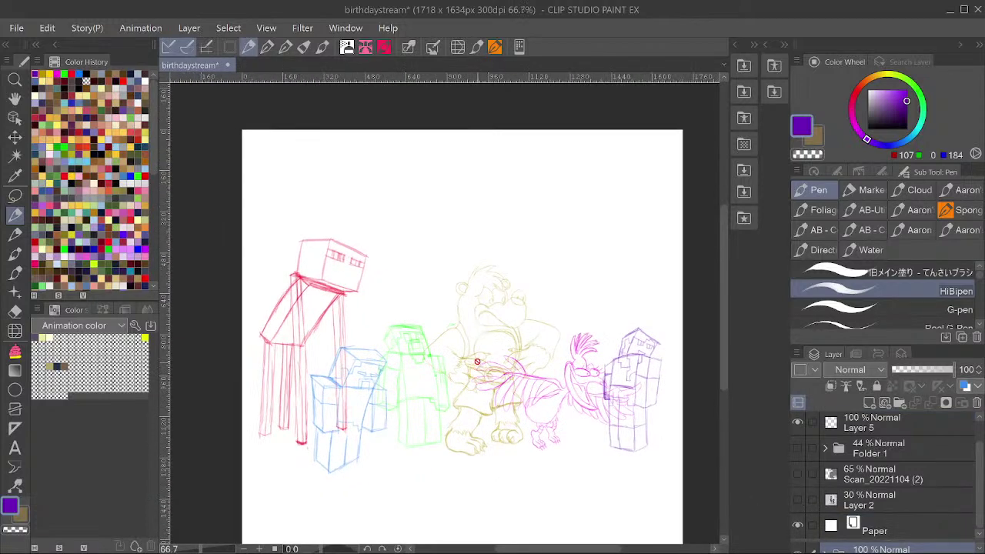
{"action": "scroll", "coordinate": [477, 363], "scroll_direction": "up", "scroll_amount": 1}
{"action": "scroll", "coordinate": [489, 433], "scroll_direction": "down", "scroll_amount": 2}
{"action": "scroll", "coordinate": [495, 387], "scroll_direction": "up", "scroll_amount": 1}
{"action": "key", "text": "ctrl+s"}
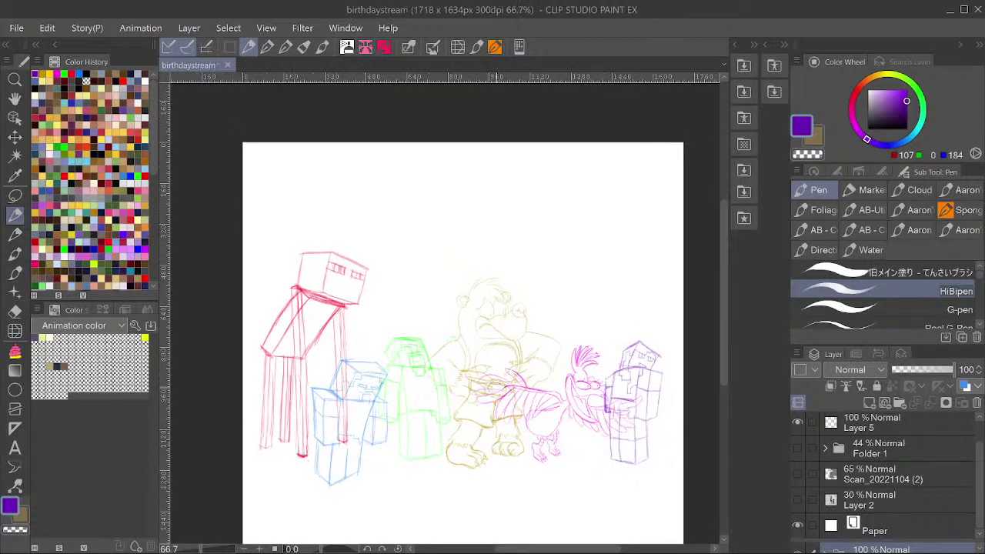
Show the Layer 2 reference again and stretch the Folder 2 lineup vertically, both downward and up to the tall reference figure's head.
{"action": "left_click", "coordinate": [798, 499]}
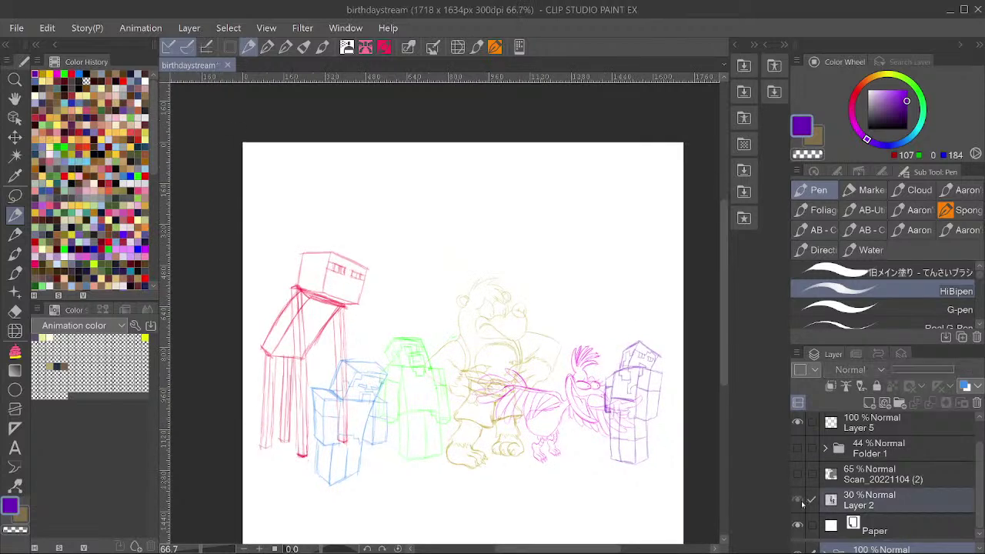
{"action": "scroll", "coordinate": [896, 465], "scroll_direction": "up", "scroll_amount": 2}
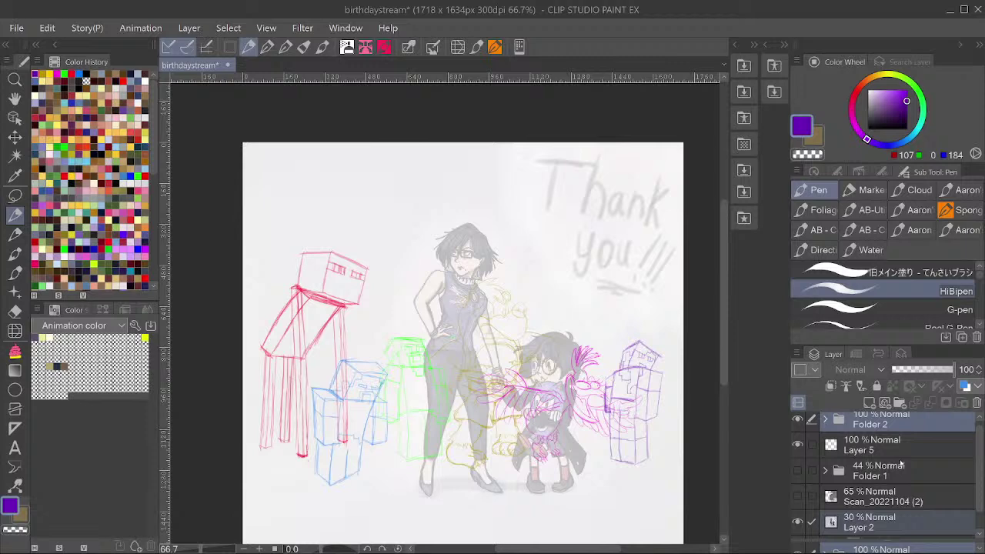
{"action": "left_click", "coordinate": [879, 429]}
{"action": "key", "text": "ctrl+t"}
{"action": "scroll", "coordinate": [485, 394], "scroll_direction": "down", "scroll_amount": 1}
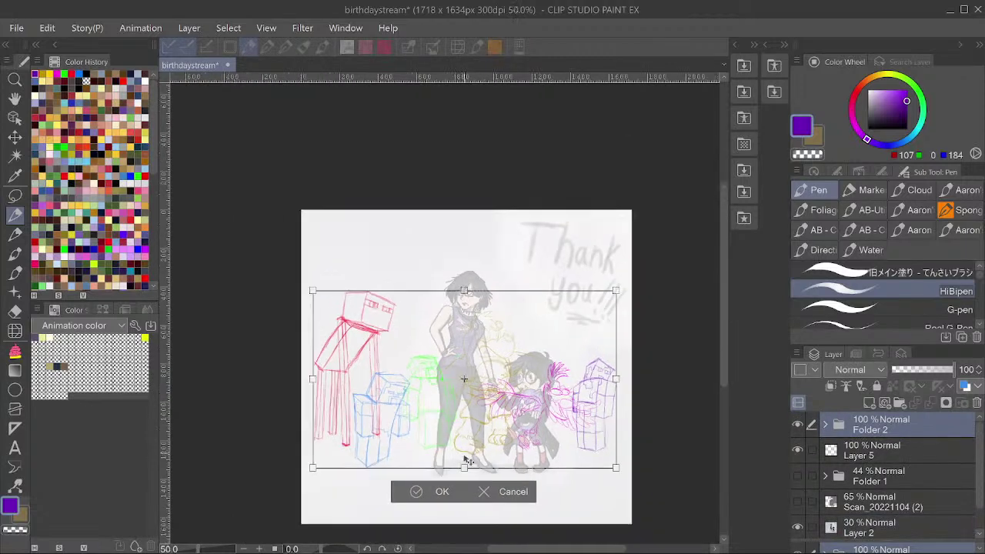
{"action": "left_click_drag", "start_coordinate": [462, 468], "coordinate": [463, 499]}
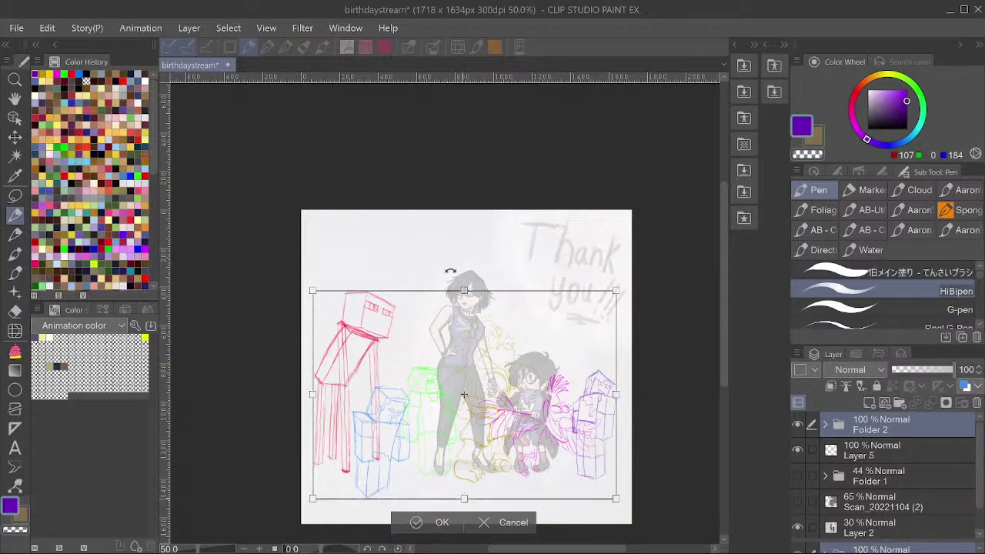
{"action": "mouse_move", "coordinate": [468, 291]}
{"action": "left_mouse_down"}
{"action": "mouse_move", "coordinate": [477, 240]}
{"action": "mouse_move", "coordinate": [477, 265]}
{"action": "left_mouse_up"}
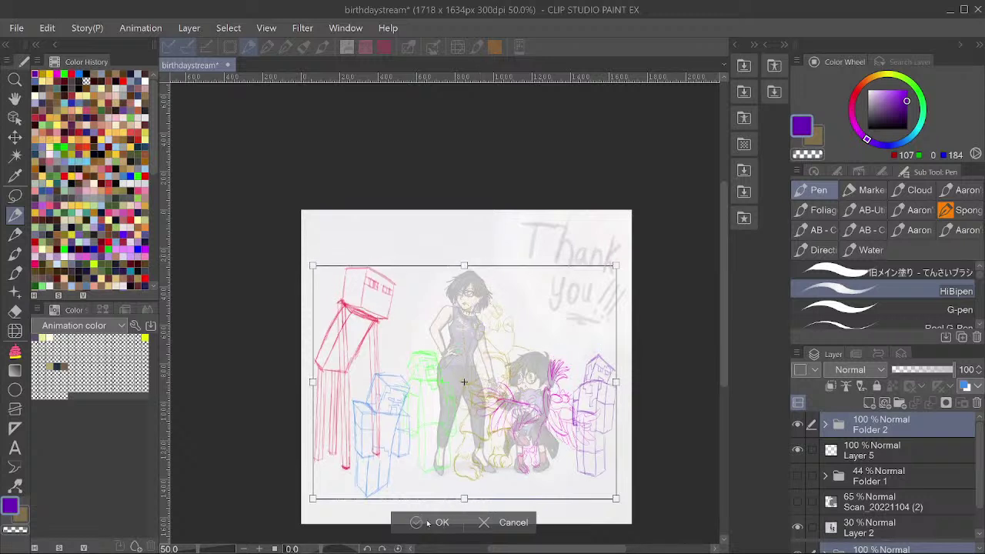
{"action": "left_click", "coordinate": [431, 523]}
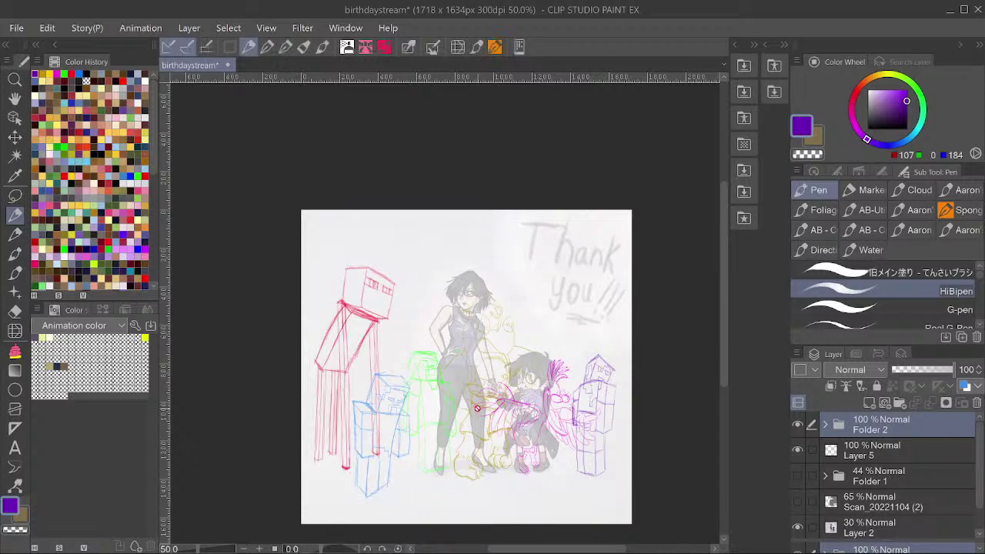
Reposition the blue zombie sketch slightly down and to the right within the lineup.
{"action": "scroll", "coordinate": [476, 409], "scroll_direction": "up", "scroll_amount": 2}
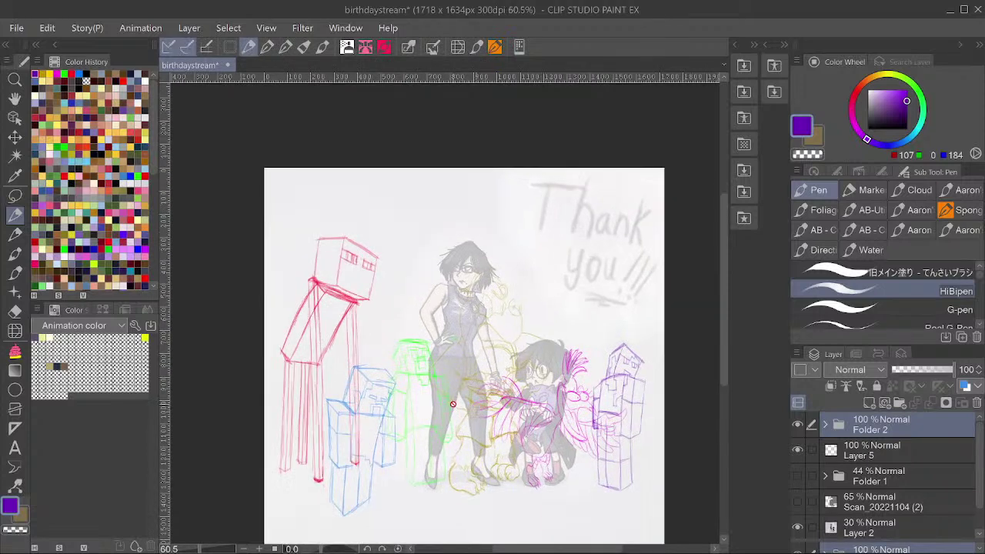
{"action": "key", "text": "p"}
{"action": "scroll", "coordinate": [371, 480], "scroll_direction": "up", "scroll_amount": 1}
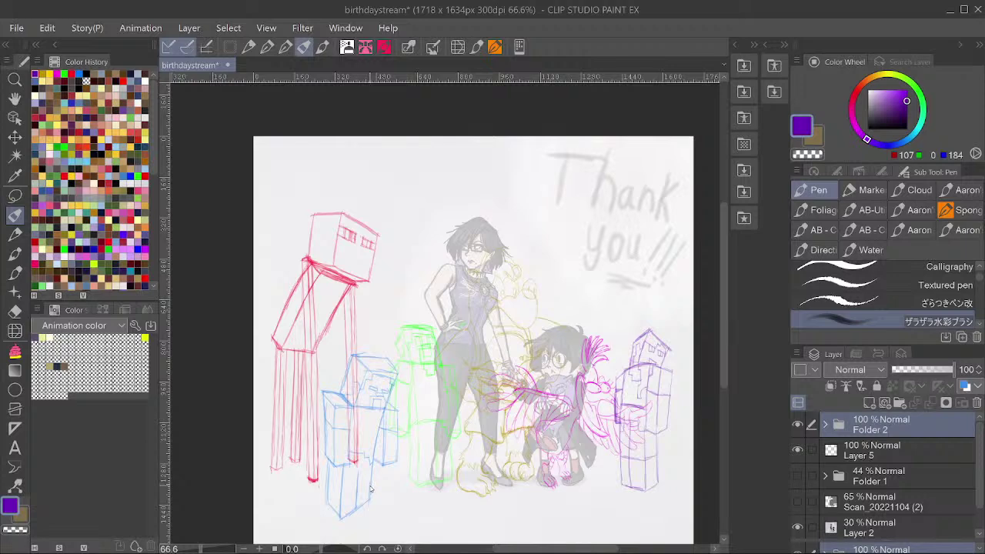
{"action": "mouse_move", "coordinate": [370, 489]}
{"action": "left_mouse_down"}
{"action": "mouse_move", "coordinate": [380, 514]}
{"action": "mouse_move", "coordinate": [343, 528]}
{"action": "left_mouse_up"}
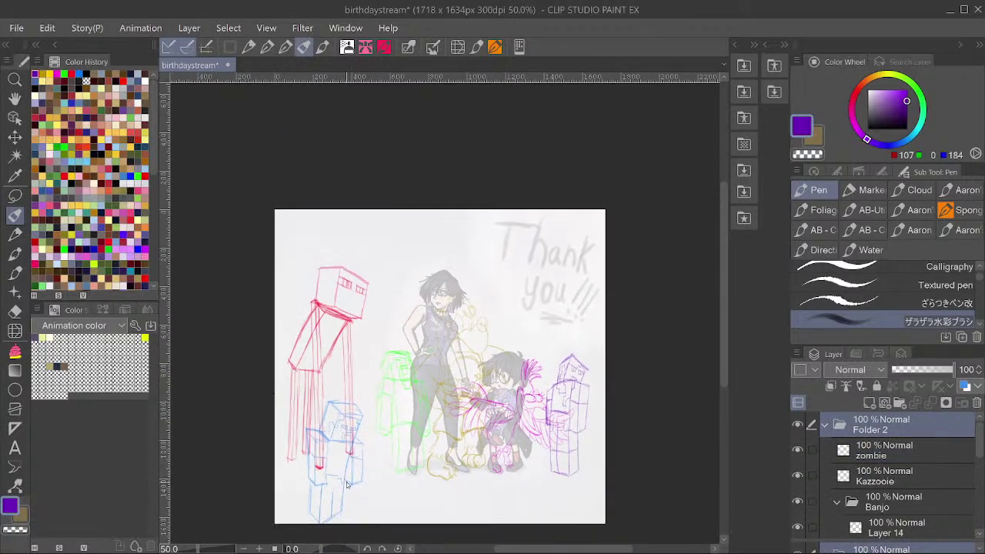
{"action": "left_click_drag", "start_coordinate": [347, 483], "coordinate": [370, 467]}
{"action": "scroll", "coordinate": [350, 292], "scroll_direction": "up", "scroll_amount": 1}
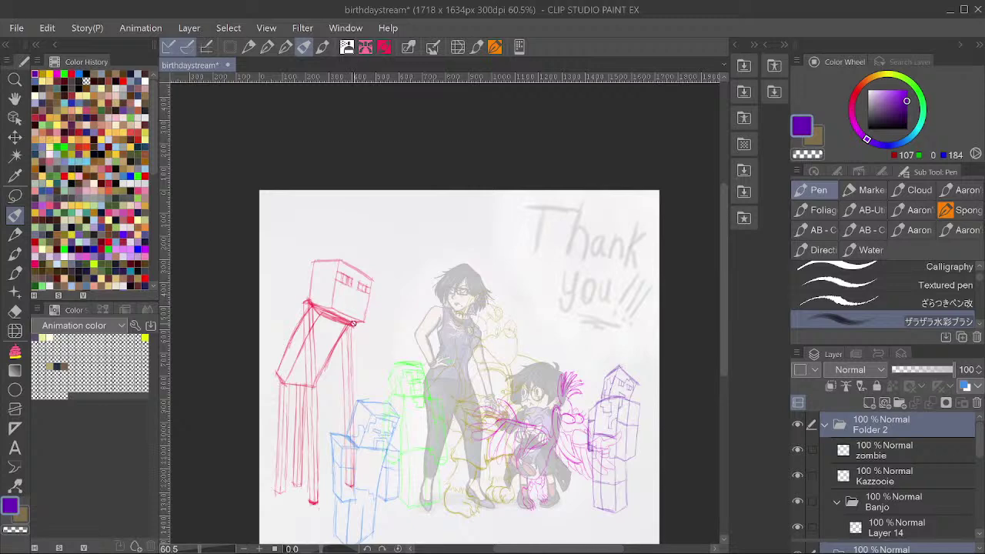
Move the red enderman sketch right so it overlaps the blue zombie and stands close to the green steve.
{"action": "left_click", "coordinate": [348, 323]}
{"action": "scroll", "coordinate": [347, 323], "scroll_direction": "down", "scroll_amount": 1}
{"action": "key", "text": "ctrl+t"}
{"action": "left_click_drag", "start_coordinate": [358, 325], "coordinate": [402, 334]}
{"action": "left_click", "coordinate": [348, 508]}
{"action": "scroll", "coordinate": [512, 416], "scroll_direction": "up", "scroll_amount": 1}
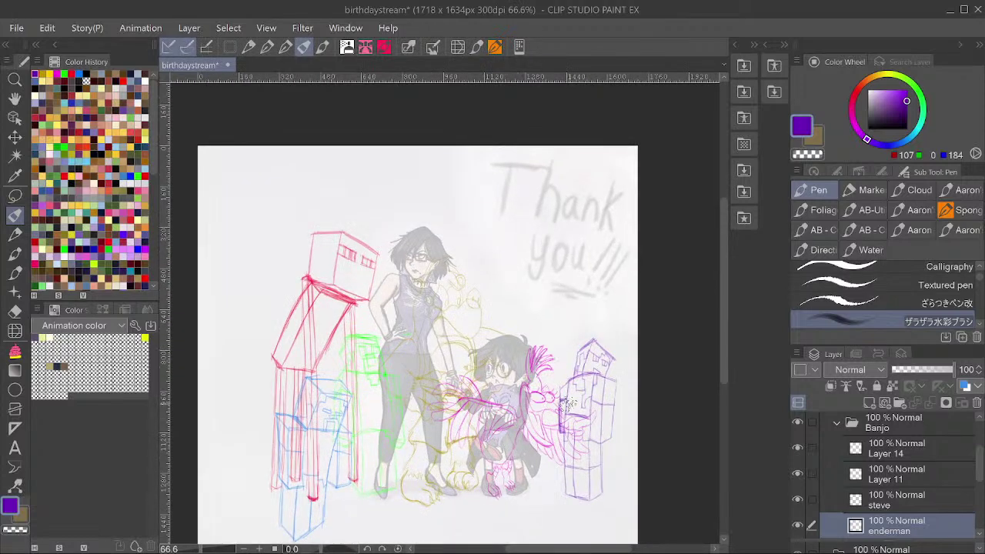
Shift the whole Folder 2 lineup left so it sits more centrally on the canvas, and save the drawing.
{"action": "left_click_drag", "start_coordinate": [586, 360], "coordinate": [600, 367]}
{"action": "scroll", "coordinate": [592, 361], "scroll_direction": "up", "scroll_amount": 2}
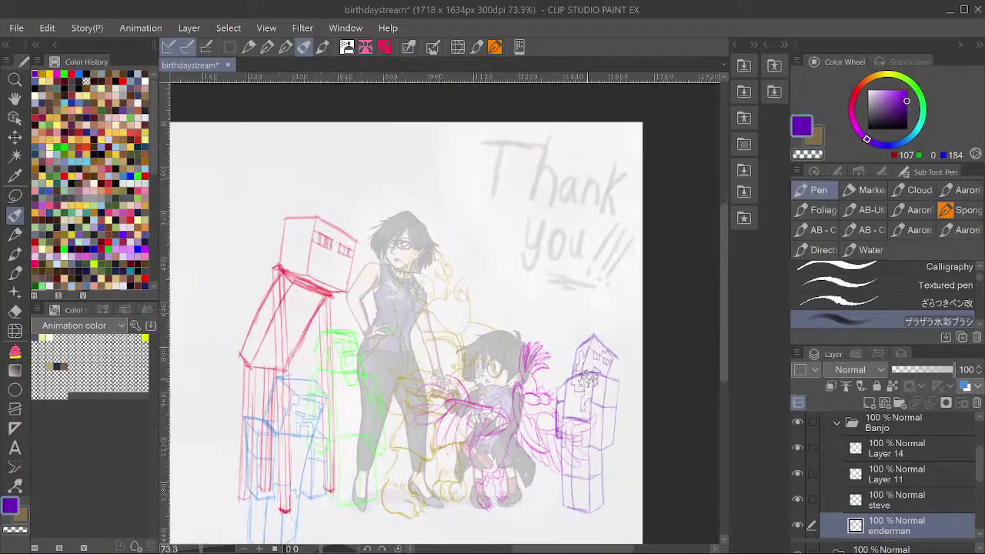
{"action": "scroll", "coordinate": [596, 357], "scroll_direction": "down", "scroll_amount": 3}
{"action": "scroll", "coordinate": [890, 462], "scroll_direction": "up", "scroll_amount": 2}
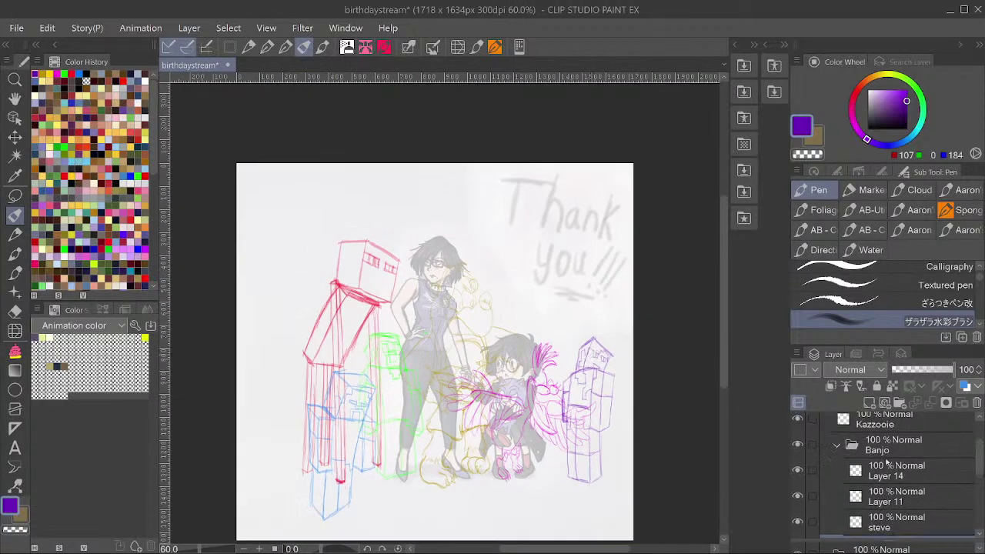
{"action": "left_click", "coordinate": [906, 420]}
{"action": "left_click", "coordinate": [907, 421]}
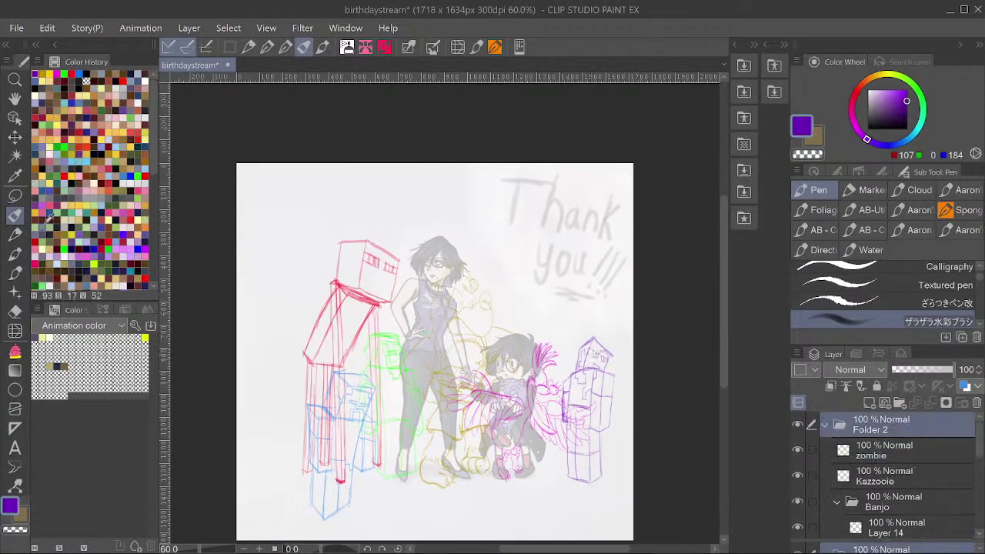
{"action": "left_click", "coordinate": [14, 136]}
{"action": "left_click_drag", "start_coordinate": [516, 362], "coordinate": [490, 360]}
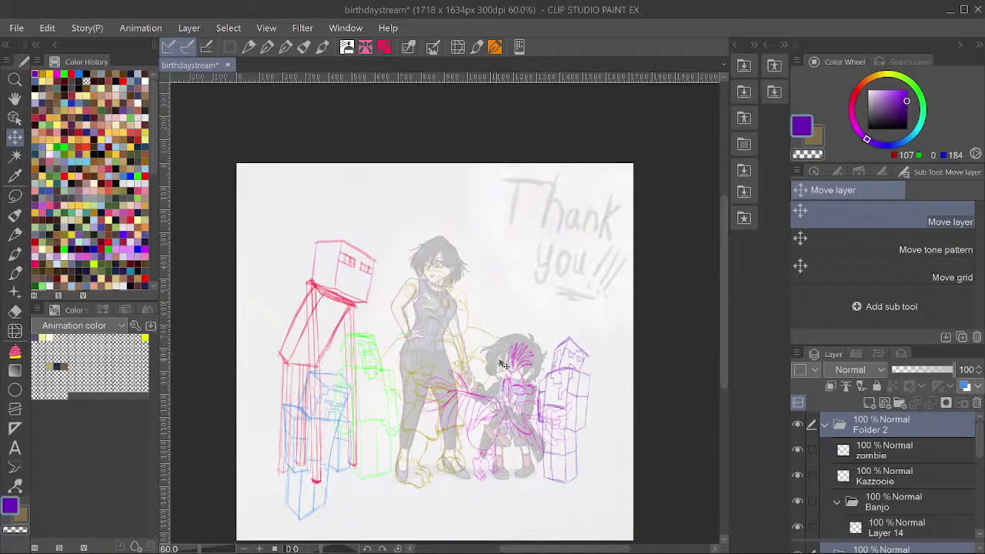
{"action": "scroll", "coordinate": [532, 350], "scroll_direction": "down", "scroll_amount": 2}
{"action": "scroll", "coordinate": [567, 346], "scroll_direction": "up", "scroll_amount": 3}
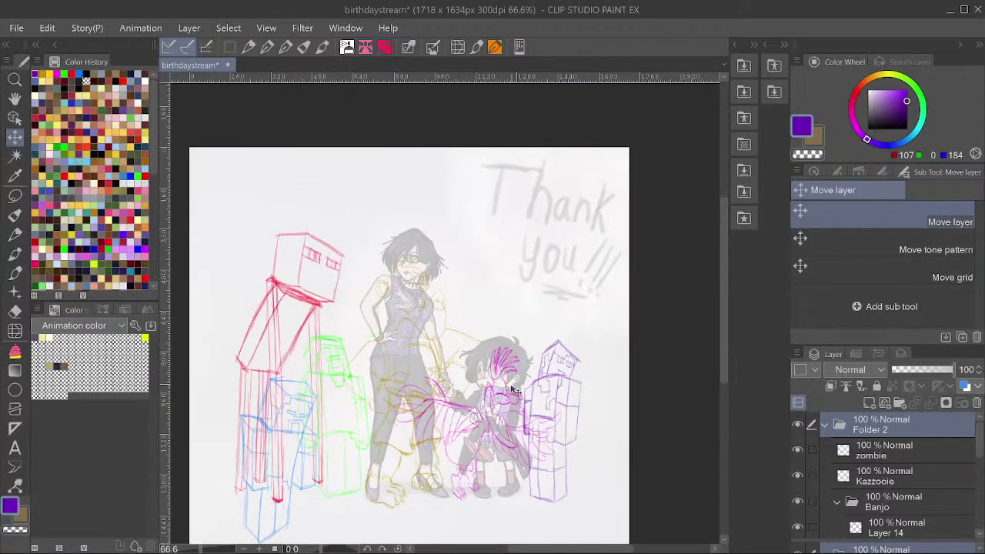
{"action": "key", "text": "ctrl+s"}
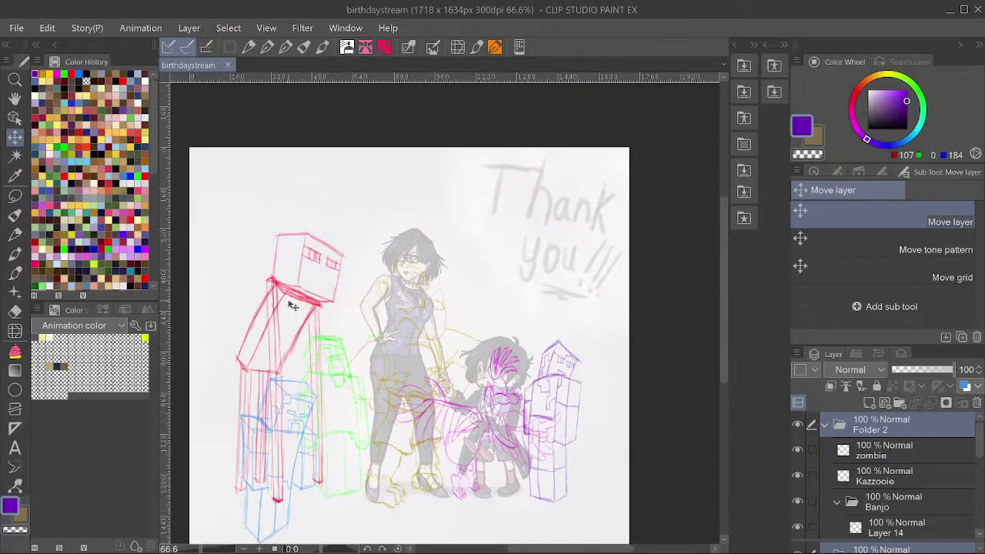
Enlarge the Folder 2 lineup slightly from its upper corners so it fills more of the canvas.
{"action": "key", "text": "ctrl+t"}
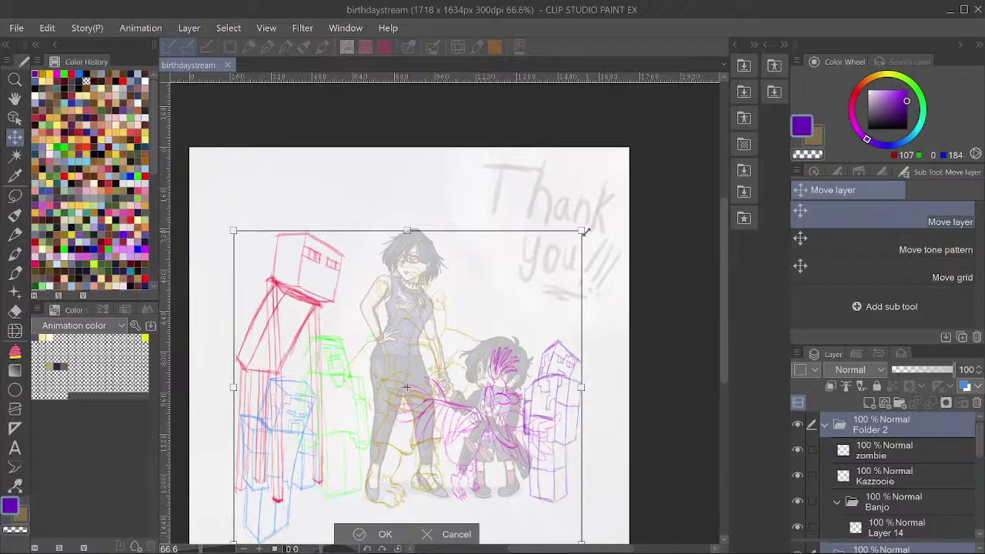
{"action": "left_click_drag", "start_coordinate": [585, 232], "coordinate": [616, 221]}
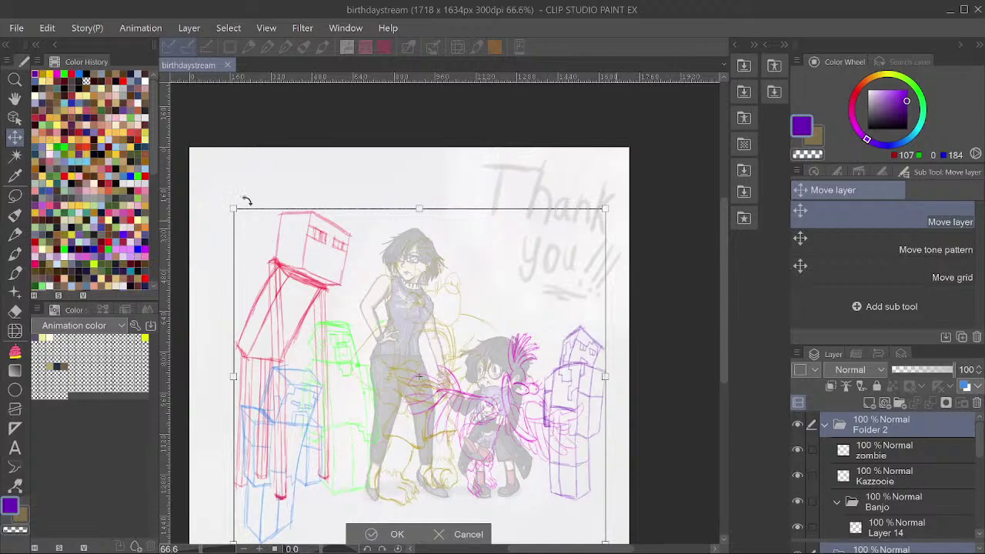
{"action": "left_click_drag", "start_coordinate": [231, 207], "coordinate": [226, 202]}
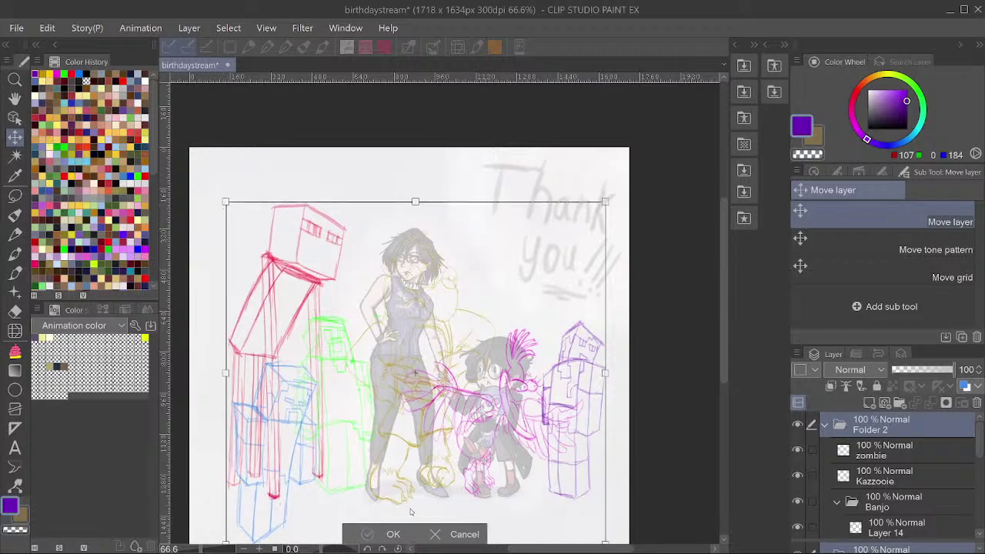
{"action": "key", "text": "Return"}
{"action": "scroll", "coordinate": [470, 354], "scroll_direction": "down", "scroll_amount": 2}
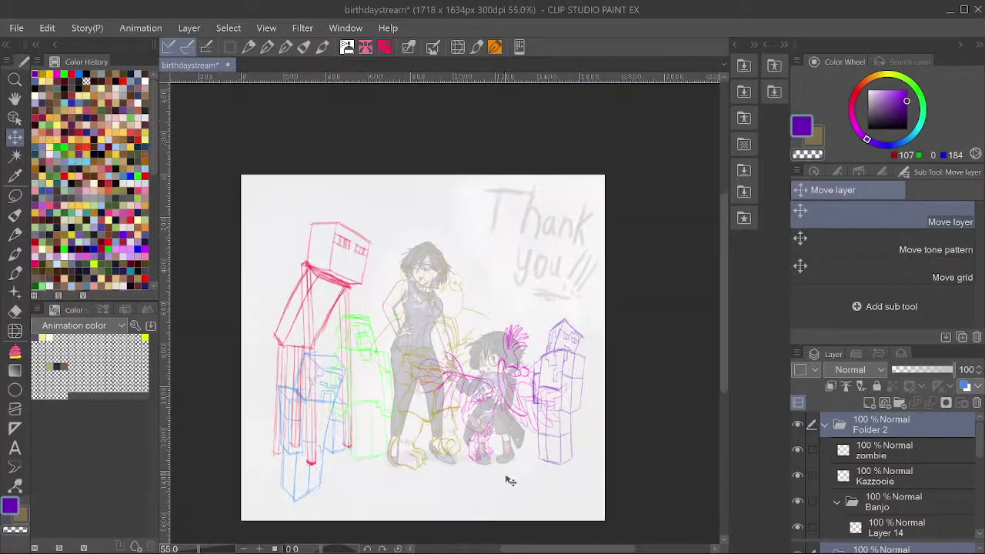
Hide the reference picture on Layer 2 and make Folder 2 the active selection.
{"action": "left_click", "coordinate": [536, 484]}
{"action": "left_click", "coordinate": [797, 528]}
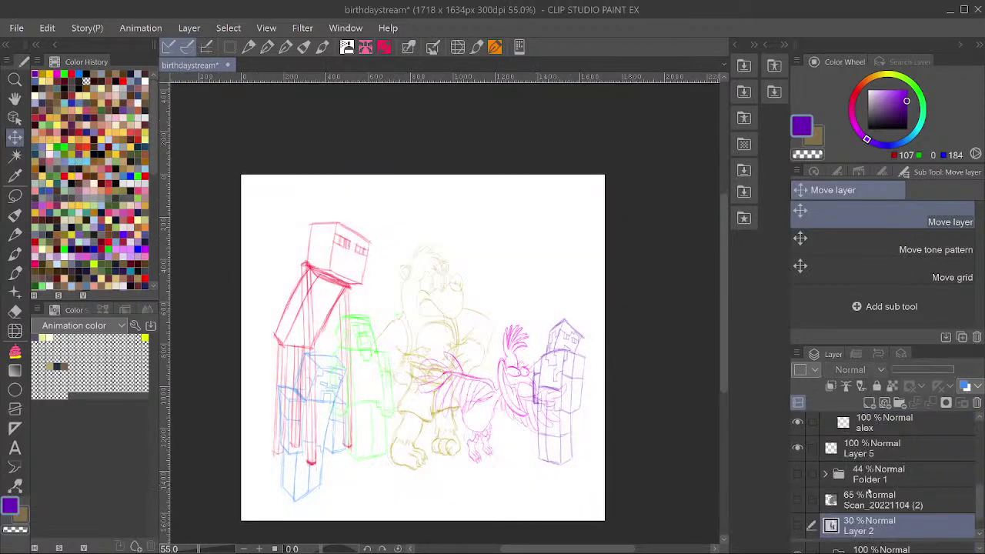
{"action": "scroll", "coordinate": [877, 477], "scroll_direction": "up", "scroll_amount": 5}
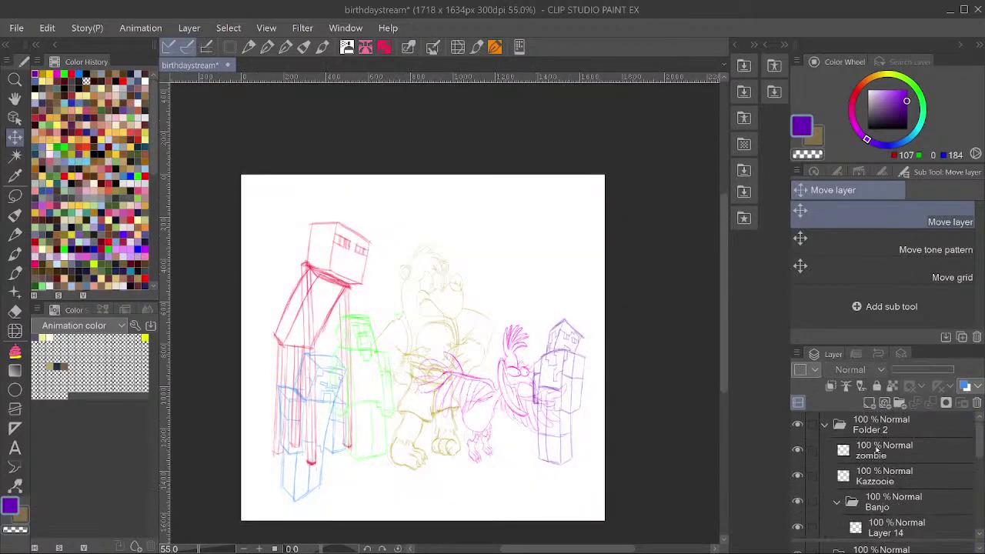
{"action": "left_click", "coordinate": [881, 421]}
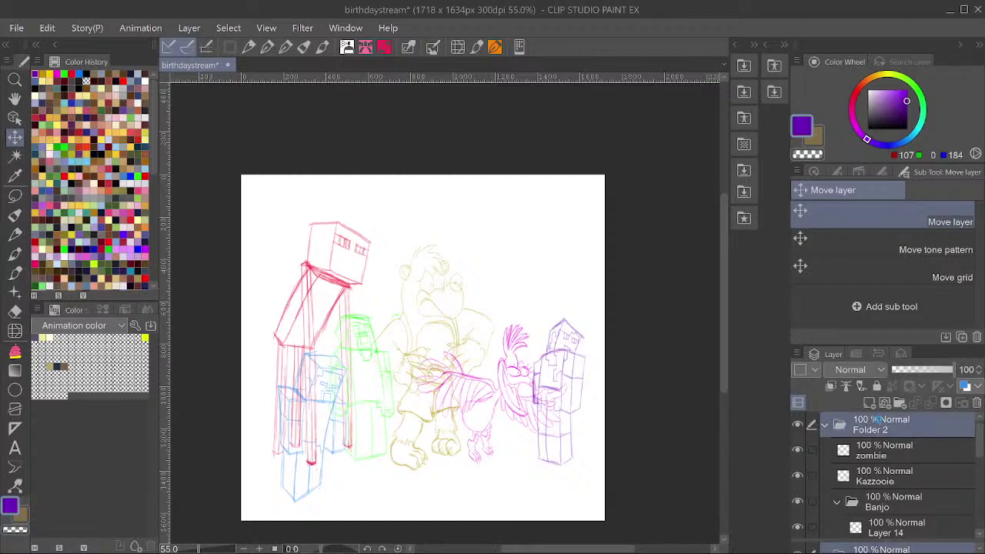
Save the drawing and stretch the Banjo sketch on Layer 11 slightly wider, shifting it a little toward Kazooie.
{"action": "key", "text": "ctrl+s"}
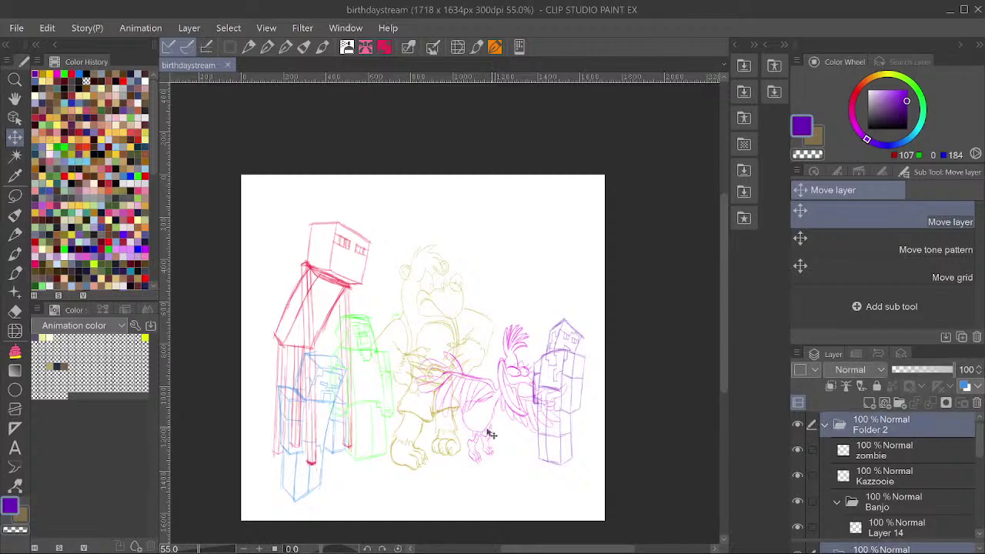
{"action": "scroll", "coordinate": [488, 431], "scroll_direction": "up", "scroll_amount": 3}
{"action": "left_click", "coordinate": [441, 412]}
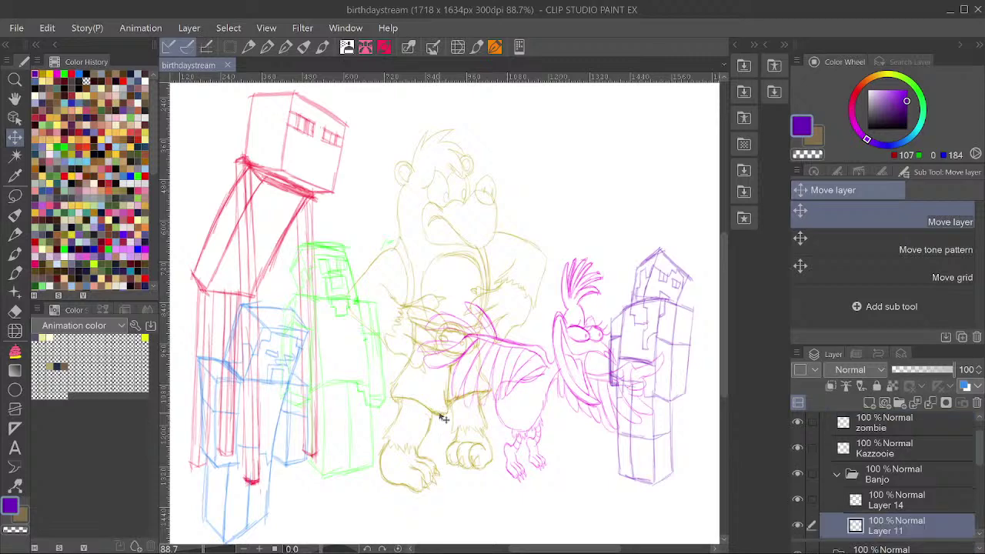
{"action": "scroll", "coordinate": [457, 396], "scroll_direction": "down", "scroll_amount": 2}
{"action": "key", "text": "ctrl+t"}
{"action": "left_click_drag", "start_coordinate": [372, 327], "coordinate": [362, 327]}
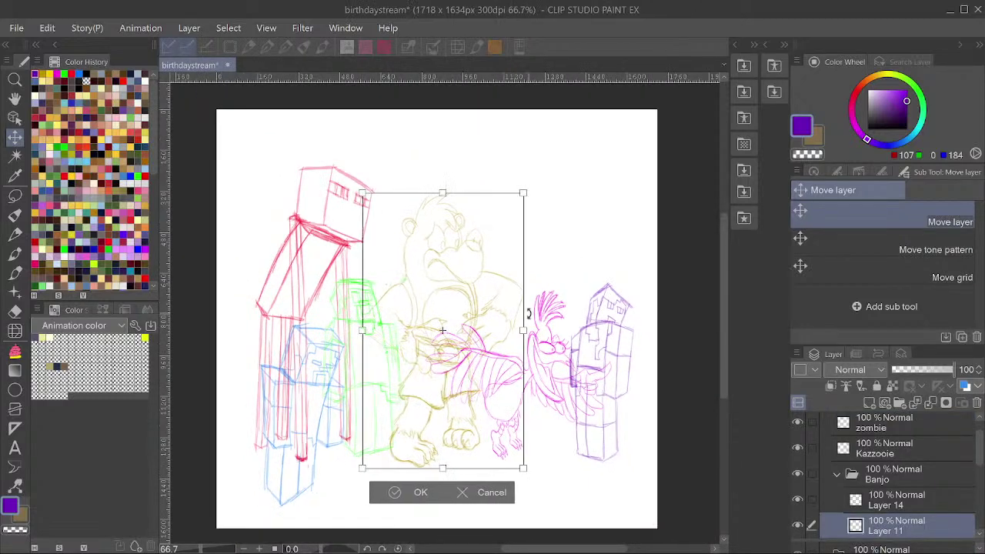
{"action": "mouse_move", "coordinate": [524, 330]}
{"action": "left_mouse_down"}
{"action": "mouse_move", "coordinate": [534, 334]}
{"action": "mouse_move", "coordinate": [503, 337]}
{"action": "left_mouse_up"}
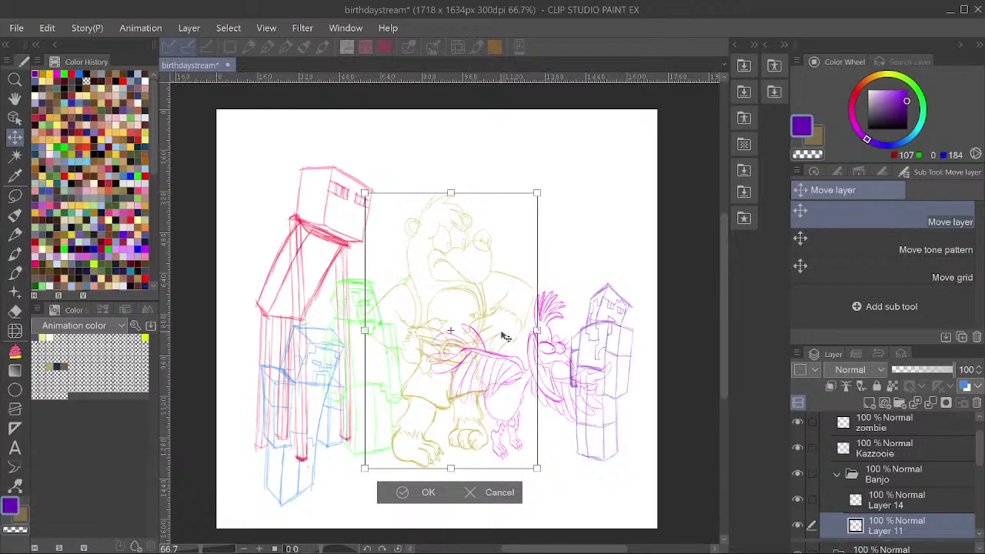
{"action": "left_click", "coordinate": [428, 492]}
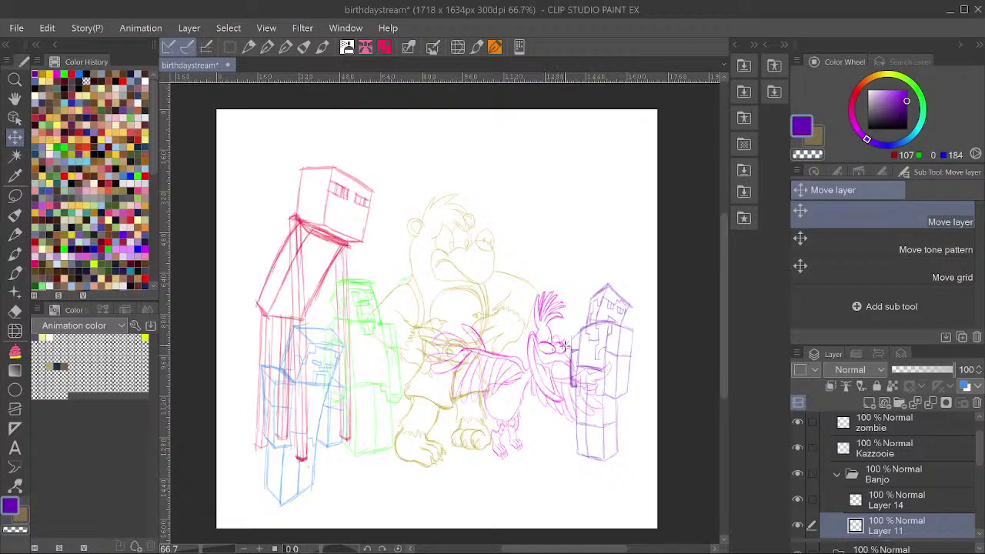
Stretch the magenta Kazooie sketch wider to the right so its wing overlaps the purple character.
{"action": "left_click", "coordinate": [566, 347]}
{"action": "key", "text": "ctrl+t"}
{"action": "left_click_drag", "start_coordinate": [612, 372], "coordinate": [645, 374]}
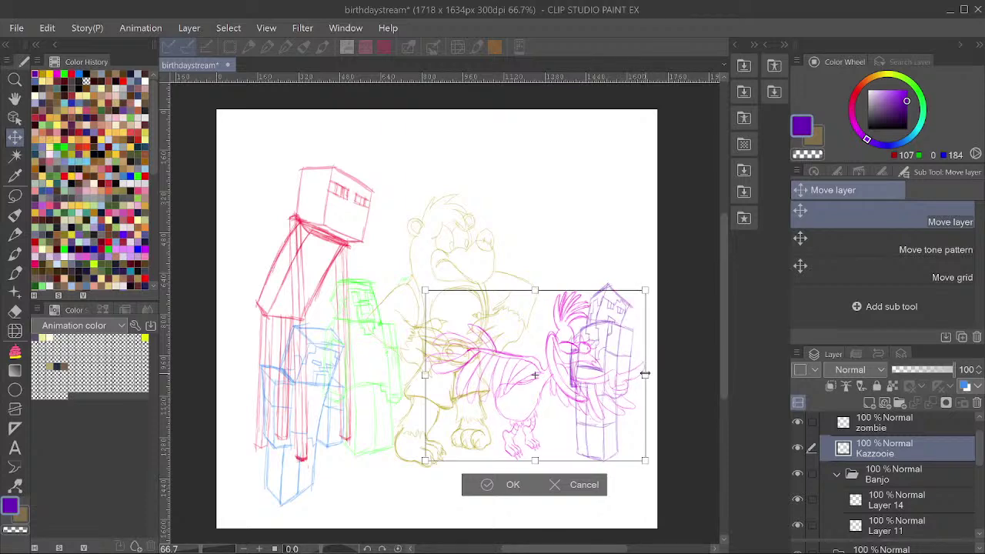
{"action": "left_click", "coordinate": [479, 485]}
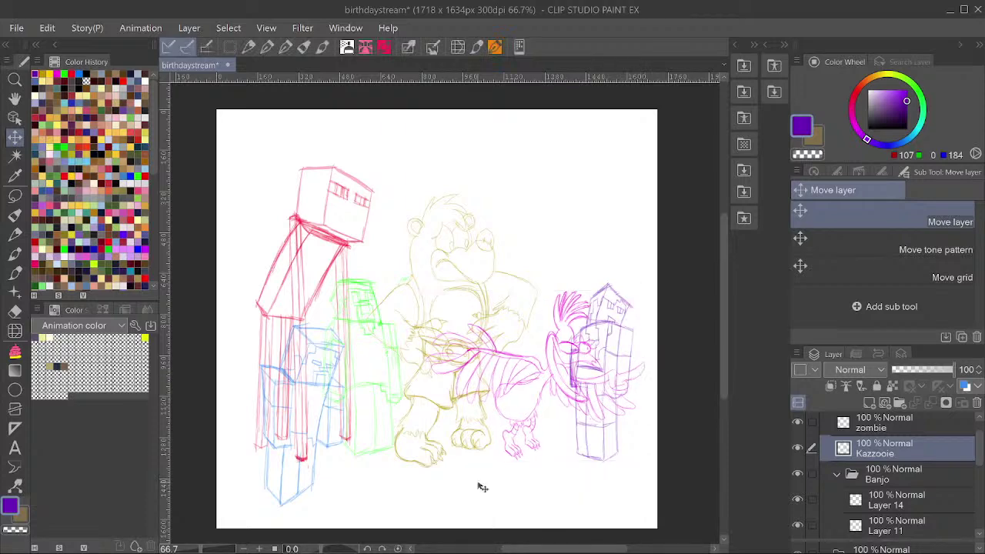
Move the green steve sketch down beside Banjo's foot and place its layer first inside the Banjo folder.
{"action": "scroll", "coordinate": [459, 400], "scroll_direction": "down", "scroll_amount": 1}
{"action": "scroll", "coordinate": [279, 422], "scroll_direction": "up", "scroll_amount": 1}
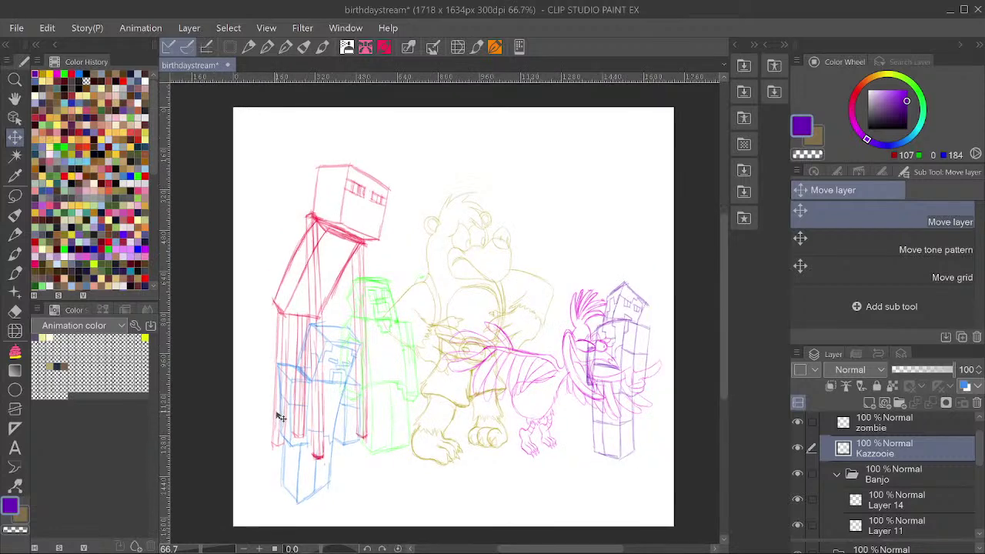
{"action": "scroll", "coordinate": [331, 425], "scroll_direction": "up", "scroll_amount": 1}
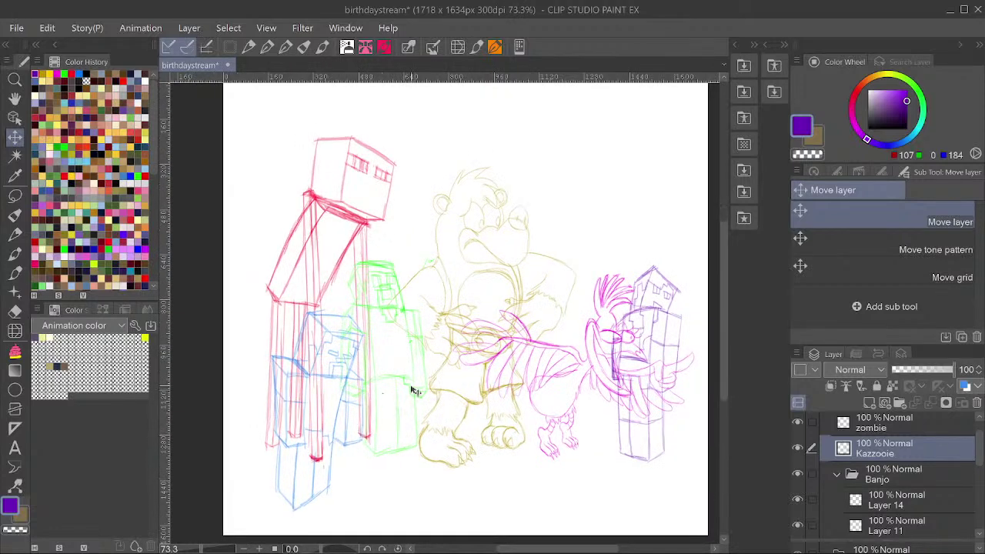
{"action": "mouse_move", "coordinate": [409, 384]}
{"action": "left_mouse_down"}
{"action": "mouse_move", "coordinate": [408, 434]}
{"action": "mouse_move", "coordinate": [407, 403]}
{"action": "mouse_move", "coordinate": [423, 418]}
{"action": "left_mouse_up"}
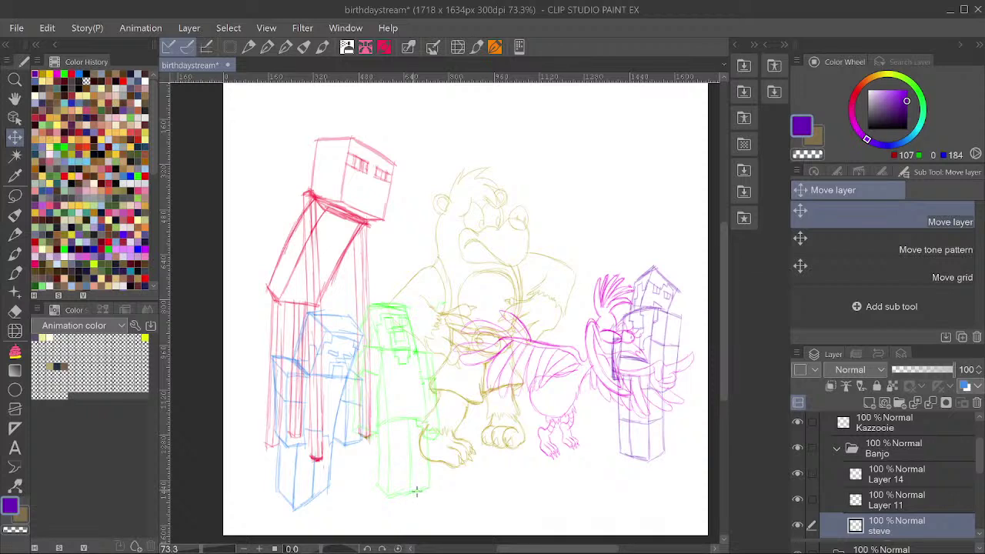
{"action": "left_click_drag", "start_coordinate": [915, 527], "coordinate": [896, 470]}
Enlarge the green steve sketch slightly from its upper-right corner and nudge it down a little.
{"action": "key", "text": "ctrl+t"}
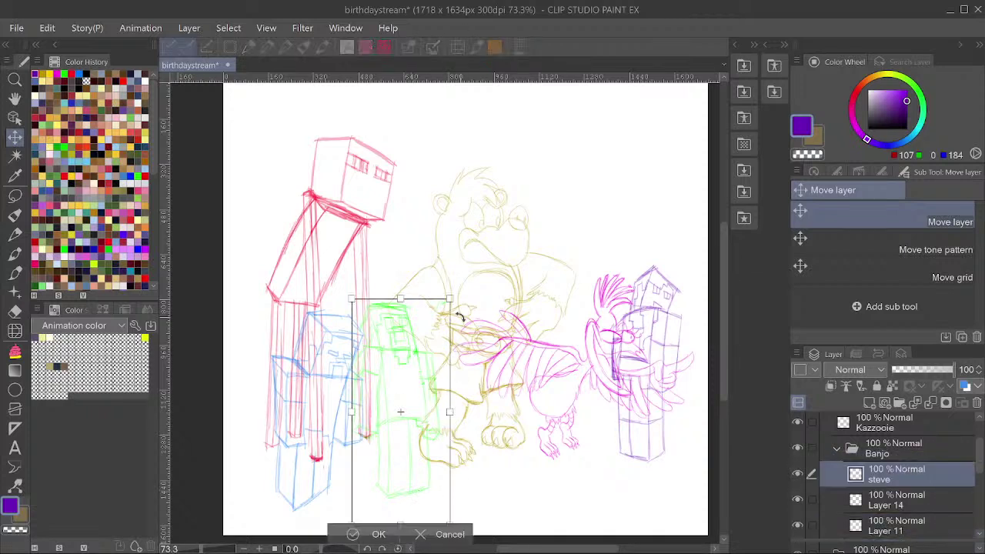
{"action": "left_click_drag", "start_coordinate": [454, 297], "coordinate": [465, 290]}
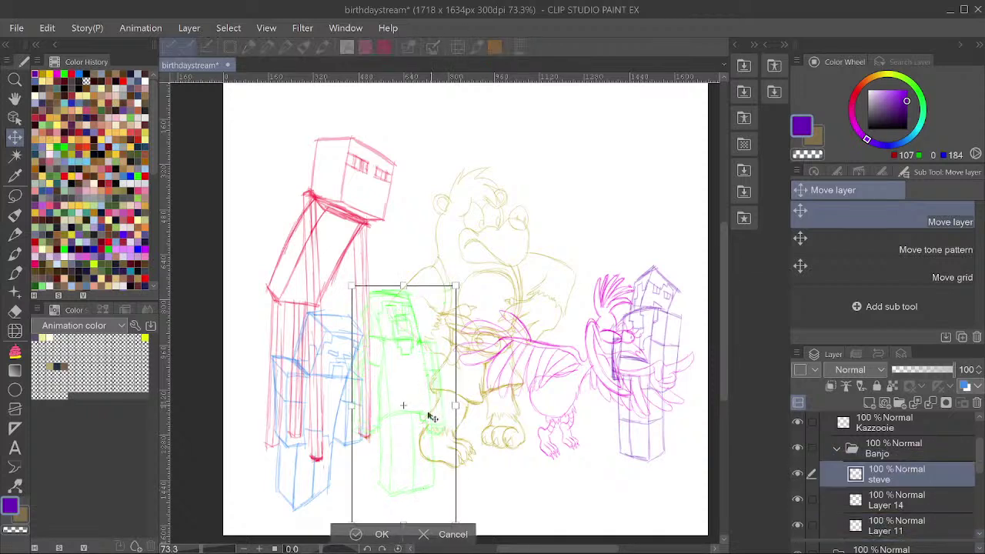
{"action": "left_click_drag", "start_coordinate": [431, 416], "coordinate": [432, 422]}
{"action": "left_click", "coordinate": [356, 537]}
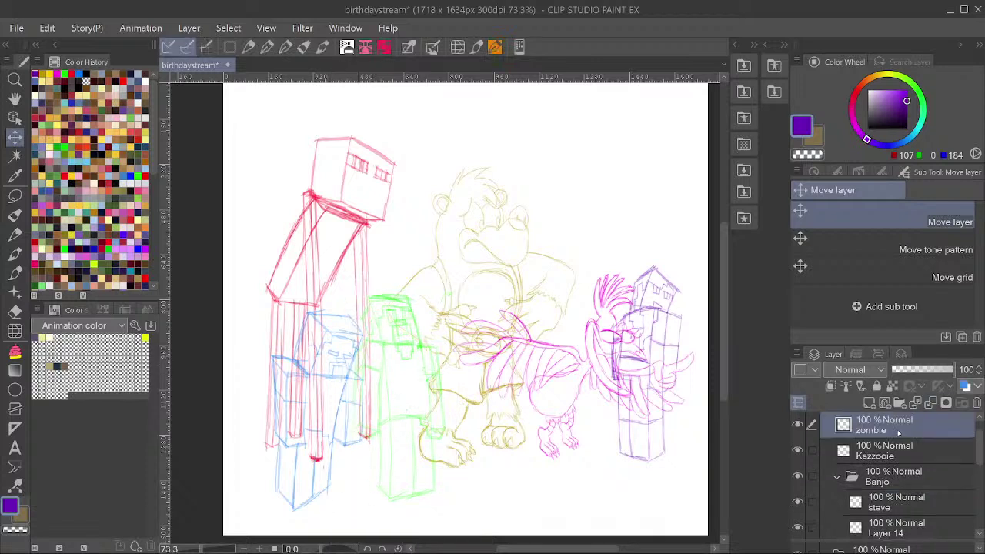
Place the zombie layer below enderman, then shrink the blue zombie and tilt it slightly counterclockwise between the enderman's legs and steve.
{"action": "left_click_drag", "start_coordinate": [897, 526], "coordinate": [850, 477]}
{"action": "mouse_move", "coordinate": [344, 444]}
{"action": "left_mouse_down"}
{"action": "mouse_move", "coordinate": [425, 411]}
{"action": "mouse_move", "coordinate": [380, 412]}
{"action": "left_mouse_up"}
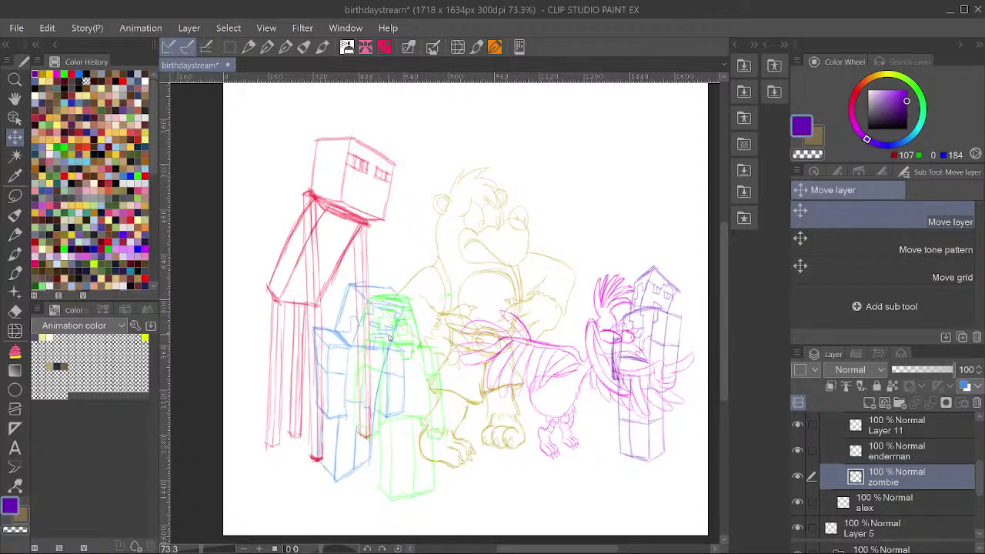
{"action": "key", "text": "ctrl+t"}
{"action": "left_click_drag", "start_coordinate": [401, 290], "coordinate": [391, 333]}
{"action": "left_click_drag", "start_coordinate": [358, 410], "coordinate": [371, 404]}
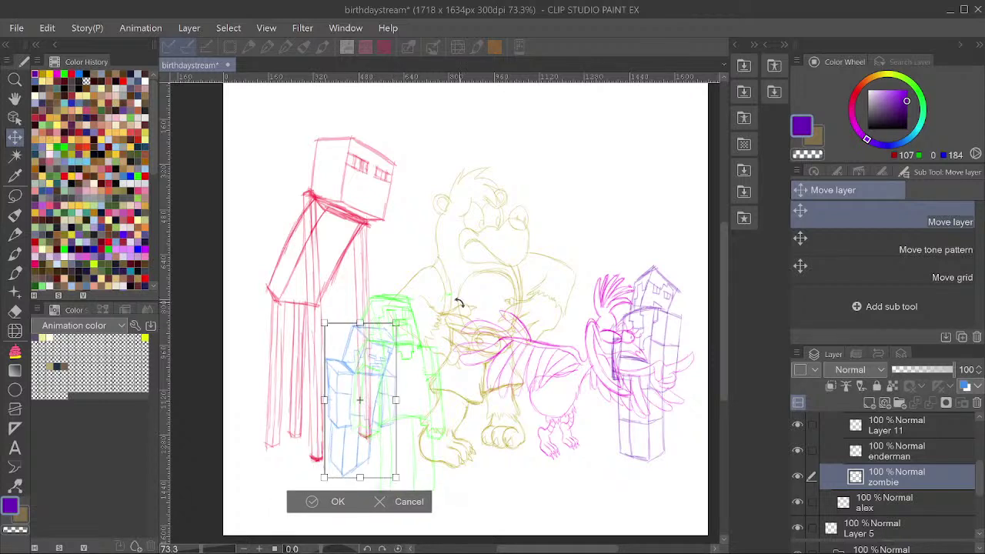
{"action": "mouse_move", "coordinate": [458, 303]}
{"action": "left_mouse_down"}
{"action": "mouse_move", "coordinate": [445, 292]}
{"action": "mouse_move", "coordinate": [444, 306]}
{"action": "left_mouse_up"}
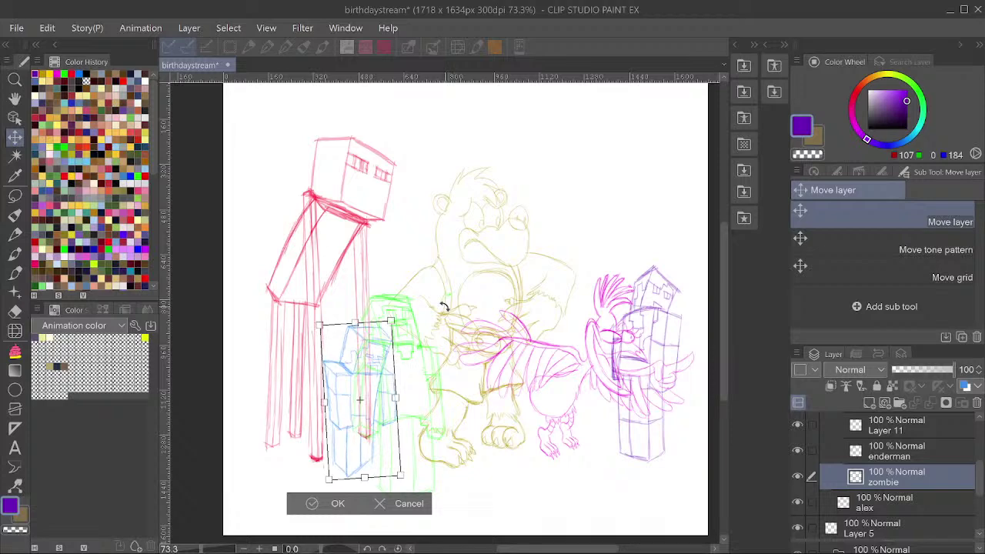
{"action": "left_click", "coordinate": [313, 502]}
{"action": "scroll", "coordinate": [404, 462], "scroll_direction": "down", "scroll_amount": 1}
{"action": "scroll", "coordinate": [391, 454], "scroll_direction": "up", "scroll_amount": 1}
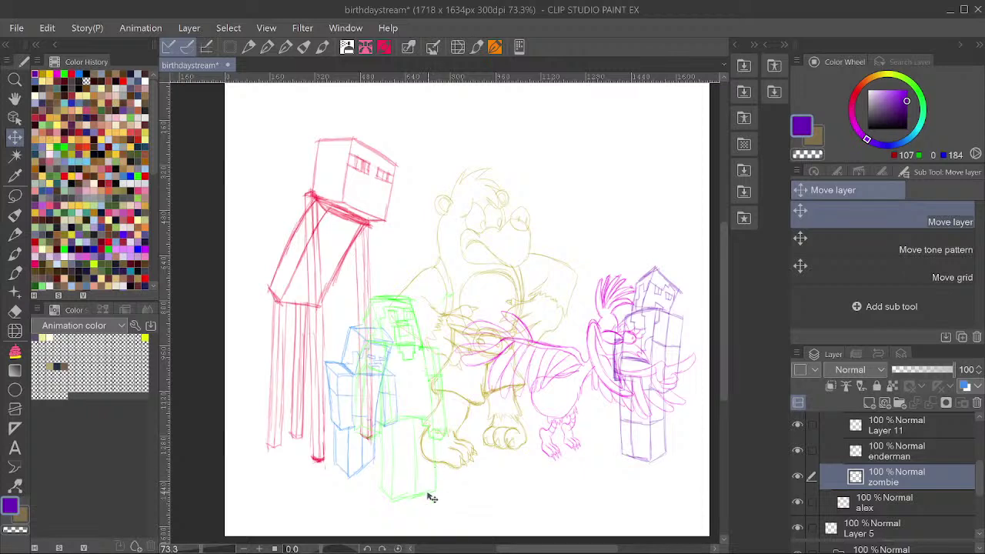
Move the green steve sketch up a little and shrink it slightly from its upper-right corner.
{"action": "left_click_drag", "start_coordinate": [427, 497], "coordinate": [422, 477]}
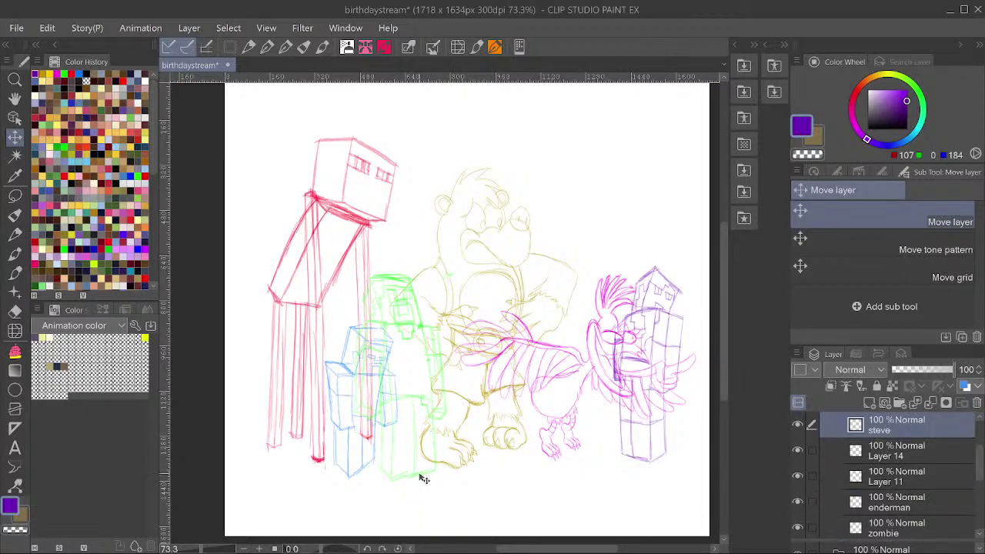
{"action": "key", "text": "ctrl+t"}
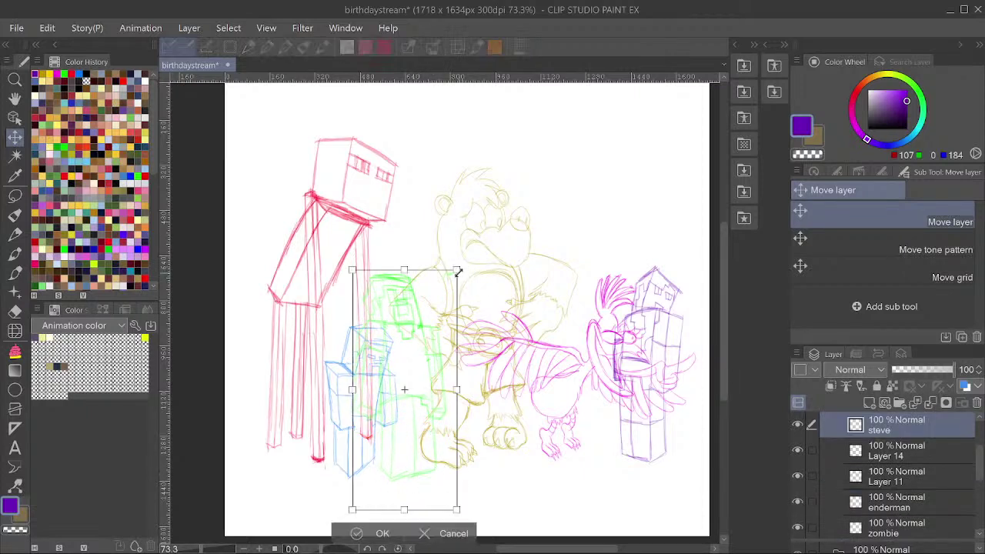
{"action": "mouse_move", "coordinate": [458, 272]}
{"action": "left_mouse_down"}
{"action": "mouse_move", "coordinate": [450, 285]}
{"action": "mouse_move", "coordinate": [469, 282]}
{"action": "left_mouse_up"}
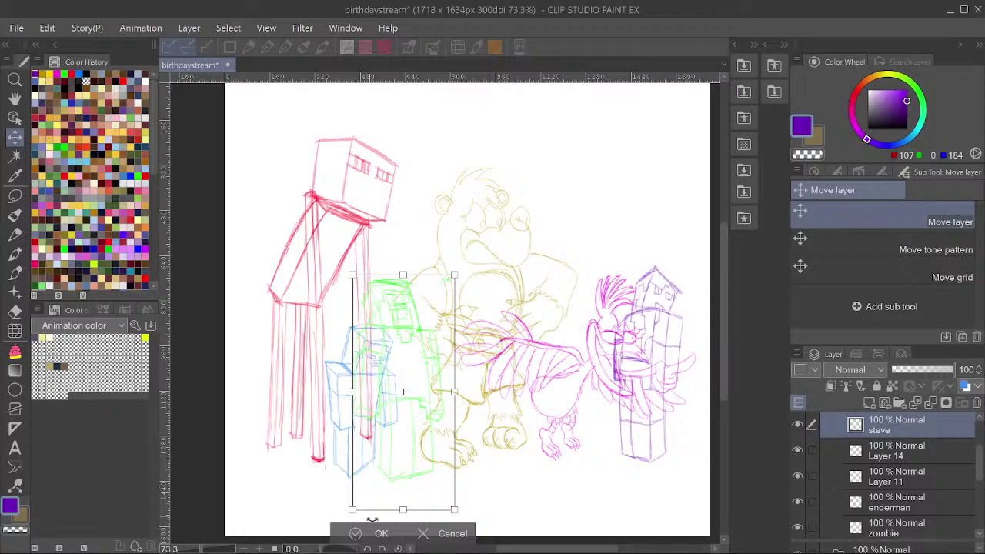
{"action": "left_click", "coordinate": [356, 533]}
Put the zombie layer first in Folder 2 and enlarge the blue zombie in front of the enderman's left legs, near the canvas's lower-left corner.
{"action": "mouse_move", "coordinate": [348, 372]}
{"action": "left_mouse_down"}
{"action": "mouse_move", "coordinate": [297, 391]}
{"action": "mouse_move", "coordinate": [285, 412]}
{"action": "mouse_move", "coordinate": [300, 394]}
{"action": "left_mouse_up"}
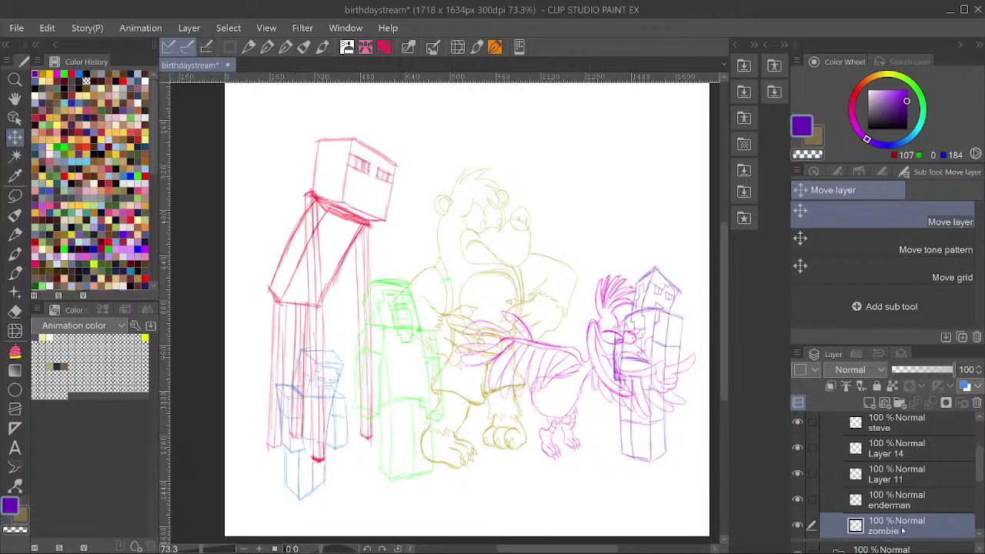
{"action": "mouse_move", "coordinate": [902, 530]}
{"action": "left_mouse_down"}
{"action": "mouse_move", "coordinate": [885, 419]}
{"action": "mouse_move", "coordinate": [860, 496]}
{"action": "mouse_move", "coordinate": [892, 453]}
{"action": "mouse_move", "coordinate": [884, 449]}
{"action": "left_mouse_up"}
{"action": "key", "text": "ctrl+t"}
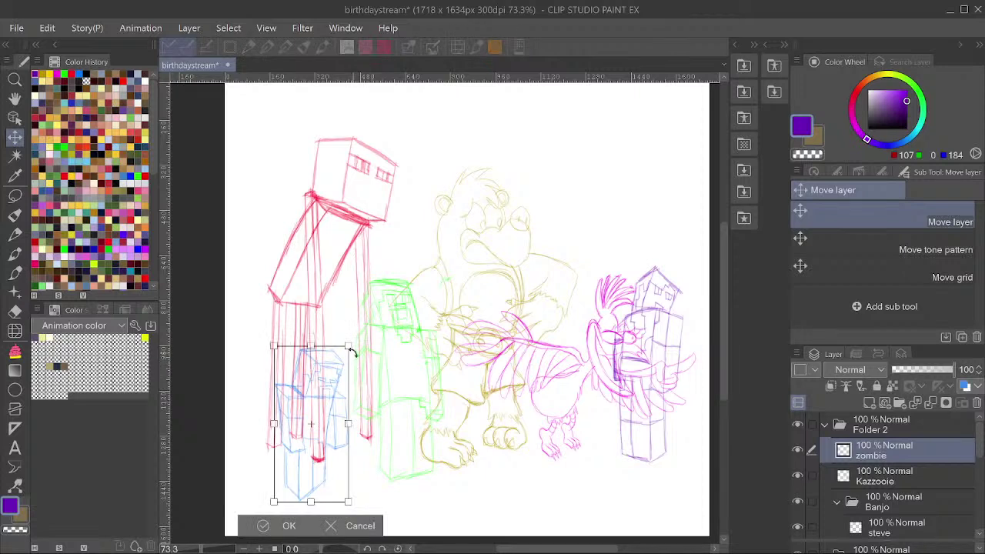
{"action": "left_click_drag", "start_coordinate": [350, 348], "coordinate": [384, 326]}
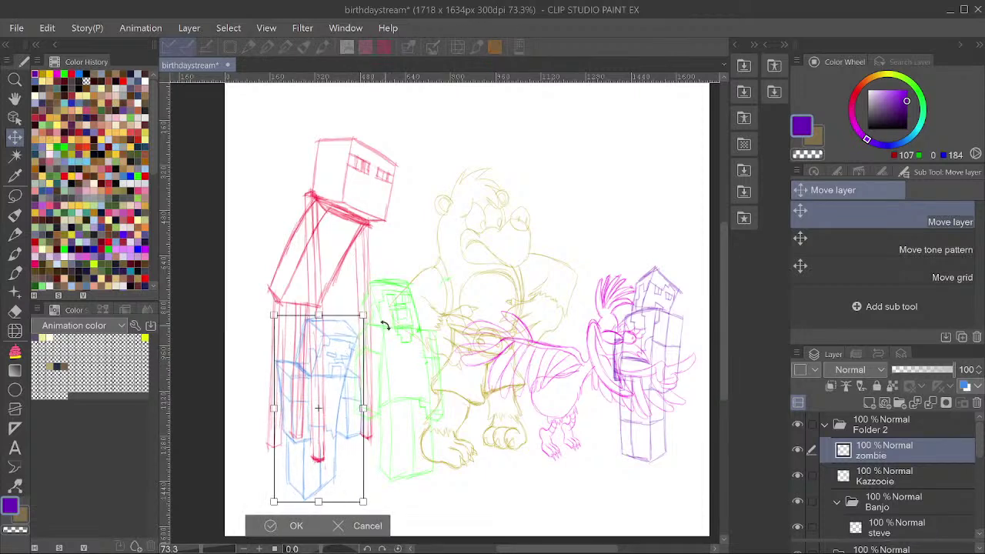
{"action": "mouse_move", "coordinate": [335, 425]}
{"action": "left_mouse_down"}
{"action": "mouse_move", "coordinate": [323, 438]}
{"action": "mouse_move", "coordinate": [308, 436]}
{"action": "left_mouse_up"}
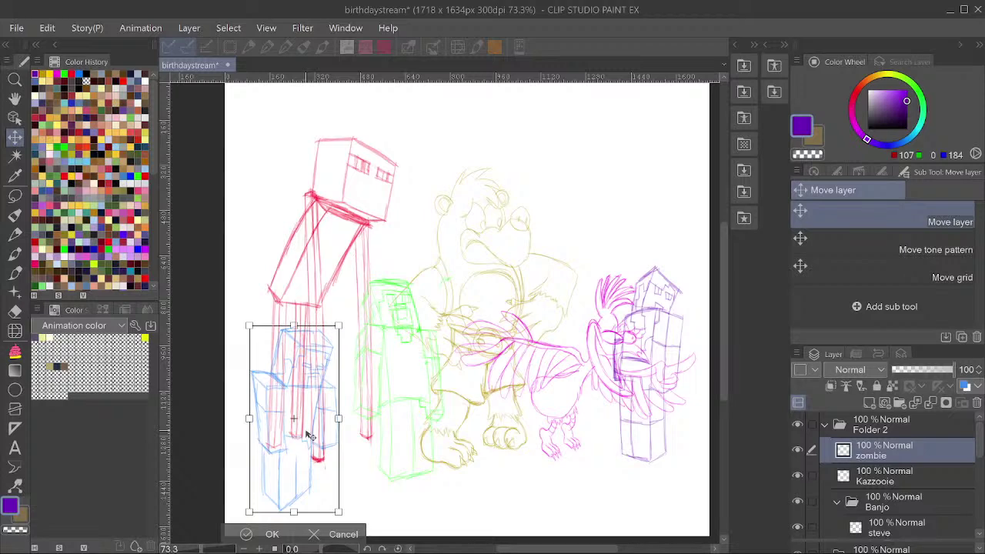
{"action": "left_click", "coordinate": [269, 534]}
Add a new raster layer above zombie in Folder 2 and switch to the ザラザラ水彩ブラシ pen.
{"action": "scroll", "coordinate": [339, 479], "scroll_direction": "up", "scroll_amount": 2}
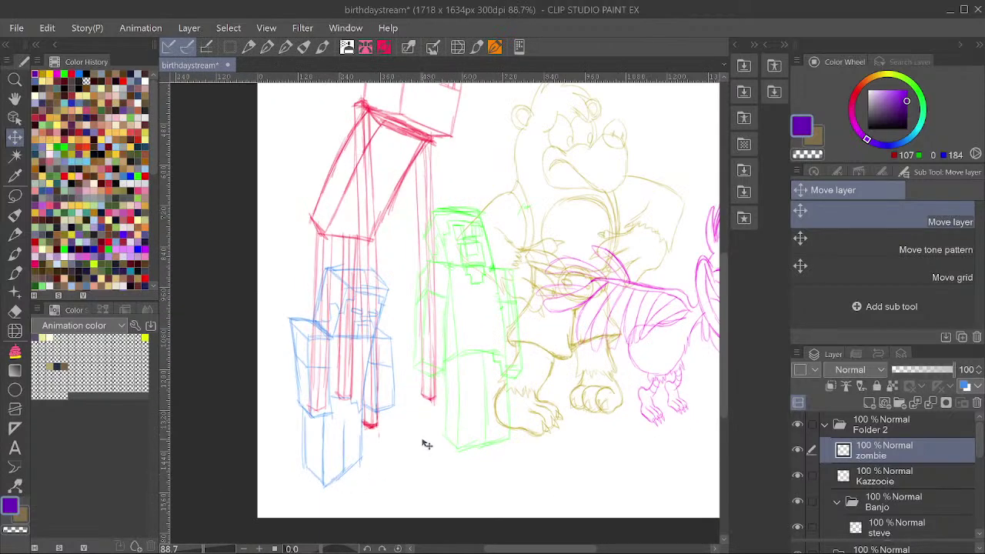
{"action": "key", "text": "ctrl+shift+n"}
{"action": "left_click", "coordinate": [15, 216]}
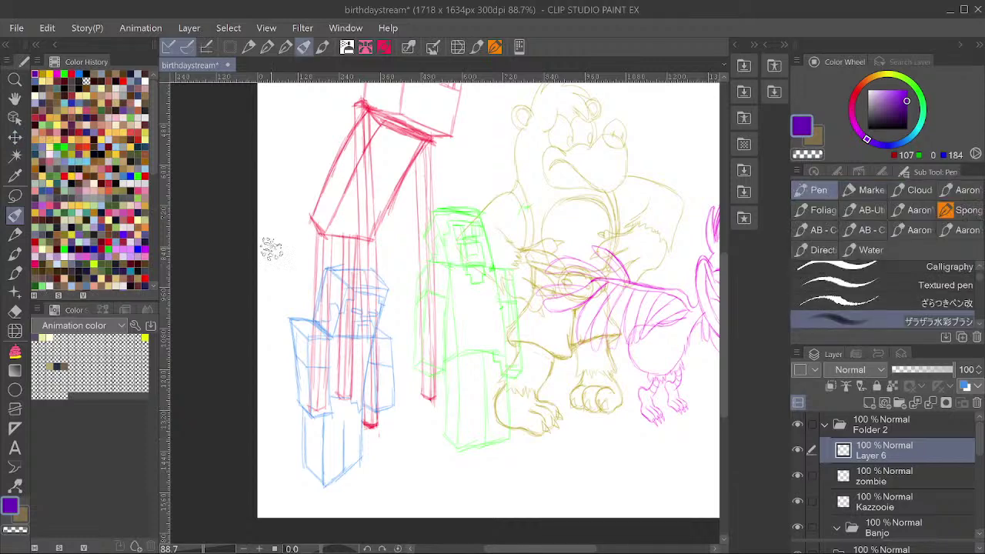
Sketch diagonal purple ground guide lines beneath the blue and green figures on Layer 6 with the HiBipen.
{"action": "left_click", "coordinate": [249, 47]}
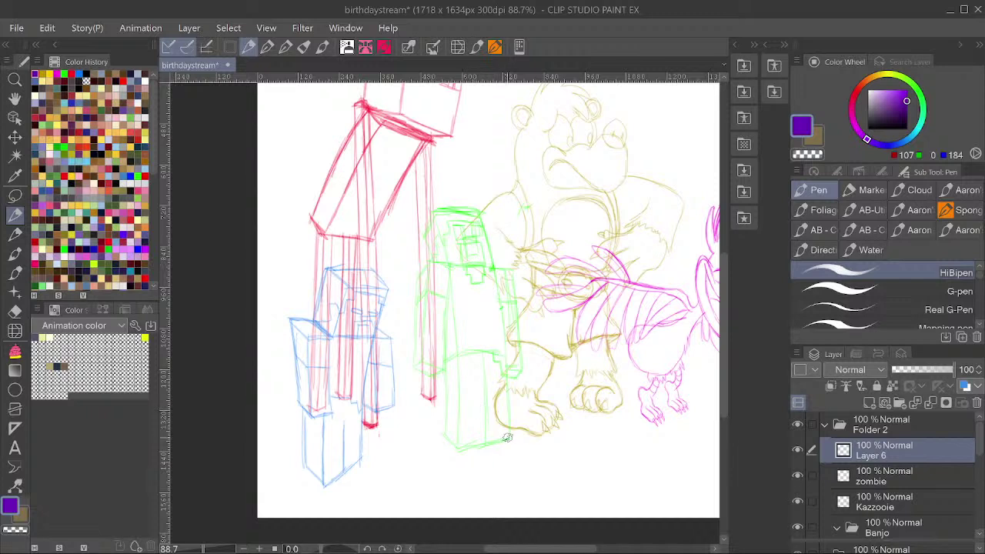
{"action": "left_click_drag", "start_coordinate": [530, 432], "coordinate": [298, 499]}
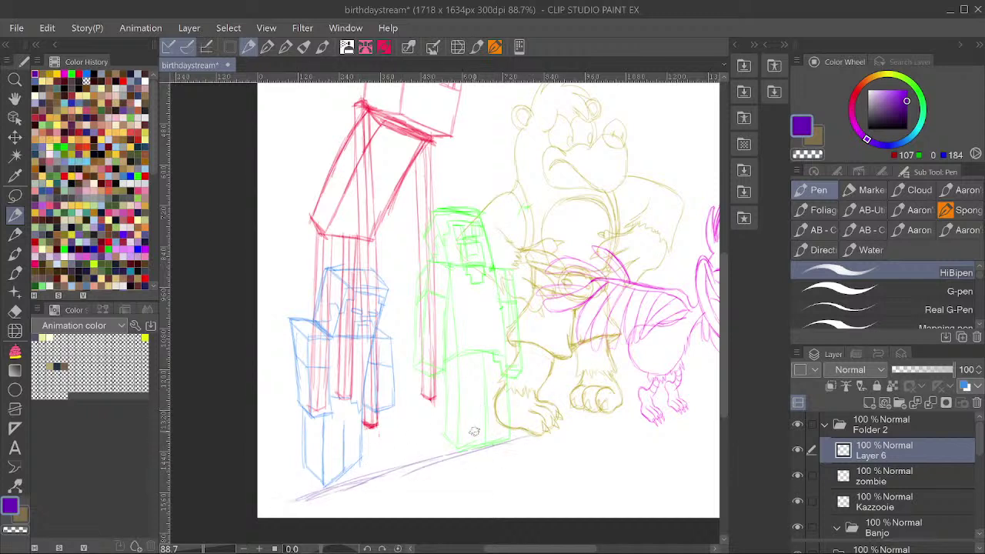
{"action": "left_click_drag", "start_coordinate": [537, 414], "coordinate": [298, 490]}
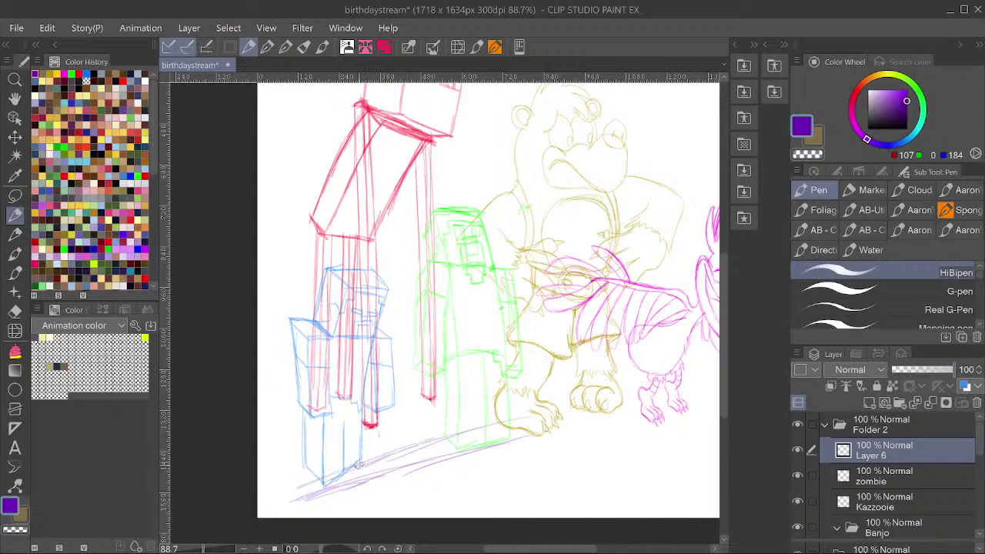
{"action": "left_click_drag", "start_coordinate": [359, 465], "coordinate": [279, 487]}
Nudge the blue figure on the zombie layer down and redraw the bottom edges of its legs in black along the guide lines.
{"action": "left_click", "coordinate": [361, 441], "text": "ctrl+shift"}
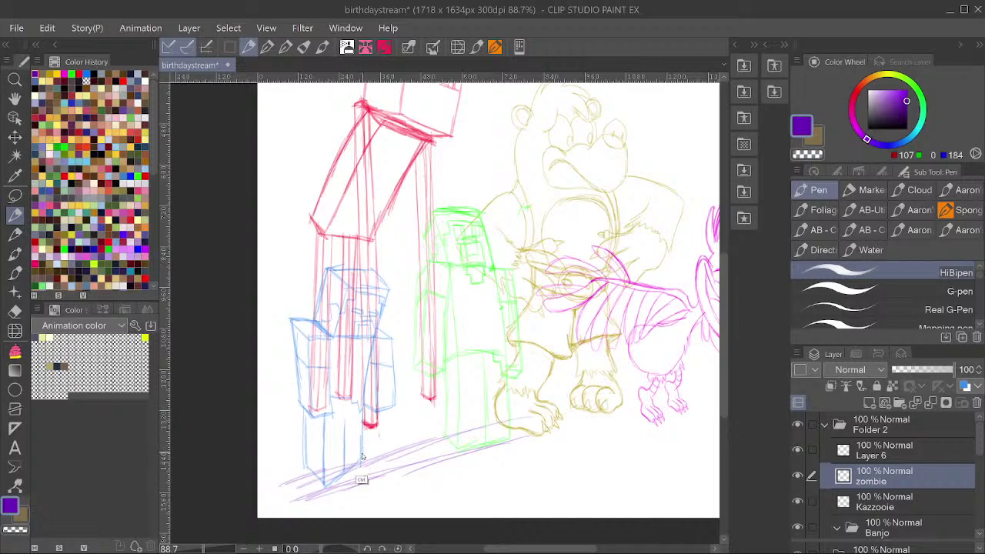
{"action": "left_click_drag", "start_coordinate": [362, 457], "coordinate": [362, 464]}
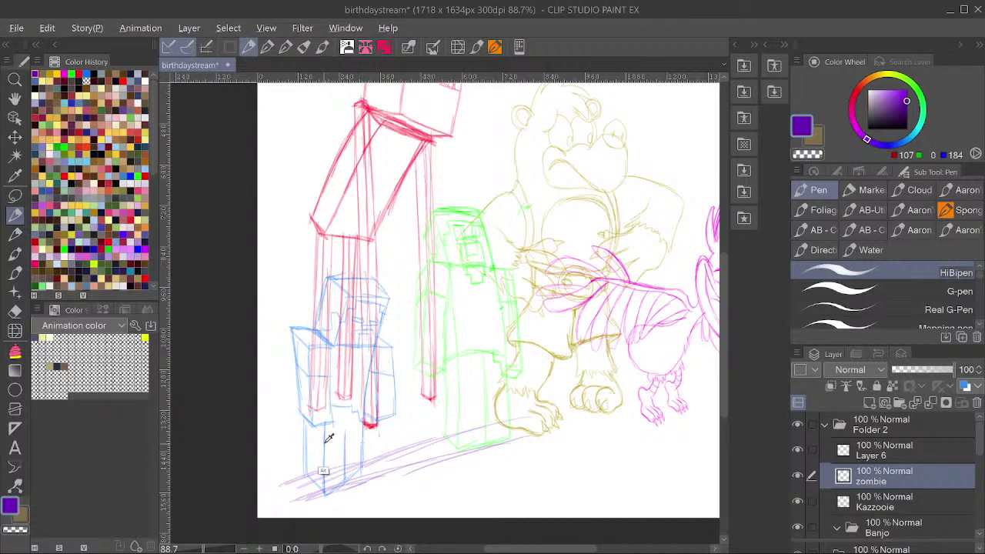
{"action": "left_click", "coordinate": [325, 468], "text": "alt"}
{"action": "scroll", "coordinate": [334, 465], "scroll_direction": "up", "scroll_amount": 5}
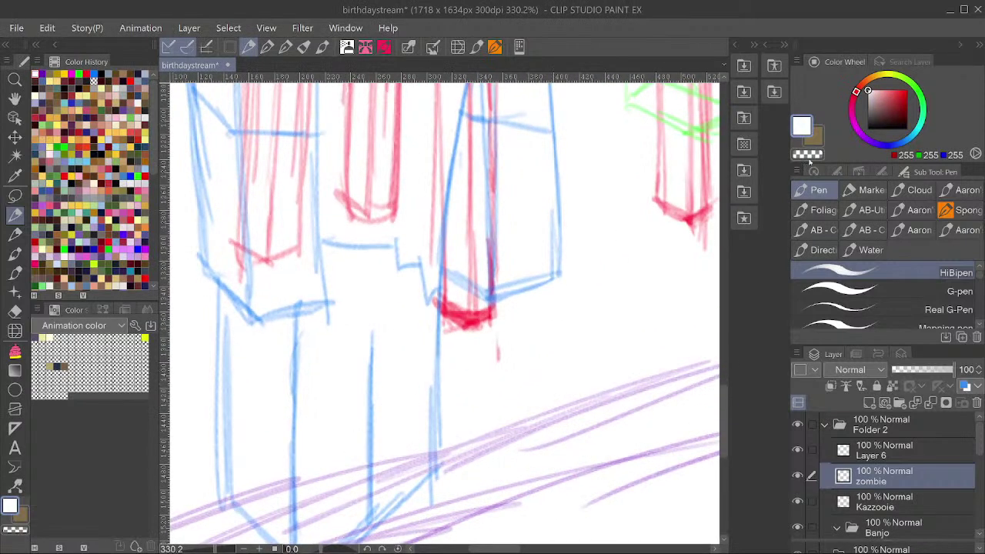
{"action": "left_click", "coordinate": [868, 130]}
{"action": "mouse_move", "coordinate": [449, 414]}
{"action": "left_mouse_down"}
{"action": "mouse_move", "coordinate": [480, 317]}
{"action": "mouse_move", "coordinate": [464, 427]}
{"action": "mouse_move", "coordinate": [388, 456]}
{"action": "left_mouse_up"}
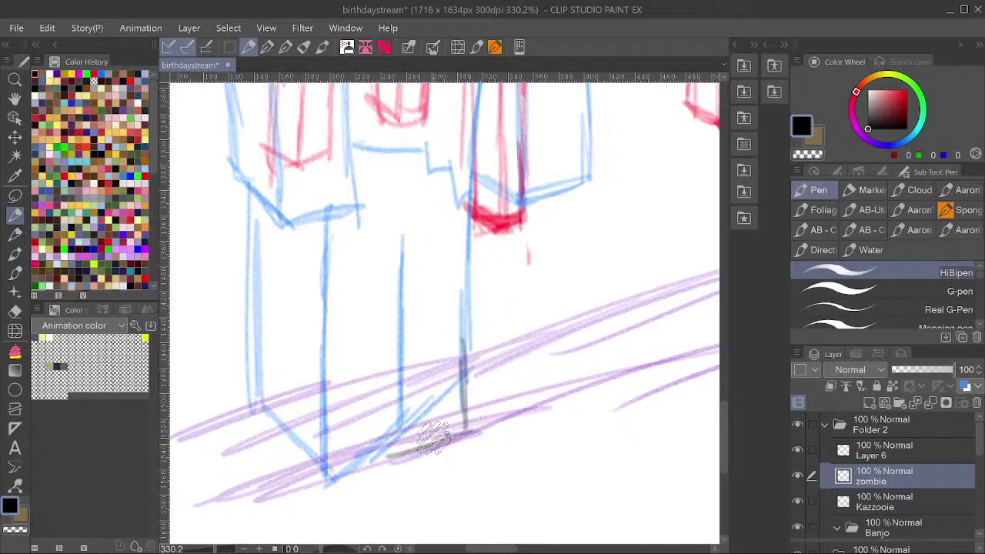
{"action": "left_click_drag", "start_coordinate": [439, 436], "coordinate": [327, 472]}
{"action": "left_click_drag", "start_coordinate": [401, 323], "coordinate": [401, 443]}
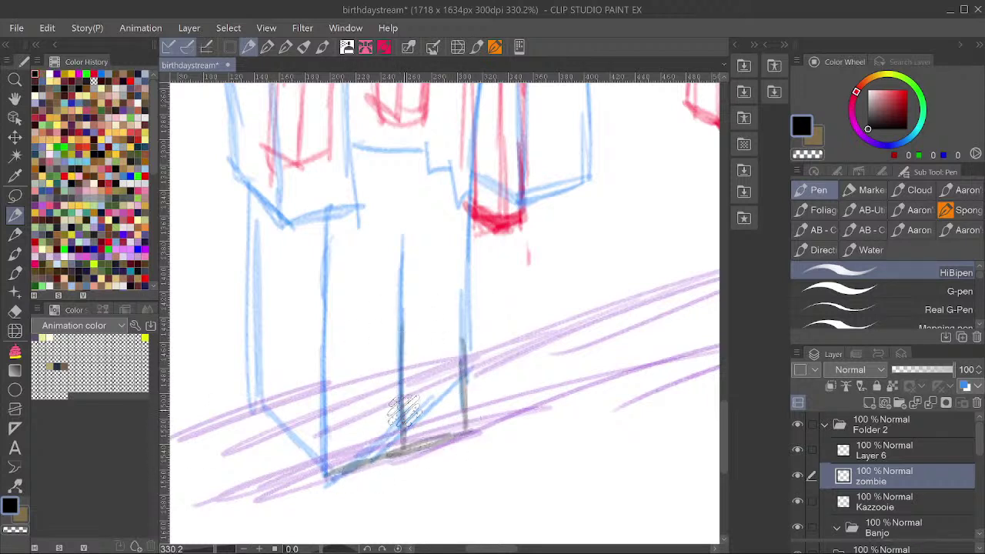
{"action": "left_click_drag", "start_coordinate": [457, 337], "coordinate": [462, 378]}
{"action": "left_click_drag", "start_coordinate": [525, 304], "coordinate": [488, 369]}
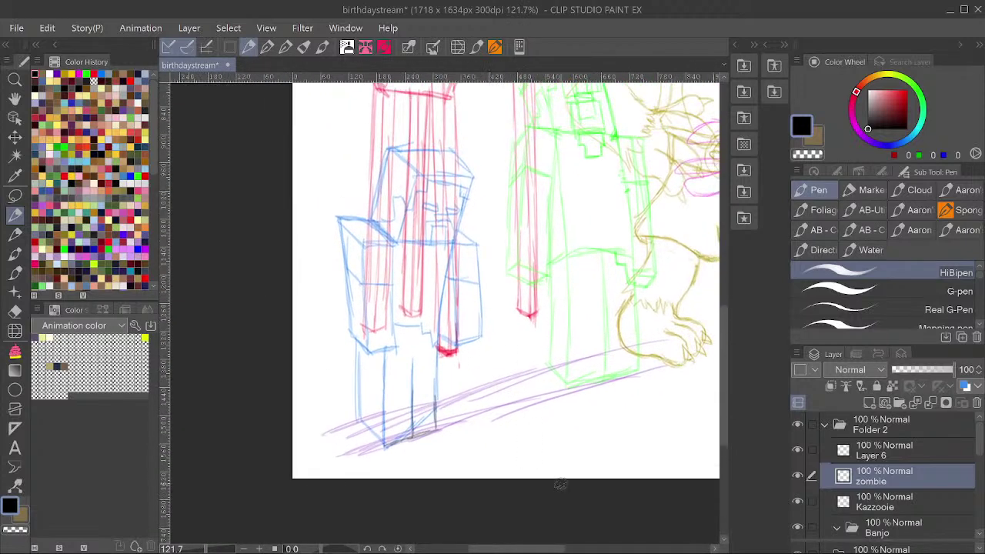
Save the drawing and delete Layer 6 with the purple guide lines.
{"action": "key", "text": "ctrl+s"}
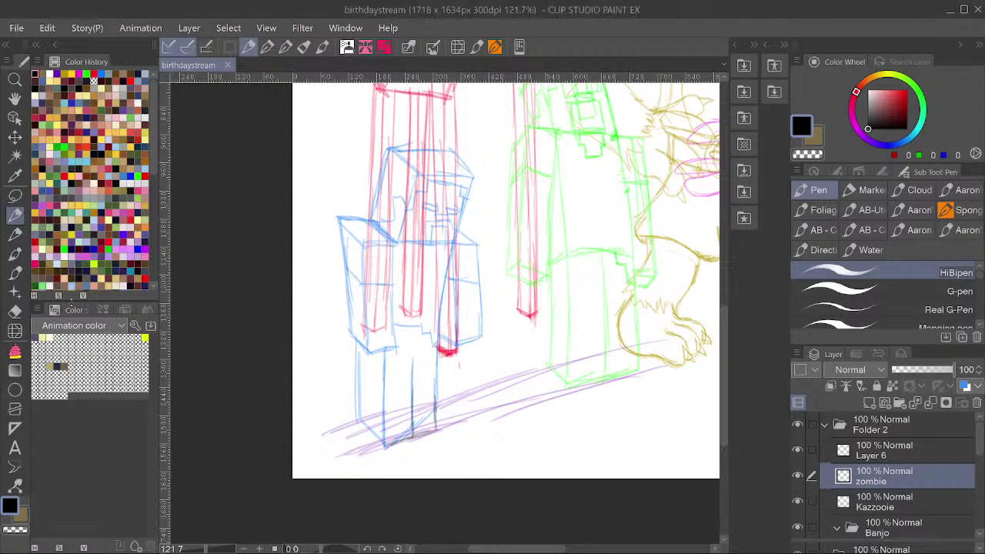
{"action": "left_click", "coordinate": [525, 407], "text": "ctrl+shift"}
{"action": "key", "text": "Delete"}
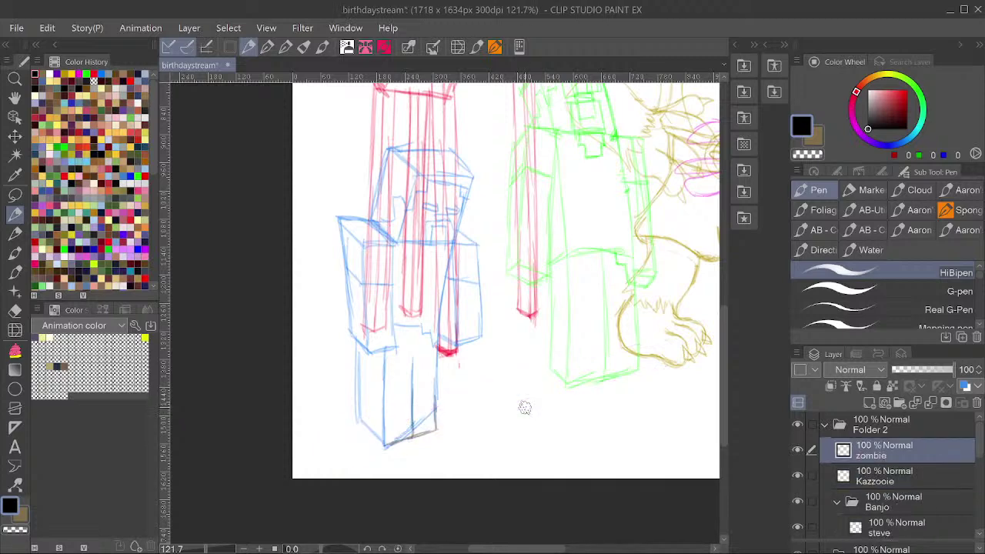
Enlarge the blue figure on the zombie layer with a free transform.
{"action": "scroll", "coordinate": [520, 414], "scroll_direction": "down", "scroll_amount": 2}
{"action": "scroll", "coordinate": [514, 421], "scroll_direction": "down", "scroll_amount": 1}
{"action": "scroll", "coordinate": [513, 421], "scroll_direction": "down", "scroll_amount": 2}
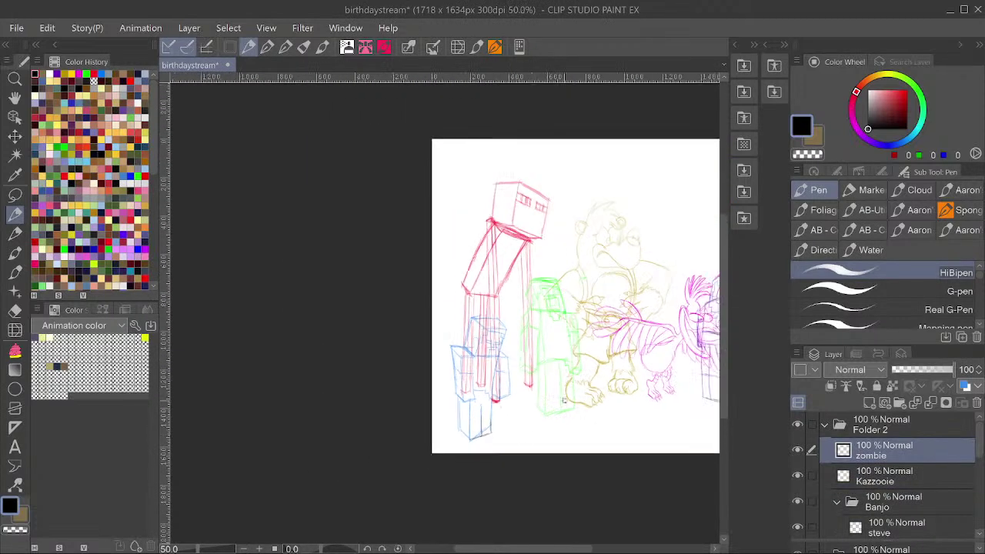
{"action": "scroll", "coordinate": [477, 443], "scroll_direction": "up", "scroll_amount": 4}
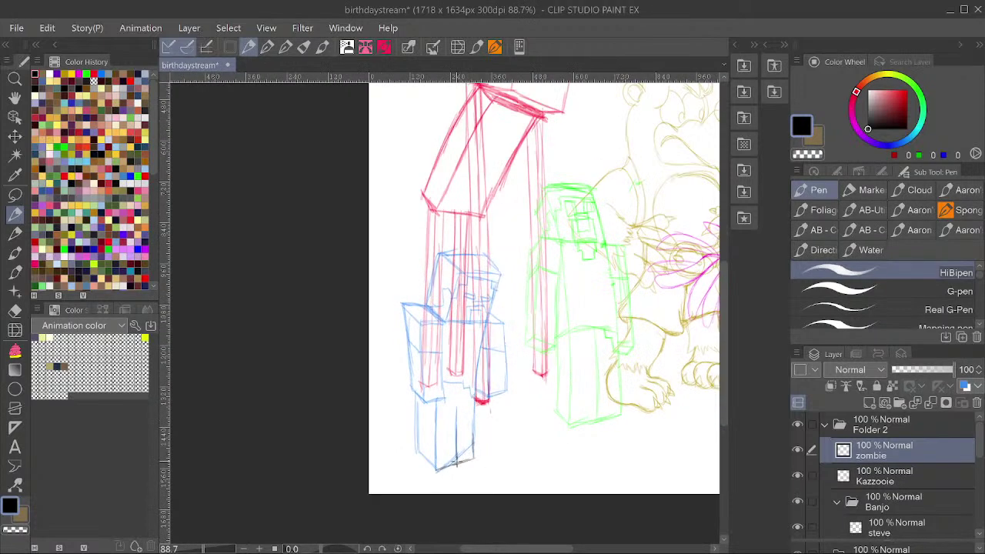
{"action": "scroll", "coordinate": [462, 460], "scroll_direction": "down", "scroll_amount": 2}
{"action": "key", "text": "ctrl+t"}
{"action": "mouse_move", "coordinate": [502, 301]}
{"action": "left_mouse_down"}
{"action": "mouse_move", "coordinate": [518, 282]}
{"action": "mouse_move", "coordinate": [558, 291]}
{"action": "left_mouse_up"}
{"action": "left_click", "coordinate": [421, 497]}
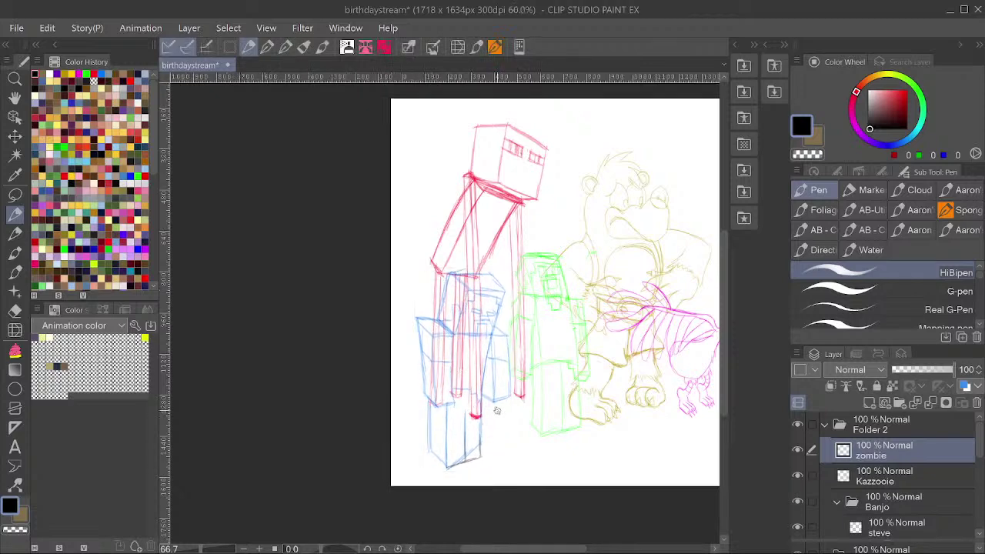
Move the red enderman sketch right toward the bear and reselect the zombie layer.
{"action": "scroll", "coordinate": [530, 321], "scroll_direction": "up", "scroll_amount": 1}
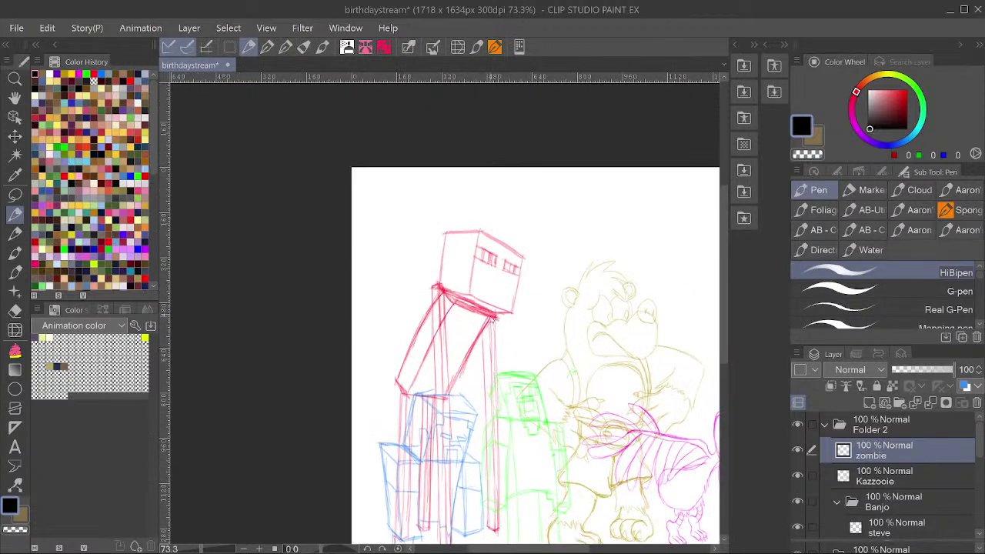
{"action": "left_click_drag", "start_coordinate": [492, 322], "coordinate": [535, 319]}
{"action": "scroll", "coordinate": [504, 318], "scroll_direction": "down", "scroll_amount": 3}
{"action": "left_click", "coordinate": [477, 451], "text": "ctrl"}
{"action": "scroll", "coordinate": [471, 488], "scroll_direction": "up", "scroll_amount": 2}
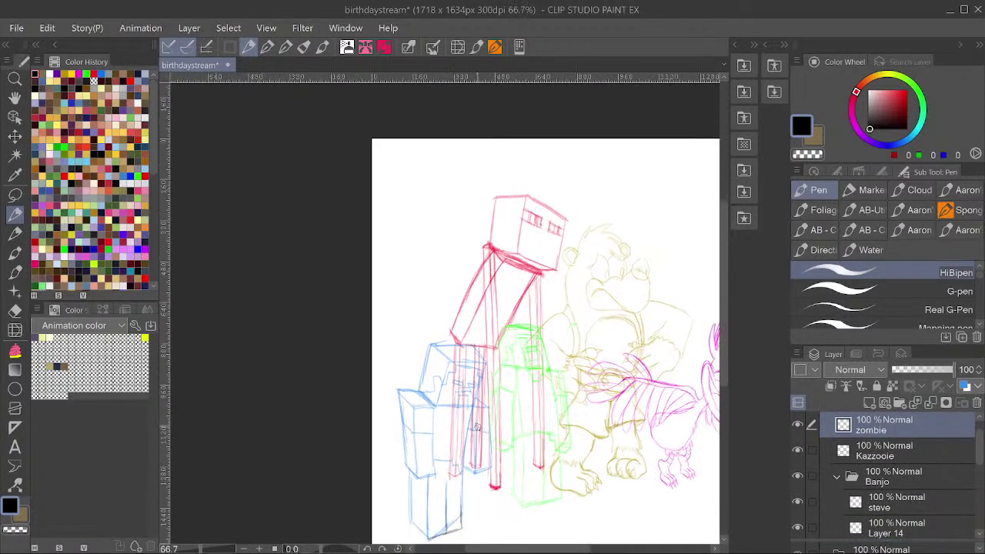
Stretch the magenta bird on the Kazzooie layer slightly downward with a transform.
{"action": "scroll", "coordinate": [477, 425], "scroll_direction": "down", "scroll_amount": 4}
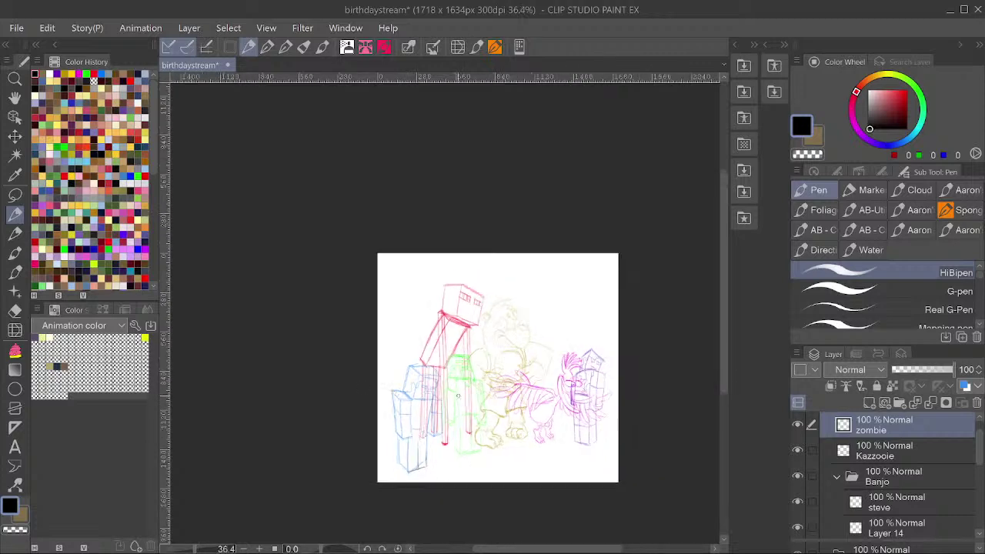
{"action": "scroll", "coordinate": [477, 425], "scroll_direction": "up", "scroll_amount": 2}
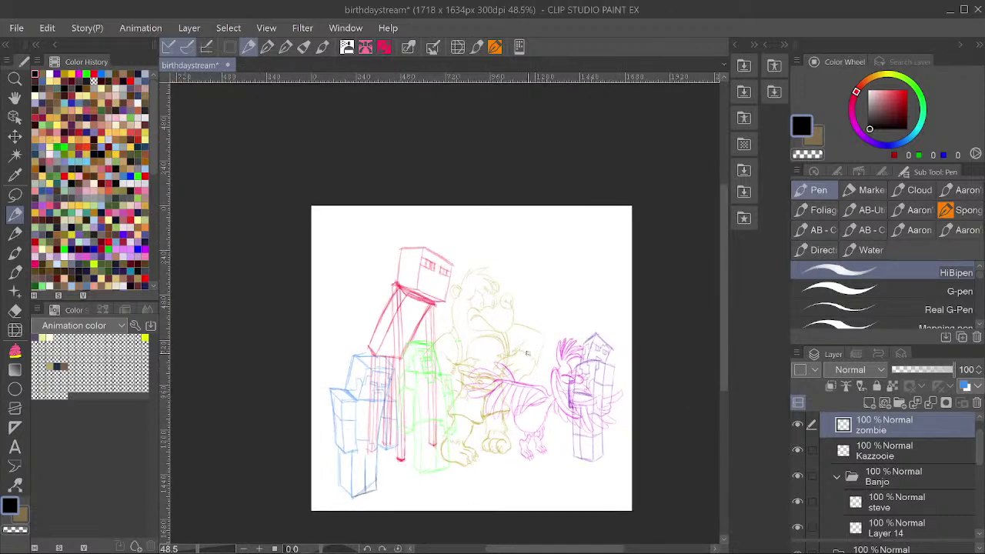
{"action": "scroll", "coordinate": [531, 437], "scroll_direction": "up", "scroll_amount": 2}
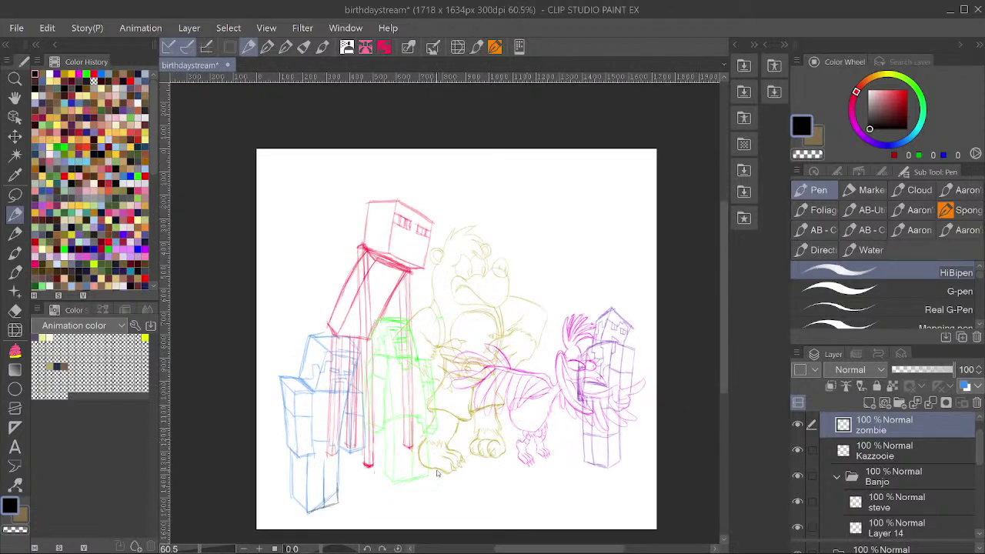
{"action": "scroll", "coordinate": [453, 387], "scroll_direction": "up", "scroll_amount": 1}
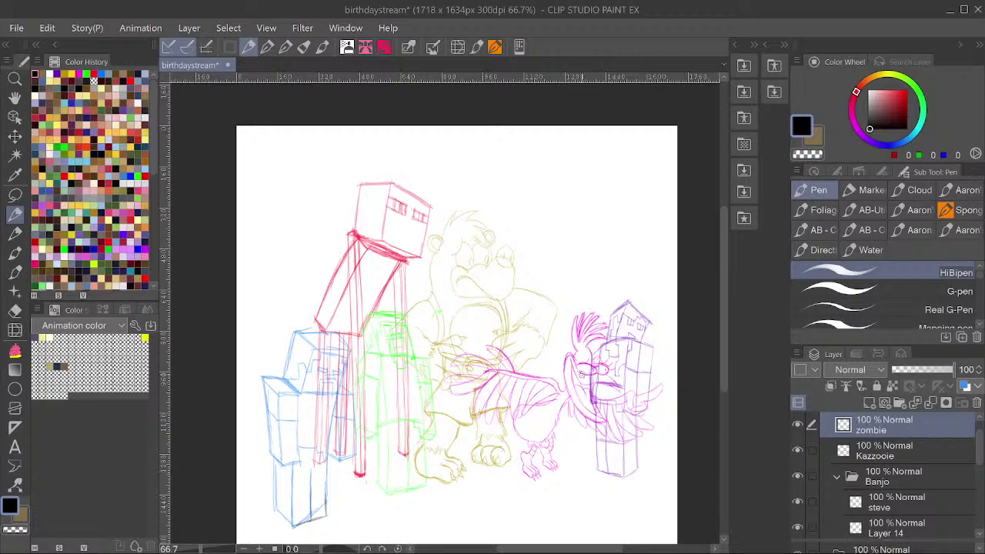
{"action": "scroll", "coordinate": [585, 369], "scroll_direction": "up", "scroll_amount": 2}
{"action": "left_click", "coordinate": [586, 362], "text": "ctrl+shift"}
{"action": "key", "text": "ctrl+t"}
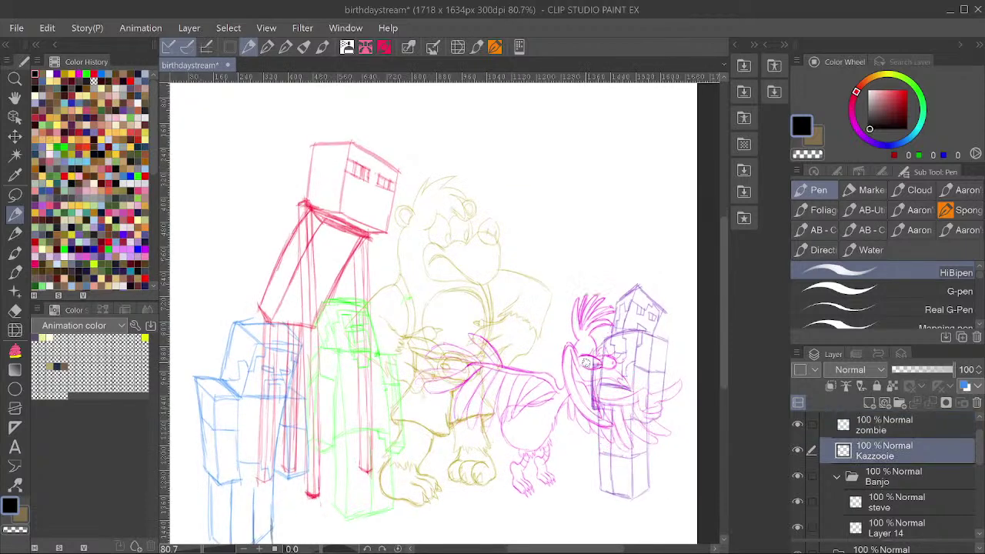
{"action": "left_click_drag", "start_coordinate": [544, 500], "coordinate": [548, 509]}
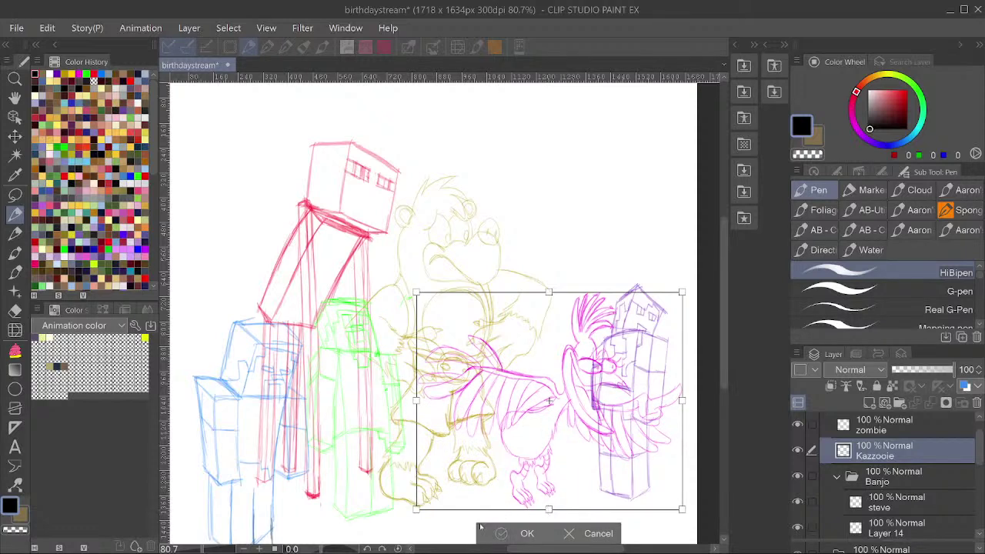
{"action": "left_click", "coordinate": [522, 533]}
Check the balance of the whole composition by mirroring the canvas view and restoring it.
{"action": "scroll", "coordinate": [522, 492], "scroll_direction": "down", "scroll_amount": 1}
{"action": "key", "text": "h"}
{"action": "key", "text": "h"}
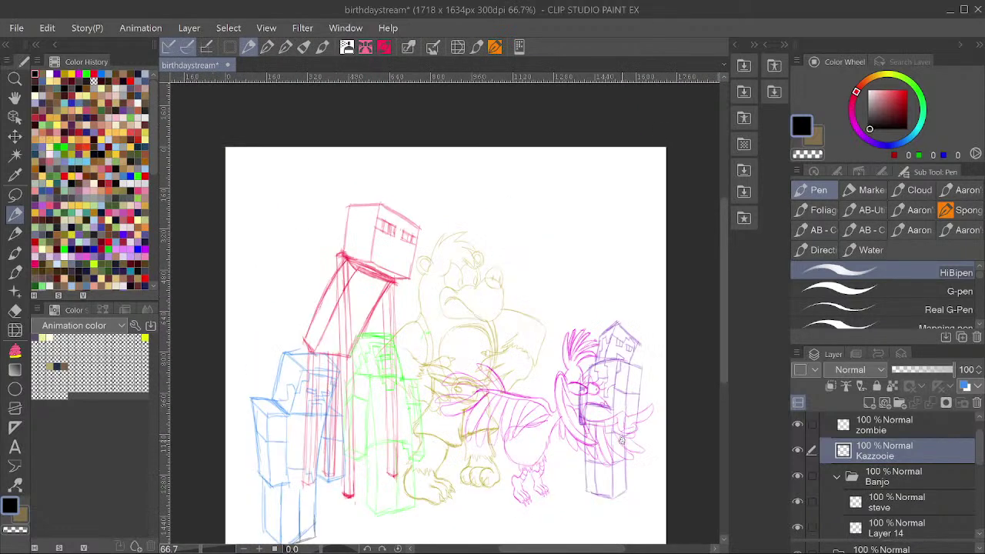
{"action": "key", "text": "h"}
{"action": "scroll", "coordinate": [533, 399], "scroll_direction": "down", "scroll_amount": 1}
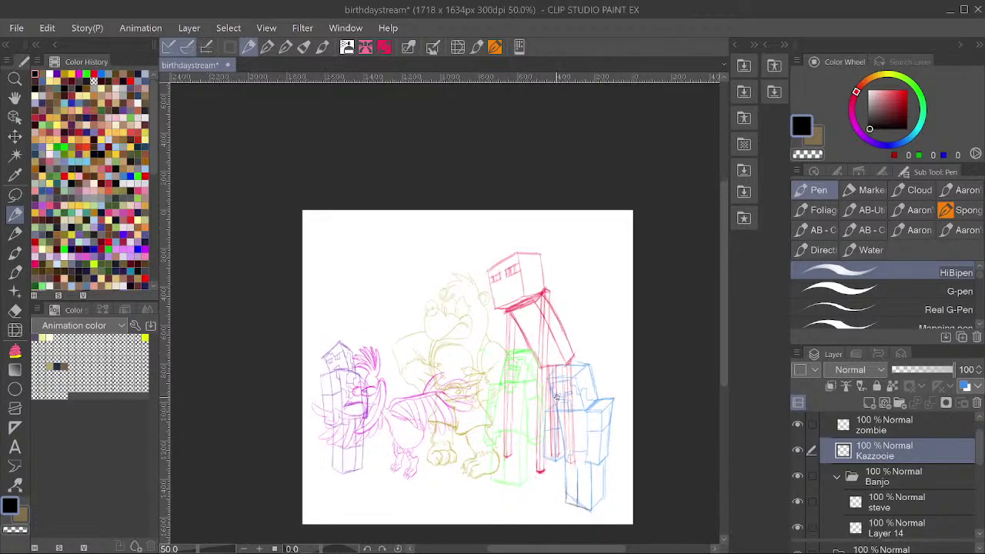
{"action": "key", "text": "h"}
{"action": "scroll", "coordinate": [523, 389], "scroll_direction": "down", "scroll_amount": 1}
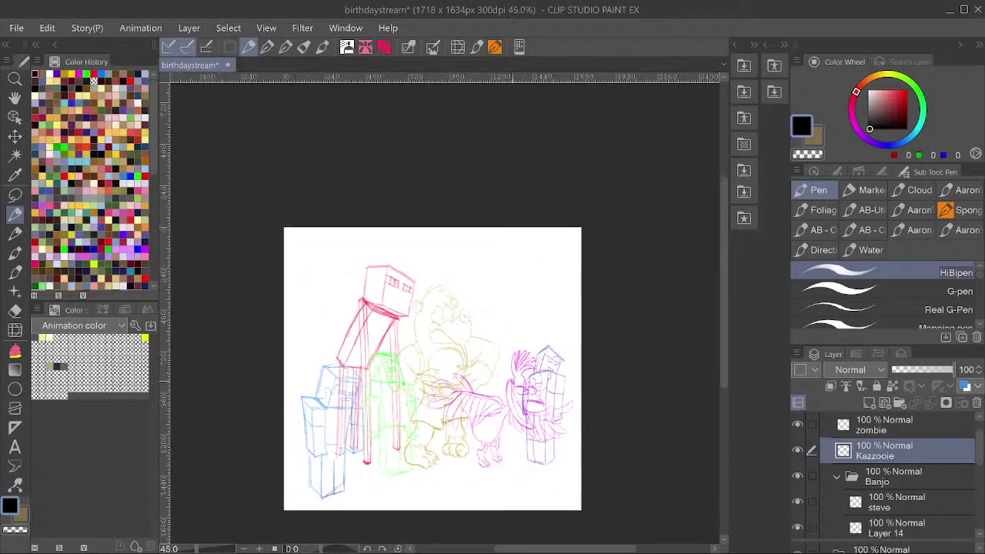
{"action": "scroll", "coordinate": [482, 381], "scroll_direction": "up", "scroll_amount": 1}
Save the drawing with the adjusted character layout.
{"action": "key", "text": "ctrl+s"}
{"action": "scroll", "coordinate": [329, 436], "scroll_direction": "up", "scroll_amount": 1}
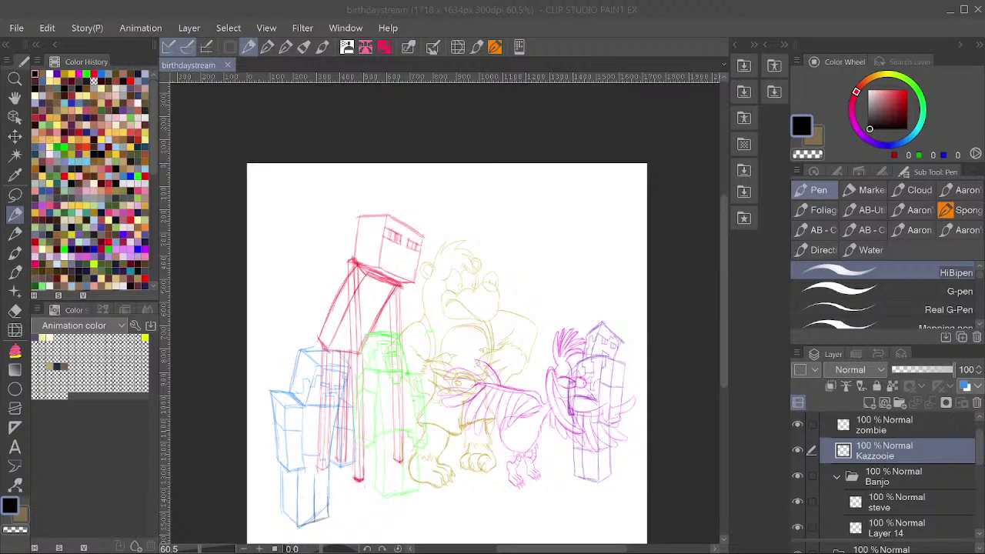
{"action": "left_click", "coordinate": [547, 506]}
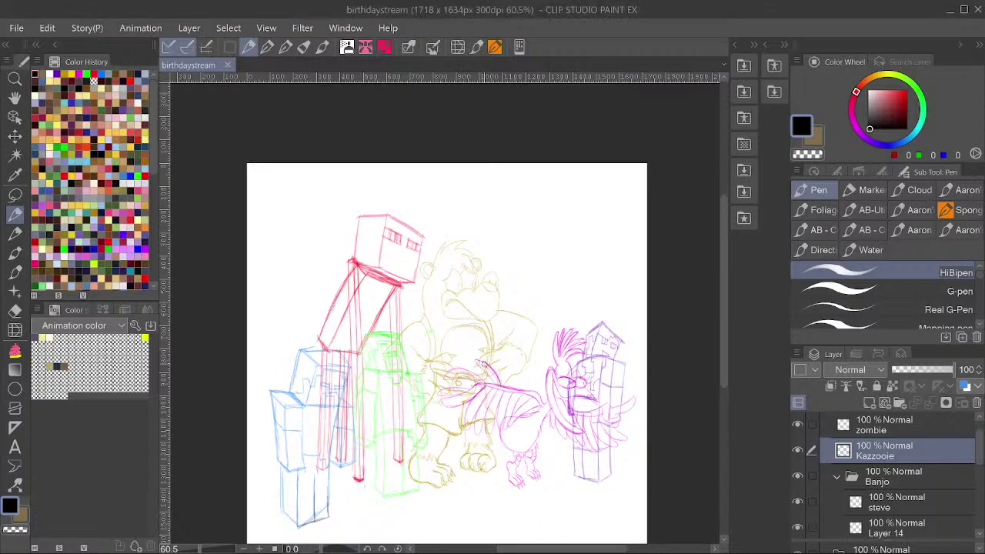
{"action": "scroll", "coordinate": [509, 381], "scroll_direction": "down", "scroll_amount": 1}
{"action": "scroll", "coordinate": [404, 469], "scroll_direction": "up", "scroll_amount": 2}
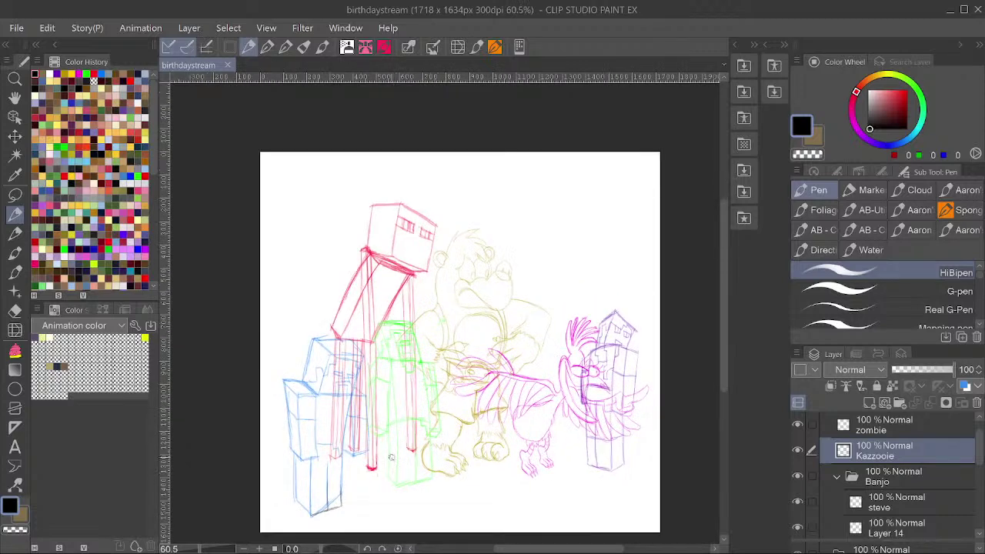
Check which sketches the Banjo folder contains by hiding it and showing it again.
{"action": "scroll", "coordinate": [901, 423], "scroll_direction": "up", "scroll_amount": 1}
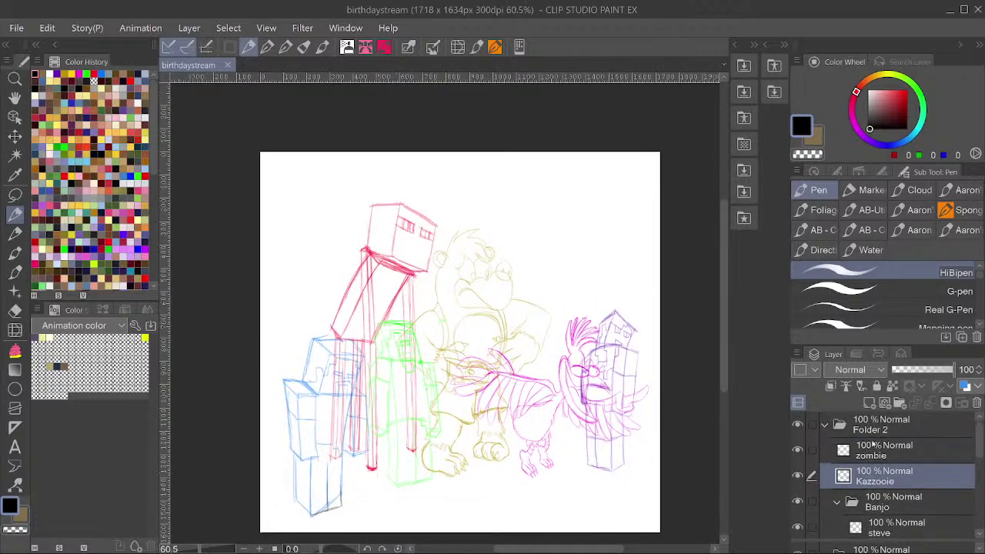
{"action": "left_click", "coordinate": [838, 501]}
{"action": "scroll", "coordinate": [884, 487], "scroll_direction": "down", "scroll_amount": 1}
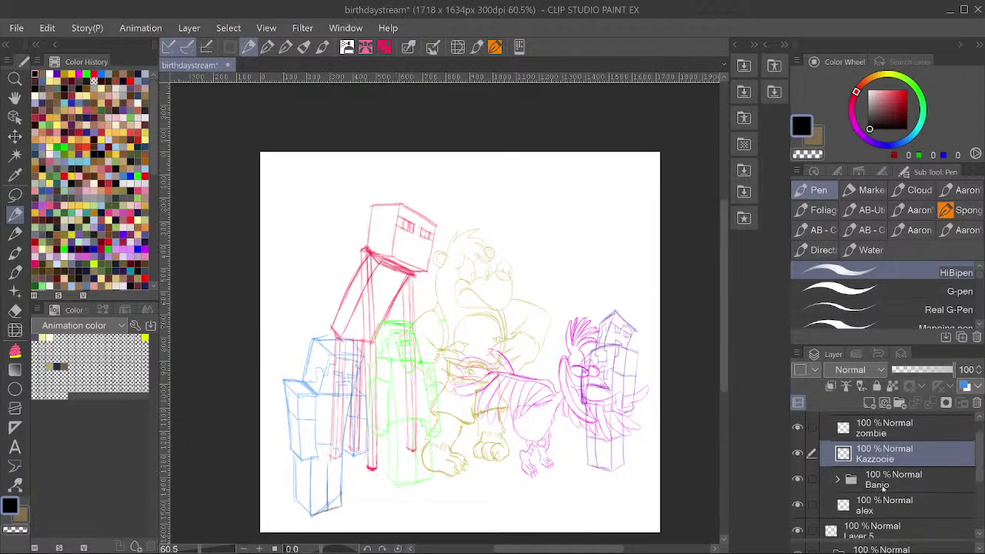
{"action": "left_click", "coordinate": [797, 479]}
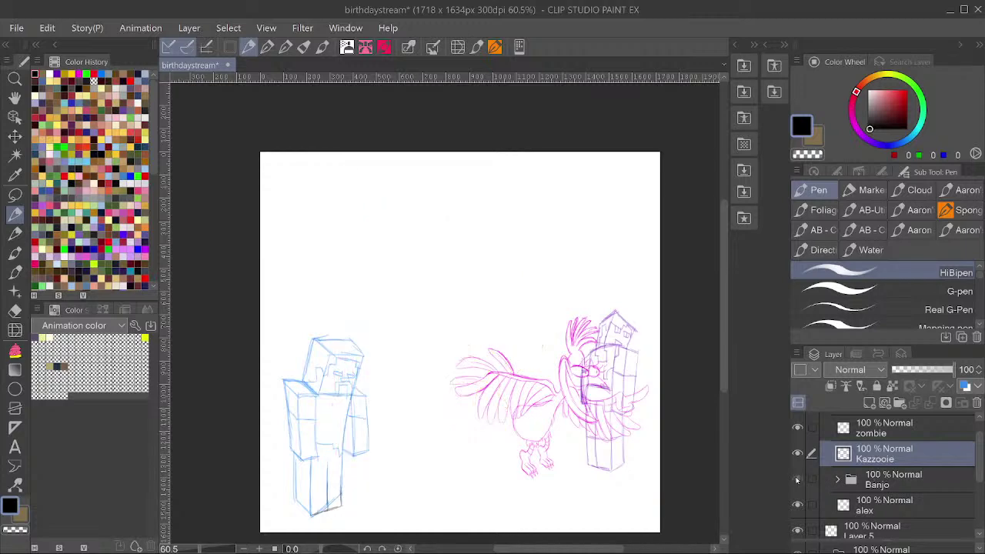
{"action": "left_click", "coordinate": [797, 478]}
{"action": "left_click", "coordinate": [838, 478]}
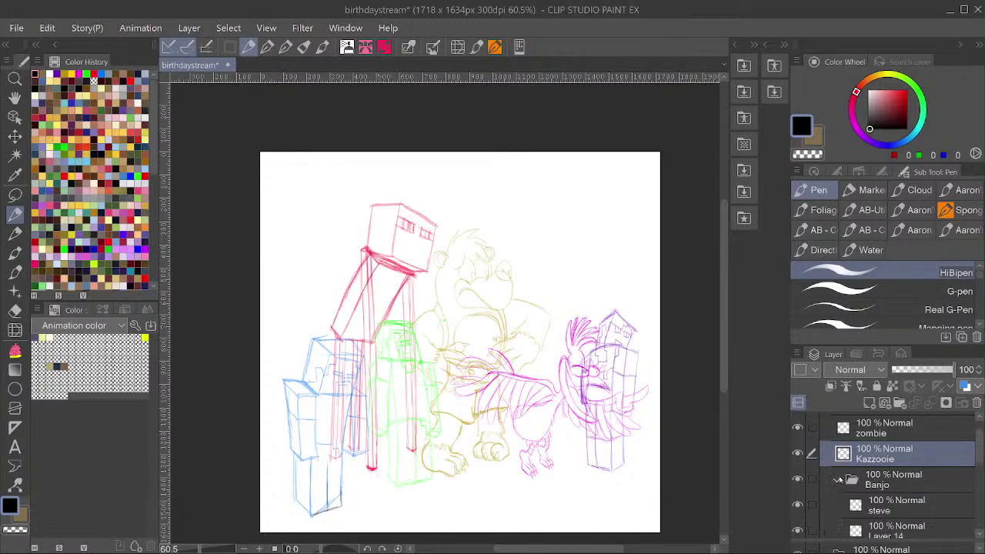
Move the steve and enderman layers out of the Banjo folder, placing enderman above alex and steve between zombie and Kazzooie.
{"action": "scroll", "coordinate": [847, 482], "scroll_direction": "down", "scroll_amount": 2}
{"action": "left_click", "coordinate": [890, 457]}
{"action": "scroll", "coordinate": [895, 462], "scroll_direction": "down", "scroll_amount": 2}
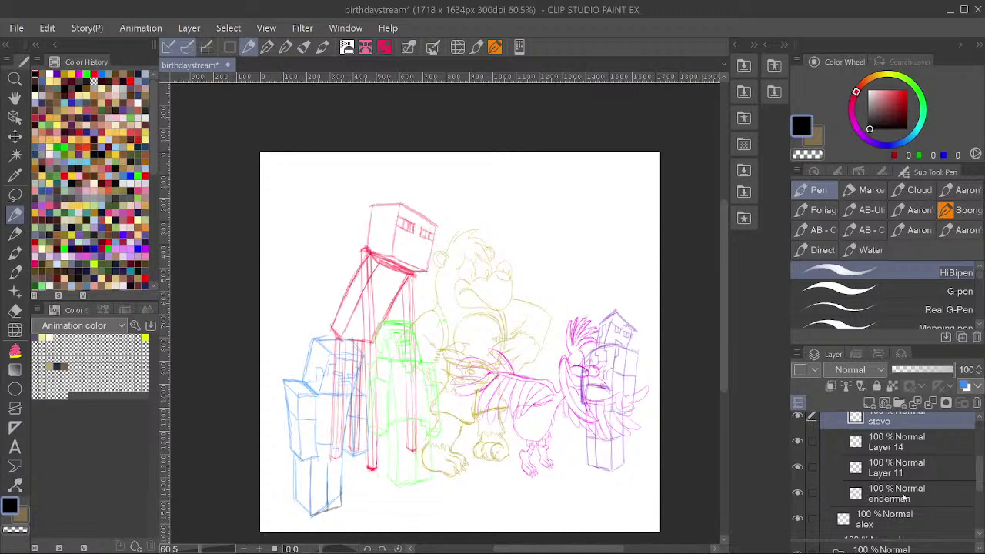
{"action": "left_click", "coordinate": [905, 498], "text": "ctrl"}
{"action": "left_click_drag", "start_coordinate": [903, 499], "coordinate": [902, 513]}
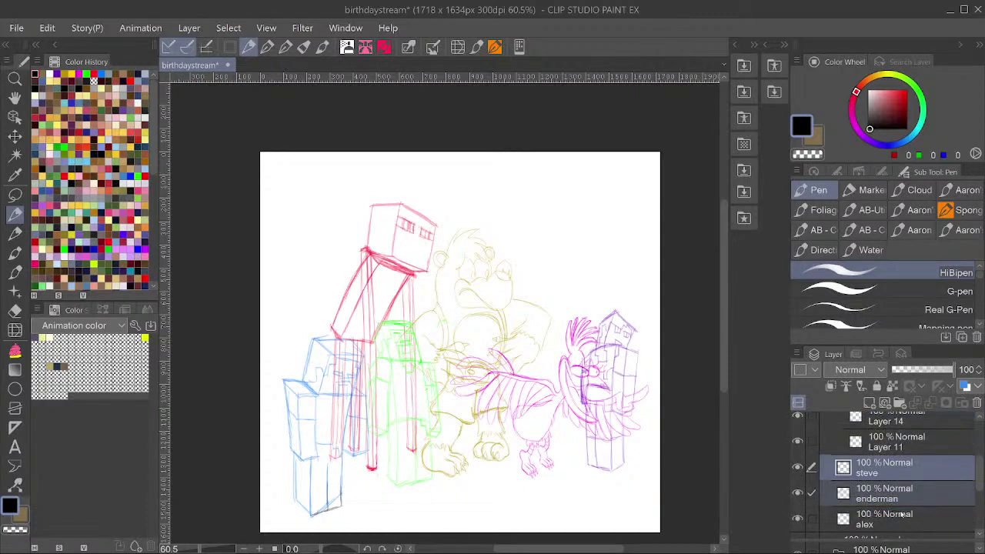
{"action": "left_click", "coordinate": [896, 476]}
{"action": "mouse_move", "coordinate": [898, 474]}
{"action": "left_mouse_down"}
{"action": "mouse_move", "coordinate": [902, 420]}
{"action": "mouse_move", "coordinate": [900, 487]}
{"action": "mouse_move", "coordinate": [896, 480]}
{"action": "left_mouse_up"}
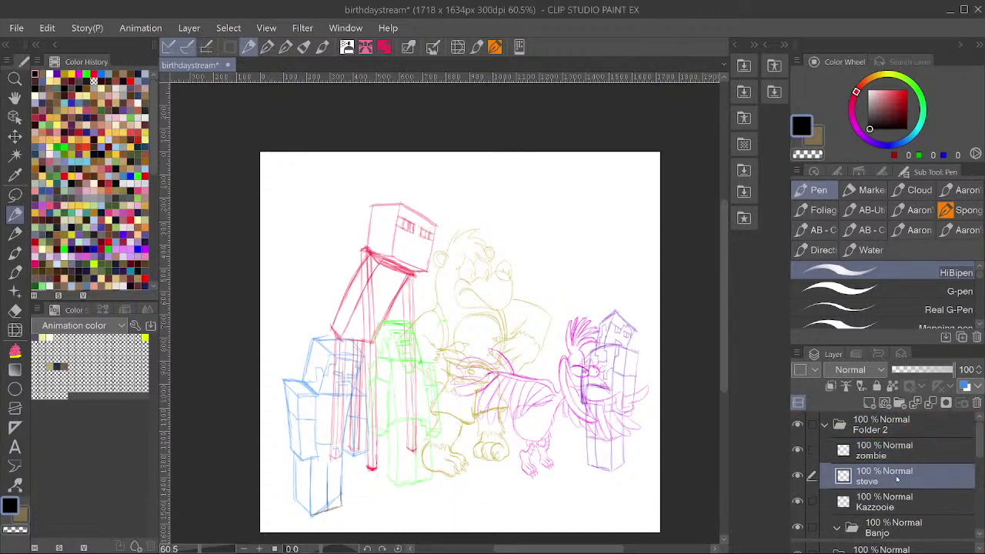
Collapse the Banjo folder and hide every character sketch in Folder 2 except Kazzooie.
{"action": "left_click", "coordinate": [825, 425]}
{"action": "left_click", "coordinate": [851, 429]}
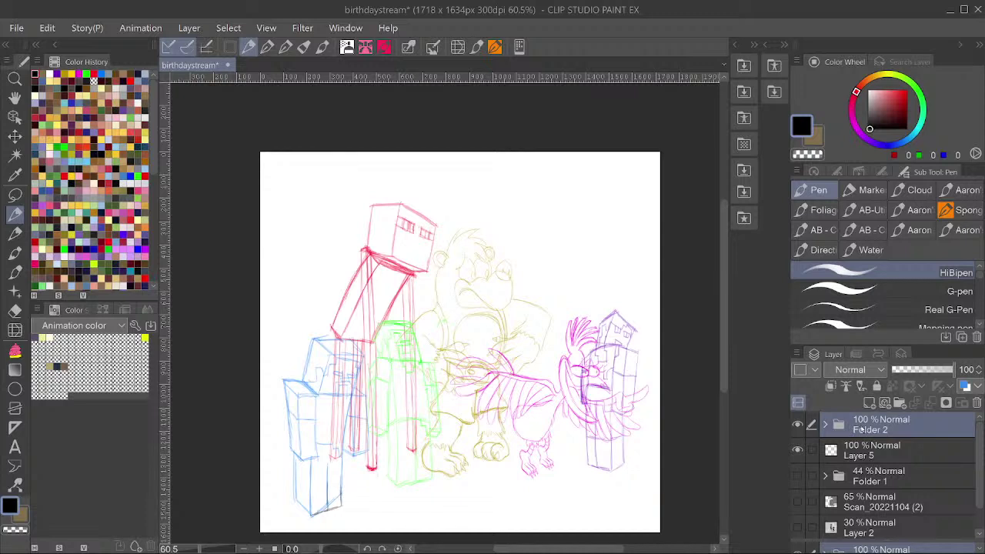
{"action": "left_click", "coordinate": [826, 426]}
{"action": "scroll", "coordinate": [850, 477], "scroll_direction": "down", "scroll_amount": 1}
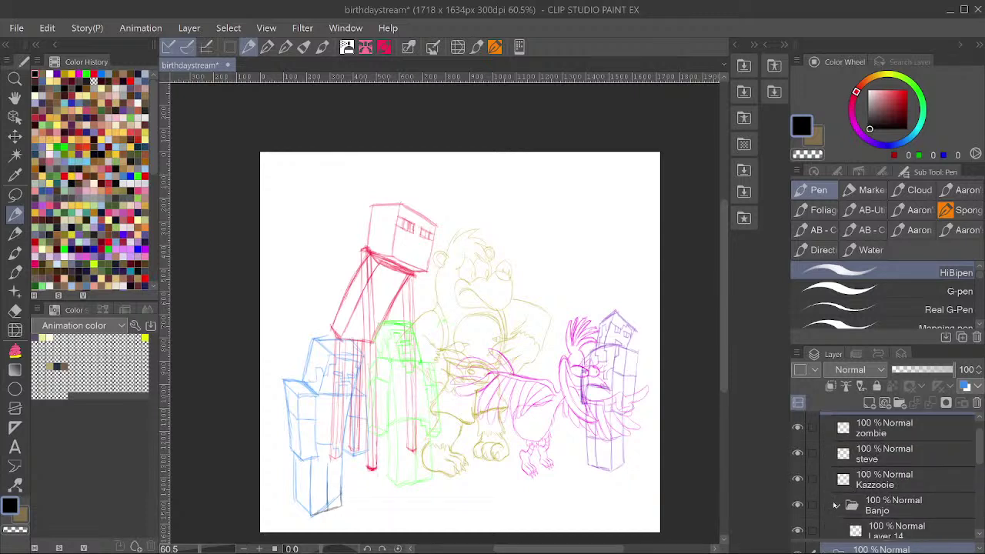
{"action": "left_click", "coordinate": [836, 504]}
{"action": "left_click_drag", "start_coordinate": [799, 460], "coordinate": [799, 514]}
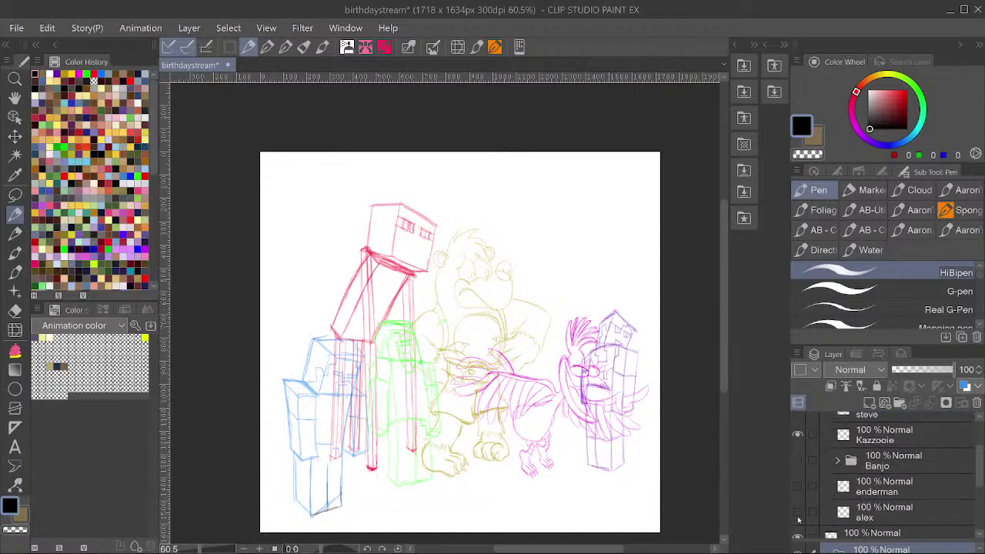
{"action": "scroll", "coordinate": [812, 505], "scroll_direction": "up", "scroll_amount": 1}
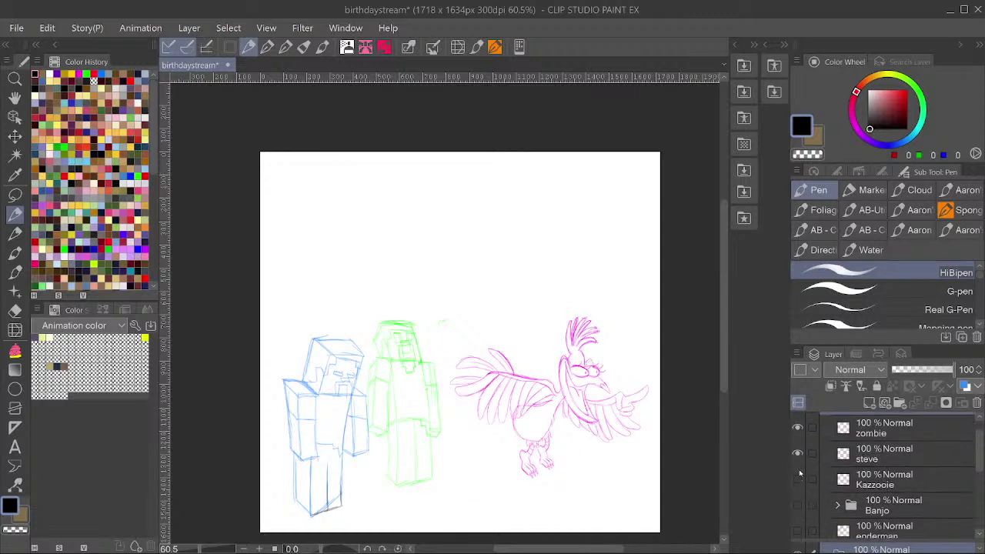
{"action": "scroll", "coordinate": [801, 472], "scroll_direction": "up", "scroll_amount": 1}
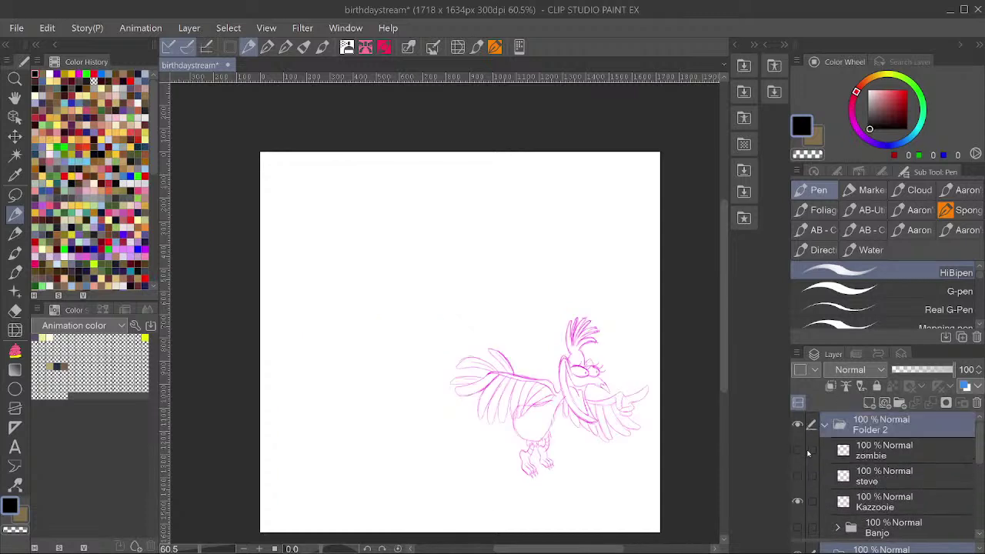
Collapse Folder 2, add a new layer above it, lower the folder's opacity to 52%, and make the new layer active.
{"action": "left_click", "coordinate": [824, 425]}
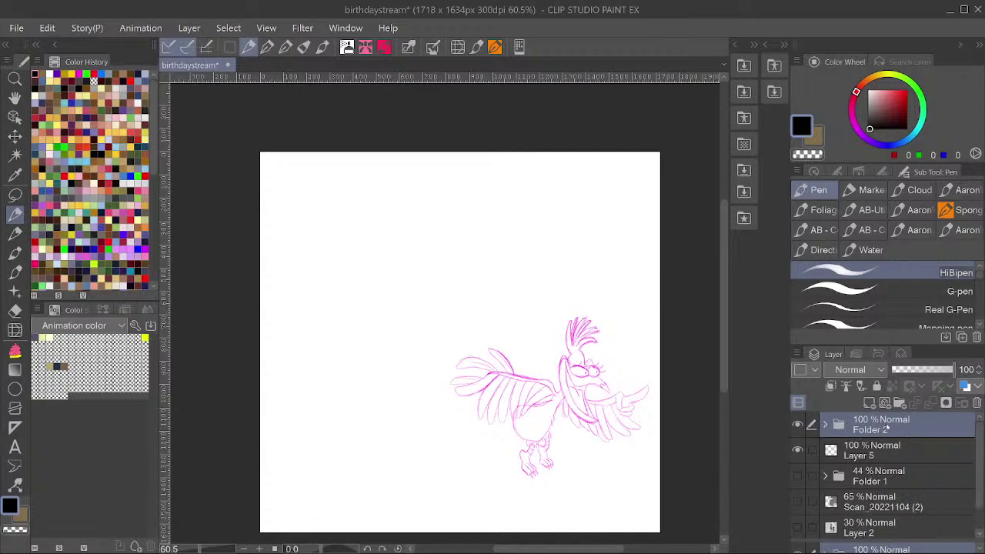
{"action": "key", "text": "ctrl+shift+n"}
{"action": "left_click", "coordinate": [910, 445]}
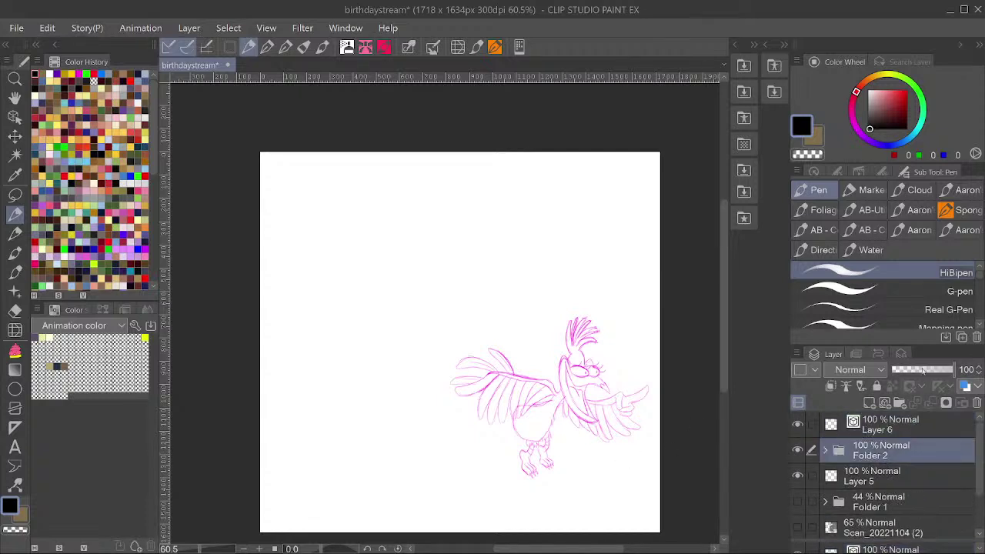
{"action": "left_click", "coordinate": [906, 369]}
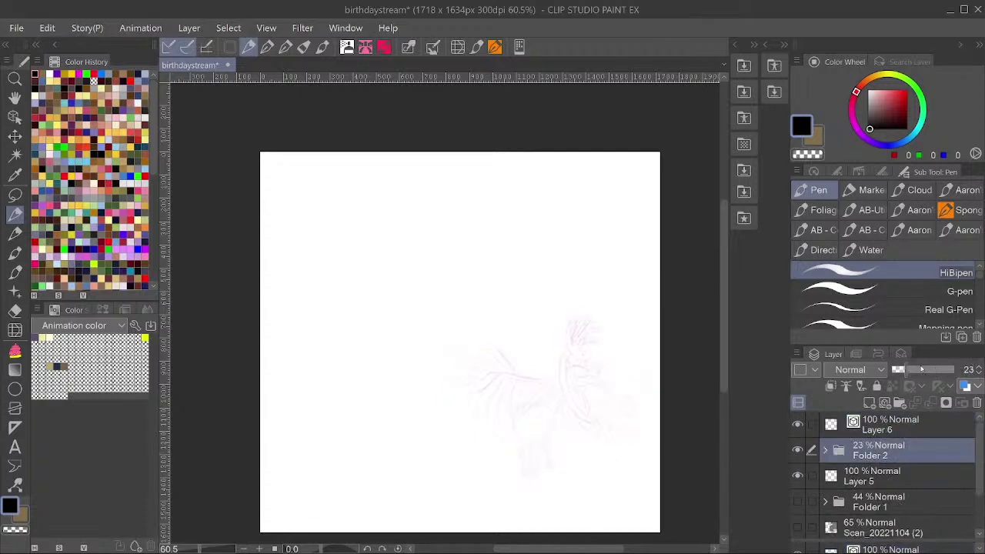
{"action": "left_click_drag", "start_coordinate": [921, 369], "coordinate": [925, 367]}
{"action": "left_click", "coordinate": [895, 429]}
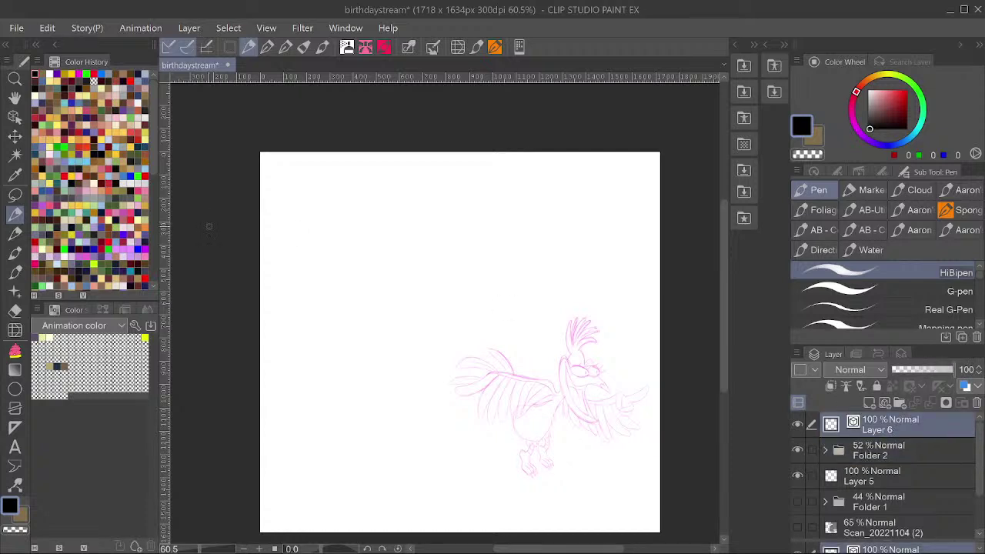
{"action": "scroll", "coordinate": [511, 377], "scroll_direction": "up", "scroll_amount": 2}
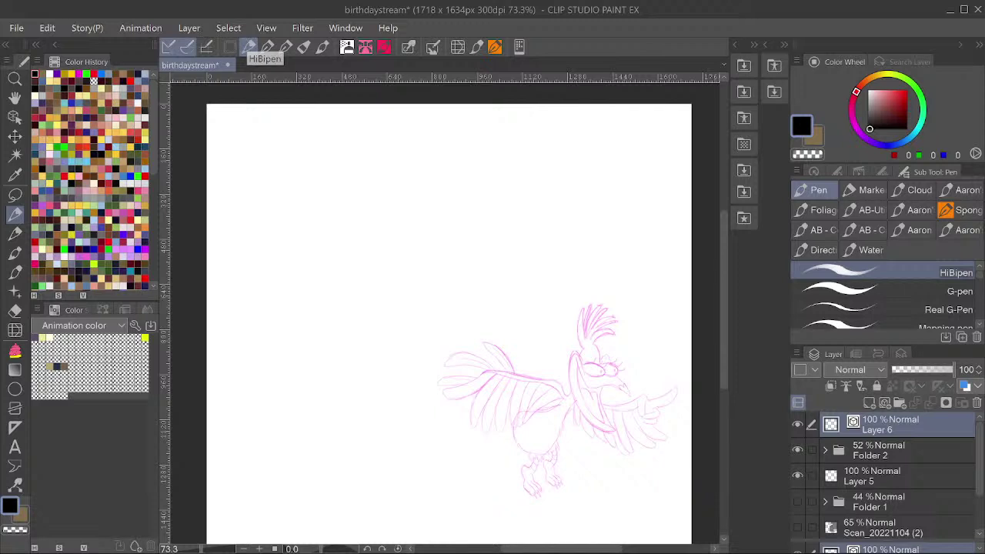
Browse the custom brush groups up to the second AB - C group and enlarge the brush list to show more entries.
{"action": "left_click", "coordinate": [963, 228]}
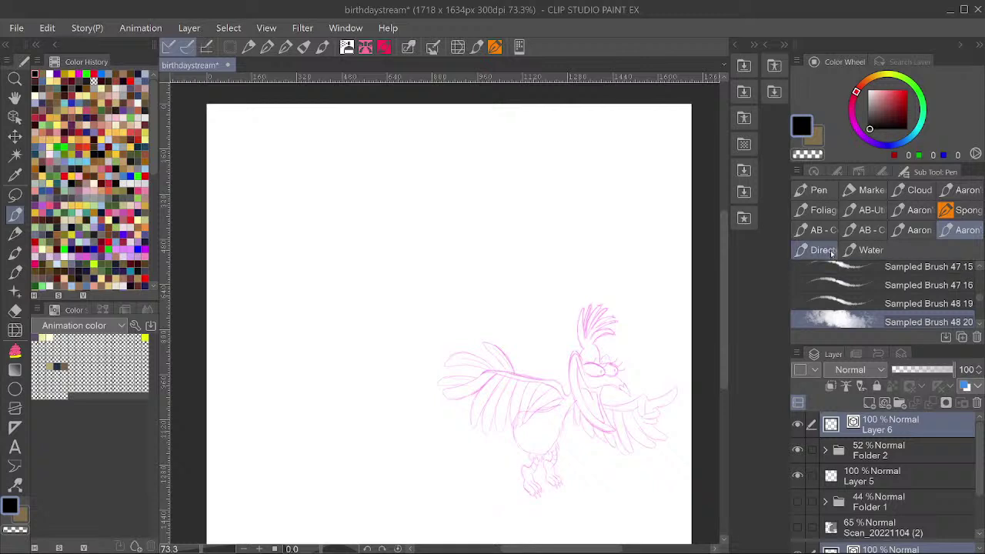
{"action": "left_click", "coordinate": [908, 234]}
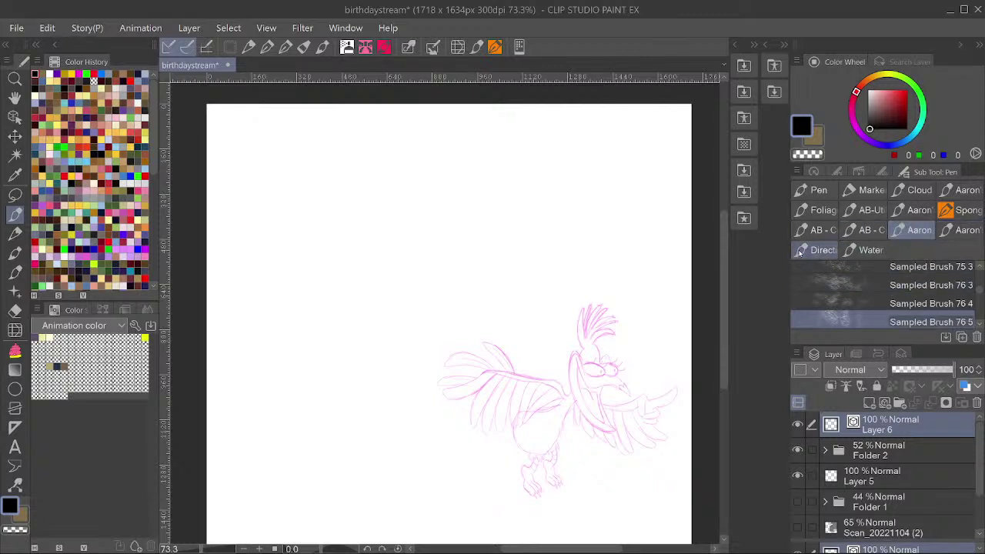
{"action": "left_click", "coordinate": [868, 231]}
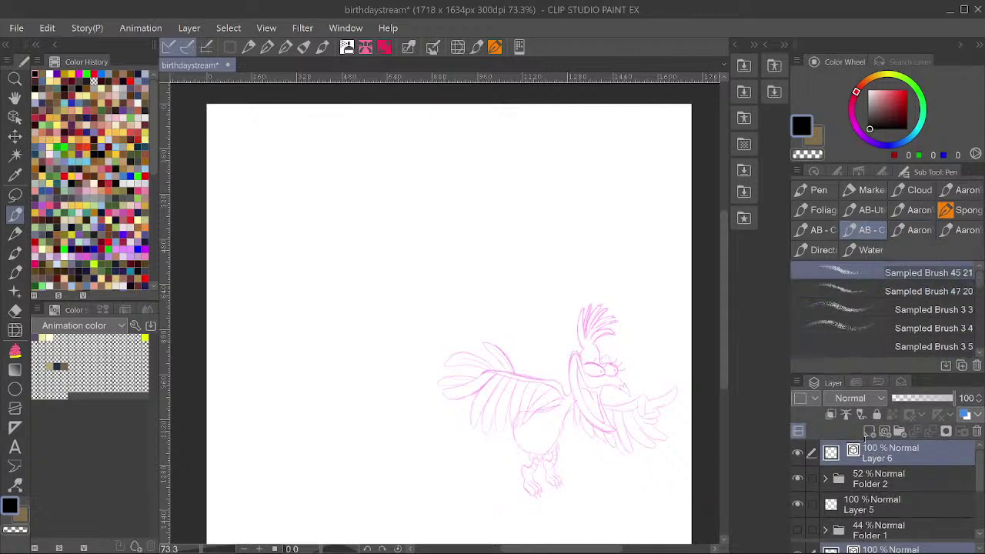
{"action": "mouse_move", "coordinate": [868, 432]}
{"action": "left_mouse_down"}
{"action": "mouse_move", "coordinate": [866, 420]}
{"action": "mouse_move", "coordinate": [869, 445]}
{"action": "left_mouse_up"}
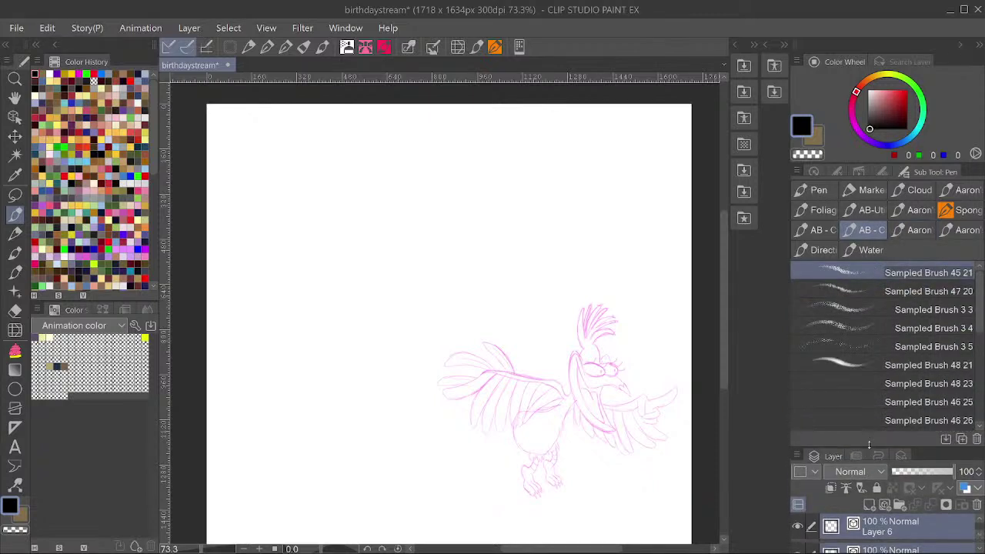
Try out Sampled Brush 47 20 with zigzag strokes above the Kazzooie sketch and undo them.
{"action": "left_click", "coordinate": [862, 365]}
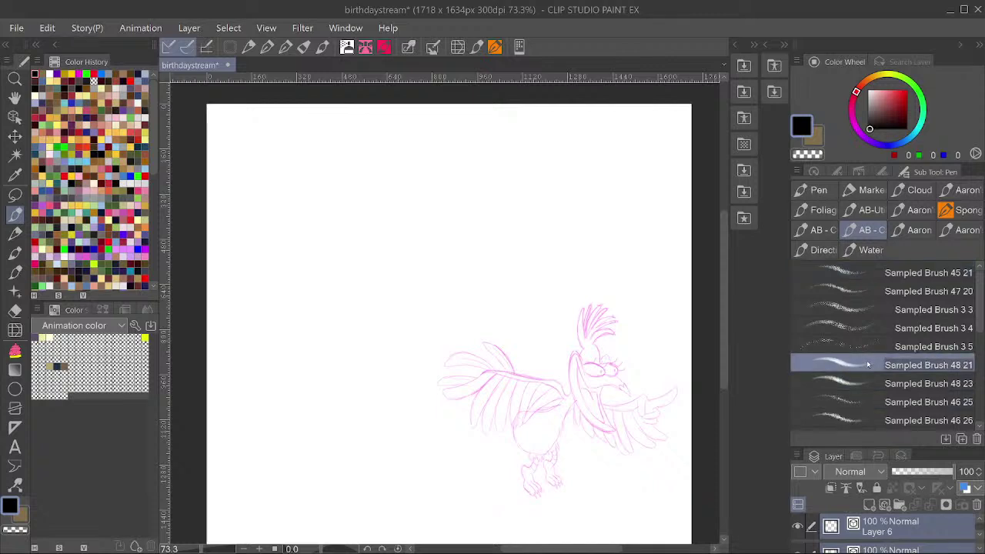
{"action": "scroll", "coordinate": [867, 371], "scroll_direction": "down", "scroll_amount": 1}
{"action": "scroll", "coordinate": [868, 372], "scroll_direction": "up", "scroll_amount": 1}
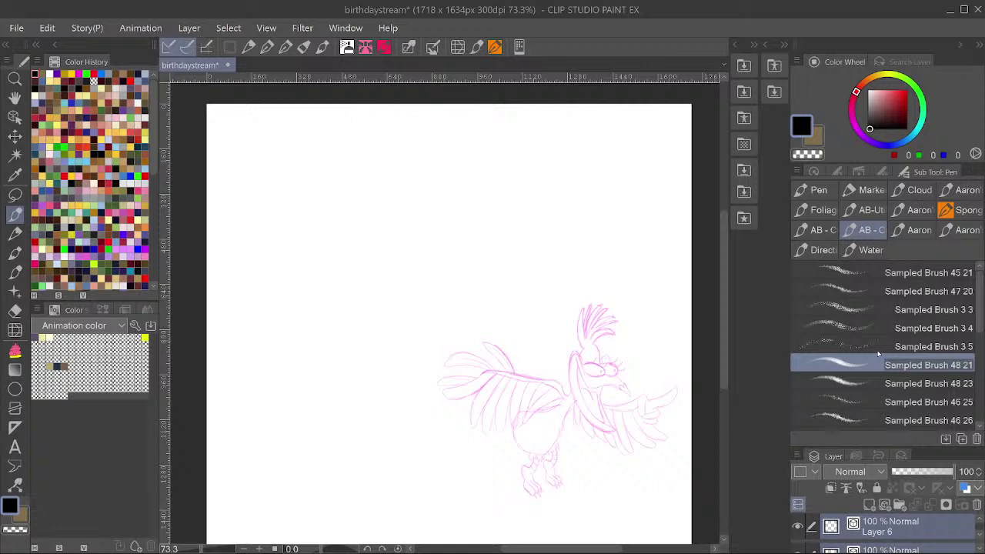
{"action": "left_click", "coordinate": [863, 275]}
{"action": "scroll", "coordinate": [555, 375], "scroll_direction": "up", "scroll_amount": 1}
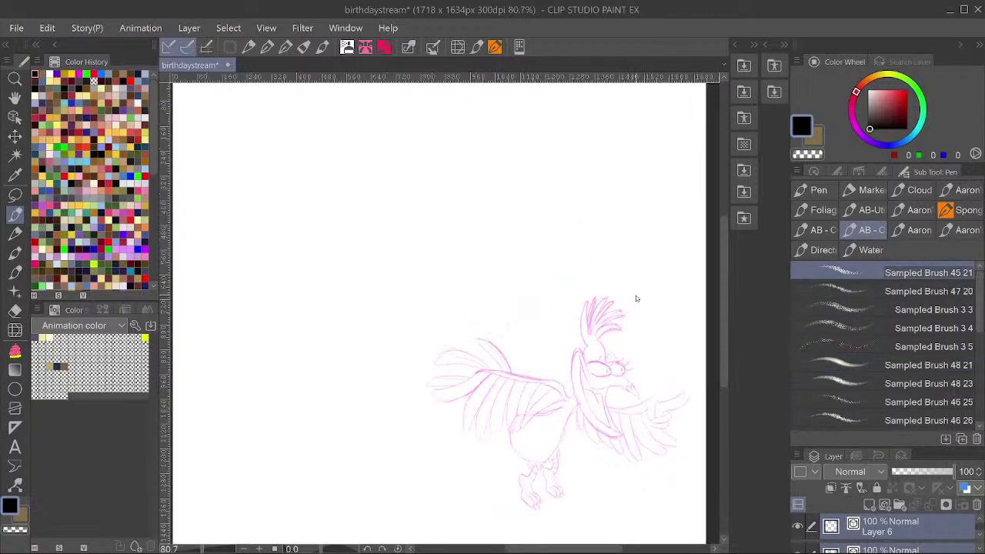
{"action": "left_click", "coordinate": [913, 292]}
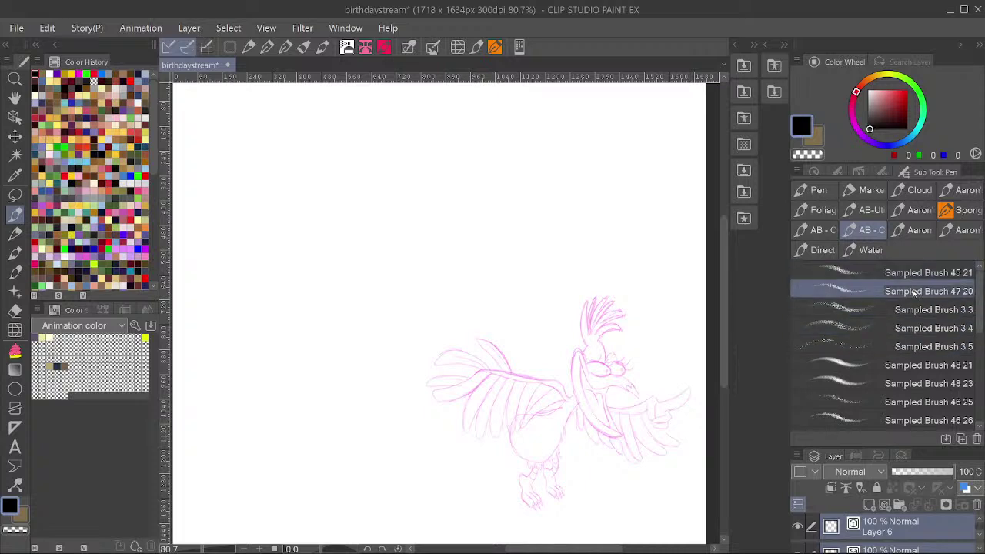
{"action": "mouse_move", "coordinate": [531, 281]}
{"action": "left_mouse_down"}
{"action": "mouse_move", "coordinate": [588, 233]}
{"action": "mouse_move", "coordinate": [541, 328]}
{"action": "mouse_move", "coordinate": [567, 336]}
{"action": "left_mouse_up"}
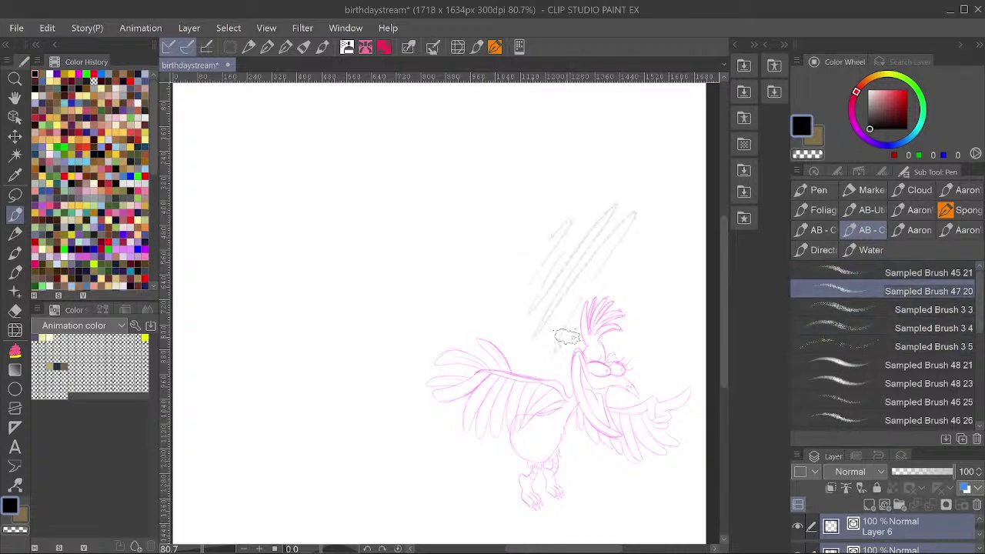
{"action": "key", "text": "ctrl+z"}
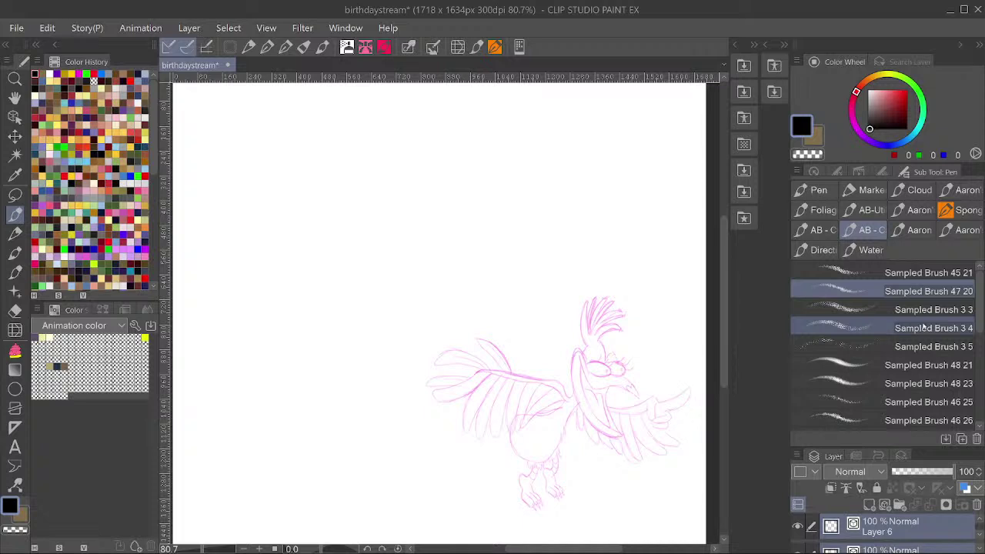
Try out Sampled Brush 73 9 with a few strokes above Kazzooie's wing and undo them.
{"action": "scroll", "coordinate": [982, 352], "scroll_direction": "down", "scroll_amount": 2}
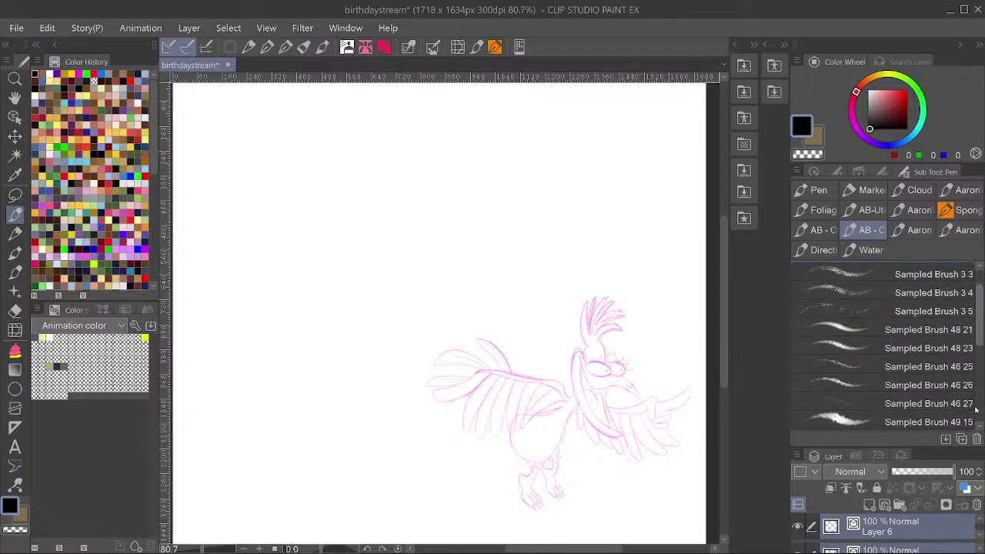
{"action": "scroll", "coordinate": [976, 400], "scroll_direction": "down", "scroll_amount": 4}
{"action": "left_click", "coordinate": [847, 336]}
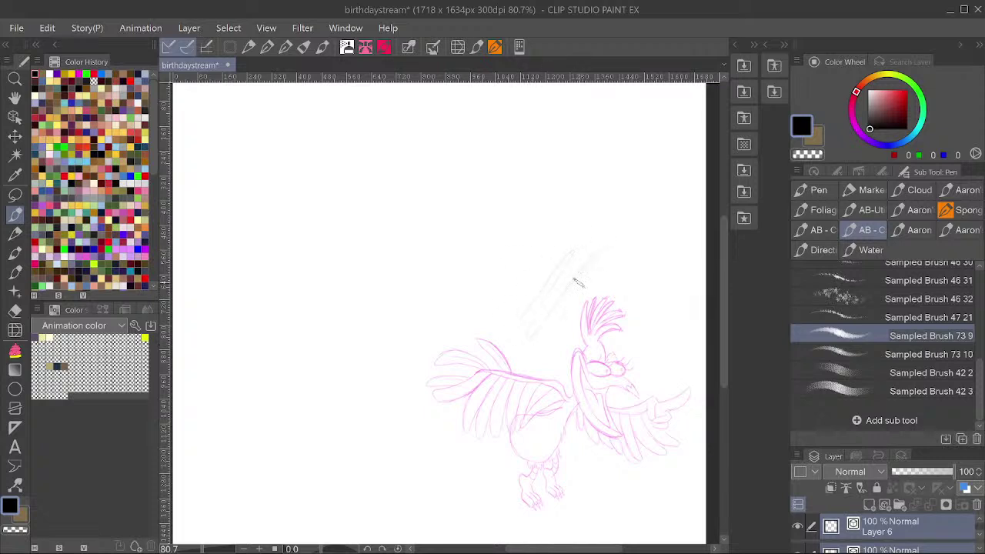
{"action": "mouse_move", "coordinate": [567, 220]}
{"action": "left_mouse_down"}
{"action": "mouse_move", "coordinate": [540, 270]}
{"action": "mouse_move", "coordinate": [554, 300]}
{"action": "mouse_move", "coordinate": [524, 362]}
{"action": "left_mouse_up"}
{"action": "key", "text": "ctrl+z"}
Try out Sampled Brush 47 21 with shading strokes beside Kazzooie's crest and clear them from the layer.
{"action": "left_click", "coordinate": [843, 317]}
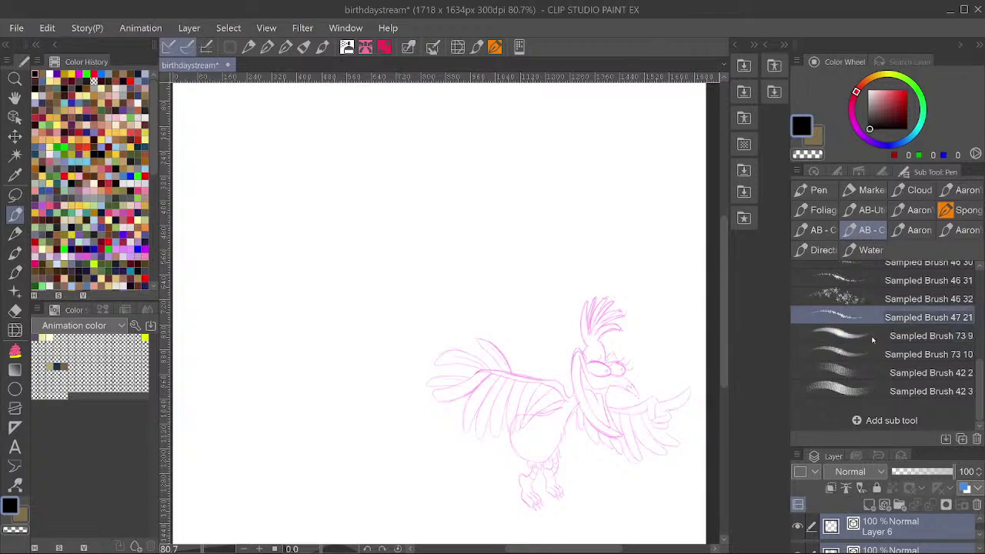
{"action": "mouse_move", "coordinate": [544, 254]}
{"action": "left_mouse_down"}
{"action": "mouse_move", "coordinate": [567, 253]}
{"action": "mouse_move", "coordinate": [527, 350]}
{"action": "left_mouse_up"}
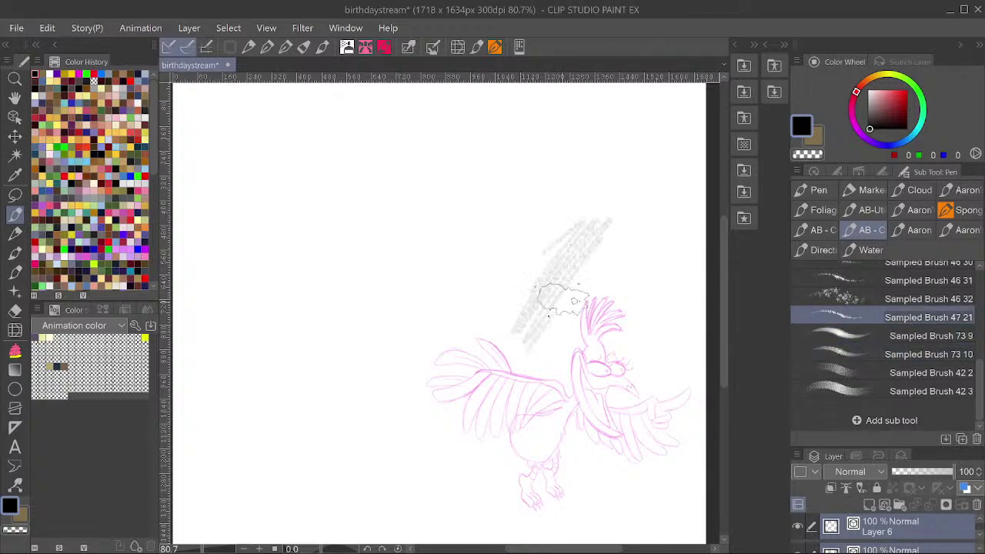
{"action": "left_click_drag", "start_coordinate": [579, 282], "coordinate": [601, 265]}
{"action": "mouse_move", "coordinate": [527, 367]}
{"action": "left_mouse_down"}
{"action": "mouse_move", "coordinate": [633, 237]}
{"action": "mouse_move", "coordinate": [514, 412]}
{"action": "mouse_move", "coordinate": [619, 242]}
{"action": "mouse_move", "coordinate": [534, 347]}
{"action": "mouse_move", "coordinate": [620, 248]}
{"action": "mouse_move", "coordinate": [592, 305]}
{"action": "left_mouse_up"}
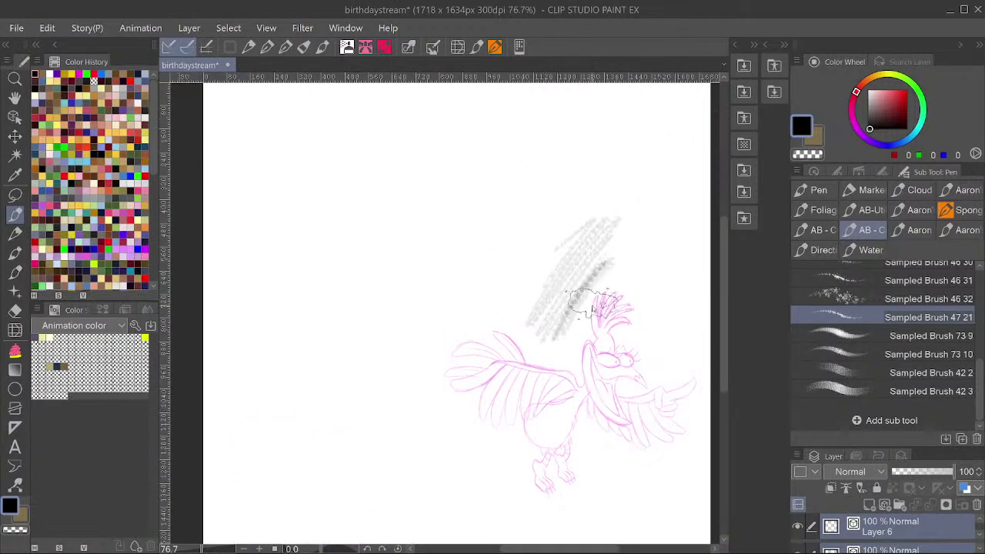
{"action": "key", "text": "Delete"}
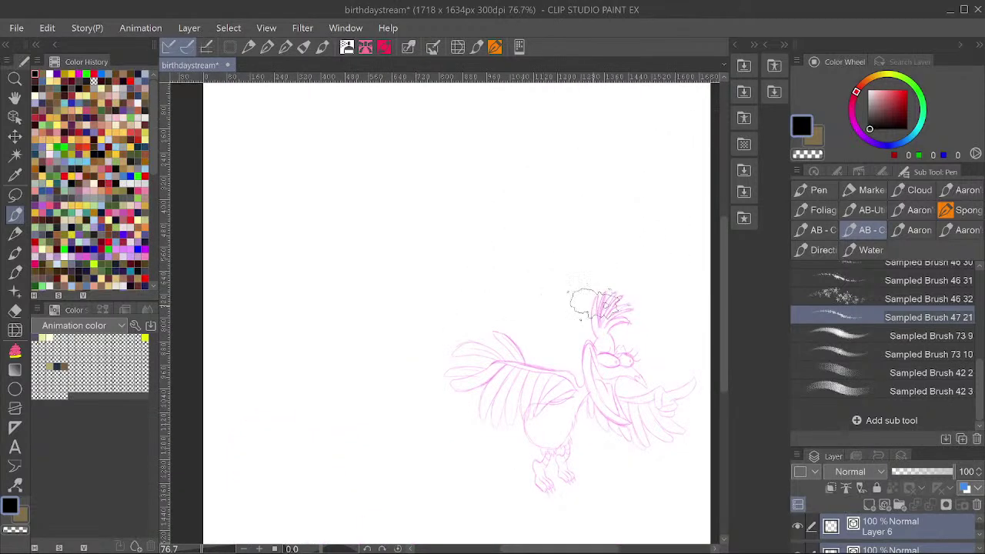
Try out Sampled Brush 46 35 from the first AB - C group with diagonal strokes above Kazzooie's wing and undo them all.
{"action": "scroll", "coordinate": [832, 327], "scroll_direction": "up", "scroll_amount": 1}
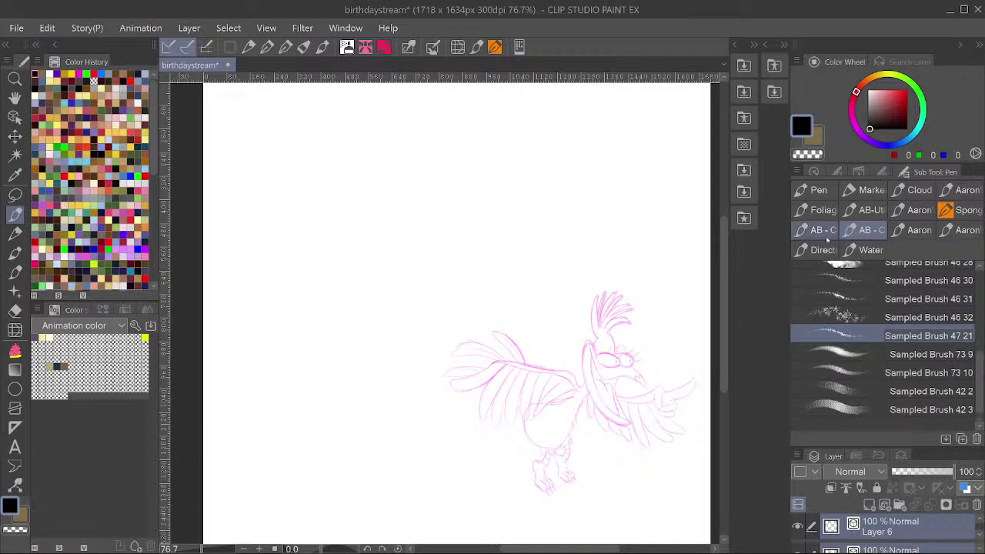
{"action": "left_click", "coordinate": [825, 234]}
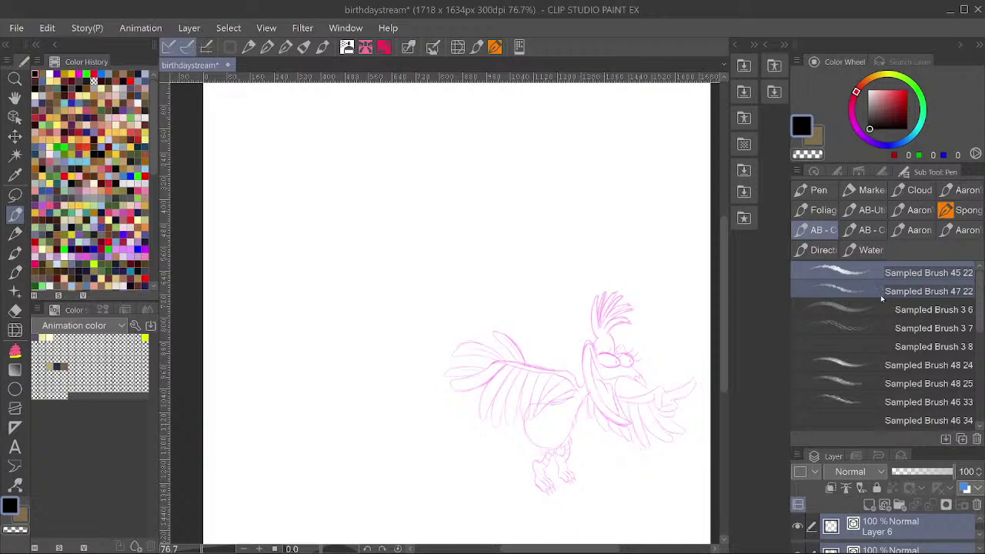
{"action": "scroll", "coordinate": [892, 323], "scroll_direction": "down", "scroll_amount": 2}
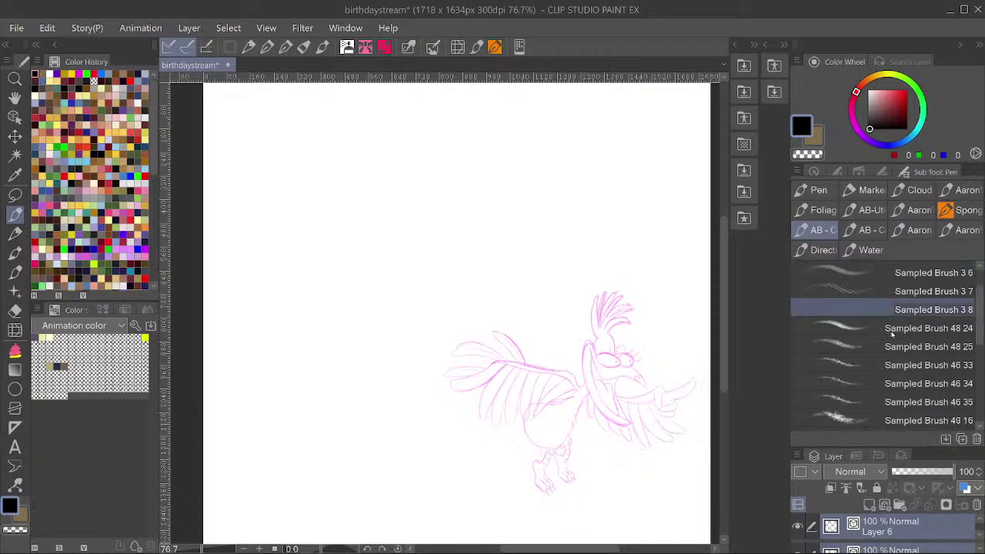
{"action": "scroll", "coordinate": [885, 362], "scroll_direction": "down", "scroll_amount": 1}
{"action": "left_click", "coordinate": [870, 385]}
{"action": "left_click", "coordinate": [566, 274]}
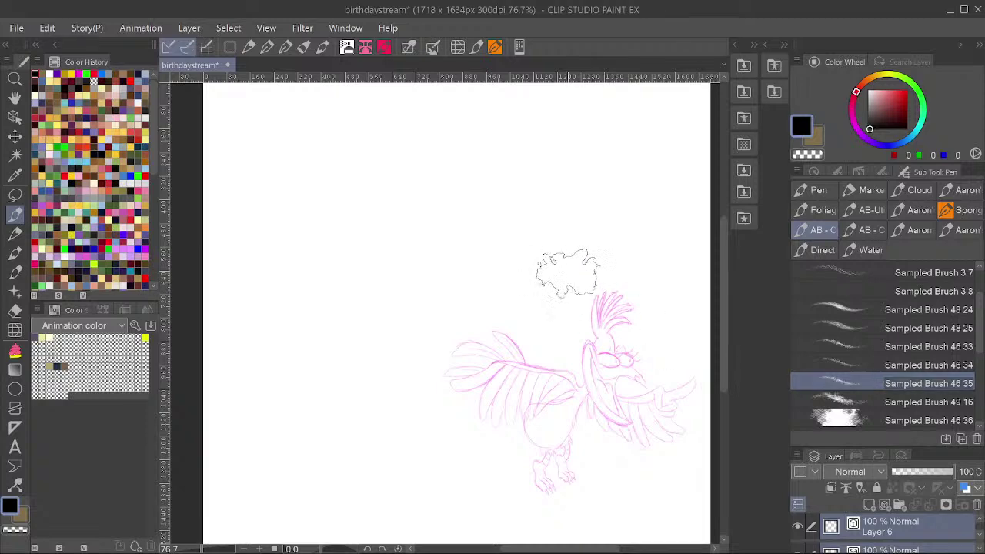
{"action": "scroll", "coordinate": [568, 254], "scroll_direction": "up", "scroll_amount": 1}
{"action": "mouse_move", "coordinate": [500, 346]}
{"action": "left_mouse_down"}
{"action": "mouse_move", "coordinate": [595, 220]}
{"action": "mouse_move", "coordinate": [600, 228]}
{"action": "left_mouse_up"}
{"action": "left_click_drag", "start_coordinate": [511, 355], "coordinate": [605, 235]}
{"action": "left_click_drag", "start_coordinate": [568, 287], "coordinate": [578, 287]}
{"action": "scroll", "coordinate": [579, 288], "scroll_direction": "up", "scroll_amount": 5}
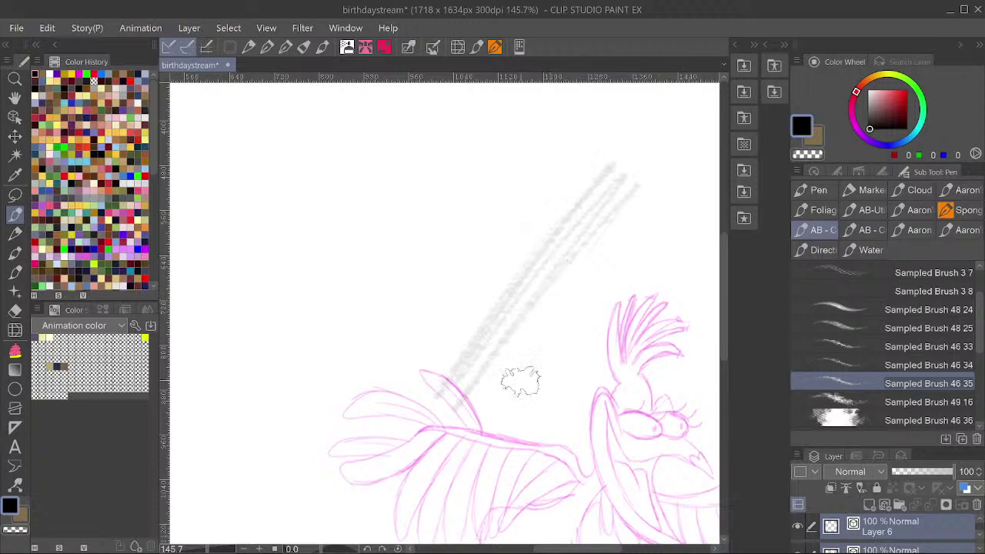
{"action": "left_click_drag", "start_coordinate": [521, 383], "coordinate": [593, 288]}
{"action": "key", "text": "ctrl+z"}
{"action": "key", "text": "ctrl+z"}
{"action": "key", "text": "ctrl+z"}
{"action": "key", "text": "ctrl+z"}
{"action": "key", "text": "ctrl+z"}
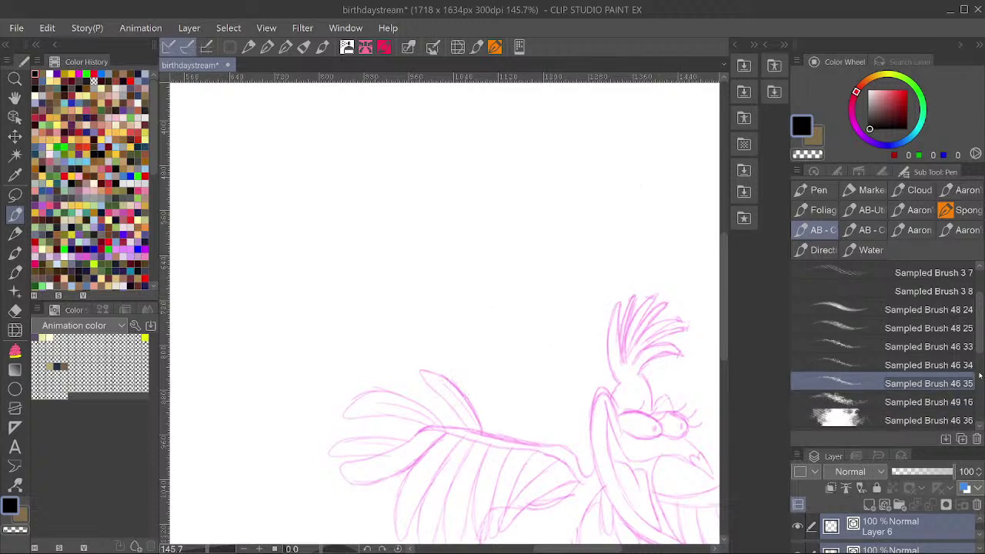
Try out Sampled Brush 47 23 with a diagonal stroke above Kazzooie's wing and undo it.
{"action": "left_click_drag", "start_coordinate": [979, 347], "coordinate": [978, 353]}
{"action": "scroll", "coordinate": [978, 353], "scroll_direction": "down", "scroll_amount": 3}
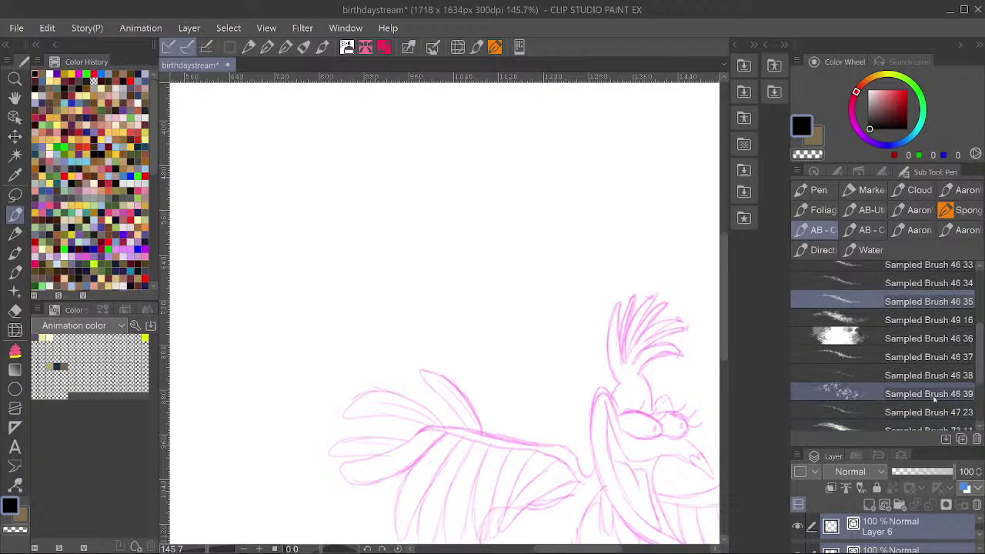
{"action": "scroll", "coordinate": [935, 394], "scroll_direction": "down", "scroll_amount": 5}
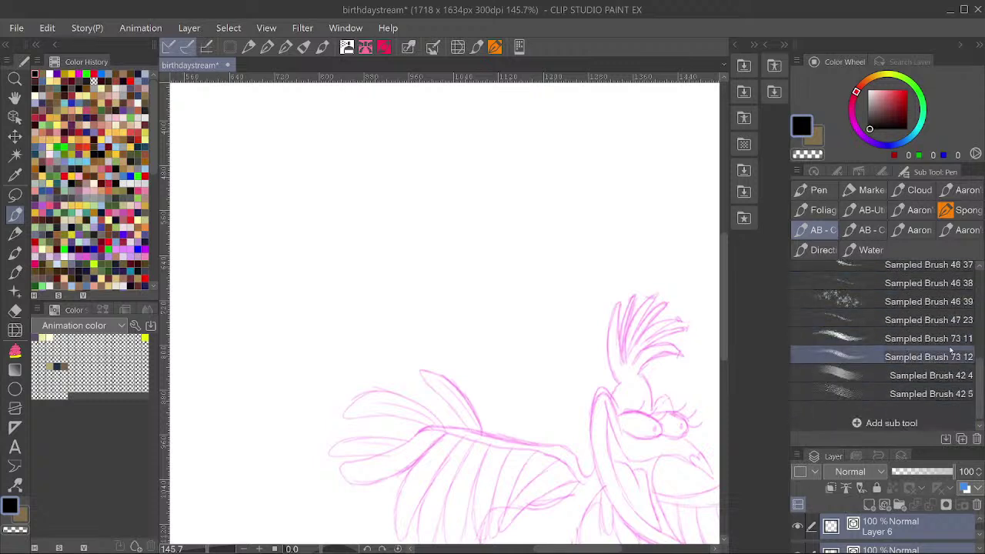
{"action": "left_click", "coordinate": [893, 318]}
{"action": "mouse_move", "coordinate": [550, 250]}
{"action": "left_mouse_down"}
{"action": "mouse_move", "coordinate": [358, 316]}
{"action": "mouse_move", "coordinate": [451, 346]}
{"action": "mouse_move", "coordinate": [438, 358]}
{"action": "left_mouse_up"}
{"action": "key", "text": "ctrl+z"}
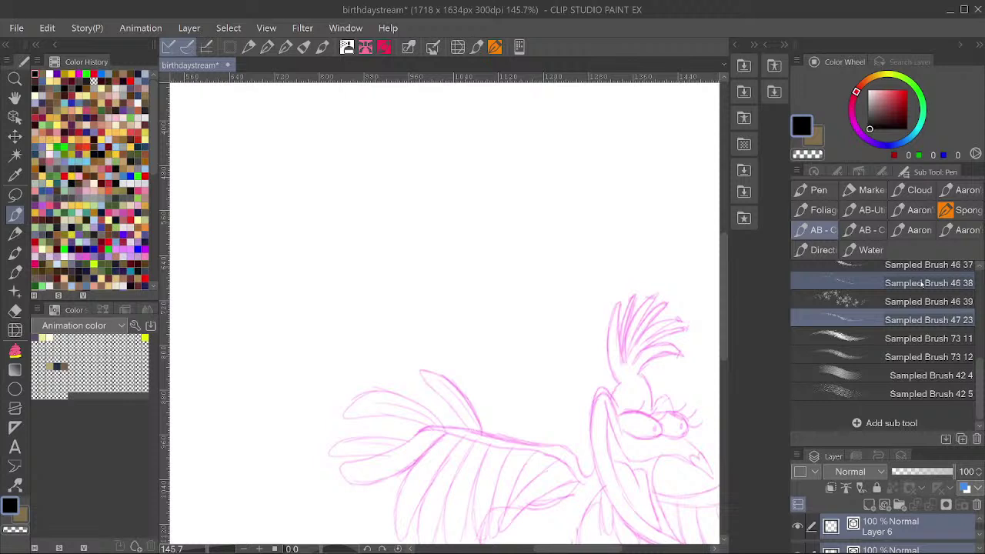
Try out Hard chalk - a 38 1 from Aaron's Custom Brushes 1 with a diagonal stroke above Kazzooie's wing and undo it.
{"action": "scroll", "coordinate": [922, 285], "scroll_direction": "up", "scroll_amount": 3}
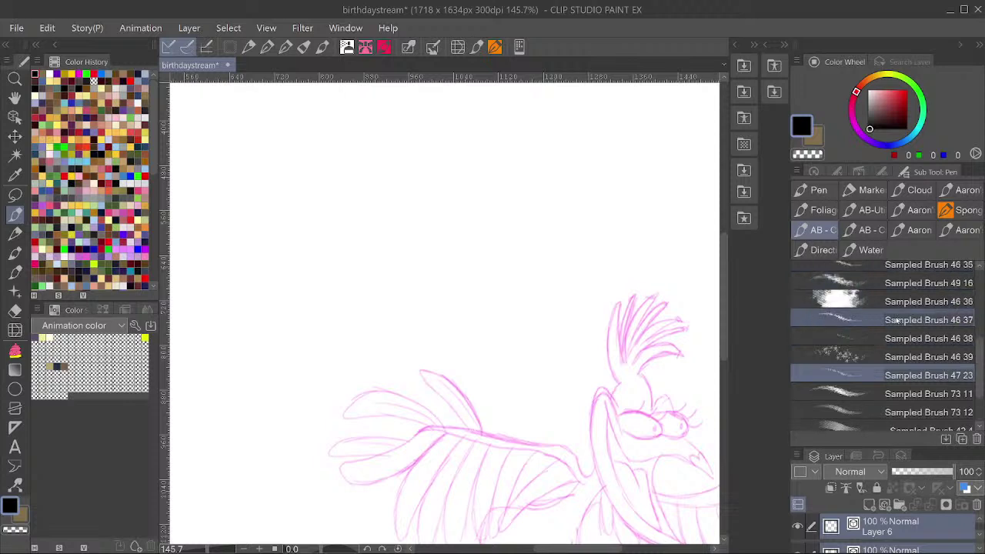
{"action": "scroll", "coordinate": [908, 302], "scroll_direction": "up", "scroll_amount": 1}
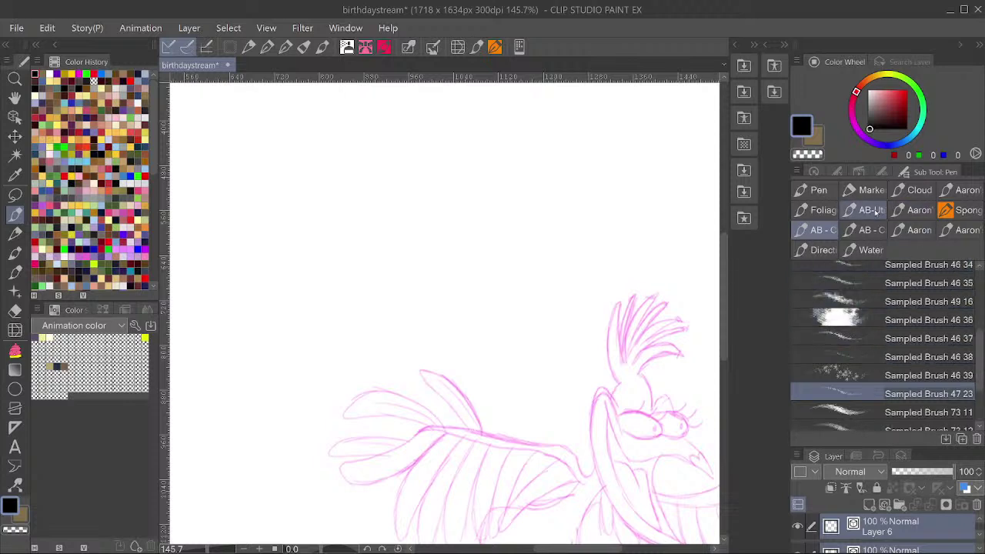
{"action": "scroll", "coordinate": [867, 307], "scroll_direction": "up", "scroll_amount": 8}
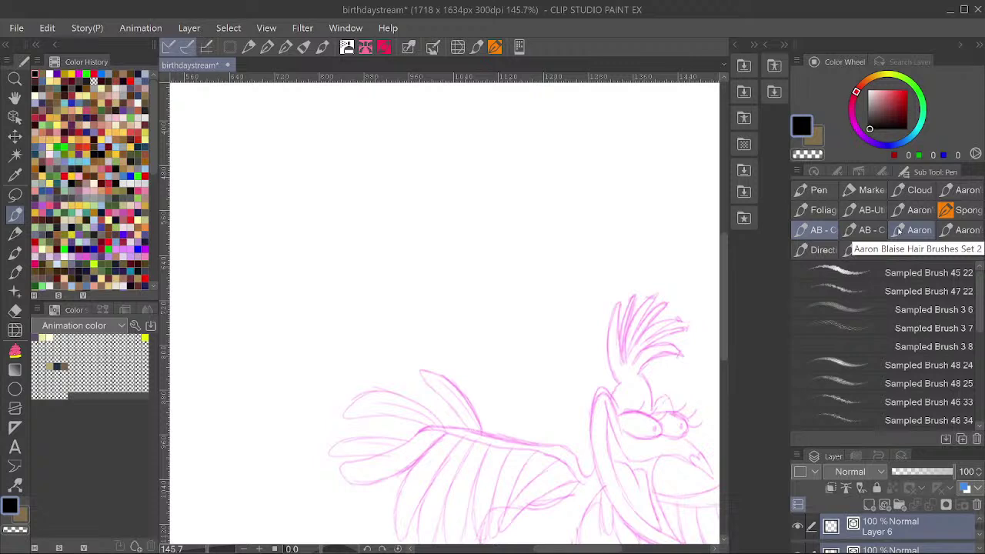
{"action": "left_click", "coordinate": [960, 191]}
{"action": "scroll", "coordinate": [862, 323], "scroll_direction": "up", "scroll_amount": 3}
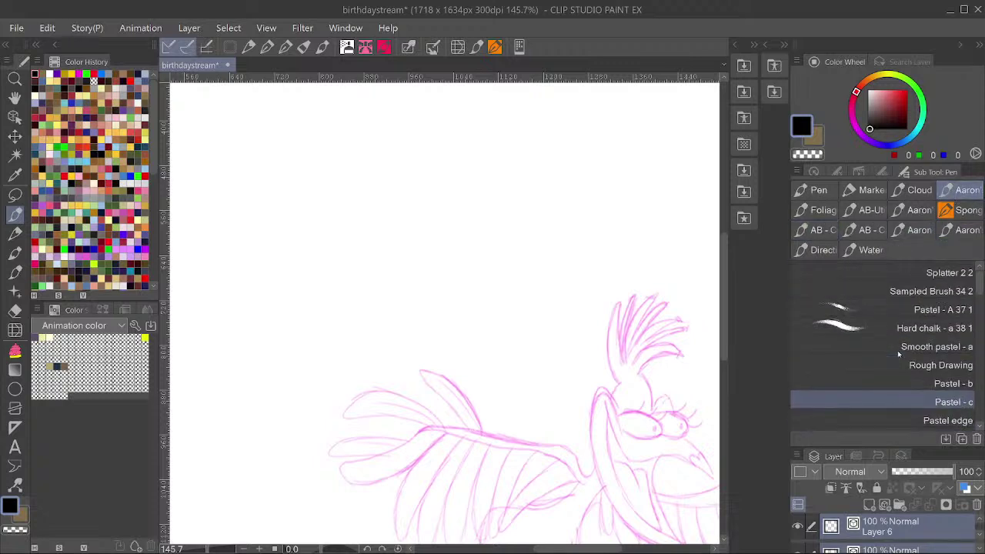
{"action": "left_click", "coordinate": [861, 323]}
{"action": "mouse_move", "coordinate": [607, 240]}
{"action": "left_mouse_down"}
{"action": "mouse_move", "coordinate": [184, 295]}
{"action": "mouse_move", "coordinate": [396, 288]}
{"action": "left_mouse_up"}
{"action": "key", "text": "ctrl+z"}
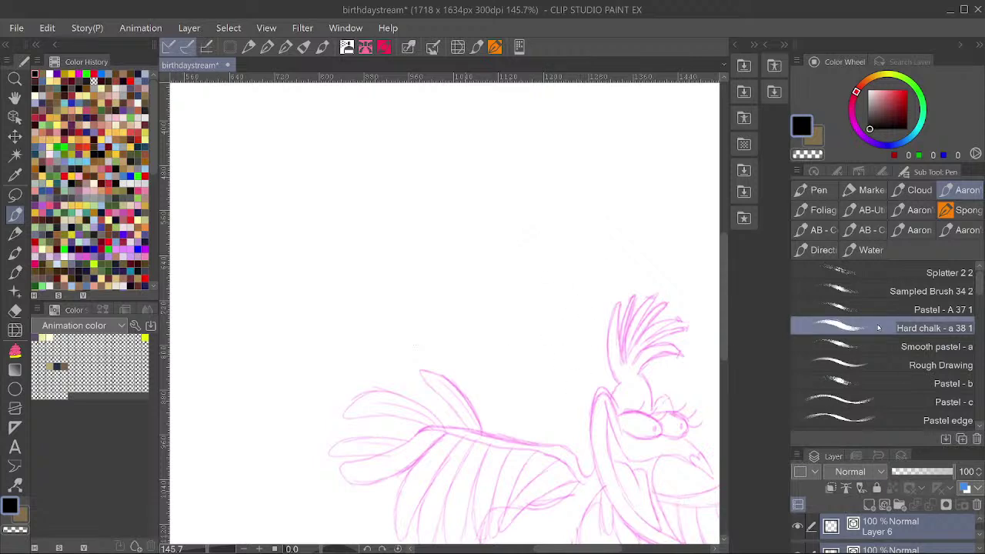
Try out Rough Drawing, Smooth pastel - a and Sampled Brush 45 4 above Kazzooie's wing and undo the strokes.
{"action": "left_click", "coordinate": [867, 364]}
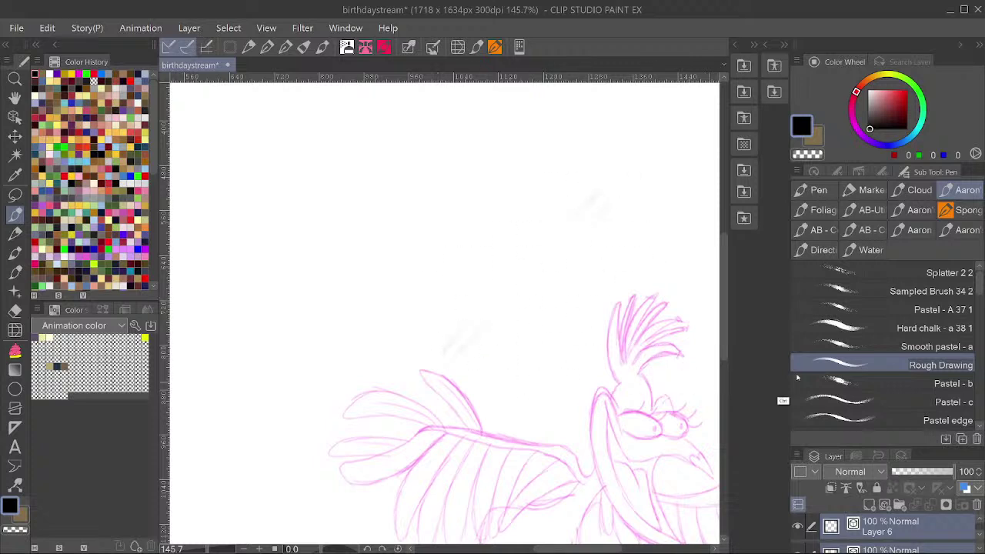
{"action": "left_click", "coordinate": [877, 346]}
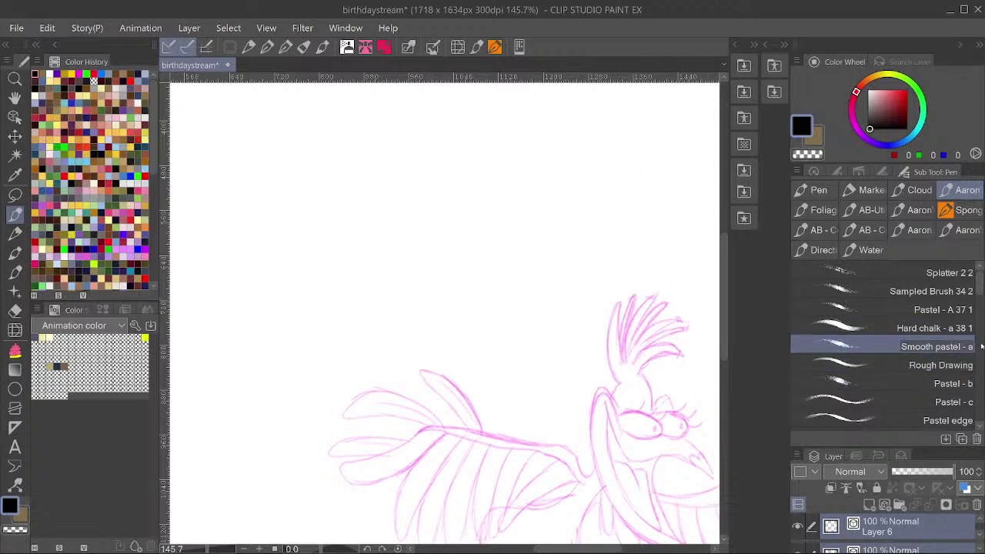
{"action": "left_click_drag", "start_coordinate": [980, 283], "coordinate": [981, 311]}
{"action": "left_click", "coordinate": [923, 322]}
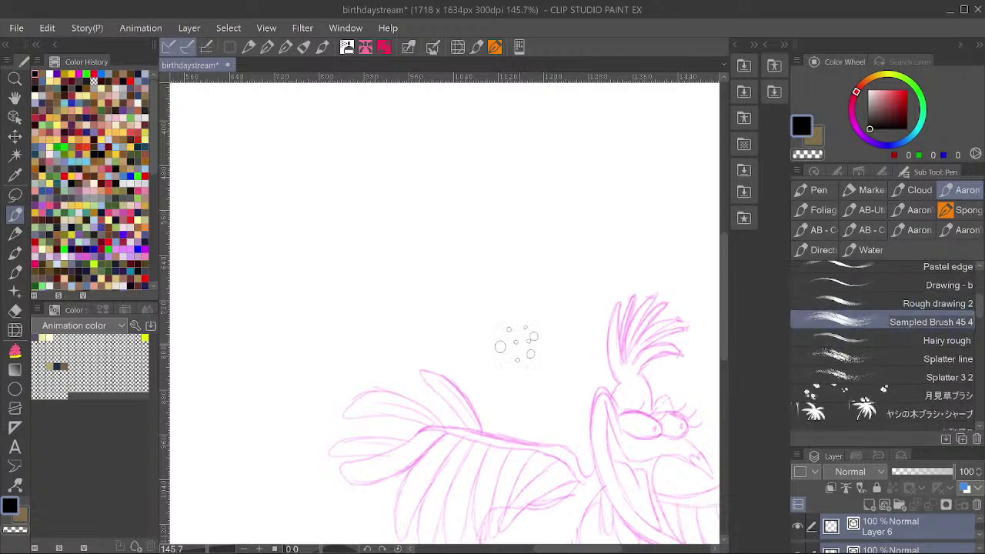
{"action": "mouse_move", "coordinate": [517, 341]}
{"action": "left_mouse_down"}
{"action": "mouse_move", "coordinate": [501, 320]}
{"action": "mouse_move", "coordinate": [487, 354]}
{"action": "mouse_move", "coordinate": [594, 368]}
{"action": "left_mouse_up"}
{"action": "key", "text": "ctrl+z"}
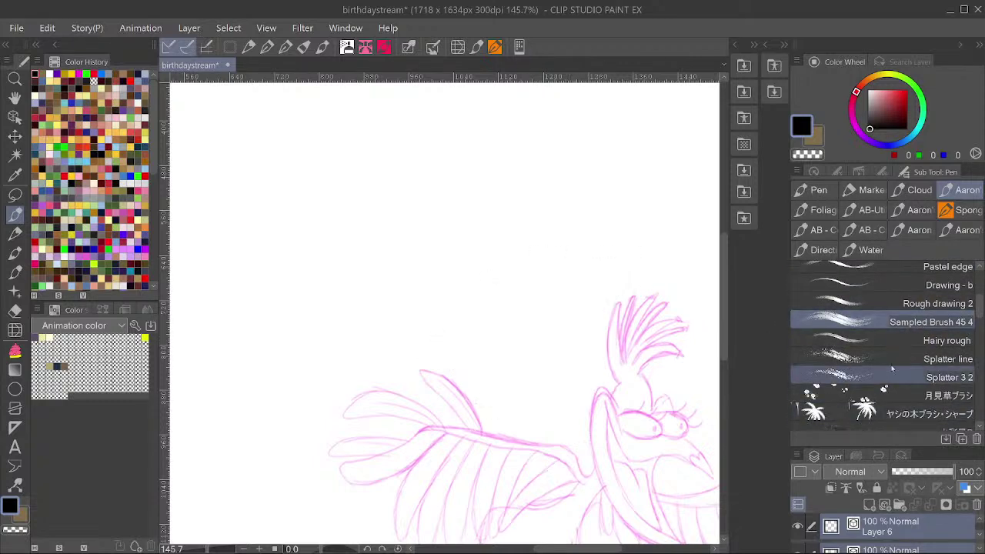
Try out Splatter line and Splatter 3 2 with strokes beside Kazzooie's crest and undo them.
{"action": "left_click", "coordinate": [885, 359]}
{"action": "mouse_move", "coordinate": [519, 299]}
{"action": "left_mouse_down"}
{"action": "mouse_move", "coordinate": [469, 332]}
{"action": "mouse_move", "coordinate": [495, 361]}
{"action": "mouse_move", "coordinate": [551, 327]}
{"action": "left_mouse_up"}
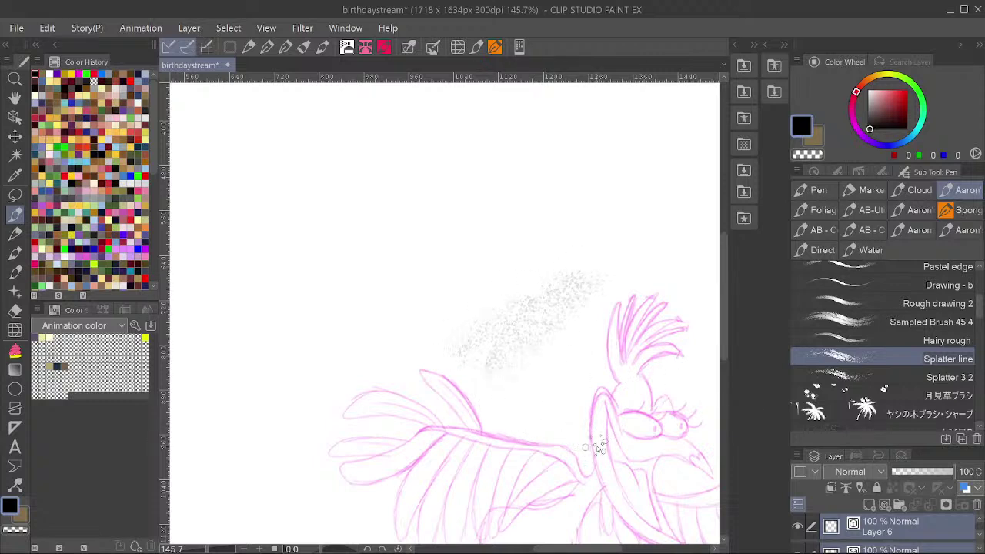
{"action": "key", "text": "ctrl+z"}
{"action": "left_click", "coordinate": [936, 377]}
{"action": "left_click", "coordinate": [931, 377]}
{"action": "mouse_move", "coordinate": [605, 272]}
{"action": "left_mouse_down"}
{"action": "mouse_move", "coordinate": [538, 300]}
{"action": "mouse_move", "coordinate": [615, 338]}
{"action": "left_mouse_up"}
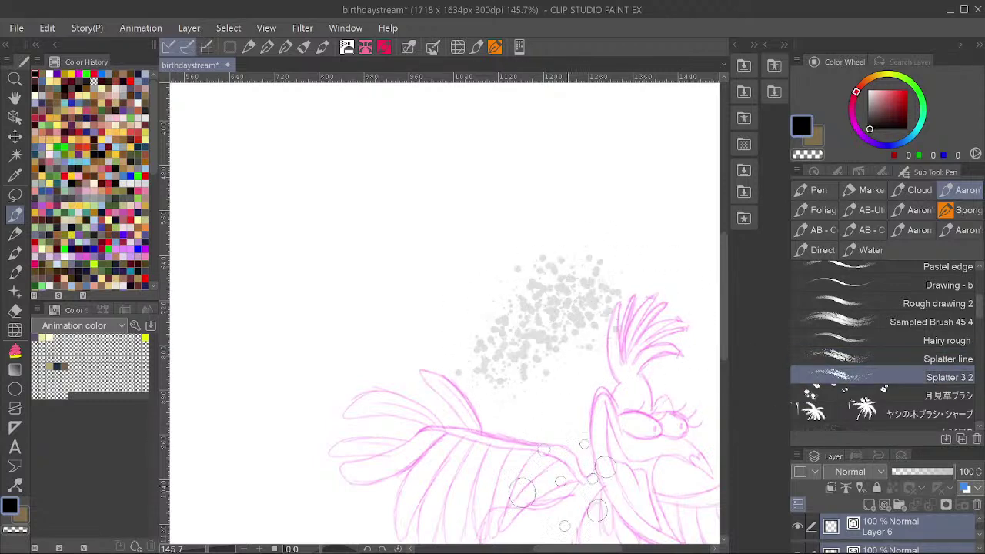
{"action": "key", "text": "ctrl+z"}
{"action": "key", "text": "ctrl+z"}
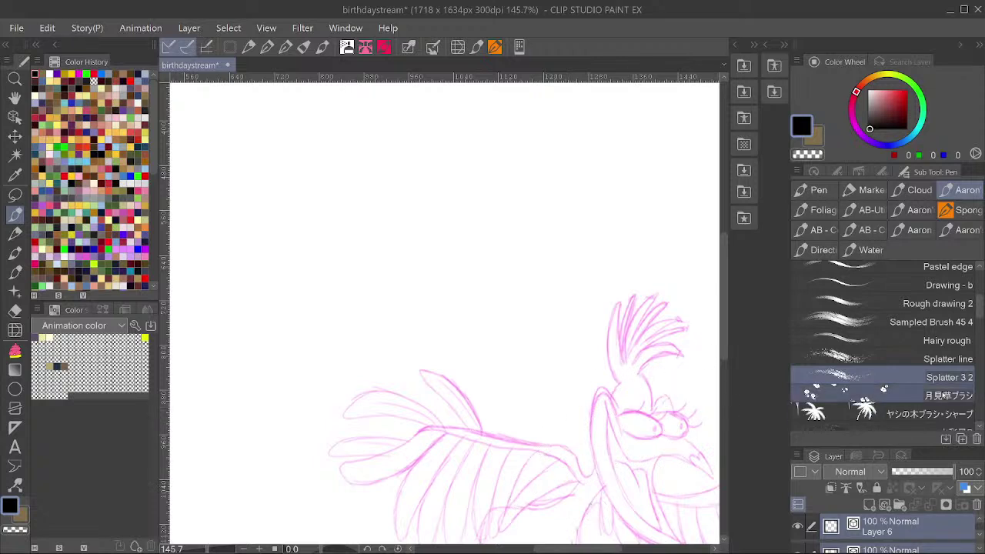
Try out the Hairy rough brush with diagonal hatching strokes beside Kazzooie's crest and undo them.
{"action": "left_click", "coordinate": [910, 335]}
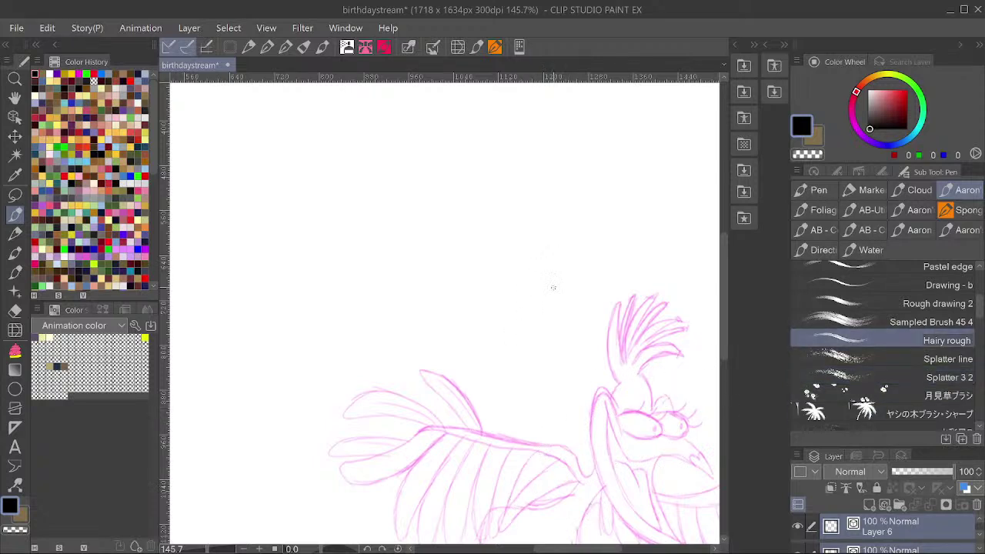
{"action": "mouse_move", "coordinate": [552, 285]}
{"action": "left_mouse_down"}
{"action": "mouse_move", "coordinate": [541, 345]}
{"action": "mouse_move", "coordinate": [568, 292]}
{"action": "mouse_move", "coordinate": [517, 366]}
{"action": "mouse_move", "coordinate": [601, 293]}
{"action": "mouse_move", "coordinate": [552, 380]}
{"action": "mouse_move", "coordinate": [605, 317]}
{"action": "mouse_move", "coordinate": [620, 351]}
{"action": "left_mouse_up"}
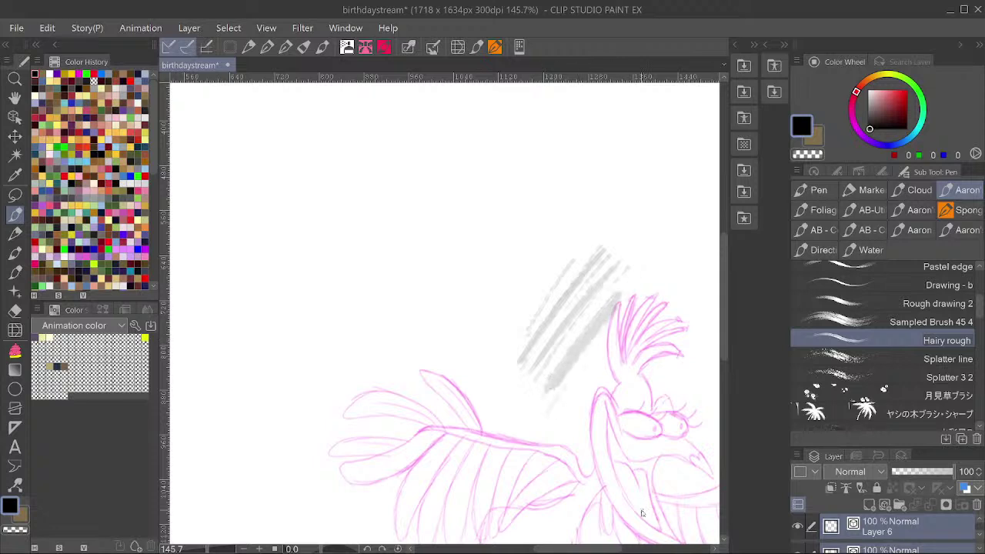
{"action": "key", "text": "ctrl+z"}
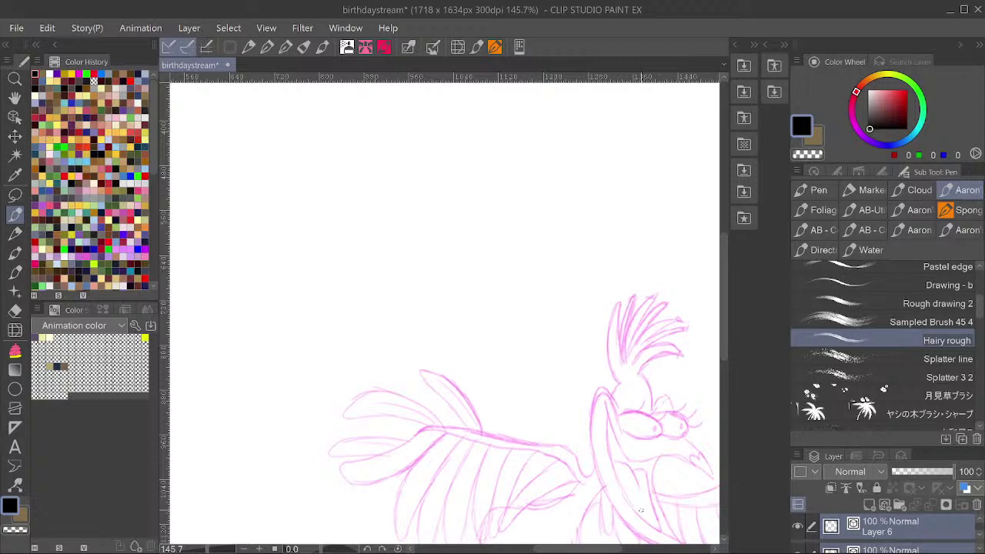
{"action": "scroll", "coordinate": [910, 322], "scroll_direction": "up", "scroll_amount": 5}
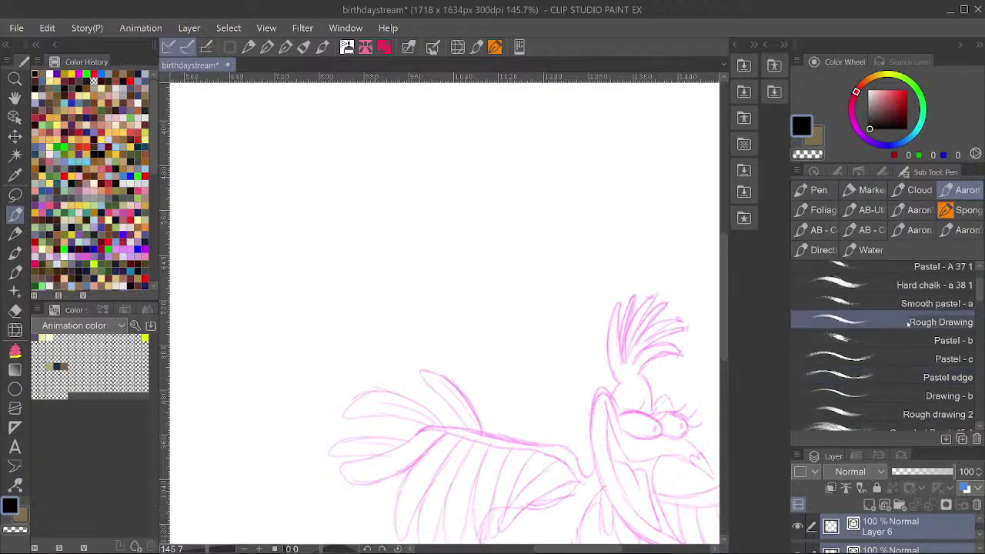
{"action": "scroll", "coordinate": [508, 423], "scroll_direction": "up", "scroll_amount": 1}
{"action": "mouse_move", "coordinate": [590, 362]}
{"action": "left_mouse_down"}
{"action": "mouse_move", "coordinate": [514, 437]}
{"action": "mouse_move", "coordinate": [582, 438]}
{"action": "left_mouse_up"}
{"action": "scroll", "coordinate": [550, 389], "scroll_direction": "up", "scroll_amount": 5}
{"action": "key", "text": "ctrl+z"}
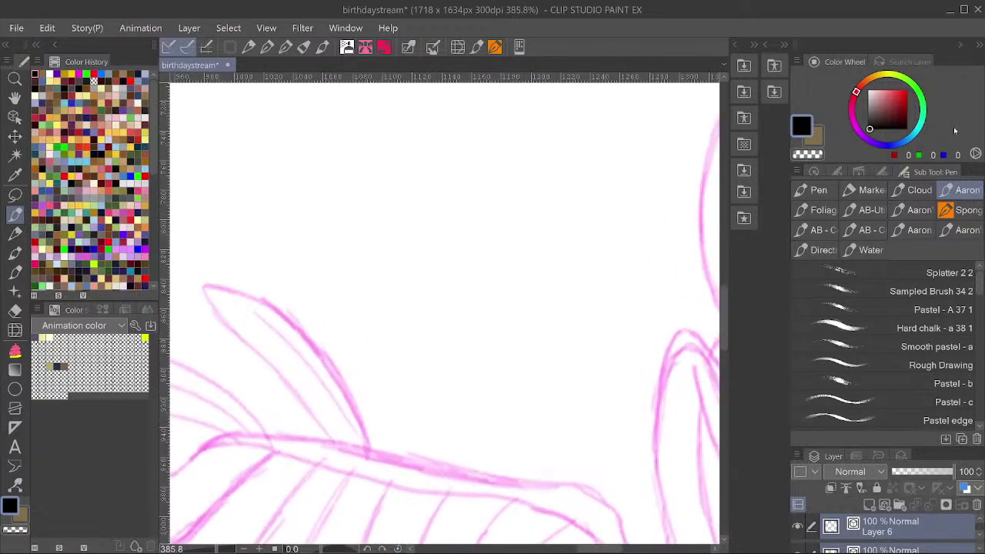
Check the tool properties of the Hairy rough brush and test it with strokes between Kazzooie's wing and head, undoing them.
{"action": "left_click", "coordinate": [858, 173]}
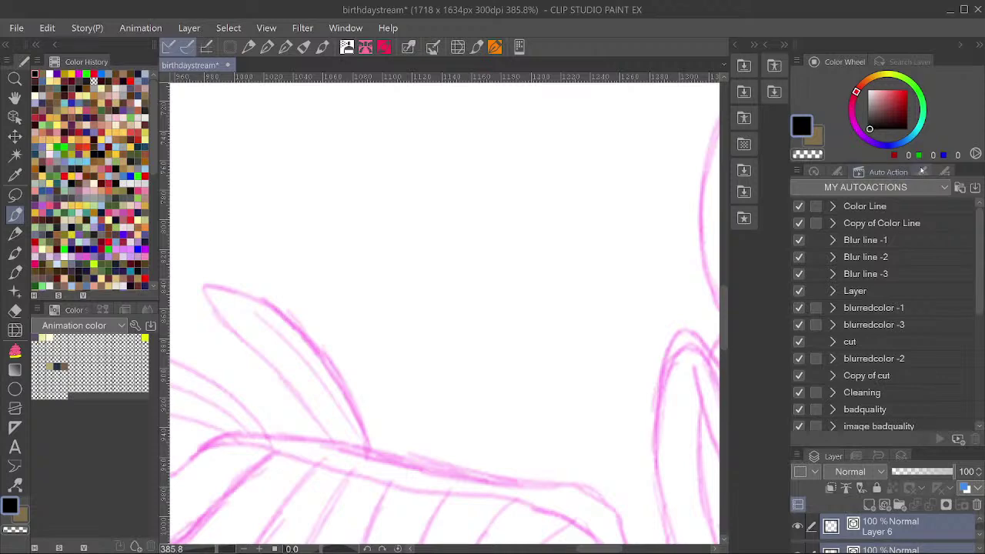
{"action": "left_click", "coordinate": [920, 171]}
{"action": "left_click", "coordinate": [837, 170]}
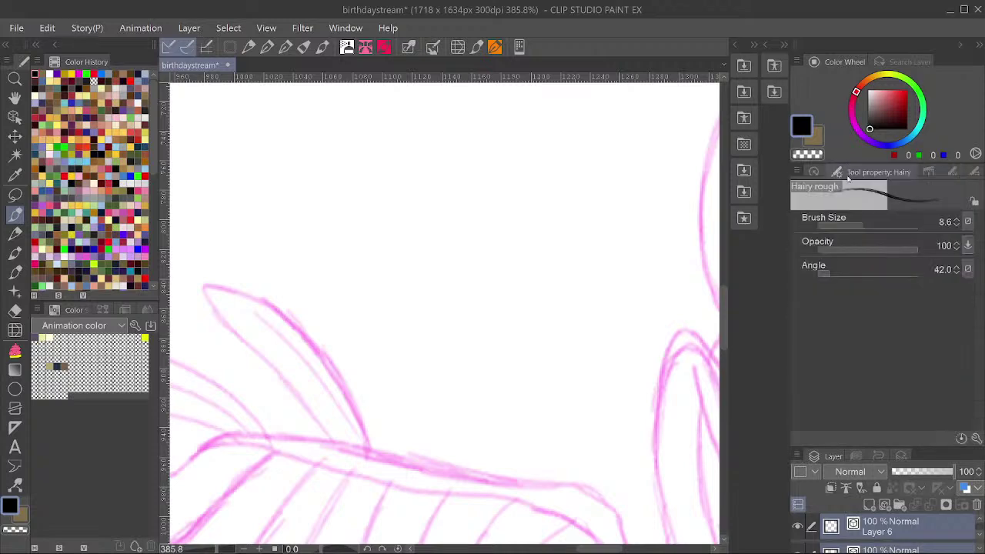
{"action": "scroll", "coordinate": [645, 227], "scroll_direction": "down", "scroll_amount": 7}
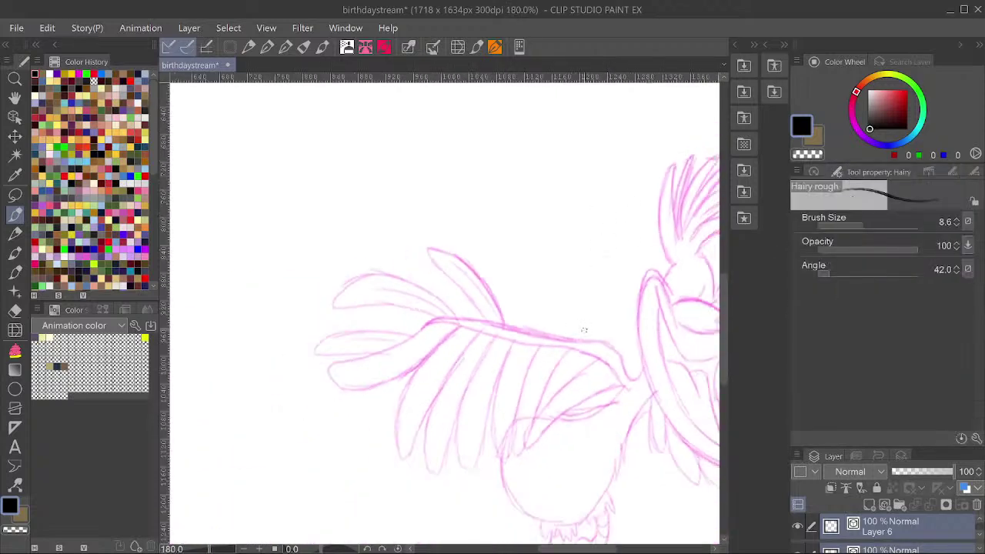
{"action": "scroll", "coordinate": [613, 346], "scroll_direction": "down", "scroll_amount": 2}
{"action": "scroll", "coordinate": [614, 348], "scroll_direction": "up", "scroll_amount": 3}
{"action": "scroll", "coordinate": [624, 347], "scroll_direction": "up", "scroll_amount": 1}
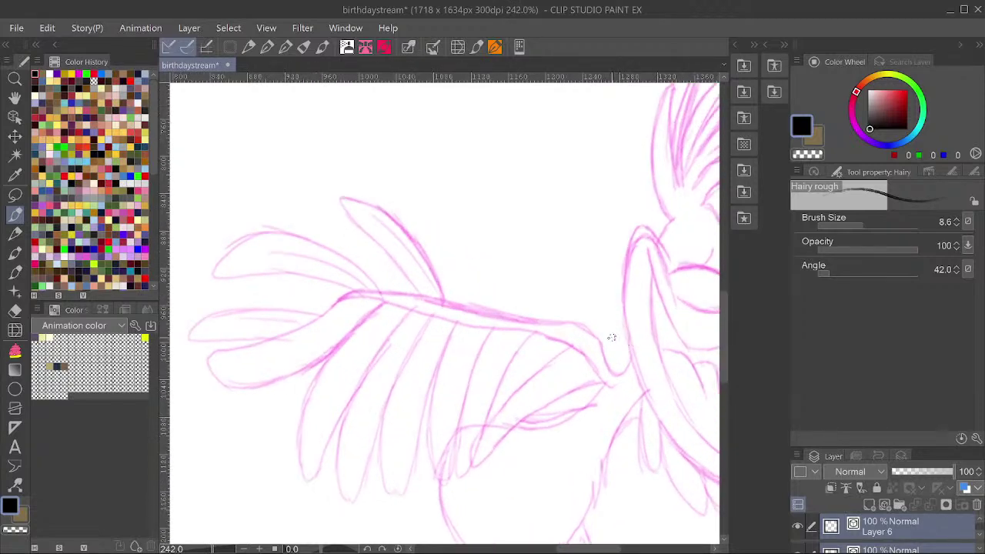
{"action": "mouse_move", "coordinate": [590, 206]}
{"action": "left_mouse_down"}
{"action": "mouse_move", "coordinate": [568, 270]}
{"action": "mouse_move", "coordinate": [608, 320]}
{"action": "left_mouse_up"}
{"action": "key", "text": "ctrl+z"}
{"action": "left_click_drag", "start_coordinate": [632, 236], "coordinate": [623, 288]}
Look through the texture brushes in the AB-Ut sub tool group for a suitable textured brush.
{"action": "left_click", "coordinate": [930, 171]}
{"action": "left_click", "coordinate": [943, 171]}
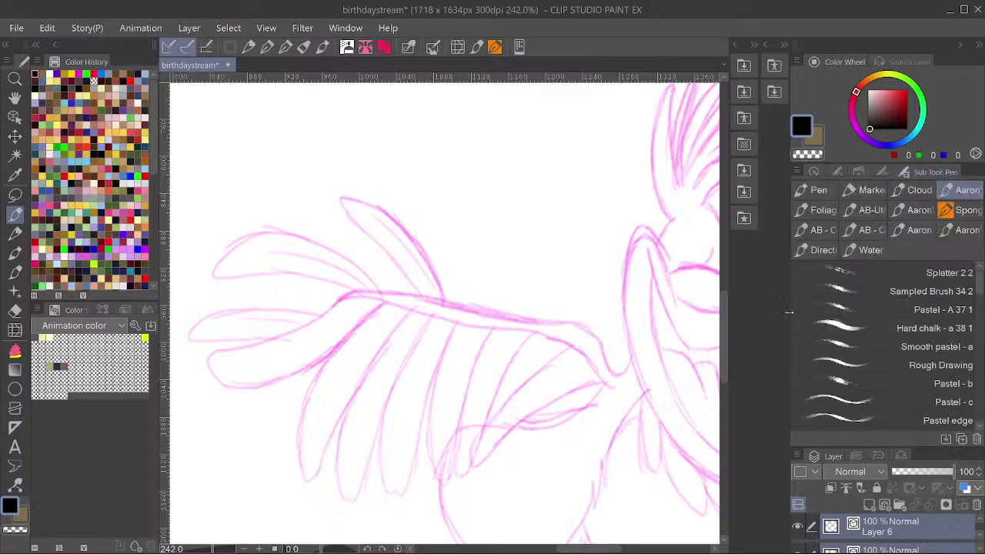
{"action": "scroll", "coordinate": [885, 308], "scroll_direction": "down", "scroll_amount": 1}
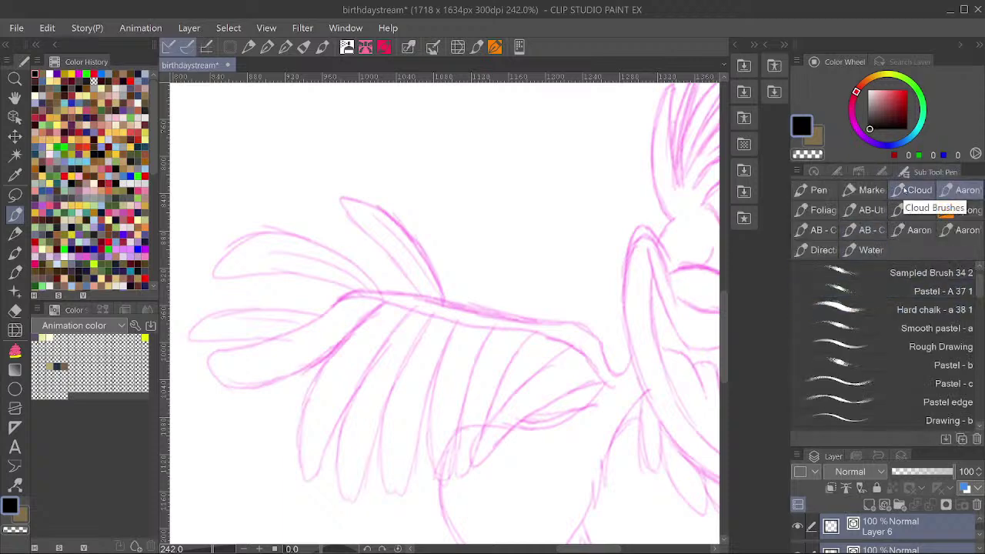
{"action": "left_click", "coordinate": [859, 212]}
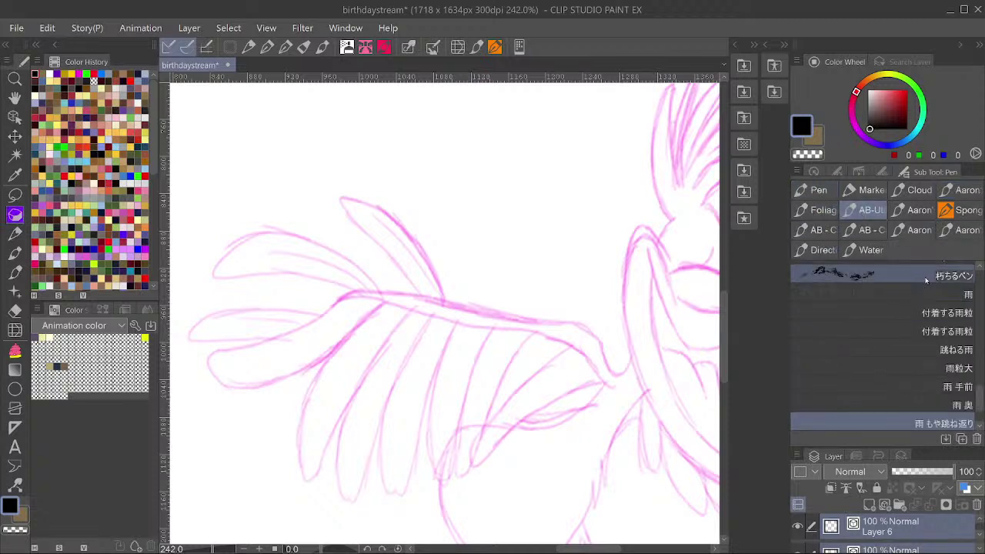
{"action": "scroll", "coordinate": [945, 350], "scroll_direction": "up", "scroll_amount": 5}
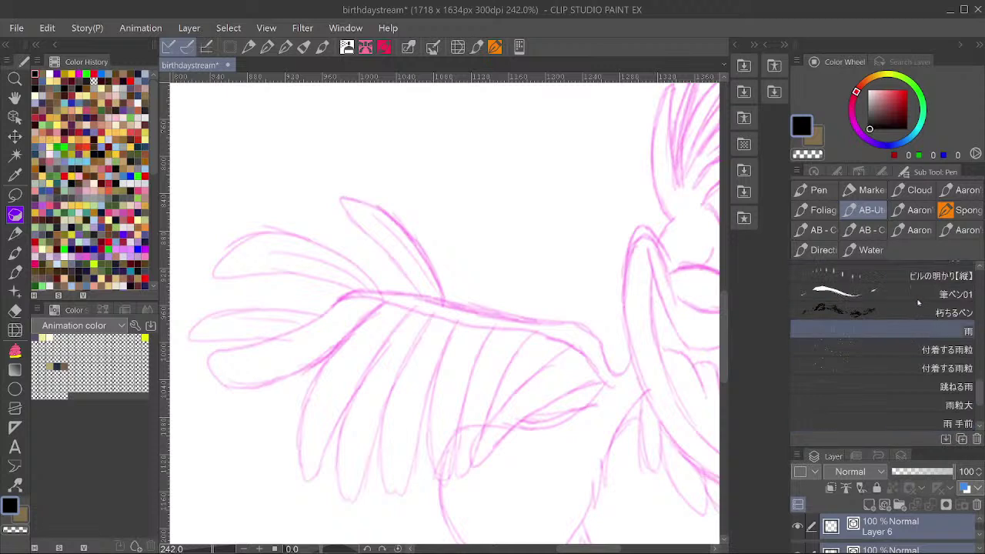
{"action": "scroll", "coordinate": [945, 350], "scroll_direction": "up", "scroll_amount": 10}
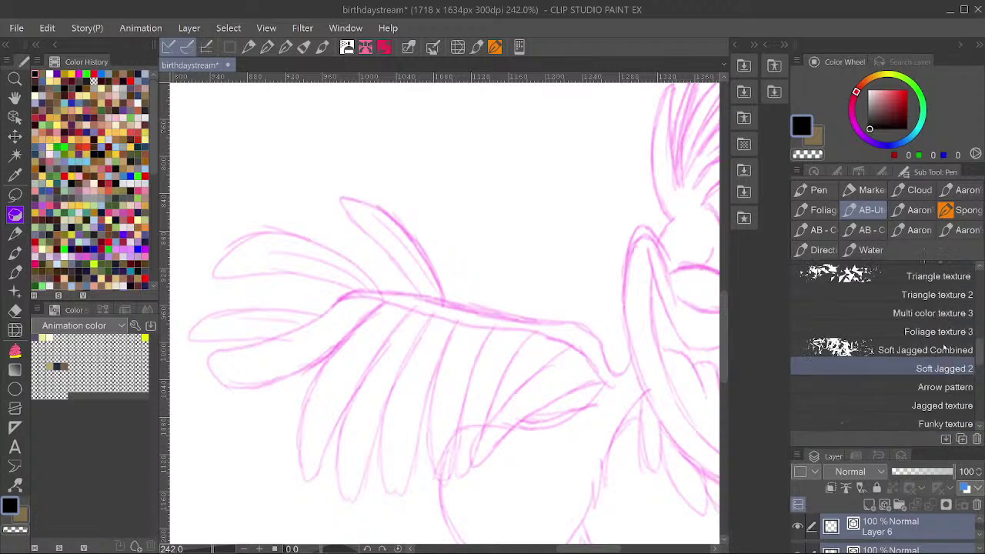
{"action": "scroll", "coordinate": [945, 350], "scroll_direction": "up", "scroll_amount": 9}
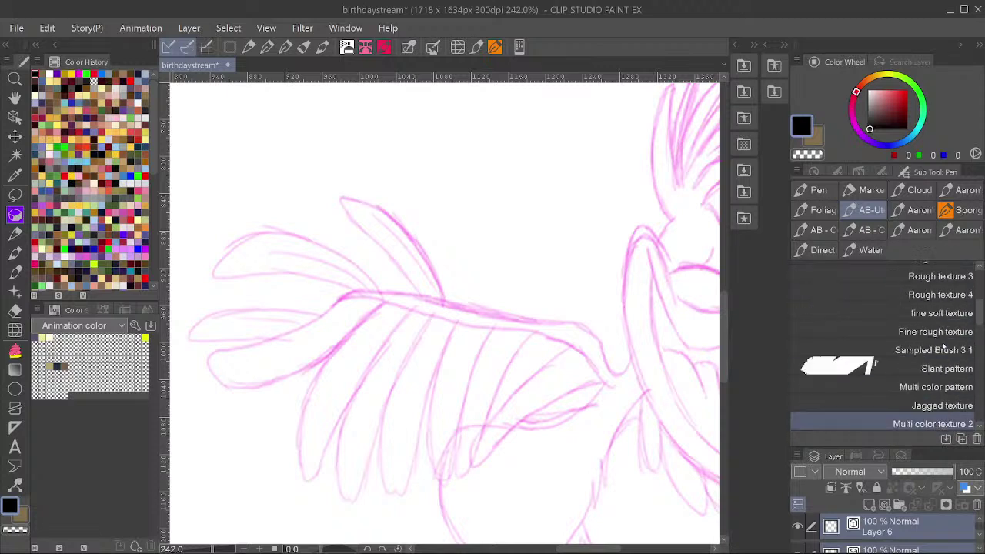
{"action": "scroll", "coordinate": [943, 348], "scroll_direction": "up", "scroll_amount": 4}
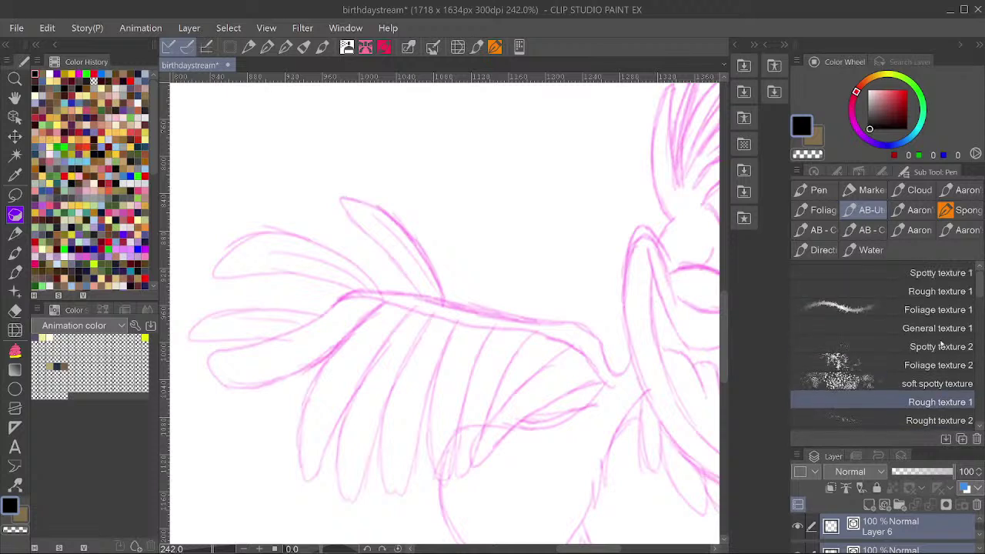
{"action": "left_click", "coordinate": [938, 333]}
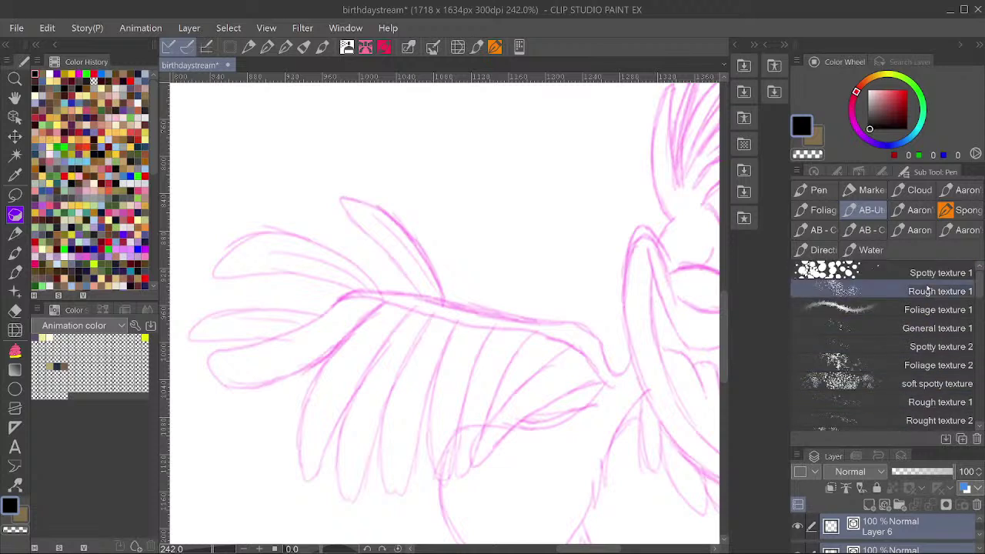
Try out Sampled Brush 57 1 from the Cloud Brushes group above Kazzooie's wing and undo it.
{"action": "left_click", "coordinate": [915, 190]}
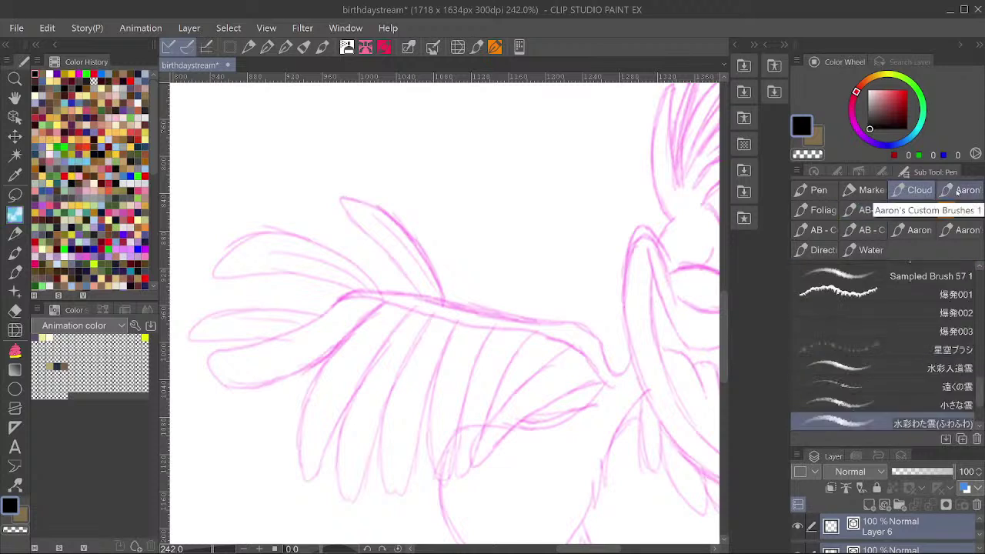
{"action": "left_click", "coordinate": [877, 275]}
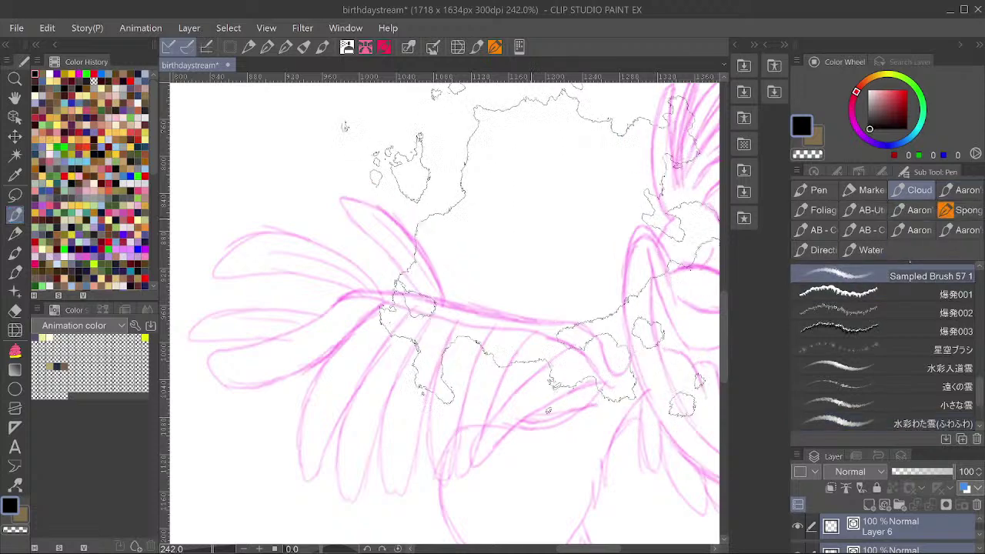
{"action": "key", "text": "ctrl+z"}
Look through the sampled brushes in the Cloud, Aaron and AB - Canvas Texture Brushes groups for a textured inking brush.
{"action": "scroll", "coordinate": [902, 312], "scroll_direction": "up", "scroll_amount": 3}
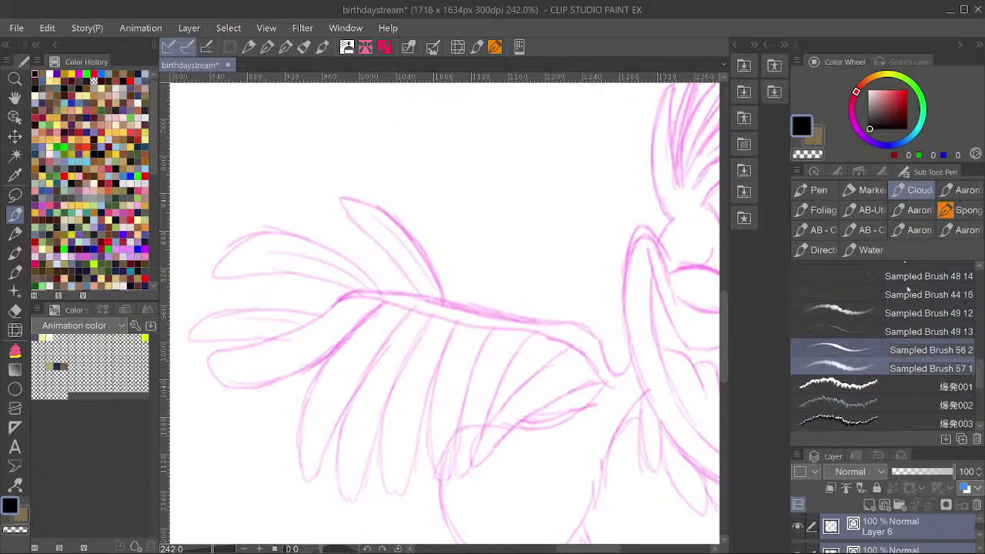
{"action": "scroll", "coordinate": [908, 289], "scroll_direction": "up", "scroll_amount": 5}
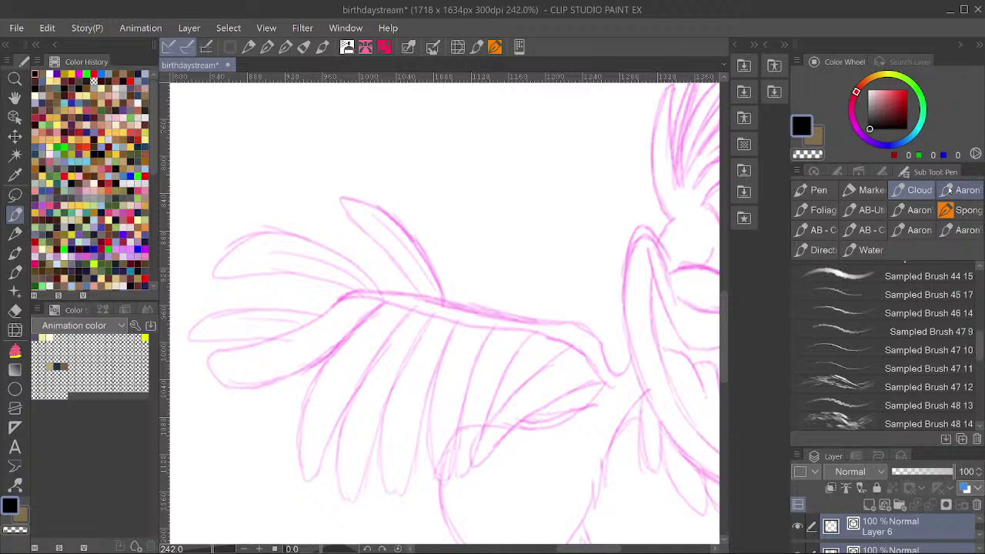
{"action": "left_click", "coordinate": [947, 230]}
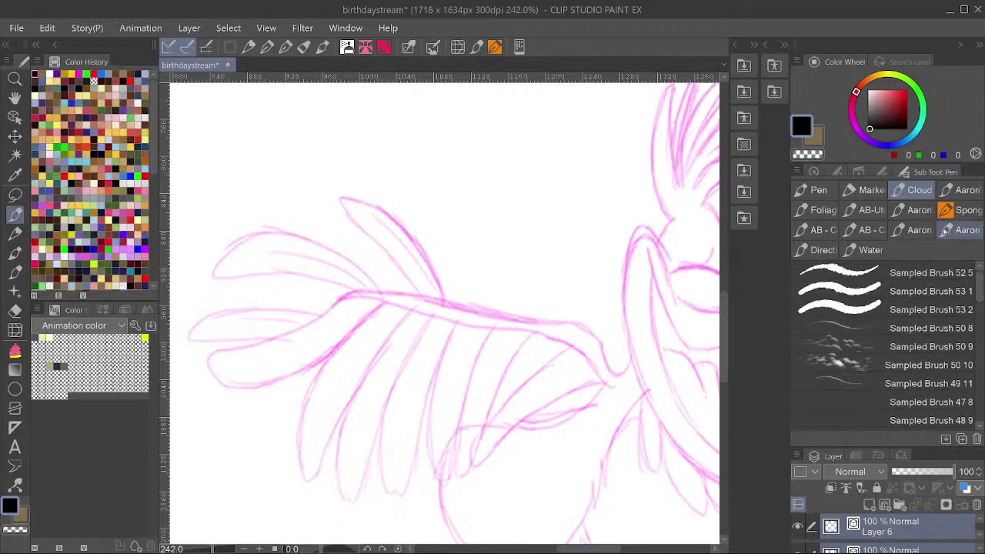
{"action": "left_click", "coordinate": [921, 230]}
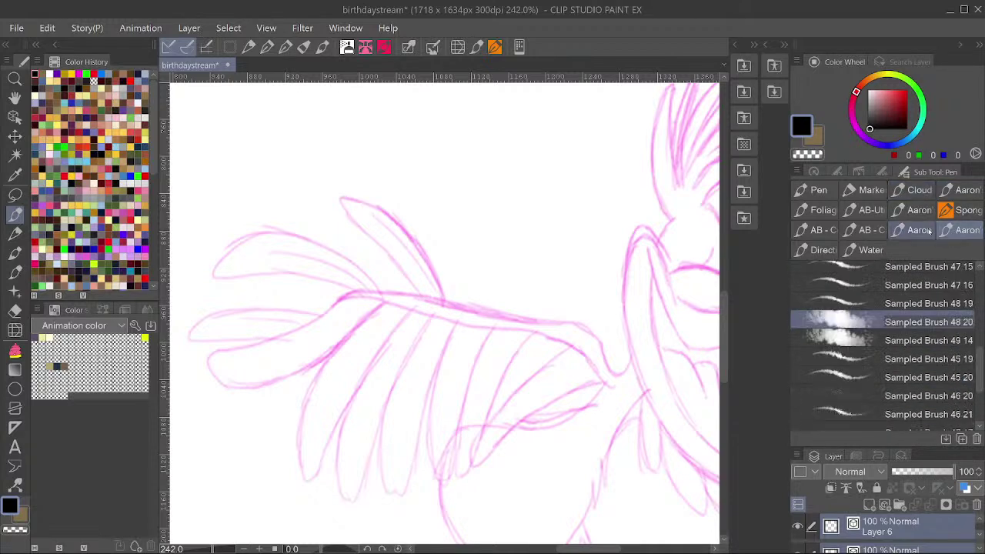
{"action": "left_click", "coordinate": [922, 230]}
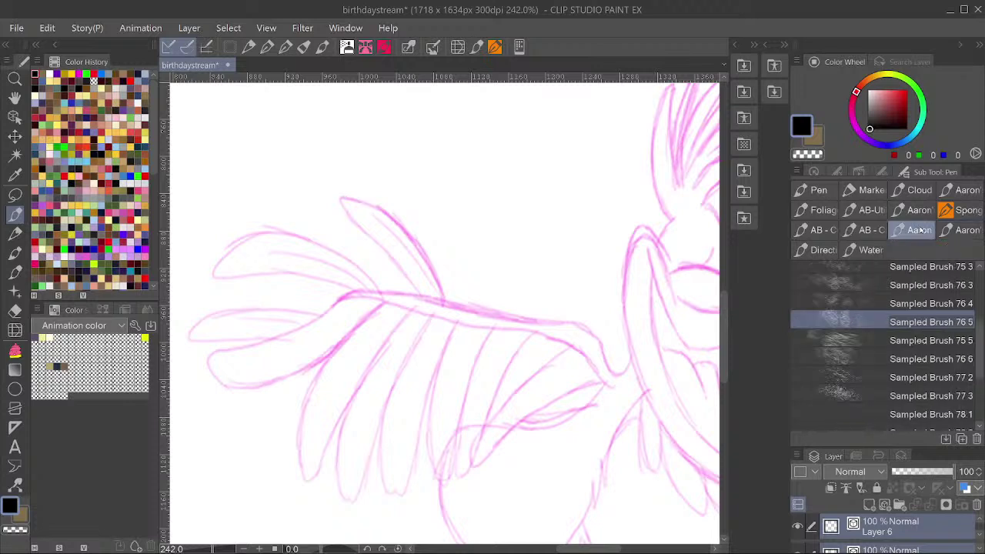
{"action": "left_click", "coordinate": [957, 230]}
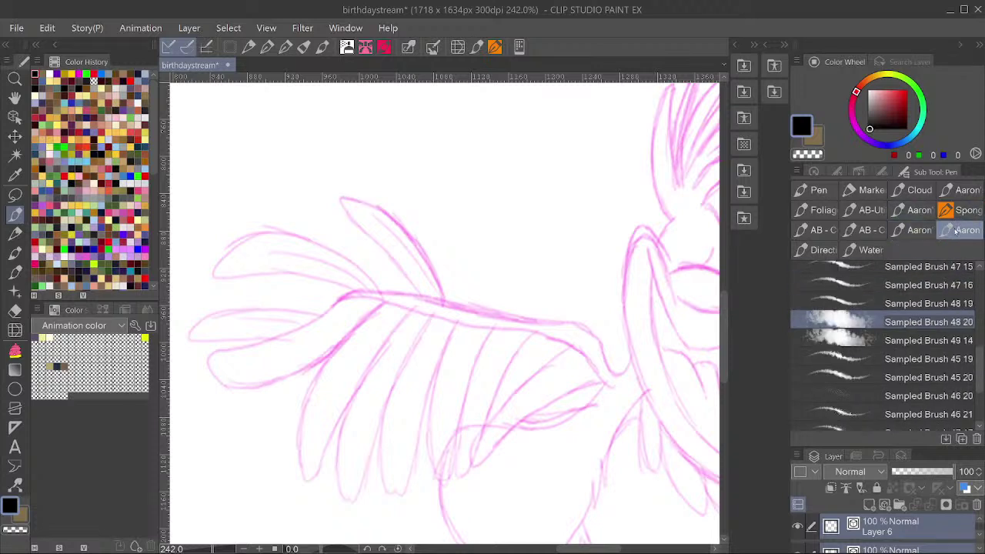
{"action": "left_click", "coordinate": [841, 226]}
{"action": "scroll", "coordinate": [885, 346], "scroll_direction": "up", "scroll_amount": 2}
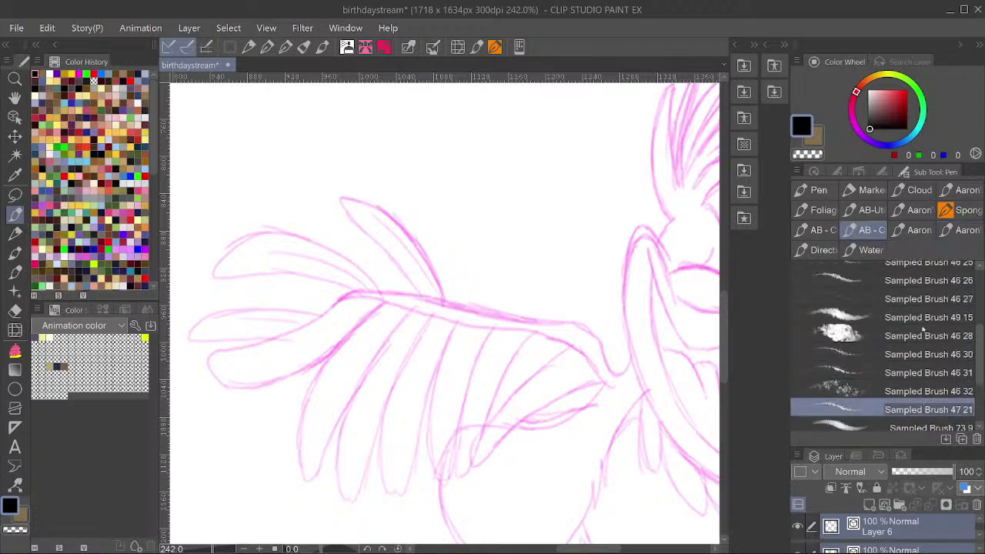
{"action": "scroll", "coordinate": [924, 329], "scroll_direction": "up", "scroll_amount": 2}
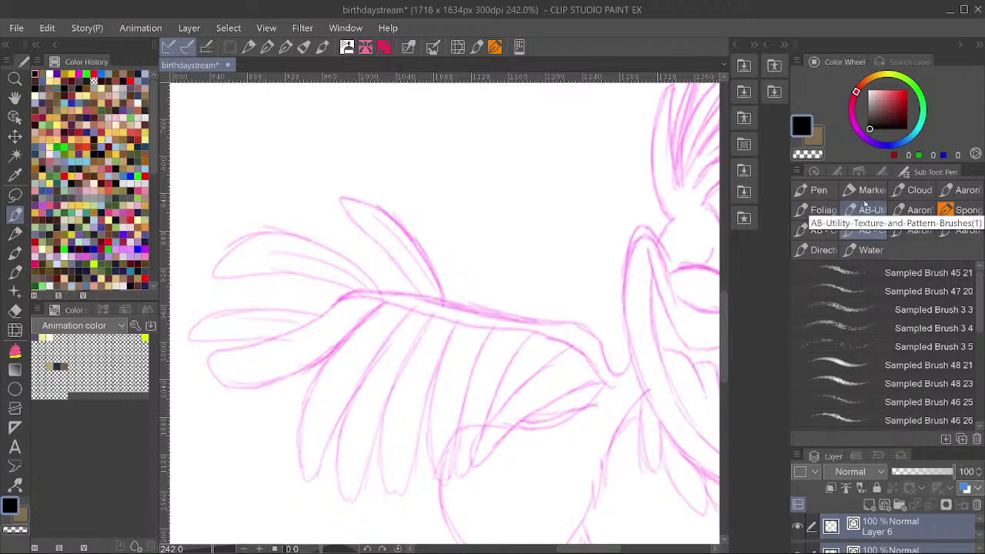
Browse the Spongebob, Aaron's Custom Brushes 2 and AB-Utility-Texture-and-Pattern-Brushes groups for a textured brush.
{"action": "left_click", "coordinate": [962, 211]}
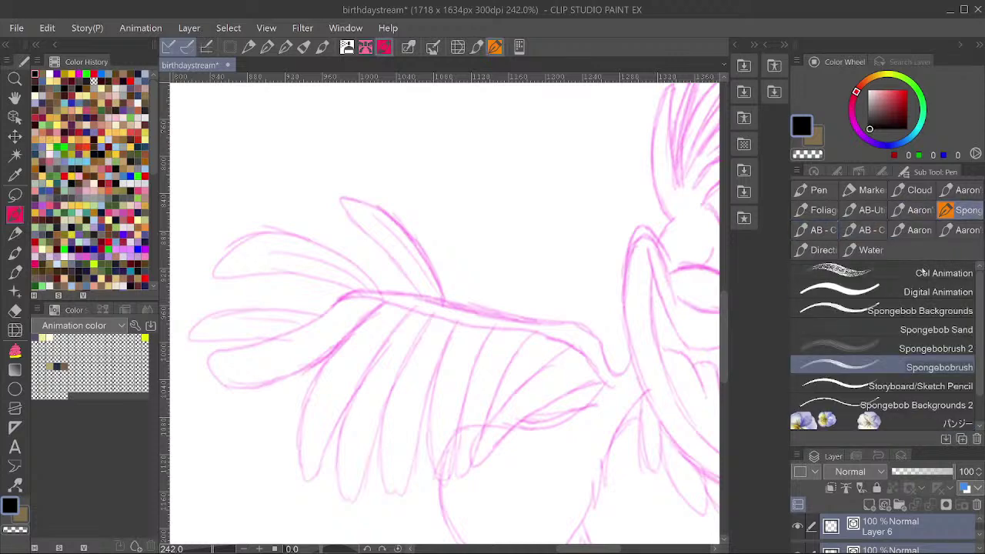
{"action": "left_click", "coordinate": [901, 215]}
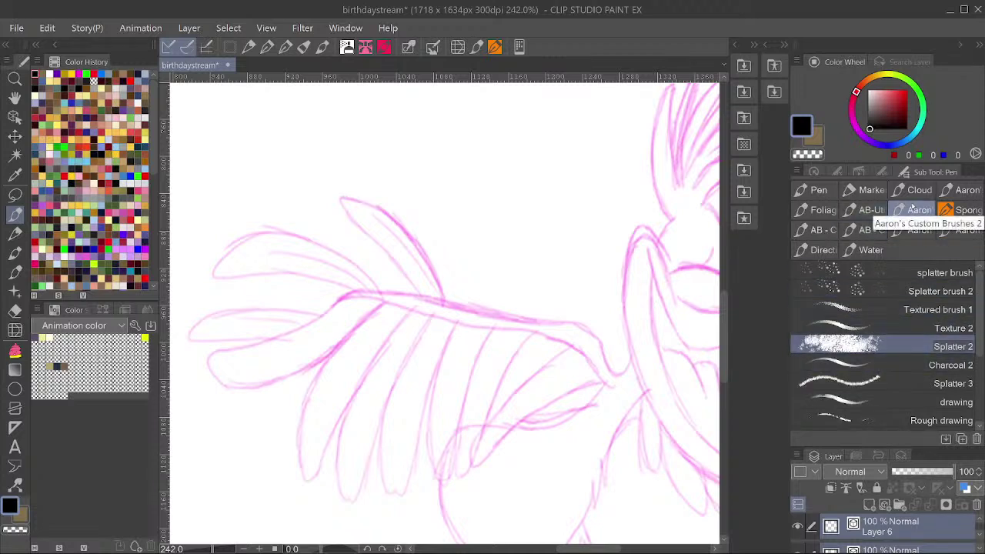
{"action": "scroll", "coordinate": [904, 303], "scroll_direction": "down", "scroll_amount": 1}
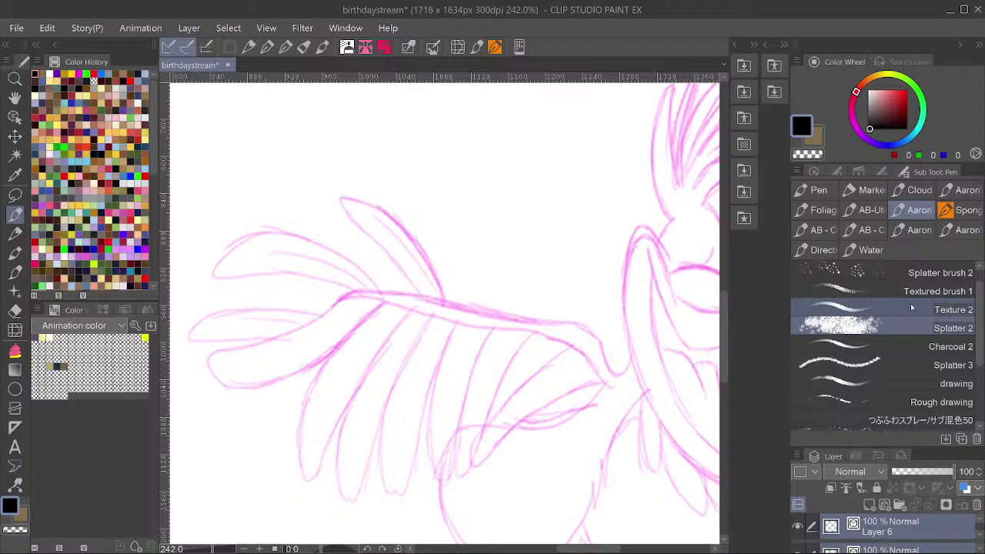
{"action": "scroll", "coordinate": [906, 314], "scroll_direction": "down", "scroll_amount": 4}
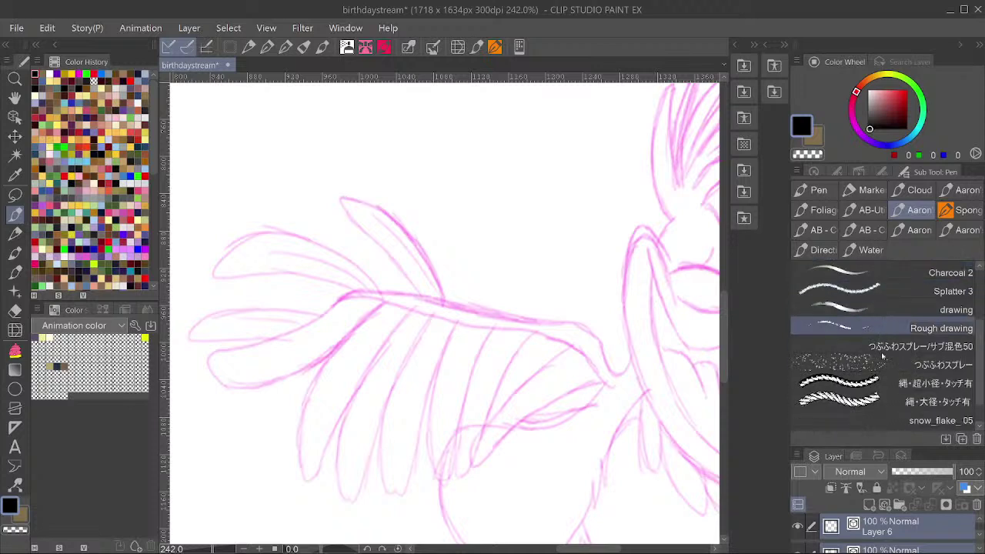
{"action": "left_click", "coordinate": [870, 210]}
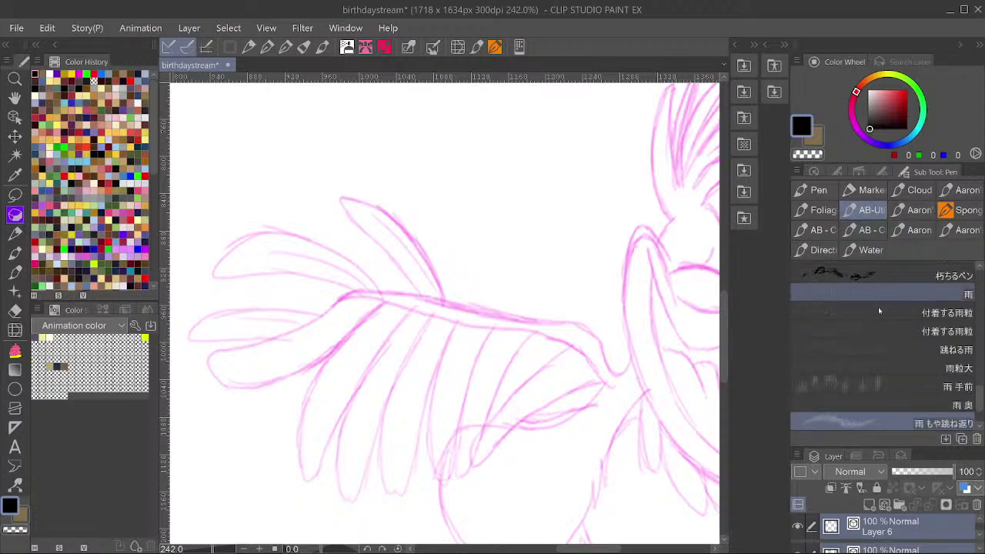
{"action": "scroll", "coordinate": [905, 320], "scroll_direction": "up", "scroll_amount": 5}
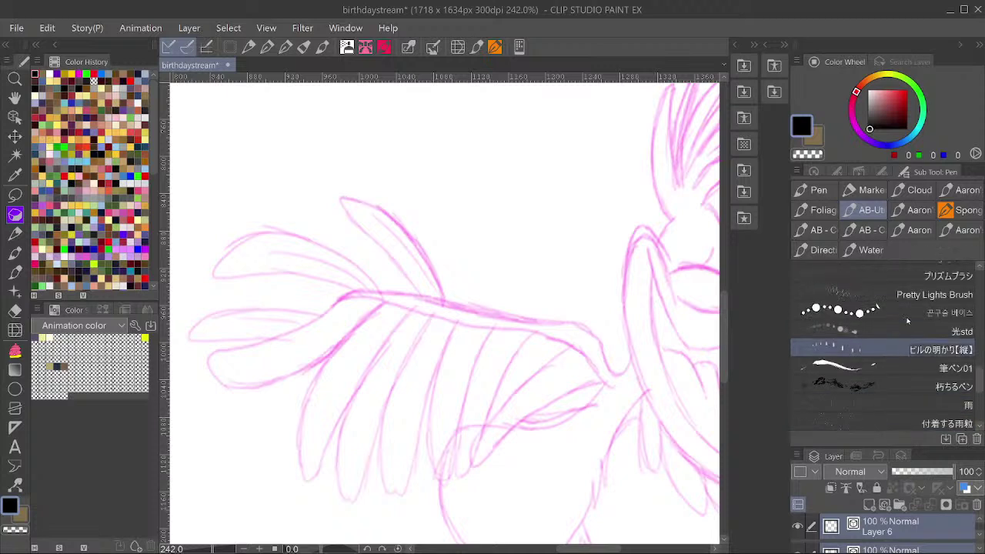
{"action": "scroll", "coordinate": [906, 321], "scroll_direction": "up", "scroll_amount": 4}
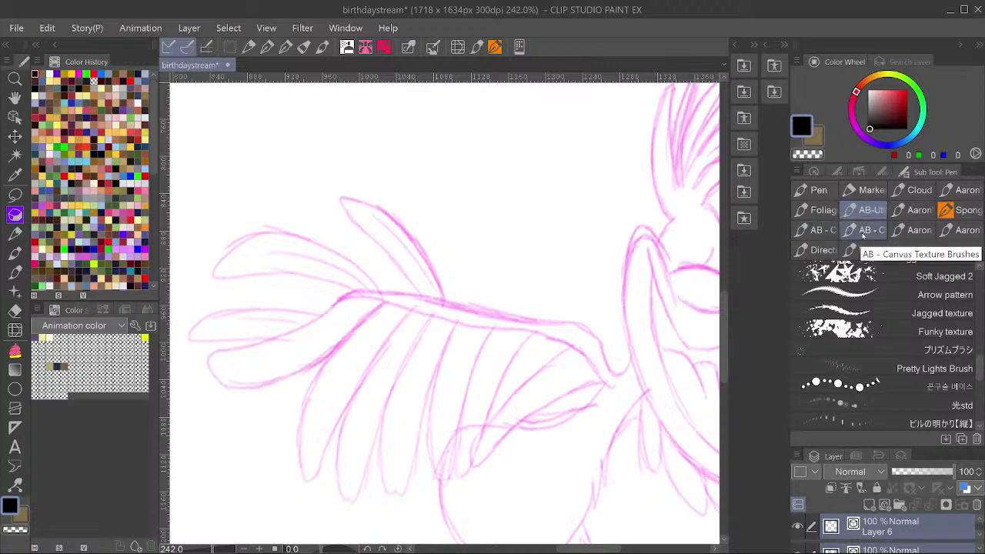
Examine the sampled brushes in AB - Canvas Texture Brushes and the neighbouring AB - C group.
{"action": "left_click", "coordinate": [866, 230]}
{"action": "scroll", "coordinate": [908, 338], "scroll_direction": "down", "scroll_amount": 1}
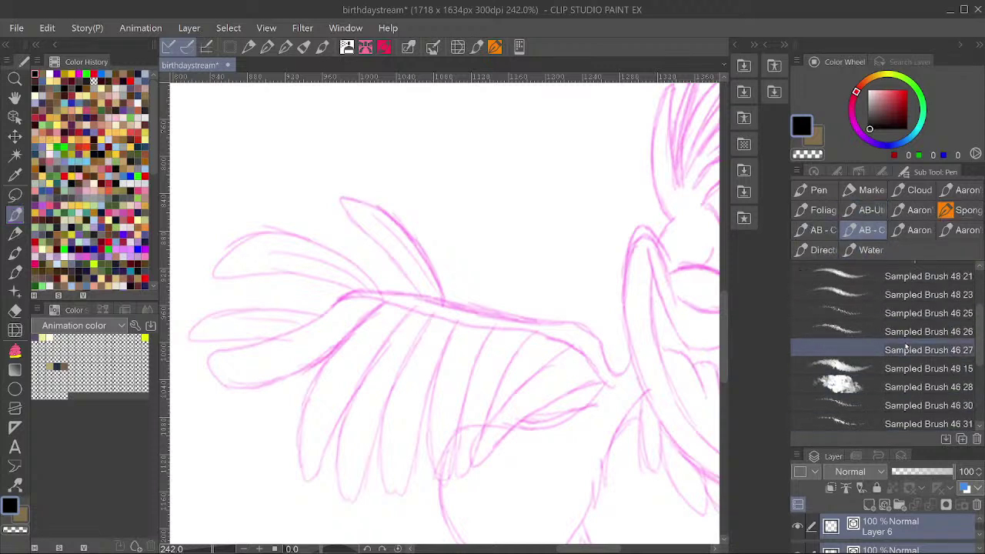
{"action": "scroll", "coordinate": [906, 349], "scroll_direction": "up", "scroll_amount": 1}
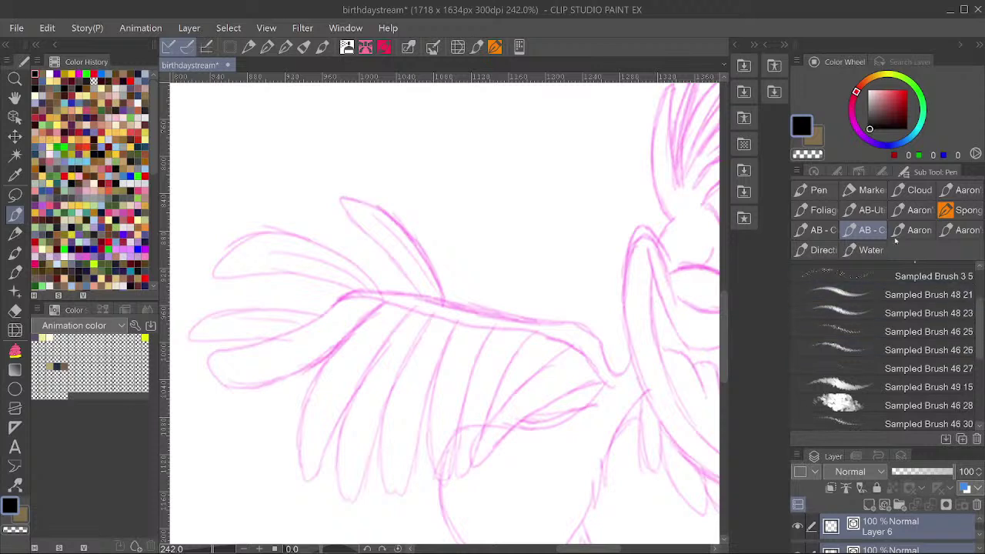
{"action": "scroll", "coordinate": [897, 315], "scroll_direction": "down", "scroll_amount": 7}
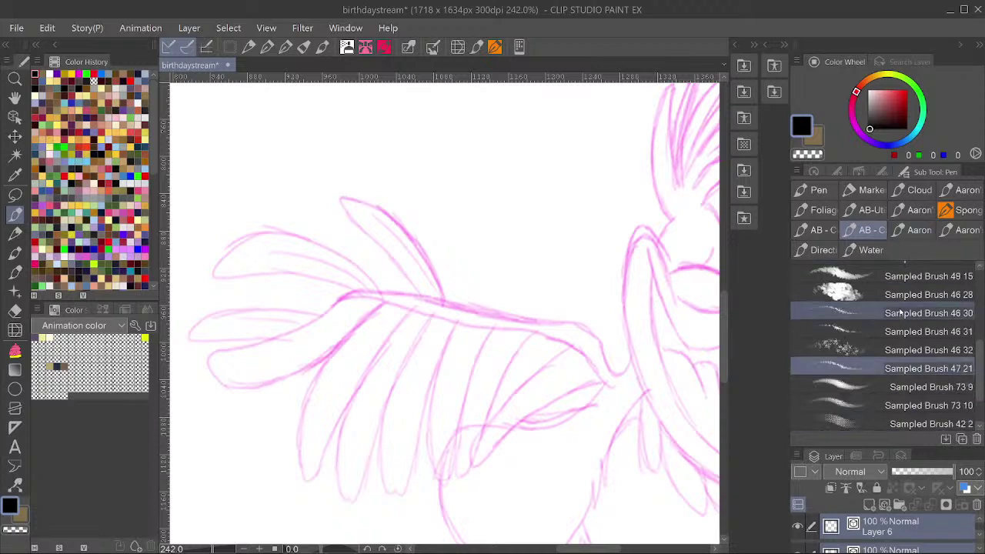
{"action": "scroll", "coordinate": [914, 316], "scroll_direction": "down", "scroll_amount": 3}
{"action": "left_click", "coordinate": [822, 230]}
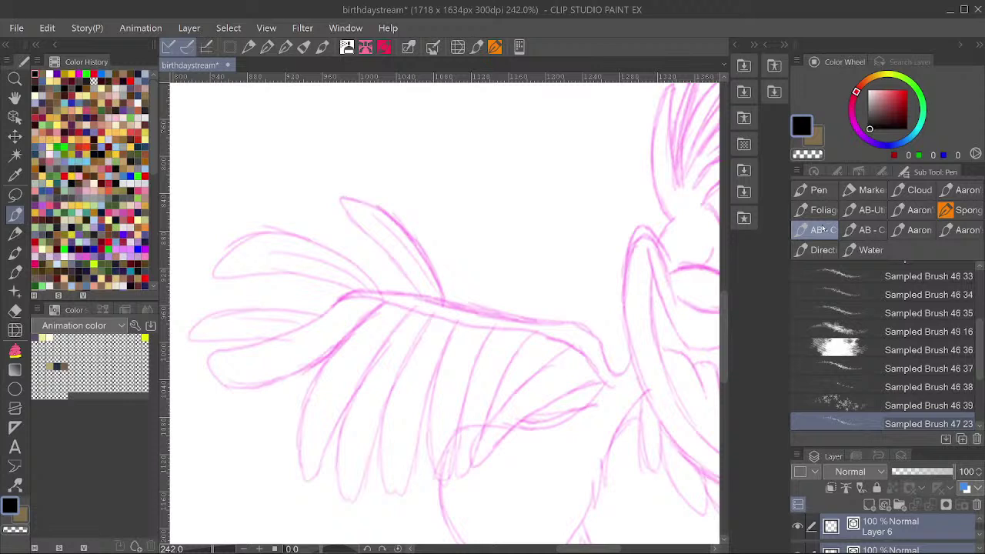
Try out the Rough drawing brush from Aaron's Custom Brushes 2 above Kazzooie's wing and undo the stroke.
{"action": "left_click", "coordinate": [918, 211]}
{"action": "scroll", "coordinate": [896, 315], "scroll_direction": "down", "scroll_amount": 2}
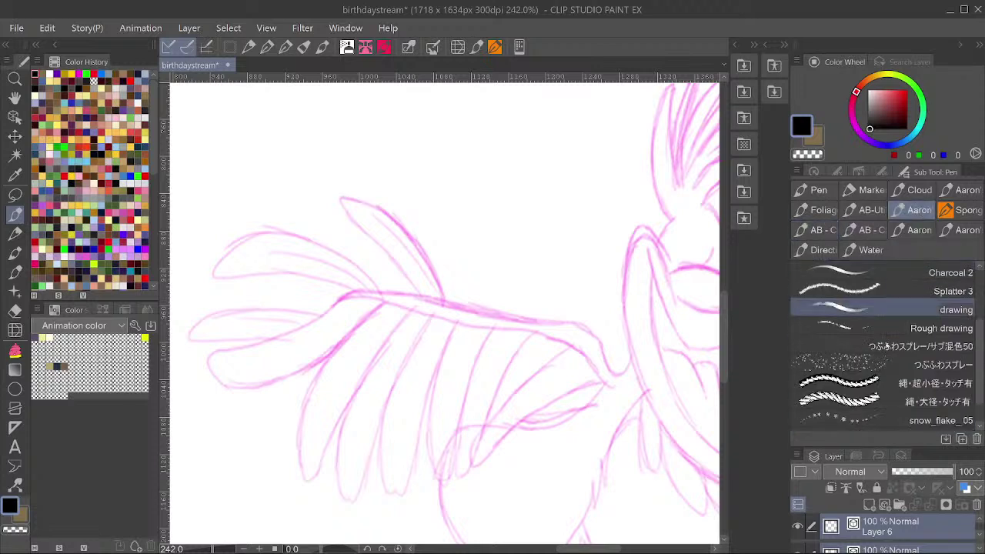
{"action": "left_click", "coordinate": [895, 330]}
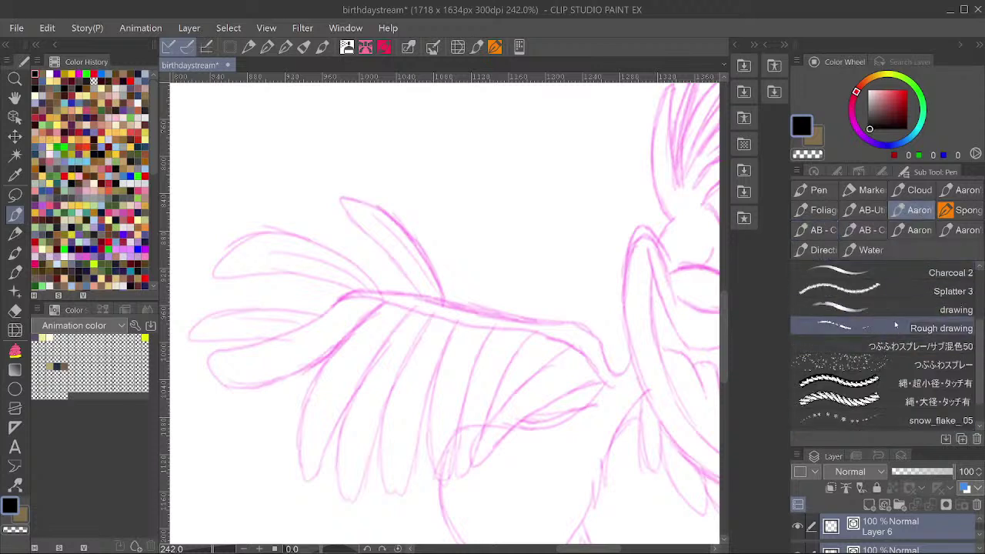
{"action": "left_click_drag", "start_coordinate": [591, 206], "coordinate": [537, 275]}
{"action": "key", "text": "ctrl+z"}
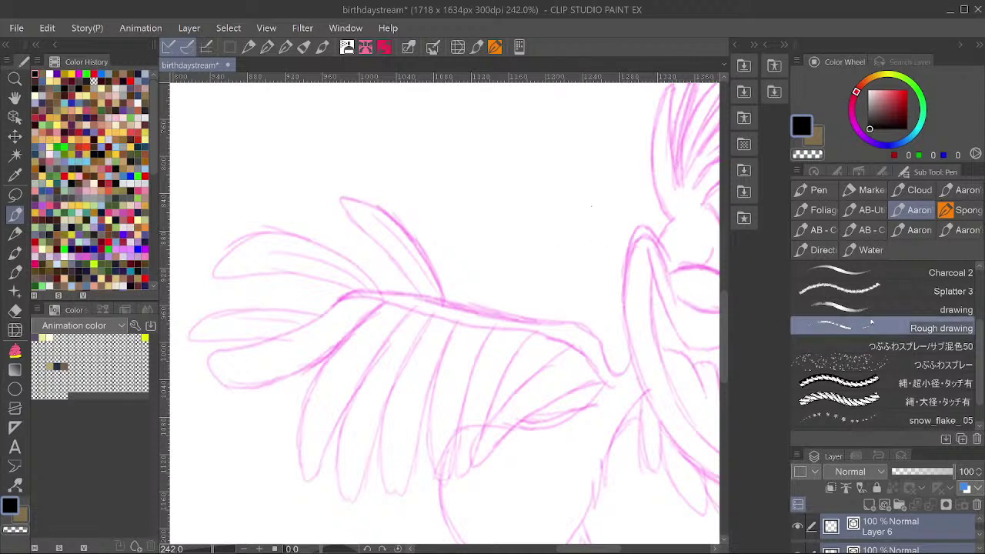
Select the drawing brush, test it with a scribble and light diagonal hatching between Kazzooie's wing and head, and undo the strokes.
{"action": "left_click", "coordinate": [870, 310]}
{"action": "mouse_move", "coordinate": [538, 181]}
{"action": "left_mouse_down"}
{"action": "mouse_move", "coordinate": [457, 258]}
{"action": "mouse_move", "coordinate": [646, 231]}
{"action": "left_mouse_up"}
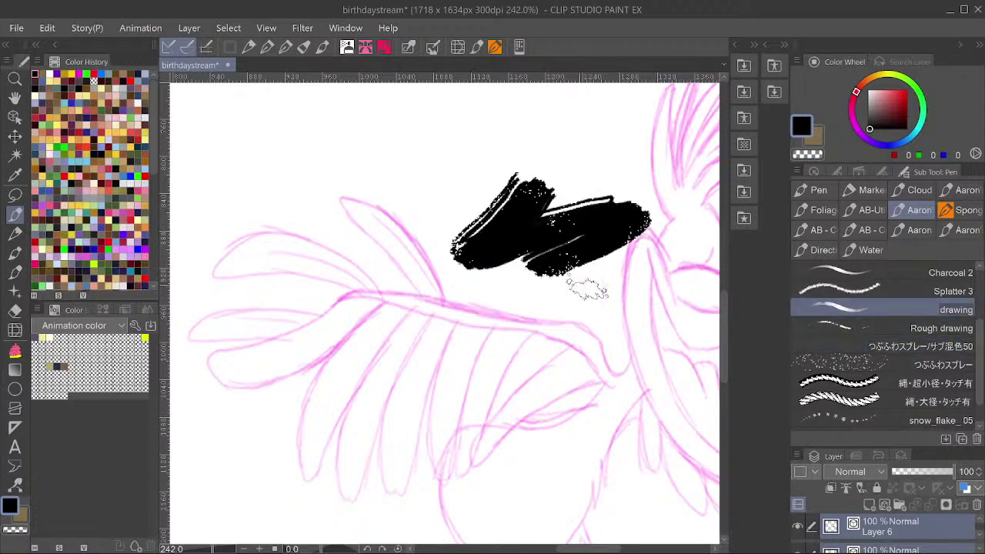
{"action": "key", "text": "ctrl+z"}
{"action": "mouse_move", "coordinate": [600, 181]}
{"action": "left_mouse_down"}
{"action": "mouse_move", "coordinate": [578, 248]}
{"action": "mouse_move", "coordinate": [606, 256]}
{"action": "mouse_move", "coordinate": [584, 306]}
{"action": "mouse_move", "coordinate": [599, 394]}
{"action": "left_mouse_up"}
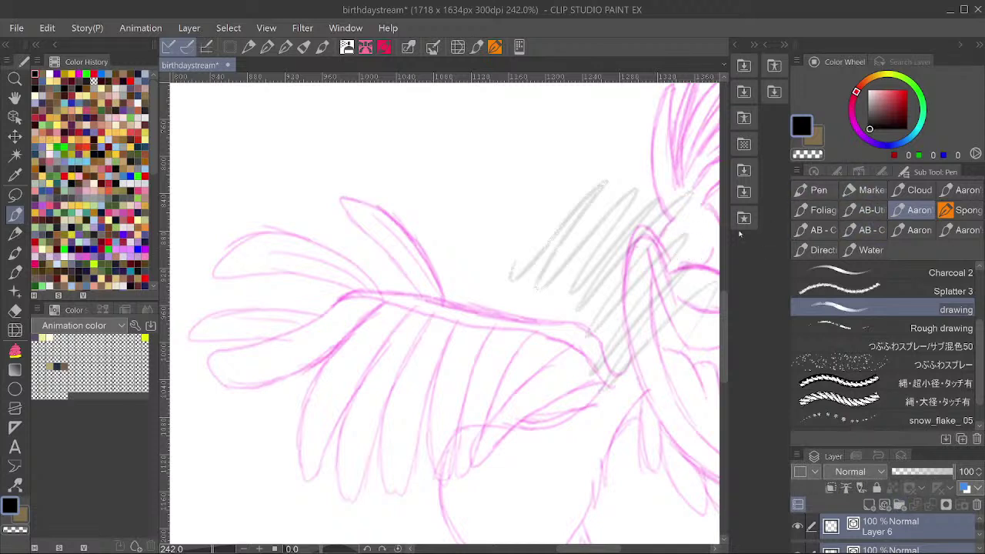
{"action": "mouse_move", "coordinate": [612, 125]}
{"action": "left_mouse_down"}
{"action": "mouse_move", "coordinate": [544, 206]}
{"action": "mouse_move", "coordinate": [629, 142]}
{"action": "mouse_move", "coordinate": [598, 209]}
{"action": "left_mouse_up"}
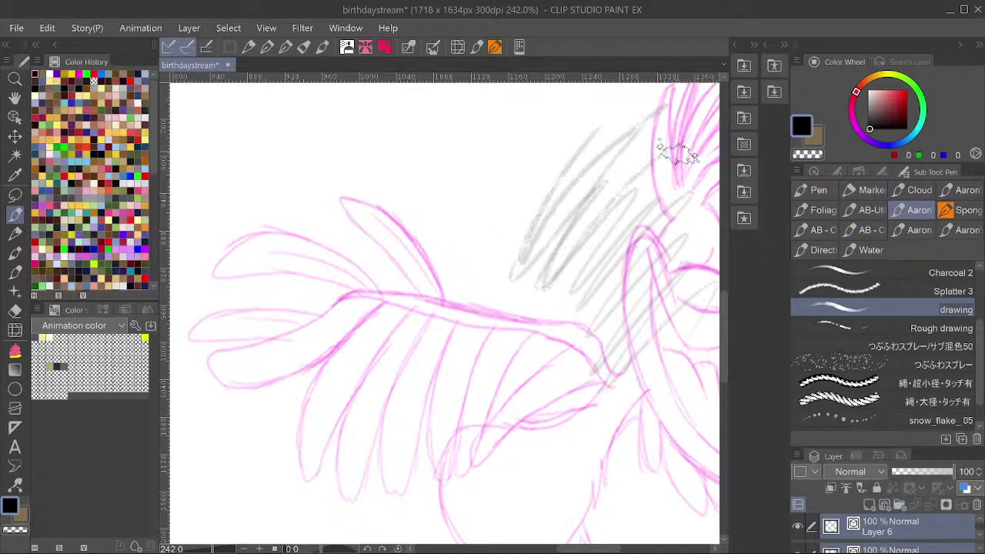
{"action": "key", "text": "ctrl+z"}
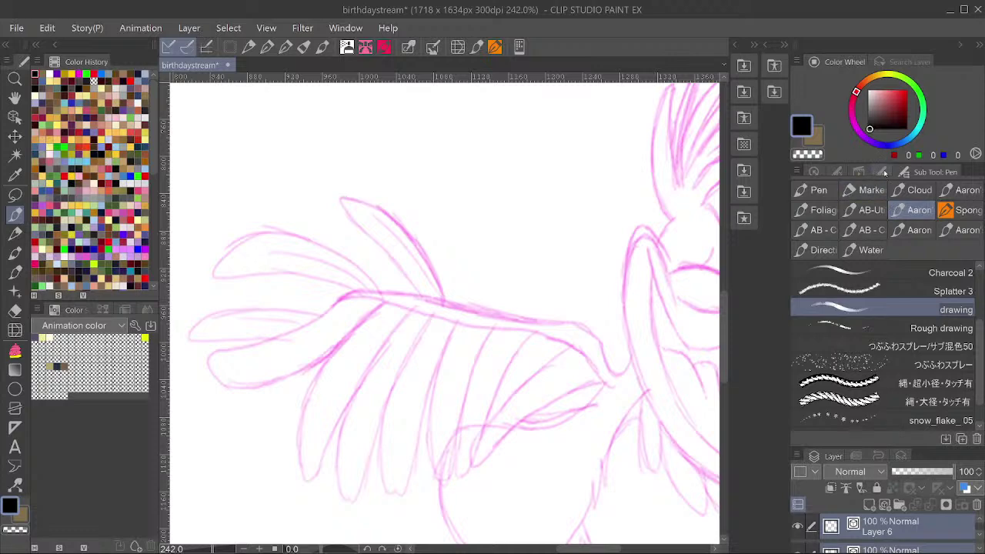
Check the drawing brush's size and tool properties and trace the long curve between Kazzooie's wing and head with it.
{"action": "left_click", "coordinate": [878, 173]}
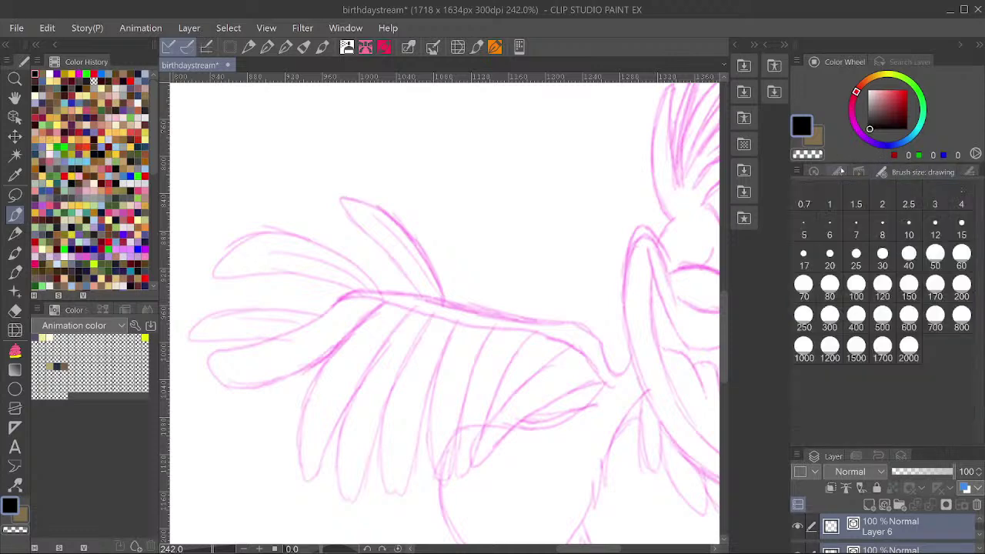
{"action": "left_click", "coordinate": [839, 171]}
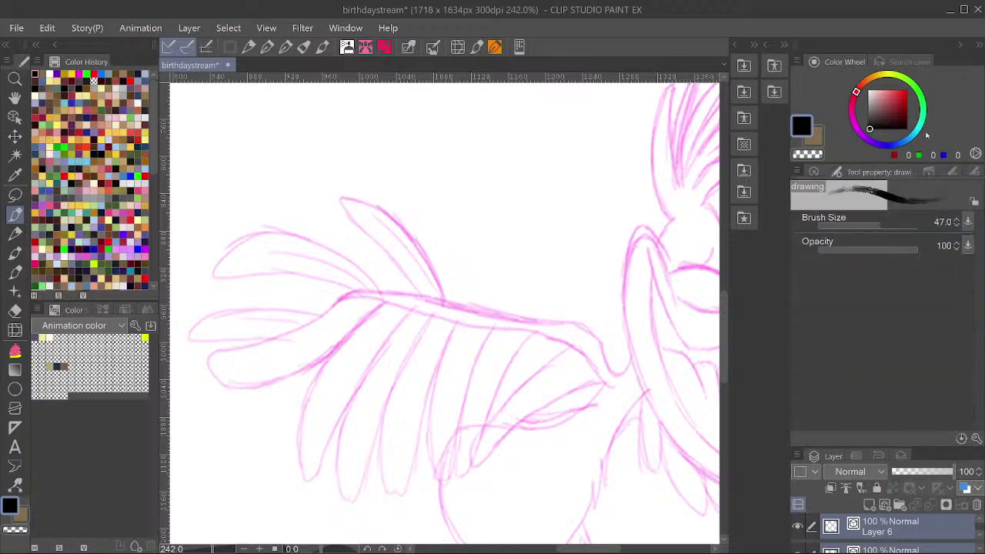
{"action": "left_click_drag", "start_coordinate": [651, 342], "coordinate": [599, 344]}
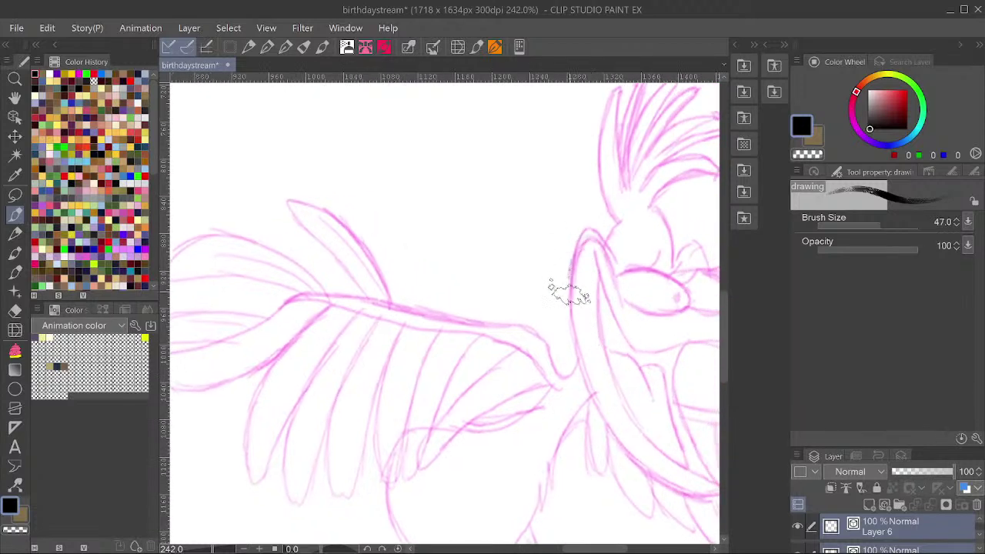
{"action": "mouse_move", "coordinate": [569, 293]}
{"action": "left_mouse_down"}
{"action": "mouse_move", "coordinate": [567, 326]}
{"action": "mouse_move", "coordinate": [594, 406]}
{"action": "left_mouse_up"}
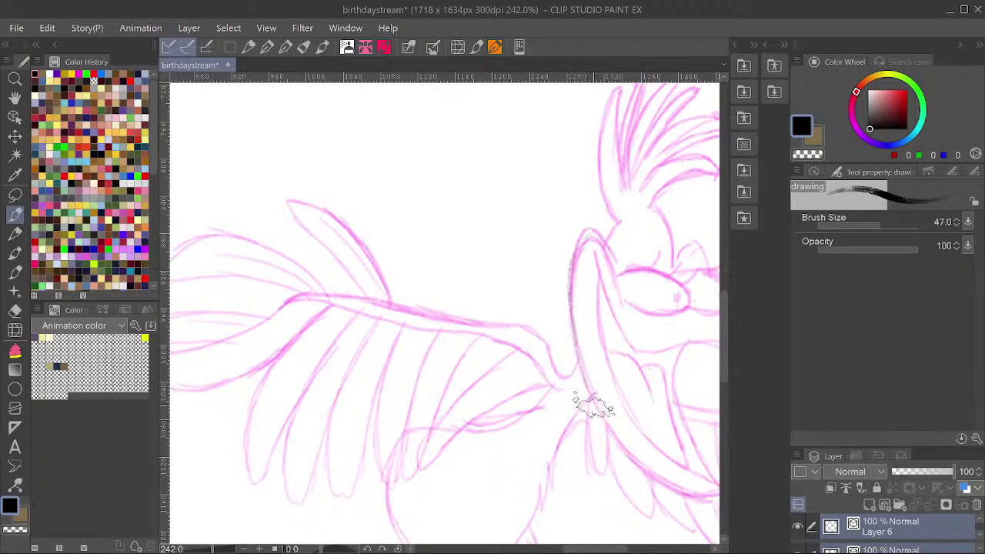
Try darkening the traced curve by pasting copies of Layer 6 over it, and undo the copies and the stroke.
{"action": "key", "text": "ctrl+c"}
{"action": "key", "text": "ctrl+v"}
{"action": "key", "text": "ctrl+v"}
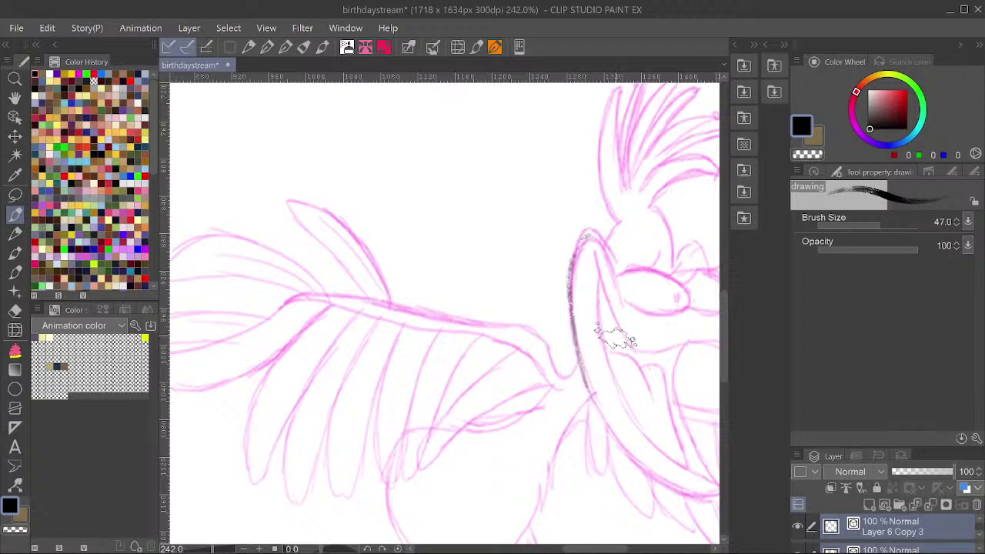
{"action": "key", "text": "ctrl+z"}
{"action": "key", "text": "ctrl+z"}
{"action": "key", "text": "ctrl+z"}
{"action": "key", "text": "ctrl+z"}
Look through the full brush list of Aaron's Custom Brushes 2 for another textured brush.
{"action": "left_click", "coordinate": [939, 168]}
{"action": "left_click", "coordinate": [940, 170]}
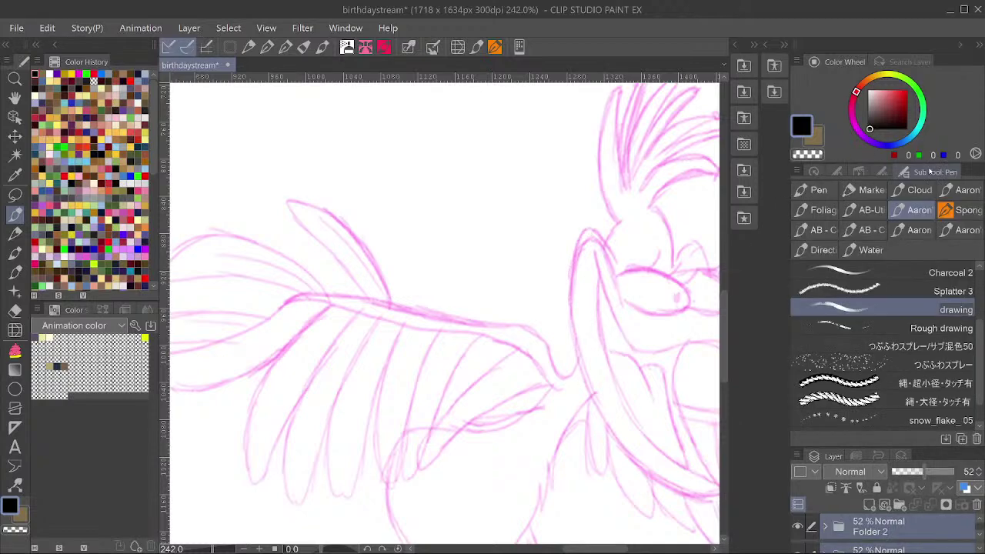
{"action": "scroll", "coordinate": [899, 311], "scroll_direction": "up", "scroll_amount": 1}
{"action": "scroll", "coordinate": [899, 311], "scroll_direction": "up", "scroll_amount": 1}
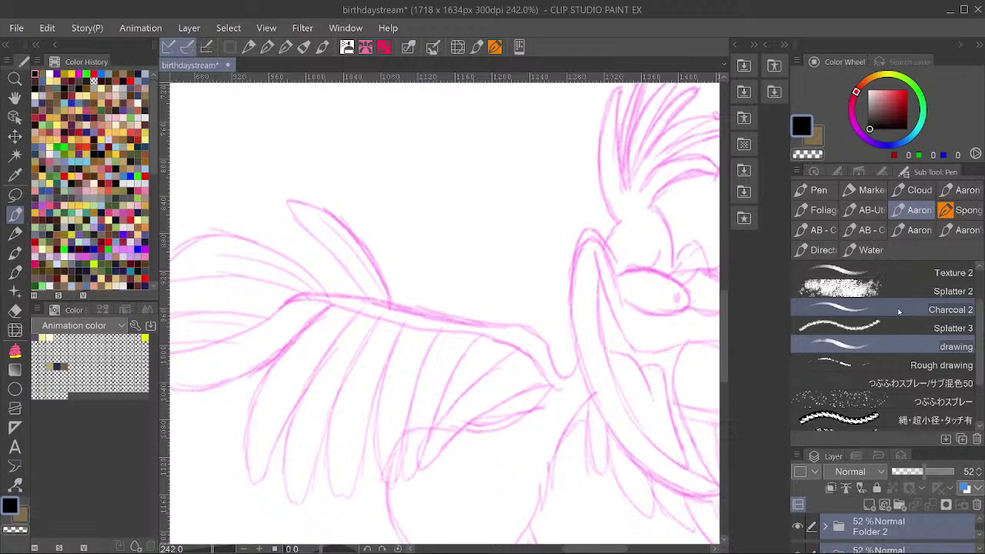
{"action": "scroll", "coordinate": [899, 311], "scroll_direction": "up", "scroll_amount": 3}
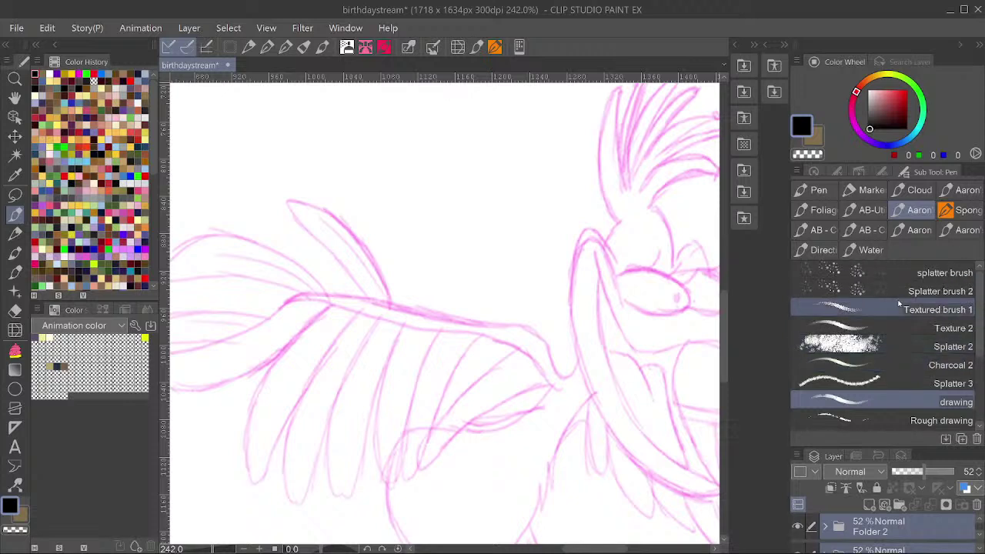
{"action": "scroll", "coordinate": [899, 308], "scroll_direction": "down", "scroll_amount": 5}
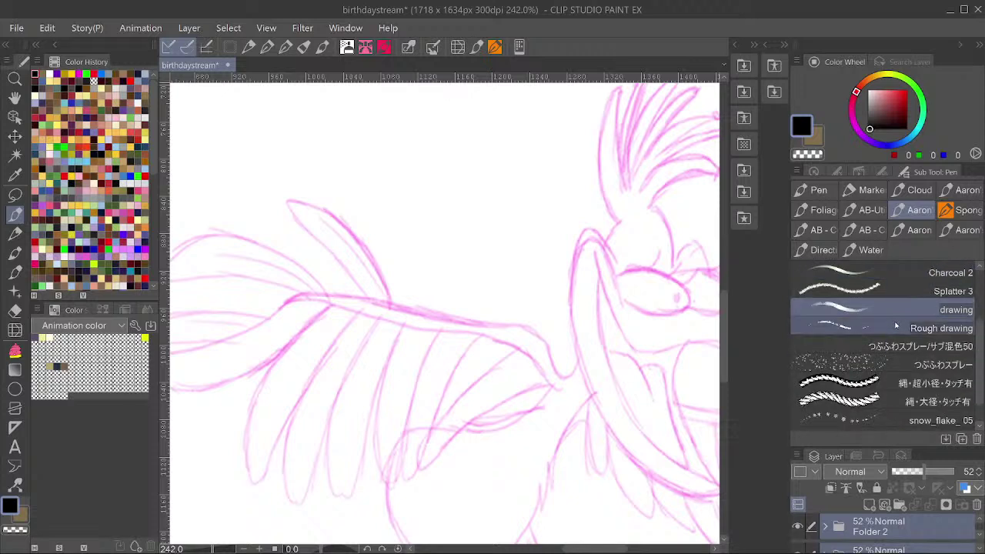
{"action": "scroll", "coordinate": [896, 327], "scroll_direction": "down", "scroll_amount": 2}
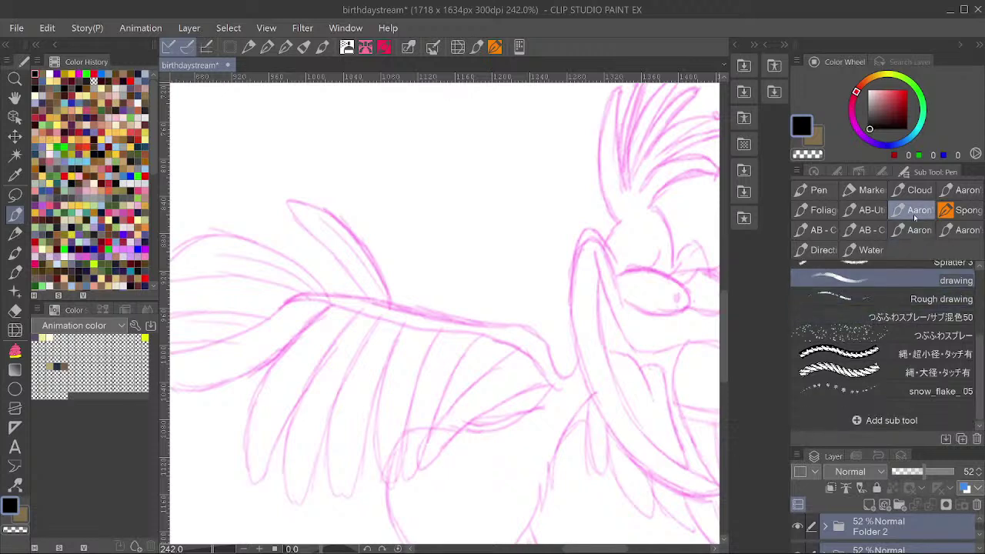
Look through the AB-Ut and Foliage pen brush groups for a textured inking brush.
{"action": "left_click", "coordinate": [874, 212]}
{"action": "scroll", "coordinate": [884, 305], "scroll_direction": "up", "scroll_amount": 4}
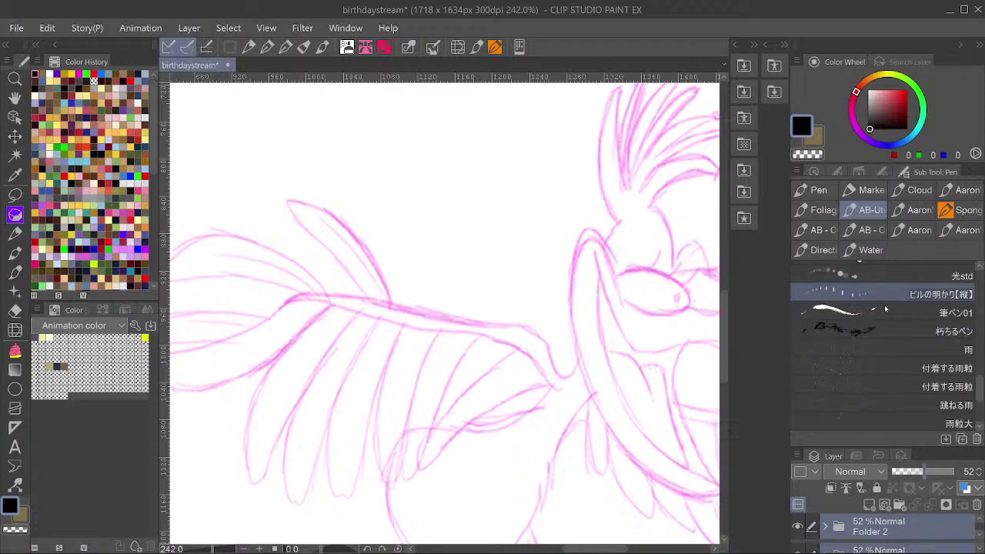
{"action": "scroll", "coordinate": [884, 305], "scroll_direction": "down", "scroll_amount": 5}
{"action": "scroll", "coordinate": [884, 305], "scroll_direction": "up", "scroll_amount": 1}
{"action": "left_click", "coordinate": [885, 301]}
{"action": "scroll", "coordinate": [887, 303], "scroll_direction": "up", "scroll_amount": 3}
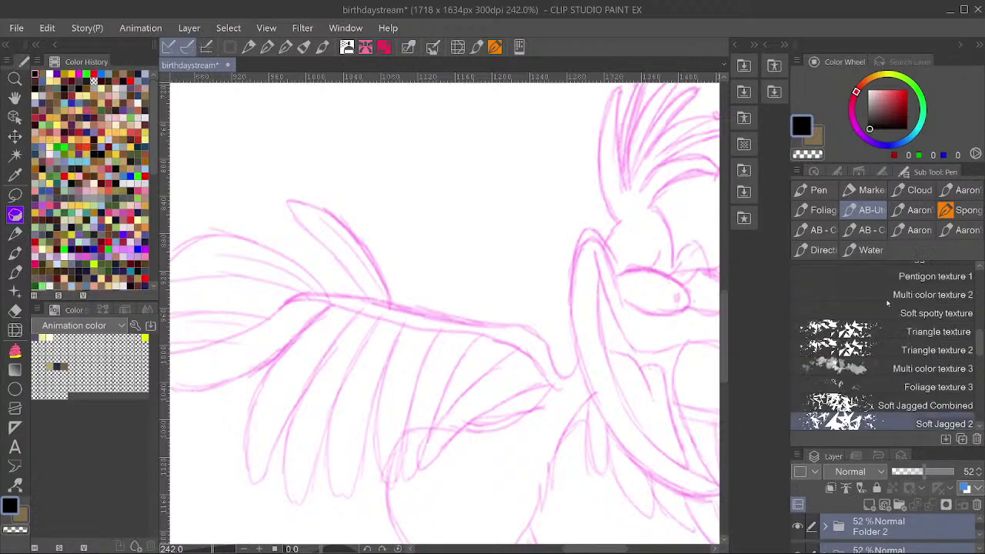
{"action": "scroll", "coordinate": [887, 304], "scroll_direction": "up", "scroll_amount": 4}
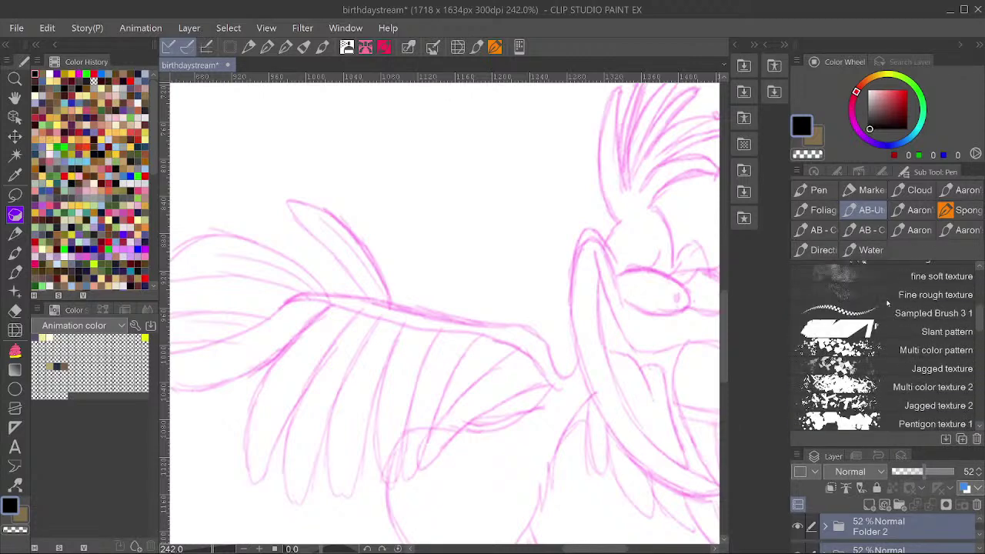
{"action": "left_click", "coordinate": [887, 302]}
{"action": "key", "text": "alt+Tab"}
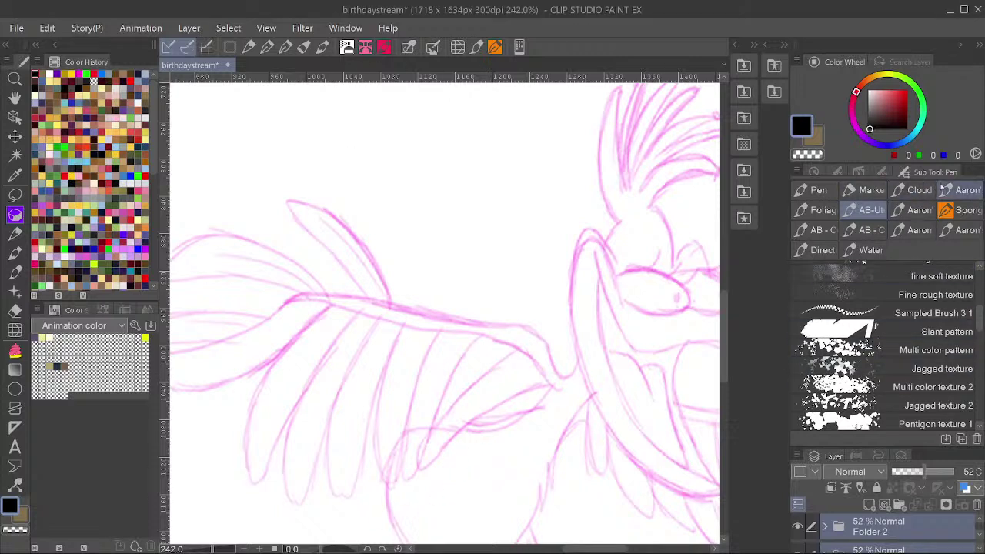
{"action": "left_click", "coordinate": [812, 217]}
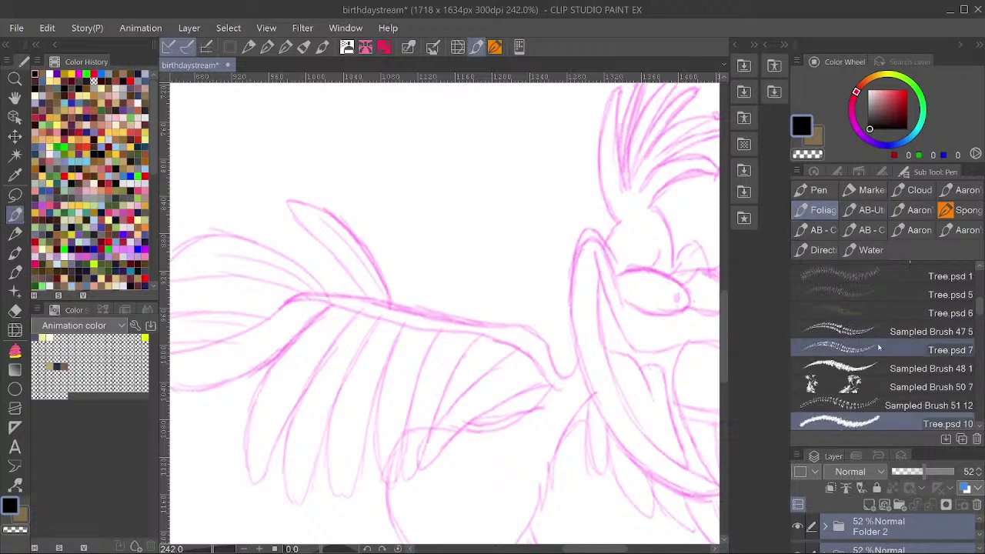
Switch to Aaron's group with the Hairy rough brush, add a new vector layer, and undo a test stroke beside Kazzooie's head.
{"action": "left_click", "coordinate": [955, 190]}
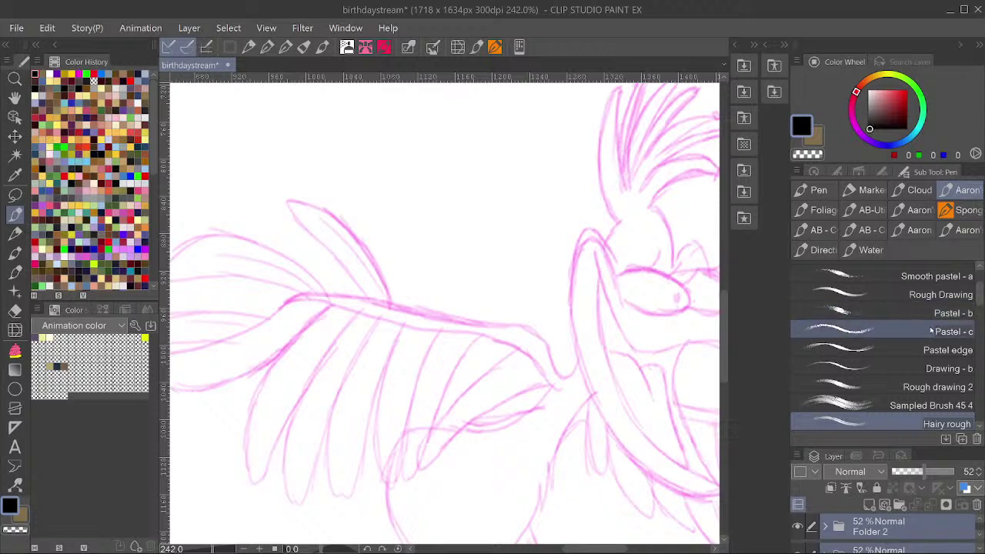
{"action": "left_click", "coordinate": [907, 506]}
{"action": "mouse_move", "coordinate": [507, 163]}
{"action": "left_mouse_down"}
{"action": "mouse_move", "coordinate": [524, 266]}
{"action": "mouse_move", "coordinate": [544, 254]}
{"action": "left_mouse_up"}
{"action": "scroll", "coordinate": [558, 279], "scroll_direction": "up", "scroll_amount": 2}
{"action": "key", "text": "ctrl+z"}
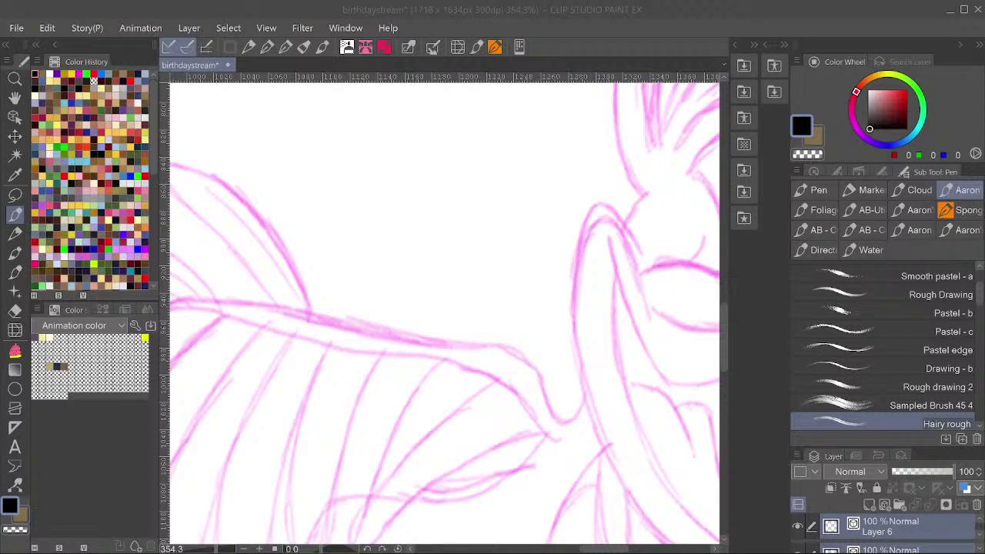
Test the Hairy rough brush with short strokes and hatching over Kazzooie's beak and eye, and clear the strokes.
{"action": "left_click", "coordinate": [303, 265]}
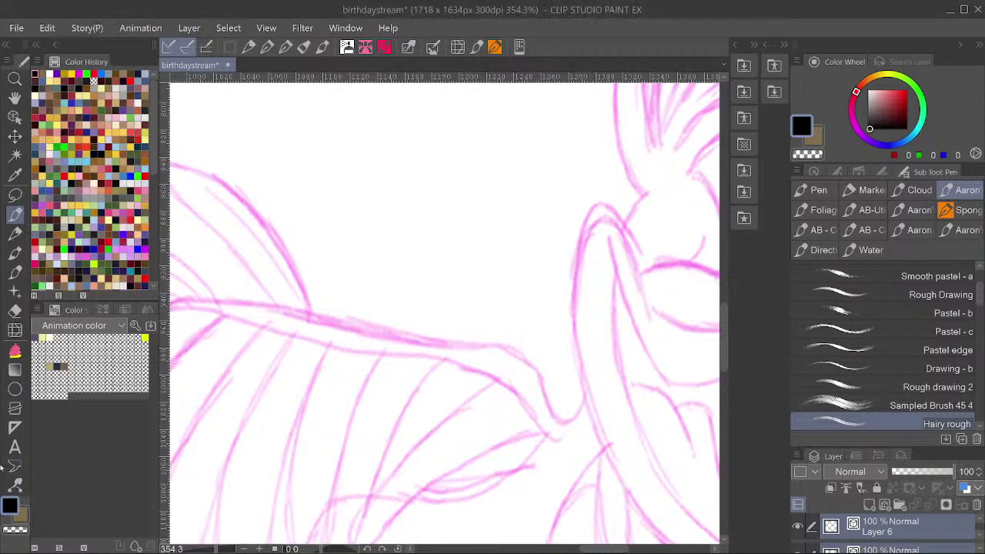
{"action": "scroll", "coordinate": [552, 328], "scroll_direction": "down", "scroll_amount": 3}
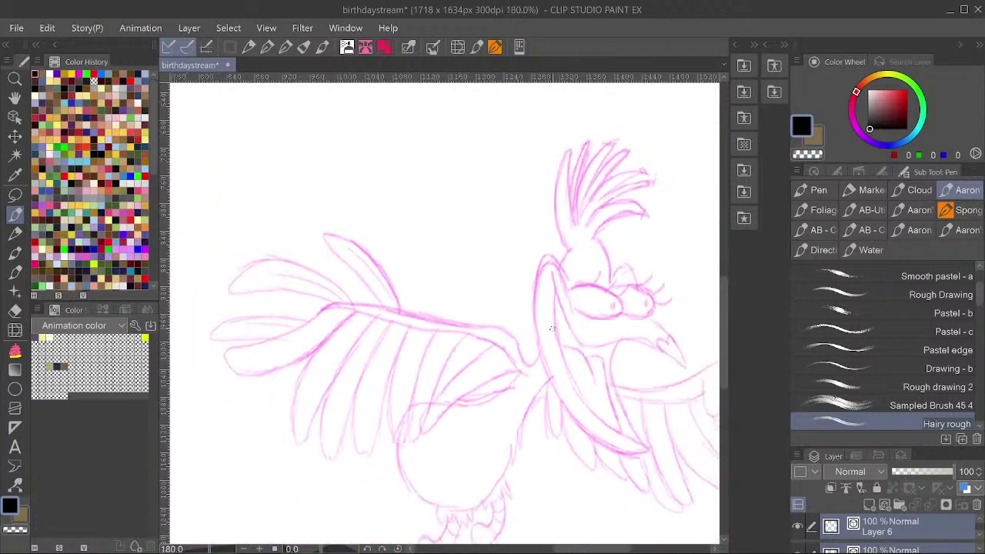
{"action": "scroll", "coordinate": [553, 329], "scroll_direction": "up", "scroll_amount": 4}
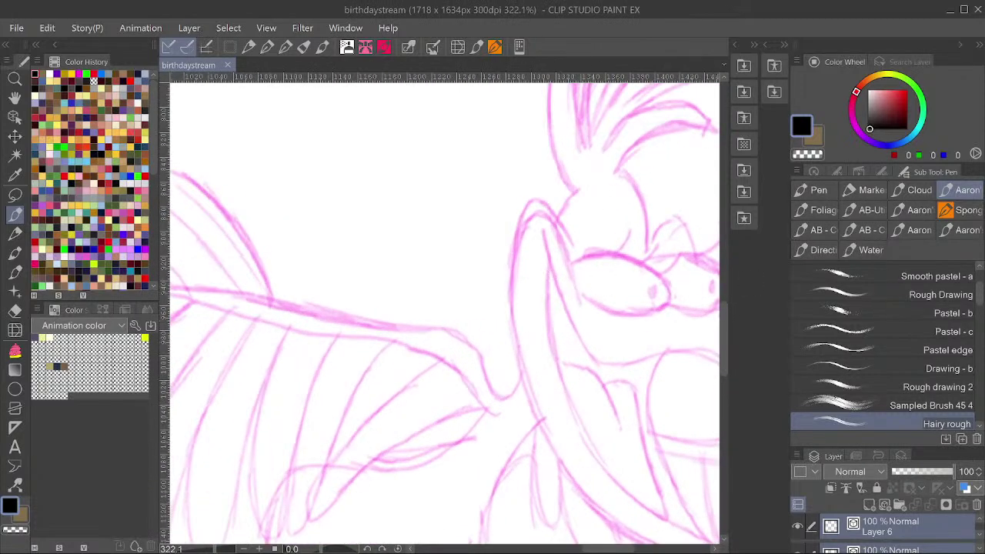
{"action": "left_click_drag", "start_coordinate": [574, 271], "coordinate": [579, 303]}
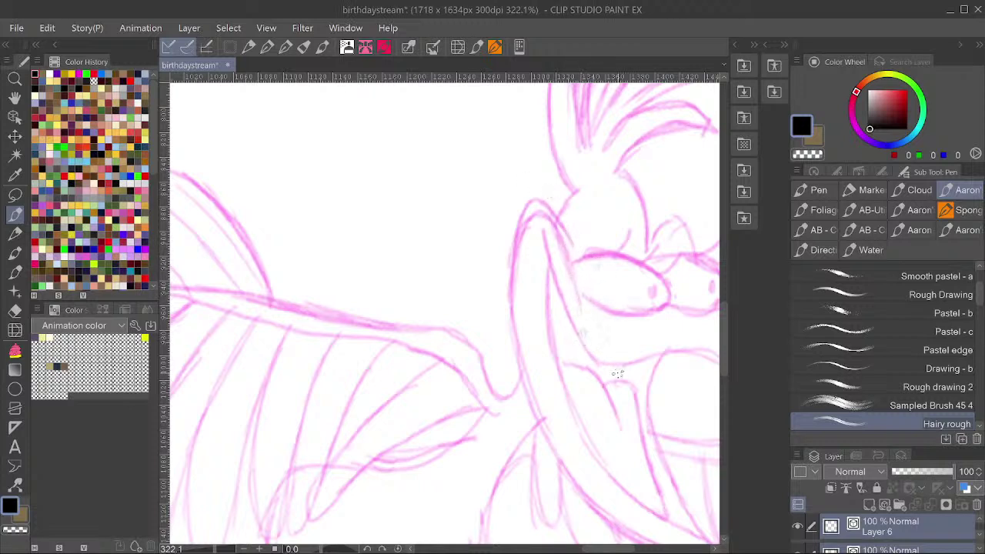
{"action": "mouse_move", "coordinate": [621, 377]}
{"action": "left_mouse_down"}
{"action": "mouse_move", "coordinate": [639, 262]}
{"action": "mouse_move", "coordinate": [652, 391]}
{"action": "left_mouse_up"}
{"action": "left_click_drag", "start_coordinate": [562, 300], "coordinate": [549, 213]}
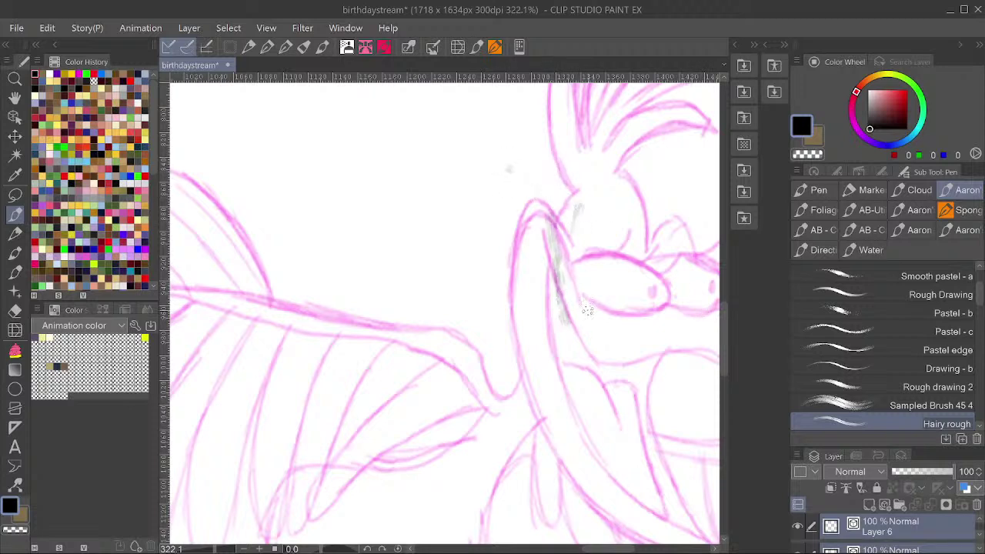
{"action": "mouse_move", "coordinate": [587, 310]}
{"action": "left_mouse_down"}
{"action": "mouse_move", "coordinate": [591, 251]}
{"action": "mouse_move", "coordinate": [615, 199]}
{"action": "mouse_move", "coordinate": [615, 328]}
{"action": "mouse_move", "coordinate": [628, 293]}
{"action": "left_mouse_up"}
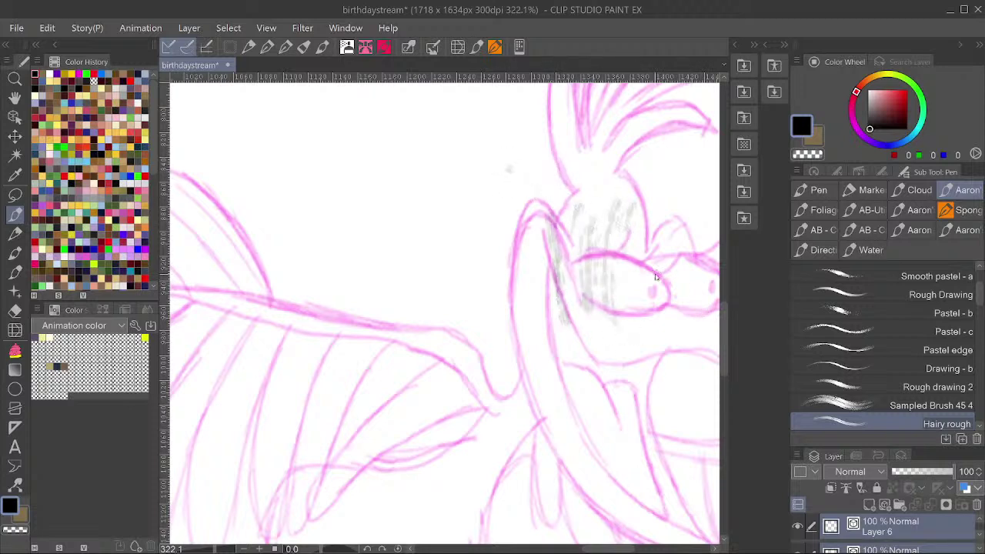
{"action": "key", "text": "Delete"}
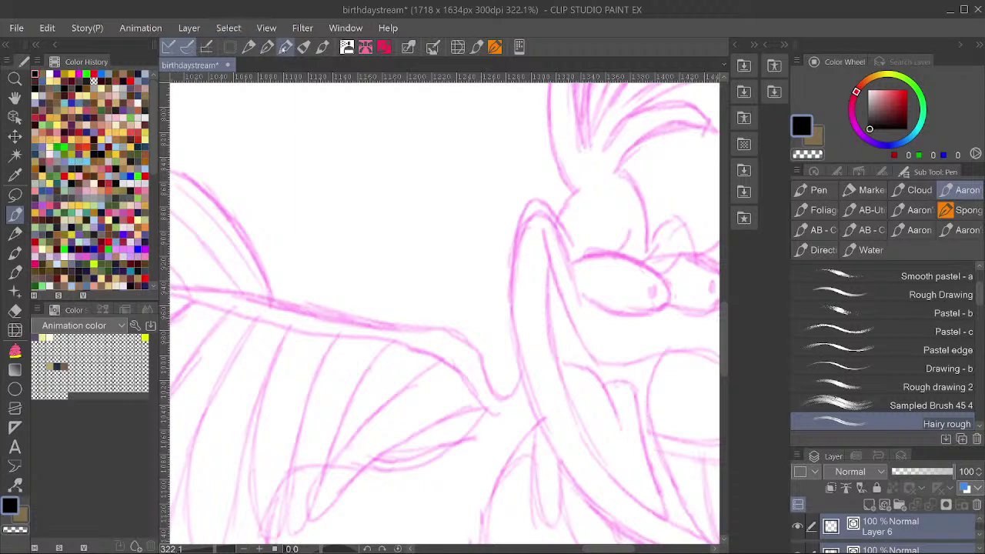
Switch to the カスタムGペン pen, test it with one thick stroke near Kazzooie's eye, and undo the stroke.
{"action": "left_click", "coordinate": [285, 47]}
{"action": "mouse_move", "coordinate": [532, 187]}
{"action": "left_mouse_down"}
{"action": "mouse_move", "coordinate": [583, 240]}
{"action": "mouse_move", "coordinate": [590, 299]}
{"action": "left_mouse_up"}
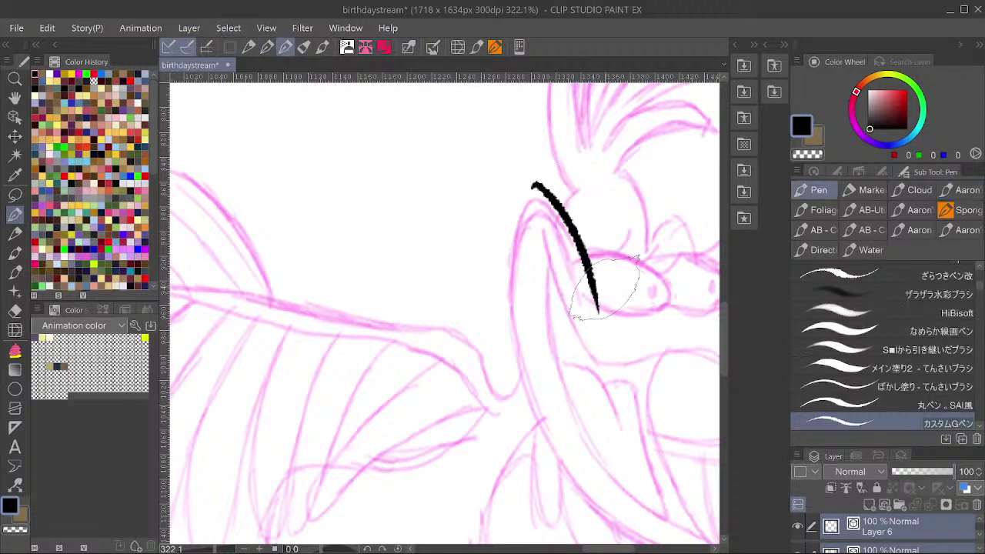
{"action": "key", "text": "ctrl+z"}
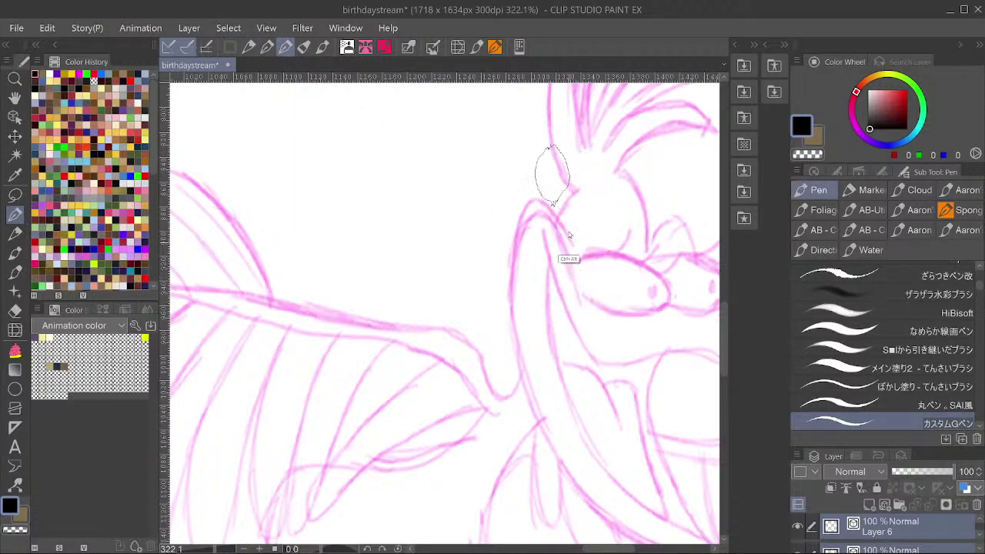
Ink the long outer outline of Kazzooie's lower beak with a thin line, from beside the eye around to the beak's tip.
{"action": "left_click_drag", "start_coordinate": [532, 203], "coordinate": [545, 205]}
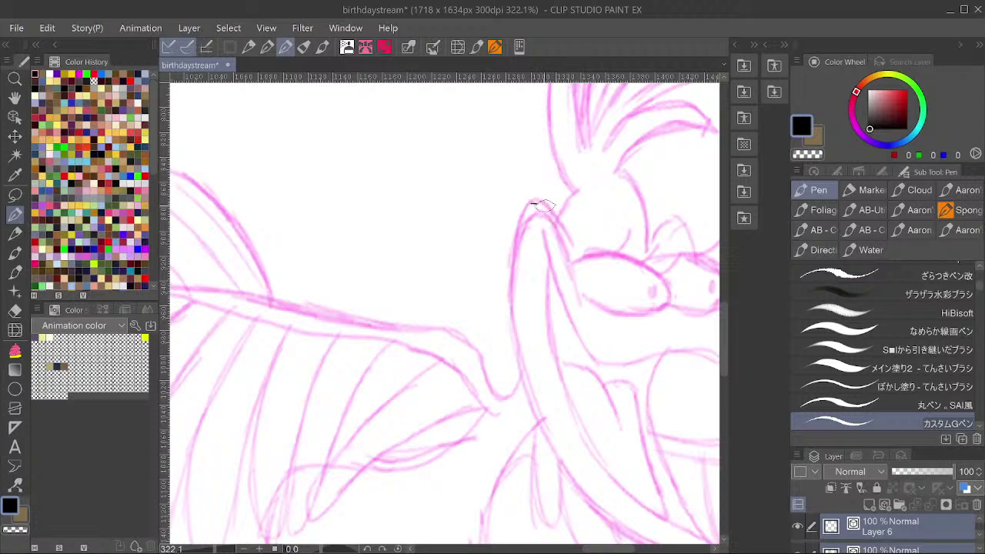
{"action": "left_click_drag", "start_coordinate": [570, 251], "coordinate": [582, 298]}
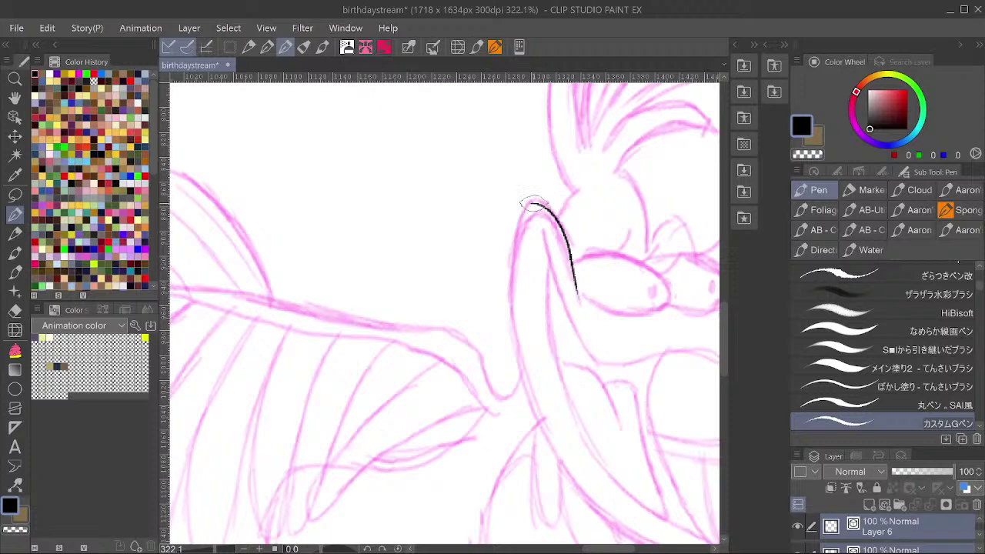
{"action": "mouse_move", "coordinate": [531, 204]}
{"action": "left_mouse_down"}
{"action": "mouse_move", "coordinate": [510, 273]}
{"action": "mouse_move", "coordinate": [522, 389]}
{"action": "left_mouse_up"}
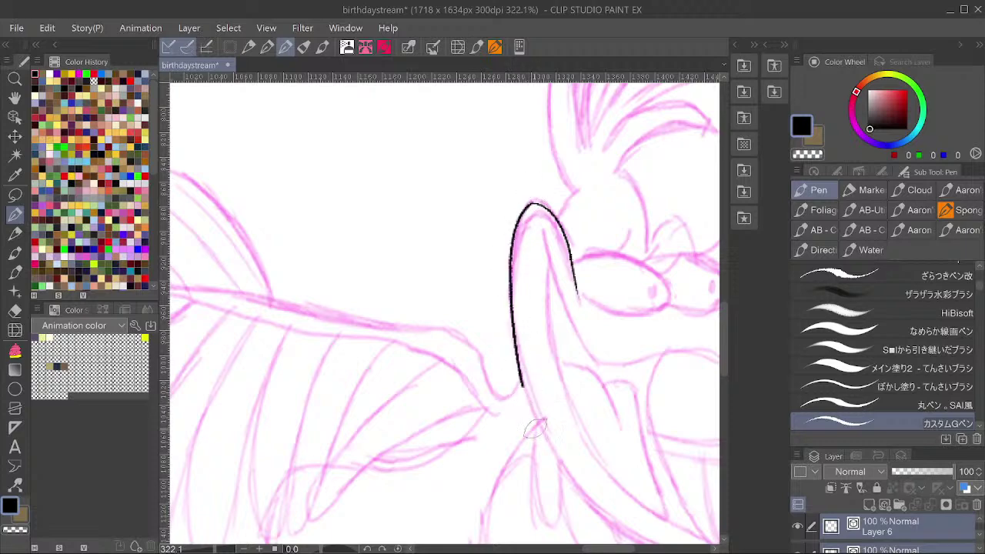
{"action": "mouse_move", "coordinate": [535, 429]}
{"action": "left_mouse_down"}
{"action": "mouse_move", "coordinate": [548, 459]}
{"action": "mouse_move", "coordinate": [613, 526]}
{"action": "left_mouse_up"}
{"action": "mouse_move", "coordinate": [639, 412]}
{"action": "left_mouse_down"}
{"action": "mouse_move", "coordinate": [502, 352]}
{"action": "mouse_move", "coordinate": [516, 341]}
{"action": "left_mouse_up"}
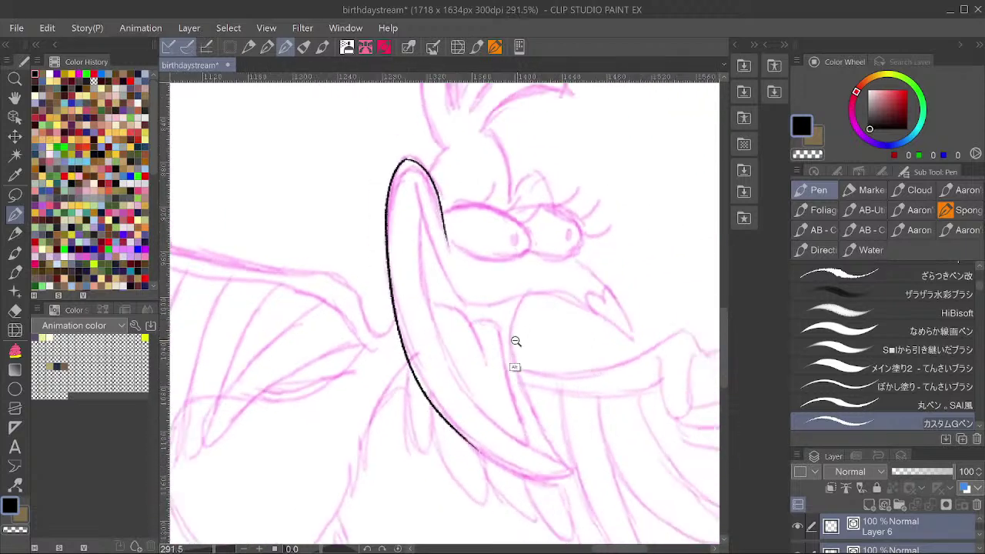
{"action": "scroll", "coordinate": [515, 341], "scroll_direction": "up", "scroll_amount": 1}
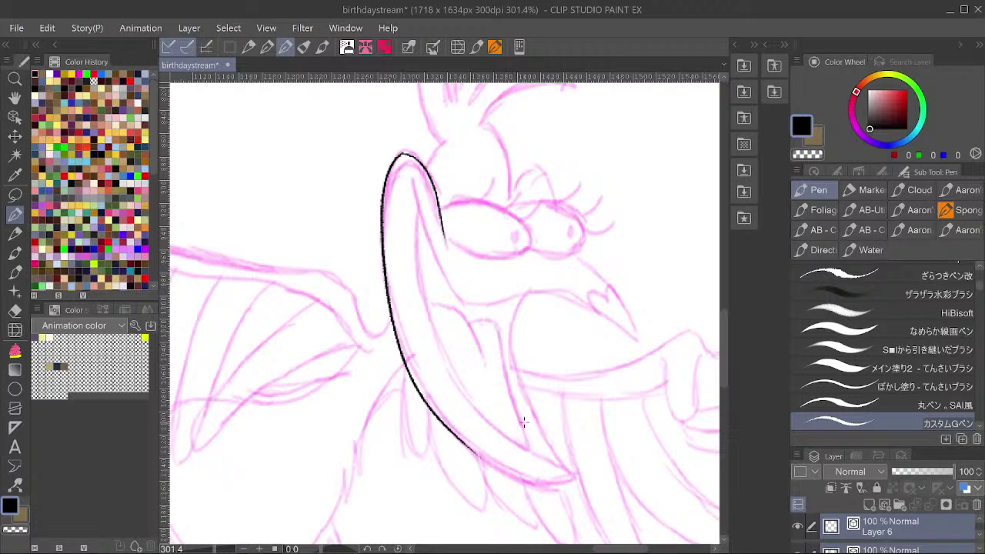
{"action": "left_click", "coordinate": [386, 214], "text": "ctrl"}
{"action": "mouse_move", "coordinate": [460, 440]}
{"action": "left_mouse_down"}
{"action": "mouse_move", "coordinate": [529, 483]}
{"action": "mouse_move", "coordinate": [578, 477]}
{"action": "left_mouse_up"}
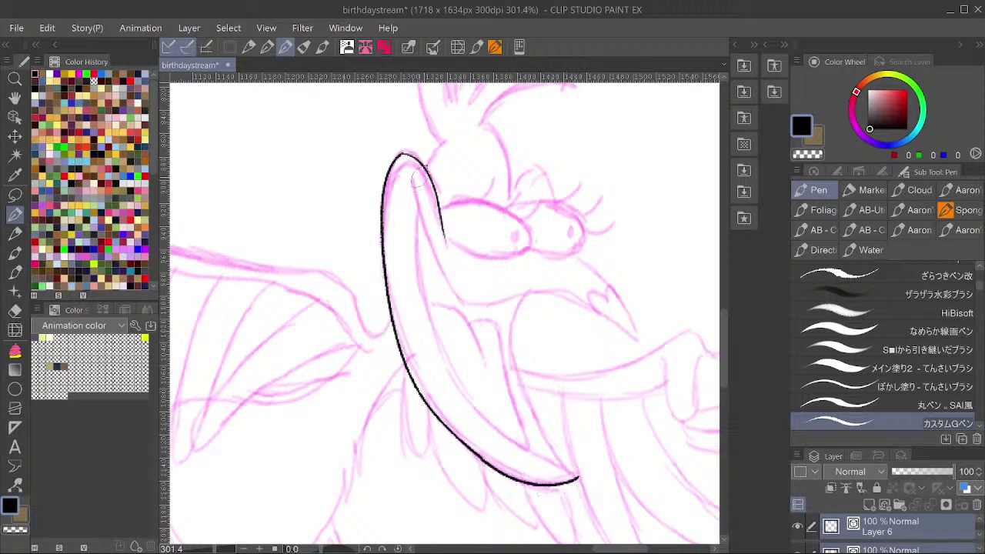
Ink Kazzooie's upper beak with its mouth line, ridge and pointed tip, and add the small curved nostril marks.
{"action": "mouse_move", "coordinate": [410, 176]}
{"action": "left_mouse_down"}
{"action": "mouse_move", "coordinate": [460, 301]}
{"action": "mouse_move", "coordinate": [560, 295]}
{"action": "mouse_move", "coordinate": [608, 312]}
{"action": "mouse_move", "coordinate": [640, 348]}
{"action": "mouse_move", "coordinate": [615, 291]}
{"action": "mouse_move", "coordinate": [560, 248]}
{"action": "left_mouse_up"}
{"action": "mouse_move", "coordinate": [608, 302]}
{"action": "left_mouse_down"}
{"action": "mouse_move", "coordinate": [587, 288]}
{"action": "mouse_move", "coordinate": [587, 305]}
{"action": "mouse_move", "coordinate": [598, 323]}
{"action": "mouse_move", "coordinate": [624, 291]}
{"action": "left_mouse_up"}
{"action": "scroll", "coordinate": [629, 283], "scroll_direction": "up", "scroll_amount": 4}
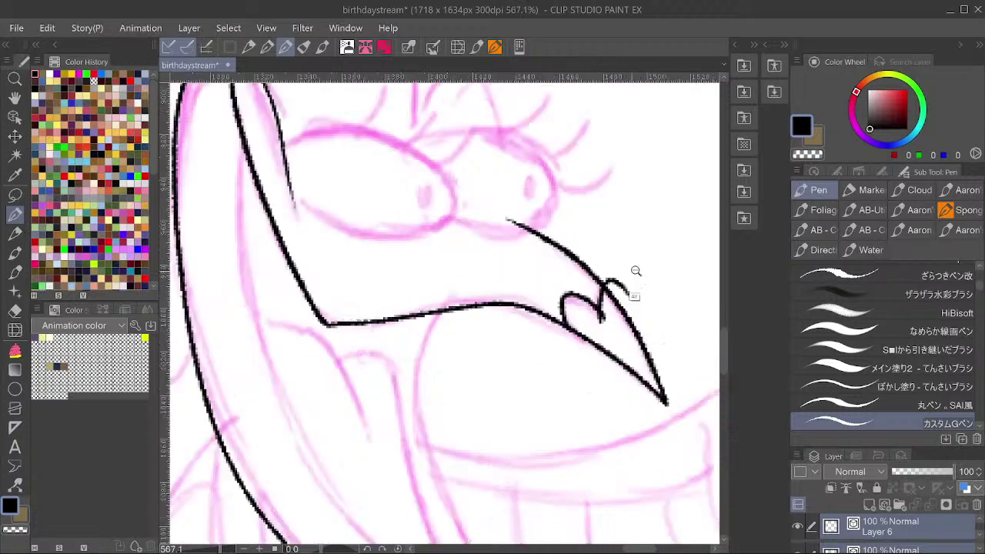
{"action": "scroll", "coordinate": [643, 260], "scroll_direction": "down", "scroll_amount": 4}
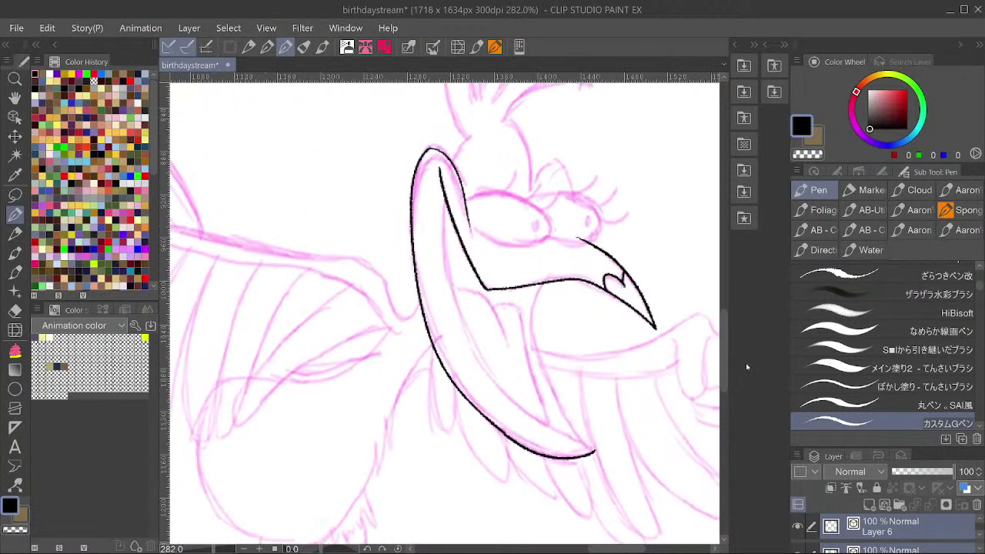
Ink the inner and far edges of Kazzooie's open lower beak and clean up the line ends with Pinch vector line.
{"action": "mouse_move", "coordinate": [444, 186]}
{"action": "left_mouse_down"}
{"action": "mouse_move", "coordinate": [448, 261]}
{"action": "mouse_move", "coordinate": [471, 349]}
{"action": "mouse_move", "coordinate": [505, 397]}
{"action": "mouse_move", "coordinate": [589, 454]}
{"action": "left_mouse_up"}
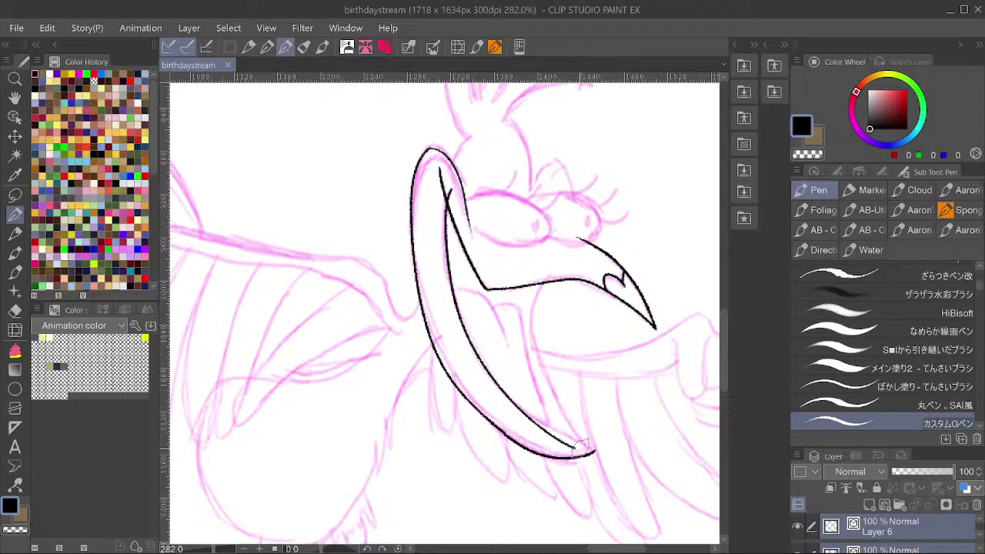
{"action": "mouse_move", "coordinate": [548, 268]}
{"action": "left_mouse_down"}
{"action": "mouse_move", "coordinate": [530, 331]}
{"action": "mouse_move", "coordinate": [543, 391]}
{"action": "mouse_move", "coordinate": [598, 454]}
{"action": "left_mouse_up"}
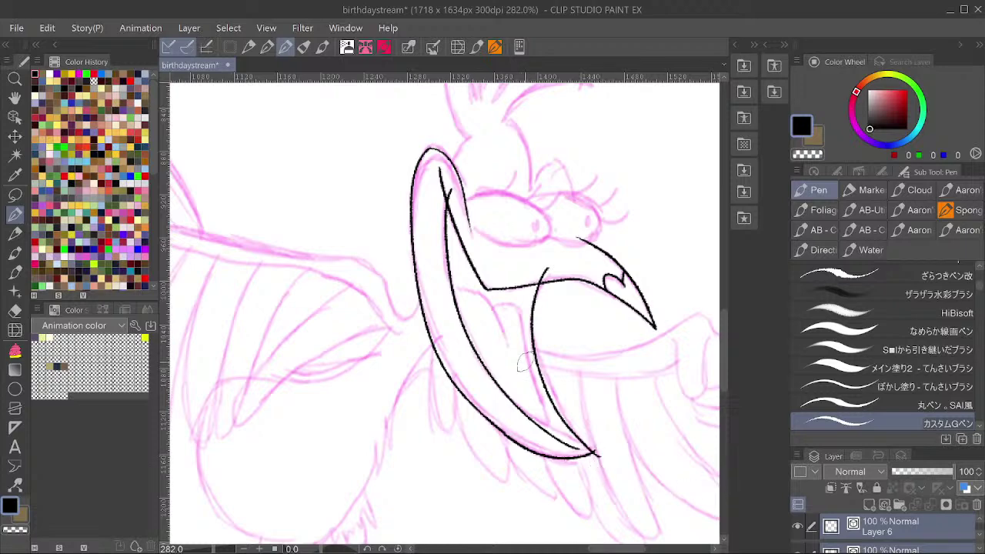
{"action": "key", "text": "y"}
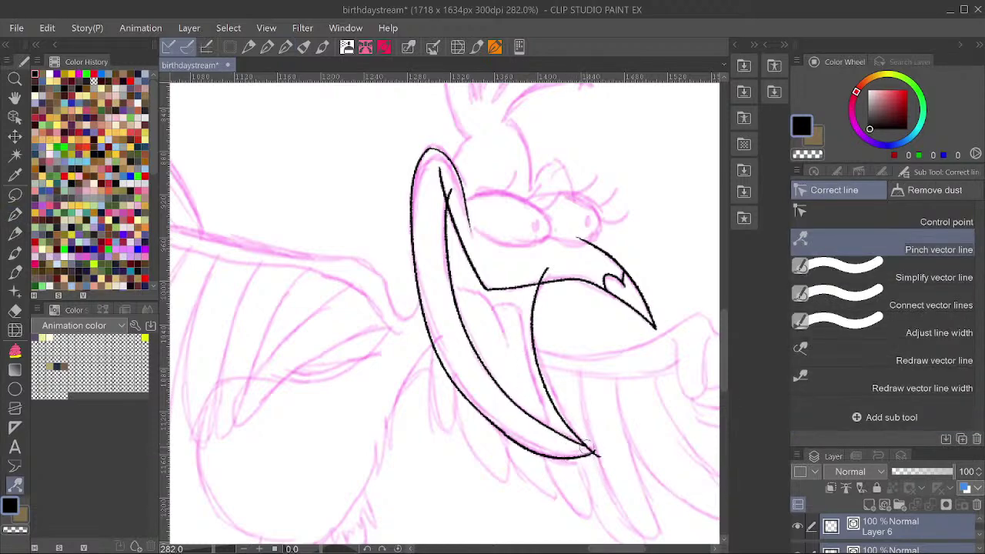
{"action": "left_click_drag", "start_coordinate": [594, 452], "coordinate": [595, 454]}
{"action": "left_click_drag", "start_coordinate": [545, 271], "coordinate": [537, 258]}
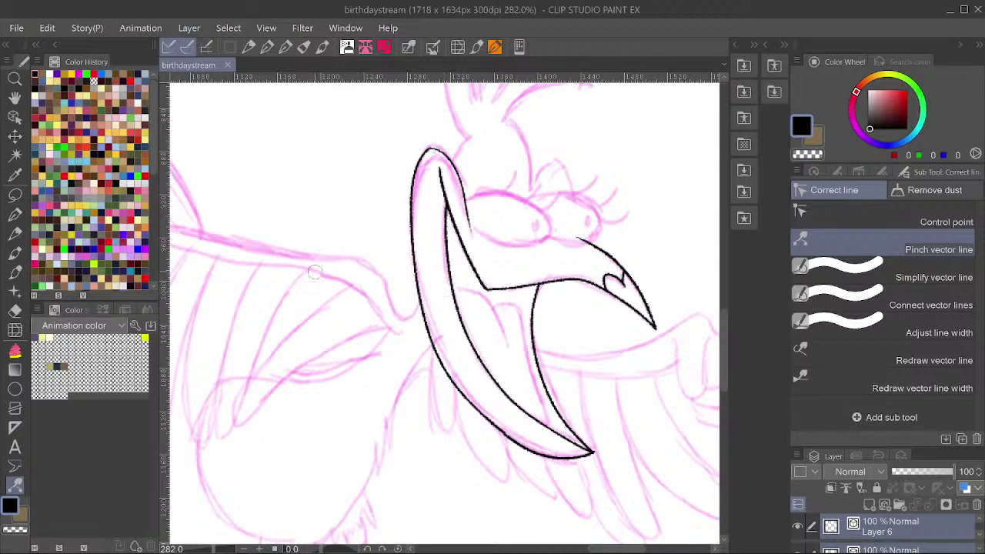
Ink Kazzooie's tongue inside the open beak with the カスタムGペン pen.
{"action": "key", "text": "p"}
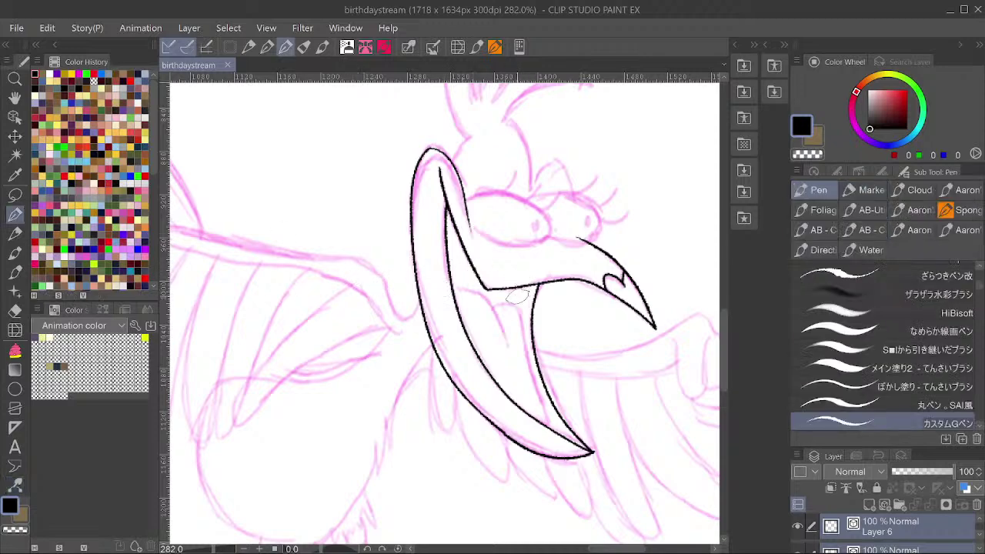
{"action": "mouse_move", "coordinate": [507, 344]}
{"action": "left_mouse_down"}
{"action": "mouse_move", "coordinate": [490, 302]}
{"action": "mouse_move", "coordinate": [441, 278]}
{"action": "left_mouse_up"}
{"action": "mouse_move", "coordinate": [490, 317]}
{"action": "left_mouse_down"}
{"action": "mouse_move", "coordinate": [519, 308]}
{"action": "mouse_move", "coordinate": [533, 381]}
{"action": "mouse_move", "coordinate": [551, 428]}
{"action": "left_mouse_up"}
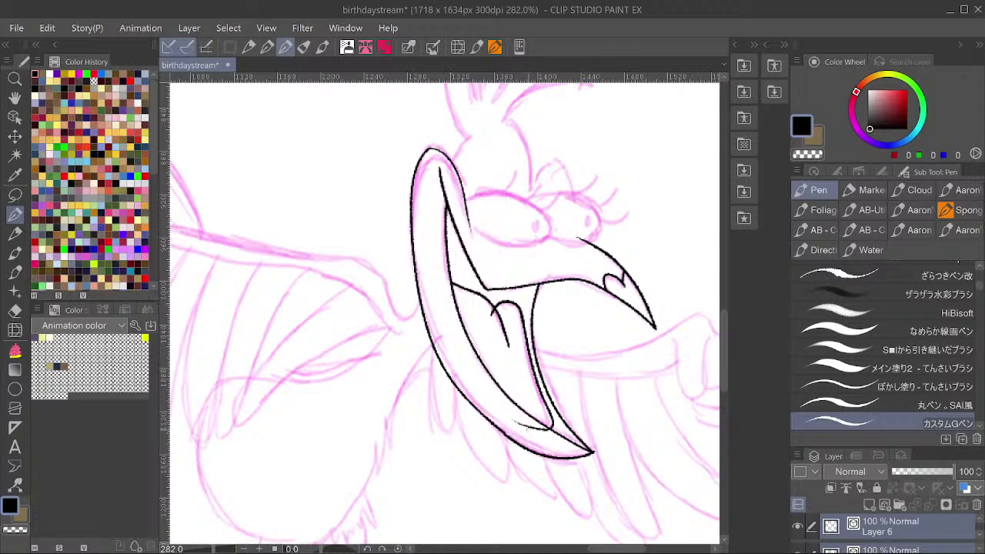
Undo the last tongue stroke, ink the rounded top of Kazzooie's head and the small far brow bump, and save the drawing.
{"action": "key", "text": "ctrl+z"}
{"action": "key", "text": "ctrl+s"}
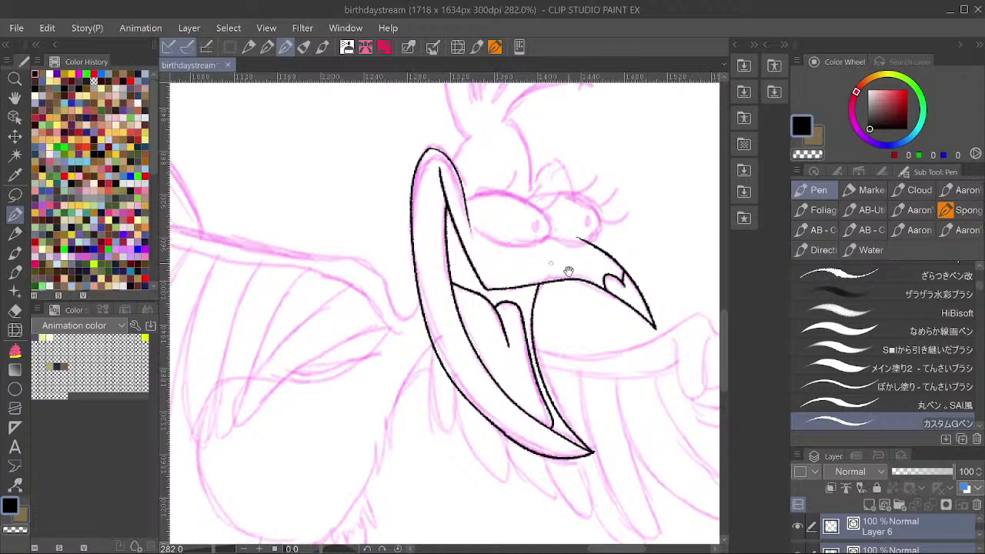
{"action": "scroll", "coordinate": [554, 293], "scroll_direction": "up", "scroll_amount": 5}
{"action": "mouse_move", "coordinate": [525, 333]}
{"action": "left_mouse_down"}
{"action": "mouse_move", "coordinate": [555, 304]}
{"action": "mouse_move", "coordinate": [572, 348]}
{"action": "mouse_move", "coordinate": [534, 329]}
{"action": "mouse_move", "coordinate": [530, 289]}
{"action": "mouse_move", "coordinate": [507, 261]}
{"action": "mouse_move", "coordinate": [465, 276]}
{"action": "mouse_move", "coordinate": [444, 319]}
{"action": "left_mouse_up"}
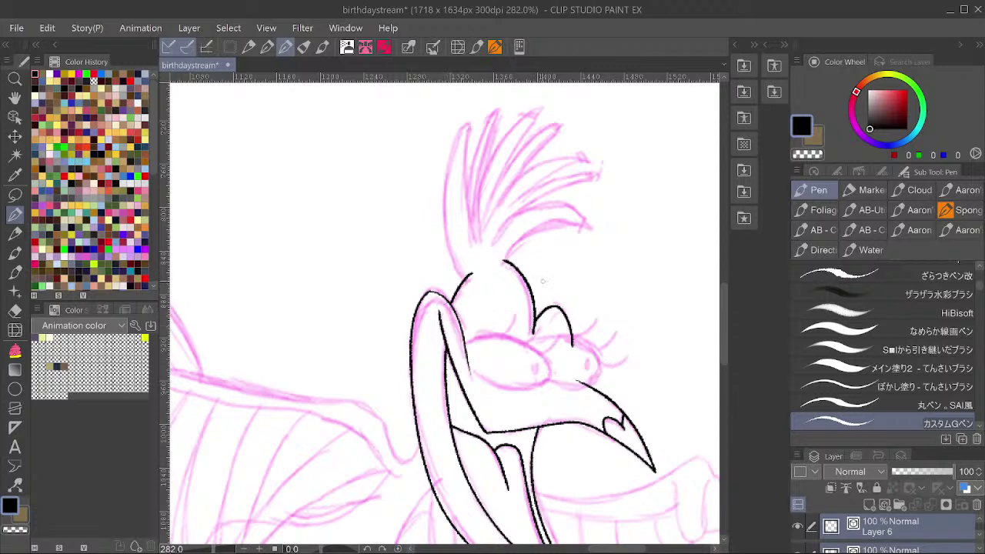
{"action": "key", "text": "ctrl+s"}
Ink the three upright pointed feathers at the back of Kazzooie's crest and tidy the line where the crest meets the head.
{"action": "left_click_drag", "start_coordinate": [554, 264], "coordinate": [562, 312]}
{"action": "mouse_move", "coordinate": [485, 327]}
{"action": "left_mouse_down"}
{"action": "mouse_move", "coordinate": [471, 322]}
{"action": "mouse_move", "coordinate": [461, 202]}
{"action": "mouse_move", "coordinate": [477, 173]}
{"action": "mouse_move", "coordinate": [486, 299]}
{"action": "left_mouse_up"}
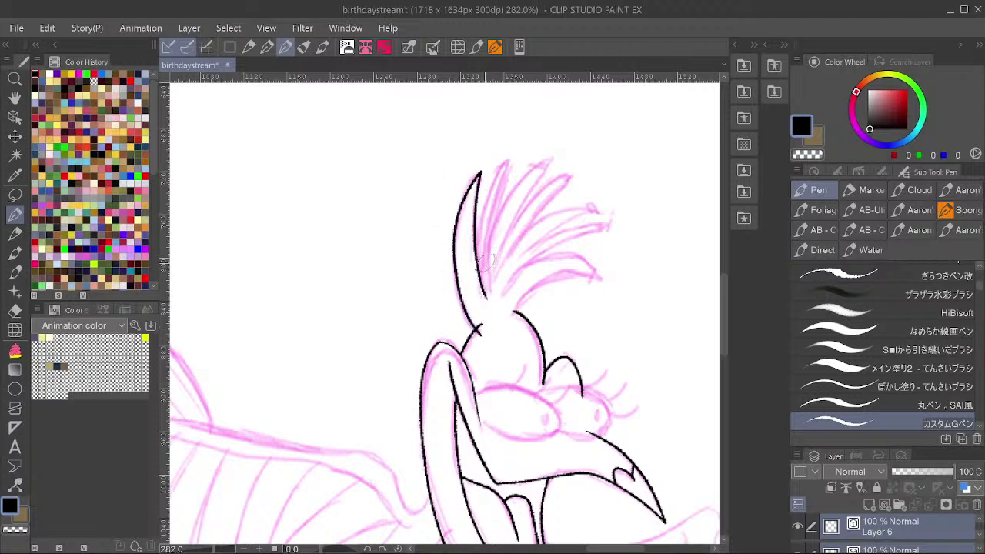
{"action": "mouse_move", "coordinate": [504, 163]}
{"action": "left_mouse_down"}
{"action": "mouse_move", "coordinate": [473, 281]}
{"action": "mouse_move", "coordinate": [483, 297]}
{"action": "left_mouse_up"}
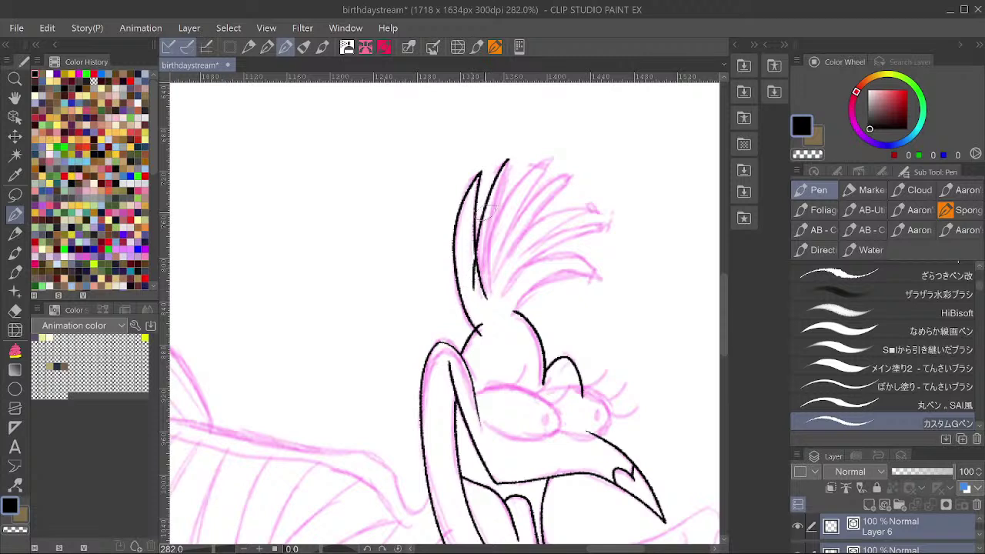
{"action": "mouse_move", "coordinate": [509, 157]}
{"action": "left_mouse_down"}
{"action": "mouse_move", "coordinate": [484, 214]}
{"action": "mouse_move", "coordinate": [485, 297]}
{"action": "left_mouse_up"}
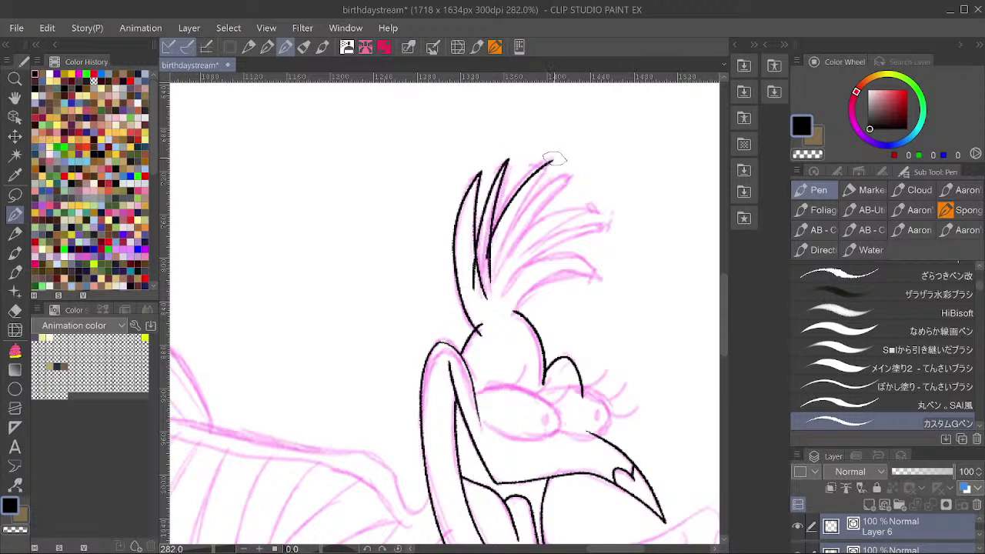
{"action": "mouse_move", "coordinate": [554, 159]}
{"action": "left_mouse_down"}
{"action": "mouse_move", "coordinate": [512, 225]}
{"action": "mouse_move", "coordinate": [500, 279]}
{"action": "mouse_move", "coordinate": [477, 281]}
{"action": "left_mouse_up"}
{"action": "key", "text": "ctrl+z"}
{"action": "left_click_drag", "start_coordinate": [492, 246], "coordinate": [487, 247]}
{"action": "key", "text": "ctrl+z"}
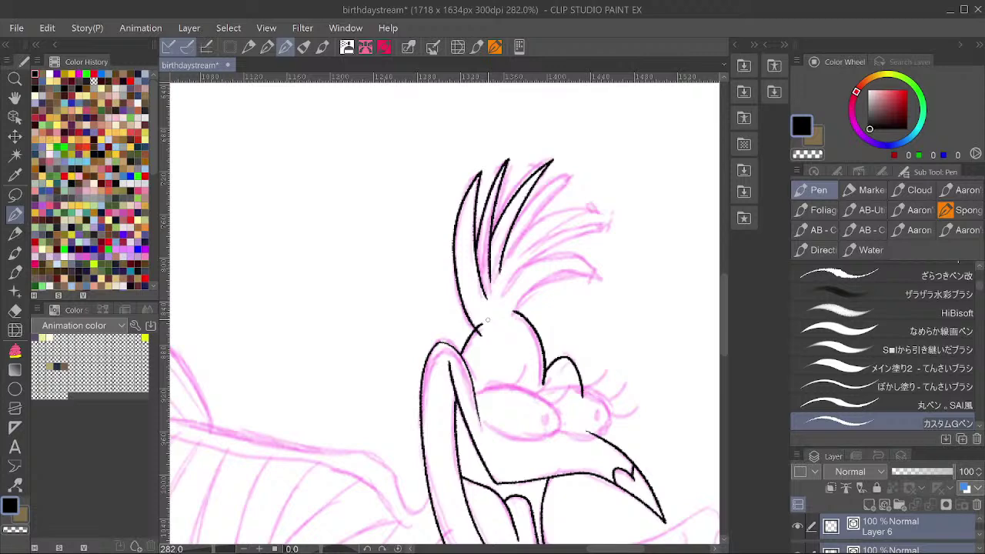
{"action": "left_click_drag", "start_coordinate": [484, 330], "coordinate": [479, 333]}
Ink the lowest front feather of Kazzooie's crest, curving forward from the forehead to a point, and save the drawing.
{"action": "left_click_drag", "start_coordinate": [573, 270], "coordinate": [549, 307]}
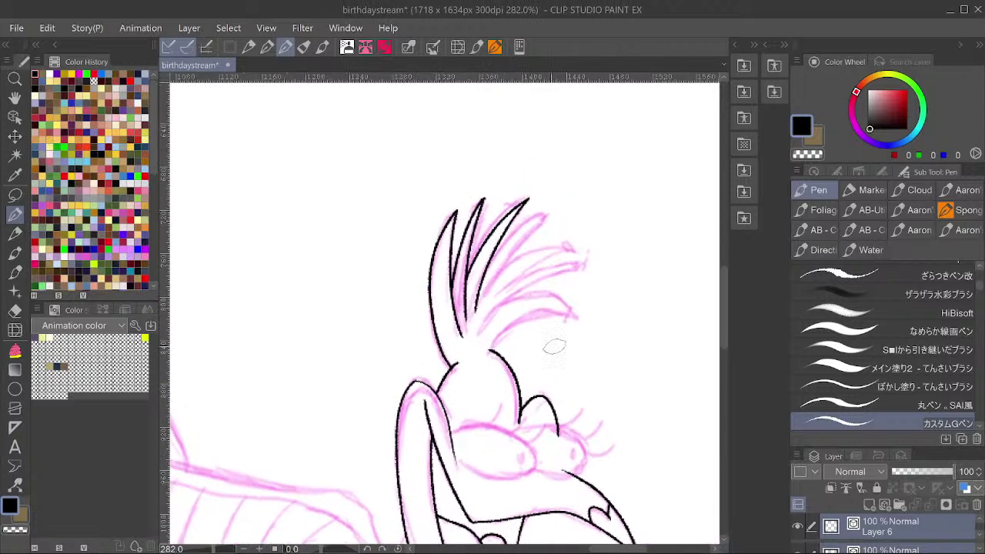
{"action": "mouse_move", "coordinate": [487, 356]}
{"action": "left_mouse_down"}
{"action": "mouse_move", "coordinate": [538, 314]}
{"action": "mouse_move", "coordinate": [583, 313]}
{"action": "mouse_move", "coordinate": [545, 294]}
{"action": "mouse_move", "coordinate": [512, 299]}
{"action": "mouse_move", "coordinate": [481, 336]}
{"action": "left_mouse_up"}
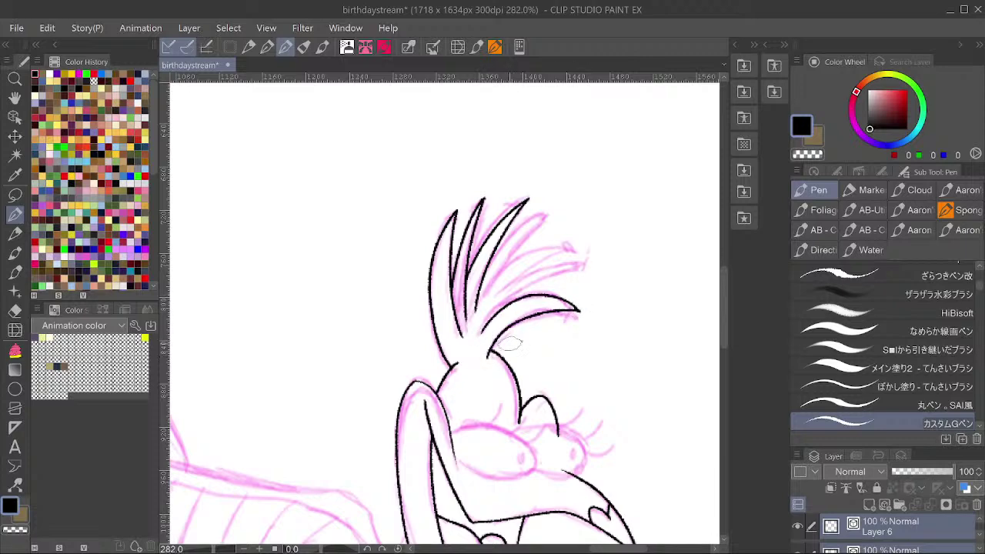
{"action": "scroll", "coordinate": [509, 344], "scroll_direction": "down", "scroll_amount": 6}
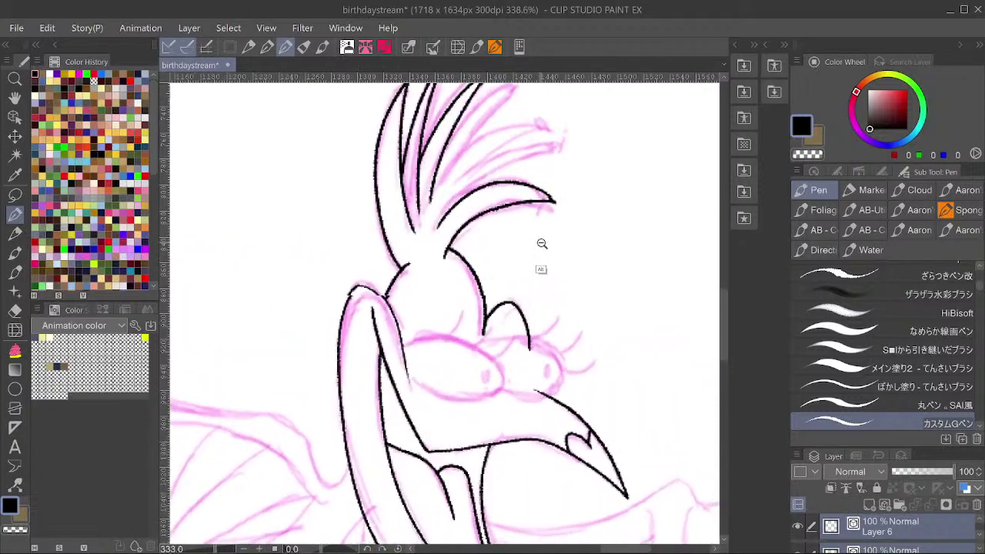
{"action": "scroll", "coordinate": [521, 273], "scroll_direction": "down", "scroll_amount": 2}
{"action": "scroll", "coordinate": [550, 219], "scroll_direction": "up", "scroll_amount": 2}
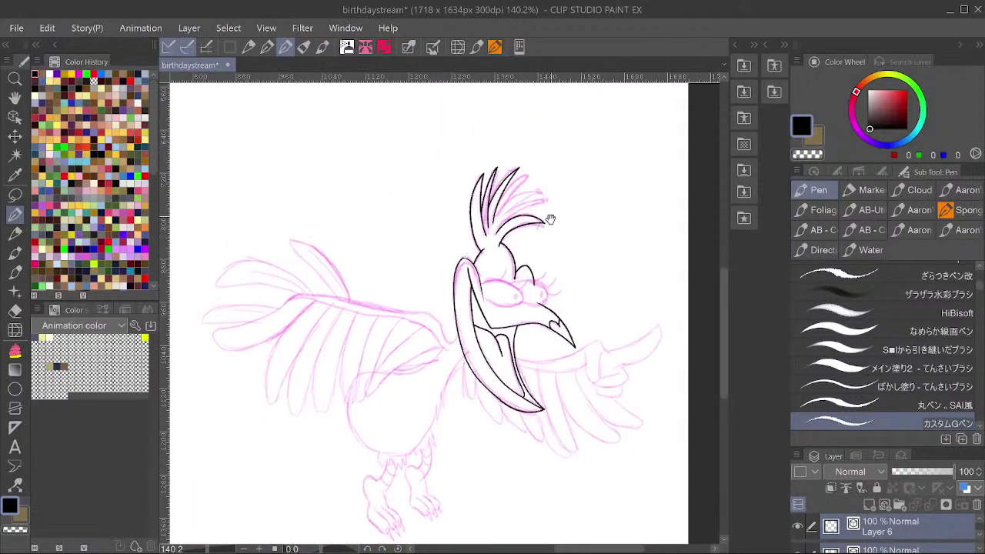
{"action": "left_click_drag", "start_coordinate": [550, 219], "coordinate": [545, 277]}
{"action": "scroll", "coordinate": [539, 254], "scroll_direction": "up", "scroll_amount": 1}
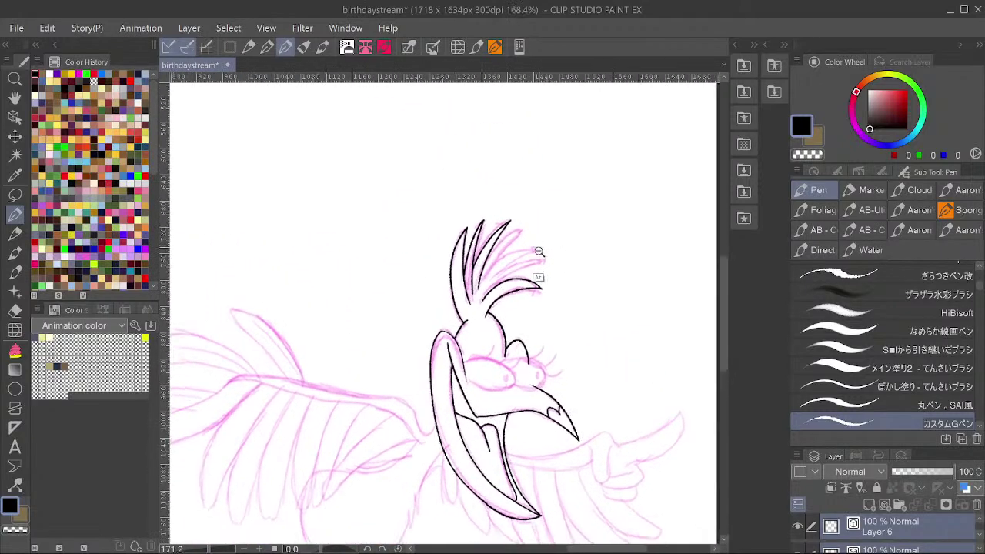
{"action": "scroll", "coordinate": [538, 251], "scroll_direction": "down", "scroll_amount": 1}
{"action": "scroll", "coordinate": [543, 248], "scroll_direction": "up", "scroll_amount": 3}
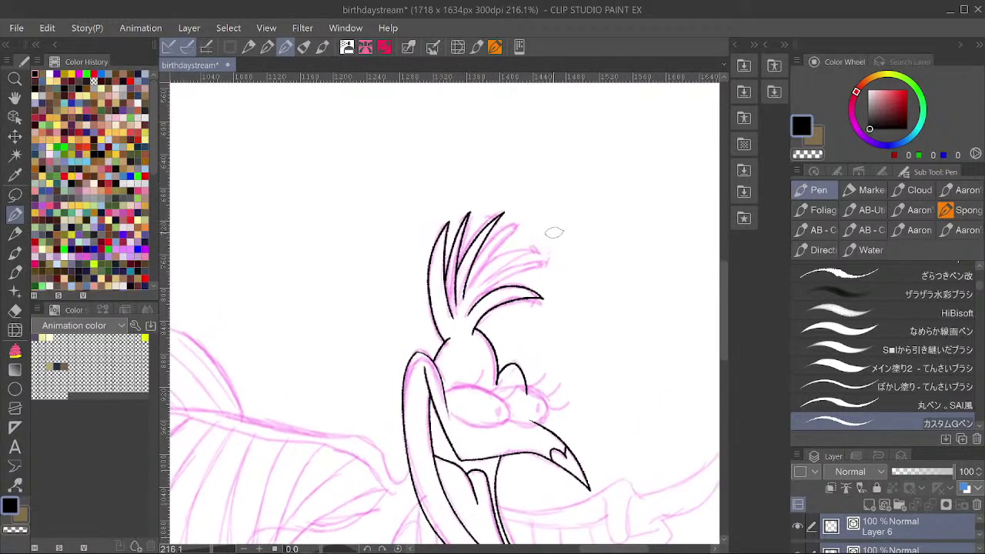
{"action": "key", "text": "ctrl+s"}
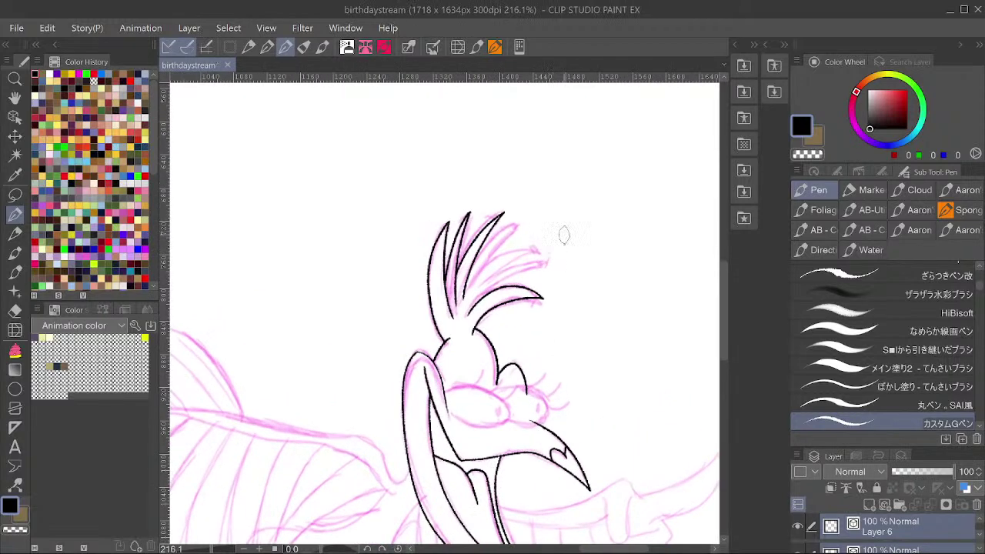
Ink the three remaining pointed feathers between the back and front ones in Kazzooie's crest.
{"action": "left_click_drag", "start_coordinate": [514, 246], "coordinate": [525, 242]}
{"action": "mouse_move", "coordinate": [565, 277]}
{"action": "left_mouse_down"}
{"action": "mouse_move", "coordinate": [505, 289]}
{"action": "mouse_move", "coordinate": [449, 339]}
{"action": "left_mouse_up"}
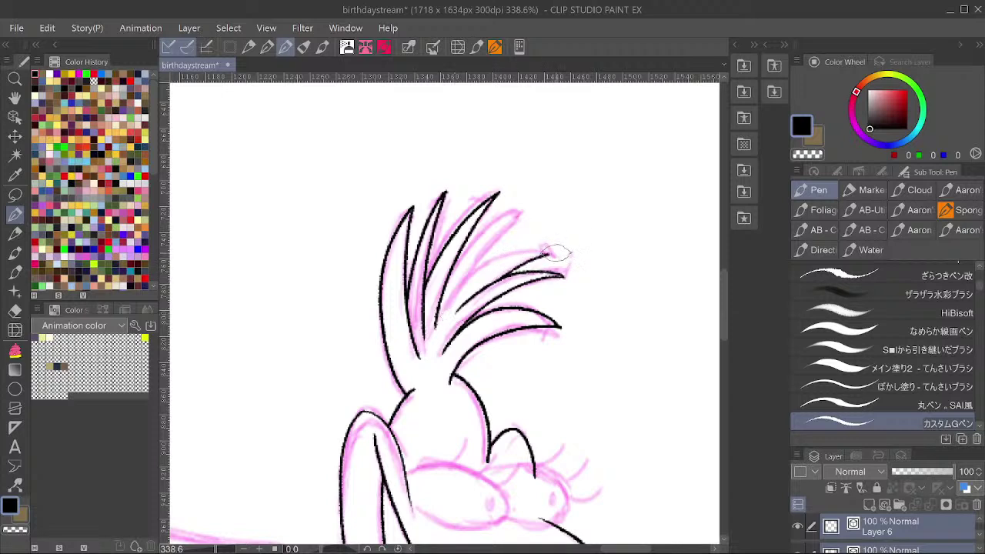
{"action": "mouse_move", "coordinate": [555, 251]}
{"action": "left_mouse_down"}
{"action": "mouse_move", "coordinate": [523, 250]}
{"action": "mouse_move", "coordinate": [479, 274]}
{"action": "mouse_move", "coordinate": [459, 289]}
{"action": "mouse_move", "coordinate": [422, 360]}
{"action": "left_mouse_up"}
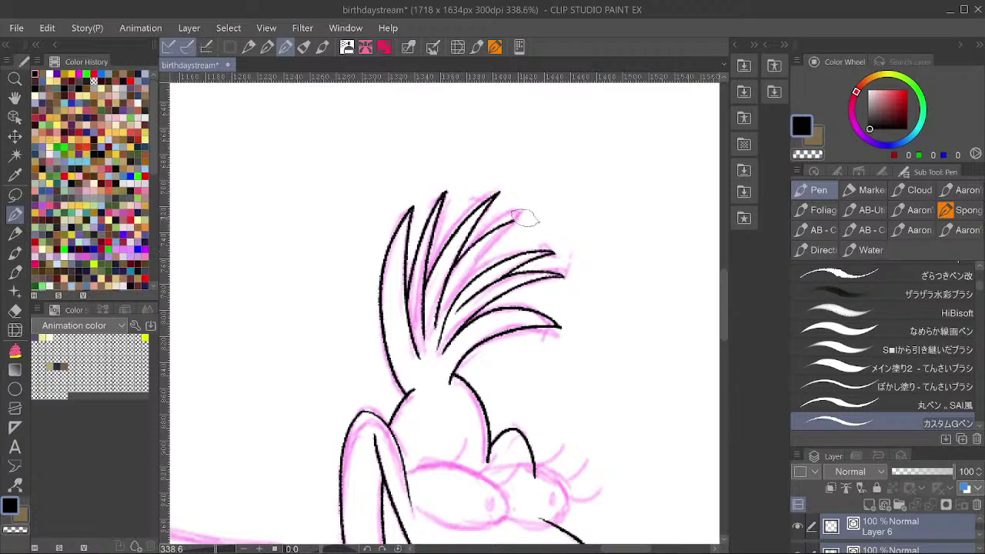
{"action": "mouse_move", "coordinate": [523, 217]}
{"action": "left_mouse_down"}
{"action": "mouse_move", "coordinate": [471, 262]}
{"action": "mouse_move", "coordinate": [452, 308]}
{"action": "left_mouse_up"}
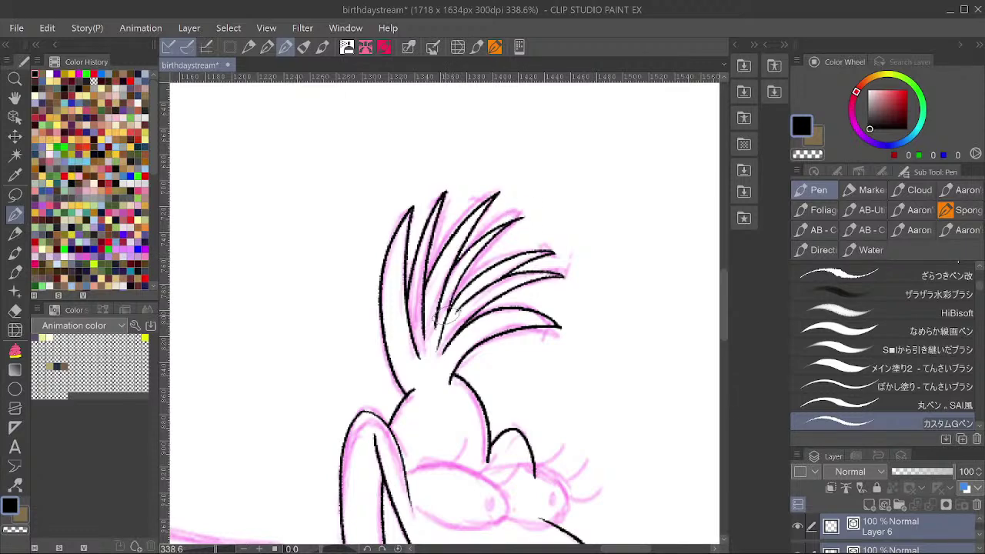
{"action": "mouse_move", "coordinate": [545, 217]}
{"action": "left_mouse_down"}
{"action": "mouse_move", "coordinate": [500, 230]}
{"action": "mouse_move", "coordinate": [540, 240]}
{"action": "left_mouse_up"}
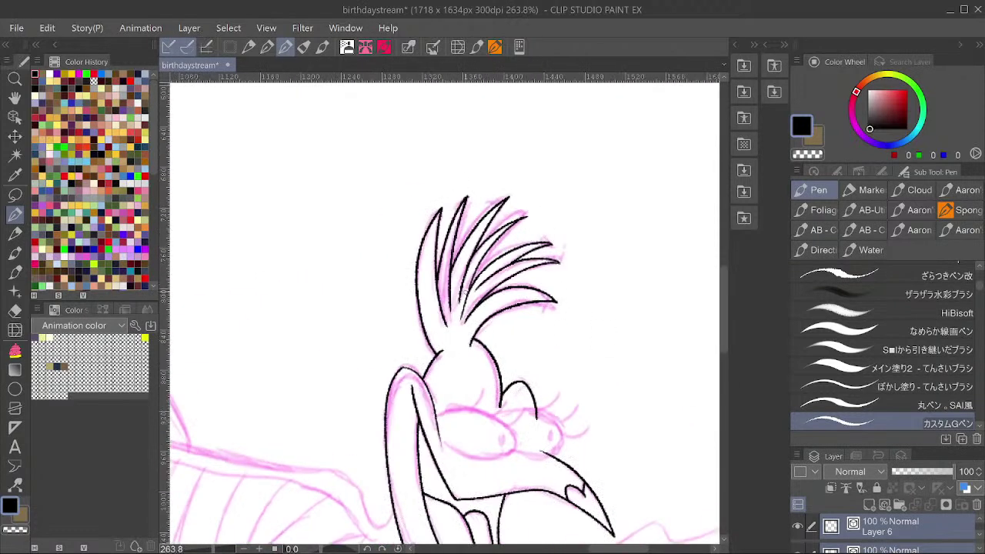
Clean up the overlapping line ends at the base of the middle crest feathers with Pinch vector line.
{"action": "key", "text": "ctrl+z"}
{"action": "left_click_drag", "start_coordinate": [493, 280], "coordinate": [461, 320]}
{"action": "left_click_drag", "start_coordinate": [472, 269], "coordinate": [511, 262]}
{"action": "left_click", "coordinate": [466, 310], "text": "ctrl"}
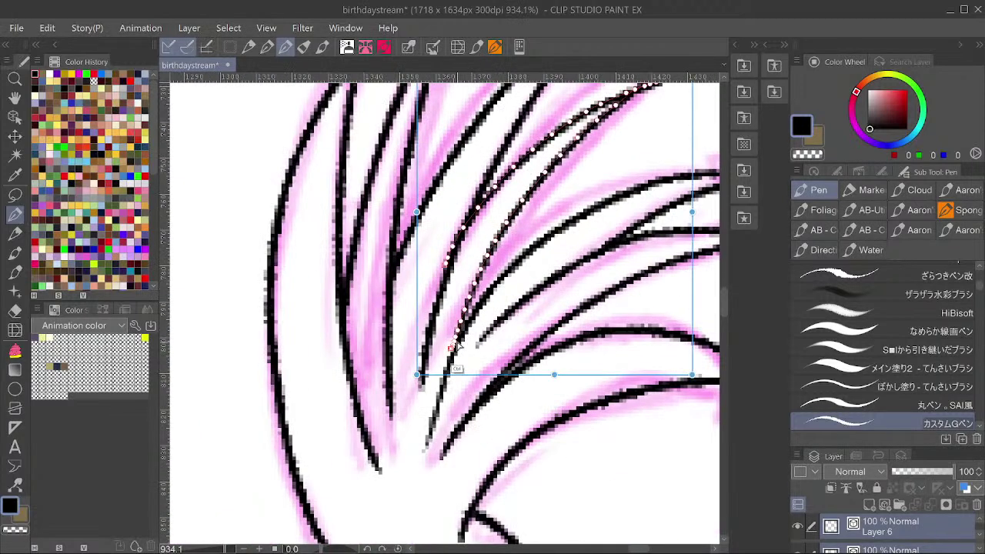
{"action": "key", "text": "y"}
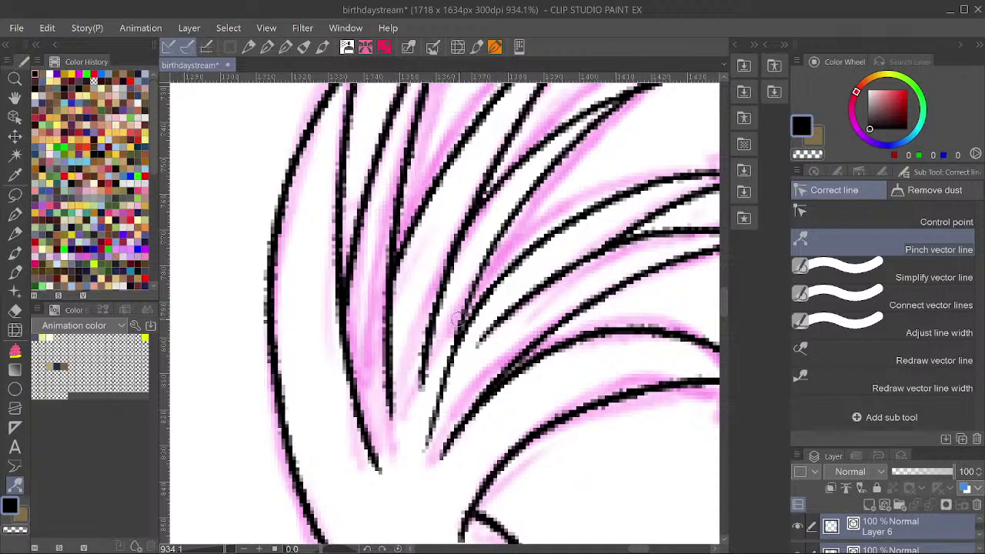
{"action": "left_click", "coordinate": [444, 398]}
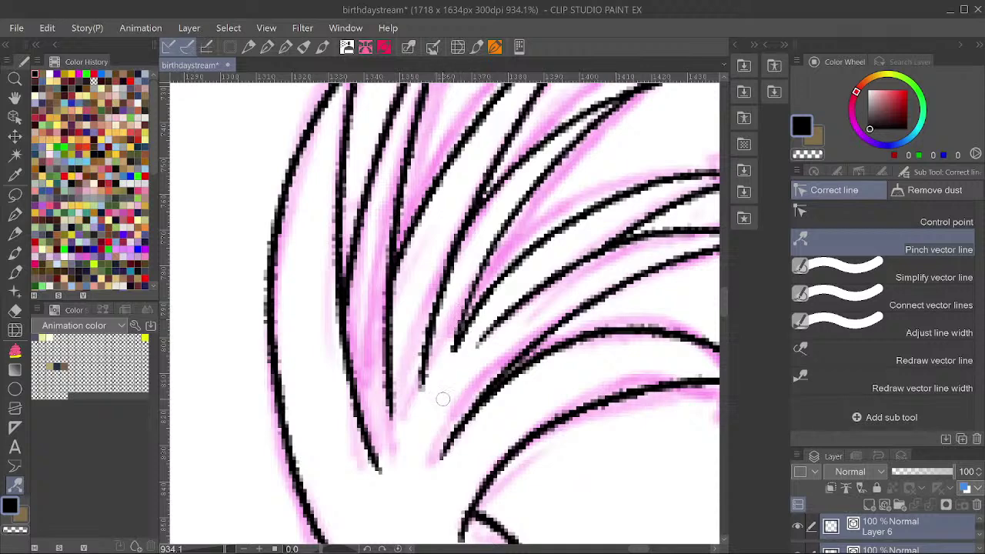
{"action": "scroll", "coordinate": [501, 333], "scroll_direction": "down", "scroll_amount": 4}
{"action": "scroll", "coordinate": [547, 315], "scroll_direction": "down", "scroll_amount": 2}
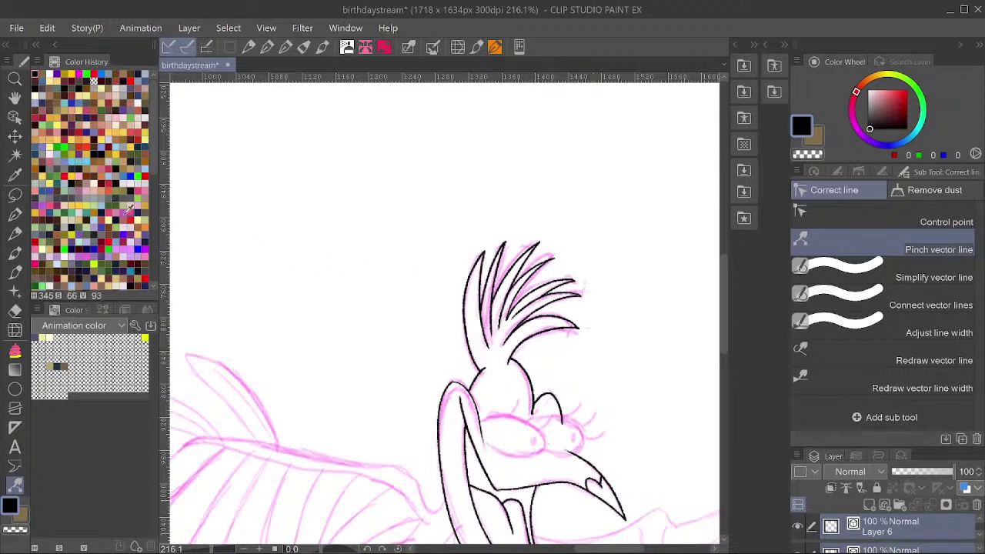
Ink the outline of Kazzooie's near eye with the カスタムGペン pen and add the short curved strokes above it.
{"action": "left_click", "coordinate": [15, 215]}
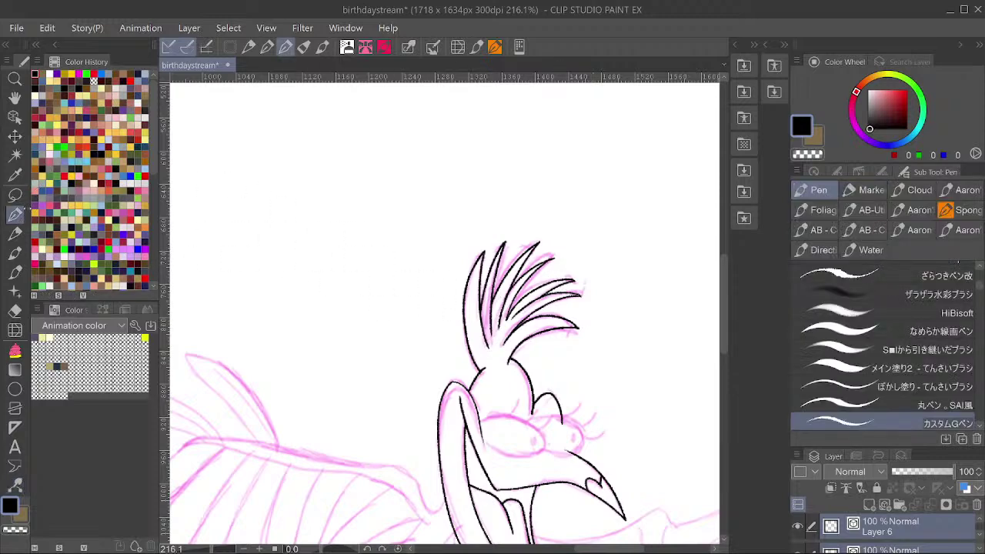
{"action": "mouse_move", "coordinate": [544, 389]}
{"action": "left_mouse_down"}
{"action": "mouse_move", "coordinate": [461, 297]}
{"action": "mouse_move", "coordinate": [431, 293]}
{"action": "mouse_move", "coordinate": [368, 313]}
{"action": "mouse_move", "coordinate": [427, 312]}
{"action": "mouse_move", "coordinate": [454, 328]}
{"action": "mouse_move", "coordinate": [462, 355]}
{"action": "mouse_move", "coordinate": [442, 368]}
{"action": "mouse_move", "coordinate": [396, 361]}
{"action": "mouse_move", "coordinate": [362, 325]}
{"action": "left_mouse_up"}
{"action": "scroll", "coordinate": [424, 301], "scroll_direction": "up", "scroll_amount": 2}
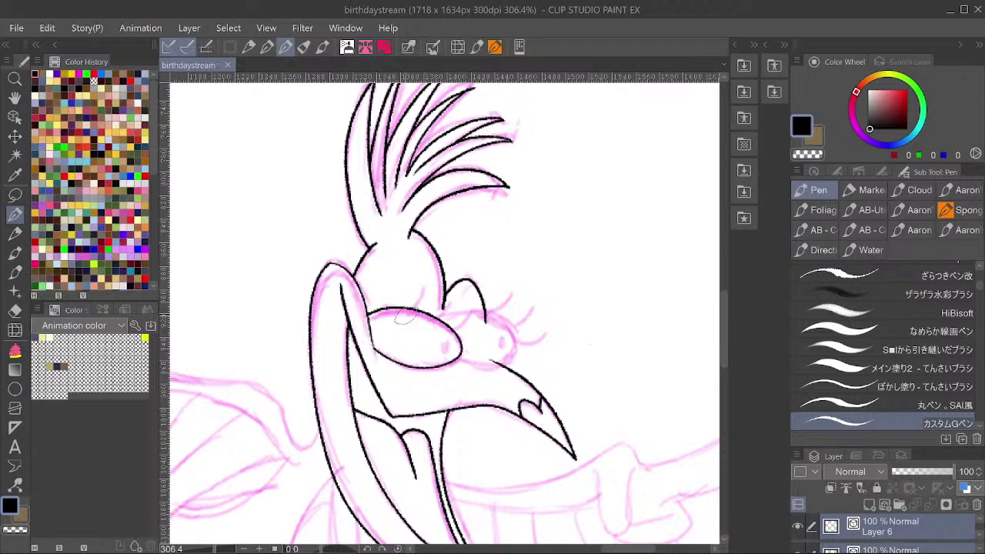
{"action": "left_click_drag", "start_coordinate": [407, 316], "coordinate": [427, 288]}
{"action": "left_click_drag", "start_coordinate": [429, 323], "coordinate": [456, 299]}
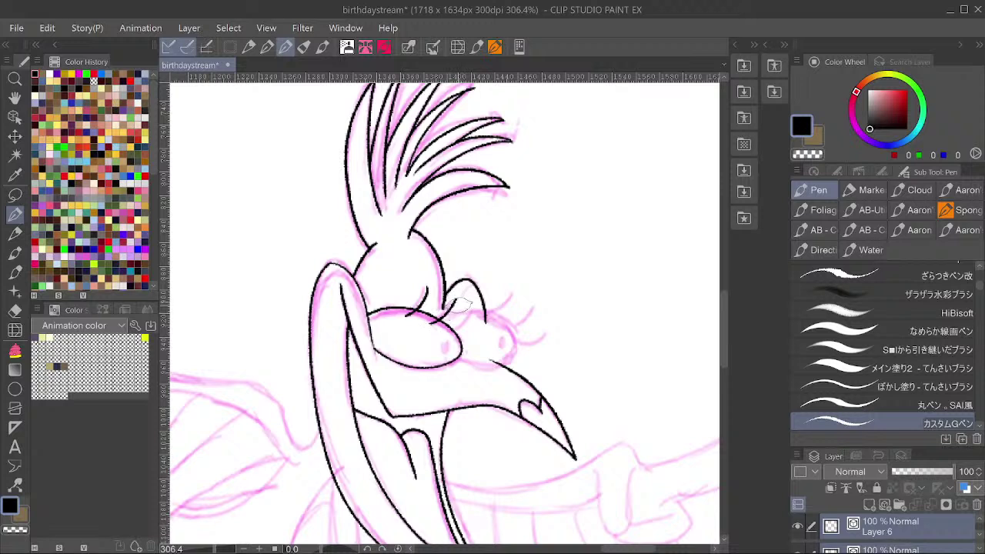
Ink the outline and eyelid line of Kazzooie's far eye, trim the brow and beak lines crossing it, and save the drawing.
{"action": "left_click_drag", "start_coordinate": [440, 330], "coordinate": [471, 312]}
{"action": "mouse_move", "coordinate": [408, 314]}
{"action": "left_mouse_down"}
{"action": "mouse_move", "coordinate": [445, 331]}
{"action": "mouse_move", "coordinate": [432, 321]}
{"action": "mouse_move", "coordinate": [471, 311]}
{"action": "mouse_move", "coordinate": [520, 342]}
{"action": "mouse_move", "coordinate": [504, 366]}
{"action": "mouse_move", "coordinate": [459, 367]}
{"action": "mouse_move", "coordinate": [441, 351]}
{"action": "left_mouse_up"}
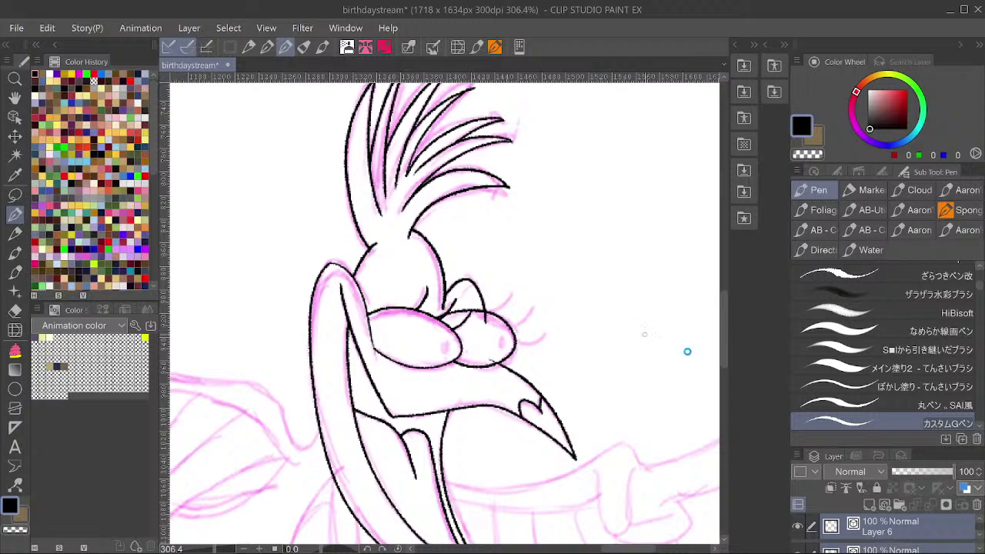
{"action": "key", "text": "ctrl+s"}
{"action": "left_click_drag", "start_coordinate": [485, 357], "coordinate": [495, 361]}
{"action": "left_click_drag", "start_coordinate": [501, 296], "coordinate": [499, 304]}
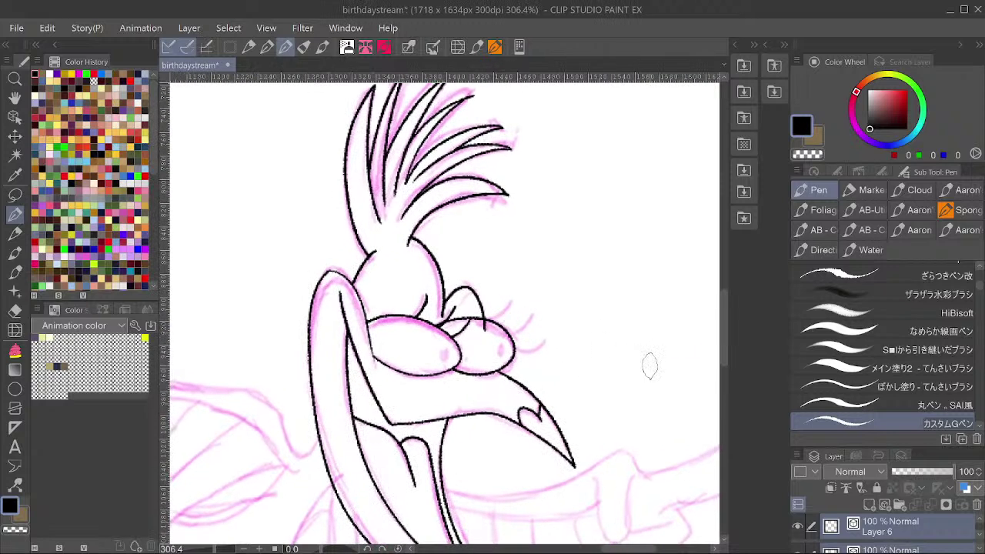
{"action": "key", "text": "ctrl+s"}
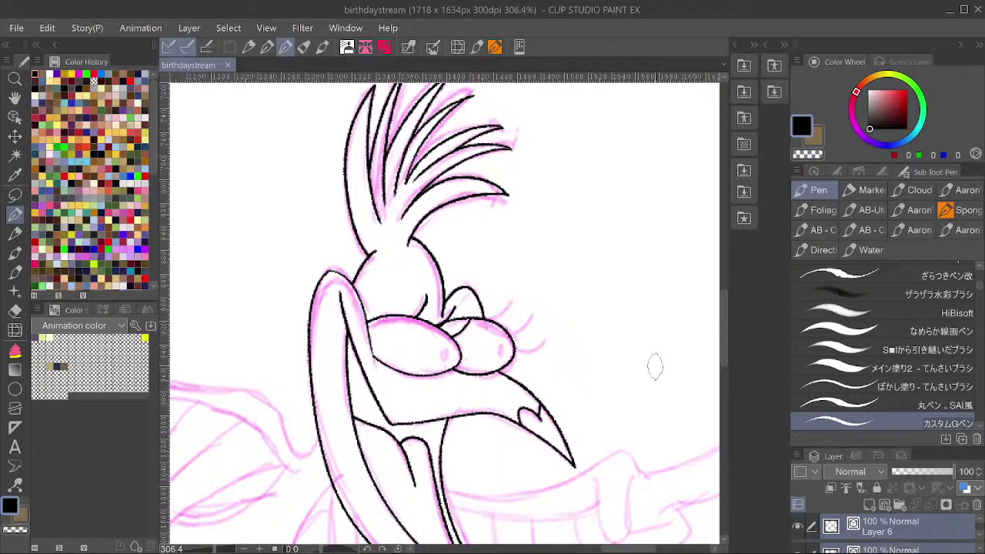
Add a new raster layer, ink solid black oval pupils in both eyes with the 丸ペン 。SAI風 pen, and check them in a mirrored view.
{"action": "left_click_drag", "start_coordinate": [444, 352], "coordinate": [445, 360]}
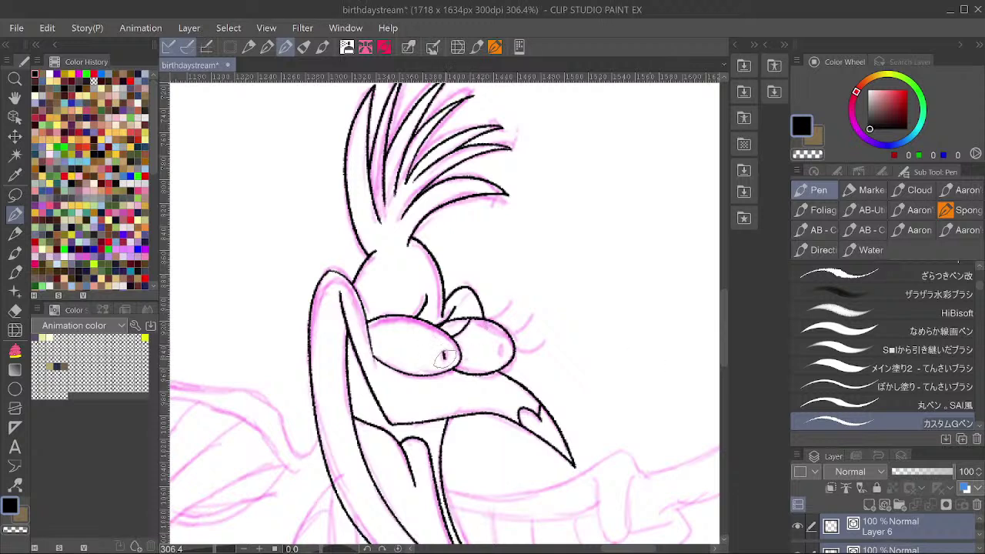
{"action": "left_click_drag", "start_coordinate": [523, 265], "coordinate": [500, 267]}
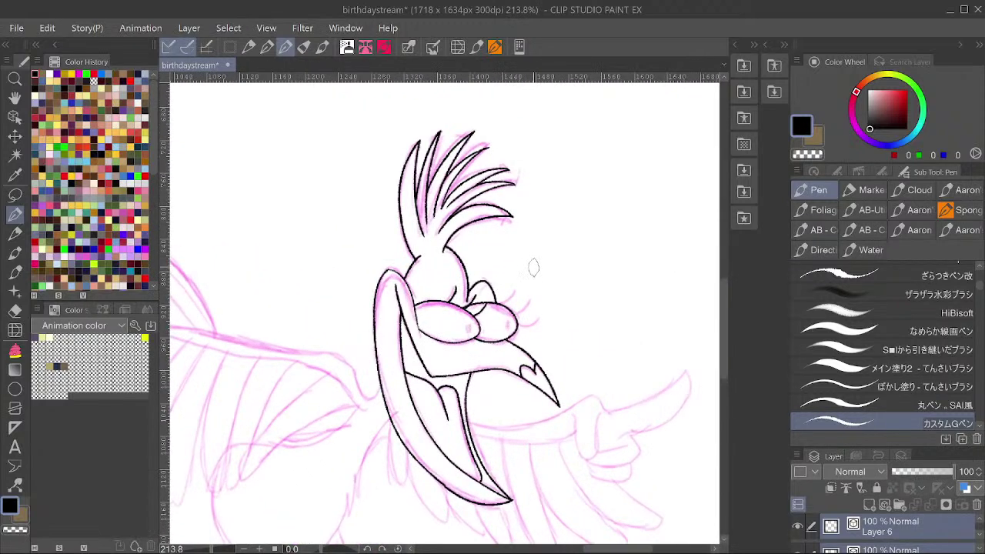
{"action": "key", "text": "ctrl+shift+n"}
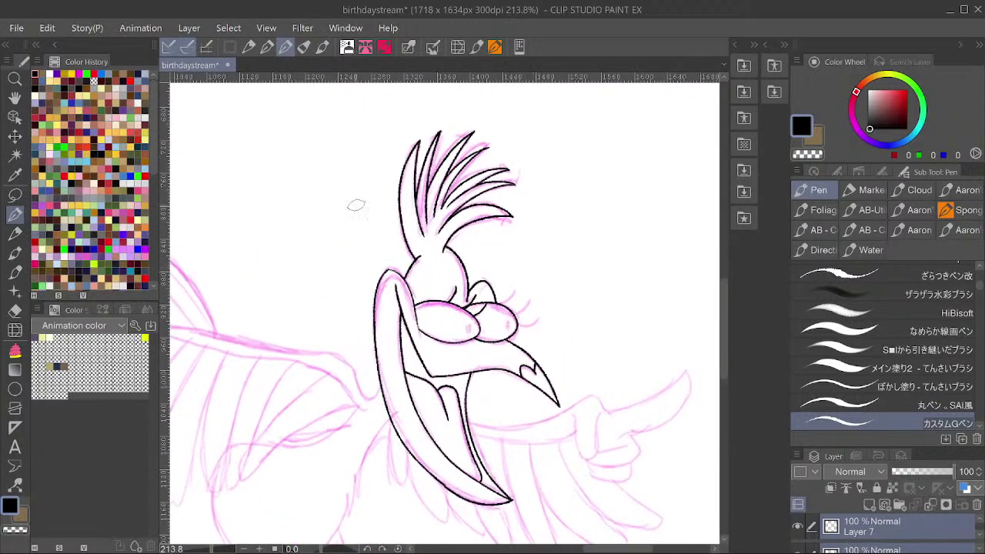
{"action": "left_click", "coordinate": [266, 47]}
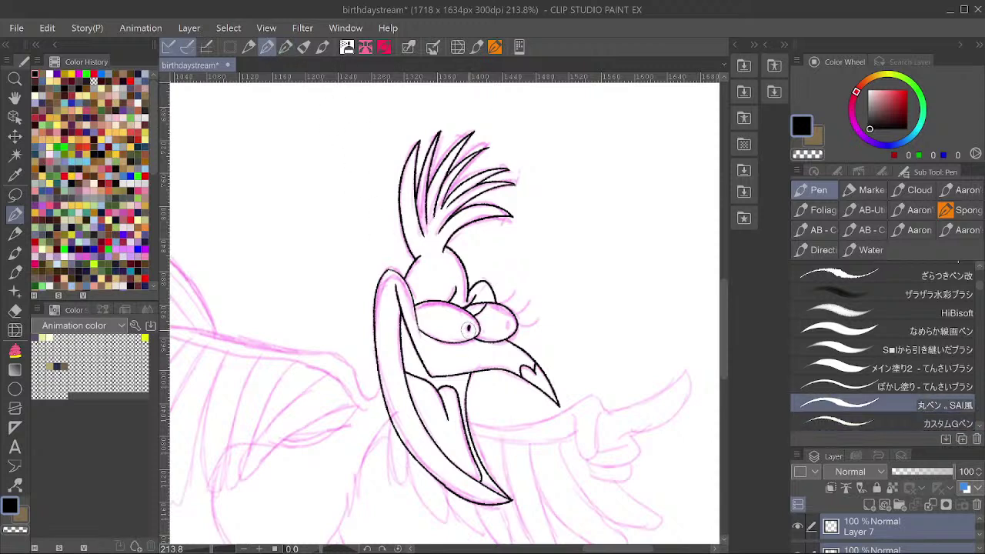
{"action": "mouse_move", "coordinate": [505, 321]}
{"action": "left_mouse_down"}
{"action": "mouse_move", "coordinate": [510, 329]}
{"action": "mouse_move", "coordinate": [467, 331]}
{"action": "left_mouse_up"}
{"action": "key", "text": "h"}
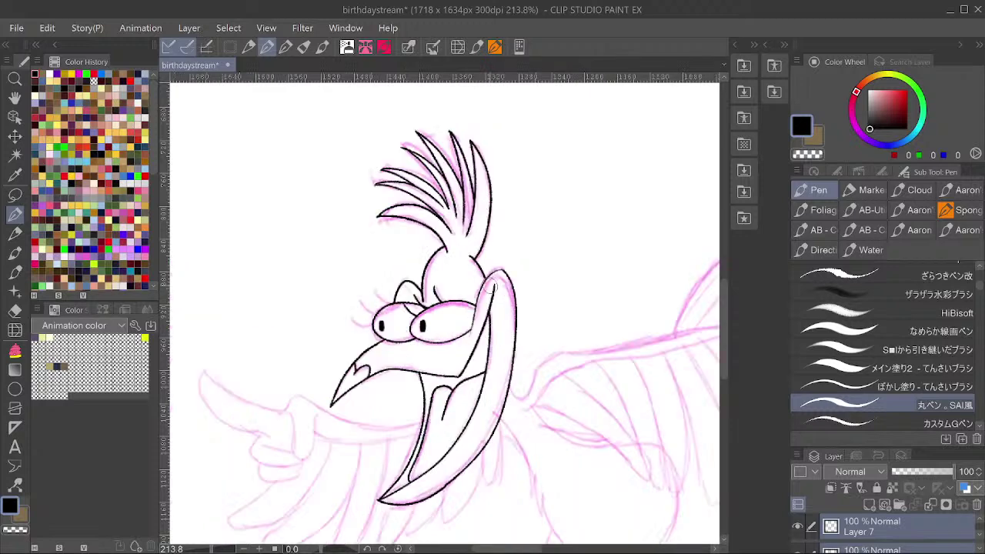
{"action": "key", "text": "h"}
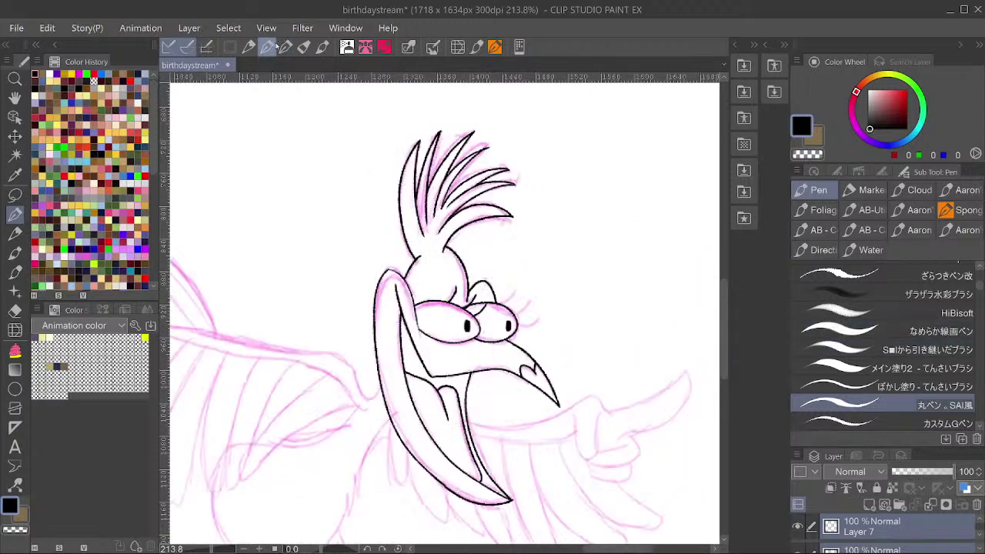
Return to Layer 6 and ink three curved eyelashes on Kazzooie's far eye with the カスタムGペン pen.
{"action": "left_click", "coordinate": [285, 46]}
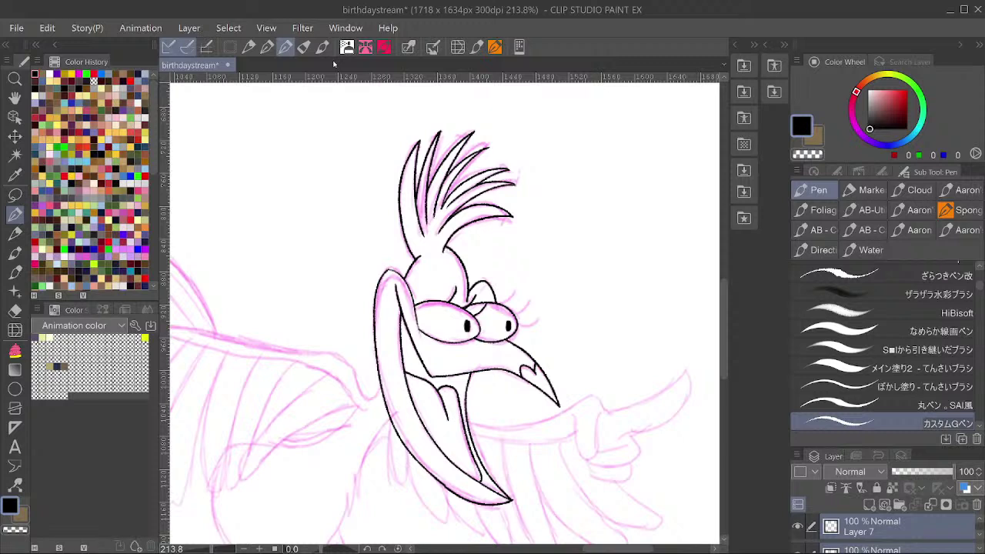
{"action": "left_click", "coordinate": [524, 367], "text": "ctrl+shift"}
{"action": "mouse_move", "coordinate": [496, 302]}
{"action": "left_mouse_down"}
{"action": "mouse_move", "coordinate": [513, 289]}
{"action": "mouse_move", "coordinate": [536, 318]}
{"action": "left_mouse_up"}
{"action": "scroll", "coordinate": [523, 292], "scroll_direction": "up", "scroll_amount": 5}
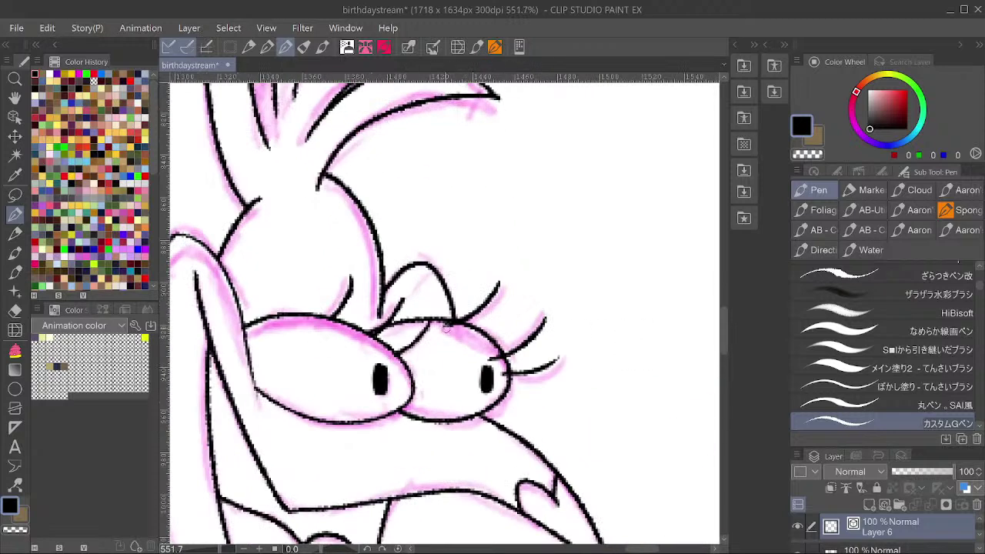
Save the drawing and ink Kazzooie's neck and round belly outline with jagged chest feathers over the pink sketch.
{"action": "scroll", "coordinate": [446, 329], "scroll_direction": "down", "scroll_amount": 2}
{"action": "scroll", "coordinate": [504, 301], "scroll_direction": "down", "scroll_amount": 2}
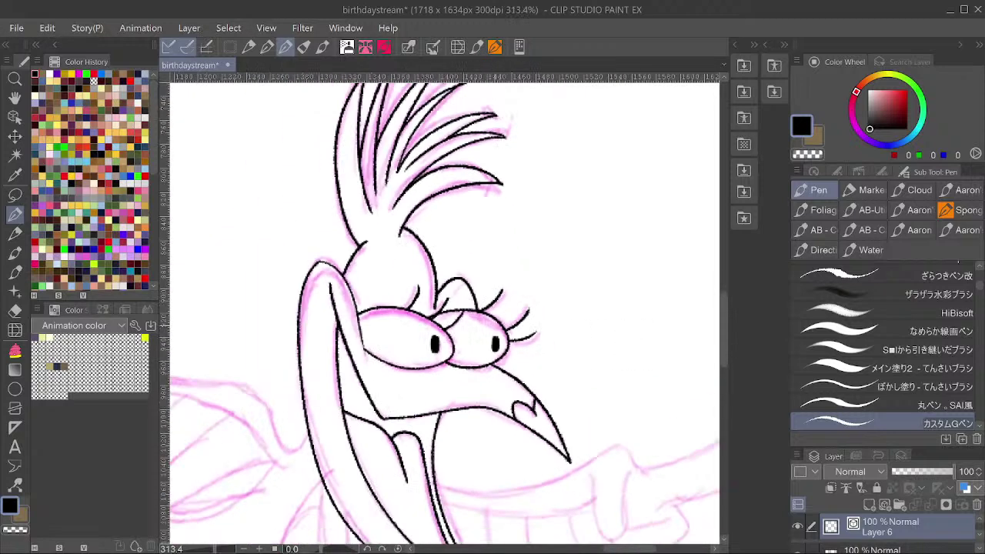
{"action": "scroll", "coordinate": [518, 306], "scroll_direction": "down", "scroll_amount": 1}
{"action": "key", "text": "ctrl+s"}
{"action": "scroll", "coordinate": [564, 255], "scroll_direction": "down", "scroll_amount": 3}
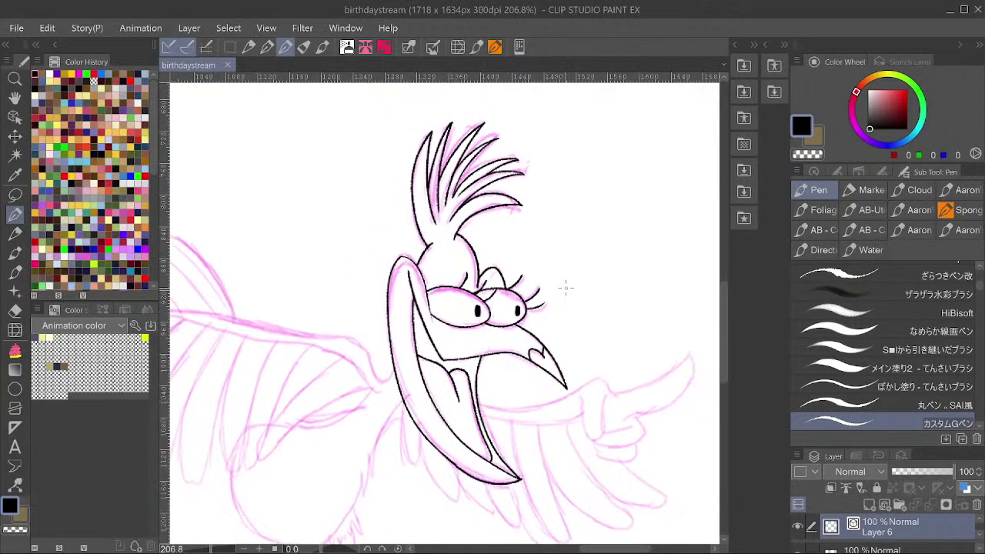
{"action": "scroll", "coordinate": [569, 297], "scroll_direction": "down", "scroll_amount": 1}
{"action": "scroll", "coordinate": [592, 289], "scroll_direction": "up", "scroll_amount": 3}
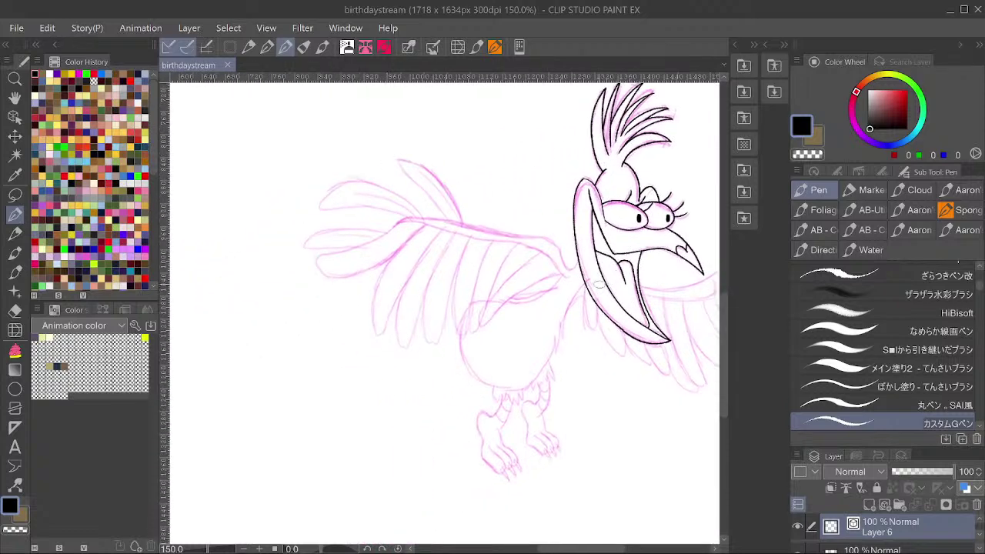
{"action": "scroll", "coordinate": [607, 283], "scroll_direction": "down", "scroll_amount": 1}
{"action": "mouse_move", "coordinate": [598, 260]}
{"action": "left_mouse_down"}
{"action": "mouse_move", "coordinate": [550, 320]}
{"action": "mouse_move", "coordinate": [531, 408]}
{"action": "mouse_move", "coordinate": [526, 361]}
{"action": "mouse_move", "coordinate": [517, 425]}
{"action": "mouse_move", "coordinate": [513, 386]}
{"action": "mouse_move", "coordinate": [501, 448]}
{"action": "mouse_move", "coordinate": [480, 481]}
{"action": "mouse_move", "coordinate": [448, 501]}
{"action": "mouse_move", "coordinate": [362, 495]}
{"action": "mouse_move", "coordinate": [325, 461]}
{"action": "mouse_move", "coordinate": [309, 418]}
{"action": "mouse_move", "coordinate": [318, 336]}
{"action": "mouse_move", "coordinate": [349, 307]}
{"action": "mouse_move", "coordinate": [399, 296]}
{"action": "left_mouse_up"}
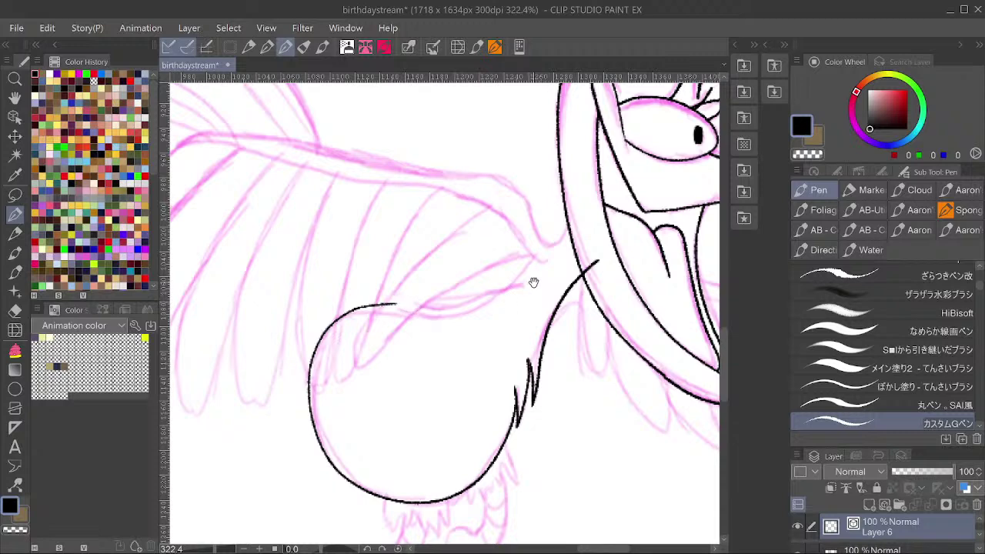
Ink the upper edge of Kazzooie's near wing from the neck outwards and the long rounded feather at its tip.
{"action": "left_click_drag", "start_coordinate": [532, 282], "coordinate": [525, 325]}
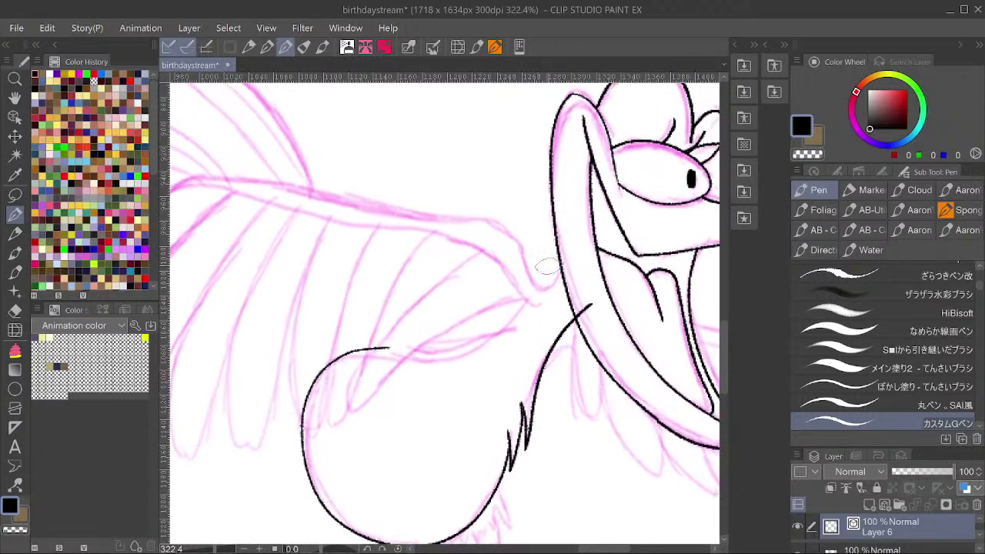
{"action": "left_click_drag", "start_coordinate": [608, 201], "coordinate": [599, 210]}
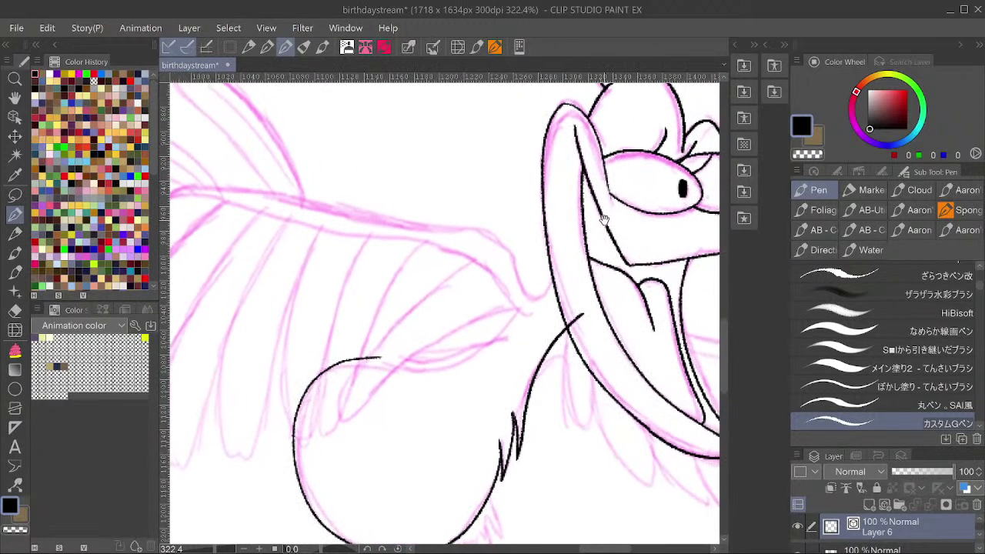
{"action": "mouse_move", "coordinate": [561, 265]}
{"action": "left_mouse_down"}
{"action": "mouse_move", "coordinate": [529, 298]}
{"action": "mouse_move", "coordinate": [511, 250]}
{"action": "mouse_move", "coordinate": [471, 224]}
{"action": "mouse_move", "coordinate": [377, 221]}
{"action": "mouse_move", "coordinate": [248, 185]}
{"action": "mouse_move", "coordinate": [189, 186]}
{"action": "mouse_move", "coordinate": [169, 197]}
{"action": "left_mouse_up"}
{"action": "left_click_drag", "start_coordinate": [330, 179], "coordinate": [606, 139]}
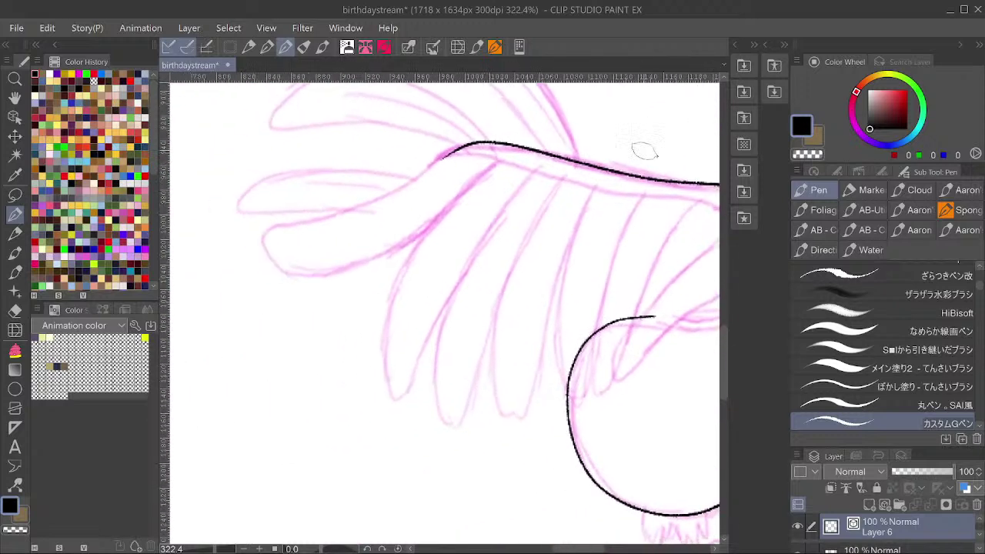
{"action": "mouse_move", "coordinate": [445, 153]}
{"action": "left_mouse_down"}
{"action": "mouse_move", "coordinate": [261, 240]}
{"action": "mouse_move", "coordinate": [303, 275]}
{"action": "mouse_move", "coordinate": [367, 266]}
{"action": "mouse_move", "coordinate": [414, 242]}
{"action": "mouse_move", "coordinate": [503, 157]}
{"action": "left_mouse_up"}
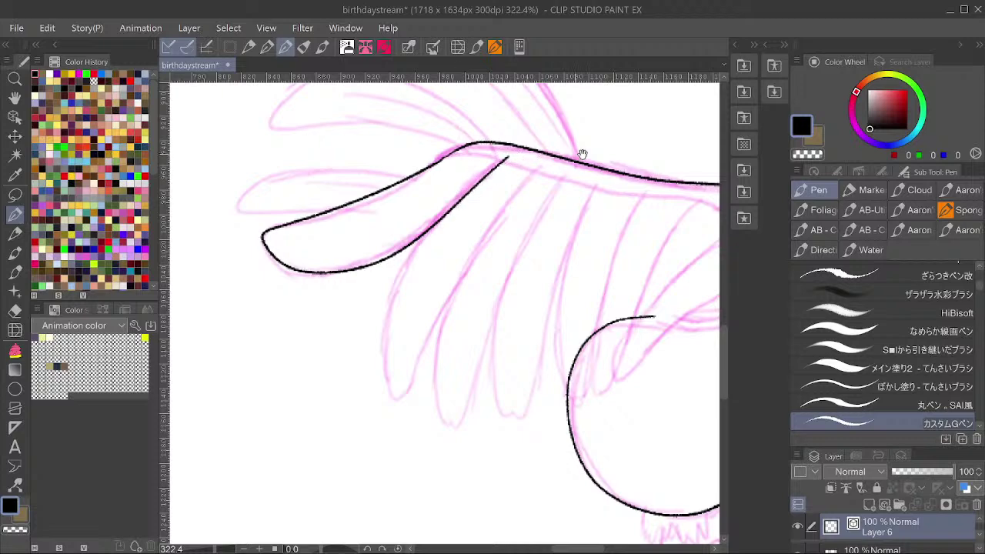
Ink the lower edge of the near wing's arm from the shoulder to the wing tip.
{"action": "left_click_drag", "start_coordinate": [687, 117], "coordinate": [544, 164]}
{"action": "left_click_drag", "start_coordinate": [666, 280], "coordinate": [652, 281]}
{"action": "mouse_move", "coordinate": [649, 321]}
{"action": "left_mouse_down"}
{"action": "mouse_move", "coordinate": [617, 302]}
{"action": "mouse_move", "coordinate": [602, 274]}
{"action": "mouse_move", "coordinate": [570, 257]}
{"action": "mouse_move", "coordinate": [465, 247]}
{"action": "mouse_move", "coordinate": [354, 206]}
{"action": "mouse_move", "coordinate": [276, 206]}
{"action": "left_mouse_up"}
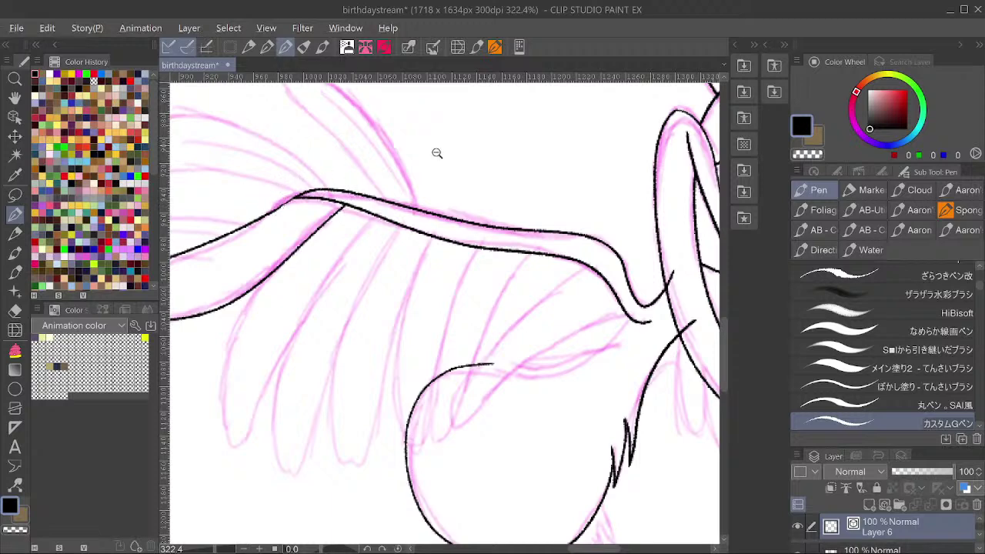
Ink the back line from the belly up to the shoulder and bend it slightly downwards with Pinch vector line.
{"action": "scroll", "coordinate": [454, 182], "scroll_direction": "down", "scroll_amount": 2}
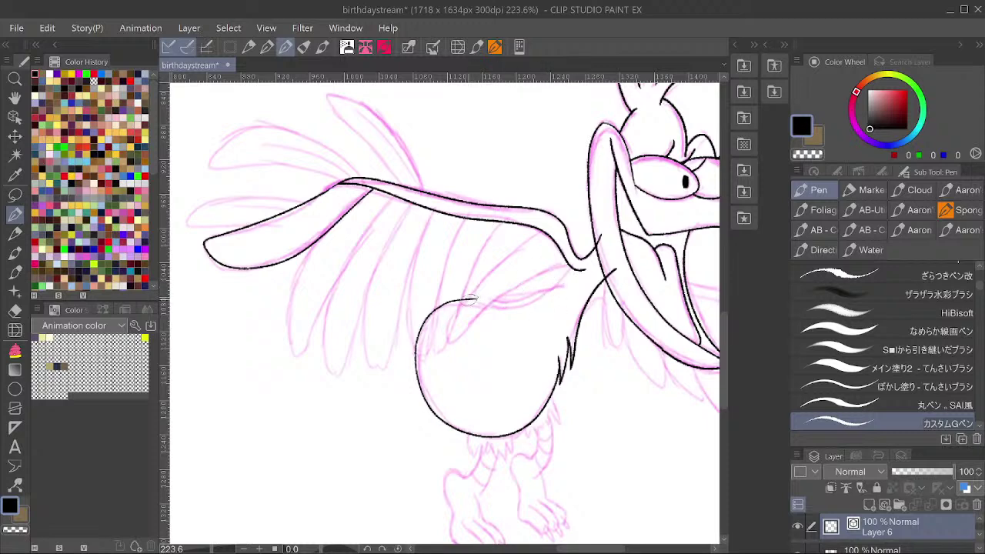
{"action": "mouse_move", "coordinate": [465, 298]}
{"action": "left_mouse_down"}
{"action": "mouse_move", "coordinate": [518, 300]}
{"action": "mouse_move", "coordinate": [562, 285]}
{"action": "left_mouse_up"}
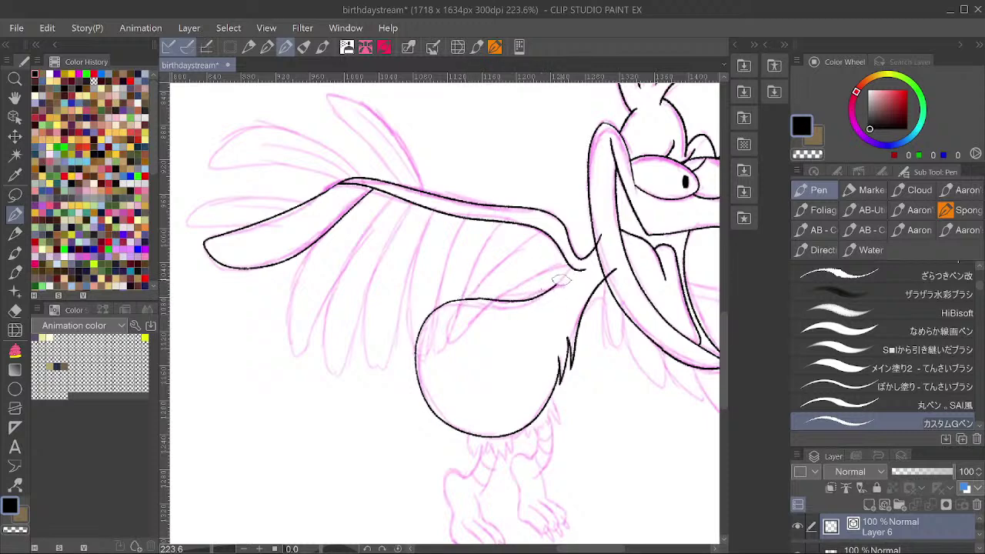
{"action": "key", "text": "y"}
{"action": "left_click_drag", "start_coordinate": [494, 292], "coordinate": [496, 308]}
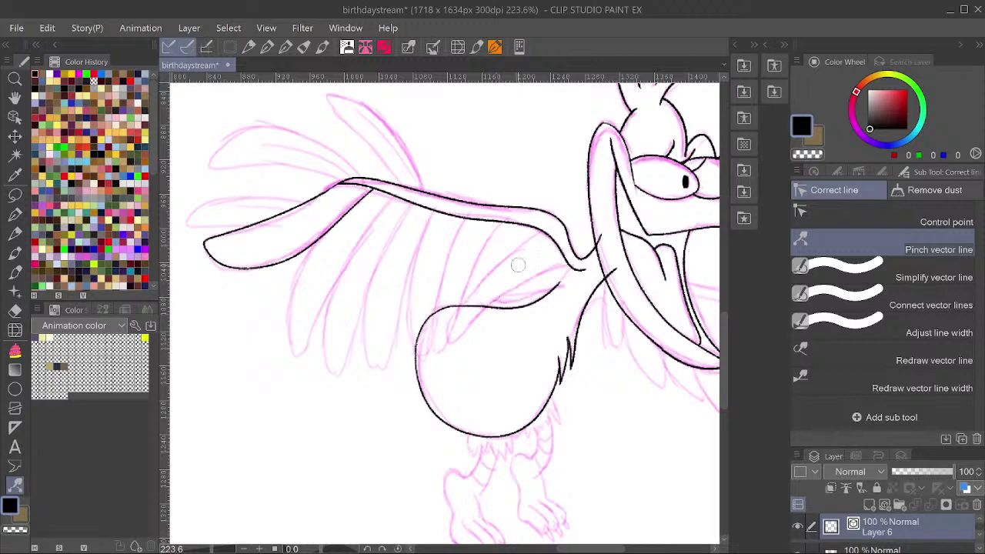
Ink the second near-wing feather with the カスタムGペン pen, remove its line crossing the first feather, and save the drawing.
{"action": "left_click", "coordinate": [14, 214]}
{"action": "mouse_move", "coordinate": [358, 192]}
{"action": "left_mouse_down"}
{"action": "mouse_move", "coordinate": [335, 210]}
{"action": "mouse_move", "coordinate": [289, 298]}
{"action": "mouse_move", "coordinate": [292, 346]}
{"action": "mouse_move", "coordinate": [304, 358]}
{"action": "mouse_move", "coordinate": [334, 273]}
{"action": "mouse_move", "coordinate": [394, 190]}
{"action": "left_mouse_up"}
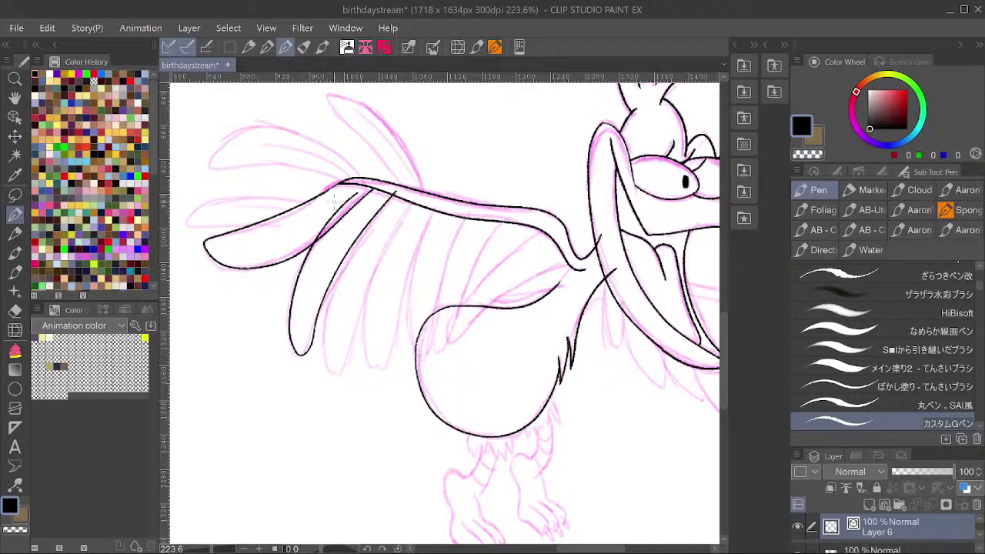
{"action": "key", "text": "ctrl+z"}
{"action": "key", "text": "ctrl+s"}
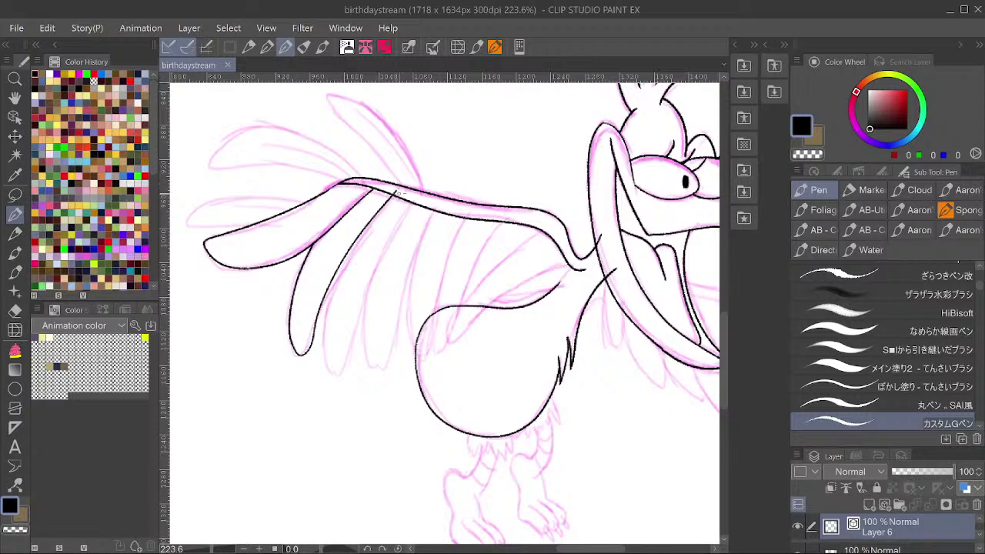
{"action": "left_click_drag", "start_coordinate": [399, 193], "coordinate": [401, 191]}
{"action": "left_click_drag", "start_coordinate": [585, 129], "coordinate": [501, 182]}
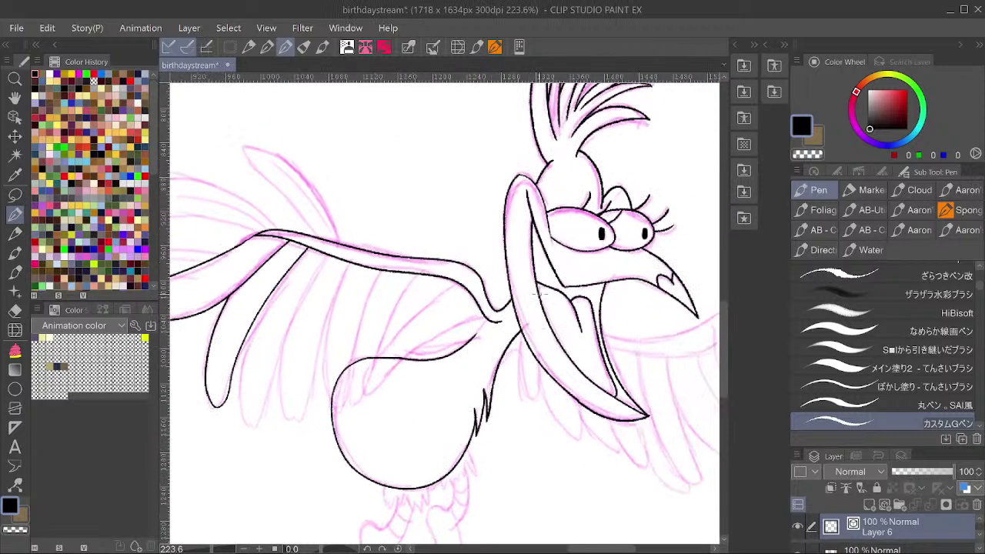
{"action": "left_click_drag", "start_coordinate": [630, 175], "coordinate": [615, 221]}
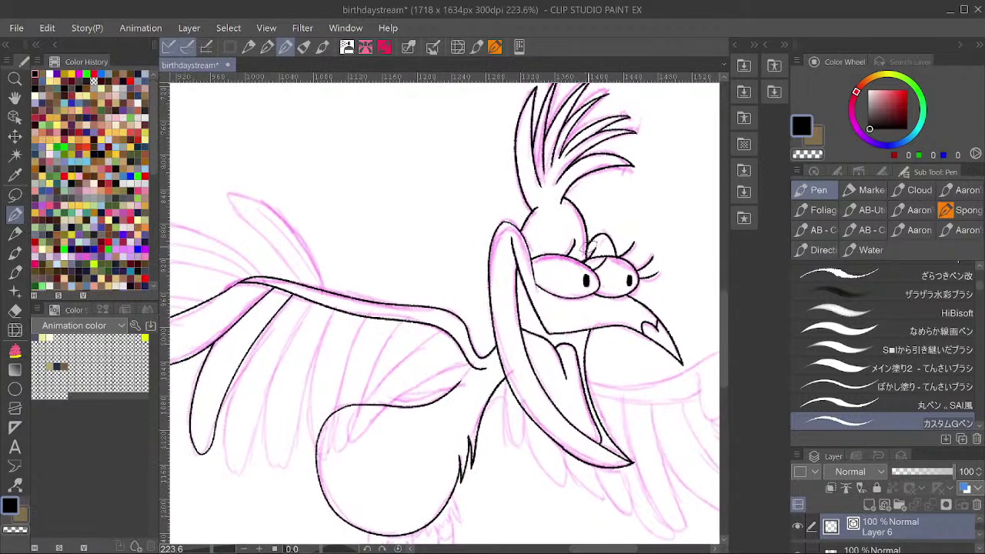
{"action": "scroll", "coordinate": [637, 192], "scroll_direction": "down", "scroll_amount": 2}
{"action": "key", "text": "ctrl+s"}
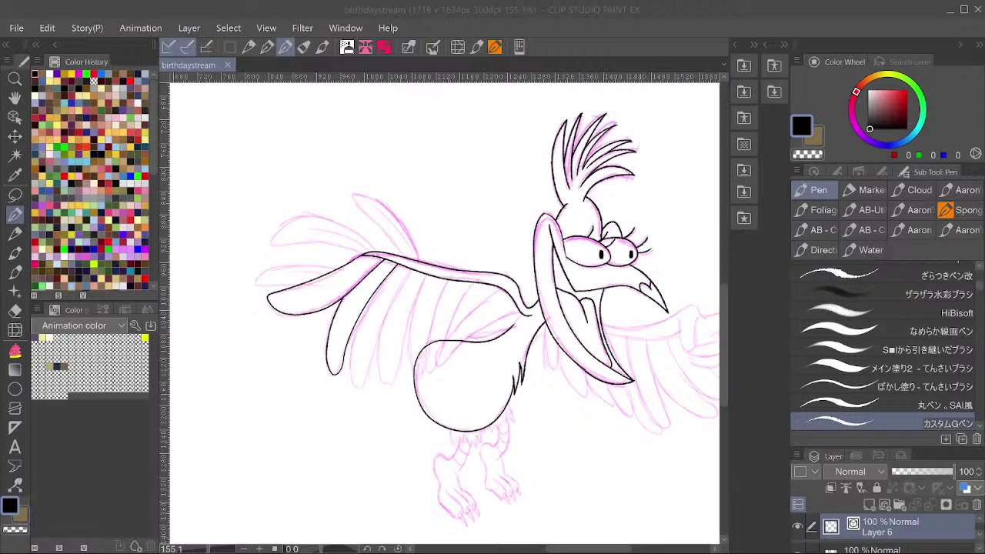
{"action": "key", "text": "o"}
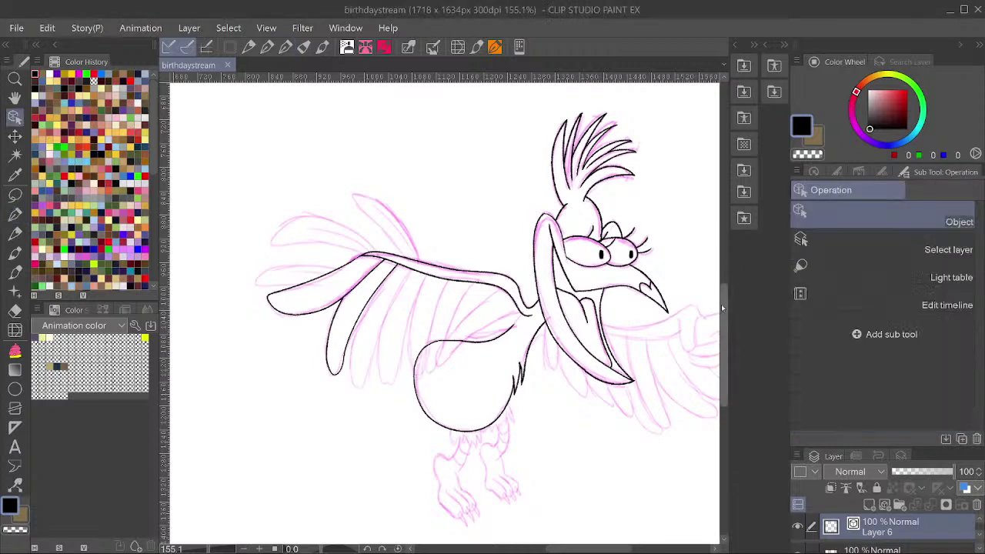
{"action": "left_click", "coordinate": [526, 311]}
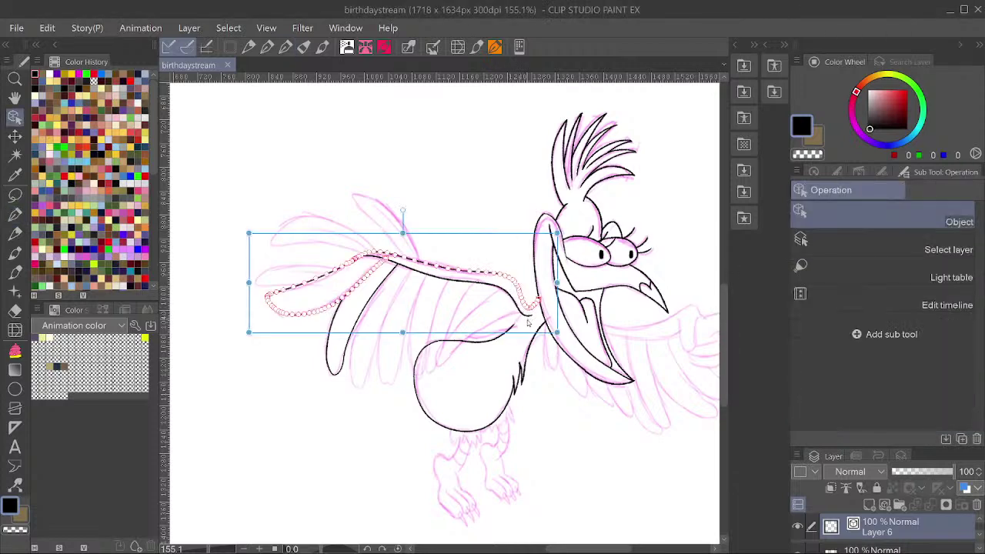
{"action": "key", "text": "p"}
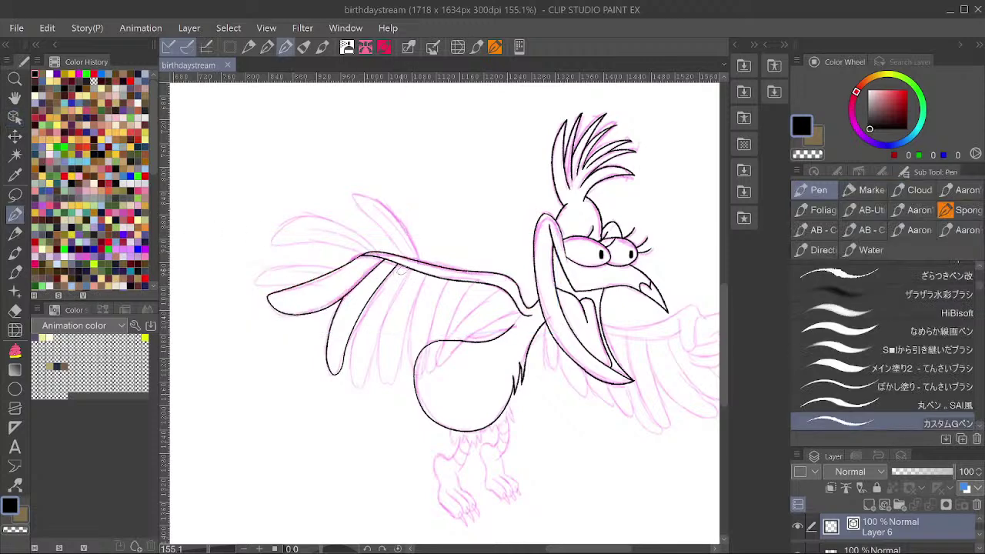
Ink the third near-wing feather, adjust its inner edge with Pinch vector line, and save the drawing.
{"action": "mouse_move", "coordinate": [413, 266]}
{"action": "left_mouse_down"}
{"action": "mouse_move", "coordinate": [391, 296]}
{"action": "mouse_move", "coordinate": [369, 372]}
{"action": "mouse_move", "coordinate": [354, 379]}
{"action": "mouse_move", "coordinate": [353, 349]}
{"action": "mouse_move", "coordinate": [386, 265]}
{"action": "left_mouse_up"}
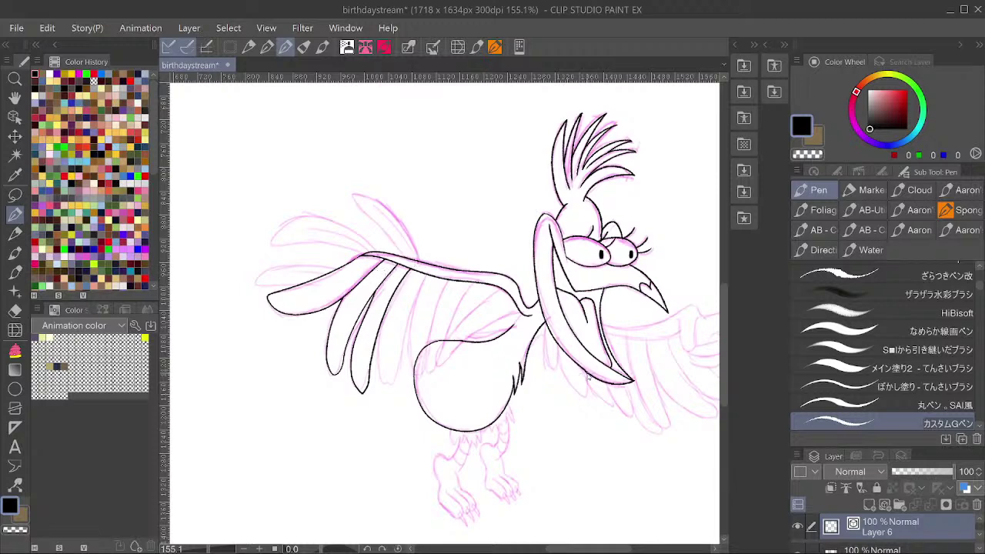
{"action": "key", "text": "ctrl+s"}
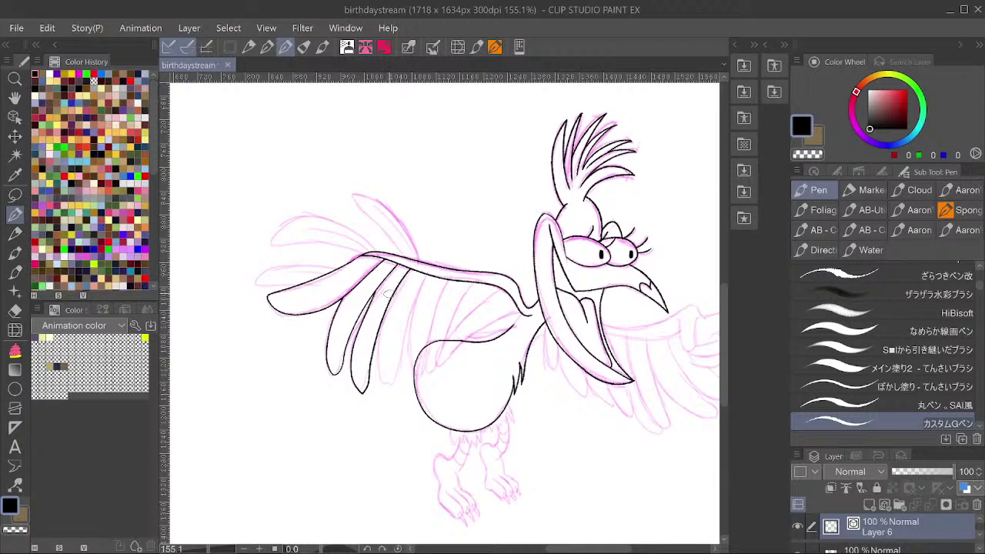
{"action": "key", "text": "y"}
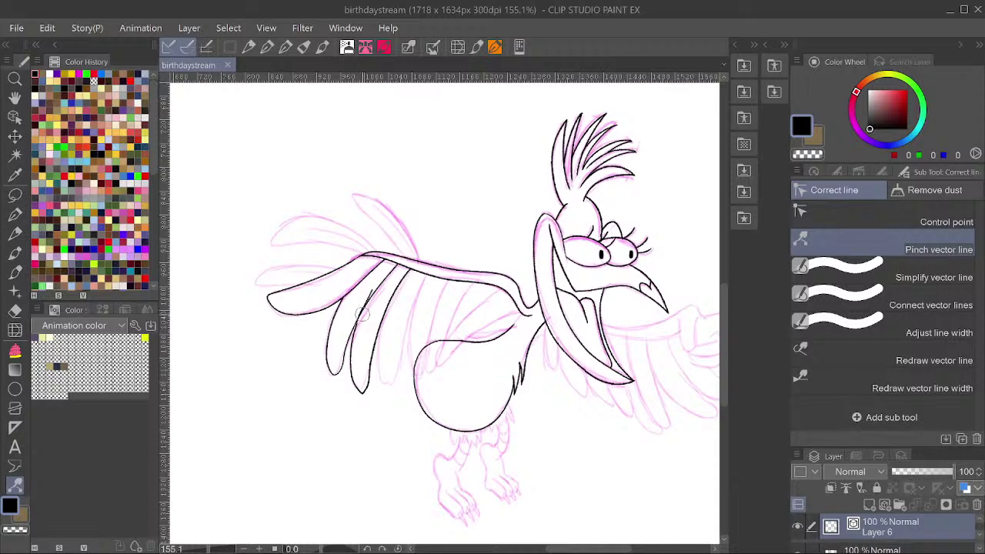
{"action": "left_click_drag", "start_coordinate": [363, 313], "coordinate": [365, 315]}
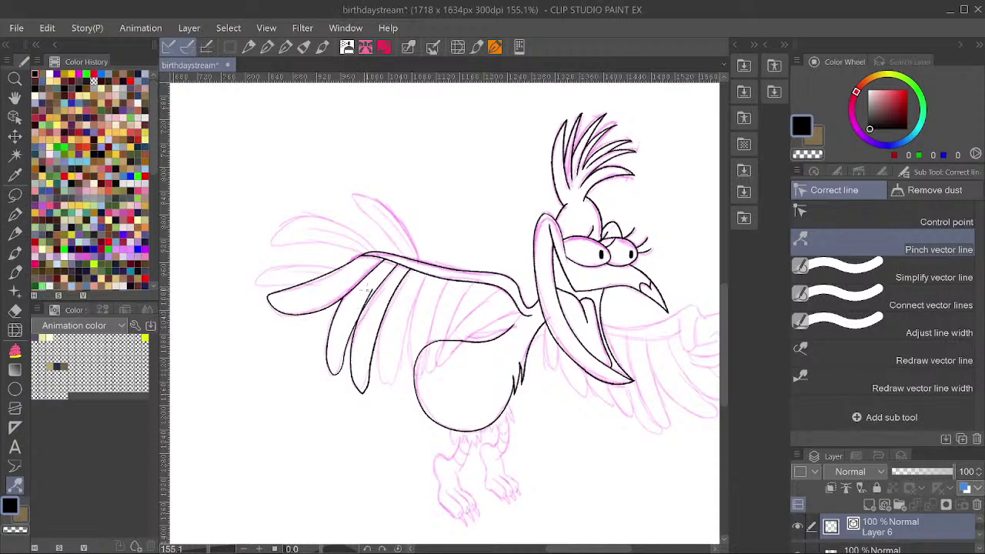
{"action": "key", "text": "ctrl+s"}
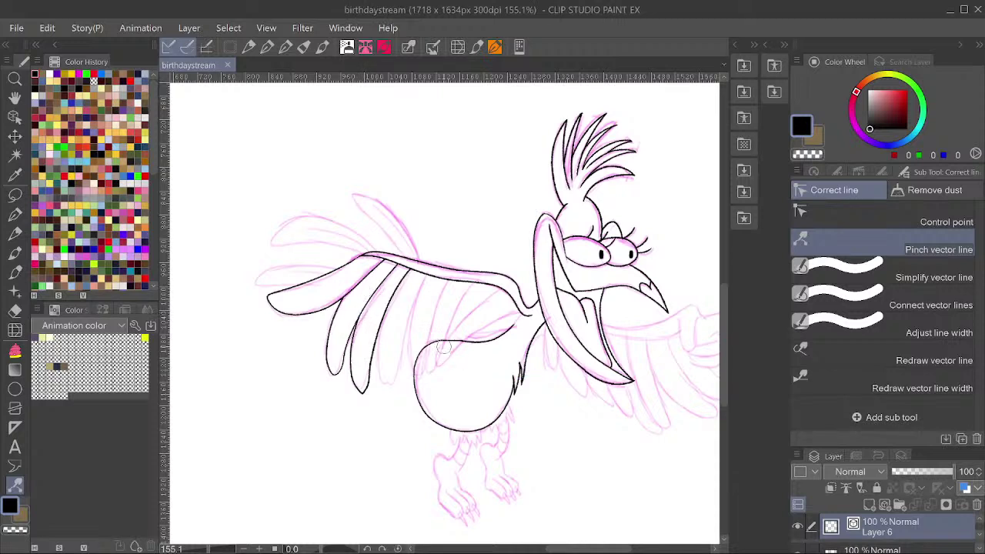
Ink the fourth near-wing feather with the カスタムGペン pen and refine its outline with Pinch vector line.
{"action": "left_click", "coordinate": [14, 214]}
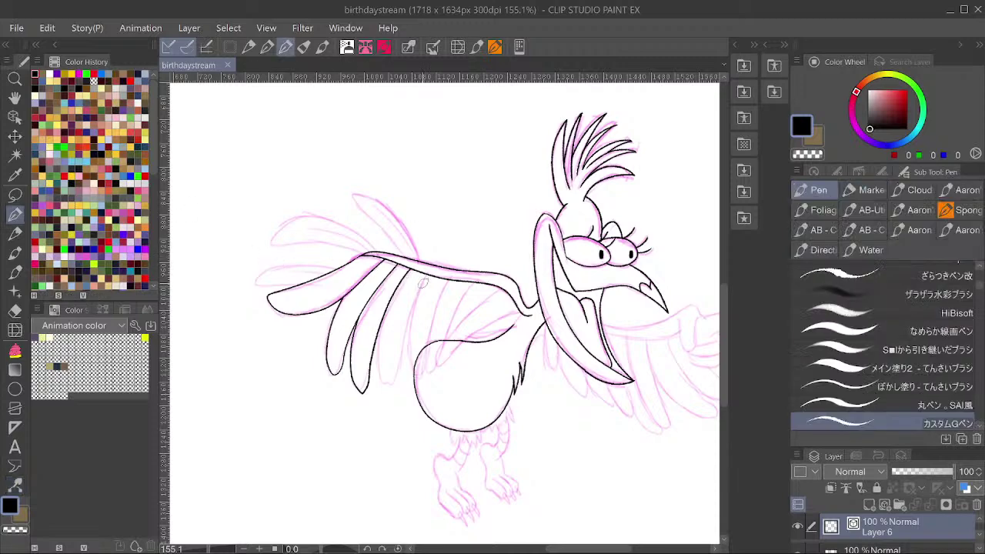
{"action": "mouse_move", "coordinate": [422, 267]}
{"action": "left_mouse_down"}
{"action": "mouse_move", "coordinate": [387, 390]}
{"action": "mouse_move", "coordinate": [378, 358]}
{"action": "left_mouse_up"}
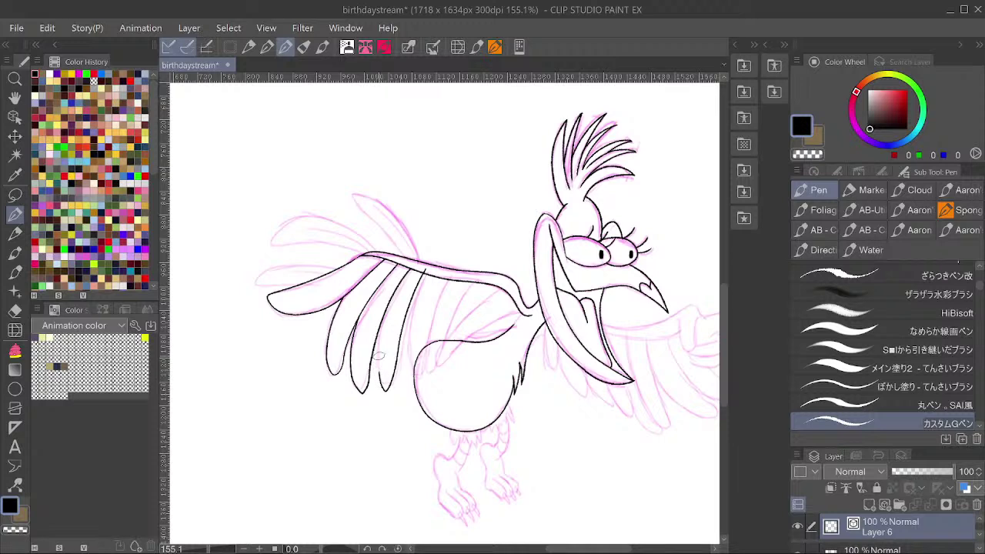
{"action": "left_click_drag", "start_coordinate": [378, 322], "coordinate": [383, 302]}
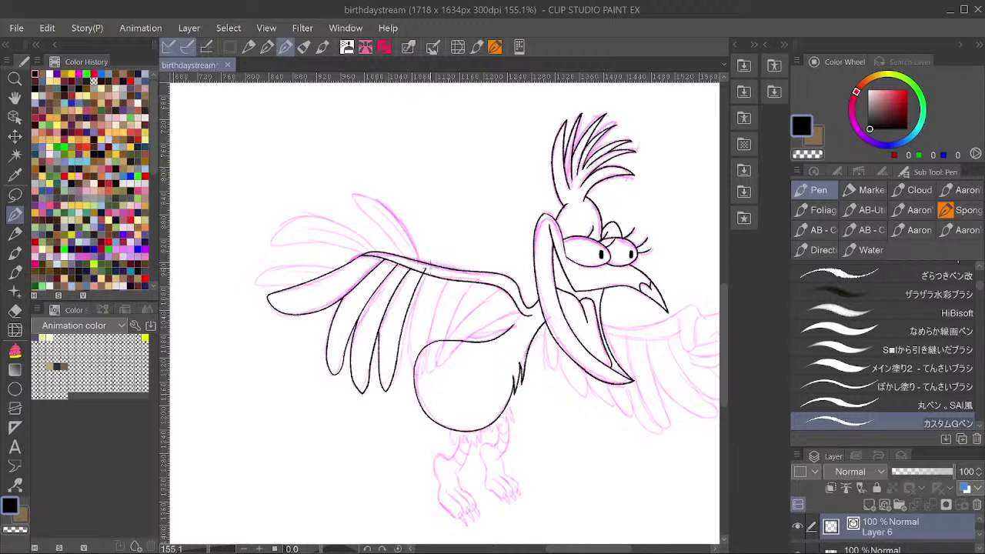
{"action": "key", "text": "y"}
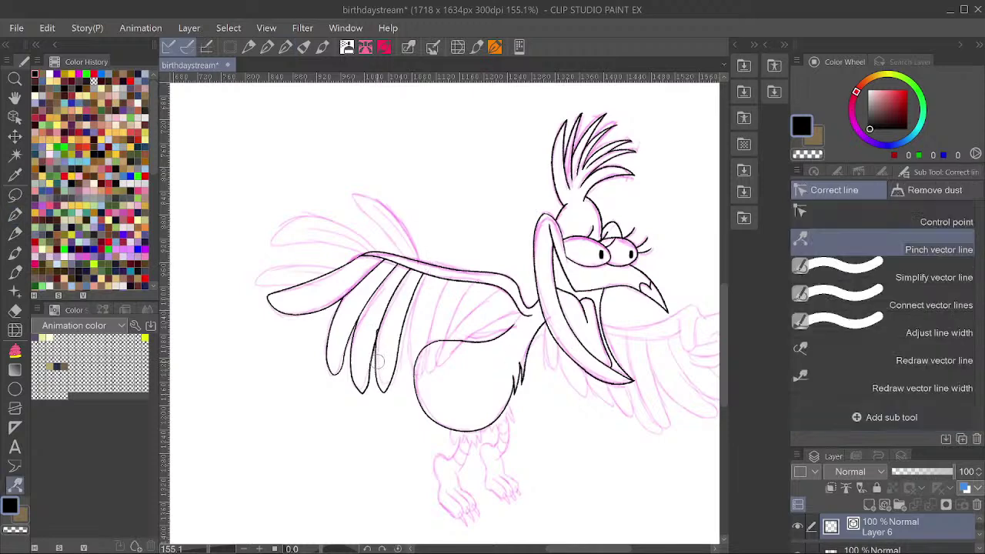
{"action": "left_click_drag", "start_coordinate": [401, 355], "coordinate": [399, 357]}
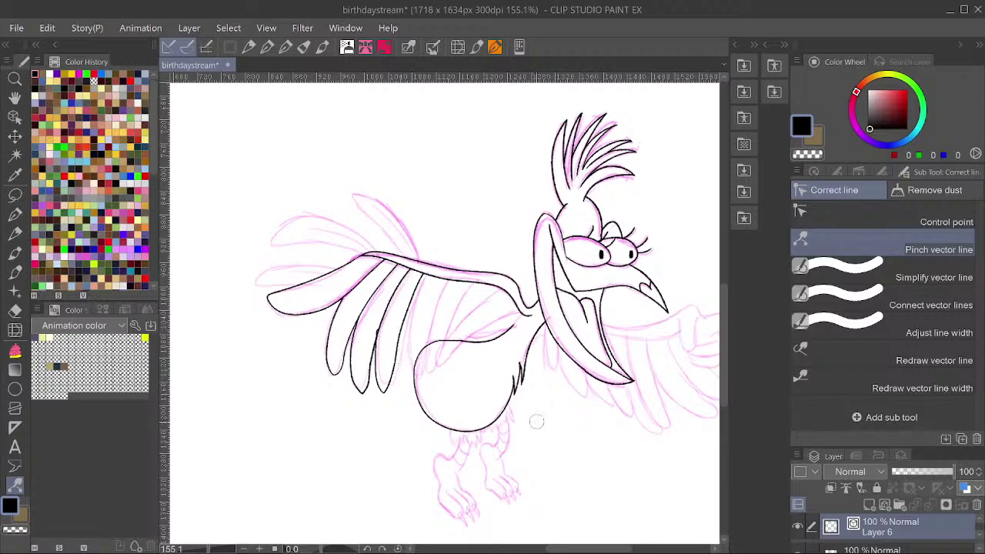
{"action": "scroll", "coordinate": [368, 311], "scroll_direction": "up", "scroll_amount": 5}
{"action": "scroll", "coordinate": [409, 392], "scroll_direction": "down", "scroll_amount": 5}
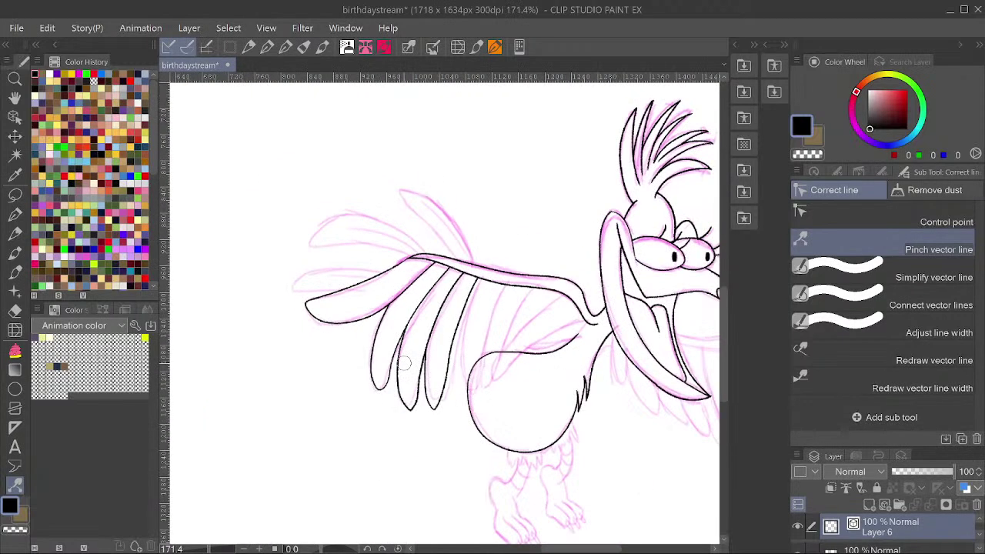
Ink a curved central shaft line inside each of the four inked near-wing feathers with the カスタムGペン pen.
{"action": "key", "text": "p"}
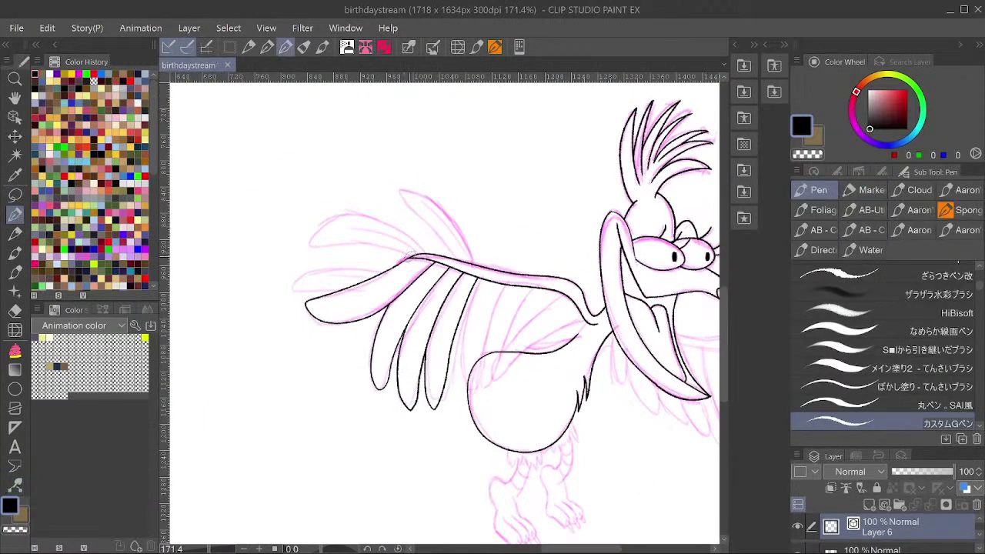
{"action": "mouse_move", "coordinate": [433, 273]}
{"action": "left_mouse_down"}
{"action": "mouse_move", "coordinate": [390, 327]}
{"action": "mouse_move", "coordinate": [378, 373]}
{"action": "left_mouse_up"}
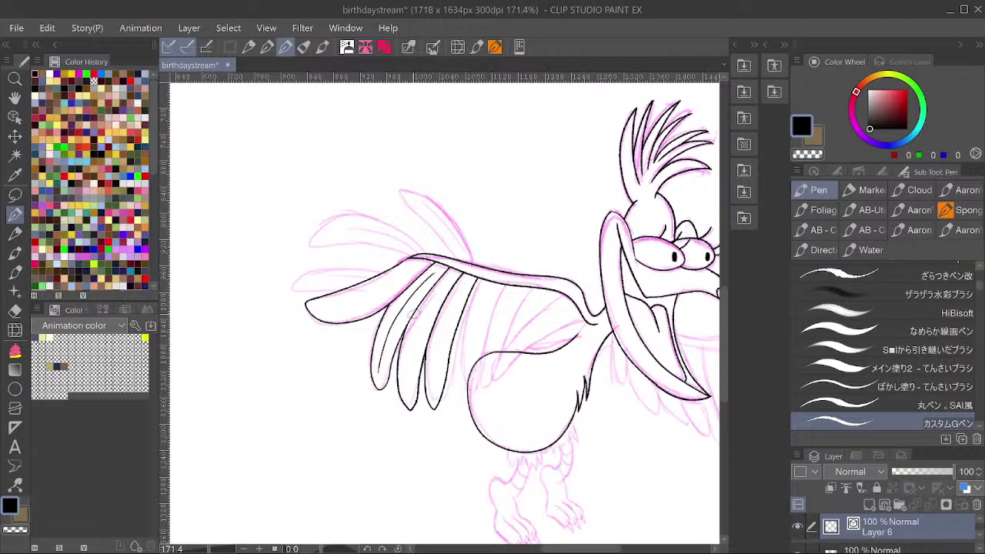
{"action": "mouse_move", "coordinate": [419, 266]}
{"action": "left_mouse_down"}
{"action": "mouse_move", "coordinate": [353, 316]}
{"action": "mouse_move", "coordinate": [322, 322]}
{"action": "left_mouse_up"}
{"action": "mouse_move", "coordinate": [450, 278]}
{"action": "left_mouse_down"}
{"action": "mouse_move", "coordinate": [414, 347]}
{"action": "mouse_move", "coordinate": [411, 401]}
{"action": "left_mouse_up"}
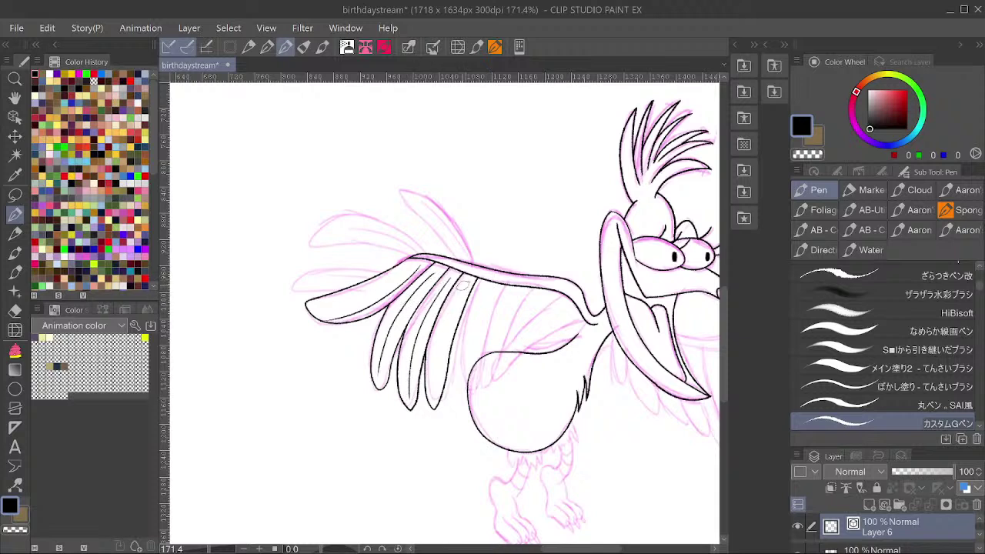
{"action": "mouse_move", "coordinate": [460, 287]}
{"action": "left_mouse_down"}
{"action": "mouse_move", "coordinate": [448, 314]}
{"action": "mouse_move", "coordinate": [436, 394]}
{"action": "left_mouse_up"}
Ink the fifth near-wing feather with the カスタムGペン pen, reshape its inner edge with Pinch vector line, and save the drawing.
{"action": "left_click_drag", "start_coordinate": [503, 278], "coordinate": [475, 386]}
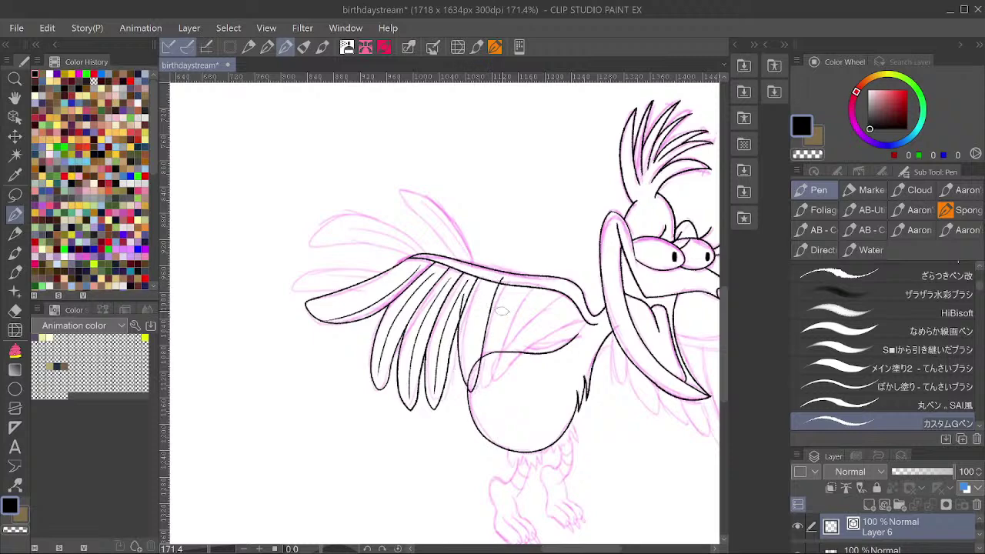
{"action": "key", "text": "y"}
{"action": "left_click_drag", "start_coordinate": [496, 293], "coordinate": [488, 299]}
{"action": "left_click_drag", "start_coordinate": [481, 342], "coordinate": [478, 344]}
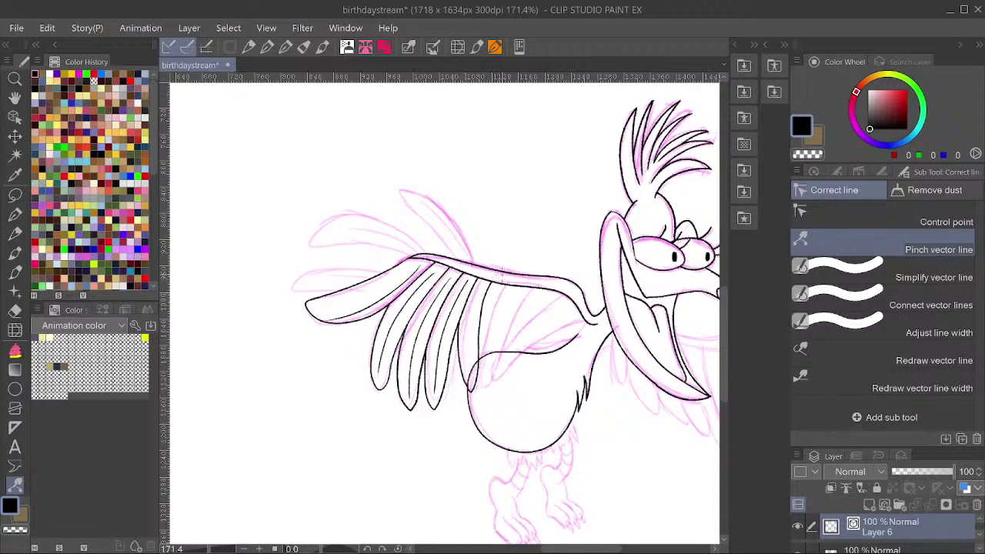
{"action": "key", "text": "ctrl+s"}
Ink the fifth near-wing feather's central shaft and the sixth feather's outline with the カスタムGペン pen, saving the drawing.
{"action": "key", "text": "p"}
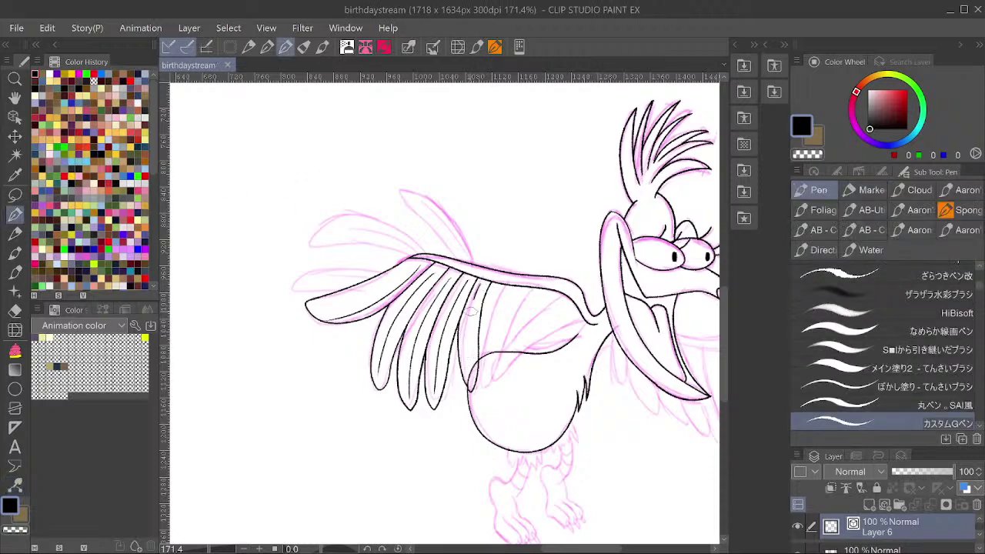
{"action": "mouse_move", "coordinate": [471, 308]}
{"action": "left_mouse_down"}
{"action": "mouse_move", "coordinate": [469, 344]}
{"action": "mouse_move", "coordinate": [479, 296]}
{"action": "mouse_move", "coordinate": [475, 370]}
{"action": "left_mouse_up"}
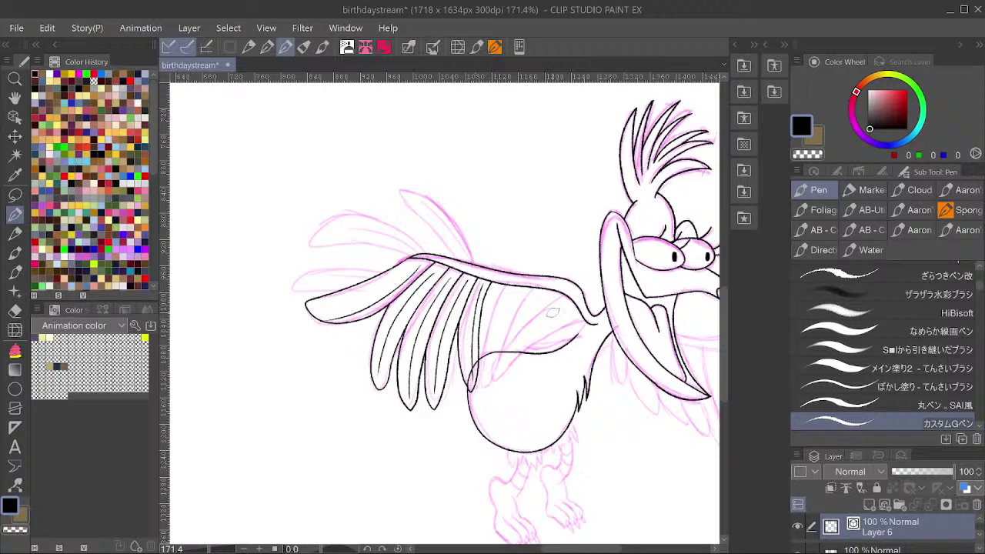
{"action": "mouse_move", "coordinate": [511, 280]}
{"action": "left_mouse_down"}
{"action": "mouse_move", "coordinate": [490, 386]}
{"action": "mouse_move", "coordinate": [478, 345]}
{"action": "left_mouse_up"}
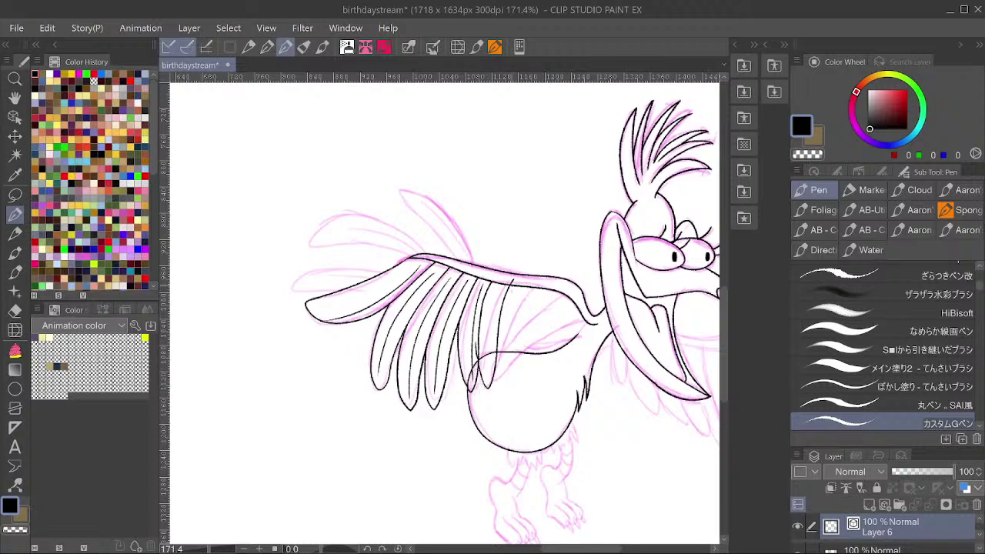
{"action": "key", "text": "ctrl+z"}
{"action": "key", "text": "ctrl+z"}
{"action": "key", "text": "ctrl+y"}
{"action": "key", "text": "ctrl+s"}
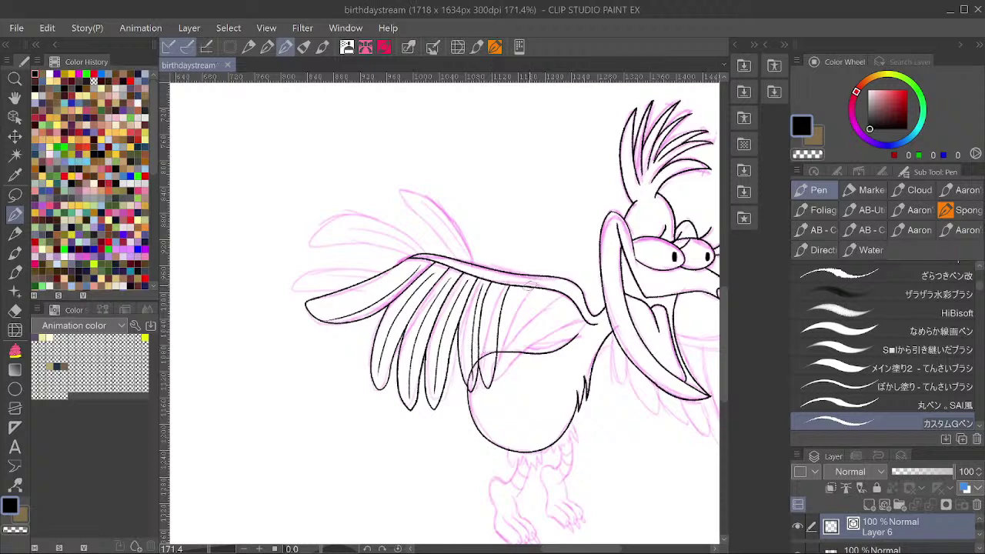
Ink the sixth feather's shaft and the remaining short near-wing feathers toward the shoulder with the カスタムGペン pen.
{"action": "left_click_drag", "start_coordinate": [534, 284], "coordinate": [497, 368]}
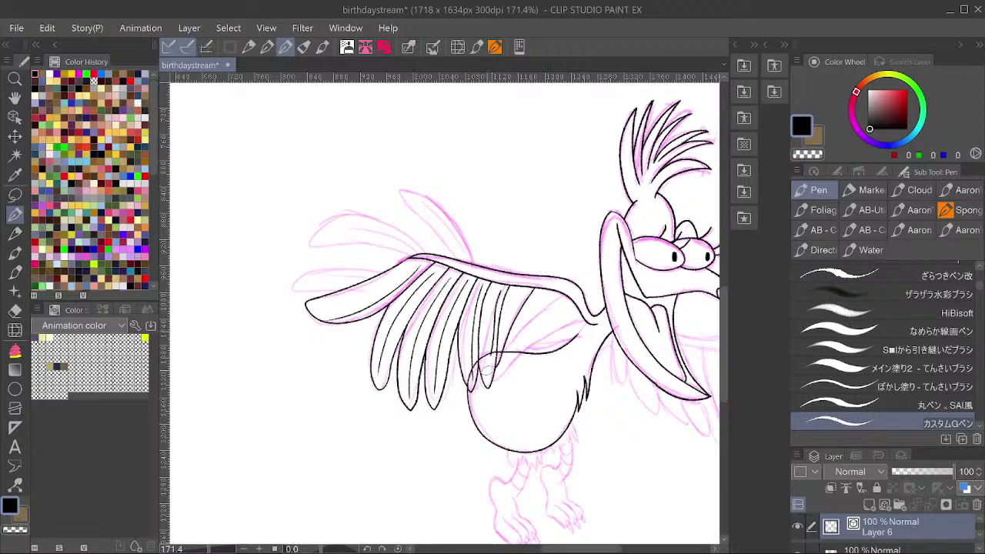
{"action": "key", "text": "ctrl+z"}
{"action": "left_click_drag", "start_coordinate": [493, 302], "coordinate": [490, 351]}
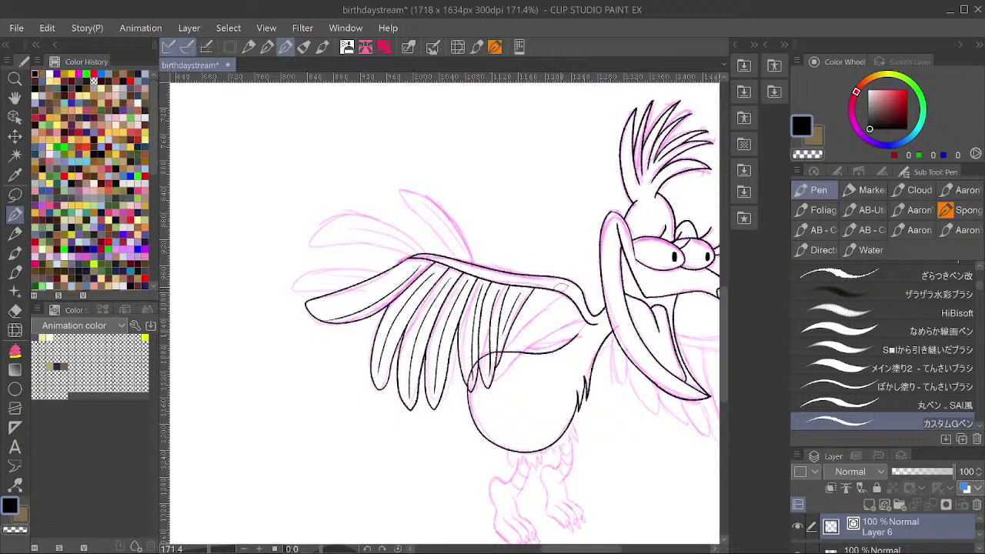
{"action": "left_click_drag", "start_coordinate": [565, 289], "coordinate": [505, 348]}
{"action": "left_click_drag", "start_coordinate": [587, 307], "coordinate": [499, 371]}
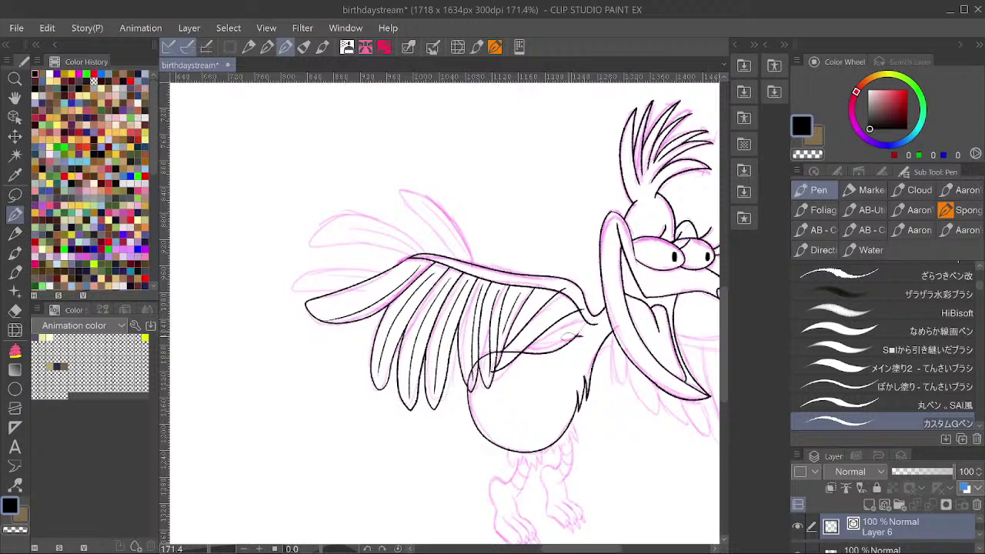
{"action": "left_click_drag", "start_coordinate": [571, 336], "coordinate": [532, 353]}
{"action": "left_click_drag", "start_coordinate": [588, 320], "coordinate": [563, 329]}
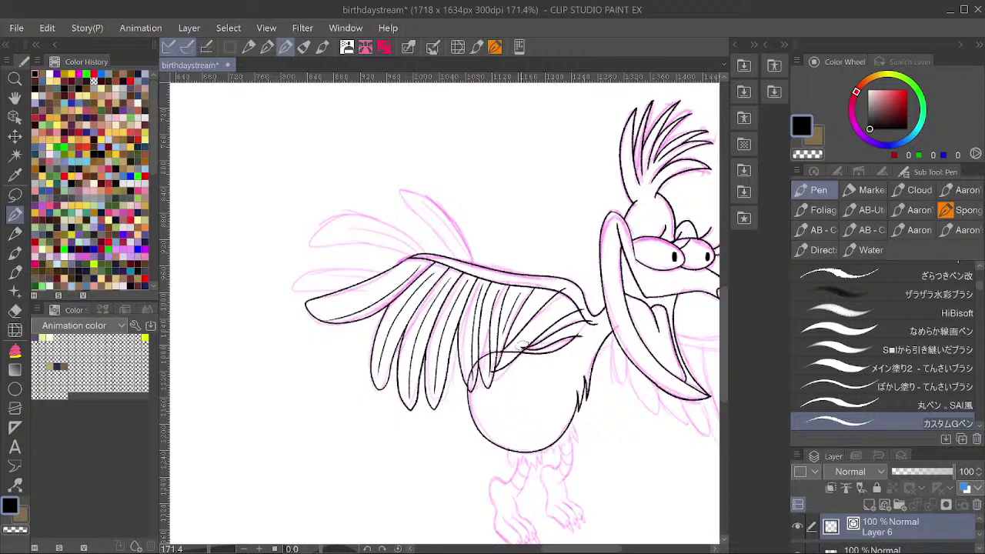
Erase the feather line ends overshooting the wing's arm and the body outline crossing the near-wing feathers.
{"action": "scroll", "coordinate": [572, 339], "scroll_direction": "up", "scroll_amount": 3}
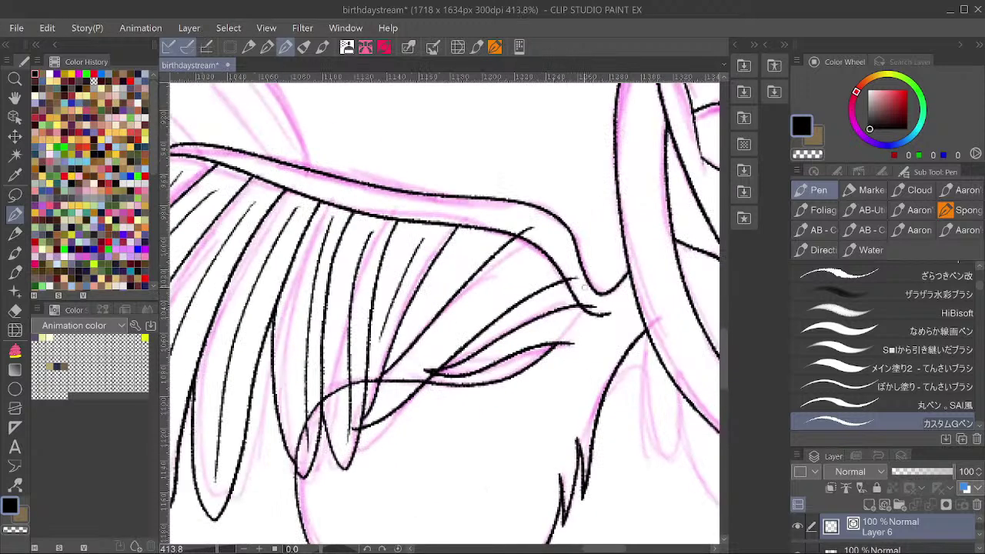
{"action": "left_click_drag", "start_coordinate": [593, 313], "coordinate": [589, 301]}
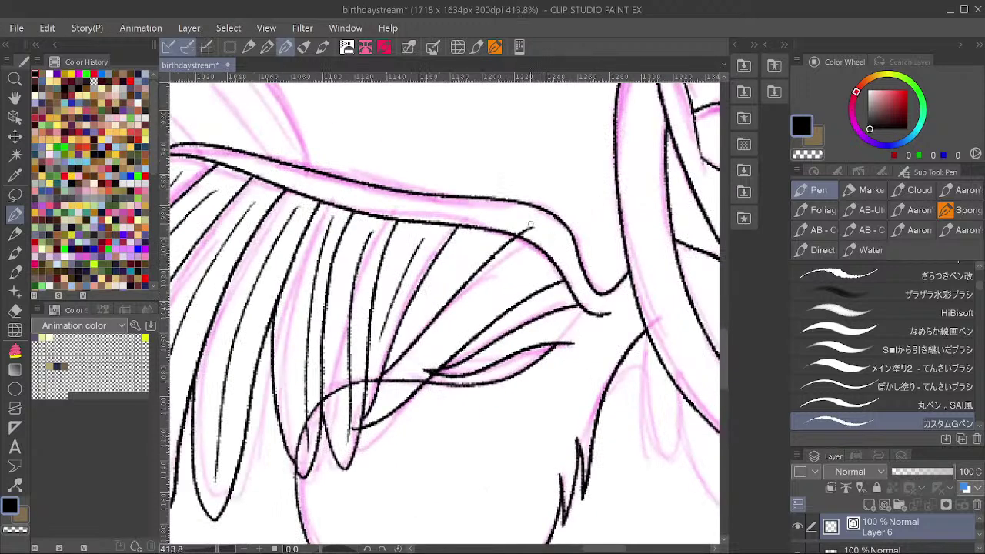
{"action": "left_click_drag", "start_coordinate": [531, 224], "coordinate": [523, 233]}
{"action": "mouse_move", "coordinate": [432, 350]}
{"action": "left_mouse_down"}
{"action": "mouse_move", "coordinate": [479, 332]}
{"action": "mouse_move", "coordinate": [469, 357]}
{"action": "left_mouse_up"}
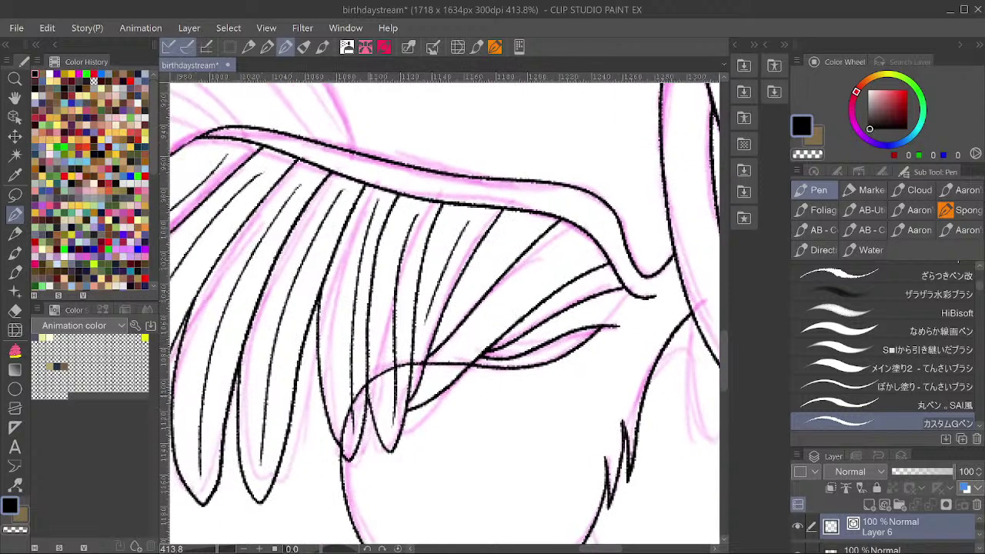
{"action": "left_click_drag", "start_coordinate": [349, 430], "coordinate": [339, 424]}
{"action": "mouse_move", "coordinate": [461, 359]}
{"action": "left_mouse_down"}
{"action": "mouse_move", "coordinate": [457, 370]}
{"action": "mouse_move", "coordinate": [387, 374]}
{"action": "left_mouse_up"}
{"action": "scroll", "coordinate": [566, 274], "scroll_direction": "down", "scroll_amount": 2}
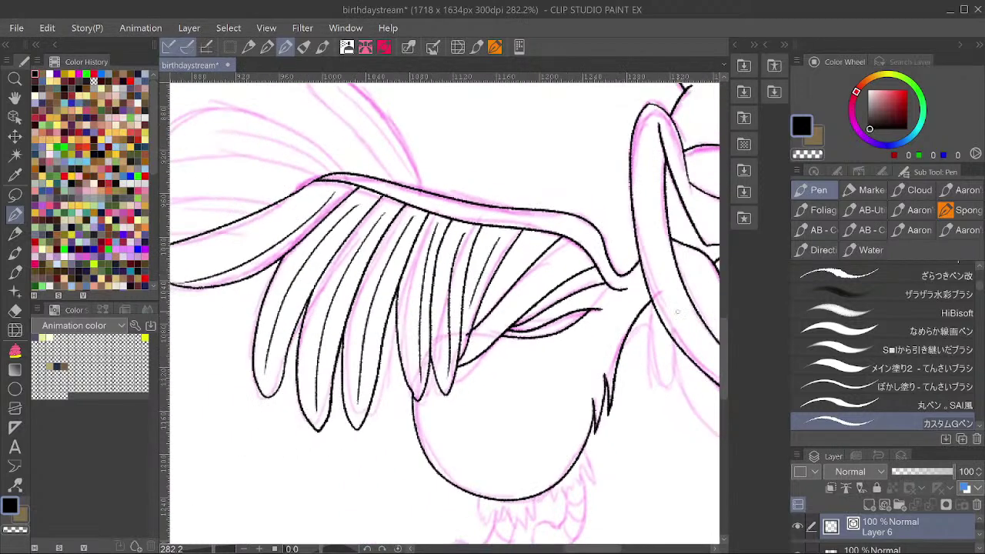
Ink thin central shaft lines inside the short near-wing feathers beside the shoulder with the カスタムGペン pen.
{"action": "mouse_move", "coordinate": [577, 298]}
{"action": "left_mouse_down"}
{"action": "mouse_move", "coordinate": [573, 330]}
{"action": "mouse_move", "coordinate": [532, 352]}
{"action": "left_mouse_up"}
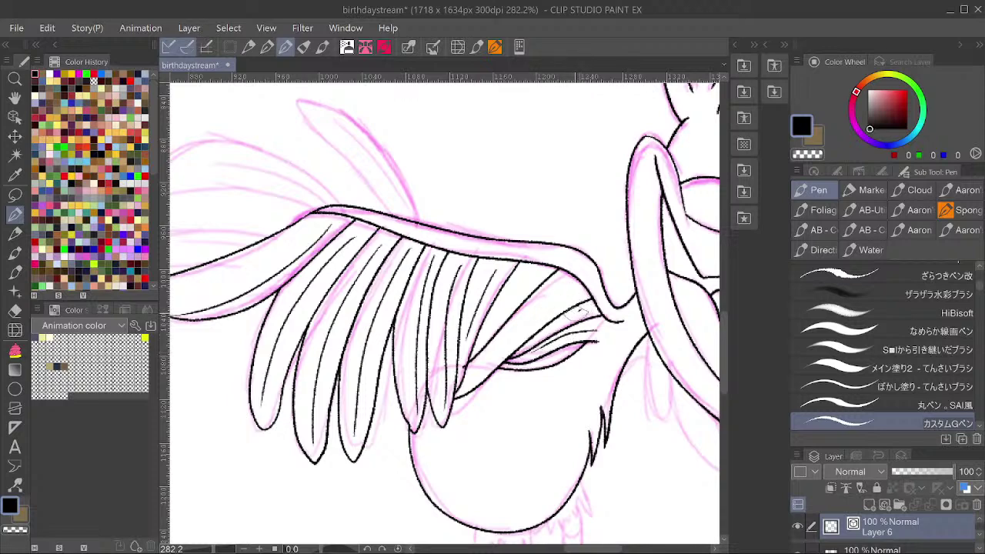
{"action": "left_click_drag", "start_coordinate": [582, 310], "coordinate": [531, 339]}
{"action": "mouse_move", "coordinate": [566, 291]}
{"action": "left_mouse_down"}
{"action": "mouse_move", "coordinate": [493, 373]}
{"action": "mouse_move", "coordinate": [466, 385]}
{"action": "left_mouse_up"}
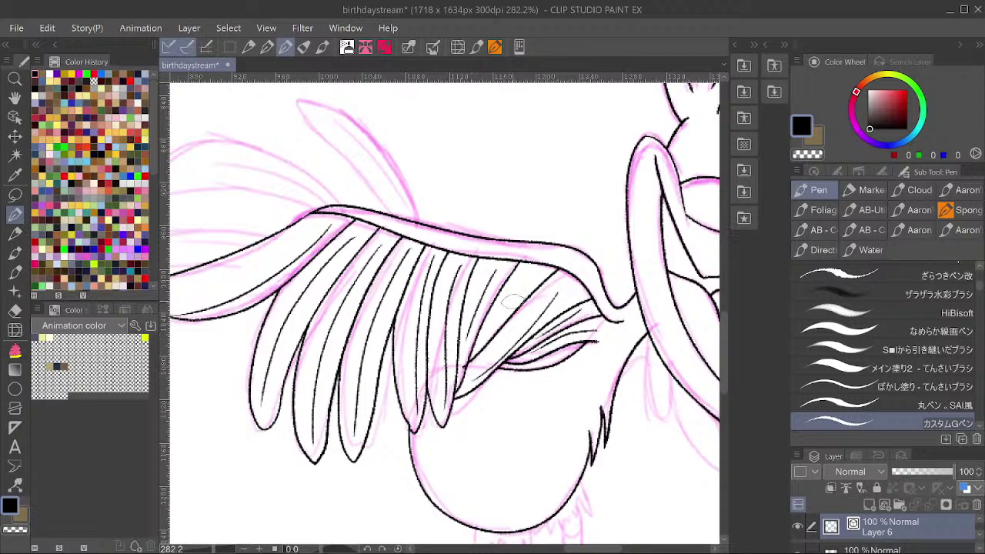
{"action": "left_click_drag", "start_coordinate": [529, 271], "coordinate": [468, 346]}
{"action": "left_click_drag", "start_coordinate": [606, 234], "coordinate": [565, 288]}
Adjust the shaft line of the long feather nearest the shoulder with Pinch vector line and save the drawing.
{"action": "scroll", "coordinate": [527, 312], "scroll_direction": "up", "scroll_amount": 5}
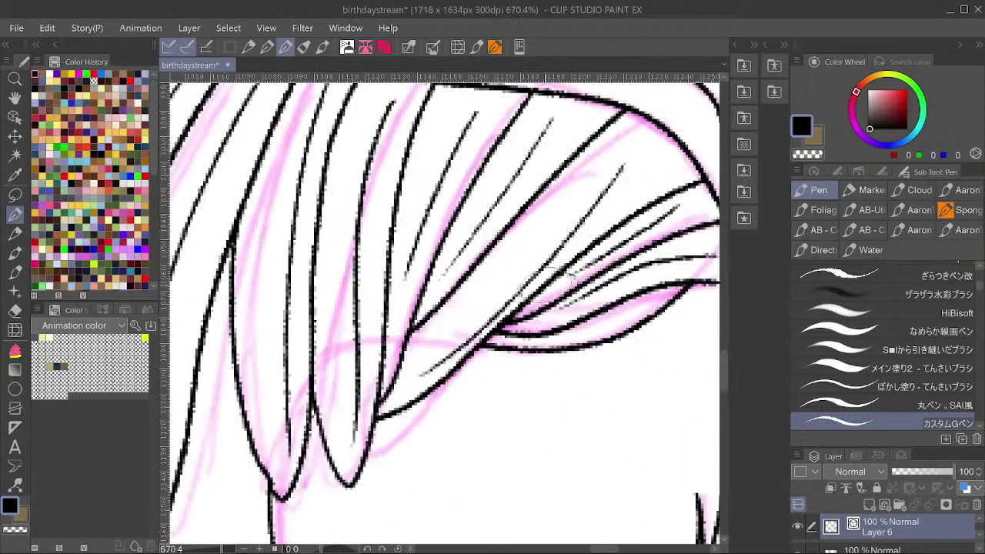
{"action": "key", "text": "y"}
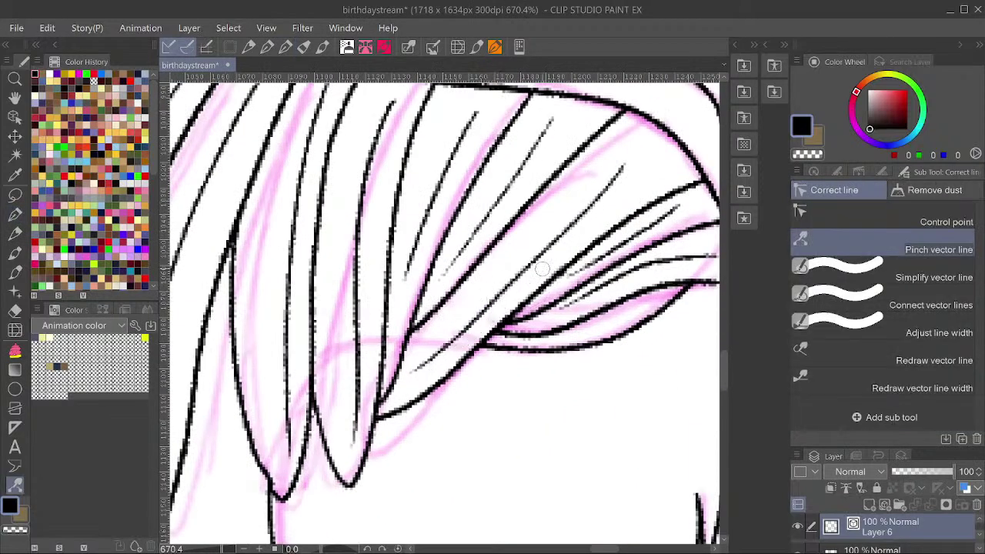
{"action": "scroll", "coordinate": [614, 226], "scroll_direction": "down", "scroll_amount": 2}
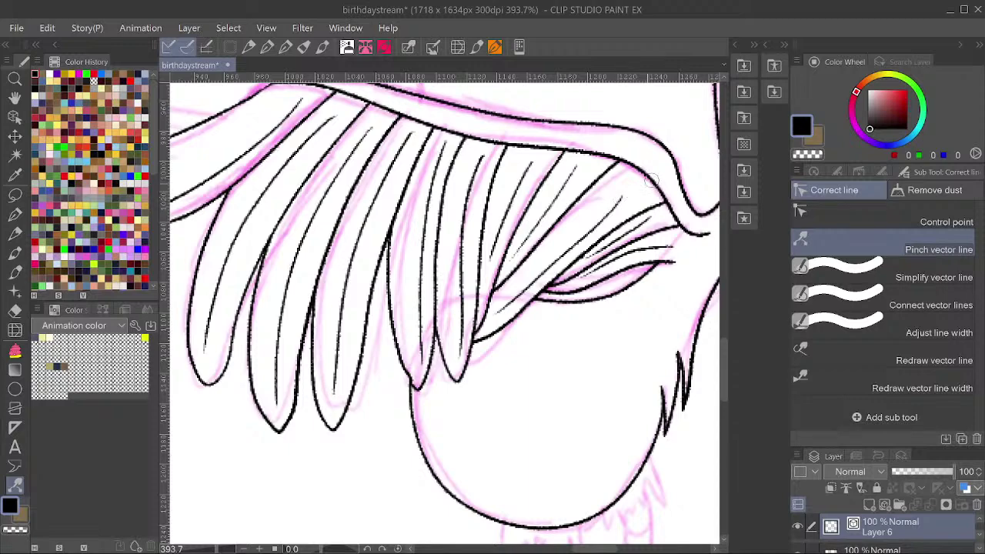
{"action": "scroll", "coordinate": [650, 181], "scroll_direction": "down", "scroll_amount": 3}
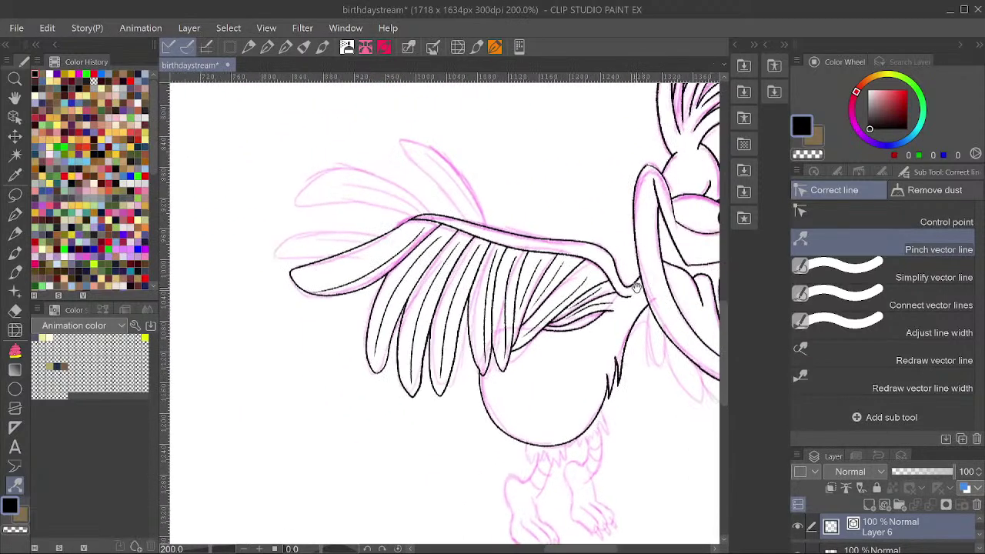
{"action": "left_click_drag", "start_coordinate": [636, 287], "coordinate": [626, 292]}
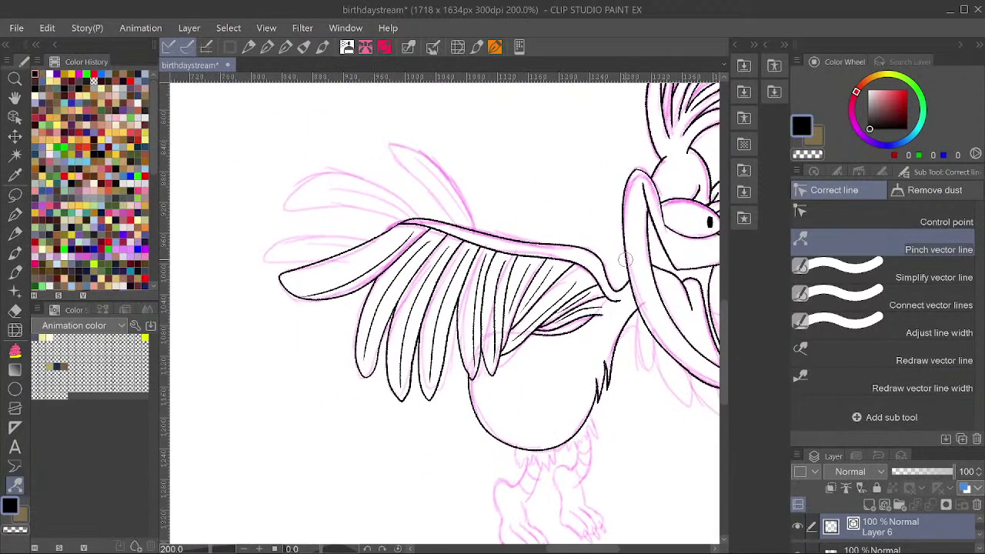
{"action": "key", "text": "ctrl+s"}
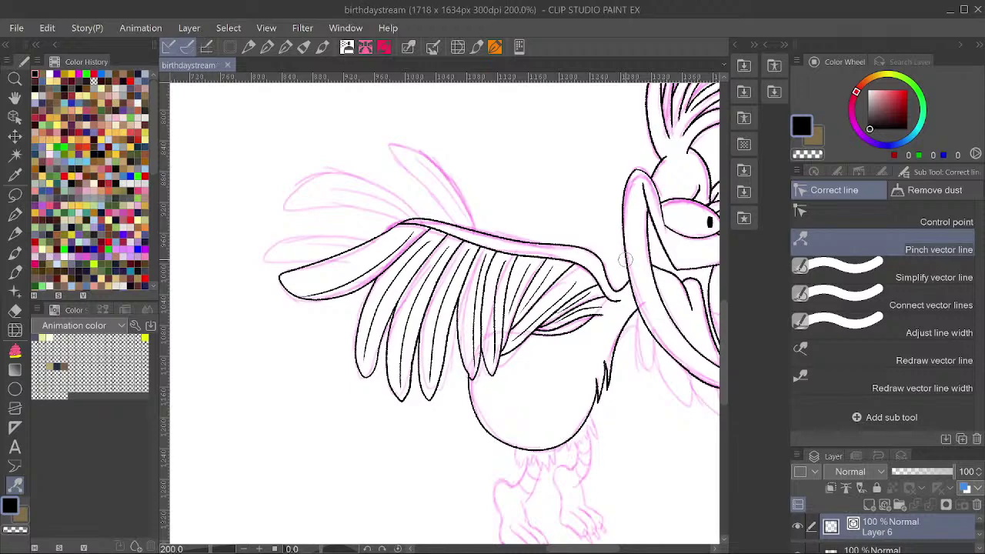
Ink the uppermost feather rising above the near wing, including its central shaft, with the カスタムGペン pen.
{"action": "left_click", "coordinate": [16, 215]}
{"action": "left_click_drag", "start_coordinate": [630, 308], "coordinate": [546, 270]}
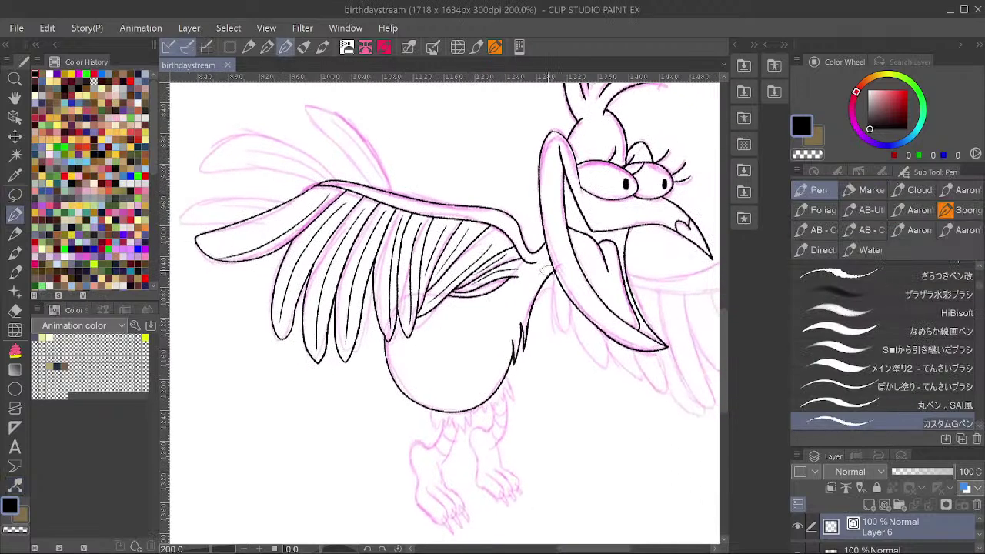
{"action": "left_click_drag", "start_coordinate": [594, 303], "coordinate": [586, 311]}
{"action": "left_click_drag", "start_coordinate": [636, 254], "coordinate": [521, 320]}
{"action": "left_click_drag", "start_coordinate": [448, 301], "coordinate": [631, 320]}
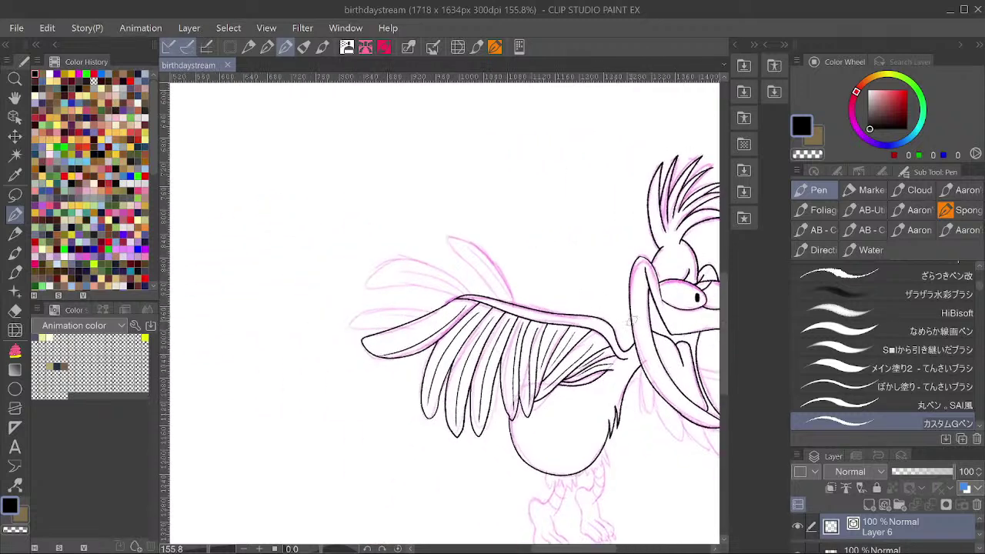
{"action": "scroll", "coordinate": [500, 277], "scroll_direction": "up", "scroll_amount": 2}
{"action": "mouse_move", "coordinate": [531, 323]}
{"action": "left_mouse_down"}
{"action": "mouse_move", "coordinate": [499, 246]}
{"action": "mouse_move", "coordinate": [468, 217]}
{"action": "mouse_move", "coordinate": [414, 206]}
{"action": "mouse_move", "coordinate": [510, 315]}
{"action": "left_mouse_up"}
{"action": "mouse_move", "coordinate": [450, 219]}
{"action": "left_mouse_down"}
{"action": "mouse_move", "coordinate": [509, 284]}
{"action": "mouse_move", "coordinate": [528, 327]}
{"action": "left_mouse_up"}
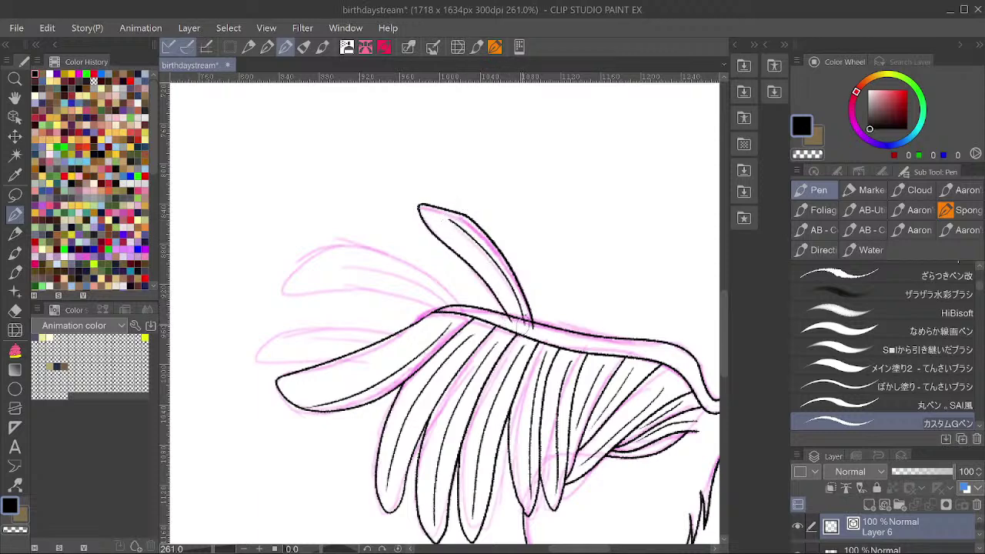
Ink the middle feather above the near wing, including its curved central shaft, and save the drawing.
{"action": "scroll", "coordinate": [531, 268], "scroll_direction": "down", "scroll_amount": 4}
{"action": "left_click_drag", "start_coordinate": [623, 234], "coordinate": [477, 266]}
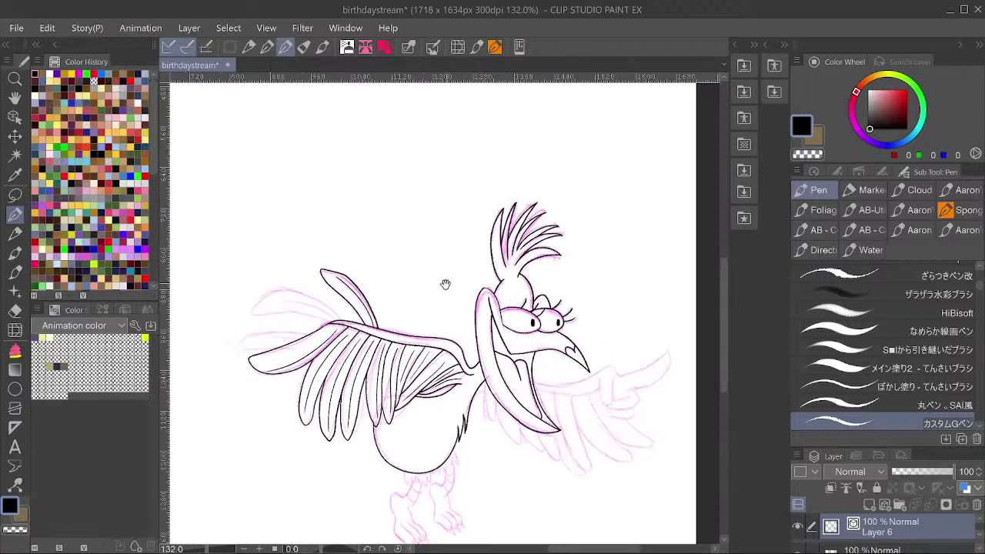
{"action": "scroll", "coordinate": [444, 284], "scroll_direction": "up", "scroll_amount": 3}
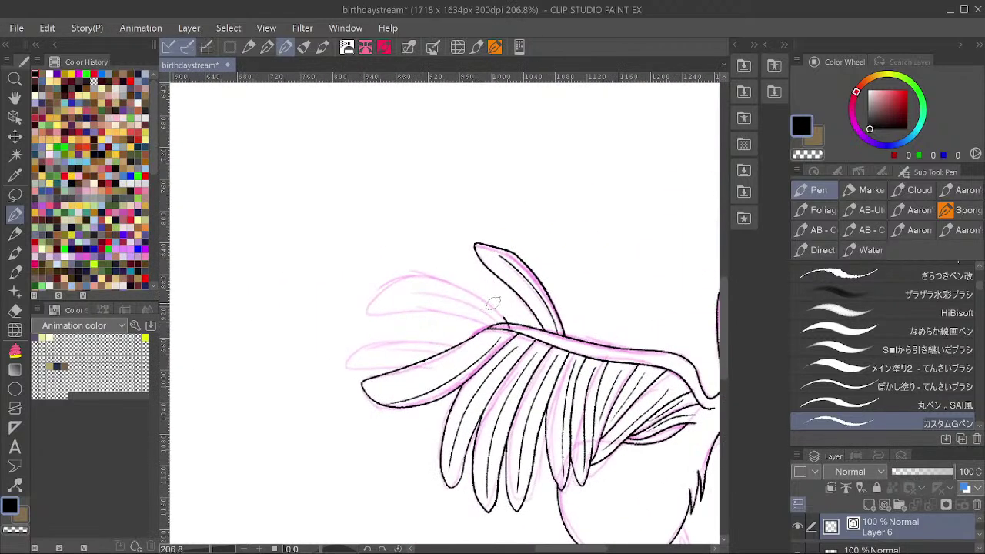
{"action": "mouse_move", "coordinate": [493, 303]}
{"action": "left_mouse_down"}
{"action": "mouse_move", "coordinate": [423, 276]}
{"action": "mouse_move", "coordinate": [384, 286]}
{"action": "mouse_move", "coordinate": [366, 308]}
{"action": "left_mouse_up"}
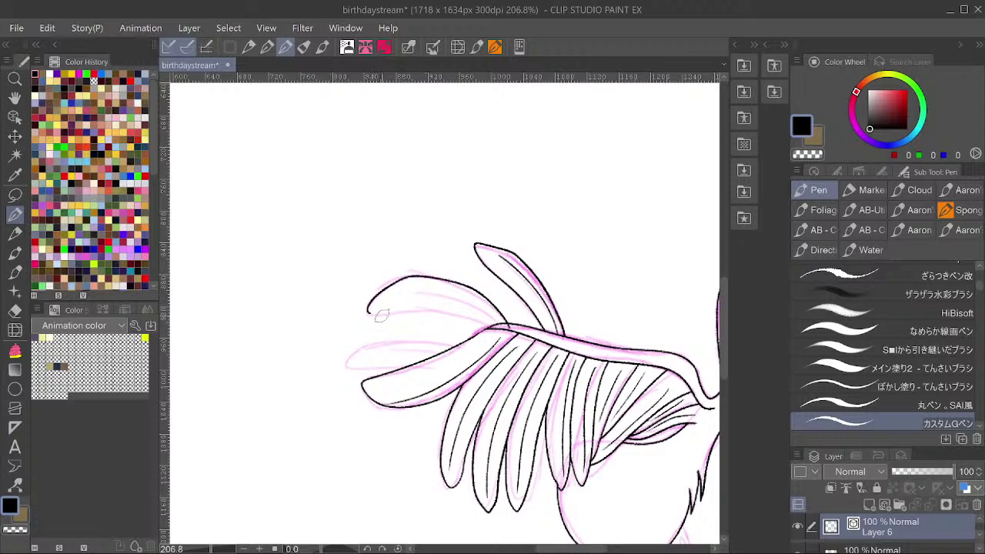
{"action": "mouse_move", "coordinate": [449, 311]}
{"action": "left_mouse_down"}
{"action": "mouse_move", "coordinate": [489, 326]}
{"action": "mouse_move", "coordinate": [428, 291]}
{"action": "mouse_move", "coordinate": [412, 293]}
{"action": "left_mouse_up"}
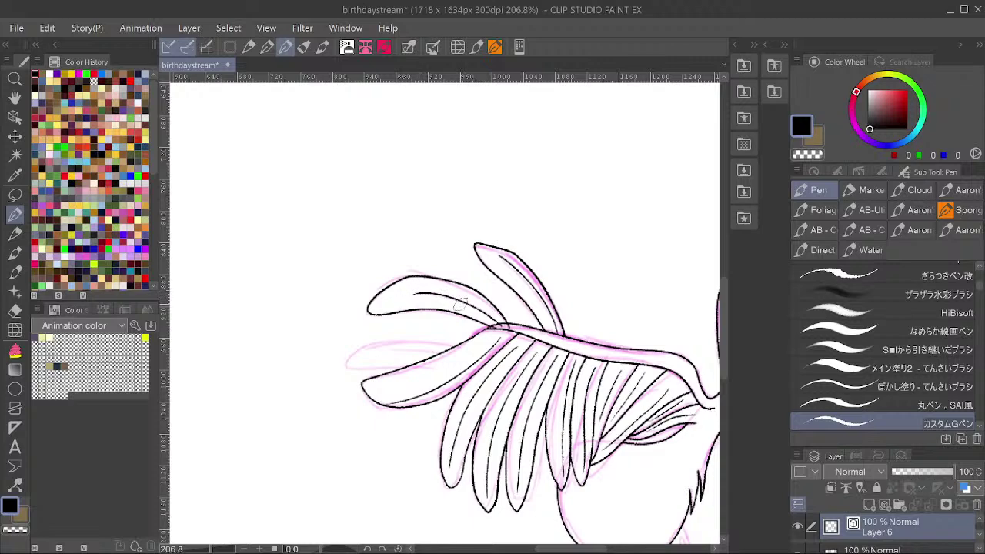
{"action": "left_click_drag", "start_coordinate": [504, 342], "coordinate": [581, 342]}
{"action": "mouse_move", "coordinate": [485, 275]}
{"action": "left_mouse_down"}
{"action": "mouse_move", "coordinate": [524, 281]}
{"action": "mouse_move", "coordinate": [463, 282]}
{"action": "mouse_move", "coordinate": [471, 274]}
{"action": "left_mouse_up"}
{"action": "scroll", "coordinate": [465, 292], "scroll_direction": "down", "scroll_amount": 8}
{"action": "key", "text": "ctrl+s"}
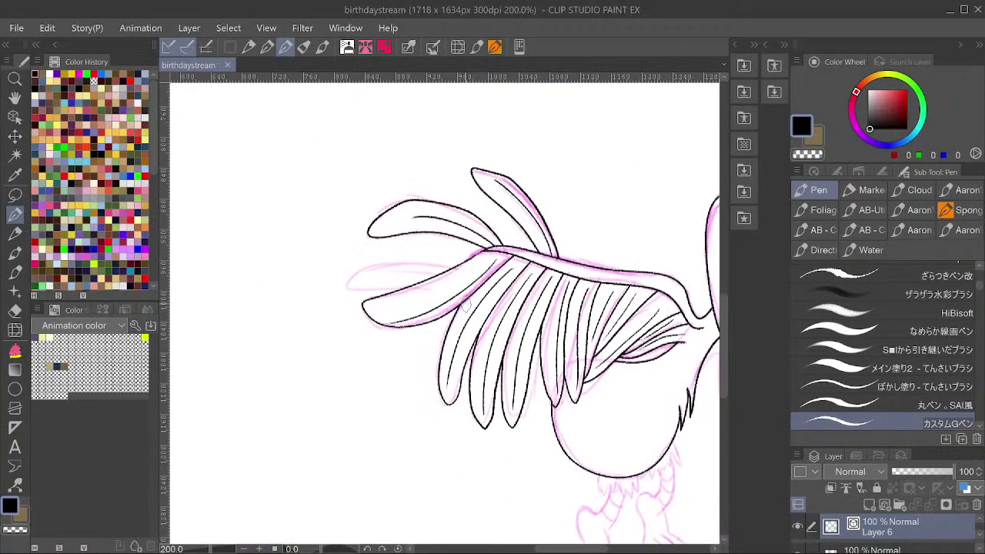
Ink the lowest of the three upper near-wing feathers, just above the wingtip, with its central shaft.
{"action": "left_click_drag", "start_coordinate": [422, 253], "coordinate": [431, 252]}
{"action": "mouse_move", "coordinate": [477, 275]}
{"action": "left_mouse_down"}
{"action": "mouse_move", "coordinate": [343, 277]}
{"action": "mouse_move", "coordinate": [309, 300]}
{"action": "mouse_move", "coordinate": [334, 308]}
{"action": "mouse_move", "coordinate": [431, 302]}
{"action": "left_mouse_up"}
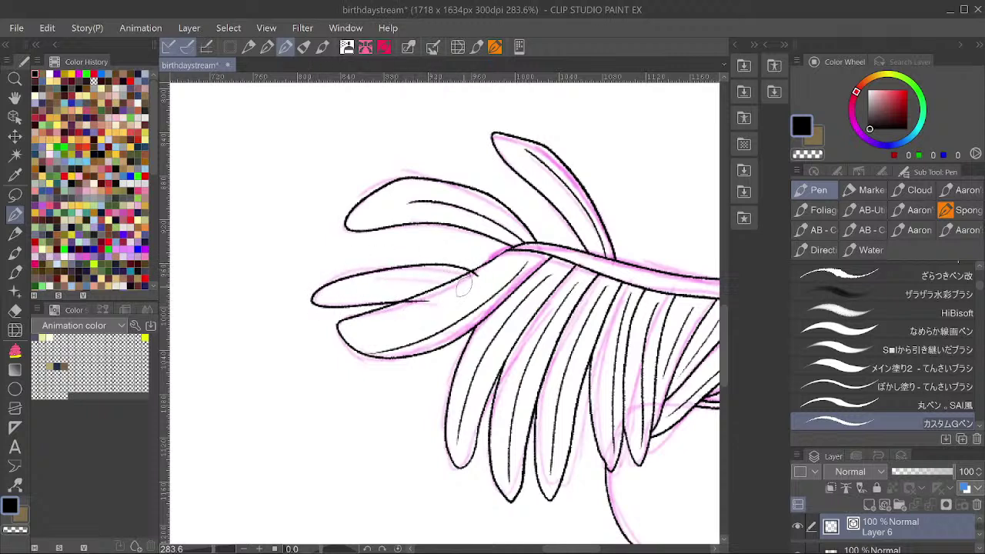
{"action": "left_click_drag", "start_coordinate": [471, 271], "coordinate": [377, 290]}
{"action": "left_click_drag", "start_coordinate": [476, 273], "coordinate": [367, 289]}
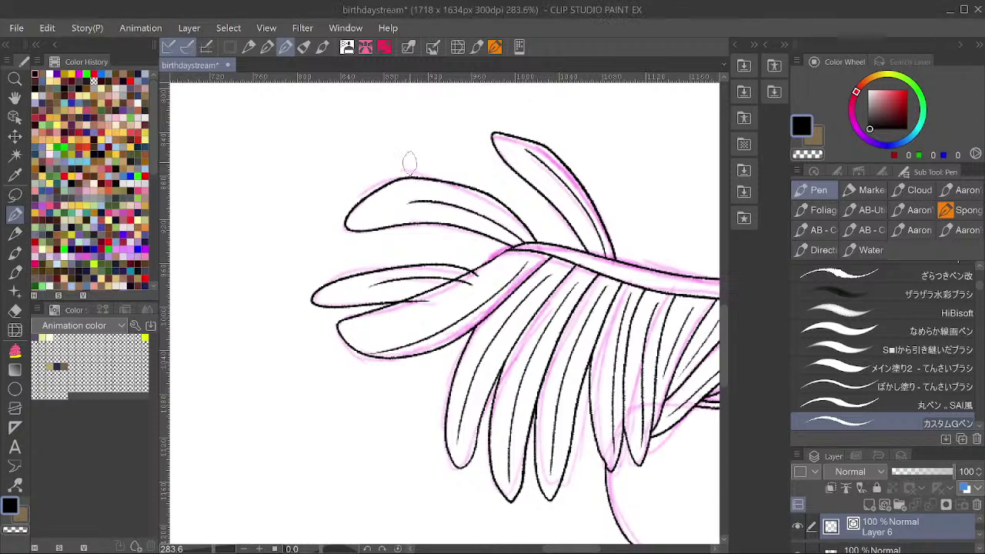
{"action": "scroll", "coordinate": [400, 185], "scroll_direction": "down", "scroll_amount": 3}
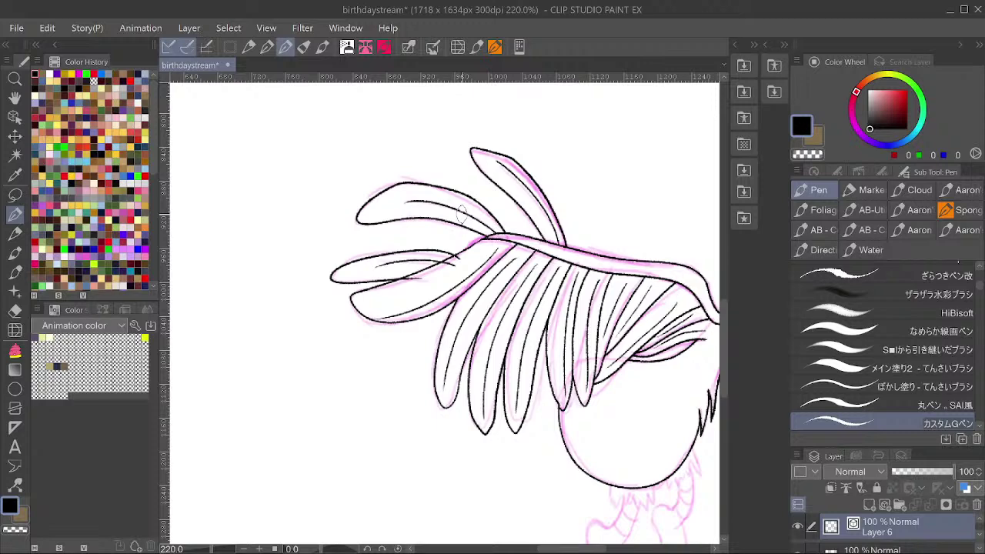
{"action": "scroll", "coordinate": [467, 252], "scroll_direction": "down", "scroll_amount": 5}
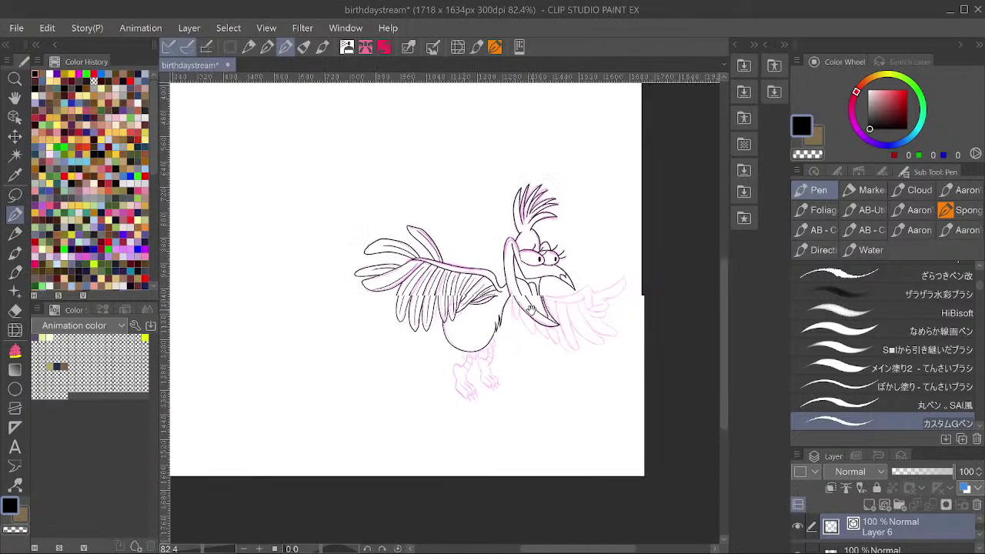
{"action": "scroll", "coordinate": [585, 294], "scroll_direction": "down", "scroll_amount": 4}
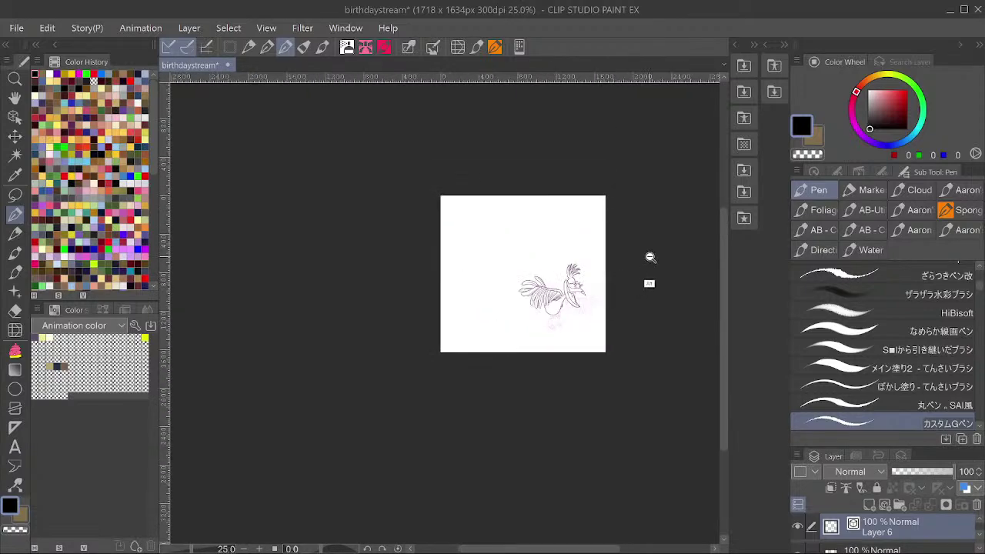
Ink the upper edge of the far arm and its pointing hand, including the extended finger and curled fingers, with the カスタムGペン pen.
{"action": "scroll", "coordinate": [648, 257], "scroll_direction": "up", "scroll_amount": 7}
{"action": "left_click_drag", "start_coordinate": [613, 353], "coordinate": [415, 57]}
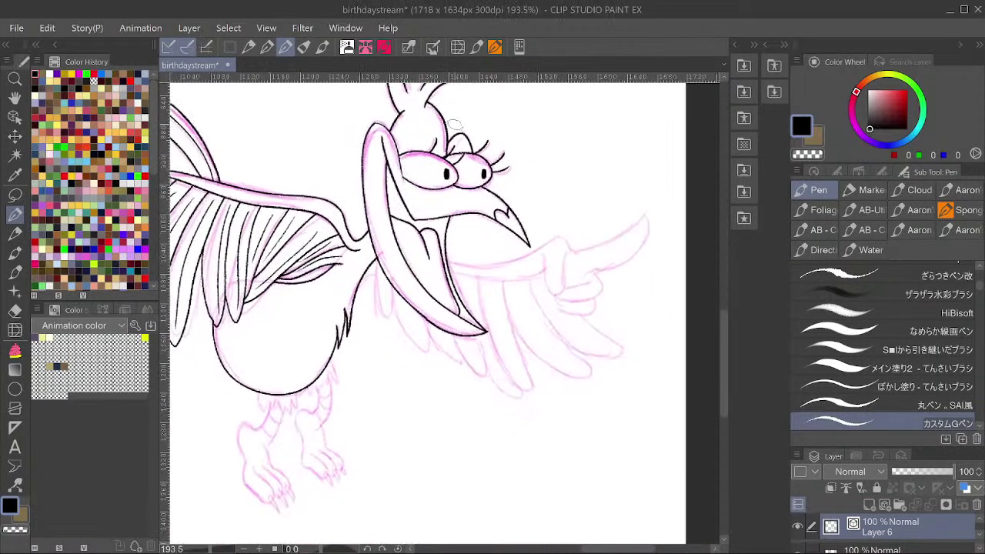
{"action": "scroll", "coordinate": [523, 259], "scroll_direction": "up", "scroll_amount": 2}
{"action": "mouse_move", "coordinate": [556, 293]}
{"action": "left_mouse_down"}
{"action": "mouse_move", "coordinate": [586, 327]}
{"action": "mouse_move", "coordinate": [594, 260]}
{"action": "left_mouse_up"}
{"action": "mouse_move", "coordinate": [678, 217]}
{"action": "left_mouse_down"}
{"action": "mouse_move", "coordinate": [591, 274]}
{"action": "mouse_move", "coordinate": [569, 303]}
{"action": "mouse_move", "coordinate": [520, 317]}
{"action": "mouse_move", "coordinate": [504, 292]}
{"action": "mouse_move", "coordinate": [415, 333]}
{"action": "mouse_move", "coordinate": [328, 327]}
{"action": "left_mouse_up"}
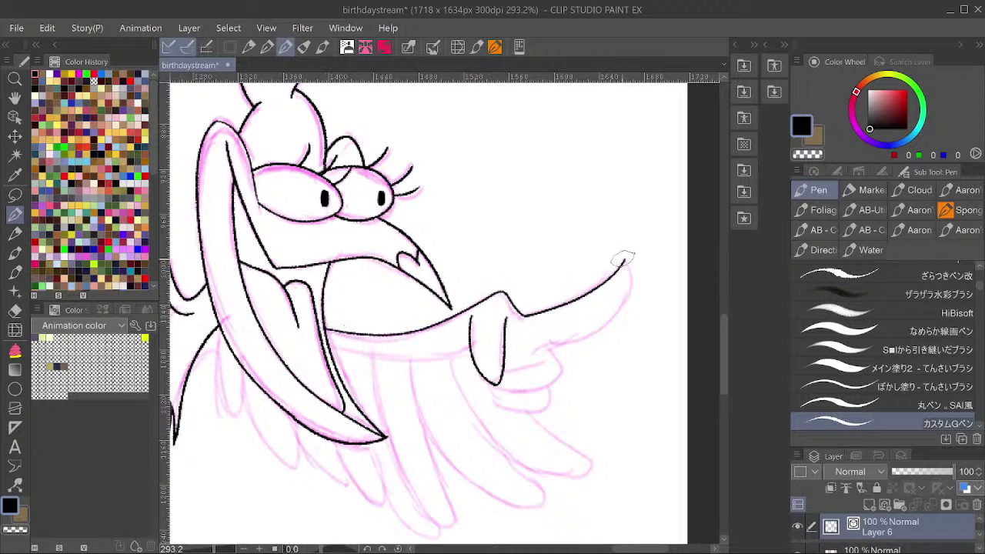
{"action": "mouse_move", "coordinate": [630, 283]}
{"action": "left_mouse_down"}
{"action": "mouse_move", "coordinate": [590, 334]}
{"action": "mouse_move", "coordinate": [529, 346]}
{"action": "mouse_move", "coordinate": [549, 343]}
{"action": "mouse_move", "coordinate": [560, 377]}
{"action": "mouse_move", "coordinate": [494, 385]}
{"action": "left_mouse_up"}
{"action": "mouse_move", "coordinate": [544, 361]}
{"action": "left_mouse_down"}
{"action": "mouse_move", "coordinate": [505, 369]}
{"action": "mouse_move", "coordinate": [513, 361]}
{"action": "mouse_move", "coordinate": [550, 385]}
{"action": "mouse_move", "coordinate": [551, 402]}
{"action": "mouse_move", "coordinate": [494, 383]}
{"action": "left_mouse_up"}
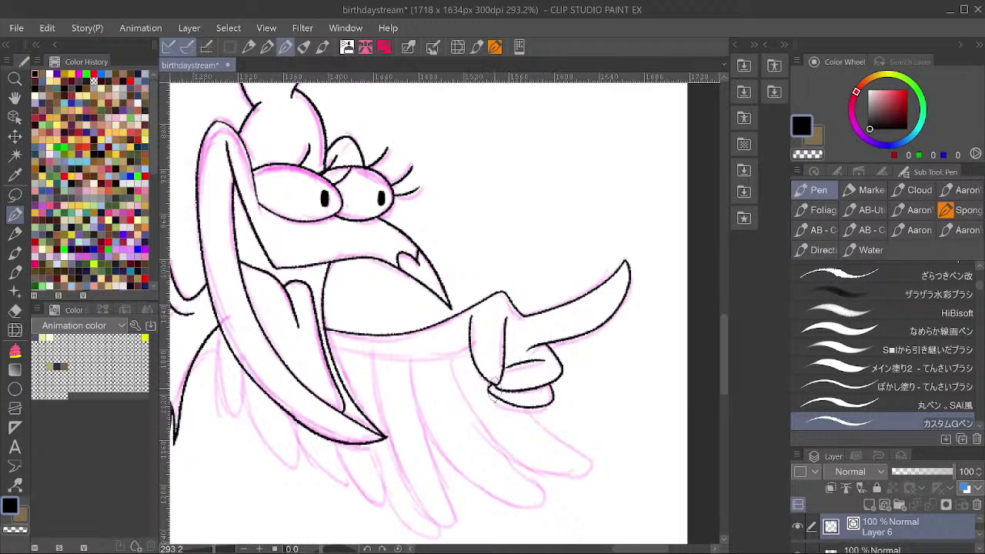
Ink the underside of the far arm from the lower beak to the pointing hand.
{"action": "scroll", "coordinate": [537, 346], "scroll_direction": "down", "scroll_amount": 4}
{"action": "scroll", "coordinate": [508, 311], "scroll_direction": "up", "scroll_amount": 6}
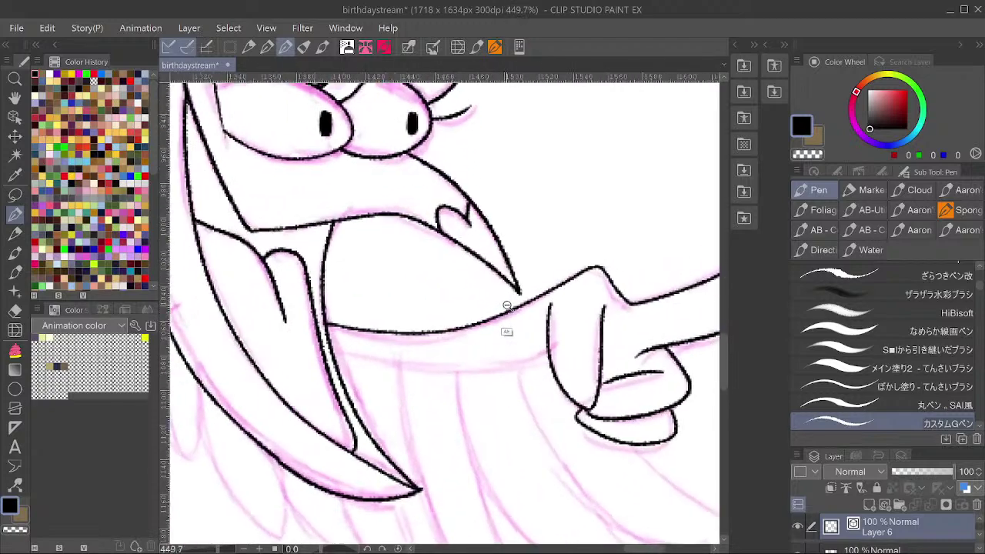
{"action": "mouse_move", "coordinate": [338, 349]}
{"action": "left_mouse_down"}
{"action": "mouse_move", "coordinate": [452, 363]}
{"action": "mouse_move", "coordinate": [537, 354]}
{"action": "left_mouse_up"}
{"action": "scroll", "coordinate": [548, 330], "scroll_direction": "down", "scroll_amount": 4}
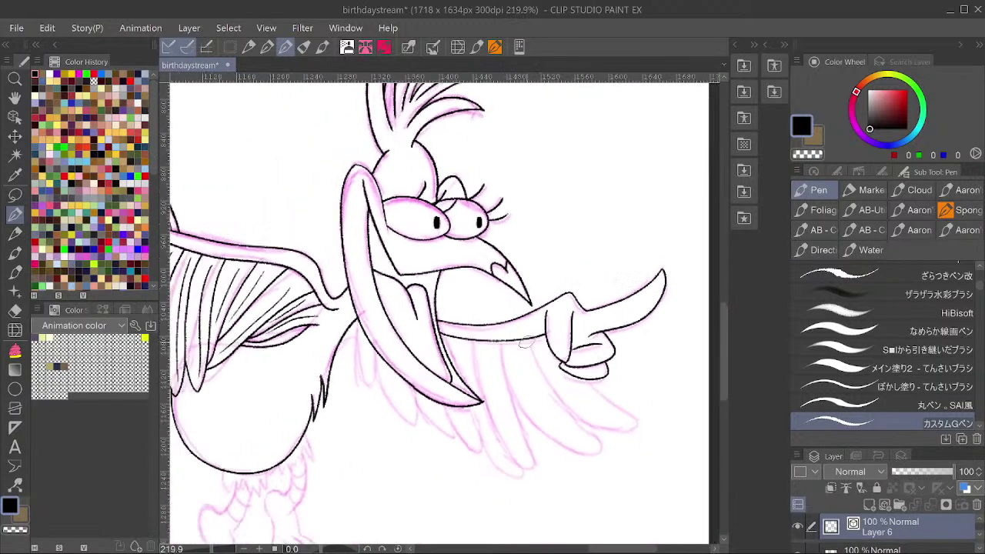
Ink the small far-wing feather nearest the body, then try an edge for the feather beside it and undo it.
{"action": "left_click_drag", "start_coordinate": [512, 297], "coordinate": [549, 282]}
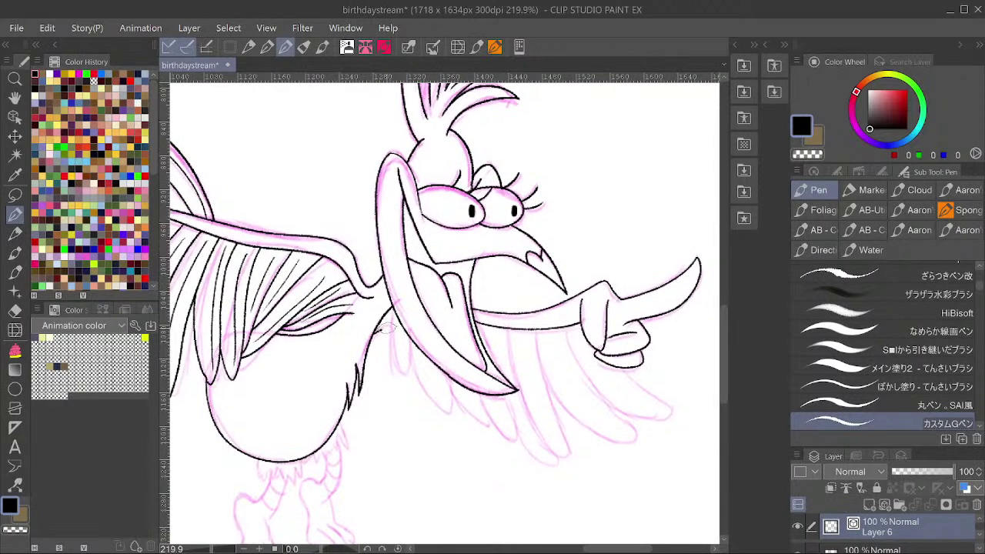
{"action": "mouse_move", "coordinate": [391, 313]}
{"action": "left_mouse_down"}
{"action": "mouse_move", "coordinate": [392, 351]}
{"action": "mouse_move", "coordinate": [404, 379]}
{"action": "mouse_move", "coordinate": [411, 335]}
{"action": "left_mouse_up"}
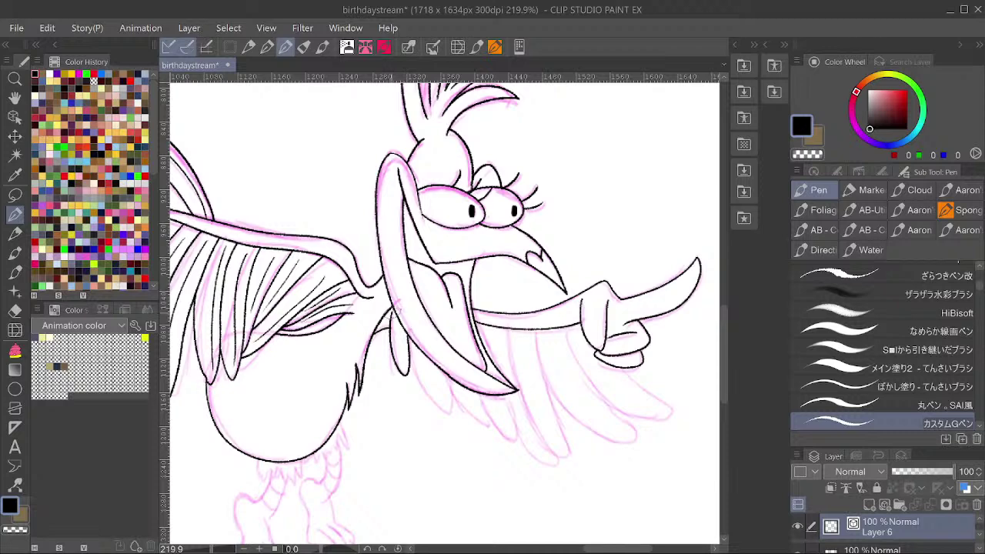
{"action": "left_click_drag", "start_coordinate": [406, 341], "coordinate": [437, 409]}
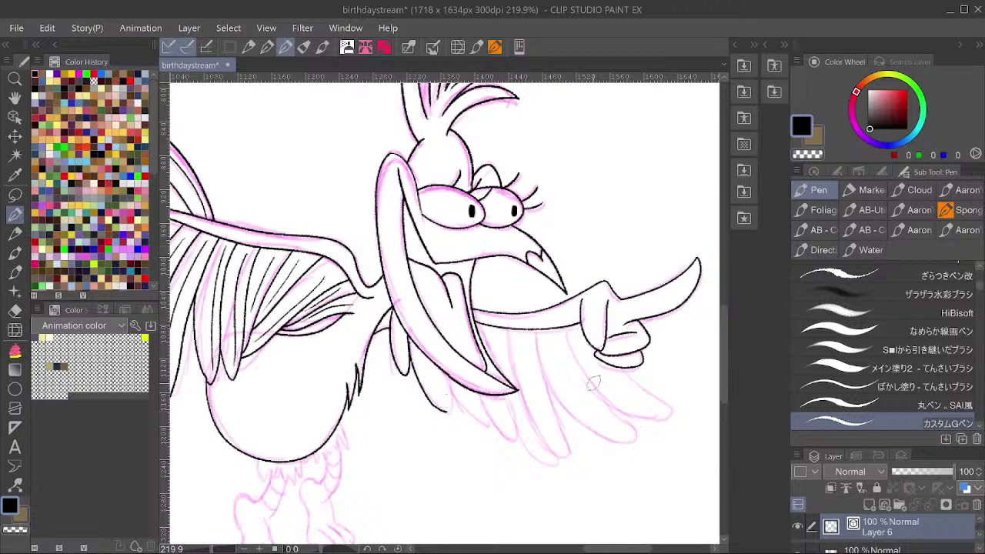
{"action": "key", "text": "ctrl+z"}
Ink the three outer far-wing feathers below the pointing hand and adjust their edges with Pinch vector line.
{"action": "left_click_drag", "start_coordinate": [622, 367], "coordinate": [676, 412]}
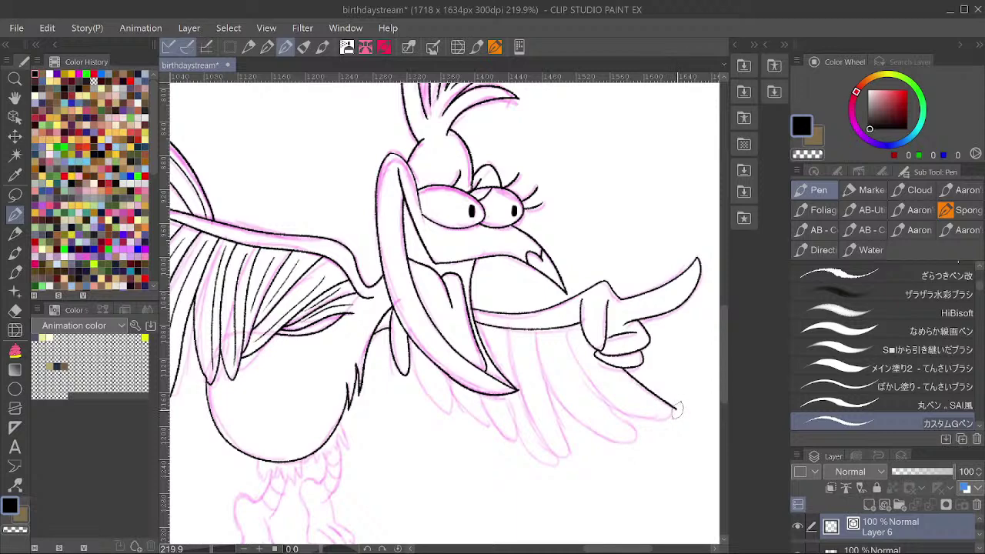
{"action": "mouse_move", "coordinate": [609, 400]}
{"action": "left_mouse_down"}
{"action": "mouse_move", "coordinate": [581, 367]}
{"action": "mouse_move", "coordinate": [567, 323]}
{"action": "mouse_move", "coordinate": [540, 328]}
{"action": "mouse_move", "coordinate": [585, 422]}
{"action": "mouse_move", "coordinate": [606, 439]}
{"action": "mouse_move", "coordinate": [642, 443]}
{"action": "mouse_move", "coordinate": [600, 389]}
{"action": "left_mouse_up"}
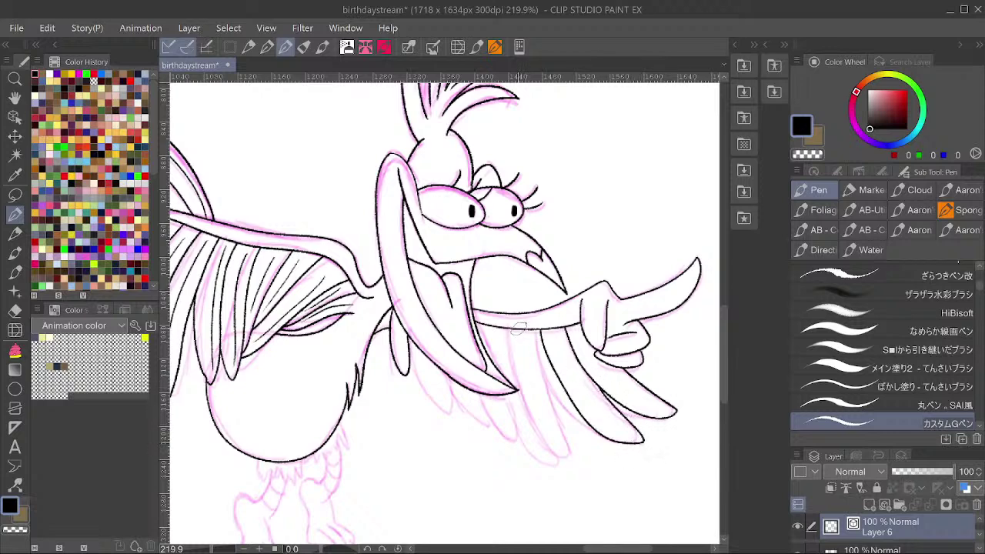
{"action": "mouse_move", "coordinate": [518, 329]}
{"action": "left_mouse_down"}
{"action": "mouse_move", "coordinate": [536, 416]}
{"action": "mouse_move", "coordinate": [558, 454]}
{"action": "left_mouse_up"}
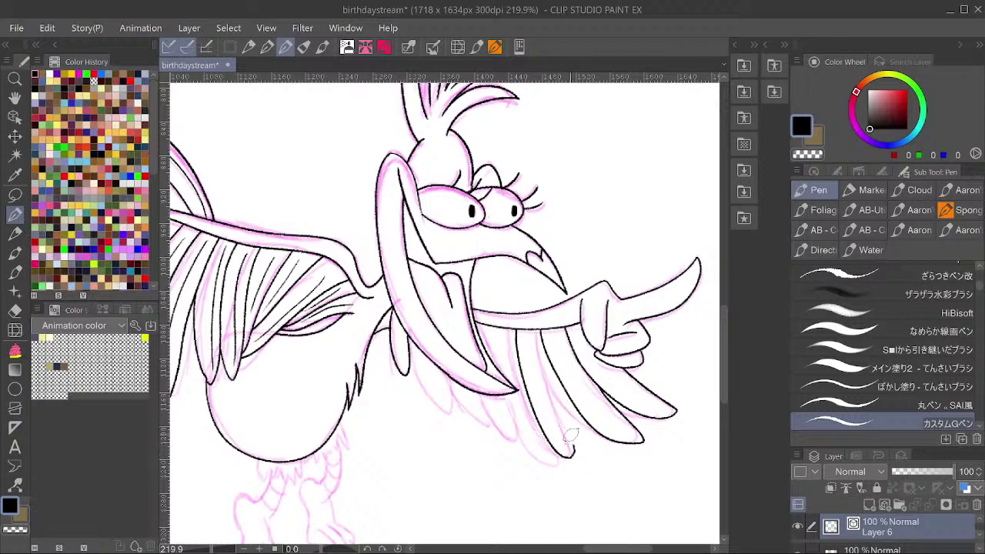
{"action": "left_click_drag", "start_coordinate": [571, 435], "coordinate": [555, 376]}
{"action": "key", "text": "y"}
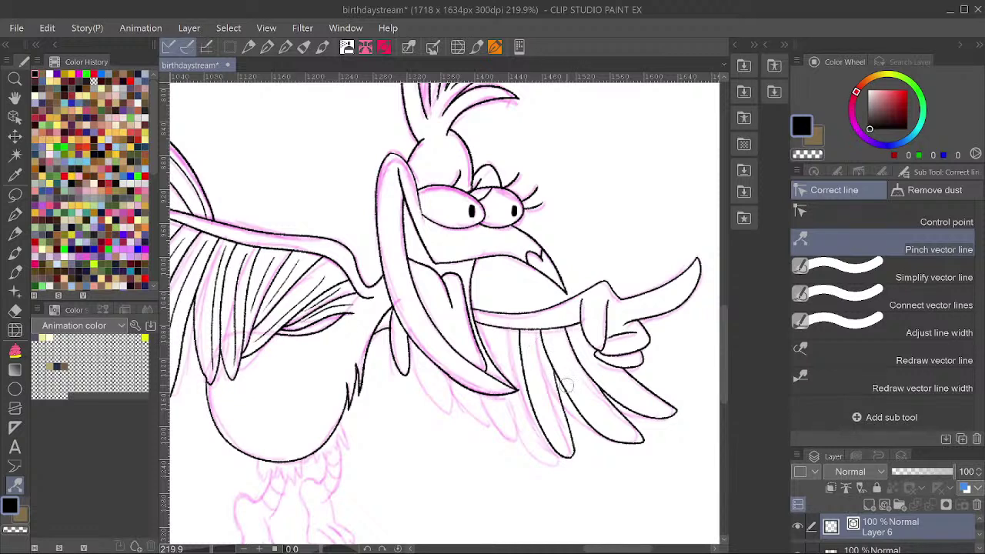
{"action": "mouse_move", "coordinate": [555, 376]}
{"action": "left_mouse_down"}
{"action": "mouse_move", "coordinate": [560, 408]}
{"action": "mouse_move", "coordinate": [610, 405]}
{"action": "left_mouse_up"}
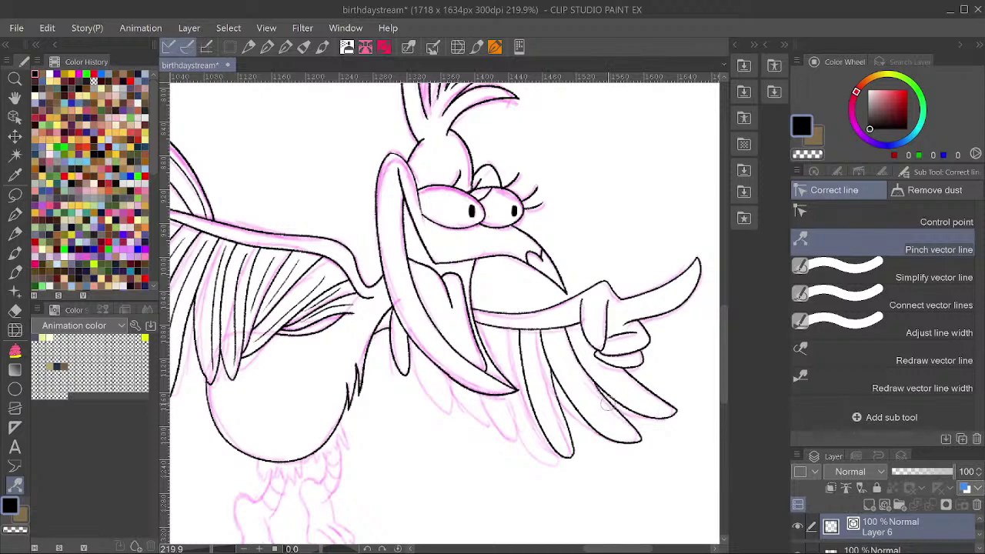
Ink the two far-wing feathers emerging behind the lower beak's tip with the カスタムGペン pen, saving the drawing along the way.
{"action": "left_click", "coordinate": [15, 213]}
{"action": "mouse_move", "coordinate": [489, 323]}
{"action": "left_mouse_down"}
{"action": "mouse_move", "coordinate": [494, 377]}
{"action": "mouse_move", "coordinate": [529, 441]}
{"action": "mouse_move", "coordinate": [569, 464]}
{"action": "mouse_move", "coordinate": [548, 428]}
{"action": "left_mouse_up"}
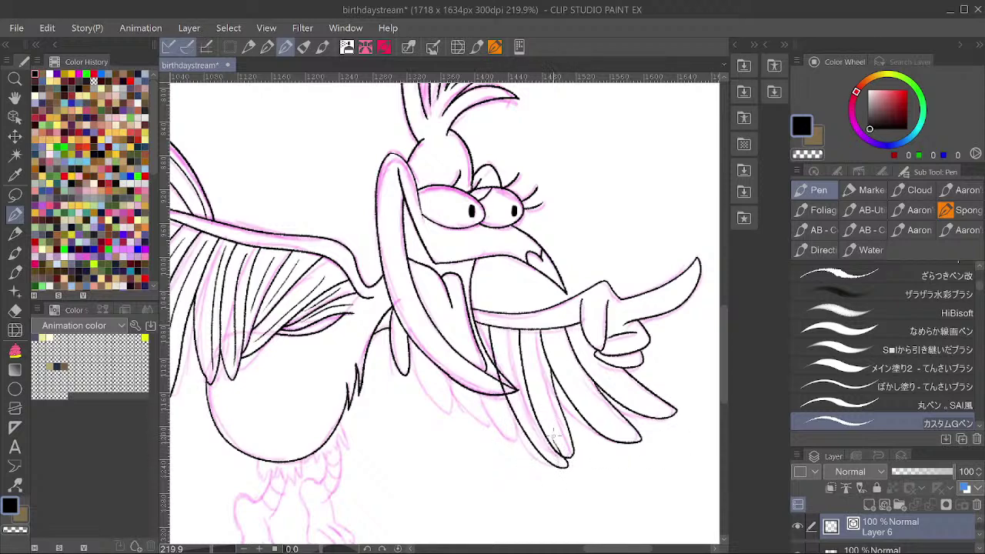
{"action": "key", "text": "ctrl+s"}
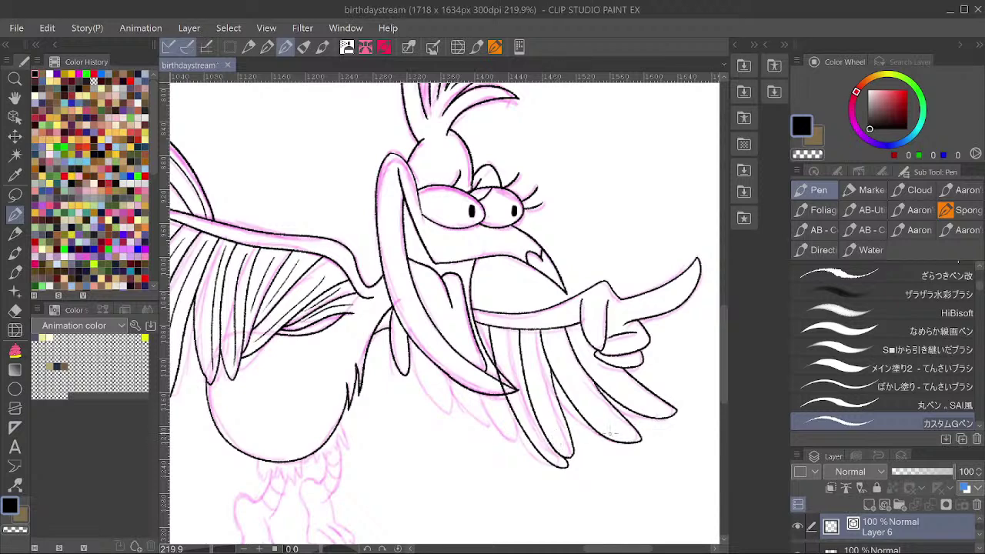
{"action": "mouse_move", "coordinate": [497, 371]}
{"action": "left_mouse_down"}
{"action": "mouse_move", "coordinate": [511, 385]}
{"action": "mouse_move", "coordinate": [495, 374]}
{"action": "mouse_move", "coordinate": [494, 416]}
{"action": "mouse_move", "coordinate": [512, 443]}
{"action": "left_mouse_up"}
{"action": "key", "text": "ctrl+s"}
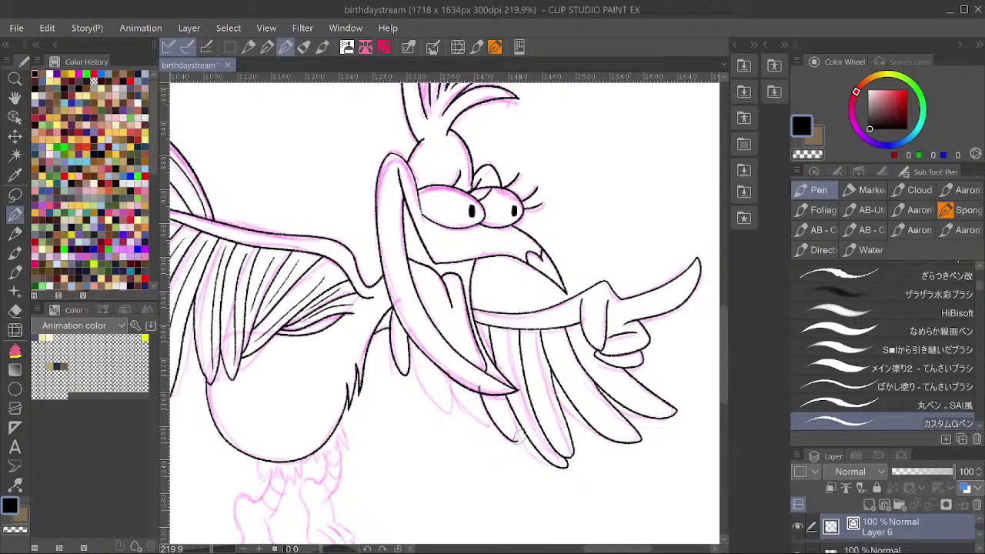
{"action": "left_click_drag", "start_coordinate": [509, 397], "coordinate": [514, 403]}
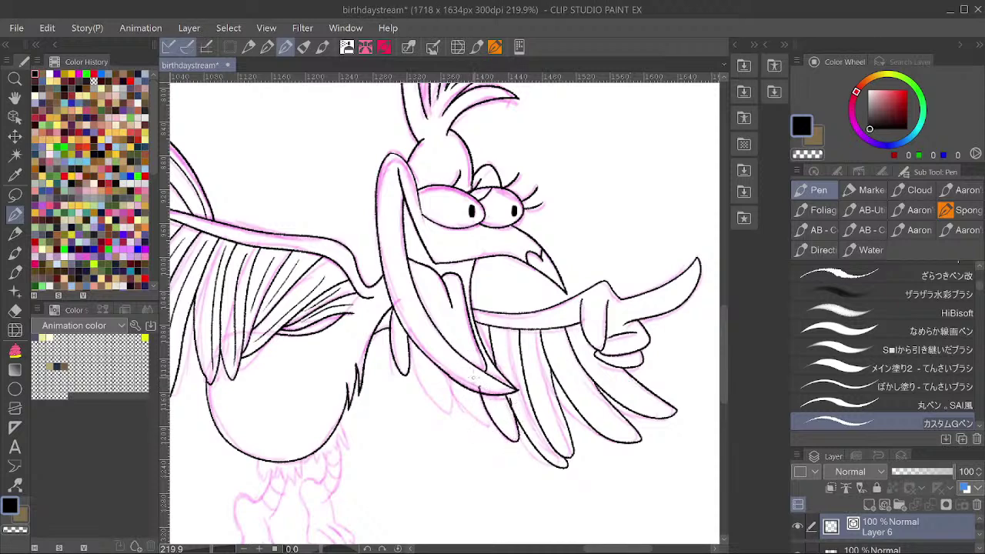
Ink the two remaining far-wing feathers below the lower beak, between its tip and the small feather by the body.
{"action": "scroll", "coordinate": [492, 384], "scroll_direction": "up", "scroll_amount": 4}
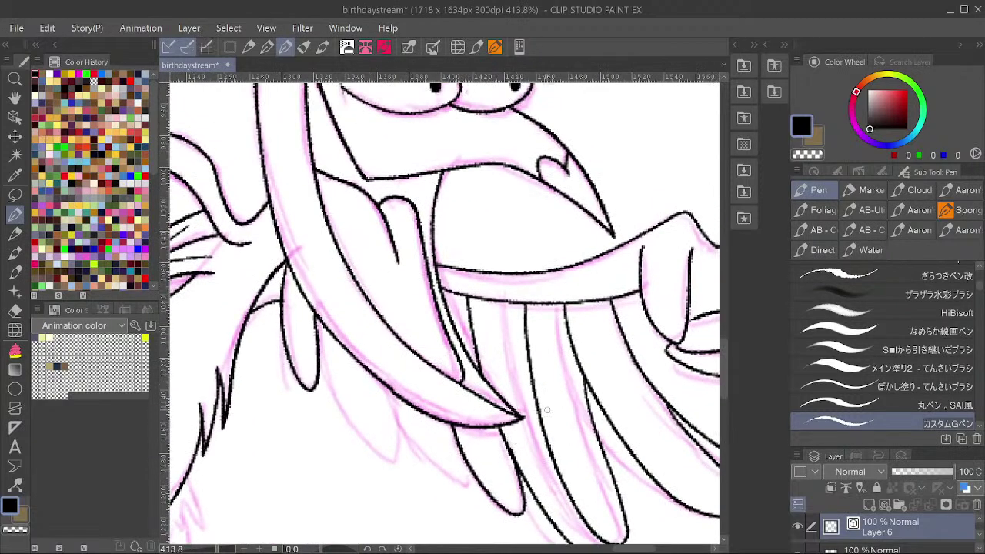
{"action": "scroll", "coordinate": [539, 384], "scroll_direction": "down", "scroll_amount": 3}
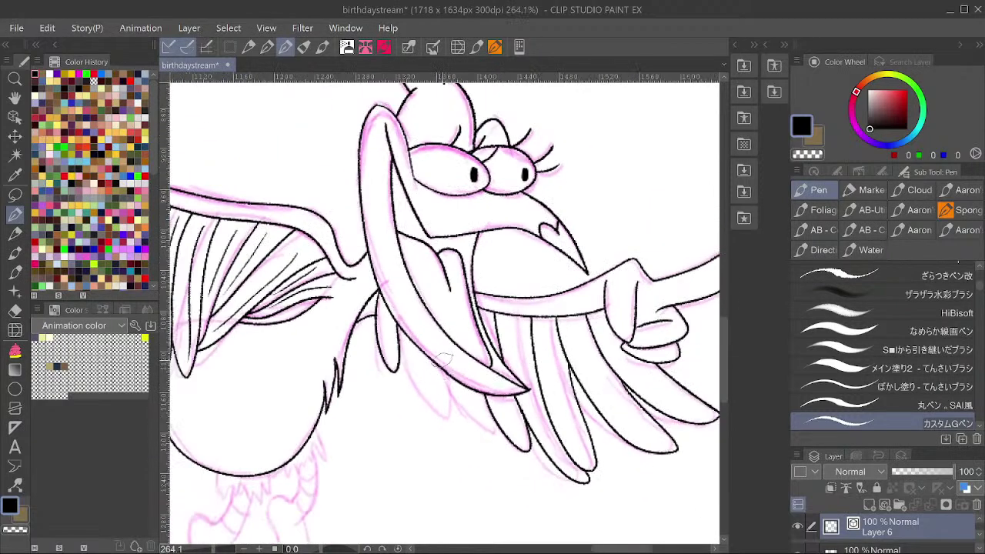
{"action": "mouse_move", "coordinate": [440, 358]}
{"action": "left_mouse_down"}
{"action": "mouse_move", "coordinate": [474, 419]}
{"action": "mouse_move", "coordinate": [497, 435]}
{"action": "left_mouse_up"}
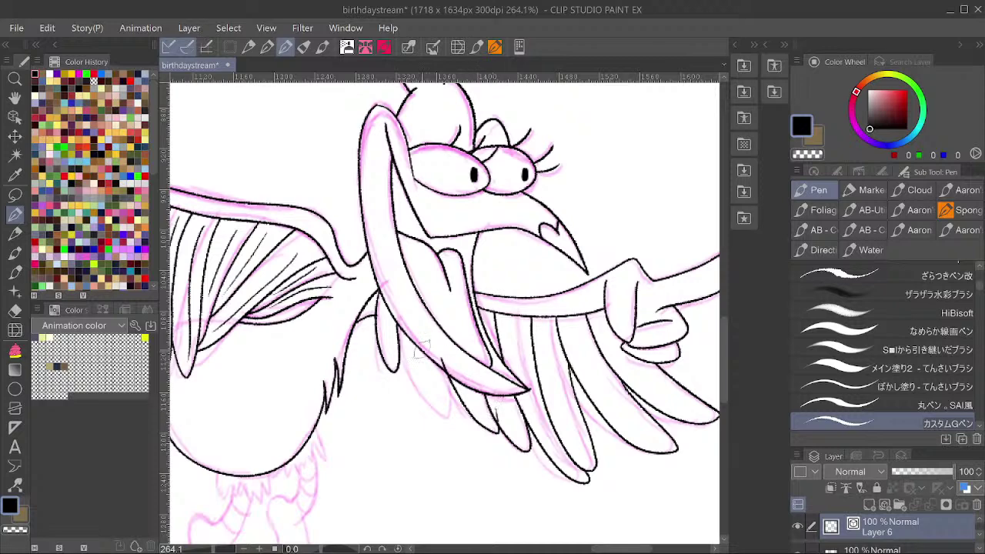
{"action": "mouse_move", "coordinate": [394, 335]}
{"action": "left_mouse_down"}
{"action": "mouse_move", "coordinate": [415, 389]}
{"action": "mouse_move", "coordinate": [450, 425]}
{"action": "mouse_move", "coordinate": [458, 408]}
{"action": "mouse_move", "coordinate": [444, 357]}
{"action": "left_mouse_up"}
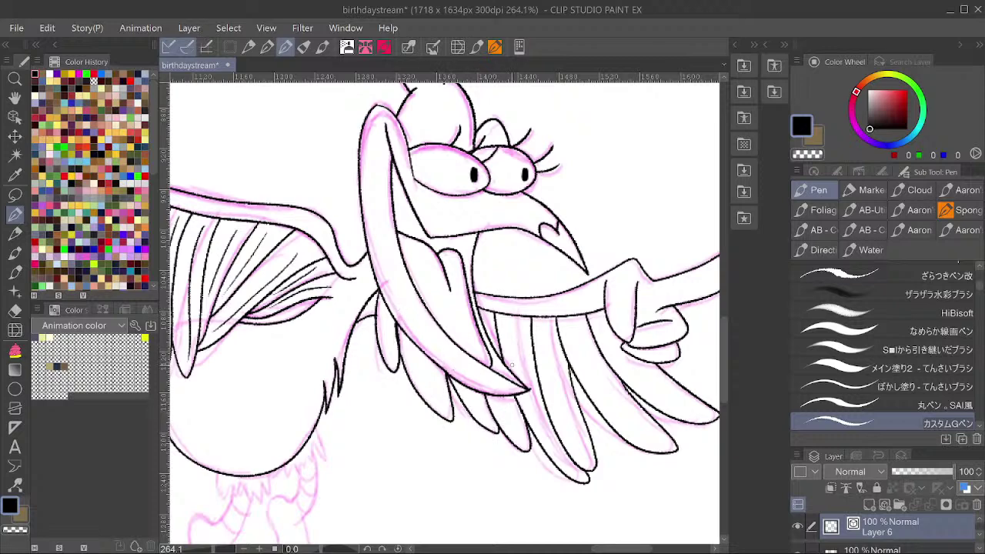
Ink the central shaft lines inside the far-wing feathers, undoing and redrawing the misplaced strokes.
{"action": "left_click_drag", "start_coordinate": [600, 247], "coordinate": [558, 248]}
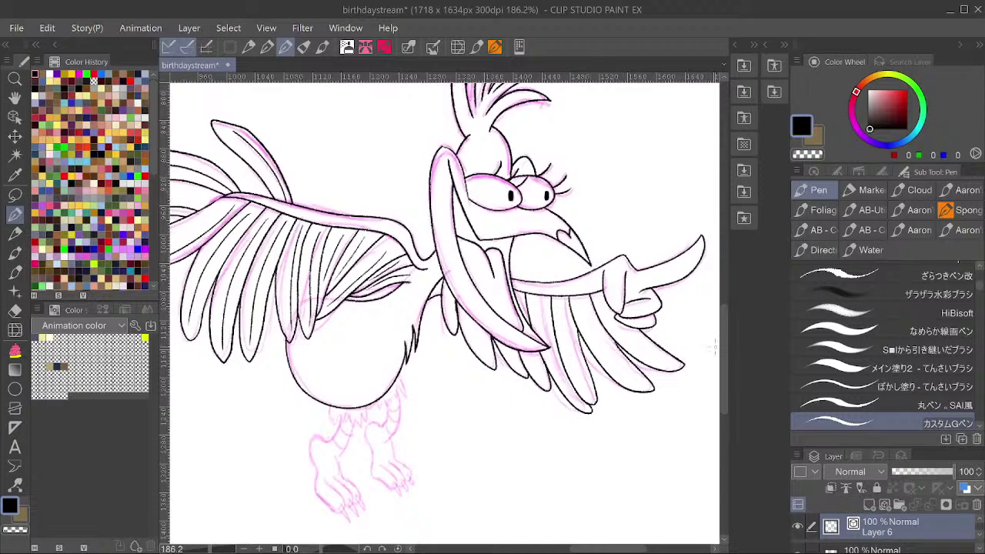
{"action": "mouse_move", "coordinate": [557, 303]}
{"action": "left_mouse_down"}
{"action": "mouse_move", "coordinate": [531, 349]}
{"action": "mouse_move", "coordinate": [640, 389]}
{"action": "left_mouse_up"}
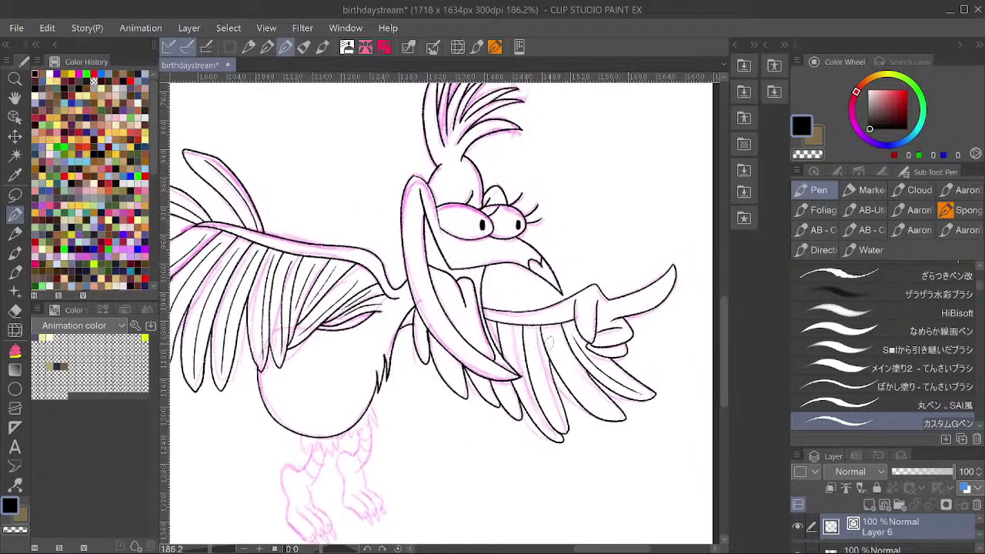
{"action": "key", "text": "ctrl+z"}
{"action": "left_click_drag", "start_coordinate": [540, 382], "coordinate": [556, 417]}
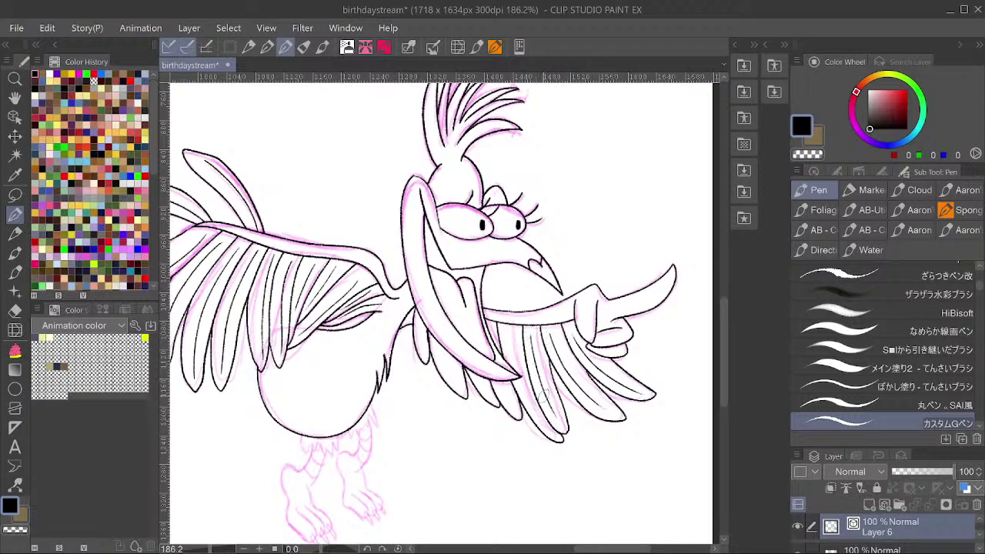
{"action": "left_click_drag", "start_coordinate": [521, 375], "coordinate": [546, 420]}
{"action": "key", "text": "ctrl+z"}
{"action": "left_click_drag", "start_coordinate": [504, 326], "coordinate": [545, 433]}
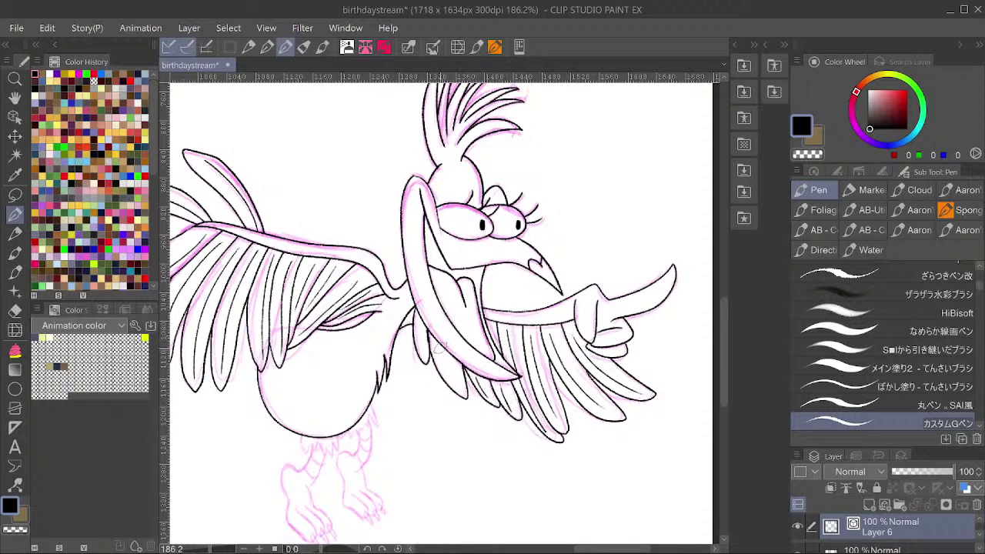
Adjust the small far-wing feather nearest the body with Pinch vector line and ink its shaft with the カスタムGペン pen.
{"action": "scroll", "coordinate": [431, 311], "scroll_direction": "down", "scroll_amount": 3}
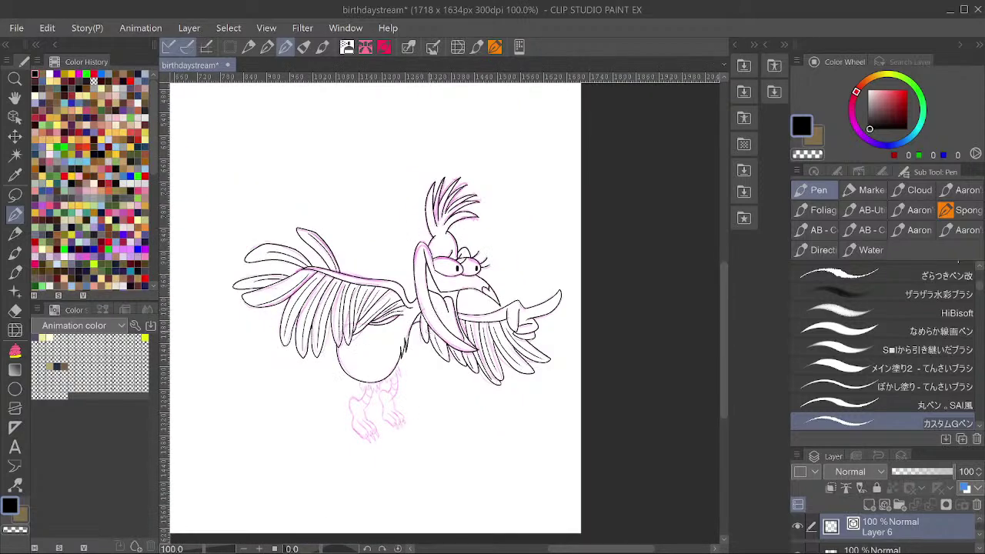
{"action": "scroll", "coordinate": [441, 314], "scroll_direction": "up", "scroll_amount": 4}
{"action": "scroll", "coordinate": [438, 308], "scroll_direction": "up", "scroll_amount": 1}
{"action": "key", "text": "y"}
{"action": "left_click_drag", "start_coordinate": [401, 350], "coordinate": [406, 356]}
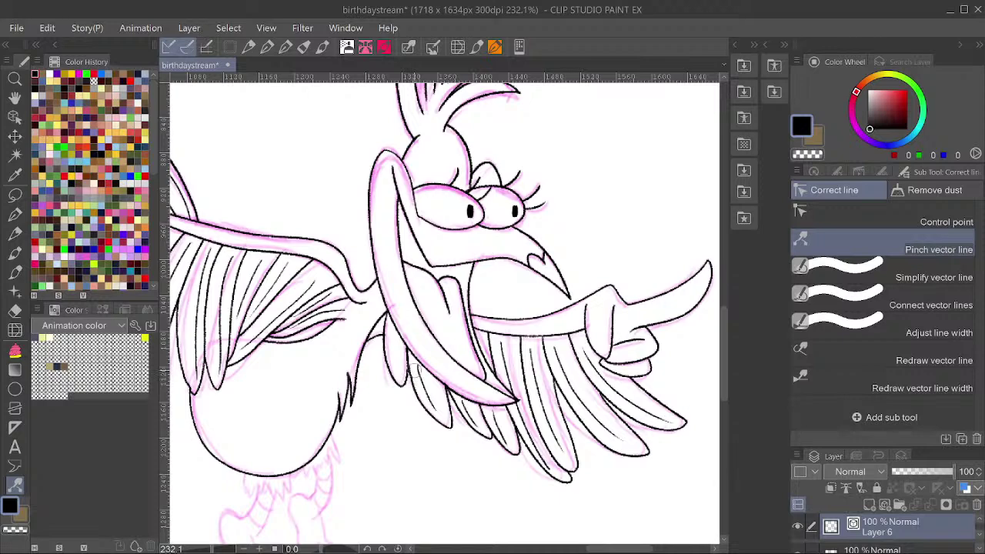
{"action": "left_click", "coordinate": [14, 213]}
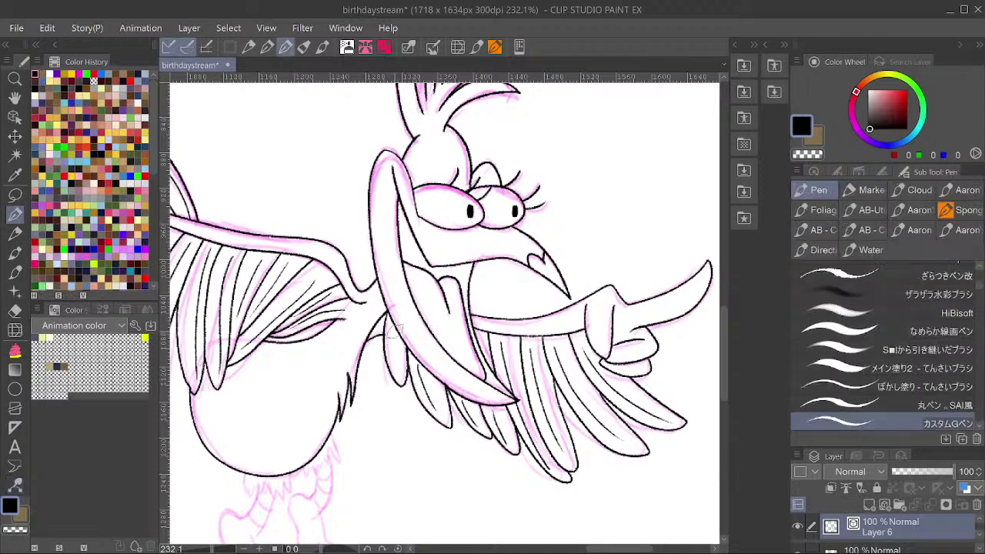
{"action": "left_click_drag", "start_coordinate": [394, 330], "coordinate": [401, 371]}
Ink the jagged feather tuft beneath the belly and the front edge of the upper left leg.
{"action": "scroll", "coordinate": [481, 238], "scroll_direction": "down", "scroll_amount": 3}
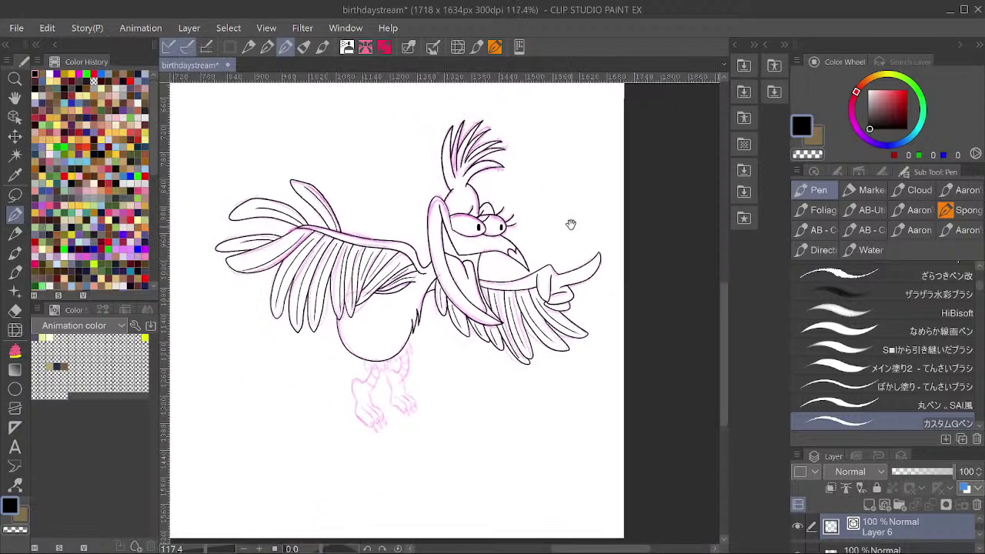
{"action": "scroll", "coordinate": [567, 220], "scroll_direction": "down", "scroll_amount": 2}
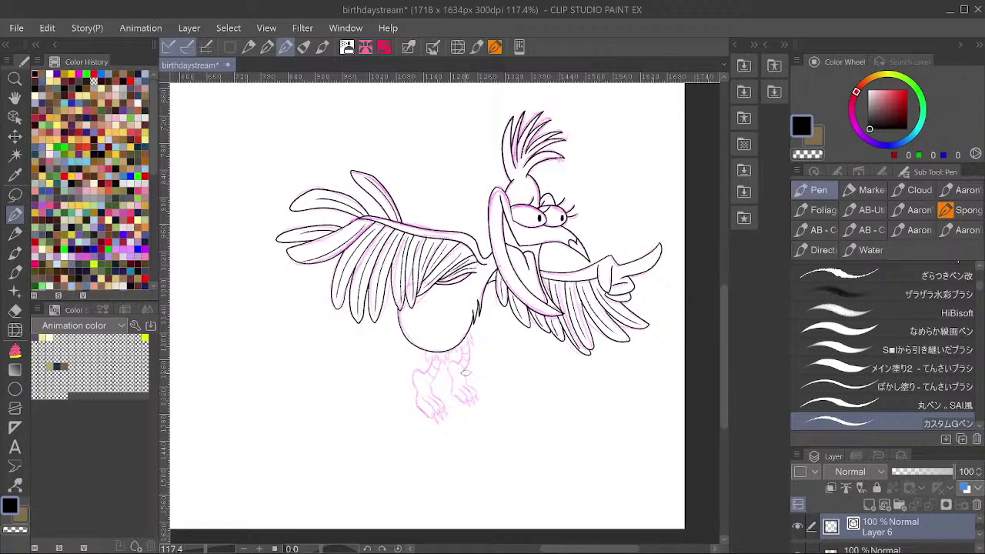
{"action": "scroll", "coordinate": [468, 376], "scroll_direction": "up", "scroll_amount": 4}
{"action": "scroll", "coordinate": [486, 359], "scroll_direction": "down", "scroll_amount": 2}
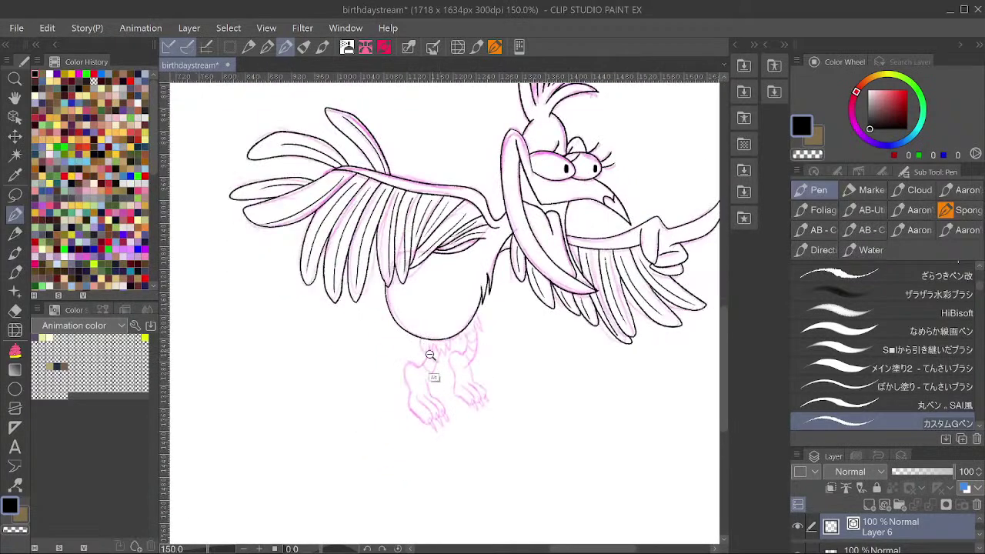
{"action": "scroll", "coordinate": [462, 339], "scroll_direction": "up", "scroll_amount": 2}
{"action": "scroll", "coordinate": [457, 322], "scroll_direction": "up", "scroll_amount": 1}
{"action": "mouse_move", "coordinate": [473, 325]}
{"action": "left_mouse_down"}
{"action": "mouse_move", "coordinate": [474, 371]}
{"action": "mouse_move", "coordinate": [454, 344]}
{"action": "mouse_move", "coordinate": [457, 379]}
{"action": "mouse_move", "coordinate": [443, 355]}
{"action": "mouse_move", "coordinate": [435, 373]}
{"action": "mouse_move", "coordinate": [427, 341]}
{"action": "mouse_move", "coordinate": [420, 371]}
{"action": "mouse_move", "coordinate": [410, 344]}
{"action": "mouse_move", "coordinate": [392, 375]}
{"action": "mouse_move", "coordinate": [385, 324]}
{"action": "left_mouse_up"}
{"action": "mouse_move", "coordinate": [444, 369]}
{"action": "left_mouse_down"}
{"action": "mouse_move", "coordinate": [478, 302]}
{"action": "mouse_move", "coordinate": [445, 341]}
{"action": "left_mouse_up"}
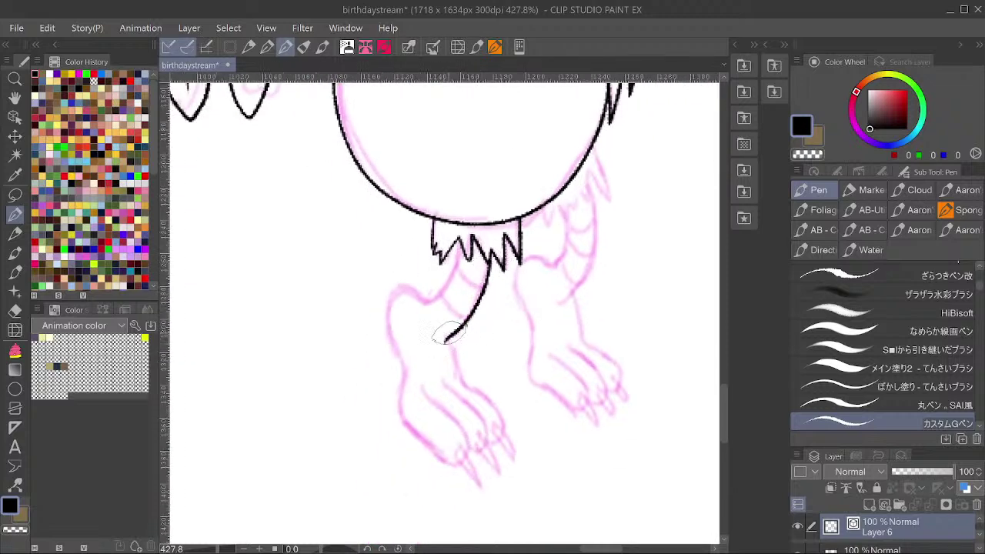
Ink the rest of the left leg's outline, including the heel, foot, three toes and pointed claws.
{"action": "mouse_move", "coordinate": [449, 278]}
{"action": "left_mouse_down"}
{"action": "mouse_move", "coordinate": [407, 284]}
{"action": "mouse_move", "coordinate": [387, 306]}
{"action": "mouse_move", "coordinate": [385, 330]}
{"action": "mouse_move", "coordinate": [404, 365]}
{"action": "mouse_move", "coordinate": [399, 415]}
{"action": "mouse_move", "coordinate": [436, 460]}
{"action": "mouse_move", "coordinate": [465, 467]}
{"action": "mouse_move", "coordinate": [467, 427]}
{"action": "mouse_move", "coordinate": [433, 402]}
{"action": "mouse_move", "coordinate": [476, 405]}
{"action": "mouse_move", "coordinate": [490, 427]}
{"action": "mouse_move", "coordinate": [467, 460]}
{"action": "left_mouse_up"}
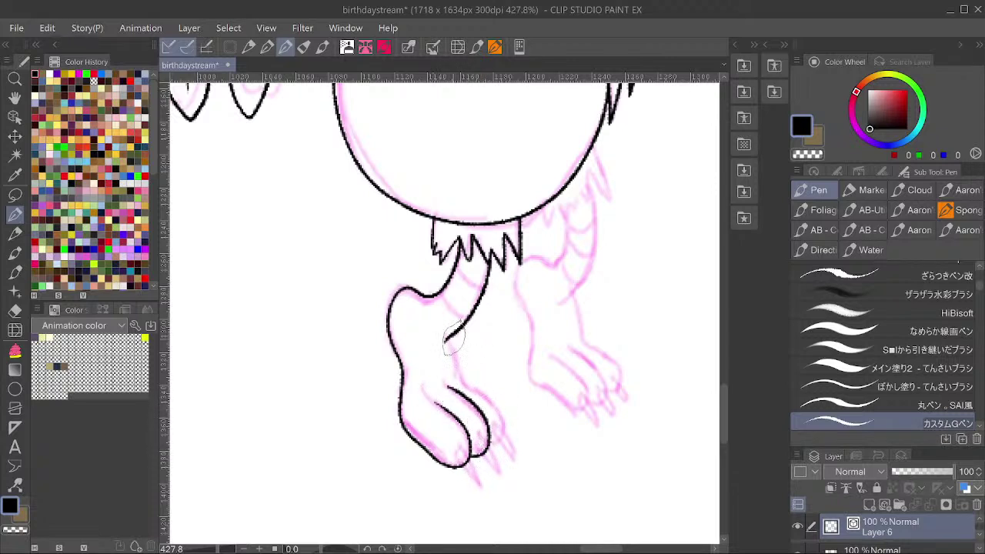
{"action": "mouse_move", "coordinate": [448, 339]}
{"action": "left_mouse_down"}
{"action": "mouse_move", "coordinate": [471, 384]}
{"action": "mouse_move", "coordinate": [501, 406]}
{"action": "mouse_move", "coordinate": [504, 442]}
{"action": "mouse_move", "coordinate": [489, 447]}
{"action": "mouse_move", "coordinate": [500, 429]}
{"action": "mouse_move", "coordinate": [514, 456]}
{"action": "mouse_move", "coordinate": [480, 435]}
{"action": "mouse_move", "coordinate": [498, 471]}
{"action": "mouse_move", "coordinate": [480, 466]}
{"action": "mouse_move", "coordinate": [480, 435]}
{"action": "mouse_move", "coordinate": [460, 450]}
{"action": "mouse_move", "coordinate": [482, 486]}
{"action": "left_mouse_up"}
{"action": "left_click_drag", "start_coordinate": [460, 454], "coordinate": [481, 485]}
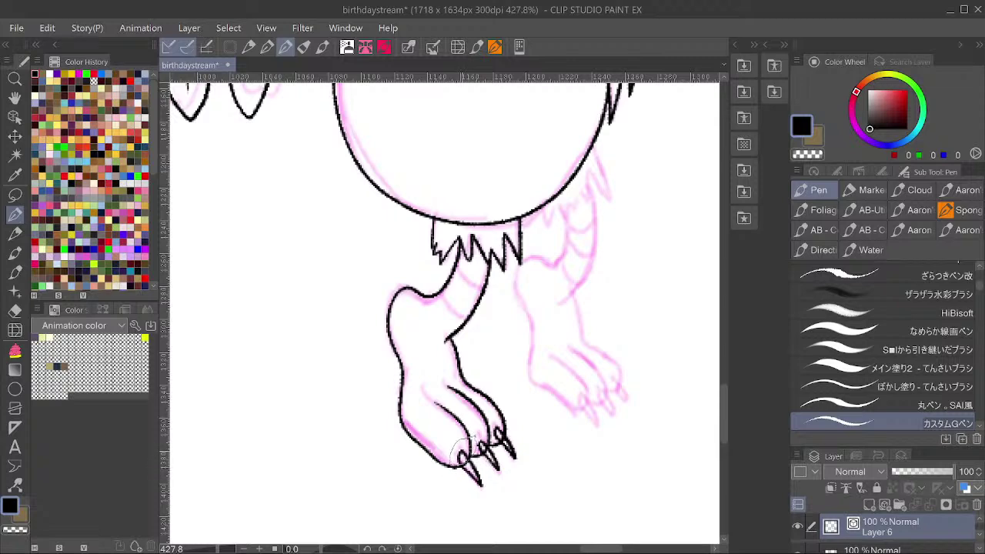
{"action": "left_click_drag", "start_coordinate": [610, 265], "coordinate": [578, 341]}
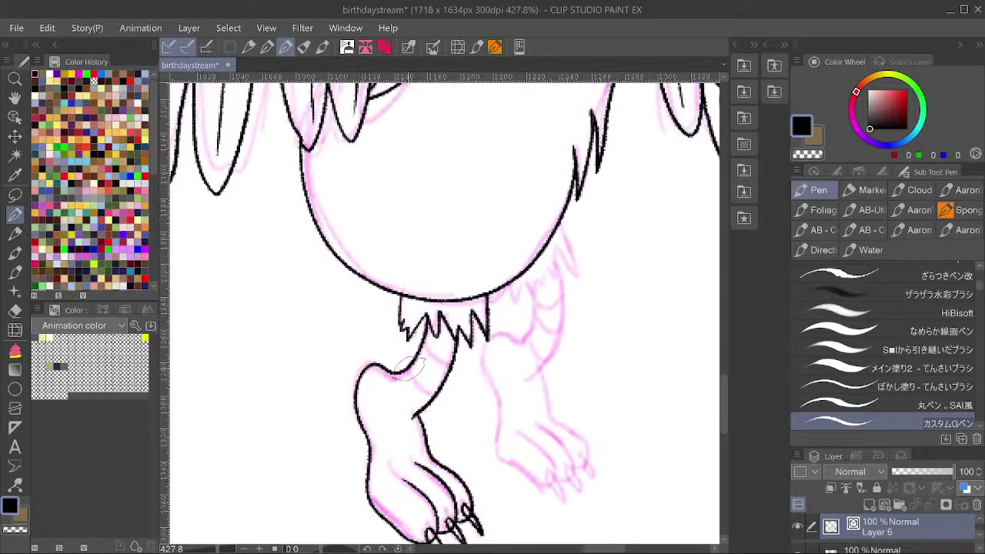
Ink the two bands across the left leg, then the jagged tuft and back edge of the upper right leg.
{"action": "left_click_drag", "start_coordinate": [408, 370], "coordinate": [434, 396]}
{"action": "left_click_drag", "start_coordinate": [424, 344], "coordinate": [452, 364]}
{"action": "mouse_move", "coordinate": [560, 225]}
{"action": "left_mouse_down"}
{"action": "mouse_move", "coordinate": [577, 281]}
{"action": "mouse_move", "coordinate": [558, 252]}
{"action": "mouse_move", "coordinate": [559, 282]}
{"action": "mouse_move", "coordinate": [543, 265]}
{"action": "mouse_move", "coordinate": [545, 287]}
{"action": "mouse_move", "coordinate": [531, 283]}
{"action": "mouse_move", "coordinate": [535, 302]}
{"action": "mouse_move", "coordinate": [521, 285]}
{"action": "mouse_move", "coordinate": [517, 305]}
{"action": "mouse_move", "coordinate": [509, 286]}
{"action": "mouse_move", "coordinate": [557, 346]}
{"action": "mouse_move", "coordinate": [527, 380]}
{"action": "left_mouse_up"}
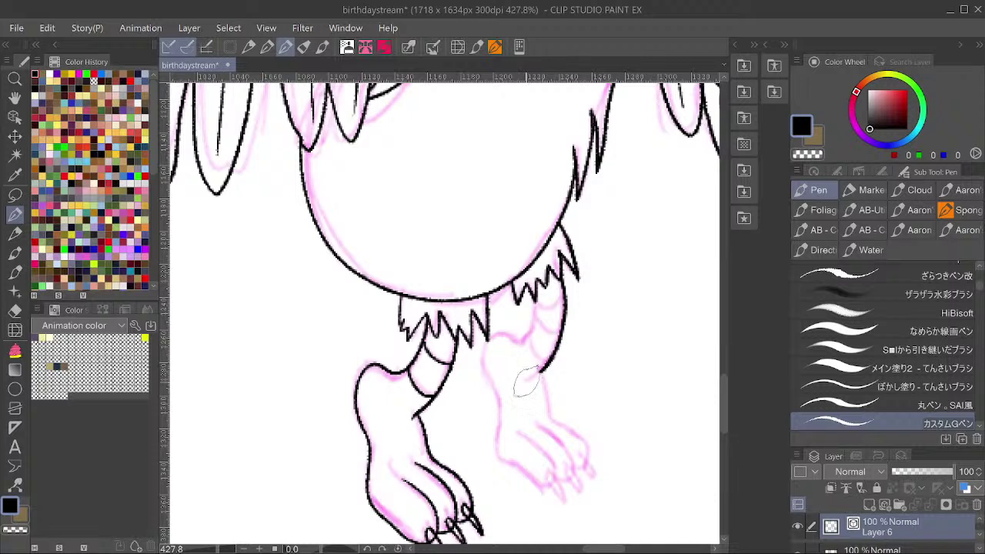
Ink the rest of the right leg's outline, including the heel, foot, three toes and pointed claws.
{"action": "mouse_move", "coordinate": [531, 330]}
{"action": "left_mouse_down"}
{"action": "mouse_move", "coordinate": [489, 341]}
{"action": "mouse_move", "coordinate": [496, 461]}
{"action": "mouse_move", "coordinate": [552, 490]}
{"action": "mouse_move", "coordinate": [555, 455]}
{"action": "mouse_move", "coordinate": [529, 436]}
{"action": "mouse_move", "coordinate": [534, 377]}
{"action": "left_mouse_up"}
{"action": "mouse_move", "coordinate": [517, 326]}
{"action": "left_mouse_down"}
{"action": "mouse_move", "coordinate": [529, 368]}
{"action": "mouse_move", "coordinate": [551, 380]}
{"action": "mouse_move", "coordinate": [565, 420]}
{"action": "mouse_move", "coordinate": [552, 423]}
{"action": "left_mouse_up"}
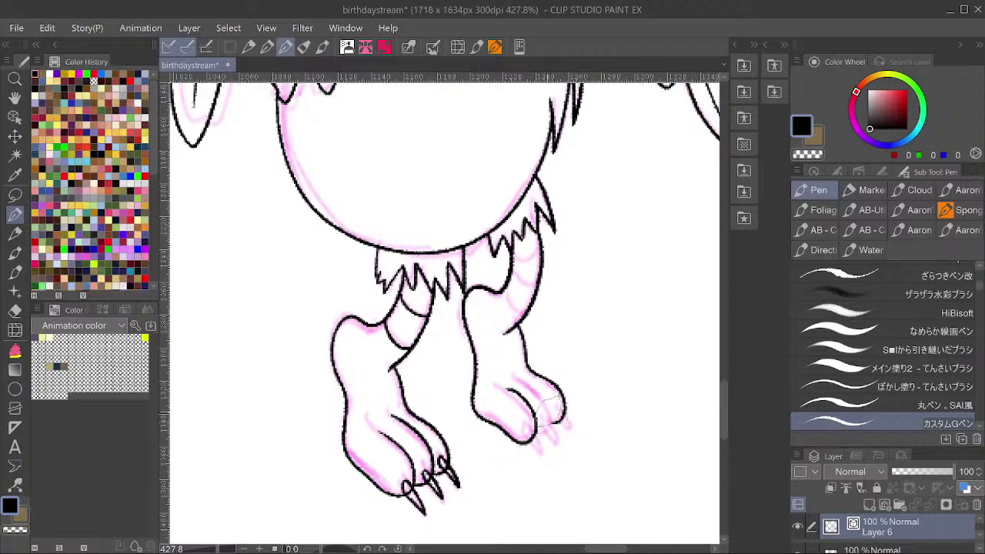
{"action": "mouse_move", "coordinate": [527, 380]}
{"action": "left_mouse_down"}
{"action": "mouse_move", "coordinate": [562, 427]}
{"action": "mouse_move", "coordinate": [542, 442]}
{"action": "mouse_move", "coordinate": [533, 419]}
{"action": "mouse_move", "coordinate": [523, 426]}
{"action": "mouse_move", "coordinate": [541, 452]}
{"action": "mouse_move", "coordinate": [531, 423]}
{"action": "mouse_move", "coordinate": [534, 439]}
{"action": "mouse_move", "coordinate": [560, 446]}
{"action": "mouse_move", "coordinate": [545, 424]}
{"action": "mouse_move", "coordinate": [563, 411]}
{"action": "mouse_move", "coordinate": [575, 434]}
{"action": "mouse_move", "coordinate": [559, 429]}
{"action": "mouse_move", "coordinate": [571, 408]}
{"action": "left_mouse_up"}
{"action": "scroll", "coordinate": [544, 437], "scroll_direction": "up", "scroll_amount": 4}
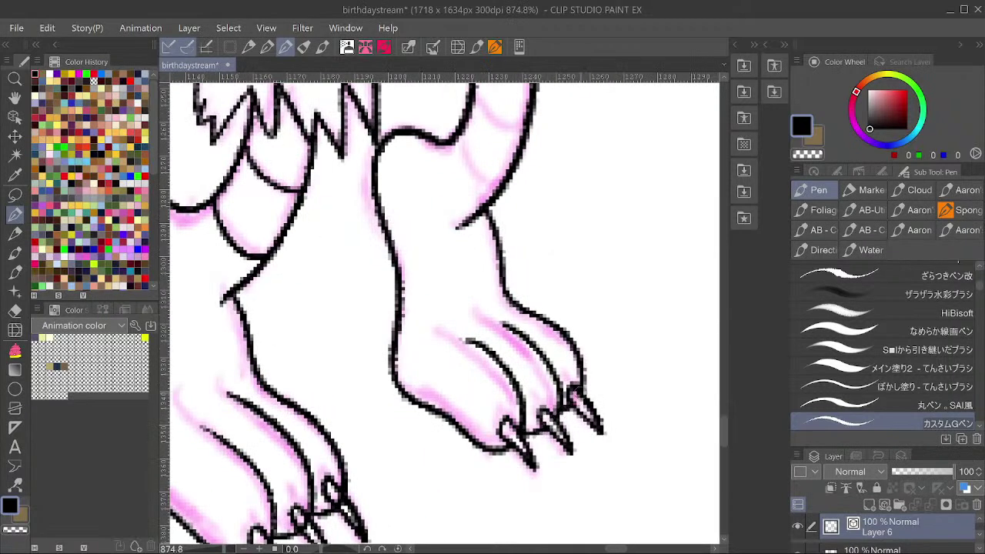
Tidy the overlapping lines around the left foot's claws, undoing the last stroke.
{"action": "left_click_drag", "start_coordinate": [500, 421], "coordinate": [602, 297]}
{"action": "left_click_drag", "start_coordinate": [373, 418], "coordinate": [361, 430]}
{"action": "left_click_drag", "start_coordinate": [404, 398], "coordinate": [412, 394]}
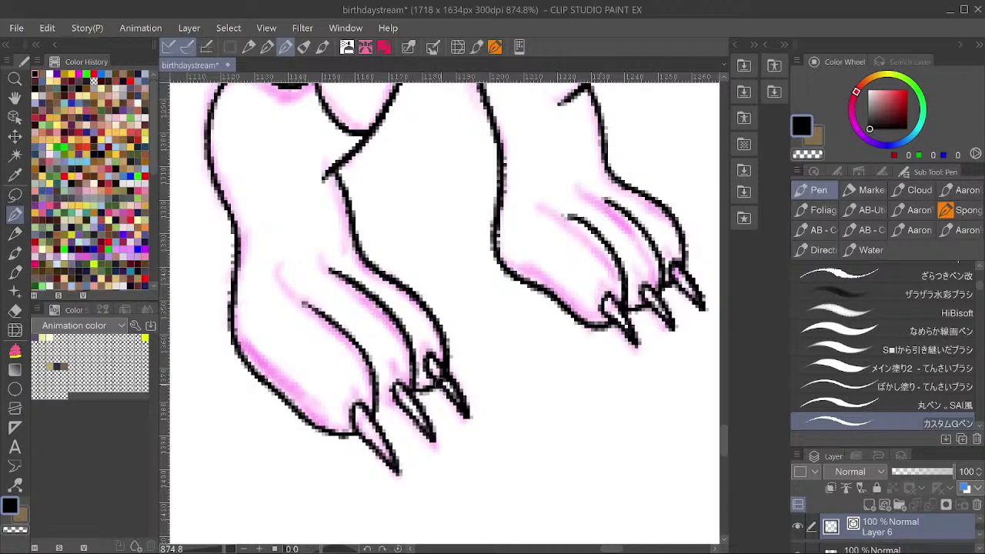
{"action": "key", "text": "ctrl+z"}
{"action": "scroll", "coordinate": [437, 368], "scroll_direction": "down", "scroll_amount": 5}
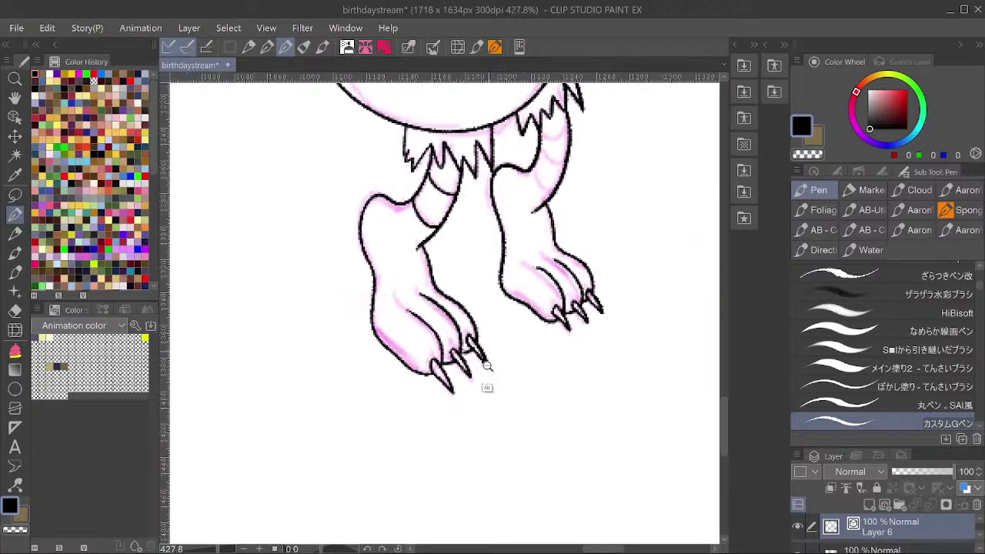
Ink three curved bands across the upper right leg and adjust its inner edge with Pinch vector line.
{"action": "scroll", "coordinate": [611, 260], "scroll_direction": "up", "scroll_amount": 1}
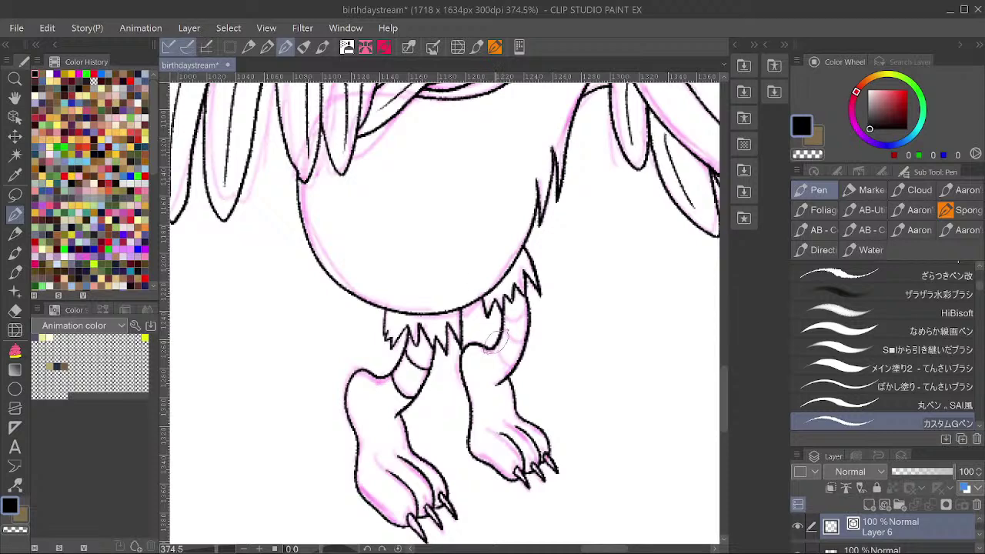
{"action": "left_click_drag", "start_coordinate": [495, 347], "coordinate": [523, 371]}
{"action": "mouse_move", "coordinate": [498, 324]}
{"action": "left_mouse_down"}
{"action": "mouse_move", "coordinate": [536, 340]}
{"action": "mouse_move", "coordinate": [523, 320]}
{"action": "mouse_move", "coordinate": [498, 315]}
{"action": "mouse_move", "coordinate": [535, 310]}
{"action": "left_mouse_up"}
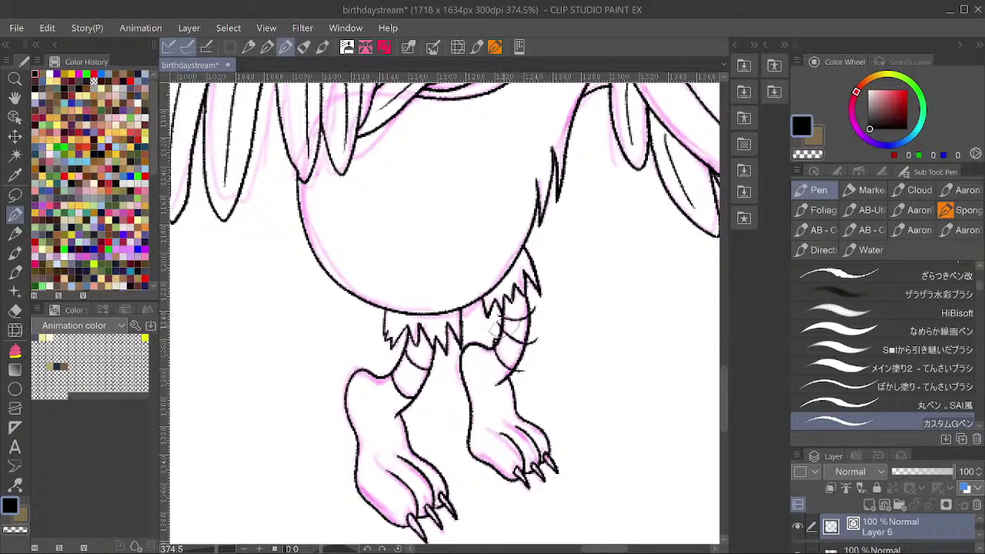
{"action": "key", "text": "y"}
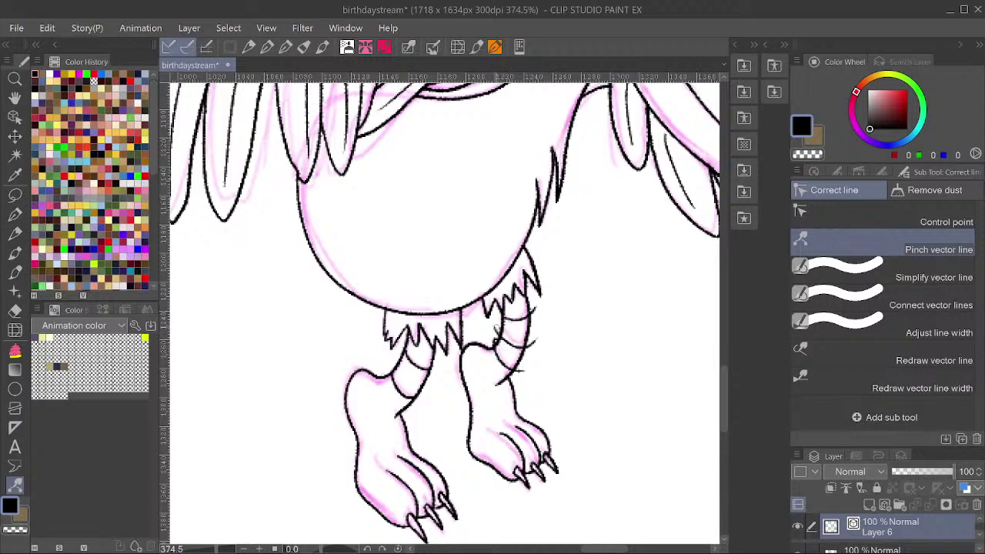
{"action": "left_click_drag", "start_coordinate": [497, 343], "coordinate": [494, 329]}
Hide the pink Kazzooie sketch layer inside Folder 2 and save the drawing.
{"action": "scroll", "coordinate": [557, 300], "scroll_direction": "down", "scroll_amount": 6}
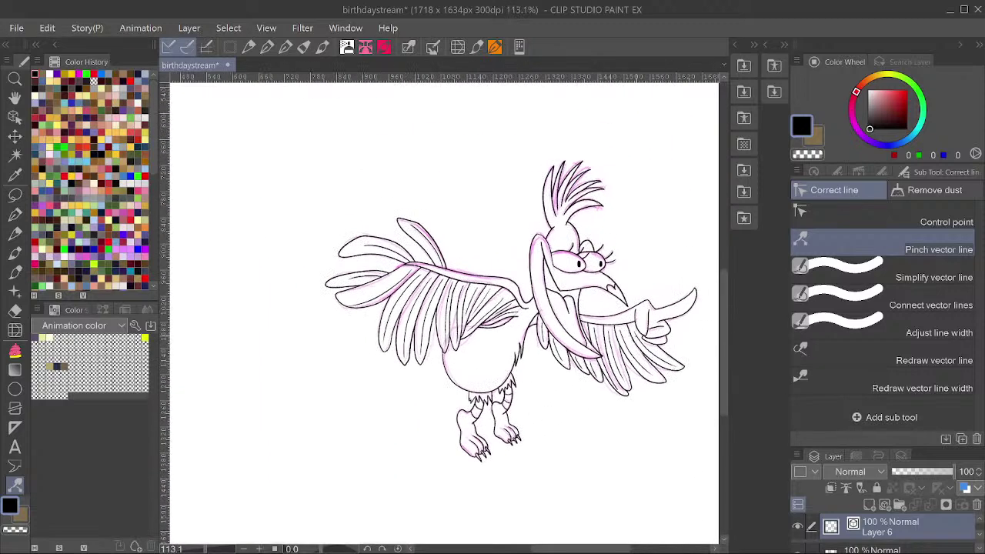
{"action": "left_click_drag", "start_coordinate": [905, 444], "coordinate": [884, 269]}
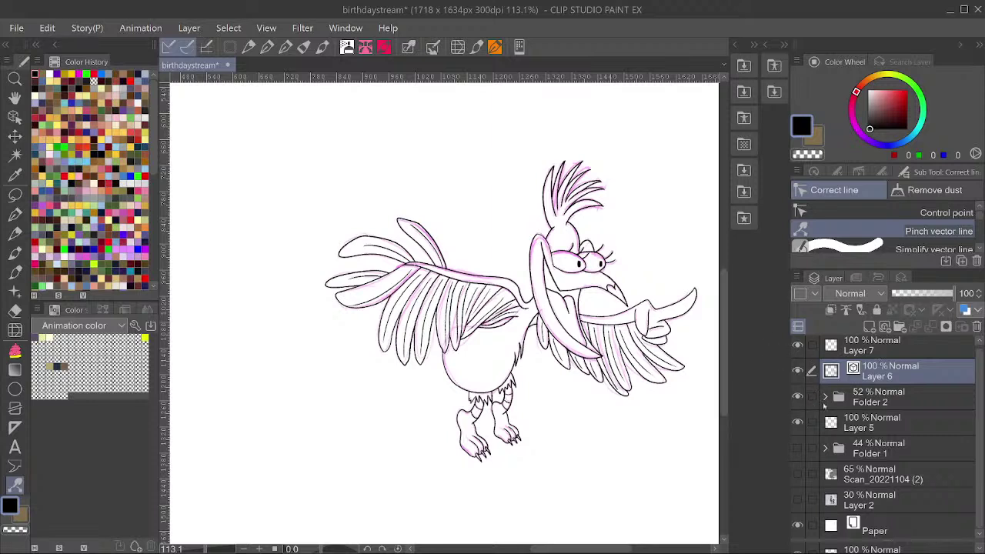
{"action": "left_click", "coordinate": [827, 397]}
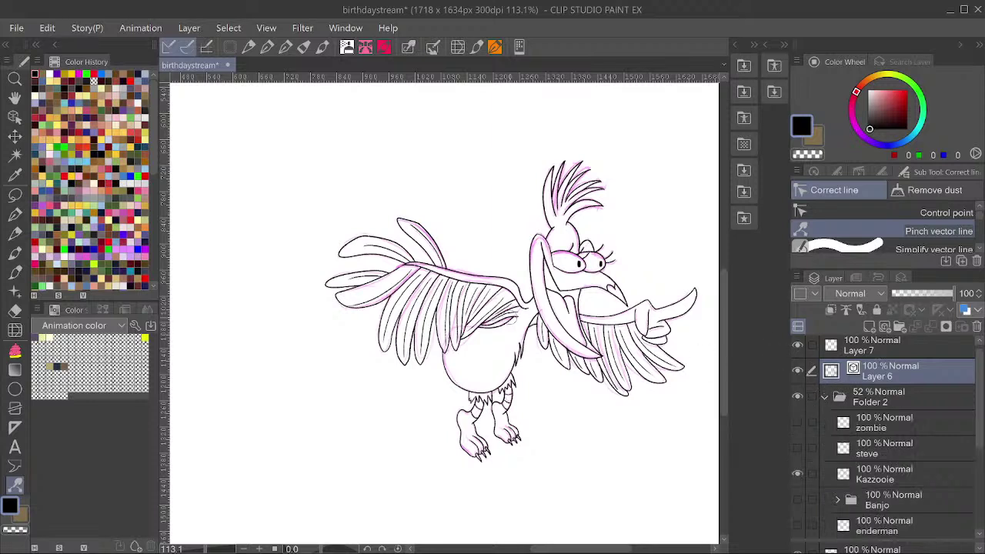
{"action": "left_click", "coordinate": [454, 330], "text": "ctrl+shift"}
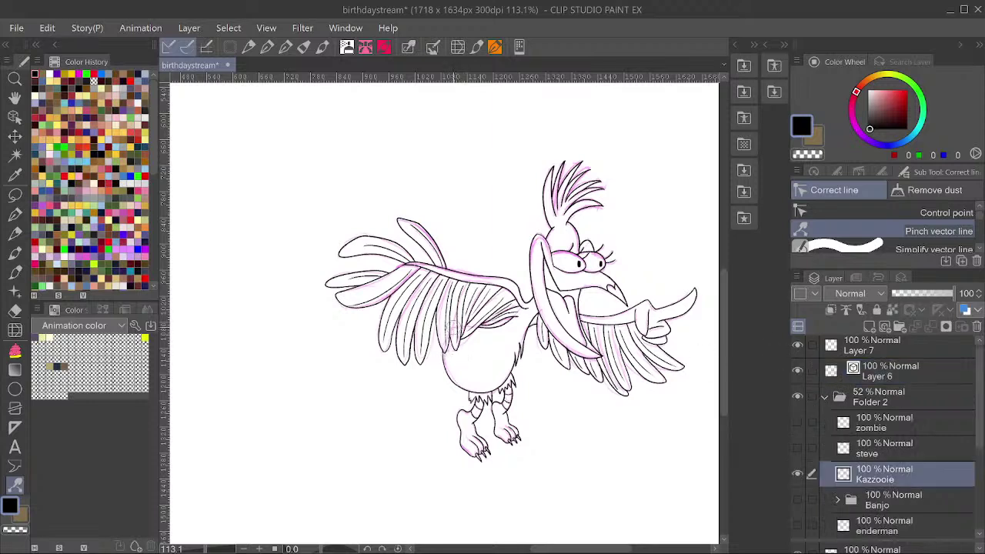
{"action": "left_click", "coordinate": [797, 475]}
{"action": "scroll", "coordinate": [566, 475], "scroll_direction": "down", "scroll_amount": 3}
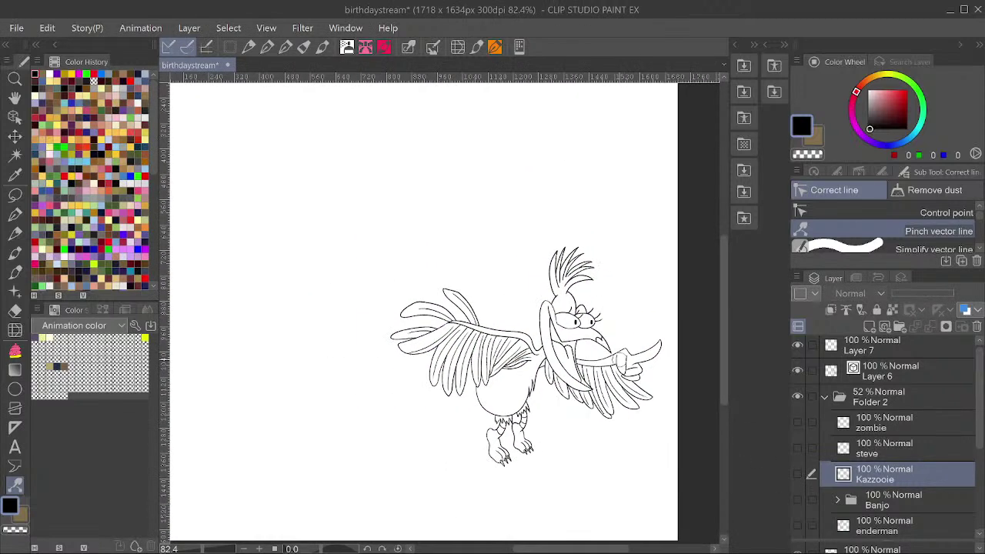
{"action": "key", "text": "ctrl+s"}
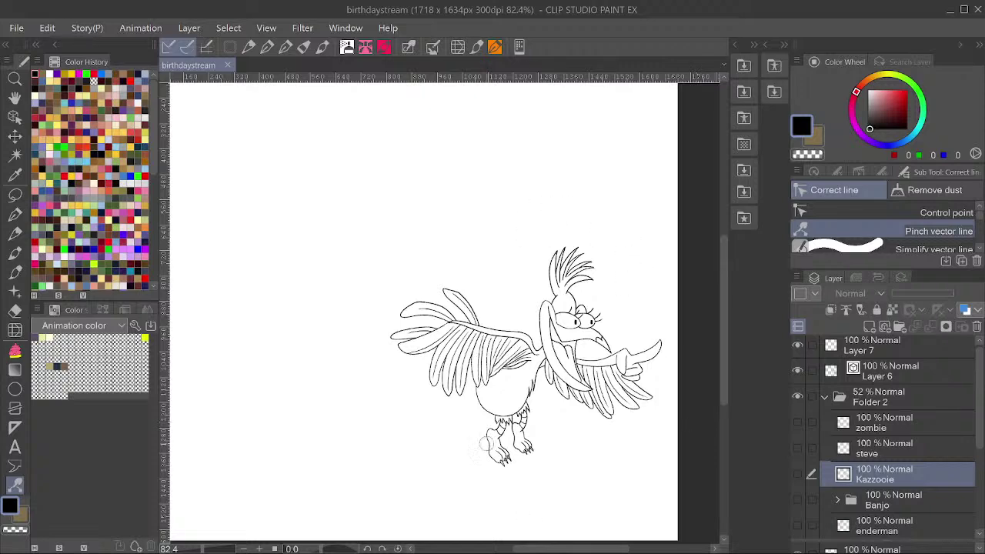
Examine the complete Kazzooie line art at several zoom levels with the sketch hidden.
{"action": "scroll", "coordinate": [538, 344], "scroll_direction": "up", "scroll_amount": 1}
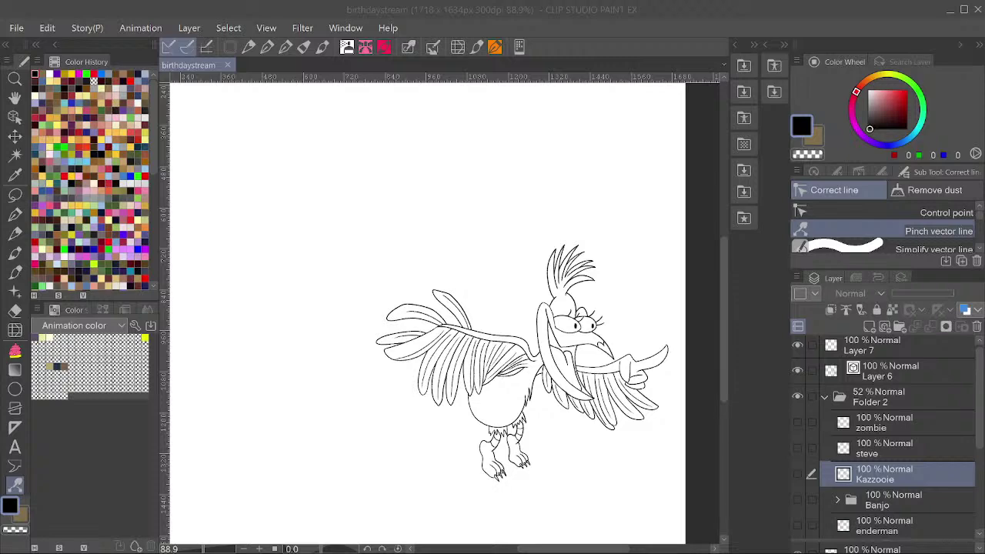
{"action": "key", "text": "alt+Tab"}
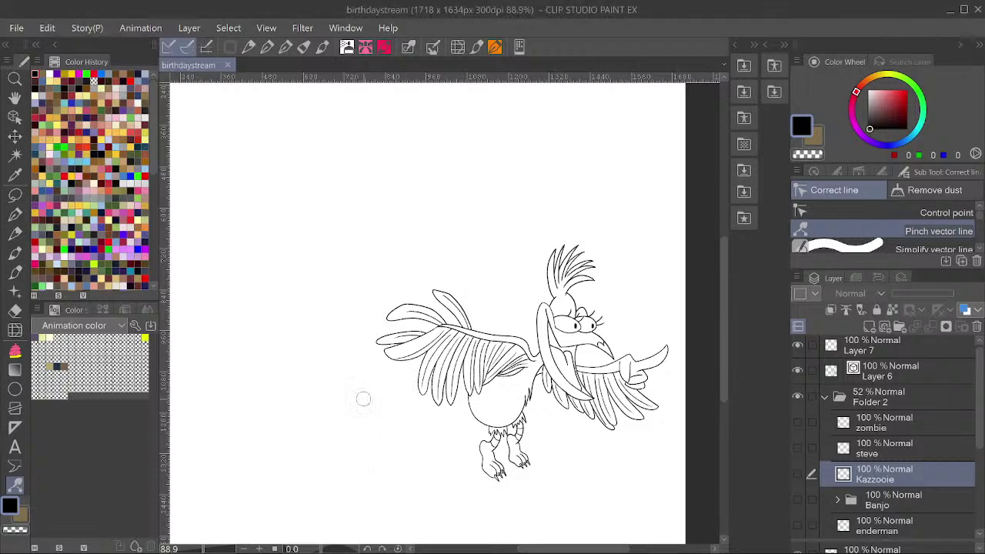
{"action": "scroll", "coordinate": [500, 382], "scroll_direction": "down", "scroll_amount": 2}
{"action": "scroll", "coordinate": [501, 382], "scroll_direction": "up", "scroll_amount": 3}
{"action": "scroll", "coordinate": [555, 381], "scroll_direction": "down", "scroll_amount": 2}
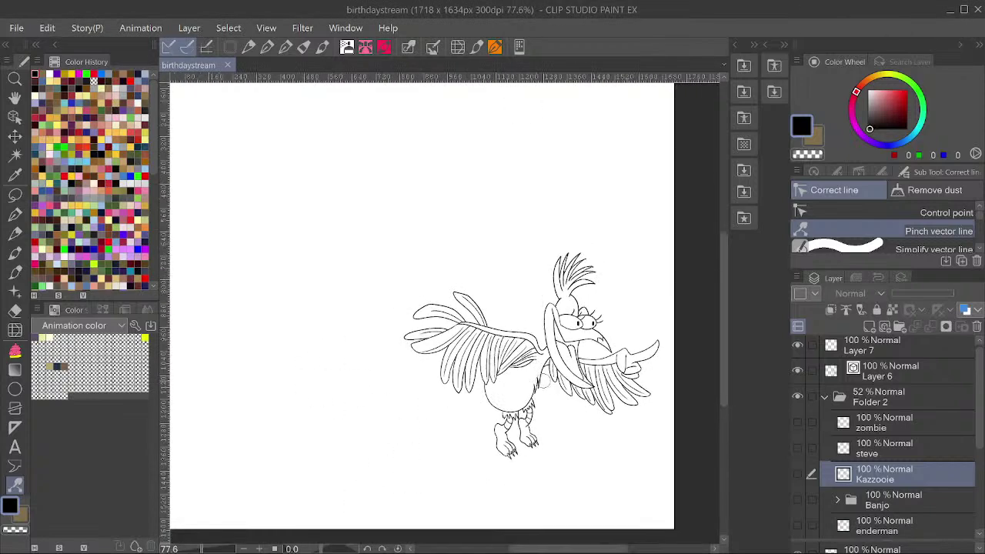
{"action": "key", "text": "h"}
{"action": "key", "text": "h"}
{"action": "scroll", "coordinate": [545, 414], "scroll_direction": "down", "scroll_amount": 2}
{"action": "scroll", "coordinate": [501, 363], "scroll_direction": "up", "scroll_amount": 3}
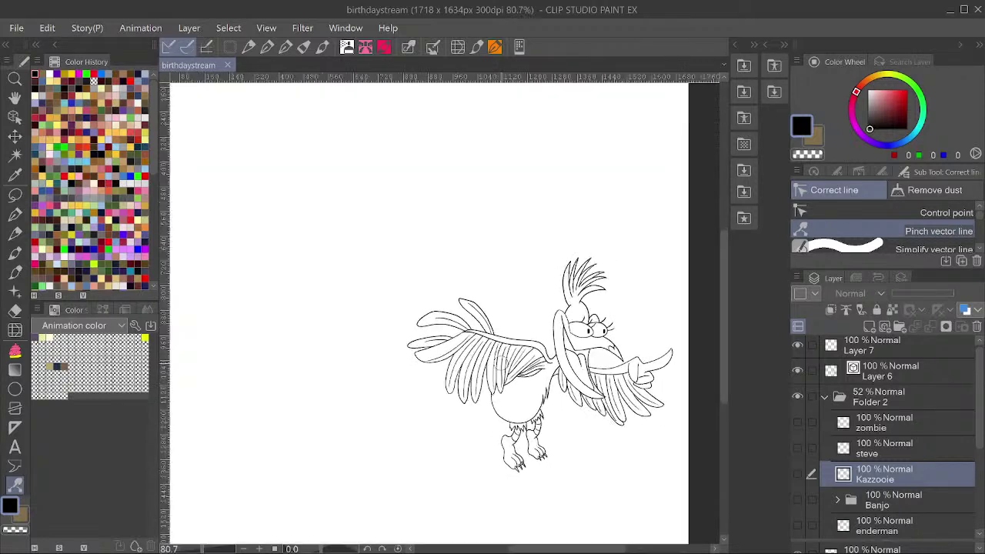
Ink a short feather edge in the gap among the left wing's lower feathers on Layer 6 and save the drawing.
{"action": "scroll", "coordinate": [465, 342], "scroll_direction": "up", "scroll_amount": 4}
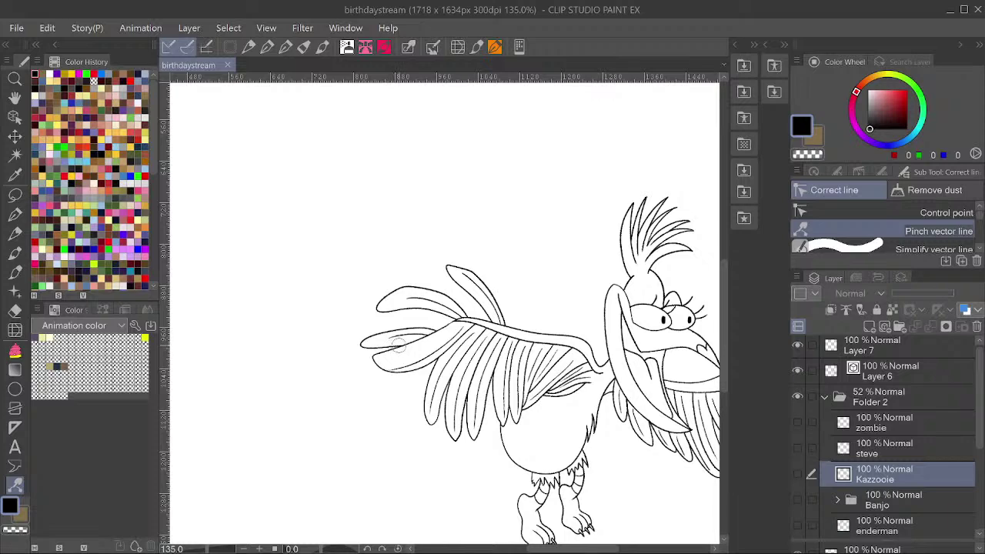
{"action": "left_click", "coordinate": [267, 47]}
{"action": "scroll", "coordinate": [502, 391], "scroll_direction": "up", "scroll_amount": 5}
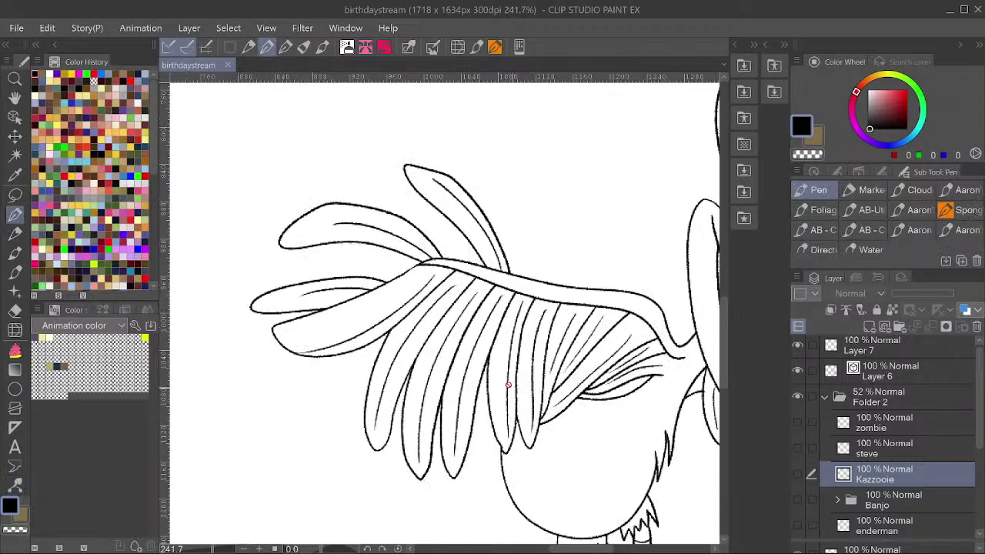
{"action": "left_click", "coordinate": [311, 307], "text": "ctrl+shift"}
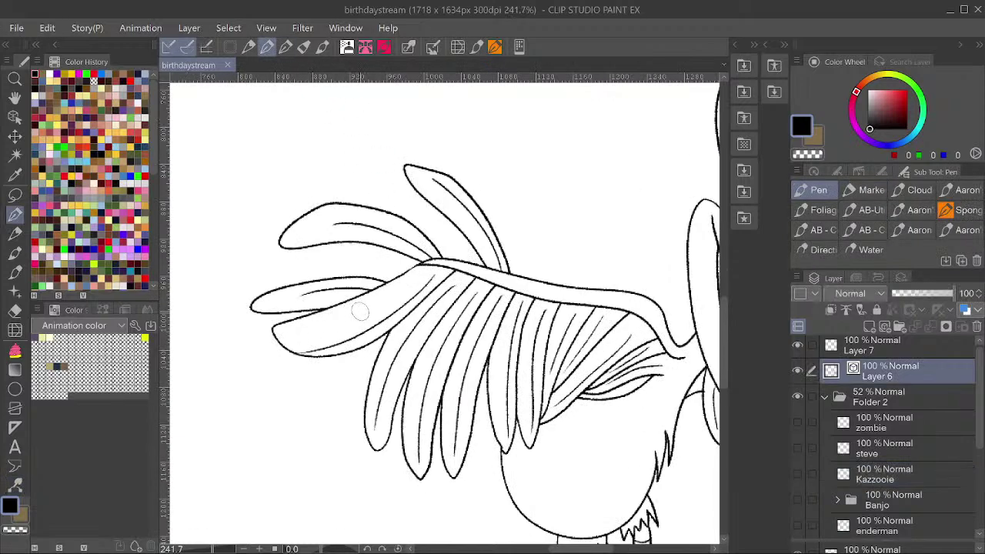
{"action": "left_click_drag", "start_coordinate": [476, 375], "coordinate": [498, 415]}
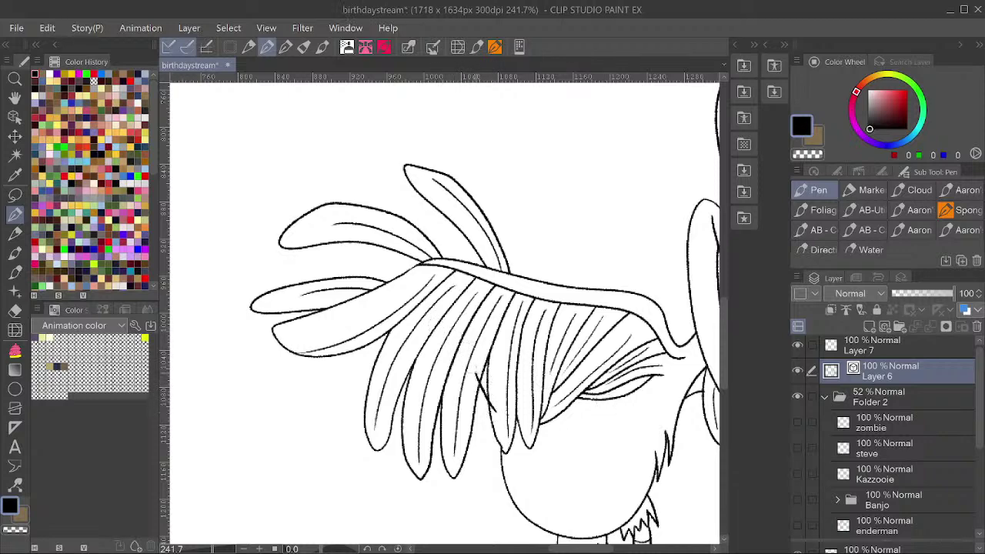
{"action": "scroll", "coordinate": [522, 331], "scroll_direction": "down", "scroll_amount": 1}
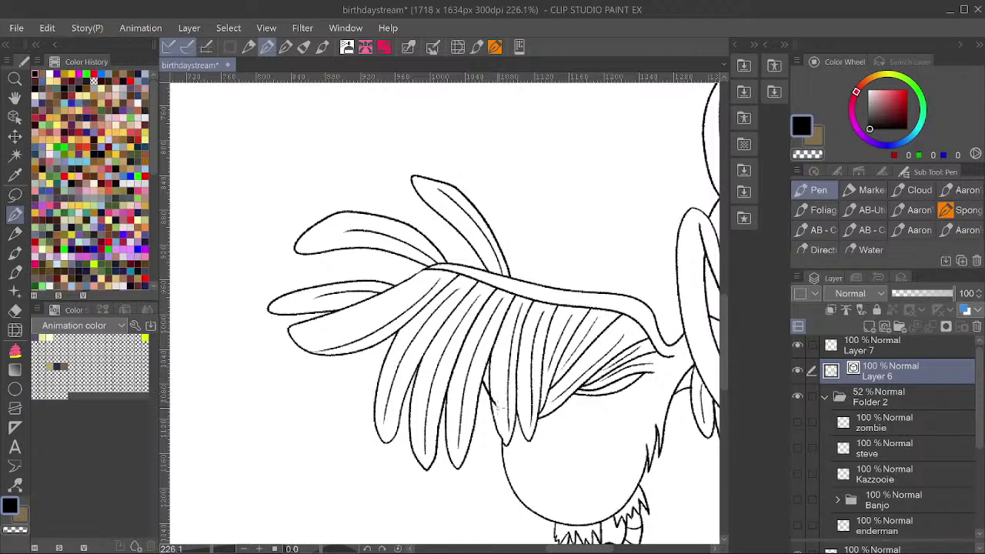
{"action": "scroll", "coordinate": [514, 355], "scroll_direction": "down", "scroll_amount": 5}
{"action": "key", "text": "ctrl+s"}
{"action": "scroll", "coordinate": [541, 362], "scroll_direction": "down", "scroll_amount": 2}
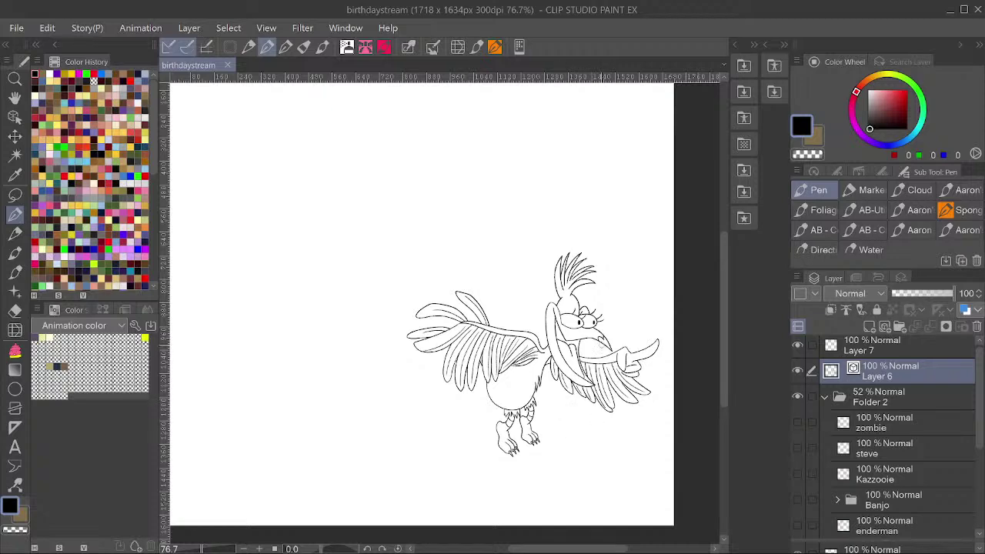
Thicken the outlines of the pointing wing's fingertip and outer feather tips on Layer 6 with Adjust line width.
{"action": "scroll", "coordinate": [577, 339], "scroll_direction": "down", "scroll_amount": 1}
{"action": "scroll", "coordinate": [592, 338], "scroll_direction": "up", "scroll_amount": 3}
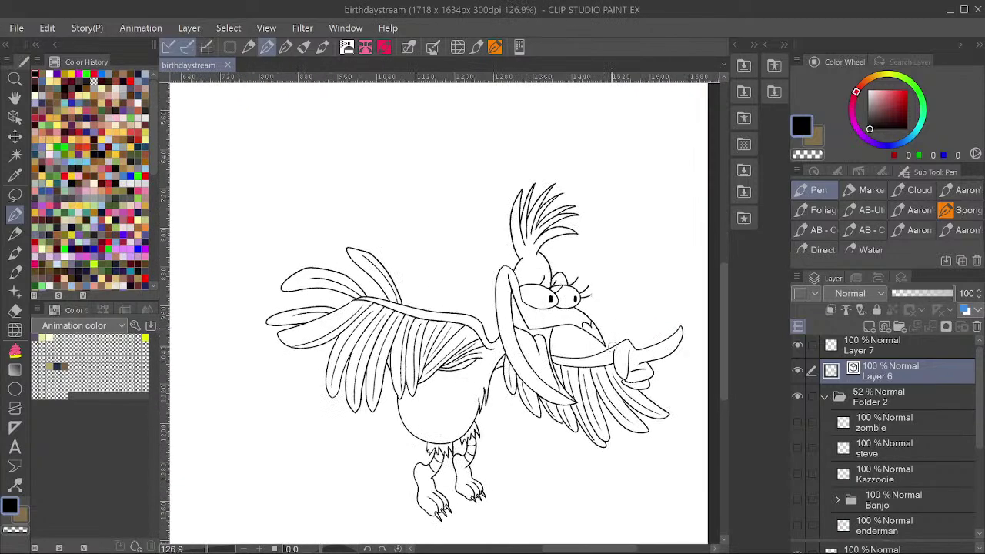
{"action": "key", "text": "y"}
{"action": "key", "text": "y"}
{"action": "key", "text": "y"}
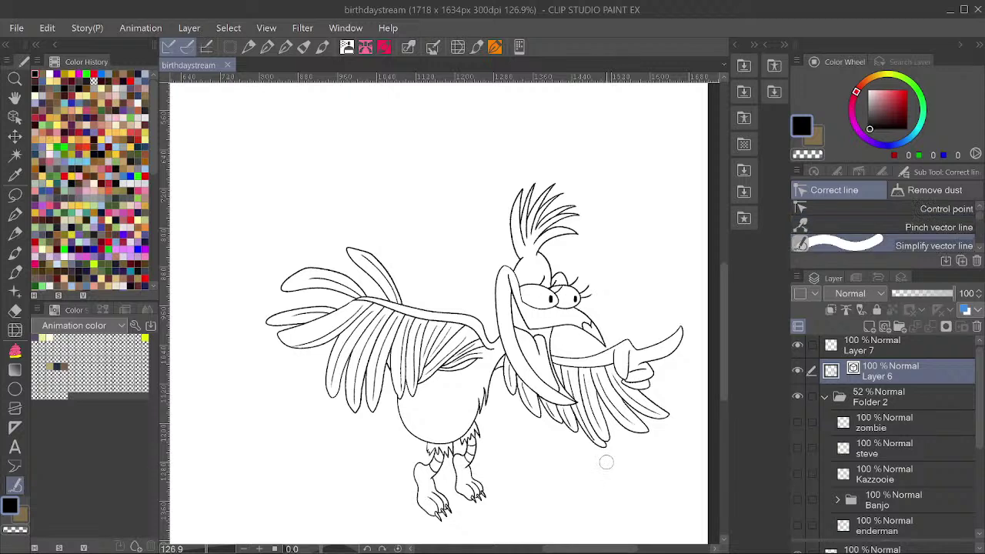
{"action": "key", "text": "y"}
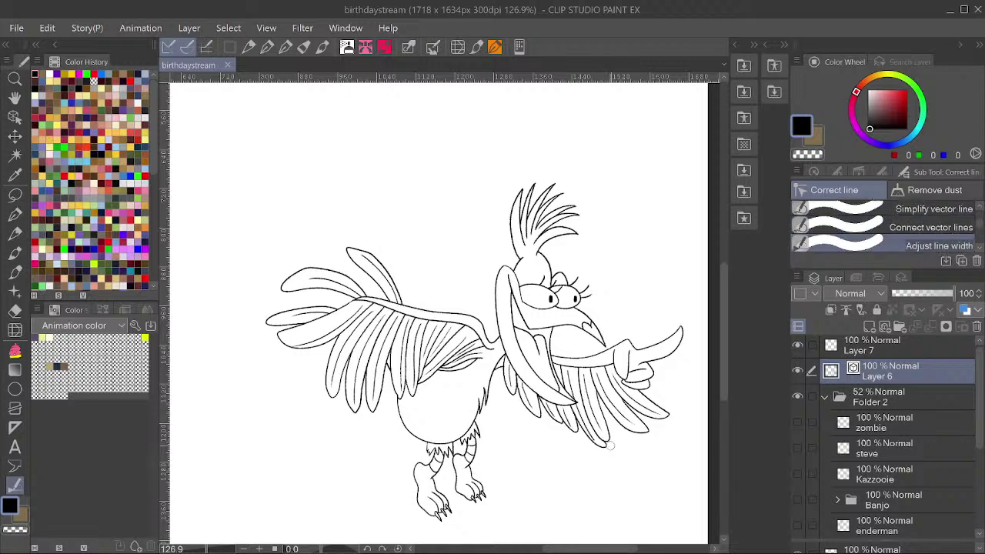
{"action": "left_click_drag", "start_coordinate": [653, 429], "coordinate": [648, 432]}
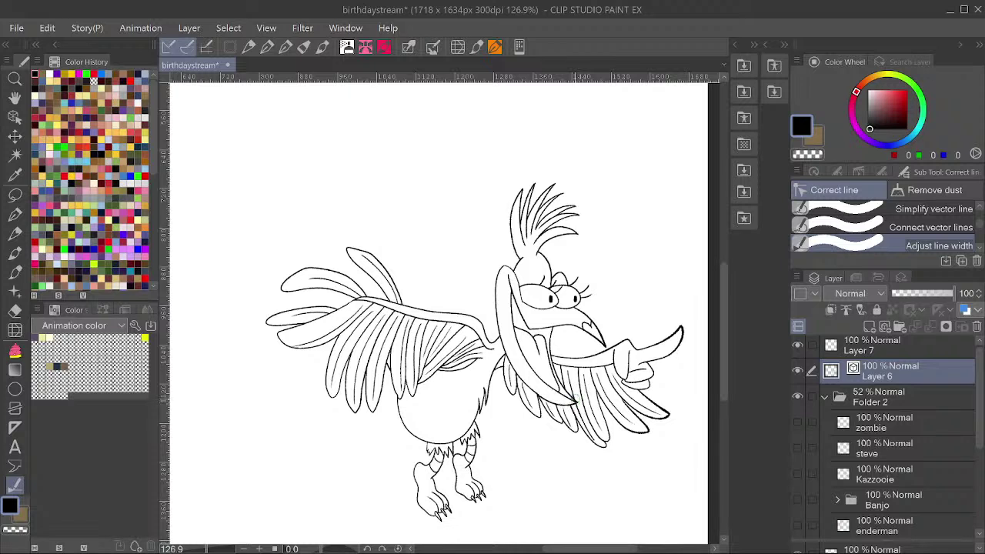
Thicken the lines of the long curved shape beside the head, the crest feathers, the head top and the left wing's inner joint.
{"action": "left_click_drag", "start_coordinate": [575, 402], "coordinate": [562, 391]}
{"action": "left_click_drag", "start_coordinate": [504, 262], "coordinate": [500, 278]}
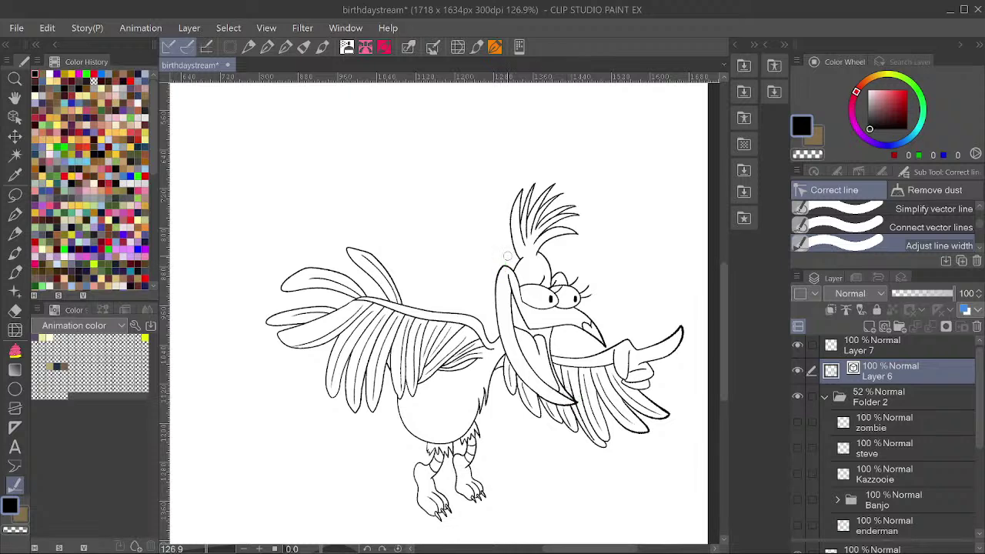
{"action": "mouse_move", "coordinate": [524, 185]}
{"action": "left_mouse_down"}
{"action": "mouse_move", "coordinate": [571, 220]}
{"action": "mouse_move", "coordinate": [569, 232]}
{"action": "left_mouse_up"}
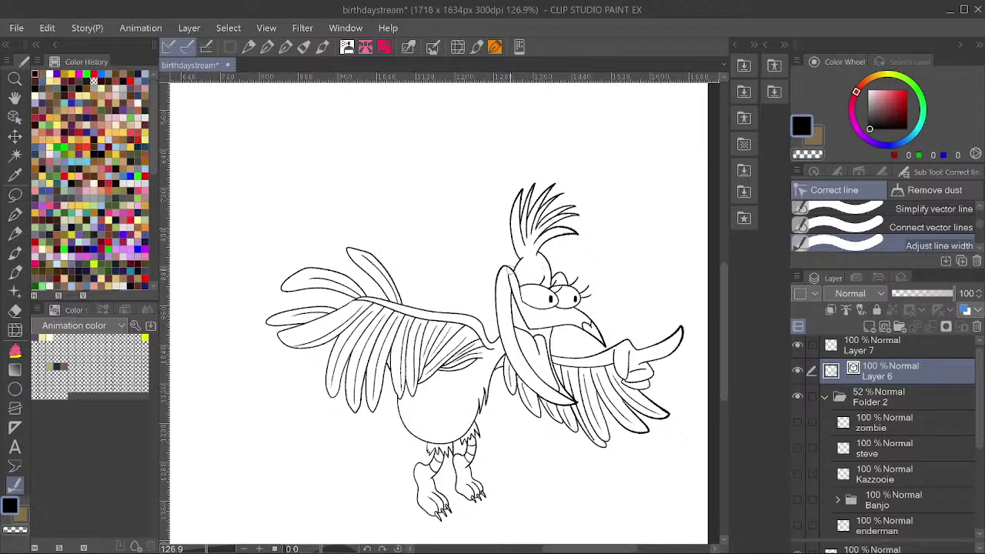
{"action": "mouse_move", "coordinate": [513, 270]}
{"action": "left_mouse_down"}
{"action": "mouse_move", "coordinate": [520, 261]}
{"action": "mouse_move", "coordinate": [551, 271]}
{"action": "left_mouse_up"}
{"action": "left_click_drag", "start_coordinate": [558, 273], "coordinate": [563, 271]}
{"action": "left_click_drag", "start_coordinate": [499, 315], "coordinate": [490, 335]}
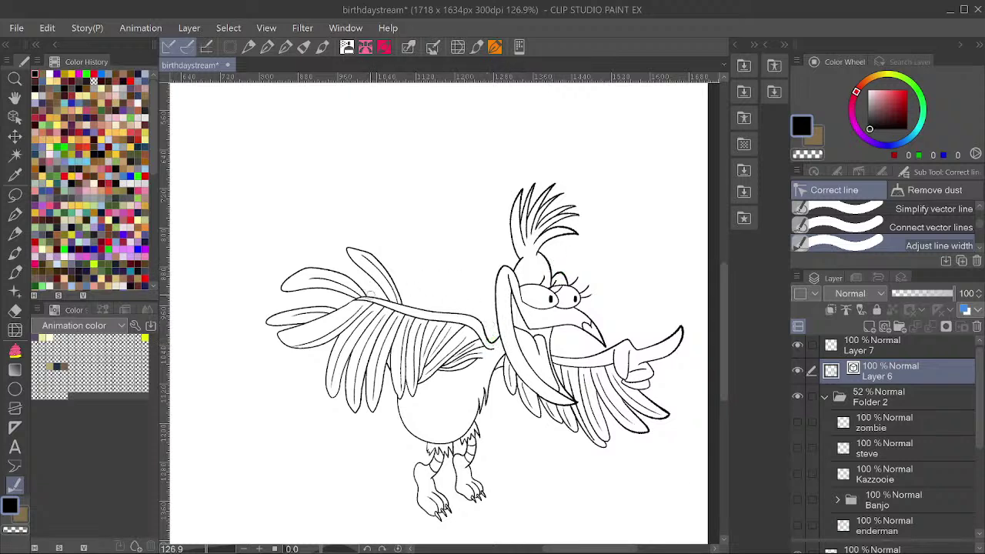
Thicken the left wing's feather tips, bend and inner feather overlaps with Adjust line width, undoing one misplaced stroke.
{"action": "left_click_drag", "start_coordinate": [371, 296], "coordinate": [366, 296]}
{"action": "left_click_drag", "start_coordinate": [279, 334], "coordinate": [284, 341]}
{"action": "mouse_move", "coordinate": [331, 394]}
{"action": "left_mouse_down"}
{"action": "mouse_move", "coordinate": [373, 414]}
{"action": "mouse_move", "coordinate": [413, 394]}
{"action": "mouse_move", "coordinate": [390, 354]}
{"action": "mouse_move", "coordinate": [388, 372]}
{"action": "left_mouse_up"}
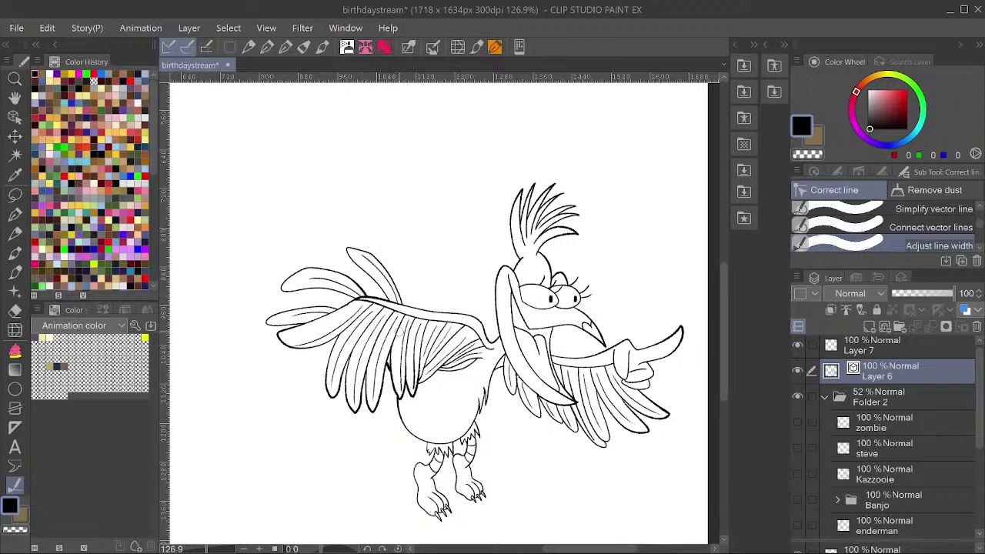
{"action": "key", "text": "ctrl+z"}
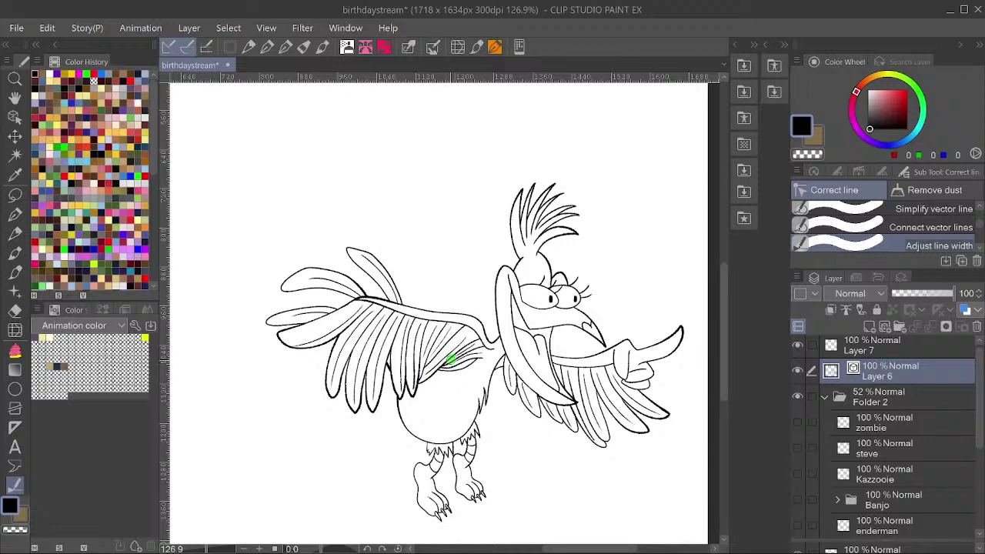
{"action": "left_click_drag", "start_coordinate": [450, 359], "coordinate": [467, 361]}
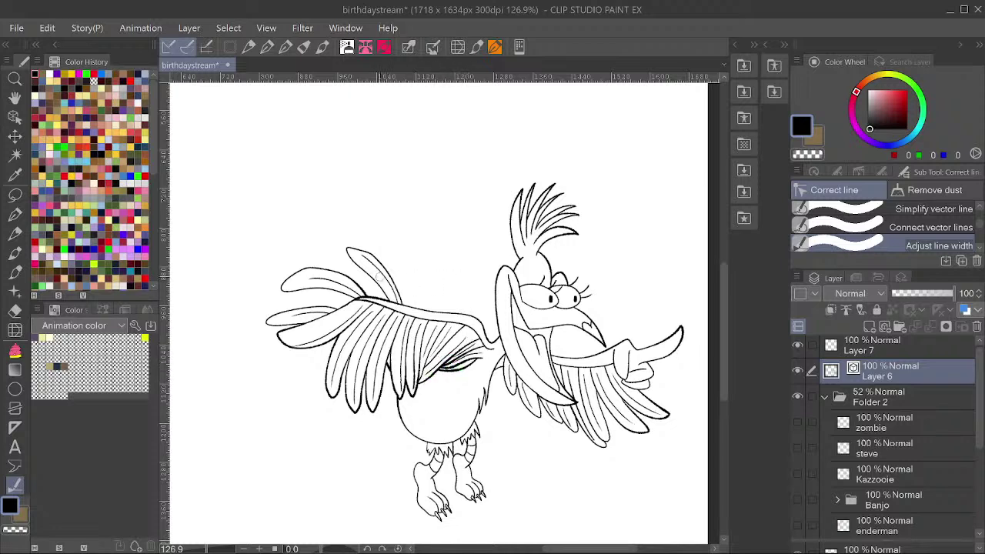
{"action": "left_click_drag", "start_coordinate": [283, 282], "coordinate": [285, 311]}
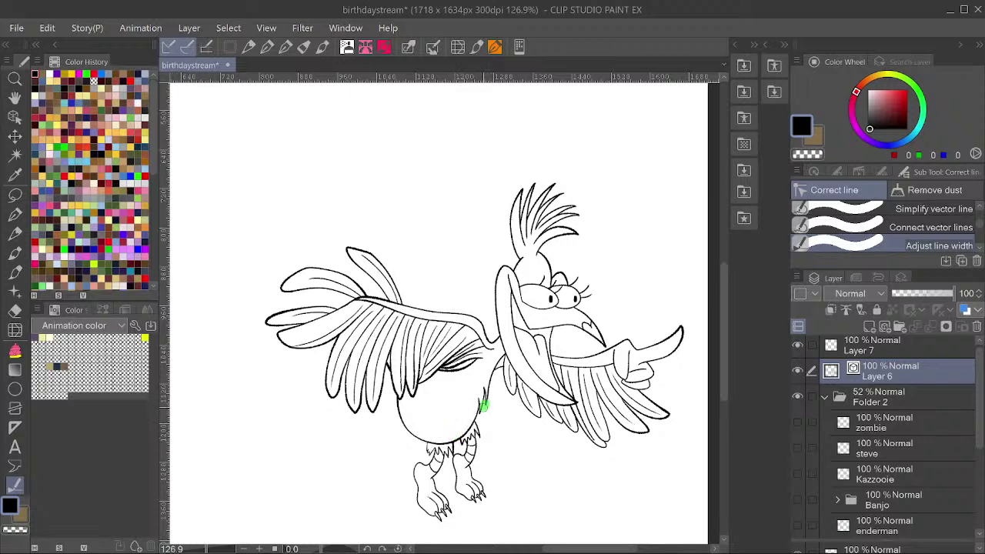
Thicken the body's feathered front edge and the lower feather tips of the pointing wing on Layer 6 with Adjust line width.
{"action": "mouse_move", "coordinate": [484, 406]}
{"action": "left_mouse_down"}
{"action": "mouse_move", "coordinate": [496, 357]}
{"action": "mouse_move", "coordinate": [515, 395]}
{"action": "left_mouse_up"}
{"action": "mouse_move", "coordinate": [521, 395]}
{"action": "left_mouse_down"}
{"action": "mouse_move", "coordinate": [604, 447]}
{"action": "mouse_move", "coordinate": [611, 433]}
{"action": "left_mouse_up"}
{"action": "left_click_drag", "start_coordinate": [639, 431], "coordinate": [644, 429]}
Thicken the lines around Kazzooie's open beak and the near eye's outline with Adjust line width and save the drawing.
{"action": "left_click_drag", "start_coordinate": [552, 349], "coordinate": [555, 374]}
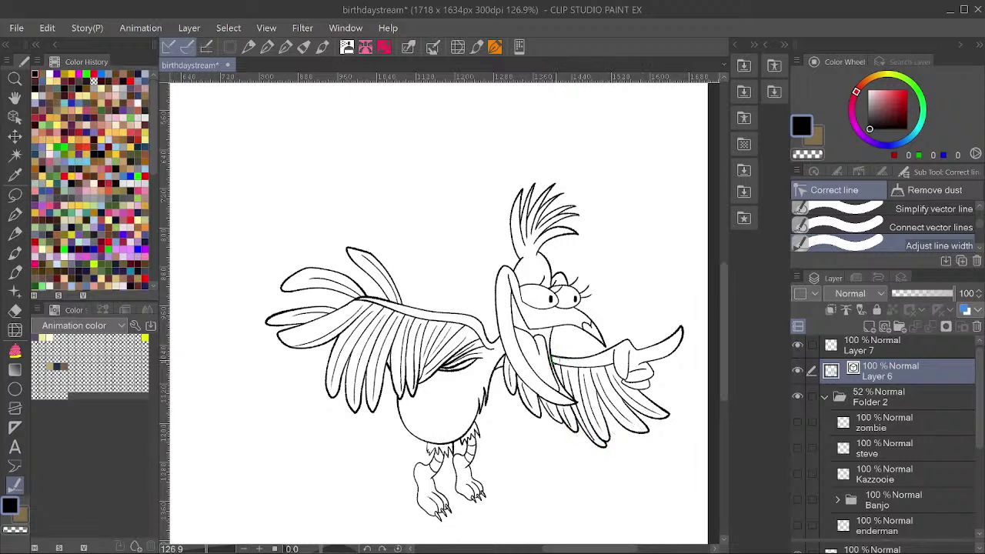
{"action": "mouse_move", "coordinate": [538, 334]}
{"action": "left_mouse_down"}
{"action": "mouse_move", "coordinate": [566, 294]}
{"action": "mouse_move", "coordinate": [546, 307]}
{"action": "left_mouse_up"}
{"action": "mouse_move", "coordinate": [556, 303]}
{"action": "left_mouse_down"}
{"action": "mouse_move", "coordinate": [571, 307]}
{"action": "mouse_move", "coordinate": [583, 285]}
{"action": "mouse_move", "coordinate": [525, 285]}
{"action": "mouse_move", "coordinate": [542, 308]}
{"action": "left_mouse_up"}
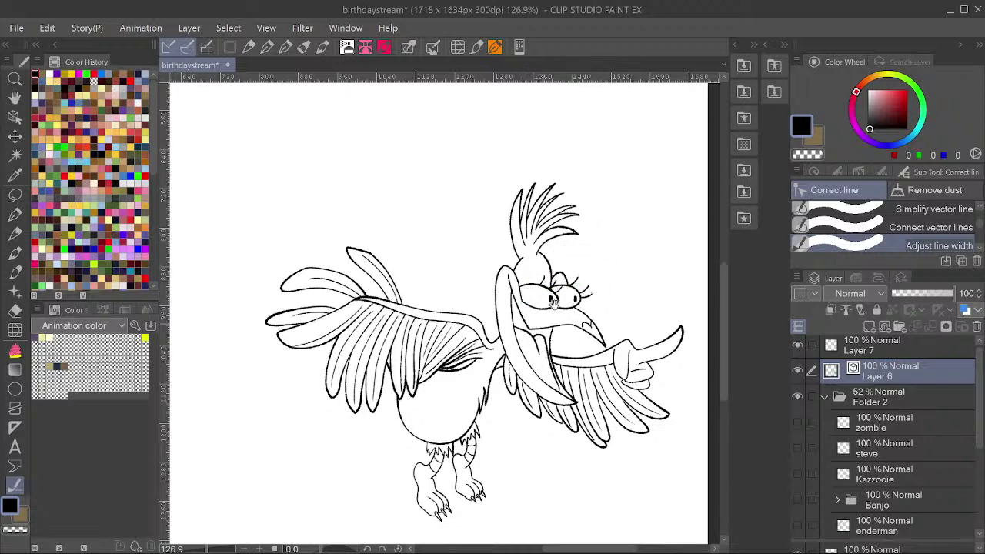
{"action": "scroll", "coordinate": [570, 260], "scroll_direction": "down", "scroll_amount": 2}
{"action": "scroll", "coordinate": [570, 260], "scroll_direction": "up", "scroll_amount": 2}
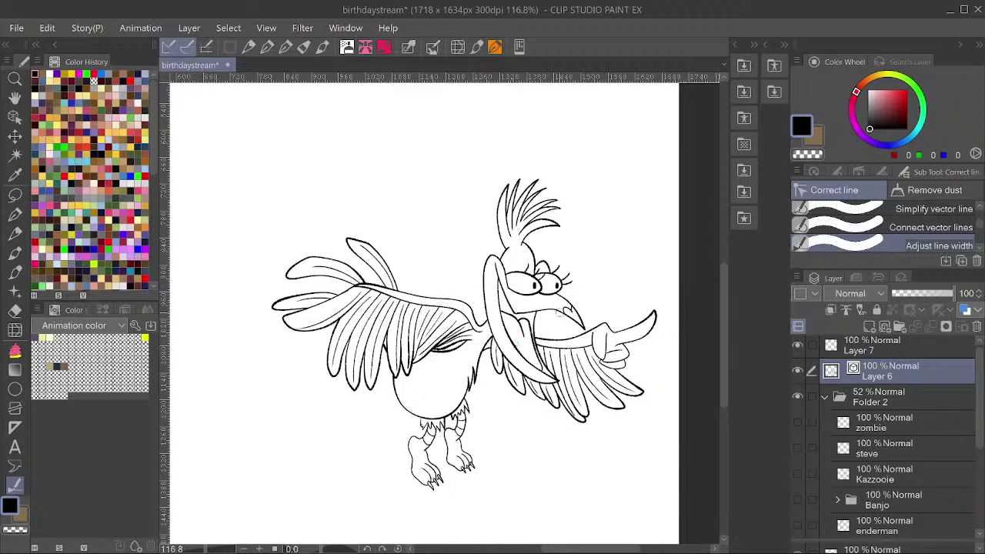
{"action": "scroll", "coordinate": [562, 270], "scroll_direction": "down", "scroll_amount": 1}
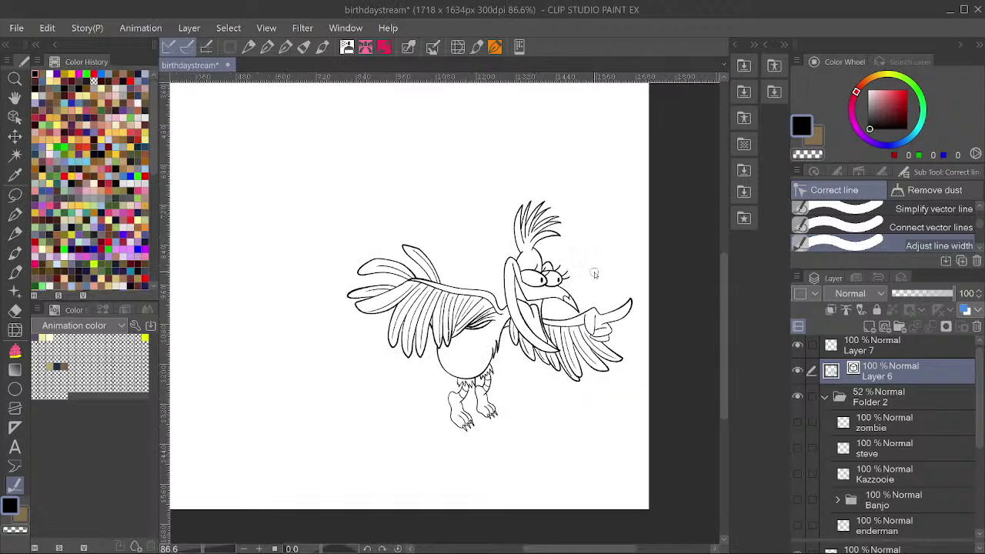
{"action": "key", "text": "ctrl+s"}
Thicken the outlines of Kazzooie's legs, feet and the ragged feathers above them, and save the drawing.
{"action": "scroll", "coordinate": [472, 416], "scroll_direction": "up", "scroll_amount": 2}
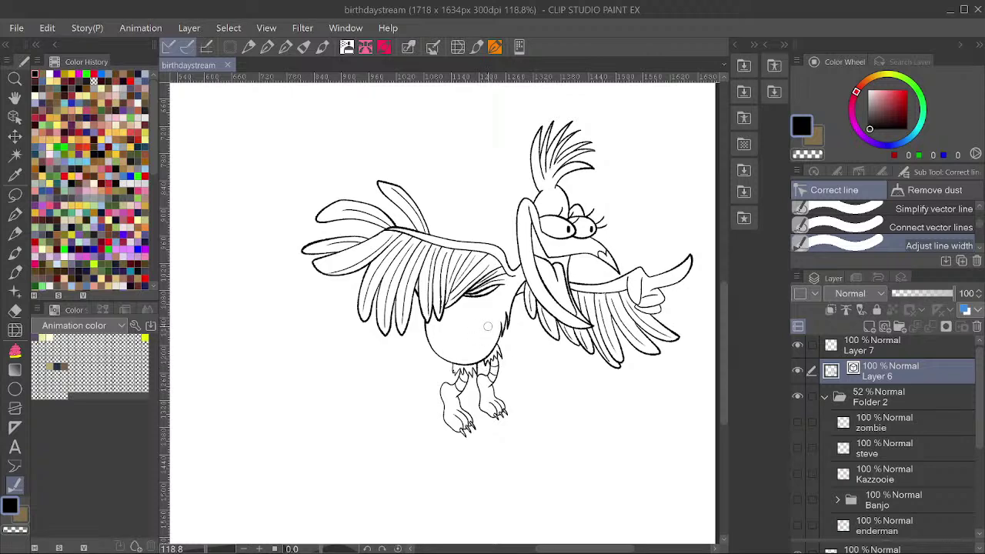
{"action": "mouse_move", "coordinate": [459, 384]}
{"action": "left_mouse_down"}
{"action": "mouse_move", "coordinate": [442, 388]}
{"action": "mouse_move", "coordinate": [447, 414]}
{"action": "left_mouse_up"}
{"action": "mouse_move", "coordinate": [441, 391]}
{"action": "left_mouse_down"}
{"action": "mouse_move", "coordinate": [454, 434]}
{"action": "mouse_move", "coordinate": [467, 404]}
{"action": "mouse_move", "coordinate": [506, 412]}
{"action": "left_mouse_up"}
{"action": "left_click_drag", "start_coordinate": [504, 407], "coordinate": [455, 371]}
{"action": "scroll", "coordinate": [589, 323], "scroll_direction": "down", "scroll_amount": 2}
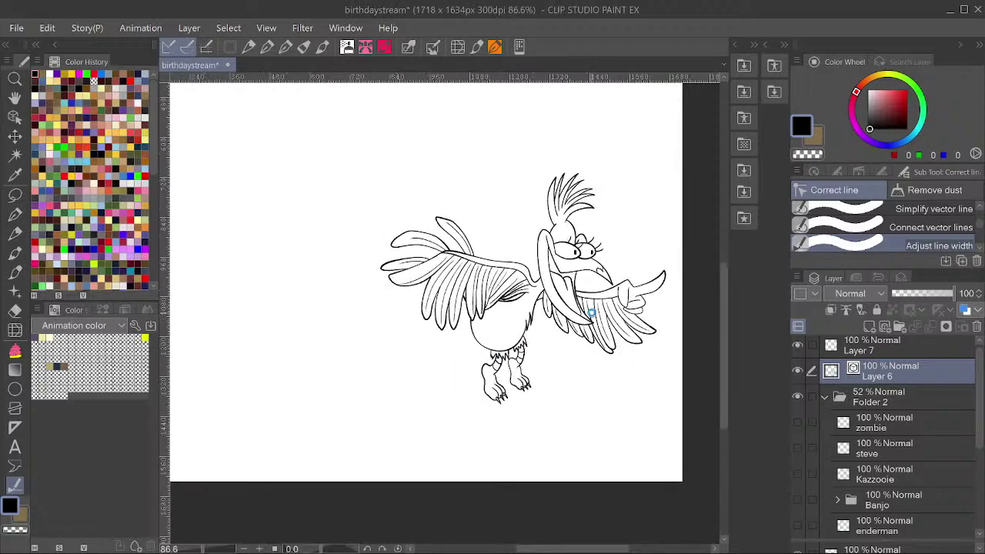
{"action": "key", "text": "ctrl+s"}
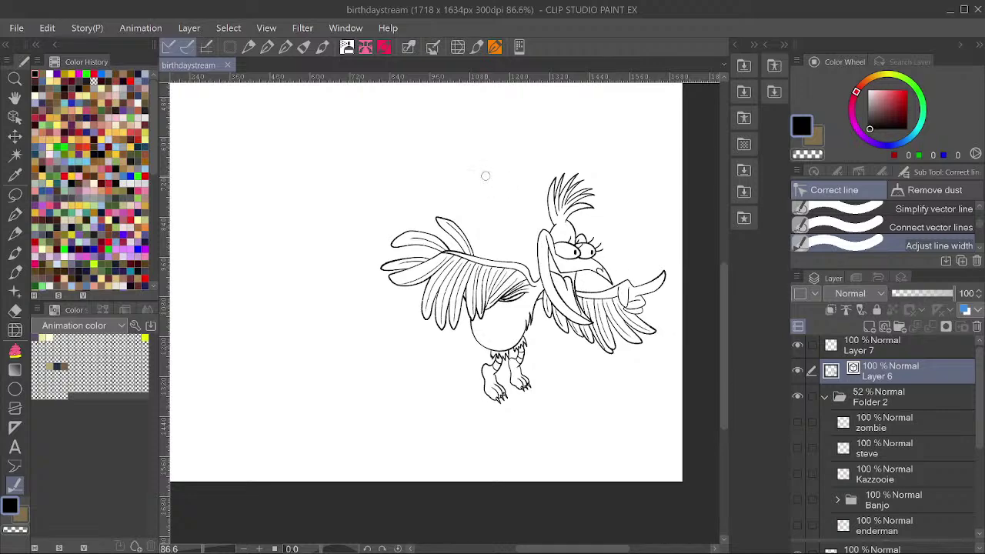
Thicken Kazzooie's eyelashes and the lid lines above both eyes with Adjust line width and save the drawing.
{"action": "scroll", "coordinate": [485, 175], "scroll_direction": "up", "scroll_amount": 6}
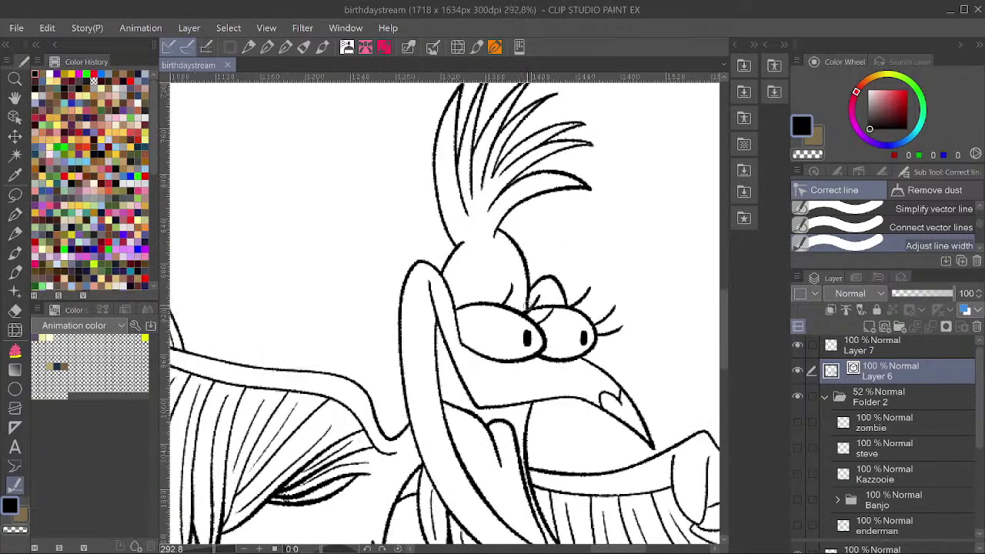
{"action": "scroll", "coordinate": [527, 304], "scroll_direction": "up", "scroll_amount": 1}
{"action": "left_click_drag", "start_coordinate": [499, 295], "coordinate": [522, 303]}
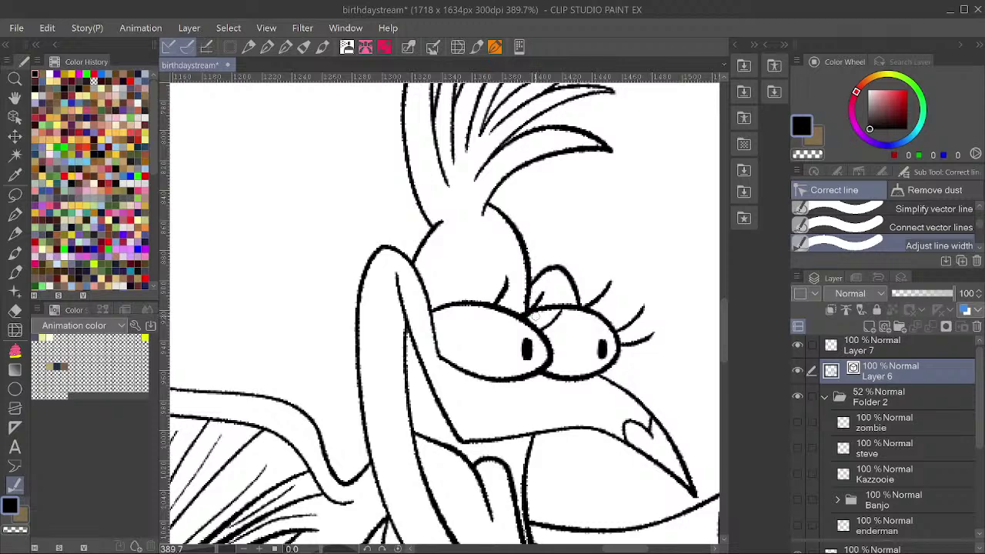
{"action": "scroll", "coordinate": [533, 314], "scroll_direction": "up", "scroll_amount": 1}
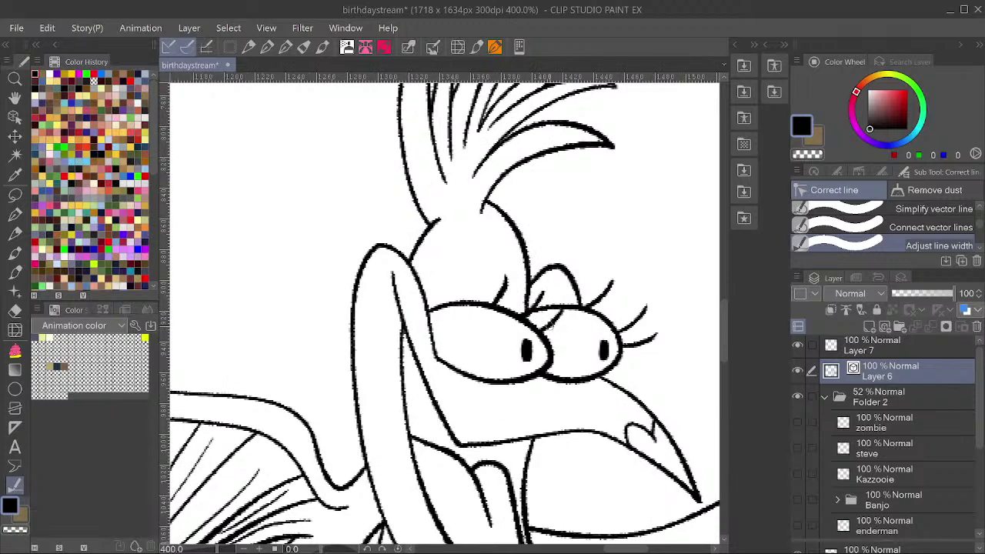
{"action": "left_click_drag", "start_coordinate": [551, 325], "coordinate": [547, 327]}
{"action": "left_click_drag", "start_coordinate": [595, 302], "coordinate": [603, 296]}
{"action": "left_click_drag", "start_coordinate": [623, 331], "coordinate": [645, 314]}
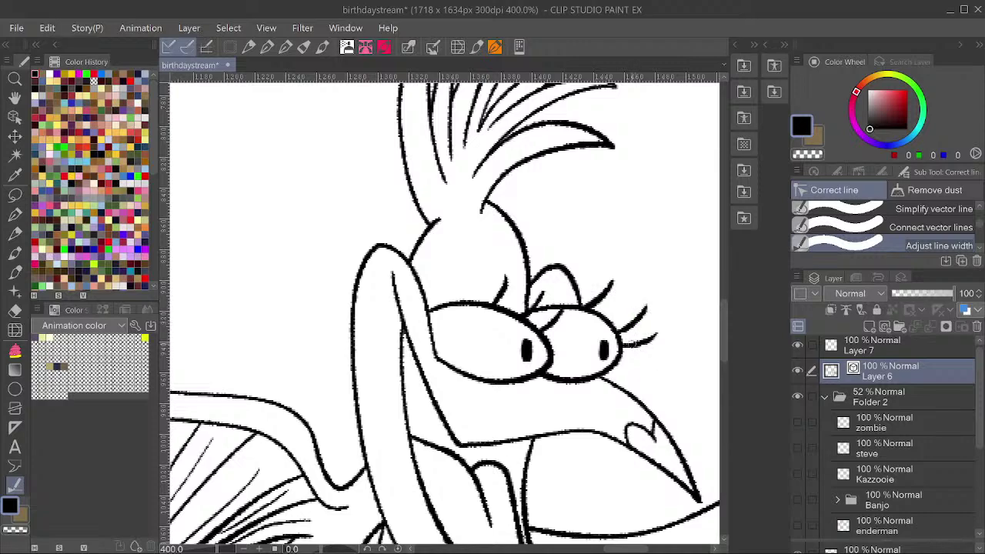
{"action": "left_click_drag", "start_coordinate": [625, 345], "coordinate": [654, 336]}
{"action": "scroll", "coordinate": [645, 337], "scroll_direction": "down", "scroll_amount": 16}
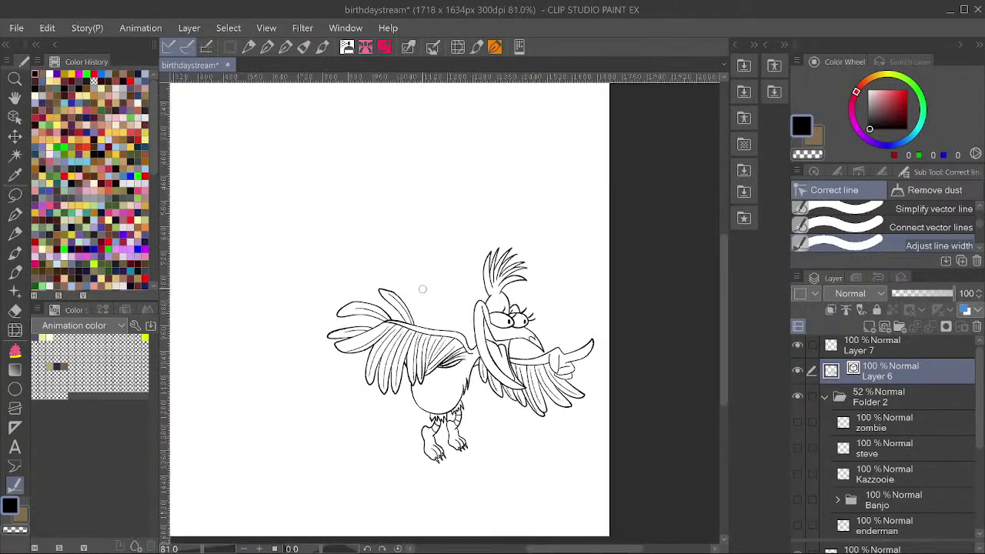
{"action": "key", "text": "ctrl+s"}
Show the Banjo sketch folder inside Folder 2.
{"action": "scroll", "coordinate": [399, 296], "scroll_direction": "down", "scroll_amount": 2}
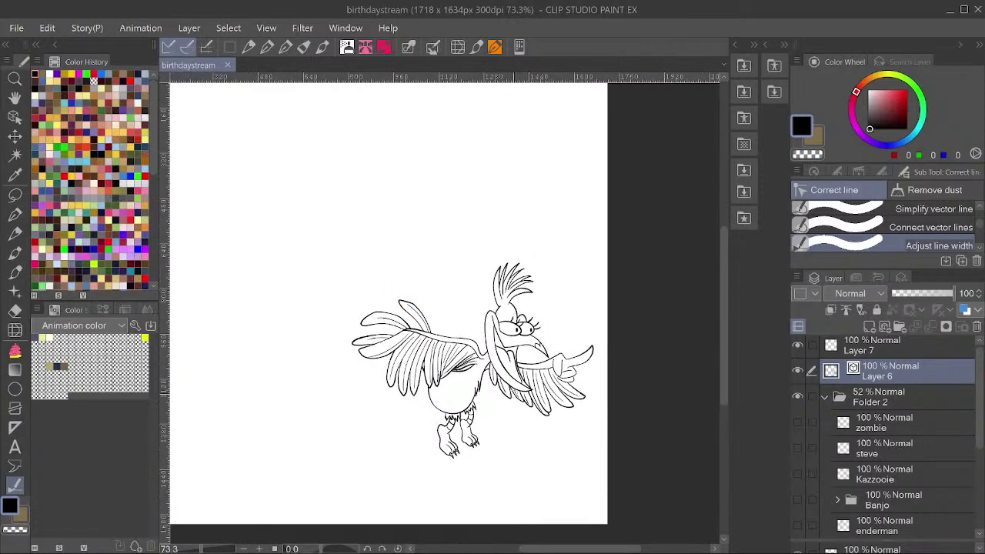
{"action": "scroll", "coordinate": [839, 434], "scroll_direction": "down", "scroll_amount": 2}
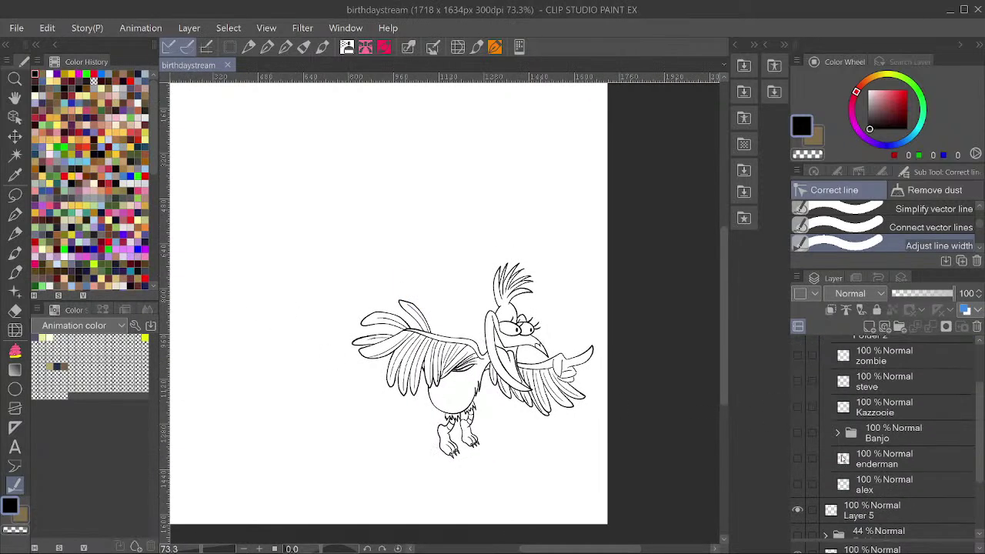
{"action": "left_click", "coordinate": [799, 436]}
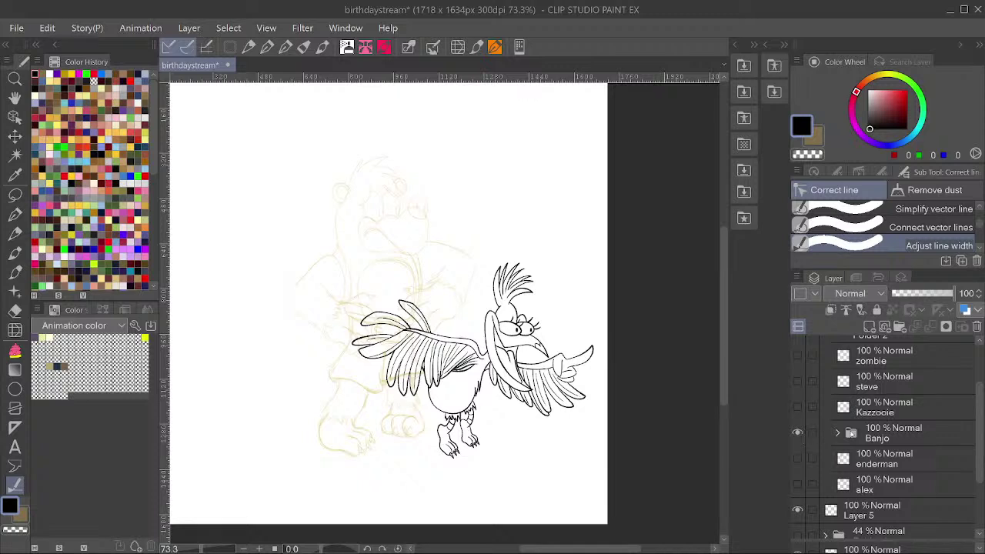
Add a new vector layer, place it between Layer 7 and Layer 6, and save the drawing.
{"action": "scroll", "coordinate": [851, 433], "scroll_direction": "up", "scroll_amount": 2}
{"action": "left_click", "coordinate": [888, 352]}
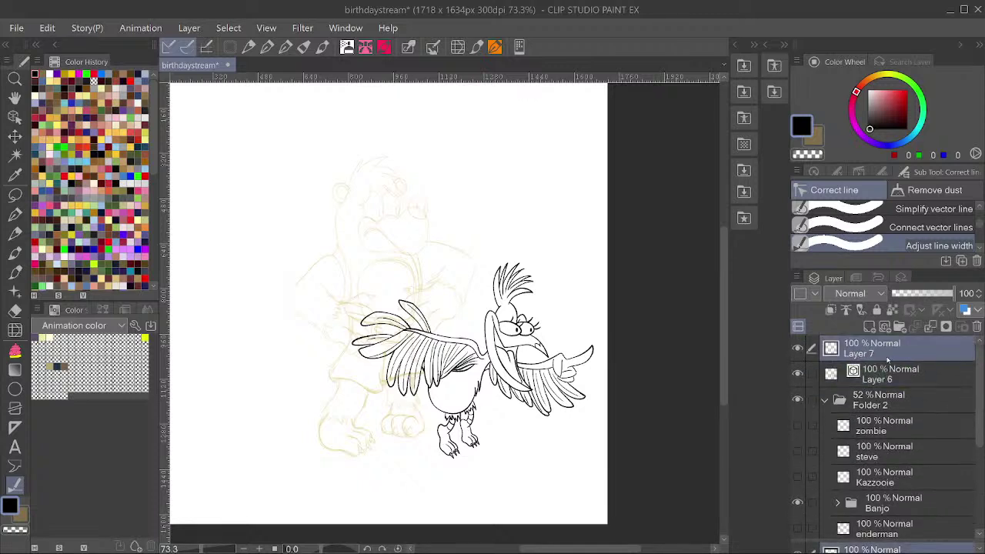
{"action": "key", "text": "ctrl+shift+n"}
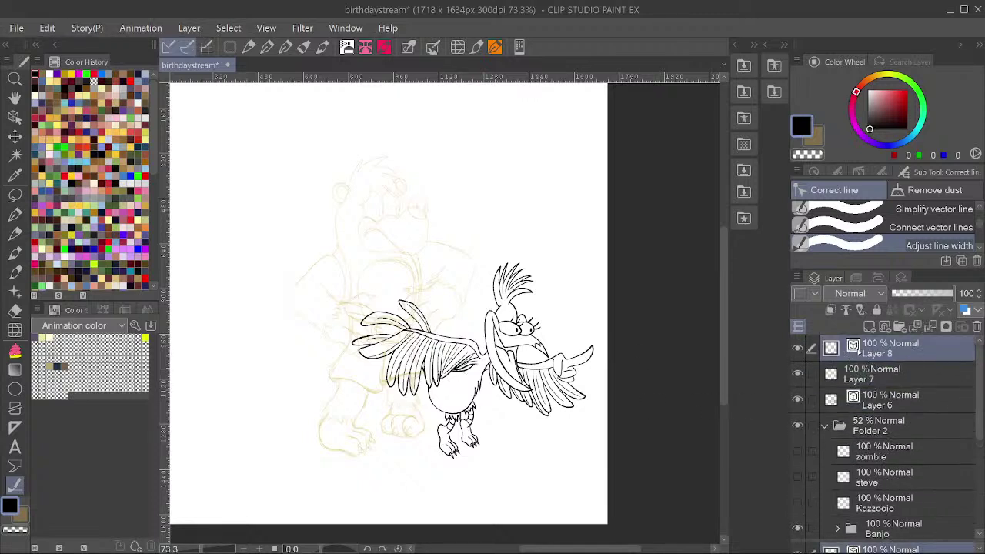
{"action": "left_click_drag", "start_coordinate": [859, 351], "coordinate": [804, 390]}
{"action": "scroll", "coordinate": [442, 382], "scroll_direction": "down", "scroll_amount": 3}
{"action": "scroll", "coordinate": [346, 374], "scroll_direction": "up", "scroll_amount": 3}
{"action": "key", "text": "ctrl+s"}
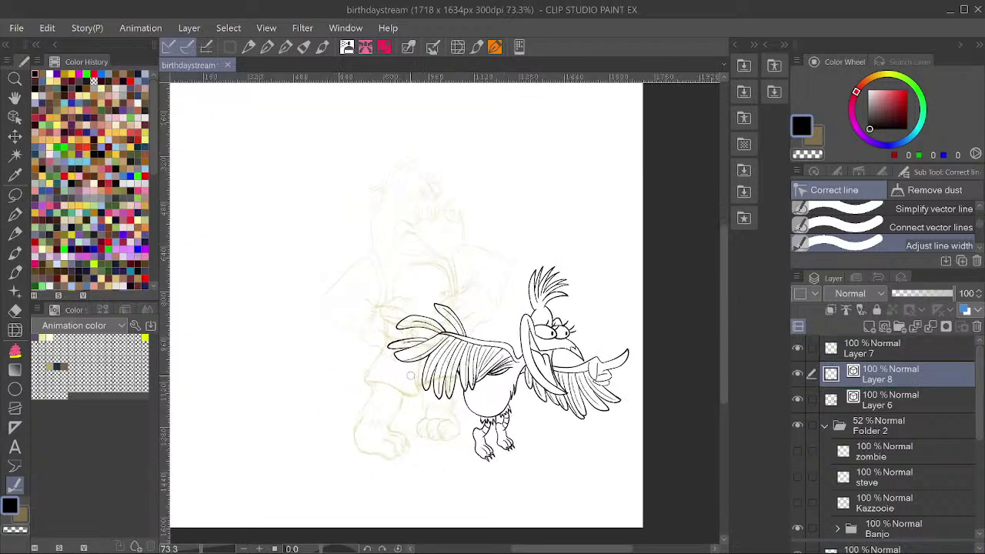
{"action": "scroll", "coordinate": [410, 375], "scroll_direction": "up", "scroll_amount": 1}
{"action": "left_click", "coordinate": [17, 216]}
{"action": "scroll", "coordinate": [331, 377], "scroll_direction": "down", "scroll_amount": 2}
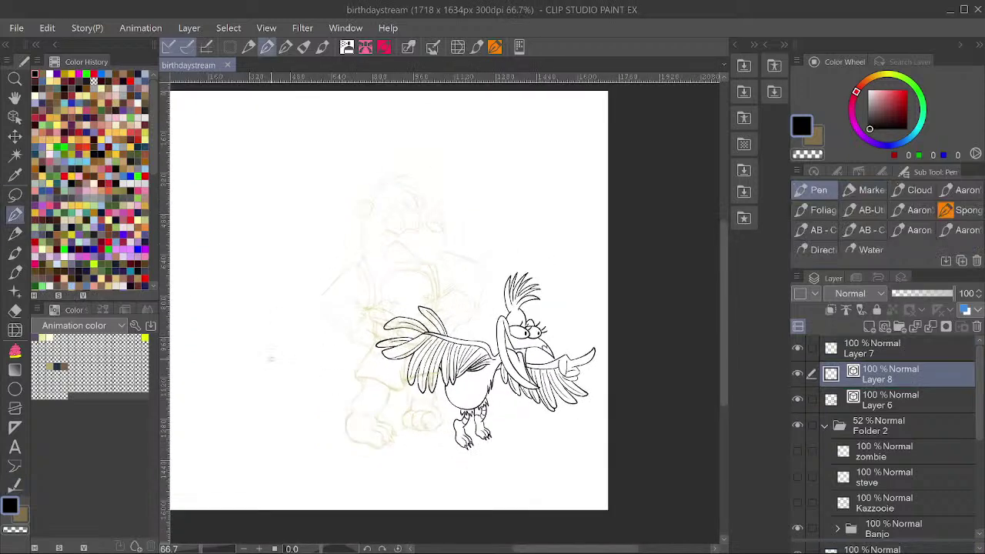
{"action": "scroll", "coordinate": [315, 382], "scroll_direction": "up", "scroll_amount": 4}
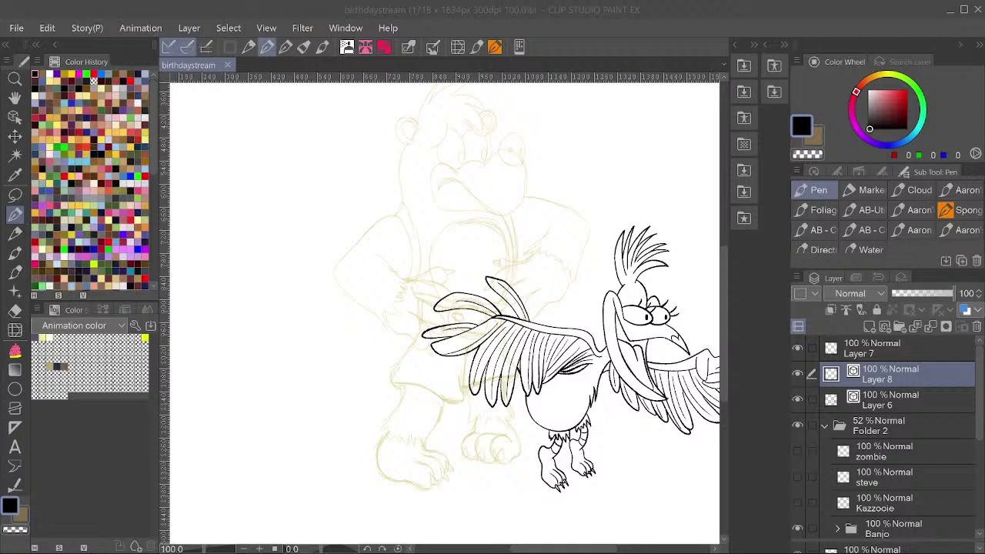
{"action": "scroll", "coordinate": [496, 348], "scroll_direction": "down", "scroll_amount": 3}
{"action": "scroll", "coordinate": [496, 189], "scroll_direction": "up", "scroll_amount": 2}
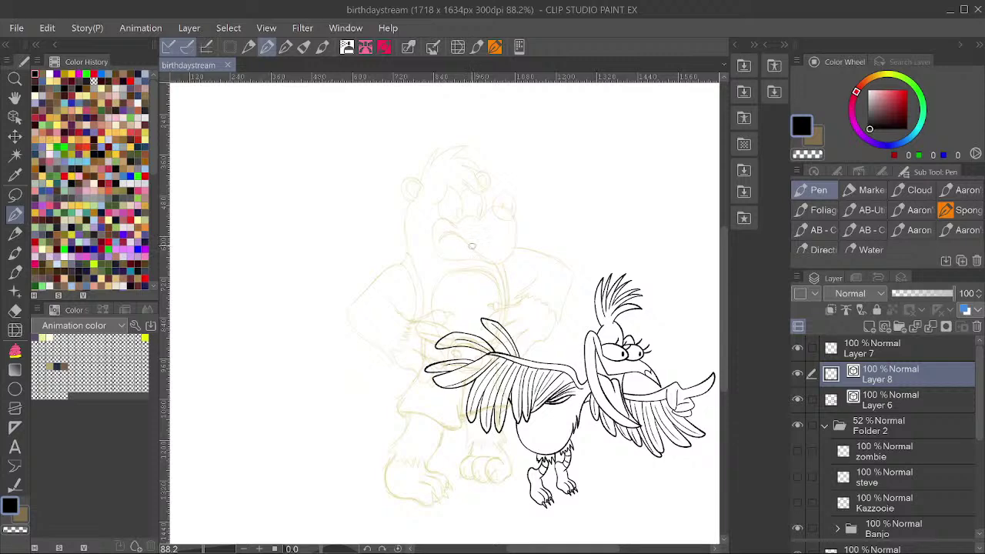
{"action": "scroll", "coordinate": [533, 331], "scroll_direction": "up", "scroll_amount": 2}
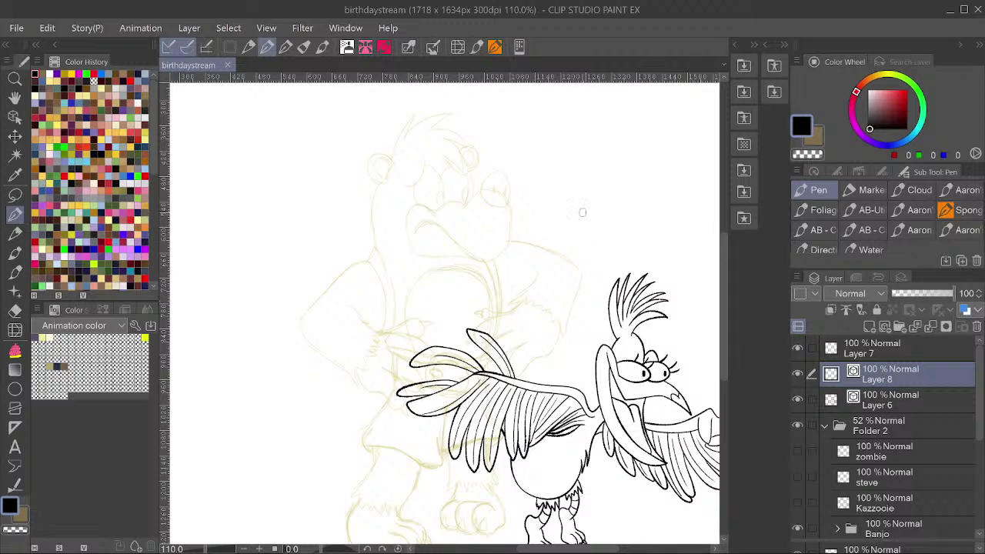
{"action": "scroll", "coordinate": [409, 146], "scroll_direction": "up", "scroll_amount": 4}
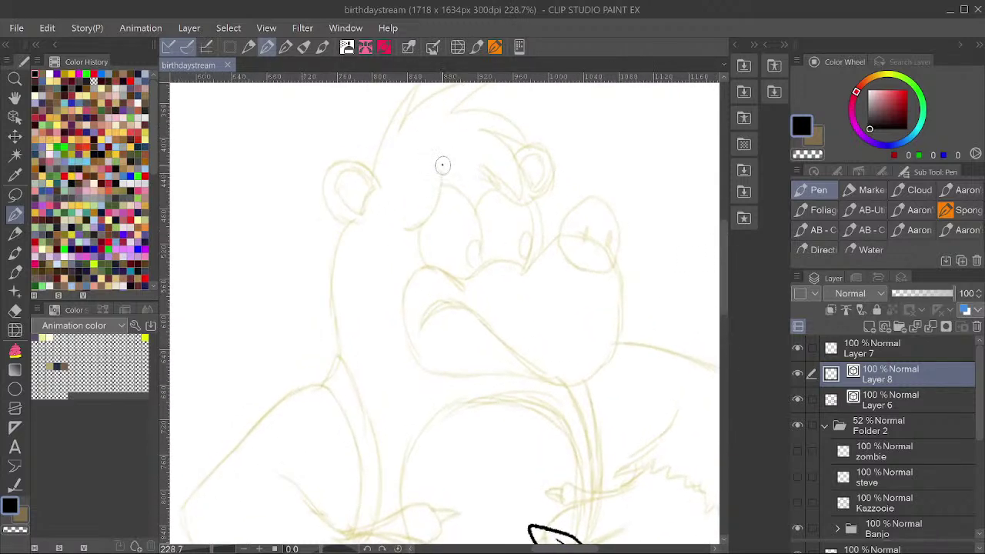
{"action": "left_click_drag", "start_coordinate": [443, 162], "coordinate": [433, 210]}
{"action": "key", "text": "ctrl+z"}
Ink Banjo's near eye and its drooping brow line on Layer 8 with another pen preset and save the drawing.
{"action": "left_click", "coordinate": [286, 48]}
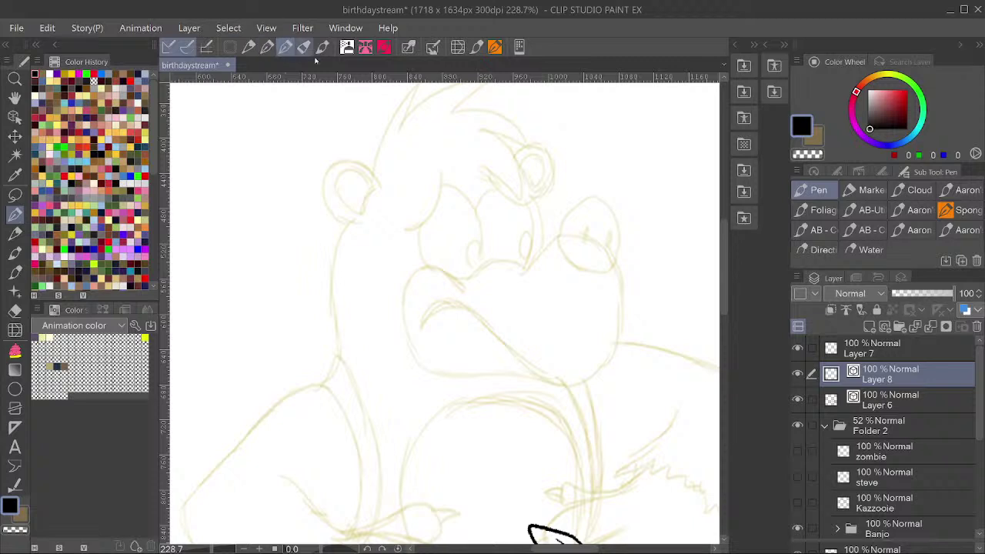
{"action": "mouse_move", "coordinate": [443, 171]}
{"action": "left_mouse_down"}
{"action": "mouse_move", "coordinate": [430, 219]}
{"action": "mouse_move", "coordinate": [406, 233]}
{"action": "left_mouse_up"}
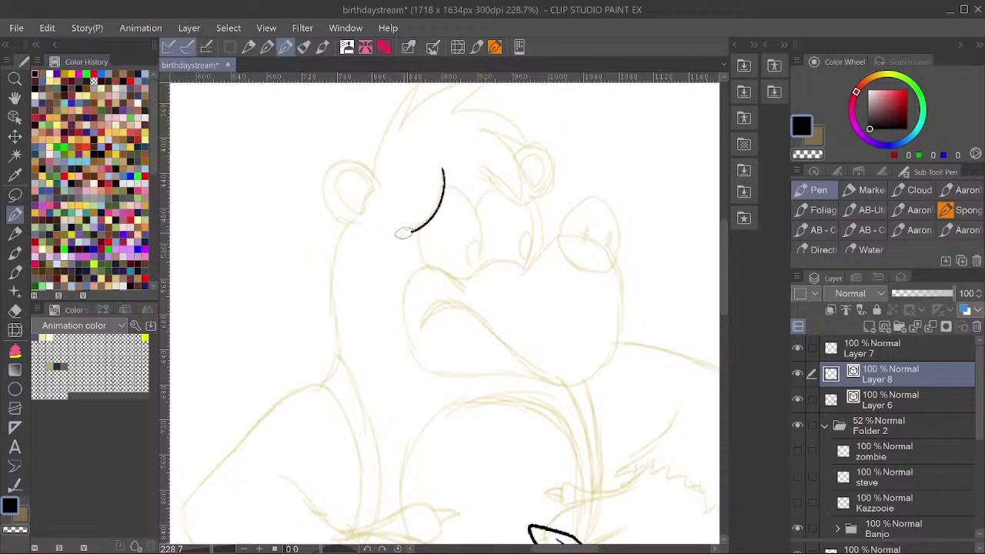
{"action": "mouse_move", "coordinate": [435, 180]}
{"action": "left_mouse_down"}
{"action": "mouse_move", "coordinate": [487, 239]}
{"action": "mouse_move", "coordinate": [474, 283]}
{"action": "left_mouse_up"}
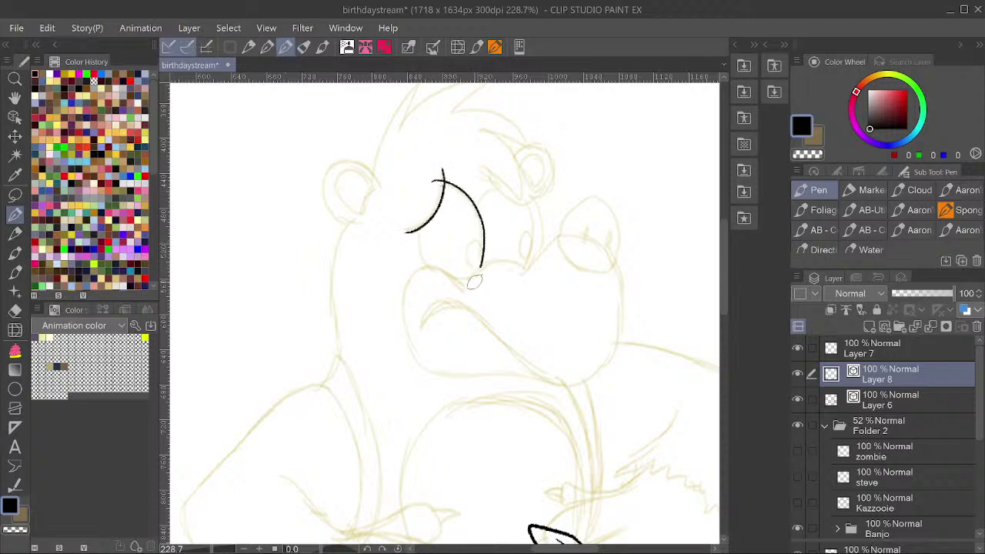
{"action": "left_click_drag", "start_coordinate": [418, 219], "coordinate": [434, 275]}
{"action": "left_click_drag", "start_coordinate": [433, 171], "coordinate": [435, 187]}
{"action": "key", "text": "ctrl+s"}
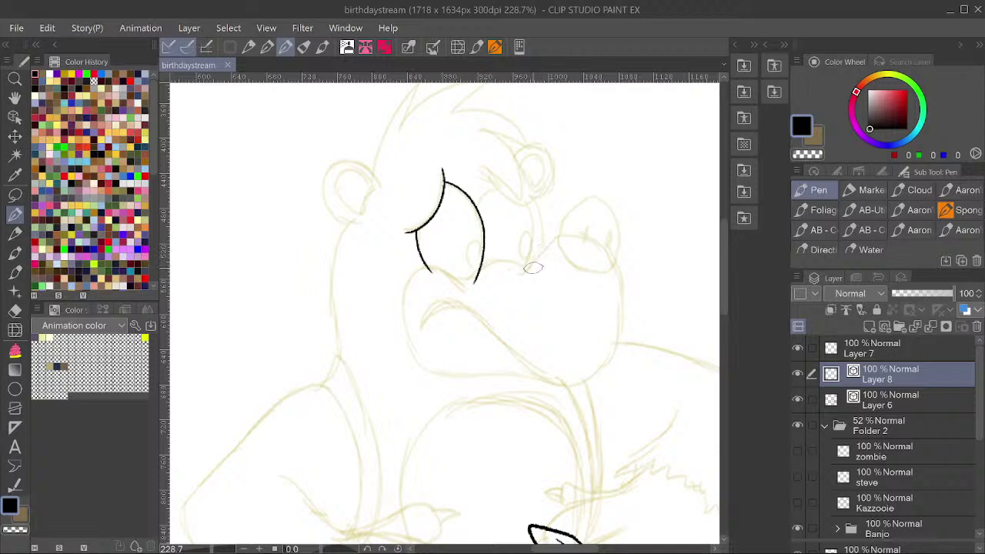
Ink Banjo's large muzzle outline and the frowning mouth line over the sketch on Layer 8.
{"action": "mouse_move", "coordinate": [534, 269]}
{"action": "left_mouse_down"}
{"action": "mouse_move", "coordinate": [467, 279]}
{"action": "mouse_move", "coordinate": [446, 272]}
{"action": "mouse_move", "coordinate": [462, 285]}
{"action": "mouse_move", "coordinate": [437, 265]}
{"action": "mouse_move", "coordinate": [415, 270]}
{"action": "mouse_move", "coordinate": [401, 294]}
{"action": "mouse_move", "coordinate": [402, 324]}
{"action": "mouse_move", "coordinate": [414, 361]}
{"action": "mouse_move", "coordinate": [432, 372]}
{"action": "mouse_move", "coordinate": [566, 383]}
{"action": "left_mouse_up"}
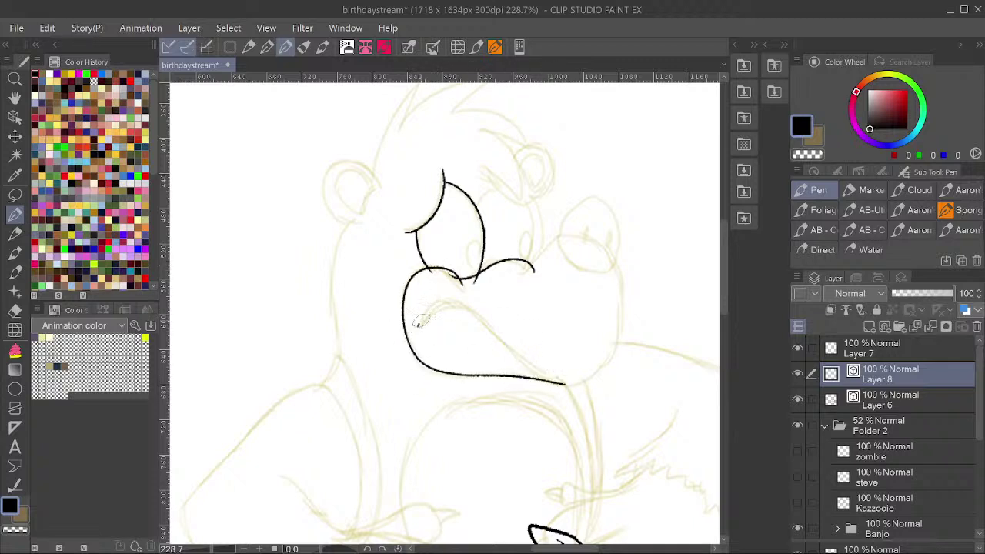
{"action": "mouse_move", "coordinate": [419, 325]}
{"action": "left_mouse_down"}
{"action": "mouse_move", "coordinate": [459, 298]}
{"action": "mouse_move", "coordinate": [560, 395]}
{"action": "mouse_move", "coordinate": [599, 385]}
{"action": "mouse_move", "coordinate": [618, 357]}
{"action": "left_mouse_up"}
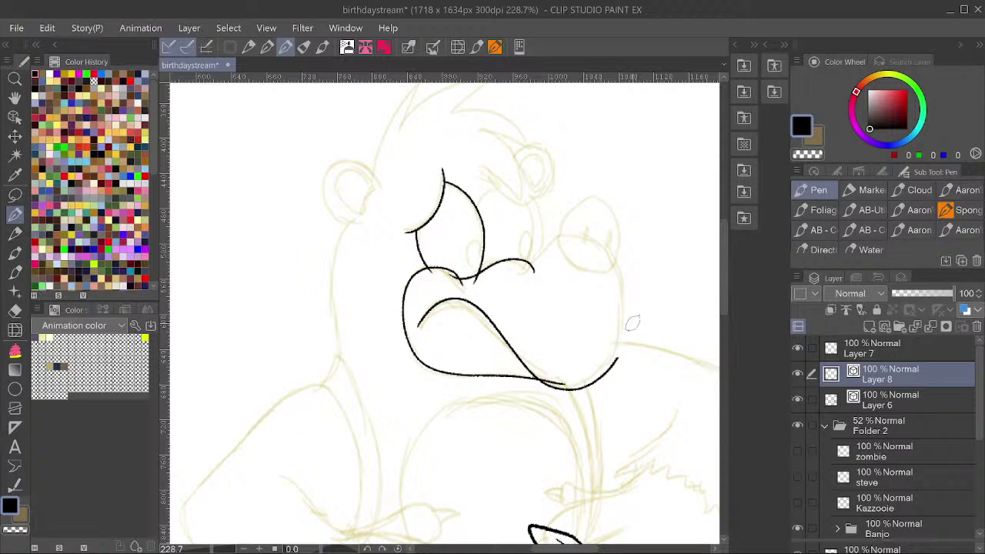
{"action": "mouse_move", "coordinate": [632, 324]}
{"action": "left_mouse_down"}
{"action": "mouse_move", "coordinate": [628, 274]}
{"action": "mouse_move", "coordinate": [595, 228]}
{"action": "mouse_move", "coordinate": [553, 240]}
{"action": "mouse_move", "coordinate": [509, 273]}
{"action": "left_mouse_up"}
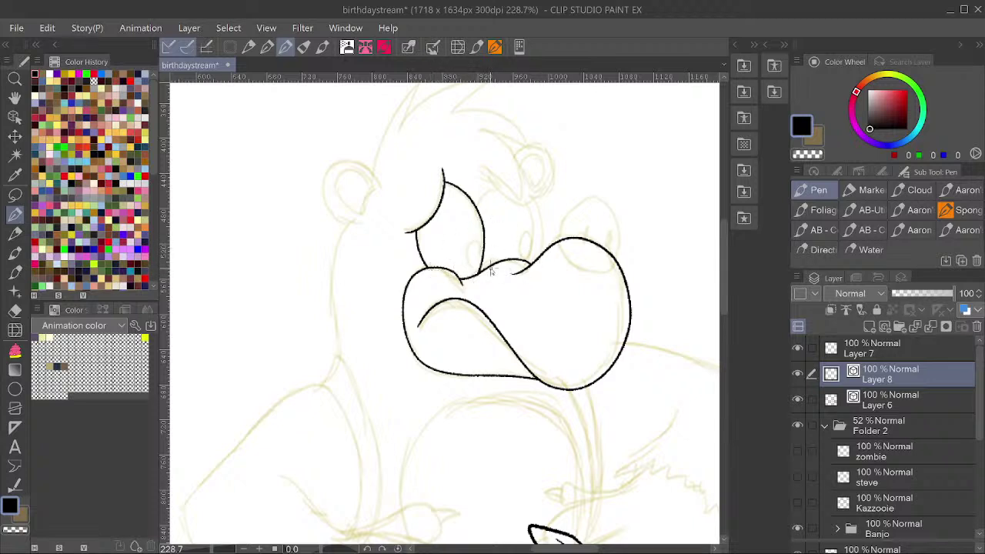
Ink Banjo's far eye, its brow, the adjoining face edge and the far ear on Layer 8, and save the drawing.
{"action": "mouse_move", "coordinate": [488, 176]}
{"action": "left_mouse_down"}
{"action": "mouse_move", "coordinate": [512, 202]}
{"action": "mouse_move", "coordinate": [533, 203]}
{"action": "mouse_move", "coordinate": [486, 190]}
{"action": "mouse_move", "coordinate": [472, 222]}
{"action": "mouse_move", "coordinate": [522, 194]}
{"action": "mouse_move", "coordinate": [531, 257]}
{"action": "left_mouse_up"}
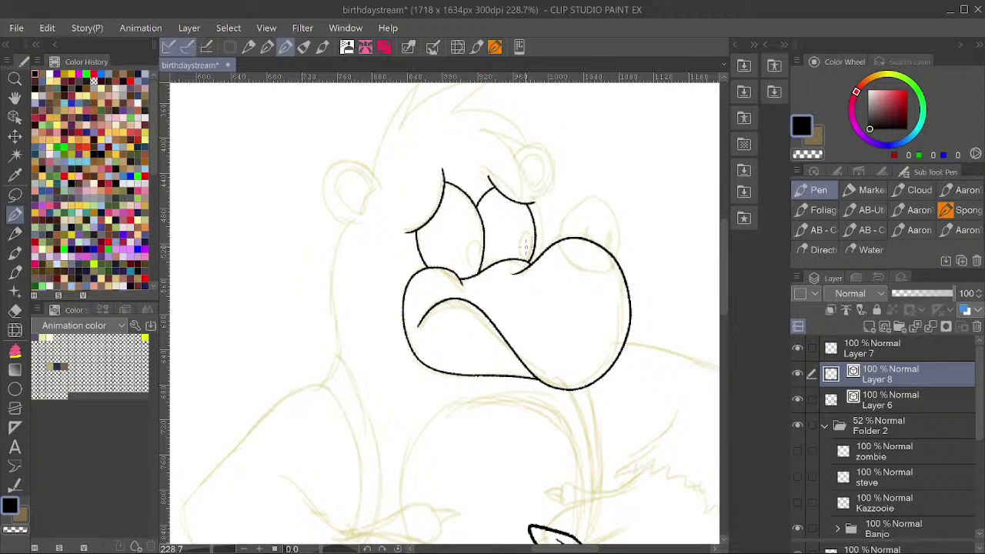
{"action": "left_click_drag", "start_coordinate": [544, 196], "coordinate": [564, 270]}
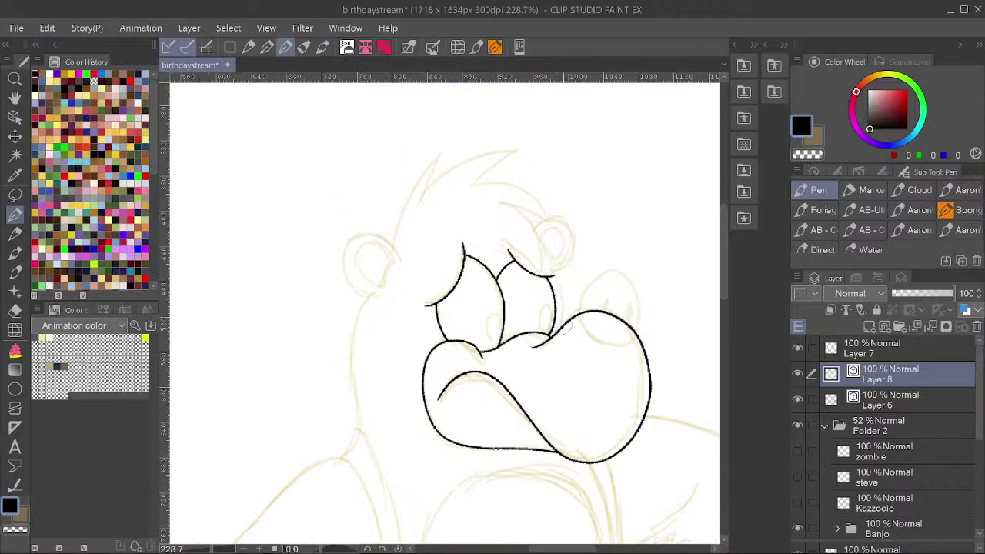
{"action": "mouse_move", "coordinate": [558, 338]}
{"action": "left_mouse_down"}
{"action": "mouse_move", "coordinate": [553, 263]}
{"action": "mouse_move", "coordinate": [574, 250]}
{"action": "mouse_move", "coordinate": [576, 233]}
{"action": "mouse_move", "coordinate": [555, 212]}
{"action": "mouse_move", "coordinate": [530, 235]}
{"action": "mouse_move", "coordinate": [564, 230]}
{"action": "mouse_move", "coordinate": [564, 250]}
{"action": "mouse_move", "coordinate": [540, 236]}
{"action": "left_mouse_up"}
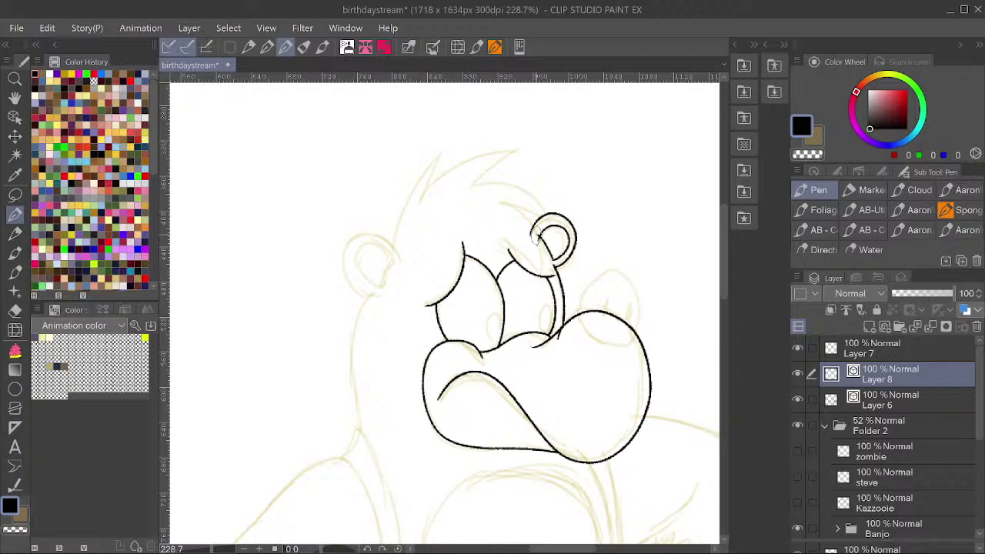
{"action": "key", "text": "ctrl+s"}
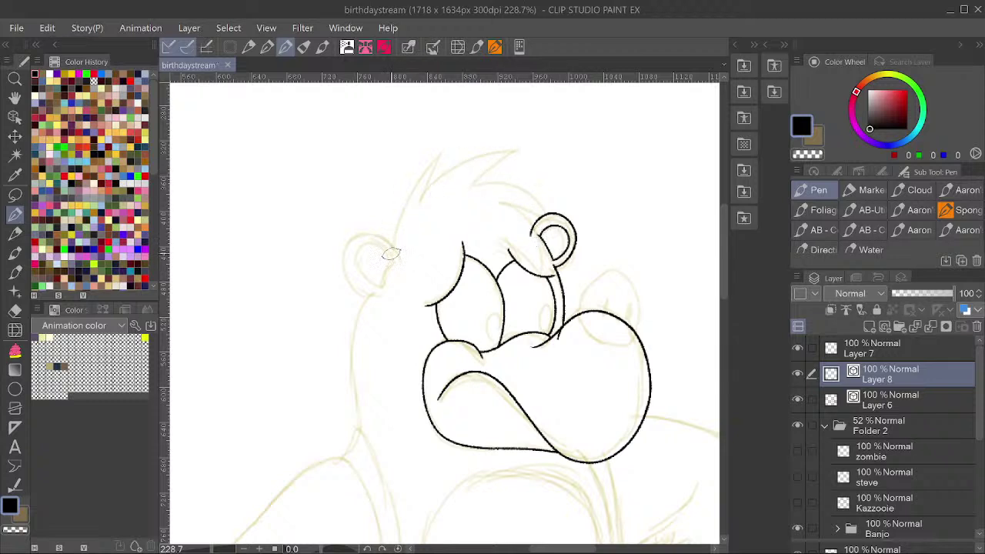
Ink the spiky hair tufts and the top of Banjo's head from the near ear across to the far ear.
{"action": "mouse_move", "coordinate": [392, 253]}
{"action": "left_mouse_down"}
{"action": "mouse_move", "coordinate": [432, 163]}
{"action": "mouse_move", "coordinate": [441, 156]}
{"action": "mouse_move", "coordinate": [417, 204]}
{"action": "mouse_move", "coordinate": [480, 156]}
{"action": "mouse_move", "coordinate": [520, 146]}
{"action": "mouse_move", "coordinate": [466, 187]}
{"action": "mouse_move", "coordinate": [520, 183]}
{"action": "mouse_move", "coordinate": [551, 212]}
{"action": "mouse_move", "coordinate": [497, 201]}
{"action": "mouse_move", "coordinate": [531, 213]}
{"action": "mouse_move", "coordinate": [544, 246]}
{"action": "mouse_move", "coordinate": [537, 270]}
{"action": "mouse_move", "coordinate": [499, 236]}
{"action": "mouse_move", "coordinate": [526, 259]}
{"action": "left_mouse_up"}
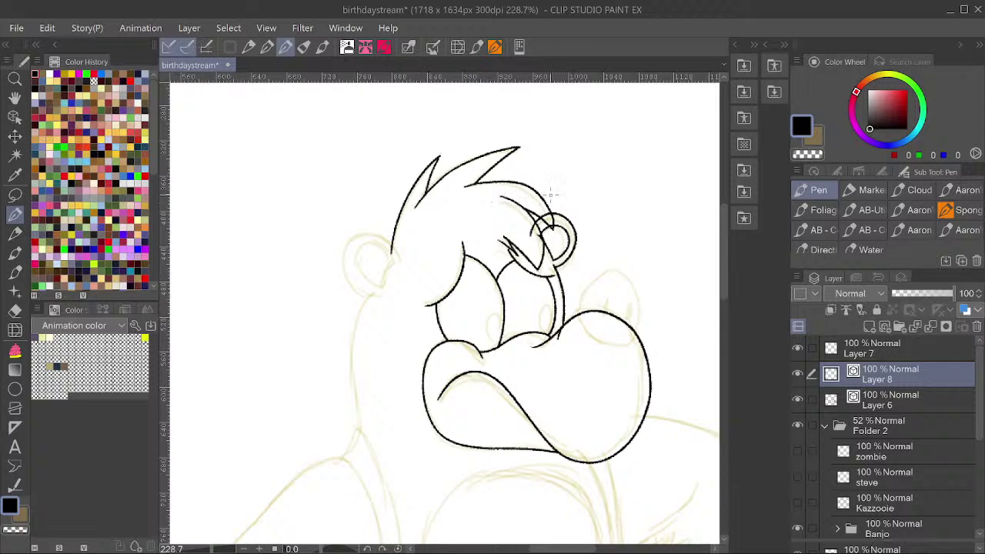
Undo the last hair strokes, redraw the fringe strand over Banjo's far ear, and trim the face edge's overhang at the muzzle.
{"action": "key", "text": "ctrl+z"}
{"action": "key", "text": "ctrl+z"}
{"action": "key", "text": "ctrl+z"}
{"action": "key", "text": "ctrl+z"}
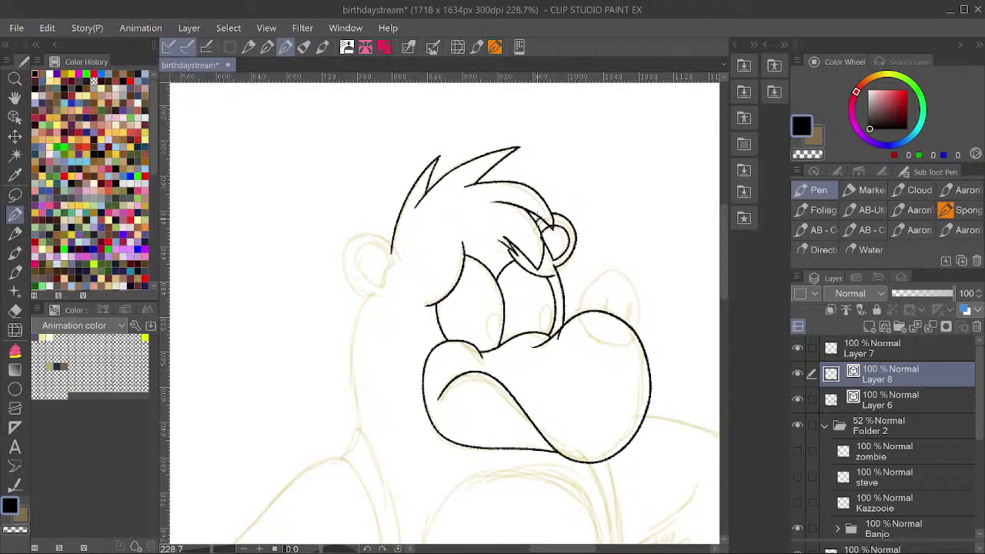
{"action": "mouse_move", "coordinate": [541, 234]}
{"action": "left_mouse_down"}
{"action": "mouse_move", "coordinate": [574, 201]}
{"action": "mouse_move", "coordinate": [540, 237]}
{"action": "left_mouse_up"}
{"action": "scroll", "coordinate": [541, 237], "scroll_direction": "down", "scroll_amount": 2}
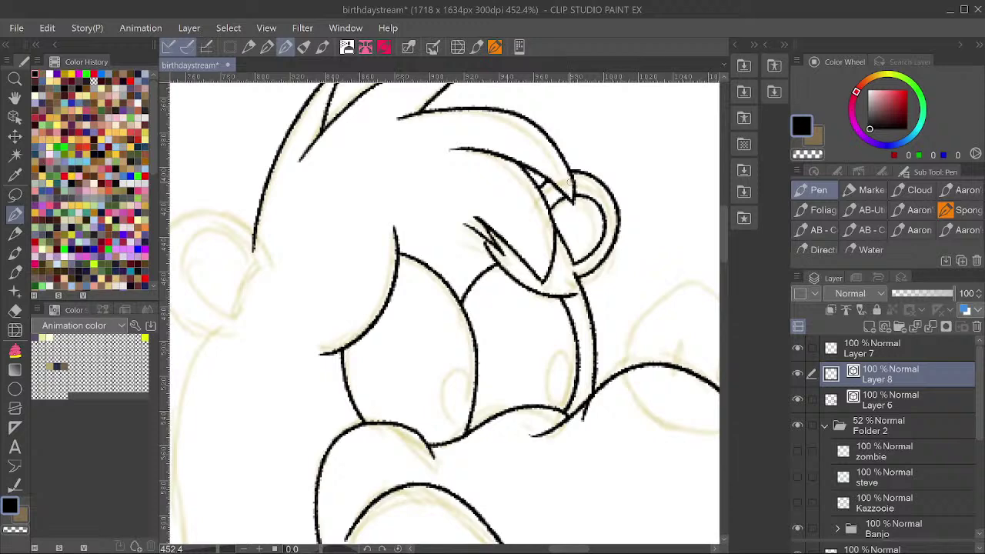
{"action": "scroll", "coordinate": [579, 167], "scroll_direction": "down", "scroll_amount": 2}
{"action": "left_click_drag", "start_coordinate": [585, 333], "coordinate": [580, 332]}
Ink Banjo's oval nose with two short nostril lines and remove the muzzle line running through it.
{"action": "left_click_drag", "start_coordinate": [646, 267], "coordinate": [613, 267]}
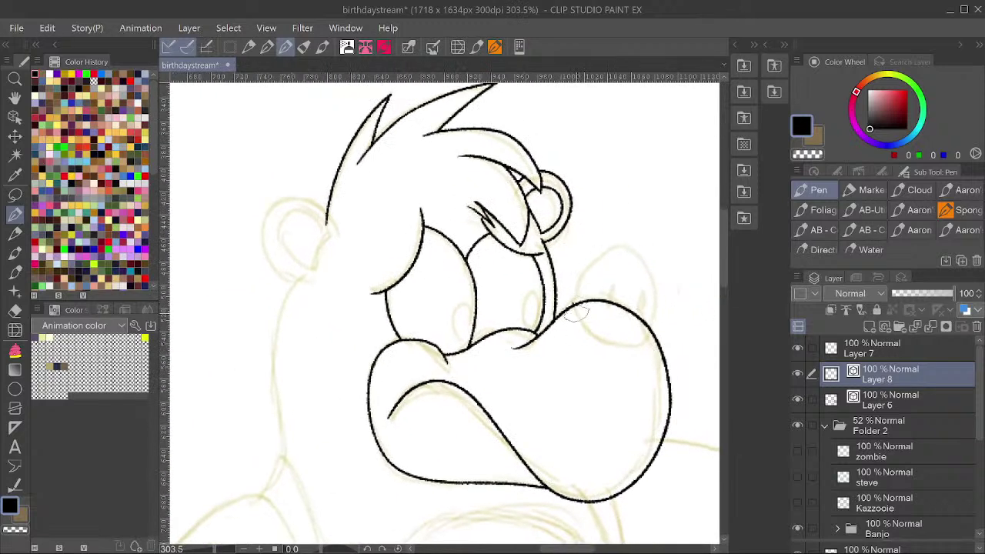
{"action": "mouse_move", "coordinate": [574, 305]}
{"action": "left_mouse_down"}
{"action": "mouse_move", "coordinate": [598, 338]}
{"action": "mouse_move", "coordinate": [629, 346]}
{"action": "mouse_move", "coordinate": [663, 320]}
{"action": "mouse_move", "coordinate": [653, 340]}
{"action": "mouse_move", "coordinate": [663, 317]}
{"action": "mouse_move", "coordinate": [656, 268]}
{"action": "mouse_move", "coordinate": [632, 245]}
{"action": "mouse_move", "coordinate": [605, 245]}
{"action": "mouse_move", "coordinate": [574, 289]}
{"action": "mouse_move", "coordinate": [574, 327]}
{"action": "left_mouse_up"}
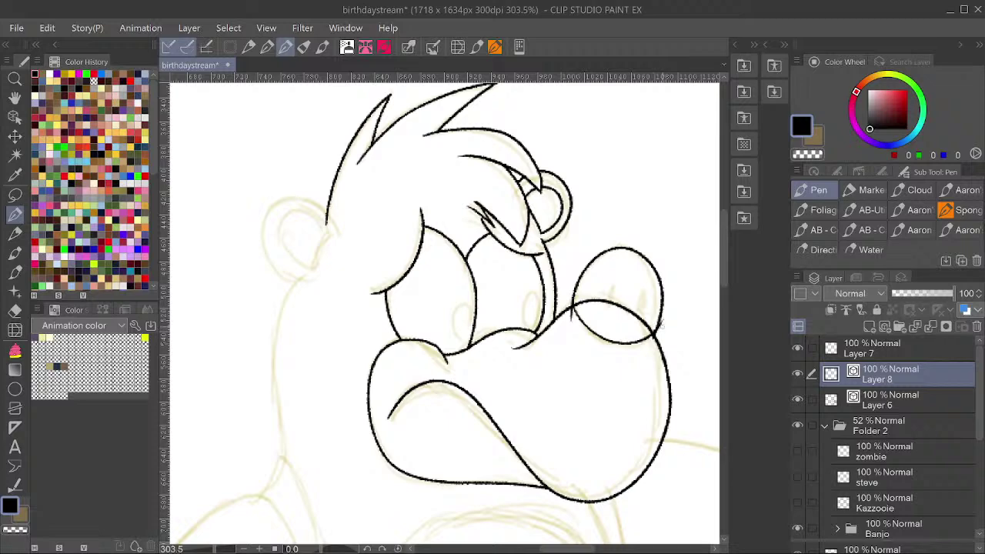
{"action": "left_click_drag", "start_coordinate": [640, 320], "coordinate": [626, 282]}
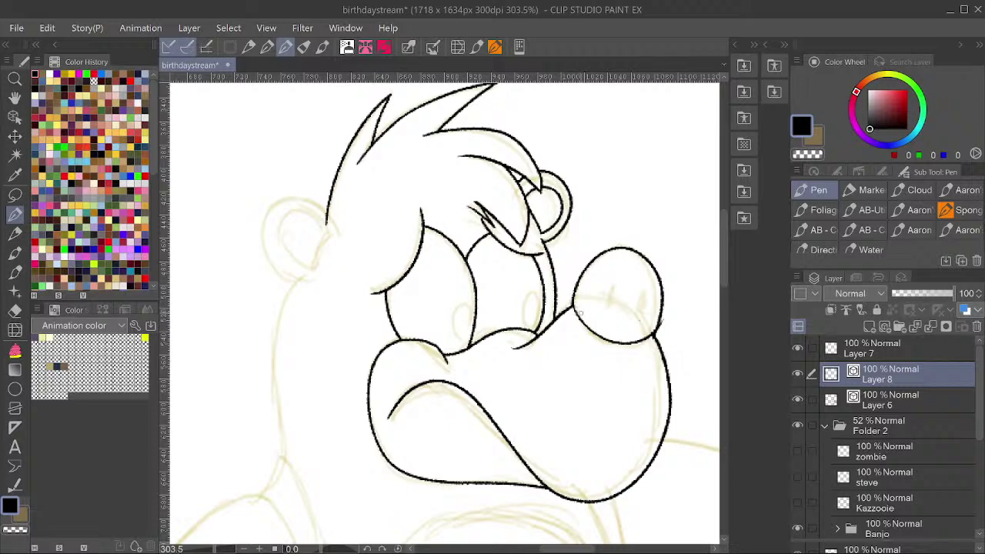
{"action": "scroll", "coordinate": [663, 329], "scroll_direction": "up", "scroll_amount": 5}
{"action": "mouse_move", "coordinate": [670, 321]}
{"action": "left_mouse_down"}
{"action": "mouse_move", "coordinate": [660, 306]}
{"action": "mouse_move", "coordinate": [630, 307]}
{"action": "mouse_move", "coordinate": [646, 311]}
{"action": "left_mouse_up"}
{"action": "scroll", "coordinate": [659, 337], "scroll_direction": "down", "scroll_amount": 5}
{"action": "left_click_drag", "start_coordinate": [657, 257], "coordinate": [639, 292]}
{"action": "scroll", "coordinate": [638, 293], "scroll_direction": "down", "scroll_amount": 2}
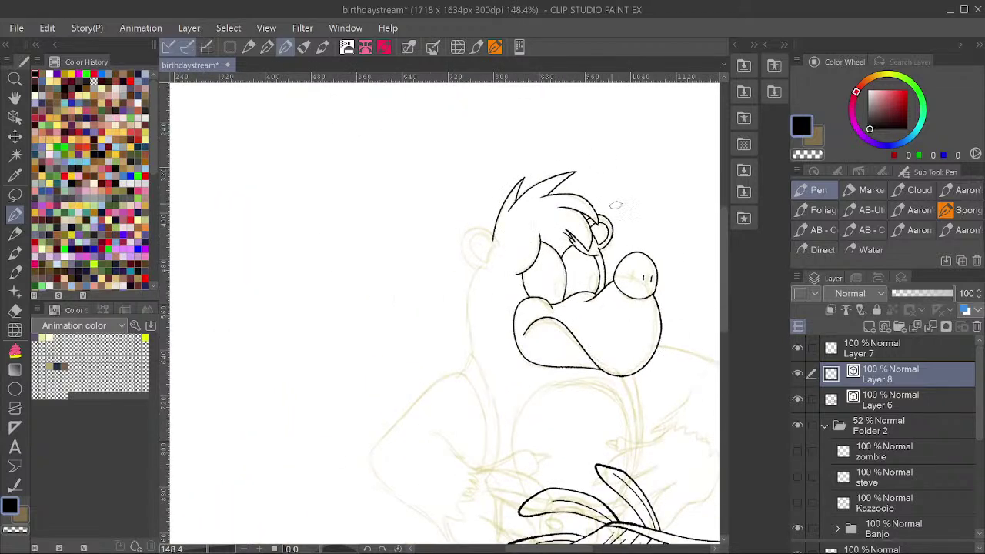
Ink a small oval pupil in each of Banjo's eyes, following the sketch on Layer 8.
{"action": "scroll", "coordinate": [557, 296], "scroll_direction": "up", "scroll_amount": 3}
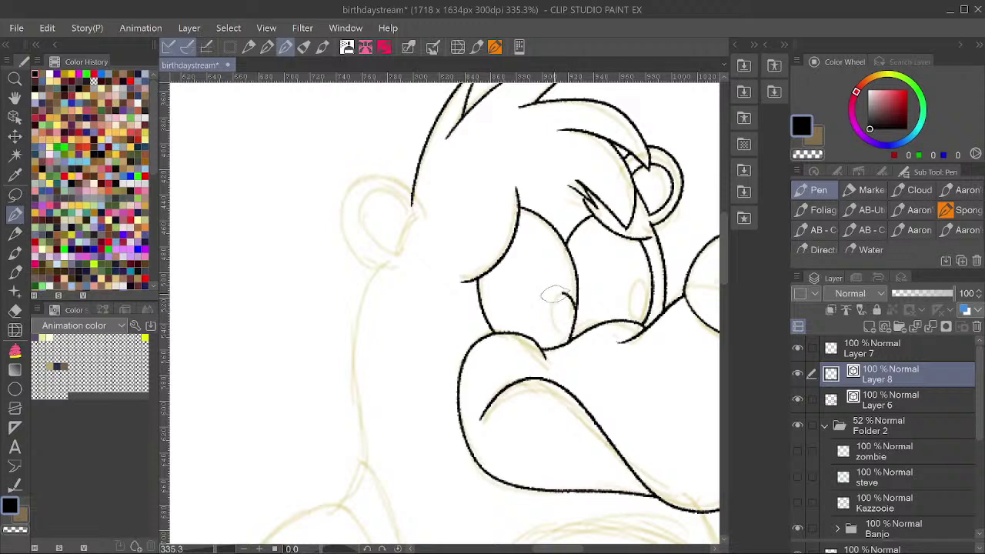
{"action": "mouse_move", "coordinate": [557, 294]}
{"action": "left_mouse_down"}
{"action": "mouse_move", "coordinate": [552, 322]}
{"action": "mouse_move", "coordinate": [564, 335]}
{"action": "mouse_move", "coordinate": [575, 316]}
{"action": "mouse_move", "coordinate": [563, 293]}
{"action": "left_mouse_up"}
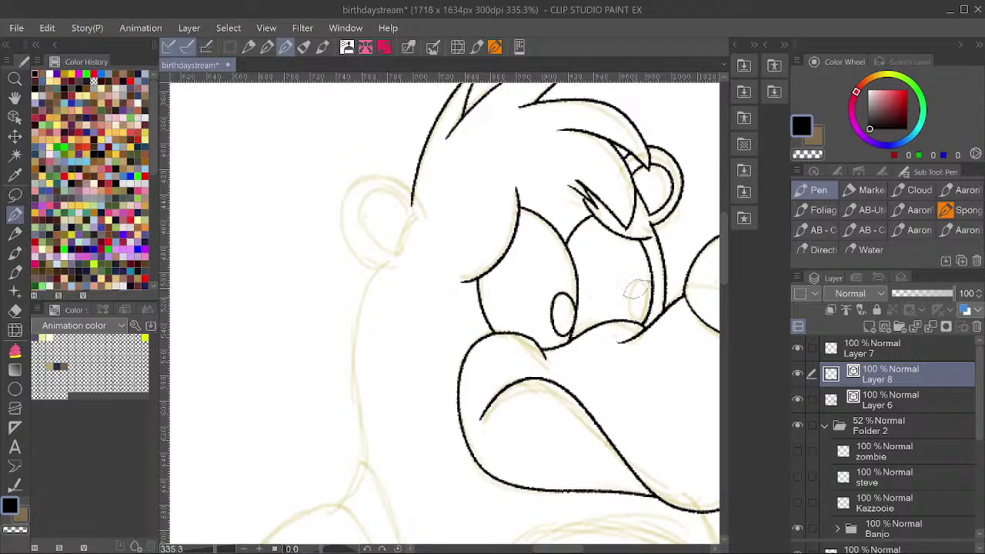
{"action": "mouse_move", "coordinate": [635, 290]}
{"action": "left_mouse_down"}
{"action": "mouse_move", "coordinate": [642, 275]}
{"action": "mouse_move", "coordinate": [631, 312]}
{"action": "mouse_move", "coordinate": [650, 304]}
{"action": "mouse_move", "coordinate": [645, 279]}
{"action": "left_mouse_up"}
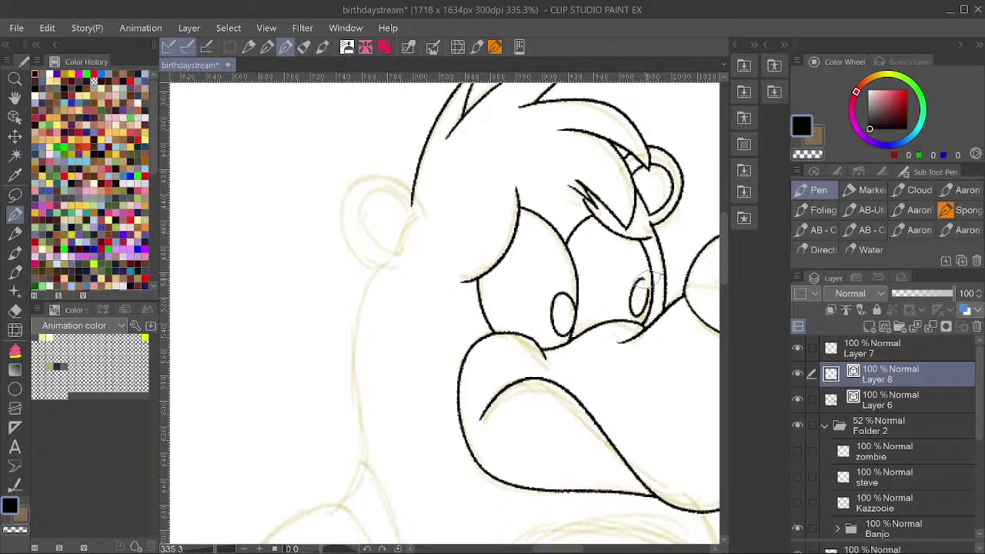
{"action": "scroll", "coordinate": [625, 254], "scroll_direction": "down", "scroll_amount": 3}
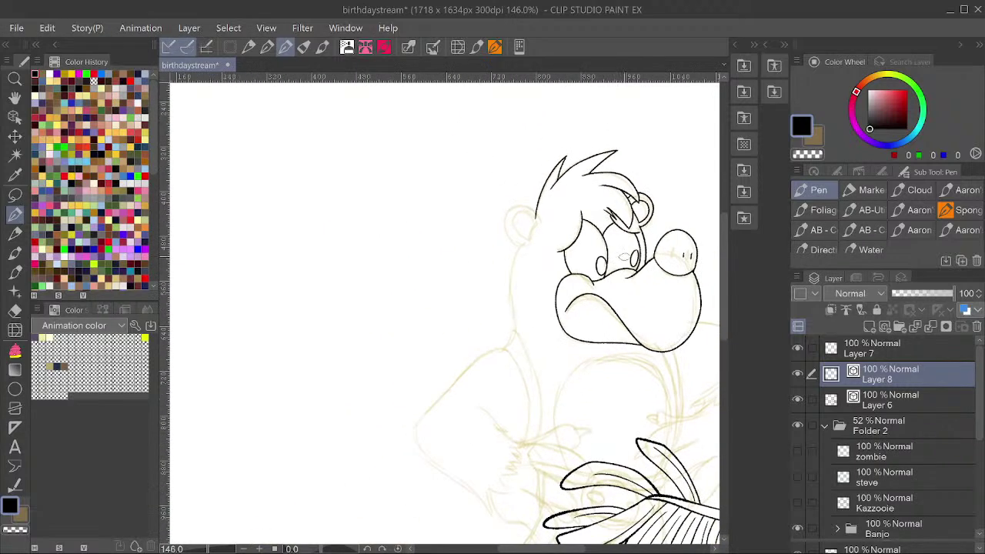
Draw a row of small rounded teeth hanging from Banjo's frowning mouth line.
{"action": "scroll", "coordinate": [611, 287], "scroll_direction": "up", "scroll_amount": 3}
{"action": "mouse_move", "coordinate": [550, 305]}
{"action": "left_mouse_down"}
{"action": "mouse_move", "coordinate": [552, 320]}
{"action": "mouse_move", "coordinate": [573, 309]}
{"action": "mouse_move", "coordinate": [584, 330]}
{"action": "mouse_move", "coordinate": [594, 314]}
{"action": "left_mouse_up"}
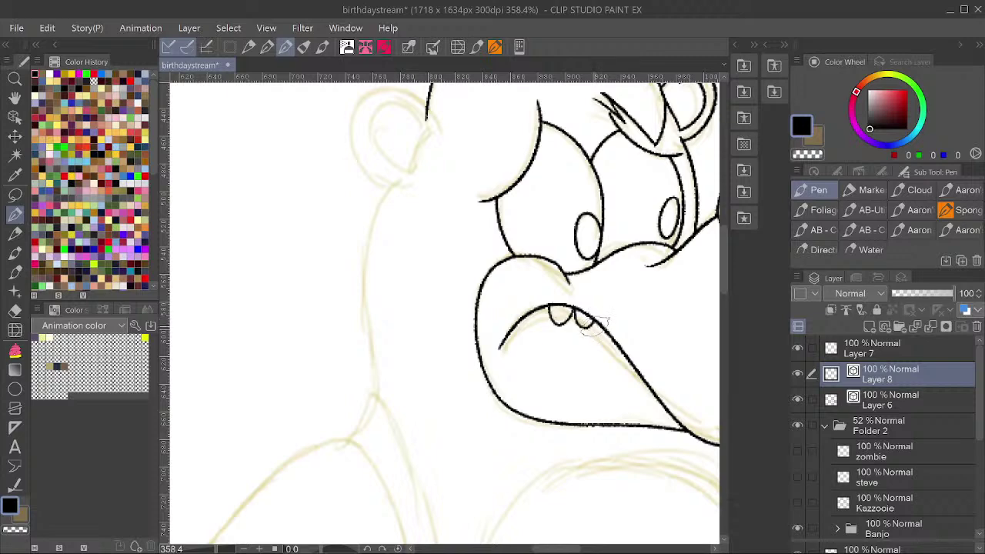
{"action": "scroll", "coordinate": [609, 357], "scroll_direction": "down", "scroll_amount": 4}
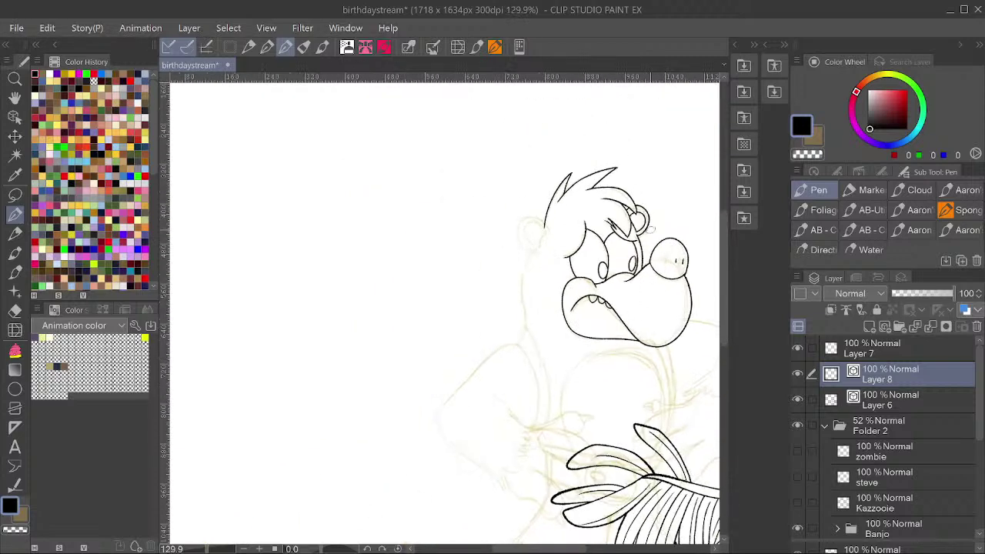
Ink the bear's round ear and the back of its head and neck down to the shoulder, and save the file.
{"action": "scroll", "coordinate": [545, 215], "scroll_direction": "up", "scroll_amount": 2}
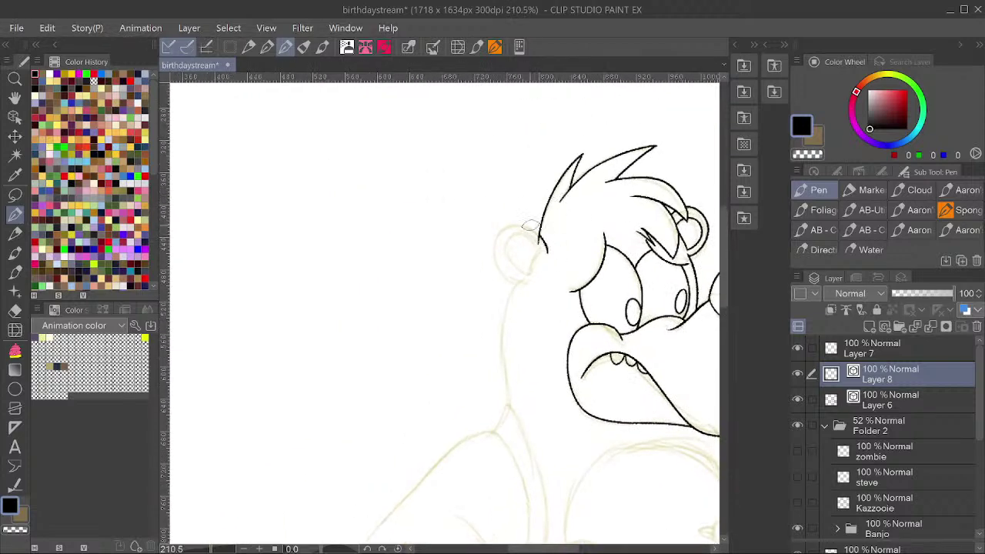
{"action": "mouse_move", "coordinate": [535, 226]}
{"action": "left_mouse_down"}
{"action": "mouse_move", "coordinate": [494, 240]}
{"action": "mouse_move", "coordinate": [492, 263]}
{"action": "mouse_move", "coordinate": [520, 285]}
{"action": "mouse_move", "coordinate": [532, 279]}
{"action": "mouse_move", "coordinate": [526, 234]}
{"action": "mouse_move", "coordinate": [505, 248]}
{"action": "mouse_move", "coordinate": [537, 273]}
{"action": "left_mouse_up"}
{"action": "scroll", "coordinate": [527, 241], "scroll_direction": "up", "scroll_amount": 3}
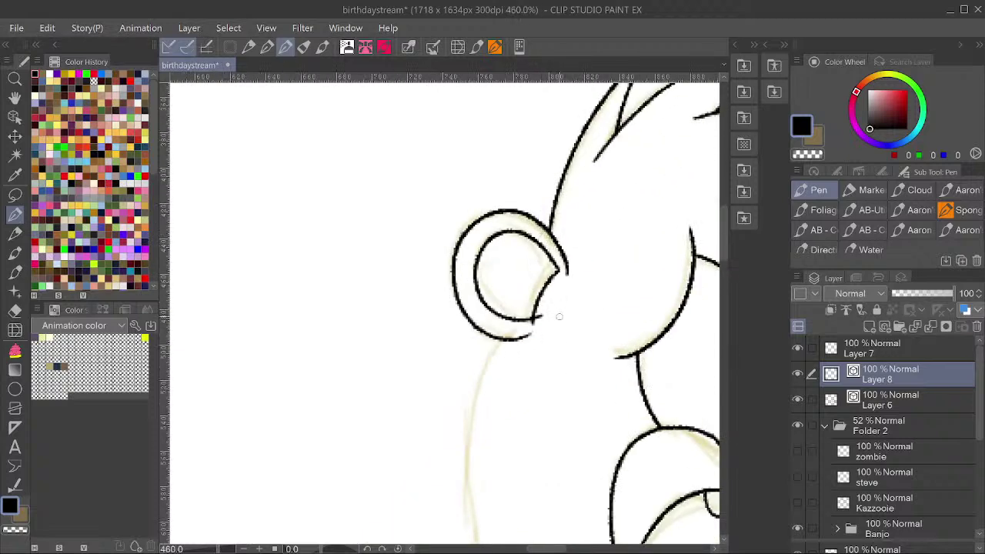
{"action": "scroll", "coordinate": [541, 311], "scroll_direction": "down", "scroll_amount": 3}
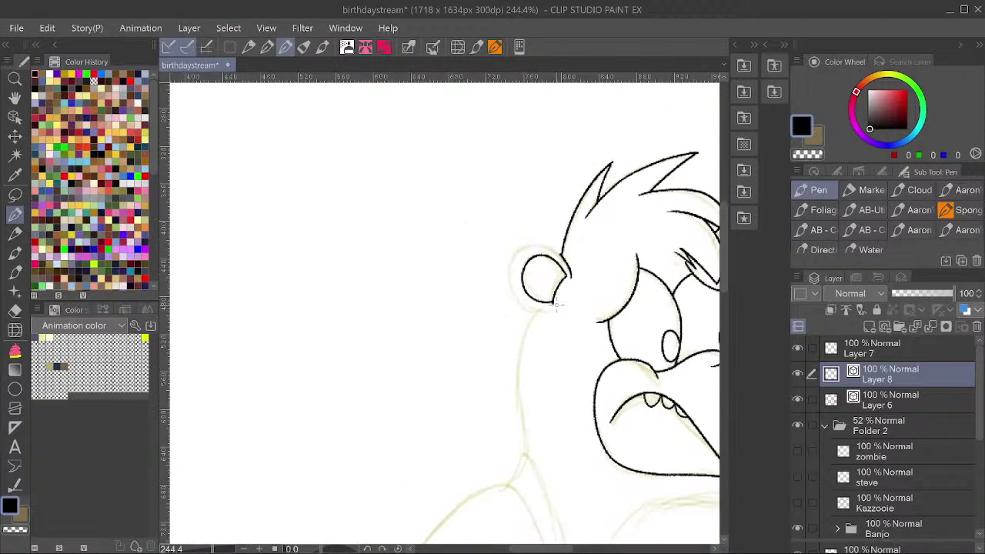
{"action": "mouse_move", "coordinate": [553, 311]}
{"action": "left_mouse_down"}
{"action": "mouse_move", "coordinate": [570, 273]}
{"action": "mouse_move", "coordinate": [576, 208]}
{"action": "mouse_move", "coordinate": [548, 263]}
{"action": "mouse_move", "coordinate": [558, 334]}
{"action": "mouse_move", "coordinate": [543, 354]}
{"action": "left_mouse_up"}
{"action": "scroll", "coordinate": [572, 206], "scroll_direction": "down", "scroll_amount": 1}
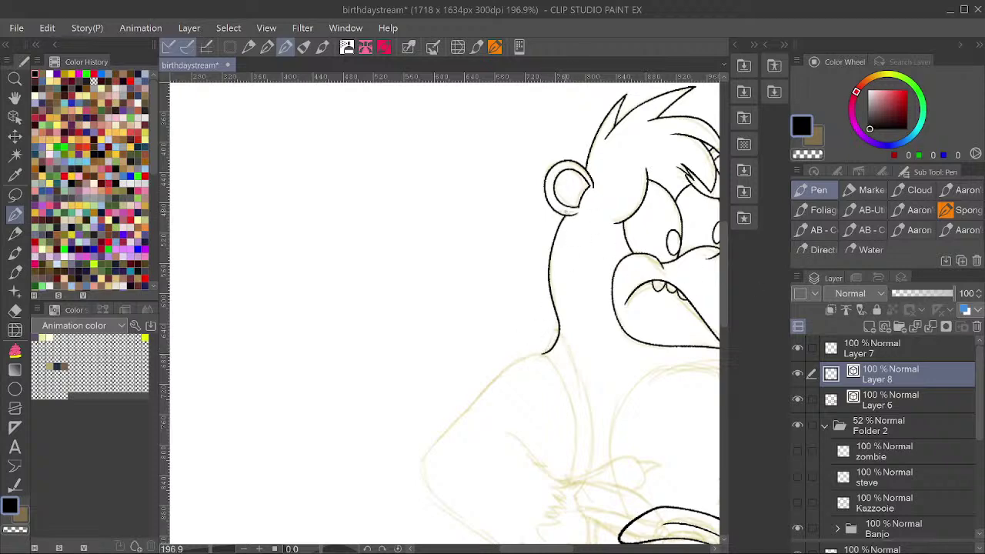
{"action": "scroll", "coordinate": [591, 184], "scroll_direction": "down", "scroll_amount": 2}
{"action": "key", "text": "ctrl+s"}
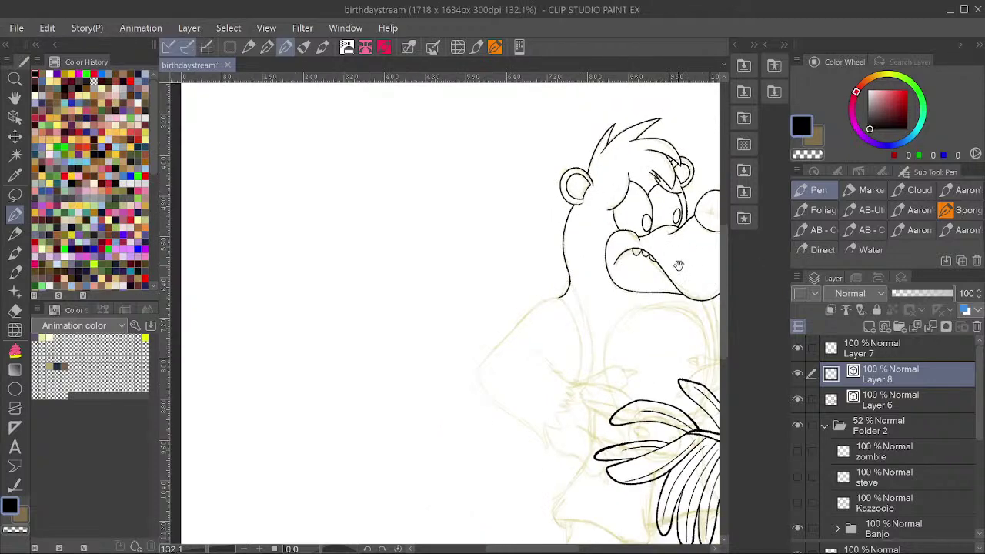
Ink the bear's arm nearest the bird from shoulder to elbow, with a jagged fur cuff and the outer edge of the hand.
{"action": "left_click_drag", "start_coordinate": [678, 265], "coordinate": [574, 202]}
{"action": "left_click_drag", "start_coordinate": [636, 220], "coordinate": [568, 177]}
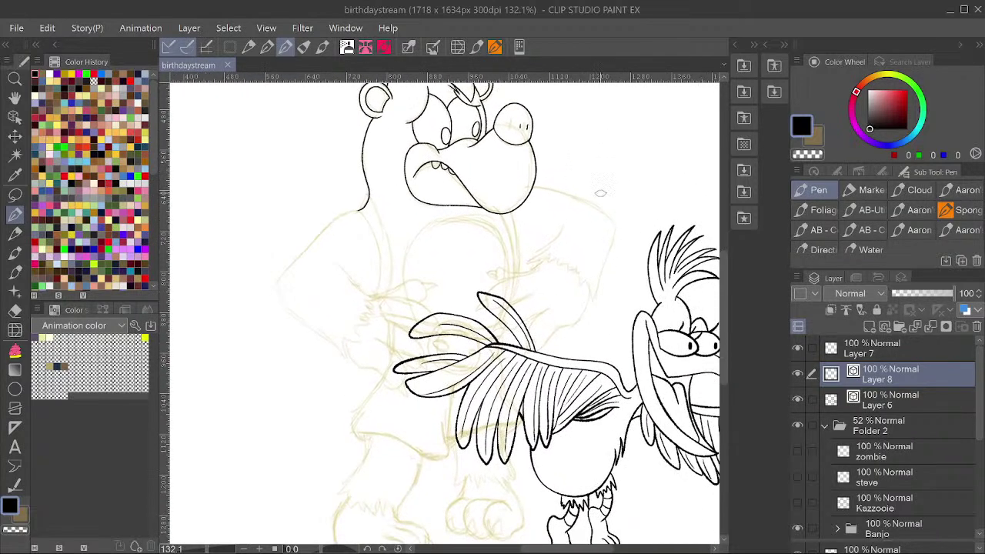
{"action": "left_click_drag", "start_coordinate": [503, 241], "coordinate": [508, 253]}
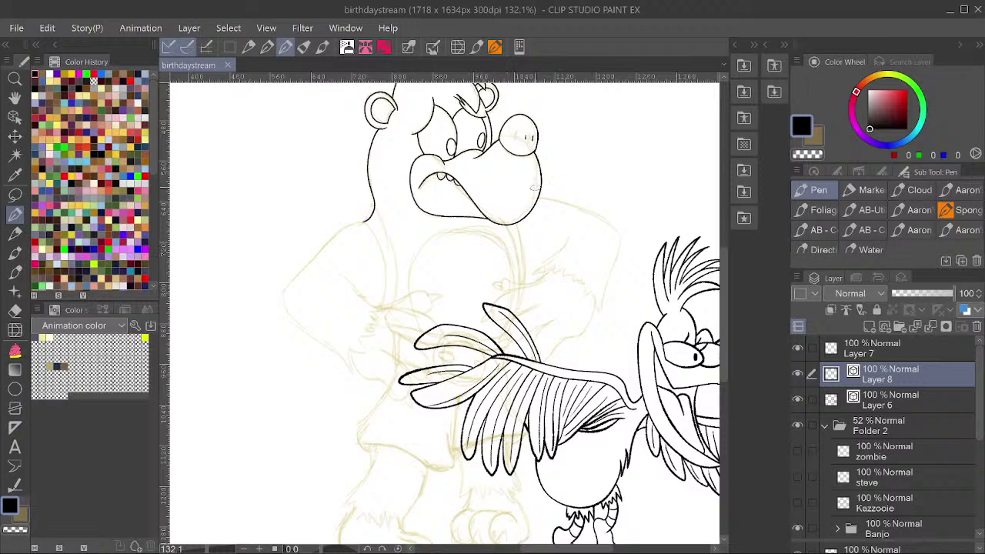
{"action": "left_click_drag", "start_coordinate": [529, 195], "coordinate": [617, 224]}
{"action": "left_click_drag", "start_coordinate": [613, 263], "coordinate": [597, 312]}
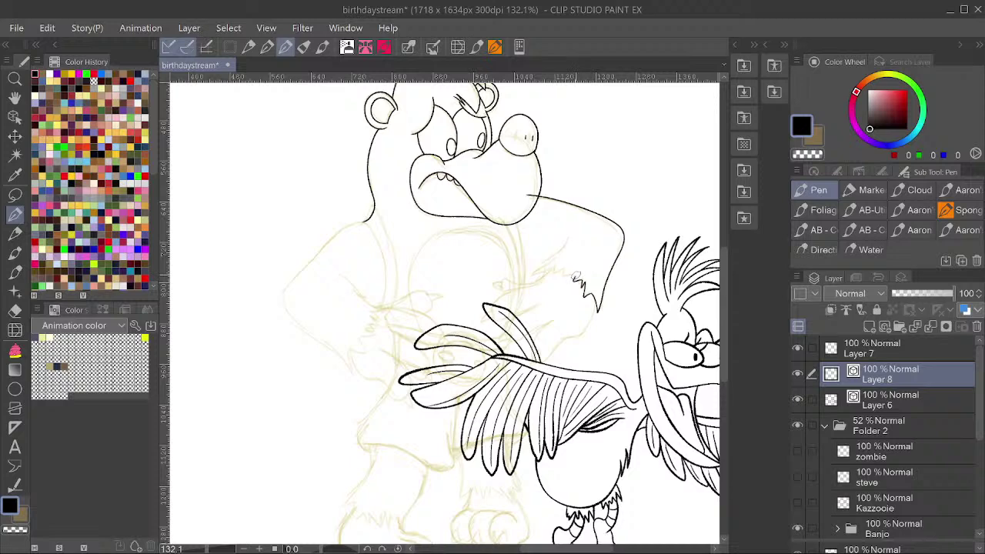
{"action": "left_click_drag", "start_coordinate": [573, 276], "coordinate": [562, 274]}
{"action": "left_click_drag", "start_coordinate": [550, 268], "coordinate": [531, 273]}
{"action": "mouse_move", "coordinate": [598, 301]}
{"action": "left_mouse_down"}
{"action": "mouse_move", "coordinate": [578, 339]}
{"action": "mouse_move", "coordinate": [532, 336]}
{"action": "mouse_move", "coordinate": [551, 321]}
{"action": "left_mouse_up"}
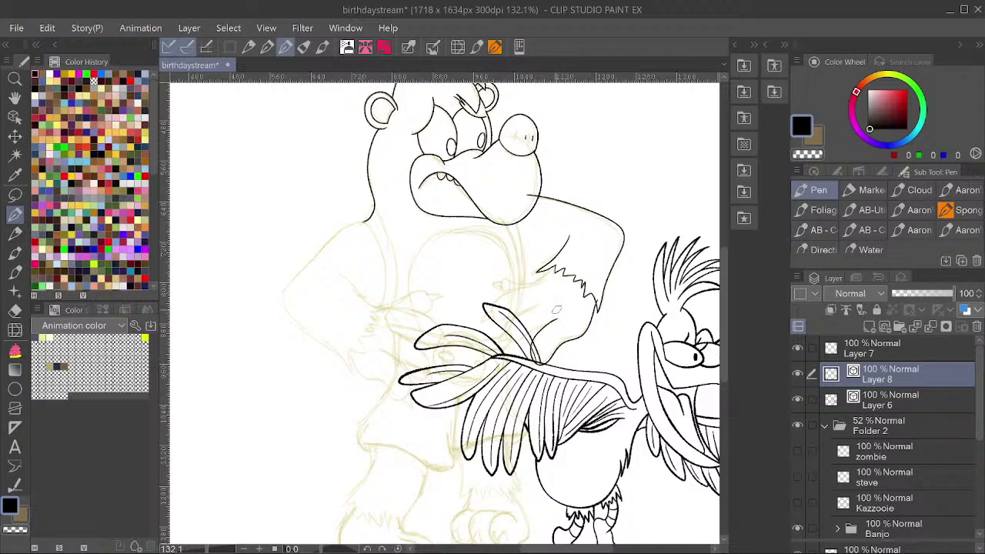
Ink the thumb and its pointed claw below the fur cuff of the arm nearest the bird, and save the file.
{"action": "scroll", "coordinate": [548, 301], "scroll_direction": "up", "scroll_amount": 3}
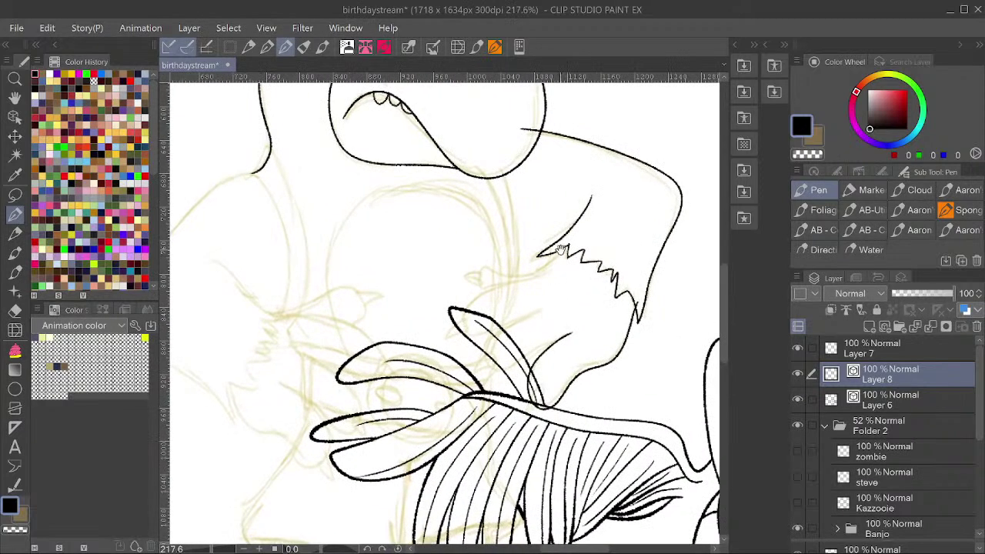
{"action": "mouse_move", "coordinate": [562, 250]}
{"action": "left_mouse_down"}
{"action": "mouse_move", "coordinate": [574, 257]}
{"action": "mouse_move", "coordinate": [548, 276]}
{"action": "mouse_move", "coordinate": [487, 282]}
{"action": "mouse_move", "coordinate": [503, 309]}
{"action": "mouse_move", "coordinate": [478, 281]}
{"action": "mouse_move", "coordinate": [494, 287]}
{"action": "left_mouse_up"}
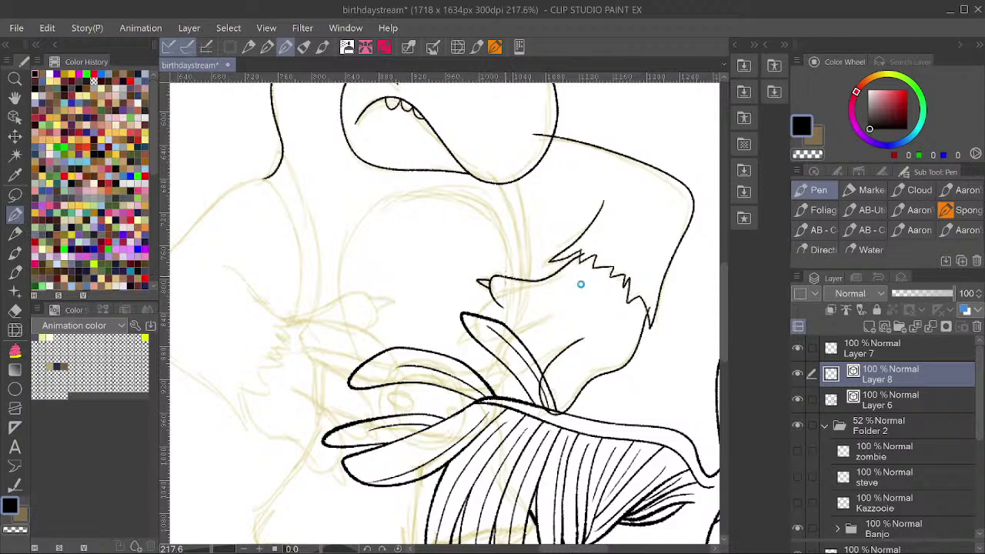
{"action": "key", "text": "ctrl+s"}
{"action": "left_click_drag", "start_coordinate": [587, 251], "coordinate": [583, 252]}
{"action": "key", "text": "ctrl+s"}
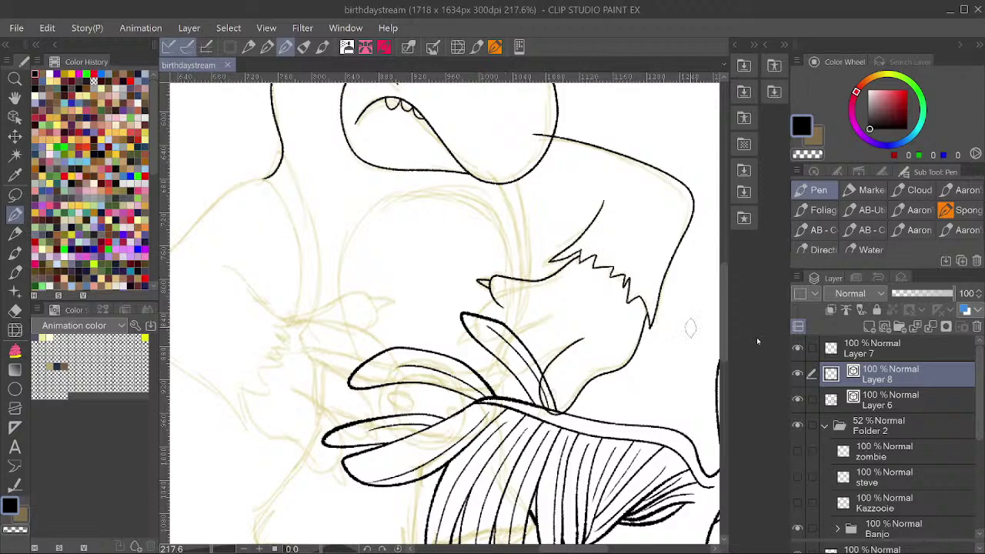
Ink two curved fingers below the thumb, reshaping the finger lines with Pinch vector line.
{"action": "mouse_move", "coordinate": [560, 311]}
{"action": "left_mouse_down"}
{"action": "mouse_move", "coordinate": [500, 346]}
{"action": "mouse_move", "coordinate": [502, 375]}
{"action": "mouse_move", "coordinate": [529, 370]}
{"action": "mouse_move", "coordinate": [570, 339]}
{"action": "left_mouse_up"}
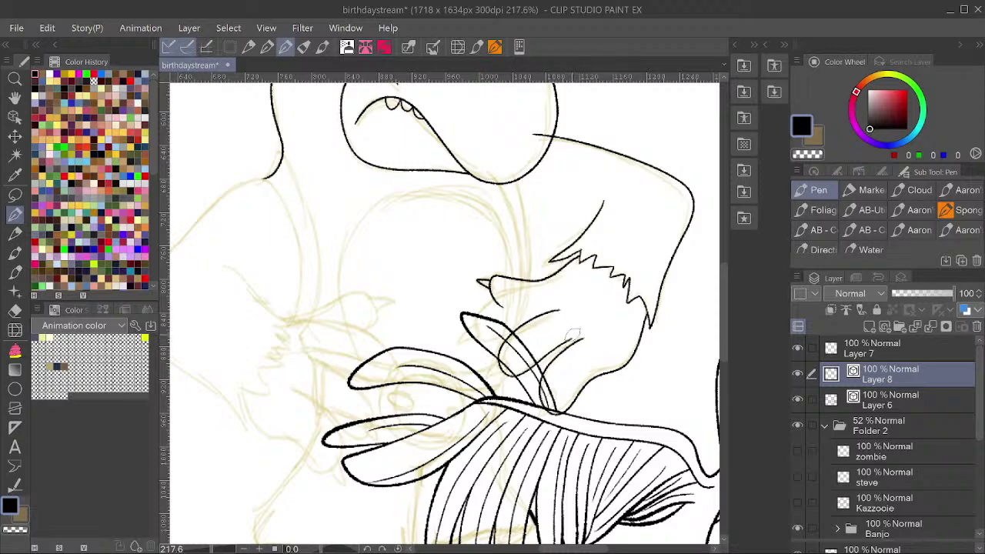
{"action": "key", "text": "y"}
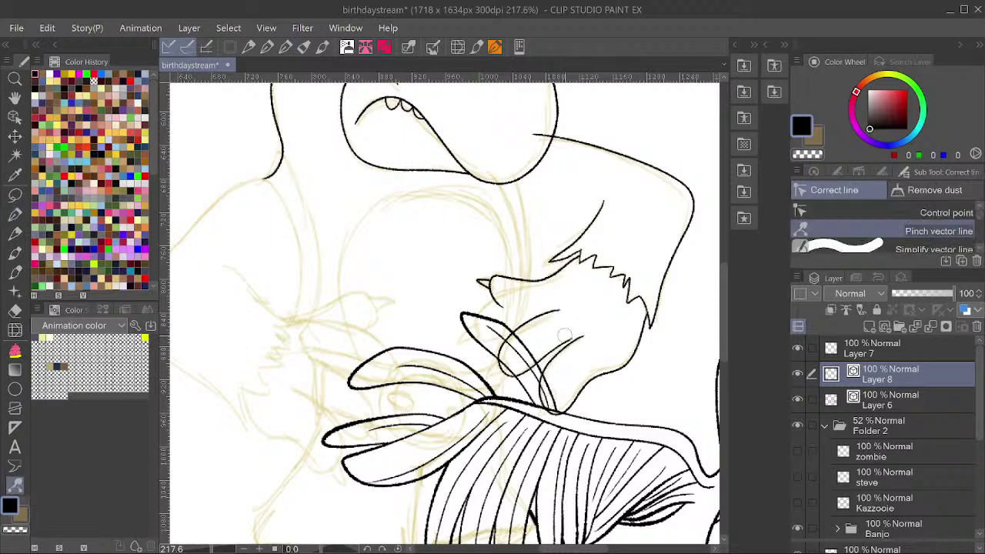
{"action": "left_click_drag", "start_coordinate": [566, 337], "coordinate": [559, 313]}
{"action": "left_click_drag", "start_coordinate": [556, 348], "coordinate": [561, 353]}
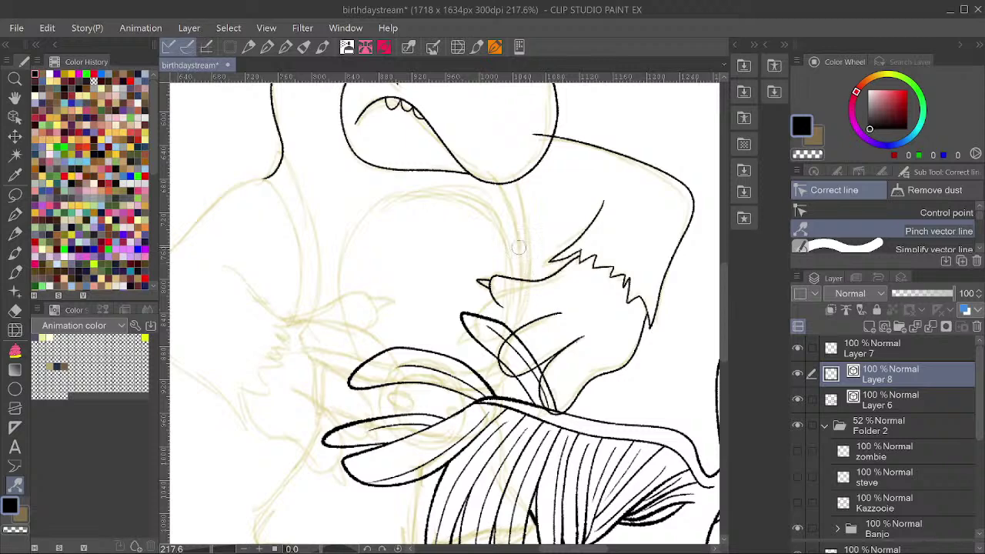
{"action": "left_click", "coordinate": [15, 214]}
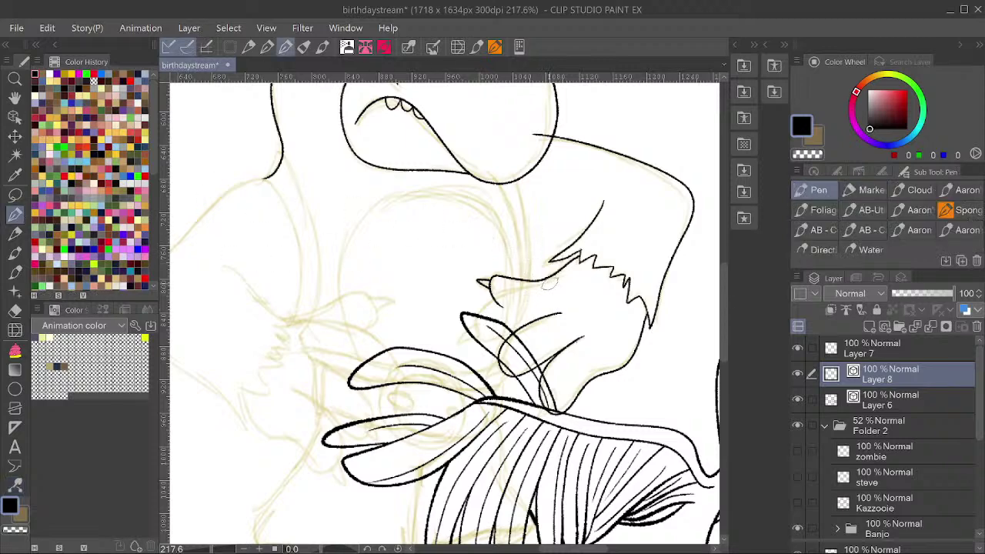
{"action": "mouse_move", "coordinate": [549, 284]}
{"action": "left_mouse_down"}
{"action": "mouse_move", "coordinate": [504, 291]}
{"action": "mouse_move", "coordinate": [474, 317]}
{"action": "mouse_move", "coordinate": [479, 340]}
{"action": "mouse_move", "coordinate": [515, 339]}
{"action": "left_mouse_up"}
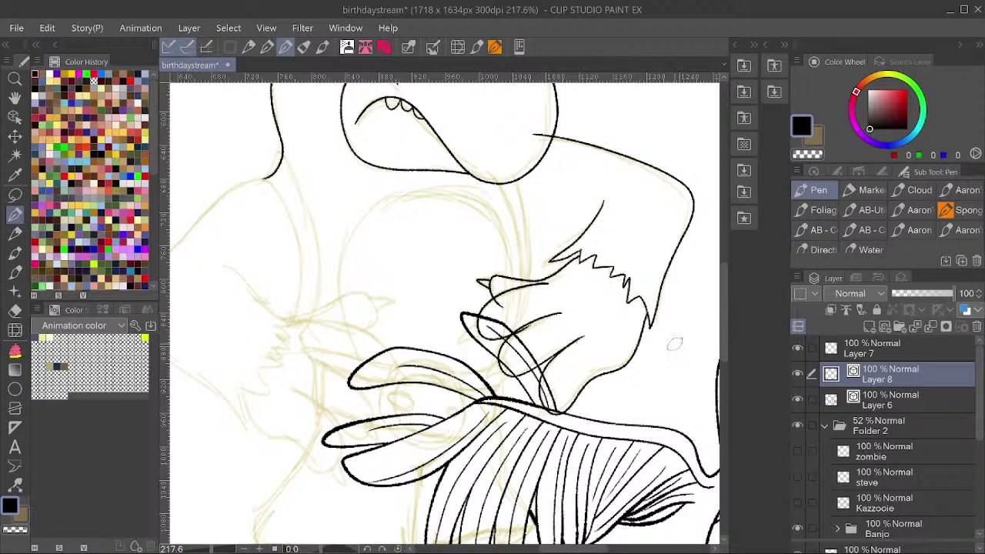
Add small pointed claws to the tips of the two fingers below the thumb.
{"action": "scroll", "coordinate": [528, 320], "scroll_direction": "up", "scroll_amount": 2}
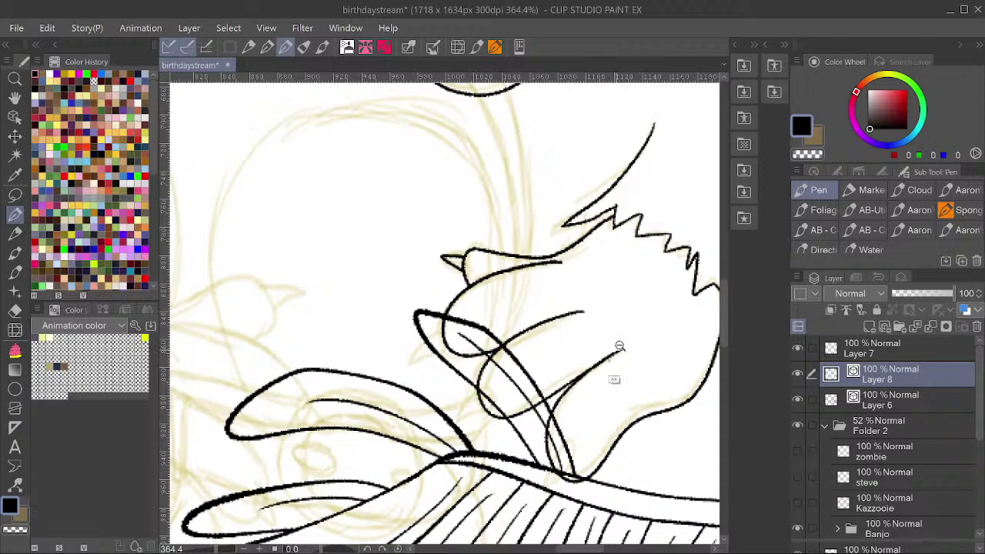
{"action": "scroll", "coordinate": [644, 356], "scroll_direction": "down", "scroll_amount": 1}
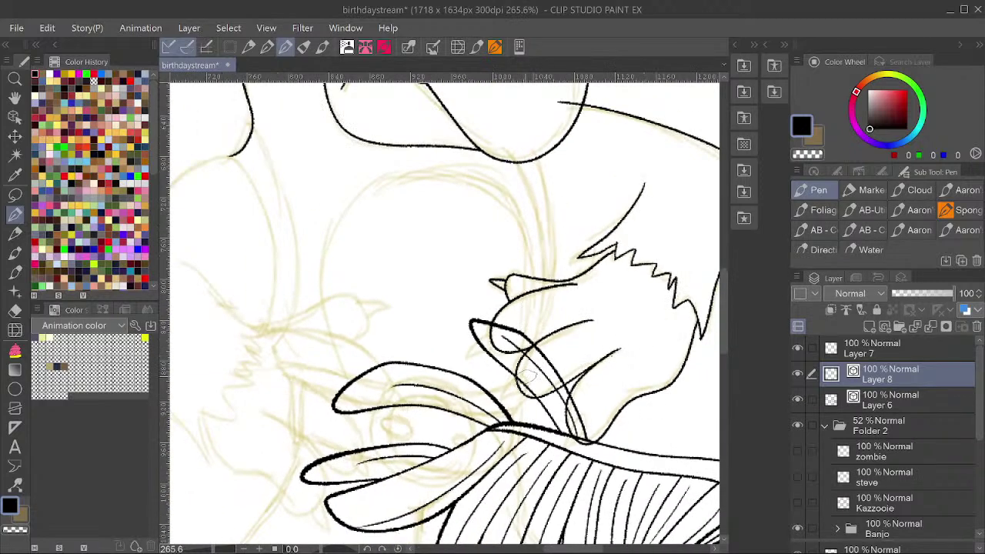
{"action": "mouse_move", "coordinate": [525, 377]}
{"action": "left_mouse_down"}
{"action": "mouse_move", "coordinate": [512, 401]}
{"action": "mouse_move", "coordinate": [532, 387]}
{"action": "mouse_move", "coordinate": [525, 378]}
{"action": "left_mouse_up"}
{"action": "mouse_move", "coordinate": [497, 334]}
{"action": "left_mouse_down"}
{"action": "mouse_move", "coordinate": [477, 354]}
{"action": "mouse_move", "coordinate": [498, 334]}
{"action": "left_mouse_up"}
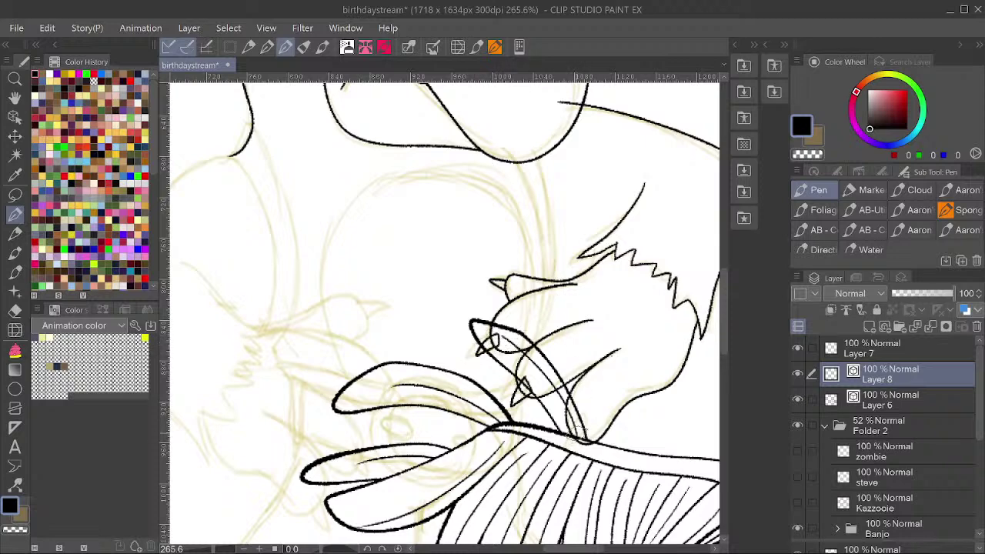
{"action": "mouse_move", "coordinate": [574, 438]}
{"action": "left_mouse_down"}
{"action": "mouse_move", "coordinate": [575, 460]}
{"action": "mouse_move", "coordinate": [588, 440]}
{"action": "mouse_move", "coordinate": [574, 435]}
{"action": "left_mouse_up"}
{"action": "key", "text": "ctrl+z"}
{"action": "key", "text": "ctrl+z"}
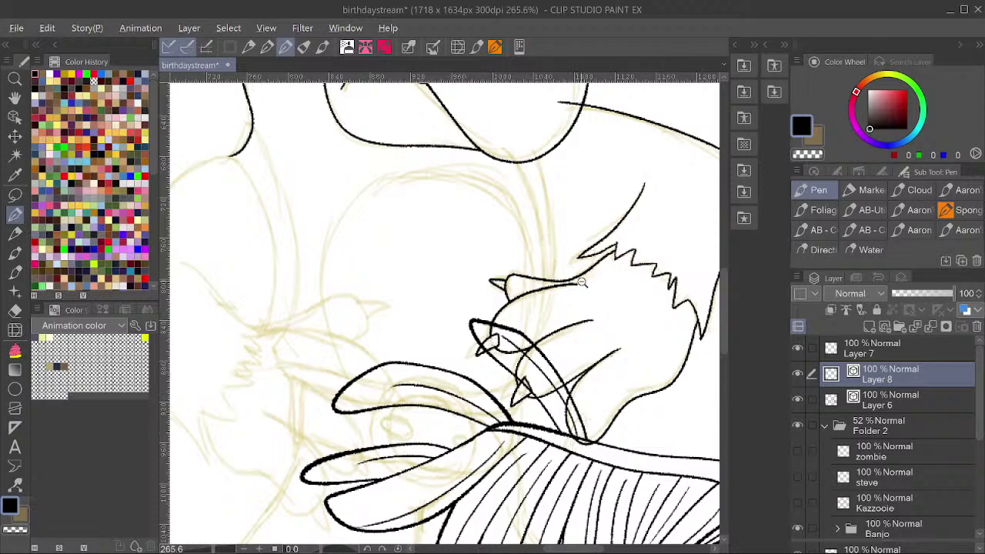
Ink the bear's opposite arm from shoulder through the bent elbow, ending in a jagged fur cuff at the wrist.
{"action": "scroll", "coordinate": [593, 296], "scroll_direction": "down", "scroll_amount": 4}
{"action": "left_click_drag", "start_coordinate": [639, 298], "coordinate": [601, 358]}
{"action": "scroll", "coordinate": [573, 354], "scroll_direction": "up", "scroll_amount": 5}
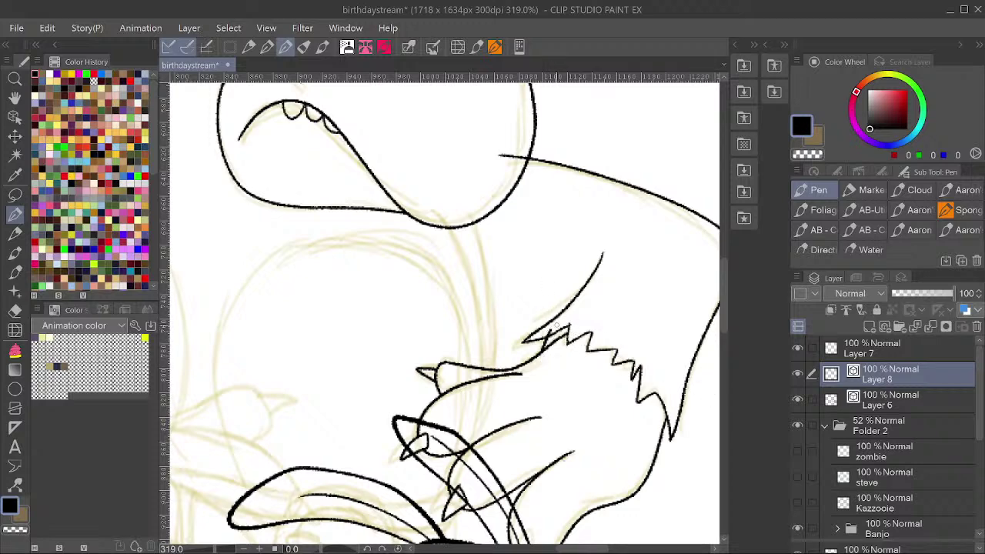
{"action": "scroll", "coordinate": [567, 290], "scroll_direction": "down", "scroll_amount": 3}
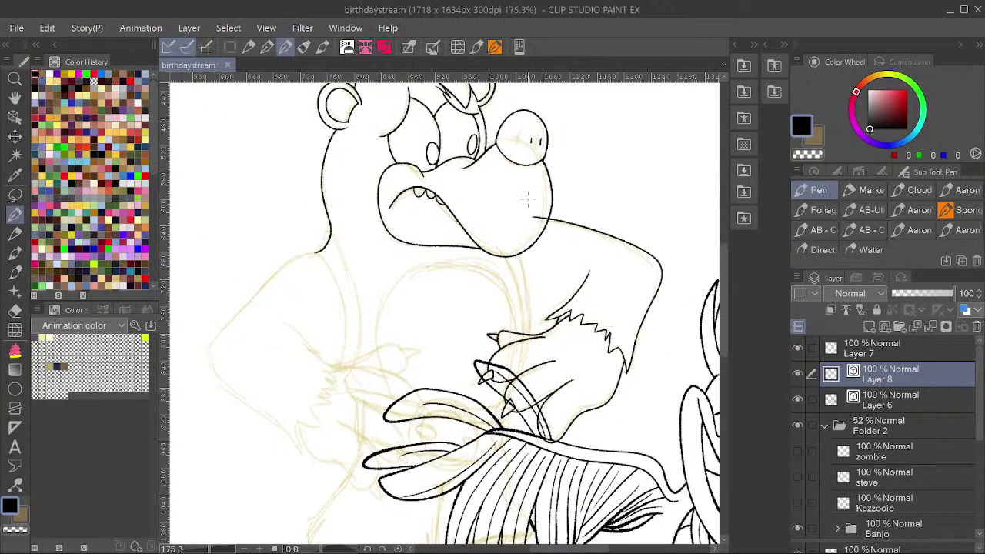
{"action": "left_click_drag", "start_coordinate": [519, 273], "coordinate": [562, 179]}
{"action": "scroll", "coordinate": [561, 195], "scroll_direction": "down", "scroll_amount": 1}
{"action": "left_click_drag", "start_coordinate": [496, 227], "coordinate": [577, 271]}
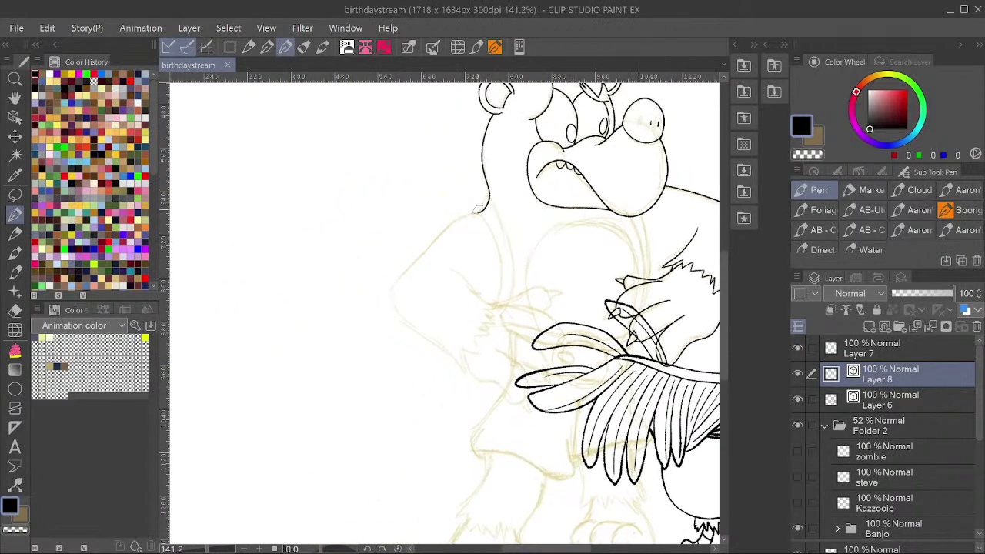
{"action": "mouse_move", "coordinate": [444, 231]}
{"action": "left_mouse_down"}
{"action": "mouse_move", "coordinate": [387, 295]}
{"action": "mouse_move", "coordinate": [404, 322]}
{"action": "mouse_move", "coordinate": [467, 374]}
{"action": "left_mouse_up"}
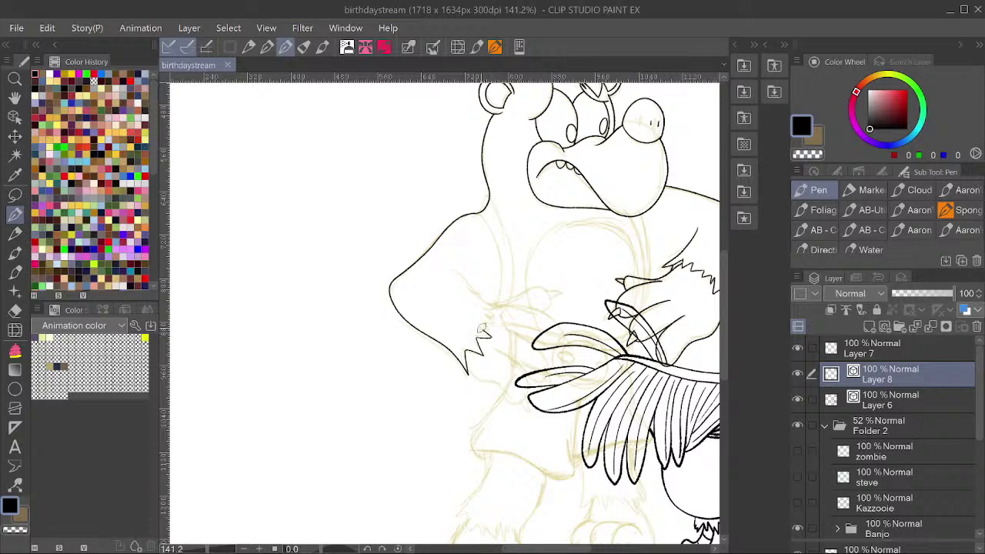
{"action": "mouse_move", "coordinate": [482, 331]}
{"action": "left_mouse_down"}
{"action": "mouse_move", "coordinate": [493, 329]}
{"action": "mouse_move", "coordinate": [480, 315]}
{"action": "mouse_move", "coordinate": [496, 303]}
{"action": "mouse_move", "coordinate": [495, 323]}
{"action": "left_mouse_up"}
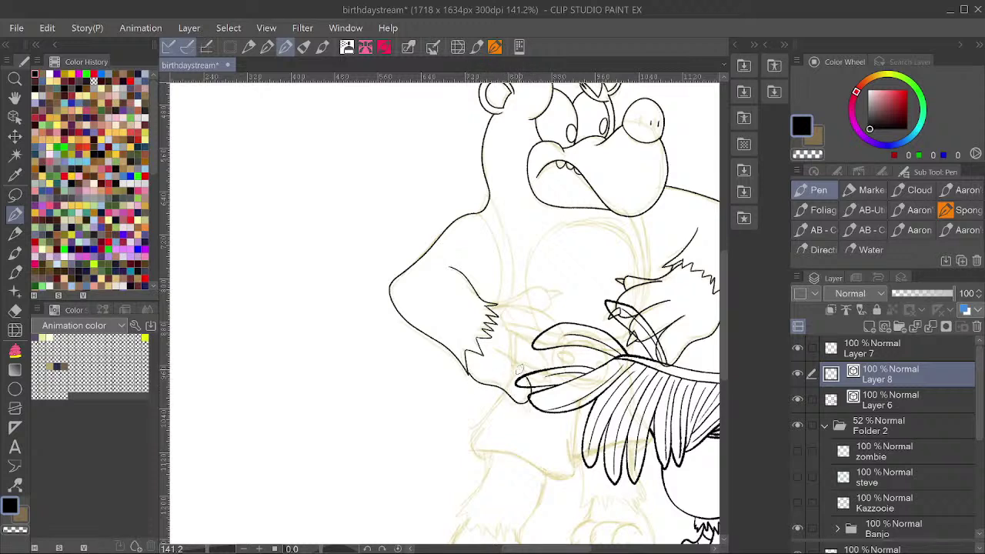
Ink the overlapping fingers of the hand resting on the hip, replacing the first middle-finger stroke.
{"action": "left_click_drag", "start_coordinate": [519, 369], "coordinate": [505, 359]}
{"action": "scroll", "coordinate": [544, 319], "scroll_direction": "up", "scroll_amount": 2}
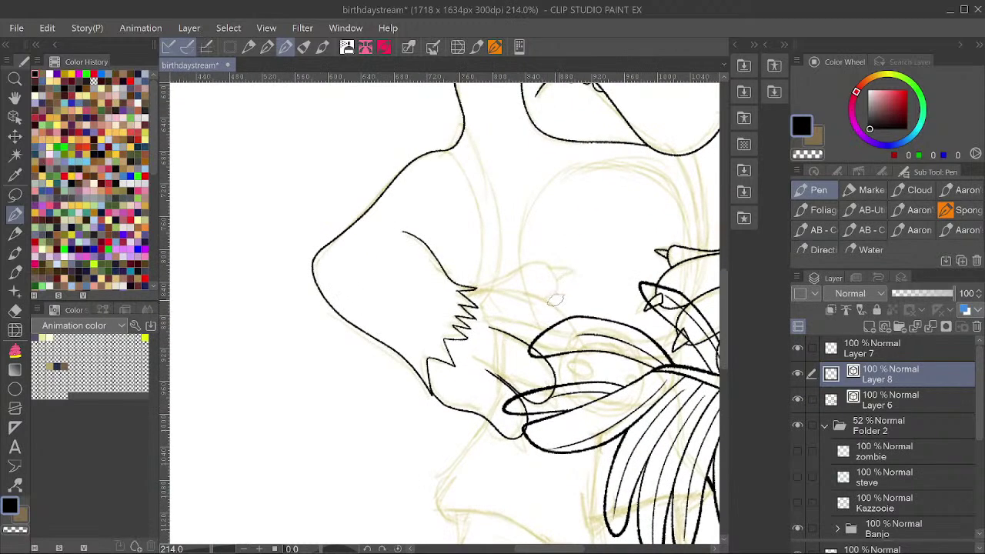
{"action": "key", "text": "ctrl+z"}
{"action": "mouse_move", "coordinate": [462, 292]}
{"action": "left_mouse_down"}
{"action": "mouse_move", "coordinate": [495, 290]}
{"action": "mouse_move", "coordinate": [534, 302]}
{"action": "mouse_move", "coordinate": [577, 337]}
{"action": "mouse_move", "coordinate": [576, 347]}
{"action": "mouse_move", "coordinate": [551, 351]}
{"action": "left_mouse_up"}
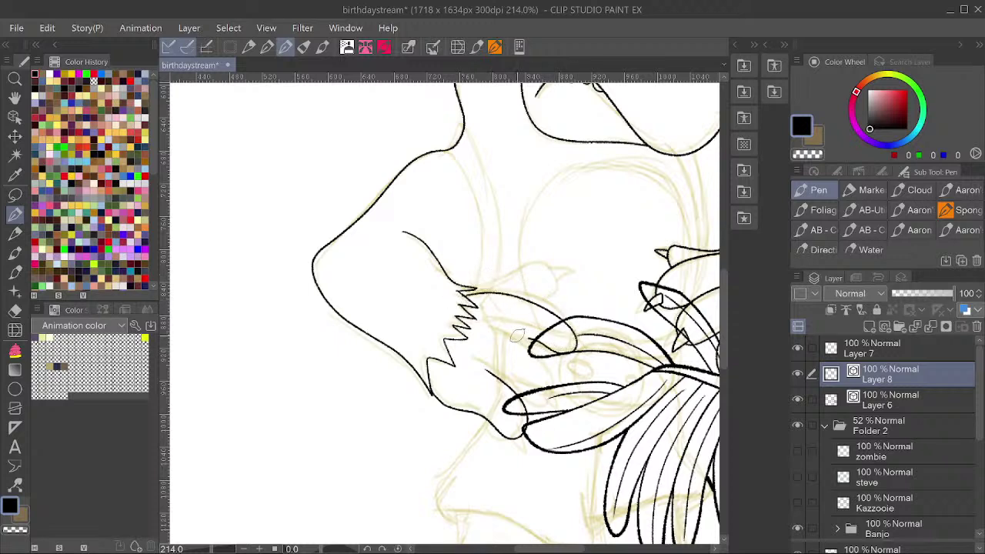
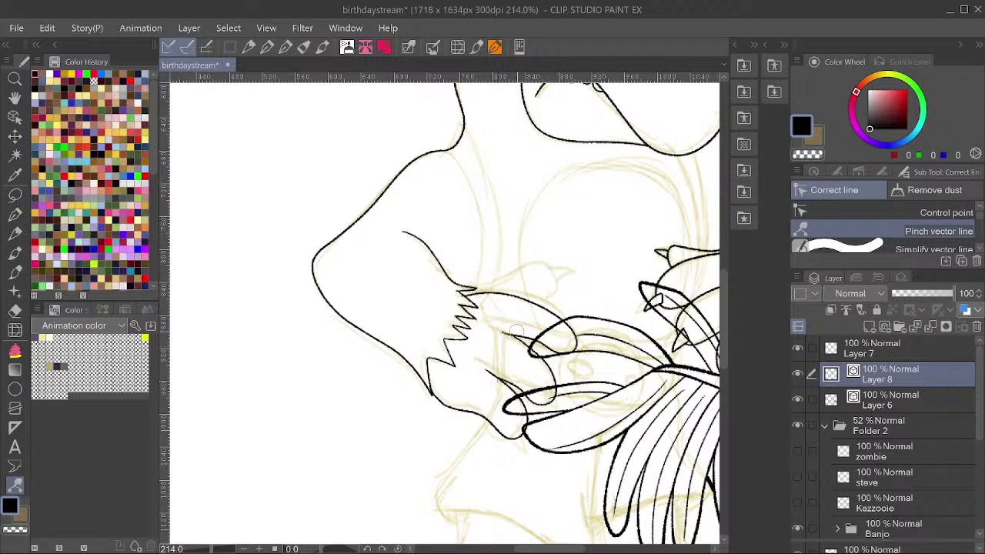
Refine the upper and middle finger lines of the hip hand with Simplify vector line and Pinch vector line.
{"action": "key", "text": "period"}
{"action": "left_click_drag", "start_coordinate": [511, 340], "coordinate": [509, 337]}
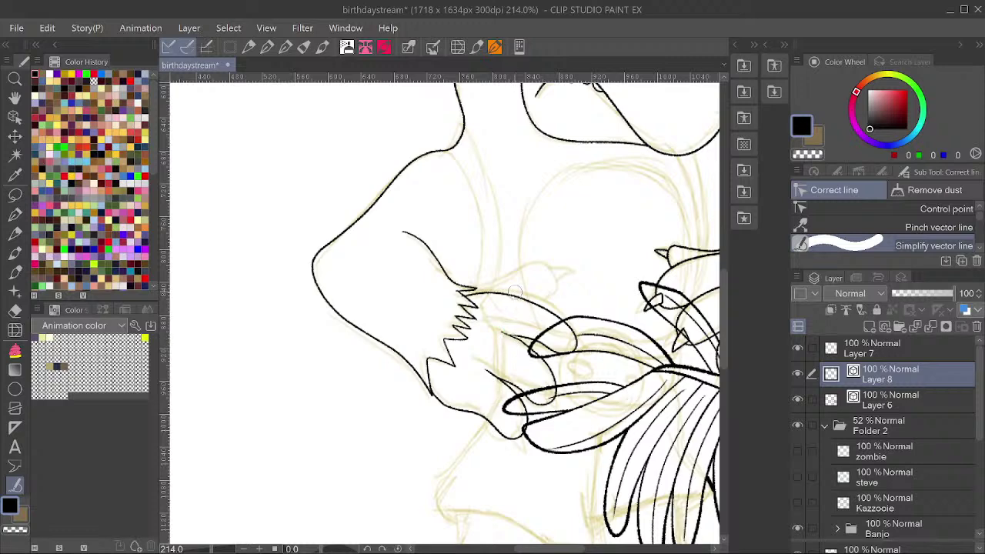
{"action": "left_click", "coordinate": [16, 214]}
{"action": "key", "text": "y"}
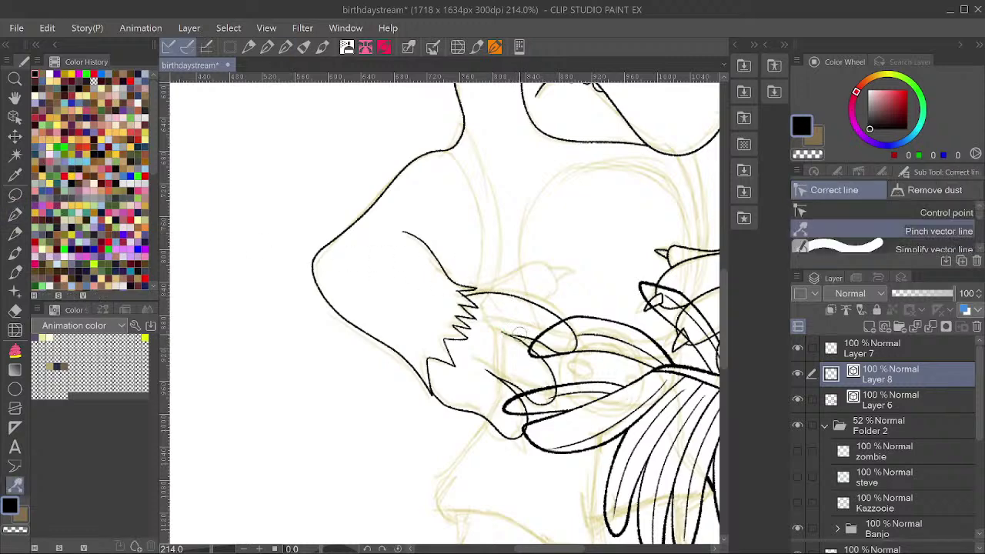
{"action": "left_click_drag", "start_coordinate": [514, 334], "coordinate": [513, 336]}
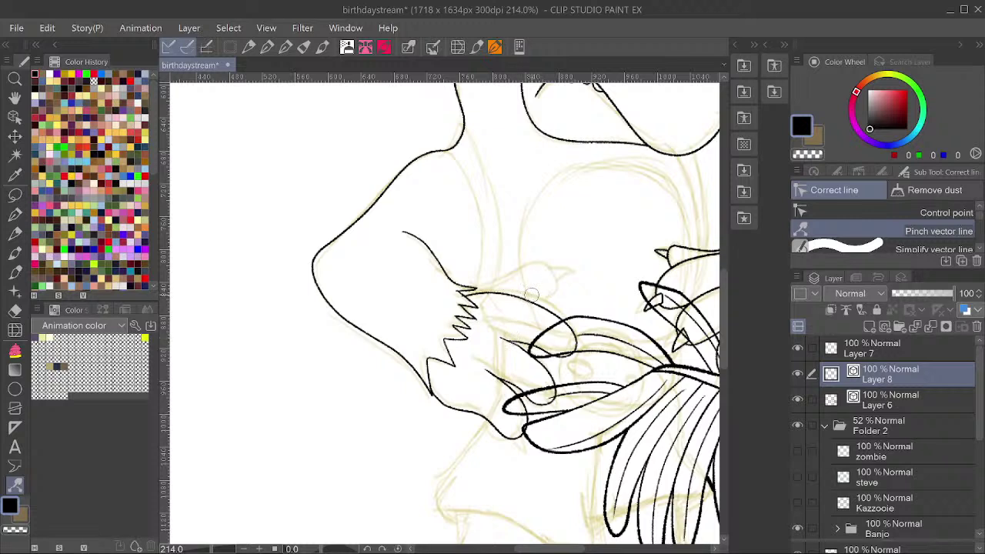
{"action": "left_click_drag", "start_coordinate": [528, 294], "coordinate": [530, 296]}
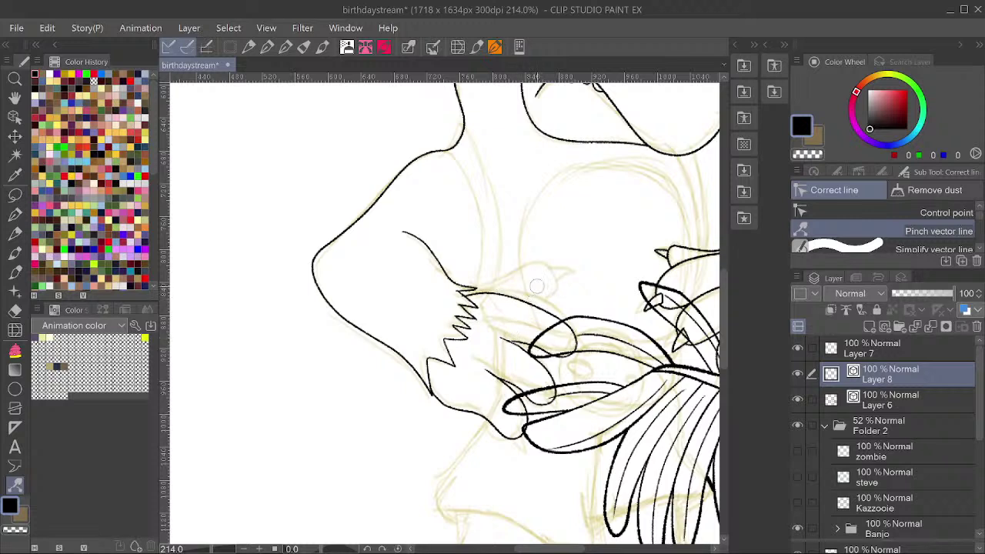
{"action": "left_click", "coordinate": [15, 214]}
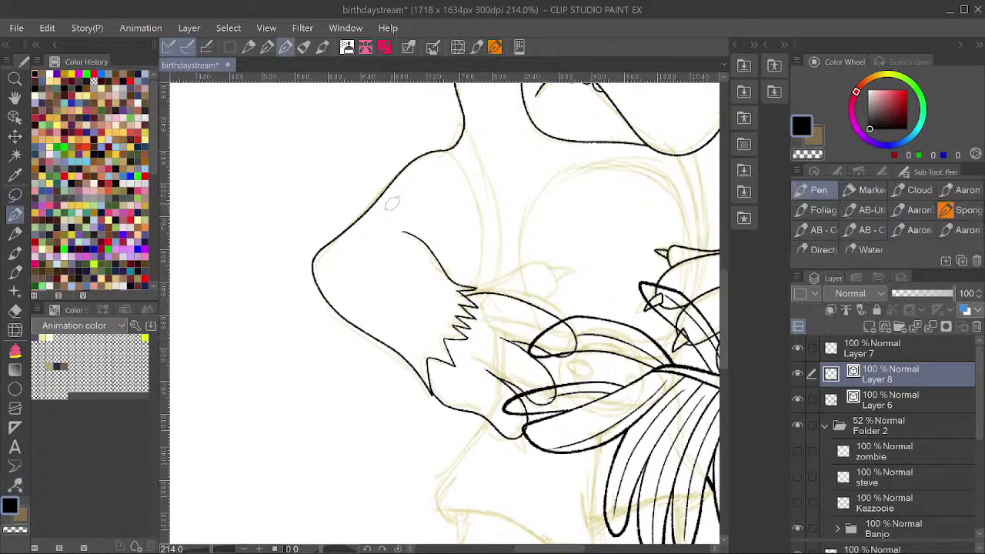
Add pointed claws to the fingertips of the hand resting on the hip.
{"action": "left_click_drag", "start_coordinate": [589, 367], "coordinate": [569, 354]}
{"action": "left_click_drag", "start_coordinate": [521, 425], "coordinate": [525, 453]}
{"action": "left_click_drag", "start_coordinate": [590, 331], "coordinate": [591, 354]}
{"action": "scroll", "coordinate": [590, 355], "scroll_direction": "down", "scroll_amount": 3}
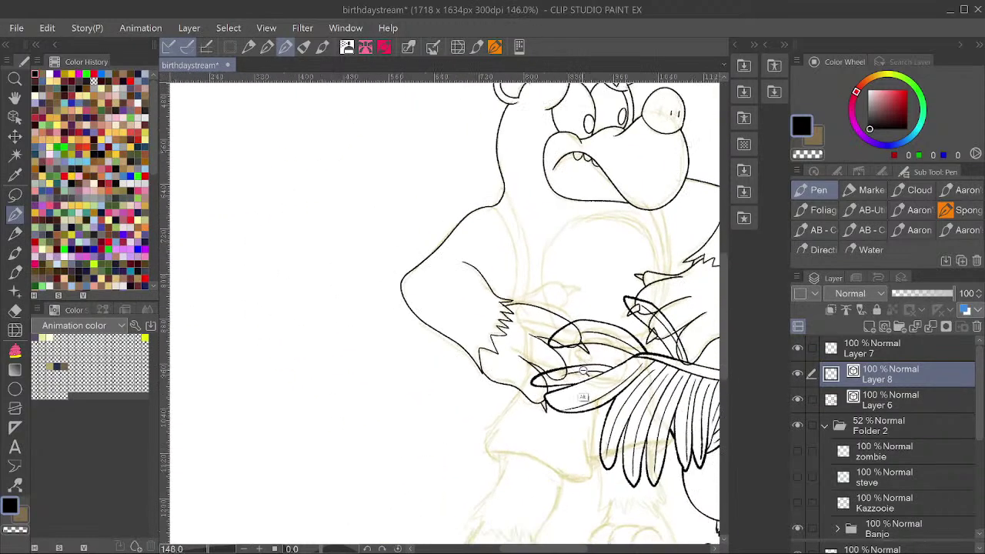
Ink the remaining rounded finger and its pointed claw above the hip hand's upper finger and save the drawing.
{"action": "scroll", "coordinate": [529, 279], "scroll_direction": "up", "scroll_amount": 4}
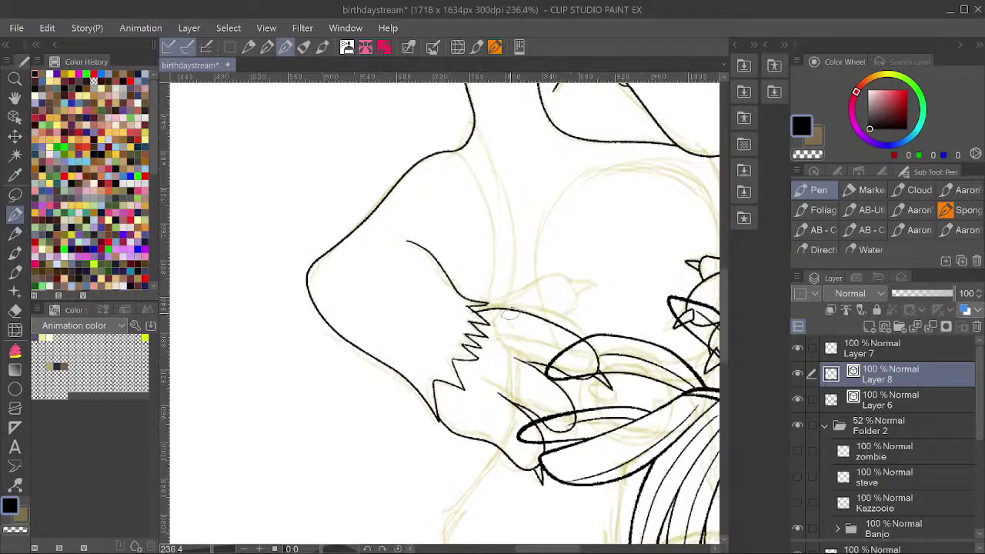
{"action": "mouse_move", "coordinate": [507, 314]}
{"action": "left_mouse_down"}
{"action": "mouse_move", "coordinate": [572, 295]}
{"action": "mouse_move", "coordinate": [582, 319]}
{"action": "mouse_move", "coordinate": [561, 337]}
{"action": "left_mouse_up"}
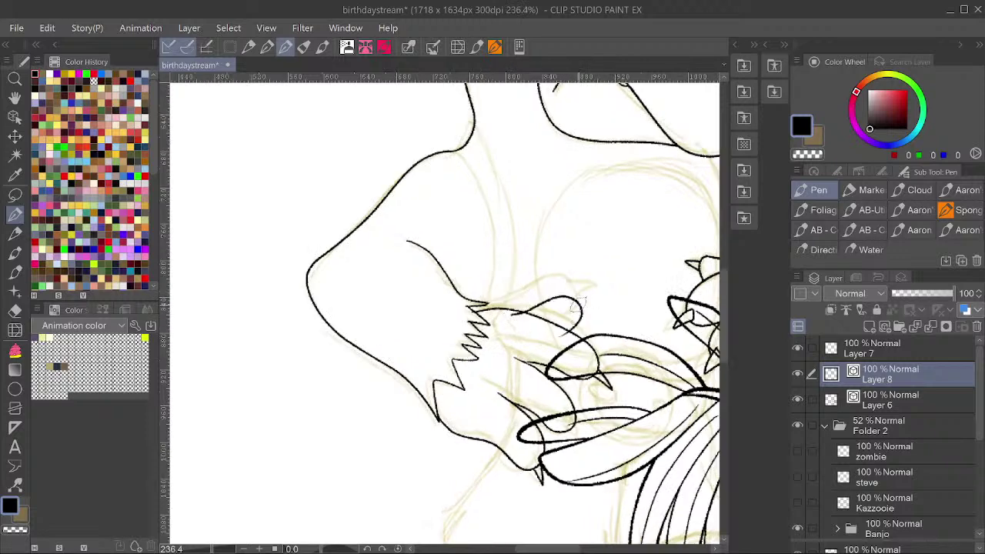
{"action": "left_click_drag", "start_coordinate": [576, 301], "coordinate": [596, 303]}
{"action": "left_click_drag", "start_coordinate": [520, 309], "coordinate": [509, 316]}
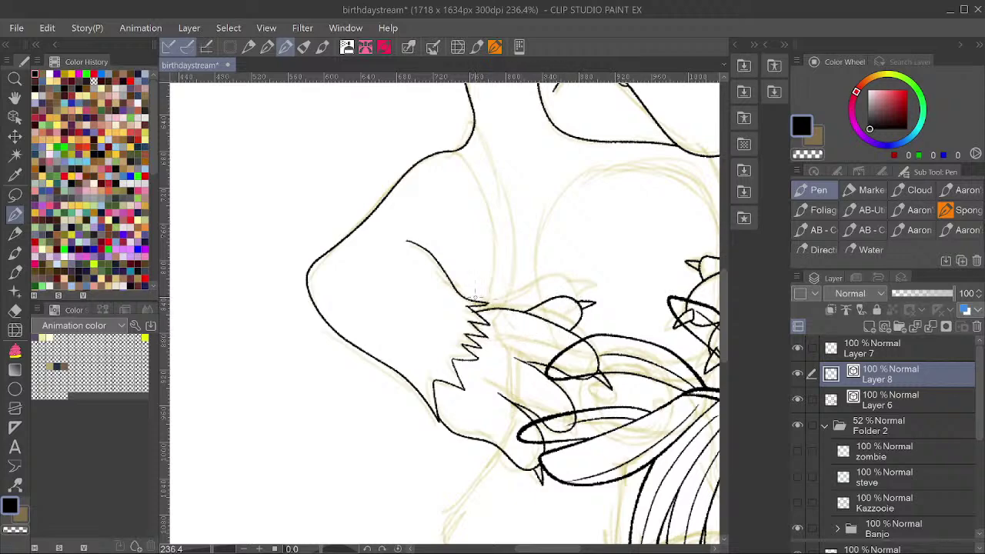
{"action": "scroll", "coordinate": [474, 298], "scroll_direction": "up", "scroll_amount": 5}
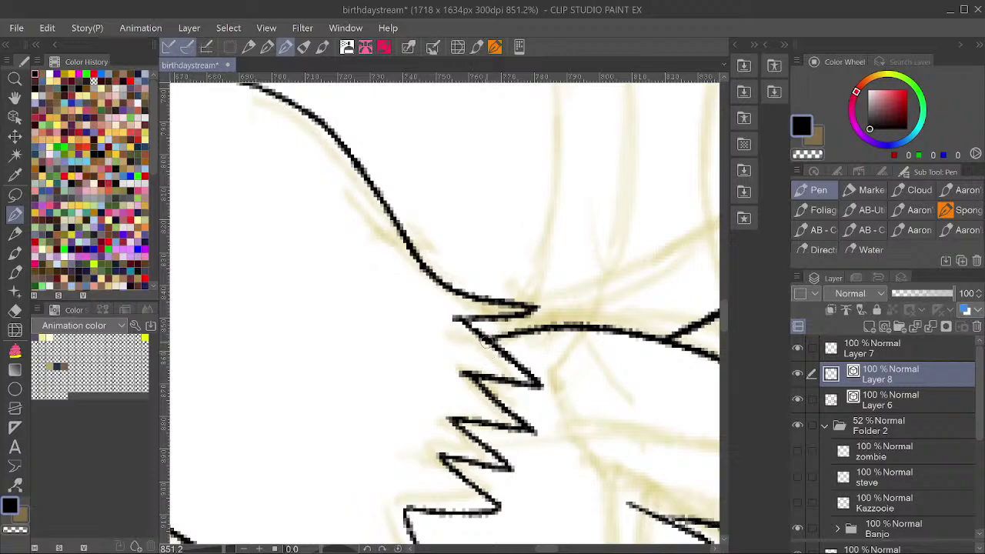
{"action": "scroll", "coordinate": [513, 282], "scroll_direction": "down", "scroll_amount": 5}
{"action": "left_click_drag", "start_coordinate": [666, 295], "coordinate": [512, 331]}
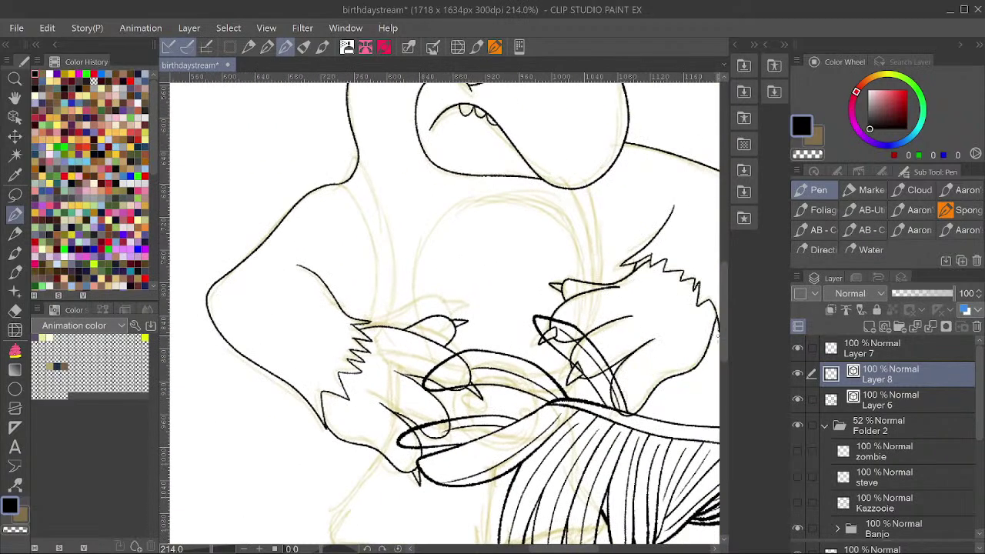
{"action": "left_click_drag", "start_coordinate": [592, 293], "coordinate": [568, 317]}
{"action": "left_click_drag", "start_coordinate": [568, 265], "coordinate": [567, 322]}
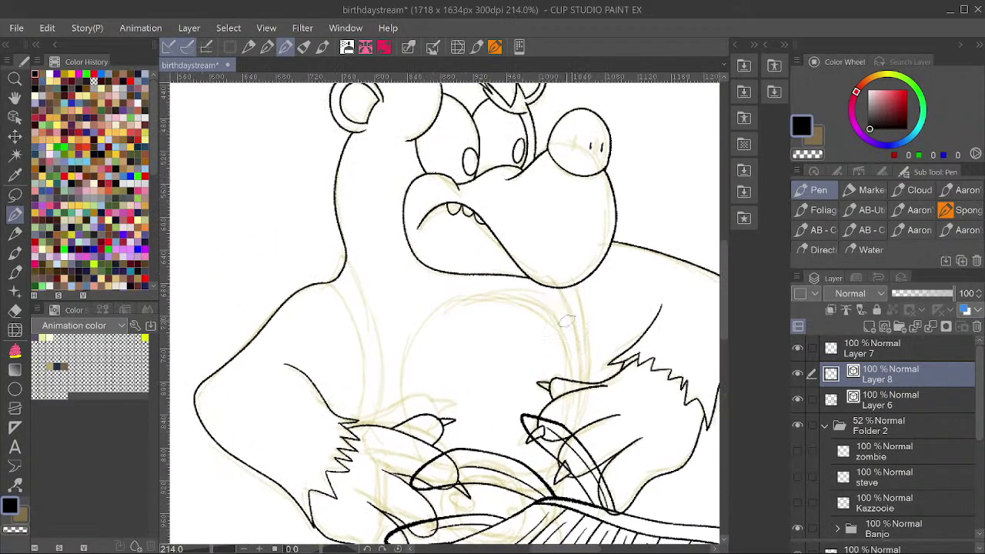
{"action": "scroll", "coordinate": [568, 270], "scroll_direction": "down", "scroll_amount": 2}
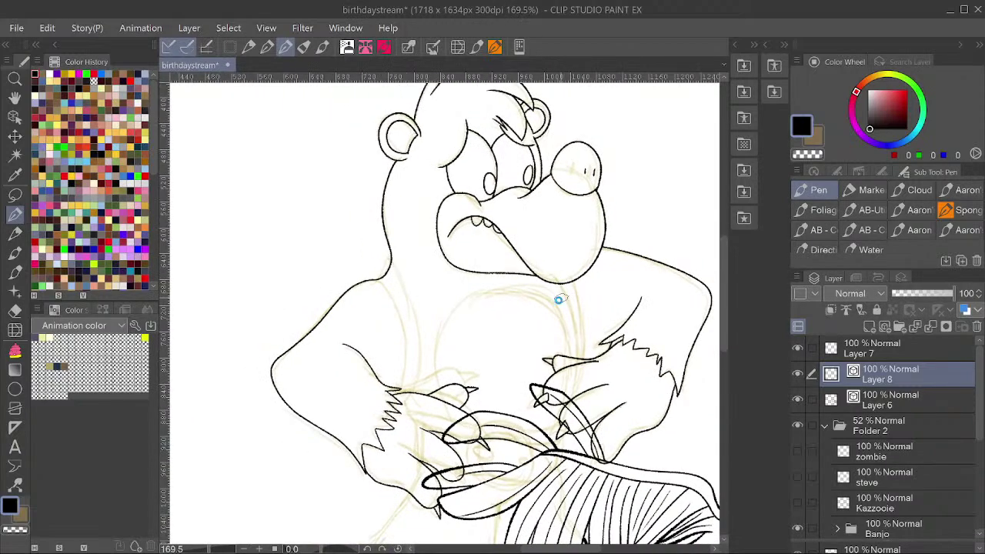
{"action": "key", "text": "ctrl+s"}
Ink both edges of the suspender strap from the neck and shoulder down to the hip hand, clean up its top corner and save the drawing.
{"action": "left_click_drag", "start_coordinate": [582, 352], "coordinate": [580, 257]}
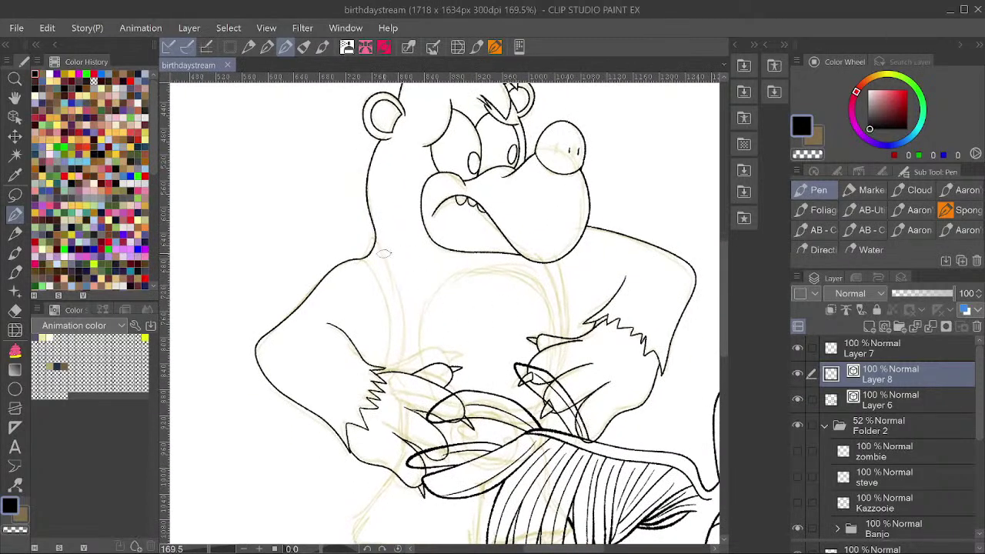
{"action": "mouse_move", "coordinate": [374, 236]}
{"action": "left_mouse_down"}
{"action": "mouse_move", "coordinate": [402, 296]}
{"action": "mouse_move", "coordinate": [394, 389]}
{"action": "left_mouse_up"}
{"action": "mouse_move", "coordinate": [360, 251]}
{"action": "left_mouse_down"}
{"action": "mouse_move", "coordinate": [390, 326]}
{"action": "mouse_move", "coordinate": [389, 368]}
{"action": "mouse_move", "coordinate": [373, 276]}
{"action": "mouse_move", "coordinate": [348, 319]}
{"action": "mouse_move", "coordinate": [363, 270]}
{"action": "mouse_move", "coordinate": [358, 313]}
{"action": "left_mouse_up"}
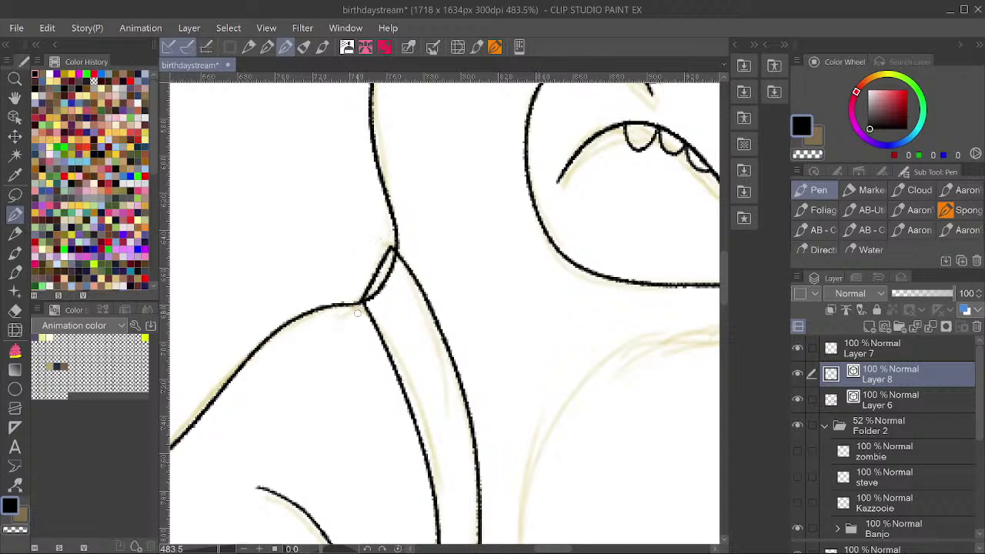
{"action": "left_click_drag", "start_coordinate": [380, 275], "coordinate": [394, 298]}
{"action": "left_click_drag", "start_coordinate": [420, 214], "coordinate": [402, 261]}
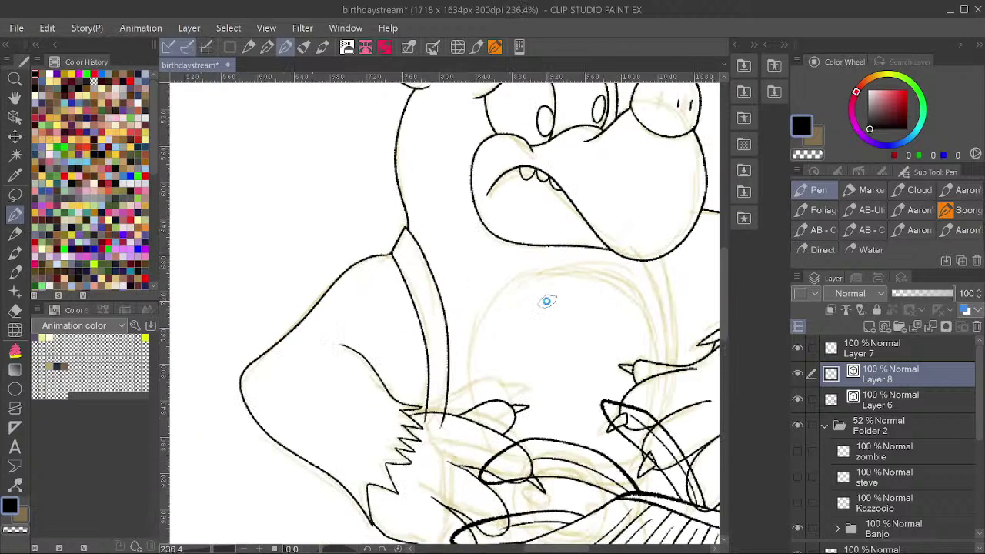
{"action": "key", "text": "ctrl+s"}
{"action": "left_click_drag", "start_coordinate": [425, 417], "coordinate": [445, 408]}
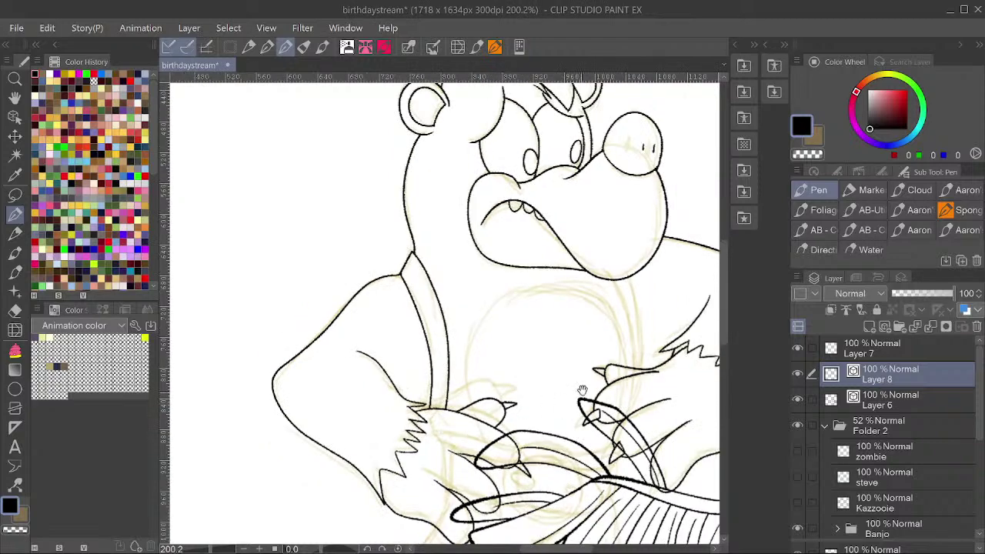
Ink the two edges of the opposite suspender strap from beneath the muzzle down to the hand, trimming their ends at the muzzle.
{"action": "left_click_drag", "start_coordinate": [582, 391], "coordinate": [540, 227]}
{"action": "left_click_drag", "start_coordinate": [680, 331], "coordinate": [603, 477]}
{"action": "mouse_move", "coordinate": [500, 232]}
{"action": "left_mouse_down"}
{"action": "mouse_move", "coordinate": [517, 316]}
{"action": "mouse_move", "coordinate": [510, 361]}
{"action": "left_mouse_up"}
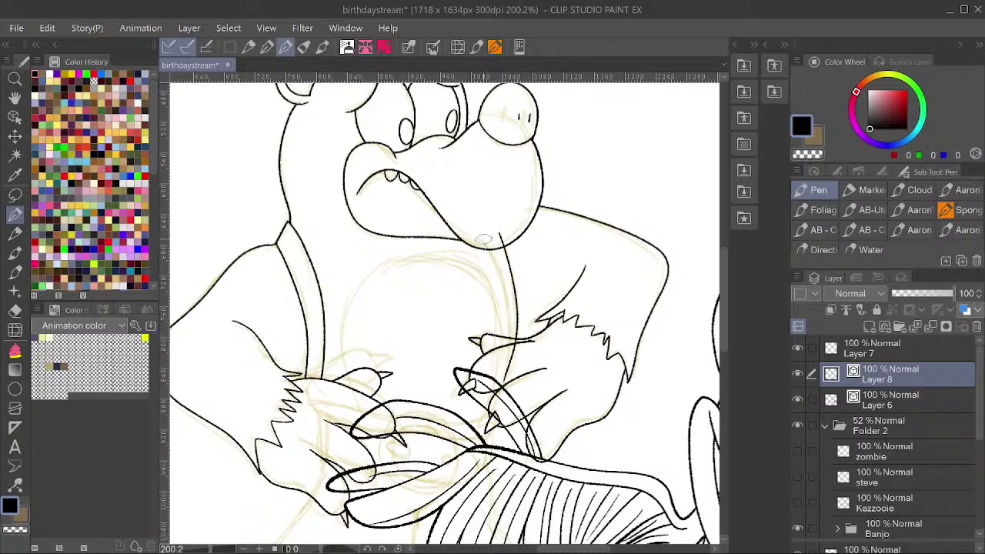
{"action": "mouse_move", "coordinate": [483, 240]}
{"action": "left_mouse_down"}
{"action": "mouse_move", "coordinate": [511, 337]}
{"action": "mouse_move", "coordinate": [492, 418]}
{"action": "left_mouse_up"}
{"action": "left_click_drag", "start_coordinate": [505, 230], "coordinate": [482, 242]}
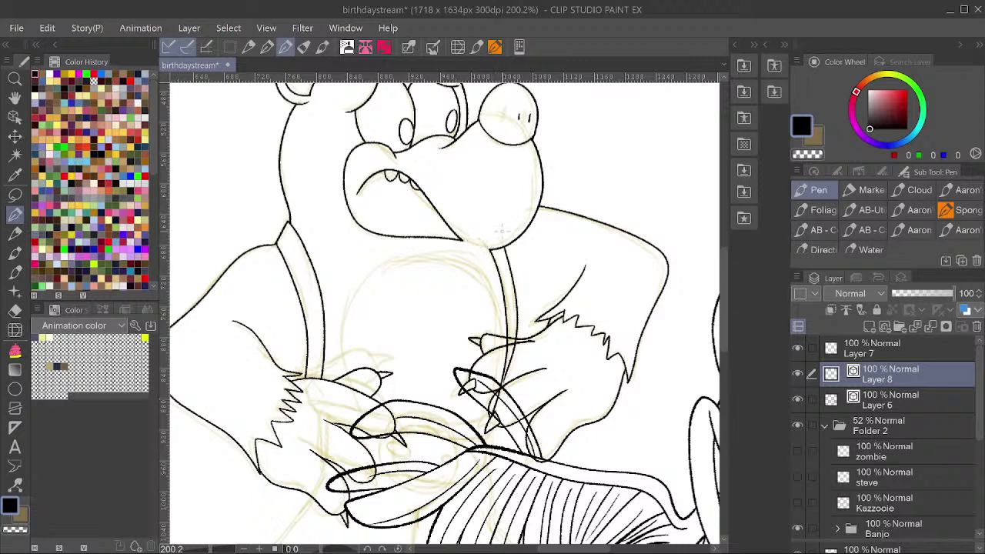
Remove the parts of the opposite strap's lines that overlap the hand and fingers.
{"action": "key", "text": "ctrl+z"}
{"action": "scroll", "coordinate": [518, 338], "scroll_direction": "up", "scroll_amount": 3}
{"action": "scroll", "coordinate": [509, 340], "scroll_direction": "down", "scroll_amount": 1}
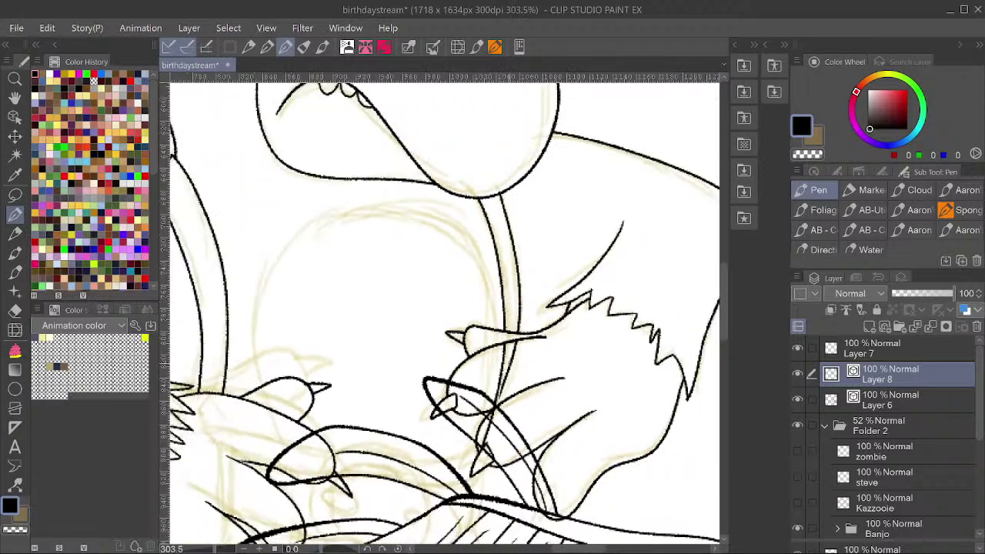
{"action": "key", "text": "ctrl+z"}
{"action": "key", "text": "ctrl+y"}
{"action": "key", "text": "ctrl+z"}
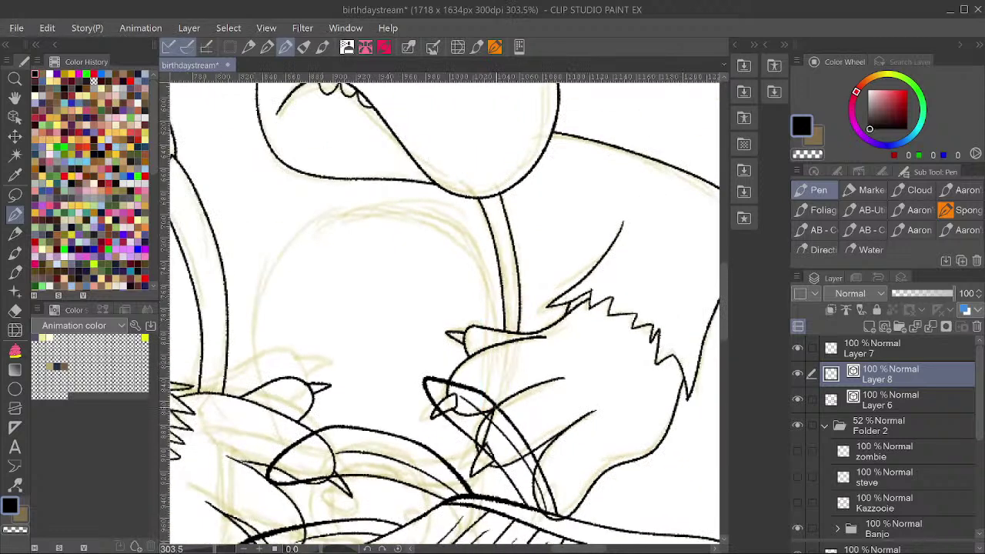
{"action": "left_click", "coordinate": [491, 433], "text": "ctrl"}
{"action": "key", "text": "Delete"}
{"action": "scroll", "coordinate": [649, 327], "scroll_direction": "down", "scroll_amount": 3}
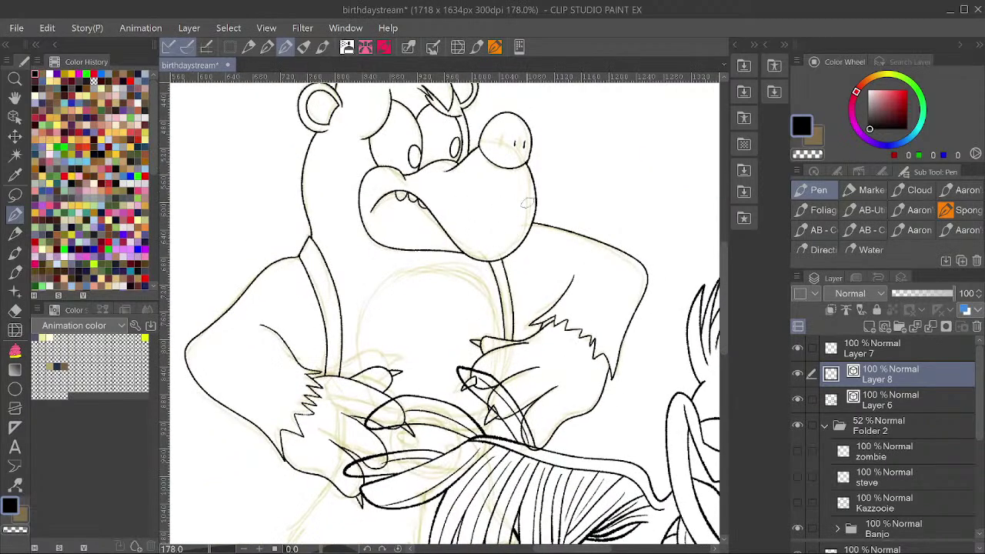
Ink the curved outline of the belly patch between the two straps, arching over its top and down its side.
{"action": "mouse_move", "coordinate": [541, 277]}
{"action": "left_mouse_down"}
{"action": "mouse_move", "coordinate": [624, 170]}
{"action": "mouse_move", "coordinate": [612, 315]}
{"action": "mouse_move", "coordinate": [638, 125]}
{"action": "mouse_move", "coordinate": [610, 141]}
{"action": "left_mouse_up"}
{"action": "mouse_move", "coordinate": [573, 216]}
{"action": "left_mouse_down"}
{"action": "mouse_move", "coordinate": [576, 165]}
{"action": "mouse_move", "coordinate": [585, 171]}
{"action": "left_mouse_up"}
{"action": "left_click_drag", "start_coordinate": [579, 256], "coordinate": [548, 394]}
{"action": "mouse_move", "coordinate": [568, 289]}
{"action": "left_mouse_down"}
{"action": "mouse_move", "coordinate": [563, 210]}
{"action": "mouse_move", "coordinate": [537, 189]}
{"action": "mouse_move", "coordinate": [497, 183]}
{"action": "mouse_move", "coordinate": [461, 195]}
{"action": "mouse_move", "coordinate": [437, 218]}
{"action": "mouse_move", "coordinate": [427, 248]}
{"action": "mouse_move", "coordinate": [449, 344]}
{"action": "left_mouse_up"}
{"action": "key", "text": "ctrl+z"}
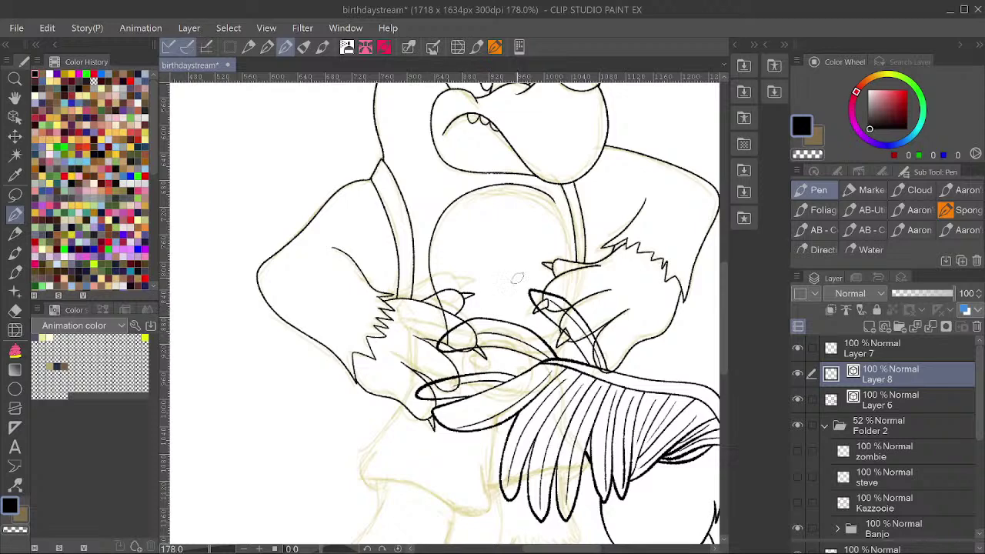
Add a curved belly marking line inside the bird's body on Layer 6.
{"action": "left_click_drag", "start_coordinate": [615, 254], "coordinate": [438, 188]}
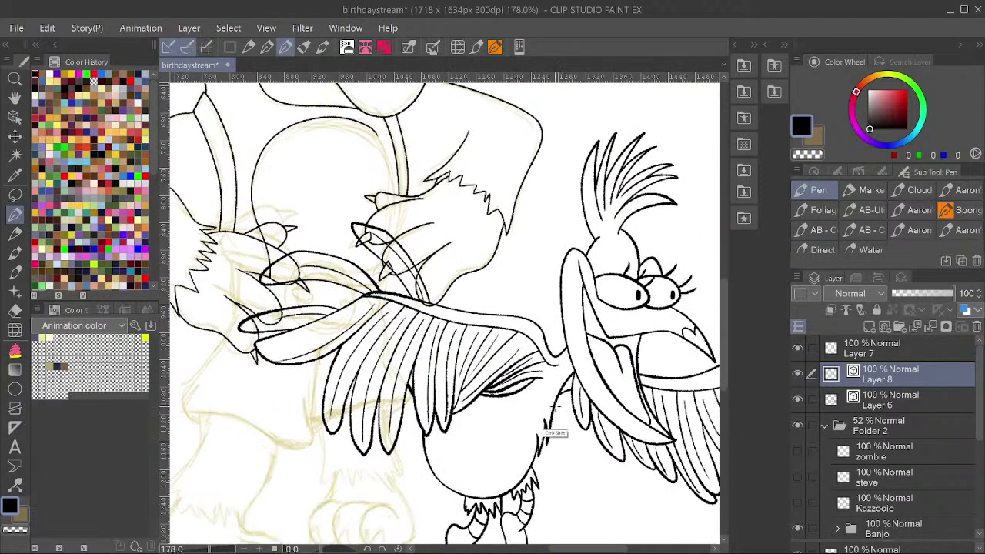
{"action": "left_click", "coordinate": [554, 408], "text": "ctrl+shift"}
{"action": "mouse_move", "coordinate": [509, 446]}
{"action": "left_mouse_down"}
{"action": "mouse_move", "coordinate": [479, 458]}
{"action": "mouse_move", "coordinate": [466, 481]}
{"action": "mouse_move", "coordinate": [486, 495]}
{"action": "left_mouse_up"}
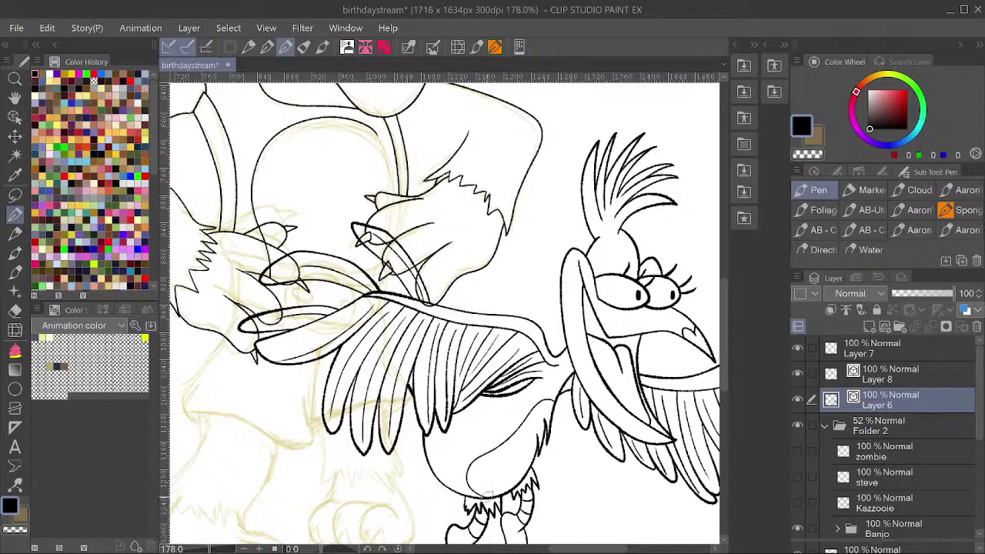
{"action": "scroll", "coordinate": [596, 321], "scroll_direction": "down", "scroll_amount": 5}
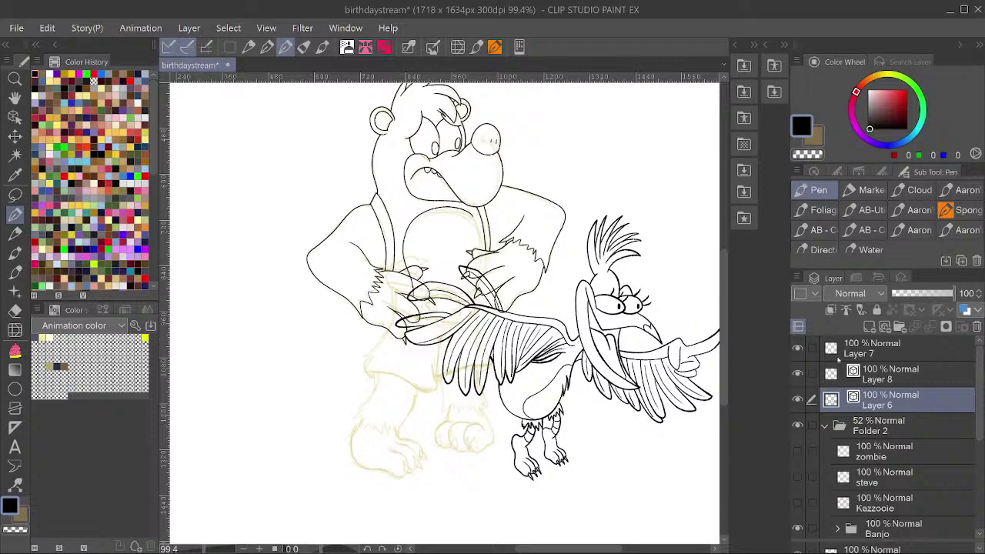
Hide Layer 6, move Layer 8 above Layer 7 and make Layer 8 the active layer.
{"action": "left_click", "coordinate": [797, 400]}
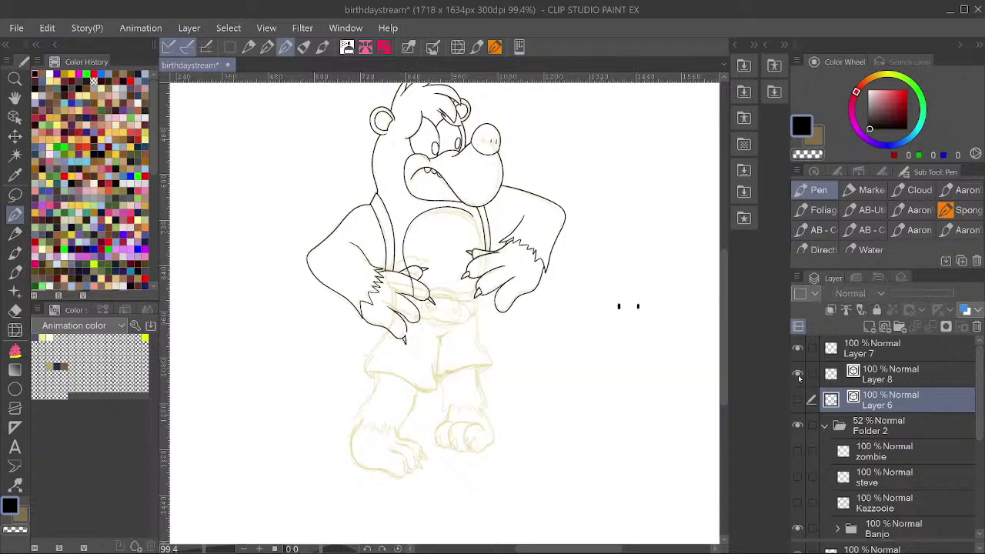
{"action": "left_click", "coordinate": [797, 374]}
{"action": "left_click", "coordinate": [798, 374]}
{"action": "left_click_drag", "start_coordinate": [870, 353], "coordinate": [885, 372]}
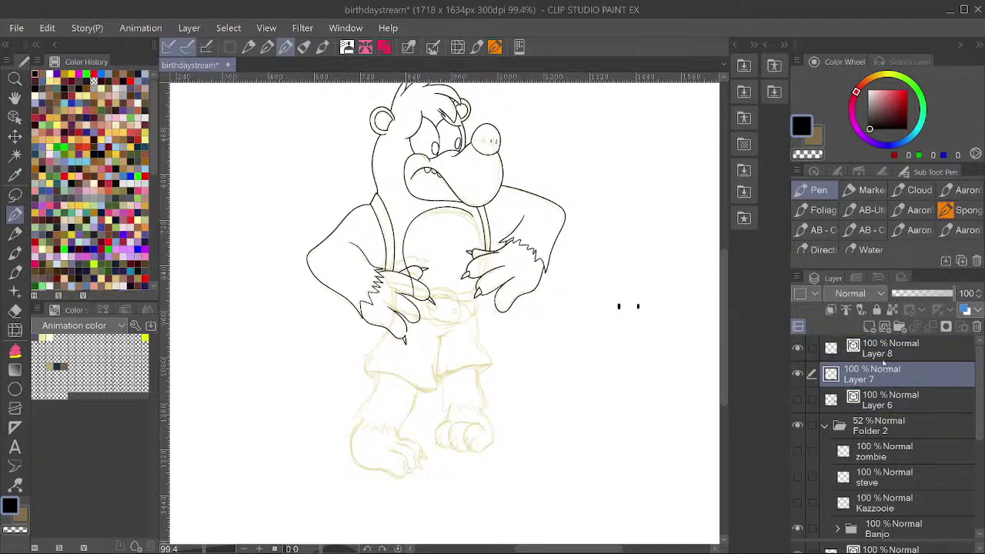
{"action": "left_click", "coordinate": [878, 353]}
Ink the outer edge and flared hem of one shorts leg, and close the lowest fingertip's outline at its claw.
{"action": "scroll", "coordinate": [462, 246], "scroll_direction": "up", "scroll_amount": 4}
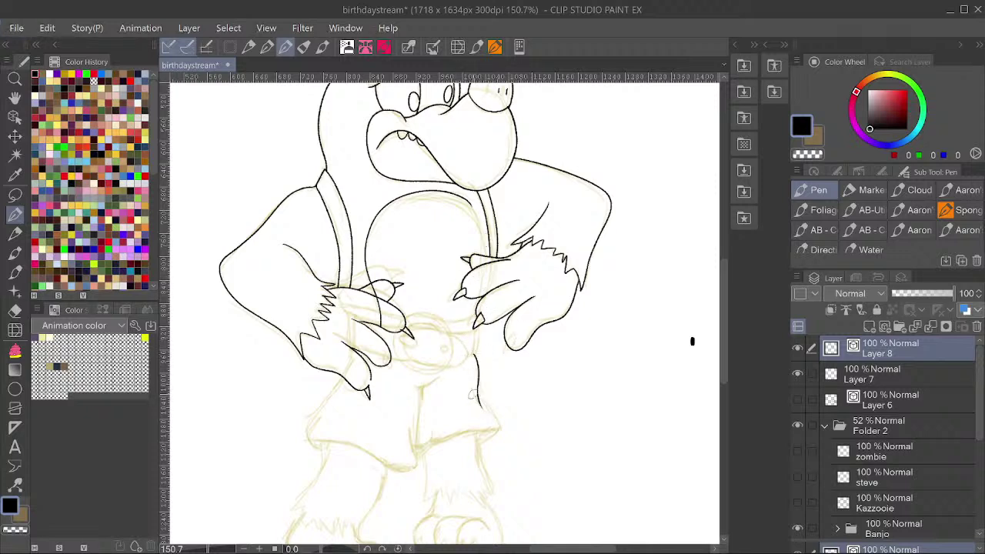
{"action": "left_click_drag", "start_coordinate": [475, 395], "coordinate": [501, 431]}
{"action": "left_click_drag", "start_coordinate": [492, 434], "coordinate": [419, 456]}
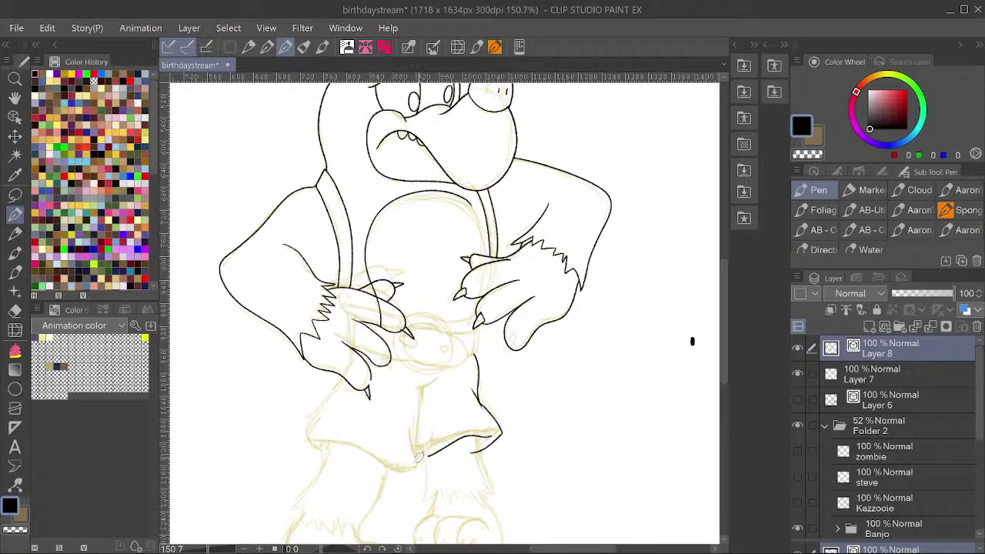
{"action": "left_click_drag", "start_coordinate": [477, 406], "coordinate": [498, 370]}
{"action": "left_click_drag", "start_coordinate": [553, 303], "coordinate": [543, 354]}
{"action": "left_click_drag", "start_coordinate": [377, 354], "coordinate": [391, 357]}
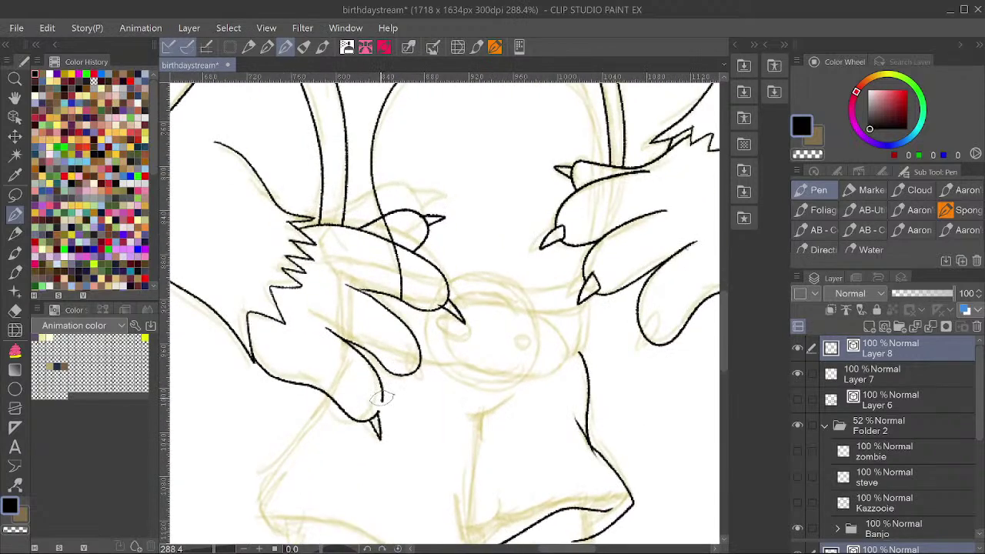
{"action": "scroll", "coordinate": [379, 406], "scroll_direction": "down", "scroll_amount": 3}
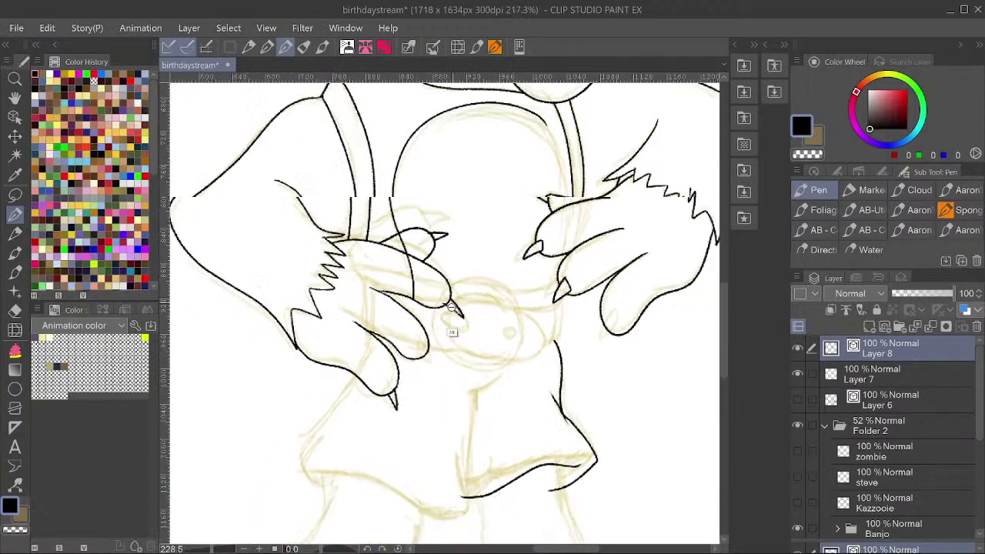
{"action": "scroll", "coordinate": [514, 254], "scroll_direction": "up", "scroll_amount": 2}
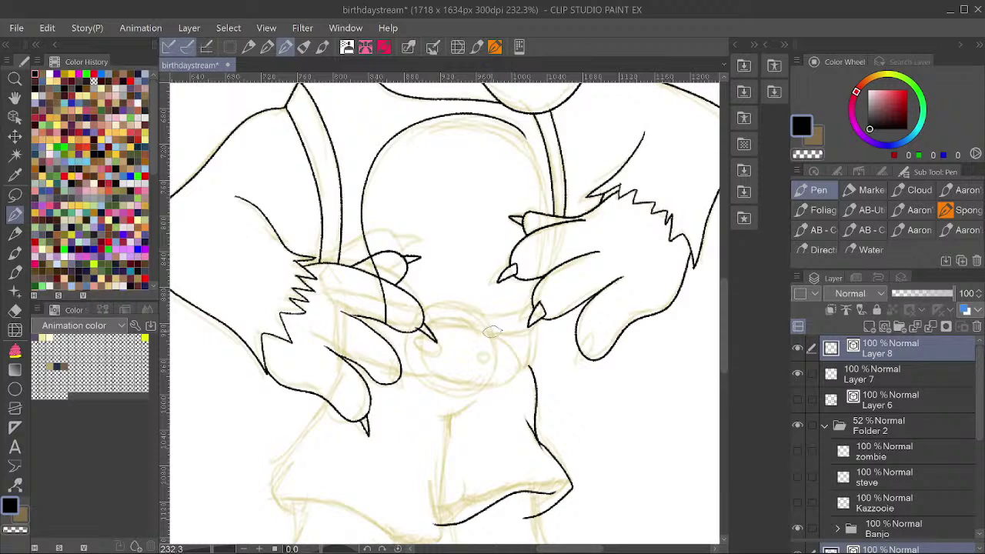
Ink the belt buckle as a round outline with an inner rim arc and a small round stud.
{"action": "mouse_move", "coordinate": [497, 355]}
{"action": "left_mouse_down"}
{"action": "mouse_move", "coordinate": [471, 304]}
{"action": "mouse_move", "coordinate": [439, 300]}
{"action": "mouse_move", "coordinate": [416, 311]}
{"action": "mouse_move", "coordinate": [414, 372]}
{"action": "mouse_move", "coordinate": [449, 394]}
{"action": "mouse_move", "coordinate": [493, 381]}
{"action": "mouse_move", "coordinate": [498, 333]}
{"action": "mouse_move", "coordinate": [477, 339]}
{"action": "mouse_move", "coordinate": [464, 318]}
{"action": "mouse_move", "coordinate": [433, 314]}
{"action": "mouse_move", "coordinate": [422, 346]}
{"action": "mouse_move", "coordinate": [464, 371]}
{"action": "left_mouse_up"}
{"action": "left_click_drag", "start_coordinate": [437, 318], "coordinate": [468, 315]}
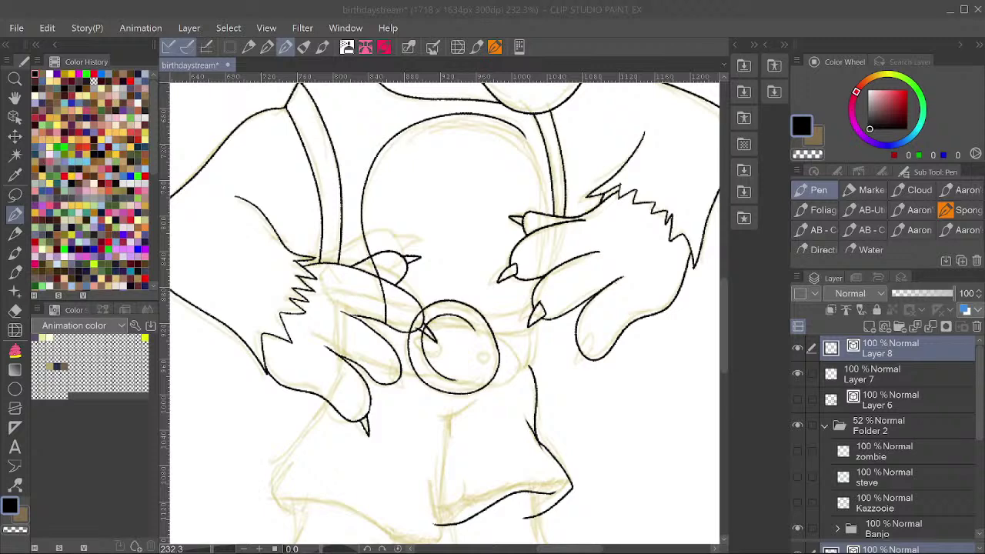
{"action": "left_click_drag", "start_coordinate": [512, 346], "coordinate": [569, 308]}
{"action": "scroll", "coordinate": [570, 308], "scroll_direction": "up", "scroll_amount": 3}
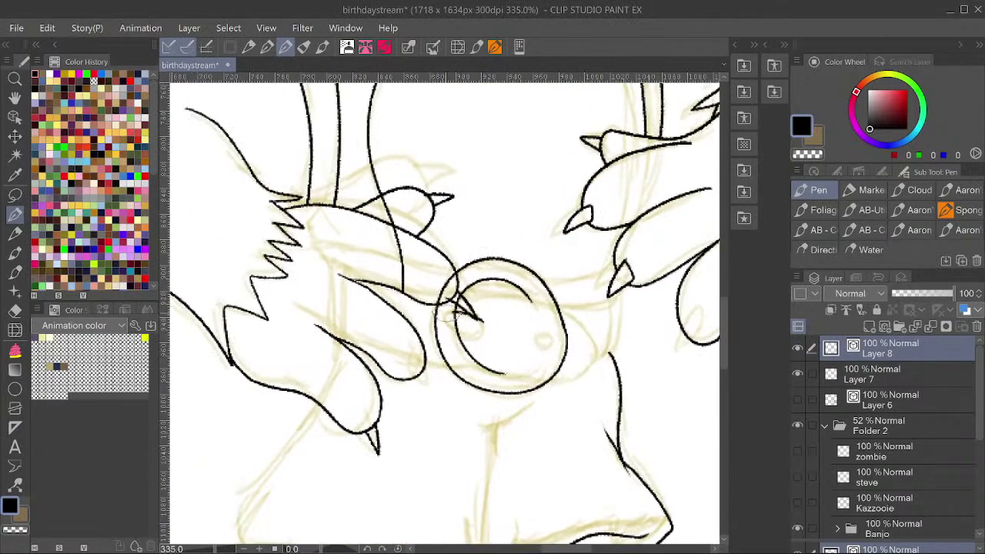
{"action": "left_click_drag", "start_coordinate": [462, 339], "coordinate": [484, 320]}
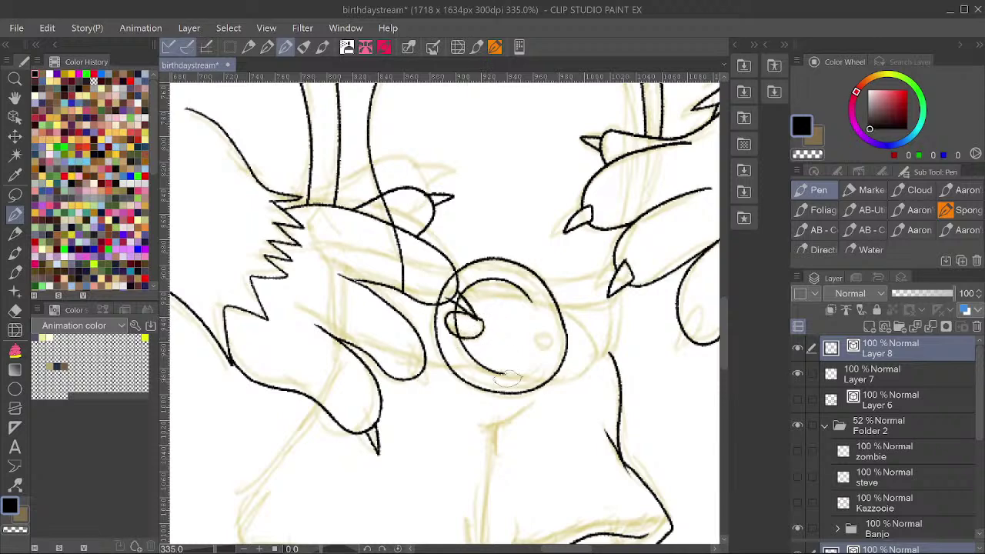
{"action": "left_click_drag", "start_coordinate": [563, 266], "coordinate": [559, 271]}
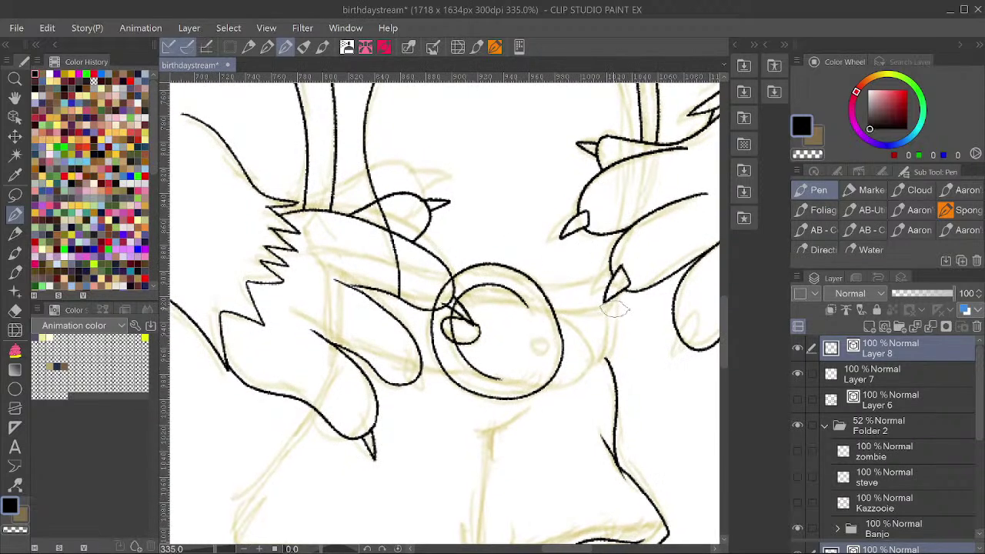
Ink the belt's curved side end and its upper and lower edges running across the buckle toward the opposite hand.
{"action": "left_click_drag", "start_coordinate": [618, 327], "coordinate": [606, 360]}
{"action": "mouse_move", "coordinate": [605, 301]}
{"action": "left_mouse_down"}
{"action": "mouse_move", "coordinate": [606, 353]}
{"action": "mouse_move", "coordinate": [584, 370]}
{"action": "left_mouse_up"}
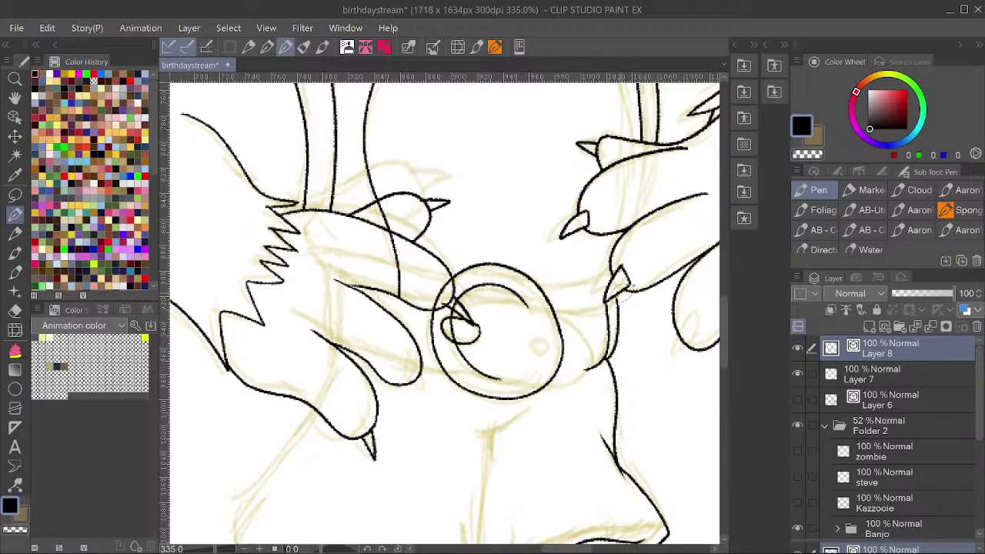
{"action": "mouse_move", "coordinate": [618, 298]}
{"action": "left_mouse_down"}
{"action": "mouse_move", "coordinate": [583, 312]}
{"action": "mouse_move", "coordinate": [497, 306]}
{"action": "mouse_move", "coordinate": [341, 271]}
{"action": "left_mouse_up"}
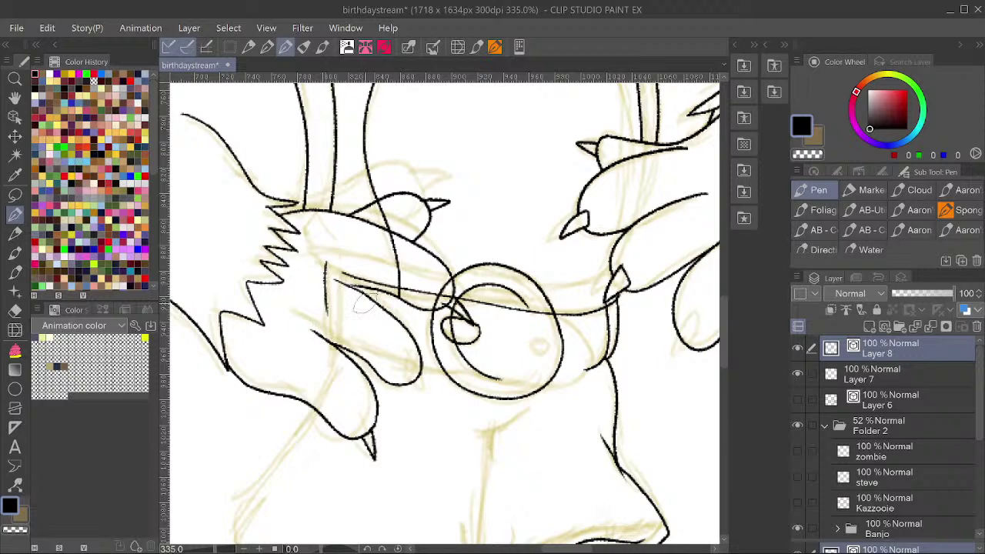
{"action": "key", "text": "minus"}
{"action": "key", "text": "minus"}
{"action": "key", "text": "minus"}
{"action": "key", "text": "minus"}
{"action": "key", "text": "asciicircum"}
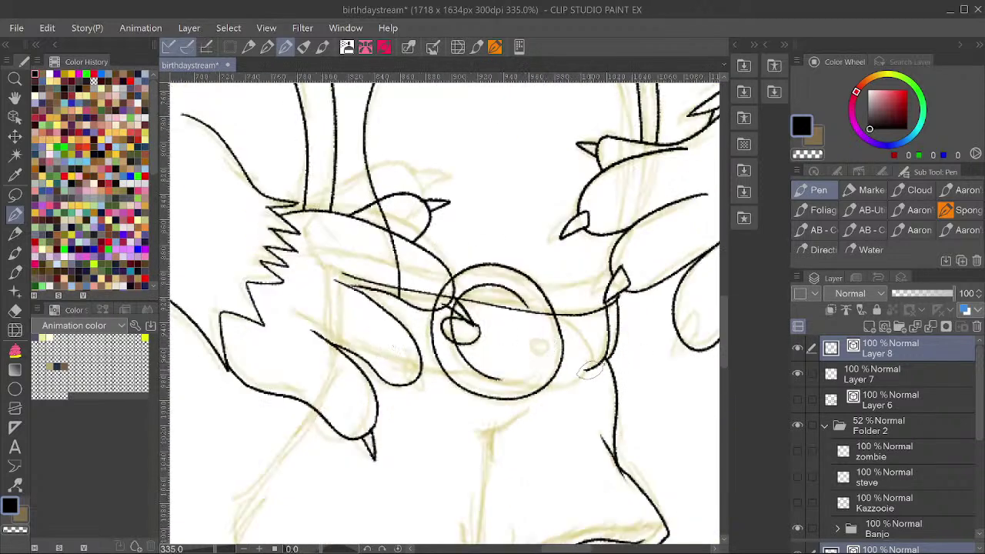
{"action": "mouse_move", "coordinate": [591, 369]}
{"action": "left_mouse_down"}
{"action": "mouse_move", "coordinate": [464, 372]}
{"action": "mouse_move", "coordinate": [392, 359]}
{"action": "left_mouse_up"}
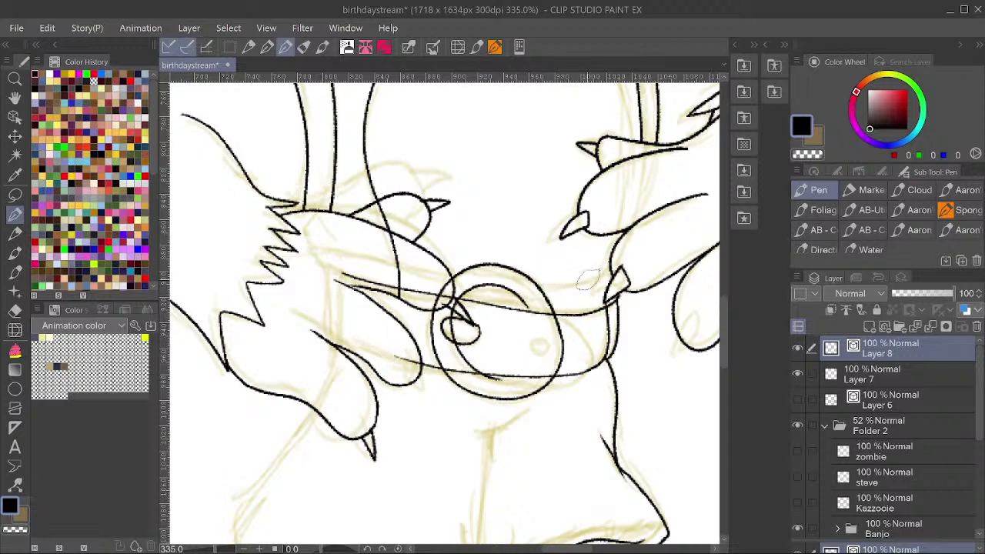
Bend the belt's upper edge upward between the buckle and the opposite hand's claw using Pinch vector line.
{"action": "key", "text": "y"}
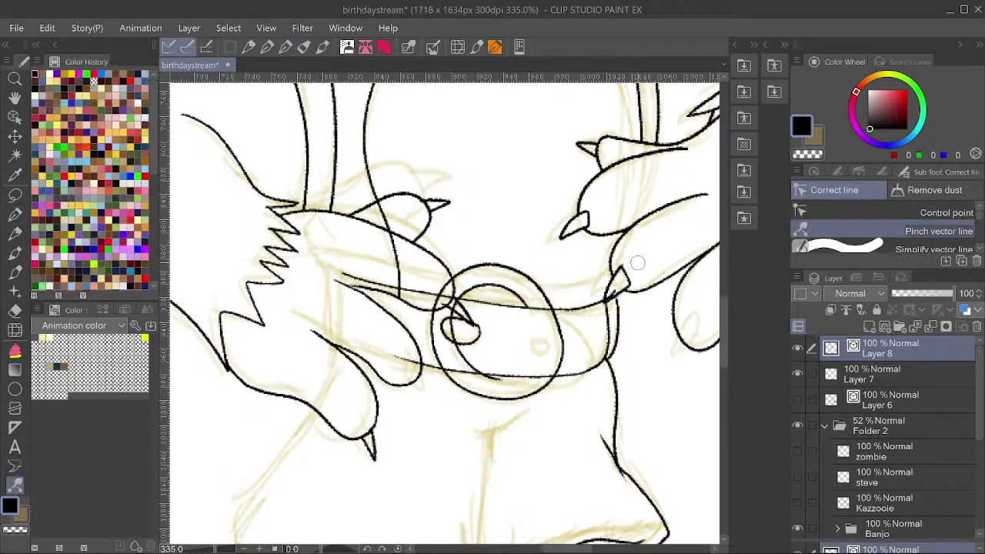
{"action": "left_click_drag", "start_coordinate": [587, 309], "coordinate": [587, 305]}
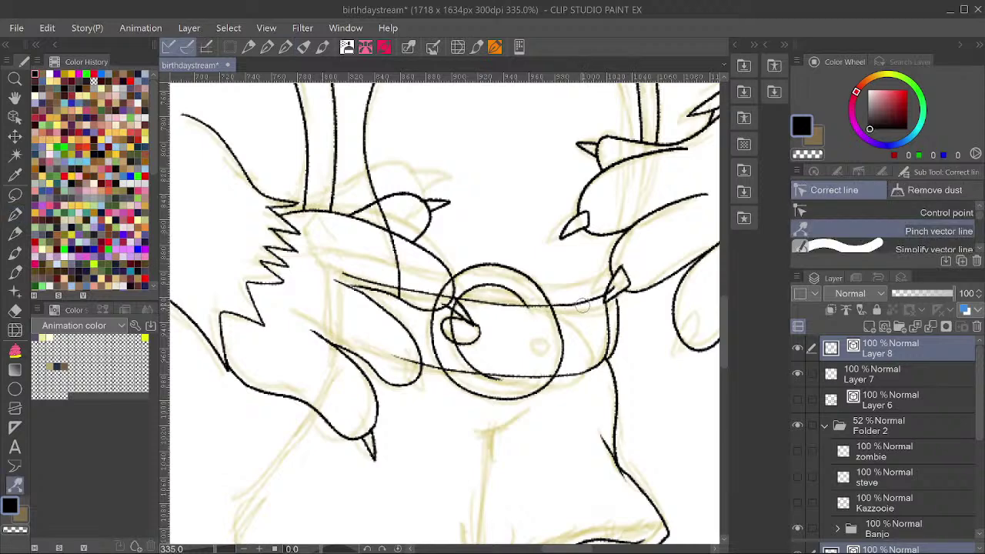
{"action": "left_click", "coordinate": [15, 215]}
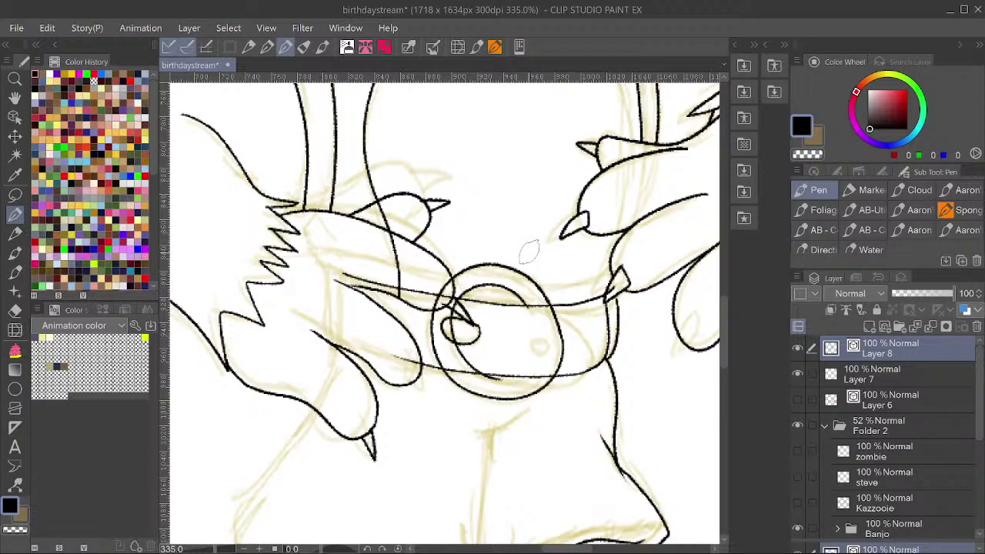
Flatten the tops of the buckle's outer ring and inner rim and adjust its lower inner arc with Pinch vector line.
{"action": "key", "text": "y"}
{"action": "mouse_move", "coordinate": [499, 282]}
{"action": "left_mouse_down"}
{"action": "mouse_move", "coordinate": [496, 293]}
{"action": "mouse_move", "coordinate": [501, 271]}
{"action": "mouse_move", "coordinate": [508, 278]}
{"action": "left_mouse_up"}
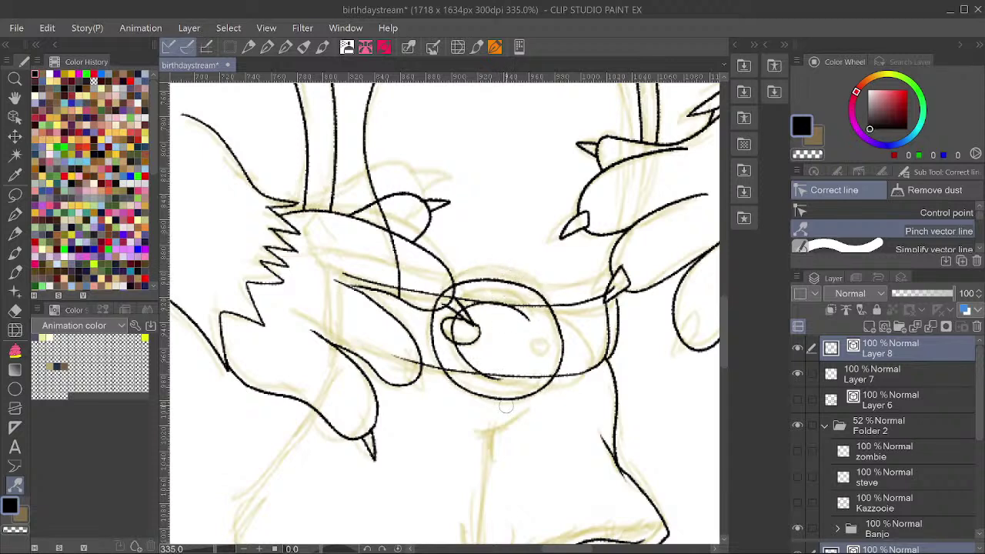
{"action": "left_click_drag", "start_coordinate": [504, 391], "coordinate": [498, 383]}
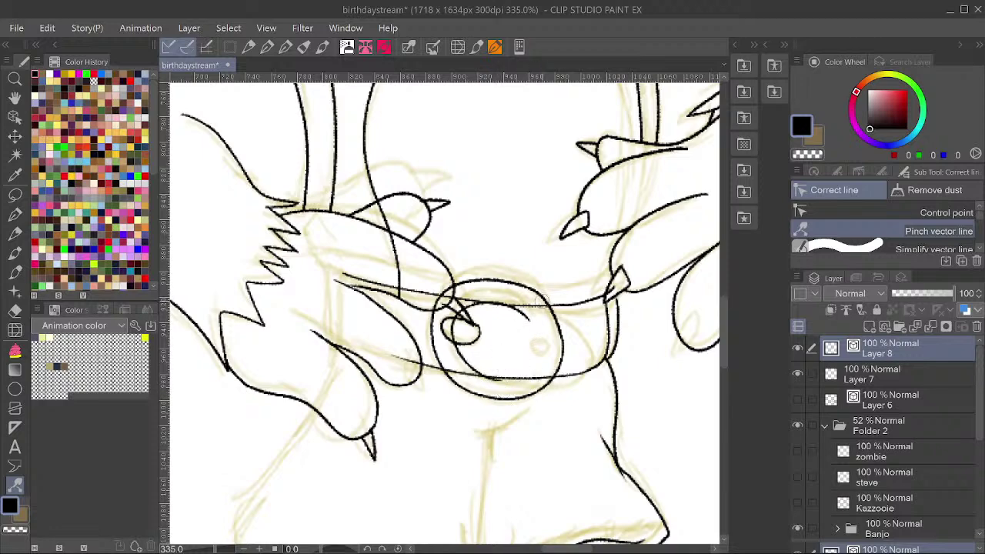
{"action": "left_click", "coordinate": [15, 214]}
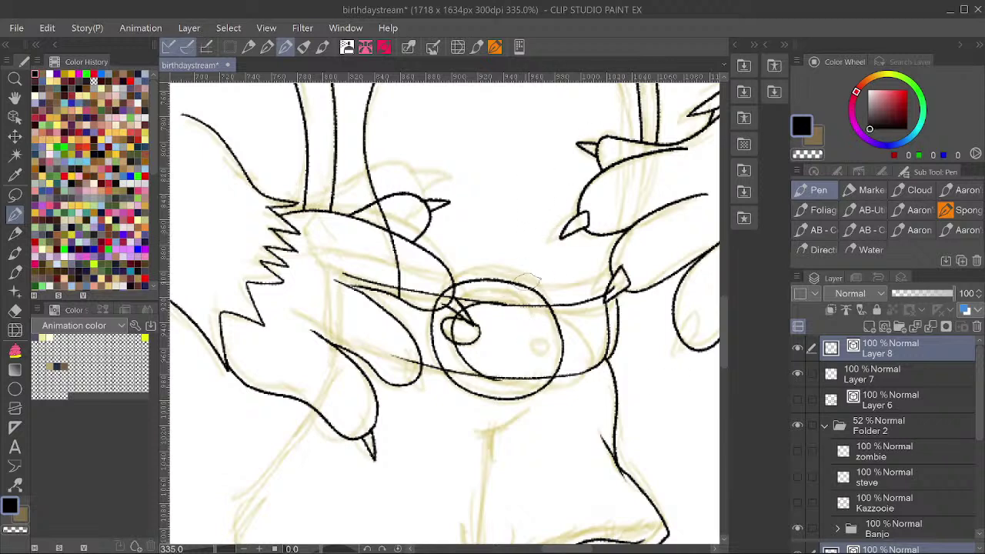
Ink the belt's rounded end as a wide oval extending out of the buckle, and erase the ring and belt lines crossing it.
{"action": "mouse_move", "coordinate": [515, 307]}
{"action": "left_mouse_down"}
{"action": "mouse_move", "coordinate": [576, 321]}
{"action": "mouse_move", "coordinate": [592, 348]}
{"action": "mouse_move", "coordinate": [573, 381]}
{"action": "mouse_move", "coordinate": [492, 378]}
{"action": "left_mouse_up"}
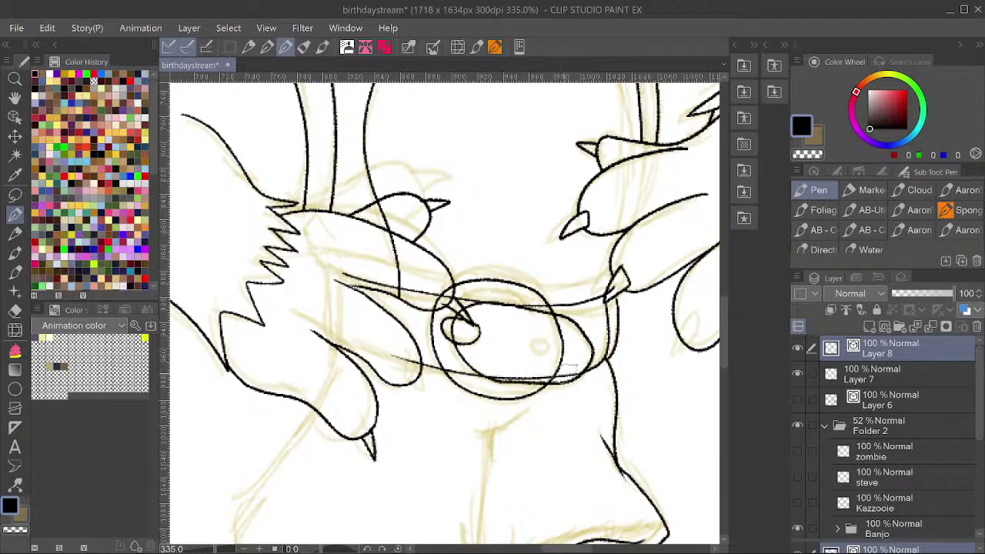
{"action": "key", "text": "ctrl+z"}
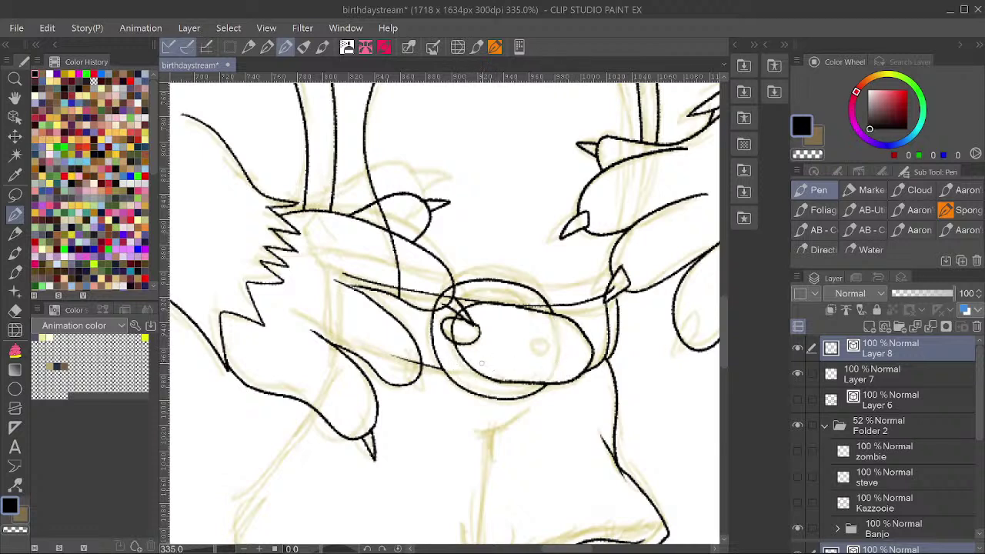
{"action": "key", "text": "ctrl+z"}
{"action": "left_click_drag", "start_coordinate": [467, 290], "coordinate": [467, 301]}
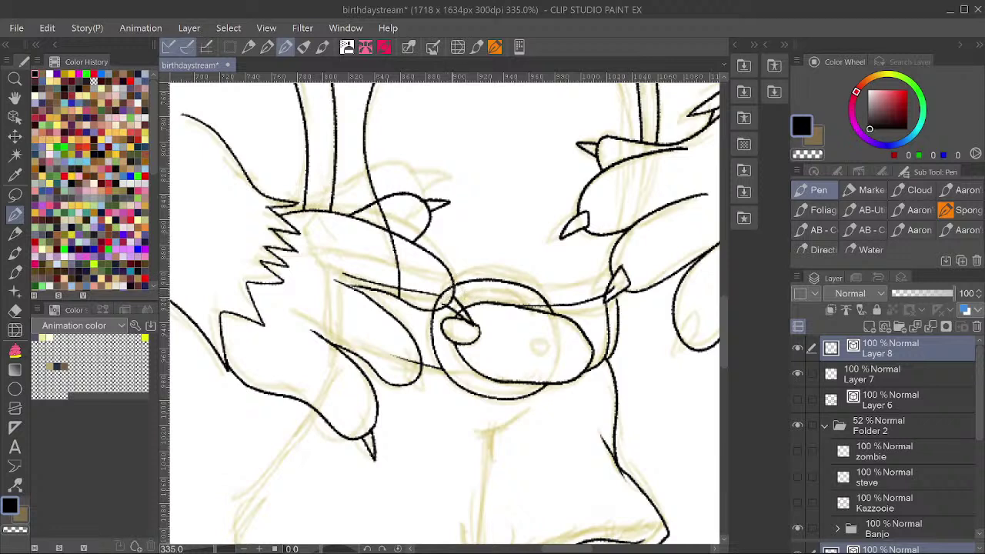
Erase the belt, buckle and belly line segments that overlap the finger resting at the buckle.
{"action": "key", "text": "ctrl+z"}
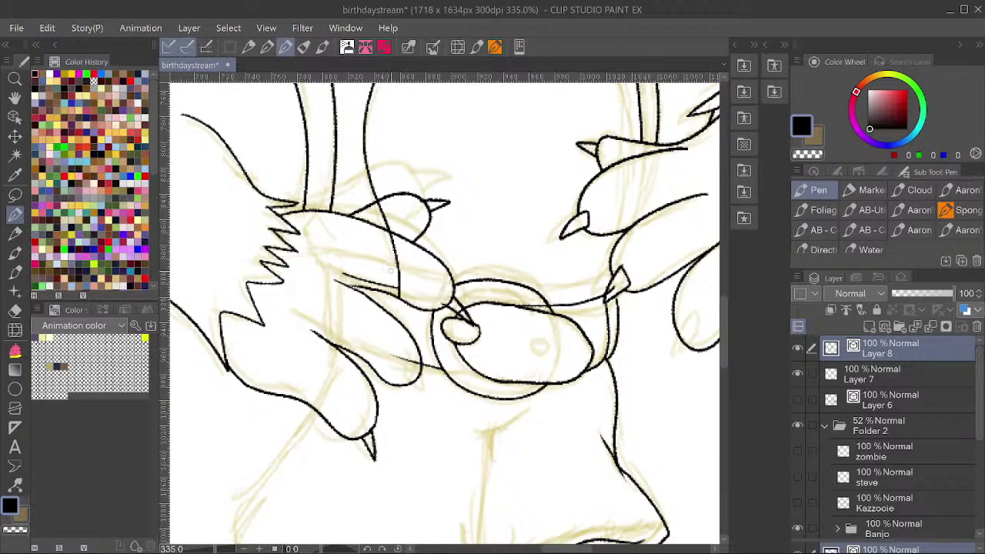
{"action": "key", "text": "ctrl+z"}
{"action": "key", "text": "ctrl+z"}
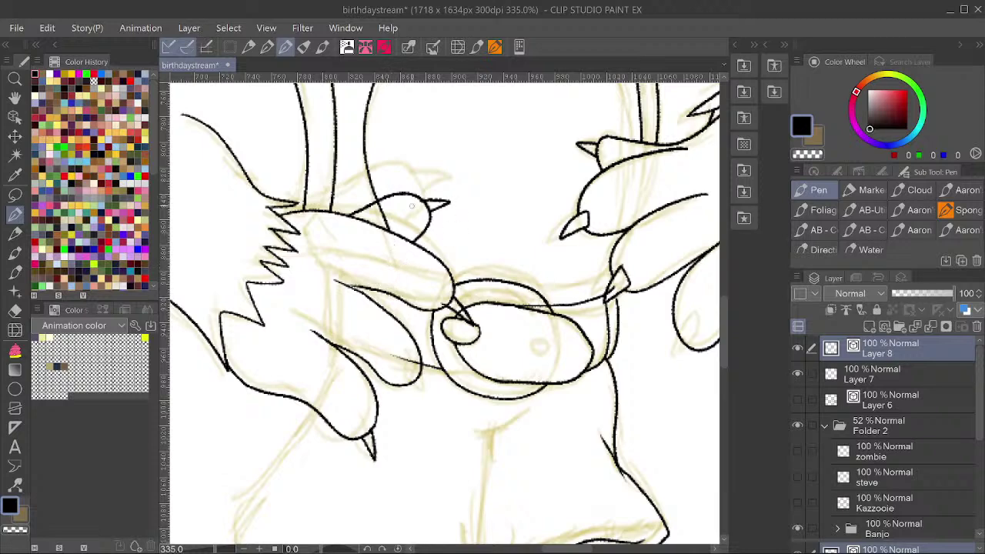
{"action": "scroll", "coordinate": [501, 187], "scroll_direction": "down", "scroll_amount": 2}
{"action": "scroll", "coordinate": [437, 317], "scroll_direction": "up", "scroll_amount": 2}
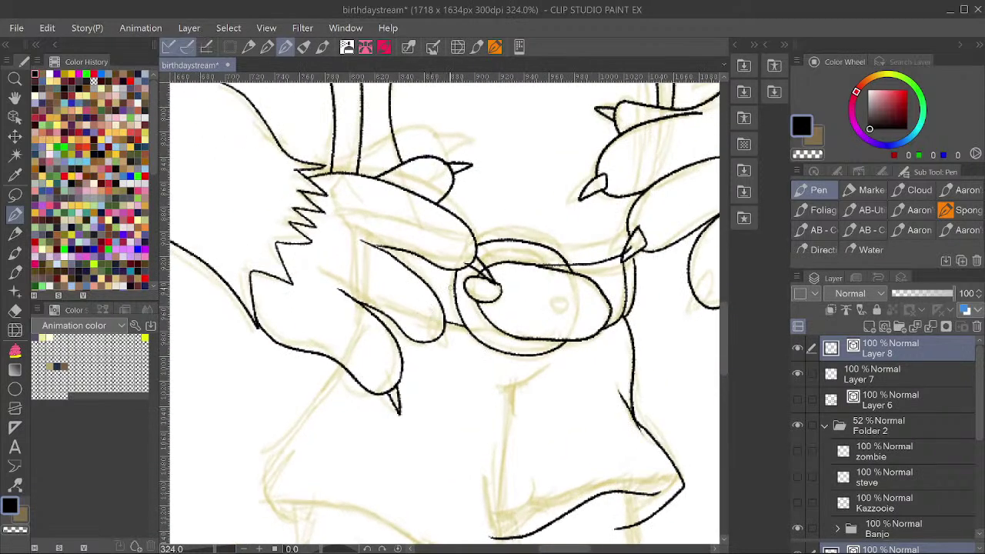
{"action": "left_click_drag", "start_coordinate": [575, 226], "coordinate": [533, 271]}
{"action": "scroll", "coordinate": [450, 332], "scroll_direction": "up", "scroll_amount": 4}
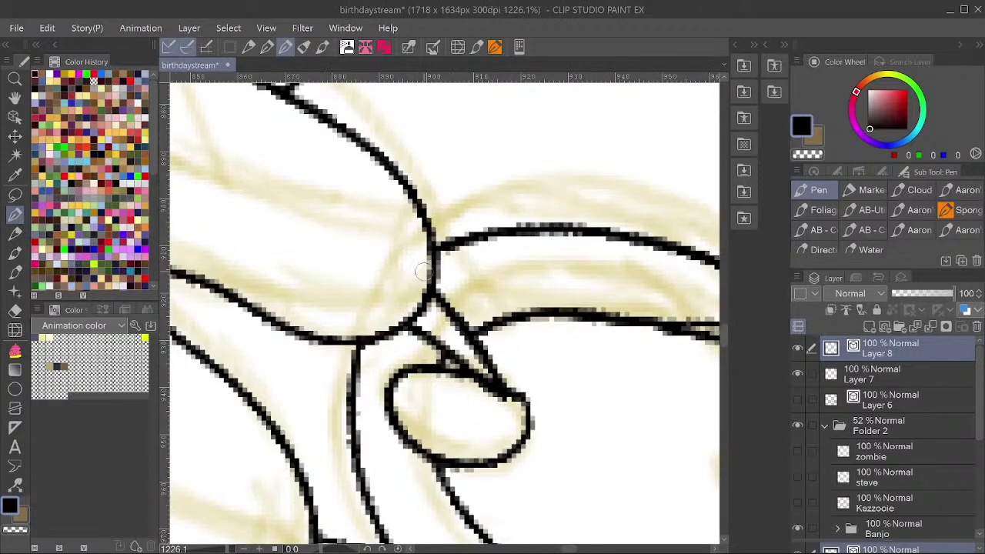
{"action": "scroll", "coordinate": [422, 269], "scroll_direction": "down", "scroll_amount": 5}
{"action": "scroll", "coordinate": [537, 267], "scroll_direction": "up", "scroll_amount": 2}
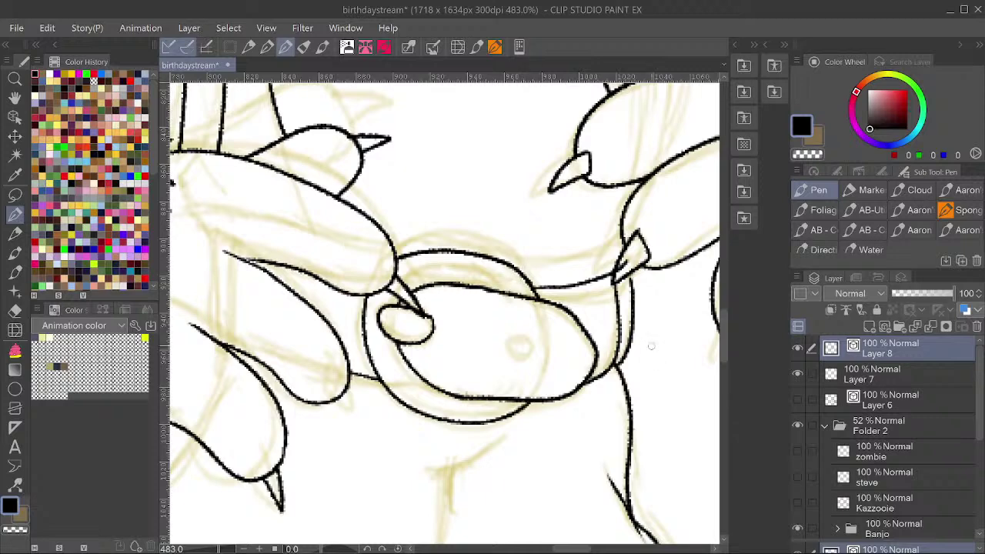
Ink a small oval hole in the belt's rounded end beside the round stud.
{"action": "mouse_move", "coordinate": [504, 329]}
{"action": "left_mouse_down"}
{"action": "mouse_move", "coordinate": [482, 330]}
{"action": "mouse_move", "coordinate": [511, 343]}
{"action": "mouse_move", "coordinate": [507, 330]}
{"action": "left_mouse_up"}
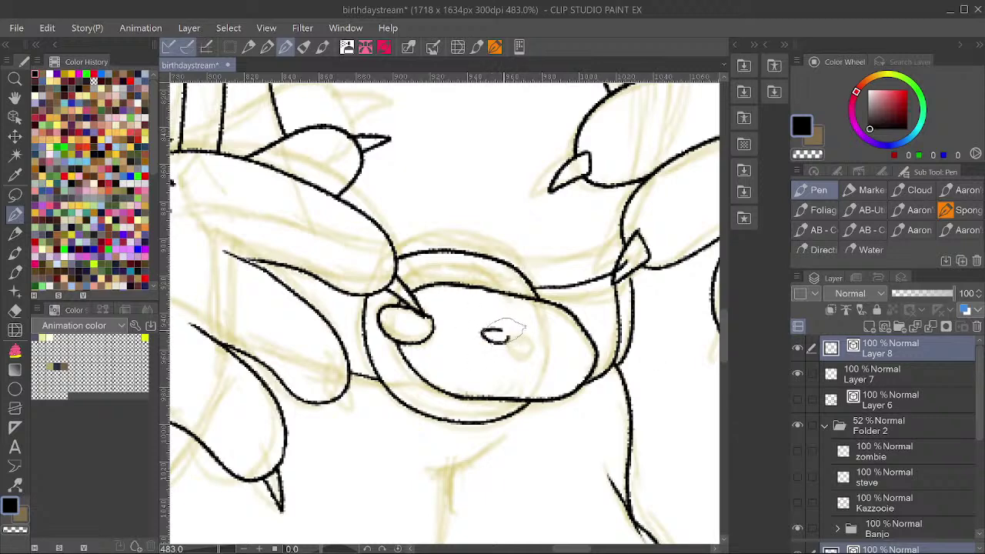
{"action": "scroll", "coordinate": [569, 256], "scroll_direction": "down", "scroll_amount": 2}
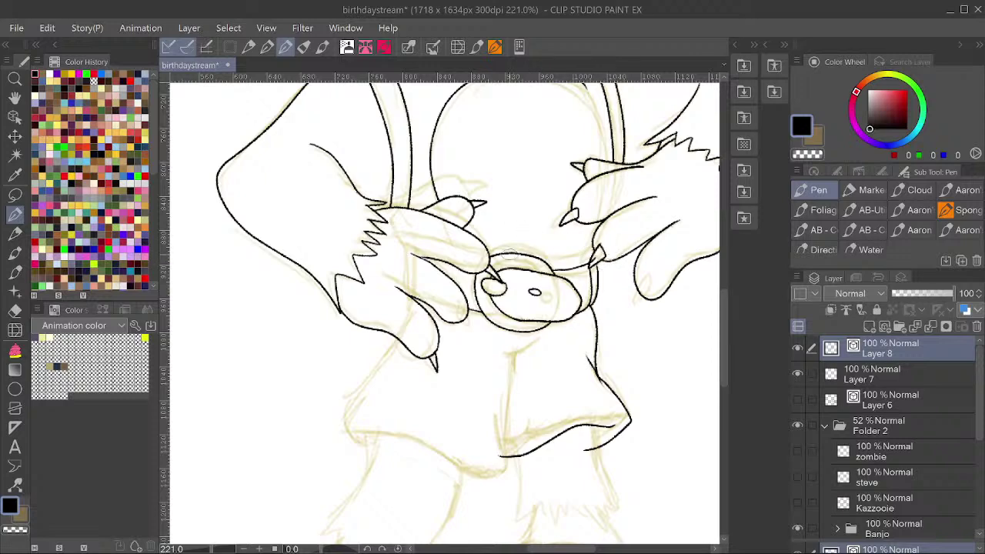
{"action": "scroll", "coordinate": [499, 280], "scroll_direction": "up", "scroll_amount": 1}
{"action": "scroll", "coordinate": [501, 283], "scroll_direction": "down", "scroll_amount": 3}
{"action": "scroll", "coordinate": [505, 297], "scroll_direction": "up", "scroll_amount": 3}
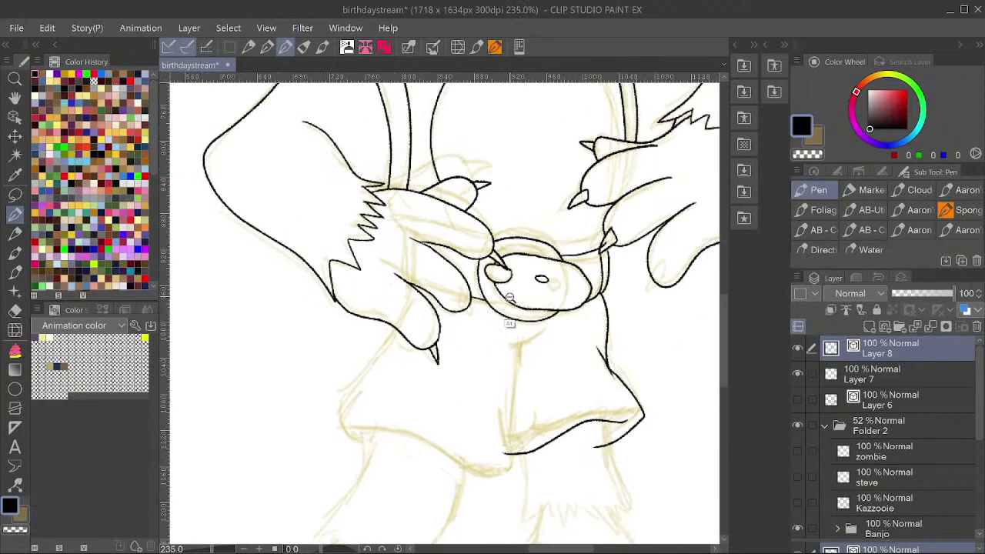
Ink the shorts' centre fold and the other shorts leg's wavy hem and flared outer edge up to the hand.
{"action": "scroll", "coordinate": [508, 297], "scroll_direction": "down", "scroll_amount": 2}
{"action": "scroll", "coordinate": [542, 312], "scroll_direction": "up", "scroll_amount": 2}
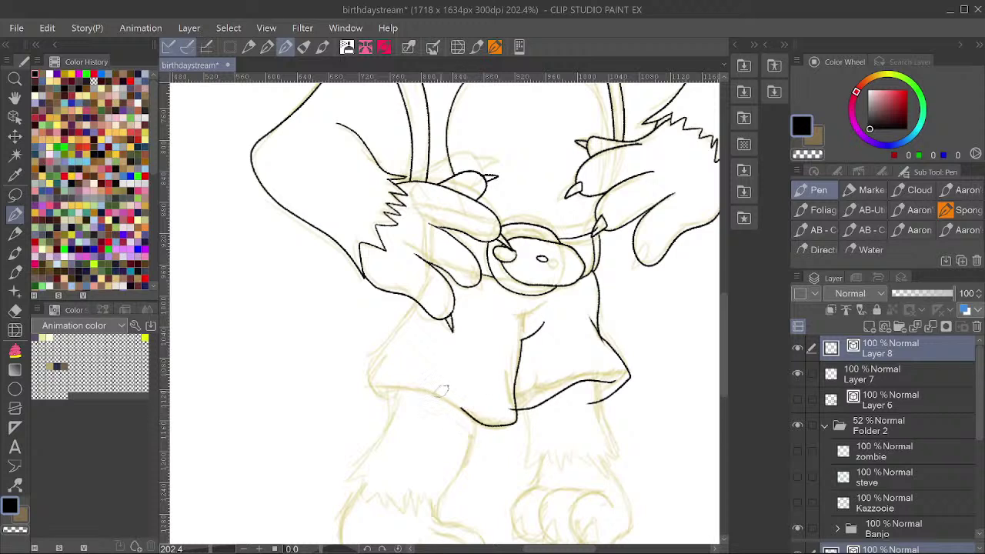
{"action": "left_click_drag", "start_coordinate": [415, 388], "coordinate": [383, 380]}
{"action": "mouse_move", "coordinate": [424, 292]}
{"action": "left_mouse_down"}
{"action": "mouse_move", "coordinate": [364, 362]}
{"action": "mouse_move", "coordinate": [368, 380]}
{"action": "left_mouse_up"}
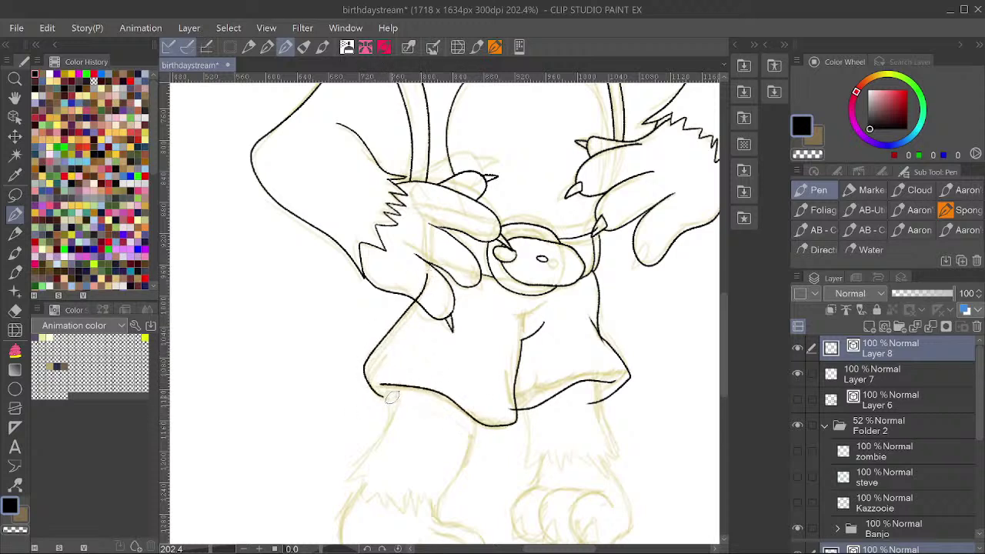
Ink the leg below the finished shorts hem with its curved inner edge, jagged fur fringe and outer edge.
{"action": "left_click_drag", "start_coordinate": [530, 332], "coordinate": [526, 244]}
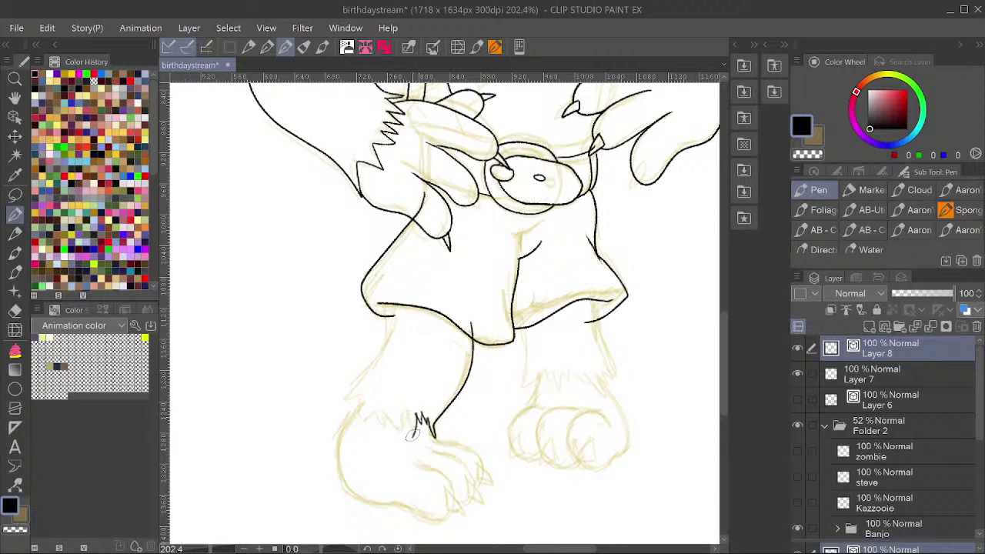
{"action": "left_click_drag", "start_coordinate": [412, 434], "coordinate": [405, 409]}
{"action": "scroll", "coordinate": [437, 386], "scroll_direction": "up", "scroll_amount": 2}
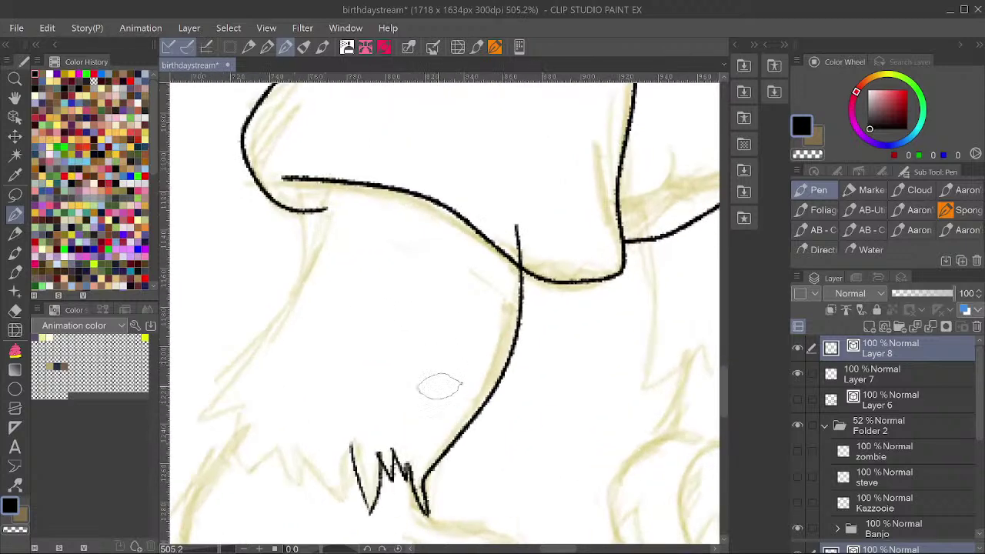
{"action": "scroll", "coordinate": [431, 374], "scroll_direction": "up", "scroll_amount": 2}
{"action": "mouse_move", "coordinate": [436, 422]}
{"action": "left_mouse_down"}
{"action": "mouse_move", "coordinate": [428, 360]}
{"action": "mouse_move", "coordinate": [411, 402]}
{"action": "mouse_move", "coordinate": [411, 366]}
{"action": "mouse_move", "coordinate": [408, 410]}
{"action": "mouse_move", "coordinate": [367, 359]}
{"action": "mouse_move", "coordinate": [369, 399]}
{"action": "mouse_move", "coordinate": [352, 386]}
{"action": "mouse_move", "coordinate": [343, 358]}
{"action": "mouse_move", "coordinate": [316, 381]}
{"action": "mouse_move", "coordinate": [301, 339]}
{"action": "left_mouse_up"}
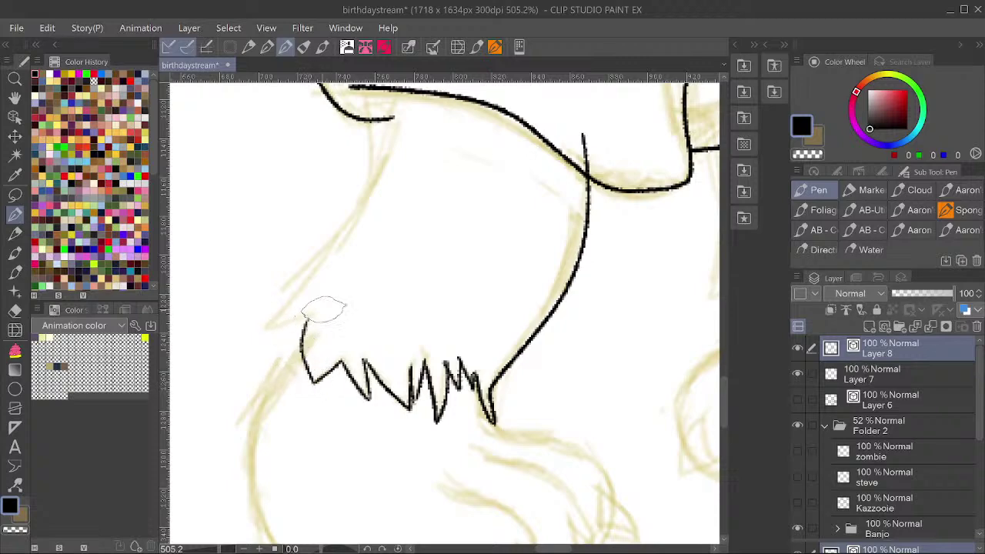
{"action": "scroll", "coordinate": [445, 249], "scroll_direction": "down", "scroll_amount": 3}
{"action": "mouse_move", "coordinate": [413, 158]}
{"action": "left_mouse_down"}
{"action": "mouse_move", "coordinate": [408, 200]}
{"action": "mouse_move", "coordinate": [332, 308]}
{"action": "mouse_move", "coordinate": [363, 297]}
{"action": "left_mouse_up"}
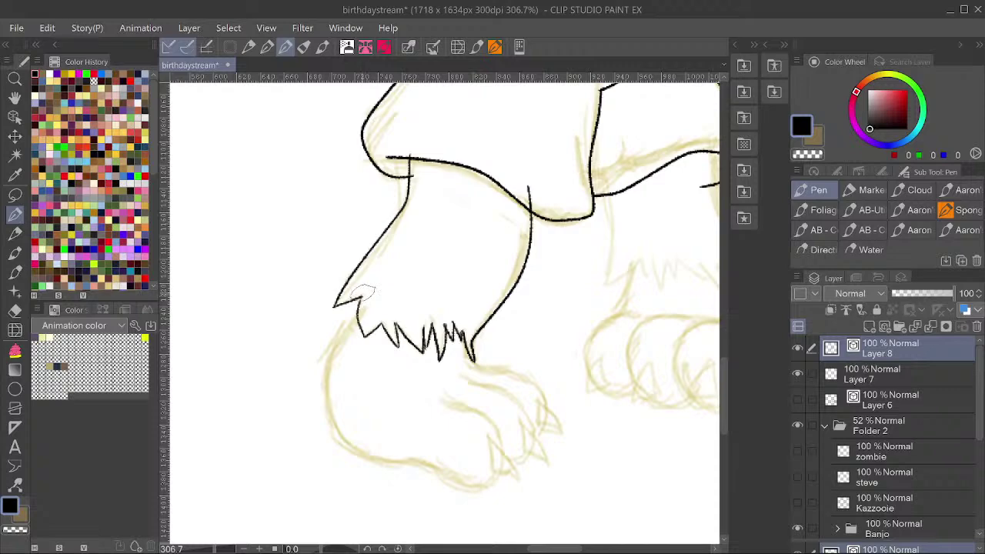
Erase the leg line ends that overshoot above the shorts hem, and save the drawing.
{"action": "mouse_move", "coordinate": [546, 199]}
{"action": "left_mouse_down"}
{"action": "mouse_move", "coordinate": [467, 264]}
{"action": "mouse_move", "coordinate": [455, 258]}
{"action": "left_mouse_up"}
{"action": "scroll", "coordinate": [333, 248], "scroll_direction": "down", "scroll_amount": 3}
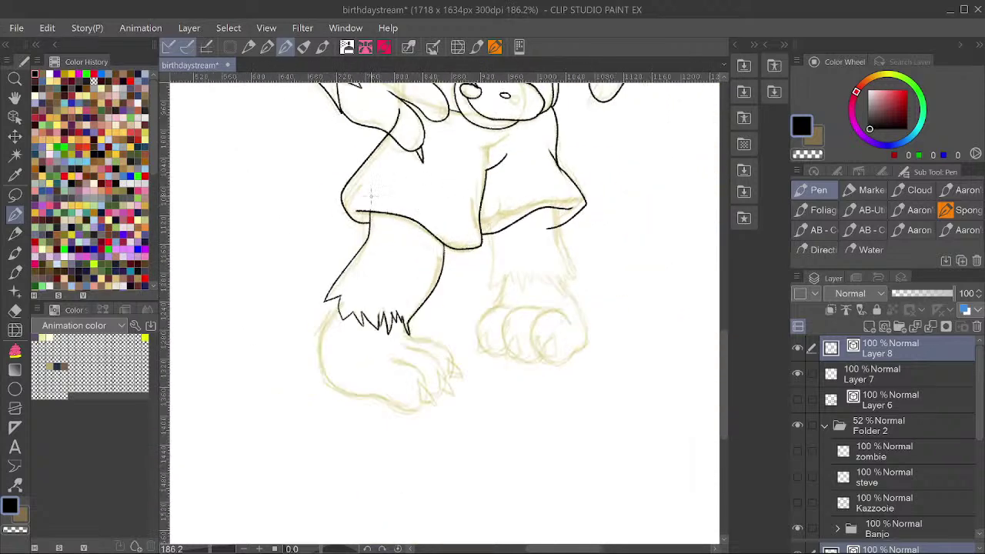
{"action": "scroll", "coordinate": [378, 199], "scroll_direction": "up", "scroll_amount": 3}
{"action": "scroll", "coordinate": [411, 189], "scroll_direction": "down", "scroll_amount": 2}
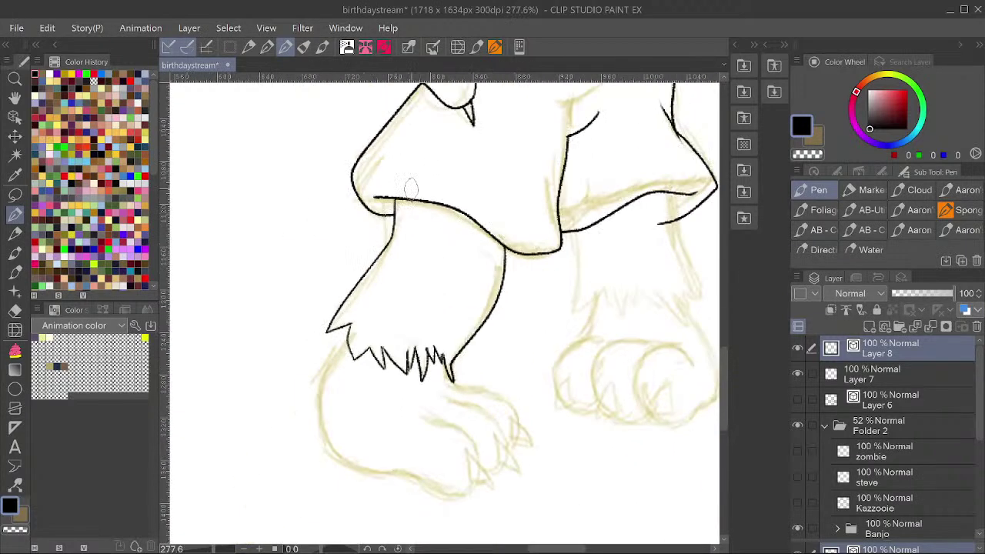
{"action": "key", "text": "ctrl+s"}
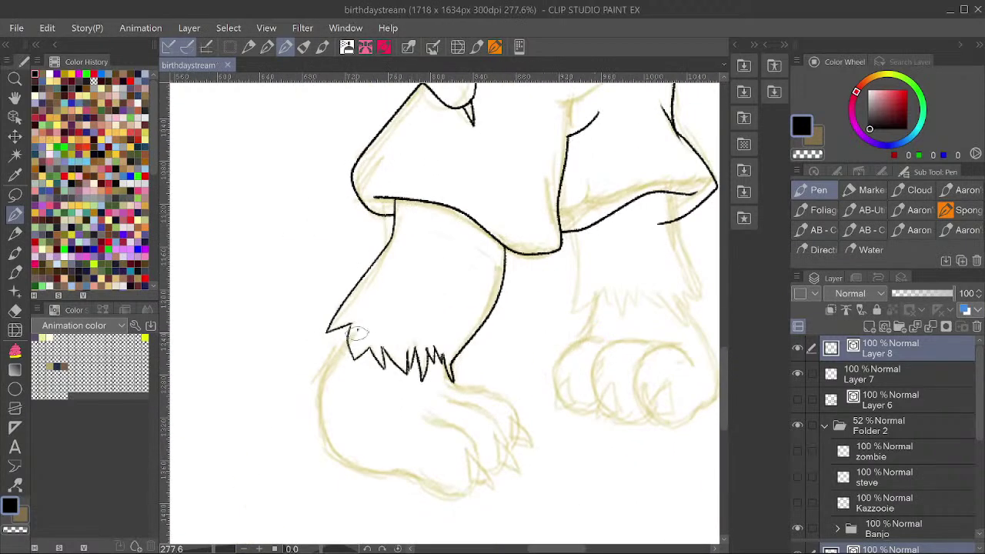
Ink the foot's rounded heel and sole and its three curved toes below the fur fringe.
{"action": "mouse_move", "coordinate": [358, 332]}
{"action": "left_mouse_down"}
{"action": "mouse_move", "coordinate": [321, 387]}
{"action": "mouse_move", "coordinate": [331, 453]}
{"action": "mouse_move", "coordinate": [398, 468]}
{"action": "mouse_move", "coordinate": [437, 492]}
{"action": "mouse_move", "coordinate": [472, 491]}
{"action": "mouse_move", "coordinate": [471, 440]}
{"action": "mouse_move", "coordinate": [430, 418]}
{"action": "mouse_move", "coordinate": [455, 401]}
{"action": "mouse_move", "coordinate": [487, 411]}
{"action": "mouse_move", "coordinate": [506, 433]}
{"action": "mouse_move", "coordinate": [506, 466]}
{"action": "mouse_move", "coordinate": [465, 456]}
{"action": "left_mouse_up"}
{"action": "mouse_move", "coordinate": [444, 397]}
{"action": "left_mouse_down"}
{"action": "mouse_move", "coordinate": [488, 390]}
{"action": "mouse_move", "coordinate": [512, 403]}
{"action": "mouse_move", "coordinate": [521, 433]}
{"action": "mouse_move", "coordinate": [508, 445]}
{"action": "left_mouse_up"}
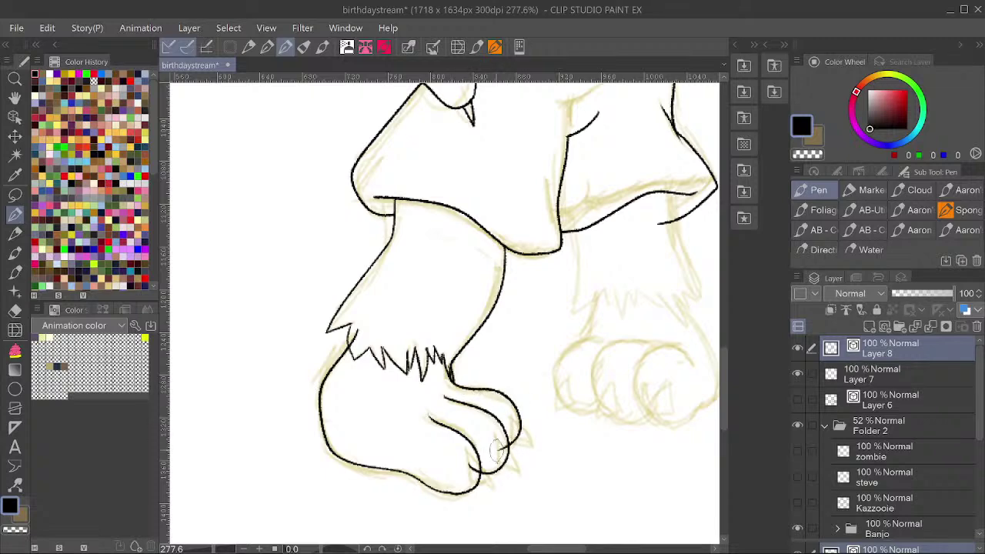
{"action": "scroll", "coordinate": [450, 339], "scroll_direction": "up", "scroll_amount": 3}
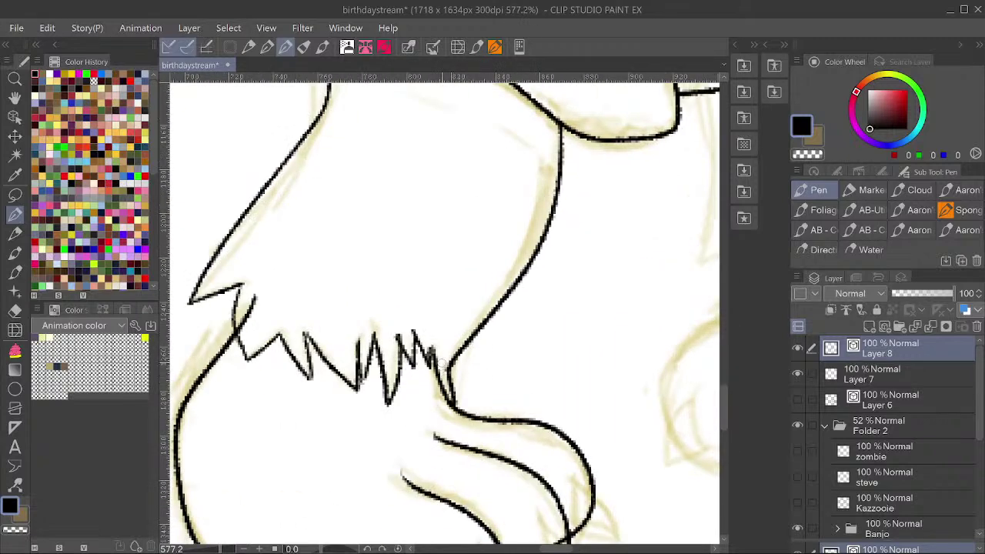
Ink a pointed claw on the foot's lowest toe, erase the toe lines crossing it, and save the drawing.
{"action": "left_click_drag", "start_coordinate": [480, 382], "coordinate": [484, 225]}
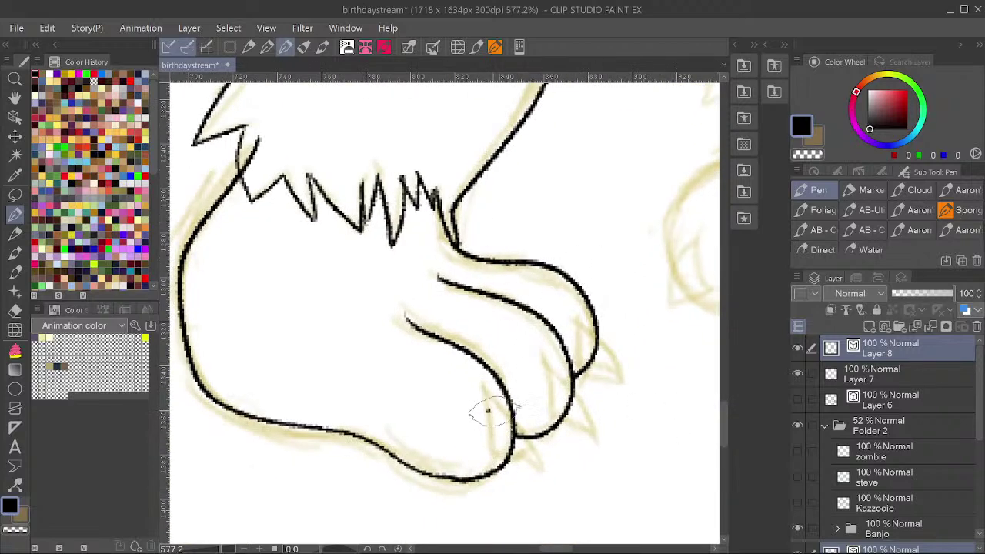
{"action": "mouse_move", "coordinate": [488, 408]}
{"action": "left_mouse_down"}
{"action": "mouse_move", "coordinate": [550, 465]}
{"action": "mouse_move", "coordinate": [489, 439]}
{"action": "mouse_move", "coordinate": [488, 414]}
{"action": "mouse_move", "coordinate": [506, 415]}
{"action": "left_mouse_up"}
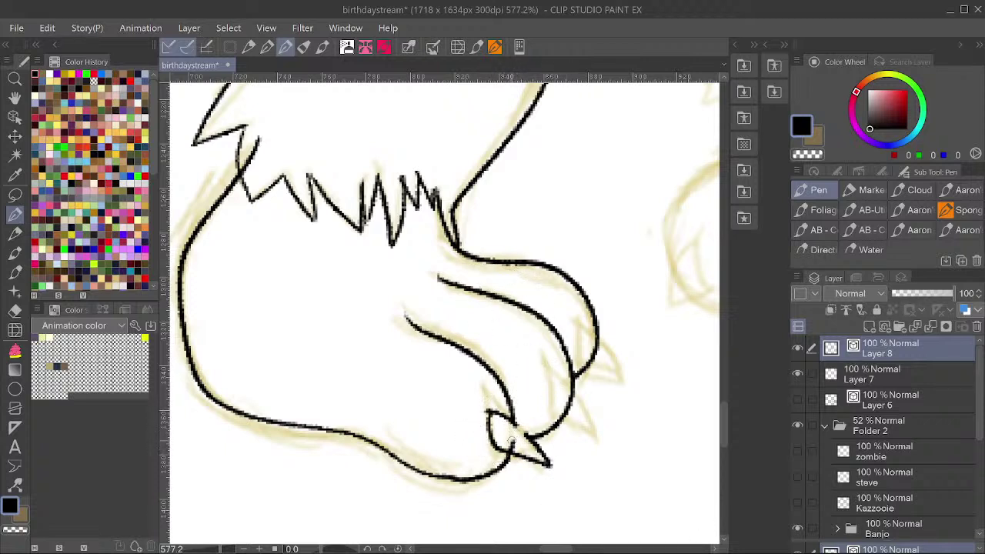
{"action": "left_click_drag", "start_coordinate": [511, 453], "coordinate": [517, 441]}
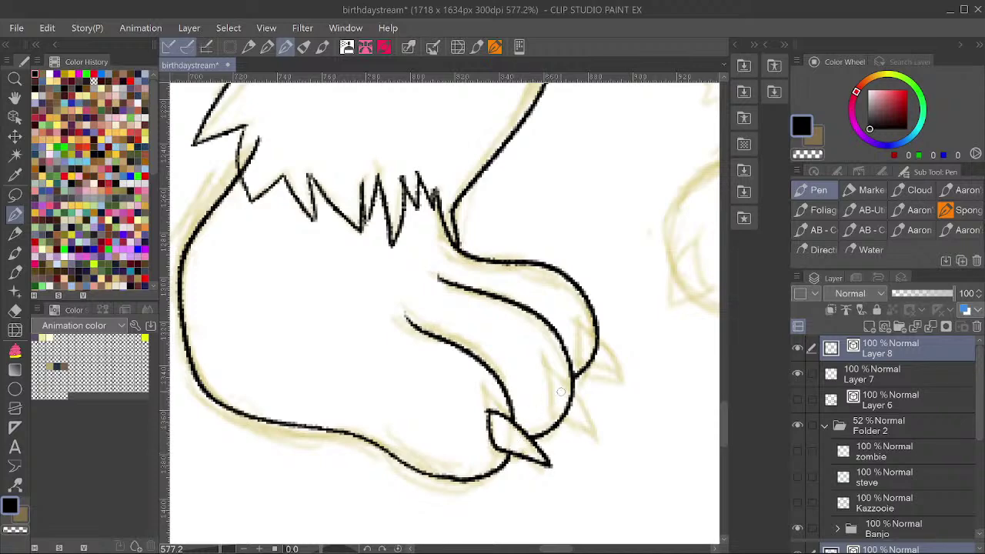
{"action": "scroll", "coordinate": [562, 383], "scroll_direction": "down", "scroll_amount": 2}
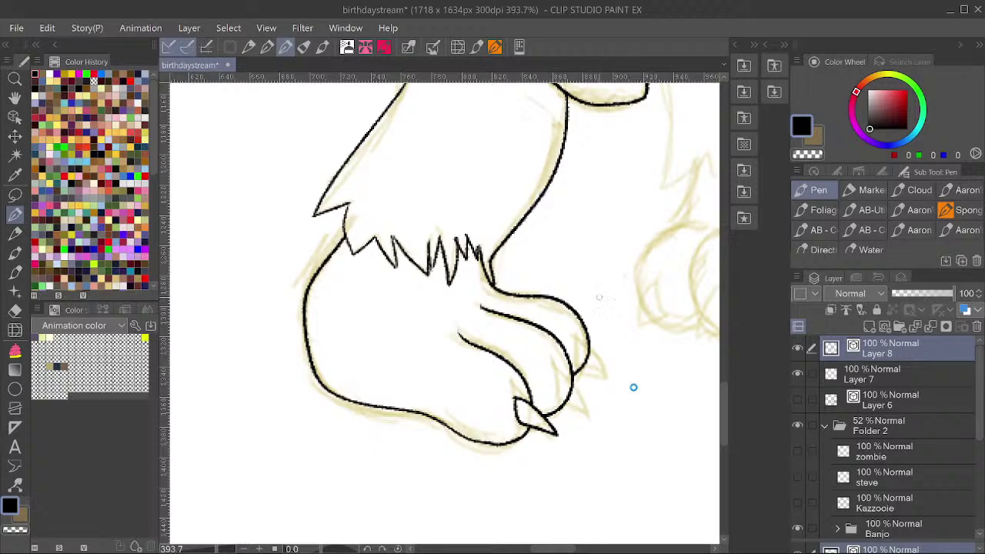
{"action": "key", "text": "ctrl+s"}
Ink a matching pointed claw on the foot's middle toe and save the drawing.
{"action": "left_click_drag", "start_coordinate": [591, 369], "coordinate": [558, 327]}
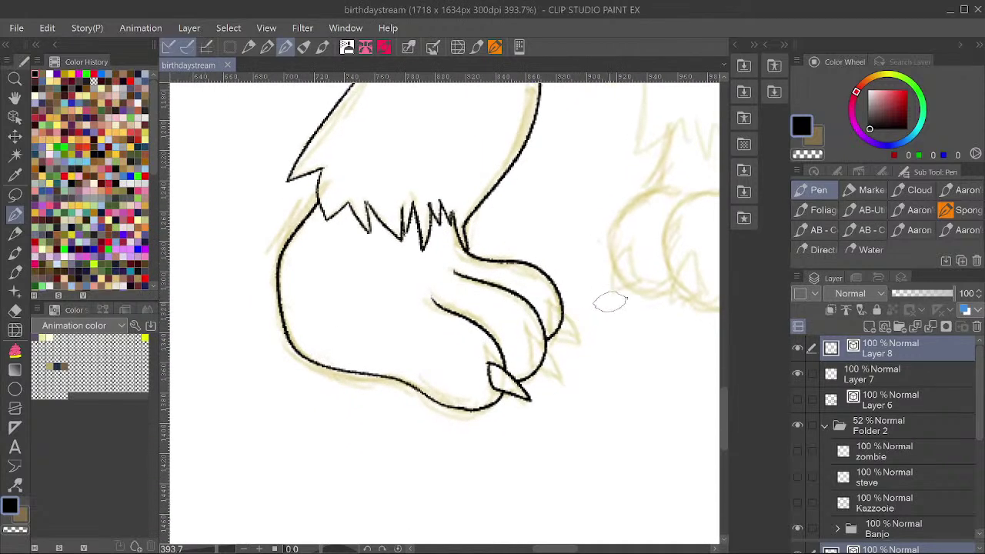
{"action": "mouse_move", "coordinate": [530, 347]}
{"action": "left_mouse_down"}
{"action": "mouse_move", "coordinate": [567, 375]}
{"action": "mouse_move", "coordinate": [529, 361]}
{"action": "mouse_move", "coordinate": [532, 346]}
{"action": "left_mouse_up"}
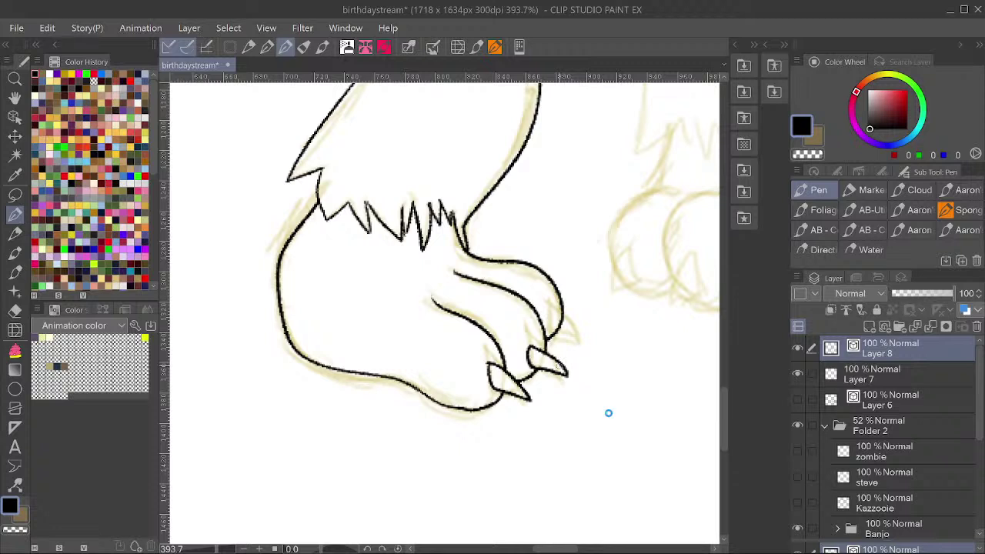
{"action": "key", "text": "ctrl+s"}
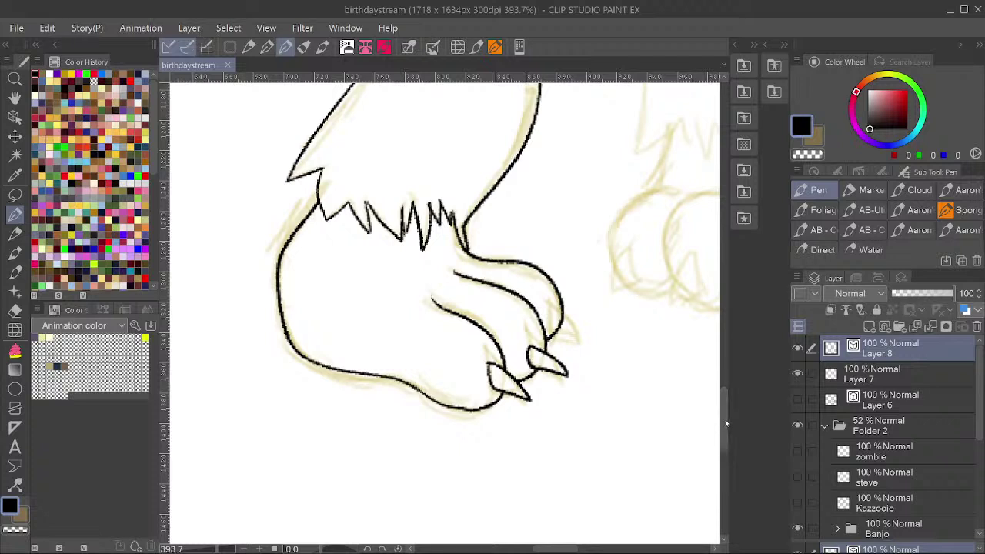
Ink a matching pointed claw on the foot's uppermost toe and tidy the toe line where it meets the claw.
{"action": "mouse_move", "coordinate": [551, 312]}
{"action": "left_mouse_down"}
{"action": "mouse_move", "coordinate": [586, 339]}
{"action": "mouse_move", "coordinate": [548, 341]}
{"action": "left_mouse_up"}
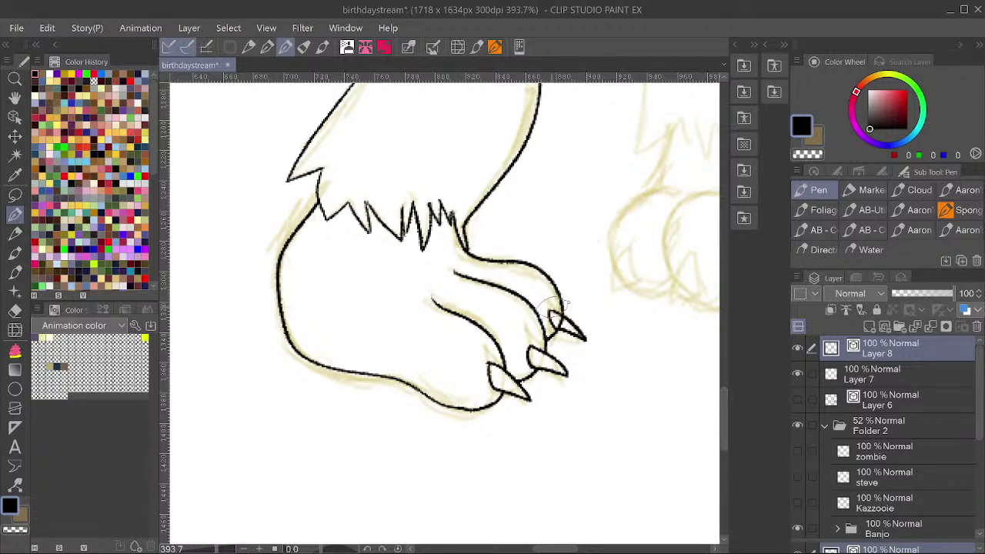
{"action": "key", "text": "y"}
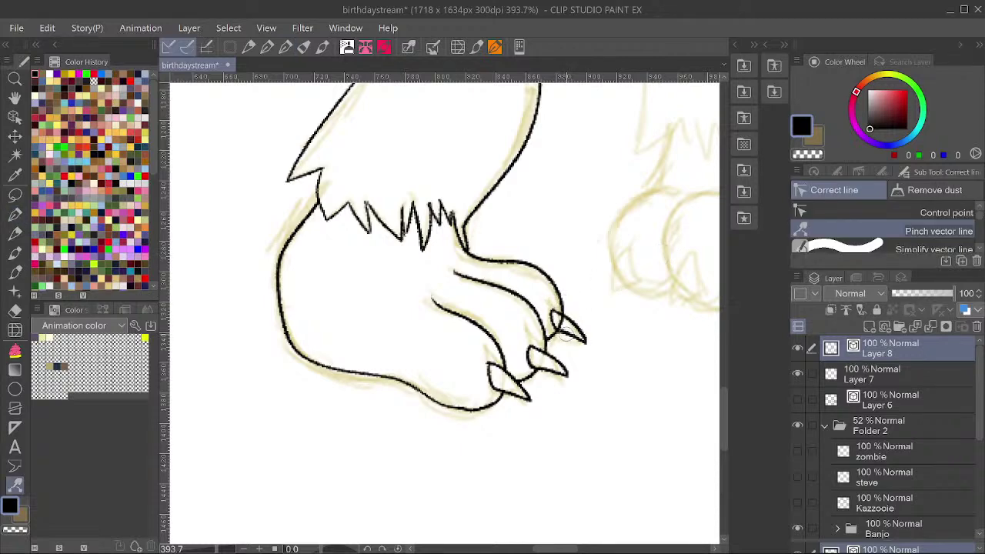
Ink the other leg's two sides and jagged fur fringe, and erase the line ends that overshoot above the shorts hem.
{"action": "scroll", "coordinate": [617, 244], "scroll_direction": "down", "scroll_amount": 5}
{"action": "left_click_drag", "start_coordinate": [668, 243], "coordinate": [609, 325]}
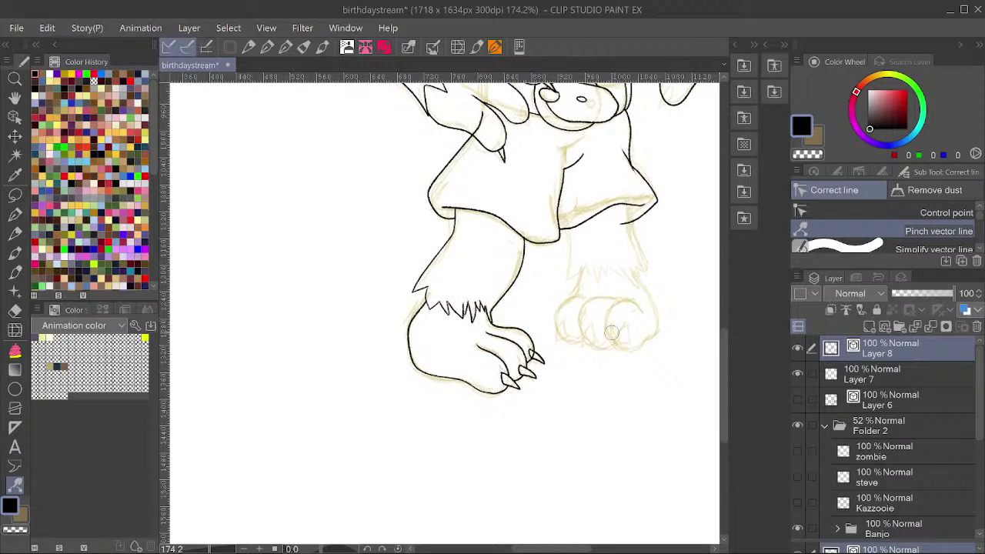
{"action": "scroll", "coordinate": [540, 352], "scroll_direction": "up", "scroll_amount": 5}
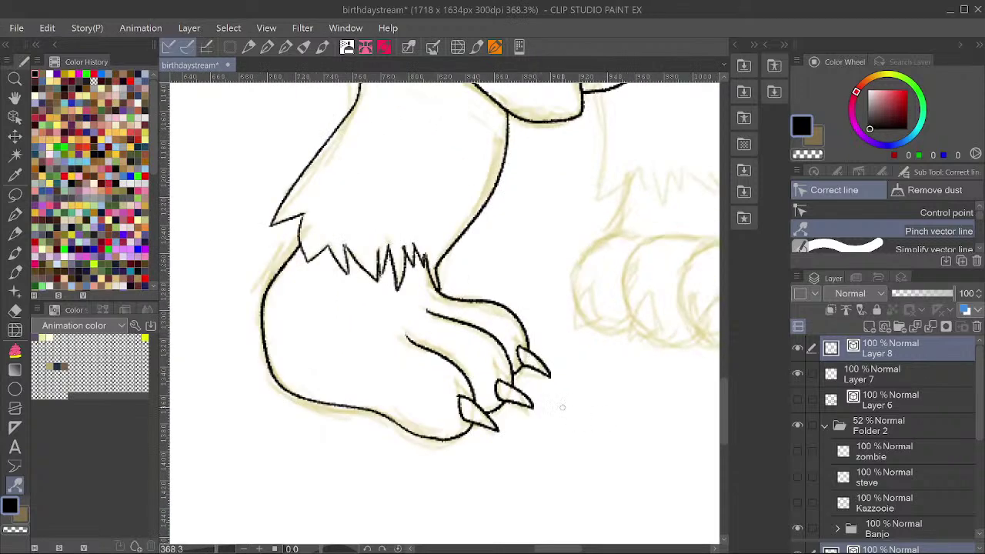
{"action": "key", "text": "p"}
{"action": "left_click_drag", "start_coordinate": [546, 177], "coordinate": [454, 323]}
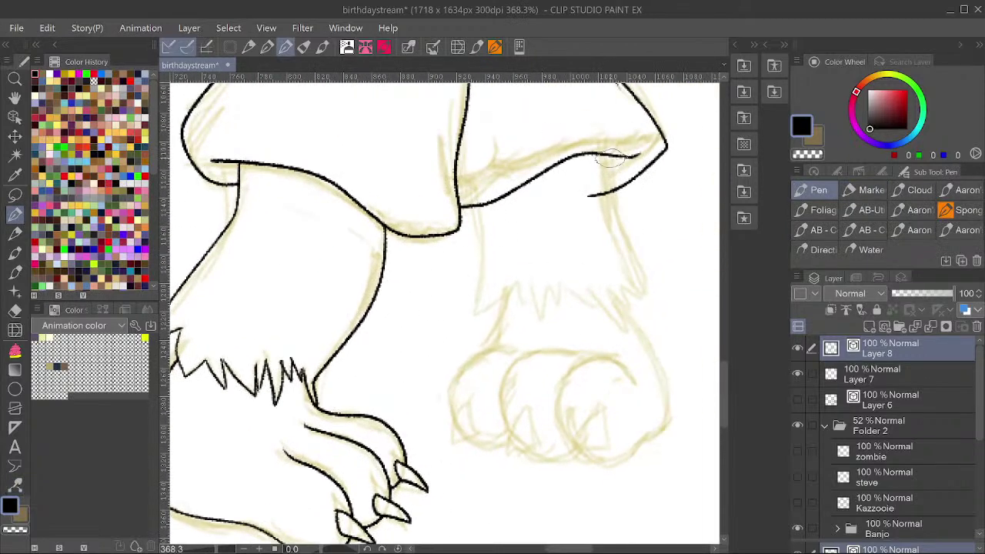
{"action": "mouse_move", "coordinate": [605, 144]}
{"action": "left_mouse_down"}
{"action": "mouse_move", "coordinate": [644, 293]}
{"action": "mouse_move", "coordinate": [623, 287]}
{"action": "mouse_move", "coordinate": [628, 314]}
{"action": "mouse_move", "coordinate": [607, 296]}
{"action": "mouse_move", "coordinate": [623, 332]}
{"action": "left_mouse_up"}
{"action": "mouse_move", "coordinate": [590, 289]}
{"action": "left_mouse_down"}
{"action": "mouse_move", "coordinate": [596, 314]}
{"action": "mouse_move", "coordinate": [563, 281]}
{"action": "mouse_move", "coordinate": [560, 309]}
{"action": "mouse_move", "coordinate": [545, 288]}
{"action": "mouse_move", "coordinate": [538, 319]}
{"action": "mouse_move", "coordinate": [529, 284]}
{"action": "mouse_move", "coordinate": [521, 313]}
{"action": "mouse_move", "coordinate": [514, 280]}
{"action": "mouse_move", "coordinate": [471, 316]}
{"action": "mouse_move", "coordinate": [485, 288]}
{"action": "mouse_move", "coordinate": [483, 185]}
{"action": "left_mouse_up"}
{"action": "left_click_drag", "start_coordinate": [595, 198], "coordinate": [596, 192]}
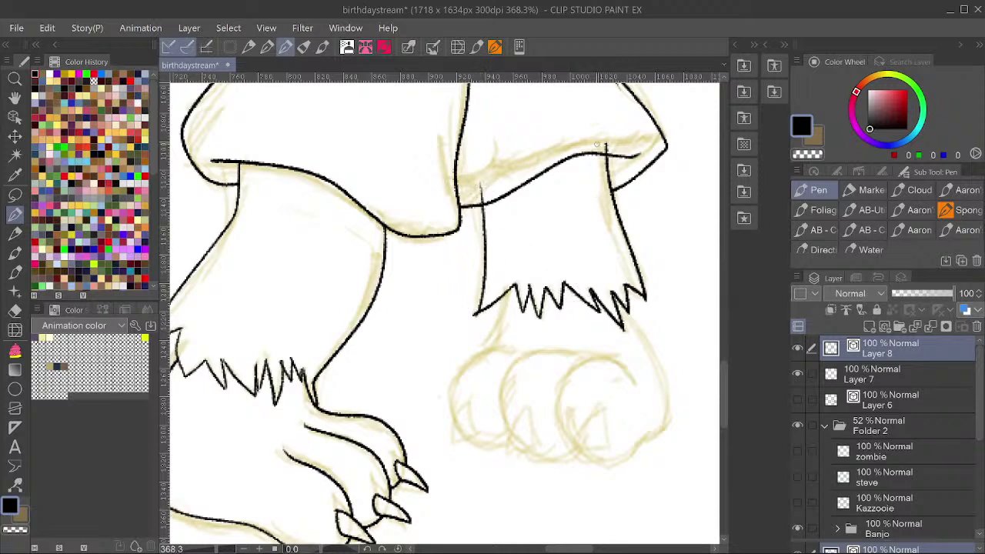
{"action": "left_click_drag", "start_coordinate": [611, 147], "coordinate": [604, 147]}
{"action": "left_click_drag", "start_coordinate": [476, 190], "coordinate": [485, 191]}
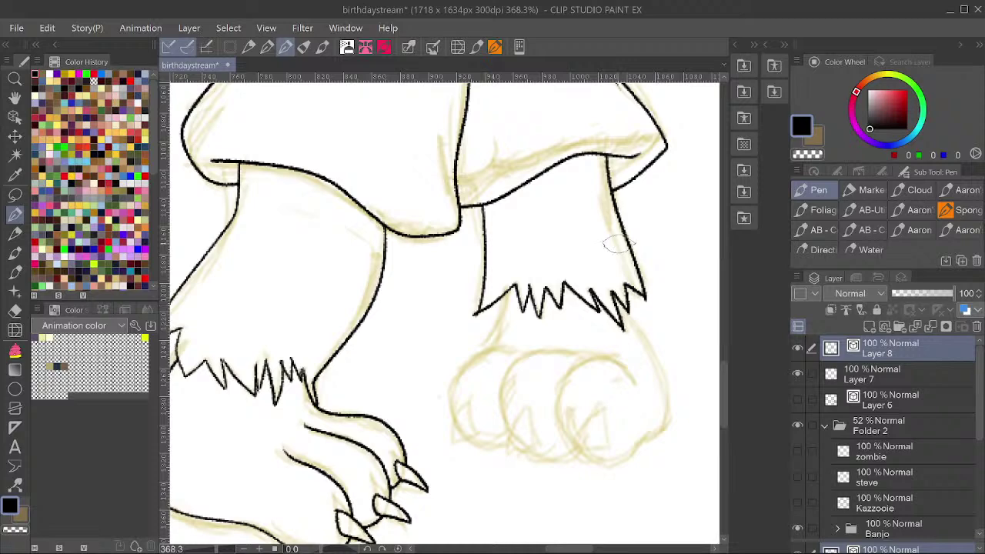
Ink the second foot's outline with three rounded toes, erase the line end overlapping the fur fringe, and save the drawing.
{"action": "scroll", "coordinate": [632, 248], "scroll_direction": "down", "scroll_amount": 2}
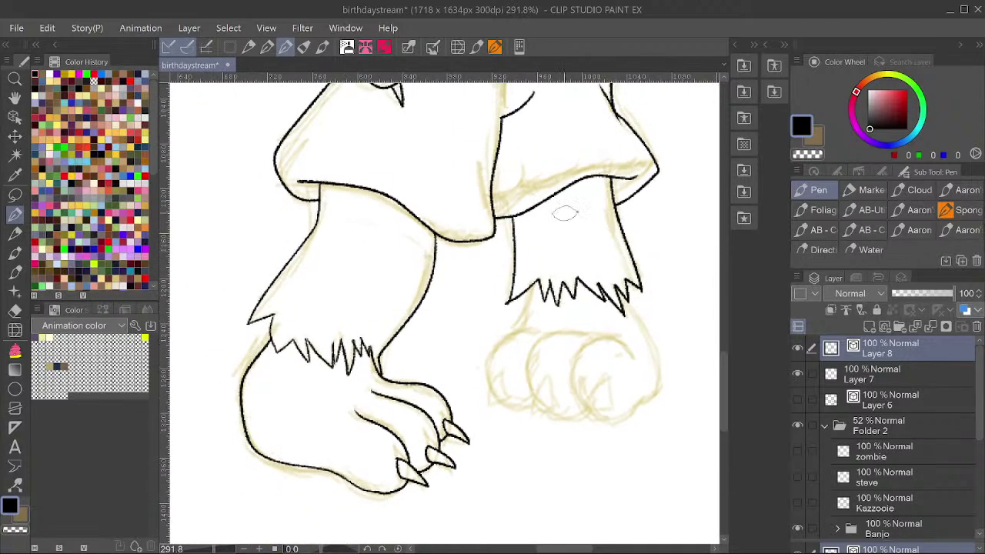
{"action": "mouse_move", "coordinate": [628, 274]}
{"action": "left_mouse_down"}
{"action": "mouse_move", "coordinate": [655, 358]}
{"action": "mouse_move", "coordinate": [654, 383]}
{"action": "mouse_move", "coordinate": [608, 423]}
{"action": "mouse_move", "coordinate": [578, 412]}
{"action": "mouse_move", "coordinate": [555, 378]}
{"action": "mouse_move", "coordinate": [563, 352]}
{"action": "mouse_move", "coordinate": [589, 336]}
{"action": "mouse_move", "coordinate": [625, 348]}
{"action": "mouse_move", "coordinate": [551, 326]}
{"action": "mouse_move", "coordinate": [530, 343]}
{"action": "mouse_move", "coordinate": [523, 387]}
{"action": "mouse_move", "coordinate": [550, 411]}
{"action": "mouse_move", "coordinate": [580, 394]}
{"action": "left_mouse_up"}
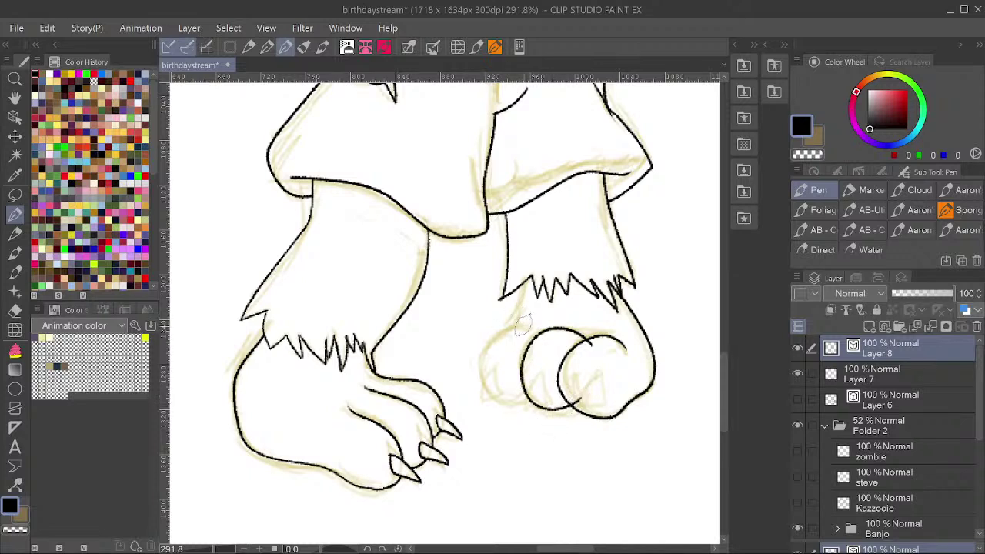
{"action": "mouse_move", "coordinate": [527, 272]}
{"action": "left_mouse_down"}
{"action": "mouse_move", "coordinate": [523, 328]}
{"action": "mouse_move", "coordinate": [483, 351]}
{"action": "mouse_move", "coordinate": [478, 377]}
{"action": "mouse_move", "coordinate": [491, 399]}
{"action": "mouse_move", "coordinate": [537, 391]}
{"action": "left_mouse_up"}
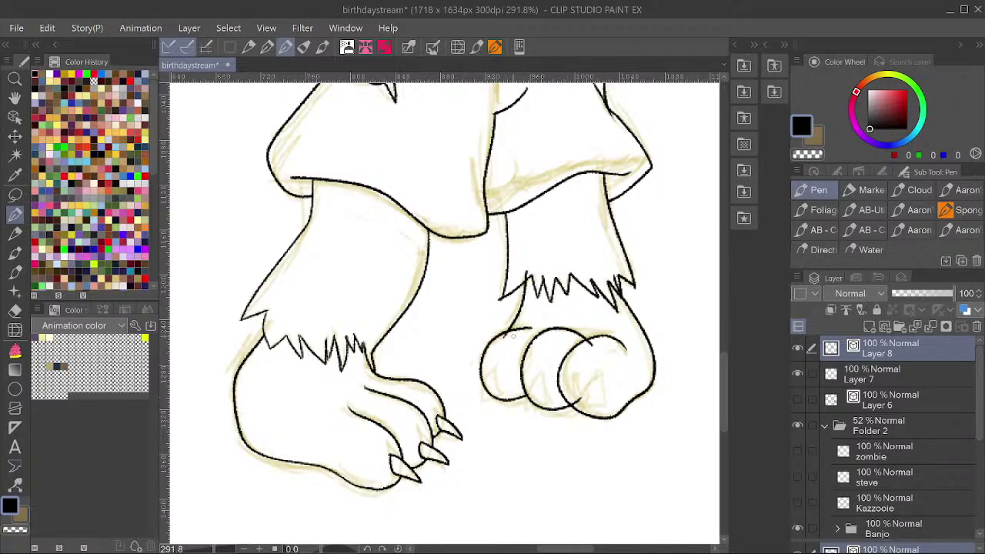
{"action": "left_click_drag", "start_coordinate": [533, 265], "coordinate": [525, 275]}
{"action": "key", "text": "ctrl+s"}
Ink pointed claws on the second foot's three toes and remove the toe lines crossing them.
{"action": "mouse_move", "coordinate": [490, 368]}
{"action": "left_mouse_down"}
{"action": "mouse_move", "coordinate": [470, 397]}
{"action": "mouse_move", "coordinate": [496, 386]}
{"action": "mouse_move", "coordinate": [493, 373]}
{"action": "mouse_move", "coordinate": [479, 382]}
{"action": "mouse_move", "coordinate": [515, 407]}
{"action": "mouse_move", "coordinate": [540, 396]}
{"action": "mouse_move", "coordinate": [545, 379]}
{"action": "mouse_move", "coordinate": [556, 412]}
{"action": "mouse_move", "coordinate": [585, 401]}
{"action": "mouse_move", "coordinate": [591, 391]}
{"action": "mouse_move", "coordinate": [573, 384]}
{"action": "left_mouse_up"}
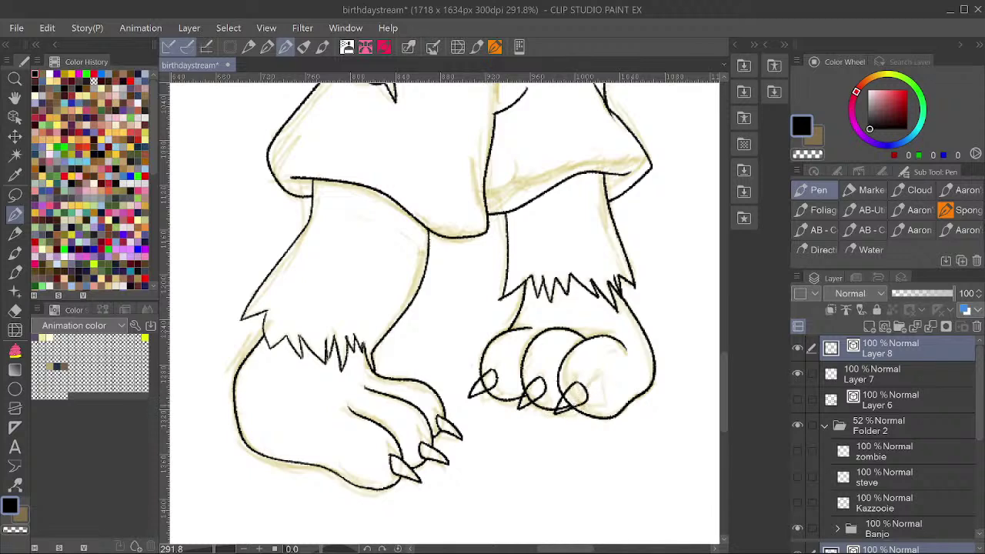
{"action": "key", "text": "ctrl+z"}
Ink a pointed claw on the unclawed finger of the hand beside the belt, remove the finger line crossing it, and save the drawing.
{"action": "scroll", "coordinate": [647, 312], "scroll_direction": "down", "scroll_amount": 3}
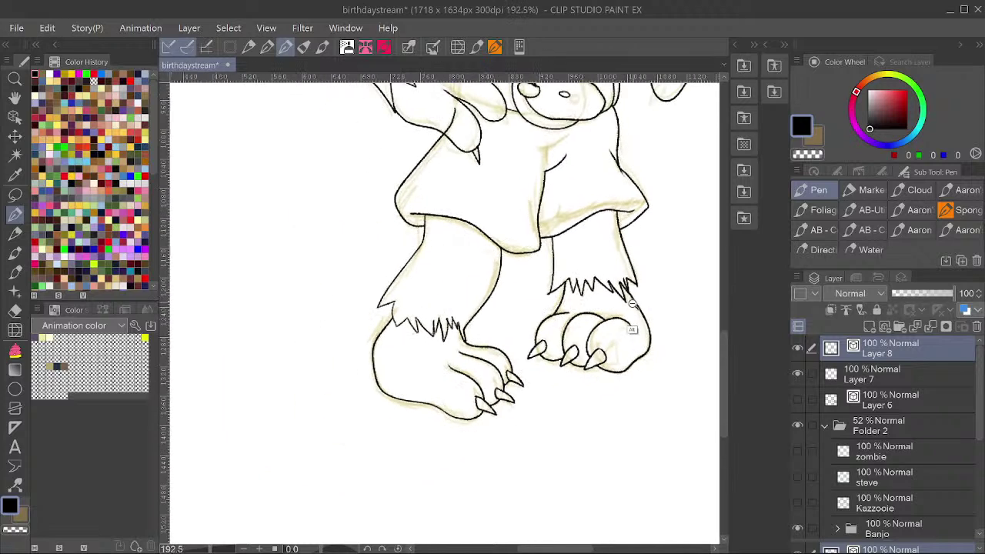
{"action": "left_click_drag", "start_coordinate": [670, 270], "coordinate": [598, 403]}
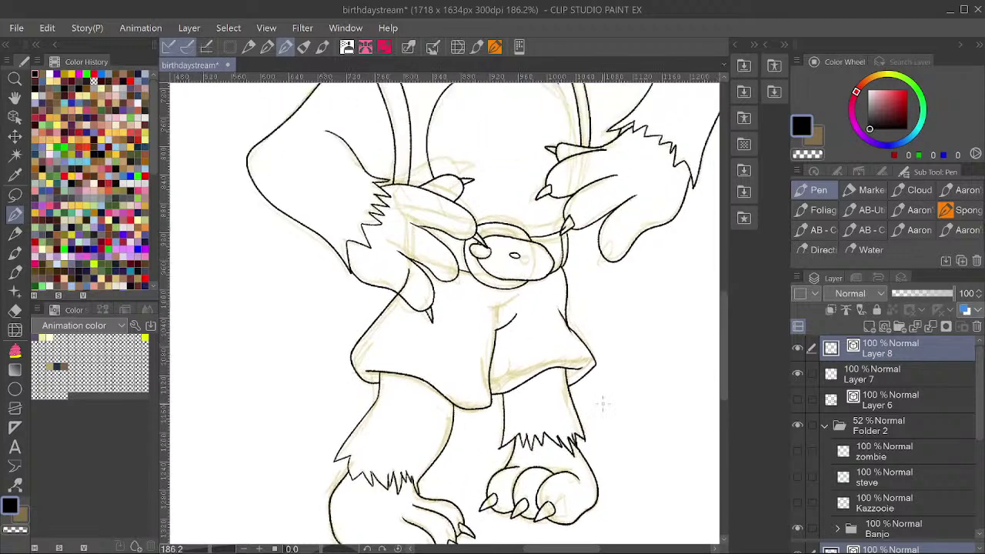
{"action": "scroll", "coordinate": [601, 357], "scroll_direction": "down", "scroll_amount": 2}
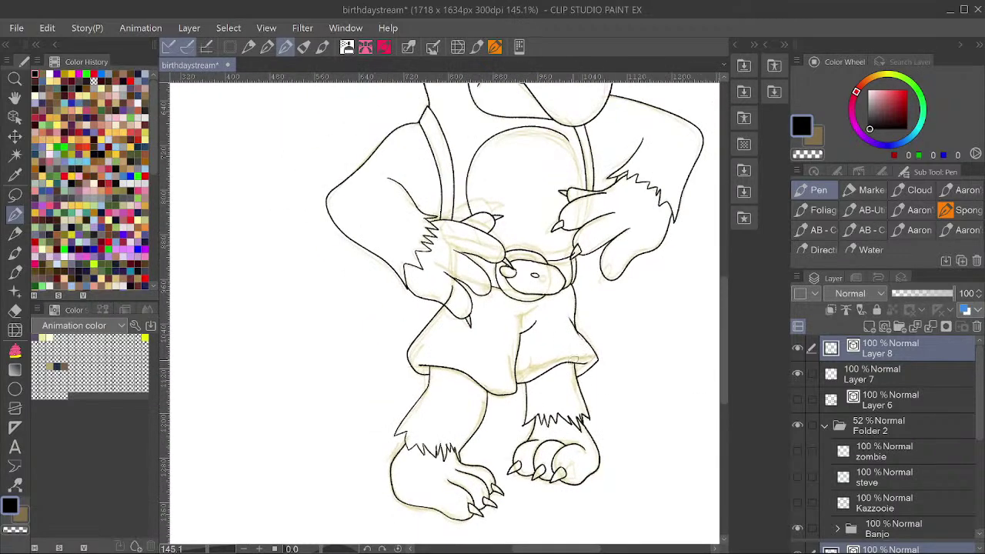
{"action": "scroll", "coordinate": [615, 250], "scroll_direction": "up", "scroll_amount": 3}
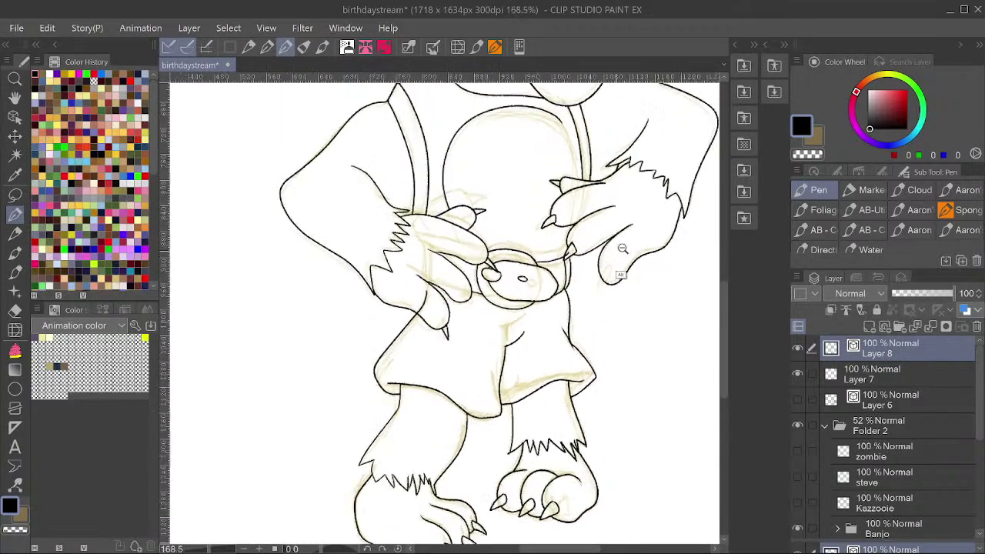
{"action": "mouse_move", "coordinate": [600, 277]}
{"action": "left_mouse_down"}
{"action": "mouse_move", "coordinate": [588, 309]}
{"action": "mouse_move", "coordinate": [600, 277]}
{"action": "mouse_move", "coordinate": [591, 303]}
{"action": "mouse_move", "coordinate": [599, 283]}
{"action": "mouse_move", "coordinate": [601, 295]}
{"action": "left_mouse_up"}
{"action": "key", "text": "ctrl+z"}
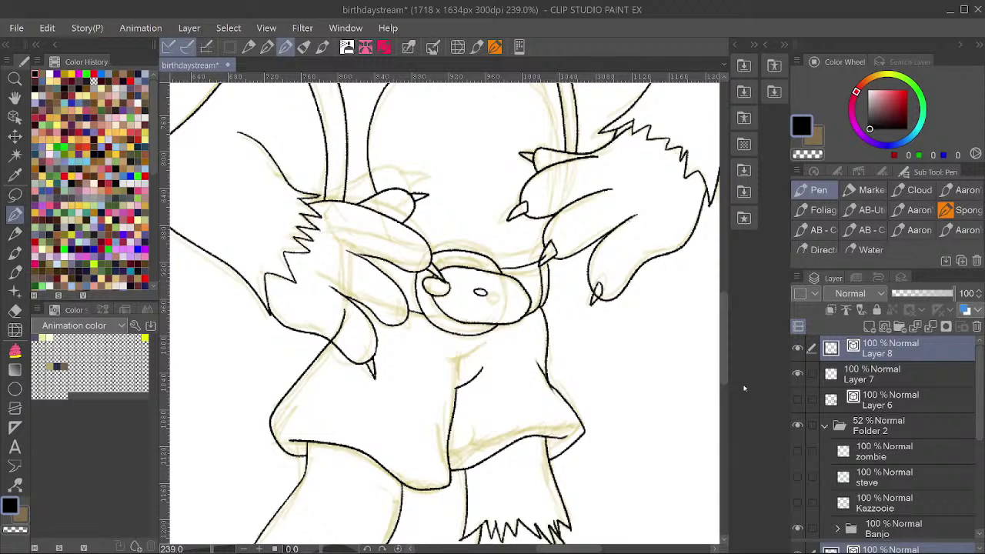
{"action": "left_click_drag", "start_coordinate": [565, 247], "coordinate": [586, 260]}
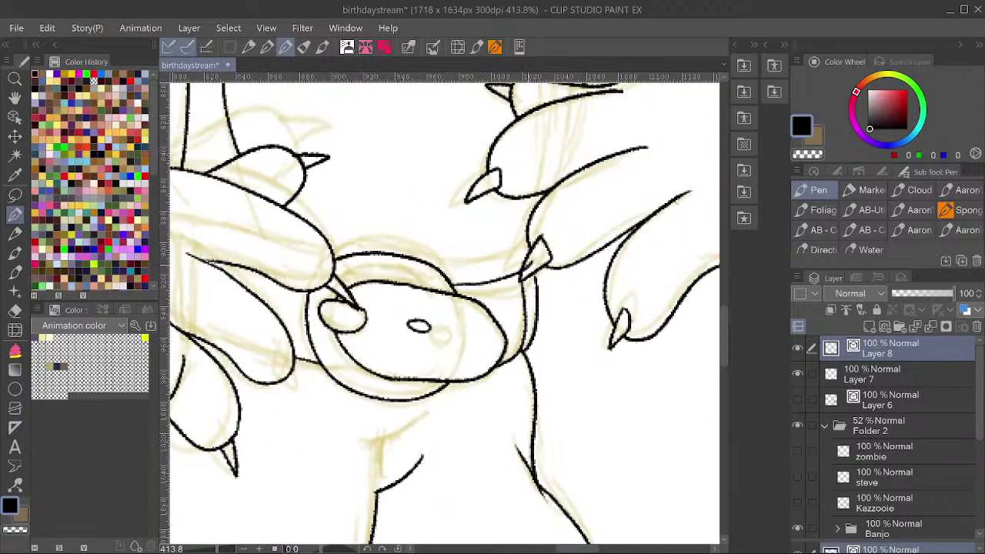
{"action": "left_click_drag", "start_coordinate": [571, 222], "coordinate": [545, 276]}
{"action": "left_click_drag", "start_coordinate": [649, 234], "coordinate": [643, 352]}
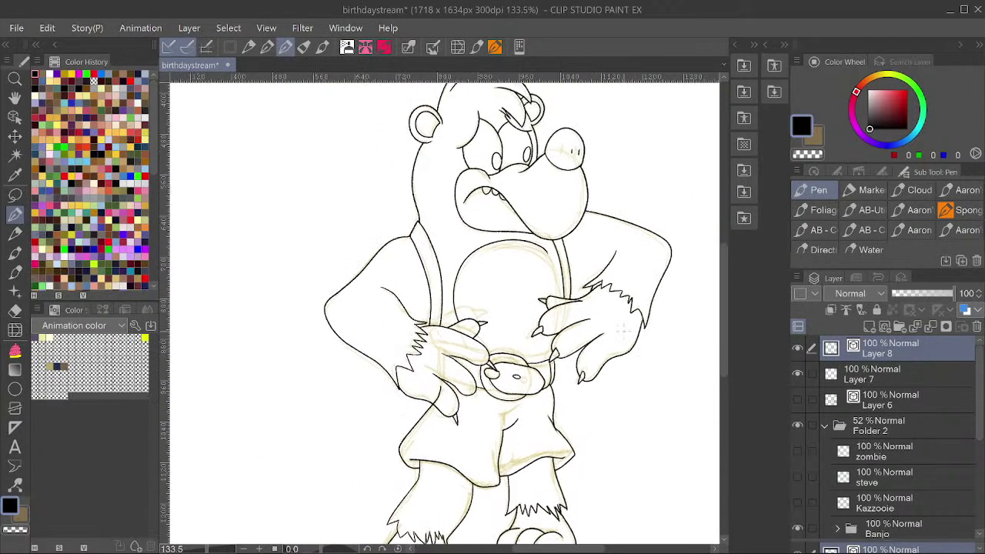
{"action": "mouse_move", "coordinate": [556, 264]}
{"action": "left_mouse_down"}
{"action": "mouse_move", "coordinate": [573, 258]}
{"action": "mouse_move", "coordinate": [543, 264]}
{"action": "mouse_move", "coordinate": [568, 344]}
{"action": "left_mouse_up"}
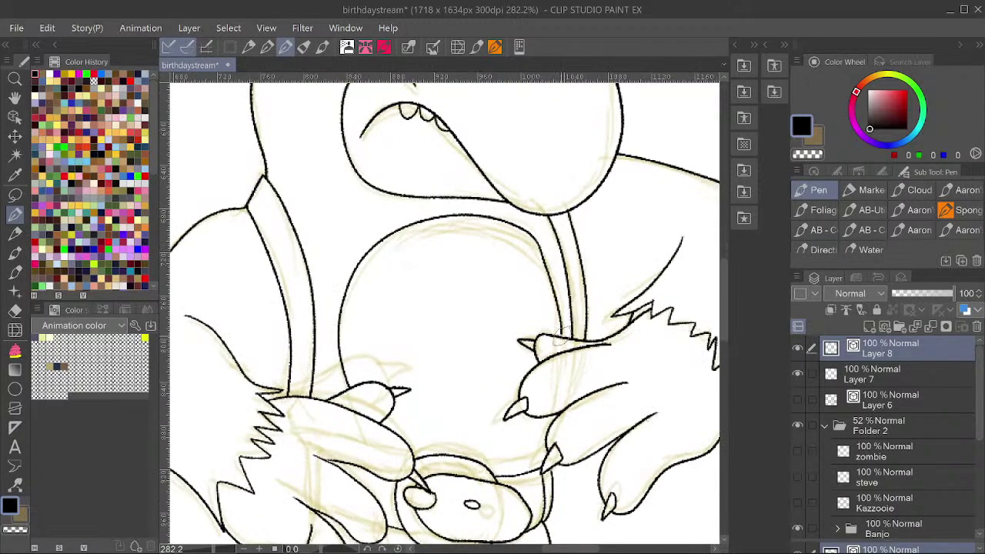
{"action": "scroll", "coordinate": [604, 249], "scroll_direction": "down", "scroll_amount": 5}
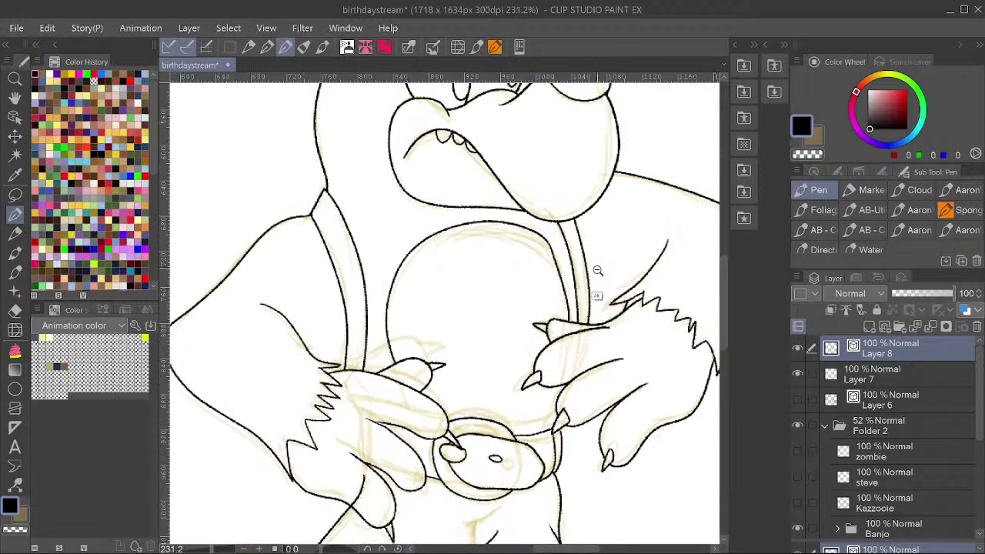
{"action": "scroll", "coordinate": [580, 323], "scroll_direction": "up", "scroll_amount": 1}
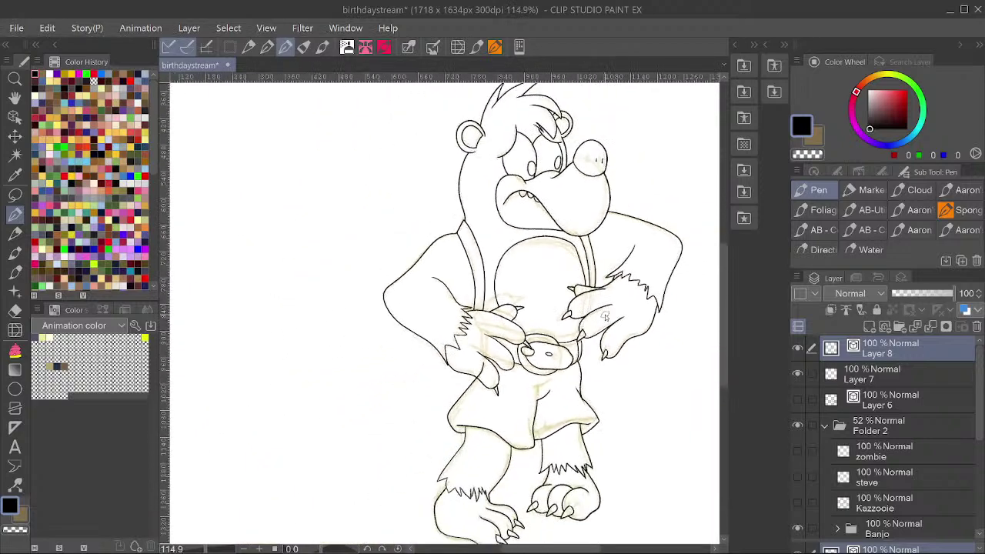
{"action": "key", "text": "ctrl+s"}
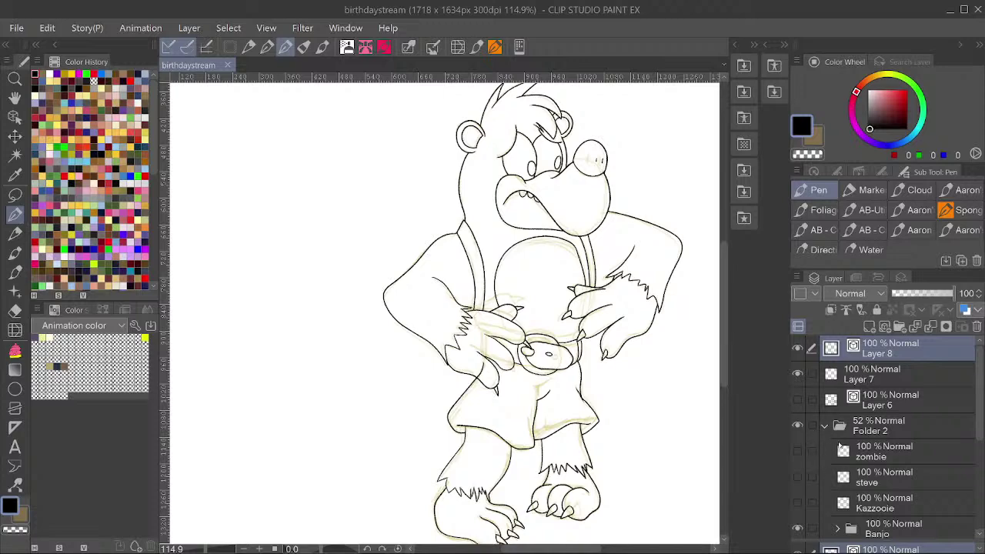
Hide the Banjo rough sketch folder so only the line art shows, and save the drawing.
{"action": "left_click", "coordinate": [798, 529]}
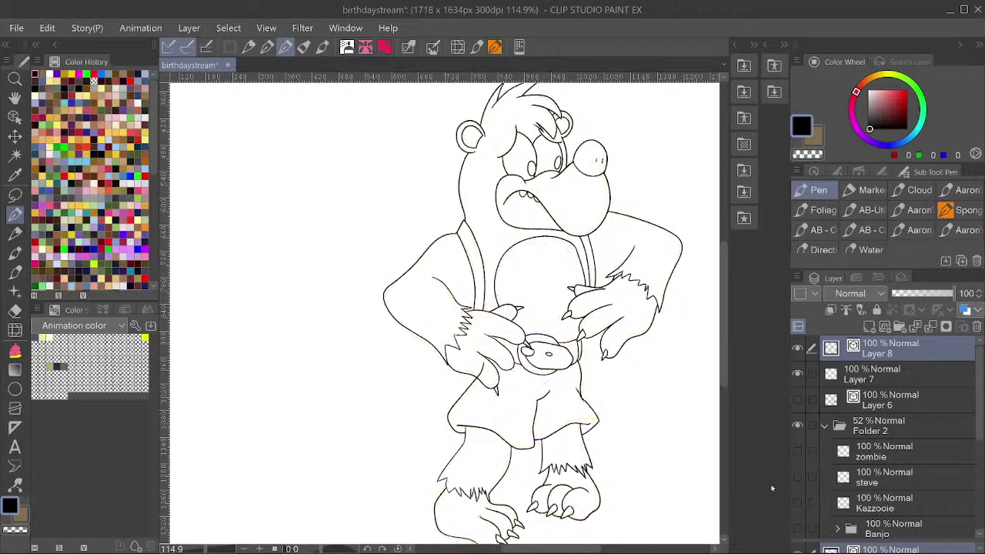
{"action": "scroll", "coordinate": [469, 352], "scroll_direction": "up", "scroll_amount": 5}
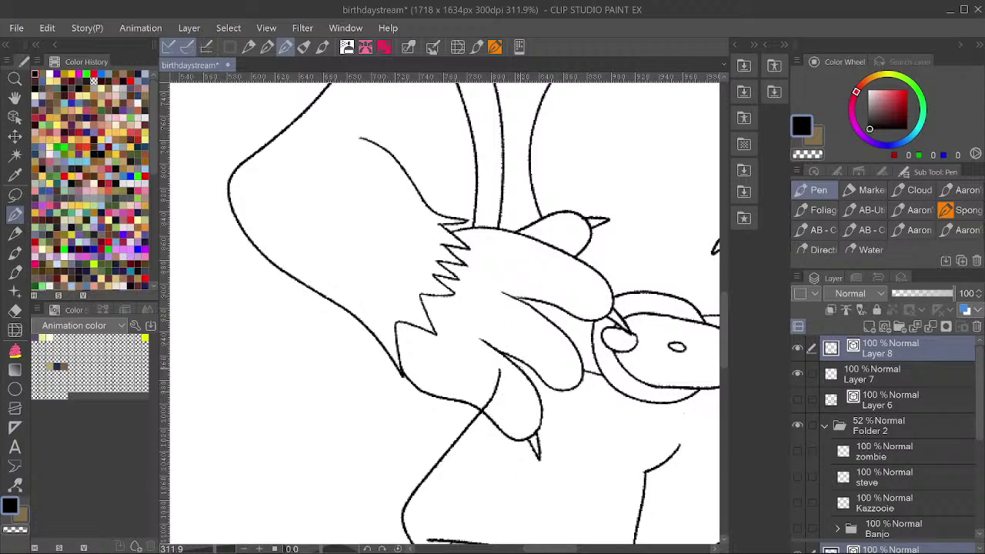
{"action": "scroll", "coordinate": [537, 377], "scroll_direction": "down", "scroll_amount": 5}
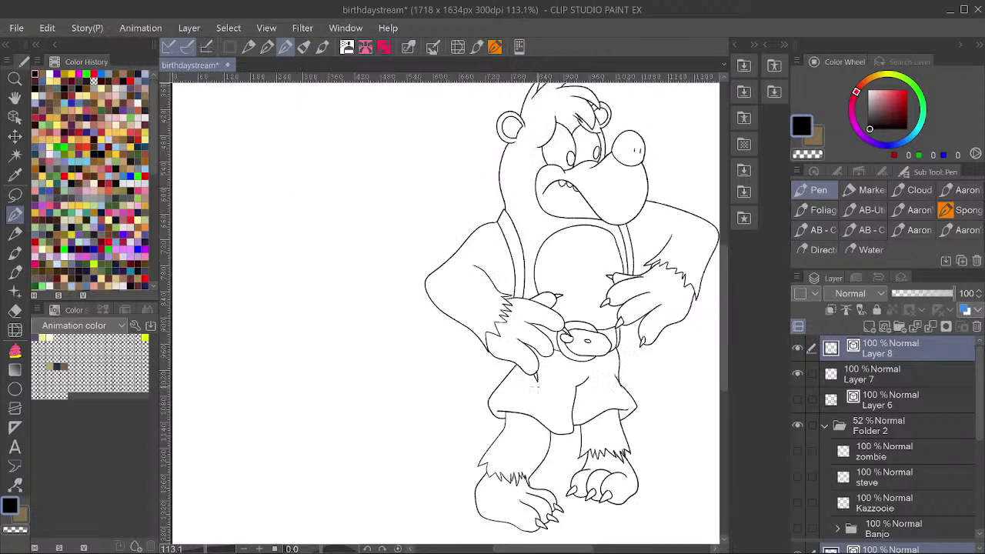
{"action": "key", "text": "ctrl+s"}
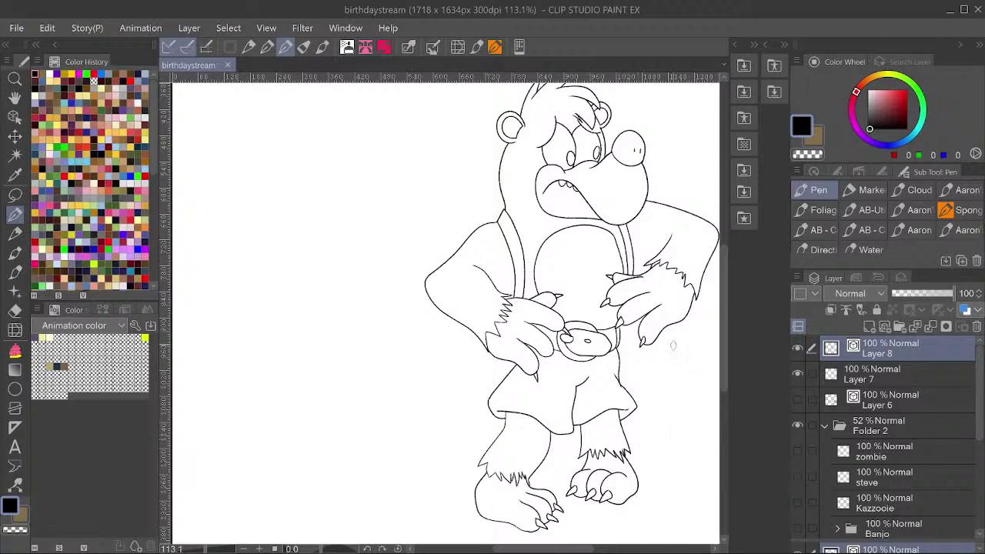
Check the proportions of the whole bear line art by mirroring the canvas view and restoring it.
{"action": "scroll", "coordinate": [659, 304], "scroll_direction": "down", "scroll_amount": 3}
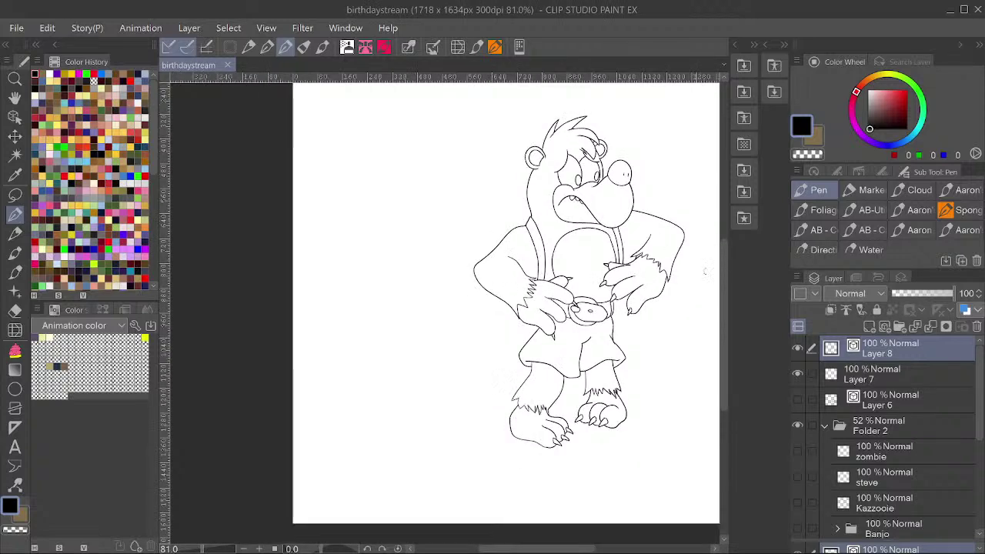
{"action": "key", "text": "h"}
{"action": "scroll", "coordinate": [547, 338], "scroll_direction": "up", "scroll_amount": 2}
{"action": "scroll", "coordinate": [531, 358], "scroll_direction": "down", "scroll_amount": 2}
{"action": "key", "text": "h"}
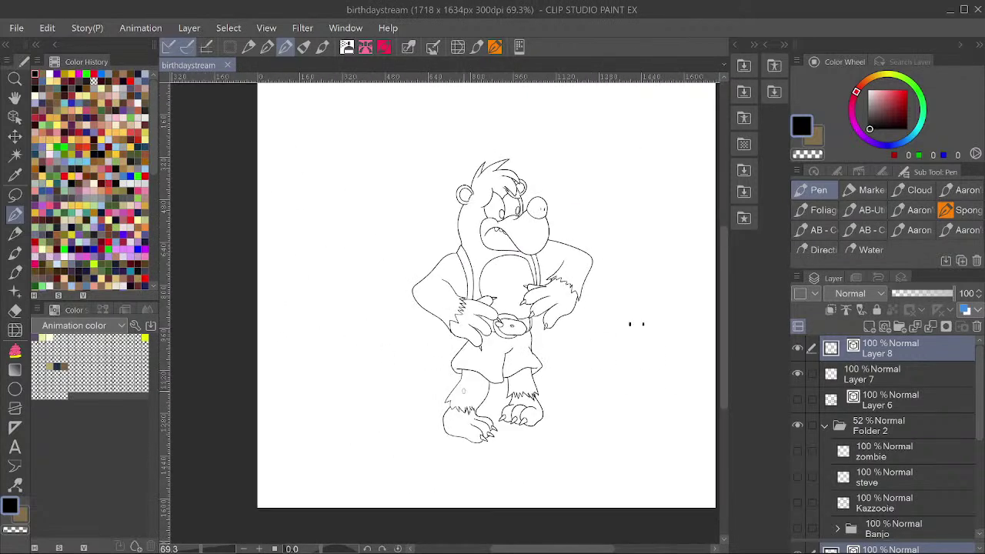
{"action": "scroll", "coordinate": [636, 324], "scroll_direction": "up", "scroll_amount": 4}
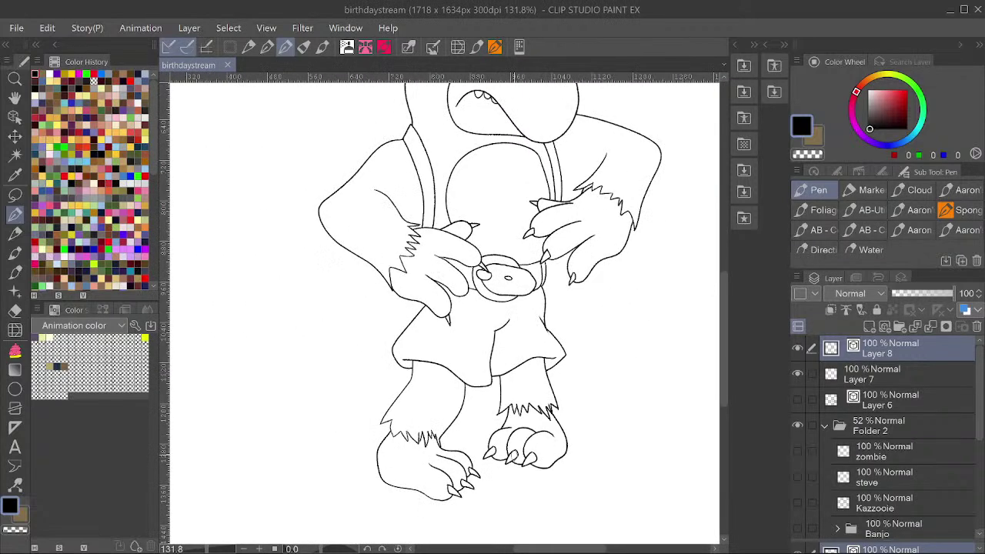
{"action": "scroll", "coordinate": [514, 443], "scroll_direction": "down", "scroll_amount": 5}
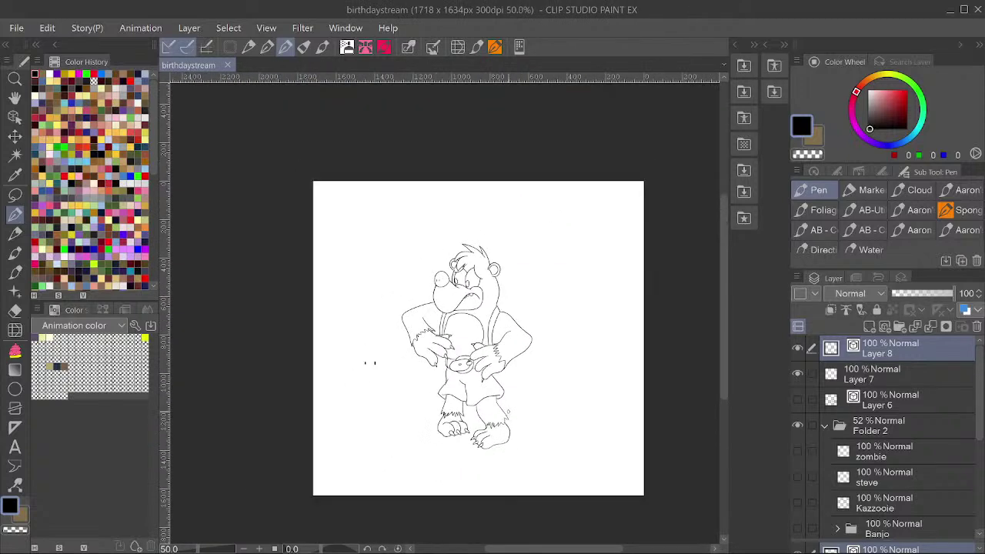
{"action": "key", "text": "h"}
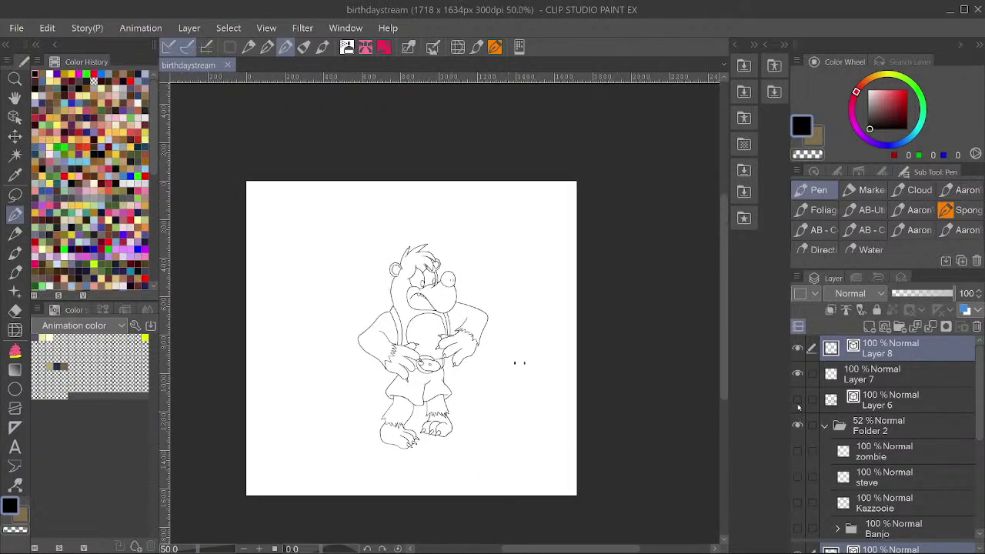
Show the bird line art on Layer 6 and reorder the layers so Layers 6 and 7 sit above Layer 8.
{"action": "left_click", "coordinate": [798, 400]}
{"action": "left_click_drag", "start_coordinate": [831, 399], "coordinate": [889, 354]}
{"action": "left_click", "coordinate": [798, 400]}
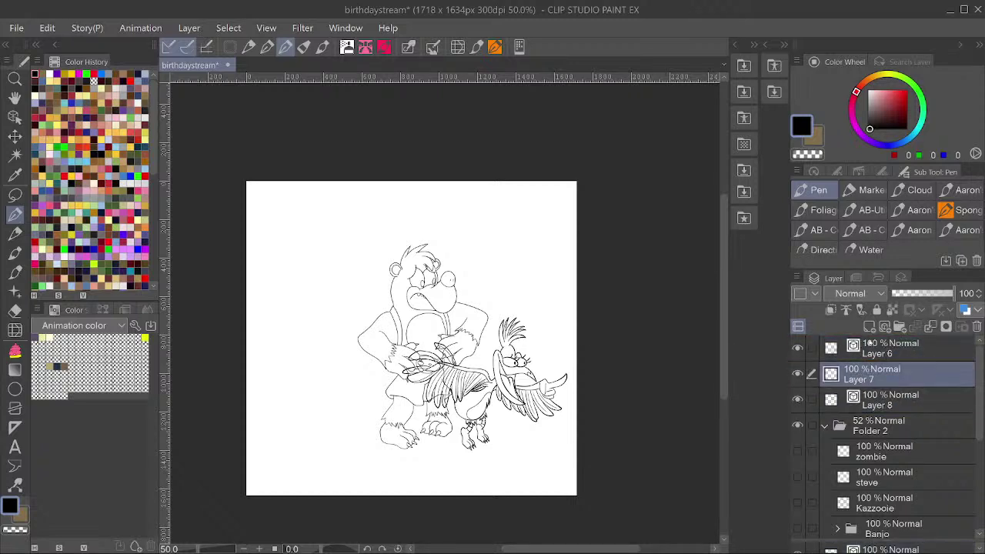
Group Layer 6 and Layer 7 into a new folder and collapse it.
{"action": "left_click", "coordinate": [867, 343], "text": "shift"}
{"action": "key", "text": "ctrl+g"}
{"action": "left_click", "coordinate": [826, 350]}
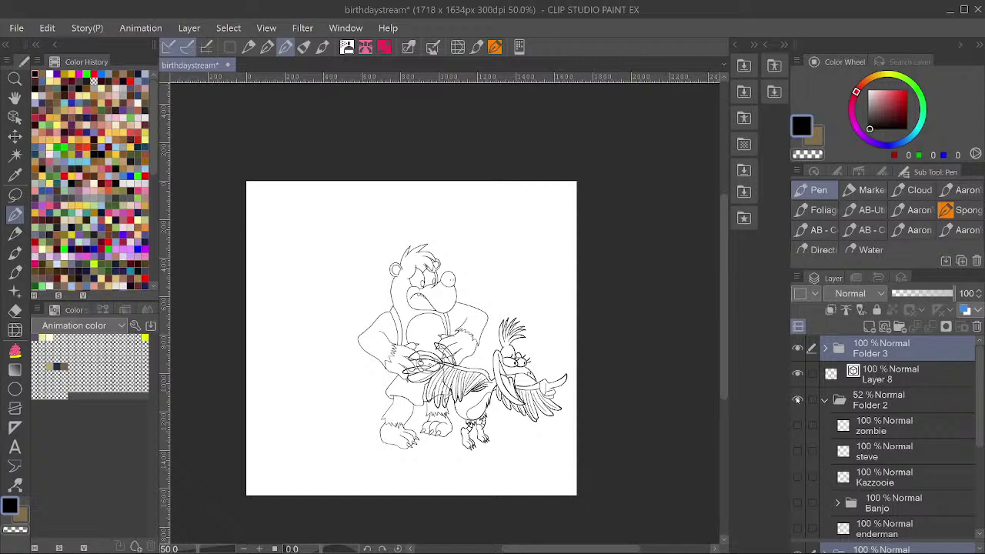
Thicken the bear's arm, shoulder and head outlines on Layer 8 with Adjust line width.
{"action": "left_click", "coordinate": [870, 369]}
{"action": "scroll", "coordinate": [479, 376], "scroll_direction": "down", "scroll_amount": 1}
{"action": "scroll", "coordinate": [361, 347], "scroll_direction": "up", "scroll_amount": 2}
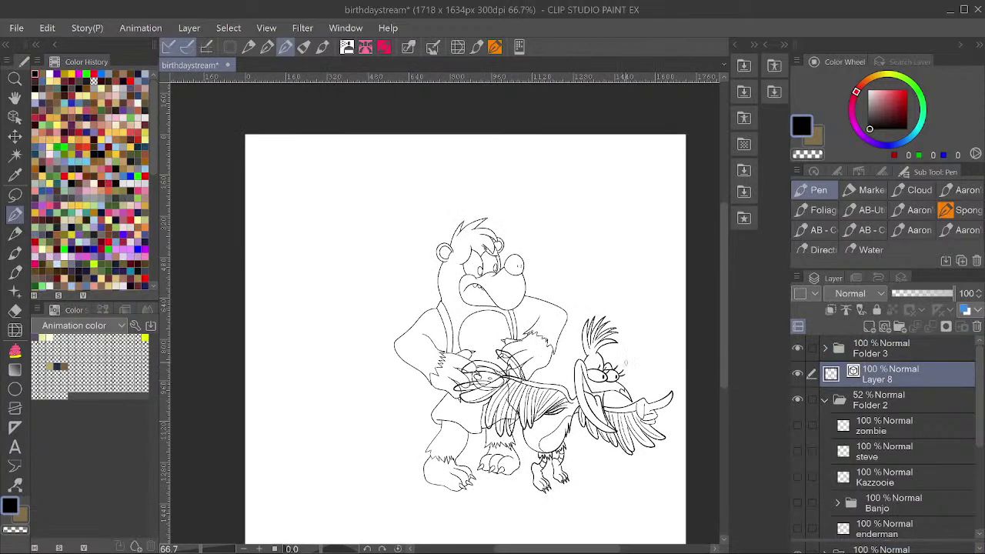
{"action": "key", "text": "y"}
{"action": "scroll", "coordinate": [557, 330], "scroll_direction": "up", "scroll_amount": 1}
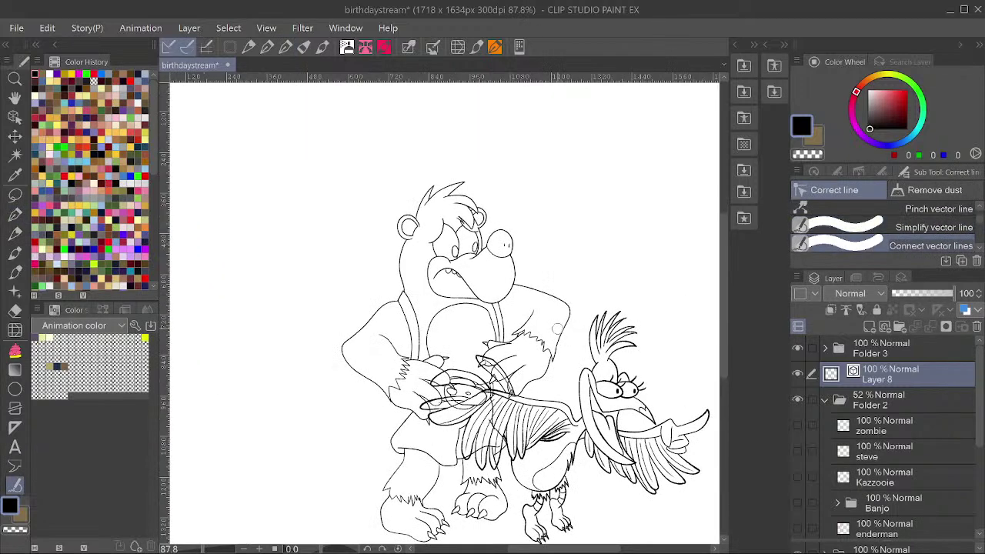
{"action": "key", "text": "y"}
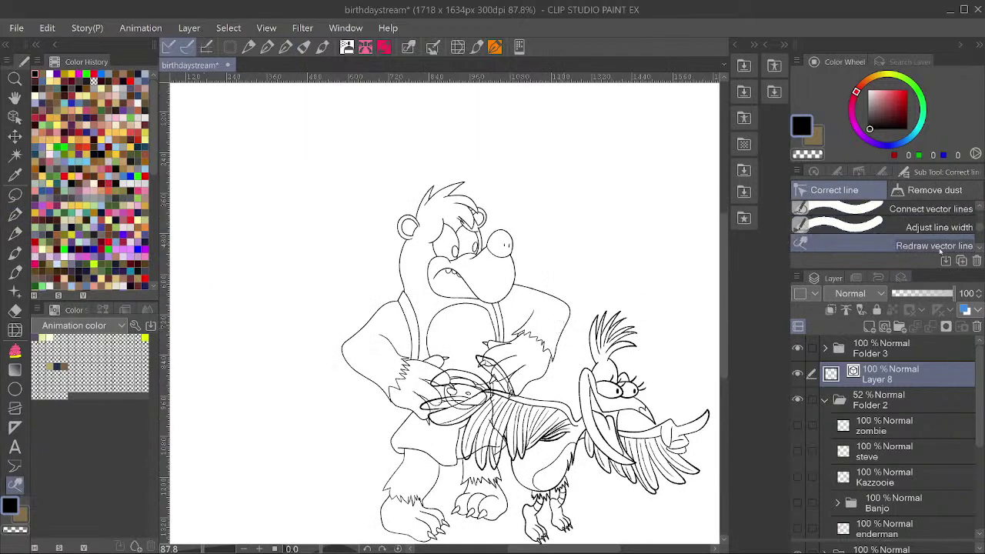
{"action": "left_click", "coordinate": [931, 227]}
{"action": "scroll", "coordinate": [562, 306], "scroll_direction": "up", "scroll_amount": 1}
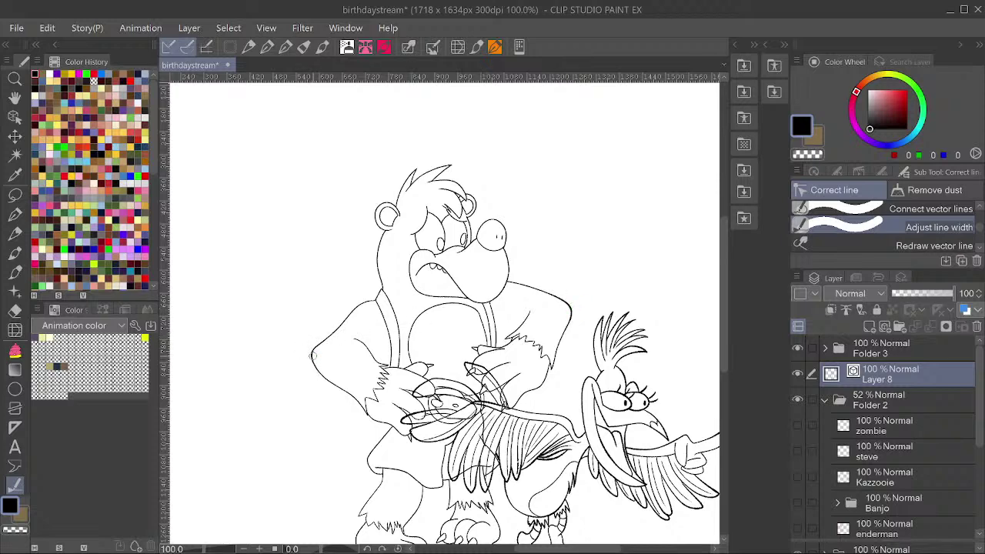
{"action": "left_click_drag", "start_coordinate": [312, 354], "coordinate": [375, 290]}
{"action": "mouse_move", "coordinate": [418, 174]}
{"action": "left_mouse_down"}
{"action": "mouse_move", "coordinate": [443, 161]}
{"action": "mouse_move", "coordinate": [475, 182]}
{"action": "mouse_move", "coordinate": [458, 215]}
{"action": "mouse_move", "coordinate": [448, 209]}
{"action": "mouse_move", "coordinate": [476, 202]}
{"action": "mouse_move", "coordinate": [488, 227]}
{"action": "mouse_move", "coordinate": [501, 222]}
{"action": "mouse_move", "coordinate": [507, 269]}
{"action": "mouse_move", "coordinate": [507, 284]}
{"action": "mouse_move", "coordinate": [414, 290]}
{"action": "left_mouse_up"}
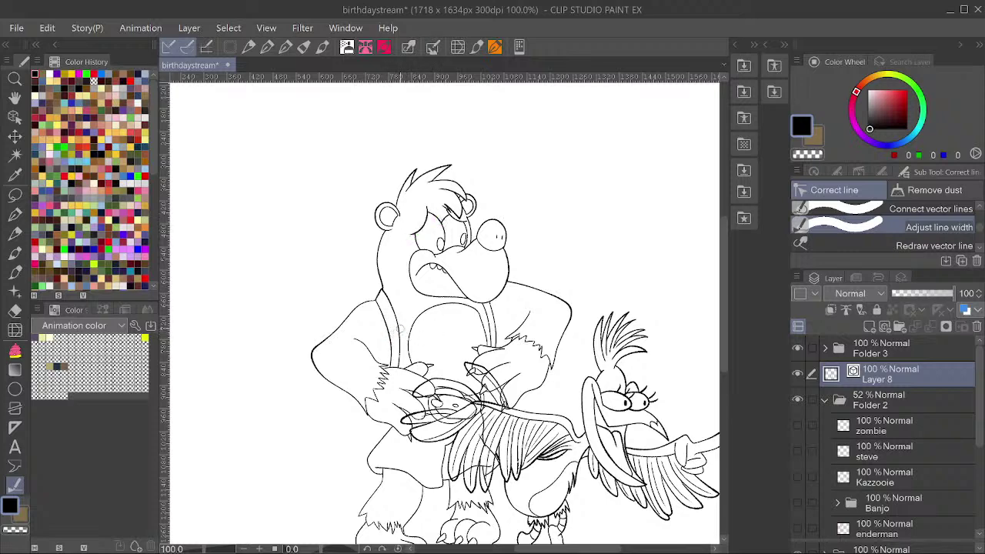
Thicken the lower edge of the bear's hand on the outer arm and the fur fringe above the foot nearest the bird.
{"action": "scroll", "coordinate": [401, 332], "scroll_direction": "down", "scroll_amount": 5}
{"action": "scroll", "coordinate": [414, 390], "scroll_direction": "up", "scroll_amount": 7}
{"action": "left_click_drag", "start_coordinate": [421, 391], "coordinate": [421, 394]}
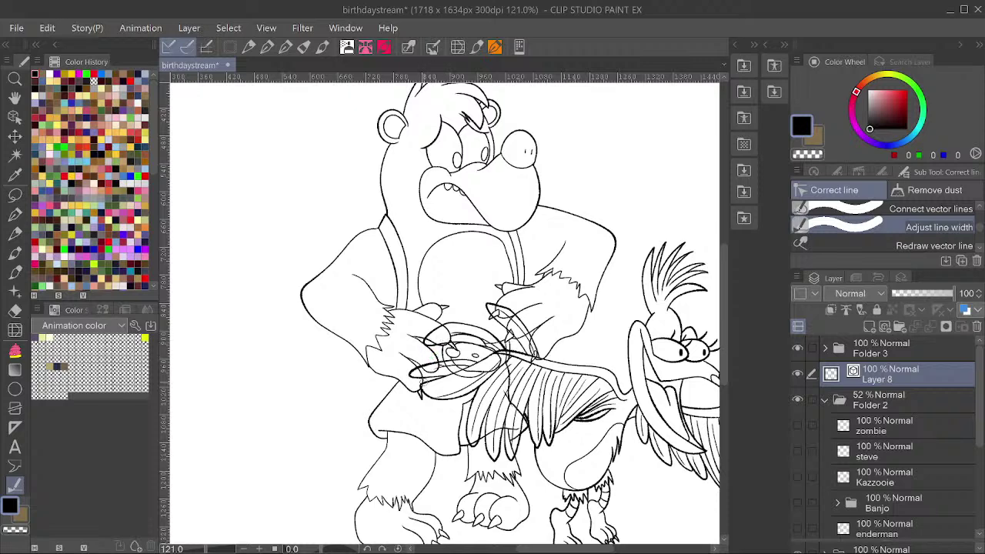
{"action": "left_click_drag", "start_coordinate": [408, 377], "coordinate": [373, 365]}
{"action": "scroll", "coordinate": [384, 369], "scroll_direction": "down", "scroll_amount": 1}
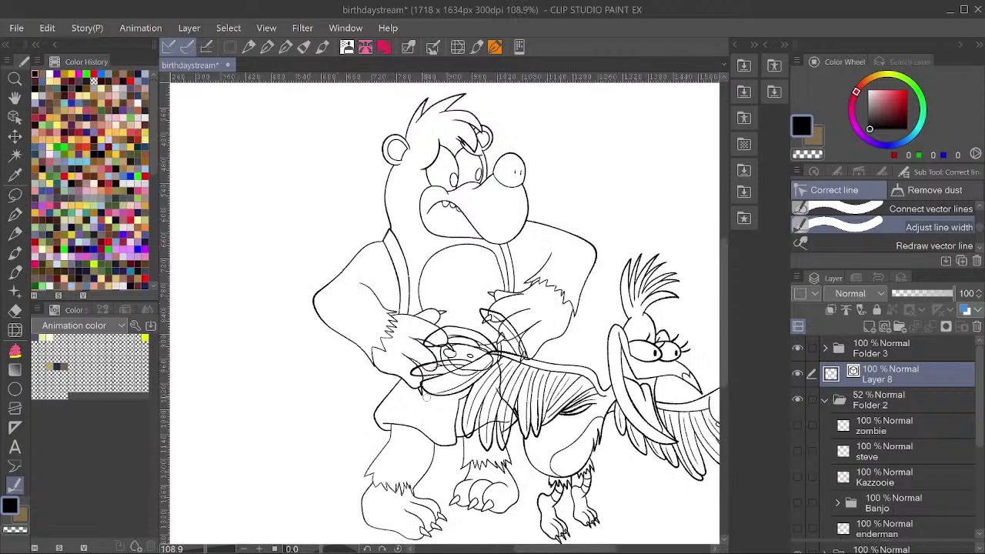
{"action": "scroll", "coordinate": [414, 462], "scroll_direction": "up", "scroll_amount": 2}
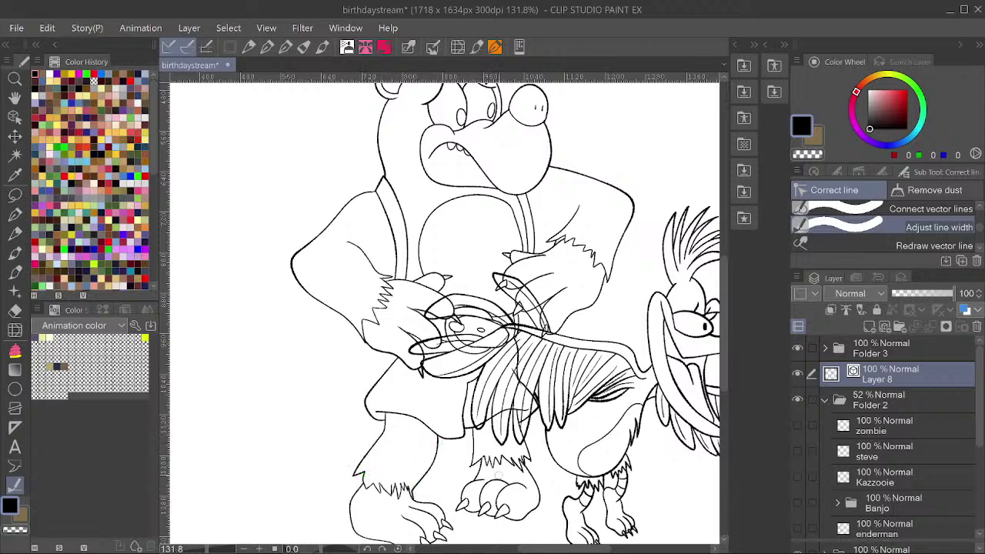
{"action": "left_click_drag", "start_coordinate": [468, 463], "coordinate": [527, 456]}
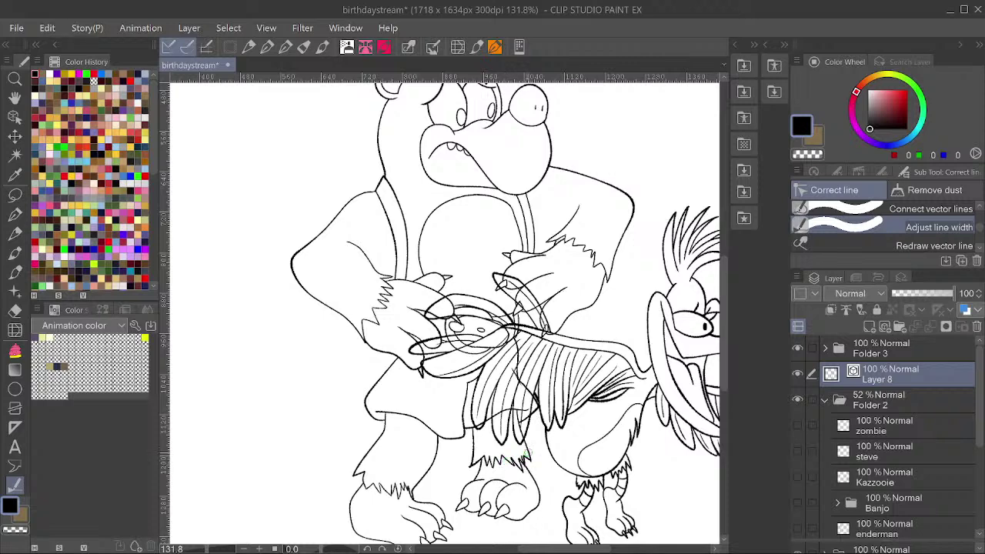
Smooth the upper curve of the bear's belly patch beside the suspender strap with Redraw vector line.
{"action": "scroll", "coordinate": [462, 346], "scroll_direction": "down", "scroll_amount": 4}
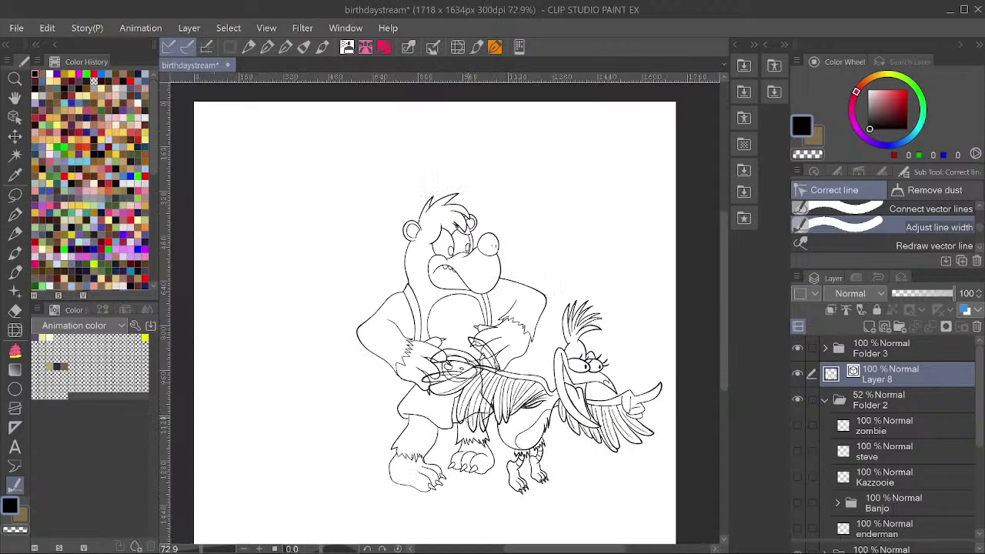
{"action": "scroll", "coordinate": [440, 331], "scroll_direction": "up", "scroll_amount": 2}
{"action": "scroll", "coordinate": [439, 331], "scroll_direction": "up", "scroll_amount": 1}
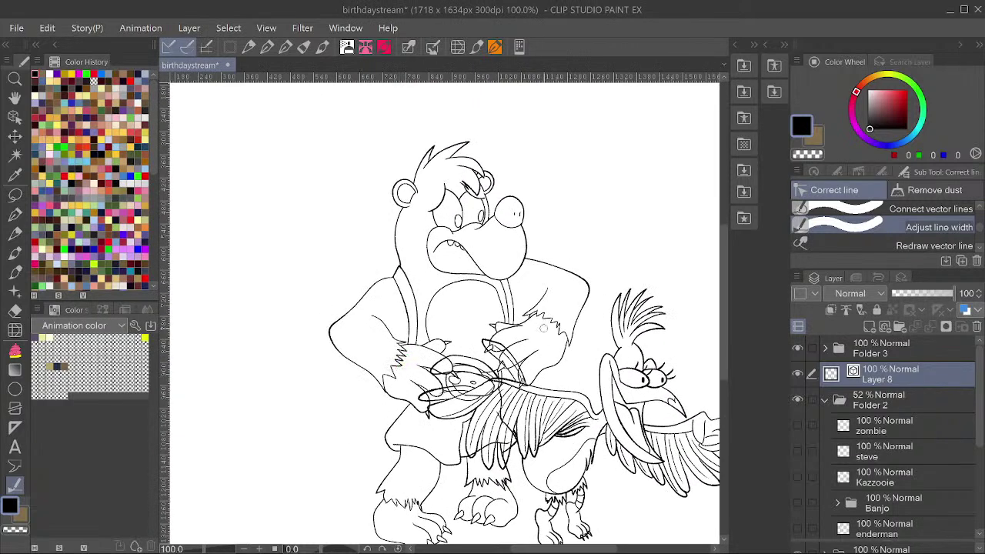
{"action": "scroll", "coordinate": [539, 307], "scroll_direction": "down", "scroll_amount": 1}
{"action": "scroll", "coordinate": [525, 296], "scroll_direction": "up", "scroll_amount": 1}
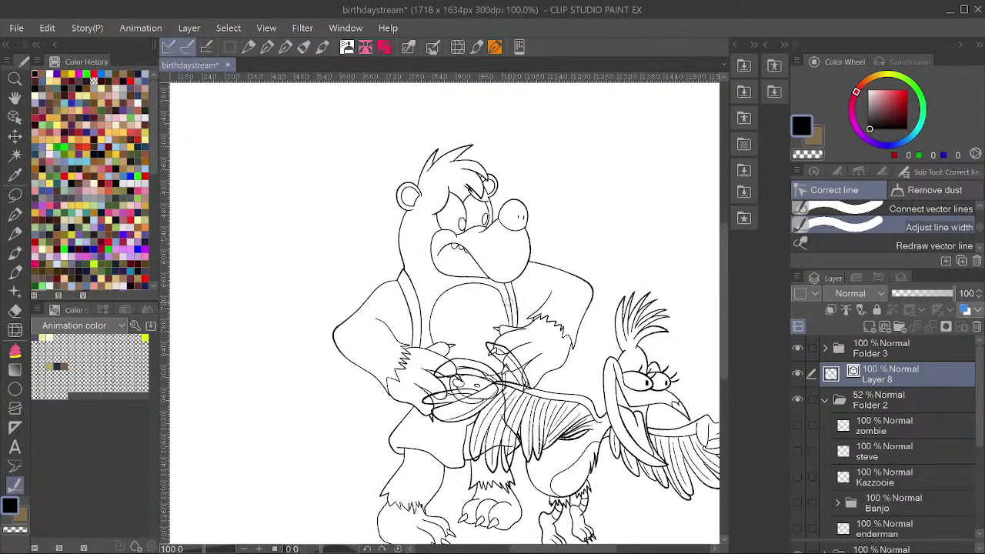
{"action": "scroll", "coordinate": [509, 294], "scroll_direction": "up", "scroll_amount": 3}
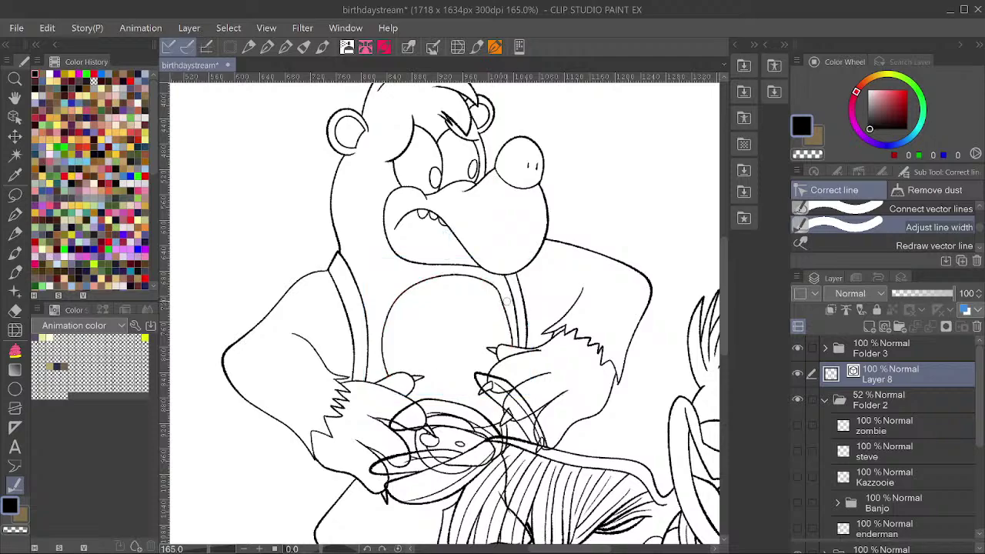
{"action": "scroll", "coordinate": [510, 301], "scroll_direction": "up", "scroll_amount": 2}
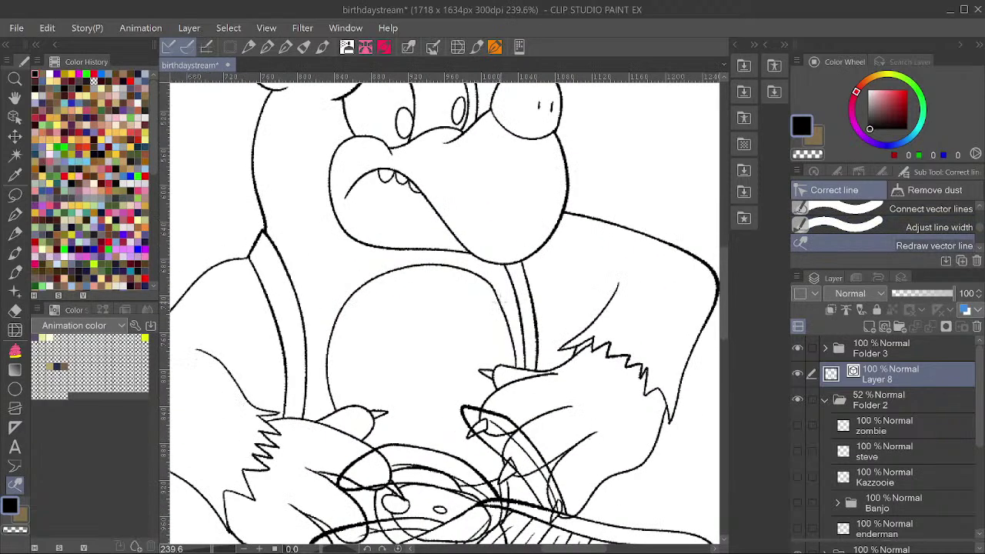
{"action": "scroll", "coordinate": [509, 301], "scroll_direction": "up", "scroll_amount": 1}
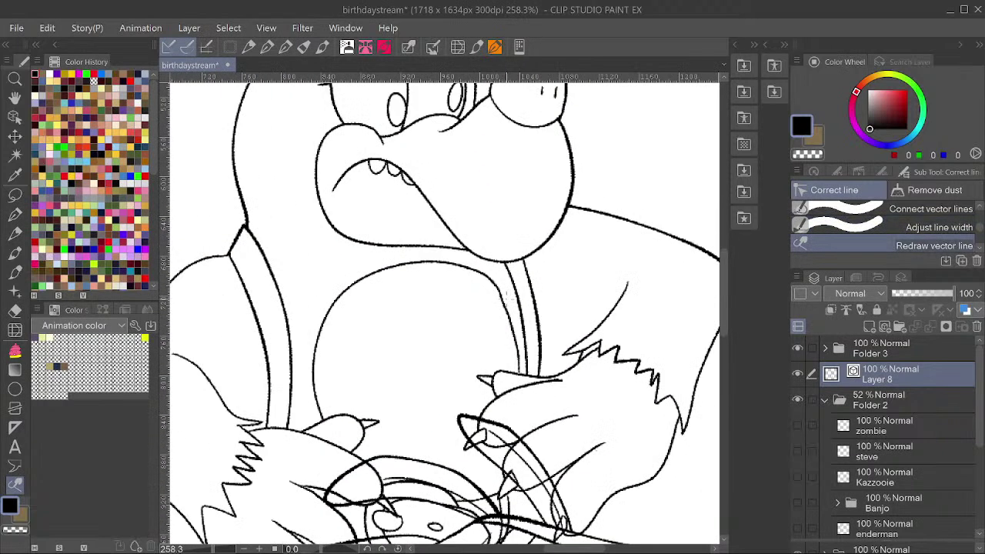
{"action": "scroll", "coordinate": [509, 298], "scroll_direction": "up", "scroll_amount": 1}
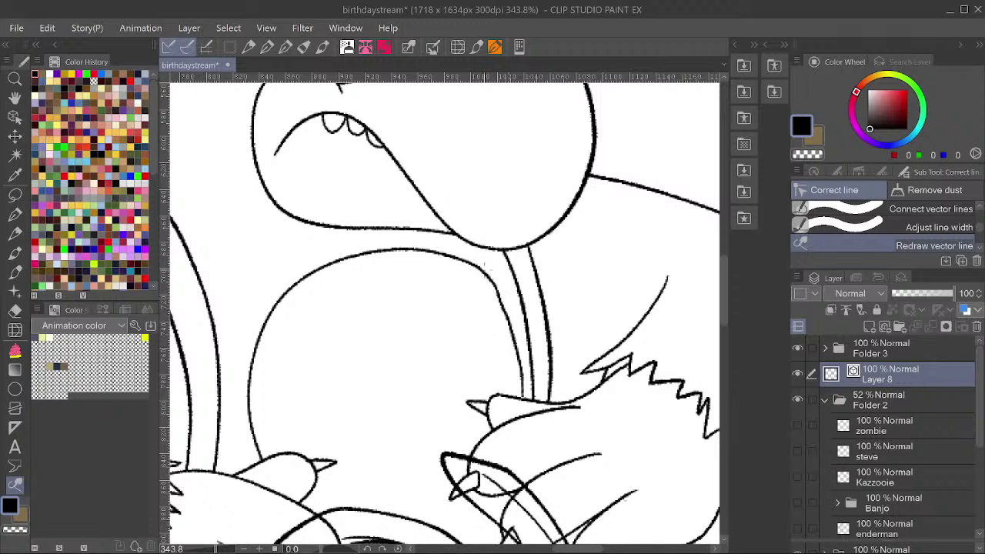
{"action": "mouse_move", "coordinate": [484, 269]}
{"action": "left_mouse_down"}
{"action": "mouse_move", "coordinate": [507, 289]}
{"action": "mouse_move", "coordinate": [522, 355]}
{"action": "left_mouse_up"}
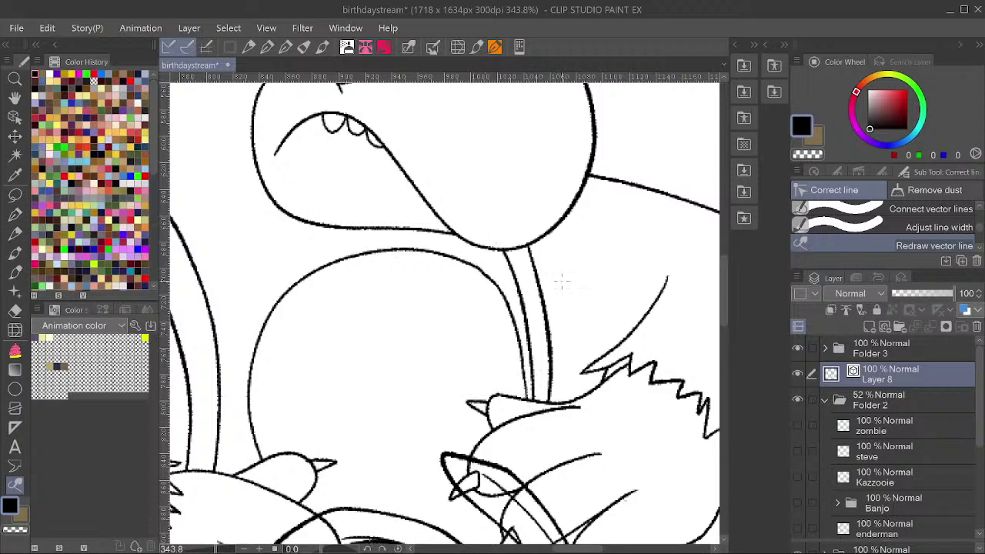
Save the drawing and review the bear and bird line art across the whole canvas.
{"action": "scroll", "coordinate": [562, 282], "scroll_direction": "down", "scroll_amount": 6}
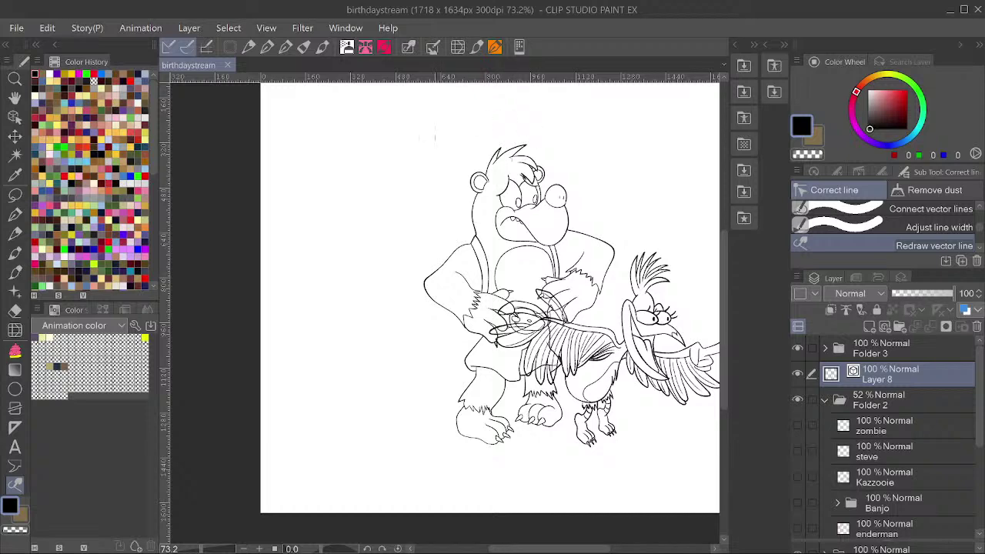
{"action": "scroll", "coordinate": [361, 200], "scroll_direction": "down", "scroll_amount": 4}
{"action": "scroll", "coordinate": [377, 202], "scroll_direction": "up", "scroll_amount": 2}
{"action": "scroll", "coordinate": [408, 224], "scroll_direction": "down", "scroll_amount": 1}
{"action": "scroll", "coordinate": [423, 231], "scroll_direction": "up", "scroll_amount": 2}
{"action": "scroll", "coordinate": [414, 283], "scroll_direction": "down", "scroll_amount": 3}
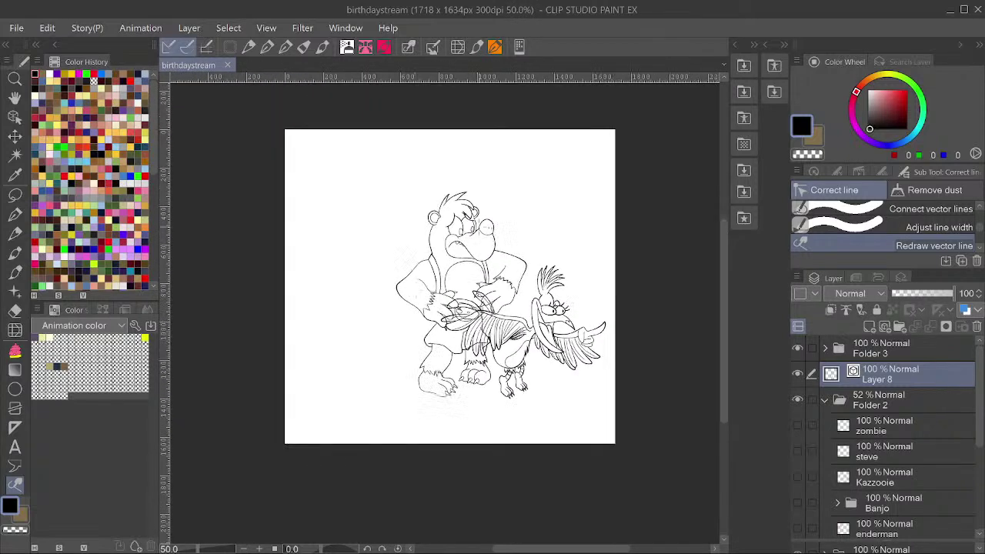
{"action": "scroll", "coordinate": [480, 252], "scroll_direction": "up", "scroll_amount": 1}
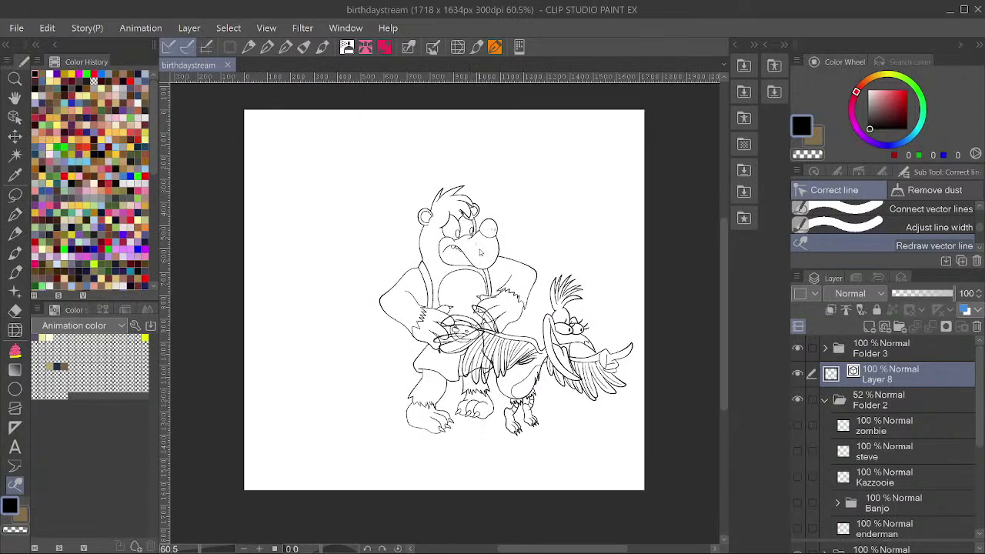
Show the enderman and alex rough sketches in Folder 2 alongside the line art, and save the drawing.
{"action": "left_click", "coordinate": [798, 400]}
{"action": "scroll", "coordinate": [815, 400], "scroll_direction": "down", "scroll_amount": 2}
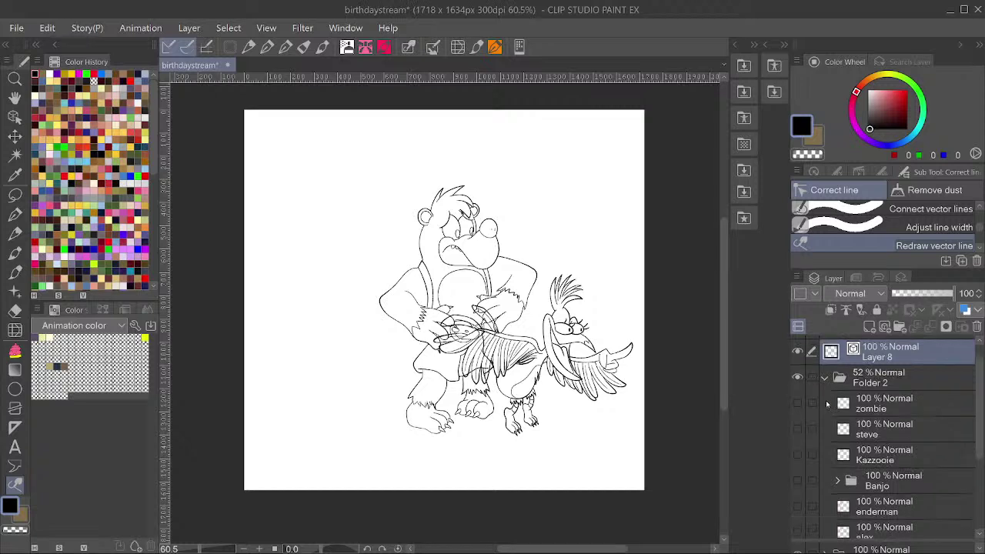
{"action": "left_click", "coordinate": [799, 458]}
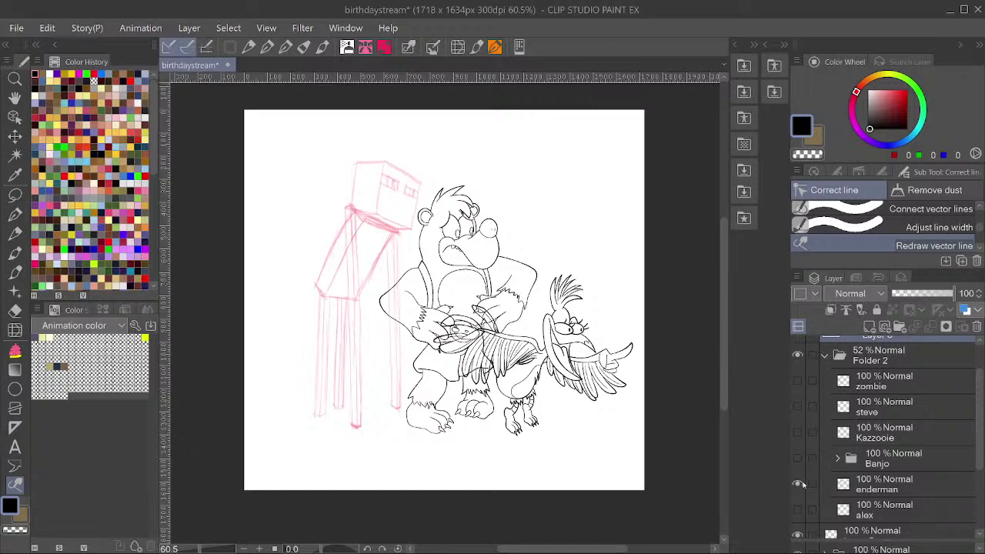
{"action": "left_click", "coordinate": [798, 510]}
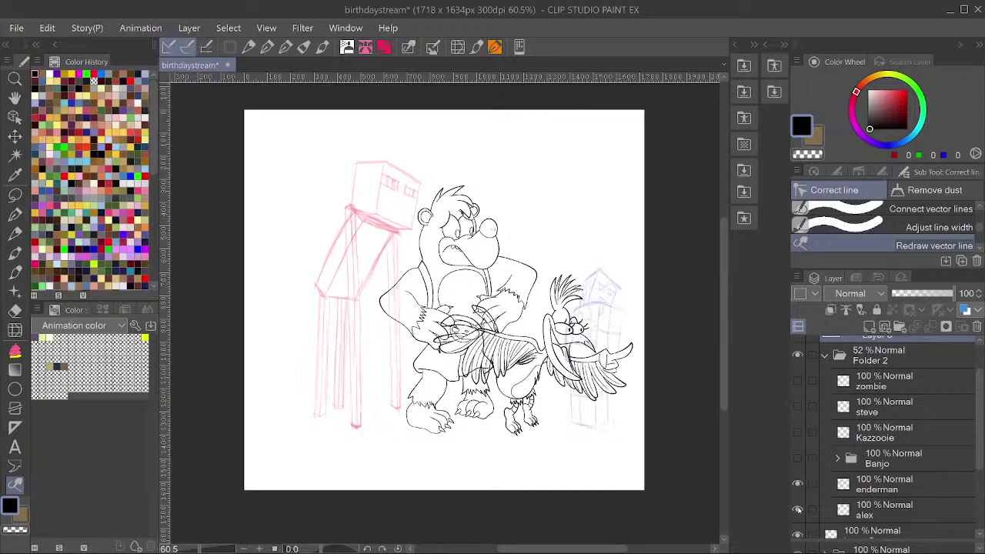
{"action": "scroll", "coordinate": [348, 273], "scroll_direction": "up", "scroll_amount": 3}
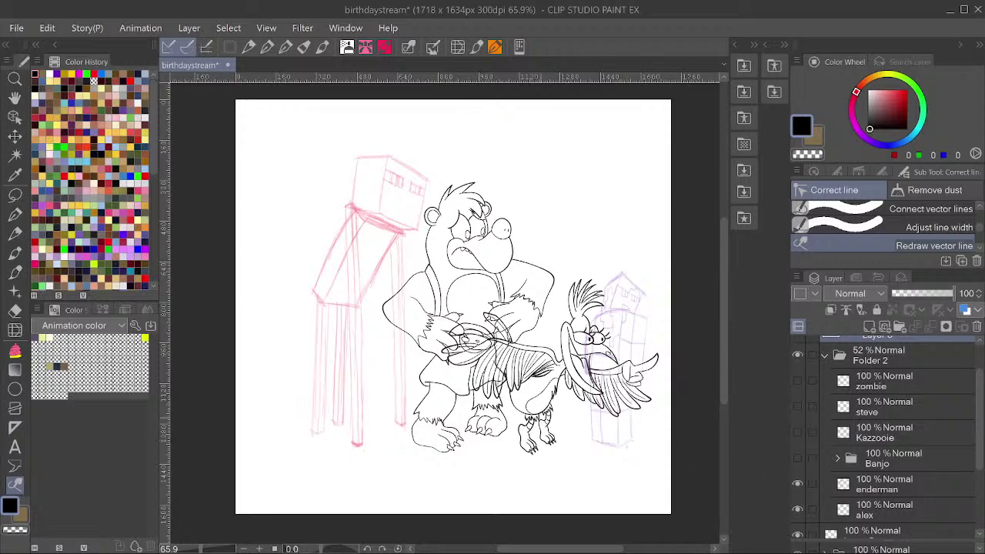
{"action": "scroll", "coordinate": [562, 465], "scroll_direction": "down", "scroll_amount": 4}
{"action": "scroll", "coordinate": [505, 451], "scroll_direction": "up", "scroll_amount": 9}
{"action": "scroll", "coordinate": [508, 451], "scroll_direction": "down", "scroll_amount": 5}
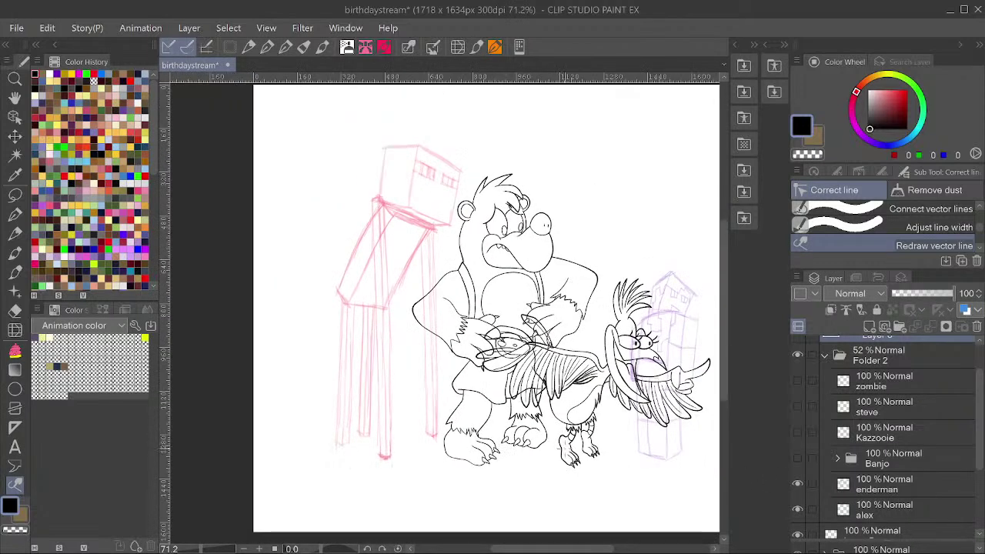
{"action": "key", "text": "ctrl+s"}
{"action": "scroll", "coordinate": [821, 482], "scroll_direction": "up", "scroll_amount": 1}
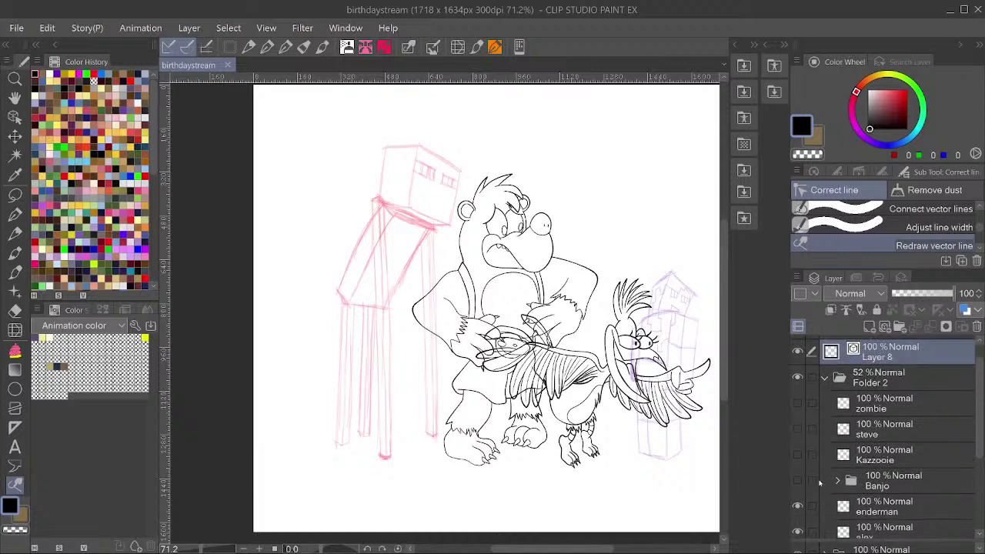
Preview the Banjo, Kazooie and steve rough sketches one at a time, hiding each again.
{"action": "left_click", "coordinate": [801, 483]}
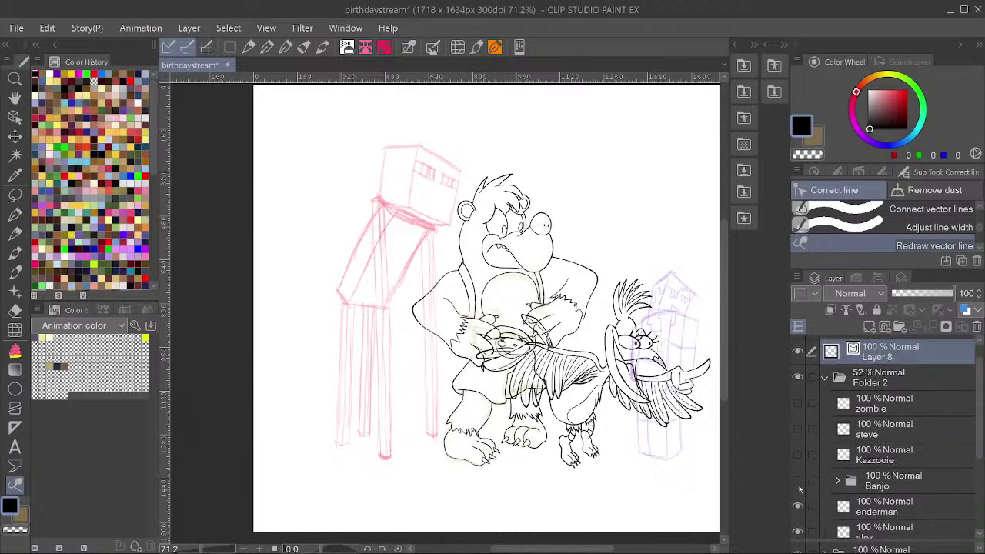
{"action": "left_click", "coordinate": [799, 485]}
{"action": "left_click", "coordinate": [796, 455]}
{"action": "left_click", "coordinate": [797, 455]}
{"action": "left_click", "coordinate": [797, 431]}
{"action": "left_click", "coordinate": [796, 432]}
Show the steve sketch in place of the enderman sketch, and hide the line art in Folder 3 and Layer 8.
{"action": "left_click", "coordinate": [854, 429]}
{"action": "scroll", "coordinate": [854, 425], "scroll_direction": "up", "scroll_amount": 1}
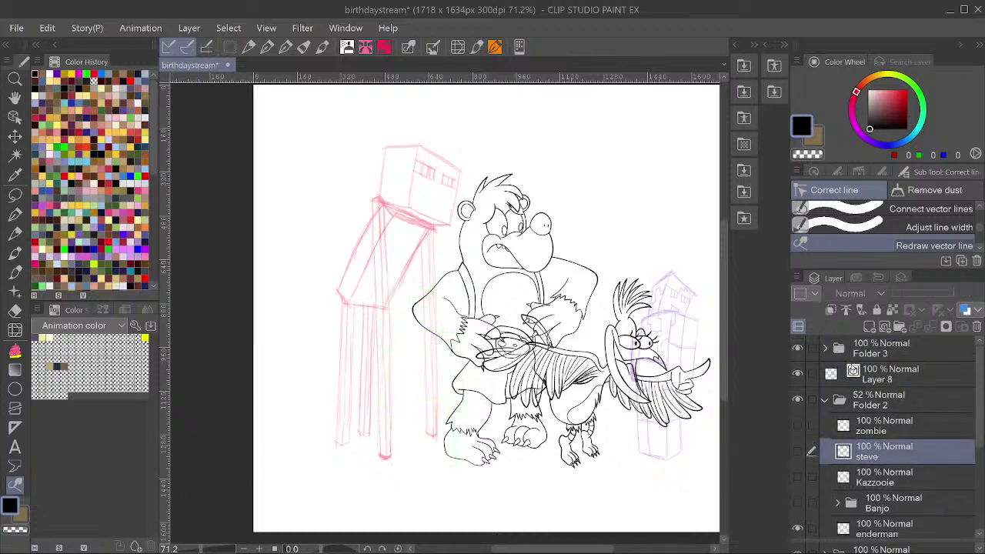
{"action": "scroll", "coordinate": [817, 477], "scroll_direction": "down", "scroll_amount": 1}
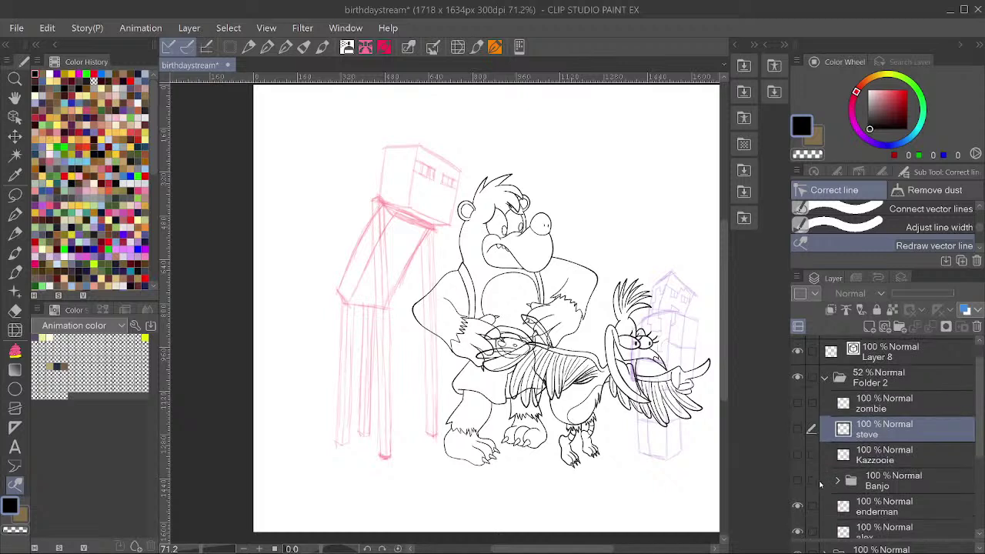
{"action": "scroll", "coordinate": [802, 470], "scroll_direction": "down", "scroll_amount": 1}
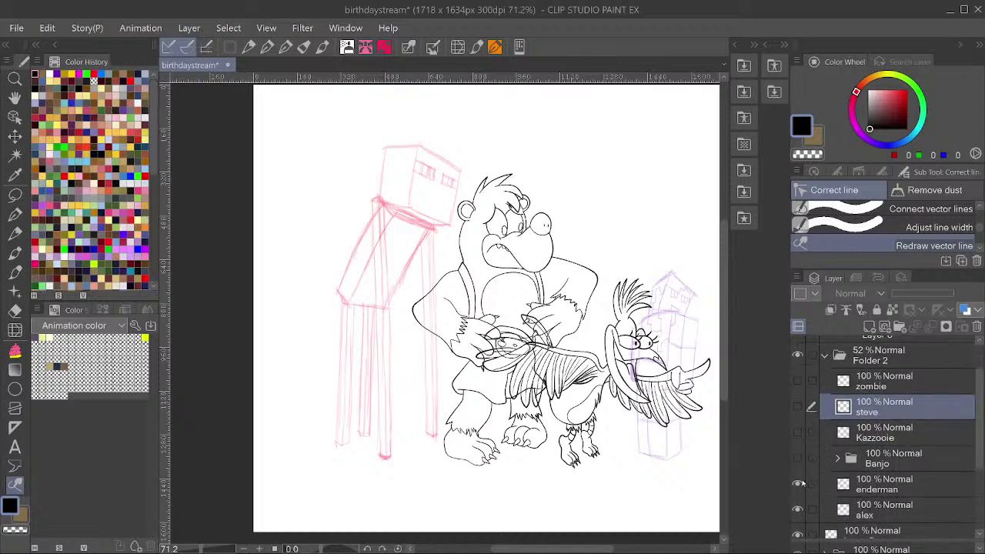
{"action": "left_click", "coordinate": [799, 484]}
{"action": "left_click", "coordinate": [798, 408]}
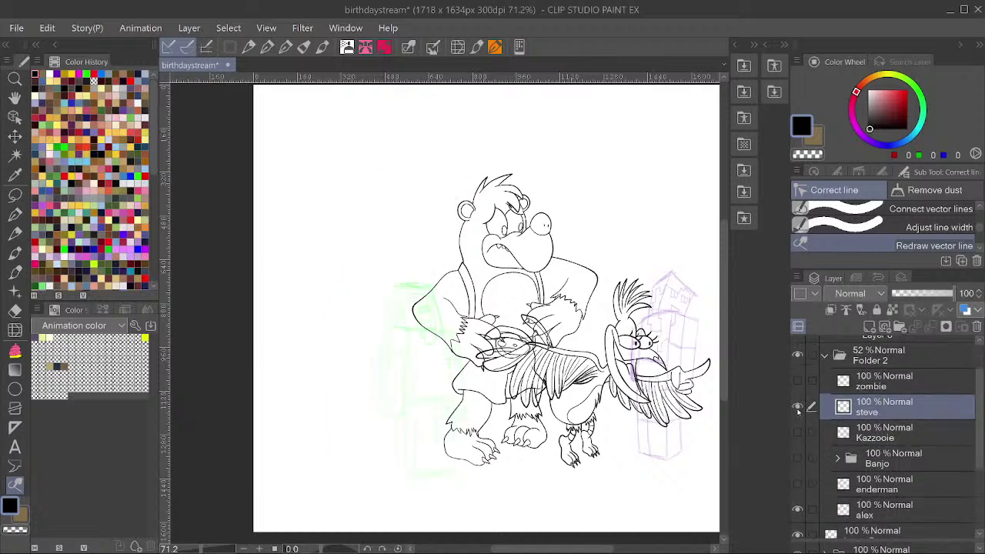
{"action": "scroll", "coordinate": [804, 404], "scroll_direction": "up", "scroll_amount": 2}
{"action": "left_click", "coordinate": [799, 347]}
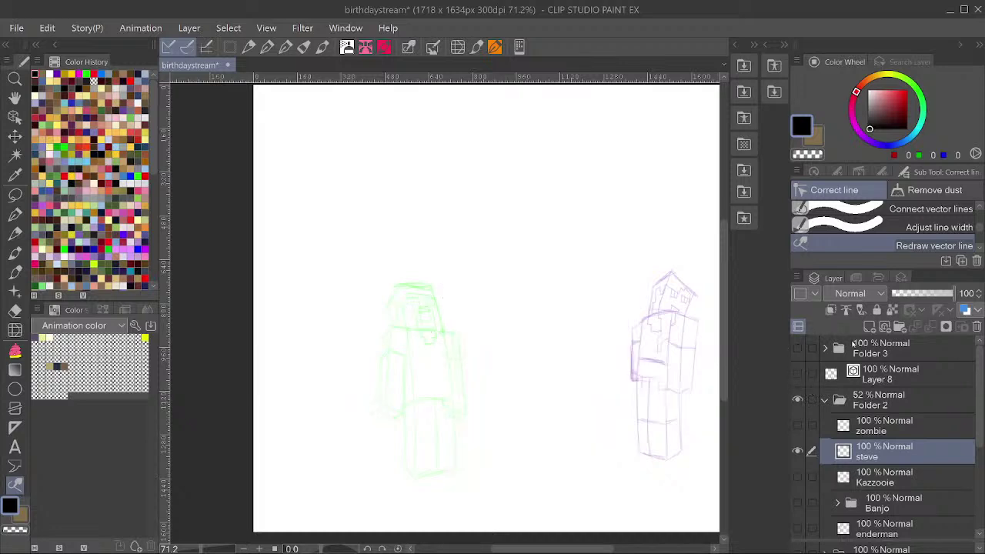
Add a new vector layer above Folder 3 for inking the steve sketch with the Pen, and save the drawing.
{"action": "left_click", "coordinate": [855, 344]}
{"action": "key", "text": "ctrl+shift+n"}
{"action": "scroll", "coordinate": [494, 343], "scroll_direction": "up", "scroll_amount": 3}
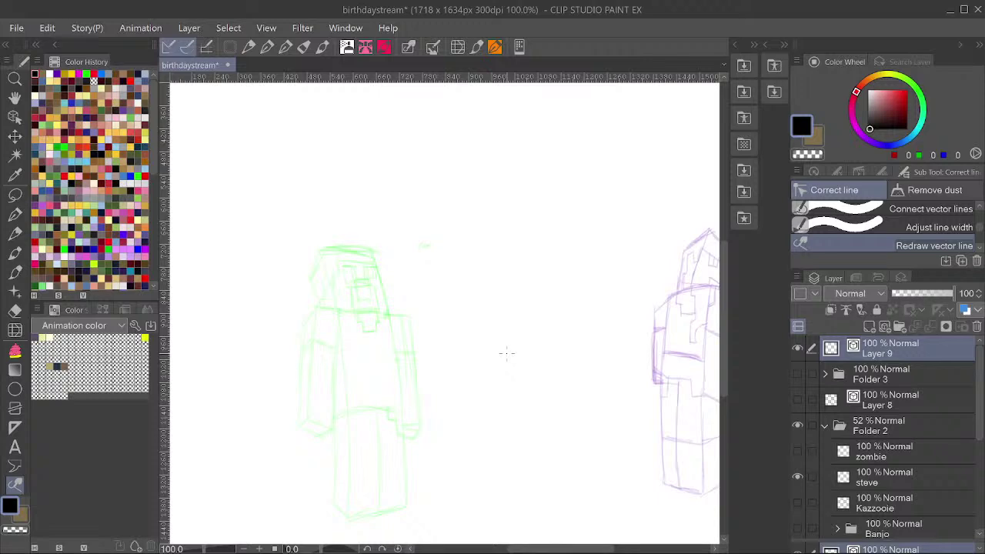
{"action": "left_click", "coordinate": [15, 215]}
{"action": "left_click_drag", "start_coordinate": [420, 264], "coordinate": [373, 198]}
{"action": "scroll", "coordinate": [312, 226], "scroll_direction": "up", "scroll_amount": 1}
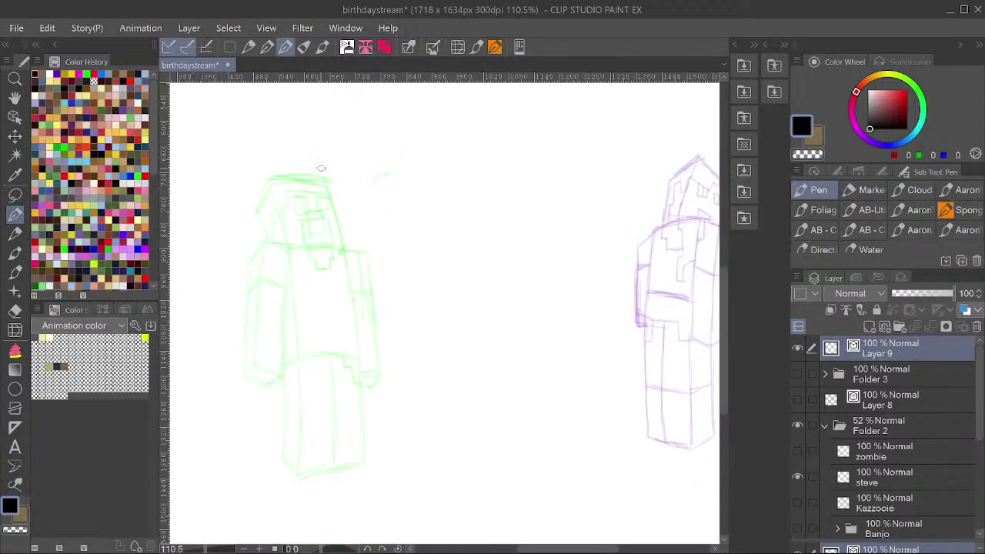
{"action": "key", "text": "ctrl+s"}
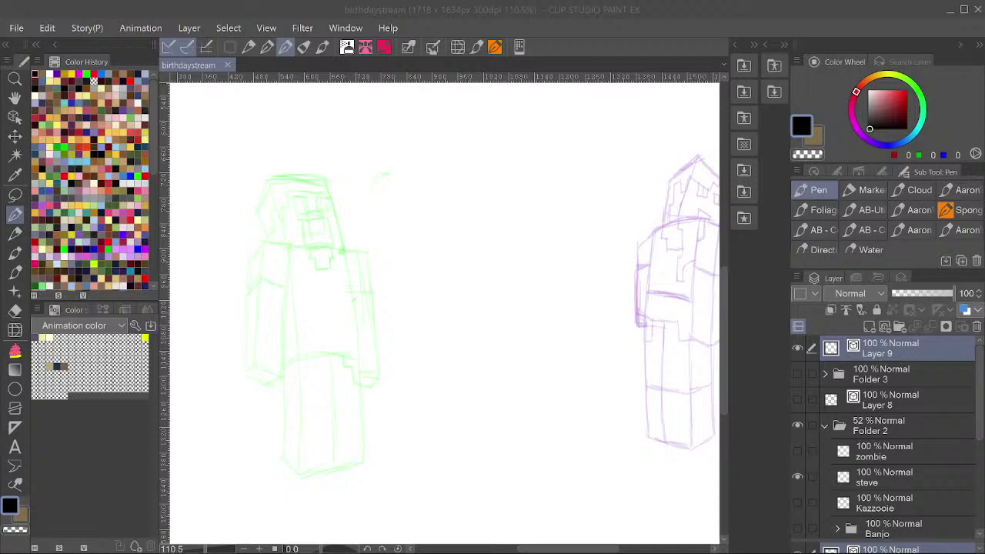
Ink the two long curved edges of the steve sketch's front face, running from the head down to the feet.
{"action": "left_click", "coordinate": [739, 300]}
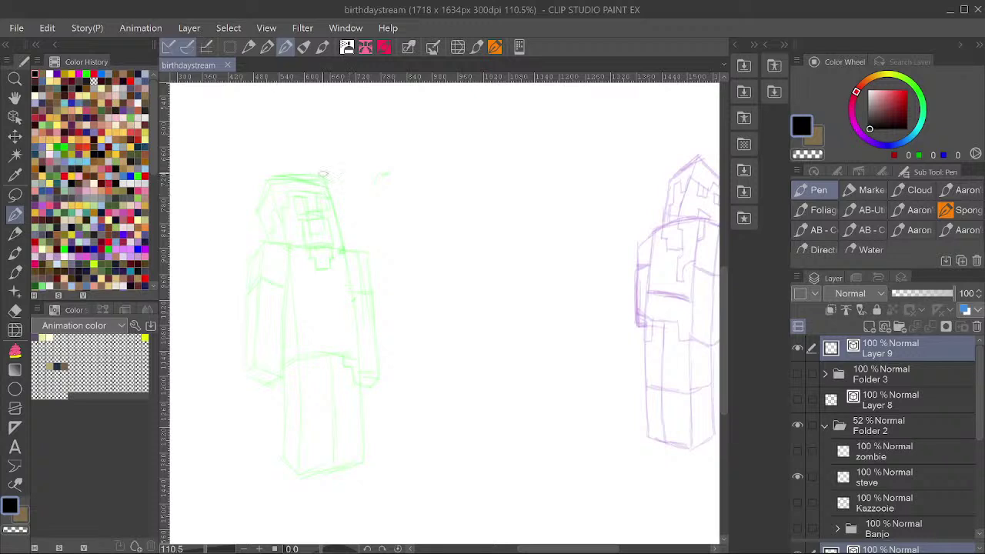
{"action": "mouse_move", "coordinate": [335, 205]}
{"action": "left_mouse_down"}
{"action": "mouse_move", "coordinate": [355, 309]}
{"action": "mouse_move", "coordinate": [359, 475]}
{"action": "left_mouse_up"}
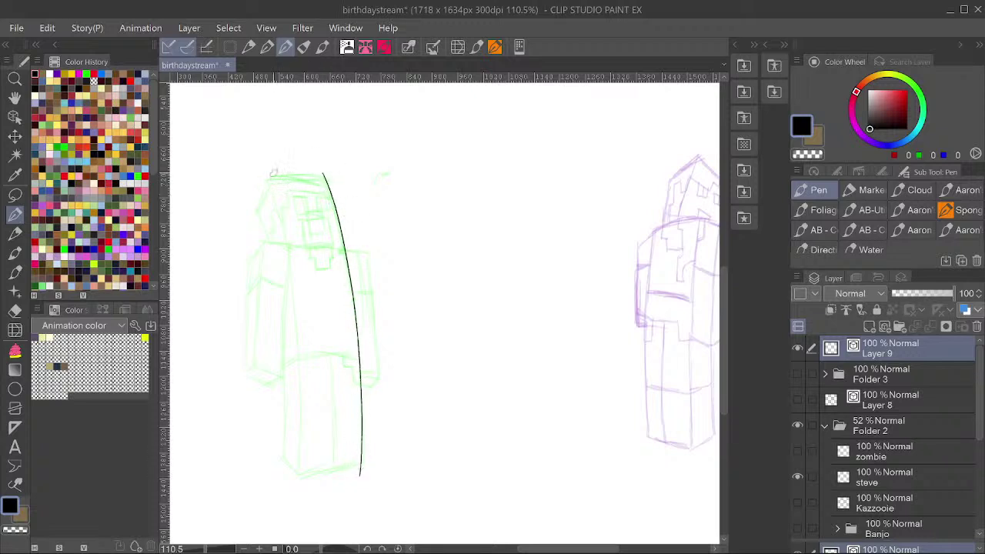
{"action": "mouse_move", "coordinate": [269, 190]}
{"action": "left_mouse_down"}
{"action": "mouse_move", "coordinate": [298, 332]}
{"action": "mouse_move", "coordinate": [299, 494]}
{"action": "left_mouse_up"}
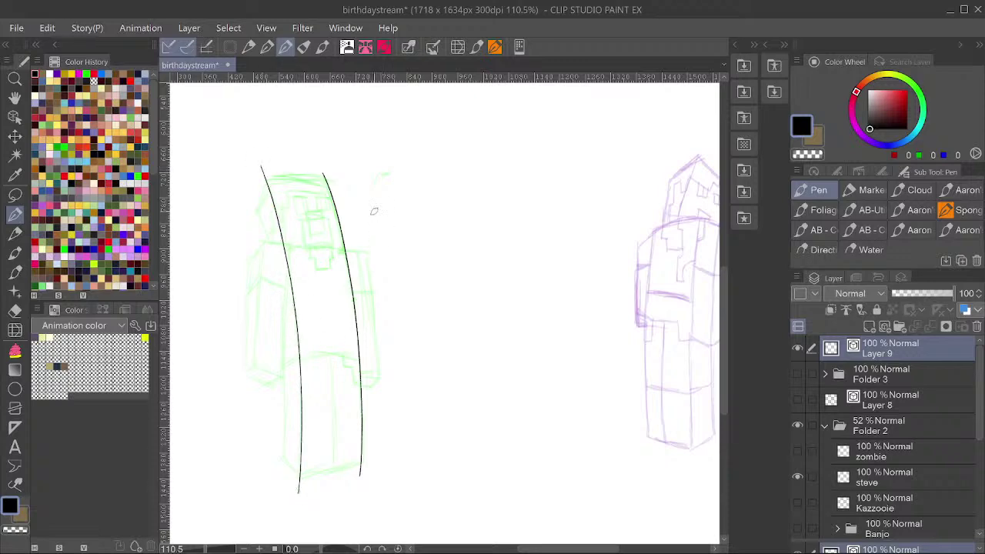
Ink the top edge of steve's head and the slanted edge of its side plane, trimming the overshooting ends where they meet.
{"action": "scroll", "coordinate": [374, 211], "scroll_direction": "up", "scroll_amount": 5}
{"action": "mouse_move", "coordinate": [416, 283]}
{"action": "left_mouse_down"}
{"action": "mouse_move", "coordinate": [358, 266]}
{"action": "mouse_move", "coordinate": [201, 278]}
{"action": "left_mouse_up"}
{"action": "left_click_drag", "start_coordinate": [257, 251], "coordinate": [213, 350]}
{"action": "left_click_drag", "start_coordinate": [372, 256], "coordinate": [412, 290]}
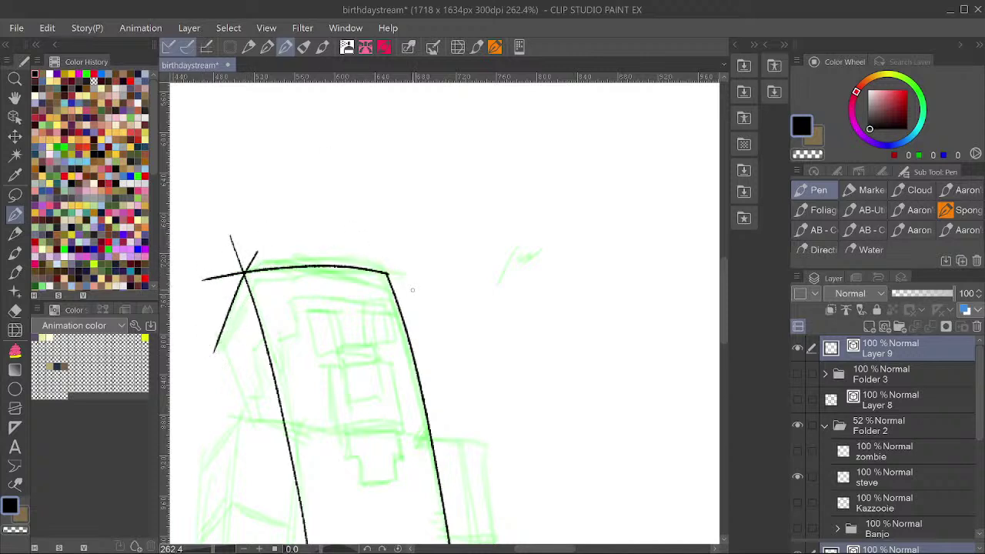
{"action": "left_click_drag", "start_coordinate": [231, 277], "coordinate": [250, 230]}
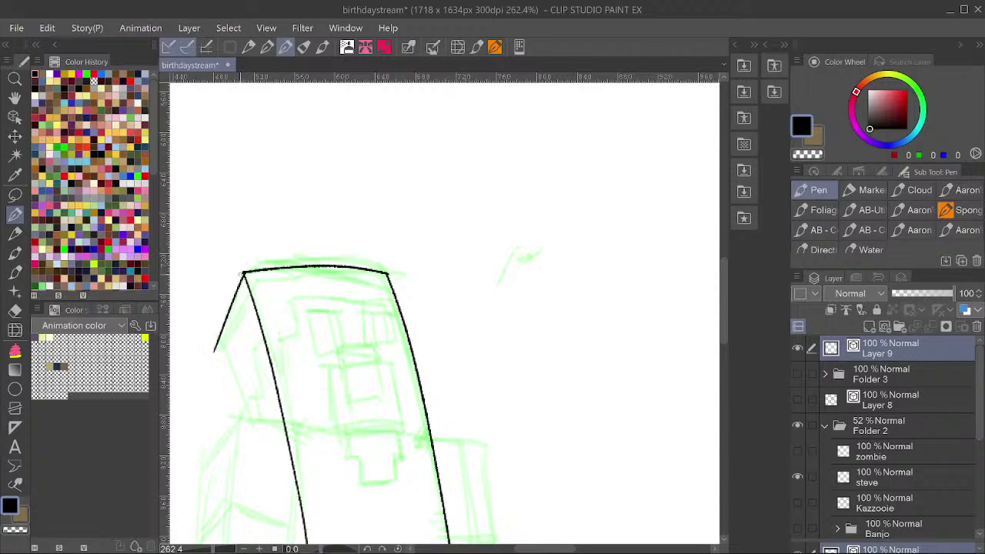
Ink steve's back edge and the base of the legs, trim the overshoots, and align the bottom corner with Pinch vector line.
{"action": "scroll", "coordinate": [272, 198], "scroll_direction": "down", "scroll_amount": 3}
{"action": "mouse_move", "coordinate": [271, 254]}
{"action": "left_mouse_down"}
{"action": "mouse_move", "coordinate": [312, 163]}
{"action": "mouse_move", "coordinate": [270, 179]}
{"action": "mouse_move", "coordinate": [301, 341]}
{"action": "mouse_move", "coordinate": [296, 491]}
{"action": "mouse_move", "coordinate": [310, 479]}
{"action": "mouse_move", "coordinate": [334, 508]}
{"action": "mouse_move", "coordinate": [386, 483]}
{"action": "left_mouse_up"}
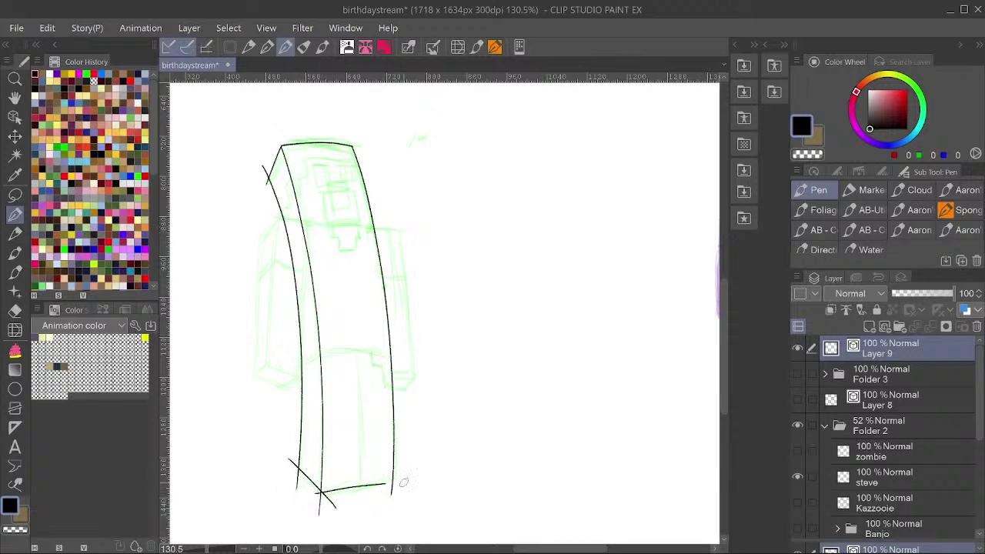
{"action": "scroll", "coordinate": [333, 490], "scroll_direction": "up", "scroll_amount": 3}
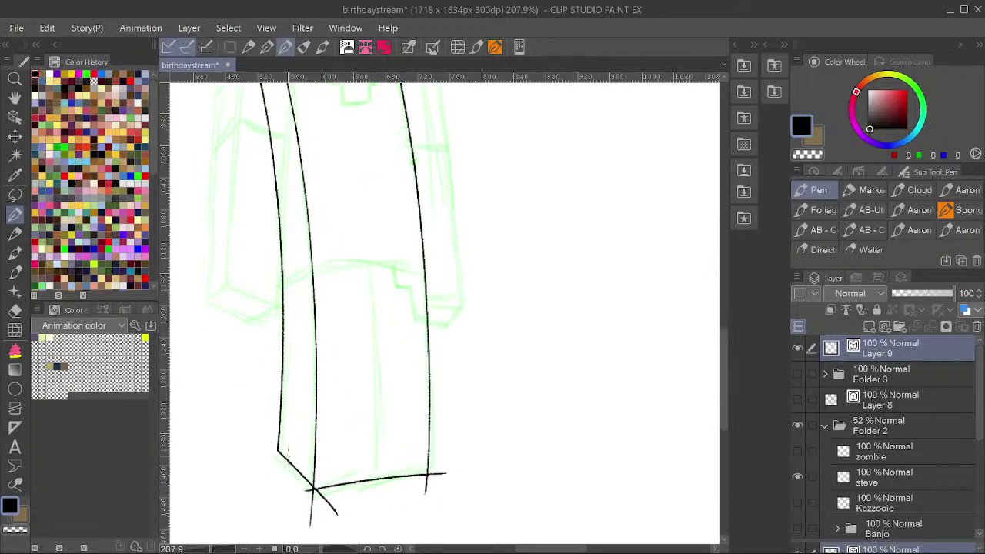
{"action": "left_click_drag", "start_coordinate": [314, 491], "coordinate": [309, 488]}
{"action": "left_click_drag", "start_coordinate": [324, 497], "coordinate": [349, 465]}
{"action": "key", "text": "y"}
{"action": "left_click_drag", "start_coordinate": [295, 440], "coordinate": [300, 450]}
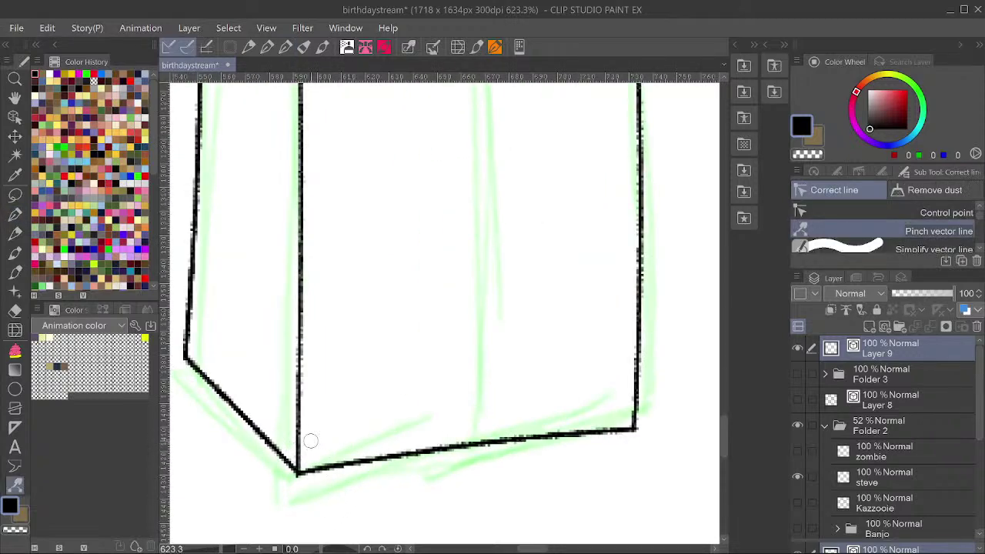
{"action": "scroll", "coordinate": [305, 478], "scroll_direction": "down", "scroll_amount": 3}
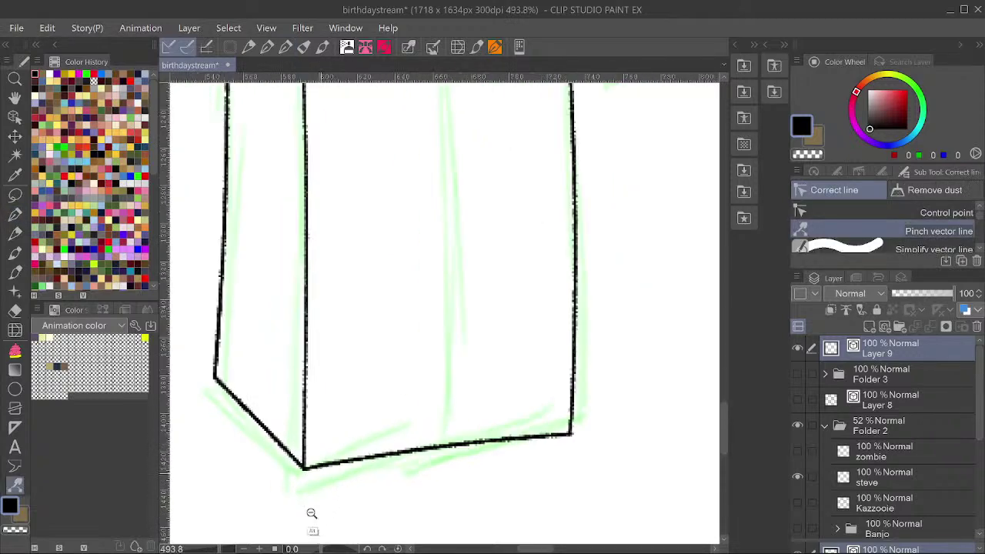
Trim the overshooting line ends where the back edge meets the slanted side edge of steve's head.
{"action": "key", "text": "p"}
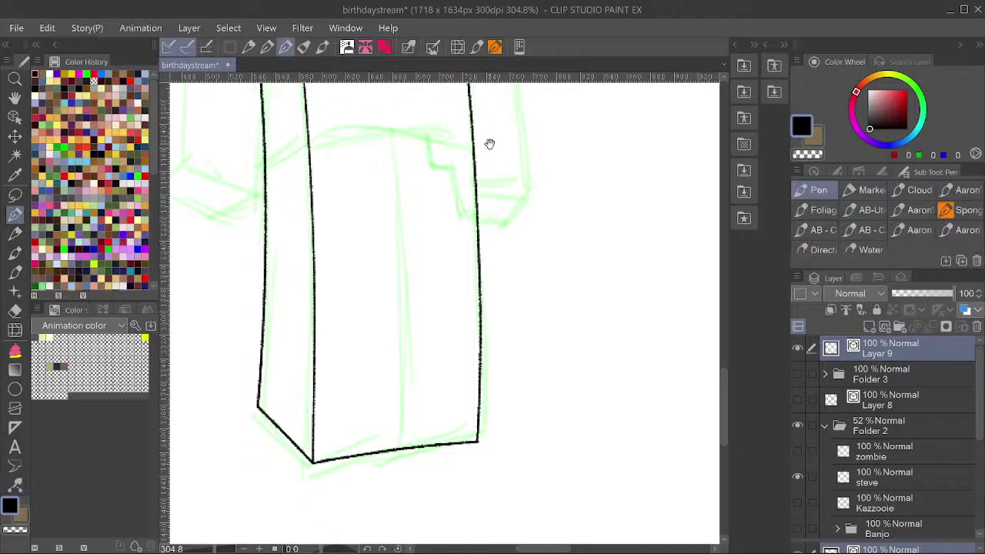
{"action": "left_click_drag", "start_coordinate": [490, 143], "coordinate": [488, 396]}
{"action": "left_click_drag", "start_coordinate": [430, 342], "coordinate": [424, 343]}
{"action": "left_click_drag", "start_coordinate": [467, 257], "coordinate": [487, 446]}
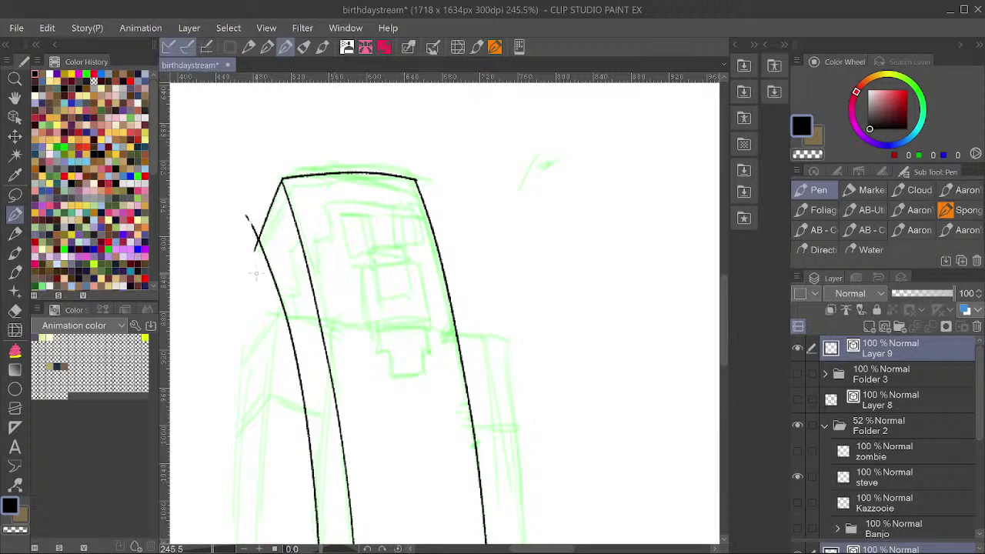
{"action": "key", "text": "ctrl+z"}
{"action": "scroll", "coordinate": [370, 140], "scroll_direction": "down", "scroll_amount": 2}
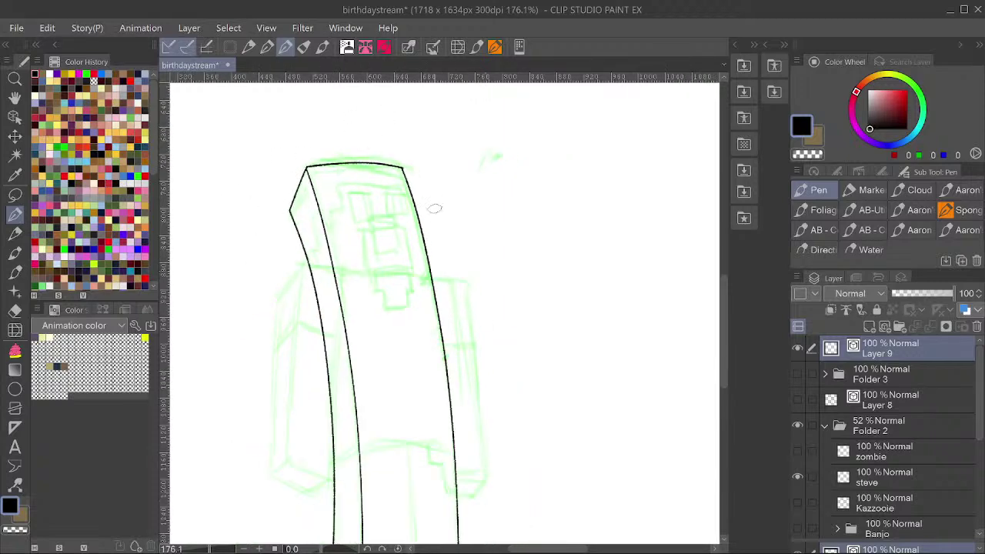
{"action": "left_click_drag", "start_coordinate": [465, 247], "coordinate": [483, 187]}
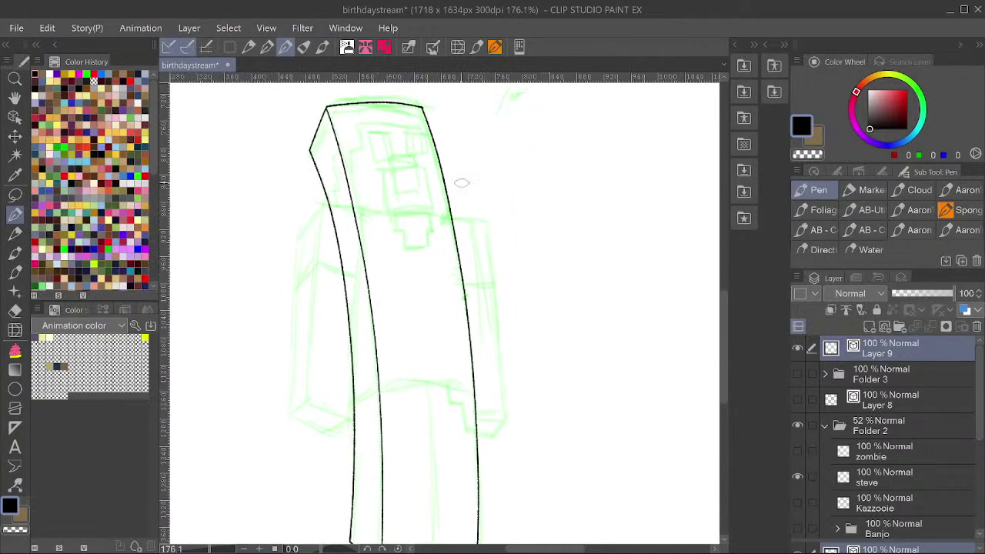
Ink steve's shoulder line and the narrow outer side of the near arm, closing its corners with Pinch vector line.
{"action": "mouse_move", "coordinate": [490, 221]}
{"action": "left_mouse_down"}
{"action": "mouse_move", "coordinate": [287, 203]}
{"action": "mouse_move", "coordinate": [289, 250]}
{"action": "left_mouse_up"}
{"action": "left_click", "coordinate": [294, 207]}
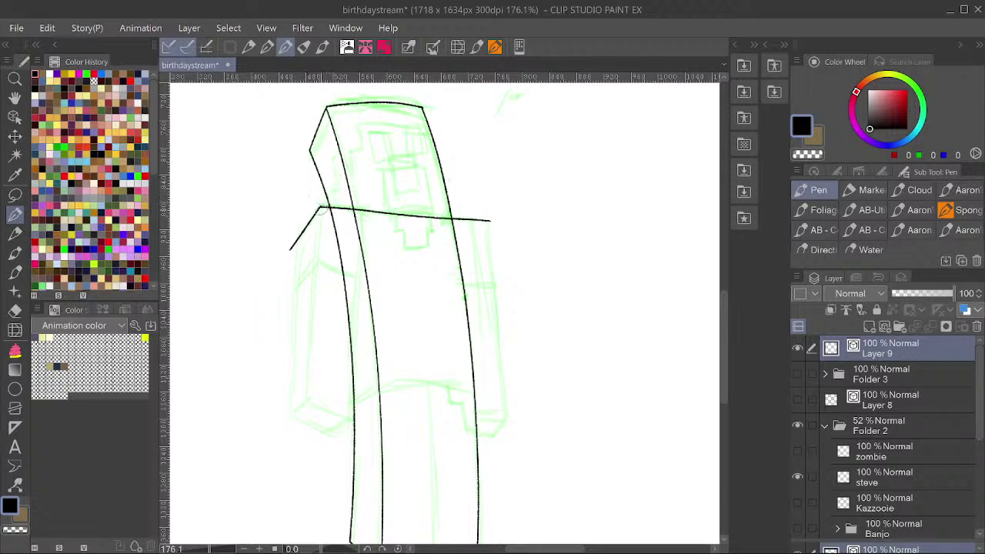
{"action": "left_click_drag", "start_coordinate": [297, 229], "coordinate": [278, 429]}
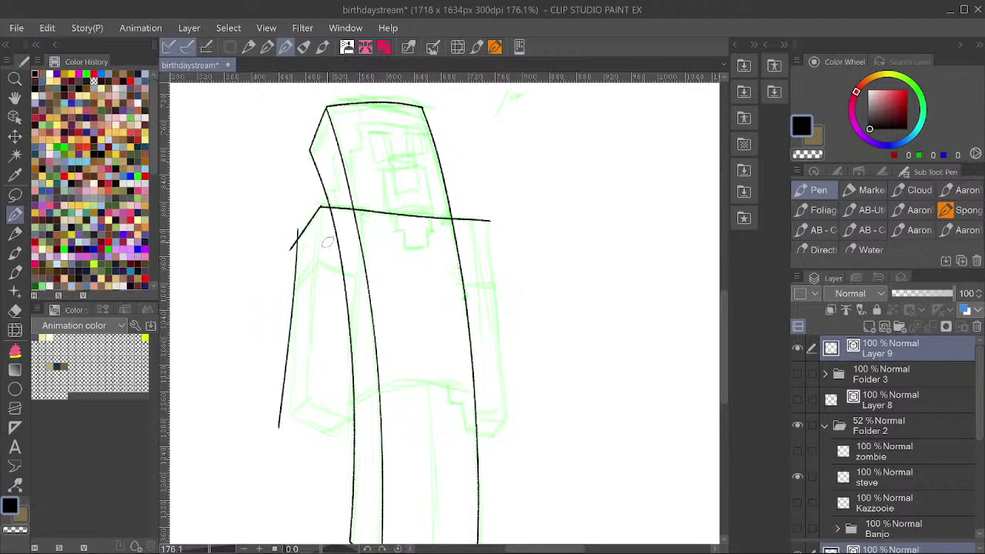
{"action": "mouse_move", "coordinate": [324, 197]}
{"action": "left_mouse_down"}
{"action": "mouse_move", "coordinate": [294, 426]}
{"action": "mouse_move", "coordinate": [314, 385]}
{"action": "left_mouse_up"}
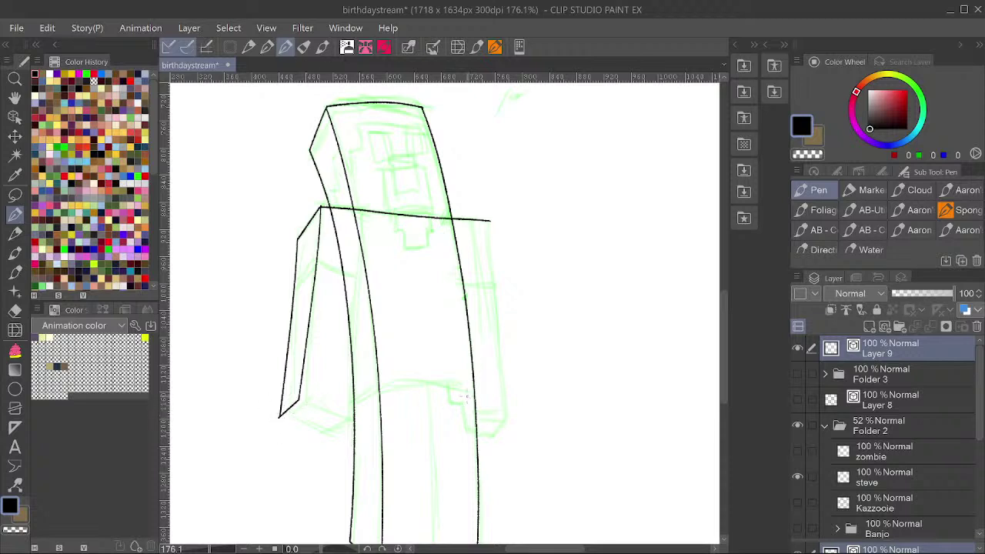
{"action": "key", "text": "y"}
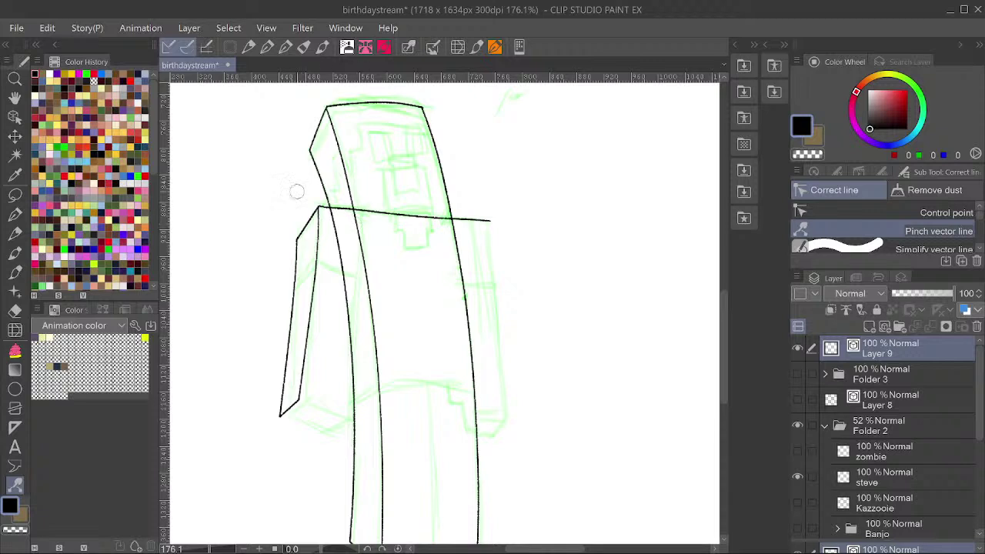
{"action": "key", "text": "p"}
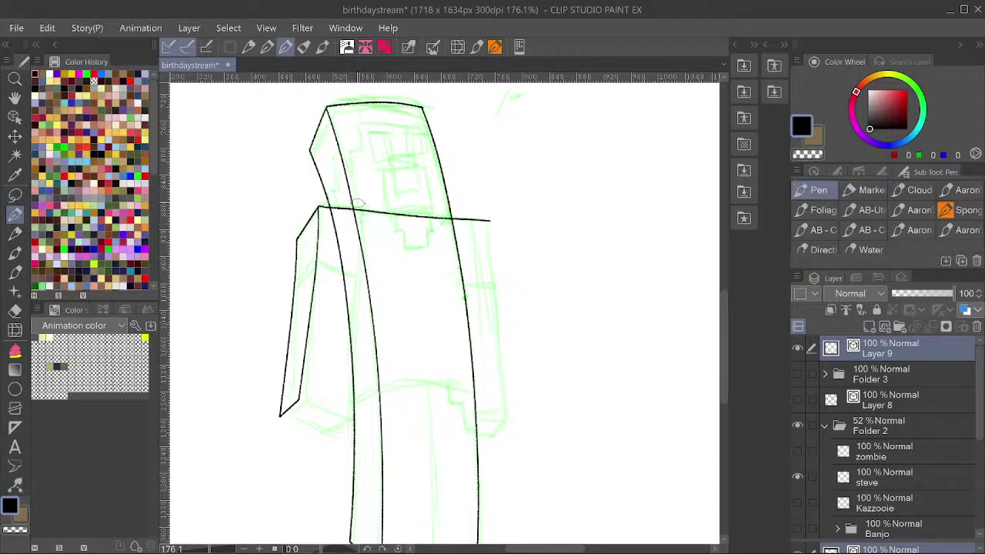
{"action": "mouse_move", "coordinate": [359, 205]}
{"action": "left_mouse_down"}
{"action": "mouse_move", "coordinate": [348, 232]}
{"action": "mouse_move", "coordinate": [336, 445]}
{"action": "left_mouse_up"}
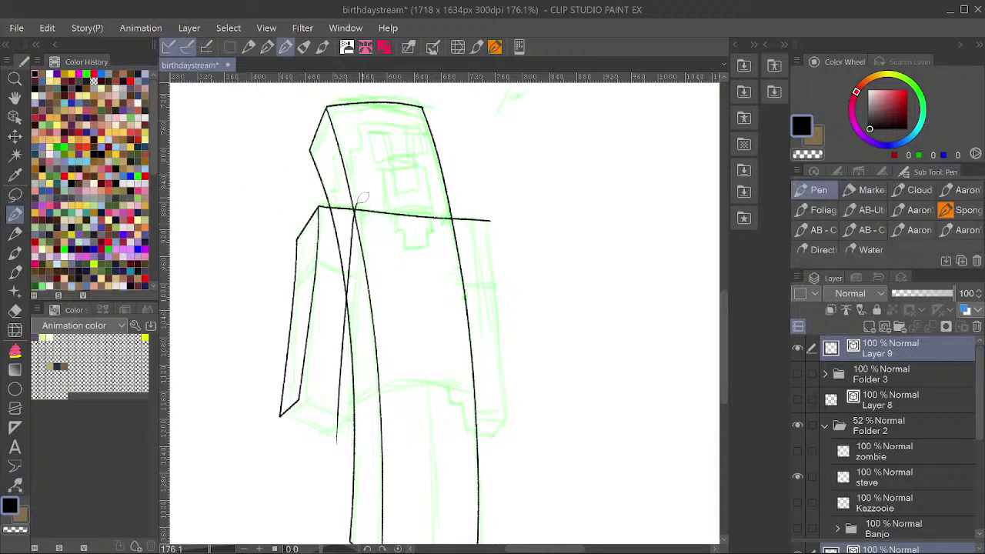
{"action": "key", "text": "ctrl+z"}
{"action": "left_click_drag", "start_coordinate": [355, 199], "coordinate": [355, 243]}
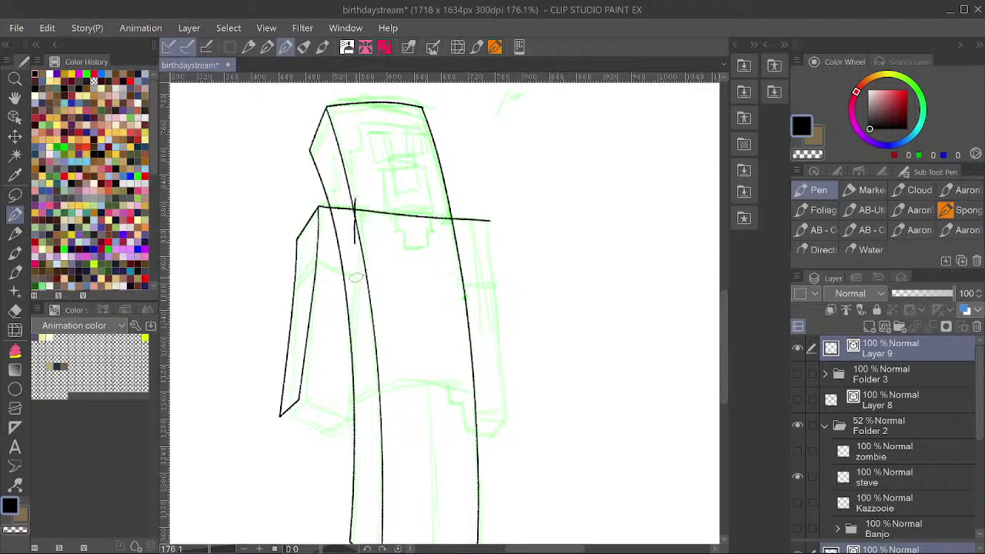
{"action": "left_click_drag", "start_coordinate": [356, 277], "coordinate": [355, 422]}
{"action": "key", "text": "y"}
{"action": "key", "text": "ctrl+z"}
{"action": "key", "text": "ctrl+z"}
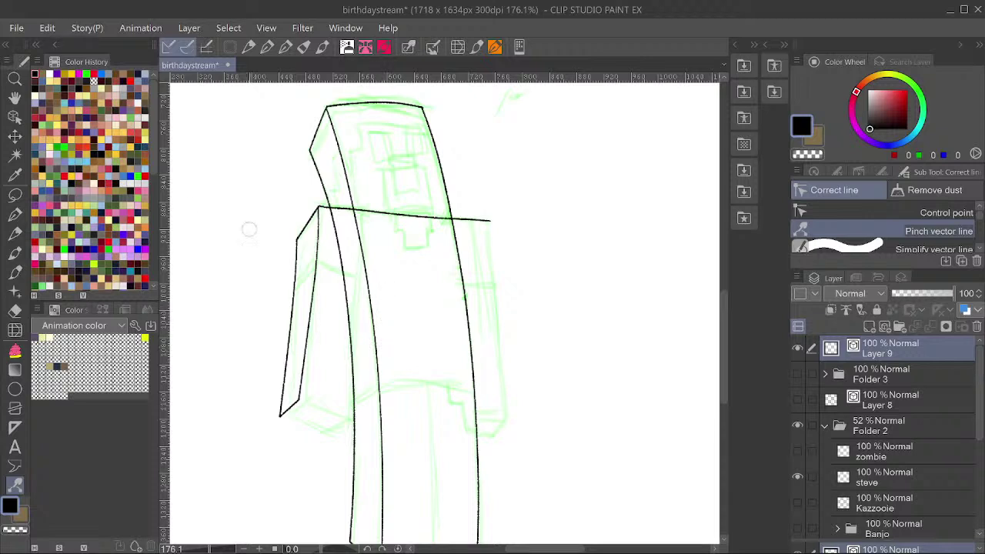
Ink the inner edge of steve's near arm and the four-sided bottom face of the hand with the Pen.
{"action": "left_click", "coordinate": [15, 214]}
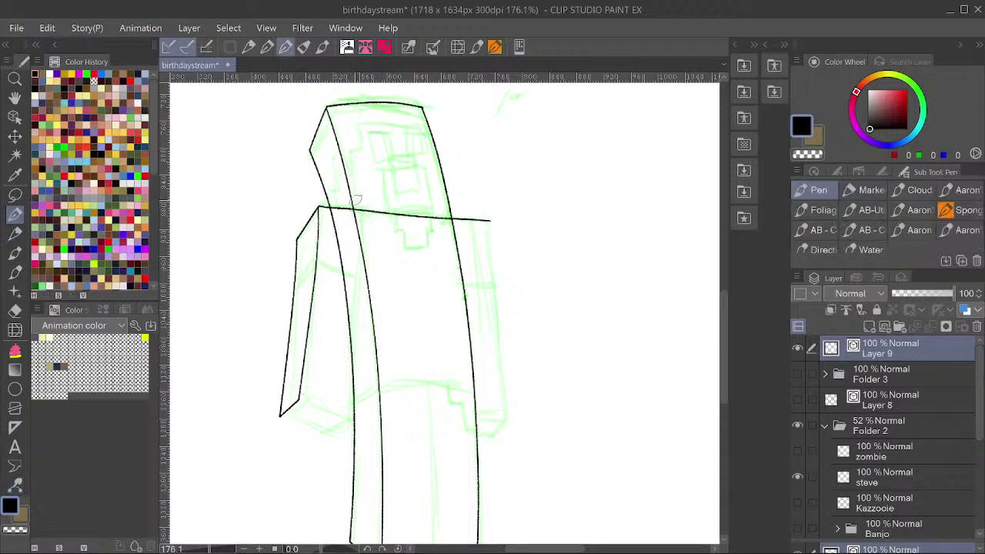
{"action": "left_click_drag", "start_coordinate": [353, 199], "coordinate": [348, 428]}
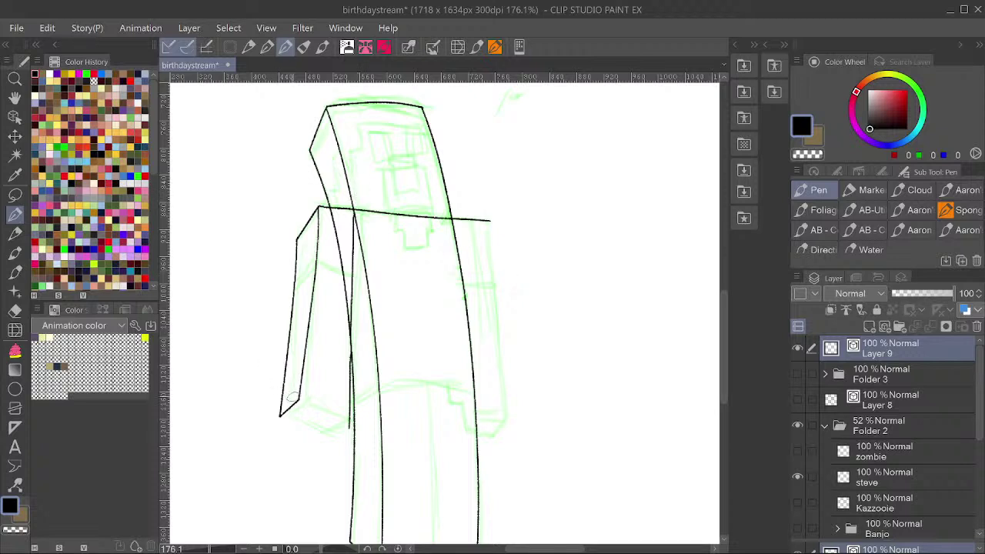
{"action": "left_click_drag", "start_coordinate": [300, 399], "coordinate": [351, 428]}
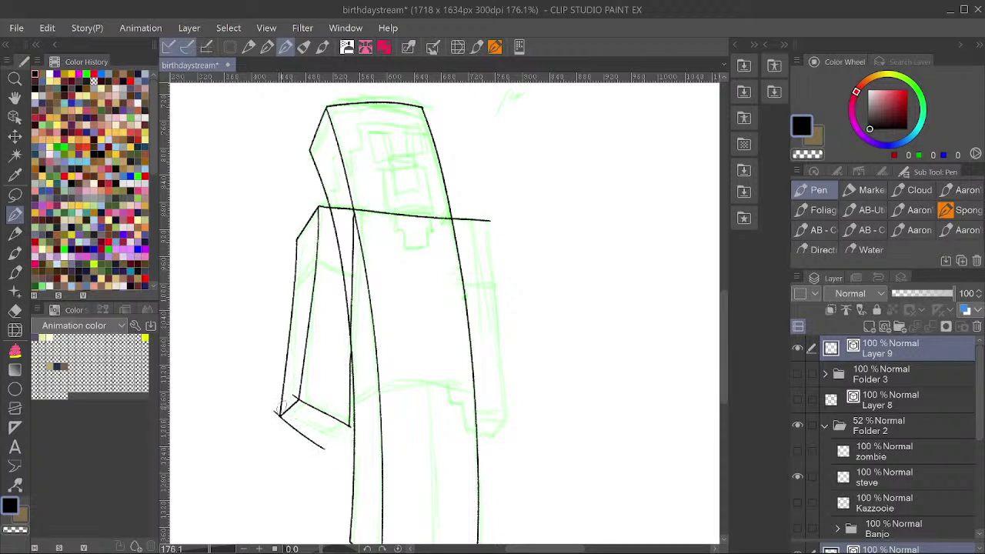
{"action": "mouse_move", "coordinate": [274, 412]}
{"action": "left_mouse_down"}
{"action": "mouse_move", "coordinate": [326, 438]}
{"action": "mouse_move", "coordinate": [354, 421]}
{"action": "mouse_move", "coordinate": [310, 447]}
{"action": "left_mouse_up"}
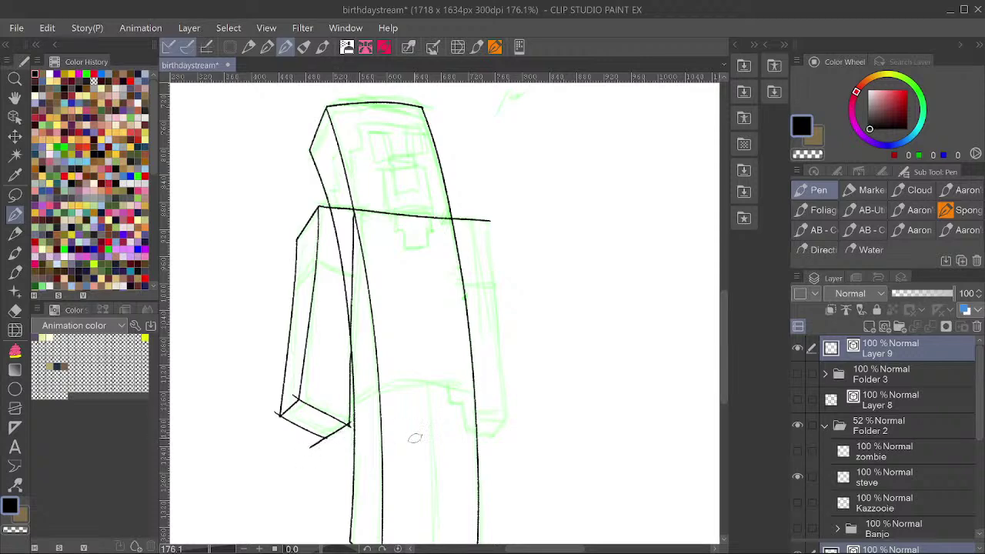
Pull the arm's inner edge onto the hand corner with Pinch vector line and remove the overshooting ends around the hand.
{"action": "scroll", "coordinate": [341, 431], "scroll_direction": "up", "scroll_amount": 4}
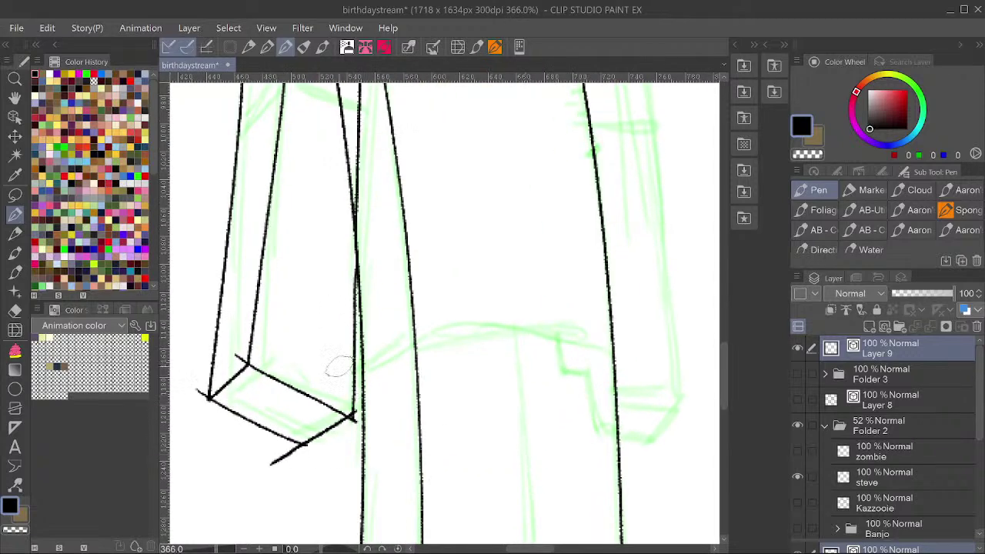
{"action": "key", "text": "y"}
{"action": "left_click_drag", "start_coordinate": [345, 392], "coordinate": [343, 394]}
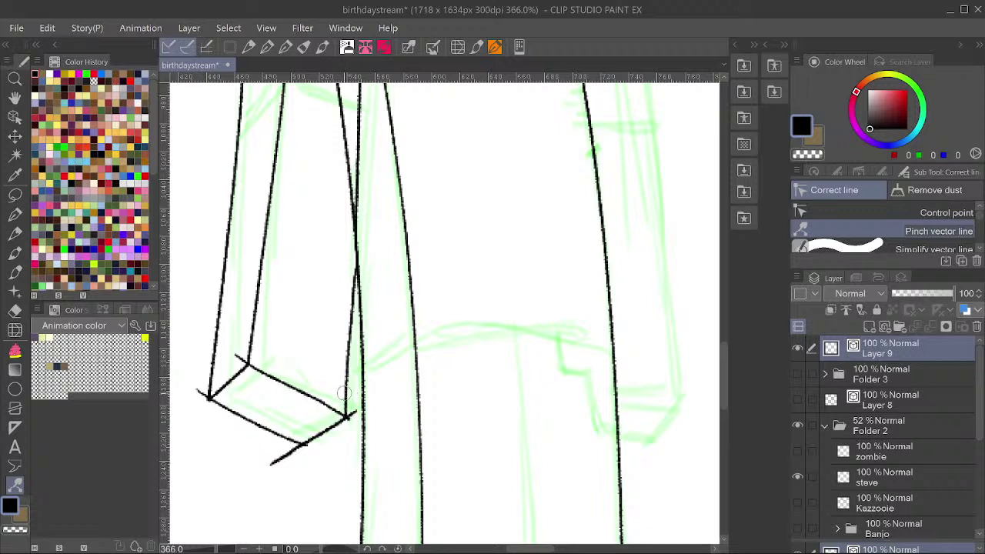
{"action": "left_click_drag", "start_coordinate": [236, 352], "coordinate": [248, 364]}
{"action": "left_click_drag", "start_coordinate": [198, 390], "coordinate": [209, 398]}
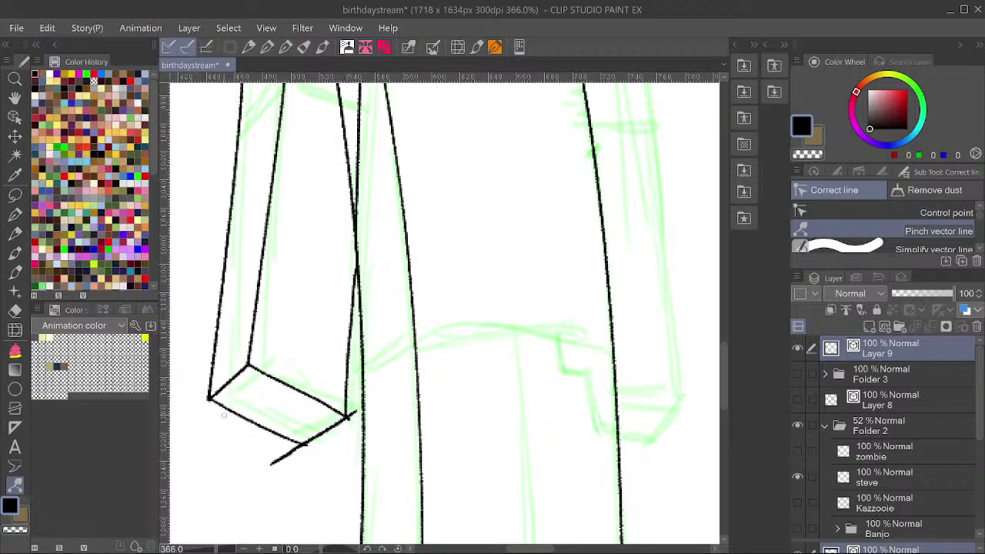
{"action": "left_click_drag", "start_coordinate": [304, 458], "coordinate": [306, 445]}
{"action": "left_click_drag", "start_coordinate": [355, 410], "coordinate": [334, 412]}
{"action": "scroll", "coordinate": [361, 364], "scroll_direction": "down", "scroll_amount": 3}
{"action": "scroll", "coordinate": [335, 412], "scroll_direction": "up", "scroll_amount": 6}
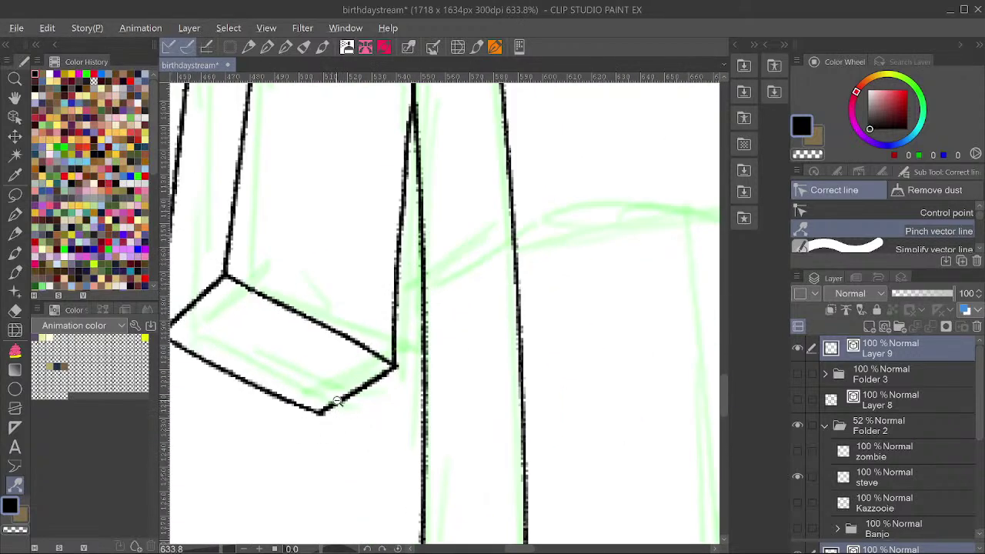
{"action": "scroll", "coordinate": [338, 402], "scroll_direction": "down", "scroll_amount": 8}
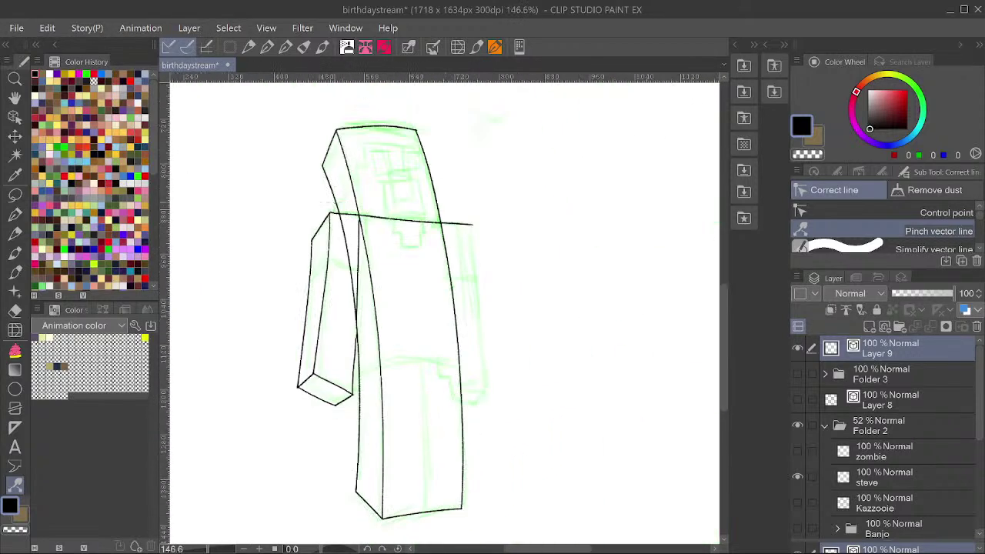
{"action": "scroll", "coordinate": [341, 235], "scroll_direction": "up", "scroll_amount": 4}
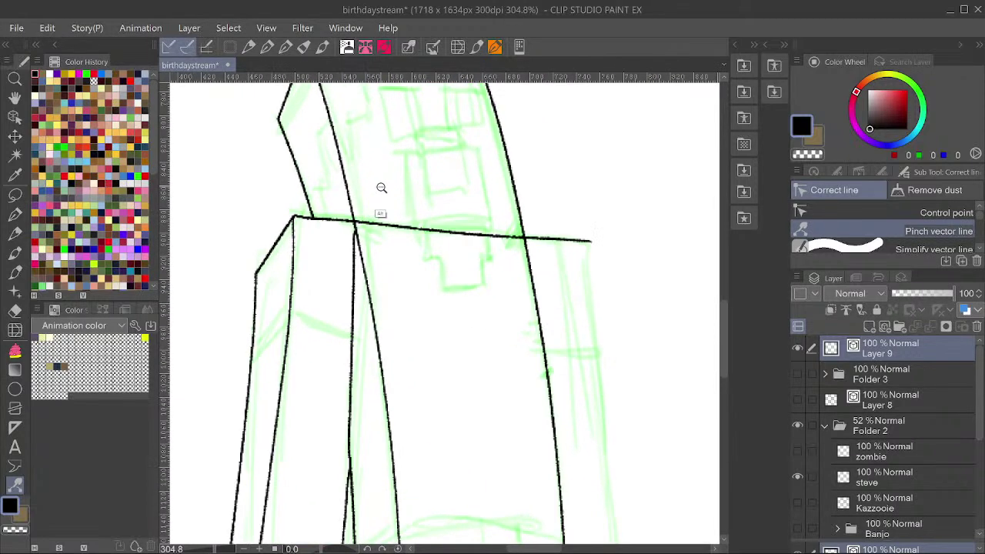
{"action": "key", "text": "y"}
{"action": "left_click_drag", "start_coordinate": [349, 231], "coordinate": [349, 262]}
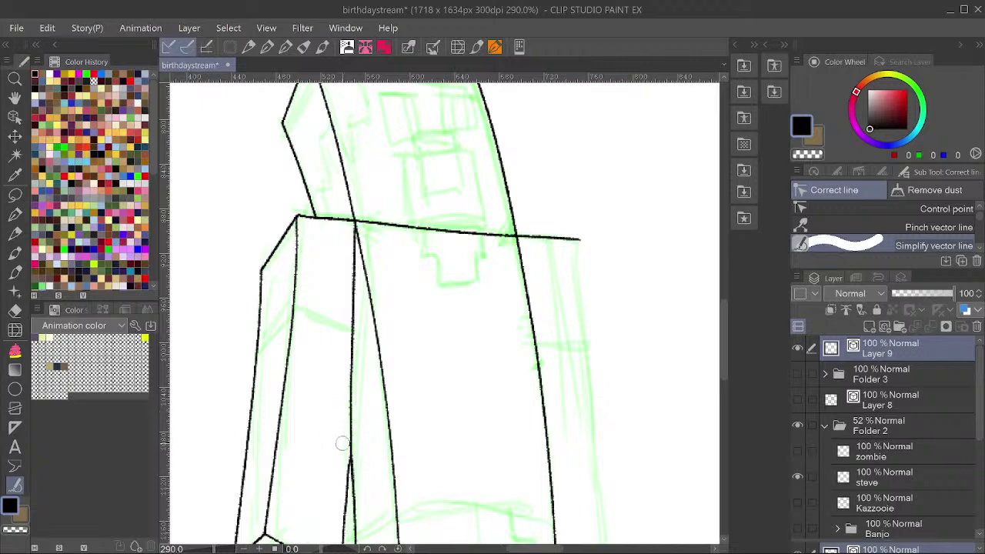
{"action": "key", "text": "minus"}
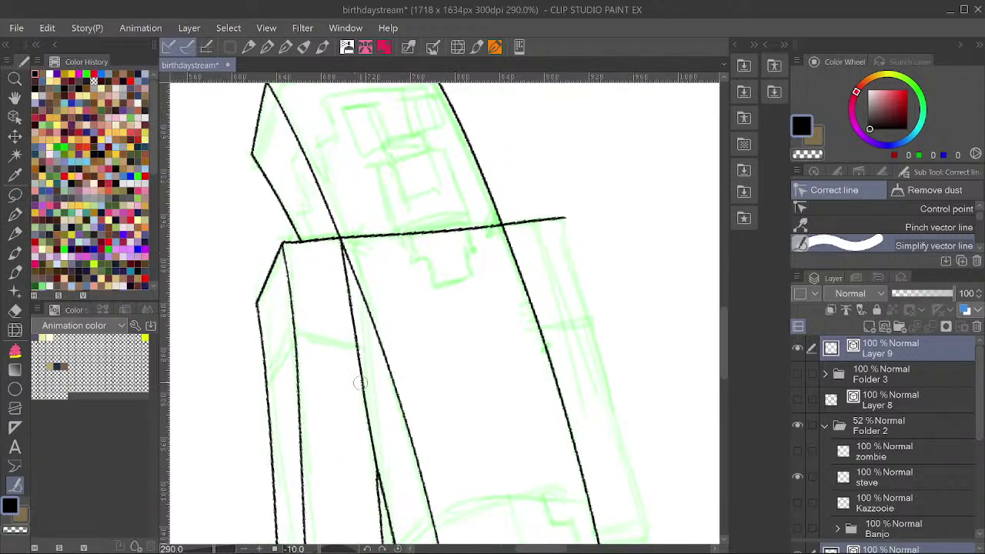
{"action": "key", "text": "asciicircum"}
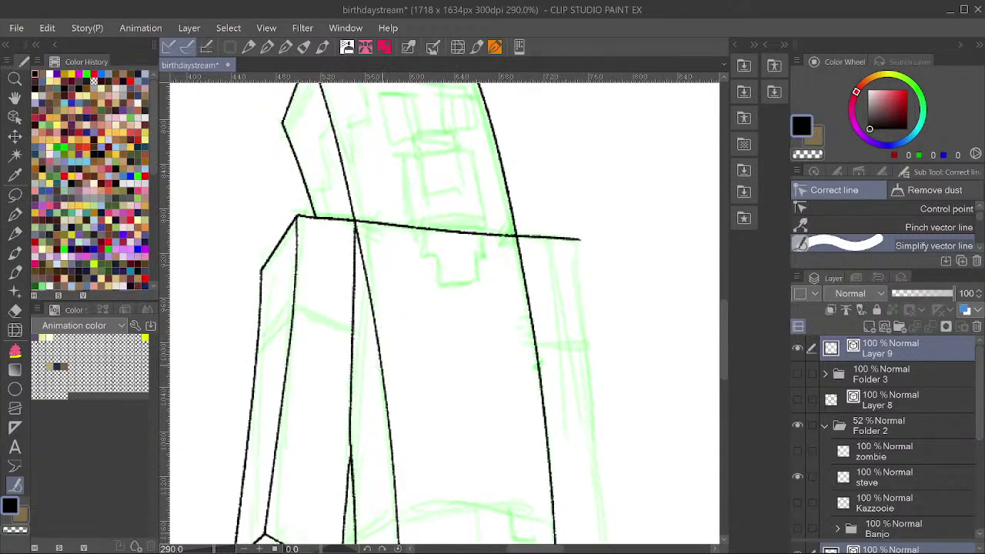
{"action": "key", "text": "ctrl+z"}
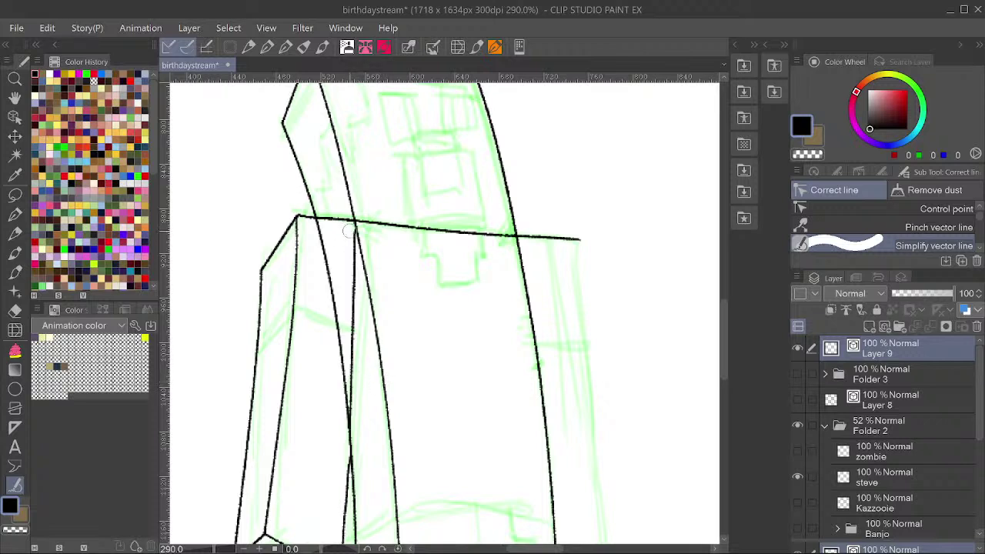
Simplify the inner edge of steve's near arm, adjust its control point, and remove the body line crossing the upper arm.
{"action": "left_click_drag", "start_coordinate": [342, 327], "coordinate": [354, 437]}
{"action": "left_click", "coordinate": [353, 389], "text": "ctrl"}
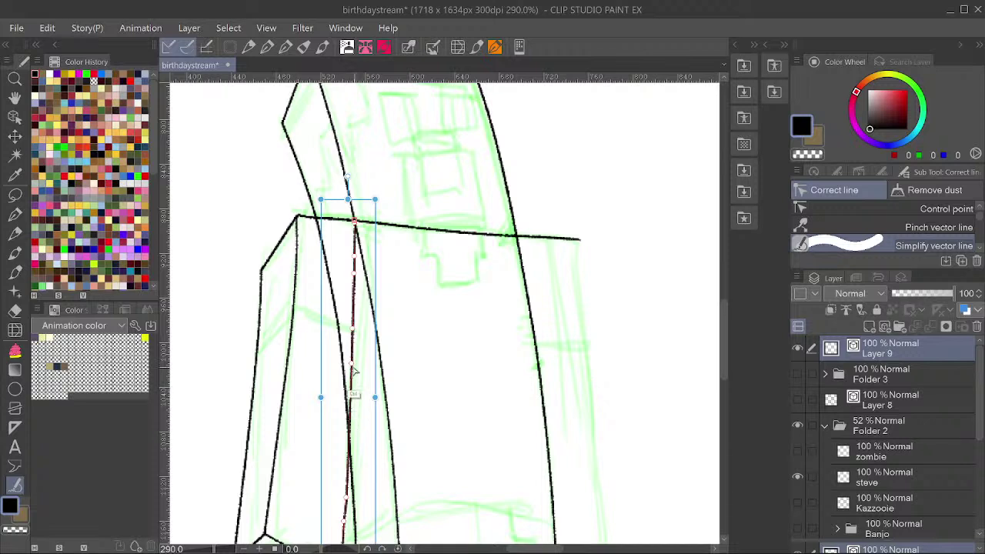
{"action": "left_click_drag", "start_coordinate": [352, 388], "coordinate": [355, 397]}
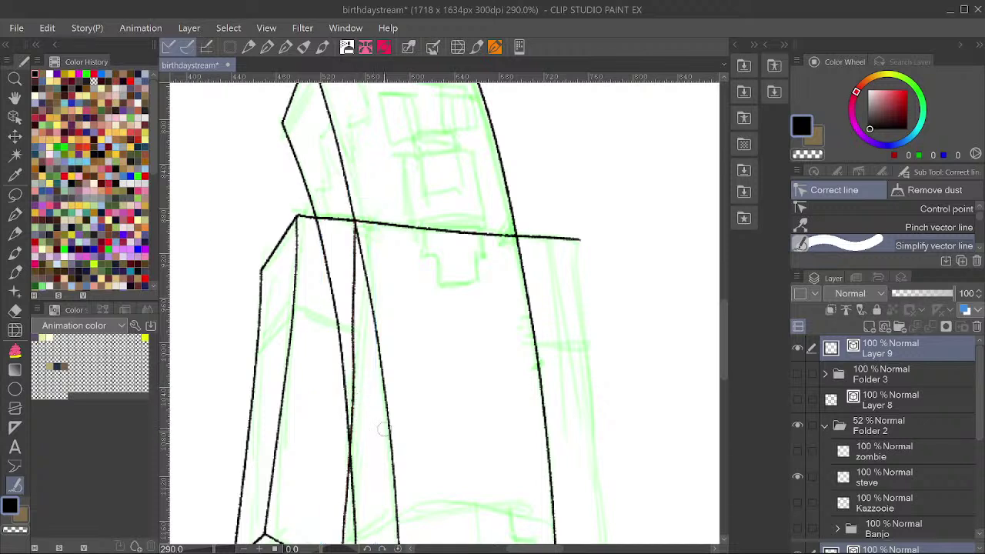
{"action": "left_click_drag", "start_coordinate": [328, 266], "coordinate": [331, 282]}
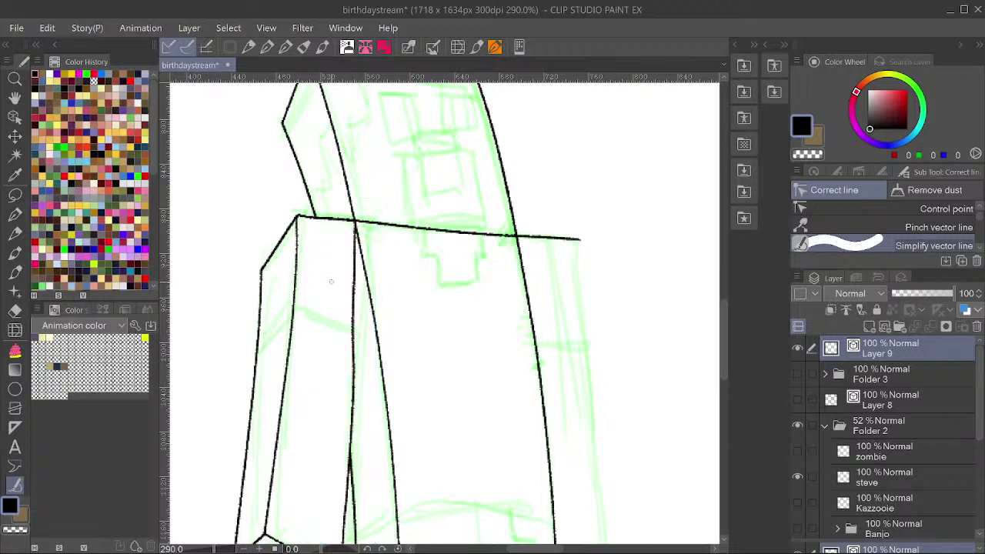
Ink the sleeve hem across both faces of steve's near arm with the Pen, trimming the ends that overshoot.
{"action": "key", "text": "p"}
{"action": "left_click_drag", "start_coordinate": [283, 301], "coordinate": [360, 341]}
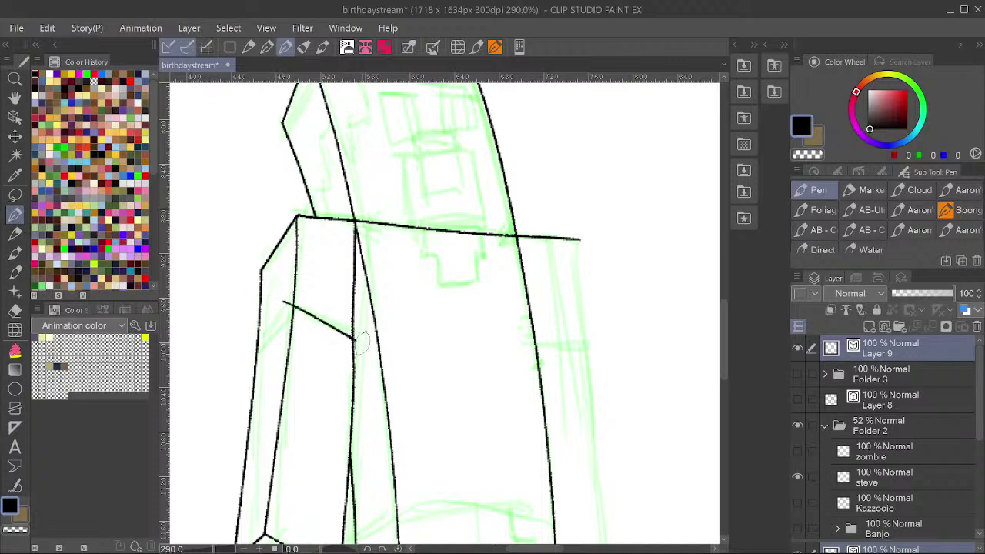
{"action": "key", "text": "ctrl+z"}
{"action": "left_click_drag", "start_coordinate": [284, 306], "coordinate": [366, 332]}
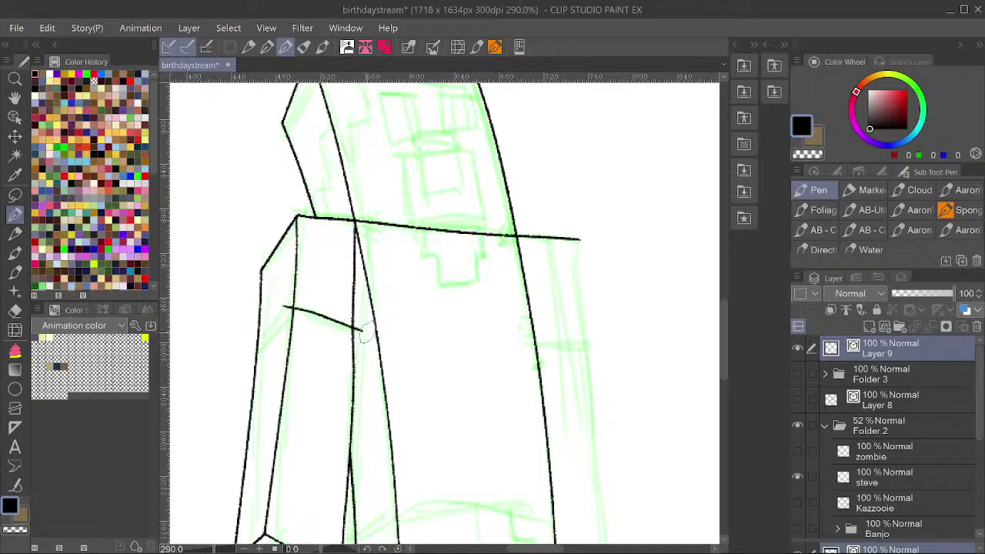
{"action": "left_click_drag", "start_coordinate": [306, 294], "coordinate": [244, 374]}
{"action": "left_click", "coordinate": [286, 307]}
{"action": "left_click", "coordinate": [307, 296]}
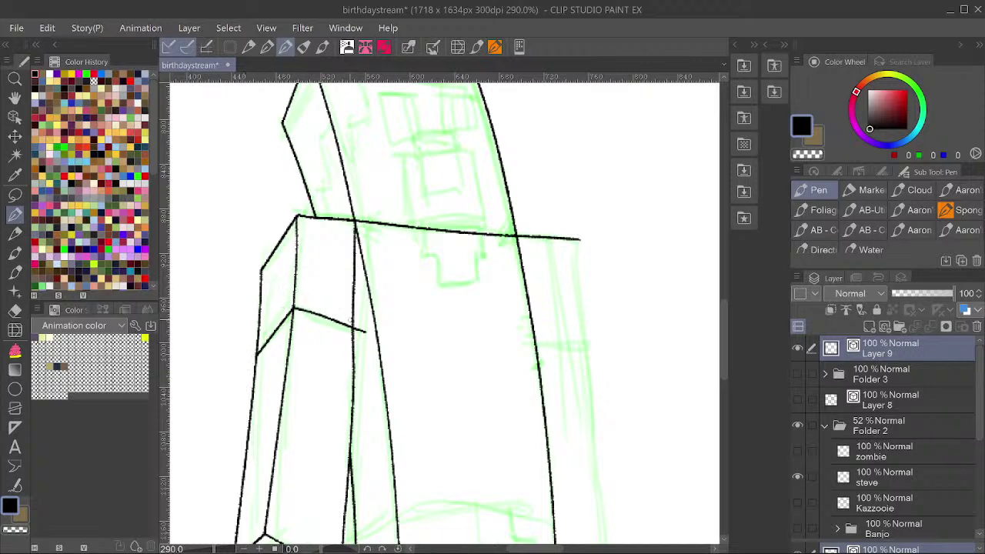
Ink steve's far arm with its outer edge, hand bottom and sleeve hem, trimming the overshooting ends at the corners.
{"action": "scroll", "coordinate": [424, 280], "scroll_direction": "down", "scroll_amount": 2}
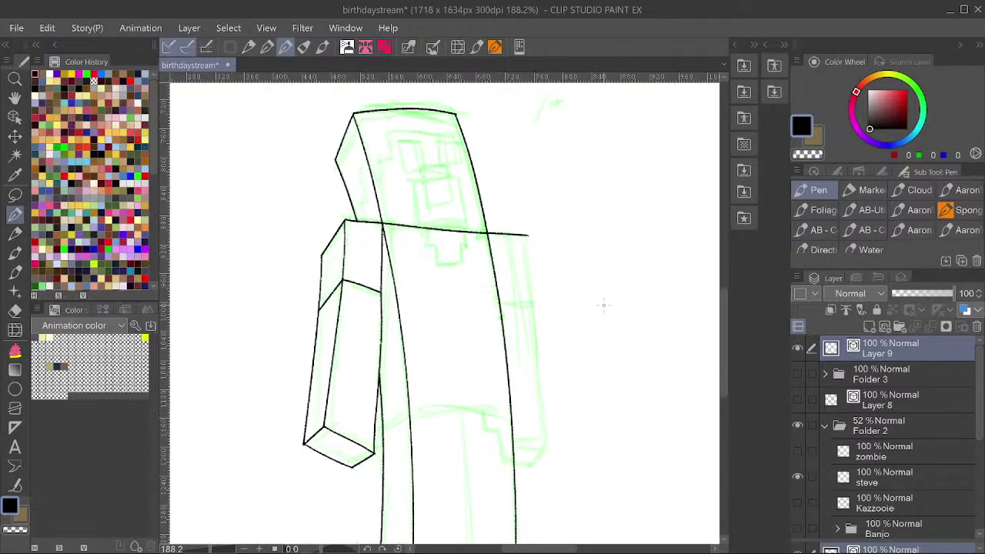
{"action": "mouse_move", "coordinate": [504, 220]}
{"action": "left_mouse_down"}
{"action": "mouse_move", "coordinate": [526, 254]}
{"action": "mouse_move", "coordinate": [543, 444]}
{"action": "left_mouse_up"}
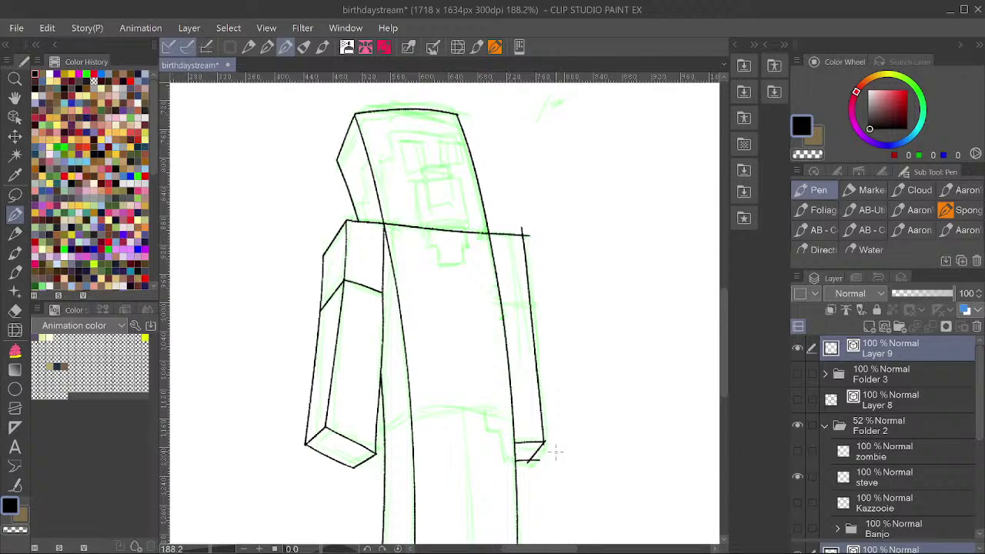
{"action": "scroll", "coordinate": [542, 446], "scroll_direction": "up", "scroll_amount": 6}
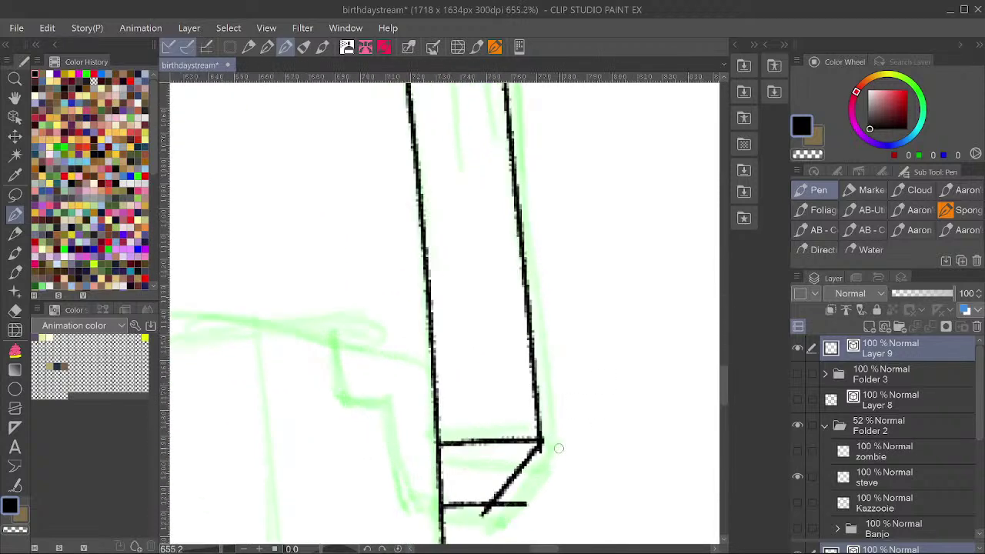
{"action": "scroll", "coordinate": [554, 440], "scroll_direction": "down", "scroll_amount": 5}
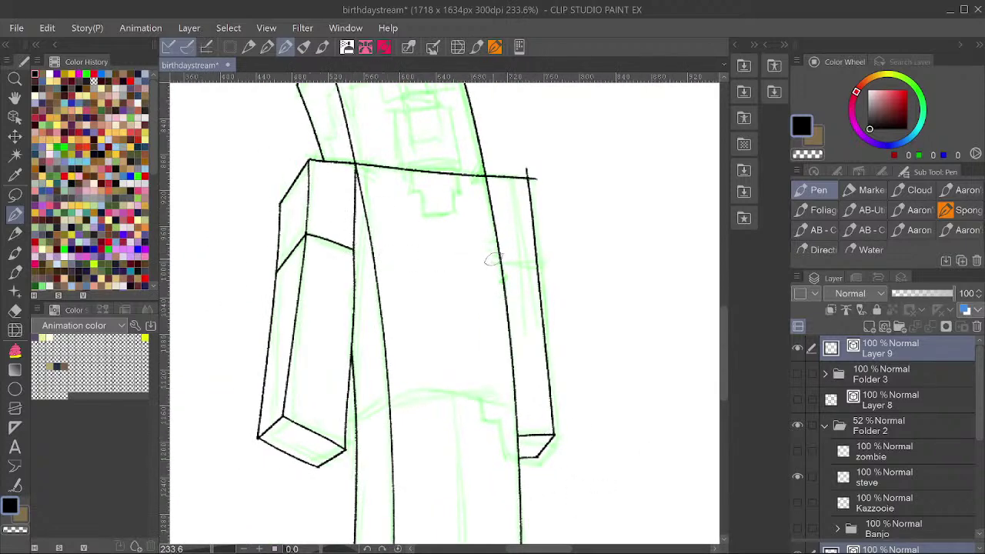
{"action": "left_click_drag", "start_coordinate": [492, 261], "coordinate": [556, 259]}
{"action": "left_click_drag", "start_coordinate": [524, 169], "coordinate": [537, 182]}
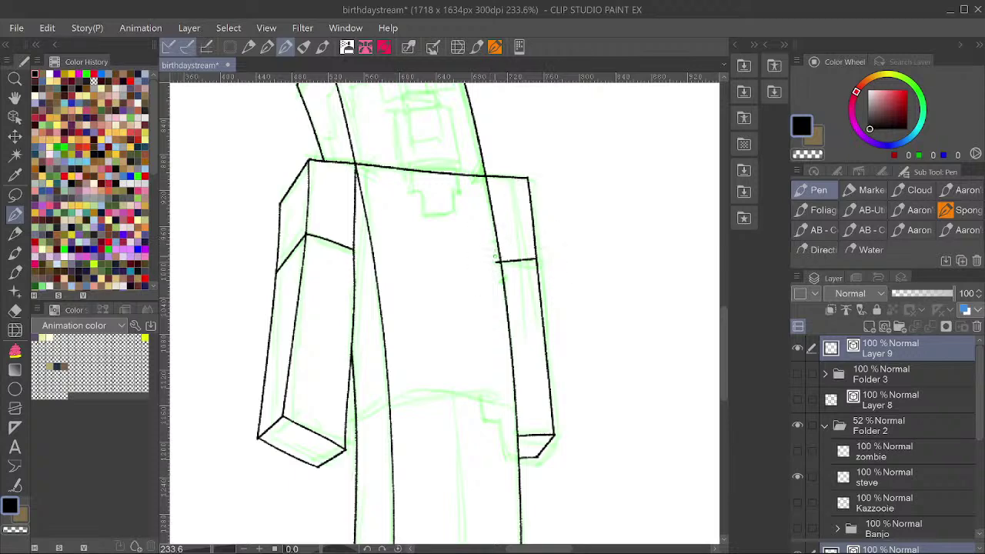
Ink the stepped hairline across steve's forehead and down the side face of the head.
{"action": "left_click_drag", "start_coordinate": [529, 195], "coordinate": [537, 312]}
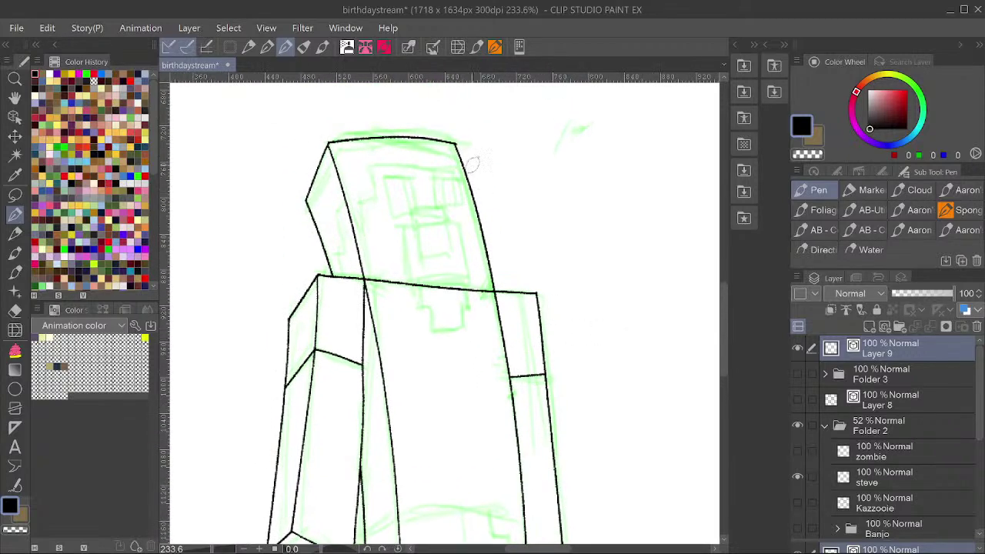
{"action": "mouse_move", "coordinate": [471, 163]}
{"action": "left_mouse_down"}
{"action": "mouse_move", "coordinate": [490, 233]}
{"action": "mouse_move", "coordinate": [402, 245]}
{"action": "left_mouse_up"}
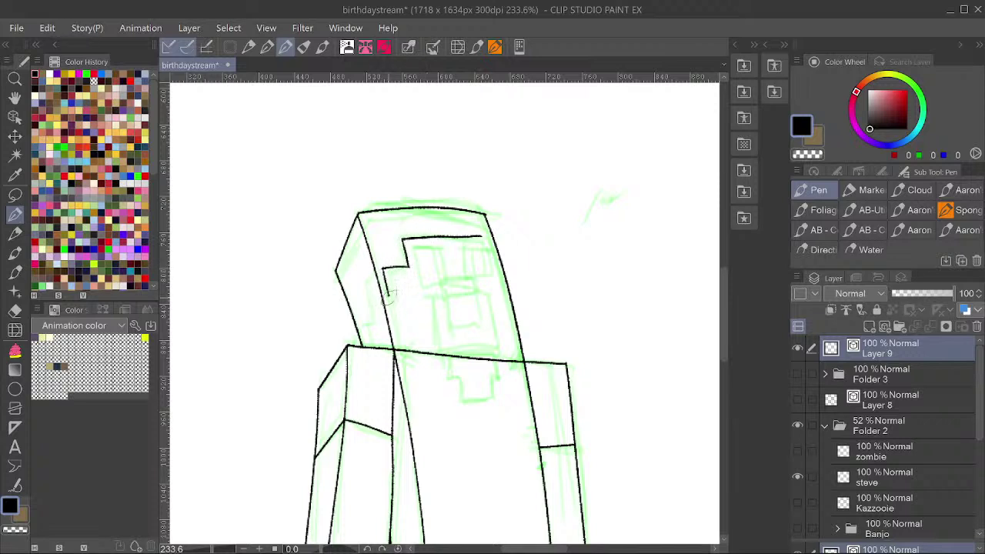
{"action": "mouse_move", "coordinate": [384, 281]}
{"action": "left_mouse_down"}
{"action": "mouse_move", "coordinate": [387, 300]}
{"action": "mouse_move", "coordinate": [363, 294]}
{"action": "mouse_move", "coordinate": [373, 346]}
{"action": "left_mouse_up"}
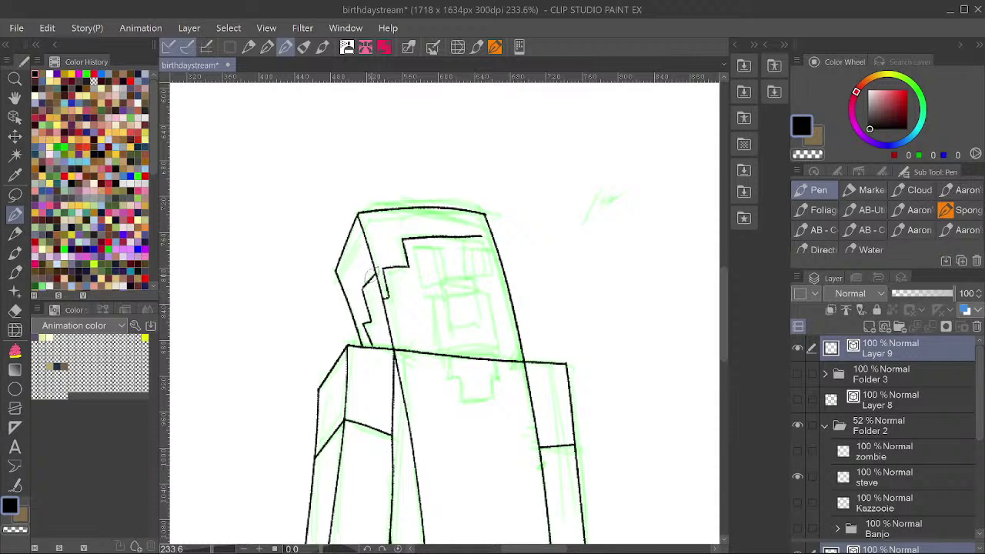
Join the side hair outline to the front hairline with a small notch at the head's corner edge, trimming the overshoot.
{"action": "left_click_drag", "start_coordinate": [375, 295], "coordinate": [378, 302]}
{"action": "key", "text": "ctrl+z"}
{"action": "left_click_drag", "start_coordinate": [378, 258], "coordinate": [378, 229]}
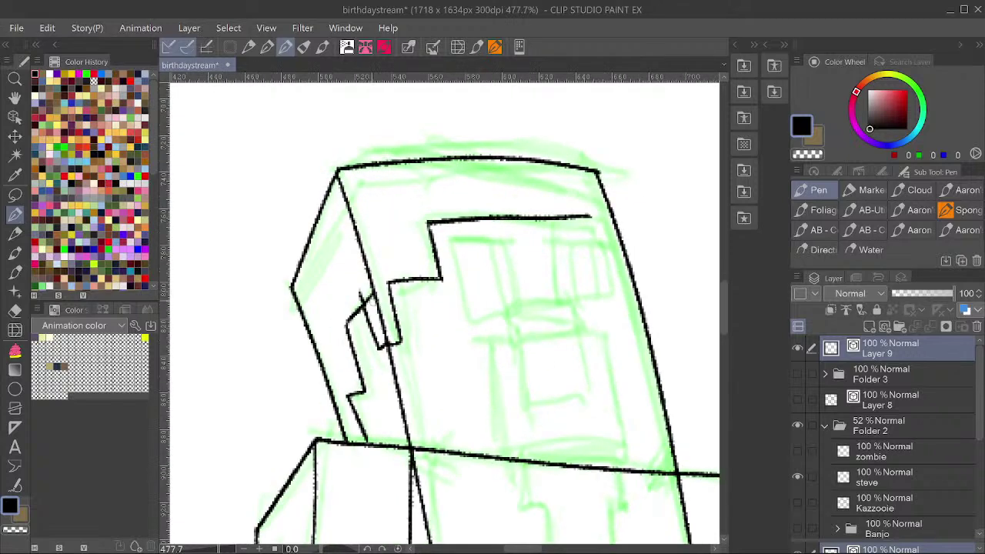
{"action": "left_click_drag", "start_coordinate": [372, 295], "coordinate": [356, 297]}
{"action": "left_click_drag", "start_coordinate": [417, 212], "coordinate": [408, 250]}
{"action": "scroll", "coordinate": [408, 250], "scroll_direction": "down", "scroll_amount": 1}
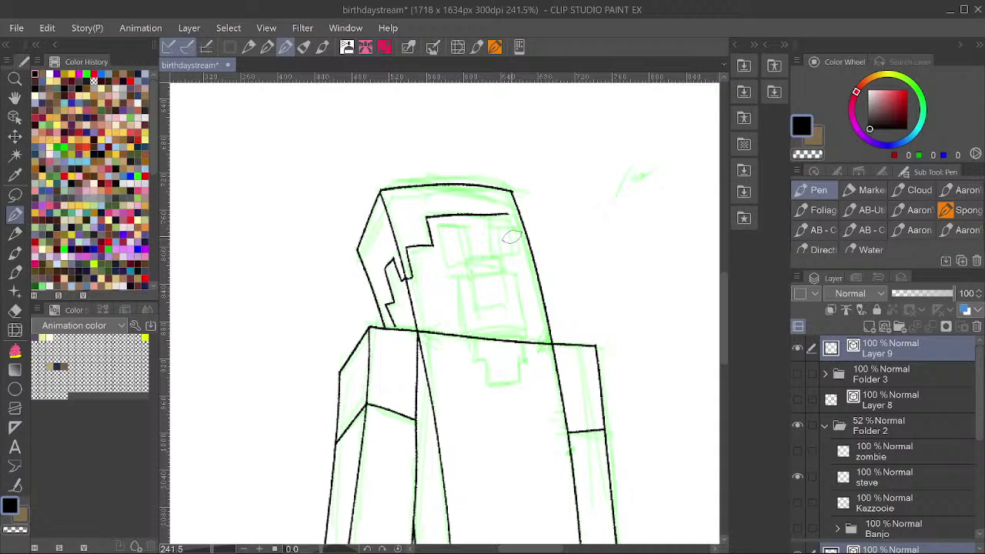
Ink the hairline's stepped end at the far edge of steve's face, trim the overshoot and save the drawing.
{"action": "left_click_drag", "start_coordinate": [509, 216], "coordinate": [514, 237]}
{"action": "left_click_drag", "start_coordinate": [519, 239], "coordinate": [528, 261]}
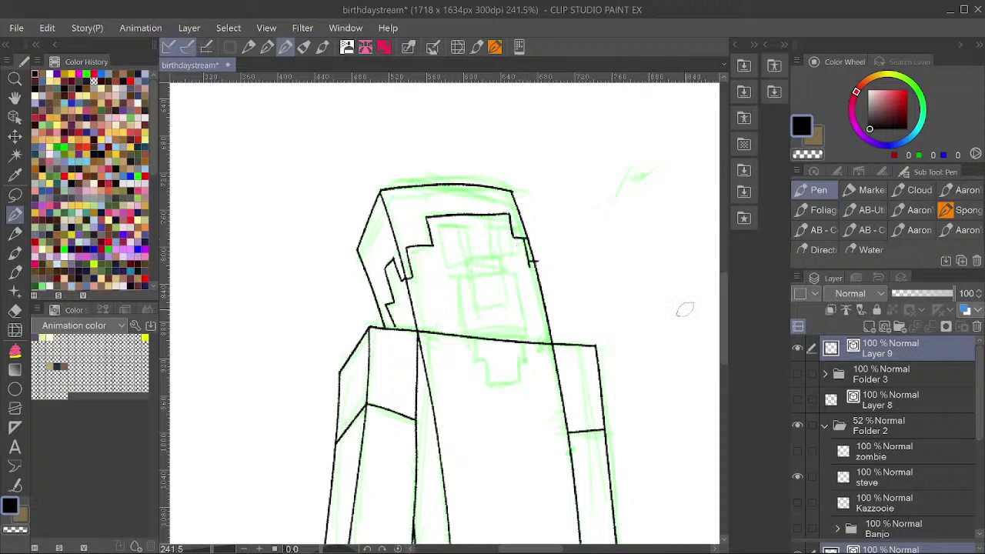
{"action": "scroll", "coordinate": [540, 265], "scroll_direction": "up", "scroll_amount": 5}
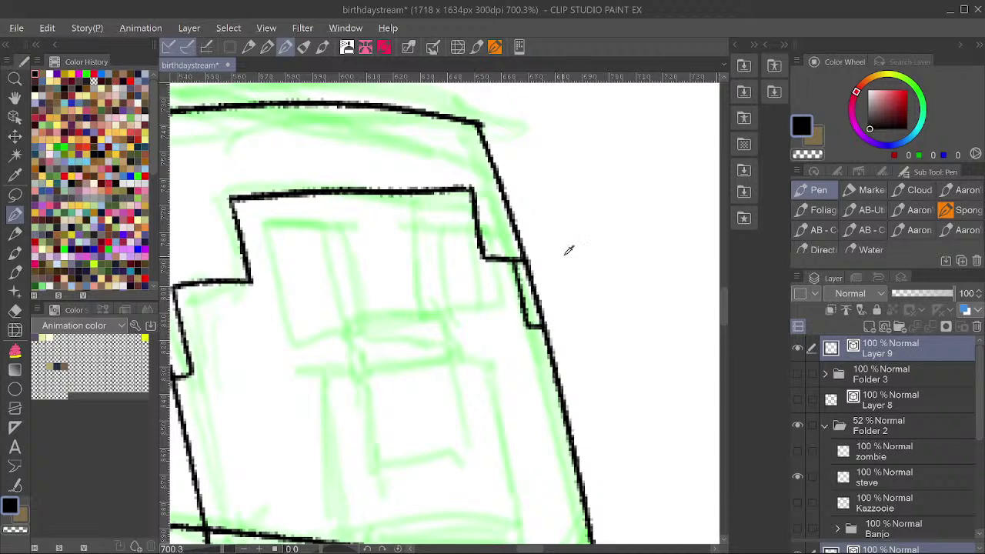
{"action": "scroll", "coordinate": [567, 249], "scroll_direction": "down", "scroll_amount": 6}
{"action": "key", "text": "ctrl+s"}
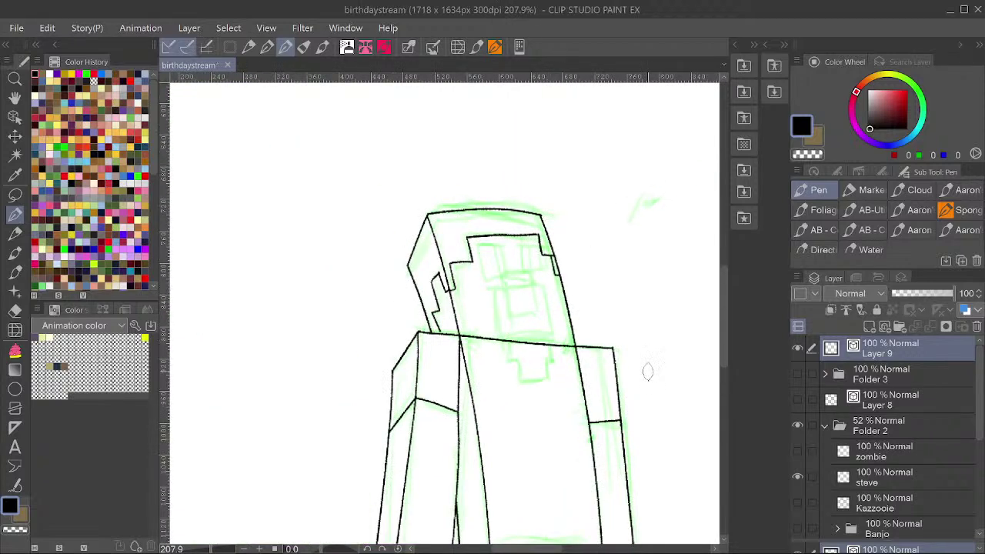
Remove the lower hair step at the far edge of steve's face.
{"action": "scroll", "coordinate": [506, 242], "scroll_direction": "up", "scroll_amount": 4}
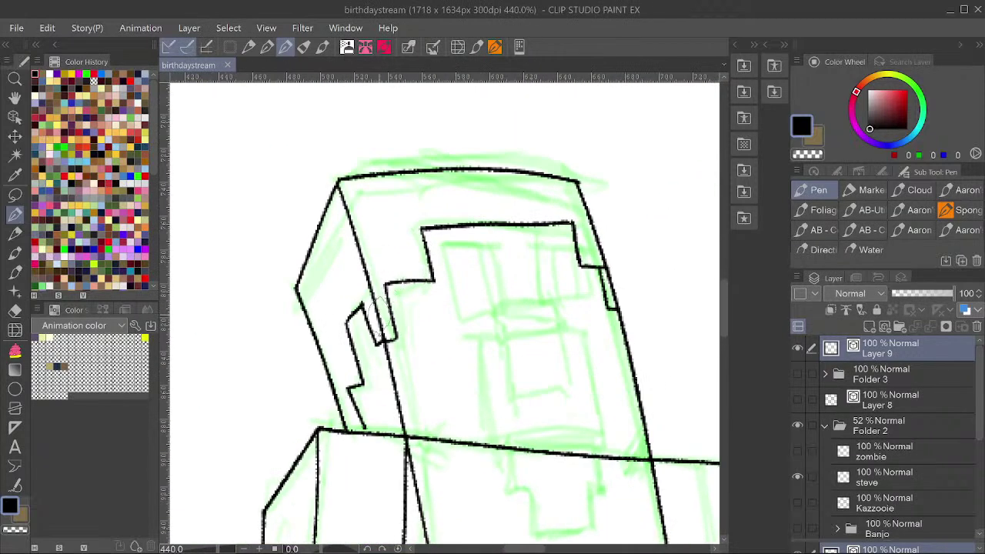
{"action": "key", "text": "ctrl+z"}
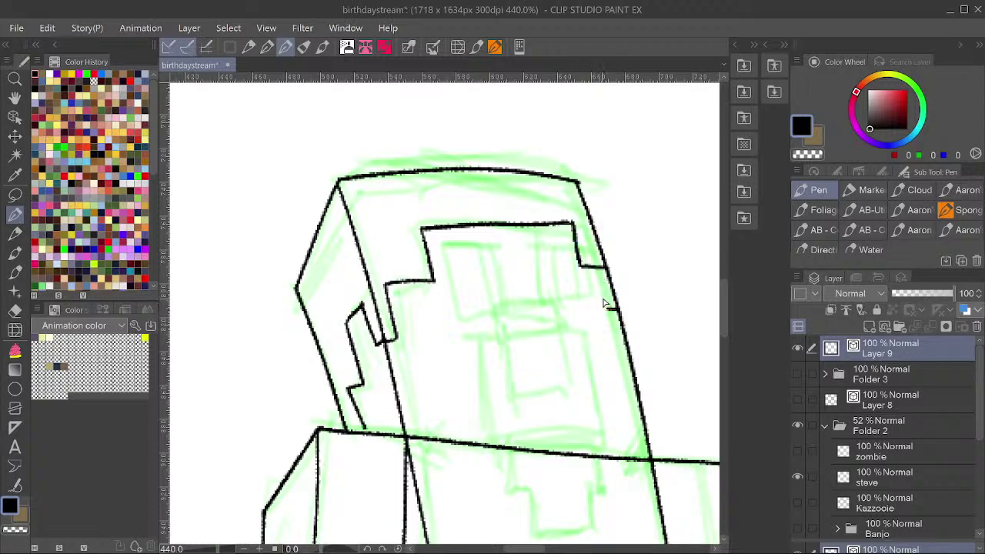
{"action": "scroll", "coordinate": [631, 319], "scroll_direction": "up", "scroll_amount": 2}
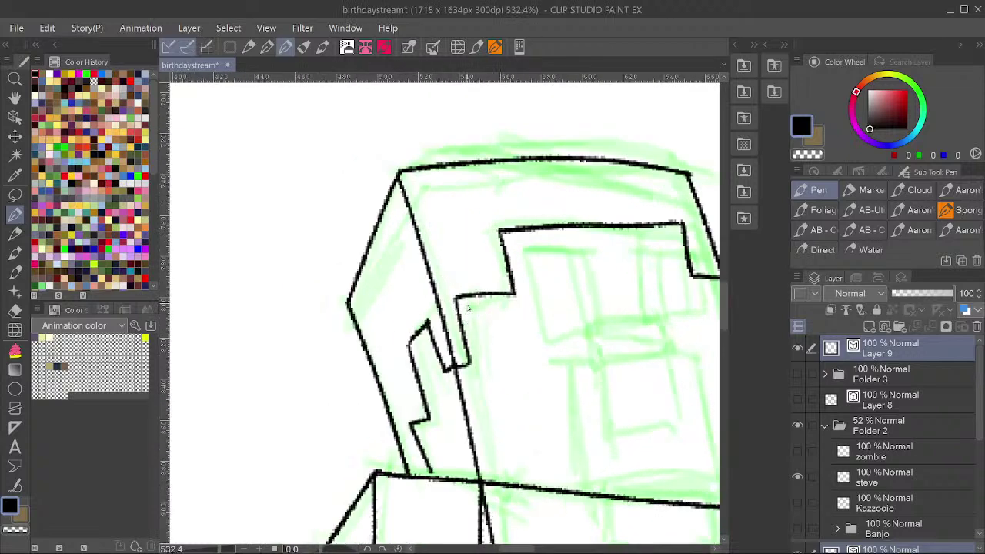
Pull the near end of the front hairline onto the head's corner edge with Pinch vector line and remove the leftover ends.
{"action": "scroll", "coordinate": [464, 310], "scroll_direction": "up", "scroll_amount": 2}
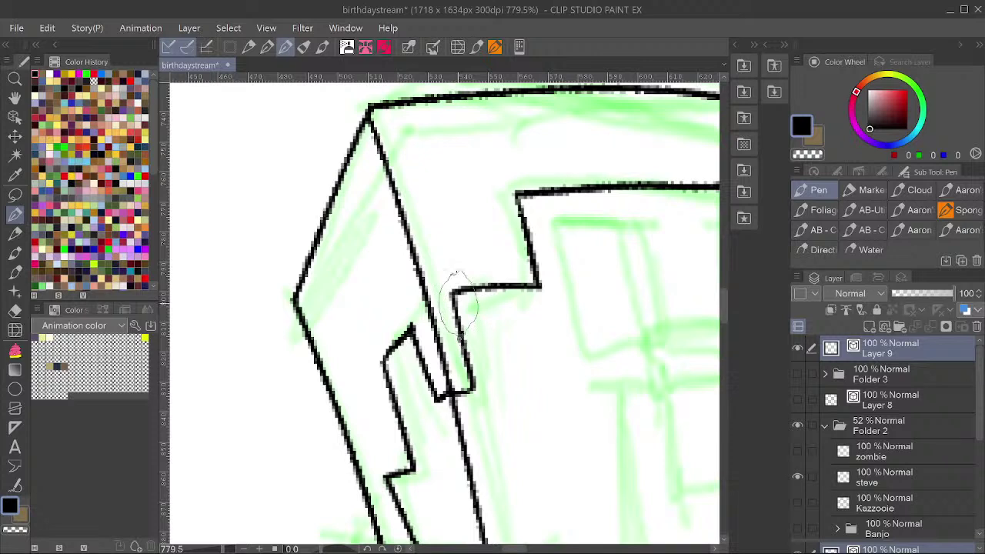
{"action": "key", "text": "y"}
{"action": "left_click_drag", "start_coordinate": [446, 300], "coordinate": [418, 304]}
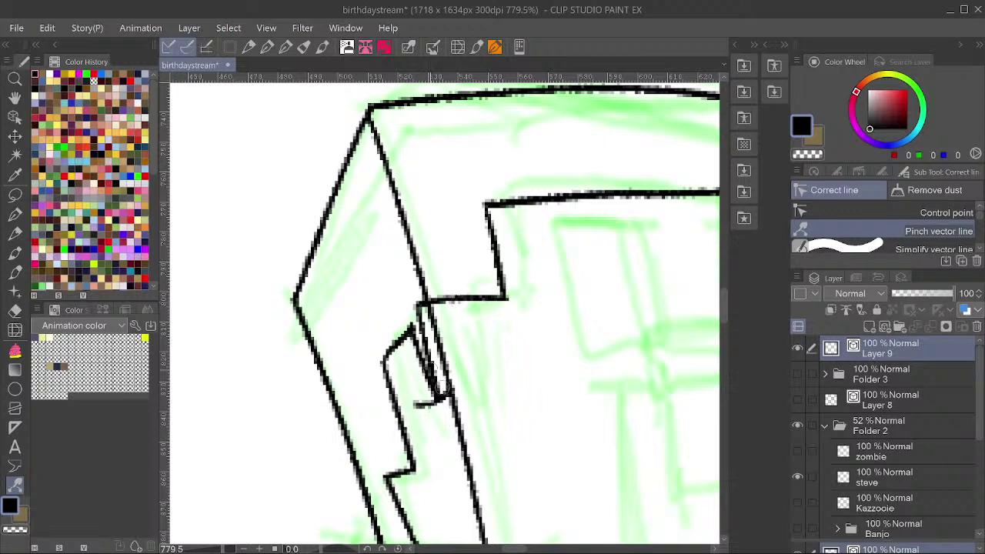
{"action": "key", "text": "ctrl+z"}
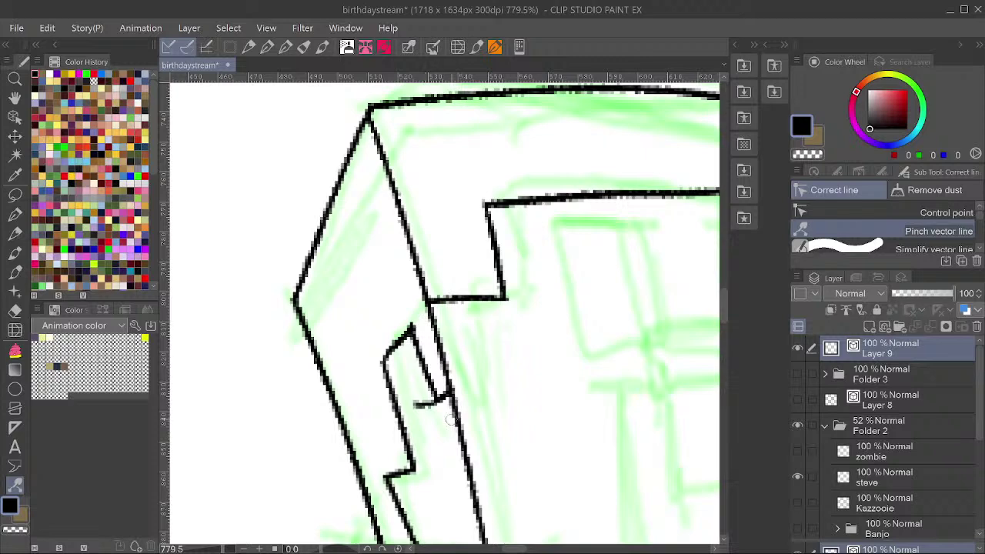
{"action": "scroll", "coordinate": [451, 418], "scroll_direction": "down", "scroll_amount": 6}
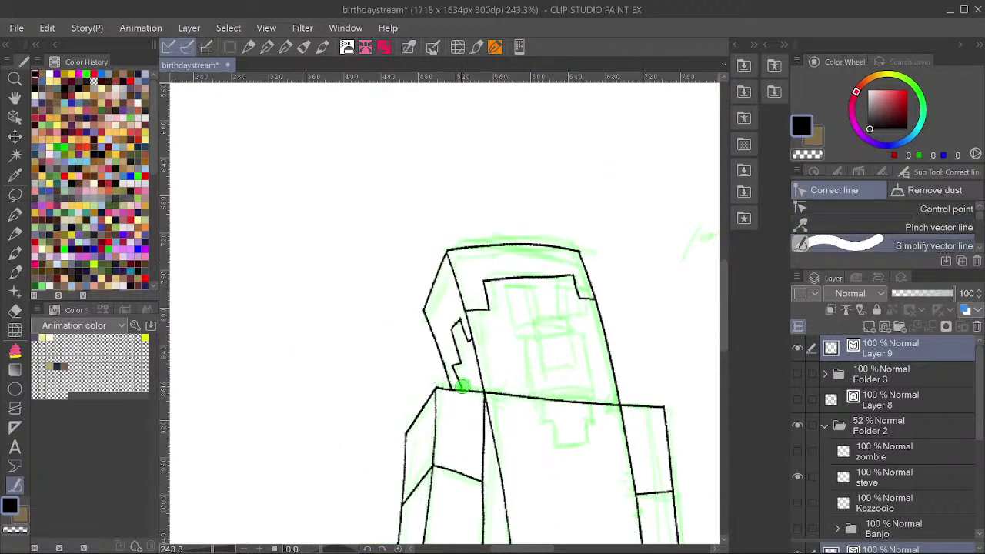
Pull the lower end of the side hair outline onto the shoulder line with Pinch vector line.
{"action": "scroll", "coordinate": [454, 393], "scroll_direction": "up", "scroll_amount": 2}
{"action": "scroll", "coordinate": [442, 399], "scroll_direction": "down", "scroll_amount": 1}
{"action": "scroll", "coordinate": [449, 393], "scroll_direction": "up", "scroll_amount": 7}
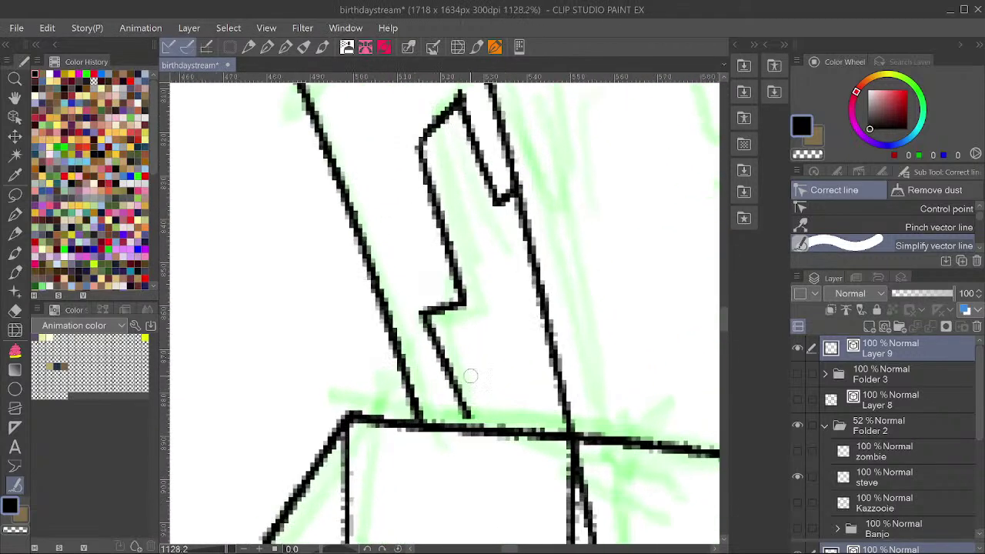
{"action": "key", "text": "p"}
{"action": "mouse_move", "coordinate": [470, 377]}
{"action": "left_mouse_down"}
{"action": "mouse_move", "coordinate": [466, 431]}
{"action": "mouse_move", "coordinate": [452, 410]}
{"action": "mouse_move", "coordinate": [440, 416]}
{"action": "left_mouse_up"}
{"action": "key", "text": "y"}
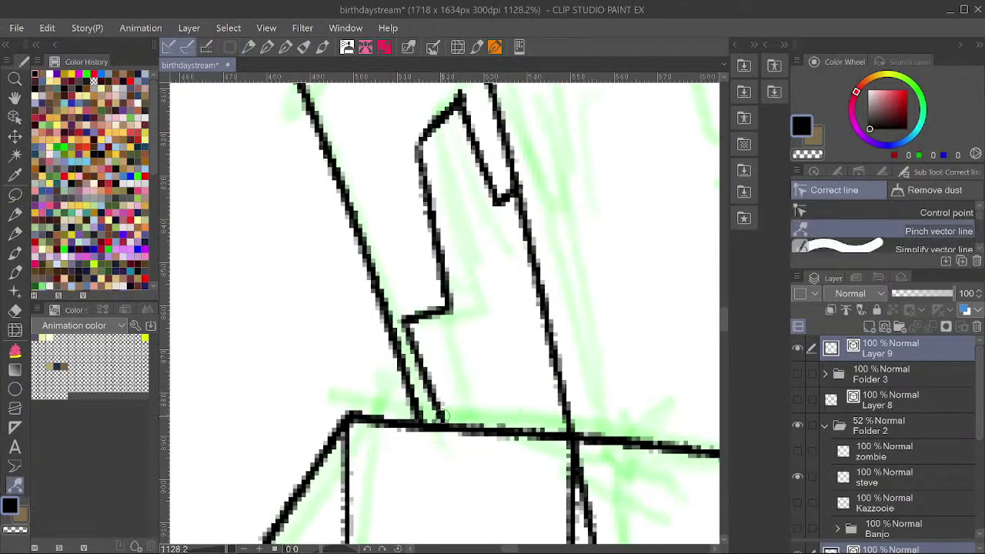
Reshape the hair outline on the side of steve's head with Pinch vector line, undoing the last pull on the notch.
{"action": "scroll", "coordinate": [510, 315], "scroll_direction": "down", "scroll_amount": 3}
{"action": "mouse_move", "coordinate": [465, 256]}
{"action": "left_mouse_down"}
{"action": "mouse_move", "coordinate": [452, 262]}
{"action": "mouse_move", "coordinate": [471, 244]}
{"action": "left_mouse_up"}
{"action": "left_click_drag", "start_coordinate": [498, 282], "coordinate": [490, 289]}
{"action": "key", "text": "ctrl+z"}
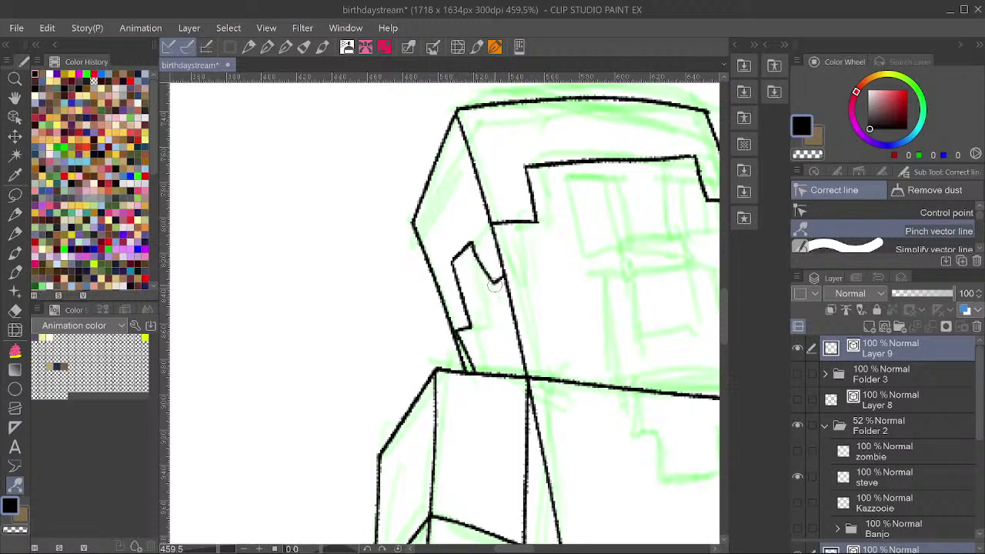
Straighten the slanted line of the side hair notch with Simplify vector line.
{"action": "key", "text": "alt"}
{"action": "left_click", "coordinate": [495, 286], "text": "ctrl"}
{"action": "key", "text": "y"}
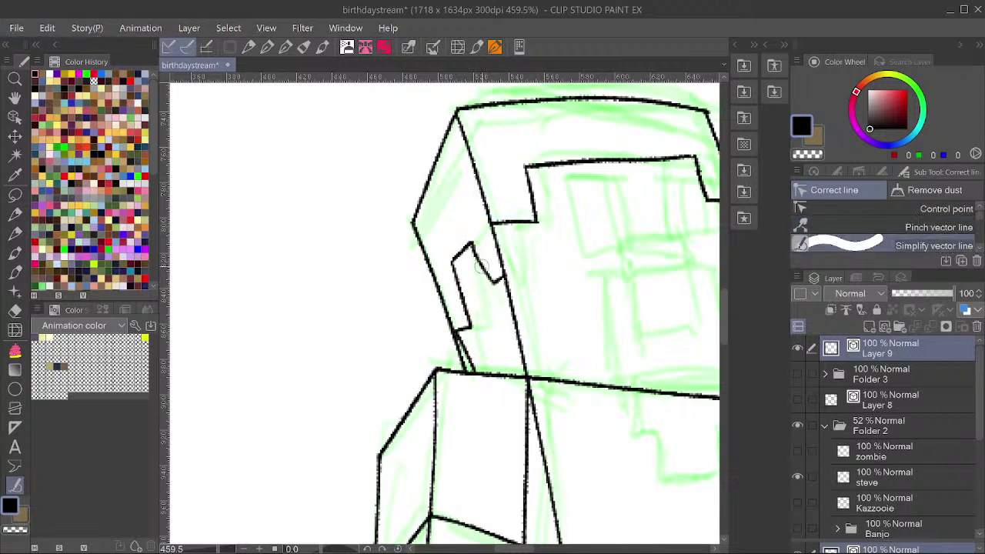
{"action": "left_click_drag", "start_coordinate": [477, 260], "coordinate": [490, 278]}
{"action": "left_click", "coordinate": [489, 285], "text": "ctrl"}
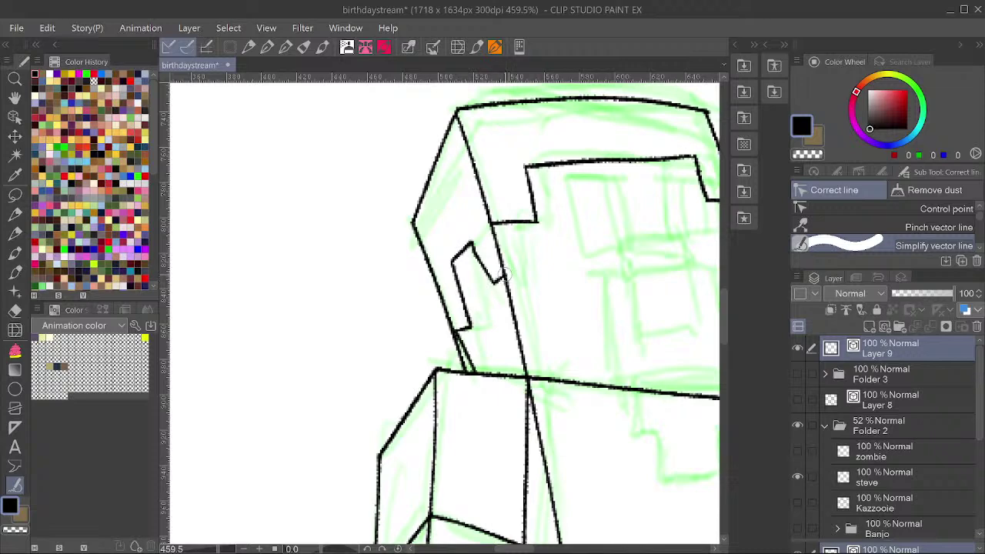
Move the control point at the side hair notch's lower corner down and away from the head's corner edge.
{"action": "scroll", "coordinate": [474, 250], "scroll_direction": "up", "scroll_amount": 5}
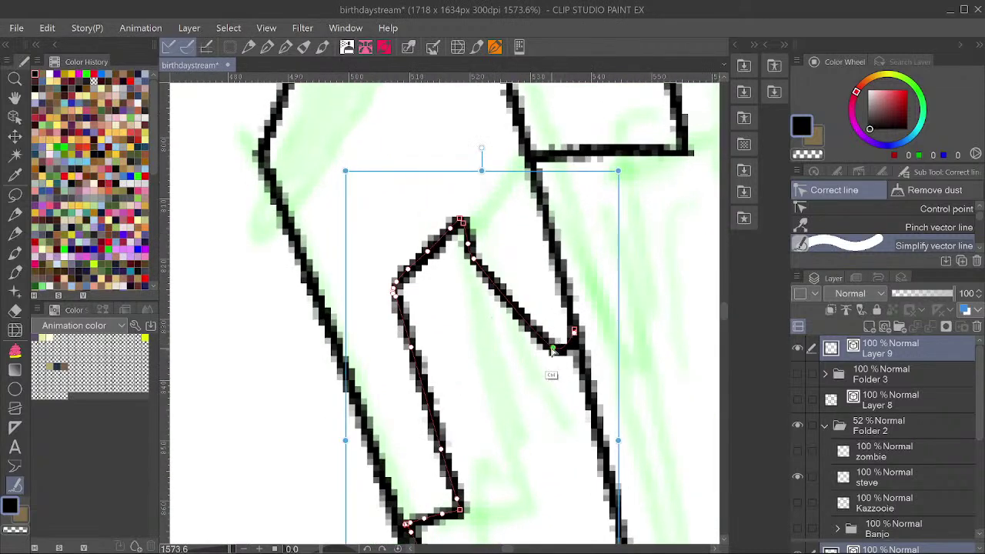
{"action": "left_click_drag", "start_coordinate": [551, 351], "coordinate": [520, 370]}
{"action": "scroll", "coordinate": [520, 370], "scroll_direction": "down", "scroll_amount": 8}
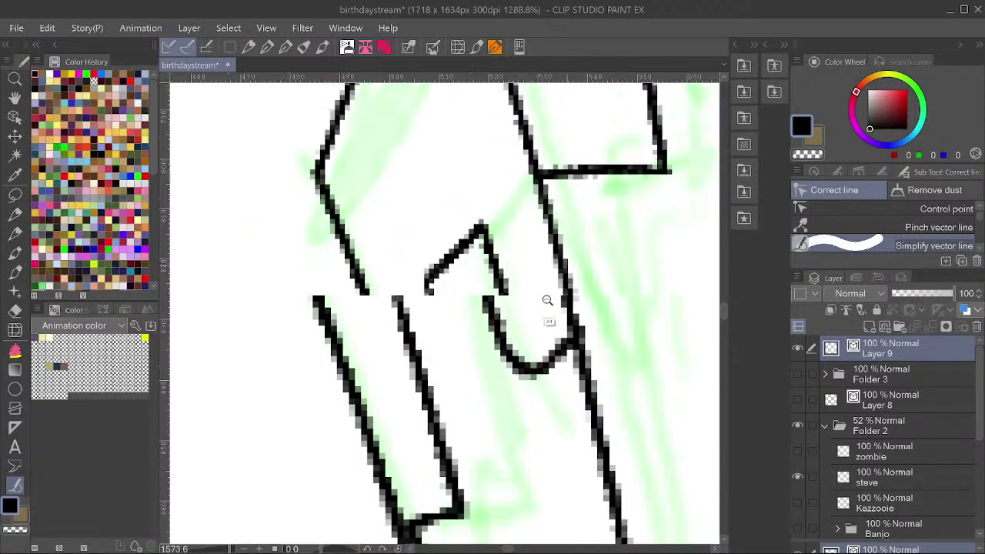
{"action": "left_click_drag", "start_coordinate": [573, 351], "coordinate": [530, 366]}
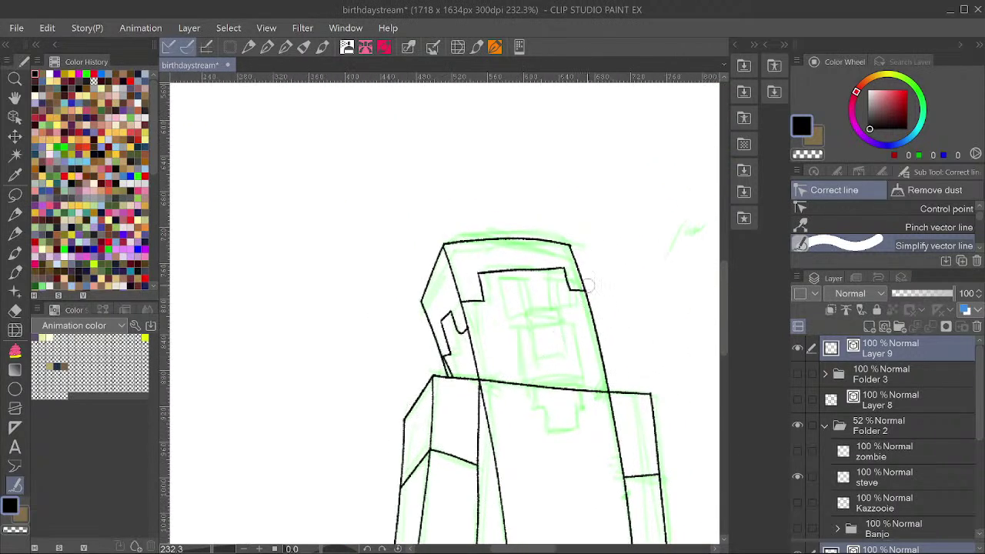
{"action": "key", "text": "p"}
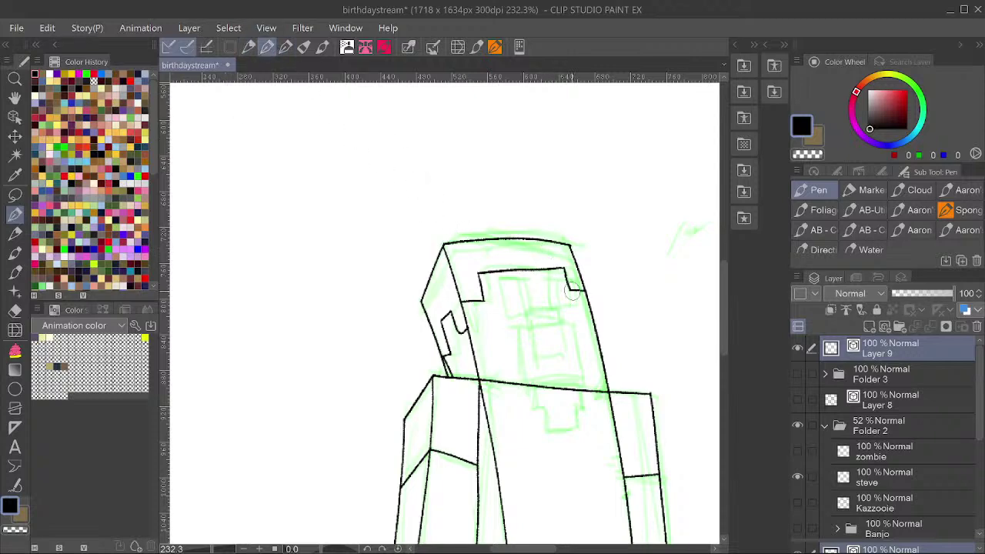
Pull the lower corner of the side hair notch inward on steve's head with Pinch vector line.
{"action": "mouse_move", "coordinate": [572, 311]}
{"action": "left_mouse_down"}
{"action": "mouse_move", "coordinate": [558, 312]}
{"action": "mouse_move", "coordinate": [554, 279]}
{"action": "mouse_move", "coordinate": [604, 276]}
{"action": "left_mouse_up"}
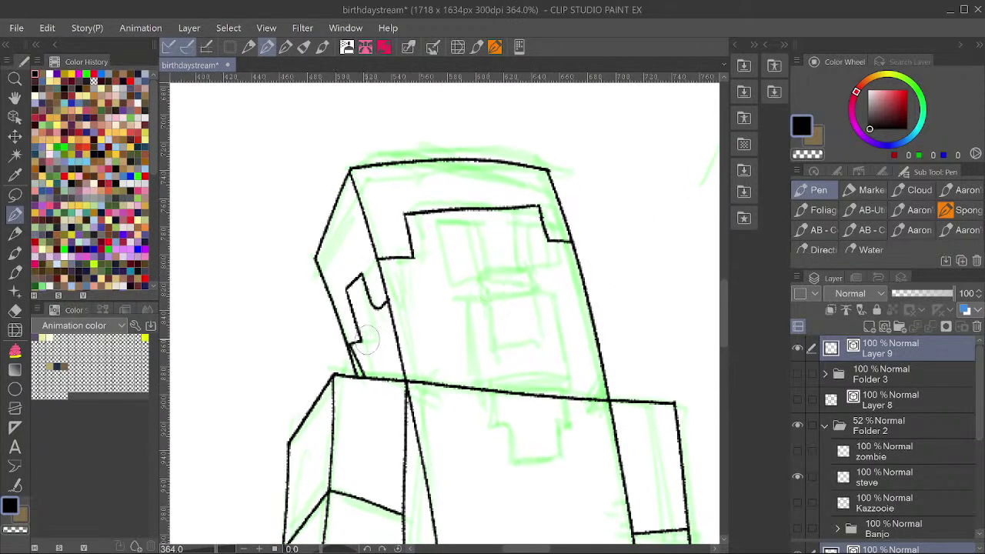
{"action": "key", "text": "y"}
{"action": "left_click_drag", "start_coordinate": [354, 346], "coordinate": [358, 340]}
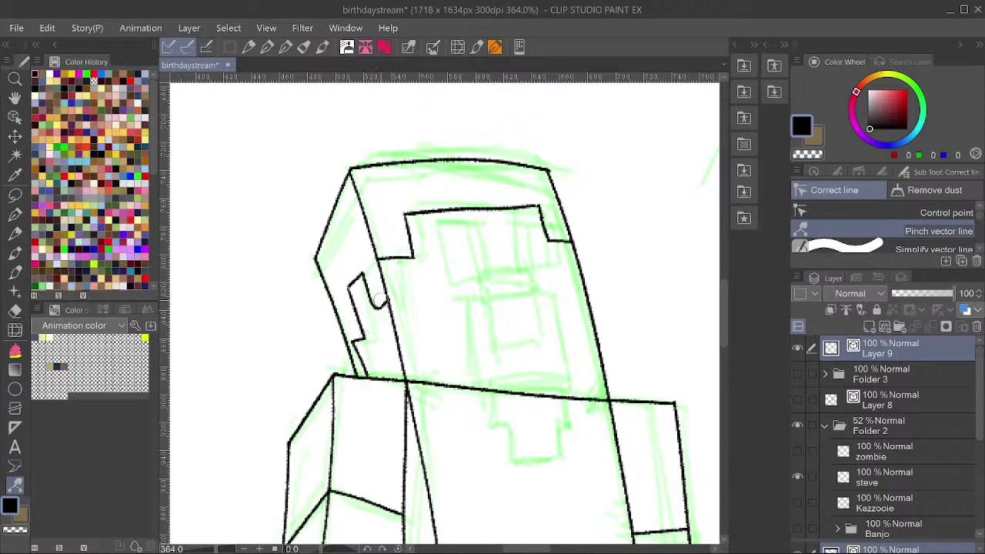
{"action": "key", "text": "p"}
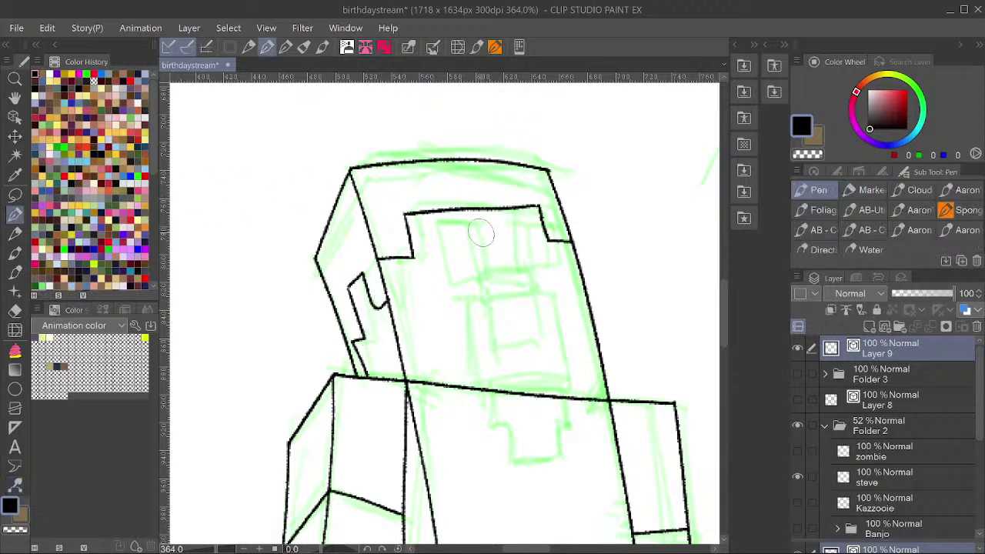
{"action": "mouse_move", "coordinate": [479, 225]}
{"action": "left_mouse_down"}
{"action": "mouse_move", "coordinate": [431, 227]}
{"action": "mouse_move", "coordinate": [477, 236]}
{"action": "mouse_move", "coordinate": [427, 240]}
{"action": "mouse_move", "coordinate": [434, 270]}
{"action": "mouse_move", "coordinate": [488, 270]}
{"action": "mouse_move", "coordinate": [487, 256]}
{"action": "mouse_move", "coordinate": [455, 257]}
{"action": "mouse_move", "coordinate": [430, 260]}
{"action": "mouse_move", "coordinate": [434, 291]}
{"action": "left_mouse_up"}
{"action": "key", "text": "ctrl+z"}
{"action": "key", "text": "ctrl+z"}
{"action": "key", "text": "ctrl+z"}
{"action": "key", "text": "ctrl+z"}
{"action": "mouse_move", "coordinate": [488, 257]}
{"action": "left_mouse_down"}
{"action": "mouse_move", "coordinate": [491, 285]}
{"action": "mouse_move", "coordinate": [434, 294]}
{"action": "left_mouse_up"}
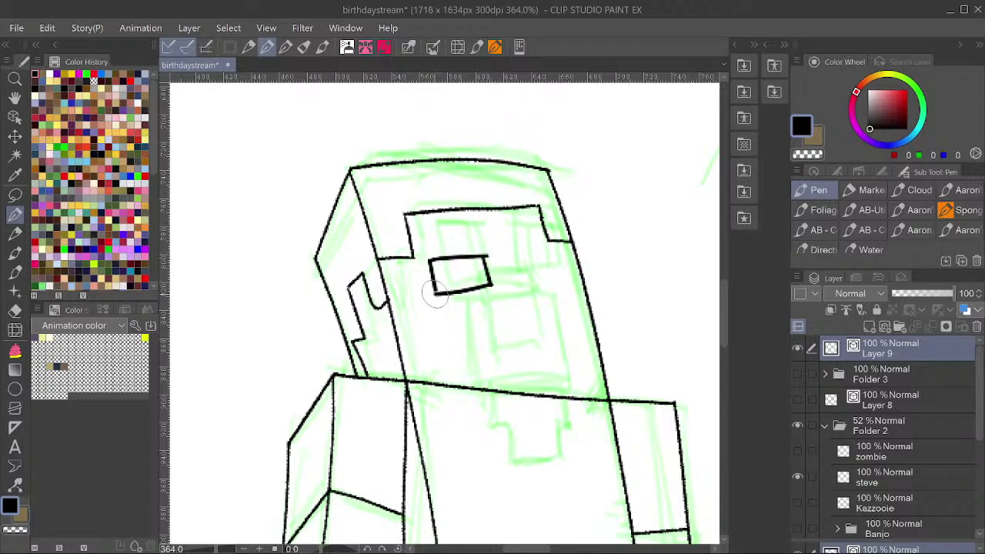
Ink both of steve's eyes as narrow rectangles below the hairline, divided by short vertical lines, with a thinner pen.
{"action": "left_click", "coordinate": [285, 47]}
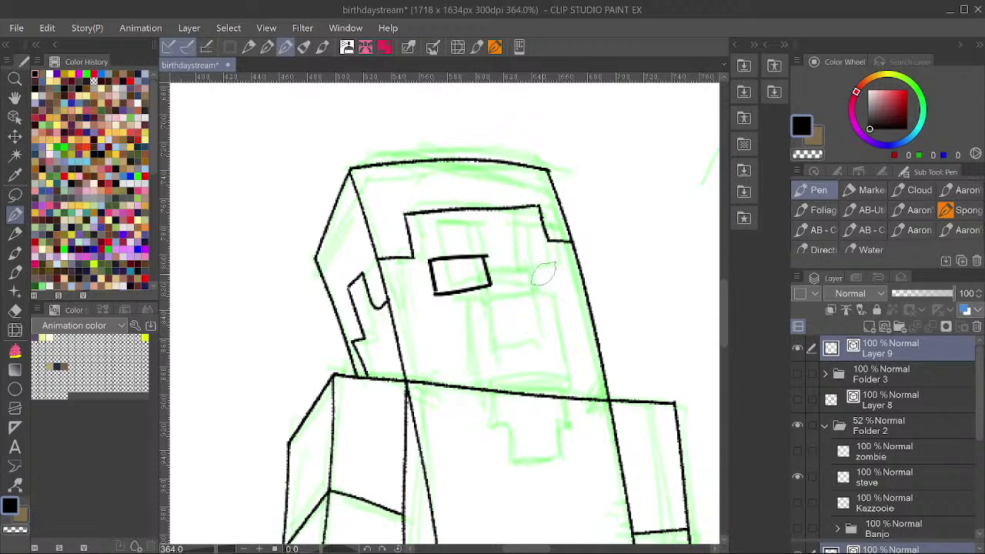
{"action": "mouse_move", "coordinate": [433, 292]}
{"action": "left_mouse_down"}
{"action": "mouse_move", "coordinate": [491, 285]}
{"action": "mouse_move", "coordinate": [430, 267]}
{"action": "mouse_move", "coordinate": [434, 292]}
{"action": "mouse_move", "coordinate": [488, 283]}
{"action": "mouse_move", "coordinate": [462, 286]}
{"action": "left_mouse_up"}
{"action": "key", "text": "ctrl+z"}
{"action": "key", "text": "ctrl+z"}
{"action": "key", "text": "ctrl+z"}
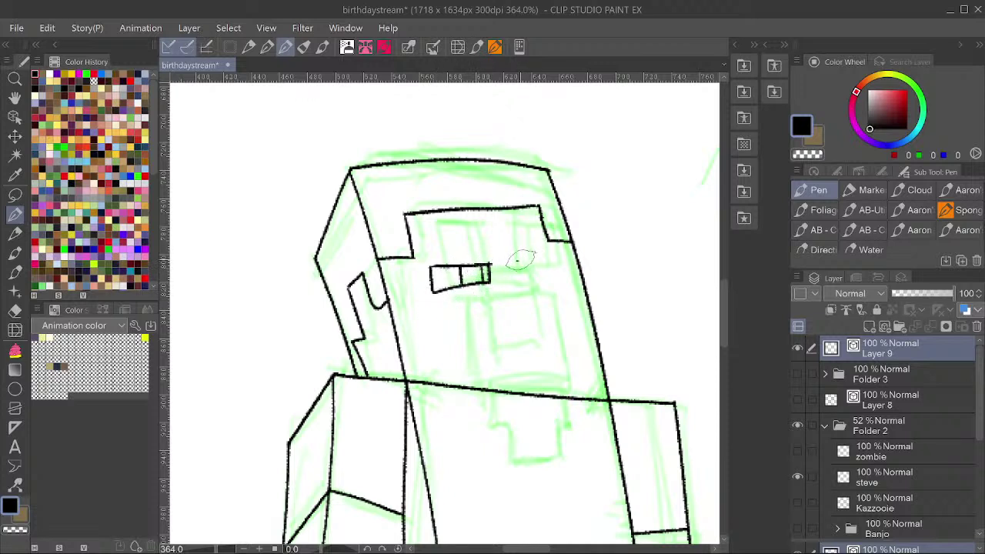
{"action": "mouse_move", "coordinate": [517, 260]}
{"action": "left_mouse_down"}
{"action": "mouse_move", "coordinate": [555, 251]}
{"action": "mouse_move", "coordinate": [561, 278]}
{"action": "mouse_move", "coordinate": [512, 281]}
{"action": "mouse_move", "coordinate": [512, 259]}
{"action": "mouse_move", "coordinate": [529, 257]}
{"action": "mouse_move", "coordinate": [547, 277]}
{"action": "left_mouse_up"}
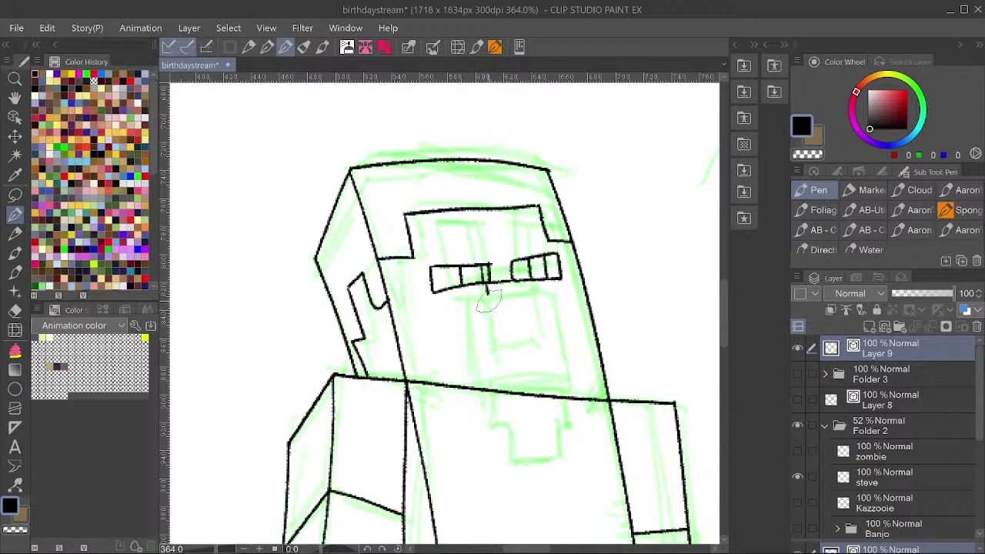
Ink the blocky nose, mouth and beard outline on steve's face and the stepped neckline below his shoulder line.
{"action": "left_click_drag", "start_coordinate": [489, 301], "coordinate": [522, 296]}
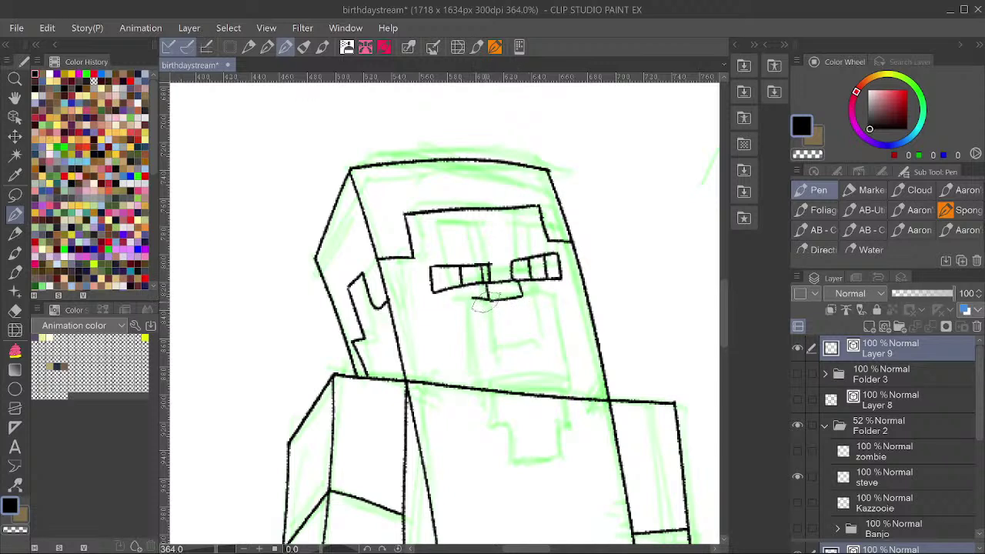
{"action": "mouse_move", "coordinate": [472, 298]}
{"action": "left_mouse_down"}
{"action": "mouse_move", "coordinate": [477, 386]}
{"action": "mouse_move", "coordinate": [495, 337]}
{"action": "mouse_move", "coordinate": [497, 350]}
{"action": "mouse_move", "coordinate": [538, 344]}
{"action": "left_mouse_up"}
{"action": "left_click_drag", "start_coordinate": [524, 297], "coordinate": [534, 345]}
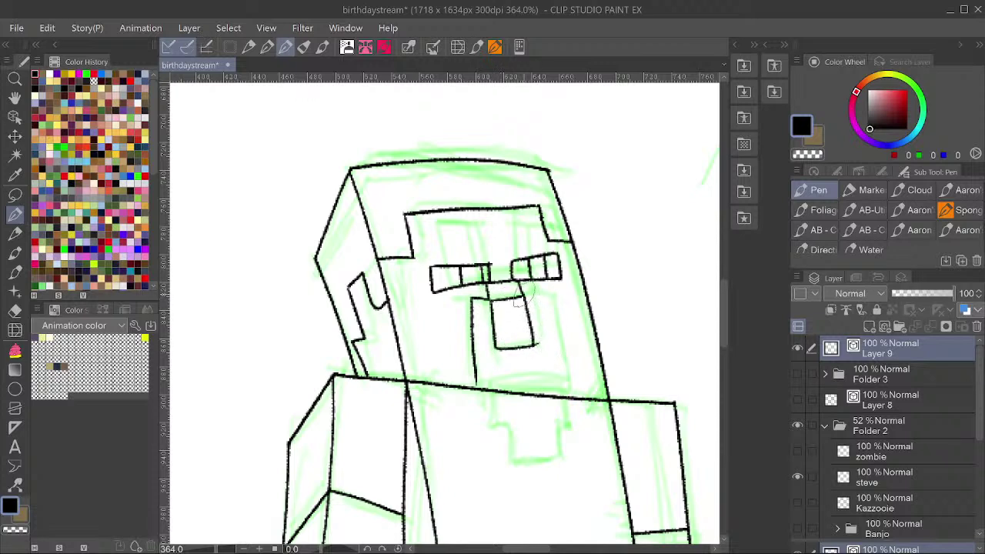
{"action": "mouse_move", "coordinate": [520, 297]}
{"action": "left_mouse_down"}
{"action": "mouse_move", "coordinate": [548, 297]}
{"action": "mouse_move", "coordinate": [564, 399]}
{"action": "left_mouse_up"}
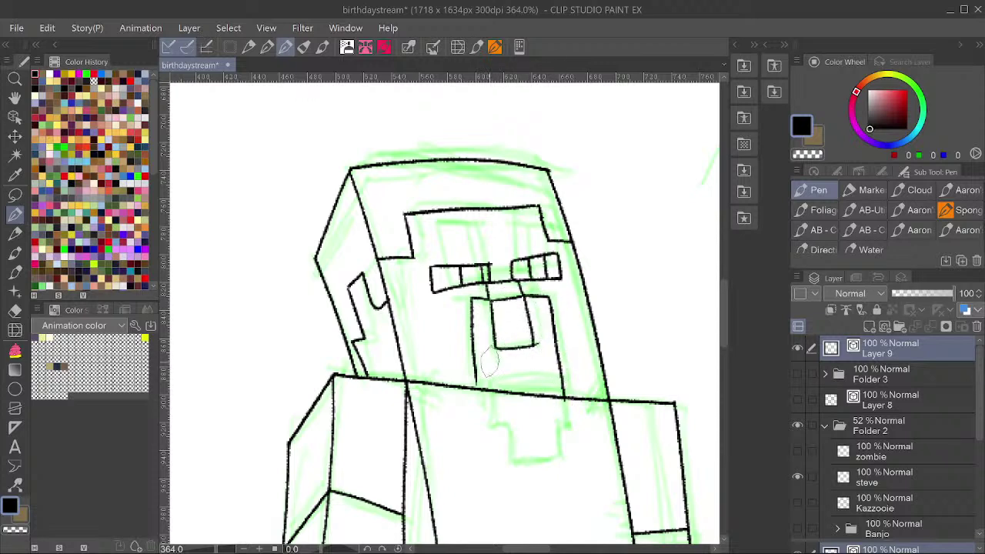
{"action": "left_click_drag", "start_coordinate": [488, 280], "coordinate": [482, 246]}
{"action": "mouse_move", "coordinate": [478, 349]}
{"action": "left_mouse_down"}
{"action": "mouse_move", "coordinate": [480, 384]}
{"action": "mouse_move", "coordinate": [511, 387]}
{"action": "mouse_move", "coordinate": [507, 421]}
{"action": "mouse_move", "coordinate": [559, 418]}
{"action": "mouse_move", "coordinate": [558, 362]}
{"action": "left_mouse_up"}
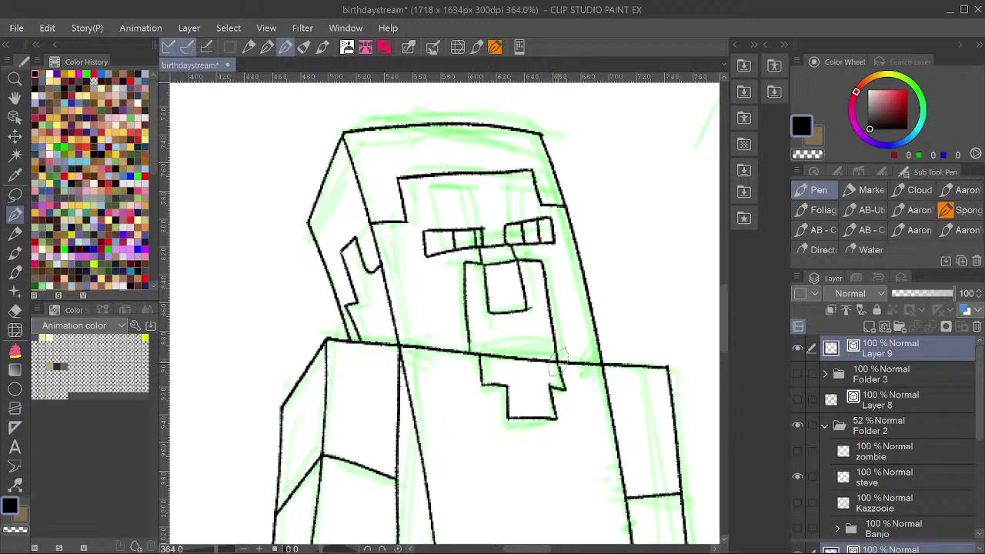
Ink the slanted shirt hem across the side face of steve's torso.
{"action": "mouse_move", "coordinate": [603, 256]}
{"action": "left_mouse_down", "text": "alt"}
{"action": "mouse_move", "coordinate": [588, 279]}
{"action": "mouse_move", "coordinate": [613, 246]}
{"action": "mouse_move", "coordinate": [600, 286]}
{"action": "left_mouse_up", "text": "alt"}
{"action": "scroll", "coordinate": [588, 279], "scroll_direction": "down", "scroll_amount": 5}
{"action": "left_click_drag", "start_coordinate": [604, 347], "coordinate": [590, 309]}
{"action": "scroll", "coordinate": [590, 309], "scroll_direction": "up", "scroll_amount": 7}
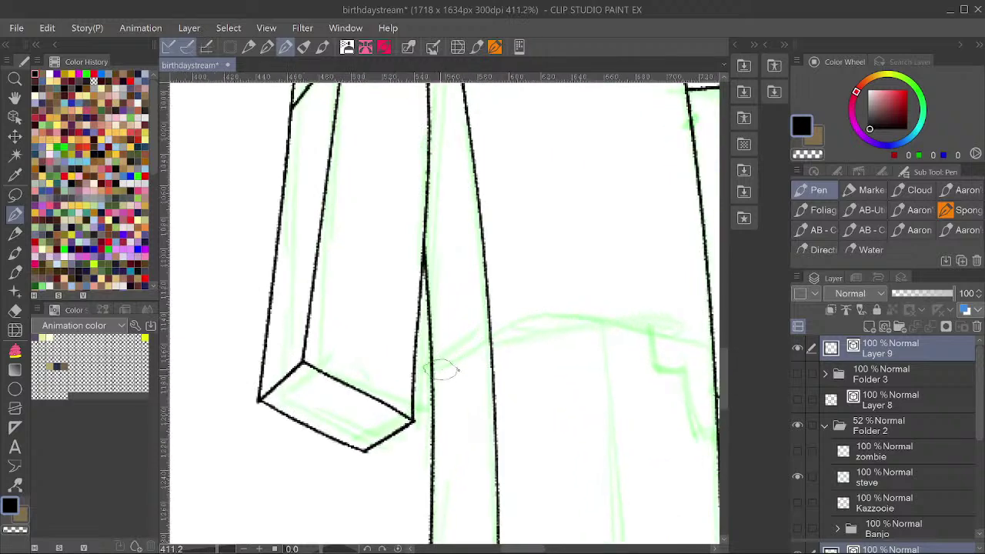
{"action": "left_click_drag", "start_coordinate": [427, 377], "coordinate": [510, 316]}
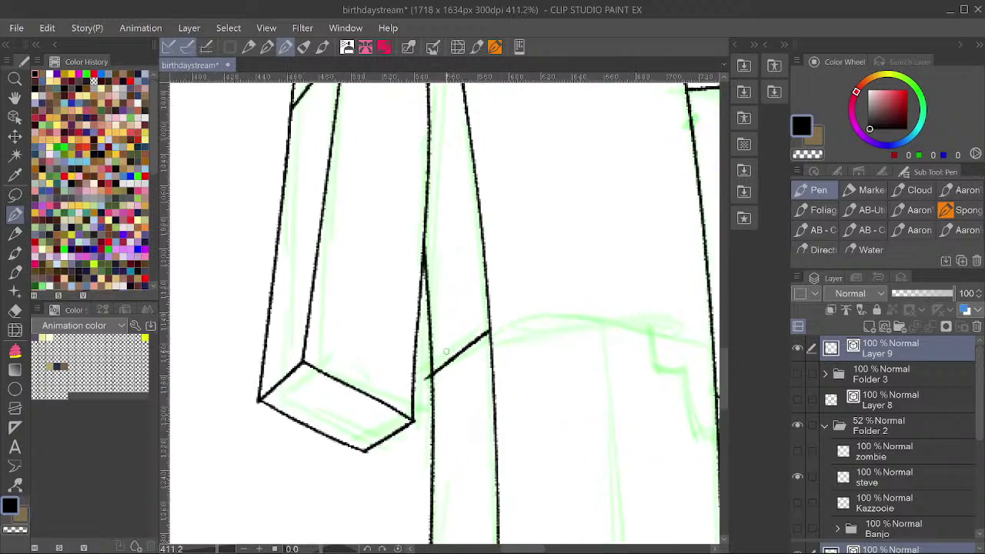
{"action": "key", "text": "ctrl+z"}
{"action": "key", "text": "ctrl+z"}
{"action": "key", "text": "ctrl+y"}
{"action": "key", "text": "ctrl+z"}
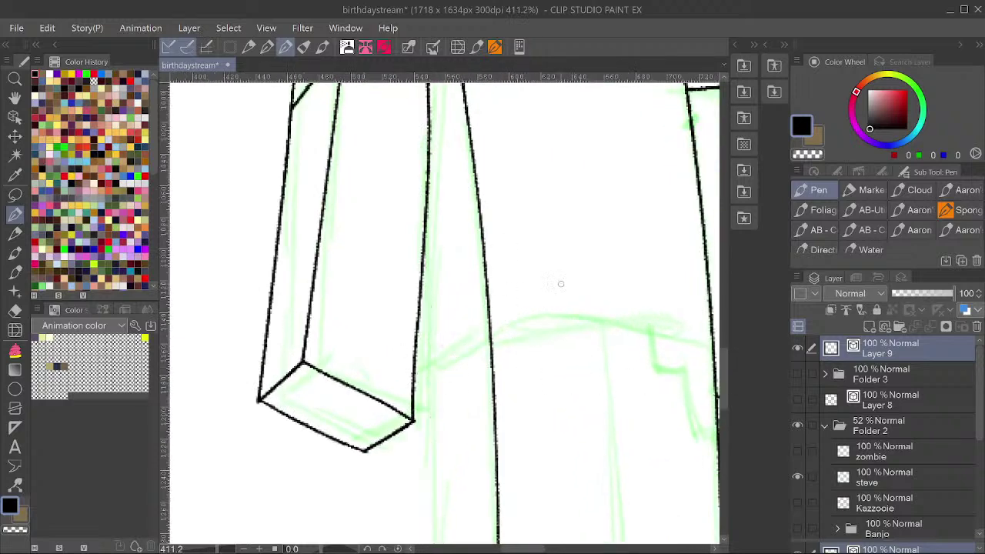
{"action": "key", "text": "ctrl+y"}
{"action": "key", "text": "ctrl+y"}
Ink the stepped shirt hem across the front of the torso and the vertical line dividing steve's legs.
{"action": "mouse_move", "coordinate": [597, 247]}
{"action": "left_mouse_down"}
{"action": "mouse_move", "coordinate": [453, 284]}
{"action": "mouse_move", "coordinate": [437, 268]}
{"action": "left_mouse_up"}
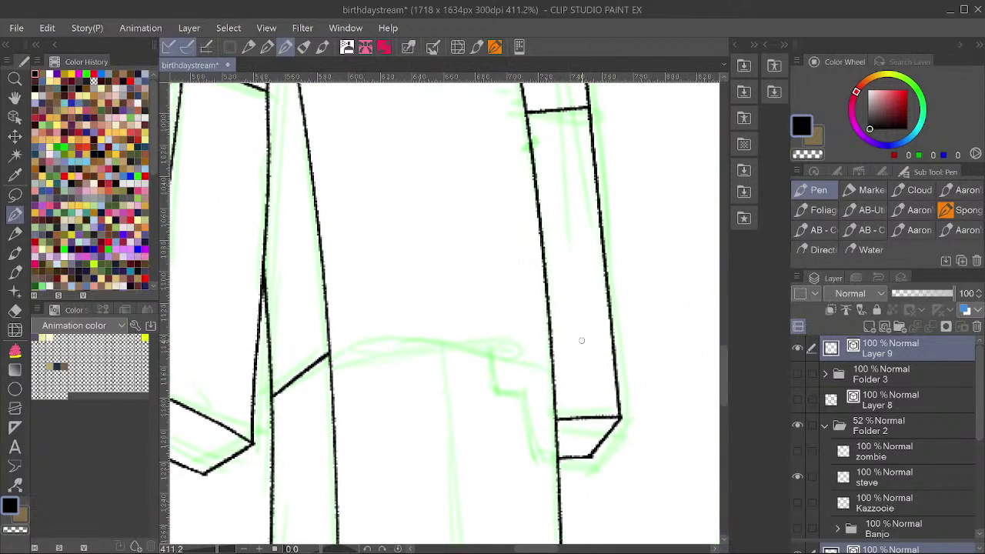
{"action": "mouse_move", "coordinate": [330, 351]}
{"action": "left_mouse_down"}
{"action": "mouse_move", "coordinate": [490, 344]}
{"action": "mouse_move", "coordinate": [499, 401]}
{"action": "mouse_move", "coordinate": [525, 394]}
{"action": "mouse_move", "coordinate": [531, 455]}
{"action": "mouse_move", "coordinate": [559, 444]}
{"action": "left_mouse_up"}
{"action": "scroll", "coordinate": [524, 333], "scroll_direction": "down", "scroll_amount": 4}
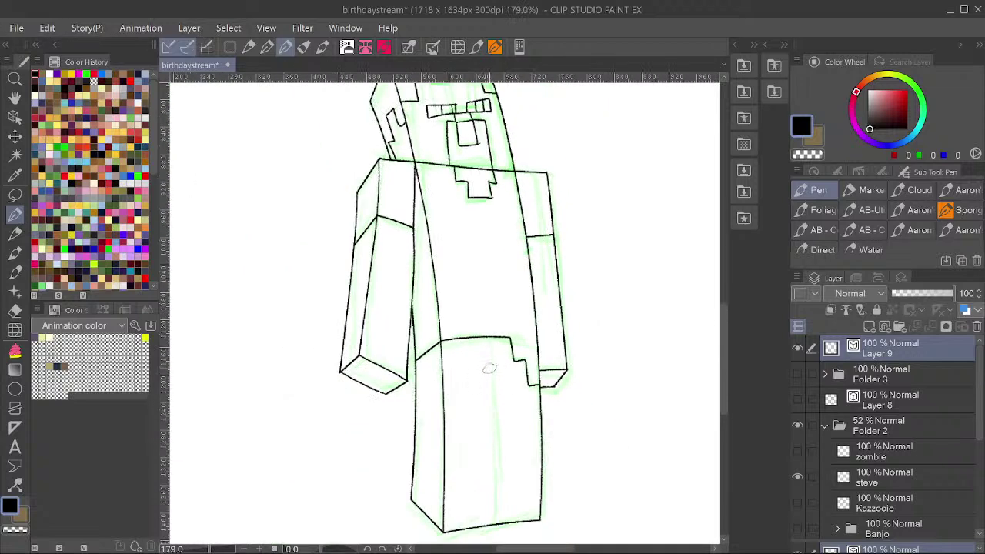
{"action": "left_click_drag", "start_coordinate": [493, 356], "coordinate": [497, 530]}
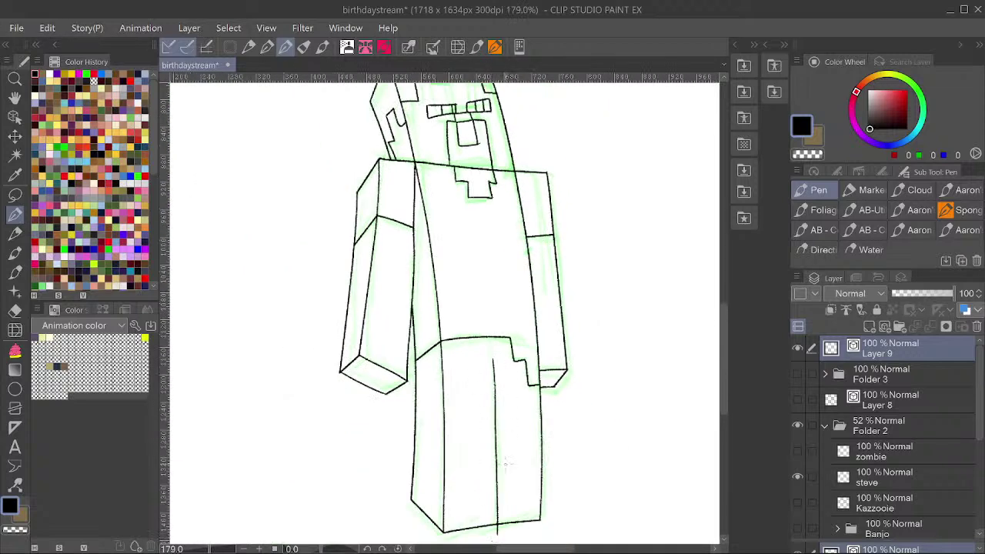
Ink a slanted lower edge for steve's head with a short underside line to the shoulder, trimming the overhanging lines.
{"action": "left_click_drag", "start_coordinate": [616, 289], "coordinate": [604, 408]}
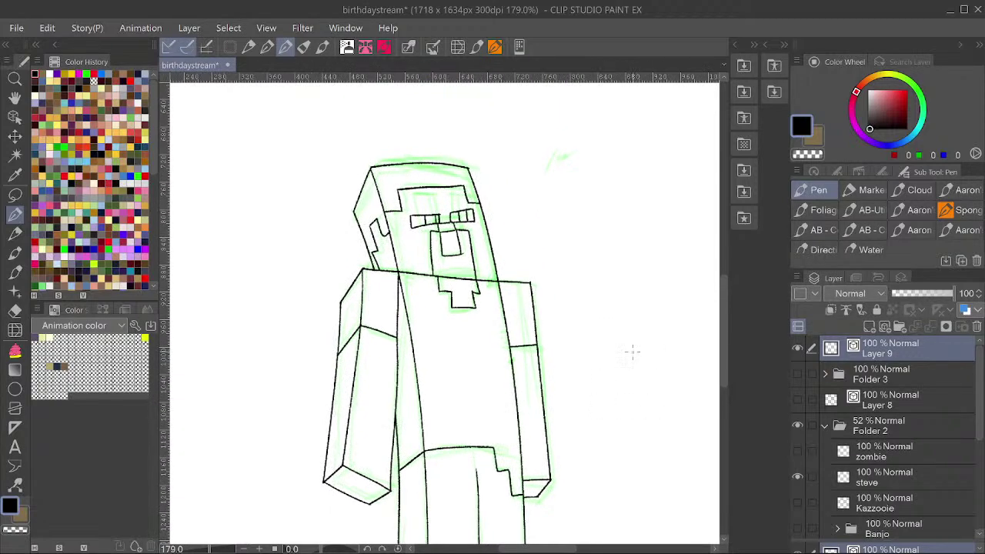
{"action": "scroll", "coordinate": [497, 210], "scroll_direction": "up", "scroll_amount": 4}
{"action": "scroll", "coordinate": [497, 210], "scroll_direction": "down", "scroll_amount": 3}
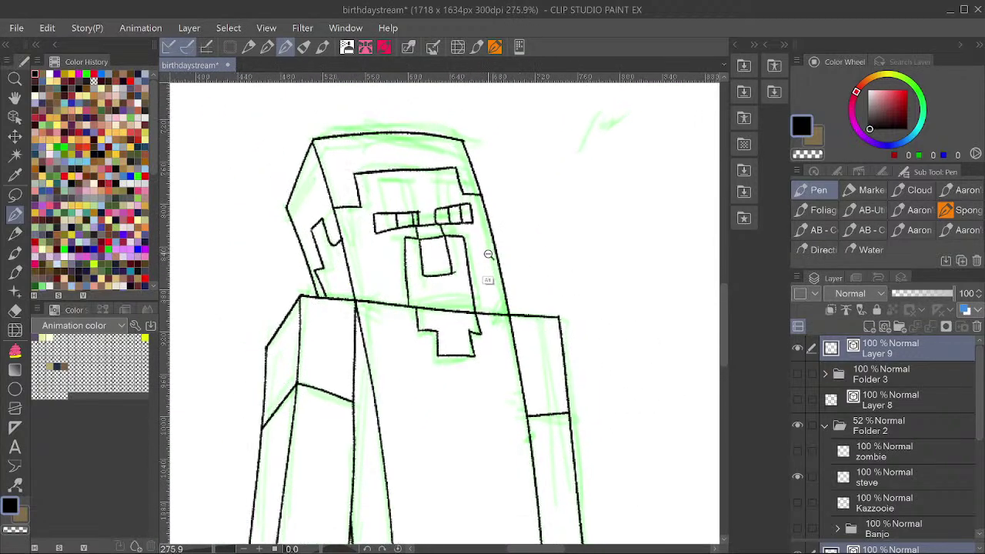
{"action": "left_click_drag", "start_coordinate": [571, 287], "coordinate": [576, 306]}
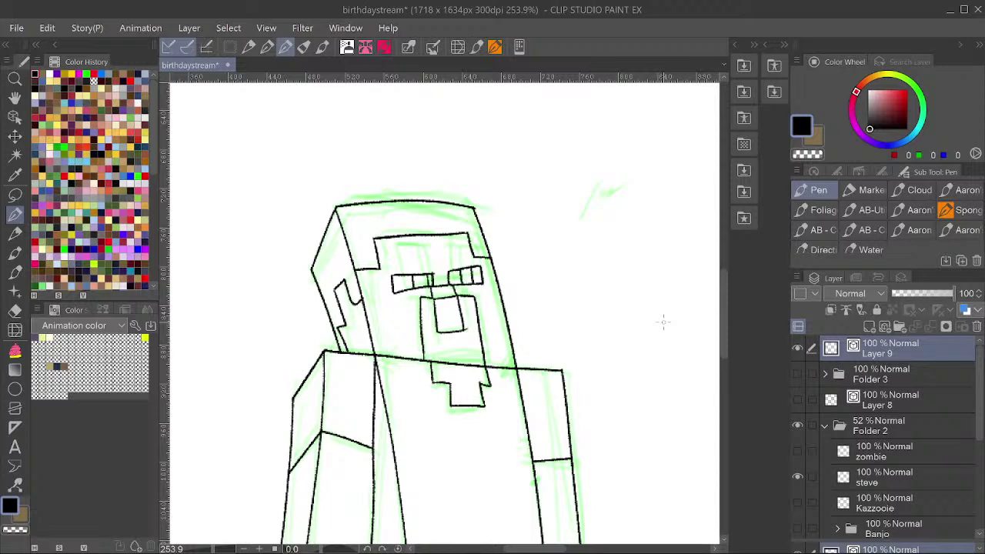
{"action": "scroll", "coordinate": [514, 294], "scroll_direction": "up", "scroll_amount": 2}
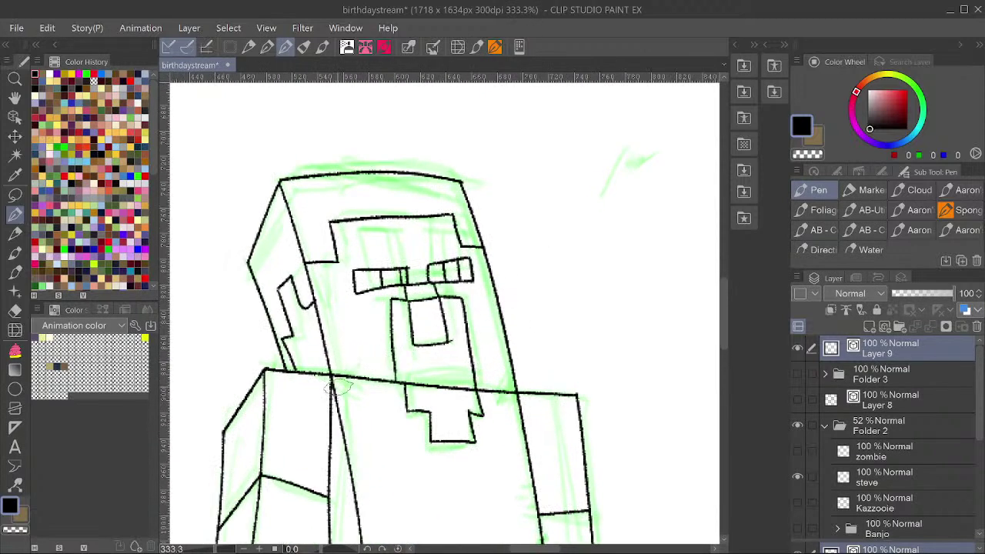
{"action": "left_click_drag", "start_coordinate": [339, 385], "coordinate": [526, 363]}
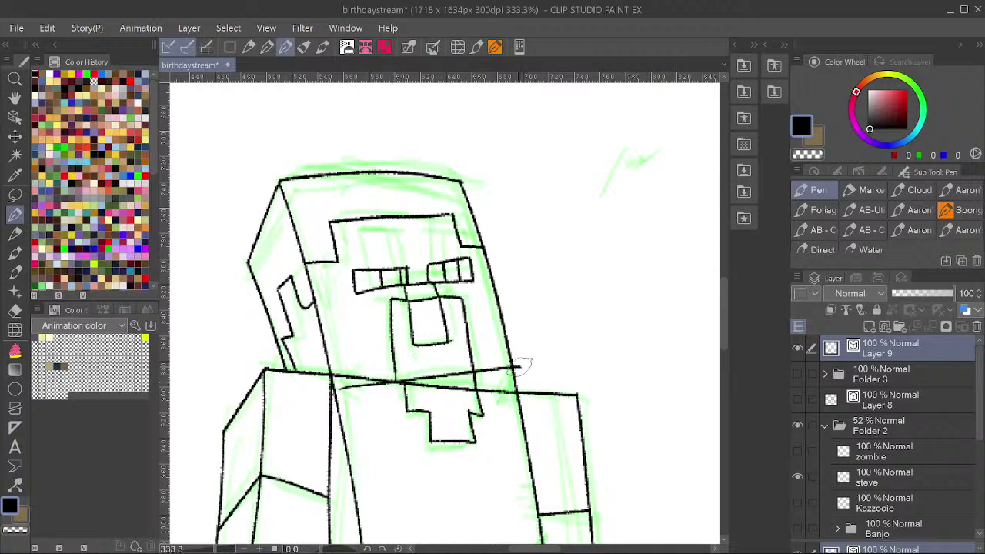
{"action": "key", "text": "ctrl+z"}
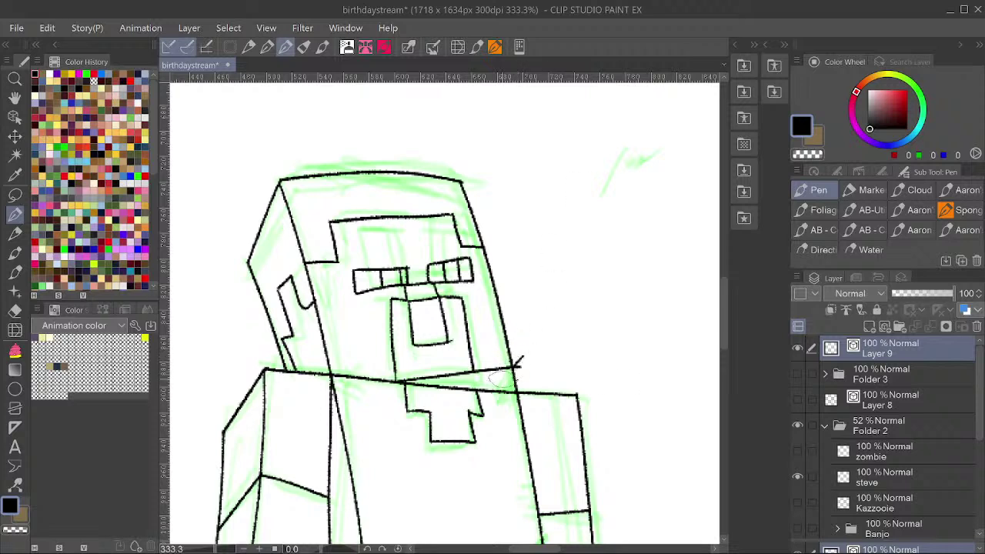
{"action": "left_click_drag", "start_coordinate": [514, 368], "coordinate": [488, 398]}
{"action": "key", "text": "ctrl+z"}
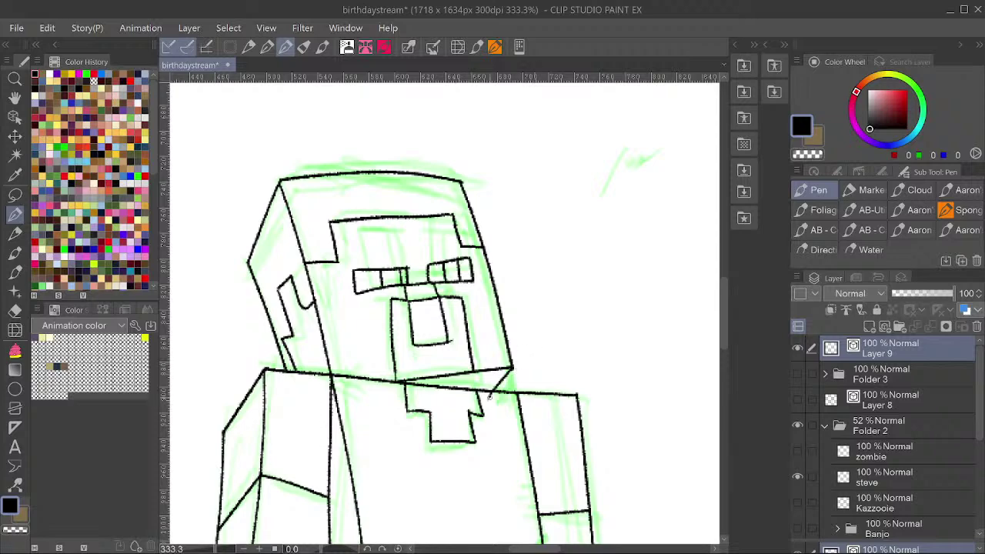
Hide the steve sketch layer to check the line art on its own.
{"action": "left_click_drag", "start_coordinate": [549, 299], "coordinate": [555, 317]}
{"action": "left_click_drag", "start_coordinate": [544, 270], "coordinate": [553, 266]}
{"action": "scroll", "coordinate": [552, 266], "scroll_direction": "up", "scroll_amount": 2}
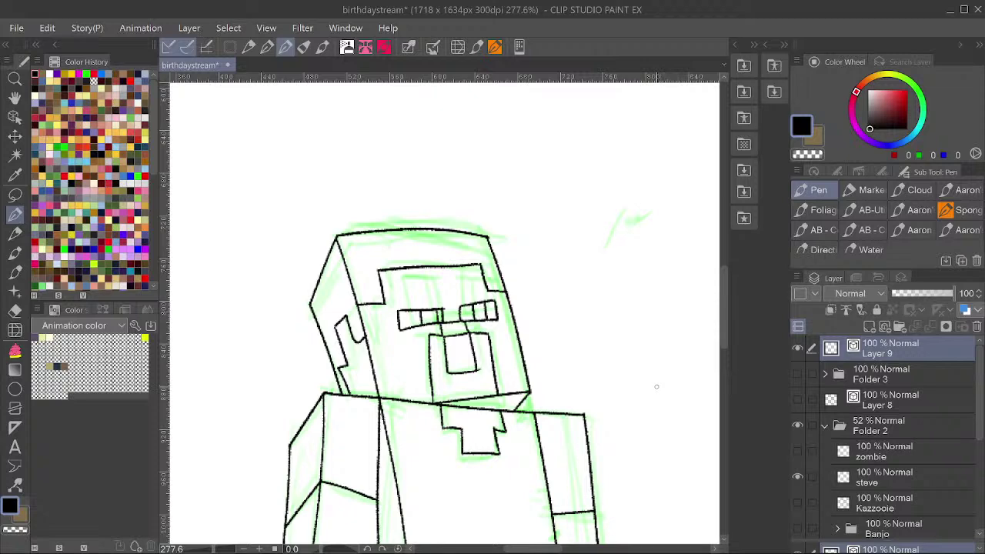
{"action": "scroll", "coordinate": [565, 293], "scroll_direction": "down", "scroll_amount": 4}
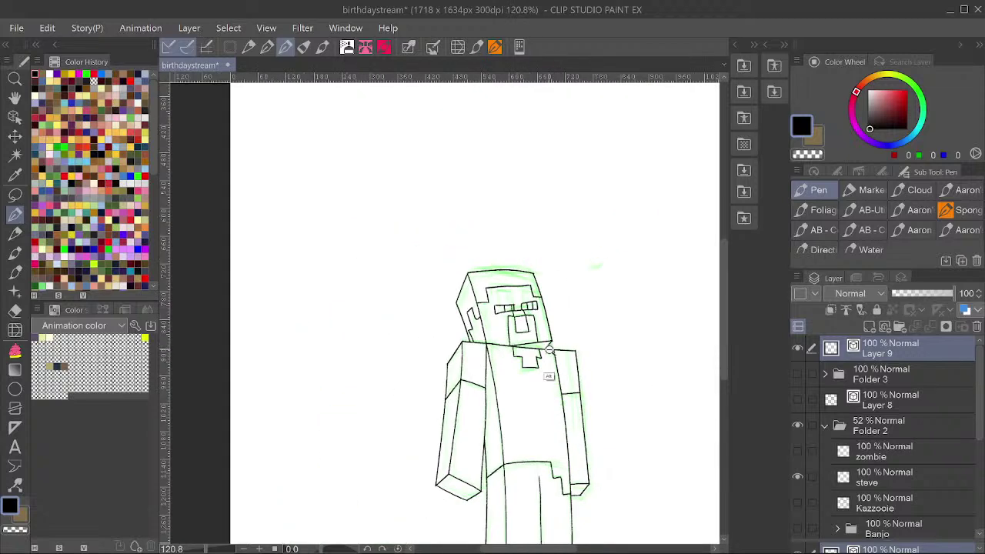
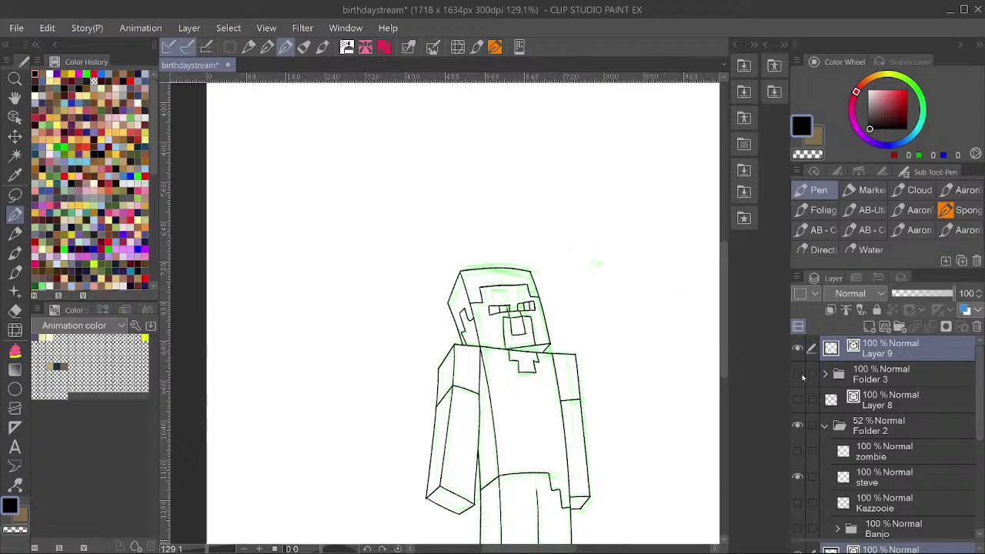
{"action": "left_click", "coordinate": [797, 476]}
{"action": "scroll", "coordinate": [551, 344], "scroll_direction": "down", "scroll_amount": 2}
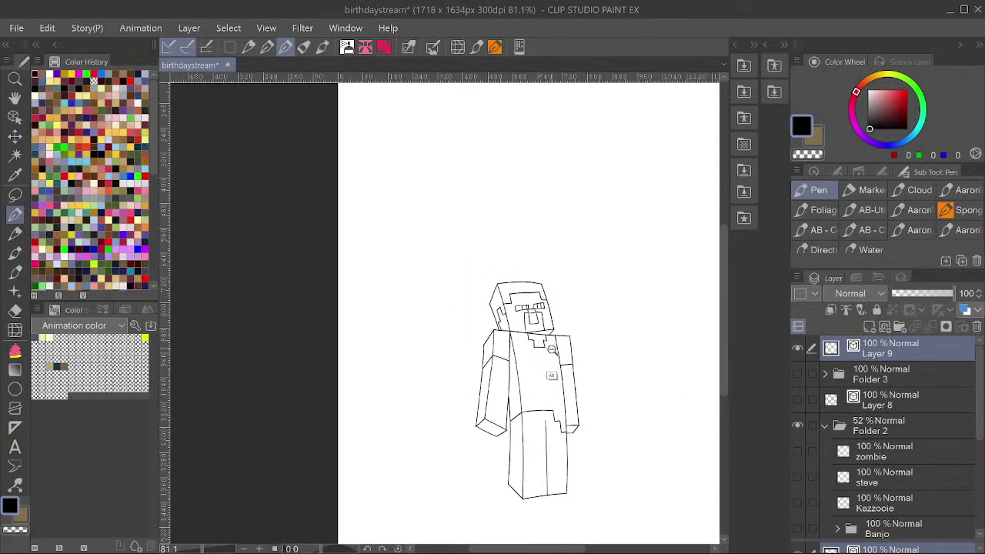
{"action": "scroll", "coordinate": [553, 350], "scroll_direction": "up", "scroll_amount": 2}
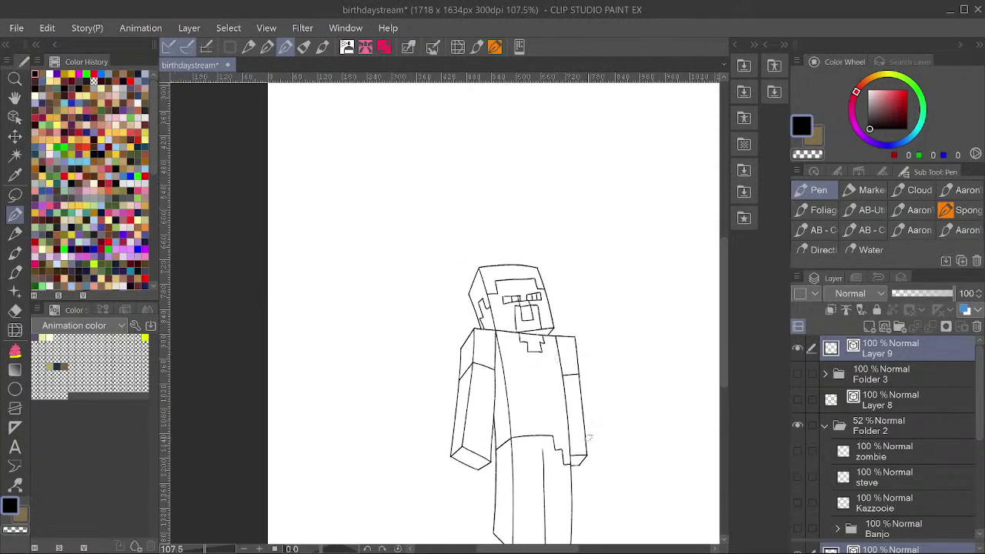
Ink the shoe line across the front and side of steve's legs near the feet and trim its overhanging ends.
{"action": "scroll", "coordinate": [529, 297], "scroll_direction": "up", "scroll_amount": 9}
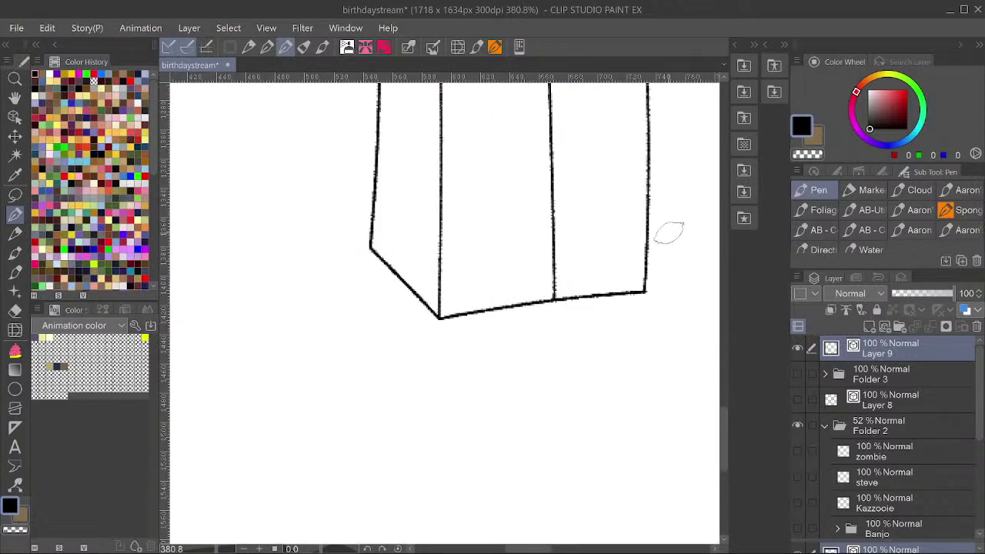
{"action": "left_click_drag", "start_coordinate": [675, 238], "coordinate": [443, 252]}
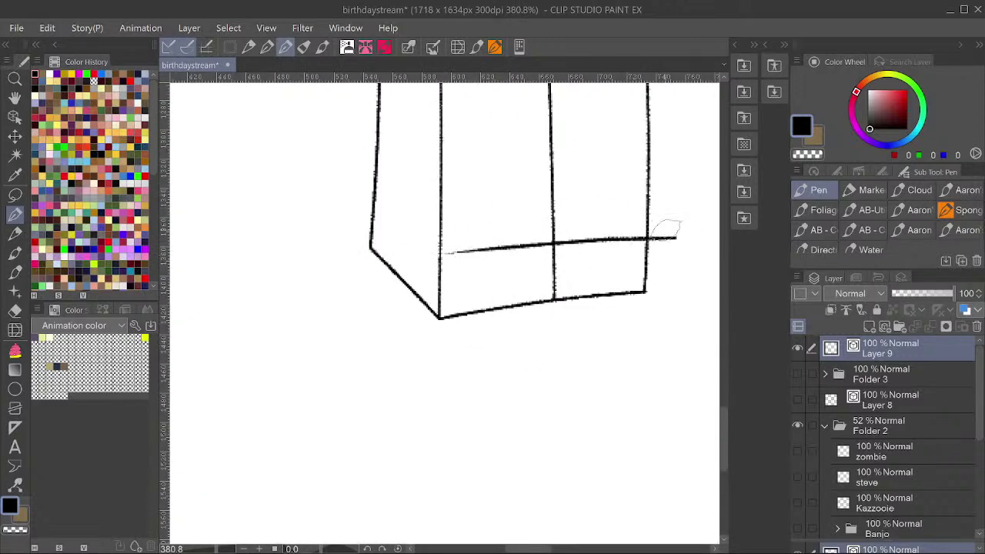
{"action": "key", "text": "ctrl+z"}
{"action": "left_click_drag", "start_coordinate": [681, 237], "coordinate": [407, 259]}
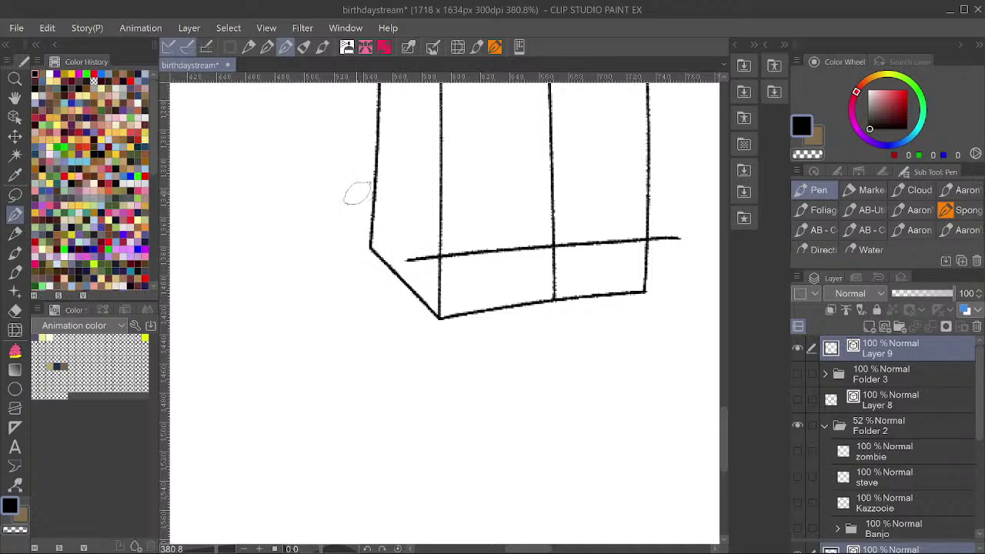
{"action": "mouse_move", "coordinate": [357, 193]}
{"action": "left_mouse_down"}
{"action": "mouse_move", "coordinate": [460, 274]}
{"action": "mouse_move", "coordinate": [358, 211]}
{"action": "left_mouse_up"}
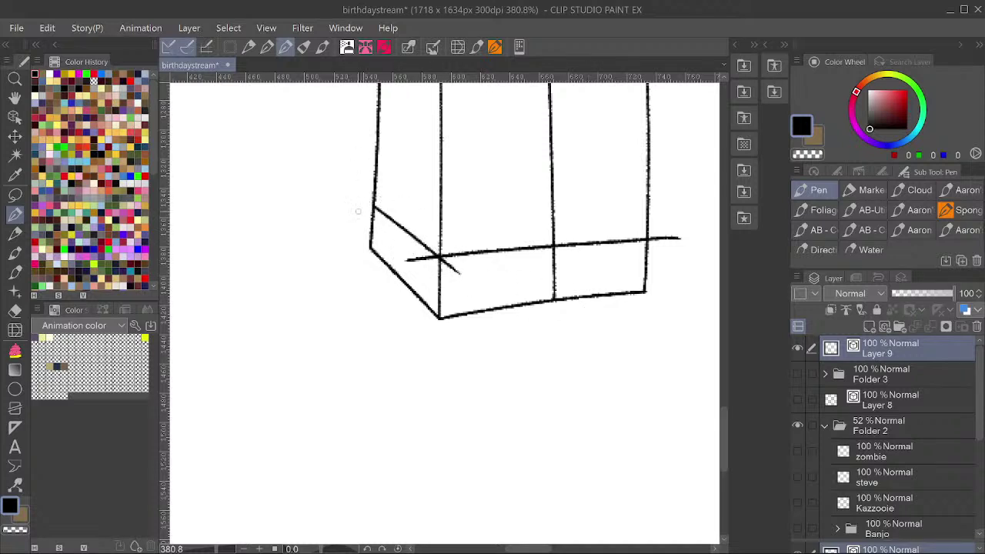
{"action": "mouse_move", "coordinate": [424, 252]}
{"action": "left_mouse_down"}
{"action": "mouse_move", "coordinate": [430, 272]}
{"action": "mouse_move", "coordinate": [457, 264]}
{"action": "left_mouse_up"}
{"action": "left_click", "coordinate": [663, 235]}
{"action": "scroll", "coordinate": [665, 231], "scroll_direction": "down", "scroll_amount": 3}
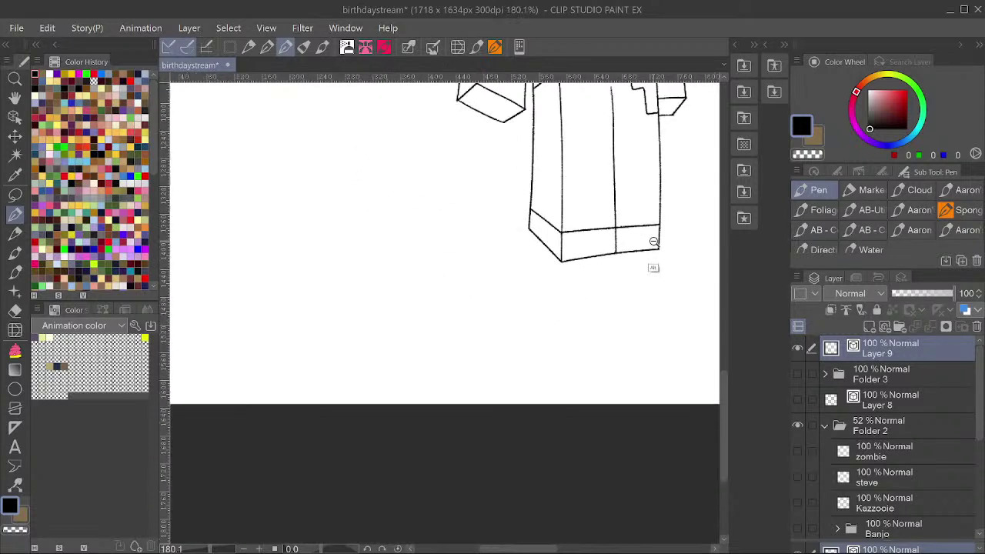
{"action": "mouse_move", "coordinate": [645, 149]}
{"action": "left_mouse_down"}
{"action": "mouse_move", "coordinate": [589, 246]}
{"action": "mouse_move", "coordinate": [590, 288]}
{"action": "mouse_move", "coordinate": [570, 335]}
{"action": "left_mouse_up"}
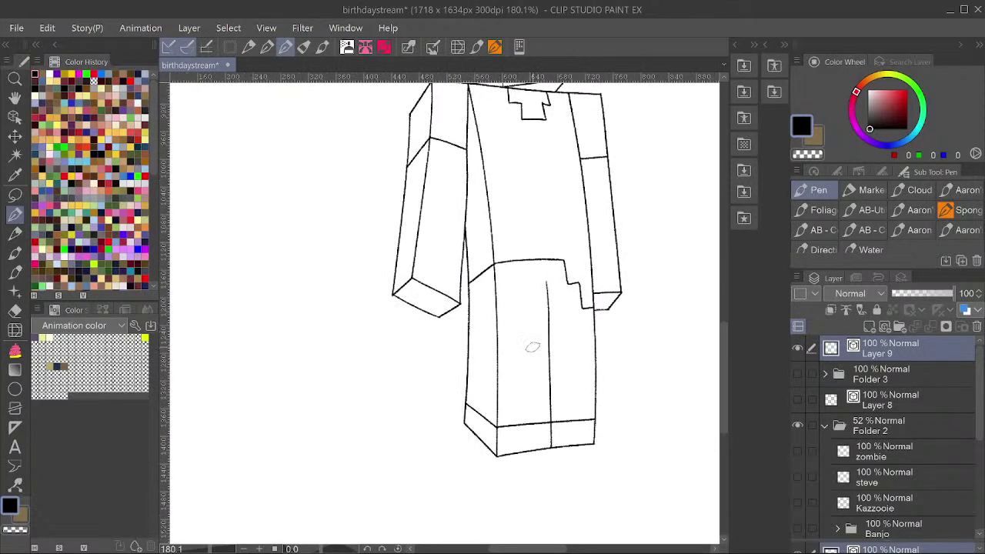
Save the birthdaystream drawing.
{"action": "scroll", "coordinate": [596, 306], "scroll_direction": "down", "scroll_amount": 3}
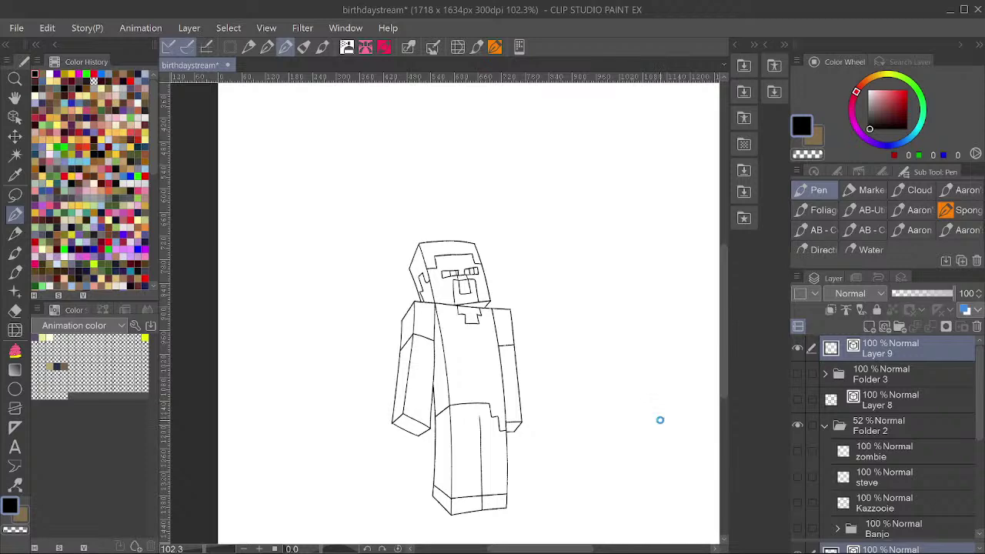
{"action": "key", "text": "ctrl+s"}
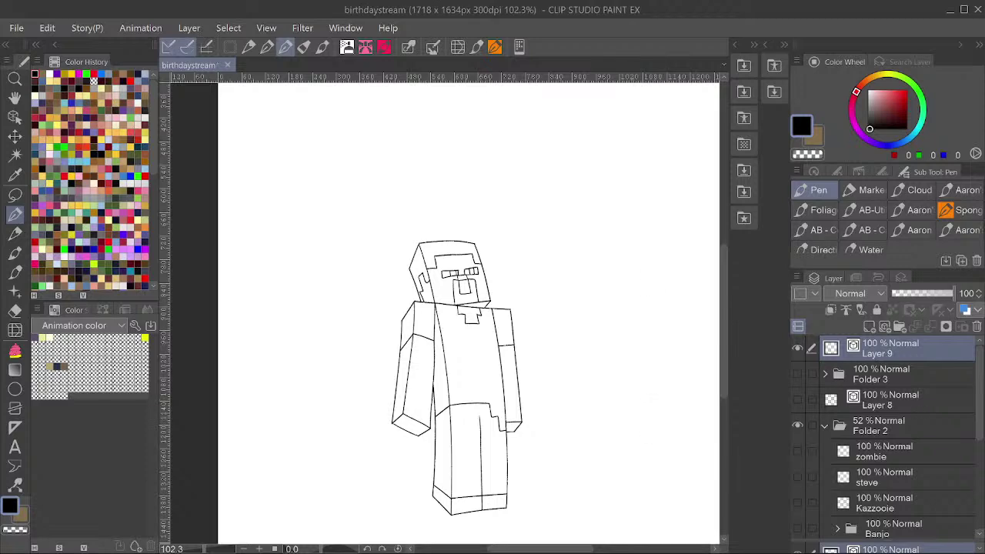
{"action": "scroll", "coordinate": [499, 245], "scroll_direction": "down", "scroll_amount": 2}
Erase the lower part of steve's inner face edge where it runs into the torso line and redraw it as a separate stroke down to the shoulder.
{"action": "scroll", "coordinate": [499, 245], "scroll_direction": "up", "scroll_amount": 5}
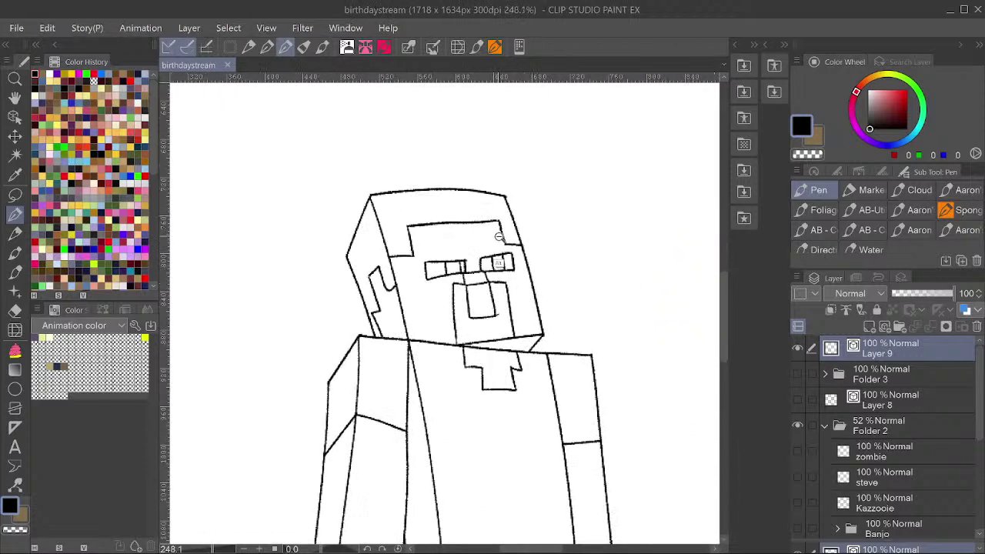
{"action": "key", "text": "o"}
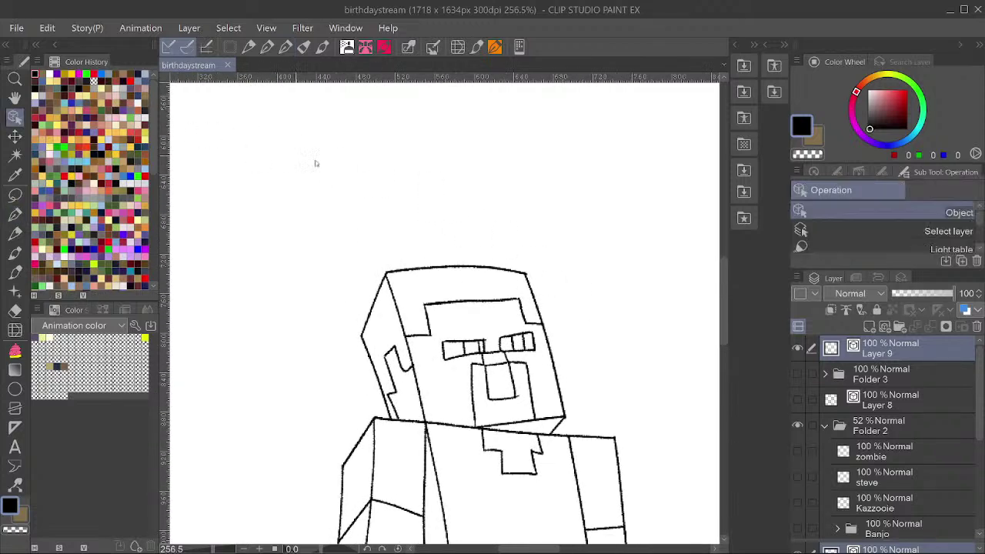
{"action": "left_click", "coordinate": [477, 272]}
{"action": "left_click", "coordinate": [402, 358], "text": "shift"}
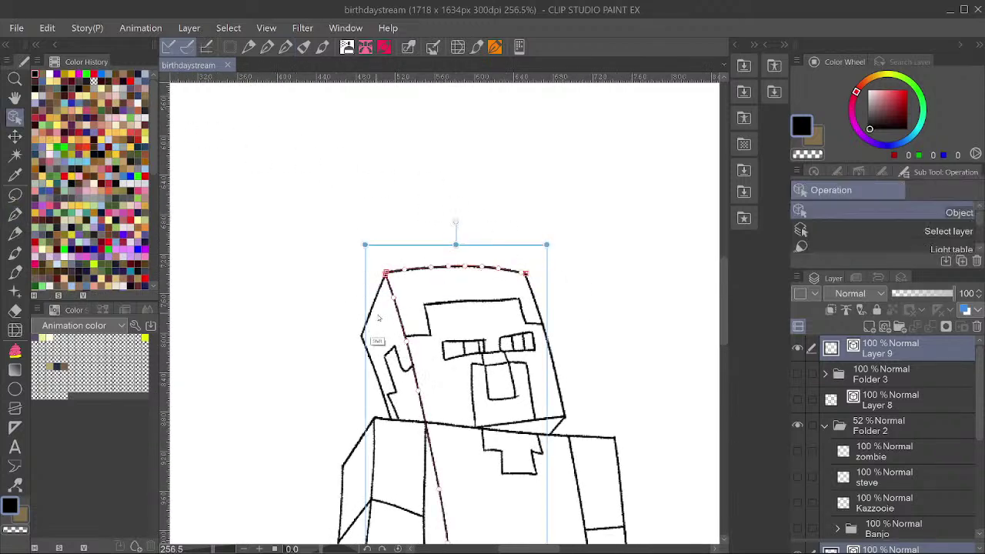
{"action": "left_click", "coordinate": [418, 393]}
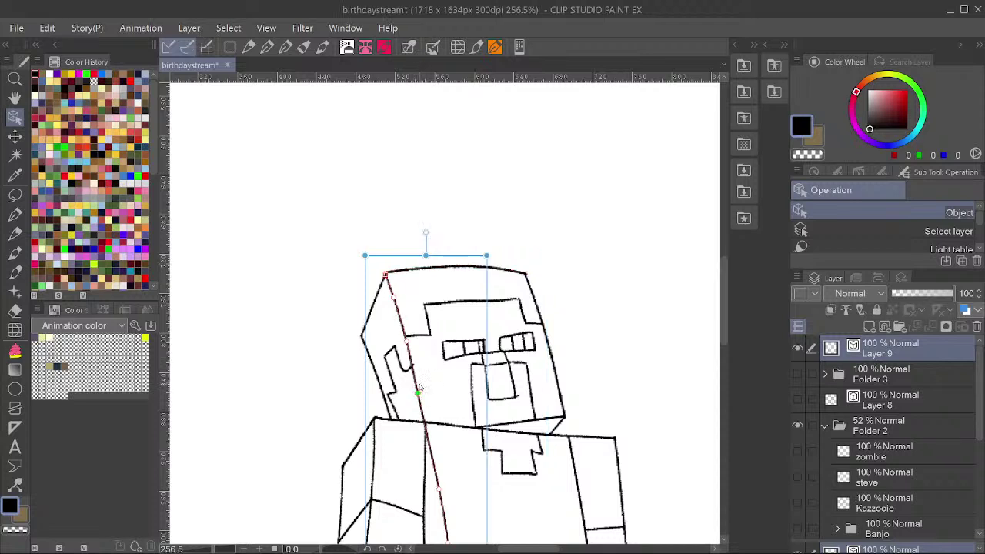
{"action": "left_click", "coordinate": [435, 382]}
{"action": "key", "text": "p"}
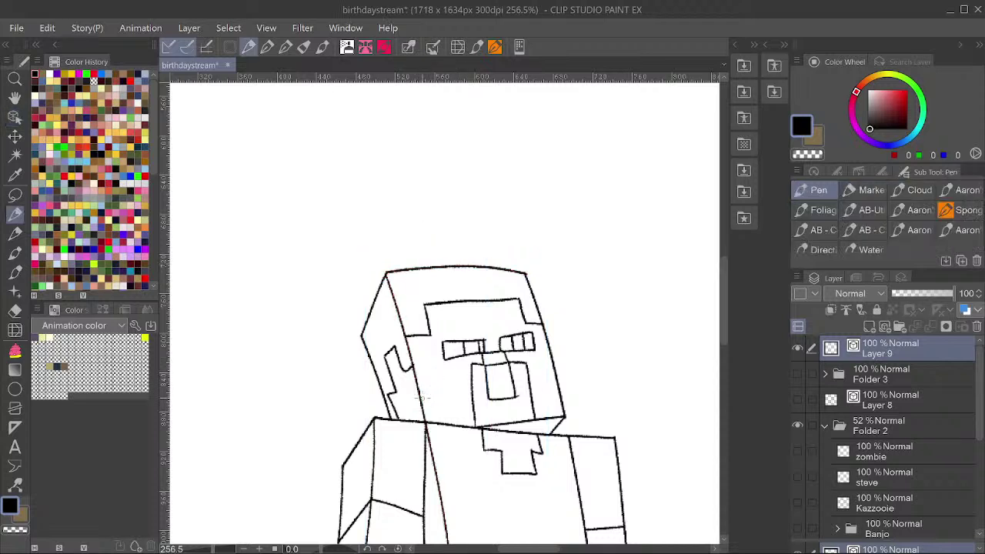
{"action": "left_click_drag", "start_coordinate": [421, 397], "coordinate": [437, 390]}
{"action": "left_click", "coordinate": [285, 46]}
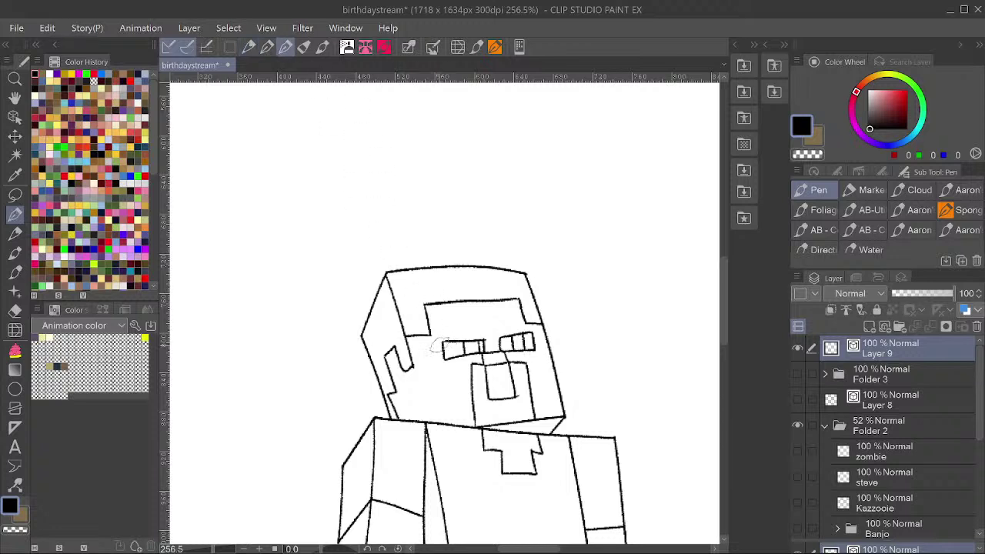
{"action": "left_click_drag", "start_coordinate": [414, 369], "coordinate": [424, 404]}
Select steve's head outline, hairline and sideburn strokes and squash them from above to make the head shorter.
{"action": "left_click", "coordinate": [14, 116]}
{"action": "left_click", "coordinate": [490, 267]}
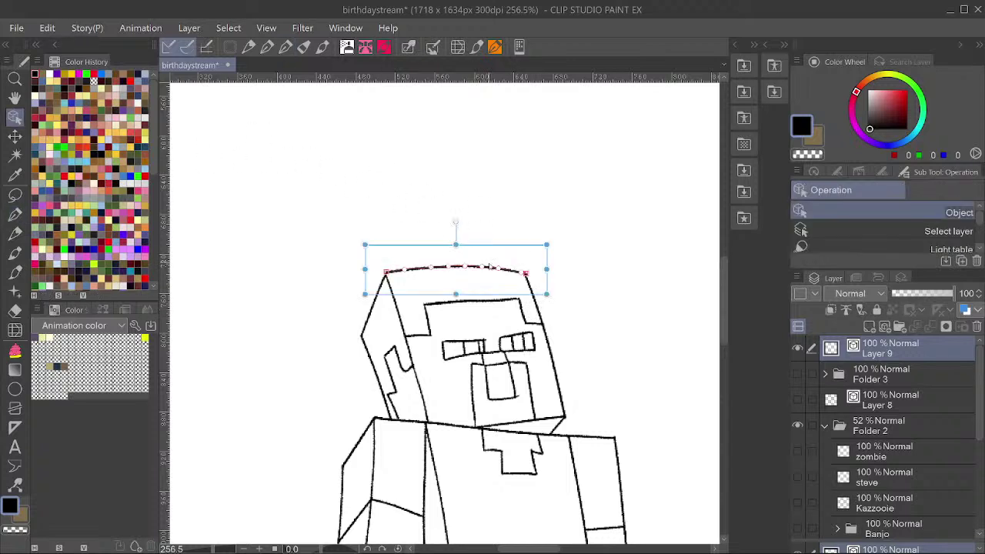
{"action": "left_click", "coordinate": [403, 351], "text": "shift"}
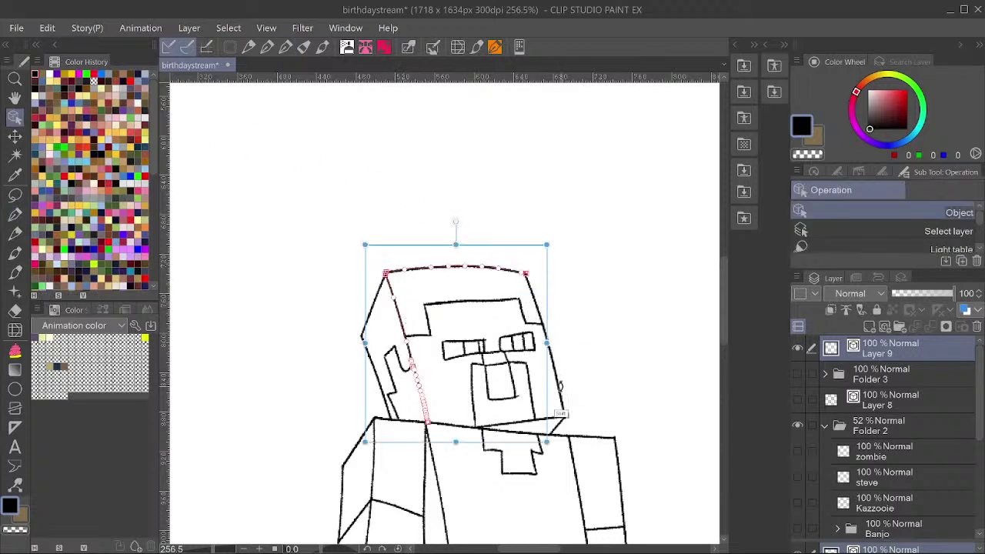
{"action": "left_click", "coordinate": [564, 402], "text": "shift"}
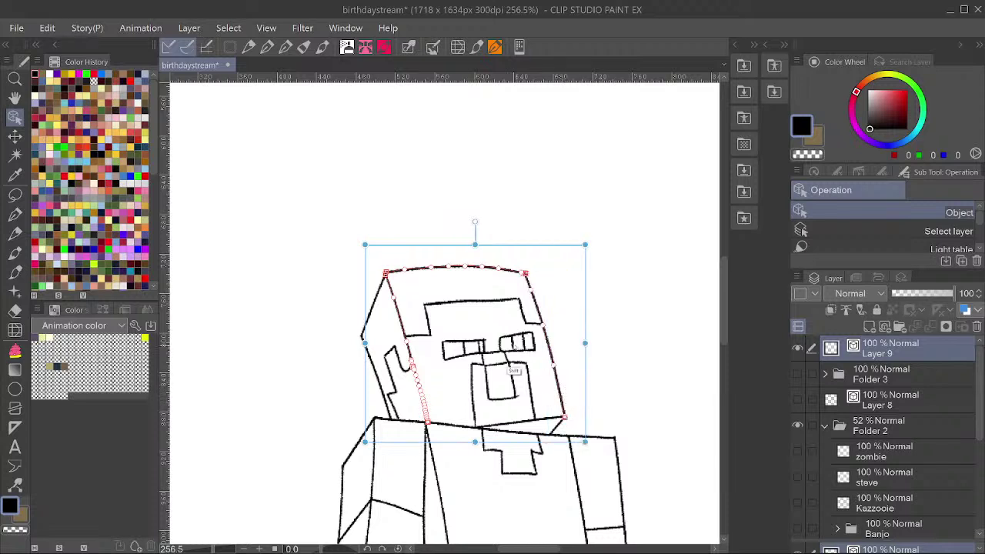
{"action": "left_click", "coordinate": [433, 301], "text": "shift"}
{"action": "left_click", "coordinate": [375, 301], "text": "shift"}
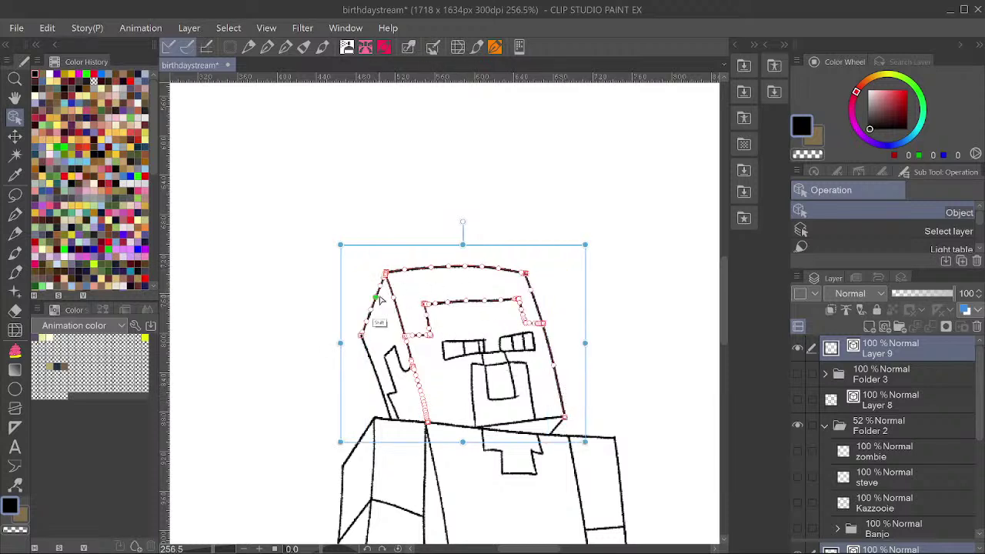
{"action": "left_click", "coordinate": [396, 356], "text": "shift"}
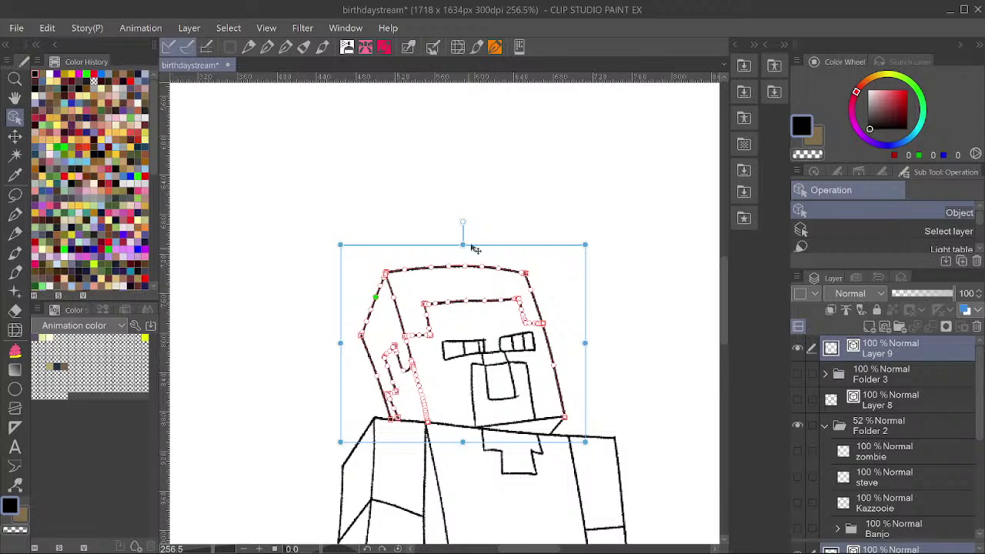
{"action": "left_click_drag", "start_coordinate": [463, 244], "coordinate": [475, 270]}
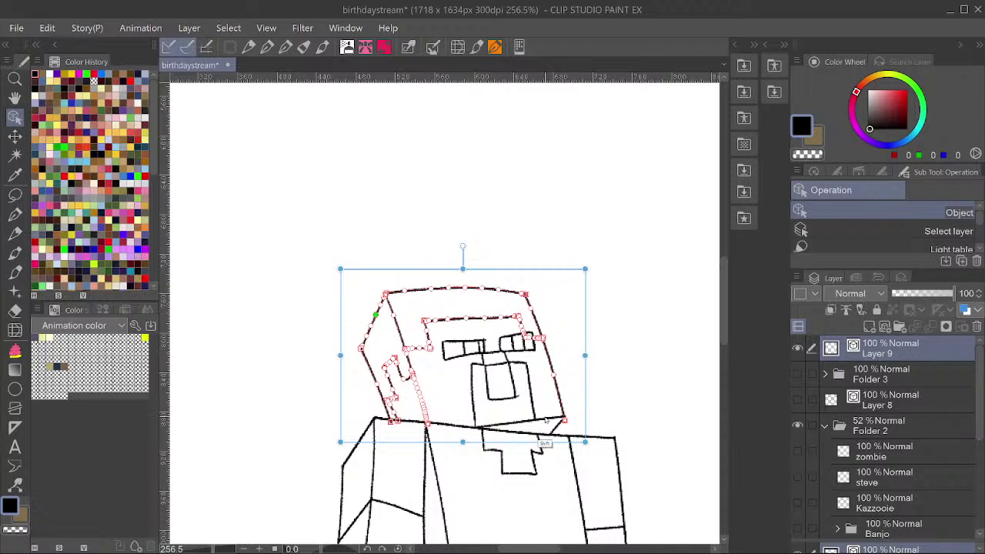
Add the jaw strokes to the head selection, then widen the head slightly and lower its top a little more.
{"action": "left_click_drag", "start_coordinate": [545, 441], "coordinate": [559, 454]}
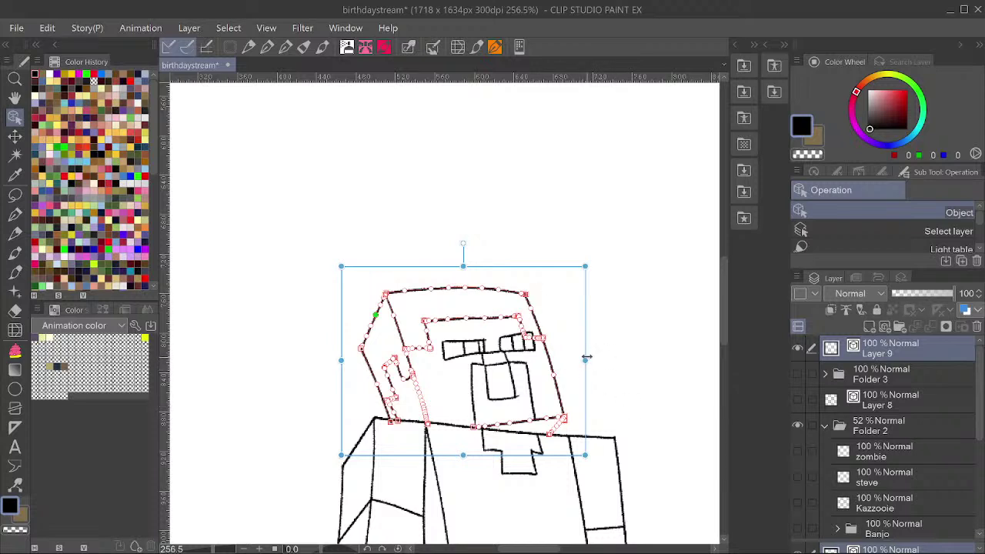
{"action": "left_click_drag", "start_coordinate": [587, 357], "coordinate": [603, 363]}
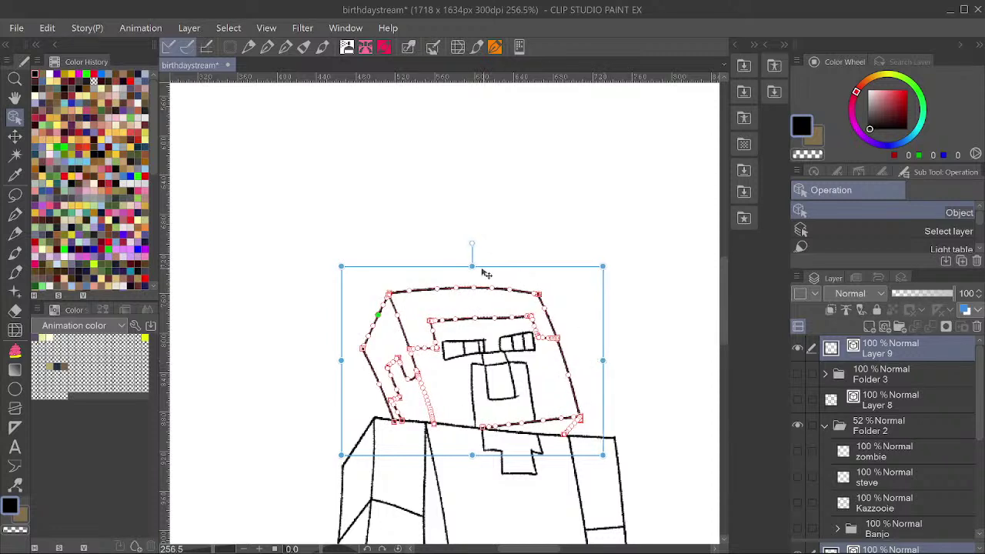
{"action": "mouse_move", "coordinate": [471, 266]}
{"action": "left_mouse_down"}
{"action": "mouse_move", "coordinate": [473, 282]}
{"action": "mouse_move", "coordinate": [475, 274]}
{"action": "left_mouse_up"}
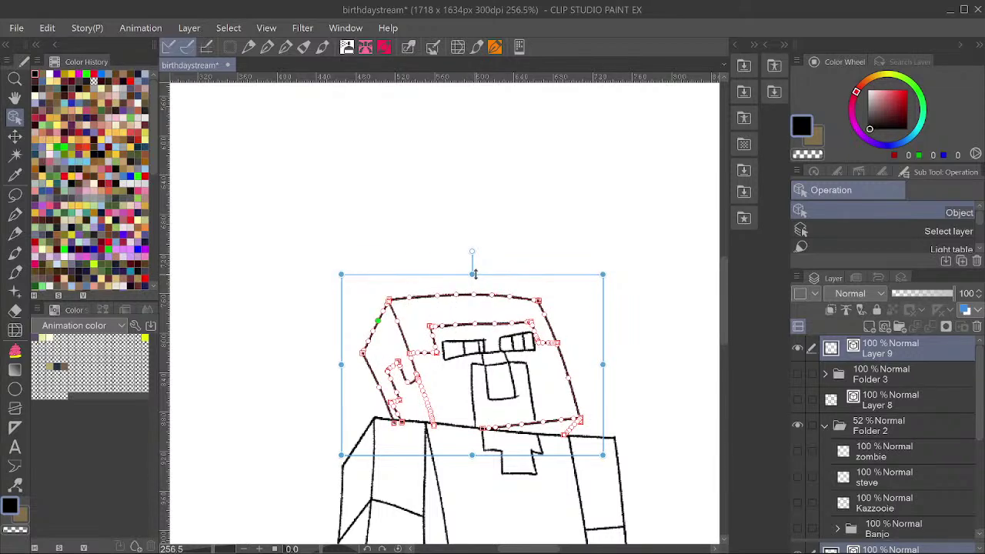
{"action": "left_click", "coordinate": [650, 318]}
{"action": "scroll", "coordinate": [500, 348], "scroll_direction": "up", "scroll_amount": 3}
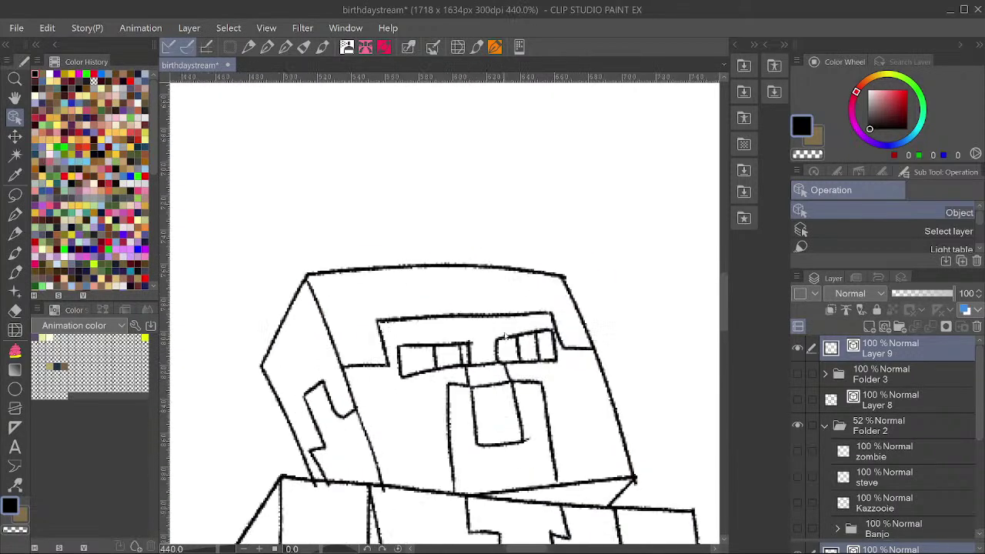
{"action": "left_click", "coordinate": [514, 348]}
{"action": "left_click", "coordinate": [536, 348], "text": "shift"}
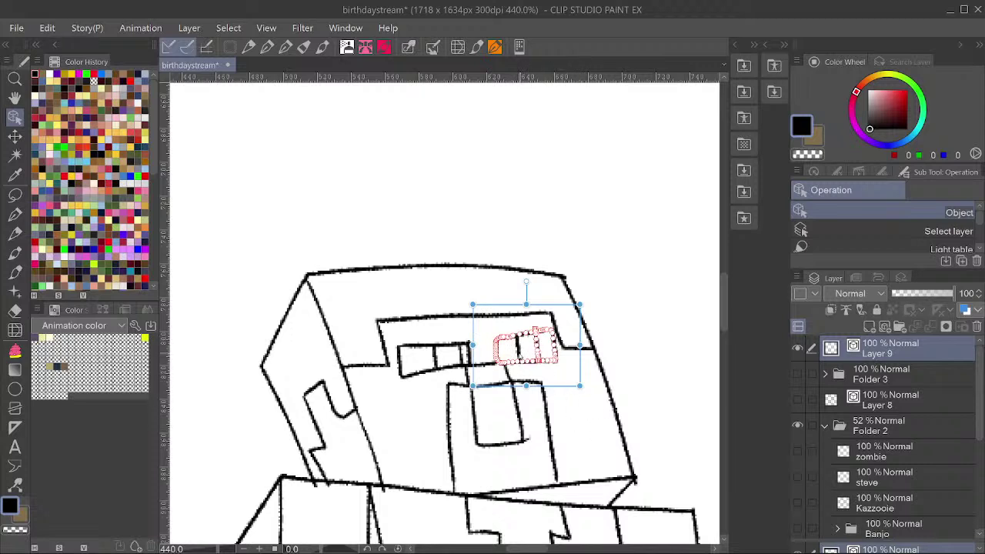
{"action": "left_click", "coordinate": [879, 375]}
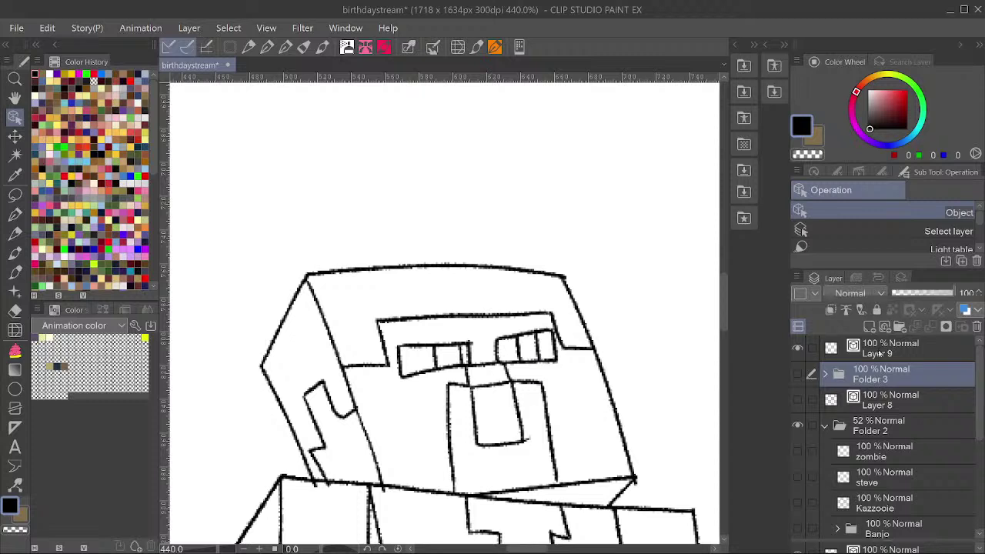
{"action": "left_click", "coordinate": [879, 352]}
Select the mouth and beard strokes on Layer 9, flatten them from above, and nudge and slightly rotate them to follow the face's tilt.
{"action": "left_click", "coordinate": [544, 396]}
{"action": "left_click", "coordinate": [520, 420], "text": "shift"}
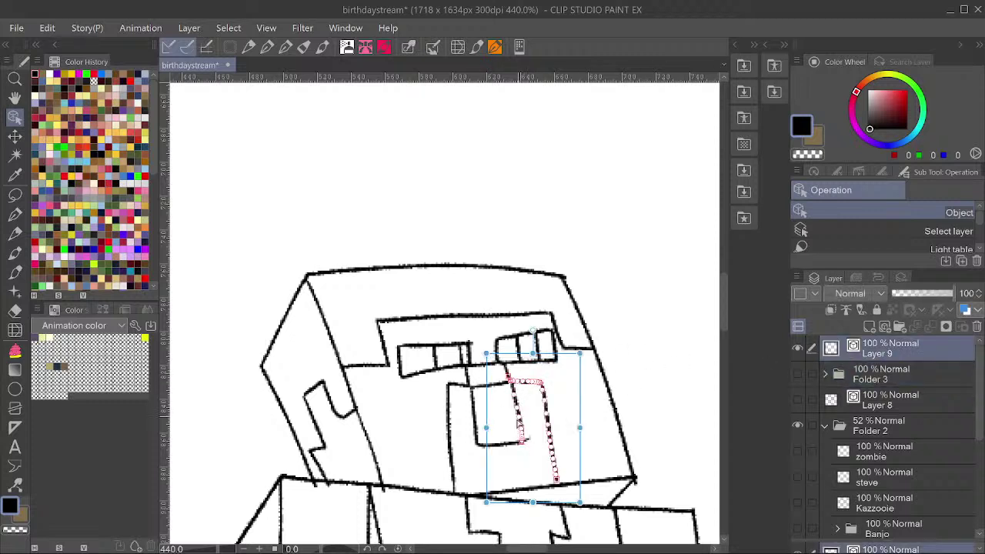
{"action": "left_click", "coordinate": [507, 442], "text": "shift"}
{"action": "left_click", "coordinate": [454, 457], "text": "shift"}
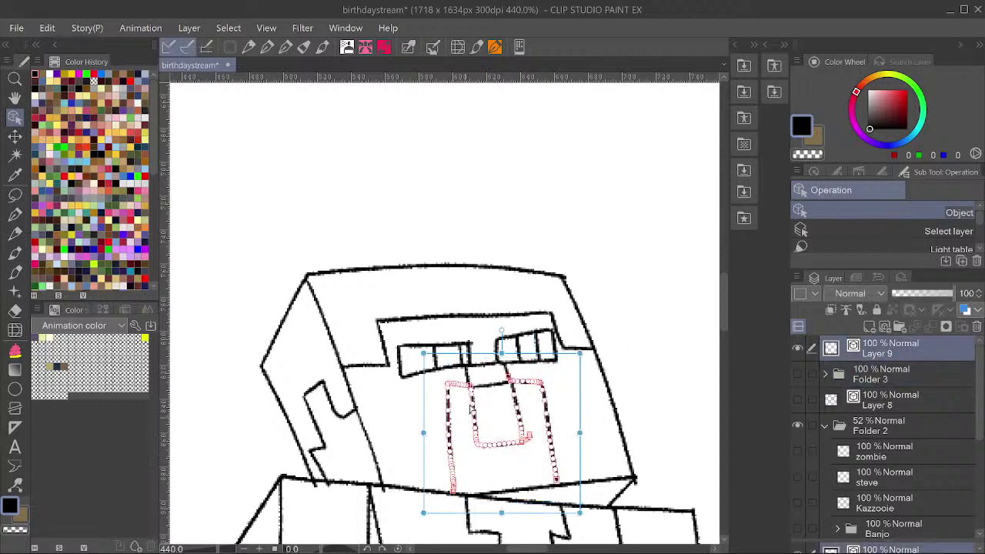
{"action": "left_click_drag", "start_coordinate": [501, 348], "coordinate": [503, 390]}
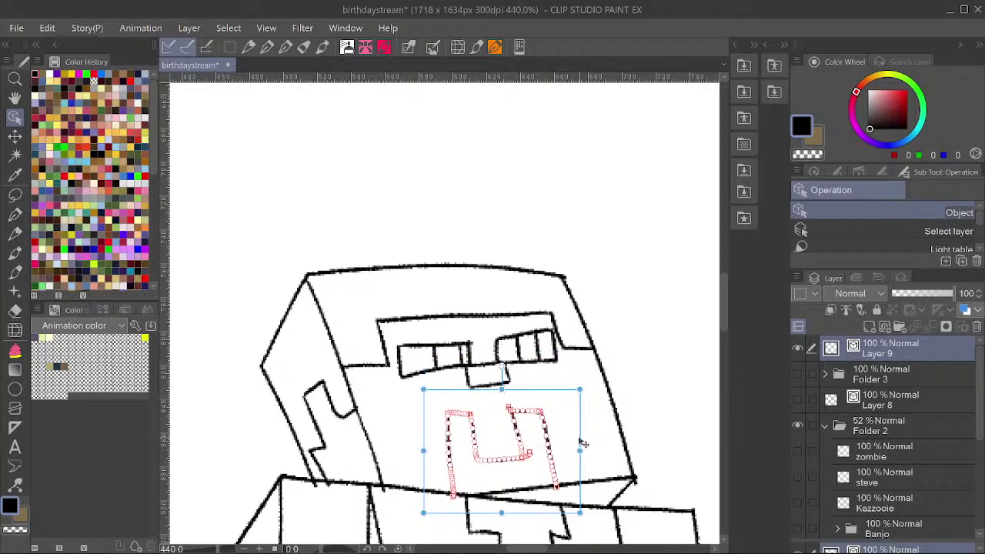
{"action": "left_click_drag", "start_coordinate": [582, 446], "coordinate": [593, 440]}
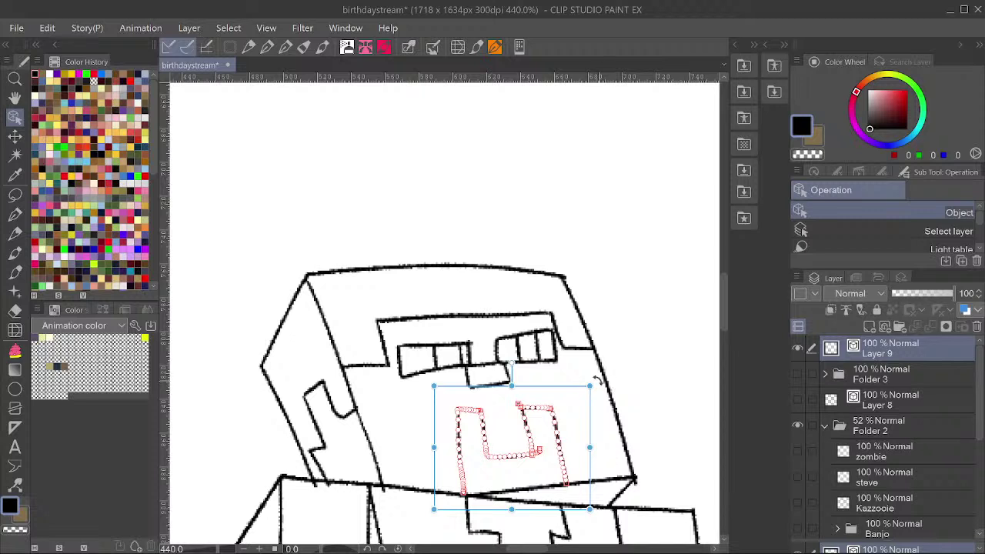
{"action": "left_click_drag", "start_coordinate": [598, 379], "coordinate": [587, 373]}
{"action": "key", "text": "ctrl+t"}
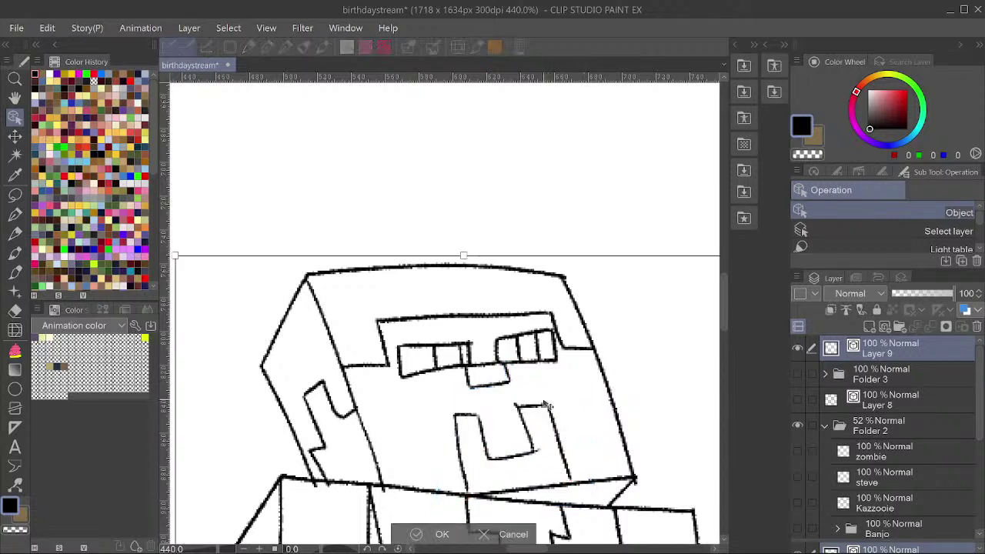
{"action": "left_click", "coordinate": [503, 534]}
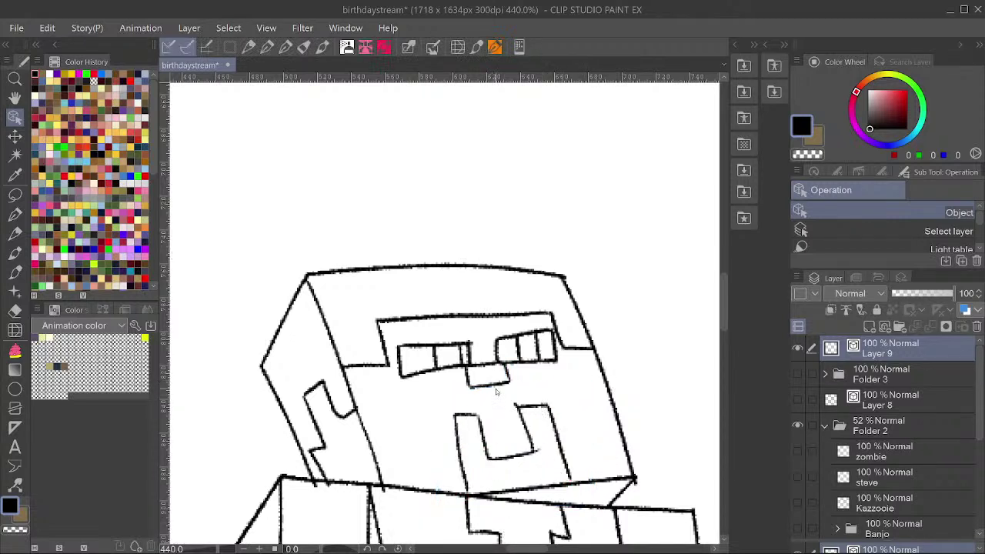
Select steve's nose and both eyes with their dividing lines, move them down below the hairline and rotate them slightly counterclockwise.
{"action": "left_click", "coordinate": [495, 387]}
{"action": "left_click", "coordinate": [438, 372], "text": "shift"}
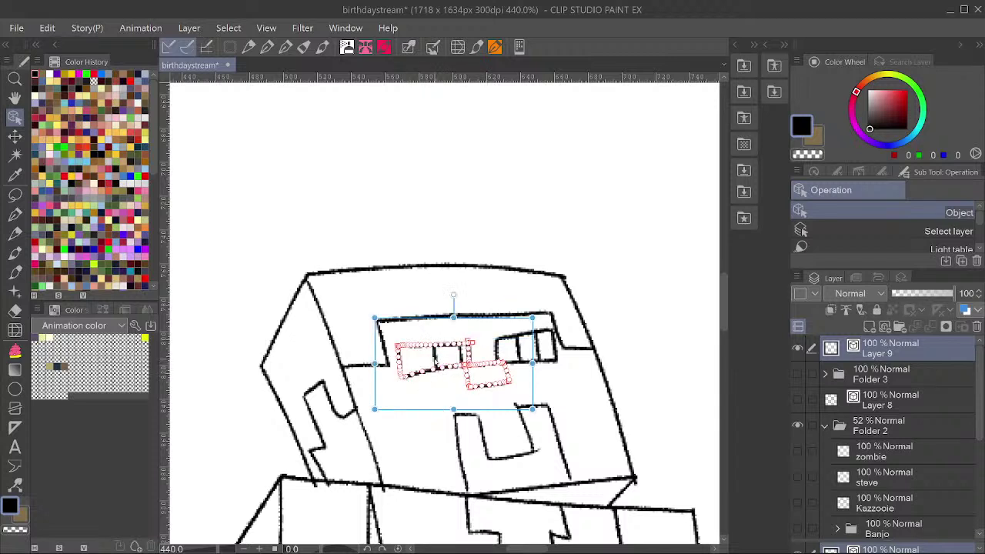
{"action": "left_click", "coordinate": [520, 350], "text": "shift"}
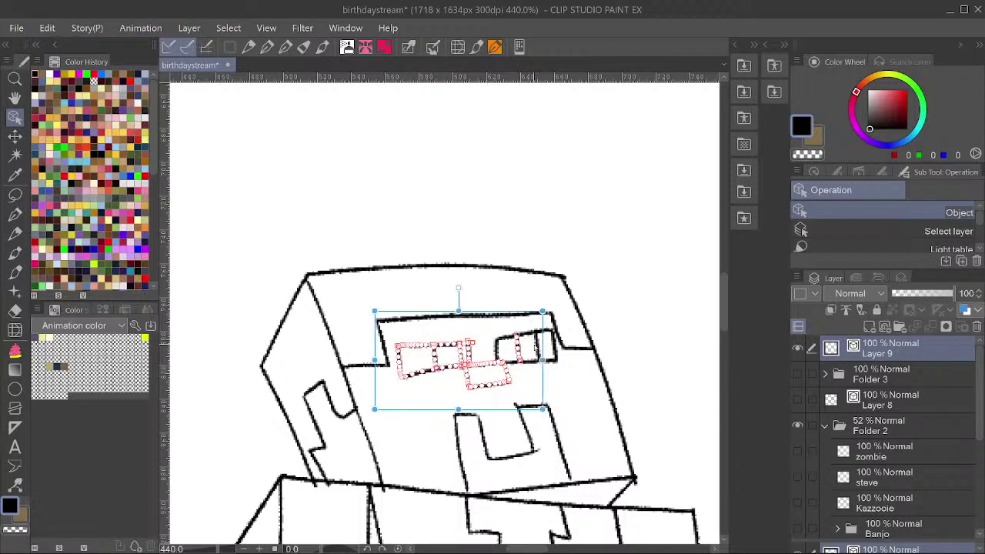
{"action": "left_click", "coordinate": [543, 315], "text": "shift"}
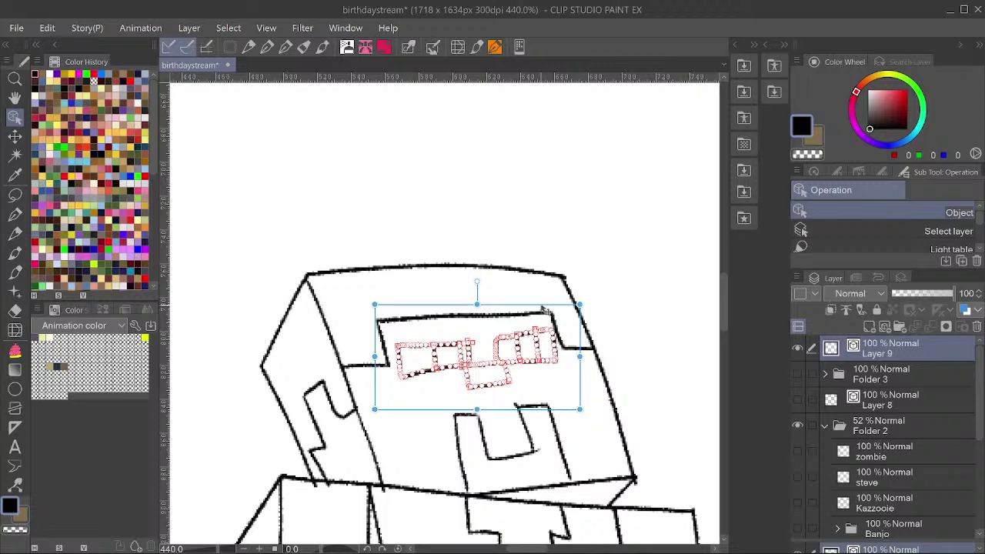
{"action": "left_click_drag", "start_coordinate": [543, 307], "coordinate": [553, 335]}
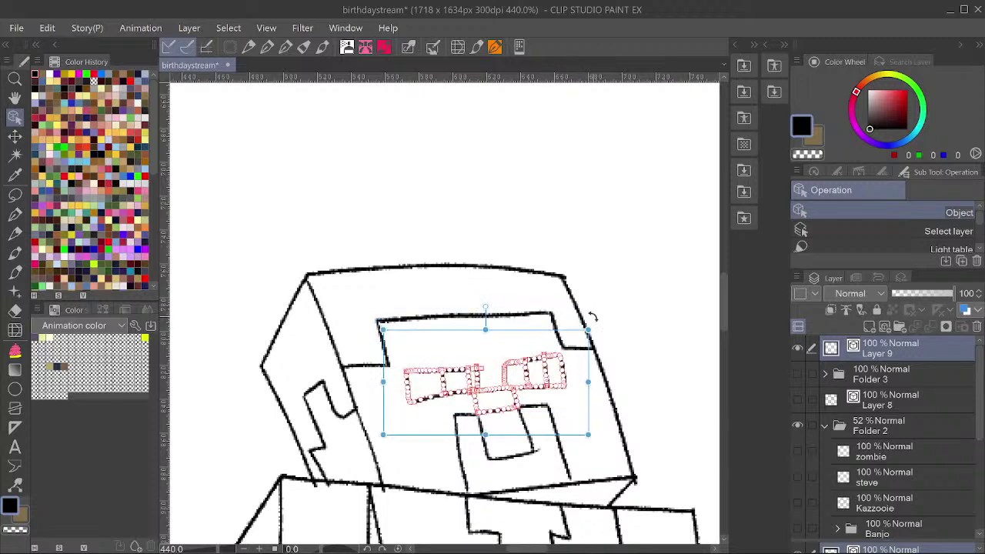
{"action": "left_click_drag", "start_coordinate": [593, 316], "coordinate": [584, 319]}
{"action": "left_click", "coordinate": [591, 348]}
Trim the ends of steve's head and sideburn lines that overhang the shoulder line.
{"action": "scroll", "coordinate": [631, 319], "scroll_direction": "down", "scroll_amount": 8}
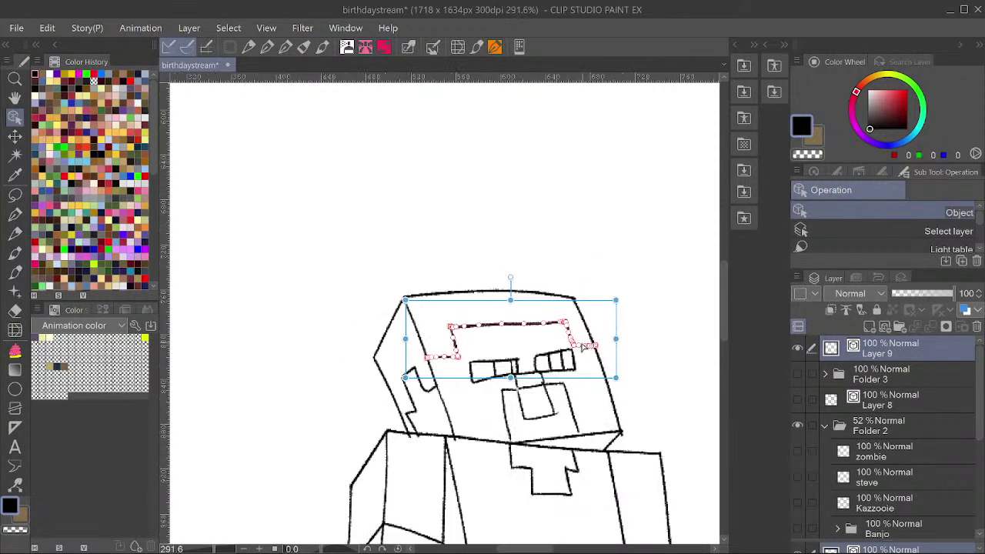
{"action": "scroll", "coordinate": [545, 361], "scroll_direction": "up", "scroll_amount": 6}
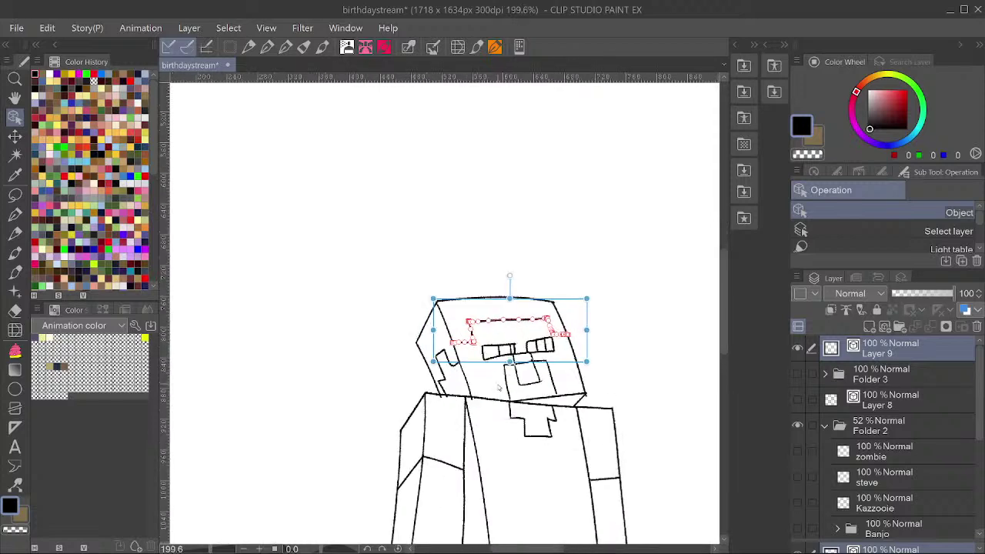
{"action": "key", "text": "p"}
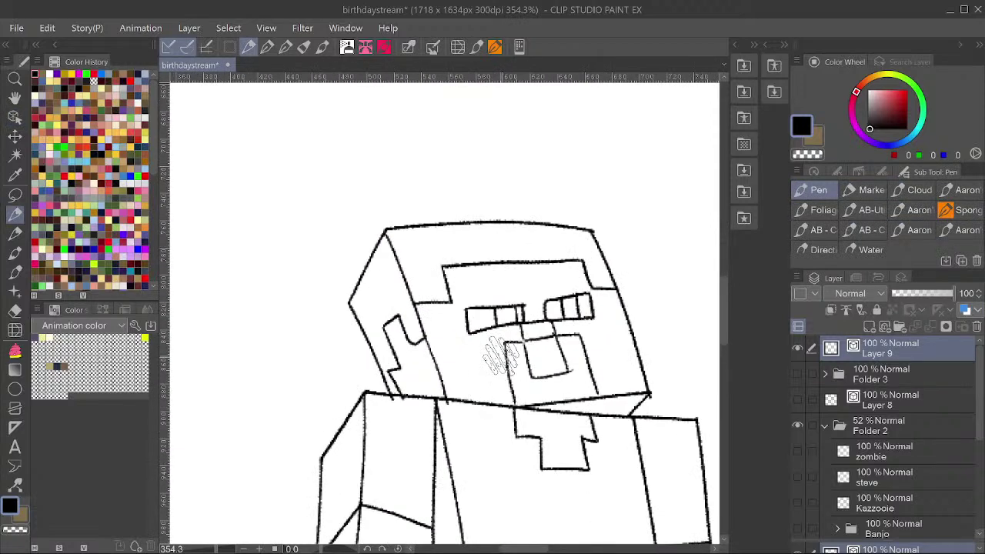
{"action": "scroll", "coordinate": [655, 398], "scroll_direction": "up", "scroll_amount": 4}
{"action": "left_click_drag", "start_coordinate": [292, 384], "coordinate": [504, 395]}
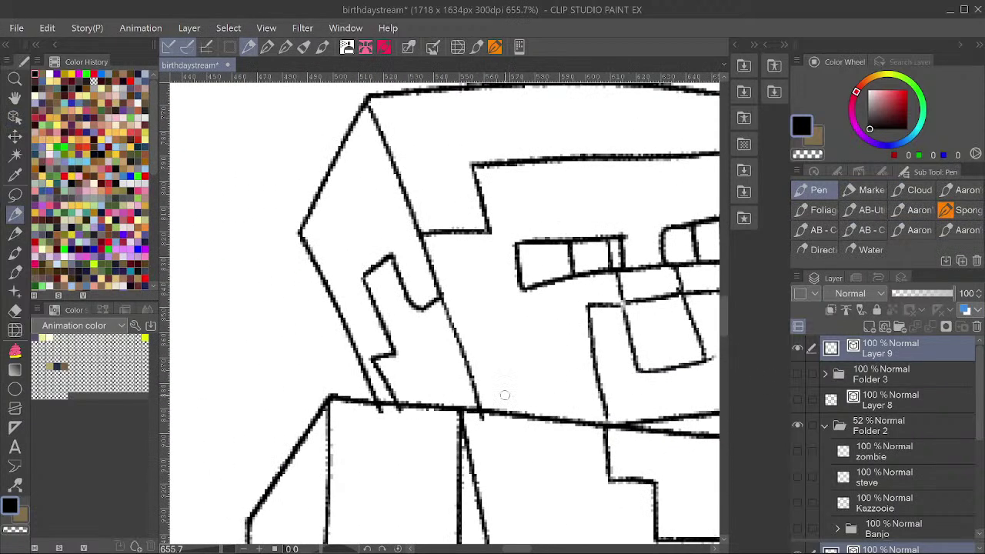
{"action": "scroll", "coordinate": [435, 376], "scroll_direction": "down", "scroll_amount": 3}
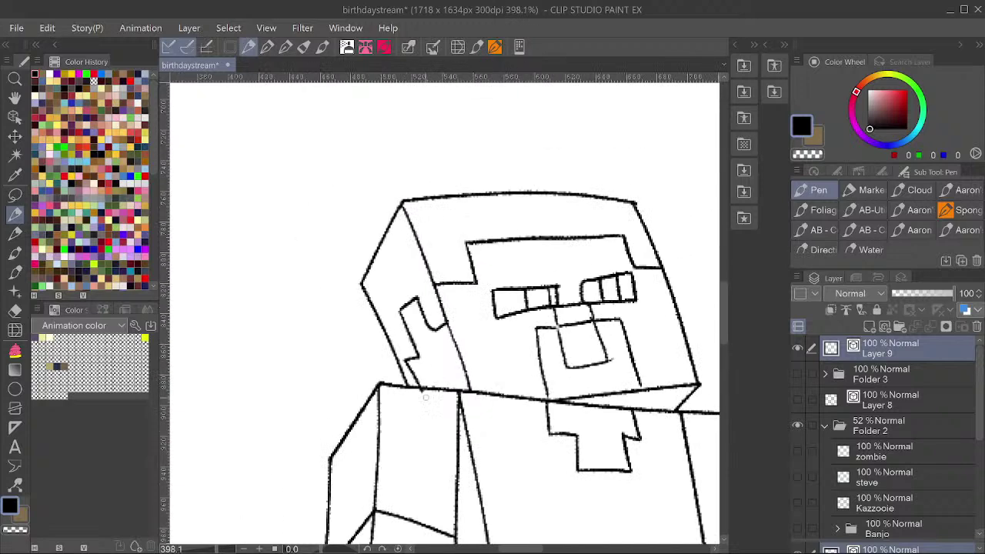
Save the drawing, then show Folder 3 and Layer 8 so the other inked characters appear alongside steve.
{"action": "scroll", "coordinate": [435, 384], "scroll_direction": "down", "scroll_amount": 4}
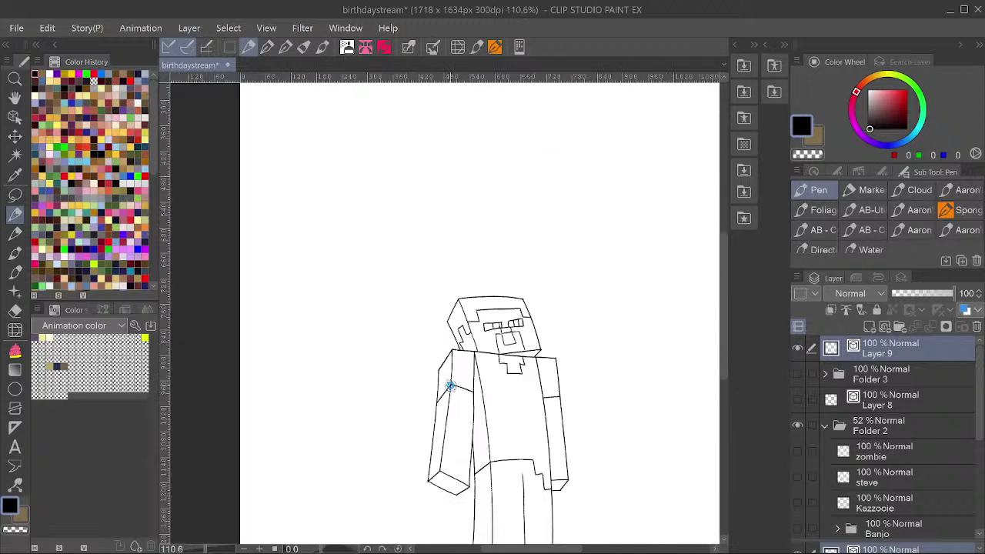
{"action": "key", "text": "ctrl+s"}
{"action": "scroll", "coordinate": [600, 307], "scroll_direction": "down", "scroll_amount": 2}
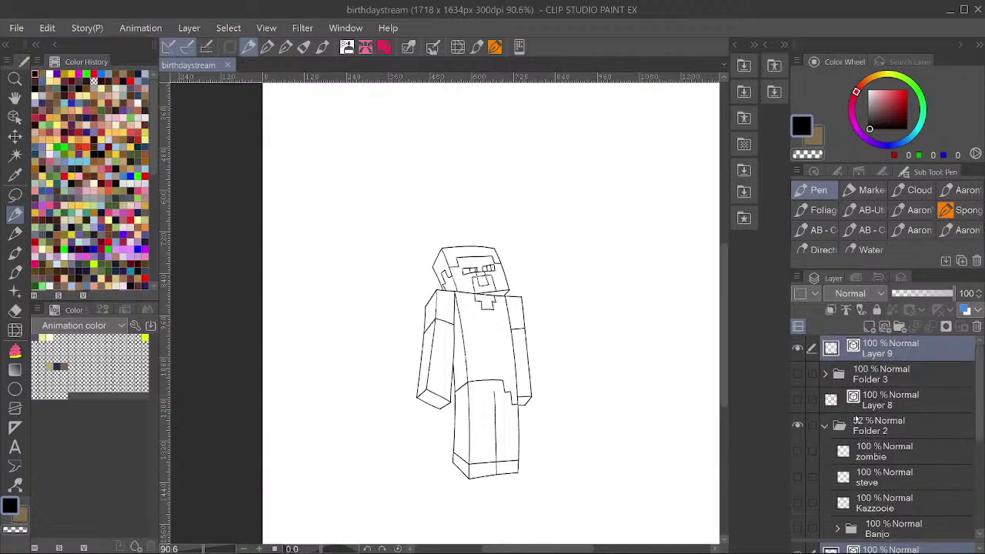
{"action": "left_click", "coordinate": [798, 400]}
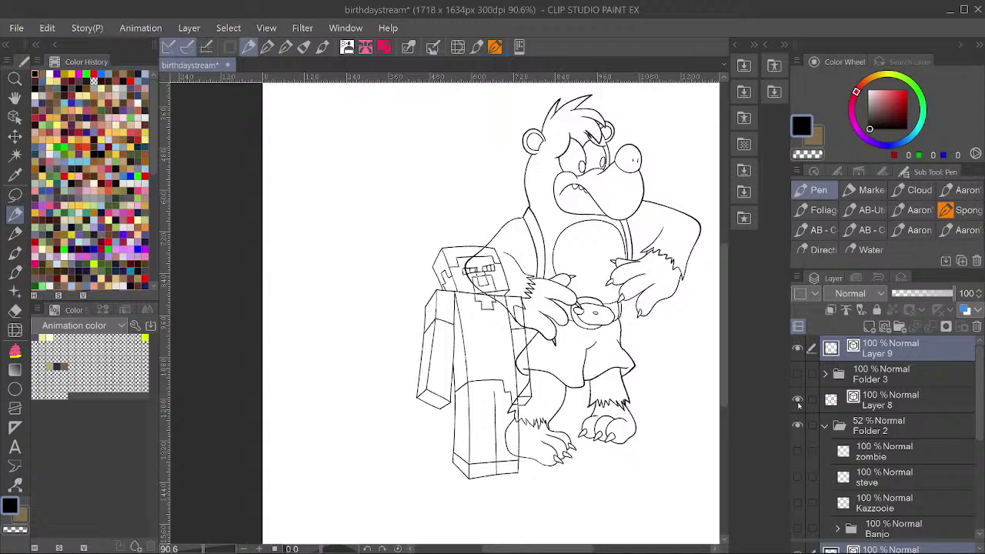
{"action": "left_click", "coordinate": [798, 400]}
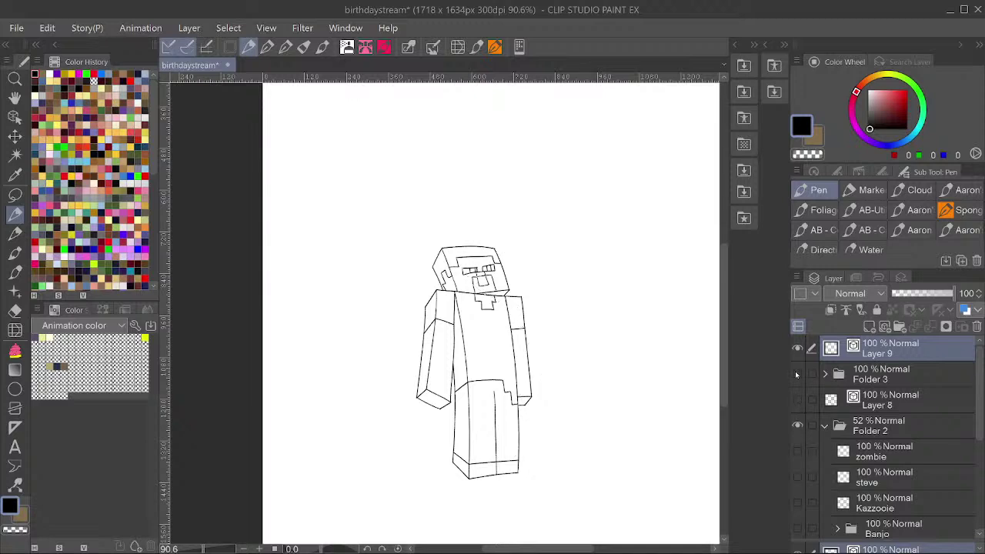
{"action": "left_click", "coordinate": [797, 374]}
{"action": "left_click", "coordinate": [798, 401]}
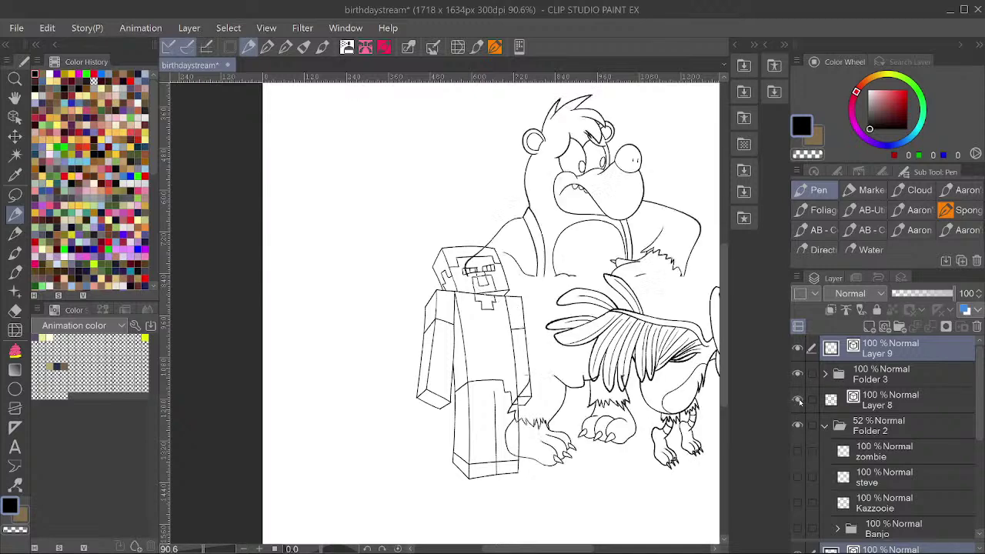
{"action": "scroll", "coordinate": [462, 340], "scroll_direction": "down", "scroll_amount": 2}
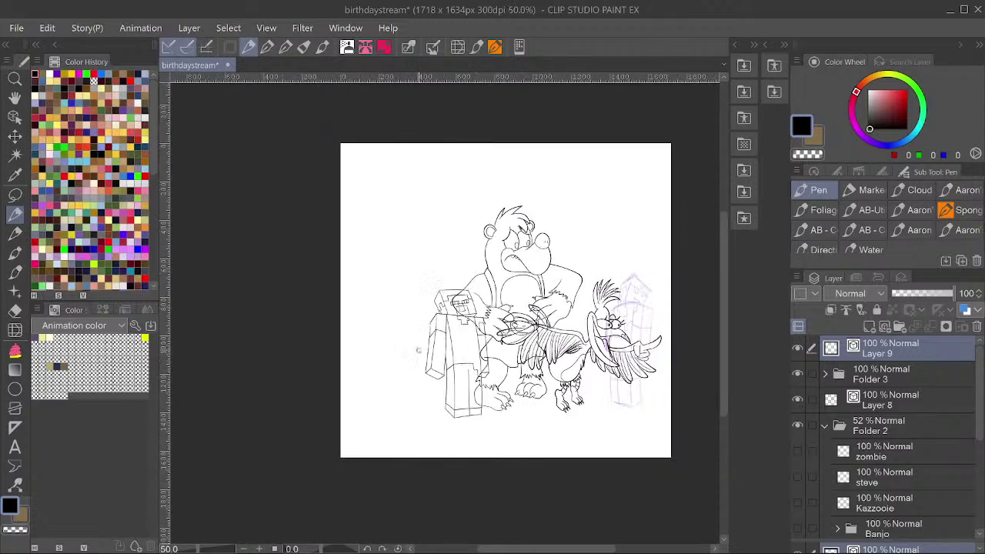
{"action": "scroll", "coordinate": [454, 349], "scroll_direction": "up", "scroll_amount": 1}
{"action": "scroll", "coordinate": [469, 344], "scroll_direction": "up", "scroll_amount": 5}
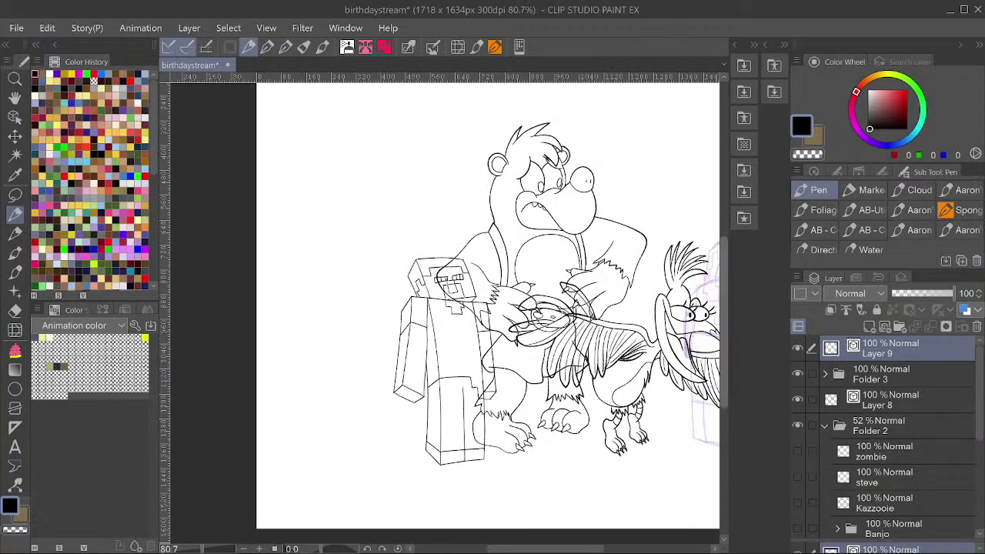
Thicken the outer corners of steve's near arm, head and far arm on Layer 9 with Adjust line width.
{"action": "key", "text": "y"}
{"action": "scroll", "coordinate": [443, 387], "scroll_direction": "up", "scroll_amount": 1}
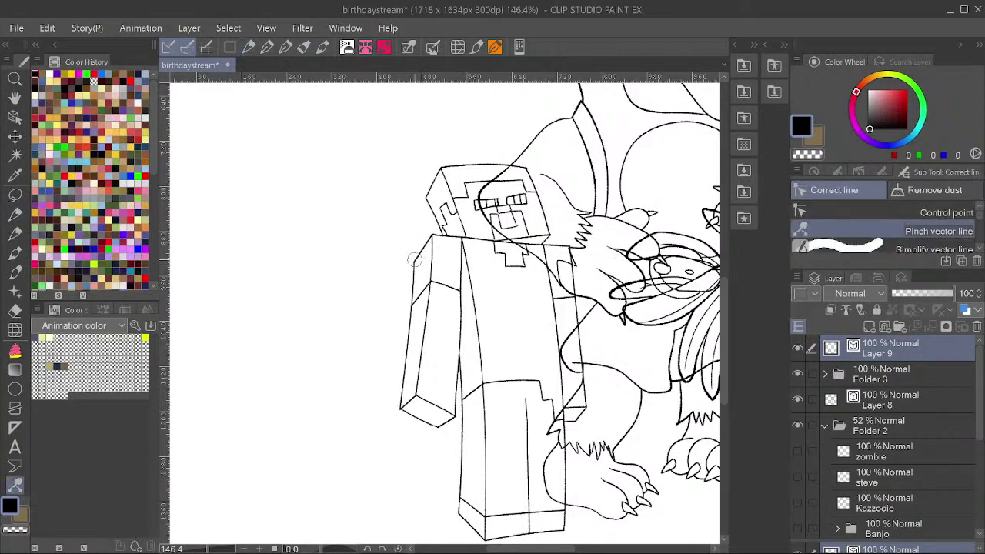
{"action": "key", "text": "period"}
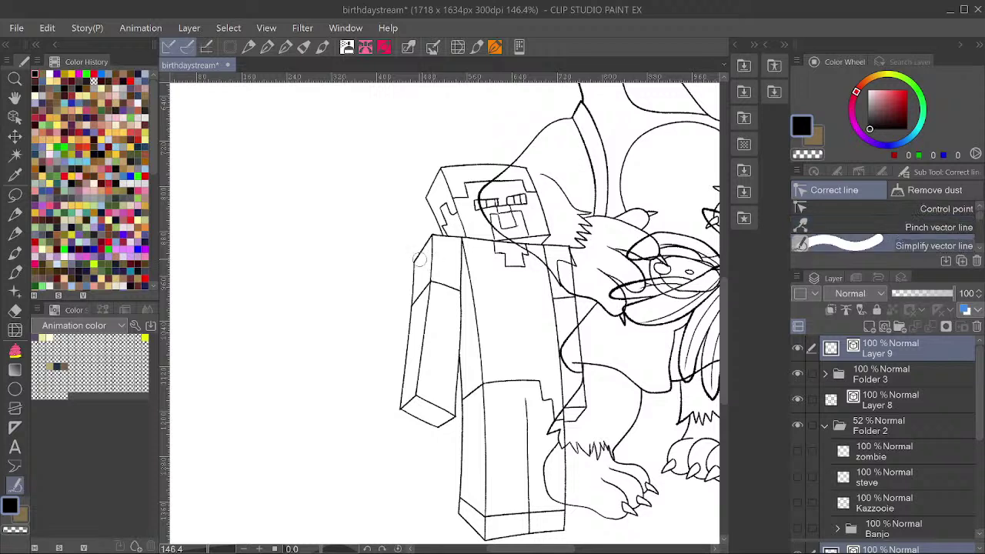
{"action": "key", "text": "period"}
{"action": "key", "text": "period"}
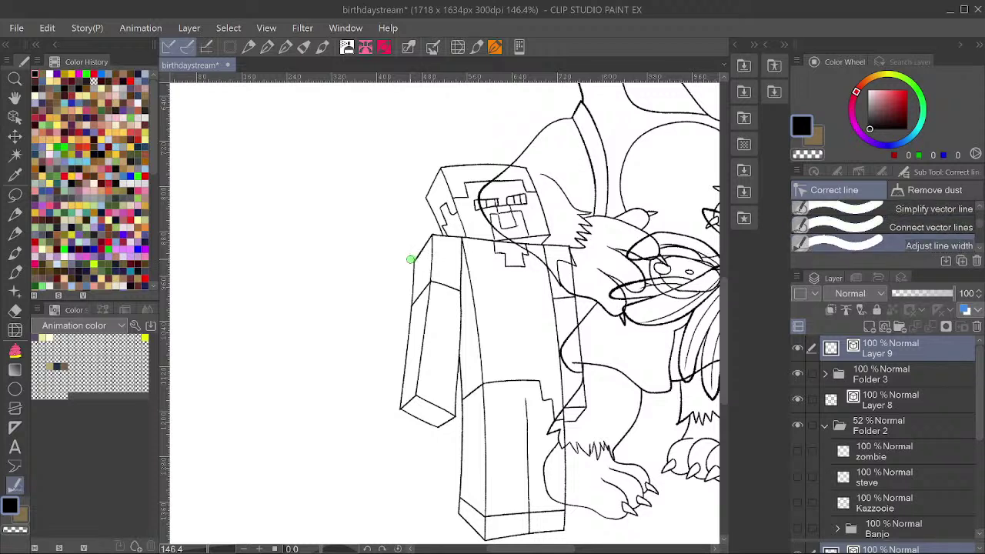
{"action": "left_click", "coordinate": [415, 263]}
{"action": "left_click", "coordinate": [397, 408]}
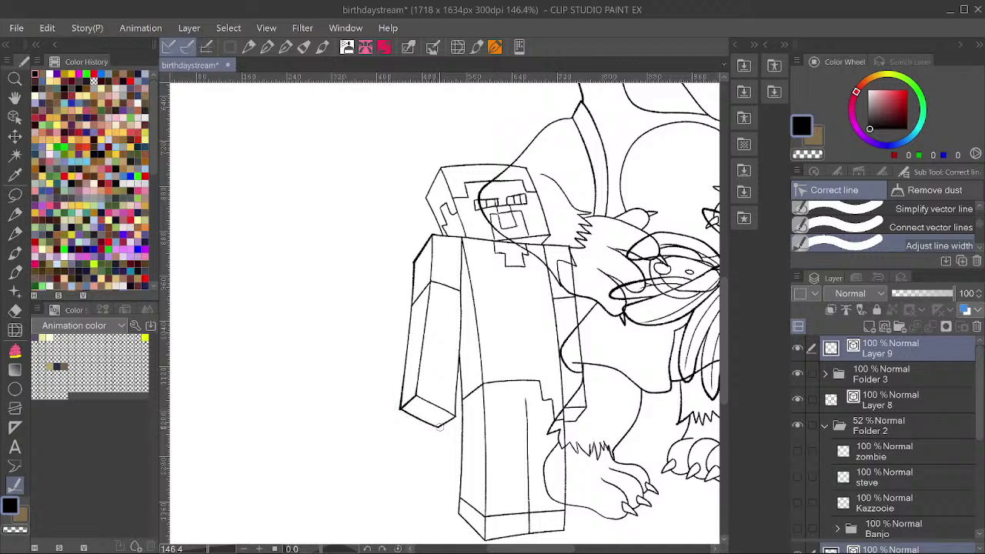
{"action": "left_click", "coordinate": [439, 425]}
{"action": "left_click", "coordinate": [442, 169]}
{"action": "left_click", "coordinate": [429, 196]}
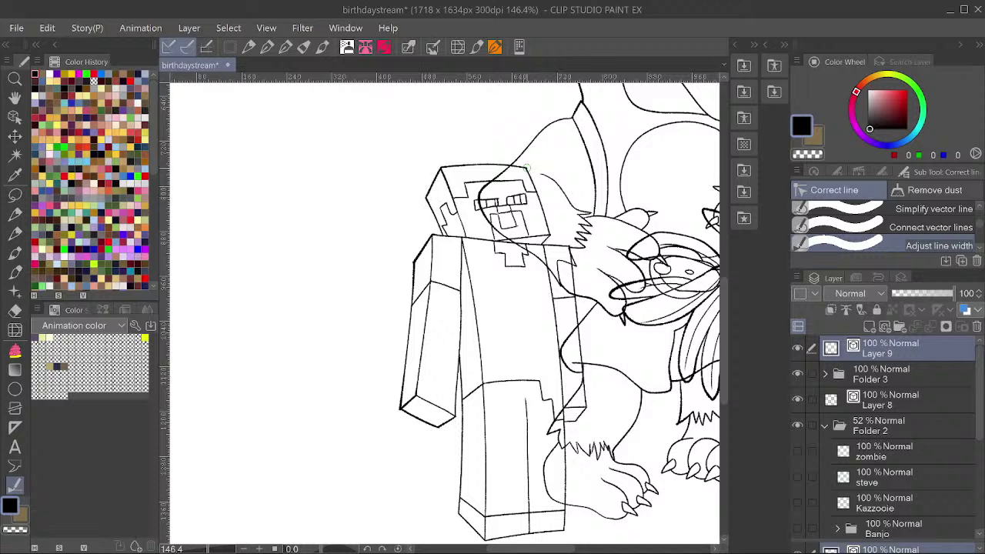
{"action": "left_click", "coordinate": [552, 235]}
{"action": "left_click", "coordinate": [569, 249]}
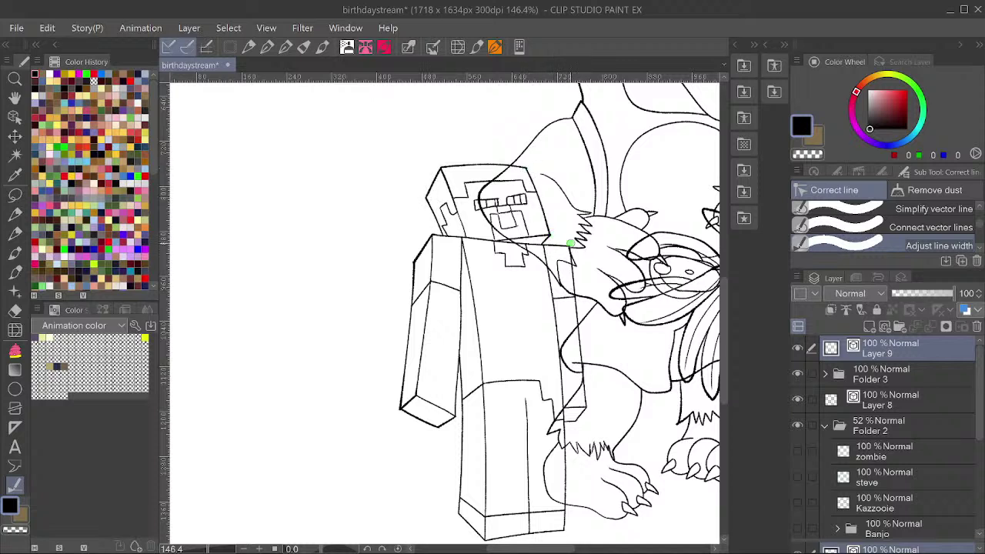
{"action": "left_click", "coordinate": [586, 410]}
Thicken the outer lines of steve's legs, the line between arm and torso, and the far arm's edge, and save the drawing.
{"action": "scroll", "coordinate": [509, 409], "scroll_direction": "down", "scroll_amount": 2}
{"action": "scroll", "coordinate": [481, 387], "scroll_direction": "up", "scroll_amount": 2}
{"action": "scroll", "coordinate": [472, 485], "scroll_direction": "down", "scroll_amount": 2}
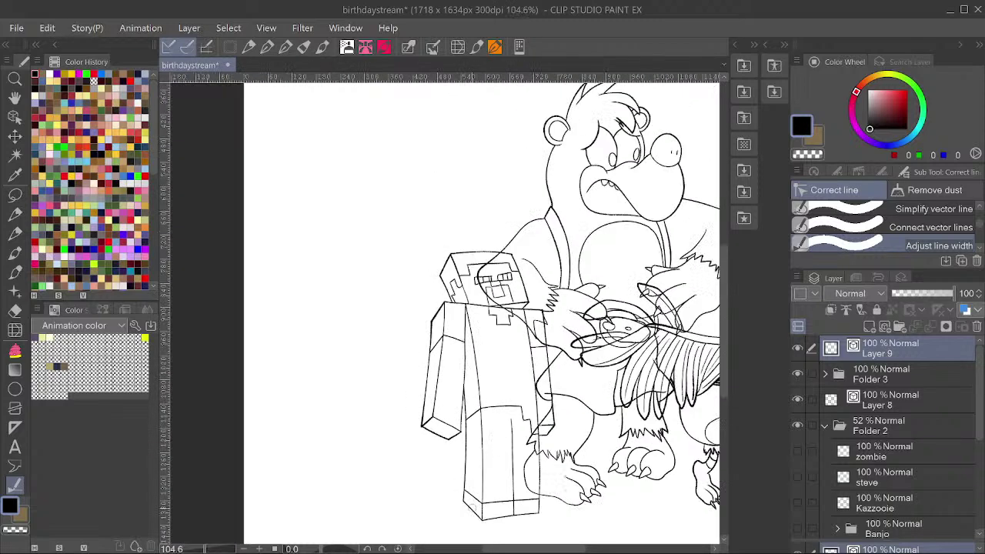
{"action": "scroll", "coordinate": [461, 519], "scroll_direction": "up", "scroll_amount": 2}
{"action": "left_click", "coordinate": [461, 491]}
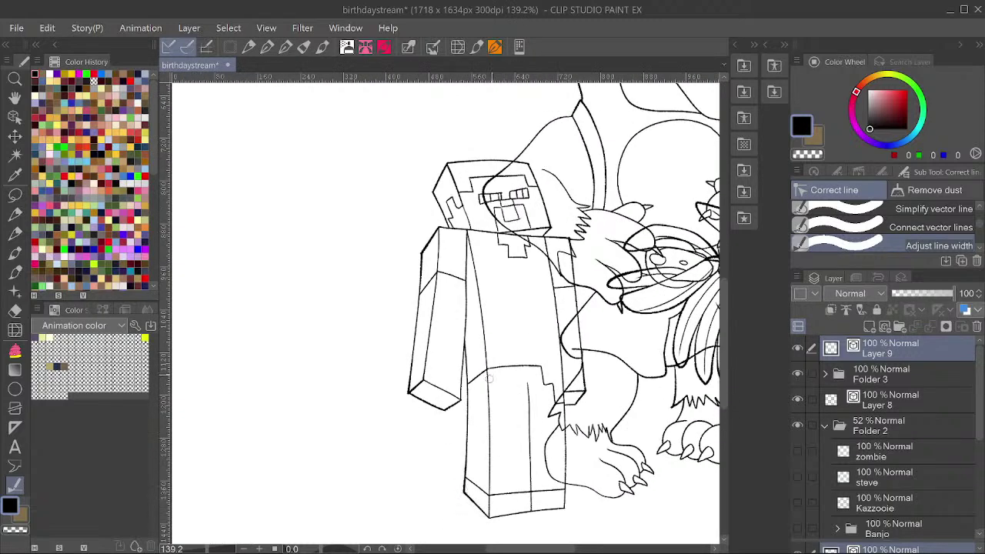
{"action": "mouse_move", "coordinate": [464, 344]}
{"action": "left_mouse_down"}
{"action": "mouse_move", "coordinate": [464, 368]}
{"action": "mouse_move", "coordinate": [464, 338]}
{"action": "left_mouse_up"}
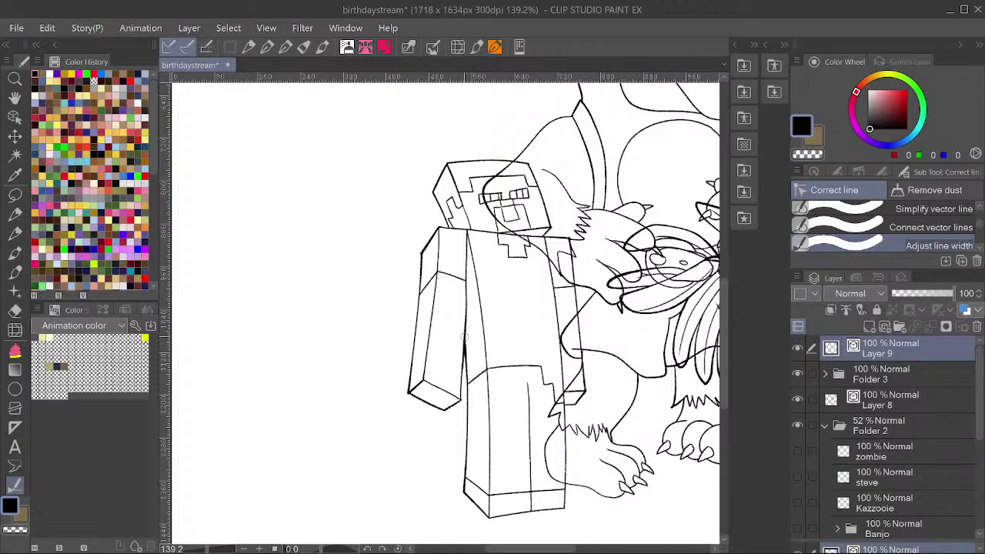
{"action": "left_click", "coordinate": [465, 277]}
{"action": "left_click", "coordinate": [462, 225]}
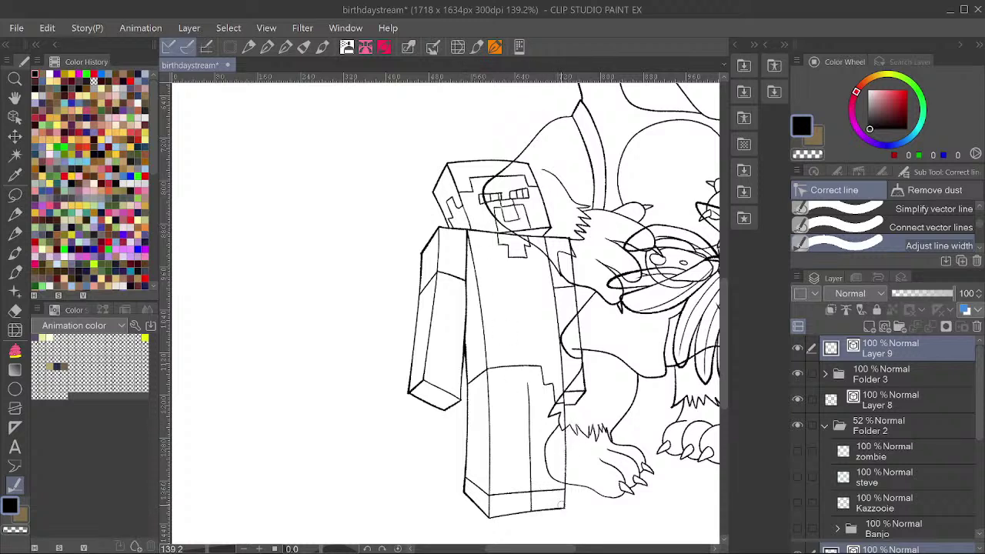
{"action": "left_click", "coordinate": [564, 496]}
{"action": "left_click", "coordinate": [564, 400]}
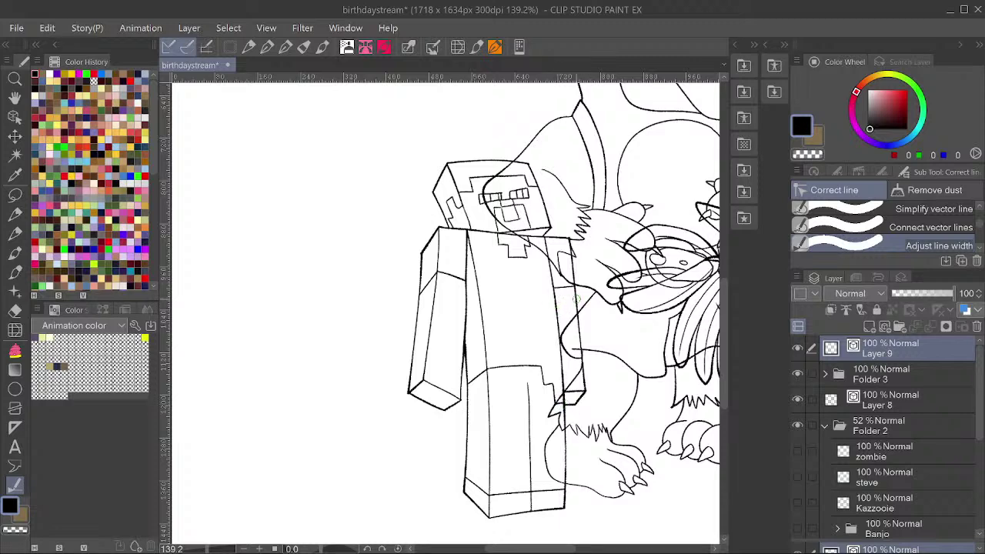
{"action": "left_click", "coordinate": [576, 296]}
{"action": "scroll", "coordinate": [539, 296], "scroll_direction": "down", "scroll_amount": 2}
{"action": "key", "text": "ctrl+s"}
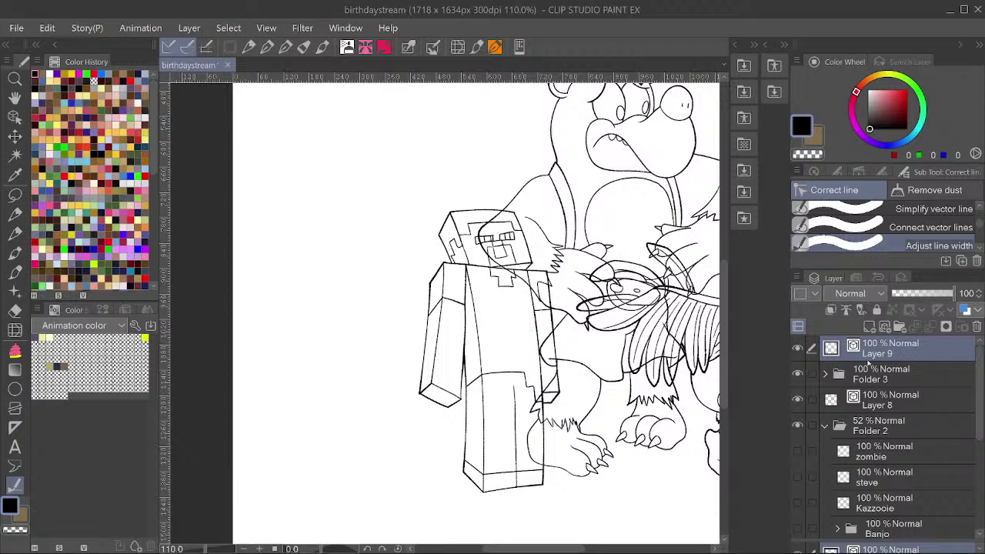
Create a new vector layer above Layer 9 for inking the purple blocky figure, choose the inking pen and save.
{"action": "scroll", "coordinate": [862, 378], "scroll_direction": "down", "scroll_amount": 1}
{"action": "scroll", "coordinate": [458, 374], "scroll_direction": "down", "scroll_amount": 9}
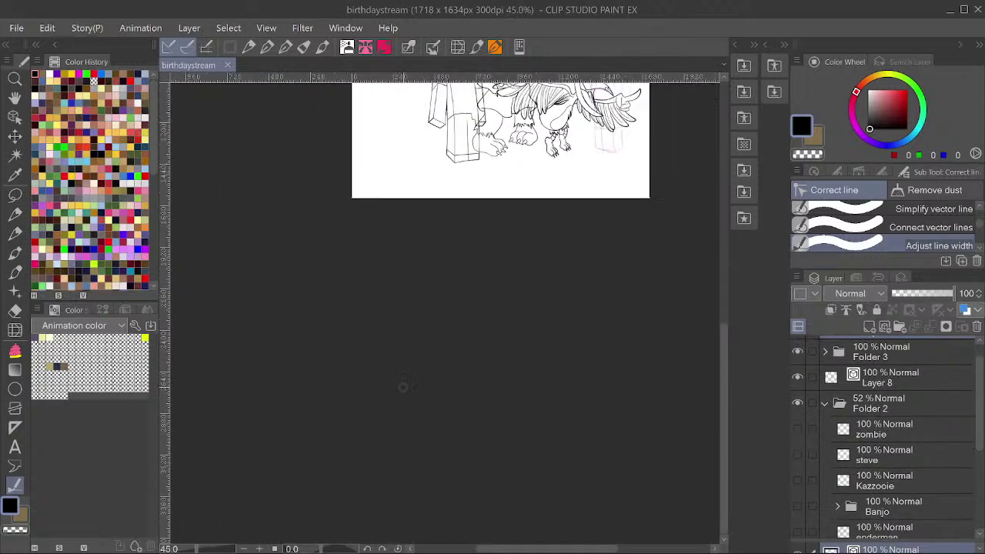
{"action": "left_click_drag", "start_coordinate": [520, 234], "coordinate": [502, 431]}
{"action": "scroll", "coordinate": [630, 269], "scroll_direction": "up", "scroll_amount": 3}
{"action": "scroll", "coordinate": [588, 233], "scroll_direction": "up", "scroll_amount": 2}
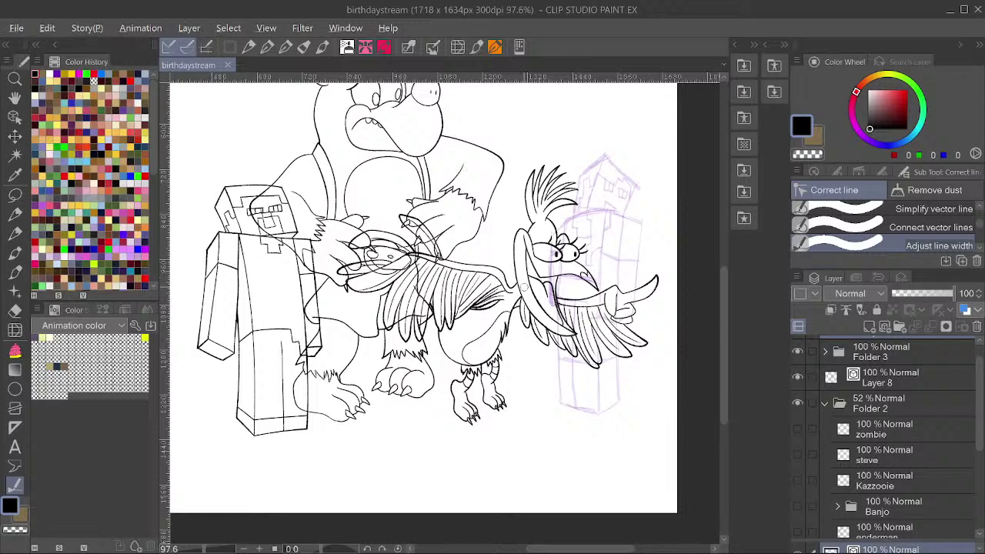
{"action": "key", "text": "ctrl+shift+n"}
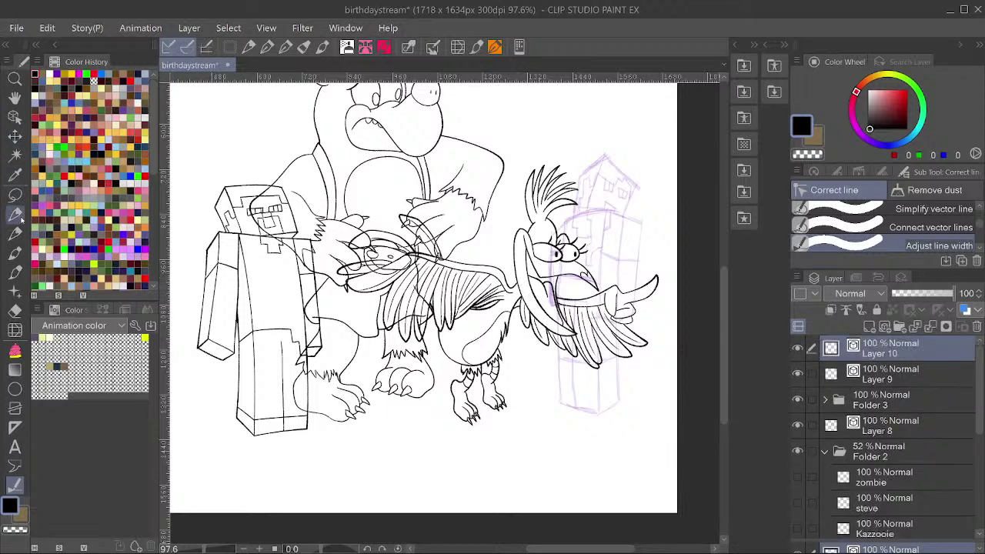
{"action": "left_click", "coordinate": [286, 47]}
{"action": "scroll", "coordinate": [577, 361], "scroll_direction": "up", "scroll_amount": 1}
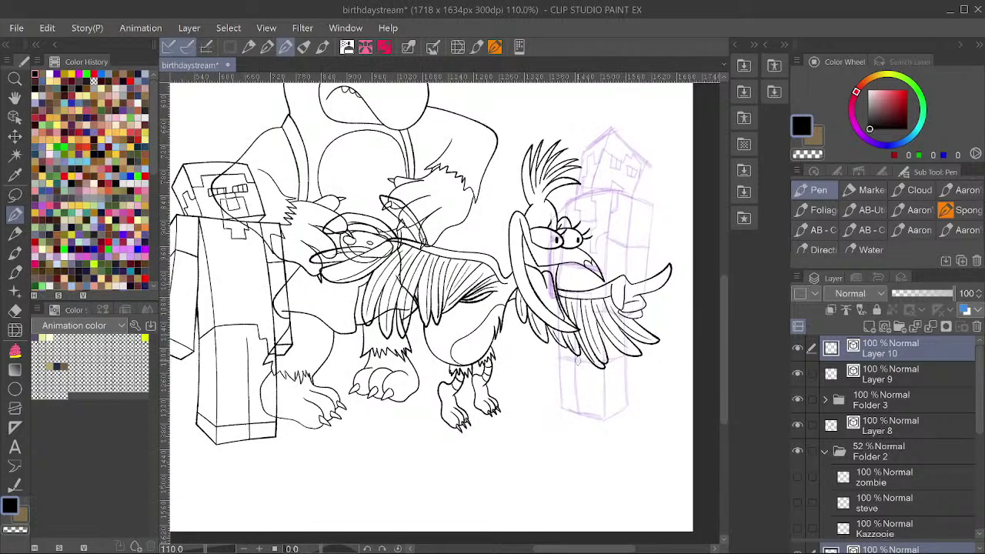
{"action": "key", "text": "ctrl+s"}
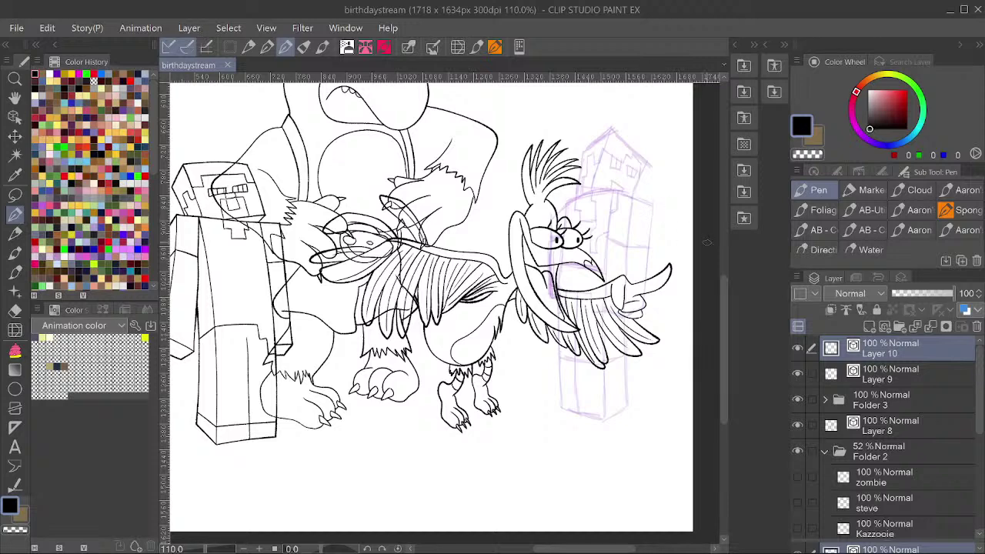
Hide Layer 9, Folder 3 and Layer 8 so that only the purple sketch of the blocky figure remains.
{"action": "left_click_drag", "start_coordinate": [637, 287], "coordinate": [587, 316]}
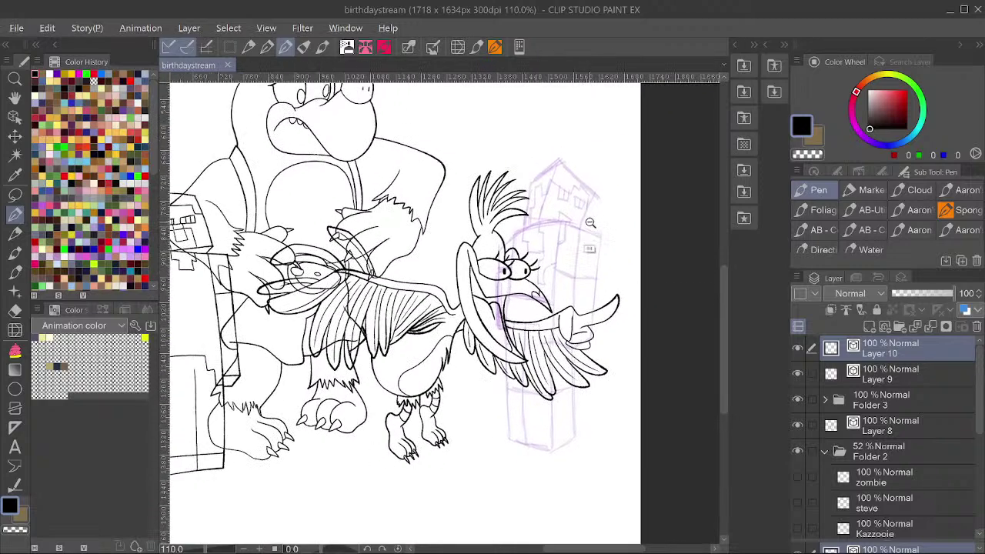
{"action": "left_click_drag", "start_coordinate": [591, 223], "coordinate": [599, 221]}
{"action": "scroll", "coordinate": [600, 220], "scroll_direction": "down", "scroll_amount": 1}
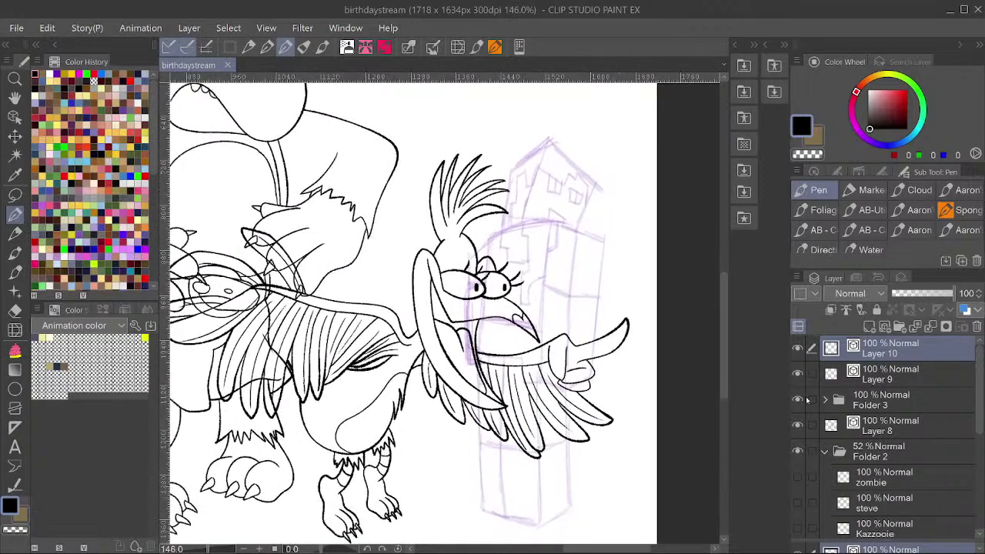
{"action": "left_click", "coordinate": [797, 374]}
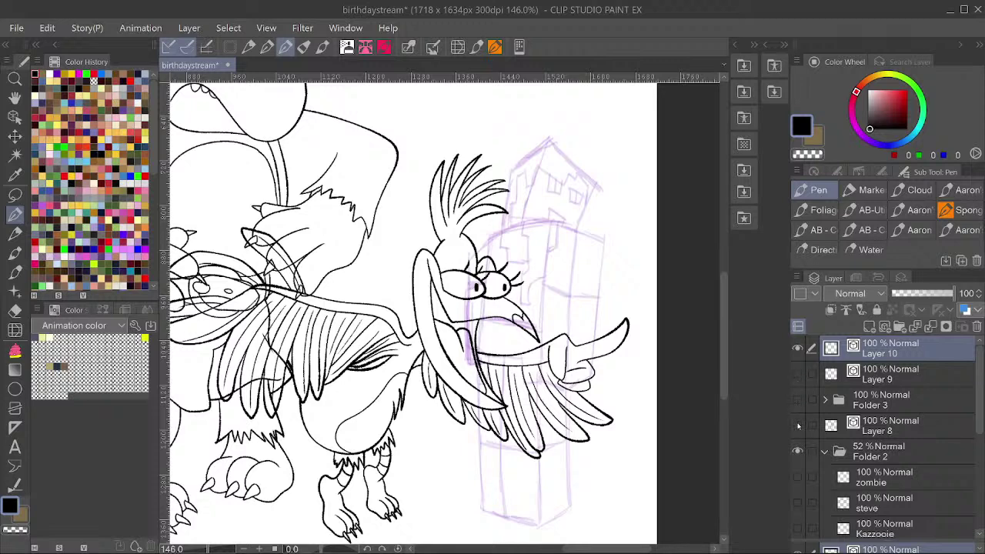
{"action": "left_click", "coordinate": [798, 425]}
Ink the blocky figure's head on Layer 10: the middle edge, both slanted top edges and both side edges.
{"action": "left_click_drag", "start_coordinate": [610, 176], "coordinate": [615, 209]}
{"action": "left_click_drag", "start_coordinate": [560, 160], "coordinate": [529, 259]}
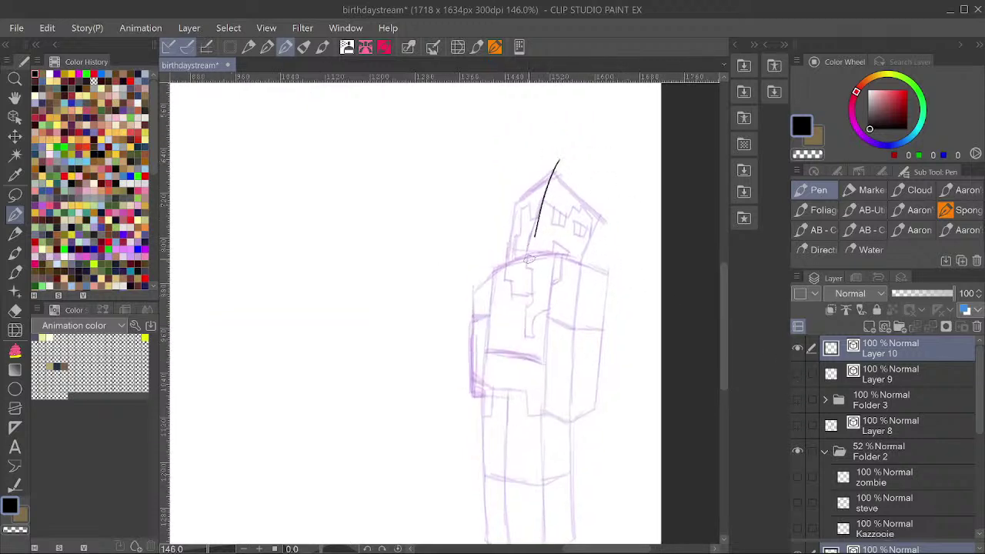
{"action": "left_click_drag", "start_coordinate": [614, 229], "coordinate": [545, 160]}
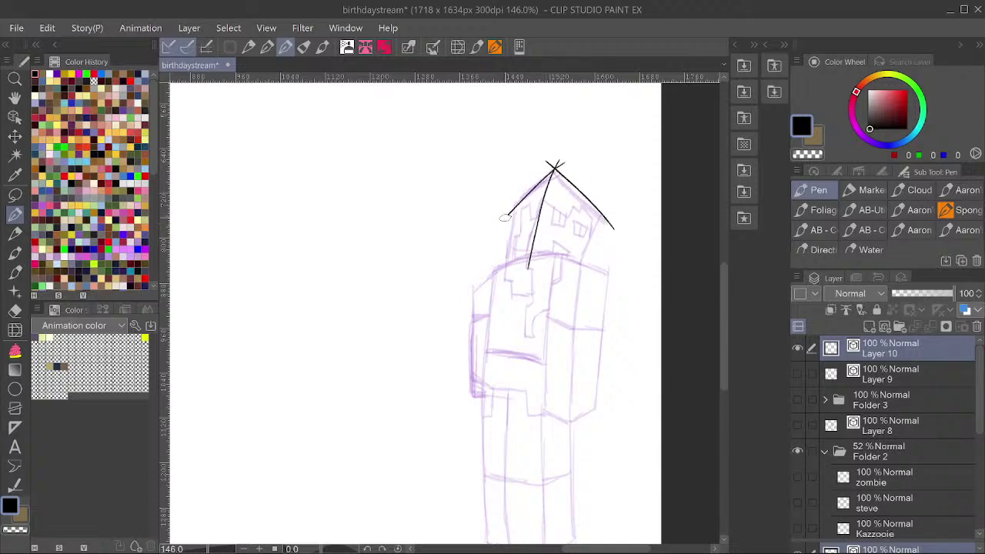
{"action": "scroll", "coordinate": [518, 178], "scroll_direction": "up", "scroll_amount": 2}
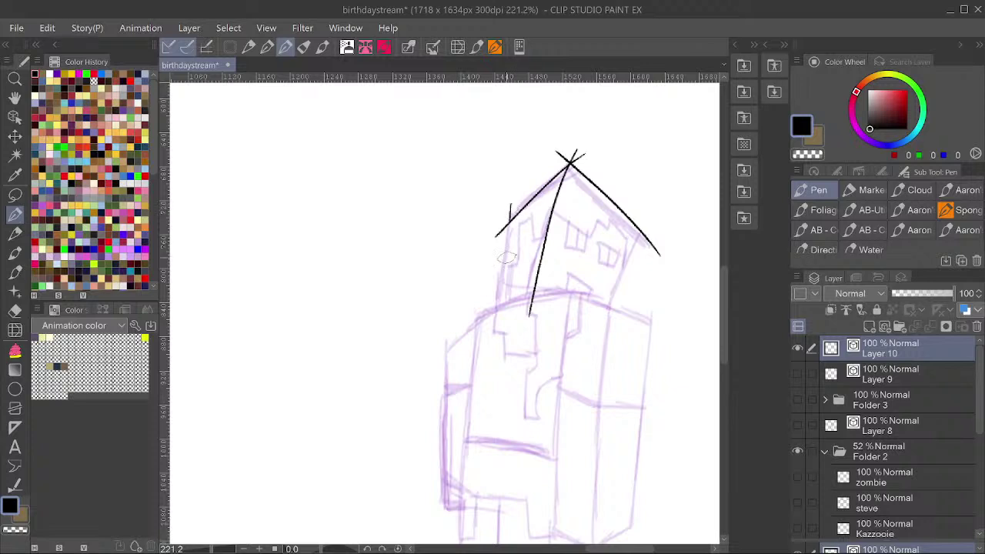
{"action": "left_click_drag", "start_coordinate": [511, 204], "coordinate": [500, 320]}
{"action": "left_click_drag", "start_coordinate": [651, 225], "coordinate": [608, 320]}
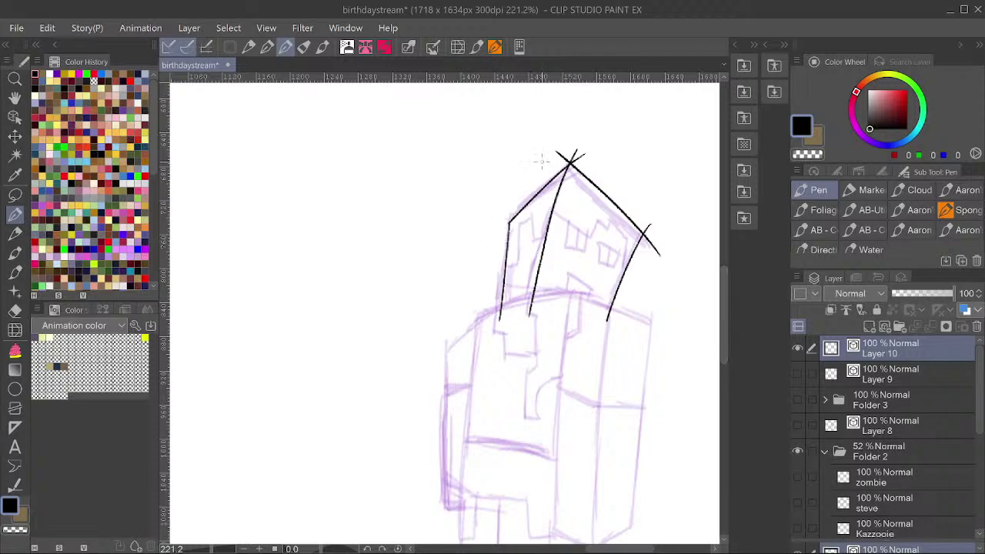
Trim the overhanging line ends at the head's corners, and ink the jagged hairline across its side and front faces.
{"action": "left_click_drag", "start_coordinate": [570, 159], "coordinate": [591, 159]}
{"action": "mouse_move", "coordinate": [644, 219]}
{"action": "left_mouse_down"}
{"action": "mouse_move", "coordinate": [654, 246]}
{"action": "mouse_move", "coordinate": [608, 222]}
{"action": "mouse_move", "coordinate": [590, 241]}
{"action": "mouse_move", "coordinate": [552, 220]}
{"action": "mouse_move", "coordinate": [521, 224]}
{"action": "mouse_move", "coordinate": [522, 267]}
{"action": "mouse_move", "coordinate": [505, 271]}
{"action": "left_mouse_up"}
{"action": "left_click_drag", "start_coordinate": [626, 241], "coordinate": [623, 275]}
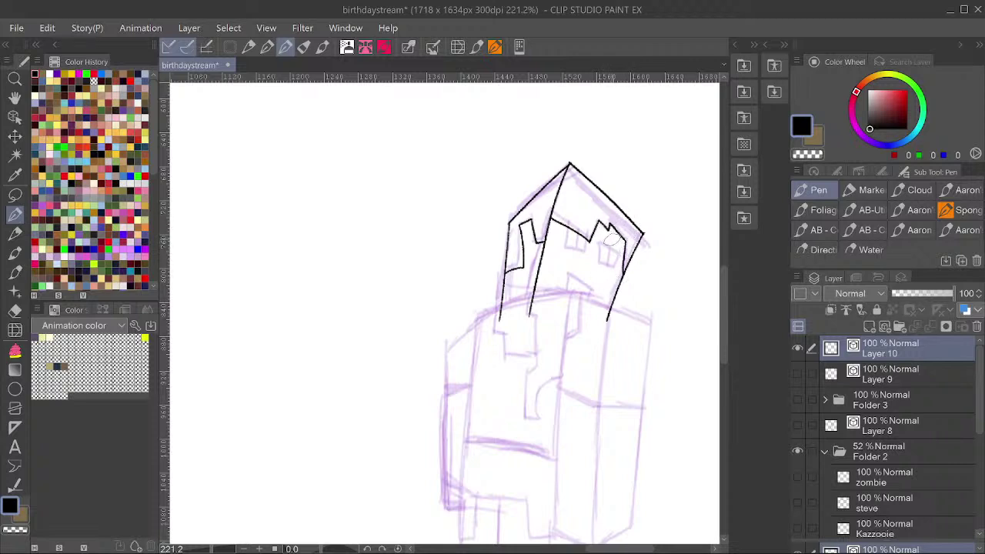
Ink both rectangular eyes with a dividing line in each, and a slanted rectangular mouth beneath them.
{"action": "mouse_move", "coordinate": [586, 237]}
{"action": "left_mouse_down"}
{"action": "mouse_move", "coordinate": [588, 251]}
{"action": "mouse_move", "coordinate": [574, 246]}
{"action": "left_mouse_up"}
{"action": "mouse_move", "coordinate": [602, 244]}
{"action": "left_mouse_down"}
{"action": "mouse_move", "coordinate": [599, 261]}
{"action": "mouse_move", "coordinate": [621, 251]}
{"action": "mouse_move", "coordinate": [609, 263]}
{"action": "mouse_move", "coordinate": [598, 260]}
{"action": "mouse_move", "coordinate": [653, 218]}
{"action": "left_mouse_up"}
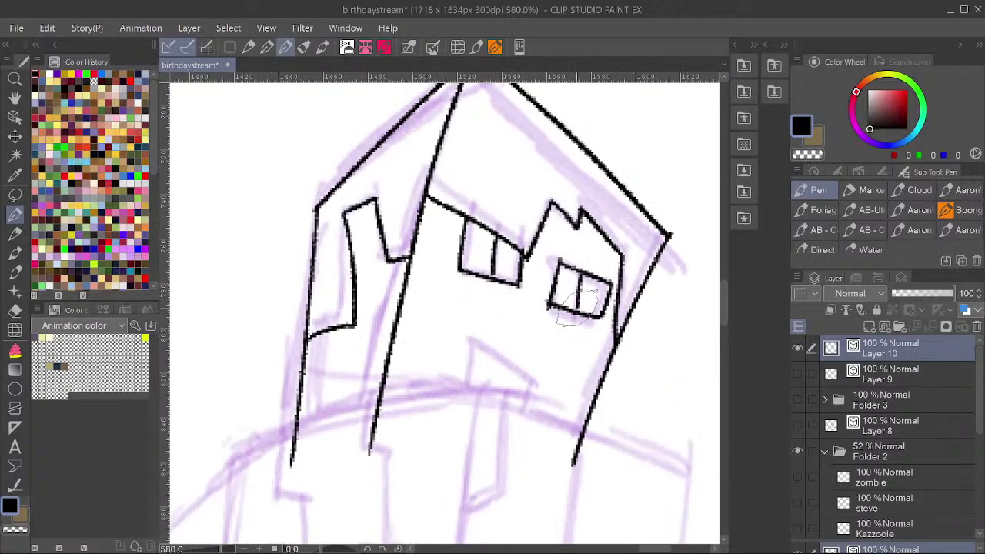
{"action": "left_click_drag", "start_coordinate": [578, 268], "coordinate": [582, 312]}
{"action": "scroll", "coordinate": [585, 212], "scroll_direction": "down", "scroll_amount": 4}
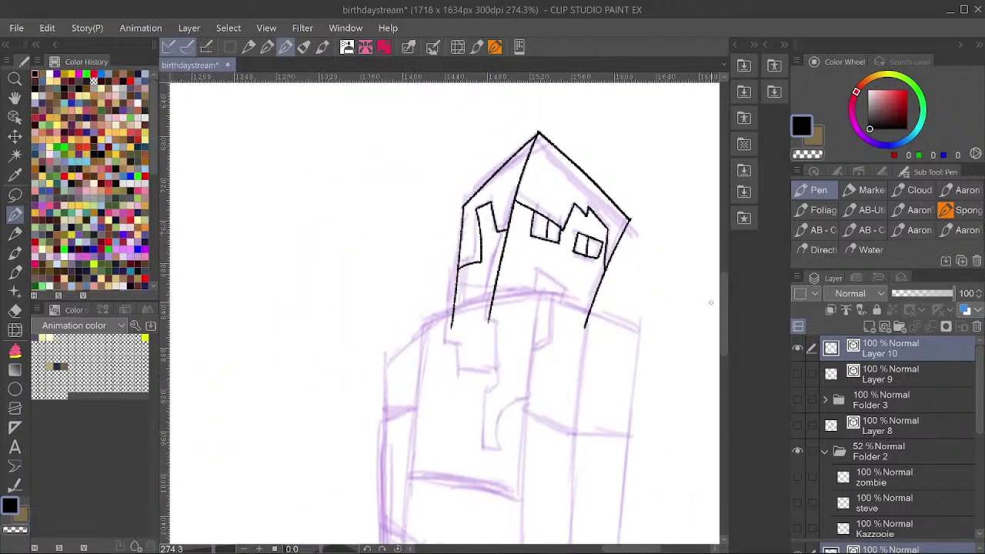
{"action": "mouse_move", "coordinate": [570, 284]}
{"action": "left_mouse_down"}
{"action": "mouse_move", "coordinate": [538, 272]}
{"action": "mouse_move", "coordinate": [537, 287]}
{"action": "mouse_move", "coordinate": [568, 296]}
{"action": "mouse_move", "coordinate": [538, 288]}
{"action": "mouse_move", "coordinate": [537, 274]}
{"action": "left_mouse_up"}
{"action": "scroll", "coordinate": [601, 195], "scroll_direction": "down", "scroll_amount": 1}
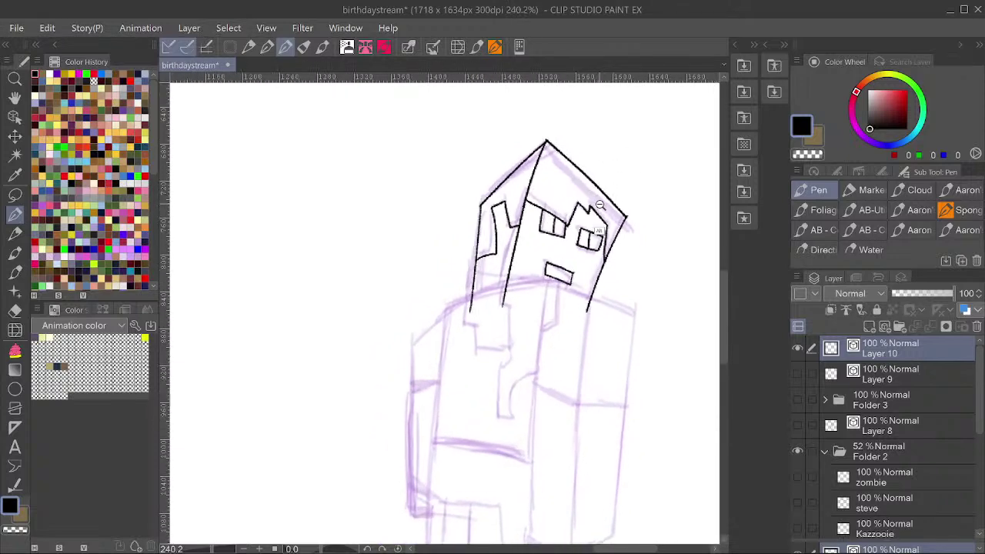
Ink the hair's remaining edge down the side face of the head to the neckline, and save the drawing.
{"action": "scroll", "coordinate": [600, 205], "scroll_direction": "down", "scroll_amount": 1}
{"action": "left_click_drag", "start_coordinate": [489, 247], "coordinate": [480, 296]}
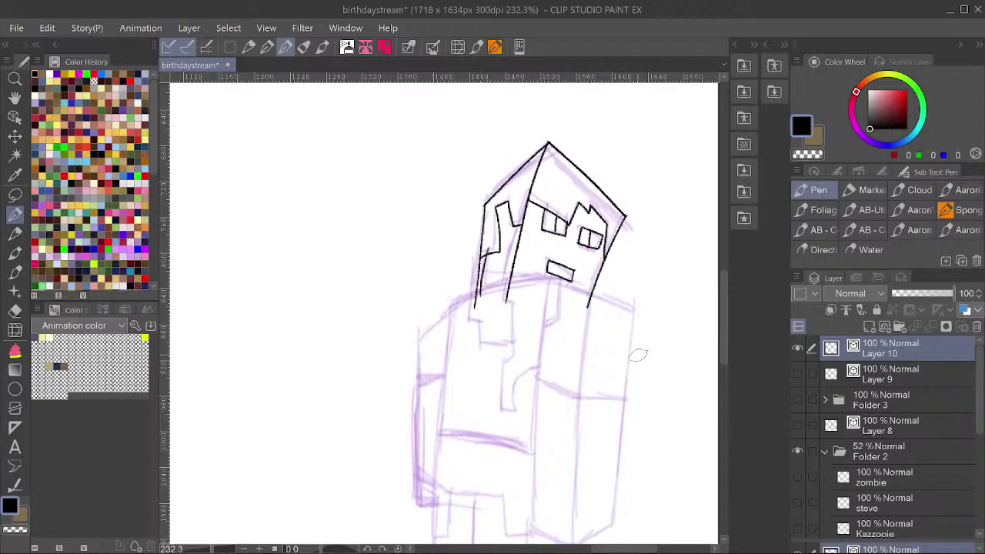
{"action": "scroll", "coordinate": [481, 265], "scroll_direction": "up", "scroll_amount": 7}
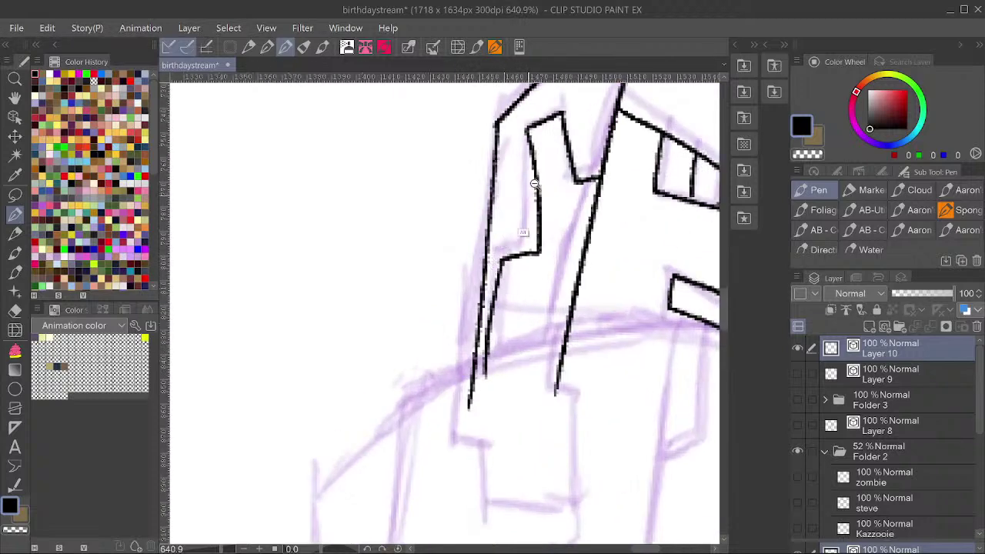
{"action": "scroll", "coordinate": [535, 183], "scroll_direction": "down", "scroll_amount": 7}
{"action": "key", "text": "ctrl+s"}
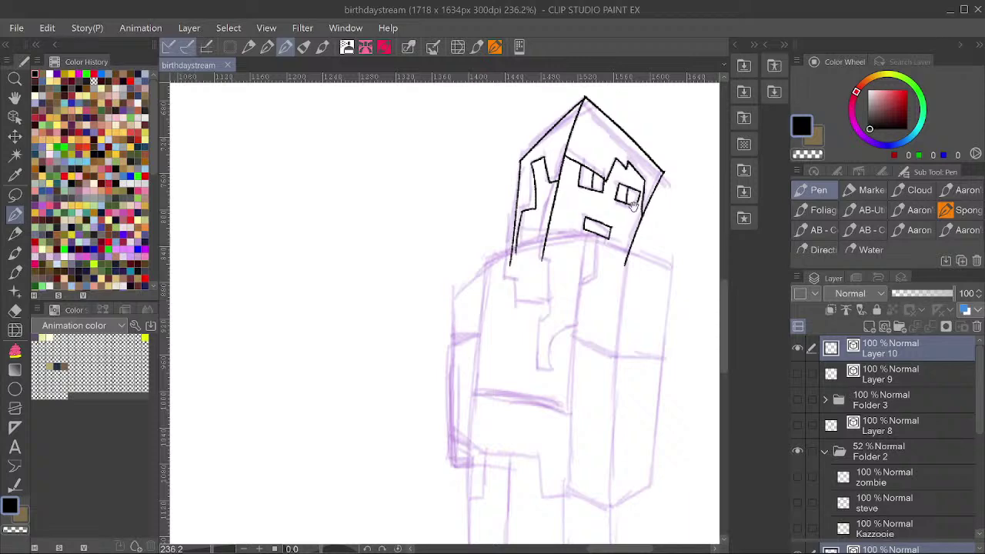
Transform the inked head: squash it slightly from the top and reposition it over the shoulders of the sketch.
{"action": "left_click_drag", "start_coordinate": [633, 261], "coordinate": [611, 312]}
{"action": "scroll", "coordinate": [634, 253], "scroll_direction": "down", "scroll_amount": 5}
{"action": "scroll", "coordinate": [562, 131], "scroll_direction": "up", "scroll_amount": 6}
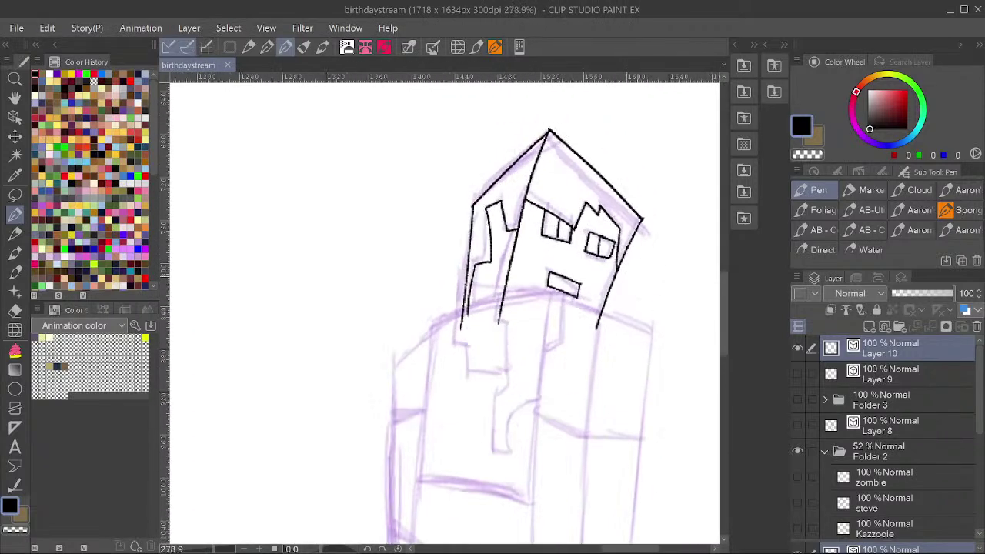
{"action": "key", "text": "ctrl+t"}
{"action": "left_click_drag", "start_coordinate": [550, 121], "coordinate": [550, 152]}
{"action": "left_click_drag", "start_coordinate": [585, 224], "coordinate": [605, 221]}
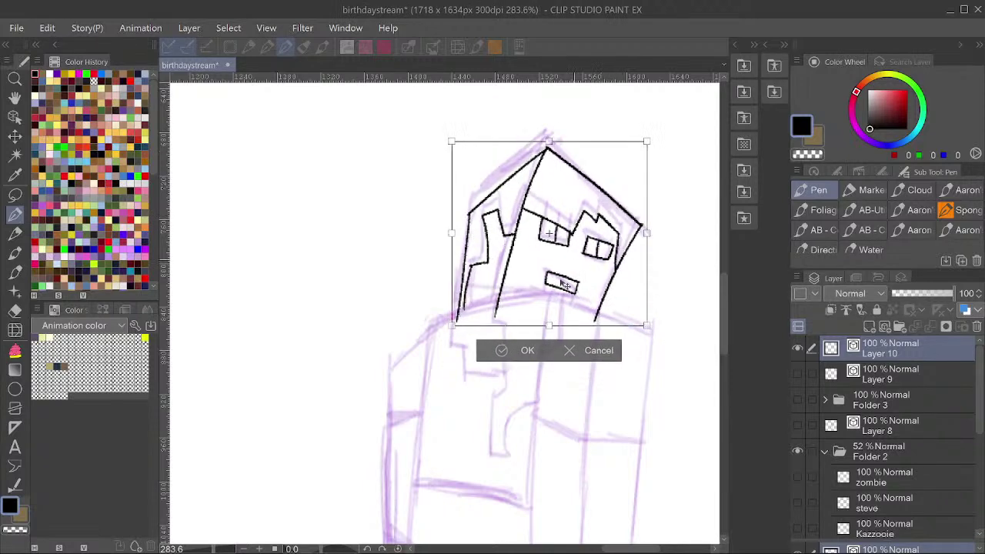
{"action": "left_click", "coordinate": [503, 350]}
{"action": "scroll", "coordinate": [581, 237], "scroll_direction": "down", "scroll_amount": 1}
{"action": "scroll", "coordinate": [581, 236], "scroll_direction": "down", "scroll_amount": 1}
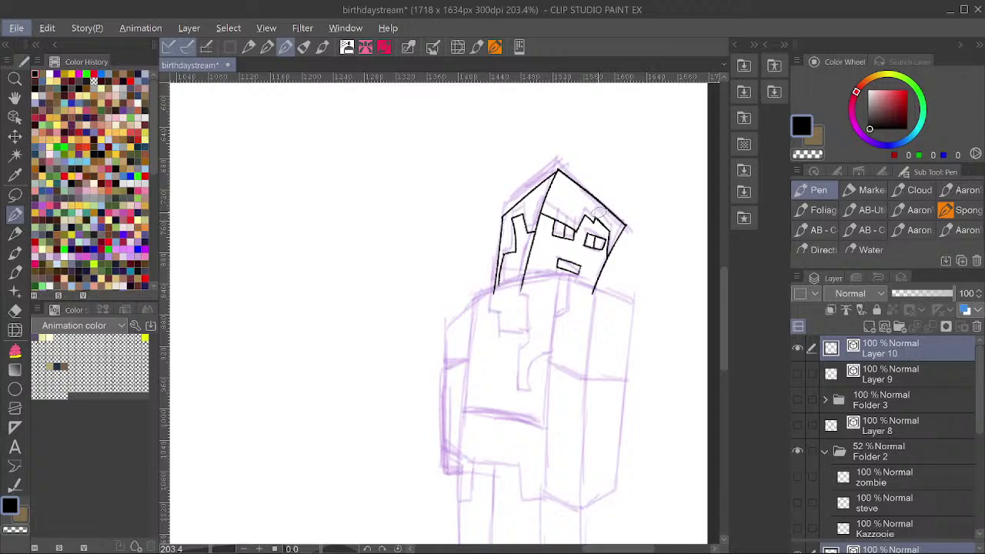
Ink the curved shoulder line beneath the head and the straight outer edge of the figure's left-hand arm.
{"action": "mouse_move", "coordinate": [441, 330]}
{"action": "left_mouse_down"}
{"action": "mouse_move", "coordinate": [486, 295]}
{"action": "mouse_move", "coordinate": [601, 281]}
{"action": "mouse_move", "coordinate": [504, 282]}
{"action": "mouse_move", "coordinate": [445, 327]}
{"action": "left_mouse_up"}
{"action": "key", "text": "ctrl+z"}
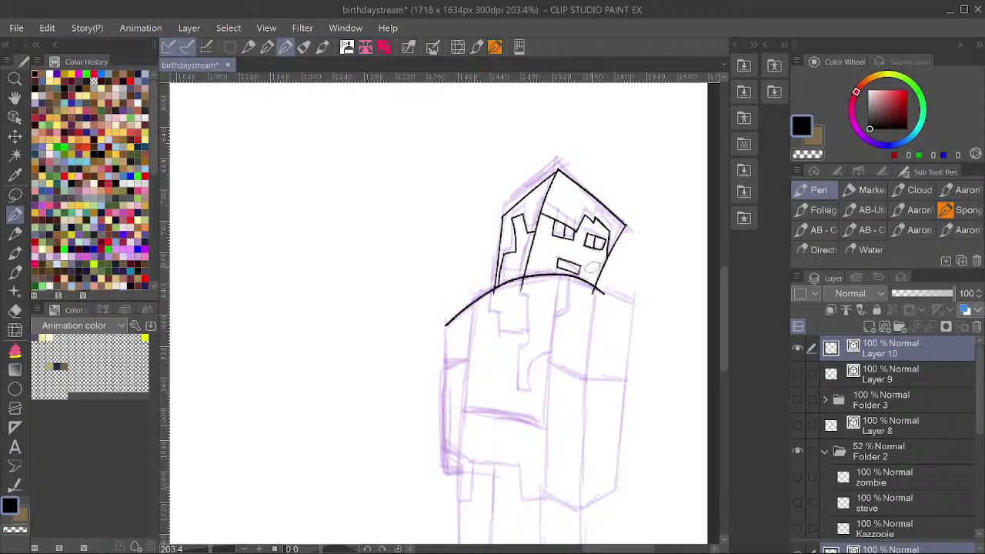
{"action": "left_click_drag", "start_coordinate": [446, 317], "coordinate": [444, 481]}
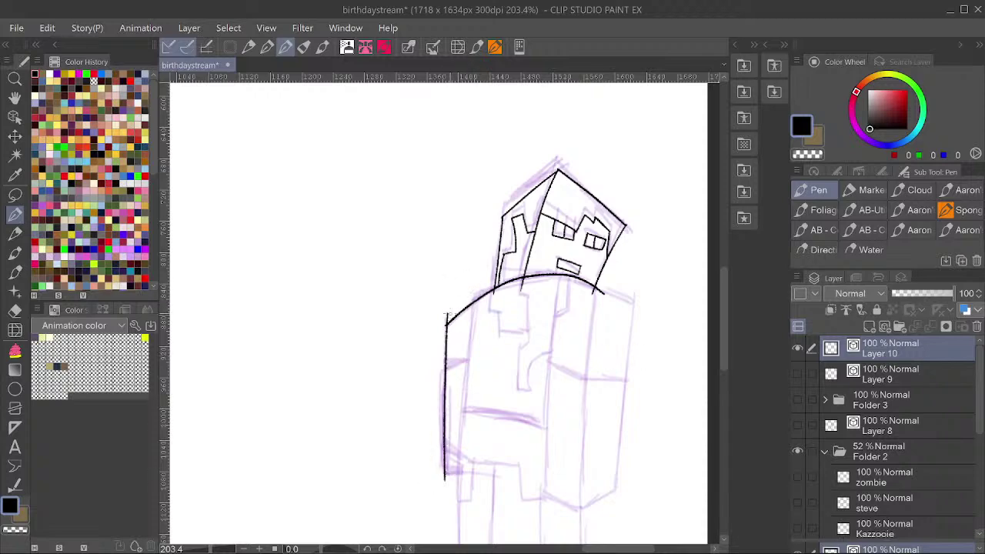
{"action": "scroll", "coordinate": [552, 263], "scroll_direction": "up", "scroll_amount": 2}
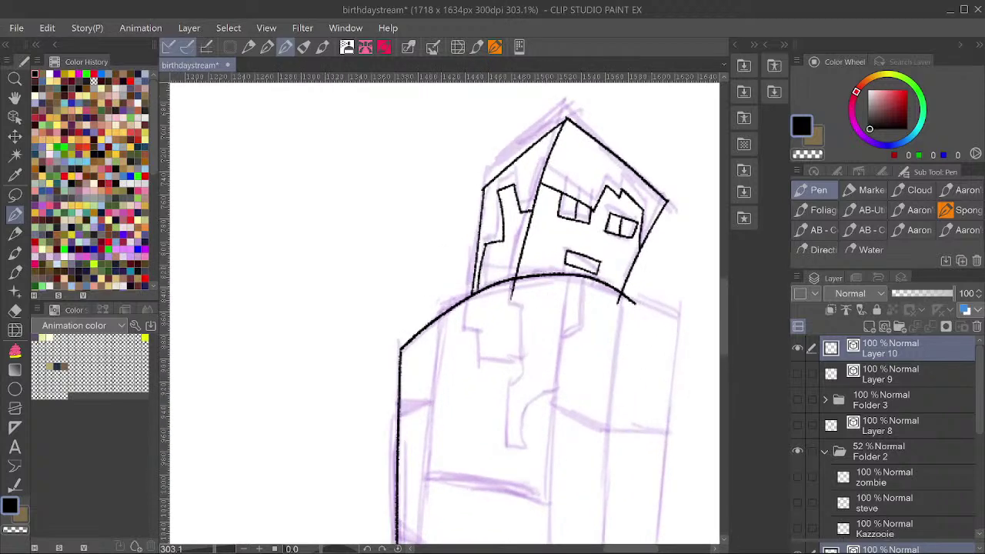
{"action": "scroll", "coordinate": [622, 265], "scroll_direction": "down", "scroll_amount": 2}
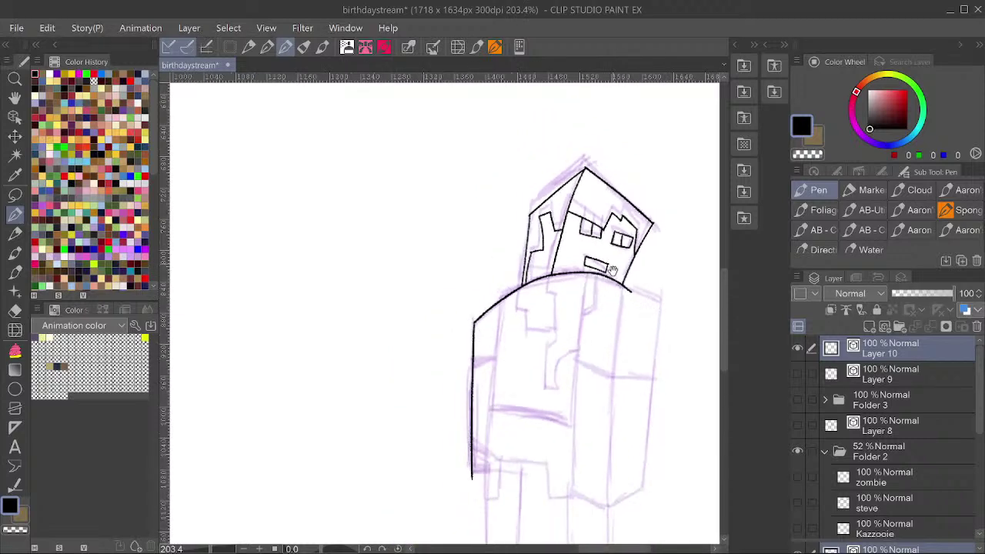
Ink the long left edge of the torso and legs, fit it to the sketch with Pinch vector line, and save the drawing.
{"action": "left_click_drag", "start_coordinate": [612, 269], "coordinate": [635, 167]}
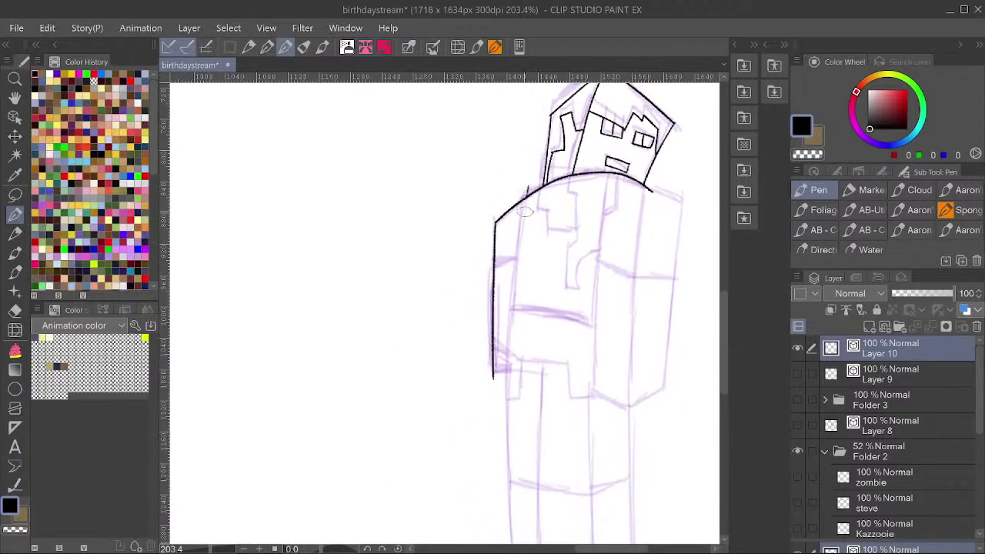
{"action": "mouse_move", "coordinate": [526, 200]}
{"action": "left_mouse_down"}
{"action": "mouse_move", "coordinate": [511, 365]}
{"action": "mouse_move", "coordinate": [514, 544]}
{"action": "left_mouse_up"}
{"action": "left_click_drag", "start_coordinate": [573, 361], "coordinate": [579, 244]}
{"action": "key", "text": "y"}
{"action": "left_click_drag", "start_coordinate": [524, 426], "coordinate": [527, 466]}
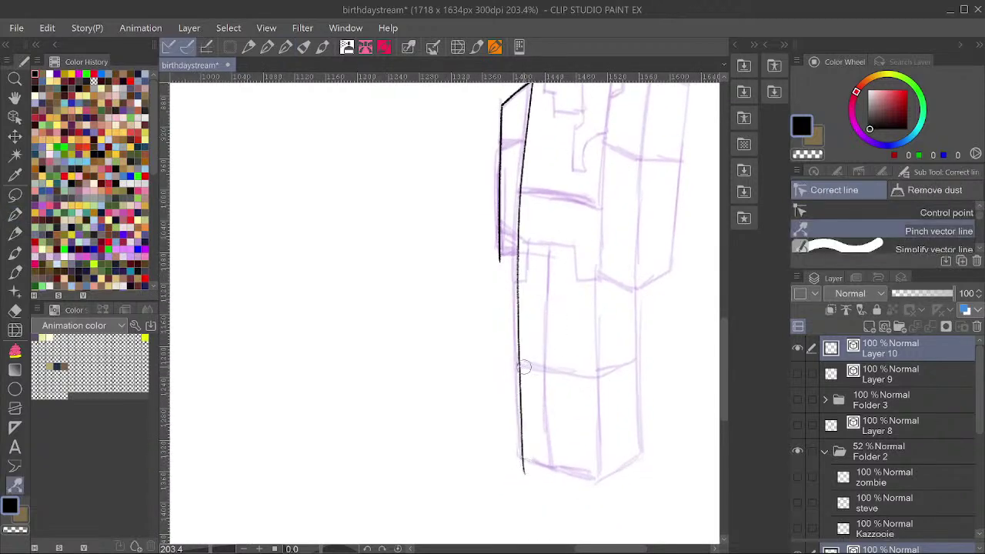
{"action": "left_click_drag", "start_coordinate": [590, 297], "coordinate": [581, 368]}
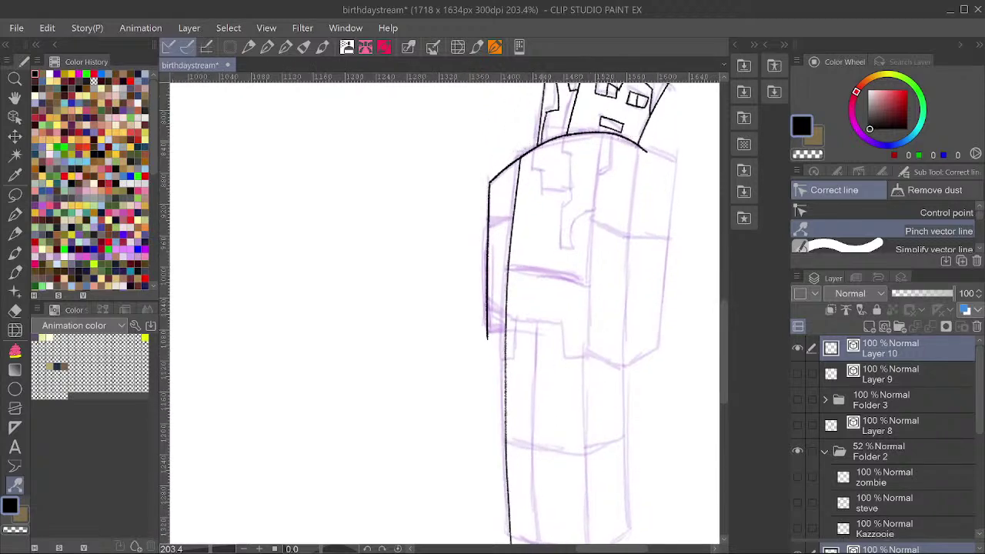
{"action": "key", "text": "ctrl+s"}
Ink the body's long right edge, the long corner edge beside it, and the slanted bottom edge at the feet.
{"action": "key", "text": "p"}
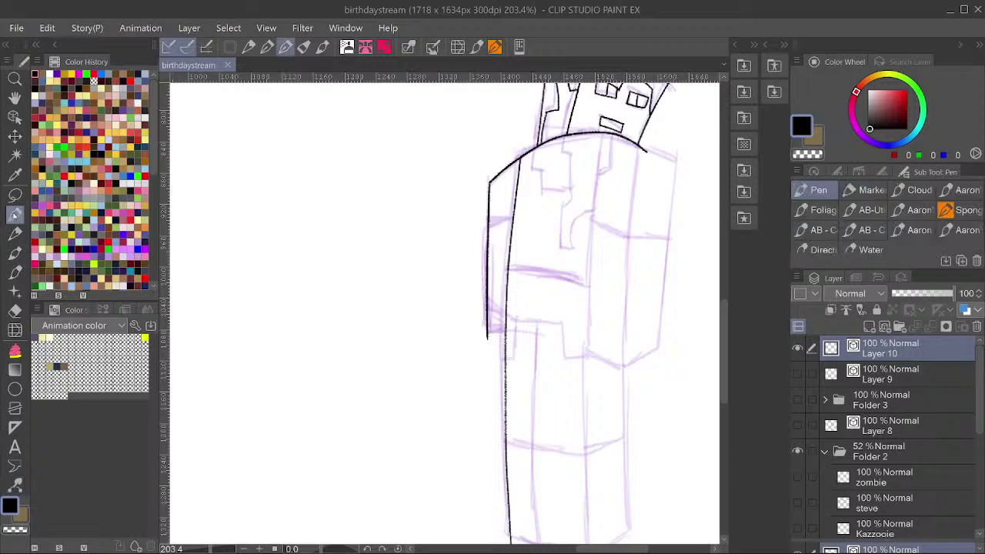
{"action": "left_click_drag", "start_coordinate": [630, 229], "coordinate": [578, 240]}
{"action": "scroll", "coordinate": [597, 178], "scroll_direction": "down", "scroll_amount": 3}
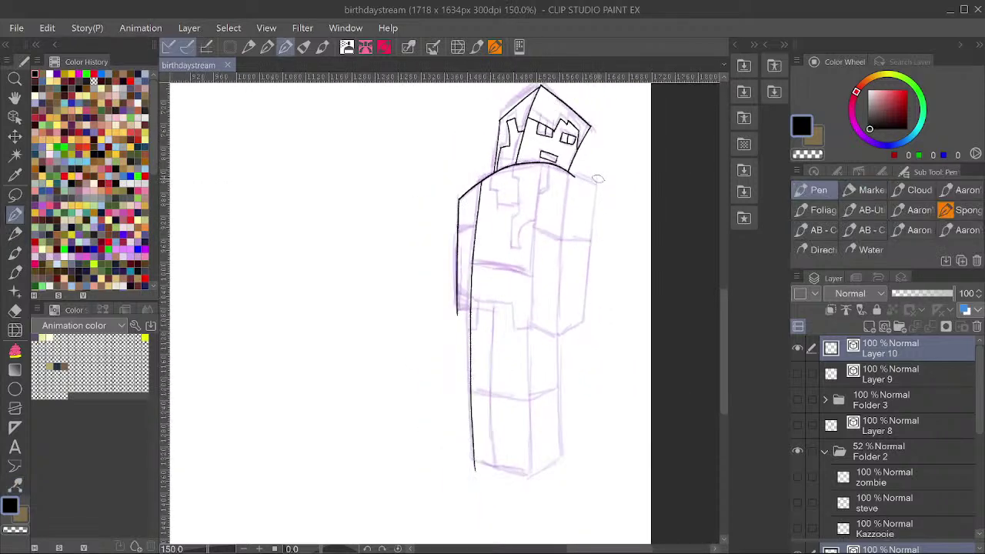
{"action": "mouse_move", "coordinate": [569, 183]}
{"action": "left_mouse_down"}
{"action": "mouse_move", "coordinate": [555, 360]}
{"action": "mouse_move", "coordinate": [561, 477]}
{"action": "left_mouse_up"}
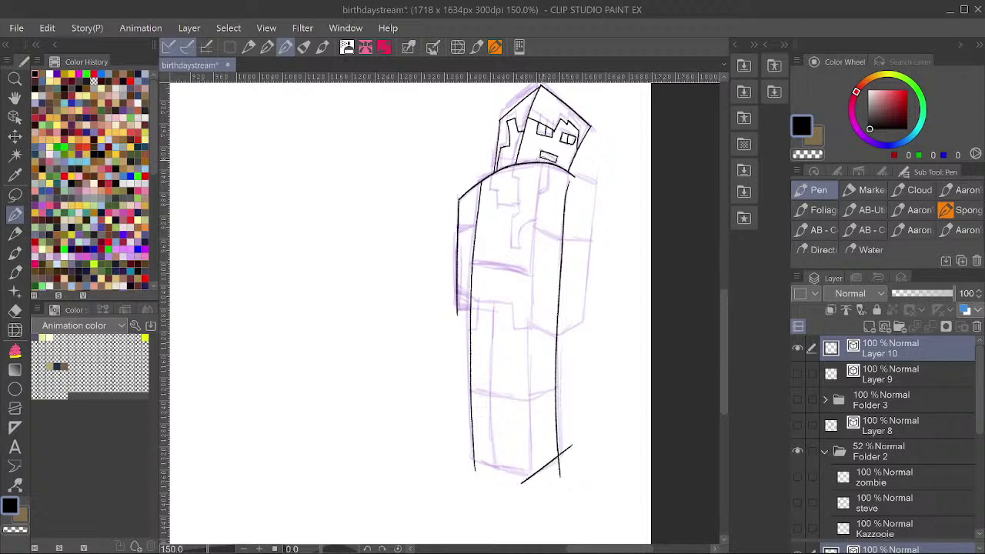
{"action": "mouse_move", "coordinate": [543, 163]}
{"action": "left_mouse_down"}
{"action": "mouse_move", "coordinate": [529, 308]}
{"action": "mouse_move", "coordinate": [532, 483]}
{"action": "left_mouse_up"}
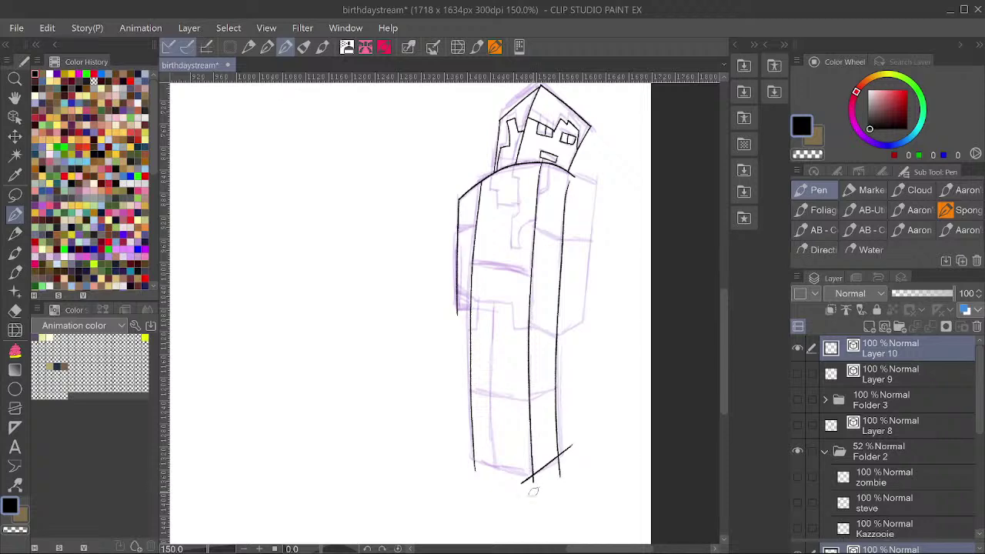
Ink the curved front bottom edge of the feet and trim the overhanging line ends at the bottom corners.
{"action": "mouse_move", "coordinate": [466, 452]}
{"action": "left_mouse_down"}
{"action": "mouse_move", "coordinate": [546, 481]}
{"action": "mouse_move", "coordinate": [550, 464]}
{"action": "mouse_move", "coordinate": [337, 413]}
{"action": "mouse_move", "coordinate": [350, 451]}
{"action": "mouse_move", "coordinate": [357, 427]}
{"action": "left_mouse_up"}
{"action": "key", "text": "ctrl+z"}
{"action": "scroll", "coordinate": [551, 464], "scroll_direction": "up", "scroll_amount": 2}
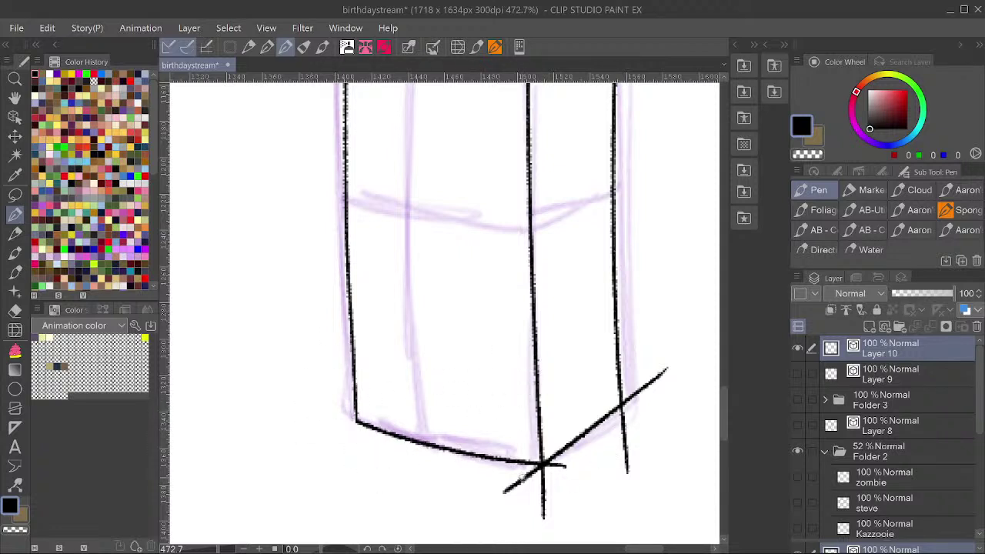
{"action": "left_click_drag", "start_coordinate": [522, 479], "coordinate": [548, 497]}
{"action": "left_click_drag", "start_coordinate": [568, 455], "coordinate": [559, 471]}
{"action": "left_click_drag", "start_coordinate": [616, 441], "coordinate": [629, 443]}
{"action": "left_click_drag", "start_coordinate": [644, 377], "coordinate": [648, 394]}
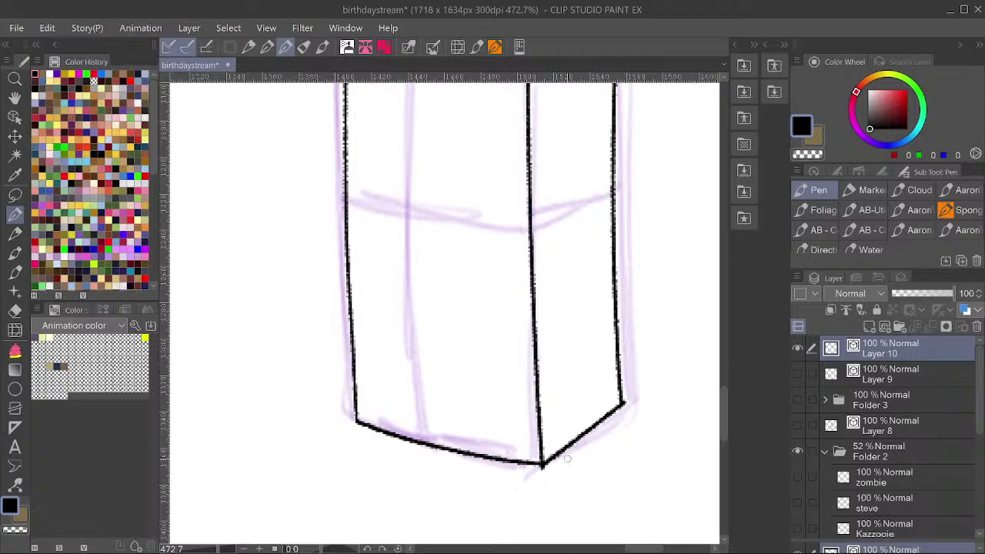
Ink the dividing line between the two legs, running from below the shirt down past the bottom edge.
{"action": "scroll", "coordinate": [556, 466], "scroll_direction": "down", "scroll_amount": 3}
{"action": "left_click_drag", "start_coordinate": [519, 298], "coordinate": [524, 318]}
{"action": "left_click_drag", "start_coordinate": [496, 225], "coordinate": [497, 488]}
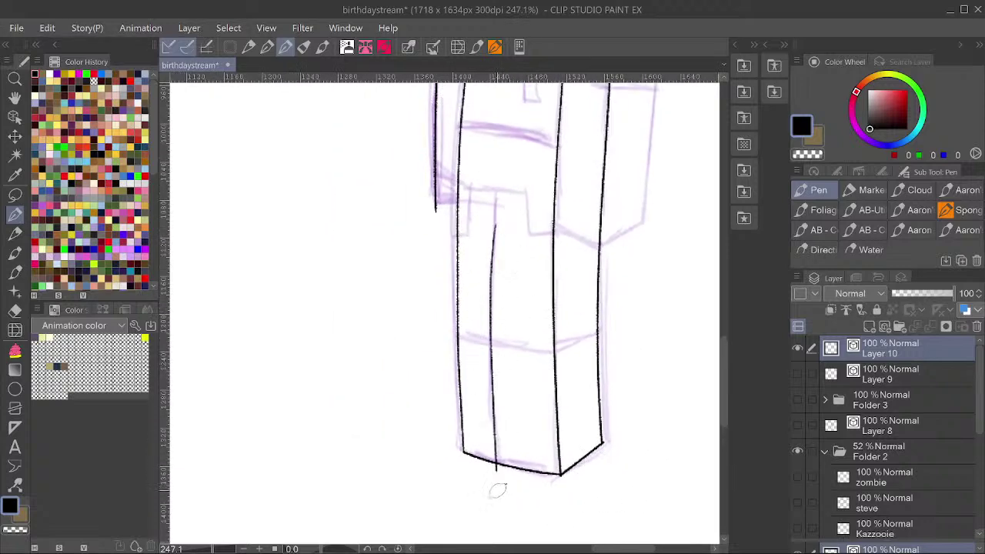
{"action": "key", "text": "ctrl+z"}
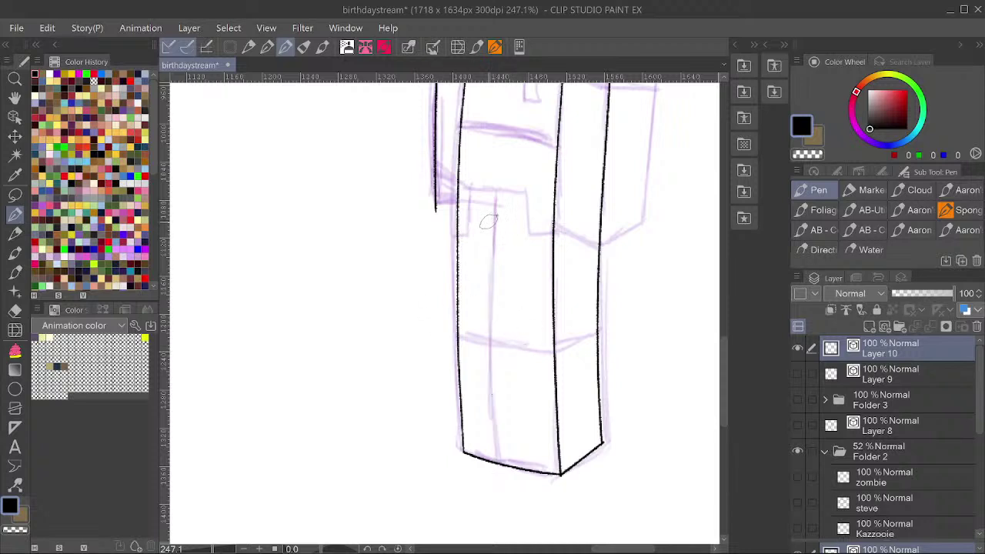
{"action": "left_click_drag", "start_coordinate": [493, 220], "coordinate": [506, 494]}
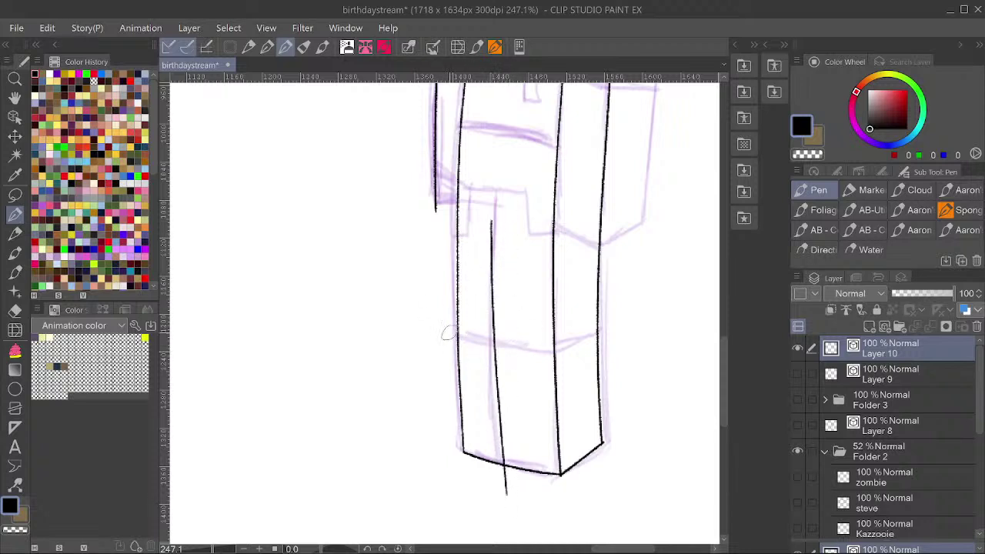
Ink the horizontal line across the front and side of the lower legs, and trim the side line's overhang.
{"action": "mouse_move", "coordinate": [450, 333]}
{"action": "left_mouse_down"}
{"action": "mouse_move", "coordinate": [568, 348]}
{"action": "mouse_move", "coordinate": [431, 326]}
{"action": "mouse_move", "coordinate": [582, 356]}
{"action": "mouse_move", "coordinate": [583, 342]}
{"action": "mouse_move", "coordinate": [538, 360]}
{"action": "left_mouse_up"}
{"action": "key", "text": "ctrl+z"}
{"action": "key", "text": "ctrl+z"}
{"action": "key", "text": "ctrl+z"}
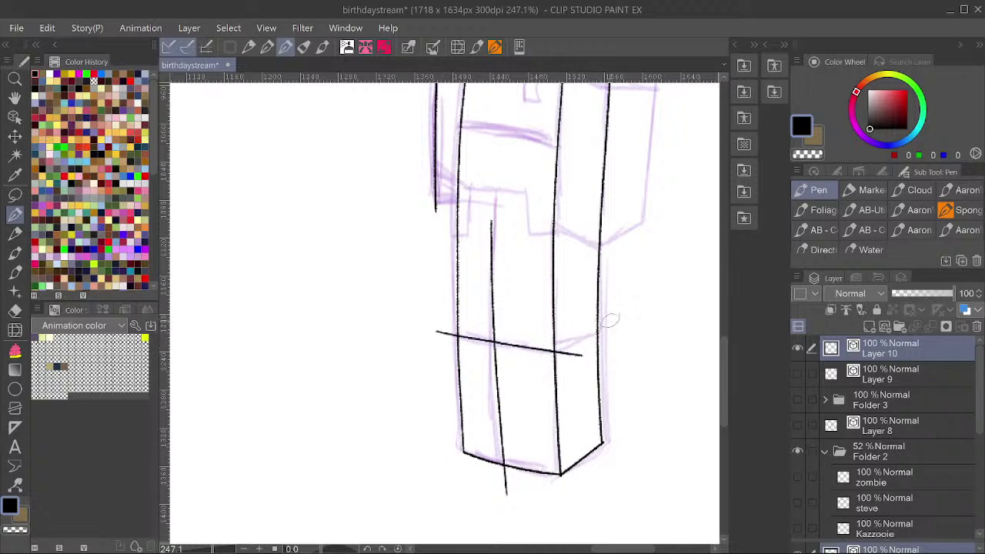
{"action": "left_click_drag", "start_coordinate": [612, 322], "coordinate": [552, 353]}
{"action": "left_click_drag", "start_coordinate": [610, 332], "coordinate": [601, 319]}
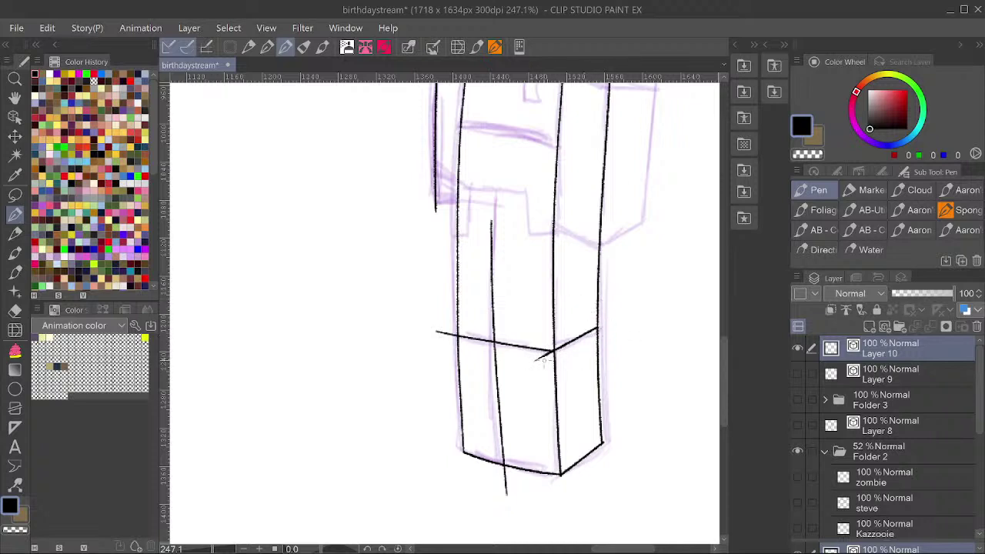
{"action": "key", "text": "ctrl+z"}
Ink the curved lower edge across both arms and the body, and stretch the shoulder line past the right-hand arm with Pinch vector line.
{"action": "scroll", "coordinate": [618, 333], "scroll_direction": "up", "scroll_amount": 5}
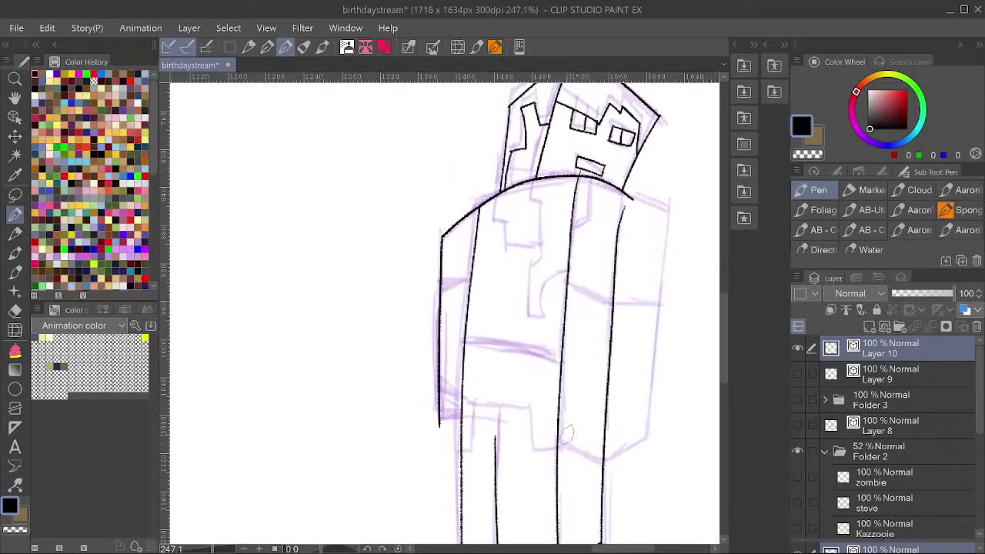
{"action": "mouse_move", "coordinate": [432, 417]}
{"action": "left_mouse_down"}
{"action": "mouse_move", "coordinate": [506, 419]}
{"action": "mouse_move", "coordinate": [631, 470]}
{"action": "left_mouse_up"}
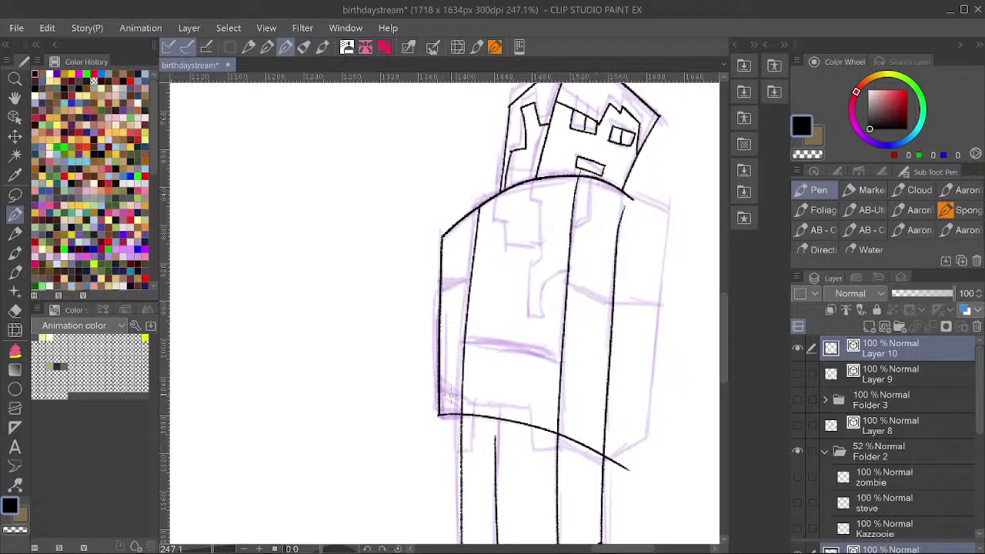
{"action": "left_click_drag", "start_coordinate": [650, 187], "coordinate": [631, 229]}
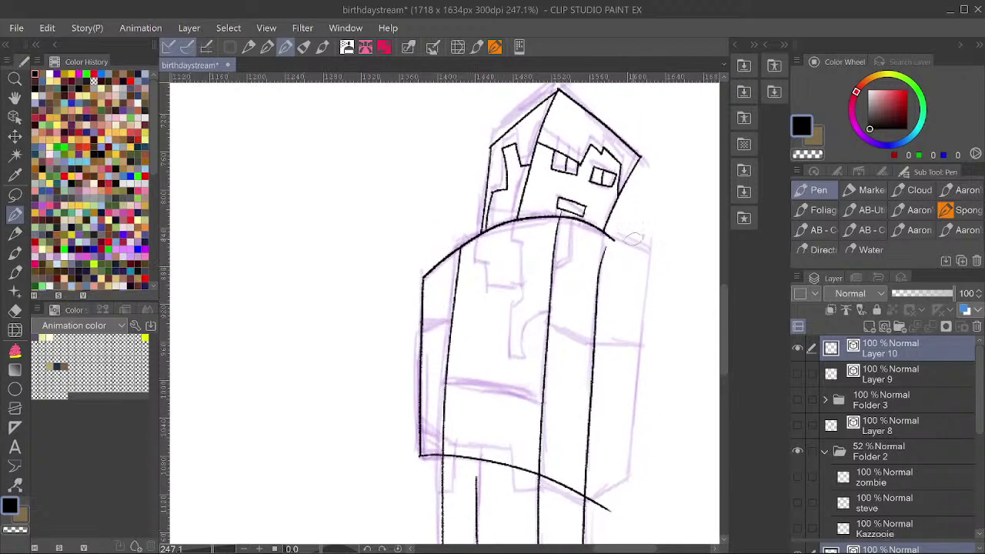
{"action": "key", "text": "y"}
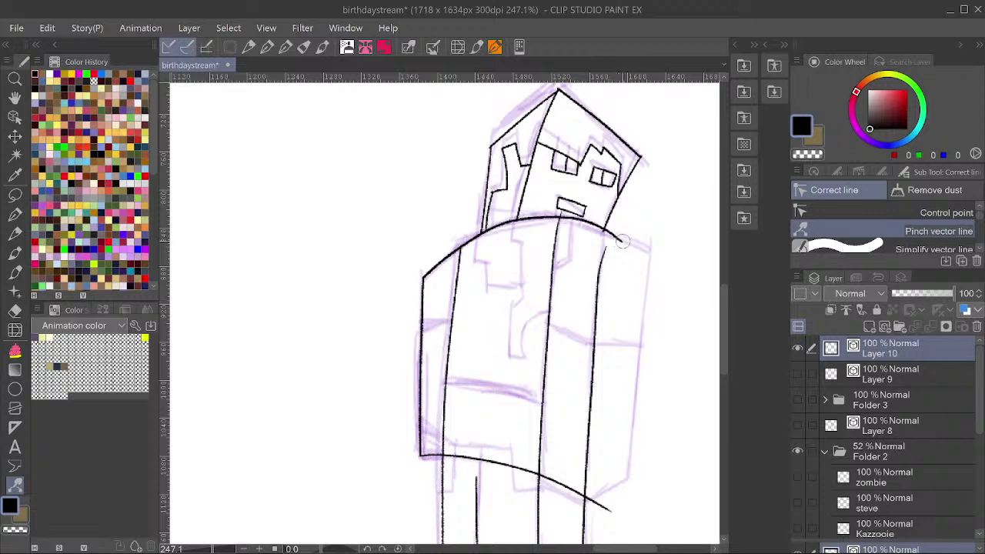
{"action": "left_click_drag", "start_coordinate": [619, 240], "coordinate": [663, 263]}
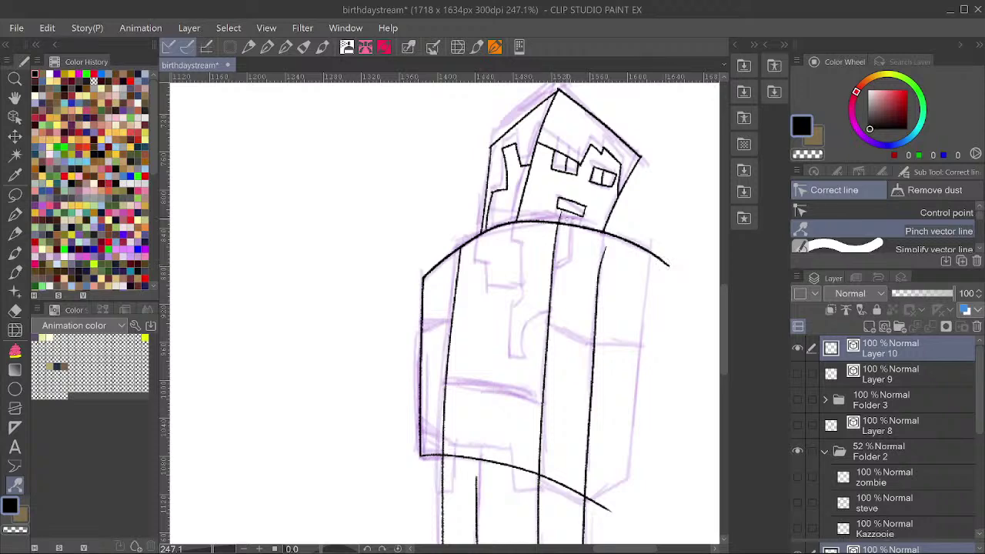
Ink the right-hand arm's slanted bottom edge, trim its crossing at the lower corner, and remove the misplaced corner edge above it.
{"action": "left_click", "coordinate": [14, 214]}
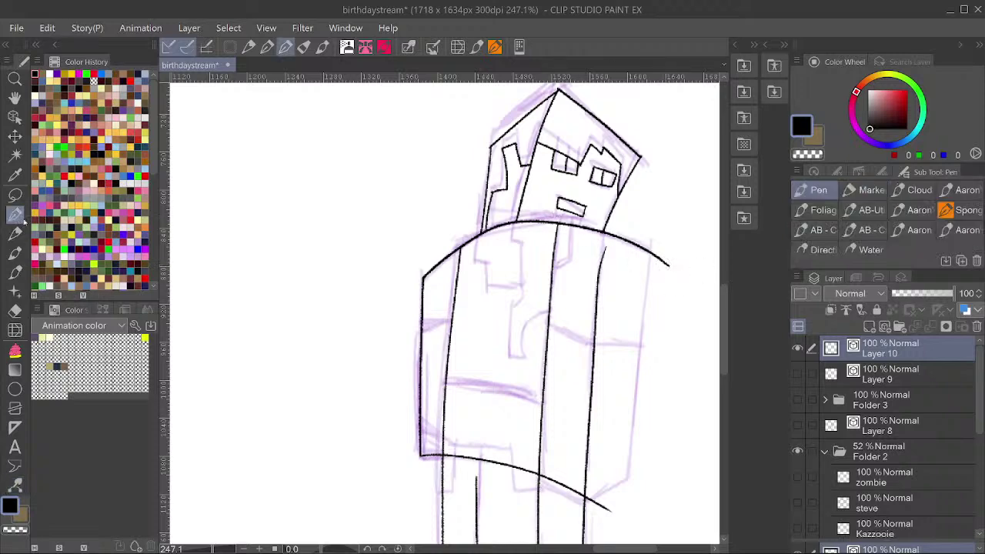
{"action": "left_click_drag", "start_coordinate": [542, 264], "coordinate": [416, 234]}
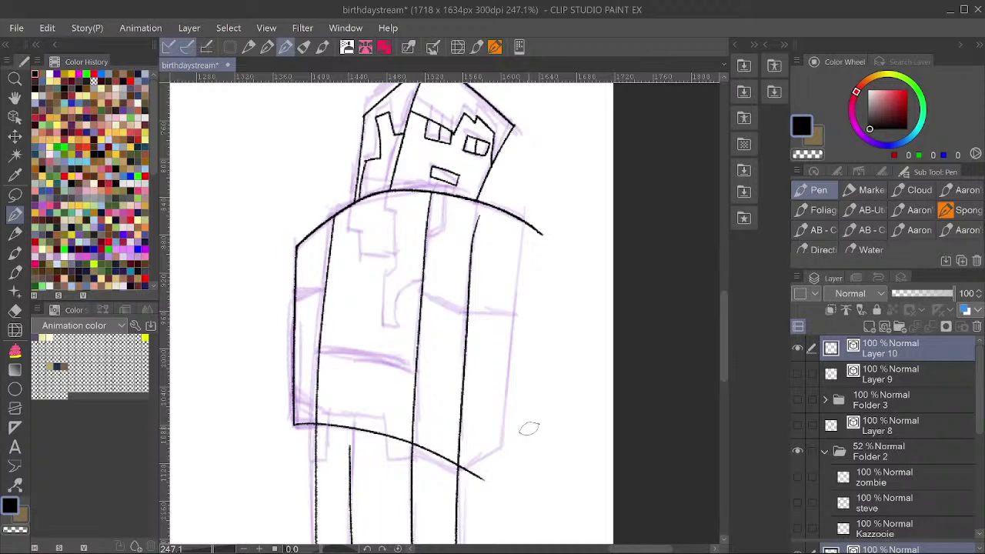
{"action": "left_click_drag", "start_coordinate": [531, 428], "coordinate": [454, 471]}
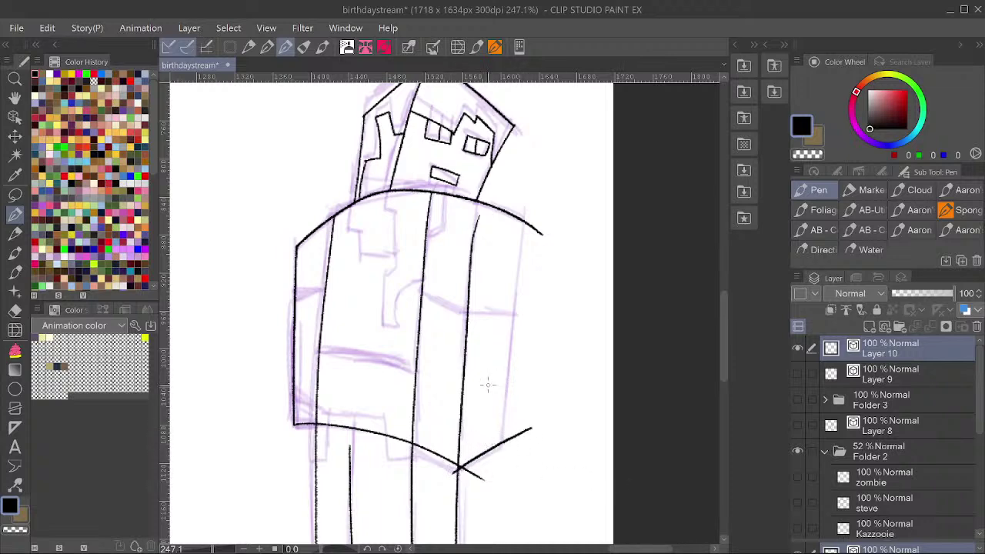
{"action": "left_click_drag", "start_coordinate": [468, 463], "coordinate": [498, 450]}
{"action": "mouse_move", "coordinate": [493, 486]}
{"action": "left_mouse_down"}
{"action": "mouse_move", "coordinate": [468, 508]}
{"action": "mouse_move", "coordinate": [445, 479]}
{"action": "left_mouse_up"}
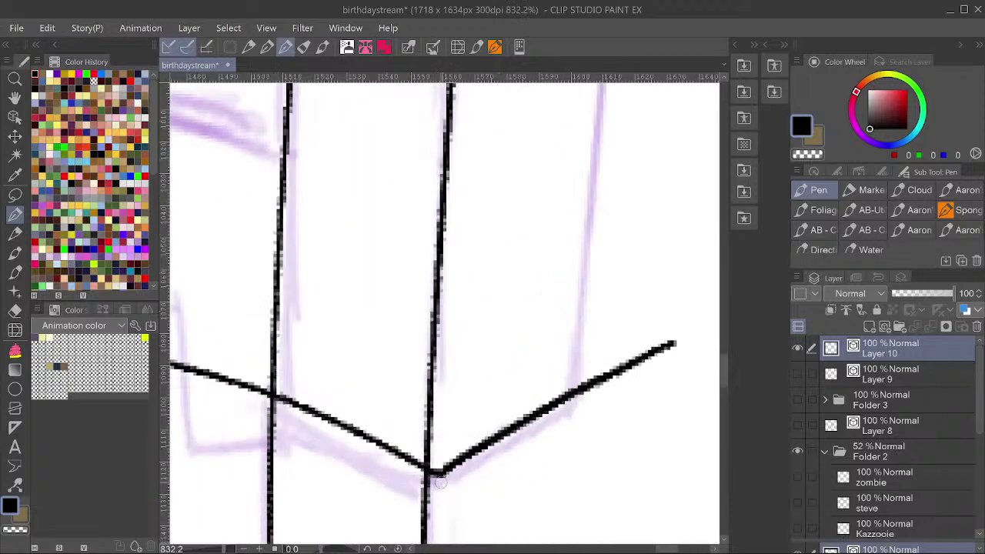
{"action": "left_click_drag", "start_coordinate": [493, 425], "coordinate": [474, 488]}
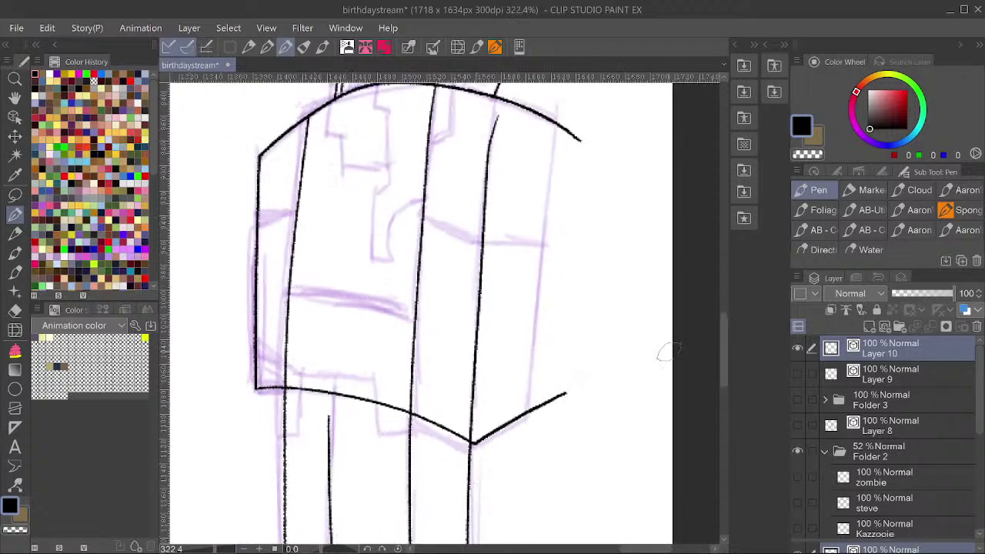
{"action": "key", "text": "ctrl+z"}
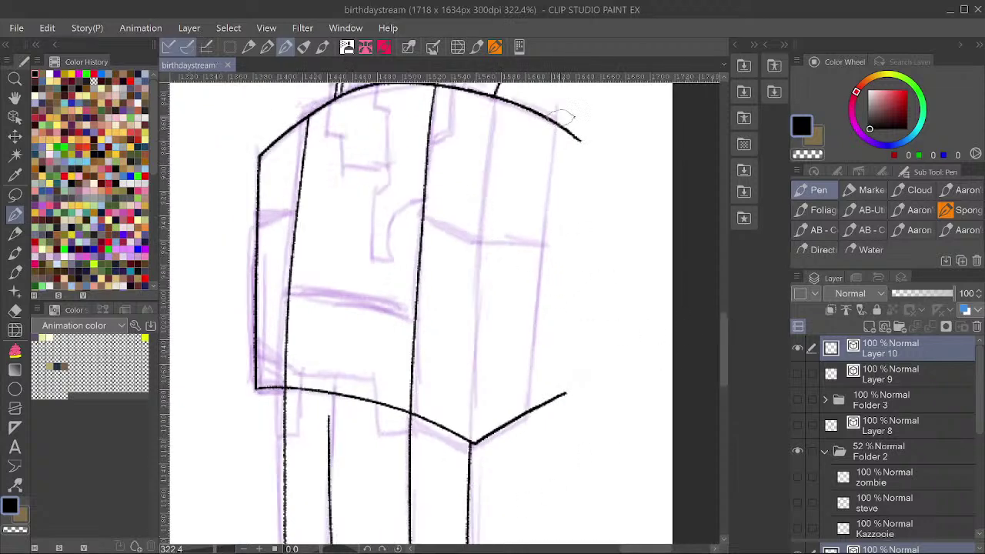
Ink the outer edge and front corner edge of the right-hand arm, and trim the overhanging ends at its corners.
{"action": "left_click_drag", "start_coordinate": [561, 102], "coordinate": [529, 375]}
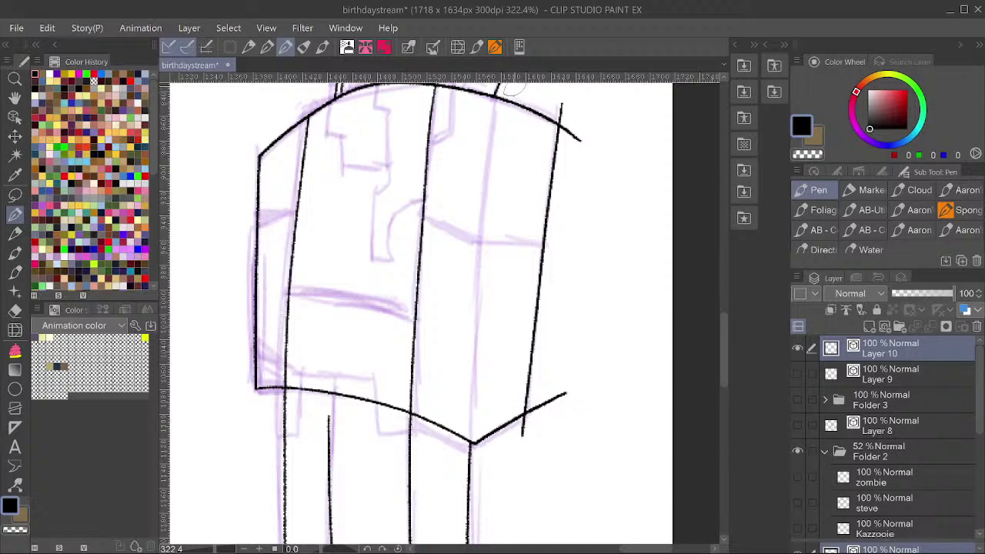
{"action": "mouse_move", "coordinate": [508, 90]}
{"action": "left_mouse_down"}
{"action": "mouse_move", "coordinate": [487, 194]}
{"action": "mouse_move", "coordinate": [467, 500]}
{"action": "left_mouse_up"}
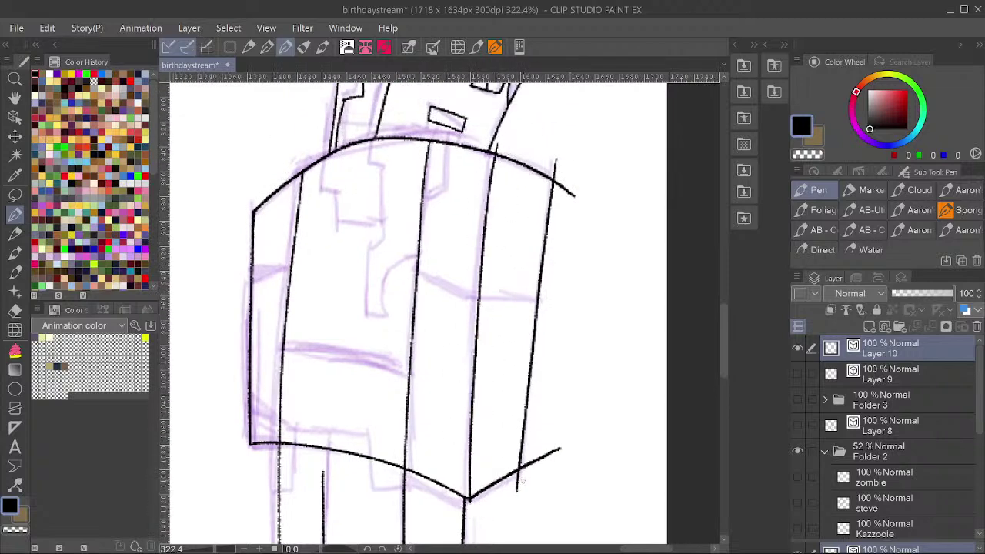
{"action": "left_click_drag", "start_coordinate": [522, 481], "coordinate": [514, 480]}
{"action": "left_click_drag", "start_coordinate": [544, 449], "coordinate": [539, 464]}
{"action": "left_click_drag", "start_coordinate": [572, 326], "coordinate": [578, 459]}
{"action": "left_click_drag", "start_coordinate": [562, 292], "coordinate": [566, 320]}
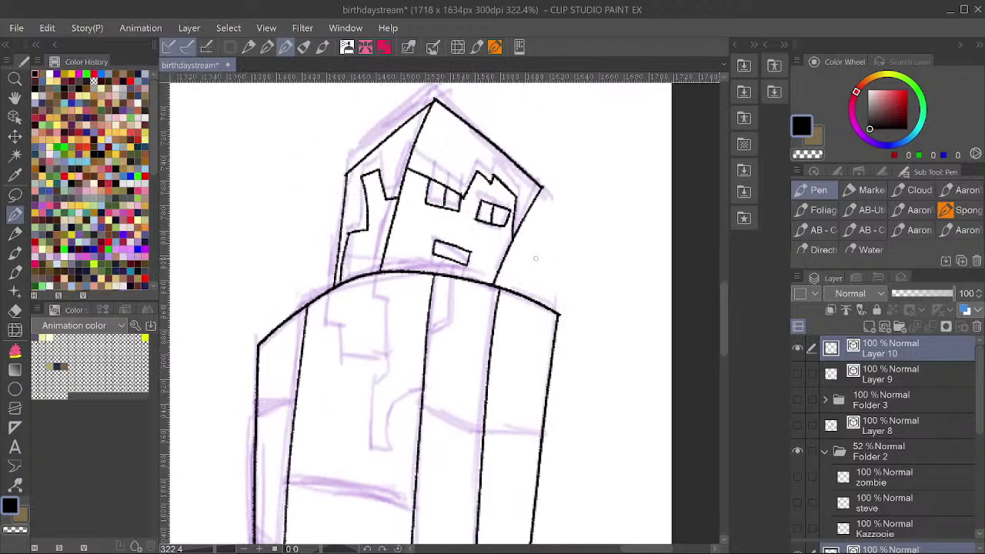
Ink the curved sleeve line across the arms and the short line continuing over the right-hand arm's side face.
{"action": "scroll", "coordinate": [538, 250], "scroll_direction": "down", "scroll_amount": 3}
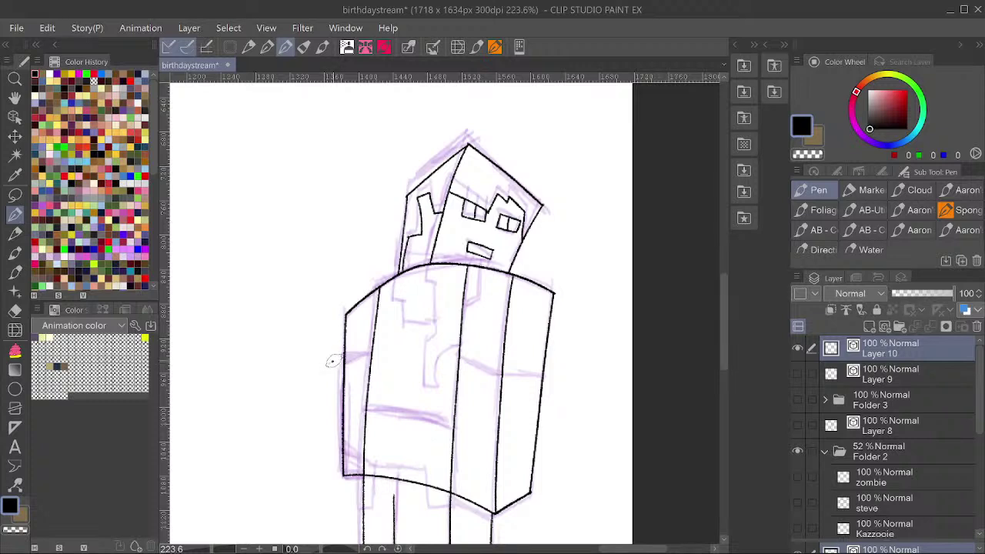
{"action": "mouse_move", "coordinate": [331, 361]}
{"action": "left_mouse_down"}
{"action": "mouse_move", "coordinate": [431, 345]}
{"action": "mouse_move", "coordinate": [523, 393]}
{"action": "mouse_move", "coordinate": [550, 375]}
{"action": "mouse_move", "coordinate": [490, 379]}
{"action": "left_mouse_up"}
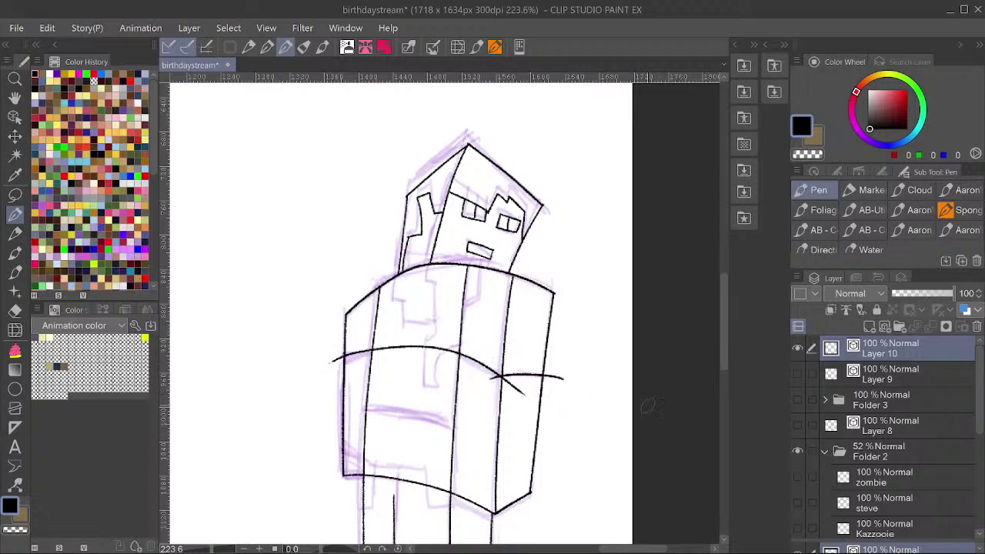
Erase the sleeve hem line across the torso and past the arm edges, and save the drawing.
{"action": "left_click_drag", "start_coordinate": [337, 353], "coordinate": [336, 371]}
{"action": "scroll", "coordinate": [561, 324], "scroll_direction": "down", "scroll_amount": 1}
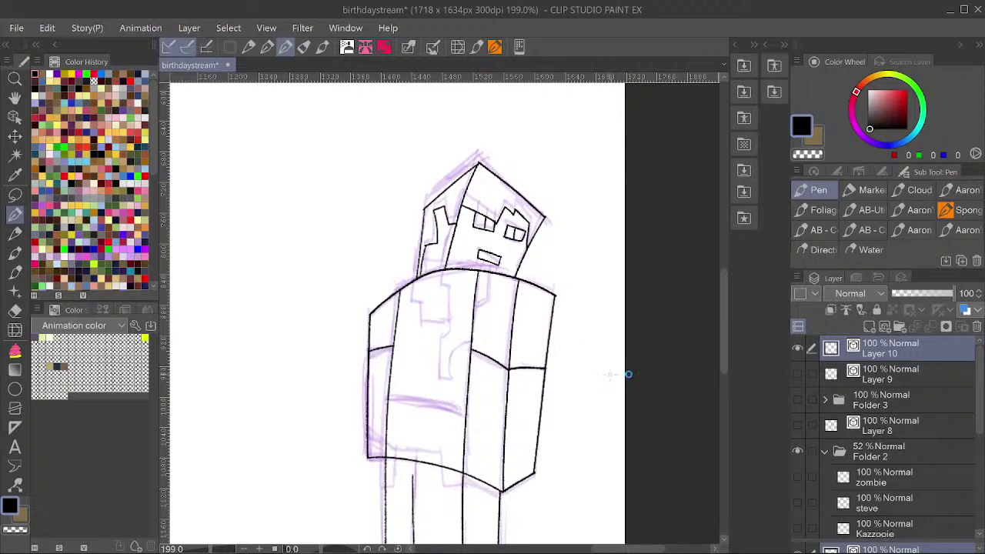
{"action": "key", "text": "ctrl+s"}
Ink a second, parallel hem line just above the first on both sleeves, trim its excess across the torso and arm edges, and save.
{"action": "scroll", "coordinate": [508, 315], "scroll_direction": "up", "scroll_amount": 5}
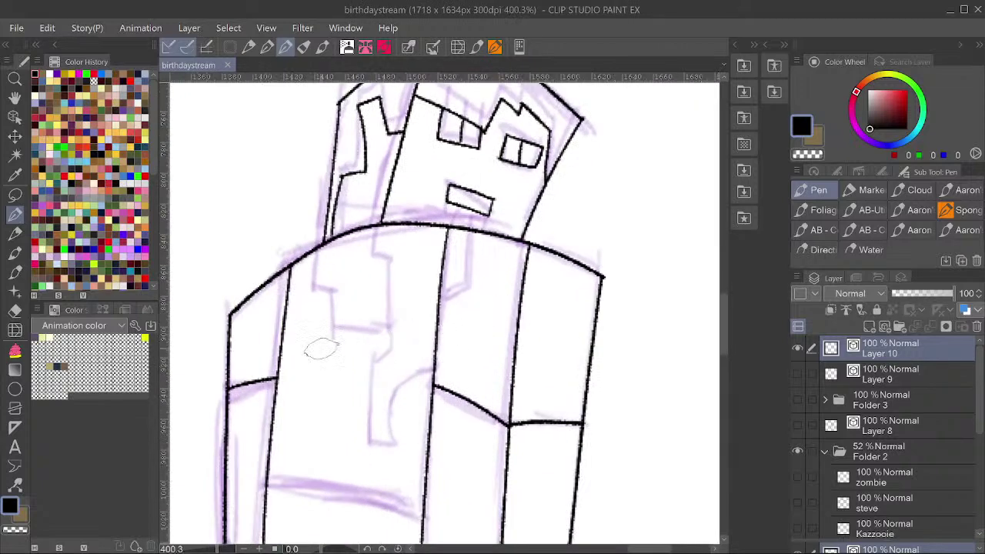
{"action": "mouse_move", "coordinate": [217, 385]}
{"action": "left_mouse_down"}
{"action": "mouse_move", "coordinate": [294, 367]}
{"action": "mouse_move", "coordinate": [393, 366]}
{"action": "mouse_move", "coordinate": [469, 389]}
{"action": "mouse_move", "coordinate": [512, 415]}
{"action": "mouse_move", "coordinate": [597, 418]}
{"action": "left_mouse_up"}
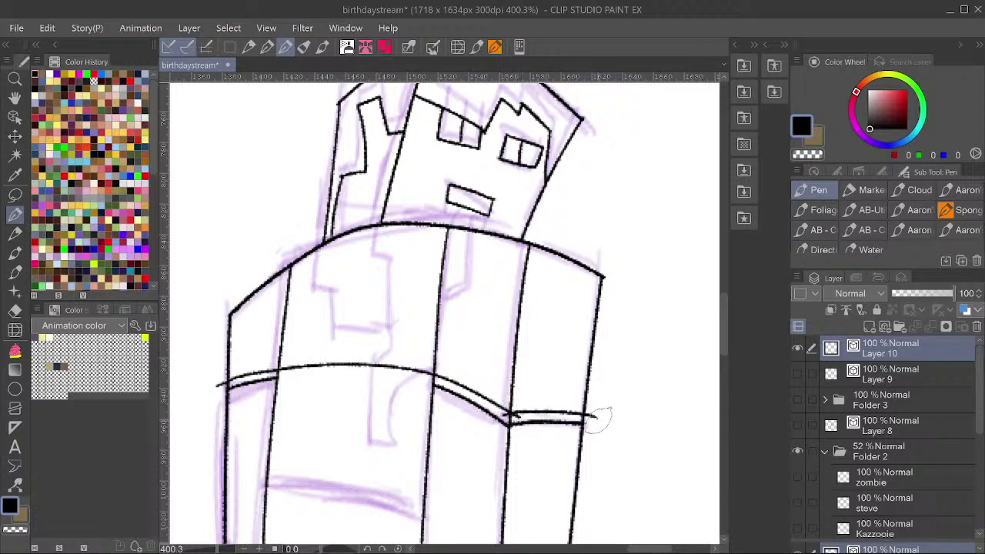
{"action": "left_click_drag", "start_coordinate": [215, 376], "coordinate": [223, 388]}
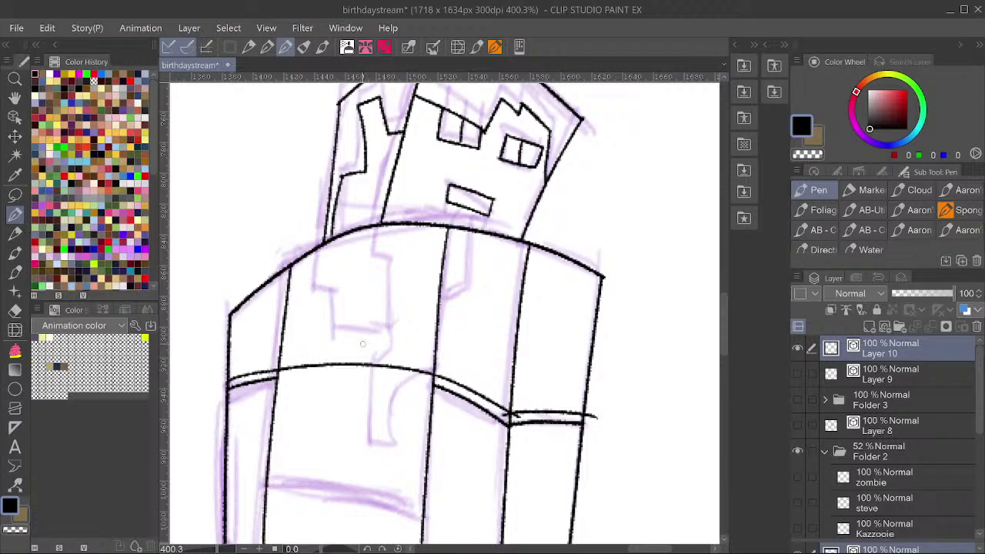
{"action": "left_click_drag", "start_coordinate": [369, 354], "coordinate": [378, 372]}
{"action": "left_click_drag", "start_coordinate": [503, 414], "coordinate": [517, 416]}
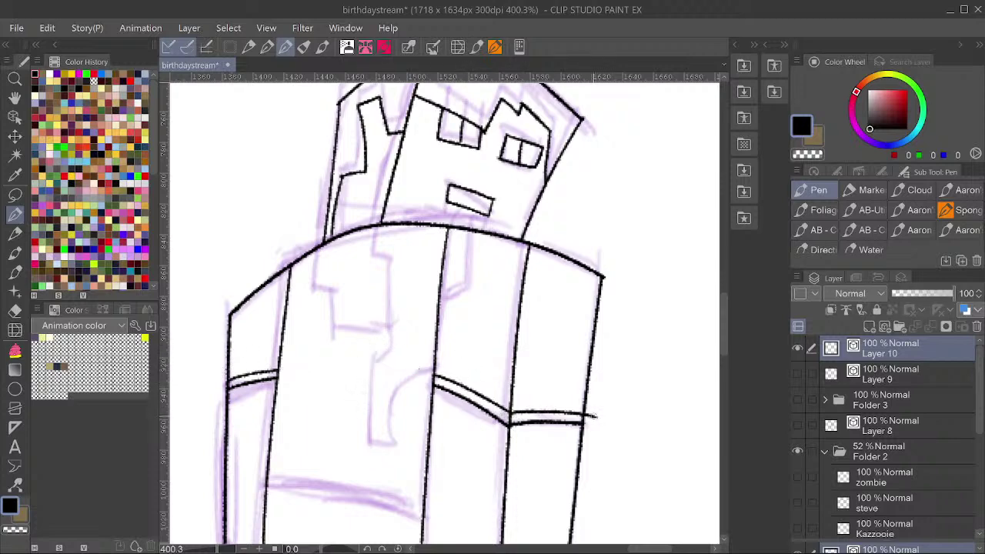
{"action": "scroll", "coordinate": [600, 383], "scroll_direction": "down", "scroll_amount": 3}
{"action": "key", "text": "ctrl+s"}
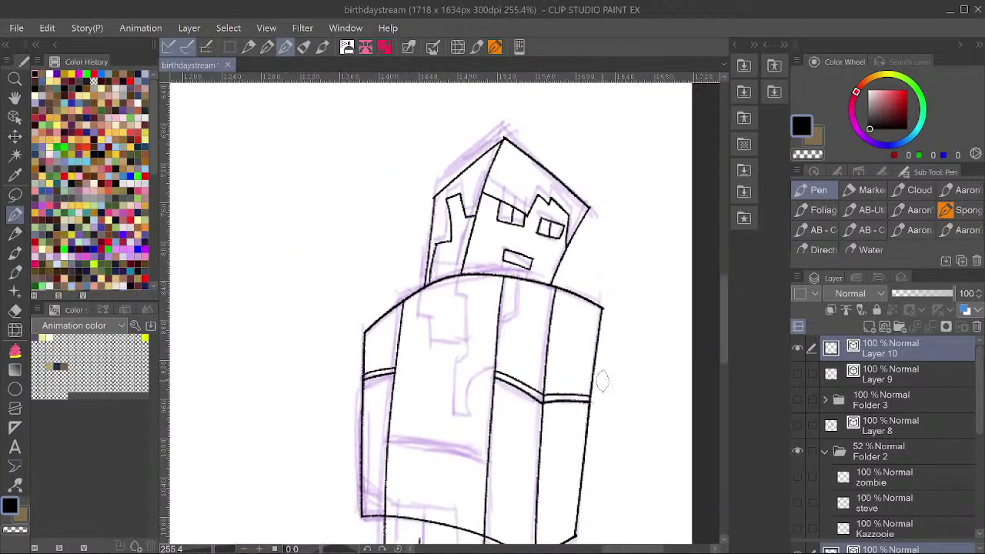
Ink the jagged hair locks hanging over the chest along the purple sketch, from the neckline to below the sleeve hems.
{"action": "scroll", "coordinate": [471, 273], "scroll_direction": "up", "scroll_amount": 3}
{"action": "scroll", "coordinate": [475, 266], "scroll_direction": "up", "scroll_amount": 1}
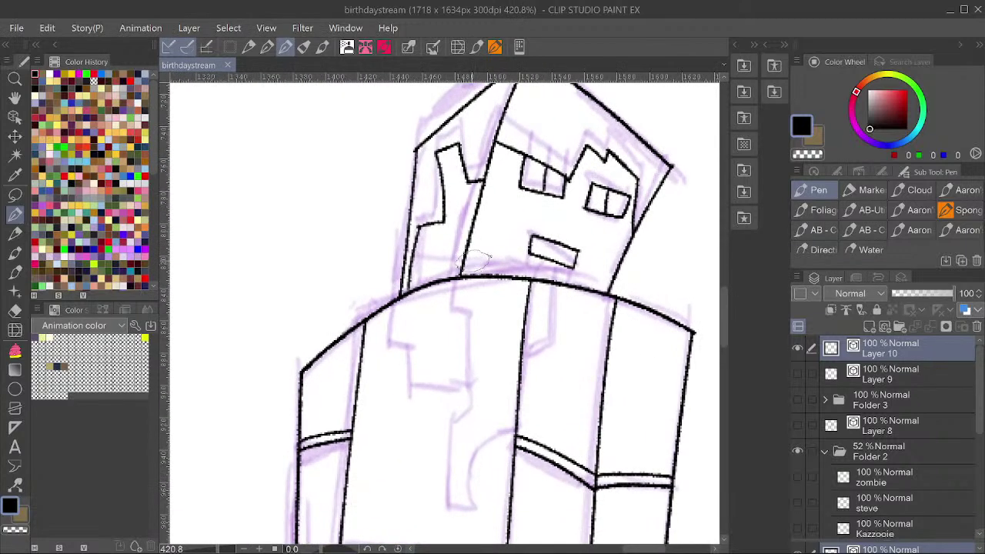
{"action": "mouse_move", "coordinate": [390, 344]}
{"action": "left_mouse_down"}
{"action": "mouse_move", "coordinate": [406, 348]}
{"action": "mouse_move", "coordinate": [415, 388]}
{"action": "mouse_move", "coordinate": [478, 381]}
{"action": "left_mouse_up"}
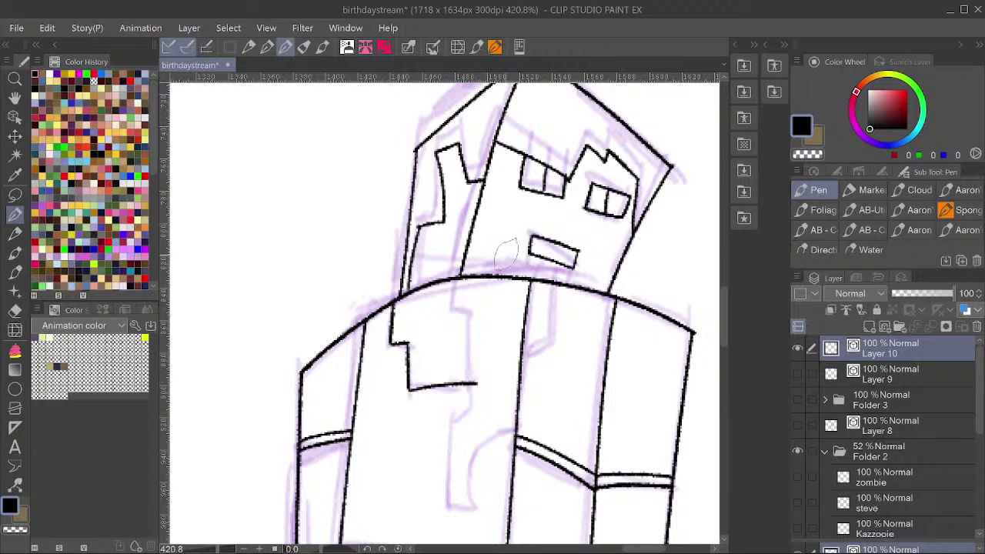
{"action": "mouse_move", "coordinate": [457, 279]}
{"action": "left_mouse_down"}
{"action": "mouse_move", "coordinate": [456, 313]}
{"action": "mouse_move", "coordinate": [473, 313]}
{"action": "mouse_move", "coordinate": [473, 402]}
{"action": "mouse_move", "coordinate": [456, 420]}
{"action": "mouse_move", "coordinate": [451, 458]}
{"action": "mouse_move", "coordinate": [458, 511]}
{"action": "mouse_move", "coordinate": [473, 503]}
{"action": "mouse_move", "coordinate": [480, 450]}
{"action": "mouse_move", "coordinate": [517, 430]}
{"action": "left_mouse_up"}
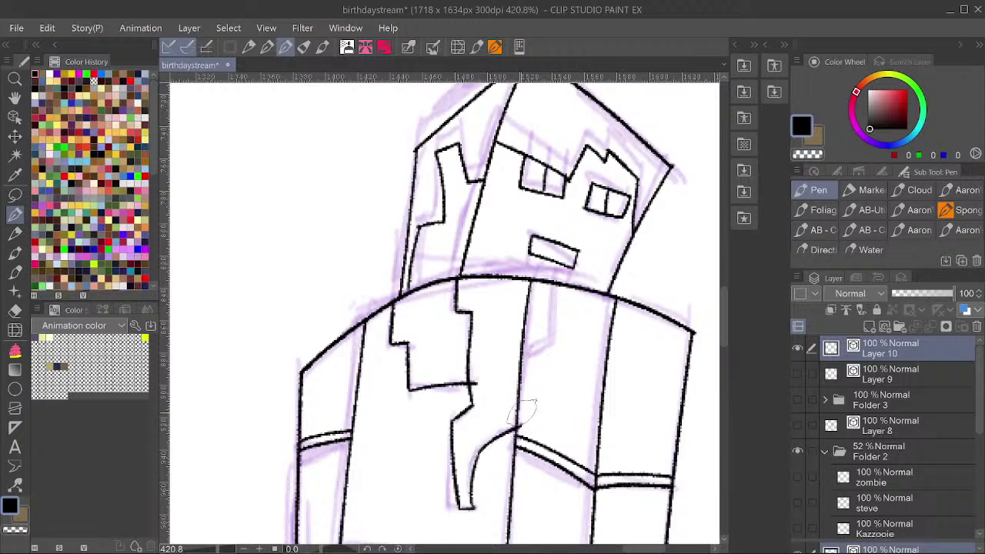
{"action": "mouse_move", "coordinate": [524, 351]}
{"action": "left_mouse_down"}
{"action": "mouse_move", "coordinate": [545, 341]}
{"action": "mouse_move", "coordinate": [553, 283]}
{"action": "mouse_move", "coordinate": [525, 327]}
{"action": "left_mouse_up"}
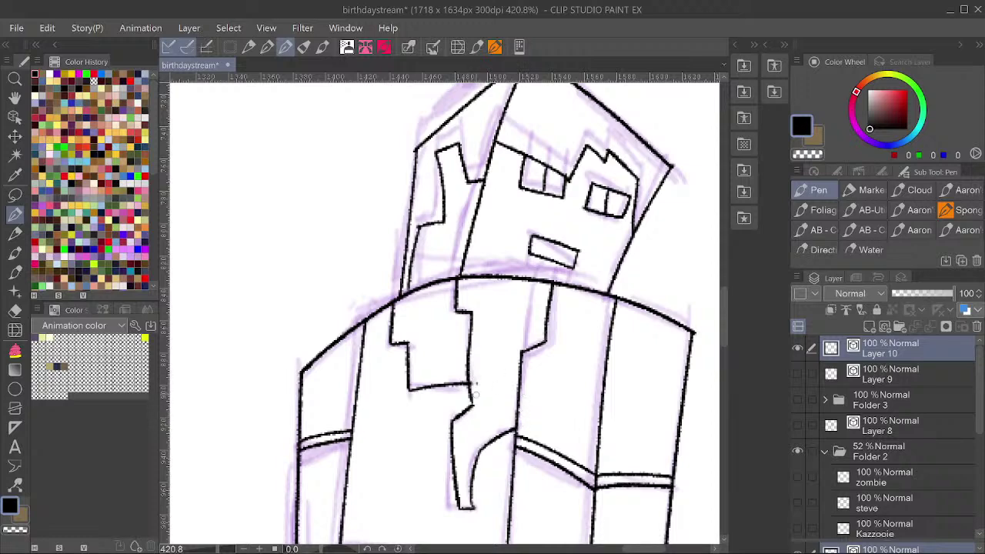
Ink the belt as two parallel curved lines across the waist, trim them at the torso edges, and save.
{"action": "scroll", "coordinate": [602, 237], "scroll_direction": "down", "scroll_amount": 5}
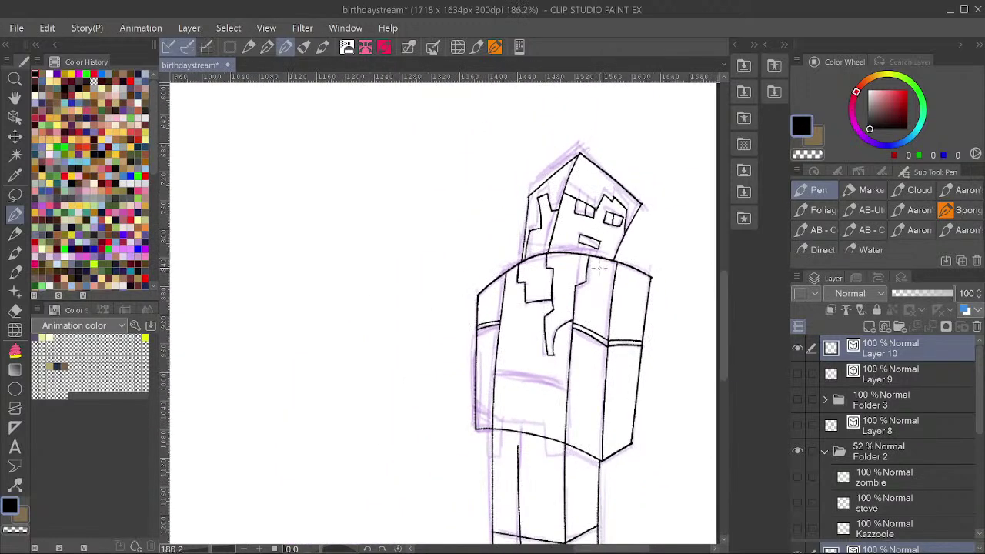
{"action": "scroll", "coordinate": [549, 316], "scroll_direction": "up", "scroll_amount": 3}
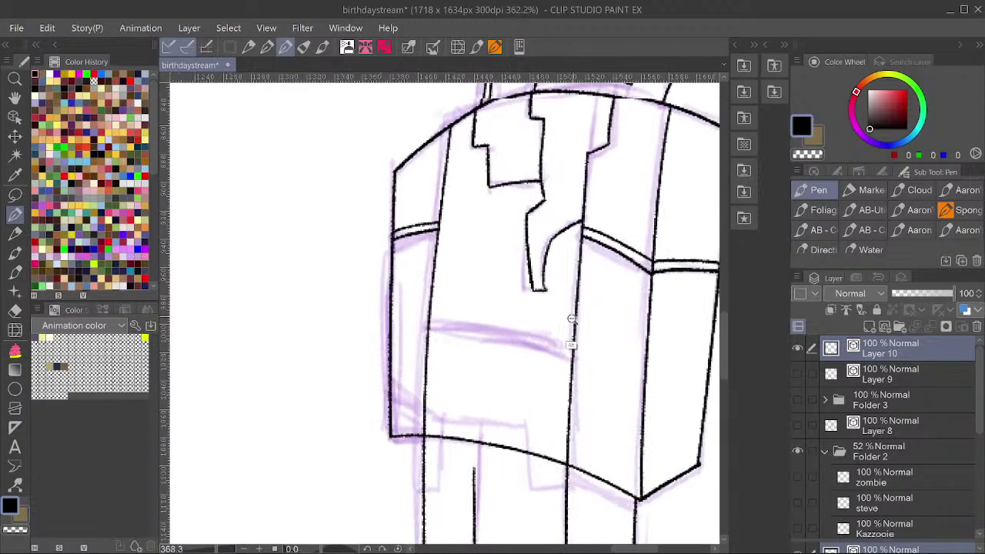
{"action": "mouse_move", "coordinate": [425, 323]}
{"action": "left_mouse_down"}
{"action": "mouse_move", "coordinate": [590, 348]}
{"action": "mouse_move", "coordinate": [428, 332]}
{"action": "left_mouse_up"}
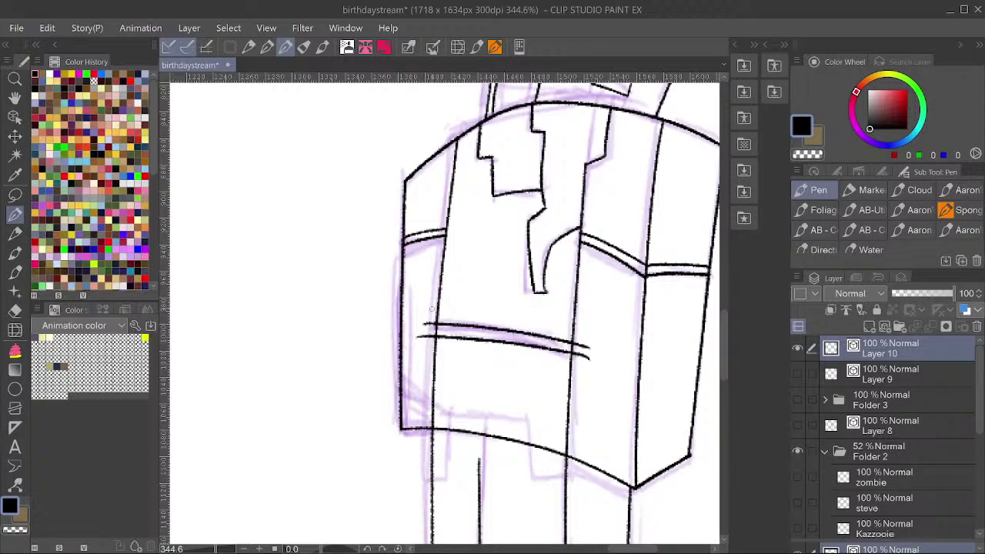
{"action": "scroll", "coordinate": [610, 352], "scroll_direction": "down", "scroll_amount": 4}
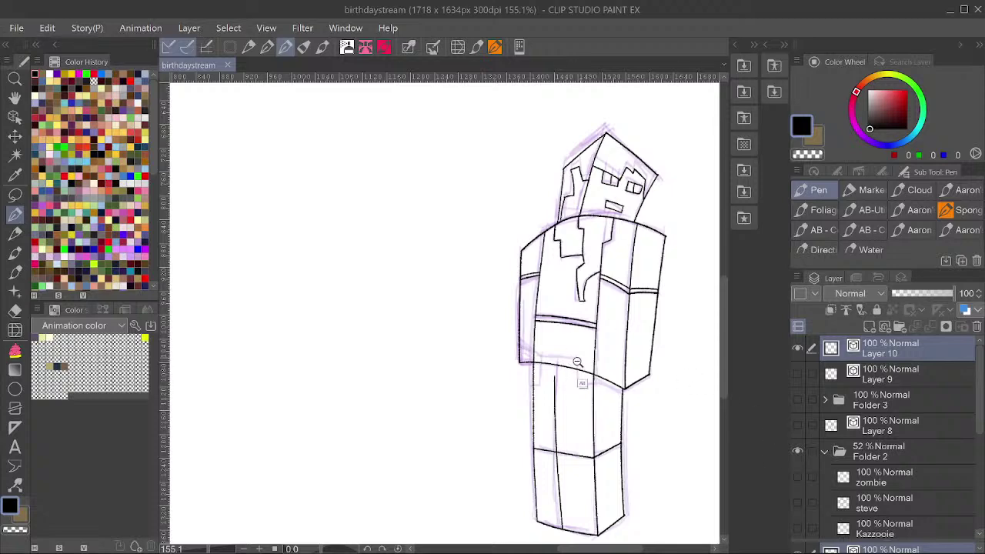
Ink the notched shirt hem over the tops of the legs and continue it around the torso's side towards the near arm.
{"action": "scroll", "coordinate": [583, 377], "scroll_direction": "up", "scroll_amount": 5}
{"action": "mouse_move", "coordinate": [574, 351]}
{"action": "left_mouse_down"}
{"action": "mouse_move", "coordinate": [579, 423]}
{"action": "mouse_move", "coordinate": [646, 437]}
{"action": "left_mouse_up"}
{"action": "mouse_move", "coordinate": [576, 352]}
{"action": "left_mouse_down"}
{"action": "mouse_move", "coordinate": [470, 339]}
{"action": "mouse_move", "coordinate": [473, 430]}
{"action": "mouse_move", "coordinate": [439, 417]}
{"action": "left_mouse_up"}
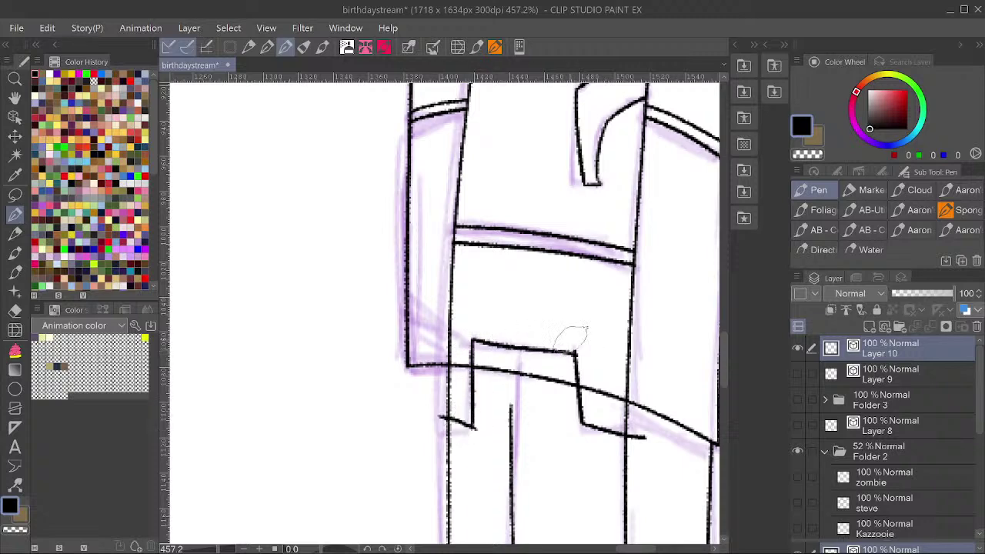
{"action": "left_click_drag", "start_coordinate": [638, 339], "coordinate": [587, 304]}
{"action": "scroll", "coordinate": [587, 300], "scroll_direction": "down", "scroll_amount": 3}
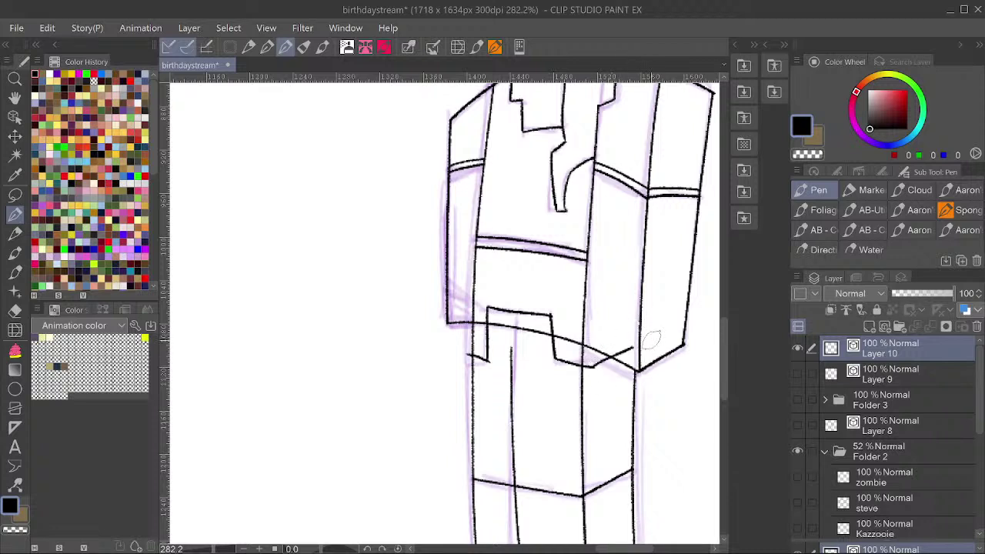
{"action": "left_click_drag", "start_coordinate": [577, 365], "coordinate": [652, 346]}
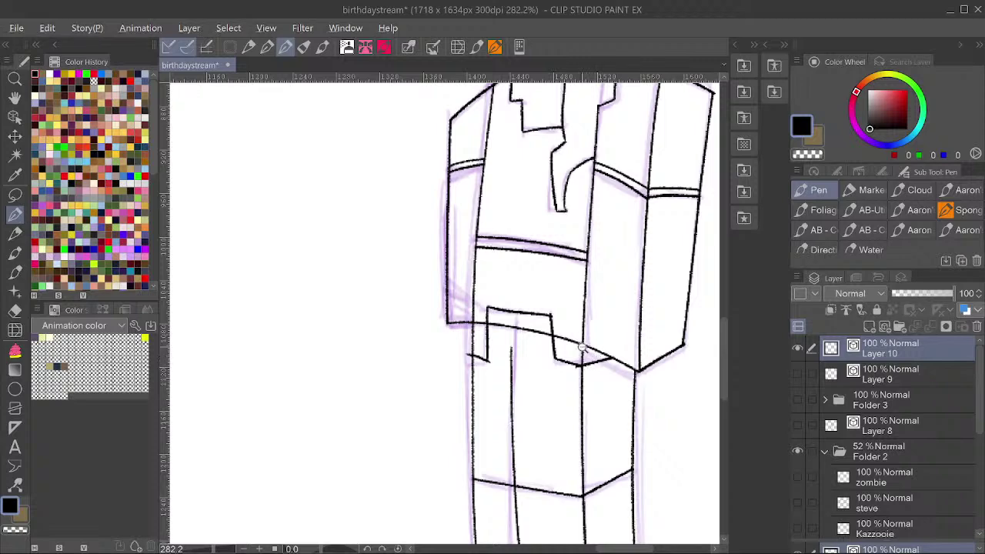
Erase the old torso bottom line inside the notched hem and trim the hem's overshooting ends.
{"action": "scroll", "coordinate": [583, 362], "scroll_direction": "up", "scroll_amount": 4}
{"action": "left_click_drag", "start_coordinate": [543, 343], "coordinate": [545, 317]}
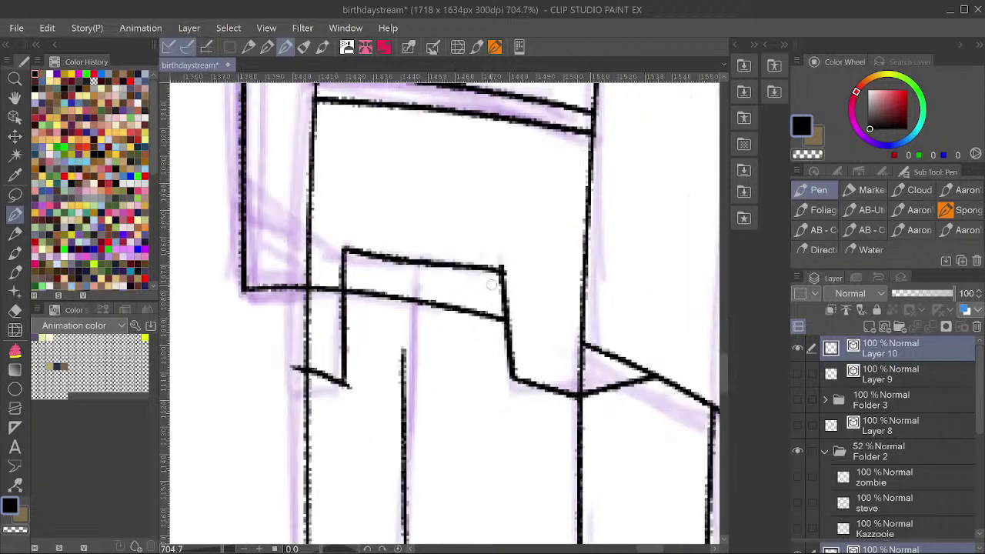
{"action": "left_click_drag", "start_coordinate": [457, 317], "coordinate": [451, 298]}
{"action": "left_click_drag", "start_coordinate": [329, 280], "coordinate": [332, 300]}
{"action": "left_click_drag", "start_coordinate": [300, 354], "coordinate": [298, 376]}
{"action": "scroll", "coordinate": [320, 318], "scroll_direction": "down", "scroll_amount": 5}
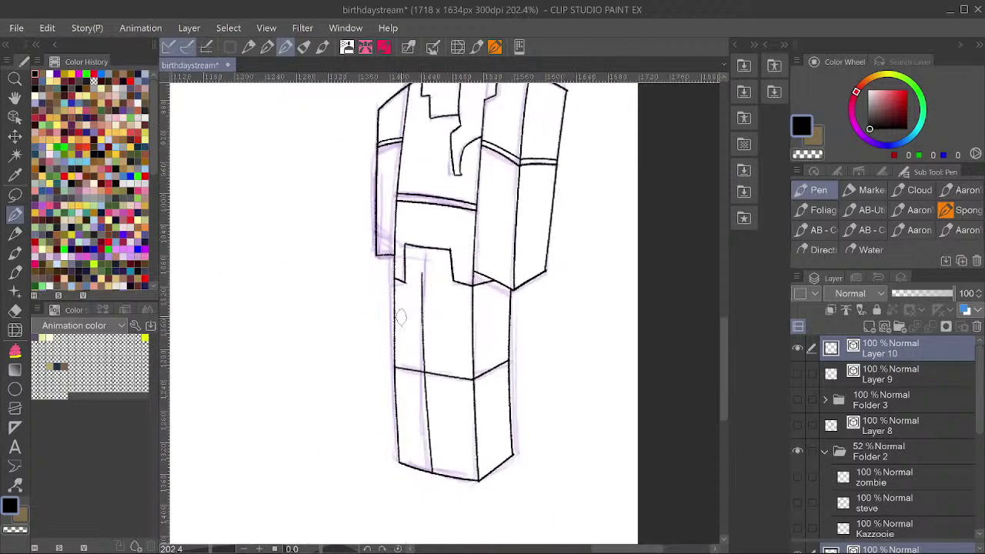
Hide the alex sketch layer, save the drawing, and mirror the canvas view to check the inked figure.
{"action": "scroll", "coordinate": [560, 231], "scroll_direction": "down", "scroll_amount": 3}
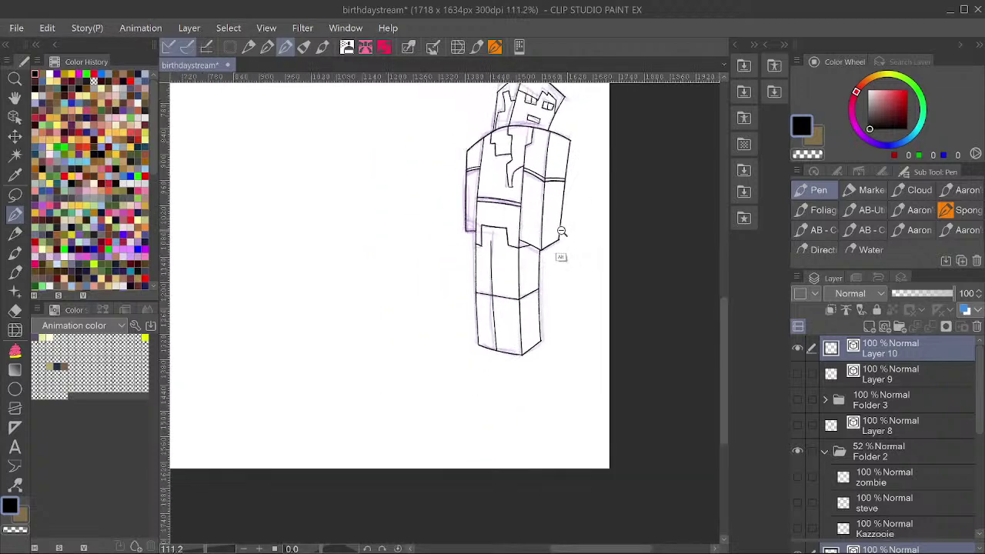
{"action": "left_click_drag", "start_coordinate": [613, 200], "coordinate": [600, 323]}
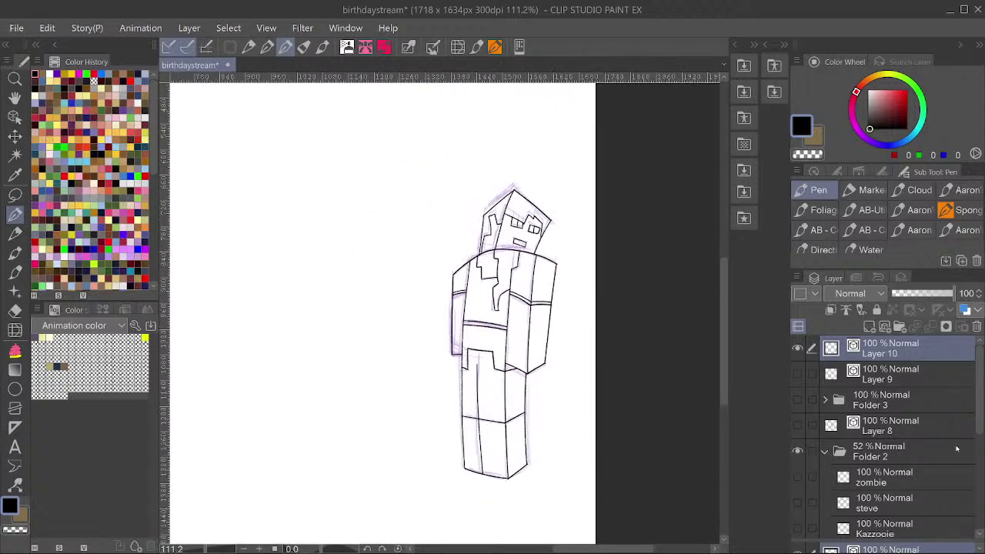
{"action": "scroll", "coordinate": [956, 449], "scroll_direction": "down", "scroll_amount": 5}
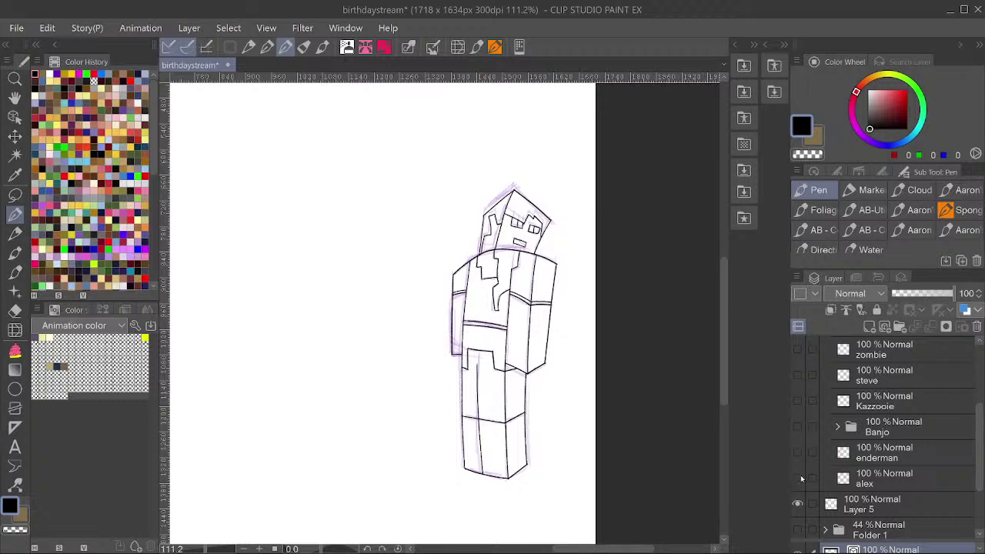
{"action": "left_click", "coordinate": [799, 478]}
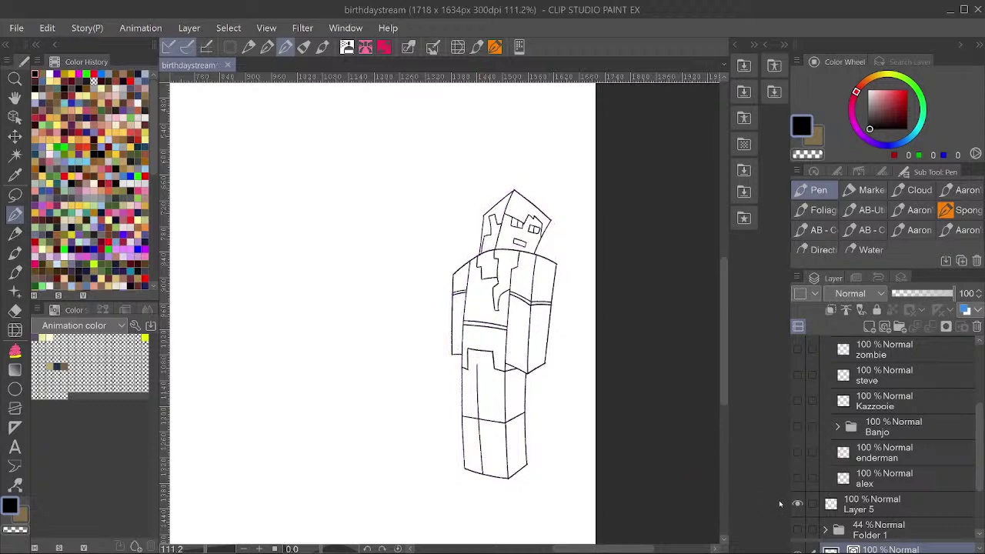
{"action": "key", "text": "h"}
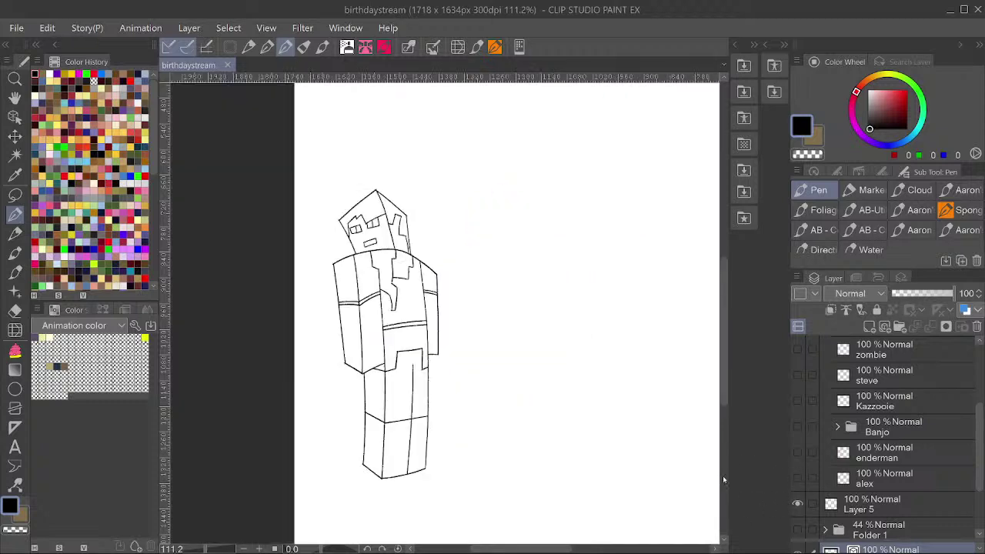
Redraw the top edge of the hair notch on the side of the head at a steeper slant and clear the old line.
{"action": "scroll", "coordinate": [388, 216], "scroll_direction": "up", "scroll_amount": 8}
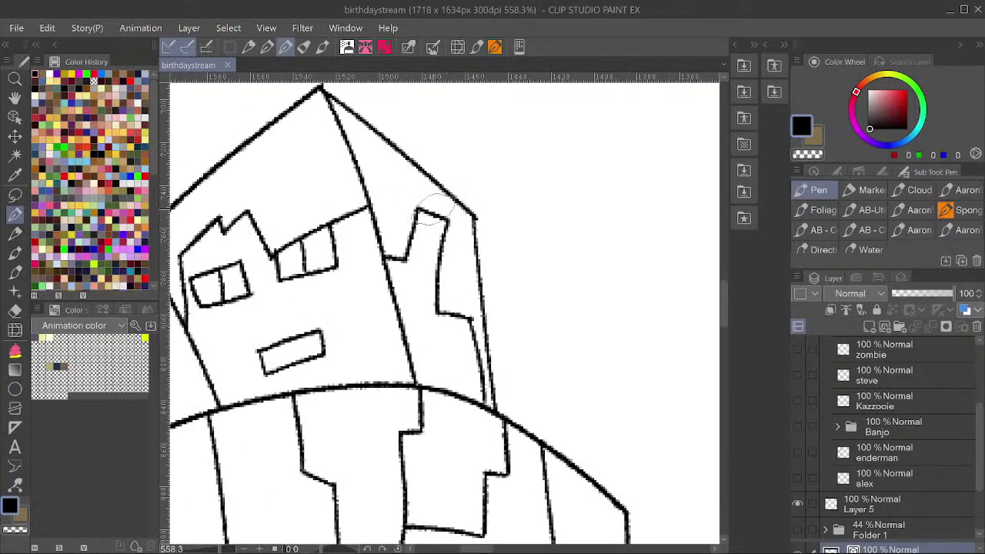
{"action": "left_click_drag", "start_coordinate": [408, 200], "coordinate": [460, 243]}
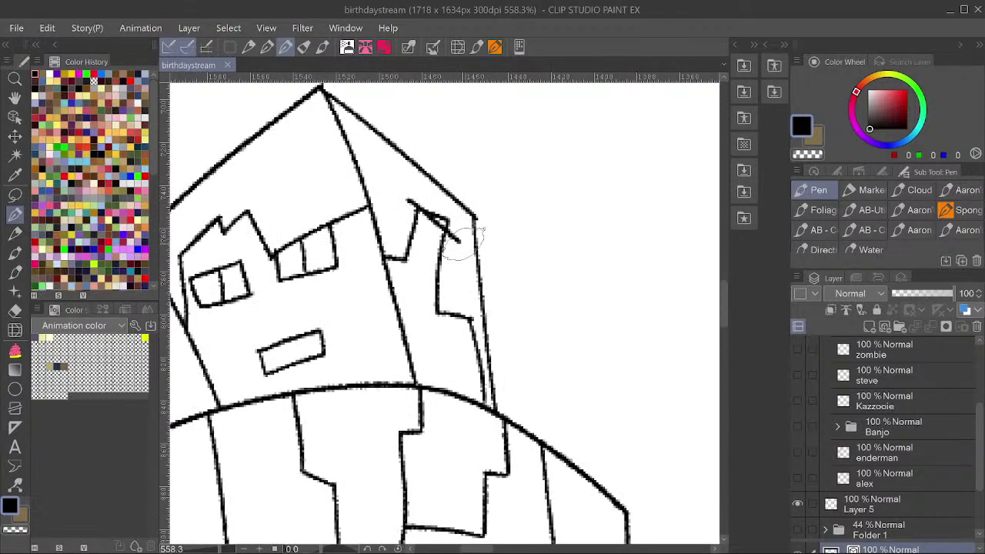
{"action": "key", "text": "ctrl+z"}
{"action": "left_click_drag", "start_coordinate": [398, 197], "coordinate": [456, 238]}
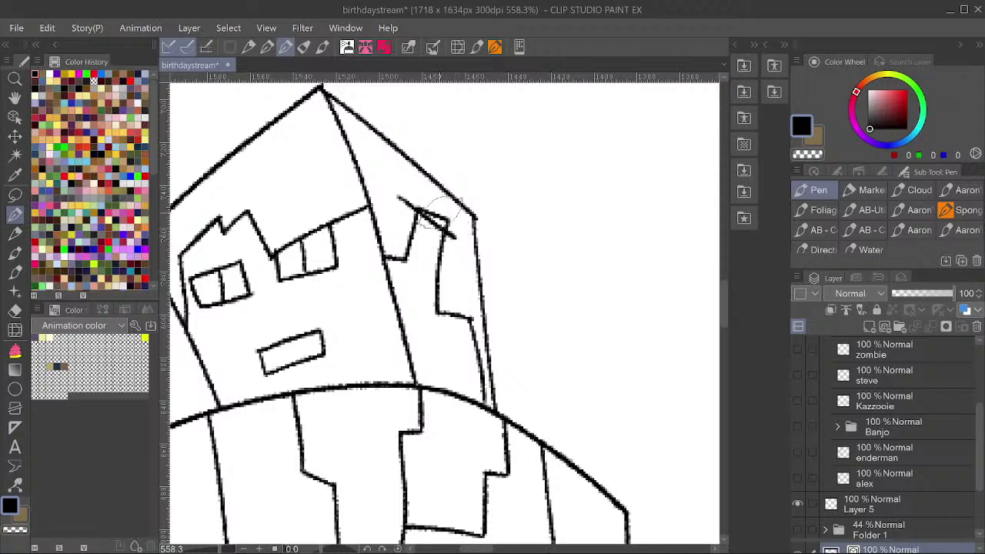
{"action": "key", "text": "ctrl+z"}
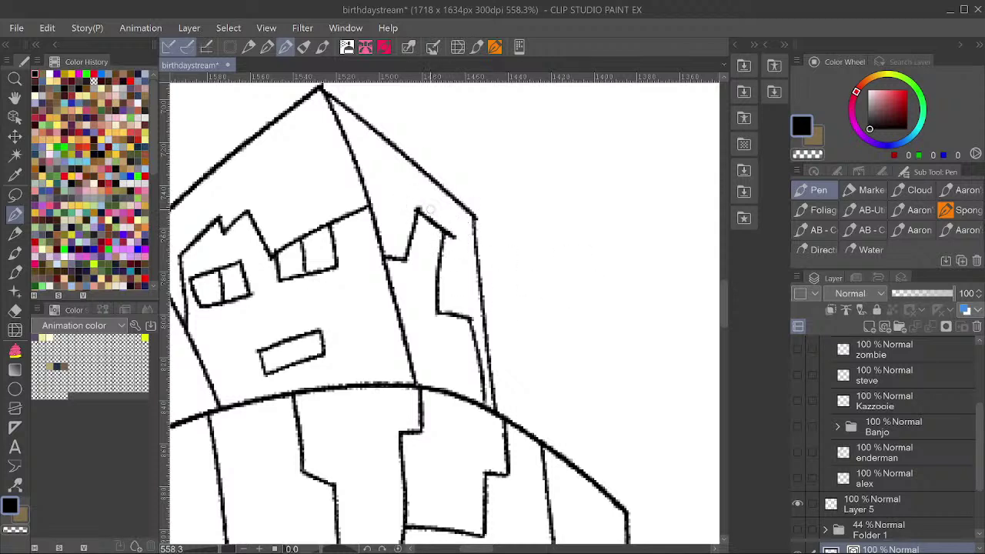
{"action": "mouse_move", "coordinate": [428, 208]}
{"action": "left_mouse_down"}
{"action": "mouse_move", "coordinate": [417, 205]}
{"action": "mouse_move", "coordinate": [453, 242]}
{"action": "left_mouse_up"}
{"action": "key", "text": "ctrl+z"}
{"action": "scroll", "coordinate": [497, 139], "scroll_direction": "down", "scroll_amount": 4}
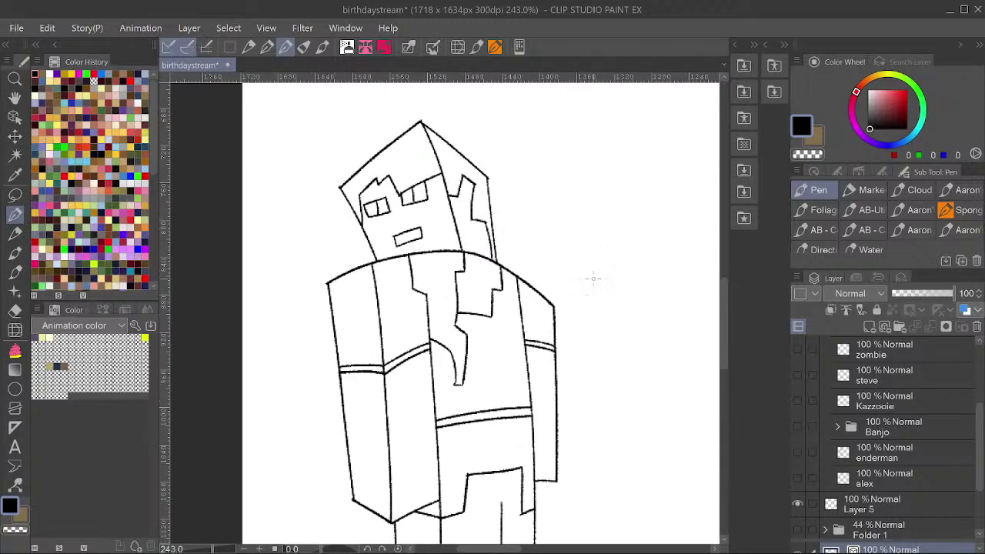
Check the whole inked figure, save the drawing, and return the canvas view to its unmirrored orientation.
{"action": "scroll", "coordinate": [500, 172], "scroll_direction": "up", "scroll_amount": 2}
{"action": "scroll", "coordinate": [500, 173], "scroll_direction": "down", "scroll_amount": 5}
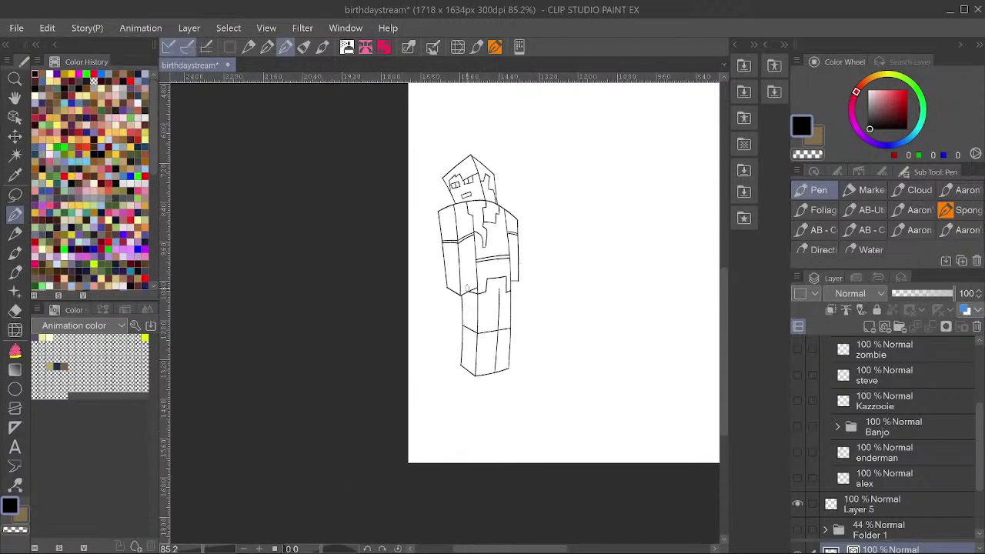
{"action": "key", "text": "ctrl+s"}
{"action": "key", "text": "h"}
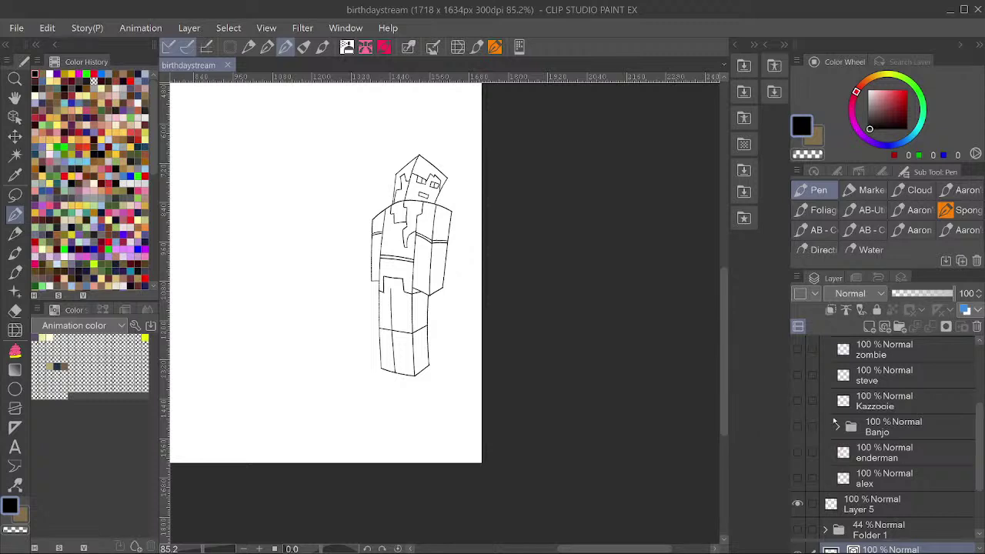
Show the enderman sketch layer, and turn the alex sketch layer on and off again to compare it with the inked figure.
{"action": "left_click", "coordinate": [798, 452]}
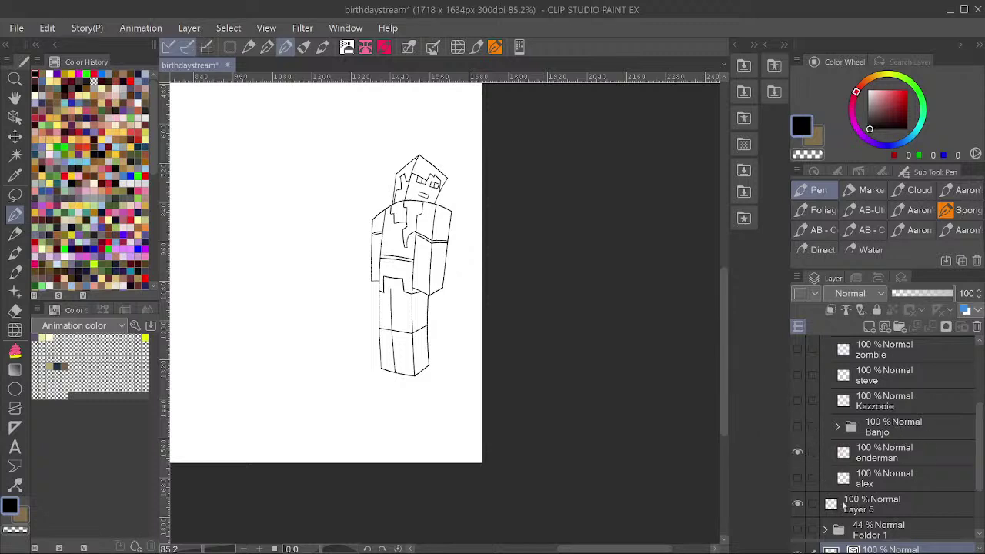
{"action": "scroll", "coordinate": [483, 324], "scroll_direction": "down", "scroll_amount": 4}
{"action": "scroll", "coordinate": [365, 234], "scroll_direction": "up", "scroll_amount": 3}
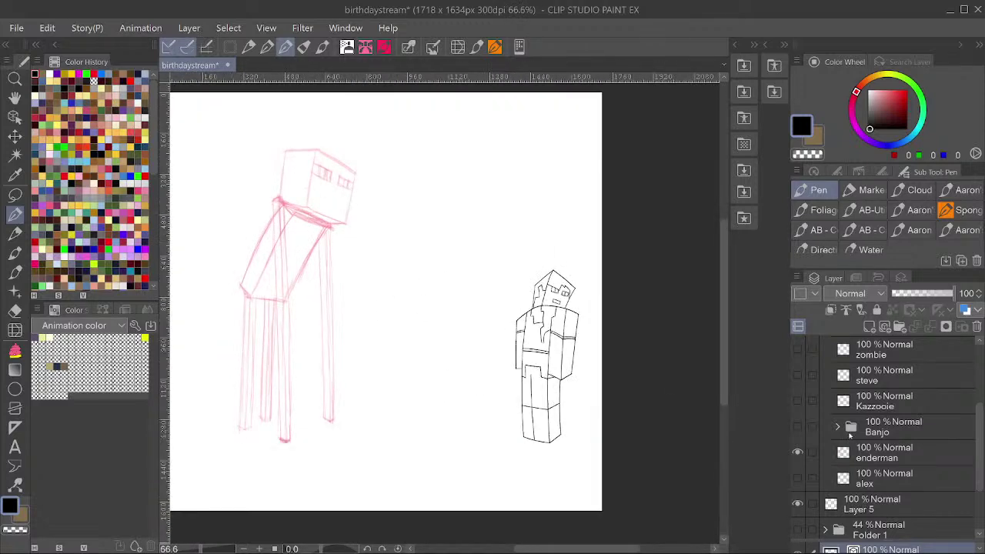
{"action": "left_click", "coordinate": [797, 478]}
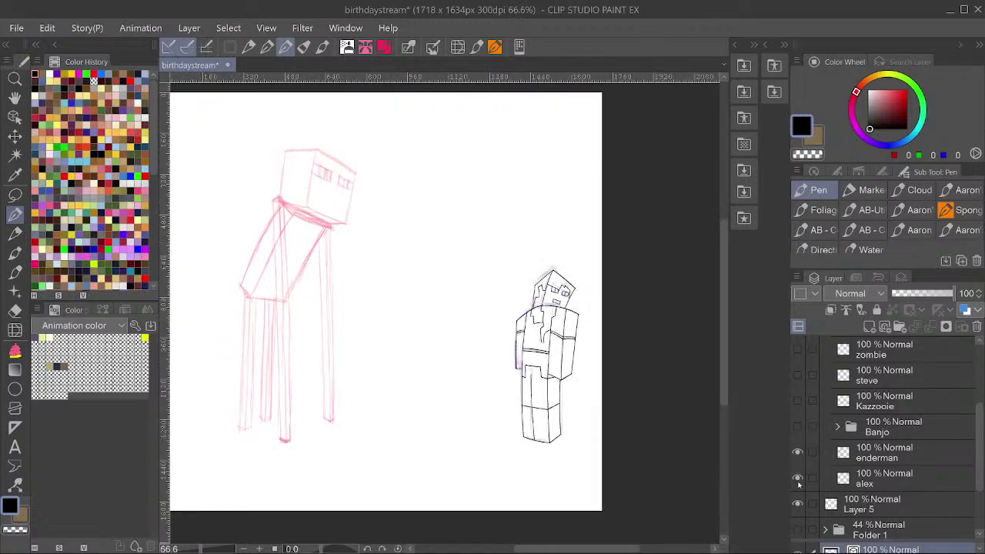
{"action": "left_click", "coordinate": [798, 478]}
{"action": "scroll", "coordinate": [822, 450], "scroll_direction": "up", "scroll_amount": 2}
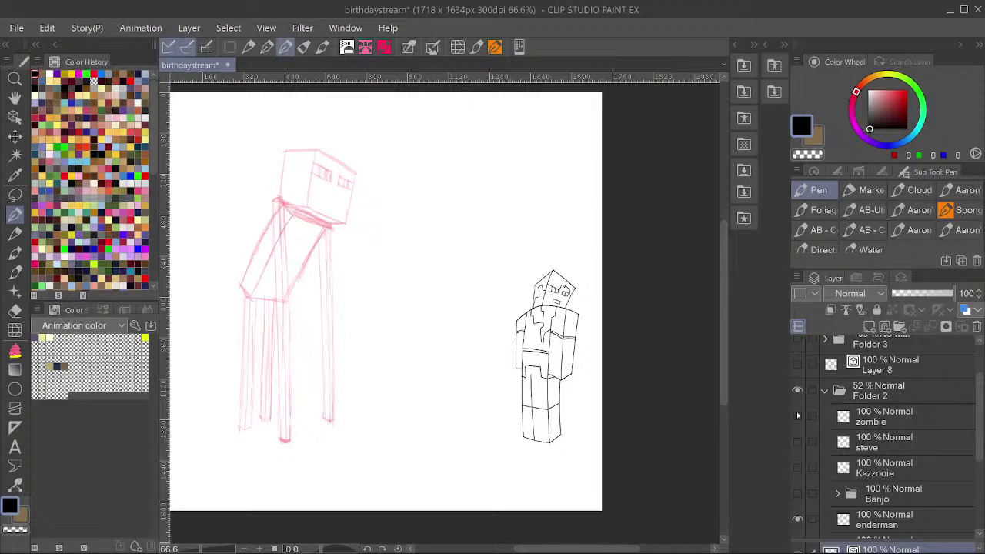
Show the zombie sketch layer, and thicken the outer outline of the Alex figure's head and shoulders with the Adjust line width tool.
{"action": "left_click", "coordinate": [798, 415]}
{"action": "scroll", "coordinate": [569, 293], "scroll_direction": "up", "scroll_amount": 5}
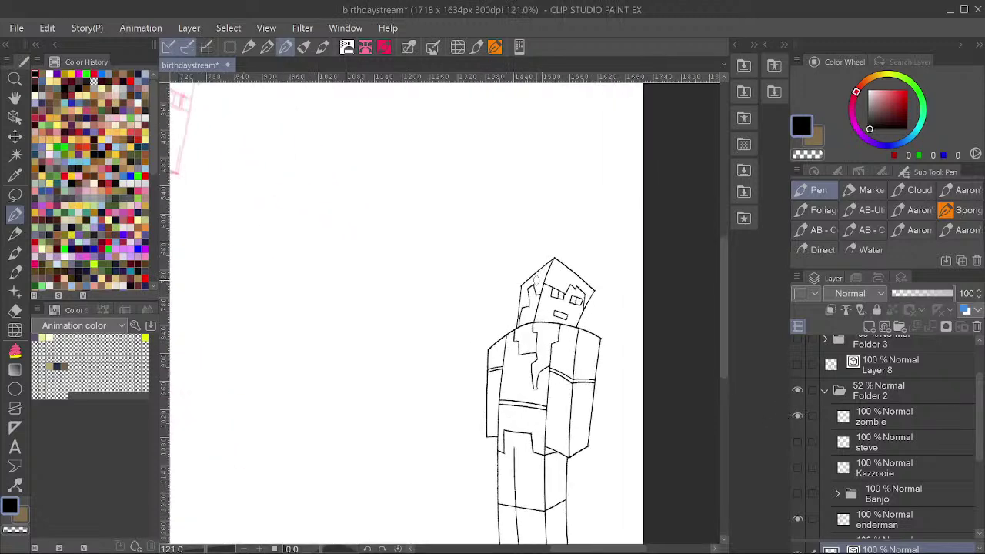
{"action": "key", "text": "y"}
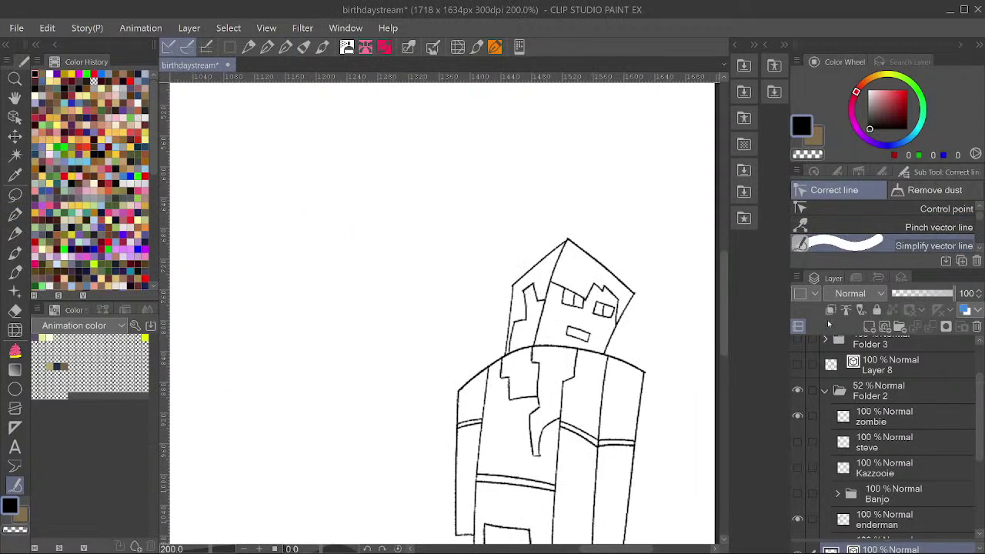
{"action": "scroll", "coordinate": [836, 357], "scroll_direction": "up", "scroll_amount": 2}
{"action": "key", "text": "y"}
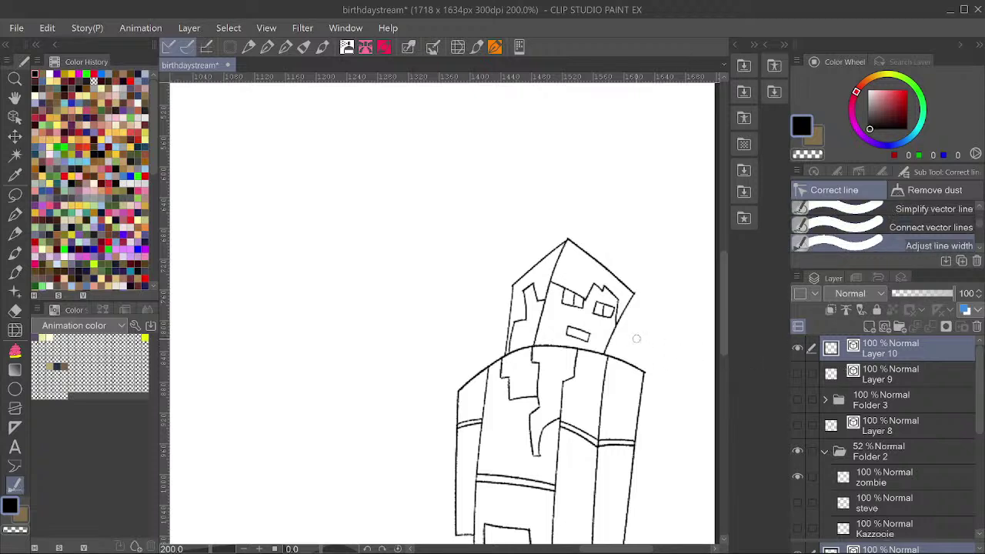
{"action": "left_click_drag", "start_coordinate": [512, 282], "coordinate": [522, 280]}
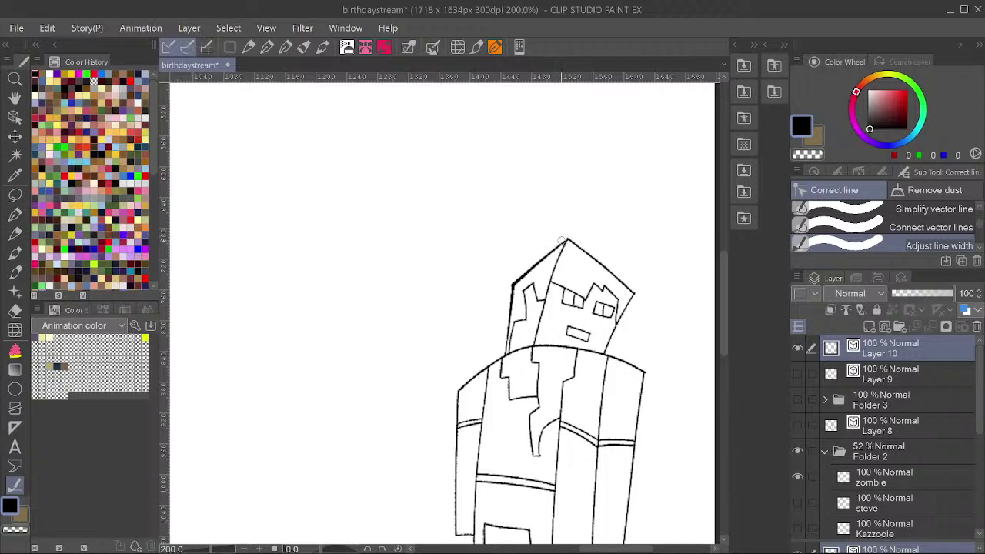
{"action": "mouse_move", "coordinate": [569, 239]}
{"action": "left_mouse_down"}
{"action": "mouse_move", "coordinate": [639, 294]}
{"action": "mouse_move", "coordinate": [625, 309]}
{"action": "left_mouse_up"}
{"action": "mouse_move", "coordinate": [469, 375]}
{"action": "left_mouse_down"}
{"action": "mouse_move", "coordinate": [459, 396]}
{"action": "mouse_move", "coordinate": [461, 388]}
{"action": "left_mouse_up"}
{"action": "left_click", "coordinate": [641, 372]}
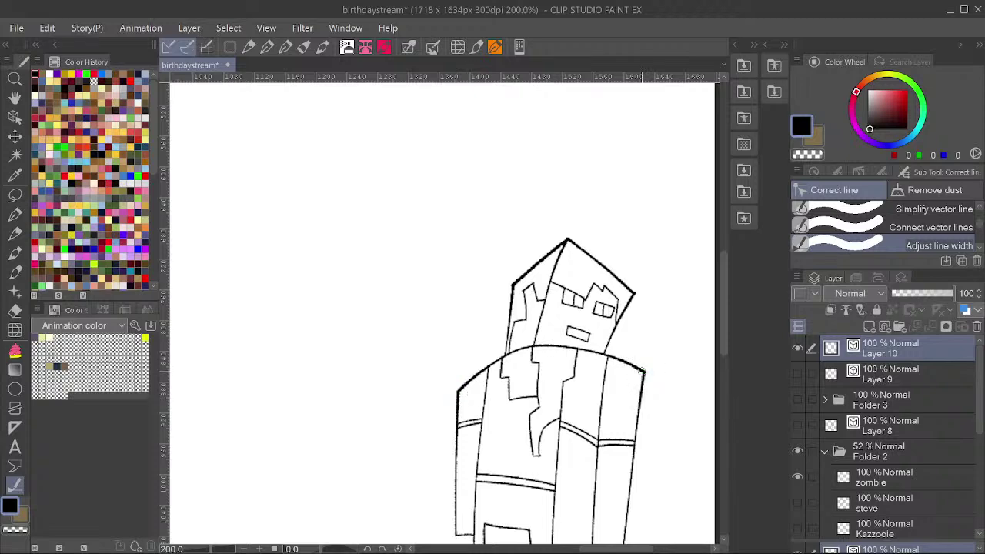
Thicken the outer outline of the Alex figure's arms, legs and feet with Adjust line width, and save the drawing.
{"action": "scroll", "coordinate": [603, 355], "scroll_direction": "down", "scroll_amount": 5}
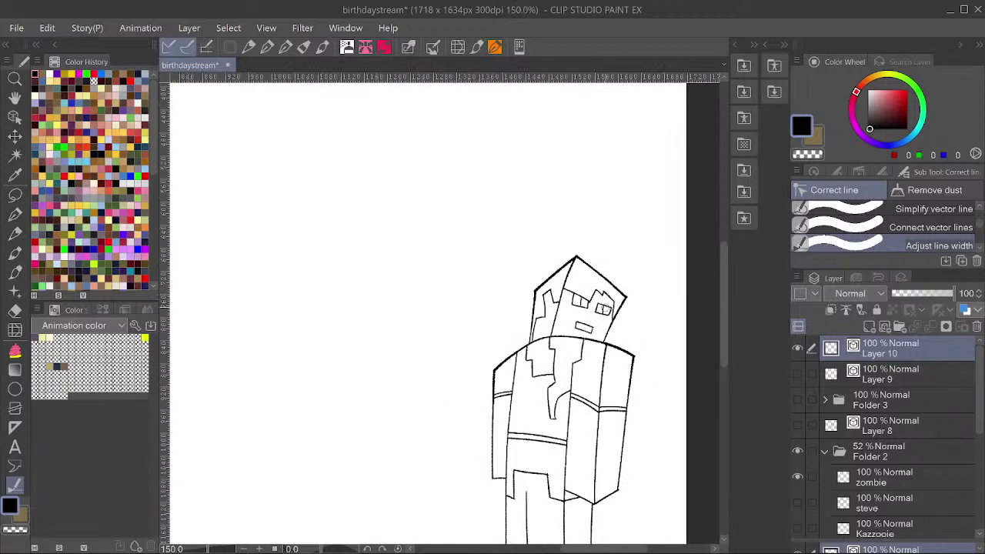
{"action": "scroll", "coordinate": [601, 458], "scroll_direction": "up", "scroll_amount": 3}
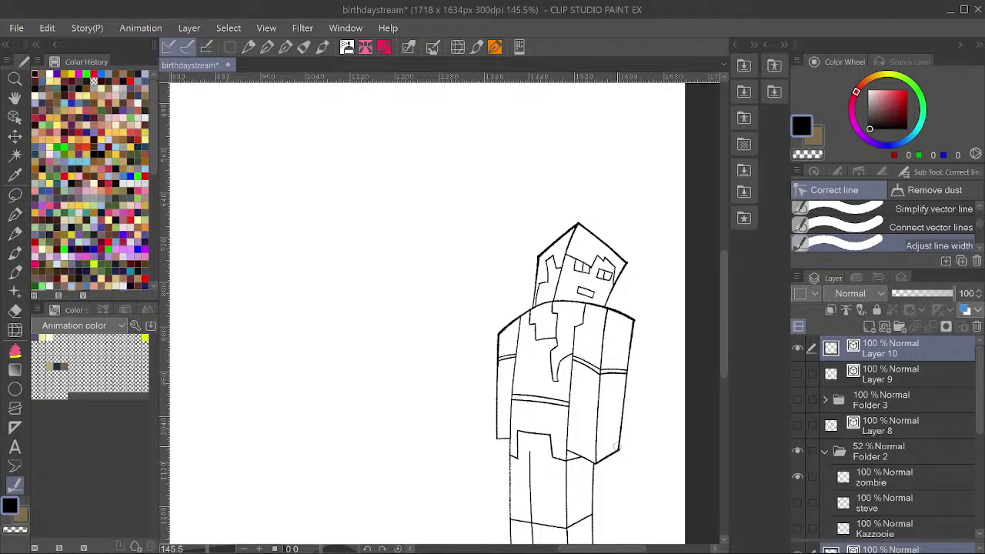
{"action": "left_click_drag", "start_coordinate": [592, 460], "coordinate": [561, 426]}
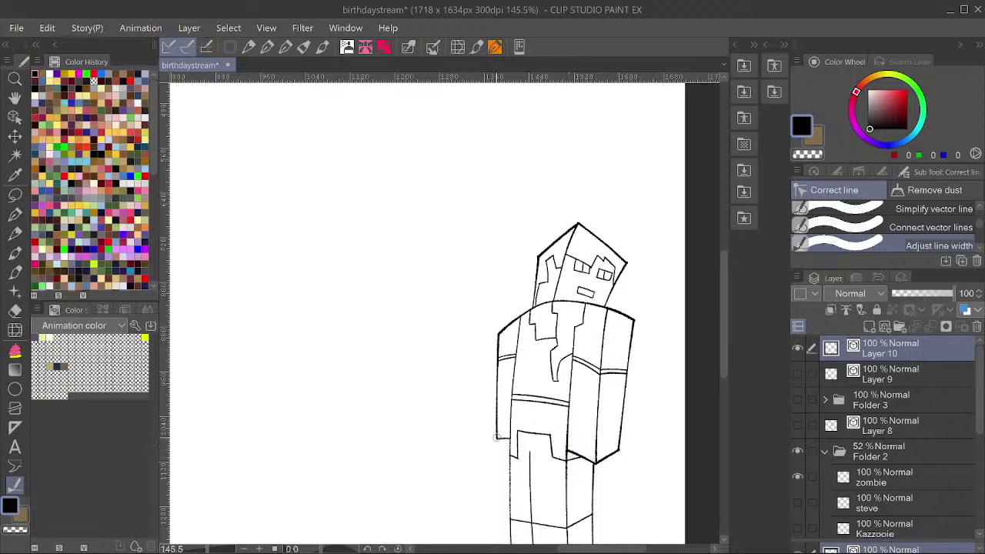
{"action": "scroll", "coordinate": [566, 358], "scroll_direction": "down", "scroll_amount": 3}
{"action": "scroll", "coordinate": [532, 521], "scroll_direction": "up", "scroll_amount": 3}
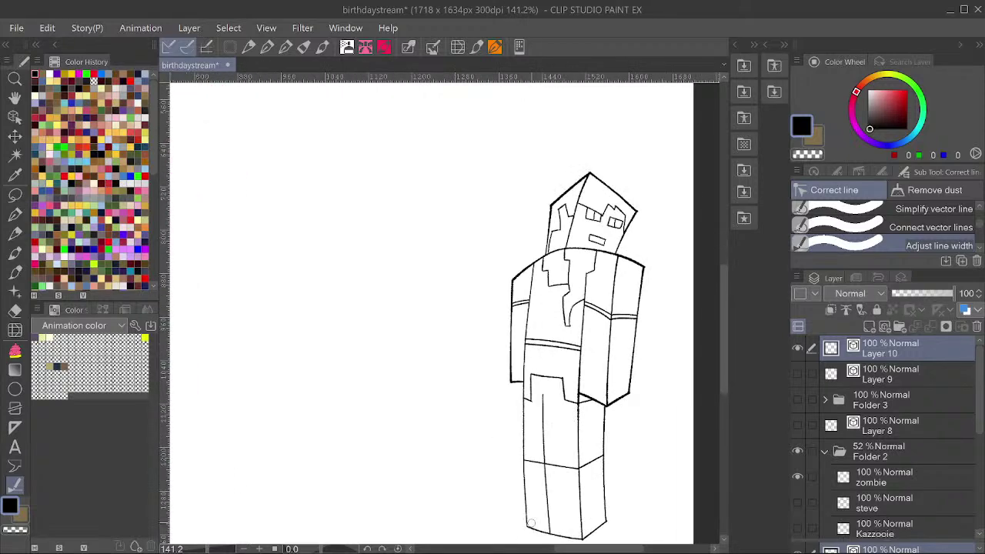
{"action": "mouse_move", "coordinate": [523, 523]}
{"action": "left_mouse_down"}
{"action": "mouse_move", "coordinate": [585, 531]}
{"action": "mouse_move", "coordinate": [620, 515]}
{"action": "mouse_move", "coordinate": [606, 521]}
{"action": "left_mouse_up"}
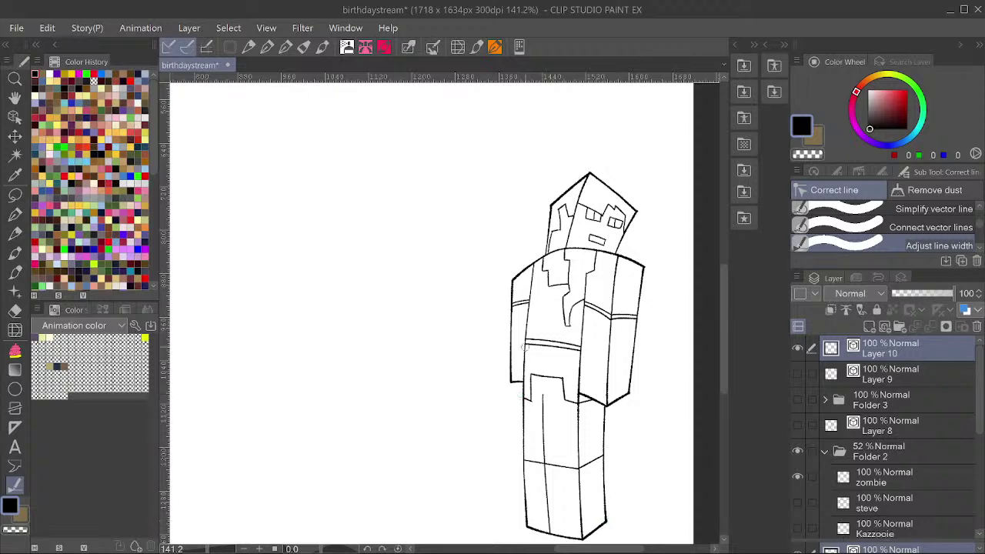
{"action": "scroll", "coordinate": [526, 327], "scroll_direction": "down", "scroll_amount": 4}
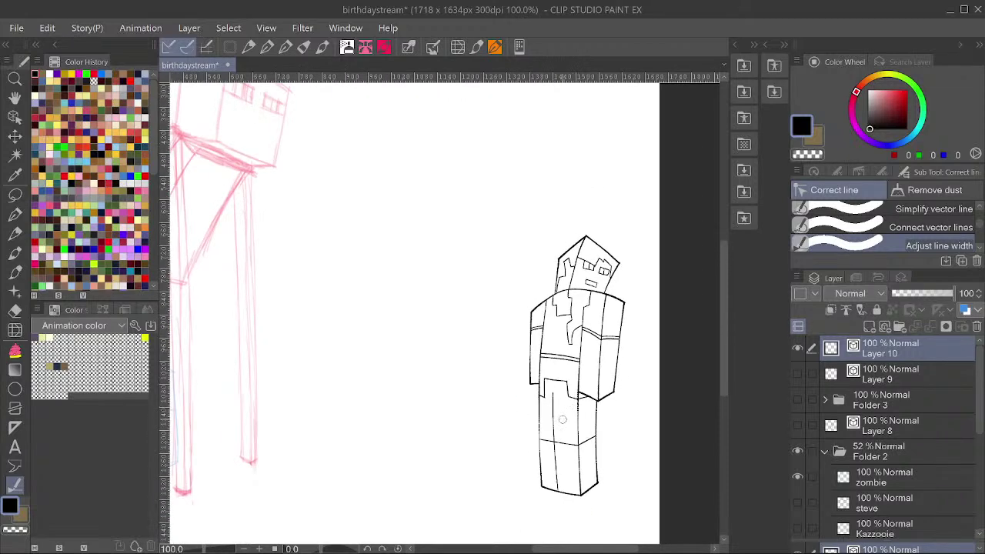
{"action": "key", "text": "ctrl+s"}
Ink the missing hair edge where the Alex figure's hair falls over the shoulder with the Pen.
{"action": "scroll", "coordinate": [563, 348], "scroll_direction": "up", "scroll_amount": 5}
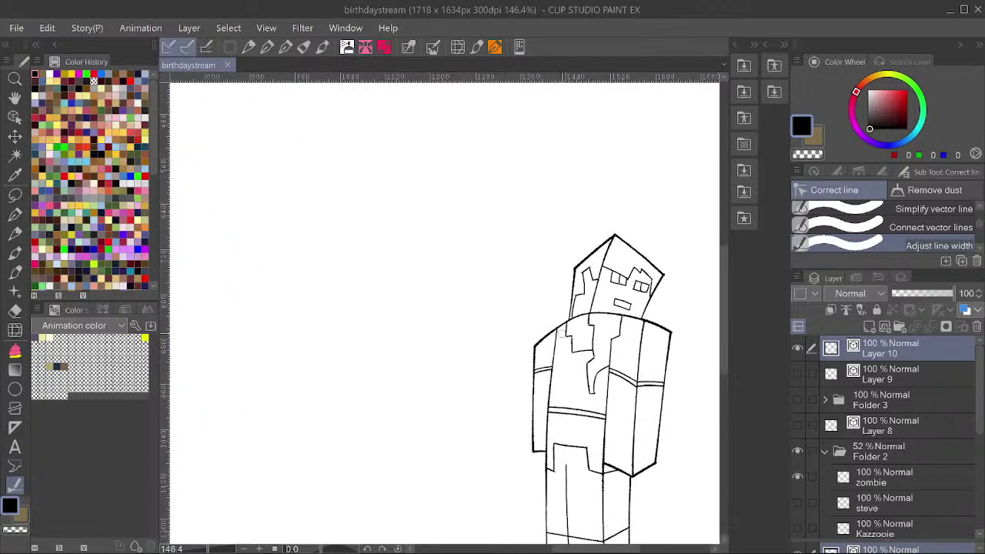
{"action": "key", "text": "p"}
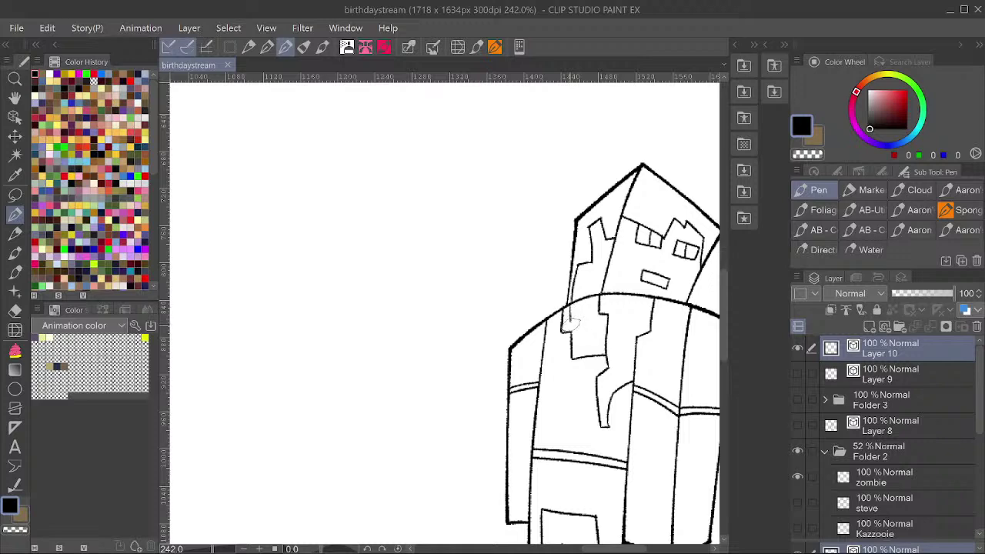
{"action": "mouse_move", "coordinate": [569, 315]}
{"action": "left_mouse_down"}
{"action": "mouse_move", "coordinate": [579, 355]}
{"action": "mouse_move", "coordinate": [608, 350]}
{"action": "mouse_move", "coordinate": [618, 327]}
{"action": "left_mouse_up"}
{"action": "left_click_drag", "start_coordinate": [619, 284], "coordinate": [561, 288]}
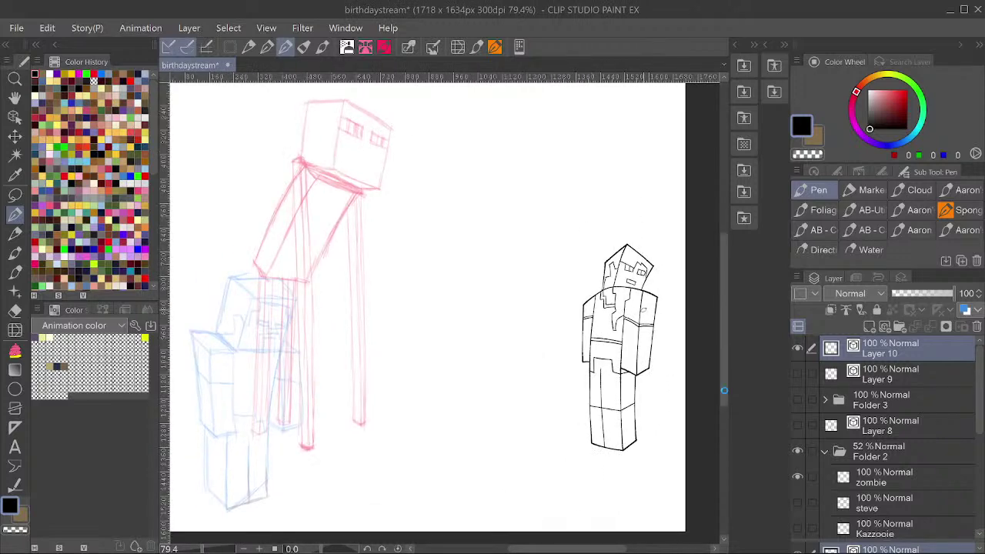
Save the drawing, and turn the other inked character layers on and off again to compare them with Alex.
{"action": "key", "text": "ctrl+s"}
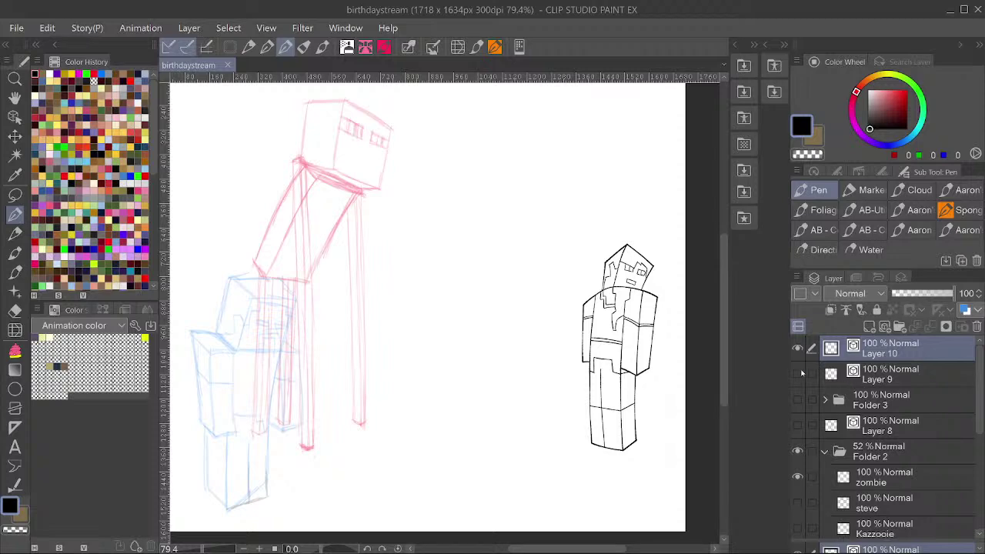
{"action": "left_click", "coordinate": [804, 419]}
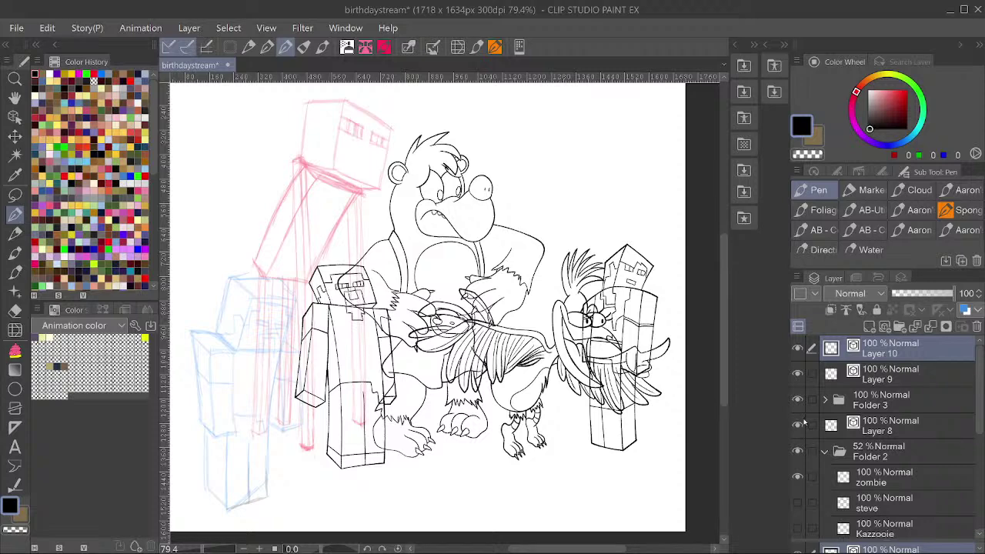
{"action": "left_click", "coordinate": [801, 367]}
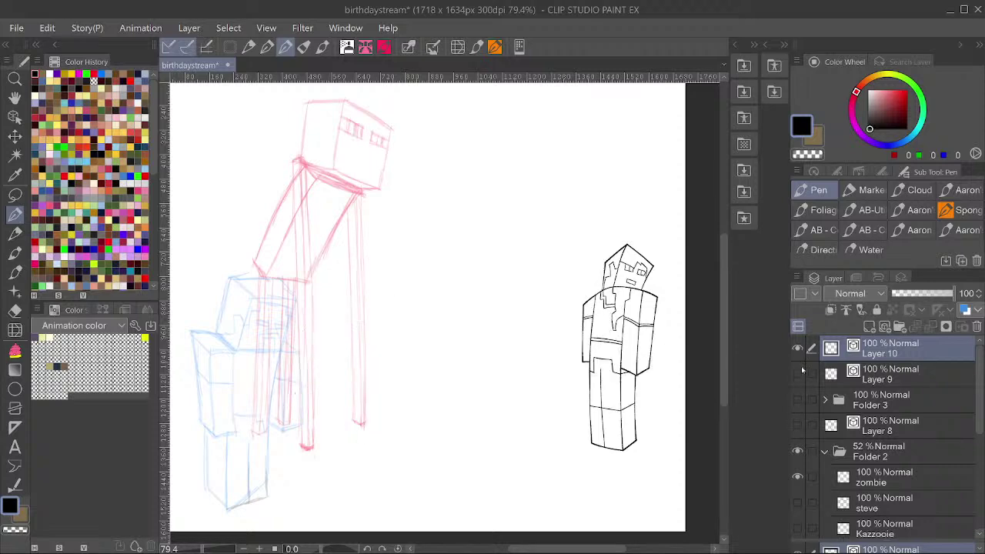
Collapse Folder 2 and create a new vector layer directly above it for the next inking.
{"action": "left_click", "coordinate": [846, 435]}
{"action": "left_click", "coordinate": [825, 452]}
{"action": "left_click", "coordinate": [867, 452]}
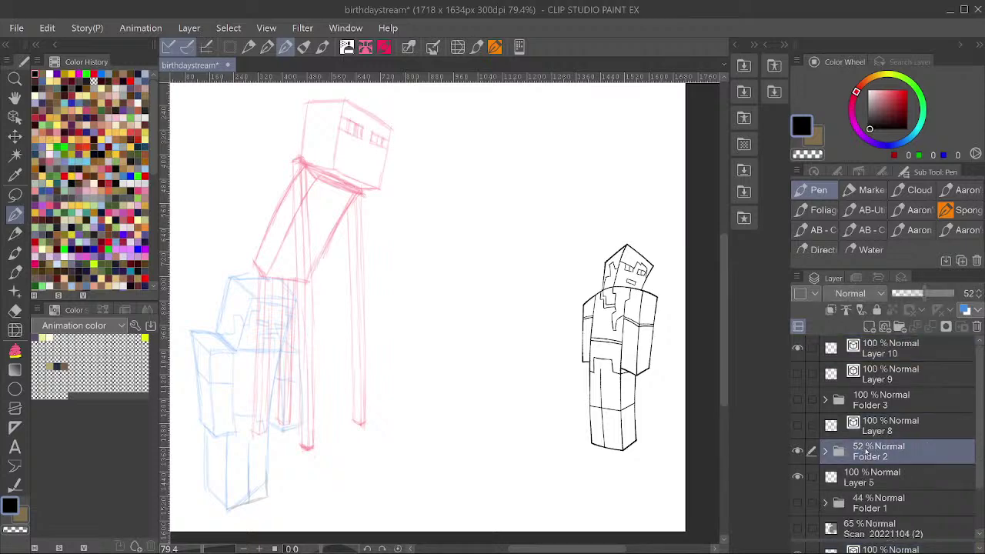
{"action": "key", "text": "ctrl+shift+n"}
Ink the two top edges and three upright edges of the enderman's head in black over the sketch.
{"action": "scroll", "coordinate": [586, 430], "scroll_direction": "down", "scroll_amount": 2}
{"action": "scroll", "coordinate": [500, 403], "scroll_direction": "up", "scroll_amount": 1}
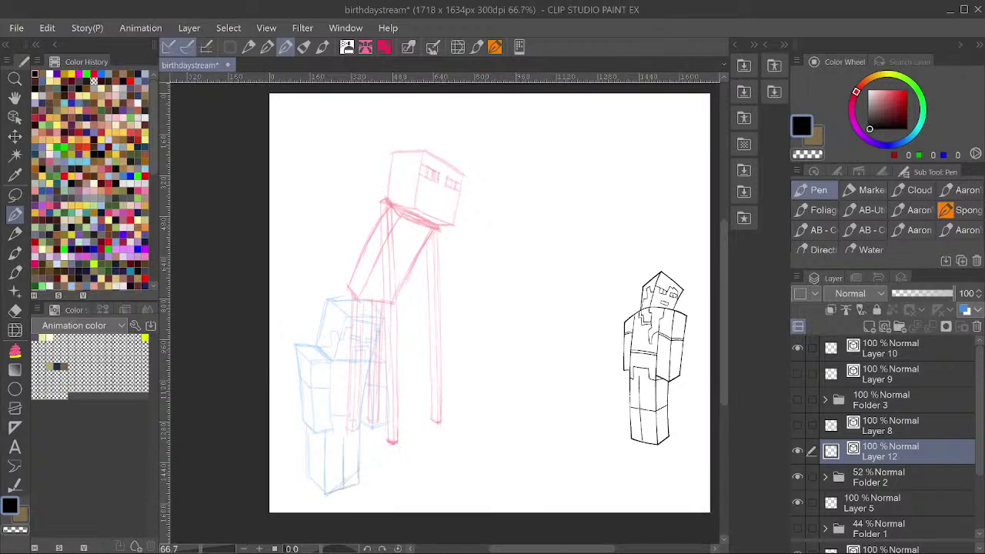
{"action": "scroll", "coordinate": [369, 304], "scroll_direction": "up", "scroll_amount": 2}
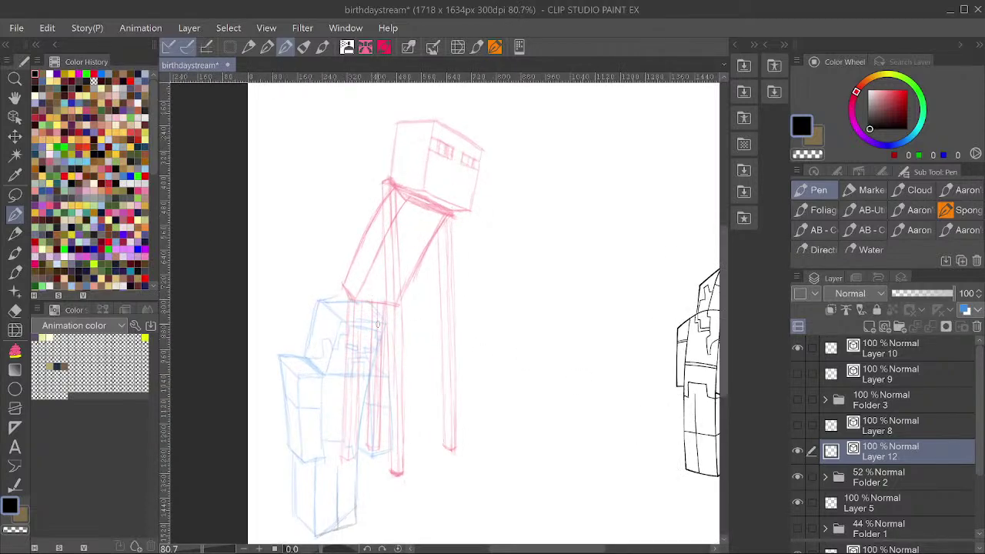
{"action": "left_click_drag", "start_coordinate": [479, 240], "coordinate": [526, 294]}
{"action": "left_click_drag", "start_coordinate": [500, 223], "coordinate": [494, 200]}
{"action": "mouse_move", "coordinate": [474, 159]}
{"action": "left_mouse_down"}
{"action": "mouse_move", "coordinate": [483, 151]}
{"action": "mouse_move", "coordinate": [421, 260]}
{"action": "left_mouse_up"}
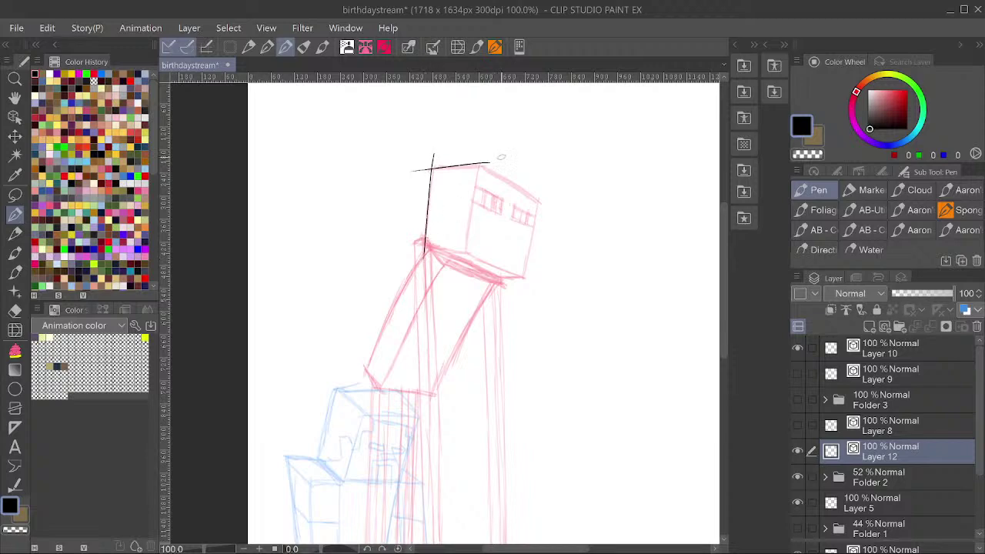
{"action": "scroll", "coordinate": [503, 156], "scroll_direction": "up", "scroll_amount": 1}
{"action": "left_click_drag", "start_coordinate": [477, 158], "coordinate": [455, 271]}
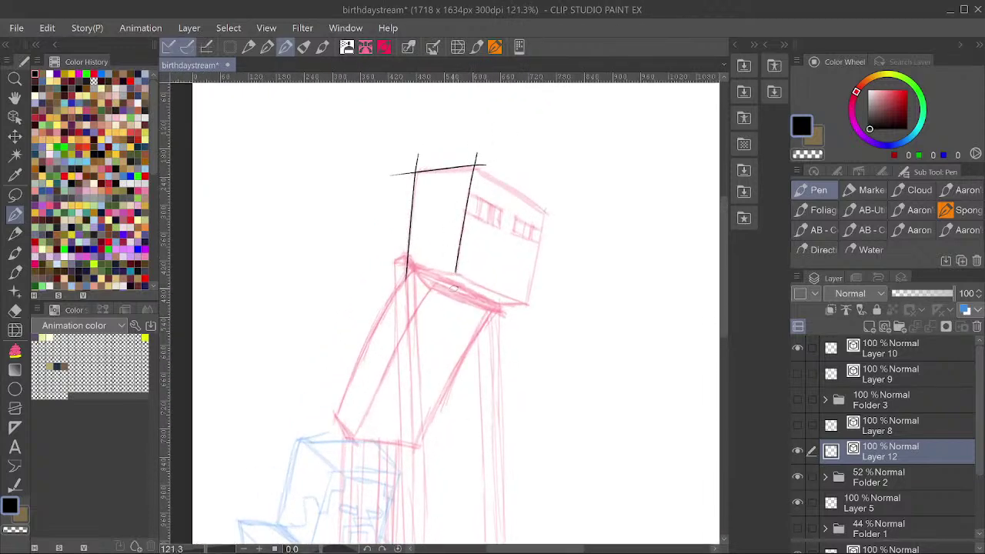
{"action": "mouse_move", "coordinate": [471, 158]}
{"action": "left_mouse_down"}
{"action": "mouse_move", "coordinate": [563, 228]}
{"action": "mouse_move", "coordinate": [560, 220]}
{"action": "mouse_move", "coordinate": [534, 267]}
{"action": "left_mouse_up"}
Clear the overshooting line ends at the upper corners of the enderman's head.
{"action": "scroll", "coordinate": [548, 196], "scroll_direction": "up", "scroll_amount": 3}
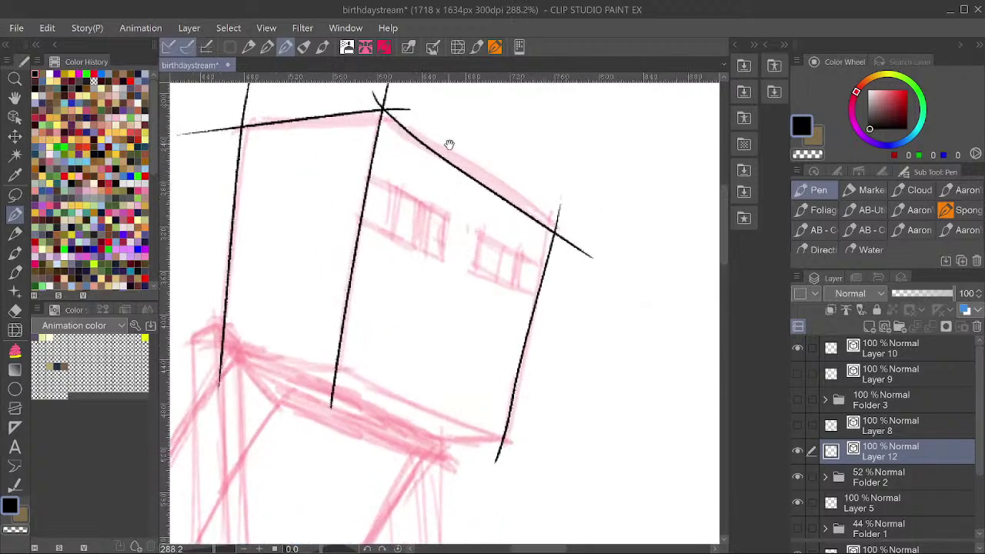
{"action": "left_click_drag", "start_coordinate": [449, 146], "coordinate": [456, 194]}
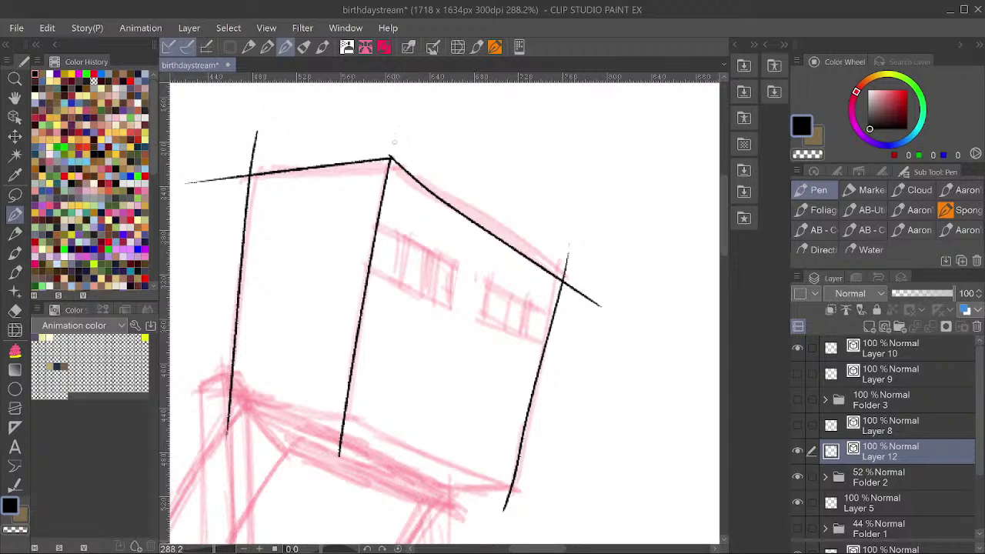
{"action": "left_click_drag", "start_coordinate": [251, 164], "coordinate": [242, 176]}
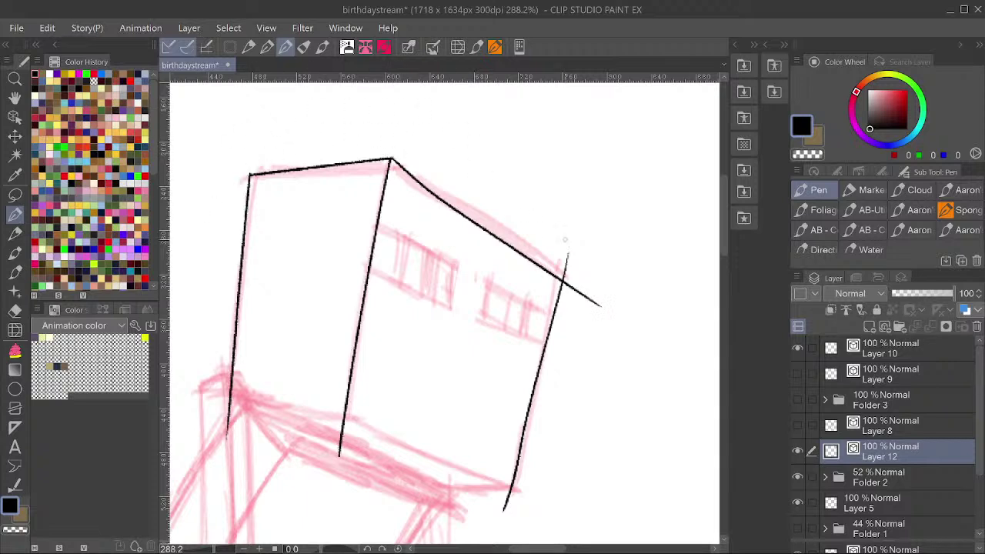
{"action": "left_click_drag", "start_coordinate": [565, 246], "coordinate": [592, 292]}
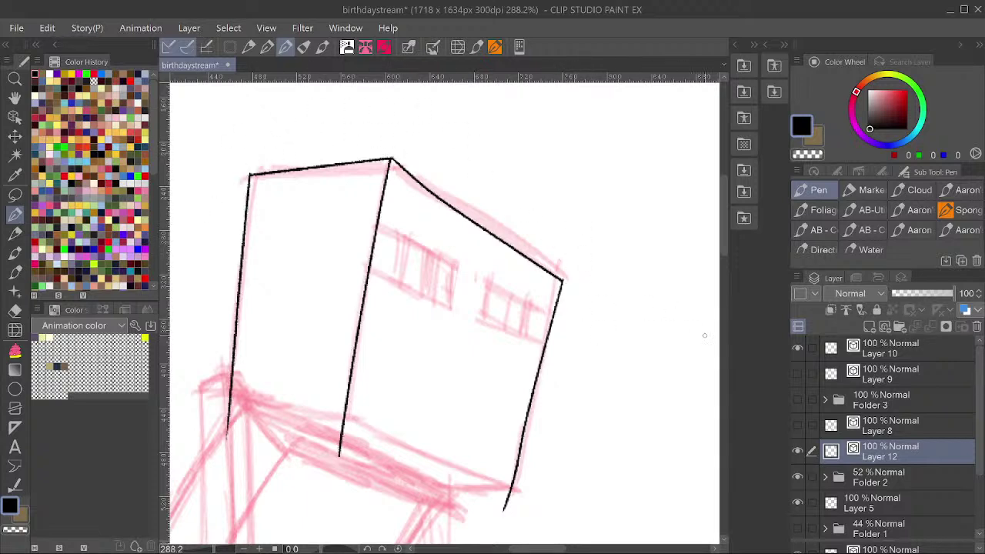
Ink the bottom edges of the two visible faces of the enderman's head and clear the overshoots at the lower corners.
{"action": "left_click_drag", "start_coordinate": [681, 333], "coordinate": [781, 246]}
{"action": "mouse_move", "coordinate": [323, 305]}
{"action": "left_mouse_down"}
{"action": "mouse_move", "coordinate": [464, 331]}
{"action": "mouse_move", "coordinate": [457, 322]}
{"action": "mouse_move", "coordinate": [468, 341]}
{"action": "mouse_move", "coordinate": [615, 404]}
{"action": "left_mouse_up"}
{"action": "key", "text": "ctrl+z"}
{"action": "left_click_drag", "start_coordinate": [440, 323], "coordinate": [636, 408]}
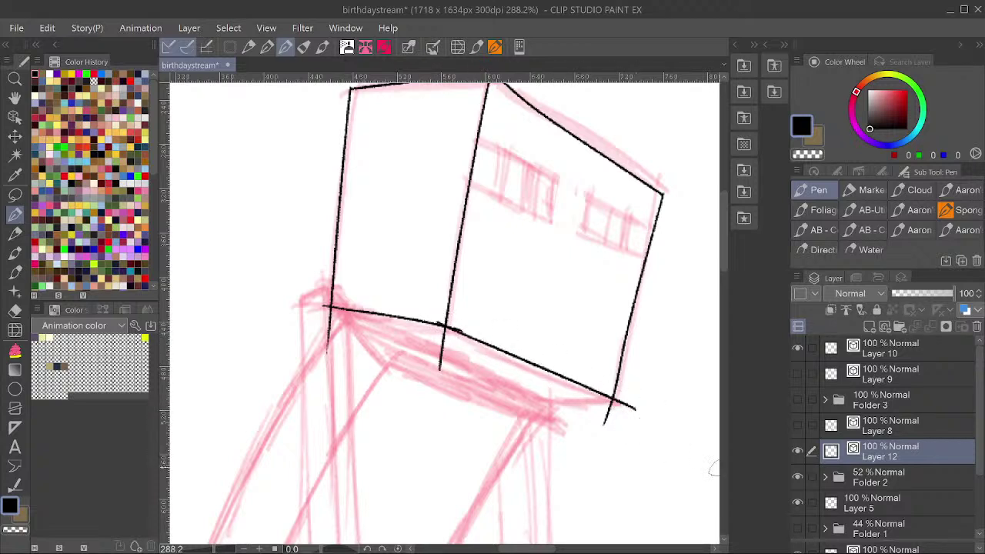
{"action": "left_click_drag", "start_coordinate": [308, 291], "coordinate": [346, 329]}
{"action": "left_click_drag", "start_coordinate": [440, 368], "coordinate": [445, 328]}
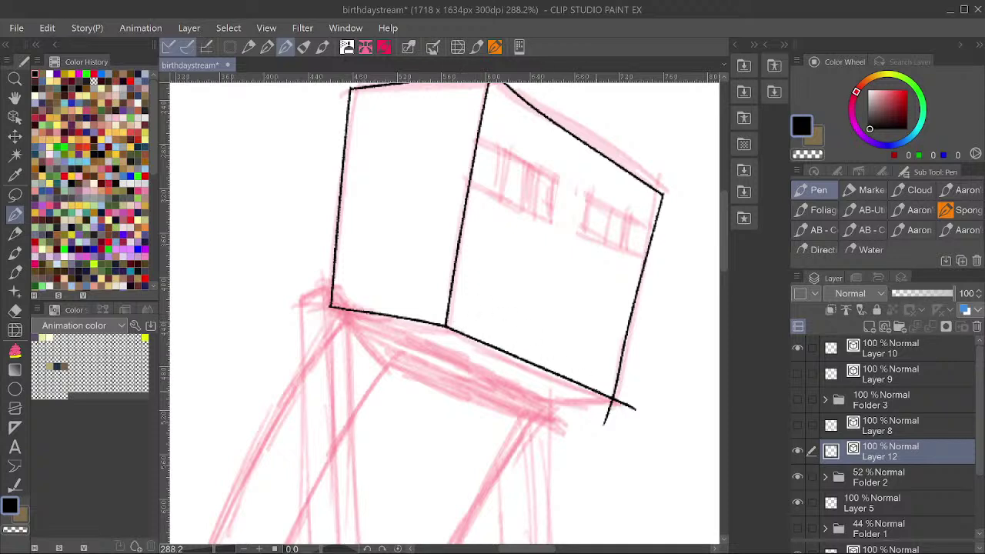
{"action": "left_click_drag", "start_coordinate": [604, 422], "coordinate": [634, 408]}
Ink the two far edges of the head's underside, then undo and redo the strokes to compare them with the sketch.
{"action": "left_click_drag", "start_coordinate": [585, 396], "coordinate": [511, 386]}
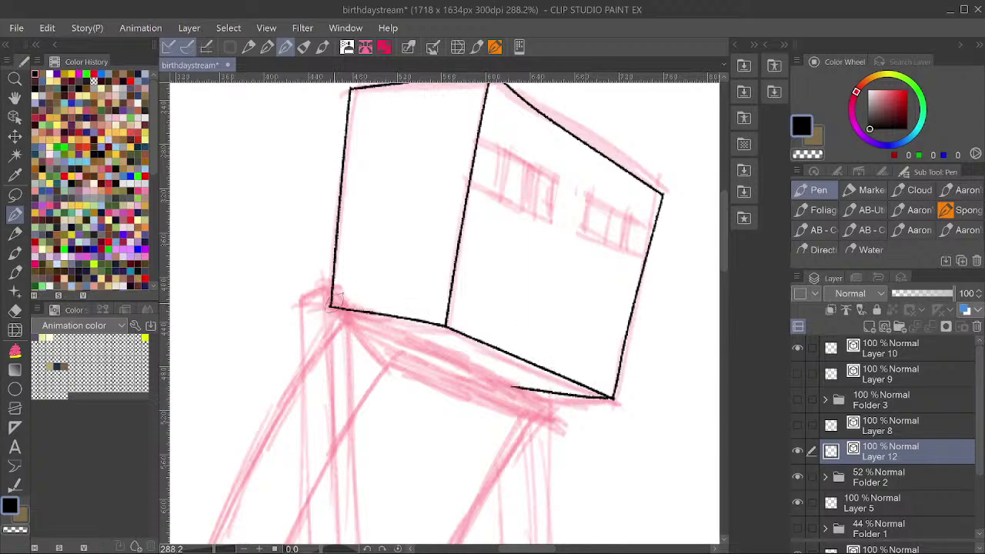
{"action": "scroll", "coordinate": [470, 245], "scroll_direction": "down", "scroll_amount": 4}
{"action": "left_click_drag", "start_coordinate": [454, 267], "coordinate": [479, 224]}
{"action": "scroll", "coordinate": [451, 233], "scroll_direction": "up", "scroll_amount": 2}
{"action": "scroll", "coordinate": [453, 234], "scroll_direction": "down", "scroll_amount": 1}
{"action": "scroll", "coordinate": [475, 235], "scroll_direction": "up", "scroll_amount": 4}
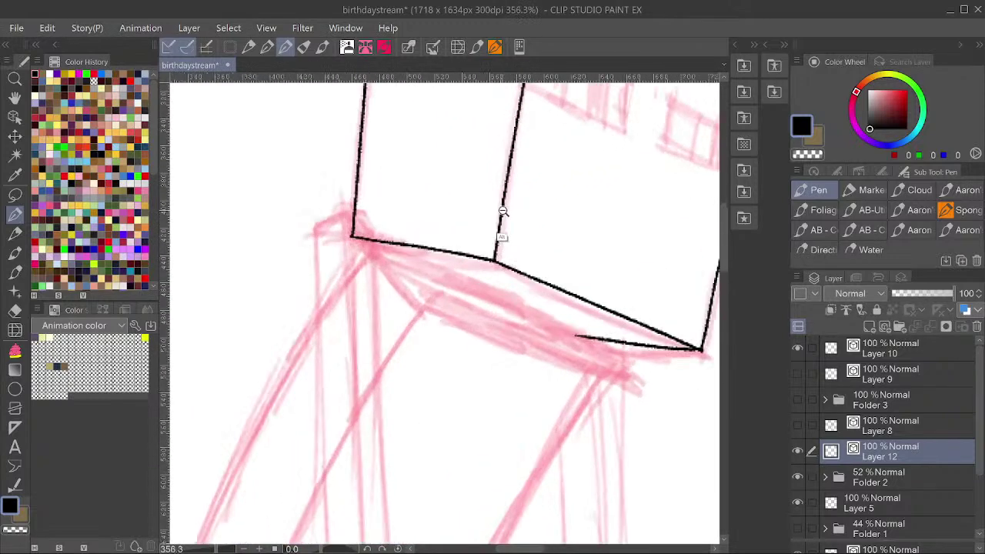
{"action": "mouse_move", "coordinate": [340, 238]}
{"action": "left_mouse_down"}
{"action": "mouse_move", "coordinate": [476, 286]}
{"action": "mouse_move", "coordinate": [610, 351]}
{"action": "left_mouse_up"}
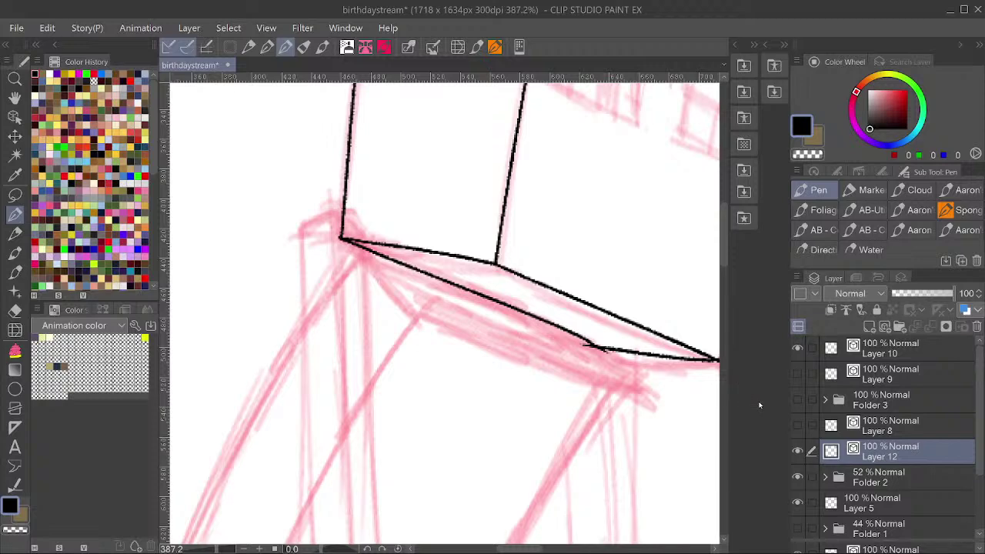
{"action": "key", "text": "ctrl+z"}
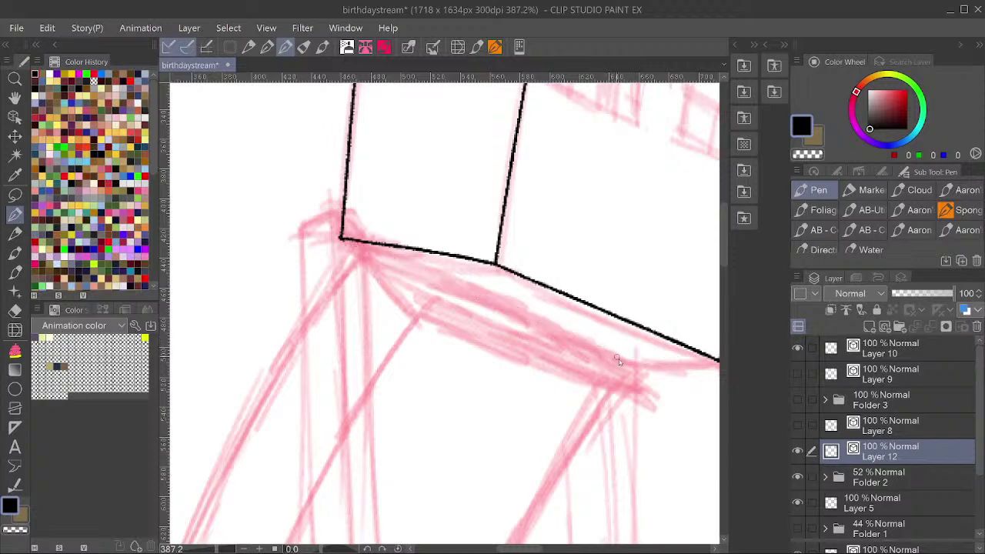
{"action": "key", "text": "ctrl+y"}
Ink the two short side edges and the front edge of the enderman's torso top beneath the head, comparing them with the sketch.
{"action": "scroll", "coordinate": [651, 369], "scroll_direction": "down", "scroll_amount": 4}
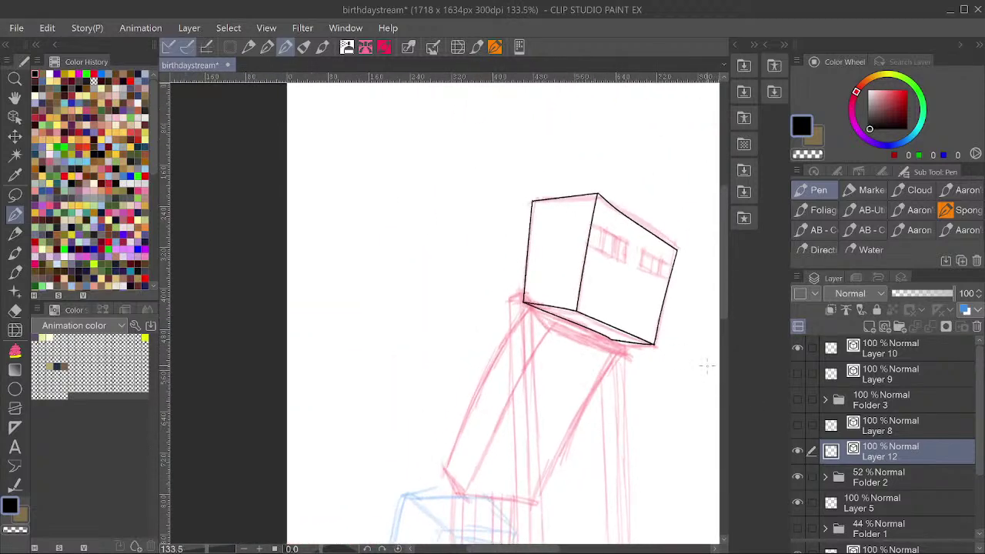
{"action": "scroll", "coordinate": [594, 323], "scroll_direction": "up", "scroll_amount": 4}
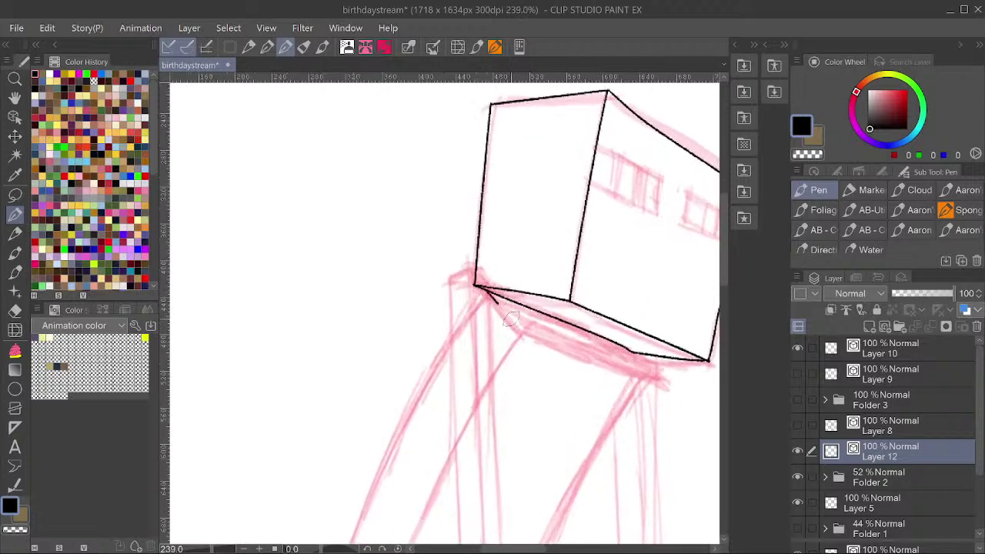
{"action": "left_click_drag", "start_coordinate": [511, 319], "coordinate": [525, 335]}
{"action": "left_click_drag", "start_coordinate": [627, 350], "coordinate": [663, 378]}
{"action": "left_click_drag", "start_coordinate": [512, 326], "coordinate": [677, 383]}
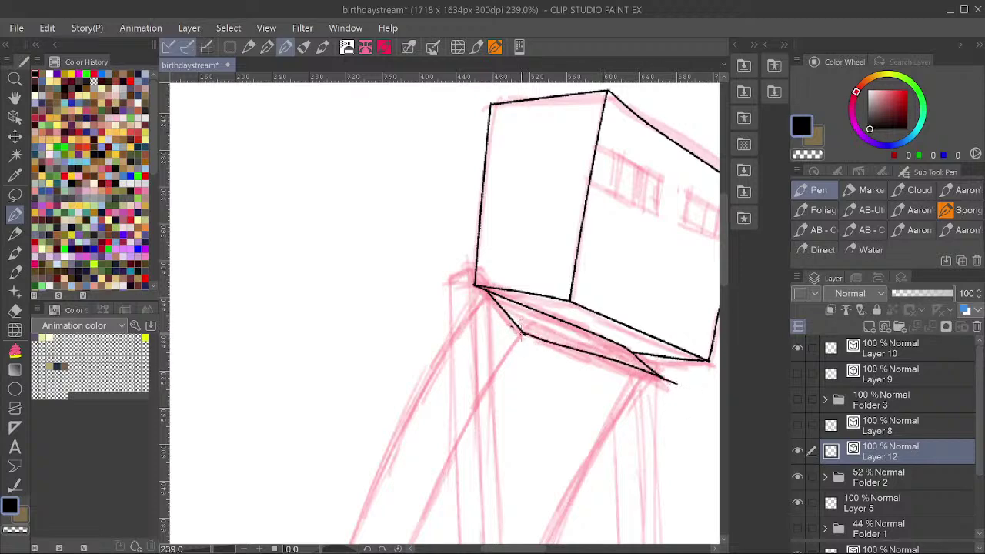
{"action": "key", "text": "ctrl+z"}
{"action": "key", "text": "ctrl+z"}
{"action": "key", "text": "ctrl+y"}
{"action": "key", "text": "ctrl+y"}
{"action": "left_click_drag", "start_coordinate": [653, 352], "coordinate": [681, 381]}
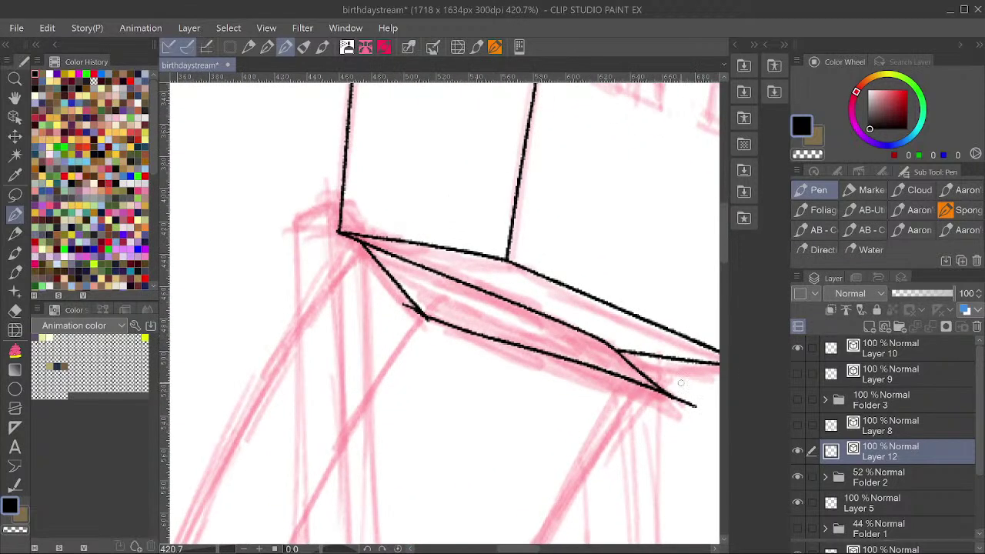
Clear the head's far underside edge where the torso hides it, and redraw the torso's front top edge without overshoots.
{"action": "key", "text": "ctrl+z"}
{"action": "key", "text": "ctrl+z"}
{"action": "key", "text": "ctrl+z"}
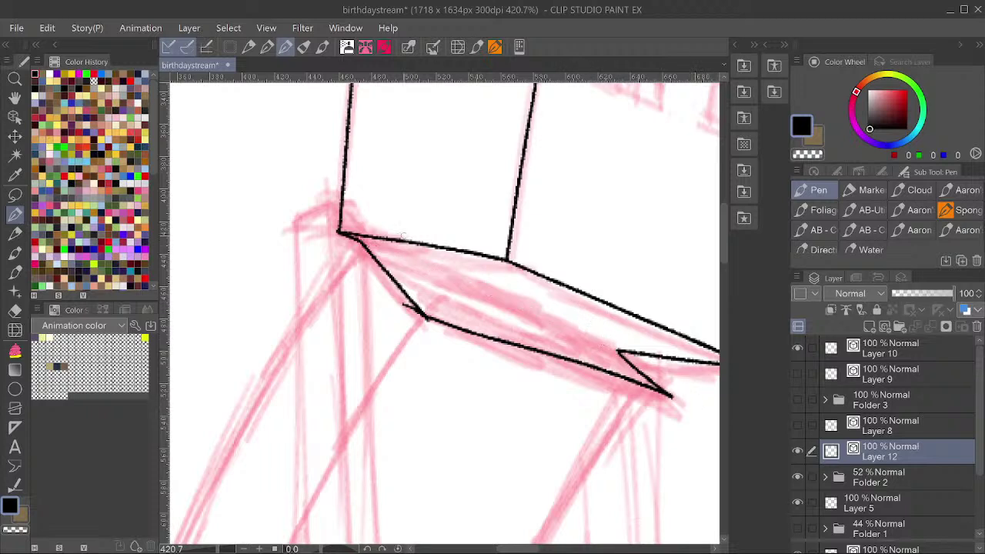
{"action": "key", "text": "ctrl+z"}
{"action": "key", "text": "ctrl+z"}
{"action": "scroll", "coordinate": [451, 297], "scroll_direction": "down", "scroll_amount": 4}
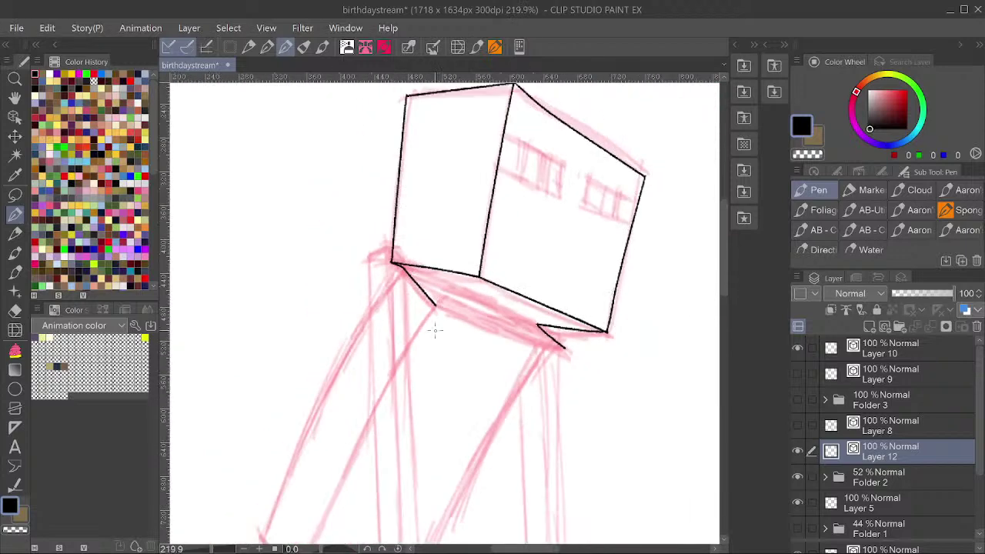
{"action": "left_click_drag", "start_coordinate": [437, 307], "coordinate": [565, 348]}
Ink the two curved long edges and the bottom edge of the torso's narrow side face, and clear the overshoots at its corners.
{"action": "scroll", "coordinate": [489, 271], "scroll_direction": "down", "scroll_amount": 3}
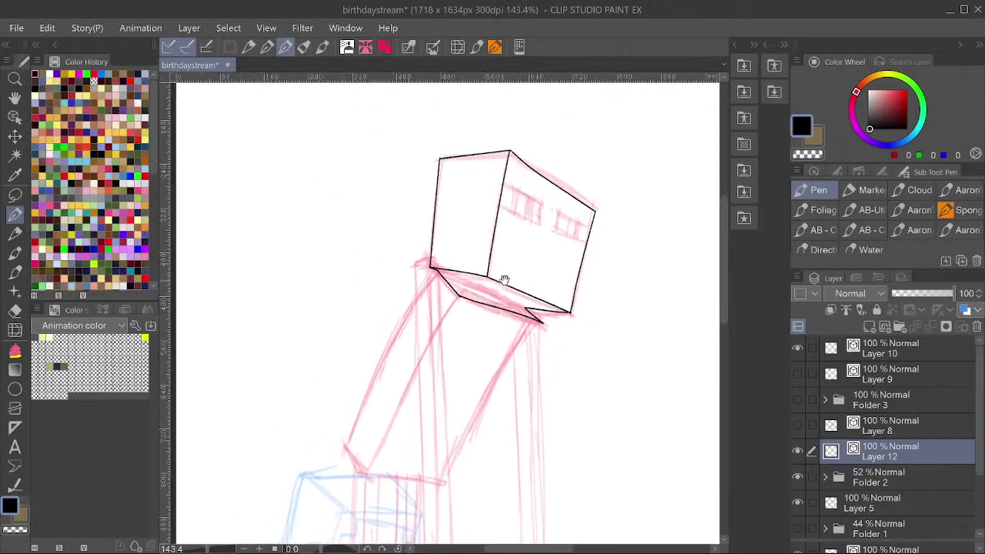
{"action": "left_click_drag", "start_coordinate": [443, 266], "coordinate": [358, 445]}
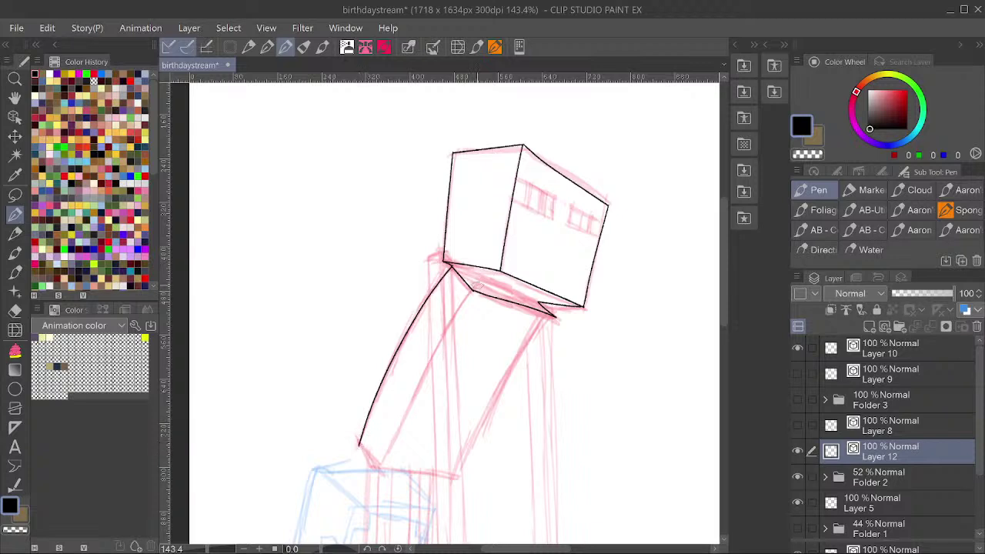
{"action": "left_click_drag", "start_coordinate": [459, 311], "coordinate": [379, 479]}
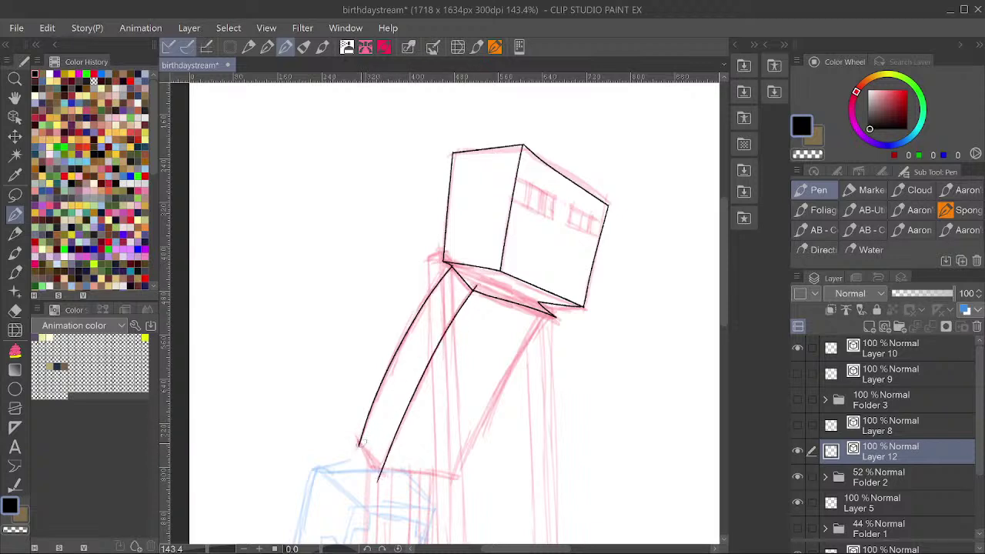
{"action": "left_click_drag", "start_coordinate": [356, 432], "coordinate": [388, 485]}
{"action": "scroll", "coordinate": [469, 243], "scroll_direction": "up", "scroll_amount": 2}
{"action": "left_click_drag", "start_coordinate": [484, 331], "coordinate": [472, 328]}
{"action": "left_click_drag", "start_coordinate": [609, 295], "coordinate": [570, 160]}
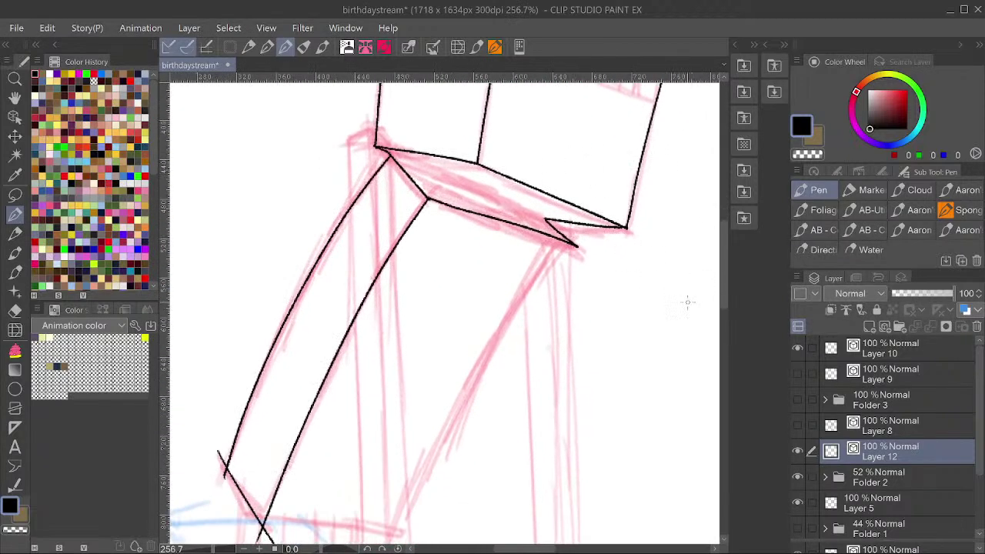
{"action": "scroll", "coordinate": [559, 286], "scroll_direction": "down", "scroll_amount": 2}
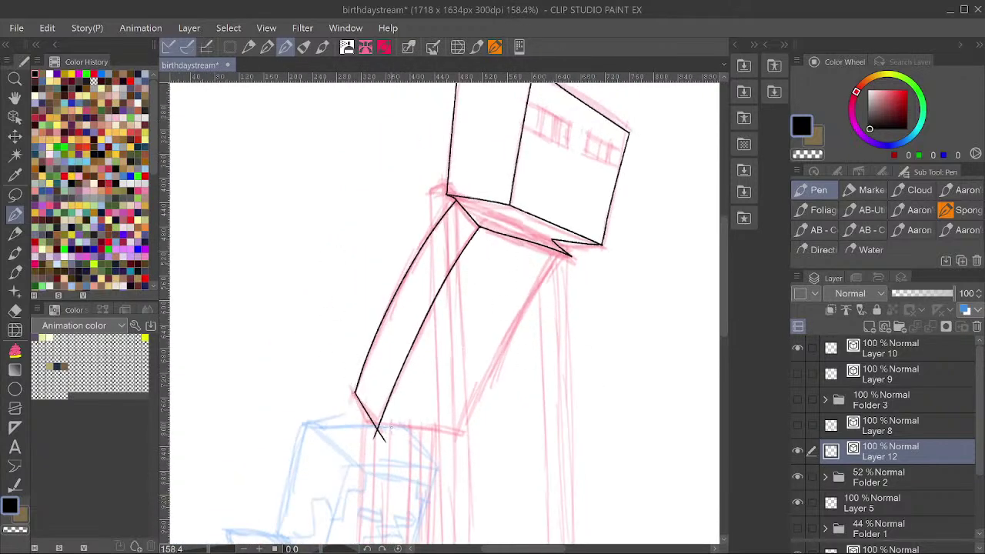
Ink the far curved edge and the bottom edge of the torso's front face, and clear the overshooting line ends.
{"action": "mouse_move", "coordinate": [564, 253]}
{"action": "left_mouse_down"}
{"action": "mouse_move", "coordinate": [584, 191]}
{"action": "mouse_move", "coordinate": [595, 207]}
{"action": "mouse_move", "coordinate": [591, 195]}
{"action": "mouse_move", "coordinate": [553, 240]}
{"action": "mouse_move", "coordinate": [479, 376]}
{"action": "left_mouse_up"}
{"action": "scroll", "coordinate": [592, 209], "scroll_direction": "up", "scroll_amount": 1}
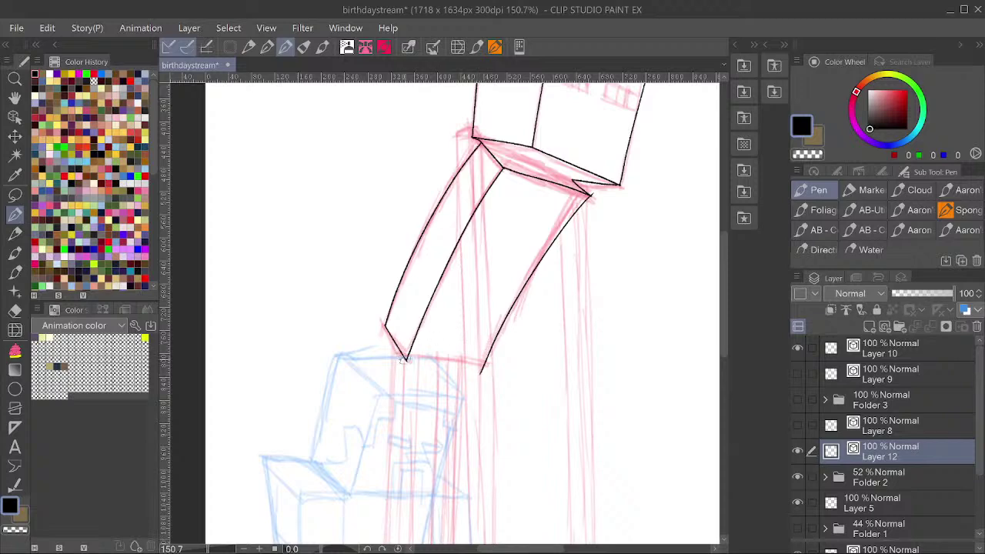
{"action": "scroll", "coordinate": [623, 186], "scroll_direction": "up", "scroll_amount": 4}
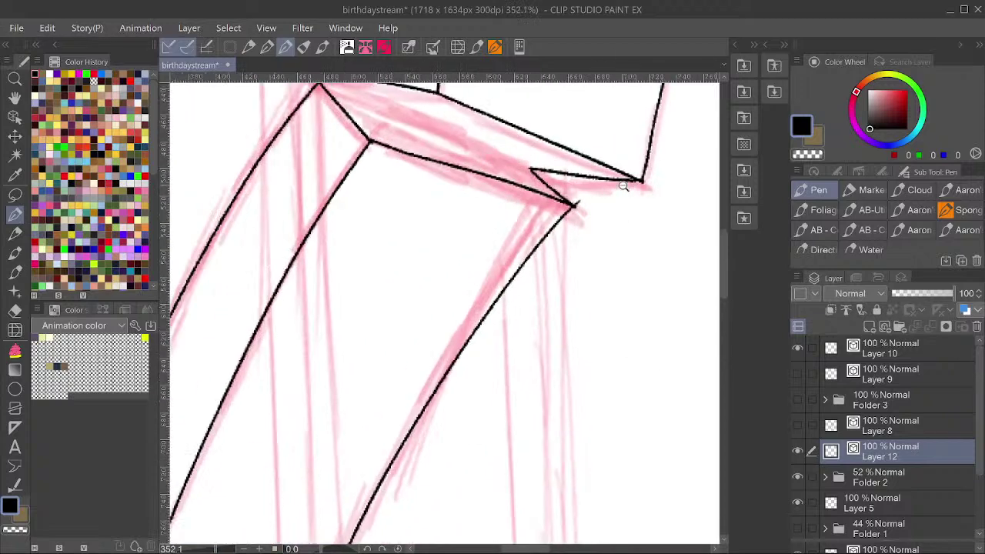
{"action": "scroll", "coordinate": [623, 186], "scroll_direction": "up", "scroll_amount": 1}
{"action": "scroll", "coordinate": [573, 207], "scroll_direction": "down", "scroll_amount": 3}
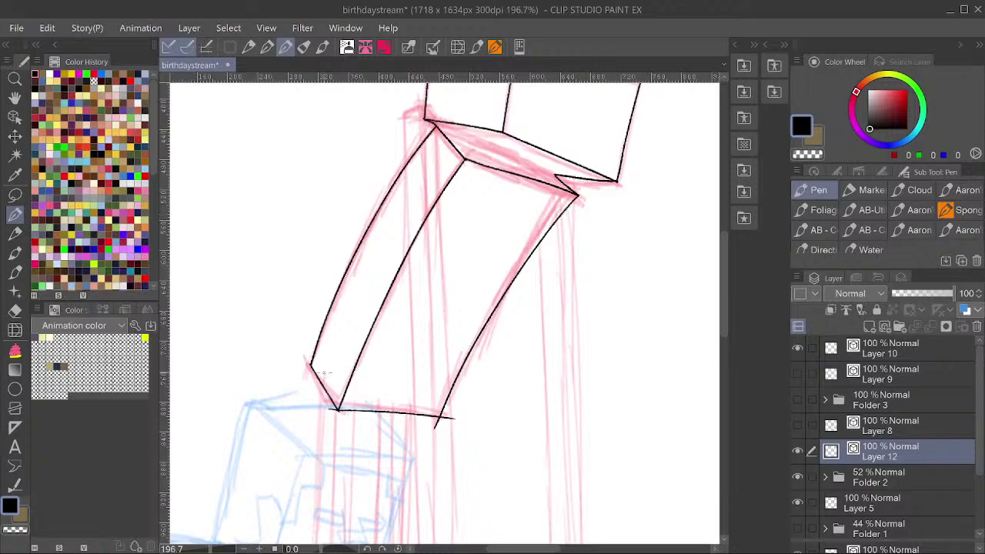
{"action": "scroll", "coordinate": [472, 367], "scroll_direction": "down", "scroll_amount": 3}
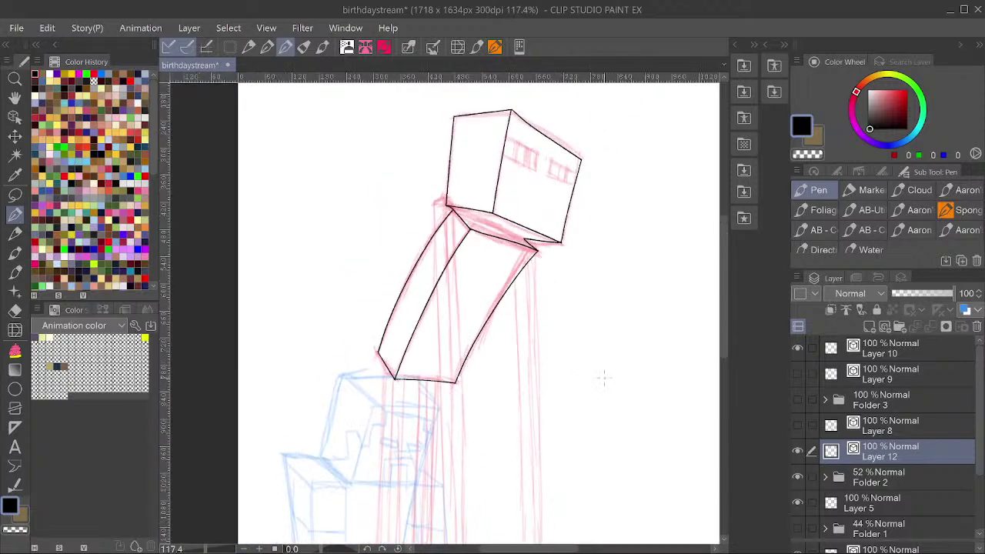
Ink two parallel lines across the enderman's face for the eye band, and add the upright dividers of both eyes.
{"action": "scroll", "coordinate": [539, 166], "scroll_direction": "up", "scroll_amount": 5}
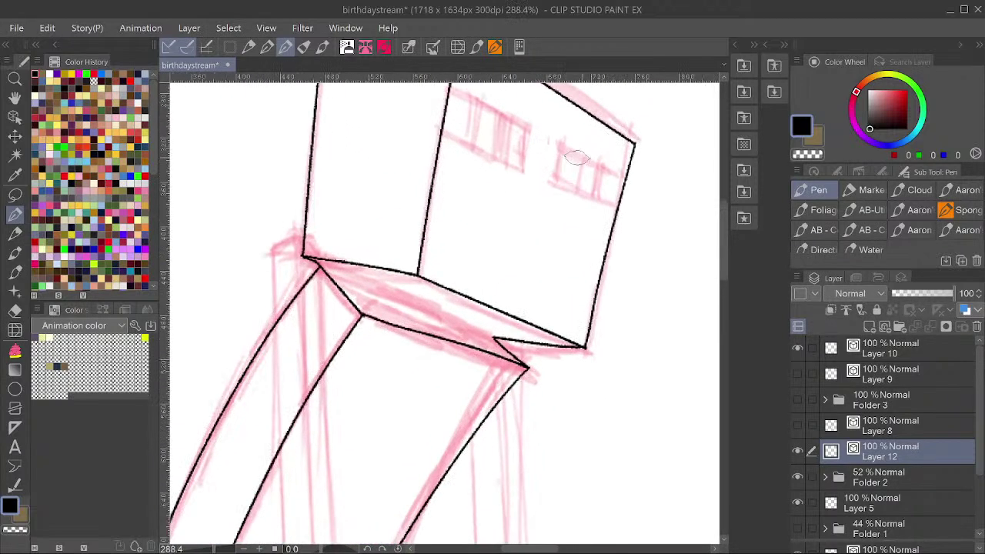
{"action": "left_click_drag", "start_coordinate": [401, 220], "coordinate": [616, 341]}
{"action": "left_click_drag", "start_coordinate": [397, 267], "coordinate": [608, 370]}
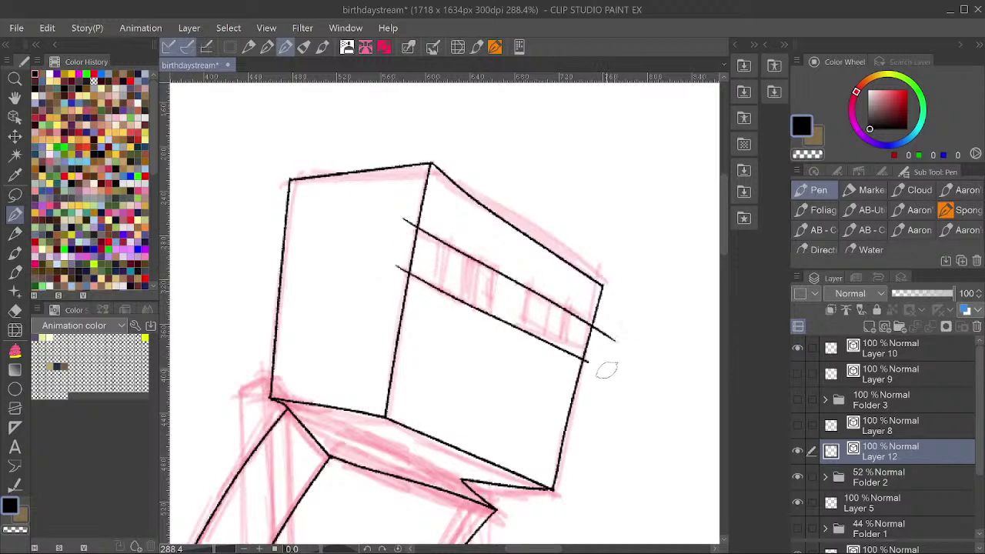
{"action": "left_click_drag", "start_coordinate": [506, 259], "coordinate": [485, 343]}
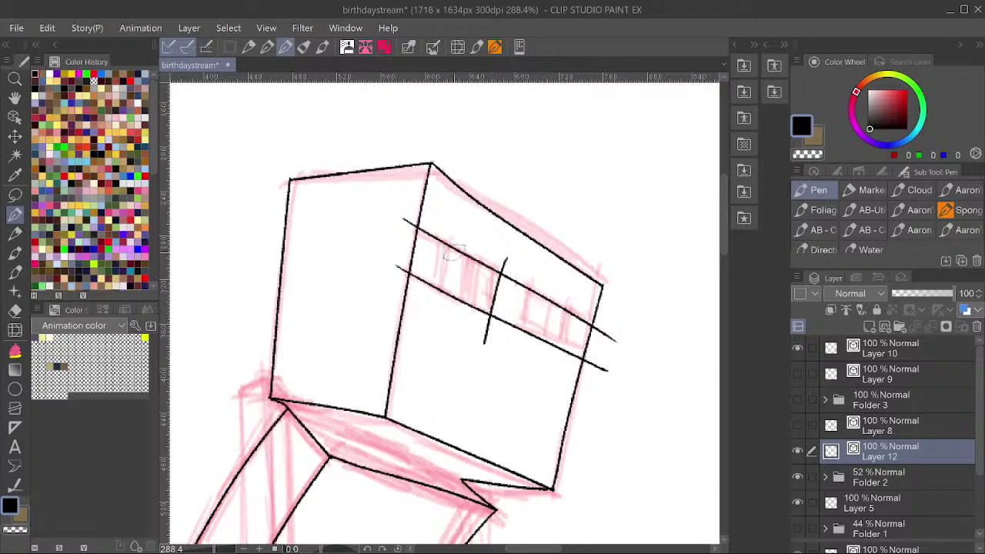
{"action": "left_click_drag", "start_coordinate": [450, 237], "coordinate": [438, 306]}
{"action": "left_click_drag", "start_coordinate": [478, 254], "coordinate": [462, 330]}
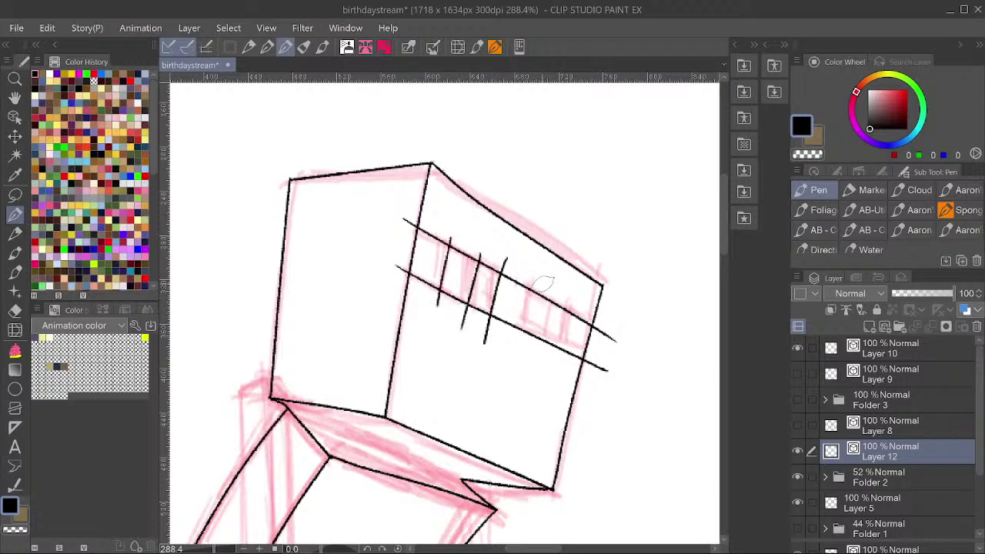
{"action": "left_click_drag", "start_coordinate": [543, 291], "coordinate": [529, 354]}
{"action": "left_click_drag", "start_coordinate": [571, 305], "coordinate": [559, 359]}
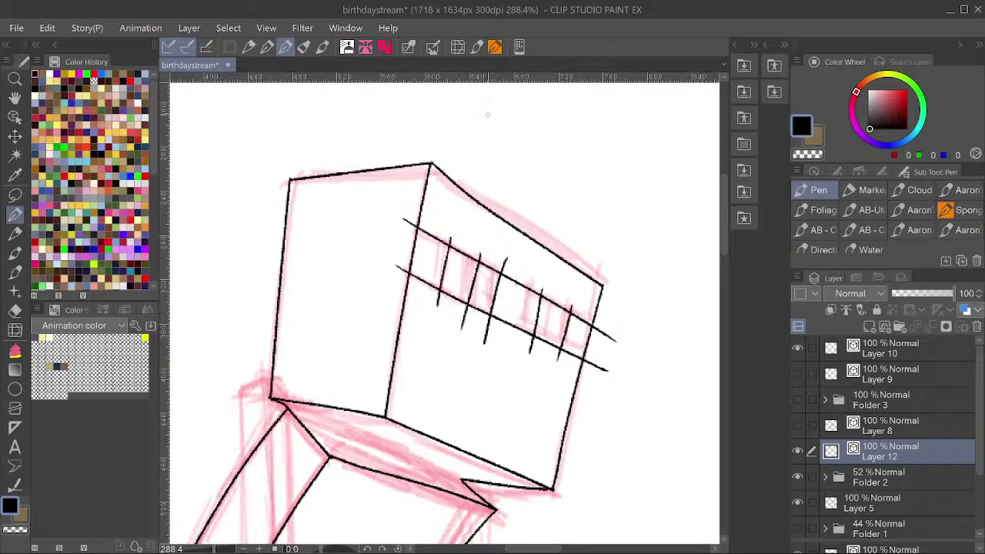
{"action": "mouse_move", "coordinate": [513, 272]}
{"action": "left_mouse_down"}
{"action": "mouse_move", "coordinate": [504, 345]}
{"action": "mouse_move", "coordinate": [523, 293]}
{"action": "mouse_move", "coordinate": [486, 272]}
{"action": "mouse_move", "coordinate": [503, 336]}
{"action": "mouse_move", "coordinate": [426, 289]}
{"action": "left_mouse_up"}
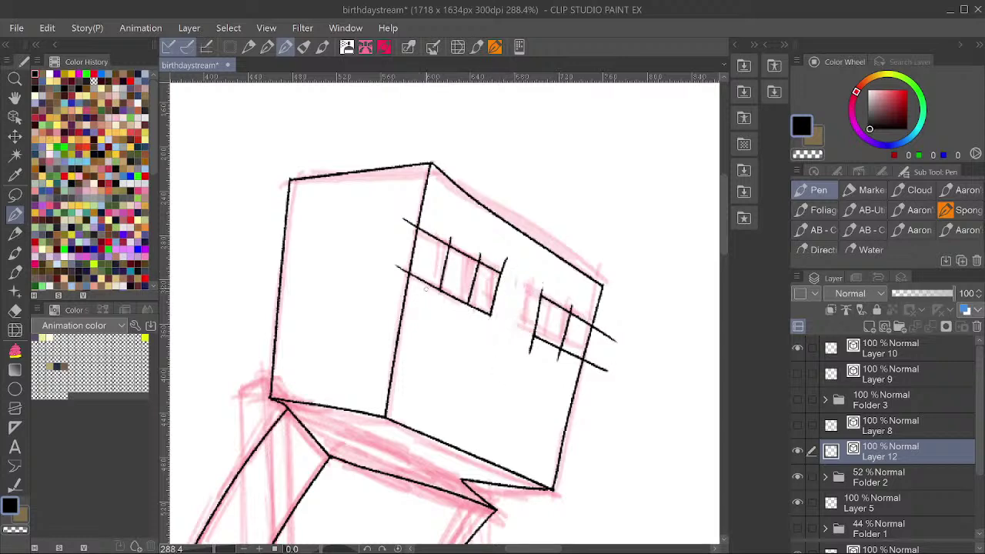
{"action": "mouse_move", "coordinate": [411, 220]}
{"action": "left_mouse_down"}
{"action": "mouse_move", "coordinate": [399, 287]}
{"action": "mouse_move", "coordinate": [409, 218]}
{"action": "mouse_move", "coordinate": [453, 227]}
{"action": "mouse_move", "coordinate": [447, 237]}
{"action": "mouse_move", "coordinate": [526, 272]}
{"action": "left_mouse_up"}
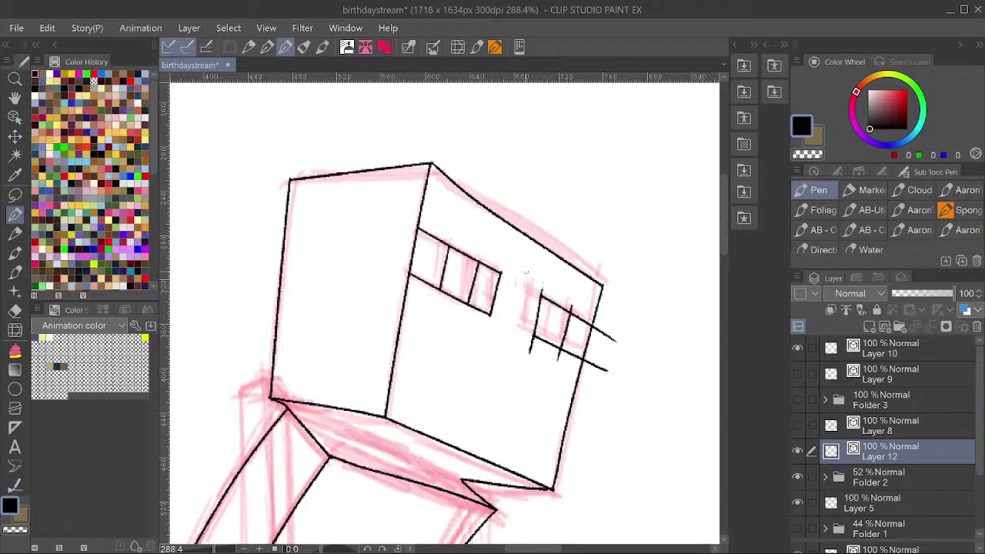
{"action": "left_click_drag", "start_coordinate": [612, 337], "coordinate": [594, 369]}
{"action": "key", "text": "ctrl+z"}
{"action": "key", "text": "ctrl+z"}
{"action": "key", "text": "ctrl+z"}
{"action": "key", "text": "ctrl+z"}
{"action": "key", "text": "ctrl+z"}
{"action": "key", "text": "ctrl+z"}
{"action": "key", "text": "ctrl+z"}
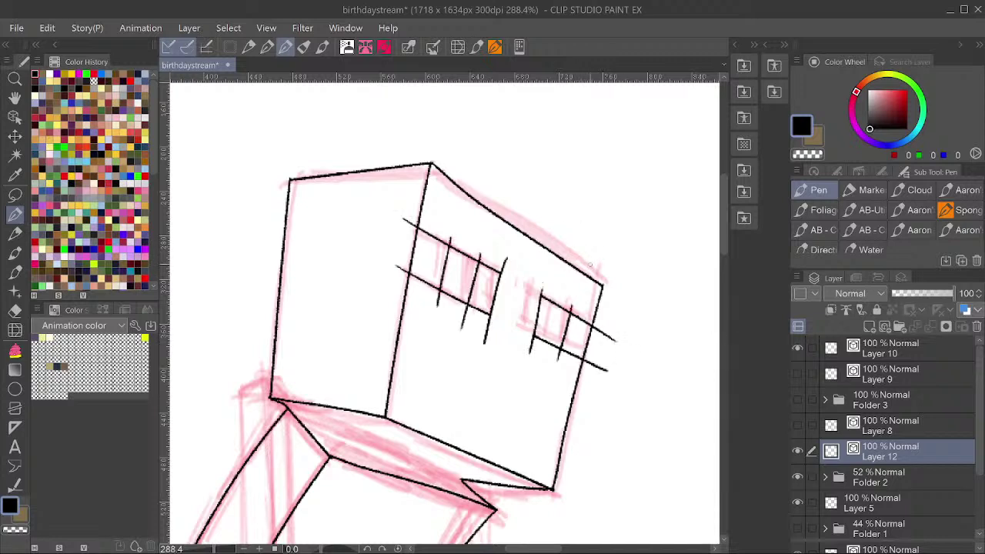
{"action": "key", "text": "ctrl+z"}
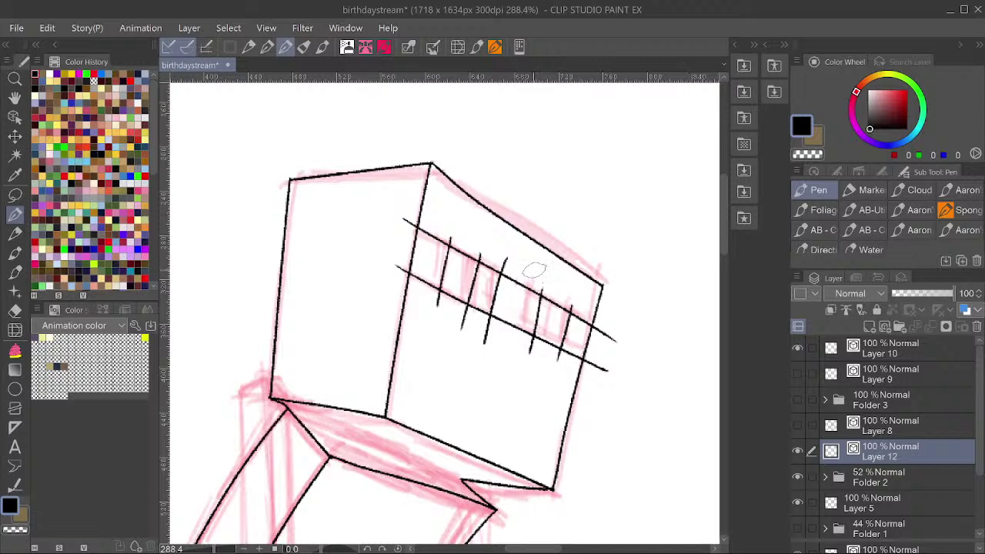
Ink the inner edge of the eye farther from the head's front corner, and redraw the divider beside it.
{"action": "left_click_drag", "start_coordinate": [535, 270], "coordinate": [514, 343]}
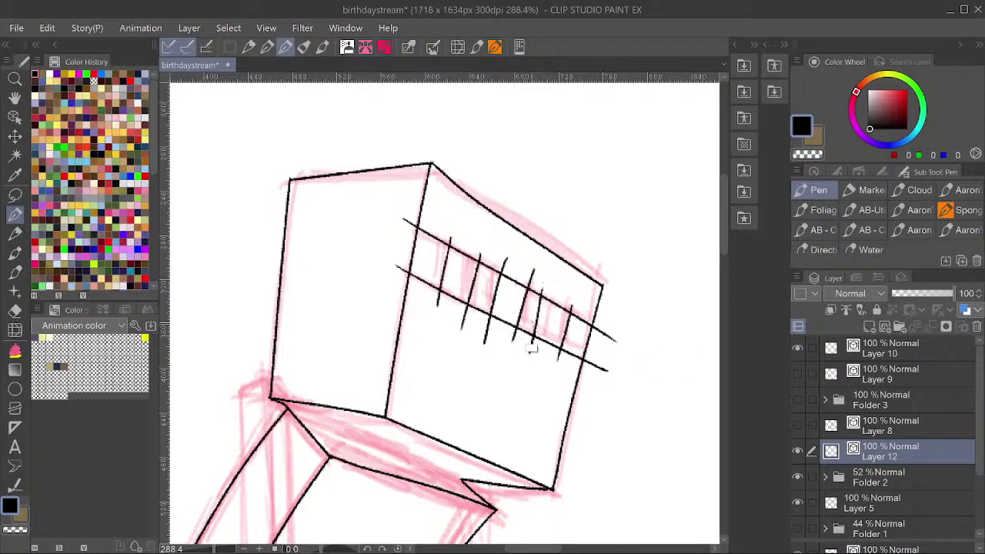
{"action": "key", "text": "ctrl+z"}
{"action": "left_click_drag", "start_coordinate": [551, 294], "coordinate": [534, 353]}
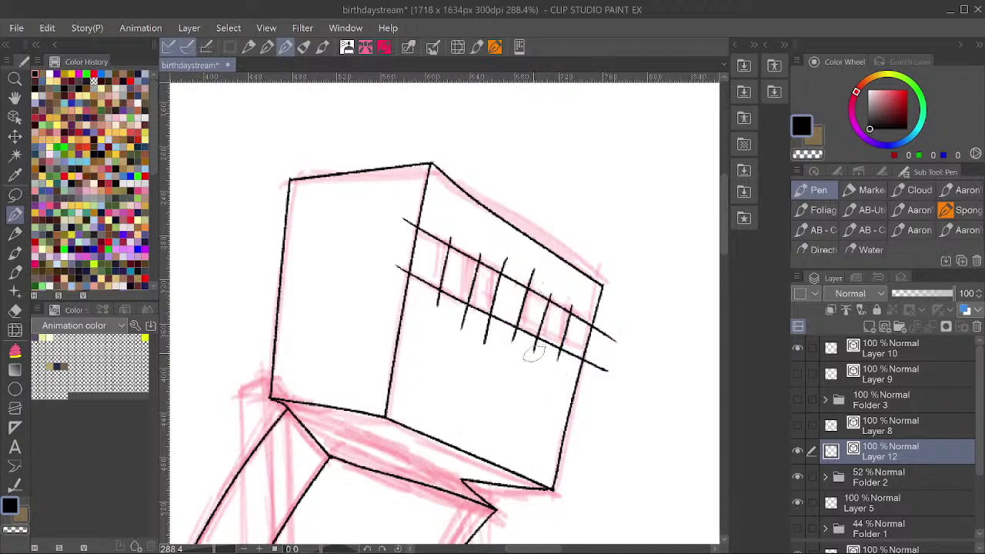
Clear the overshooting line ends around both eyes and the lines bridging the gap between them, and save the drawing.
{"action": "left_click_drag", "start_coordinate": [614, 326], "coordinate": [597, 373]}
{"action": "mouse_move", "coordinate": [531, 277]}
{"action": "left_mouse_down"}
{"action": "mouse_move", "coordinate": [502, 341]}
{"action": "mouse_move", "coordinate": [567, 364]}
{"action": "mouse_move", "coordinate": [504, 327]}
{"action": "mouse_move", "coordinate": [514, 289]}
{"action": "left_mouse_up"}
{"action": "mouse_move", "coordinate": [465, 327]}
{"action": "left_mouse_down"}
{"action": "mouse_move", "coordinate": [451, 254]}
{"action": "mouse_move", "coordinate": [474, 240]}
{"action": "left_mouse_up"}
{"action": "left_click_drag", "start_coordinate": [413, 211], "coordinate": [400, 276]}
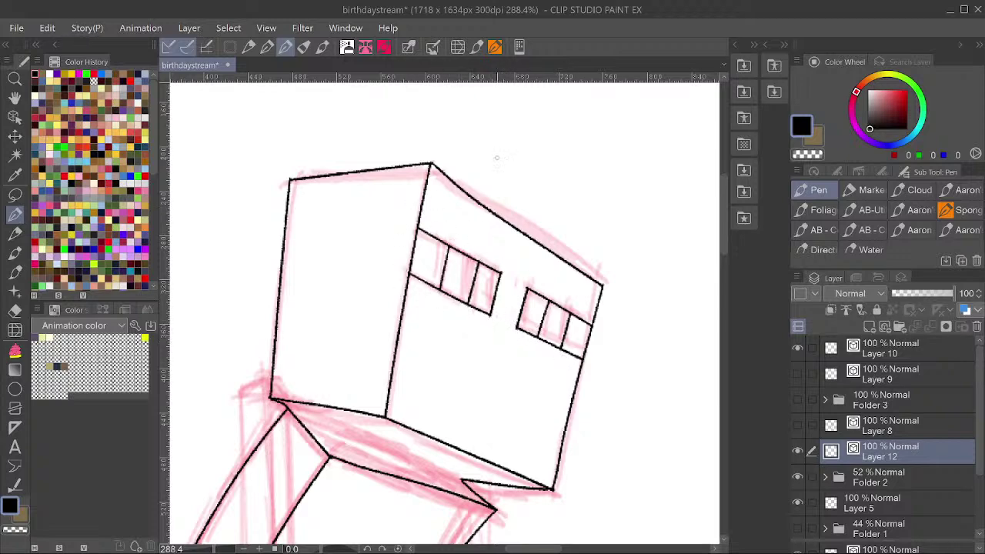
{"action": "scroll", "coordinate": [531, 166], "scroll_direction": "down", "scroll_amount": 2}
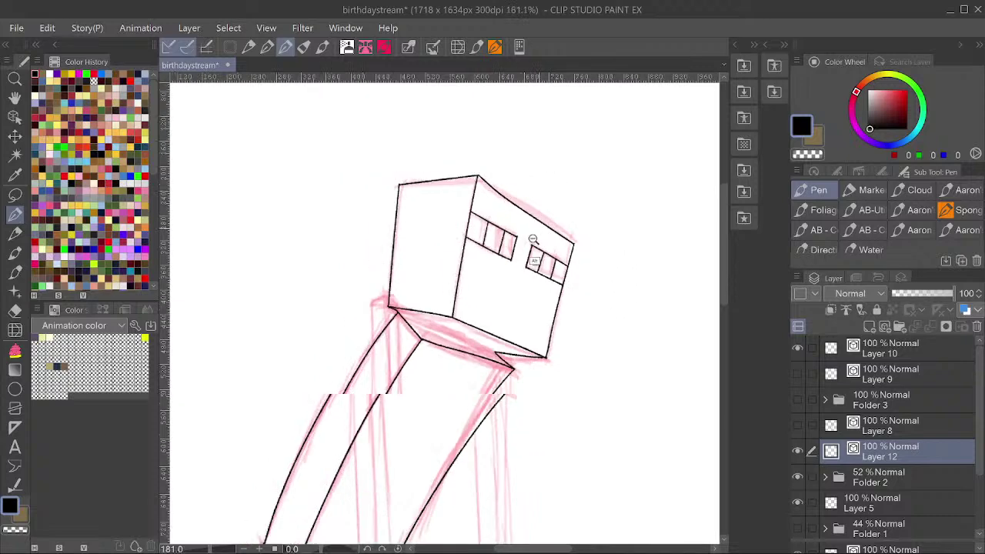
{"action": "scroll", "coordinate": [530, 234], "scroll_direction": "down", "scroll_amount": 3}
{"action": "key", "text": "ctrl+s"}
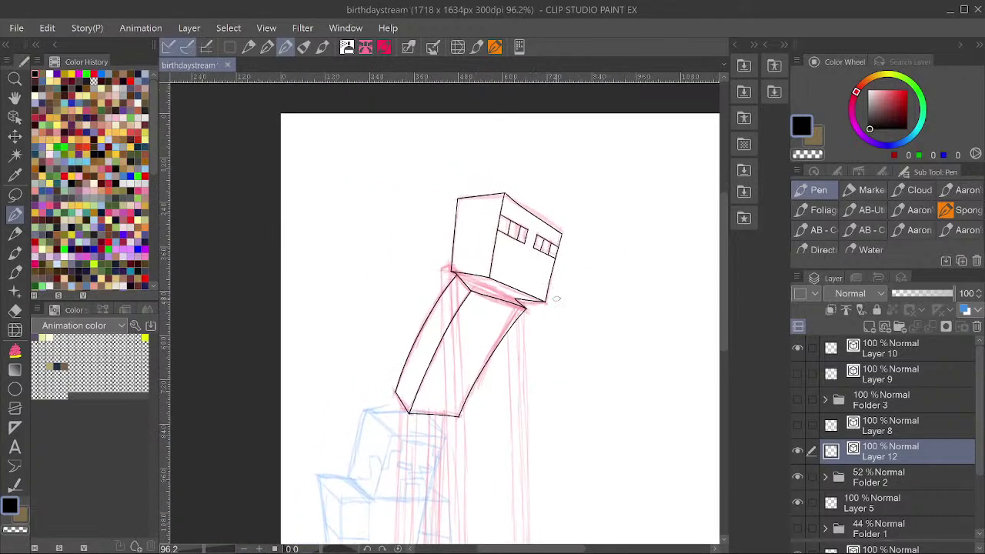
Ink the three long edges and the pointed bottom edge of the leg under the torso's front corner.
{"action": "left_click_drag", "start_coordinate": [547, 333], "coordinate": [544, 248]}
{"action": "left_click_drag", "start_coordinate": [475, 220], "coordinate": [500, 137]}
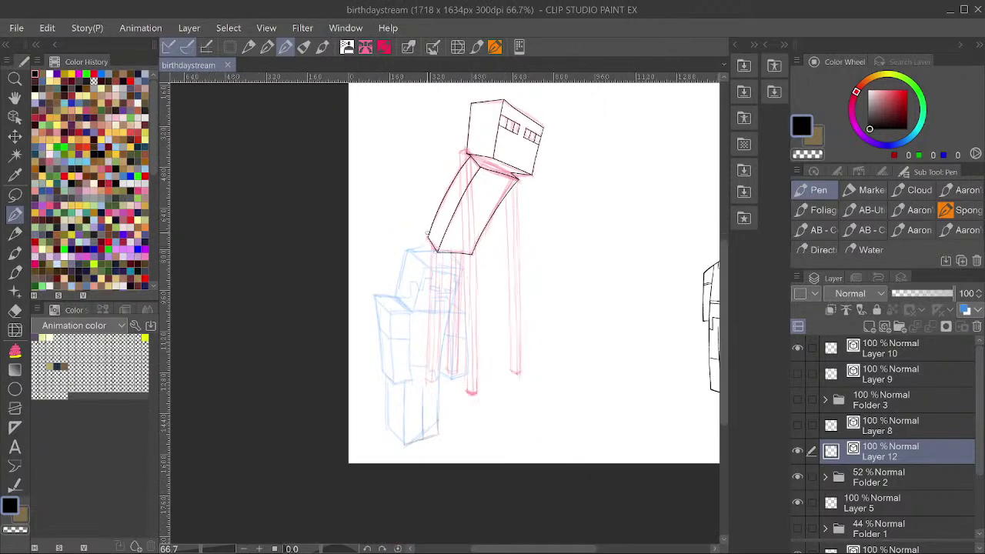
{"action": "scroll", "coordinate": [438, 270], "scroll_direction": "up", "scroll_amount": 5}
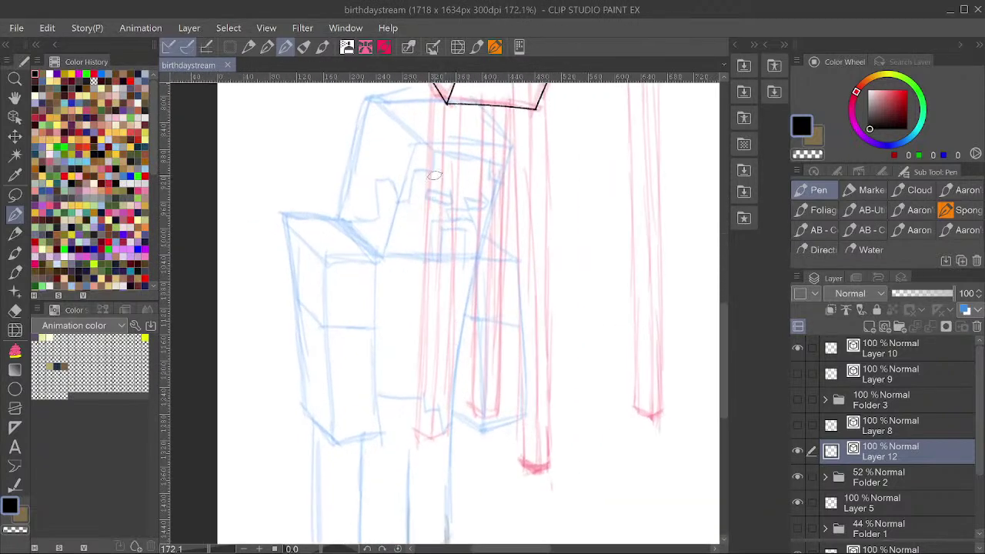
{"action": "left_click_drag", "start_coordinate": [442, 106], "coordinate": [431, 192]}
{"action": "mouse_move", "coordinate": [435, 141]}
{"action": "left_mouse_down"}
{"action": "mouse_move", "coordinate": [418, 474]}
{"action": "mouse_move", "coordinate": [444, 481]}
{"action": "left_mouse_up"}
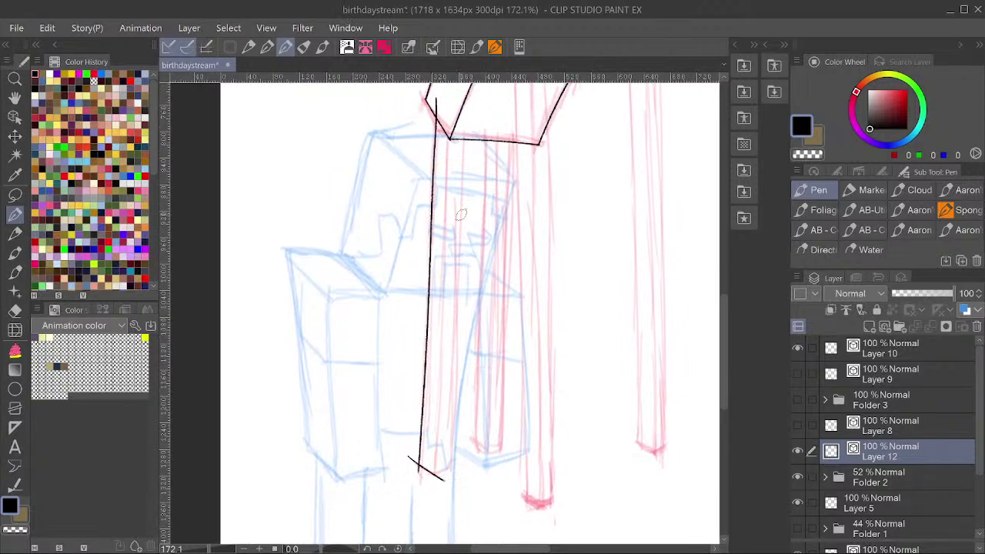
{"action": "mouse_move", "coordinate": [466, 126]}
{"action": "left_mouse_down"}
{"action": "mouse_move", "coordinate": [448, 479]}
{"action": "mouse_move", "coordinate": [462, 463]}
{"action": "left_mouse_up"}
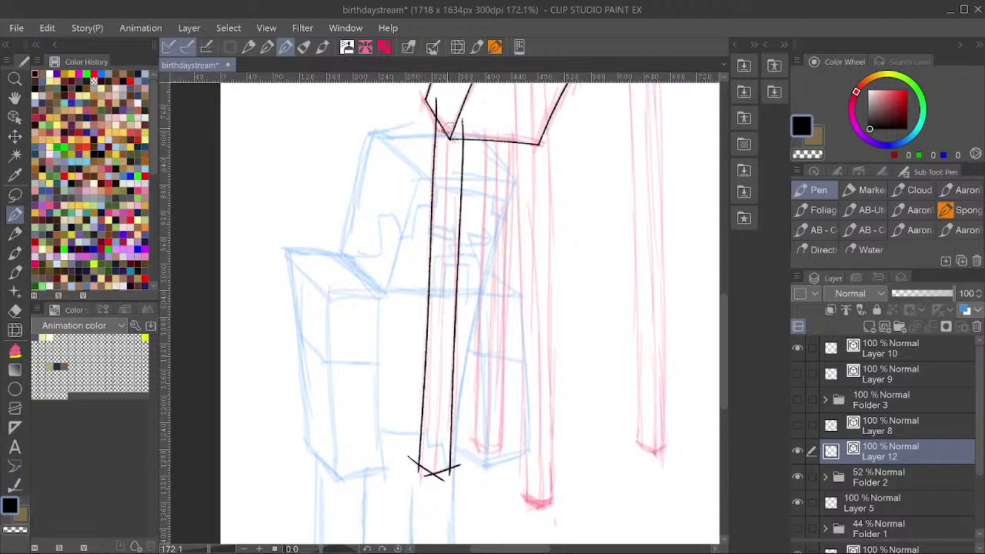
{"action": "mouse_move", "coordinate": [448, 121]}
{"action": "left_mouse_down"}
{"action": "mouse_move", "coordinate": [431, 499]}
{"action": "mouse_move", "coordinate": [458, 457]}
{"action": "mouse_move", "coordinate": [449, 477]}
{"action": "mouse_move", "coordinate": [436, 478]}
{"action": "mouse_move", "coordinate": [401, 441]}
{"action": "mouse_move", "coordinate": [418, 472]}
{"action": "left_mouse_up"}
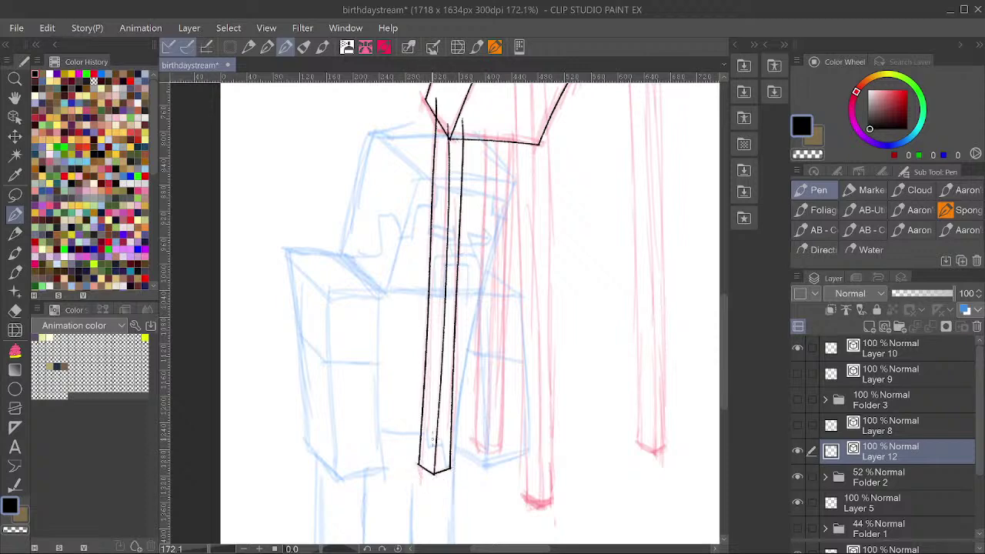
Clear the leg's line ends that overshoot the torso's bottom edge.
{"action": "left_click_drag", "start_coordinate": [525, 350], "coordinate": [529, 531]}
{"action": "scroll", "coordinate": [454, 350], "scroll_direction": "up", "scroll_amount": 3}
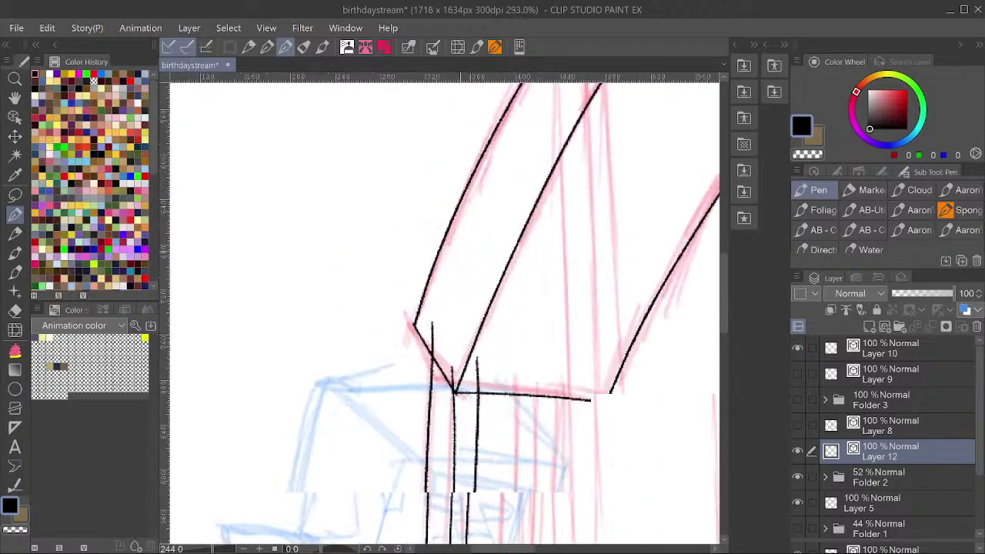
{"action": "left_click_drag", "start_coordinate": [424, 343], "coordinate": [440, 347]}
{"action": "left_click_drag", "start_coordinate": [445, 383], "coordinate": [456, 379]}
{"action": "scroll", "coordinate": [486, 350], "scroll_direction": "down", "scroll_amount": 4}
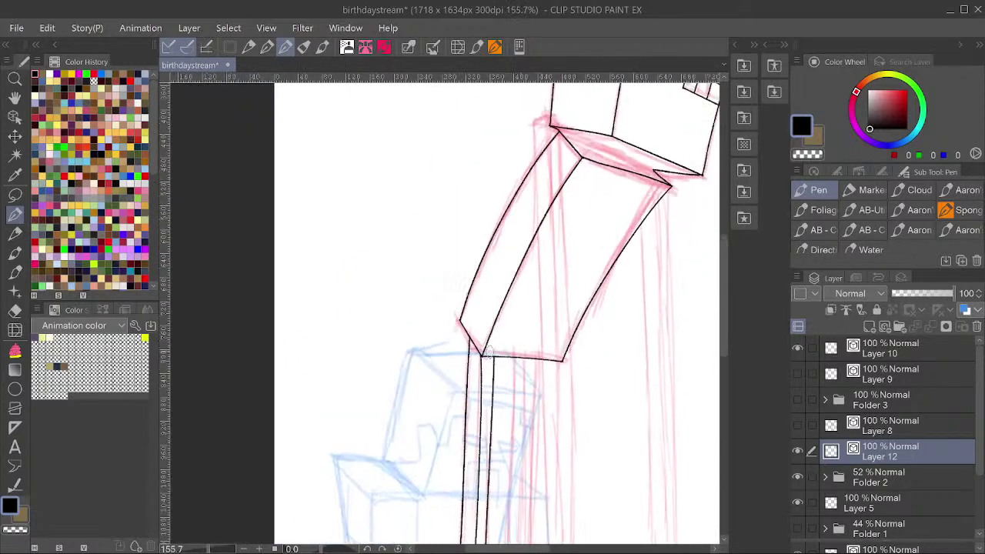
Ink the three long edges and the pointed bottom edge of the second, farther leg beside the first one.
{"action": "mouse_move", "coordinate": [535, 361]}
{"action": "left_mouse_down"}
{"action": "mouse_move", "coordinate": [509, 198]}
{"action": "mouse_move", "coordinate": [496, 485]}
{"action": "mouse_move", "coordinate": [506, 491]}
{"action": "left_mouse_up"}
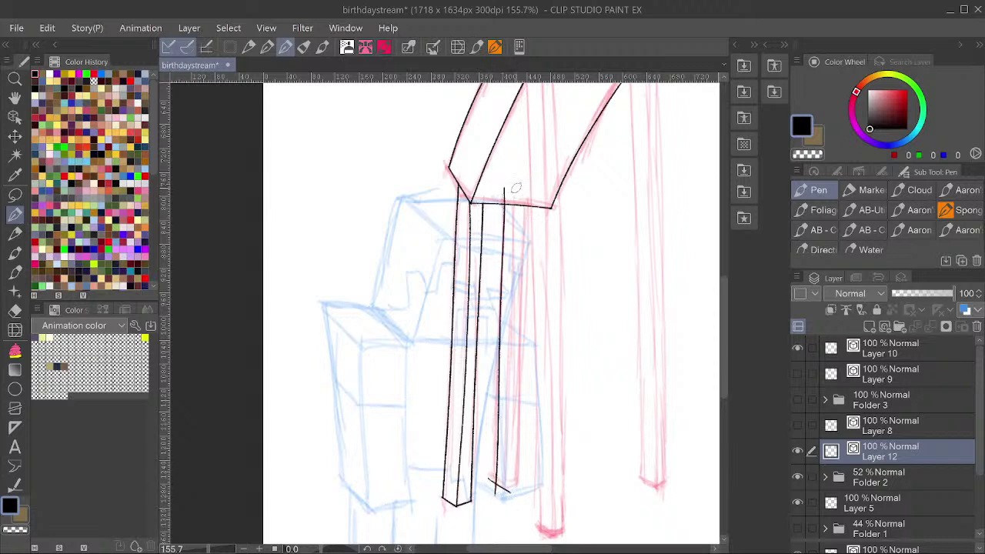
{"action": "left_click_drag", "start_coordinate": [516, 187], "coordinate": [505, 500]}
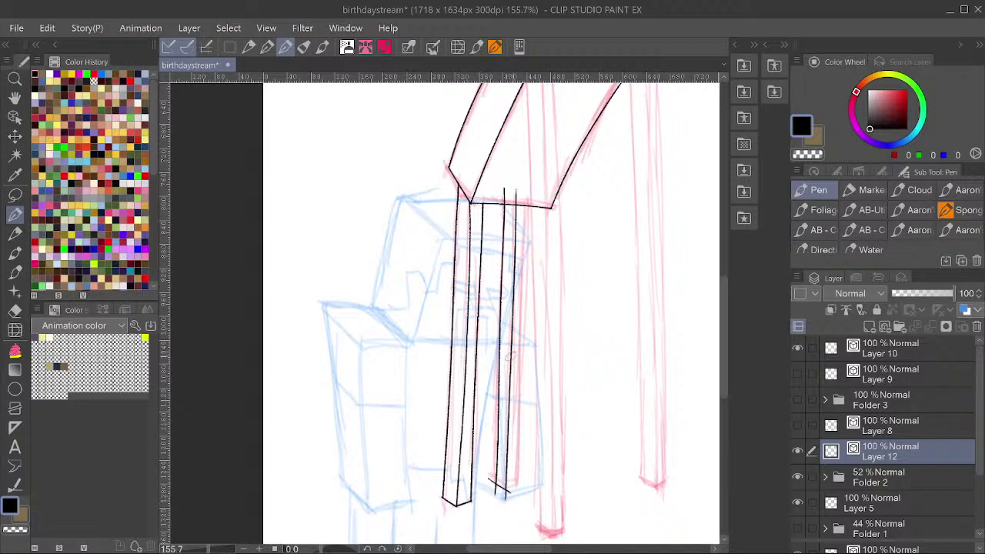
{"action": "mouse_move", "coordinate": [527, 193]}
{"action": "left_mouse_down"}
{"action": "mouse_move", "coordinate": [517, 494]}
{"action": "mouse_move", "coordinate": [573, 498]}
{"action": "left_mouse_up"}
{"action": "left_click_drag", "start_coordinate": [486, 466], "coordinate": [594, 419]}
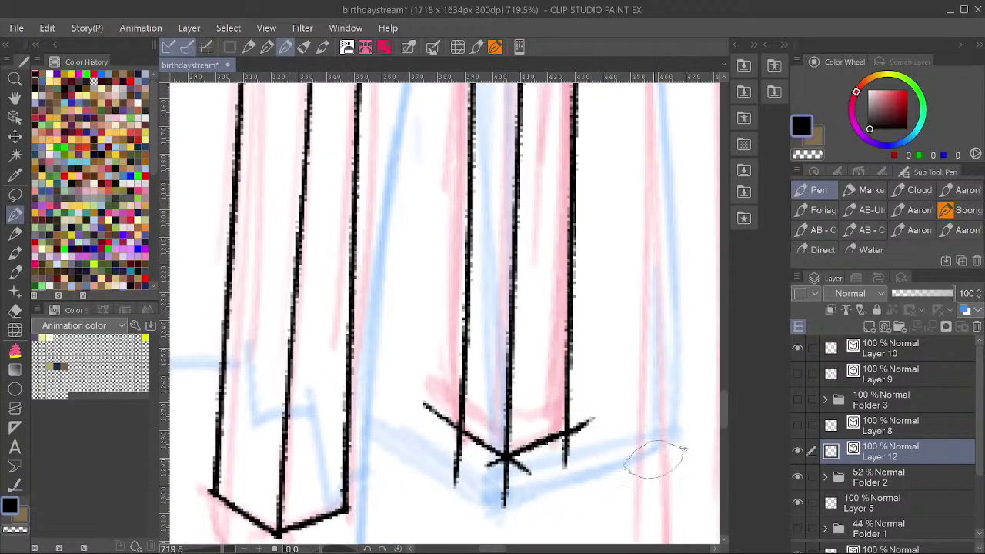
Clear the overshooting line ends at the second leg's bottom and at the torso edge, and save the drawing.
{"action": "mouse_move", "coordinate": [434, 392]}
{"action": "left_mouse_down"}
{"action": "mouse_move", "coordinate": [468, 470]}
{"action": "mouse_move", "coordinate": [544, 486]}
{"action": "mouse_move", "coordinate": [612, 436]}
{"action": "left_mouse_up"}
{"action": "scroll", "coordinate": [583, 406], "scroll_direction": "down", "scroll_amount": 6}
{"action": "scroll", "coordinate": [503, 288], "scroll_direction": "up", "scroll_amount": 4}
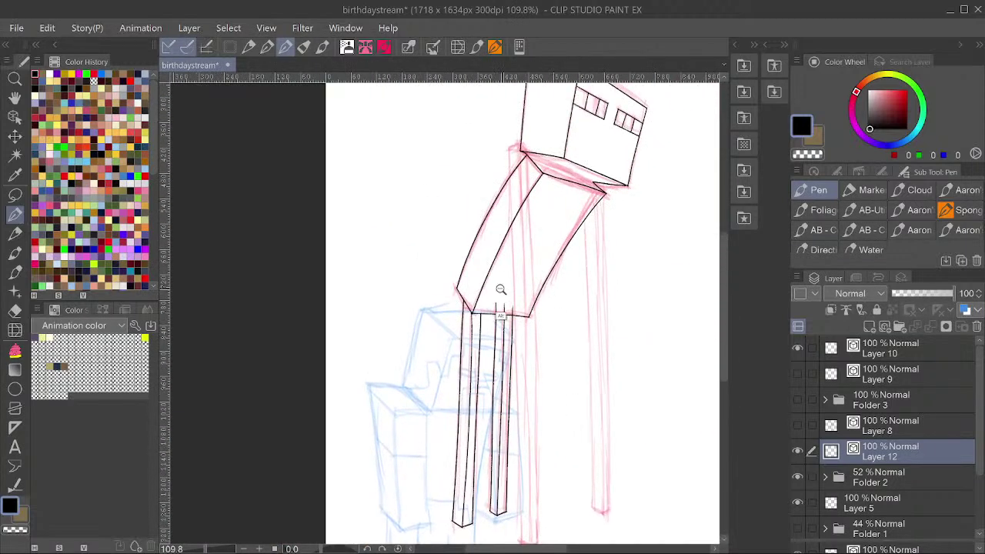
{"action": "scroll", "coordinate": [538, 240], "scroll_direction": "down", "scroll_amount": 3}
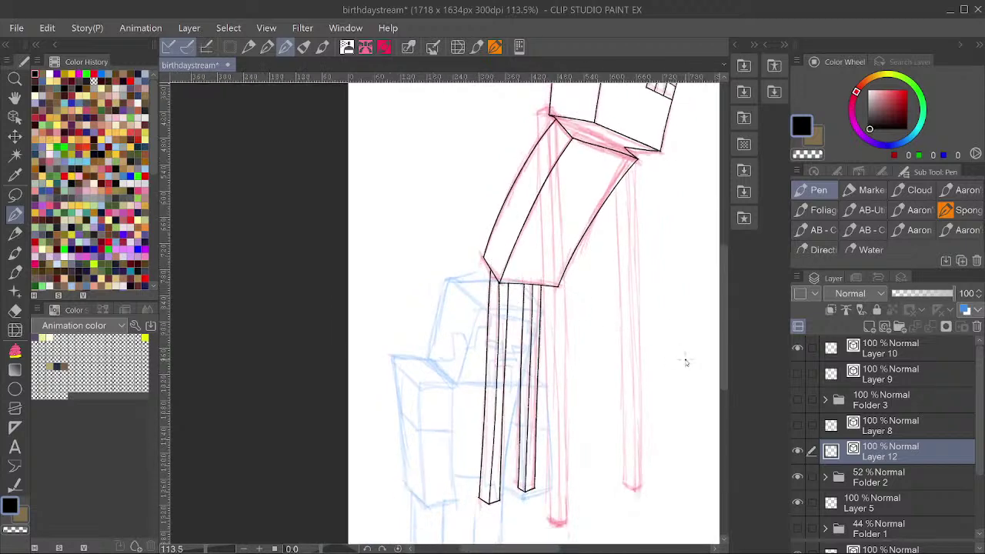
{"action": "key", "text": "ctrl+s"}
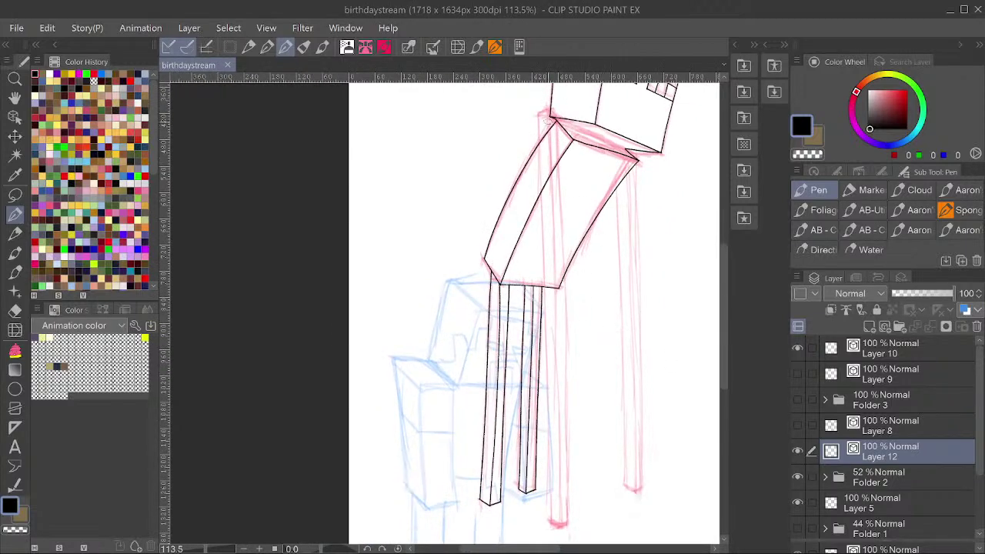
Ink the outer and middle long edges of the arm crossing the torso, with the short shoulder edge joining them.
{"action": "left_click_drag", "start_coordinate": [540, 111], "coordinate": [545, 522]}
{"action": "key", "text": "ctrl+z"}
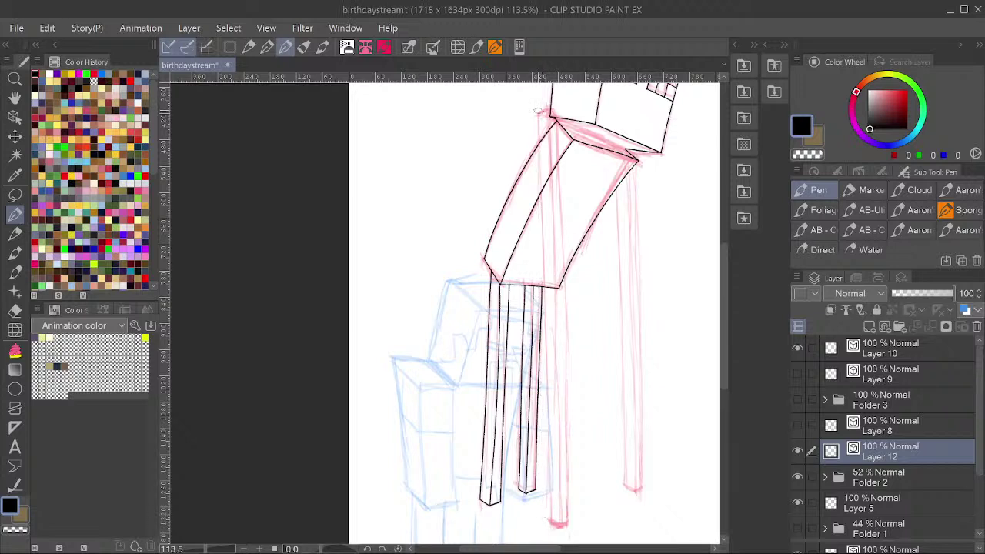
{"action": "left_click_drag", "start_coordinate": [537, 112], "coordinate": [548, 525]}
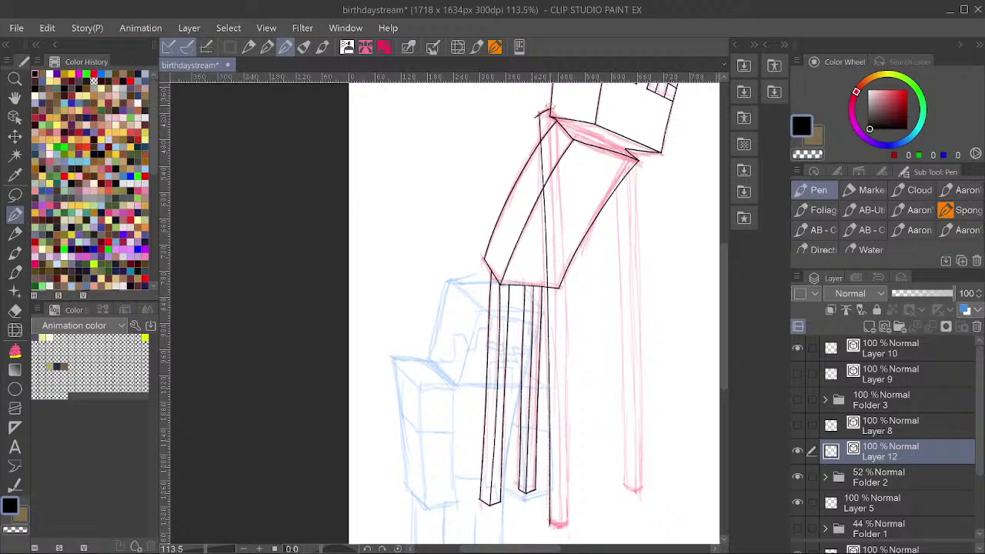
{"action": "left_click_drag", "start_coordinate": [548, 106], "coordinate": [559, 538]}
Clear the line ends overshooting the corners at the top of the arm crossing the torso.
{"action": "scroll", "coordinate": [548, 106], "scroll_direction": "up", "scroll_amount": 6}
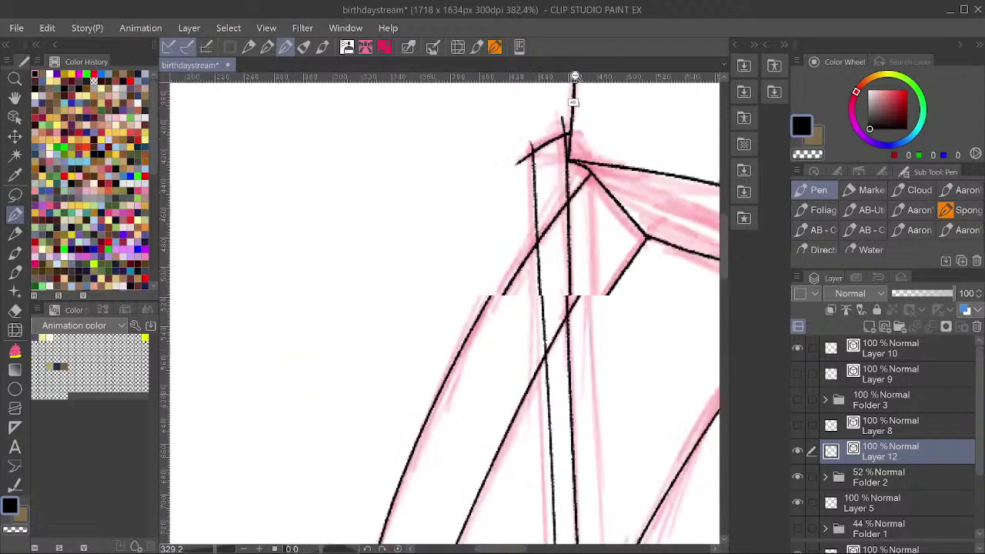
{"action": "left_click_drag", "start_coordinate": [512, 234], "coordinate": [529, 197]}
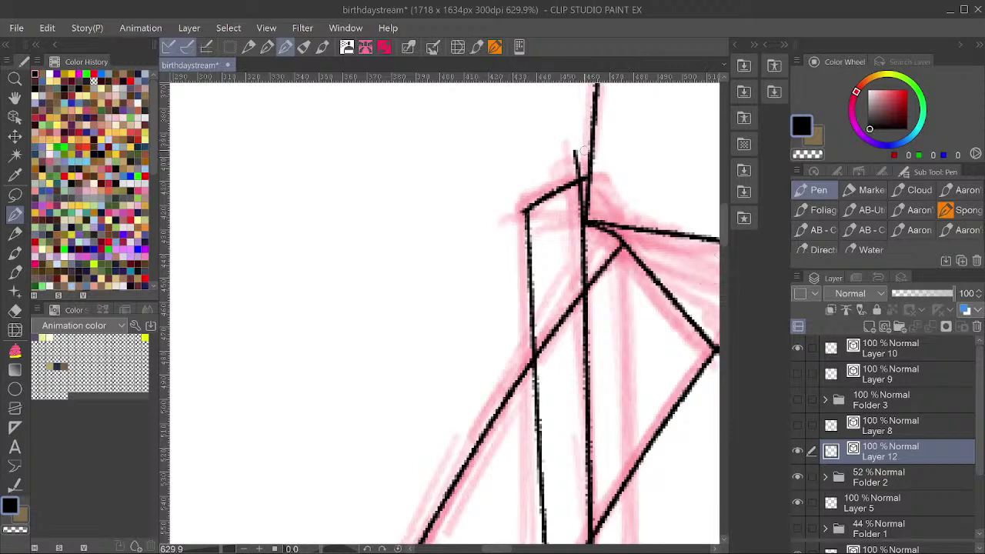
{"action": "left_click_drag", "start_coordinate": [571, 159], "coordinate": [583, 164]}
{"action": "scroll", "coordinate": [584, 158], "scroll_direction": "down", "scroll_amount": 6}
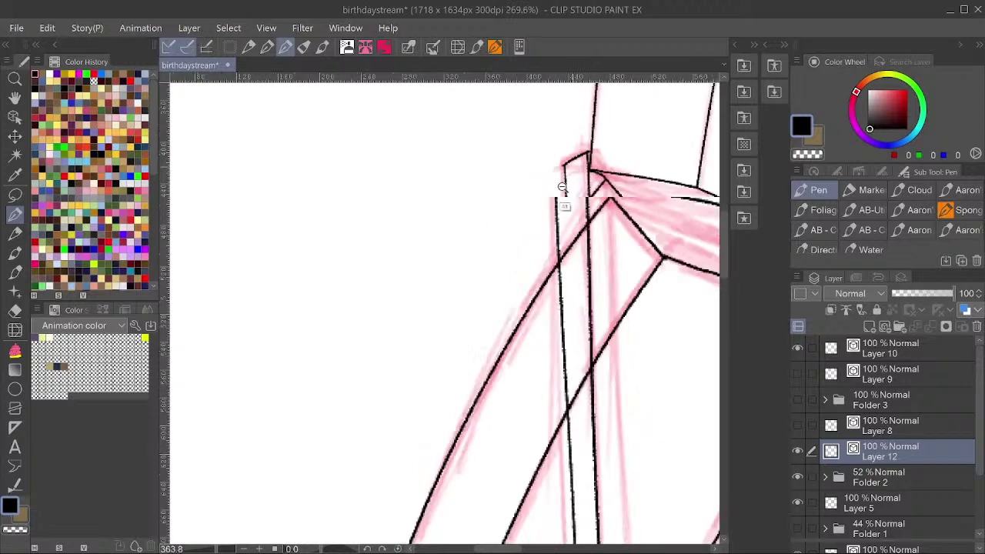
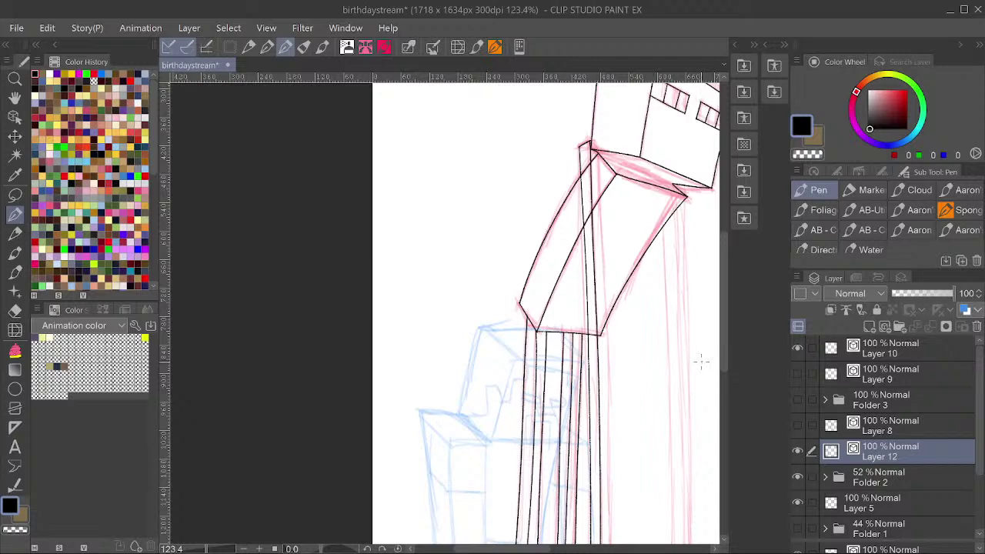
Ink the second short edge at the arm's shoulder and the remaining long edge down to the hand.
{"action": "left_click_drag", "start_coordinate": [616, 219], "coordinate": [483, 237]}
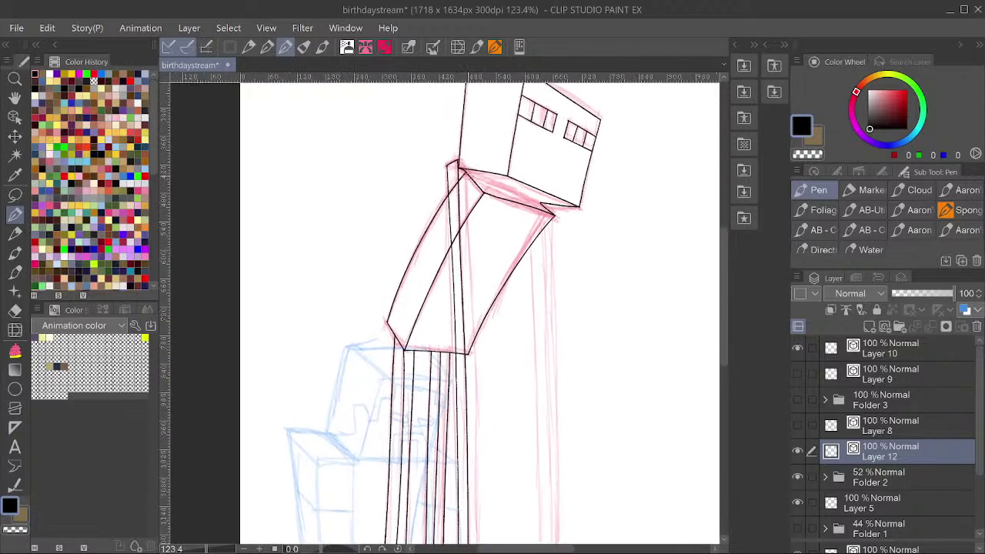
{"action": "left_click_drag", "start_coordinate": [439, 154], "coordinate": [471, 130]}
{"action": "left_click_drag", "start_coordinate": [516, 194], "coordinate": [525, 197]}
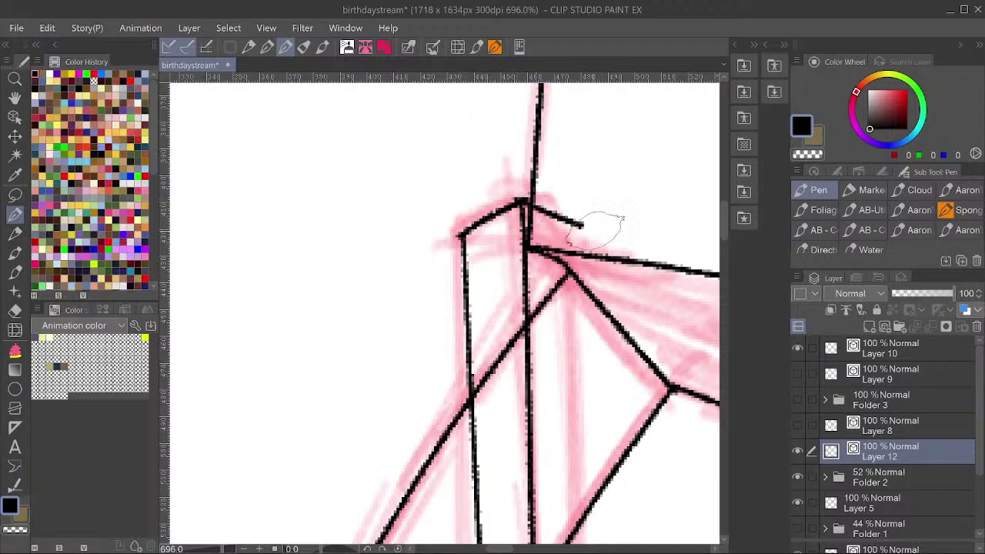
{"action": "scroll", "coordinate": [578, 169], "scroll_direction": "down", "scroll_amount": 6}
{"action": "left_click_drag", "start_coordinate": [599, 214], "coordinate": [571, 142]}
{"action": "left_click_drag", "start_coordinate": [568, 77], "coordinate": [579, 490]}
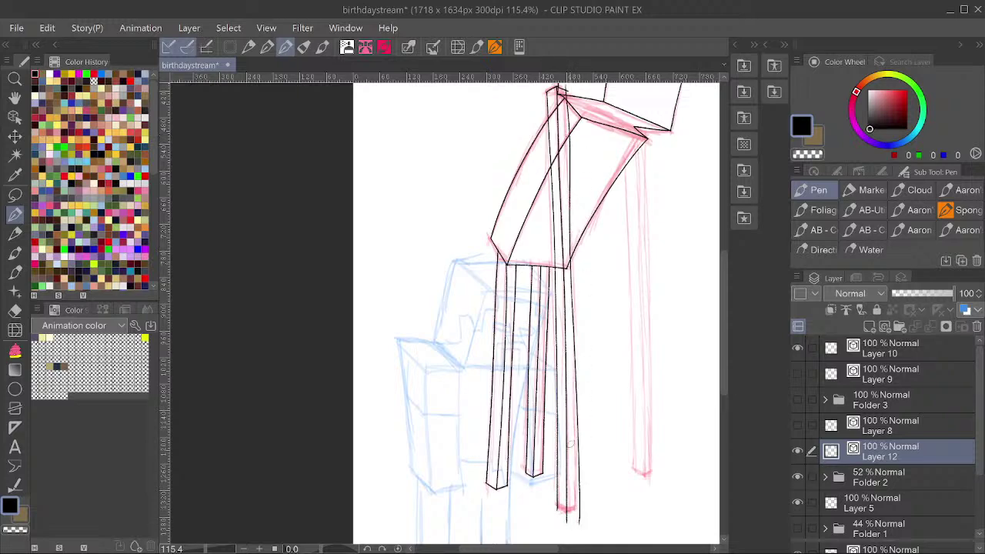
Pinch the upper part of the arm's last long edge onto the shoulder corner of the sketch and straighten its curve.
{"action": "scroll", "coordinate": [603, 94], "scroll_direction": "up", "scroll_amount": 6}
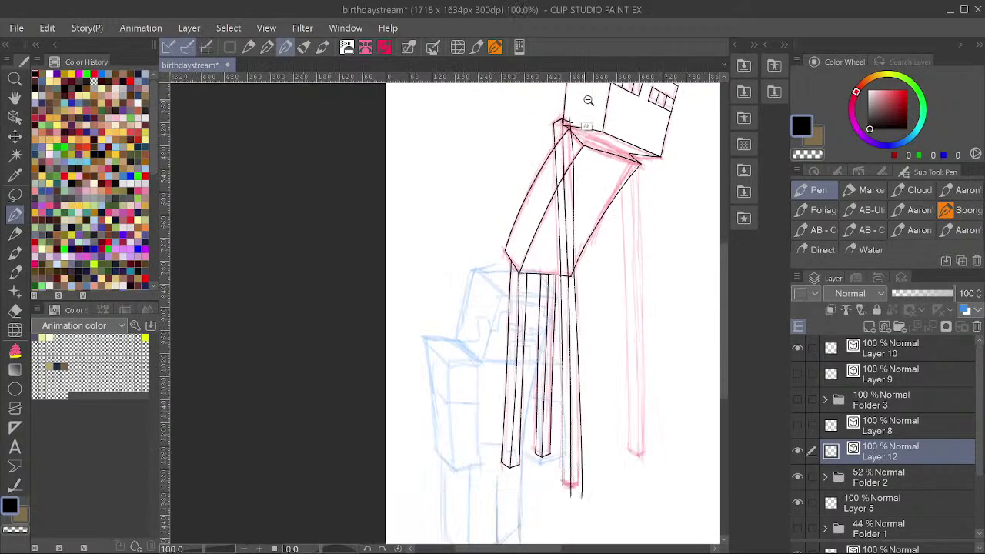
{"action": "key", "text": "y"}
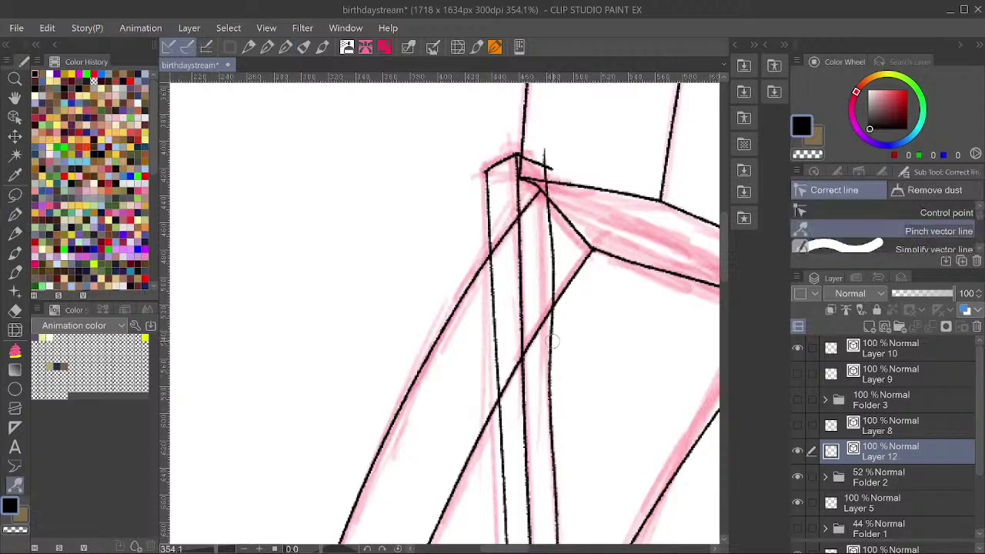
{"action": "left_click_drag", "start_coordinate": [546, 255], "coordinate": [542, 252]}
{"action": "left_click_drag", "start_coordinate": [542, 150], "coordinate": [535, 125]}
{"action": "left_click_drag", "start_coordinate": [552, 266], "coordinate": [551, 263]}
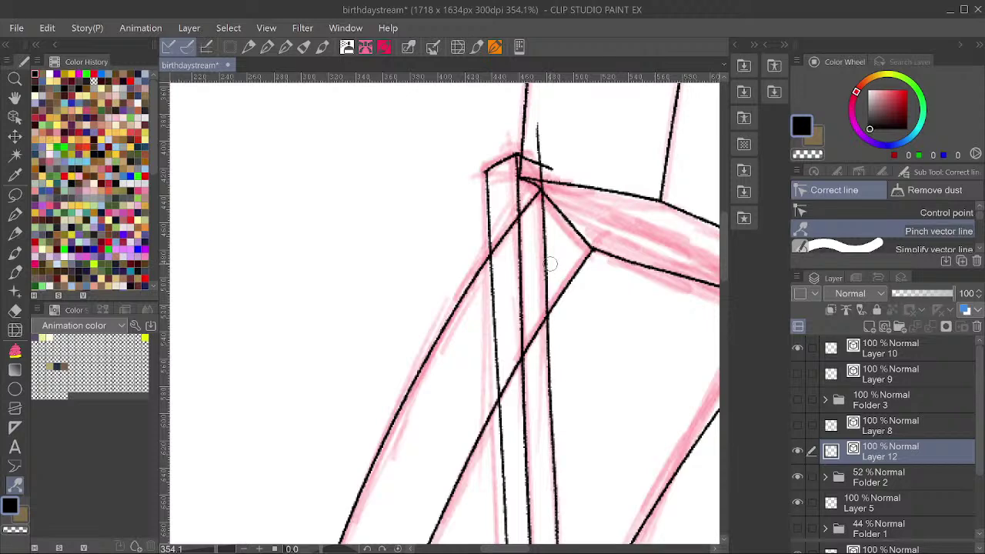
{"action": "left_click_drag", "start_coordinate": [537, 133], "coordinate": [549, 170]}
{"action": "mouse_move", "coordinate": [564, 104]}
{"action": "left_mouse_down"}
{"action": "mouse_move", "coordinate": [551, 176]}
{"action": "mouse_move", "coordinate": [573, 270]}
{"action": "left_mouse_up"}
{"action": "mouse_move", "coordinate": [625, 350]}
{"action": "left_mouse_down"}
{"action": "mouse_move", "coordinate": [601, 238]}
{"action": "mouse_move", "coordinate": [598, 277]}
{"action": "left_mouse_up"}
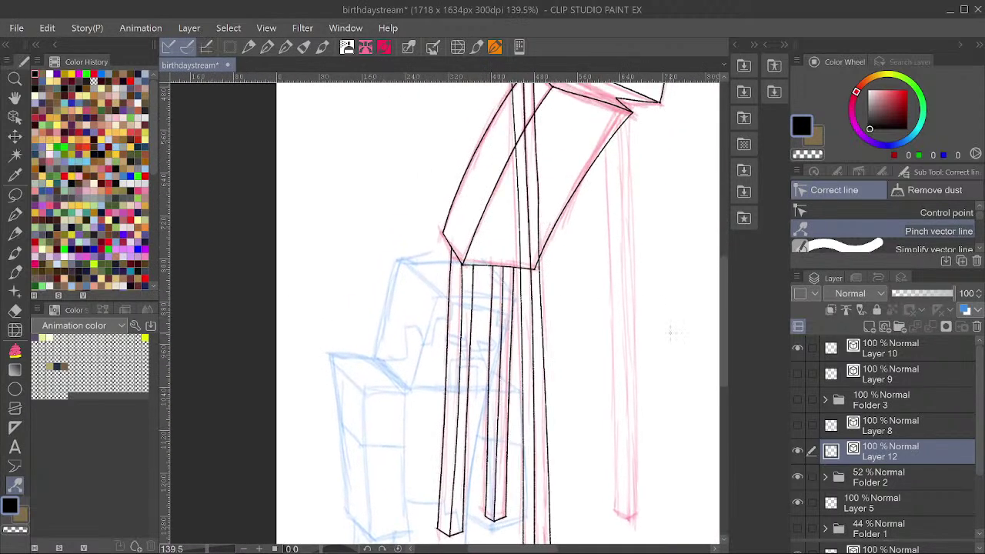
{"action": "scroll", "coordinate": [526, 221], "scroll_direction": "up", "scroll_amount": 2}
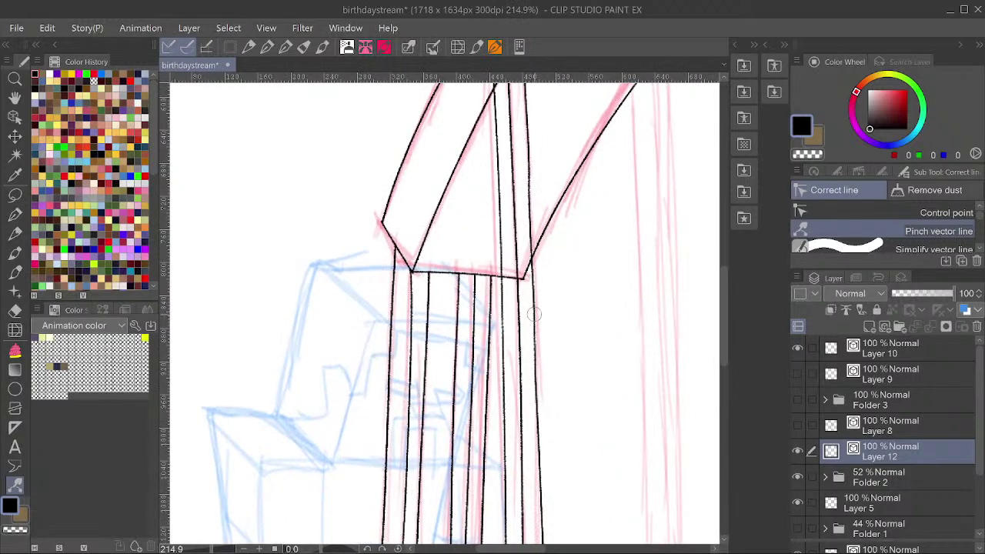
{"action": "left_click_drag", "start_coordinate": [523, 226], "coordinate": [524, 221]}
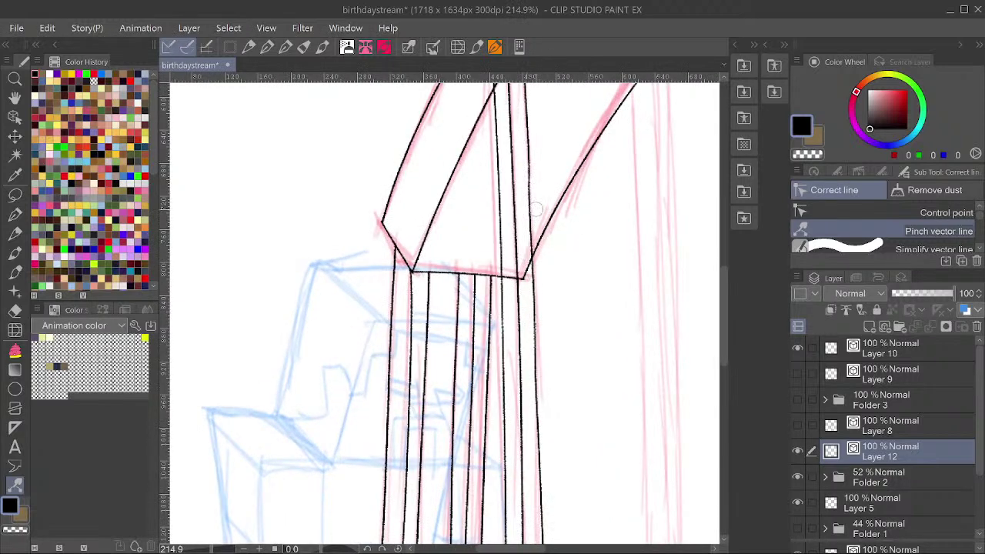
Simplify the arm's last long edge along its length, and pull its lower end inward to straighten the line.
{"action": "key", "text": "period"}
{"action": "left_click_drag", "start_coordinate": [533, 165], "coordinate": [533, 226]}
{"action": "left_click_drag", "start_coordinate": [548, 147], "coordinate": [549, 165]}
{"action": "left_click_drag", "start_coordinate": [540, 295], "coordinate": [540, 371]}
{"action": "left_click_drag", "start_coordinate": [565, 257], "coordinate": [560, 374]}
{"action": "mouse_move", "coordinate": [551, 454]}
{"action": "left_mouse_down"}
{"action": "mouse_move", "coordinate": [548, 126]}
{"action": "mouse_move", "coordinate": [531, 139]}
{"action": "mouse_move", "coordinate": [545, 523]}
{"action": "left_mouse_up"}
{"action": "scroll", "coordinate": [563, 220], "scroll_direction": "down", "scroll_amount": 4}
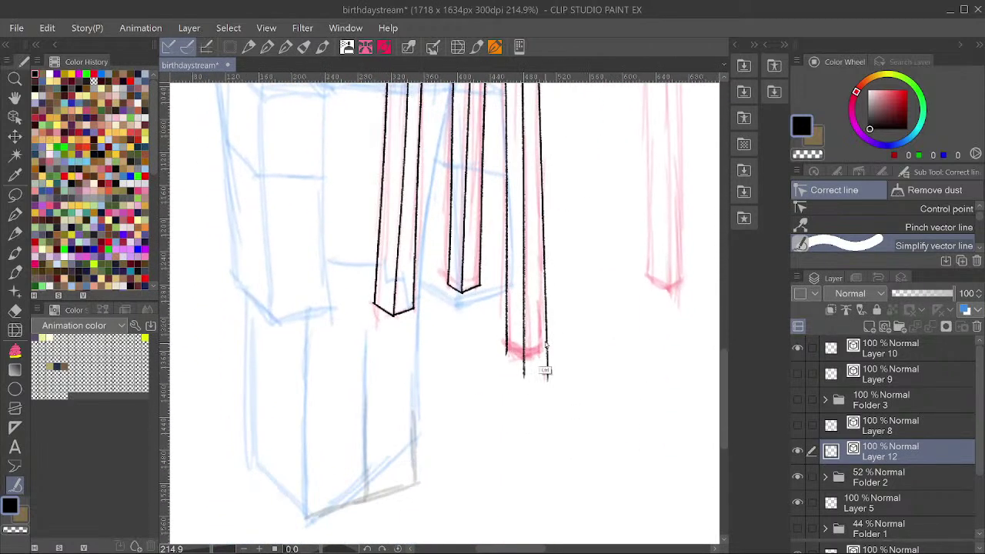
{"action": "left_click_drag", "start_coordinate": [544, 255], "coordinate": [549, 377]}
{"action": "left_click", "coordinate": [545, 375], "text": "ctrl"}
{"action": "left_click_drag", "start_coordinate": [547, 381], "coordinate": [543, 398], "text": "ctrl"}
Ink the pointed bottom edge of the arm with the Pen, and clear the line ends overshooting it.
{"action": "left_click", "coordinate": [15, 197]}
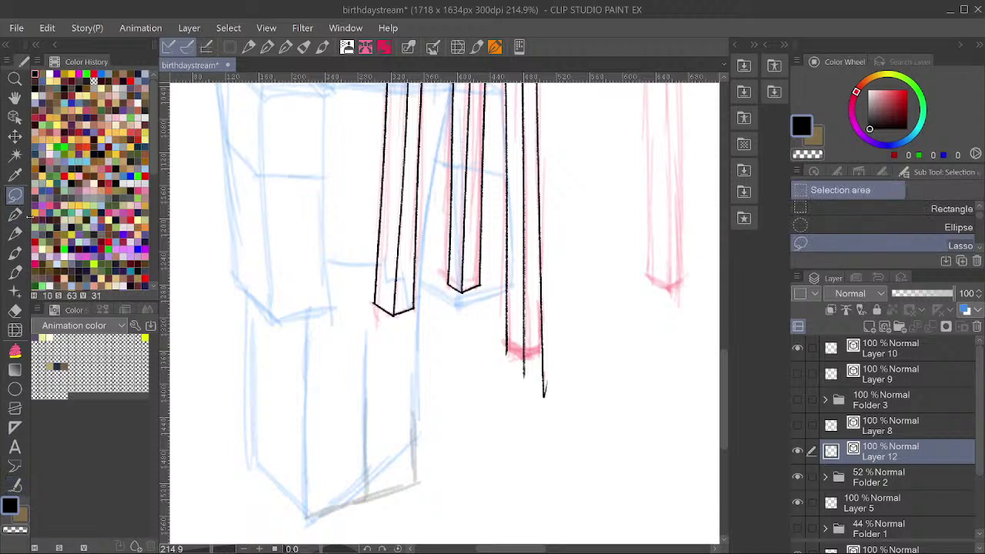
{"action": "left_click", "coordinate": [15, 216]}
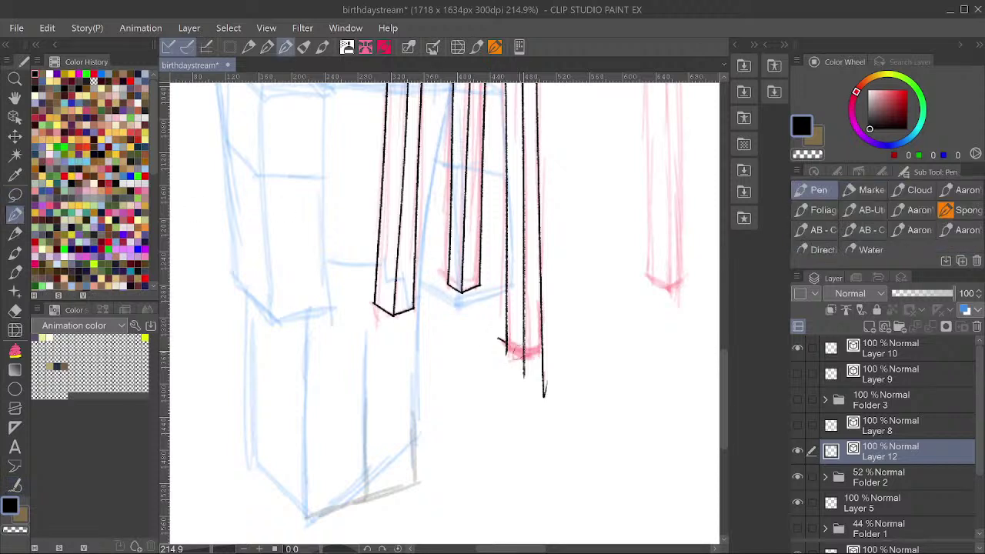
{"action": "mouse_move", "coordinate": [498, 338]}
{"action": "left_mouse_down"}
{"action": "mouse_move", "coordinate": [532, 361]}
{"action": "mouse_move", "coordinate": [556, 346]}
{"action": "left_mouse_up"}
{"action": "scroll", "coordinate": [532, 339], "scroll_direction": "up", "scroll_amount": 6}
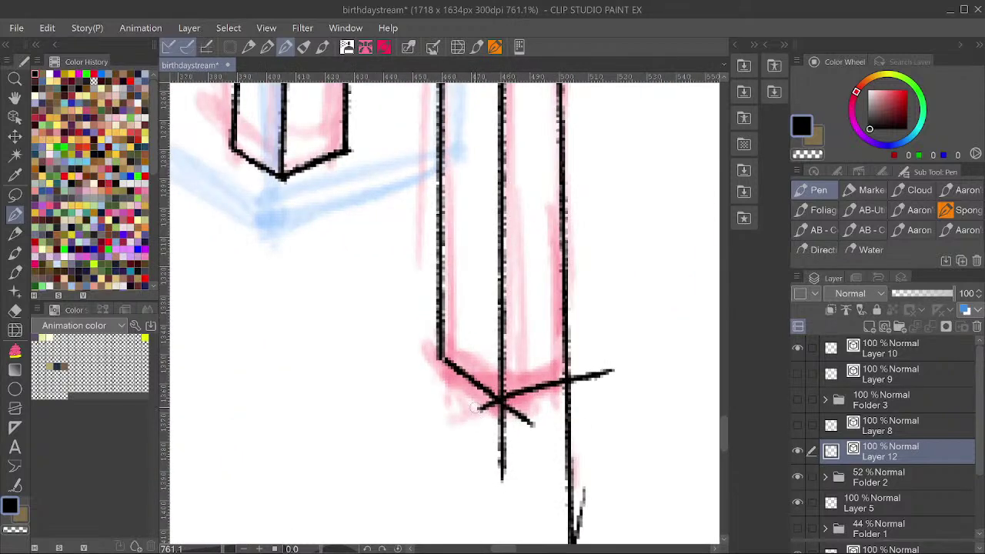
{"action": "mouse_move", "coordinate": [476, 408]}
{"action": "left_mouse_down"}
{"action": "mouse_move", "coordinate": [542, 399]}
{"action": "mouse_move", "coordinate": [525, 427]}
{"action": "mouse_move", "coordinate": [616, 351]}
{"action": "left_mouse_up"}
{"action": "scroll", "coordinate": [608, 347], "scroll_direction": "down", "scroll_amount": 7}
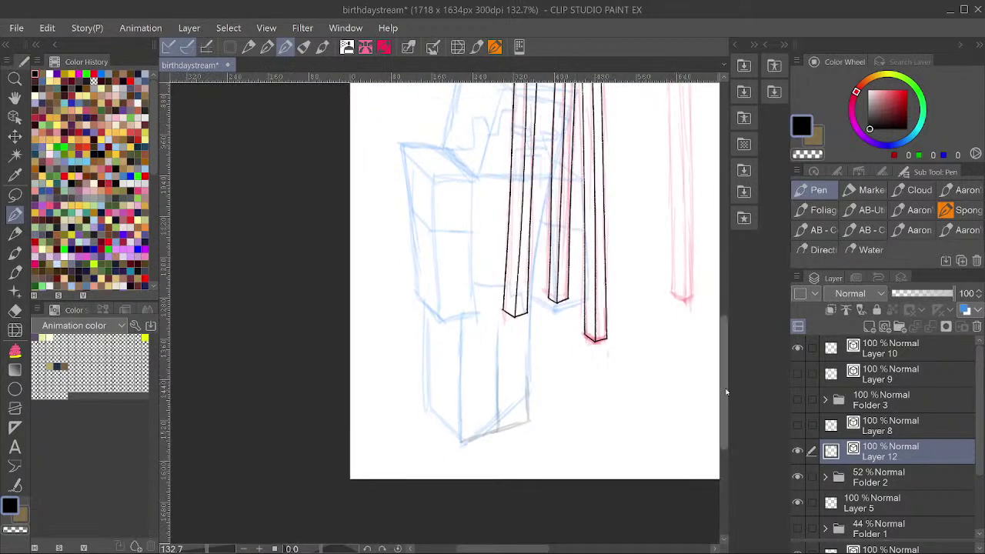
Ink the two outer long edges of the enderman's second arm from the shoulder down to the hand.
{"action": "left_click_drag", "start_coordinate": [537, 400], "coordinate": [520, 442]}
{"action": "left_click_drag", "start_coordinate": [645, 262], "coordinate": [563, 401]}
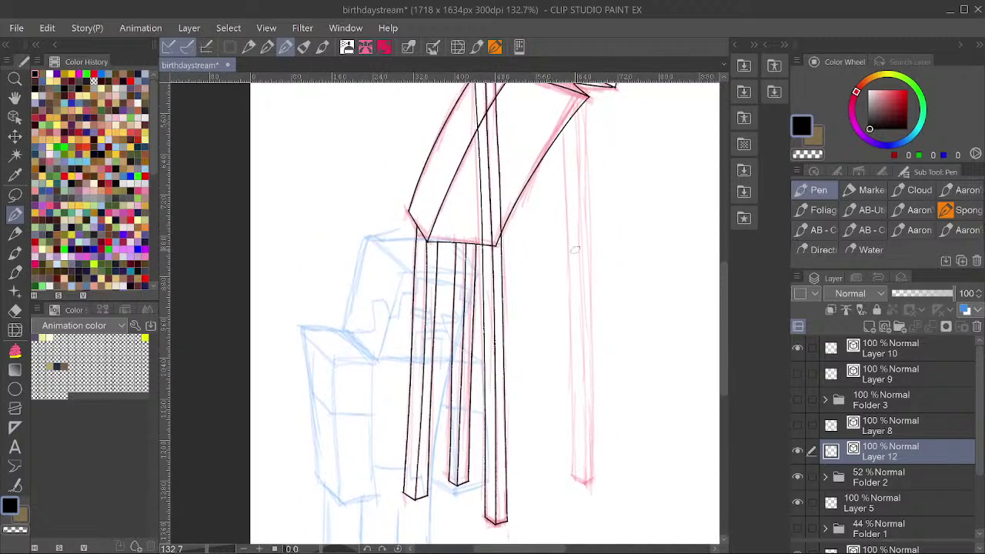
{"action": "left_click_drag", "start_coordinate": [597, 233], "coordinate": [593, 255]}
{"action": "scroll", "coordinate": [593, 253], "scroll_direction": "up", "scroll_amount": 1}
{"action": "left_click_drag", "start_coordinate": [573, 131], "coordinate": [573, 441]}
{"action": "key", "text": "ctrl+z"}
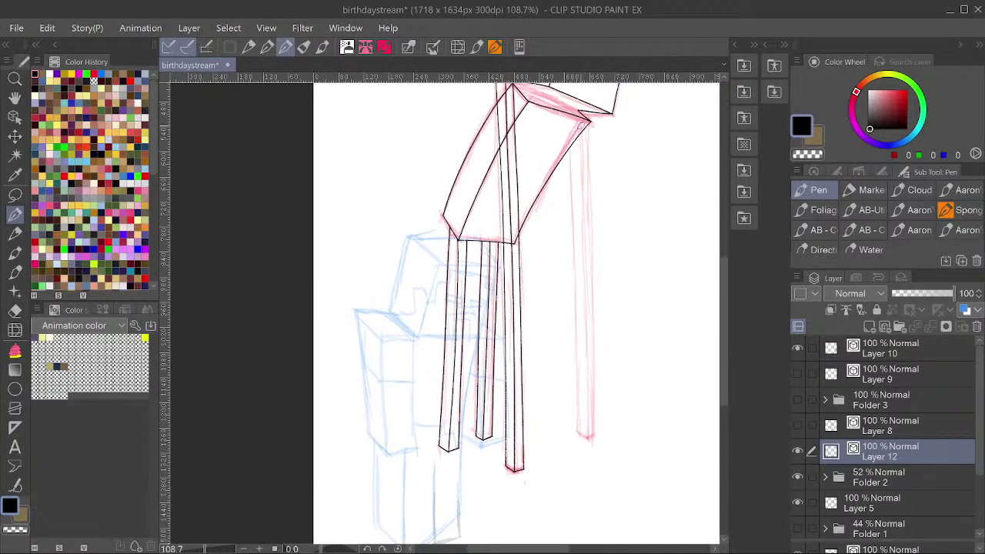
{"action": "left_click_drag", "start_coordinate": [574, 131], "coordinate": [576, 449]}
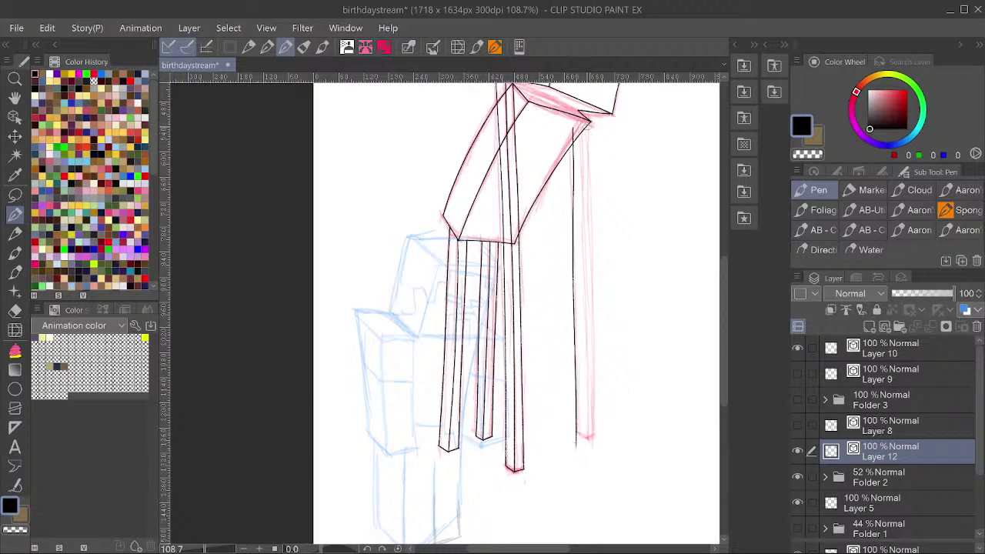
{"action": "left_click_drag", "start_coordinate": [586, 123], "coordinate": [594, 447]}
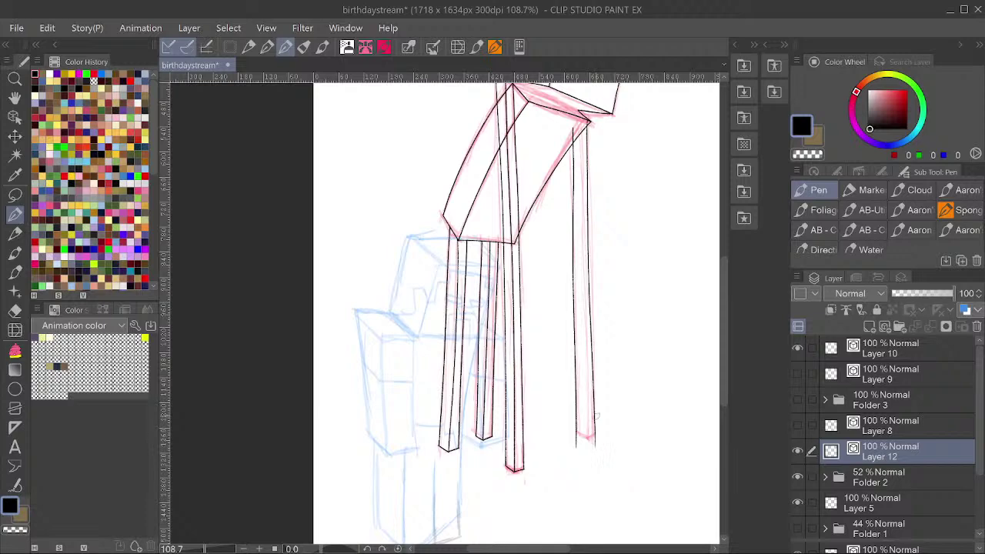
Straighten the second arm's outer long edge by simplifying the vector line along its upper half.
{"action": "scroll", "coordinate": [597, 391], "scroll_direction": "up", "scroll_amount": 3}
{"action": "key", "text": "y"}
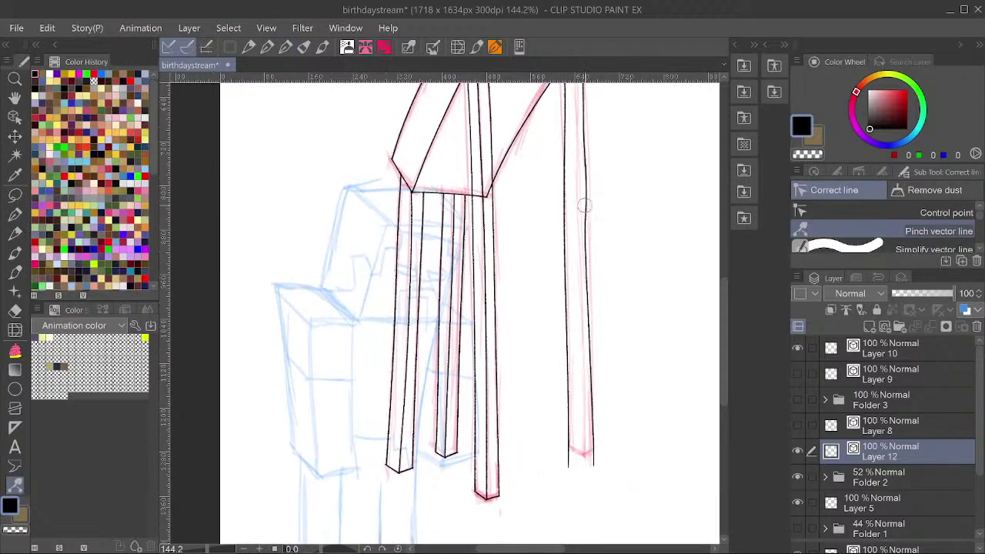
{"action": "left_click_drag", "start_coordinate": [585, 205], "coordinate": [583, 205]}
{"action": "key", "text": "ctrl+z"}
{"action": "key", "text": "y"}
{"action": "left_click_drag", "start_coordinate": [583, 159], "coordinate": [592, 304]}
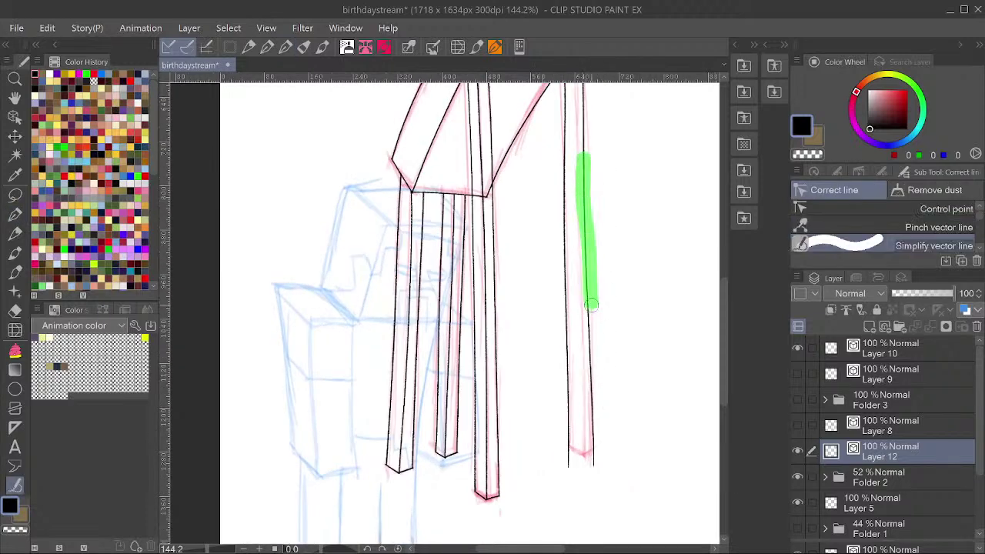
{"action": "left_click_drag", "start_coordinate": [620, 174], "coordinate": [605, 355]}
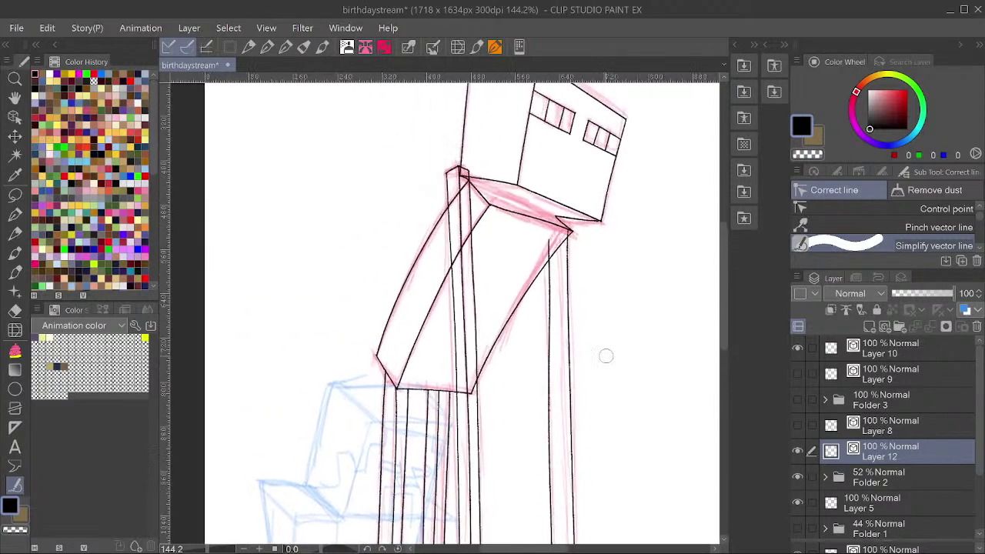
{"action": "scroll", "coordinate": [581, 198], "scroll_direction": "up", "scroll_amount": 5}
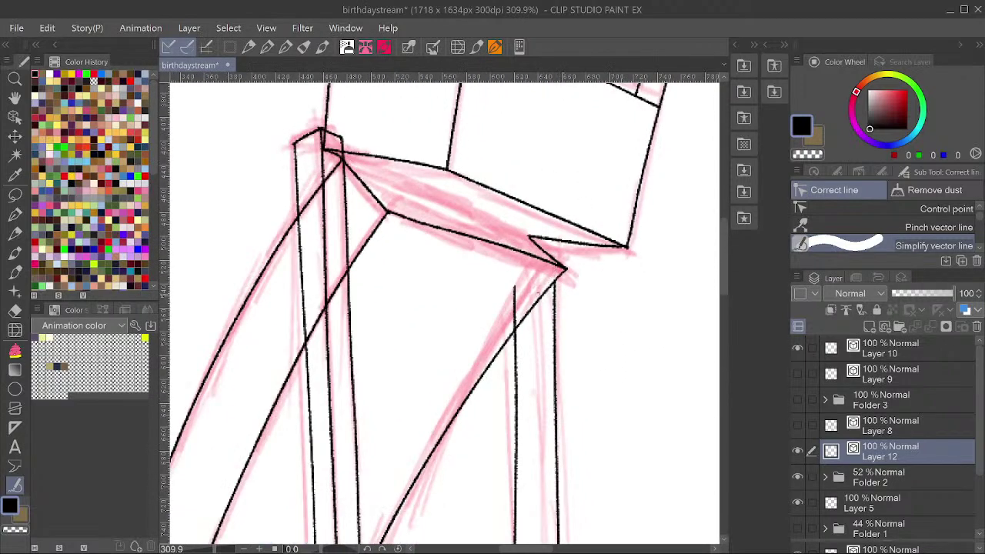
{"action": "scroll", "coordinate": [659, 348], "scroll_direction": "down", "scroll_amount": 10}
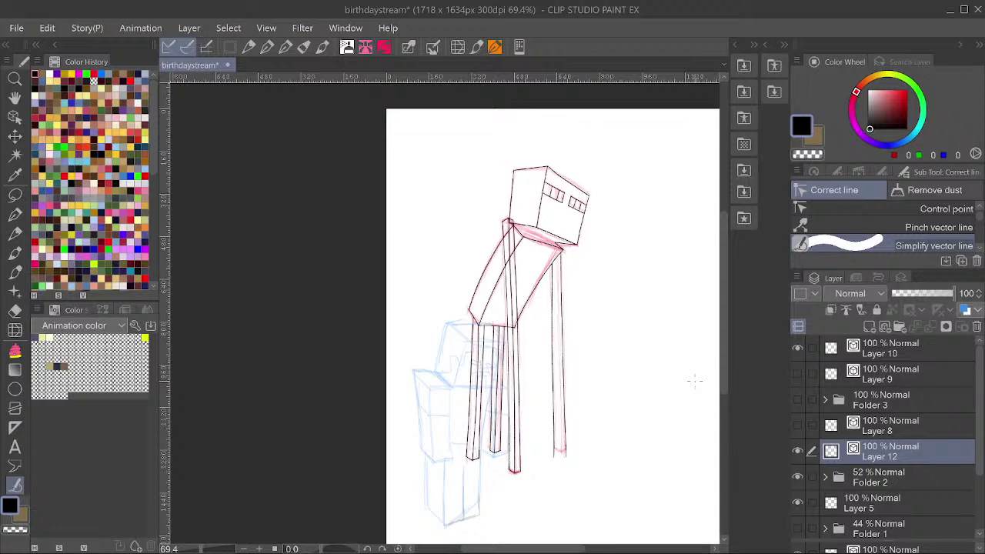
Ink the pointed bottom edge of the second arm with the Pen, and clear the line ends overshooting it.
{"action": "key", "text": "p"}
{"action": "scroll", "coordinate": [531, 296], "scroll_direction": "up", "scroll_amount": 7}
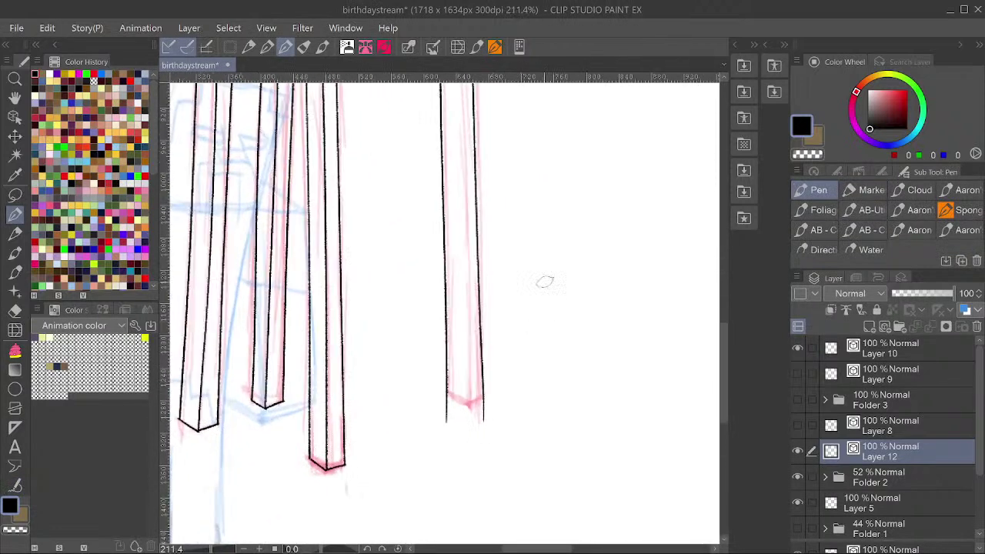
{"action": "mouse_move", "coordinate": [438, 383]}
{"action": "left_mouse_down"}
{"action": "mouse_move", "coordinate": [476, 410]}
{"action": "mouse_move", "coordinate": [477, 400]}
{"action": "mouse_move", "coordinate": [456, 410]}
{"action": "mouse_move", "coordinate": [458, 381]}
{"action": "mouse_move", "coordinate": [438, 374]}
{"action": "mouse_move", "coordinate": [449, 408]}
{"action": "mouse_move", "coordinate": [487, 398]}
{"action": "left_mouse_up"}
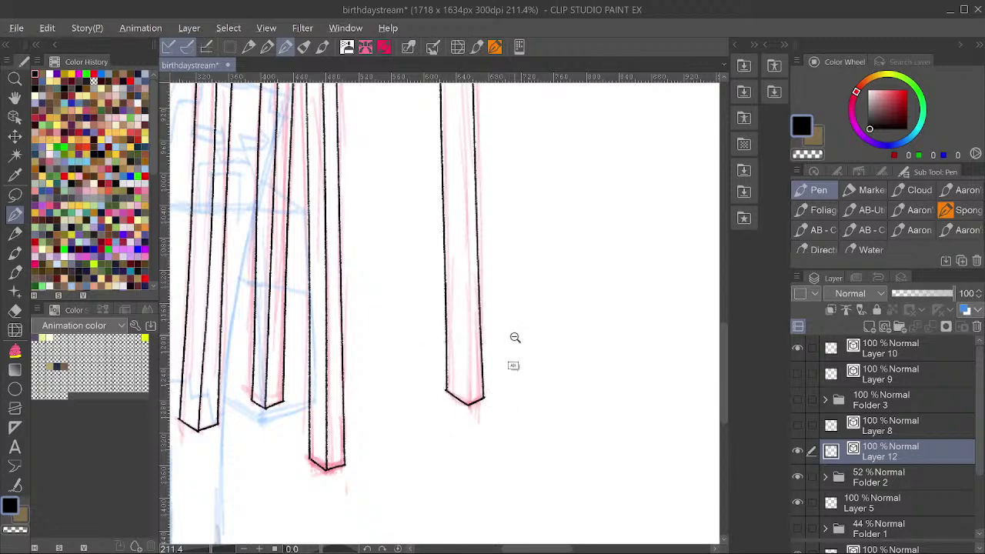
{"action": "left_click_drag", "start_coordinate": [513, 337], "coordinate": [600, 370], "text": "ctrl"}
Ink the second arm's middle edge from shoulder to hand, and shift it sideways onto the pointed bottom corner.
{"action": "left_click_drag", "start_coordinate": [544, 268], "coordinate": [510, 421]}
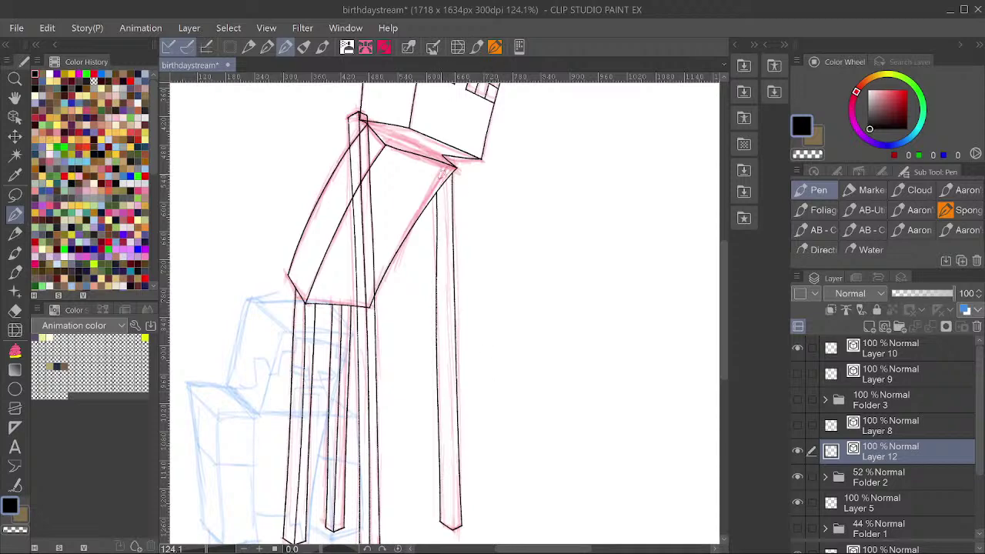
{"action": "left_click_drag", "start_coordinate": [443, 173], "coordinate": [451, 531]}
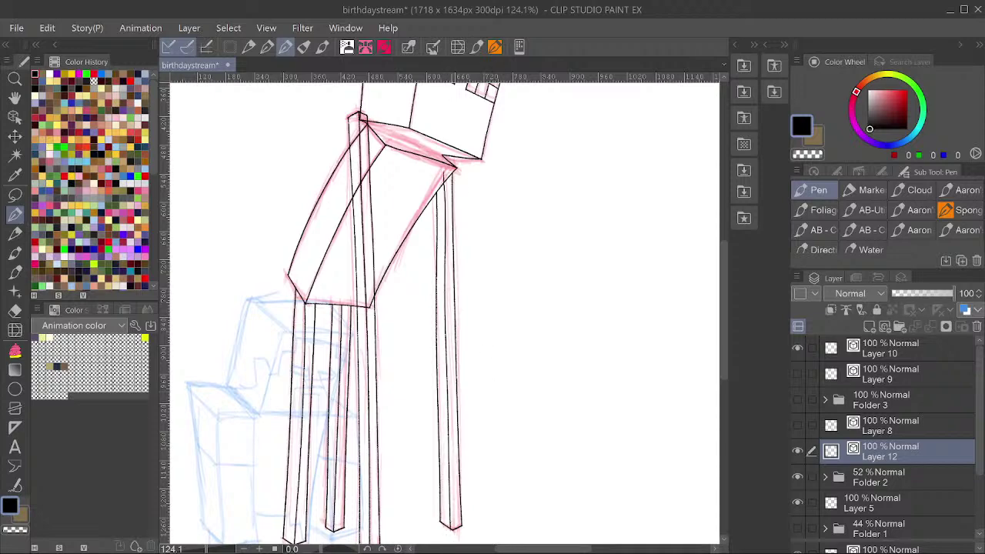
{"action": "left_click_drag", "start_coordinate": [456, 455], "coordinate": [457, 433]}
{"action": "left_click", "coordinate": [449, 346], "text": "ctrl"}
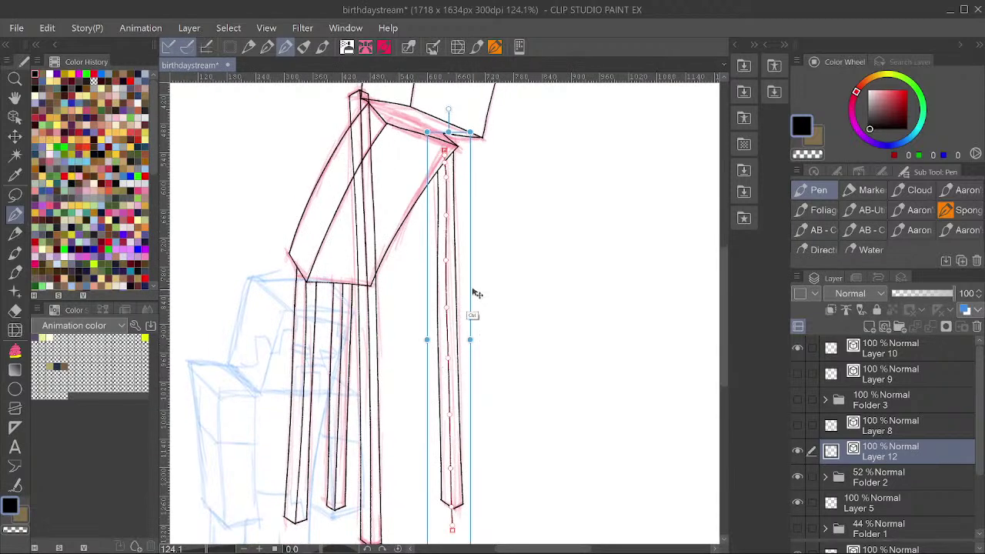
{"action": "left_click_drag", "start_coordinate": [470, 291], "coordinate": [474, 293], "text": "ctrl"}
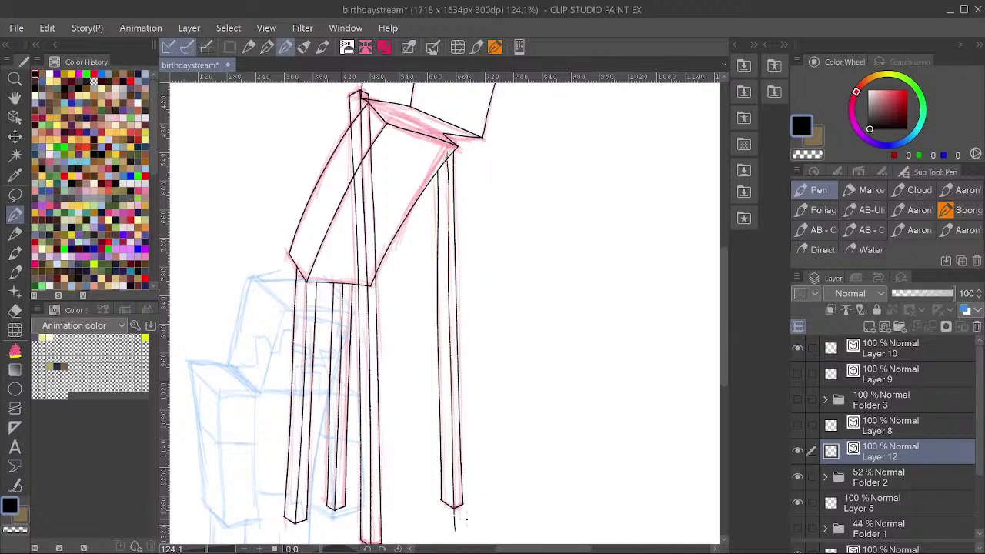
Pinch and simplify the second arm's middle edge to straighten it below the shoulder, and save the drawing.
{"action": "scroll", "coordinate": [425, 189], "scroll_direction": "up", "scroll_amount": 4}
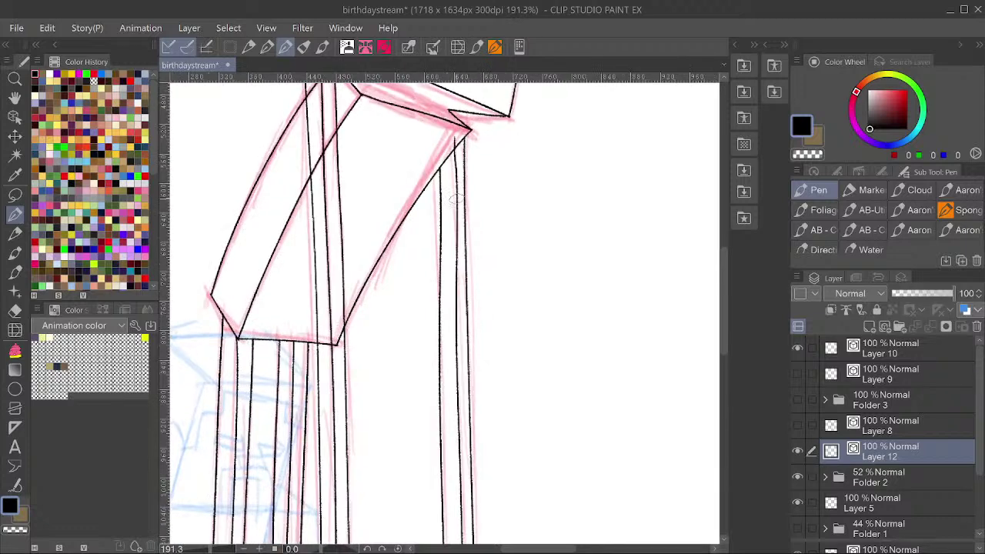
{"action": "key", "text": "y"}
{"action": "left_click_drag", "start_coordinate": [455, 227], "coordinate": [453, 251]}
{"action": "key", "text": "y"}
{"action": "left_click_drag", "start_coordinate": [451, 207], "coordinate": [455, 422]}
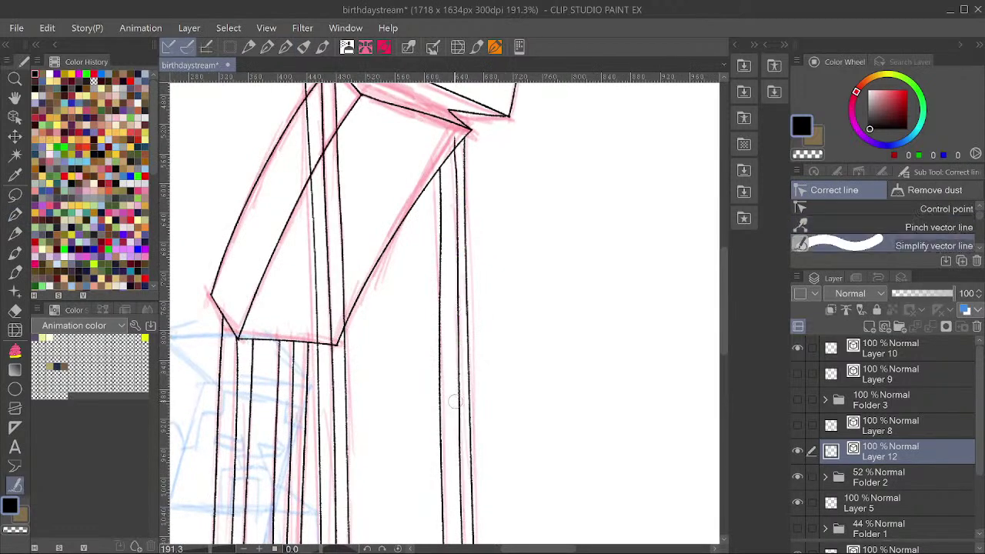
{"action": "left_click_drag", "start_coordinate": [455, 136], "coordinate": [454, 178]}
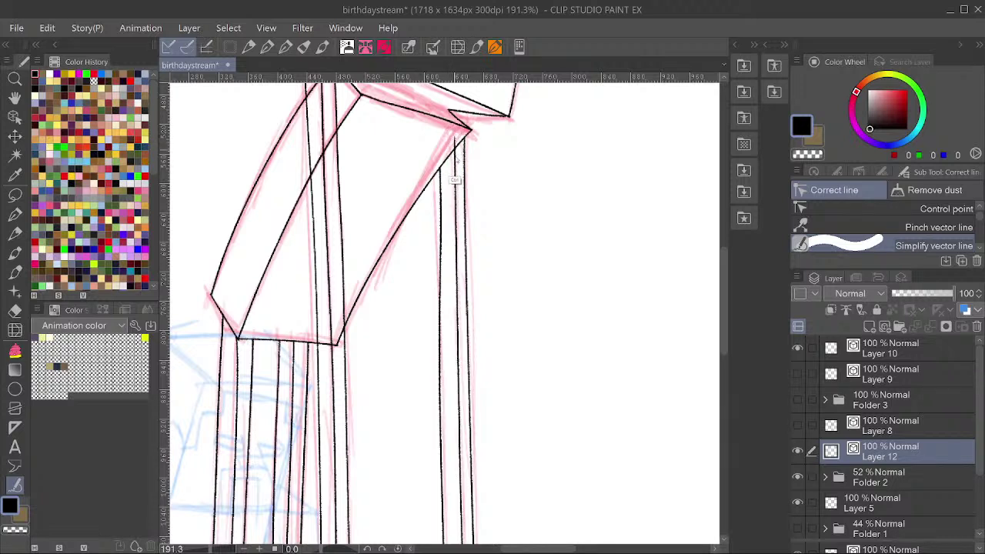
{"action": "left_click", "coordinate": [459, 186], "text": "ctrl"}
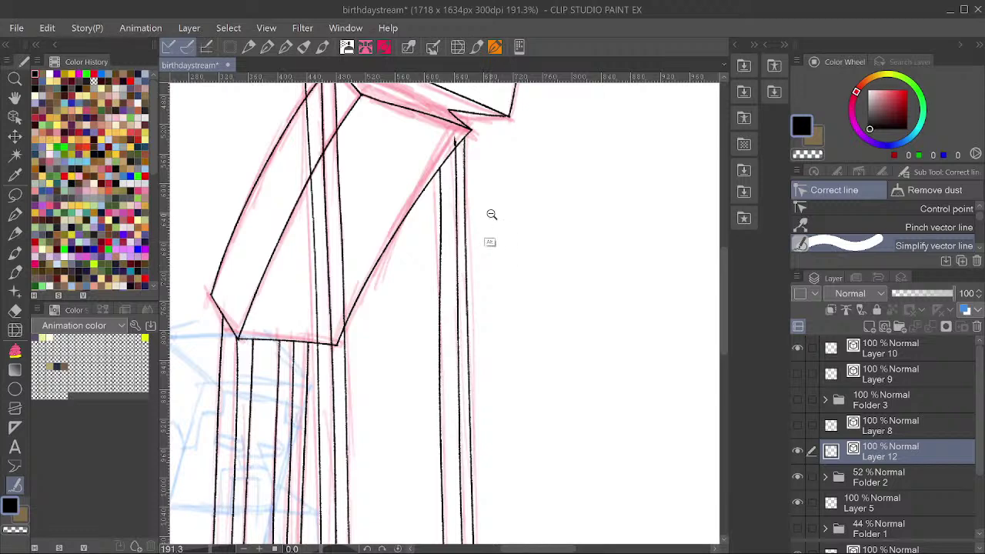
{"action": "scroll", "coordinate": [493, 214], "scroll_direction": "down", "scroll_amount": 3}
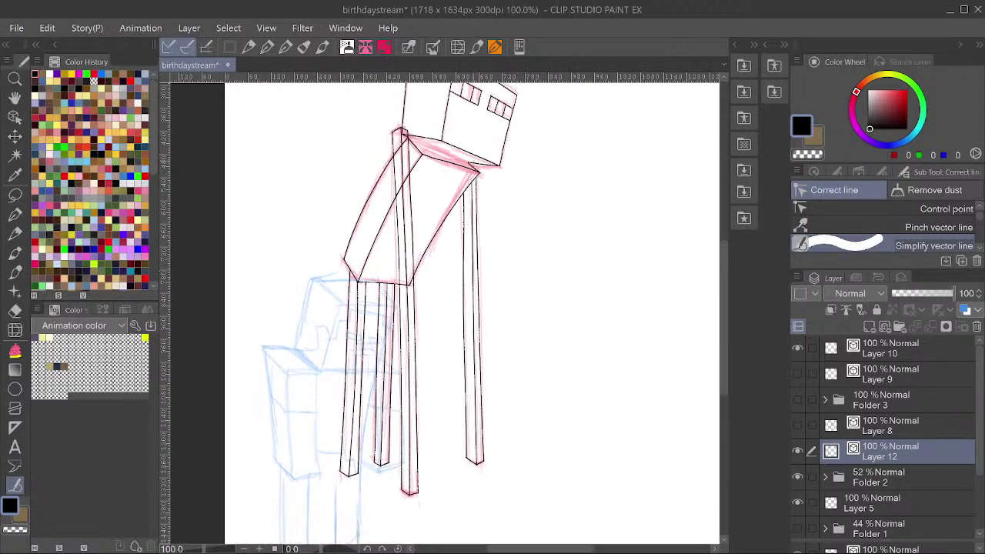
{"action": "key", "text": "ctrl+s"}
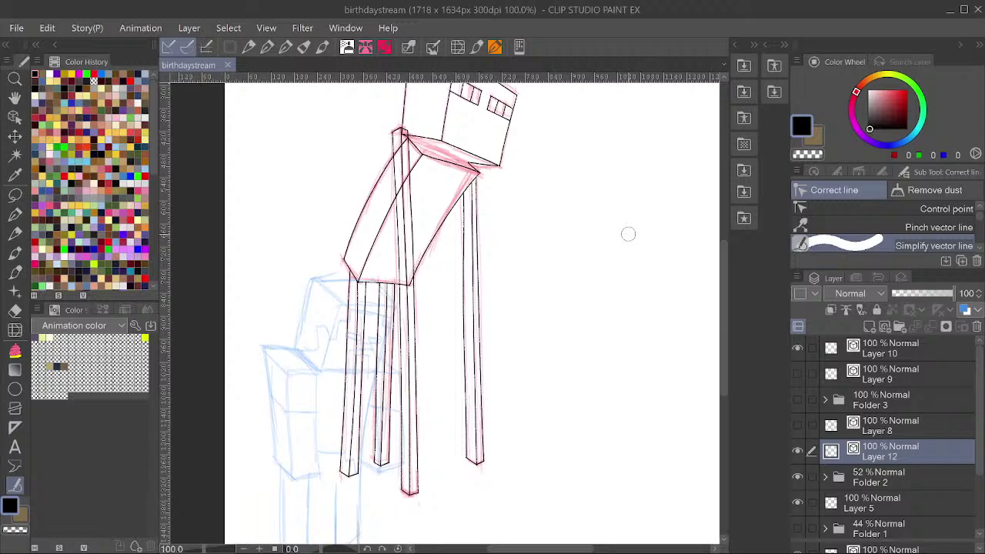
Remove the head's line ends that run into the top of the front arm.
{"action": "scroll", "coordinate": [458, 215], "scroll_direction": "up", "scroll_amount": 5}
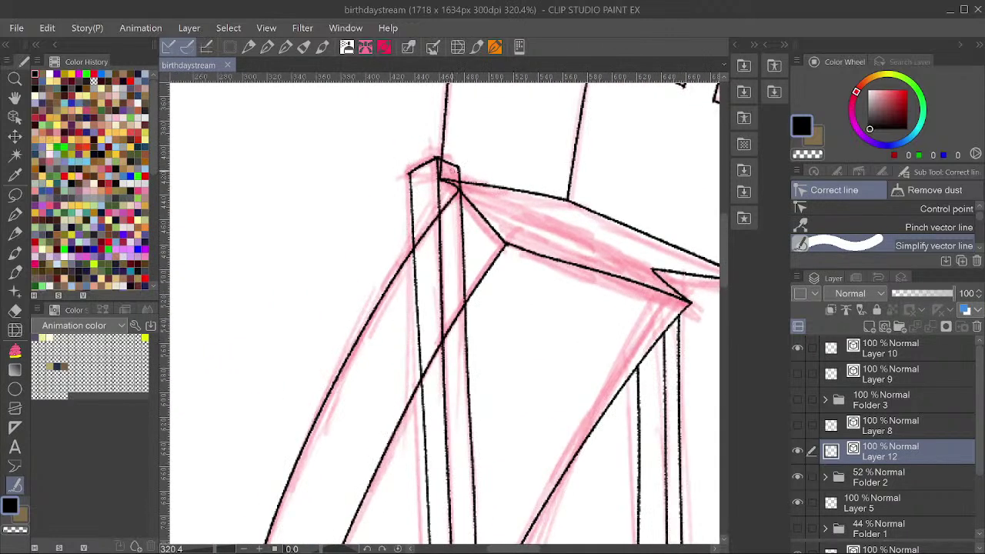
{"action": "scroll", "coordinate": [438, 169], "scroll_direction": "up", "scroll_amount": 4}
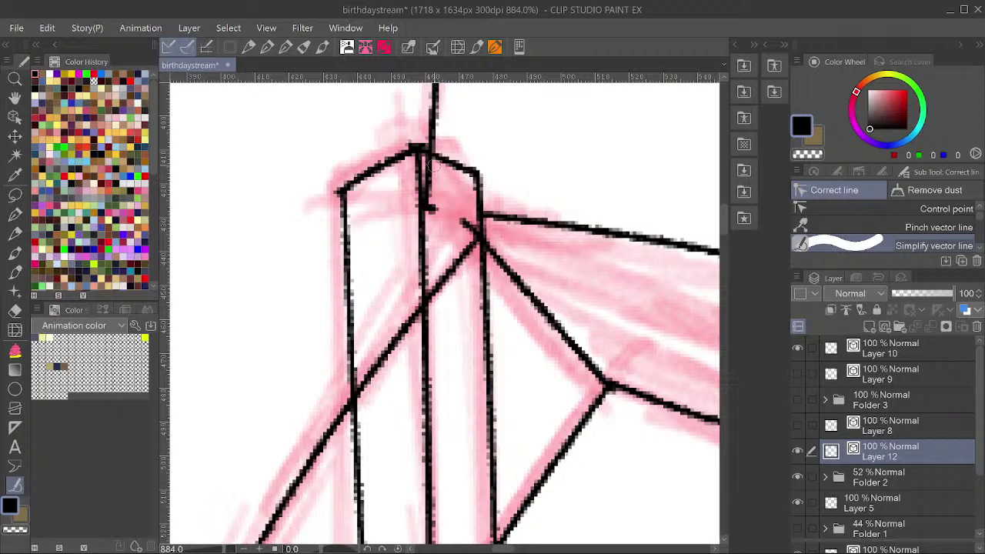
{"action": "left_click", "coordinate": [428, 207], "text": "ctrl"}
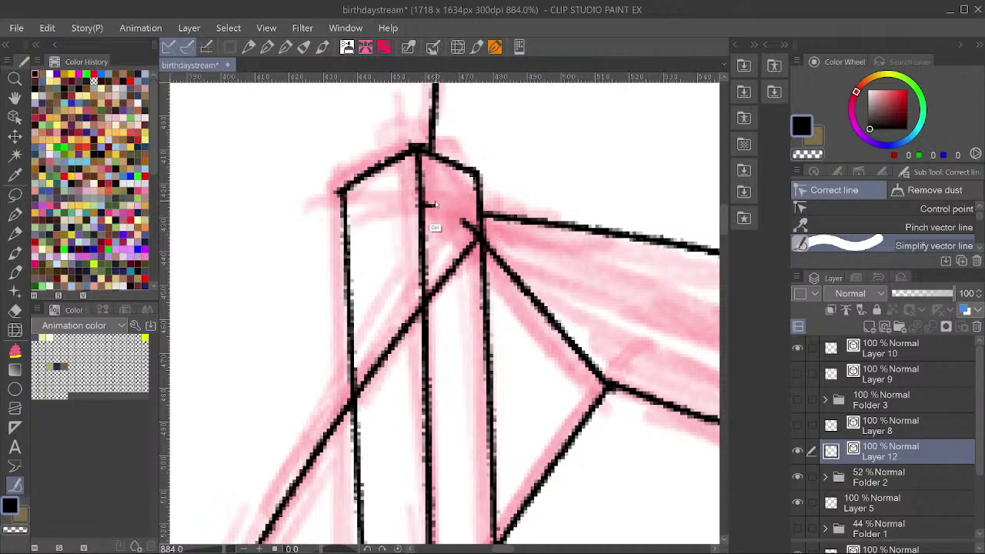
{"action": "left_click", "coordinate": [430, 209], "text": "ctrl"}
{"action": "key", "text": "Delete"}
Clear the torso lines crossing the front arm at the shoulder and the waist, and save the drawing.
{"action": "left_click_drag", "start_coordinate": [467, 213], "coordinate": [471, 250]}
{"action": "left_click_drag", "start_coordinate": [482, 170], "coordinate": [482, 196]}
{"action": "left_click_drag", "start_coordinate": [411, 294], "coordinate": [413, 335]}
{"action": "mouse_move", "coordinate": [486, 170]}
{"action": "left_mouse_down"}
{"action": "mouse_move", "coordinate": [485, 275]}
{"action": "mouse_move", "coordinate": [475, 280]}
{"action": "left_mouse_up"}
{"action": "left_click_drag", "start_coordinate": [531, 236], "coordinate": [467, 123]}
{"action": "left_click", "coordinate": [443, 293]}
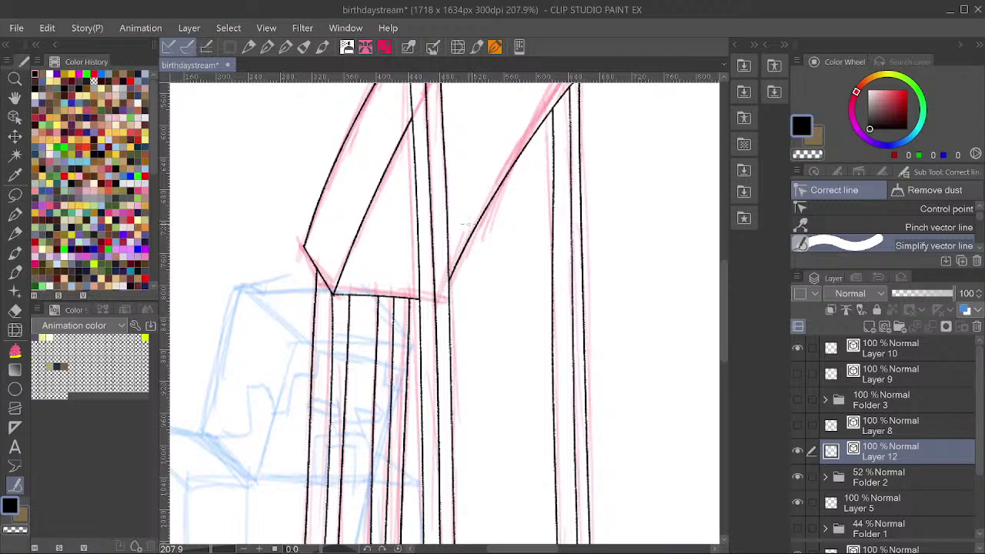
{"action": "scroll", "coordinate": [465, 225], "scroll_direction": "down", "scroll_amount": 5}
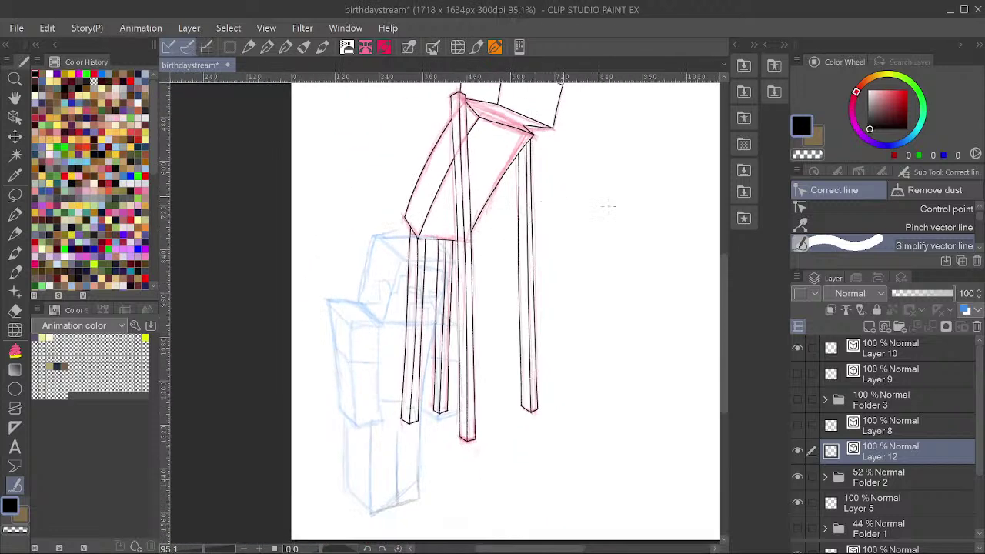
{"action": "key", "text": "ctrl+s"}
Hide the enderman sketch layer in Folder 2, and save the drawing.
{"action": "left_click", "coordinate": [518, 147], "text": "ctrl+shift"}
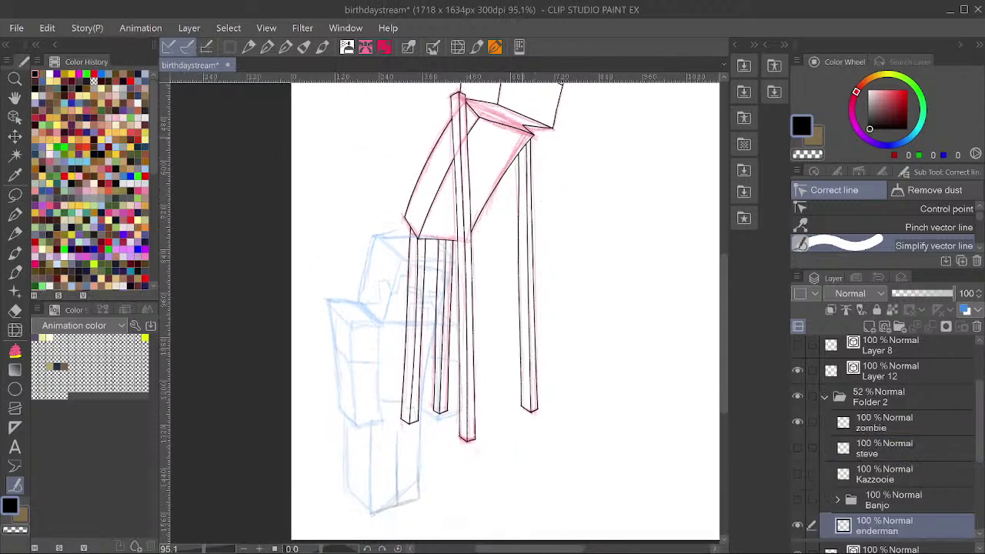
{"action": "left_click", "coordinate": [798, 524]}
{"action": "left_click_drag", "start_coordinate": [604, 320], "coordinate": [545, 323]}
{"action": "left_click_drag", "start_coordinate": [639, 226], "coordinate": [594, 319]}
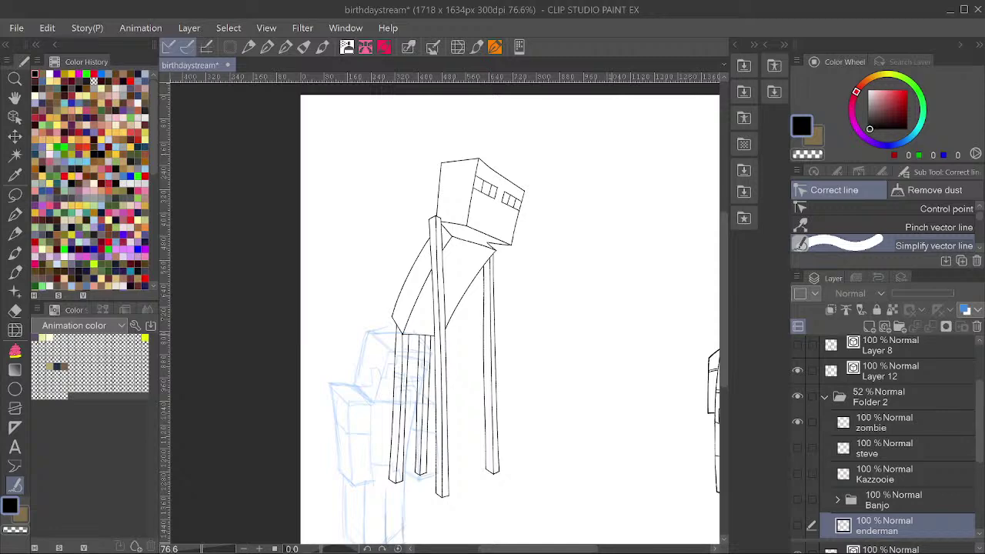
{"action": "key", "text": "ctrl+s"}
Make Layer 12, which holds the enderman's ink lines, the active layer again.
{"action": "scroll", "coordinate": [491, 341], "scroll_direction": "down", "scroll_amount": 2}
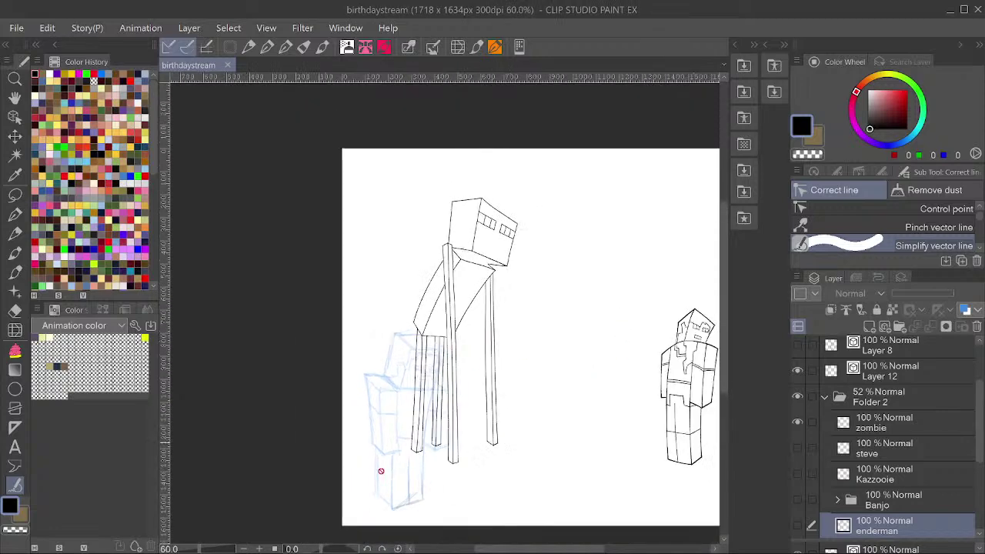
{"action": "scroll", "coordinate": [382, 486], "scroll_direction": "up", "scroll_amount": 2}
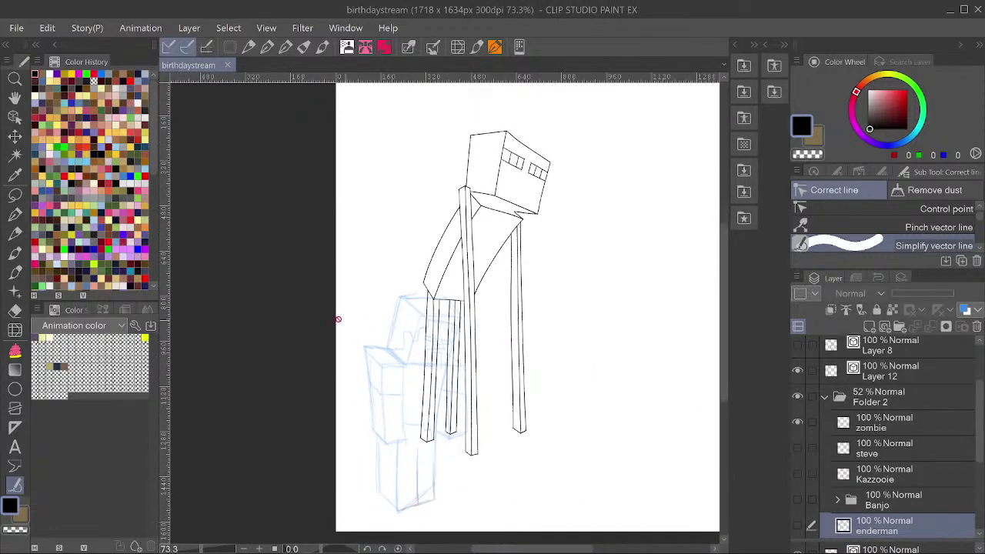
{"action": "scroll", "coordinate": [338, 318], "scroll_direction": "down", "scroll_amount": 1}
{"action": "scroll", "coordinate": [890, 398], "scroll_direction": "up", "scroll_amount": 2}
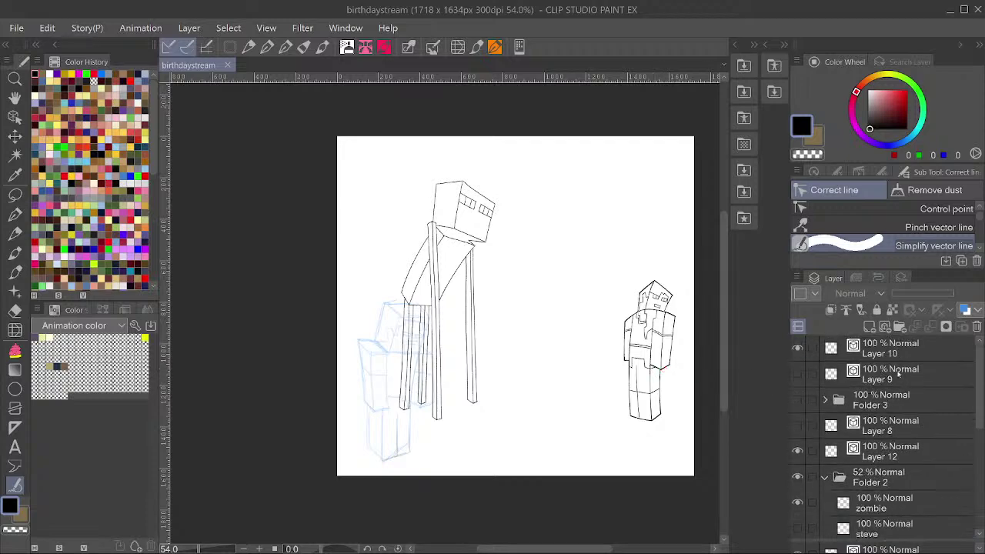
{"action": "left_click", "coordinate": [799, 452]}
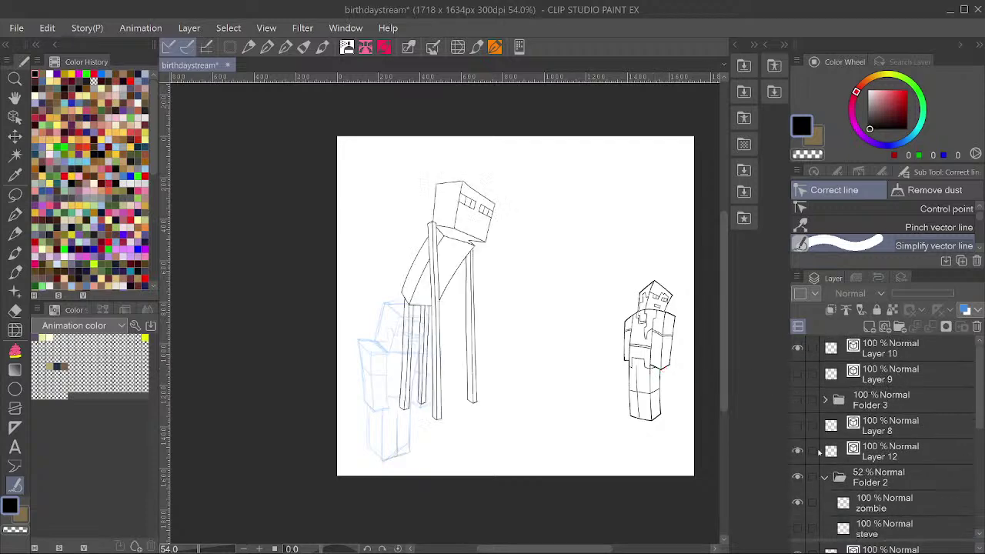
{"action": "left_click", "coordinate": [856, 453]}
Thicken the lines at the upper back corner of the enderman's head with Adjust line width.
{"action": "scroll", "coordinate": [478, 234], "scroll_direction": "up", "scroll_amount": 2}
{"action": "key", "text": "period"}
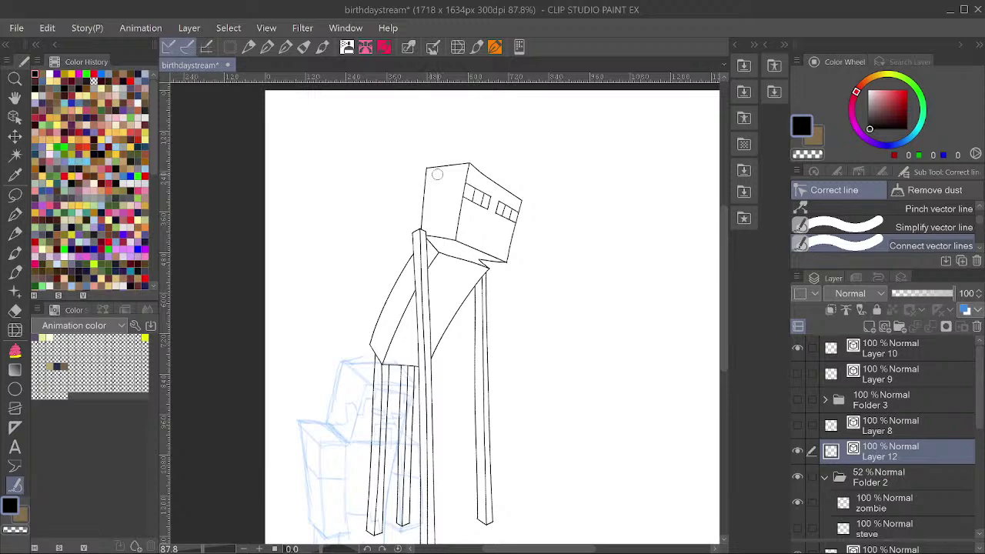
{"action": "scroll", "coordinate": [431, 176], "scroll_direction": "up", "scroll_amount": 1}
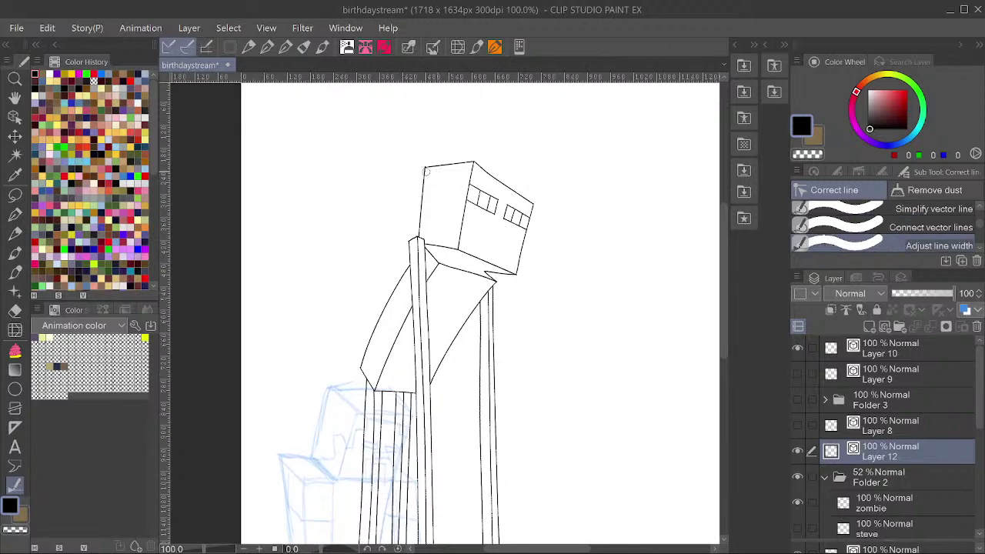
{"action": "scroll", "coordinate": [547, 185], "scroll_direction": "up", "scroll_amount": 2}
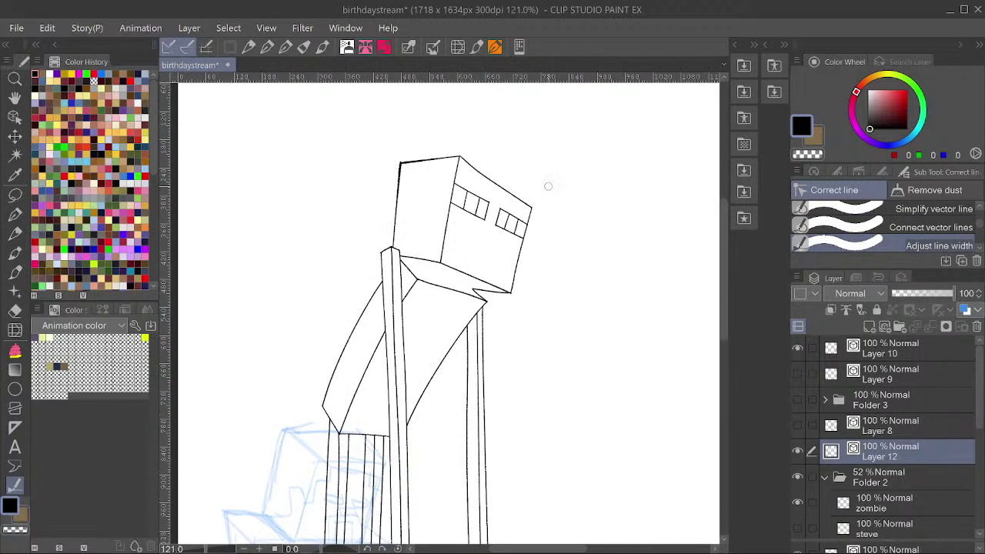
Thicken the lines at the remaining corners of the enderman's head and at the neck and shoulder corners of the torso.
{"action": "mouse_move", "coordinate": [522, 218]}
{"action": "left_mouse_down"}
{"action": "mouse_move", "coordinate": [523, 228]}
{"action": "mouse_move", "coordinate": [454, 152]}
{"action": "mouse_move", "coordinate": [429, 170]}
{"action": "mouse_move", "coordinate": [440, 153]}
{"action": "left_mouse_up"}
{"action": "mouse_move", "coordinate": [497, 316]}
{"action": "left_mouse_down"}
{"action": "mouse_move", "coordinate": [474, 306]}
{"action": "mouse_move", "coordinate": [501, 306]}
{"action": "mouse_move", "coordinate": [465, 311]}
{"action": "left_mouse_up"}
{"action": "left_click_drag", "start_coordinate": [411, 279], "coordinate": [413, 280]}
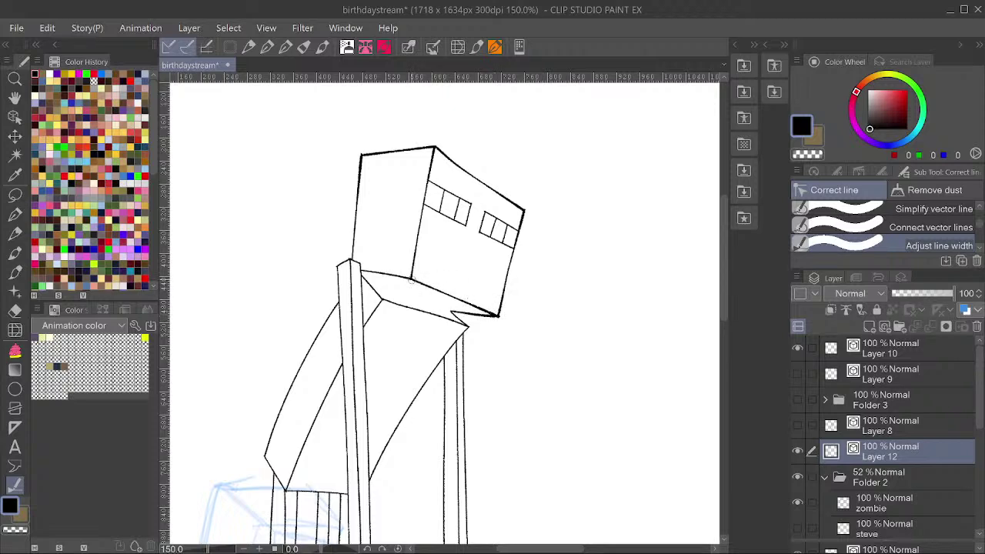
{"action": "scroll", "coordinate": [484, 314], "scroll_direction": "down", "scroll_amount": 1}
{"action": "scroll", "coordinate": [477, 342], "scroll_direction": "up", "scroll_amount": 1}
{"action": "mouse_move", "coordinate": [471, 317]}
{"action": "left_mouse_down"}
{"action": "mouse_move", "coordinate": [454, 339]}
{"action": "mouse_move", "coordinate": [466, 315]}
{"action": "left_mouse_up"}
{"action": "left_click_drag", "start_coordinate": [384, 286], "coordinate": [408, 296]}
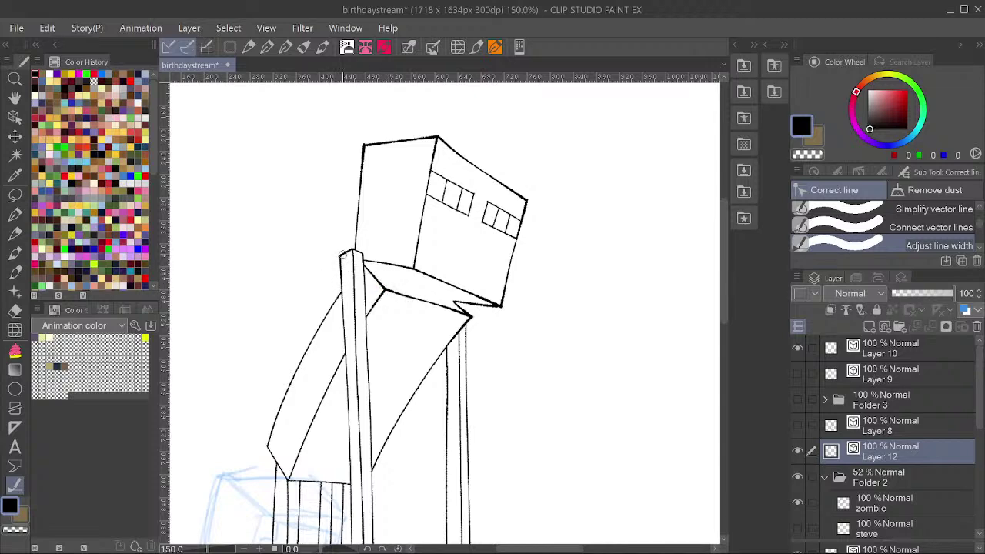
Thicken the line corners of the enderman's lower torso, arms and legs with Adjust line width, and save the drawing.
{"action": "scroll", "coordinate": [386, 260], "scroll_direction": "down", "scroll_amount": 4}
{"action": "scroll", "coordinate": [319, 387], "scroll_direction": "up", "scroll_amount": 2}
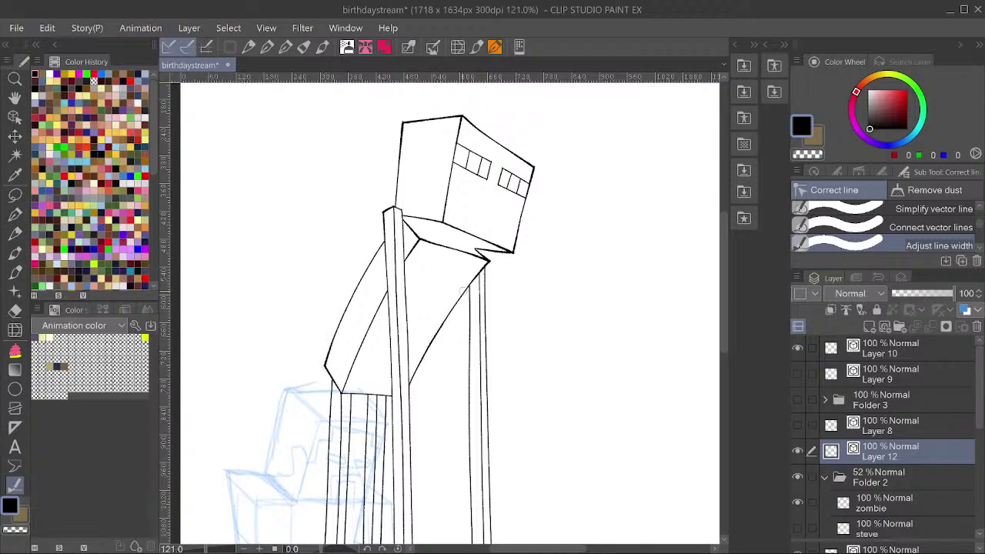
{"action": "scroll", "coordinate": [431, 338], "scroll_direction": "down", "scroll_amount": 2}
{"action": "scroll", "coordinate": [411, 368], "scroll_direction": "up", "scroll_amount": 1}
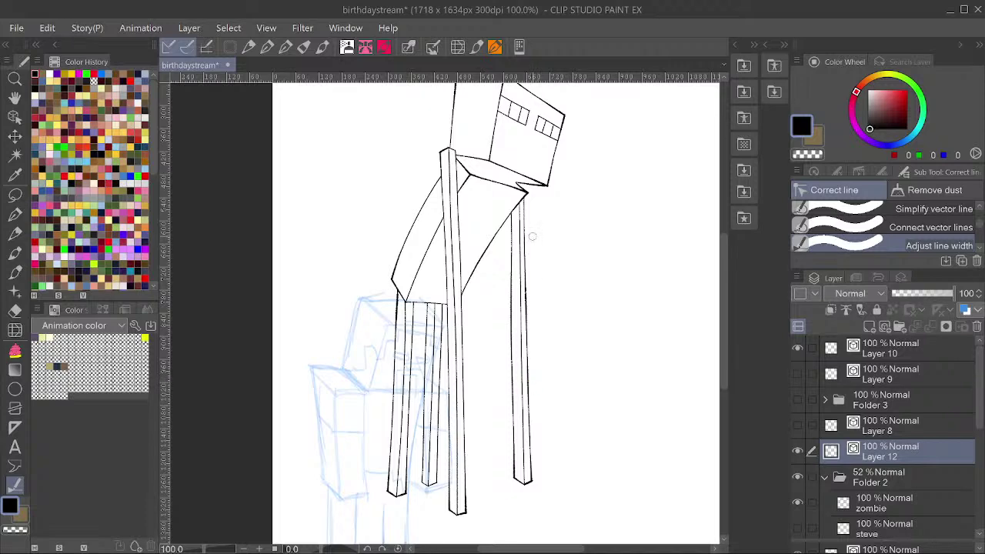
{"action": "scroll", "coordinate": [532, 236], "scroll_direction": "up", "scroll_amount": 2}
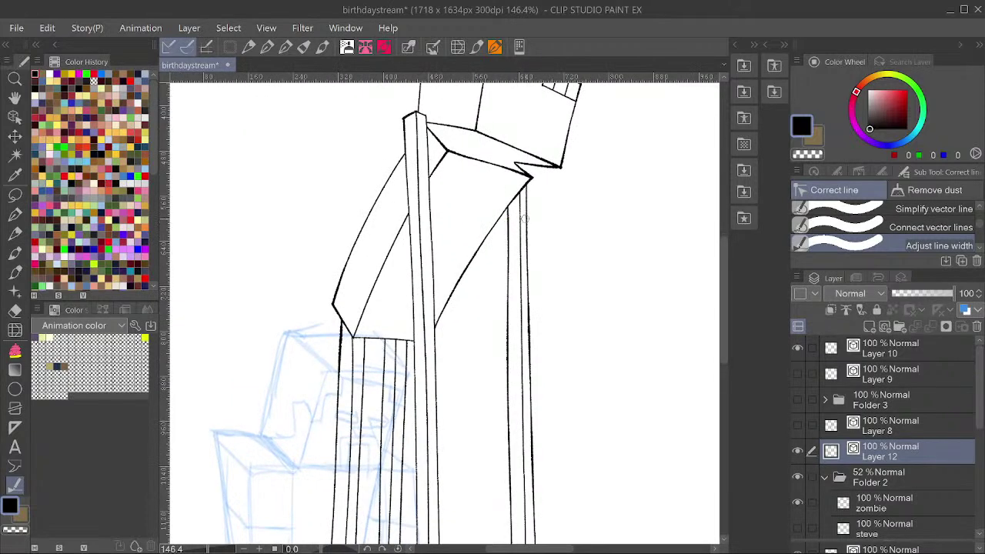
{"action": "scroll", "coordinate": [442, 223], "scroll_direction": "down", "scroll_amount": 1}
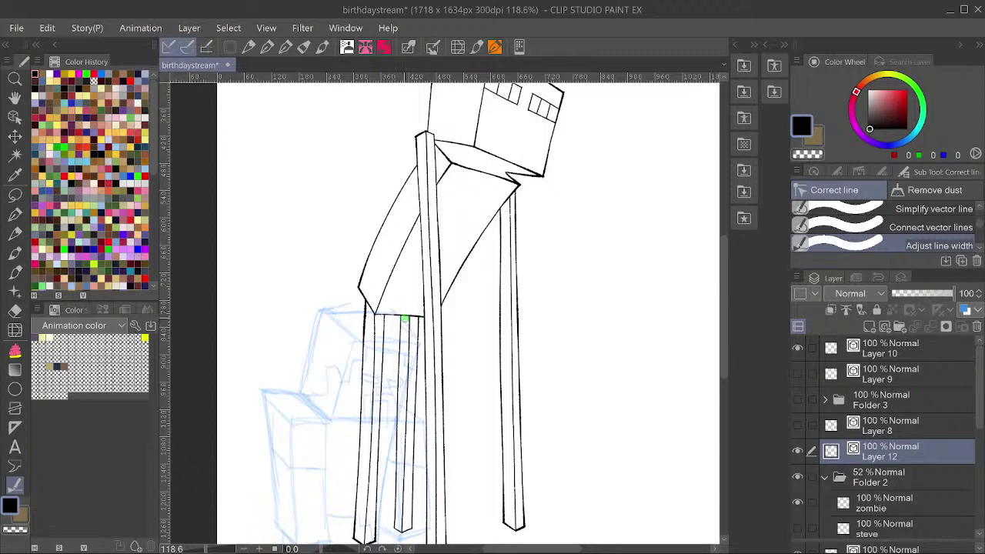
{"action": "scroll", "coordinate": [412, 283], "scroll_direction": "down", "scroll_amount": 1}
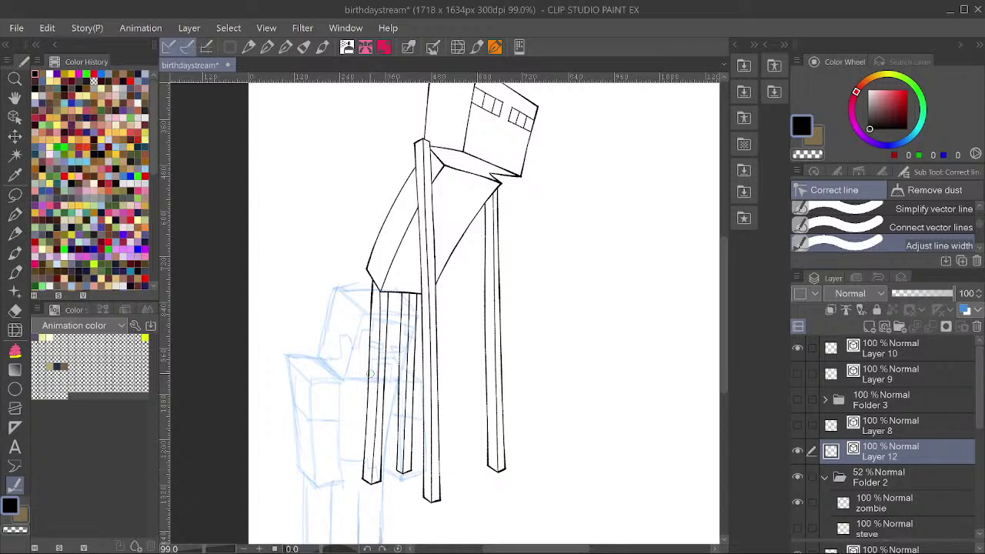
{"action": "scroll", "coordinate": [400, 183], "scroll_direction": "up", "scroll_amount": 2}
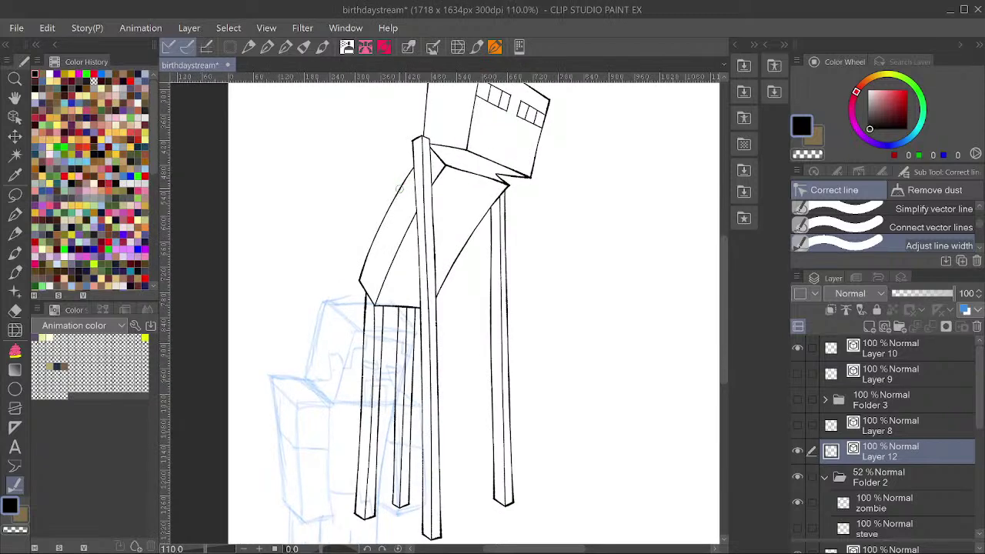
{"action": "scroll", "coordinate": [454, 285], "scroll_direction": "down", "scroll_amount": 3}
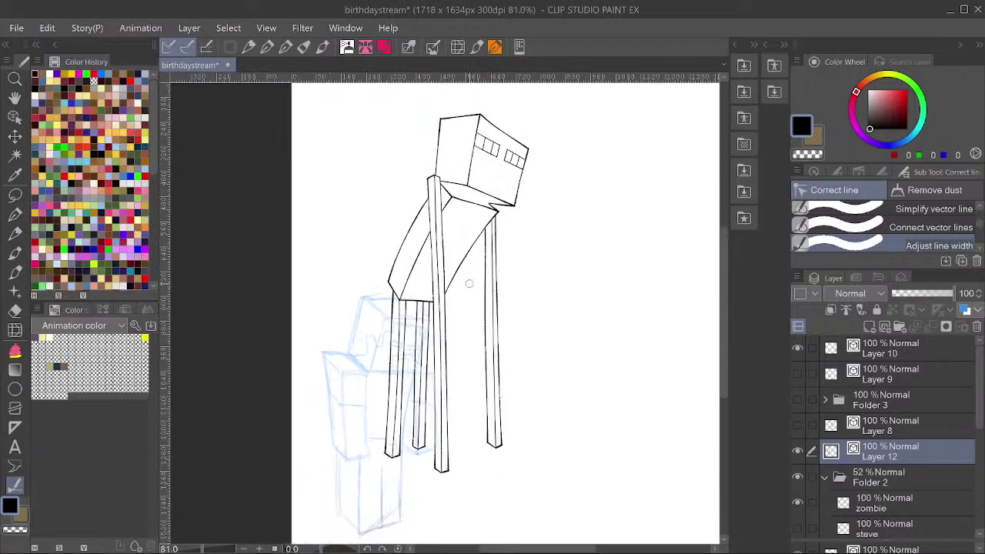
{"action": "key", "text": "ctrl+s"}
Hide Layer 12, which holds the enderman's ink lines, leaving the zombie sketch shown.
{"action": "scroll", "coordinate": [490, 318], "scroll_direction": "up", "scroll_amount": 1}
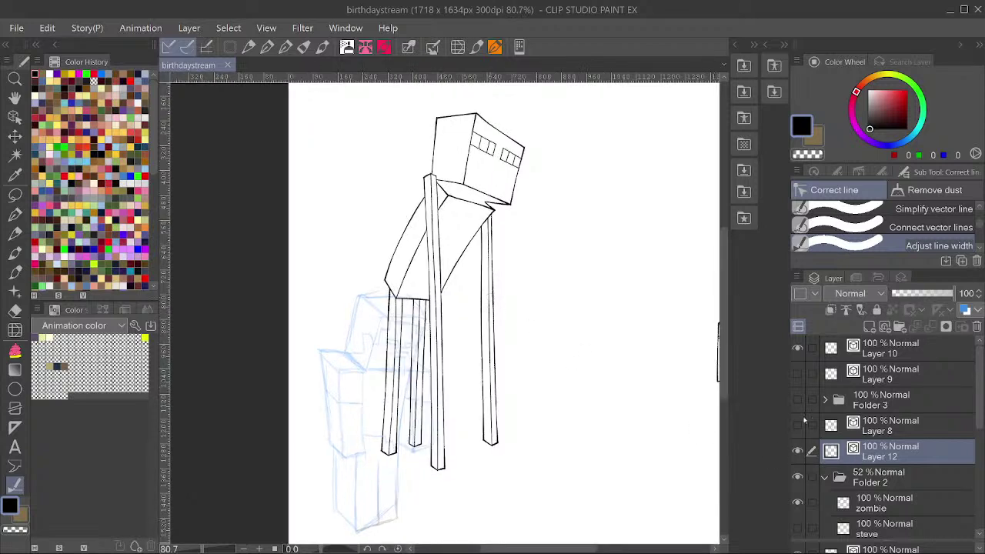
{"action": "scroll", "coordinate": [822, 465], "scroll_direction": "down", "scroll_amount": 1}
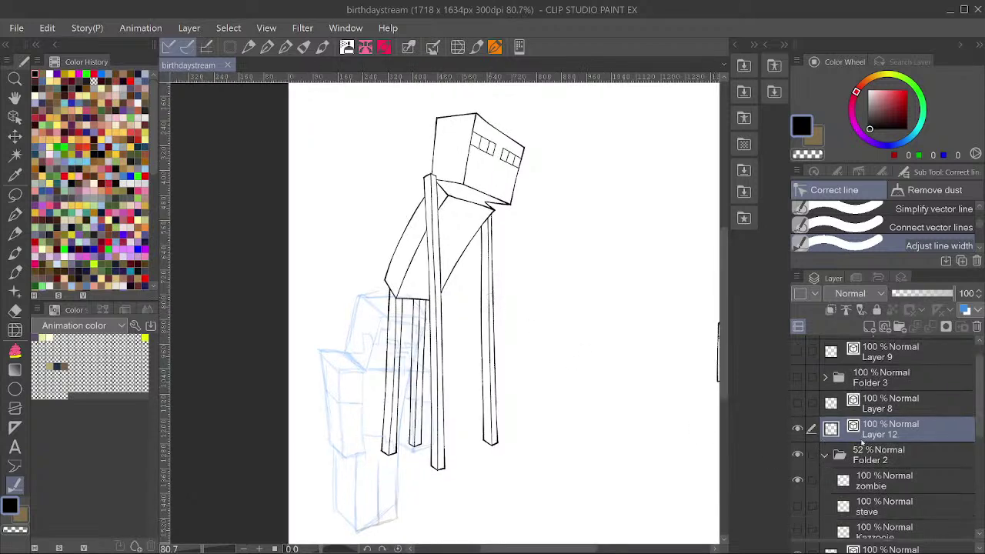
{"action": "scroll", "coordinate": [861, 441], "scroll_direction": "down", "scroll_amount": 1}
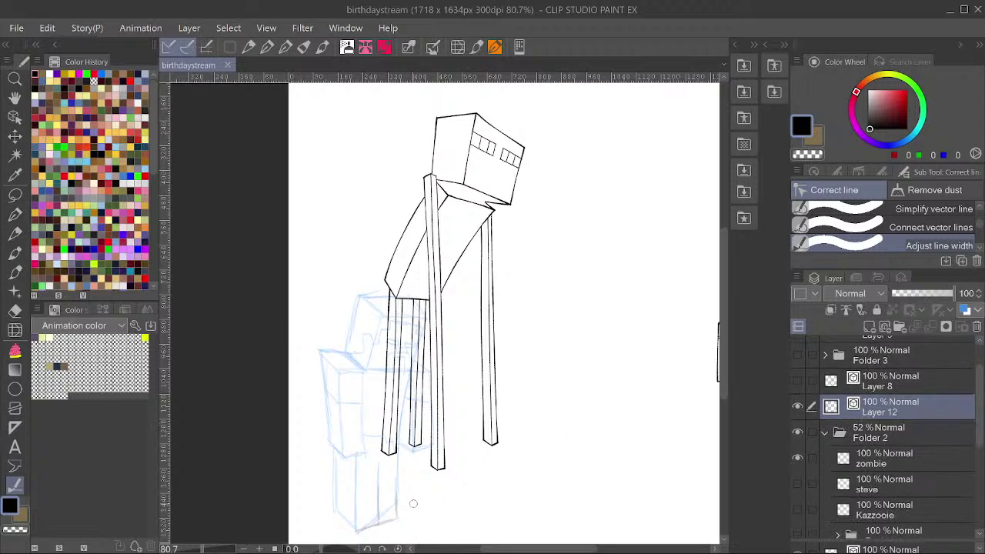
{"action": "scroll", "coordinate": [797, 465], "scroll_direction": "up", "scroll_amount": 2}
{"action": "left_click", "coordinate": [798, 452]}
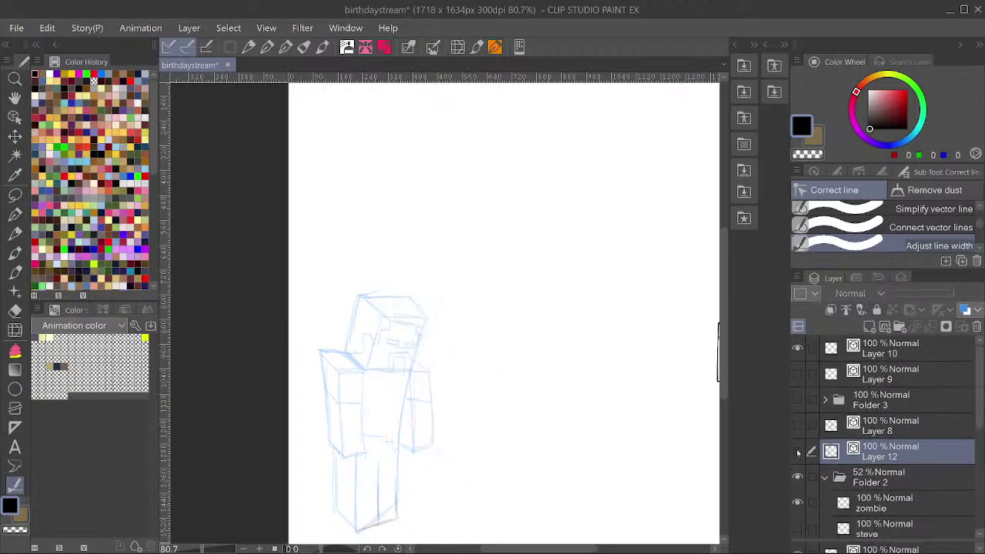
Collapse Folder 2, add a new vector layer directly above it, and save the drawing.
{"action": "key", "text": "alt"}
{"action": "left_click", "coordinate": [824, 477]}
{"action": "left_click", "coordinate": [845, 477]}
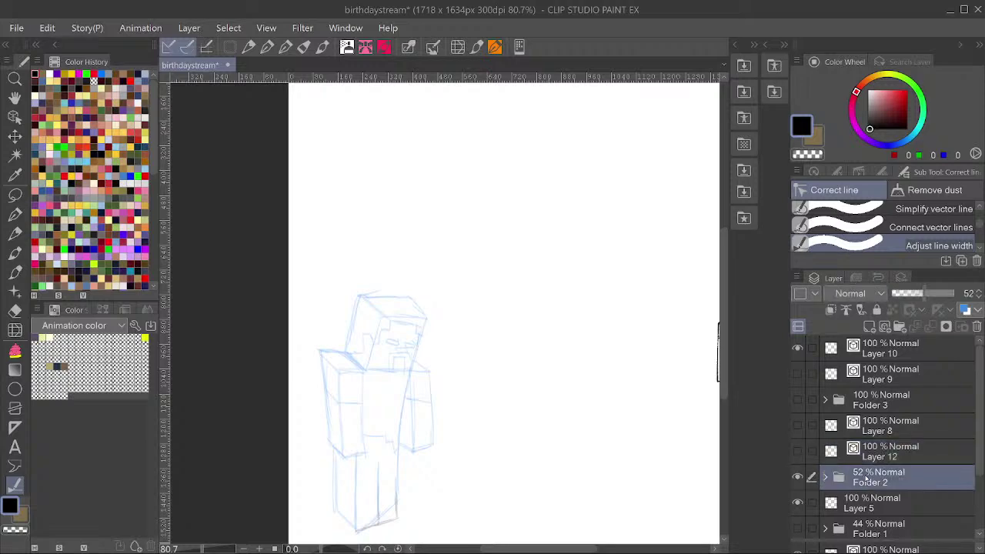
{"action": "key", "text": "ctrl+shift+n"}
{"action": "scroll", "coordinate": [688, 451], "scroll_direction": "down", "scroll_amount": 2}
{"action": "scroll", "coordinate": [433, 495], "scroll_direction": "up", "scroll_amount": 1}
{"action": "key", "text": "ctrl+s"}
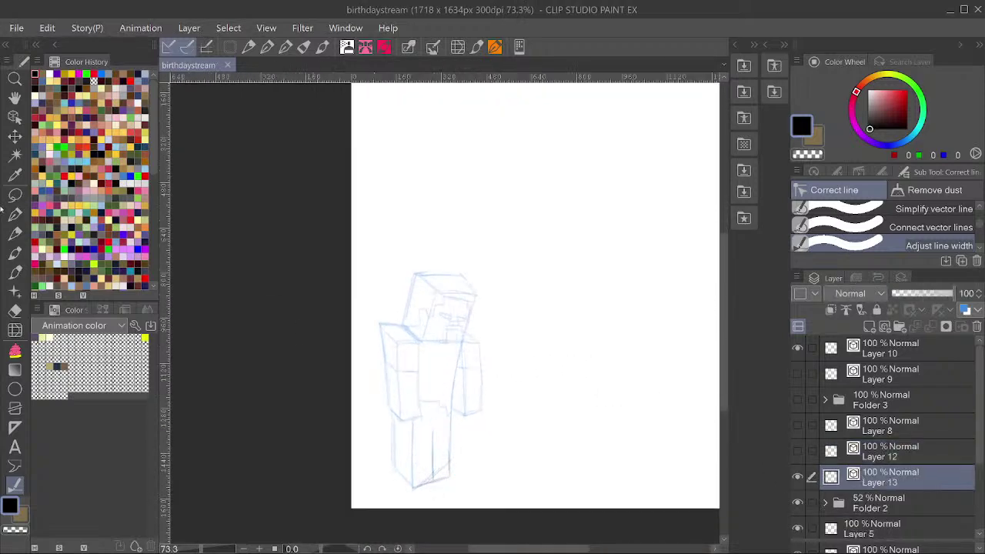
Ink the zombie's long curved front contour from the top of the head down past the foot with the Pen tool.
{"action": "left_click", "coordinate": [15, 215]}
{"action": "scroll", "coordinate": [502, 425], "scroll_direction": "up", "scroll_amount": 2}
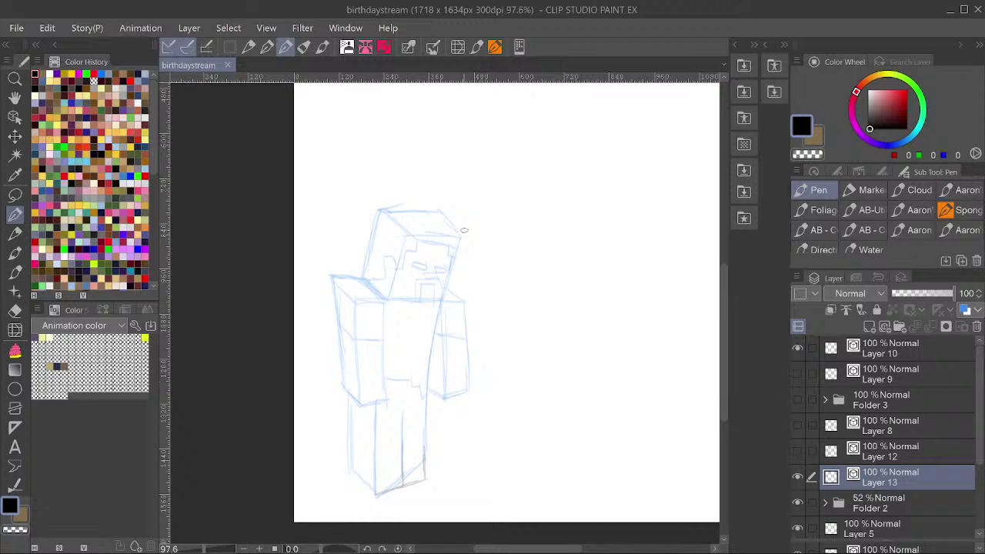
{"action": "left_click_drag", "start_coordinate": [466, 224], "coordinate": [440, 306]}
{"action": "left_click_drag", "start_coordinate": [431, 374], "coordinate": [430, 502]}
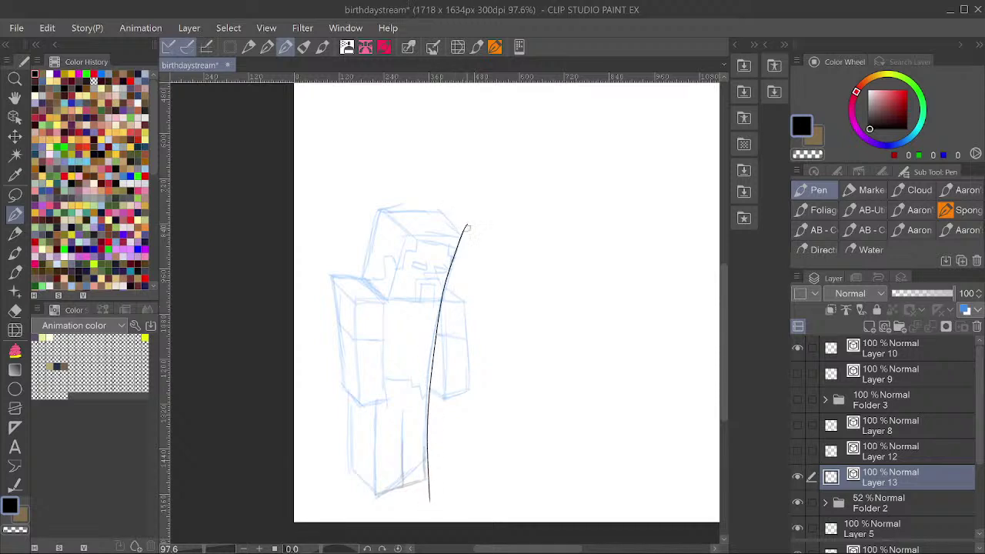
{"action": "key", "text": "y"}
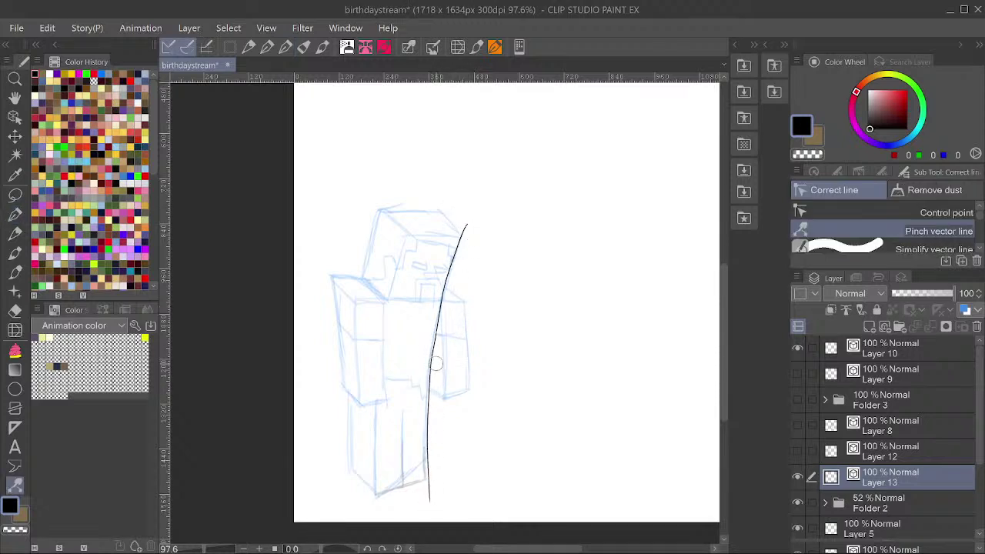
Ink the top outline, back edge, vertical face edge and diagonal top edge of the zombie's head.
{"action": "left_click", "coordinate": [15, 214]}
{"action": "left_click_drag", "start_coordinate": [411, 186], "coordinate": [426, 171]}
{"action": "mouse_move", "coordinate": [509, 289]}
{"action": "left_mouse_down"}
{"action": "mouse_move", "coordinate": [447, 205]}
{"action": "mouse_move", "coordinate": [448, 219]}
{"action": "mouse_move", "coordinate": [344, 219]}
{"action": "left_mouse_up"}
{"action": "key", "text": "ctrl+z"}
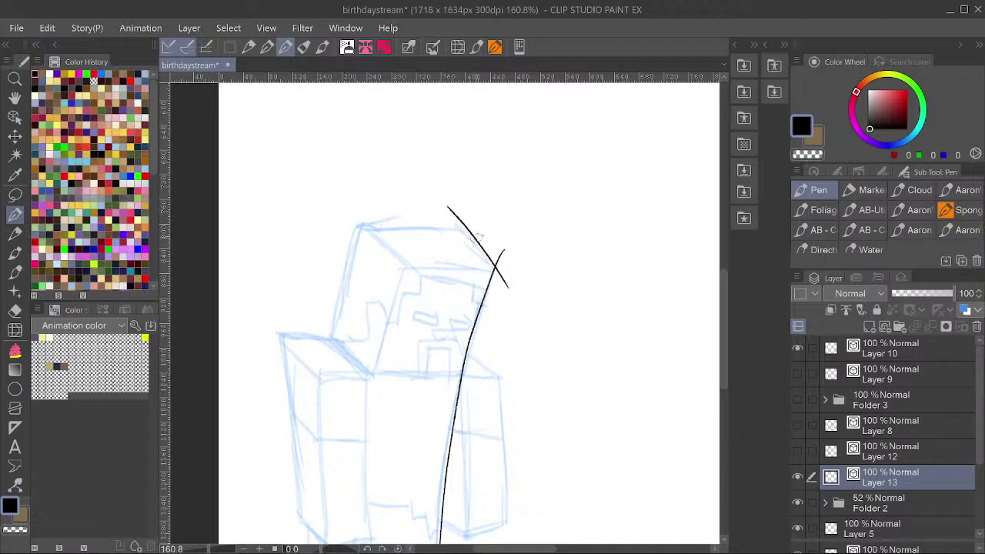
{"action": "mouse_move", "coordinate": [484, 235]}
{"action": "left_mouse_down"}
{"action": "mouse_move", "coordinate": [334, 224]}
{"action": "mouse_move", "coordinate": [354, 246]}
{"action": "mouse_move", "coordinate": [323, 360]}
{"action": "left_mouse_up"}
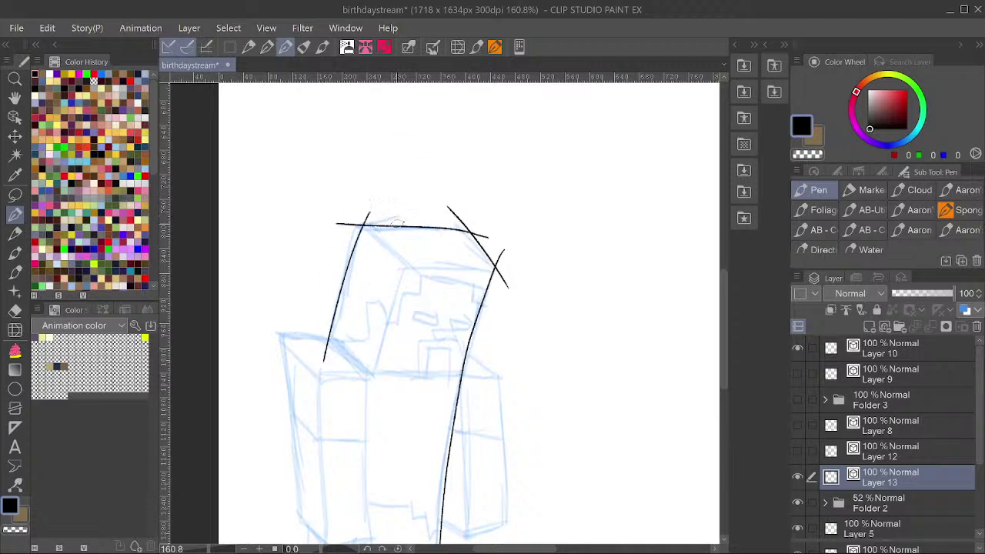
{"action": "left_click_drag", "start_coordinate": [417, 248], "coordinate": [366, 422]}
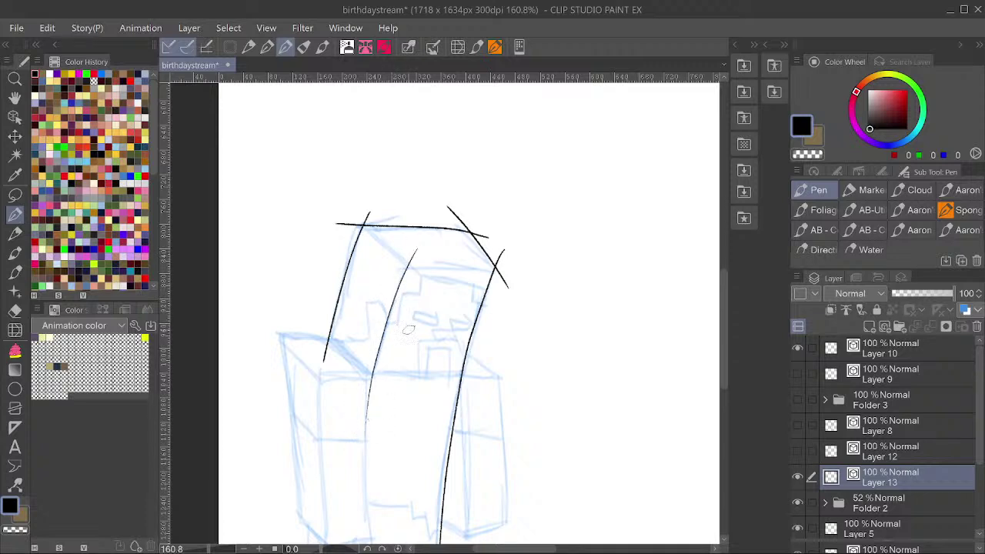
{"action": "left_click_drag", "start_coordinate": [358, 216], "coordinate": [445, 286]}
Trim the overshooting line ends at the outer corners of the zombie's head and where the inner edges meet.
{"action": "left_click_drag", "start_coordinate": [374, 210], "coordinate": [345, 227]}
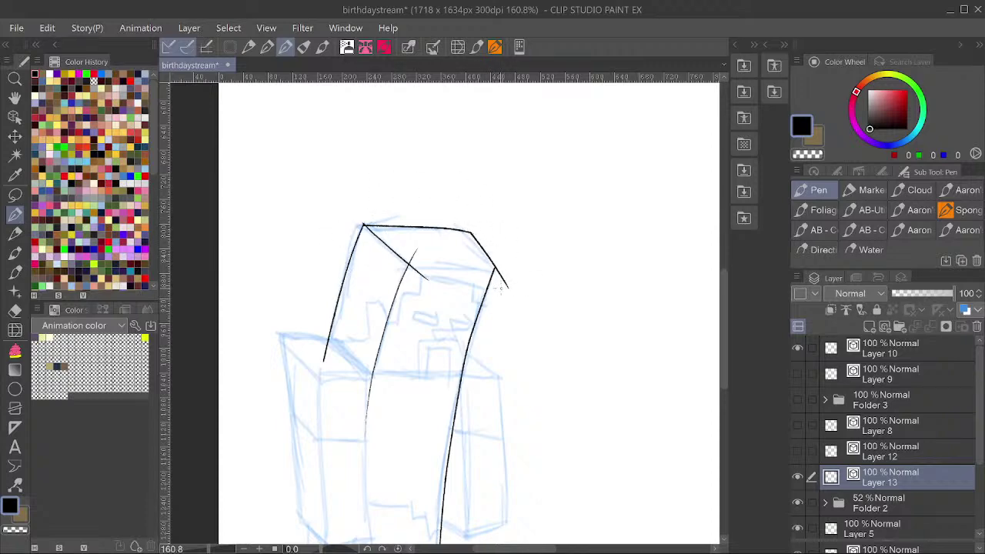
{"action": "left_click_drag", "start_coordinate": [359, 212], "coordinate": [397, 187]}
{"action": "left_click_drag", "start_coordinate": [390, 277], "coordinate": [372, 283]}
{"action": "left_click_drag", "start_coordinate": [408, 214], "coordinate": [380, 213]}
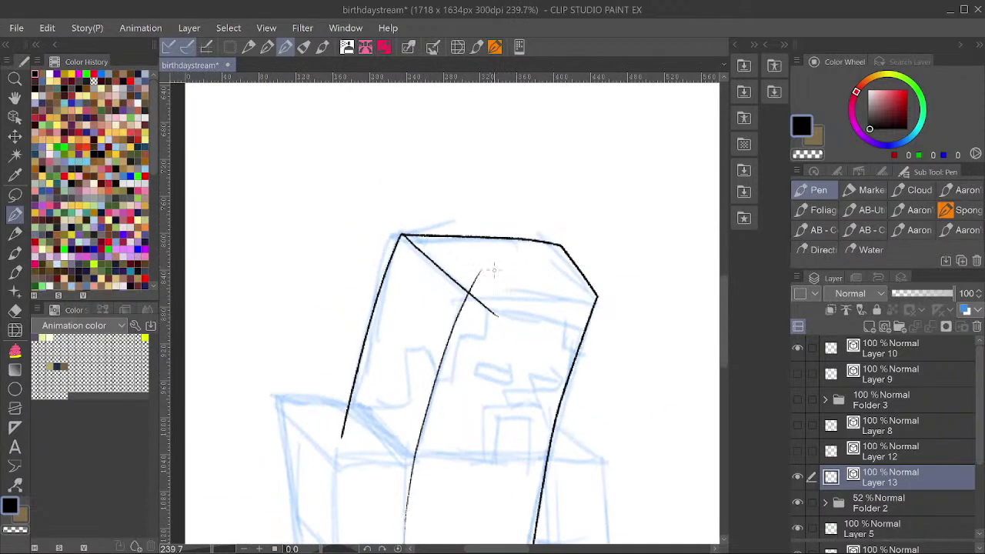
{"action": "left_click_drag", "start_coordinate": [493, 270], "coordinate": [481, 286]}
Ink the edge between the top of the zombie's head and the face, and trim its overshooting ends.
{"action": "mouse_move", "coordinate": [591, 296]}
{"action": "left_mouse_down"}
{"action": "mouse_move", "coordinate": [589, 319]}
{"action": "mouse_move", "coordinate": [283, 306]}
{"action": "mouse_move", "coordinate": [200, 315]}
{"action": "left_mouse_up"}
{"action": "scroll", "coordinate": [598, 285], "scroll_direction": "up", "scroll_amount": 4}
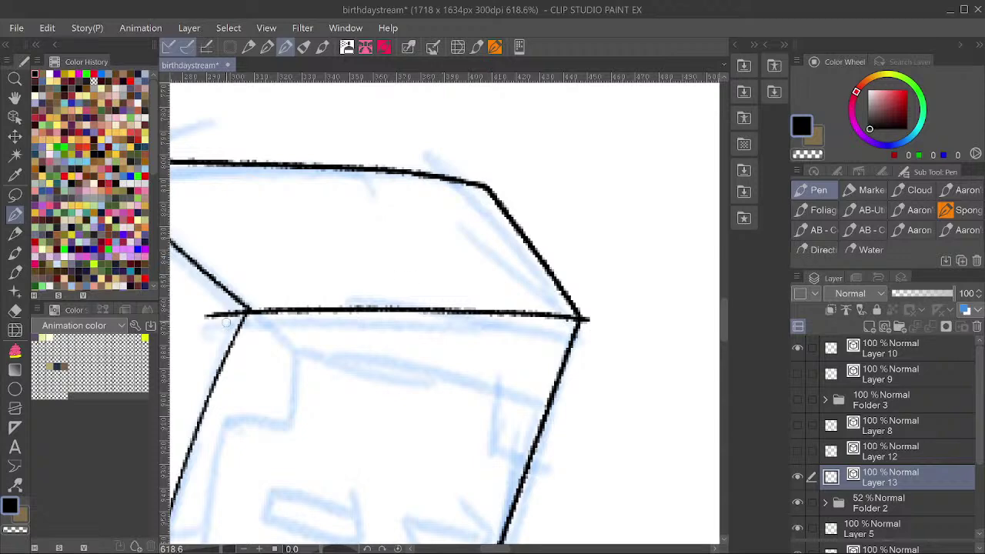
{"action": "left_click", "coordinate": [227, 323]}
{"action": "scroll", "coordinate": [598, 259], "scroll_direction": "down", "scroll_amount": 5}
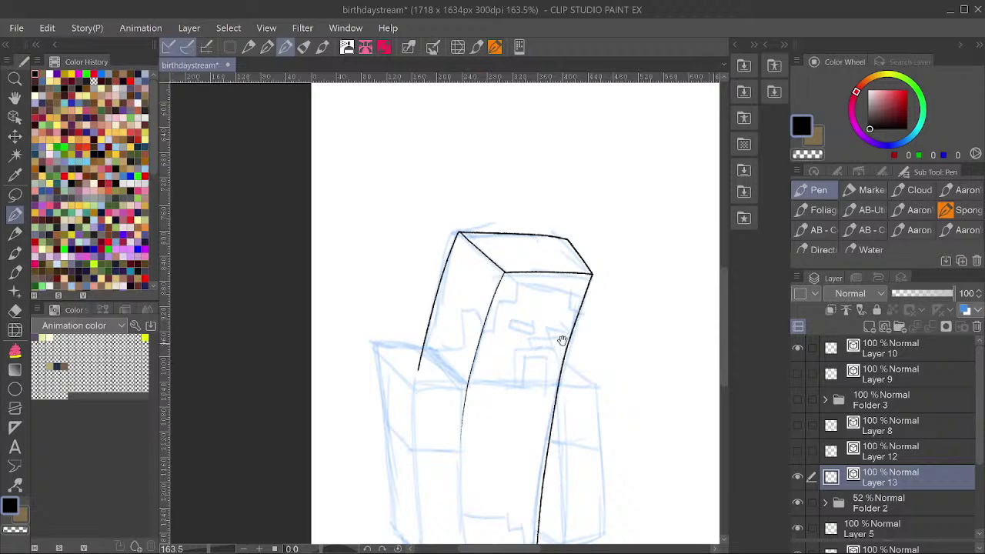
Ink the shoulder line across the zombie's chest and the slanted shoulder edge behind the head.
{"action": "left_click_drag", "start_coordinate": [561, 341], "coordinate": [518, 117]}
{"action": "mouse_move", "coordinate": [590, 207]}
{"action": "left_mouse_down"}
{"action": "mouse_move", "coordinate": [460, 201]}
{"action": "mouse_move", "coordinate": [377, 210]}
{"action": "left_mouse_up"}
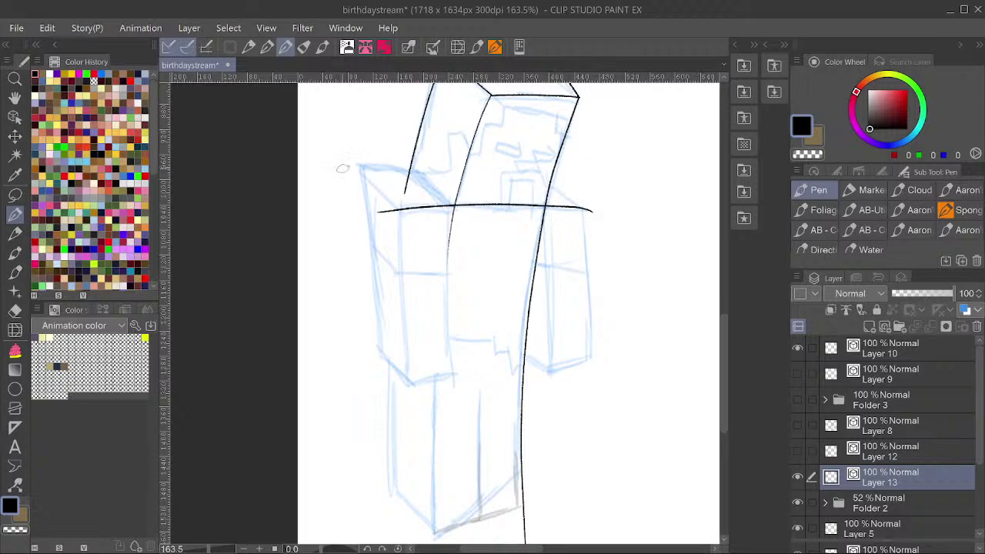
{"action": "left_click_drag", "start_coordinate": [343, 167], "coordinate": [570, 165]}
{"action": "key", "text": "ctrl+z"}
{"action": "left_click_drag", "start_coordinate": [397, 160], "coordinate": [478, 227]}
{"action": "key", "text": "ctrl+z"}
{"action": "left_click_drag", "start_coordinate": [463, 209], "coordinate": [389, 168]}
Ink the short slanted shoulder edge in front of the zombie's face, down to the end of the chest line.
{"action": "left_click_drag", "start_coordinate": [540, 178], "coordinate": [593, 221]}
{"action": "key", "text": "ctrl+z"}
{"action": "left_click_drag", "start_coordinate": [542, 180], "coordinate": [591, 211]}
{"action": "key", "text": "ctrl+z"}
{"action": "left_click_drag", "start_coordinate": [539, 184], "coordinate": [592, 213]}
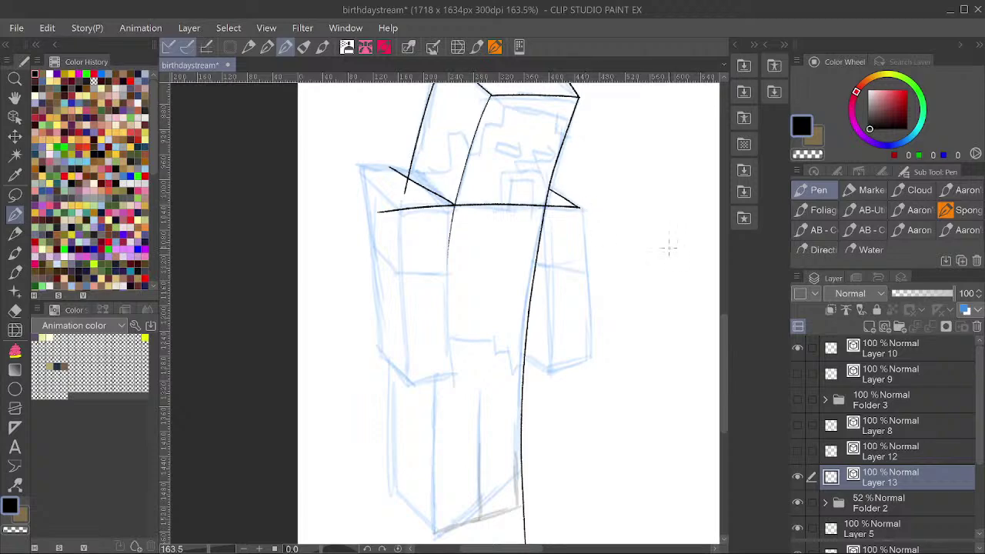
Clear the overlapping line pieces where the zombie's head meets the shoulders.
{"action": "scroll", "coordinate": [532, 297], "scroll_direction": "up", "scroll_amount": 3}
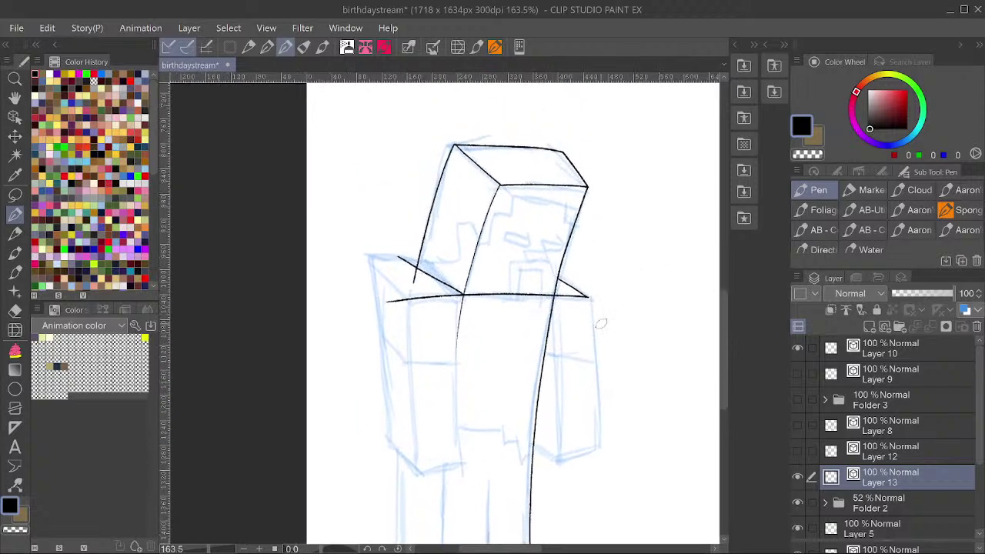
{"action": "key", "text": "ctrl+z"}
{"action": "mouse_move", "coordinate": [566, 270]}
{"action": "left_mouse_down"}
{"action": "mouse_move", "coordinate": [567, 241]}
{"action": "mouse_move", "coordinate": [577, 257]}
{"action": "mouse_move", "coordinate": [553, 288]}
{"action": "left_mouse_up"}
{"action": "key", "text": "ctrl+z"}
{"action": "left_click_drag", "start_coordinate": [558, 253], "coordinate": [588, 239]}
{"action": "left_click_drag", "start_coordinate": [558, 322], "coordinate": [550, 360]}
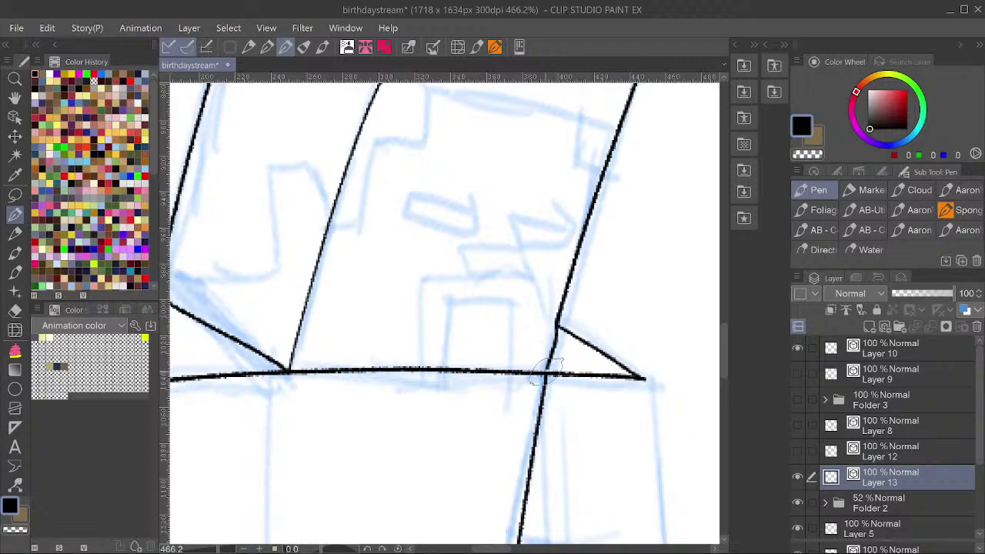
{"action": "scroll", "coordinate": [604, 238], "scroll_direction": "down", "scroll_amount": 5}
{"action": "scroll", "coordinate": [602, 251], "scroll_direction": "up", "scroll_amount": 3}
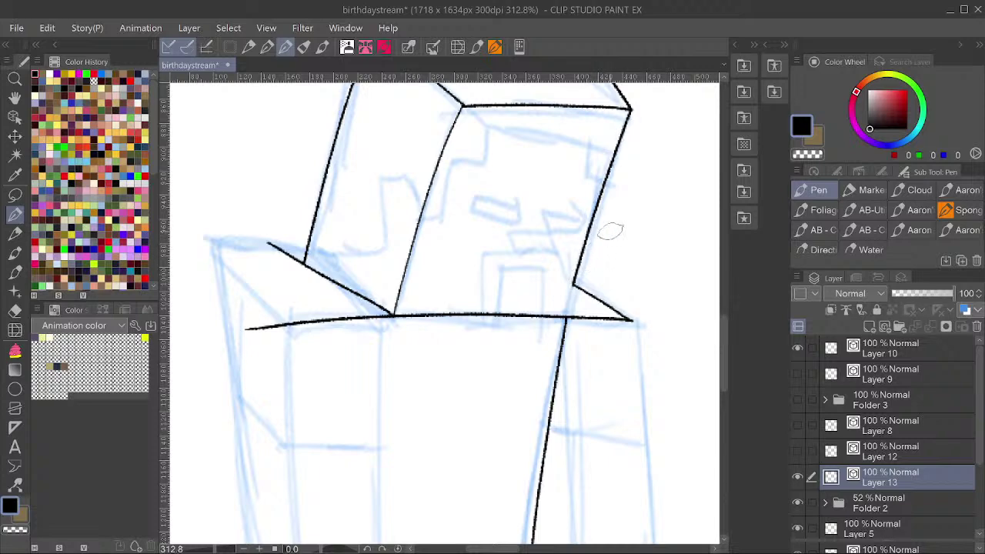
Ink the outer edge, inner edge and angled bottom edges of the zombie's arm below the front shoulder.
{"action": "mouse_move", "coordinate": [644, 154]}
{"action": "left_mouse_down"}
{"action": "mouse_move", "coordinate": [633, 233]}
{"action": "mouse_move", "coordinate": [637, 214]}
{"action": "left_mouse_up"}
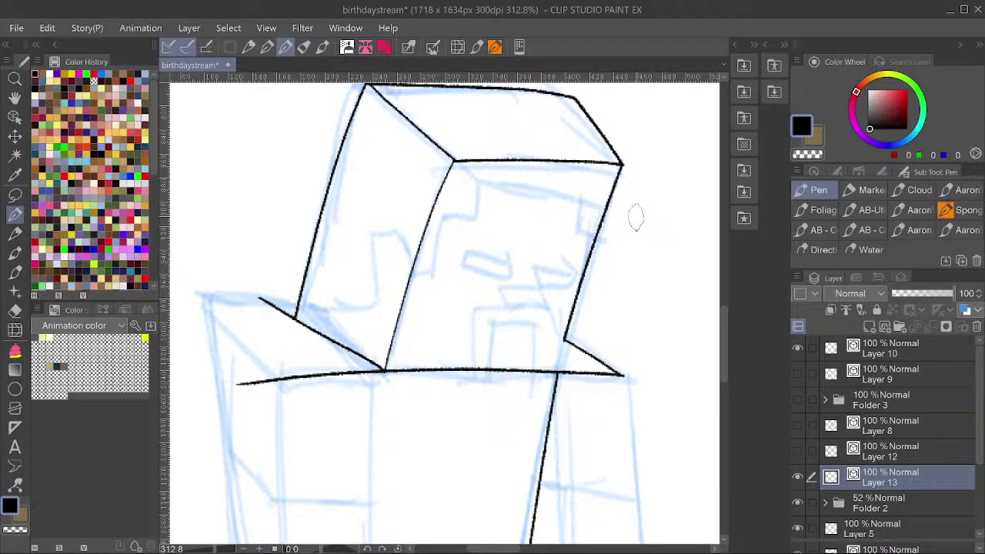
{"action": "scroll", "coordinate": [636, 218], "scroll_direction": "down", "scroll_amount": 5}
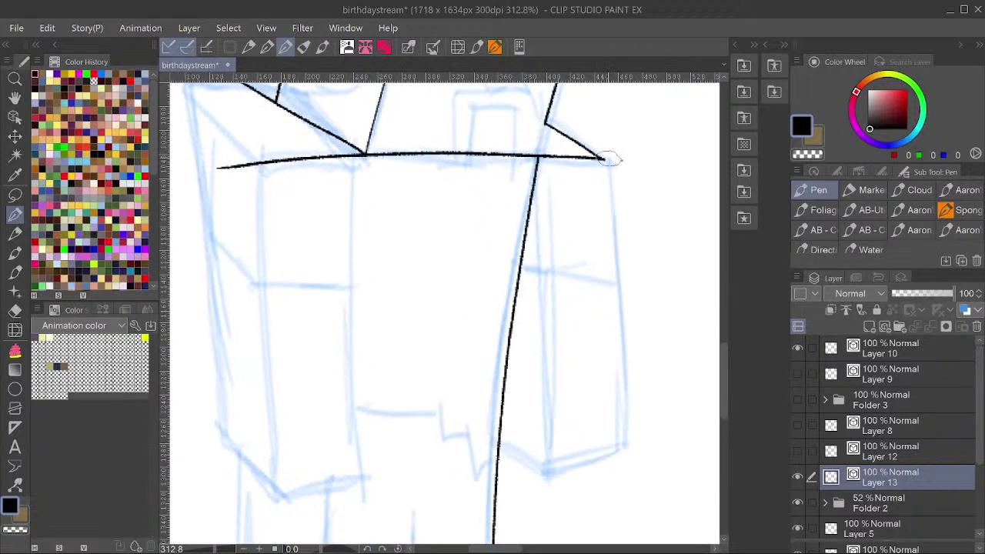
{"action": "left_click_drag", "start_coordinate": [608, 159], "coordinate": [608, 446]}
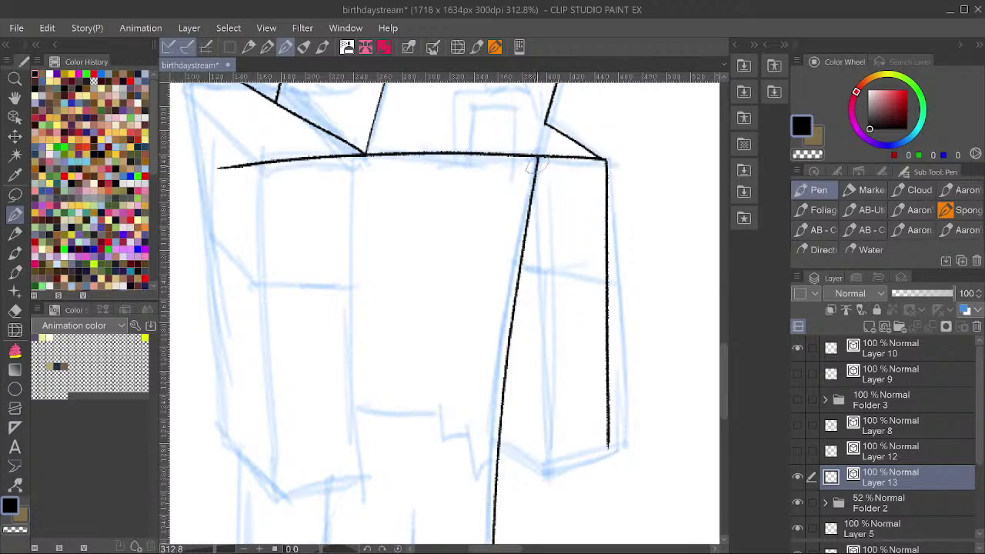
{"action": "left_click_drag", "start_coordinate": [539, 160], "coordinate": [540, 479]}
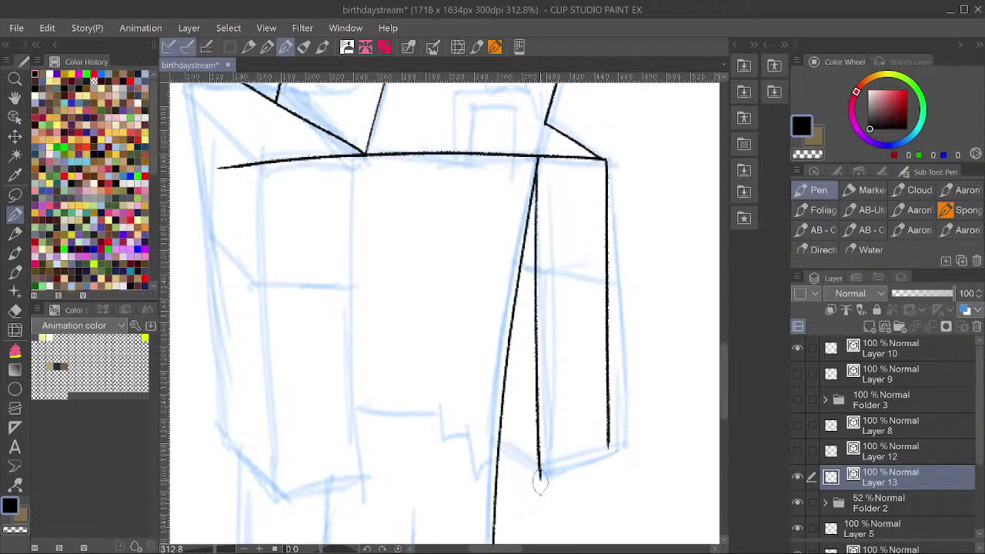
{"action": "mouse_move", "coordinate": [607, 446]}
{"action": "left_mouse_down"}
{"action": "mouse_move", "coordinate": [540, 480]}
{"action": "mouse_move", "coordinate": [504, 445]}
{"action": "left_mouse_up"}
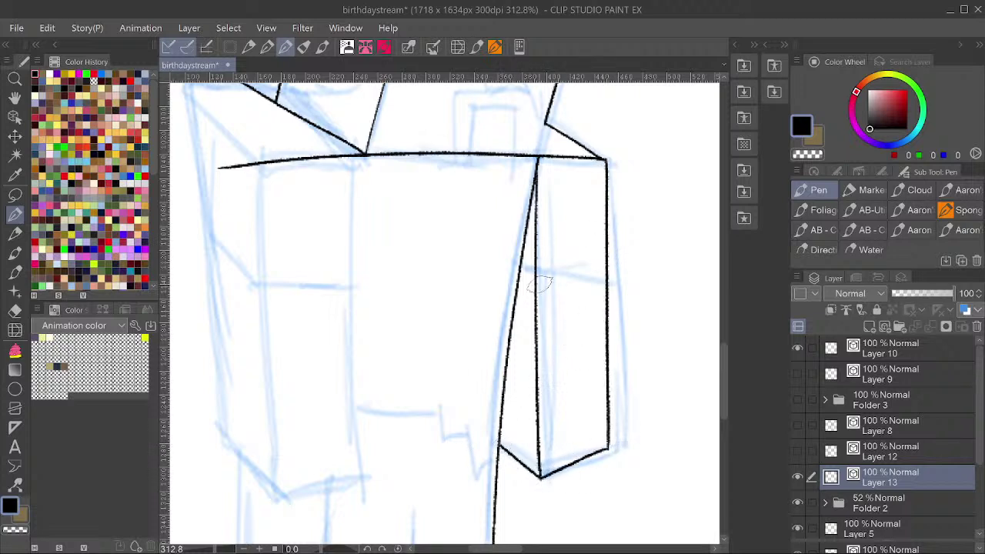
Ink the sleeve edge across both faces of the zombie's arm below the front shoulder.
{"action": "left_click_drag", "start_coordinate": [537, 275], "coordinate": [609, 261]}
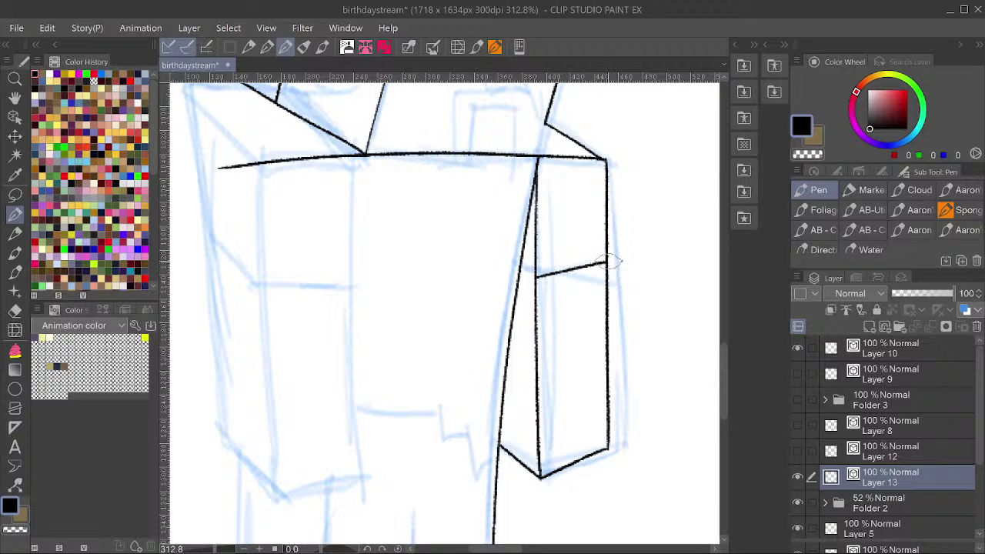
{"action": "left_click_drag", "start_coordinate": [537, 276], "coordinate": [519, 270]}
{"action": "left_click_drag", "start_coordinate": [585, 197], "coordinate": [576, 218]}
{"action": "left_click_drag", "start_coordinate": [586, 178], "coordinate": [583, 300]}
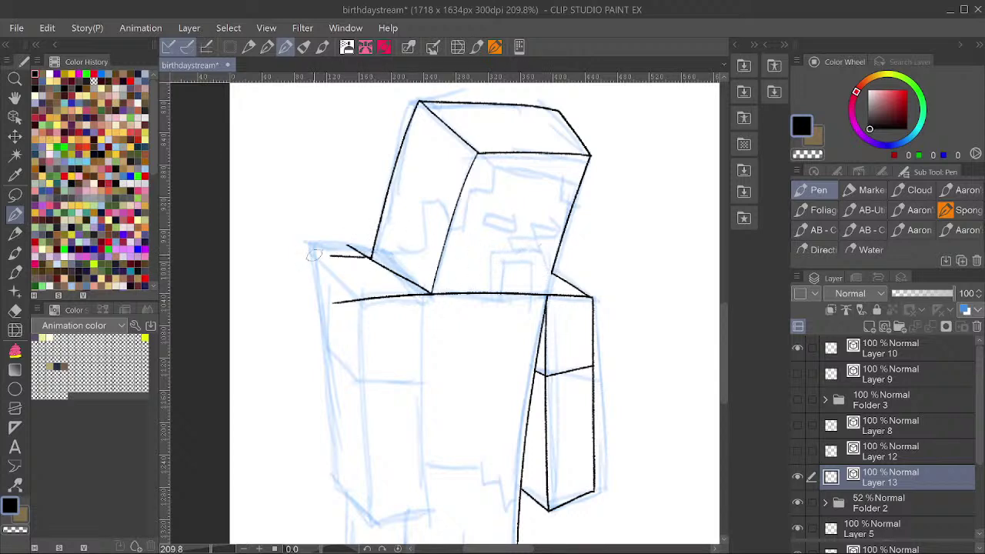
Ink the shoulder's back edge behind the head and its slanted outer edge, clearing the line piece that crosses the head corner.
{"action": "left_click_drag", "start_coordinate": [383, 257], "coordinate": [307, 260]}
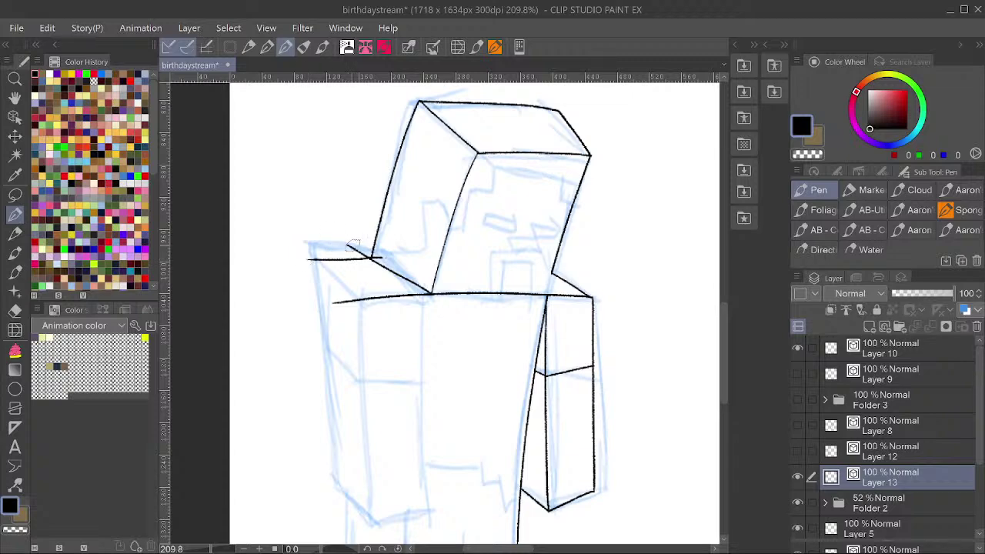
{"action": "scroll", "coordinate": [365, 209], "scroll_direction": "up", "scroll_amount": 4}
{"action": "key", "text": "ctrl+z"}
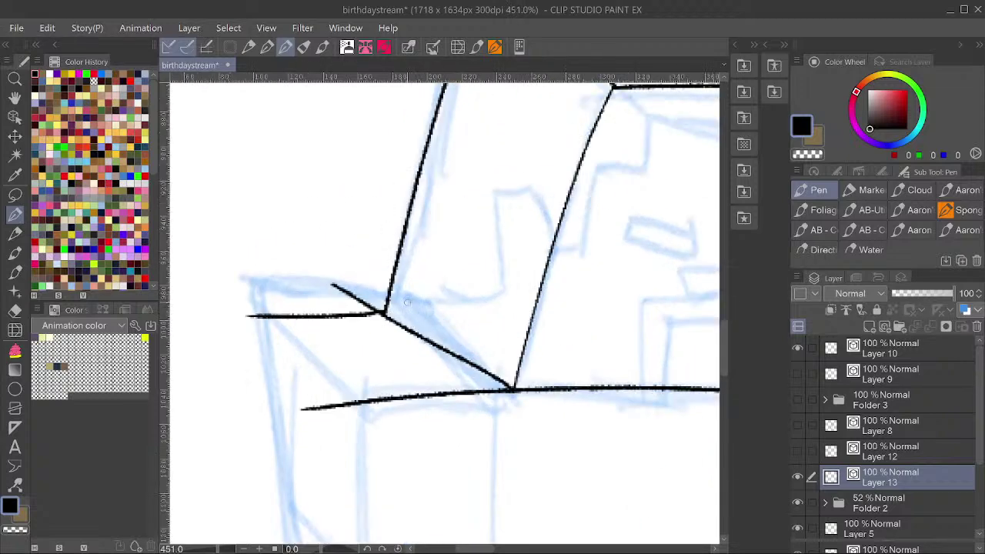
{"action": "key", "text": "ctrl+z"}
{"action": "scroll", "coordinate": [400, 223], "scroll_direction": "down", "scroll_amount": 4}
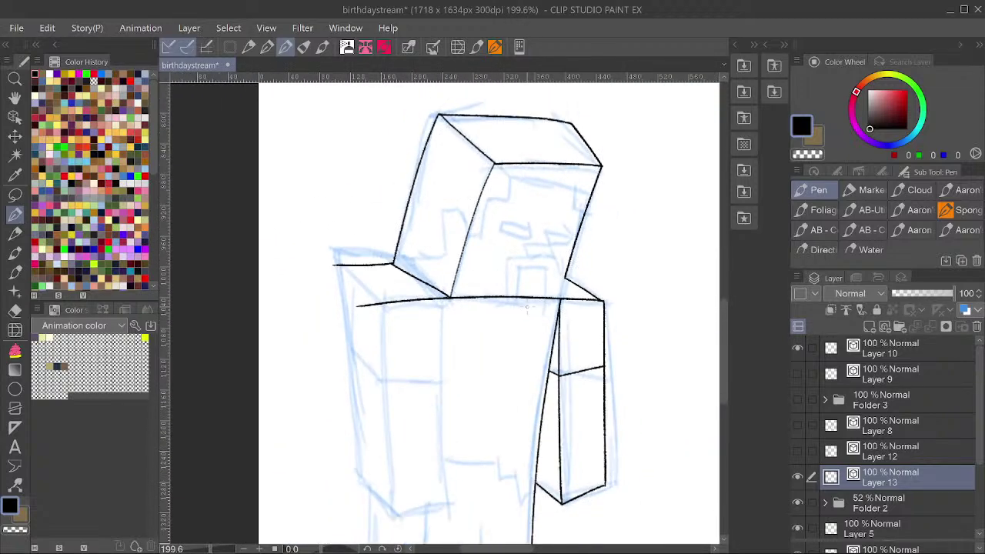
{"action": "left_click_drag", "start_coordinate": [332, 262], "coordinate": [401, 313]}
{"action": "left_click_drag", "start_coordinate": [457, 296], "coordinate": [469, 183]}
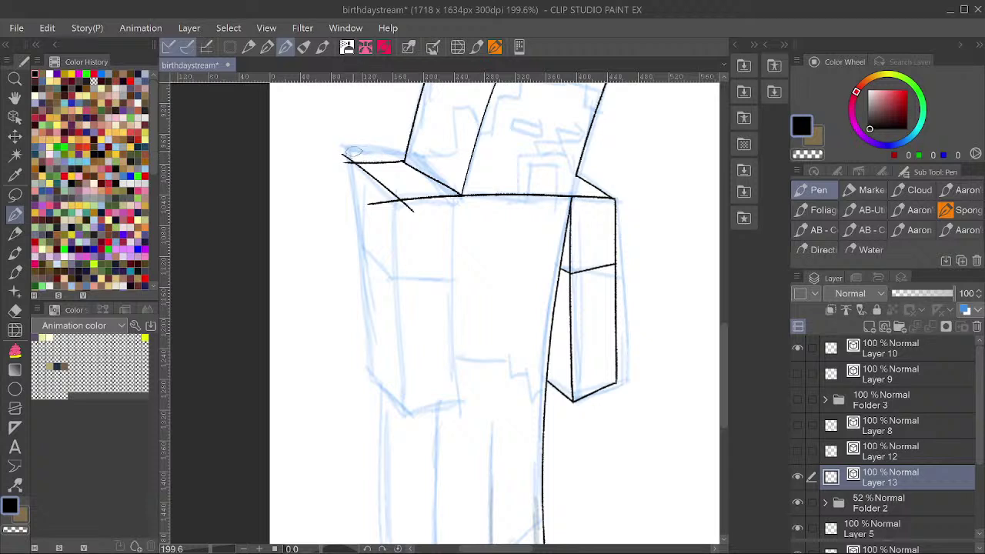
Ink the outer, corner and inner vertical edges and the angled bottom edges of the zombie's arm behind the head.
{"action": "left_click_drag", "start_coordinate": [353, 152], "coordinate": [376, 386]}
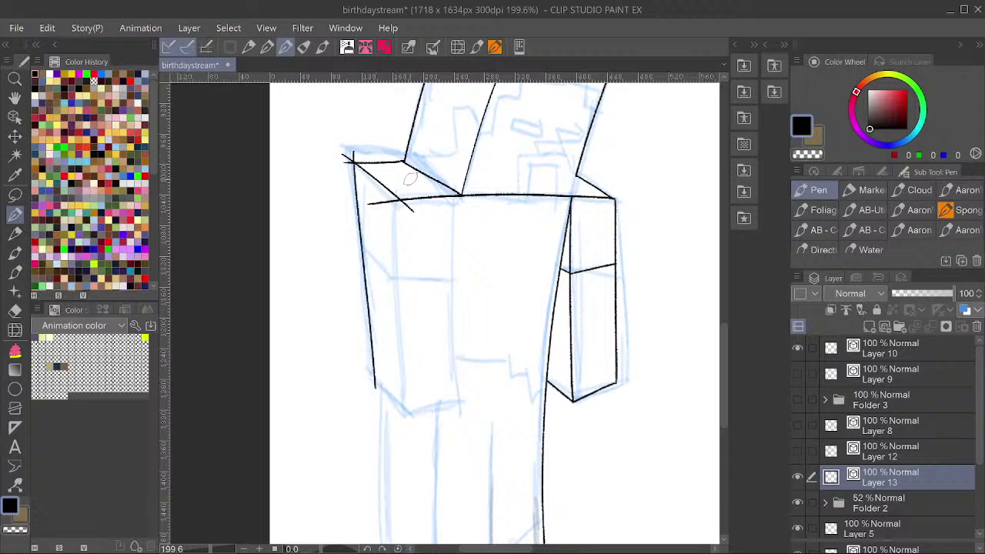
{"action": "left_click_drag", "start_coordinate": [400, 184], "coordinate": [408, 422]}
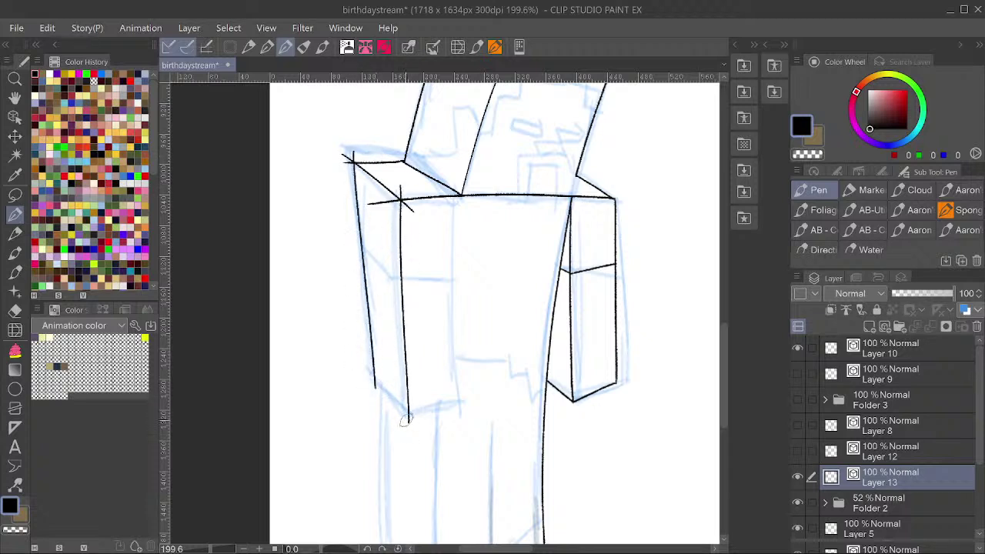
{"action": "left_click_drag", "start_coordinate": [368, 369], "coordinate": [416, 422]}
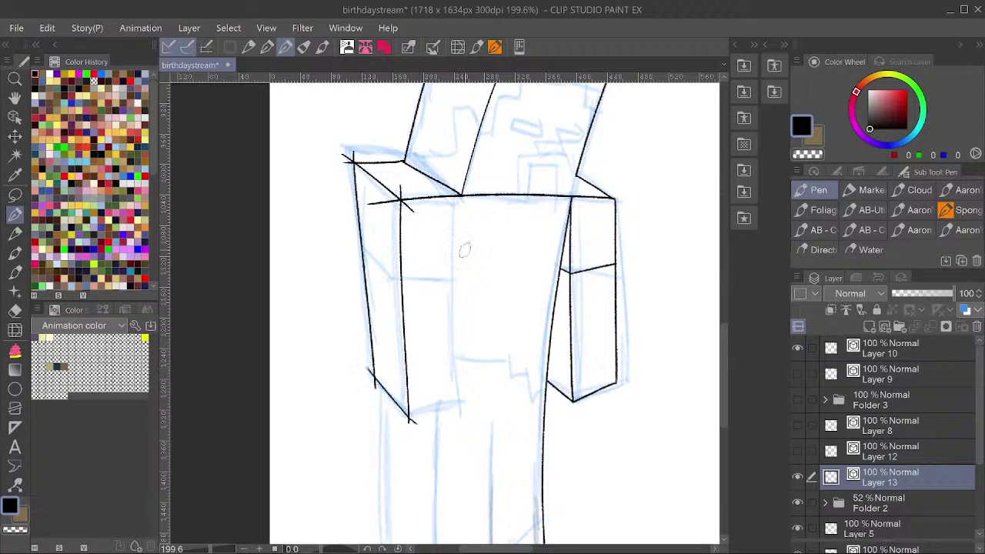
{"action": "mouse_move", "coordinate": [462, 193]}
{"action": "left_mouse_down"}
{"action": "mouse_move", "coordinate": [462, 421]}
{"action": "mouse_move", "coordinate": [437, 409]}
{"action": "mouse_move", "coordinate": [472, 397]}
{"action": "left_mouse_up"}
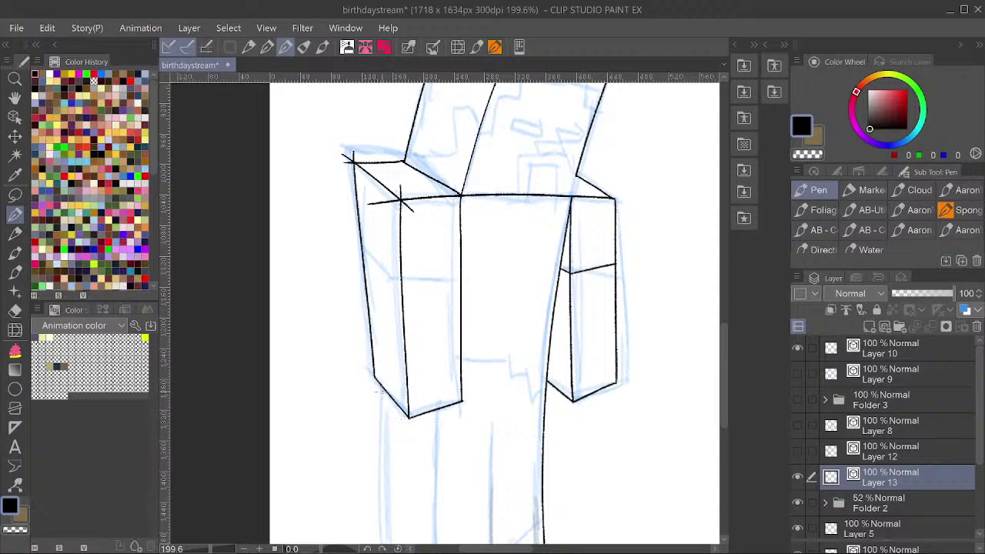
Clear the overshooting line ends at the corners of the shoulder behind the head.
{"action": "left_click_drag", "start_coordinate": [541, 231], "coordinate": [559, 364]}
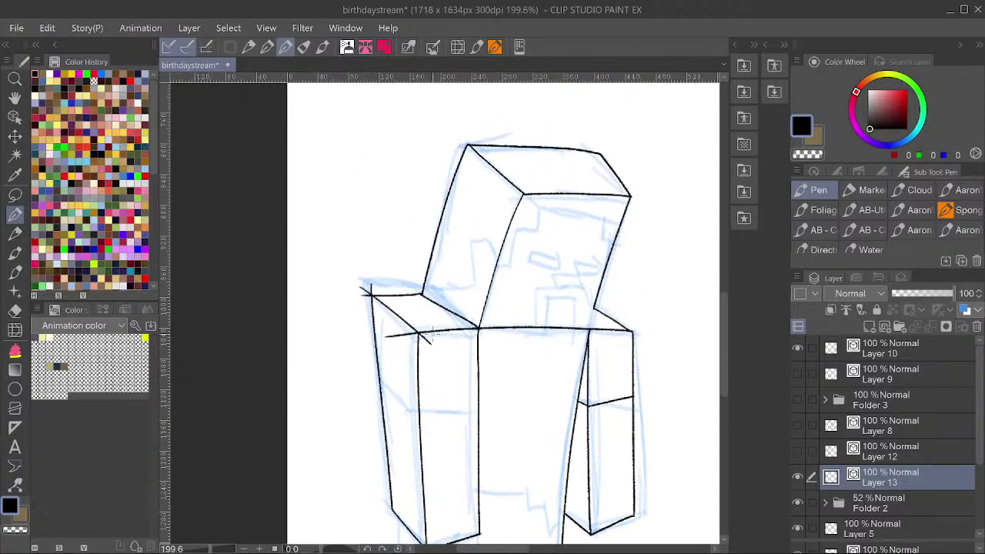
{"action": "left_click_drag", "start_coordinate": [403, 336], "coordinate": [404, 340]}
{"action": "left_click_drag", "start_coordinate": [375, 287], "coordinate": [365, 301]}
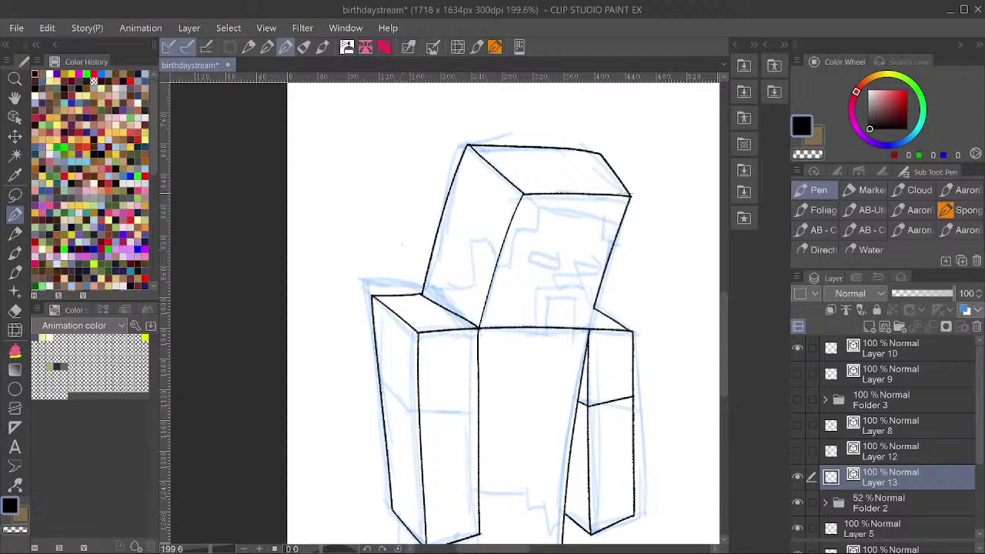
Ink the stepped hairline across the zombie's forehead and along the side of its head.
{"action": "scroll", "coordinate": [631, 196], "scroll_direction": "up", "scroll_amount": 3}
{"action": "mouse_move", "coordinate": [586, 235]}
{"action": "left_mouse_down"}
{"action": "mouse_move", "coordinate": [455, 222]}
{"action": "mouse_move", "coordinate": [461, 253]}
{"action": "mouse_move", "coordinate": [408, 251]}
{"action": "left_mouse_up"}
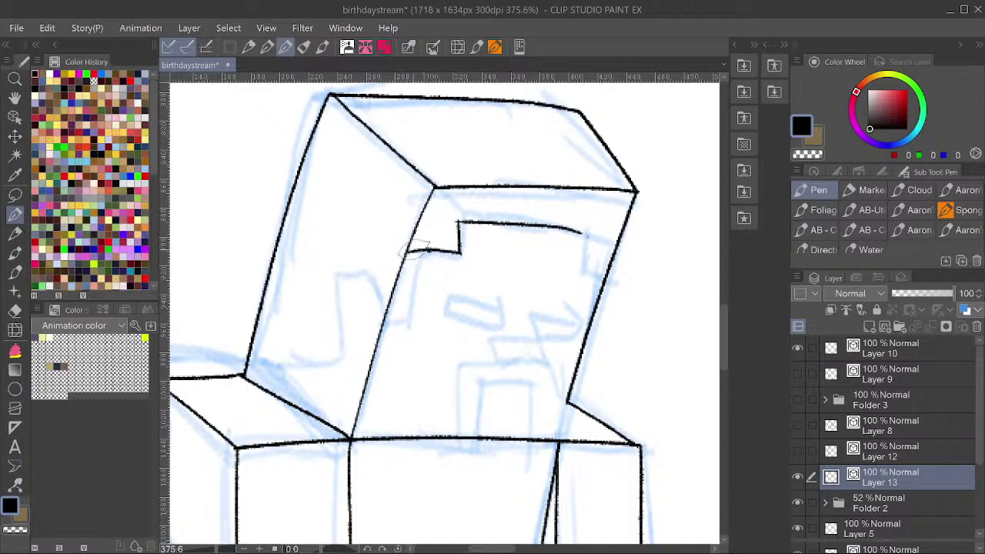
{"action": "mouse_move", "coordinate": [384, 317]}
{"action": "left_mouse_down"}
{"action": "mouse_move", "coordinate": [364, 266]}
{"action": "mouse_move", "coordinate": [334, 272]}
{"action": "mouse_move", "coordinate": [344, 359]}
{"action": "mouse_move", "coordinate": [271, 350]}
{"action": "mouse_move", "coordinate": [259, 386]}
{"action": "left_mouse_up"}
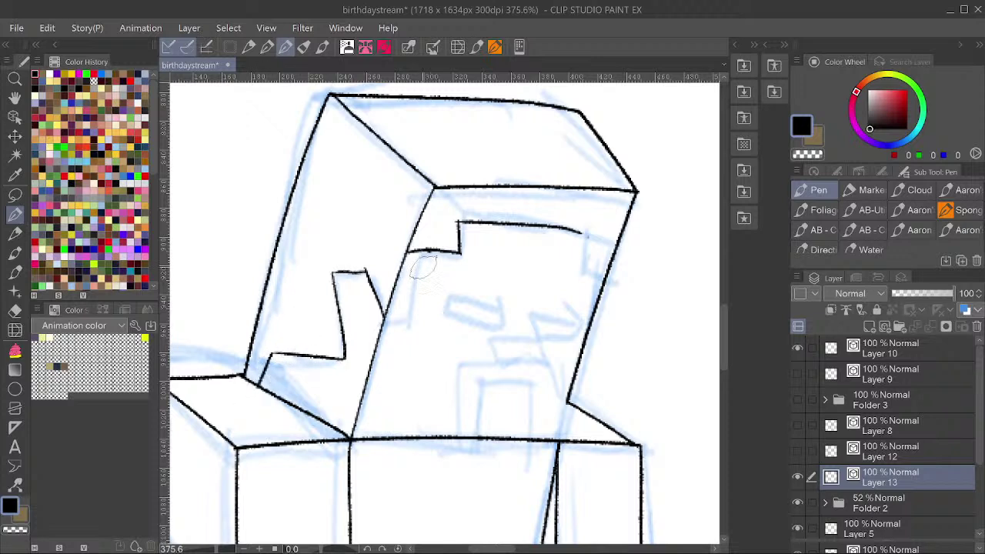
{"action": "mouse_move", "coordinate": [369, 270]}
{"action": "left_mouse_down"}
{"action": "mouse_move", "coordinate": [378, 331]}
{"action": "mouse_move", "coordinate": [370, 278]}
{"action": "left_mouse_up"}
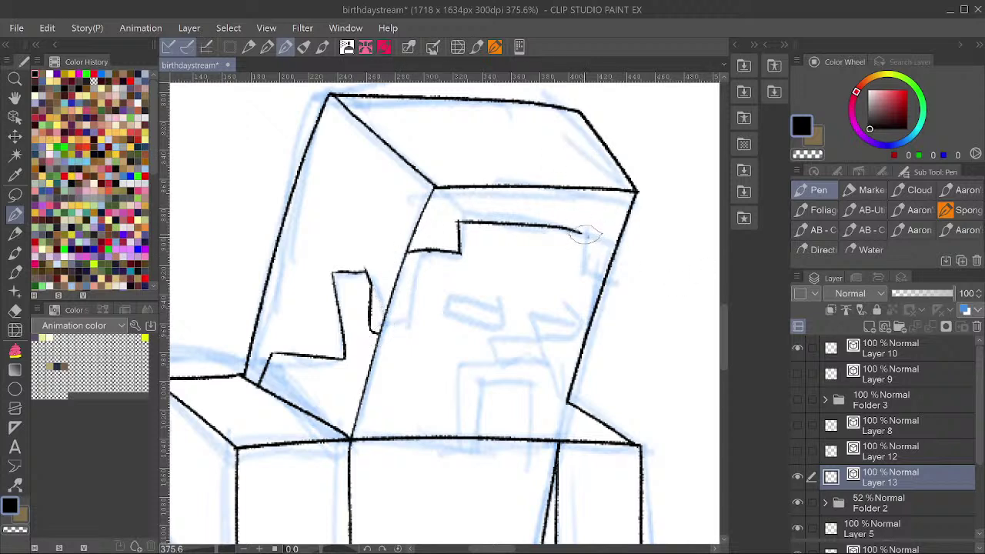
Extend the forehead hairline with a step down and a short line to the front edge of the face.
{"action": "left_click_drag", "start_coordinate": [582, 235], "coordinate": [581, 269]}
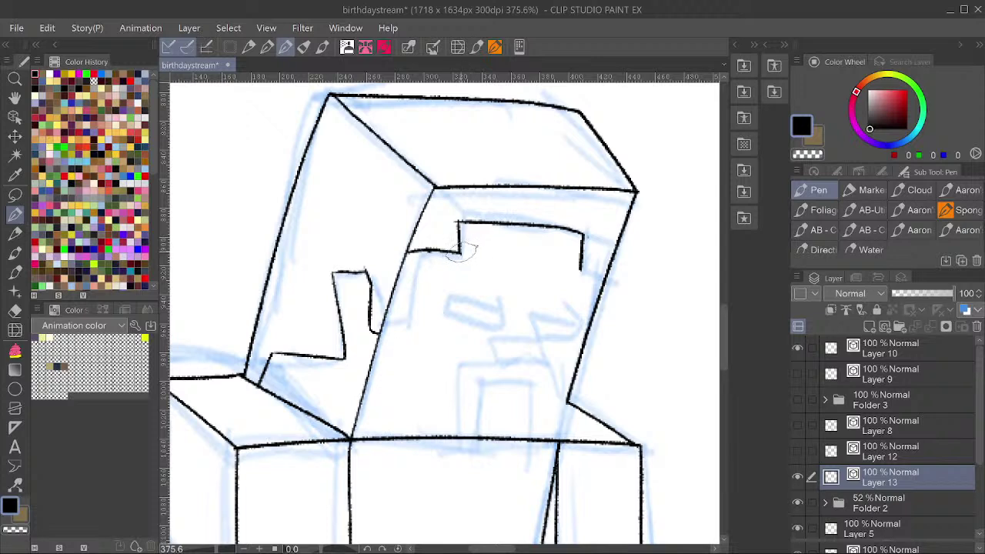
{"action": "left_click_drag", "start_coordinate": [577, 257], "coordinate": [579, 269]}
{"action": "left_click_drag", "start_coordinate": [573, 260], "coordinate": [628, 271]}
{"action": "scroll", "coordinate": [582, 167], "scroll_direction": "down", "scroll_amount": 3}
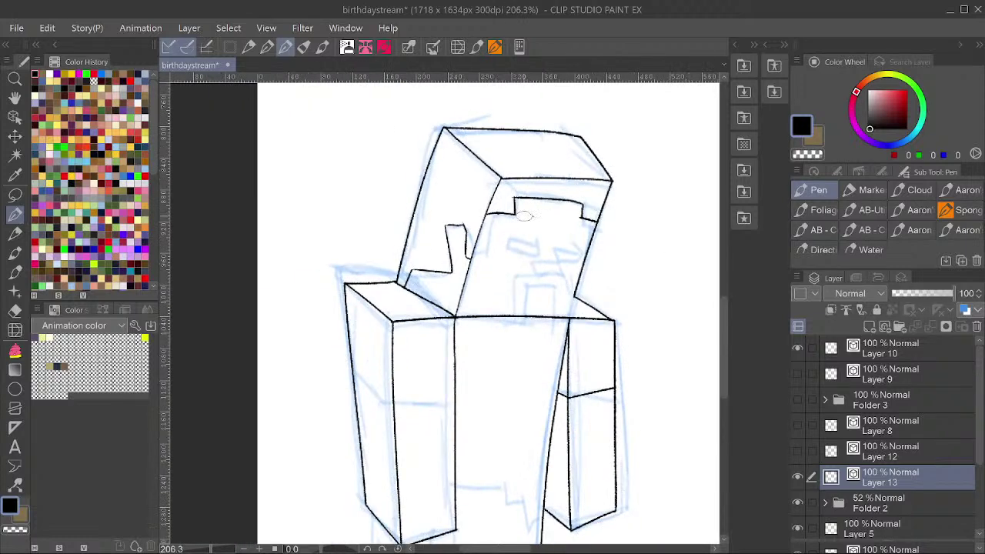
Ink both rectangular eyes and the small rectangular nose on the zombie's face.
{"action": "mouse_move", "coordinate": [539, 237]}
{"action": "left_mouse_down"}
{"action": "mouse_move", "coordinate": [511, 234]}
{"action": "mouse_move", "coordinate": [511, 244]}
{"action": "mouse_move", "coordinate": [562, 250]}
{"action": "mouse_move", "coordinate": [582, 241]}
{"action": "mouse_move", "coordinate": [579, 256]}
{"action": "left_mouse_up"}
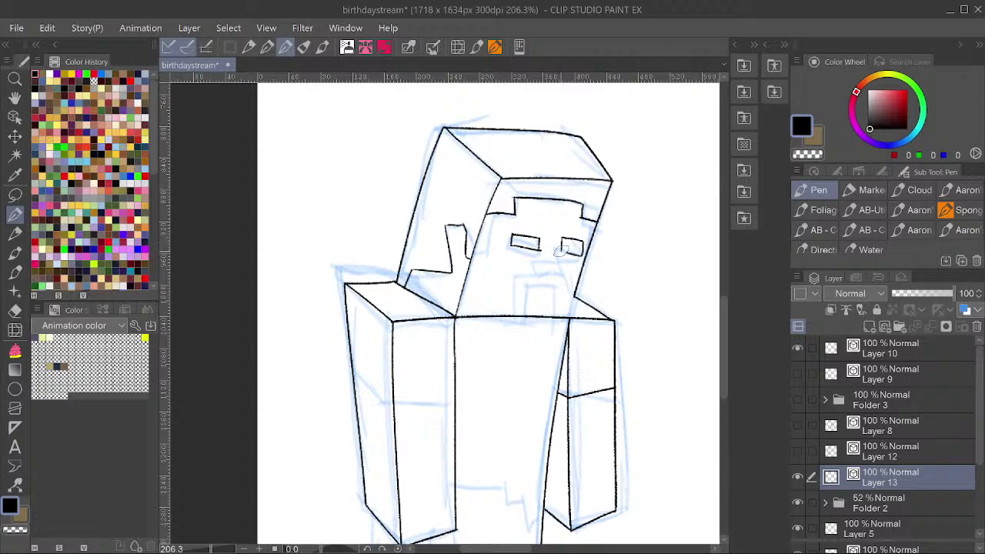
{"action": "scroll", "coordinate": [581, 223], "scroll_direction": "up", "scroll_amount": 3}
{"action": "mouse_move", "coordinate": [473, 320]}
{"action": "left_mouse_down"}
{"action": "mouse_move", "coordinate": [539, 326]}
{"action": "mouse_move", "coordinate": [536, 351]}
{"action": "mouse_move", "coordinate": [471, 343]}
{"action": "mouse_move", "coordinate": [475, 321]}
{"action": "mouse_move", "coordinate": [468, 348]}
{"action": "left_mouse_up"}
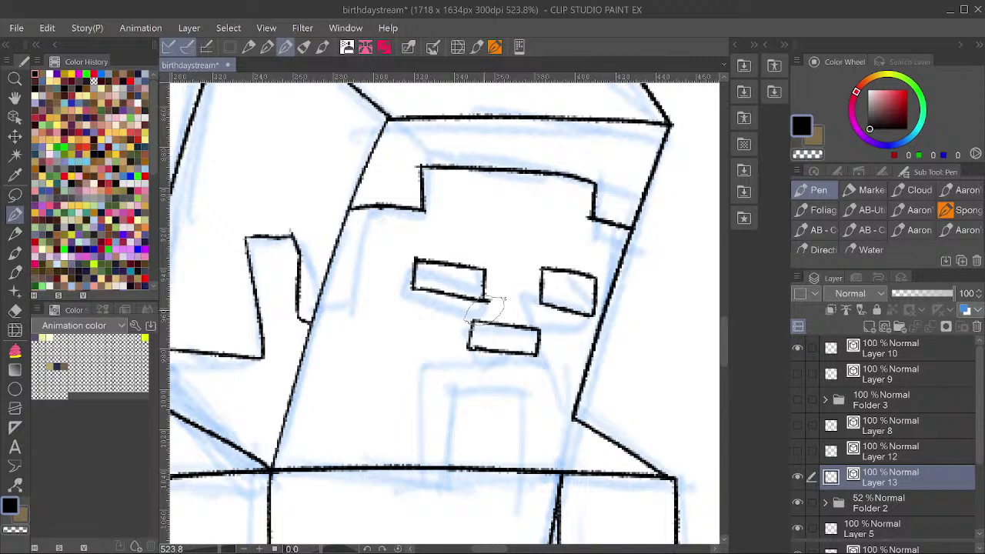
{"action": "scroll", "coordinate": [484, 310], "scroll_direction": "down", "scroll_amount": 5}
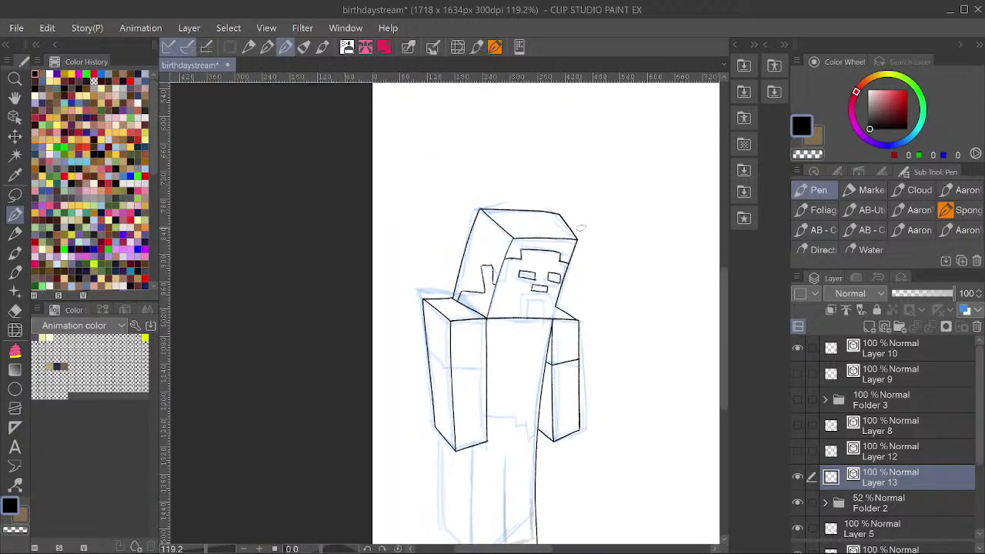
Ink the jagged, stepped shirt hem across the zombie's waist between the arms.
{"action": "mouse_move", "coordinate": [583, 286]}
{"action": "left_mouse_down"}
{"action": "mouse_move", "coordinate": [595, 223]}
{"action": "mouse_move", "coordinate": [597, 236]}
{"action": "mouse_move", "coordinate": [601, 224]}
{"action": "mouse_move", "coordinate": [604, 231]}
{"action": "mouse_move", "coordinate": [570, 232]}
{"action": "left_mouse_up"}
{"action": "scroll", "coordinate": [568, 230], "scroll_direction": "up", "scroll_amount": 1}
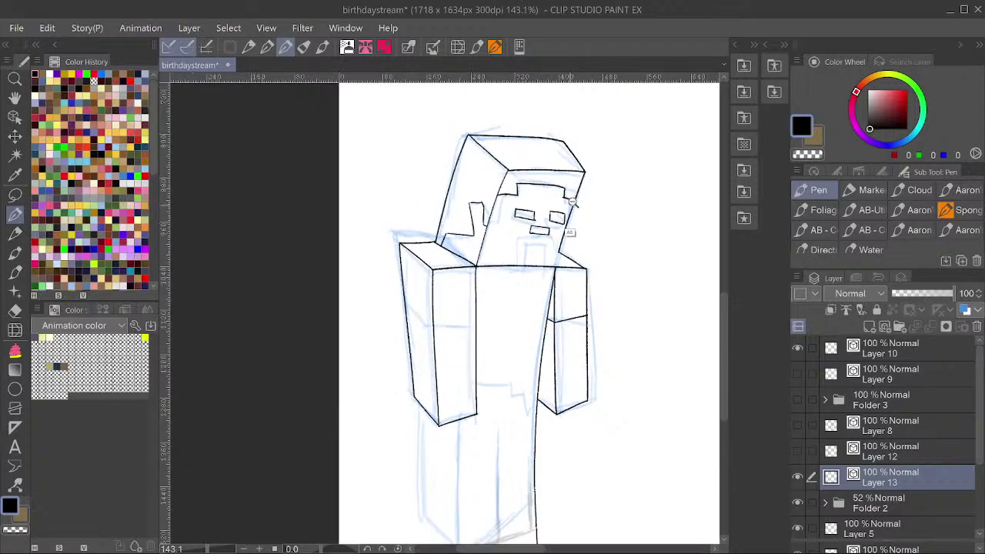
{"action": "left_click_drag", "start_coordinate": [531, 381], "coordinate": [537, 339]}
{"action": "left_click_drag", "start_coordinate": [533, 374], "coordinate": [529, 356]}
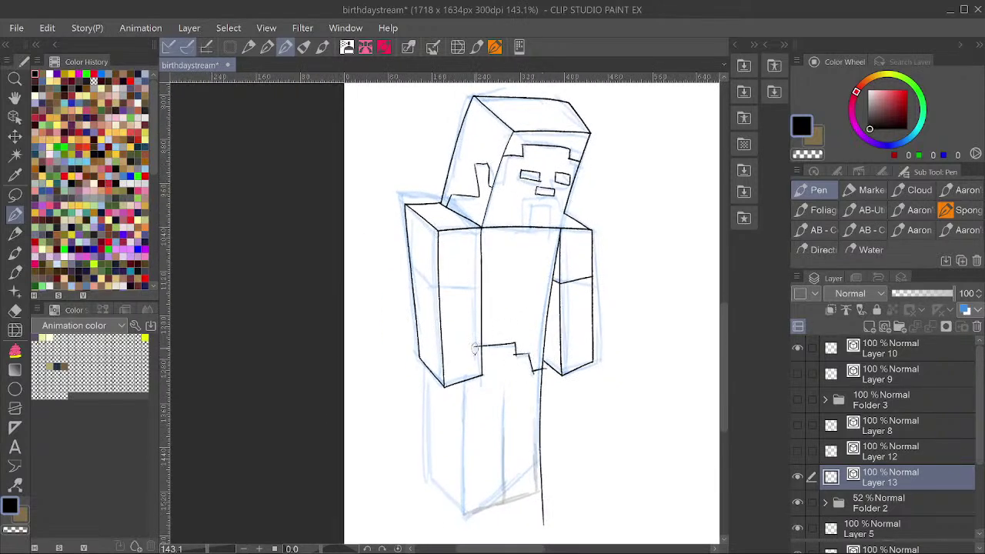
Ink the sleeve edge across both faces of the larger arm and clear the piece overshooting onto the torso.
{"action": "scroll", "coordinate": [498, 316], "scroll_direction": "up", "scroll_amount": 3}
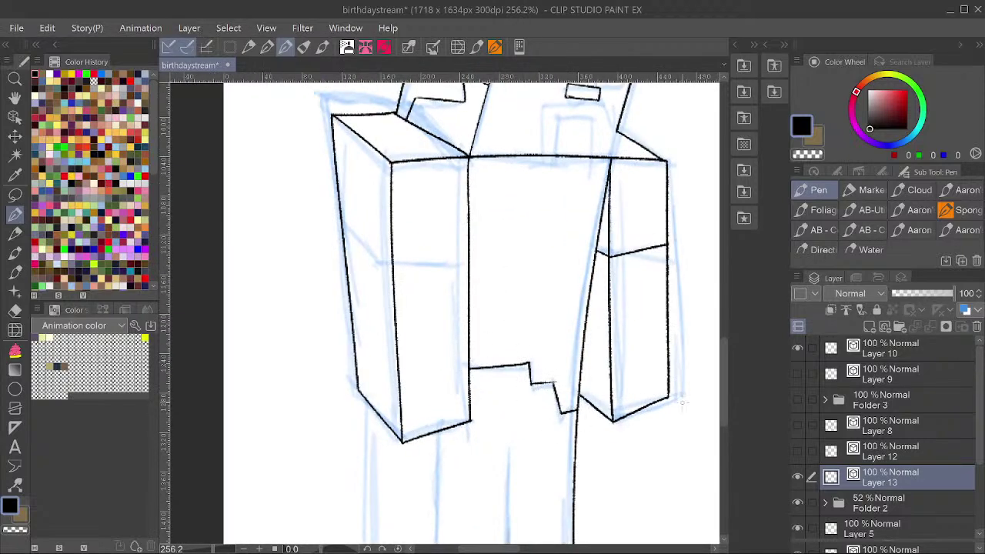
{"action": "mouse_move", "coordinate": [494, 259]}
{"action": "left_mouse_down"}
{"action": "mouse_move", "coordinate": [372, 270]}
{"action": "mouse_move", "coordinate": [407, 274]}
{"action": "mouse_move", "coordinate": [335, 235]}
{"action": "left_mouse_up"}
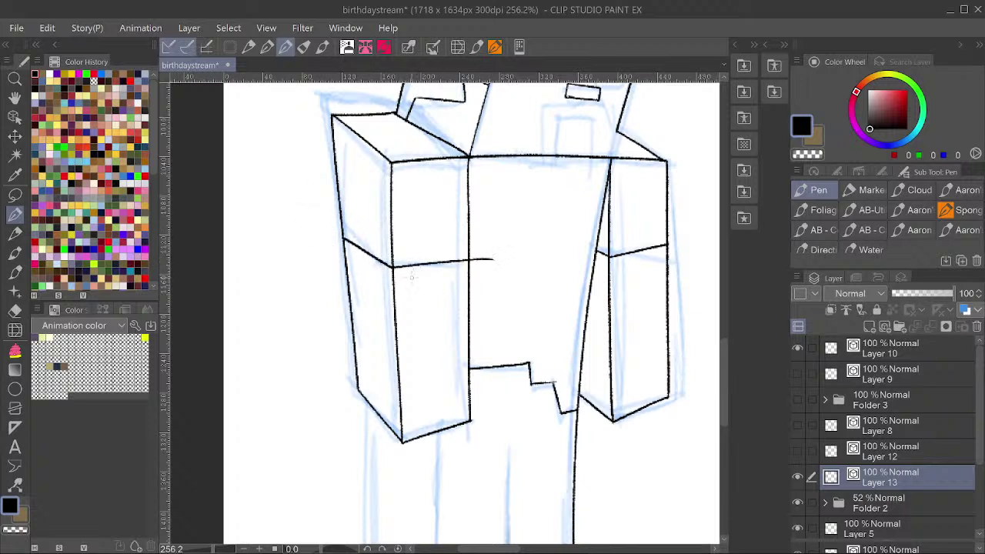
{"action": "scroll", "coordinate": [524, 212], "scroll_direction": "down", "scroll_amount": 4}
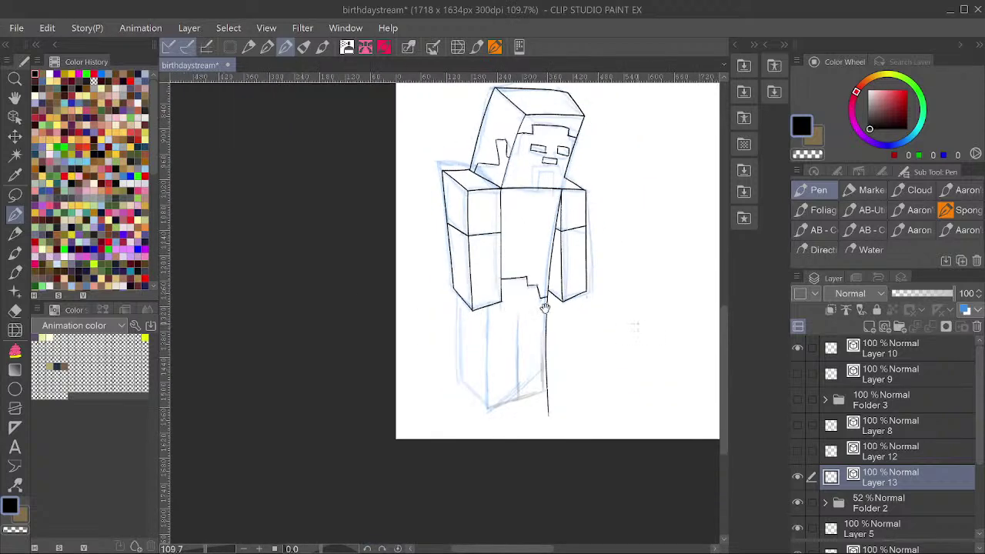
Ink the slanted bottom edge of the zombie's legs, undoing the misdrawn strokes.
{"action": "left_click_drag", "start_coordinate": [544, 307], "coordinate": [583, 345]}
{"action": "scroll", "coordinate": [501, 262], "scroll_direction": "up", "scroll_amount": 3}
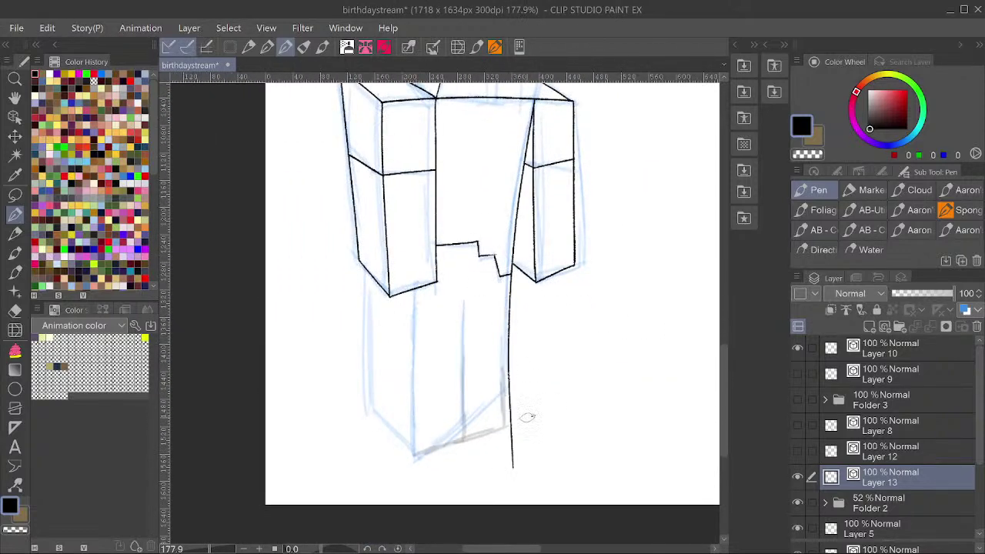
{"action": "left_click_drag", "start_coordinate": [527, 417], "coordinate": [375, 463]}
{"action": "key", "text": "ctrl+z"}
{"action": "left_click_drag", "start_coordinate": [533, 414], "coordinate": [370, 462]}
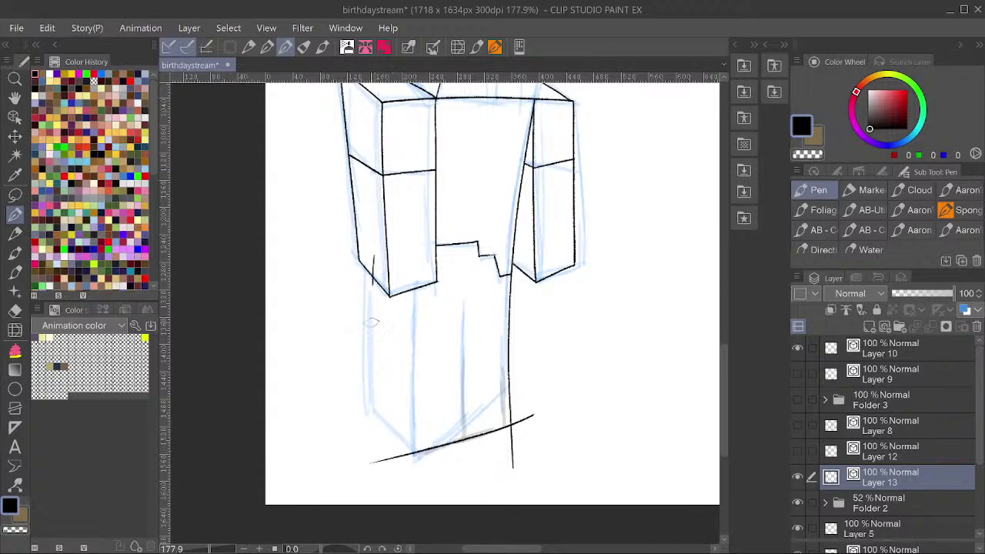
{"action": "scroll", "coordinate": [467, 236], "scroll_direction": "down", "scroll_amount": 2}
{"action": "key", "text": "ctrl+z"}
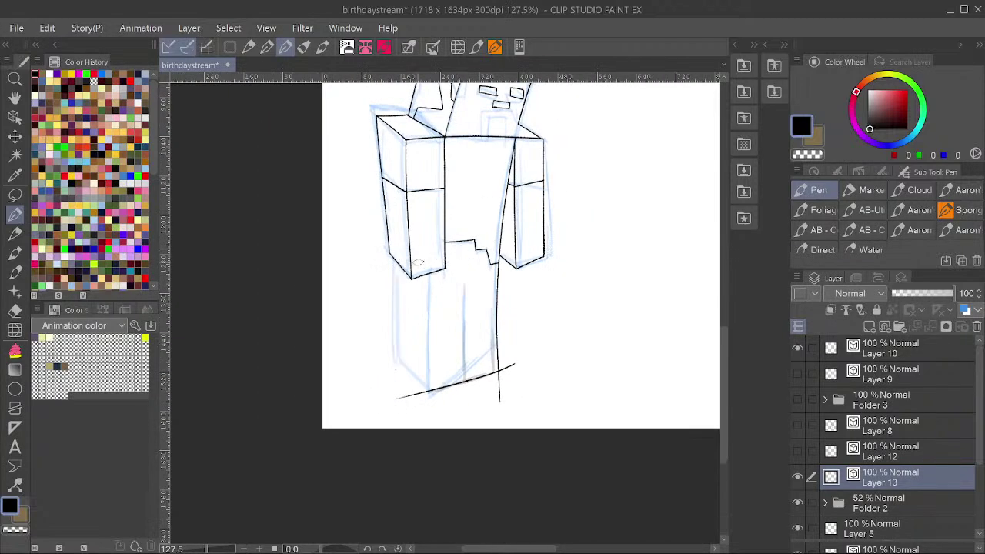
Ink the legs' outer edge, slanted side bottom edge, dividing line and corner edge, clearing the pieces that overlap the arm.
{"action": "mouse_move", "coordinate": [401, 243]}
{"action": "left_mouse_down"}
{"action": "mouse_move", "coordinate": [400, 376]}
{"action": "mouse_move", "coordinate": [420, 377]}
{"action": "mouse_move", "coordinate": [445, 401]}
{"action": "left_mouse_up"}
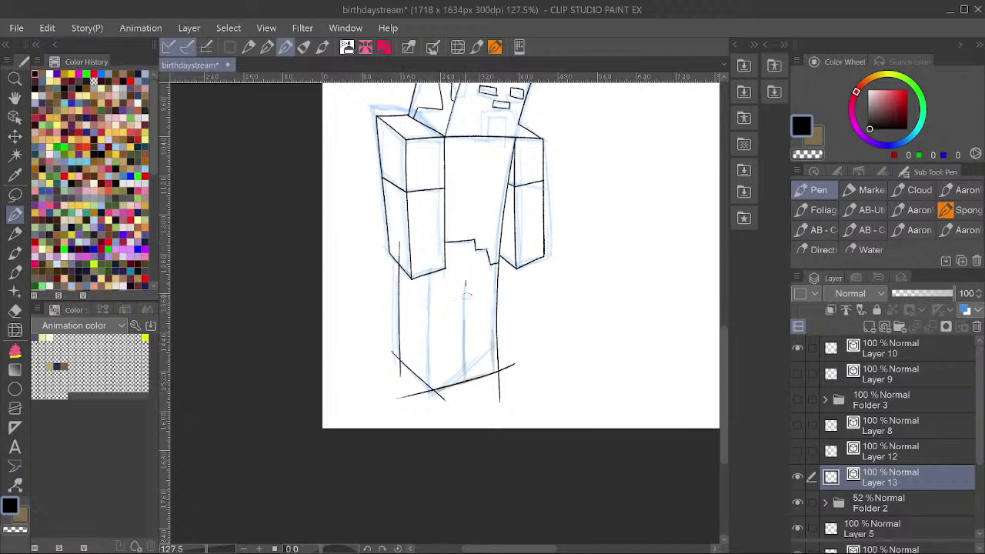
{"action": "left_click_drag", "start_coordinate": [465, 291], "coordinate": [466, 396]}
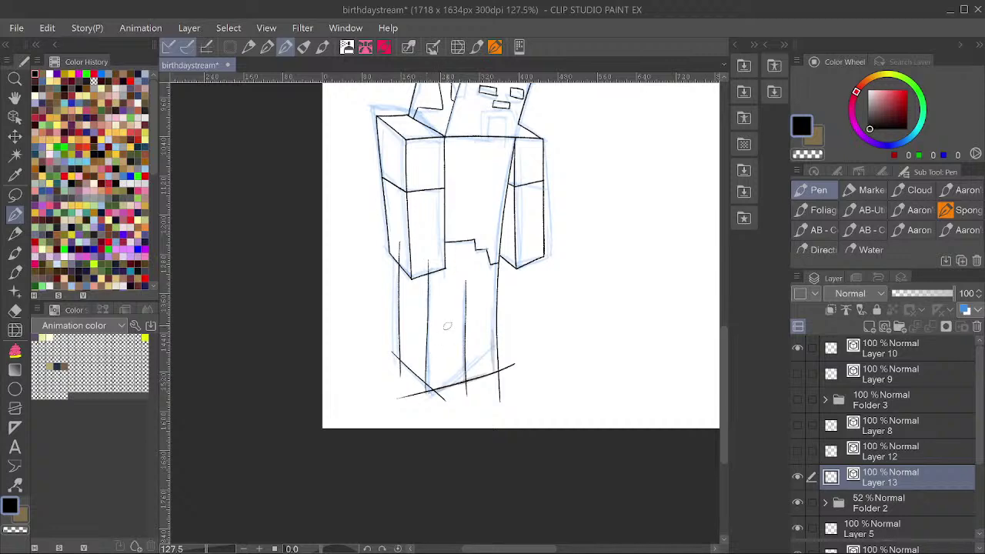
{"action": "scroll", "coordinate": [449, 318], "scroll_direction": "up", "scroll_amount": 2}
{"action": "left_click_drag", "start_coordinate": [430, 422], "coordinate": [426, 239]}
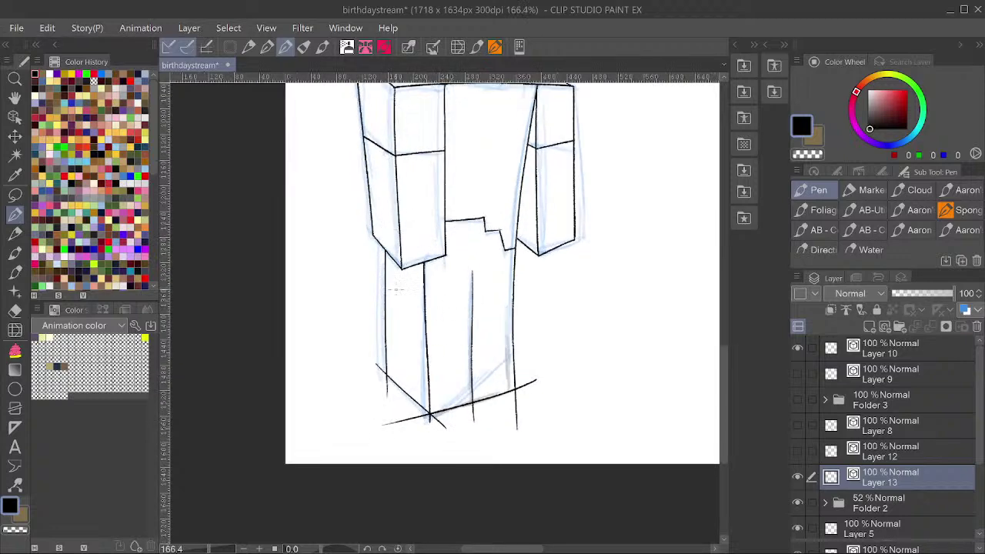
{"action": "mouse_move", "coordinate": [397, 397]}
{"action": "left_mouse_down"}
{"action": "mouse_move", "coordinate": [441, 424]}
{"action": "mouse_move", "coordinate": [471, 395]}
{"action": "mouse_move", "coordinate": [476, 409]}
{"action": "mouse_move", "coordinate": [544, 392]}
{"action": "left_mouse_up"}
Clear the lower part of the head's front corner edge, between the side hair's end and the shoulder line.
{"action": "left_click_drag", "start_coordinate": [582, 239], "coordinate": [554, 411]}
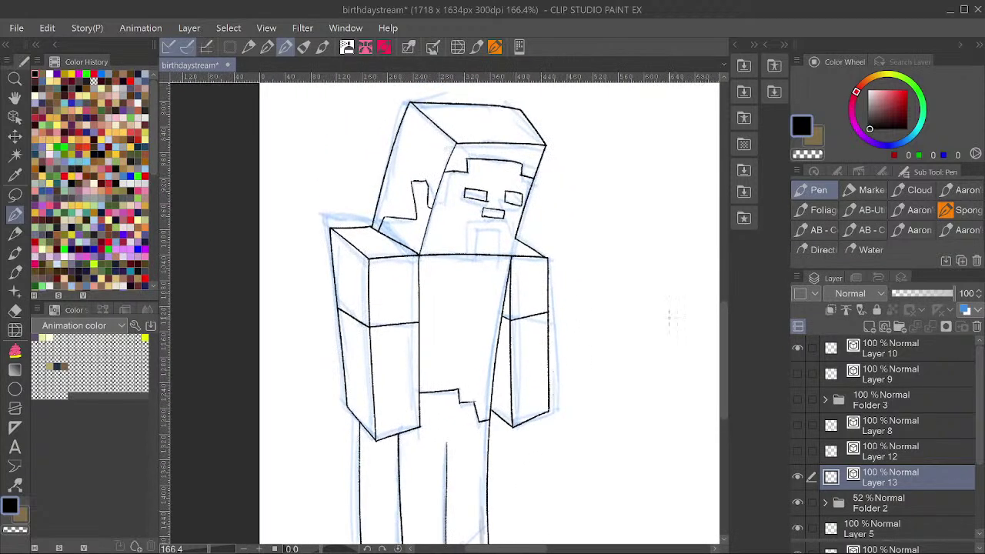
{"action": "left_click_drag", "start_coordinate": [547, 198], "coordinate": [528, 317]}
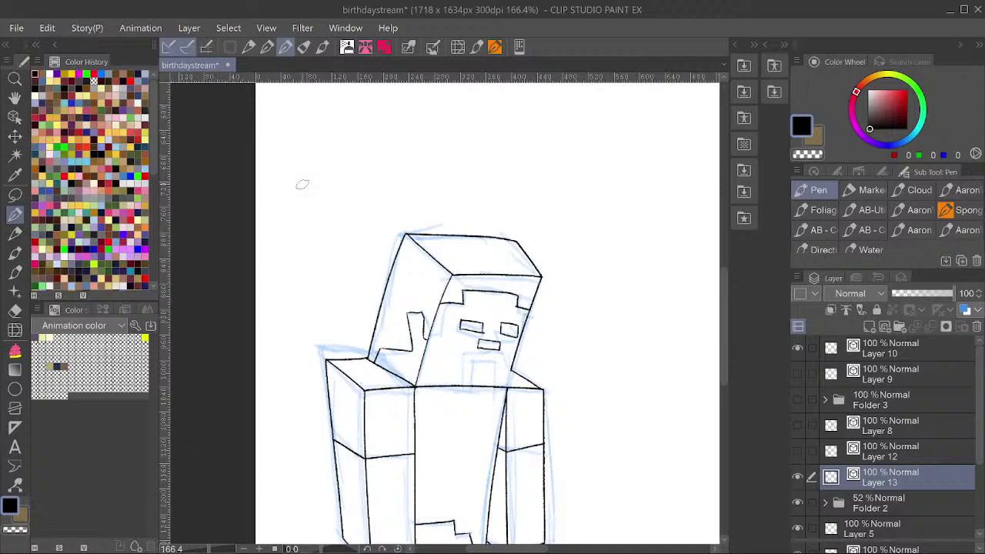
{"action": "key", "text": "o"}
{"action": "left_click", "coordinate": [421, 370]}
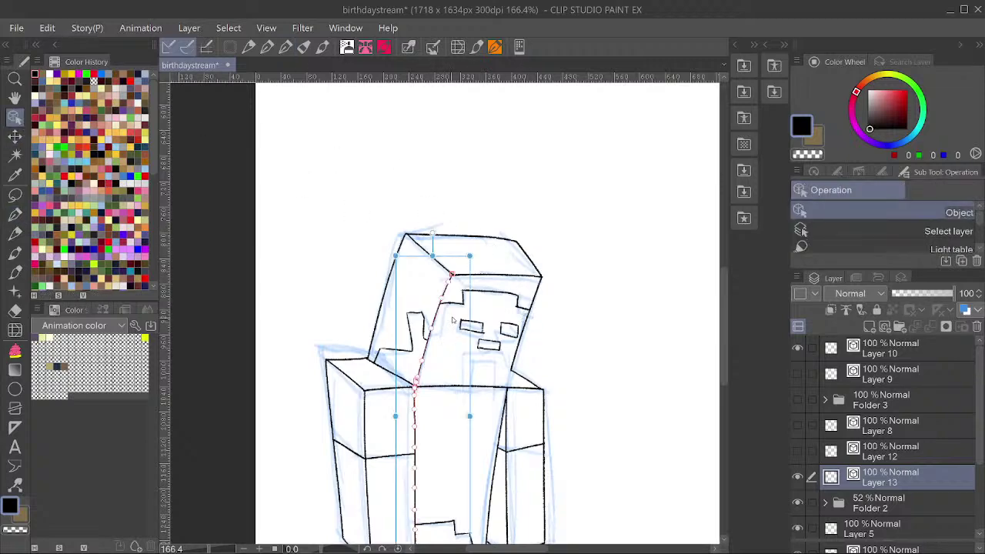
{"action": "scroll", "coordinate": [400, 362], "scroll_direction": "up", "scroll_amount": 5}
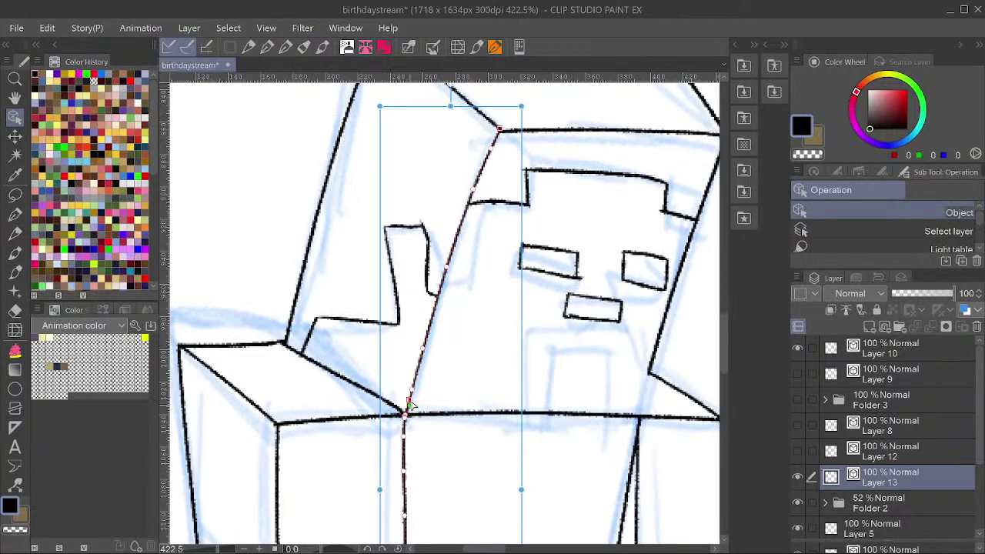
{"action": "key", "text": "p"}
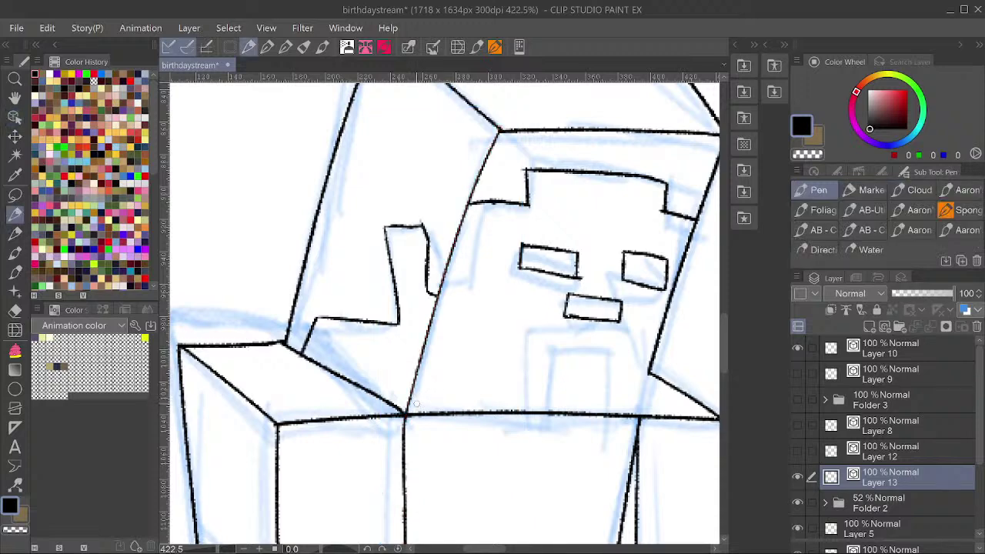
{"action": "key", "text": "Delete"}
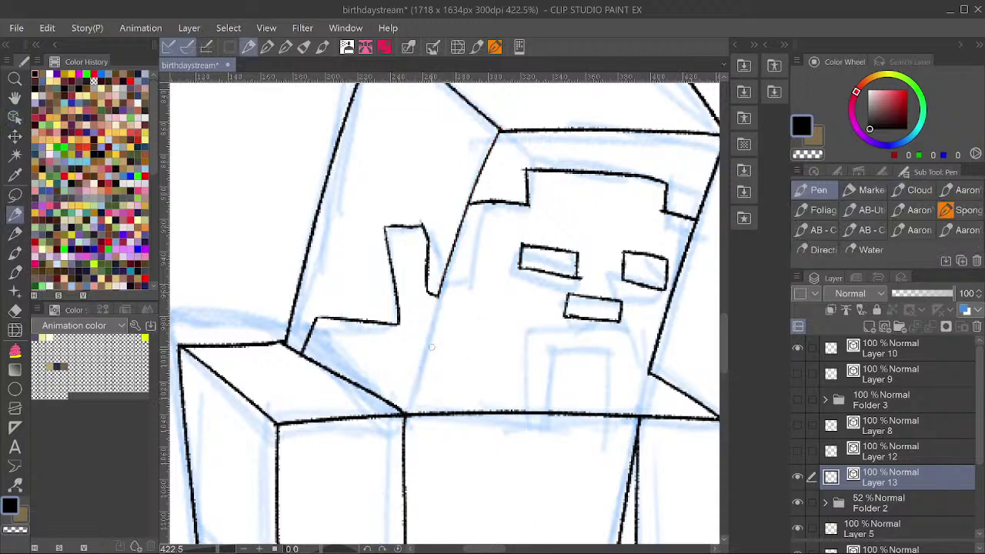
{"action": "scroll", "coordinate": [480, 291], "scroll_direction": "down", "scroll_amount": 3}
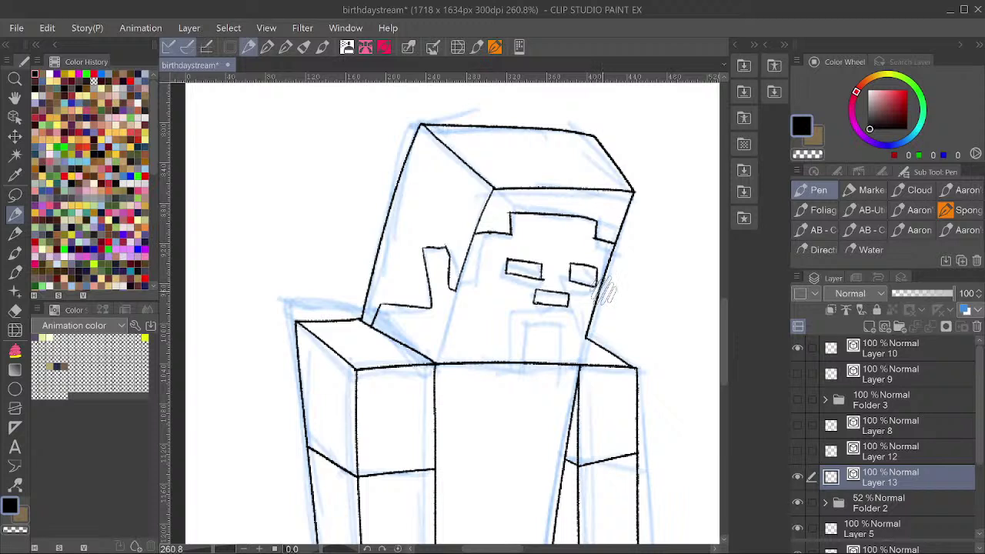
Select the head outline, hair, eye and nose strokes together and move them down toward the shoulders.
{"action": "key", "text": "y"}
{"action": "left_click", "coordinate": [23, 118]}
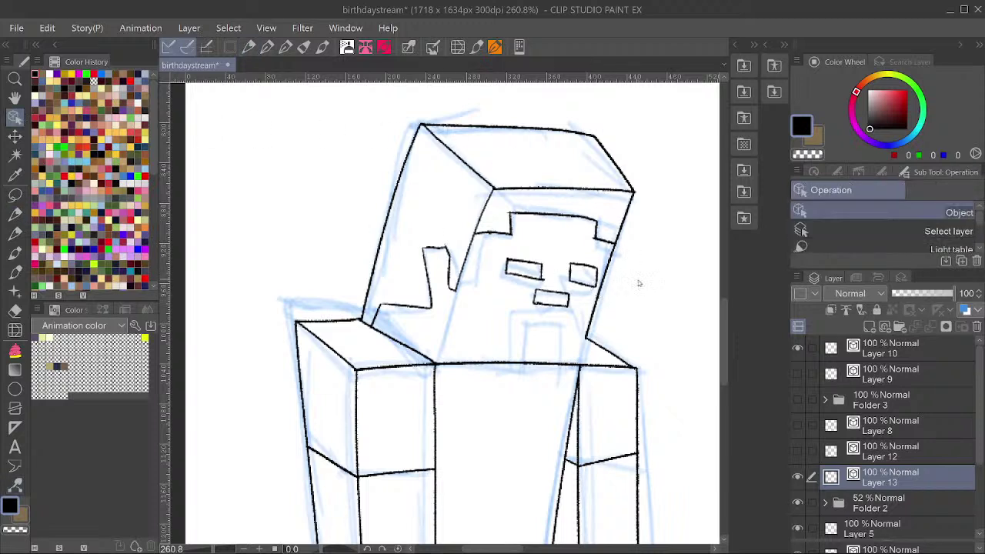
{"action": "left_click", "coordinate": [609, 286]}
{"action": "left_click", "coordinate": [583, 266], "text": "shift"}
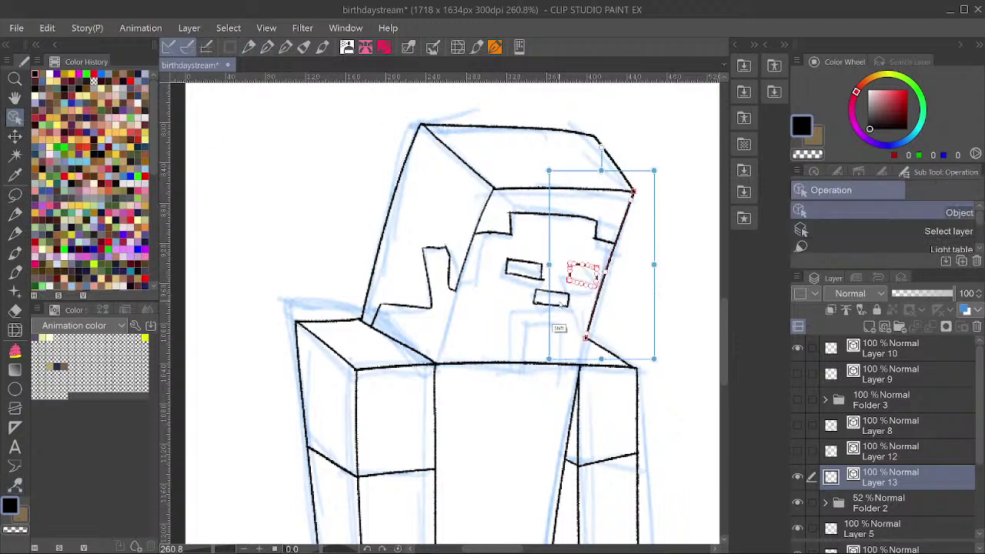
{"action": "left_click", "coordinate": [550, 292], "text": "shift"}
{"action": "left_click", "coordinate": [523, 262], "text": "shift"}
{"action": "left_click", "coordinate": [565, 218], "text": "shift"}
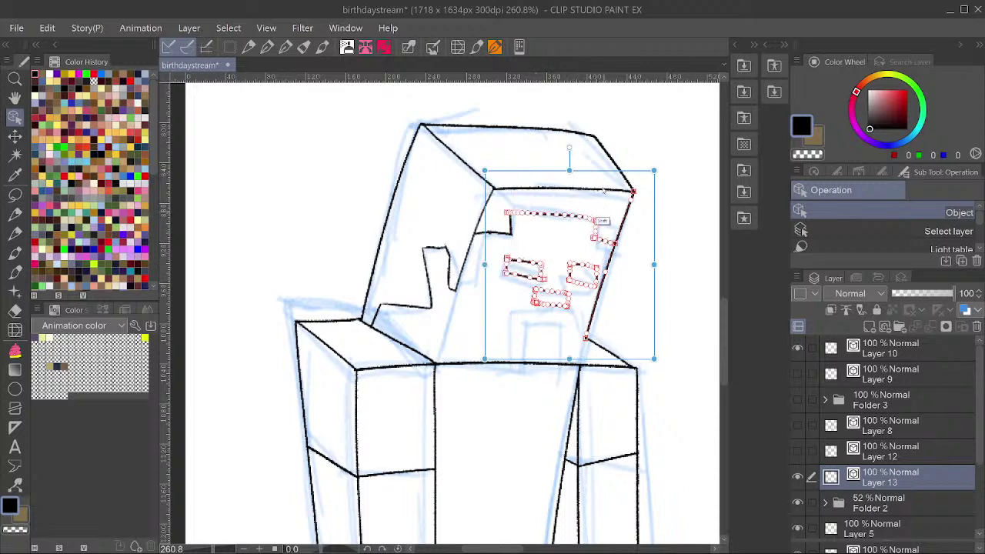
{"action": "left_click", "coordinate": [608, 190], "text": "shift"}
{"action": "left_click", "coordinate": [603, 147], "text": "shift"}
{"action": "left_click", "coordinate": [537, 128], "text": "shift"}
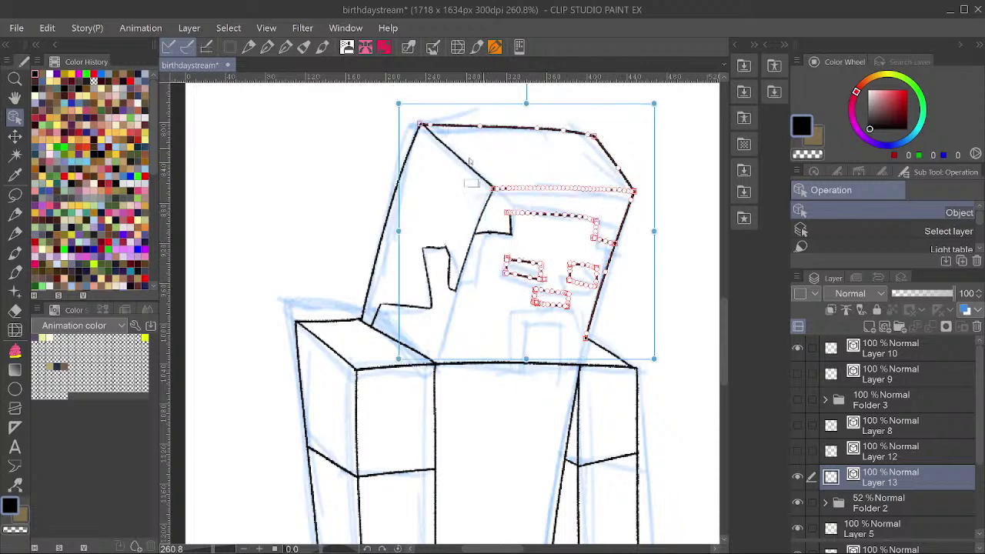
{"action": "left_click", "coordinate": [463, 161], "text": "shift"}
{"action": "left_click", "coordinate": [382, 249], "text": "shift"}
{"action": "left_click", "coordinate": [431, 296], "text": "shift"}
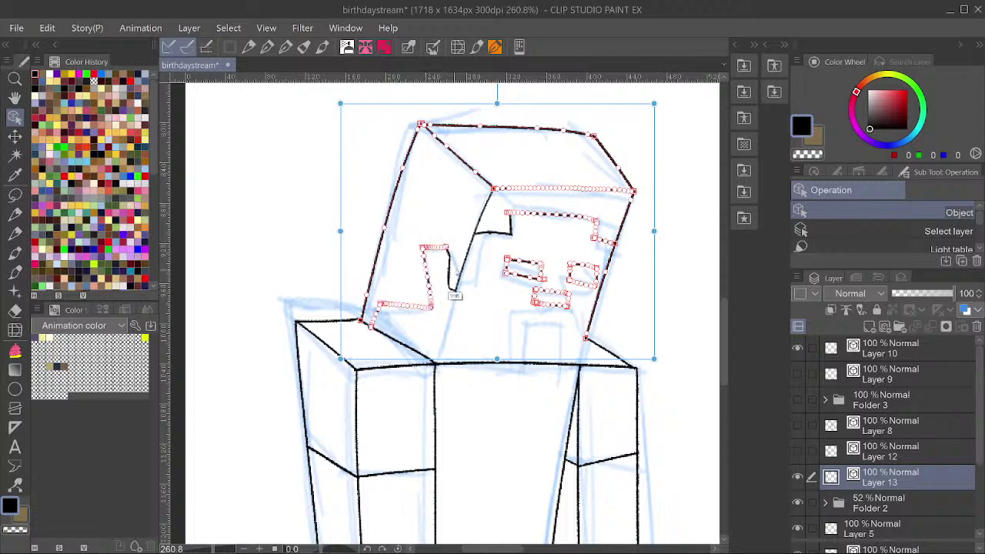
{"action": "left_click", "coordinate": [452, 283], "text": "shift"}
{"action": "left_click", "coordinate": [494, 231], "text": "shift"}
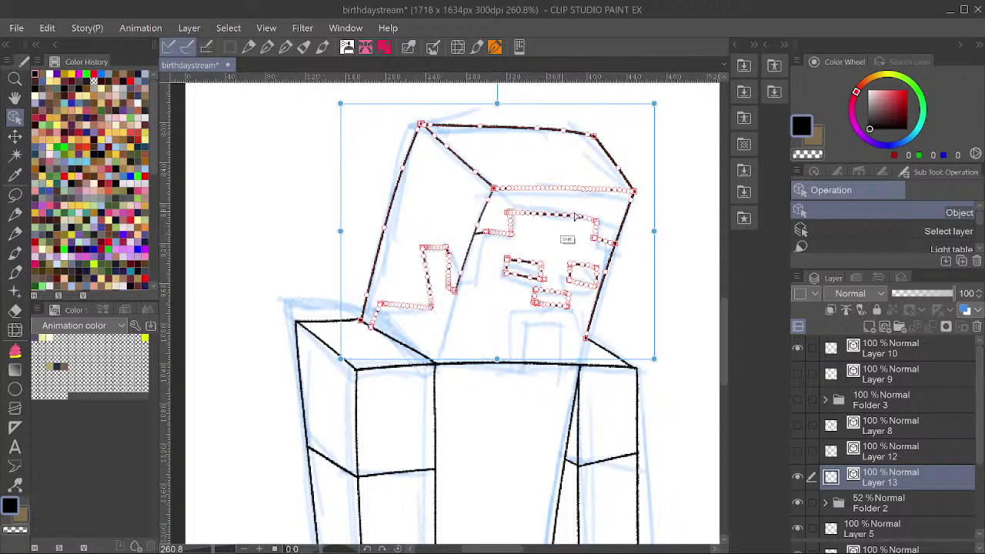
{"action": "left_click_drag", "start_coordinate": [598, 107], "coordinate": [591, 135]}
{"action": "key", "text": "ctrl+z"}
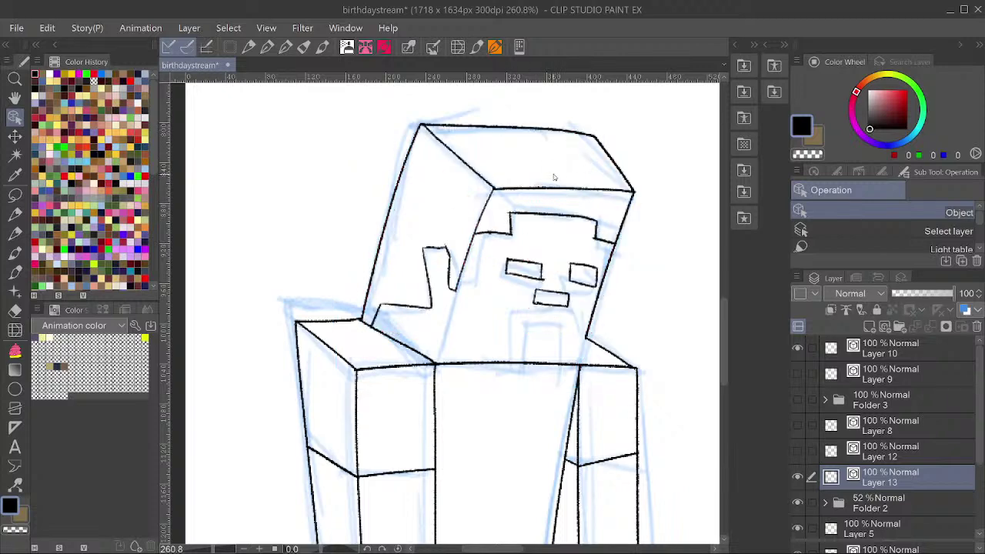
{"action": "key", "text": "ctrl+y"}
Select the two leftover pieces of the forehead hairline and side hair and move them down to rejoin the lowered head.
{"action": "key", "text": "minus"}
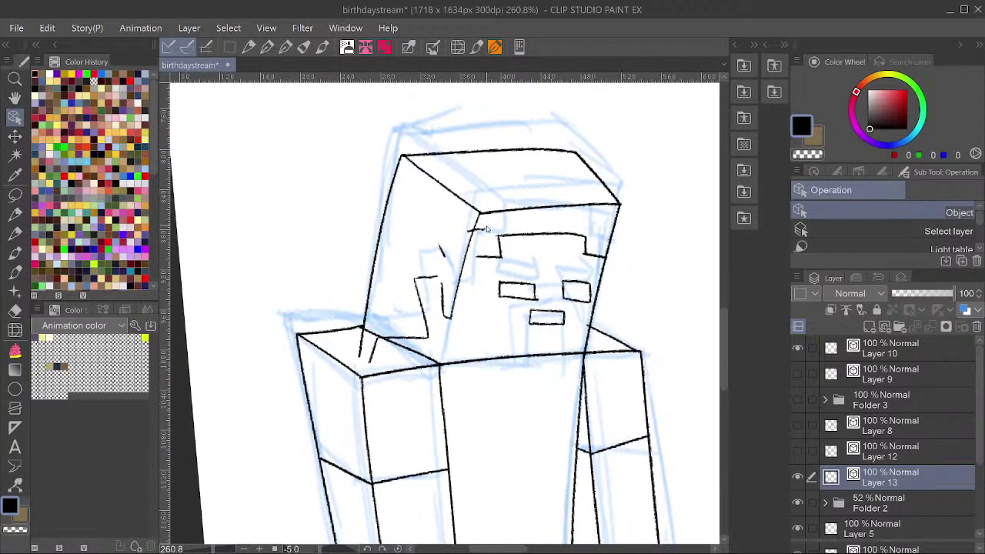
{"action": "left_click", "coordinate": [487, 229]}
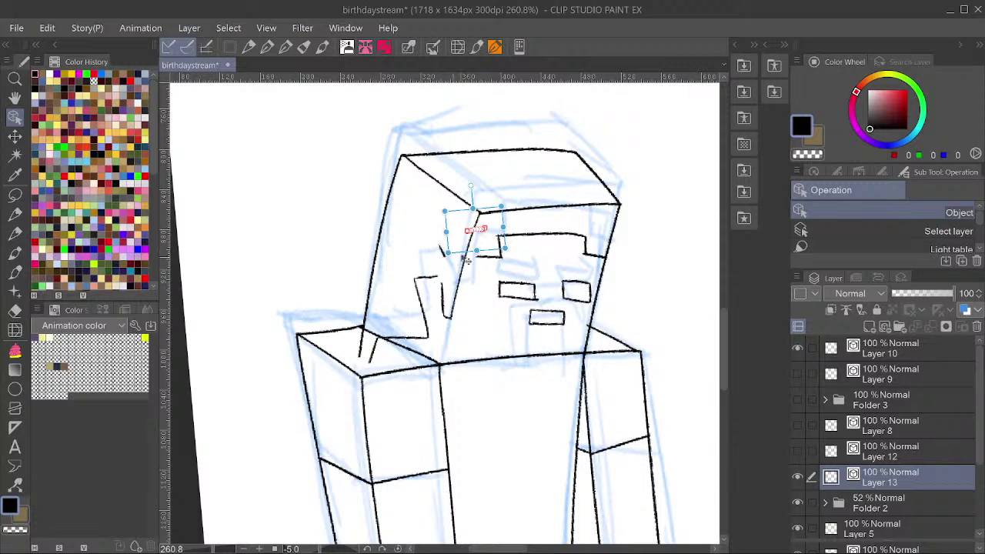
{"action": "key", "text": "asciicircum"}
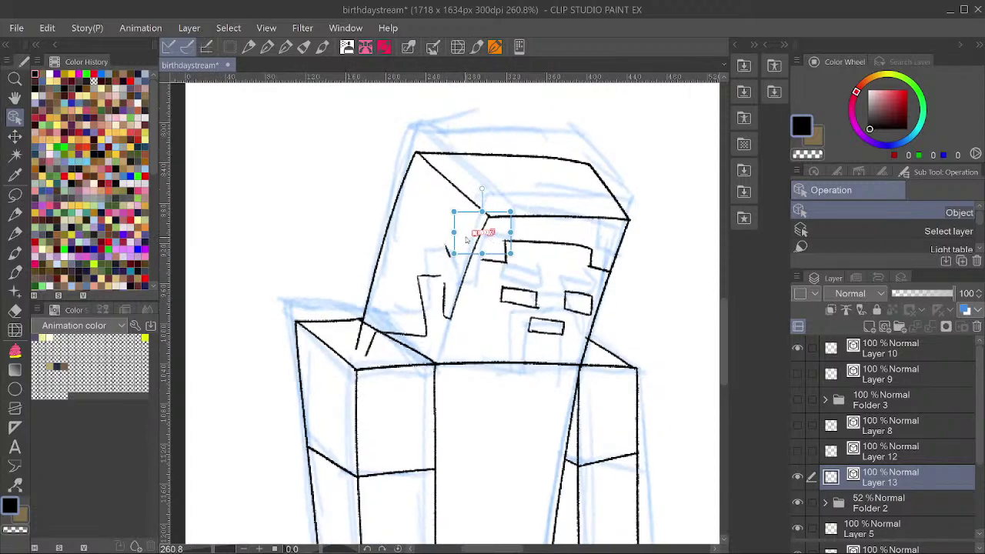
{"action": "key", "text": "asciicircum"}
{"action": "key", "text": "asciicircum"}
{"action": "key", "text": "asciicircum"}
{"action": "key", "text": "asciicircum"}
{"action": "key", "text": "minus"}
{"action": "key", "text": "minus"}
{"action": "key", "text": "minus"}
{"action": "key", "text": "asciicircum"}
{"action": "scroll", "coordinate": [514, 320], "scroll_direction": "up", "scroll_amount": 2}
{"action": "scroll", "coordinate": [374, 156], "scroll_direction": "up", "scroll_amount": 1}
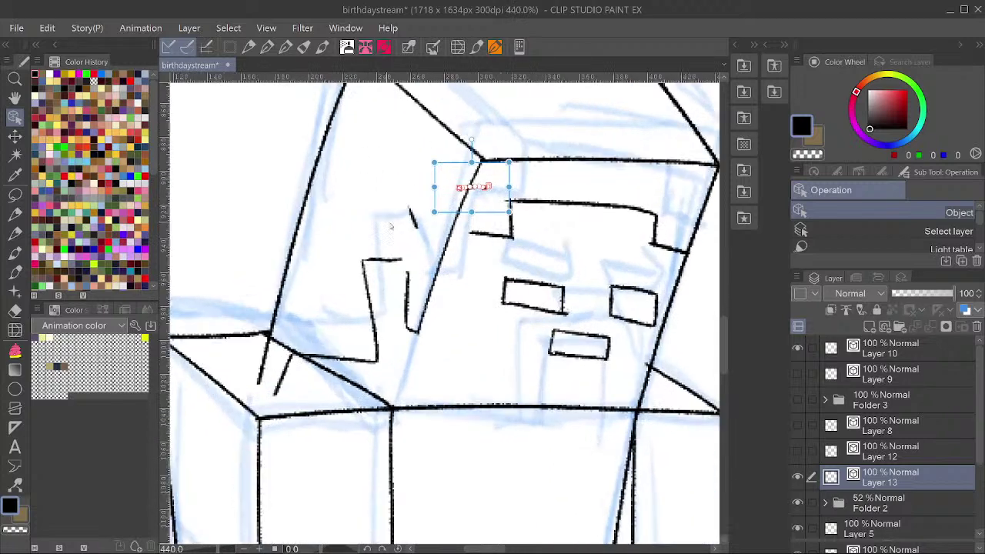
{"action": "left_click", "coordinate": [413, 217], "text": "shift"}
{"action": "left_click_drag", "start_coordinate": [482, 160], "coordinate": [475, 215]}
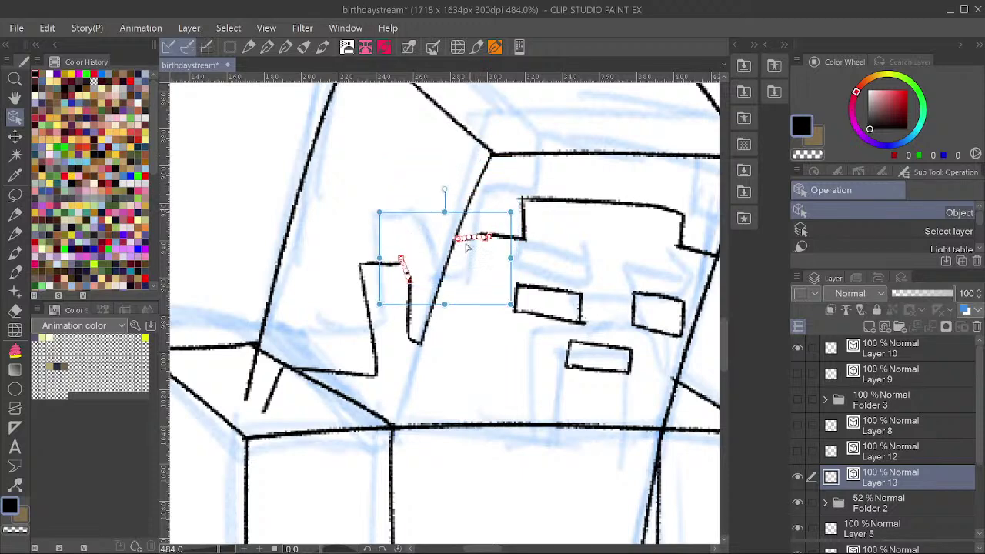
{"action": "scroll", "coordinate": [465, 247], "scroll_direction": "down", "scroll_amount": 3}
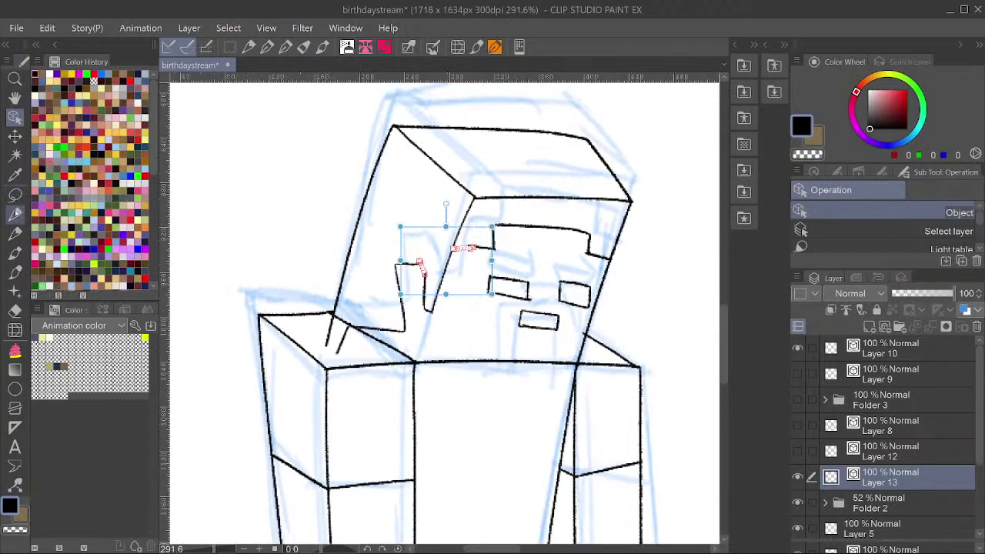
Delete the short misaligned hairline piece and extend the stepped forehead hairline to the head's front corner edge.
{"action": "left_click", "coordinate": [15, 213]}
{"action": "scroll", "coordinate": [454, 239], "scroll_direction": "up", "scroll_amount": 3}
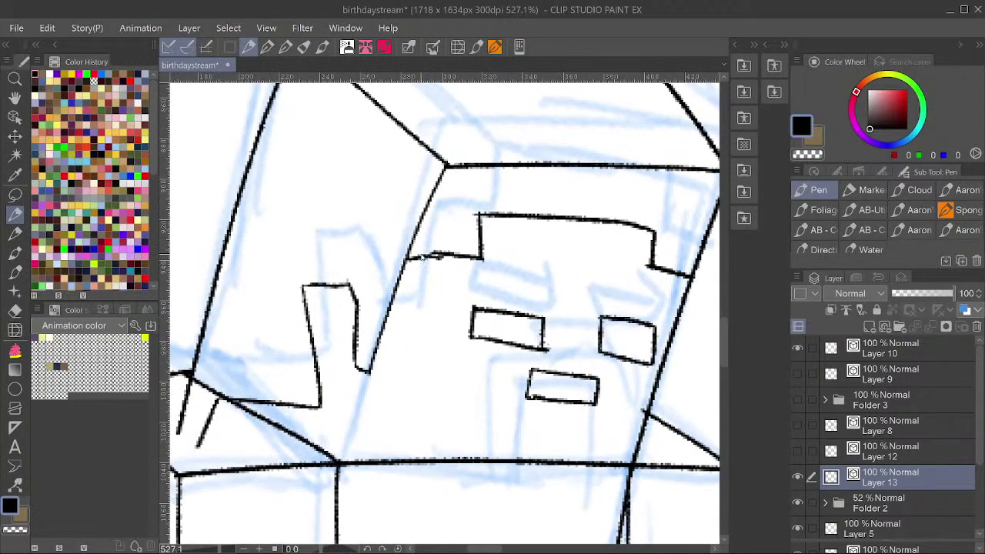
{"action": "left_click", "coordinate": [423, 257], "text": "ctrl"}
{"action": "key", "text": "Delete"}
{"action": "left_click", "coordinate": [434, 256], "text": "ctrl"}
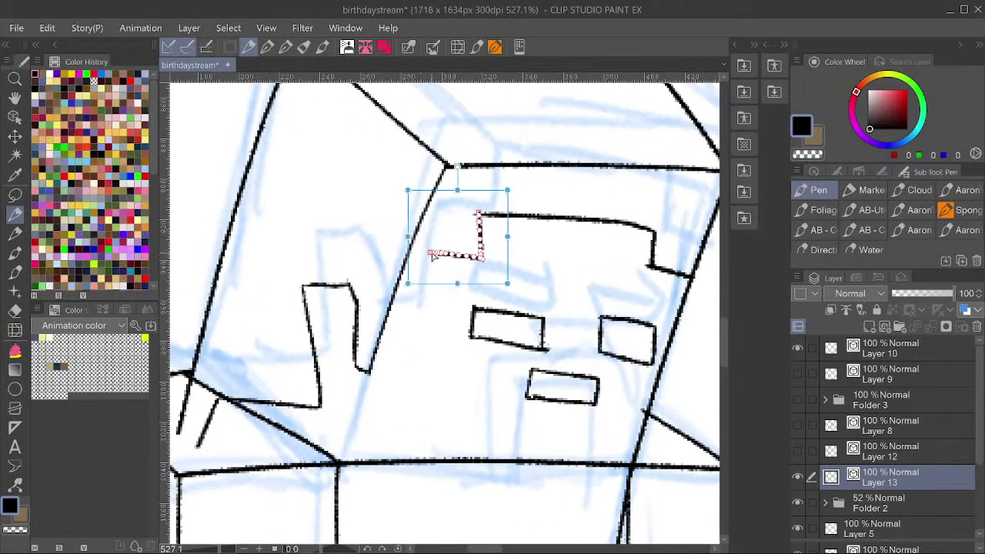
{"action": "left_click_drag", "start_coordinate": [405, 253], "coordinate": [395, 252]}
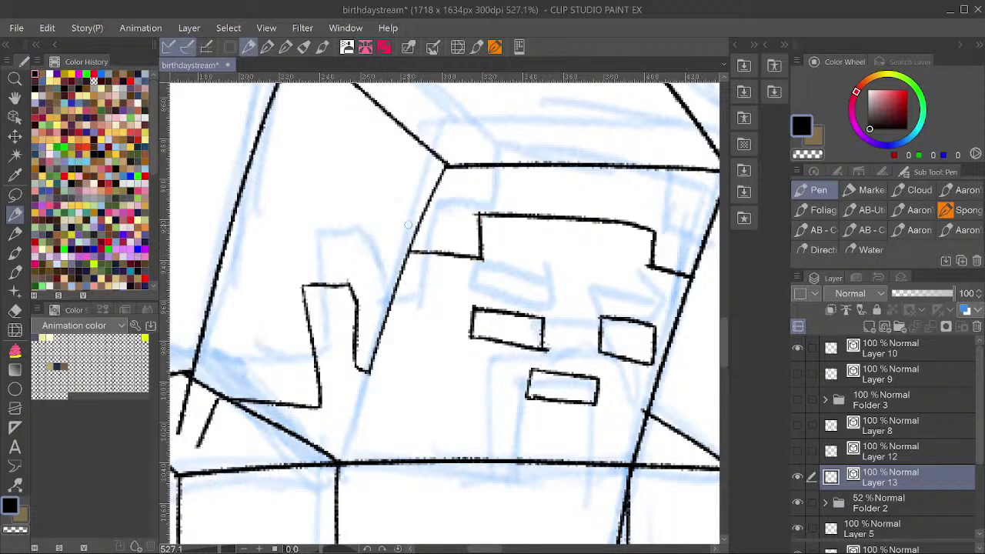
Clear the head edge and hair pieces overshooting onto the larger arm's shoulder, and undo the trial removal of the face's outer edge.
{"action": "scroll", "coordinate": [381, 242], "scroll_direction": "down", "scroll_amount": 5}
{"action": "scroll", "coordinate": [377, 223], "scroll_direction": "up", "scroll_amount": 3}
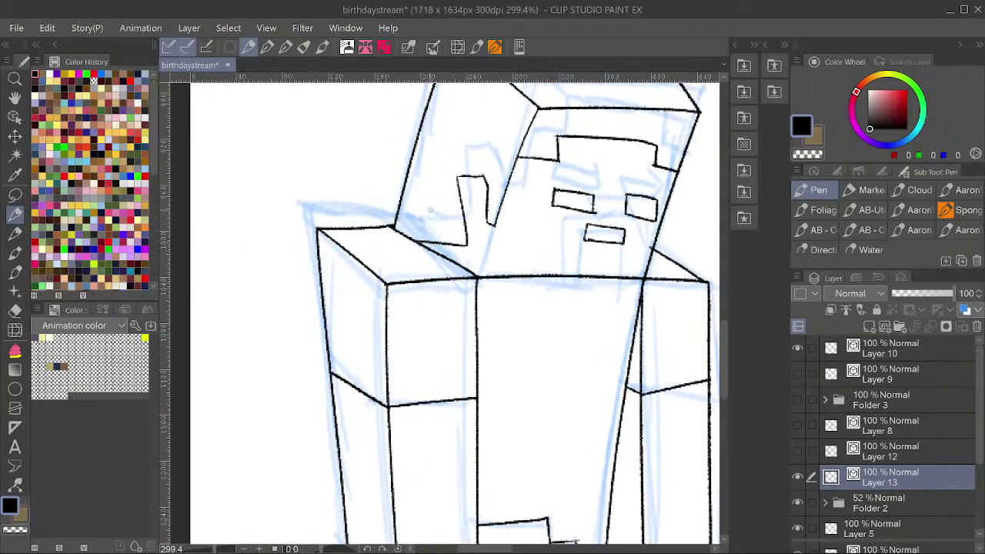
{"action": "left_click_drag", "start_coordinate": [608, 128], "coordinate": [556, 153]}
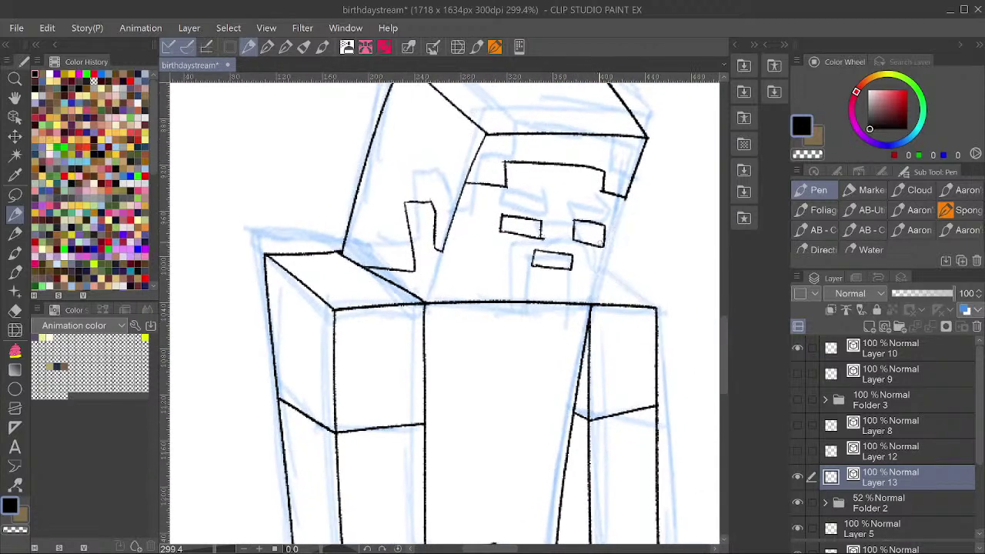
{"action": "scroll", "coordinate": [598, 260], "scroll_direction": "up", "scroll_amount": 5}
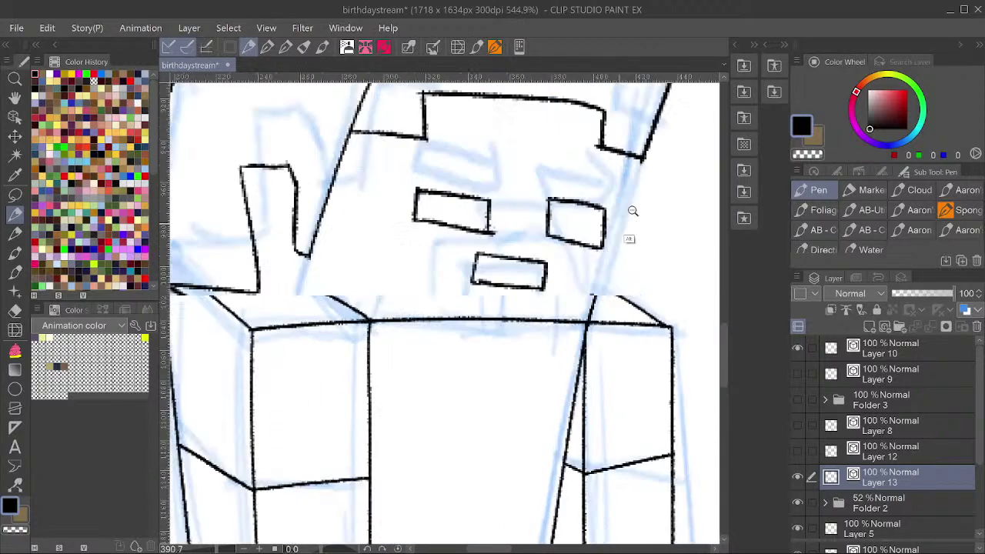
{"action": "scroll", "coordinate": [598, 248], "scroll_direction": "down", "scroll_amount": 9}
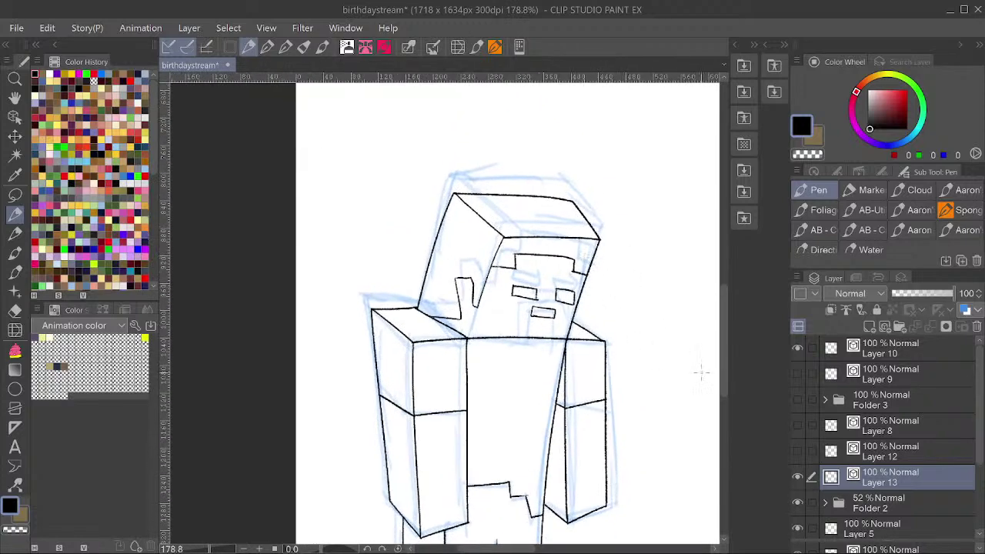
Examine how the lowered head sits against the shoulders and torso, both zoomed out and close up.
{"action": "scroll", "coordinate": [576, 292], "scroll_direction": "down", "scroll_amount": 4}
{"action": "scroll", "coordinate": [576, 291], "scroll_direction": "up", "scroll_amount": 3}
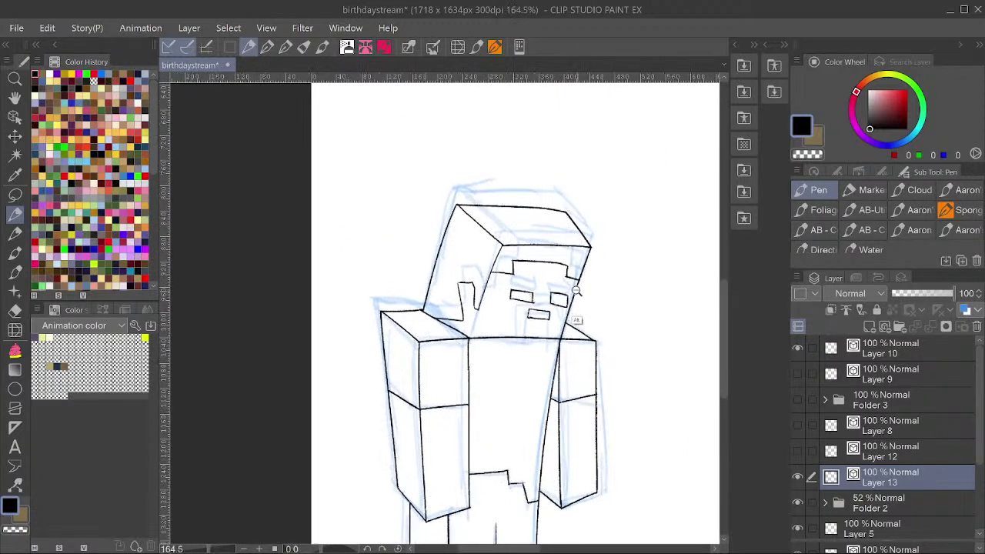
{"action": "scroll", "coordinate": [576, 291], "scroll_direction": "down", "scroll_amount": 2}
{"action": "key", "text": "ctrl+s"}
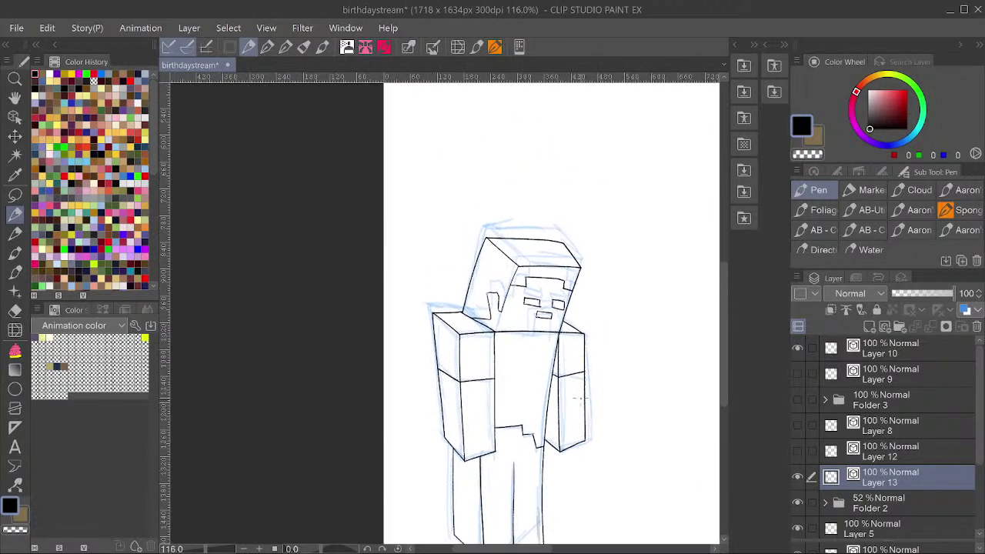
{"action": "scroll", "coordinate": [587, 275], "scroll_direction": "up", "scroll_amount": 5}
{"action": "scroll", "coordinate": [586, 276], "scroll_direction": "up", "scroll_amount": 3}
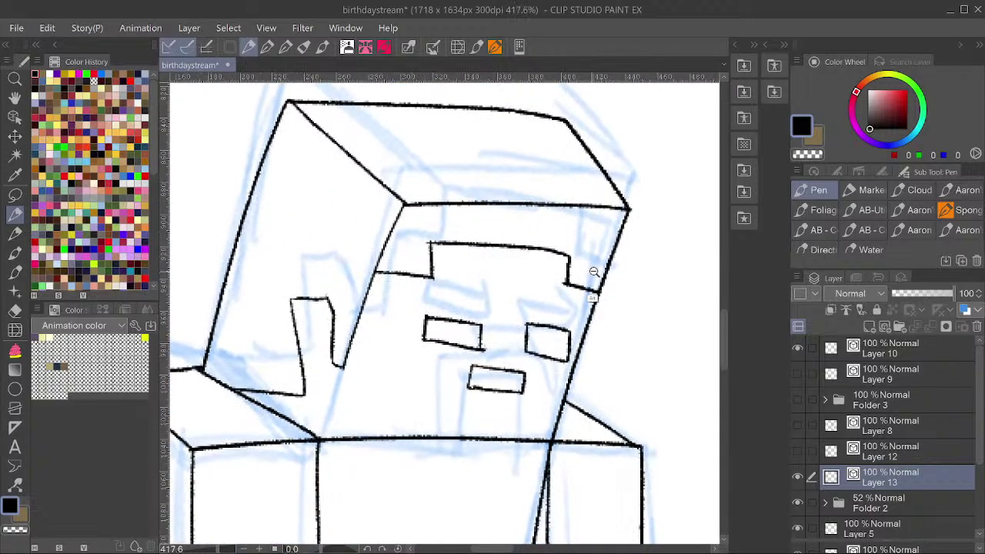
{"action": "scroll", "coordinate": [598, 269], "scroll_direction": "down", "scroll_amount": 6}
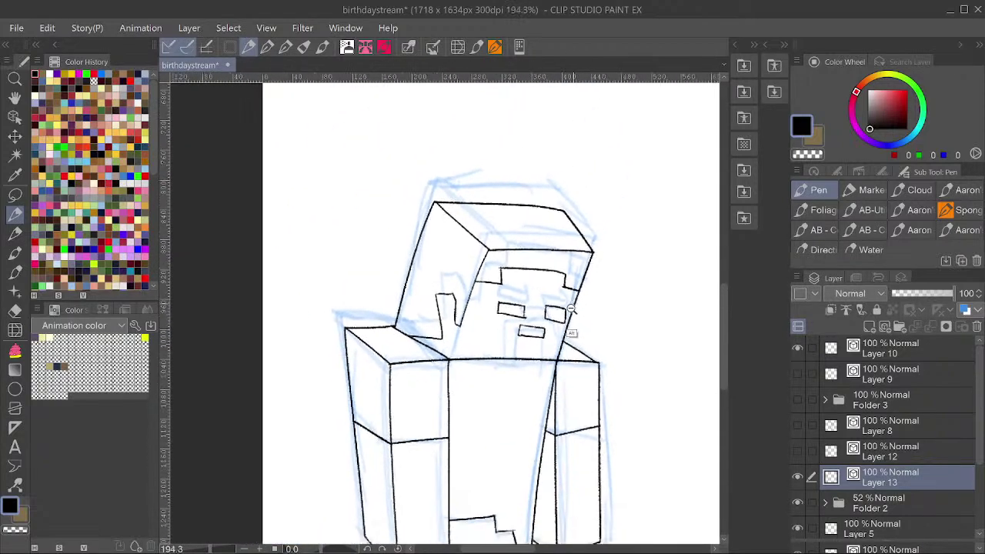
{"action": "scroll", "coordinate": [570, 311], "scroll_direction": "up", "scroll_amount": 4}
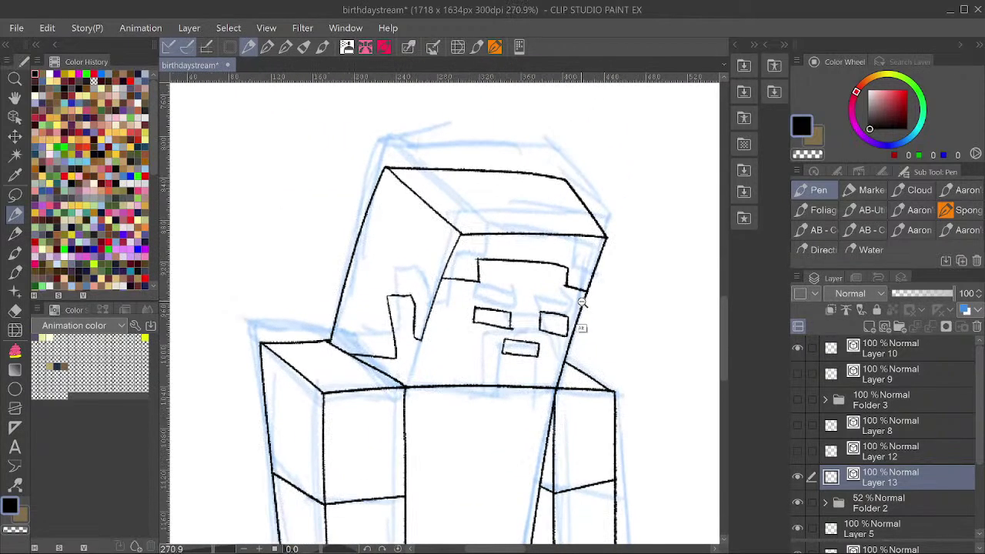
{"action": "scroll", "coordinate": [585, 299], "scroll_direction": "up", "scroll_amount": 2}
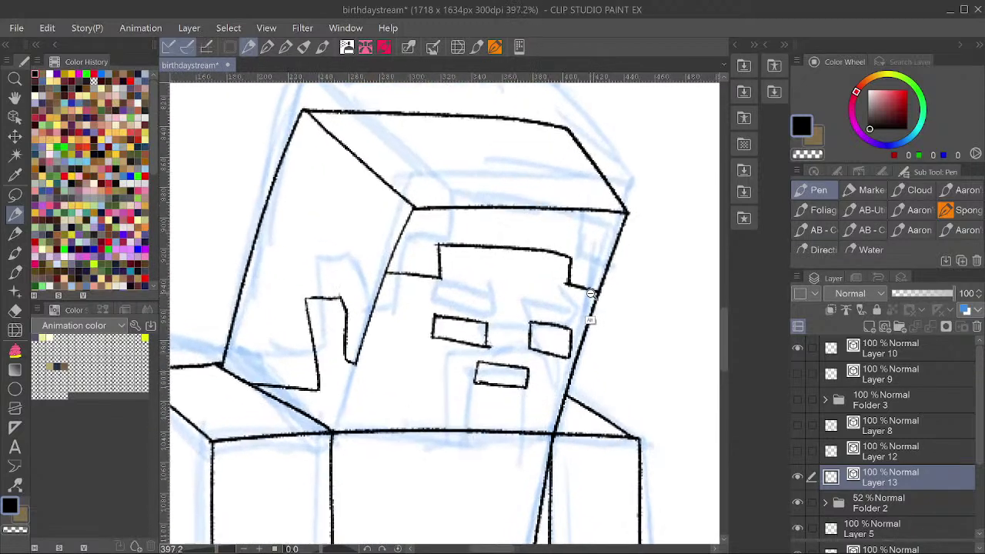
Move the zombie's rectangular nose up so it sits between the lower corners of the two eyes.
{"action": "left_click", "coordinate": [531, 386], "text": "ctrl"}
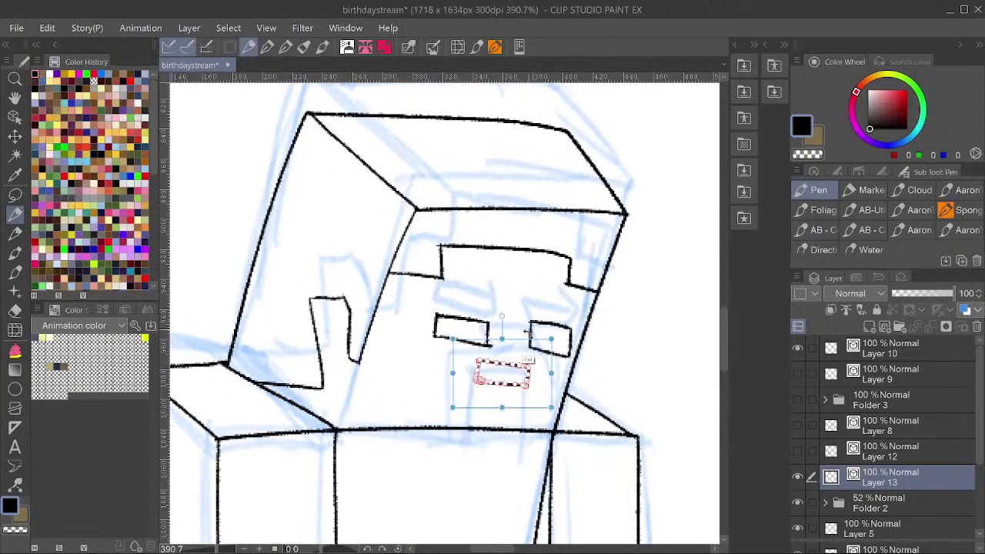
{"action": "left_click_drag", "start_coordinate": [534, 343], "coordinate": [540, 326]}
{"action": "key", "text": "Return"}
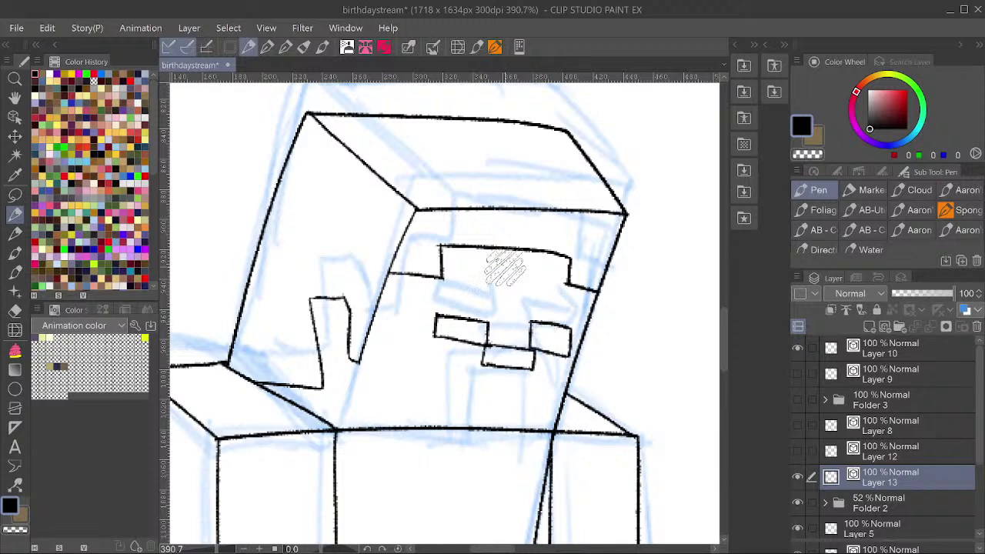
Ink the bracket-shaped beard outline from below the eyes down to the torso's top edge, with a rectangular mouth under the nose.
{"action": "left_click", "coordinate": [267, 46]}
{"action": "left_click", "coordinate": [285, 47]}
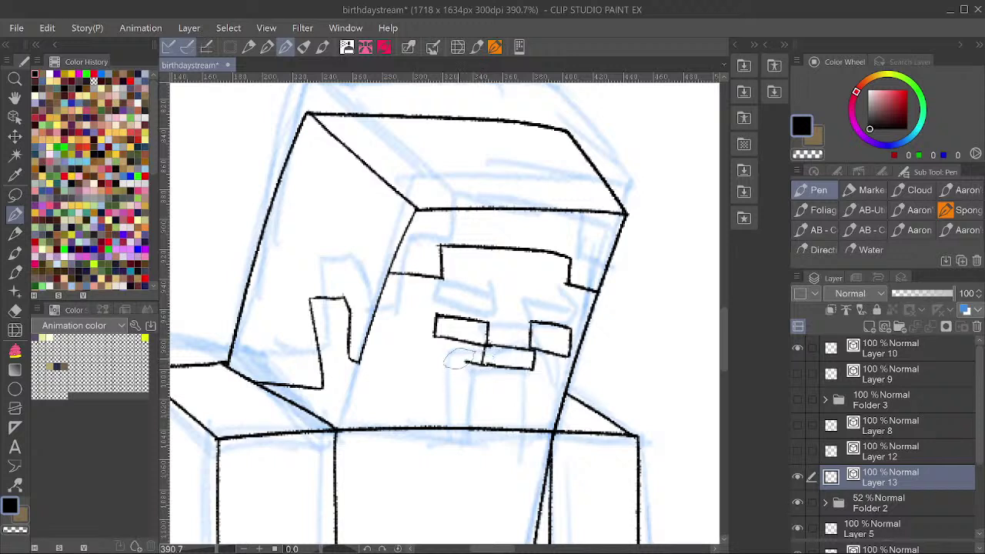
{"action": "mouse_move", "coordinate": [483, 358]}
{"action": "left_mouse_down"}
{"action": "mouse_move", "coordinate": [454, 396]}
{"action": "mouse_move", "coordinate": [455, 417]}
{"action": "left_mouse_up"}
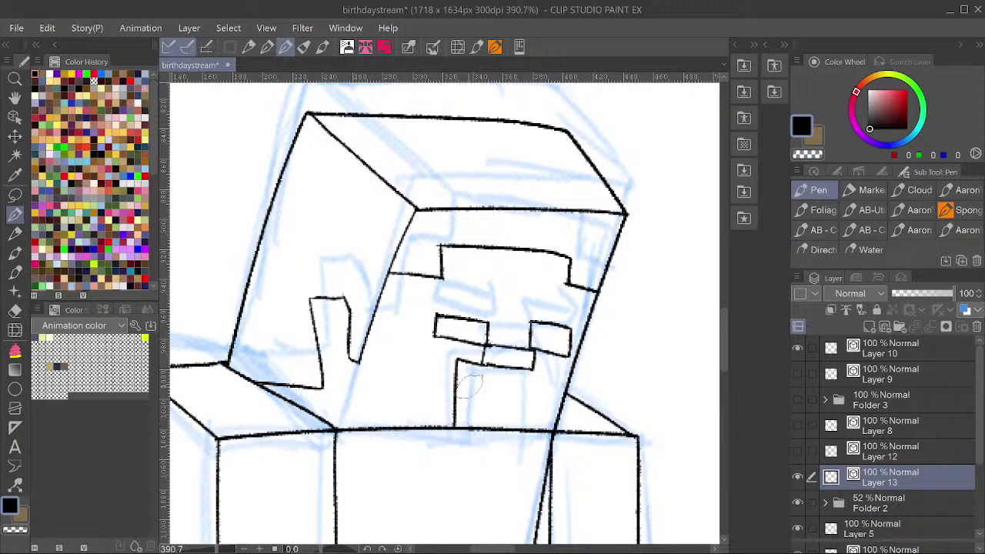
{"action": "mouse_move", "coordinate": [484, 359]}
{"action": "left_mouse_down"}
{"action": "mouse_move", "coordinate": [481, 396]}
{"action": "mouse_move", "coordinate": [526, 402]}
{"action": "mouse_move", "coordinate": [532, 354]}
{"action": "mouse_move", "coordinate": [534, 369]}
{"action": "mouse_move", "coordinate": [557, 374]}
{"action": "mouse_move", "coordinate": [548, 434]}
{"action": "left_mouse_up"}
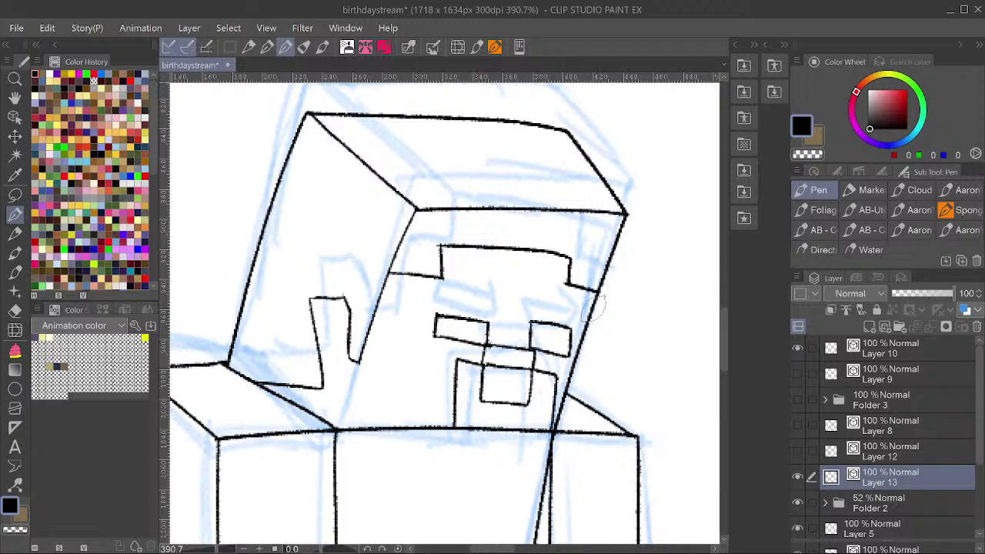
{"action": "key", "text": "ctrl+z"}
{"action": "mouse_move", "coordinate": [532, 369]}
{"action": "left_mouse_down"}
{"action": "mouse_move", "coordinate": [554, 373]}
{"action": "mouse_move", "coordinate": [548, 431]}
{"action": "left_mouse_up"}
{"action": "left_click_drag", "start_coordinate": [589, 303], "coordinate": [574, 330], "text": "alt"}
{"action": "scroll", "coordinate": [574, 329], "scroll_direction": "down", "scroll_amount": 3}
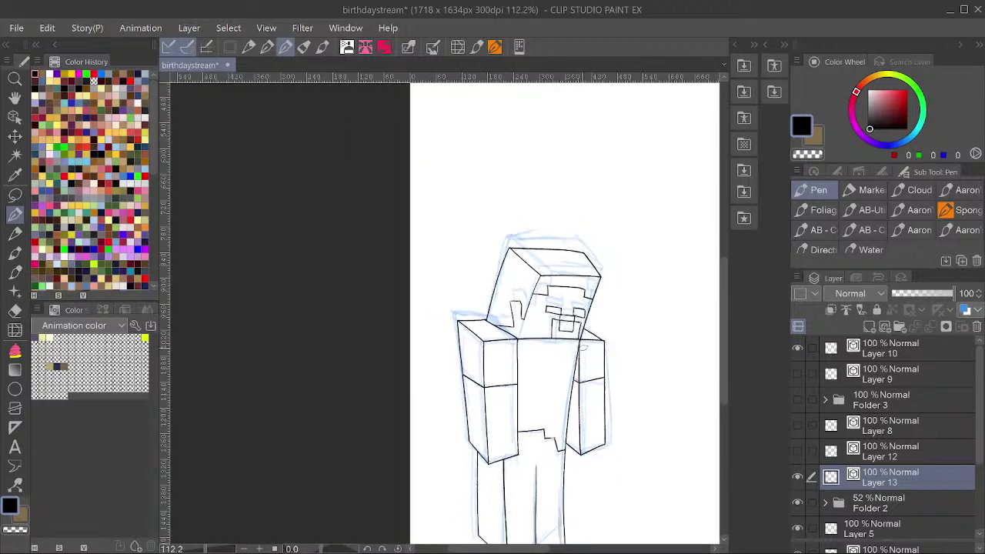
Hide the sketch in Folder 2, show Layer 12, Layer 8, Folder 3 and Layer 9, and save the drawing.
{"action": "scroll", "coordinate": [585, 308], "scroll_direction": "up", "scroll_amount": 3}
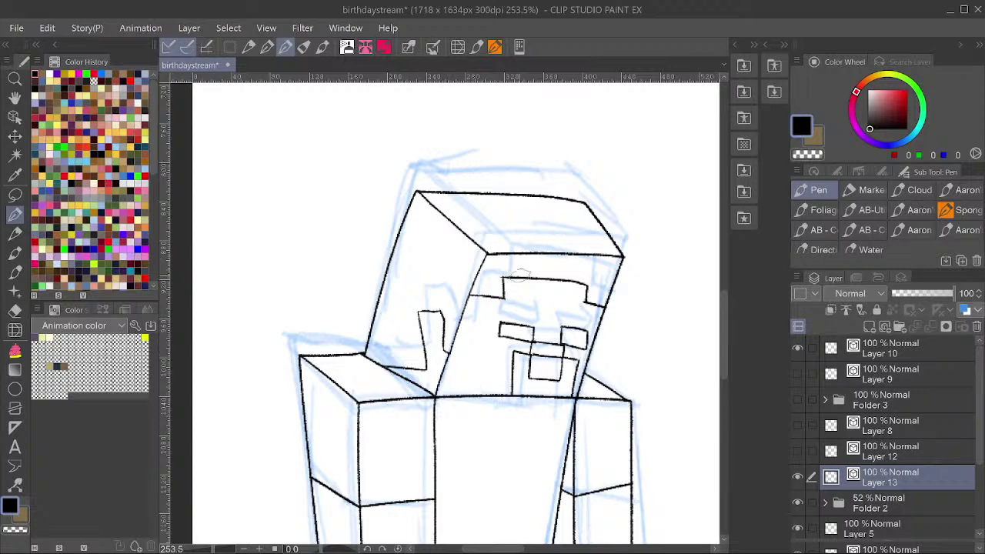
{"action": "scroll", "coordinate": [591, 224], "scroll_direction": "down", "scroll_amount": 5}
{"action": "left_click_drag", "start_coordinate": [646, 241], "coordinate": [585, 288]}
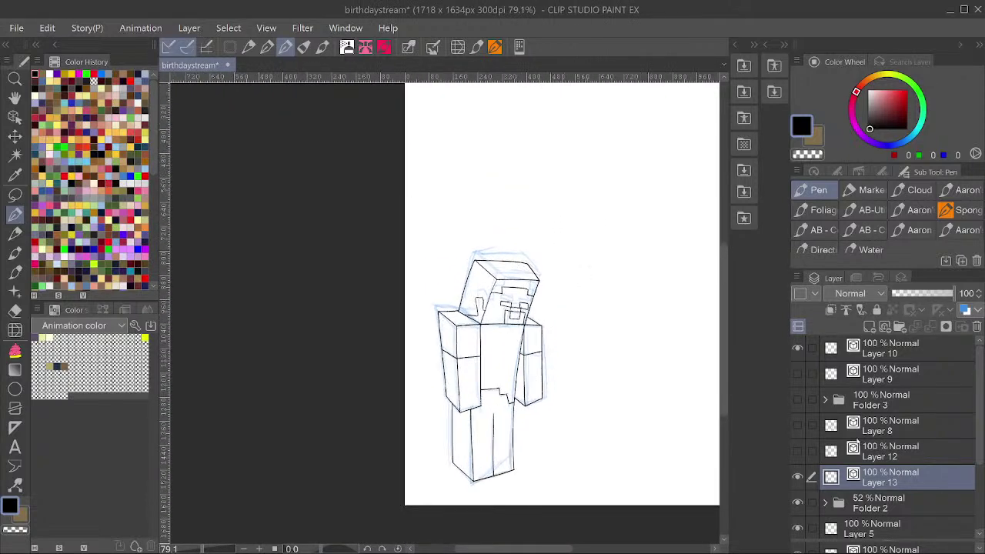
{"action": "left_click", "coordinate": [799, 503]}
{"action": "mouse_move", "coordinate": [637, 391]}
{"action": "left_mouse_down"}
{"action": "mouse_move", "coordinate": [505, 407]}
{"action": "mouse_move", "coordinate": [531, 368]}
{"action": "left_mouse_up"}
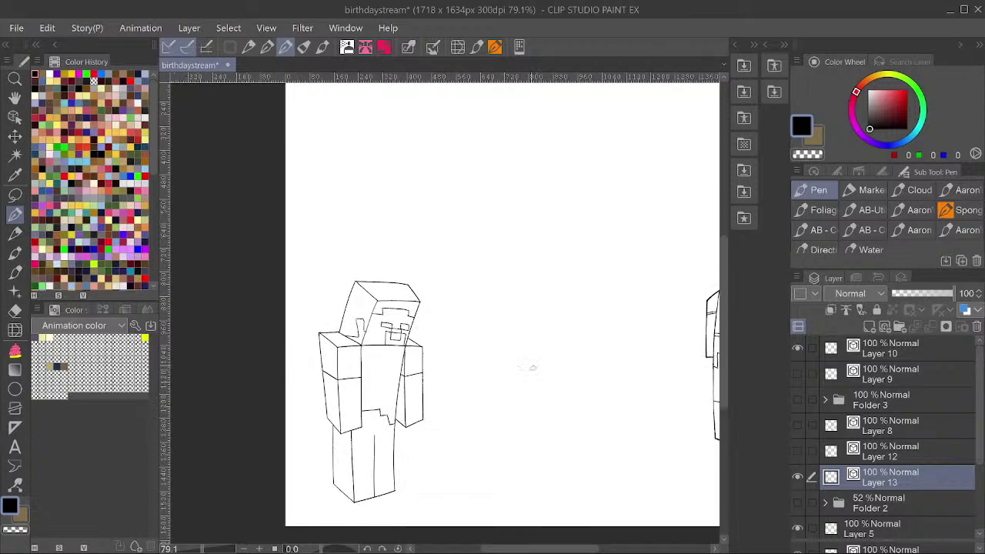
{"action": "key", "text": "ctrl+s"}
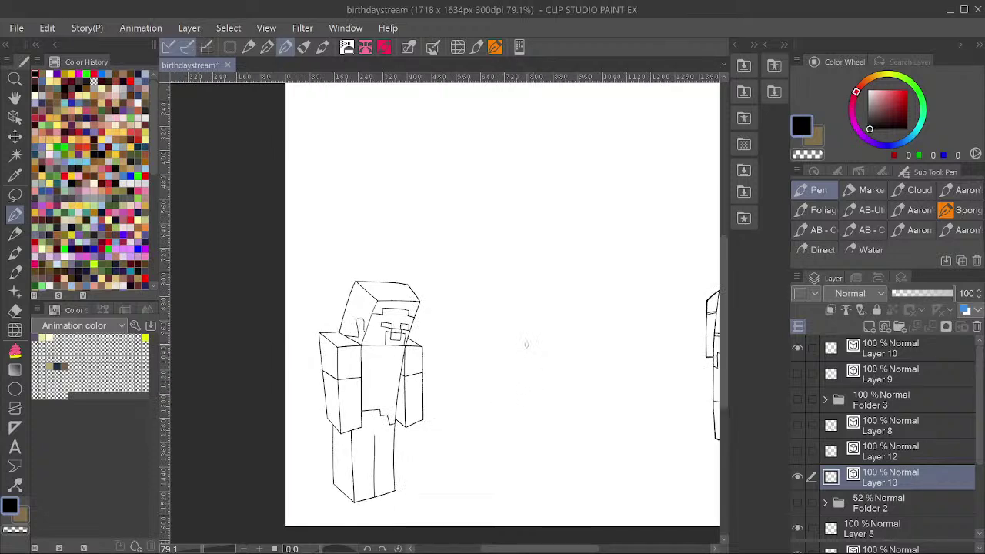
{"action": "left_click_drag", "start_coordinate": [797, 451], "coordinate": [798, 374]}
{"action": "scroll", "coordinate": [331, 431], "scroll_direction": "up", "scroll_amount": 2}
Thicken the outer lower edges of the zombie's legs with Adjust line width and reset the canvas rotation.
{"action": "key", "text": "y"}
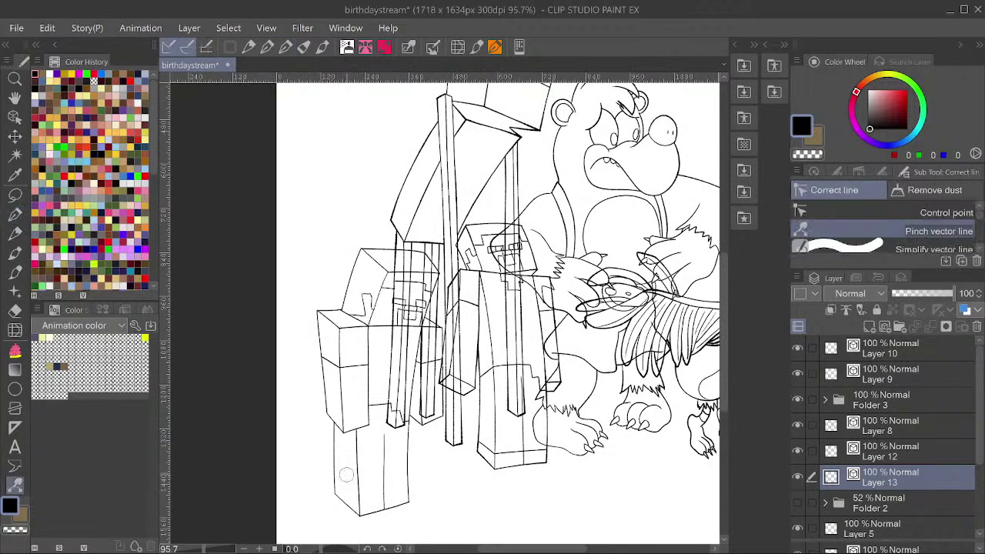
{"action": "key", "text": "y"}
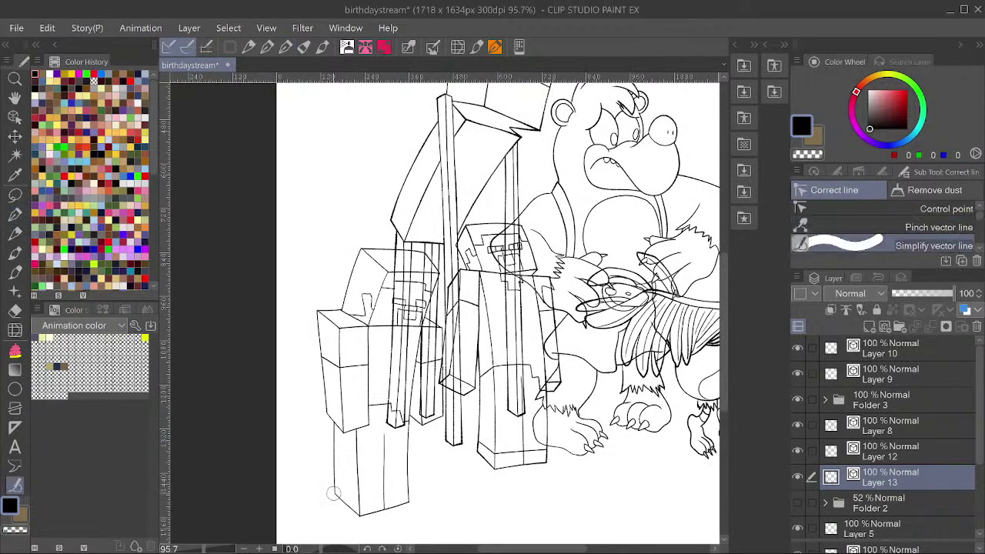
{"action": "key", "text": "period"}
{"action": "key", "text": "period"}
{"action": "key", "text": "period"}
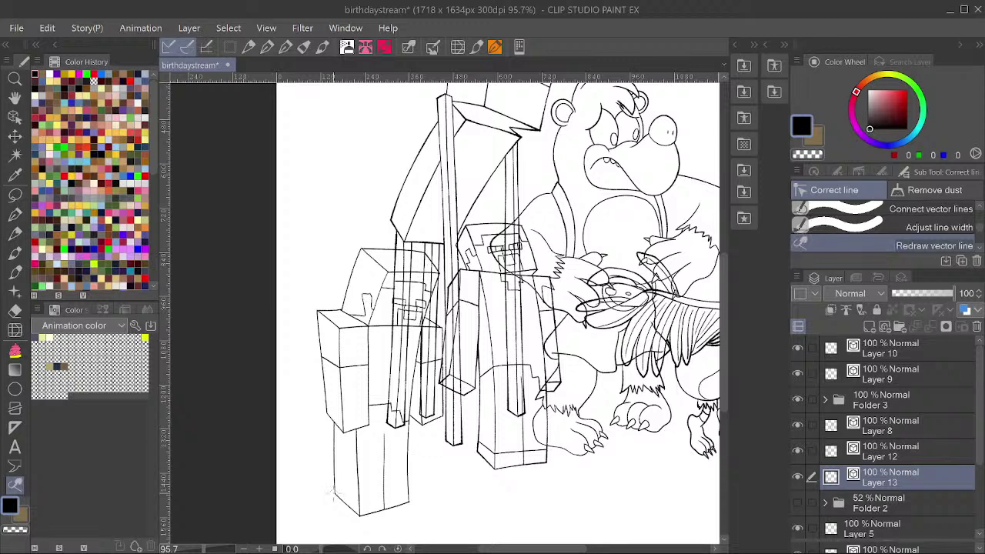
{"action": "key", "text": "comma"}
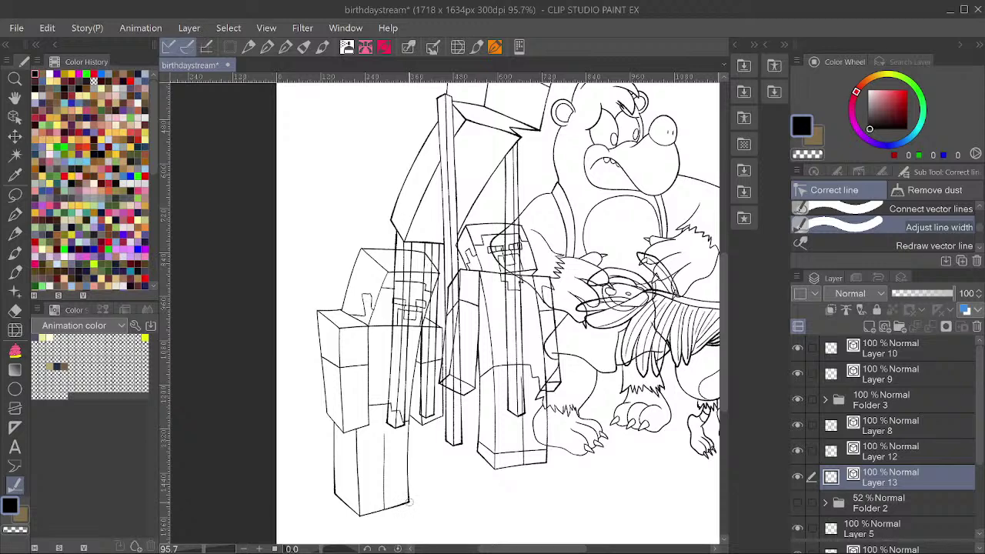
{"action": "scroll", "coordinate": [427, 368], "scroll_direction": "down", "scroll_amount": 2}
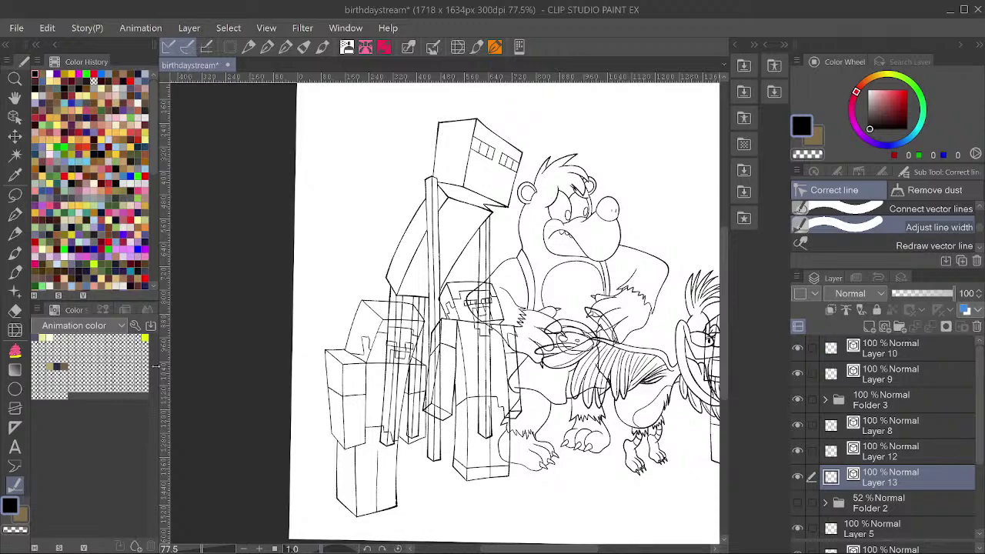
{"action": "left_click", "coordinate": [398, 549]}
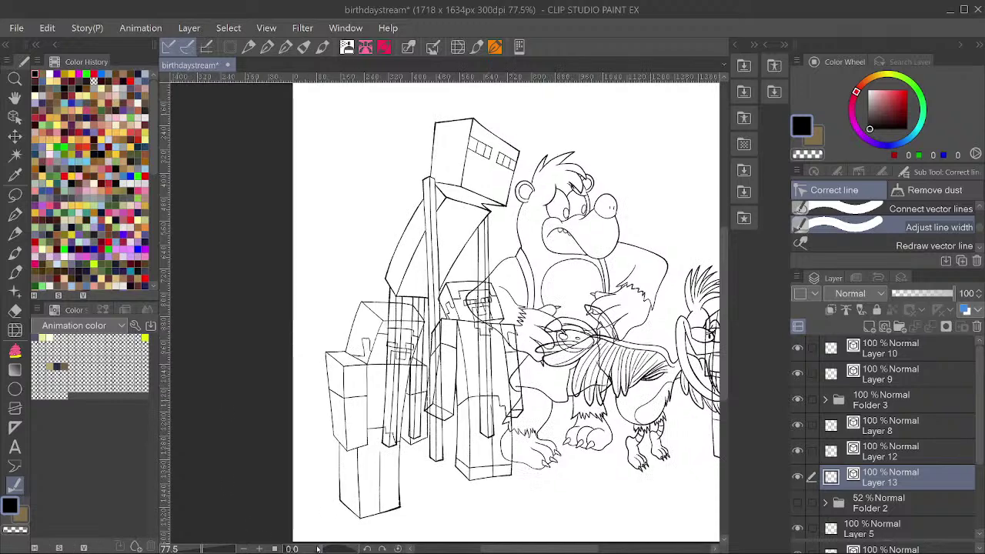
Ink a band line across the front and side faces of the zombie's legs, parallel to the bottom edges.
{"action": "left_click", "coordinate": [15, 215]}
{"action": "scroll", "coordinate": [419, 485], "scroll_direction": "up", "scroll_amount": 1}
{"action": "scroll", "coordinate": [419, 485], "scroll_direction": "up", "scroll_amount": 3}
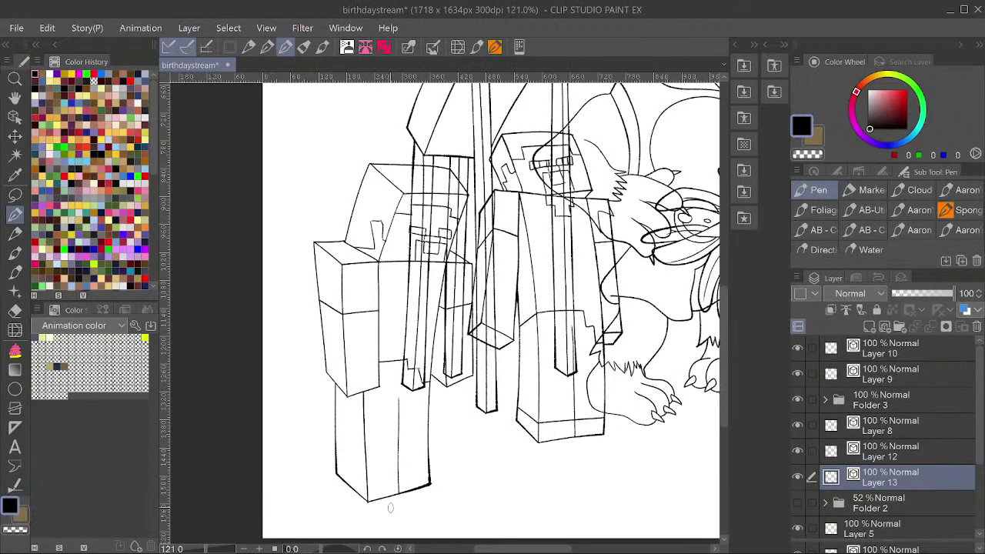
{"action": "left_click_drag", "start_coordinate": [439, 463], "coordinate": [350, 493]}
{"action": "key", "text": "ctrl+z"}
{"action": "left_click_drag", "start_coordinate": [441, 462], "coordinate": [353, 487]}
{"action": "scroll", "coordinate": [361, 501], "scroll_direction": "up", "scroll_amount": 5}
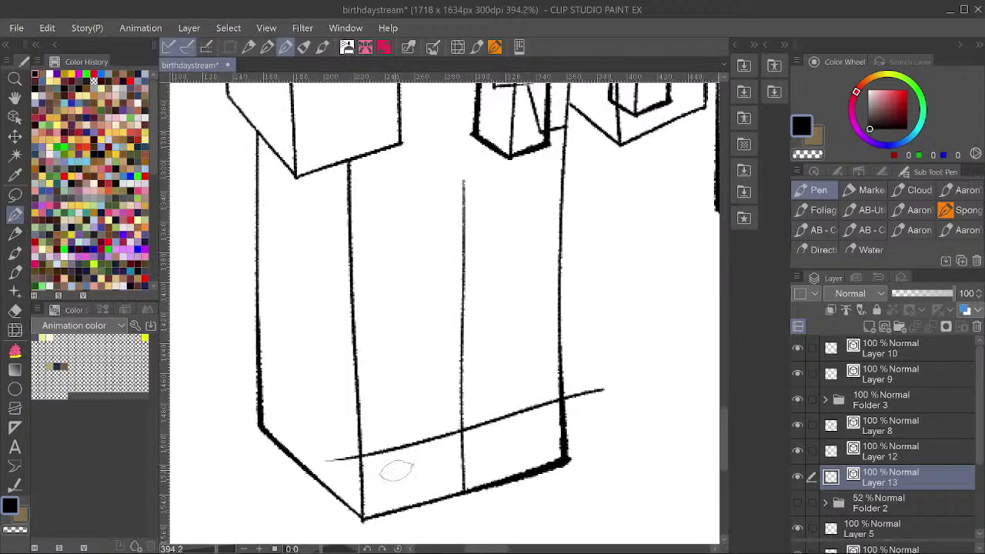
{"action": "left_click_drag", "start_coordinate": [239, 344], "coordinate": [368, 460]}
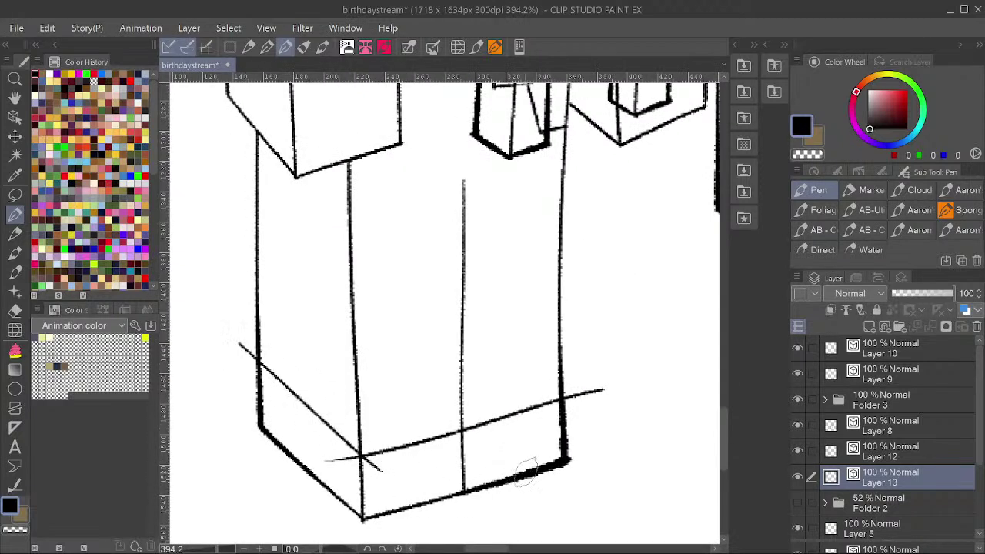
Clear the band line ends overshooting the leg edges and save the drawing.
{"action": "left_click_drag", "start_coordinate": [237, 352], "coordinate": [247, 348]}
{"action": "left_click_drag", "start_coordinate": [337, 462], "coordinate": [371, 464]}
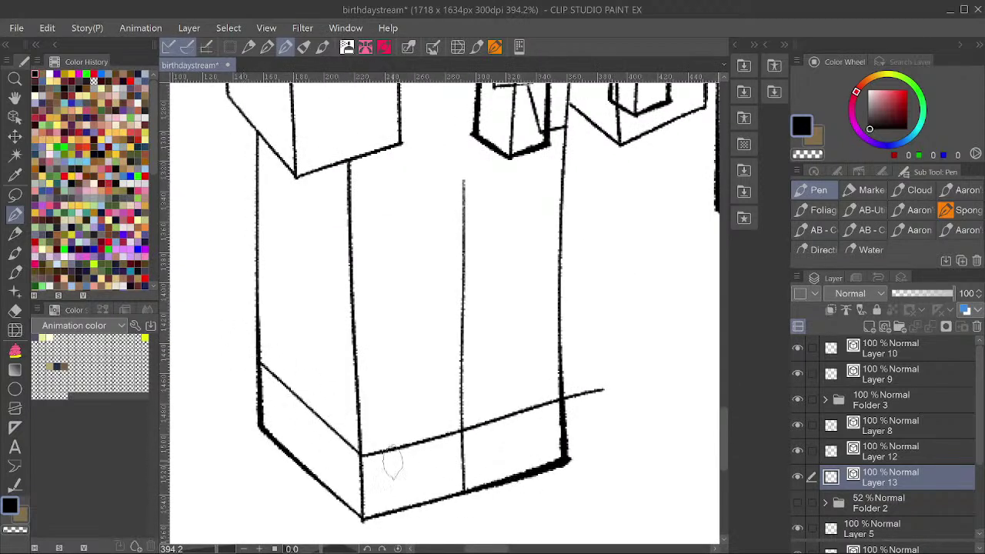
{"action": "left_click", "coordinate": [583, 393]}
{"action": "scroll", "coordinate": [585, 393], "scroll_direction": "down", "scroll_amount": 4}
{"action": "key", "text": "ctrl+s"}
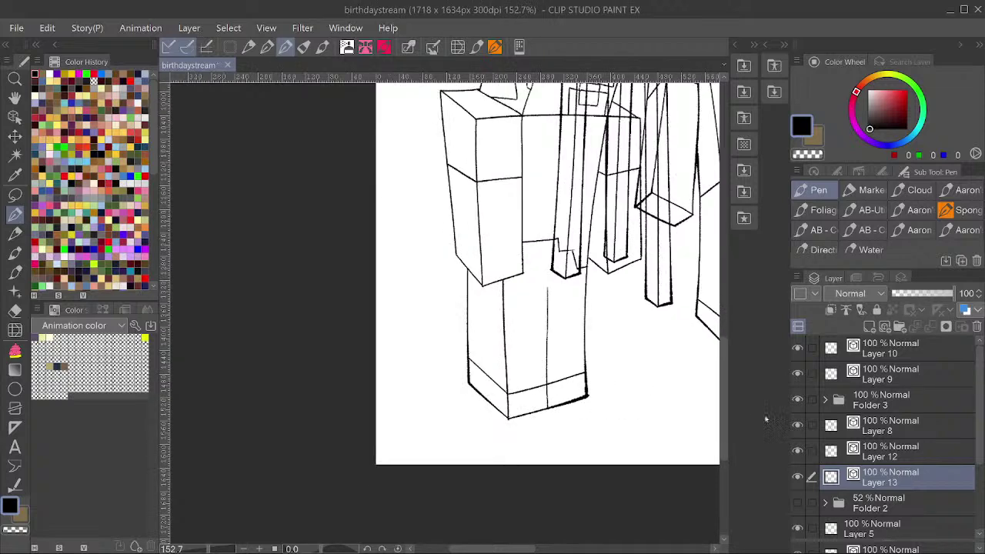
Adjust the bottom corner of the zombie's smaller arm with Pinch vector line.
{"action": "scroll", "coordinate": [488, 432], "scroll_direction": "down", "scroll_amount": 2}
{"action": "scroll", "coordinate": [608, 280], "scroll_direction": "up", "scroll_amount": 1}
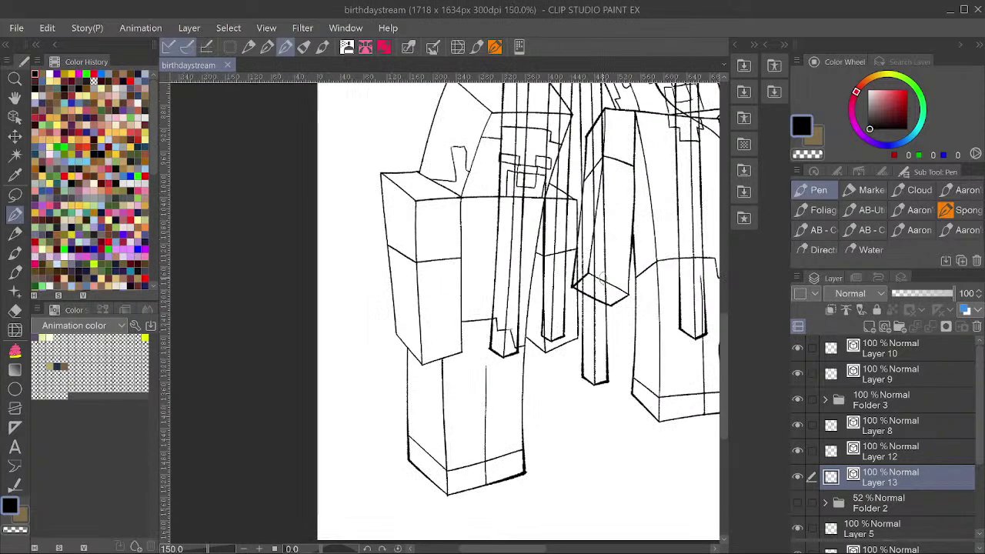
{"action": "key", "text": "y"}
{"action": "scroll", "coordinate": [544, 353], "scroll_direction": "up", "scroll_amount": 1}
{"action": "left_click_drag", "start_coordinate": [550, 350], "coordinate": [545, 351]}
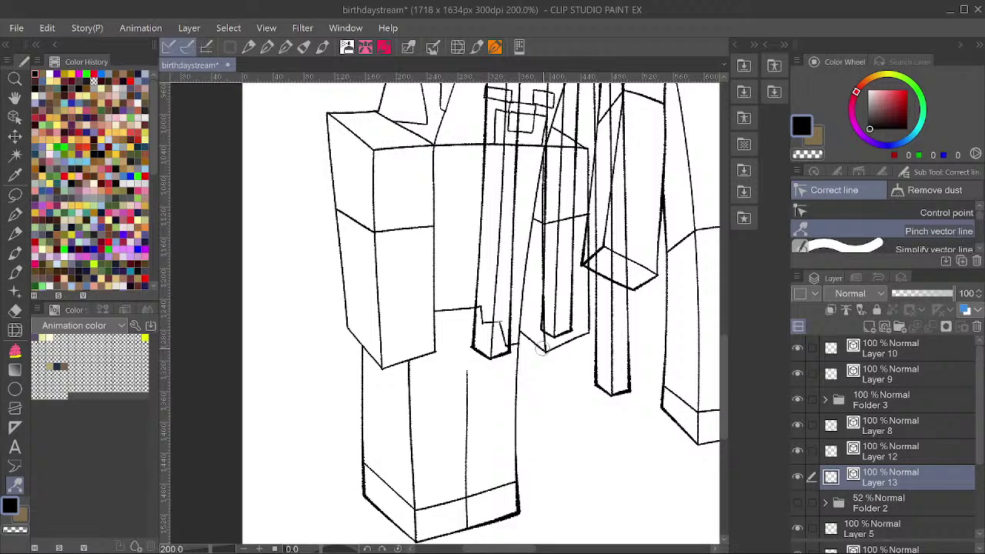
{"action": "scroll", "coordinate": [555, 378], "scroll_direction": "down", "scroll_amount": 1}
Thicken the smaller arm's bottom, side and shoulder edges with Adjust line width.
{"action": "key", "text": "y"}
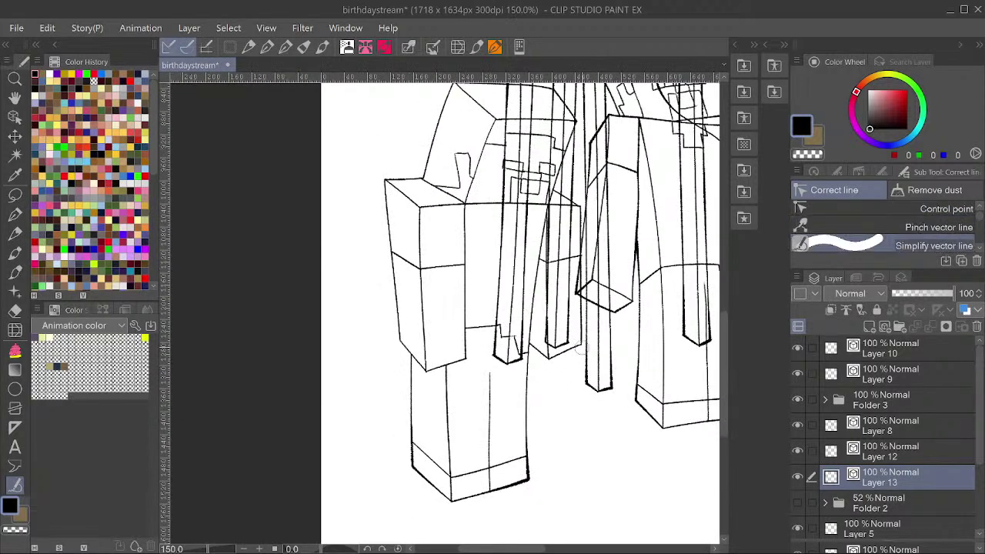
{"action": "key", "text": "period"}
{"action": "key", "text": "period"}
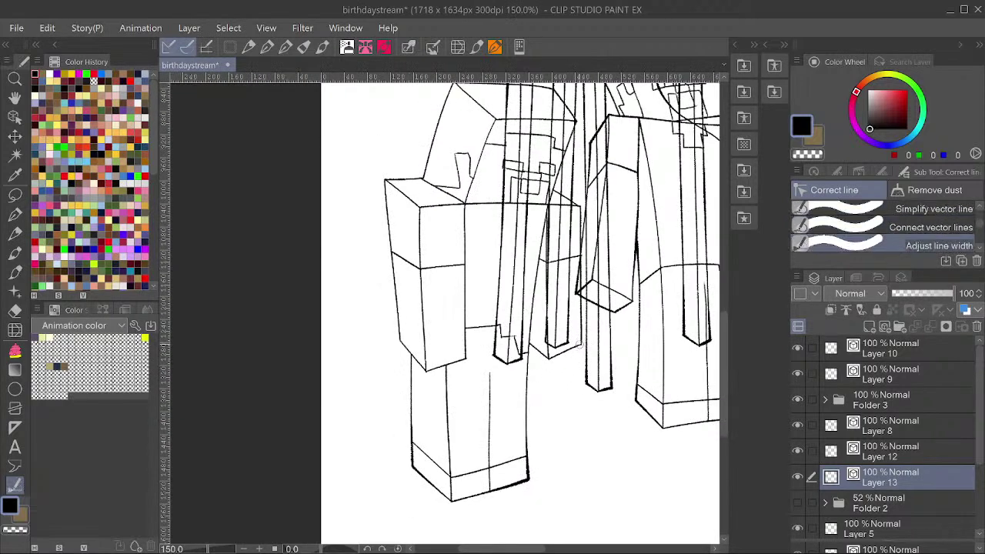
{"action": "mouse_move", "coordinate": [579, 346]}
{"action": "left_mouse_down"}
{"action": "mouse_move", "coordinate": [533, 356]}
{"action": "mouse_move", "coordinate": [536, 269]}
{"action": "left_mouse_up"}
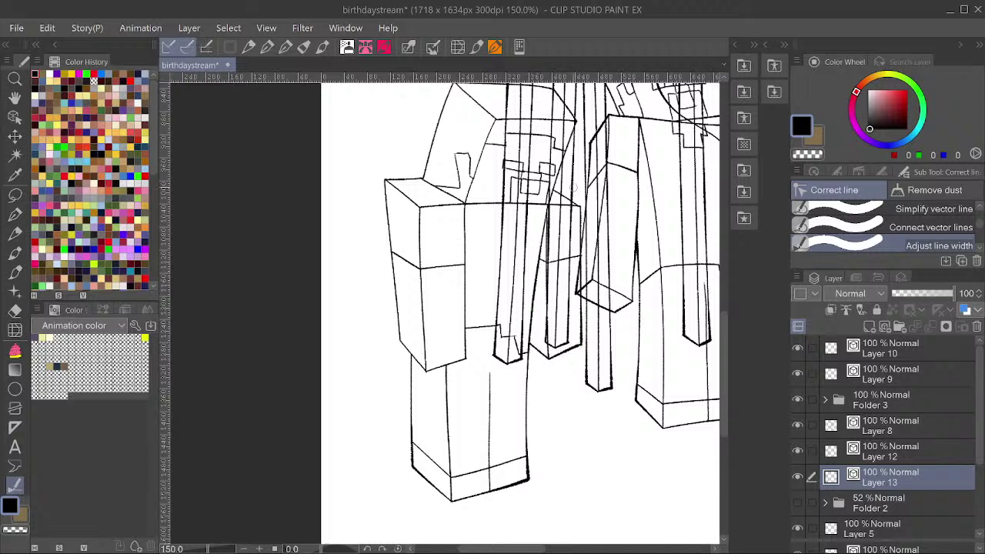
{"action": "left_click_drag", "start_coordinate": [579, 206], "coordinate": [581, 243]}
{"action": "scroll", "coordinate": [515, 324], "scroll_direction": "down", "scroll_amount": 2}
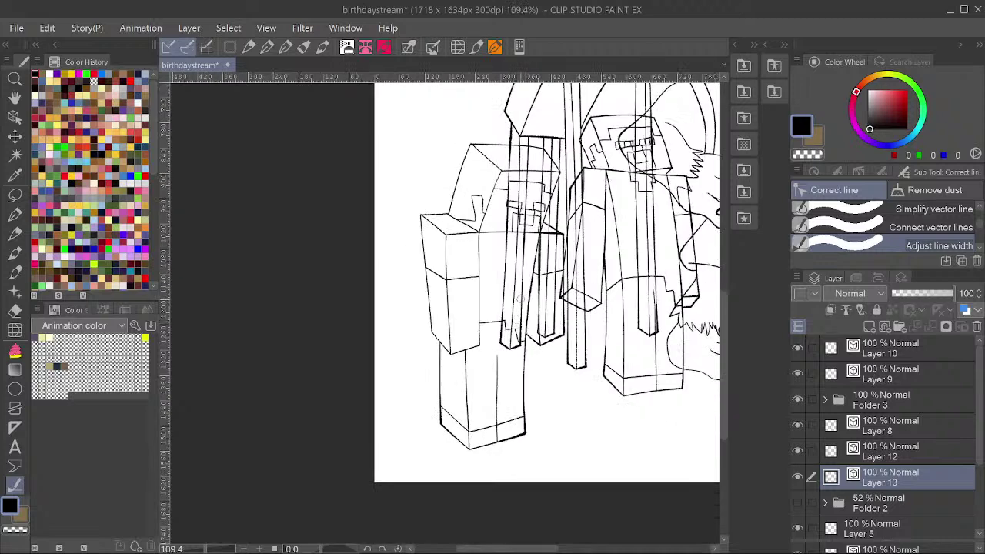
Thicken the larger arm's outer contour from the shoulder down to its bottom edges with Adjust line width.
{"action": "scroll", "coordinate": [529, 205], "scroll_direction": "up", "scroll_amount": 2}
{"action": "scroll", "coordinate": [508, 218], "scroll_direction": "up", "scroll_amount": 1}
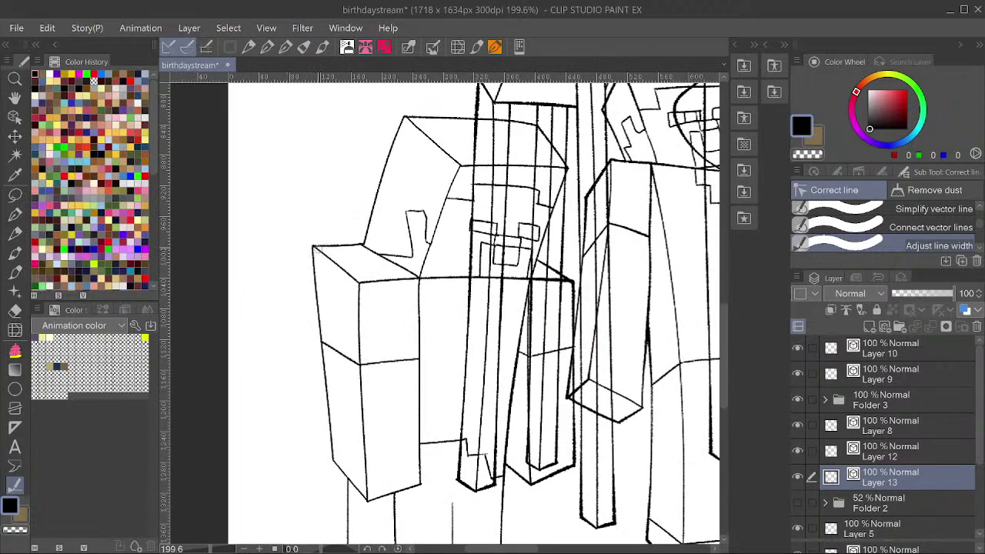
{"action": "mouse_move", "coordinate": [314, 248]}
{"action": "left_mouse_down"}
{"action": "mouse_move", "coordinate": [338, 470]}
{"action": "mouse_move", "coordinate": [415, 490]}
{"action": "mouse_move", "coordinate": [424, 481]}
{"action": "mouse_move", "coordinate": [361, 492]}
{"action": "mouse_move", "coordinate": [370, 498]}
{"action": "left_mouse_up"}
{"action": "scroll", "coordinate": [407, 365], "scroll_direction": "down", "scroll_amount": 2}
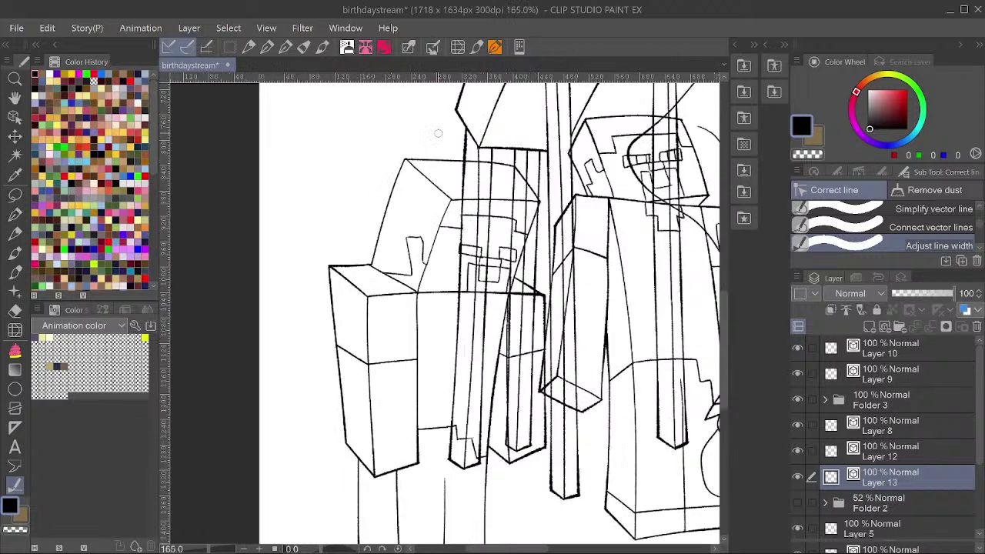
Thicken the head's outline at its upper back corner, along the slanted top edge and at the front corner and face edge.
{"action": "scroll", "coordinate": [438, 133], "scroll_direction": "up", "scroll_amount": 2}
{"action": "left_click_drag", "start_coordinate": [410, 159], "coordinate": [399, 165]}
{"action": "left_click", "coordinate": [398, 166]}
{"action": "left_click", "coordinate": [399, 166]}
{"action": "left_click", "coordinate": [399, 166]}
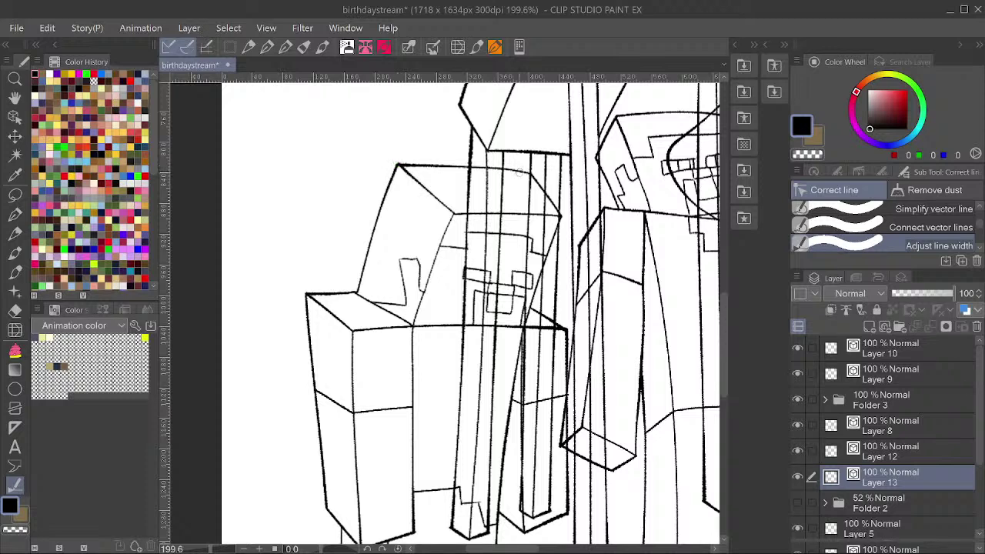
{"action": "mouse_move", "coordinate": [520, 172]}
{"action": "left_mouse_down"}
{"action": "mouse_move", "coordinate": [531, 174]}
{"action": "mouse_move", "coordinate": [548, 253]}
{"action": "left_mouse_up"}
{"action": "left_click", "coordinate": [561, 215]}
{"action": "left_click", "coordinate": [448, 220]}
{"action": "left_click_drag", "start_coordinate": [452, 219], "coordinate": [436, 282]}
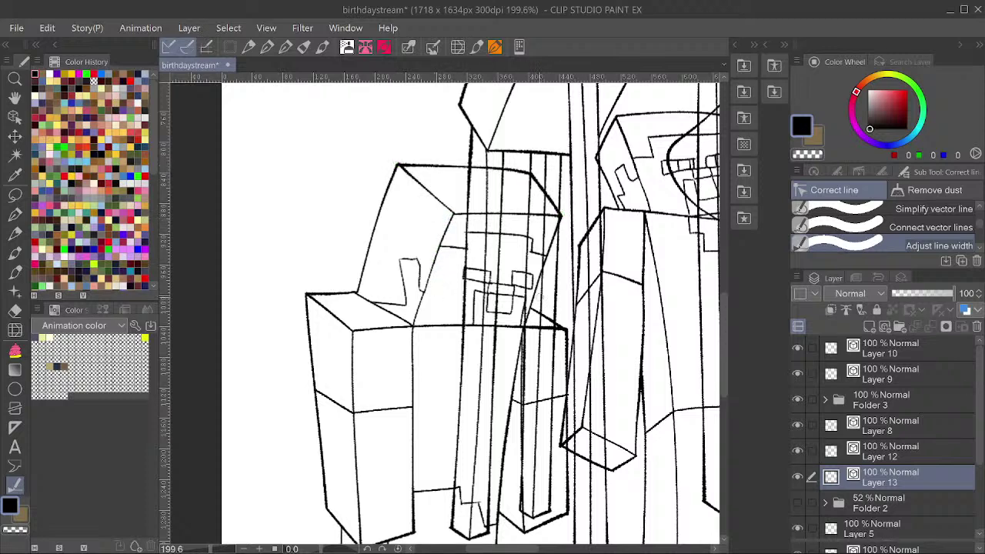
{"action": "left_click_drag", "start_coordinate": [530, 315], "coordinate": [532, 302]}
Ink the stepped lower part of the beard hanging from the face over the torso's top edge, and save the drawing.
{"action": "scroll", "coordinate": [532, 240], "scroll_direction": "down", "scroll_amount": 3}
{"action": "scroll", "coordinate": [540, 315], "scroll_direction": "up", "scroll_amount": 3}
{"action": "scroll", "coordinate": [541, 315], "scroll_direction": "up", "scroll_amount": 4}
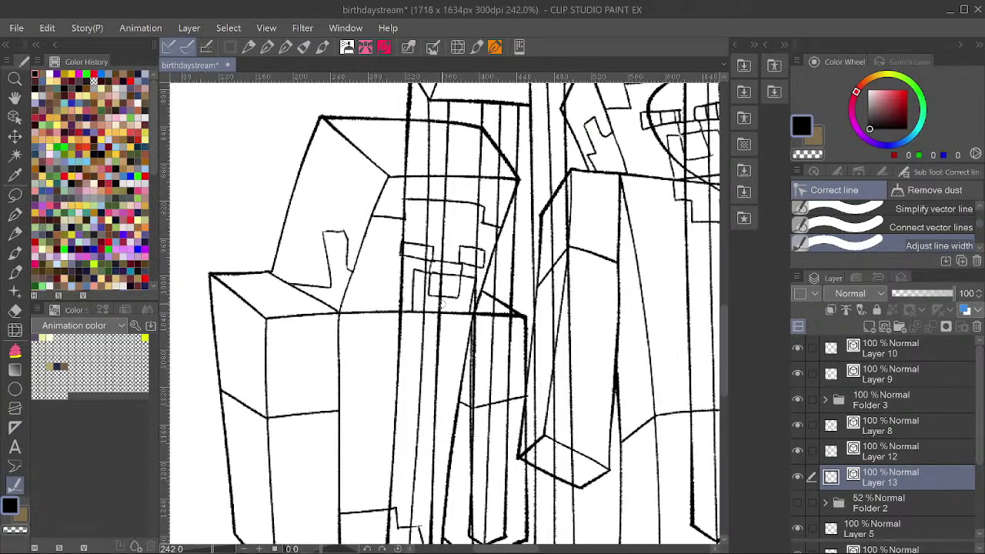
{"action": "left_click", "coordinate": [15, 214]}
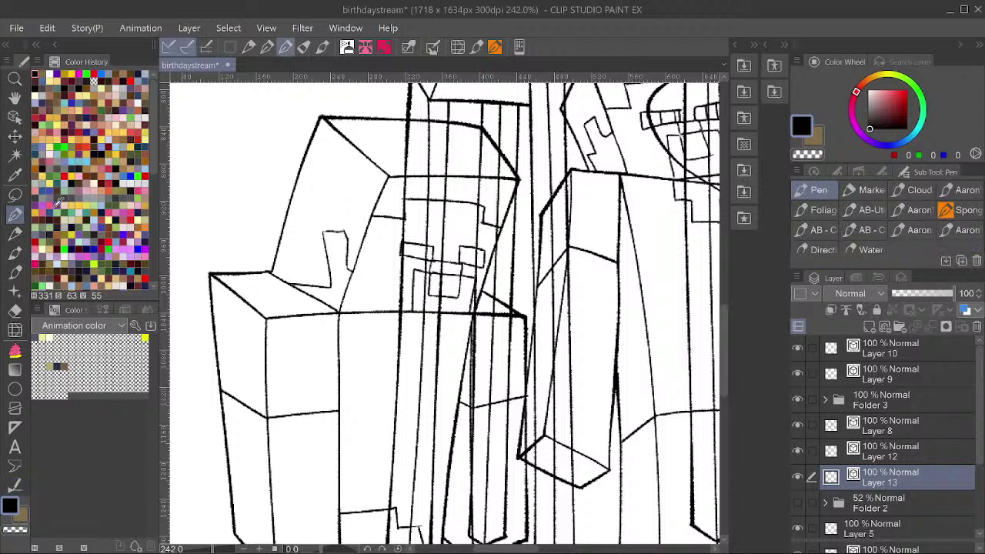
{"action": "mouse_move", "coordinate": [400, 299]}
{"action": "left_mouse_down"}
{"action": "mouse_move", "coordinate": [400, 330]}
{"action": "mouse_move", "coordinate": [417, 332]}
{"action": "mouse_move", "coordinate": [416, 348]}
{"action": "mouse_move", "coordinate": [440, 347]}
{"action": "mouse_move", "coordinate": [445, 329]}
{"action": "mouse_move", "coordinate": [461, 333]}
{"action": "mouse_move", "coordinate": [469, 311]}
{"action": "left_mouse_up"}
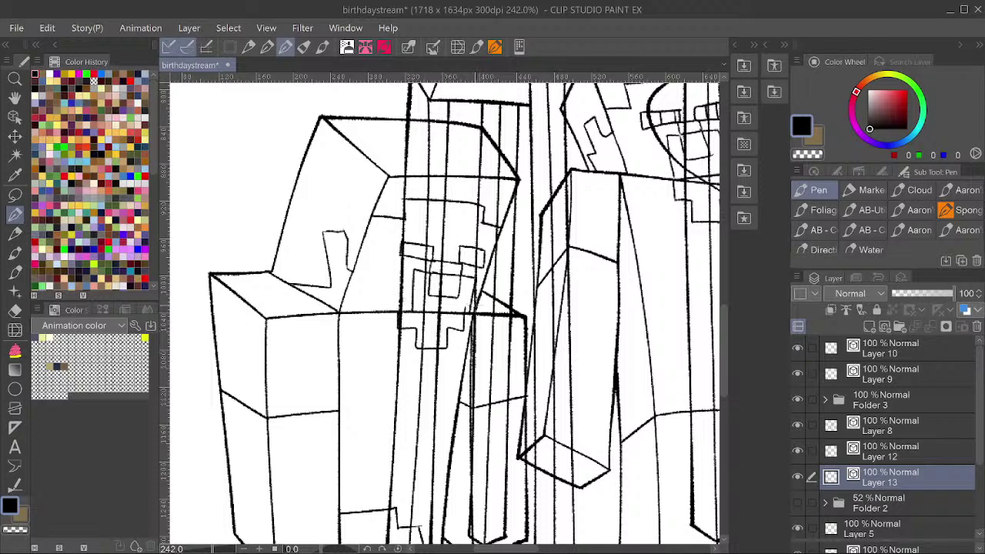
{"action": "scroll", "coordinate": [475, 245], "scroll_direction": "down", "scroll_amount": 4}
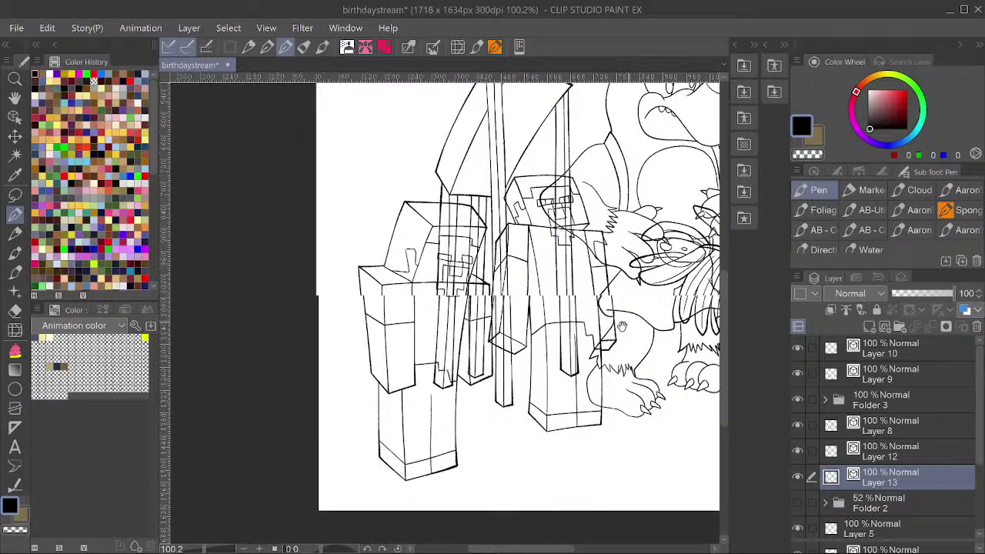
{"action": "left_click_drag", "start_coordinate": [622, 327], "coordinate": [567, 364]}
{"action": "key", "text": "ctrl+s"}
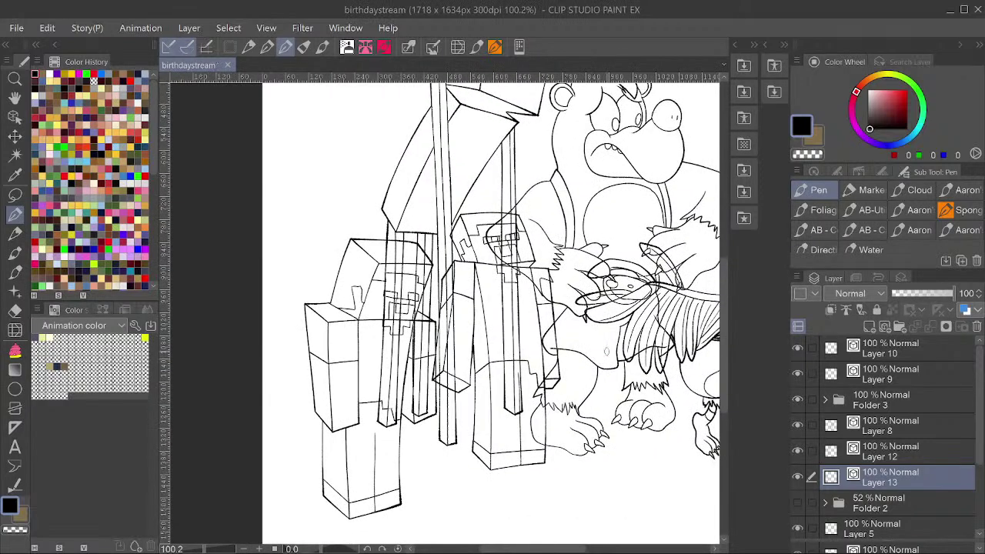
{"action": "scroll", "coordinate": [343, 374], "scroll_direction": "down", "scroll_amount": 3}
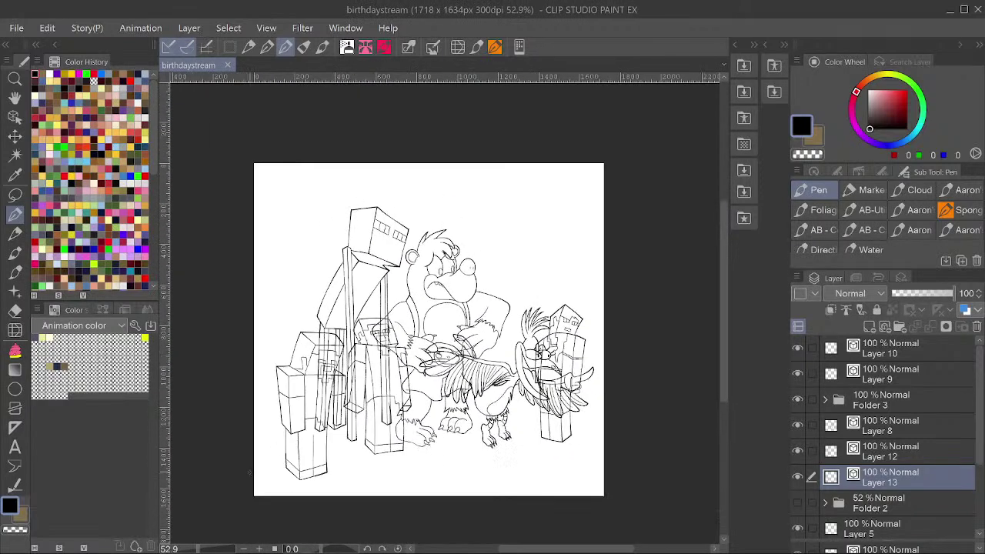
Move the line-art layer named Layer 13 to the top of the layer stack and rename it zombie.
{"action": "scroll", "coordinate": [406, 388], "scroll_direction": "up", "scroll_amount": 2}
{"action": "scroll", "coordinate": [486, 292], "scroll_direction": "down", "scroll_amount": 1}
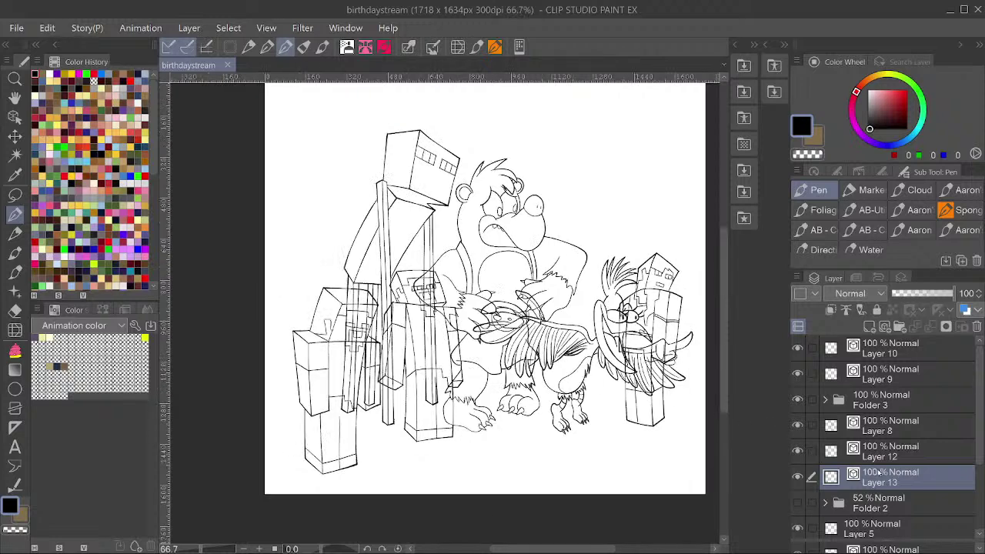
{"action": "left_click_drag", "start_coordinate": [878, 472], "coordinate": [859, 355]}
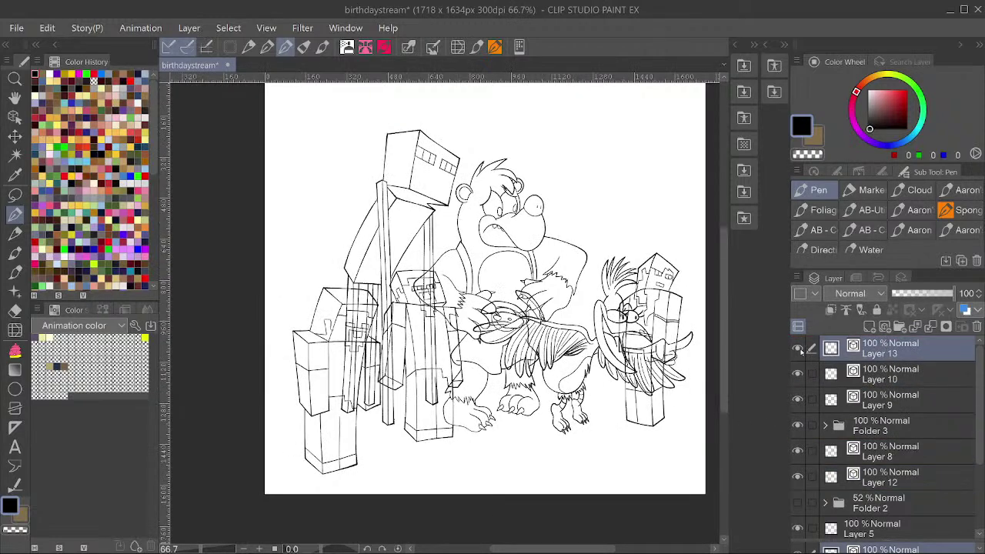
{"action": "double_click", "coordinate": [883, 353]}
{"action": "type", "text": "z"}
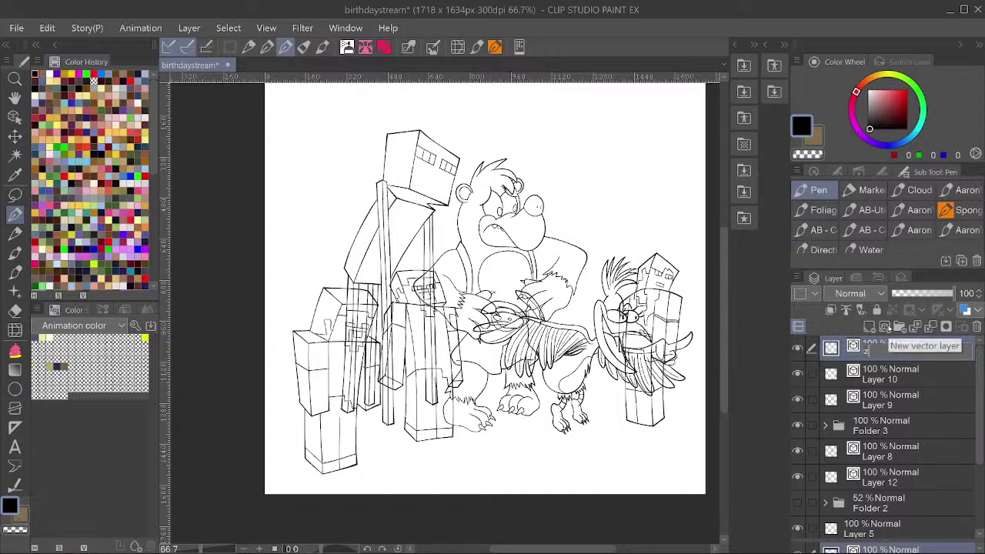
{"action": "type", "text": "ombie"}
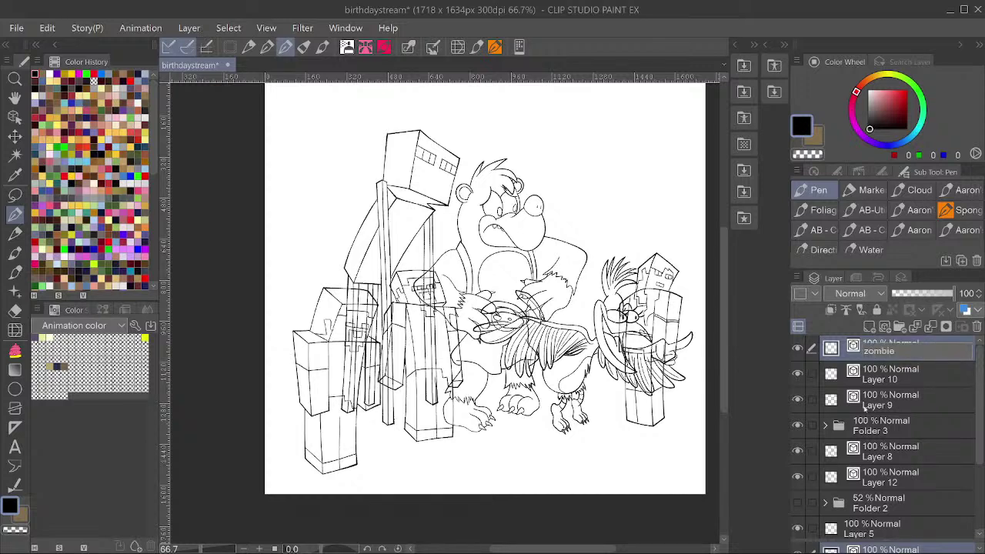
{"action": "key", "text": "Return"}
Identify Layer 10's line art by toggling its visibility, rename the layer alex and place it directly below Layer 12.
{"action": "left_click", "coordinate": [798, 374]}
{"action": "left_click", "coordinate": [798, 373]}
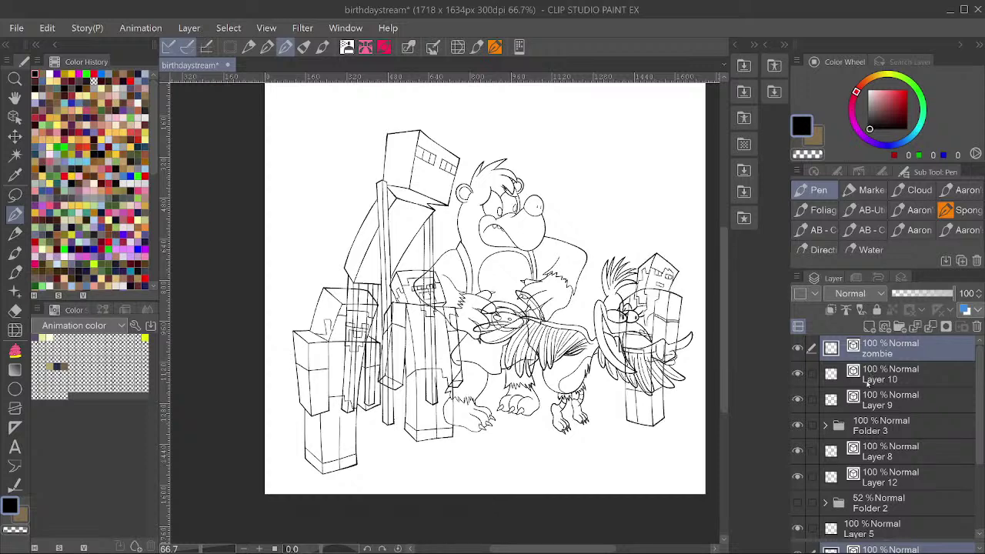
{"action": "left_click", "coordinate": [871, 389]}
{"action": "double_click", "coordinate": [879, 385]}
{"action": "type", "text": "a"}
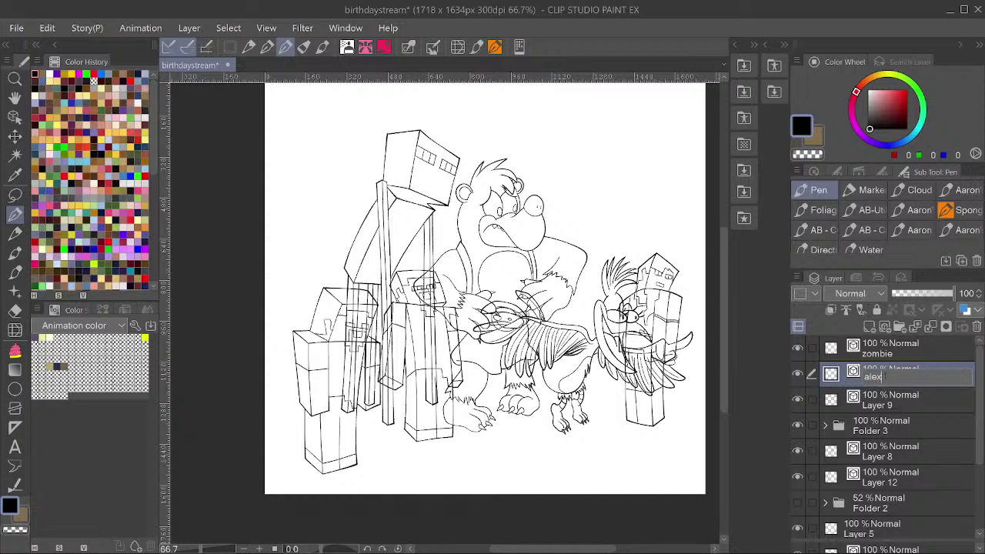
{"action": "type", "text": "lex"}
{"action": "key", "text": "Return"}
{"action": "left_click_drag", "start_coordinate": [904, 376], "coordinate": [912, 459]}
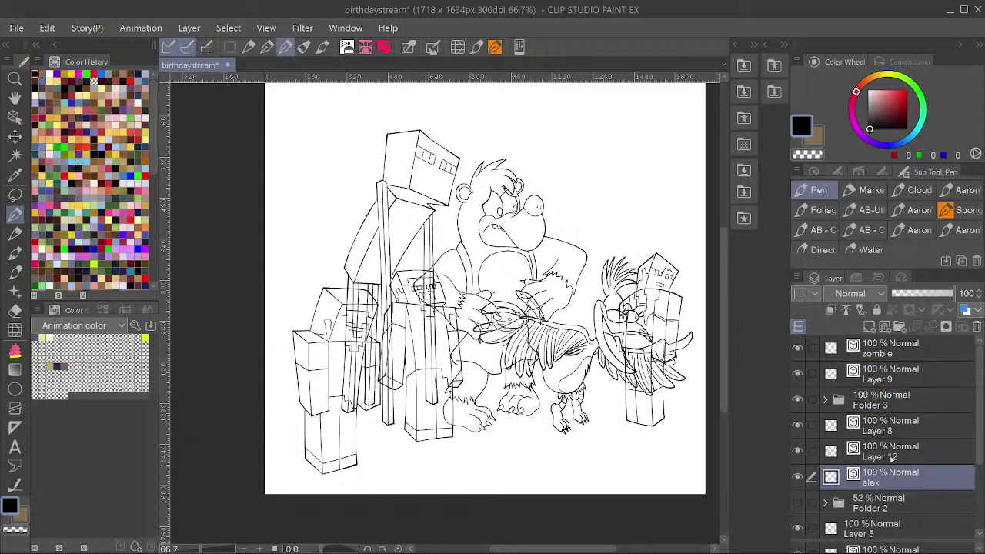
Check which figure Layer 12 holds by toggling its visibility and rename the layer ender.
{"action": "left_click", "coordinate": [797, 451]}
{"action": "left_click", "coordinate": [798, 451]}
{"action": "double_click", "coordinate": [877, 454]}
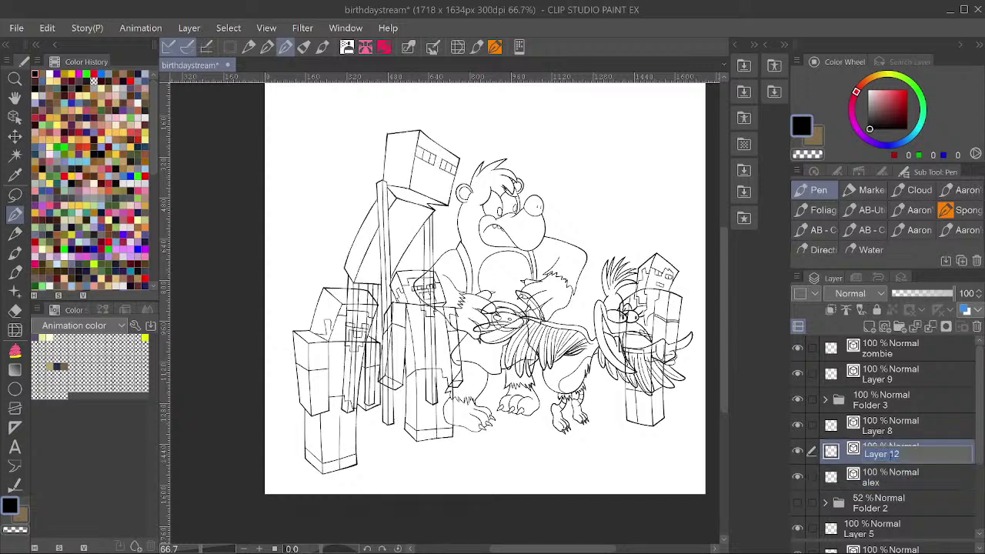
{"action": "type", "text": "ender"}
{"action": "key", "text": "Return"}
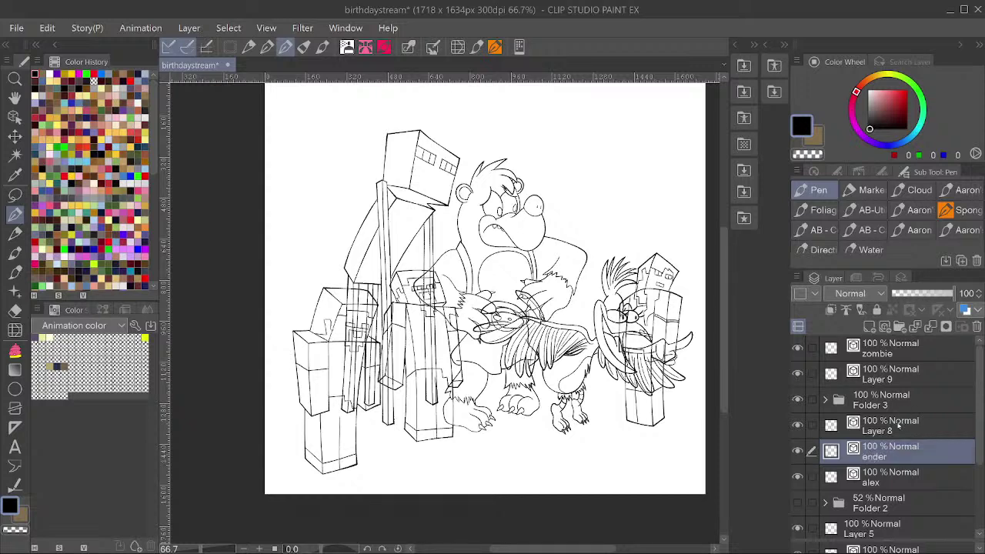
Rename the vector layer Layer 8 as banjo and Folder 3 as kazooie.
{"action": "left_click", "coordinate": [797, 425]}
{"action": "left_click", "coordinate": [798, 424]}
{"action": "double_click", "coordinate": [880, 428]}
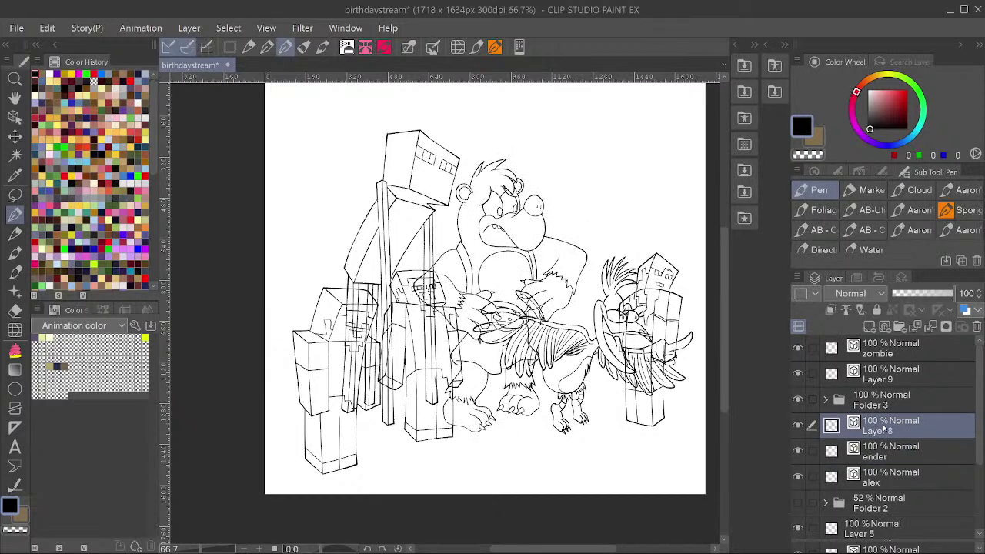
{"action": "type", "text": "ban"}
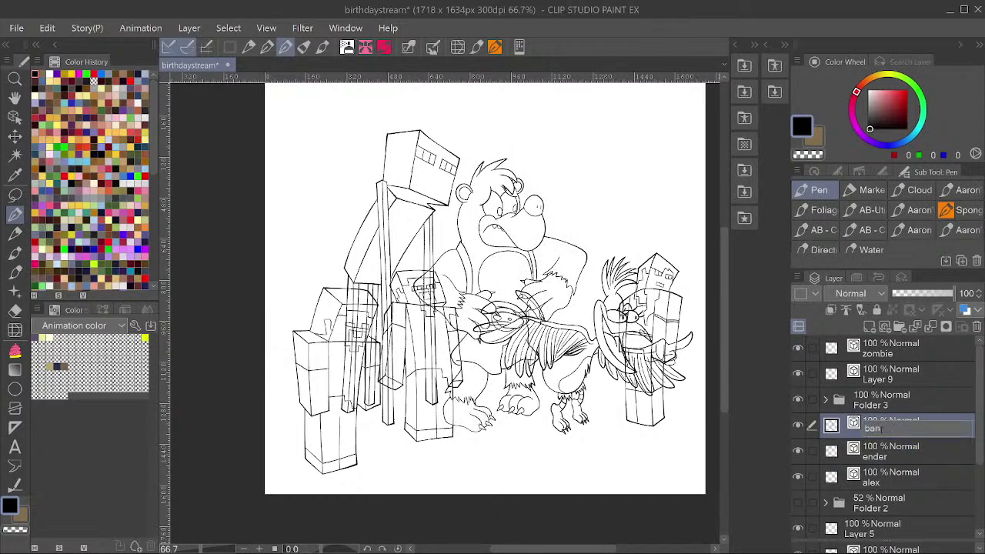
{"action": "type", "text": "jo"}
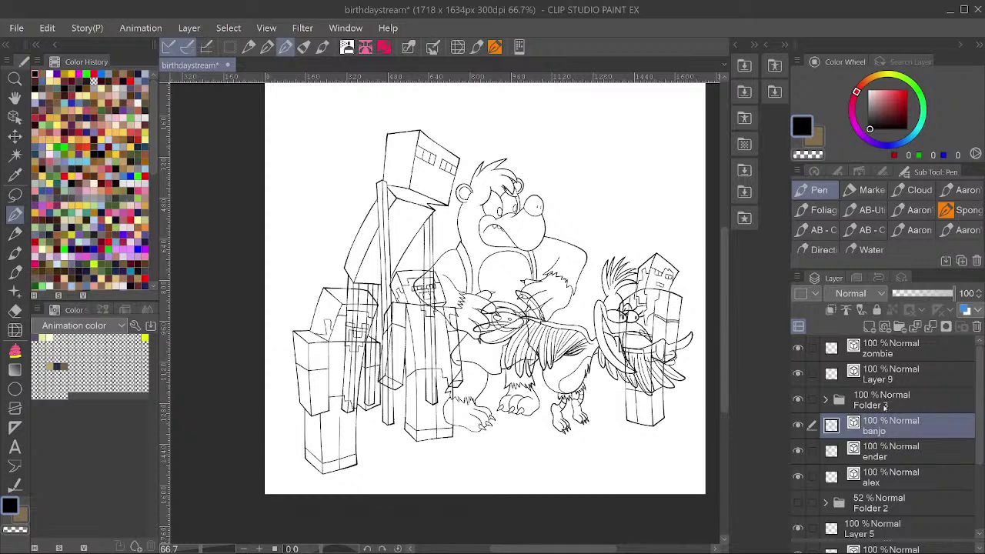
{"action": "double_click", "coordinate": [883, 401]}
{"action": "type", "text": "kazooie"}
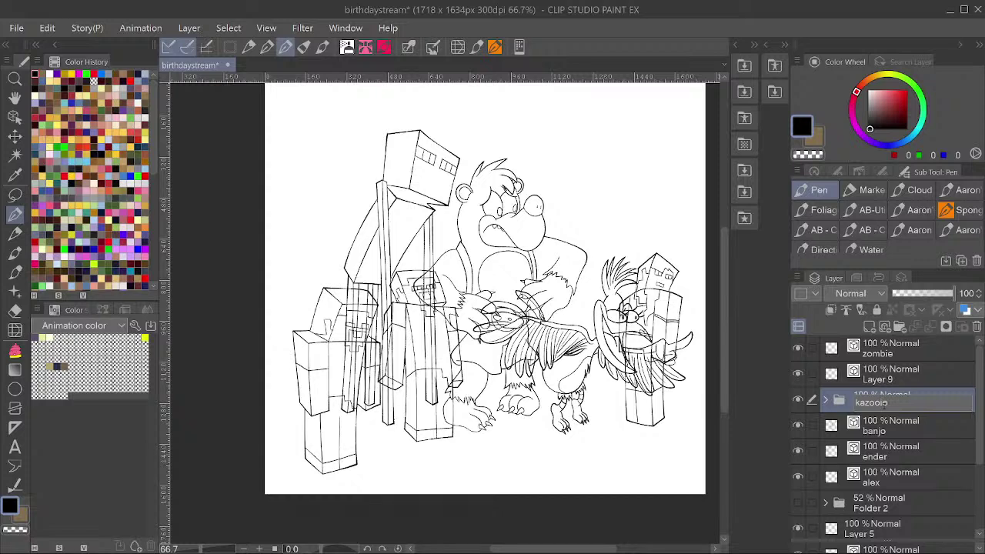
Rename the remaining character line-art layer, Layer 9, as steve.
{"action": "left_click", "coordinate": [921, 381]}
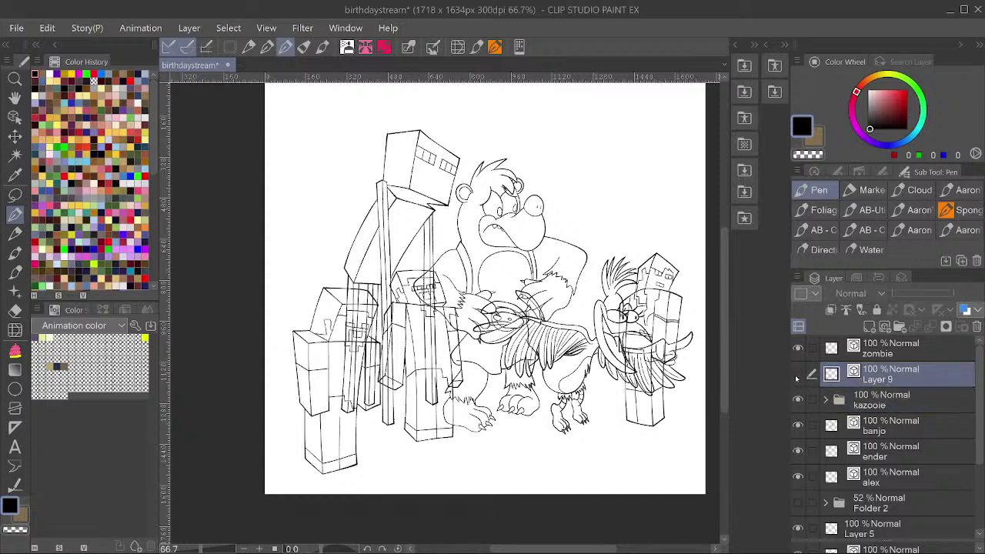
{"action": "double_click", "coordinate": [878, 381]}
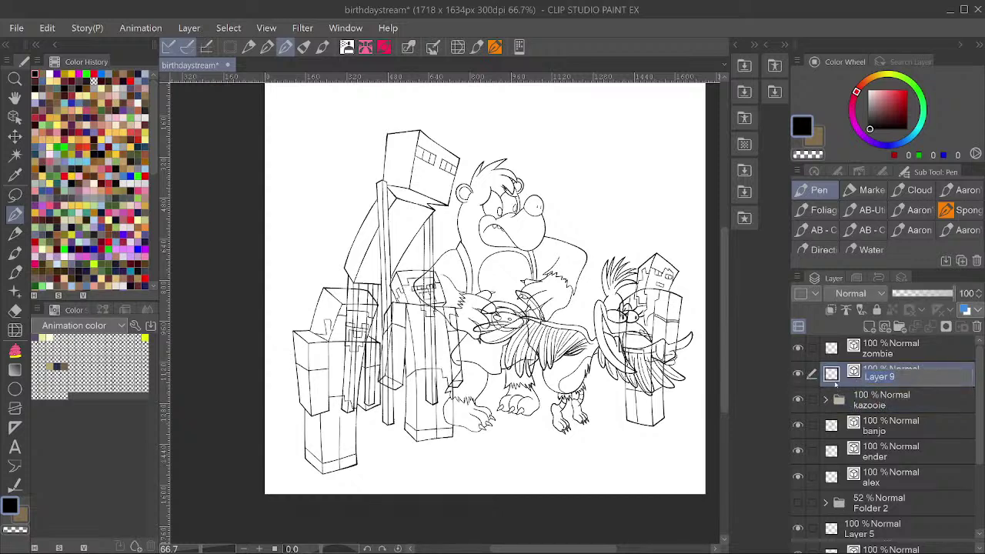
{"action": "type", "text": "steve"}
{"action": "key", "text": "Return"}
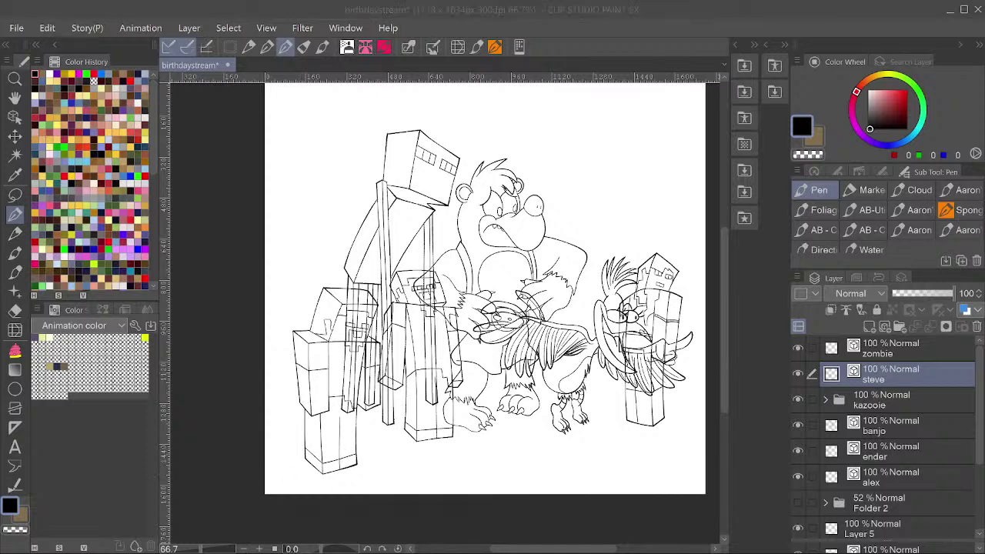
{"action": "left_click", "coordinate": [497, 13]}
{"action": "scroll", "coordinate": [561, 454], "scroll_direction": "down", "scroll_amount": 1}
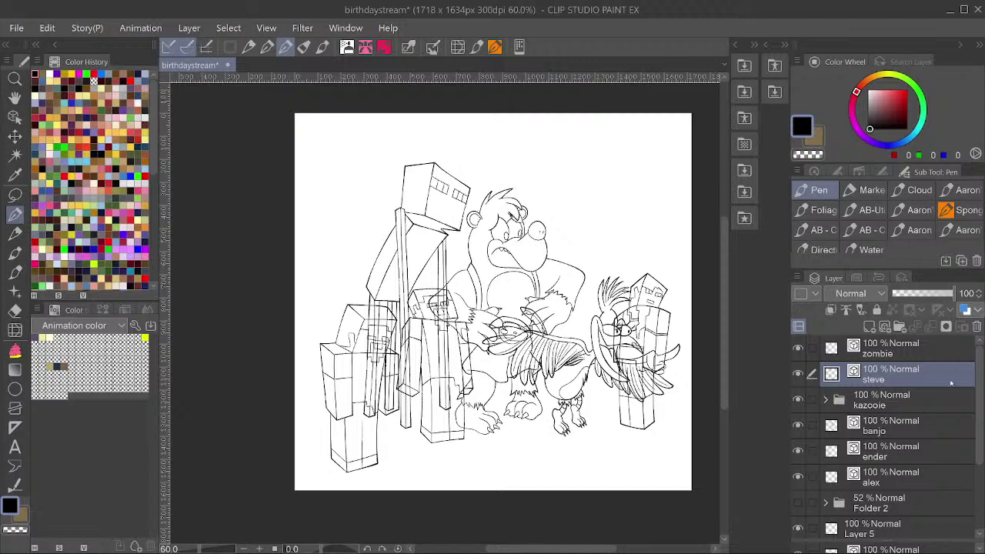
Show the reference picture on Layer 2 just above the Paper layer and raise its opacity to 100%.
{"action": "scroll", "coordinate": [933, 435], "scroll_direction": "down", "scroll_amount": 3}
{"action": "scroll", "coordinate": [935, 481], "scroll_direction": "up", "scroll_amount": 1}
{"action": "scroll", "coordinate": [917, 517], "scroll_direction": "down", "scroll_amount": 1}
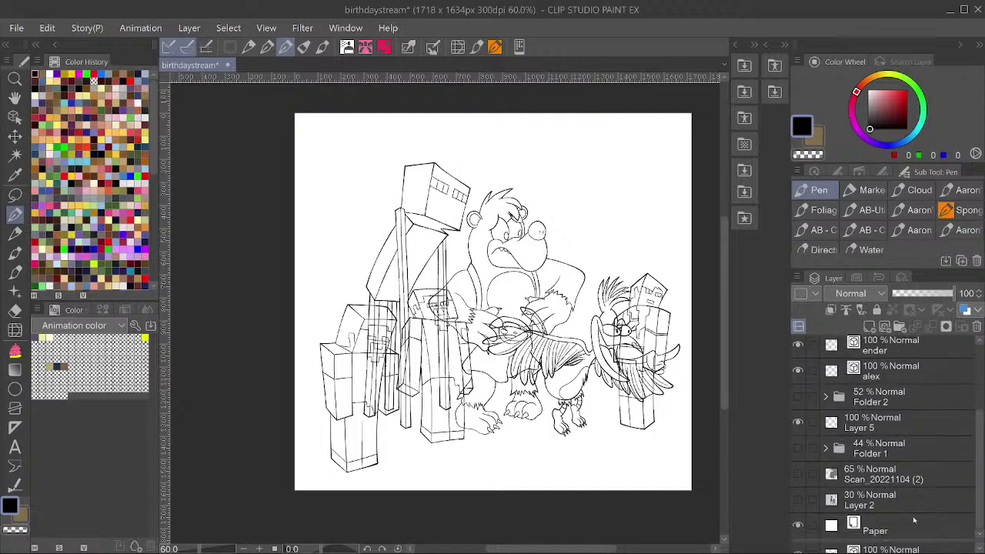
{"action": "left_click", "coordinate": [913, 521]}
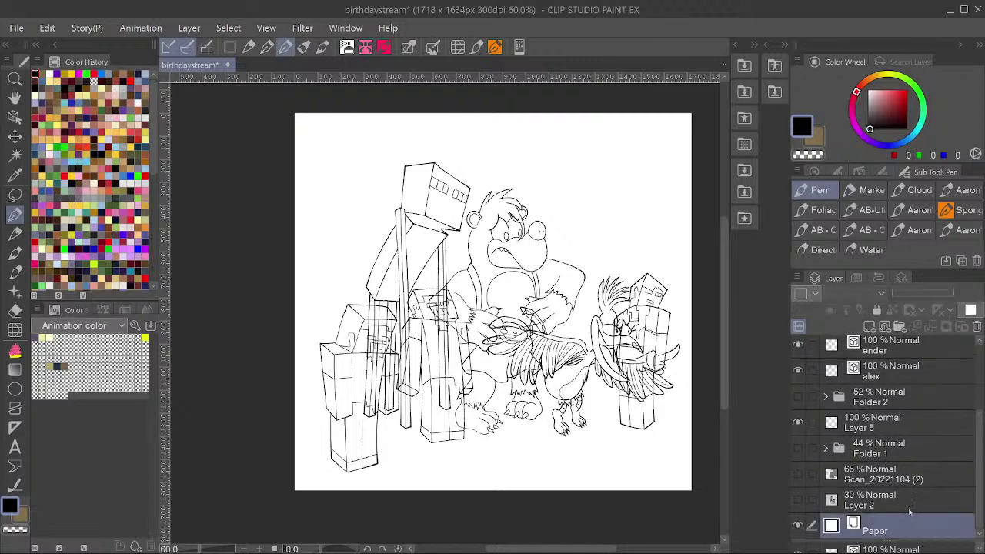
{"action": "left_click", "coordinate": [799, 500]}
{"action": "left_click", "coordinate": [847, 502]}
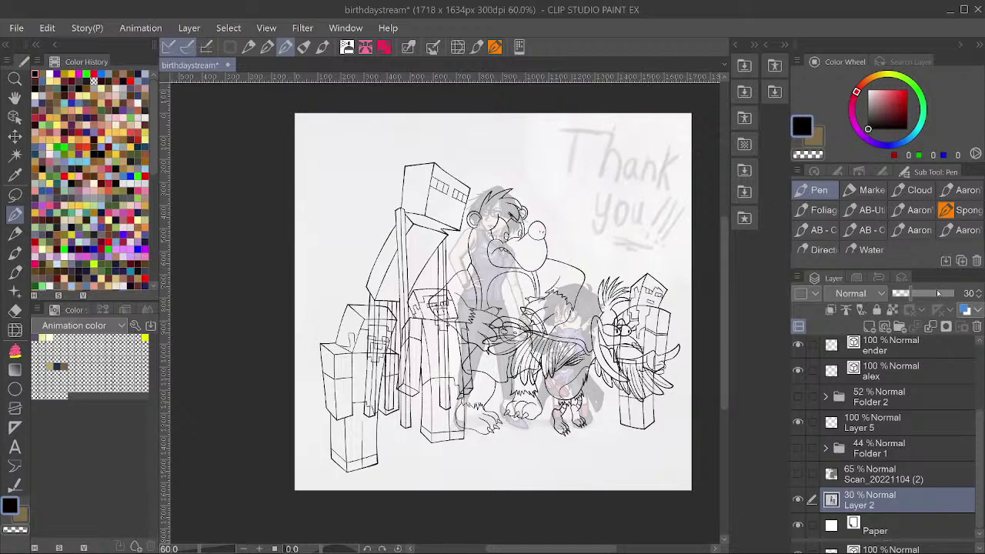
{"action": "left_click_drag", "start_coordinate": [938, 293], "coordinate": [963, 293]}
Sample the grey background colour (RGB 193, 193, 195) from the upper left corner of the reference picture.
{"action": "scroll", "coordinate": [453, 346], "scroll_direction": "down", "scroll_amount": 2}
{"action": "scroll", "coordinate": [373, 158], "scroll_direction": "up", "scroll_amount": 5}
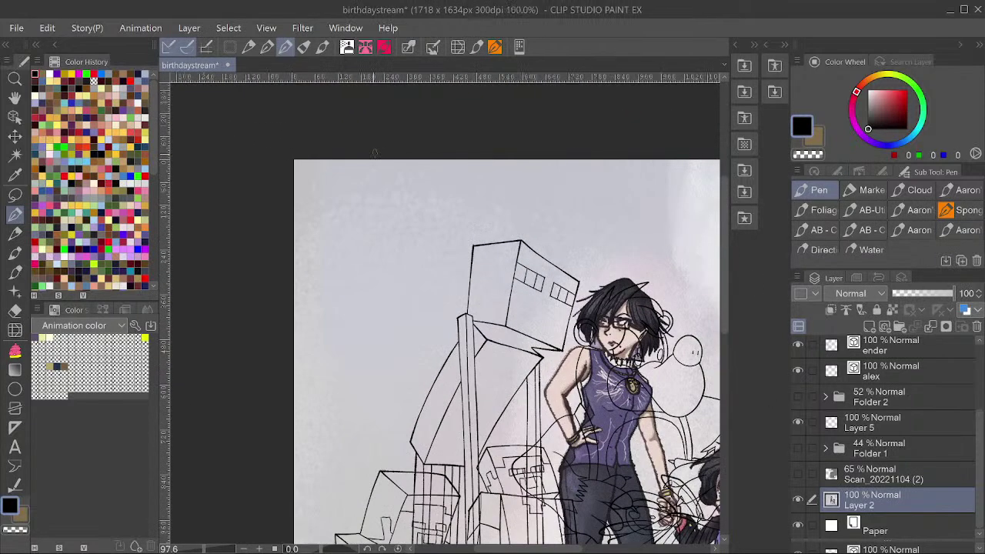
{"action": "scroll", "coordinate": [375, 156], "scroll_direction": "up", "scroll_amount": 3}
{"action": "left_click", "coordinate": [292, 160], "text": "alt"}
{"action": "left_click", "coordinate": [272, 161], "text": "alt"}
{"action": "left_click", "coordinate": [274, 159]}
{"action": "scroll", "coordinate": [274, 156], "scroll_direction": "down", "scroll_amount": 6}
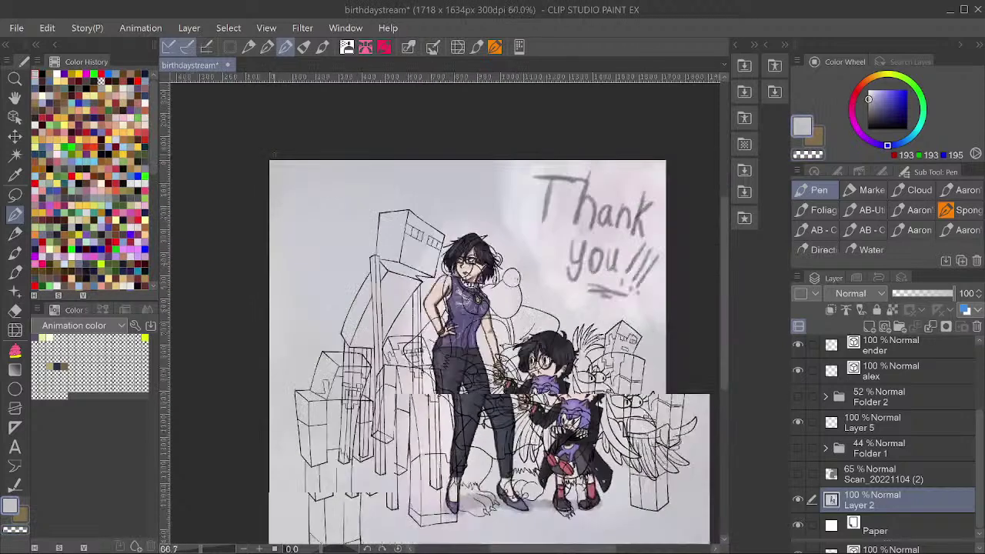
Hide Layer 2, add a new raster layer directly above Paper and fill it with the sampled grey.
{"action": "left_click", "coordinate": [798, 500]}
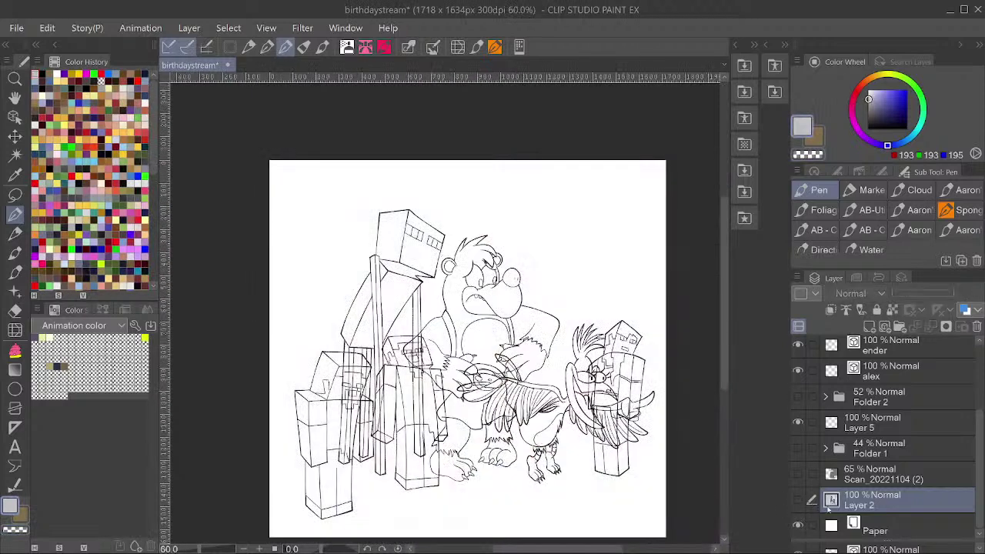
{"action": "left_click", "coordinate": [851, 517]}
{"action": "key", "text": "ctrl+shift+n"}
{"action": "key", "text": "alt+BackSpace"}
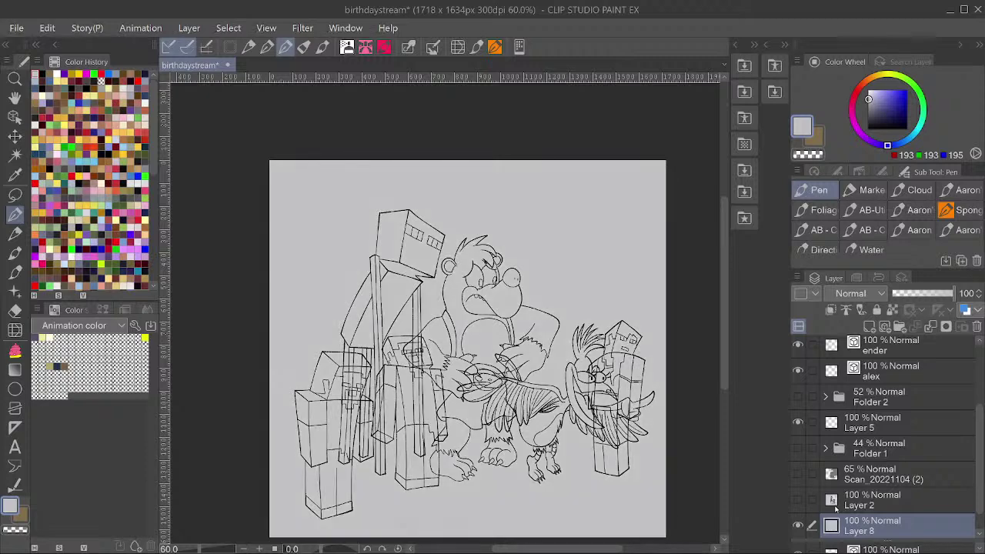
Show Layer 2 to sample the lighter grey (RGB 221, 221, 226) beside the Thank you lettering, and hide it again.
{"action": "left_click", "coordinate": [798, 499]}
{"action": "scroll", "coordinate": [440, 139], "scroll_direction": "up", "scroll_amount": 3}
{"action": "scroll", "coordinate": [460, 130], "scroll_direction": "down", "scroll_amount": 1}
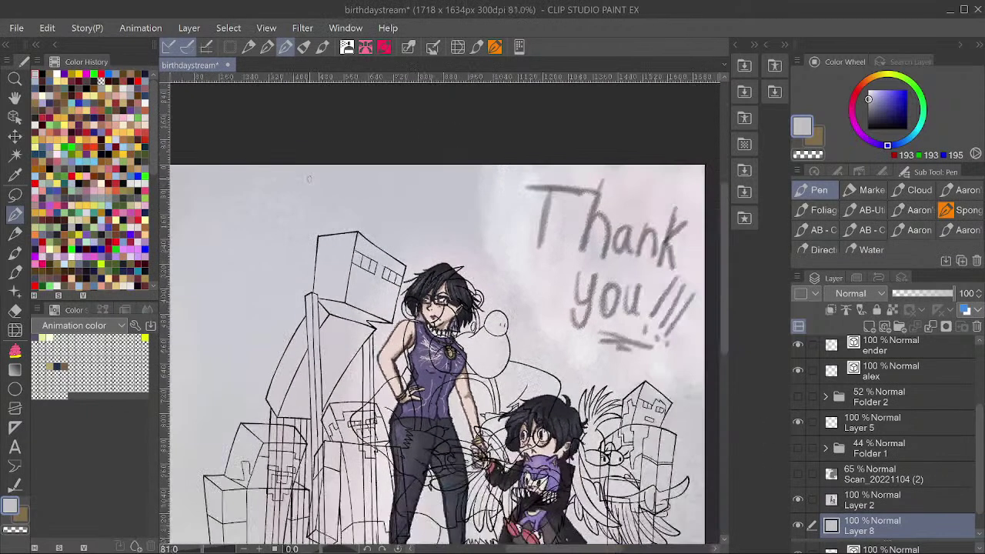
{"action": "scroll", "coordinate": [510, 234], "scroll_direction": "down", "scroll_amount": 1}
{"action": "scroll", "coordinate": [509, 233], "scroll_direction": "up", "scroll_amount": 1}
{"action": "left_click", "coordinate": [493, 234], "text": "alt"}
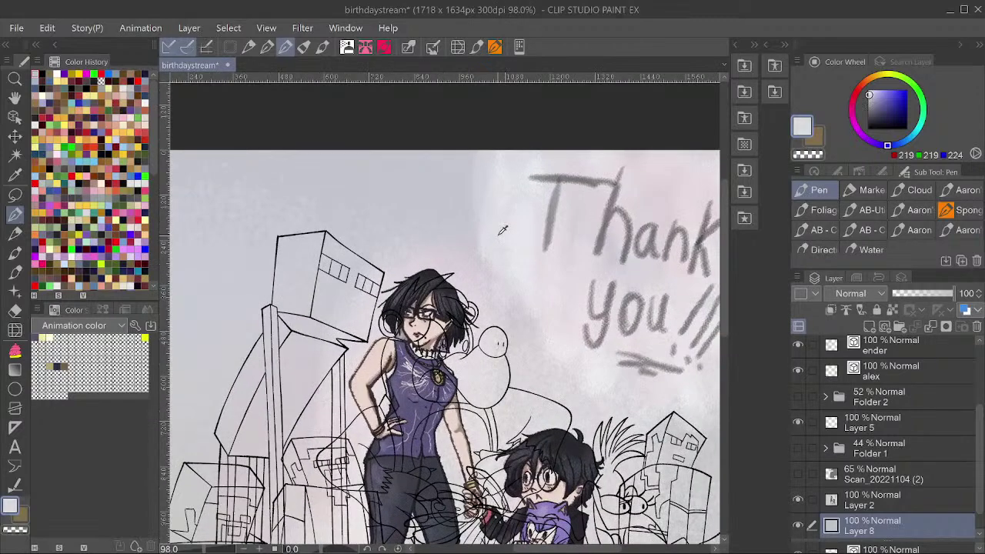
{"action": "scroll", "coordinate": [496, 233], "scroll_direction": "down", "scroll_amount": 4}
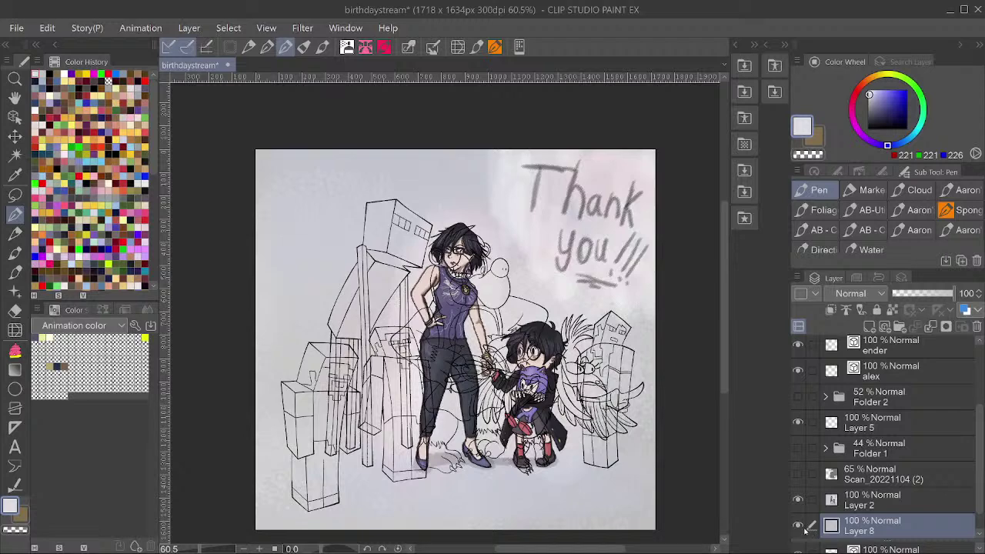
{"action": "left_click", "coordinate": [797, 500]}
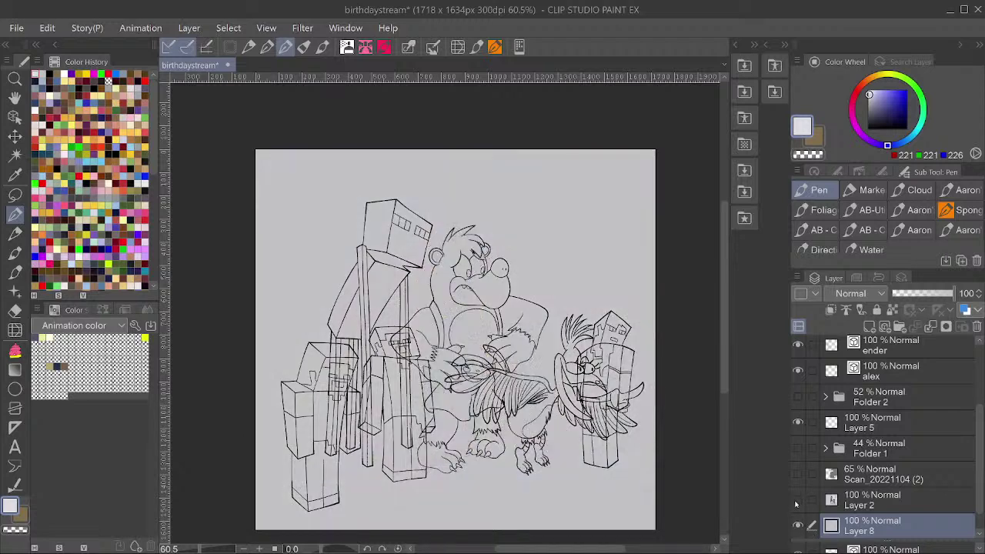
Extend the sub tool area until its brush list shows, and save the drawing.
{"action": "scroll", "coordinate": [357, 480], "scroll_direction": "down", "scroll_amount": 1}
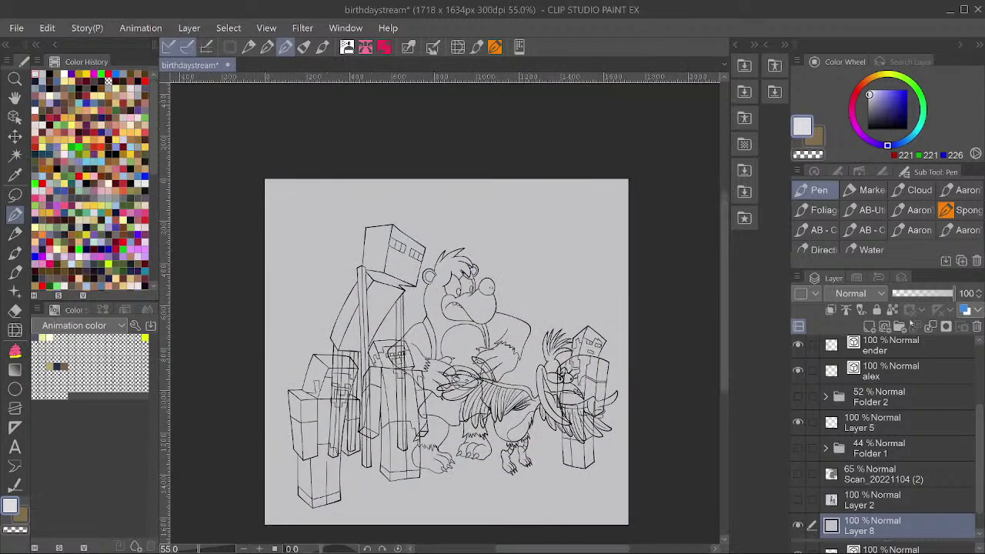
{"action": "left_click_drag", "start_coordinate": [913, 266], "coordinate": [914, 406]}
{"action": "key", "text": "ctrl+s"}
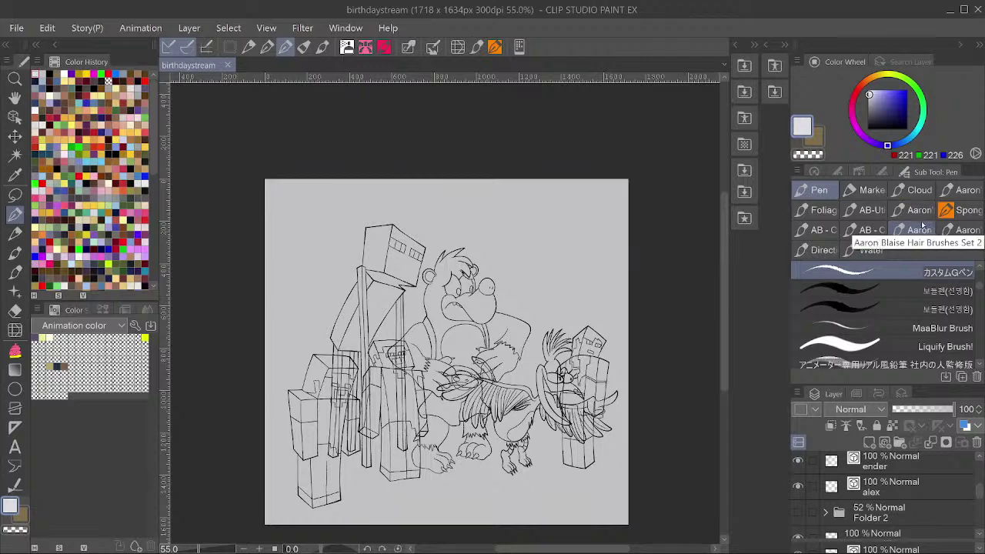
Browse the Aaron Blaise and AB brush sets and select Sampled Brush 46 28.
{"action": "left_click", "coordinate": [921, 229]}
{"action": "left_click", "coordinate": [872, 230]}
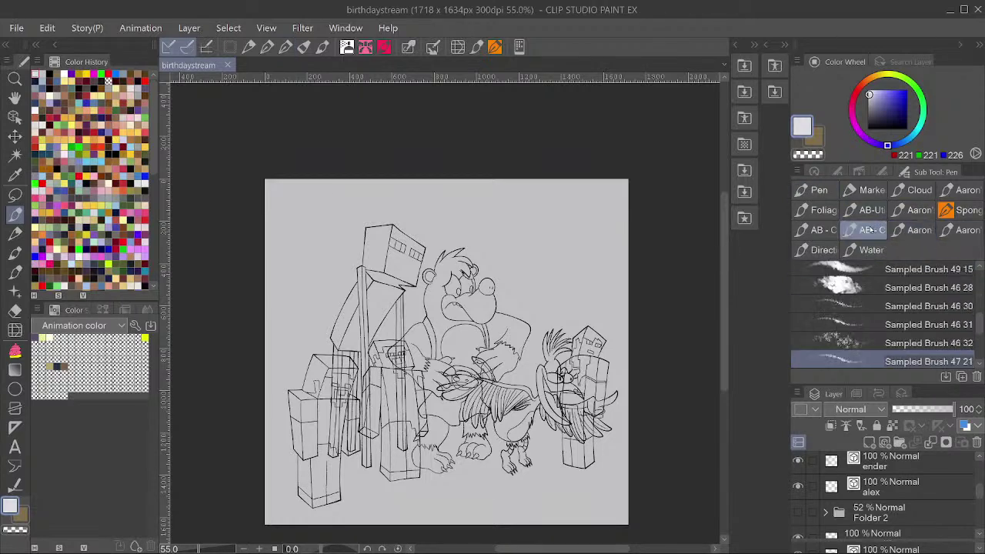
{"action": "left_click", "coordinate": [862, 287]}
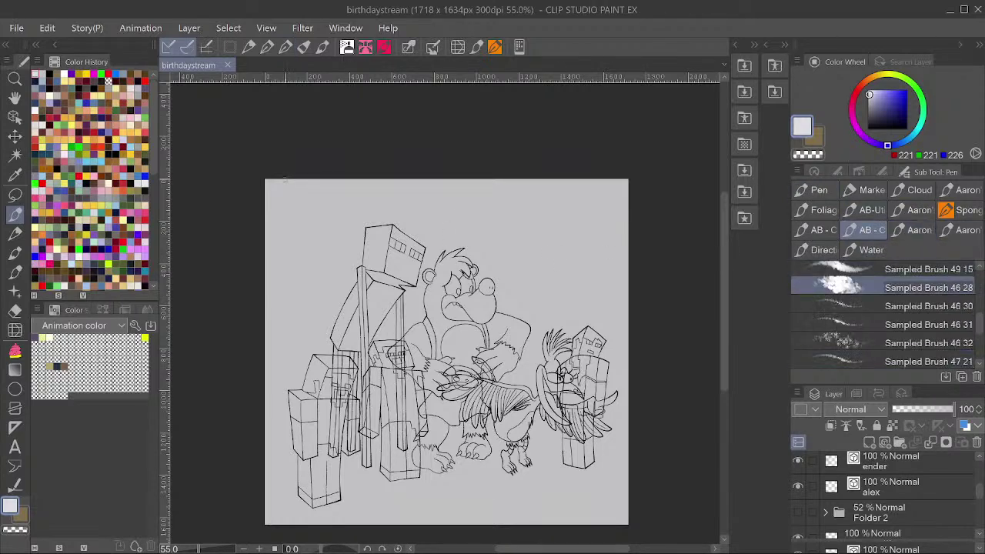
Try a light grey brush stroke at the canvas's upper left corner, undo it and reset the canvas rotation.
{"action": "mouse_move", "coordinate": [285, 179]}
{"action": "left_mouse_down"}
{"action": "mouse_move", "coordinate": [302, 210]}
{"action": "mouse_move", "coordinate": [274, 222]}
{"action": "left_mouse_up"}
{"action": "scroll", "coordinate": [353, 185], "scroll_direction": "up", "scroll_amount": 3}
{"action": "key", "text": "ctrl+z"}
{"action": "scroll", "coordinate": [365, 166], "scroll_direction": "down", "scroll_amount": 3}
{"action": "key", "text": "minus"}
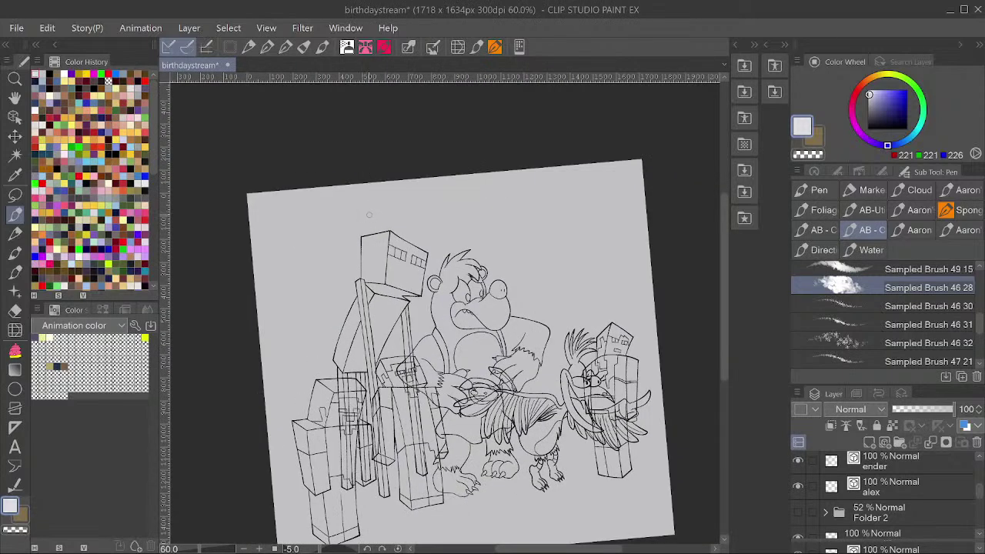
{"action": "key", "text": "asciicircum"}
Enlarge Sampled Brush 46 28 by eight size increments and undo the latest change to the background.
{"action": "key", "text": "bracketright"}
{"action": "key", "text": "bracketright"}
{"action": "key", "text": "bracketright"}
{"action": "key", "text": "bracketright"}
{"action": "key", "text": "bracketright"}
{"action": "key", "text": "bracketright"}
{"action": "key", "text": "bracketright"}
{"action": "key", "text": "bracketright"}
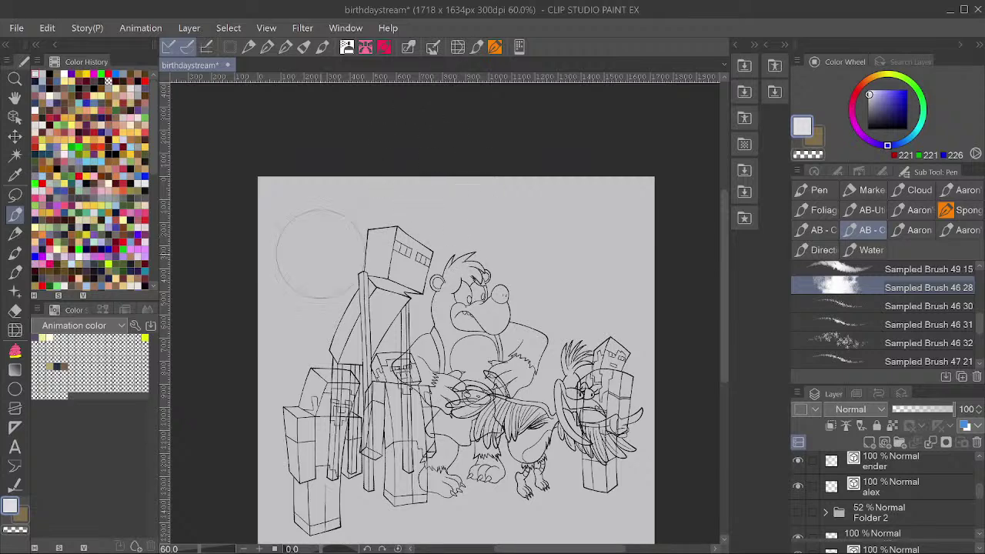
{"action": "key", "text": "ctrl+z"}
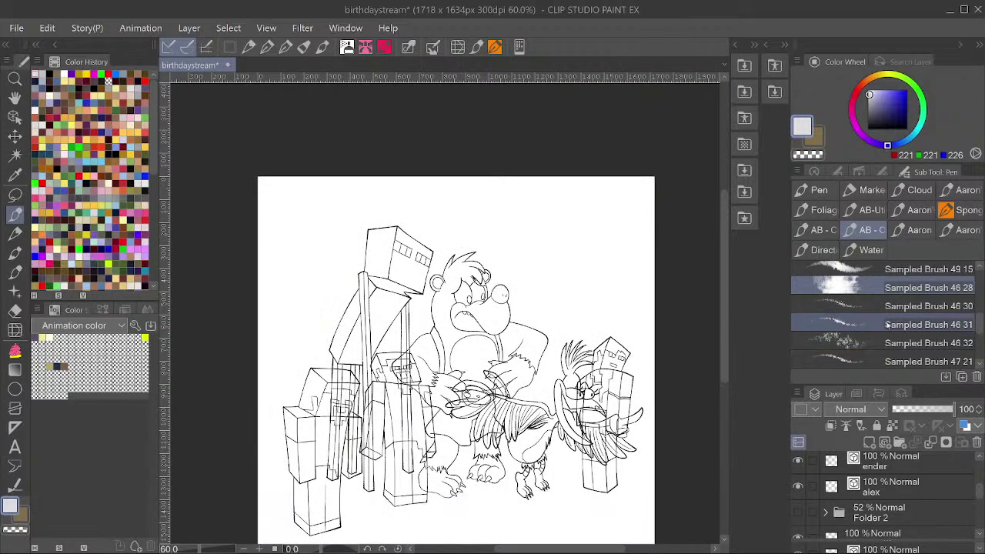
Redo the grey background fill and browse the current AB brush set, selecting Sampled Brush 49 15 and Sampled Brush 46 28.
{"action": "key", "text": "ctrl+y"}
{"action": "left_click", "coordinate": [893, 270]}
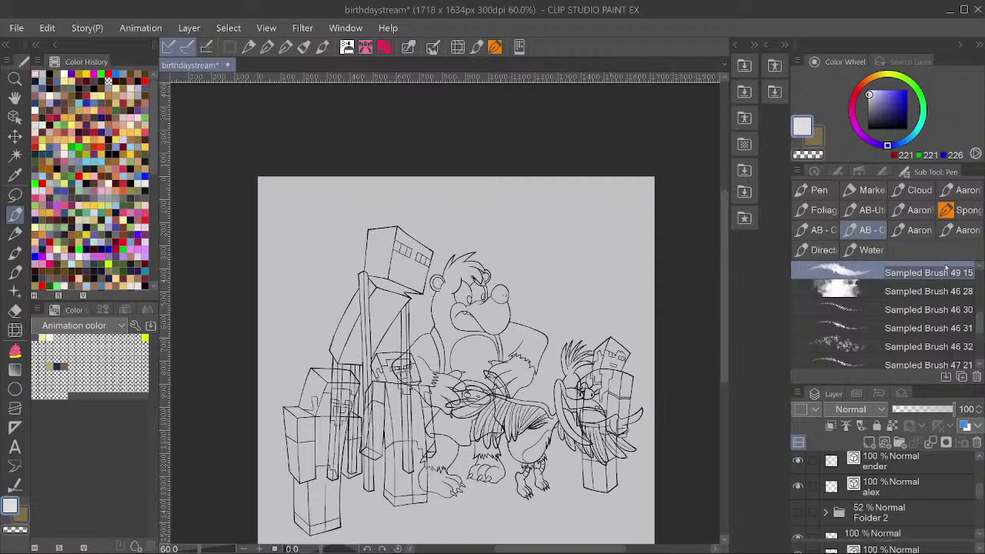
{"action": "left_click_drag", "start_coordinate": [980, 325], "coordinate": [980, 318]}
{"action": "left_click", "coordinate": [948, 344]}
{"action": "left_click", "coordinate": [951, 330]}
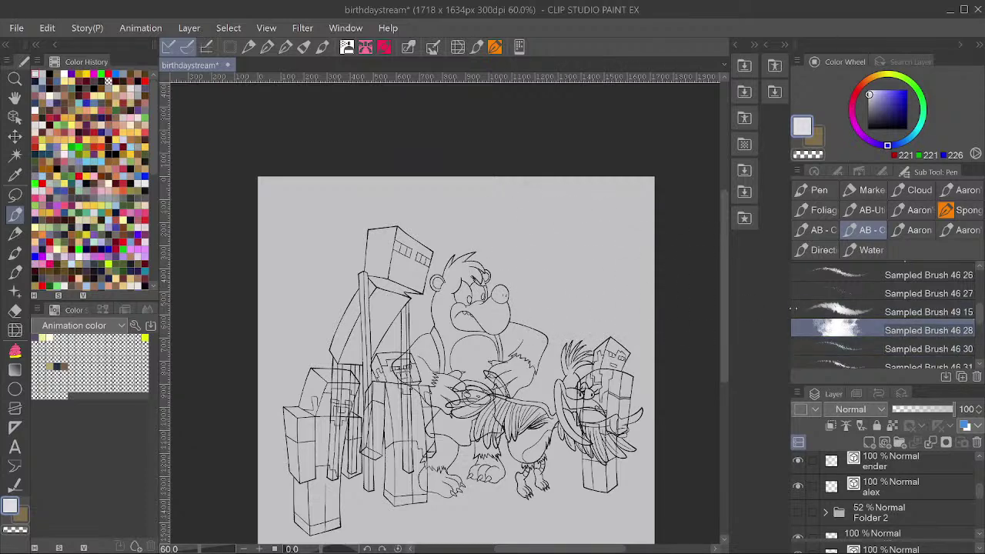
{"action": "left_click_drag", "start_coordinate": [980, 314], "coordinate": [983, 263]}
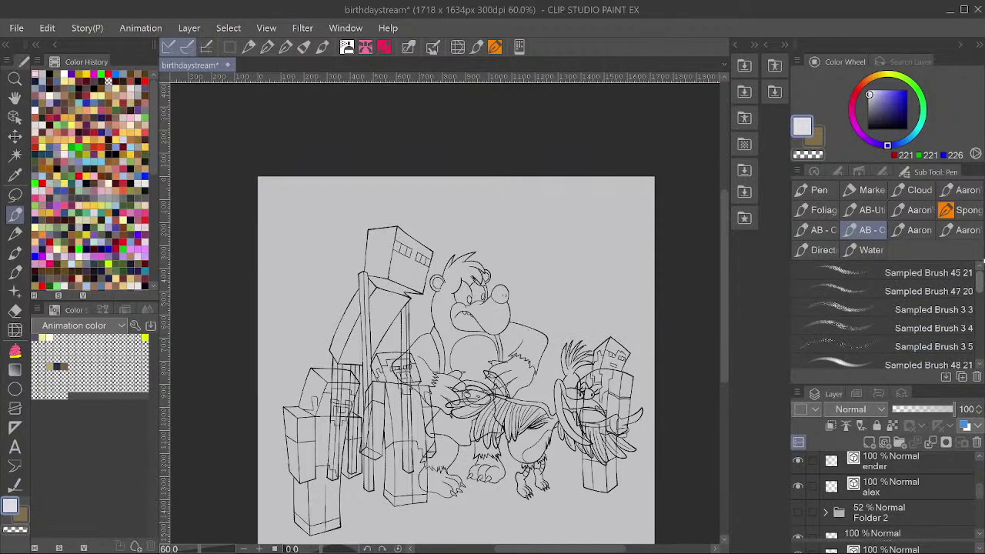
Try light grey texture strokes across the upper background with Sampled Brush 45 22 from AB - Cold Press Watercolor Texture Brushes.
{"action": "left_click", "coordinate": [819, 229]}
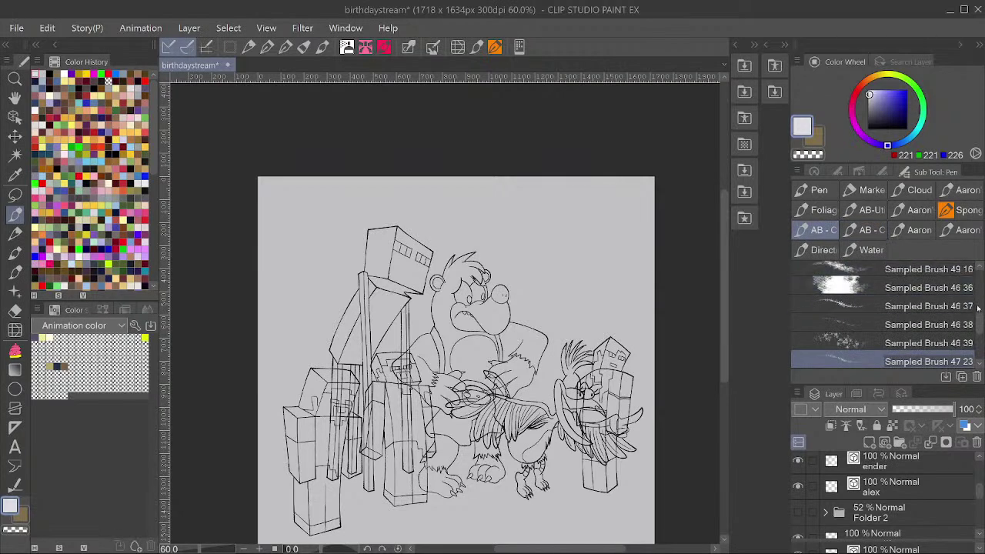
{"action": "left_click_drag", "start_coordinate": [978, 308], "coordinate": [979, 266]}
{"action": "left_click", "coordinate": [924, 272]}
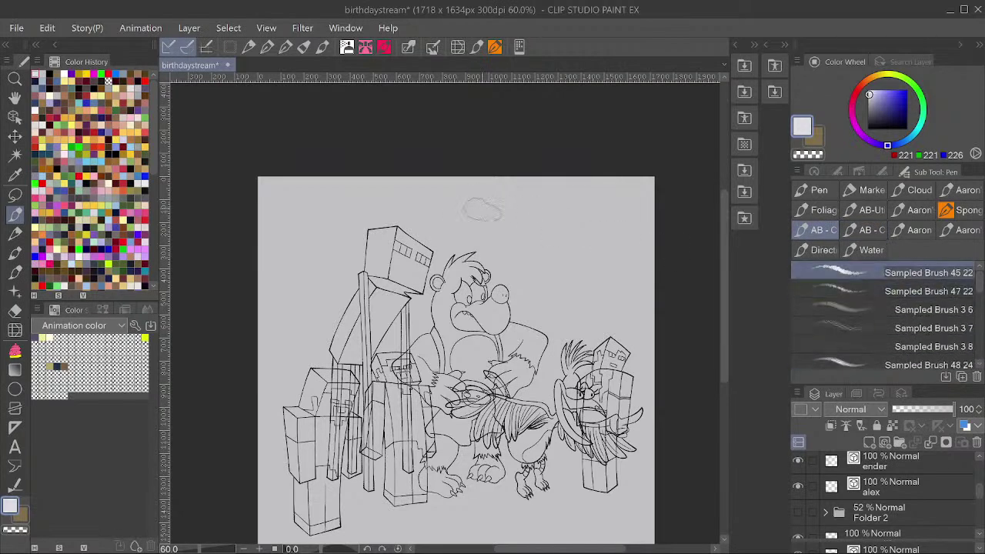
{"action": "scroll", "coordinate": [573, 185], "scroll_direction": "up", "scroll_amount": 5}
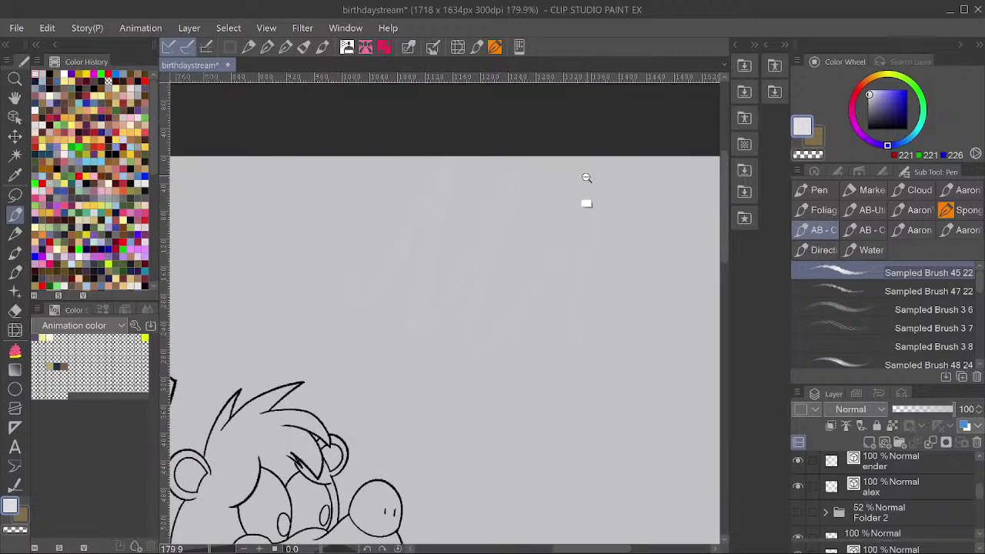
{"action": "scroll", "coordinate": [586, 178], "scroll_direction": "down", "scroll_amount": 6}
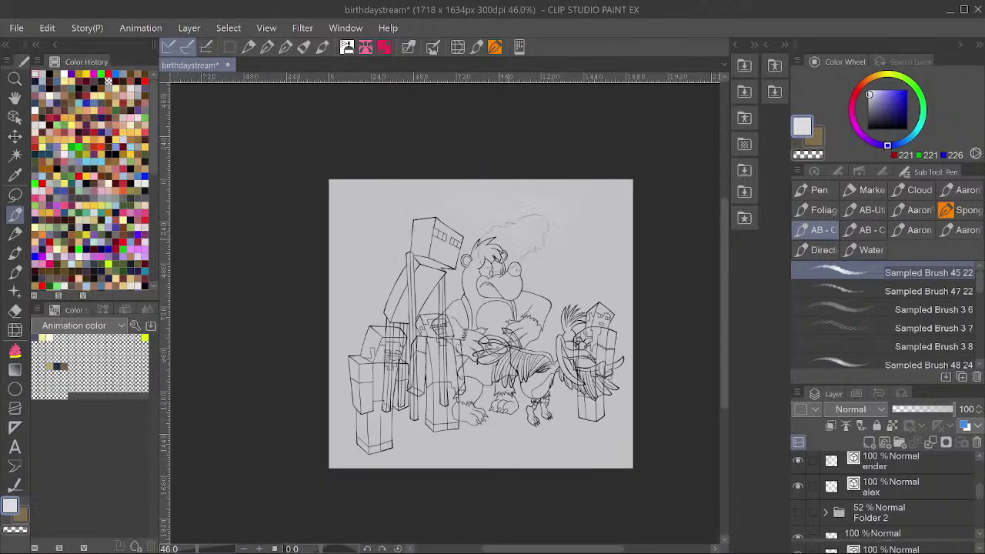
{"action": "scroll", "coordinate": [572, 180], "scroll_direction": "up", "scroll_amount": 4}
{"action": "scroll", "coordinate": [550, 204], "scroll_direction": "down", "scroll_amount": 4}
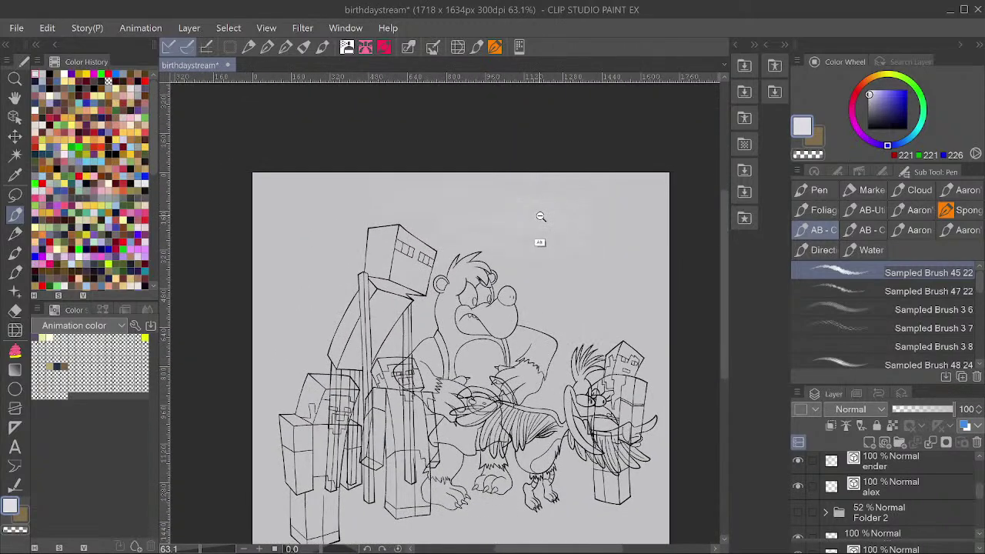
{"action": "scroll", "coordinate": [541, 217], "scroll_direction": "up", "scroll_amount": 1}
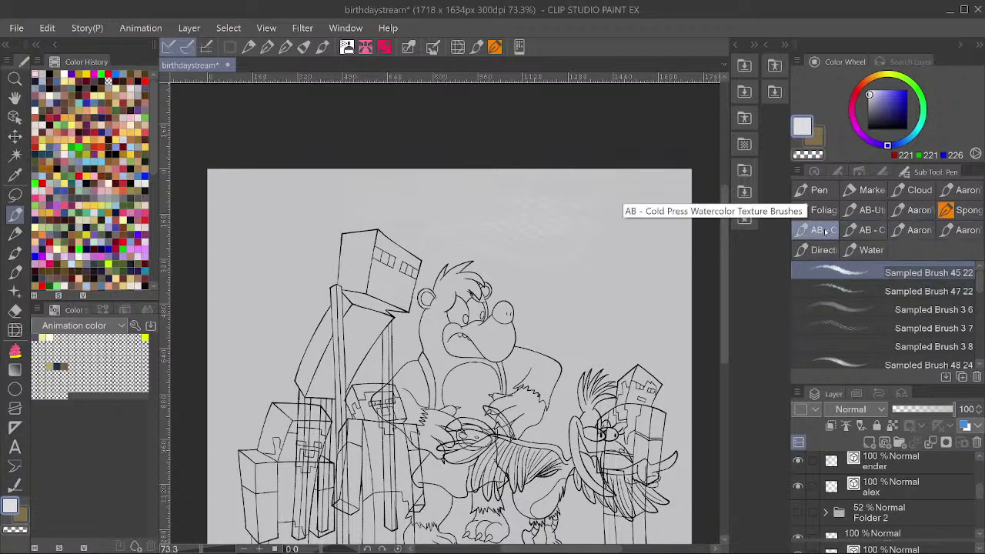
Look through the neighbouring AB brush set and switch to Sampled Brush 48 20 in an Aaron brush set.
{"action": "left_click", "coordinate": [874, 231]}
{"action": "left_click_drag", "start_coordinate": [979, 309], "coordinate": [982, 262]}
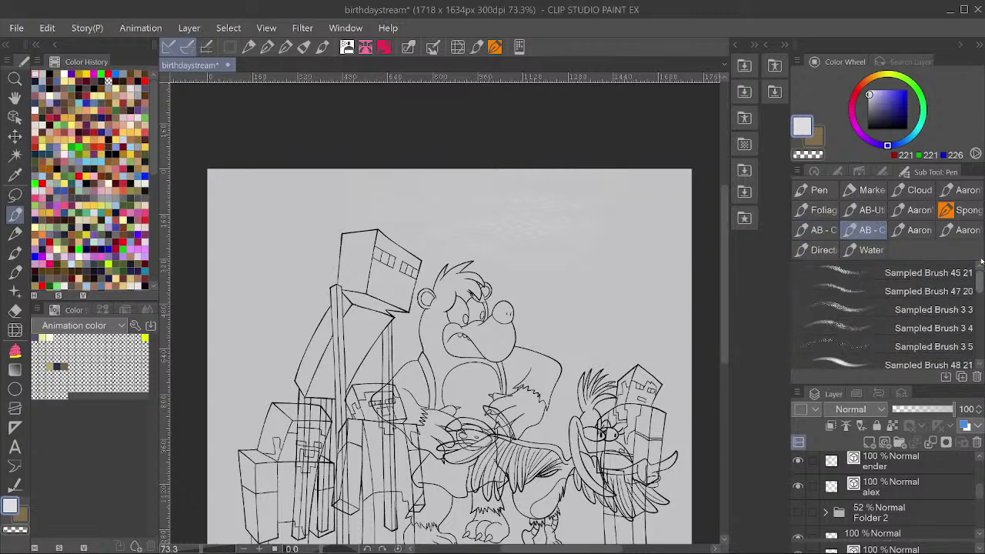
{"action": "left_click", "coordinate": [965, 230]}
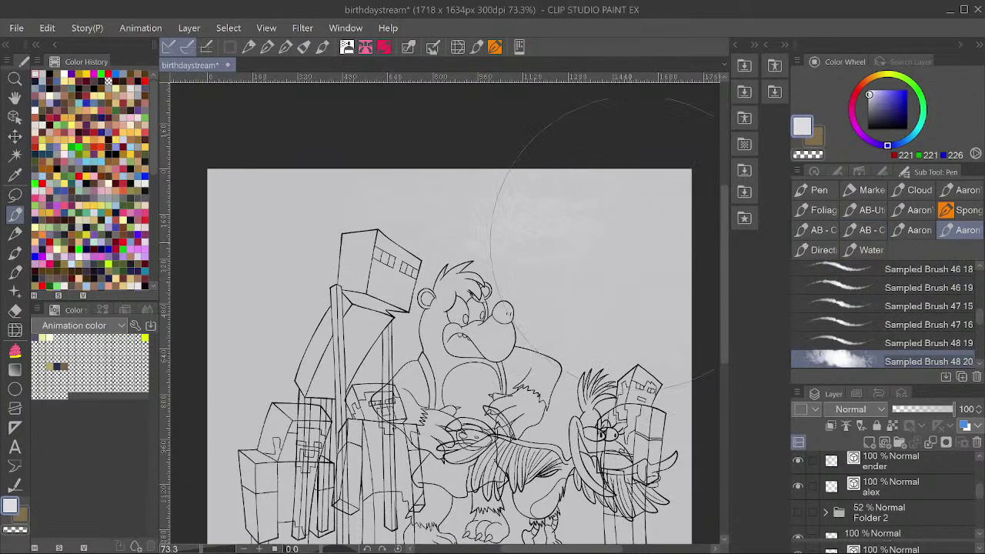
Sample the canvas grey, RGB 197, 197, 199, as the secondary colour and paint over the lighter texture in the upper background.
{"action": "left_click", "coordinate": [817, 140]}
{"action": "left_click", "coordinate": [631, 331], "text": "alt"}
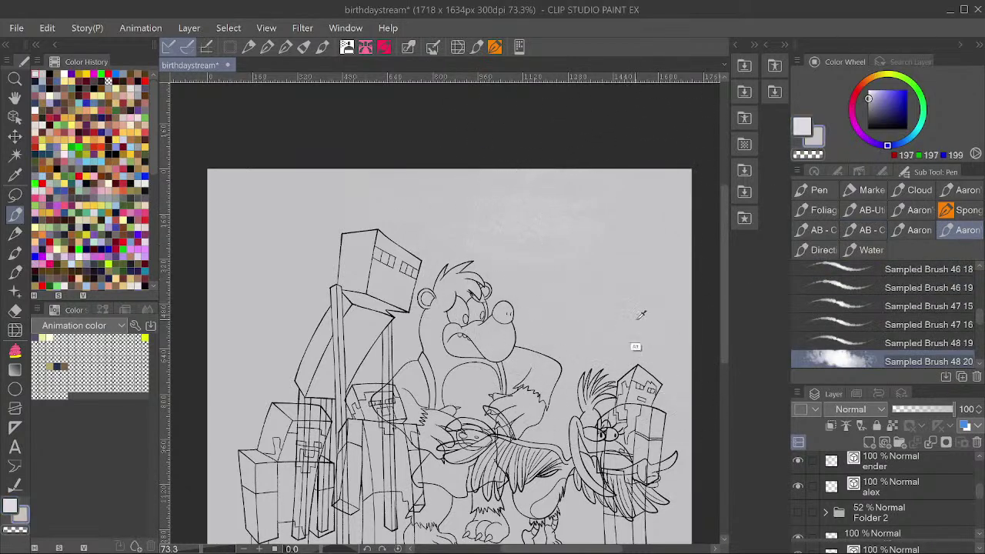
{"action": "left_click_drag", "start_coordinate": [660, 331], "coordinate": [661, 334]}
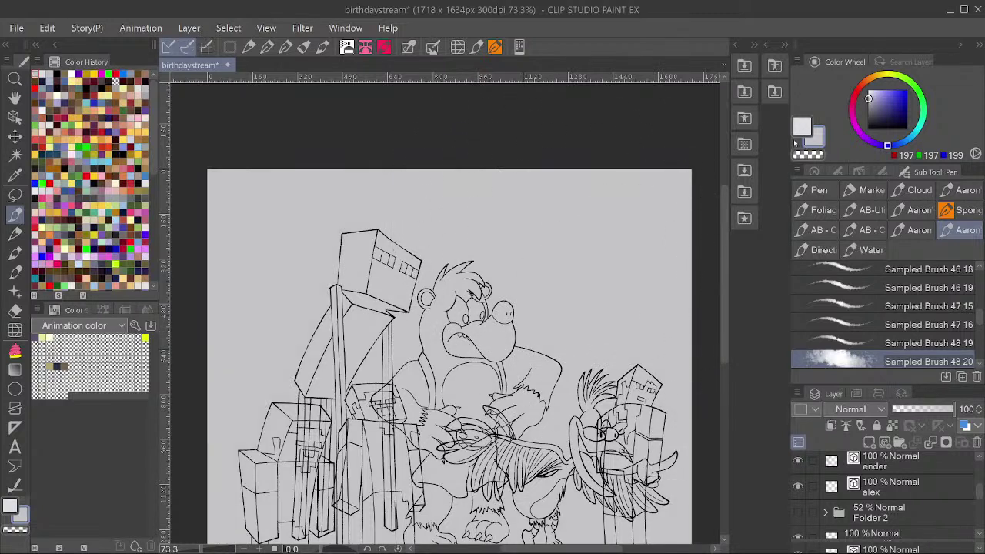
Return to the light grey main colour, RGB 221, 221, 226, and brush soft texture across the whole background behind the characters.
{"action": "double_click", "coordinate": [802, 126]}
{"action": "key", "text": "Return"}
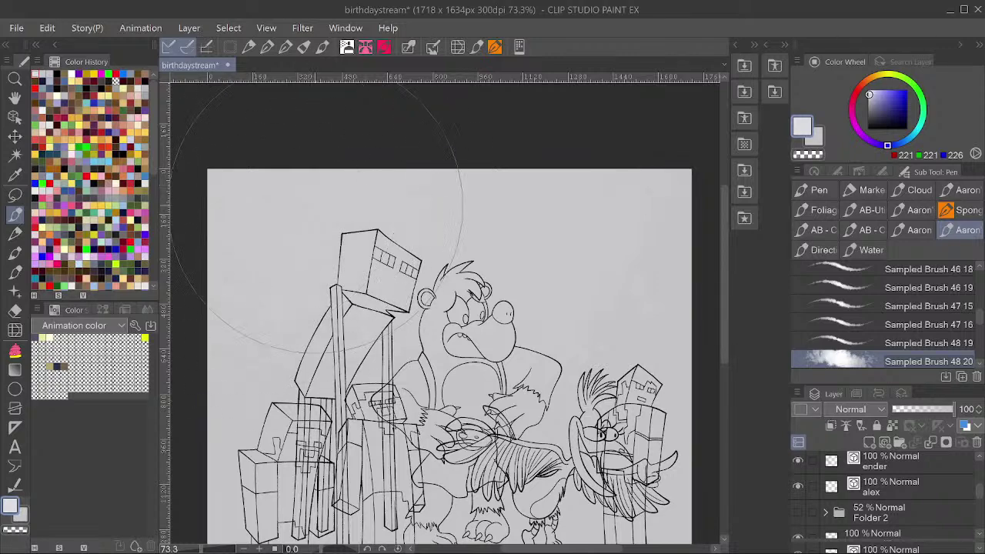
{"action": "mouse_move", "coordinate": [489, 393]}
{"action": "left_mouse_down"}
{"action": "mouse_move", "coordinate": [511, 334]}
{"action": "mouse_move", "coordinate": [490, 213]}
{"action": "left_mouse_up"}
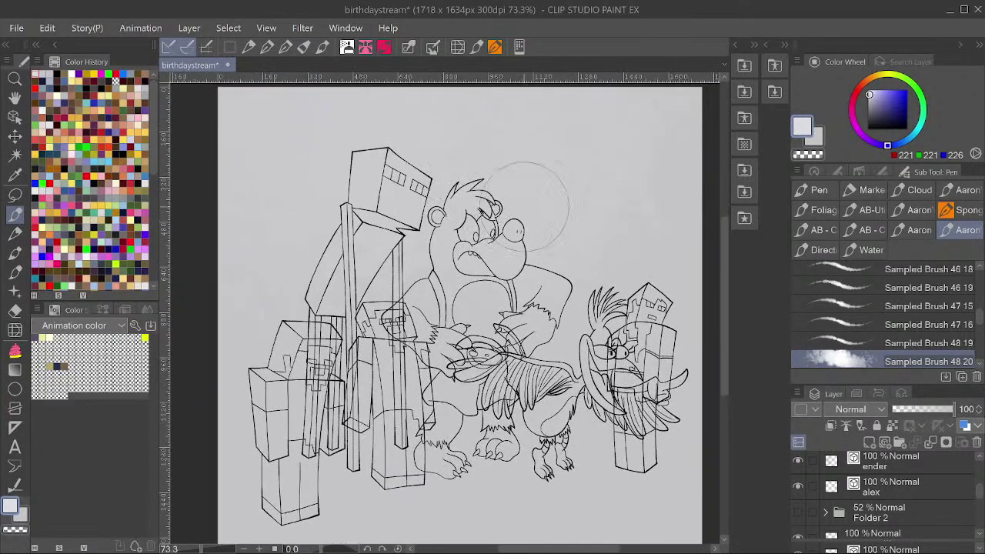
{"action": "left_click_drag", "start_coordinate": [565, 246], "coordinate": [559, 312]}
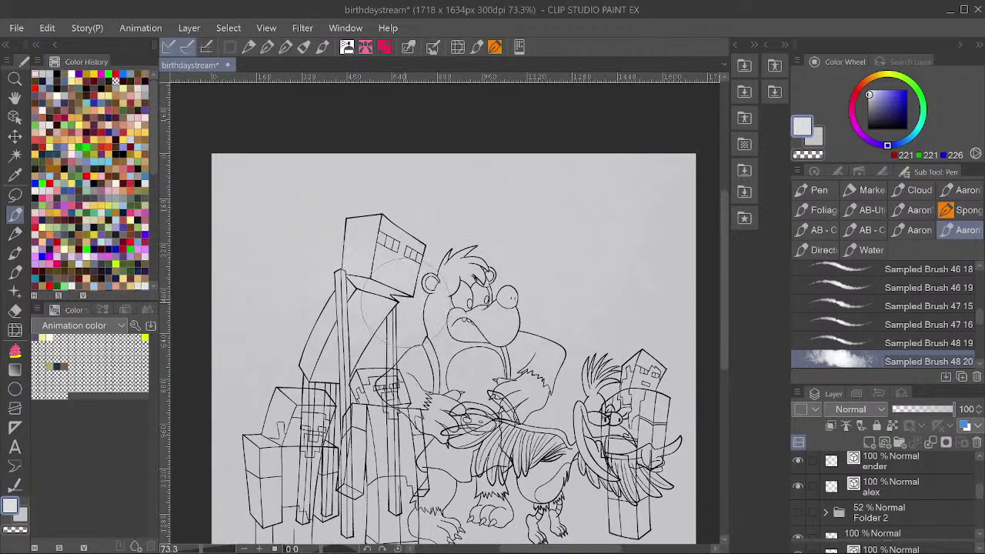
{"action": "left_click_drag", "start_coordinate": [466, 372], "coordinate": [485, 225]}
{"action": "left_click_drag", "start_coordinate": [351, 417], "coordinate": [336, 392]}
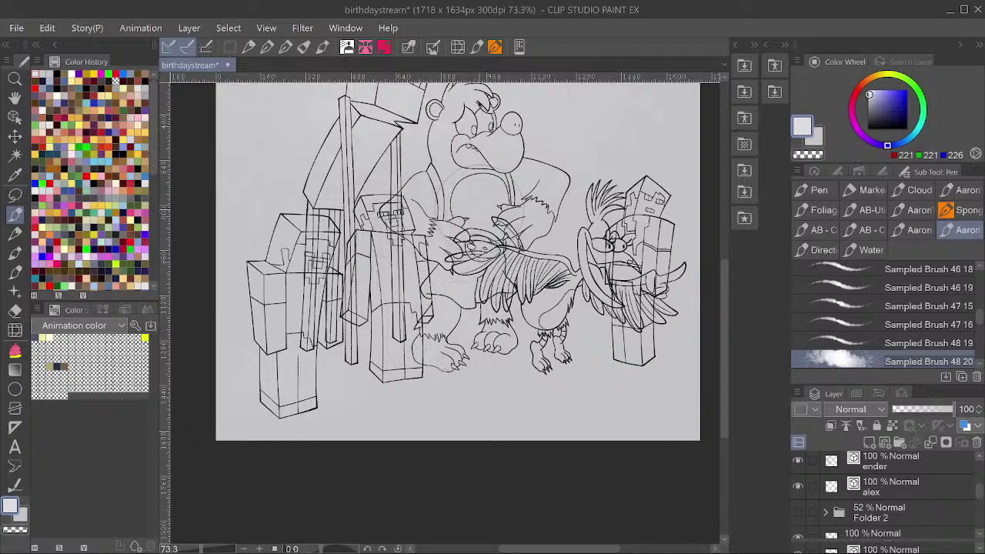
{"action": "left_click_drag", "start_coordinate": [489, 192], "coordinate": [477, 285]}
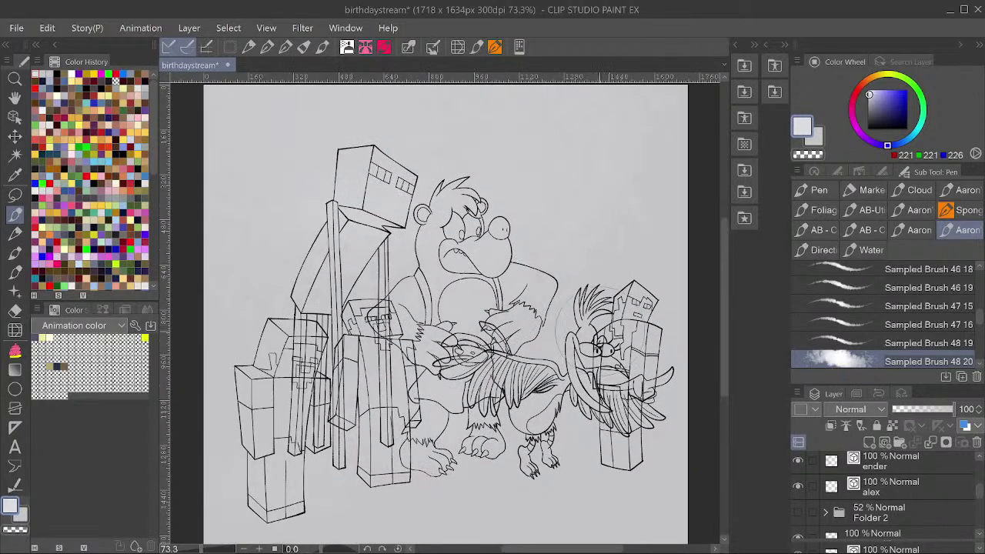
{"action": "left_click_drag", "start_coordinate": [675, 212], "coordinate": [656, 283]}
{"action": "left_click_drag", "start_coordinate": [642, 193], "coordinate": [615, 269]}
{"action": "left_click_drag", "start_coordinate": [613, 272], "coordinate": [607, 225]}
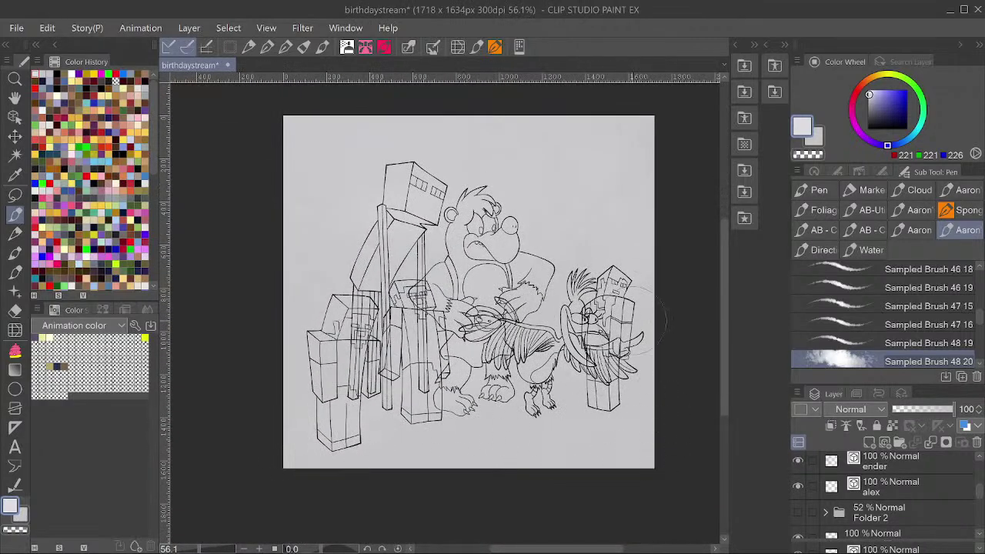
{"action": "left_click_drag", "start_coordinate": [616, 264], "coordinate": [618, 277]}
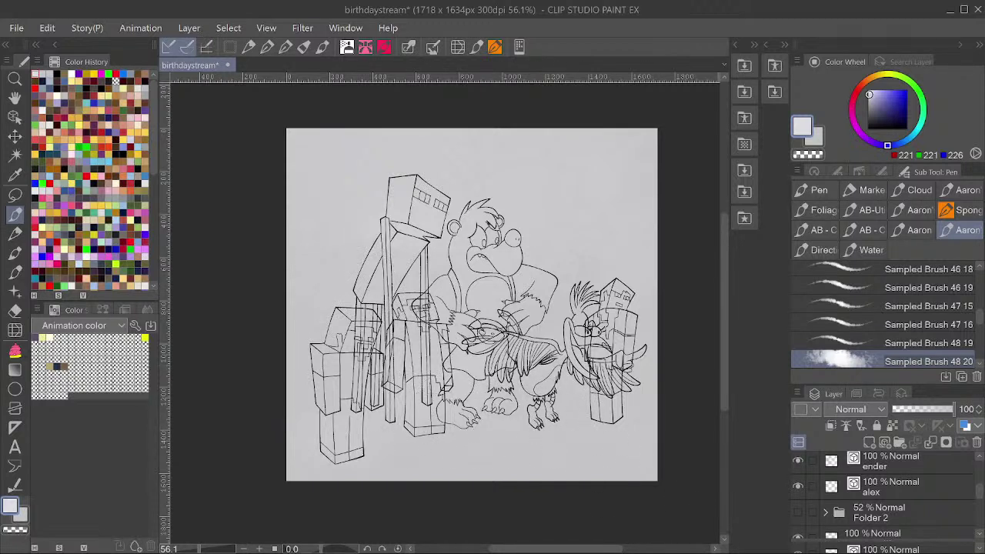
Hide and show Layer 8, and brush darker grey, RGB 136, 136, 136, along the edges of its background.
{"action": "scroll", "coordinate": [877, 492], "scroll_direction": "down", "scroll_amount": 5}
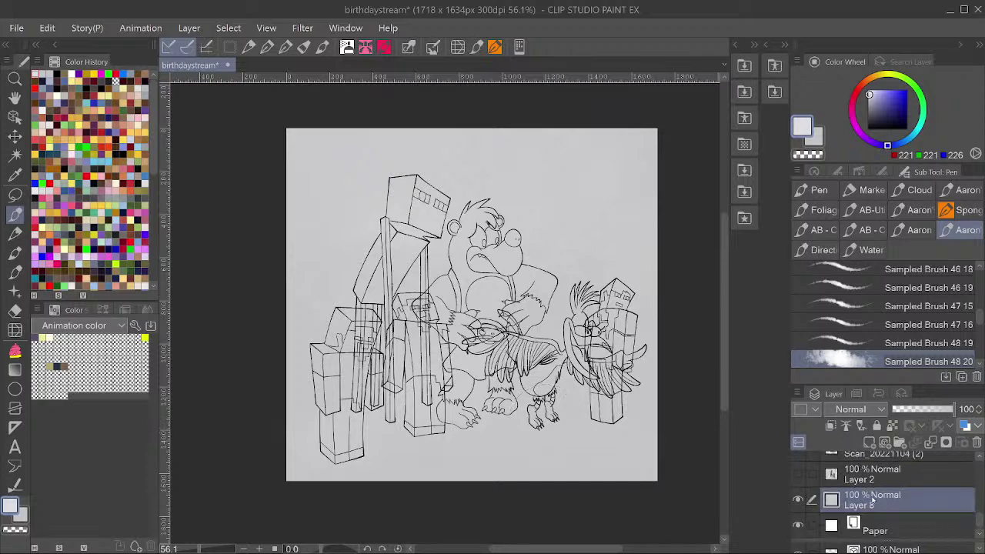
{"action": "left_click", "coordinate": [798, 502]}
{"action": "left_click", "coordinate": [798, 502]}
{"action": "scroll", "coordinate": [473, 457], "scroll_direction": "down", "scroll_amount": 1}
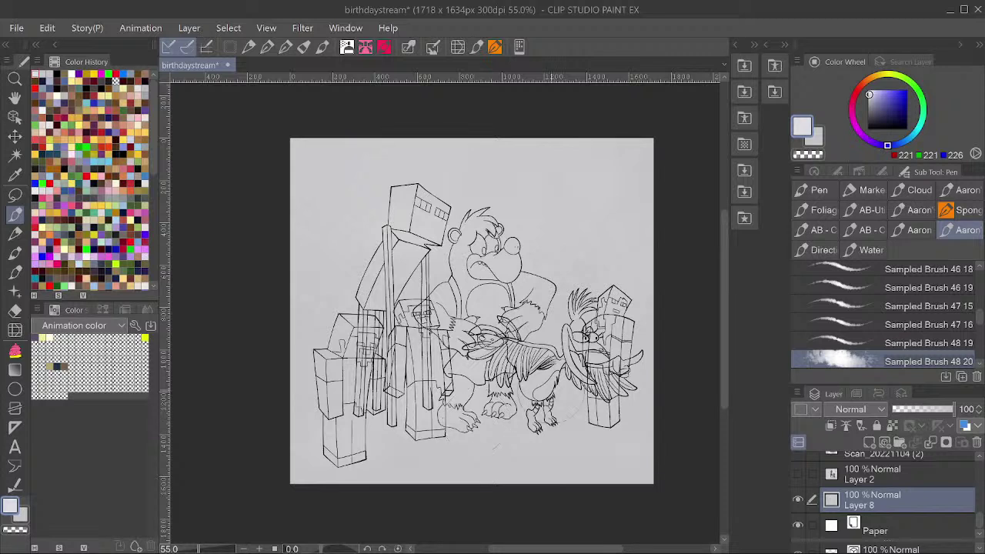
{"action": "left_click", "coordinate": [819, 140]}
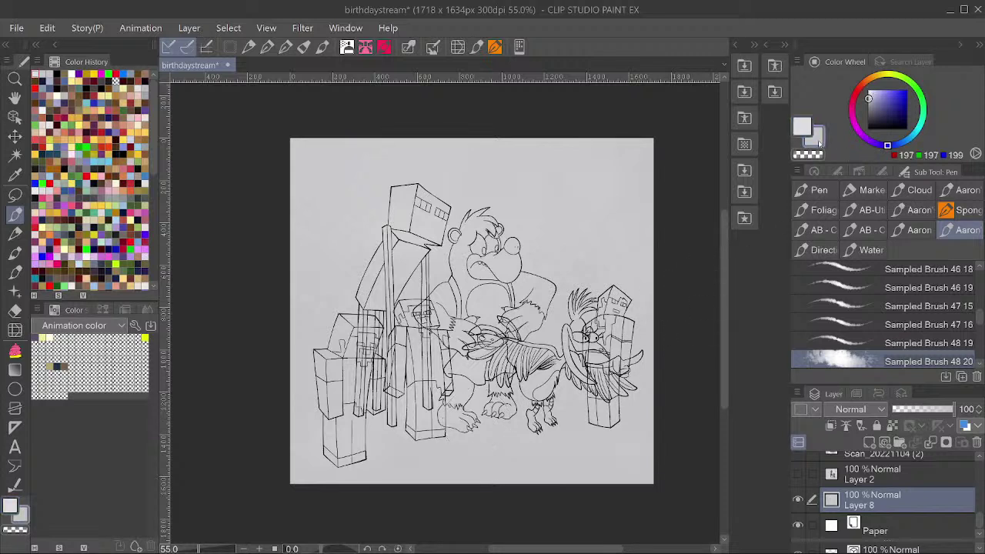
{"action": "left_click_drag", "start_coordinate": [877, 96], "coordinate": [869, 105]}
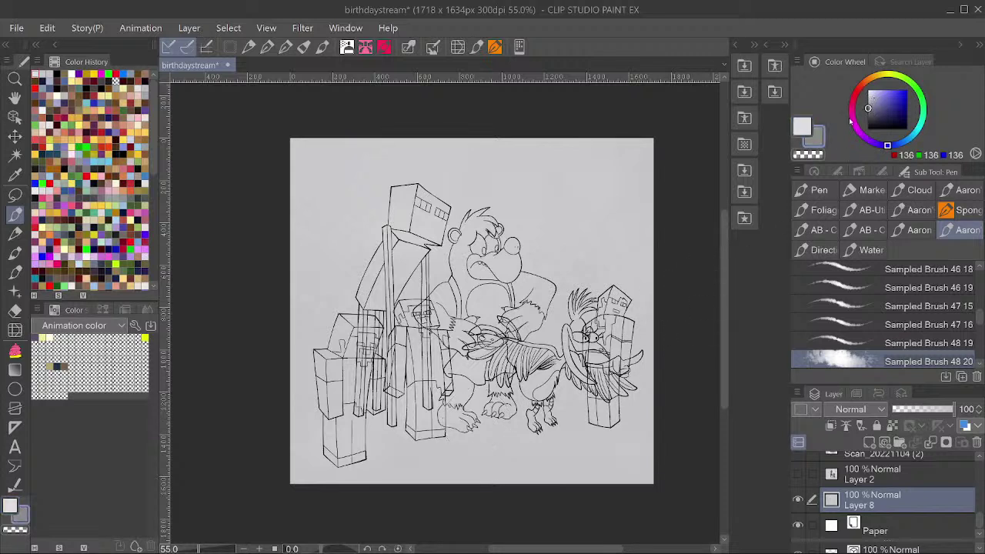
{"action": "mouse_move", "coordinate": [293, 470]}
{"action": "left_mouse_down"}
{"action": "mouse_move", "coordinate": [275, 468]}
{"action": "mouse_move", "coordinate": [339, 463]}
{"action": "mouse_move", "coordinate": [323, 437]}
{"action": "mouse_move", "coordinate": [399, 462]}
{"action": "left_mouse_up"}
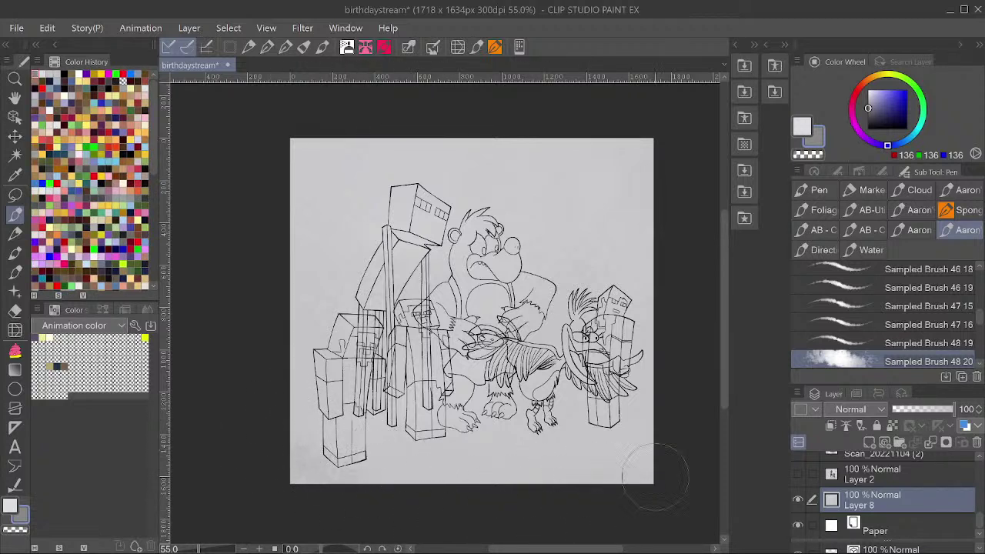
{"action": "scroll", "coordinate": [543, 452], "scroll_direction": "up", "scroll_amount": 3}
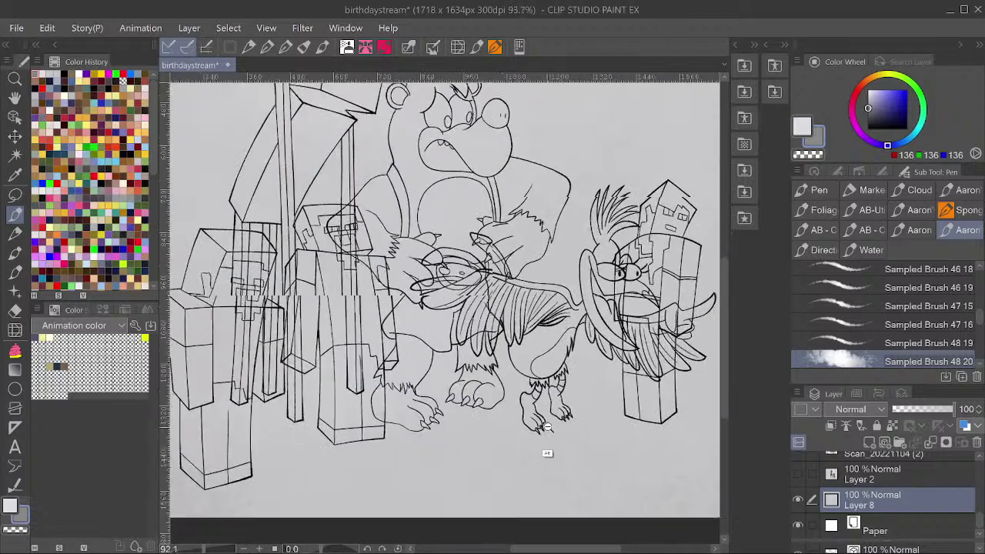
{"action": "scroll", "coordinate": [539, 455], "scroll_direction": "down", "scroll_amount": 5}
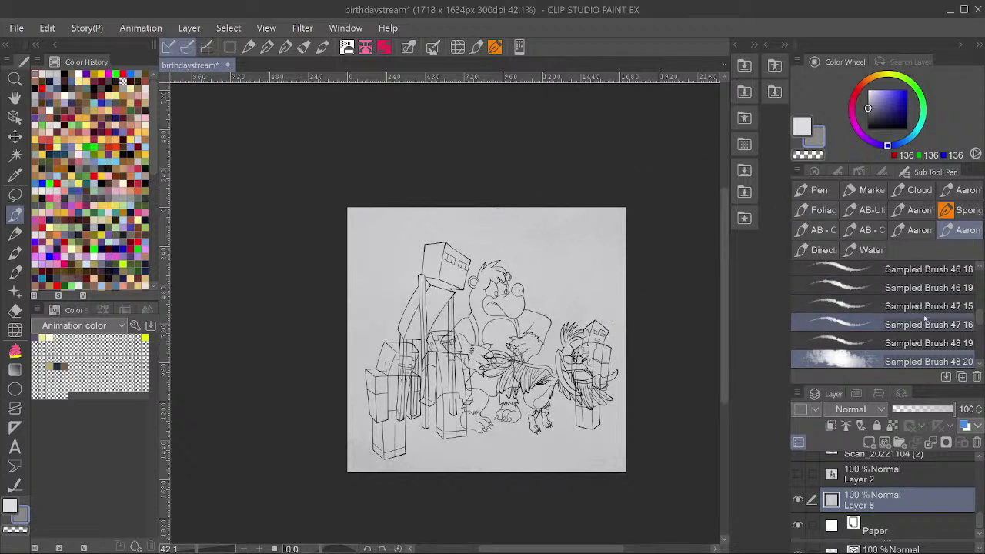
Change the main colour from light grey to white and brush a bright textured area in the canvas's upper right part.
{"action": "left_click", "coordinate": [802, 129]}
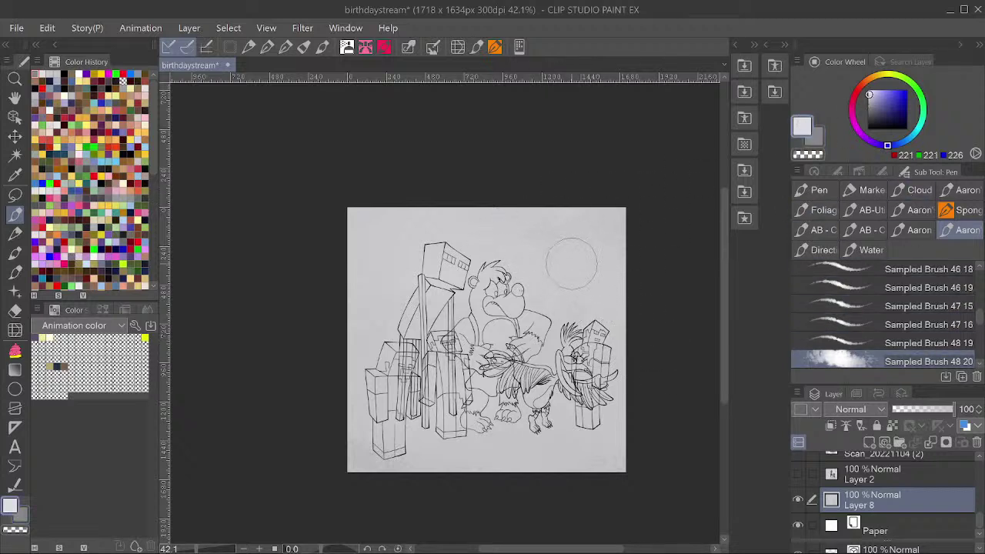
{"action": "mouse_move", "coordinate": [572, 264]}
{"action": "left_mouse_down"}
{"action": "mouse_move", "coordinate": [613, 257]}
{"action": "mouse_move", "coordinate": [541, 241]}
{"action": "mouse_move", "coordinate": [589, 264]}
{"action": "left_mouse_up"}
{"action": "left_click_drag", "start_coordinate": [871, 93], "coordinate": [843, 77]}
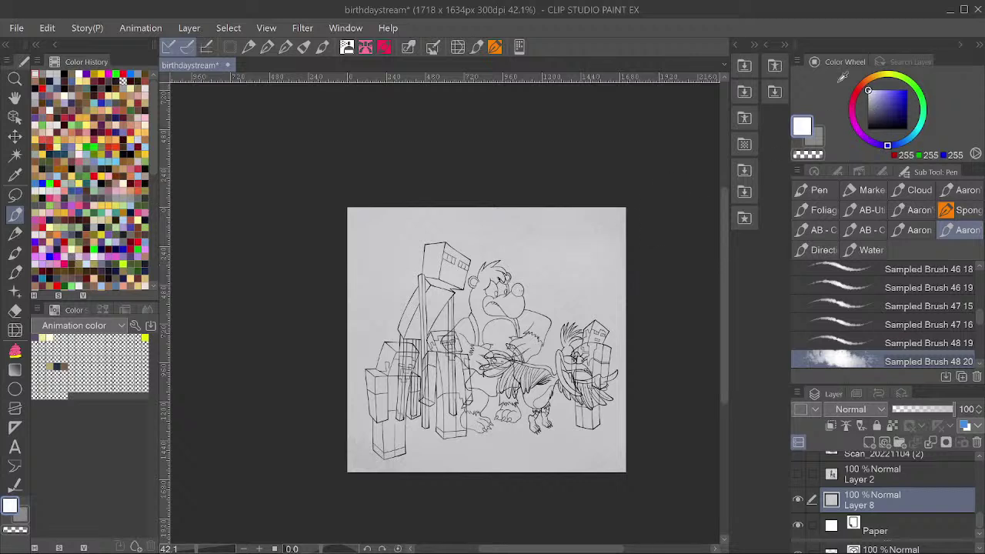
{"action": "mouse_move", "coordinate": [591, 247]}
{"action": "left_mouse_down"}
{"action": "mouse_move", "coordinate": [541, 242]}
{"action": "mouse_move", "coordinate": [544, 263]}
{"action": "mouse_move", "coordinate": [534, 254]}
{"action": "mouse_move", "coordinate": [561, 309]}
{"action": "mouse_move", "coordinate": [572, 277]}
{"action": "mouse_move", "coordinate": [536, 251]}
{"action": "mouse_move", "coordinate": [527, 285]}
{"action": "mouse_move", "coordinate": [592, 311]}
{"action": "mouse_move", "coordinate": [610, 281]}
{"action": "mouse_move", "coordinate": [601, 238]}
{"action": "mouse_move", "coordinate": [534, 236]}
{"action": "mouse_move", "coordinate": [517, 268]}
{"action": "mouse_move", "coordinate": [522, 293]}
{"action": "mouse_move", "coordinate": [591, 301]}
{"action": "mouse_move", "coordinate": [579, 241]}
{"action": "left_mouse_up"}
{"action": "scroll", "coordinate": [608, 239], "scroll_direction": "up", "scroll_amount": 3}
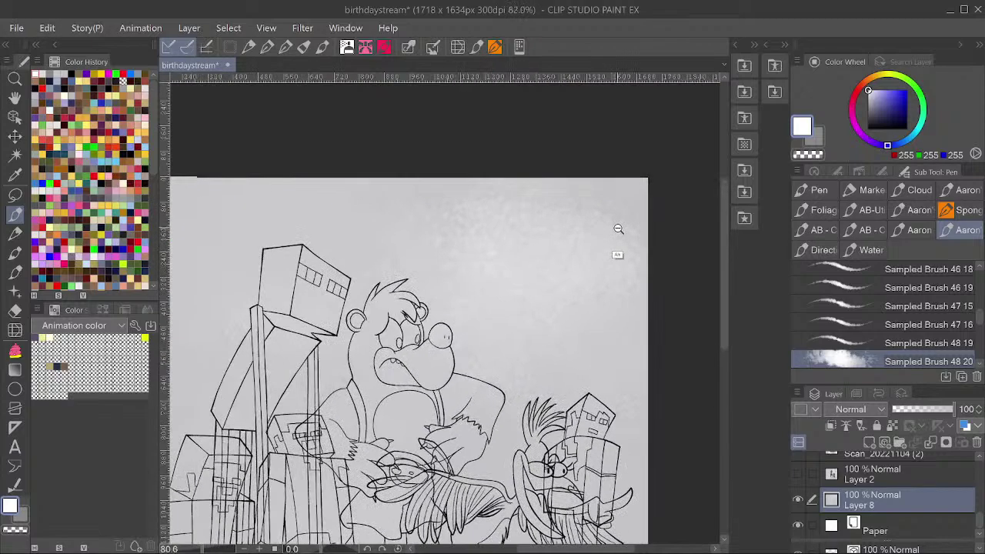
{"action": "scroll", "coordinate": [611, 240], "scroll_direction": "down", "scroll_amount": 1}
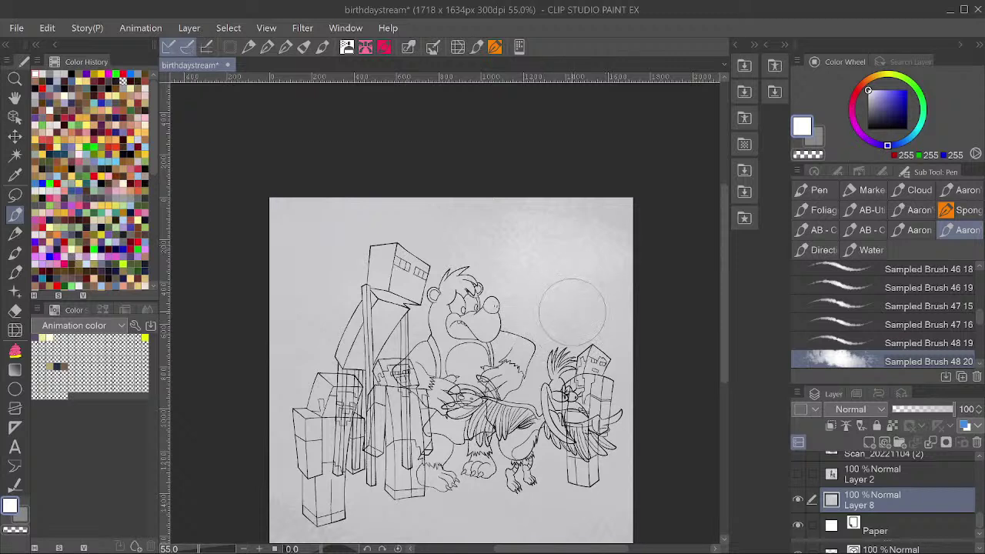
{"action": "scroll", "coordinate": [920, 311], "scroll_direction": "down", "scroll_amount": 2}
Select Sampled Brush 49 14 and paint more white texture across the background around the characters.
{"action": "left_click", "coordinate": [920, 307]}
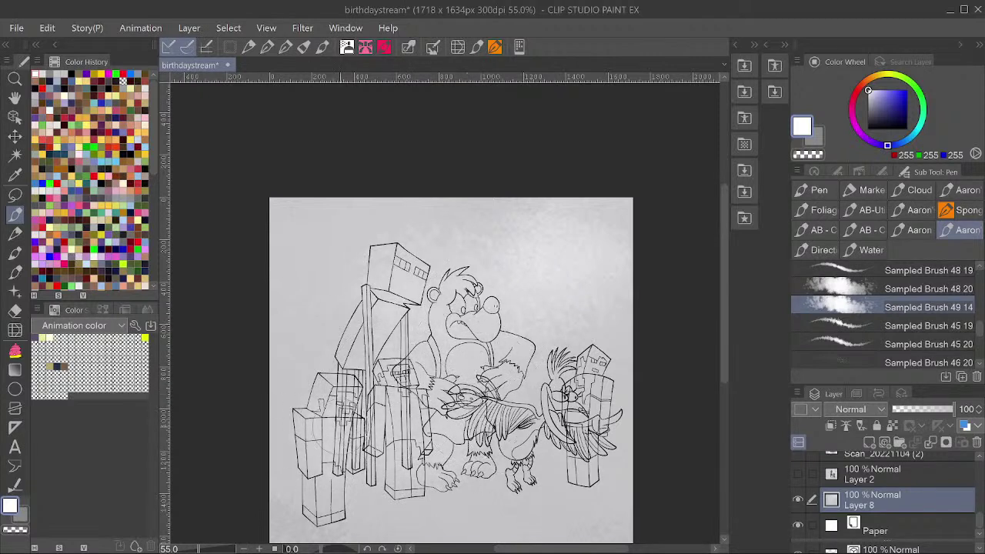
{"action": "left_click_drag", "start_coordinate": [559, 343], "coordinate": [547, 334]}
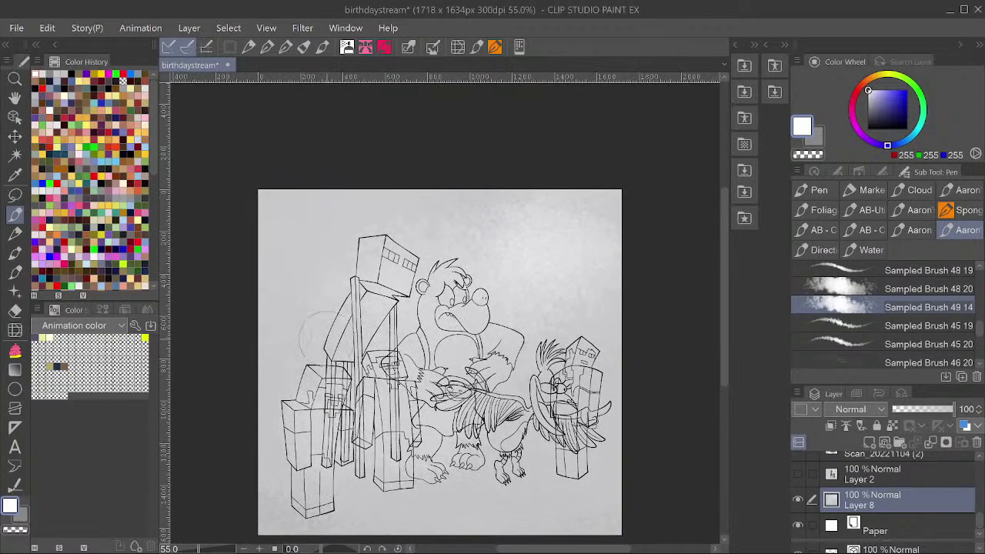
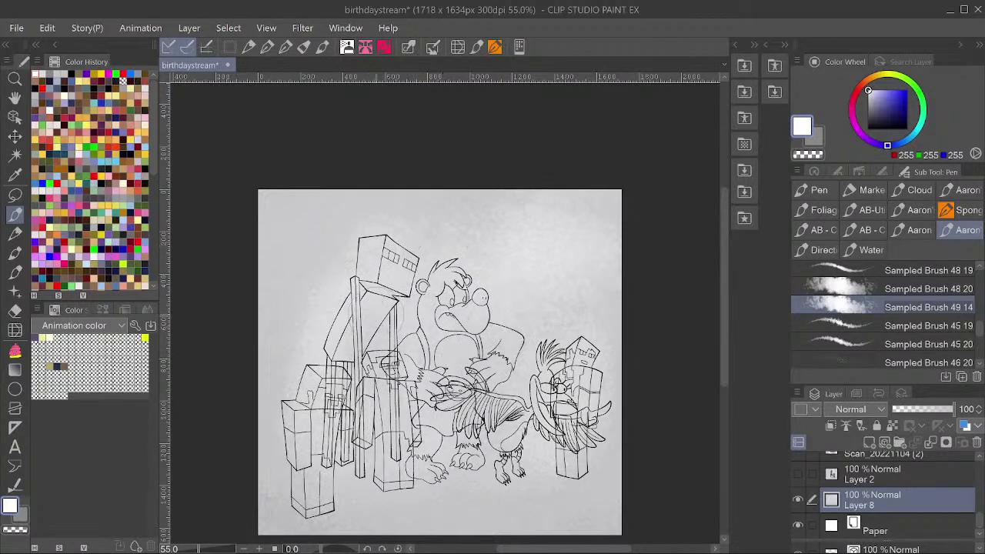
{"action": "mouse_move", "coordinate": [478, 251]}
{"action": "left_mouse_down"}
{"action": "mouse_move", "coordinate": [431, 250]}
{"action": "mouse_move", "coordinate": [462, 250]}
{"action": "left_mouse_up"}
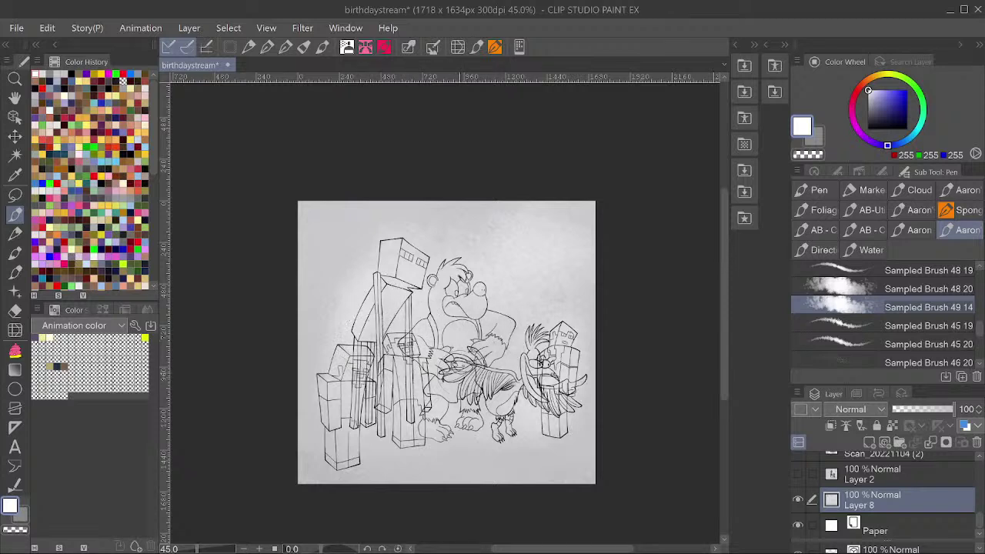
Change the main colour to dusty pink, RGB 202, 172, 166, and brush a faint tint over the background around the characters.
{"action": "left_click_drag", "start_coordinate": [889, 80], "coordinate": [867, 90]}
{"action": "left_click", "coordinate": [877, 95]}
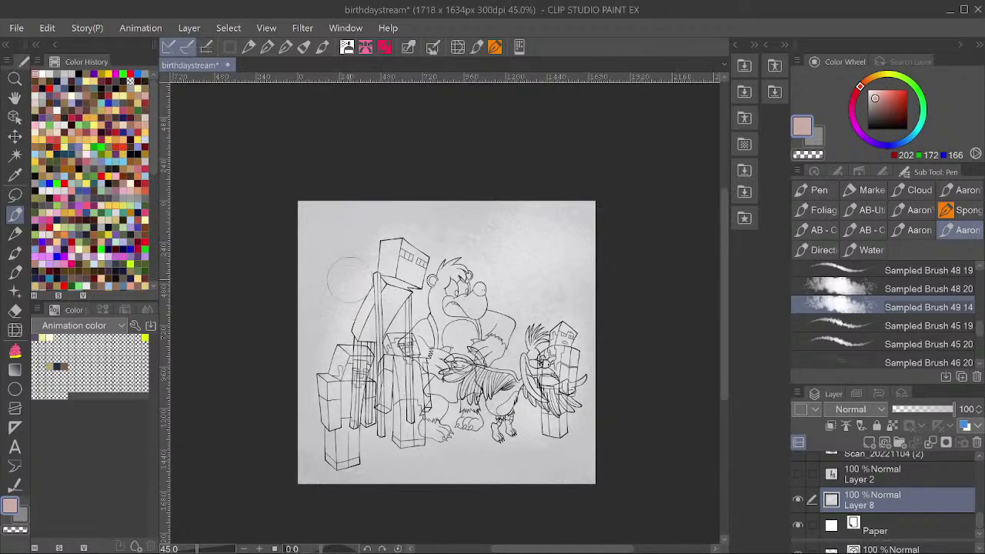
{"action": "mouse_move", "coordinate": [340, 309]}
{"action": "left_mouse_down"}
{"action": "mouse_move", "coordinate": [382, 420]}
{"action": "mouse_move", "coordinate": [336, 313]}
{"action": "mouse_move", "coordinate": [339, 389]}
{"action": "left_mouse_up"}
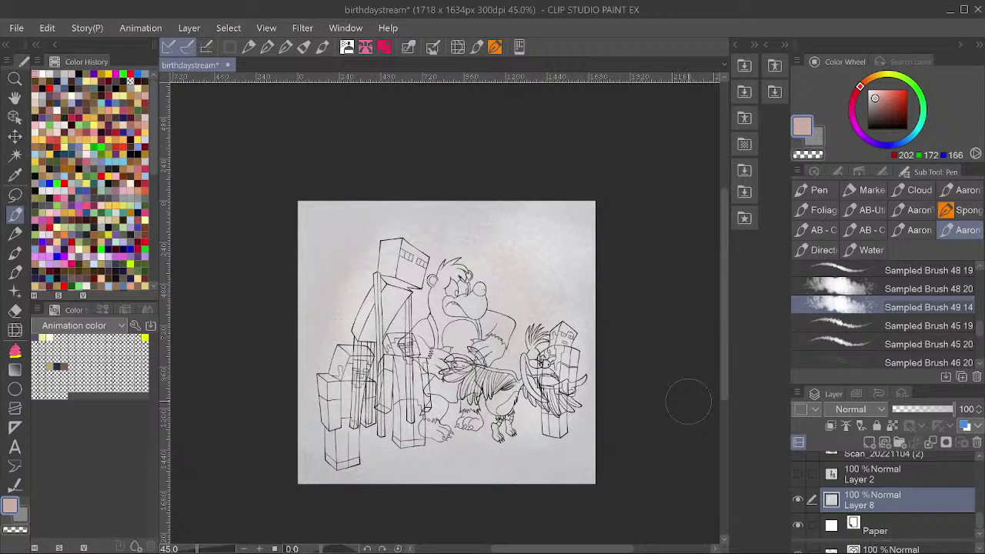
Brush a bright white glow in the canvas's upper right on a new layer with Sampled Brush 48 20, and duplicate that layer.
{"action": "key", "text": "ctrl+shift+n"}
{"action": "left_click", "coordinate": [846, 289]}
{"action": "left_click", "coordinate": [868, 91]}
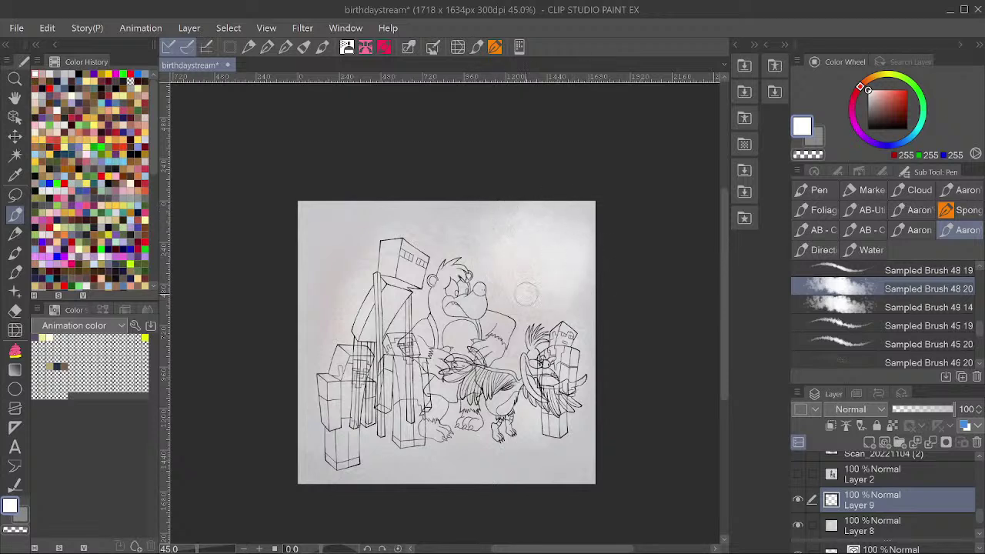
{"action": "key", "text": "ctrl+v"}
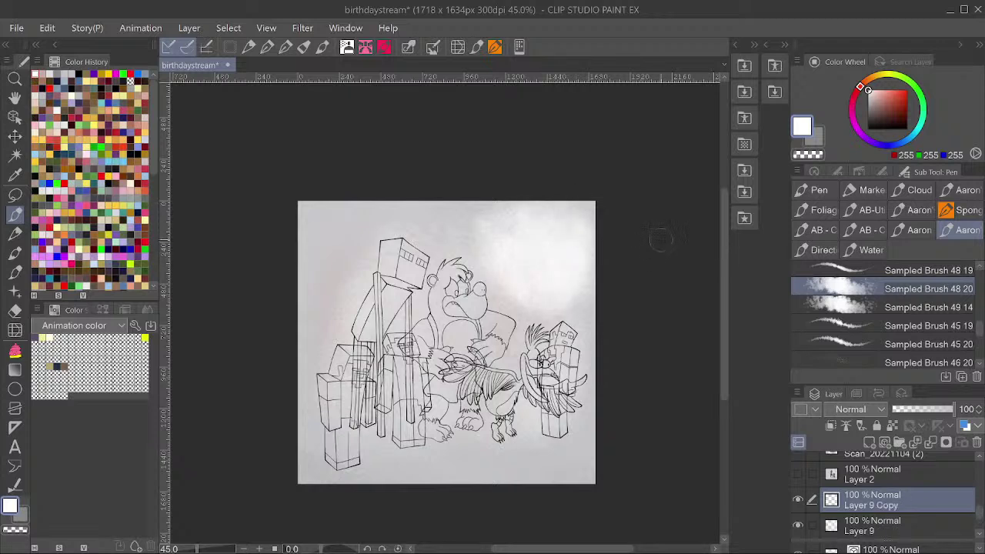
Hide and show Layer 9 Copy to compare the glow across the whole picture, and save the drawing.
{"action": "left_click", "coordinate": [798, 500]}
{"action": "left_click", "coordinate": [799, 500]}
{"action": "left_click", "coordinate": [616, 343], "text": "alt"}
{"action": "left_click", "coordinate": [611, 356], "text": "alt"}
{"action": "left_click_drag", "start_coordinate": [622, 344], "coordinate": [529, 432]}
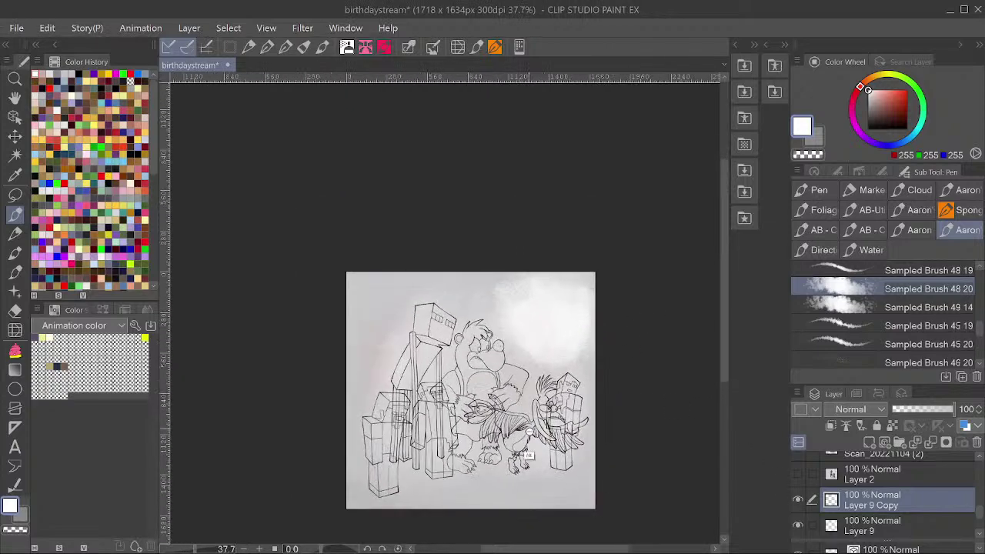
{"action": "scroll", "coordinate": [526, 454], "scroll_direction": "up", "scroll_amount": 4}
{"action": "scroll", "coordinate": [539, 457], "scroll_direction": "down", "scroll_amount": 2}
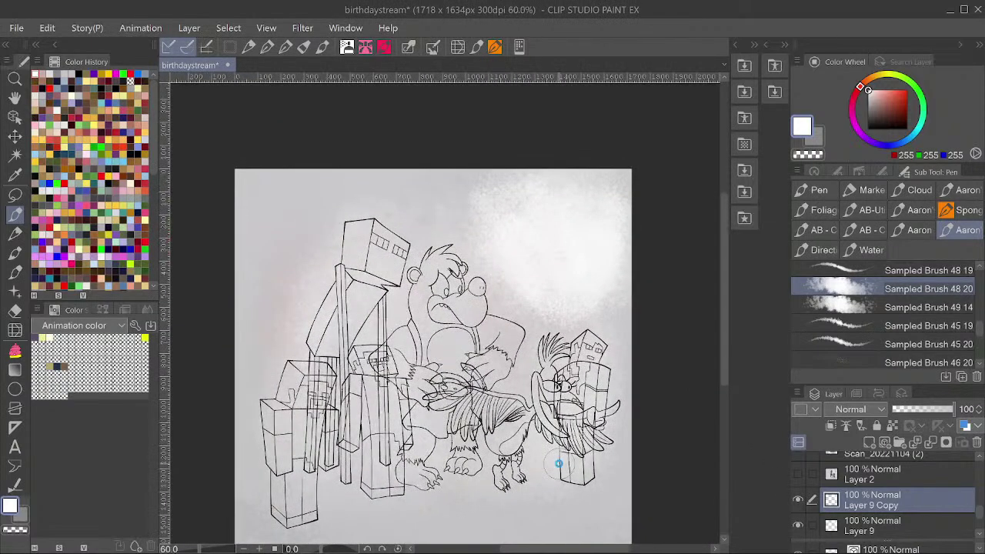
{"action": "key", "text": "ctrl+s"}
Add a new layer above Layer 9 Copy, set its blending mode to Multiply, and hide Layer 2.
{"action": "key", "text": "ctrl+shift+n"}
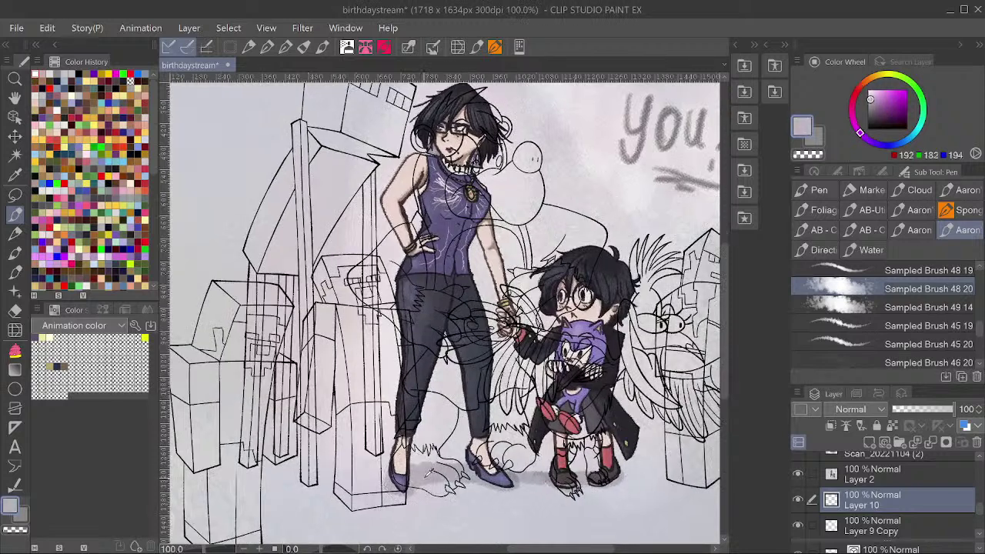
{"action": "left_click", "coordinate": [796, 503]}
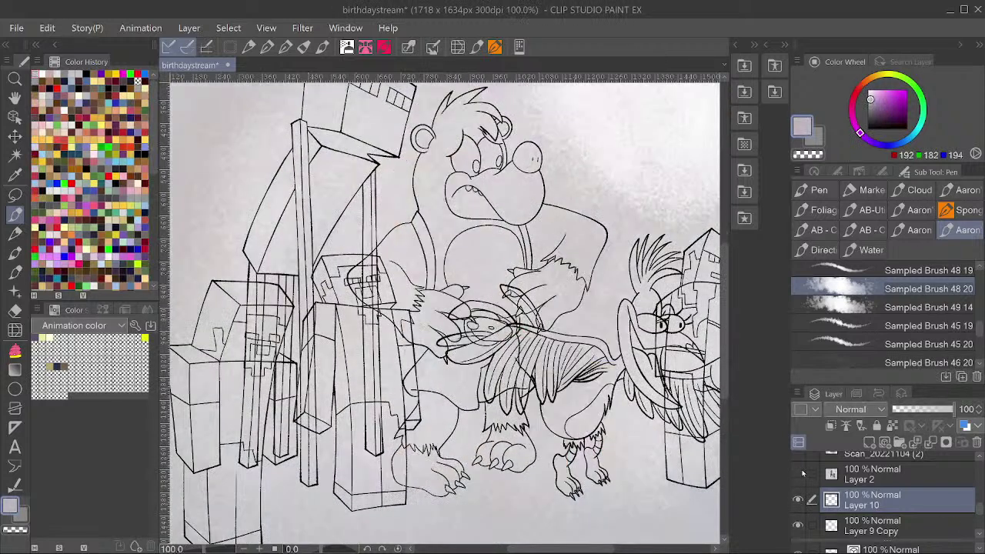
{"action": "scroll", "coordinate": [553, 466], "scroll_direction": "down", "scroll_amount": 3}
{"action": "scroll", "coordinate": [552, 465], "scroll_direction": "up", "scroll_amount": 1}
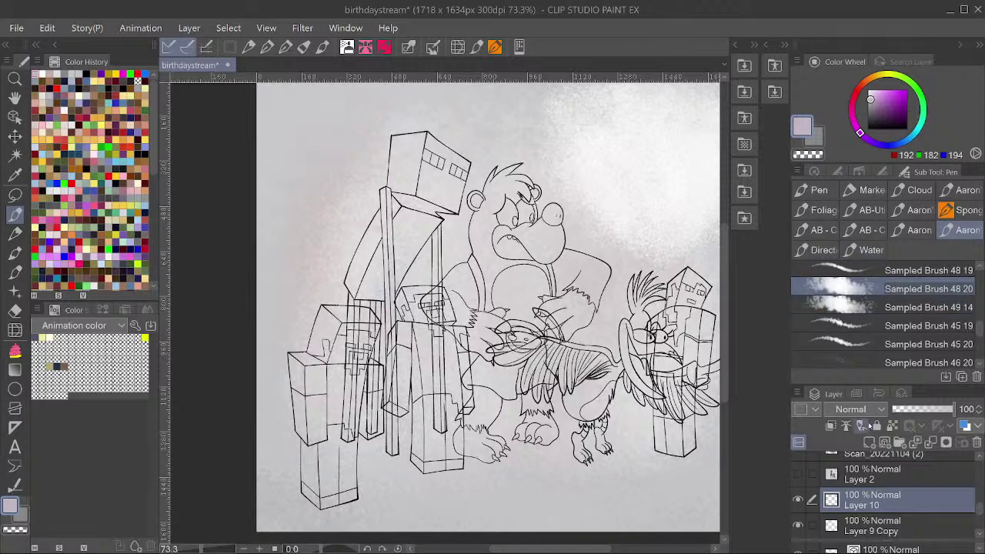
{"action": "left_click", "coordinate": [866, 410]}
{"action": "left_click", "coordinate": [843, 47]}
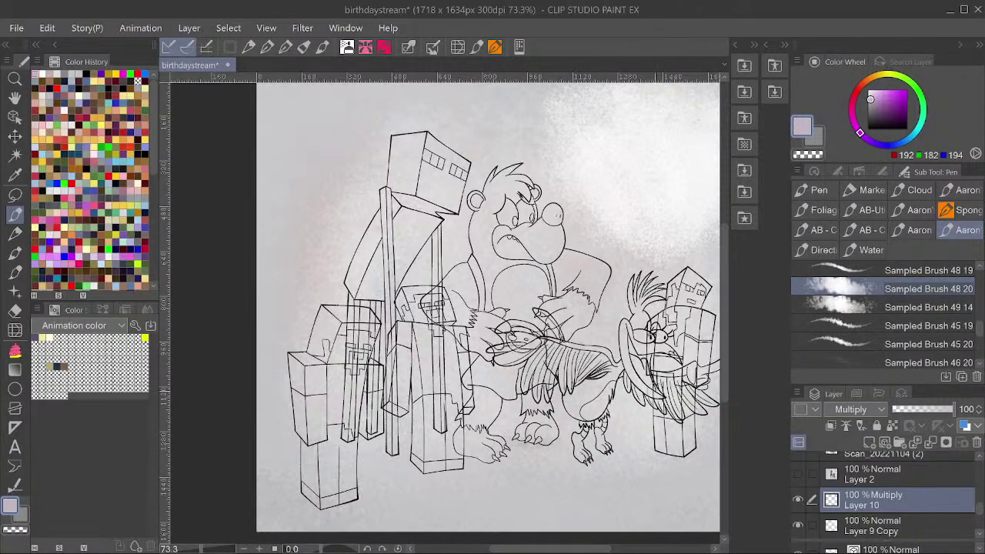
Choose Sampled Brush 46 16 and brush a soft shadow in RGB 192, 182, 194 on the ground under the bear's feet.
{"action": "left_click", "coordinate": [885, 307]}
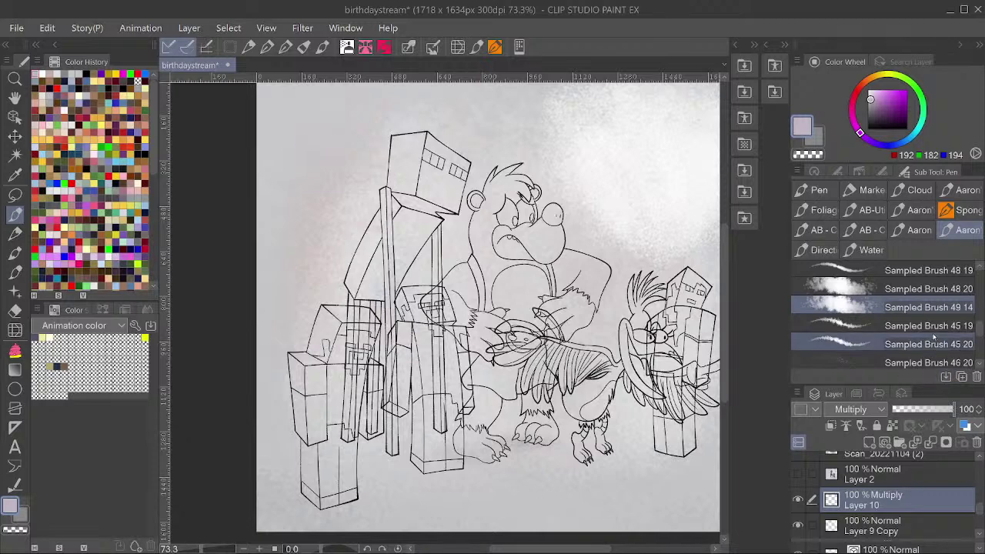
{"action": "mouse_move", "coordinate": [977, 328]}
{"action": "left_mouse_down"}
{"action": "mouse_move", "coordinate": [976, 292]}
{"action": "mouse_move", "coordinate": [975, 301]}
{"action": "left_mouse_up"}
{"action": "left_click", "coordinate": [939, 310]}
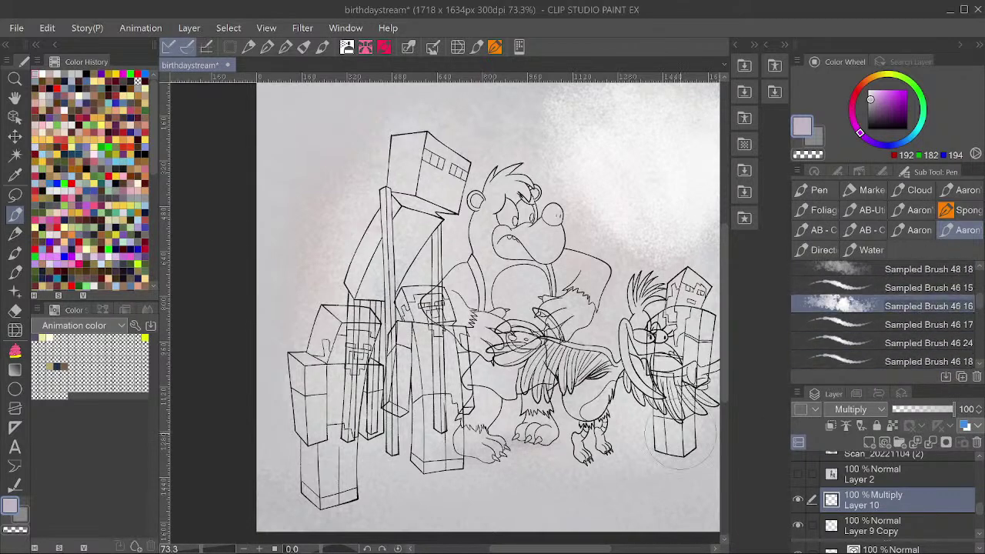
{"action": "left_click_drag", "start_coordinate": [544, 444], "coordinate": [543, 448]}
{"action": "mouse_move", "coordinate": [472, 446]}
{"action": "left_mouse_down"}
{"action": "mouse_move", "coordinate": [498, 454]}
{"action": "mouse_move", "coordinate": [416, 472]}
{"action": "mouse_move", "coordinate": [428, 474]}
{"action": "left_mouse_up"}
{"action": "left_click_drag", "start_coordinate": [653, 403], "coordinate": [585, 406]}
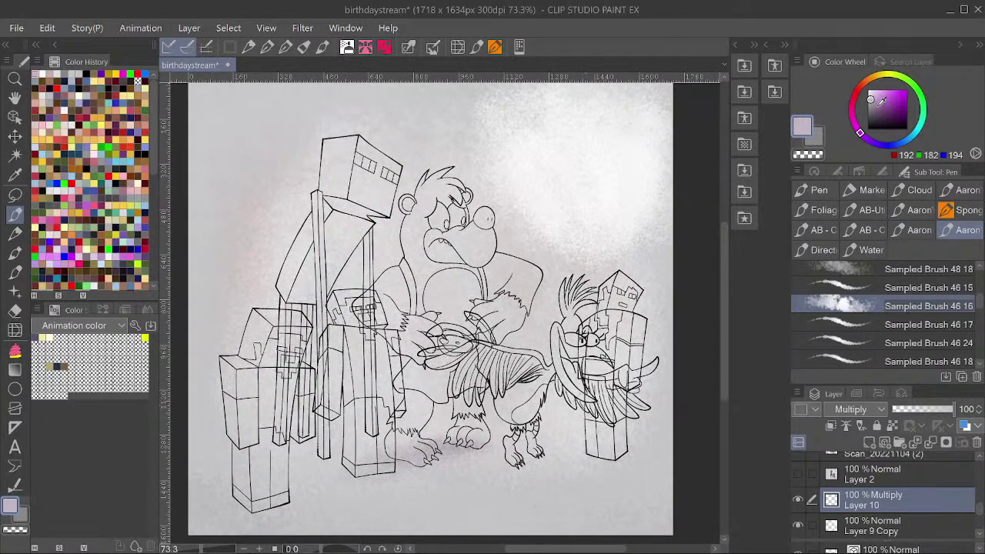
Darken the main colour to RGB 104, 93, 106 and deepen the ground shadow from the bear's feet towards the bird's legs.
{"action": "left_click", "coordinate": [873, 112]}
{"action": "left_click_drag", "start_coordinate": [465, 454], "coordinate": [394, 460]}
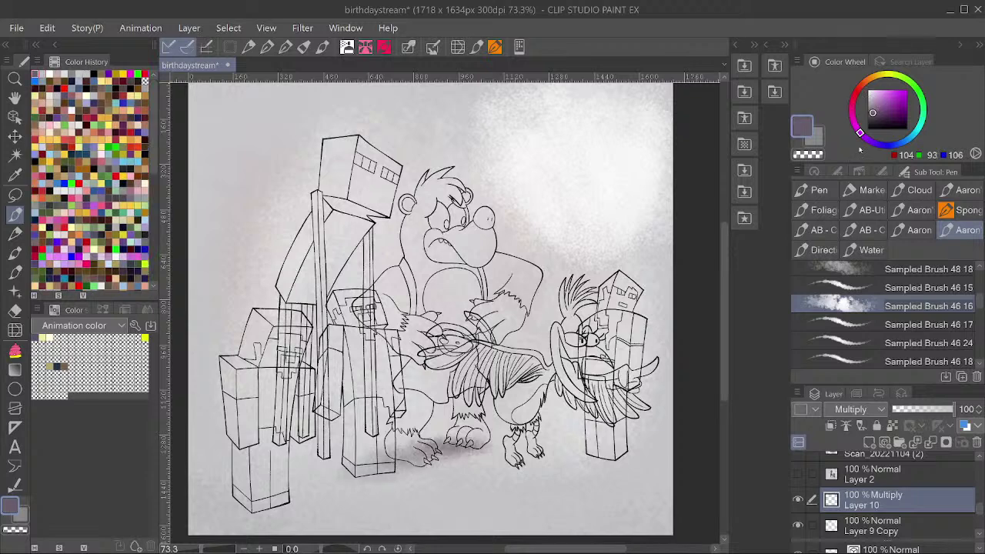
{"action": "mouse_move", "coordinate": [483, 443]}
{"action": "left_mouse_down"}
{"action": "mouse_move", "coordinate": [523, 472]}
{"action": "mouse_move", "coordinate": [491, 457]}
{"action": "mouse_move", "coordinate": [526, 459]}
{"action": "mouse_move", "coordinate": [516, 472]}
{"action": "mouse_move", "coordinate": [532, 450]}
{"action": "left_mouse_up"}
Reduce the brush size and brush ground shadows around the bird's feet and beside the middle block figure's legs.
{"action": "key", "text": "bracketleft"}
{"action": "key", "text": "bracketleft"}
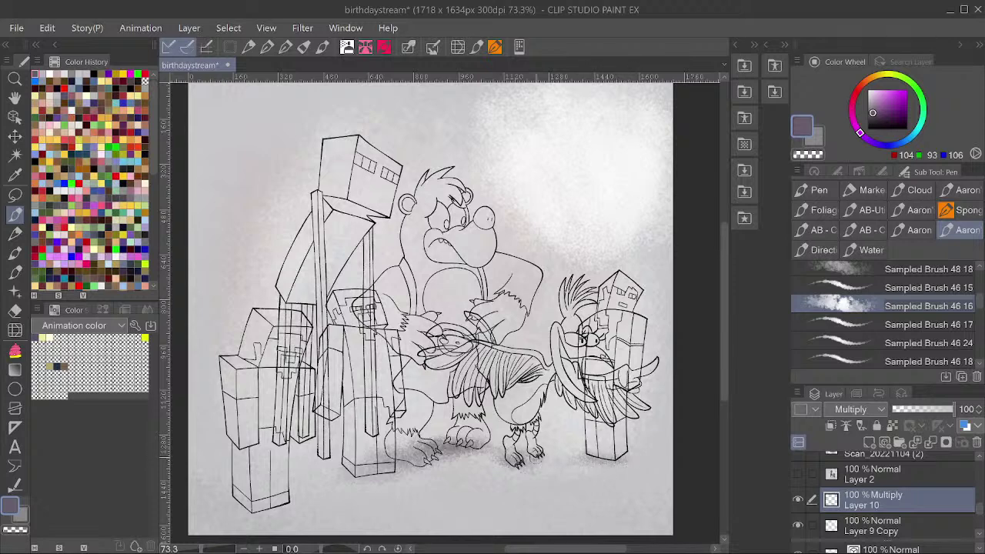
{"action": "mouse_move", "coordinate": [574, 468]}
{"action": "left_mouse_down"}
{"action": "mouse_move", "coordinate": [543, 462]}
{"action": "mouse_move", "coordinate": [577, 465]}
{"action": "left_mouse_up"}
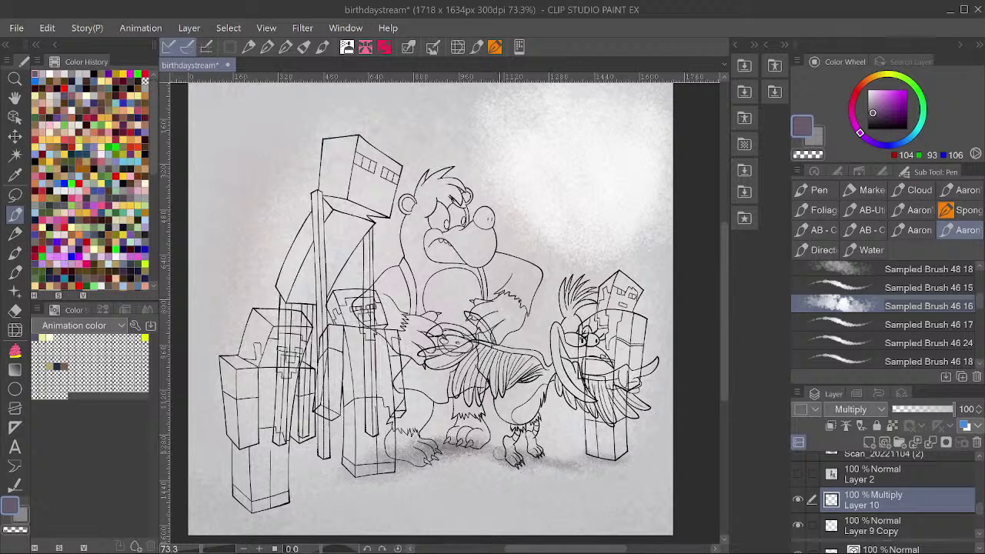
{"action": "left_click_drag", "start_coordinate": [502, 455], "coordinate": [586, 440]}
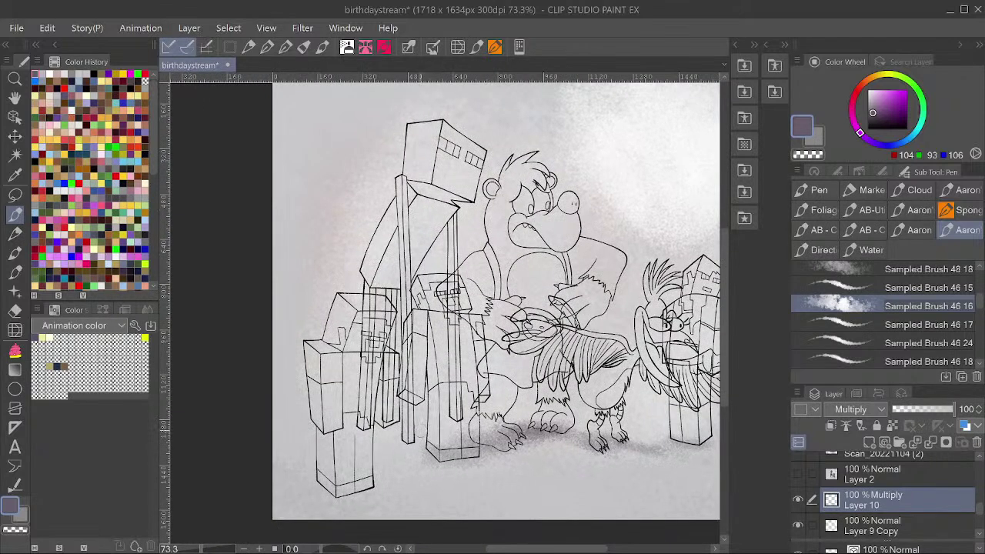
{"action": "mouse_move", "coordinate": [427, 455]}
{"action": "left_mouse_down"}
{"action": "mouse_move", "coordinate": [432, 431]}
{"action": "mouse_move", "coordinate": [381, 429]}
{"action": "mouse_move", "coordinate": [423, 441]}
{"action": "mouse_move", "coordinate": [452, 434]}
{"action": "mouse_move", "coordinate": [429, 437]}
{"action": "left_mouse_up"}
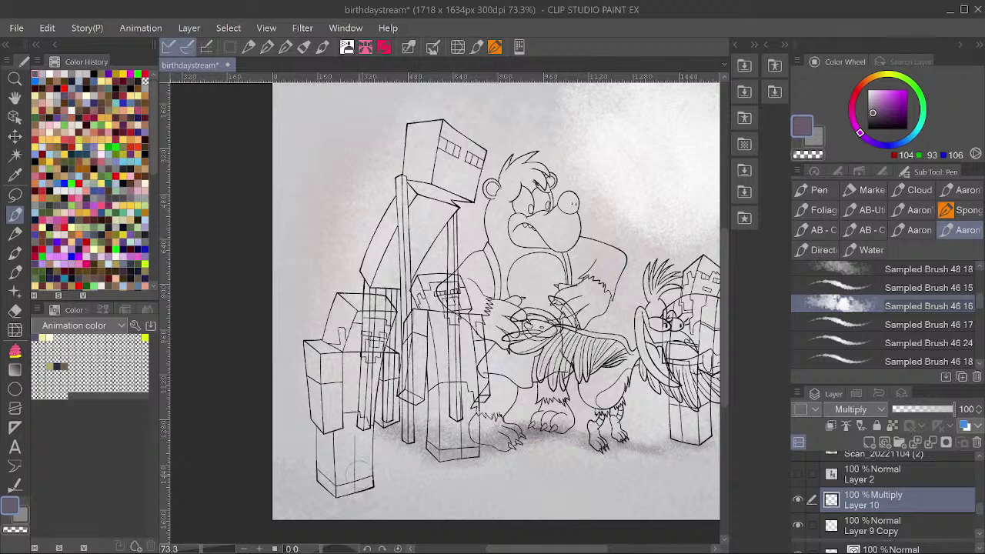
Brush soft ground shadows beneath the front blocky figure and the blocky figure behind the bird on Layer 10.
{"action": "mouse_move", "coordinate": [354, 489]}
{"action": "left_mouse_down"}
{"action": "mouse_move", "coordinate": [327, 492]}
{"action": "mouse_move", "coordinate": [360, 489]}
{"action": "mouse_move", "coordinate": [381, 502]}
{"action": "mouse_move", "coordinate": [323, 483]}
{"action": "mouse_move", "coordinate": [356, 493]}
{"action": "mouse_move", "coordinate": [415, 429]}
{"action": "left_mouse_up"}
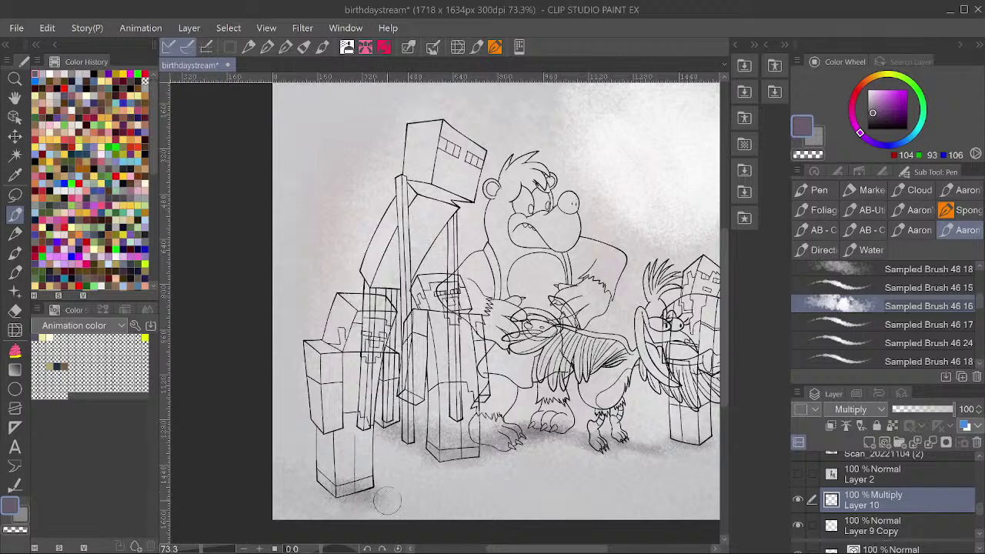
{"action": "left_click_drag", "start_coordinate": [536, 324], "coordinate": [518, 336]}
{"action": "left_click_drag", "start_coordinate": [619, 320], "coordinate": [553, 327]}
{"action": "left_click_drag", "start_coordinate": [518, 384], "coordinate": [538, 372]}
{"action": "scroll", "coordinate": [539, 371], "scroll_direction": "up", "scroll_amount": 3}
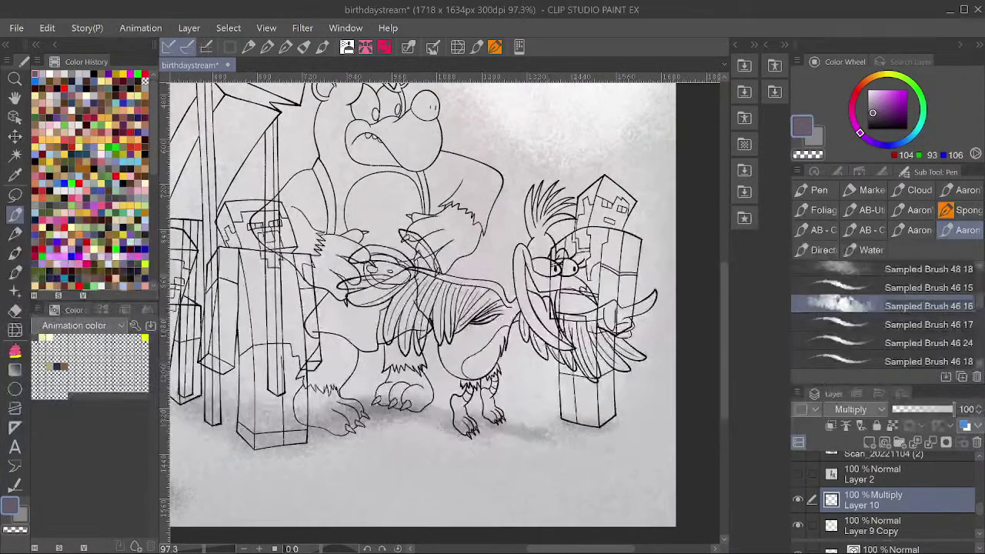
{"action": "mouse_move", "coordinate": [597, 428]}
{"action": "left_mouse_down"}
{"action": "mouse_move", "coordinate": [565, 424]}
{"action": "mouse_move", "coordinate": [589, 418]}
{"action": "mouse_move", "coordinate": [573, 428]}
{"action": "mouse_move", "coordinate": [611, 428]}
{"action": "mouse_move", "coordinate": [602, 408]}
{"action": "mouse_move", "coordinate": [570, 422]}
{"action": "mouse_move", "coordinate": [582, 420]}
{"action": "mouse_move", "coordinate": [590, 433]}
{"action": "mouse_move", "coordinate": [574, 445]}
{"action": "mouse_move", "coordinate": [478, 436]}
{"action": "mouse_move", "coordinate": [527, 452]}
{"action": "left_mouse_up"}
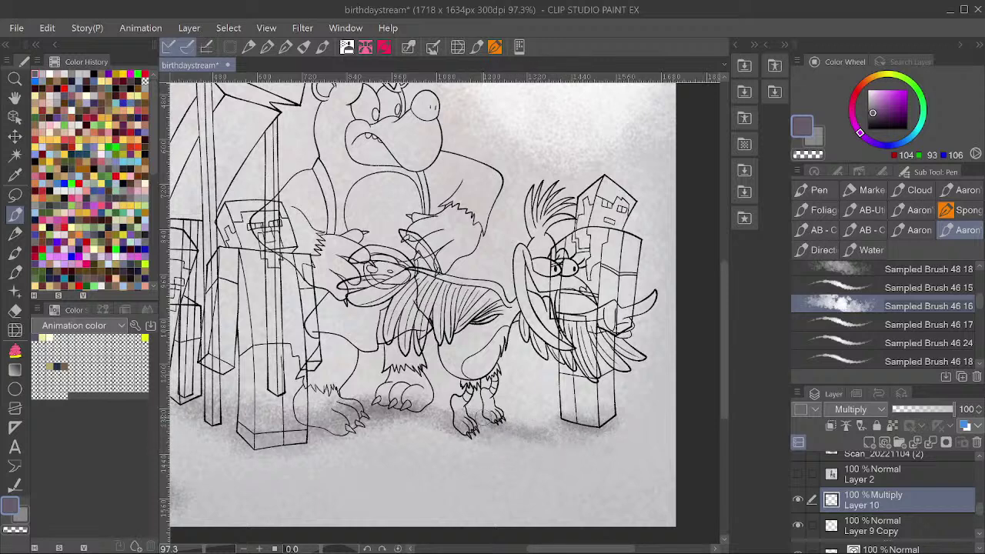
Darken the ground shadow around the bear's and bird's feet on the Multiply layer, and save the drawing.
{"action": "mouse_move", "coordinate": [463, 411]}
{"action": "left_mouse_down"}
{"action": "mouse_move", "coordinate": [443, 420]}
{"action": "mouse_move", "coordinate": [413, 422]}
{"action": "left_mouse_up"}
{"action": "left_click_drag", "start_coordinate": [348, 416], "coordinate": [412, 415]}
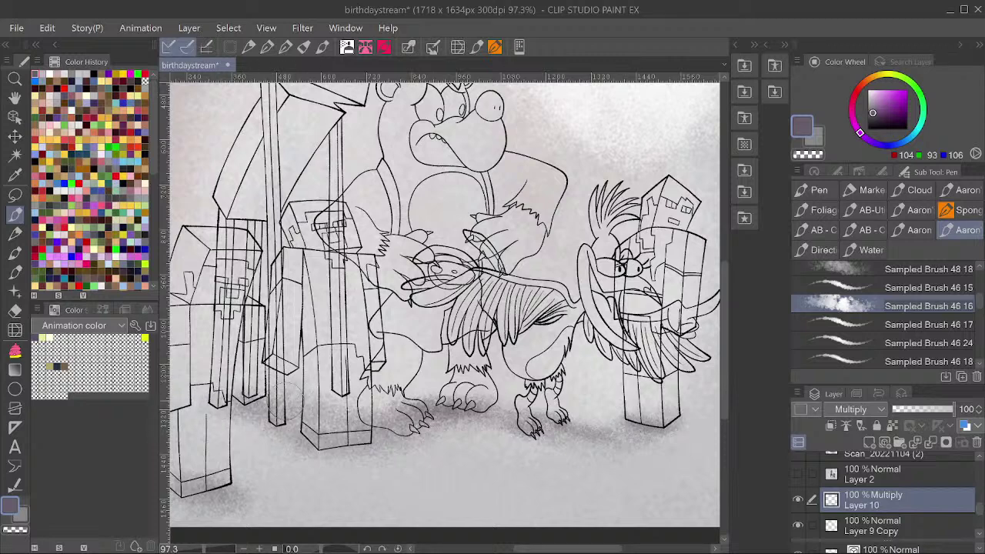
{"action": "scroll", "coordinate": [321, 297], "scroll_direction": "down", "scroll_amount": 3}
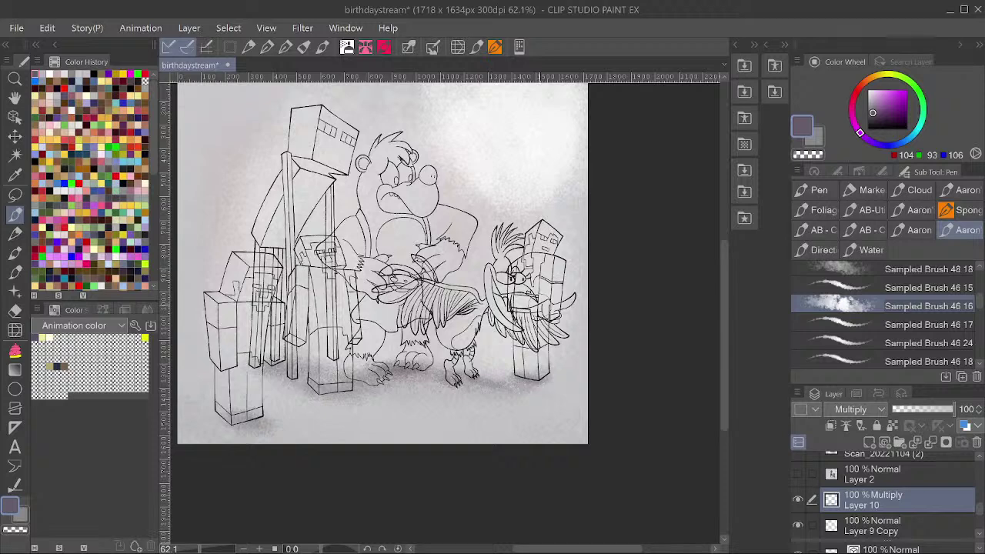
{"action": "left_click_drag", "start_coordinate": [615, 391], "coordinate": [576, 389]}
{"action": "key", "text": "ctrl+s"}
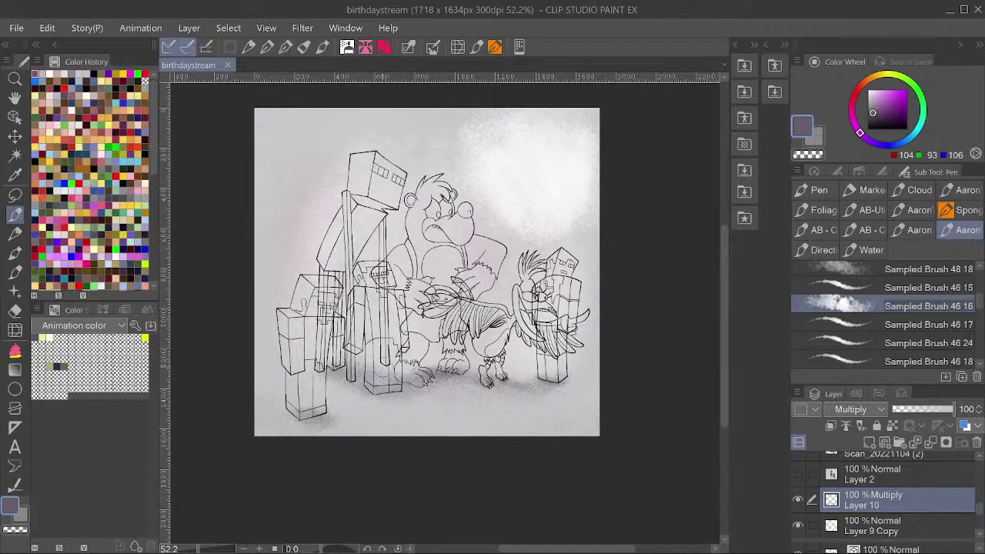
Thicken the outlines of the bear's feet and claws on the banjo vector layer with the Adjust line width tool.
{"action": "scroll", "coordinate": [416, 454], "scroll_direction": "up", "scroll_amount": 8}
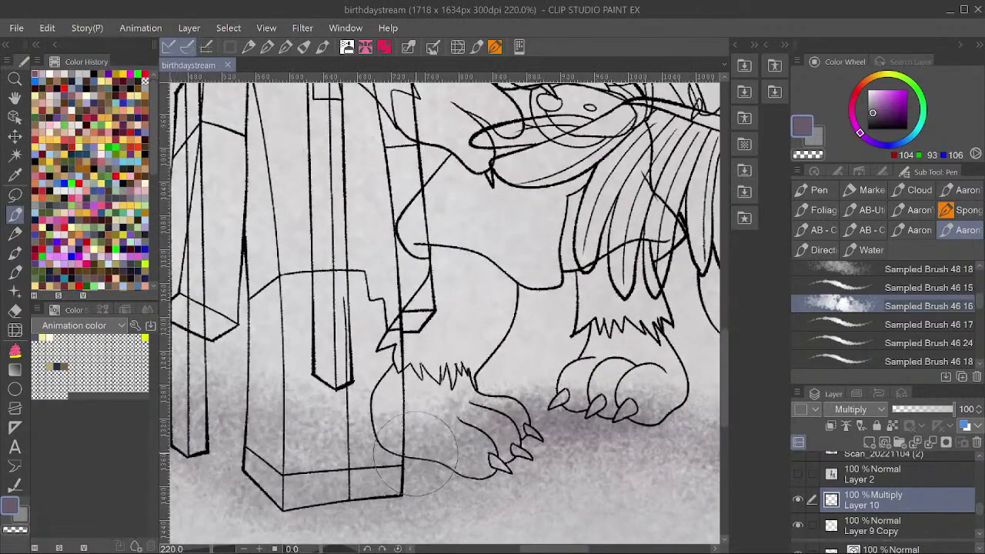
{"action": "scroll", "coordinate": [415, 454], "scroll_direction": "down", "scroll_amount": 3}
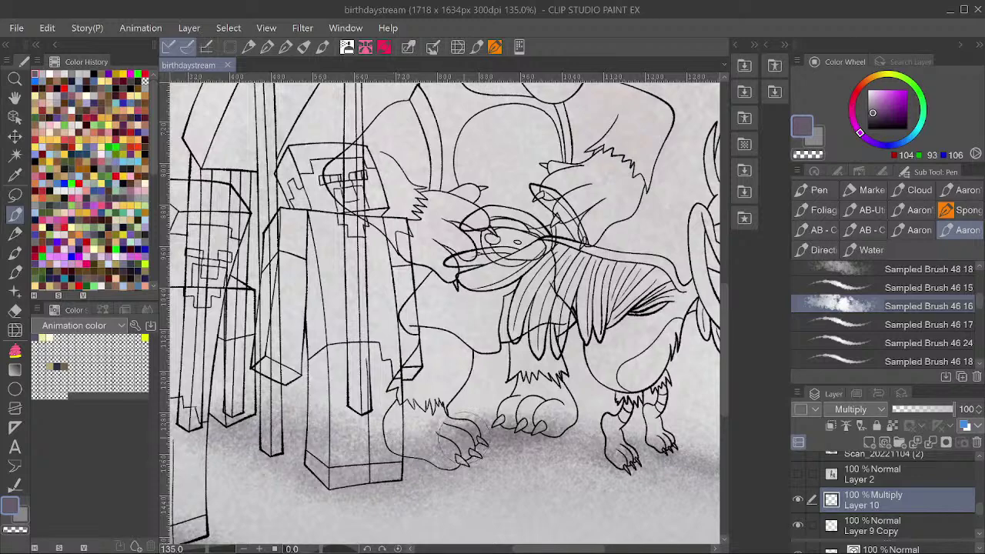
{"action": "scroll", "coordinate": [389, 461], "scroll_direction": "up", "scroll_amount": 1}
{"action": "left_click", "coordinate": [501, 422], "text": "ctrl+shift"}
{"action": "scroll", "coordinate": [498, 430], "scroll_direction": "down", "scroll_amount": 3}
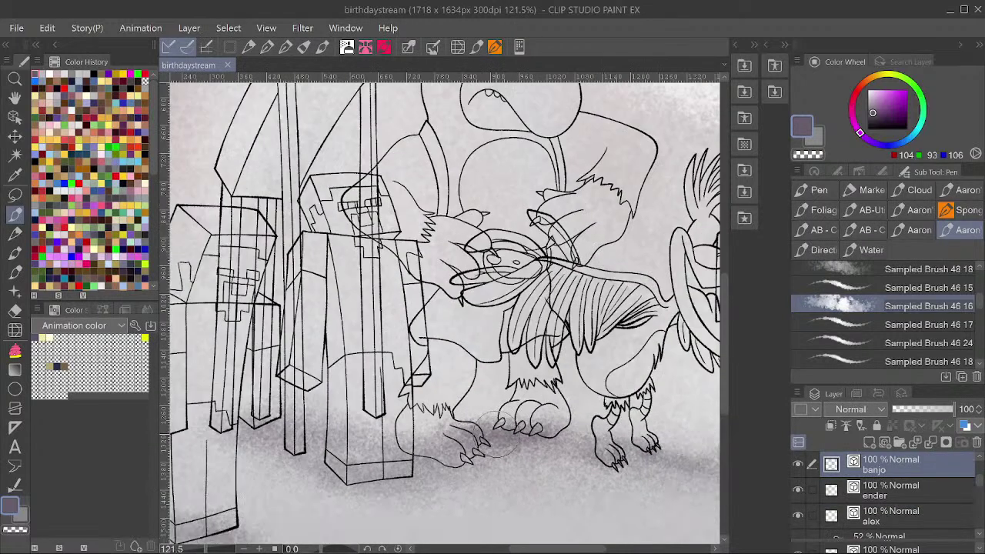
{"action": "key", "text": "y"}
{"action": "key", "text": "y"}
{"action": "key", "text": "y"}
{"action": "key", "text": "y"}
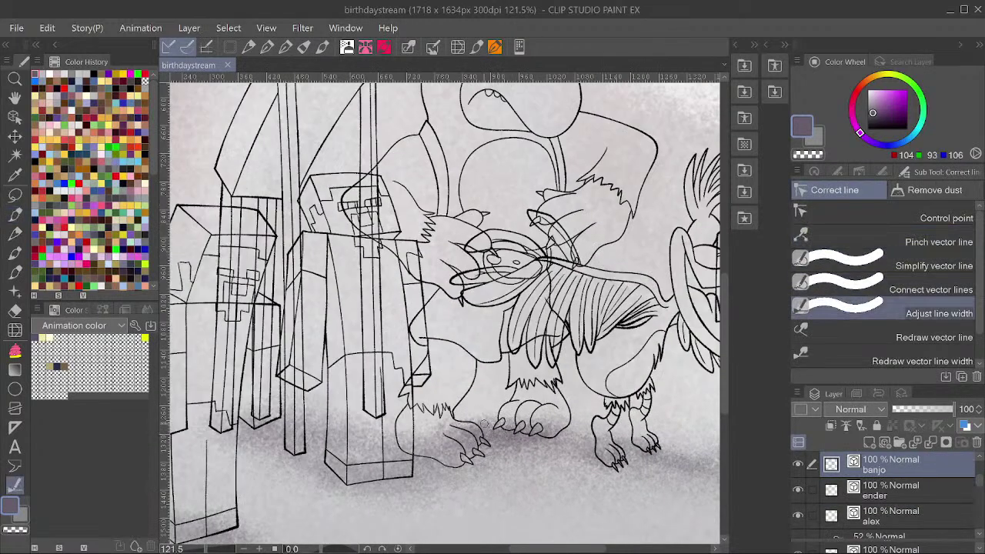
{"action": "left_click_drag", "start_coordinate": [485, 423], "coordinate": [493, 424]}
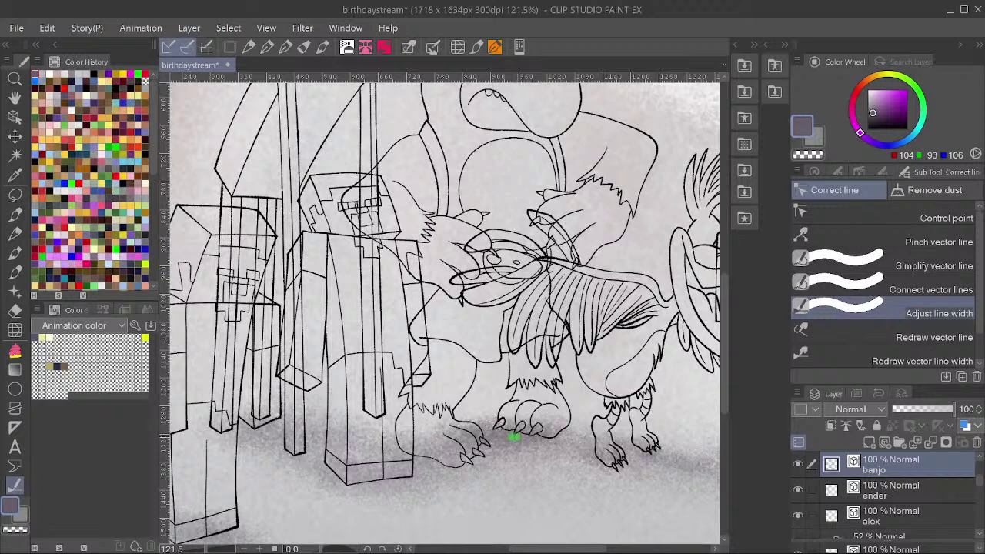
{"action": "left_click", "coordinate": [514, 428]}
{"action": "left_click", "coordinate": [543, 432]}
{"action": "left_click", "coordinate": [538, 435]}
{"action": "left_click_drag", "start_coordinate": [569, 389], "coordinate": [555, 397]}
{"action": "mouse_move", "coordinate": [449, 436]}
{"action": "left_mouse_down"}
{"action": "mouse_move", "coordinate": [470, 453]}
{"action": "mouse_move", "coordinate": [485, 443]}
{"action": "left_mouse_up"}
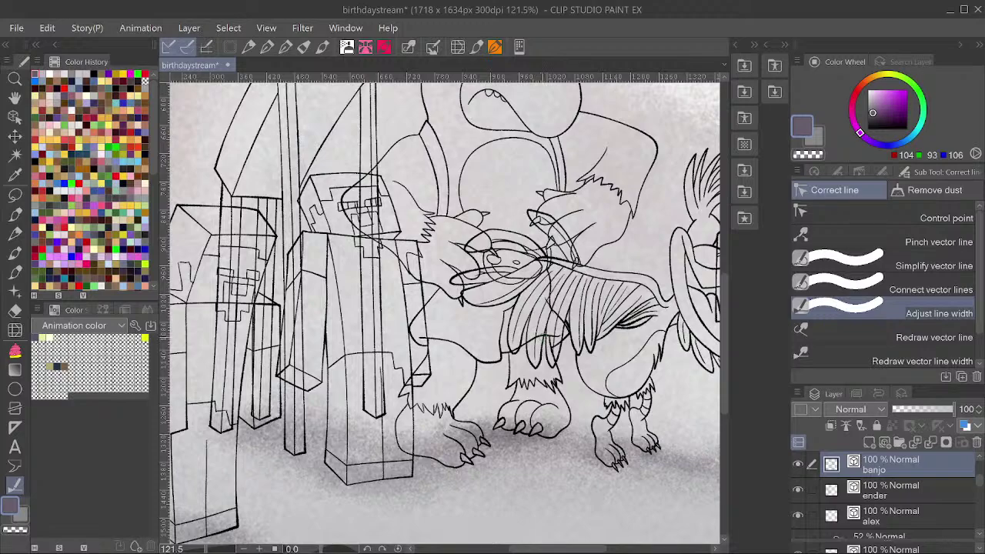
Thicken the lines of the bear's bent arm and its hand on the banjo layer with Adjust line width.
{"action": "scroll", "coordinate": [544, 339], "scroll_direction": "down", "scroll_amount": 4}
{"action": "scroll", "coordinate": [543, 306], "scroll_direction": "up", "scroll_amount": 3}
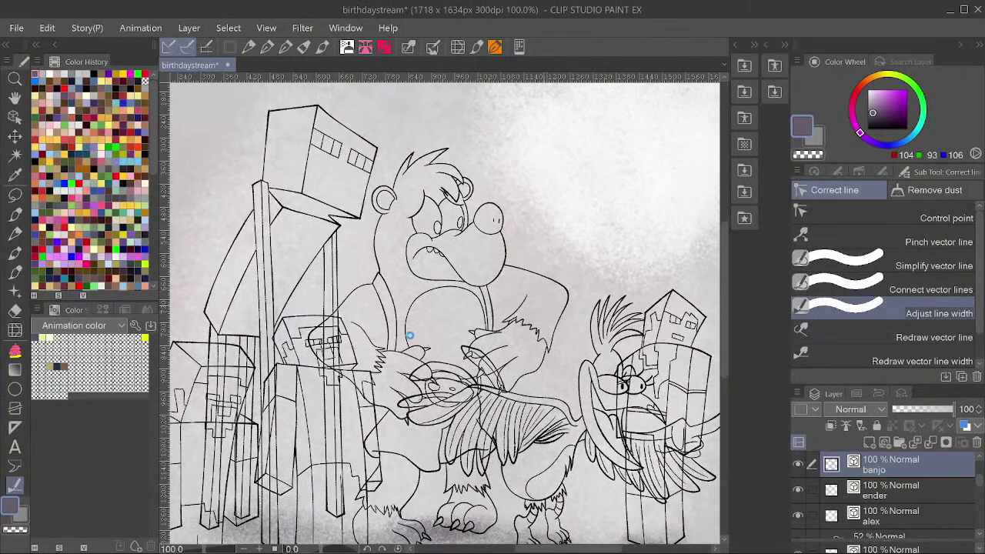
{"action": "scroll", "coordinate": [410, 335], "scroll_direction": "up", "scroll_amount": 3}
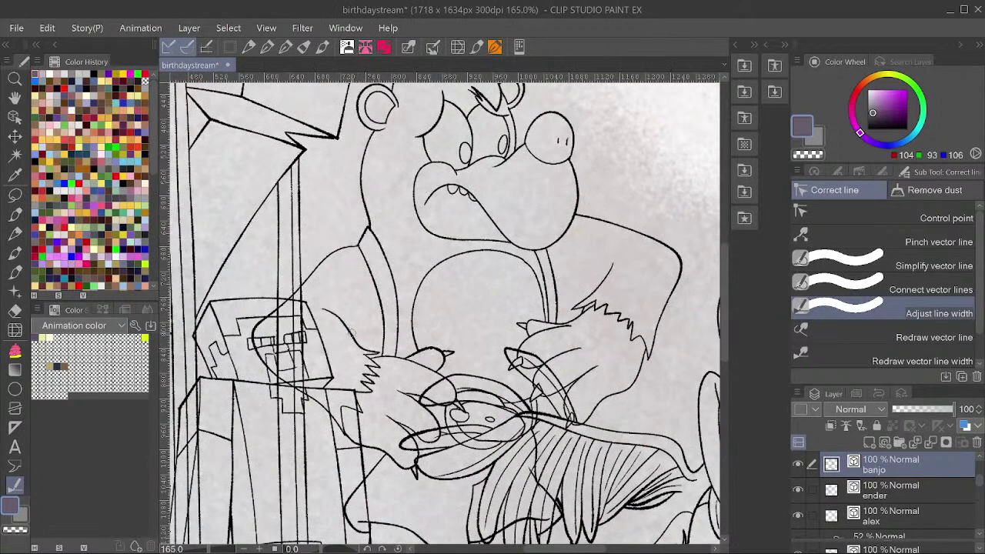
{"action": "left_click_drag", "start_coordinate": [612, 266], "coordinate": [590, 301]}
{"action": "left_click_drag", "start_coordinate": [636, 380], "coordinate": [573, 419]}
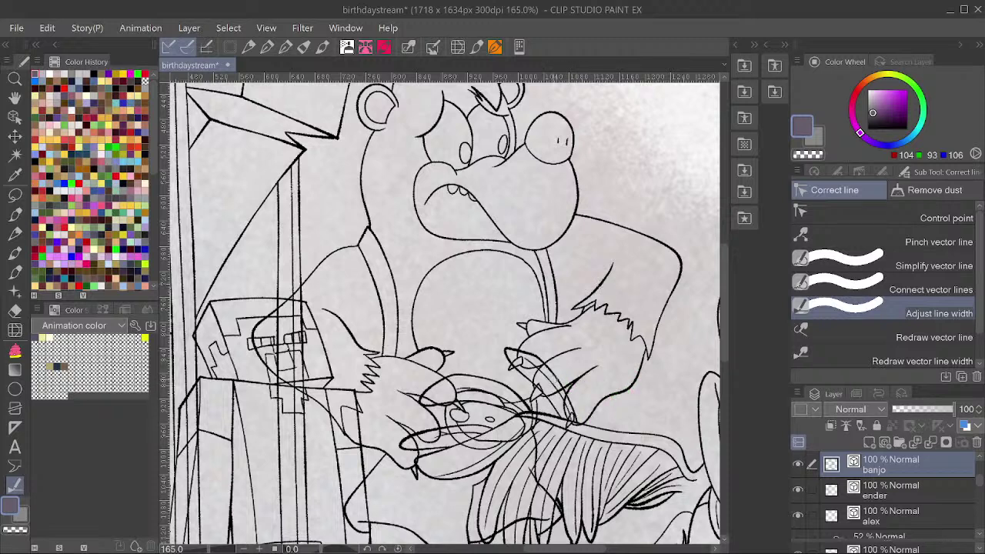
{"action": "left_click_drag", "start_coordinate": [535, 385], "coordinate": [554, 355]}
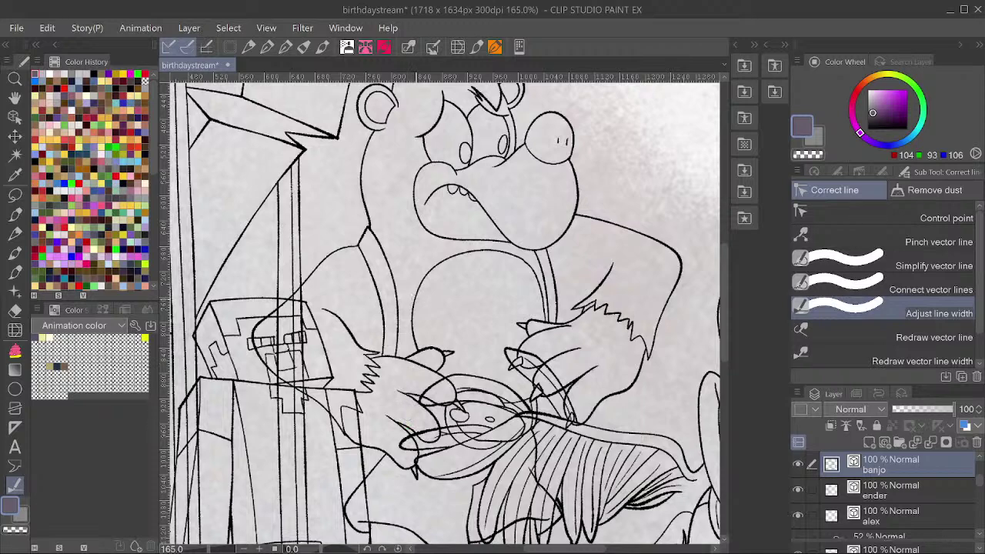
{"action": "key", "text": "ctrl+0"}
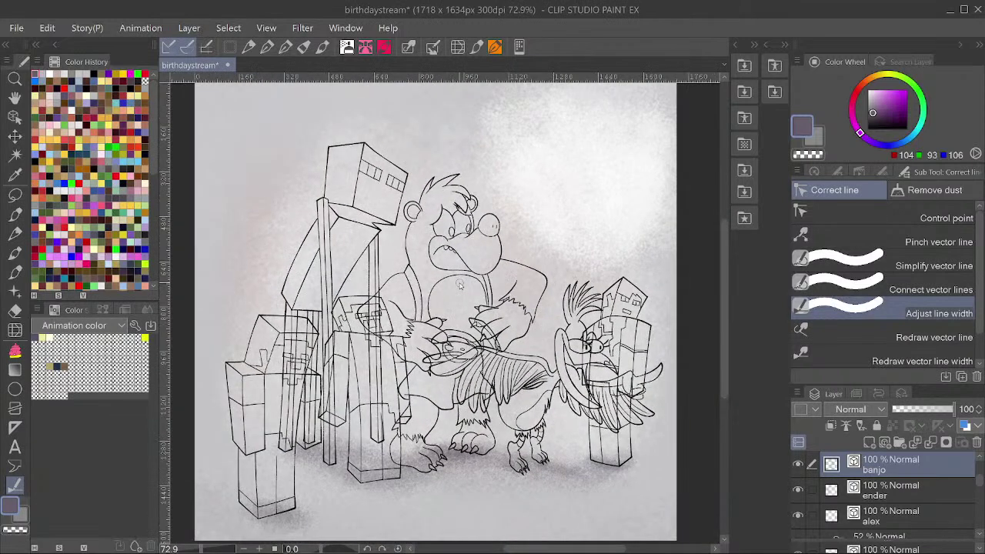
{"action": "scroll", "coordinate": [479, 316], "scroll_direction": "down", "scroll_amount": 2}
{"action": "scroll", "coordinate": [480, 316], "scroll_direction": "up", "scroll_amount": 1}
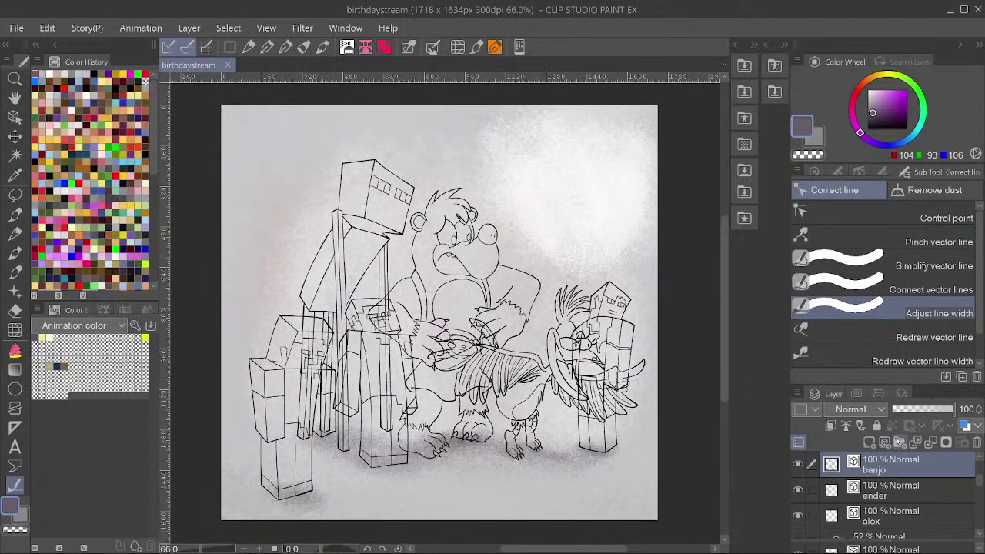
Examine the brush shapes available for the banjo layer's vector lines in the Object tool's properties.
{"action": "key", "text": "o"}
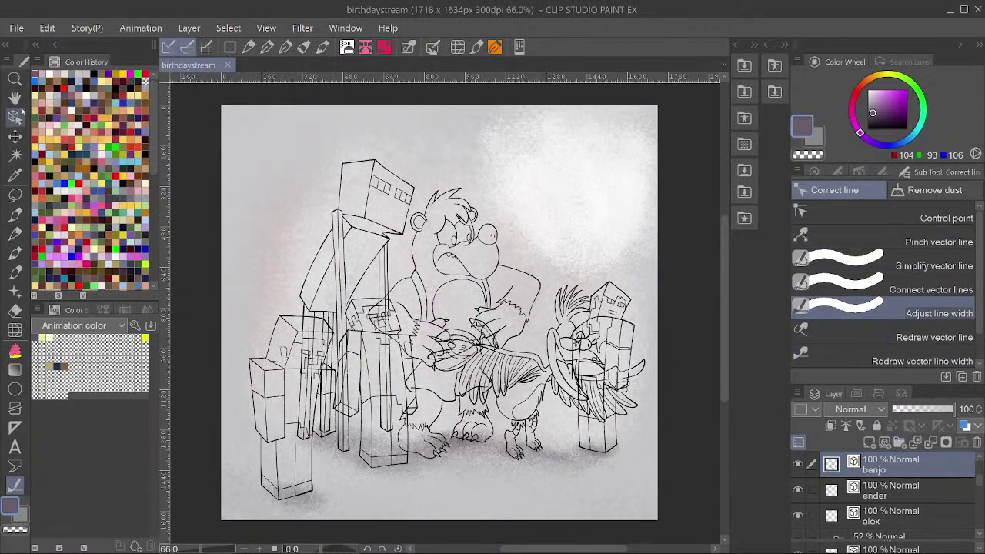
{"action": "left_click", "coordinate": [859, 172]}
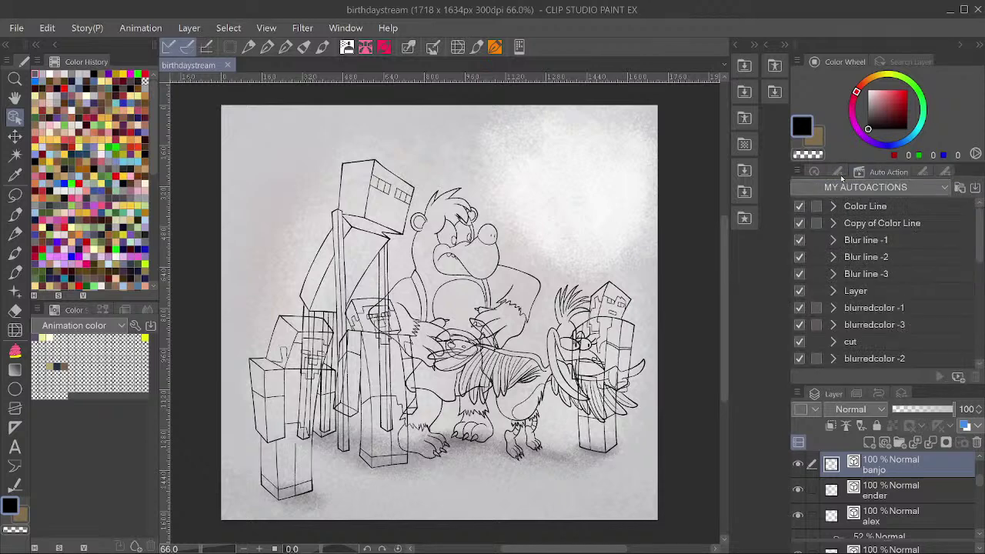
{"action": "left_click", "coordinate": [838, 172]}
{"action": "scroll", "coordinate": [962, 323], "scroll_direction": "down", "scroll_amount": 1}
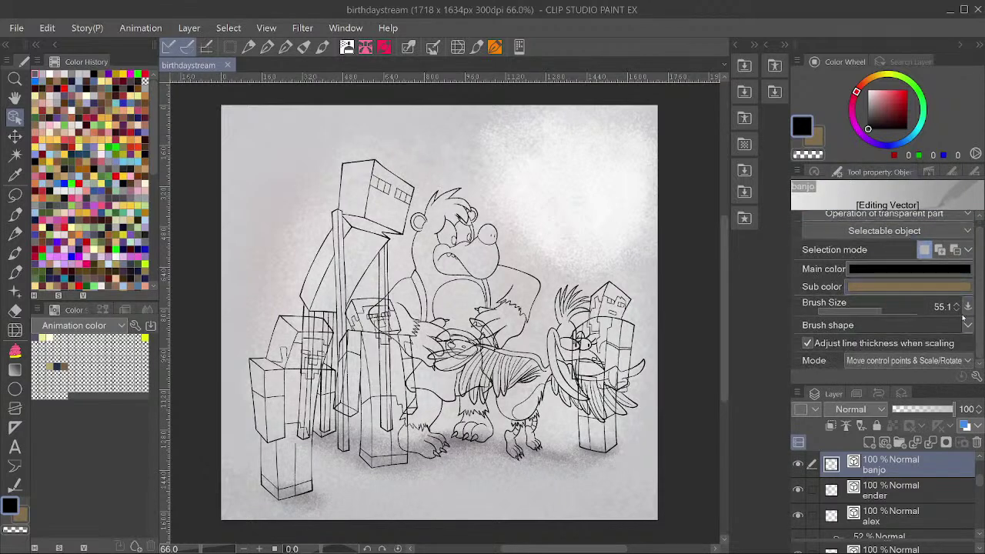
{"action": "left_click", "coordinate": [967, 326]}
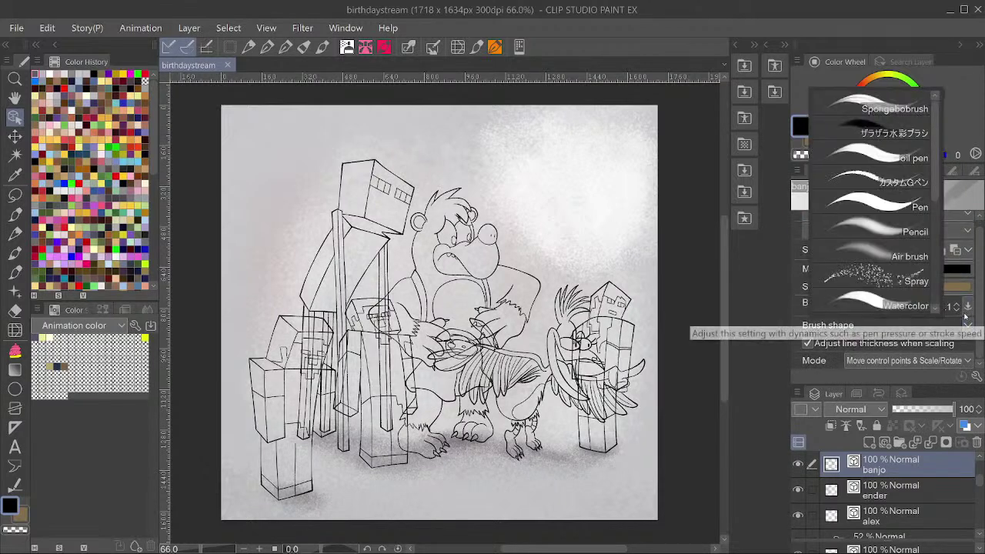
{"action": "scroll", "coordinate": [927, 232], "scroll_direction": "down", "scroll_amount": 1}
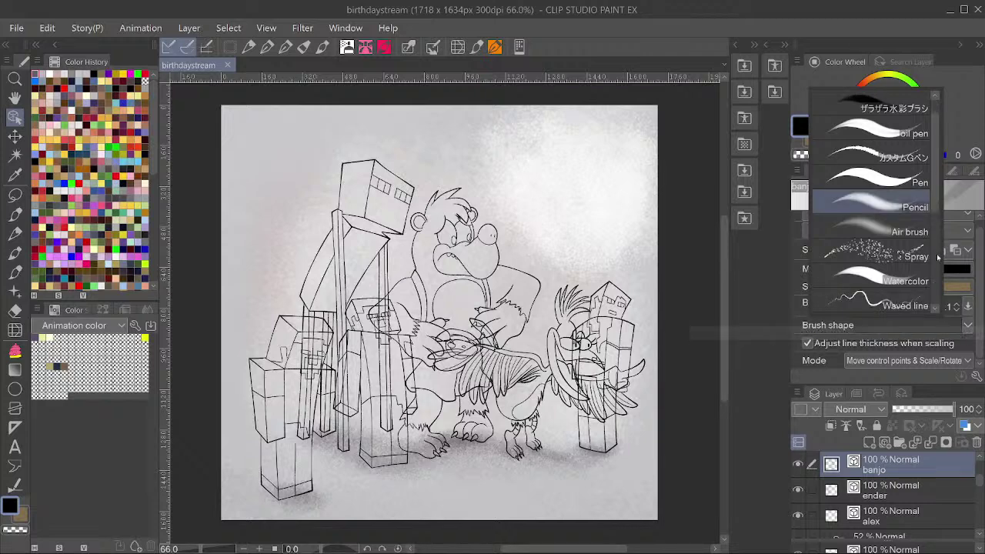
{"action": "scroll", "coordinate": [937, 258], "scroll_direction": "down", "scroll_amount": 5}
{"action": "scroll", "coordinate": [935, 274], "scroll_direction": "down", "scroll_amount": 3}
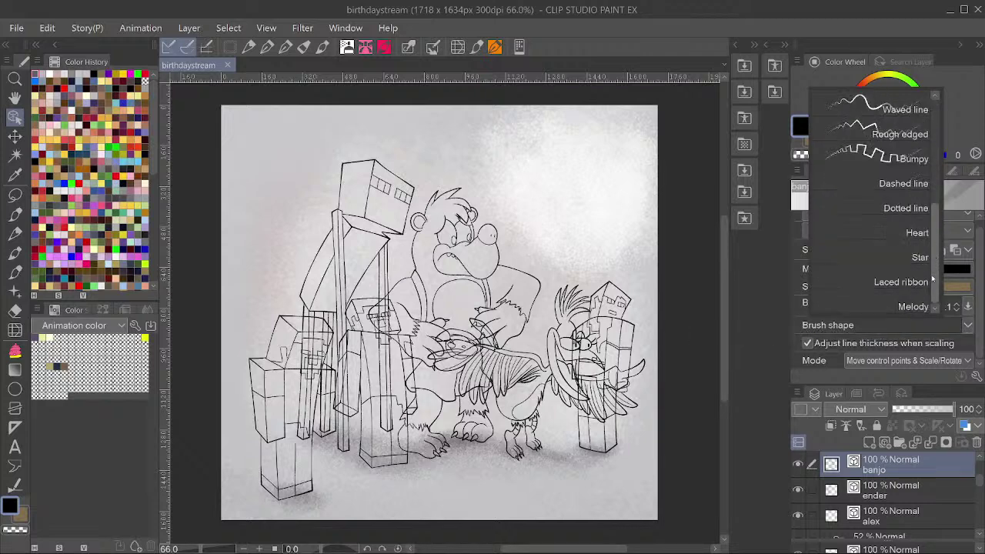
{"action": "left_click", "coordinate": [981, 304]}
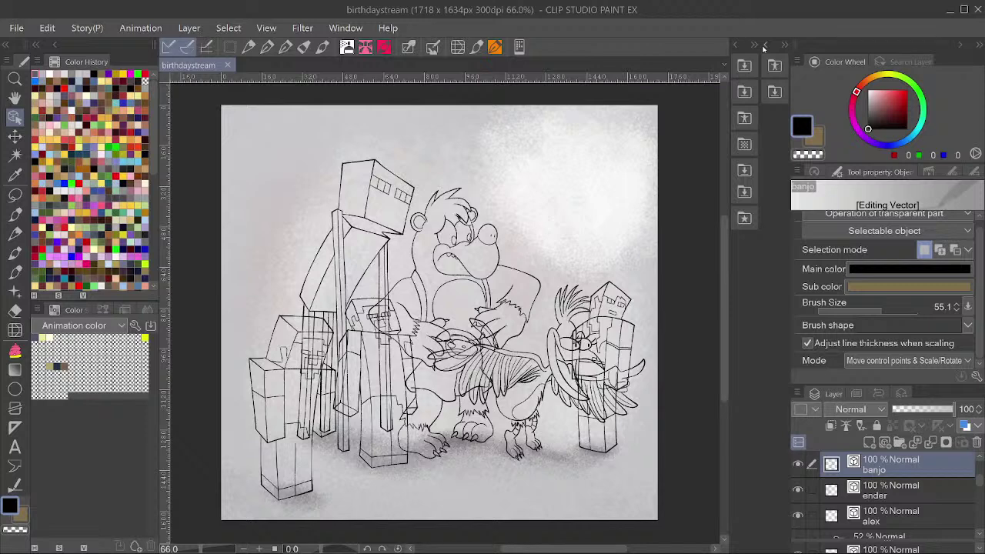
Recheck the brush shape list and inspect the Mode setting of the Object tool for the banjo layer.
{"action": "scroll", "coordinate": [968, 231], "scroll_direction": "up", "scroll_amount": 1}
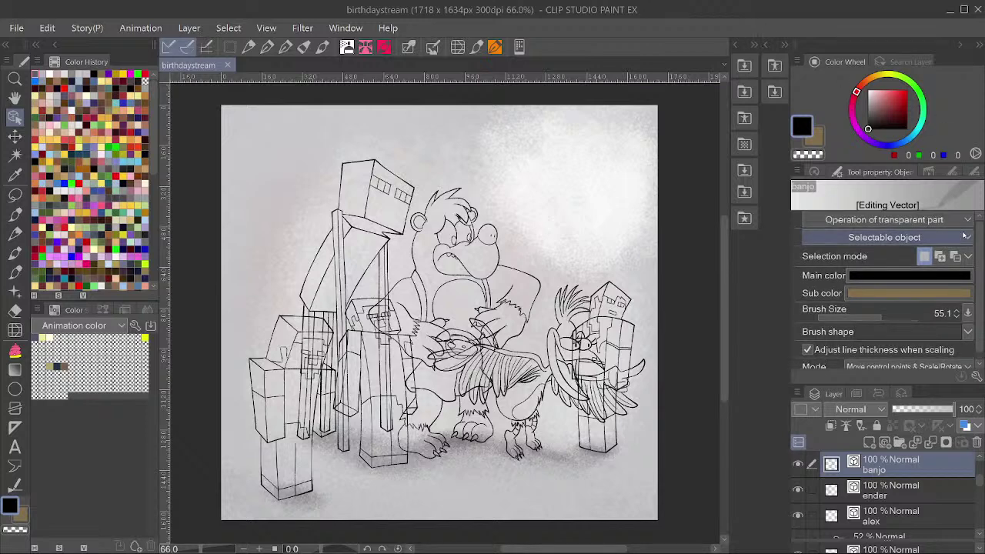
{"action": "scroll", "coordinate": [969, 334], "scroll_direction": "down", "scroll_amount": 1}
{"action": "left_click", "coordinate": [968, 326]}
{"action": "scroll", "coordinate": [937, 275], "scroll_direction": "down", "scroll_amount": 5}
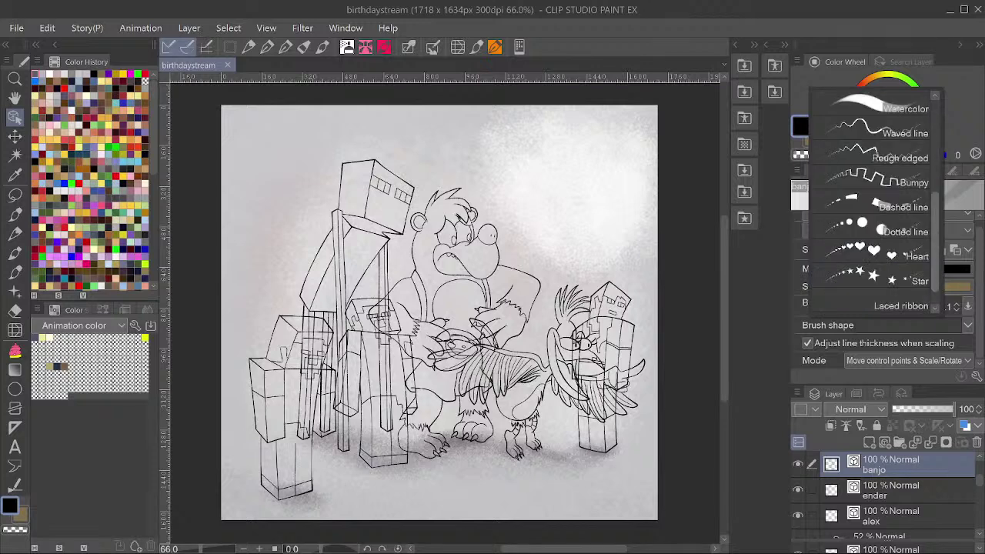
{"action": "left_click", "coordinate": [968, 326]}
{"action": "scroll", "coordinate": [613, 344], "scroll_direction": "down", "scroll_amount": 1}
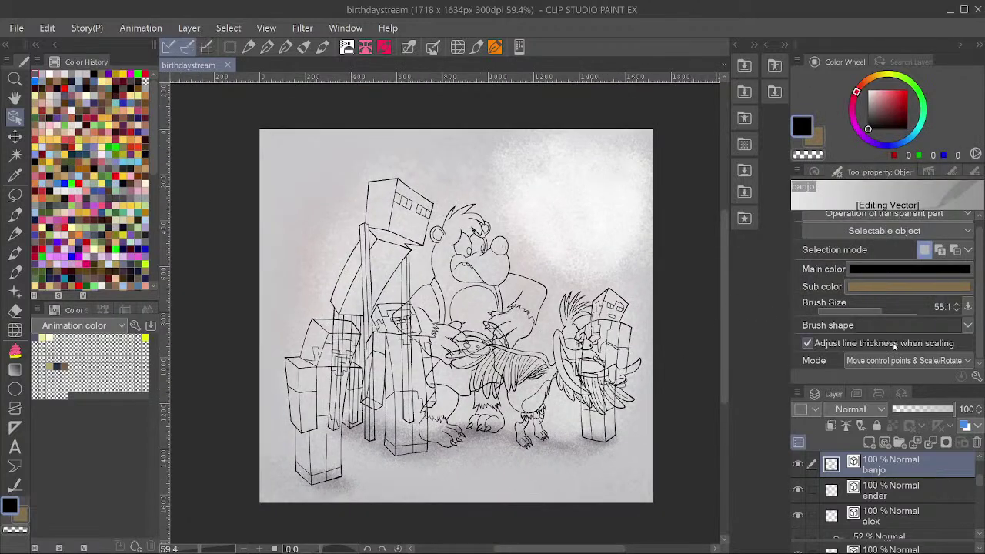
{"action": "scroll", "coordinate": [902, 358], "scroll_direction": "down", "scroll_amount": 1}
{"action": "left_click", "coordinate": [897, 364]}
{"action": "scroll", "coordinate": [386, 287], "scroll_direction": "up", "scroll_amount": 1}
{"action": "scroll", "coordinate": [517, 353], "scroll_direction": "up", "scroll_amount": 5}
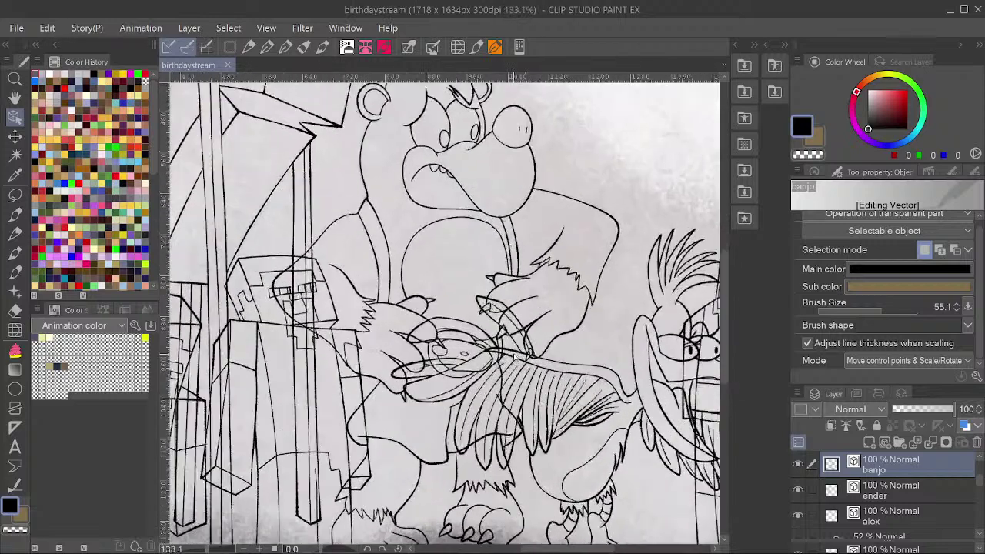
{"action": "scroll", "coordinate": [479, 330], "scroll_direction": "down", "scroll_amount": 3}
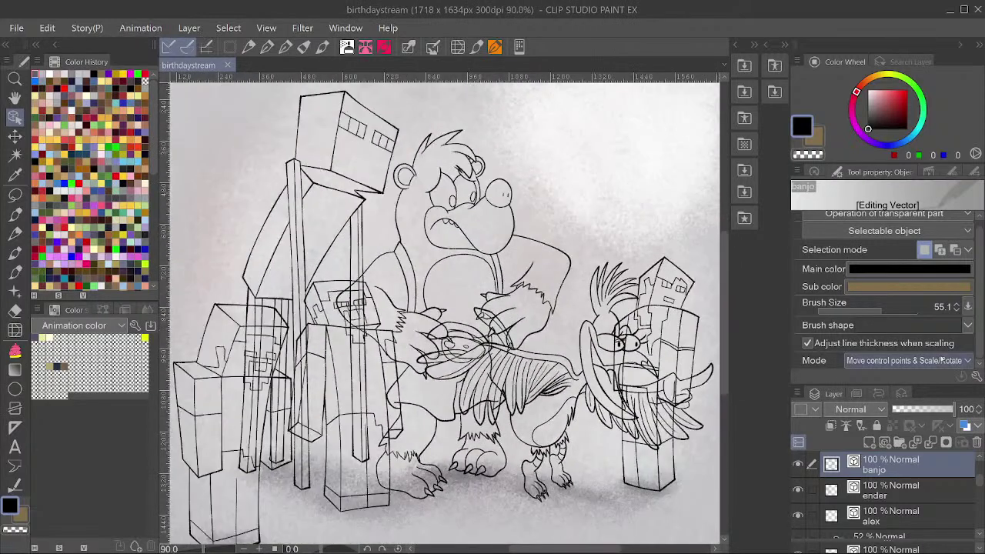
Look over the auto actions, Operation sub tools and Object tool properties, and switch back to the Pen tool.
{"action": "left_click", "coordinate": [930, 172]}
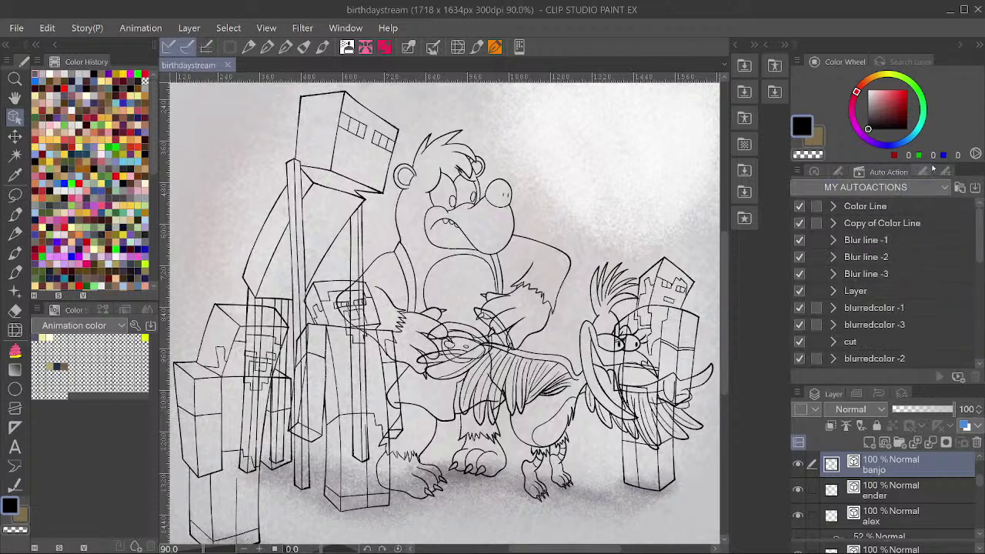
{"action": "left_click", "coordinate": [922, 171]}
{"action": "left_click", "coordinate": [931, 172]}
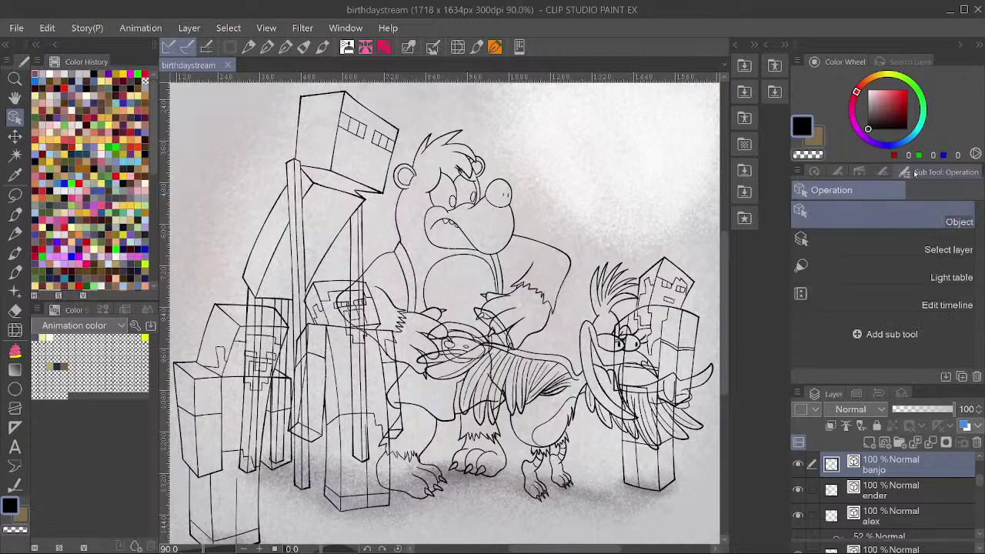
{"action": "left_click", "coordinate": [846, 173]}
{"action": "left_click", "coordinate": [840, 172]}
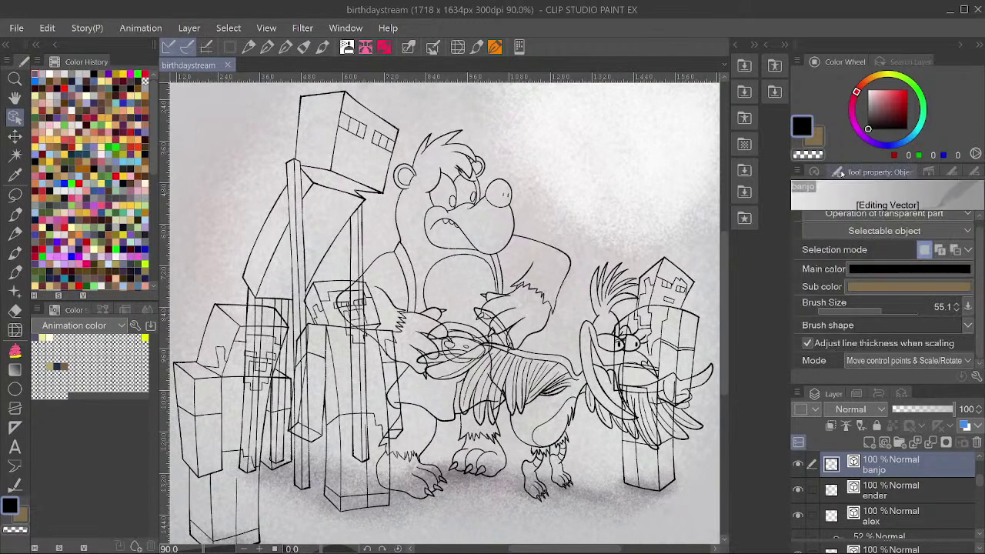
{"action": "left_click", "coordinate": [928, 171]}
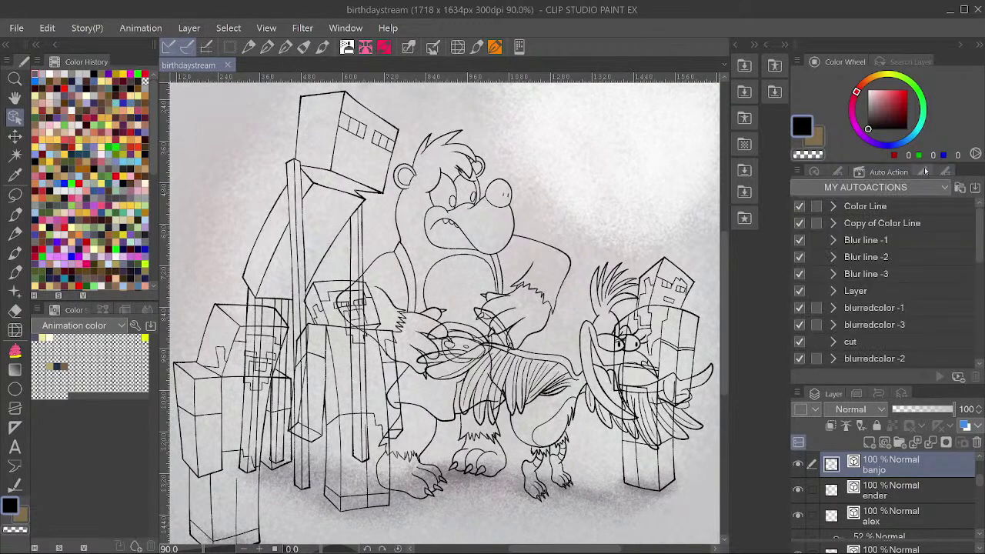
{"action": "key", "text": "p"}
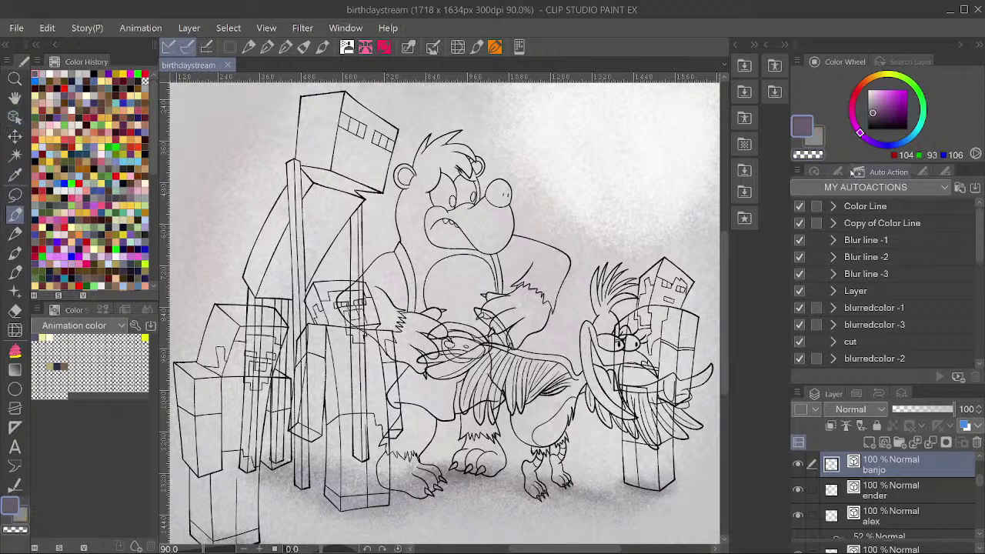
Look through the Pen tool's brush groups and switch to the group that holds the drawing brush.
{"action": "left_click", "coordinate": [839, 171]}
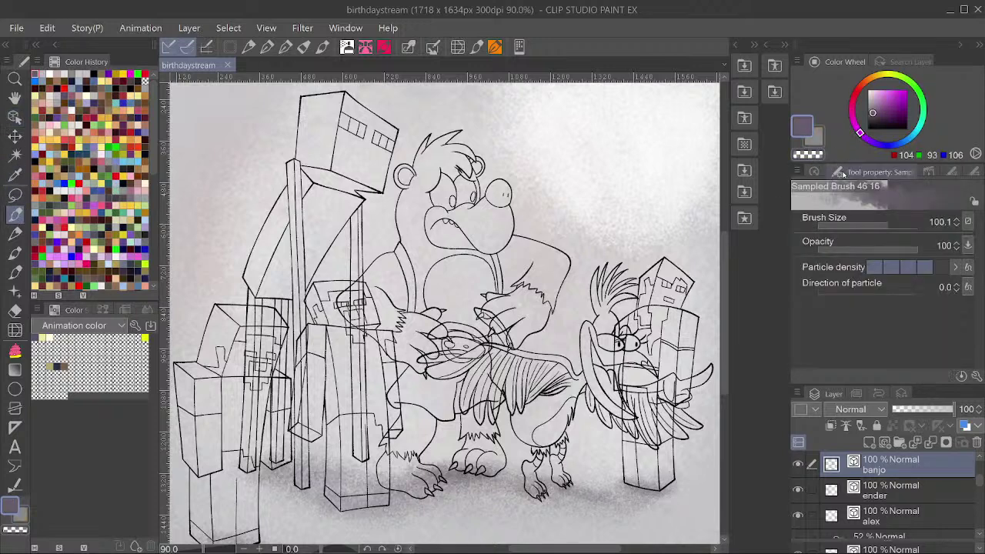
{"action": "left_click", "coordinate": [930, 172]}
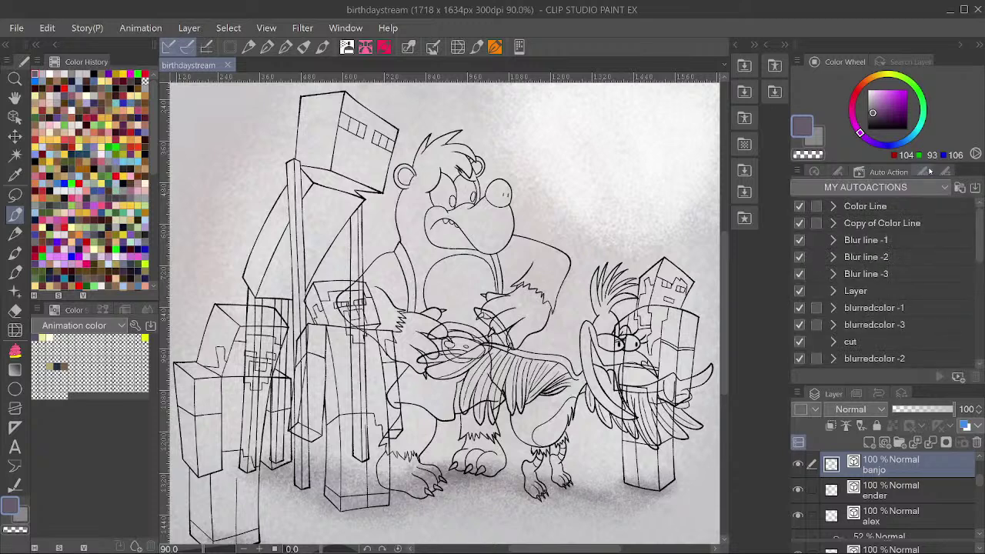
{"action": "left_click", "coordinate": [929, 171]}
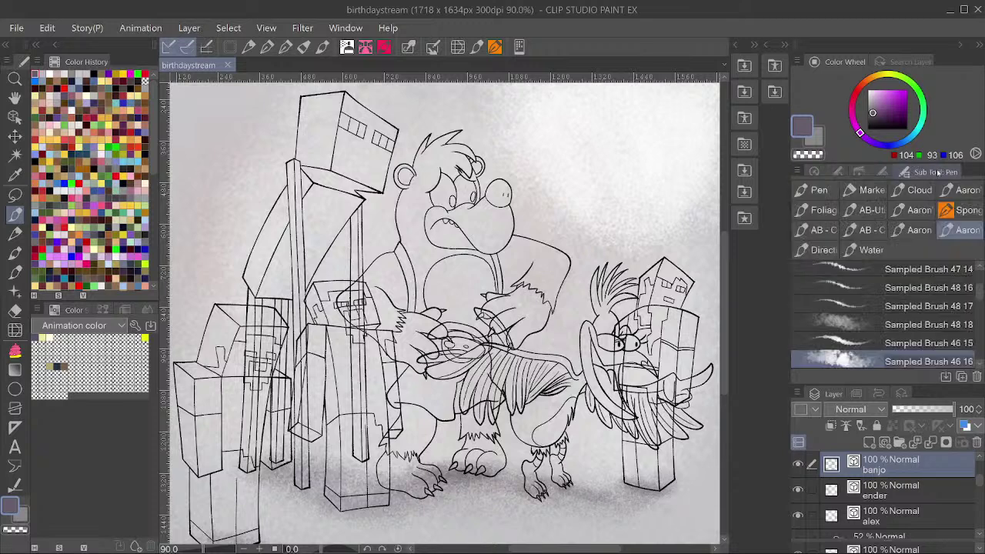
{"action": "left_click", "coordinate": [899, 217]}
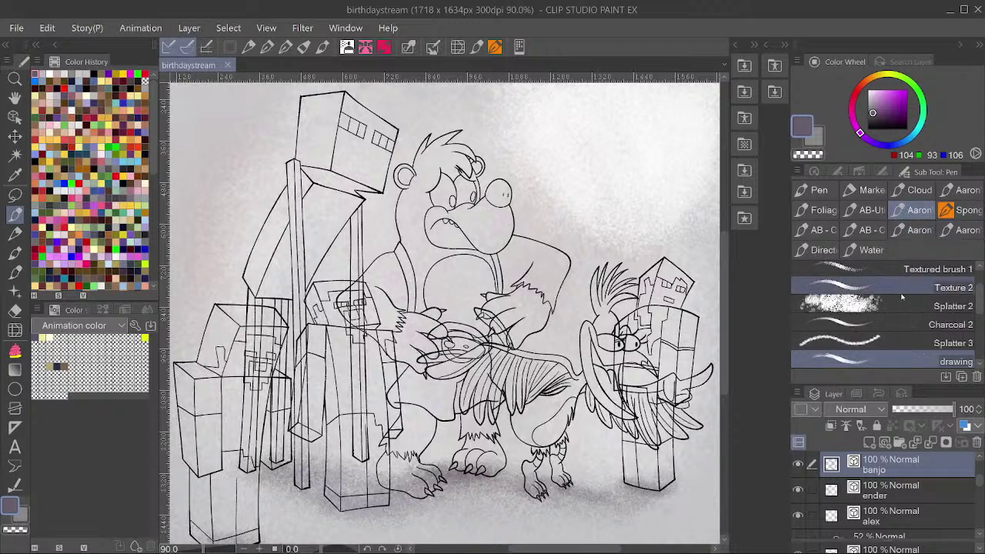
{"action": "scroll", "coordinate": [897, 295], "scroll_direction": "down", "scroll_amount": 3}
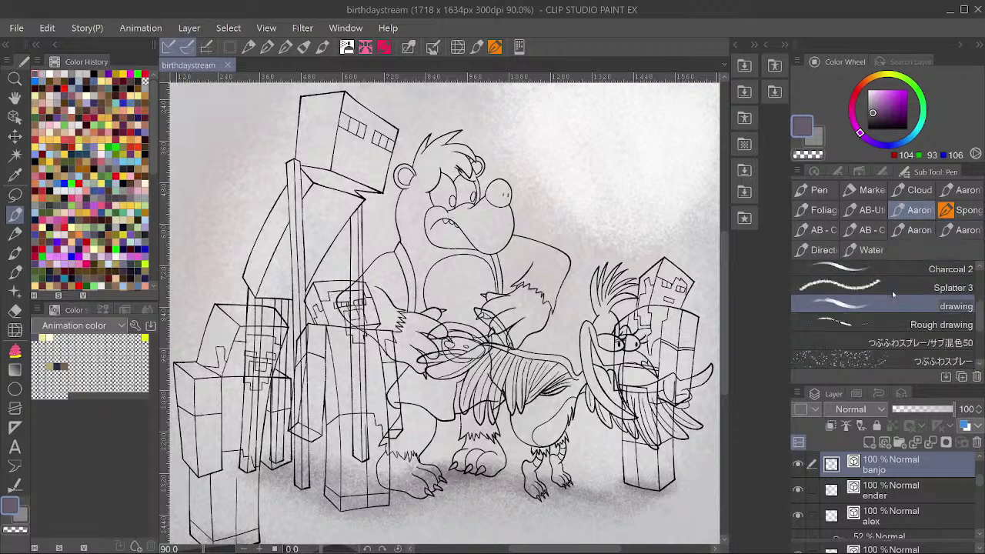
{"action": "scroll", "coordinate": [892, 295], "scroll_direction": "up", "scroll_amount": 1}
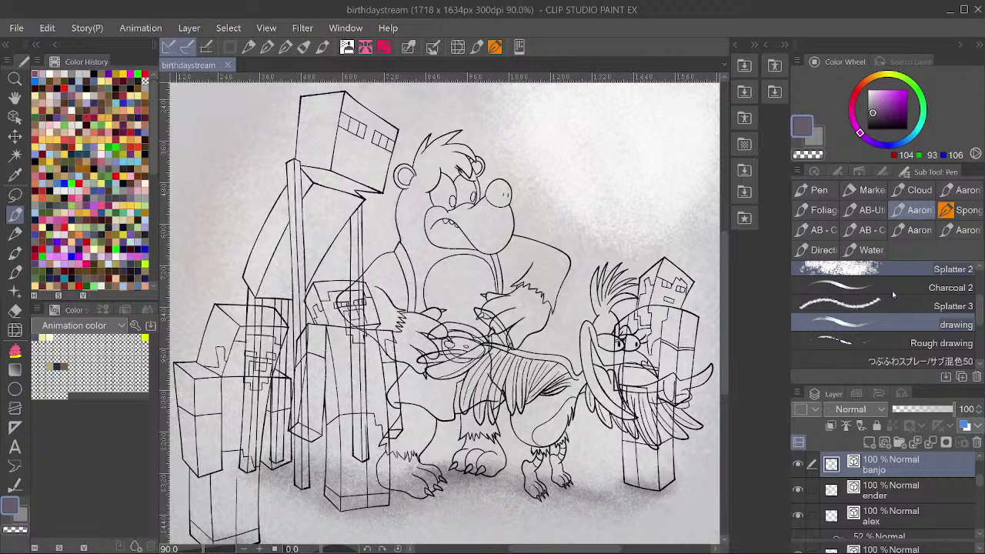
{"action": "scroll", "coordinate": [926, 456], "scroll_direction": "up", "scroll_amount": 3}
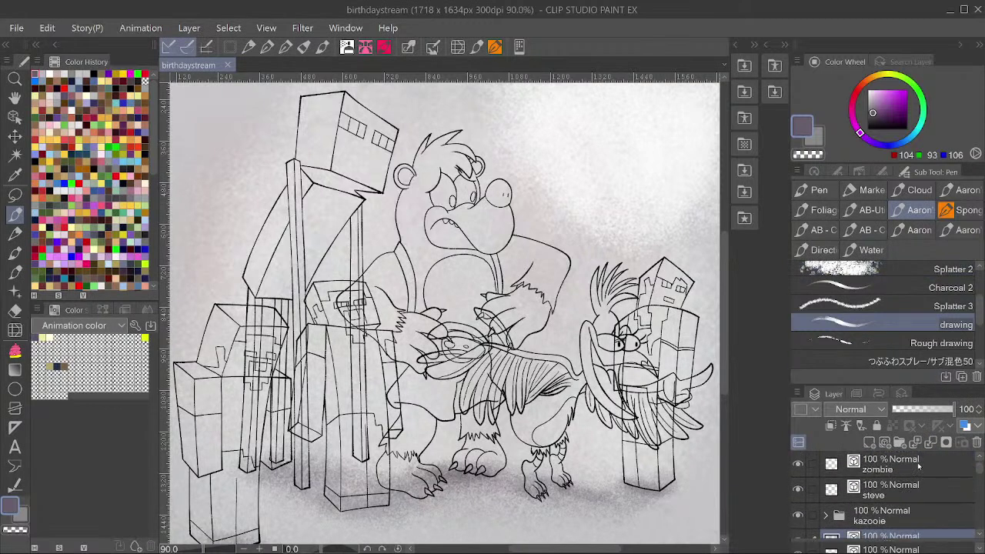
Add a new vector layer above the zombie layer, try a thick drawing-brush stroke beside the bear, and undo the stroke.
{"action": "left_click", "coordinate": [918, 462]}
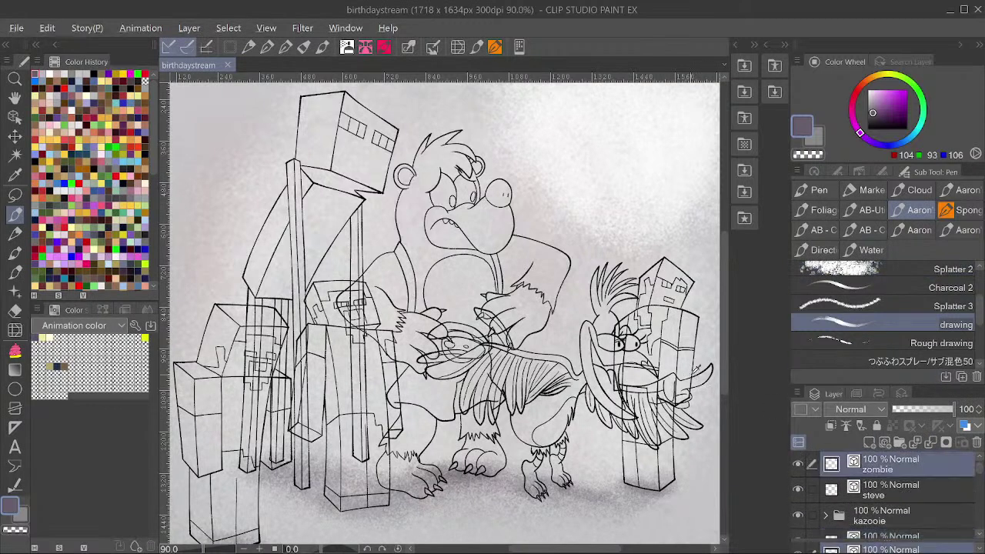
{"action": "key", "text": "ctrl+shift+n"}
{"action": "scroll", "coordinate": [600, 188], "scroll_direction": "up", "scroll_amount": 2}
{"action": "mouse_move", "coordinate": [630, 163]}
{"action": "left_mouse_down"}
{"action": "mouse_move", "coordinate": [575, 257]}
{"action": "mouse_move", "coordinate": [606, 283]}
{"action": "left_mouse_up"}
{"action": "scroll", "coordinate": [636, 214], "scroll_direction": "up", "scroll_amount": 2}
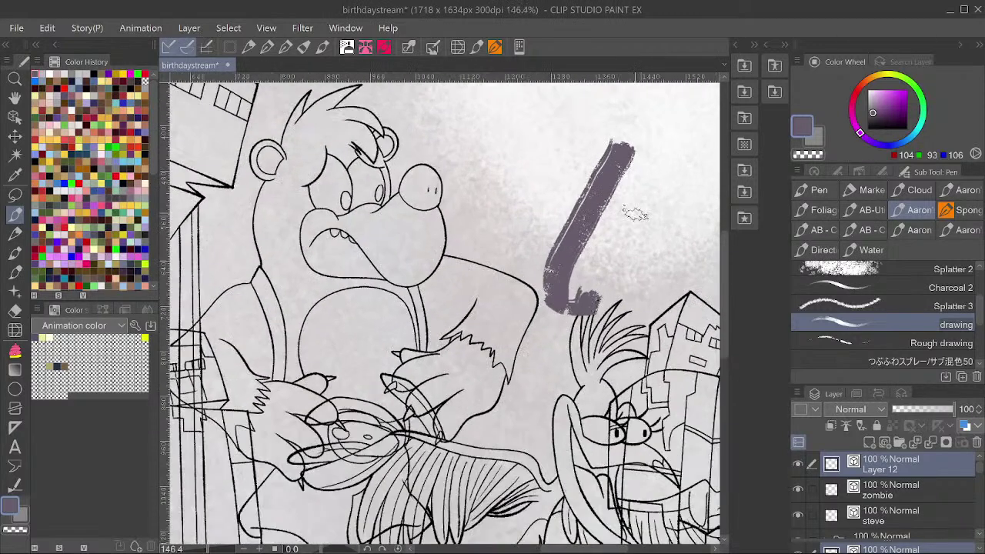
{"action": "key", "text": "ctrl+z"}
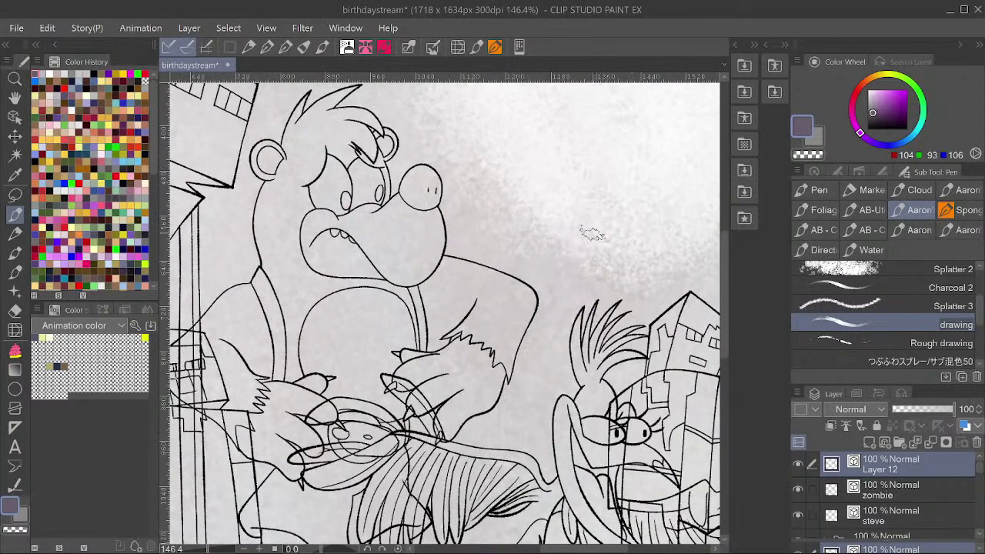
Try three faint diagonal strokes with the drawing brush beside the bear's head and undo them.
{"action": "left_click_drag", "start_coordinate": [606, 129], "coordinate": [556, 232]}
{"action": "left_click_drag", "start_coordinate": [626, 135], "coordinate": [584, 241]}
{"action": "left_click_drag", "start_coordinate": [654, 119], "coordinate": [573, 261]}
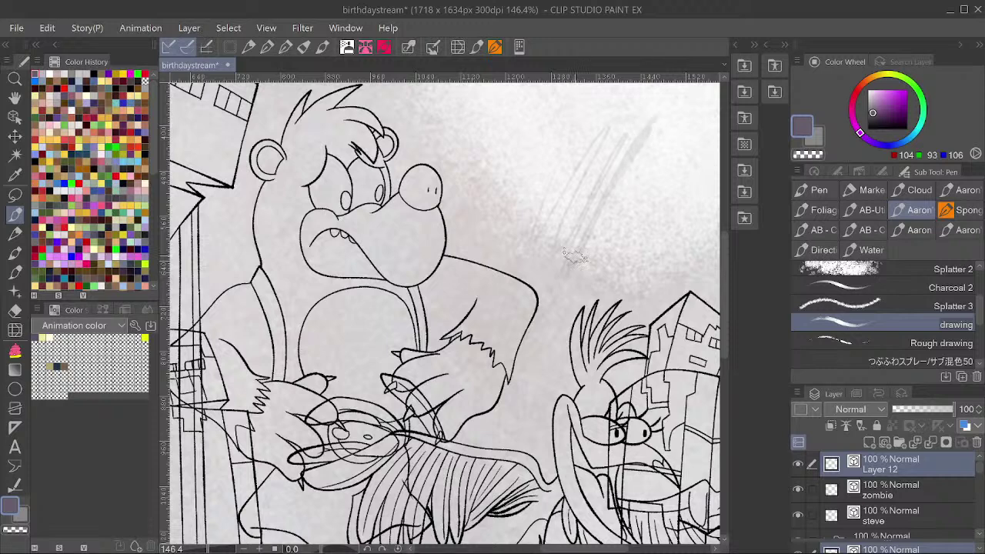
{"action": "key", "text": "ctrl+z"}
{"action": "key", "text": "ctrl+z"}
{"action": "key", "text": "ctrl+z"}
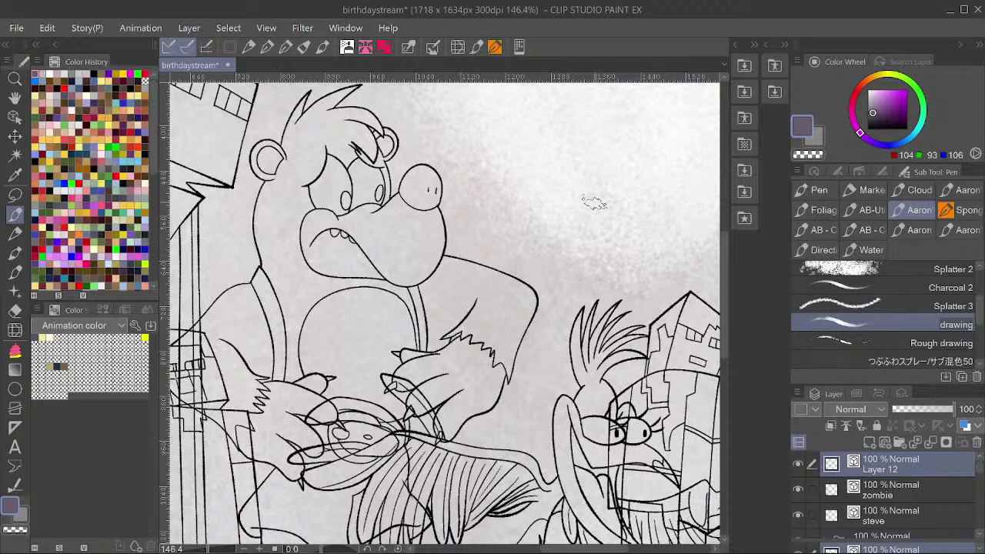
Draw test hatching above the bird with the drawing brush and duplicate its layer nine times to build up opacity.
{"action": "left_click_drag", "start_coordinate": [684, 146], "coordinate": [609, 261]}
{"action": "mouse_move", "coordinate": [673, 164]}
{"action": "left_mouse_down"}
{"action": "mouse_move", "coordinate": [625, 280]}
{"action": "mouse_move", "coordinate": [653, 263]}
{"action": "left_mouse_up"}
{"action": "key", "text": "ctrl+c"}
{"action": "key", "text": "ctrl+v"}
{"action": "key", "text": "ctrl+v"}
{"action": "key", "text": "ctrl+v"}
{"action": "key", "text": "ctrl+v"}
{"action": "key", "text": "ctrl+v"}
{"action": "key", "text": "ctrl+v"}
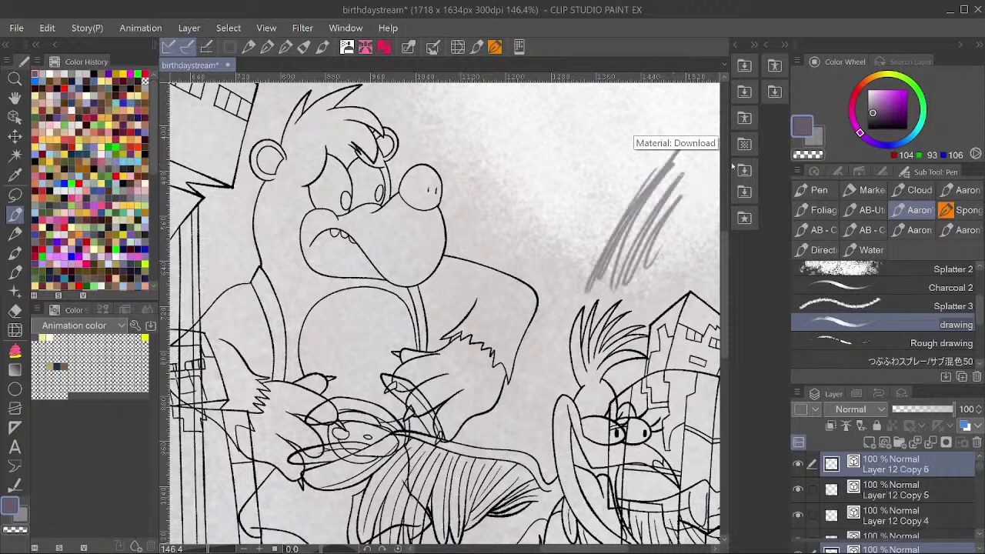
{"action": "key", "text": "ctrl+j"}
{"action": "key", "text": "ctrl+j"}
{"action": "key", "text": "ctrl+j"}
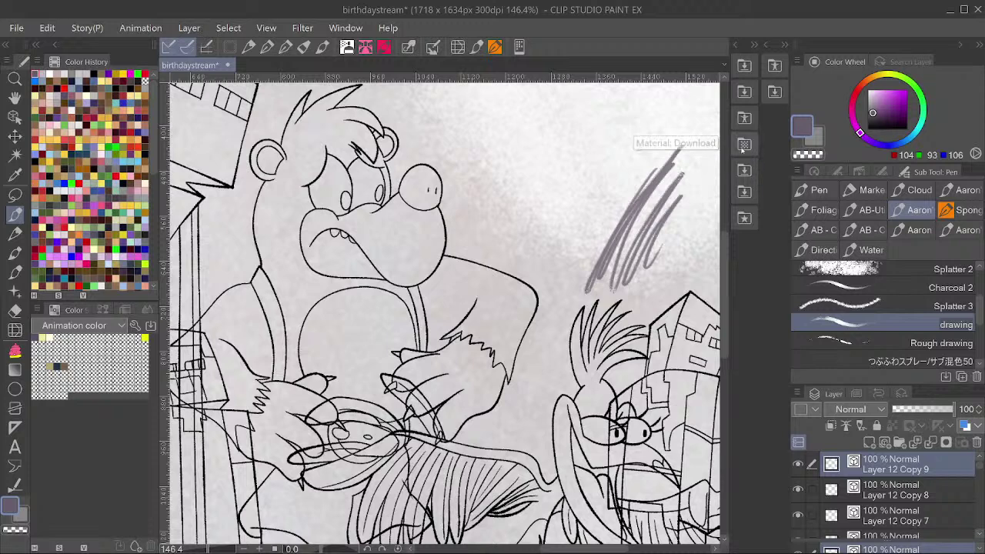
Delete the test hatching layer together with all of its copies.
{"action": "scroll", "coordinate": [887, 483], "scroll_direction": "down", "scroll_amount": 2}
{"action": "scroll", "coordinate": [887, 483], "scroll_direction": "down", "scroll_amount": 5}
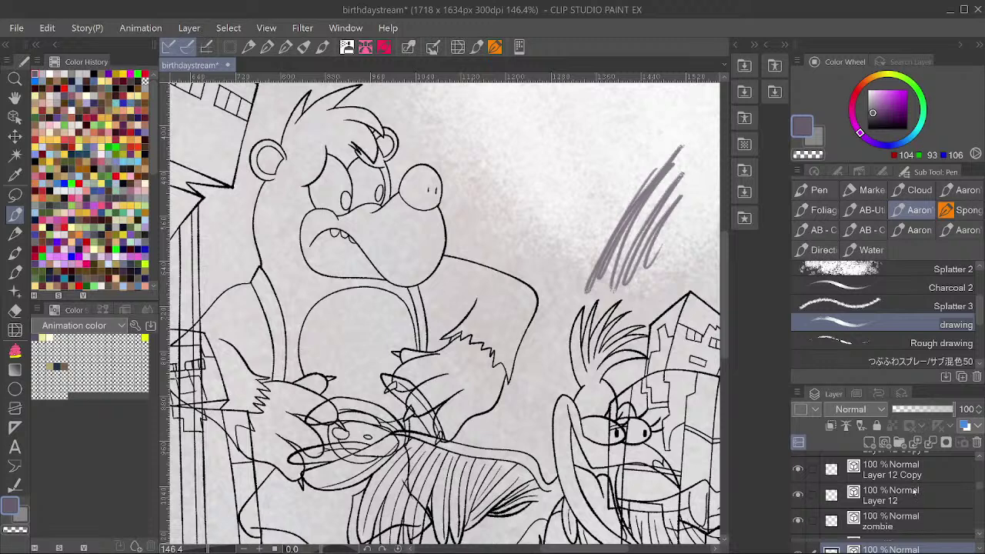
{"action": "left_click", "coordinate": [898, 475]}
{"action": "key", "text": "Delete"}
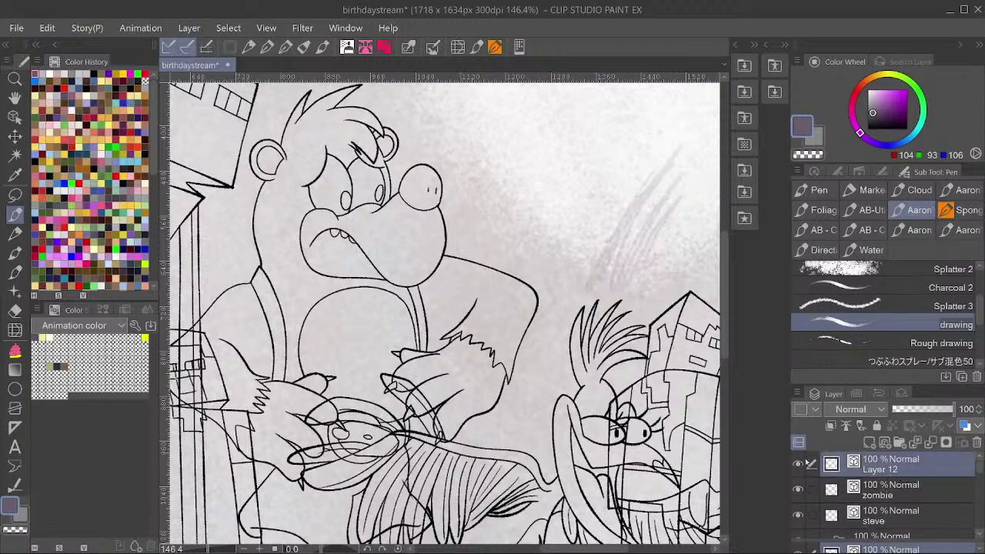
{"action": "key", "text": "Delete"}
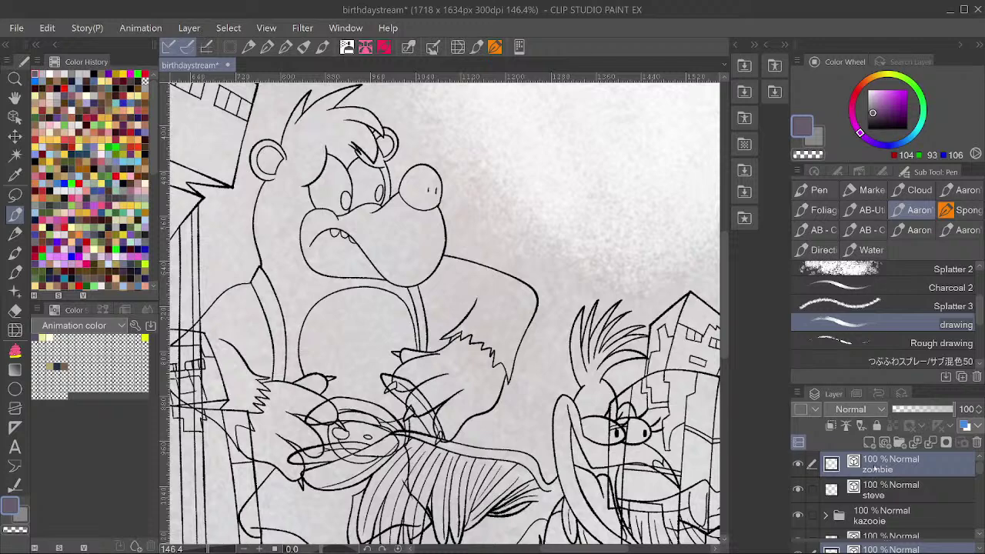
Set the brush shape of the zombie layer's vector lines to drawing with the Object tool and check the figure's outlines.
{"action": "key", "text": "ctrl+alt+0"}
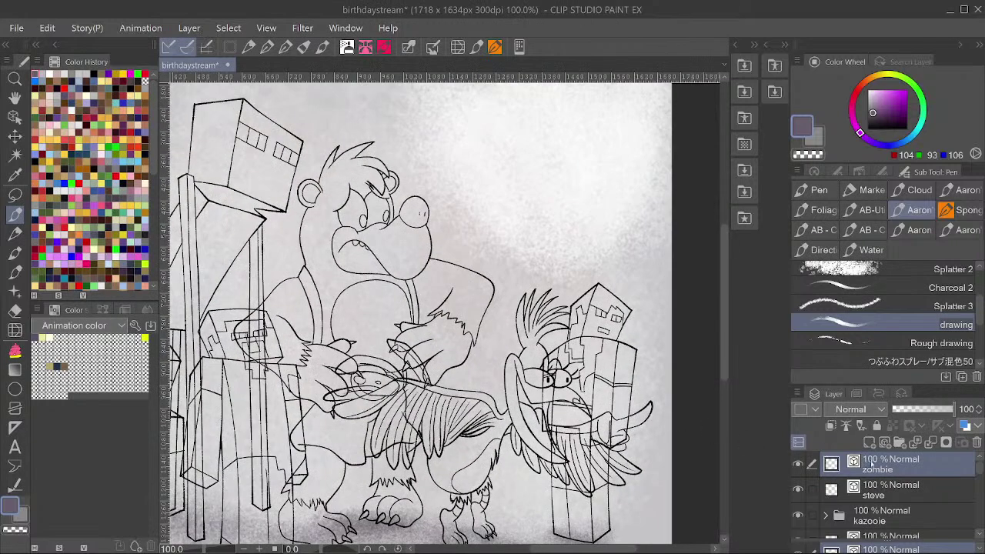
{"action": "key", "text": "o"}
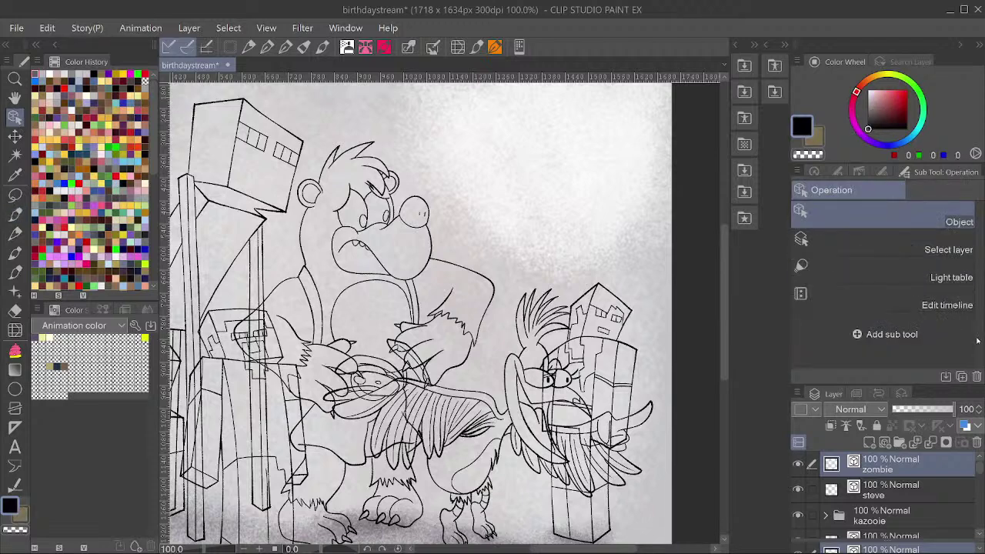
{"action": "left_click", "coordinate": [881, 172]}
{"action": "left_click", "coordinate": [862, 171]}
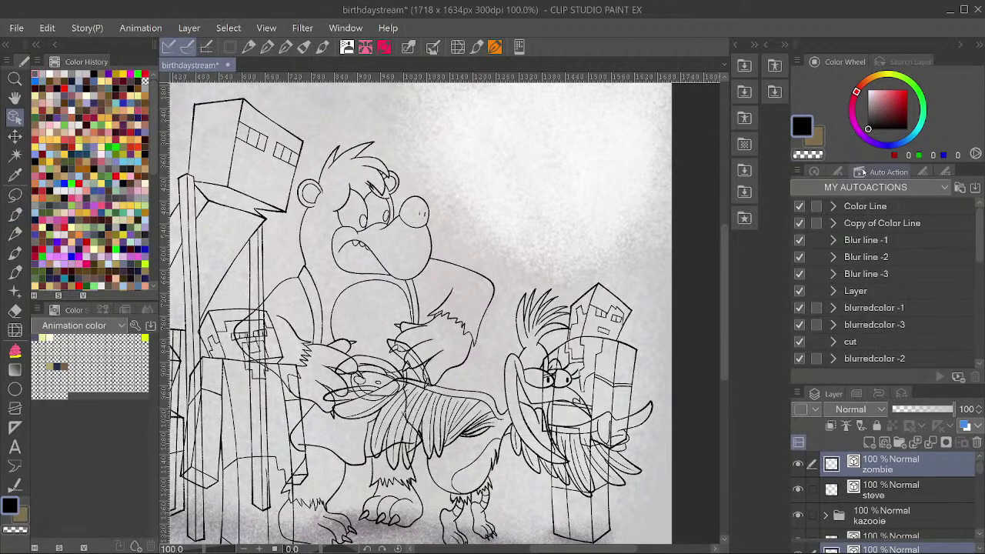
{"action": "left_click", "coordinate": [839, 172]}
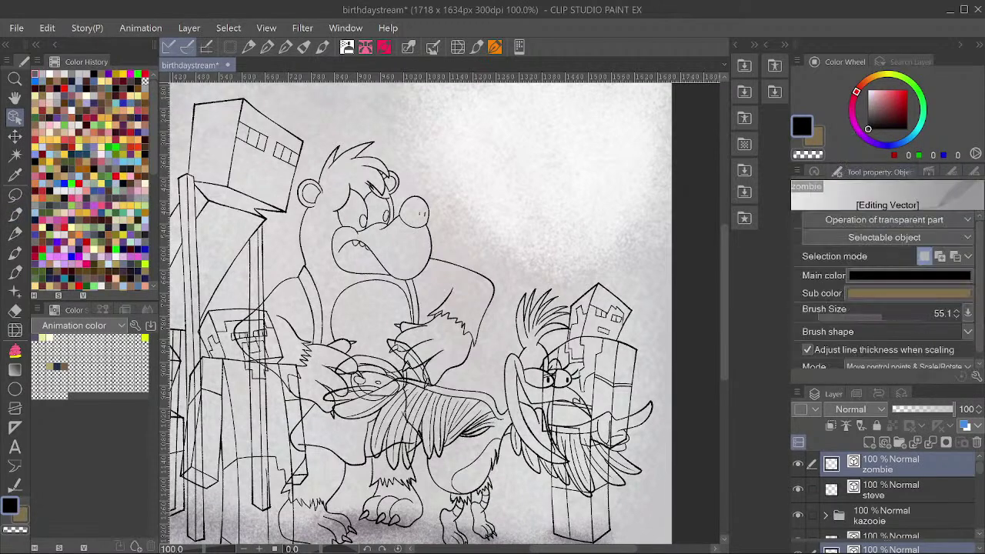
{"action": "scroll", "coordinate": [885, 292], "scroll_direction": "down", "scroll_amount": 1}
{"action": "left_click", "coordinate": [967, 325]}
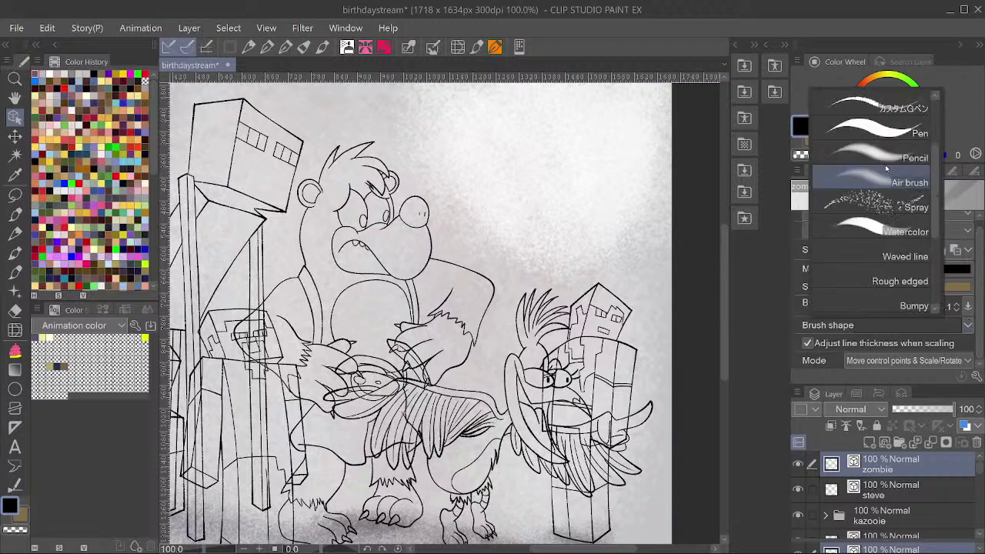
{"action": "scroll", "coordinate": [885, 167], "scroll_direction": "down", "scroll_amount": 5}
{"action": "scroll", "coordinate": [901, 246], "scroll_direction": "up", "scroll_amount": 6}
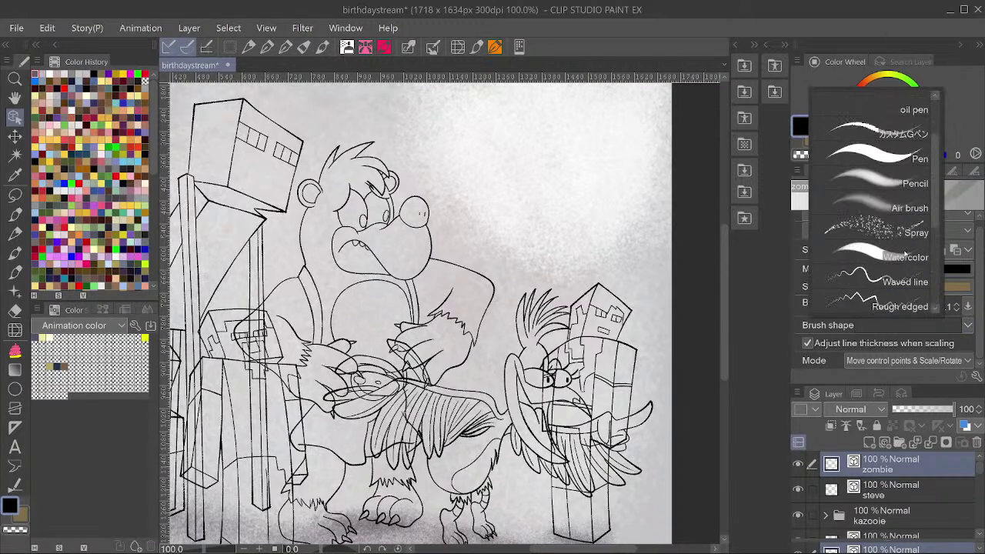
{"action": "scroll", "coordinate": [904, 255], "scroll_direction": "up", "scroll_amount": 3}
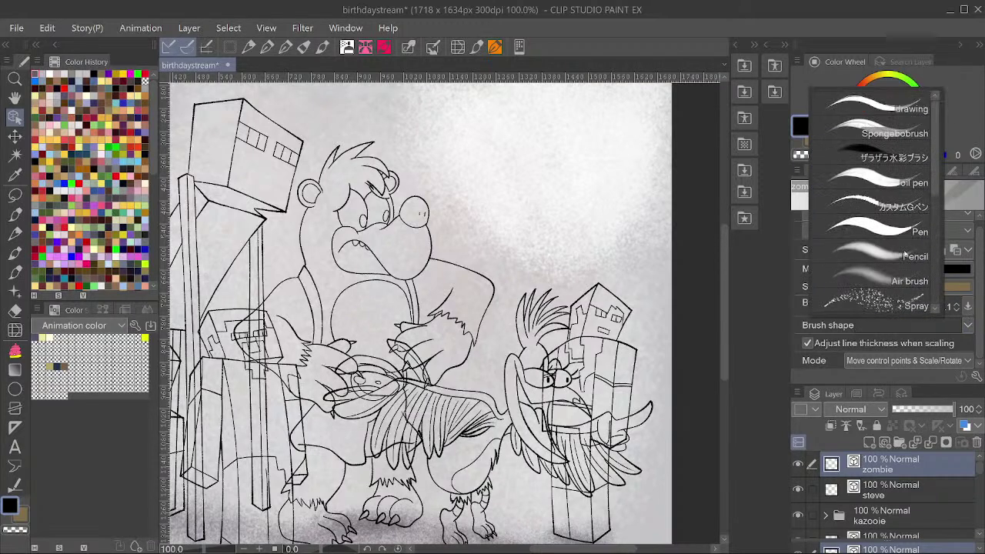
{"action": "left_click", "coordinate": [914, 109]}
{"action": "scroll", "coordinate": [527, 217], "scroll_direction": "down", "scroll_amount": 3}
{"action": "scroll", "coordinate": [243, 372], "scroll_direction": "up", "scroll_amount": 3}
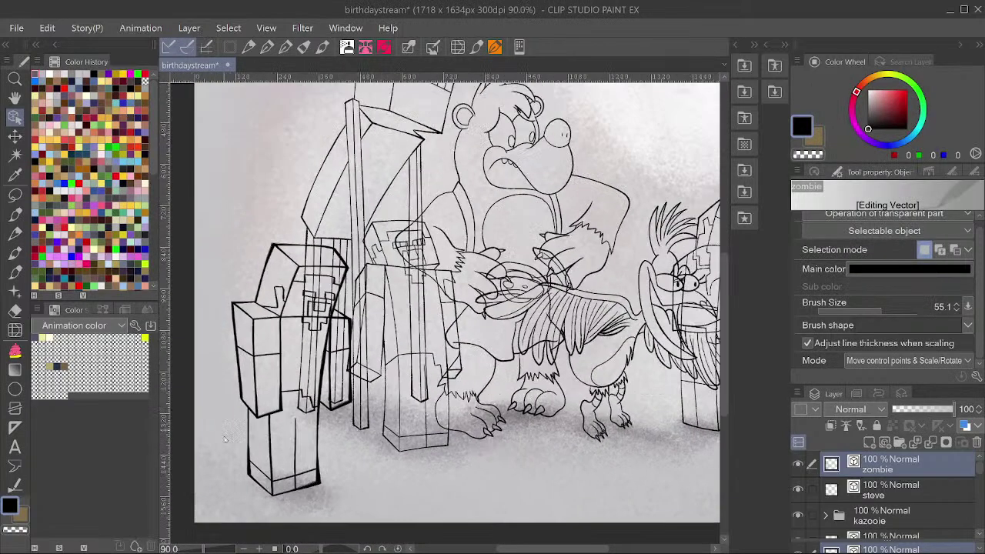
{"action": "scroll", "coordinate": [225, 438], "scroll_direction": "up", "scroll_amount": 5}
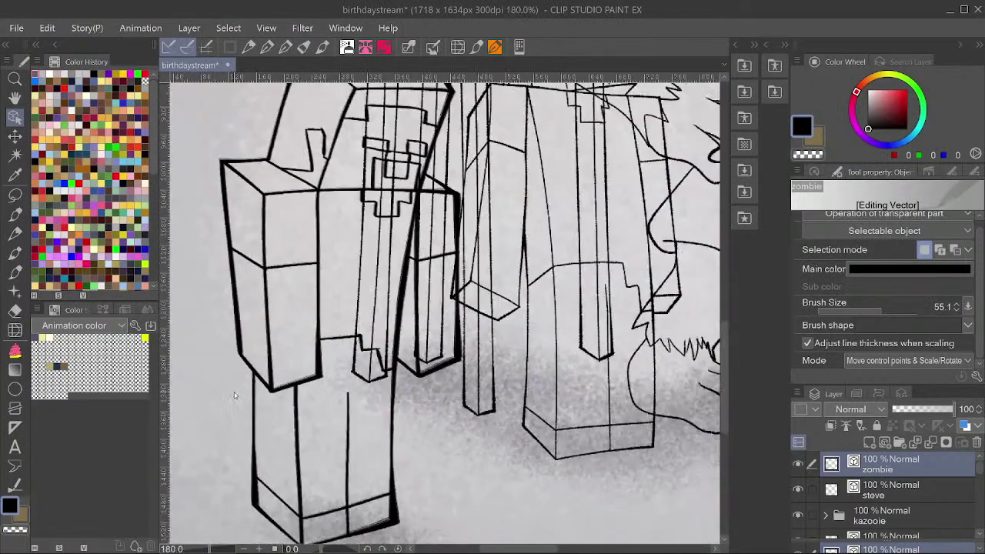
{"action": "scroll", "coordinate": [220, 395], "scroll_direction": "down", "scroll_amount": 4}
{"action": "scroll", "coordinate": [219, 396], "scroll_direction": "up", "scroll_amount": 1}
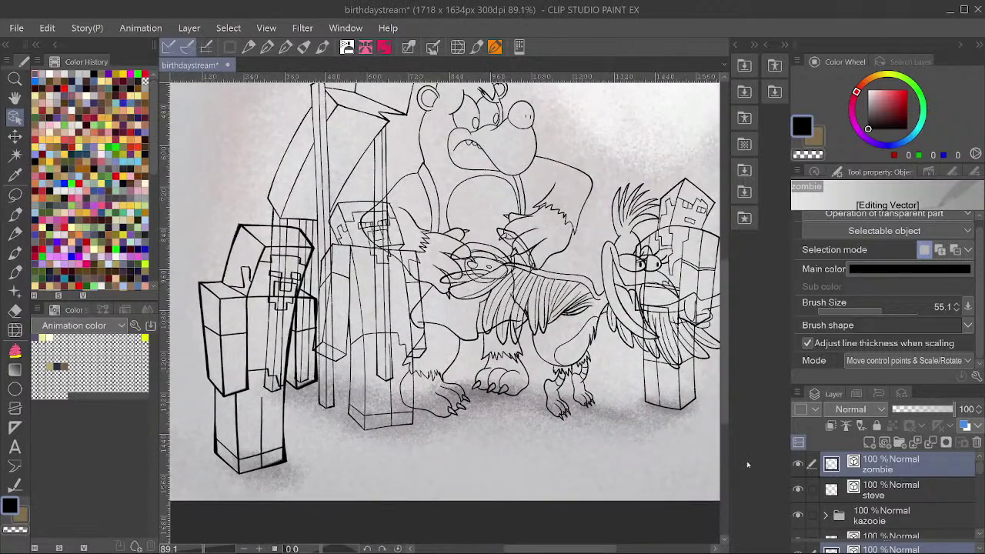
Apply the drawing brush shape to the vector lines of the steve layer and the banjo layer.
{"action": "left_click", "coordinate": [868, 492]}
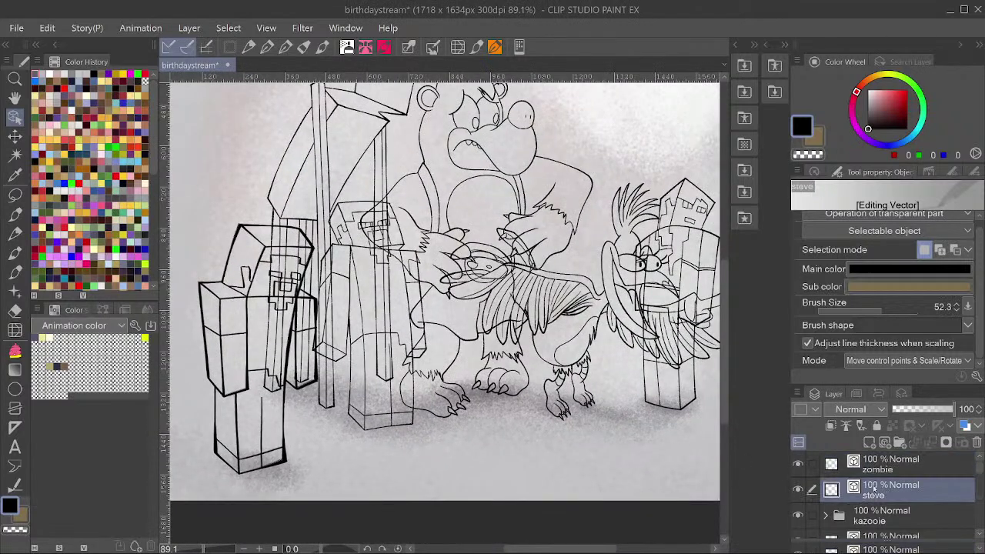
{"action": "left_click", "coordinate": [967, 326]}
{"action": "left_click", "coordinate": [875, 264]}
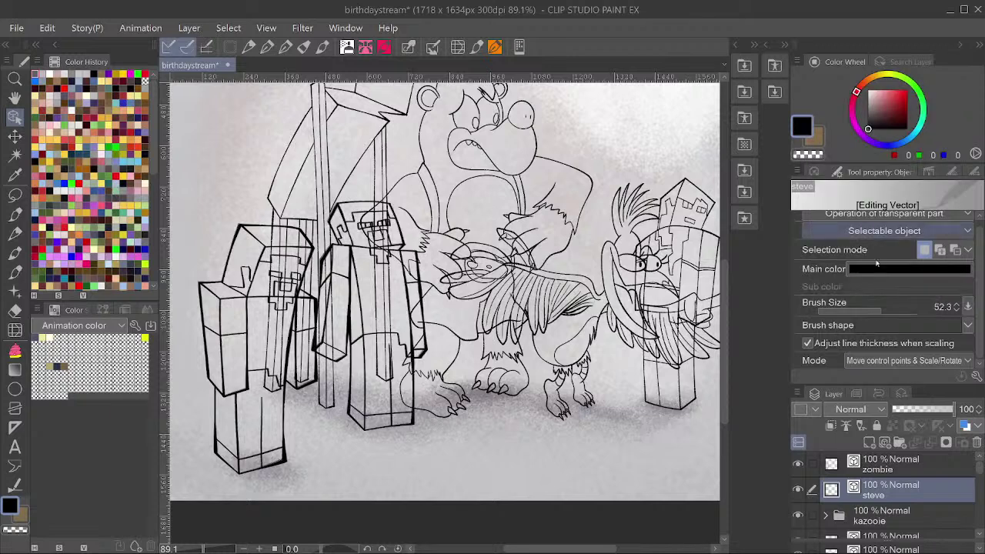
{"action": "scroll", "coordinate": [914, 492], "scroll_direction": "down", "scroll_amount": 2}
{"action": "left_click", "coordinate": [914, 492]}
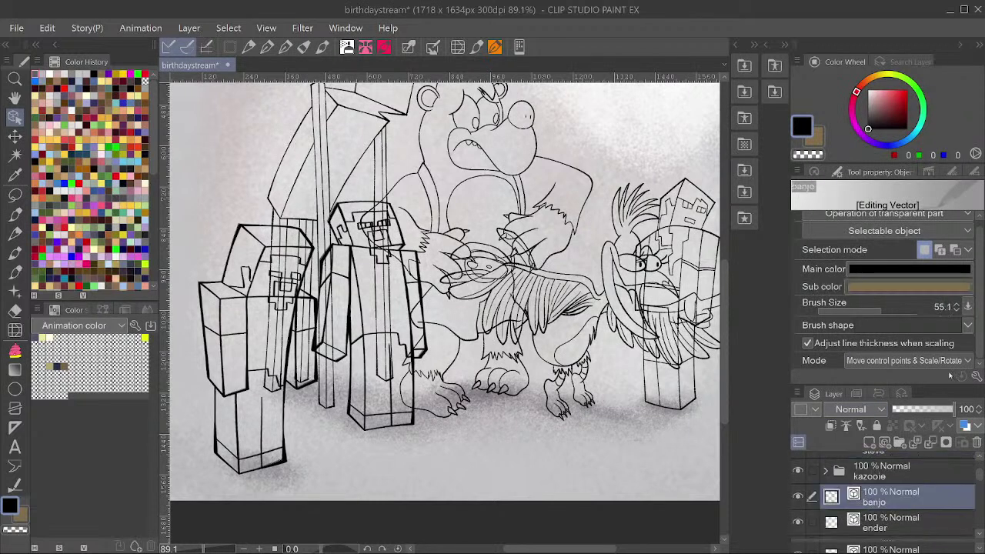
{"action": "left_click", "coordinate": [968, 325]}
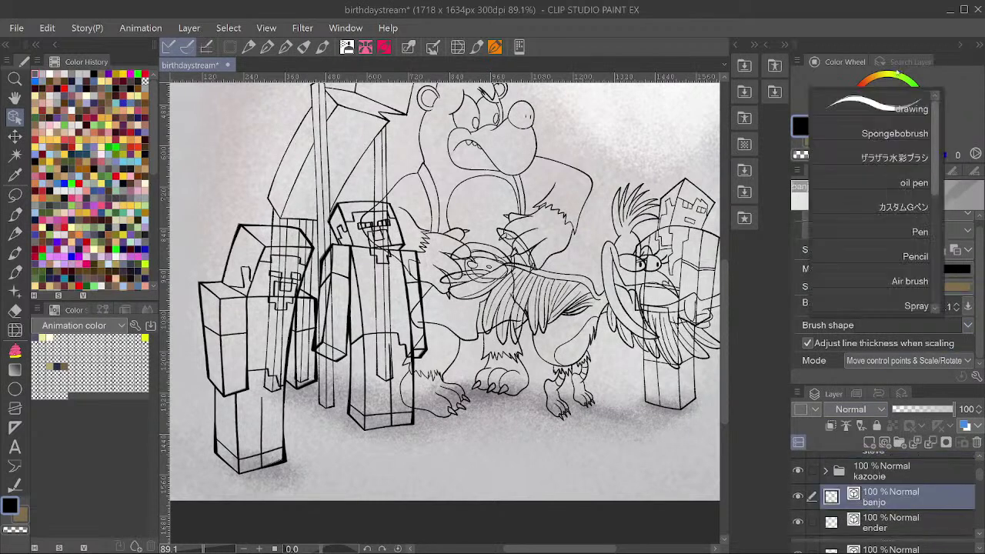
{"action": "left_click", "coordinate": [891, 108]}
Change the brush shape of the ender layer's vector lines to drawing.
{"action": "scroll", "coordinate": [900, 512], "scroll_direction": "down", "scroll_amount": 2}
{"action": "left_click", "coordinate": [896, 478]}
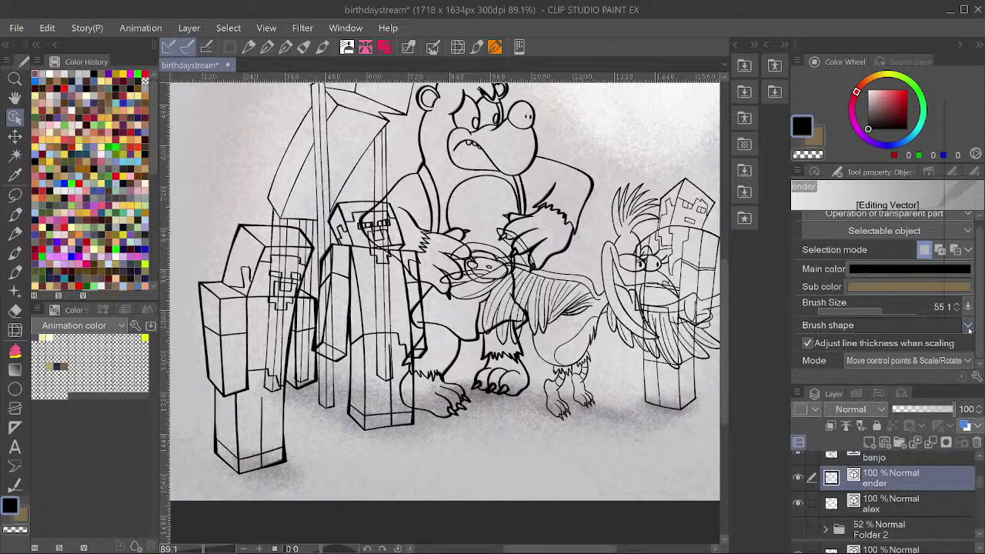
{"action": "left_click", "coordinate": [967, 325]}
{"action": "left_click", "coordinate": [885, 104]}
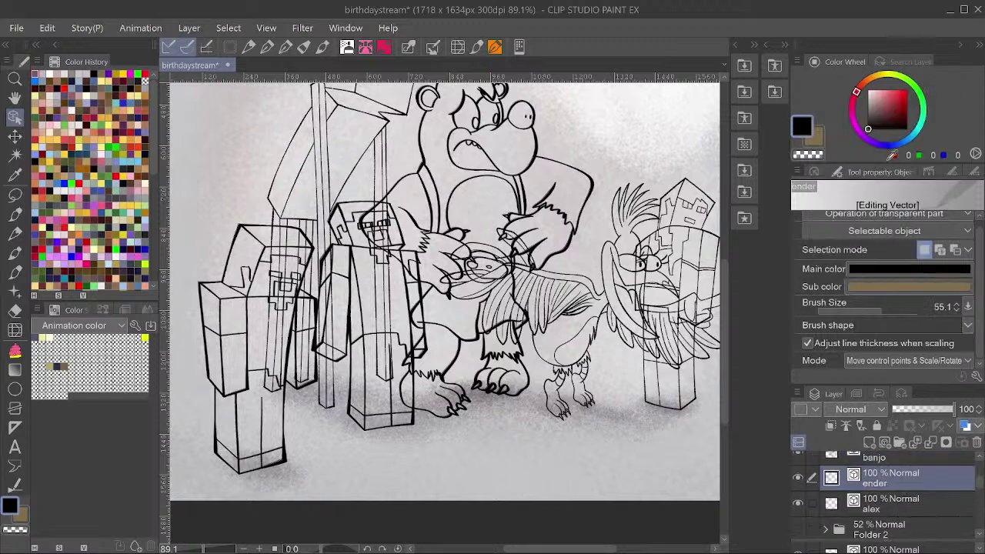
Set the brush shape of the alex layer's vector lines to drawing.
{"action": "left_click", "coordinate": [917, 505]}
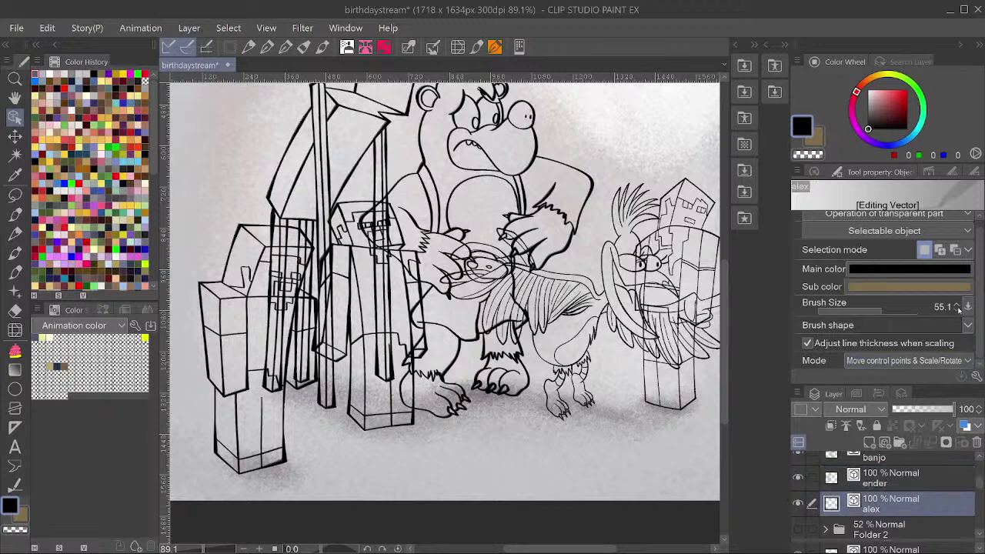
{"action": "left_click", "coordinate": [967, 326]}
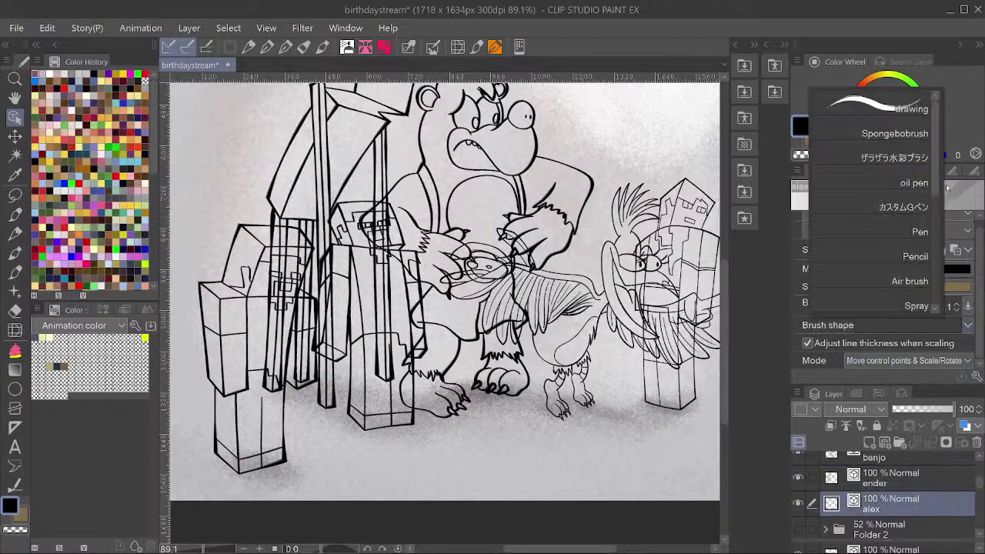
{"action": "left_click", "coordinate": [899, 96]}
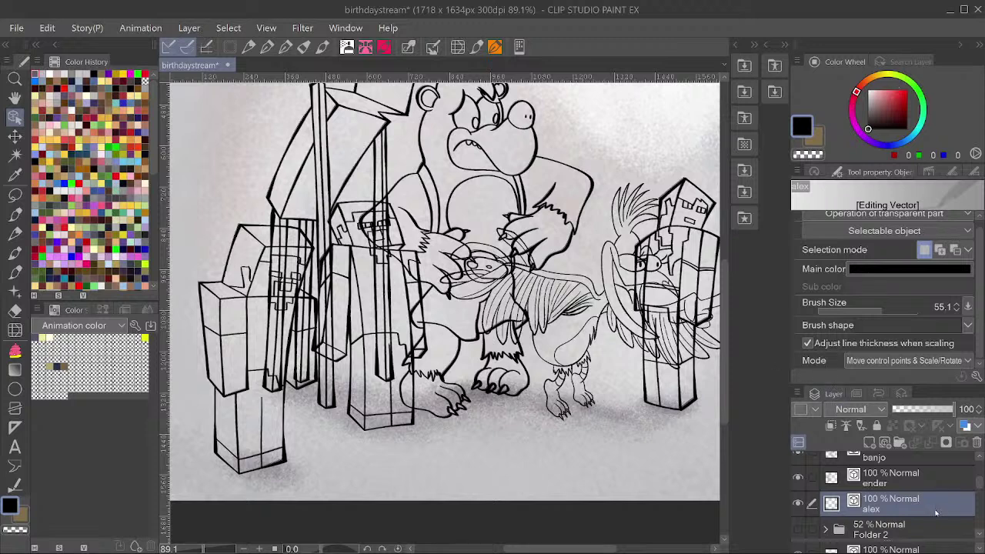
Expand the kazooie folder and apply the drawing brush shape to the vector lines of its Layer 6.
{"action": "scroll", "coordinate": [912, 501], "scroll_direction": "down", "scroll_amount": 2}
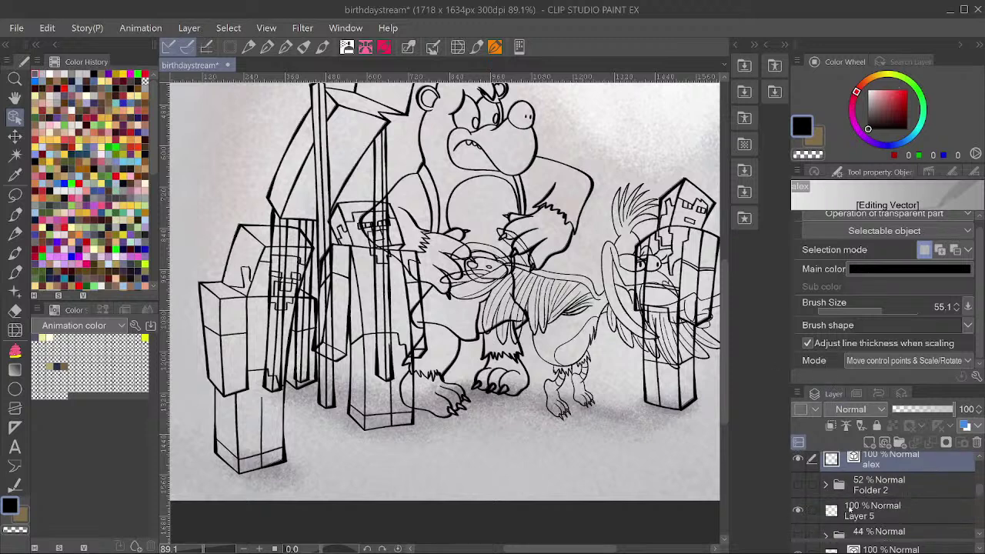
{"action": "left_click", "coordinate": [854, 508]}
{"action": "scroll", "coordinate": [832, 512], "scroll_direction": "down", "scroll_amount": 2}
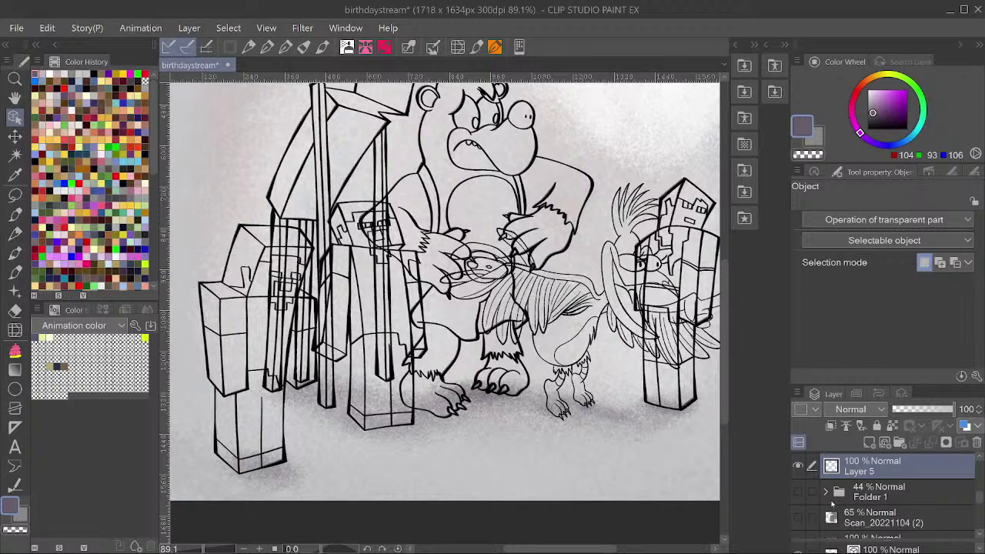
{"action": "scroll", "coordinate": [832, 503], "scroll_direction": "down", "scroll_amount": 4}
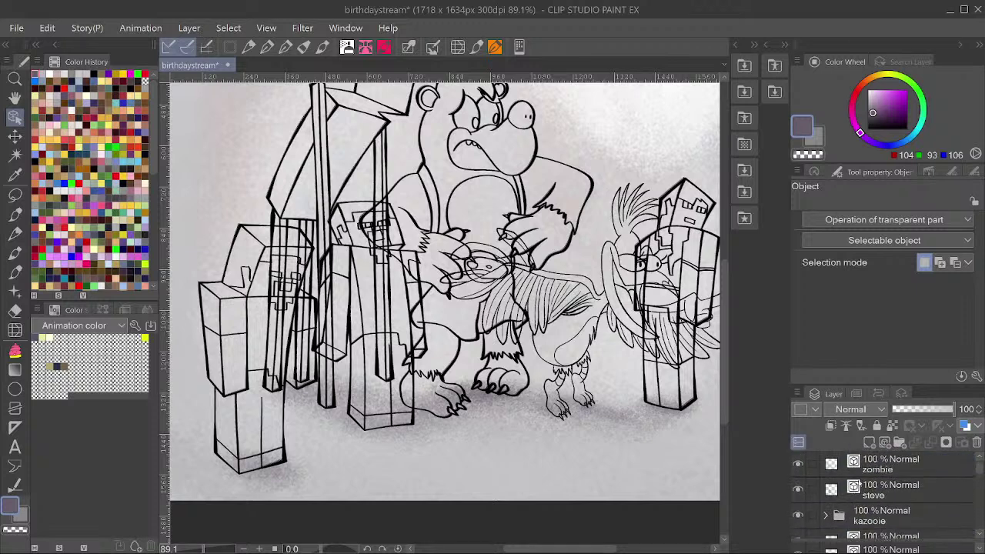
{"action": "left_click", "coordinate": [870, 486]}
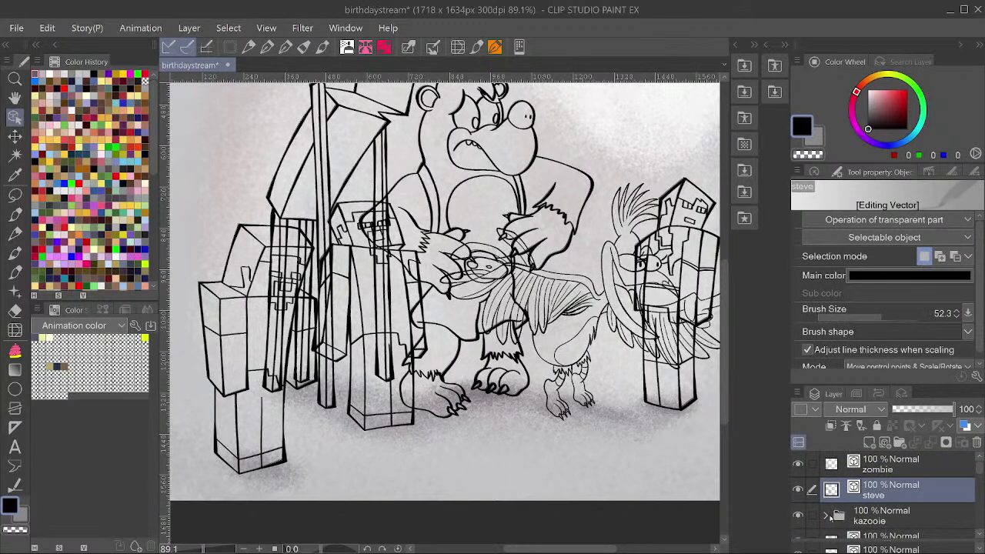
{"action": "left_click", "coordinate": [831, 517]}
{"action": "scroll", "coordinate": [847, 509], "scroll_direction": "down", "scroll_amount": 2}
{"action": "left_click", "coordinate": [824, 472]}
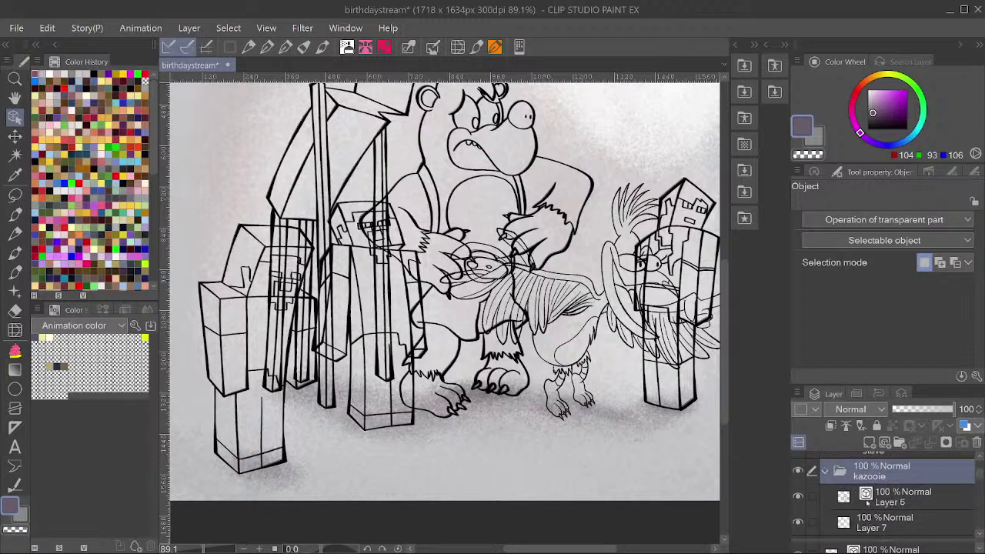
{"action": "left_click", "coordinate": [868, 500]}
{"action": "left_click", "coordinate": [967, 331]}
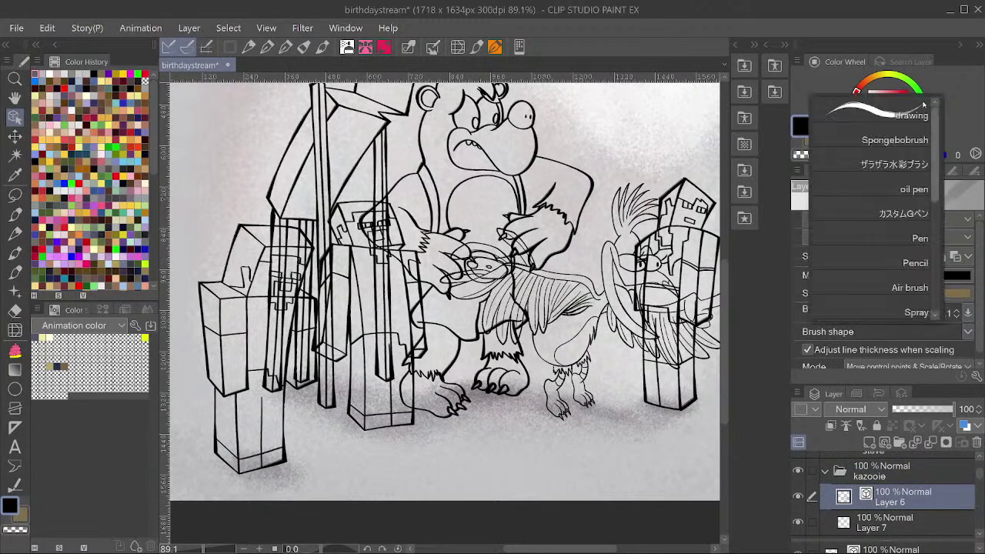
{"action": "left_click", "coordinate": [927, 237]}
Reduce the brush size of Layer 6 in the kazooie folder to 34.2 and check the bird's lines.
{"action": "scroll", "coordinate": [465, 370], "scroll_direction": "down", "scroll_amount": 3}
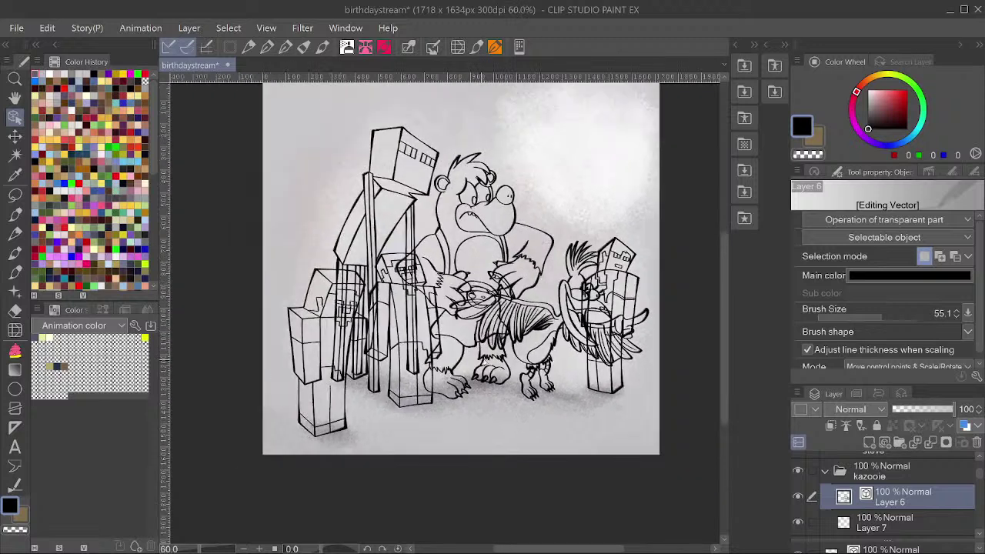
{"action": "left_click_drag", "start_coordinate": [863, 317], "coordinate": [878, 316]}
{"action": "scroll", "coordinate": [536, 318], "scroll_direction": "up", "scroll_amount": 5}
{"action": "scroll", "coordinate": [536, 317], "scroll_direction": "up", "scroll_amount": 4}
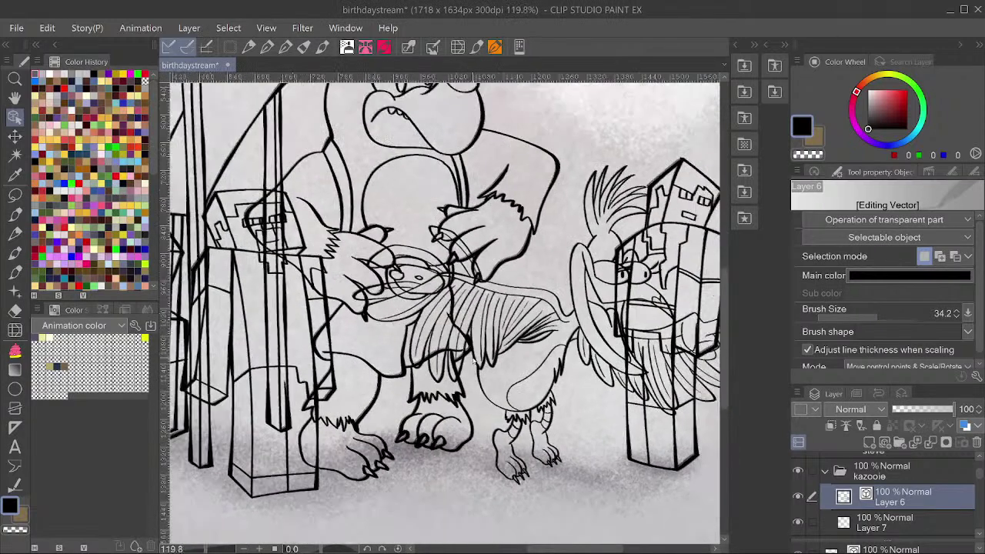
{"action": "scroll", "coordinate": [572, 309], "scroll_direction": "down", "scroll_amount": 4}
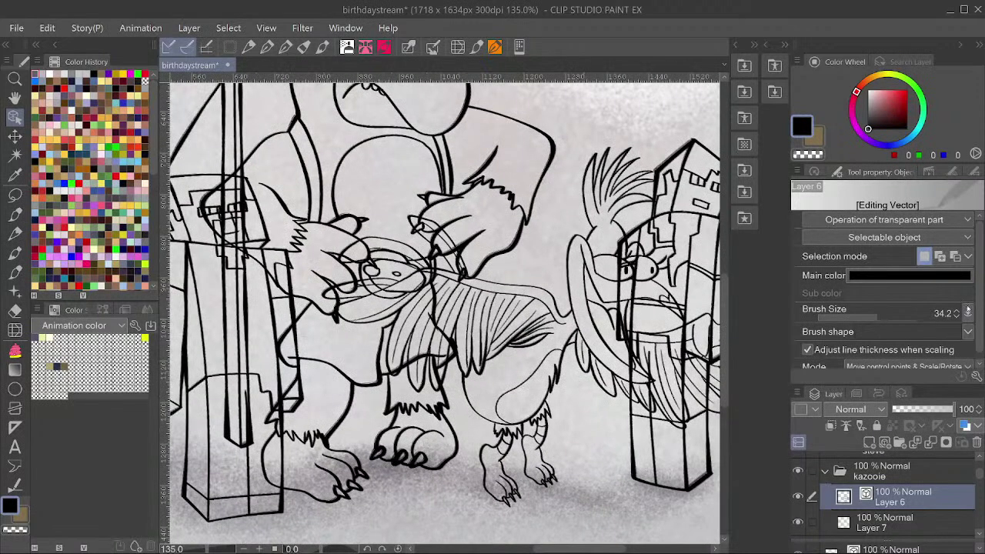
Try to carry the brush size of kazooie's Layer 6 over to the steve layer.
{"action": "left_click", "coordinate": [945, 312]}
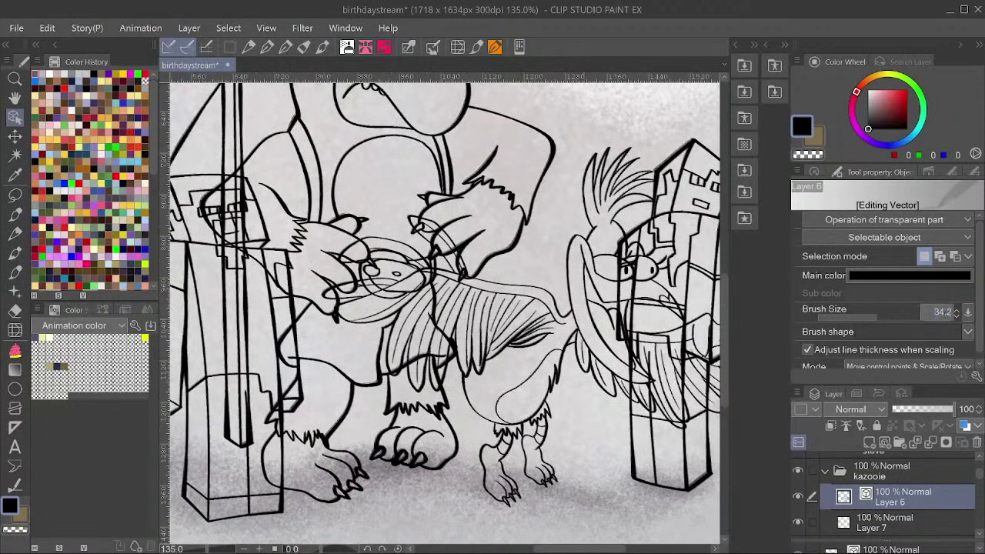
{"action": "key", "text": "Return"}
{"action": "left_click", "coordinate": [910, 460]}
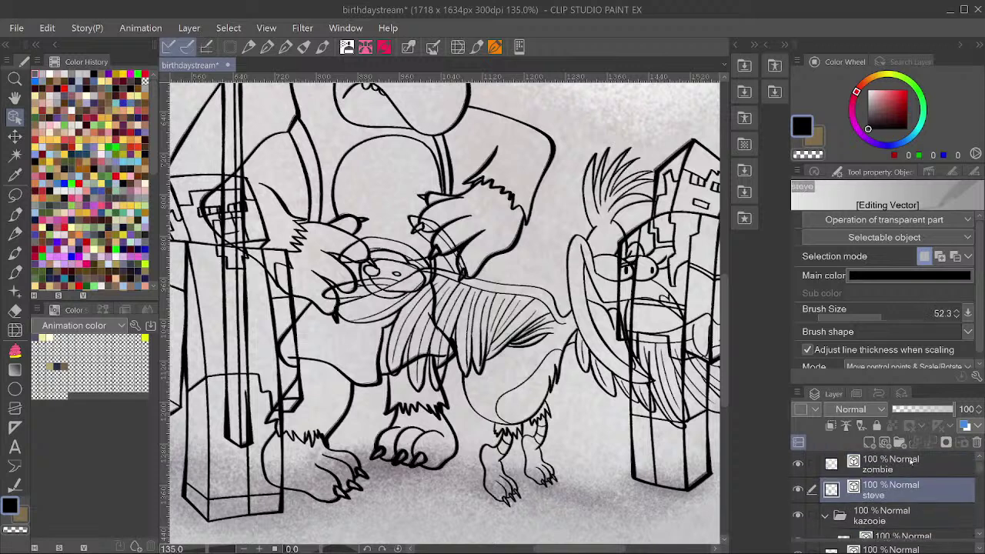
{"action": "left_click", "coordinate": [931, 313]}
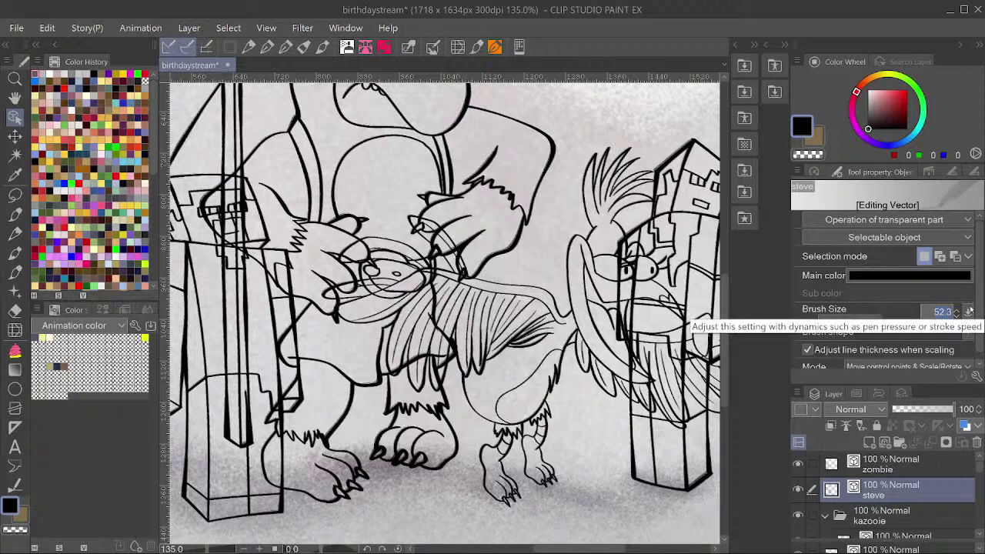
{"action": "key", "text": "Return"}
Look up the brush size of kazooie's Layer 6 and set the steve layer's vector lines to the same 34.2.
{"action": "left_click", "coordinate": [904, 537]}
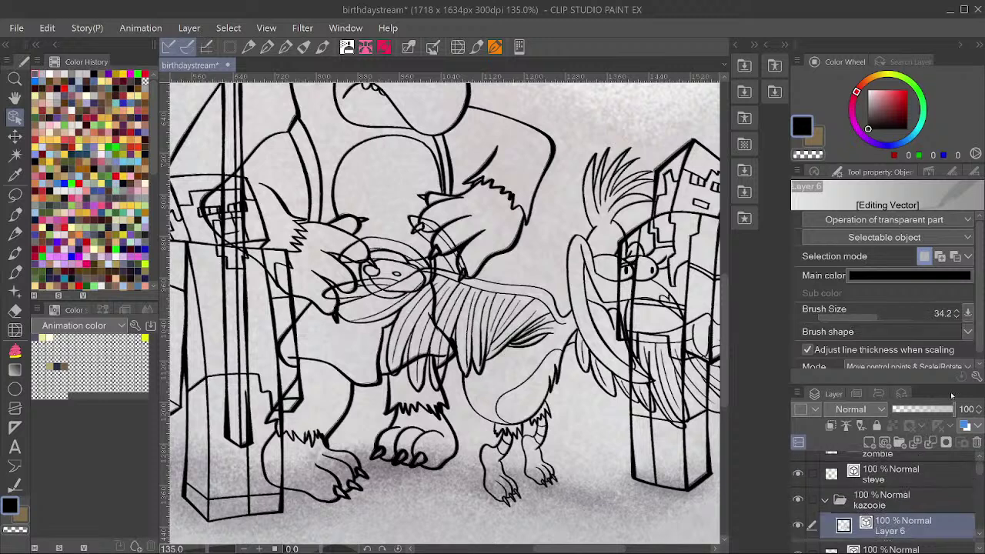
{"action": "left_click", "coordinate": [938, 313]}
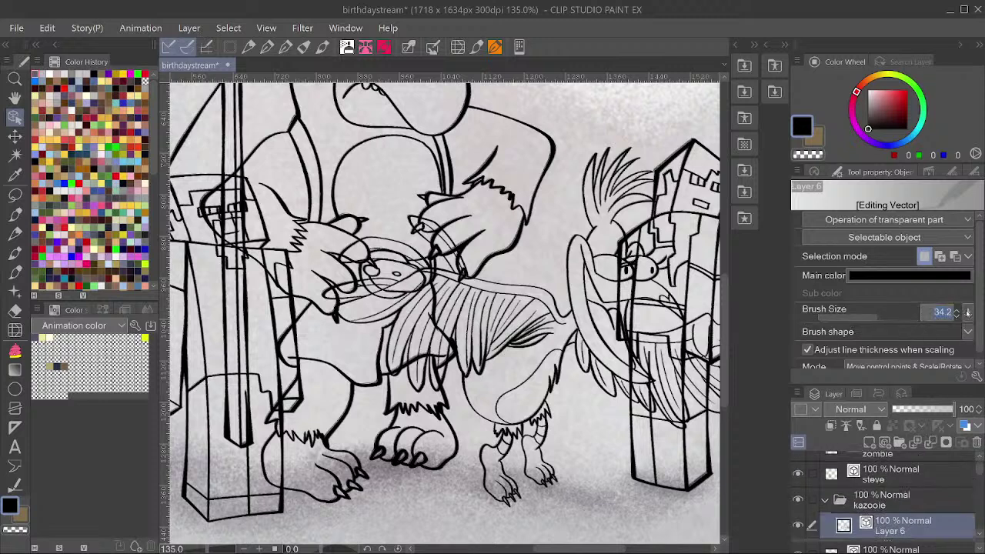
{"action": "left_click", "coordinate": [897, 475]}
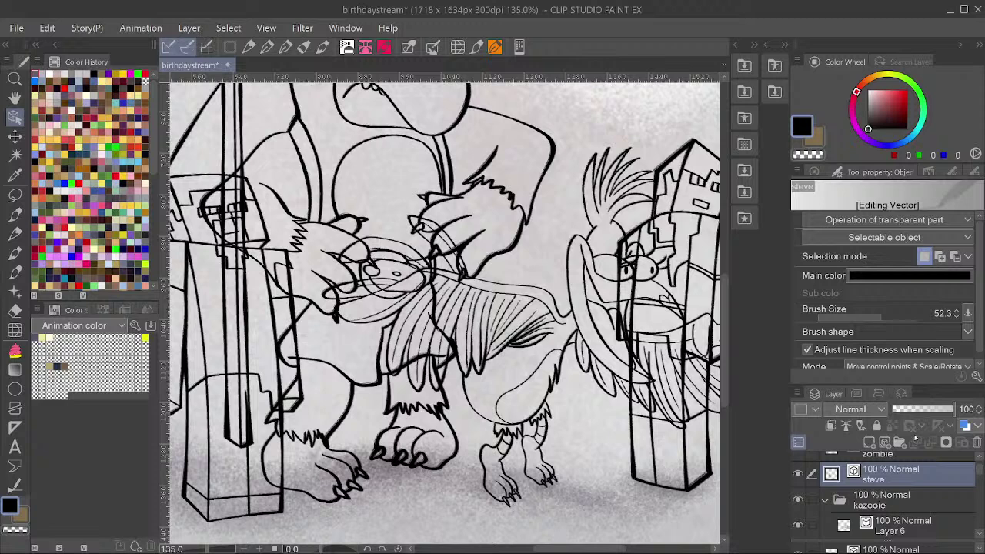
{"action": "left_click", "coordinate": [941, 314]}
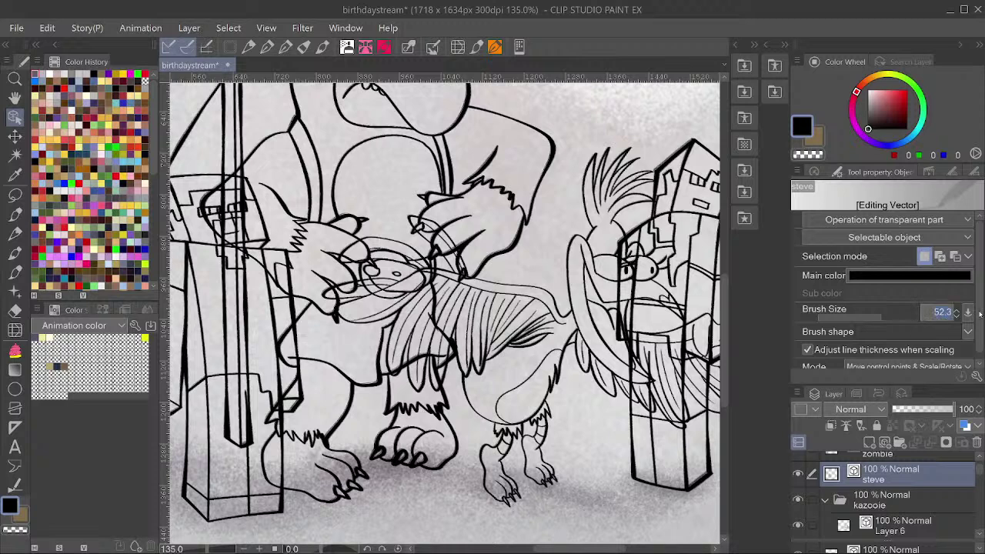
{"action": "type", "text": "34.2"}
{"action": "key", "text": "Return"}
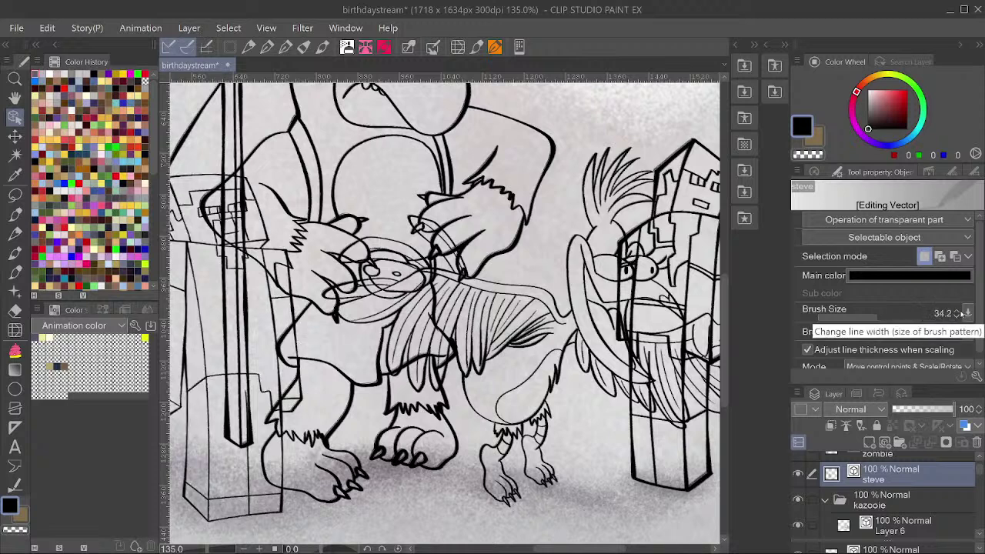
Set the brush size of the zombie layer's vector lines to 34.2.
{"action": "scroll", "coordinate": [929, 478], "scroll_direction": "up", "scroll_amount": 1}
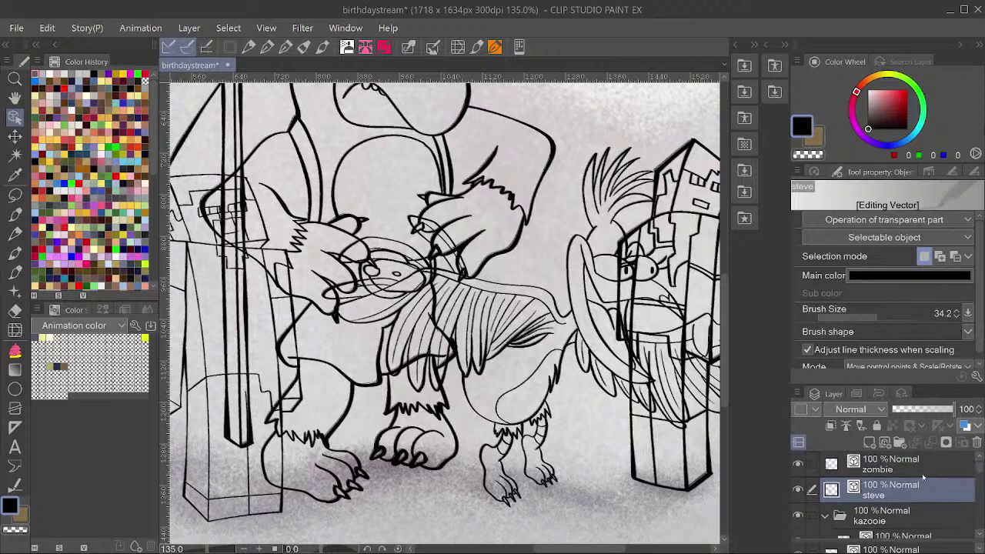
{"action": "left_click", "coordinate": [924, 470]}
{"action": "left_click", "coordinate": [940, 312]}
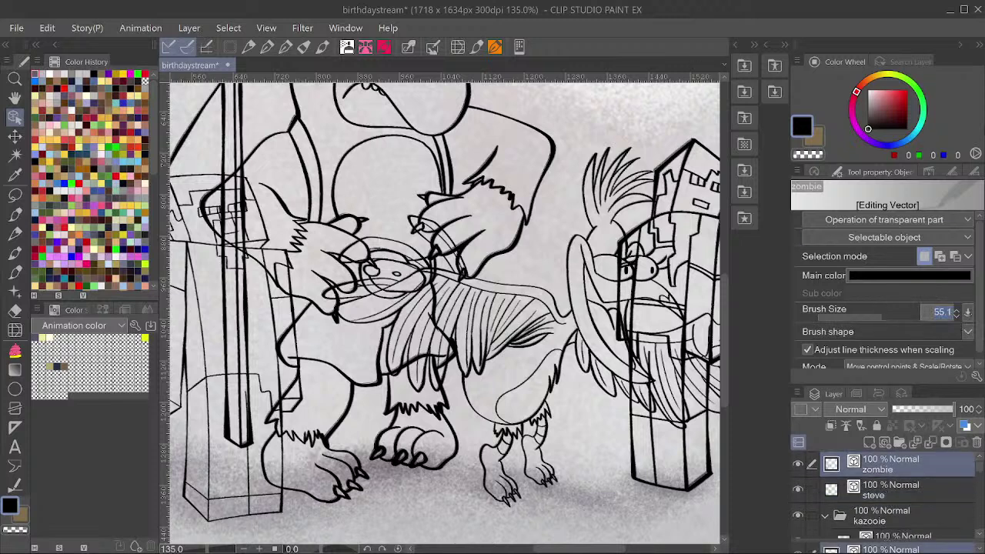
{"action": "key", "text": "Return"}
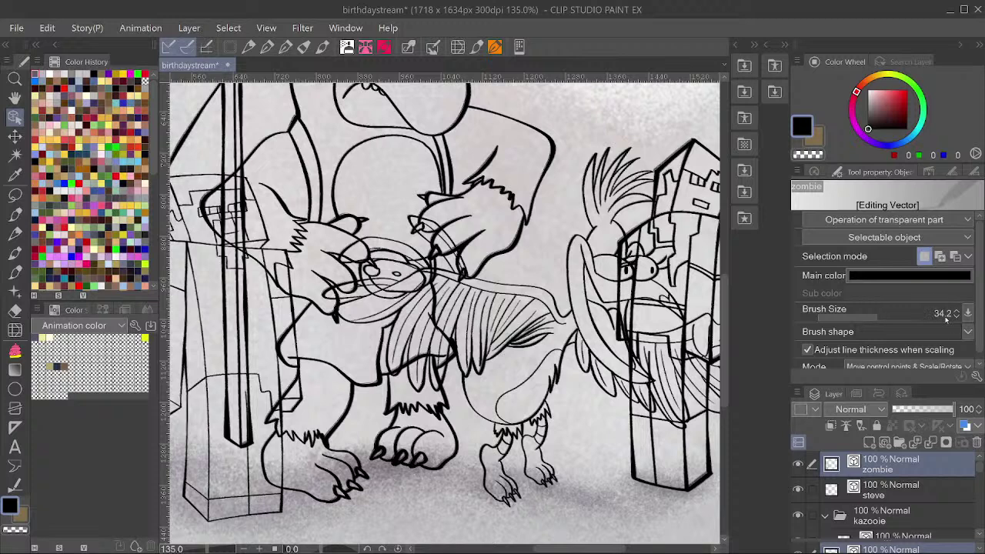
Thin the banjo layer's vector lines to a brush size of 34.2.
{"action": "scroll", "coordinate": [899, 492], "scroll_direction": "down", "scroll_amount": 3}
{"action": "left_click", "coordinate": [892, 500]}
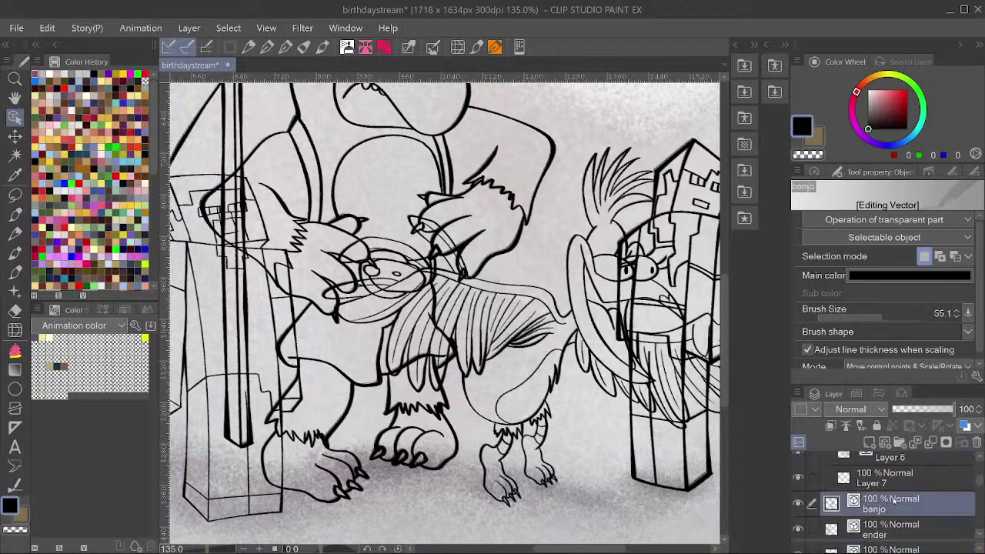
{"action": "left_click", "coordinate": [939, 312]}
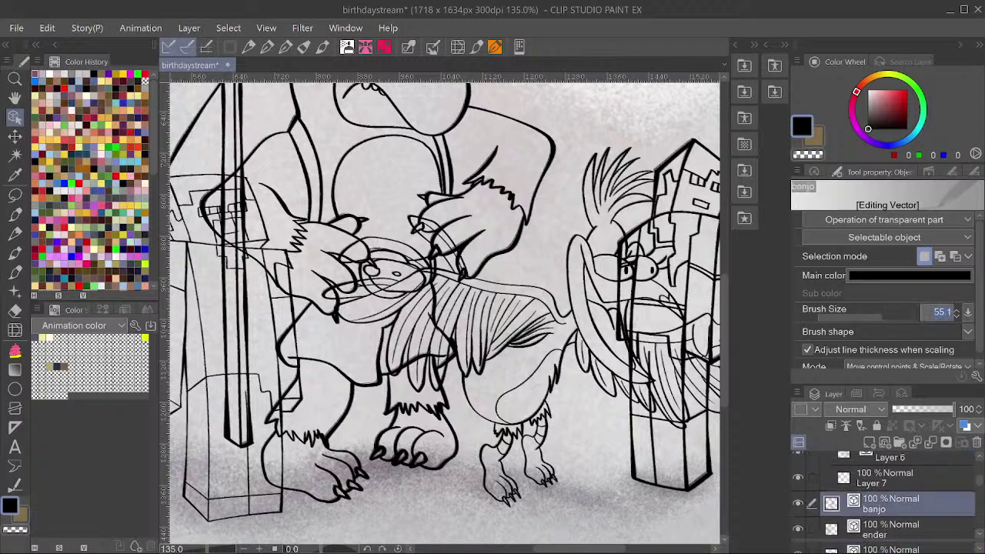
{"action": "type", "text": "34.2"}
{"action": "key", "text": "Return"}
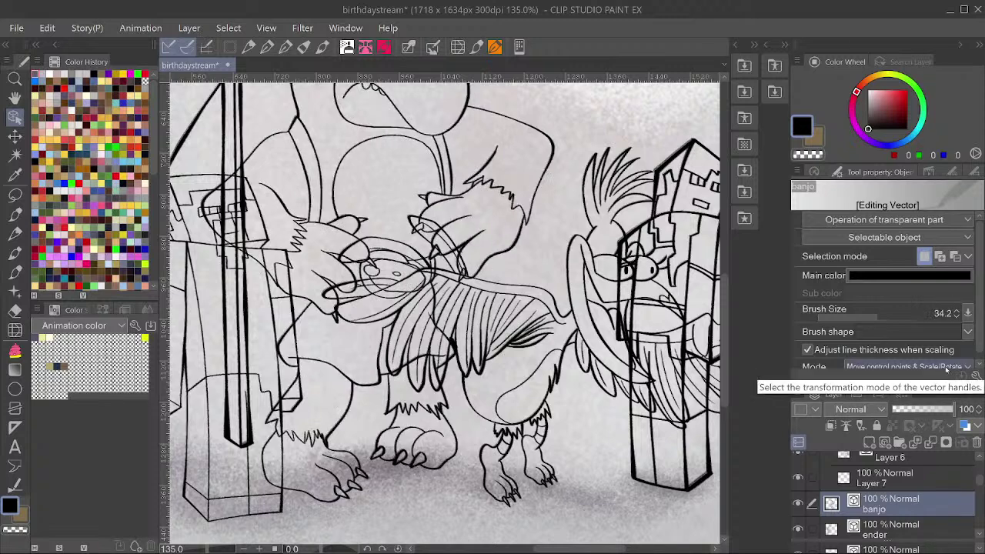
Change the brush size of the ender layer's vector lines to 34.2.
{"action": "scroll", "coordinate": [922, 486], "scroll_direction": "down", "scroll_amount": 1}
{"action": "left_click", "coordinate": [895, 494]}
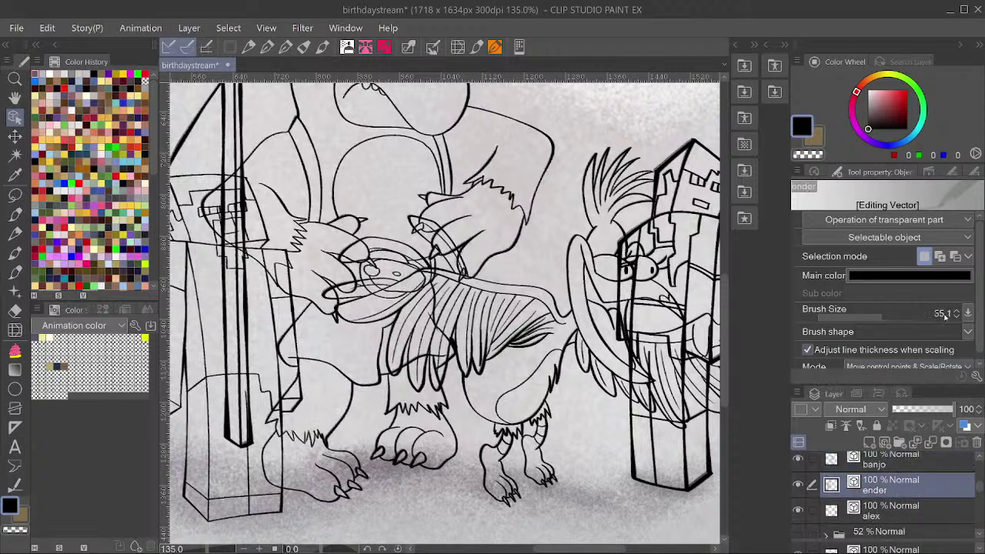
{"action": "left_click", "coordinate": [943, 313]}
{"action": "type", "text": "34.2"}
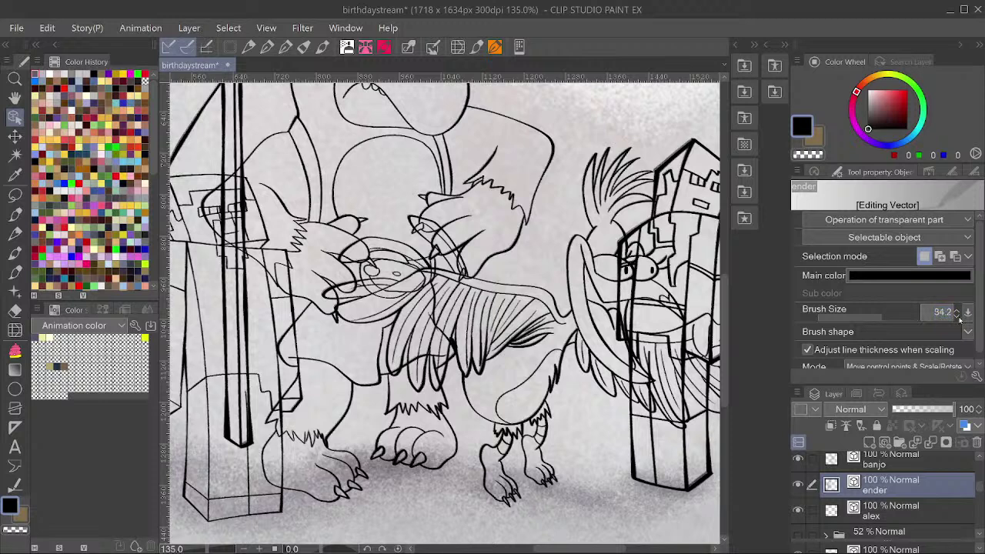
{"action": "key", "text": "Return"}
Give the alex layer's vector lines a brush size of 34.2.
{"action": "left_click", "coordinate": [889, 512]}
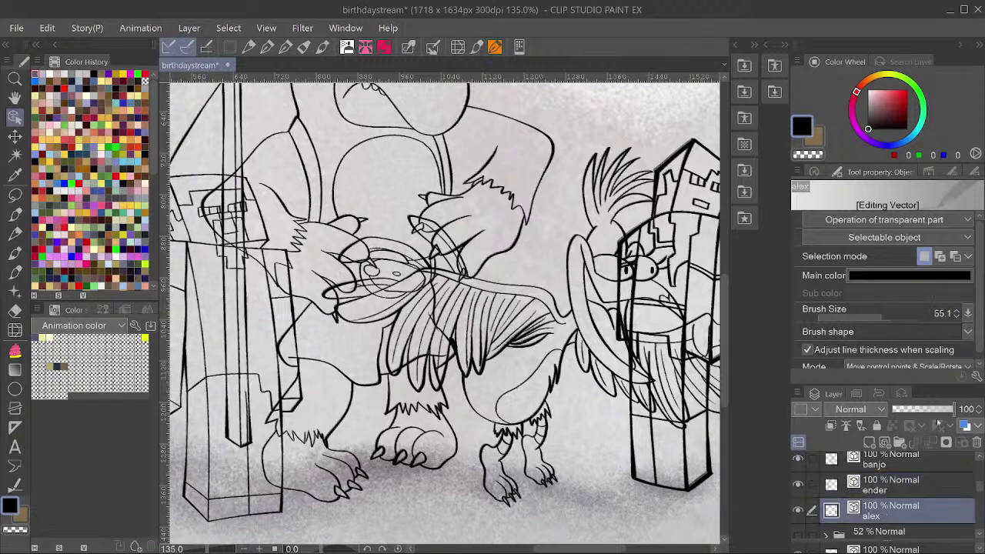
{"action": "left_click", "coordinate": [940, 311]}
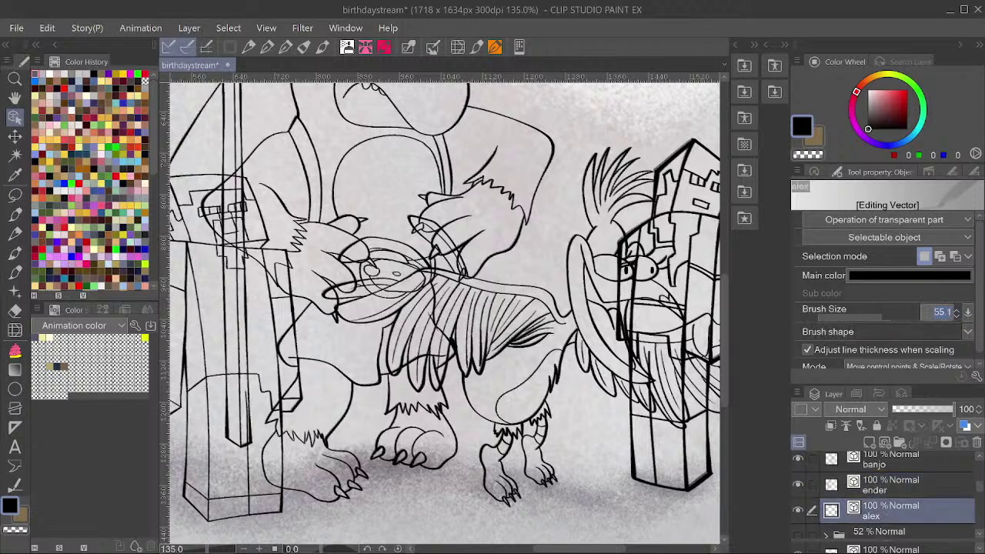
{"action": "type", "text": "34.2"}
{"action": "key", "text": "Return"}
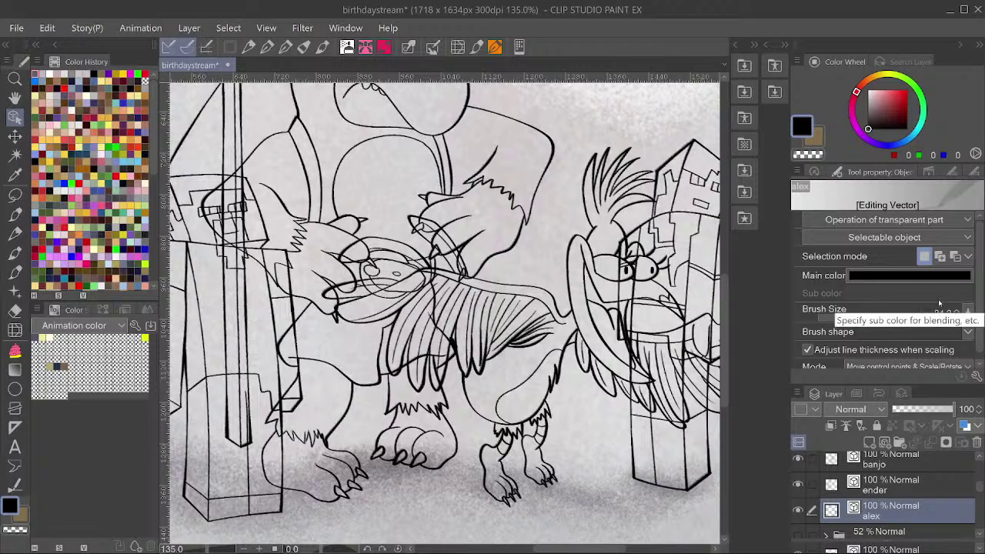
Examine the line weights of all characters across the canvas and review their layers in the list.
{"action": "scroll", "coordinate": [560, 383], "scroll_direction": "down", "scroll_amount": 5}
{"action": "scroll", "coordinate": [332, 413], "scroll_direction": "up", "scroll_amount": 3}
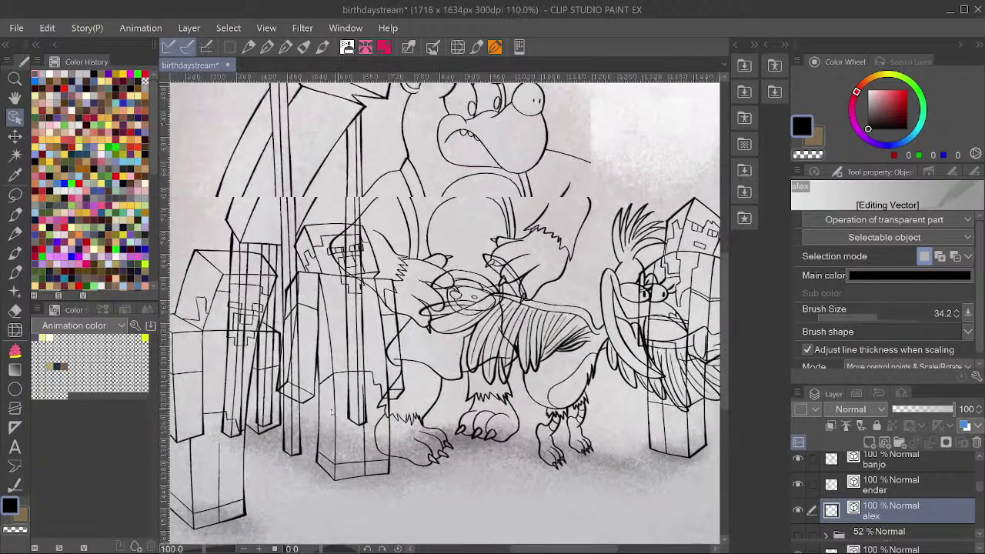
{"action": "scroll", "coordinate": [282, 413], "scroll_direction": "up", "scroll_amount": 4}
{"action": "scroll", "coordinate": [337, 418], "scroll_direction": "down", "scroll_amount": 5}
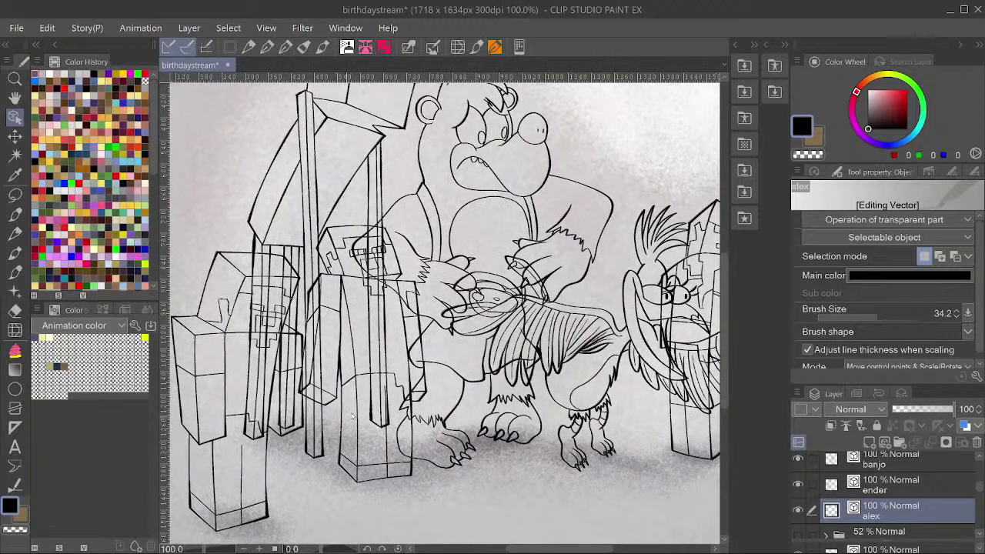
{"action": "scroll", "coordinate": [352, 416], "scroll_direction": "up", "scroll_amount": 1}
{"action": "scroll", "coordinate": [892, 504], "scroll_direction": "down", "scroll_amount": 1}
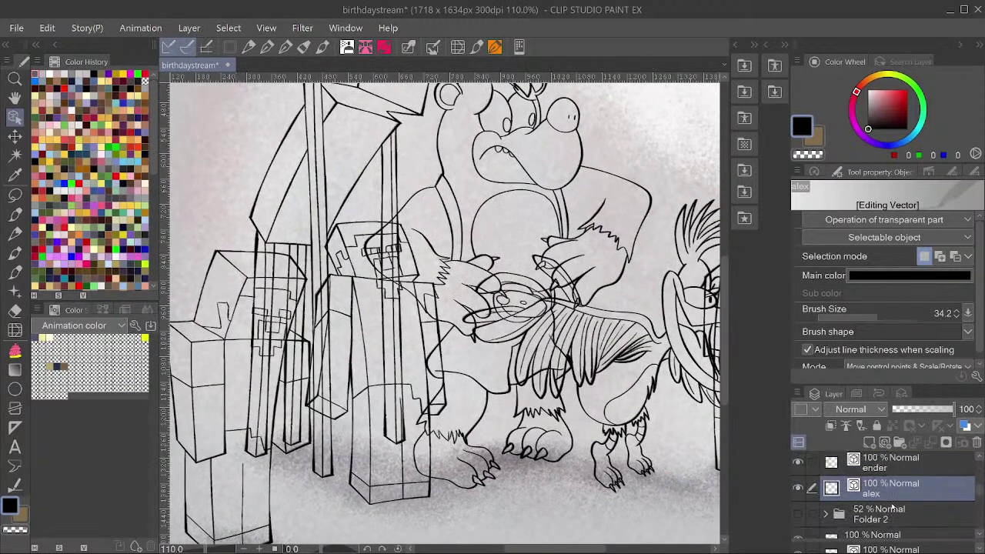
{"action": "scroll", "coordinate": [893, 504], "scroll_direction": "down", "scroll_amount": 3}
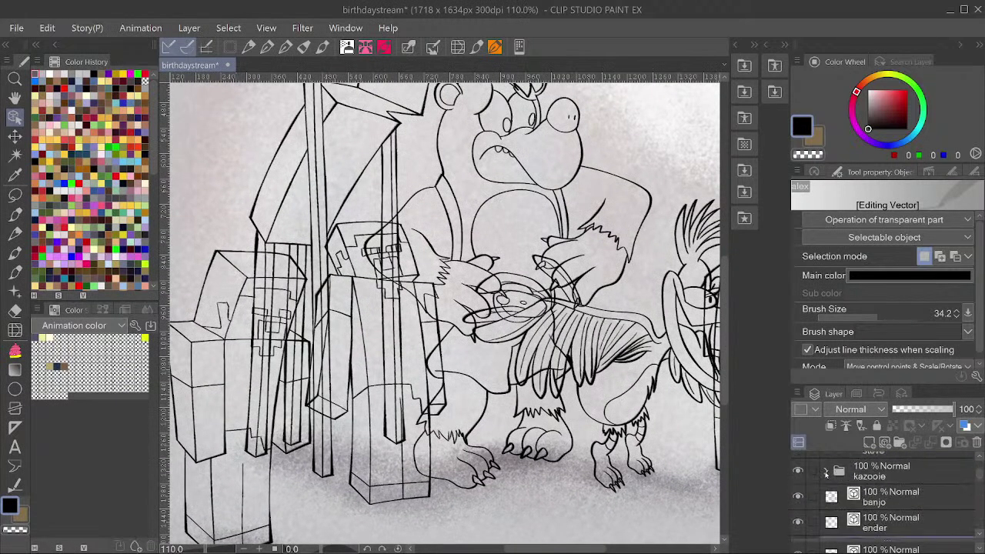
Collapse the kazooie folder and save the birthdaystream drawing.
{"action": "left_click", "coordinate": [824, 473]}
{"action": "scroll", "coordinate": [539, 308], "scroll_direction": "down", "scroll_amount": 1}
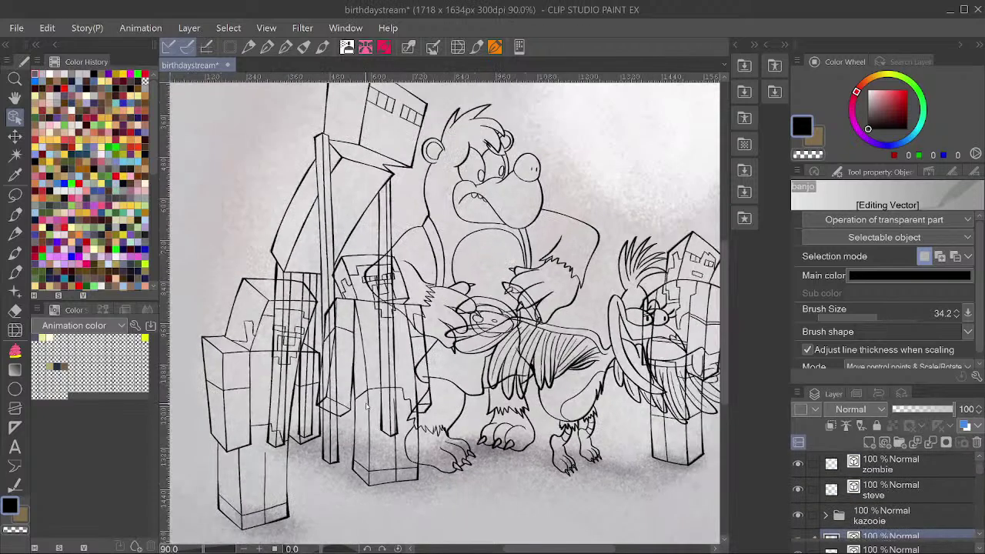
{"action": "scroll", "coordinate": [579, 314], "scroll_direction": "up", "scroll_amount": 3}
{"action": "scroll", "coordinate": [579, 314], "scroll_direction": "down", "scroll_amount": 3}
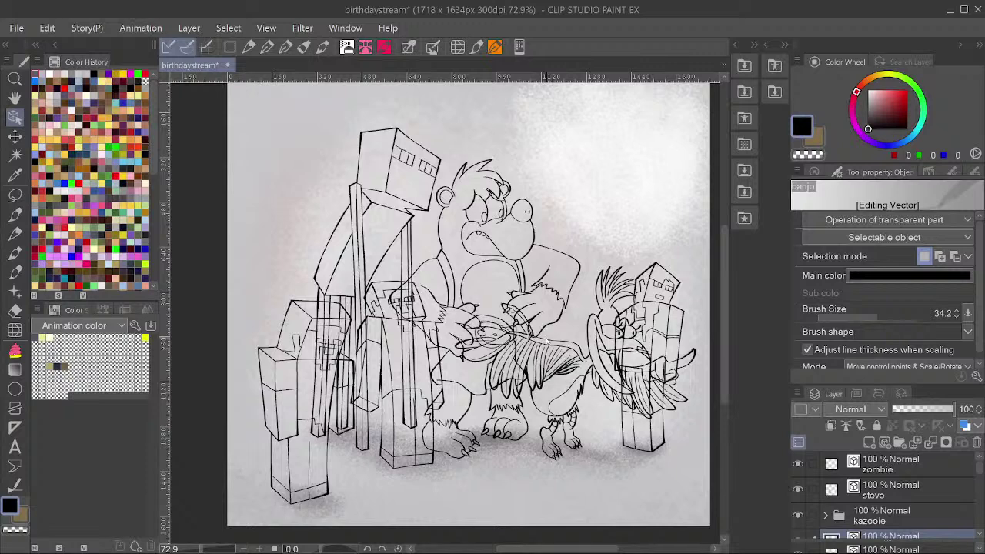
{"action": "key", "text": "ctrl+s"}
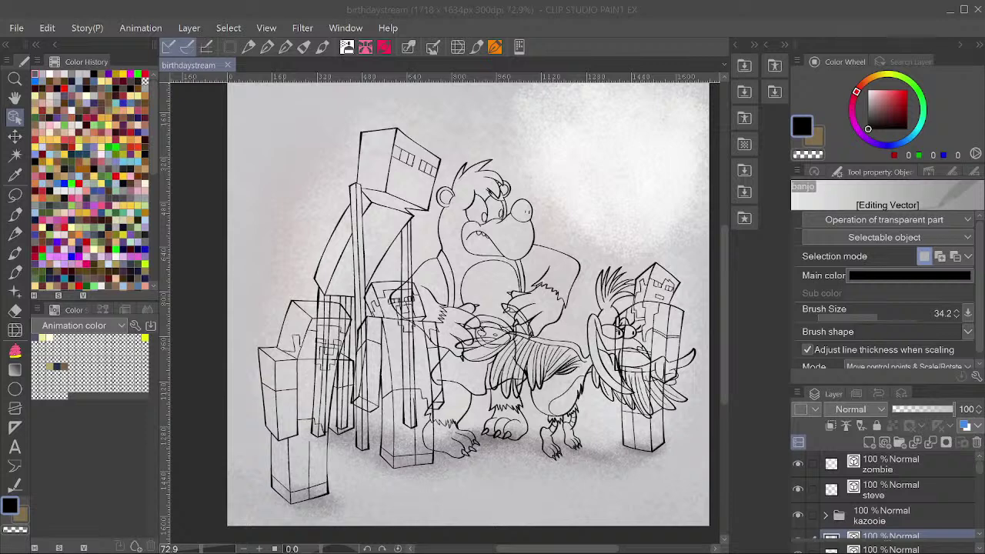
Examine the whole composition and review the background and shadow layers at the end of the layer list.
{"action": "left_click", "coordinate": [522, 170]}
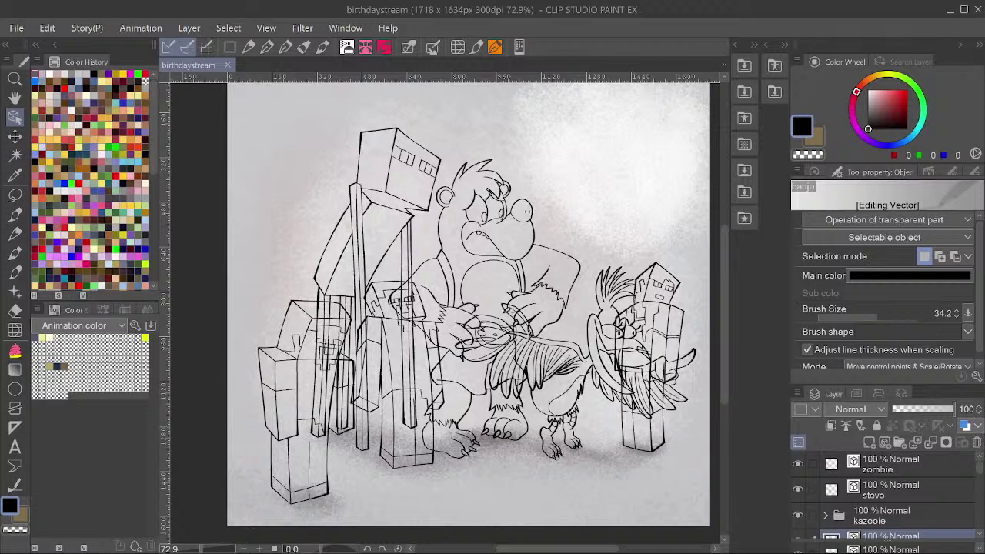
{"action": "scroll", "coordinate": [467, 281], "scroll_direction": "down", "scroll_amount": 3}
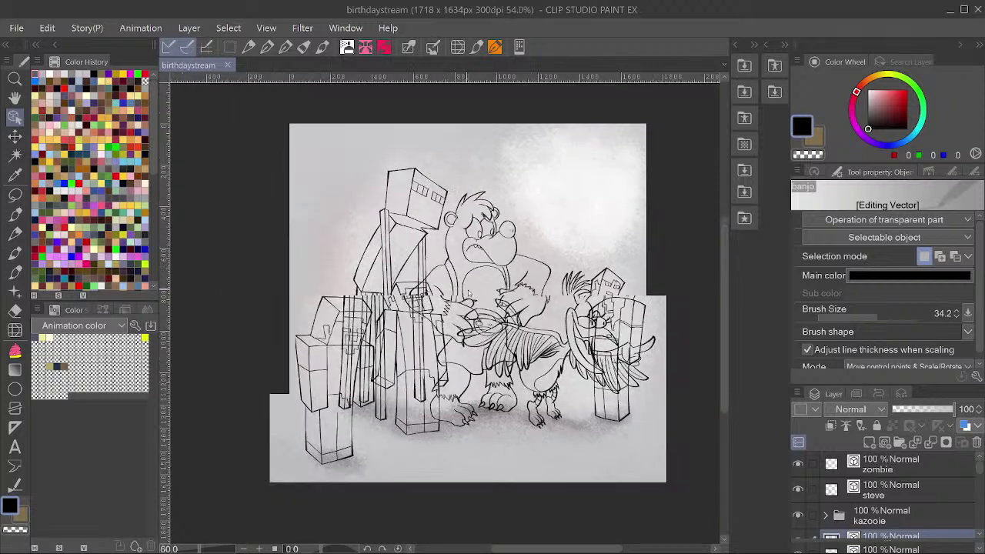
{"action": "scroll", "coordinate": [892, 472], "scroll_direction": "down", "scroll_amount": 10}
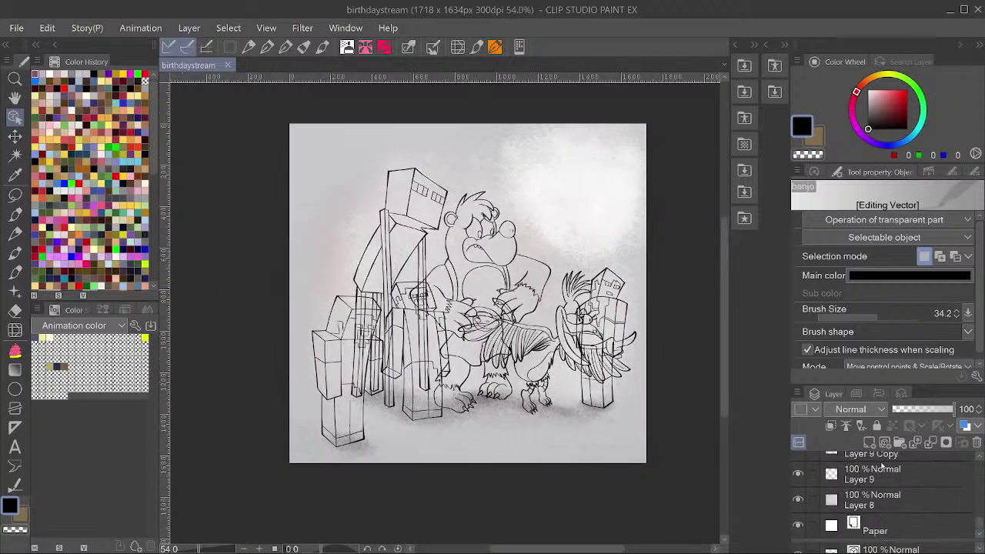
{"action": "scroll", "coordinate": [834, 493], "scroll_direction": "up", "scroll_amount": 2}
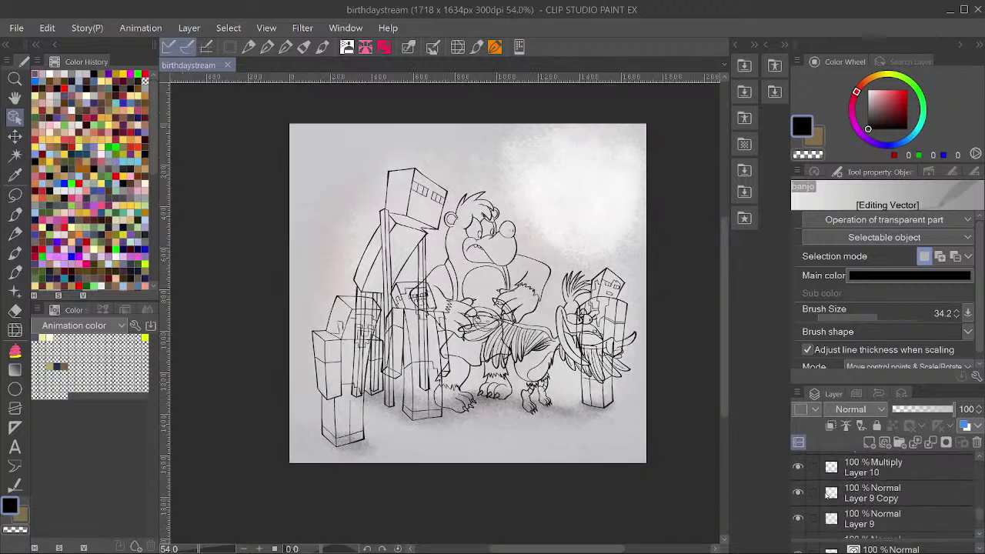
{"action": "scroll", "coordinate": [446, 254], "scroll_direction": "up", "scroll_amount": 2}
{"action": "scroll", "coordinate": [494, 278], "scroll_direction": "down", "scroll_amount": 2}
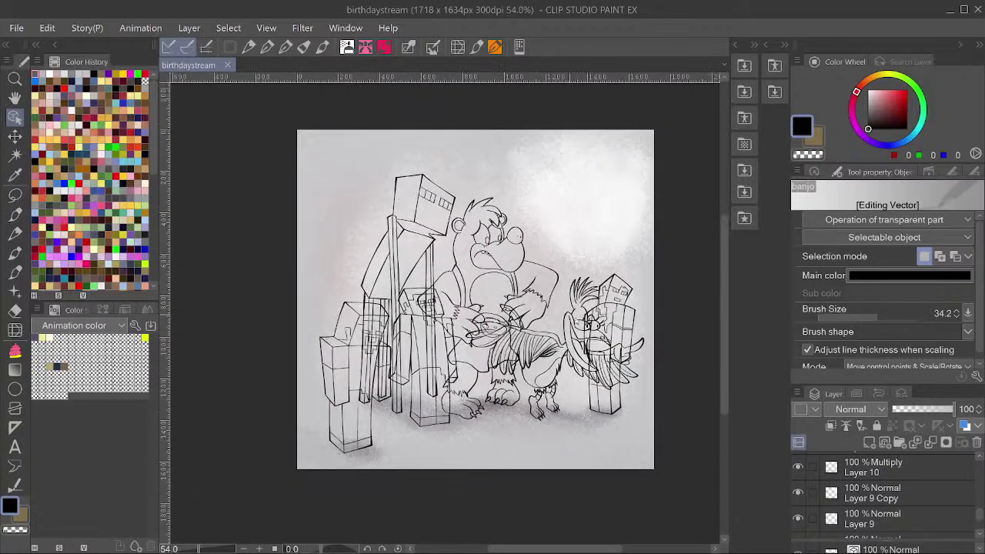
{"action": "scroll", "coordinate": [581, 311], "scroll_direction": "up", "scroll_amount": 2}
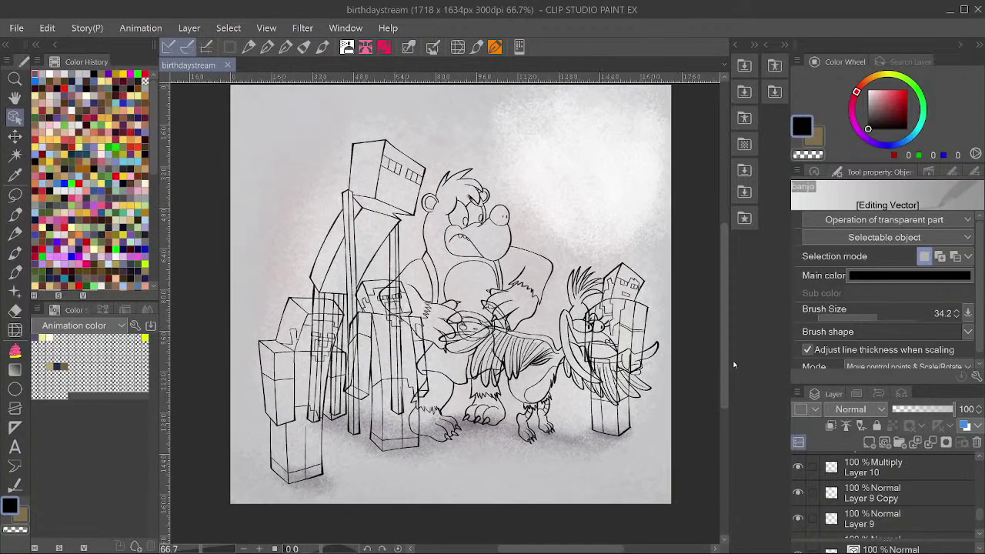
{"action": "scroll", "coordinate": [564, 390], "scroll_direction": "up", "scroll_amount": 7}
Set kazooie's vector line art, Layer 6, as the reference layer for filling.
{"action": "left_click", "coordinate": [547, 373]}
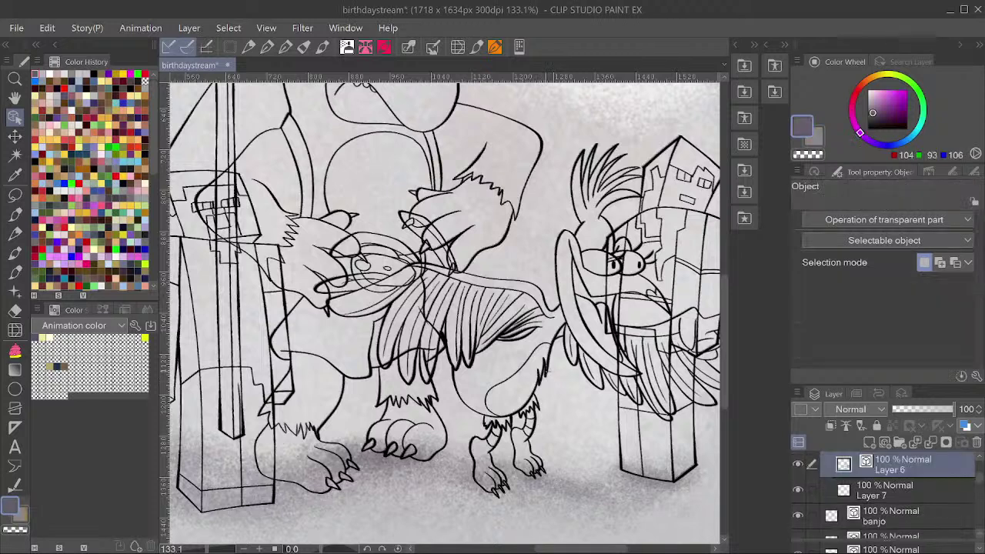
{"action": "scroll", "coordinate": [801, 468], "scroll_direction": "up", "scroll_amount": 1}
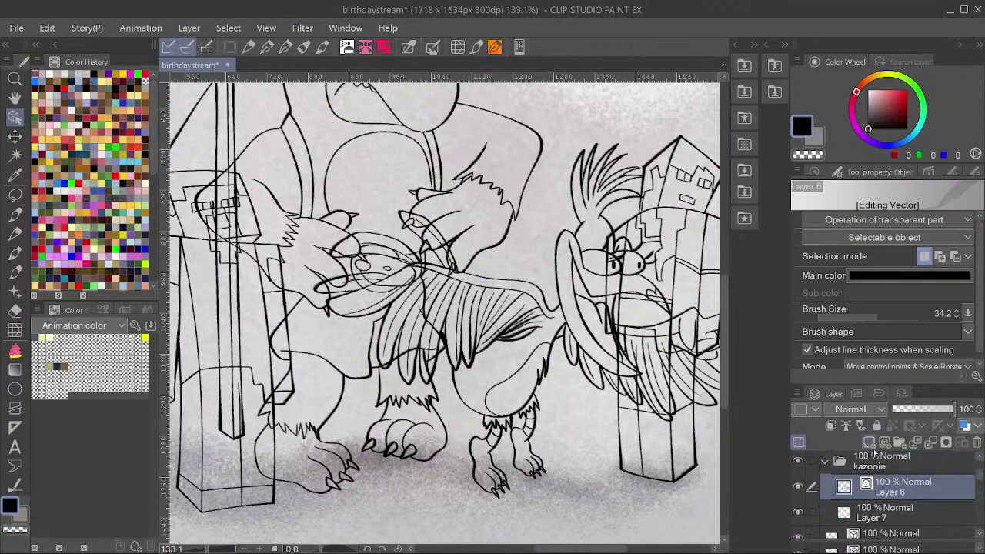
{"action": "left_click", "coordinate": [876, 462]}
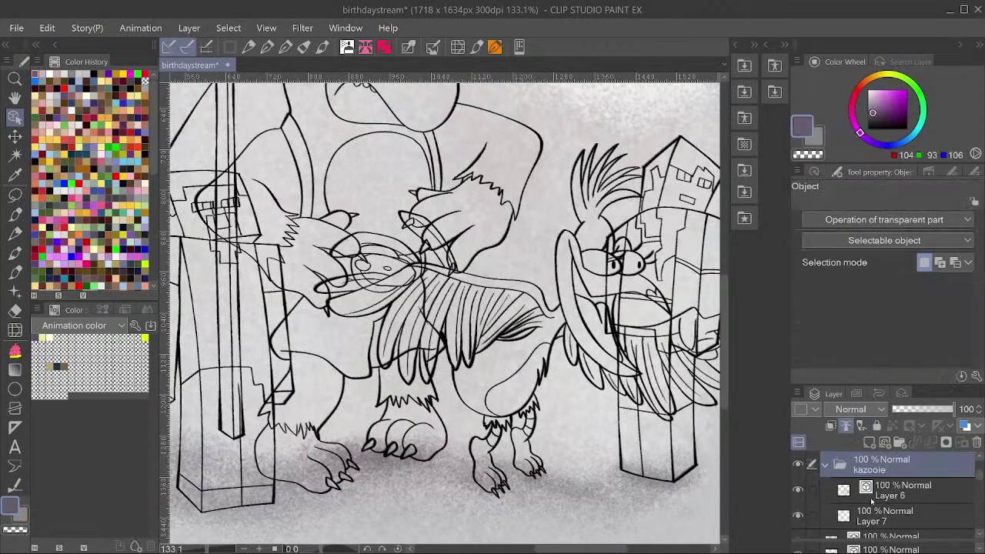
{"action": "key", "text": "alt+bracketleft"}
Add a new raster layer inside the kazooie folder and place it beneath Layer 7.
{"action": "key", "text": "alt+bracketleft"}
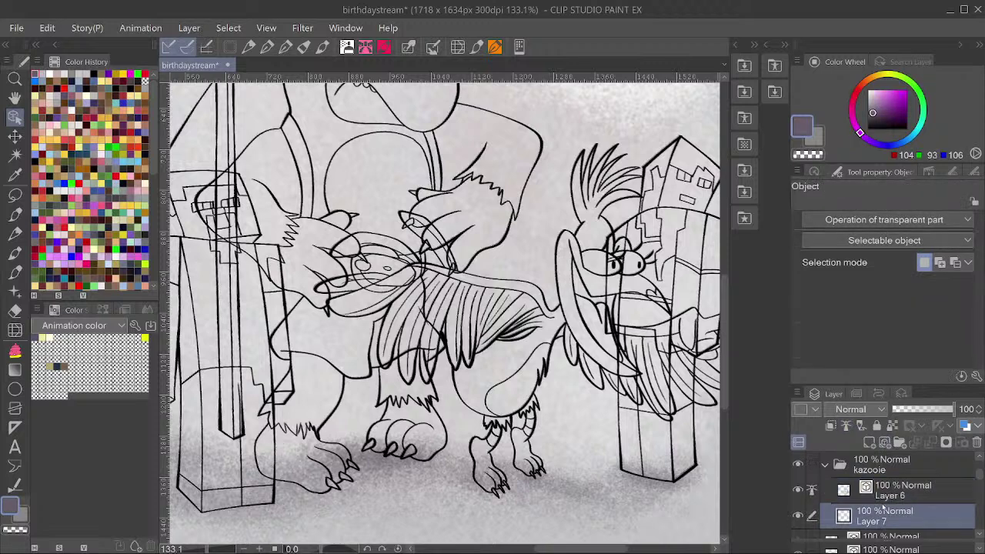
{"action": "key", "text": "ctrl+shift+n"}
{"action": "left_click_drag", "start_coordinate": [883, 482], "coordinate": [883, 504]}
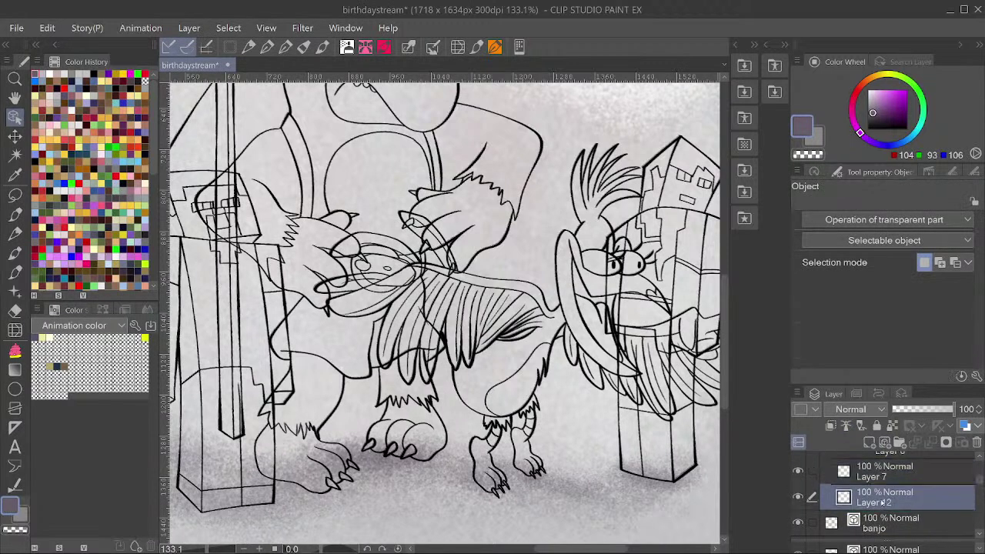
{"action": "scroll", "coordinate": [866, 499], "scroll_direction": "up", "scroll_amount": 1}
{"action": "key", "text": "ctrl+minus"}
{"action": "key", "text": "ctrl+minus"}
{"action": "key", "text": "ctrl+minus"}
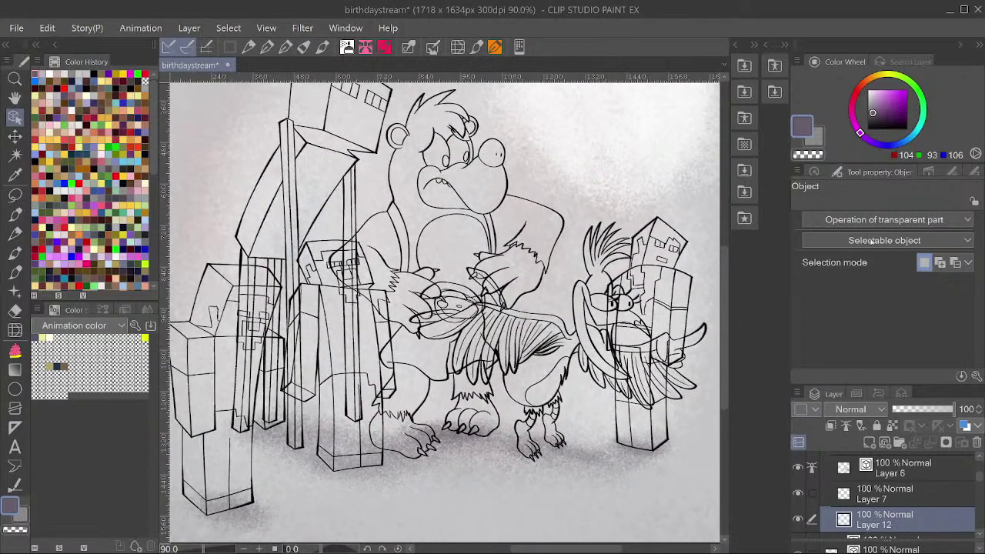
{"action": "key", "text": "ctrl+minus"}
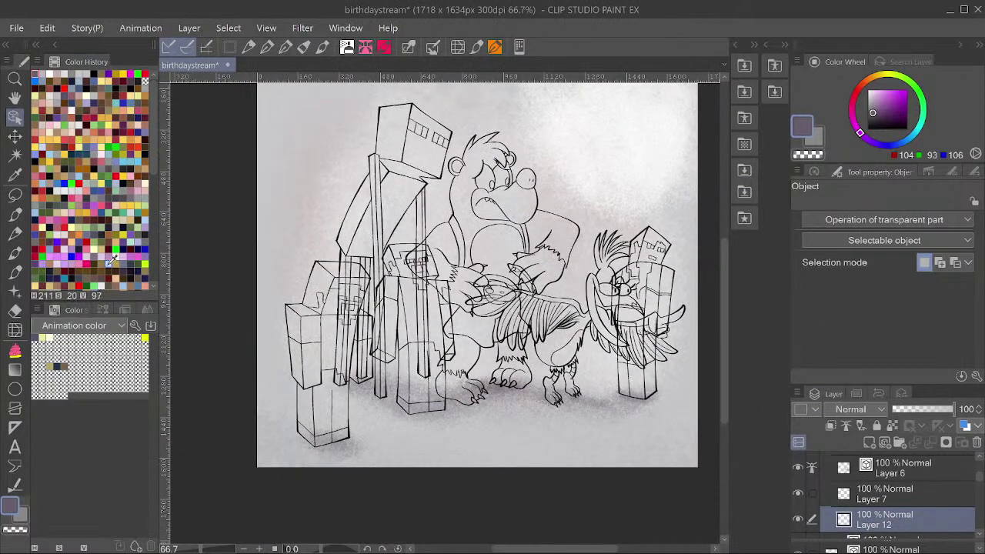
Fill the whole kazooie bird with flat red C36060 on the new layer, using the gap-closing enclose-and-fill tool.
{"action": "left_click", "coordinate": [803, 126]}
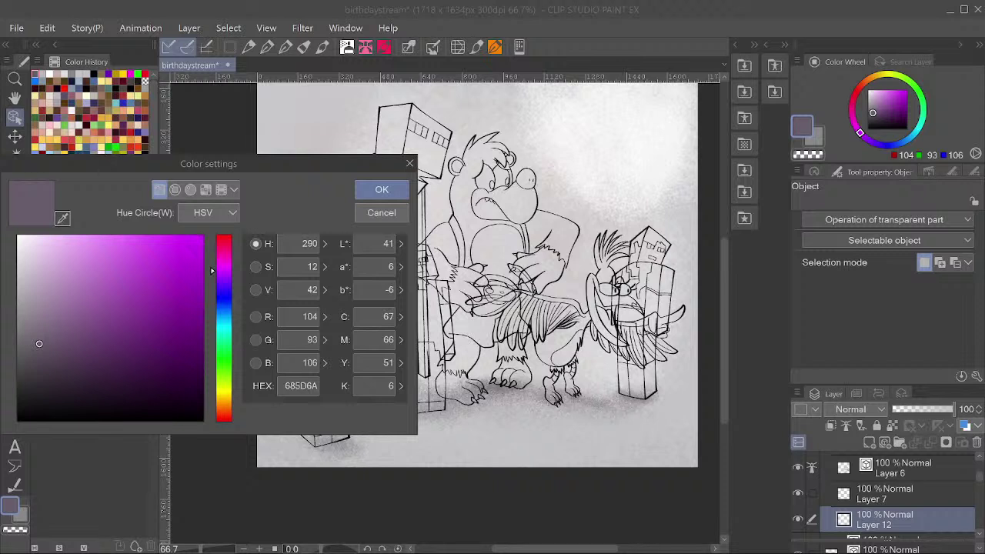
{"action": "left_click", "coordinate": [64, 140]}
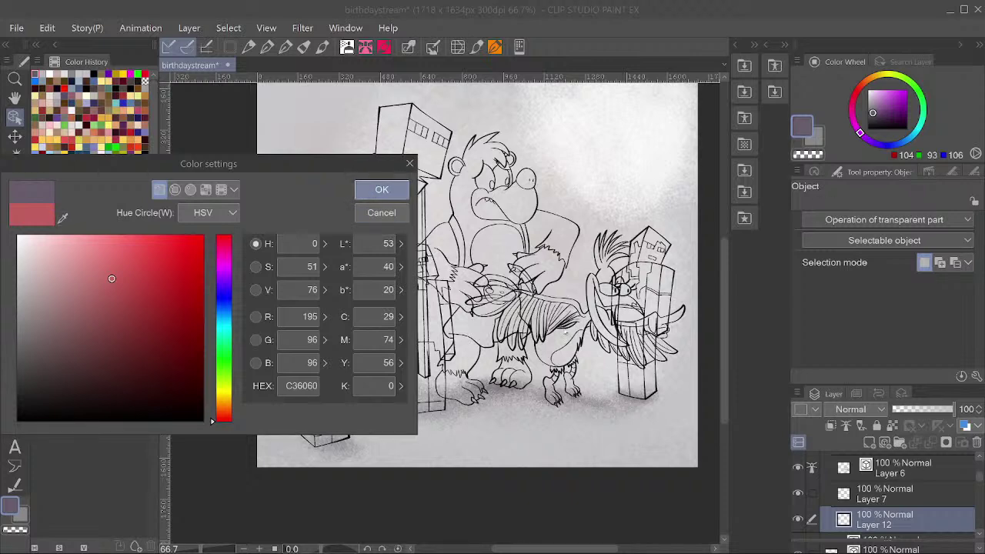
{"action": "left_click", "coordinate": [381, 190]}
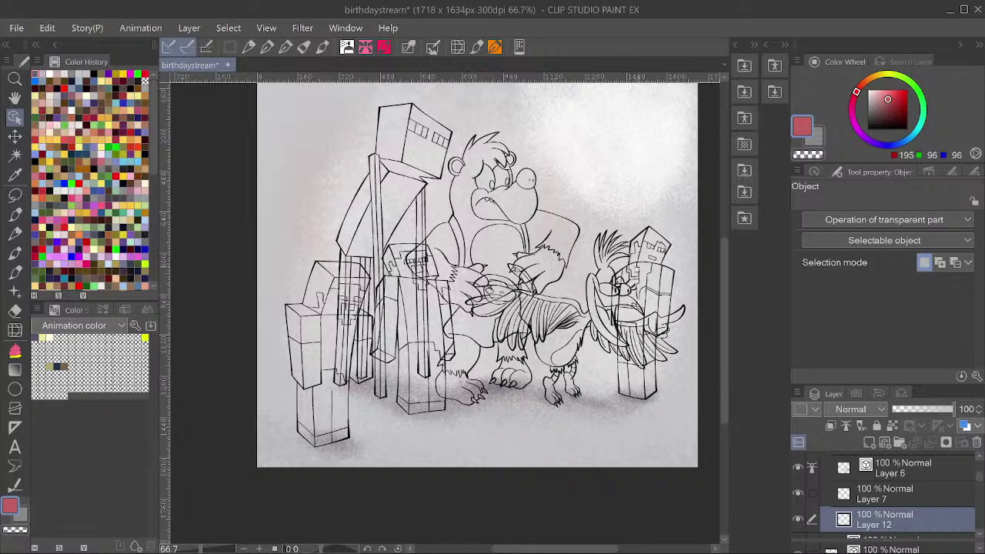
{"action": "key", "text": "g"}
{"action": "key", "text": "g"}
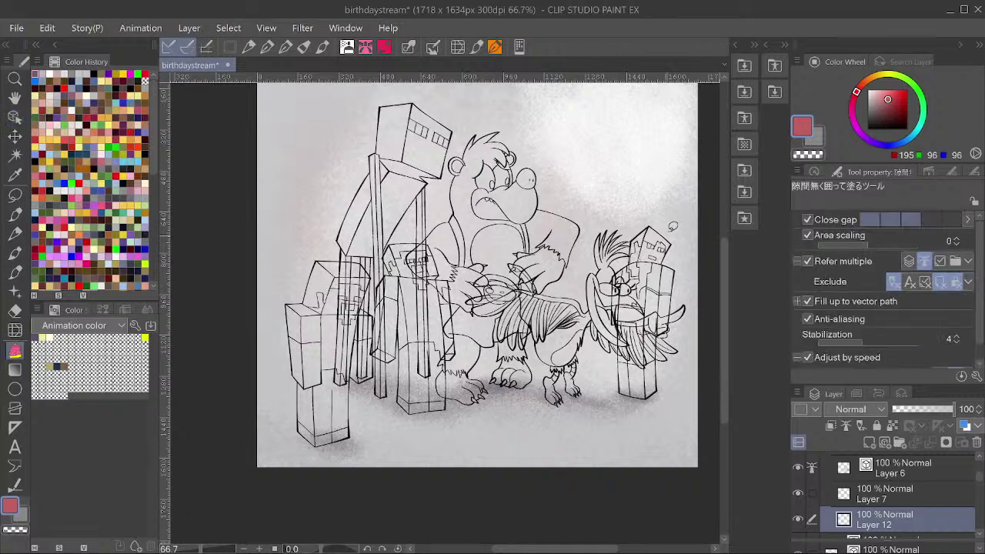
{"action": "mouse_move", "coordinate": [667, 192]}
{"action": "left_mouse_down"}
{"action": "mouse_move", "coordinate": [597, 199]}
{"action": "mouse_move", "coordinate": [718, 374]}
{"action": "left_mouse_up"}
{"action": "scroll", "coordinate": [719, 369], "scroll_direction": "right", "scroll_amount": 1}
{"action": "scroll", "coordinate": [638, 266], "scroll_direction": "up", "scroll_amount": 2}
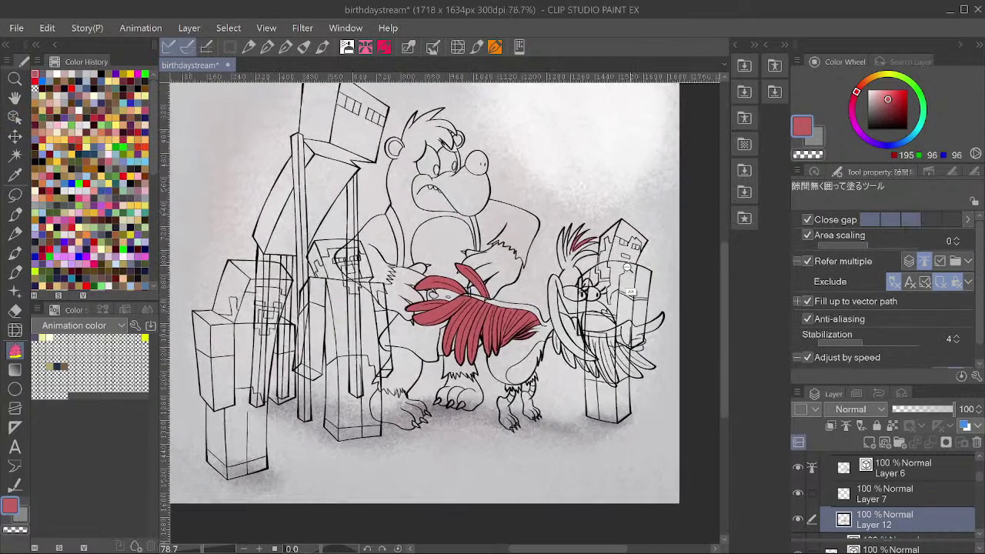
{"action": "mouse_move", "coordinate": [616, 165]}
{"action": "left_mouse_down"}
{"action": "mouse_move", "coordinate": [566, 452]}
{"action": "mouse_move", "coordinate": [607, 163]}
{"action": "left_mouse_up"}
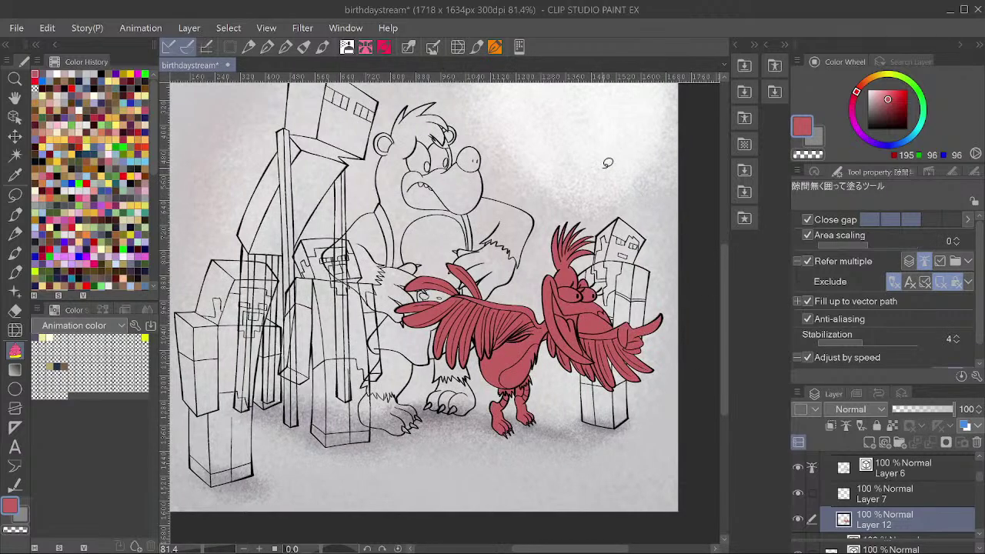
Erase the red fill from the gap between kazooie's hanging rear-wing feathers with the enclose-and-erase tool in transparent colour.
{"action": "scroll", "coordinate": [570, 285], "scroll_direction": "up", "scroll_amount": 4}
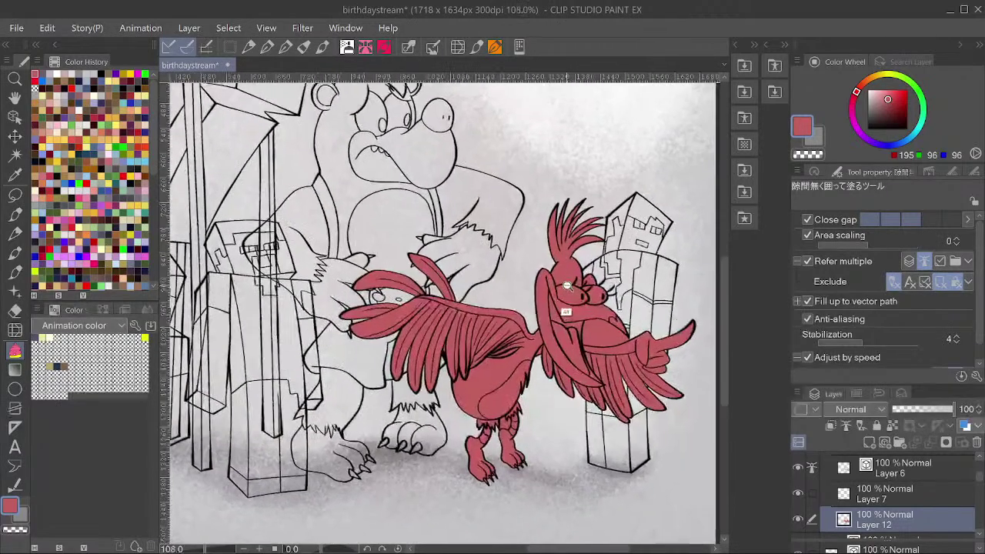
{"action": "scroll", "coordinate": [427, 354], "scroll_direction": "up", "scroll_amount": 6}
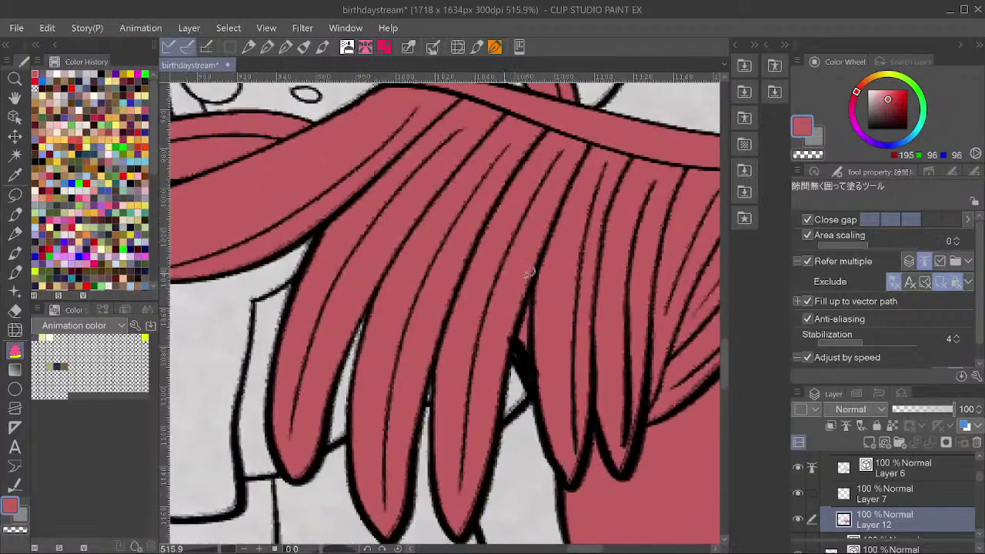
{"action": "key", "text": "g"}
{"action": "key", "text": "c"}
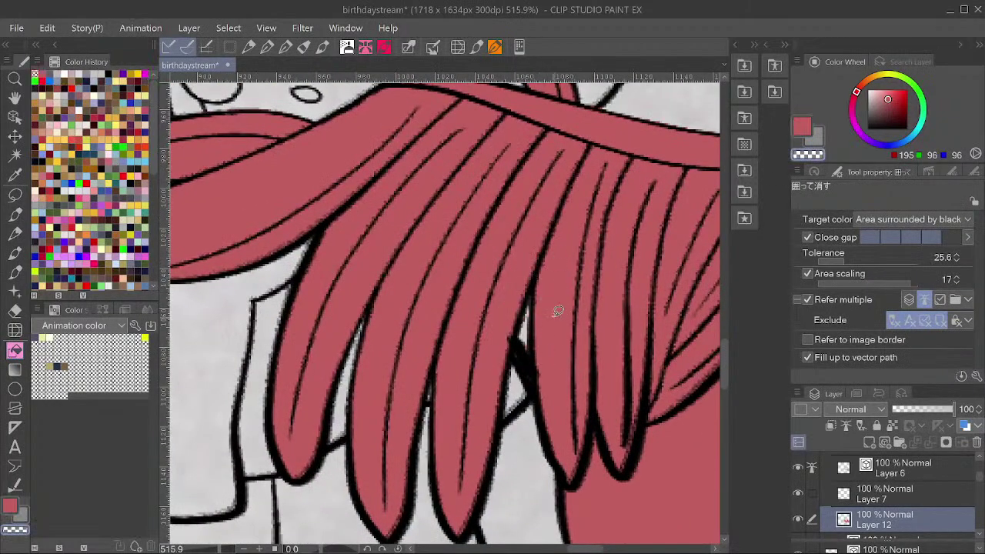
{"action": "scroll", "coordinate": [567, 291], "scroll_direction": "down", "scroll_amount": 3}
{"action": "left_click_drag", "start_coordinate": [638, 353], "coordinate": [566, 413]}
{"action": "scroll", "coordinate": [635, 334], "scroll_direction": "down", "scroll_amount": 3}
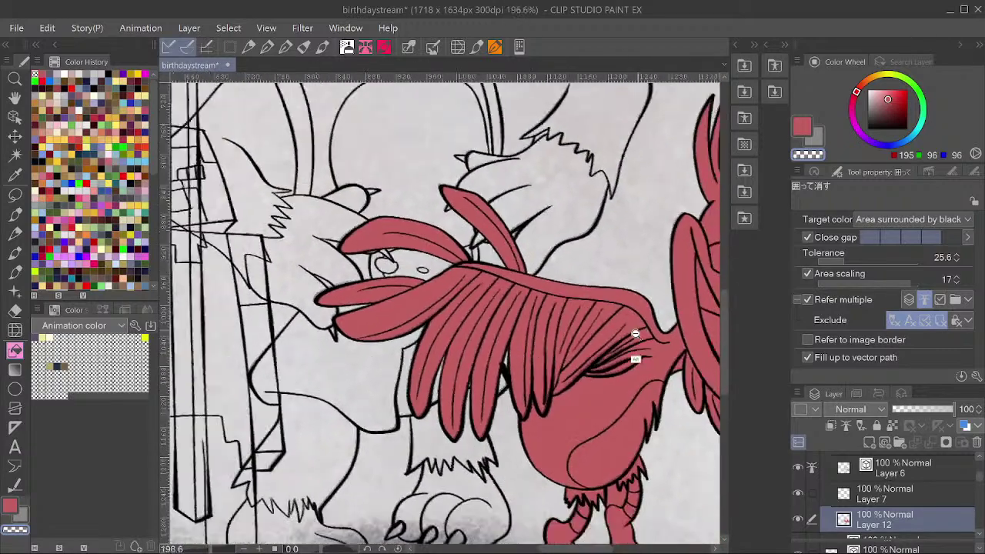
Erase the red from the narrow opening between kazooie's rear wing and body, and save the drawing.
{"action": "scroll", "coordinate": [650, 346], "scroll_direction": "up", "scroll_amount": 3}
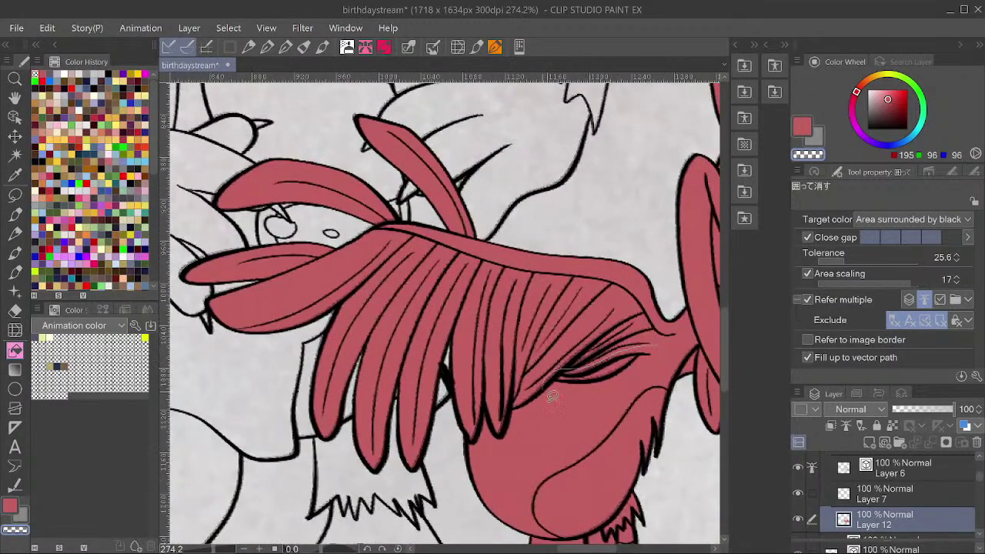
{"action": "scroll", "coordinate": [655, 379], "scroll_direction": "down", "scroll_amount": 3}
{"action": "left_click_drag", "start_coordinate": [655, 379], "coordinate": [554, 408]}
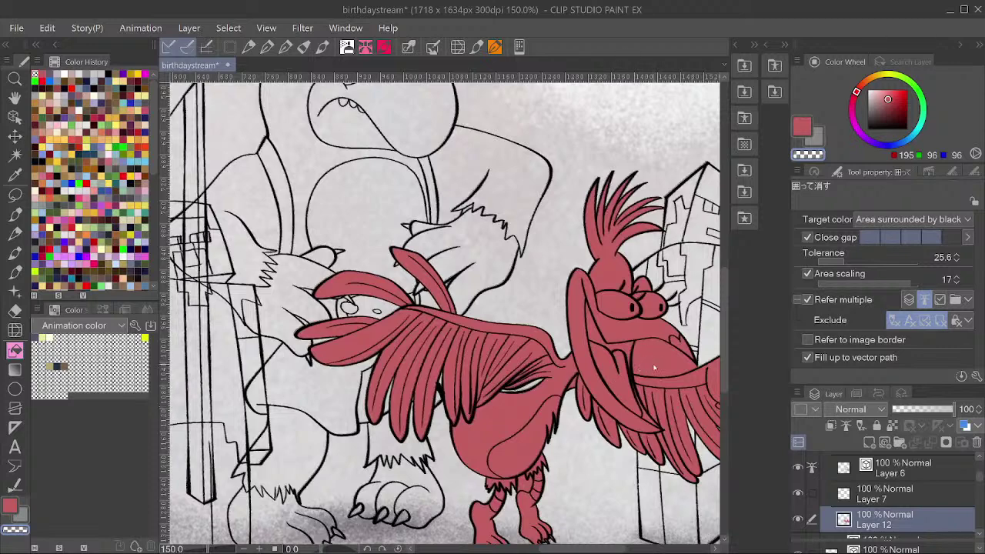
{"action": "key", "text": "ctrl+s"}
Clear the red fill from the gap between kazooie's beak and outstretched front wing, and save the drawing.
{"action": "scroll", "coordinate": [694, 326], "scroll_direction": "right", "scroll_amount": 4}
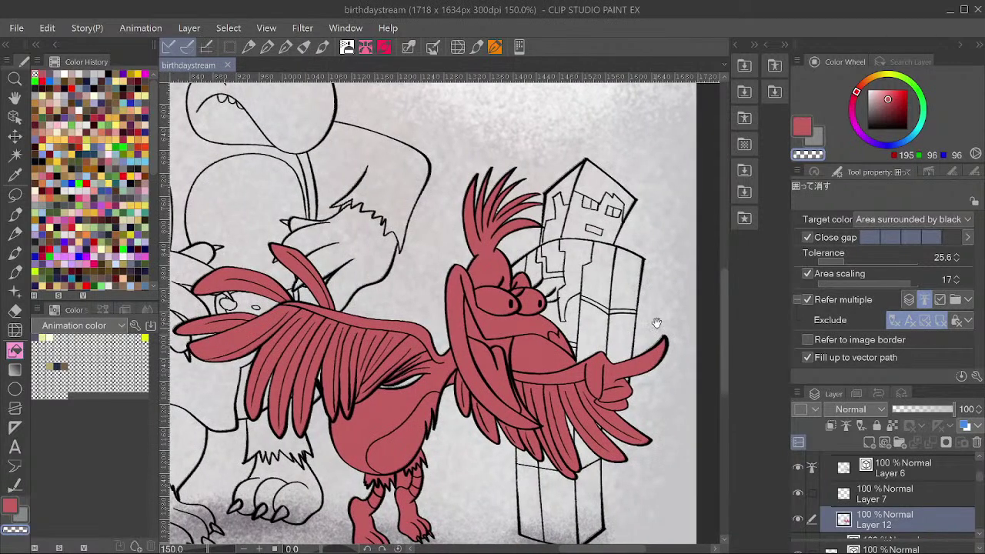
{"action": "scroll", "coordinate": [616, 346], "scroll_direction": "up", "scroll_amount": 5}
{"action": "mouse_move", "coordinate": [624, 352]}
{"action": "left_mouse_down"}
{"action": "mouse_move", "coordinate": [520, 296]}
{"action": "mouse_move", "coordinate": [436, 380]}
{"action": "mouse_move", "coordinate": [647, 382]}
{"action": "mouse_move", "coordinate": [635, 354]}
{"action": "left_mouse_up"}
{"action": "scroll", "coordinate": [644, 323], "scroll_direction": "down", "scroll_amount": 5}
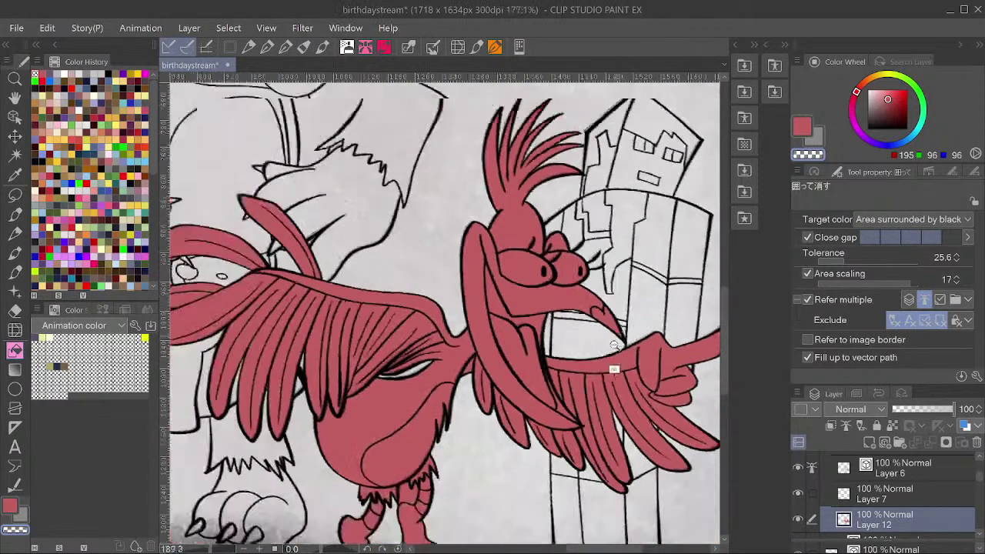
{"action": "key", "text": "ctrl+s"}
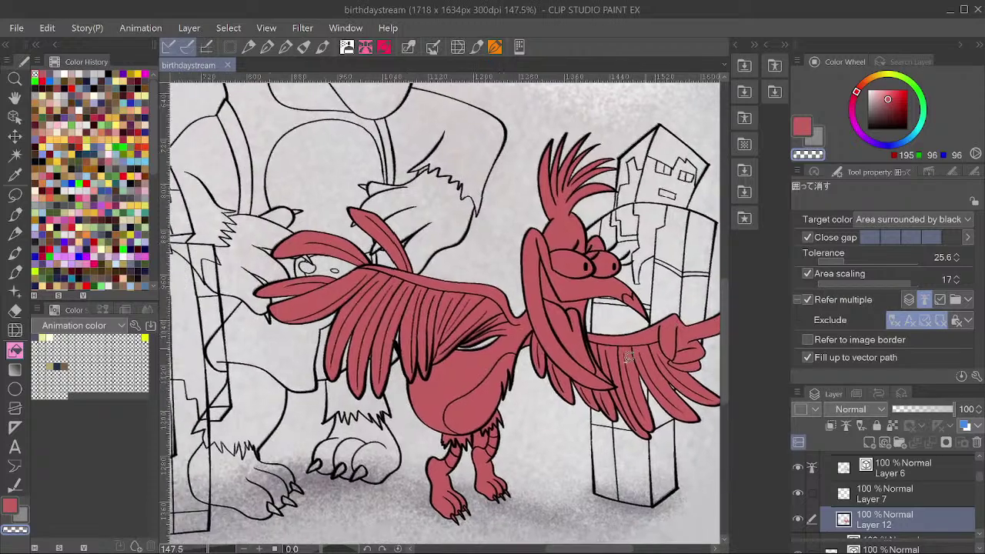
Remove the red fill from the small gap between kazooie's legs beneath the belly, and save the drawing.
{"action": "scroll", "coordinate": [462, 454], "scroll_direction": "up", "scroll_amount": 5}
{"action": "left_click_drag", "start_coordinate": [473, 347], "coordinate": [500, 435]}
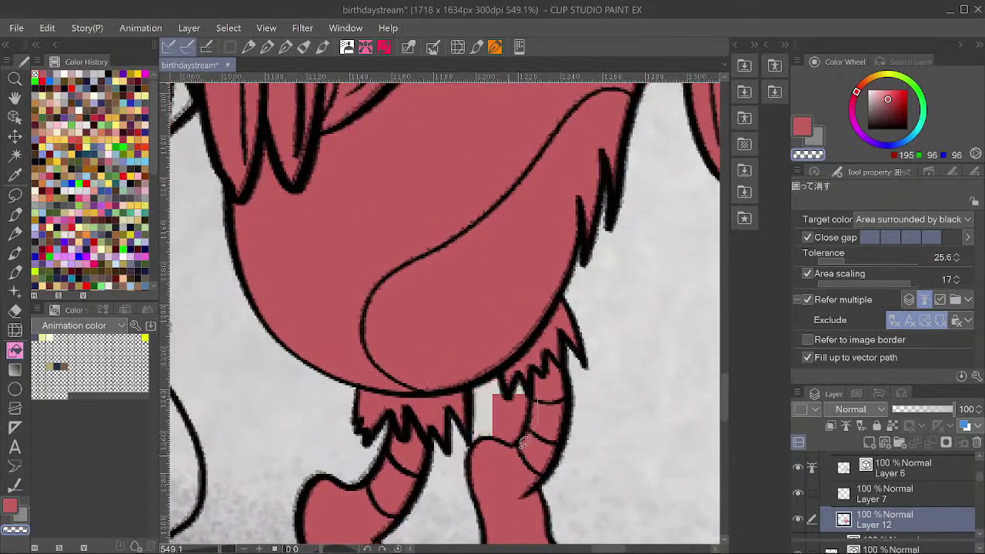
{"action": "scroll", "coordinate": [570, 408], "scroll_direction": "down", "scroll_amount": 5}
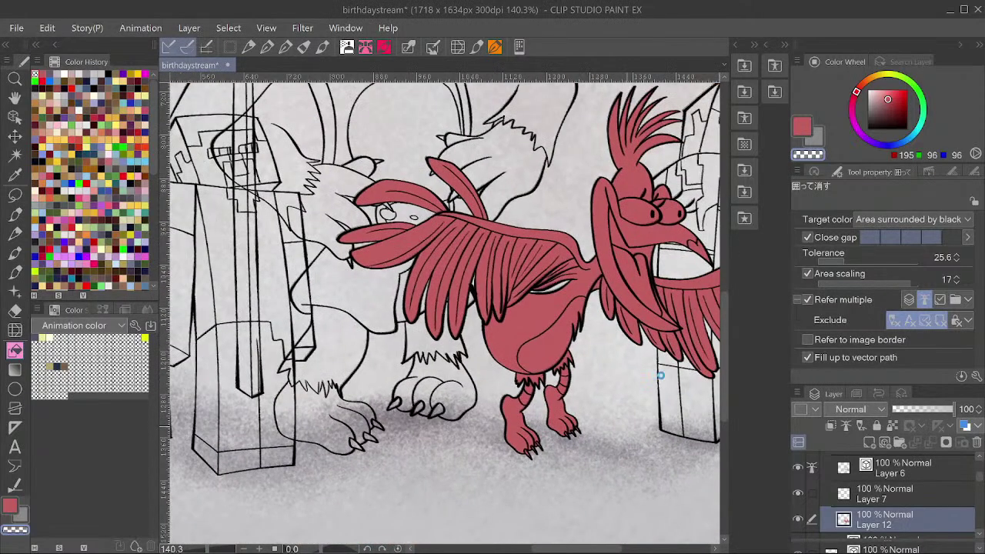
{"action": "key", "text": "ctrl+s"}
{"action": "scroll", "coordinate": [661, 374], "scroll_direction": "down", "scroll_amount": 2}
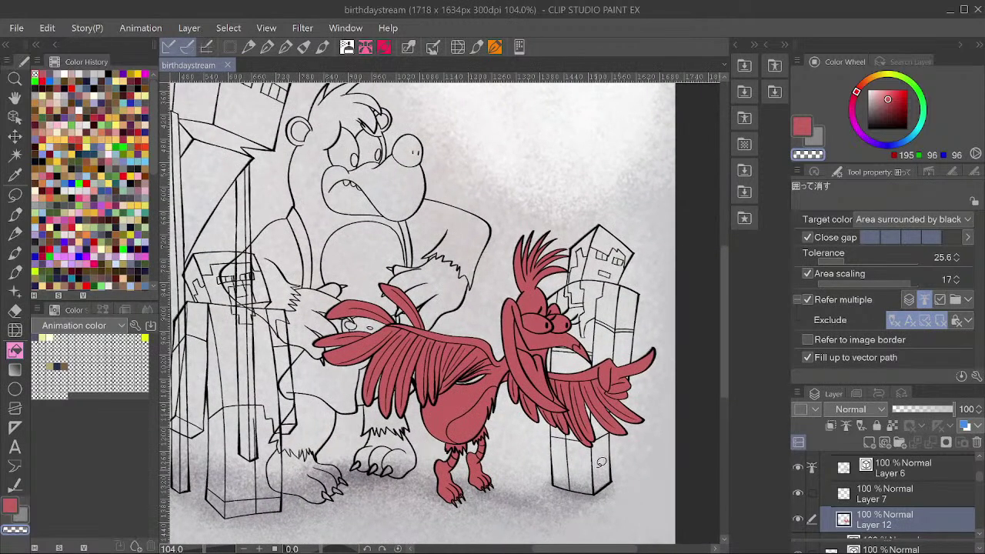
{"action": "scroll", "coordinate": [587, 447], "scroll_direction": "down", "scroll_amount": 2}
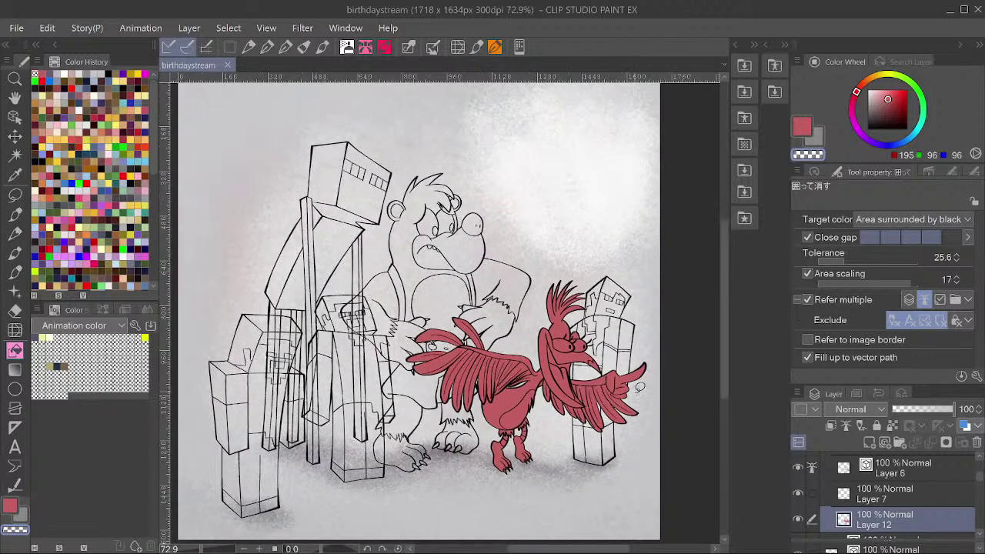
Add a new layer directly above kazooie's red fill and set the drawing colour to off-white (RGB 233, 226, 224).
{"action": "scroll", "coordinate": [553, 439], "scroll_direction": "up", "scroll_amount": 2}
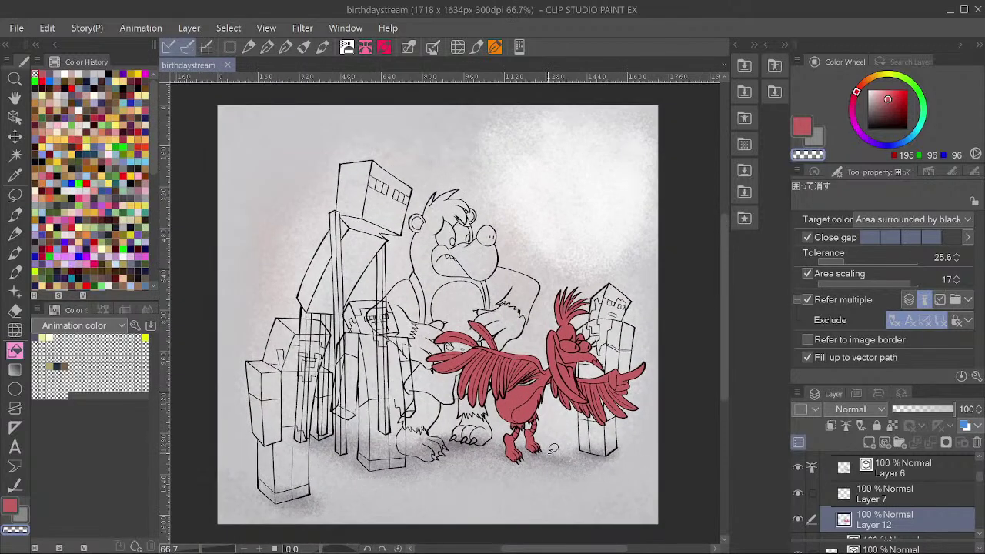
{"action": "scroll", "coordinate": [846, 496], "scroll_direction": "down", "scroll_amount": 1}
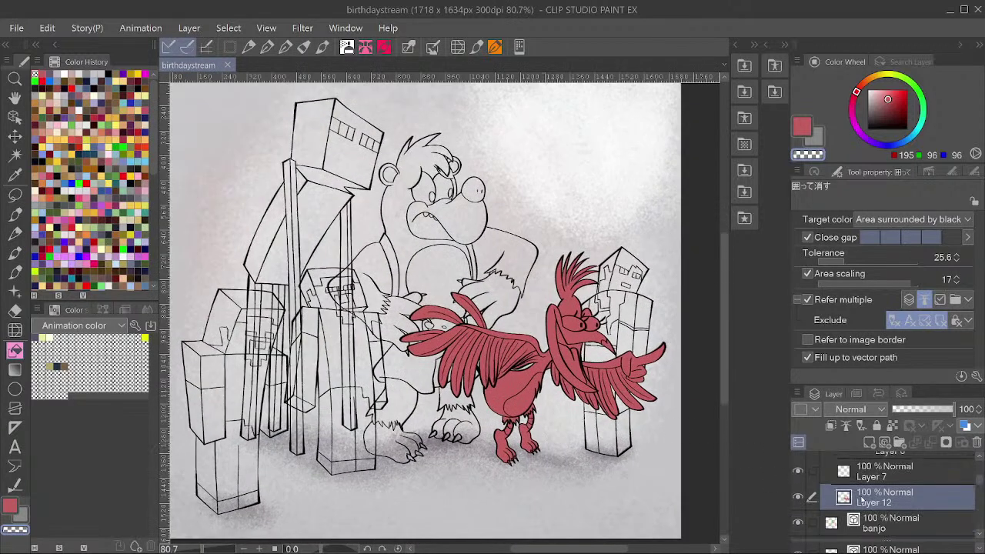
{"action": "scroll", "coordinate": [859, 500], "scroll_direction": "down", "scroll_amount": 1}
{"action": "scroll", "coordinate": [483, 339], "scroll_direction": "down", "scroll_amount": 1}
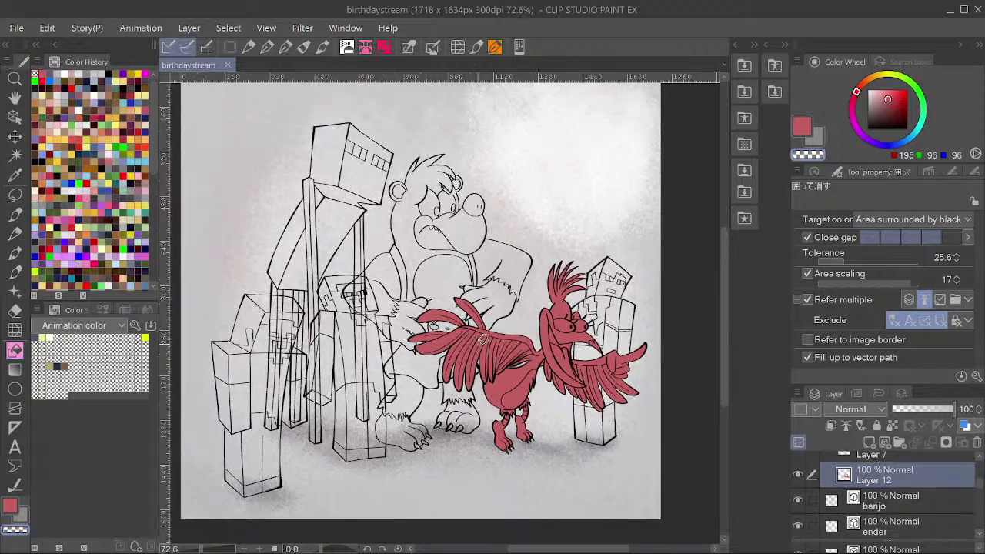
{"action": "scroll", "coordinate": [418, 343], "scroll_direction": "up", "scroll_amount": 1}
{"action": "scroll", "coordinate": [606, 361], "scroll_direction": "down", "scroll_amount": 2}
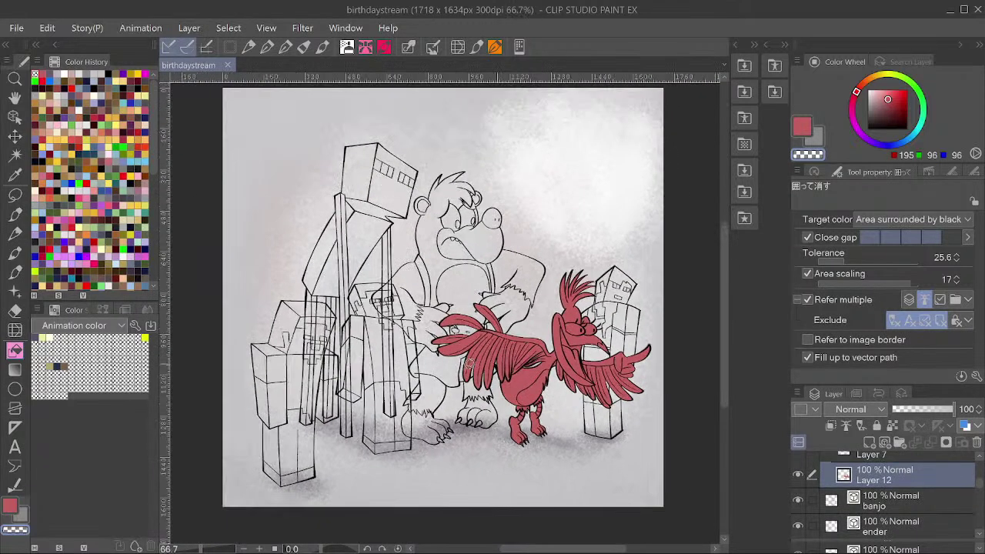
{"action": "scroll", "coordinate": [616, 377], "scroll_direction": "up", "scroll_amount": 1}
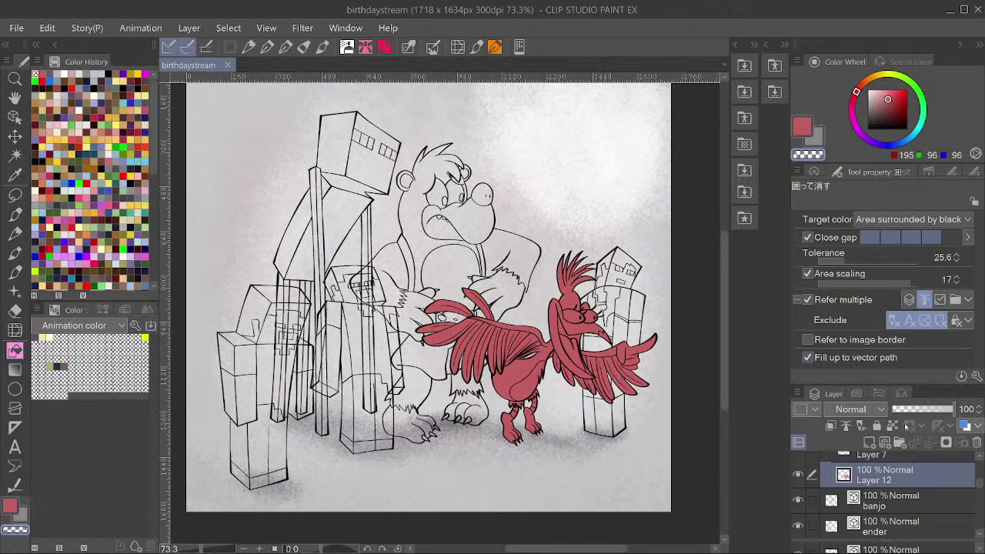
{"action": "key", "text": "ctrl+shift+n"}
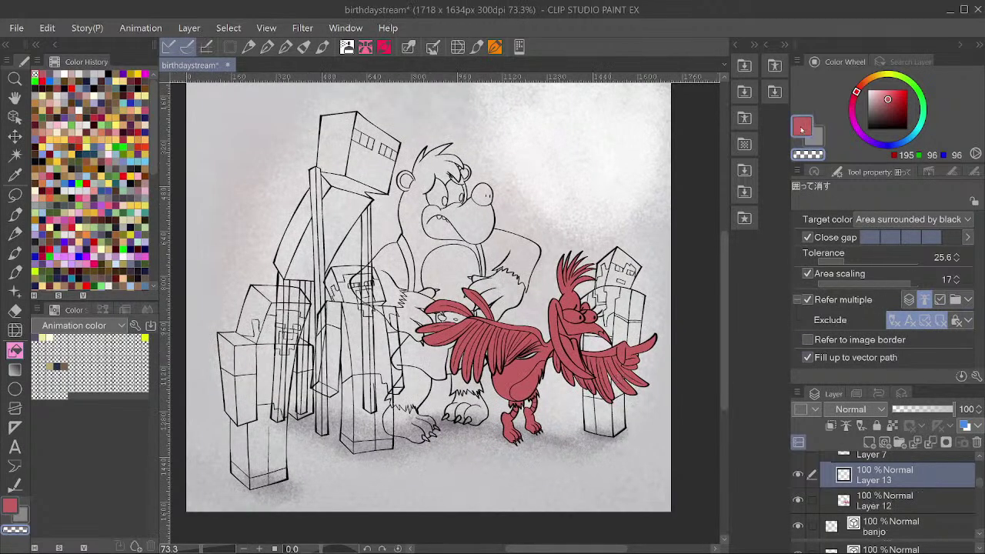
{"action": "double_click", "coordinate": [804, 128]}
{"action": "left_click", "coordinate": [64, 218]}
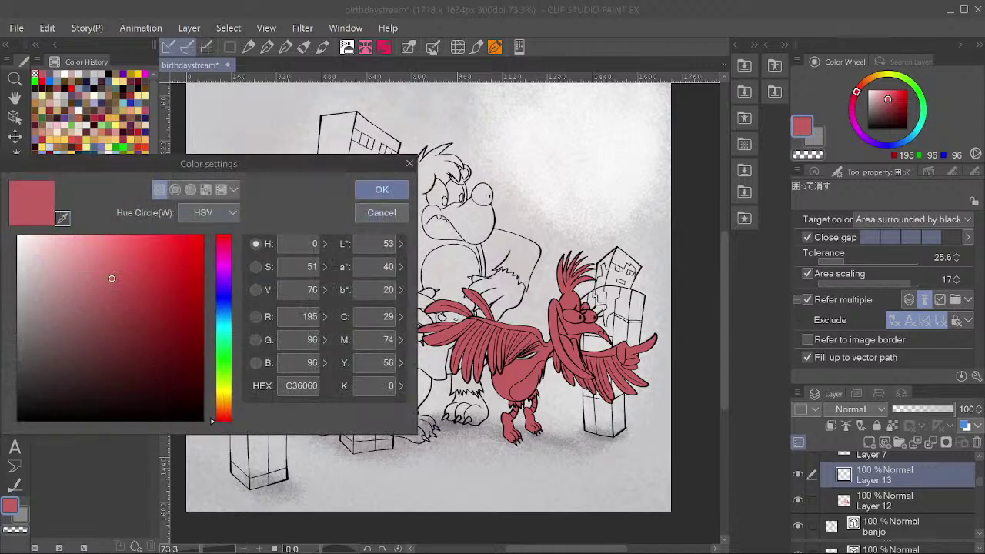
{"action": "left_click", "coordinate": [594, 166]}
{"action": "left_click", "coordinate": [382, 189]}
{"action": "scroll", "coordinate": [585, 327], "scroll_direction": "up", "scroll_amount": 2}
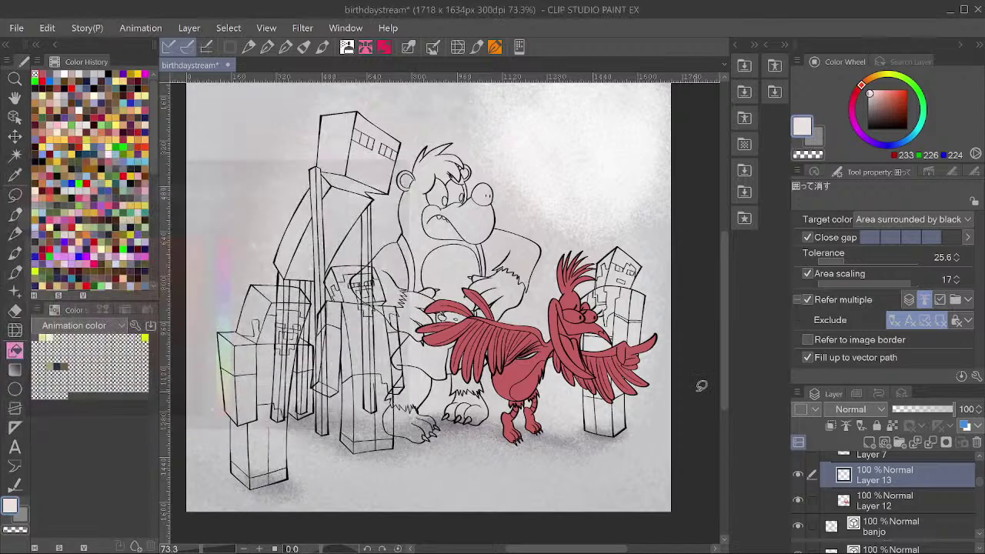
{"action": "scroll", "coordinate": [585, 327], "scroll_direction": "up", "scroll_amount": 1}
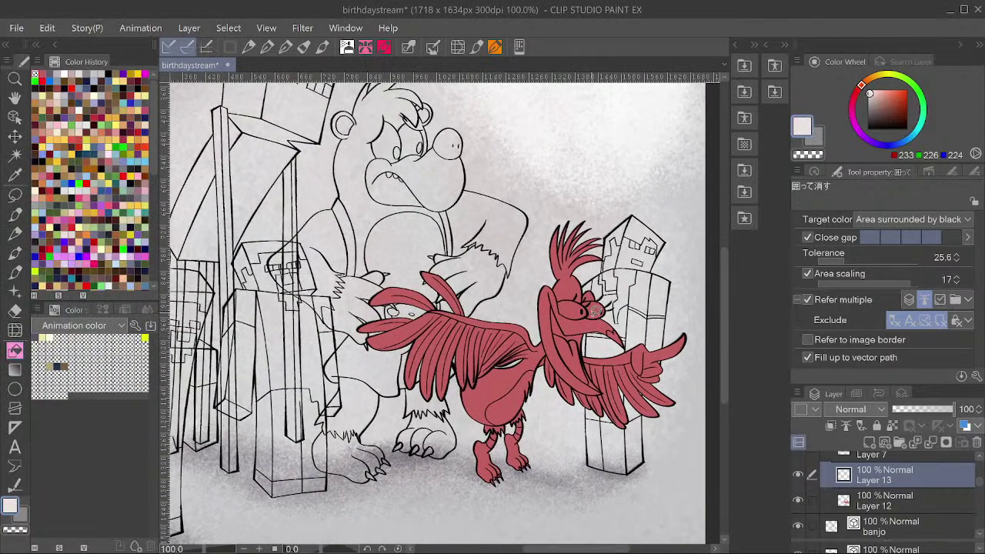
{"action": "key", "text": "g"}
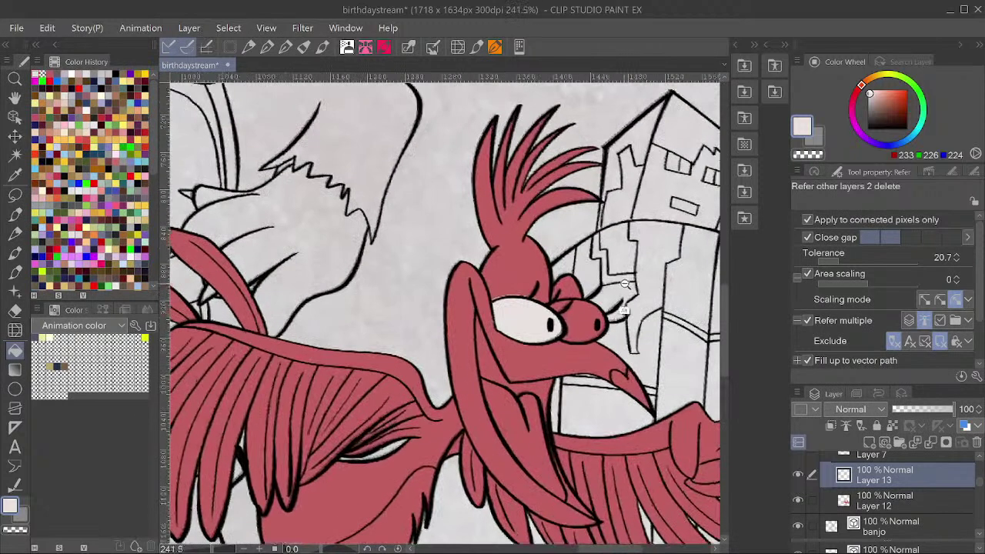
{"action": "scroll", "coordinate": [585, 296], "scroll_direction": "up", "scroll_amount": 4}
{"action": "key", "text": "ctrl+z"}
{"action": "key", "text": "g"}
{"action": "key", "text": "g"}
{"action": "key", "text": "g"}
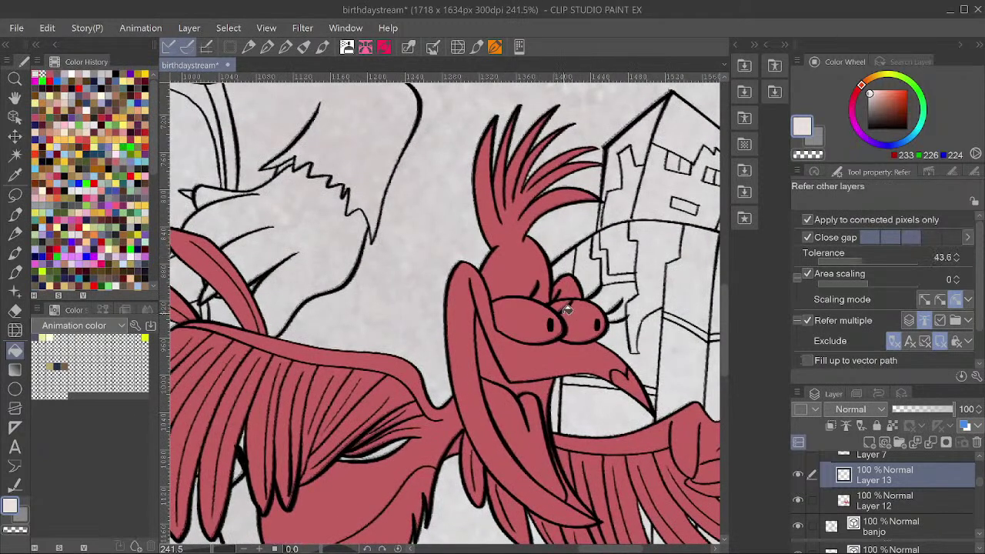
{"action": "mouse_move", "coordinate": [577, 314]}
{"action": "left_mouse_down"}
{"action": "mouse_move", "coordinate": [619, 305]}
{"action": "mouse_move", "coordinate": [591, 289]}
{"action": "mouse_move", "coordinate": [491, 285]}
{"action": "mouse_move", "coordinate": [484, 330]}
{"action": "mouse_move", "coordinate": [583, 350]}
{"action": "mouse_move", "coordinate": [615, 304]}
{"action": "left_mouse_up"}
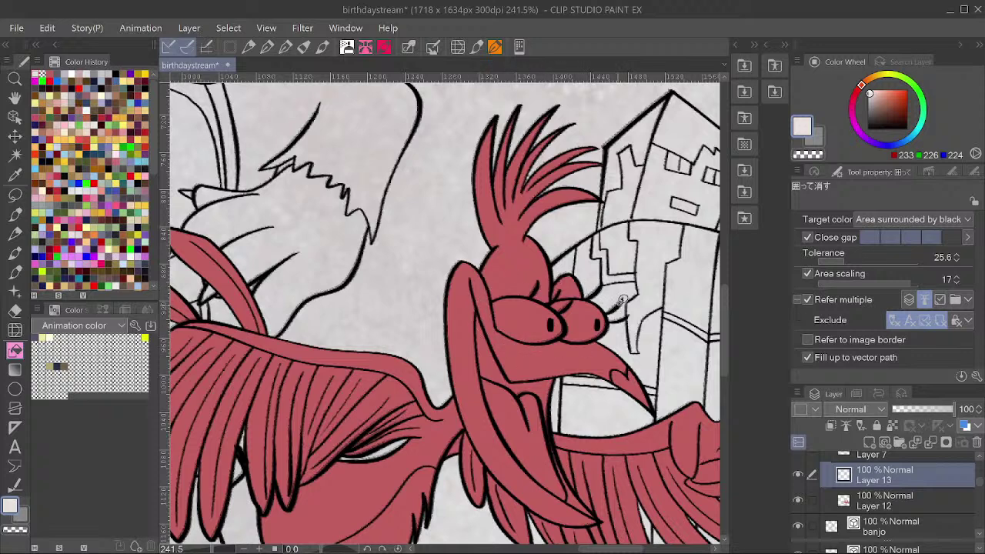
Fill both of kazooie's eyes with off-white using the enclose-and-fill tool, and save the drawing.
{"action": "key", "text": "g"}
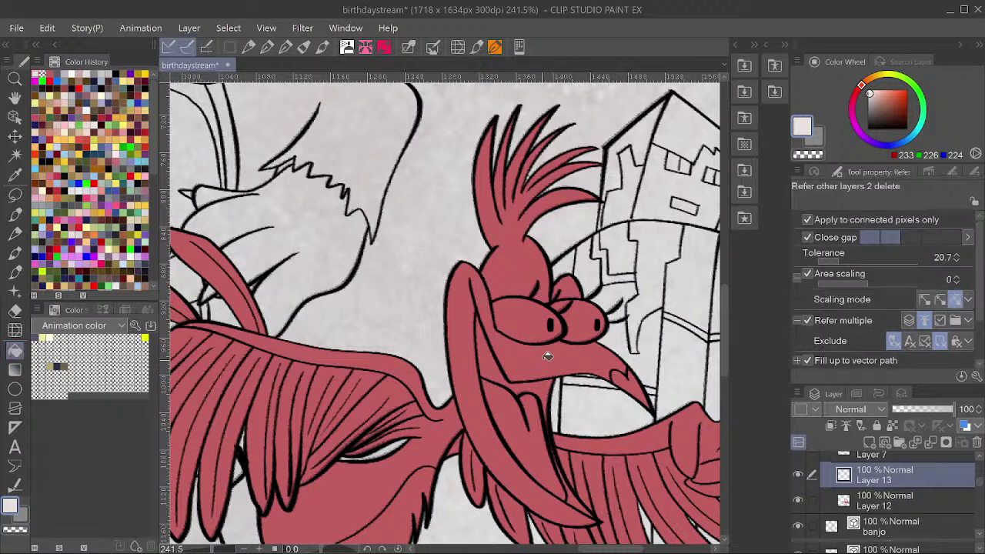
{"action": "key", "text": "g"}
{"action": "key", "text": "g"}
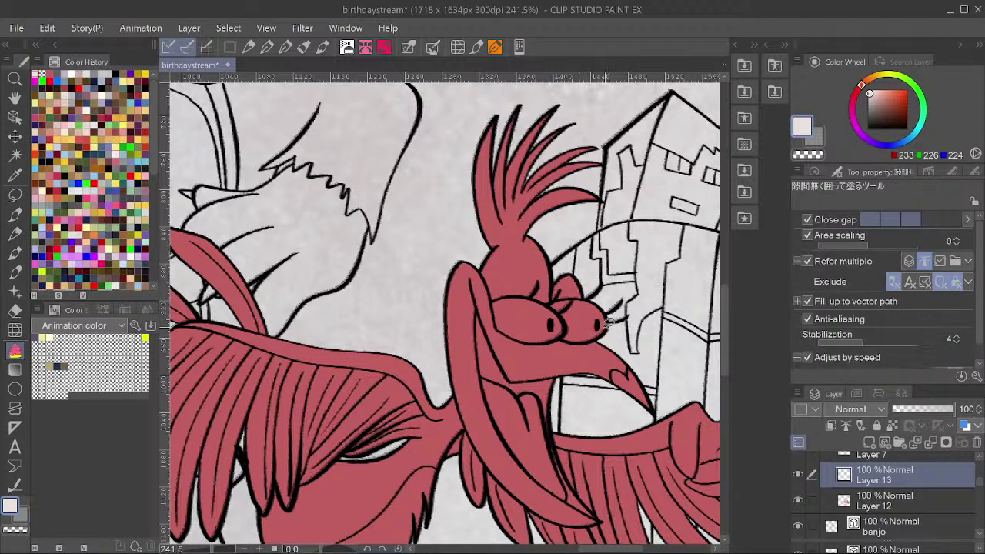
{"action": "mouse_move", "coordinate": [576, 286]}
{"action": "left_mouse_down"}
{"action": "mouse_move", "coordinate": [529, 286]}
{"action": "mouse_move", "coordinate": [490, 304]}
{"action": "mouse_move", "coordinate": [619, 341]}
{"action": "mouse_move", "coordinate": [612, 300]}
{"action": "left_mouse_up"}
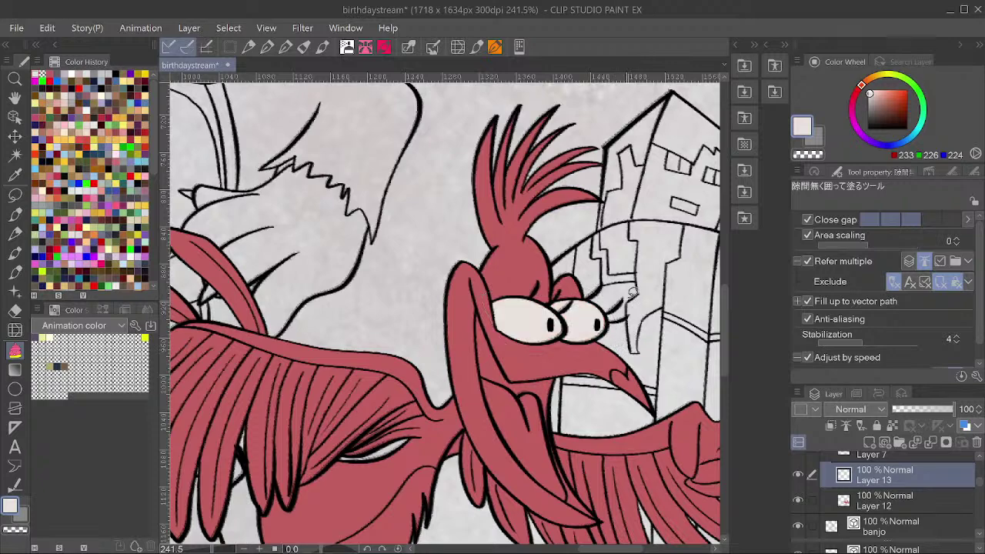
{"action": "scroll", "coordinate": [619, 304], "scroll_direction": "down", "scroll_amount": 5}
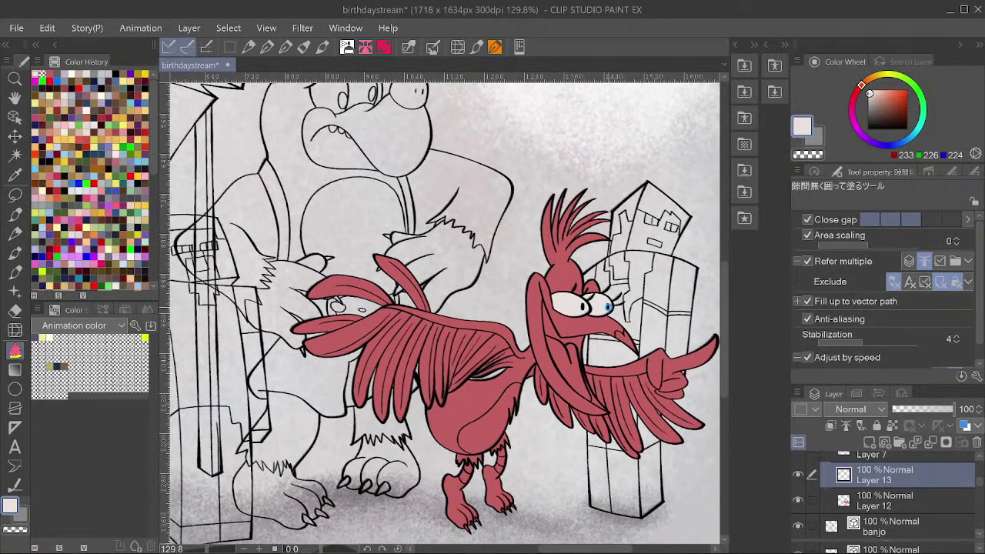
{"action": "key", "text": "ctrl+s"}
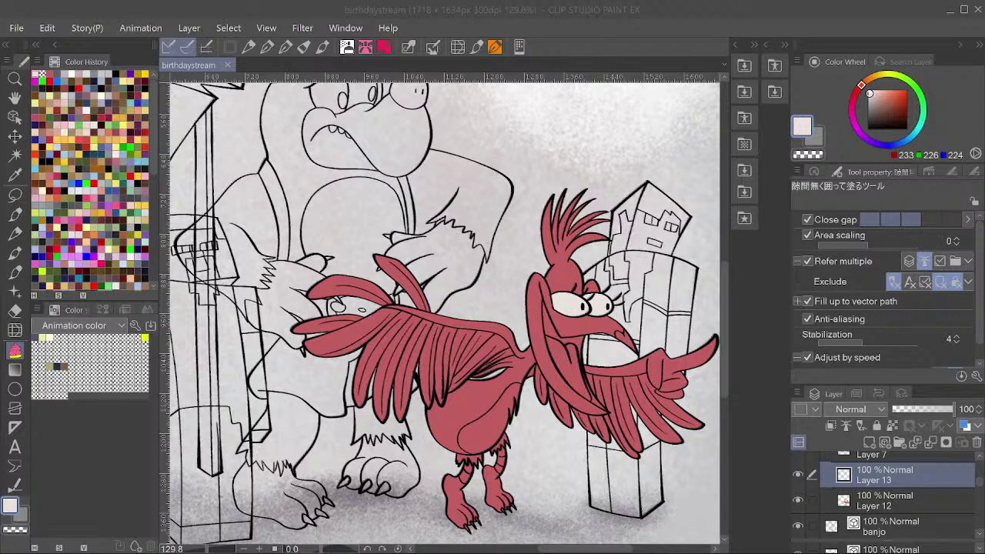
Add a new layer between the red fill and the eye layer, and set the drawing colour to pale yellow E2D5AD.
{"action": "left_click", "coordinate": [590, 236]}
{"action": "scroll", "coordinate": [551, 326], "scroll_direction": "down", "scroll_amount": 3}
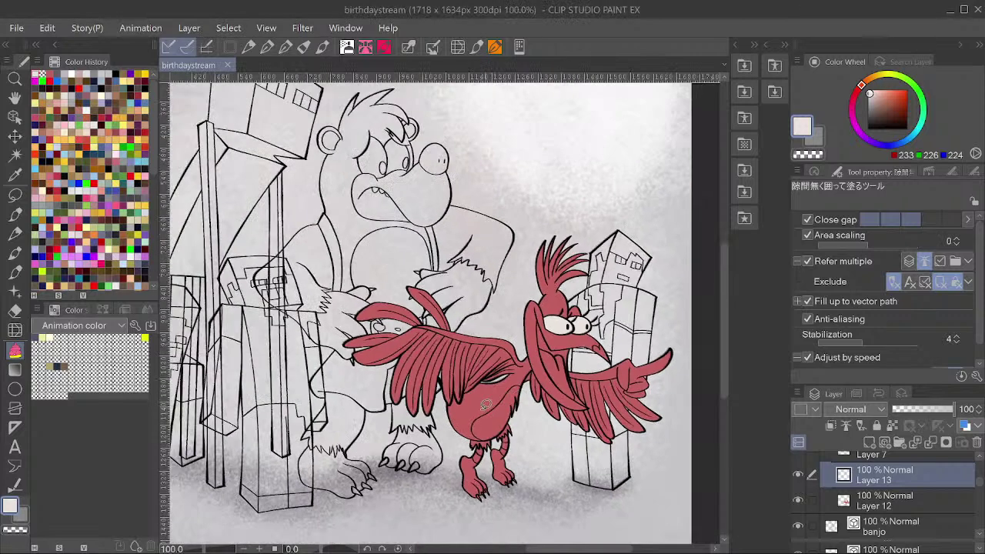
{"action": "scroll", "coordinate": [512, 349], "scroll_direction": "up", "scroll_amount": 3}
{"action": "key", "text": "alt+bracketleft"}
{"action": "key", "text": "ctrl+shift+n"}
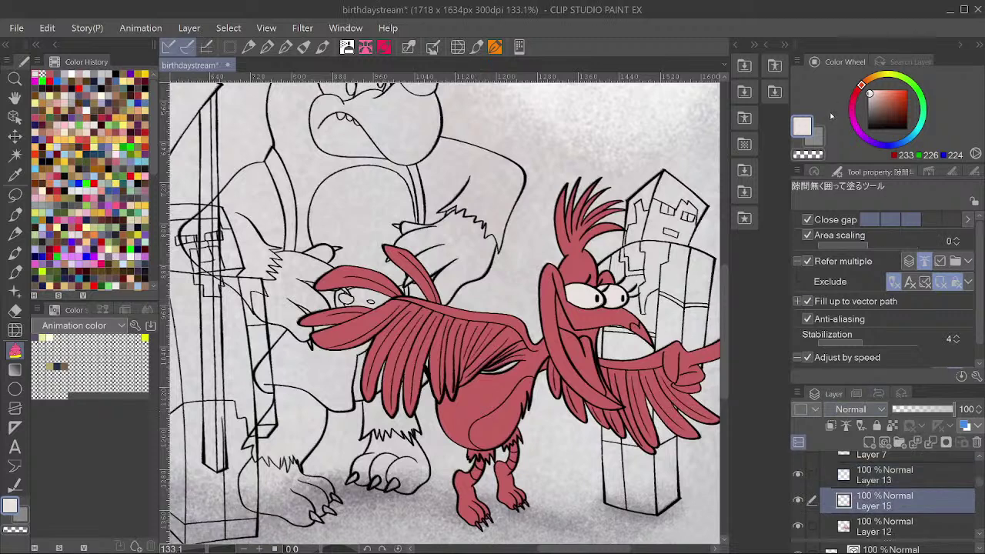
{"action": "left_click", "coordinate": [801, 128]}
{"action": "left_click", "coordinate": [63, 219]}
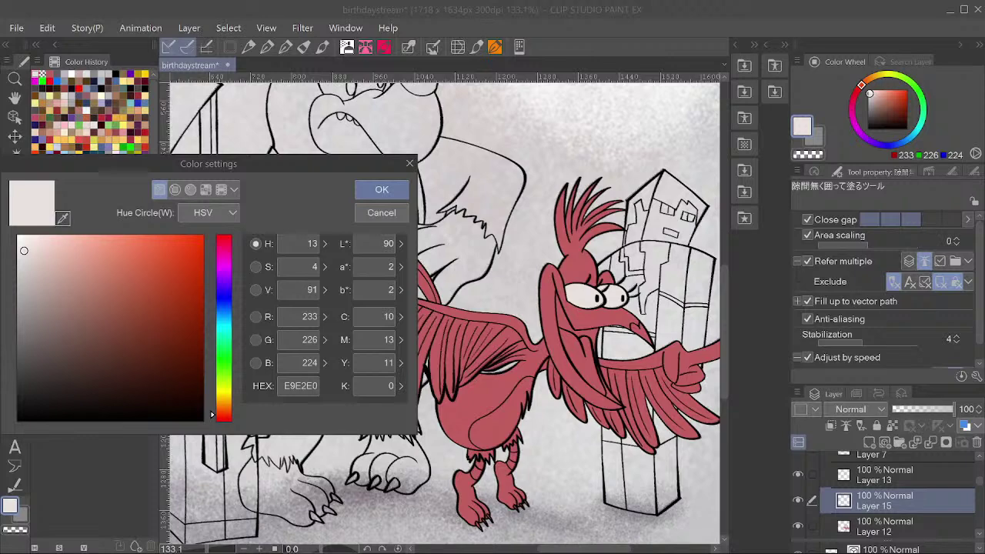
{"action": "left_click", "coordinate": [61, 255]}
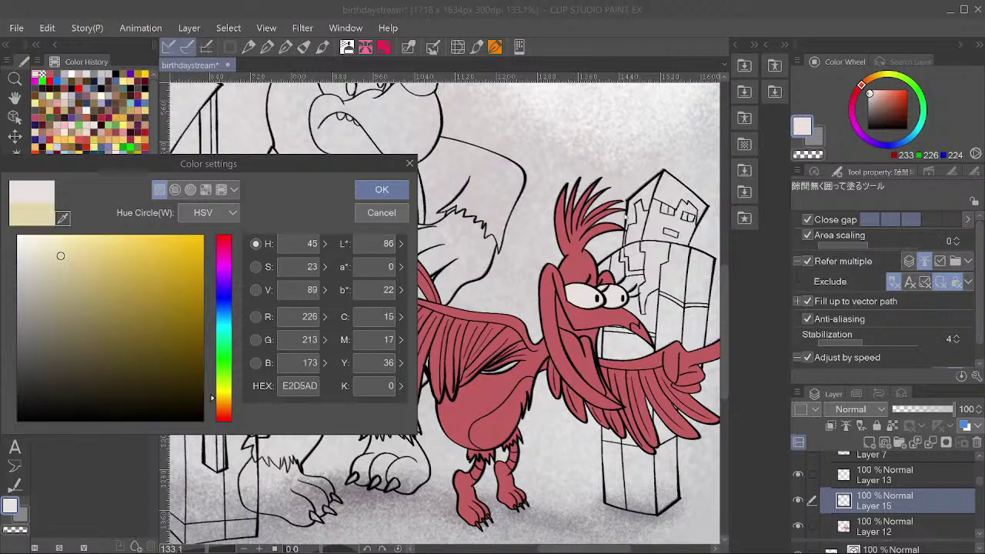
{"action": "left_click", "coordinate": [382, 189]}
Fill kazooie's upper beak and the long outer rim of the lower beak with pale yellow using the Refer other layers fill.
{"action": "scroll", "coordinate": [635, 332], "scroll_direction": "down", "scroll_amount": 5}
{"action": "scroll", "coordinate": [548, 351], "scroll_direction": "up", "scroll_amount": 2}
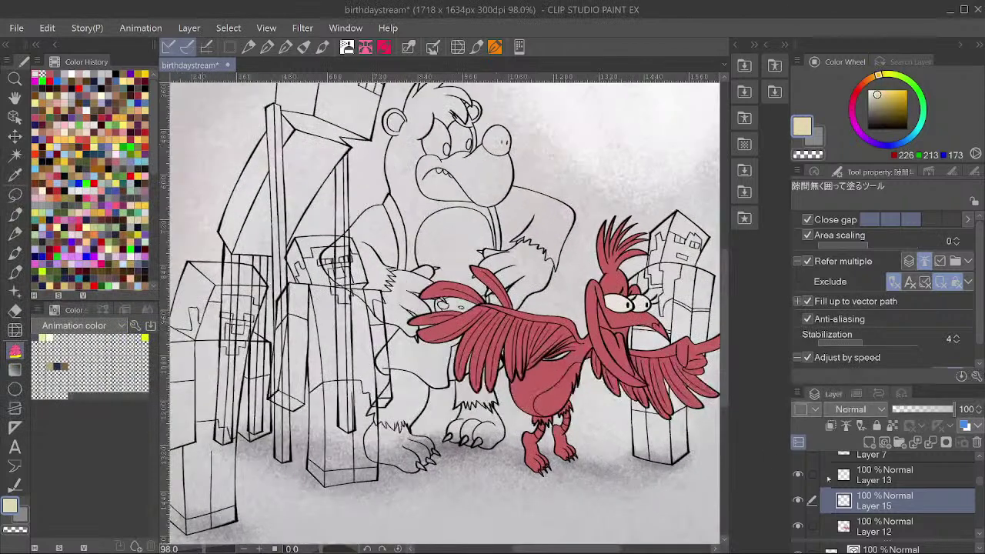
{"action": "scroll", "coordinate": [848, 490], "scroll_direction": "down", "scroll_amount": 1}
{"action": "scroll", "coordinate": [846, 490], "scroll_direction": "up", "scroll_amount": 1}
{"action": "key", "text": "g"}
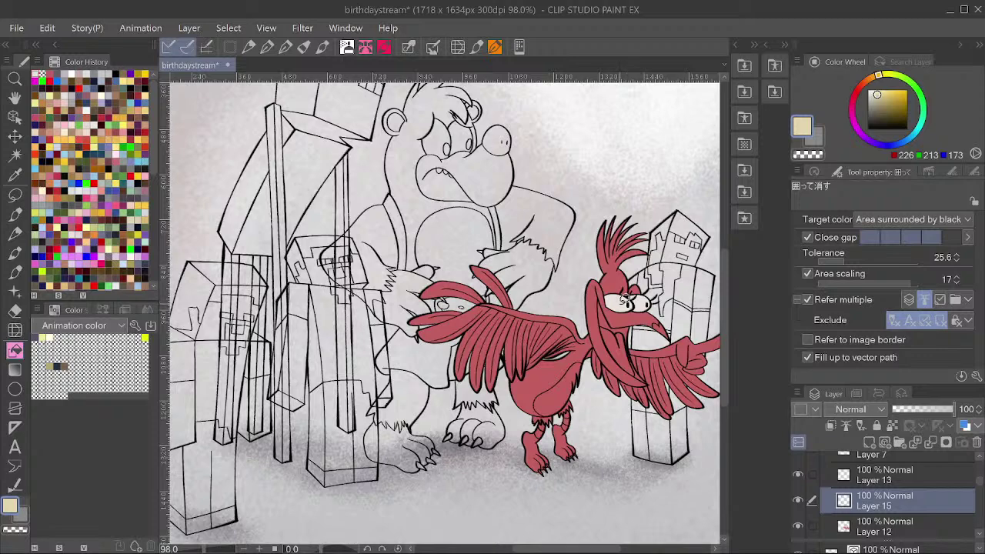
{"action": "key", "text": "period"}
{"action": "left_click", "coordinate": [640, 315]}
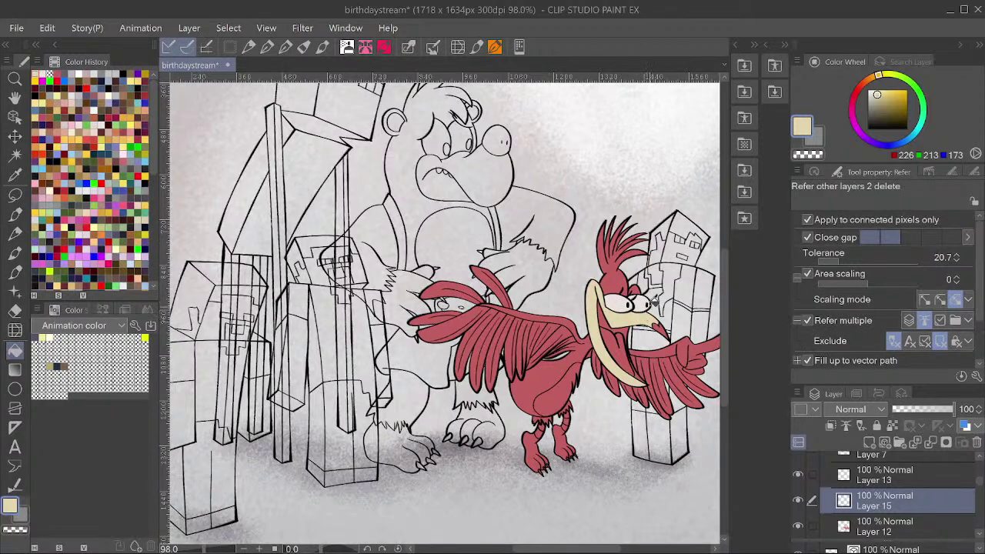
Fill the remaining inner areas of kazooie's open beak with pale yellow using the enclose-and-fill tool, and save the drawing.
{"action": "scroll", "coordinate": [638, 337], "scroll_direction": "up", "scroll_amount": 4}
{"action": "key", "text": "period"}
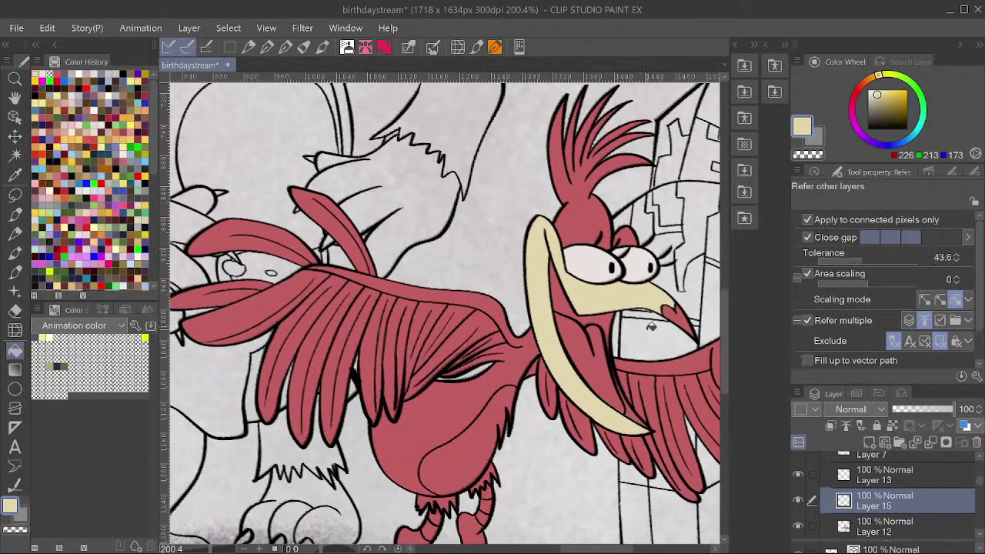
{"action": "key", "text": "period"}
{"action": "mouse_move", "coordinate": [656, 339]}
{"action": "left_mouse_down"}
{"action": "mouse_move", "coordinate": [640, 307]}
{"action": "mouse_move", "coordinate": [566, 260]}
{"action": "mouse_move", "coordinate": [540, 258]}
{"action": "mouse_move", "coordinate": [559, 352]}
{"action": "mouse_move", "coordinate": [650, 434]}
{"action": "mouse_move", "coordinate": [629, 334]}
{"action": "mouse_move", "coordinate": [557, 343]}
{"action": "mouse_move", "coordinate": [539, 318]}
{"action": "left_mouse_up"}
{"action": "key", "text": "ctrl+z"}
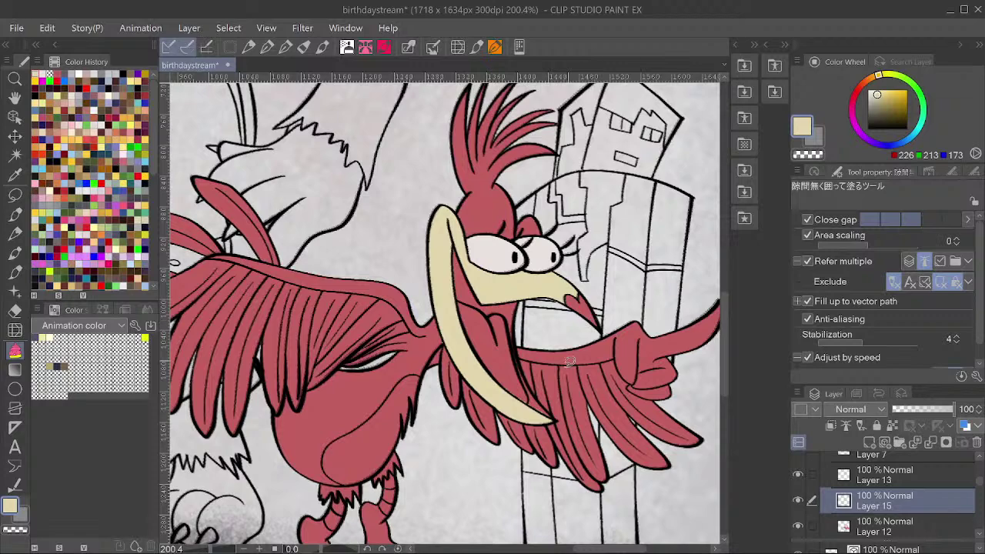
{"action": "mouse_move", "coordinate": [549, 390]}
{"action": "left_mouse_down"}
{"action": "mouse_move", "coordinate": [524, 280]}
{"action": "mouse_move", "coordinate": [495, 274]}
{"action": "mouse_move", "coordinate": [455, 219]}
{"action": "mouse_move", "coordinate": [441, 265]}
{"action": "mouse_move", "coordinate": [467, 348]}
{"action": "mouse_move", "coordinate": [524, 415]}
{"action": "mouse_move", "coordinate": [558, 423]}
{"action": "mouse_move", "coordinate": [549, 390]}
{"action": "left_mouse_up"}
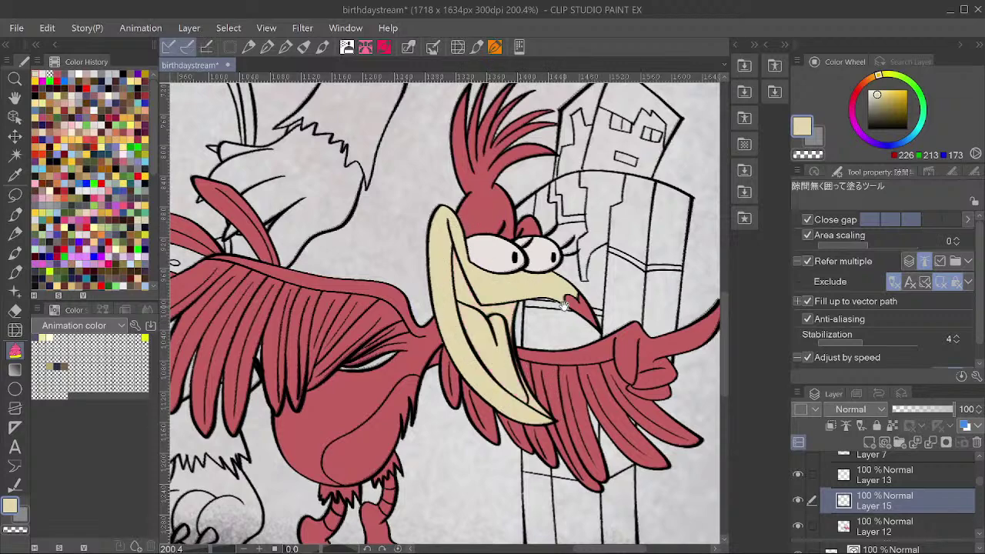
{"action": "scroll", "coordinate": [551, 343], "scroll_direction": "down", "scroll_amount": 3}
{"action": "scroll", "coordinate": [551, 343], "scroll_direction": "down", "scroll_amount": 1}
{"action": "key", "text": "ctrl+s"}
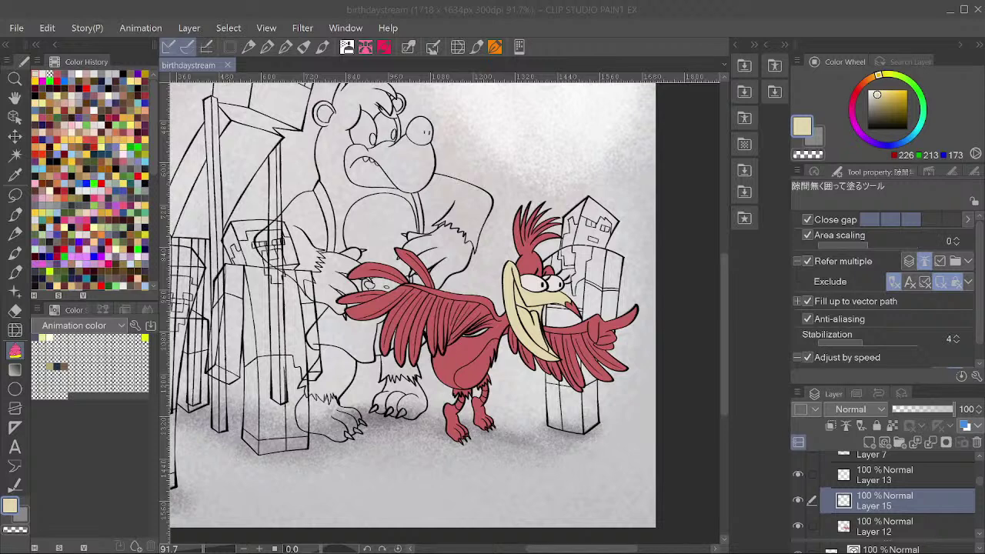
Fill kazooie's belly patch, lower legs and feet with pale yellow using the enclose-and-fill tool.
{"action": "scroll", "coordinate": [662, 354], "scroll_direction": "up", "scroll_amount": 2}
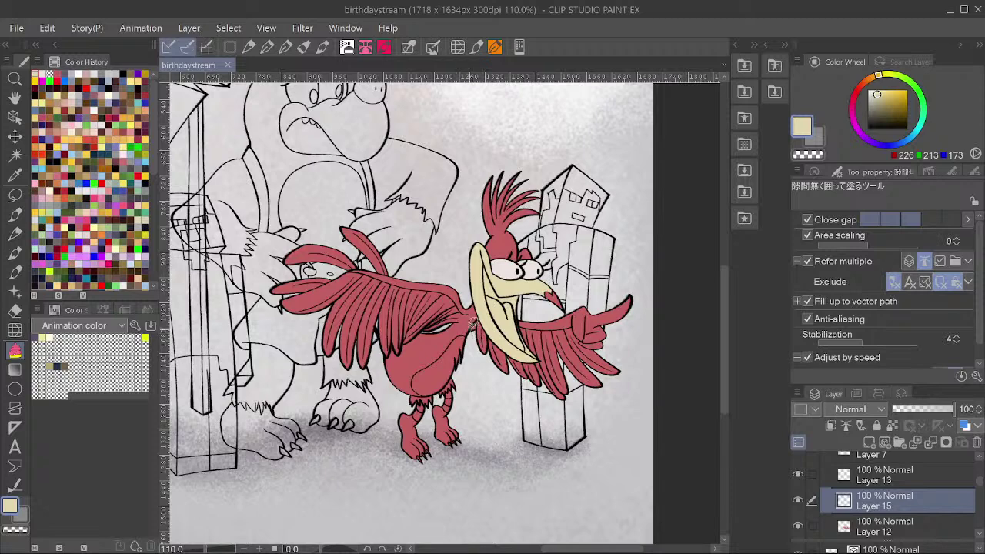
{"action": "mouse_move", "coordinate": [413, 385]}
{"action": "left_mouse_down"}
{"action": "mouse_move", "coordinate": [450, 387]}
{"action": "mouse_move", "coordinate": [471, 357]}
{"action": "mouse_move", "coordinate": [455, 430]}
{"action": "mouse_move", "coordinate": [433, 404]}
{"action": "mouse_move", "coordinate": [438, 389]}
{"action": "mouse_move", "coordinate": [393, 422]}
{"action": "mouse_move", "coordinate": [454, 427]}
{"action": "left_mouse_up"}
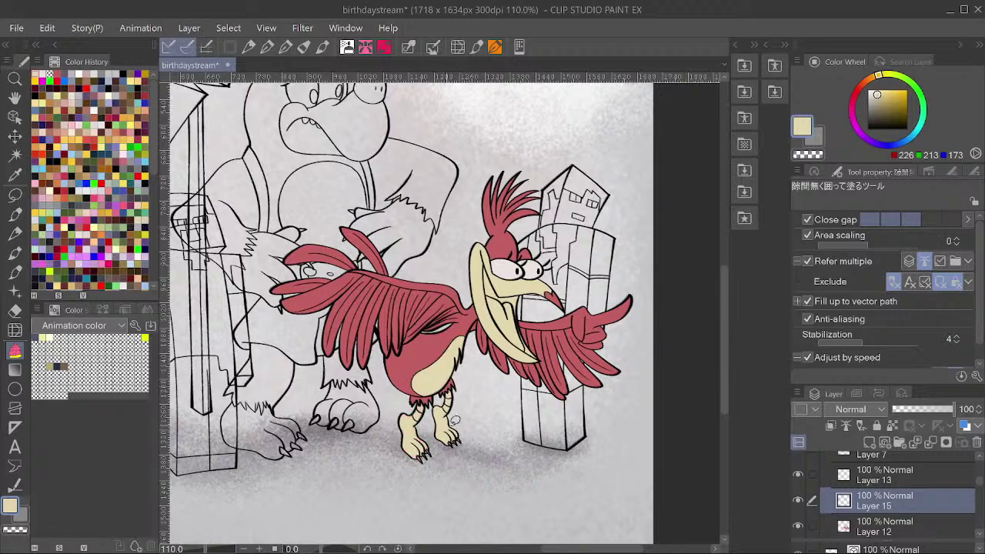
{"action": "scroll", "coordinate": [585, 360], "scroll_direction": "up", "scroll_amount": 5}
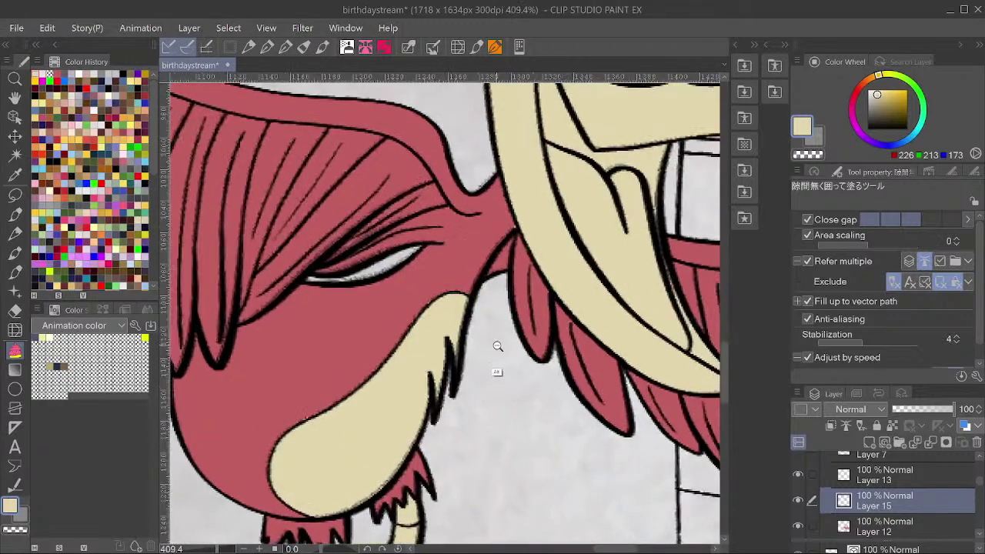
{"action": "scroll", "coordinate": [497, 345], "scroll_direction": "down", "scroll_amount": 3}
{"action": "left_click_drag", "start_coordinate": [629, 314], "coordinate": [627, 320]}
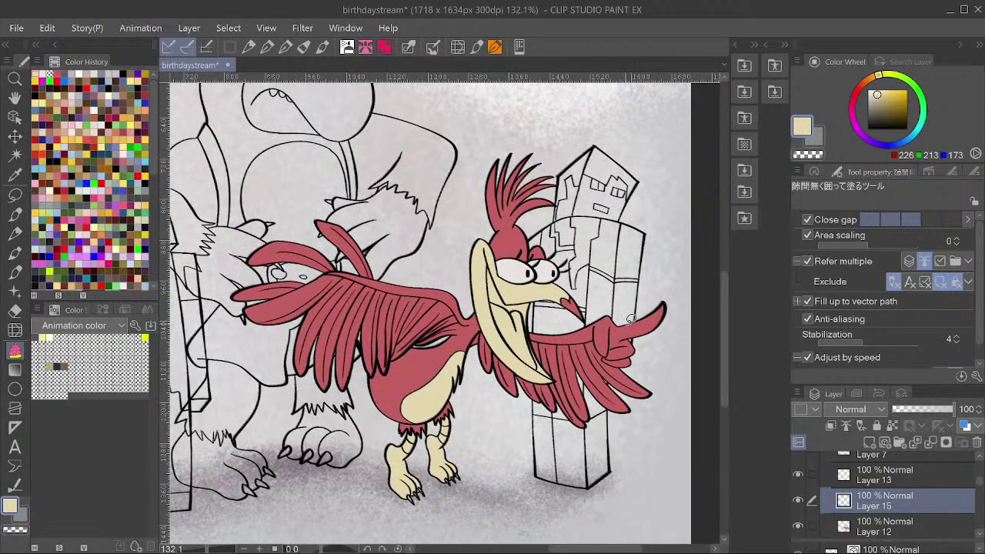
{"action": "mouse_move", "coordinate": [668, 345]}
{"action": "left_mouse_down"}
{"action": "mouse_move", "coordinate": [666, 385]}
{"action": "mouse_move", "coordinate": [672, 362]}
{"action": "left_mouse_up"}
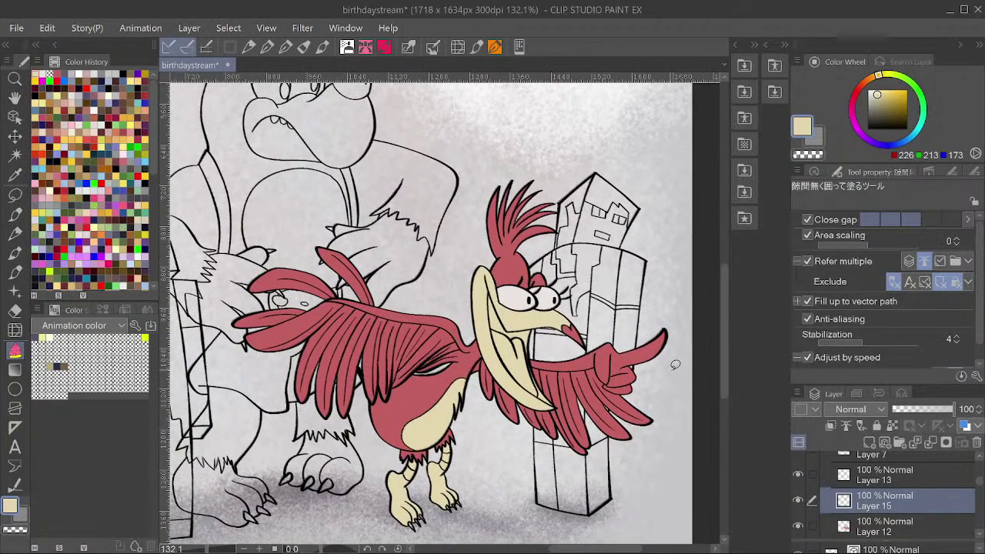
{"action": "scroll", "coordinate": [588, 379], "scroll_direction": "down", "scroll_amount": 2}
{"action": "scroll", "coordinate": [589, 380], "scroll_direction": "up", "scroll_amount": 1}
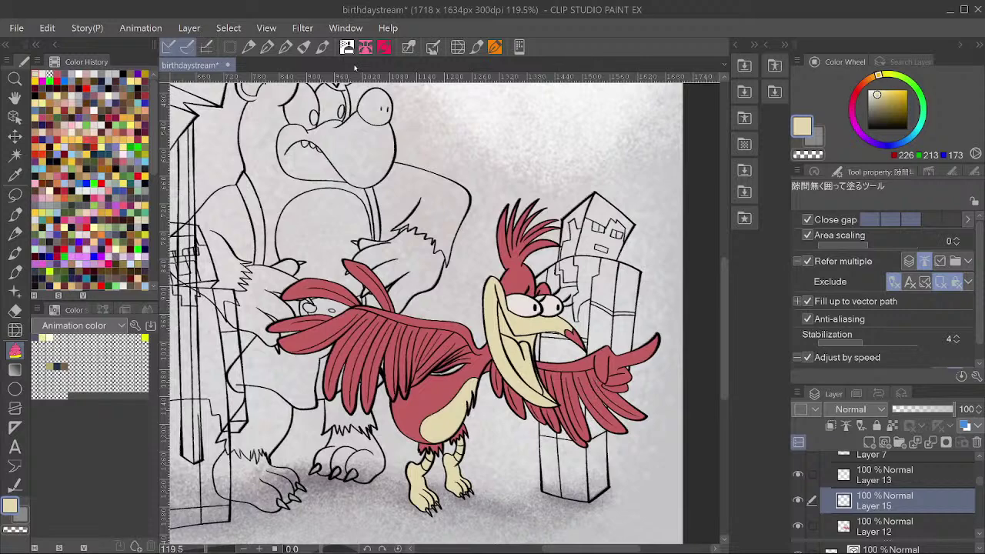
{"action": "scroll", "coordinate": [523, 349], "scroll_direction": "down", "scroll_amount": 3}
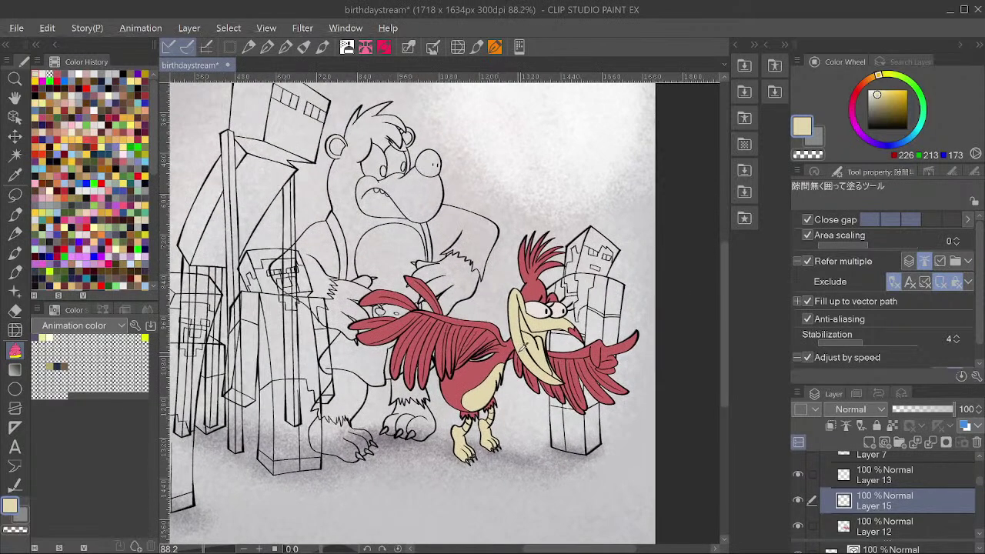
Adjust the pale yellow fill layer with Hue 4, Saturation 19 and Luminosity -12 using Hue/Saturation/Luminosity.
{"action": "key", "text": "ctrl+u"}
{"action": "left_click_drag", "start_coordinate": [635, 176], "coordinate": [654, 176]}
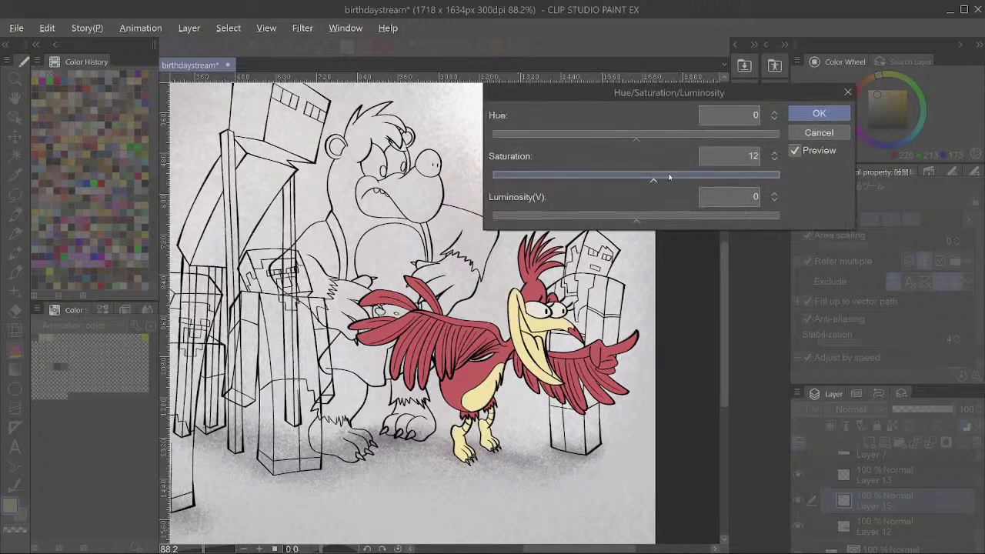
{"action": "left_click", "coordinate": [654, 176]}
{"action": "left_click", "coordinate": [624, 217]}
{"action": "left_click", "coordinate": [654, 218]}
{"action": "left_click", "coordinate": [625, 176]}
{"action": "left_click", "coordinate": [649, 176]}
{"action": "left_click", "coordinate": [627, 135]}
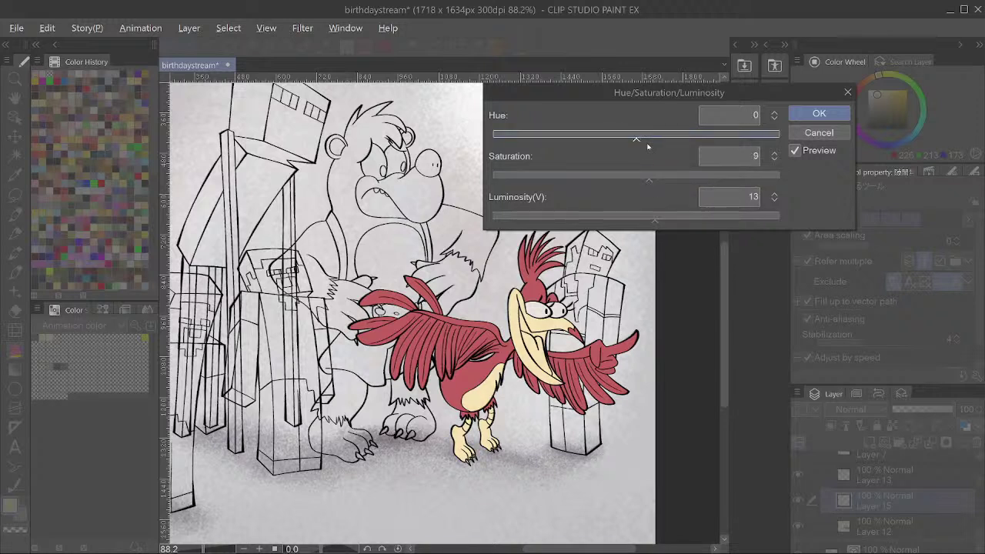
{"action": "left_click", "coordinate": [650, 141]}
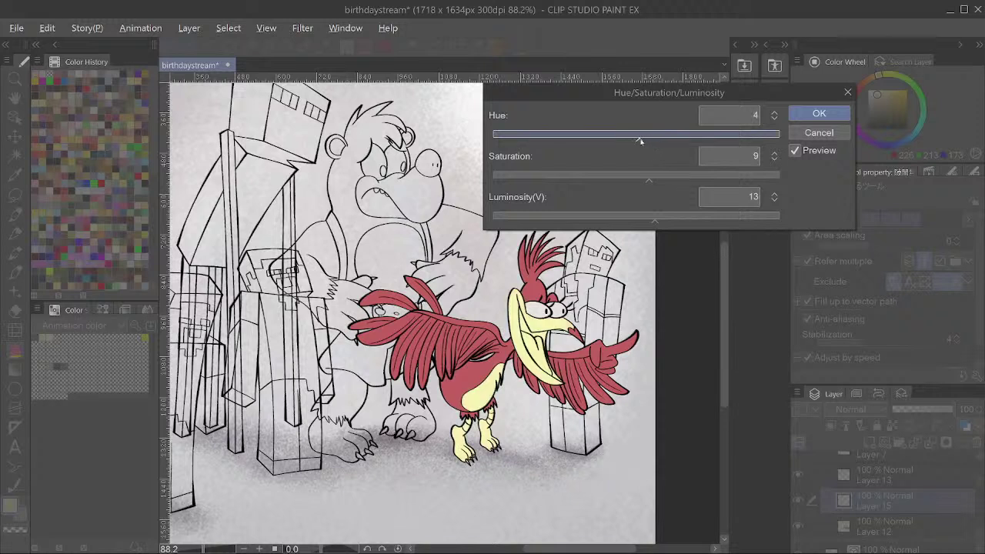
{"action": "left_click_drag", "start_coordinate": [638, 176], "coordinate": [670, 180]}
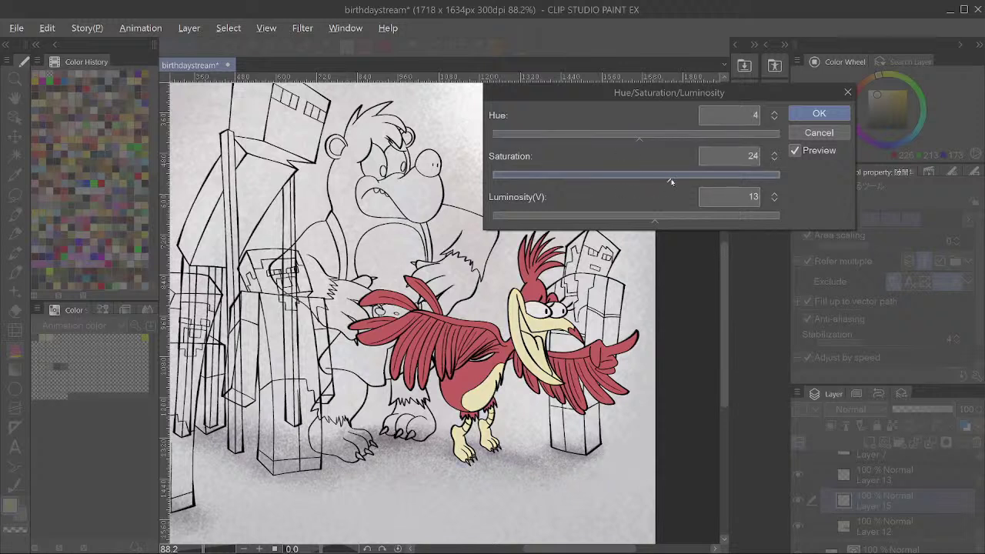
{"action": "left_click", "coordinate": [634, 217]}
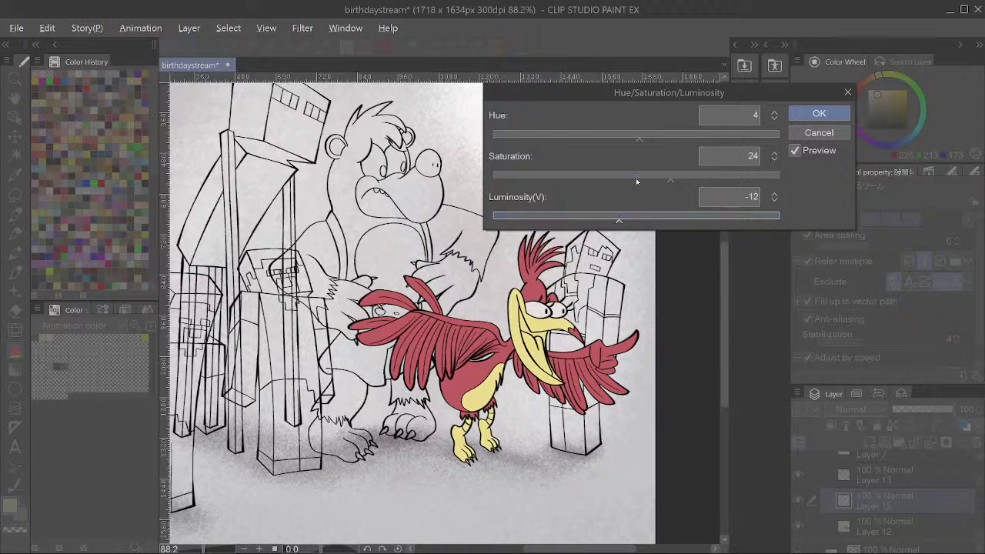
{"action": "left_click_drag", "start_coordinate": [591, 221], "coordinate": [619, 222]}
{"action": "left_click_drag", "start_coordinate": [651, 178], "coordinate": [659, 180]}
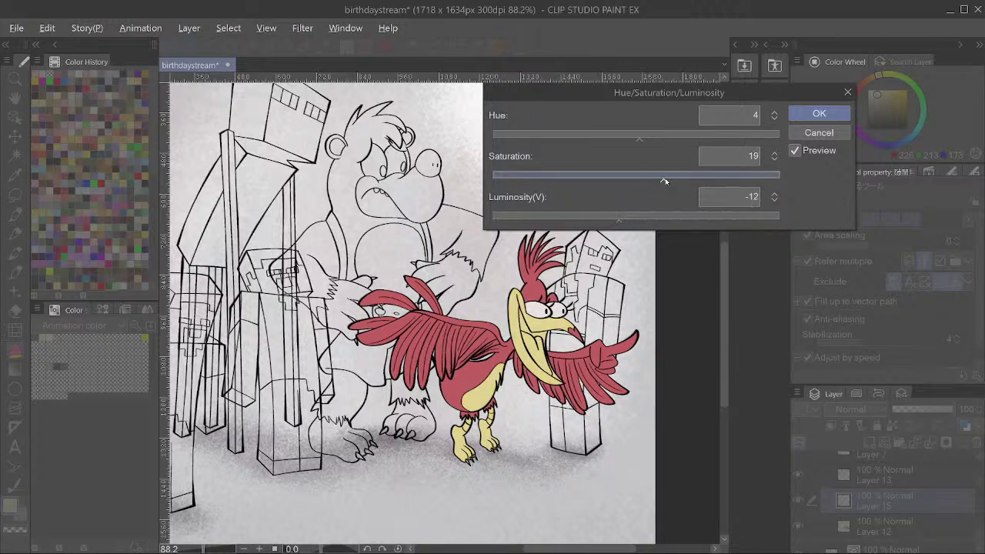
{"action": "left_click", "coordinate": [820, 112]}
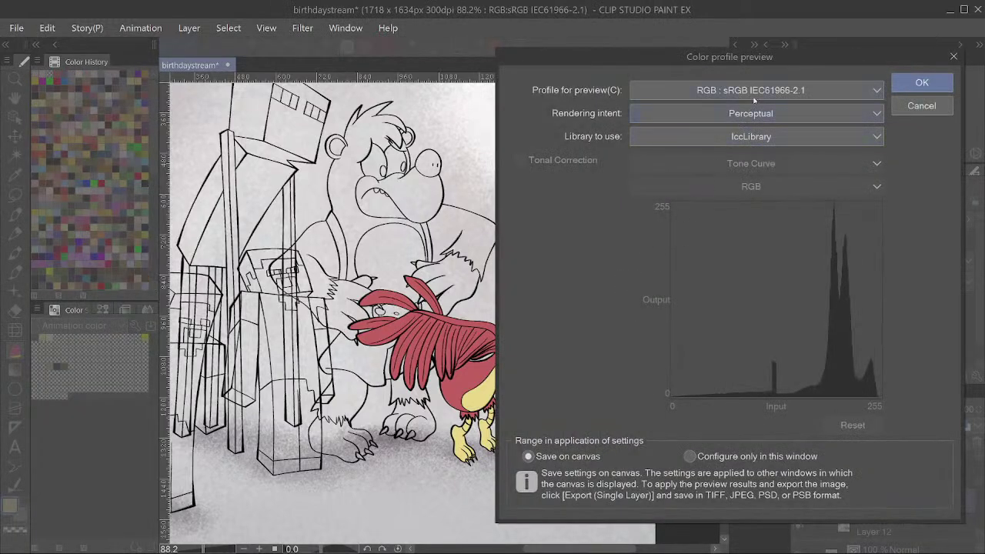
Set the canvas colour profile preview to CMYK : Grayscale/Value Check.
{"action": "left_click", "coordinate": [754, 96]}
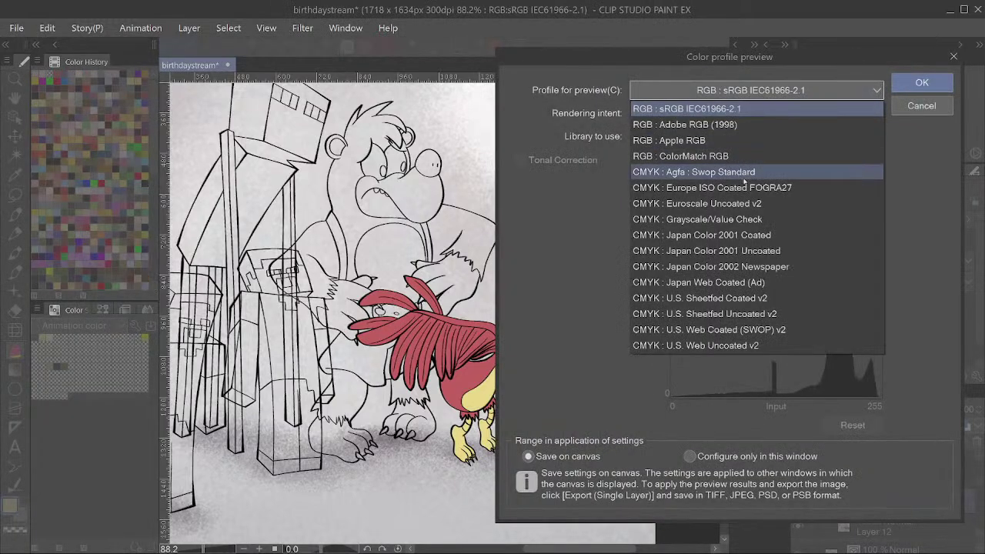
{"action": "left_click", "coordinate": [774, 224]}
{"action": "key", "text": "Return"}
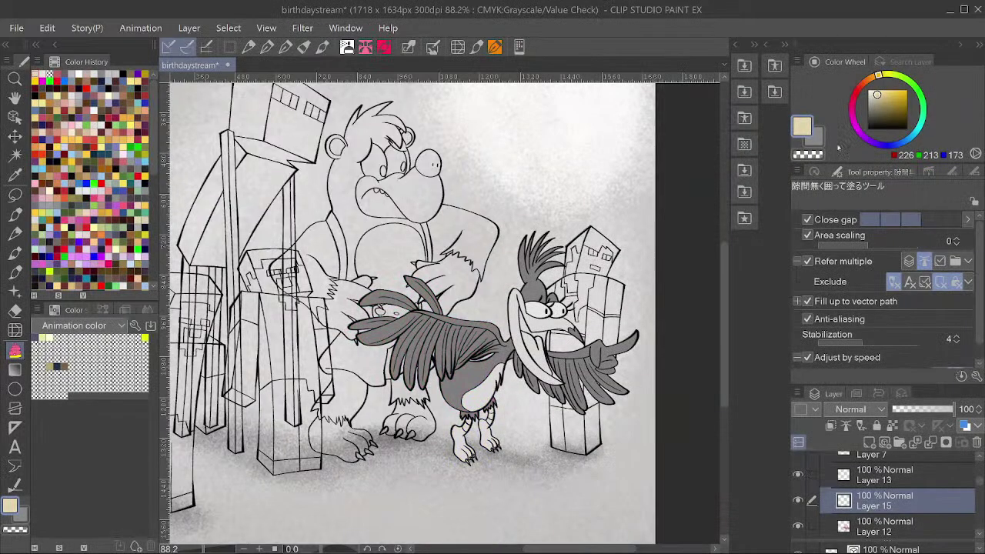
Raise the pale yellow layer's Luminosity to 15 using Hue/Saturation/Luminosity, leaving hue and saturation at 0.
{"action": "key", "text": "ctrl+u"}
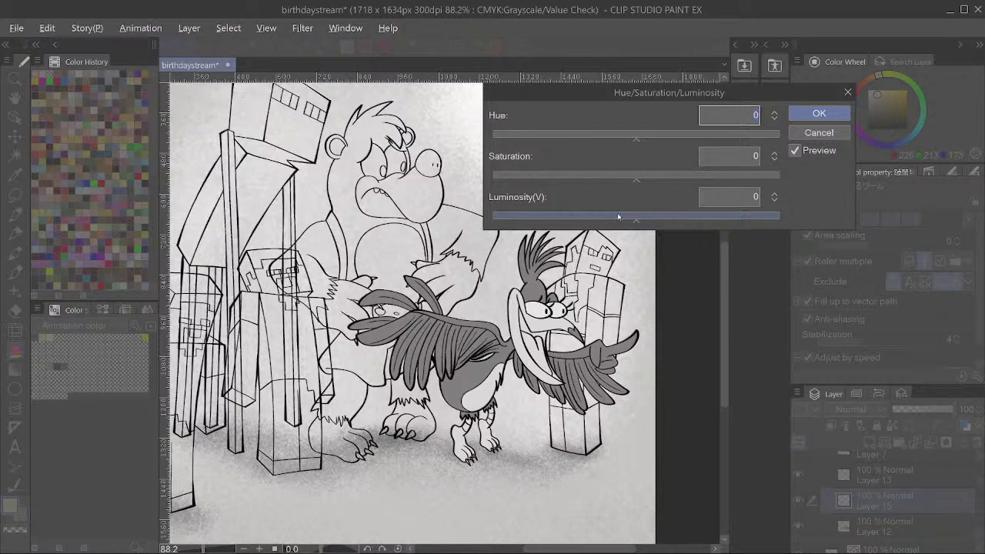
{"action": "left_click_drag", "start_coordinate": [617, 216], "coordinate": [611, 220]}
{"action": "left_click", "coordinate": [638, 223]}
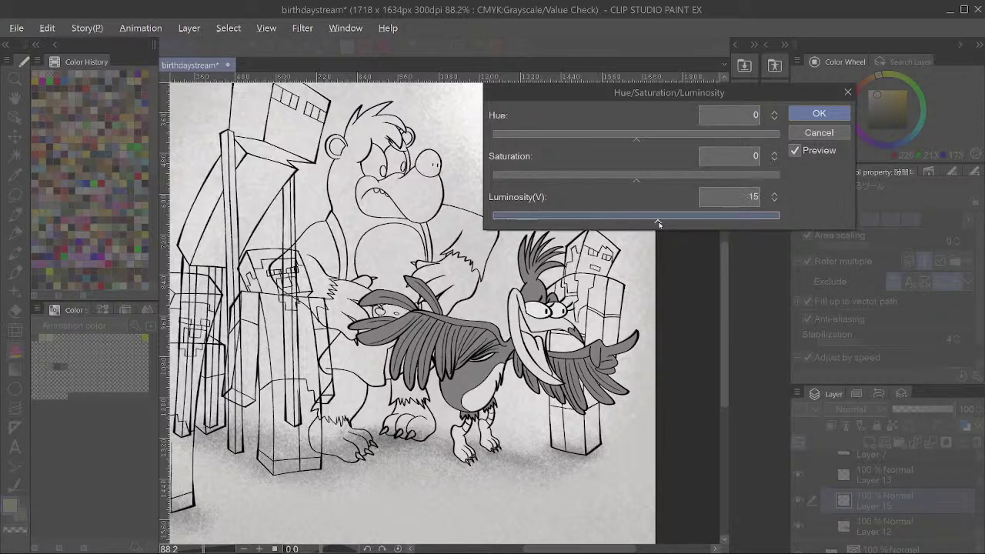
{"action": "left_click", "coordinate": [831, 114]}
Compare the drawing's values with and without the grayscale preview, checking how kazooie's fills read against the background.
{"action": "key", "text": "ctrl+y"}
{"action": "left_click_drag", "start_coordinate": [596, 321], "coordinate": [619, 316]}
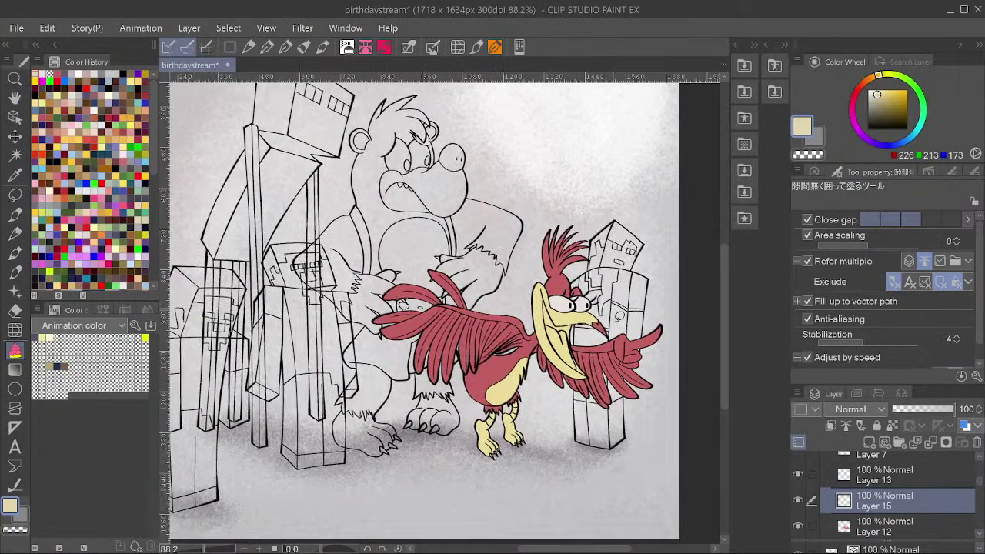
{"action": "key", "text": "ctrl+y"}
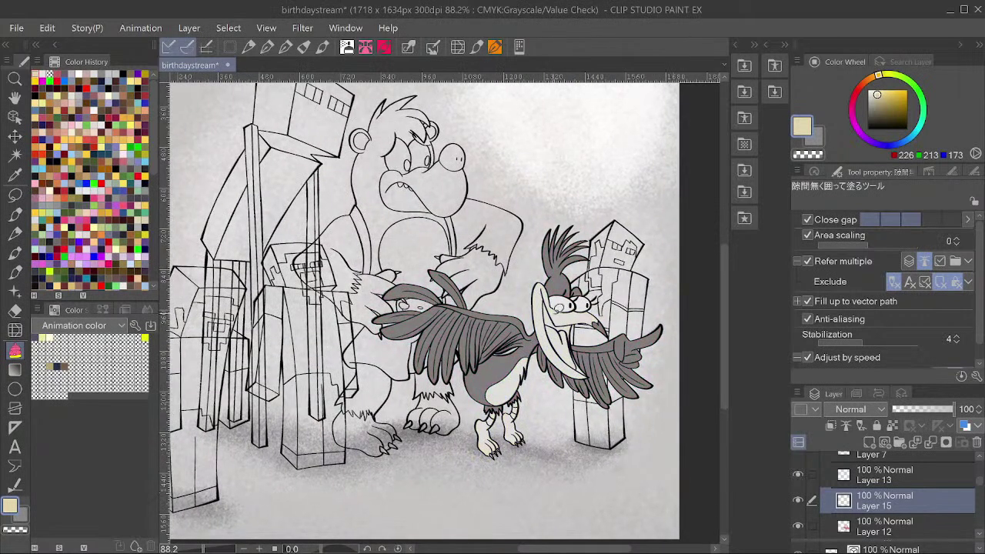
{"action": "scroll", "coordinate": [559, 310], "scroll_direction": "down", "scroll_amount": 2}
{"action": "left_click_drag", "start_coordinate": [558, 310], "coordinate": [604, 352]}
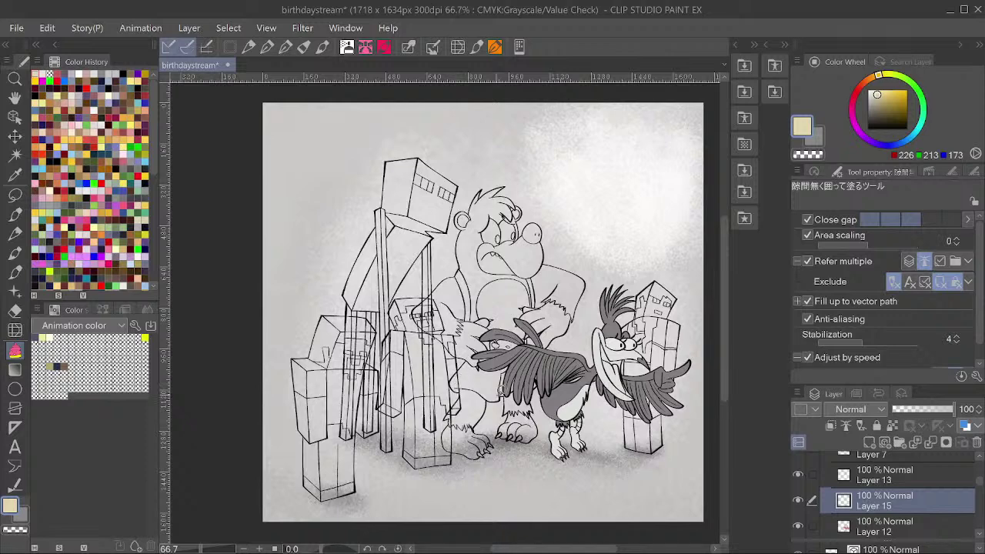
{"action": "key", "text": "ctrl+shift+y"}
{"action": "key", "text": "ctrl+minus"}
{"action": "key", "text": "ctrl+minus"}
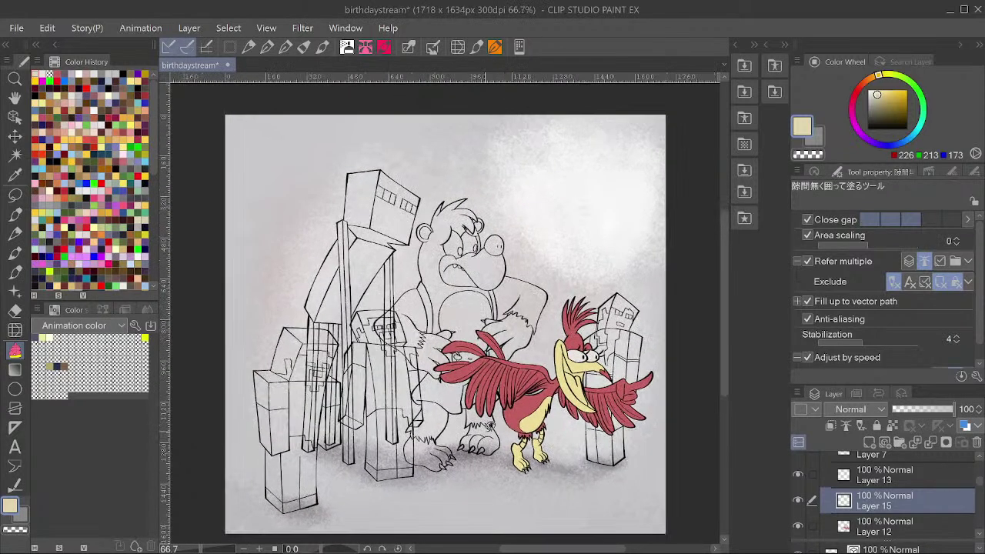
{"action": "key", "text": "ctrl+shift+y"}
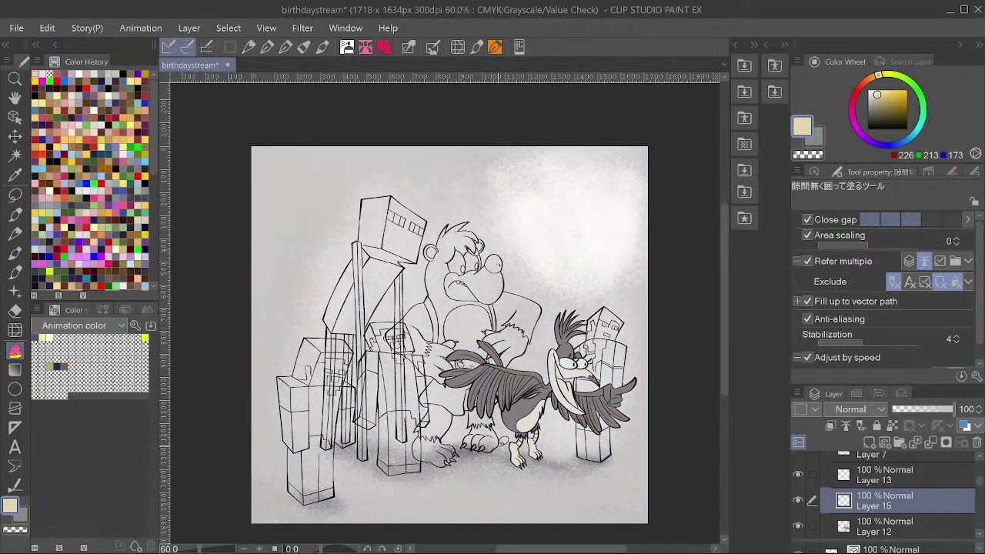
{"action": "key", "text": "ctrl+plus"}
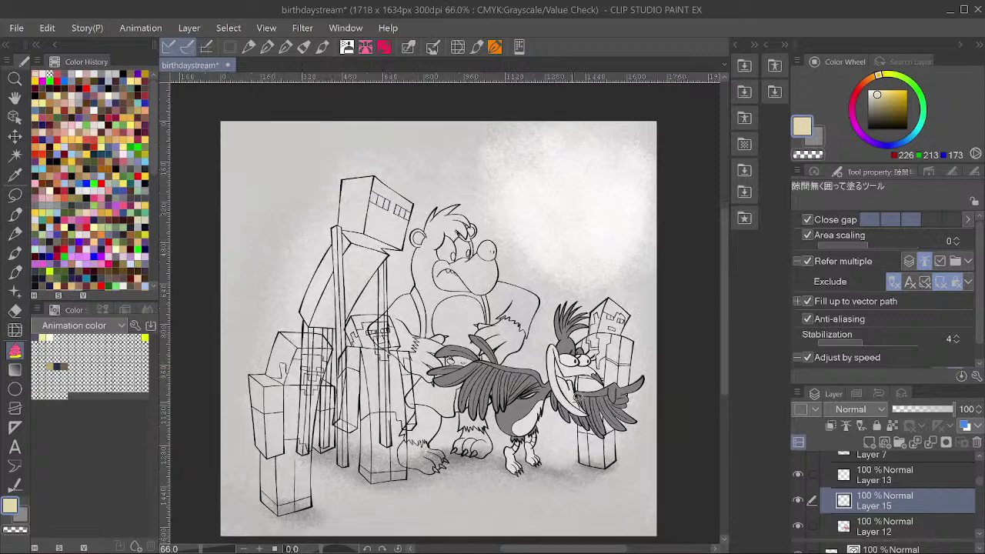
Set the pale yellow layer's Saturation to 9 and Luminosity to 13 using Hue/Saturation/Luminosity, and turn off the grayscale preview.
{"action": "key", "text": "ctrl+u"}
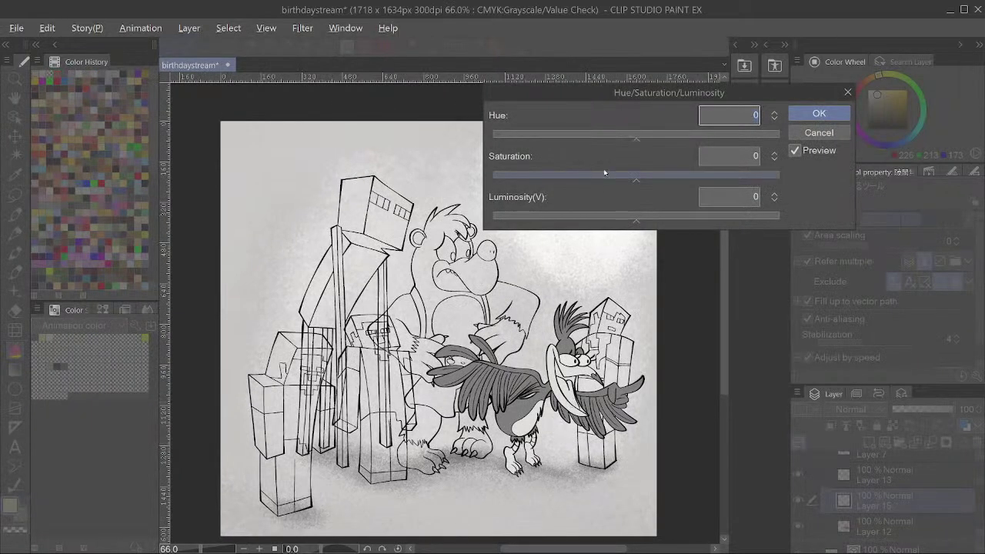
{"action": "left_click", "coordinate": [602, 170]}
{"action": "left_click_drag", "start_coordinate": [605, 173], "coordinate": [653, 177]}
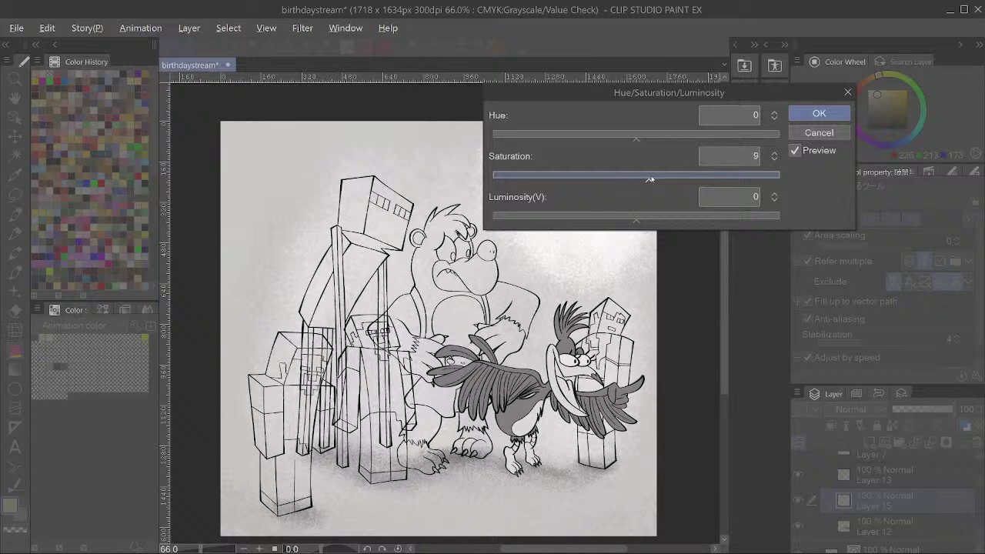
{"action": "left_click", "coordinate": [620, 219]}
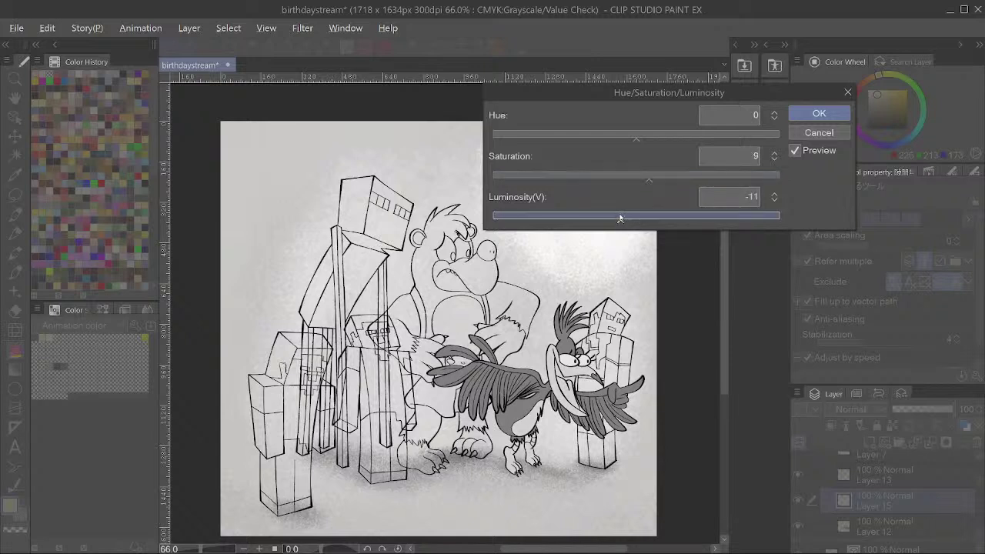
{"action": "left_click", "coordinate": [633, 219]}
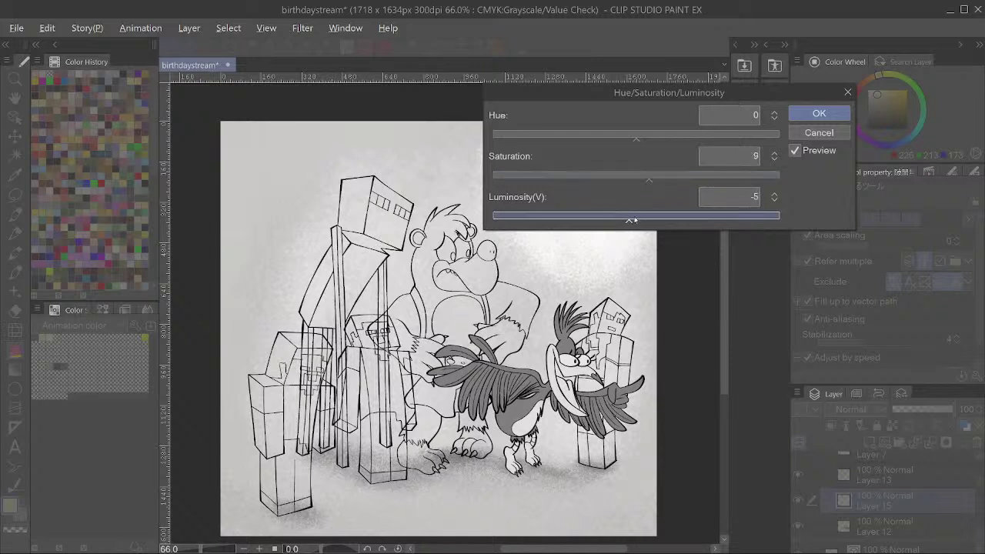
{"action": "left_click", "coordinate": [808, 118]}
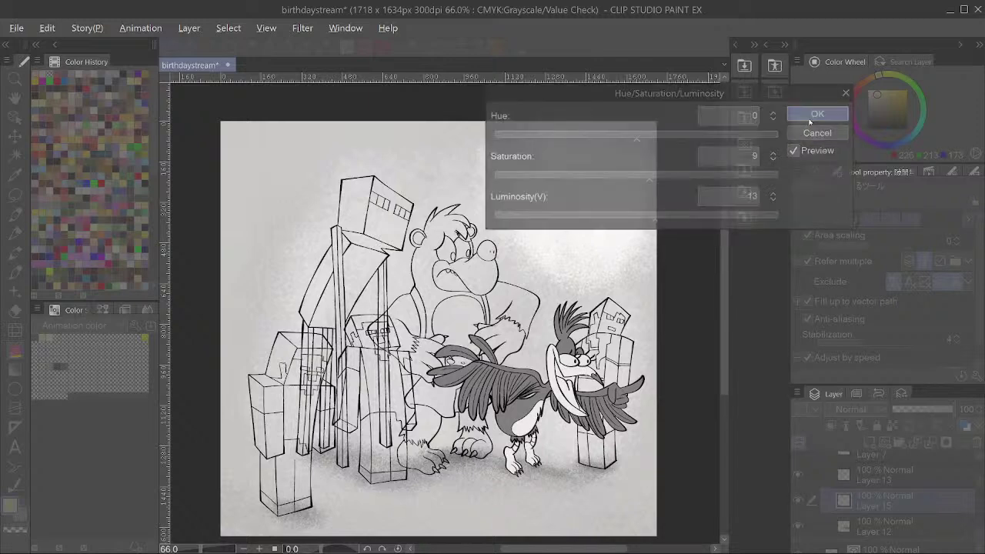
{"action": "key", "text": "ctrl+y"}
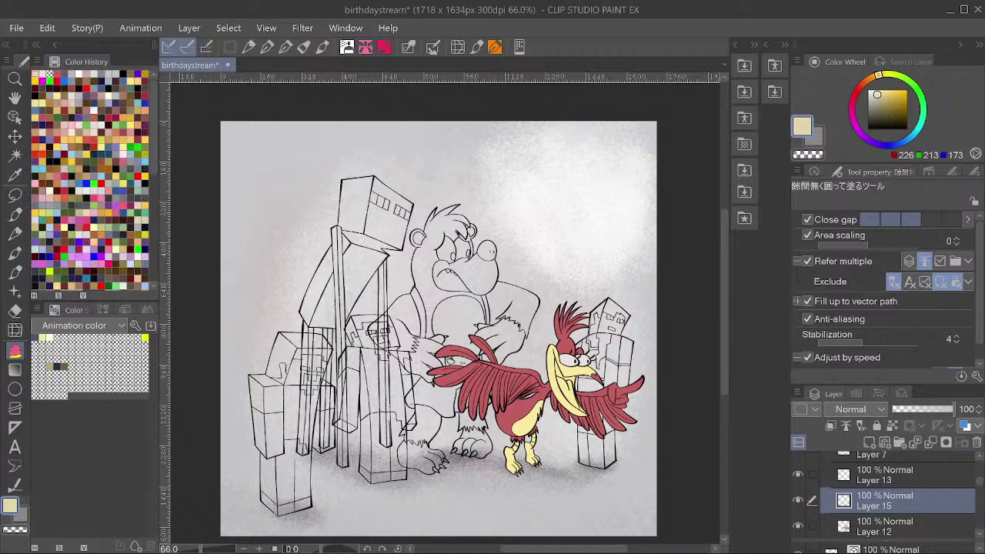
{"action": "left_click", "coordinate": [491, 434]}
{"action": "left_click", "coordinate": [726, 372]}
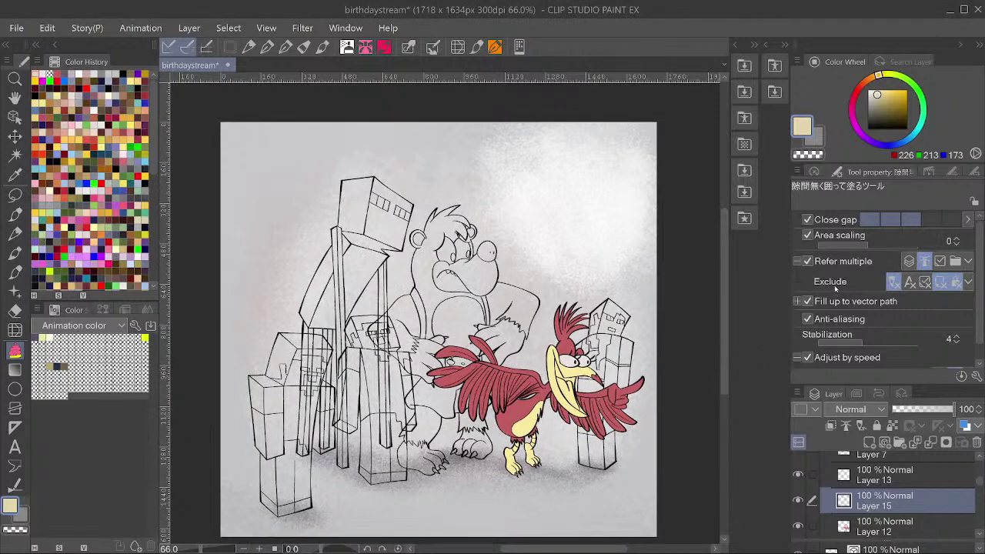
{"action": "left_click", "coordinate": [802, 129]}
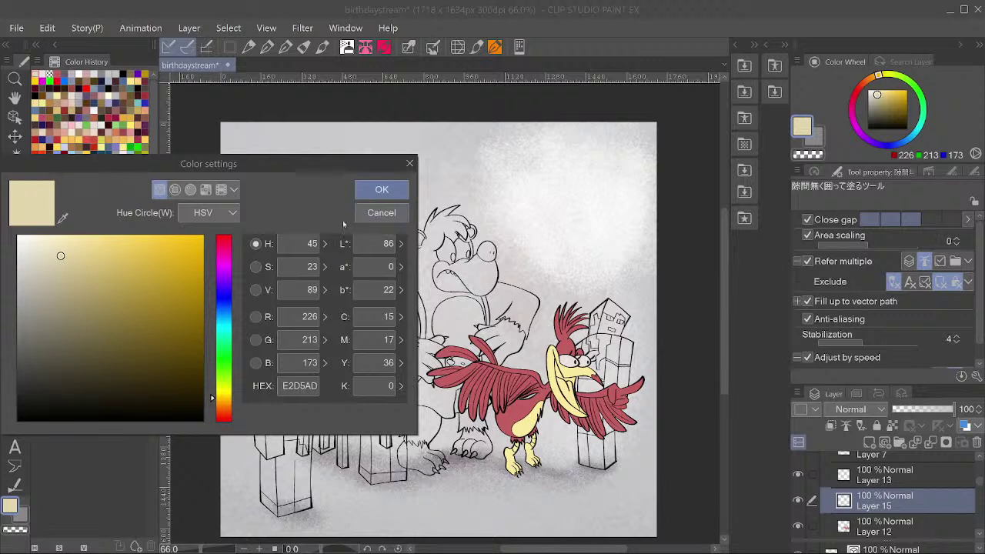
{"action": "left_click", "coordinate": [64, 219]}
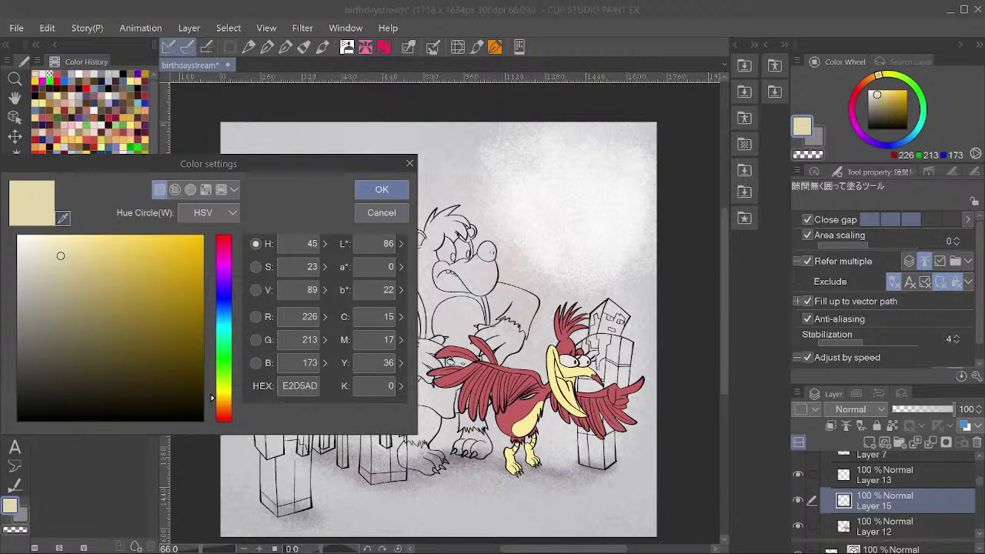
{"action": "left_click", "coordinate": [362, 211]}
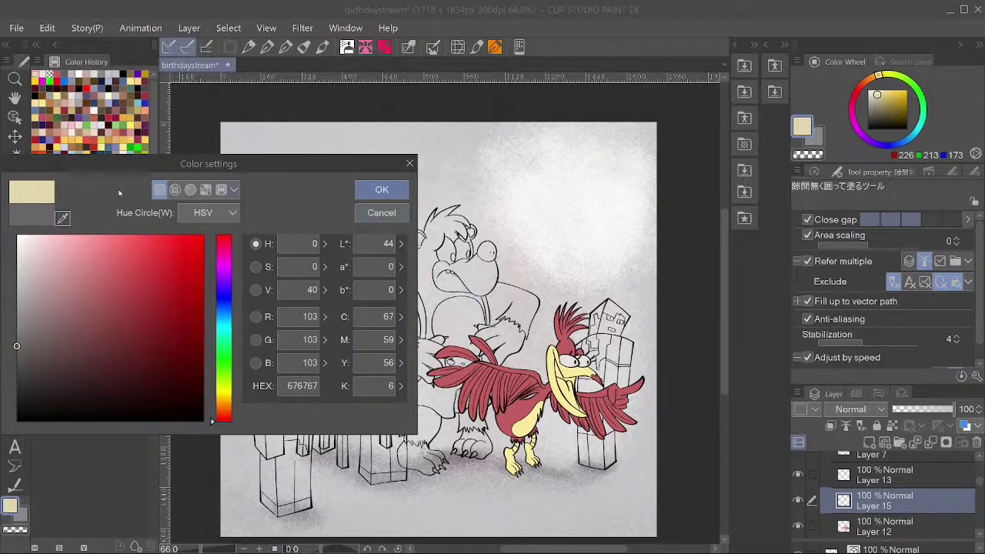
{"action": "left_click", "coordinate": [377, 213]}
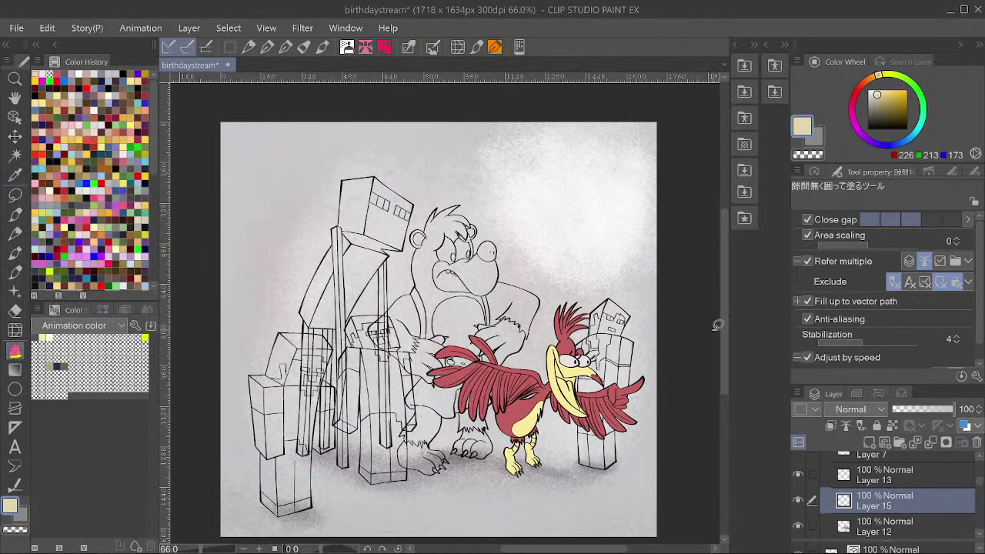
Save the drawing.
{"action": "scroll", "coordinate": [518, 396], "scroll_direction": "down", "scroll_amount": 3}
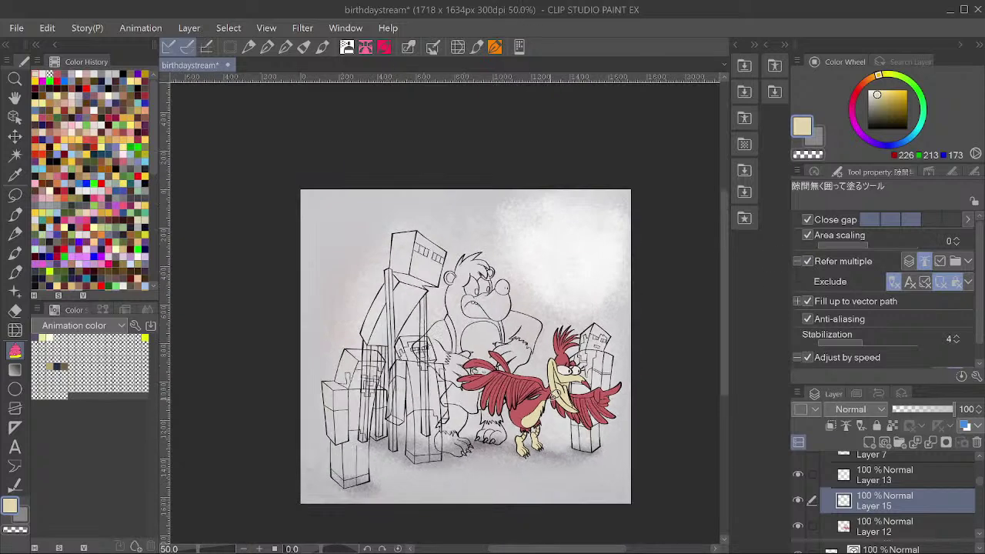
{"action": "scroll", "coordinate": [556, 414], "scroll_direction": "up", "scroll_amount": 4}
{"action": "key", "text": "ctrl+s"}
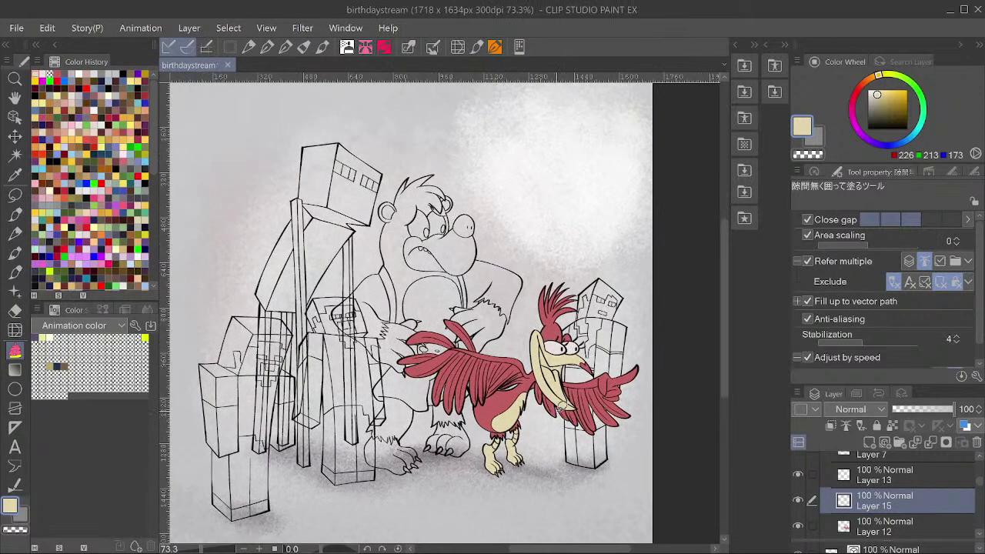
Add a new layer above the pale yellow layer and sample a dull maroon, hex 945462, as the drawing colour.
{"action": "scroll", "coordinate": [539, 435], "scroll_direction": "up", "scroll_amount": 2}
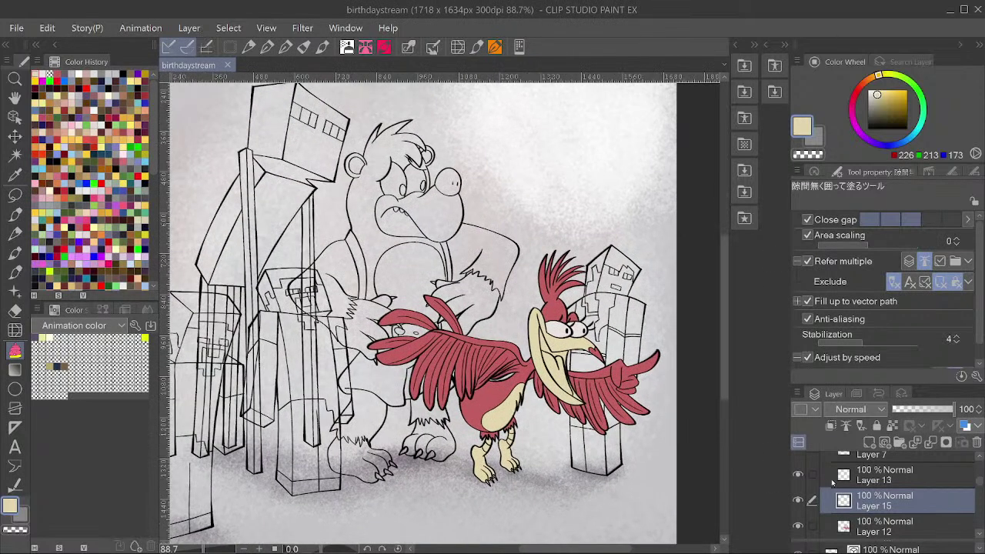
{"action": "left_click", "coordinate": [798, 501]}
{"action": "left_click", "coordinate": [798, 501]}
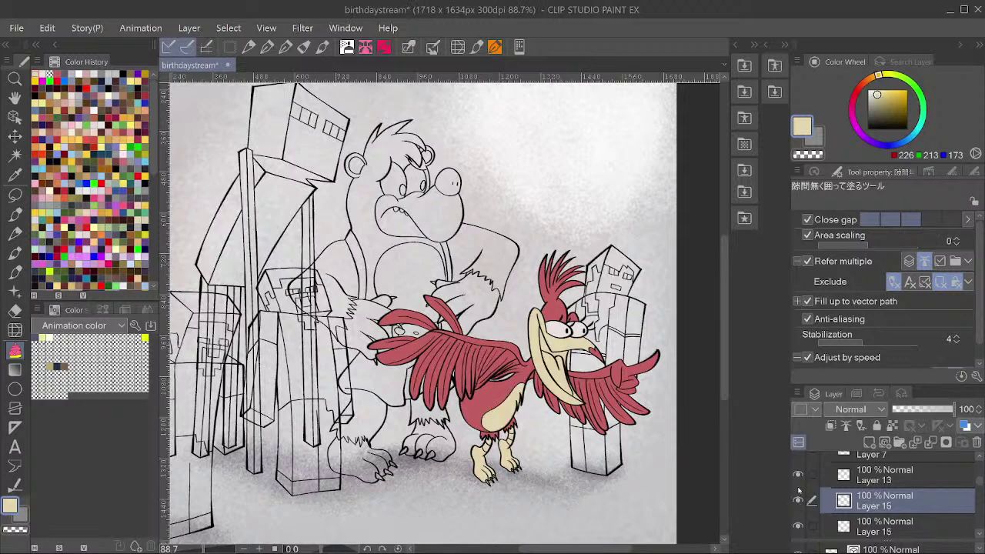
{"action": "left_click", "coordinate": [803, 127]}
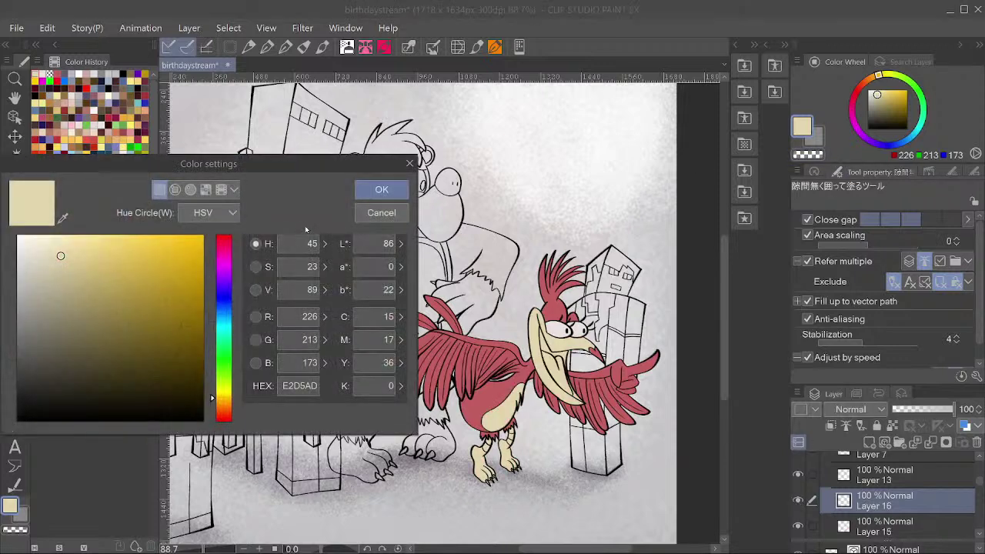
{"action": "left_click", "coordinate": [63, 219]}
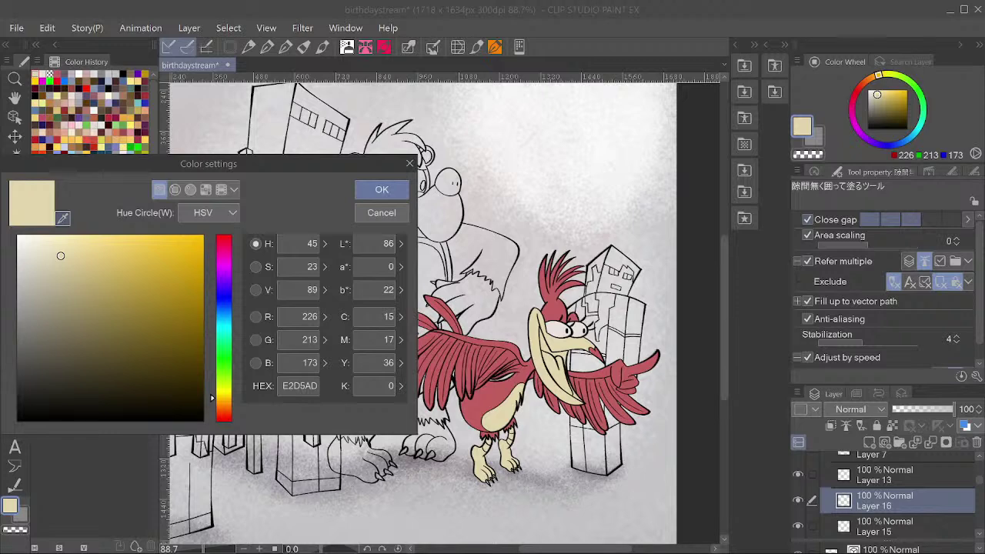
{"action": "left_click", "coordinate": [583, 309]}
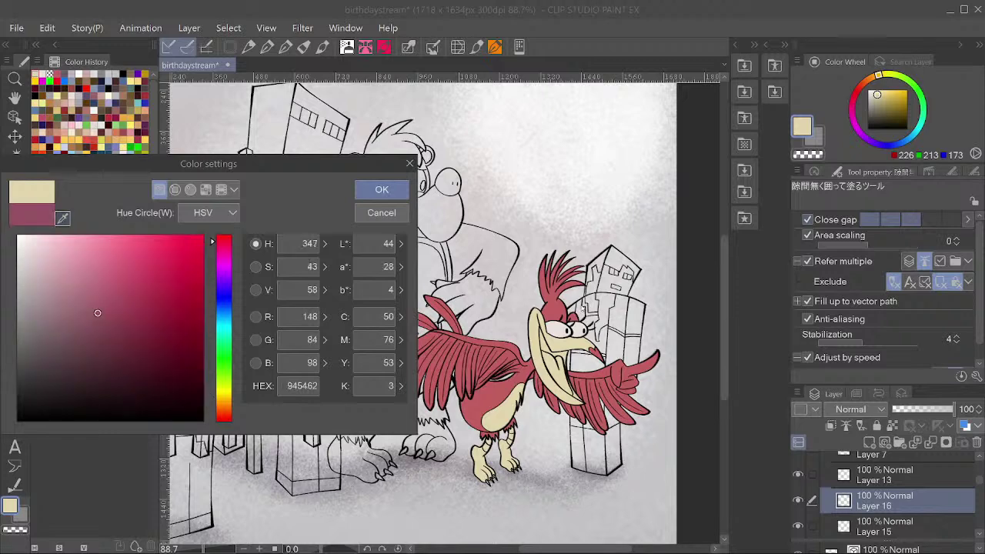
{"action": "left_click", "coordinate": [382, 189]}
Fill the inside of kazooie's open beak with the dull maroon using the Refer other layers fill tool.
{"action": "scroll", "coordinate": [535, 350], "scroll_direction": "up", "scroll_amount": 3}
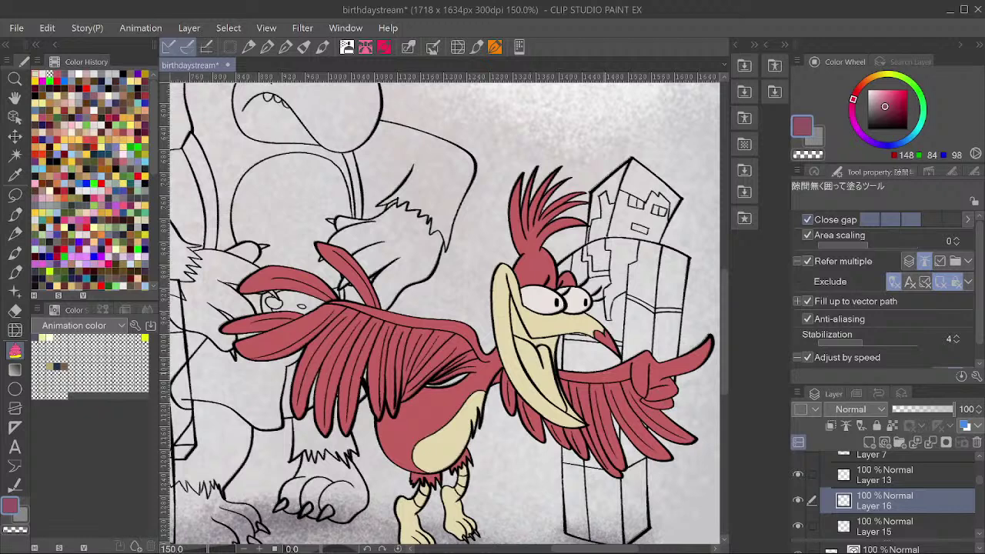
{"action": "key", "text": "g"}
{"action": "key", "text": "g"}
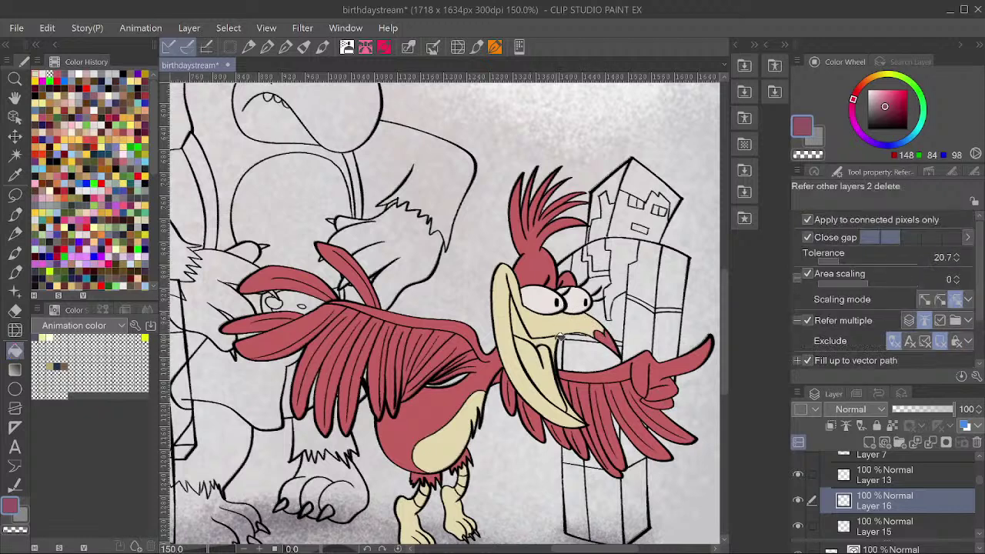
{"action": "left_click", "coordinate": [527, 324]}
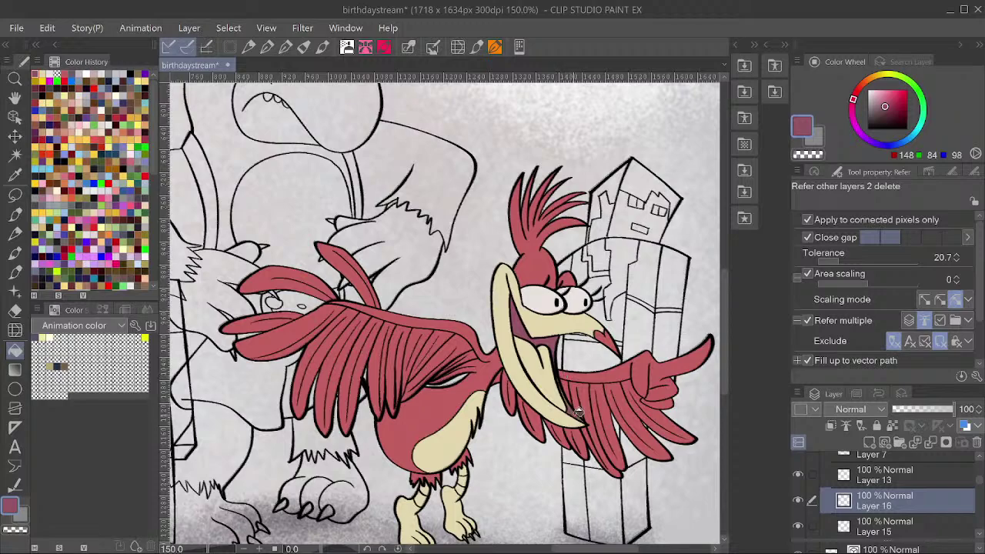
{"action": "scroll", "coordinate": [576, 408], "scroll_direction": "up", "scroll_amount": 2}
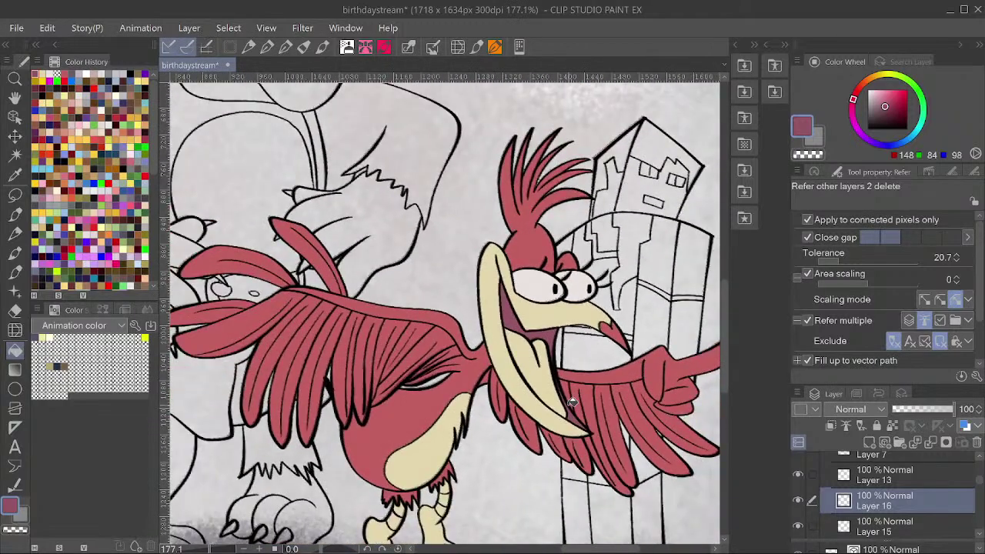
Fill kazooie's tongue with a lighter pink, RGB 229, 138, 150, on a new layer above the mouth colour.
{"action": "key", "text": "ctrl+shift+n"}
{"action": "left_click", "coordinate": [804, 132]}
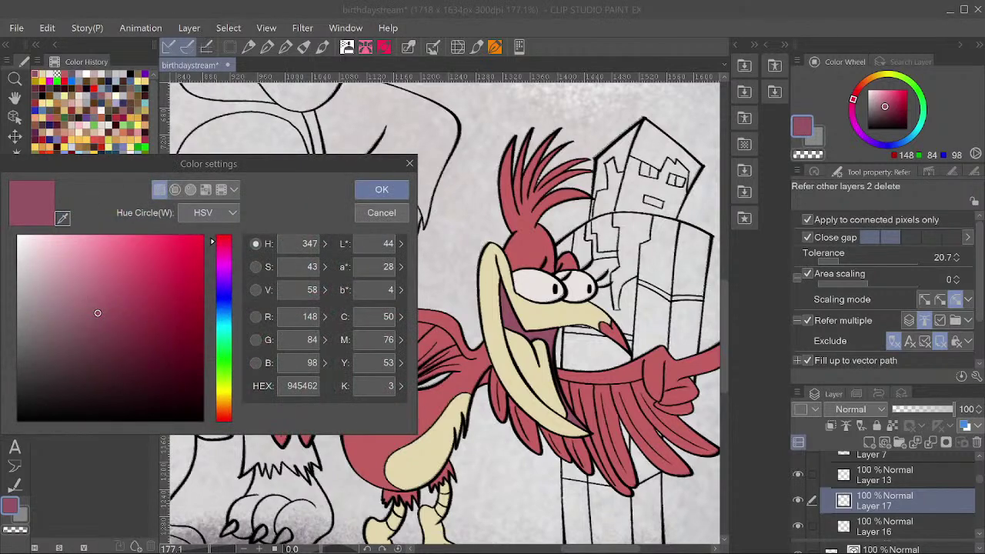
{"action": "left_click", "coordinate": [91, 253]}
{"action": "left_click", "coordinate": [381, 190]}
{"action": "scroll", "coordinate": [510, 301], "scroll_direction": "up", "scroll_amount": 2}
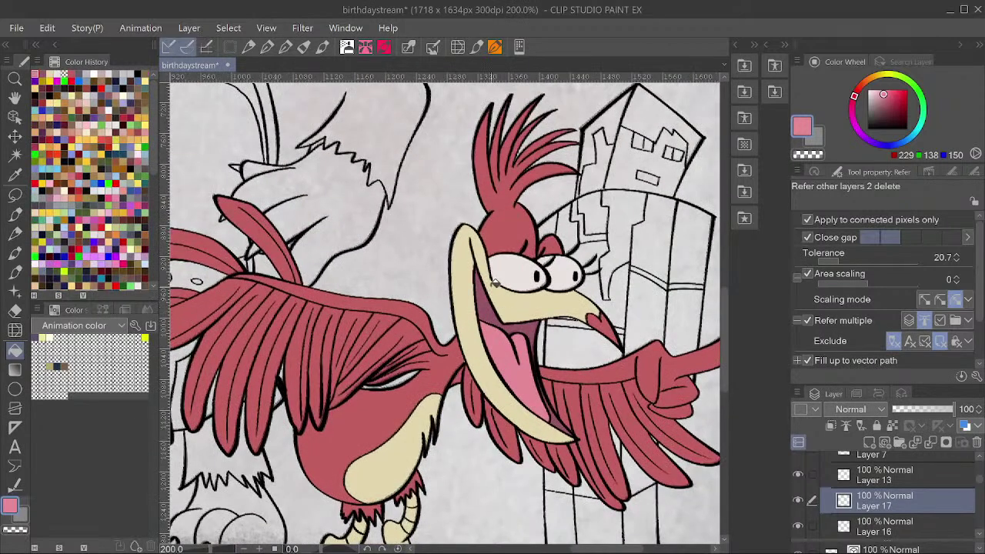
{"action": "scroll", "coordinate": [511, 300], "scroll_direction": "down", "scroll_amount": 2}
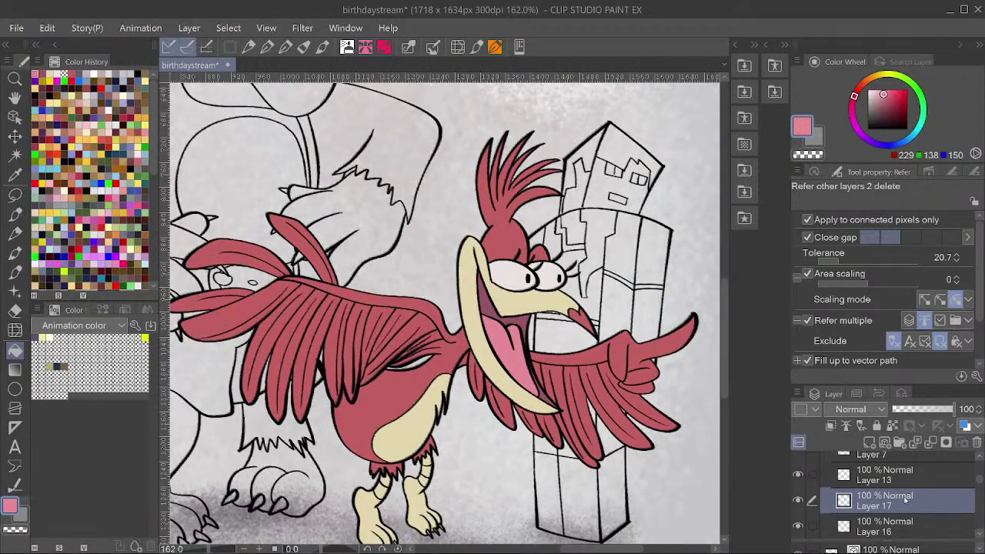
{"action": "scroll", "coordinate": [531, 281], "scroll_direction": "down", "scroll_amount": 2}
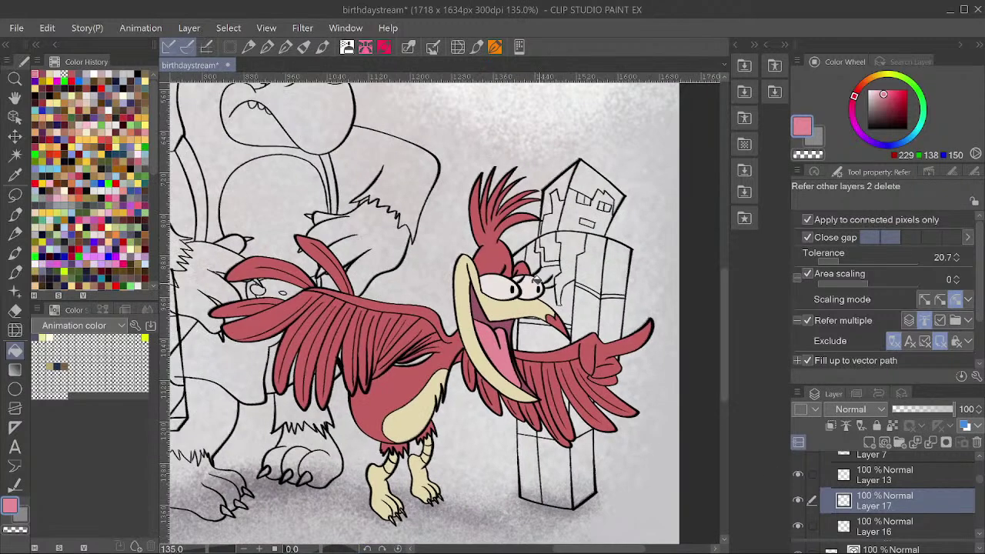
{"action": "scroll", "coordinate": [531, 283], "scroll_direction": "up", "scroll_amount": 2}
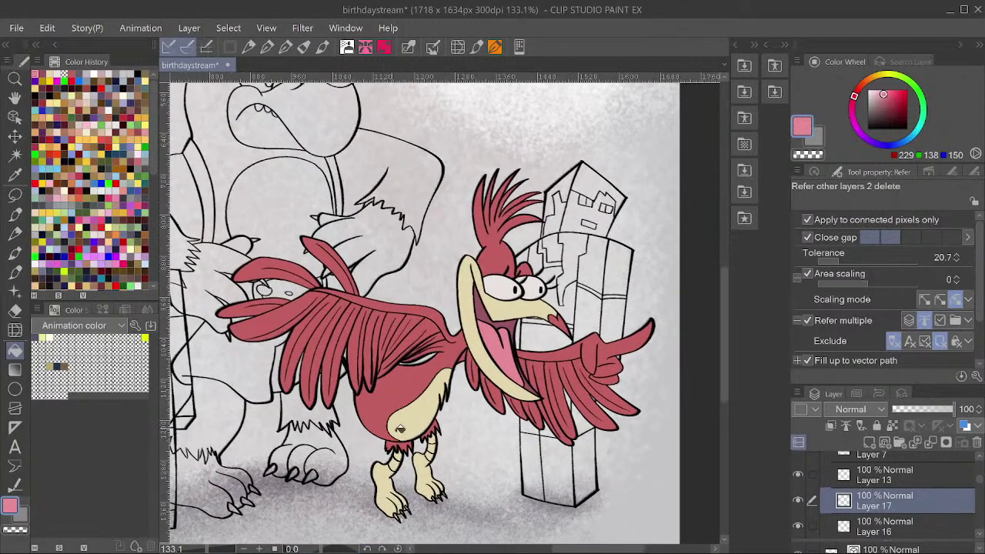
{"action": "scroll", "coordinate": [404, 410], "scroll_direction": "up", "scroll_amount": 2}
{"action": "scroll", "coordinate": [419, 477], "scroll_direction": "down", "scroll_amount": 2}
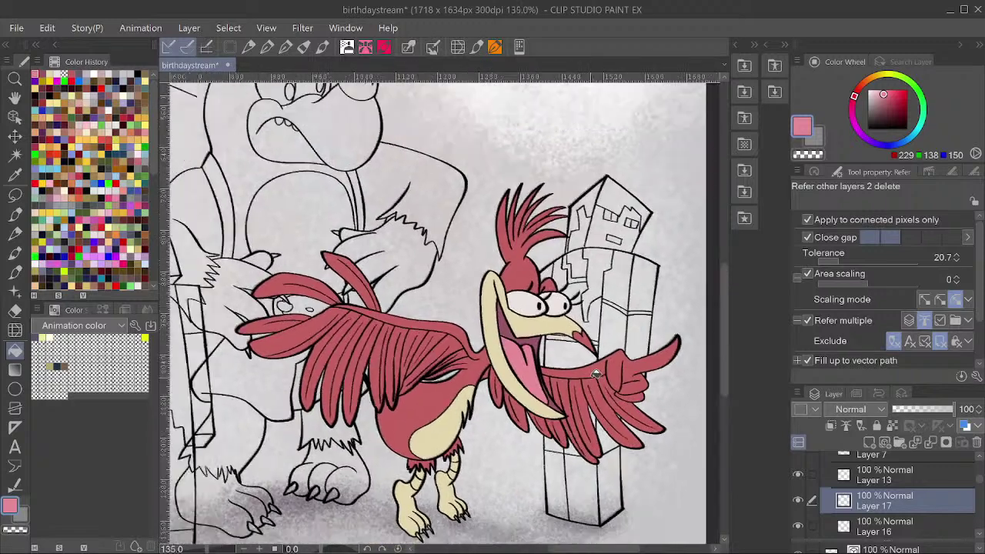
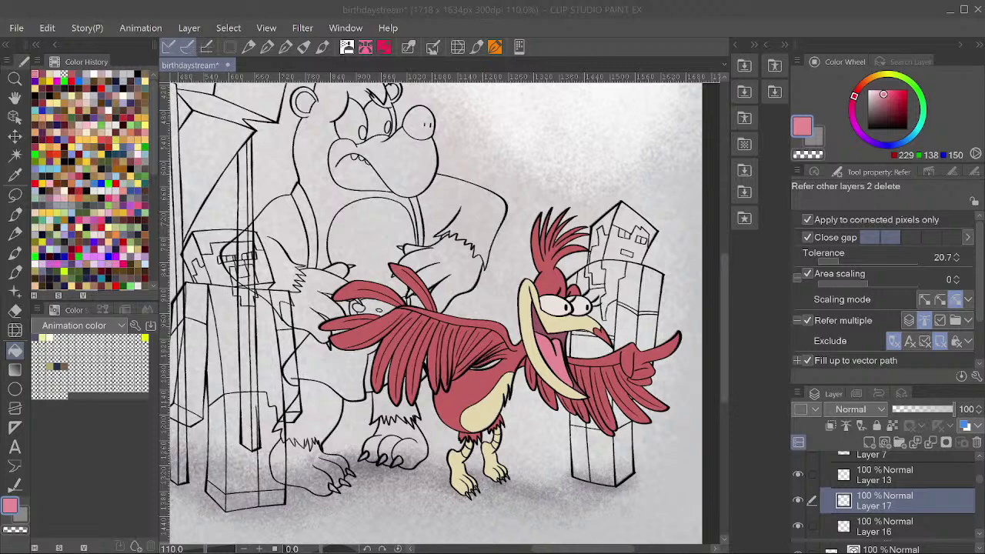
Fill kazooie's claws with the off-white sampled from her eyes on the eye-white layer, and save the drawing.
{"action": "left_click", "coordinate": [516, 289]}
{"action": "left_click", "coordinate": [586, 299], "text": "alt"}
{"action": "left_click", "coordinate": [552, 304], "text": "ctrl+shift"}
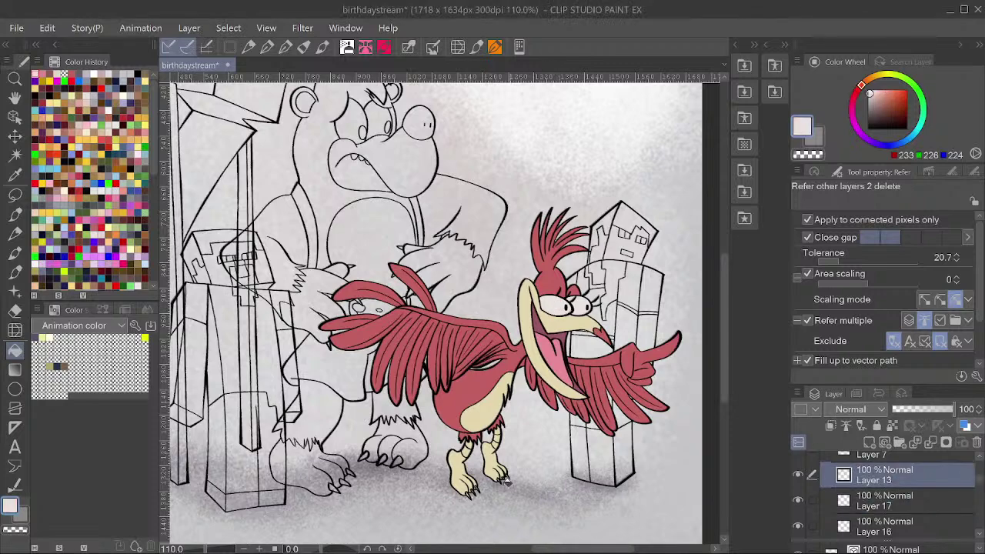
{"action": "scroll", "coordinate": [504, 481], "scroll_direction": "up", "scroll_amount": 5}
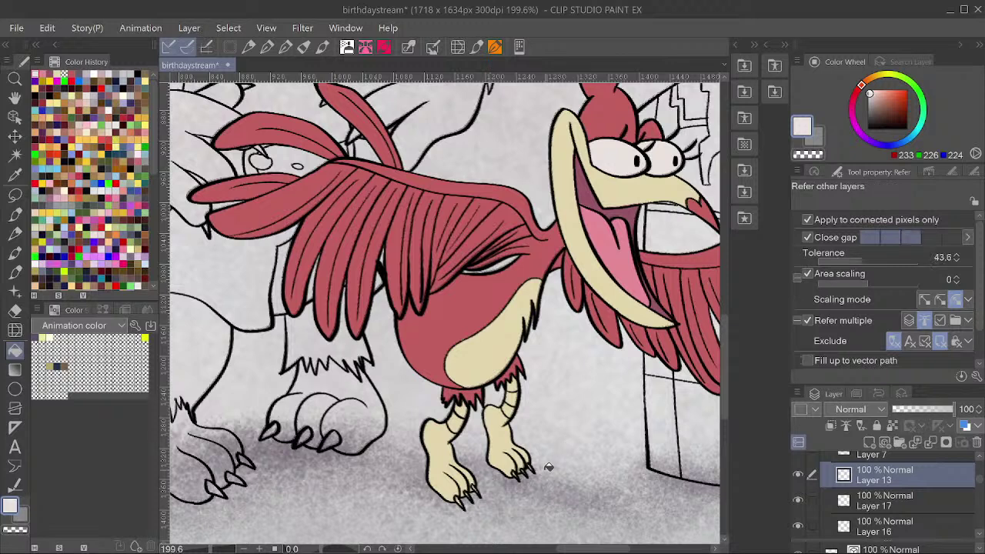
{"action": "key", "text": "g"}
{"action": "left_click_drag", "start_coordinate": [540, 454], "coordinate": [548, 451]}
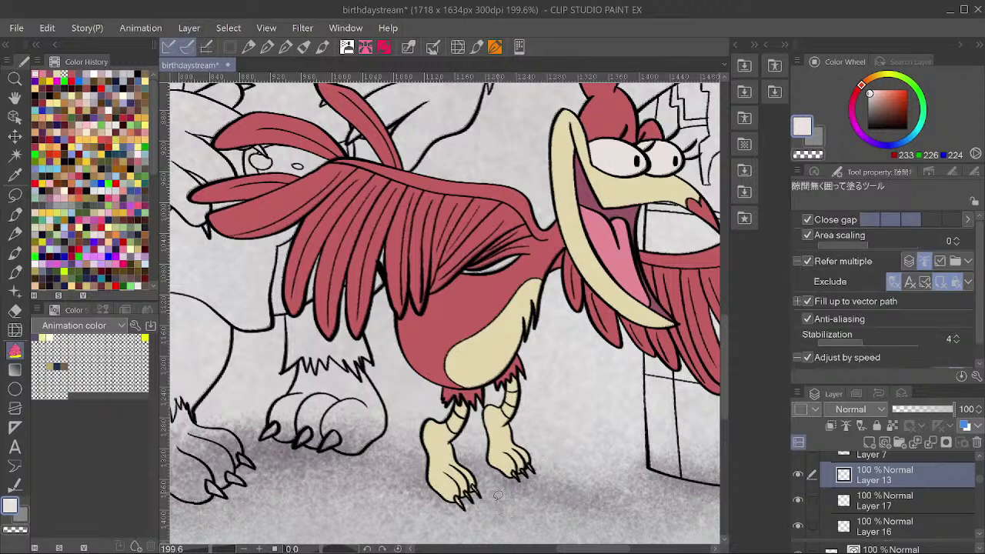
{"action": "mouse_move", "coordinate": [497, 495]}
{"action": "left_mouse_down"}
{"action": "mouse_move", "coordinate": [475, 484]}
{"action": "mouse_move", "coordinate": [480, 513]}
{"action": "mouse_move", "coordinate": [528, 468]}
{"action": "left_mouse_up"}
{"action": "scroll", "coordinate": [528, 471], "scroll_direction": "down", "scroll_amount": 5}
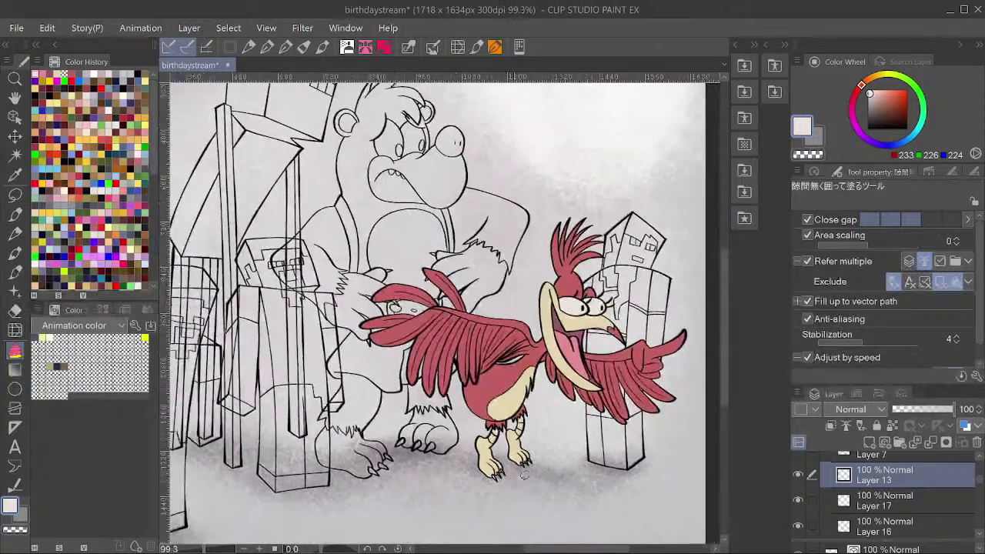
{"action": "key", "text": "ctrl+s"}
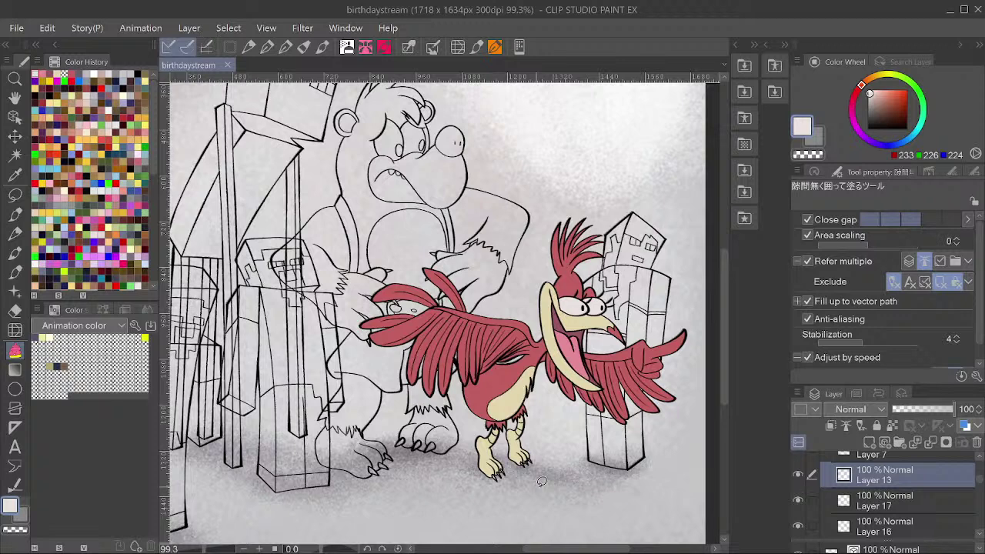
{"action": "scroll", "coordinate": [424, 419], "scroll_direction": "down", "scroll_amount": 3}
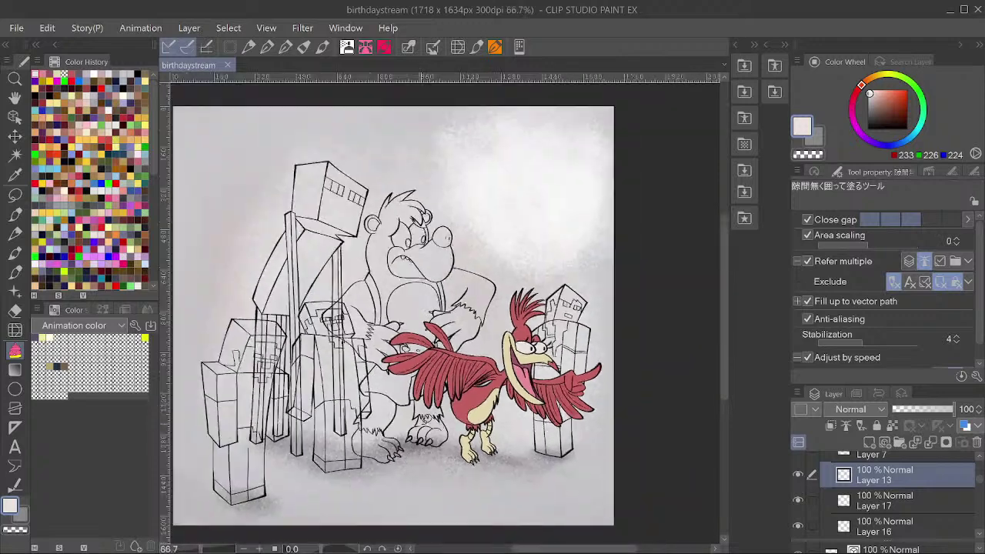
{"action": "scroll", "coordinate": [426, 420], "scroll_direction": "down", "scroll_amount": 2}
{"action": "scroll", "coordinate": [408, 409], "scroll_direction": "up", "scroll_amount": 2}
{"action": "scroll", "coordinate": [409, 386], "scroll_direction": "down", "scroll_amount": 1}
{"action": "scroll", "coordinate": [440, 356], "scroll_direction": "up", "scroll_amount": 1}
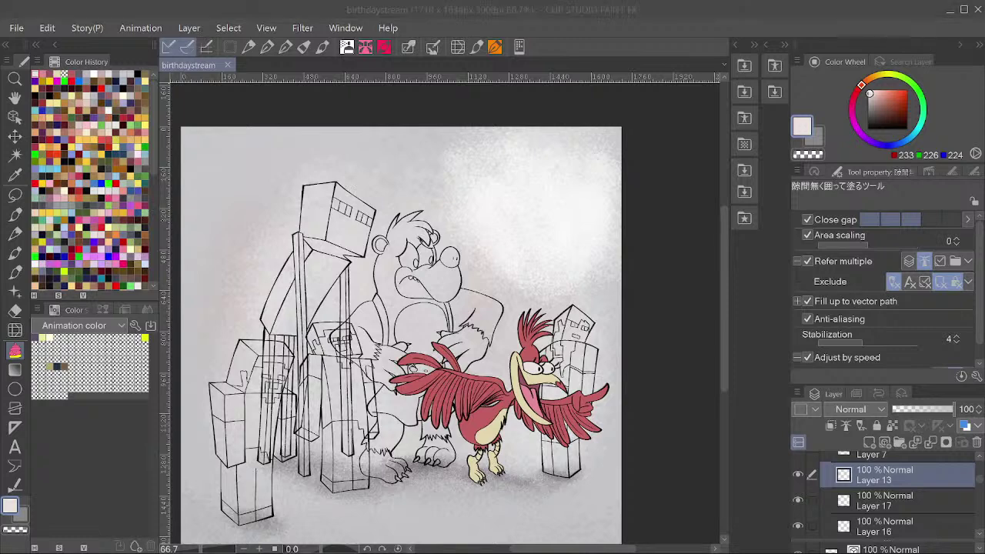
{"action": "left_click", "coordinate": [372, 190]}
{"action": "scroll", "coordinate": [334, 281], "scroll_direction": "down", "scroll_amount": 2}
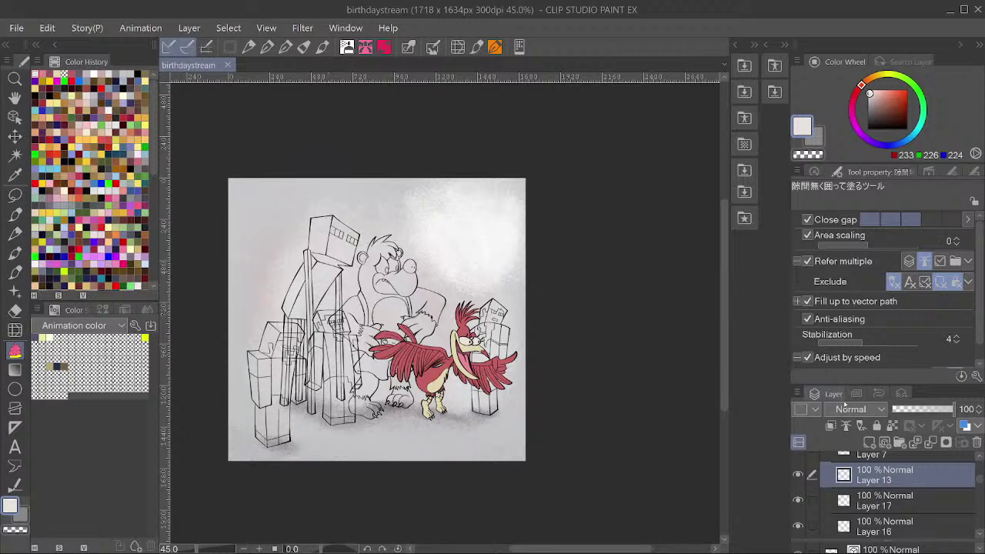
{"action": "scroll", "coordinate": [403, 330], "scroll_direction": "up", "scroll_amount": 2}
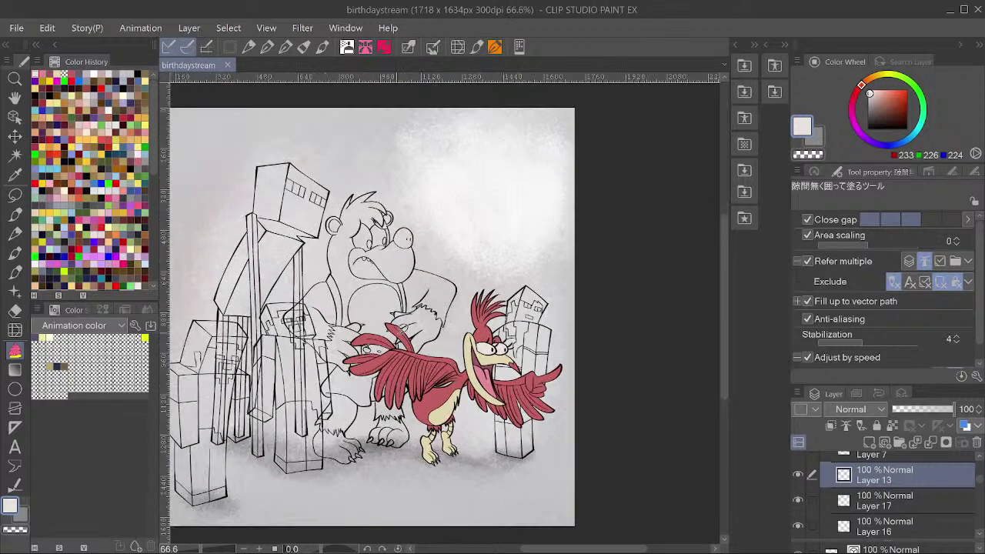
{"action": "scroll", "coordinate": [457, 372], "scroll_direction": "up", "scroll_amount": 1}
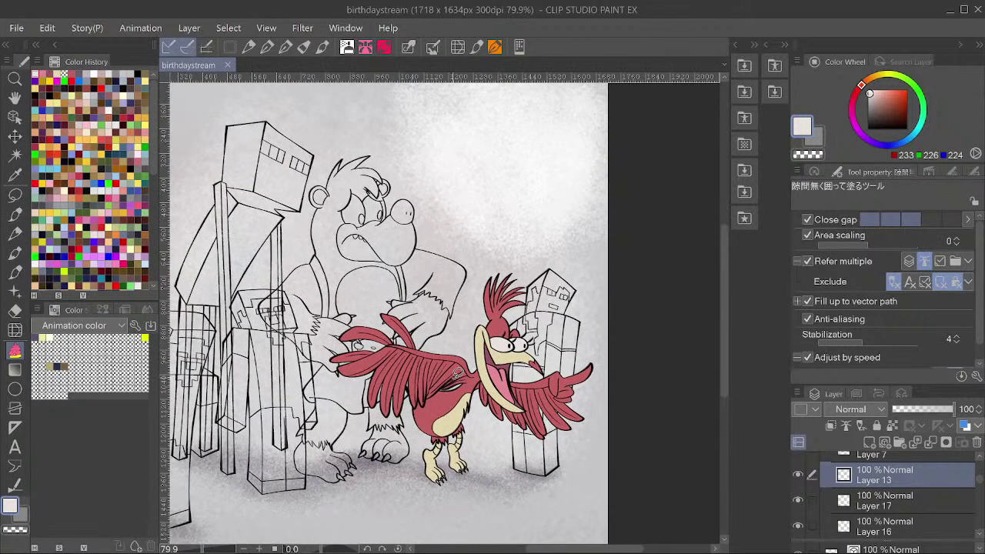
{"action": "scroll", "coordinate": [457, 374], "scroll_direction": "up", "scroll_amount": 1}
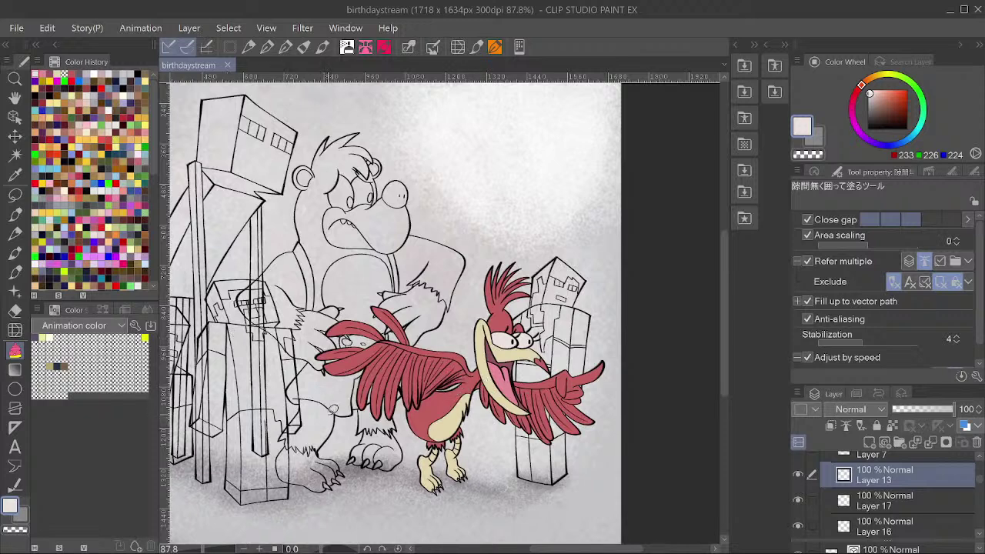
Make the banjo line art layer the reference layer and group it into a new folder.
{"action": "left_click", "coordinate": [335, 417], "text": "ctrl+shift"}
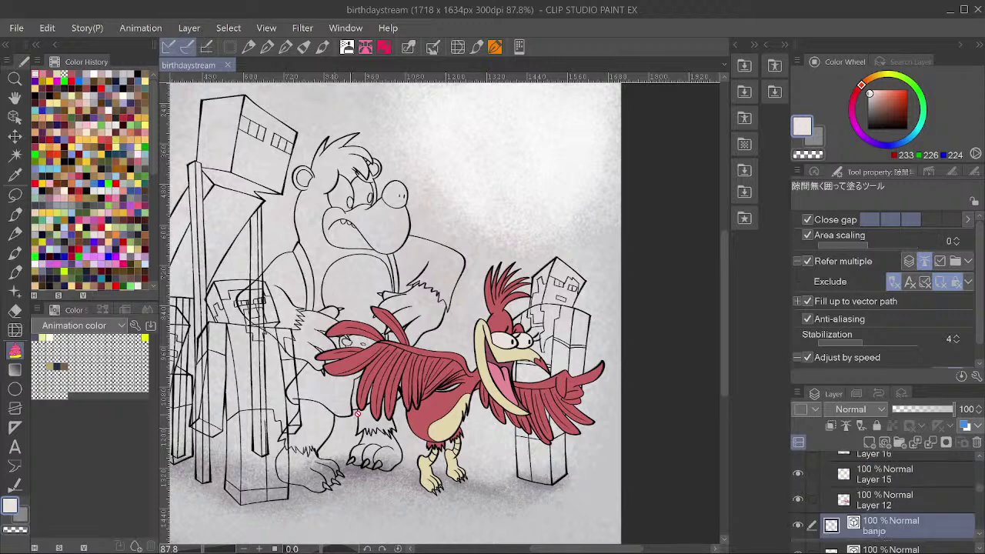
{"action": "scroll", "coordinate": [466, 360], "scroll_direction": "down", "scroll_amount": 1}
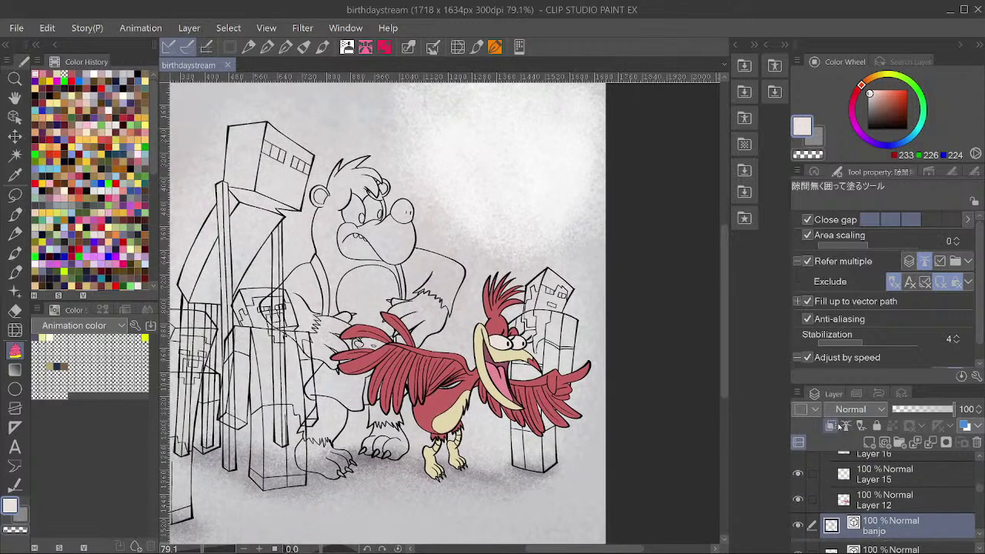
{"action": "left_click", "coordinate": [846, 426]}
{"action": "scroll", "coordinate": [893, 517], "scroll_direction": "down", "scroll_amount": 1}
{"action": "key", "text": "ctrl+g"}
{"action": "scroll", "coordinate": [888, 507], "scroll_direction": "down", "scroll_amount": 2}
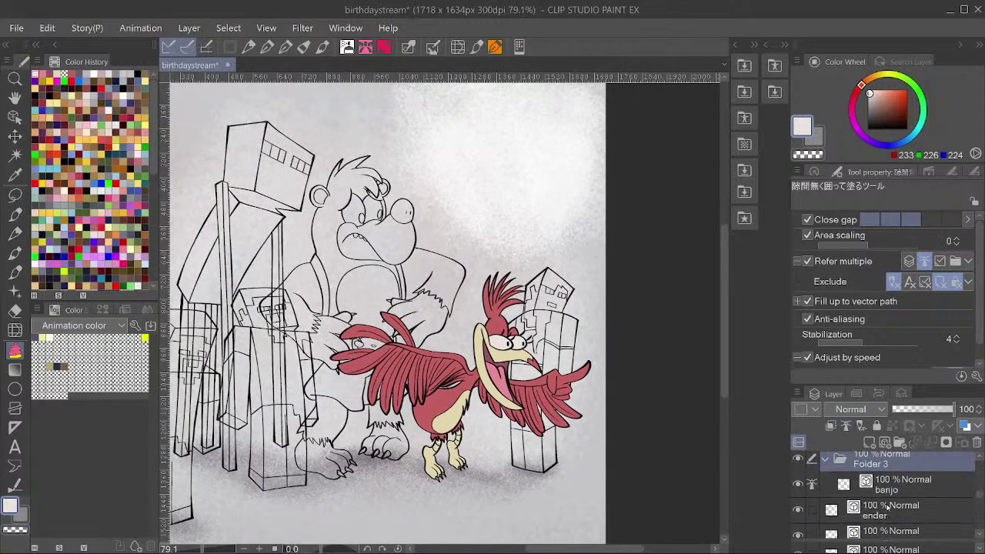
Add a new layer to banjo's folder and place it beneath his line art.
{"action": "key", "text": "ctrl+shift+n"}
{"action": "left_click_drag", "start_coordinate": [890, 490], "coordinate": [865, 506]}
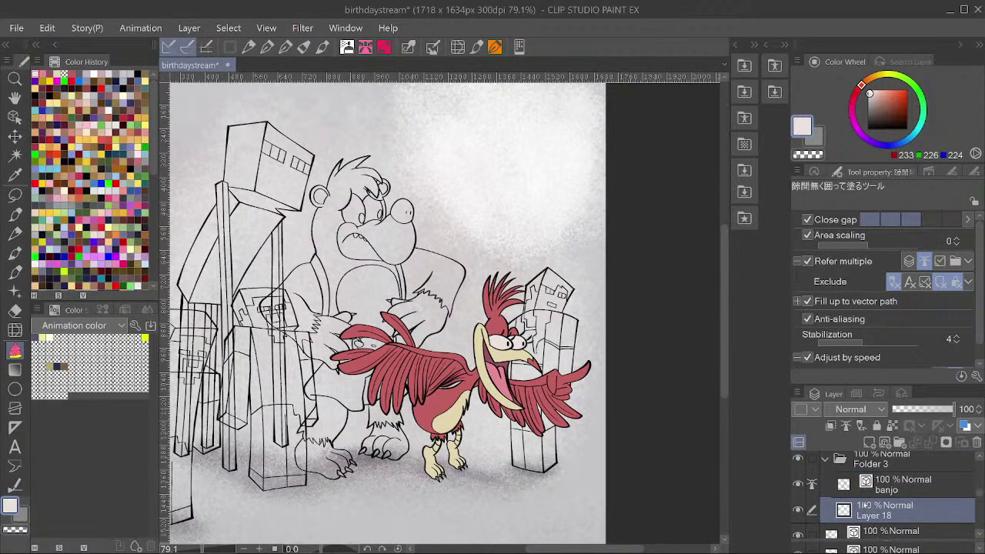
{"action": "scroll", "coordinate": [334, 368], "scroll_direction": "down", "scroll_amount": 2}
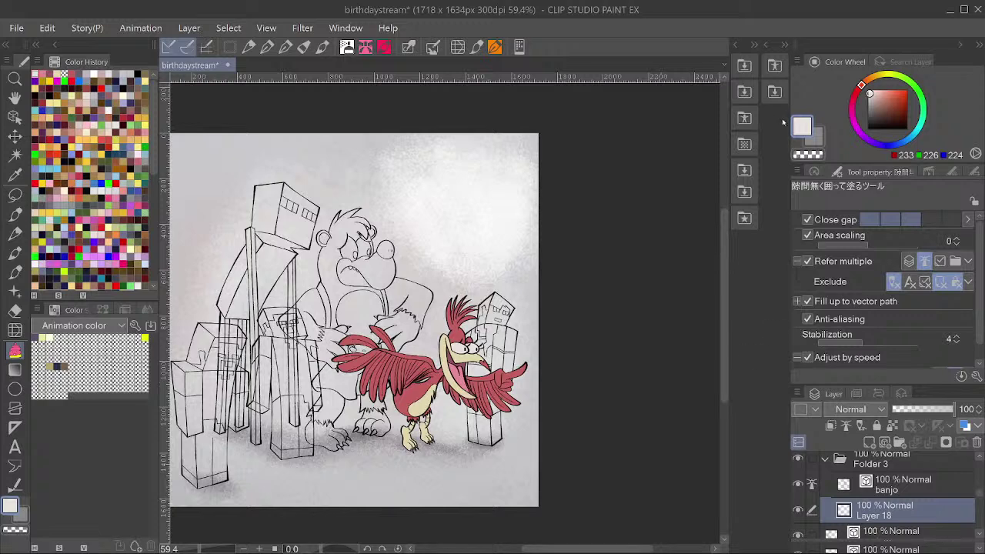
Fill banjo's whole body on the new layer with a sampled muted brown, RGB 111, 83, 87, and save the drawing.
{"action": "left_click", "coordinate": [803, 127]}
{"action": "left_click", "coordinate": [63, 219]}
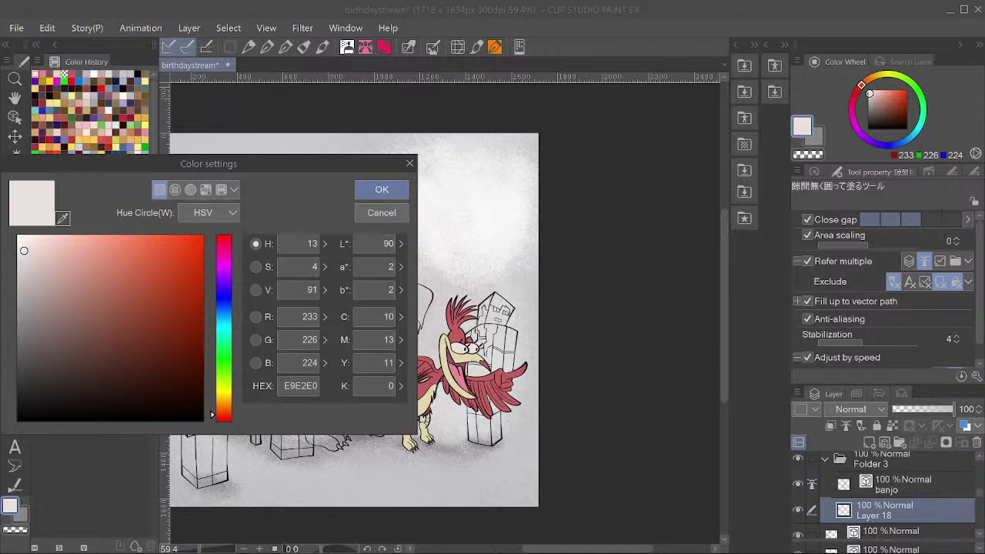
{"action": "left_click", "coordinate": [537, 212]}
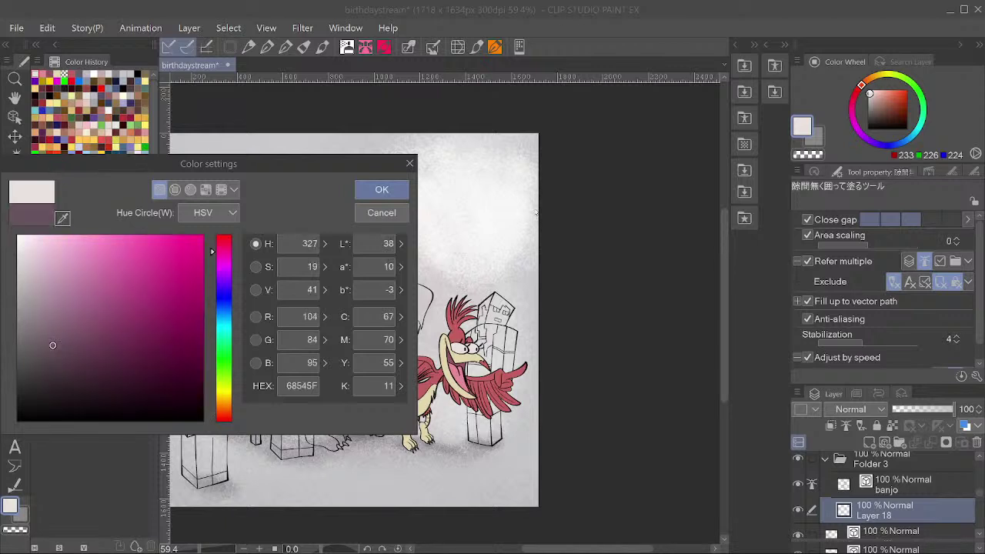
{"action": "left_click", "coordinate": [391, 188]}
{"action": "left_click", "coordinate": [529, 123]}
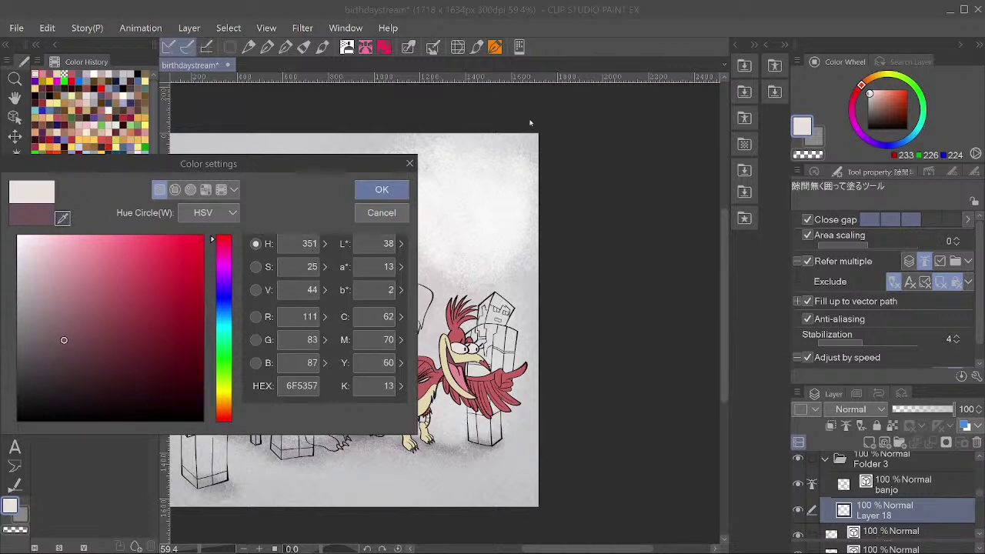
{"action": "left_click", "coordinate": [382, 189]}
{"action": "scroll", "coordinate": [400, 308], "scroll_direction": "up", "scroll_amount": 3}
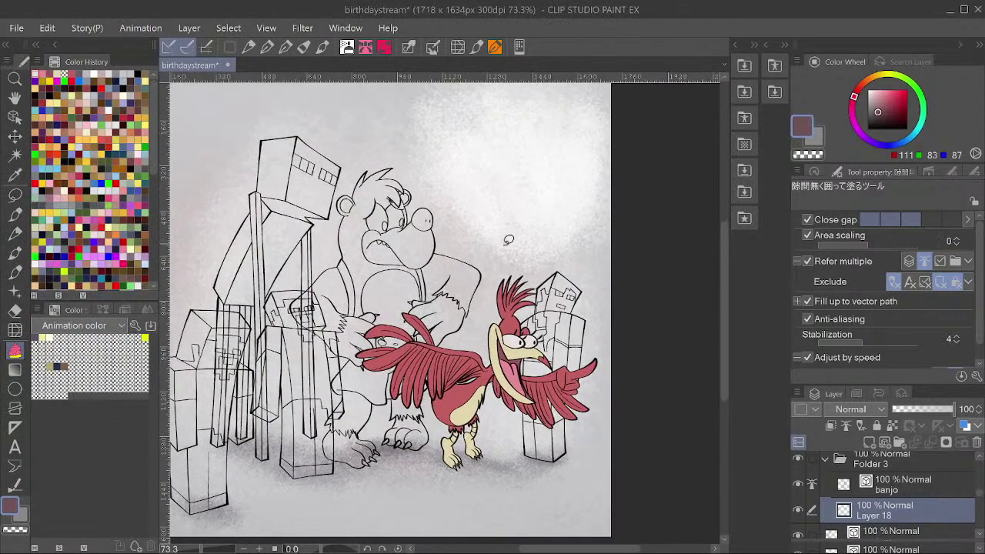
{"action": "mouse_move", "coordinate": [515, 226]}
{"action": "left_mouse_down"}
{"action": "mouse_move", "coordinate": [307, 154]}
{"action": "mouse_move", "coordinate": [480, 487]}
{"action": "mouse_move", "coordinate": [529, 282]}
{"action": "left_mouse_up"}
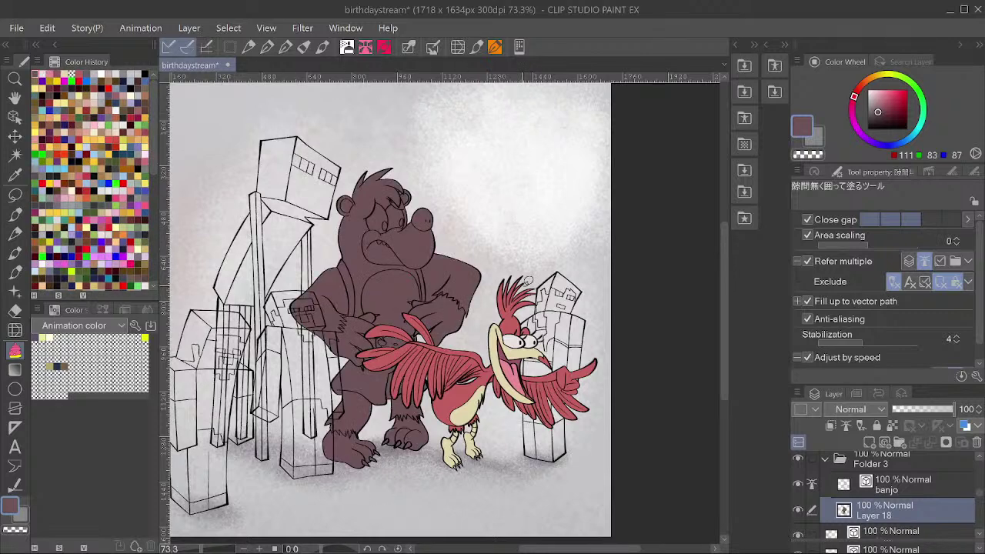
{"action": "key", "text": "ctrl+s"}
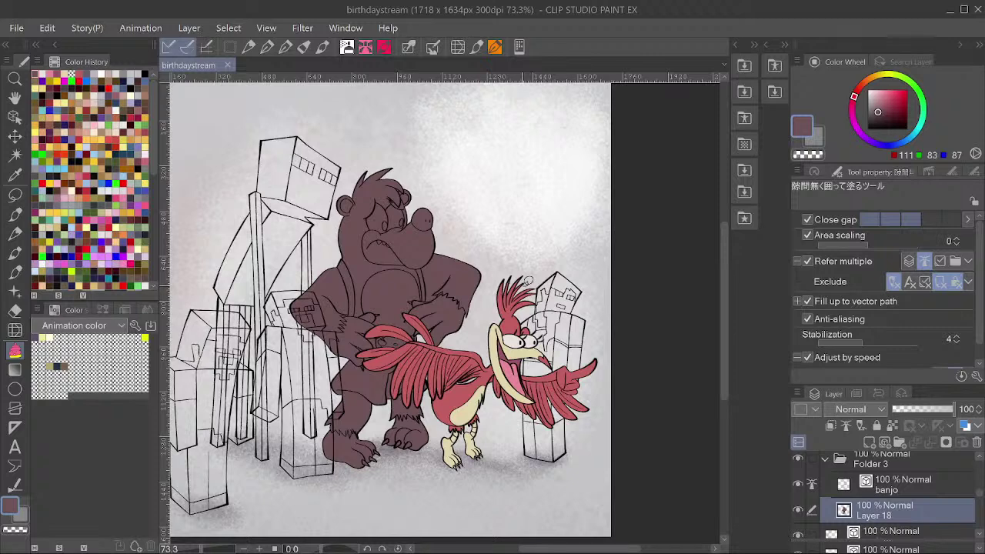
{"action": "scroll", "coordinate": [264, 329], "scroll_direction": "down", "scroll_amount": 3}
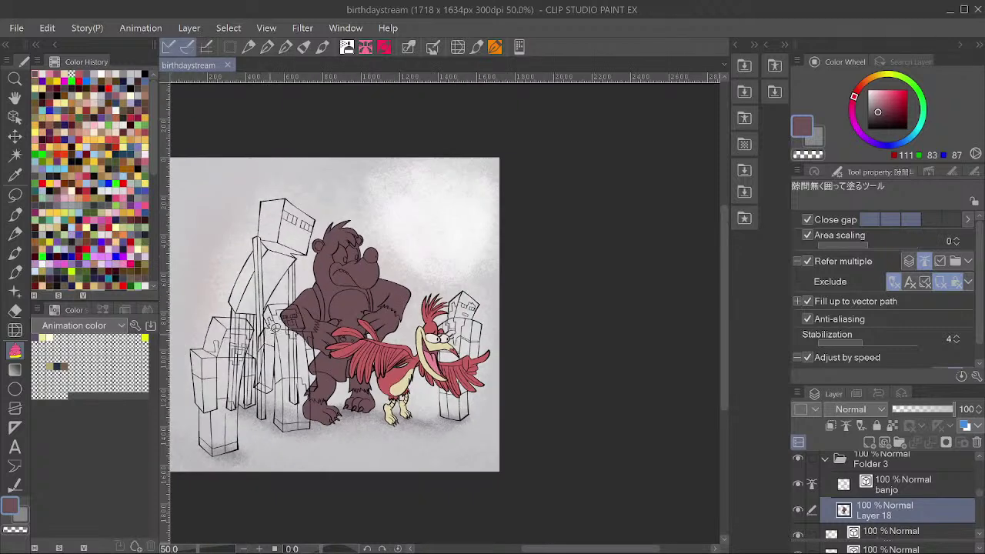
{"action": "scroll", "coordinate": [222, 198], "scroll_direction": "up", "scroll_amount": 3}
{"action": "scroll", "coordinate": [373, 407], "scroll_direction": "down", "scroll_amount": 2}
{"action": "scroll", "coordinate": [420, 405], "scroll_direction": "up", "scroll_amount": 2}
{"action": "scroll", "coordinate": [484, 379], "scroll_direction": "up", "scroll_amount": 3}
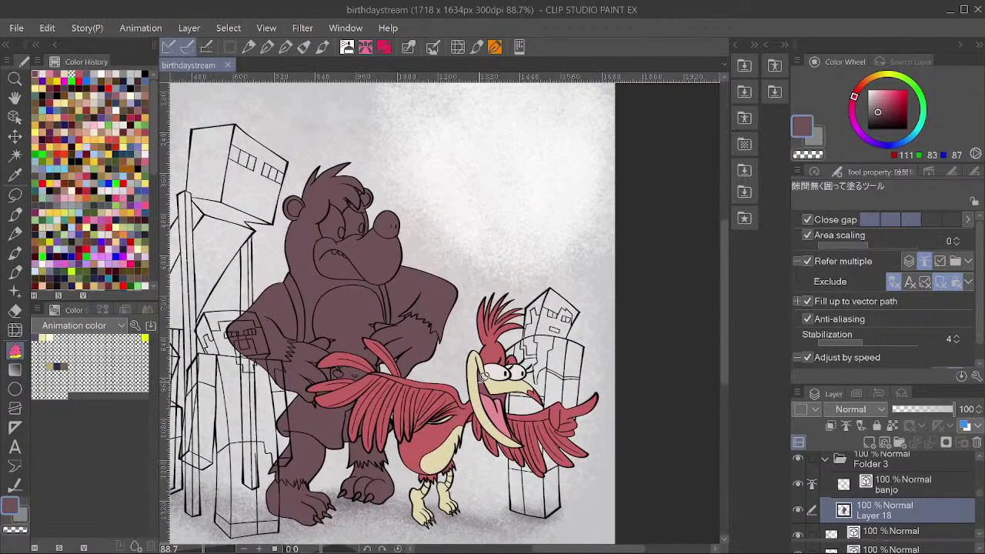
{"action": "scroll", "coordinate": [268, 256], "scroll_direction": "down", "scroll_amount": 5}
{"action": "scroll", "coordinate": [302, 198], "scroll_direction": "down", "scroll_amount": 2}
Sample the off-white from kazooie's eyes and add a new layer above banjo's base colour.
{"action": "left_click_drag", "start_coordinate": [317, 173], "coordinate": [418, 512]}
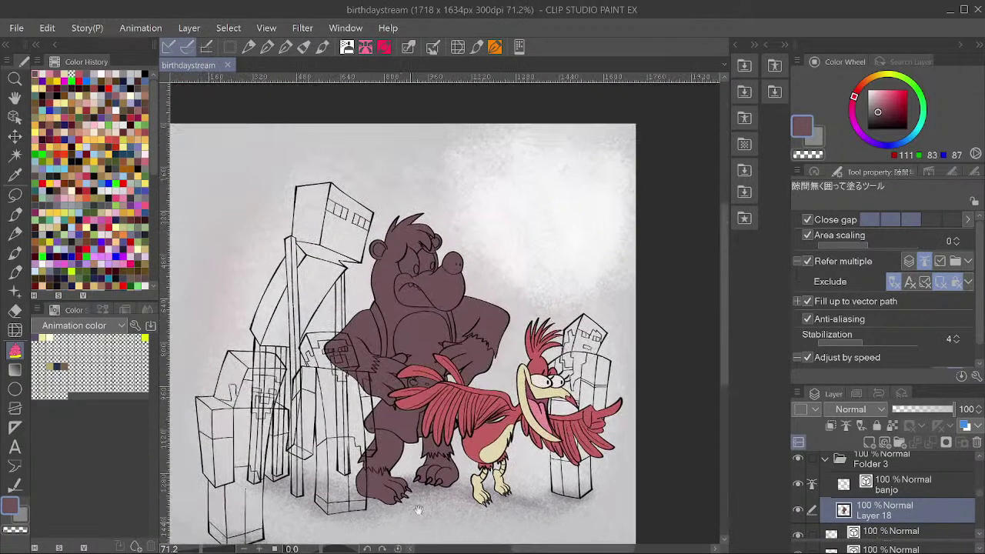
{"action": "scroll", "coordinate": [450, 393], "scroll_direction": "up", "scroll_amount": 4}
{"action": "left_click", "coordinate": [581, 371], "text": "alt"}
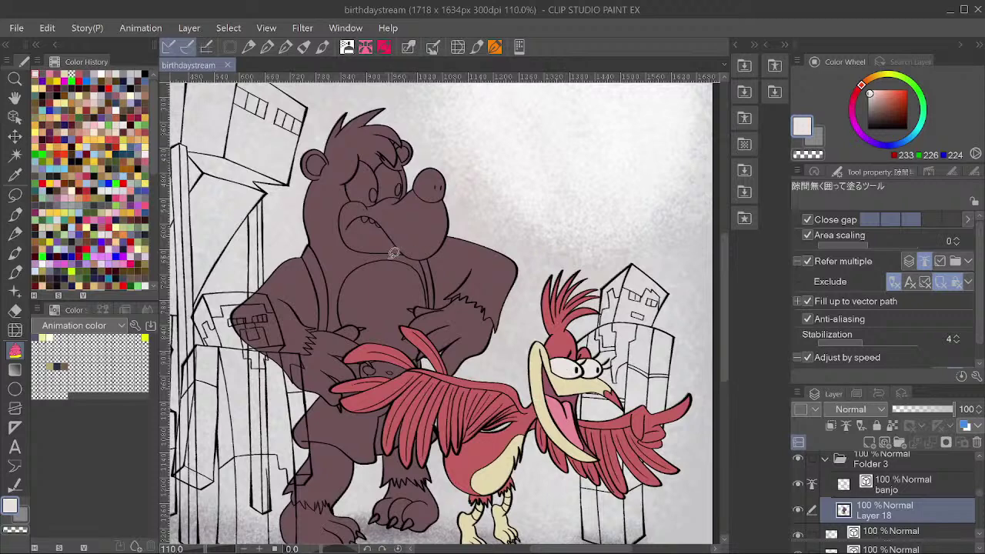
{"action": "key", "text": "ctrl+shift+n"}
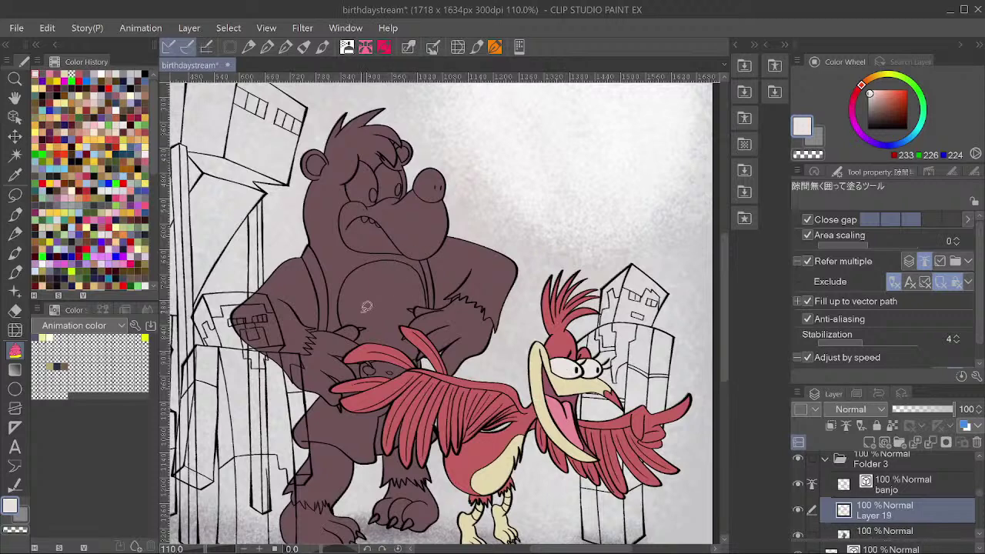
Try to fill the white of banjo's larger eye with the bucket Fill tool.
{"action": "key", "text": "g"}
{"action": "key", "text": "g"}
{"action": "left_click", "coordinate": [370, 171]}
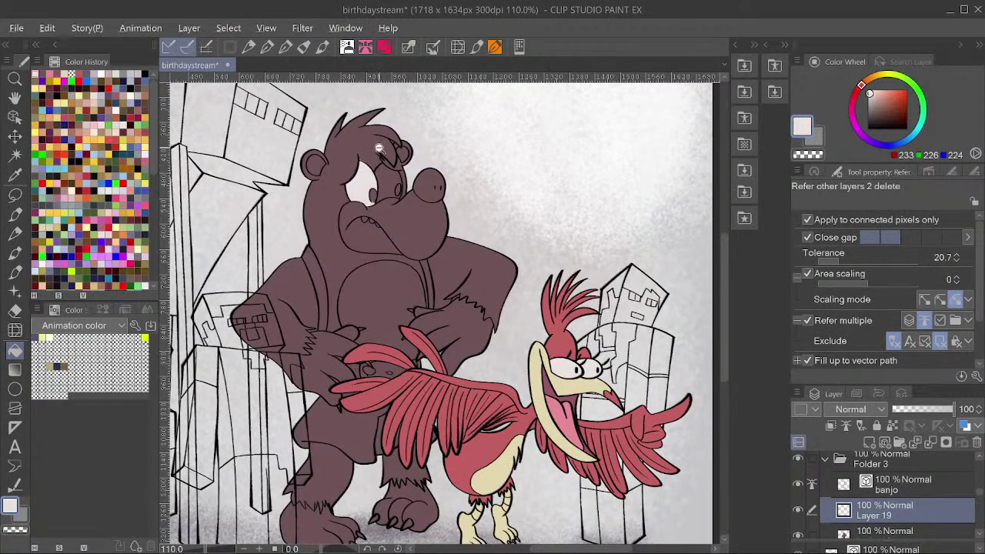
{"action": "left_click_drag", "start_coordinate": [383, 160], "coordinate": [413, 151]}
{"action": "scroll", "coordinate": [404, 154], "scroll_direction": "down", "scroll_amount": 4}
{"action": "scroll", "coordinate": [402, 156], "scroll_direction": "up", "scroll_amount": 3}
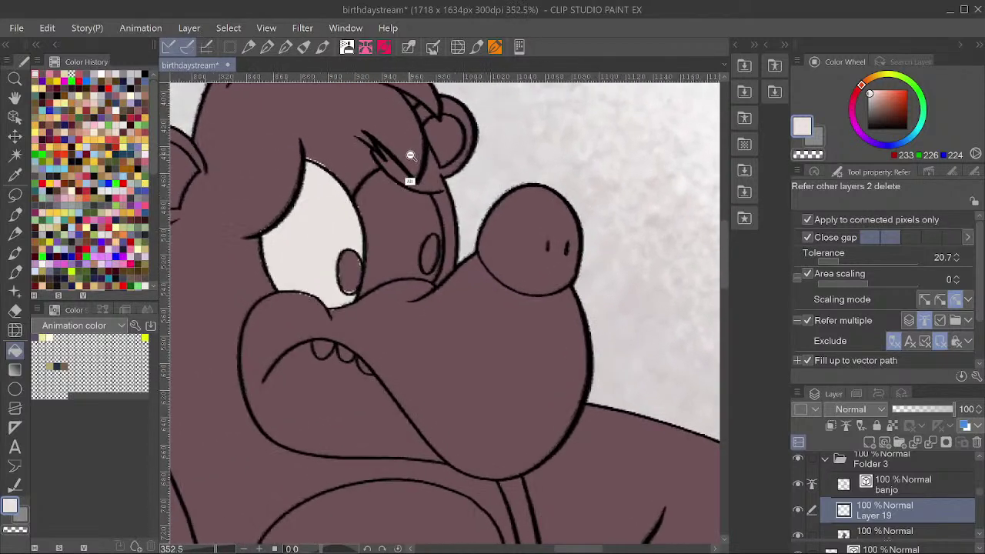
Fill the whites of both of banjo's eyes and his teeth with off-white using the enclose-and-fill tool.
{"action": "key", "text": "g"}
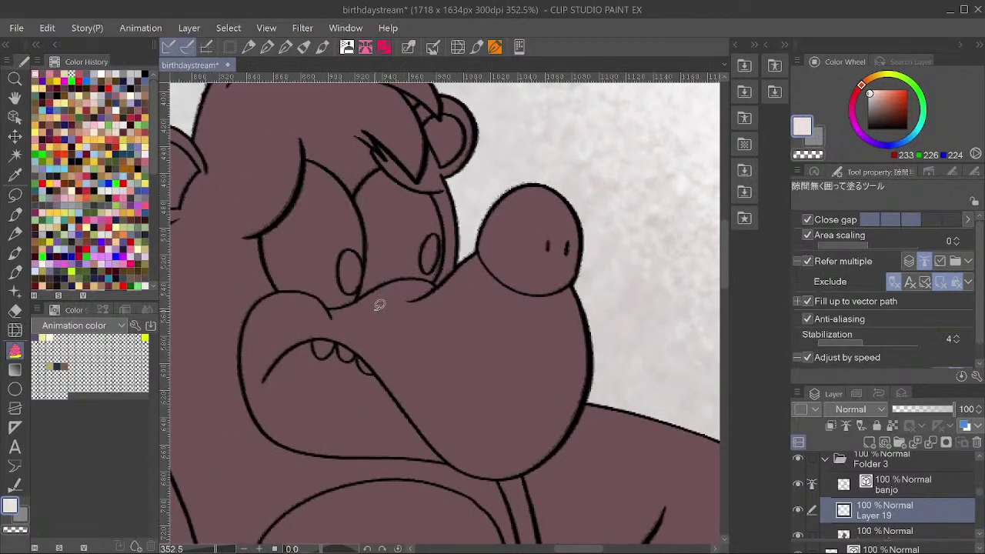
{"action": "mouse_move", "coordinate": [377, 311]}
{"action": "left_mouse_down"}
{"action": "mouse_move", "coordinate": [370, 183]}
{"action": "mouse_move", "coordinate": [317, 140]}
{"action": "mouse_move", "coordinate": [246, 210]}
{"action": "left_mouse_up"}
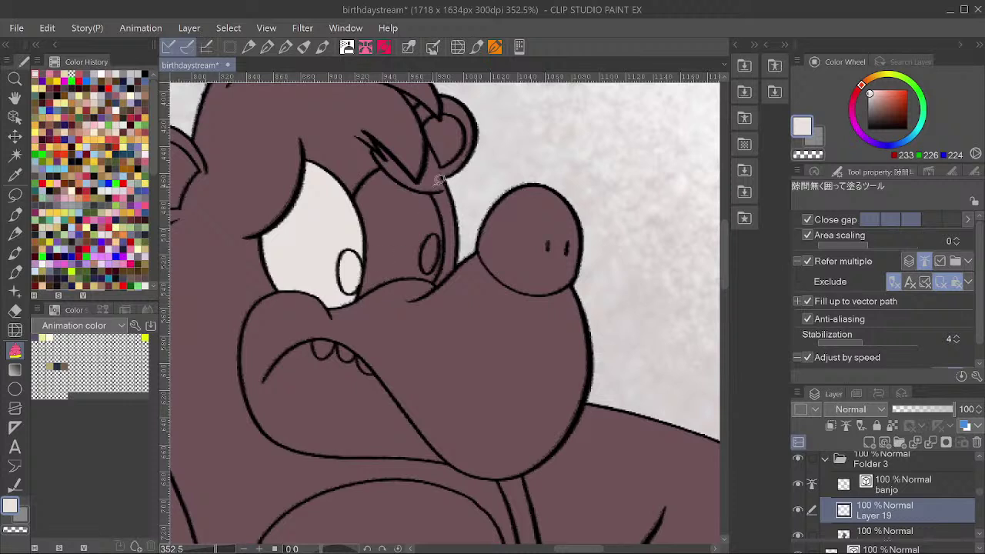
{"action": "mouse_move", "coordinate": [451, 212]}
{"action": "left_mouse_down"}
{"action": "mouse_move", "coordinate": [431, 176]}
{"action": "mouse_move", "coordinate": [372, 147]}
{"action": "mouse_move", "coordinate": [352, 246]}
{"action": "mouse_move", "coordinate": [425, 309]}
{"action": "mouse_move", "coordinate": [455, 267]}
{"action": "left_mouse_up"}
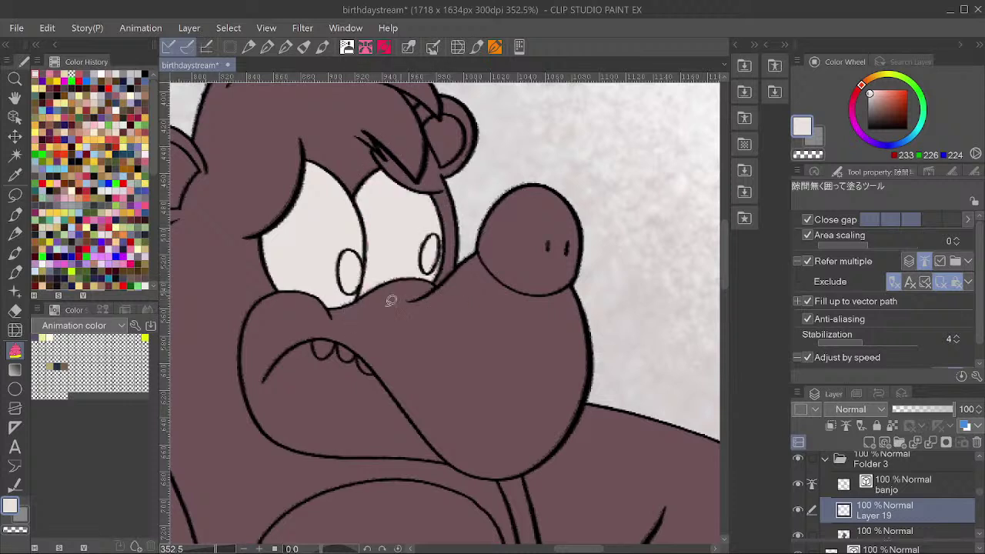
{"action": "left_click_drag", "start_coordinate": [367, 318], "coordinate": [405, 340]}
{"action": "mouse_move", "coordinate": [493, 259]}
{"action": "left_mouse_down"}
{"action": "mouse_move", "coordinate": [468, 310]}
{"action": "mouse_move", "coordinate": [468, 166]}
{"action": "left_mouse_up"}
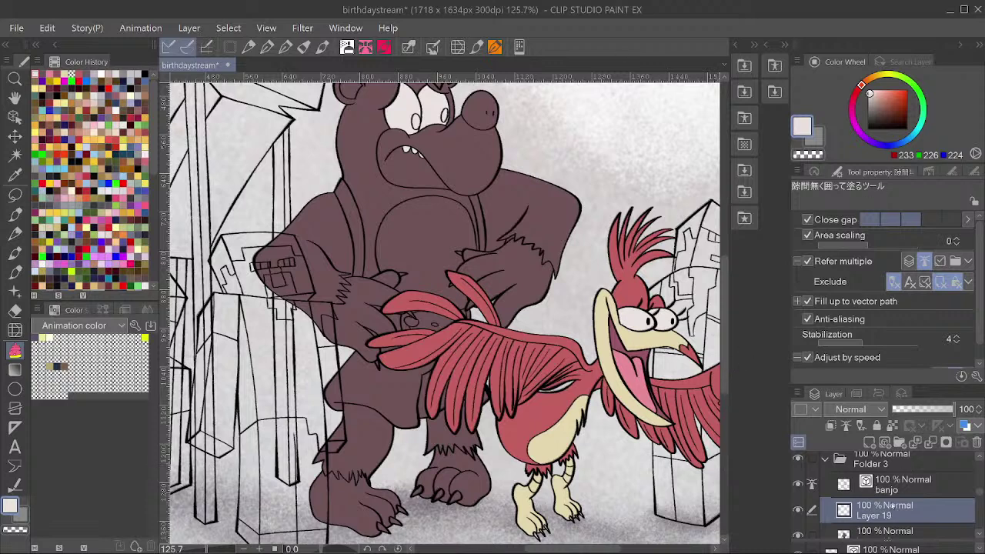
Fill the claws on both of banjo's feet with a sampled near-black, RGB 35, 35, 44, on a new layer.
{"action": "left_click", "coordinate": [801, 131]}
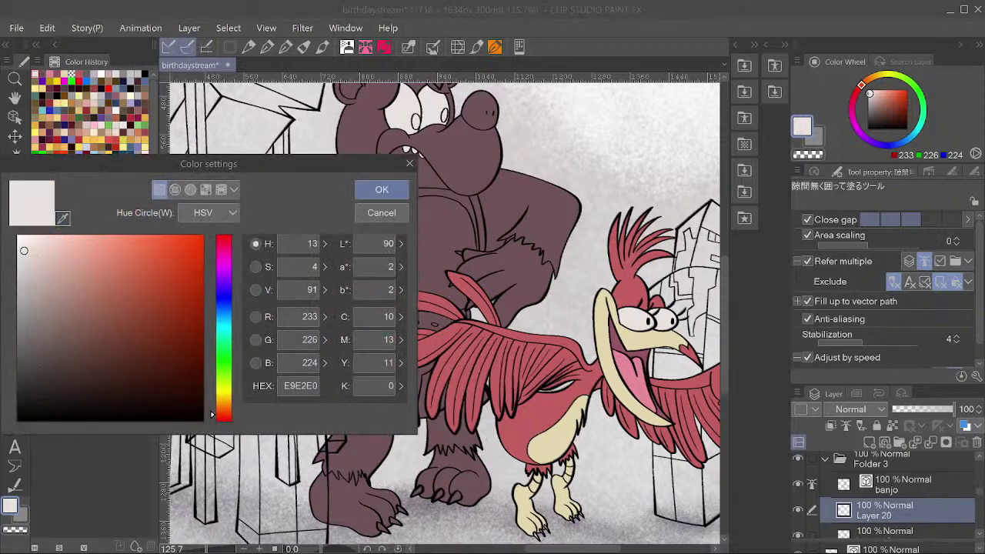
{"action": "left_click", "coordinate": [764, 226]}
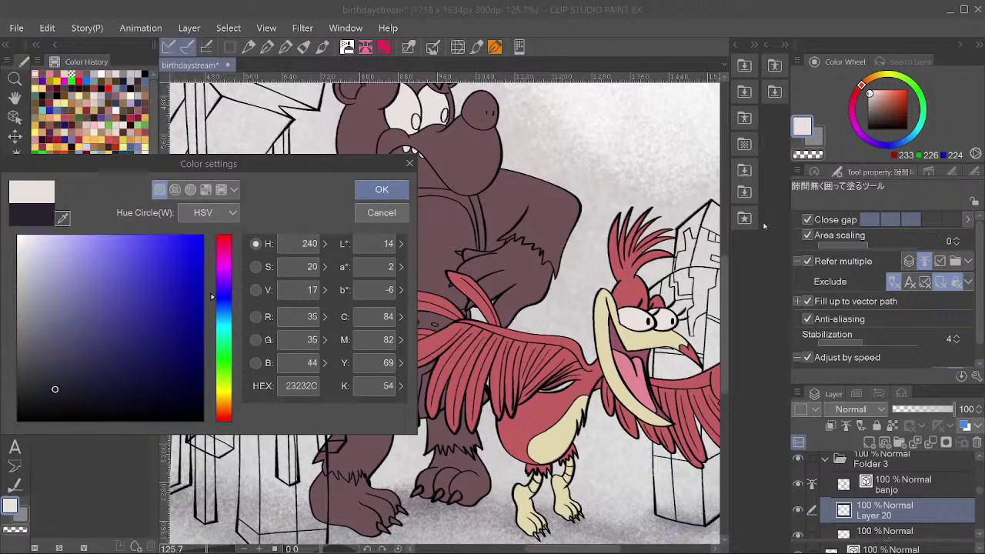
{"action": "left_click", "coordinate": [383, 190]}
{"action": "scroll", "coordinate": [457, 411], "scroll_direction": "up", "scroll_amount": 2}
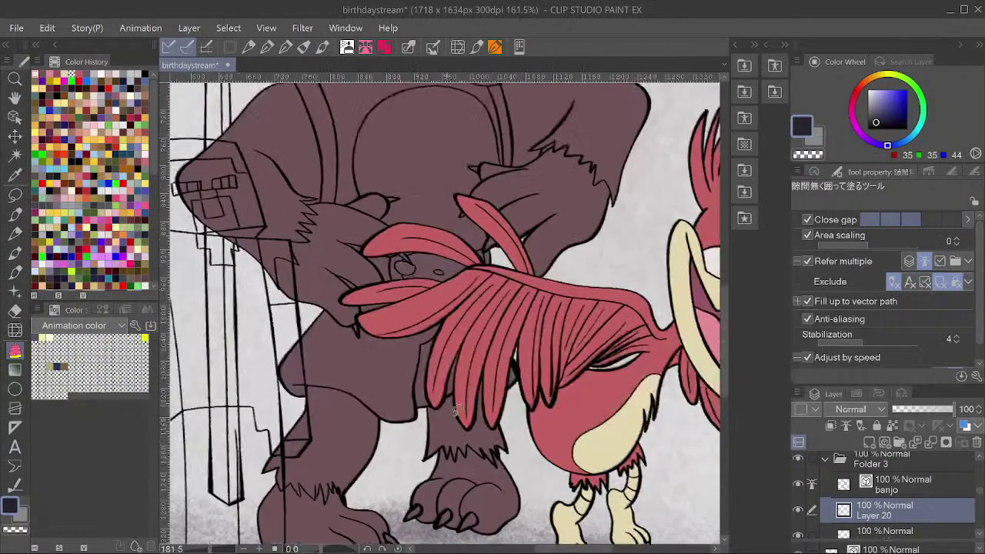
{"action": "left_click_drag", "start_coordinate": [464, 408], "coordinate": [456, 332]}
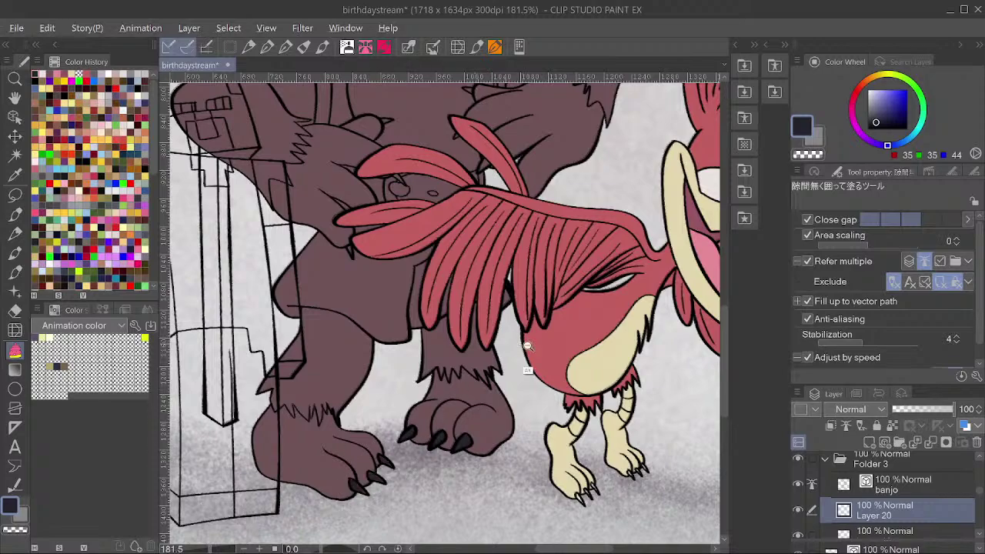
Fill the claws on banjo's hands with the same near-black, and save the drawing.
{"action": "scroll", "coordinate": [571, 392], "scroll_direction": "down", "scroll_amount": 4}
{"action": "scroll", "coordinate": [570, 393], "scroll_direction": "down", "scroll_amount": 2}
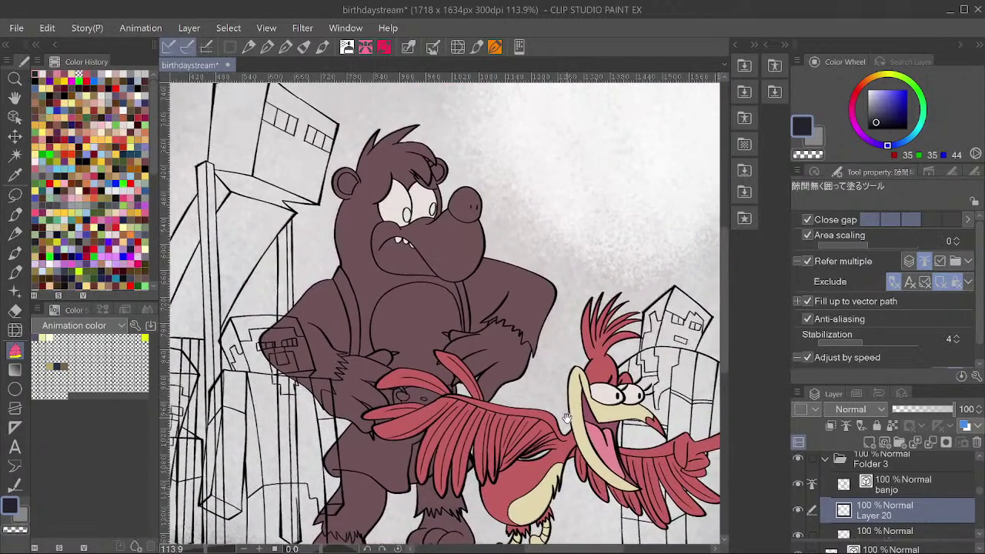
{"action": "left_click_drag", "start_coordinate": [591, 344], "coordinate": [606, 283]}
{"action": "scroll", "coordinate": [478, 279], "scroll_direction": "up", "scroll_amount": 5}
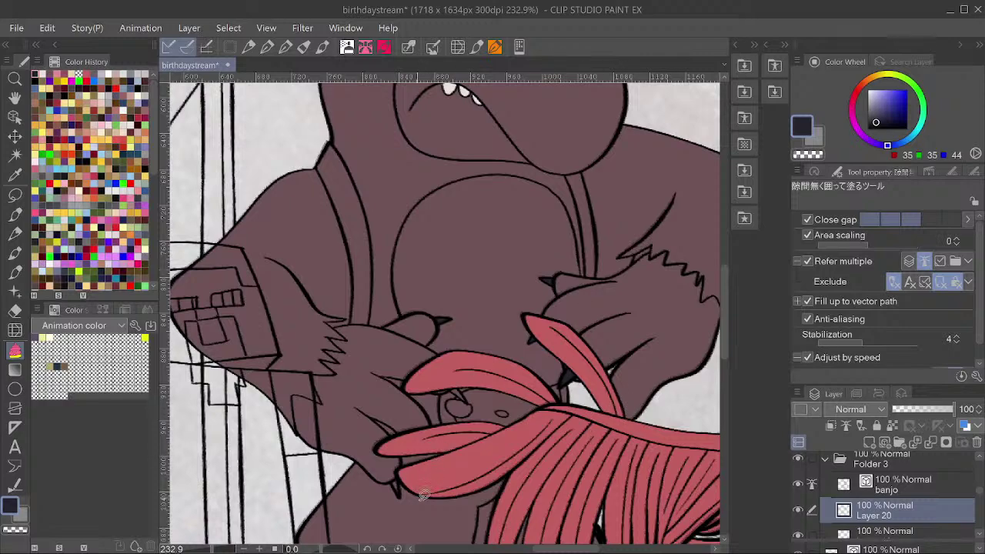
{"action": "scroll", "coordinate": [515, 369], "scroll_direction": "down", "scroll_amount": 4}
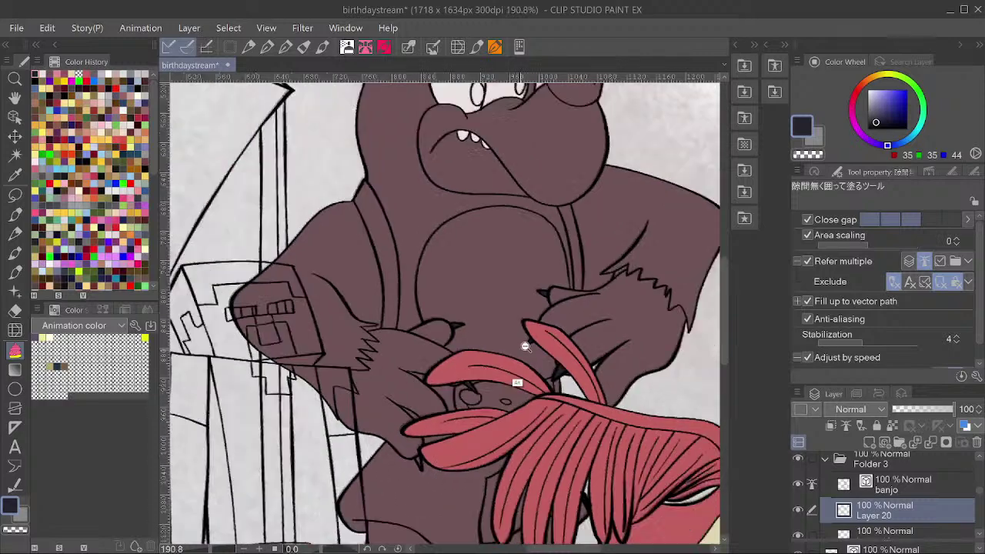
{"action": "left_click_drag", "start_coordinate": [588, 354], "coordinate": [559, 379]}
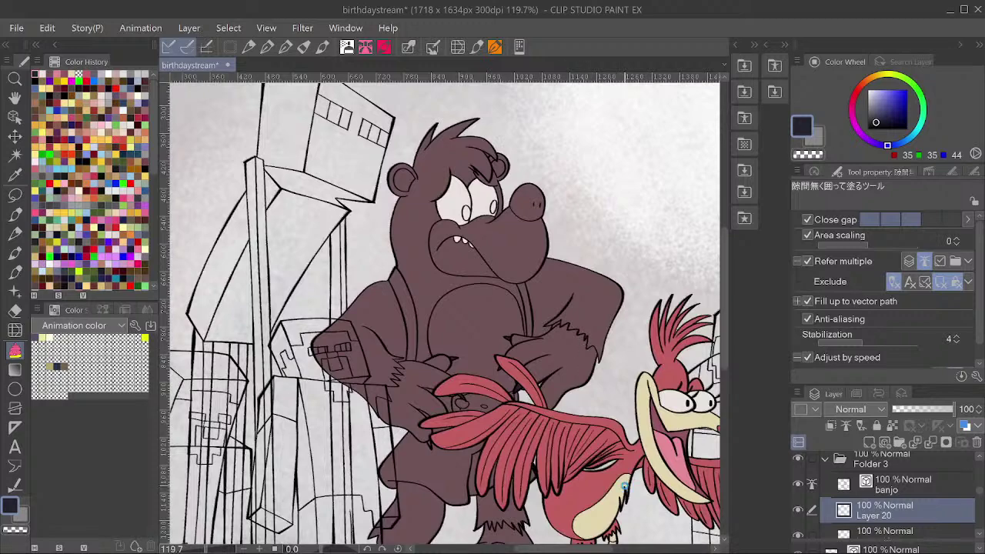
{"action": "key", "text": "ctrl+s"}
Add a new layer above banjo's claw colour and sample a pale pink, RGB 241, 212, 209, as the drawing colour.
{"action": "scroll", "coordinate": [438, 353], "scroll_direction": "down", "scroll_amount": 2}
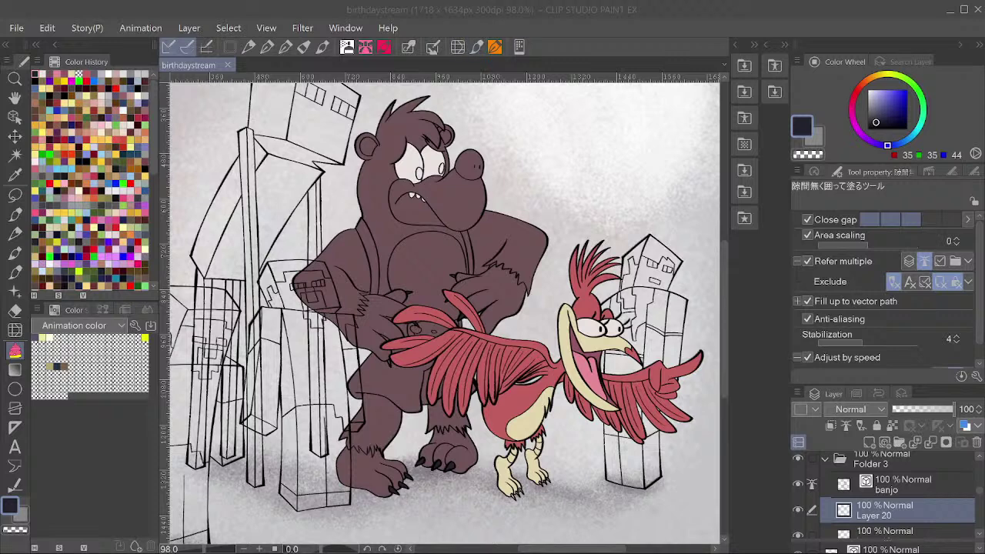
{"action": "left_click", "coordinate": [477, 400]}
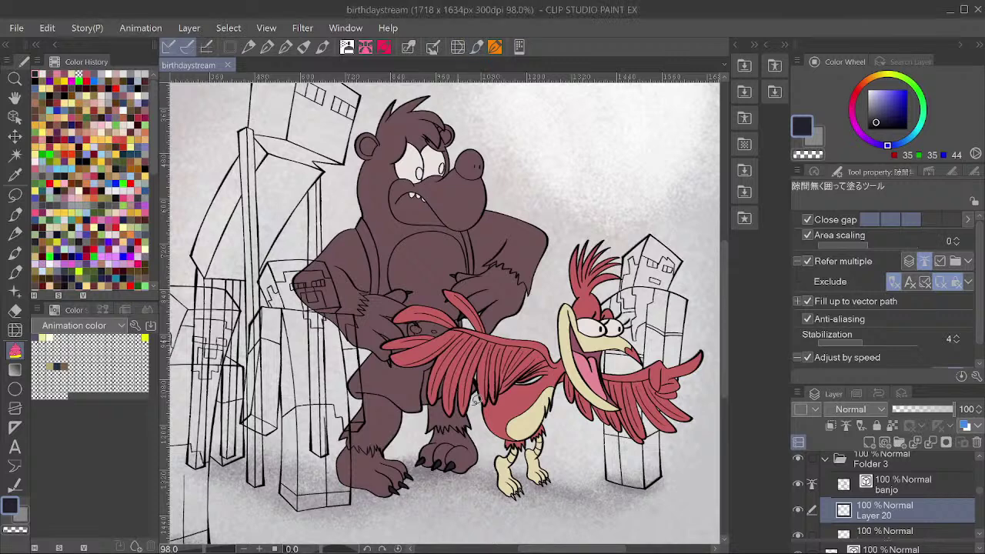
{"action": "key", "text": "ctrl+shift+n"}
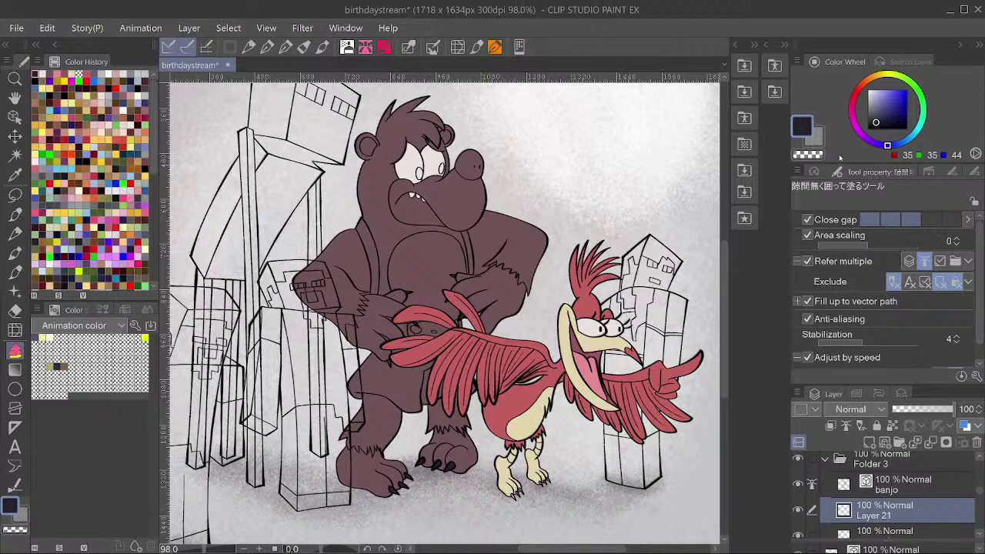
{"action": "left_click", "coordinate": [802, 123]}
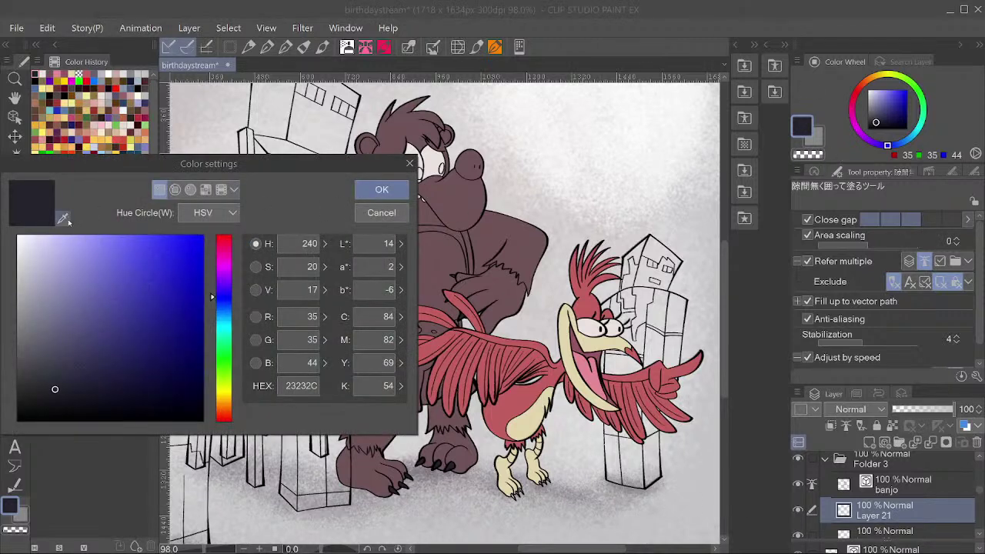
{"action": "left_click", "coordinate": [63, 218]}
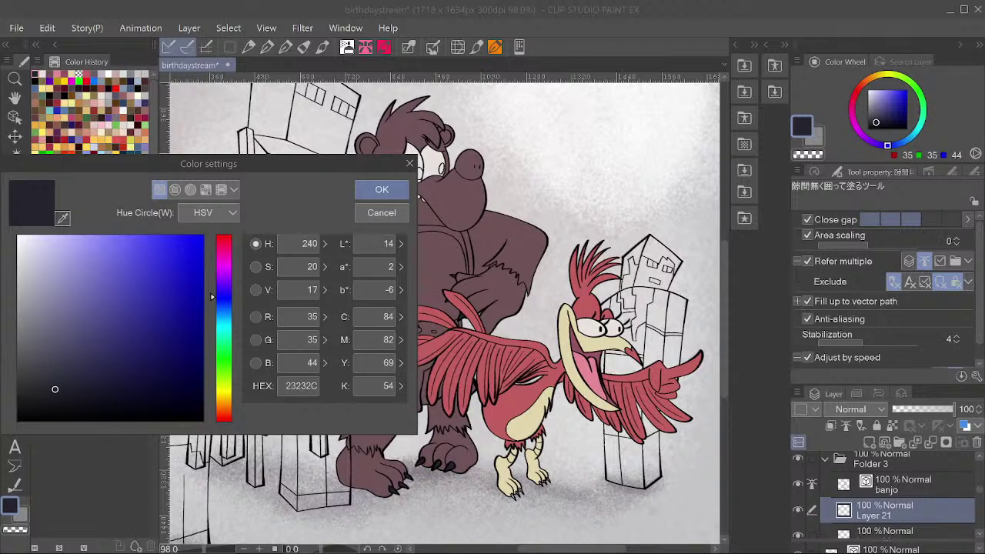
{"action": "left_click", "coordinate": [566, 227]}
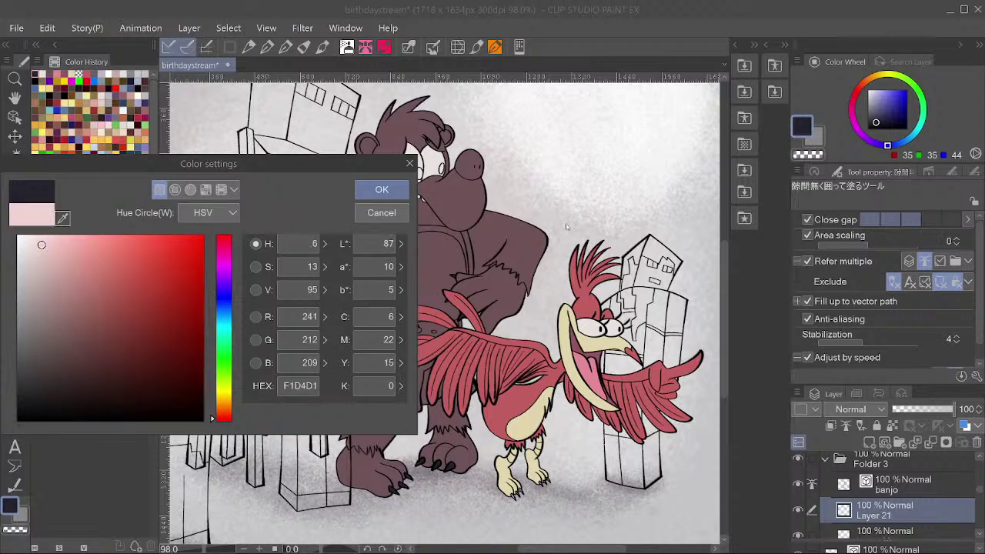
{"action": "left_click", "coordinate": [382, 190]}
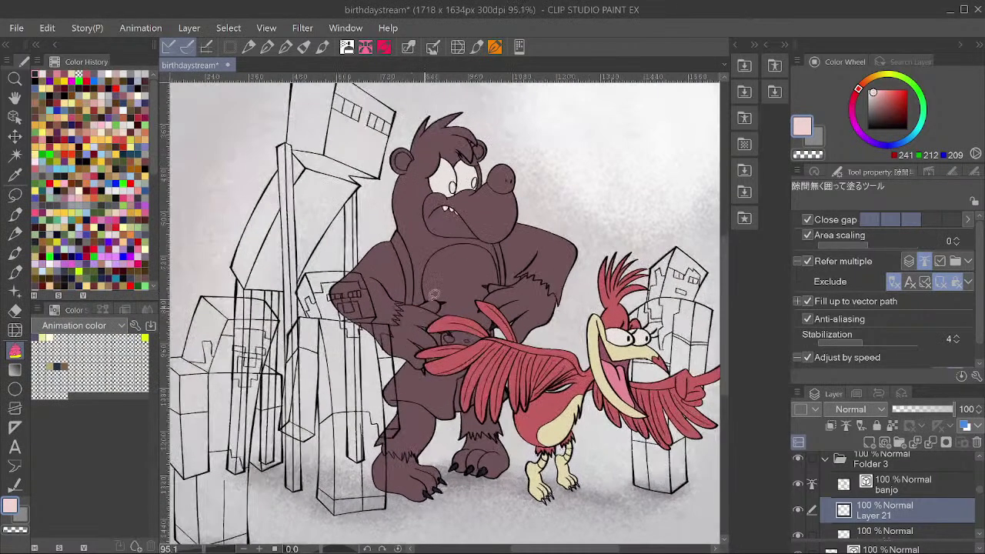
Fill the insides of both of banjo's ears with the pale pink using the enclose-and-fill tool.
{"action": "scroll", "coordinate": [433, 288], "scroll_direction": "up", "scroll_amount": 3}
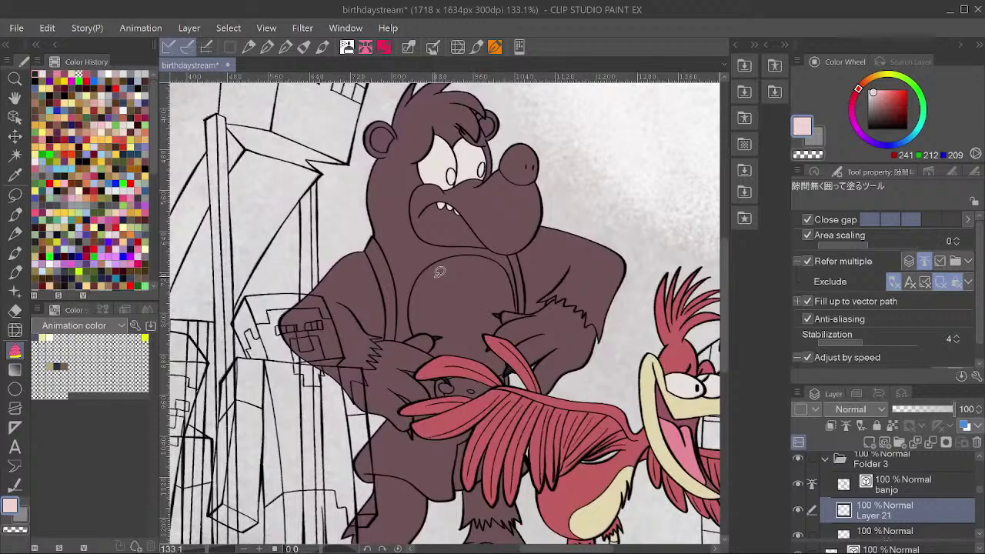
{"action": "left_click", "coordinate": [488, 121]}
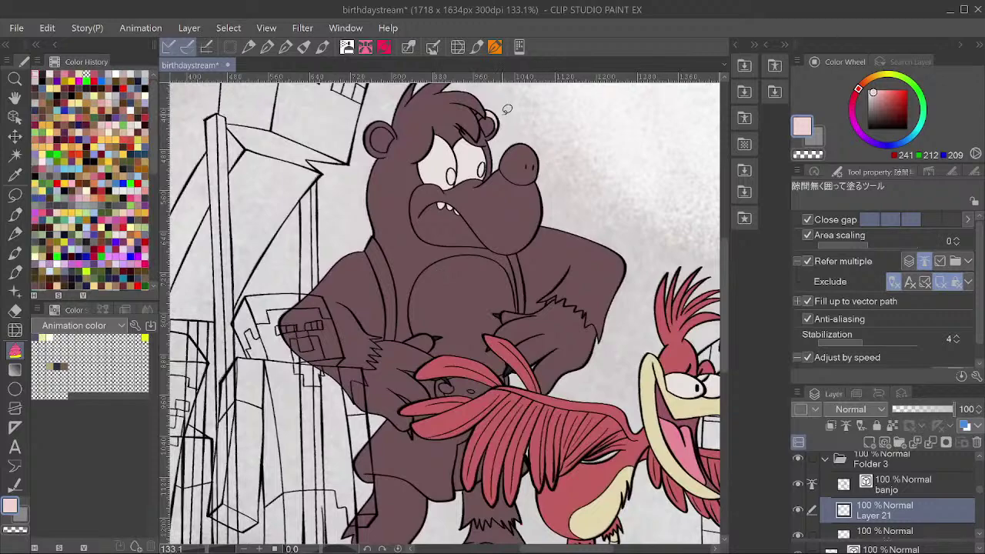
{"action": "scroll", "coordinate": [494, 98], "scroll_direction": "up", "scroll_amount": 5}
{"action": "scroll", "coordinate": [504, 123], "scroll_direction": "down", "scroll_amount": 3}
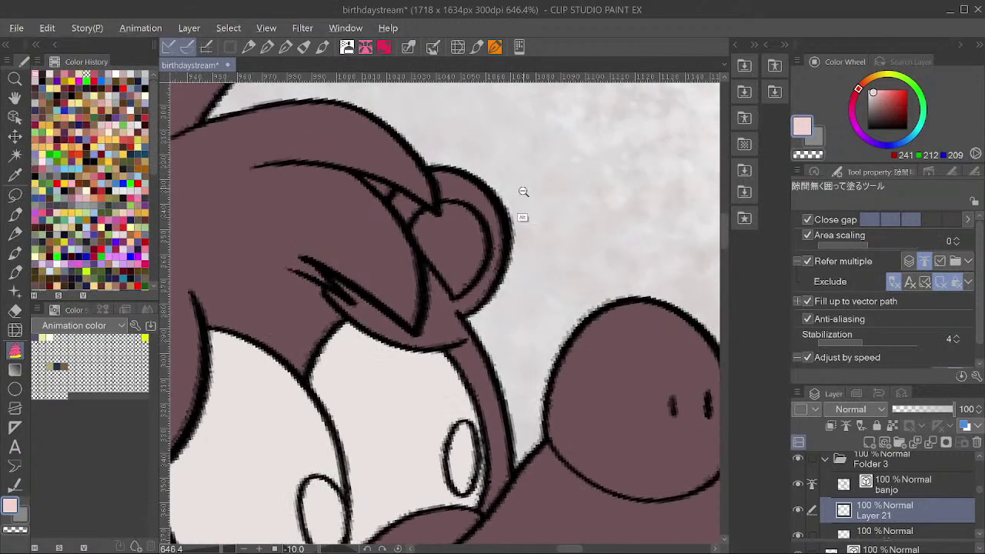
{"action": "left_click_drag", "start_coordinate": [461, 202], "coordinate": [538, 221]}
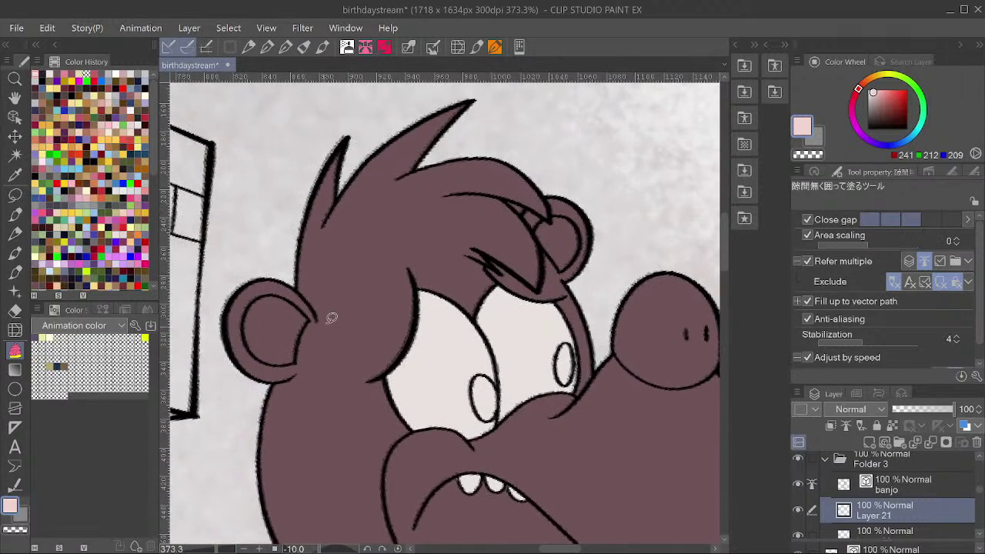
{"action": "mouse_move", "coordinate": [320, 321]}
{"action": "left_mouse_down"}
{"action": "mouse_move", "coordinate": [269, 281]}
{"action": "mouse_move", "coordinate": [248, 292]}
{"action": "mouse_move", "coordinate": [319, 338]}
{"action": "mouse_move", "coordinate": [320, 327]}
{"action": "left_mouse_up"}
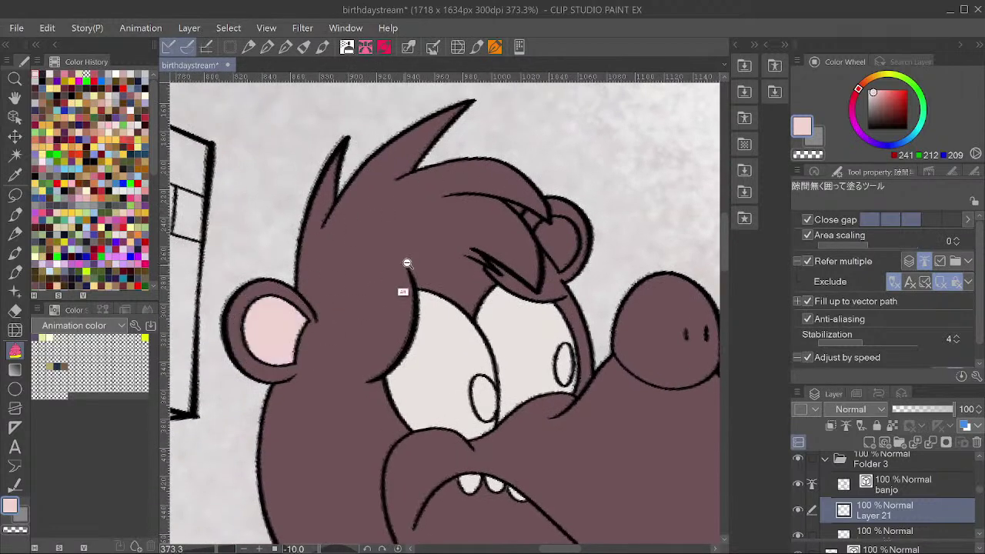
{"action": "scroll", "coordinate": [402, 282], "scroll_direction": "down", "scroll_amount": 1}
{"action": "mouse_move", "coordinate": [546, 253]}
{"action": "left_mouse_down"}
{"action": "mouse_move", "coordinate": [534, 271]}
{"action": "mouse_move", "coordinate": [543, 229]}
{"action": "mouse_move", "coordinate": [496, 242]}
{"action": "mouse_move", "coordinate": [512, 268]}
{"action": "left_mouse_up"}
{"action": "left_click_drag", "start_coordinate": [598, 265], "coordinate": [529, 180]}
{"action": "mouse_move", "coordinate": [579, 238]}
{"action": "left_mouse_down"}
{"action": "mouse_move", "coordinate": [324, 304]}
{"action": "mouse_move", "coordinate": [307, 404]}
{"action": "mouse_move", "coordinate": [407, 445]}
{"action": "mouse_move", "coordinate": [464, 445]}
{"action": "mouse_move", "coordinate": [629, 274]}
{"action": "left_mouse_up"}
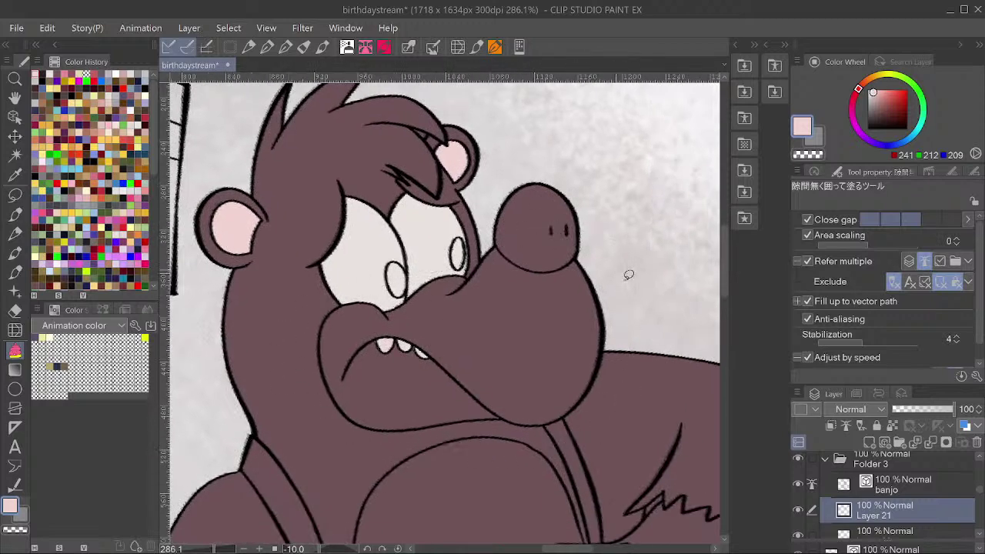
Move Layer 21 to directly above Layer 18, and fill banjo's muzzle with the same pale pink.
{"action": "key", "text": "ctrl+z"}
{"action": "key", "text": "minus"}
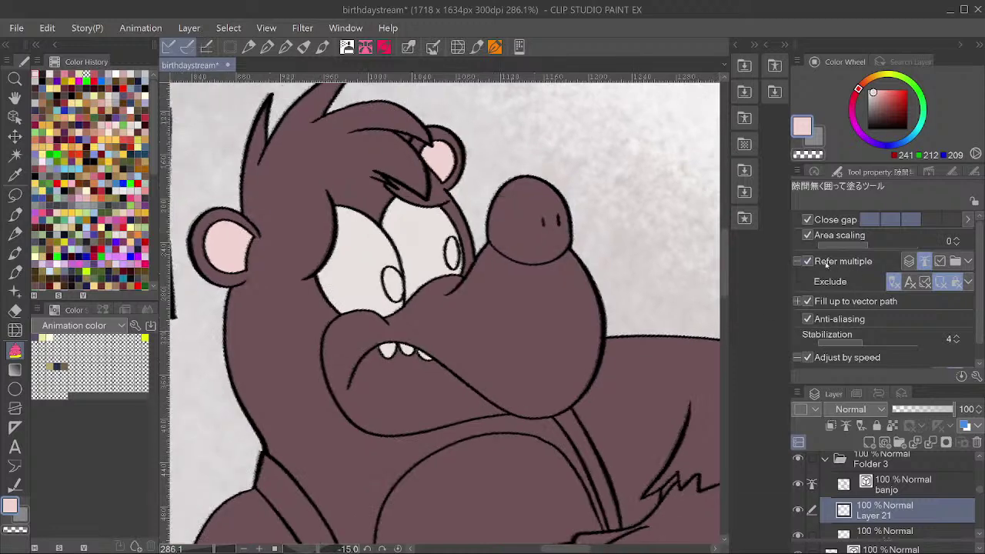
{"action": "key", "text": "asciicircum"}
{"action": "mouse_move", "coordinate": [913, 506]}
{"action": "left_mouse_down"}
{"action": "mouse_move", "coordinate": [921, 538]}
{"action": "mouse_move", "coordinate": [925, 496]}
{"action": "left_mouse_up"}
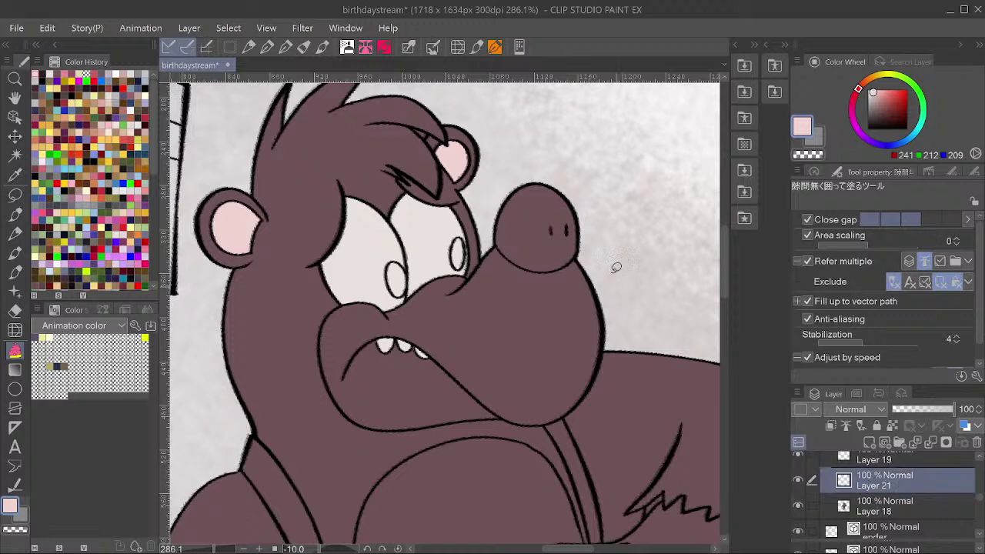
{"action": "mouse_move", "coordinate": [598, 226]}
{"action": "left_mouse_down"}
{"action": "mouse_move", "coordinate": [474, 238]}
{"action": "mouse_move", "coordinate": [335, 296]}
{"action": "mouse_move", "coordinate": [358, 445]}
{"action": "mouse_move", "coordinate": [637, 252]}
{"action": "left_mouse_up"}
{"action": "left_click_drag", "start_coordinate": [643, 299], "coordinate": [607, 339]}
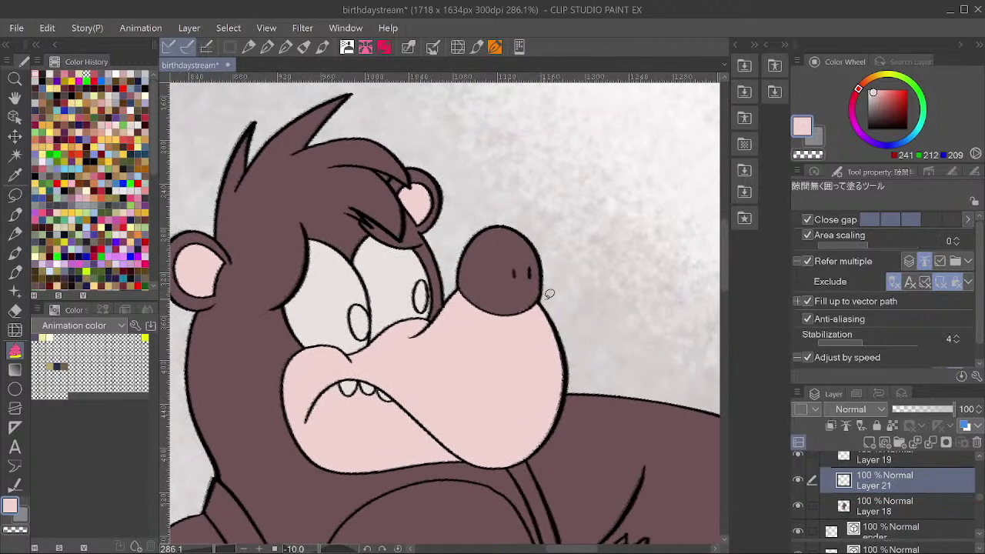
{"action": "key", "text": "asciicircum"}
Adjust the pink layer's colour to hue 10 and saturation 11 with a lower luminosity.
{"action": "scroll", "coordinate": [566, 370], "scroll_direction": "down", "scroll_amount": 6}
{"action": "scroll", "coordinate": [563, 369], "scroll_direction": "up", "scroll_amount": 2}
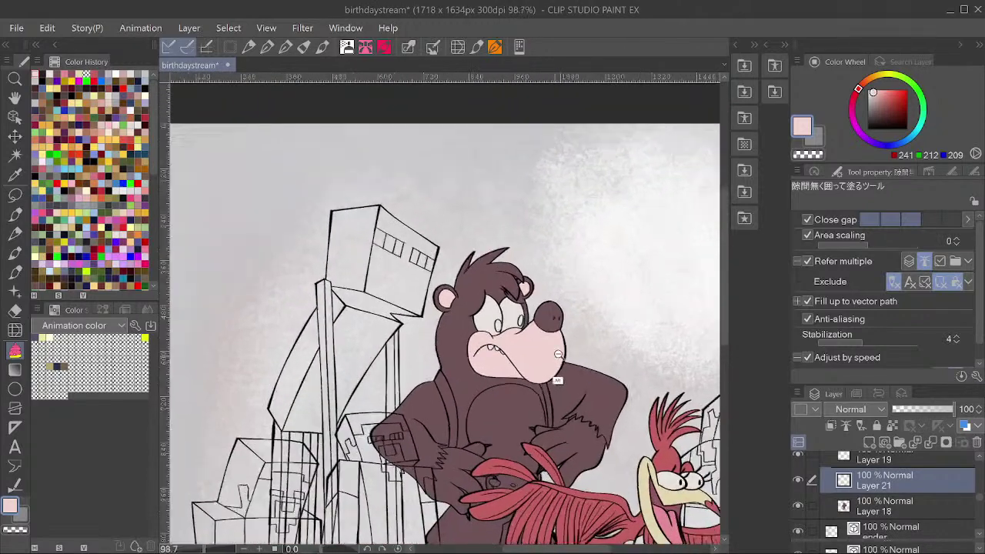
{"action": "key", "text": "ctrl+u"}
{"action": "left_click_drag", "start_coordinate": [636, 217], "coordinate": [608, 217]}
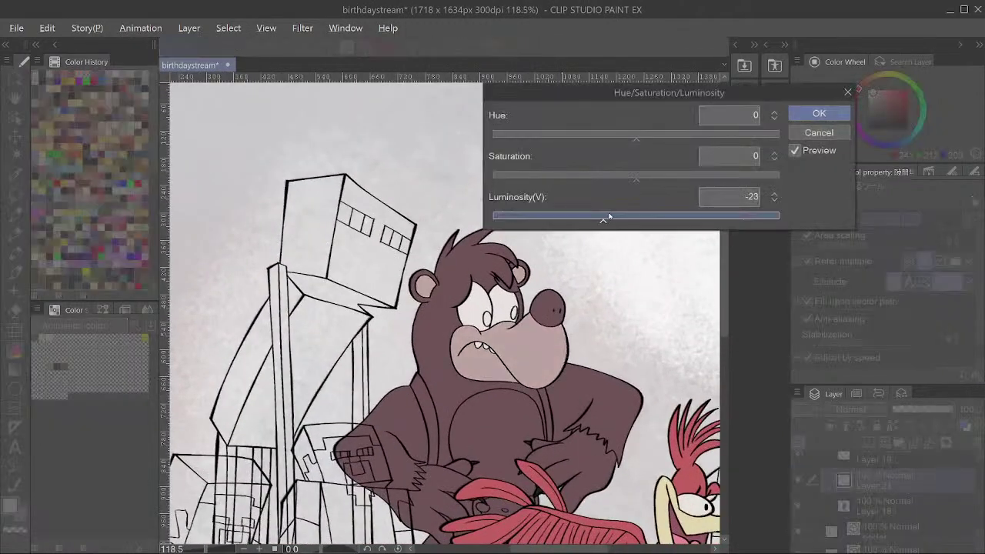
{"action": "left_click_drag", "start_coordinate": [636, 177], "coordinate": [654, 174]}
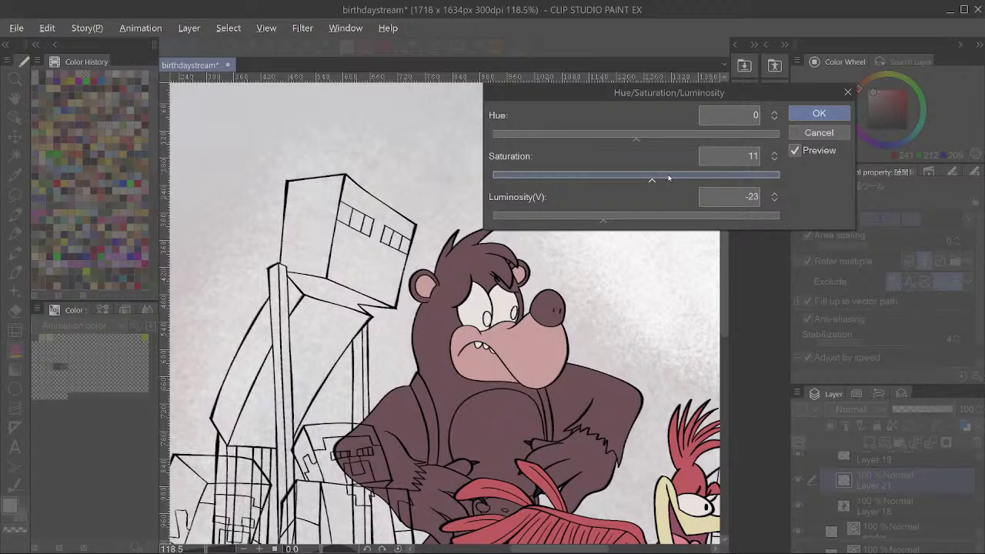
{"action": "left_click_drag", "start_coordinate": [627, 217], "coordinate": [608, 221]}
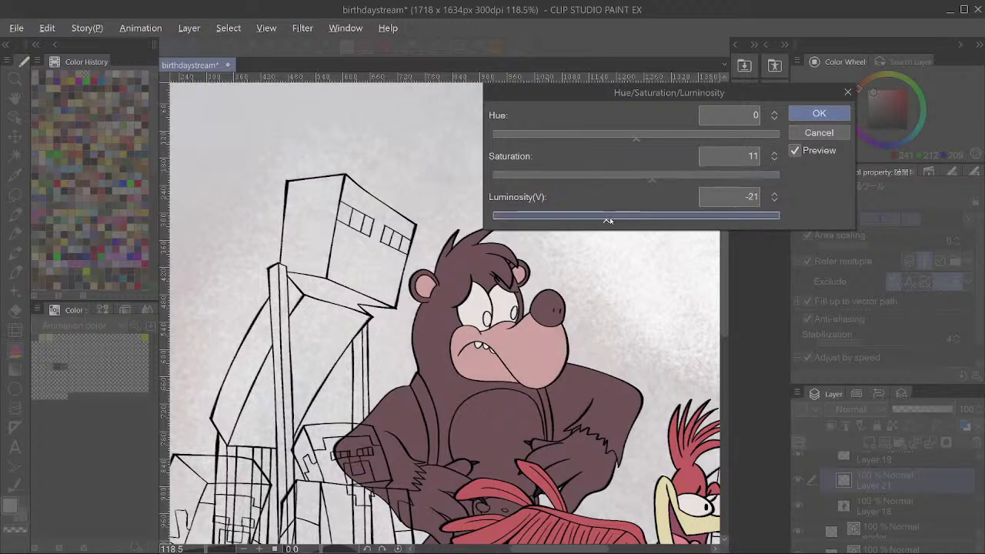
{"action": "left_click_drag", "start_coordinate": [636, 139], "coordinate": [644, 140]}
{"action": "left_click", "coordinate": [613, 220]}
{"action": "left_click_drag", "start_coordinate": [608, 223], "coordinate": [604, 222]}
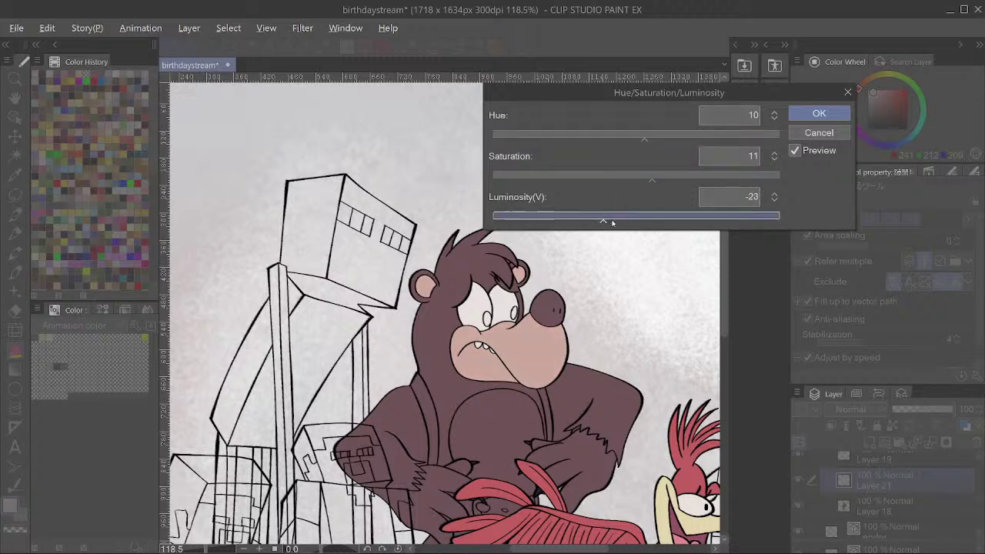
{"action": "left_click", "coordinate": [612, 223]}
{"action": "left_click", "coordinate": [610, 221]}
{"action": "left_click", "coordinate": [819, 113]}
Sample the adjusted muzzle colour, RGB 214, 177, 165, and fill banjo's left hand with it.
{"action": "scroll", "coordinate": [545, 297], "scroll_direction": "down", "scroll_amount": 2}
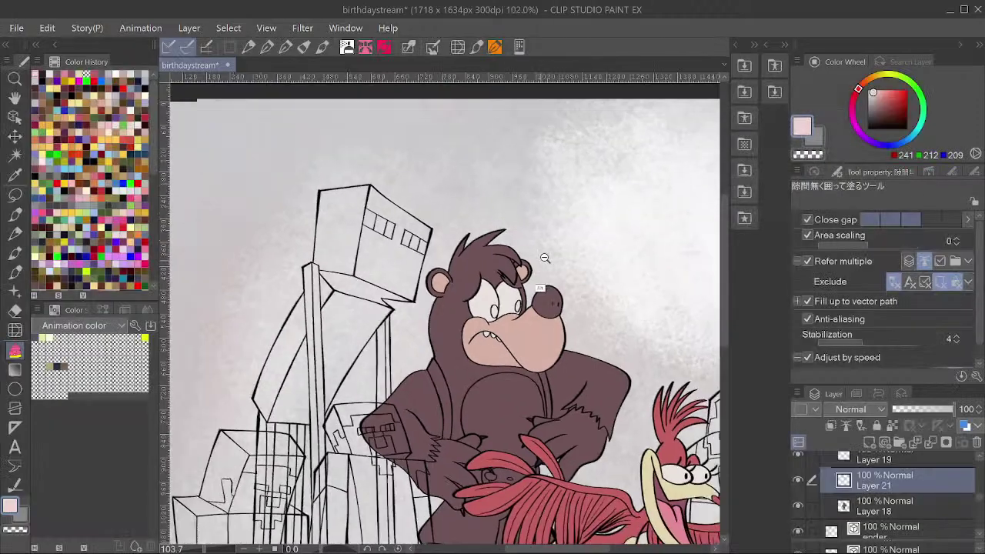
{"action": "left_click", "coordinate": [517, 290], "text": "alt"}
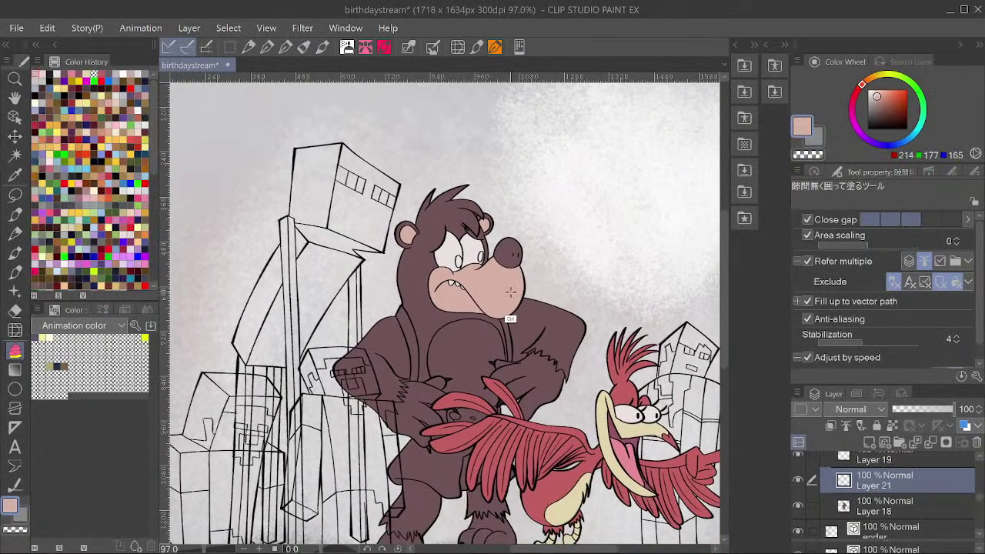
{"action": "mouse_move", "coordinate": [576, 377]}
{"action": "left_mouse_down"}
{"action": "mouse_move", "coordinate": [553, 346]}
{"action": "mouse_move", "coordinate": [499, 348]}
{"action": "mouse_move", "coordinate": [482, 389]}
{"action": "mouse_move", "coordinate": [487, 417]}
{"action": "left_mouse_up"}
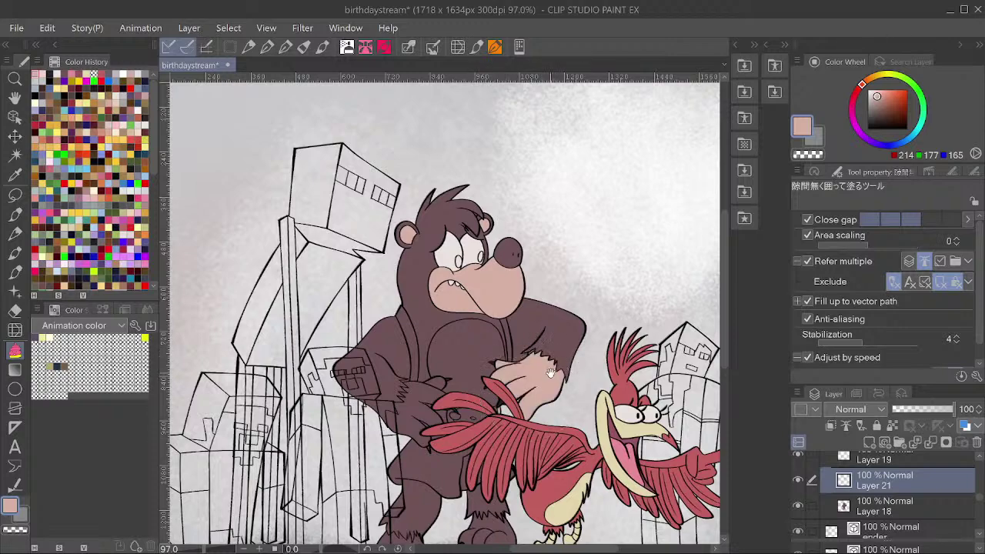
Lasso and delete the fill in the gap between banjo's left hand and kazooie's raised feather, and return to the enclose-and-fill tool.
{"action": "scroll", "coordinate": [550, 374], "scroll_direction": "up", "scroll_amount": 4}
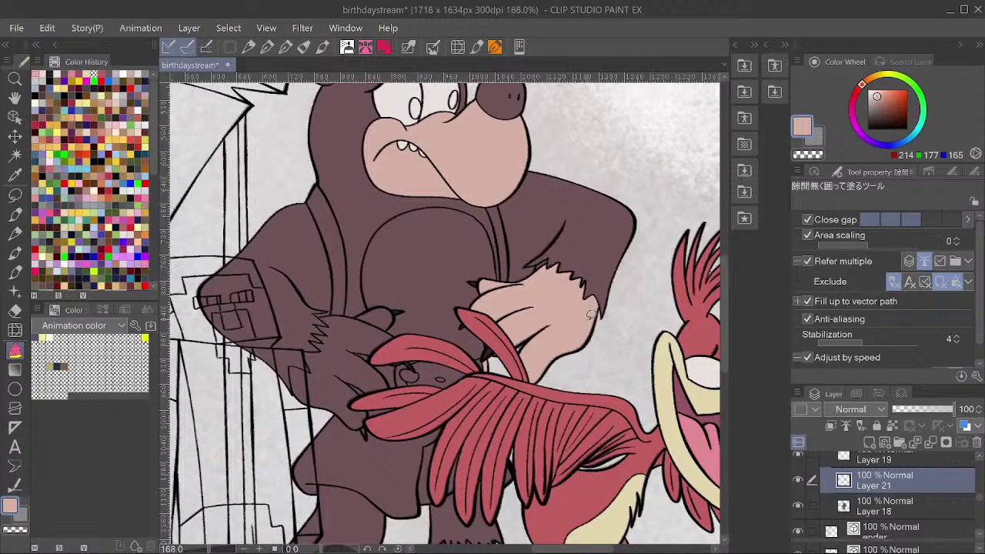
{"action": "key", "text": "m"}
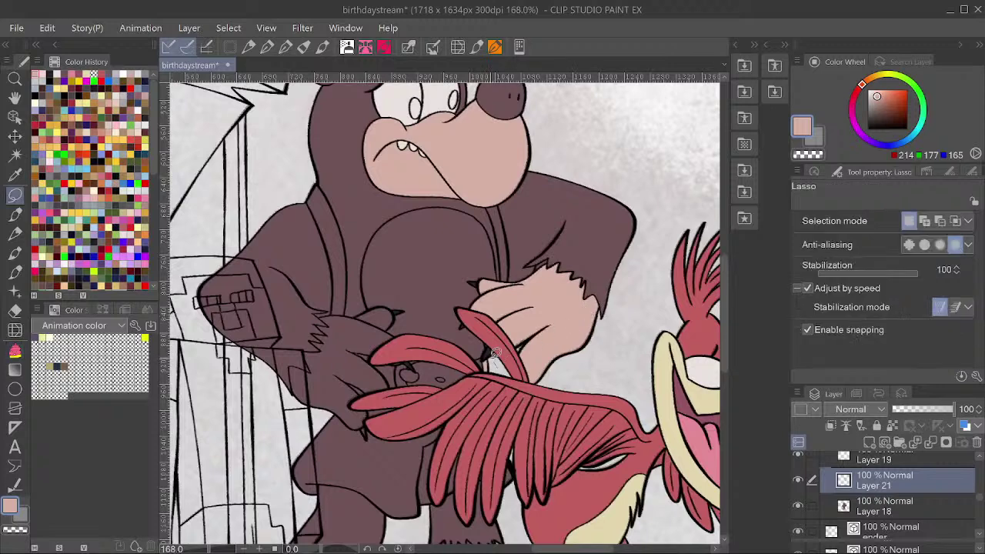
{"action": "mouse_move", "coordinate": [496, 352]}
{"action": "left_mouse_down"}
{"action": "mouse_move", "coordinate": [492, 388]}
{"action": "mouse_move", "coordinate": [503, 391]}
{"action": "left_mouse_up"}
{"action": "key", "text": "Delete"}
{"action": "key", "text": "ctrl+d"}
{"action": "key", "text": "g"}
{"action": "key", "text": "g"}
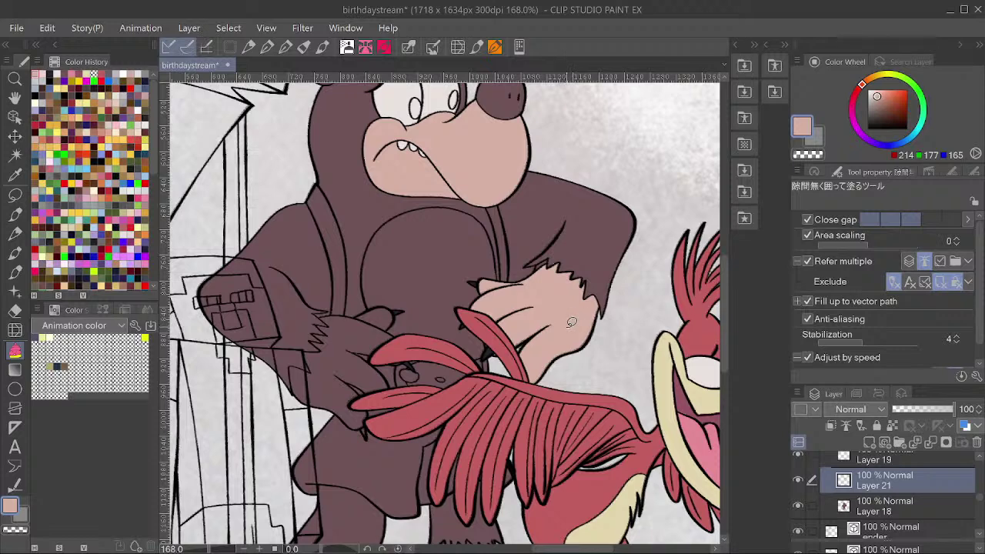
Select Layer 18 together with Layer 21, and fill banjo's right hand with the same muted pink.
{"action": "left_click", "coordinate": [812, 505]}
{"action": "mouse_move", "coordinate": [418, 327]}
{"action": "left_mouse_down"}
{"action": "mouse_move", "coordinate": [405, 283]}
{"action": "mouse_move", "coordinate": [310, 312]}
{"action": "mouse_move", "coordinate": [327, 435]}
{"action": "mouse_move", "coordinate": [440, 369]}
{"action": "mouse_move", "coordinate": [431, 346]}
{"action": "left_mouse_up"}
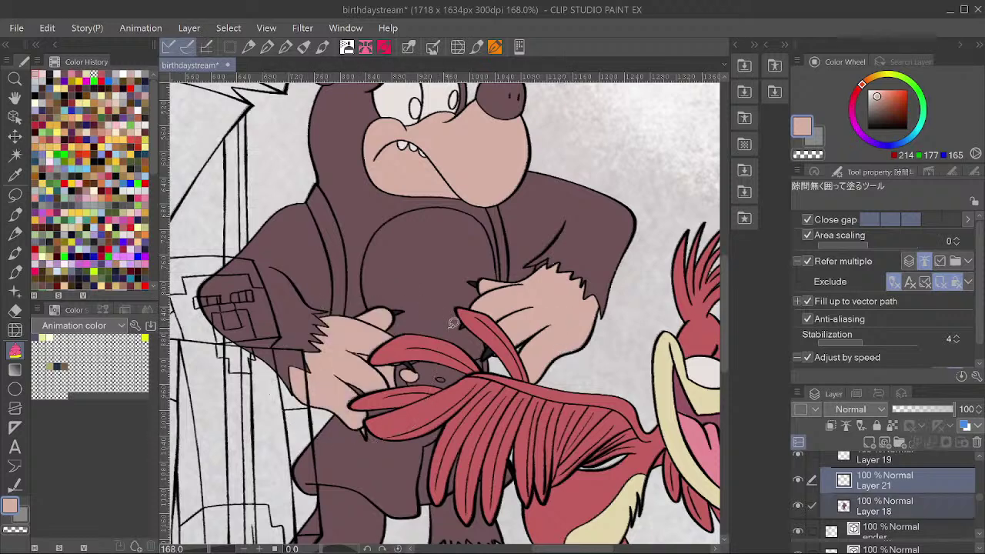
{"action": "scroll", "coordinate": [418, 341], "scroll_direction": "up", "scroll_amount": 2}
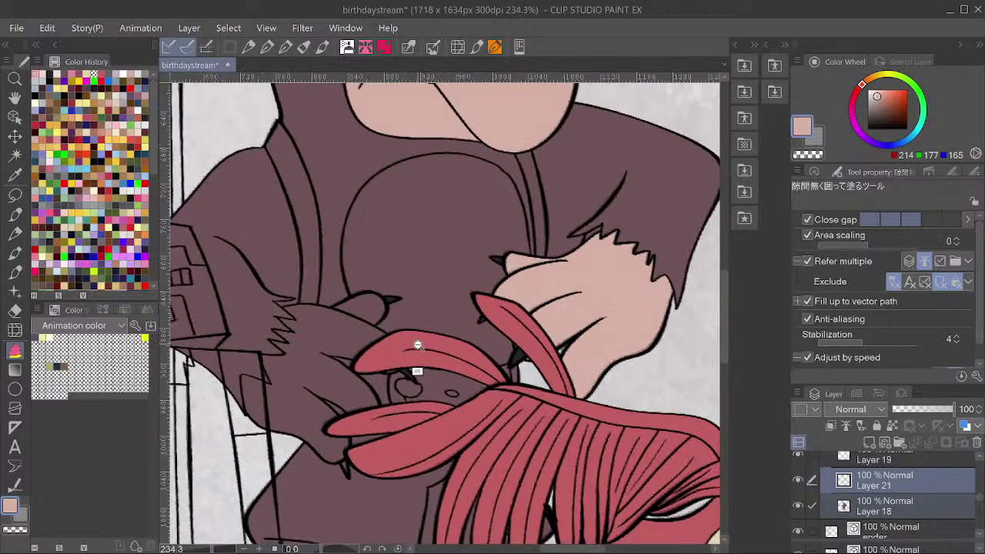
{"action": "mouse_move", "coordinate": [431, 309]}
{"action": "left_mouse_down"}
{"action": "mouse_move", "coordinate": [404, 268]}
{"action": "mouse_move", "coordinate": [320, 291]}
{"action": "mouse_move", "coordinate": [284, 288]}
{"action": "mouse_move", "coordinate": [243, 352]}
{"action": "mouse_move", "coordinate": [255, 425]}
{"action": "mouse_move", "coordinate": [335, 477]}
{"action": "mouse_move", "coordinate": [373, 462]}
{"action": "left_mouse_up"}
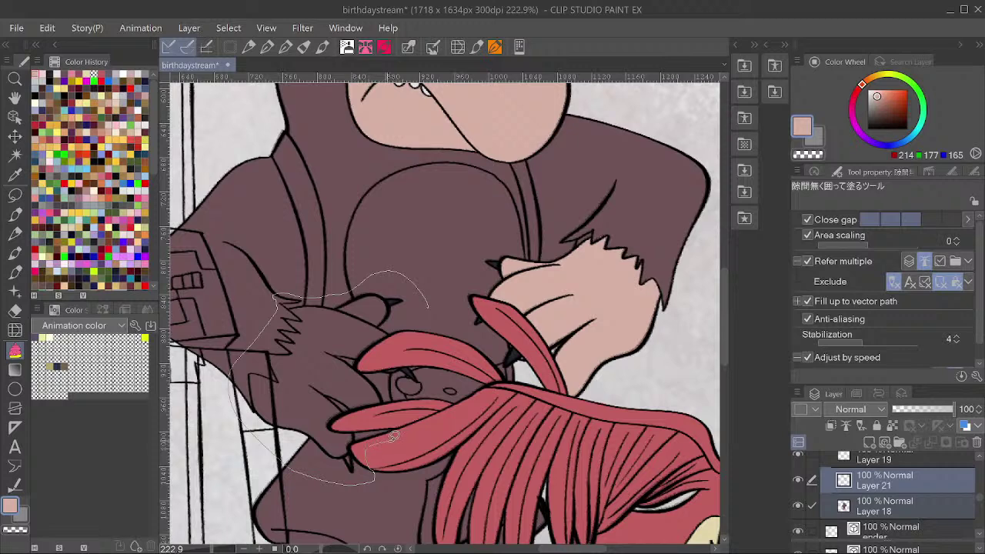
{"action": "mouse_move", "coordinate": [401, 418]}
{"action": "left_mouse_down"}
{"action": "mouse_move", "coordinate": [391, 379]}
{"action": "mouse_move", "coordinate": [436, 380]}
{"action": "mouse_move", "coordinate": [427, 354]}
{"action": "mouse_move", "coordinate": [460, 308]}
{"action": "mouse_move", "coordinate": [450, 344]}
{"action": "left_mouse_up"}
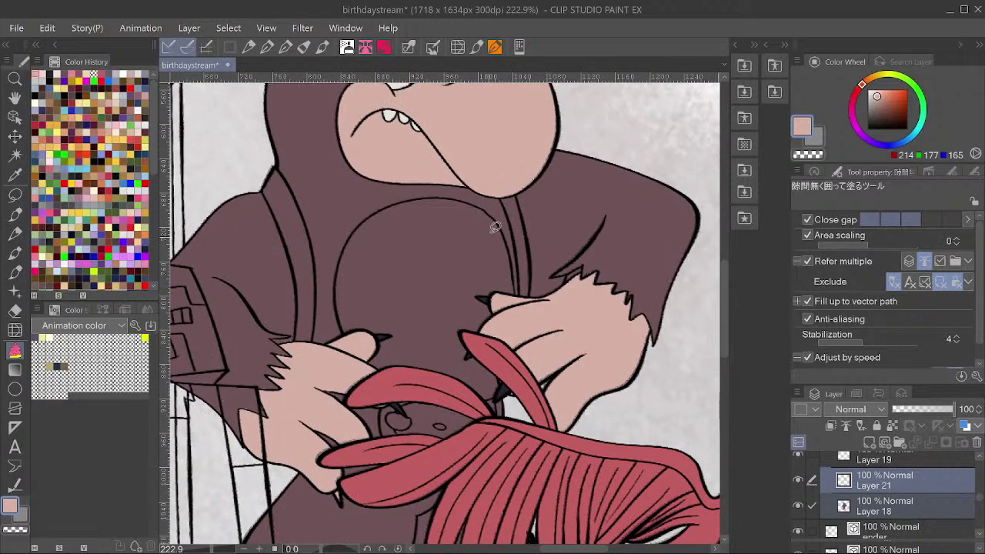
Fill banjo's belly with the muted pink using the Refer other layers fill tool with area scaling at -1.
{"action": "mouse_move", "coordinate": [498, 203]}
{"action": "left_mouse_down"}
{"action": "mouse_move", "coordinate": [430, 185]}
{"action": "mouse_move", "coordinate": [371, 201]}
{"action": "mouse_move", "coordinate": [325, 239]}
{"action": "mouse_move", "coordinate": [320, 319]}
{"action": "mouse_move", "coordinate": [378, 386]}
{"action": "mouse_move", "coordinate": [497, 406]}
{"action": "mouse_move", "coordinate": [527, 360]}
{"action": "mouse_move", "coordinate": [519, 239]}
{"action": "mouse_move", "coordinate": [468, 279]}
{"action": "mouse_move", "coordinate": [508, 300]}
{"action": "left_mouse_up"}
{"action": "key", "text": "g"}
{"action": "key", "text": "g"}
{"action": "left_click", "coordinate": [449, 273]}
{"action": "key", "text": "ctrl+z"}
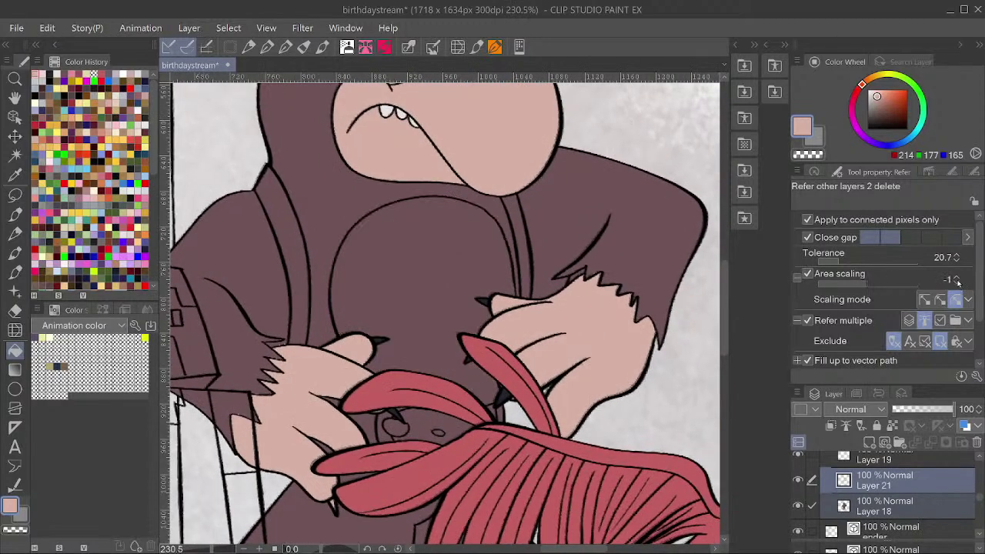
{"action": "left_click", "coordinate": [465, 262]}
Fill both of banjo's feet with the same muted pink and save the drawing.
{"action": "scroll", "coordinate": [493, 308], "scroll_direction": "down", "scroll_amount": 4}
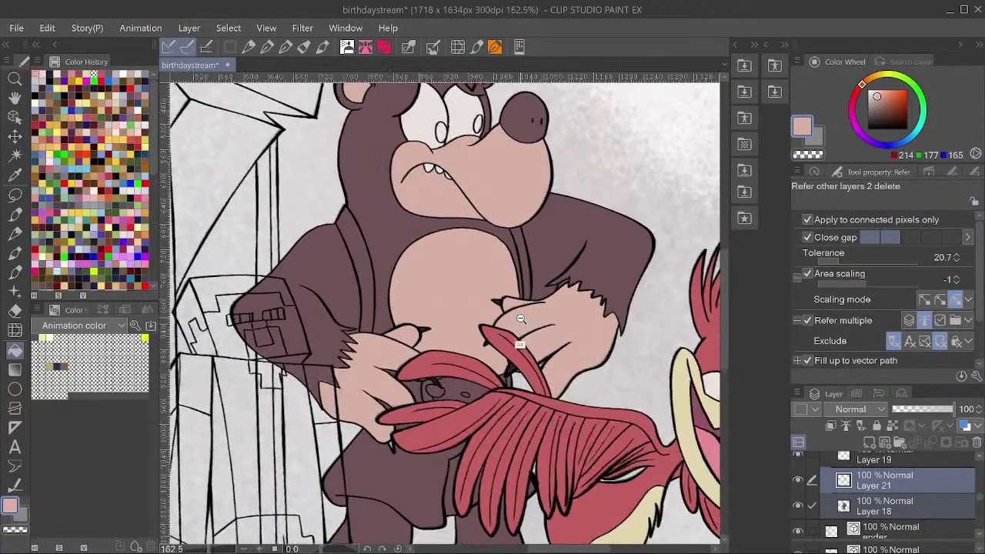
{"action": "scroll", "coordinate": [518, 324], "scroll_direction": "down", "scroll_amount": 3}
{"action": "scroll", "coordinate": [458, 415], "scroll_direction": "up", "scroll_amount": 2}
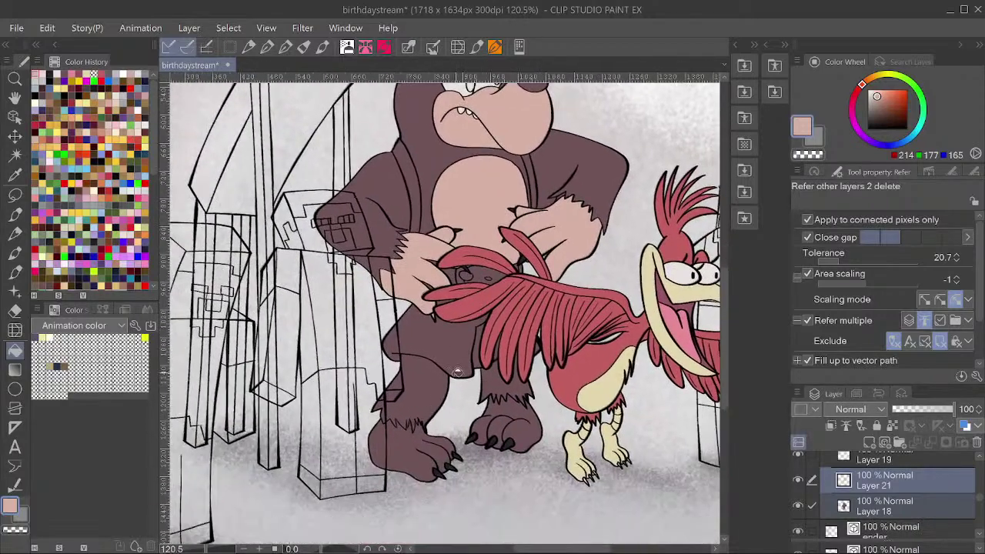
{"action": "scroll", "coordinate": [477, 416], "scroll_direction": "up", "scroll_amount": 5}
{"action": "left_click", "coordinate": [560, 362]}
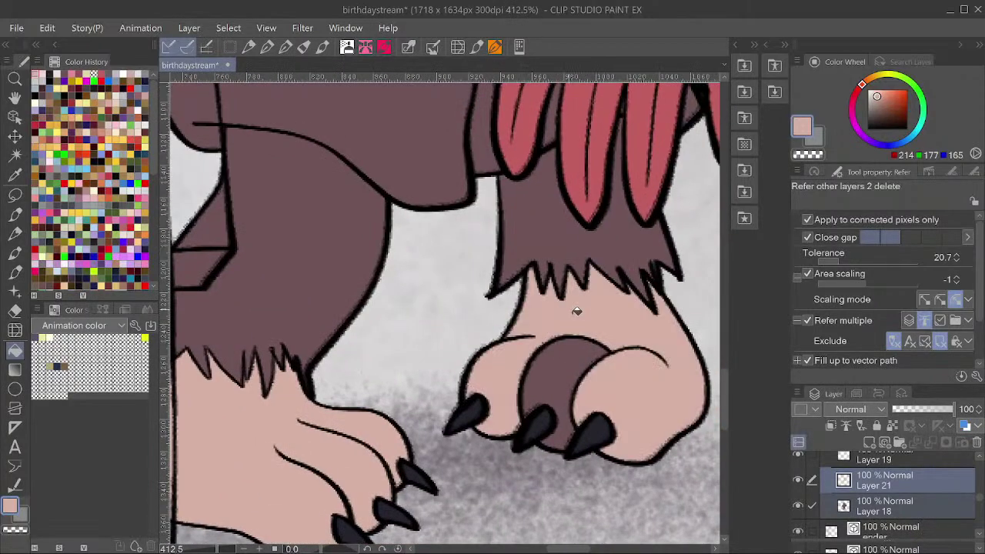
{"action": "scroll", "coordinate": [601, 327], "scroll_direction": "down", "scroll_amount": 2}
{"action": "scroll", "coordinate": [601, 327], "scroll_direction": "down", "scroll_amount": 5}
{"action": "scroll", "coordinate": [638, 350], "scroll_direction": "up", "scroll_amount": 2}
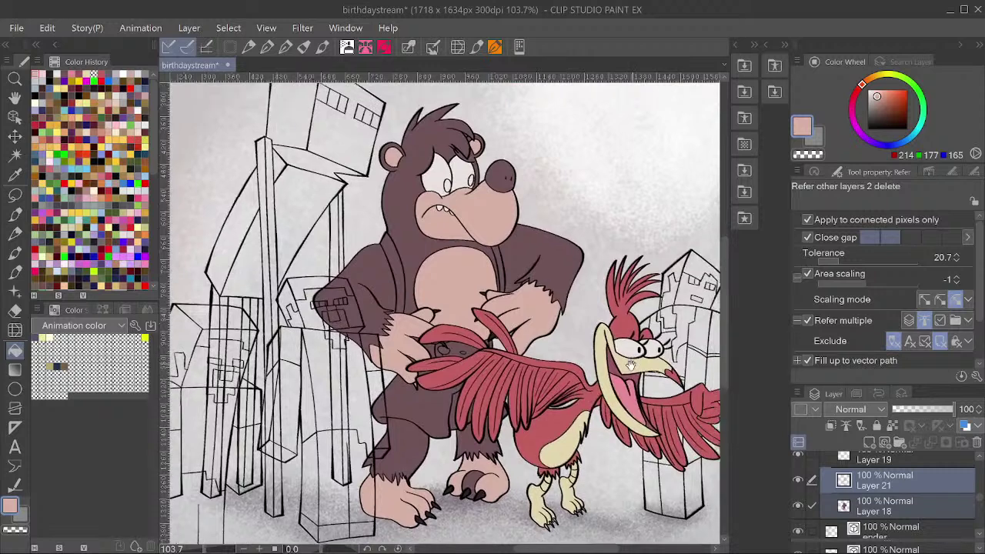
{"action": "key", "text": "ctrl+s"}
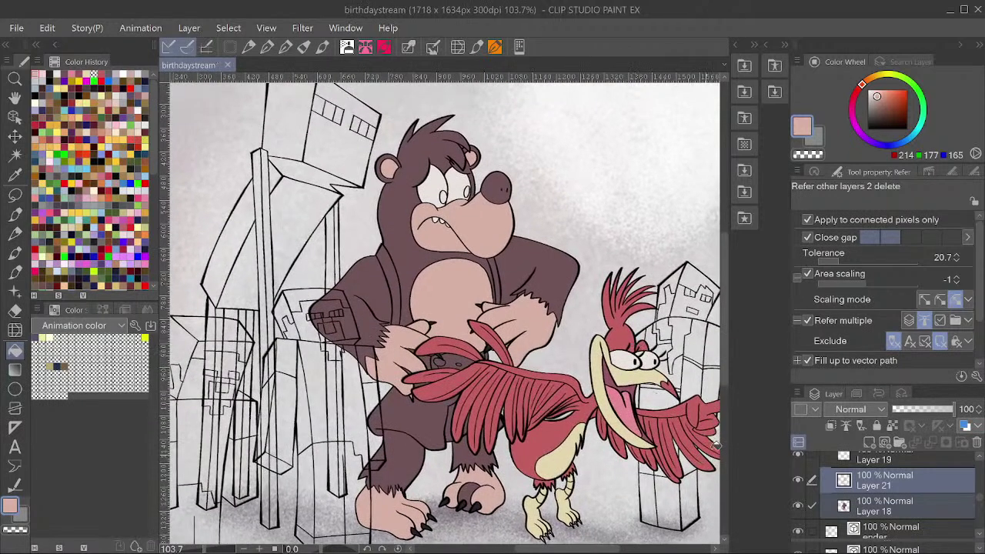
Sample kazooie's pale yellow, RGB 226, 213, 173, and fill banjo's shorts with it on a new layer above Layer 18.
{"action": "left_click", "coordinate": [560, 454], "text": "alt"}
{"action": "key", "text": "ctrl+shift+n"}
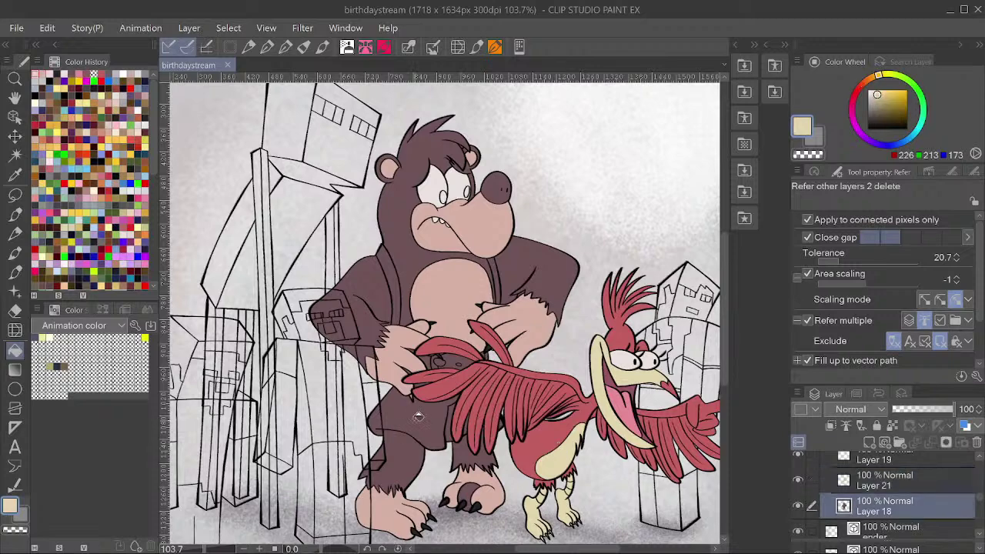
{"action": "scroll", "coordinate": [415, 418], "scroll_direction": "up", "scroll_amount": 4}
{"action": "left_click", "coordinate": [414, 418]}
{"action": "scroll", "coordinate": [429, 428], "scroll_direction": "down", "scroll_amount": 4}
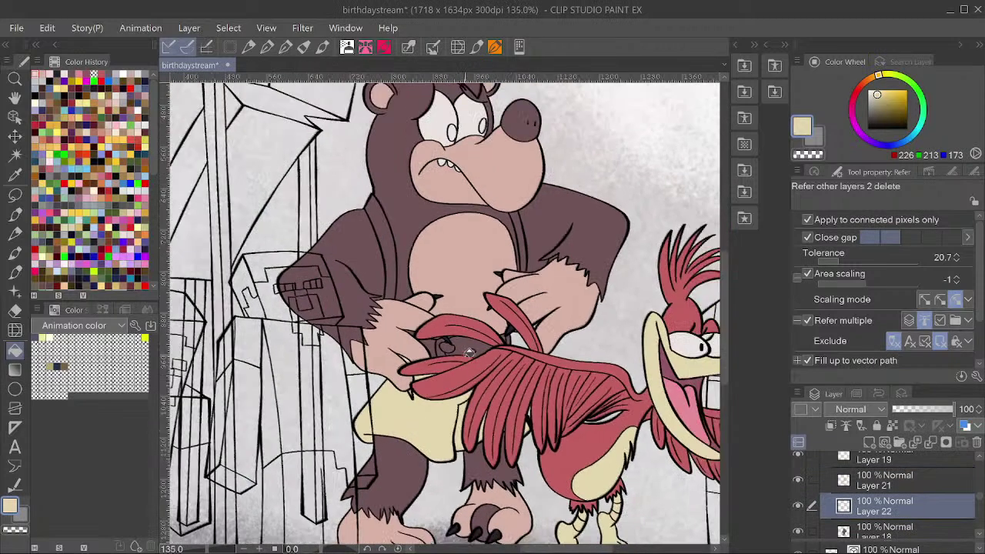
Hide the kazooie folder so banjo's whole figure can be coloured.
{"action": "scroll", "coordinate": [400, 370], "scroll_direction": "up", "scroll_amount": 5}
{"action": "scroll", "coordinate": [444, 344], "scroll_direction": "down", "scroll_amount": 3}
{"action": "scroll", "coordinate": [537, 327], "scroll_direction": "up", "scroll_amount": 3}
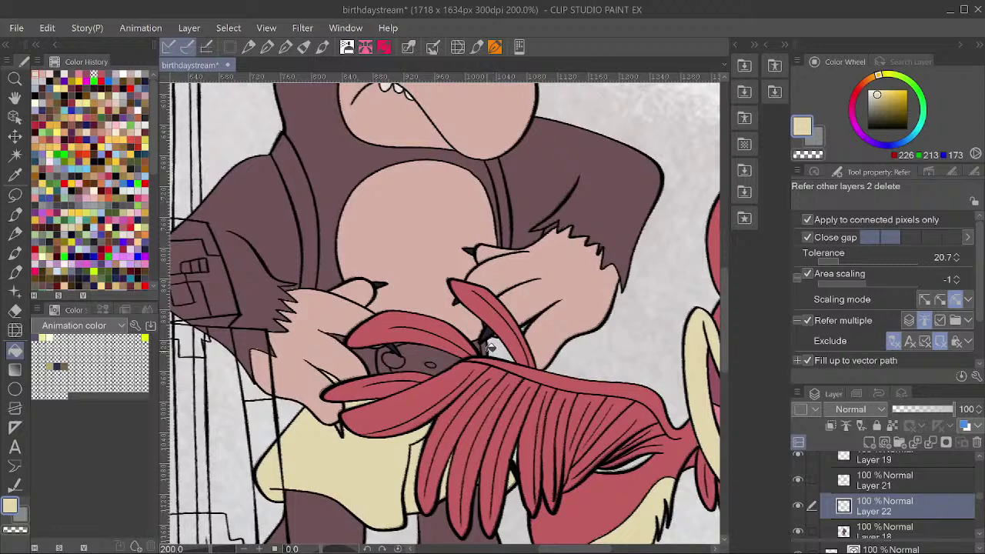
{"action": "scroll", "coordinate": [440, 355], "scroll_direction": "down", "scroll_amount": 3}
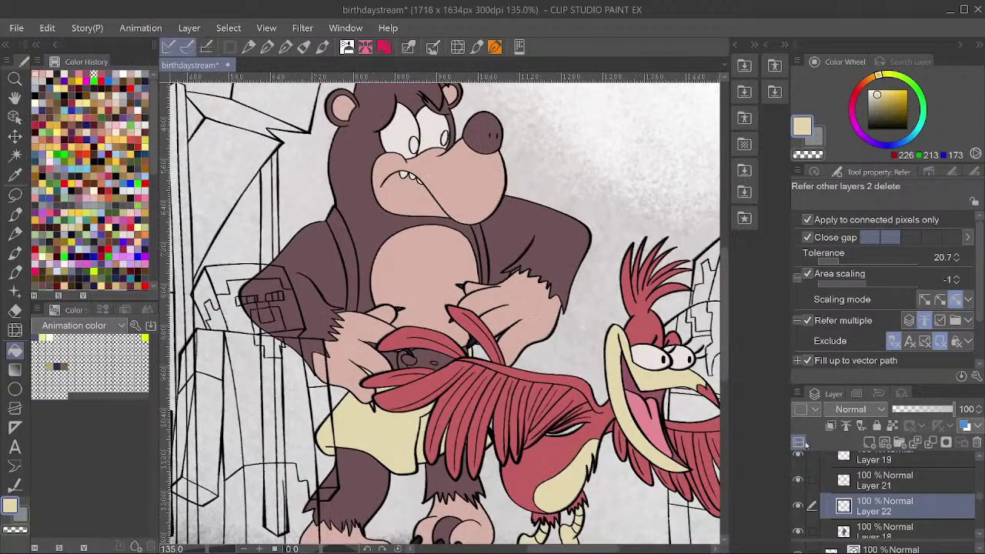
{"action": "scroll", "coordinate": [859, 487], "scroll_direction": "down", "scroll_amount": 5}
{"action": "scroll", "coordinate": [860, 486], "scroll_direction": "down", "scroll_amount": 6}
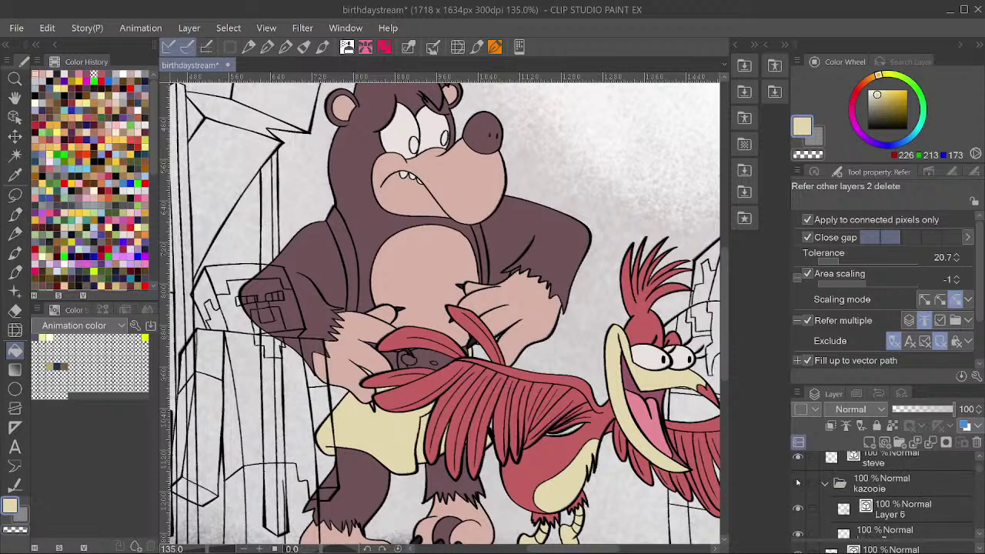
{"action": "left_click", "coordinate": [798, 483]}
Sample banjo's muted pink, RGB 214, 177, 165, fill the brown patch on his foot on Layer 21, and save the drawing.
{"action": "scroll", "coordinate": [518, 401], "scroll_direction": "up", "scroll_amount": 2}
{"action": "scroll", "coordinate": [500, 377], "scroll_direction": "down", "scroll_amount": 4}
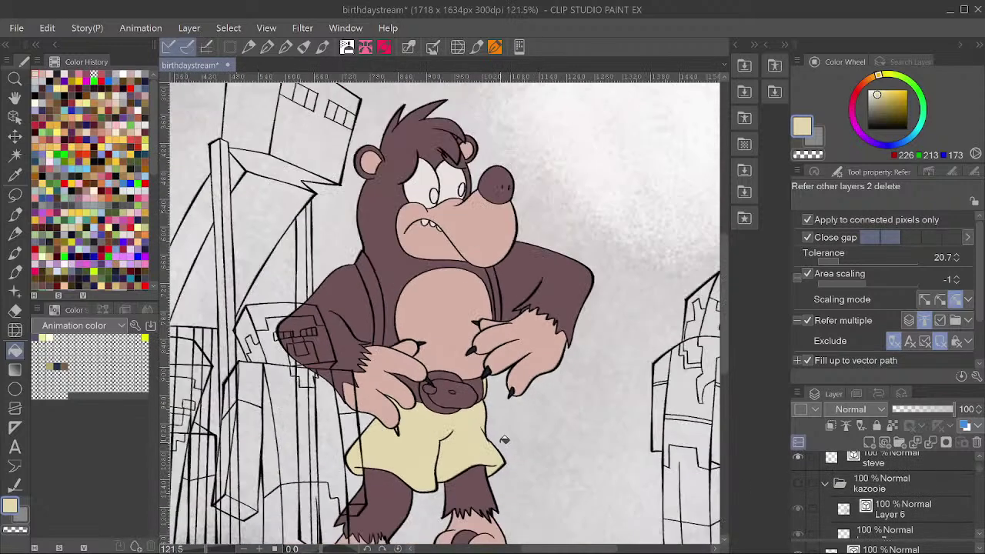
{"action": "scroll", "coordinate": [457, 370], "scroll_direction": "down", "scroll_amount": 2}
{"action": "scroll", "coordinate": [472, 450], "scroll_direction": "up", "scroll_amount": 1}
{"action": "left_click", "coordinate": [472, 477], "text": "alt"}
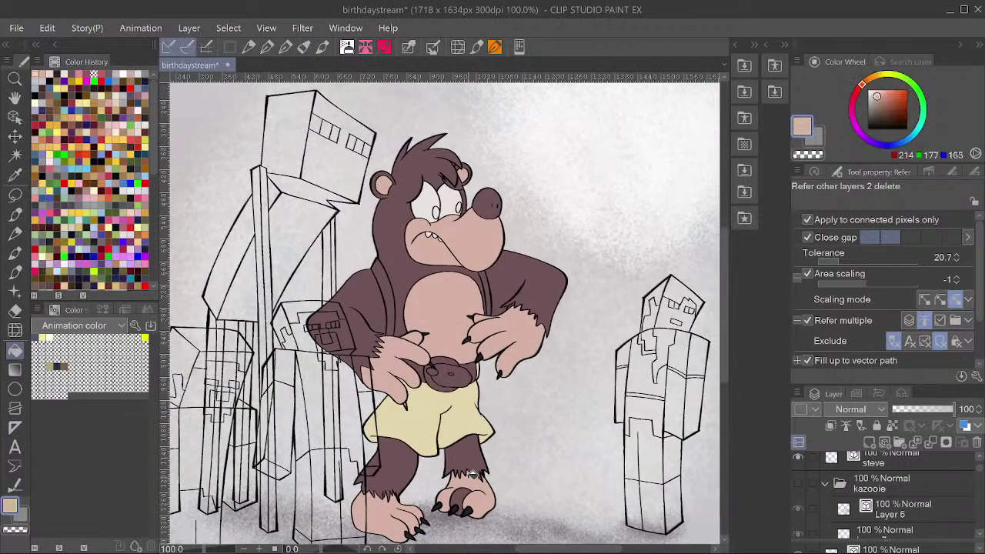
{"action": "left_click", "coordinate": [472, 481]}
{"action": "left_click", "coordinate": [464, 496]}
{"action": "scroll", "coordinate": [465, 496], "scroll_direction": "down", "scroll_amount": 1}
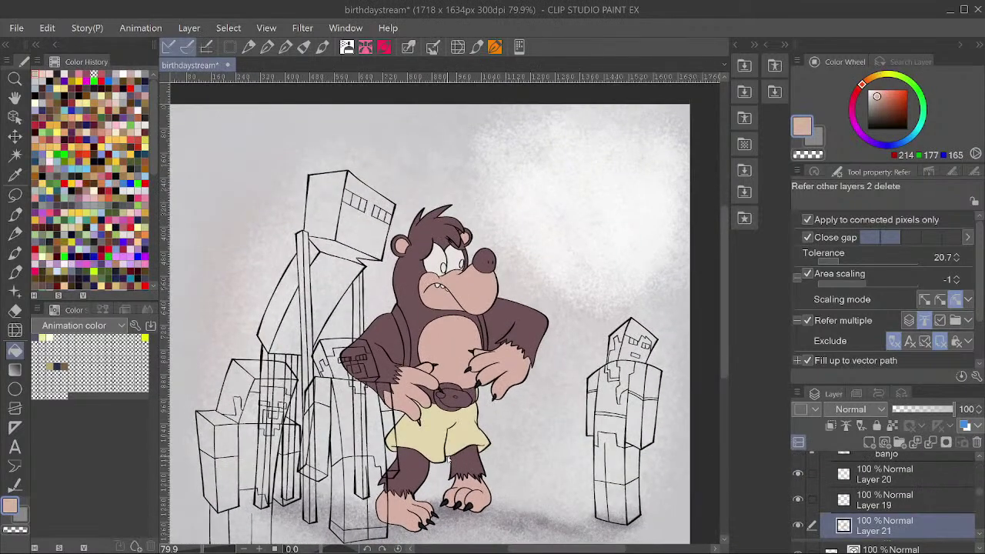
{"action": "scroll", "coordinate": [451, 409], "scroll_direction": "up", "scroll_amount": 2}
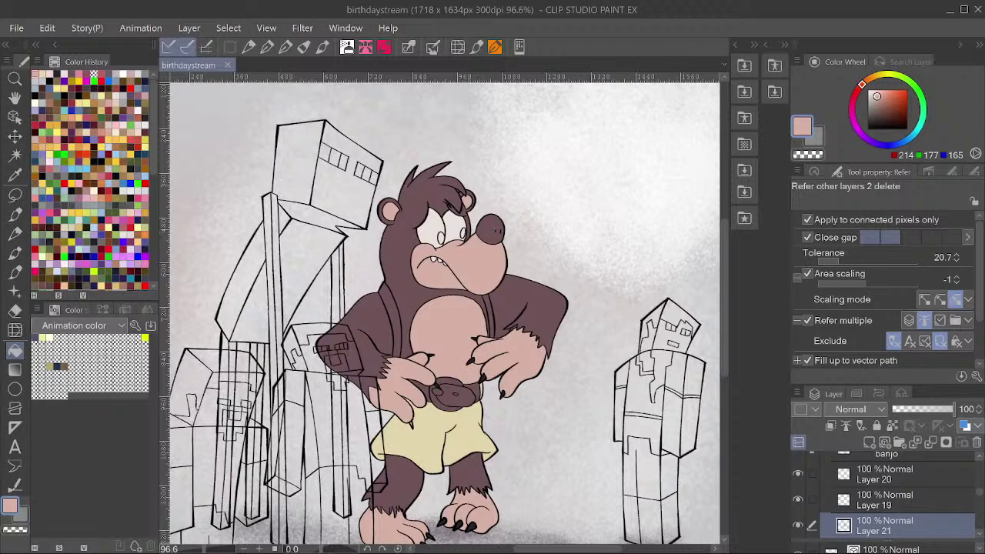
Add a new layer above Layer 21 and pick a light violet-blue, RGB 160, 155, 206, as the drawing colour.
{"action": "key", "text": "ctrl+shift+n"}
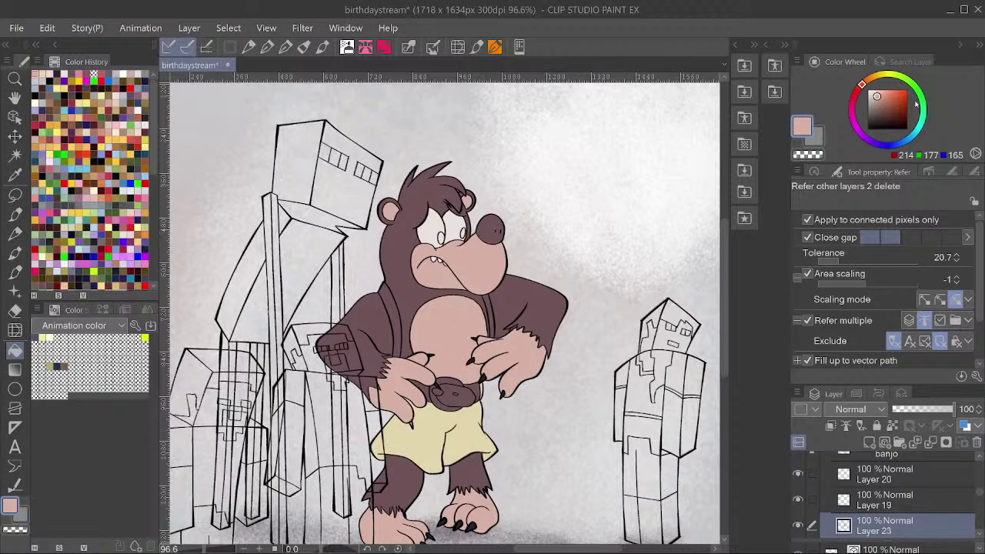
{"action": "left_click", "coordinate": [798, 125]}
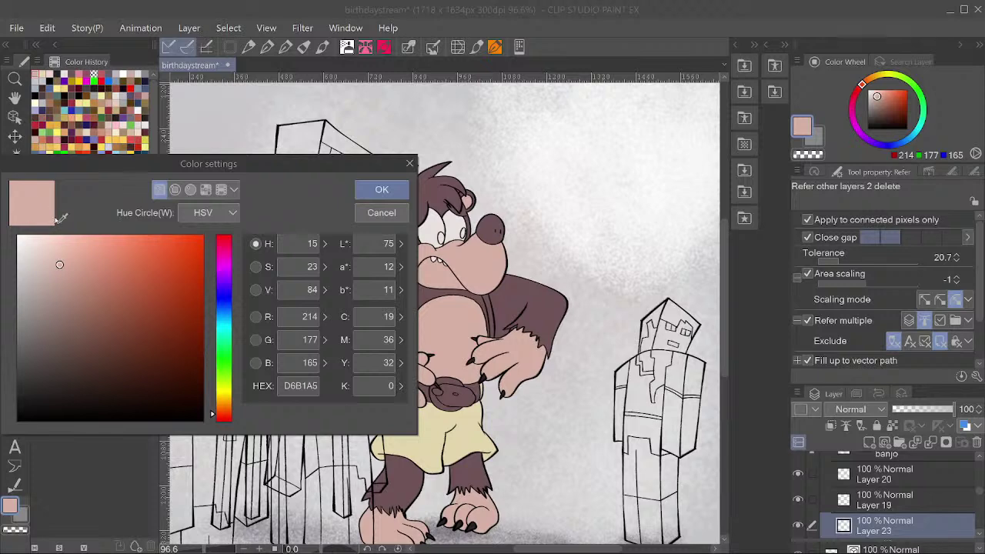
{"action": "left_click", "coordinate": [62, 219]}
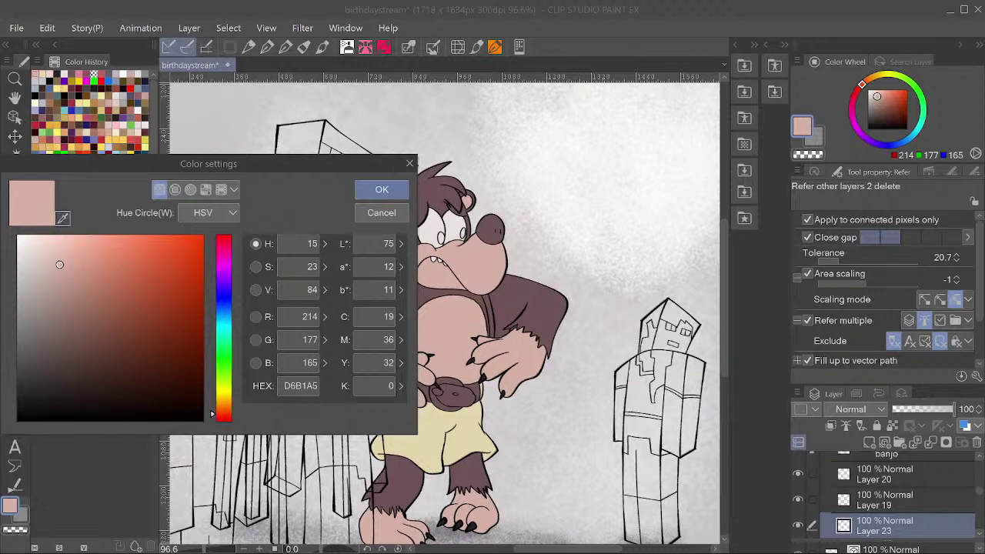
{"action": "left_click", "coordinate": [63, 270]}
{"action": "left_click", "coordinate": [382, 189]}
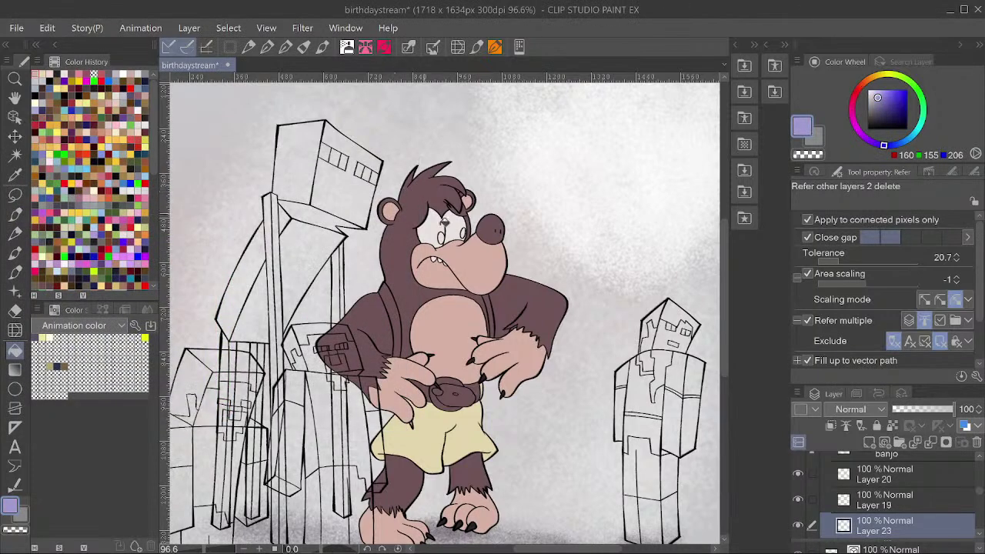
Fill both of banjo's irises with the violet-blue on the layer directly below the banjo line art.
{"action": "scroll", "coordinate": [471, 236], "scroll_direction": "up", "scroll_amount": 1}
{"action": "scroll", "coordinate": [471, 235], "scroll_direction": "up", "scroll_amount": 3}
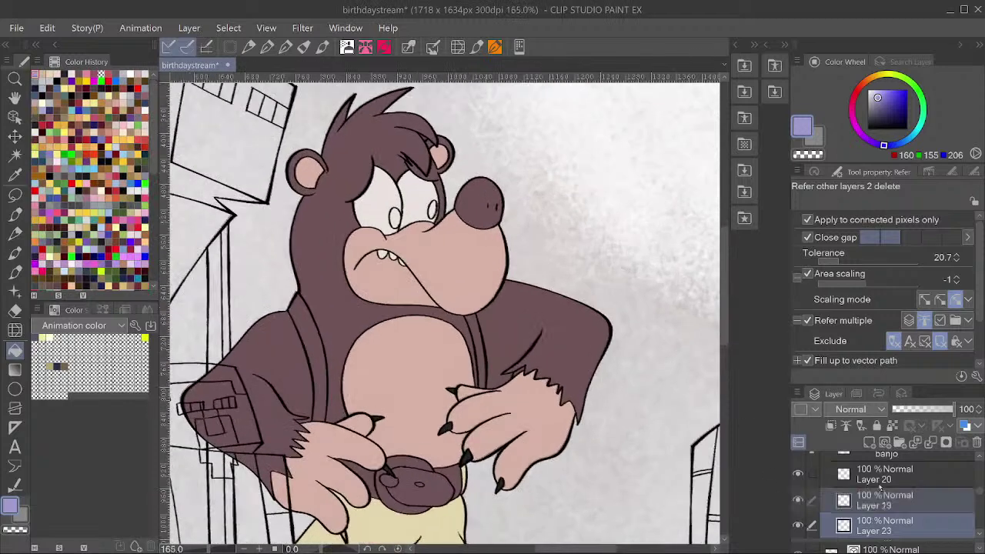
{"action": "mouse_move", "coordinate": [885, 525]}
{"action": "left_mouse_down"}
{"action": "mouse_move", "coordinate": [885, 469]}
{"action": "mouse_move", "coordinate": [885, 521]}
{"action": "left_mouse_up"}
{"action": "left_click", "coordinate": [394, 217]}
{"action": "scroll", "coordinate": [436, 212], "scroll_direction": "up", "scroll_amount": 2}
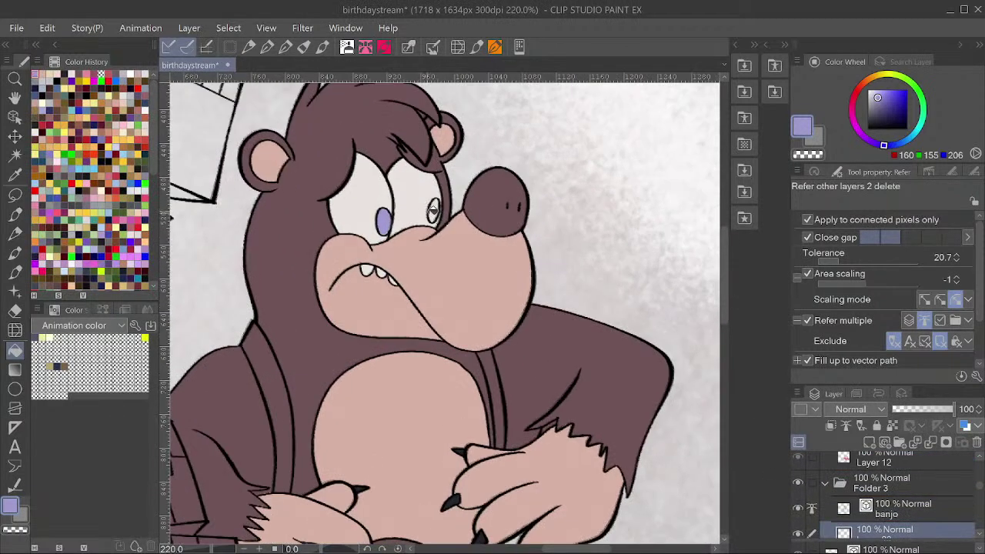
{"action": "left_click", "coordinate": [438, 209]}
{"action": "scroll", "coordinate": [433, 164], "scroll_direction": "up", "scroll_amount": 1}
{"action": "scroll", "coordinate": [416, 166], "scroll_direction": "down", "scroll_amount": 5}
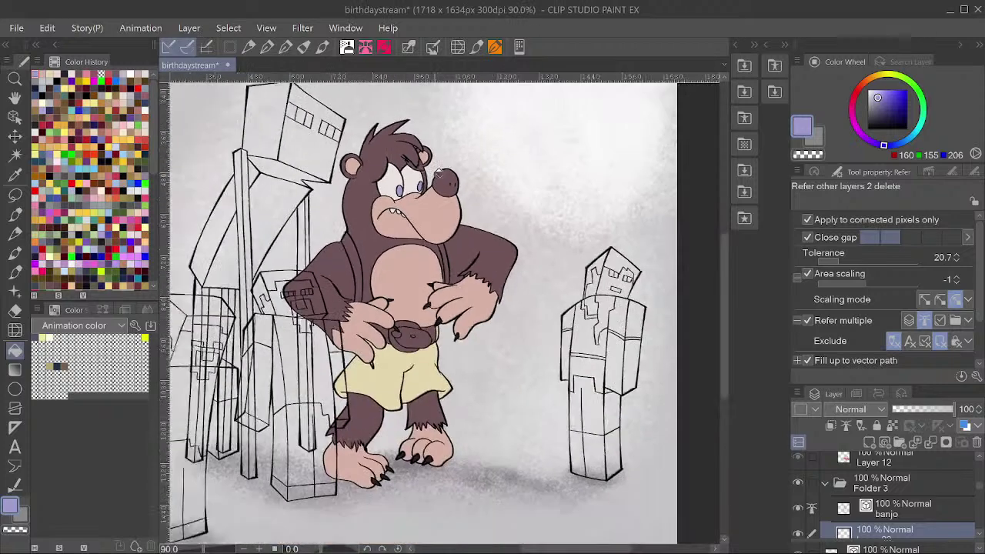
Fill both of banjo's shoulder straps with the same violet-blue.
{"action": "scroll", "coordinate": [424, 215], "scroll_direction": "up", "scroll_amount": 6}
{"action": "scroll", "coordinate": [424, 216], "scroll_direction": "down", "scroll_amount": 2}
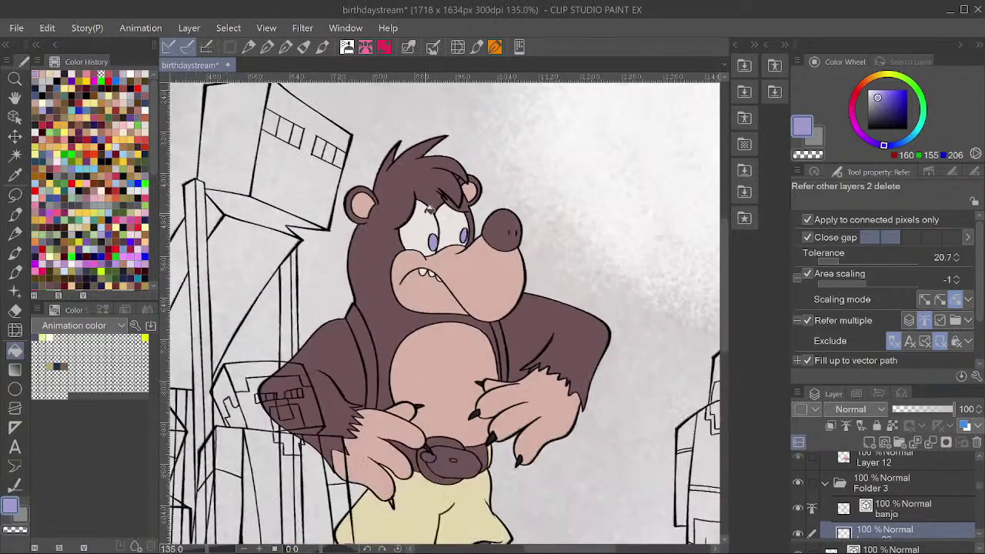
{"action": "scroll", "coordinate": [432, 206], "scroll_direction": "down", "scroll_amount": 1}
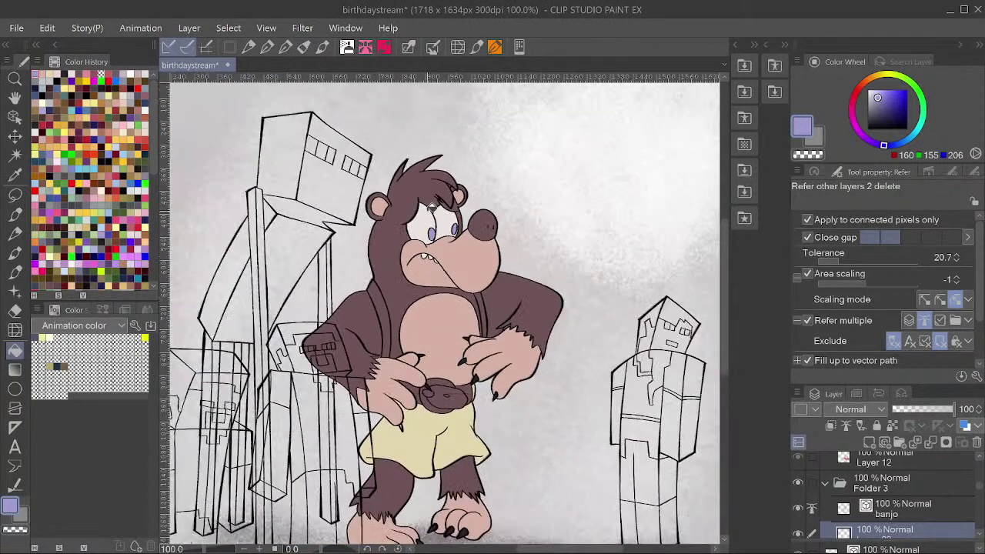
{"action": "scroll", "coordinate": [432, 206], "scroll_direction": "down", "scroll_amount": 1}
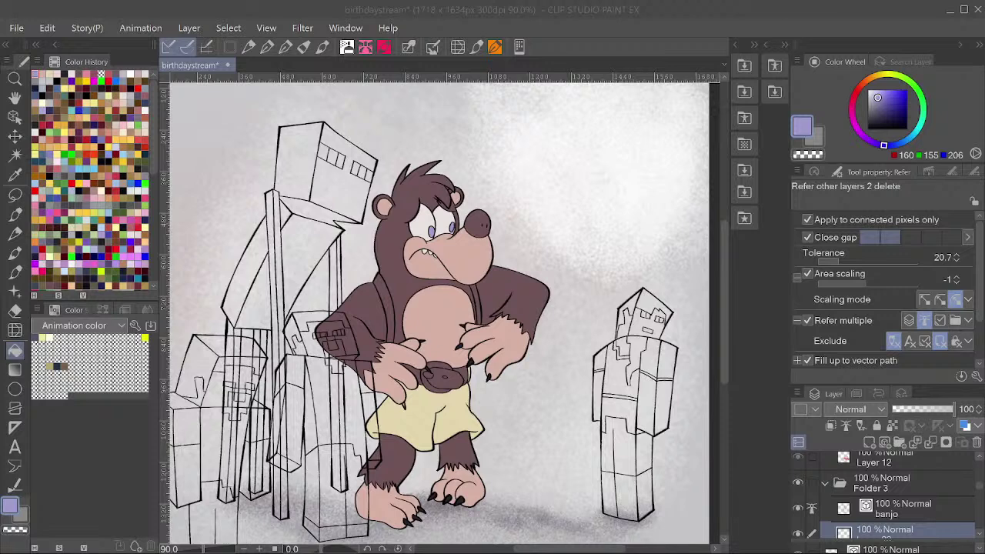
{"action": "left_click", "coordinate": [475, 382]}
{"action": "scroll", "coordinate": [471, 286], "scroll_direction": "up", "scroll_amount": 1}
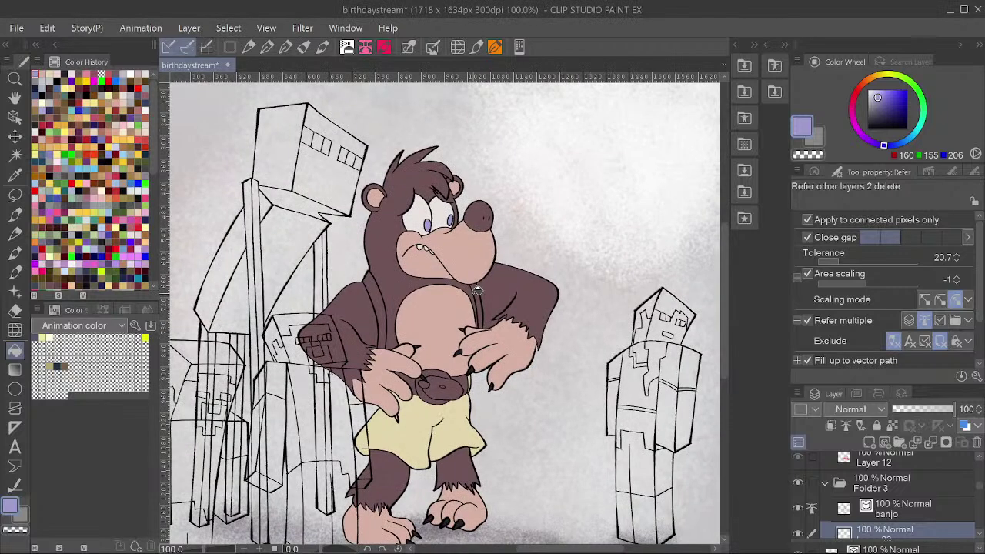
{"action": "left_click", "coordinate": [471, 287]}
{"action": "scroll", "coordinate": [472, 287], "scroll_direction": "up", "scroll_amount": 1}
{"action": "left_click", "coordinate": [362, 336]}
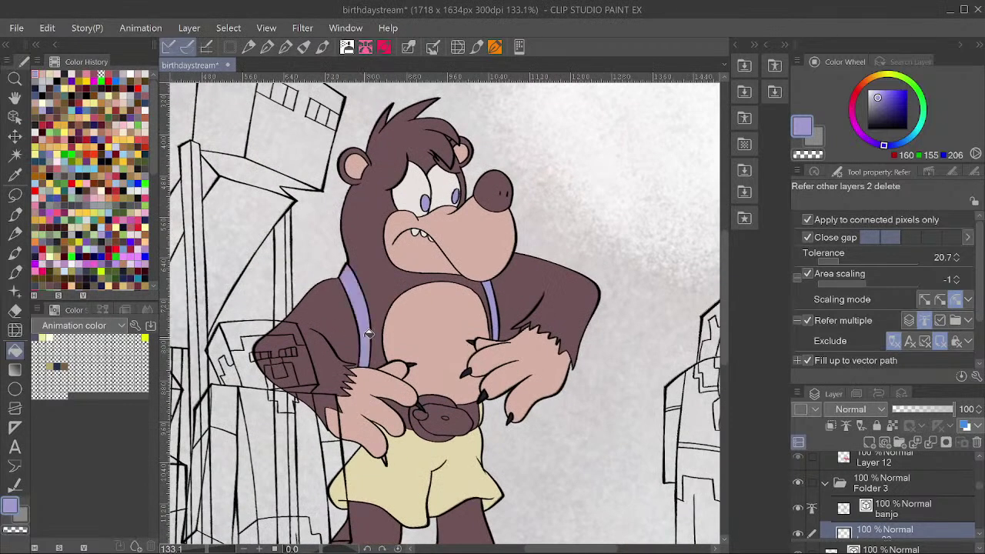
{"action": "scroll", "coordinate": [376, 321], "scroll_direction": "down", "scroll_amount": 2}
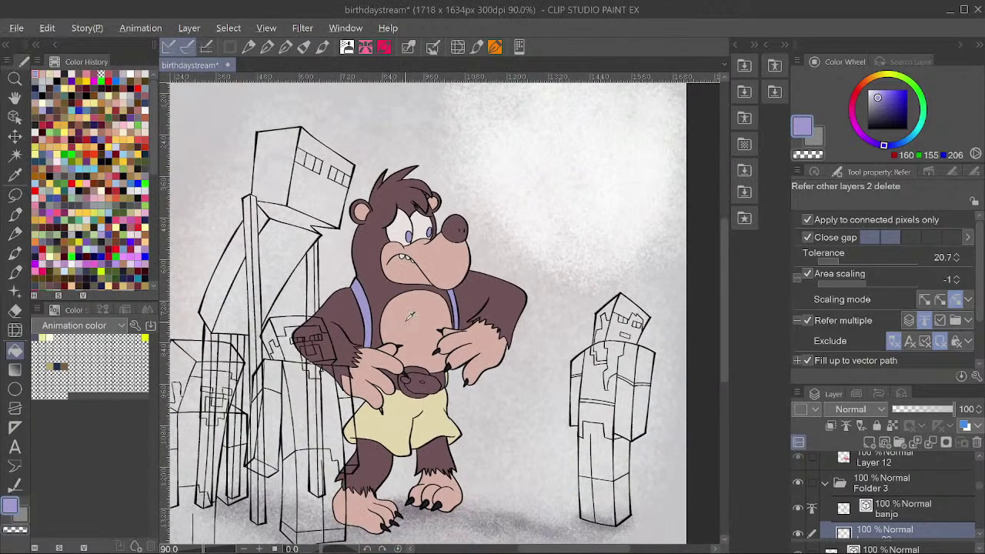
Adjust the violet-blue of the straps and irises with Hue/Saturation/Luminosity, setting saturation to 20 and luminosity to -17.
{"action": "key", "text": "ctrl+u"}
{"action": "left_click_drag", "start_coordinate": [636, 218], "coordinate": [612, 218]}
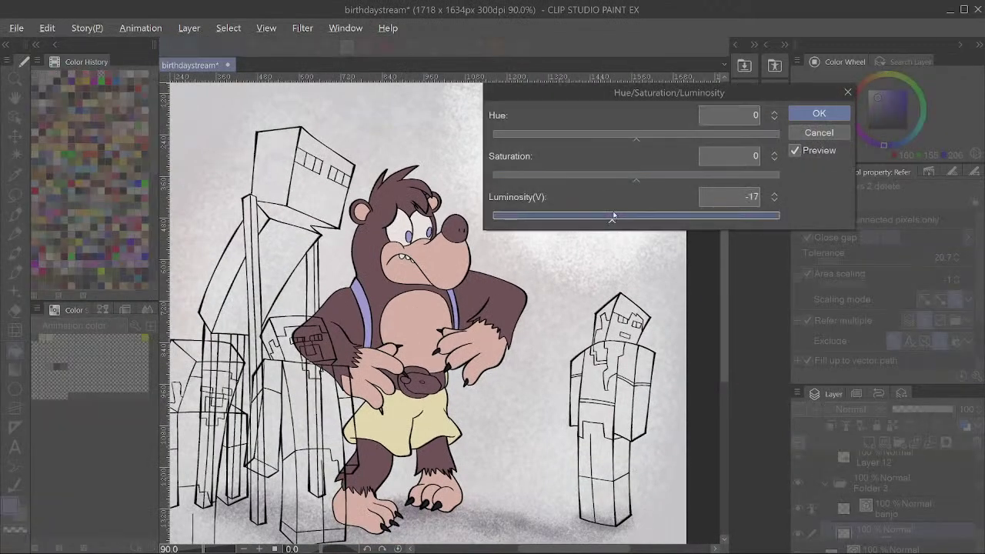
{"action": "left_click", "coordinate": [664, 173]}
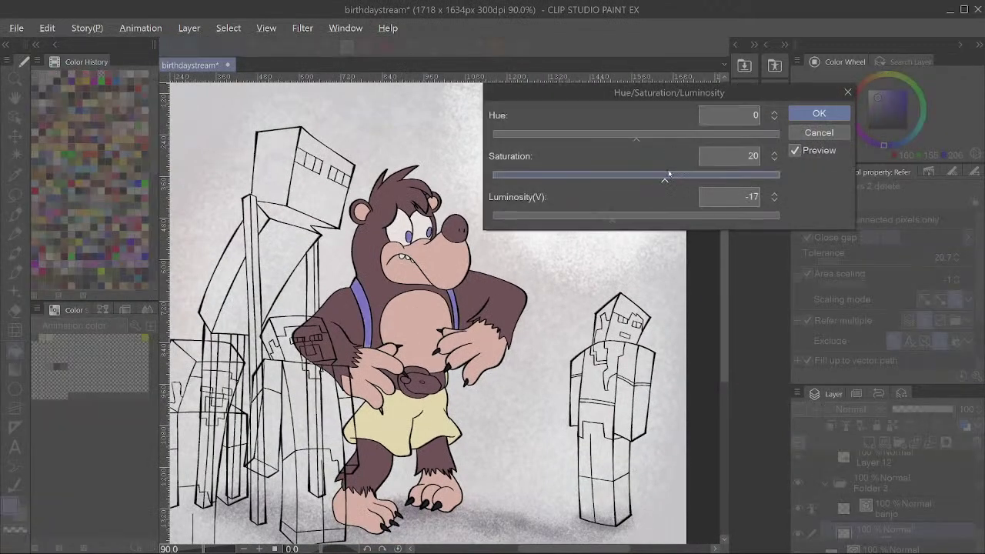
{"action": "left_click", "coordinate": [817, 114]}
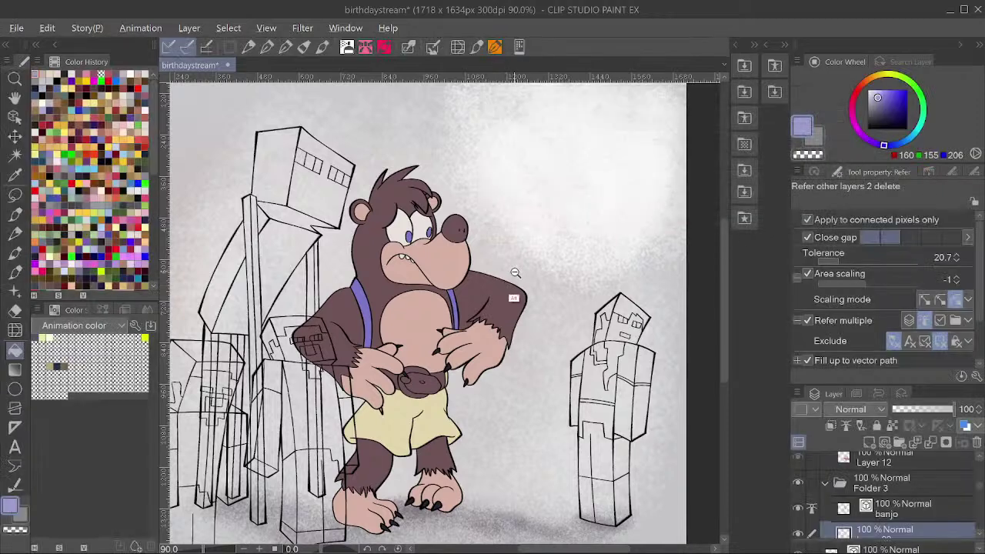
Show the kazooie folder again.
{"action": "scroll", "coordinate": [515, 273], "scroll_direction": "down", "scroll_amount": 3}
{"action": "scroll", "coordinate": [516, 271], "scroll_direction": "up", "scroll_amount": 2}
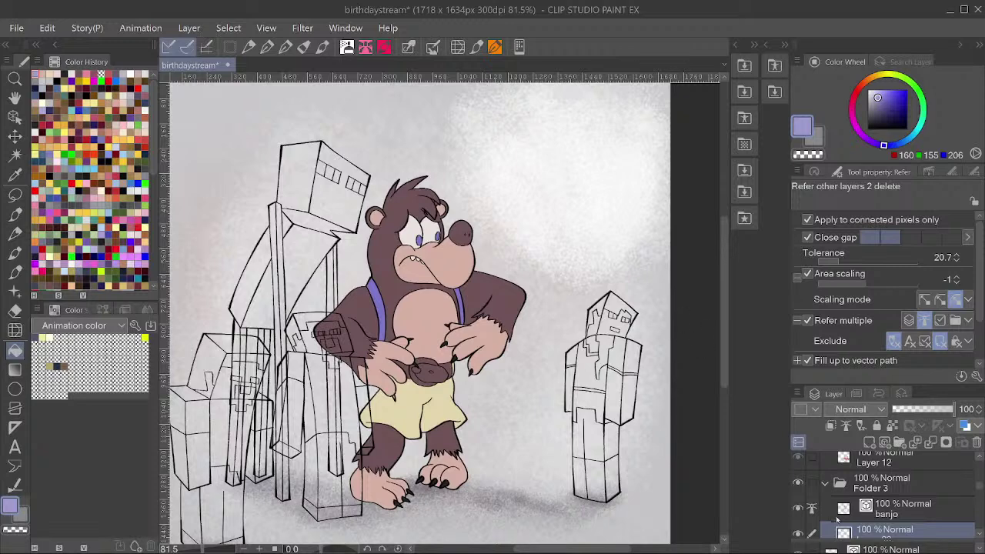
{"action": "scroll", "coordinate": [817, 475], "scroll_direction": "down", "scroll_amount": 5}
{"action": "scroll", "coordinate": [816, 475], "scroll_direction": "up", "scroll_amount": 1}
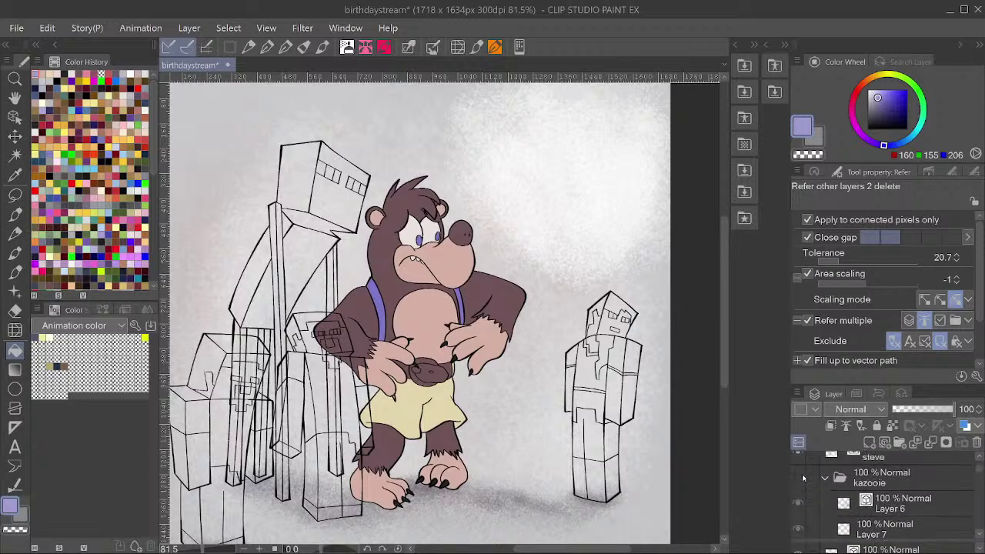
{"action": "left_click", "coordinate": [798, 477]}
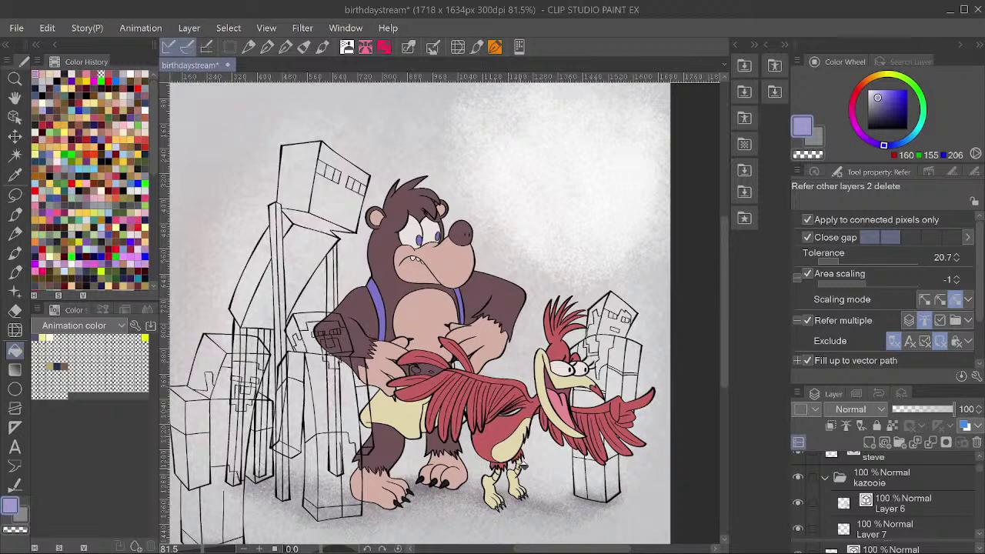
Sample the near-black of banjo's claws, RGB 35, 35, 44, and try filling his belt with it.
{"action": "scroll", "coordinate": [437, 494], "scroll_direction": "up", "scroll_amount": 3}
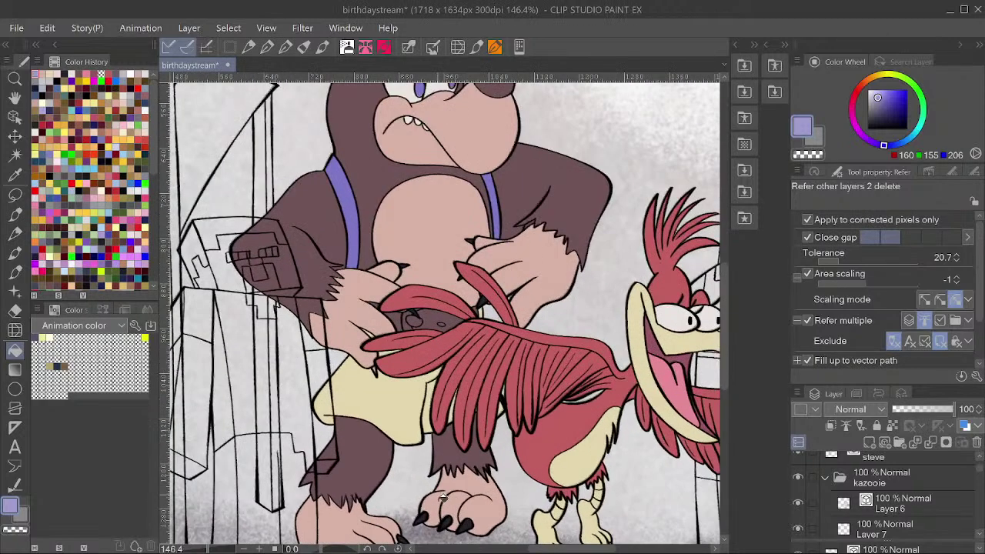
{"action": "left_click", "coordinate": [442, 498], "text": "alt"}
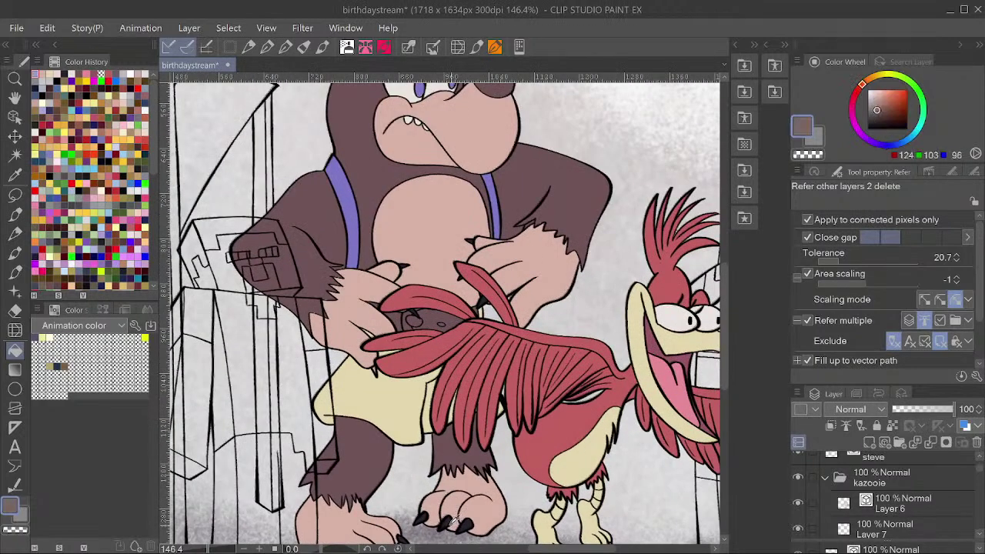
{"action": "scroll", "coordinate": [436, 320], "scroll_direction": "up", "scroll_amount": 2}
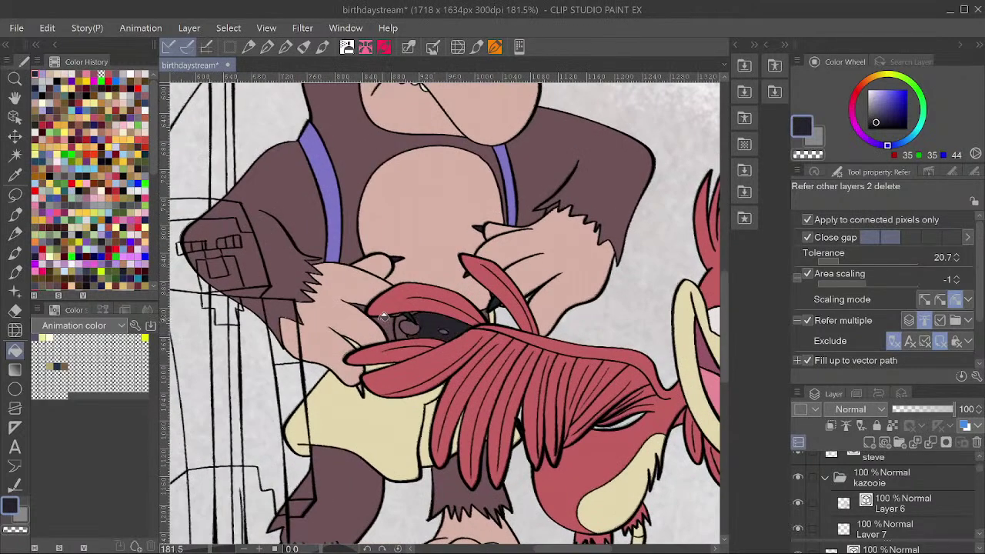
{"action": "scroll", "coordinate": [394, 321], "scroll_direction": "up", "scroll_amount": 5}
{"action": "scroll", "coordinate": [603, 296], "scroll_direction": "down", "scroll_amount": 1}
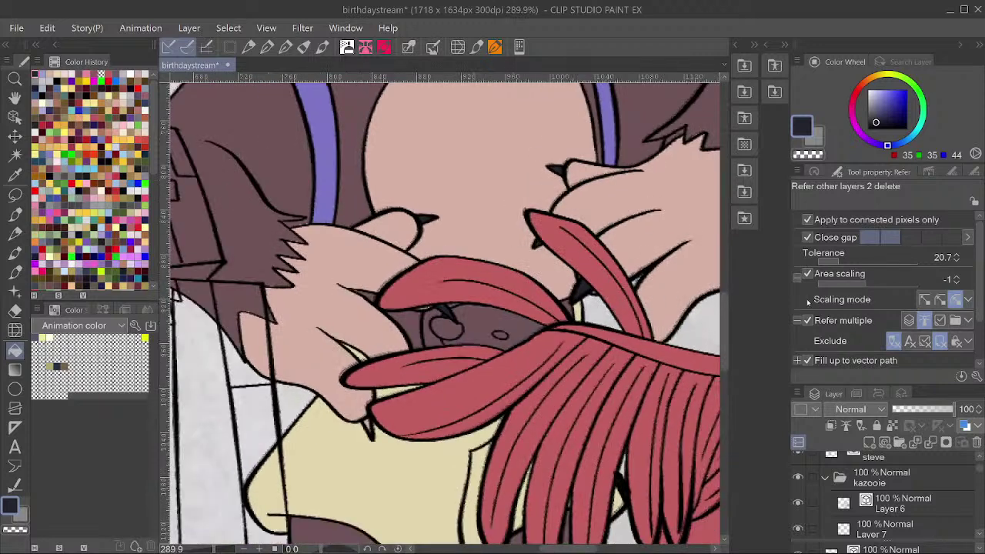
Set the fill tool's area scaling to 0 and fill banjo's belt on both sides of the buckle with the near-black.
{"action": "scroll", "coordinate": [600, 303], "scroll_direction": "down", "scroll_amount": 2}
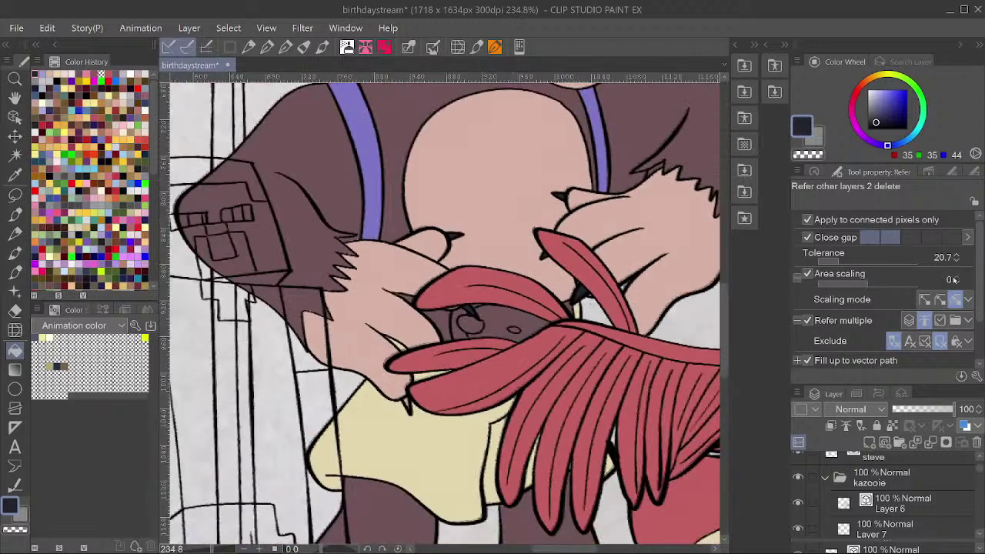
{"action": "scroll", "coordinate": [466, 308], "scroll_direction": "up", "scroll_amount": 3}
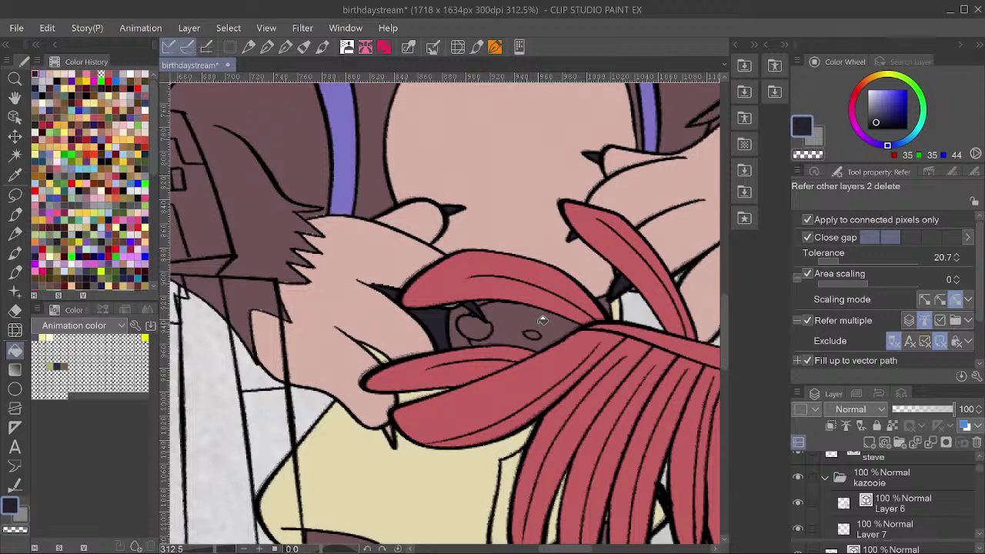
{"action": "left_click", "coordinate": [543, 320]}
{"action": "scroll", "coordinate": [543, 319], "scroll_direction": "down", "scroll_amount": 3}
Select Layer 23 among banjo's colour layers, above Layer 21.
{"action": "scroll", "coordinate": [895, 482], "scroll_direction": "down", "scroll_amount": 2}
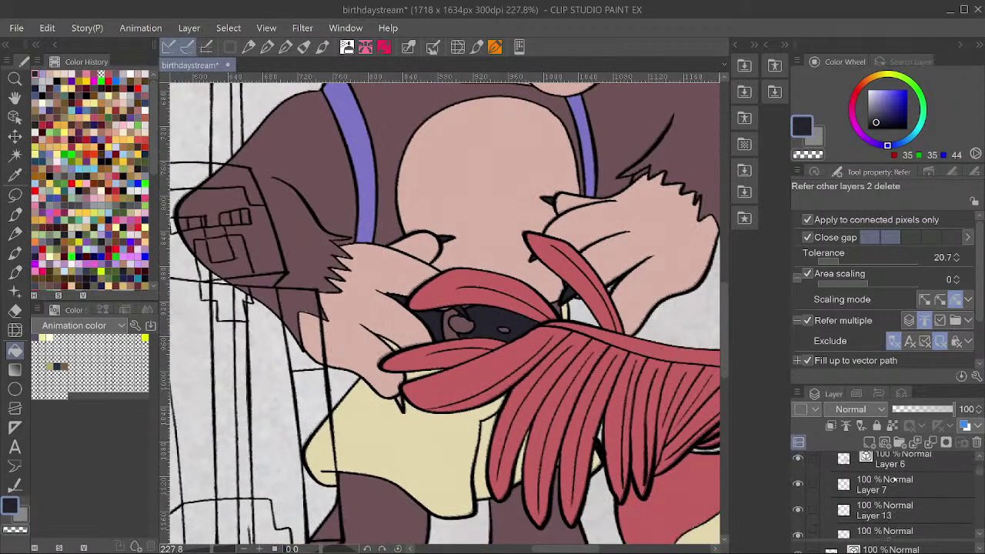
{"action": "scroll", "coordinate": [916, 488], "scroll_direction": "down", "scroll_amount": 8}
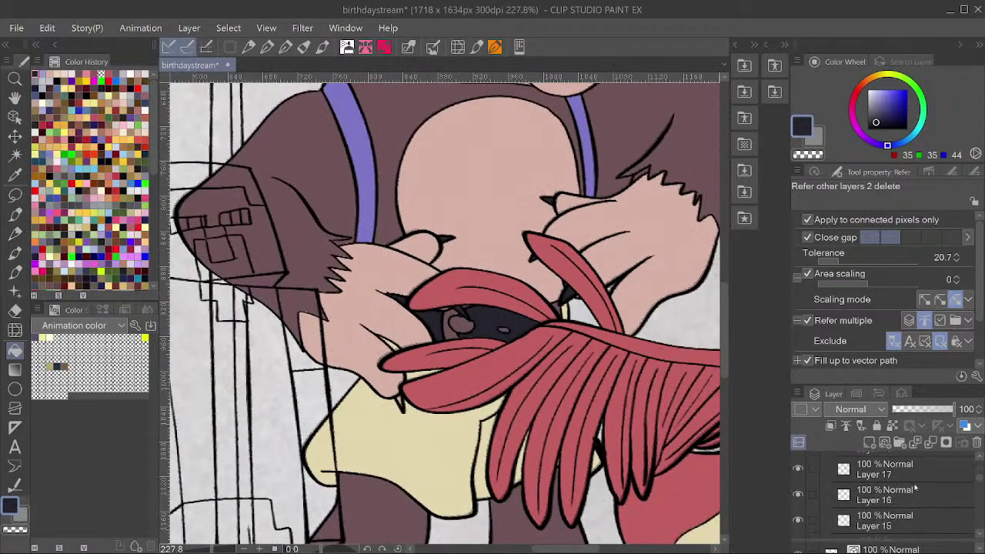
{"action": "mouse_move", "coordinate": [904, 476]}
{"action": "left_mouse_down"}
{"action": "mouse_move", "coordinate": [913, 537]}
{"action": "mouse_move", "coordinate": [902, 466]}
{"action": "left_mouse_up"}
{"action": "scroll", "coordinate": [408, 256], "scroll_direction": "down", "scroll_amount": 2}
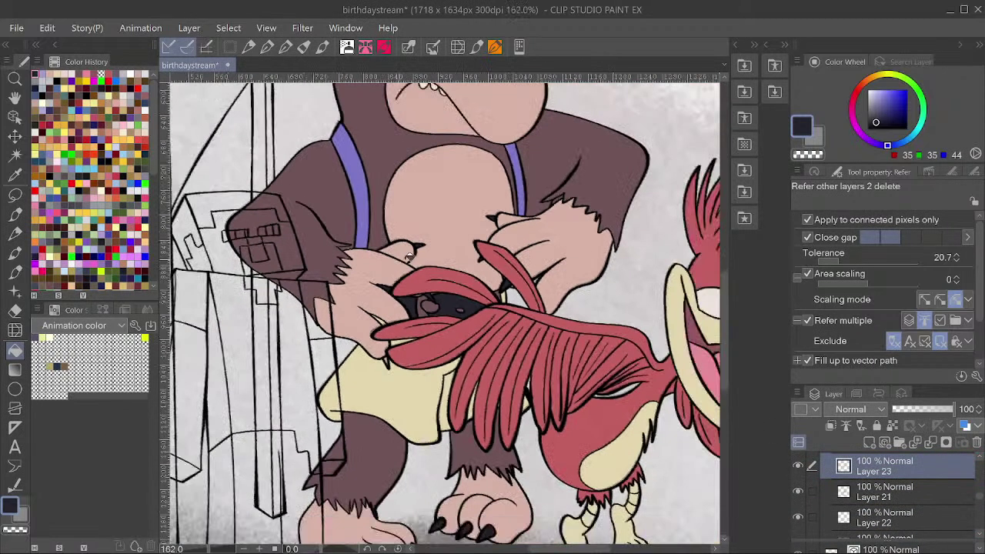
Undo the last belt fill, set the fill tool's area scaling to -1, and refill banjo's belt with the near-black.
{"action": "key", "text": "ctrl+z"}
{"action": "scroll", "coordinate": [394, 301], "scroll_direction": "up", "scroll_amount": 3}
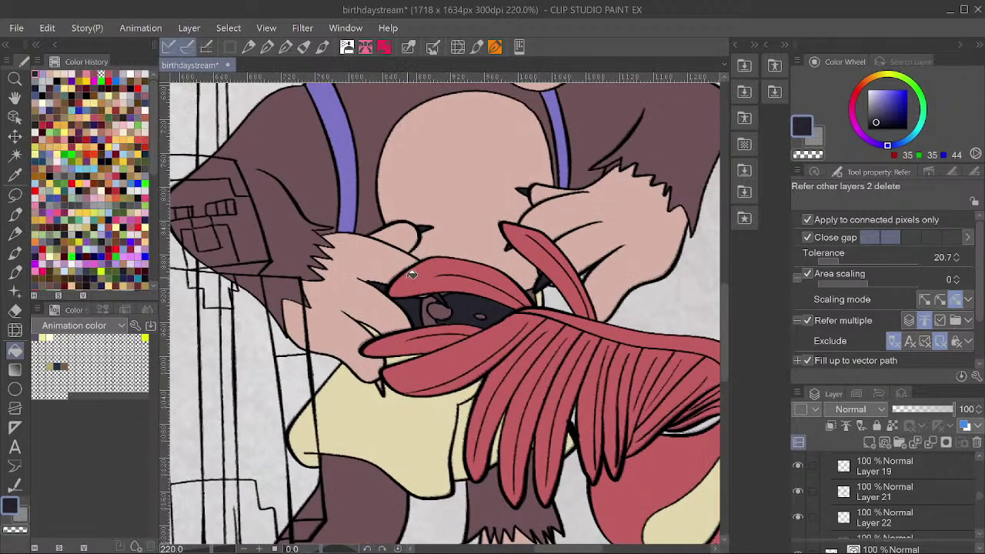
{"action": "left_click", "coordinate": [490, 310]}
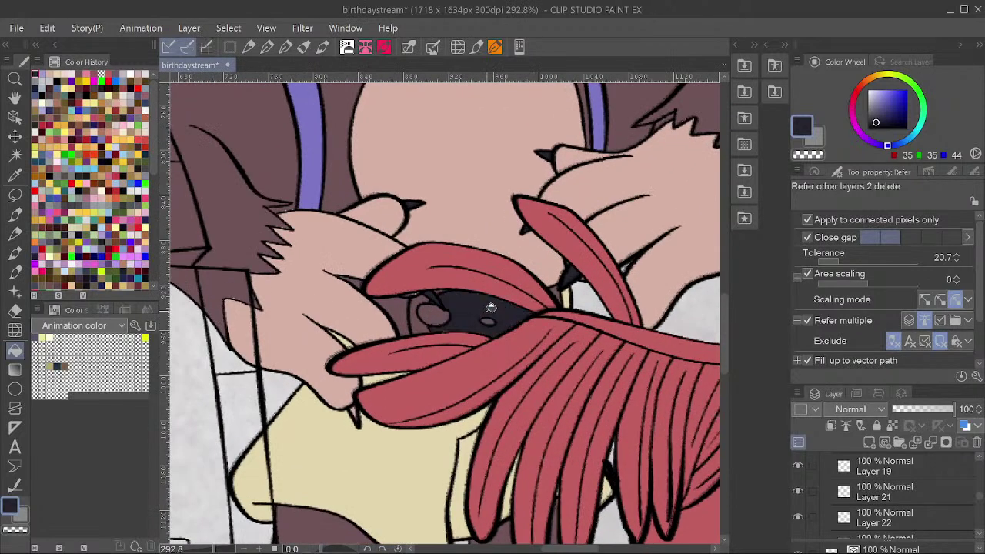
{"action": "left_click", "coordinate": [956, 282]}
{"action": "scroll", "coordinate": [346, 329], "scroll_direction": "down", "scroll_amount": 2}
{"action": "scroll", "coordinate": [346, 329], "scroll_direction": "down", "scroll_amount": 2}
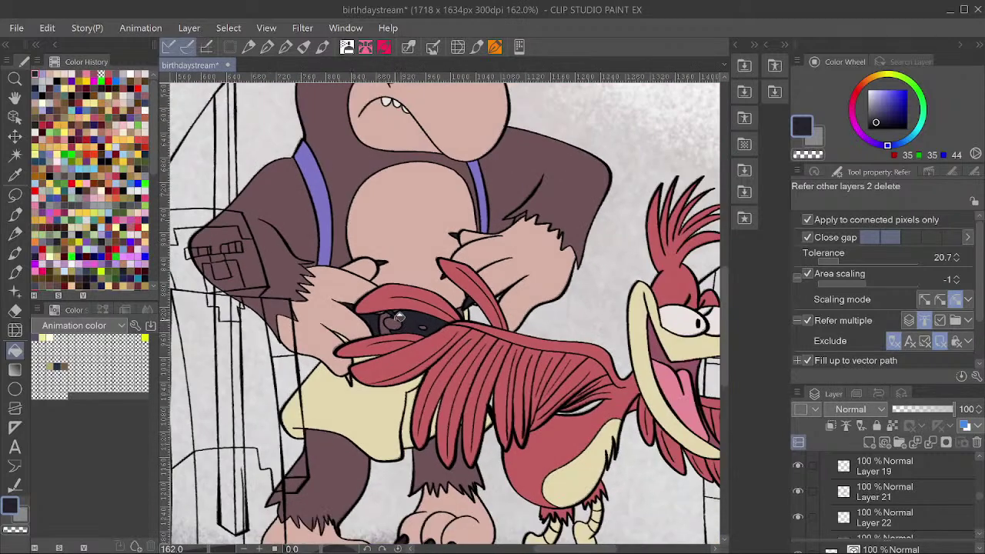
{"action": "scroll", "coordinate": [399, 317], "scroll_direction": "up", "scroll_amount": 1}
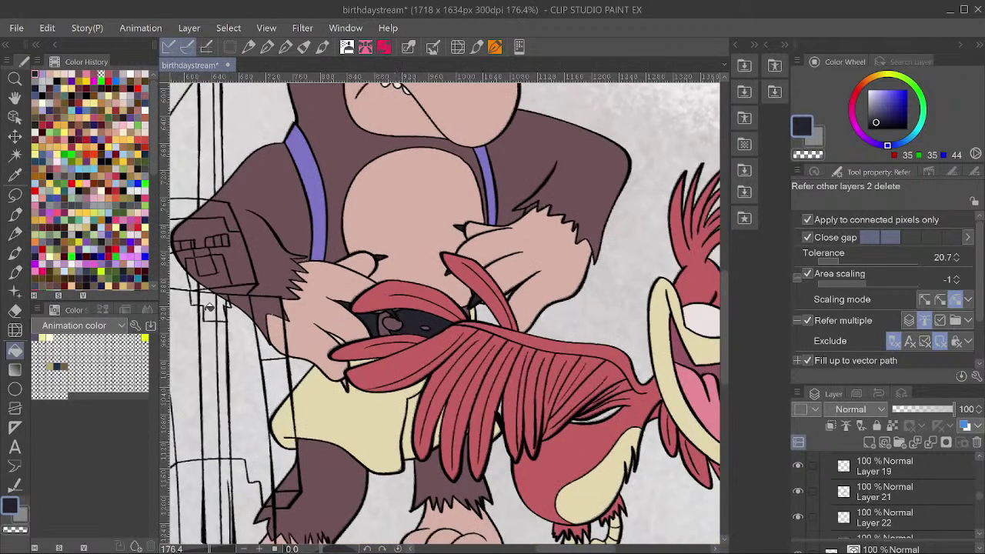
{"action": "scroll", "coordinate": [353, 334], "scroll_direction": "down", "scroll_amount": 2}
{"action": "scroll", "coordinate": [378, 240], "scroll_direction": "up", "scroll_amount": 2}
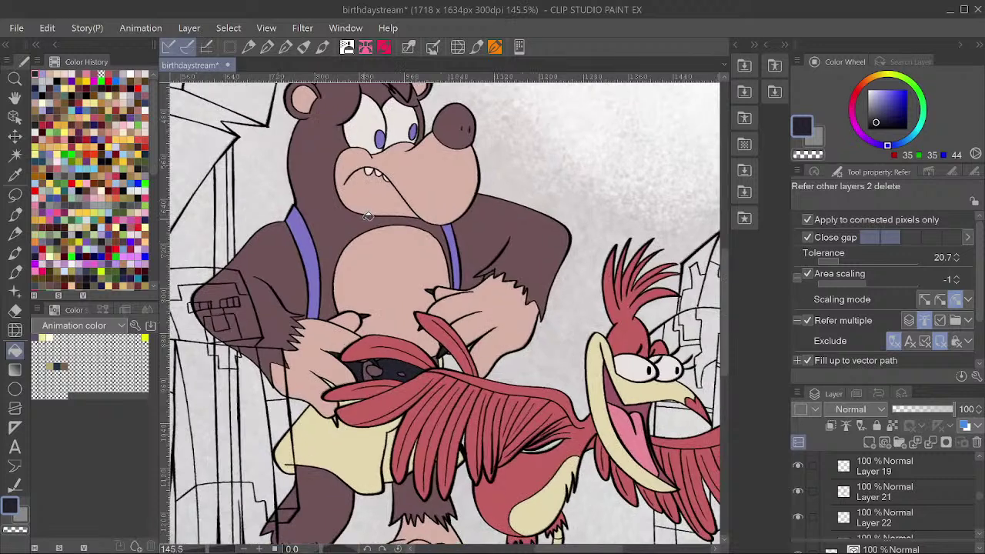
Create a new layer above Layer 23 and set the drawing colour to a pale lavender grey, RGB 190, 183, 199, sampled from the canvas.
{"action": "key", "text": "ctrl+shift+n"}
{"action": "left_click", "coordinate": [802, 132]}
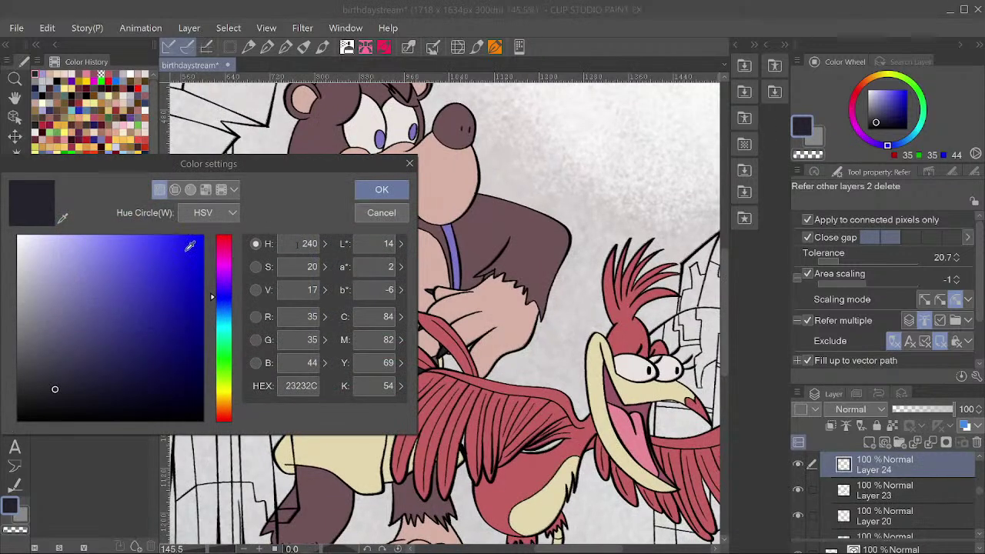
{"action": "left_click", "coordinate": [63, 219]}
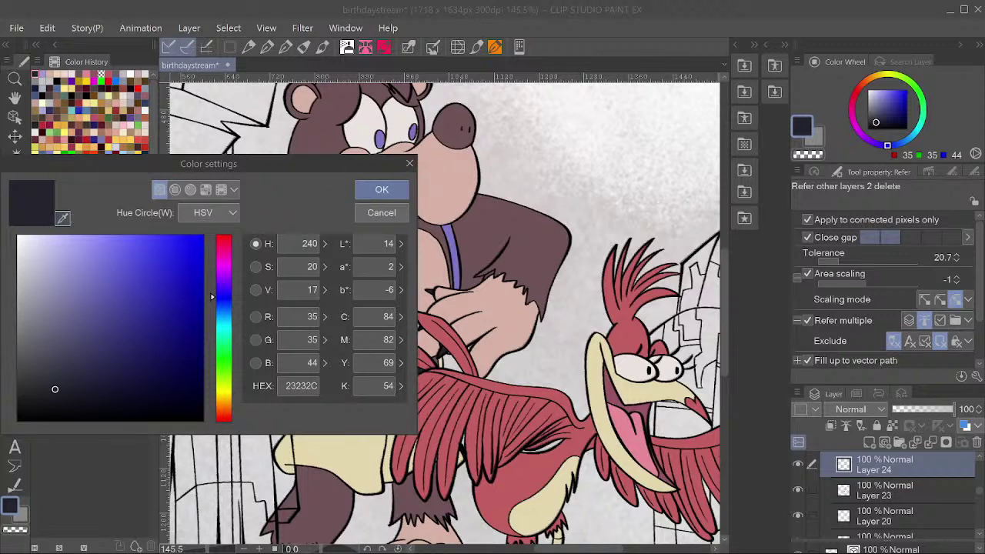
{"action": "left_click", "coordinate": [503, 377]}
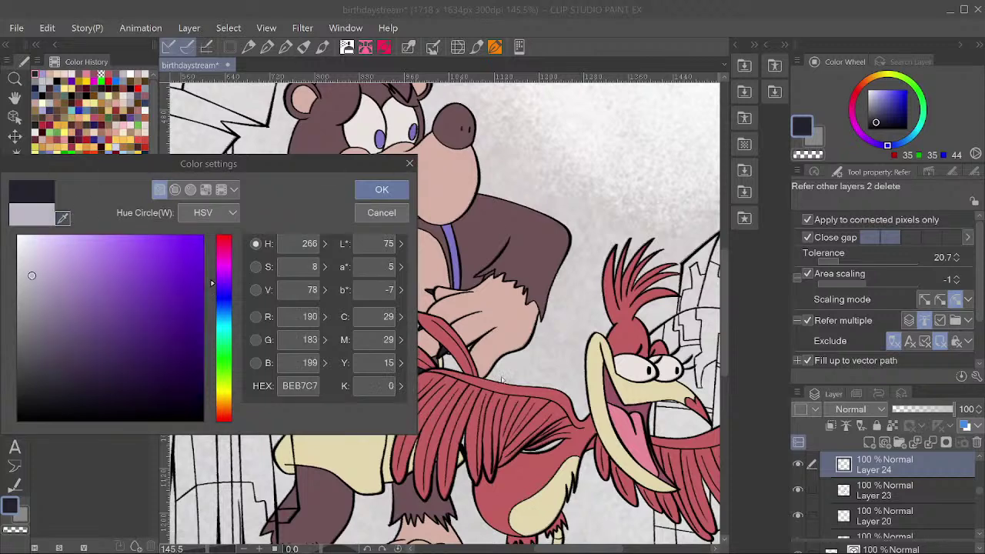
{"action": "left_click", "coordinate": [382, 189]}
Fill banjo's belt buckle and the small hole in the belt with the pale lavender grey.
{"action": "scroll", "coordinate": [379, 374], "scroll_direction": "up", "scroll_amount": 3}
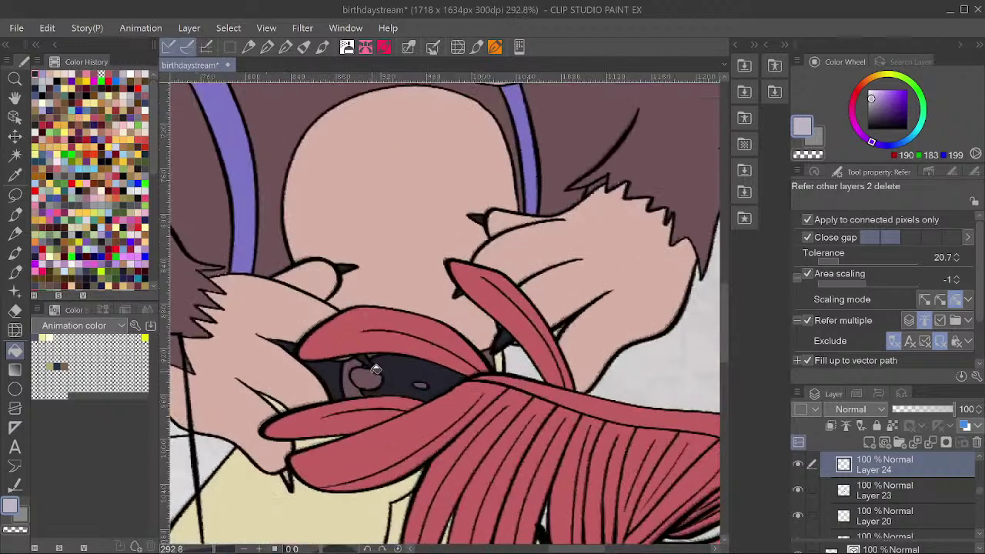
{"action": "scroll", "coordinate": [378, 375], "scroll_direction": "up", "scroll_amount": 1}
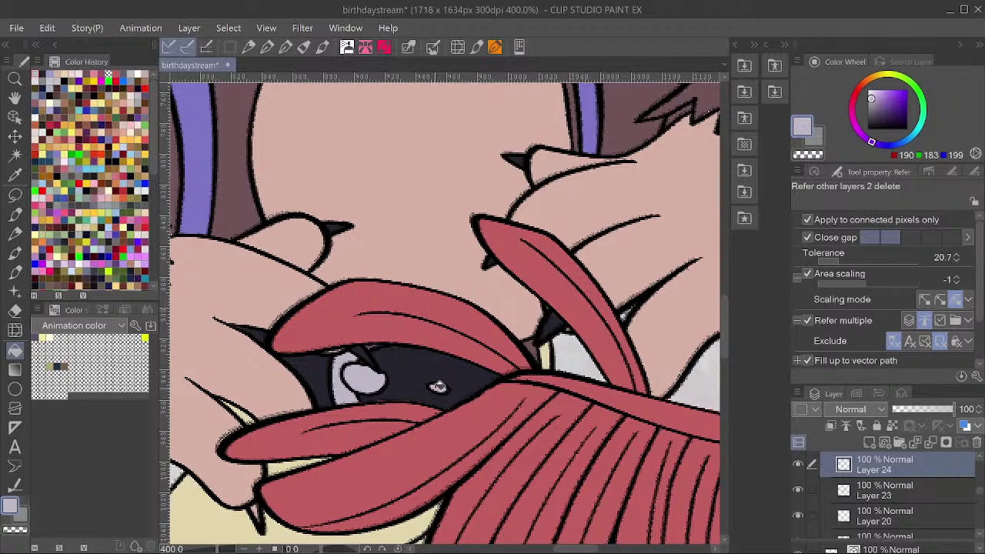
{"action": "scroll", "coordinate": [396, 360], "scroll_direction": "down", "scroll_amount": 5}
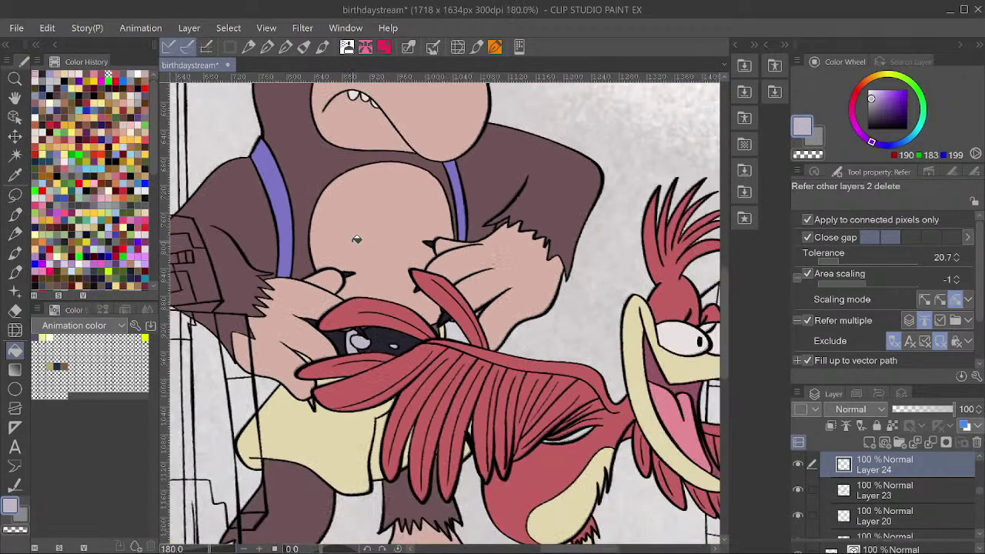
{"action": "scroll", "coordinate": [360, 356], "scroll_direction": "down", "scroll_amount": 1}
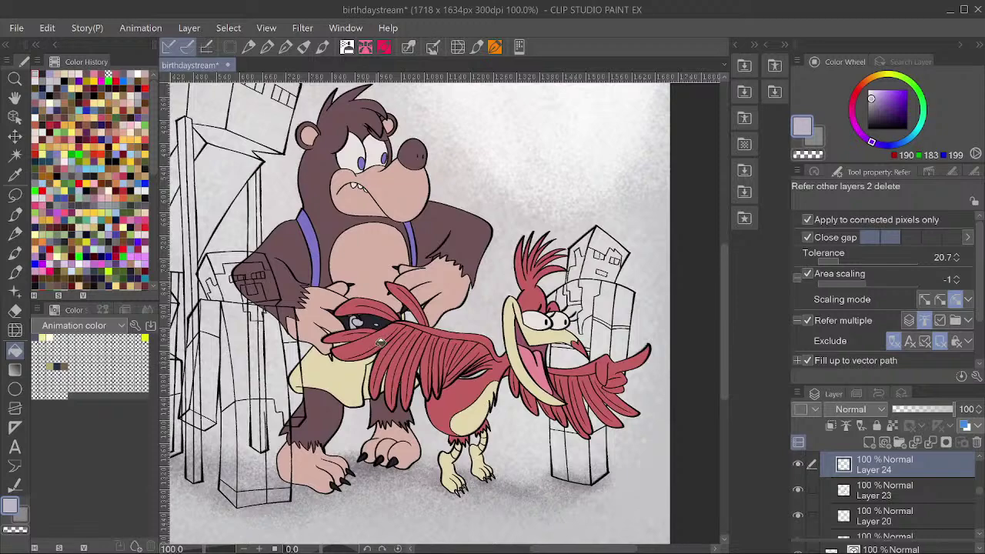
{"action": "scroll", "coordinate": [380, 341], "scroll_direction": "down", "scroll_amount": 2}
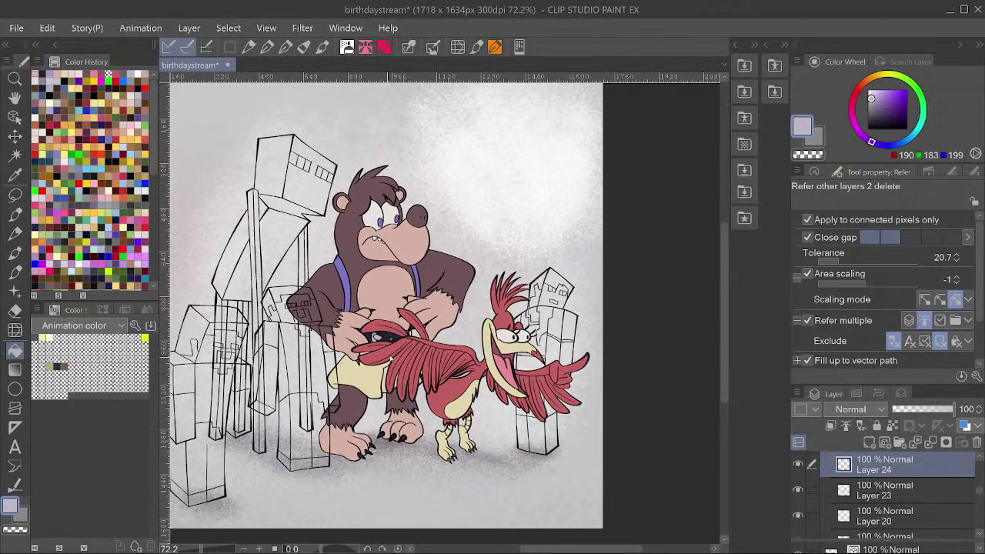
Try clearing the brown from the small gap in banjo's hair beside his ear with a transparent fill on Layer 18.
{"action": "scroll", "coordinate": [375, 164], "scroll_direction": "up", "scroll_amount": 5}
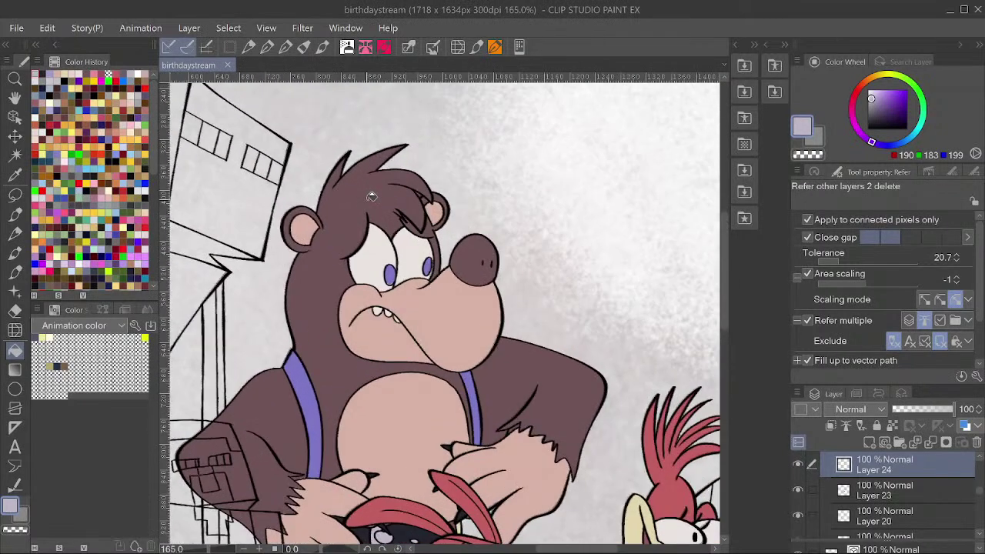
{"action": "left_click", "coordinate": [383, 200]}
{"action": "key", "text": "ctrl+z"}
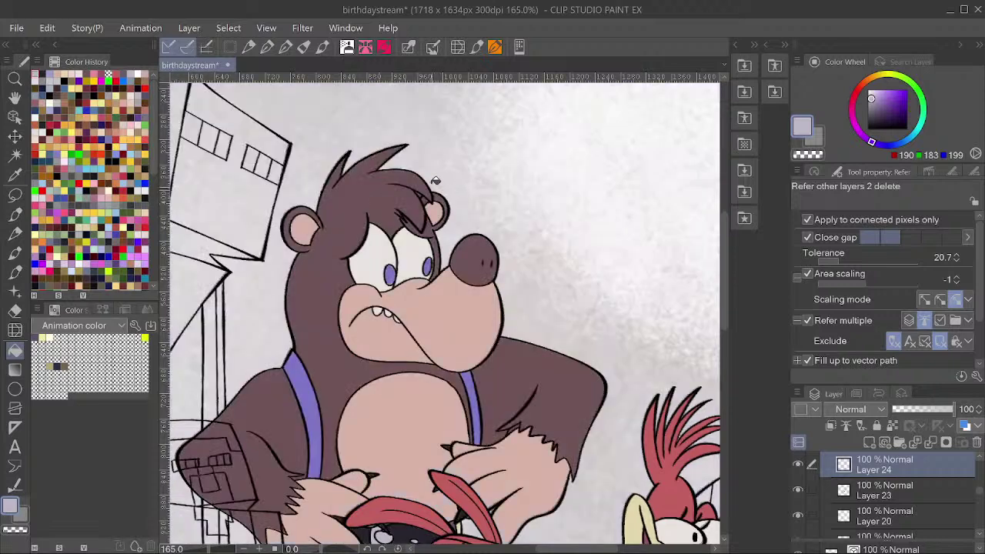
{"action": "key", "text": "g"}
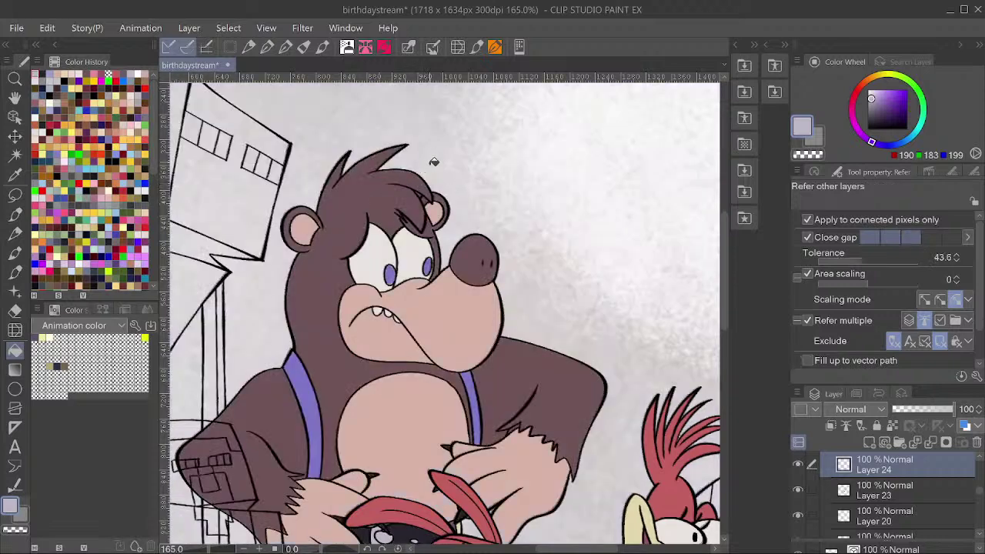
{"action": "key", "text": "x"}
{"action": "key", "text": "c"}
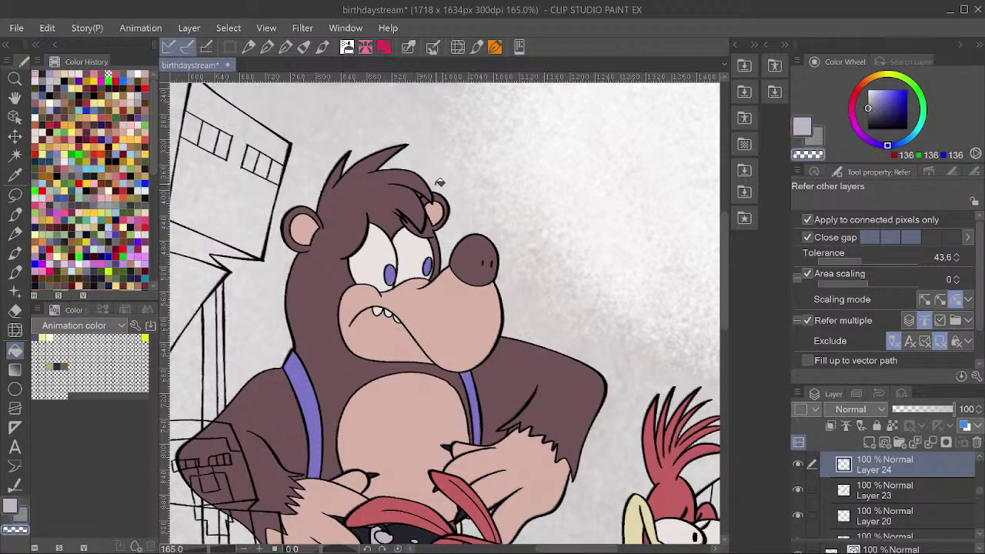
{"action": "left_click_drag", "start_coordinate": [447, 172], "coordinate": [475, 155]}
{"action": "left_click", "coordinate": [332, 278], "text": "ctrl+shift"}
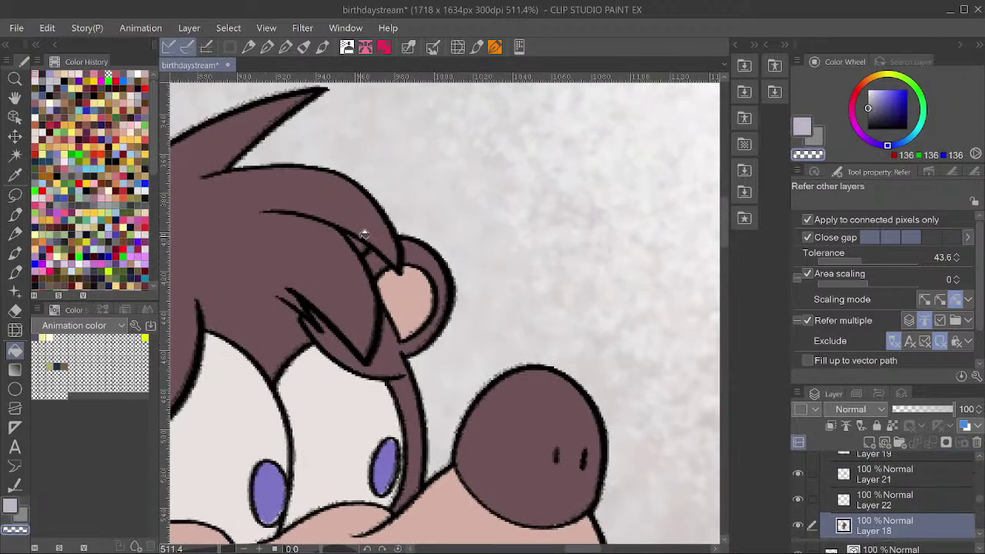
{"action": "left_click", "coordinate": [365, 234]}
{"action": "key", "text": "ctrl+z"}
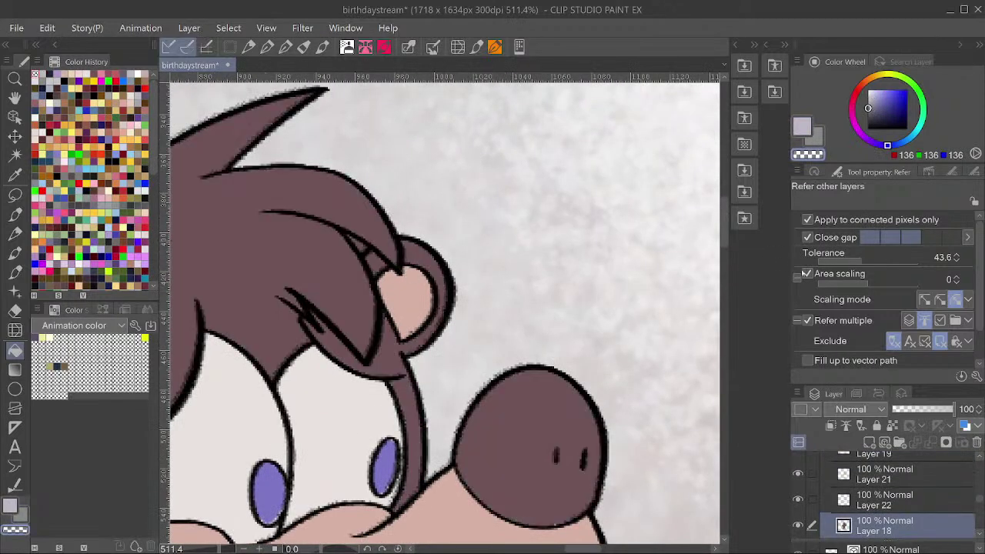
Erase the brown from the small gap between banjo's hair strands near his ear on Layer 18, using the enclosed-area erase tool.
{"action": "left_click", "coordinate": [464, 342], "text": "ctrl+shift"}
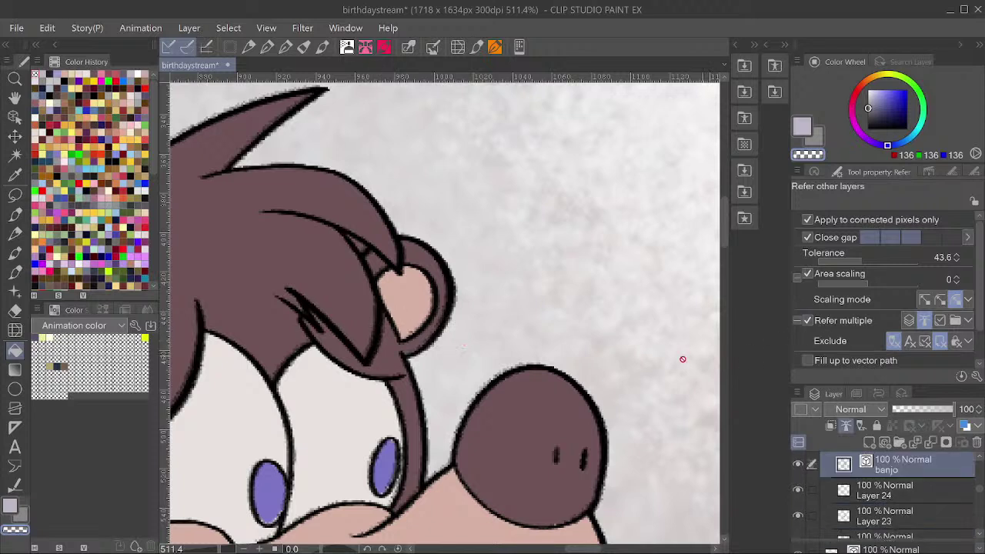
{"action": "left_click", "coordinate": [323, 291], "text": "ctrl+shift"}
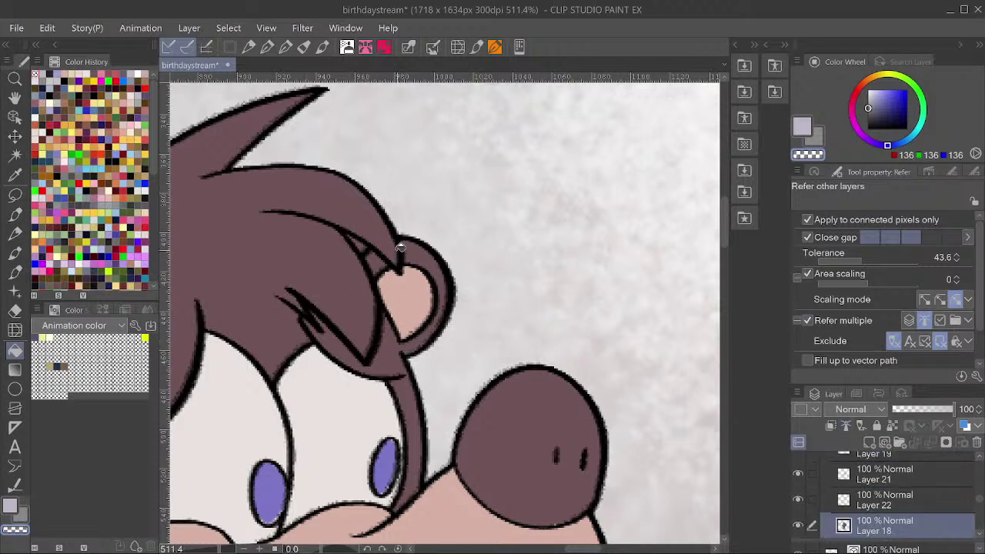
{"action": "key", "text": "g"}
{"action": "mouse_move", "coordinate": [368, 201]}
{"action": "left_mouse_down"}
{"action": "mouse_move", "coordinate": [359, 197]}
{"action": "mouse_move", "coordinate": [377, 262]}
{"action": "mouse_move", "coordinate": [378, 231]}
{"action": "left_mouse_up"}
{"action": "key", "text": "ctrl+z"}
{"action": "key", "text": "g"}
{"action": "scroll", "coordinate": [449, 160], "scroll_direction": "down", "scroll_amount": 12}
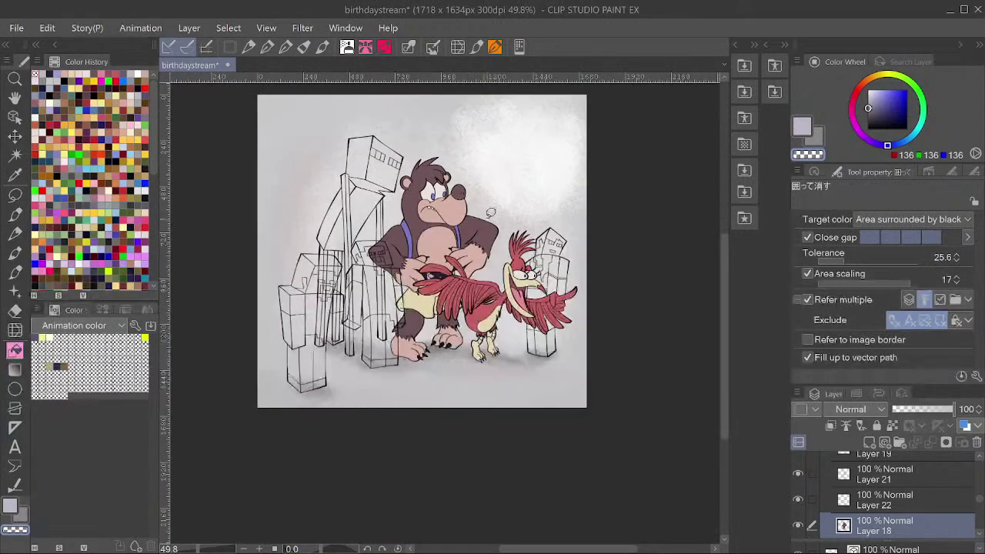
{"action": "scroll", "coordinate": [504, 212], "scroll_direction": "up", "scroll_amount": 4}
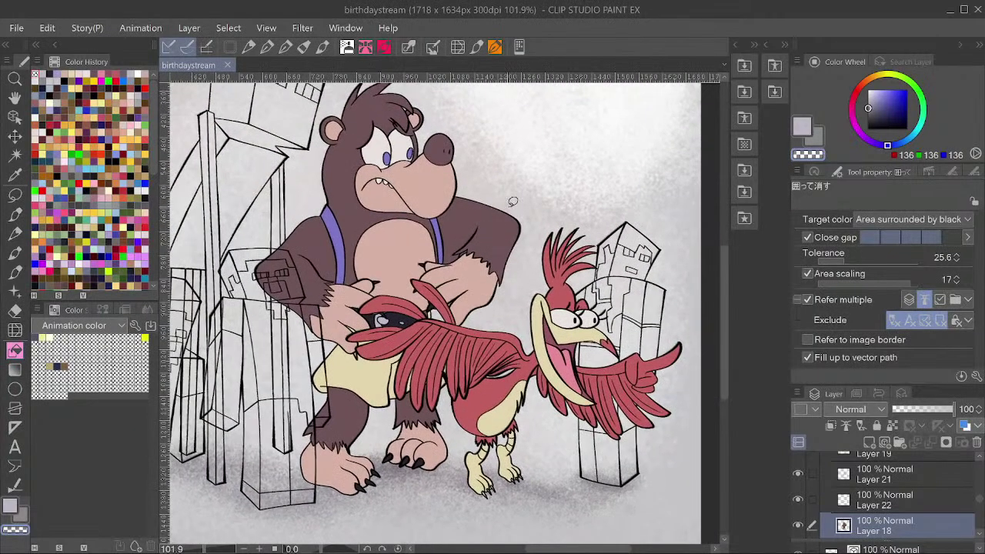
{"action": "scroll", "coordinate": [450, 367], "scroll_direction": "down", "scroll_amount": 2}
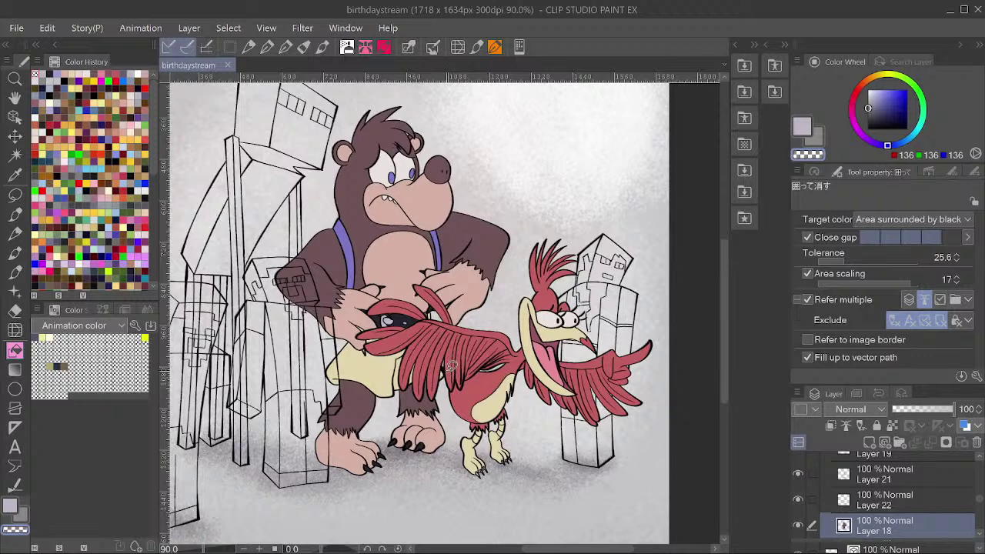
{"action": "scroll", "coordinate": [455, 302], "scroll_direction": "up", "scroll_amount": 1}
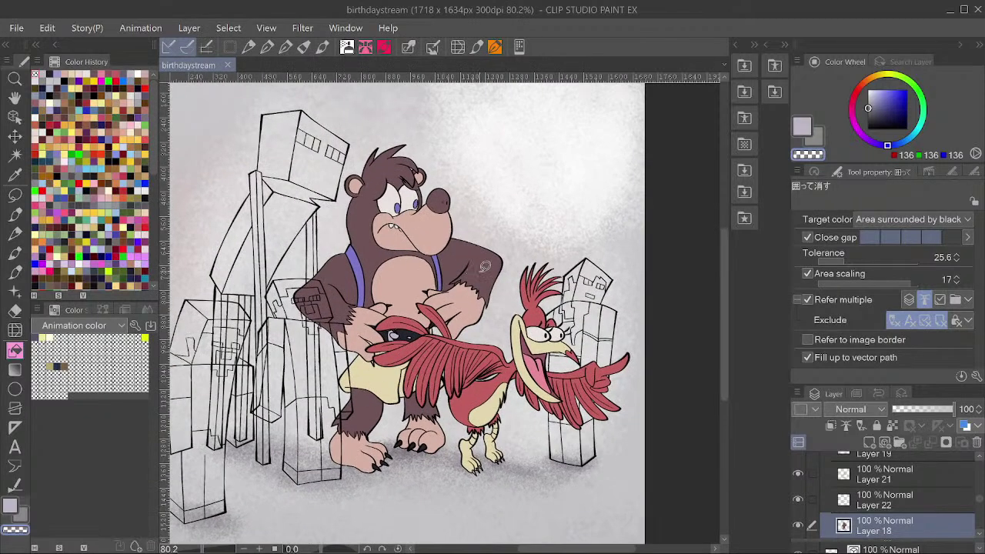
{"action": "key", "text": "ctrl+u"}
{"action": "left_click", "coordinate": [819, 132]}
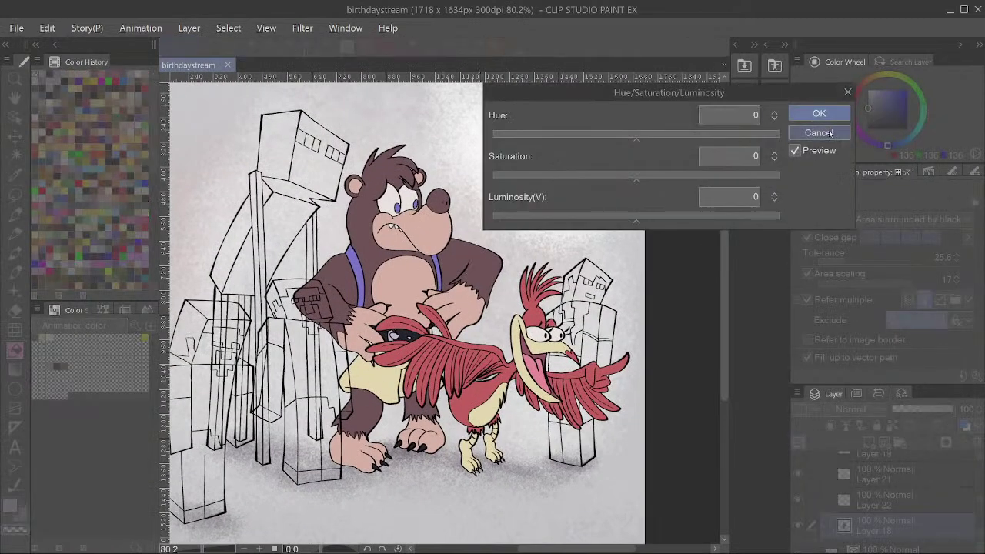
Select Layer 23 and sample the near-black of banjo's belt, RGB 35, 35, 44.
{"action": "scroll", "coordinate": [406, 451], "scroll_direction": "up", "scroll_amount": 5}
{"action": "left_click_drag", "start_coordinate": [452, 167], "coordinate": [496, 428]}
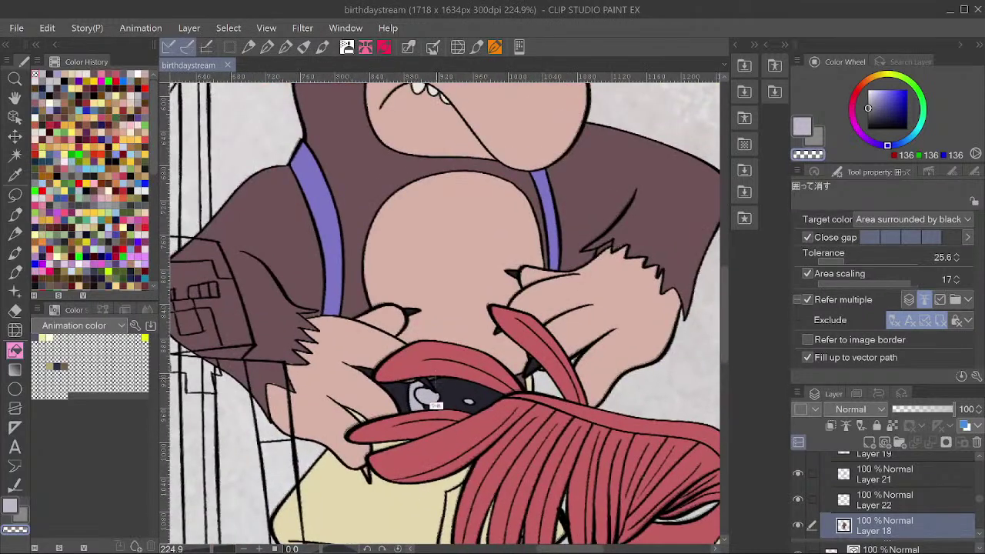
{"action": "left_click", "coordinate": [448, 406], "text": "ctrl+shift"}
{"action": "left_click", "coordinate": [461, 385], "text": "alt"}
{"action": "mouse_move", "coordinate": [579, 244]}
{"action": "left_mouse_down"}
{"action": "mouse_move", "coordinate": [555, 412]}
{"action": "mouse_move", "coordinate": [535, 467]}
{"action": "left_mouse_up"}
{"action": "mouse_move", "coordinate": [554, 210]}
{"action": "left_mouse_down"}
{"action": "mouse_move", "coordinate": [529, 185]}
{"action": "mouse_move", "coordinate": [554, 222]}
{"action": "left_mouse_up"}
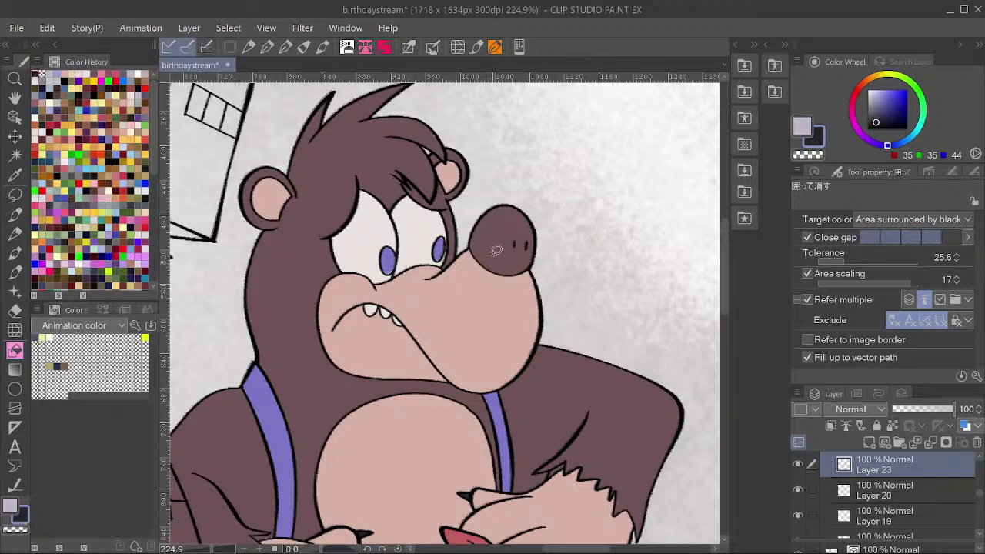
Fill banjo's nose with the near-black using the Refer other layers fill, and save the drawing.
{"action": "key", "text": "g"}
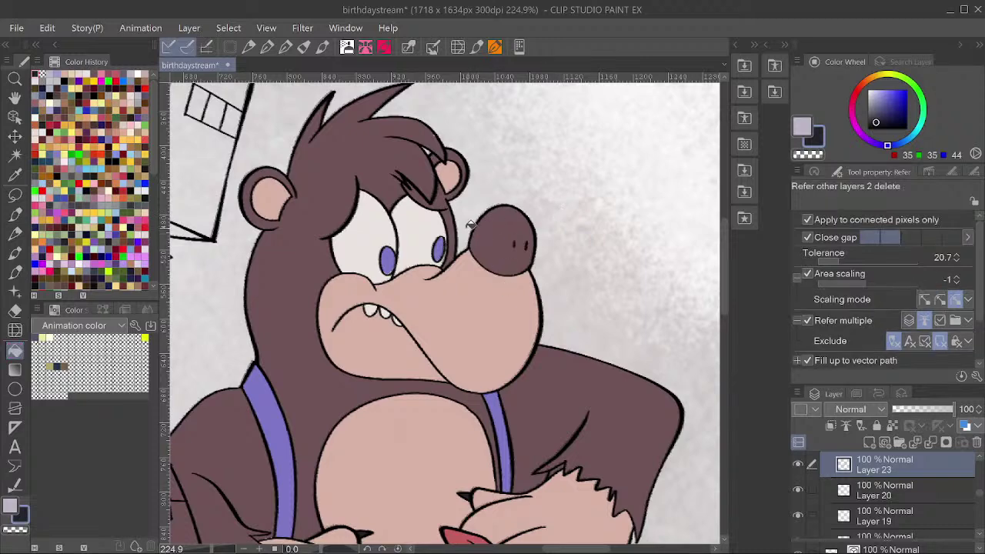
{"action": "key", "text": "g"}
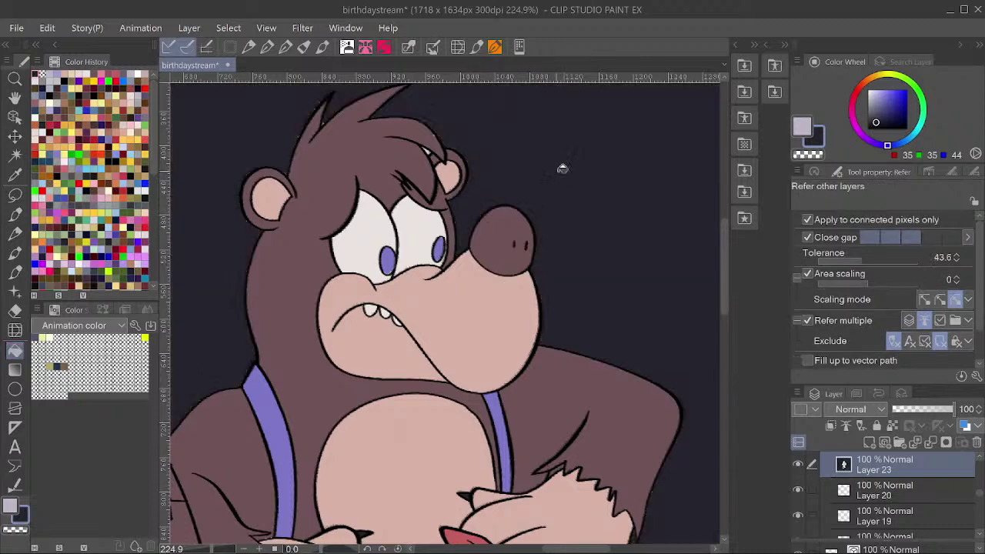
{"action": "left_click", "coordinate": [526, 216]}
{"action": "scroll", "coordinate": [565, 192], "scroll_direction": "down", "scroll_amount": 5}
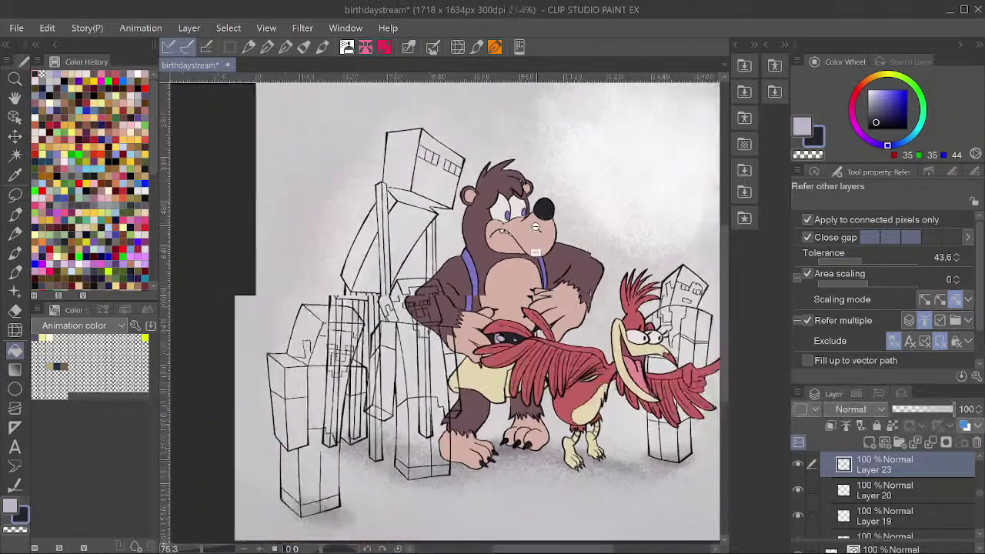
{"action": "scroll", "coordinate": [654, 255], "scroll_direction": "down", "scroll_amount": 1}
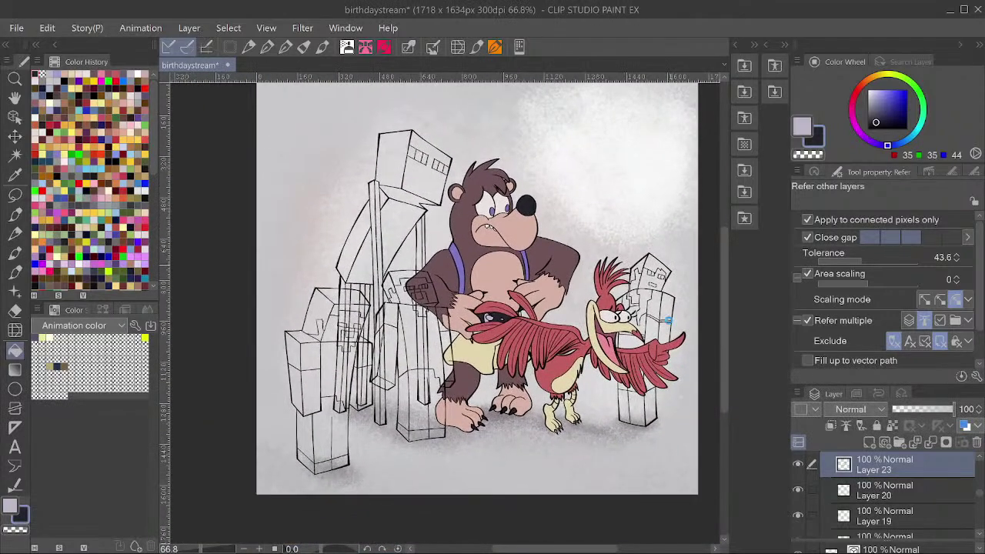
{"action": "key", "text": "ctrl+s"}
Fill the remaining claw on banjo's hand above the yellow shorts with the near-black on Layer 23, and save the drawing.
{"action": "scroll", "coordinate": [583, 403], "scroll_direction": "up", "scroll_amount": 2}
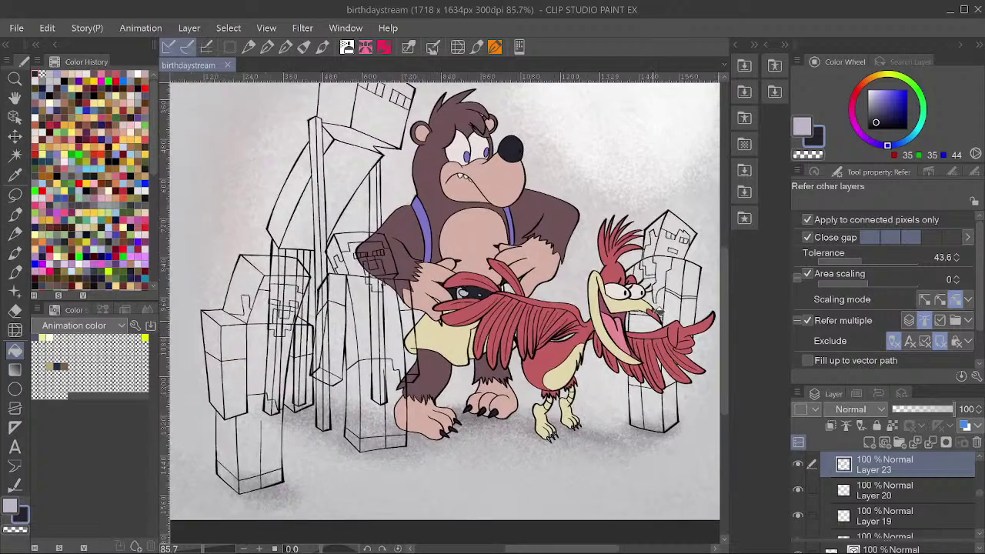
{"action": "left_click_drag", "start_coordinate": [638, 339], "coordinate": [620, 367]}
{"action": "scroll", "coordinate": [437, 324], "scroll_direction": "up", "scroll_amount": 4}
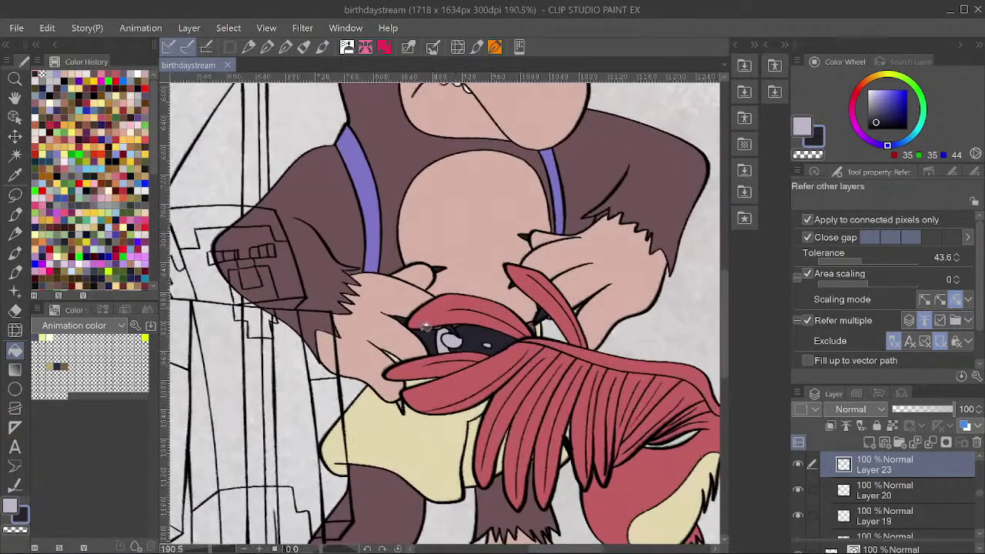
{"action": "left_click", "coordinate": [400, 397]}
{"action": "scroll", "coordinate": [405, 401], "scroll_direction": "up", "scroll_amount": 4}
{"action": "key", "text": "g"}
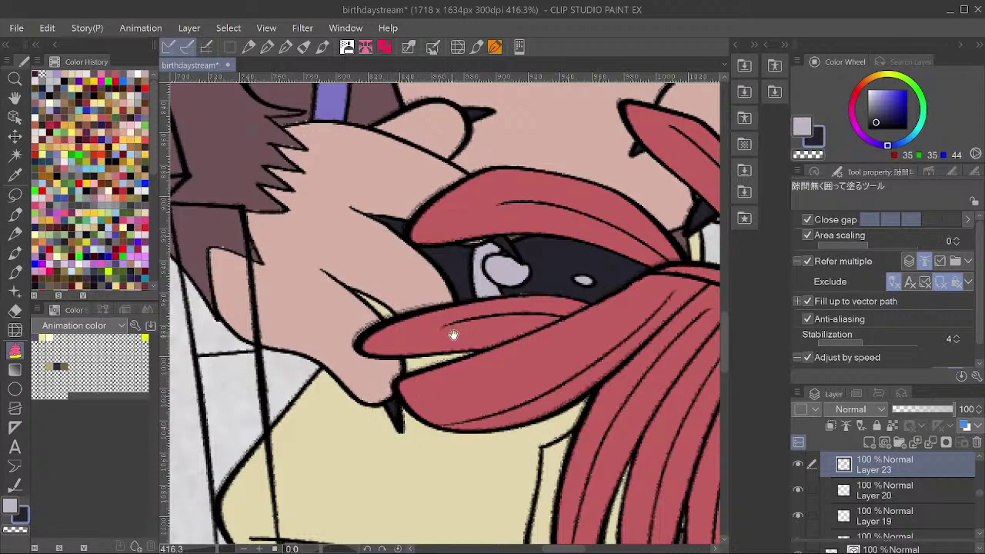
{"action": "key", "text": "ctrl+0"}
{"action": "key", "text": "ctrl+s"}
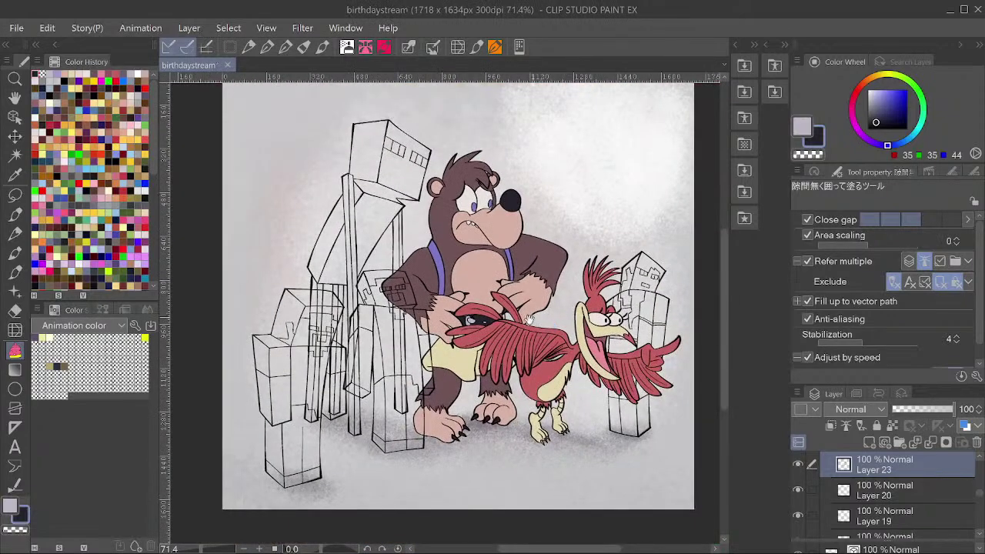
Try filling the small gap between banjo's fingers beside the red feathers on Layer 23, and undo the last fill there.
{"action": "scroll", "coordinate": [493, 323], "scroll_direction": "up", "scroll_amount": 4}
{"action": "scroll", "coordinate": [507, 300], "scroll_direction": "up", "scroll_amount": 3}
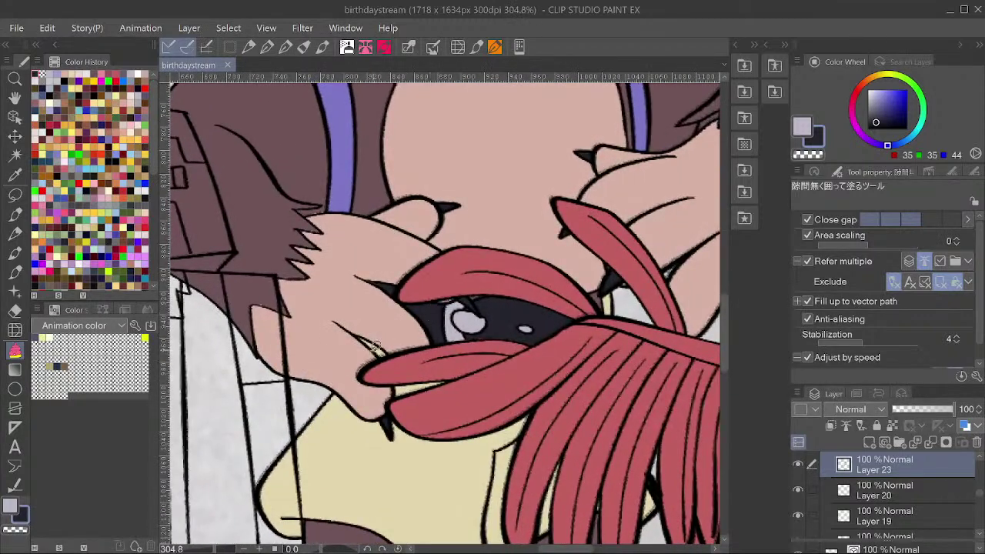
{"action": "left_click_drag", "start_coordinate": [339, 320], "coordinate": [390, 331]}
{"action": "key", "text": "g"}
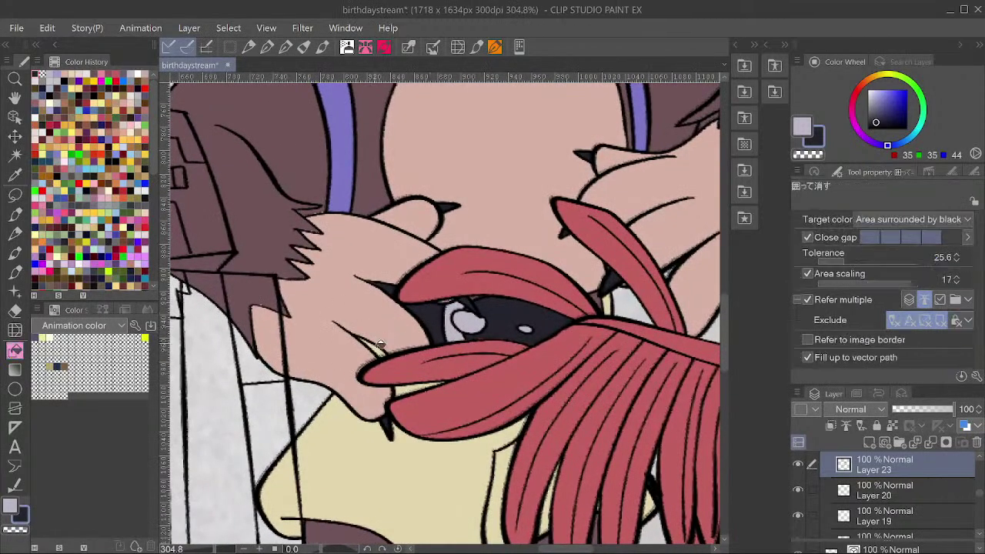
{"action": "key", "text": "g"}
{"action": "left_click", "coordinate": [380, 345]}
{"action": "key", "text": "ctrl+z"}
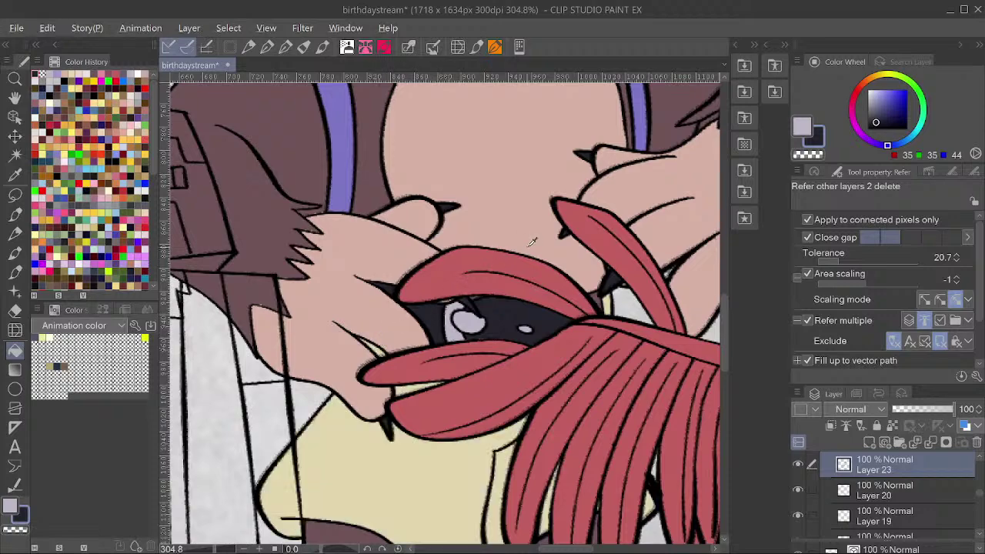
Check the characters at full view and save the drawing.
{"action": "left_click_drag", "start_coordinate": [522, 259], "coordinate": [488, 294]}
{"action": "left_click_drag", "start_coordinate": [593, 301], "coordinate": [511, 357]}
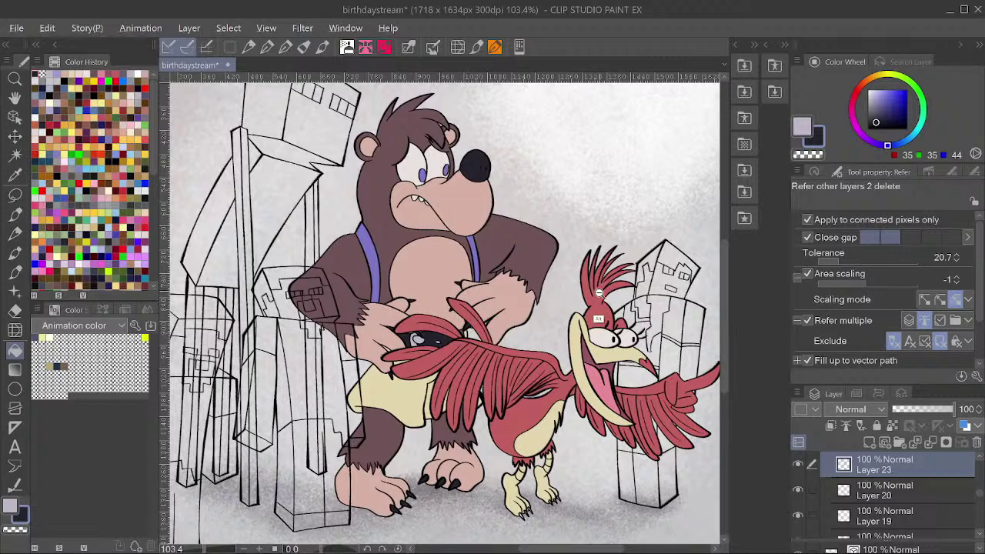
{"action": "scroll", "coordinate": [599, 293], "scroll_direction": "down", "scroll_amount": 1}
{"action": "scroll", "coordinate": [636, 326], "scroll_direction": "down", "scroll_amount": 1}
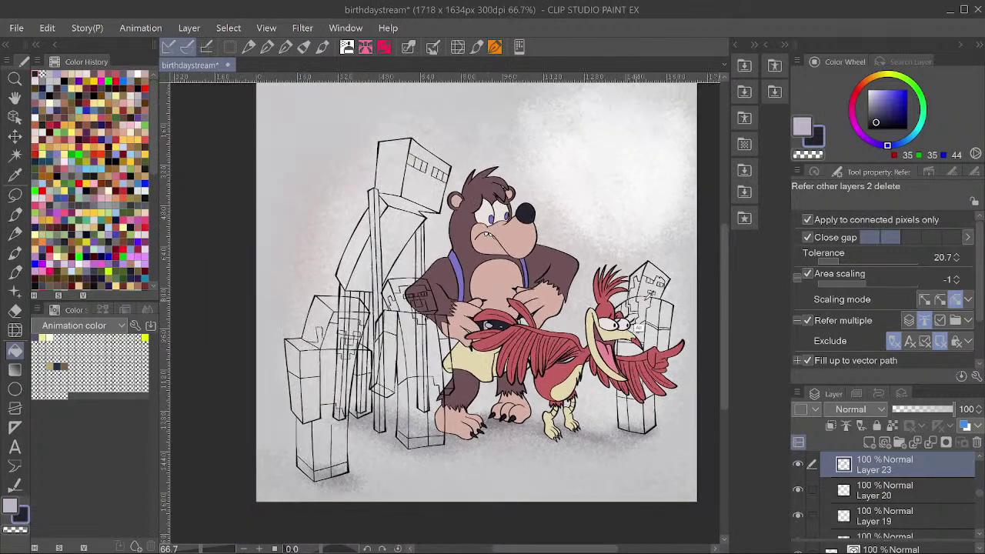
{"action": "key", "text": "ctrl+s"}
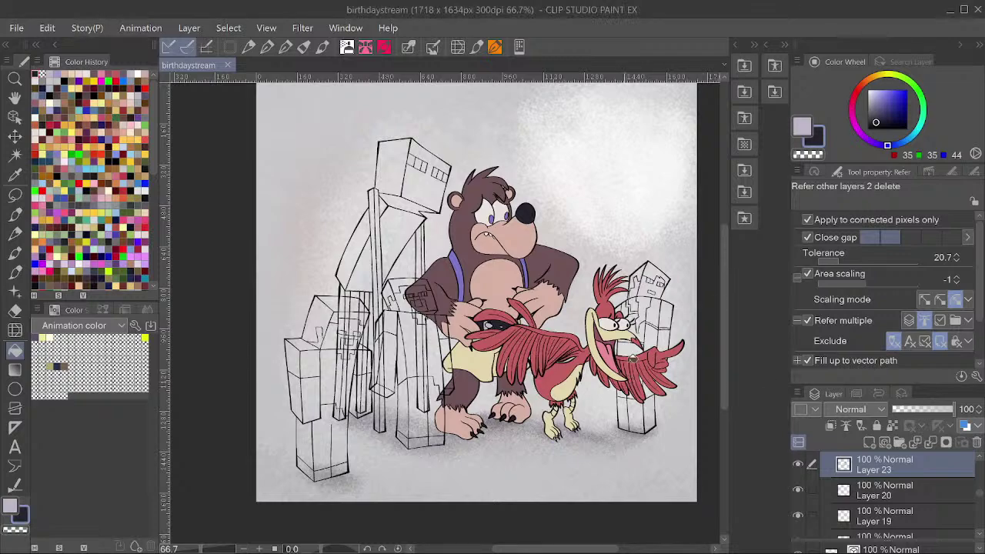
Make the steve line art the reference layer and add a new layer directly beneath it.
{"action": "scroll", "coordinate": [657, 301], "scroll_direction": "up", "scroll_amount": 4}
{"action": "scroll", "coordinate": [342, 350], "scroll_direction": "down", "scroll_amount": 4}
{"action": "scroll", "coordinate": [277, 350], "scroll_direction": "up", "scroll_amount": 4}
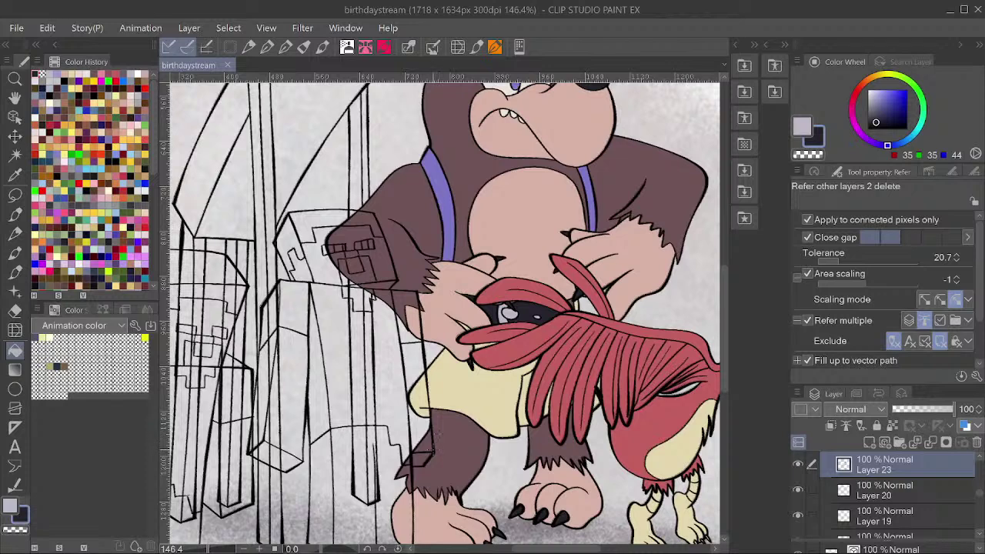
{"action": "left_click", "coordinate": [434, 451], "text": "ctrl+shift"}
{"action": "left_click", "coordinate": [846, 426]}
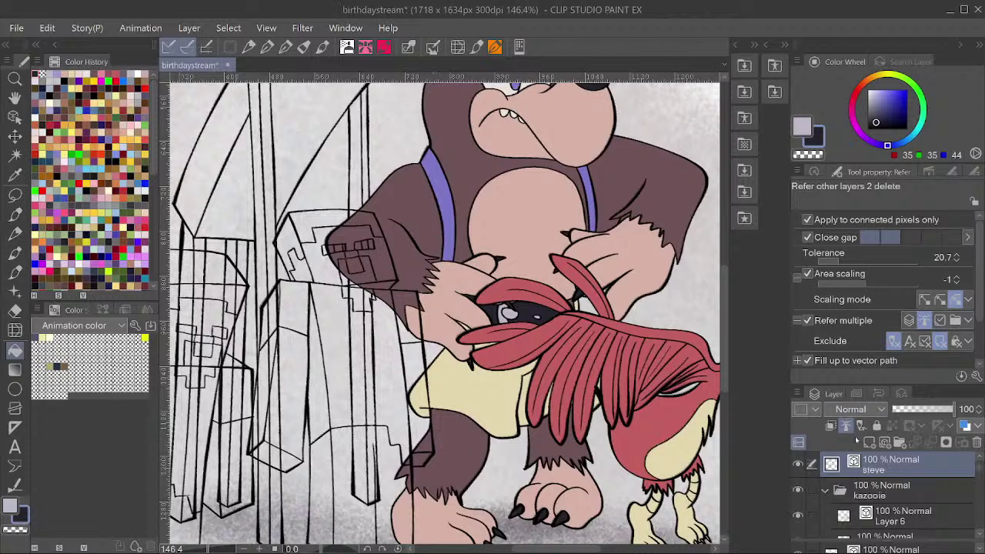
{"action": "left_click", "coordinate": [869, 441]}
{"action": "left_click_drag", "start_coordinate": [885, 466], "coordinate": [885, 499]}
Sample a tan skin tone, RGB 213, 169, 144, as the main drawing colour.
{"action": "double_click", "coordinate": [10, 505]}
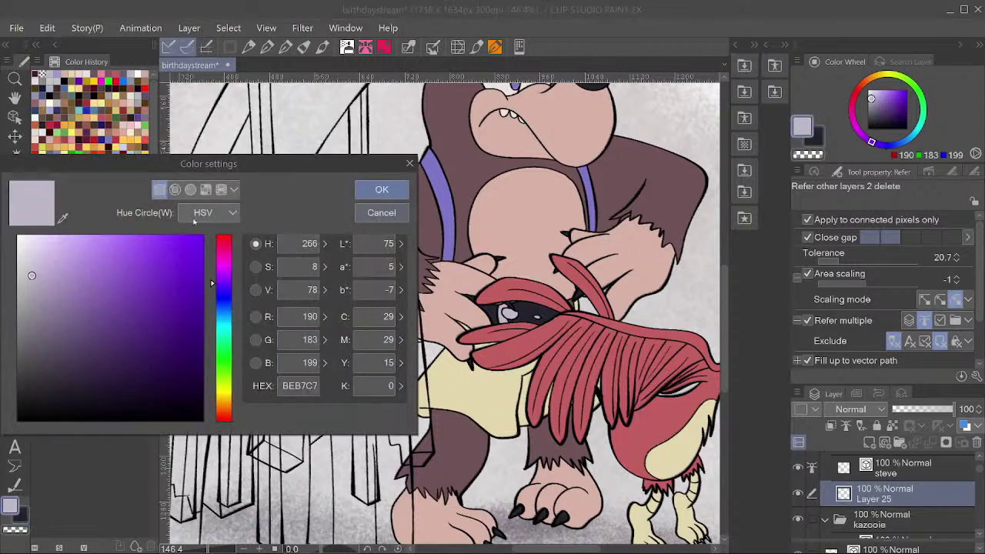
{"action": "left_click", "coordinate": [62, 220]}
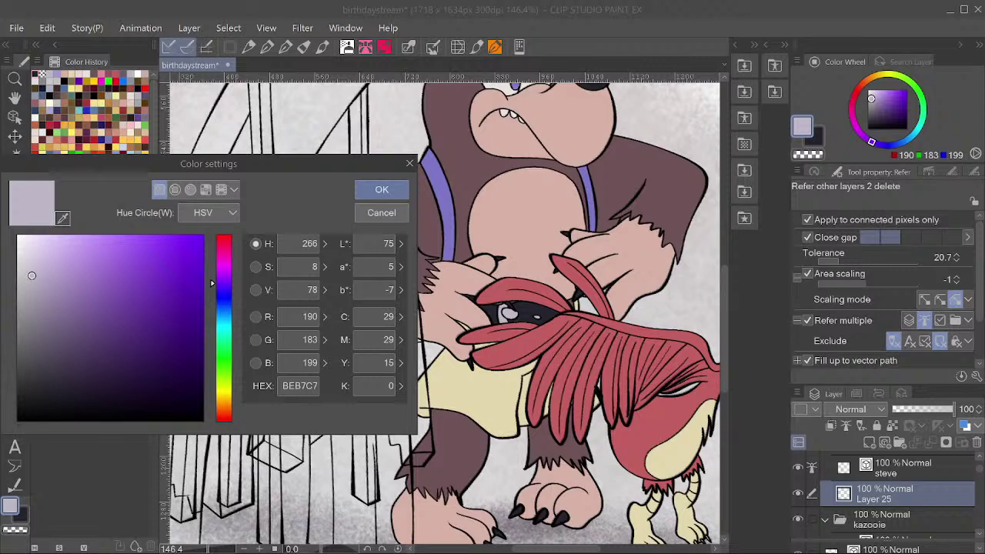
{"action": "left_click", "coordinate": [515, 216]}
{"action": "left_click", "coordinate": [381, 189]}
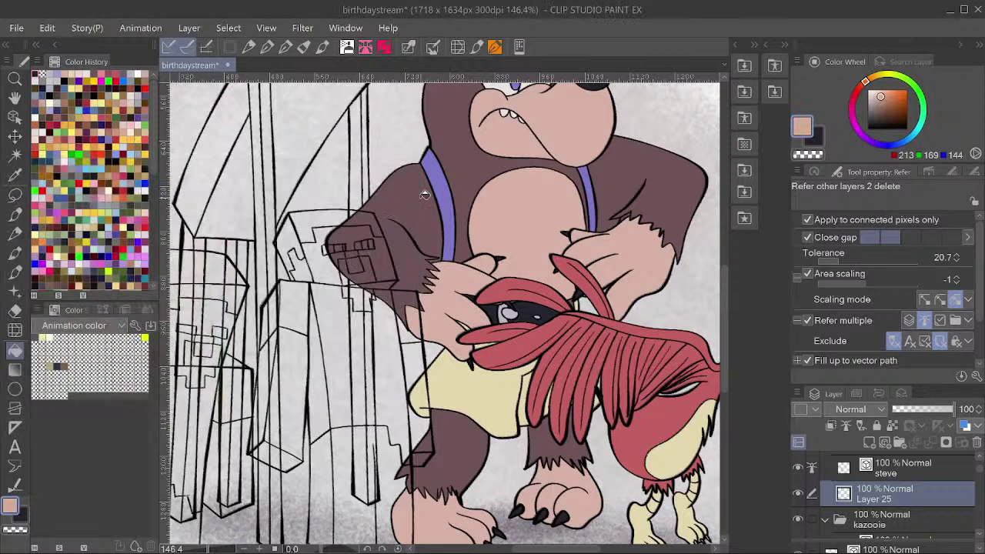
Fill steve's entire figure with the tan skin tone on Layer 25 using the enclose-and-fill tool, and save the drawing.
{"action": "left_click", "coordinate": [386, 249]}
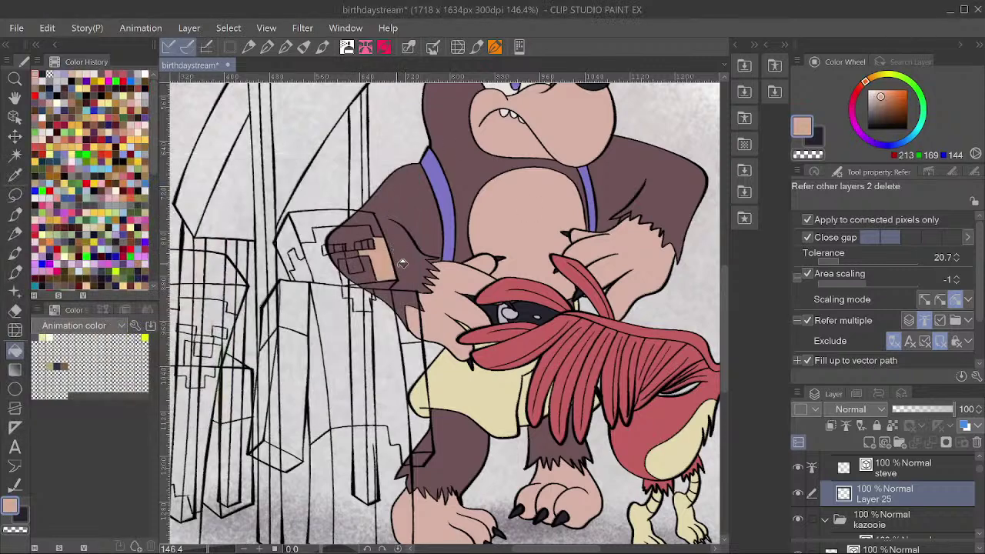
{"action": "key", "text": "g"}
{"action": "key", "text": "g"}
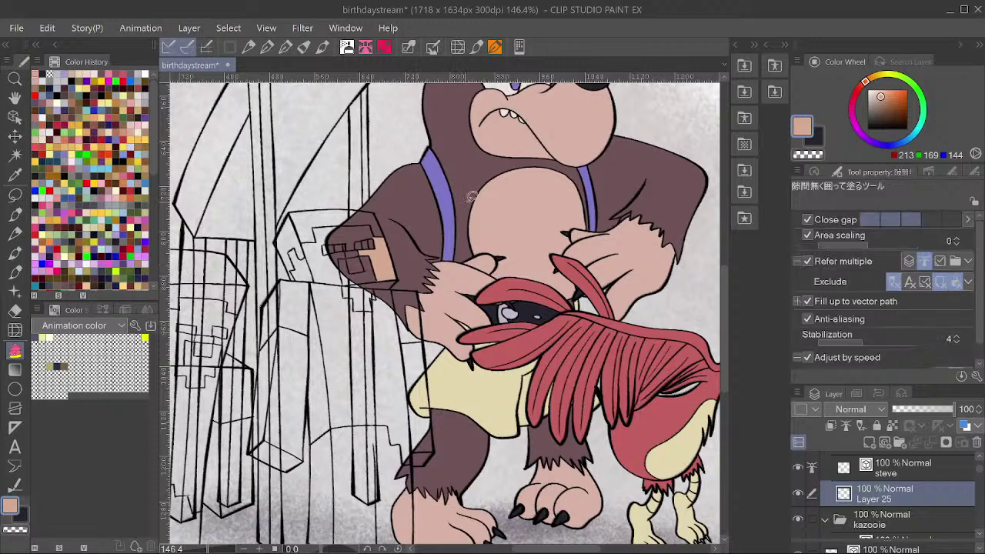
{"action": "left_click_drag", "start_coordinate": [481, 213], "coordinate": [473, 241]}
{"action": "mouse_move", "coordinate": [444, 195]}
{"action": "left_mouse_down"}
{"action": "mouse_move", "coordinate": [387, 172]}
{"action": "mouse_move", "coordinate": [453, 494]}
{"action": "mouse_move", "coordinate": [423, 206]}
{"action": "left_mouse_up"}
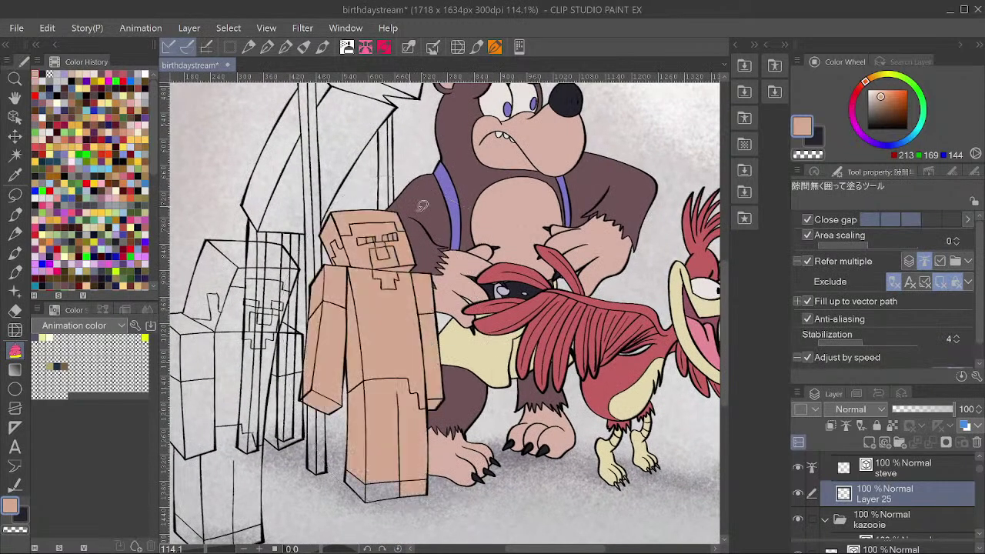
{"action": "mouse_move", "coordinate": [395, 416]}
{"action": "left_mouse_down"}
{"action": "mouse_move", "coordinate": [441, 469]}
{"action": "mouse_move", "coordinate": [429, 436]}
{"action": "left_mouse_up"}
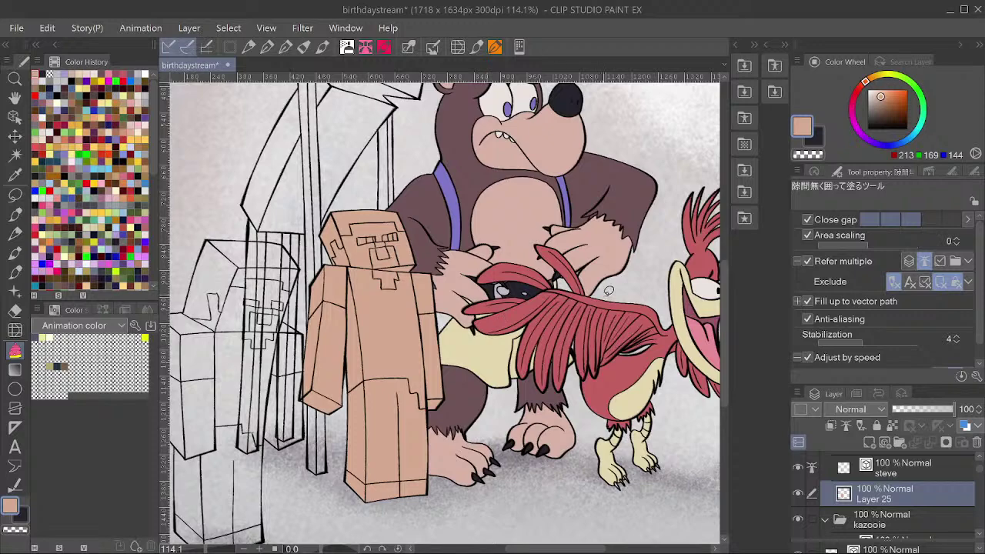
{"action": "key", "text": "ctrl+s"}
{"action": "scroll", "coordinate": [504, 343], "scroll_direction": "down", "scroll_amount": 2}
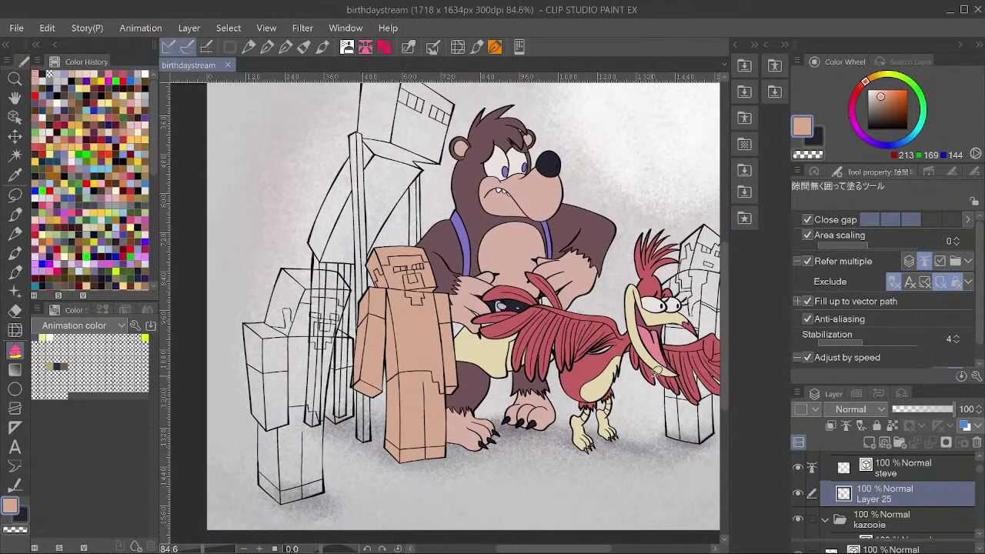
{"action": "left_click_drag", "start_coordinate": [589, 359], "coordinate": [559, 383]}
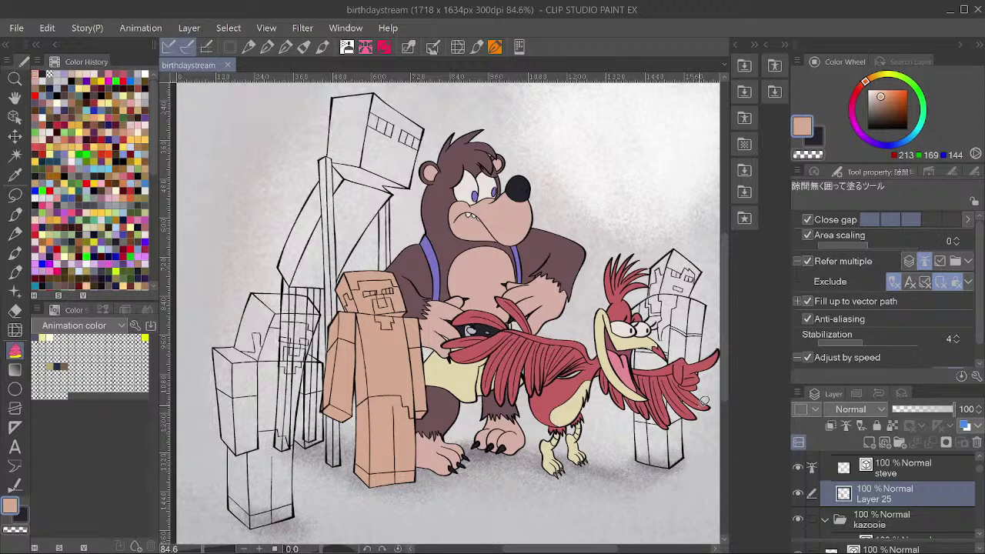
{"action": "scroll", "coordinate": [468, 461], "scroll_direction": "down", "scroll_amount": 1}
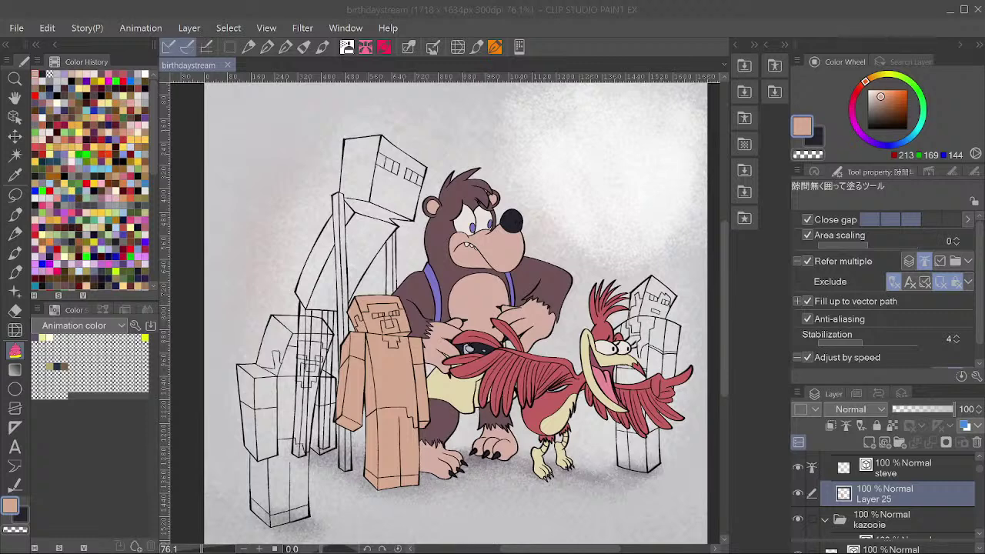
{"action": "scroll", "coordinate": [263, 325], "scroll_direction": "down", "scroll_amount": 1}
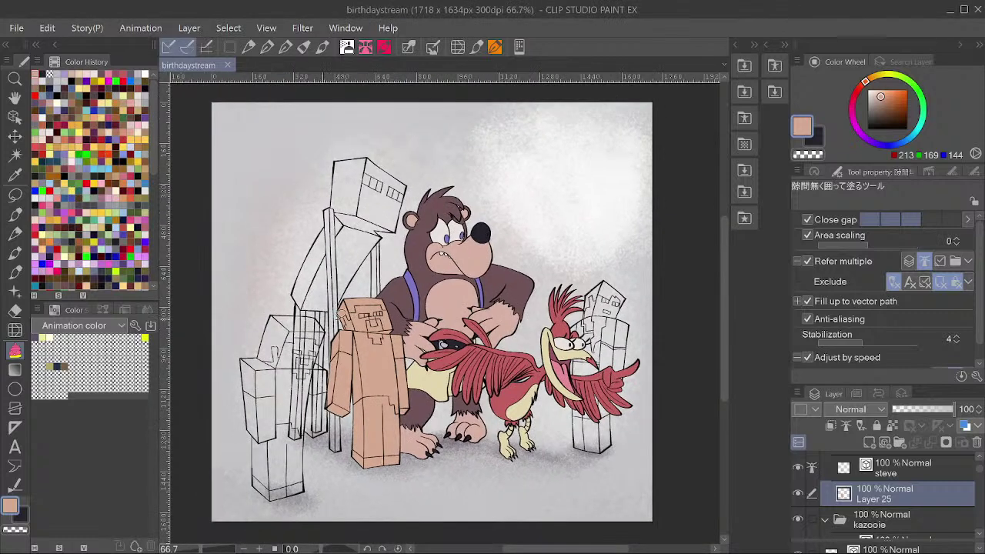
{"action": "scroll", "coordinate": [347, 400], "scroll_direction": "up", "scroll_amount": 5}
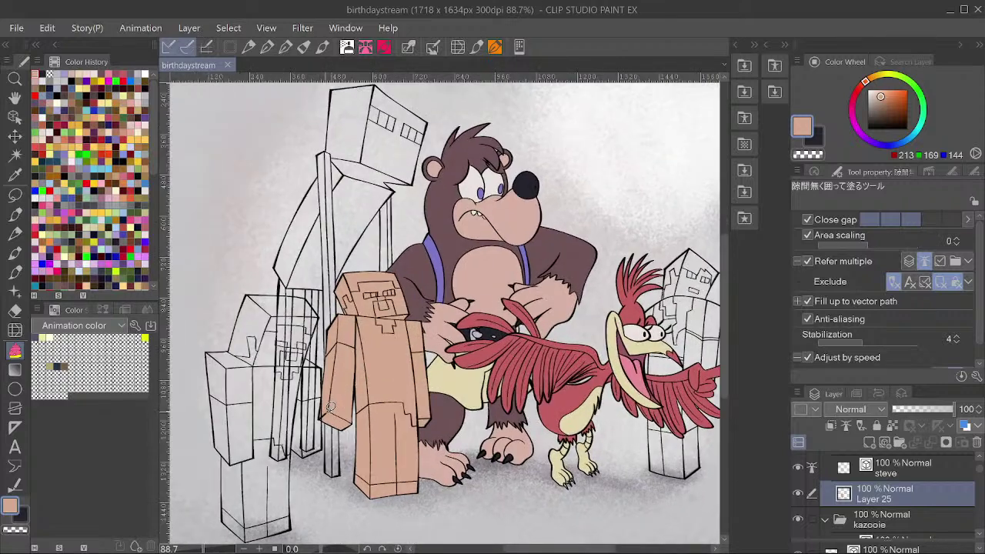
{"action": "scroll", "coordinate": [322, 394], "scroll_direction": "down", "scroll_amount": 6}
{"action": "scroll", "coordinate": [344, 357], "scroll_direction": "up", "scroll_amount": 1}
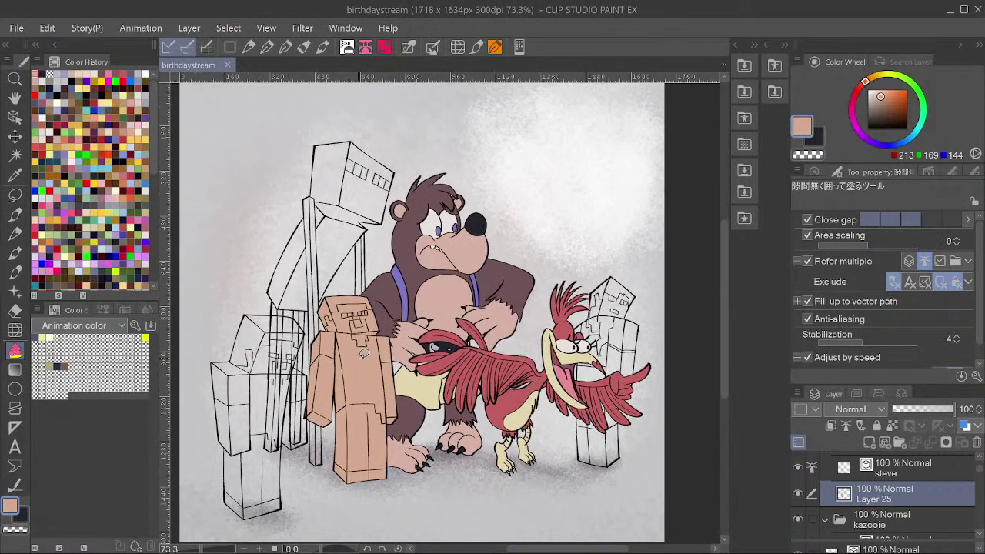
{"action": "scroll", "coordinate": [364, 352], "scroll_direction": "down", "scroll_amount": 1}
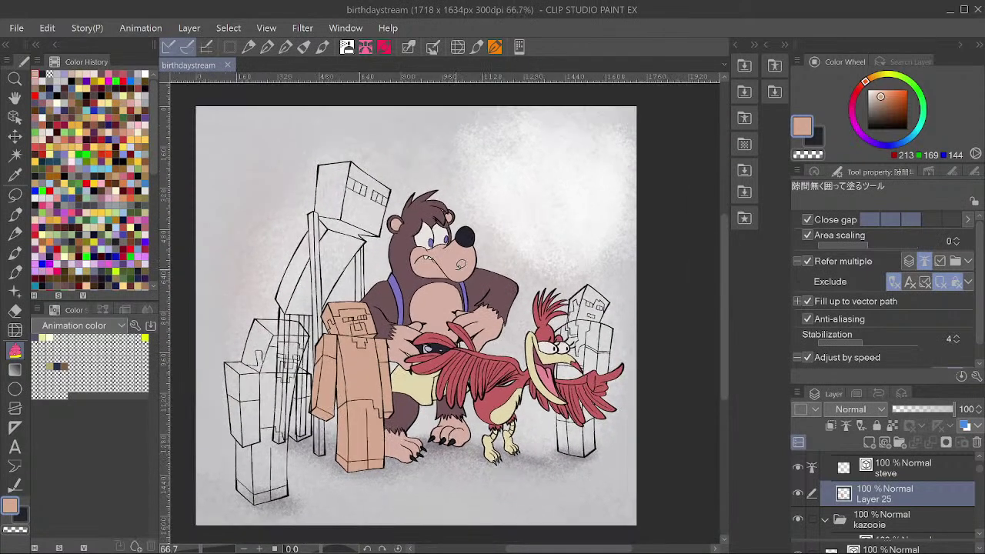
{"action": "scroll", "coordinate": [467, 255], "scroll_direction": "down", "scroll_amount": 1}
{"action": "scroll", "coordinate": [467, 250], "scroll_direction": "up", "scroll_amount": 1}
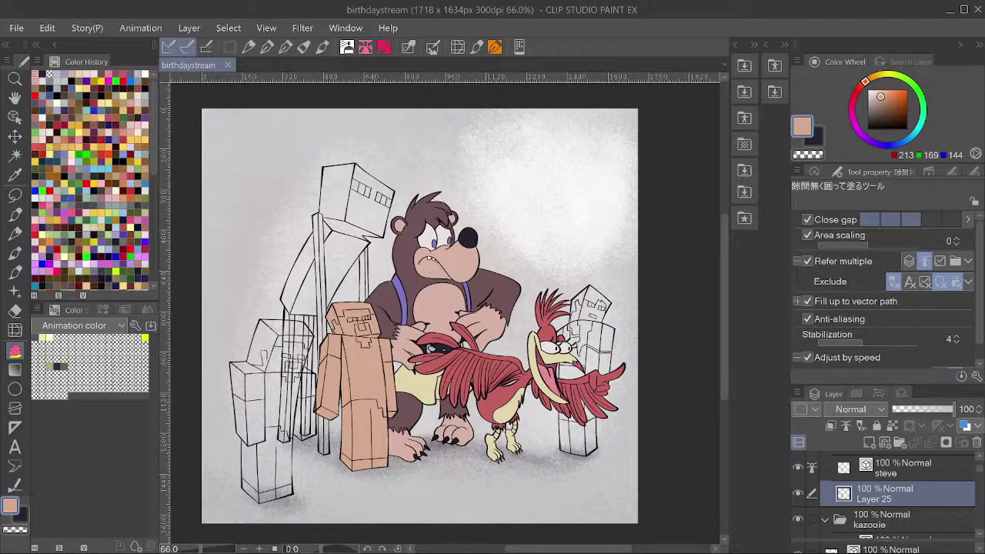
{"action": "scroll", "coordinate": [532, 313], "scroll_direction": "down", "scroll_amount": 2}
{"action": "scroll", "coordinate": [306, 356], "scroll_direction": "up", "scroll_amount": 2}
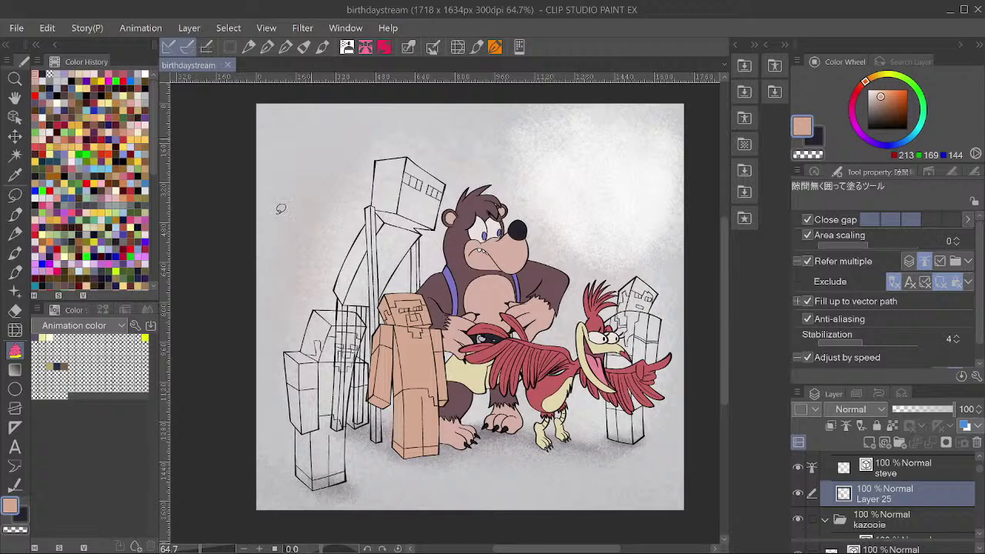
{"action": "scroll", "coordinate": [471, 433], "scroll_direction": "down", "scroll_amount": 1}
{"action": "scroll", "coordinate": [559, 354], "scroll_direction": "up", "scroll_amount": 1}
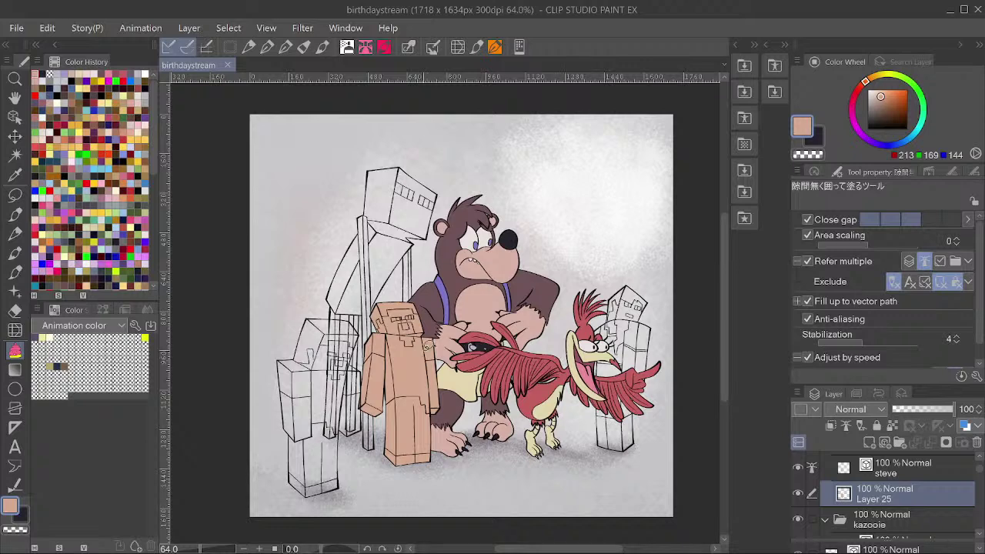
{"action": "scroll", "coordinate": [428, 345], "scroll_direction": "up", "scroll_amount": 1}
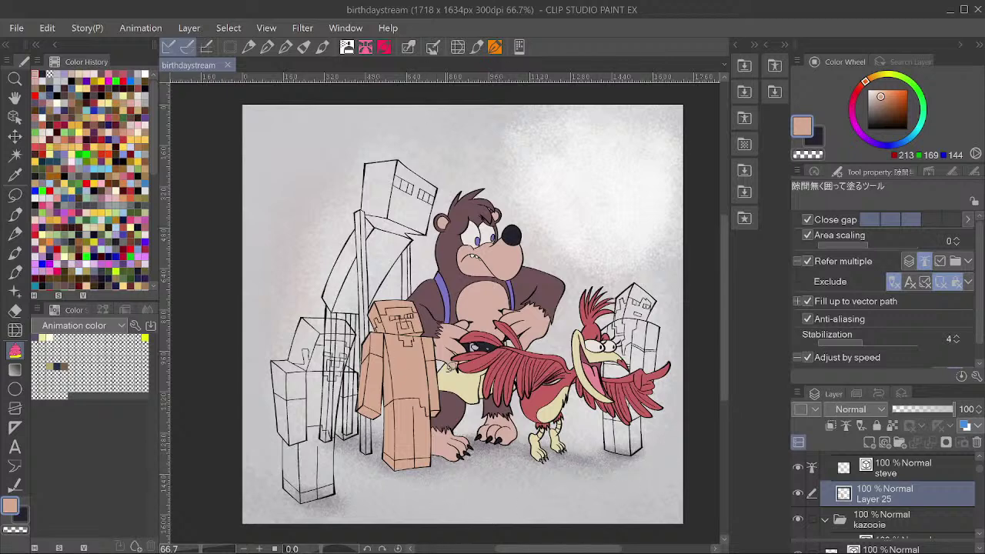
Add a raster layer directly beneath the steve line-art layer and set the drawing colour to dark brown, hex 3A2A14.
{"action": "key", "text": "ctrl+shift+n"}
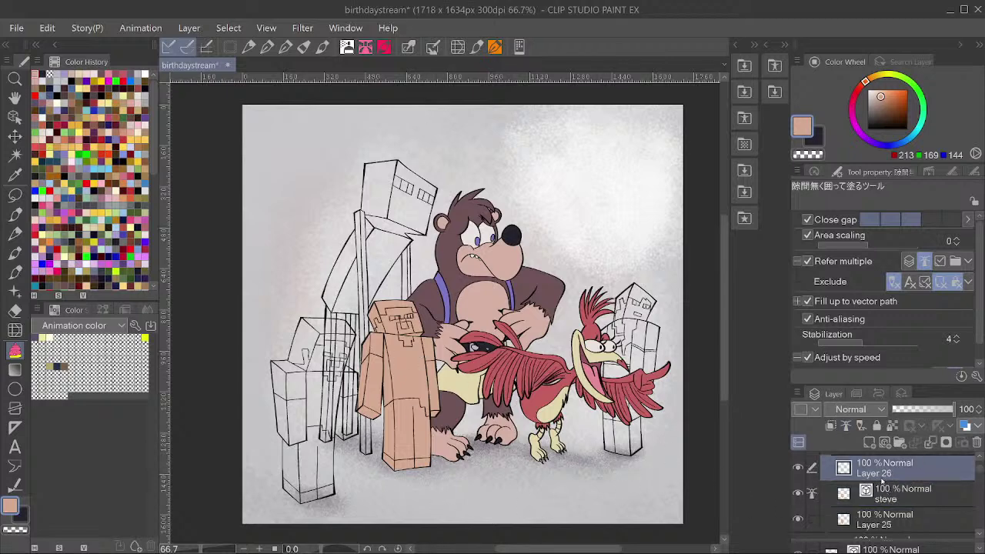
{"action": "left_click_drag", "start_coordinate": [883, 478], "coordinate": [881, 506]}
{"action": "double_click", "coordinate": [802, 127]}
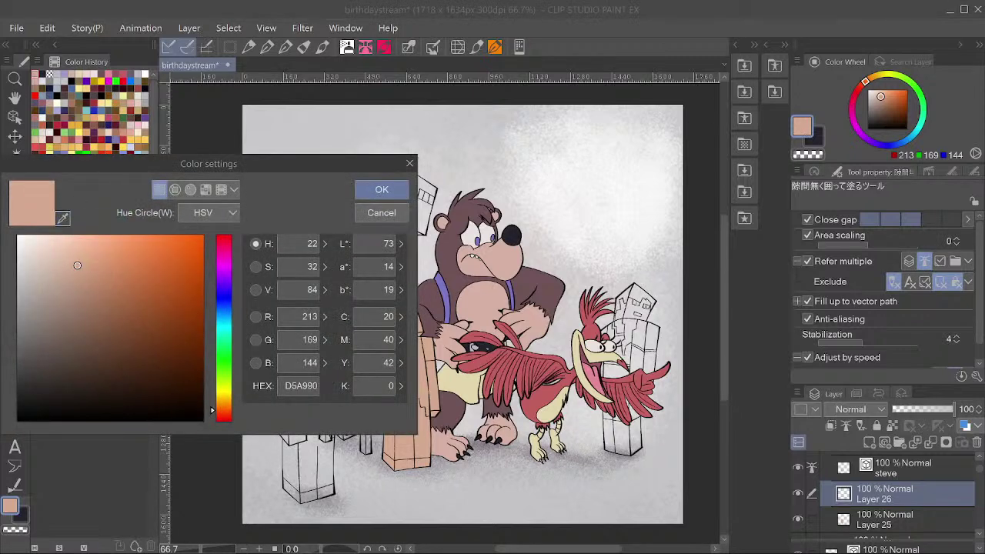
{"action": "left_click", "coordinate": [139, 379]}
{"action": "left_click", "coordinate": [384, 186]}
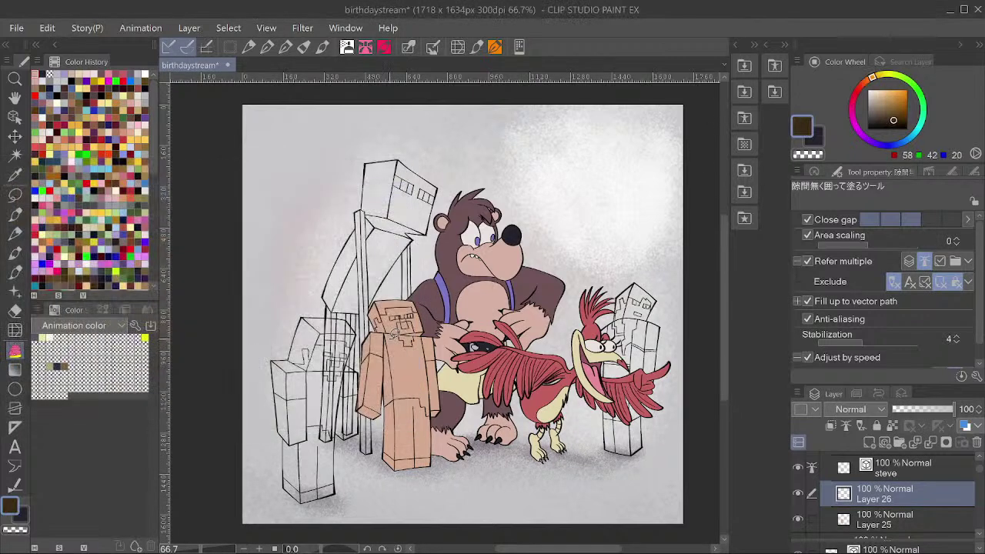
Fill the hair on the front and side of Steve's head with dark brown using the enclosing fill tool.
{"action": "scroll", "coordinate": [377, 270], "scroll_direction": "up", "scroll_amount": 5}
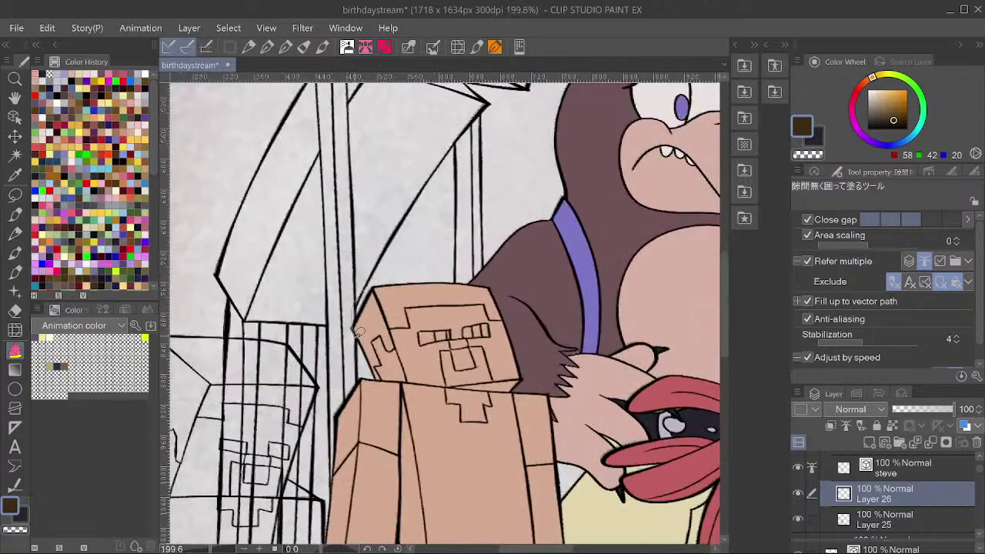
{"action": "mouse_move", "coordinate": [367, 279]}
{"action": "left_mouse_down"}
{"action": "mouse_move", "coordinate": [360, 367]}
{"action": "mouse_move", "coordinate": [372, 383]}
{"action": "mouse_move", "coordinate": [395, 387]}
{"action": "mouse_move", "coordinate": [392, 367]}
{"action": "mouse_move", "coordinate": [411, 326]}
{"action": "mouse_move", "coordinate": [516, 296]}
{"action": "left_mouse_up"}
{"action": "scroll", "coordinate": [387, 285], "scroll_direction": "down", "scroll_amount": 2}
{"action": "scroll", "coordinate": [386, 284], "scroll_direction": "down", "scroll_amount": 2}
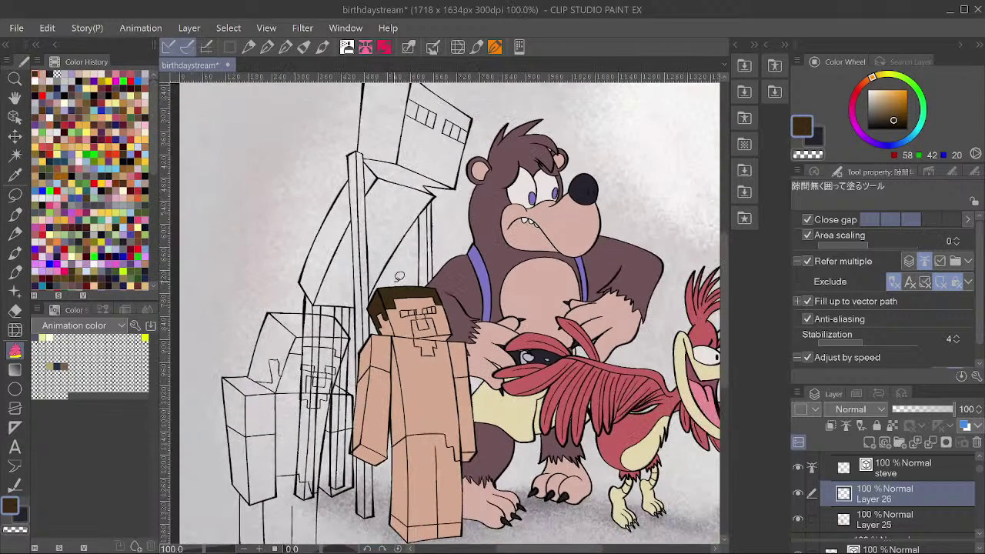
{"action": "scroll", "coordinate": [400, 272], "scroll_direction": "down", "scroll_amount": 2}
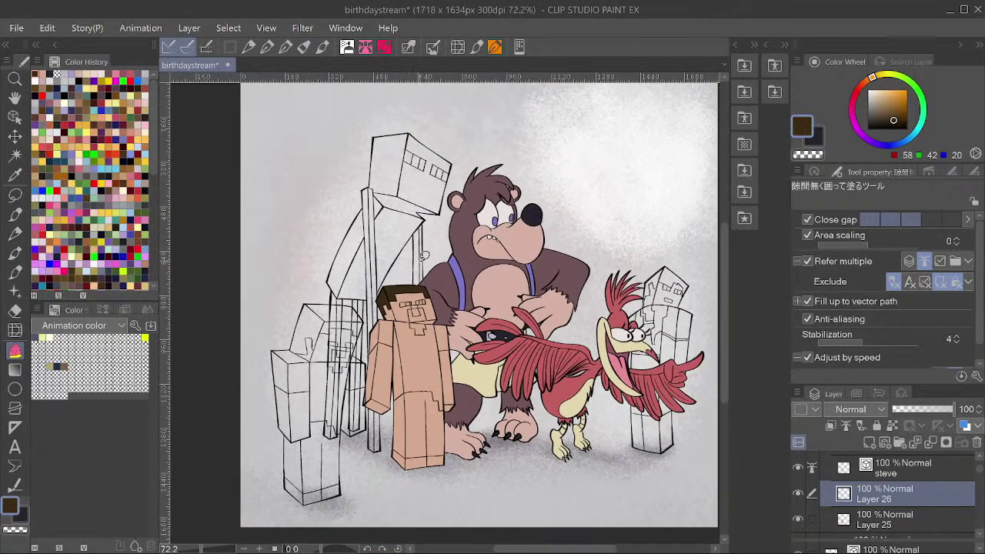
Fill the beard around Steve's mouth with the same dark brown, leaving the mouth area skin-coloured.
{"action": "scroll", "coordinate": [423, 255], "scroll_direction": "up", "scroll_amount": 8}
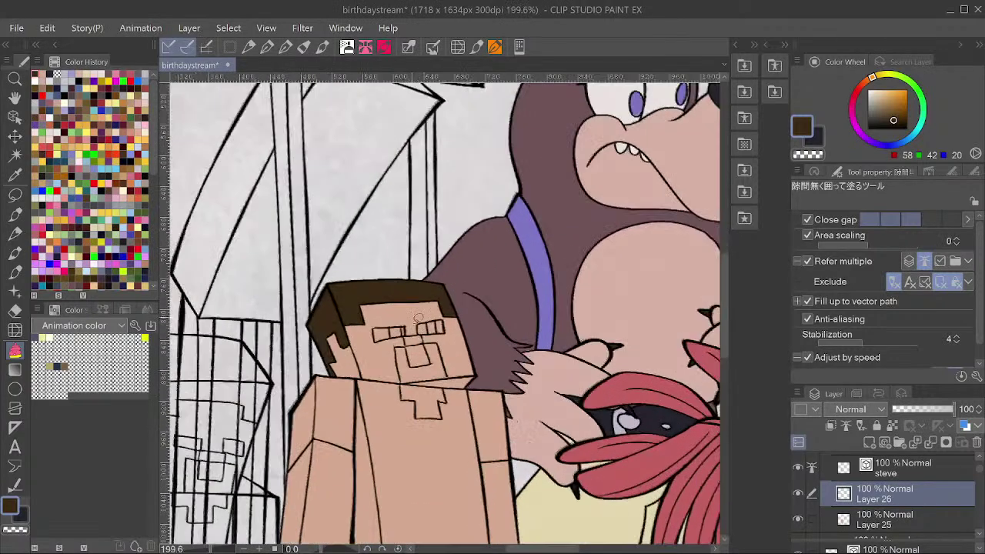
{"action": "mouse_move", "coordinate": [445, 343]}
{"action": "left_mouse_down"}
{"action": "mouse_move", "coordinate": [390, 346]}
{"action": "mouse_move", "coordinate": [373, 364]}
{"action": "mouse_move", "coordinate": [428, 413]}
{"action": "mouse_move", "coordinate": [461, 389]}
{"action": "left_mouse_up"}
{"action": "scroll", "coordinate": [412, 346], "scroll_direction": "up", "scroll_amount": 4}
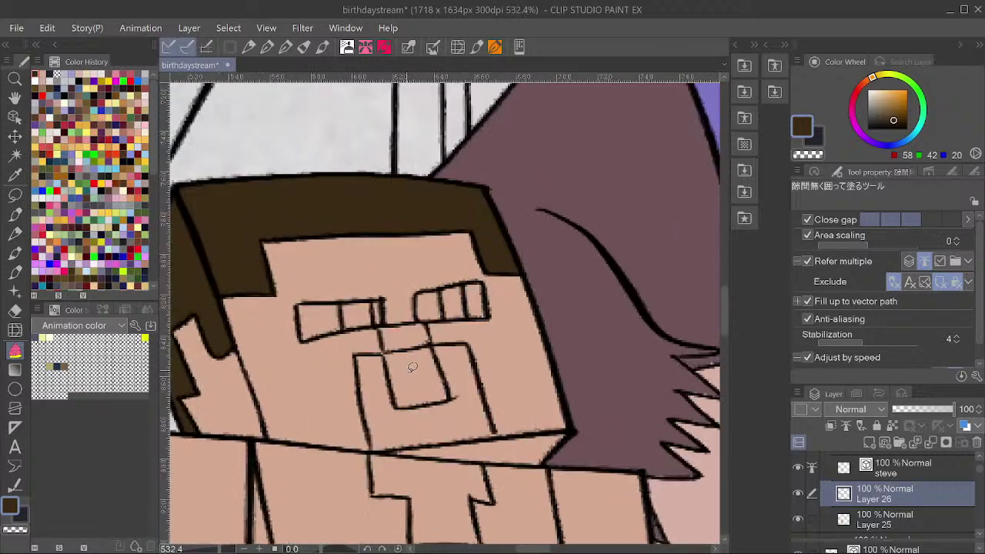
{"action": "mouse_move", "coordinate": [408, 371]}
{"action": "left_mouse_down"}
{"action": "mouse_move", "coordinate": [364, 333]}
{"action": "mouse_move", "coordinate": [332, 376]}
{"action": "mouse_move", "coordinate": [351, 430]}
{"action": "mouse_move", "coordinate": [375, 449]}
{"action": "mouse_move", "coordinate": [412, 456]}
{"action": "mouse_move", "coordinate": [515, 450]}
{"action": "mouse_move", "coordinate": [536, 395]}
{"action": "mouse_move", "coordinate": [503, 333]}
{"action": "mouse_move", "coordinate": [460, 321]}
{"action": "mouse_move", "coordinate": [418, 334]}
{"action": "mouse_move", "coordinate": [411, 368]}
{"action": "left_mouse_up"}
{"action": "scroll", "coordinate": [514, 362], "scroll_direction": "down", "scroll_amount": 3}
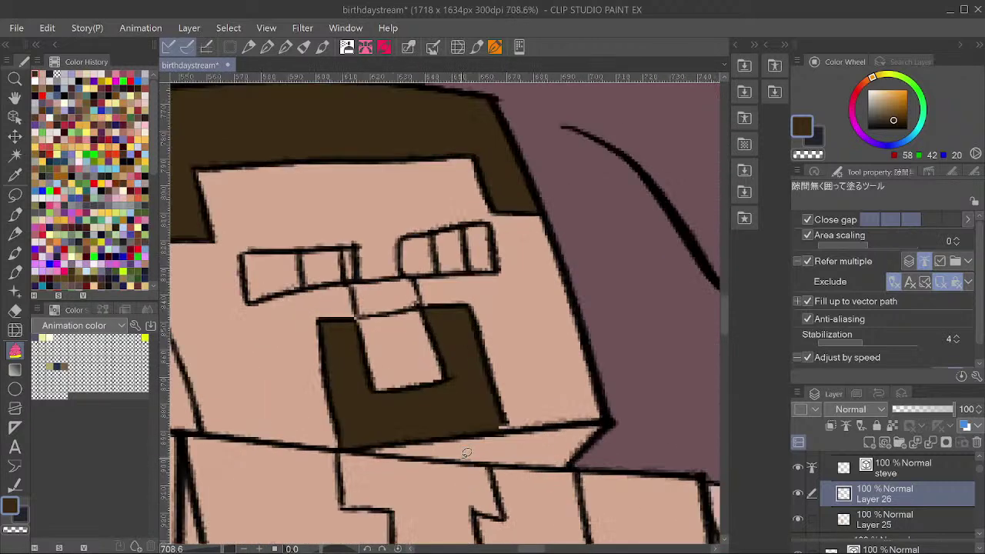
{"action": "scroll", "coordinate": [515, 361], "scroll_direction": "down", "scroll_amount": 1}
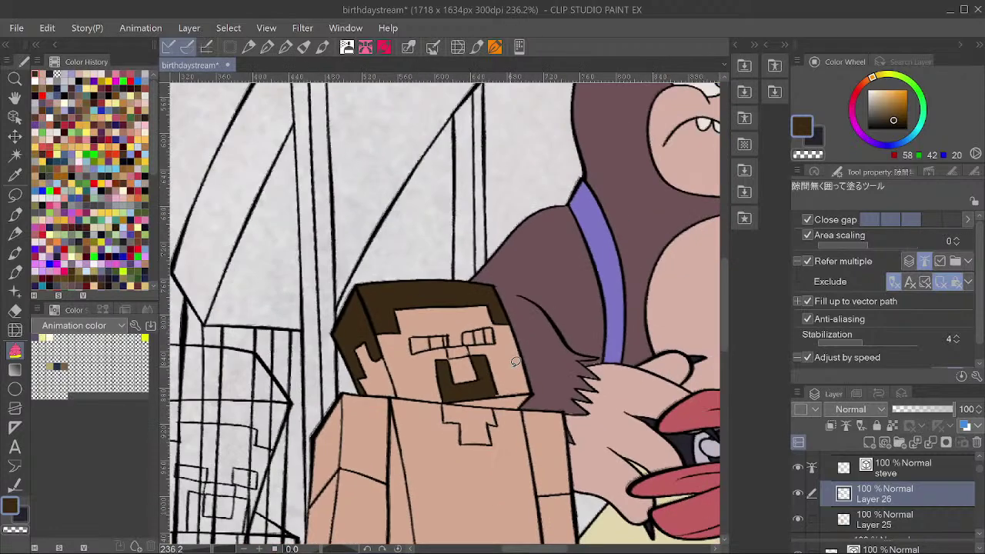
{"action": "scroll", "coordinate": [515, 362], "scroll_direction": "down", "scroll_amount": 3}
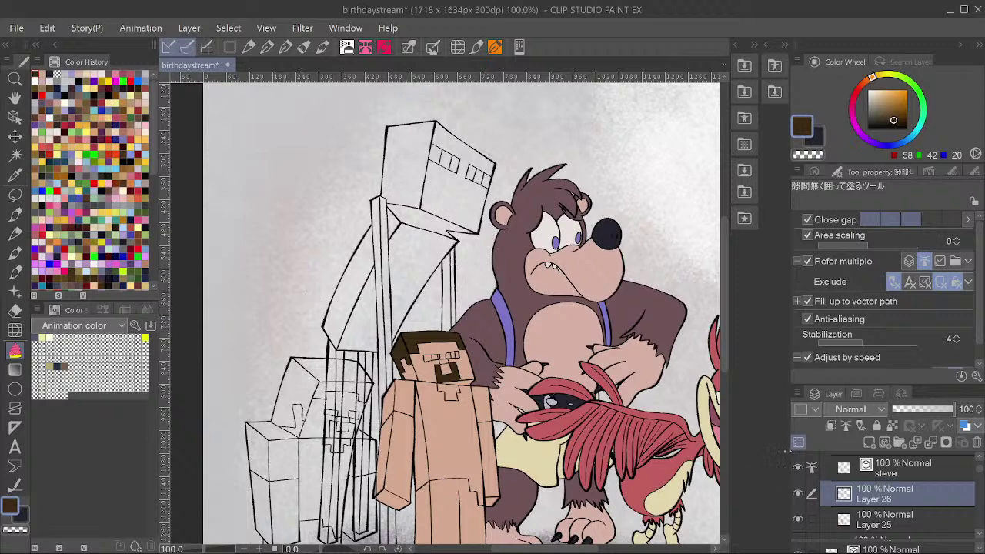
Add another layer above the hair layer and sample a teal drawing colour, hex 14A8A8.
{"action": "left_click", "coordinate": [869, 442]}
{"action": "left_click", "coordinate": [804, 123]}
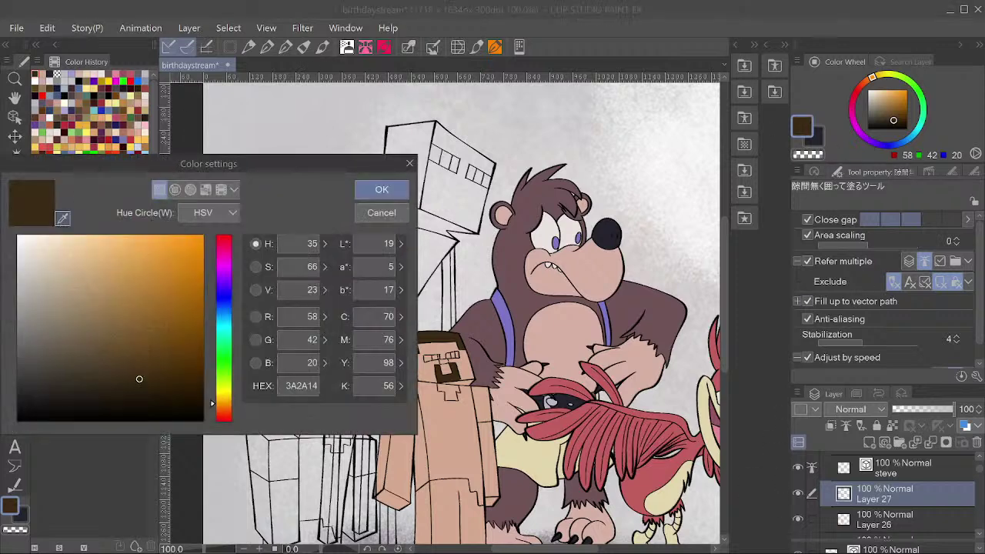
{"action": "left_click", "coordinate": [63, 218]}
{"action": "left_click", "coordinate": [428, 40]}
{"action": "left_click", "coordinate": [378, 190]}
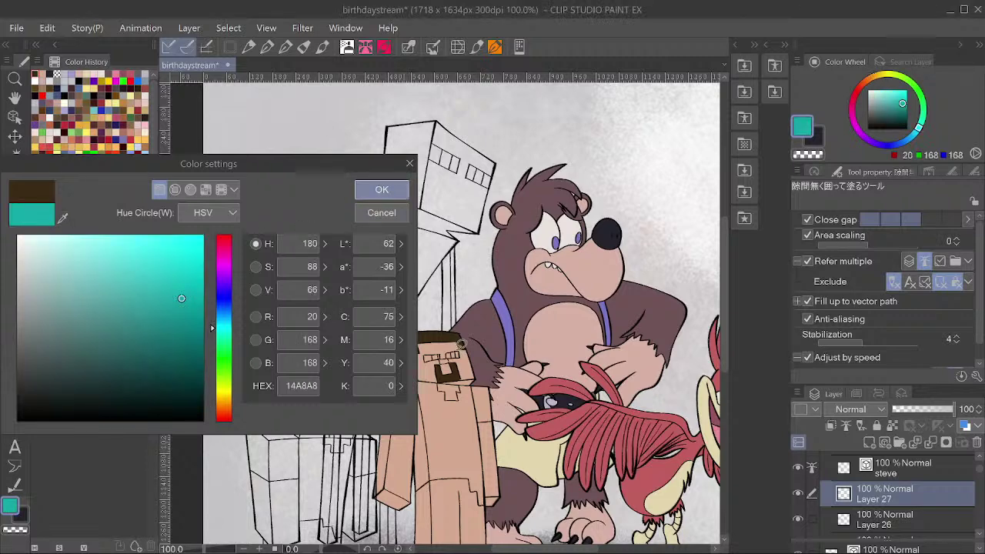
Fill Steve's shirt front, side and both sleeves with teal using the bucket fill, and save the illustration.
{"action": "scroll", "coordinate": [435, 447], "scroll_direction": "up", "scroll_amount": 2}
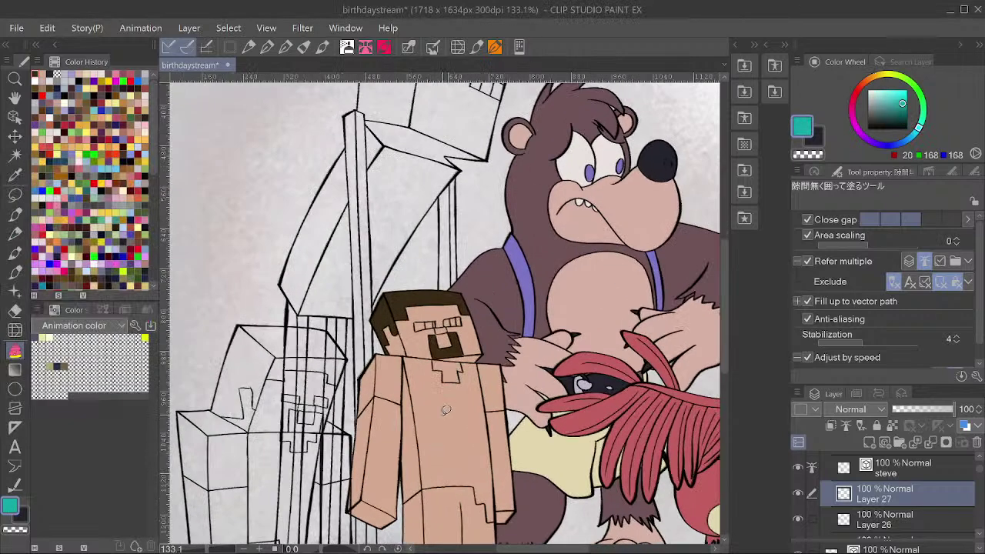
{"action": "key", "text": "g"}
{"action": "key", "text": "g"}
{"action": "left_click", "coordinate": [463, 412]}
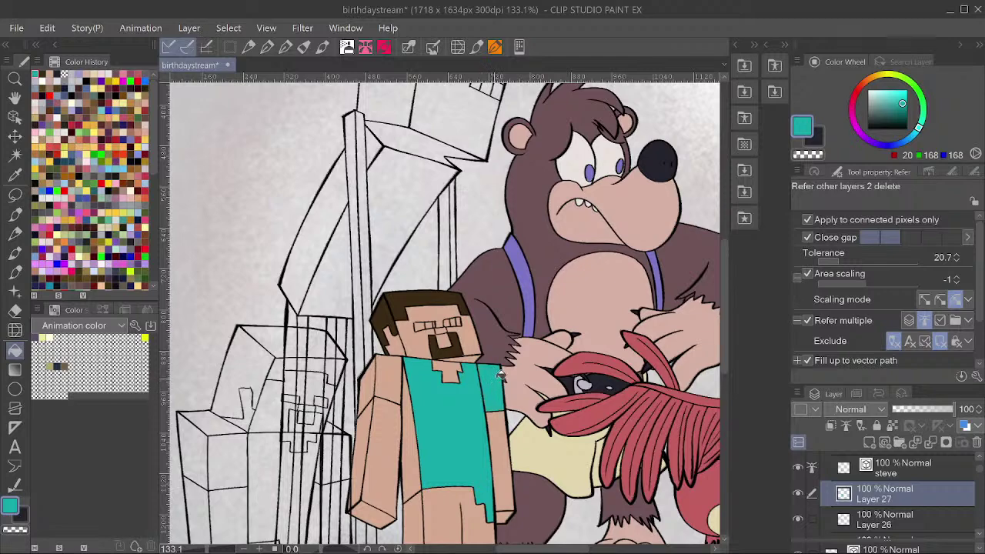
{"action": "left_click", "coordinate": [422, 421]}
{"action": "left_click", "coordinate": [398, 362]}
{"action": "scroll", "coordinate": [412, 354], "scroll_direction": "up", "scroll_amount": 2}
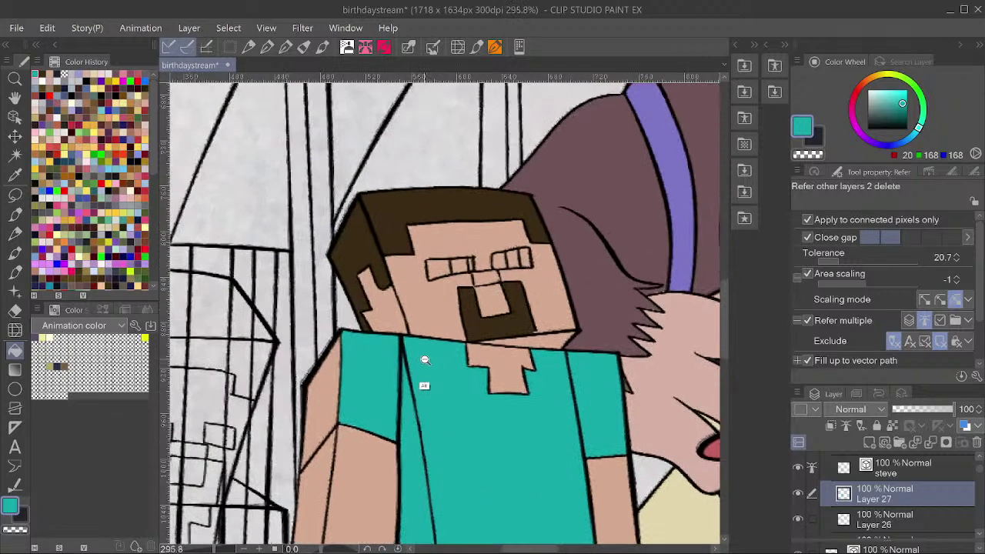
{"action": "scroll", "coordinate": [514, 340], "scroll_direction": "down", "scroll_amount": 4}
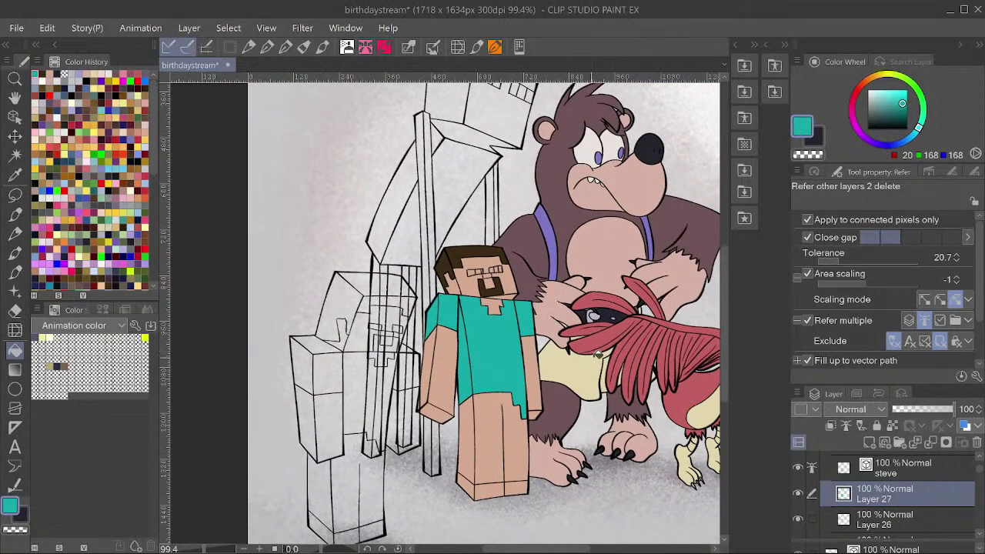
{"action": "key", "text": "ctrl+s"}
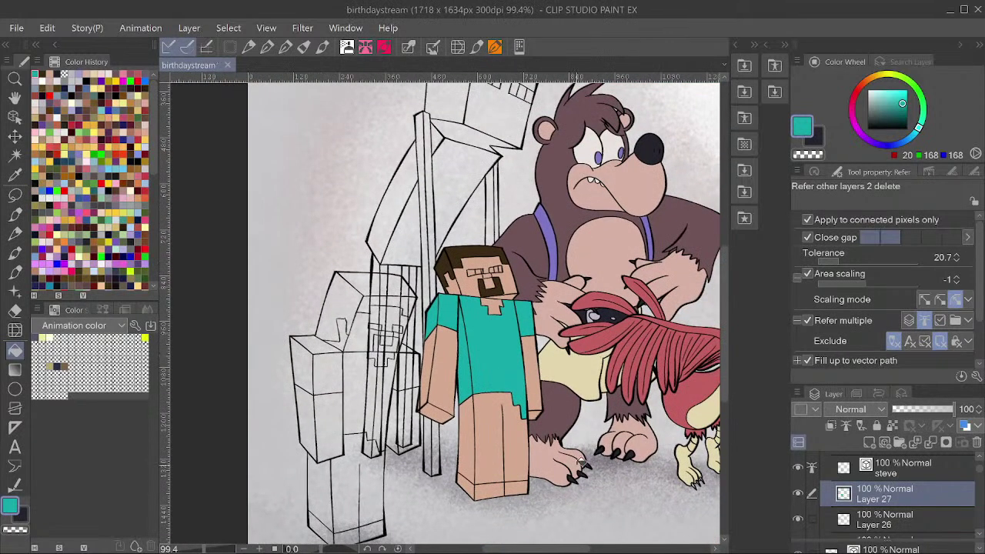
Add a layer above the shirt layer and sample a blue-violet drawing colour, hex 5144B9.
{"action": "key", "text": "ctrl+shift+n"}
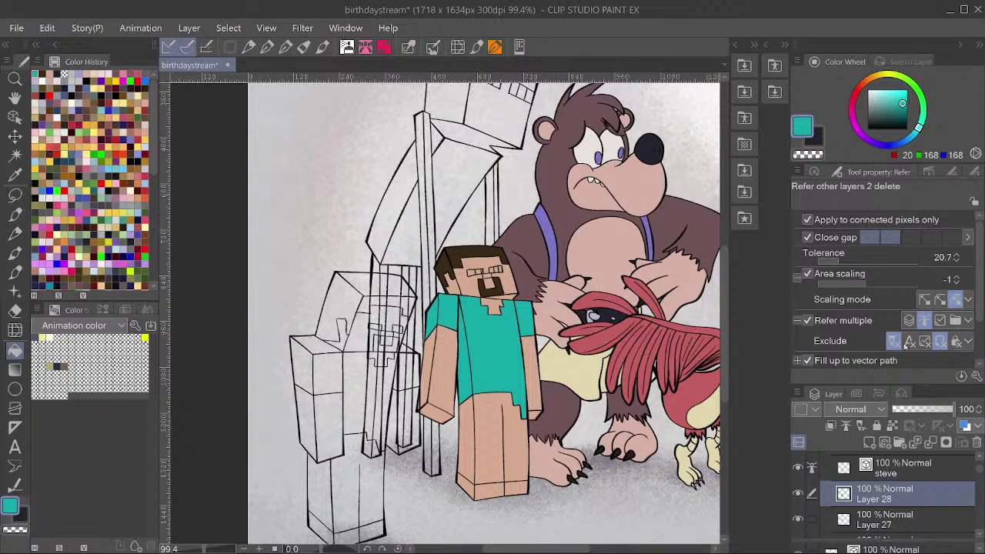
{"action": "left_click", "coordinate": [801, 125]}
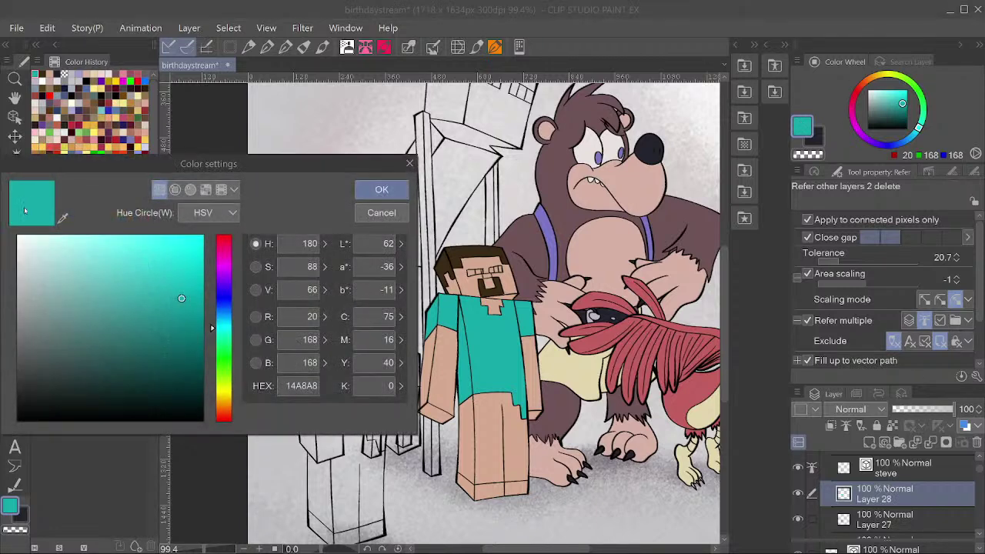
{"action": "left_click", "coordinate": [63, 217]}
{"action": "left_click", "coordinate": [548, 223]}
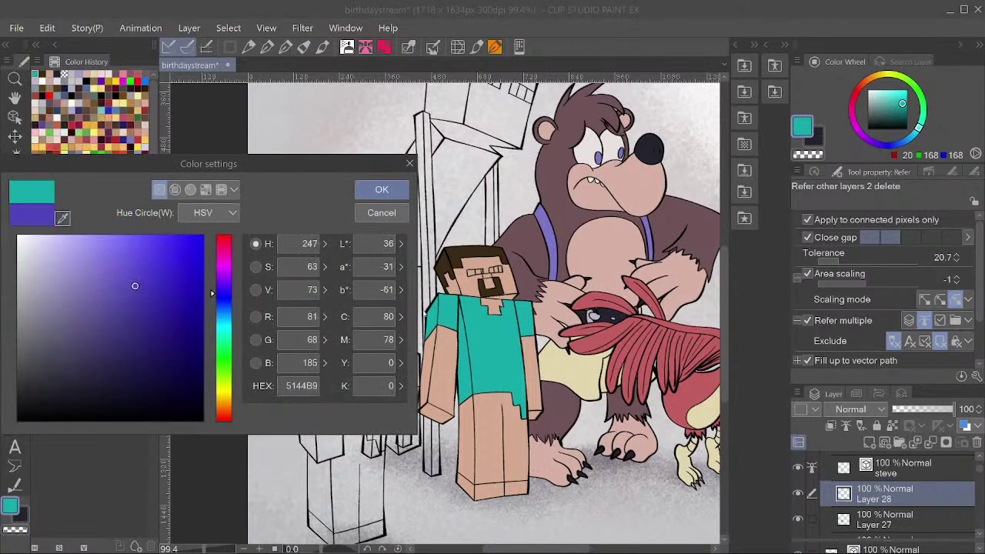
{"action": "left_click", "coordinate": [381, 190]}
Fill both of Steve's trouser legs with blue-violet using the enclosing fill tool, leaving the shoes uncovered.
{"action": "scroll", "coordinate": [539, 437], "scroll_direction": "up", "scroll_amount": 1}
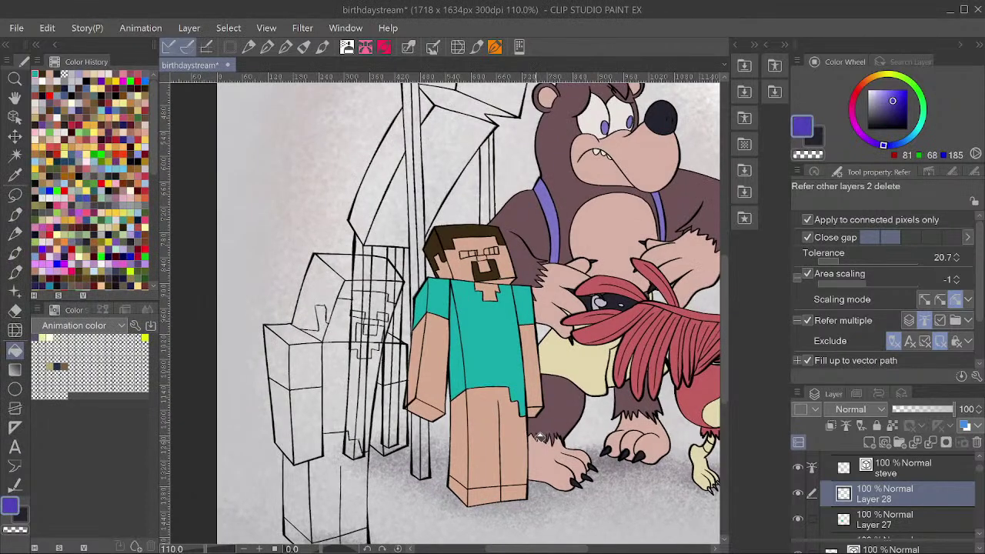
{"action": "key", "text": "g"}
{"action": "key", "text": "g"}
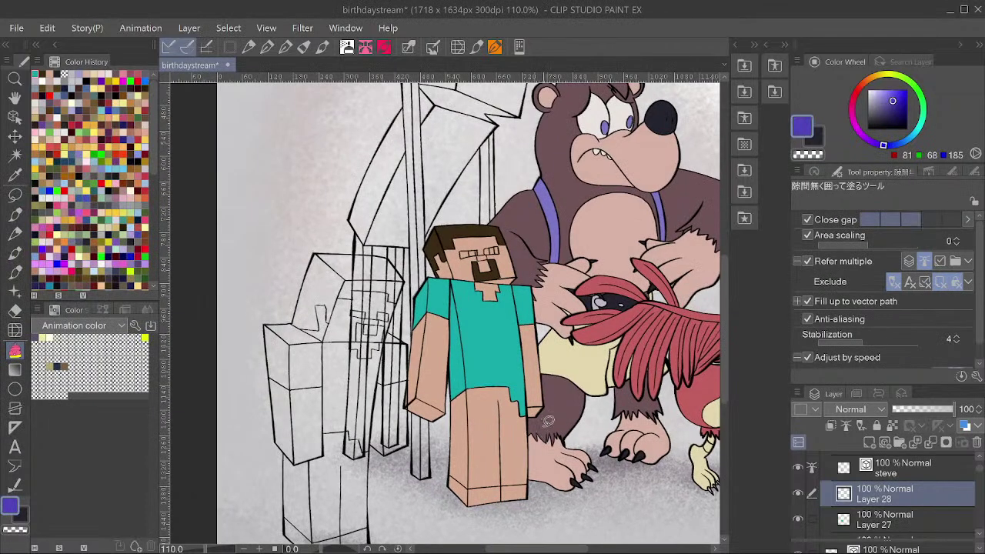
{"action": "mouse_move", "coordinate": [544, 437]}
{"action": "left_mouse_down"}
{"action": "mouse_move", "coordinate": [523, 386]}
{"action": "mouse_move", "coordinate": [471, 365]}
{"action": "mouse_move", "coordinate": [450, 406]}
{"action": "mouse_move", "coordinate": [445, 477]}
{"action": "mouse_move", "coordinate": [531, 490]}
{"action": "mouse_move", "coordinate": [545, 437]}
{"action": "left_mouse_up"}
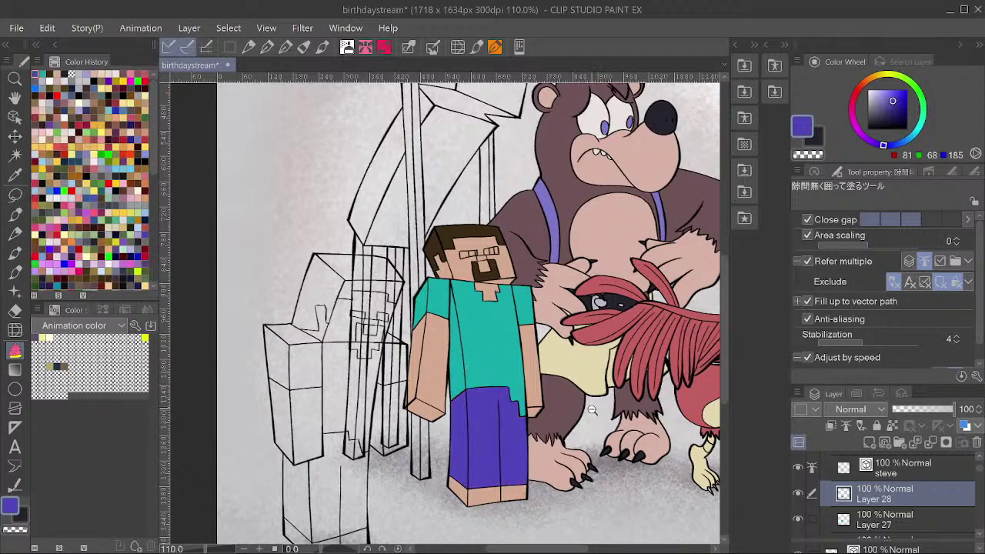
{"action": "scroll", "coordinate": [594, 414], "scroll_direction": "down", "scroll_amount": 1}
Add a layer above the trousers layer, sample grey RGB 109, 111, 112 and fill Steve's shoes with it.
{"action": "key", "text": "ctrl+shift+n"}
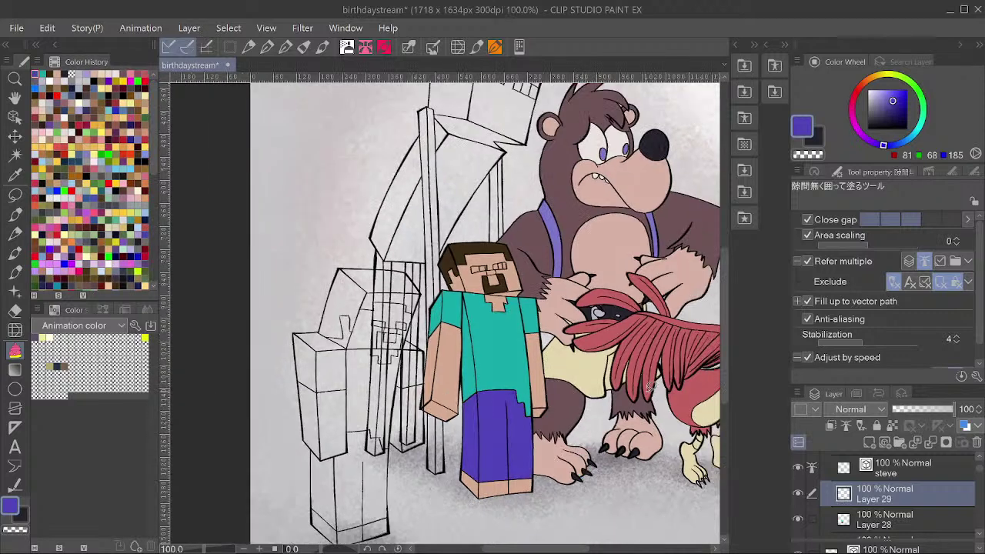
{"action": "left_click", "coordinate": [805, 130]}
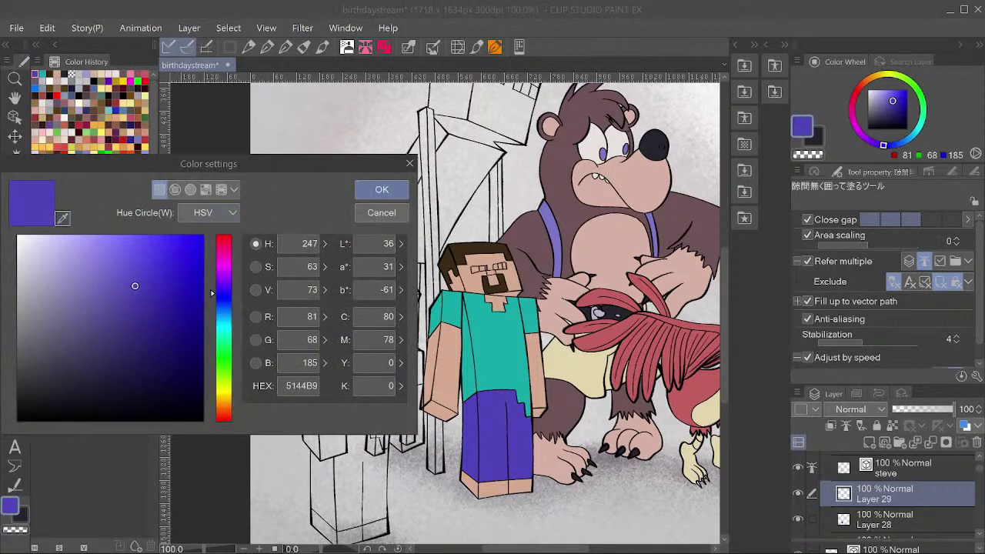
{"action": "left_click", "coordinate": [62, 218]}
{"action": "left_click", "coordinate": [304, 310]}
{"action": "left_click", "coordinate": [363, 190]}
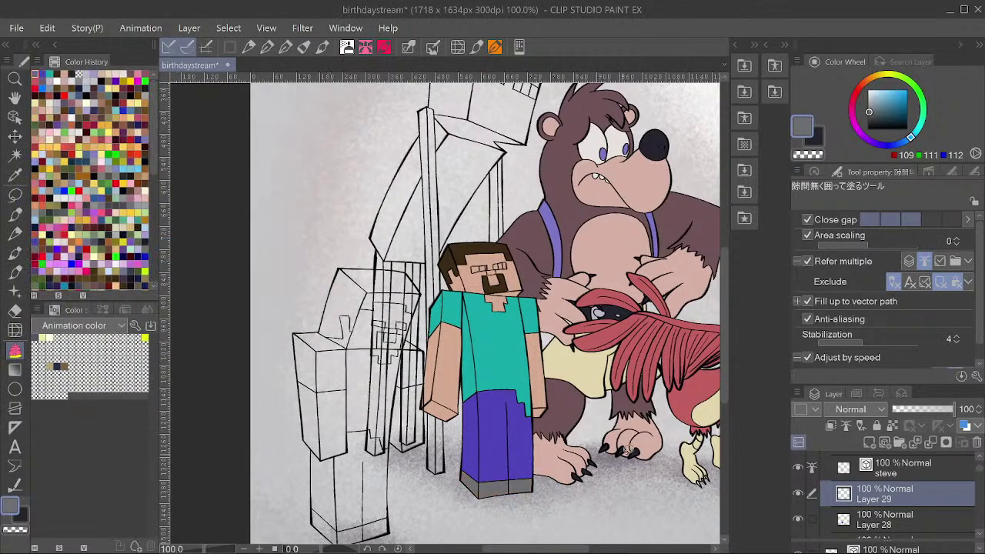
Save the illustration and sample the near-black RGB 35, 35, 44 from the bear's nose as the drawing colour.
{"action": "left_click_drag", "start_coordinate": [631, 445], "coordinate": [554, 460]}
{"action": "left_click_drag", "start_coordinate": [631, 409], "coordinate": [555, 419]}
{"action": "scroll", "coordinate": [658, 415], "scroll_direction": "down", "scroll_amount": 2}
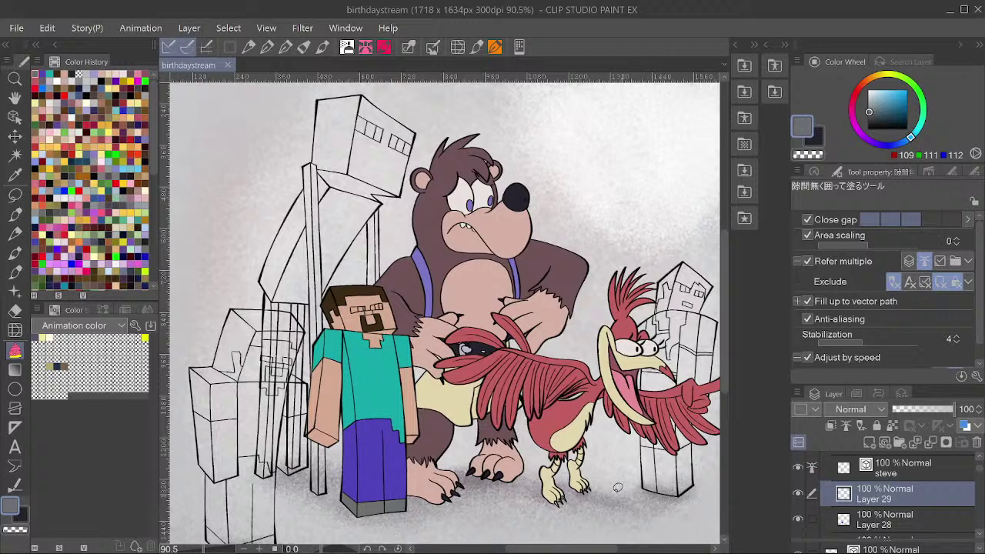
{"action": "scroll", "coordinate": [392, 253], "scroll_direction": "down", "scroll_amount": 4}
{"action": "scroll", "coordinate": [422, 281], "scroll_direction": "up", "scroll_amount": 1}
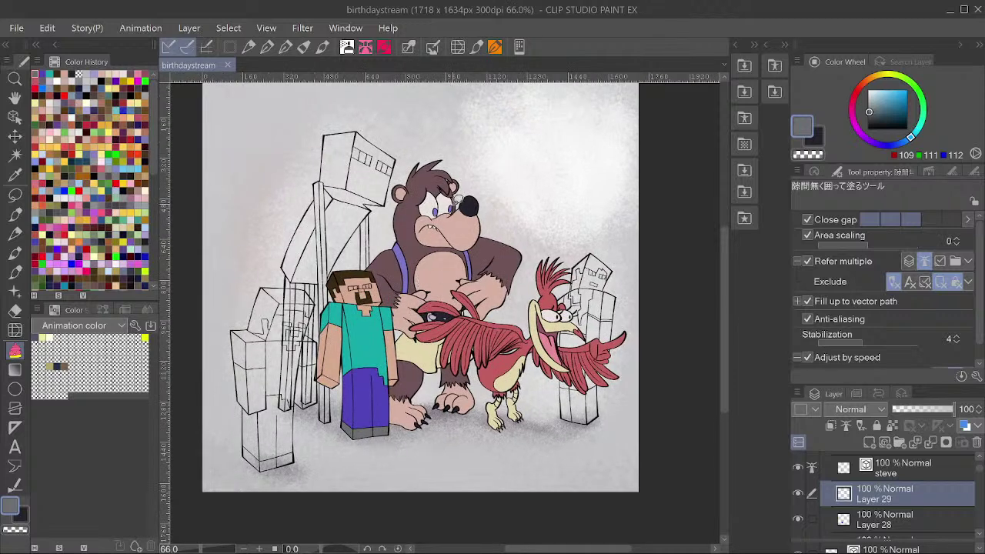
{"action": "left_click", "coordinate": [467, 203], "text": "alt"}
{"action": "scroll", "coordinate": [347, 200], "scroll_direction": "up", "scroll_amount": 4}
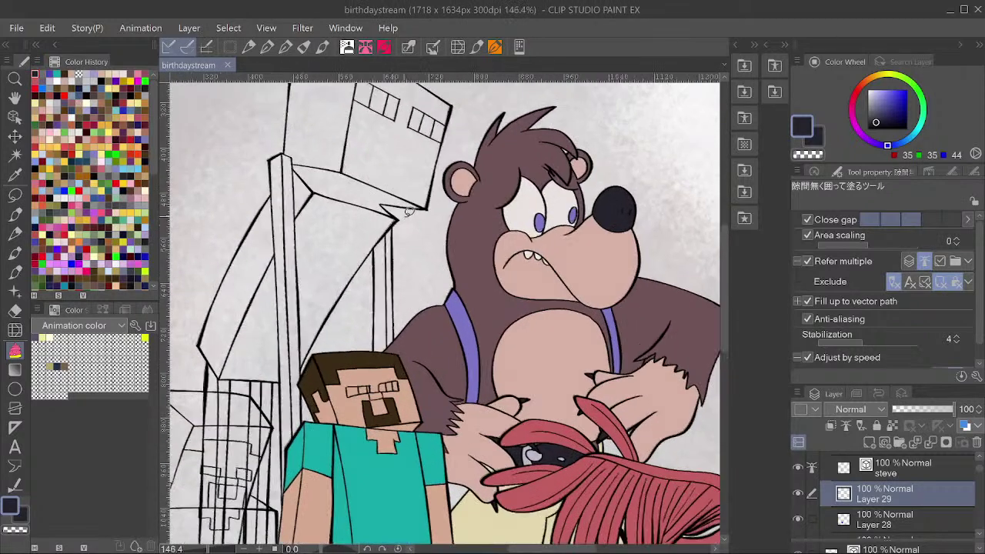
Select the ender line art on the canvas, set it as the reference layer and group it into a new folder.
{"action": "left_click", "coordinate": [423, 204], "text": "ctrl+shift"}
{"action": "scroll", "coordinate": [424, 204], "scroll_direction": "down", "scroll_amount": 2}
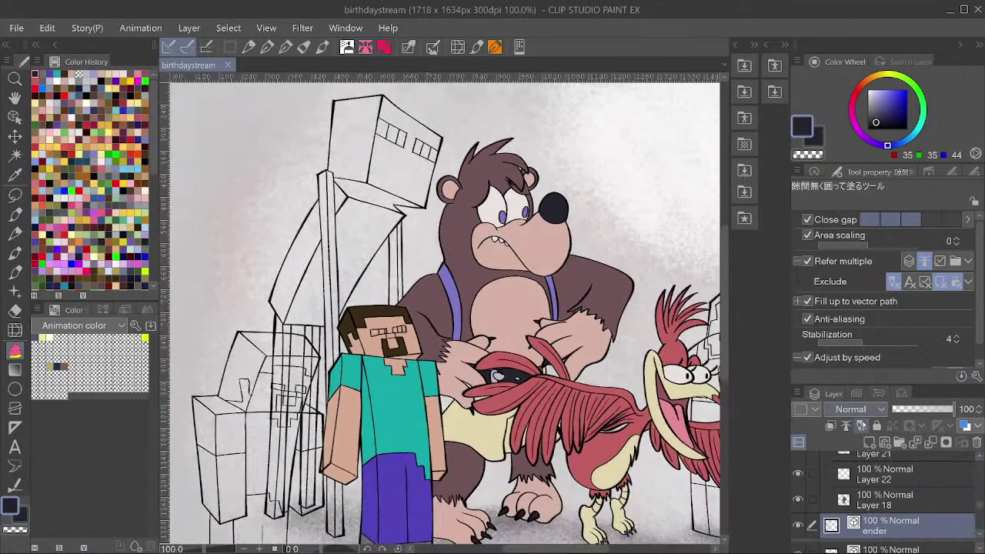
{"action": "left_click", "coordinate": [850, 425]}
{"action": "scroll", "coordinate": [860, 503], "scroll_direction": "down", "scroll_amount": 1}
{"action": "key", "text": "ctrl+g"}
{"action": "scroll", "coordinate": [877, 524], "scroll_direction": "down", "scroll_amount": 2}
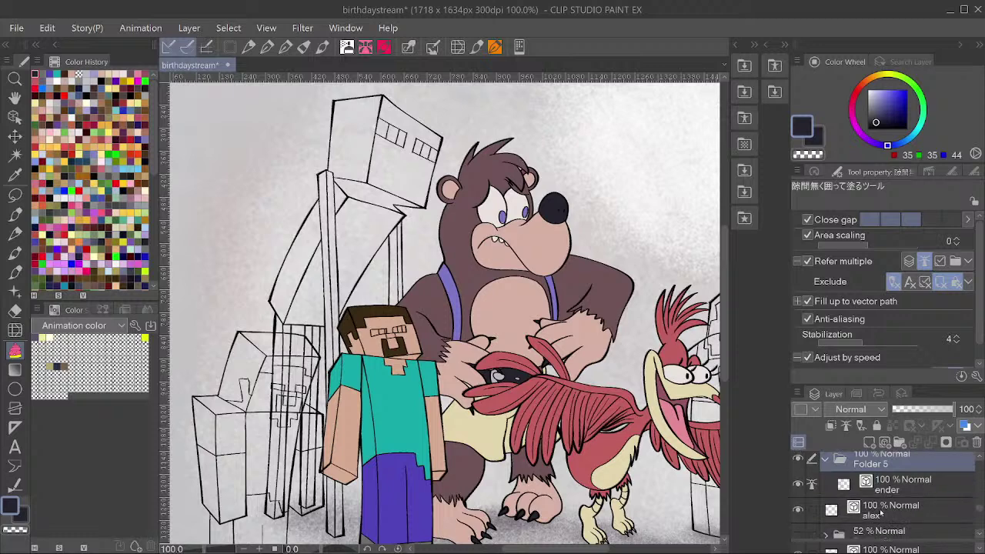
Add a new layer inside the ender folder and place it beneath the ender line art.
{"action": "left_click", "coordinate": [893, 489]}
{"action": "key", "text": "ctrl+shift+n"}
{"action": "left_click_drag", "start_coordinate": [893, 490], "coordinate": [894, 520]}
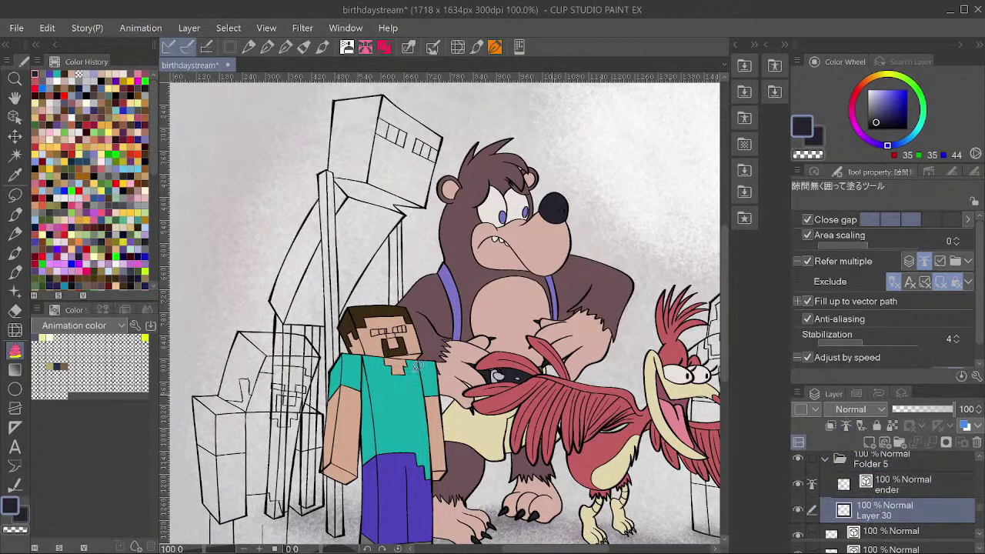
Fill the whole Enderman figure with the near-black colour using the enclosing fill tool, and save the illustration.
{"action": "scroll", "coordinate": [272, 274], "scroll_direction": "down", "scroll_amount": 3}
{"action": "mouse_move", "coordinate": [477, 223]}
{"action": "left_mouse_down"}
{"action": "mouse_move", "coordinate": [194, 371]}
{"action": "mouse_move", "coordinate": [556, 130]}
{"action": "left_mouse_up"}
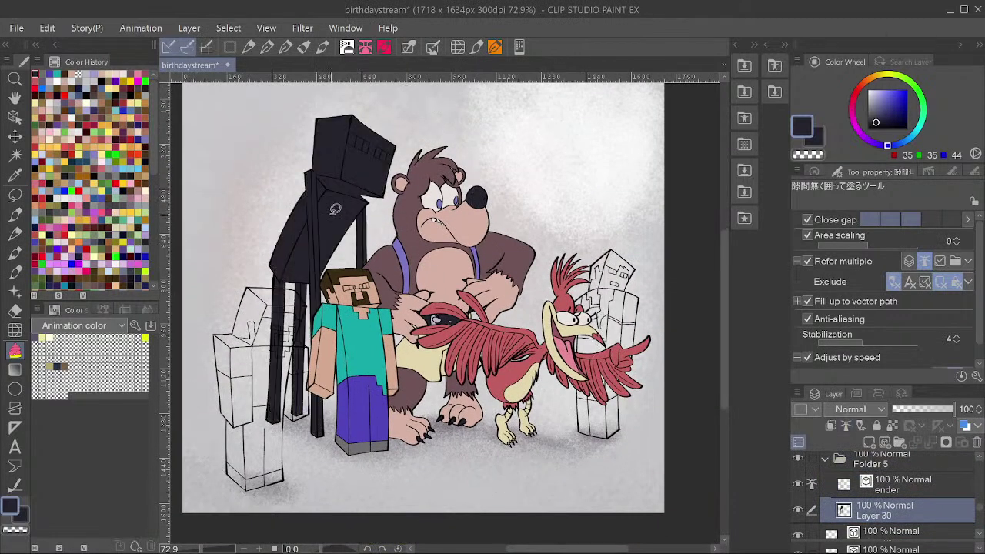
{"action": "scroll", "coordinate": [394, 308], "scroll_direction": "down", "scroll_amount": 2}
{"action": "scroll", "coordinate": [316, 367], "scroll_direction": "up", "scroll_amount": 1}
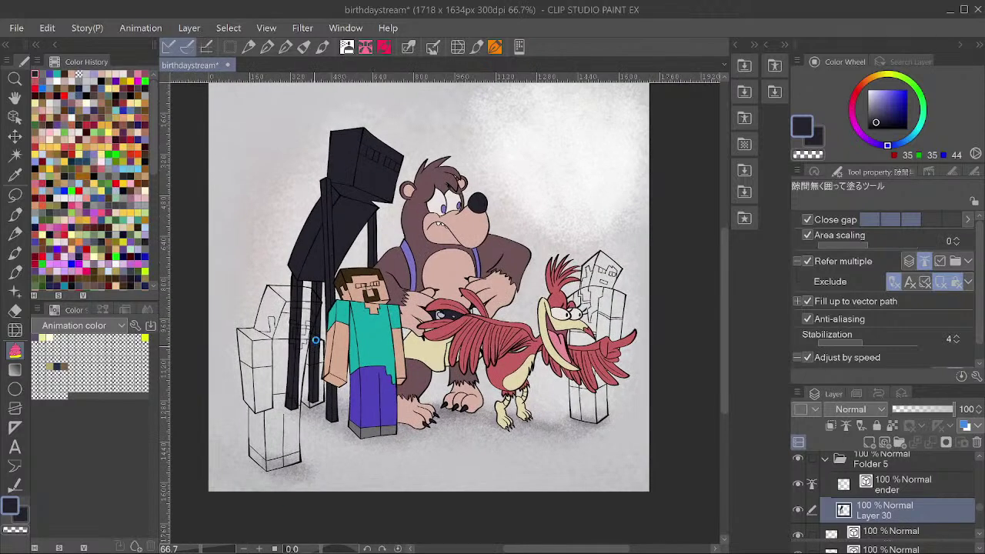
{"action": "key", "text": "ctrl+s"}
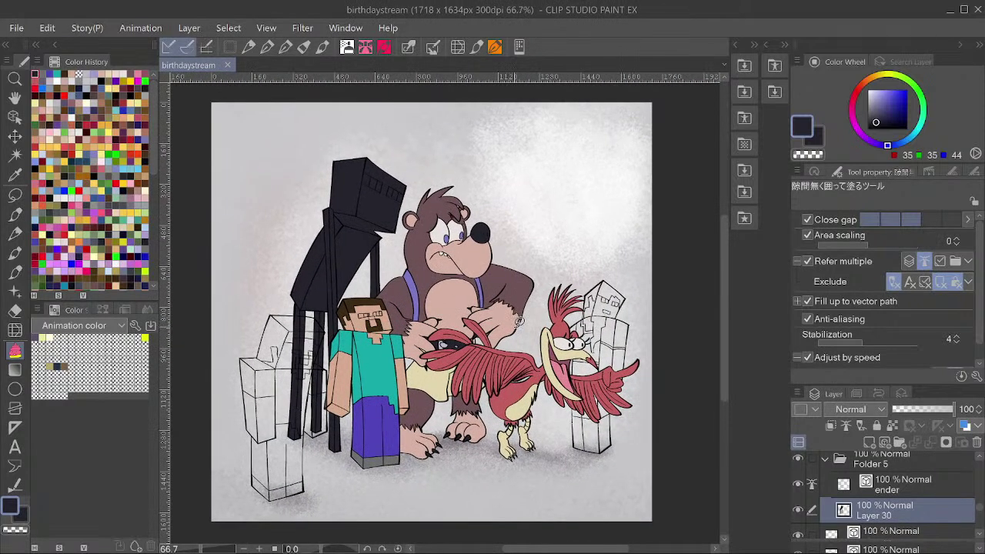
Set the alex line art as the reference layer and group it into its own new folder.
{"action": "scroll", "coordinate": [579, 341], "scroll_direction": "up", "scroll_amount": 1}
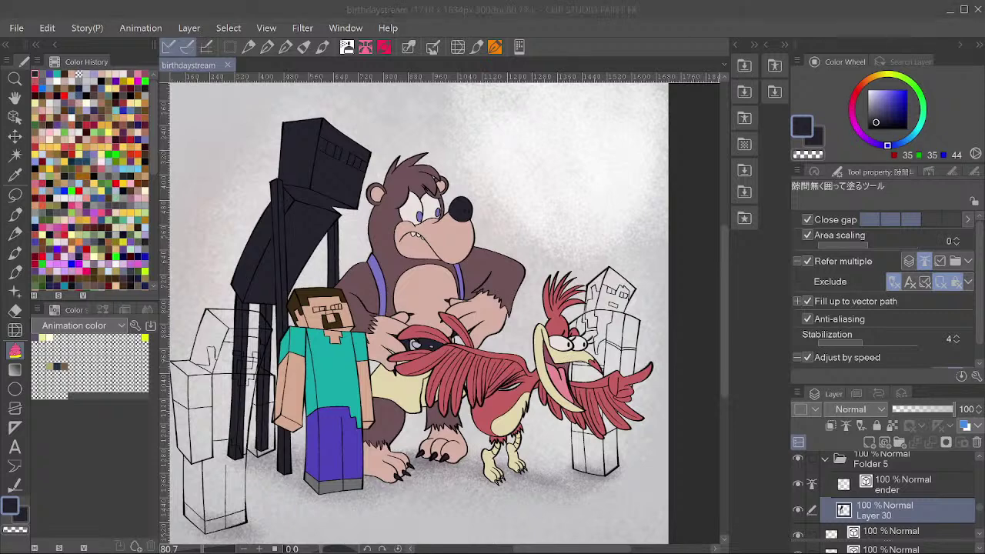
{"action": "left_click", "coordinate": [491, 218]}
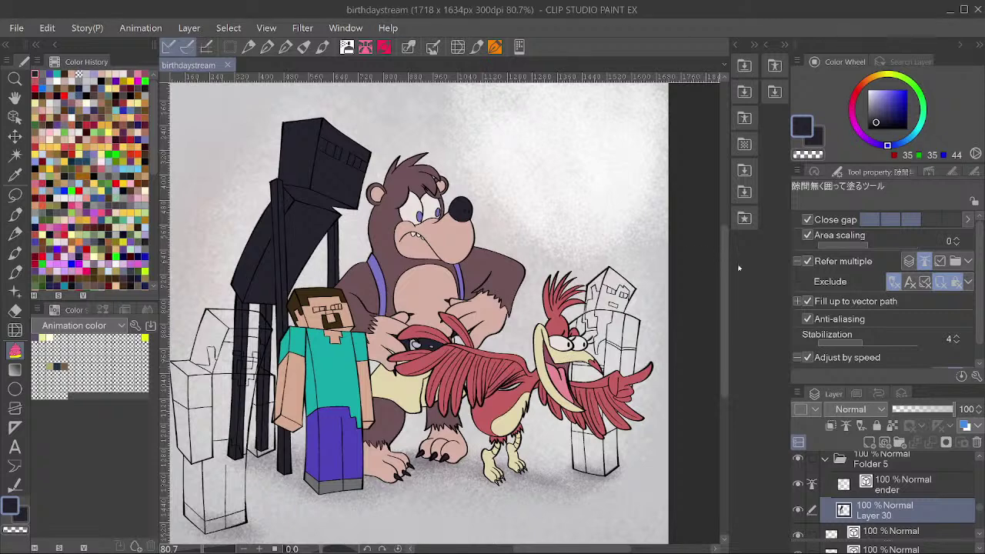
{"action": "scroll", "coordinate": [560, 384], "scroll_direction": "up", "scroll_amount": 2}
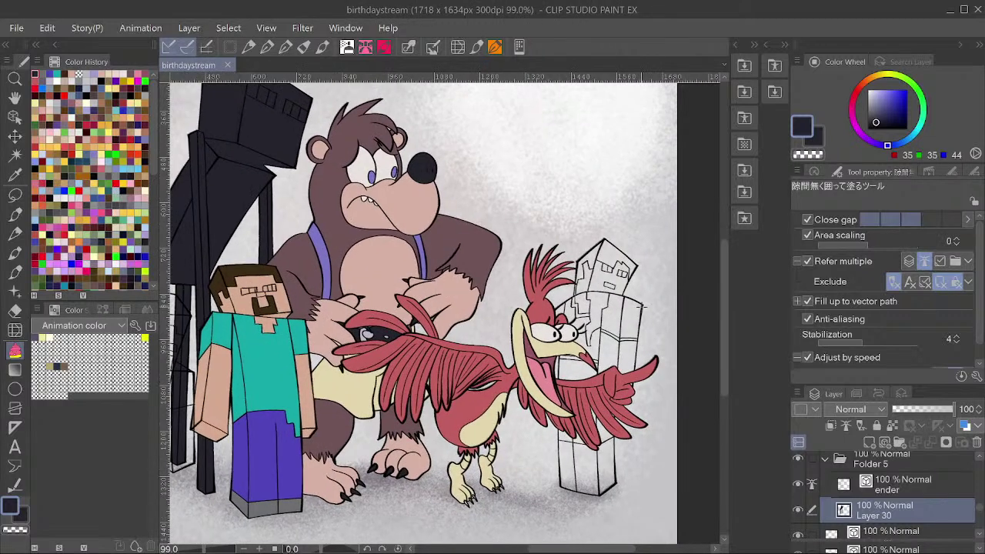
{"action": "left_click", "coordinate": [881, 533]}
{"action": "key", "text": "ctrl+g"}
{"action": "scroll", "coordinate": [868, 514], "scroll_direction": "down", "scroll_amount": 2}
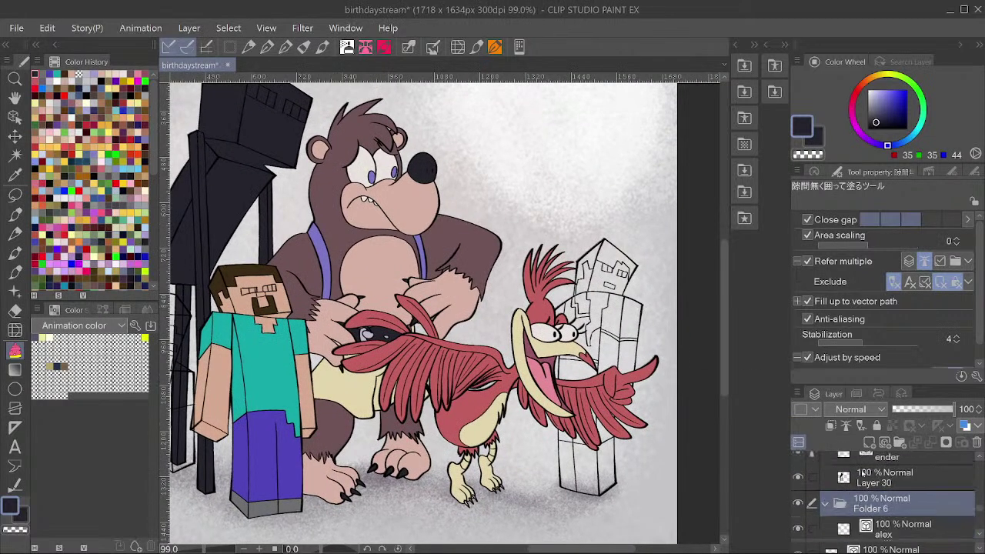
Add a new layer inside the alex folder and place it beneath the alex line art.
{"action": "left_click", "coordinate": [875, 511]}
{"action": "key", "text": "ctrl+shift+n"}
{"action": "left_click_drag", "start_coordinate": [876, 509], "coordinate": [880, 486]}
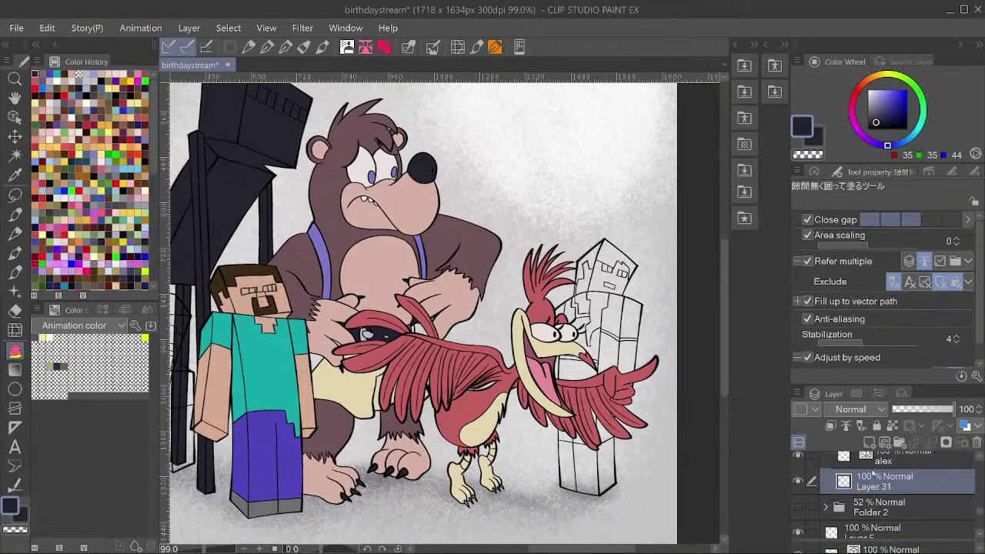
{"action": "scroll", "coordinate": [872, 473], "scroll_direction": "up", "scroll_amount": 1}
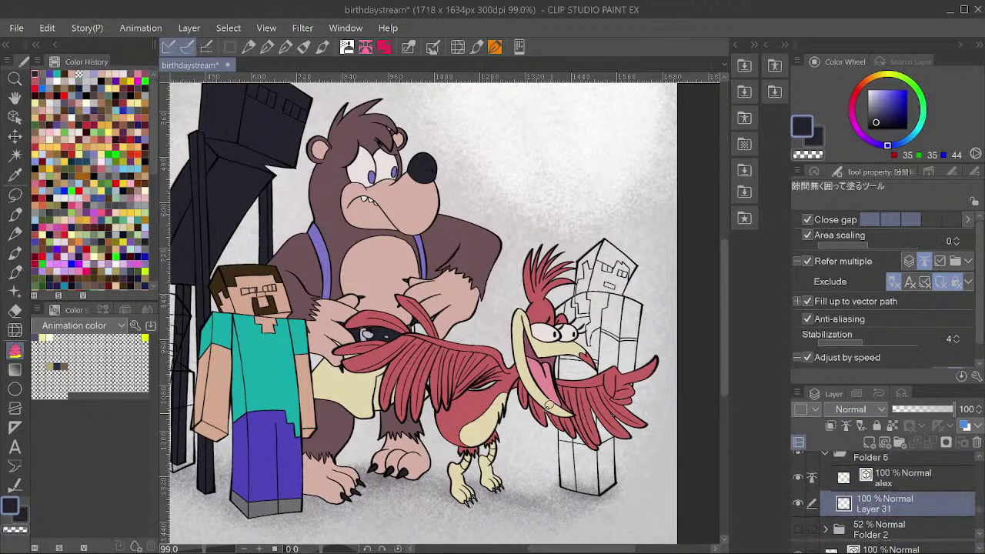
Set the drawing colour to pale skin, hex EAD7CE, by picking it from the screen in the colour settings.
{"action": "scroll", "coordinate": [548, 406], "scroll_direction": "down", "scroll_amount": 1}
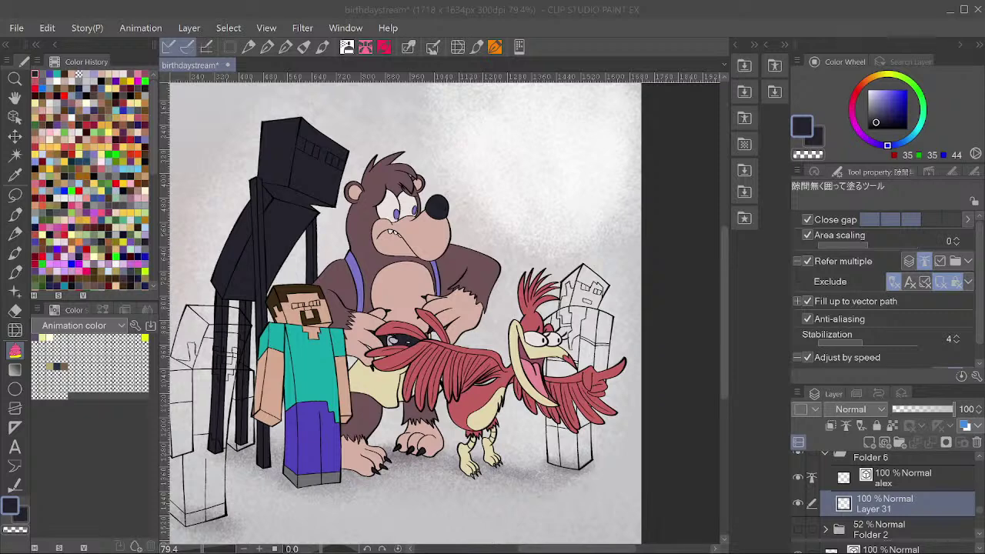
{"action": "left_click", "coordinate": [603, 417]}
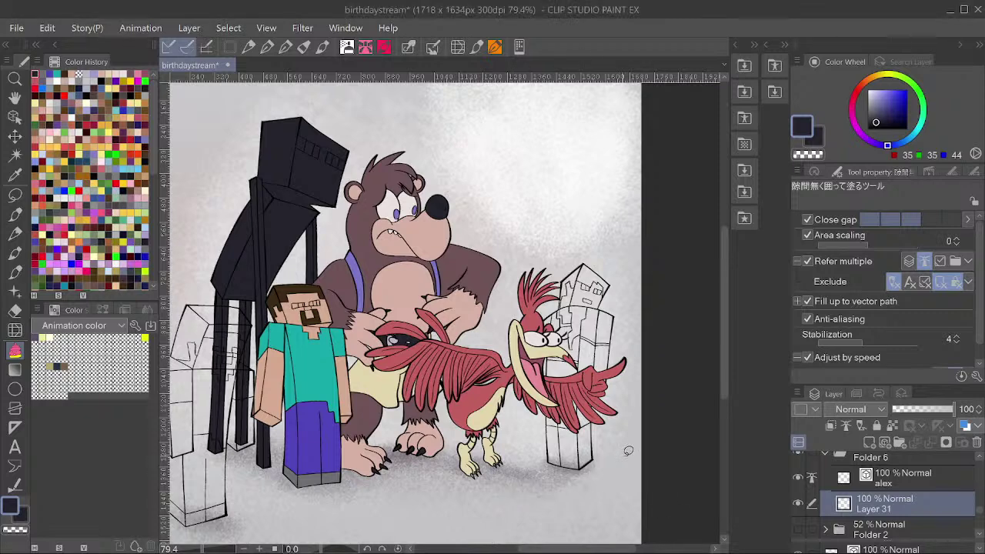
{"action": "left_click", "coordinate": [802, 126]}
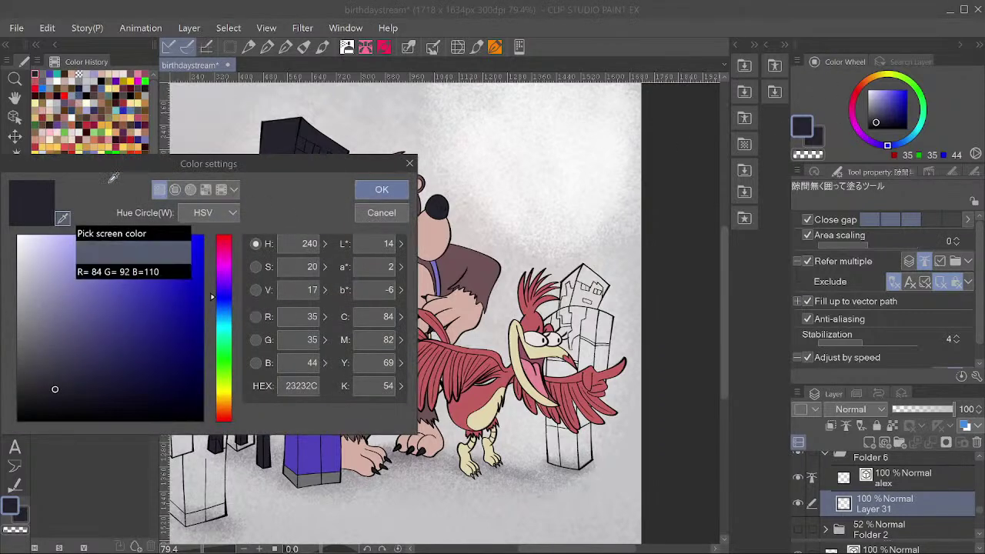
{"action": "left_click", "coordinate": [531, 11]}
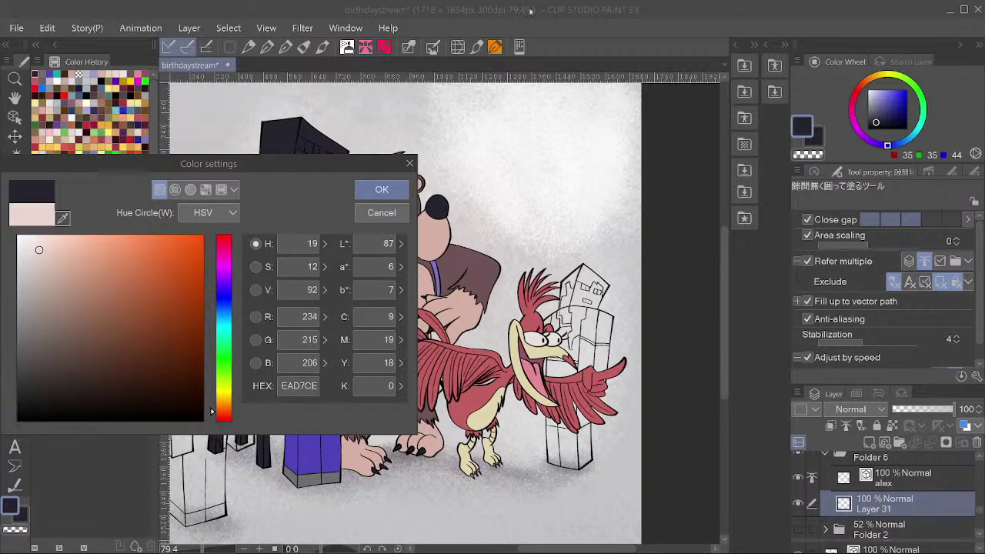
{"action": "left_click", "coordinate": [381, 190]}
Fill the whole Alex figure behind the red bird with the pale skin colour using the enclosing fill tool, and save the illustration.
{"action": "scroll", "coordinate": [587, 314], "scroll_direction": "down", "scroll_amount": 1}
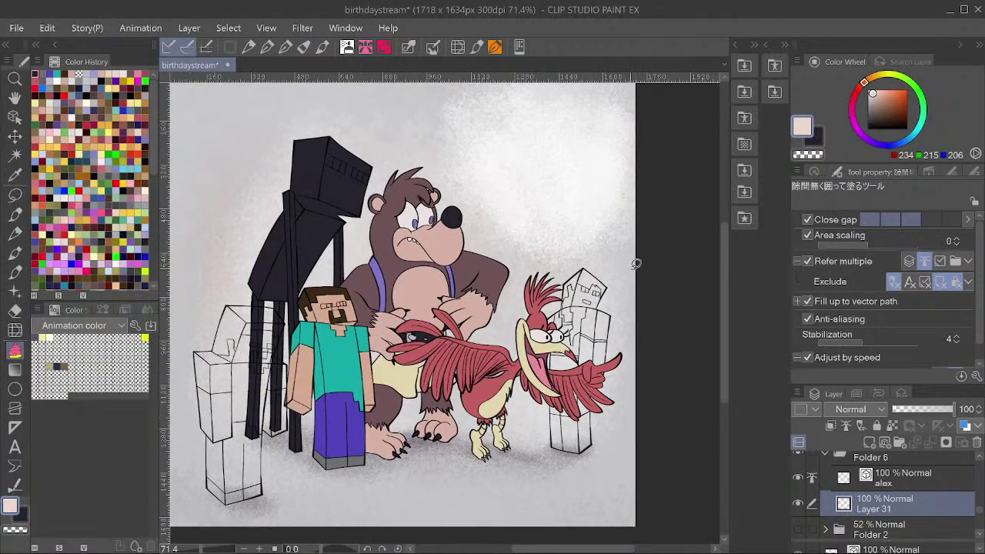
{"action": "mouse_move", "coordinate": [637, 264]}
{"action": "left_mouse_down"}
{"action": "mouse_move", "coordinate": [699, 455]}
{"action": "mouse_move", "coordinate": [672, 321]}
{"action": "left_mouse_up"}
{"action": "scroll", "coordinate": [477, 278], "scroll_direction": "down", "scroll_amount": 1}
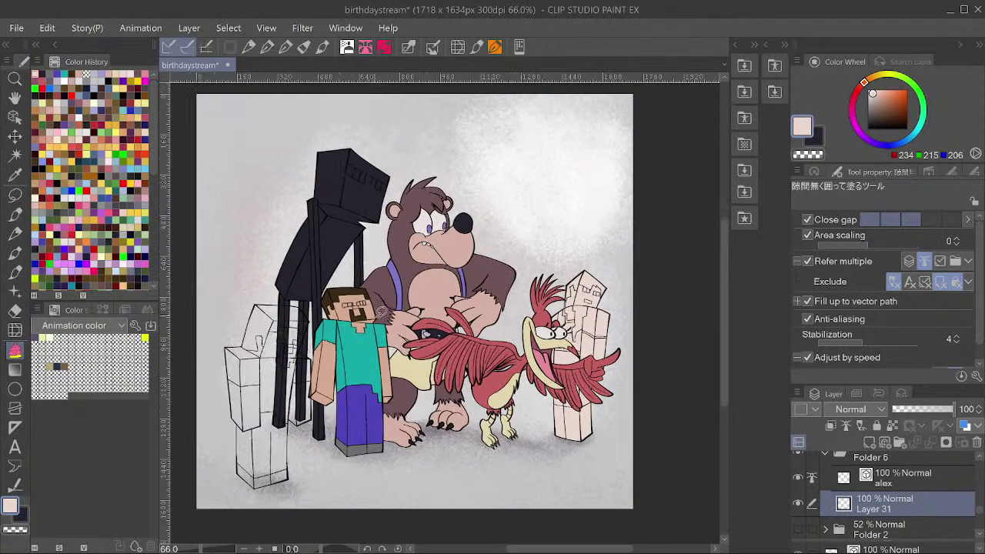
{"action": "key", "text": "ctrl+s"}
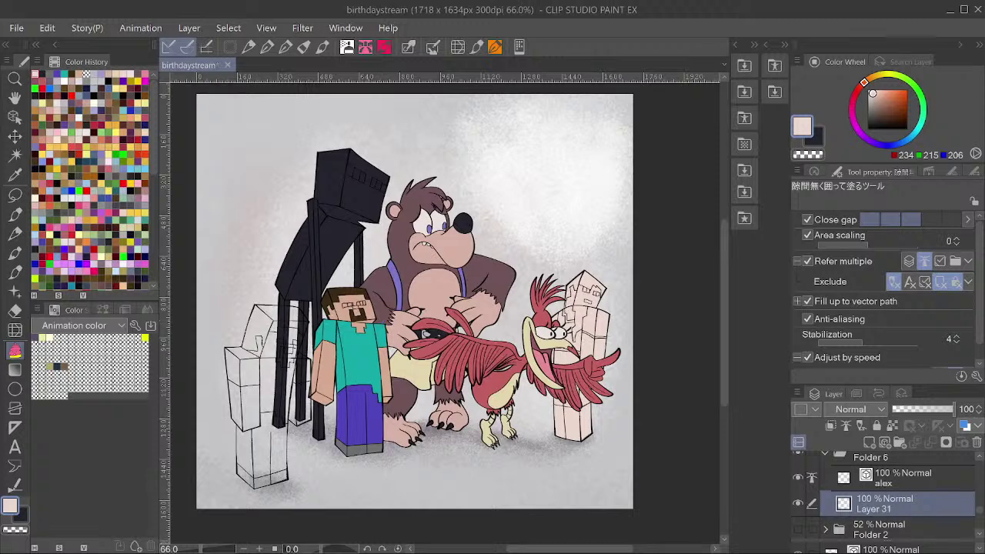
{"action": "scroll", "coordinate": [452, 374], "scroll_direction": "up", "scroll_amount": 3}
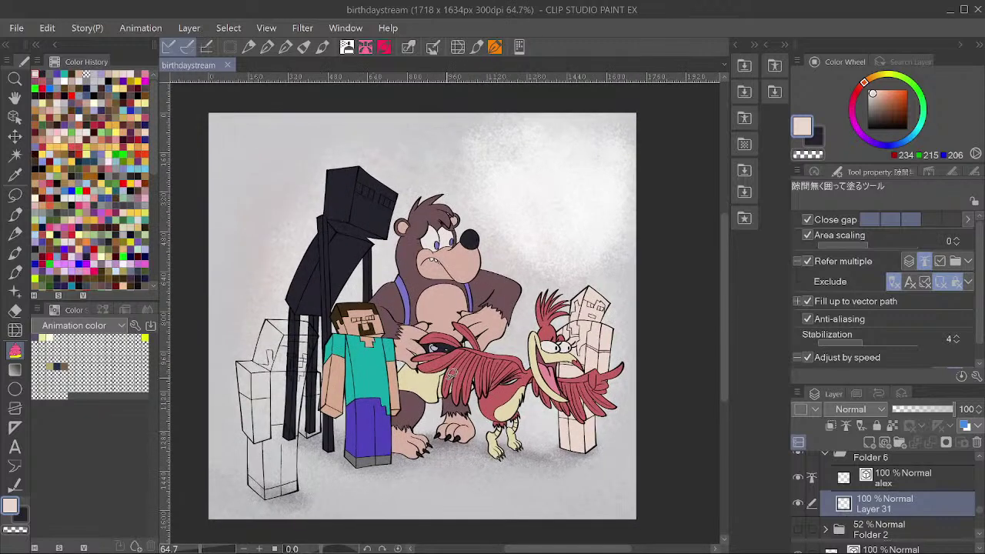
{"action": "scroll", "coordinate": [545, 417], "scroll_direction": "down", "scroll_amount": 2}
{"action": "scroll", "coordinate": [417, 360], "scroll_direction": "up", "scroll_amount": 1}
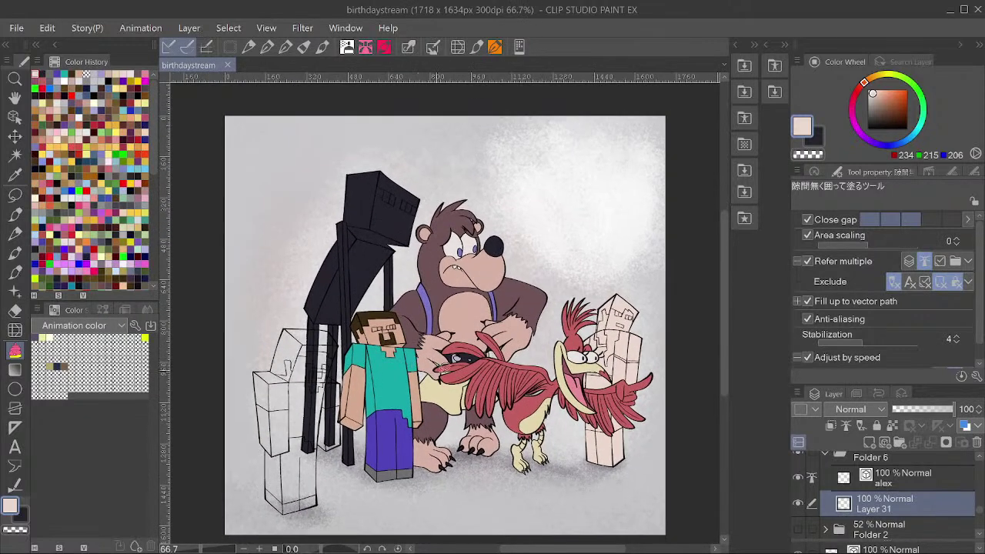
{"action": "scroll", "coordinate": [454, 374], "scroll_direction": "up", "scroll_amount": 1}
{"action": "scroll", "coordinate": [480, 376], "scroll_direction": "up", "scroll_amount": 1}
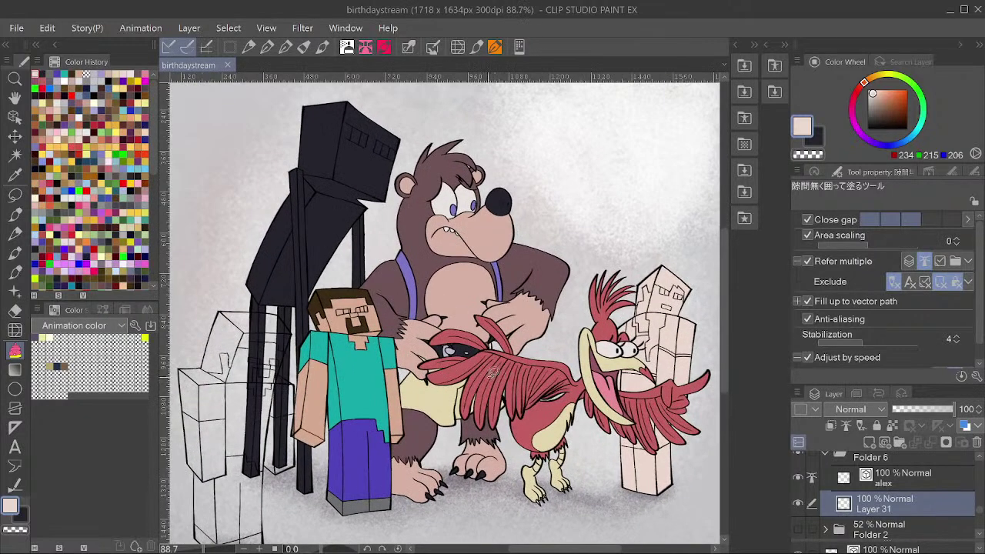
{"action": "scroll", "coordinate": [492, 372], "scroll_direction": "down", "scroll_amount": 1}
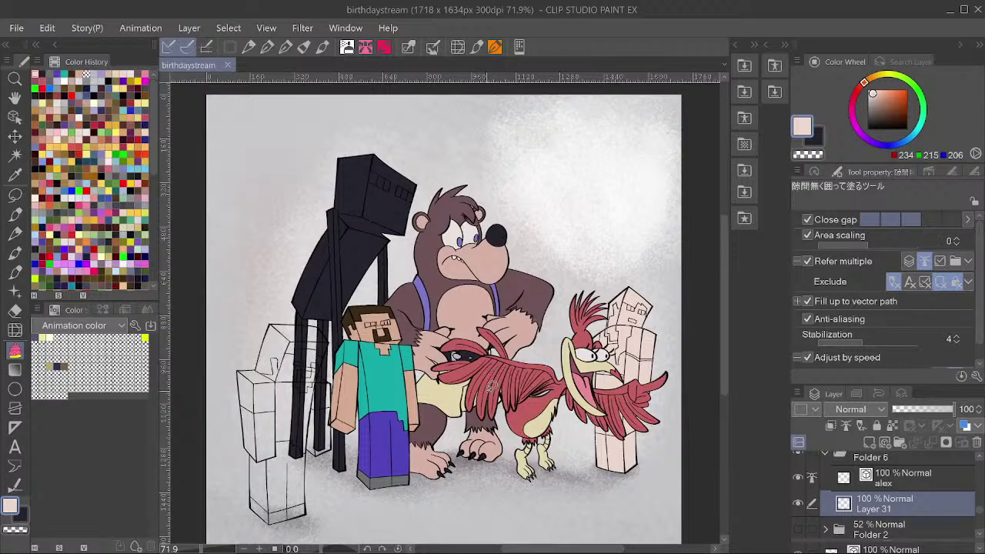
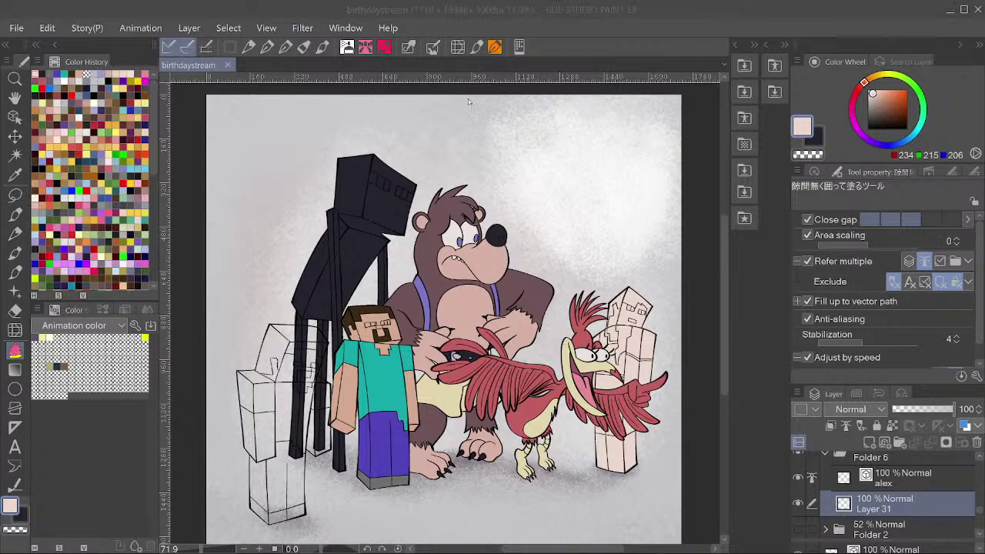
{"action": "scroll", "coordinate": [462, 339], "scroll_direction": "down", "scroll_amount": 2}
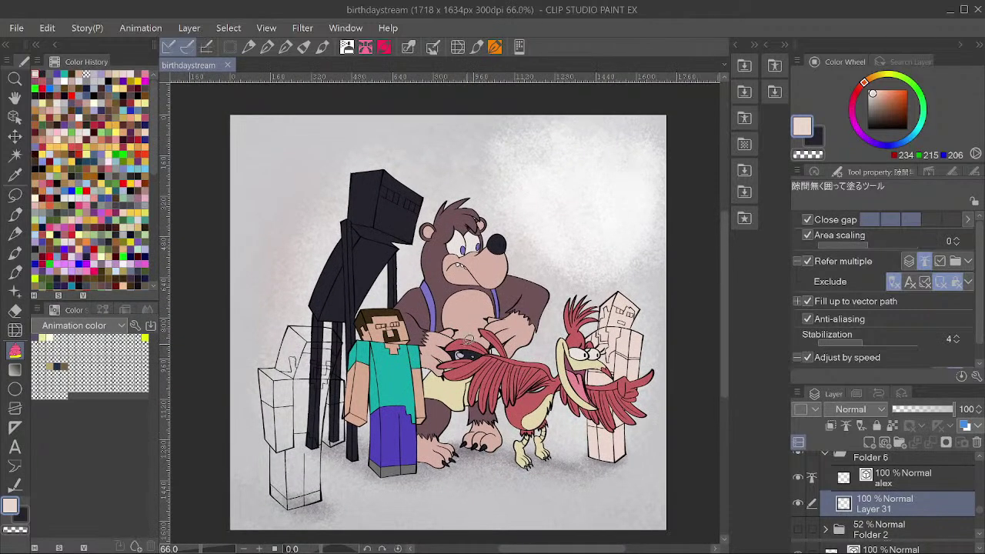
Select the banjo line art layer and set up the custom G-pen with the near-black outline colour, RGB 2, 2, 2.
{"action": "scroll", "coordinate": [471, 300], "scroll_direction": "up", "scroll_amount": 4}
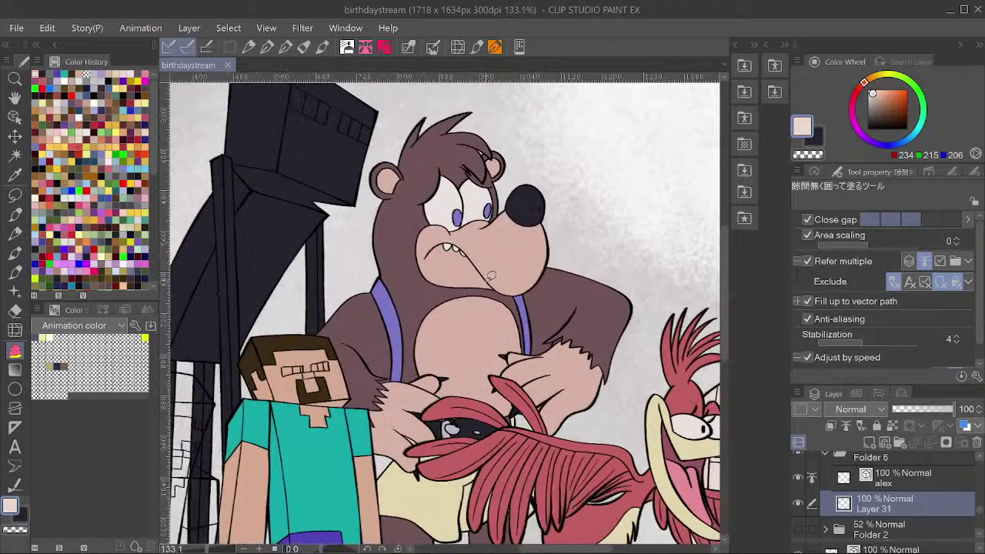
{"action": "scroll", "coordinate": [488, 278], "scroll_direction": "up", "scroll_amount": 3}
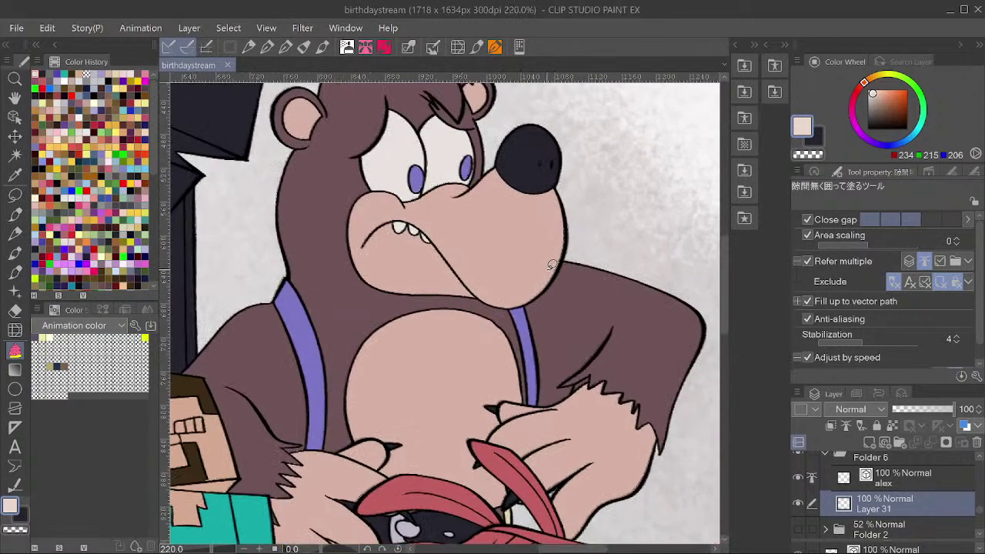
{"action": "scroll", "coordinate": [552, 265], "scroll_direction": "down", "scroll_amount": 2}
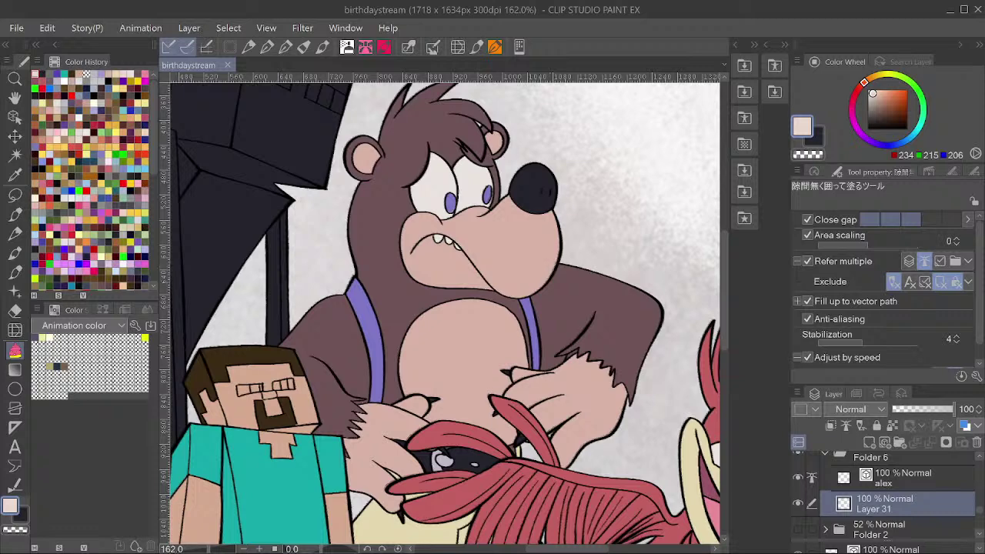
{"action": "scroll", "coordinate": [561, 239], "scroll_direction": "up", "scroll_amount": 2}
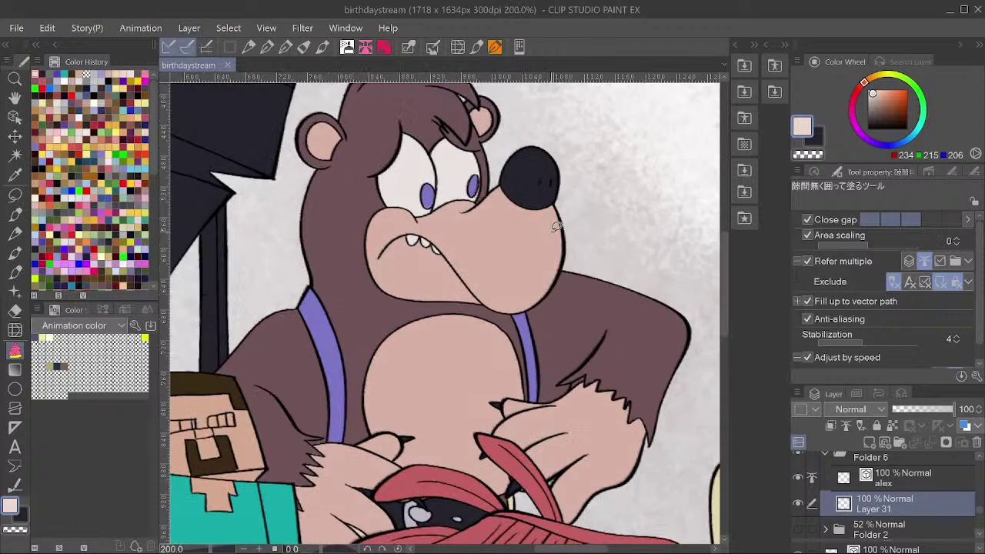
{"action": "left_click", "coordinate": [566, 241], "text": "ctrl+shift"}
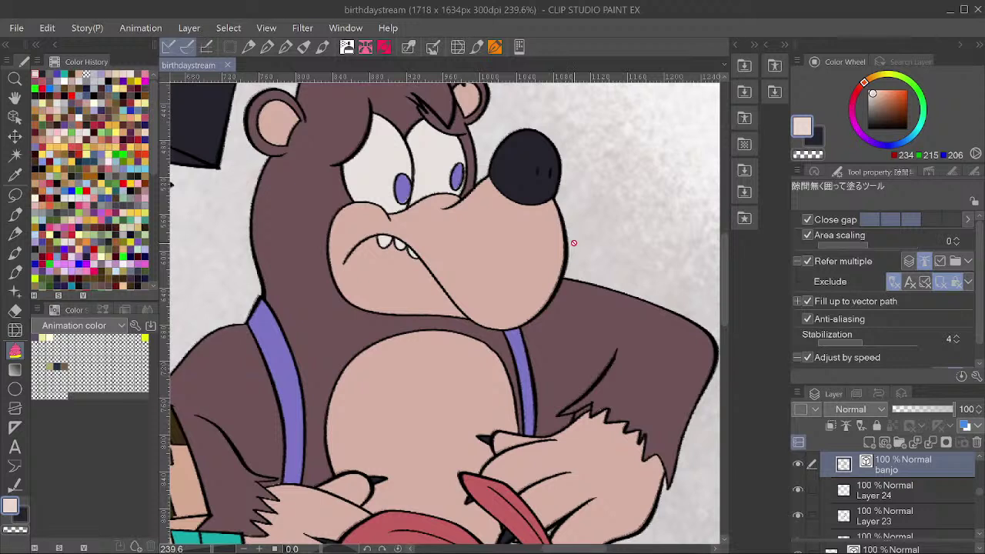
{"action": "left_click", "coordinate": [15, 215]}
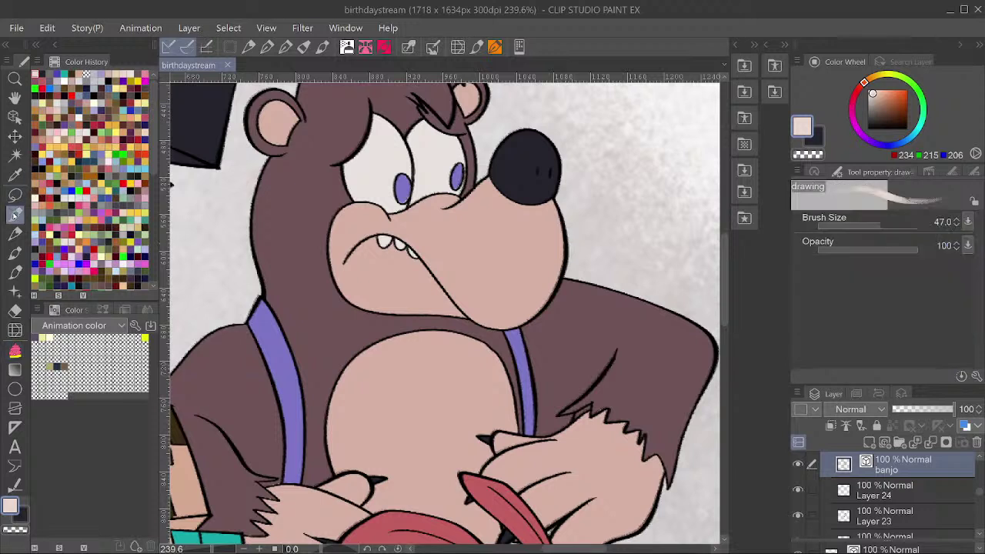
{"action": "left_click", "coordinate": [267, 47]}
{"action": "left_click_drag", "start_coordinate": [539, 203], "coordinate": [542, 247]}
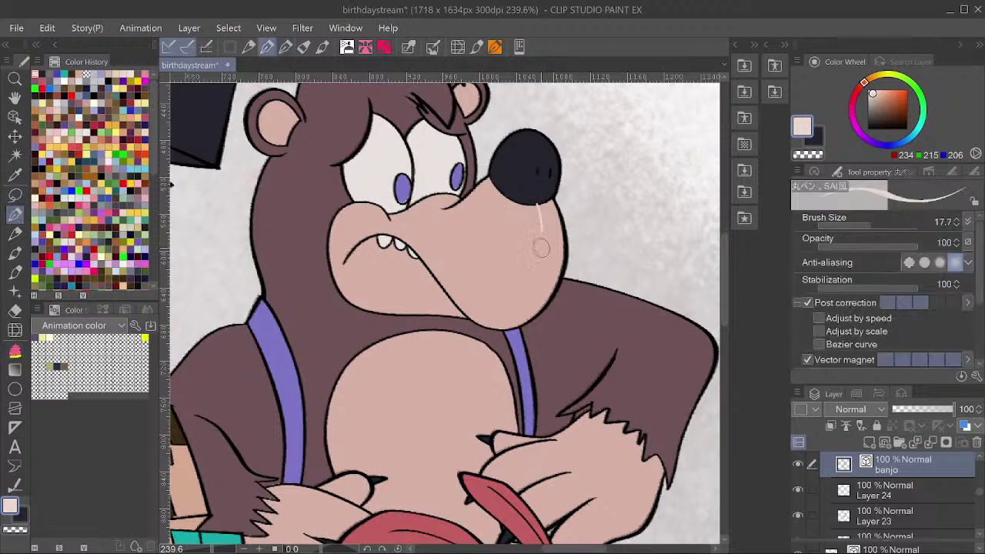
{"action": "key", "text": "ctrl+z"}
{"action": "left_click", "coordinate": [566, 251], "text": "alt"}
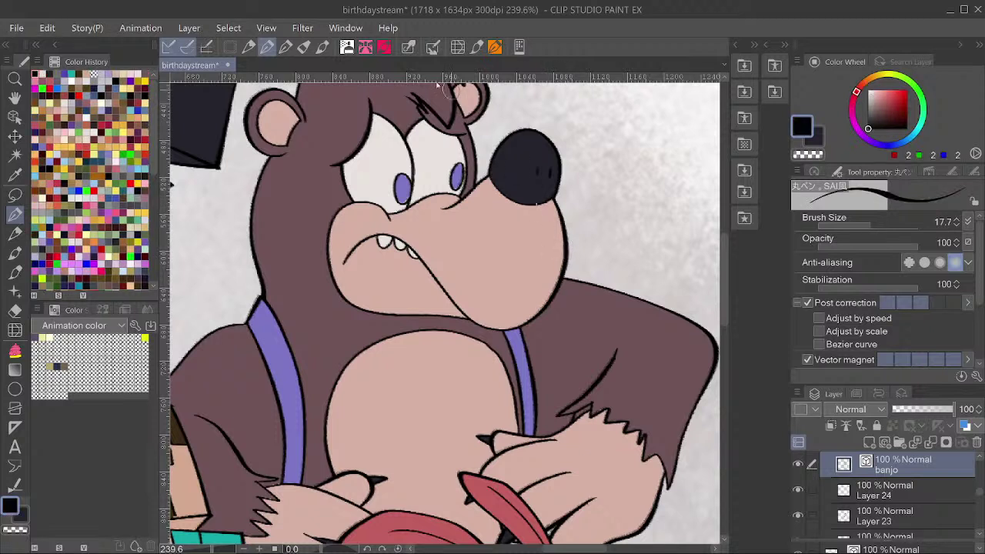
{"action": "left_click", "coordinate": [287, 46]}
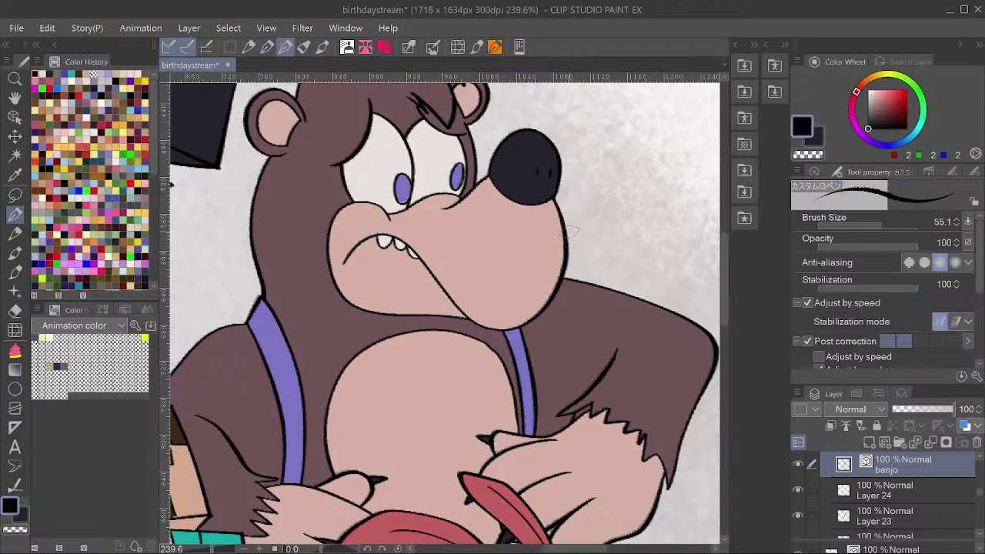
Try inking a contour line along the bear's muzzle between the nose and the chin, undoing each attempt.
{"action": "mouse_move", "coordinate": [550, 201]}
{"action": "left_mouse_down"}
{"action": "mouse_move", "coordinate": [542, 285]}
{"action": "mouse_move", "coordinate": [528, 296]}
{"action": "left_mouse_up"}
{"action": "key", "text": "ctrl+z"}
{"action": "left_click_drag", "start_coordinate": [500, 329], "coordinate": [543, 268]}
{"action": "key", "text": "ctrl+z"}
{"action": "left_click_drag", "start_coordinate": [511, 324], "coordinate": [534, 271]}
{"action": "key", "text": "ctrl+z"}
{"action": "mouse_move", "coordinate": [542, 198]}
{"action": "left_mouse_down"}
{"action": "mouse_move", "coordinate": [547, 256]}
{"action": "mouse_move", "coordinate": [511, 326]}
{"action": "left_mouse_up"}
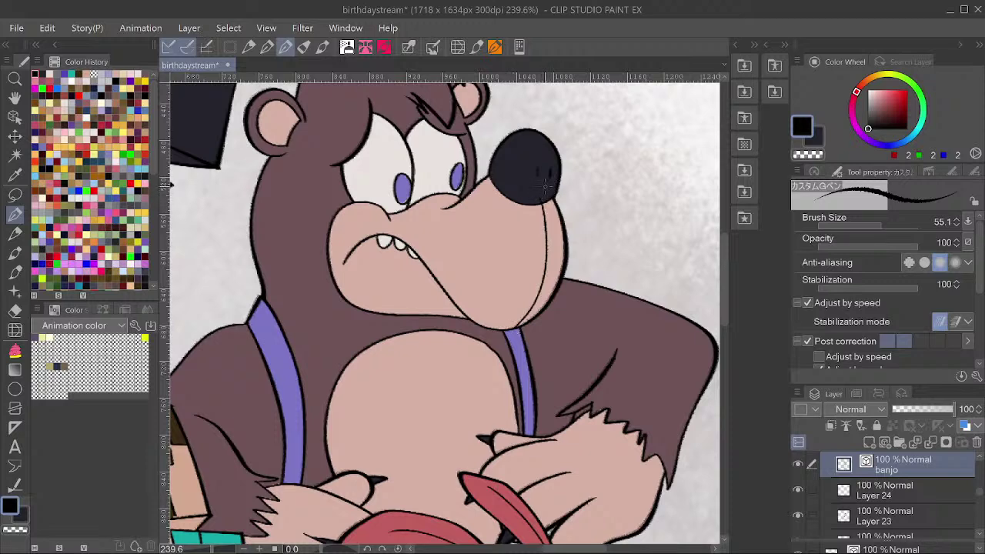
{"action": "scroll", "coordinate": [544, 187], "scroll_direction": "up", "scroll_amount": 5}
{"action": "scroll", "coordinate": [554, 202], "scroll_direction": "down", "scroll_amount": 8}
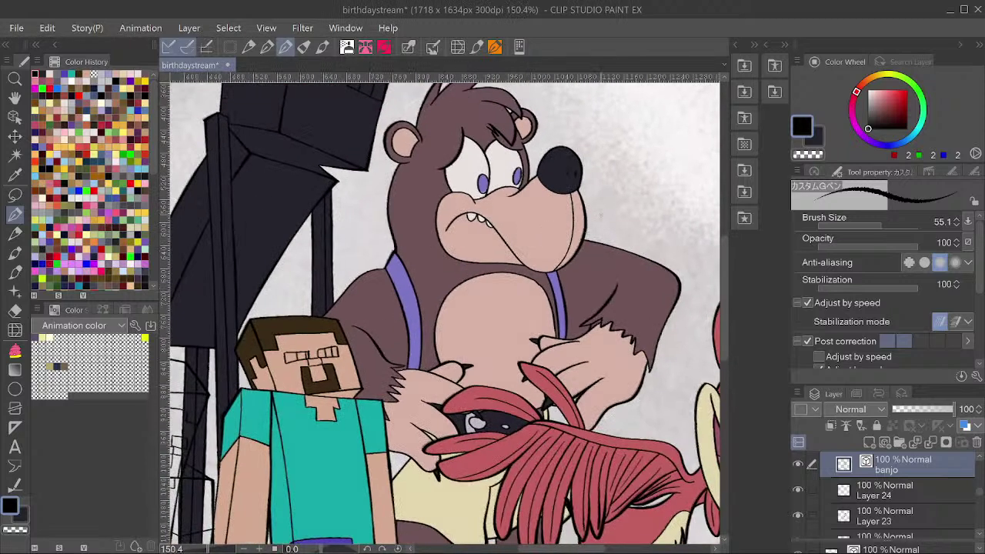
{"action": "scroll", "coordinate": [597, 204], "scroll_direction": "up", "scroll_amount": 3}
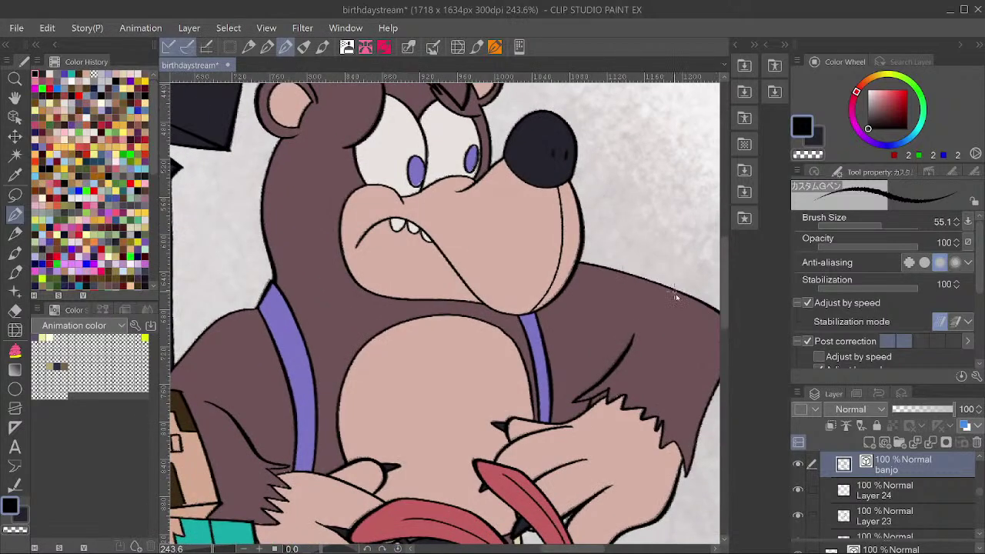
{"action": "key", "text": "ctrl+z"}
Ink a short crease line running down from the bear's nose onto the muzzle, and save the illustration.
{"action": "left_click_drag", "start_coordinate": [558, 175], "coordinate": [569, 242]}
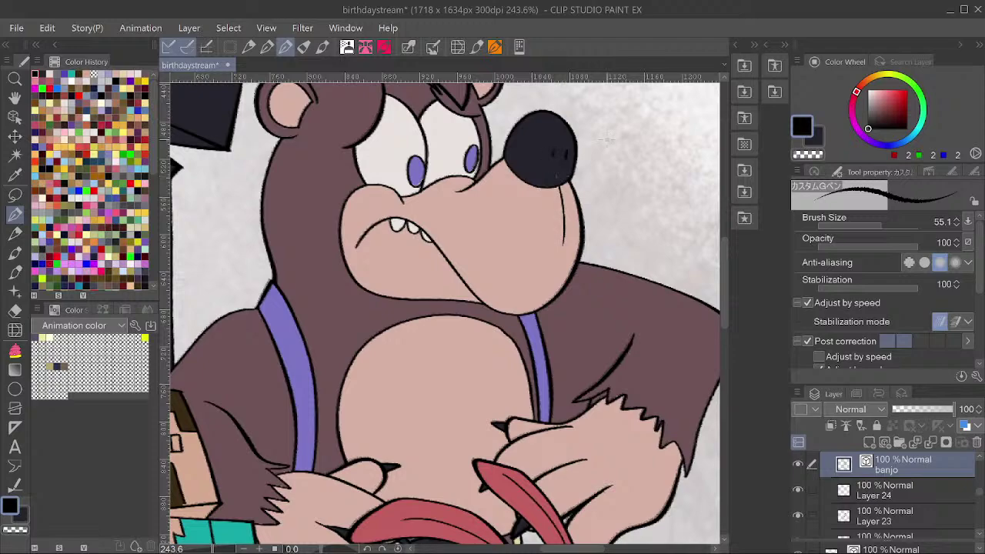
{"action": "scroll", "coordinate": [608, 141], "scroll_direction": "down", "scroll_amount": 5}
{"action": "key", "text": "ctrl+s"}
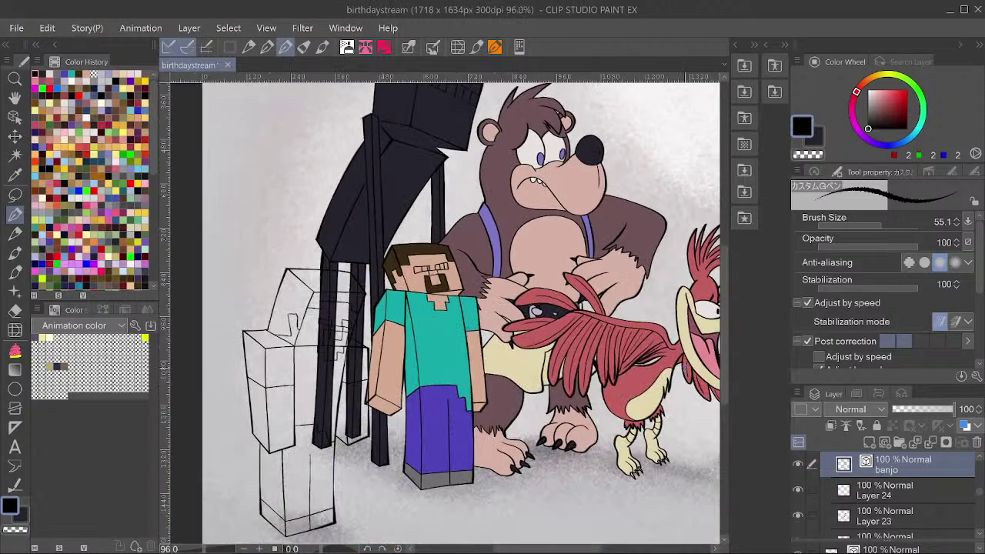
{"action": "scroll", "coordinate": [352, 529], "scroll_direction": "up", "scroll_amount": 1}
{"action": "scroll", "coordinate": [398, 548], "scroll_direction": "down", "scroll_amount": 5}
{"action": "scroll", "coordinate": [459, 308], "scroll_direction": "down", "scroll_amount": 3}
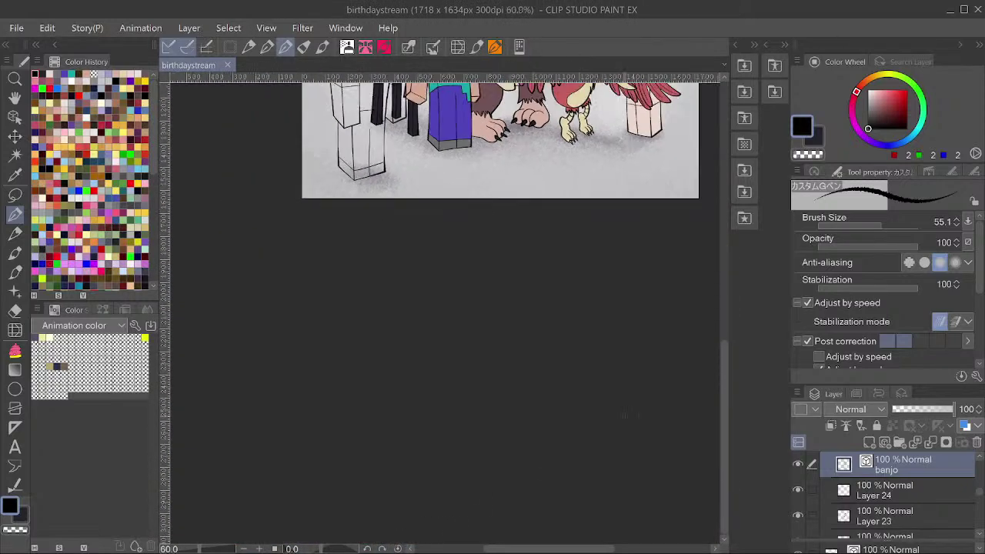
{"action": "left_click_drag", "start_coordinate": [670, 332], "coordinate": [572, 553]}
{"action": "scroll", "coordinate": [410, 275], "scroll_direction": "down", "scroll_amount": 1}
{"action": "scroll", "coordinate": [410, 275], "scroll_direction": "up", "scroll_amount": 2}
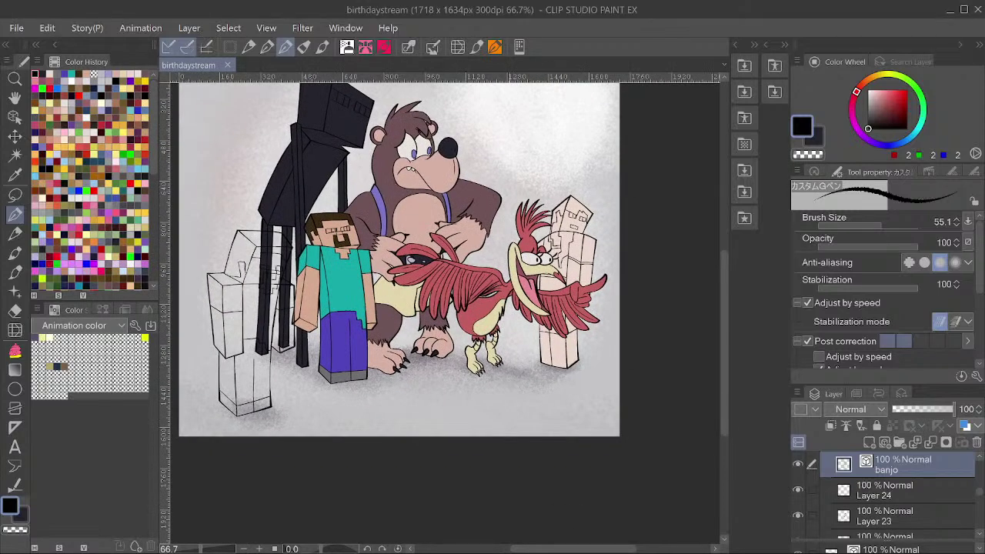
{"action": "left_click_drag", "start_coordinate": [472, 176], "coordinate": [451, 228]}
{"action": "scroll", "coordinate": [416, 188], "scroll_direction": "up", "scroll_amount": 4}
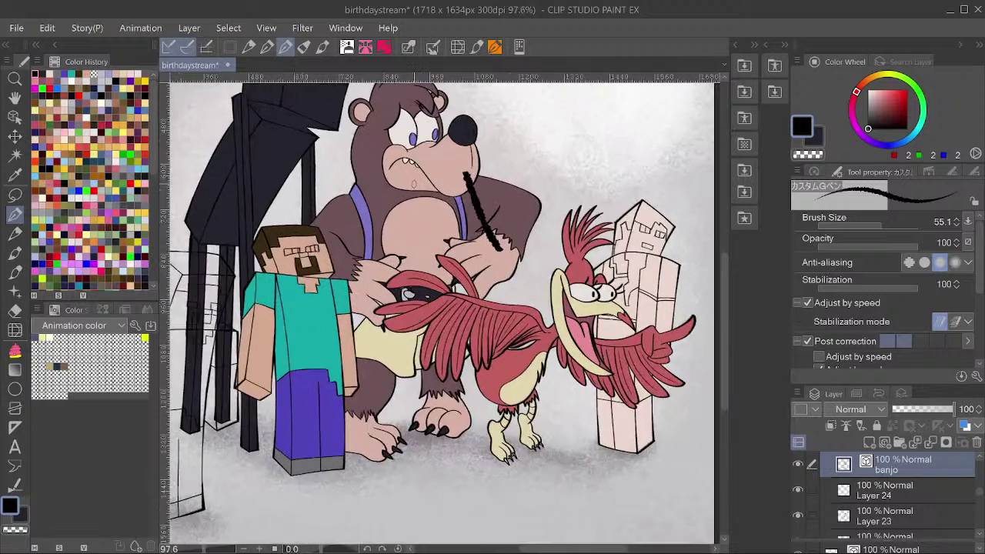
{"action": "key", "text": "ctrl+z"}
{"action": "scroll", "coordinate": [414, 186], "scroll_direction": "down", "scroll_amount": 4}
{"action": "mouse_move", "coordinate": [358, 181]}
{"action": "left_mouse_down"}
{"action": "mouse_move", "coordinate": [374, 204]}
{"action": "mouse_move", "coordinate": [374, 241]}
{"action": "left_mouse_up"}
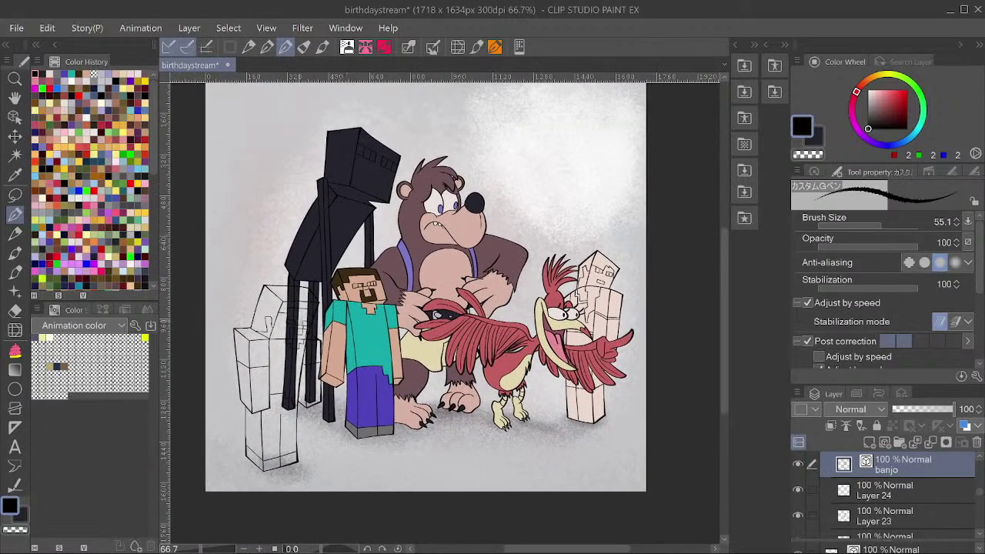
Add a new layer directly above Alex's pale skin layer, beneath the alex line art.
{"action": "scroll", "coordinate": [297, 350], "scroll_direction": "up", "scroll_amount": 1}
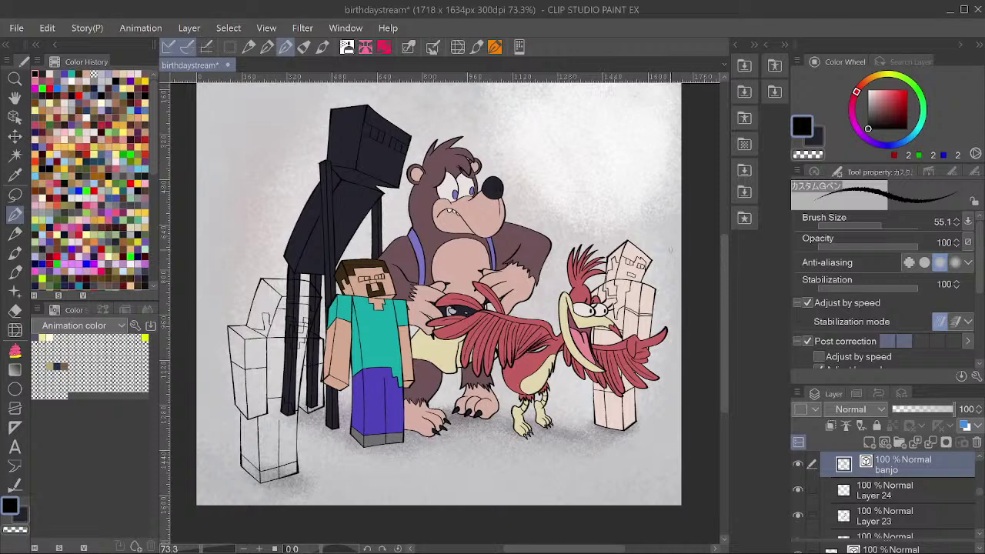
{"action": "scroll", "coordinate": [670, 249], "scroll_direction": "up", "scroll_amount": 2}
{"action": "left_click", "coordinate": [654, 305], "text": "ctrl+shift"}
{"action": "key", "text": "ctrl+shift+n"}
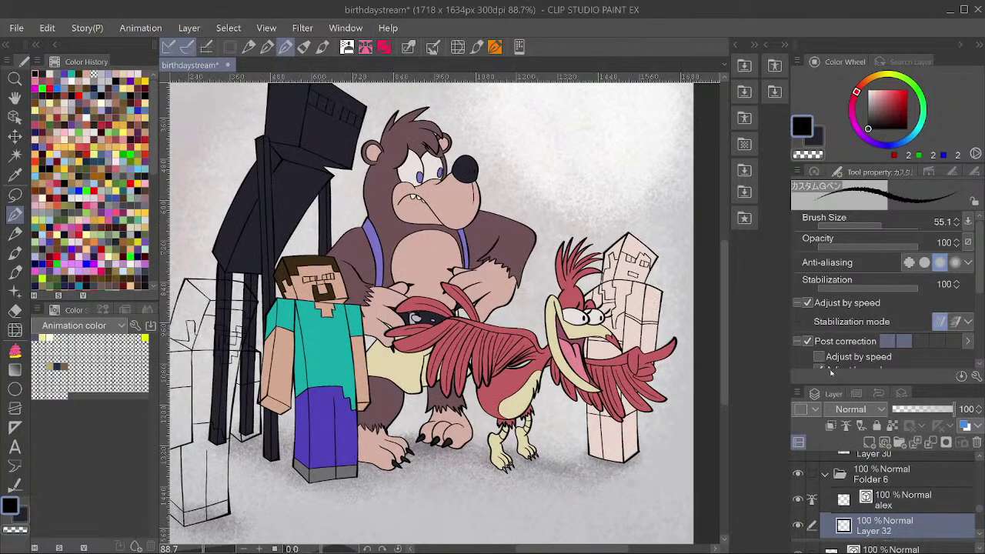
Set the drawing colour to light green, hex 7EB773, by picking it from the screen in the colour settings.
{"action": "double_click", "coordinate": [802, 126]}
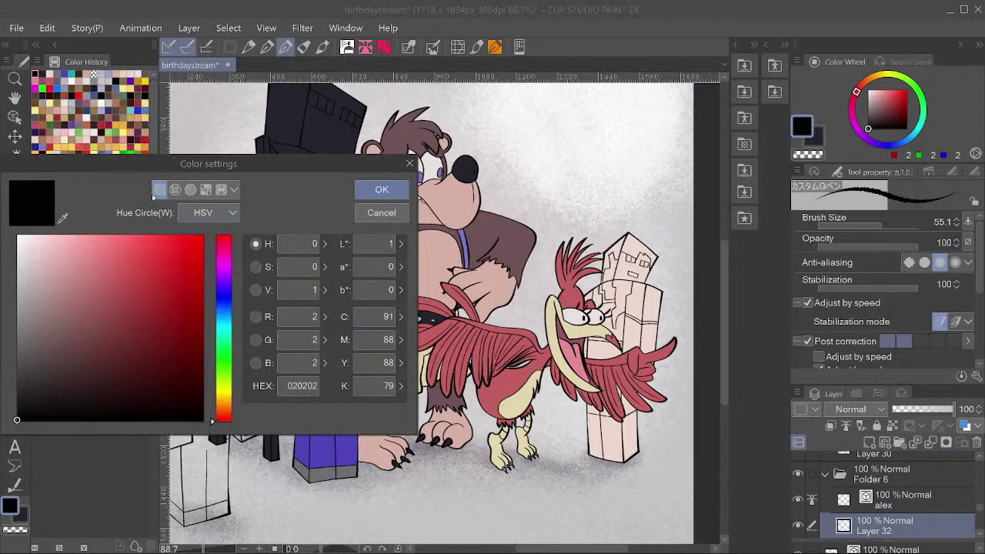
{"action": "left_click", "coordinate": [63, 219]}
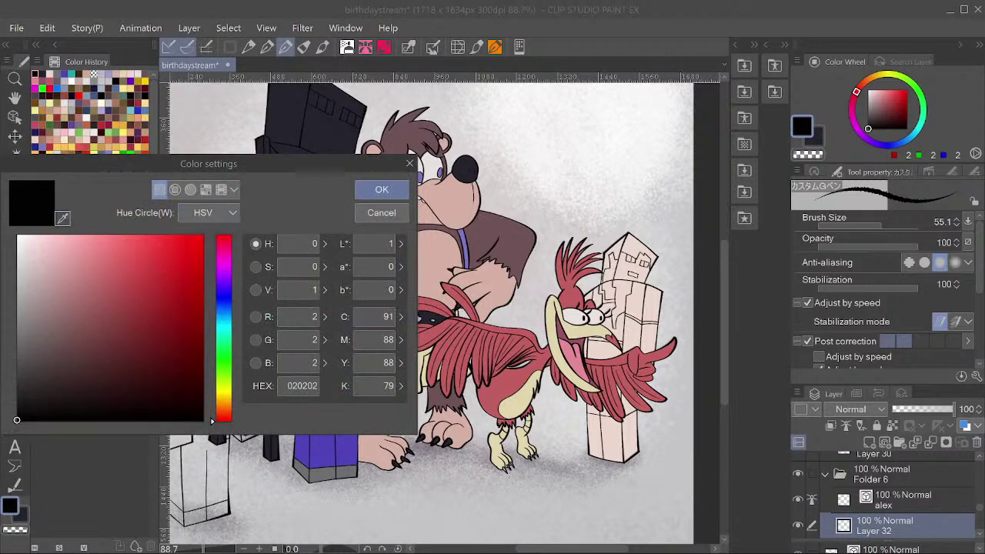
{"action": "left_click", "coordinate": [385, 129]}
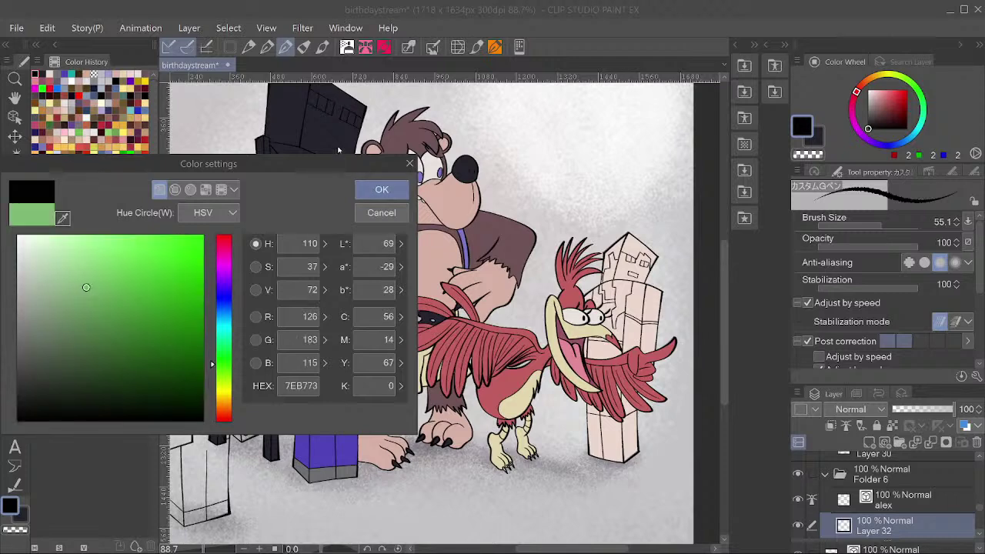
{"action": "left_click", "coordinate": [382, 190]}
Fill Alex's sleeve and the upper part of the shirt around the hair strands with the light green.
{"action": "scroll", "coordinate": [581, 355], "scroll_direction": "down", "scroll_amount": 1}
{"action": "scroll", "coordinate": [690, 326], "scroll_direction": "up", "scroll_amount": 1}
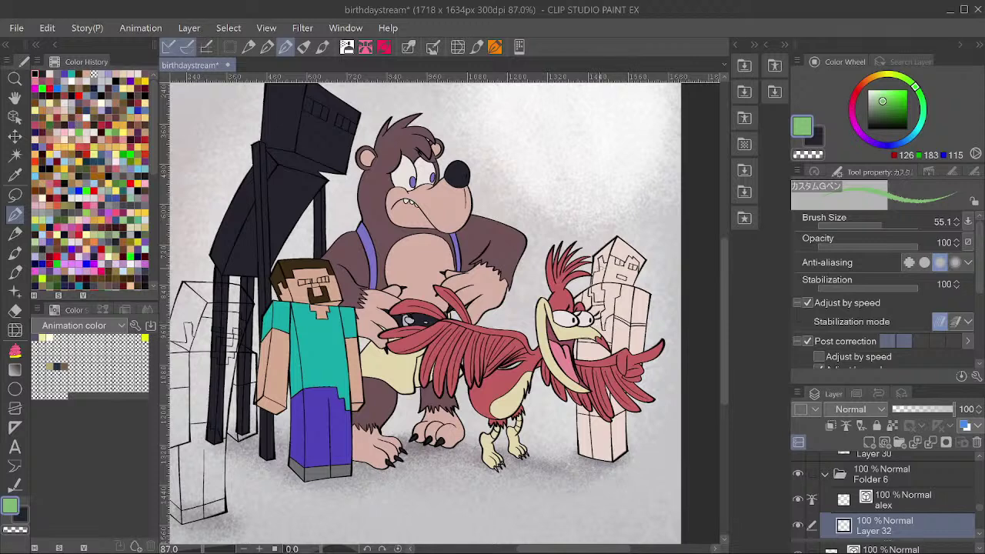
{"action": "key", "text": "g"}
{"action": "left_click", "coordinate": [643, 300]}
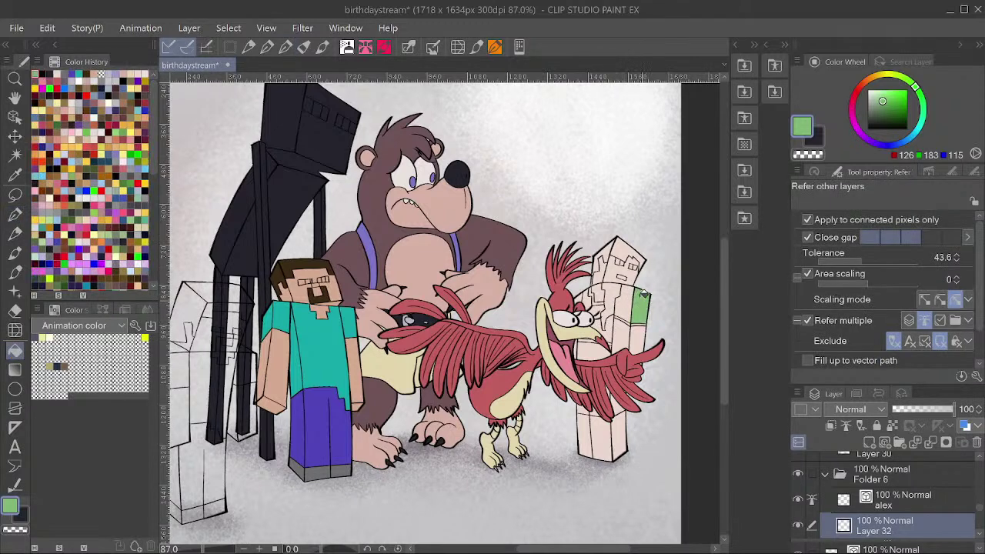
{"action": "scroll", "coordinate": [644, 299], "scroll_direction": "up", "scroll_amount": 3}
{"action": "left_click", "coordinate": [608, 373]}
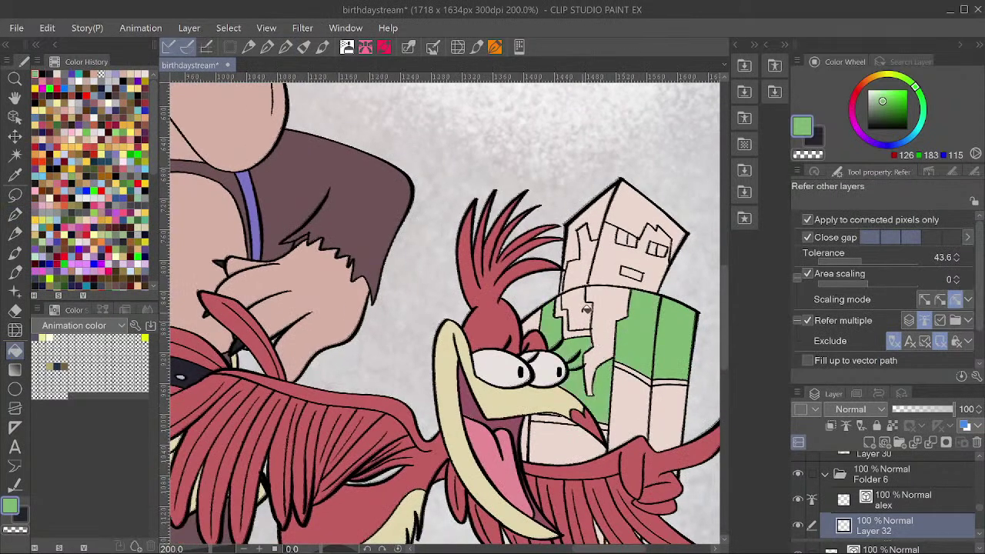
{"action": "key", "text": "ctrl+z"}
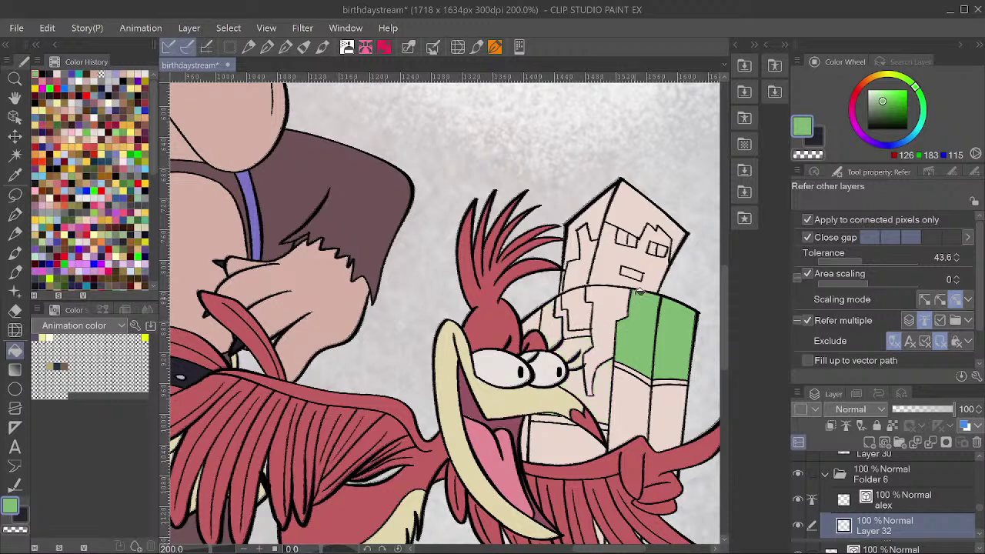
{"action": "left_click", "coordinate": [617, 308]}
{"action": "left_click", "coordinate": [608, 360]}
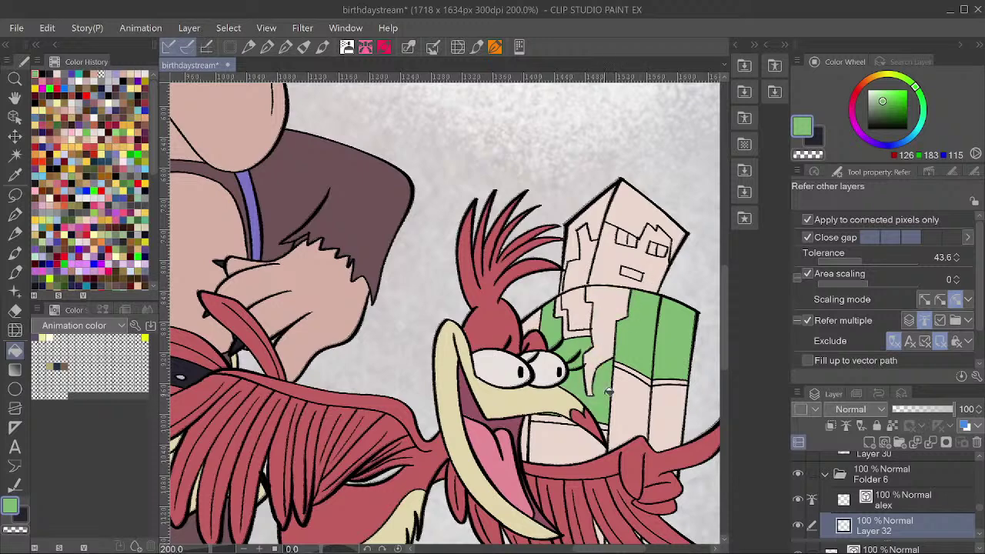
Fill the remaining lower section of Alex's shirt beneath the red bird's beak with the light green.
{"action": "scroll", "coordinate": [611, 308], "scroll_direction": "down", "scroll_amount": 3}
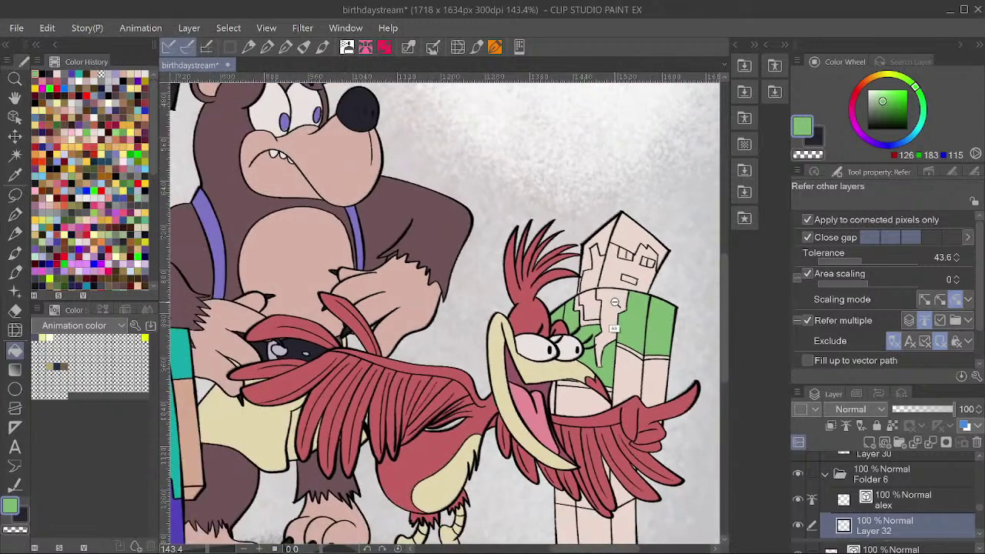
{"action": "scroll", "coordinate": [612, 308], "scroll_direction": "up", "scroll_amount": 2}
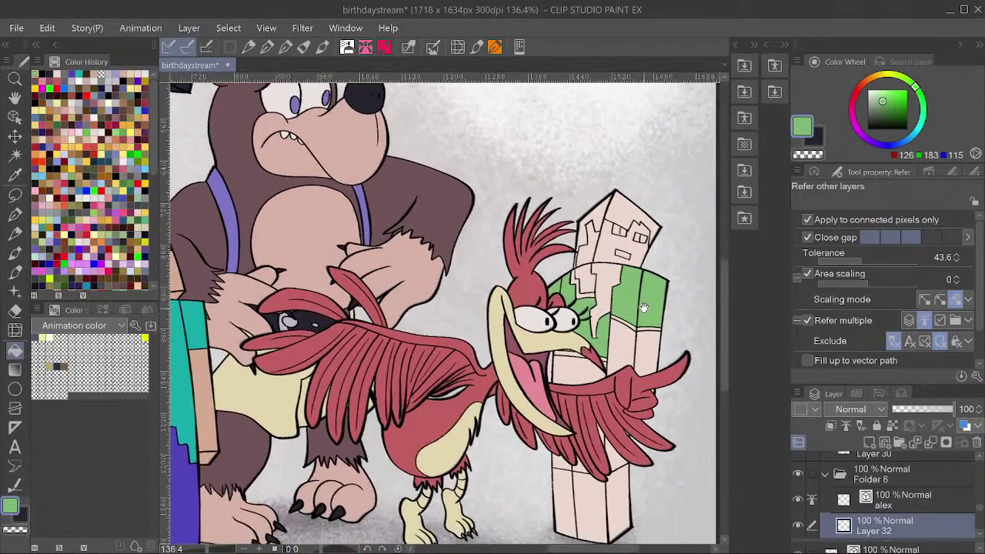
{"action": "mouse_move", "coordinate": [650, 334]}
{"action": "left_mouse_down"}
{"action": "mouse_move", "coordinate": [642, 304]}
{"action": "mouse_move", "coordinate": [655, 334]}
{"action": "left_mouse_up"}
{"action": "left_click", "coordinate": [588, 365]}
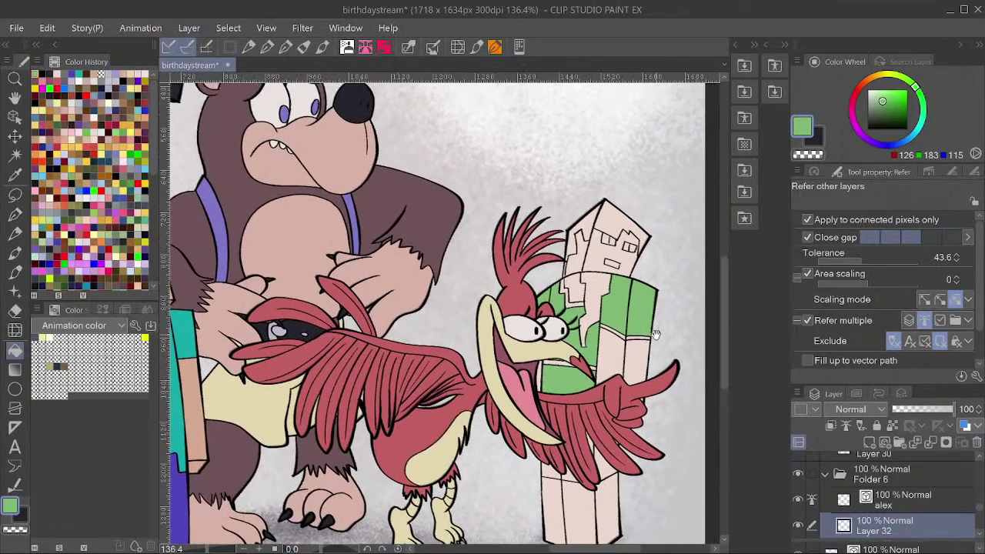
Fill Alex's sleeve hem, collar-side trim and belt on a new layer with the sampled dark navy, RGB 35, 35, 44.
{"action": "left_click", "coordinate": [313, 351], "text": "alt"}
{"action": "key", "text": "ctrl+shift+n"}
{"action": "scroll", "coordinate": [616, 327], "scroll_direction": "up", "scroll_amount": 5}
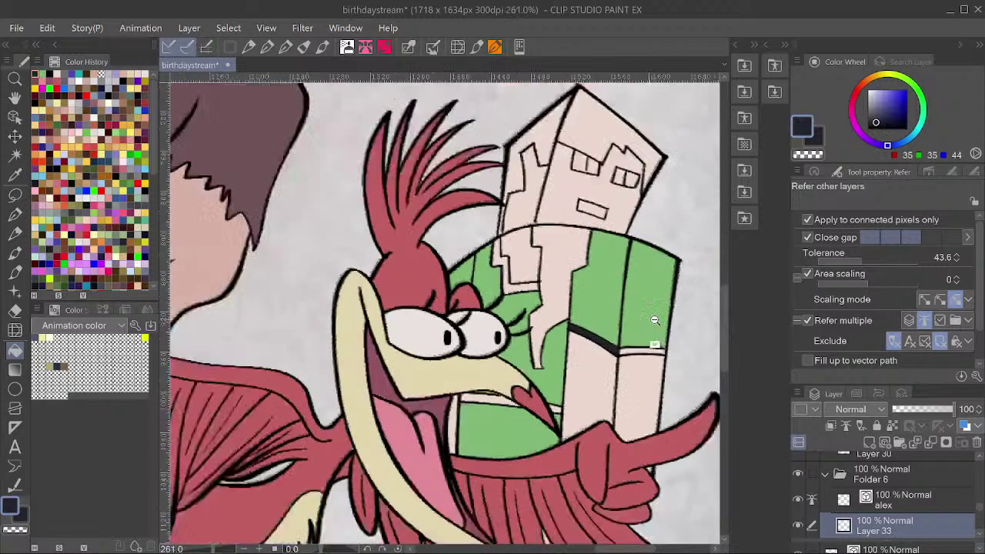
{"action": "left_click", "coordinate": [641, 348]}
{"action": "left_click", "coordinate": [513, 264]}
{"action": "left_click", "coordinate": [471, 240]}
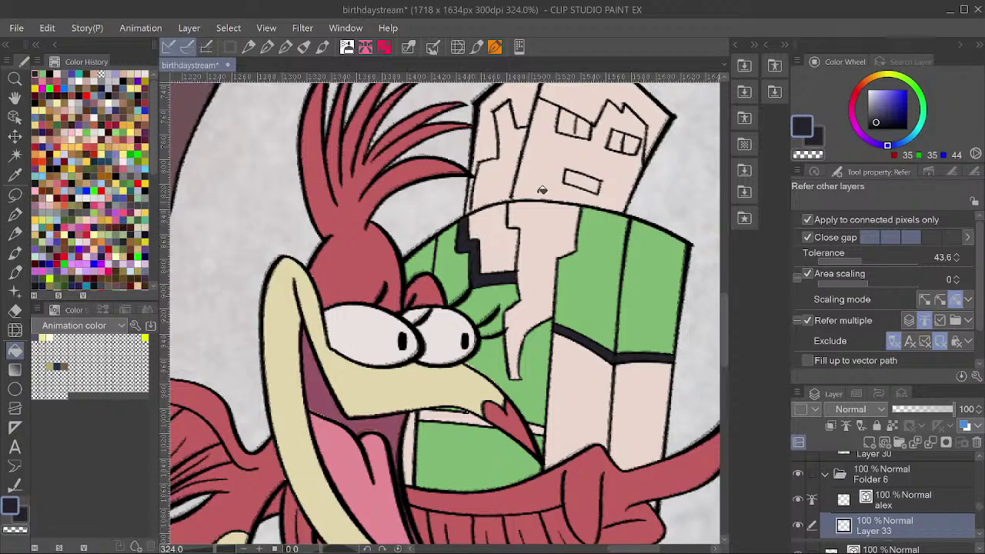
{"action": "scroll", "coordinate": [550, 237], "scroll_direction": "down", "scroll_amount": 3}
{"action": "left_click", "coordinate": [498, 336]}
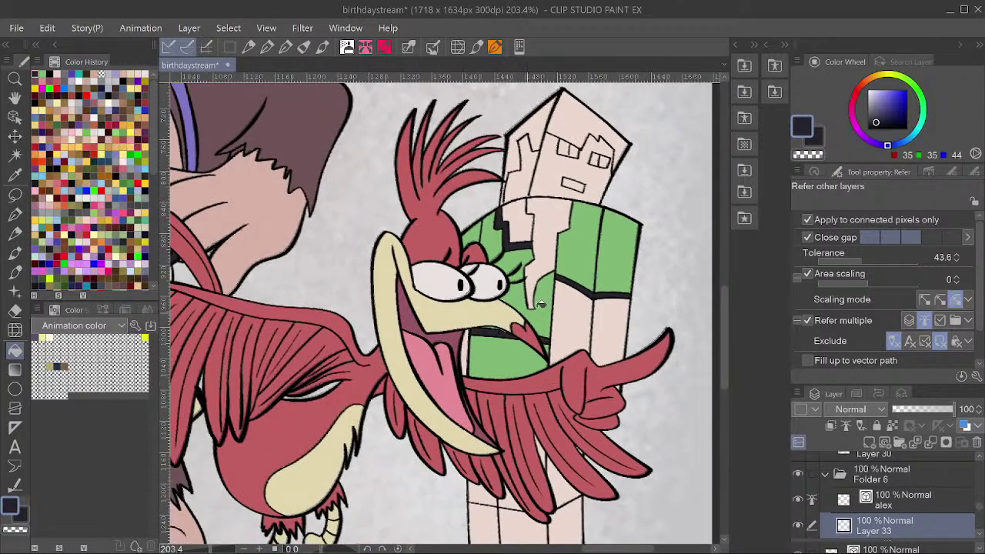
{"action": "scroll", "coordinate": [531, 316], "scroll_direction": "down", "scroll_amount": 2}
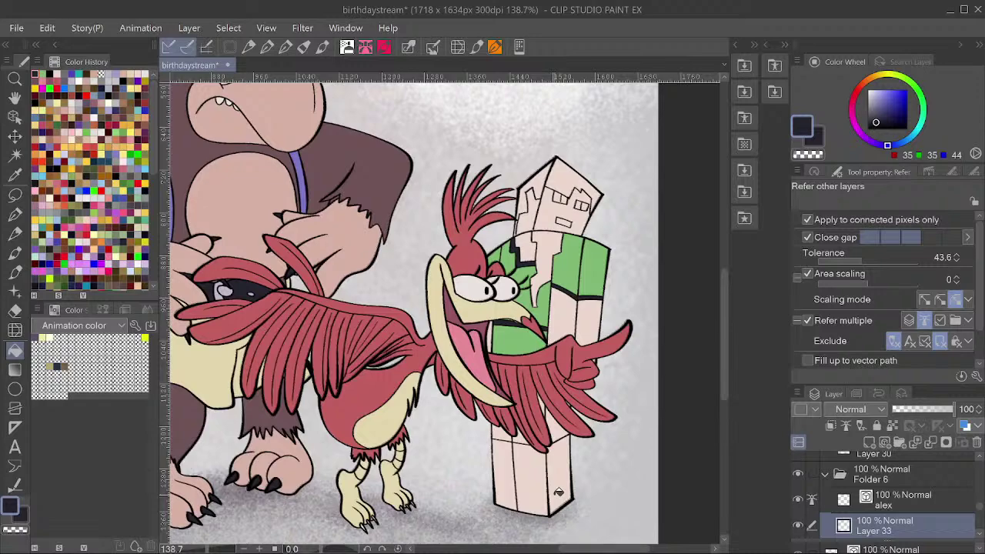
Fill the three visible faces of Alex's lower legs on a new layer with the grey sampled from Steve's shoes, RGB 109, 111, 112.
{"action": "scroll", "coordinate": [540, 450], "scroll_direction": "down", "scroll_amount": 3}
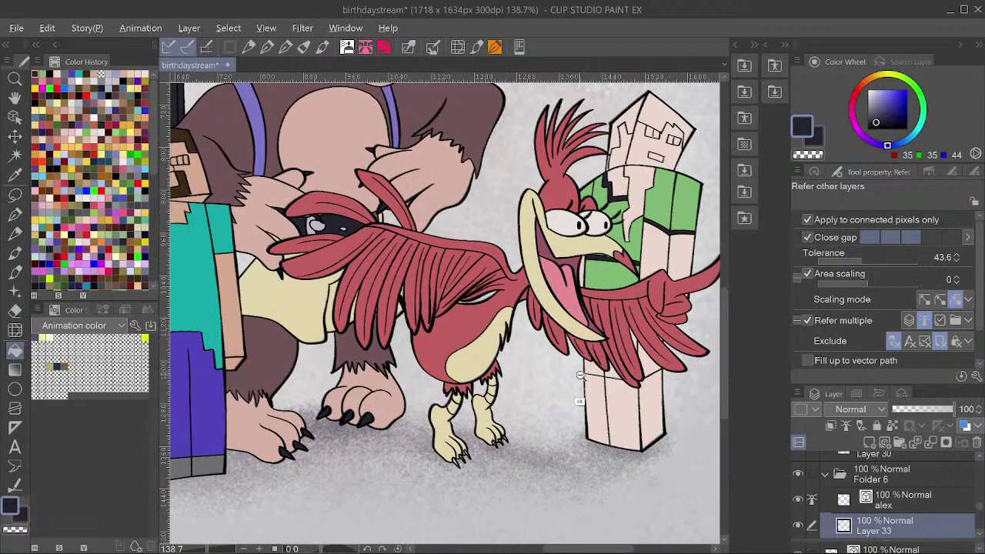
{"action": "scroll", "coordinate": [576, 380], "scroll_direction": "up", "scroll_amount": 1}
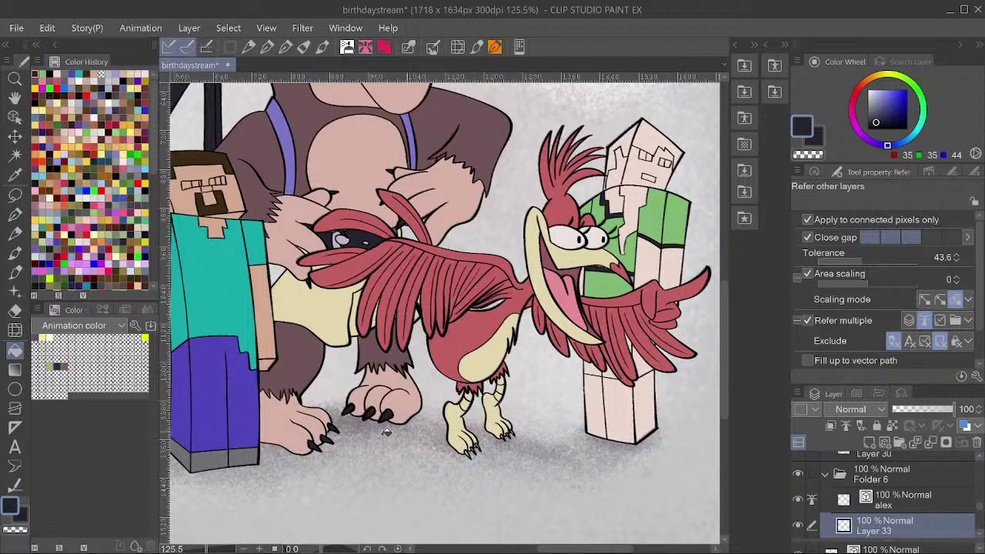
{"action": "left_click", "coordinate": [250, 462], "text": "alt"}
{"action": "key", "text": "ctrl+shift+n"}
{"action": "left_click", "coordinate": [642, 400]}
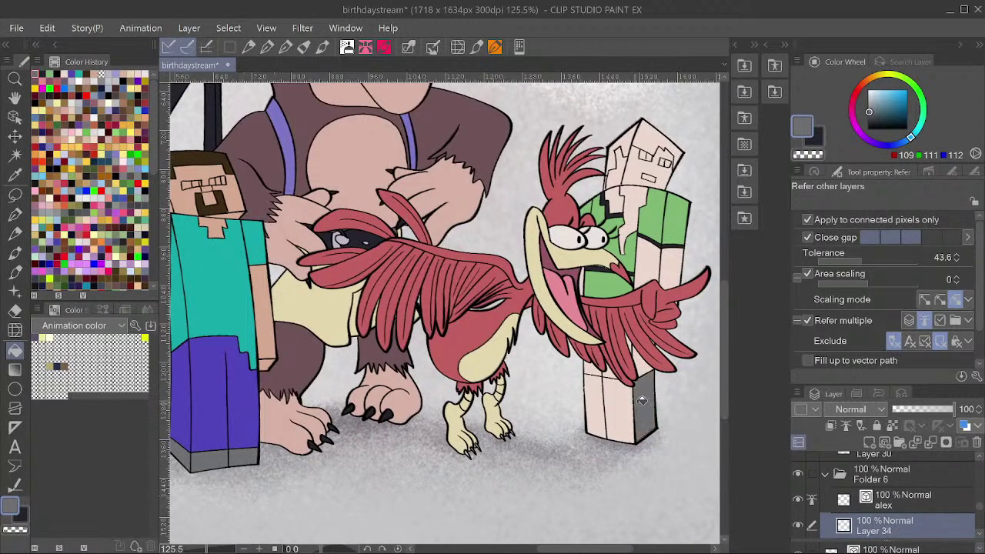
{"action": "left_click", "coordinate": [598, 399]}
{"action": "left_click", "coordinate": [627, 401]}
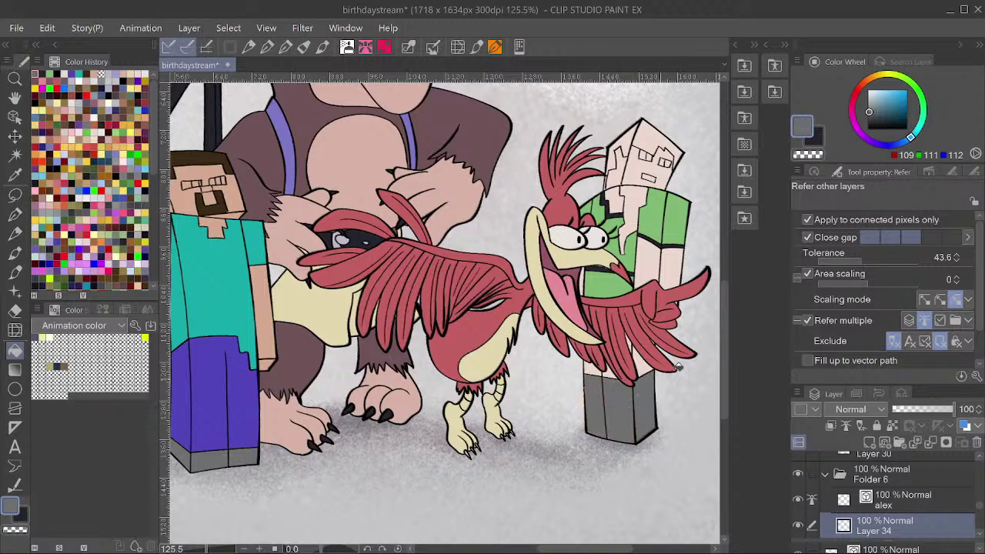
Darken the drawing colour to RGB 63, 63, 63 and refill Alex's lower legs with it.
{"action": "left_click_drag", "start_coordinate": [885, 116], "coordinate": [867, 121]}
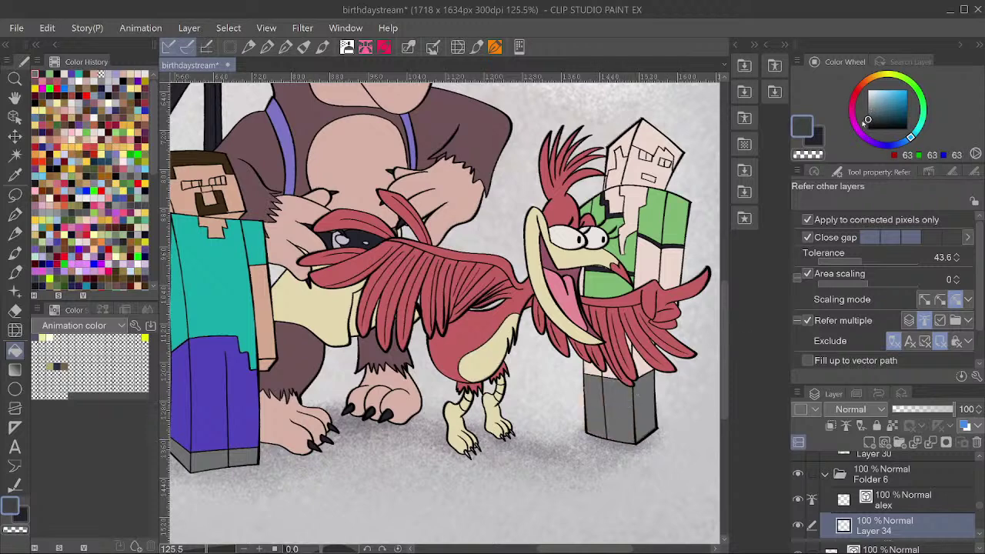
{"action": "left_click", "coordinate": [620, 408]}
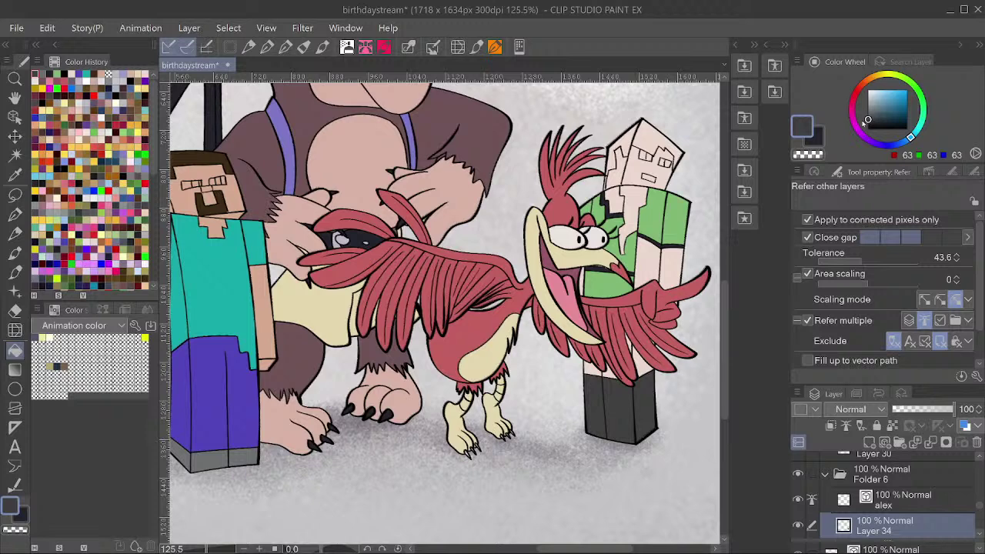
{"action": "left_click_drag", "start_coordinate": [665, 417], "coordinate": [656, 433]}
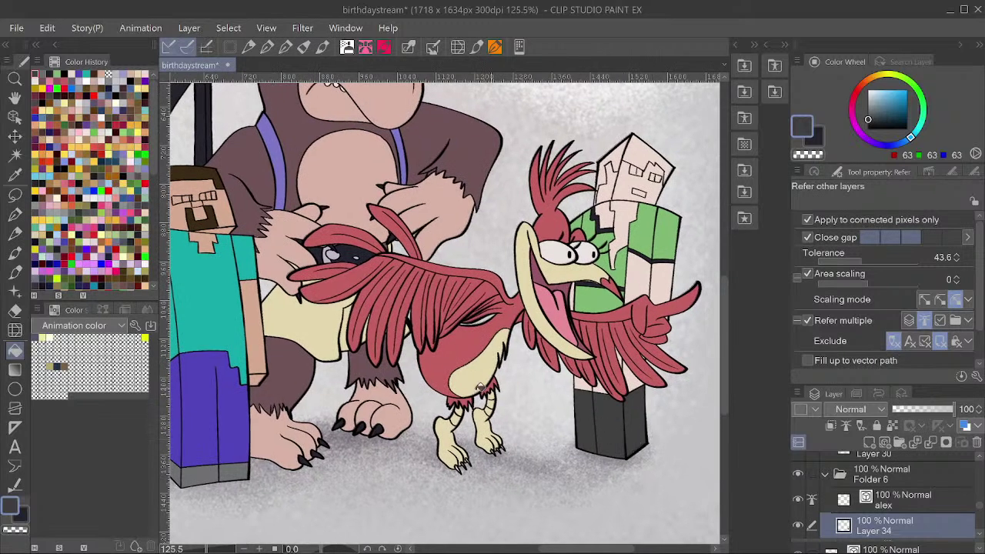
Fill the strip of Alex's legs above the dark boots on a new layer with the bear's brown, RGB 111, 83, 87.
{"action": "left_click", "coordinate": [385, 398], "text": "alt"}
{"action": "key", "text": "ctrl+shift+n"}
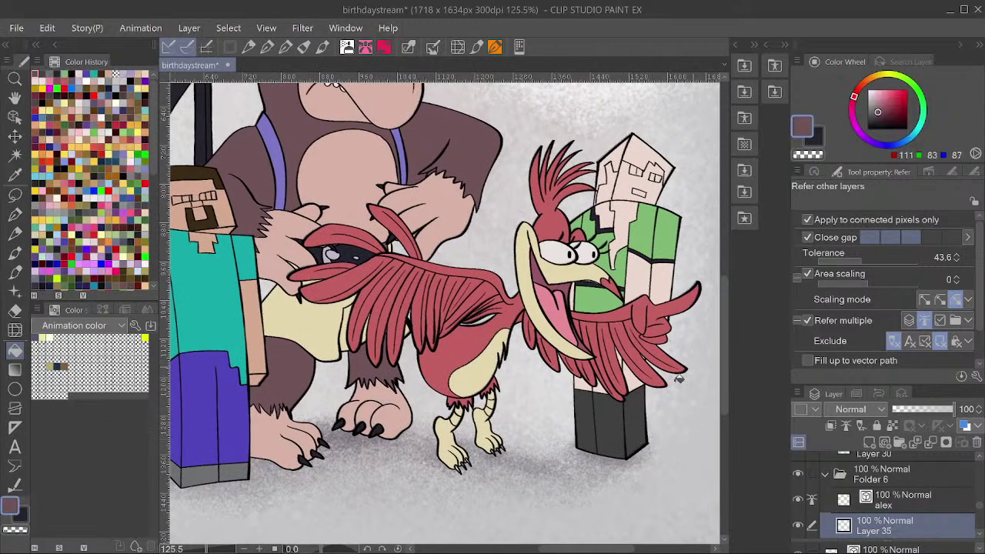
{"action": "left_click_drag", "start_coordinate": [679, 345], "coordinate": [656, 401]}
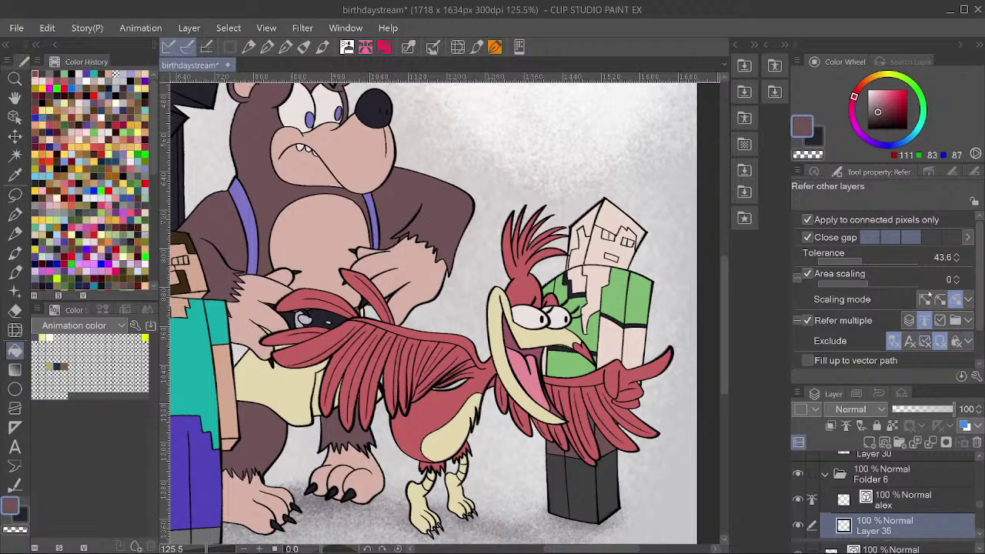
Set the drawing colour to orange, RGB 247, 131, 48, by picking it from the screen in the colour settings.
{"action": "left_click", "coordinate": [801, 127]}
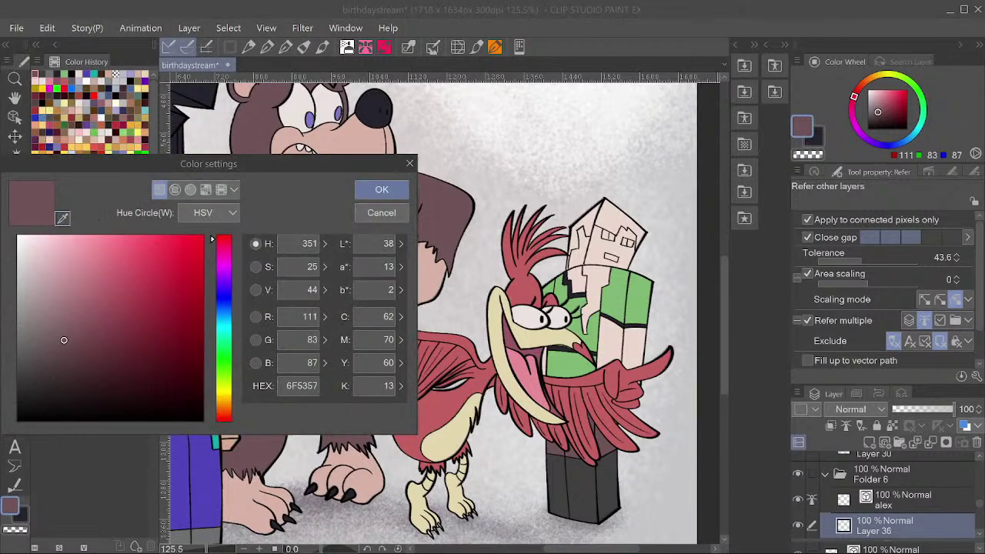
{"action": "left_click", "coordinate": [552, 316]}
{"action": "left_click", "coordinate": [382, 189]}
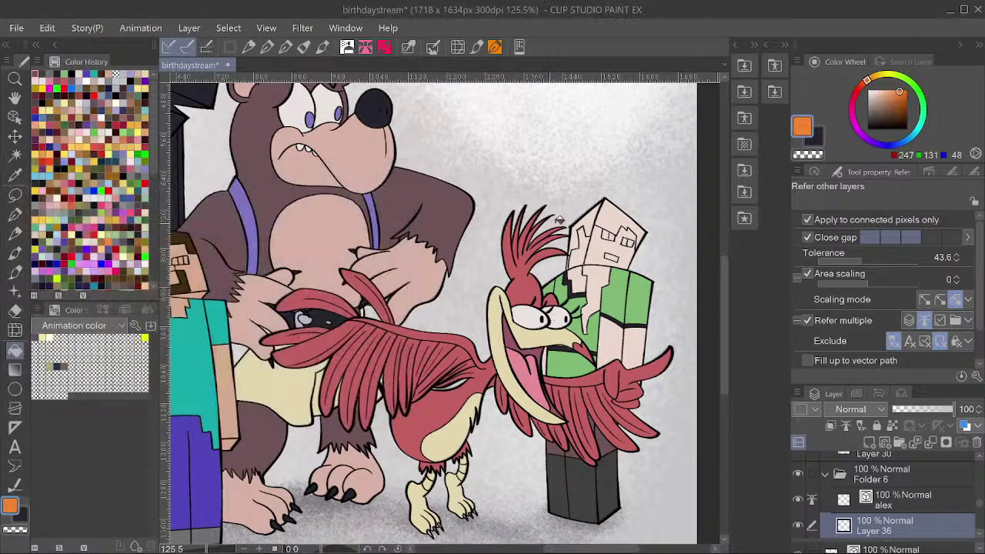
Fill the hair on Alex's head and the strands hanging over the shirt with the orange.
{"action": "scroll", "coordinate": [584, 216], "scroll_direction": "up", "scroll_amount": 2}
{"action": "left_click", "coordinate": [612, 217]}
{"action": "left_click", "coordinate": [578, 214]}
{"action": "scroll", "coordinate": [548, 277], "scroll_direction": "up", "scroll_amount": 4}
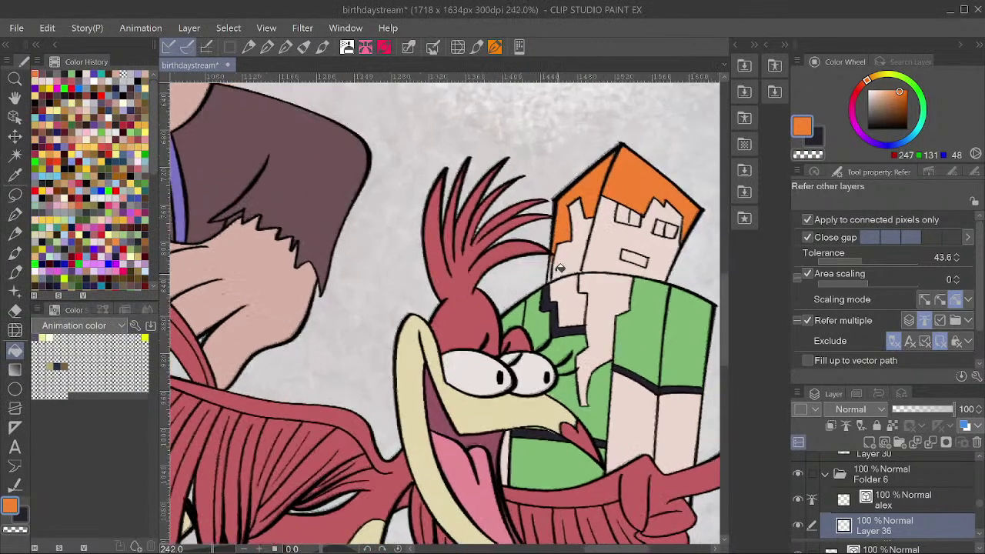
{"action": "scroll", "coordinate": [549, 271], "scroll_direction": "down", "scroll_amount": 10}
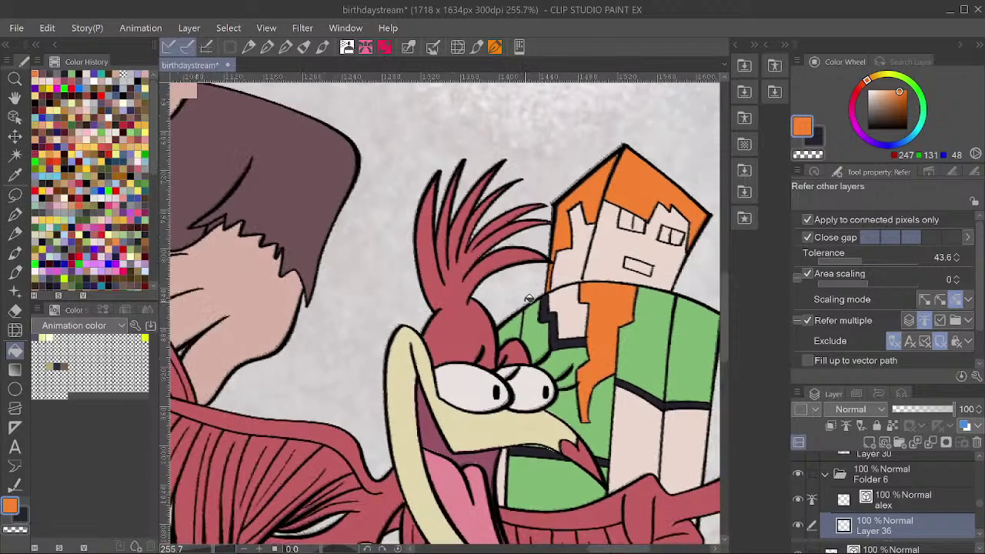
{"action": "scroll", "coordinate": [629, 252], "scroll_direction": "down", "scroll_amount": 1}
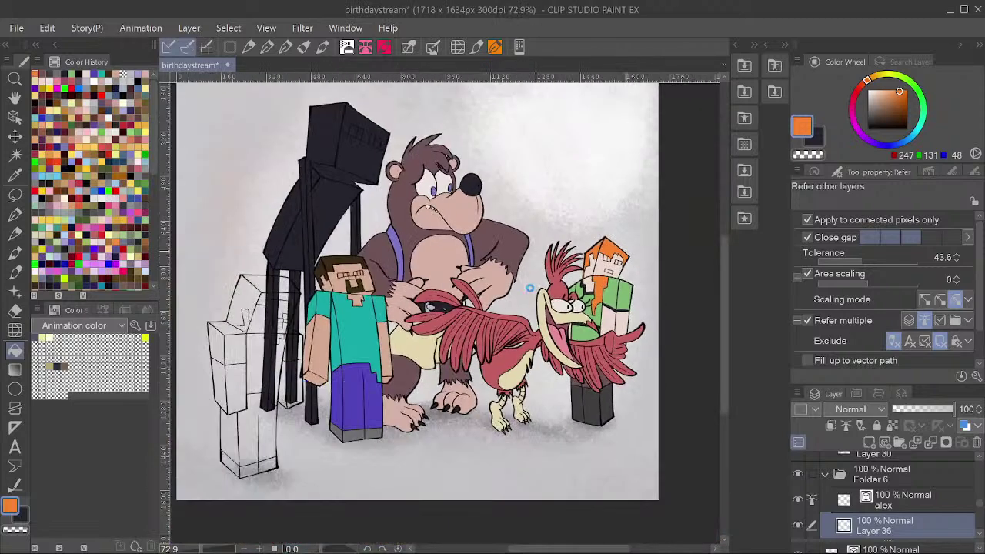
Lower the saturation of Alex's orange hair layer to about -26 with Hue/Saturation/Luminosity.
{"action": "scroll", "coordinate": [529, 289], "scroll_direction": "up", "scroll_amount": 1}
{"action": "key", "text": "ctrl+u"}
{"action": "left_click_drag", "start_coordinate": [636, 179], "coordinate": [587, 179]}
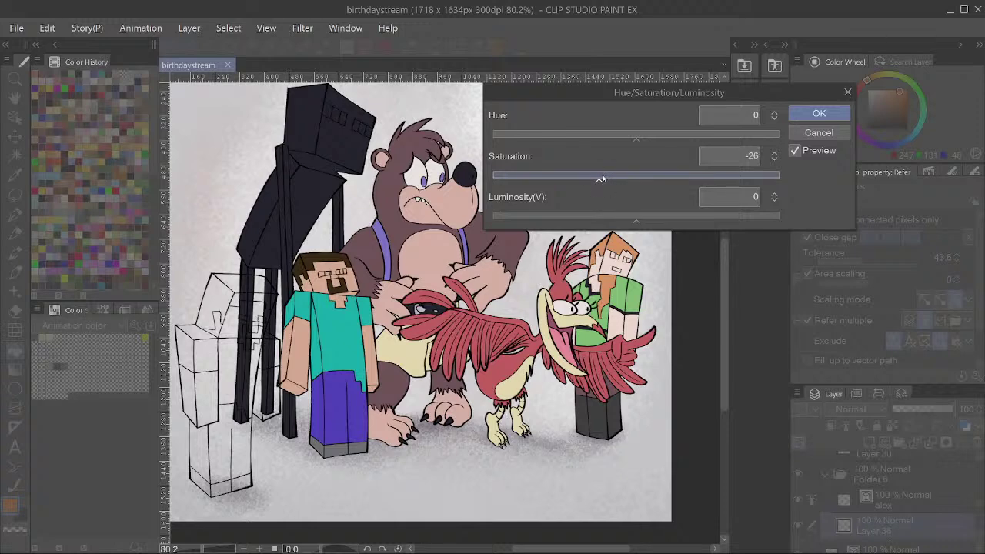
{"action": "left_click", "coordinate": [821, 113]}
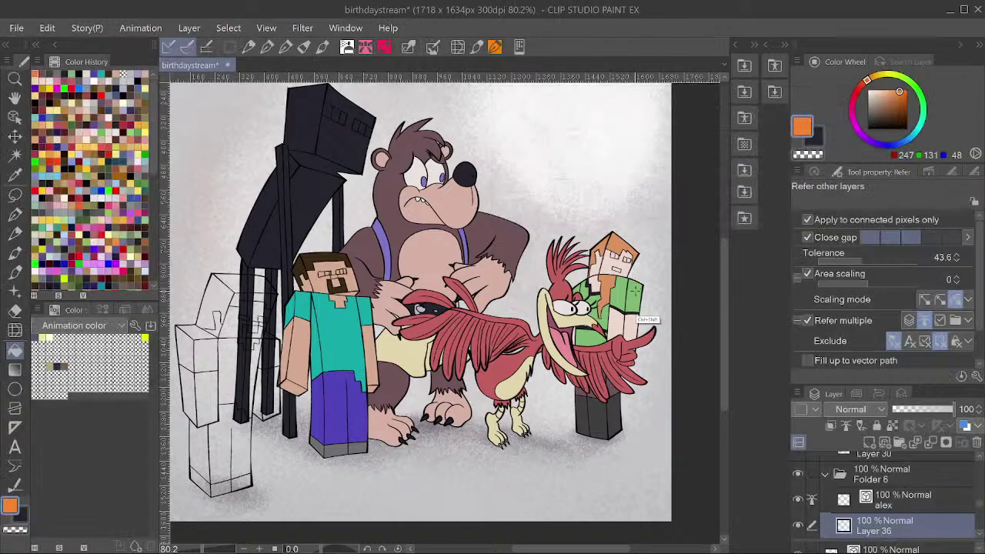
Lower the saturation of Alex's green shirt layer to -18 with Hue/Saturation/Luminosity.
{"action": "key", "text": "ctrl+u"}
{"action": "left_click", "coordinate": [613, 175]}
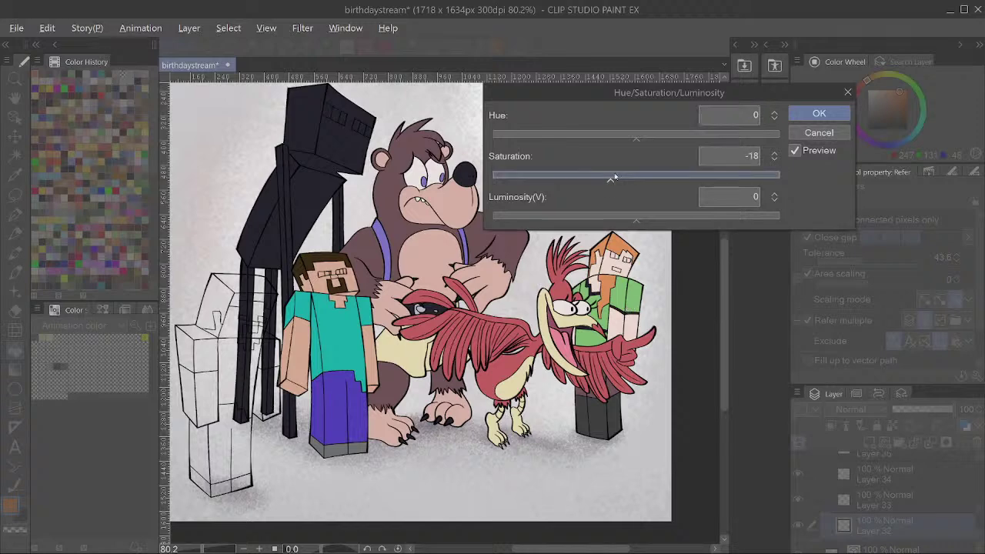
{"action": "left_click", "coordinate": [801, 113]}
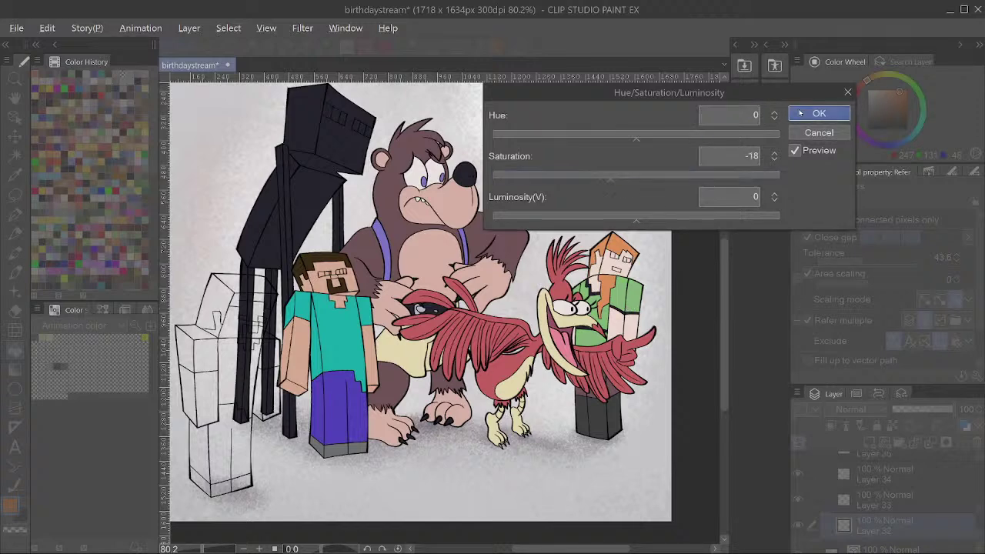
Select Steve's teal shirt layer and set its saturation to -42 and its luminosity to 19.
{"action": "left_click", "coordinate": [340, 344], "text": "ctrl+shift"}
{"action": "key", "text": "ctrl+u"}
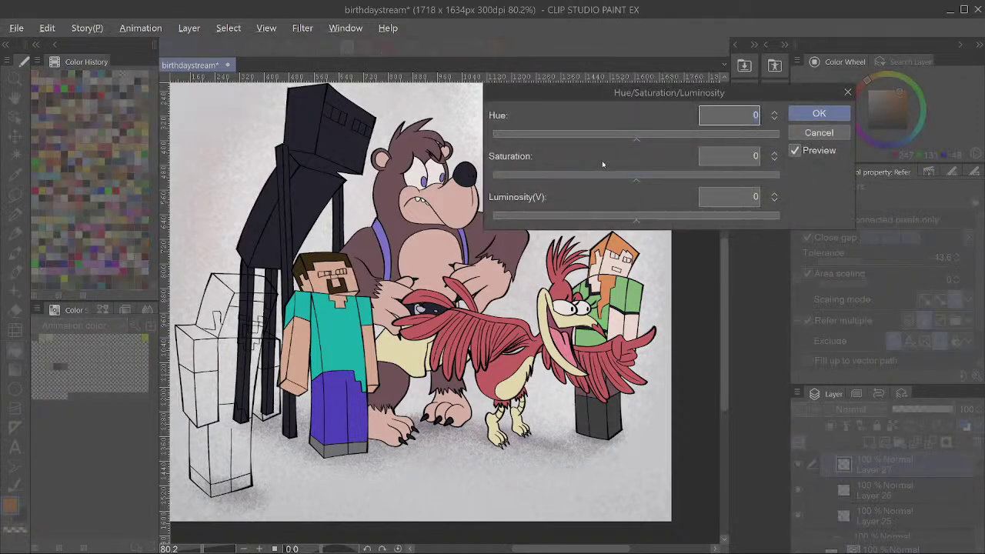
{"action": "left_click", "coordinate": [600, 175]}
{"action": "left_click_drag", "start_coordinate": [594, 219], "coordinate": [655, 215]}
{"action": "left_click_drag", "start_coordinate": [612, 177], "coordinate": [584, 179]}
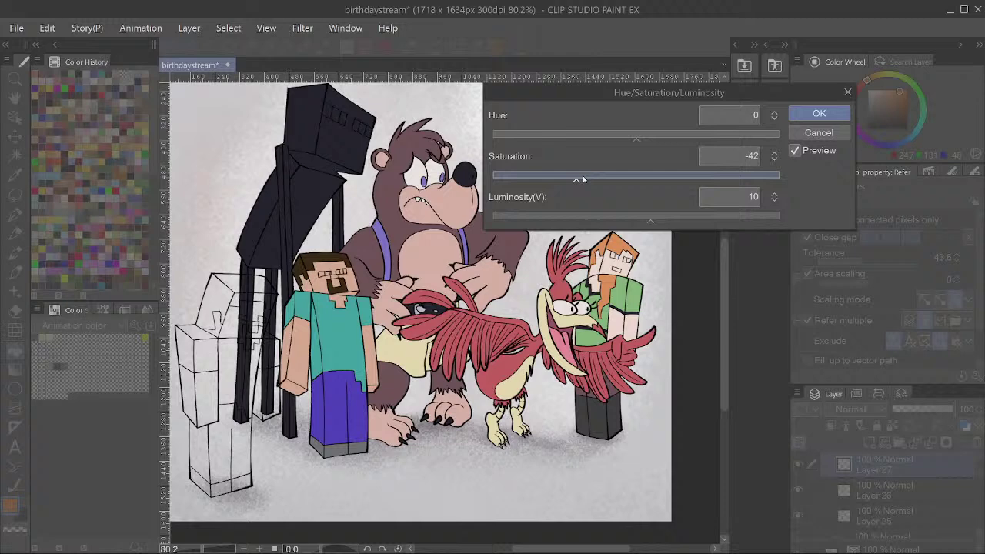
{"action": "left_click", "coordinate": [664, 215]}
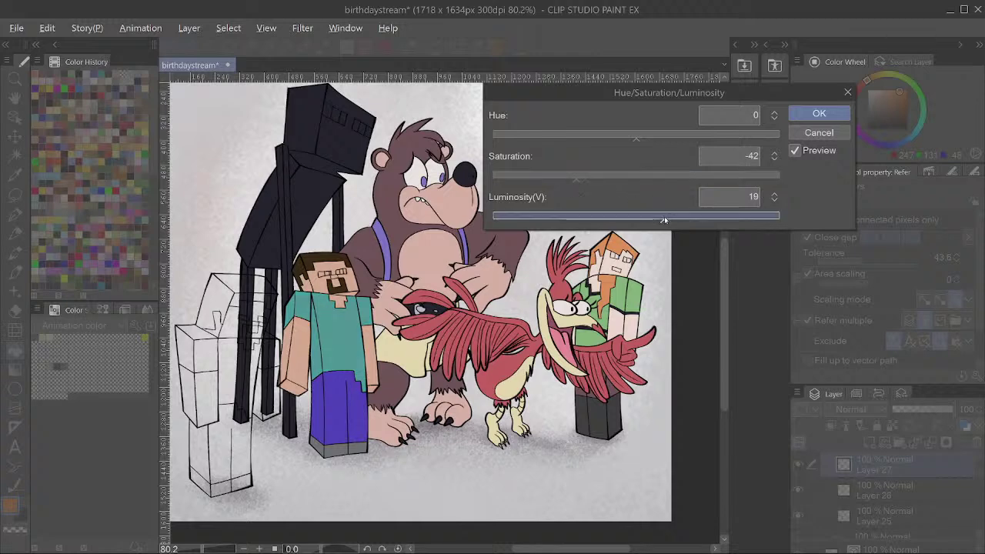
{"action": "left_click", "coordinate": [818, 113]}
Set the saturation of Steve's purple trousers layer to -25 and raise its luminosity slightly.
{"action": "key", "text": "ctrl+u"}
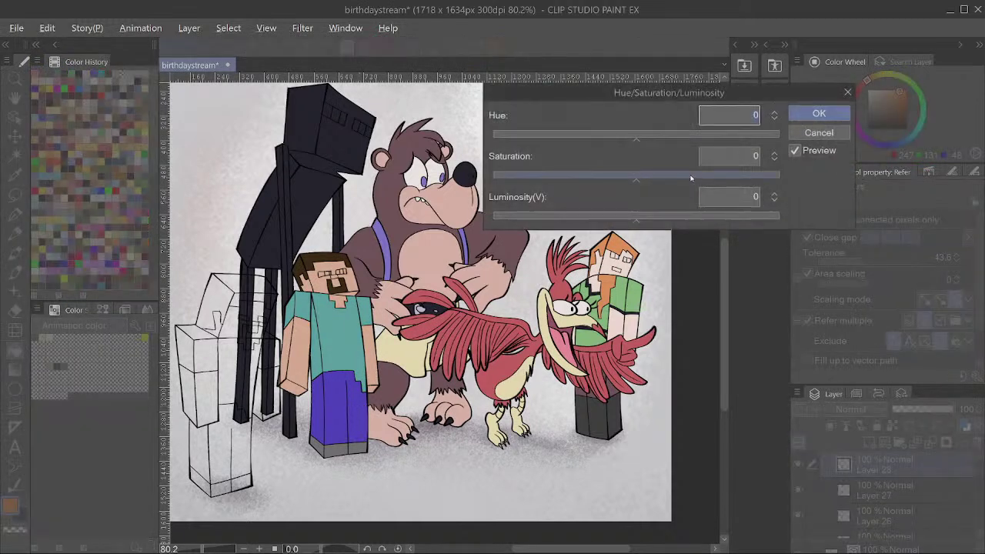
{"action": "left_click", "coordinate": [610, 178]}
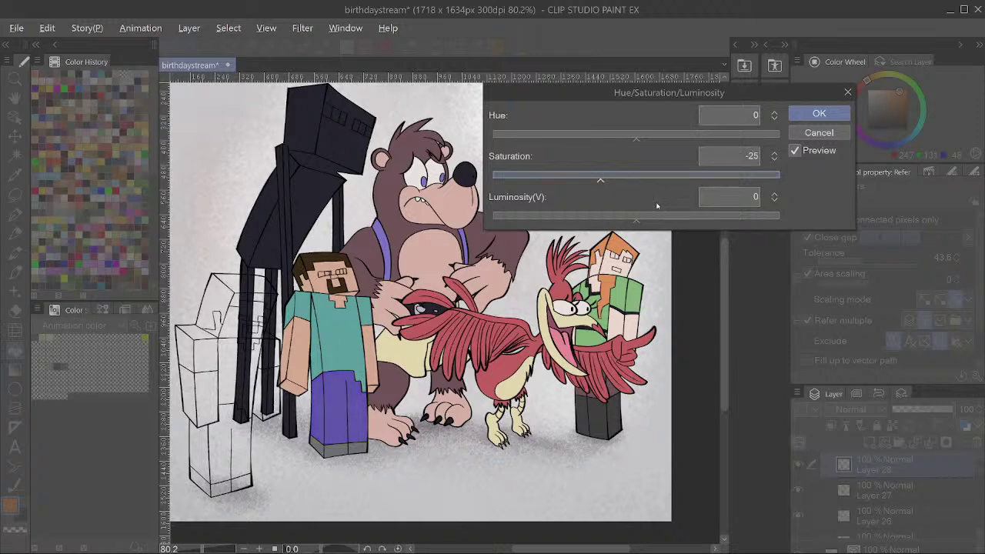
{"action": "left_click_drag", "start_coordinate": [659, 222], "coordinate": [645, 221]}
{"action": "left_click", "coordinate": [819, 114]}
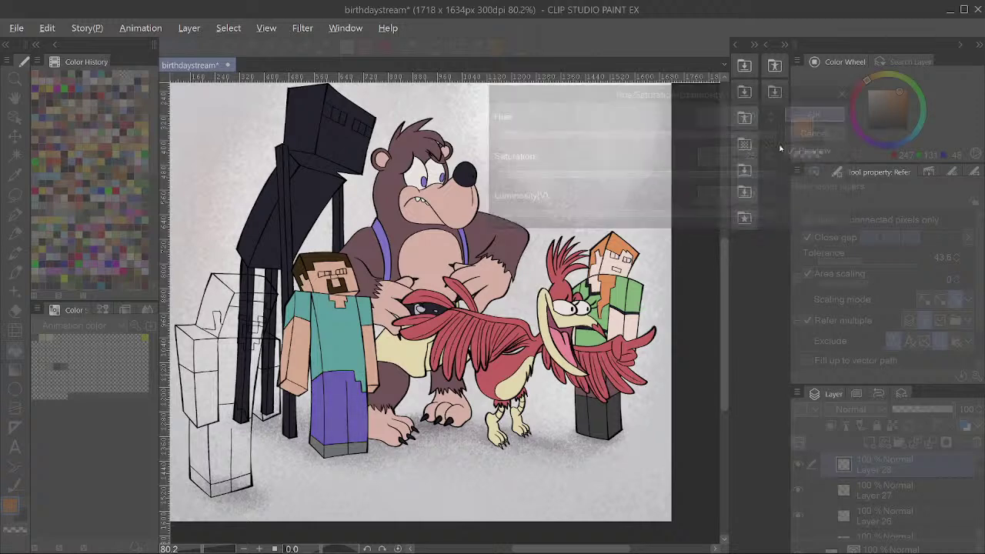
Add a layer above Steve's skin and fill most of his first eye with the bear's eye white, RGB 233, 226, 224.
{"action": "scroll", "coordinate": [322, 309], "scroll_direction": "up", "scroll_amount": 3}
{"action": "left_click", "coordinate": [322, 308], "text": "ctrl+shift"}
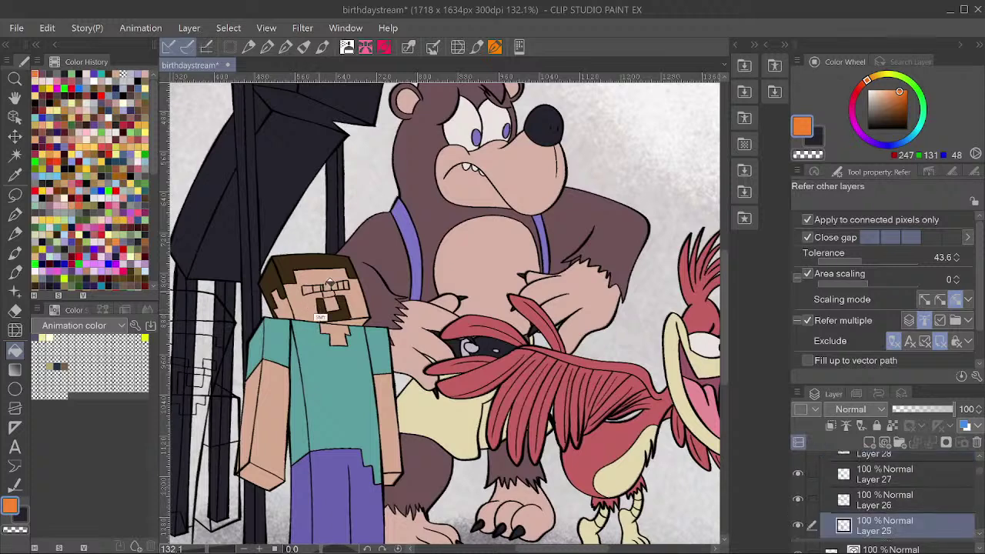
{"action": "key", "text": "ctrl+shift+n"}
{"action": "left_click", "coordinate": [467, 127], "text": "alt"}
{"action": "scroll", "coordinate": [320, 263], "scroll_direction": "up", "scroll_amount": 5}
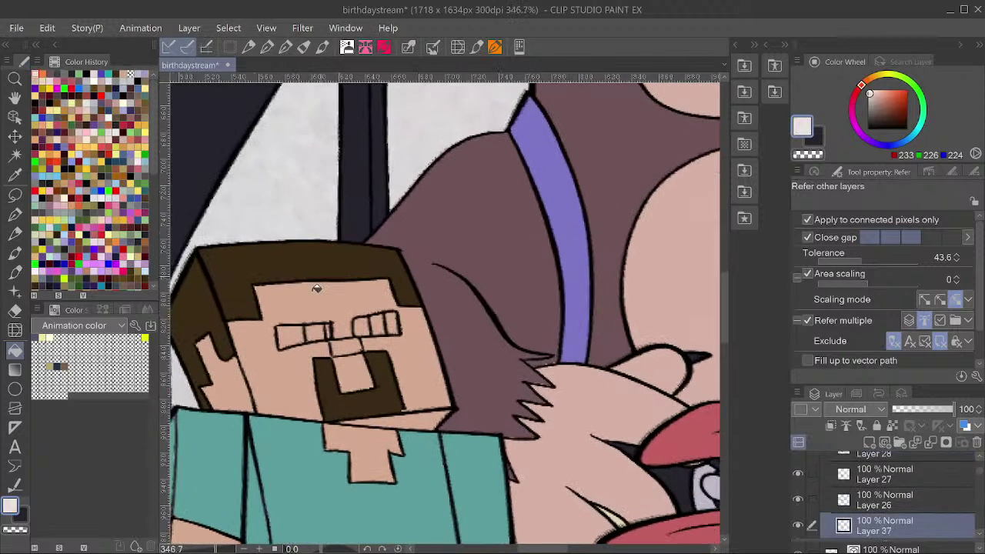
{"action": "left_click", "coordinate": [299, 331]}
{"action": "left_click", "coordinate": [331, 368], "text": "ctrl+shift"}
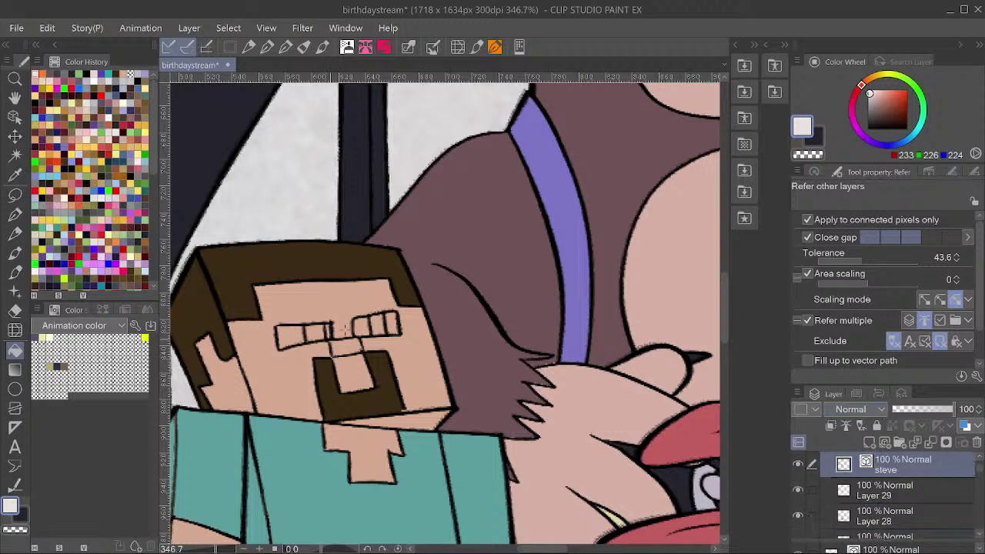
{"action": "left_click", "coordinate": [290, 375], "text": "ctrl+shift"}
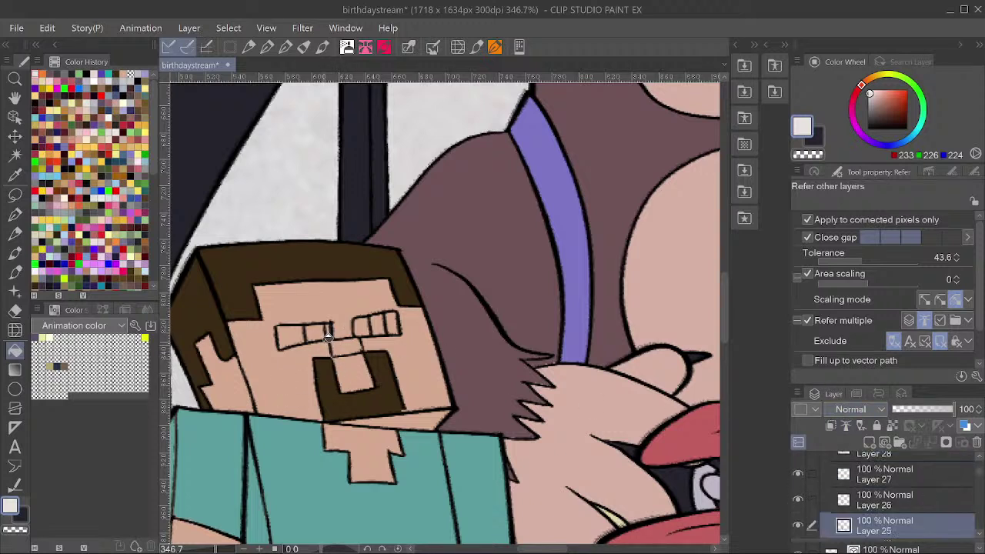
{"action": "left_click", "coordinate": [297, 336]}
{"action": "left_click", "coordinate": [328, 329]}
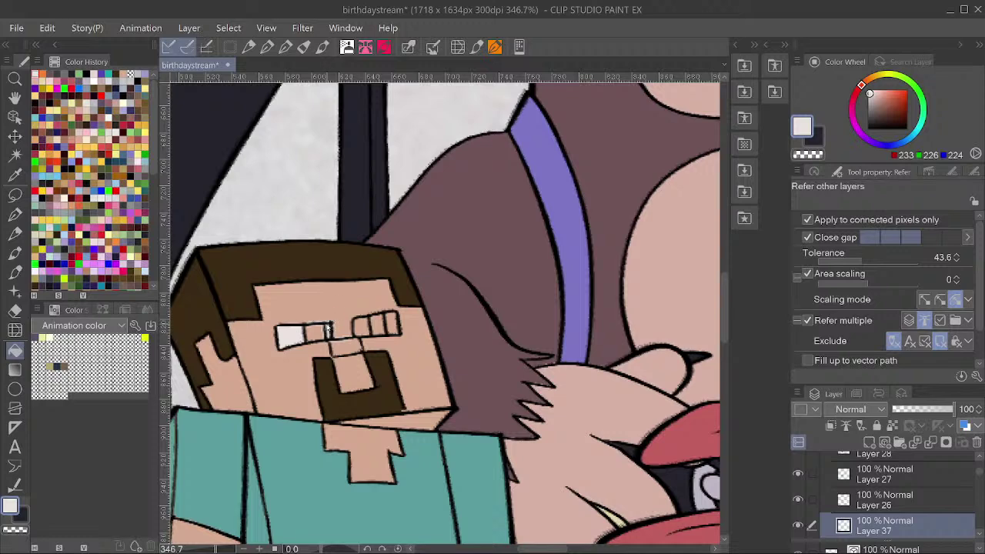
Fill the remaining sections of both of Steve's eyes with the same off-white using the enclose-and-fill tool.
{"action": "left_click", "coordinate": [329, 323], "text": "alt"}
{"action": "scroll", "coordinate": [329, 337], "scroll_direction": "up", "scroll_amount": 4}
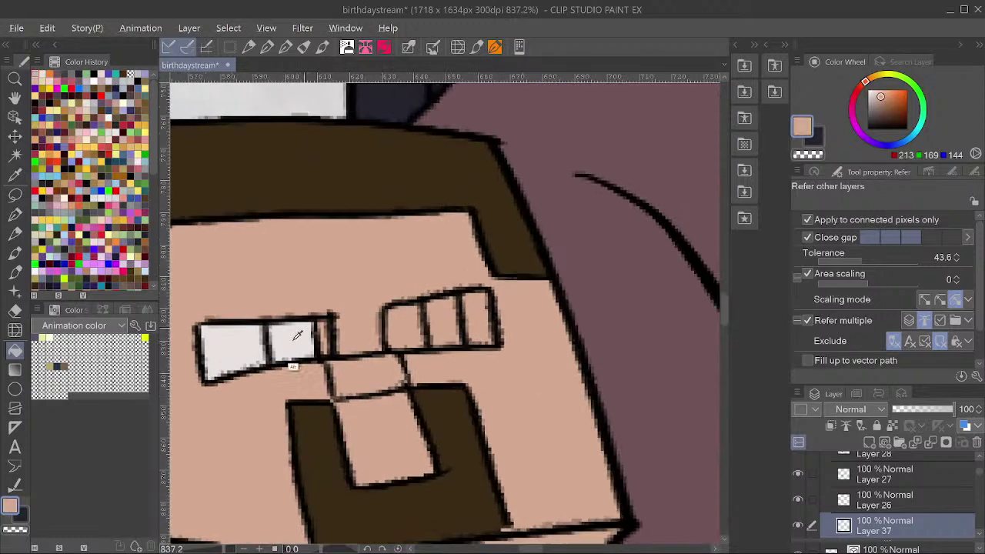
{"action": "left_click", "coordinate": [298, 337], "text": "alt"}
{"action": "key", "text": "g"}
{"action": "mouse_move", "coordinate": [343, 286]}
{"action": "left_mouse_down"}
{"action": "mouse_move", "coordinate": [291, 280]}
{"action": "mouse_move", "coordinate": [361, 312]}
{"action": "mouse_move", "coordinate": [348, 292]}
{"action": "left_mouse_up"}
{"action": "mouse_move", "coordinate": [433, 272]}
{"action": "left_mouse_down"}
{"action": "mouse_move", "coordinate": [531, 315]}
{"action": "mouse_move", "coordinate": [509, 279]}
{"action": "left_mouse_up"}
{"action": "scroll", "coordinate": [515, 275], "scroll_direction": "down", "scroll_amount": 1}
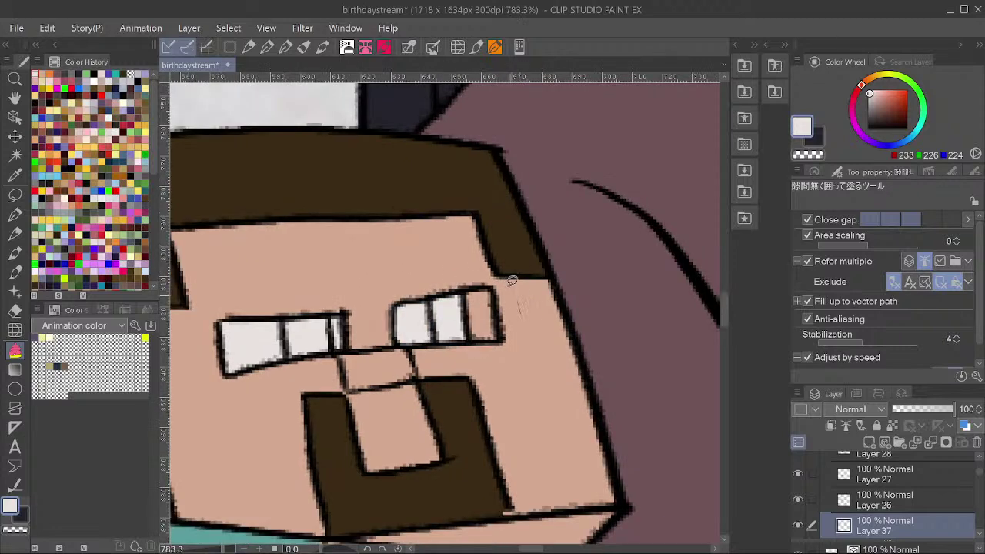
{"action": "scroll", "coordinate": [509, 288], "scroll_direction": "down", "scroll_amount": 5}
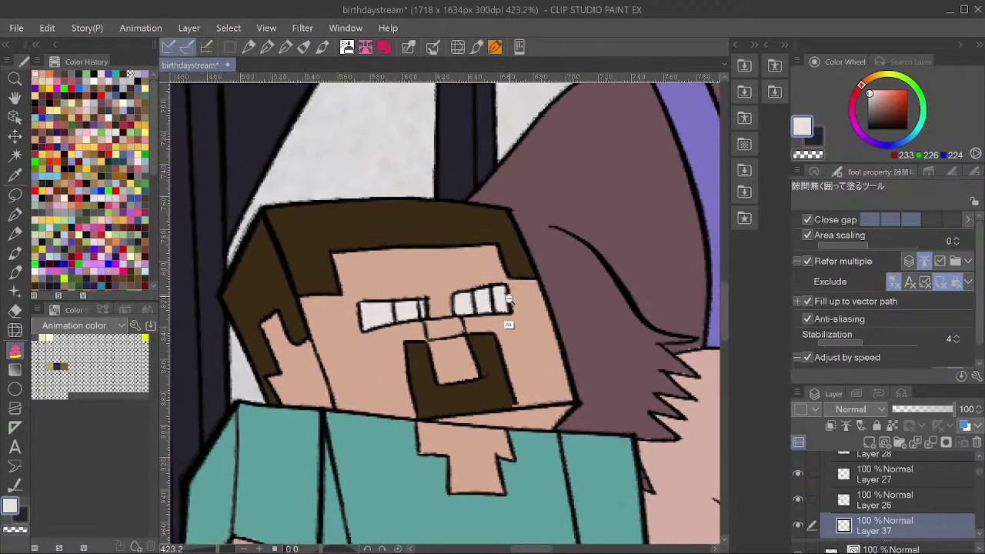
{"action": "scroll", "coordinate": [508, 299], "scroll_direction": "down", "scroll_amount": 1}
Add a layer above Steve's dark brown hair layer, fill his nose with brown RGB 101, 73, 35, and save the file.
{"action": "left_click", "coordinate": [484, 256], "text": "ctrl+shift"}
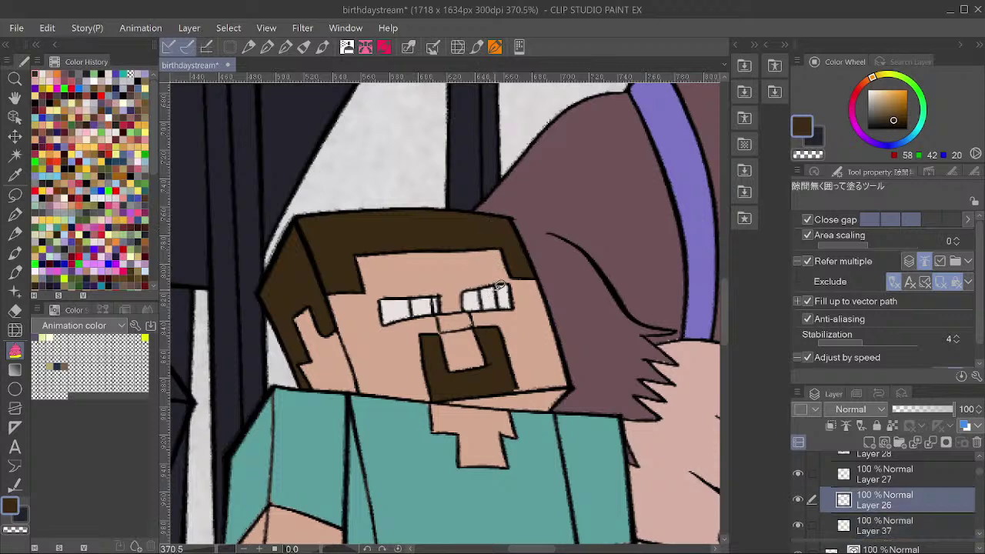
{"action": "scroll", "coordinate": [522, 261], "scroll_direction": "down", "scroll_amount": 3}
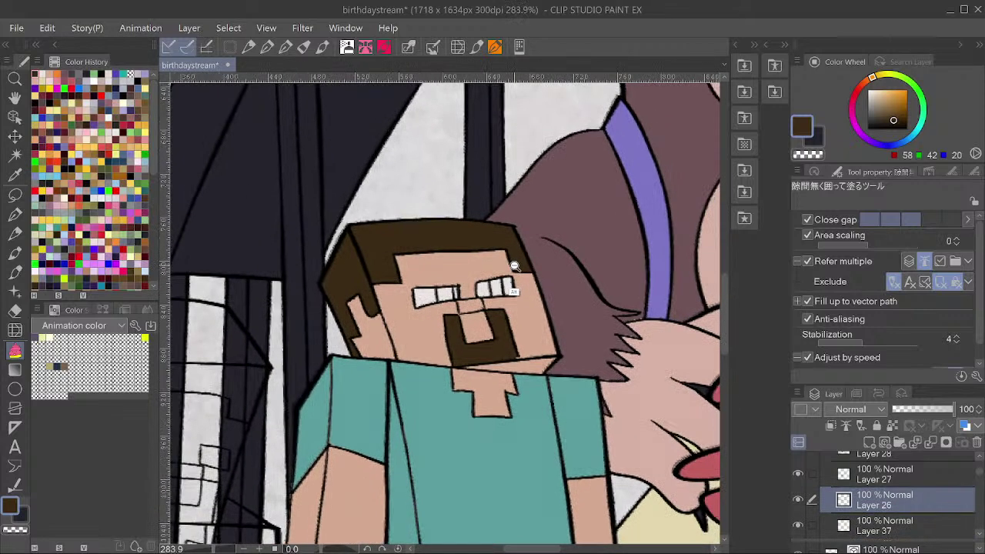
{"action": "scroll", "coordinate": [515, 265], "scroll_direction": "up", "scroll_amount": 1}
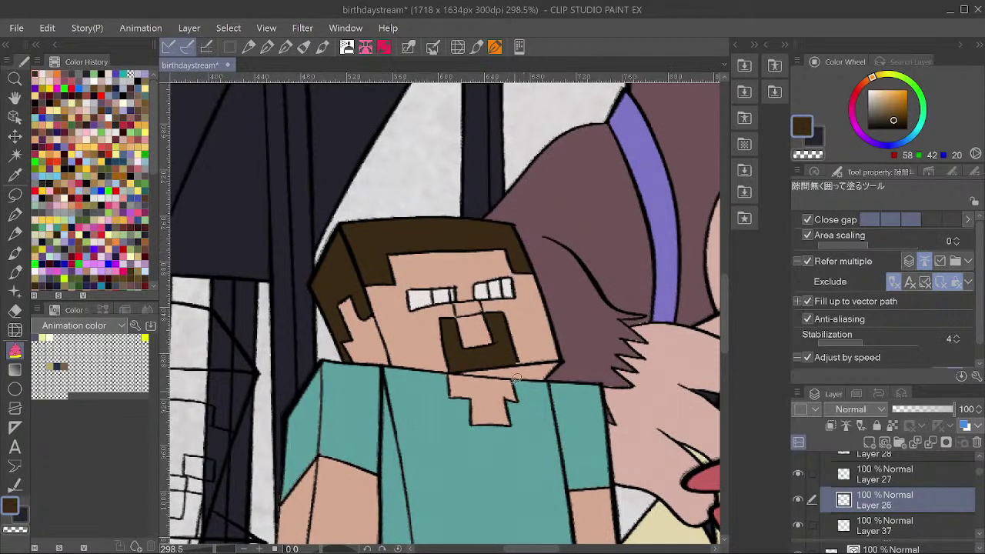
{"action": "left_click", "coordinate": [460, 307], "text": "alt"}
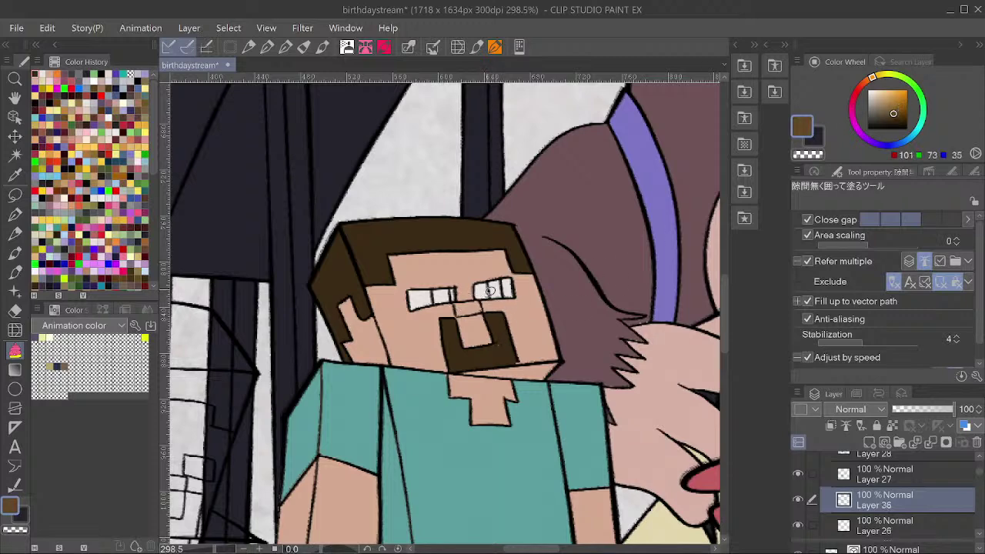
{"action": "left_click_drag", "start_coordinate": [451, 300], "coordinate": [480, 309]}
{"action": "scroll", "coordinate": [499, 280], "scroll_direction": "down", "scroll_amount": 6}
{"action": "left_click_drag", "start_coordinate": [643, 331], "coordinate": [570, 353]}
{"action": "key", "text": "ctrl+s"}
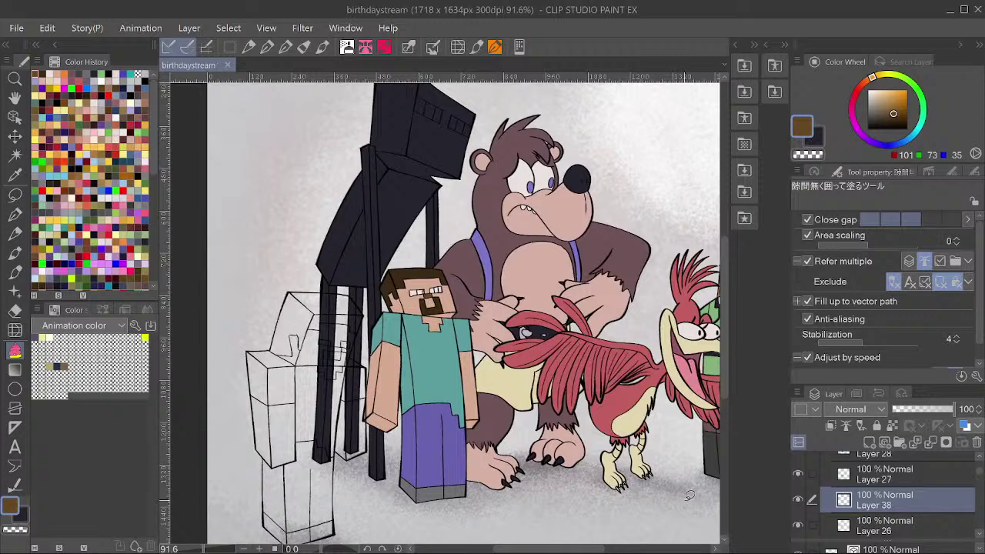
Sample the purple of Steve's trousers, RGB 106, 98, 176, and fill the iris of his first eye on the trousers layer.
{"action": "scroll", "coordinate": [517, 194], "scroll_direction": "down", "scroll_amount": 2}
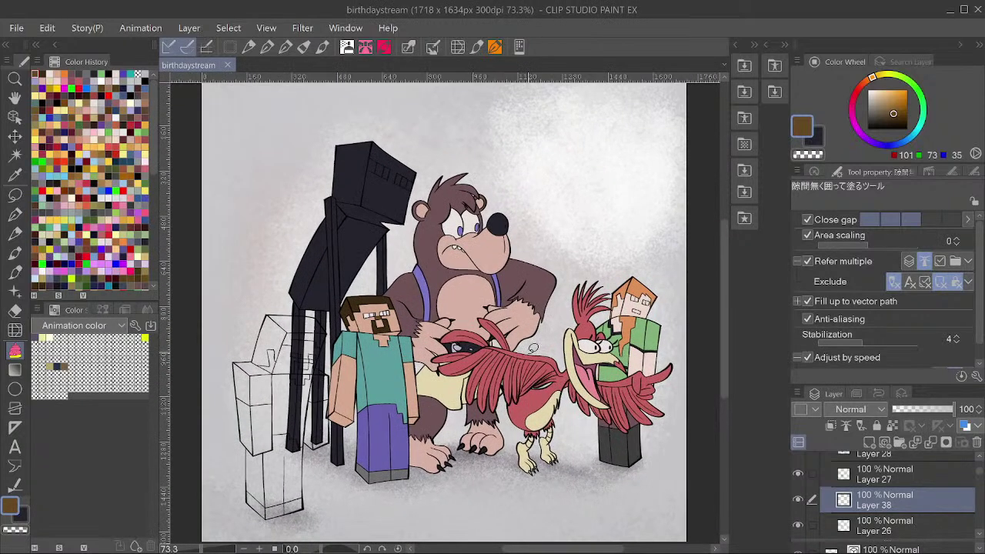
{"action": "scroll", "coordinate": [591, 333], "scroll_direction": "up", "scroll_amount": 3}
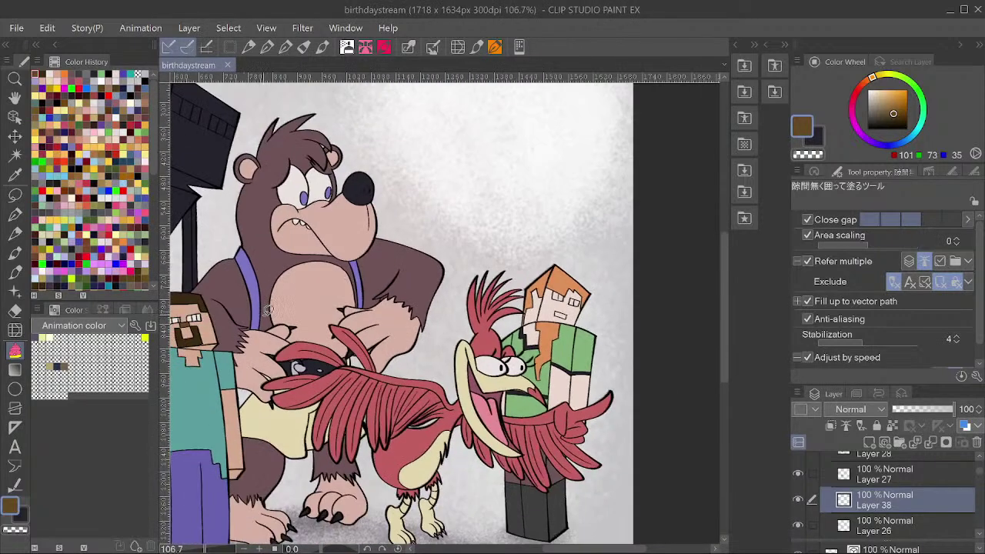
{"action": "left_click_drag", "start_coordinate": [286, 312], "coordinate": [402, 313]}
{"action": "left_click", "coordinate": [315, 486], "text": "alt"}
{"action": "left_click", "coordinate": [313, 488], "text": "ctrl+shift"}
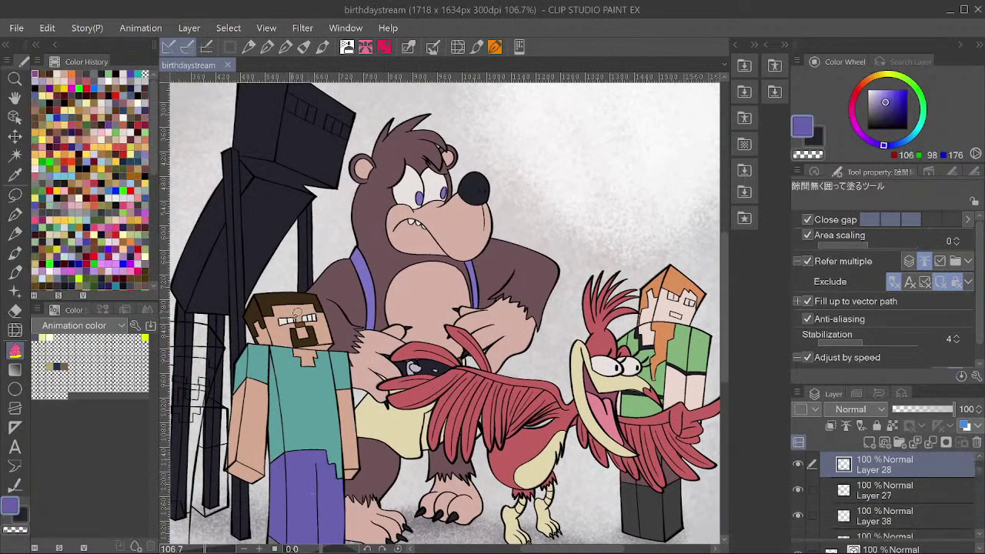
{"action": "scroll", "coordinate": [296, 313], "scroll_direction": "up", "scroll_amount": 7}
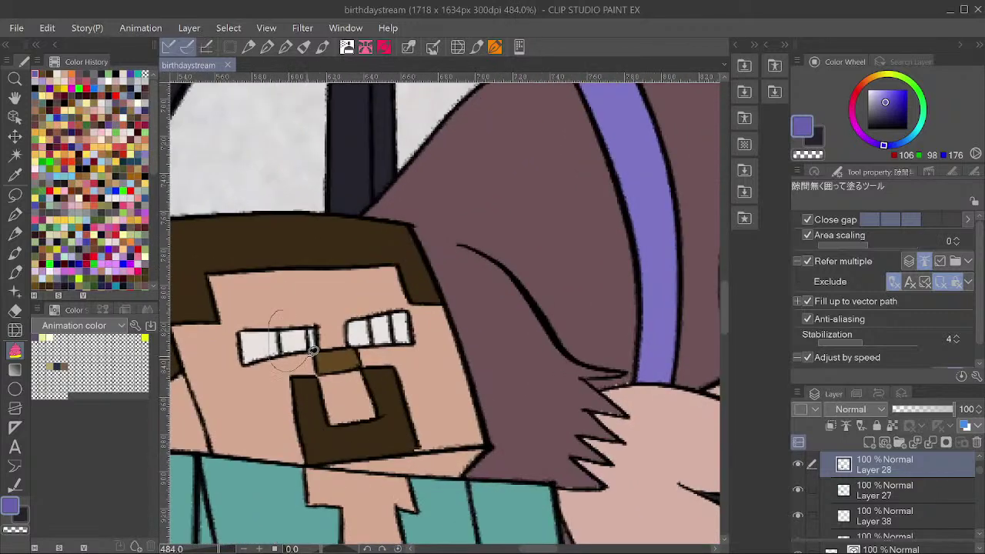
{"action": "mouse_move", "coordinate": [313, 351]}
{"action": "left_mouse_down"}
{"action": "mouse_move", "coordinate": [247, 394]}
{"action": "mouse_move", "coordinate": [300, 414]}
{"action": "mouse_move", "coordinate": [332, 392]}
{"action": "mouse_move", "coordinate": [327, 299]}
{"action": "left_mouse_up"}
{"action": "scroll", "coordinate": [298, 311], "scroll_direction": "up", "scroll_amount": 4}
{"action": "key", "text": "ctrl+z"}
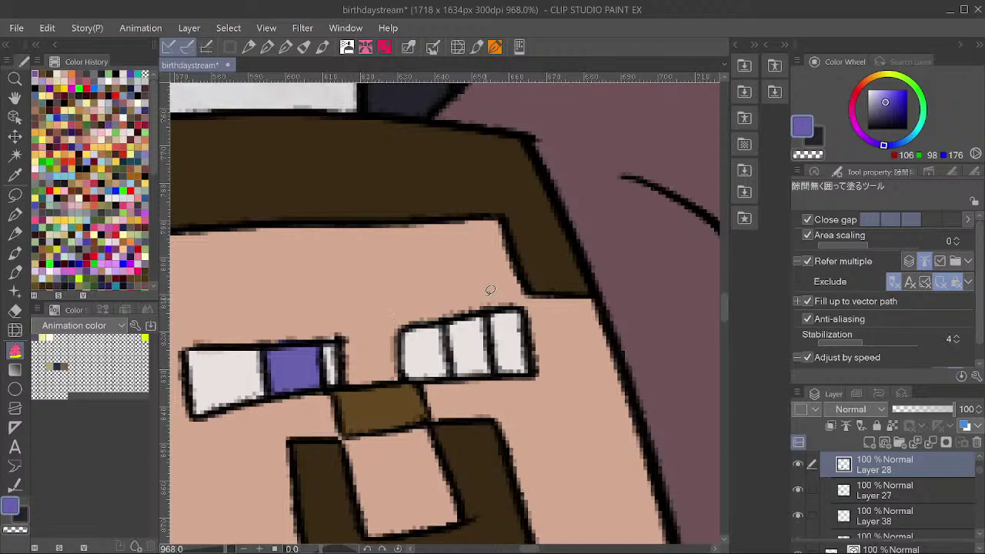
Fill the iris of Steve's second eye with the same purple and save the file.
{"action": "mouse_move", "coordinate": [490, 290]}
{"action": "left_mouse_down"}
{"action": "mouse_move", "coordinate": [433, 312]}
{"action": "mouse_move", "coordinate": [449, 396]}
{"action": "left_mouse_up"}
{"action": "left_click_drag", "start_coordinate": [510, 351], "coordinate": [508, 339]}
{"action": "scroll", "coordinate": [345, 282], "scroll_direction": "down", "scroll_amount": 12}
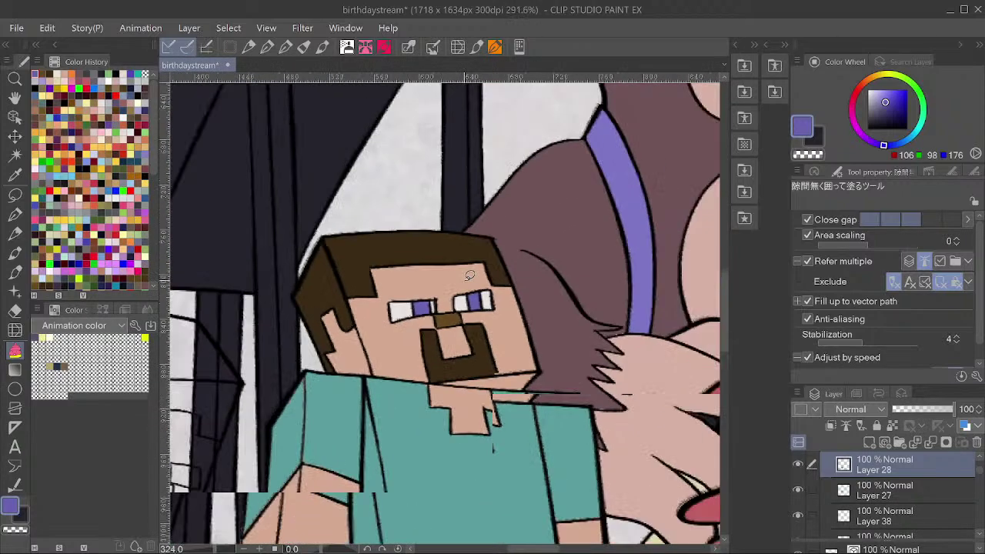
{"action": "scroll", "coordinate": [344, 282], "scroll_direction": "down", "scroll_amount": 1}
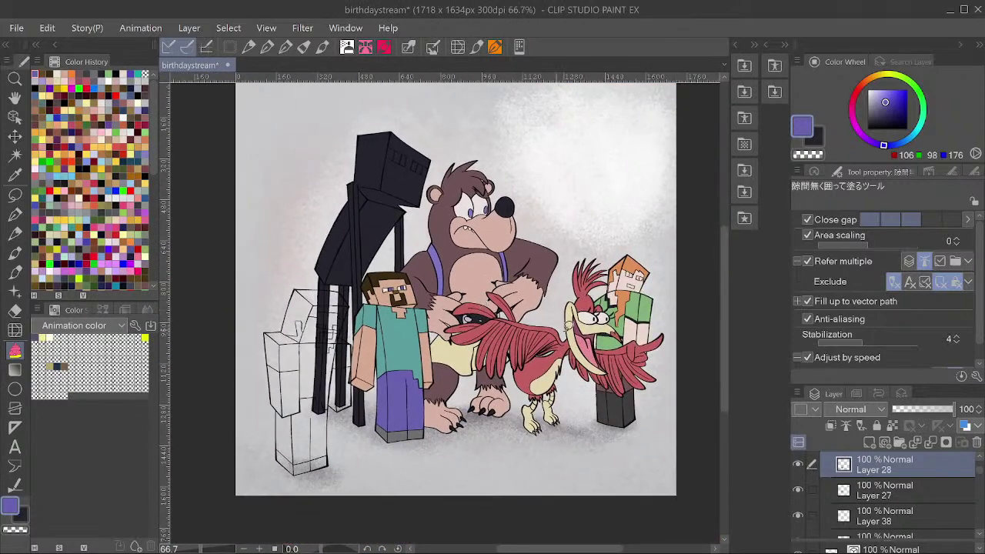
{"action": "scroll", "coordinate": [567, 329], "scroll_direction": "up", "scroll_amount": 1}
{"action": "key", "text": "ctrl+s"}
Sample the eye white, RGB 233, 226, 224, from Steve's eye and add a layer above Alex's skin layer.
{"action": "scroll", "coordinate": [374, 272], "scroll_direction": "up", "scroll_amount": 3}
{"action": "left_click", "coordinate": [368, 285], "text": "alt"}
{"action": "left_click", "coordinate": [365, 289], "text": "alt"}
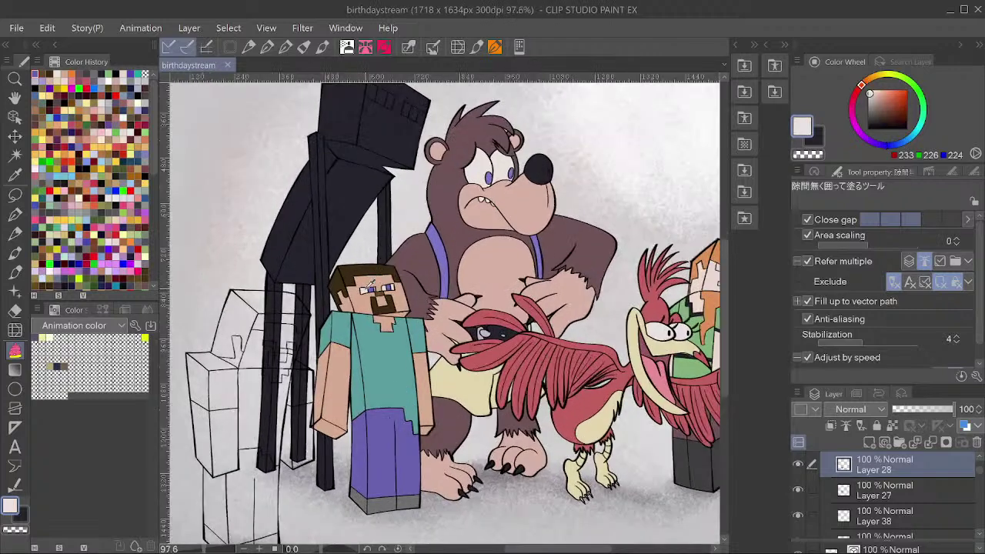
{"action": "scroll", "coordinate": [371, 285], "scroll_direction": "down", "scroll_amount": 5}
{"action": "scroll", "coordinate": [568, 285], "scroll_direction": "up", "scroll_amount": 10}
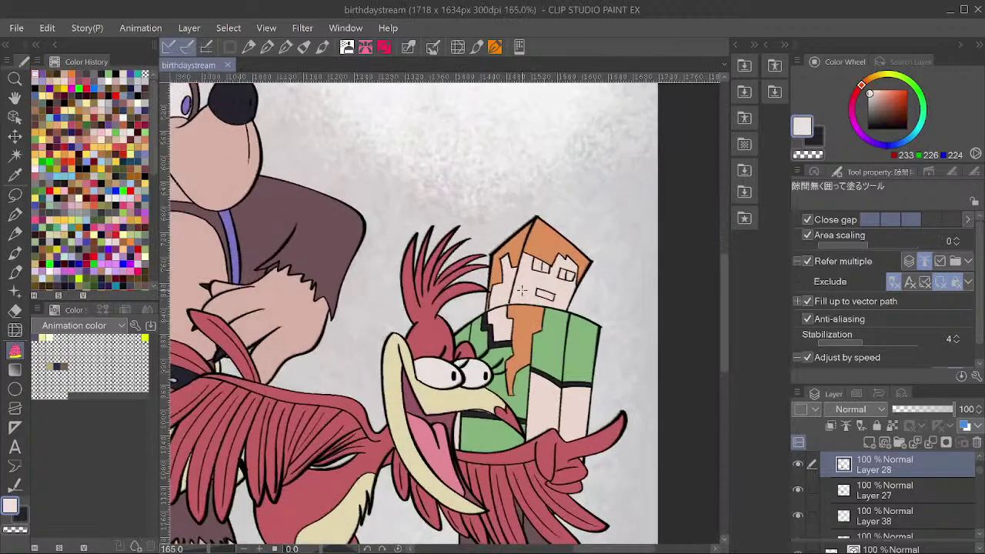
{"action": "left_click", "coordinate": [526, 289], "text": "ctrl+shift"}
{"action": "scroll", "coordinate": [555, 262], "scroll_direction": "up", "scroll_amount": 1}
{"action": "scroll", "coordinate": [560, 259], "scroll_direction": "up", "scroll_amount": 2}
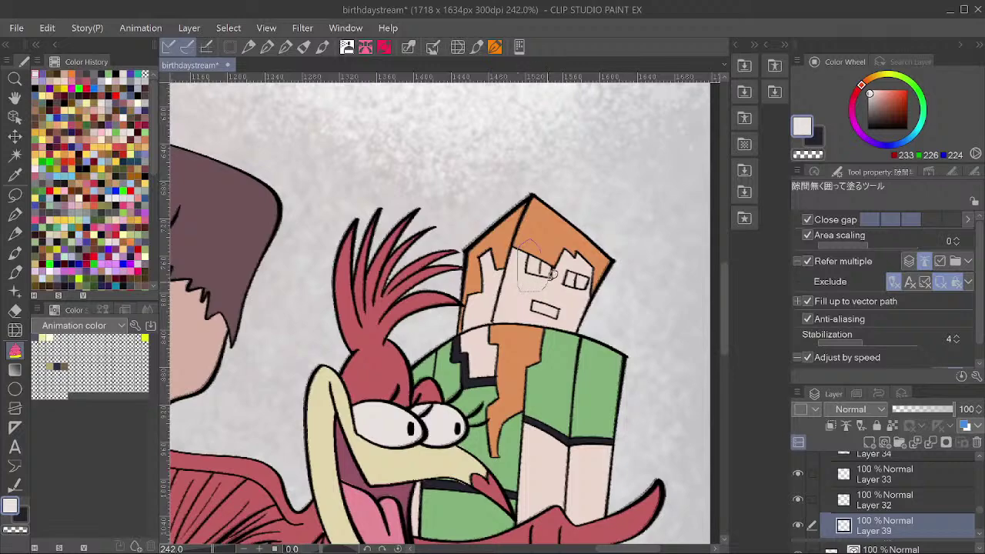
Set the alex line-art layer as reference and start filling Alex's first eye off-white on the new layer above her skin.
{"action": "scroll", "coordinate": [533, 291], "scroll_direction": "up", "scroll_amount": 7}
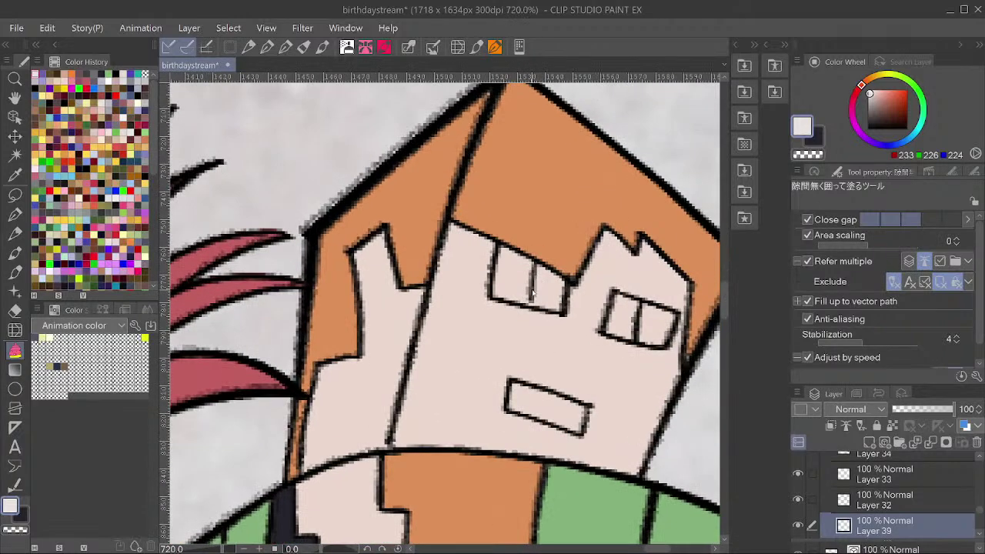
{"action": "left_click", "coordinate": [533, 292], "text": "ctrl+shift"}
{"action": "left_click", "coordinate": [533, 291], "text": "ctrl+shift"}
{"action": "scroll", "coordinate": [532, 291], "scroll_direction": "up", "scroll_amount": 1}
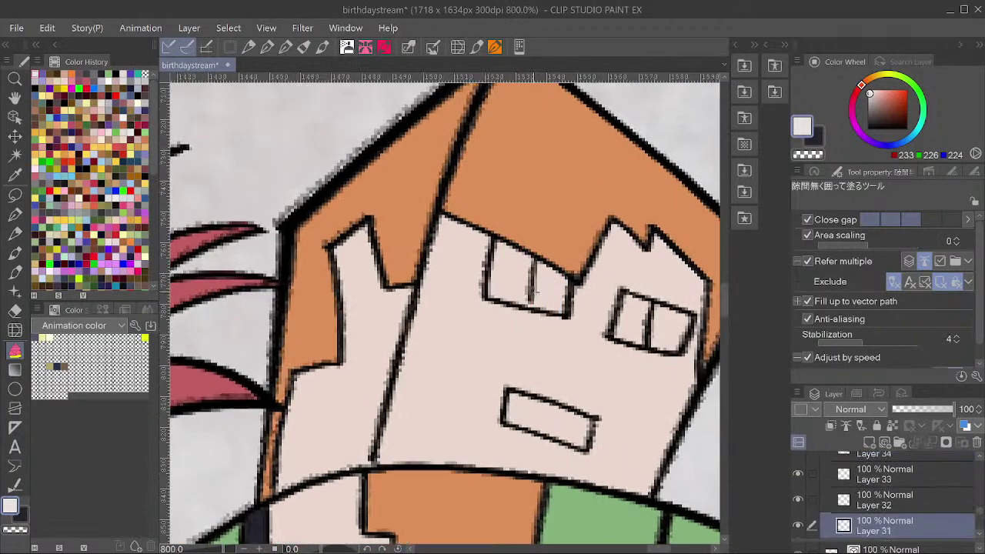
{"action": "left_click", "coordinate": [532, 291], "text": "ctrl+shift"}
{"action": "left_click", "coordinate": [846, 426]}
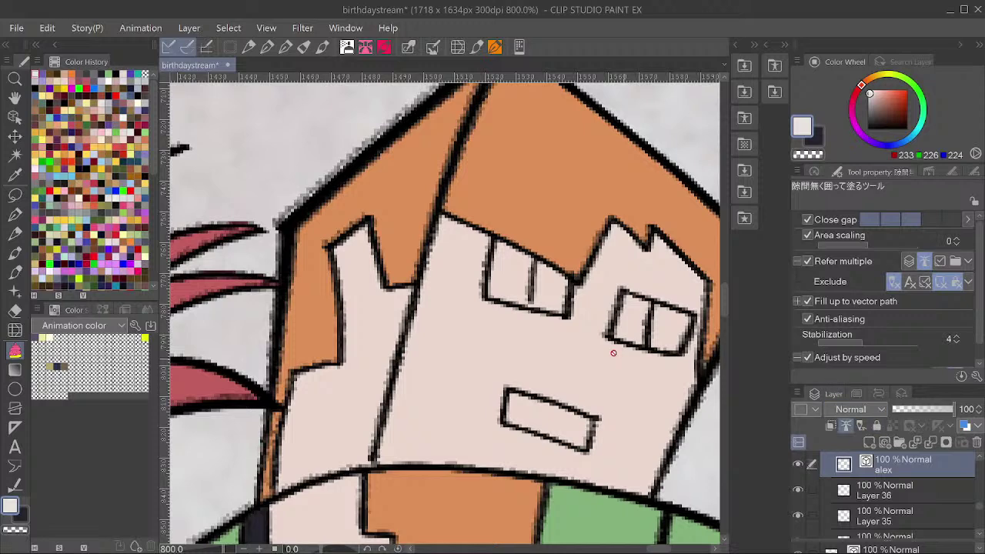
{"action": "left_click", "coordinate": [568, 347], "text": "ctrl+shift"}
{"action": "mouse_move", "coordinate": [535, 341]}
{"action": "left_mouse_down"}
{"action": "mouse_move", "coordinate": [551, 252]}
{"action": "mouse_move", "coordinate": [502, 214]}
{"action": "mouse_move", "coordinate": [540, 342]}
{"action": "left_mouse_up"}
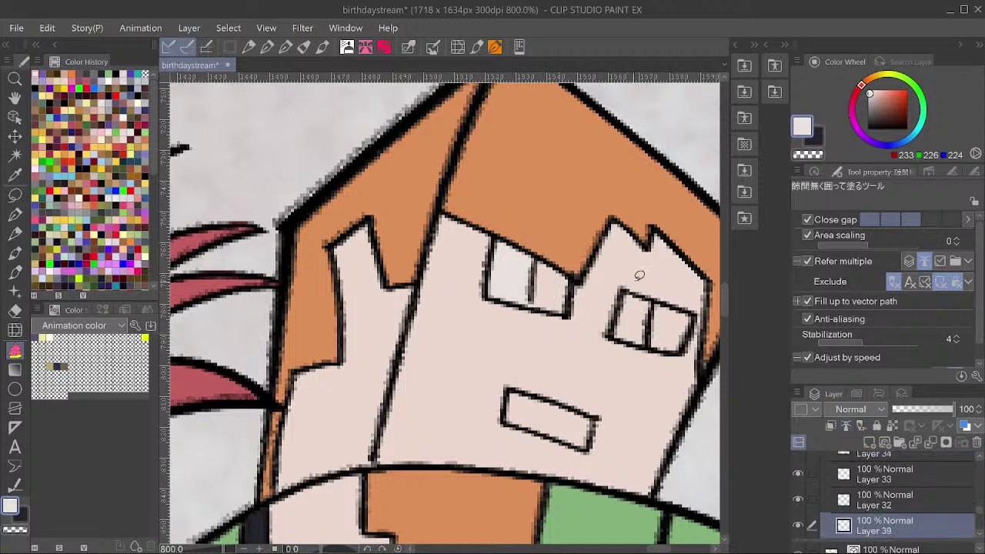
Fill the remaining sections of Alex's eyes with the same off-white using the enclose-and-fill tool.
{"action": "mouse_move", "coordinate": [639, 275]}
{"action": "left_mouse_down"}
{"action": "mouse_move", "coordinate": [655, 374]}
{"action": "mouse_move", "coordinate": [677, 286]}
{"action": "mouse_move", "coordinate": [615, 362]}
{"action": "left_mouse_up"}
{"action": "scroll", "coordinate": [611, 294], "scroll_direction": "down", "scroll_amount": 3}
{"action": "scroll", "coordinate": [611, 293], "scroll_direction": "up", "scroll_amount": 3}
{"action": "scroll", "coordinate": [492, 323], "scroll_direction": "down", "scroll_amount": 6}
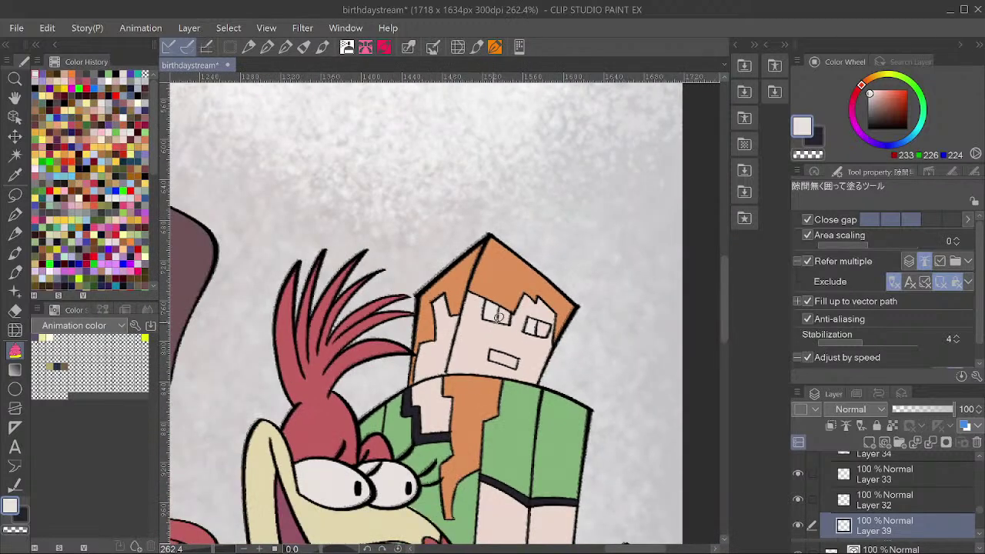
{"action": "scroll", "coordinate": [519, 379], "scroll_direction": "down", "scroll_amount": 1}
Sample Alex's shirt green, RGB 131, 177, 123, add a layer above the shirt layer, and fill both of her irises.
{"action": "left_click", "coordinate": [529, 402], "text": "alt"}
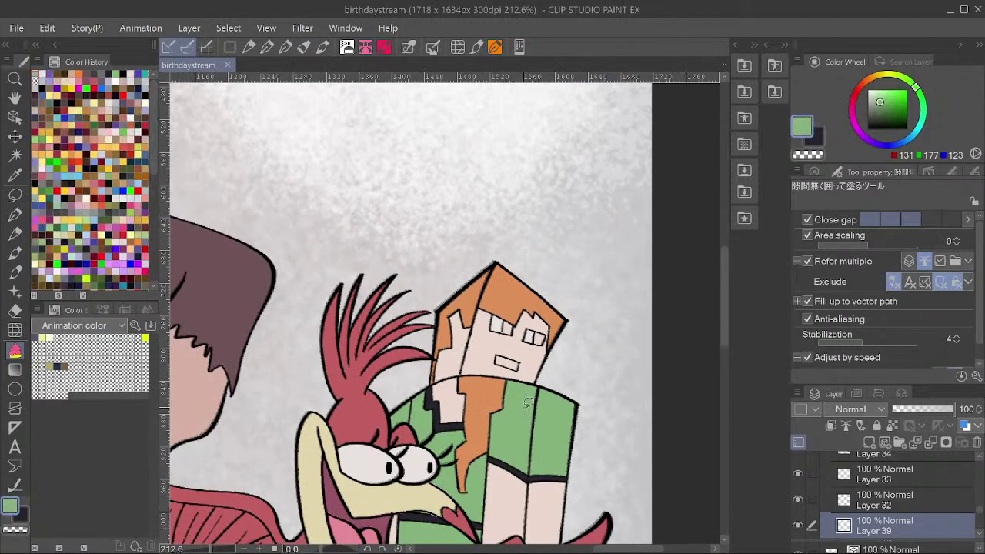
{"action": "left_click", "coordinate": [522, 406], "text": "ctrl+shift"}
{"action": "key", "text": "ctrl+shift+n"}
{"action": "scroll", "coordinate": [518, 338], "scroll_direction": "up", "scroll_amount": 2}
{"action": "scroll", "coordinate": [514, 295], "scroll_direction": "up", "scroll_amount": 1}
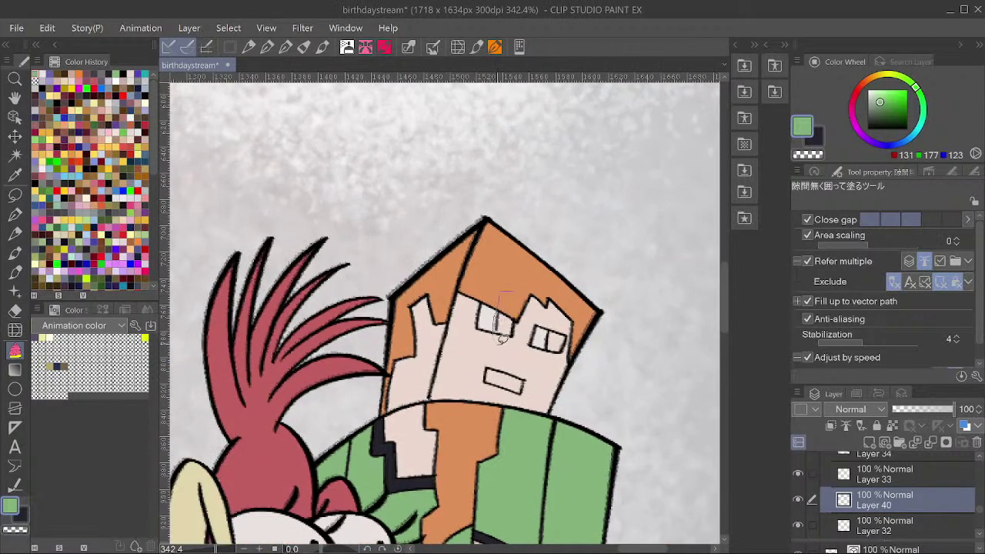
{"action": "left_click", "coordinate": [502, 325]}
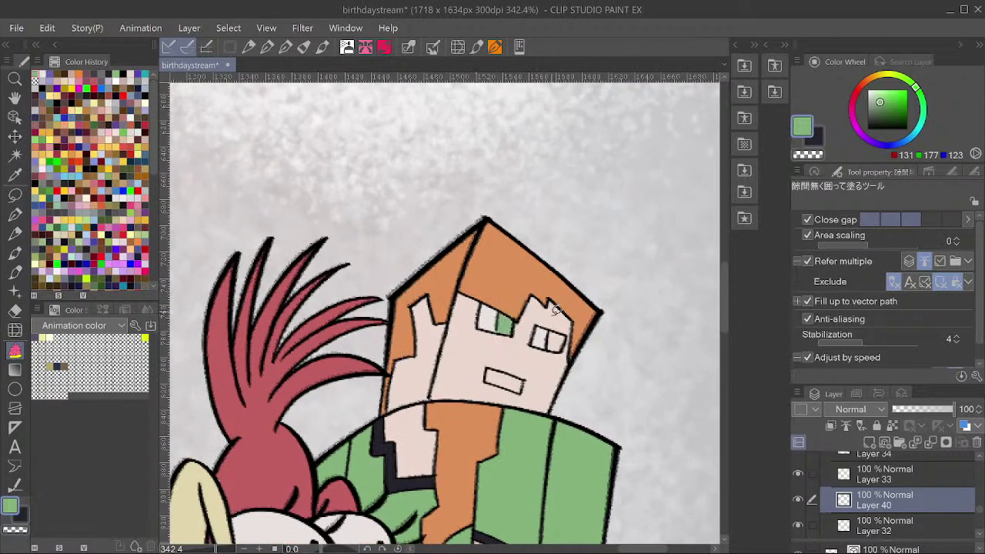
{"action": "mouse_move", "coordinate": [548, 325]}
{"action": "left_mouse_down"}
{"action": "mouse_move", "coordinate": [566, 357]}
{"action": "mouse_move", "coordinate": [567, 308]}
{"action": "left_mouse_up"}
{"action": "scroll", "coordinate": [566, 307], "scroll_direction": "down", "scroll_amount": 12}
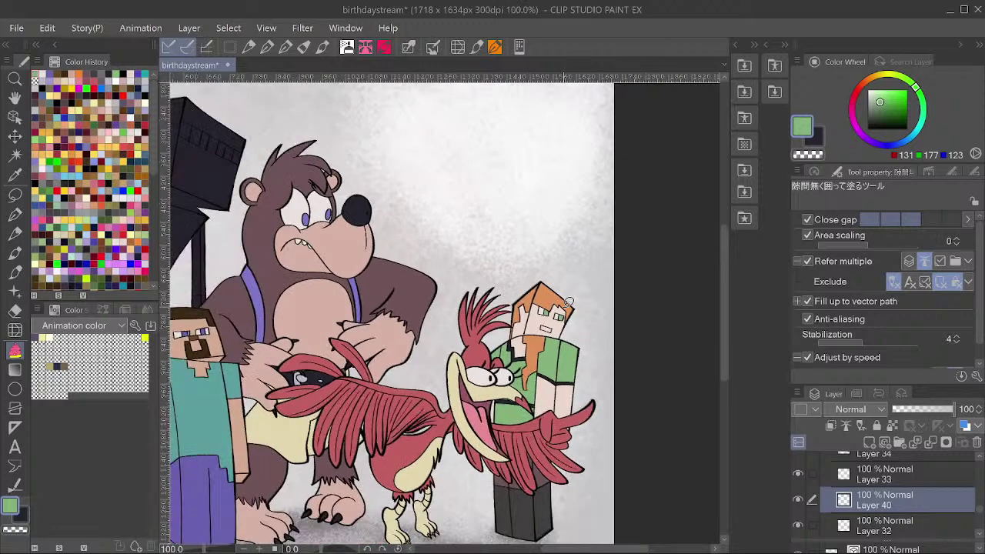
Merge the green iris layer down into Alex's green shirt layer.
{"action": "scroll", "coordinate": [569, 301], "scroll_direction": "down", "scroll_amount": 3}
{"action": "scroll", "coordinate": [498, 299], "scroll_direction": "up", "scroll_amount": 2}
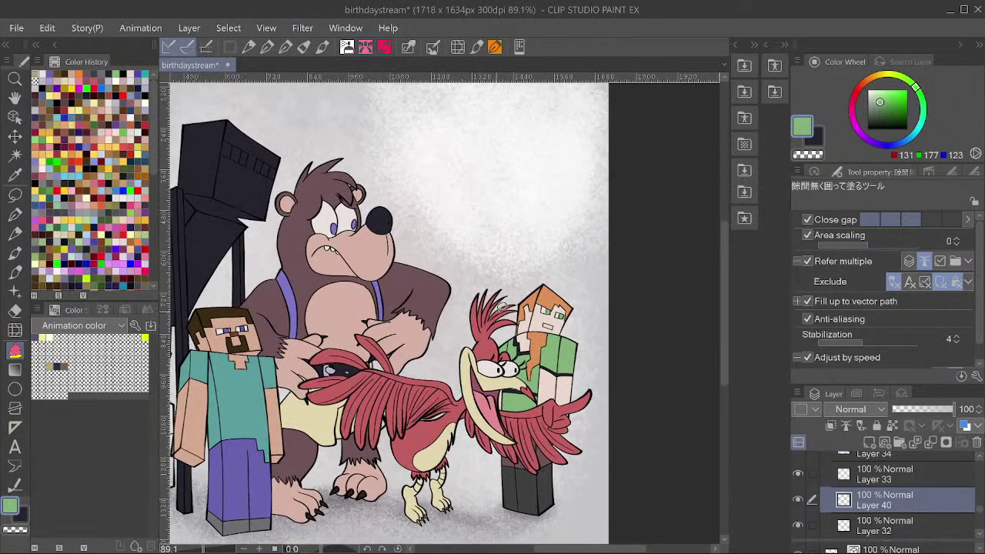
{"action": "scroll", "coordinate": [500, 306], "scroll_direction": "up", "scroll_amount": 1}
{"action": "scroll", "coordinate": [822, 499], "scroll_direction": "down", "scroll_amount": 2}
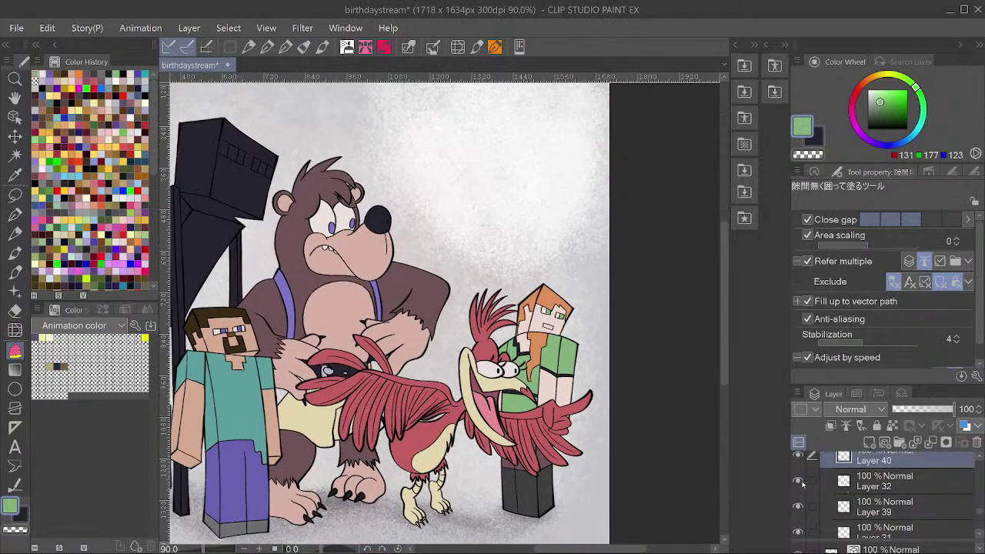
{"action": "key", "text": "p"}
{"action": "left_click", "coordinate": [862, 481]}
{"action": "scroll", "coordinate": [860, 492], "scroll_direction": "down", "scroll_amount": 1}
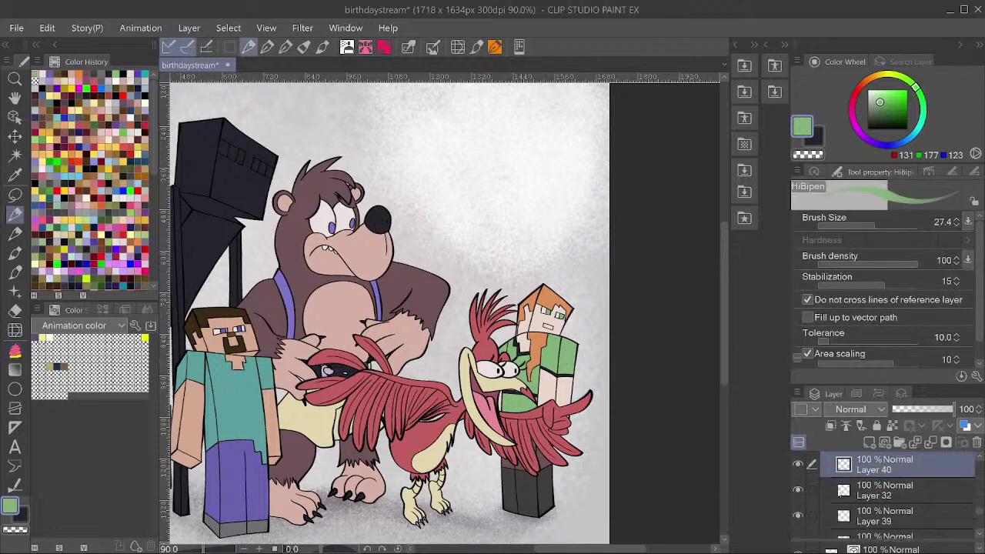
{"action": "left_click", "coordinate": [803, 467]}
{"action": "left_click", "coordinate": [803, 468]}
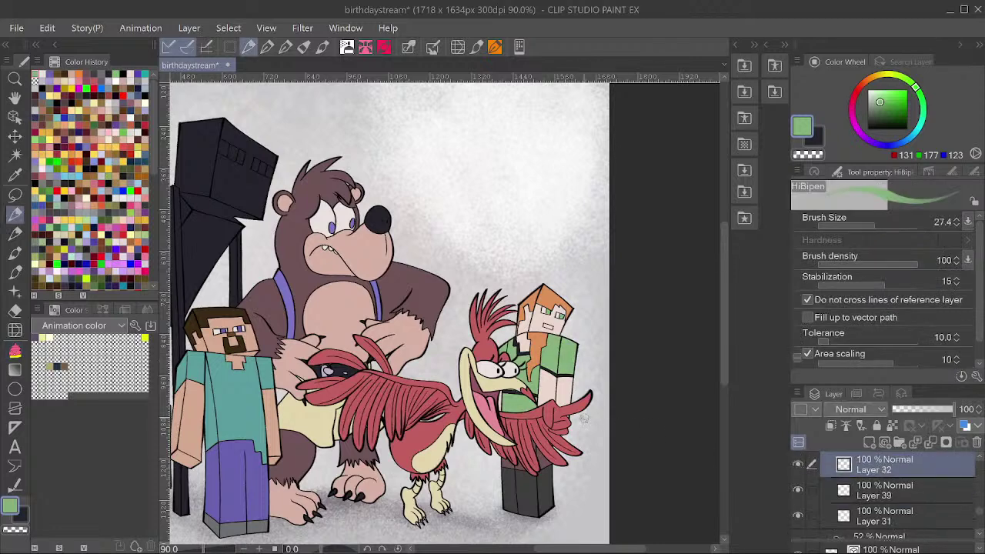
Select the red bird's pink tongue layer and set its saturation to -24.
{"action": "scroll", "coordinate": [580, 416], "scroll_direction": "down", "scroll_amount": 4}
{"action": "scroll", "coordinate": [514, 420], "scroll_direction": "up", "scroll_amount": 1}
{"action": "scroll", "coordinate": [416, 346], "scroll_direction": "up", "scroll_amount": 1}
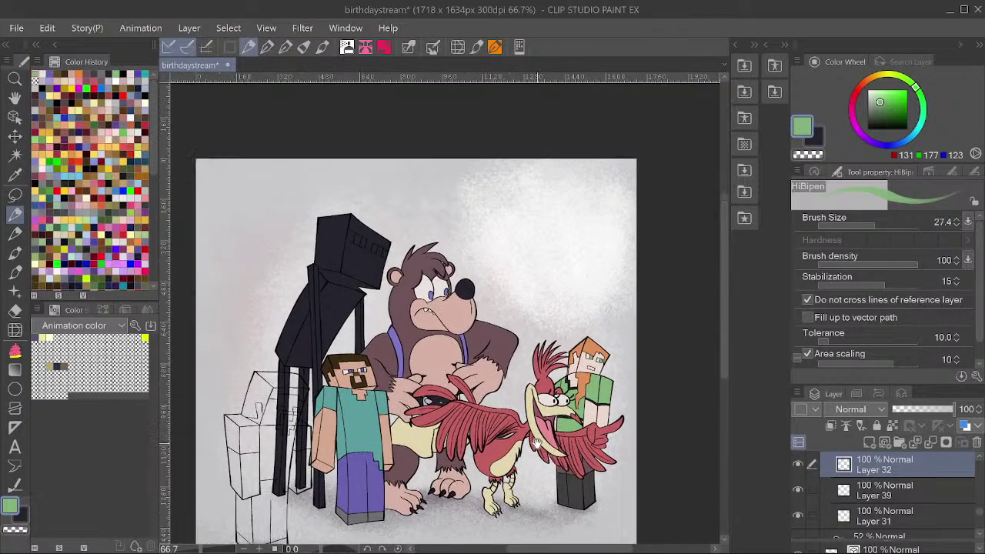
{"action": "scroll", "coordinate": [583, 376], "scroll_direction": "up", "scroll_amount": 2}
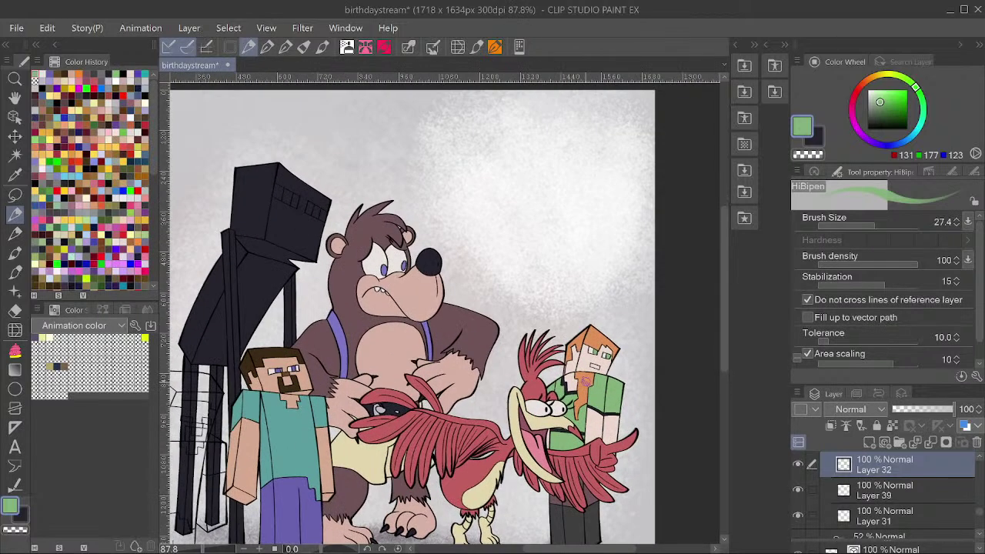
{"action": "scroll", "coordinate": [586, 383], "scroll_direction": "up", "scroll_amount": 1}
{"action": "left_click", "coordinate": [539, 457], "text": "alt"}
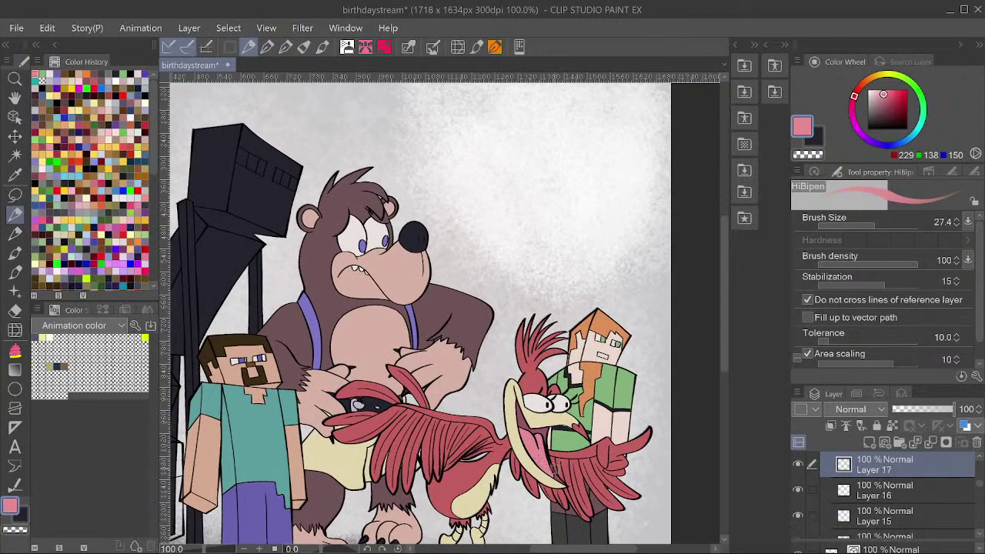
{"action": "key", "text": "ctrl+u"}
{"action": "left_click", "coordinate": [601, 176]}
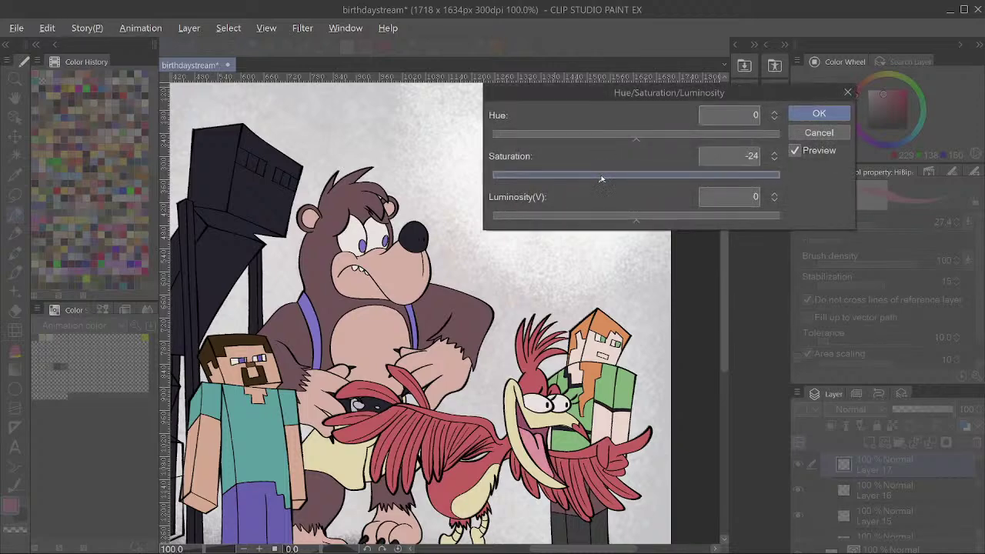
{"action": "left_click", "coordinate": [819, 113]}
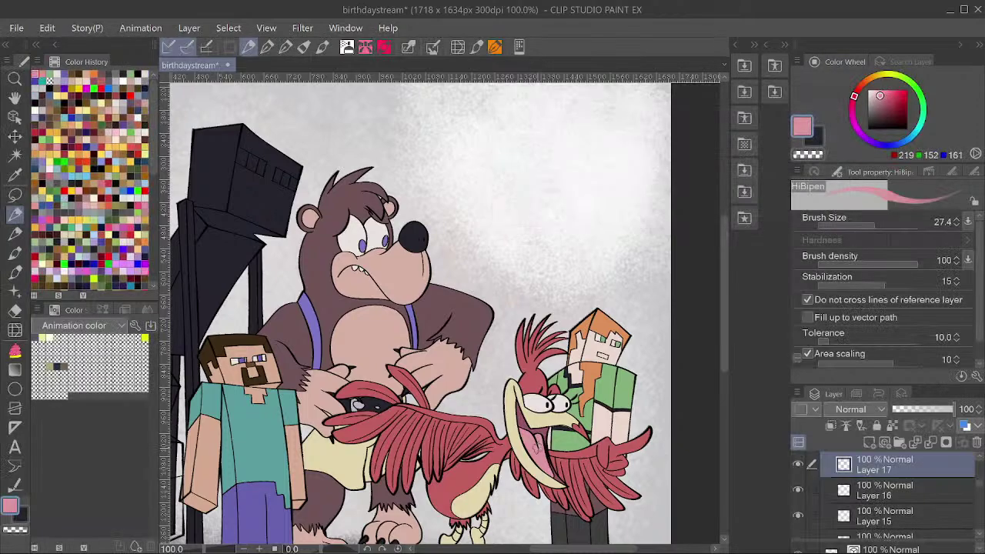
Add a layer above Alex's skin and fill her mouth with the tongue's pink, RGB 219, 152, 161.
{"action": "scroll", "coordinate": [419, 307], "scroll_direction": "down", "scroll_amount": 2}
{"action": "left_click_drag", "start_coordinate": [588, 358], "coordinate": [612, 325]}
{"action": "left_click", "coordinate": [606, 326], "text": "ctrl+shift"}
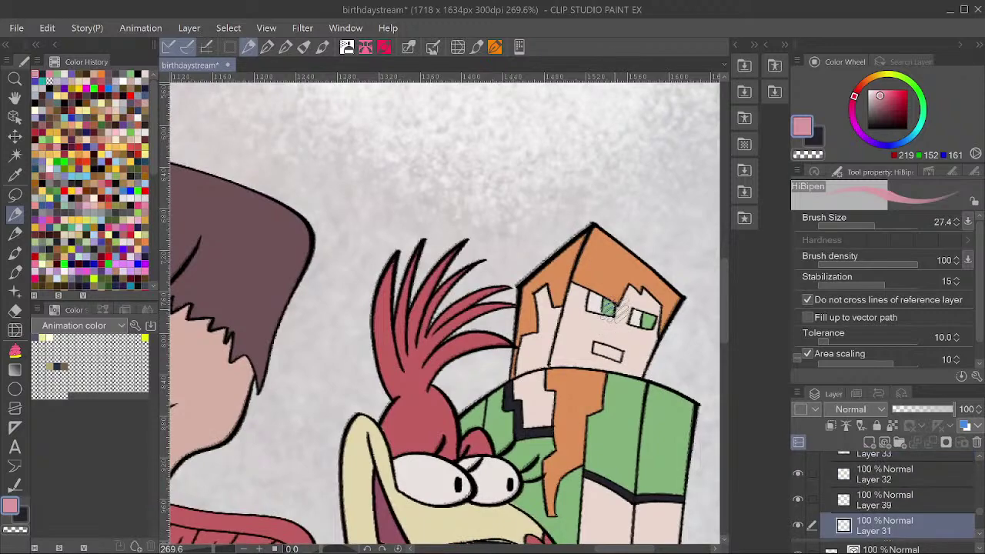
{"action": "key", "text": "g"}
{"action": "left_click", "coordinate": [617, 352]}
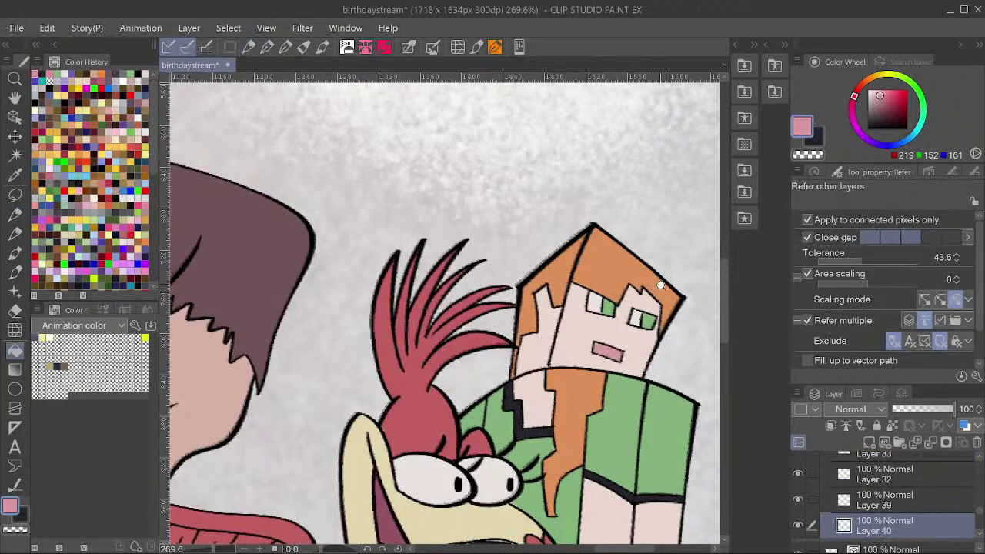
{"action": "scroll", "coordinate": [659, 282], "scroll_direction": "down", "scroll_amount": 3}
{"action": "scroll", "coordinate": [647, 301], "scroll_direction": "up", "scroll_amount": 4}
{"action": "key", "text": "g"}
{"action": "key", "text": "g"}
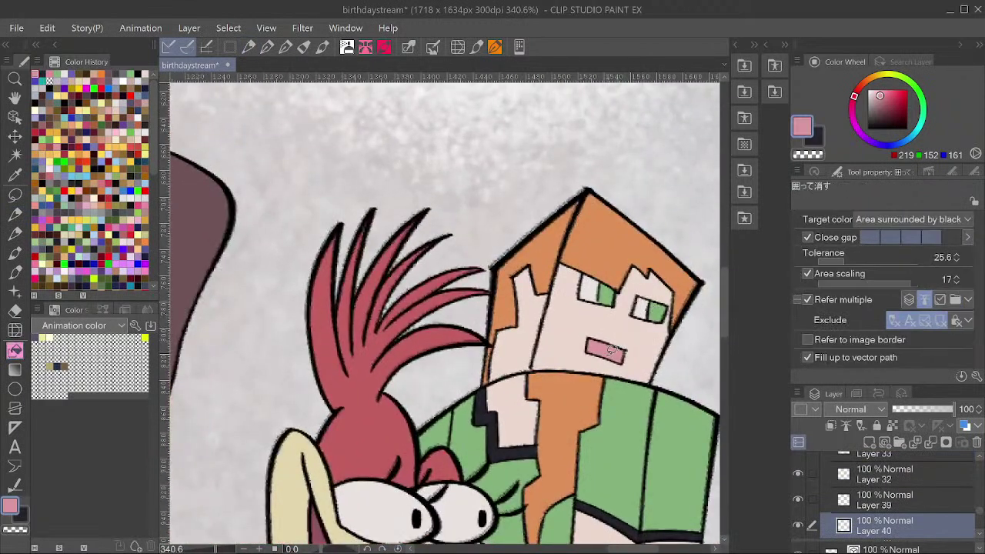
{"action": "key", "text": "g"}
{"action": "left_click", "coordinate": [622, 336]}
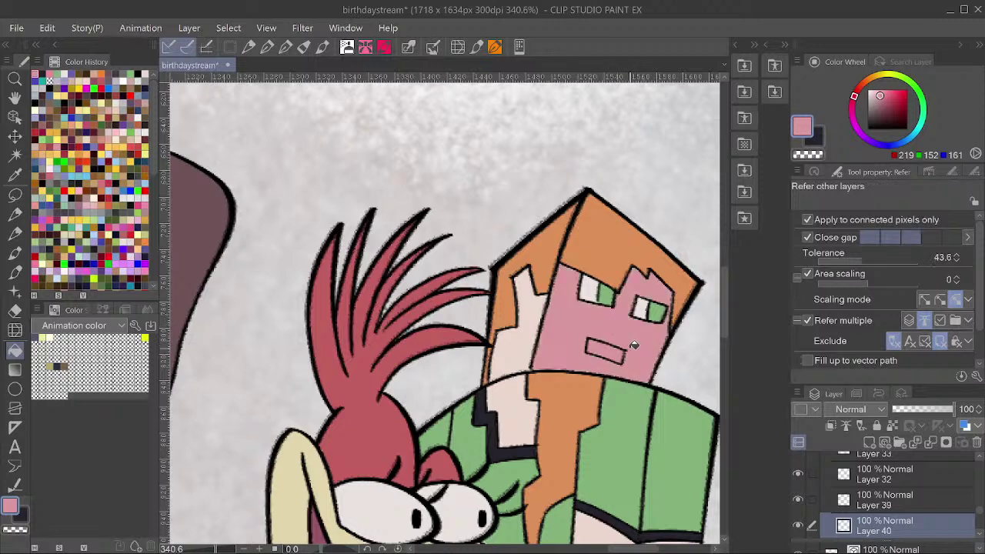
{"action": "key", "text": "ctrl+z"}
Fill the remaining gaps in Alex's pink mouth with the enclose-and-fill tool and save the illustration.
{"action": "key", "text": "g"}
{"action": "mouse_move", "coordinate": [642, 339]}
{"action": "left_mouse_down"}
{"action": "mouse_move", "coordinate": [576, 317]}
{"action": "mouse_move", "coordinate": [643, 343]}
{"action": "left_mouse_up"}
{"action": "scroll", "coordinate": [657, 292], "scroll_direction": "down", "scroll_amount": 6}
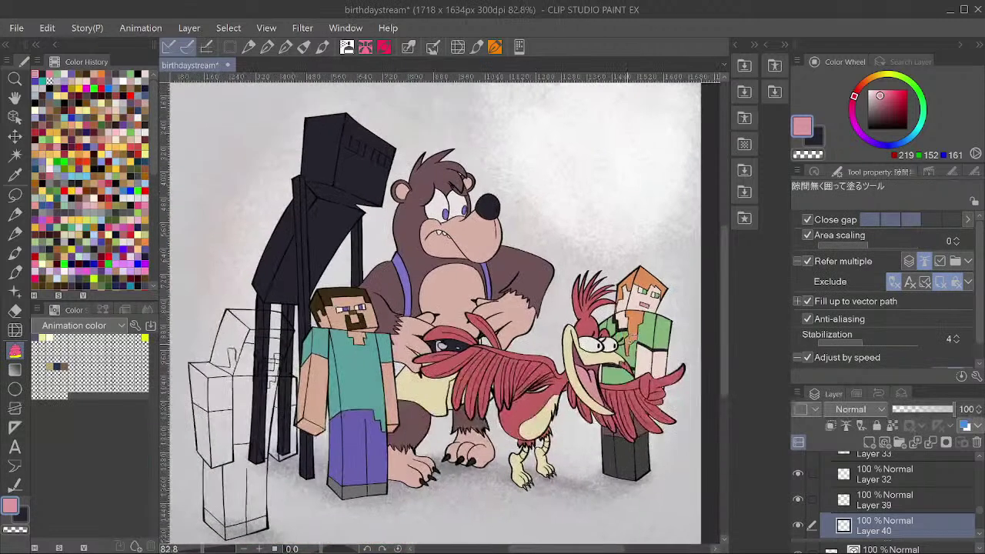
{"action": "key", "text": "ctrl+s"}
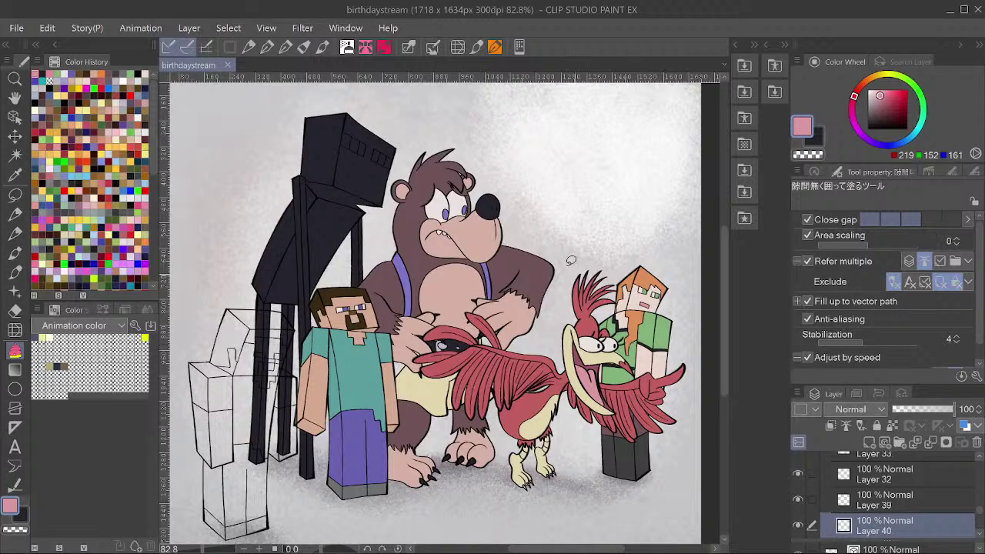
{"action": "scroll", "coordinate": [434, 359], "scroll_direction": "down", "scroll_amount": 2}
{"action": "scroll", "coordinate": [434, 240], "scroll_direction": "up", "scroll_amount": 2}
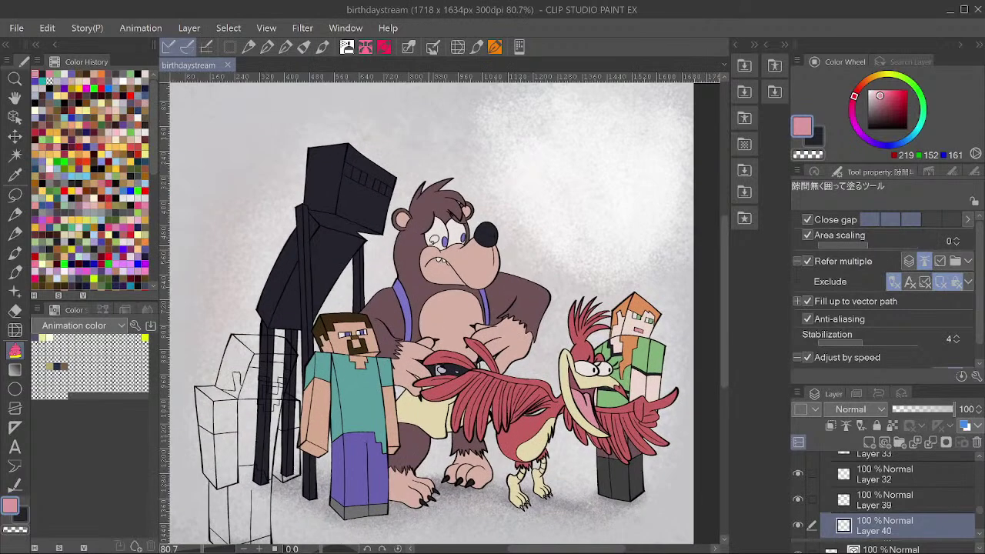
{"action": "scroll", "coordinate": [493, 410], "scroll_direction": "down", "scroll_amount": 1}
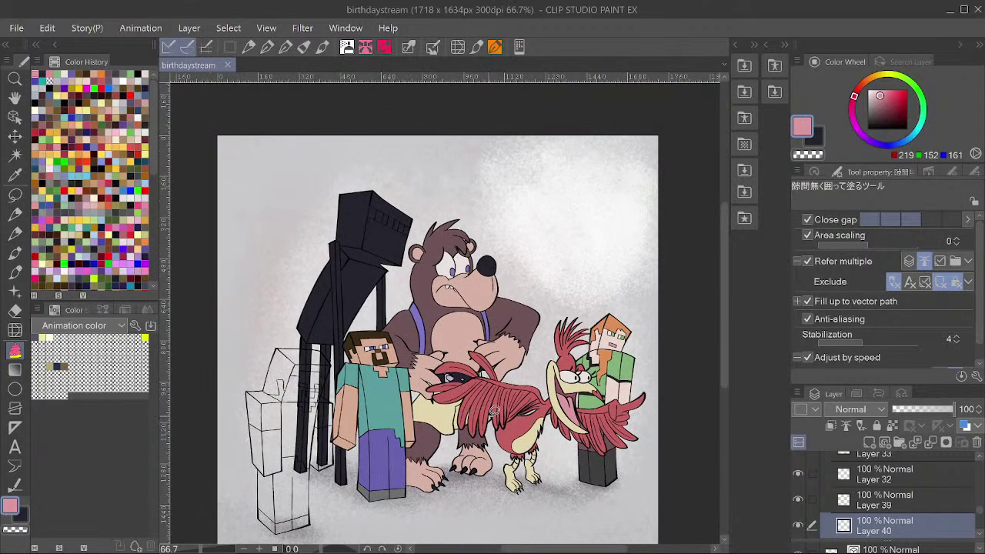
{"action": "scroll", "coordinate": [440, 398], "scroll_direction": "up", "scroll_amount": 1}
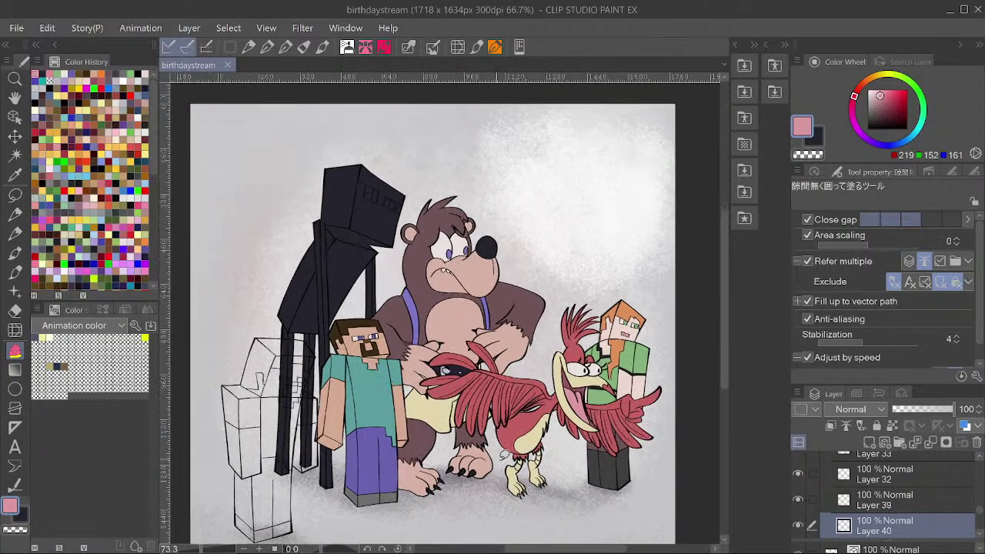
{"action": "scroll", "coordinate": [439, 399], "scroll_direction": "down", "scroll_amount": 1}
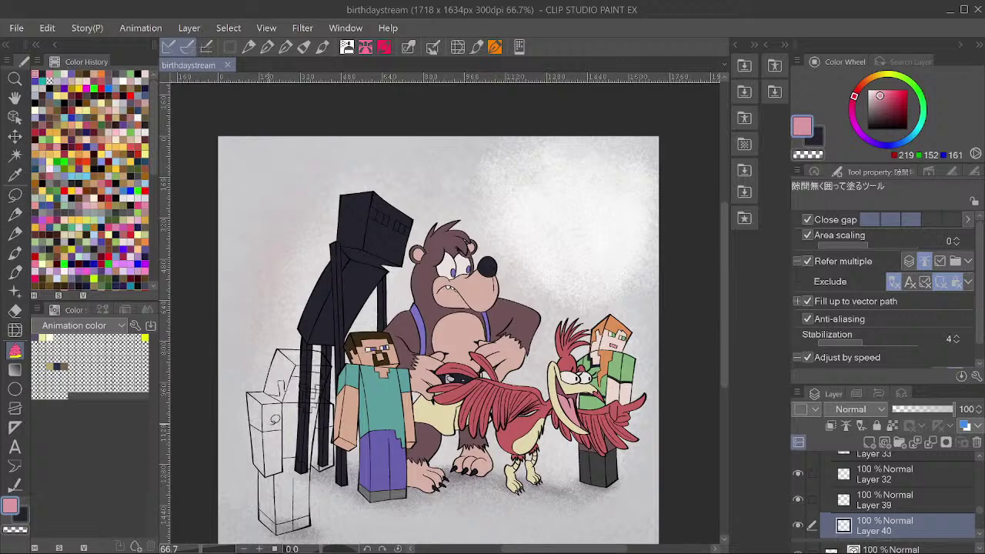
Sample Alex's shirt green, RGB 131, 177, 123, and set the zombie line-art layer as a reference layer.
{"action": "left_click", "coordinate": [637, 365], "text": "alt"}
{"action": "scroll", "coordinate": [307, 532], "scroll_direction": "up", "scroll_amount": 3}
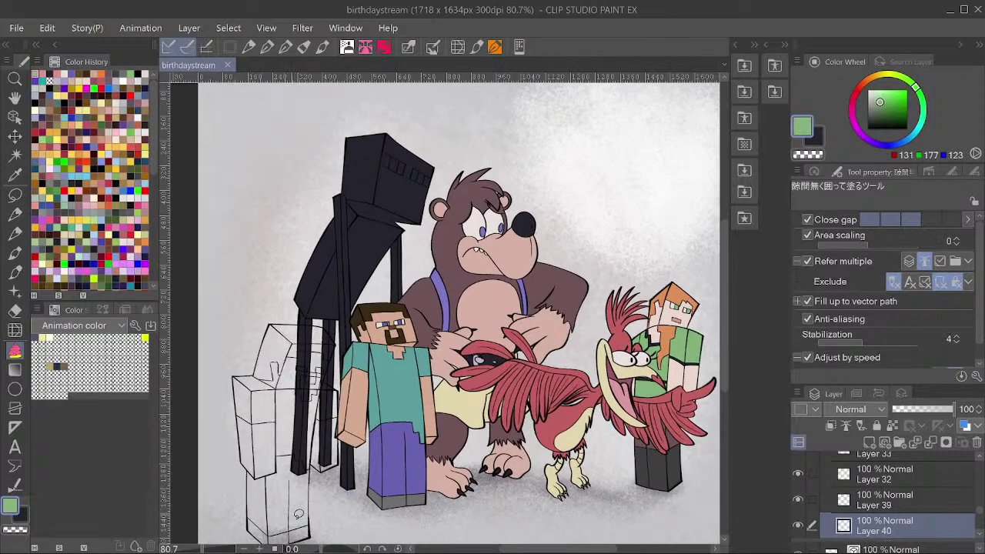
{"action": "left_click", "coordinate": [314, 539], "text": "ctrl+shift"}
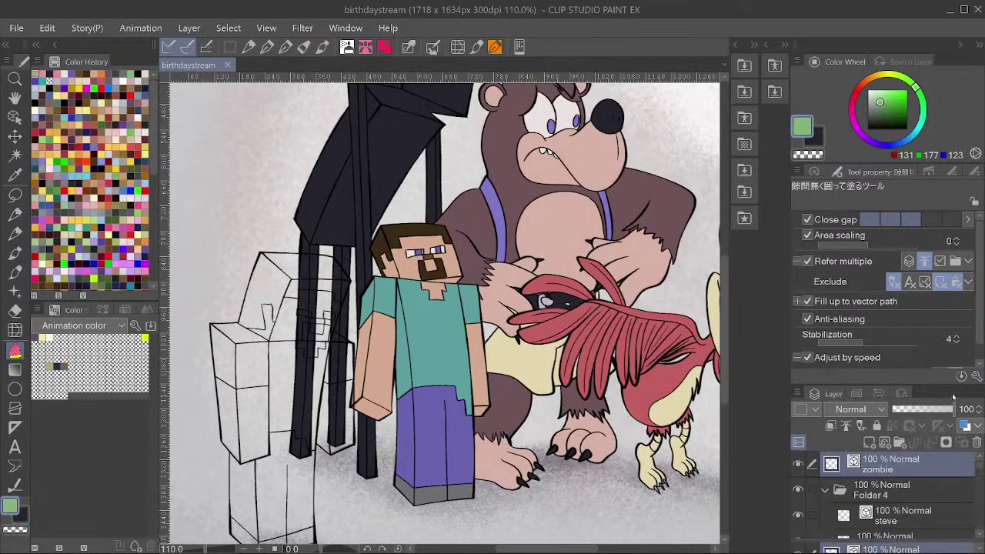
{"action": "left_click", "coordinate": [845, 426]}
Collapse Folder 4, add a layer above it, fill the whole zombie with the sampled green, and save the illustration.
{"action": "left_click", "coordinate": [828, 492]}
{"action": "left_click", "coordinate": [871, 491]}
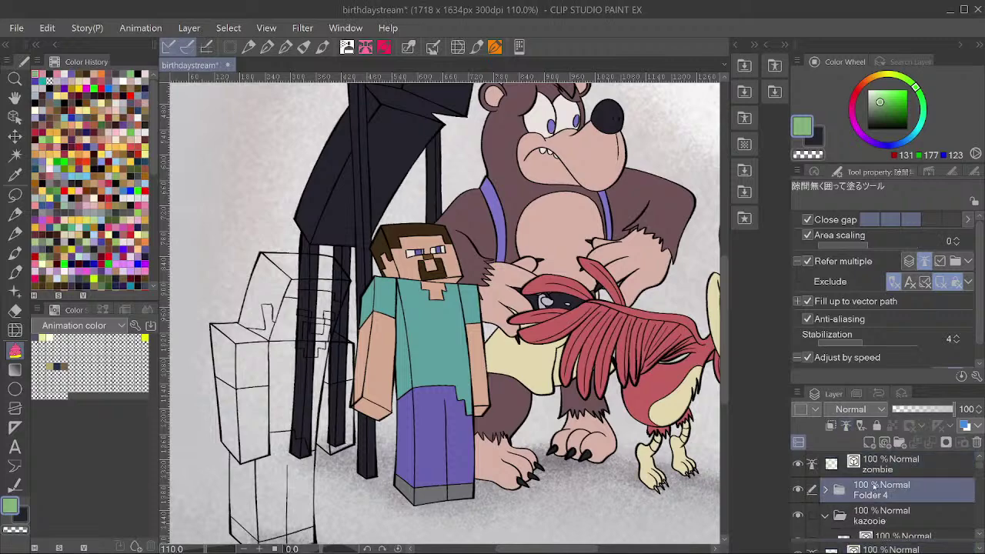
{"action": "key", "text": "ctrl+shift+n"}
{"action": "scroll", "coordinate": [350, 291], "scroll_direction": "down", "scroll_amount": 3}
{"action": "mouse_move", "coordinate": [348, 284]}
{"action": "left_mouse_down"}
{"action": "mouse_move", "coordinate": [320, 260]}
{"action": "mouse_move", "coordinate": [422, 267]}
{"action": "mouse_move", "coordinate": [362, 266]}
{"action": "left_mouse_up"}
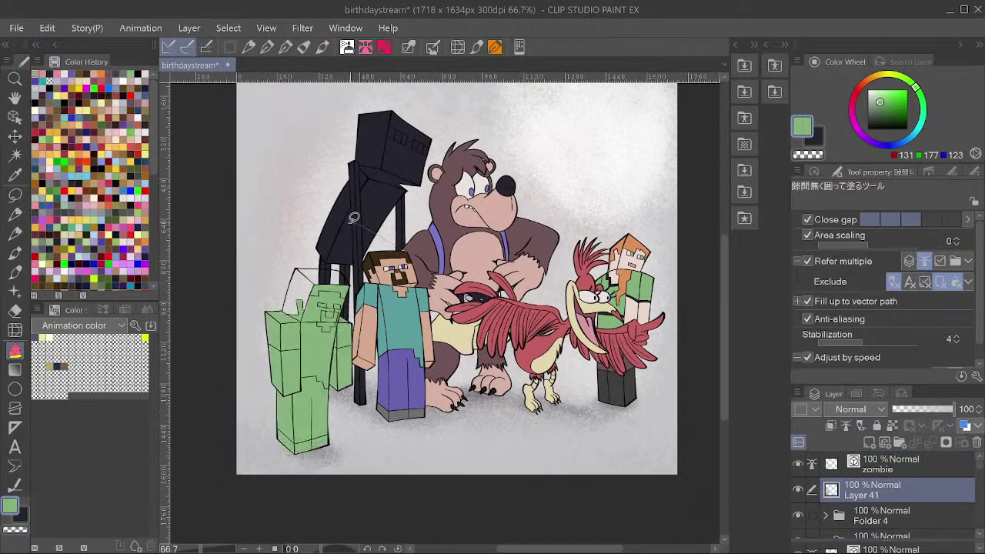
{"action": "scroll", "coordinate": [326, 339], "scroll_direction": "up", "scroll_amount": 2}
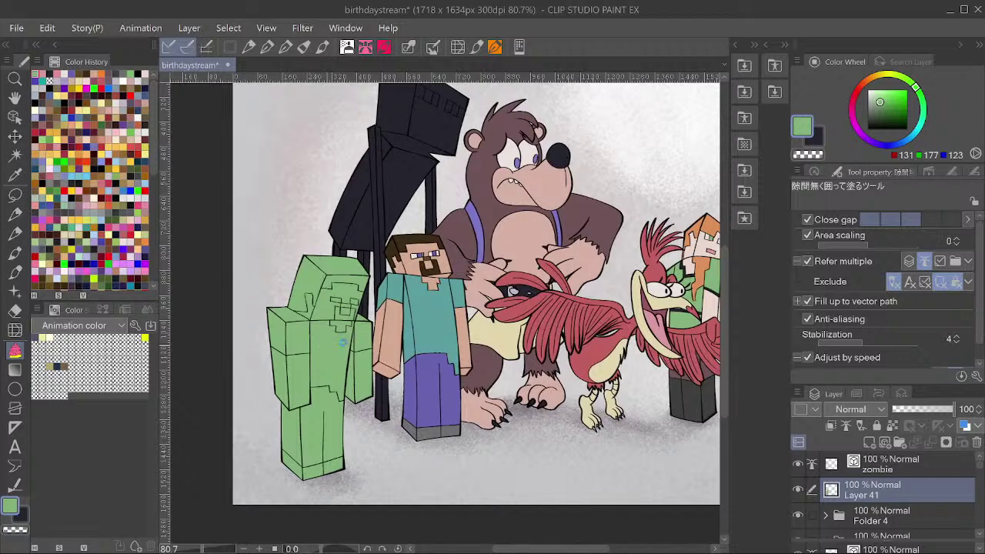
{"action": "key", "text": "ctrl+s"}
{"action": "scroll", "coordinate": [319, 337], "scroll_direction": "down", "scroll_amount": 2}
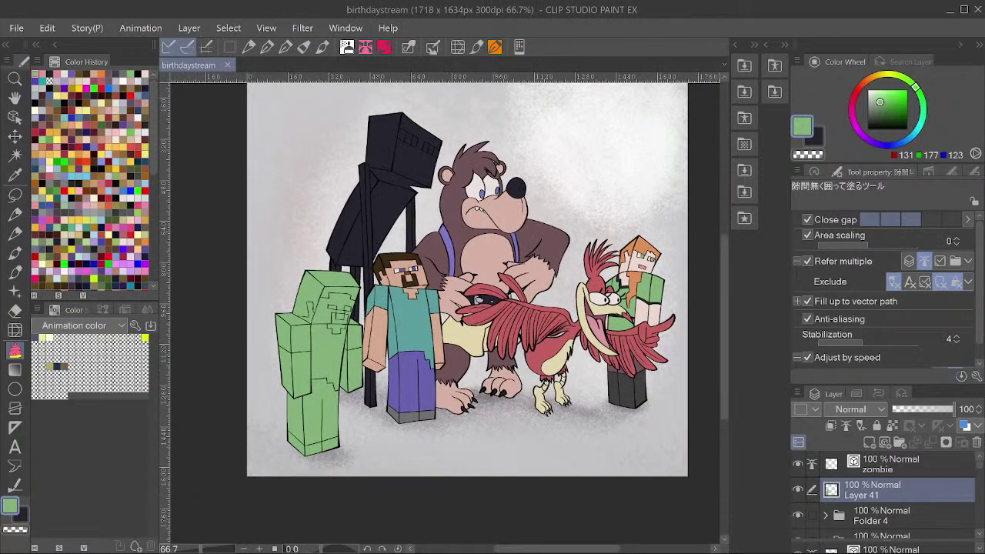
Set the zombie's green layer to saturation -6 and luminosity -24.
{"action": "key", "text": "ctrl+u"}
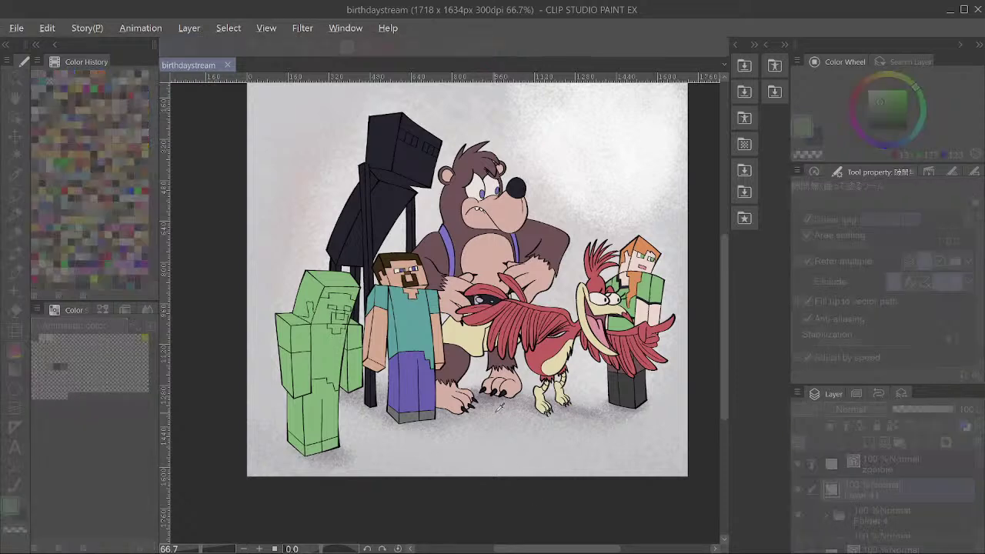
{"action": "left_click", "coordinate": [613, 178]}
{"action": "left_click", "coordinate": [604, 220]}
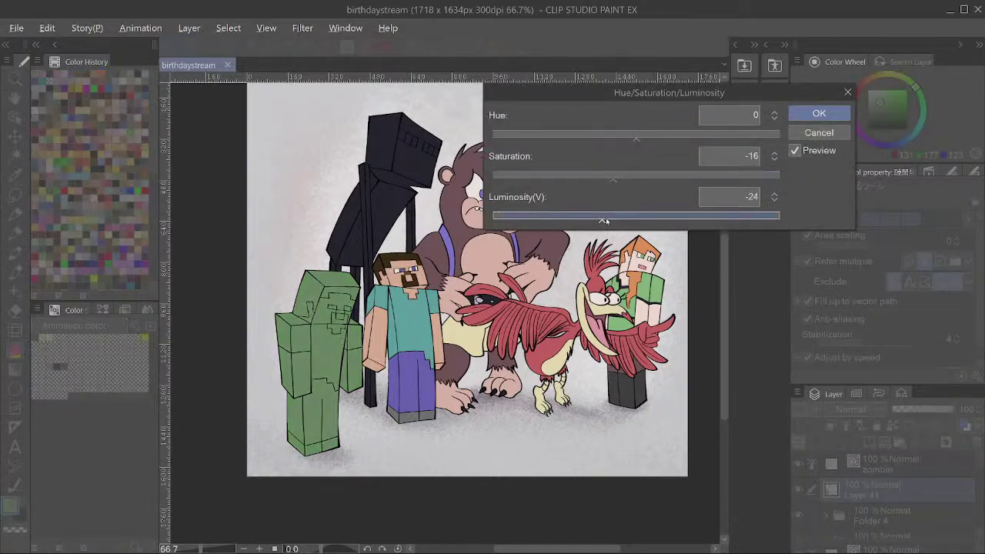
{"action": "left_click", "coordinate": [628, 179]}
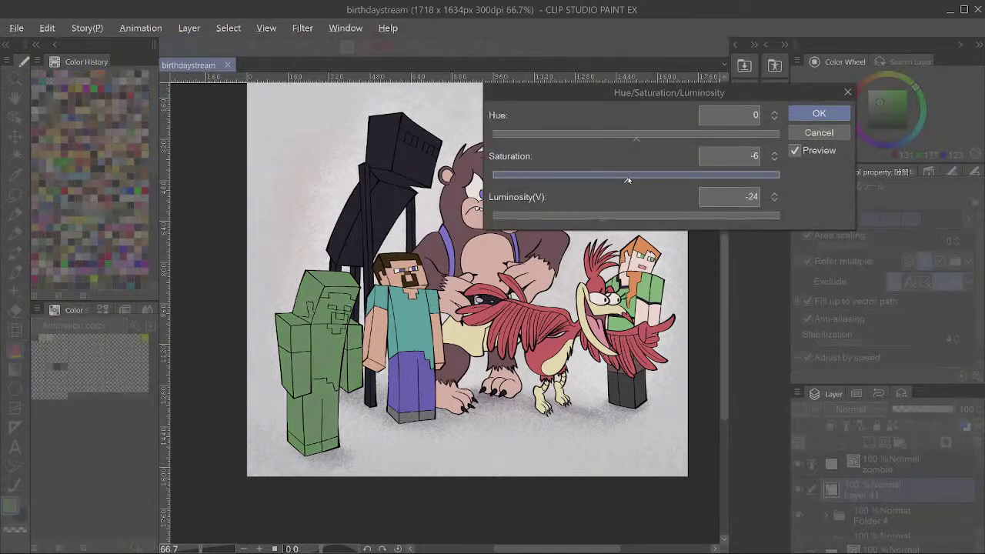
{"action": "left_click", "coordinate": [804, 113]}
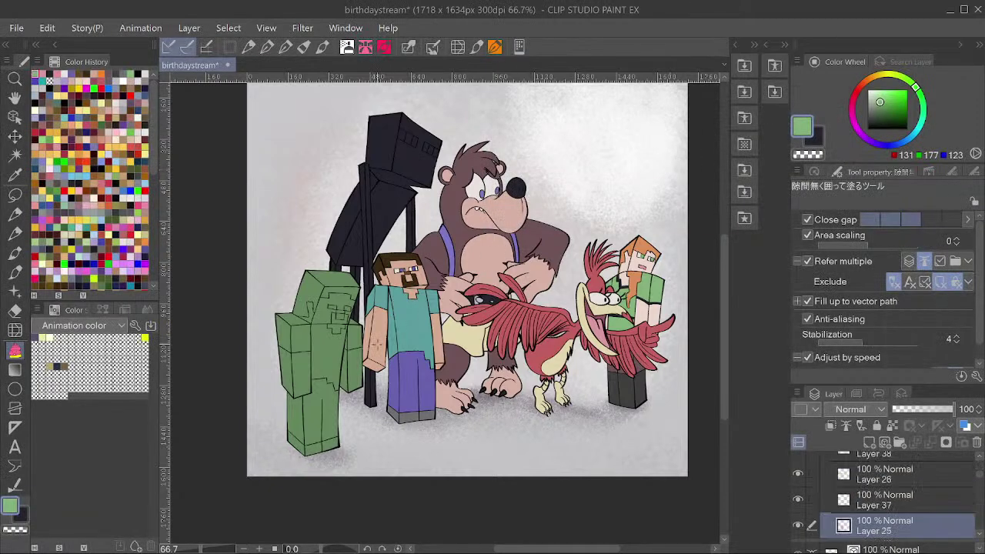
Adjust Steve's skin layer, Layer 25, to saturation -14 and luminosity -14.
{"action": "key", "text": "ctrl+u"}
{"action": "left_click", "coordinate": [608, 218]}
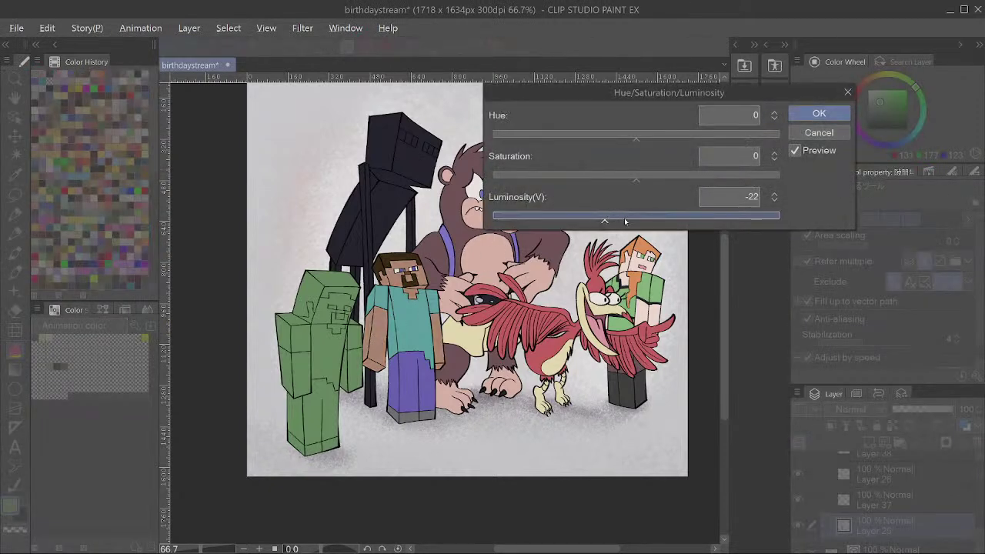
{"action": "left_click", "coordinate": [605, 177]}
{"action": "left_click", "coordinate": [616, 218]}
{"action": "left_click", "coordinate": [618, 176]}
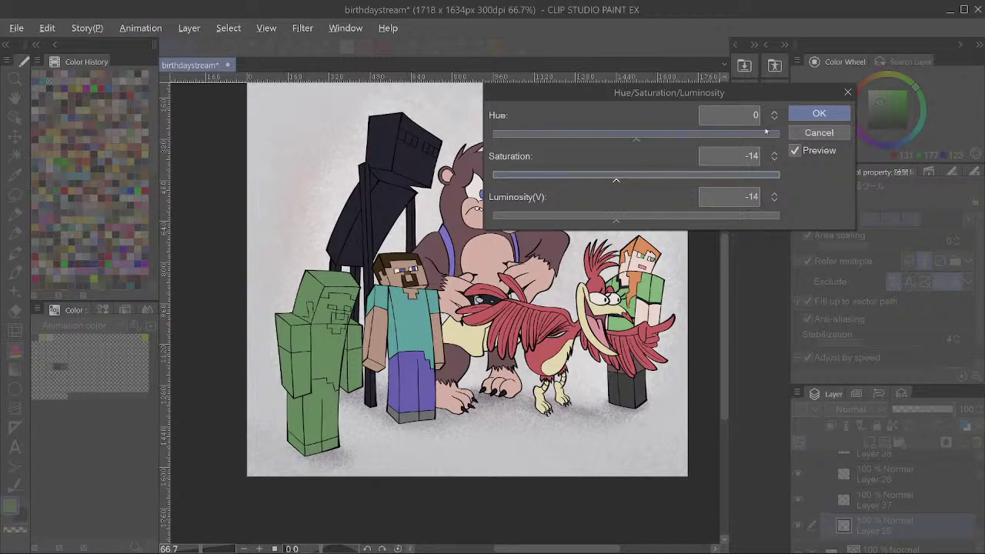
{"action": "left_click", "coordinate": [818, 114]}
{"action": "scroll", "coordinate": [563, 231], "scroll_direction": "down", "scroll_amount": 1}
{"action": "scroll", "coordinate": [562, 231], "scroll_direction": "up", "scroll_amount": 2}
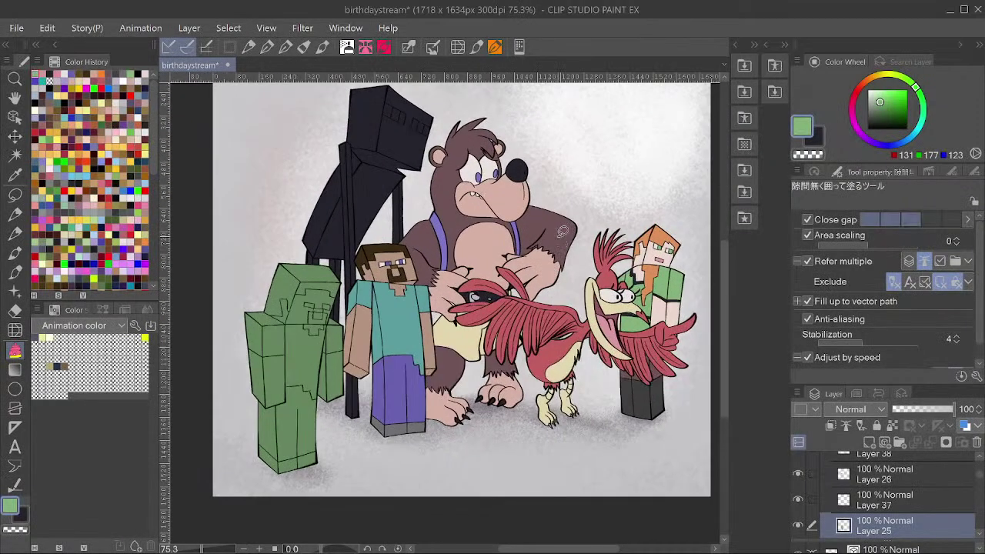
Adjust the bear's brown fur layer, Layer 18, to saturation 11 and luminosity -10.
{"action": "key", "text": "ctrl+u"}
{"action": "left_click", "coordinate": [631, 214]}
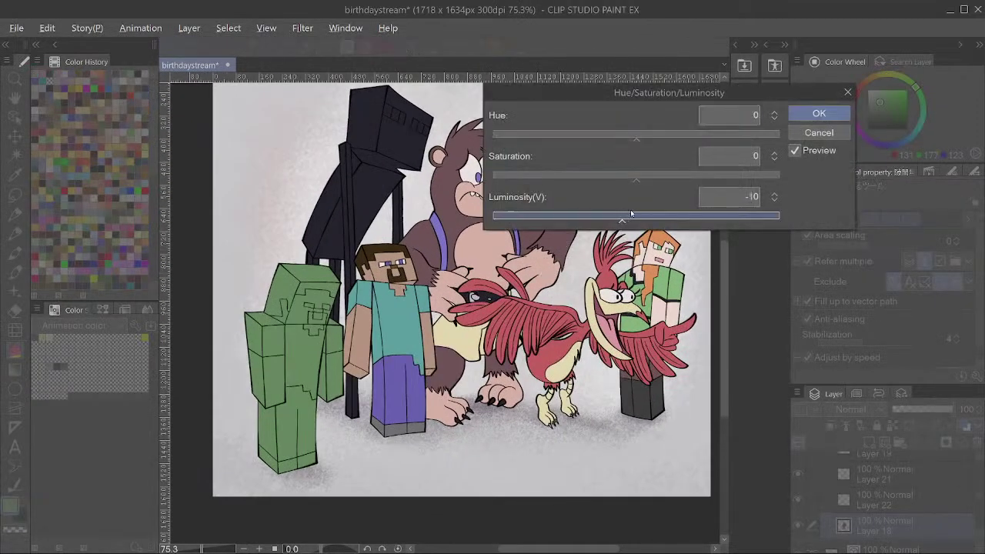
{"action": "left_click", "coordinate": [656, 177]}
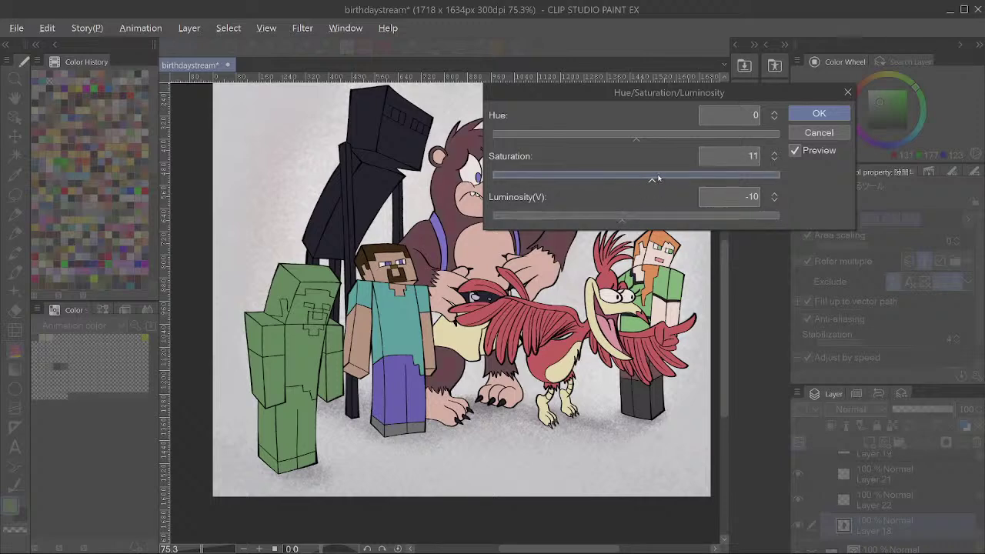
{"action": "left_click", "coordinate": [835, 110]}
Check the illustration's values in the grayscale preview, return to the colour view, and save the file.
{"action": "key", "text": "shift+g"}
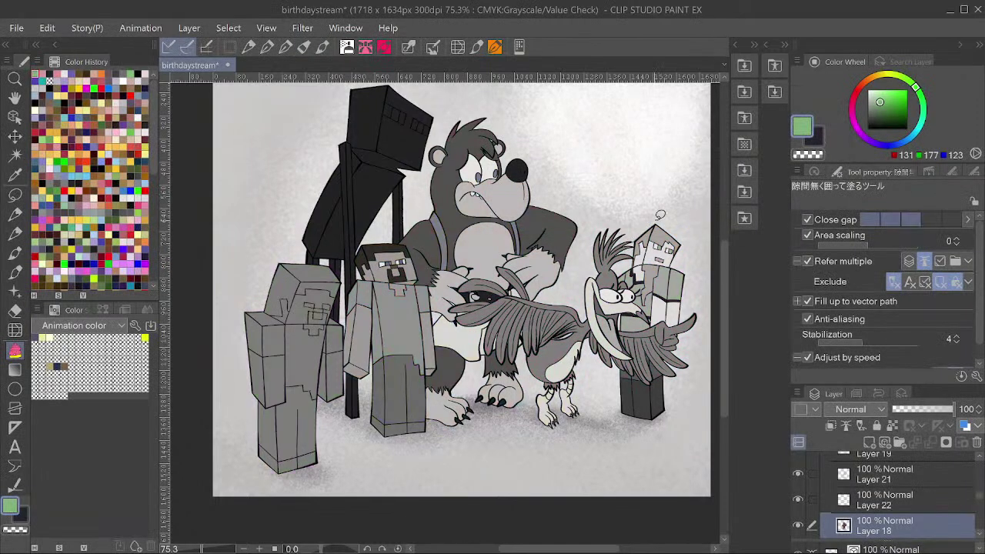
{"action": "key", "text": "shift+g"}
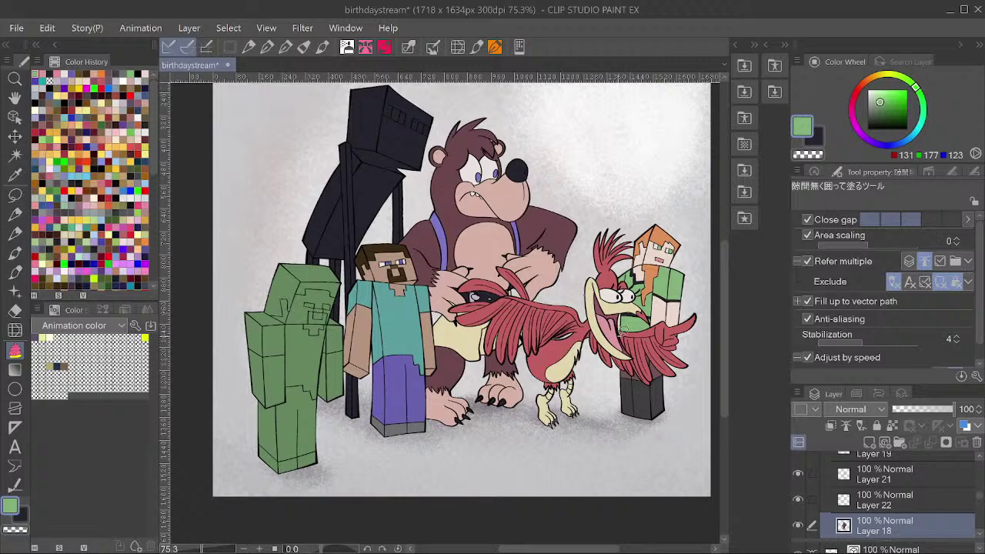
{"action": "scroll", "coordinate": [621, 330], "scroll_direction": "down", "scroll_amount": 3}
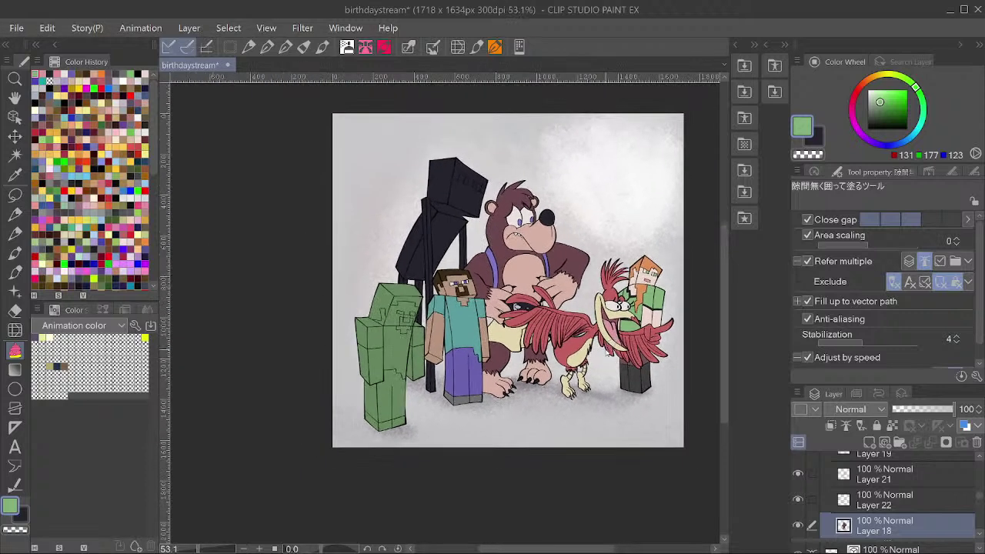
{"action": "key", "text": "ctrl+s"}
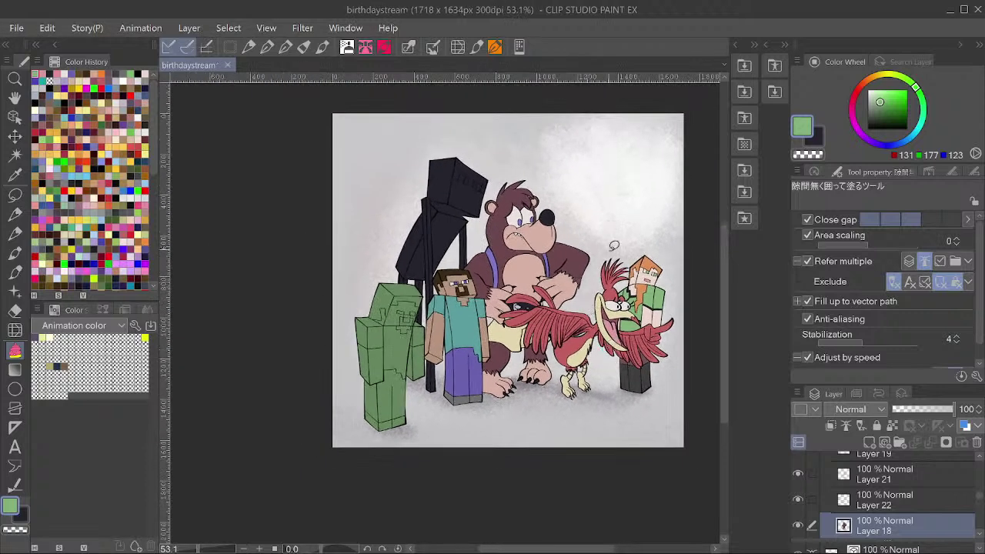
{"action": "scroll", "coordinate": [615, 248], "scroll_direction": "up", "scroll_amount": 1}
{"action": "scroll", "coordinate": [495, 329], "scroll_direction": "down", "scroll_amount": 2}
{"action": "scroll", "coordinate": [494, 307], "scroll_direction": "up", "scroll_amount": 2}
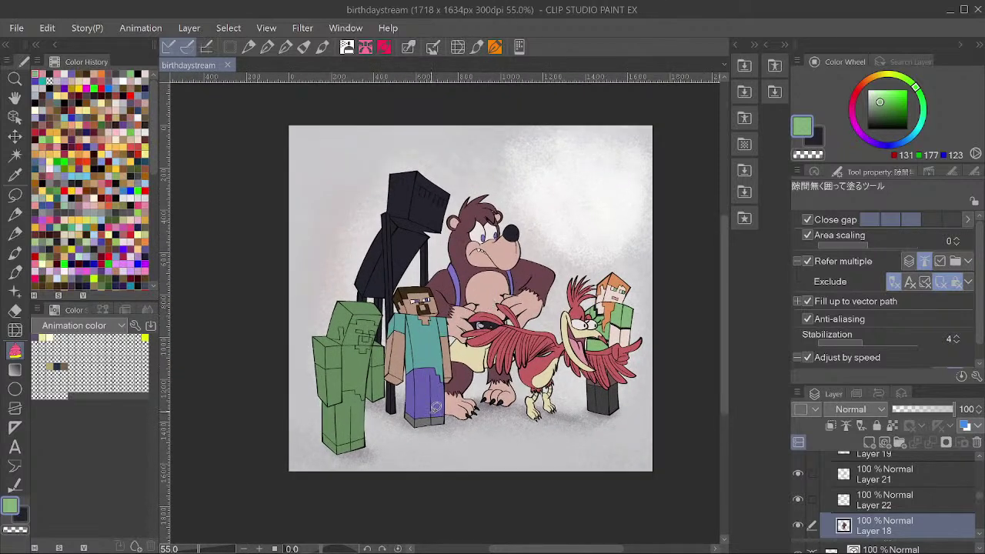
{"action": "scroll", "coordinate": [485, 355], "scroll_direction": "up", "scroll_amount": 1}
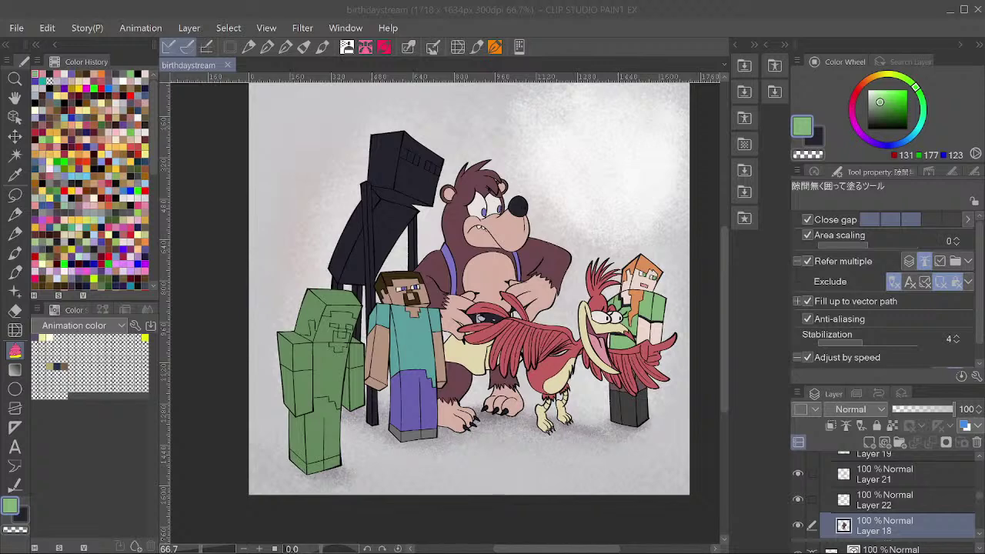
Sample Steve's shirt teal, RGB 92, 157, 157, and add a new layer above the zombie's green layer.
{"action": "left_click", "coordinate": [306, 350]}
{"action": "left_click", "coordinate": [409, 352], "text": "alt"}
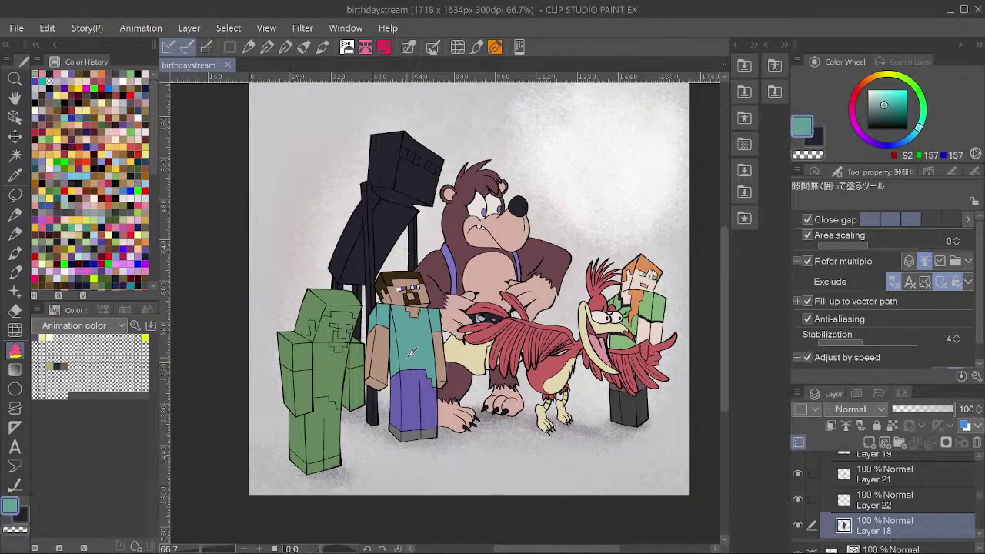
{"action": "scroll", "coordinate": [406, 352], "scroll_direction": "up", "scroll_amount": 4}
{"action": "left_click", "coordinate": [306, 382], "text": "ctrl+shift"}
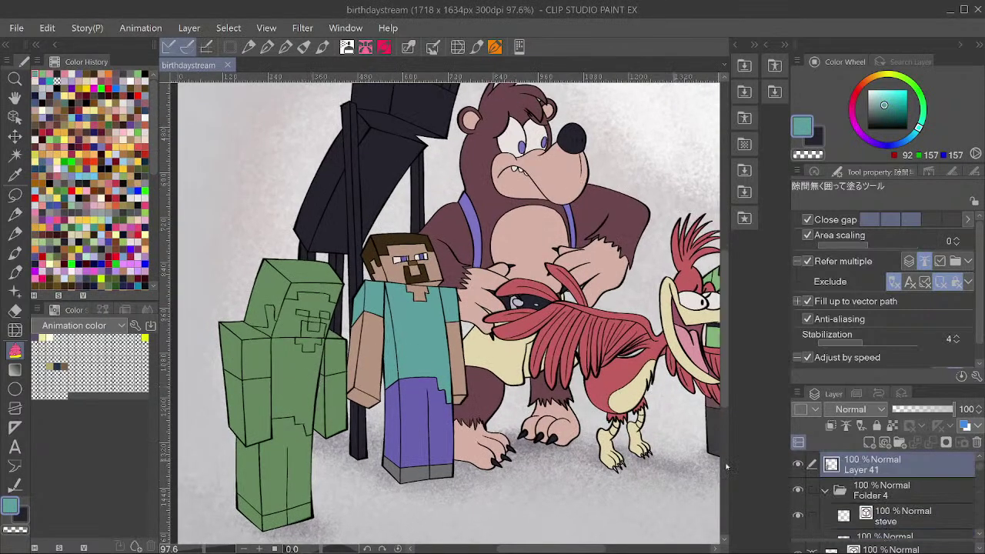
{"action": "key", "text": "ctrl+shift+n"}
{"action": "scroll", "coordinate": [513, 465], "scroll_direction": "up", "scroll_amount": 2}
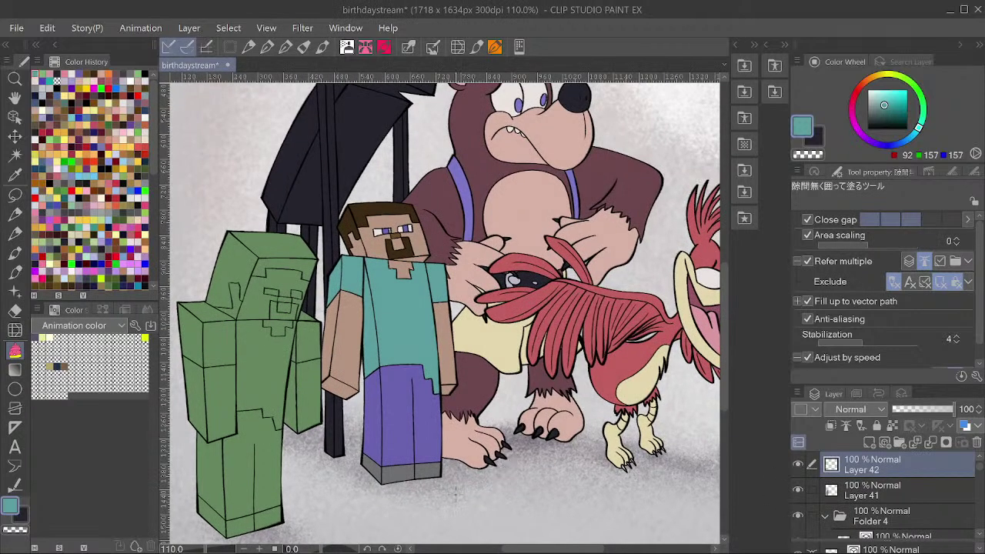
Fill the zombie's shirt, both sleeves and shoulder tops with the sampled teal.
{"action": "key", "text": "g"}
{"action": "key", "text": "g"}
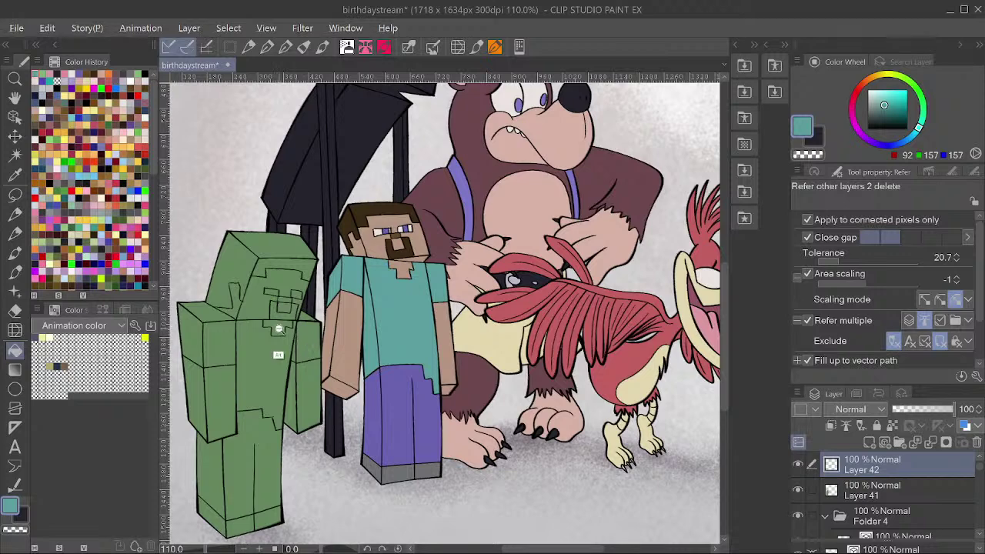
{"action": "scroll", "coordinate": [279, 358], "scroll_direction": "up", "scroll_amount": 3}
{"action": "left_click", "coordinate": [277, 374]}
{"action": "left_click", "coordinate": [325, 335]}
{"action": "left_click", "coordinate": [309, 360]}
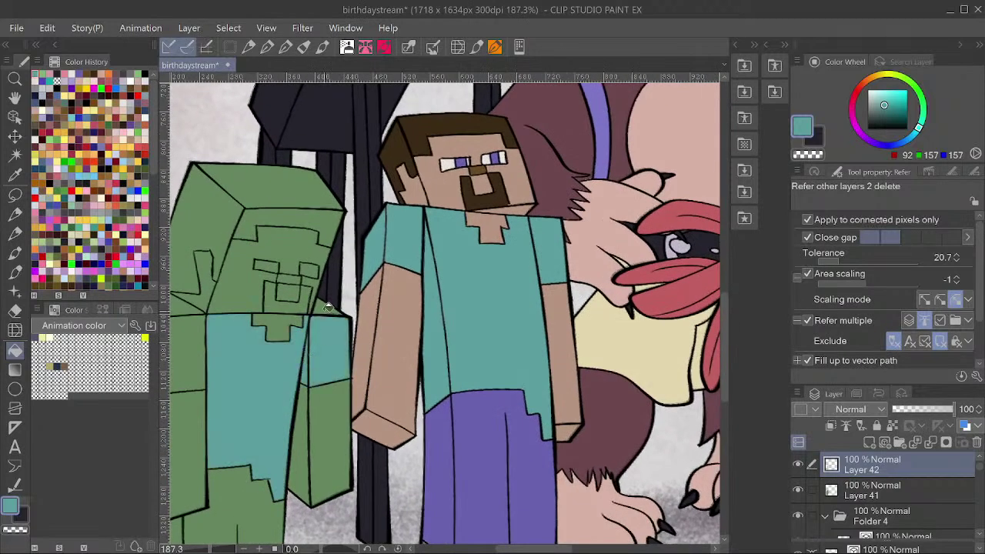
{"action": "left_click_drag", "start_coordinate": [323, 319], "coordinate": [448, 348]}
{"action": "left_click", "coordinate": [308, 365]}
{"action": "left_click", "coordinate": [305, 334]}
{"action": "left_click", "coordinate": [261, 370]}
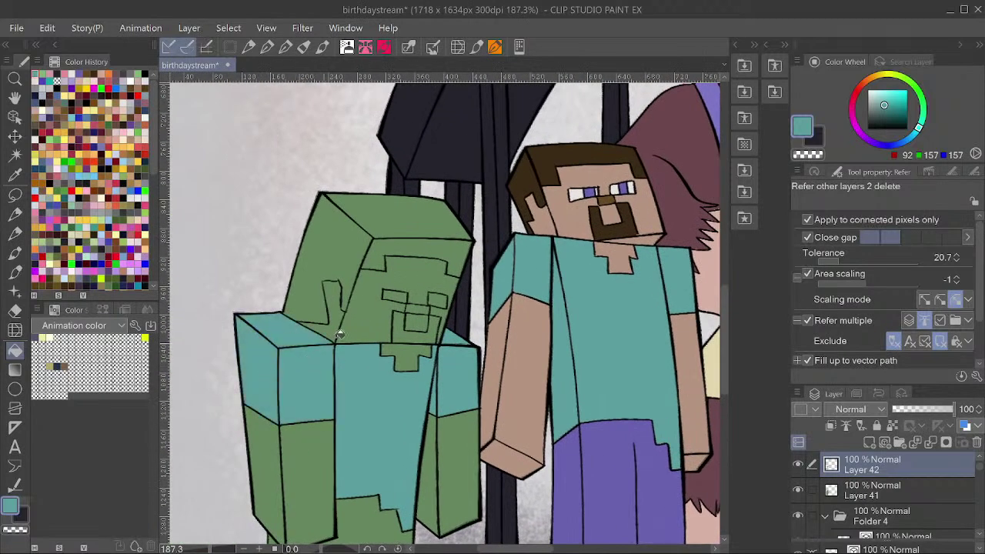
Sample the purple of Steve's trousers, RGB 106, 98, 176, and fill the zombie's trousers with it on a new layer.
{"action": "left_click_drag", "start_coordinate": [371, 310], "coordinate": [361, 322]}
{"action": "scroll", "coordinate": [362, 321], "scroll_direction": "down", "scroll_amount": 2}
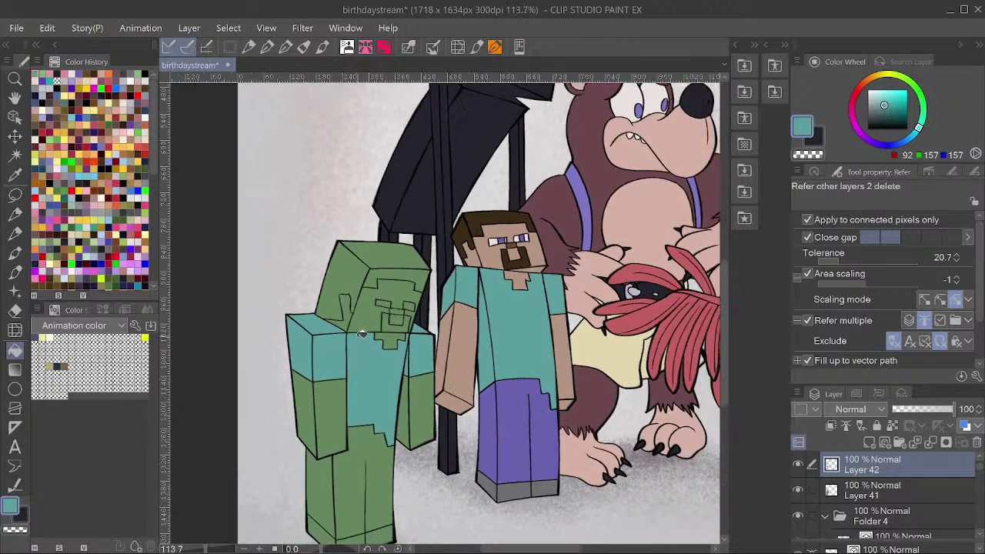
{"action": "left_click", "coordinate": [508, 460], "text": "alt"}
{"action": "key", "text": "ctrl+shift+n"}
{"action": "left_click", "coordinate": [375, 454]}
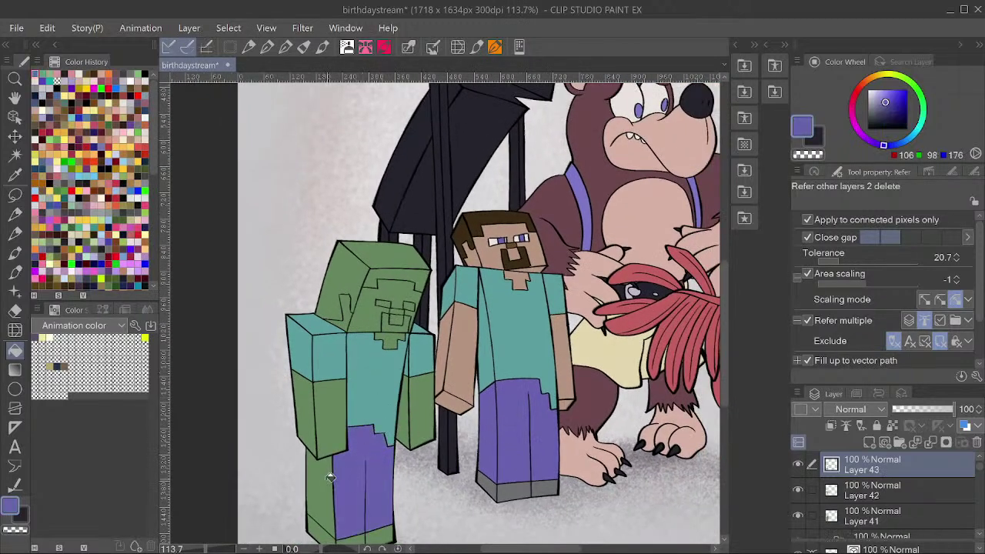
{"action": "left_click", "coordinate": [330, 477]}
Sample the grey of Steve's shoes, RGB 109, 111, 112, and fill the zombie's shoes with it on a new layer.
{"action": "left_click_drag", "start_coordinate": [468, 406], "coordinate": [466, 384]}
{"action": "left_click", "coordinate": [512, 464], "text": "alt"}
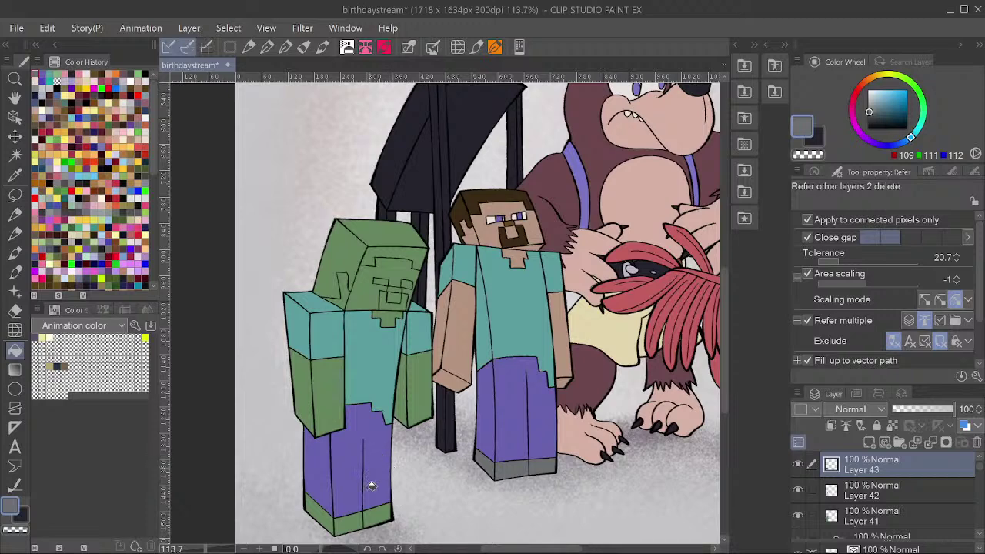
{"action": "key", "text": "ctrl+shift+n"}
{"action": "left_click", "coordinate": [374, 517]}
{"action": "left_click", "coordinate": [329, 508]}
Add a new layer above the zombie's green skin layer and darken the sampled skin green to RGB 69, 91, 65.
{"action": "scroll", "coordinate": [423, 358], "scroll_direction": "up", "scroll_amount": 3}
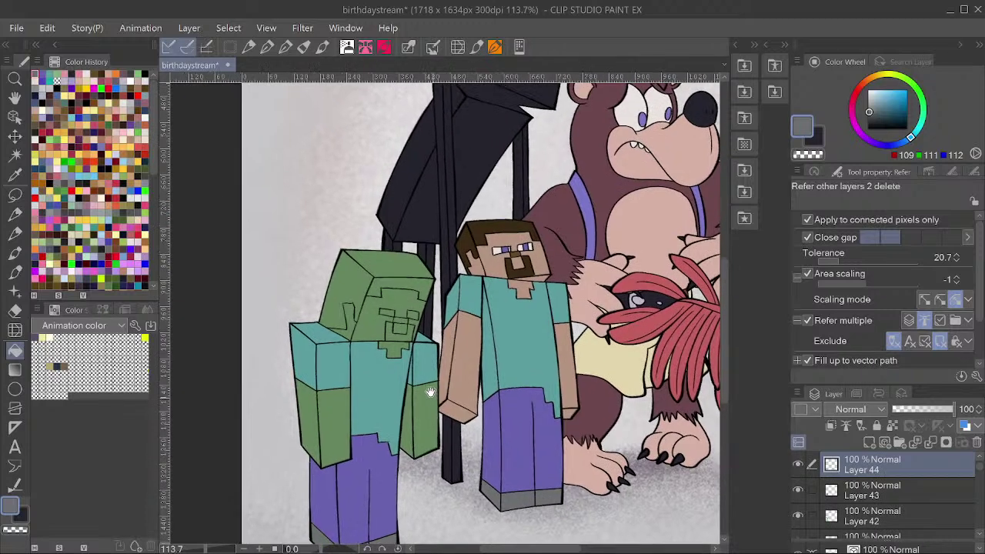
{"action": "left_click", "coordinate": [431, 334], "text": "alt"}
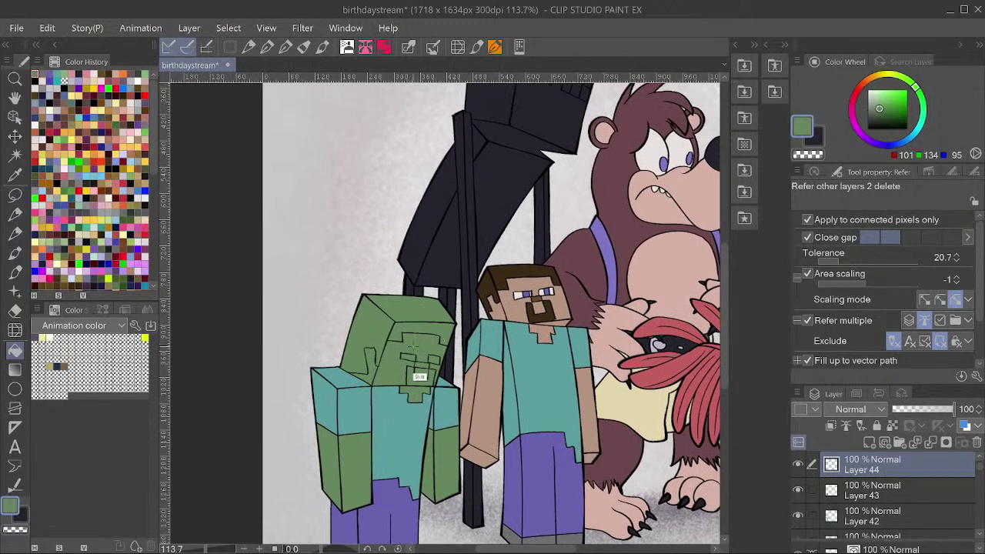
{"action": "key", "text": "ctrl+shift+n"}
{"action": "left_click", "coordinate": [879, 115]}
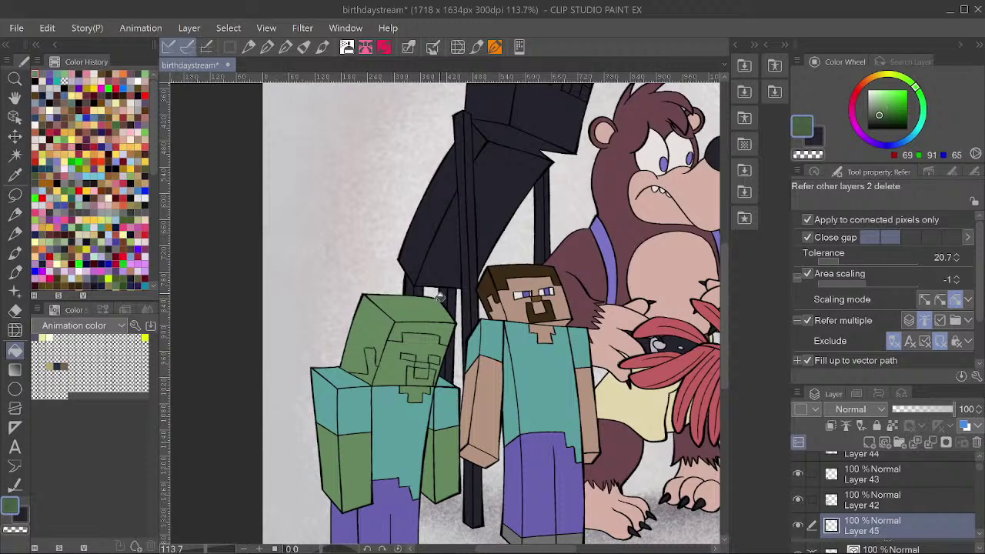
{"action": "left_click", "coordinate": [440, 327]}
{"action": "left_click", "coordinate": [428, 304]}
{"action": "scroll", "coordinate": [400, 315], "scroll_direction": "up", "scroll_amount": 5}
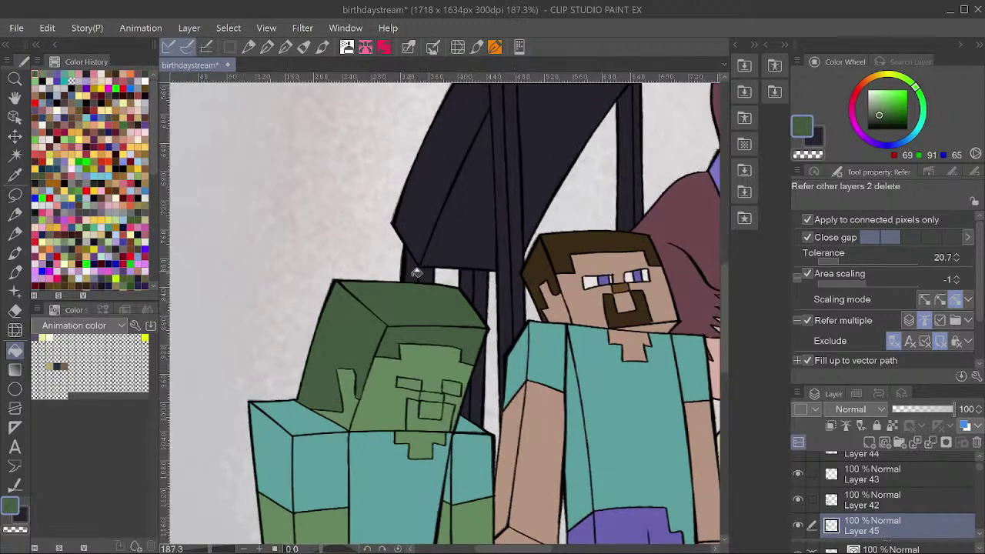
{"action": "key", "text": "ctrl+z"}
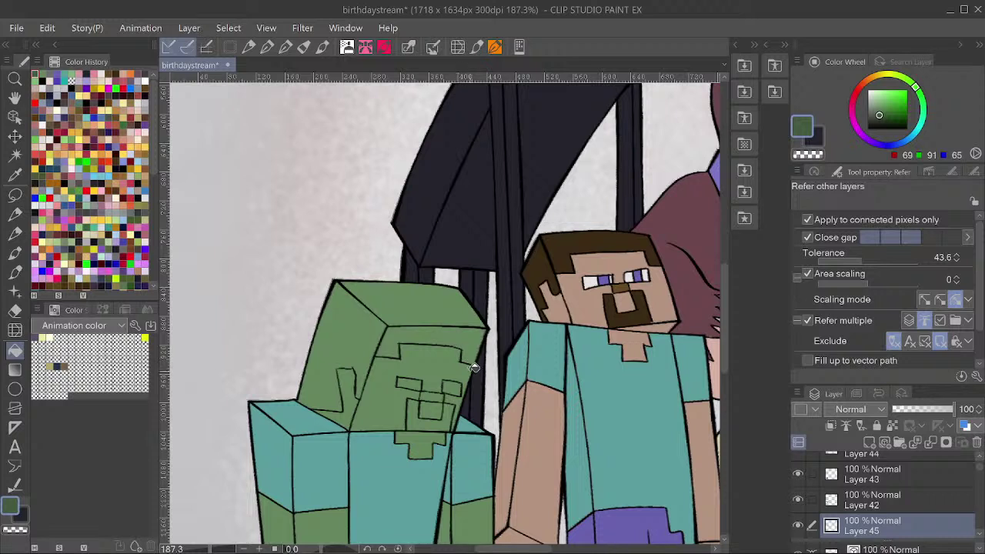
Enclose and fill the zombie's hair and mouth surround with RGB 69, 91, 65, and its nose with RGB 38, 48, 36 on a separate layer.
{"action": "key", "text": "g"}
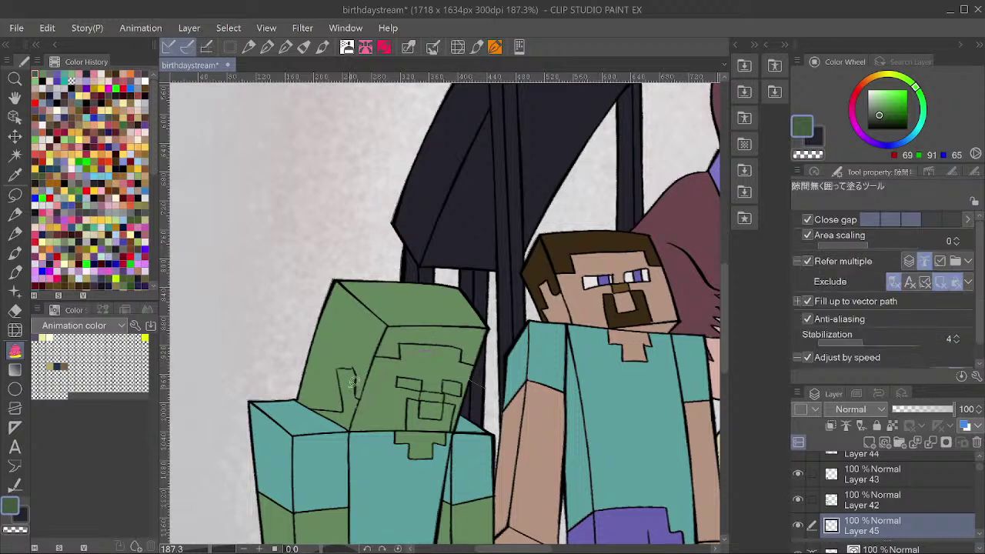
{"action": "mouse_move", "coordinate": [317, 416]}
{"action": "left_mouse_down"}
{"action": "mouse_move", "coordinate": [486, 224]}
{"action": "mouse_move", "coordinate": [505, 367]}
{"action": "left_mouse_up"}
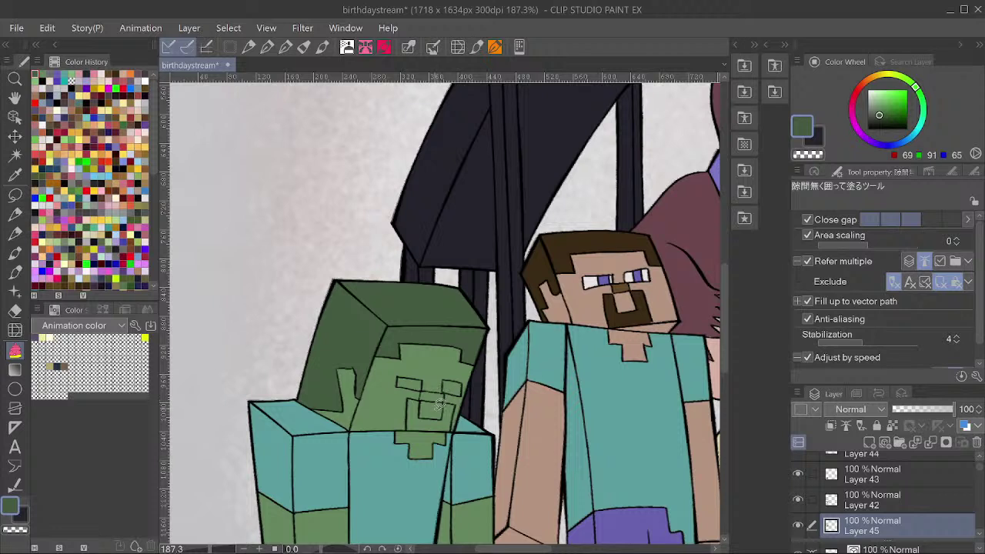
{"action": "mouse_move", "coordinate": [403, 397]}
{"action": "left_mouse_down"}
{"action": "mouse_move", "coordinate": [435, 435]}
{"action": "mouse_move", "coordinate": [463, 425]}
{"action": "mouse_move", "coordinate": [447, 396]}
{"action": "left_mouse_up"}
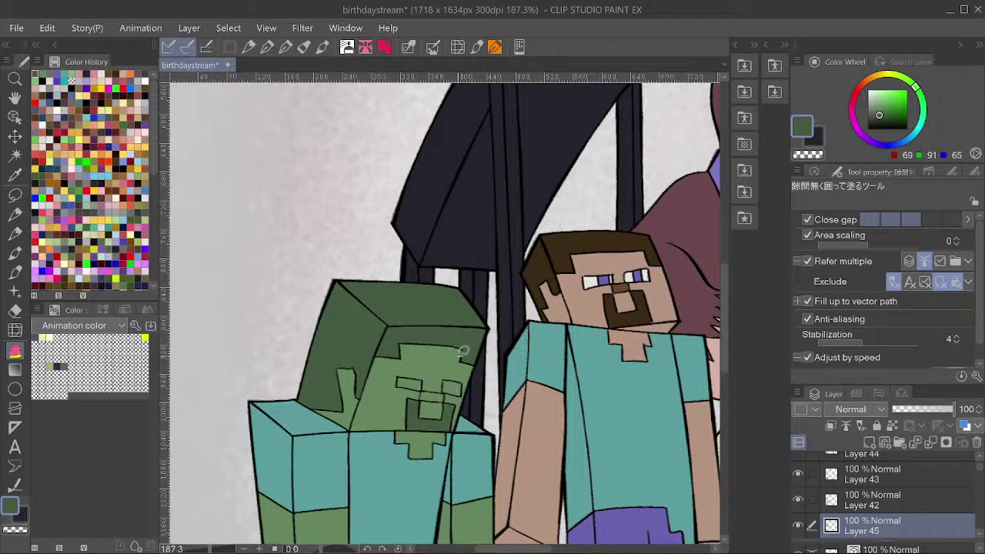
{"action": "left_click", "coordinate": [878, 120]}
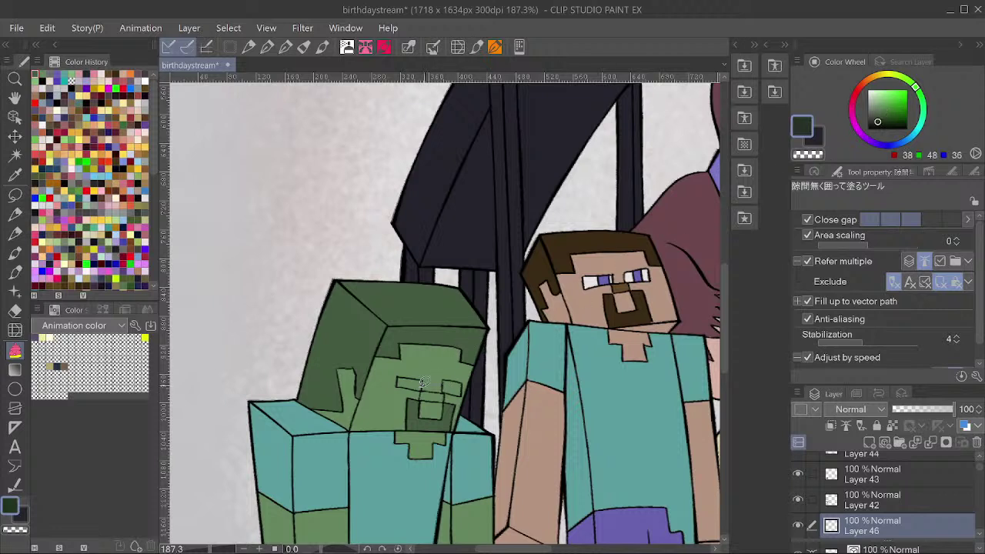
{"action": "left_click_drag", "start_coordinate": [425, 382], "coordinate": [452, 399]}
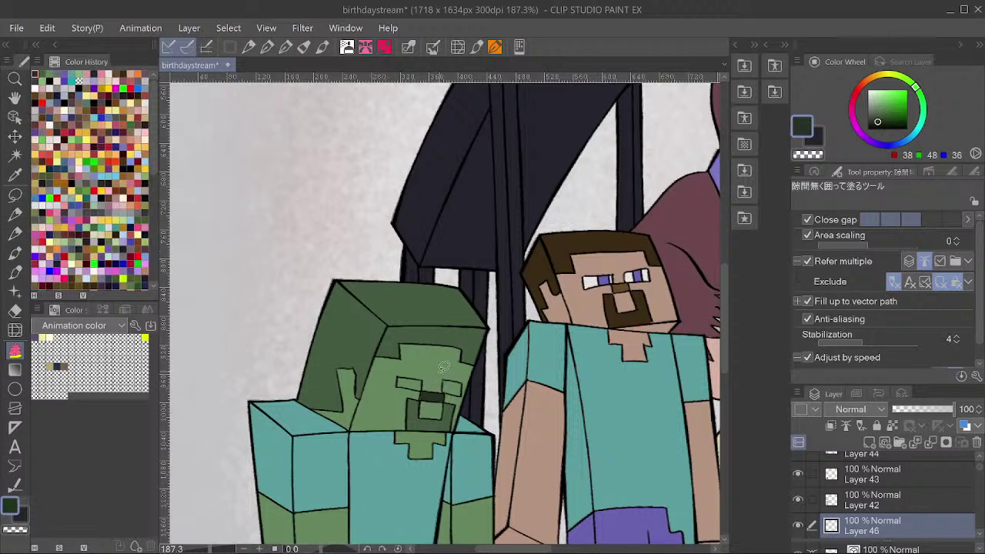
On a new layer, fill both zombie eyes with the enderman's near-black, RGB 35, 35, 44, and save the file.
{"action": "scroll", "coordinate": [443, 367], "scroll_direction": "down", "scroll_amount": 2}
{"action": "scroll", "coordinate": [639, 285], "scroll_direction": "down", "scroll_amount": 3}
{"action": "left_click_drag", "start_coordinate": [654, 292], "coordinate": [631, 314]}
{"action": "key", "text": "p"}
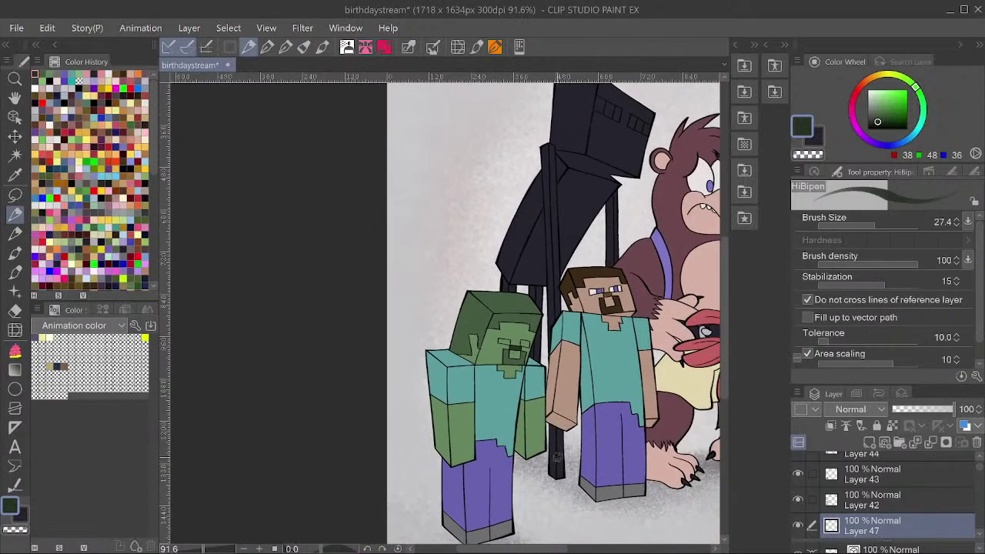
{"action": "left_click", "coordinate": [560, 444], "text": "alt"}
{"action": "scroll", "coordinate": [527, 343], "scroll_direction": "up", "scroll_amount": 4}
{"action": "key", "text": "g"}
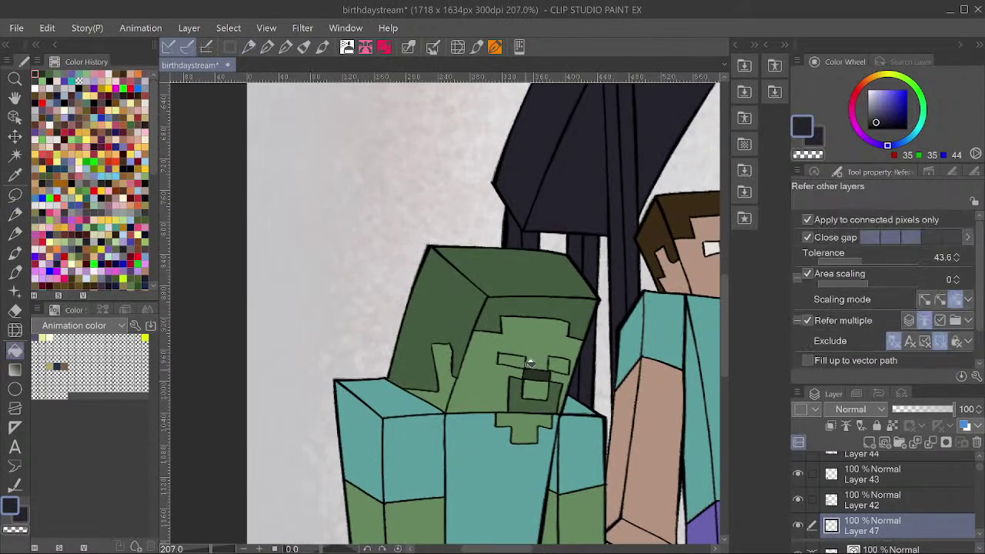
{"action": "left_click", "coordinate": [526, 357]}
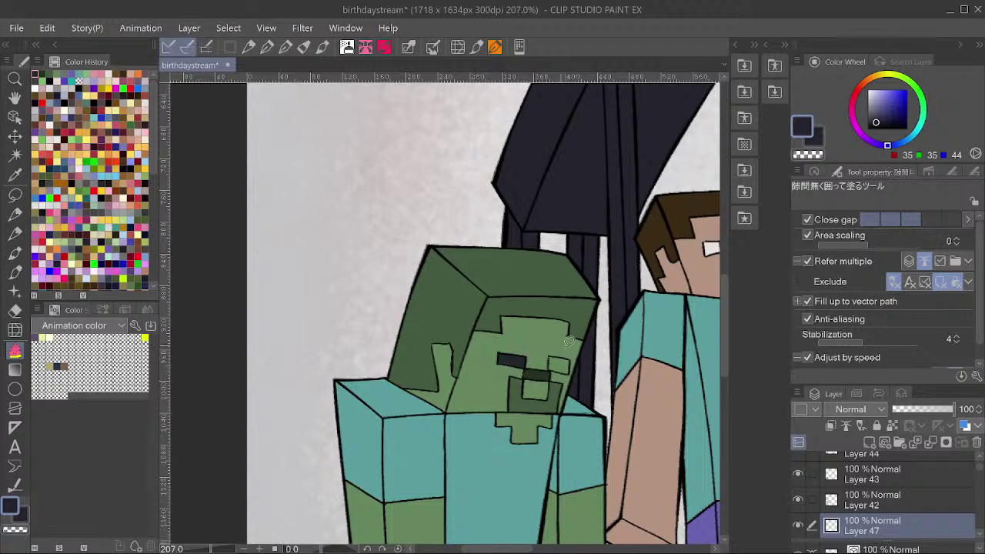
{"action": "scroll", "coordinate": [565, 369], "scroll_direction": "down", "scroll_amount": 5}
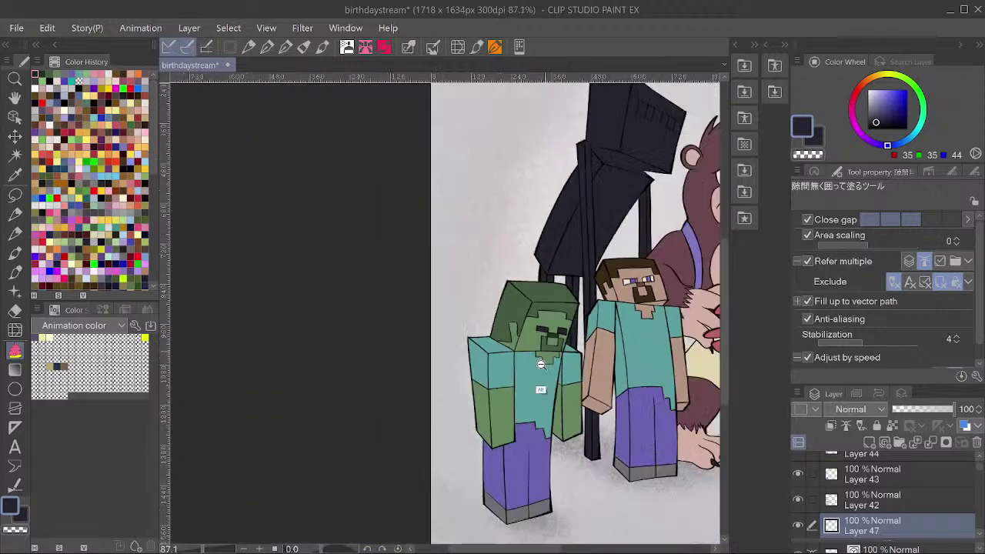
{"action": "key", "text": "ctrl+s"}
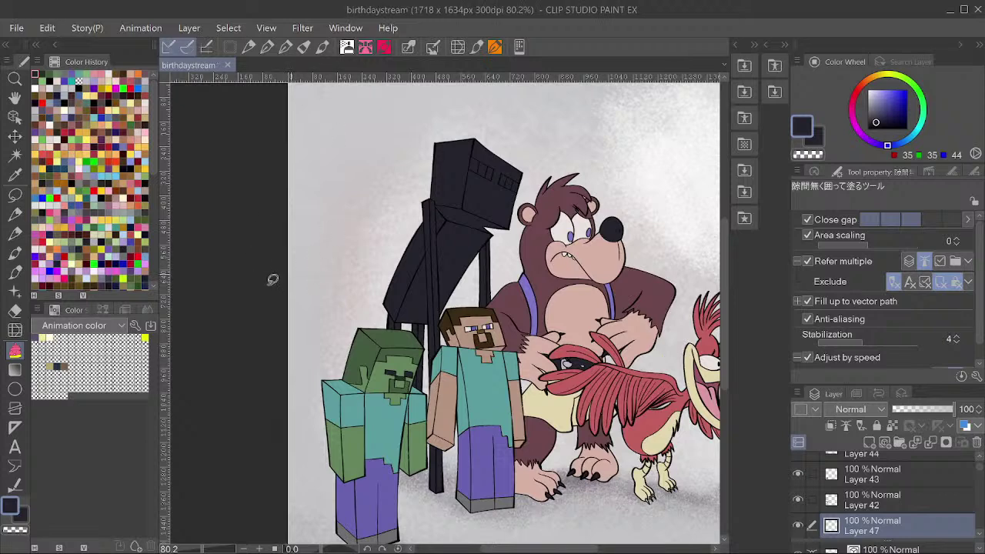
Add a new layer above the enderman's black body layer and choose a muted magenta, RGB 141, 94, 123.
{"action": "scroll", "coordinate": [427, 285], "scroll_direction": "up", "scroll_amount": 2}
{"action": "scroll", "coordinate": [487, 207], "scroll_direction": "up", "scroll_amount": 2}
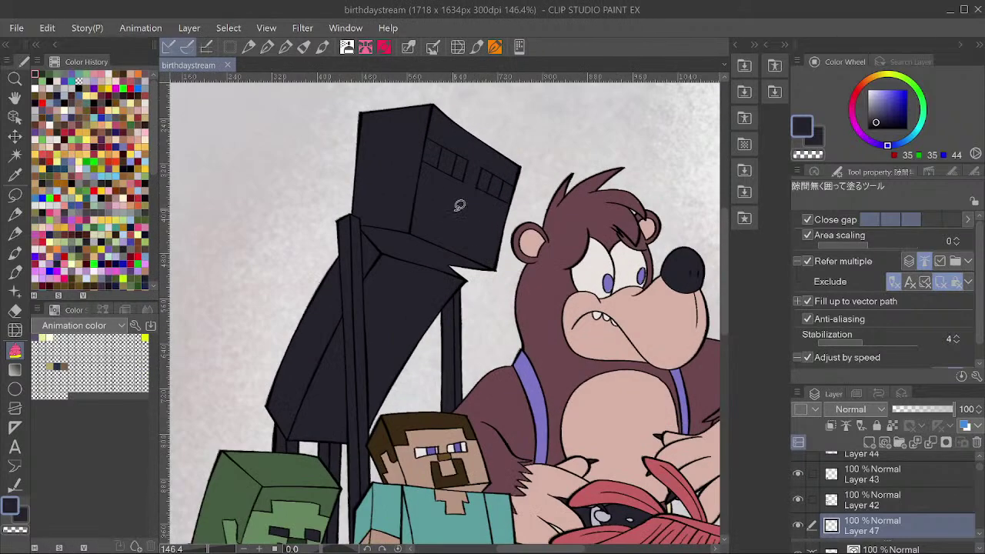
{"action": "left_click", "coordinate": [466, 207], "text": "ctrl+shift"}
{"action": "key", "text": "ctrl+shift+n"}
{"action": "scroll", "coordinate": [421, 295], "scroll_direction": "down", "scroll_amount": 2}
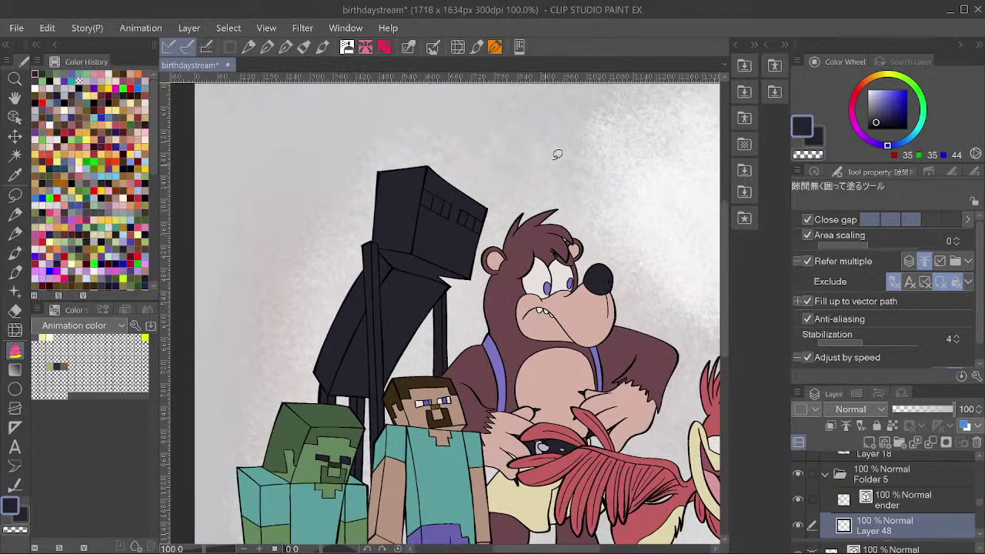
{"action": "scroll", "coordinate": [492, 83], "scroll_direction": "up", "scroll_amount": 3}
{"action": "scroll", "coordinate": [498, 174], "scroll_direction": "down", "scroll_amount": 2}
{"action": "scroll", "coordinate": [488, 205], "scroll_direction": "up", "scroll_amount": 1}
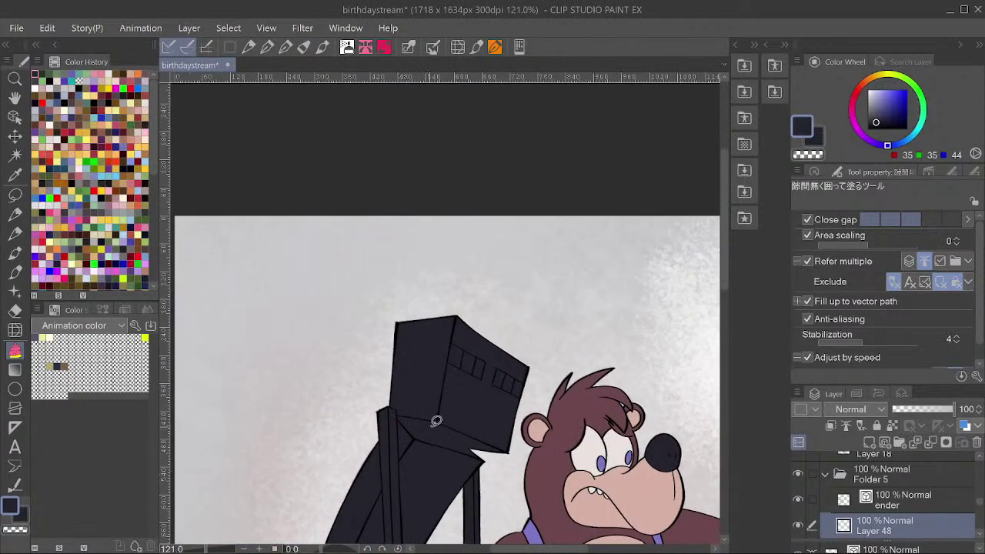
{"action": "scroll", "coordinate": [529, 262], "scroll_direction": "down", "scroll_amount": 1}
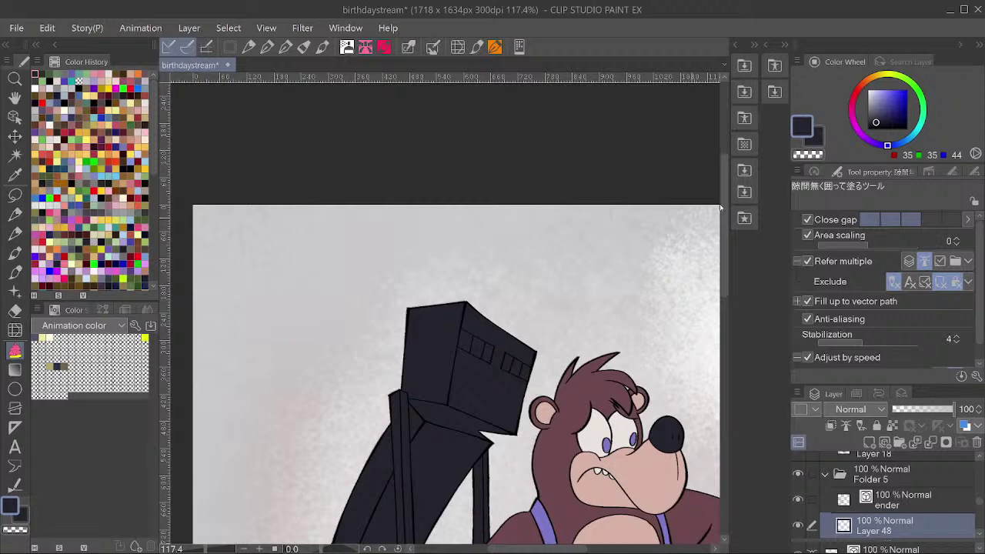
{"action": "left_click", "coordinate": [851, 116]}
{"action": "scroll", "coordinate": [530, 158], "scroll_direction": "down", "scroll_amount": 4}
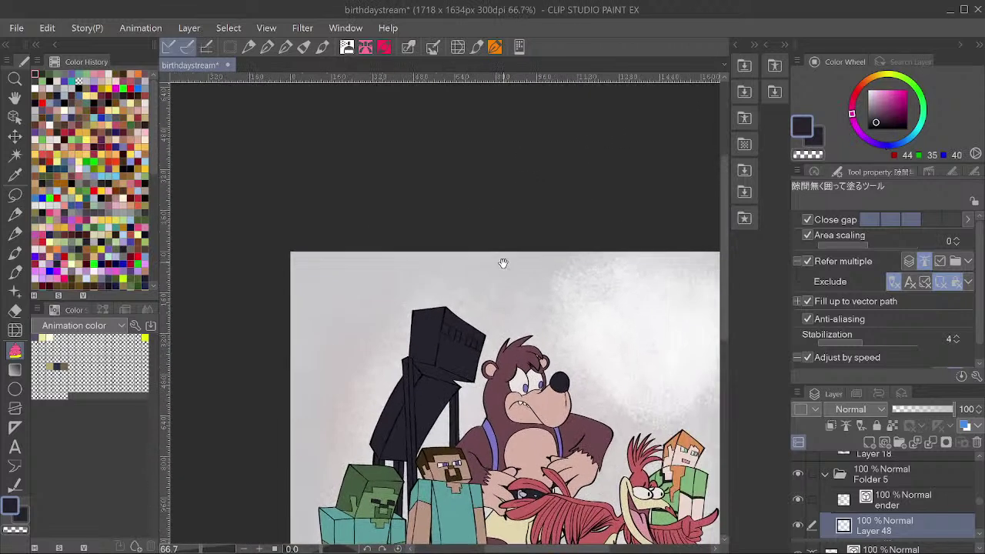
{"action": "left_click", "coordinate": [884, 105]}
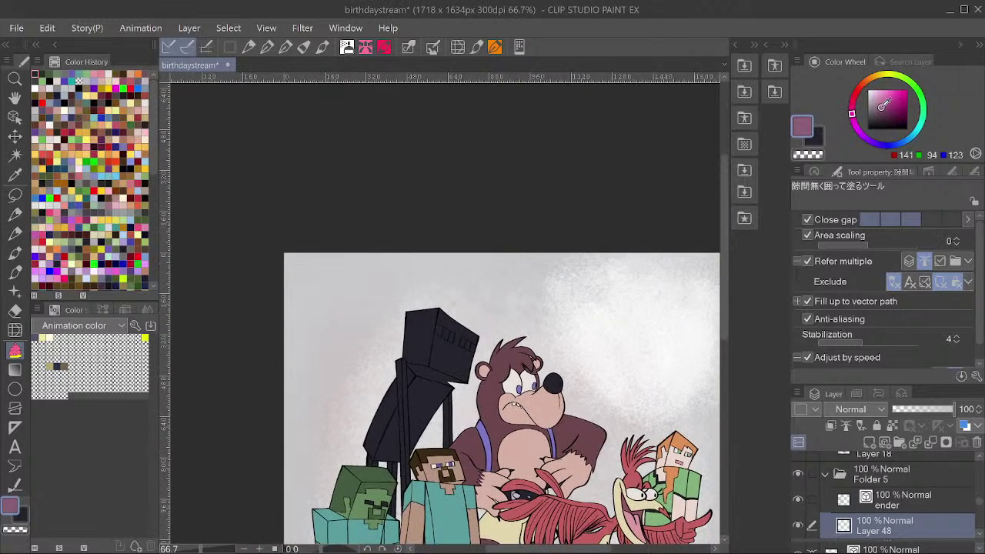
{"action": "scroll", "coordinate": [454, 304], "scroll_direction": "up", "scroll_amount": 5}
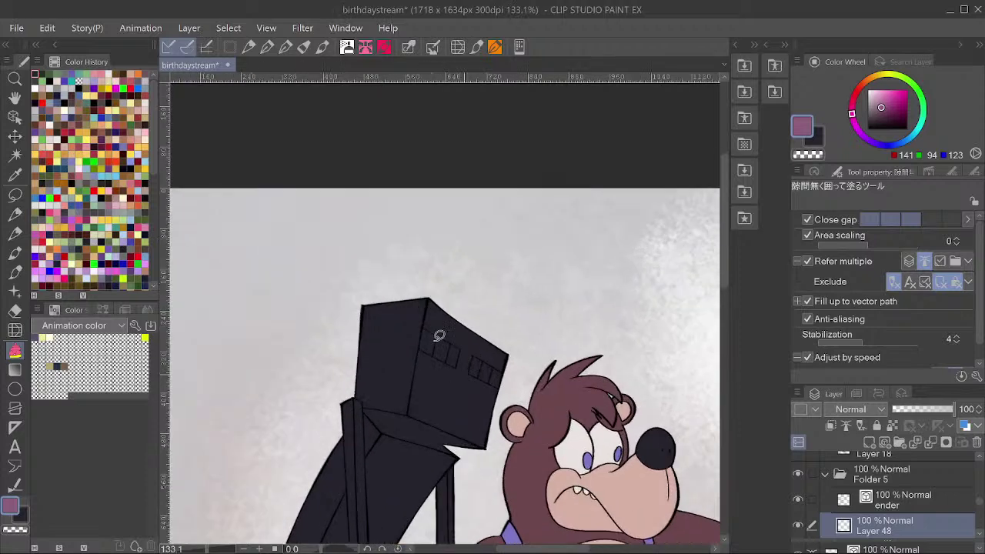
{"action": "key", "text": "g"}
{"action": "key", "text": "g"}
{"action": "left_click", "coordinate": [435, 348]}
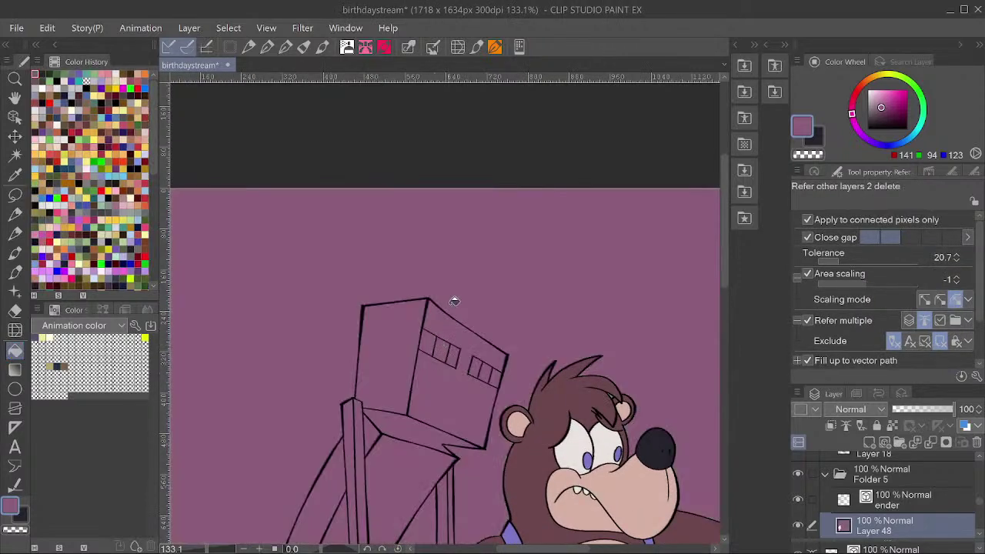
{"action": "key", "text": "ctrl+z"}
Make the ender line layer a reference layer and fill both enderman eyes with the muted magenta on Layer 48.
{"action": "left_click", "coordinate": [884, 499]}
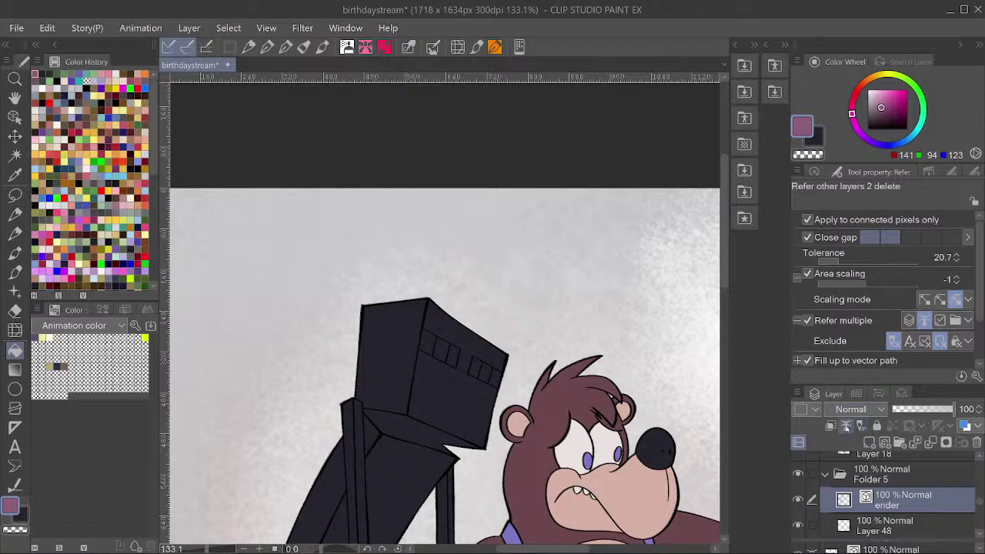
{"action": "left_click", "coordinate": [877, 524]}
{"action": "left_click", "coordinate": [433, 341]}
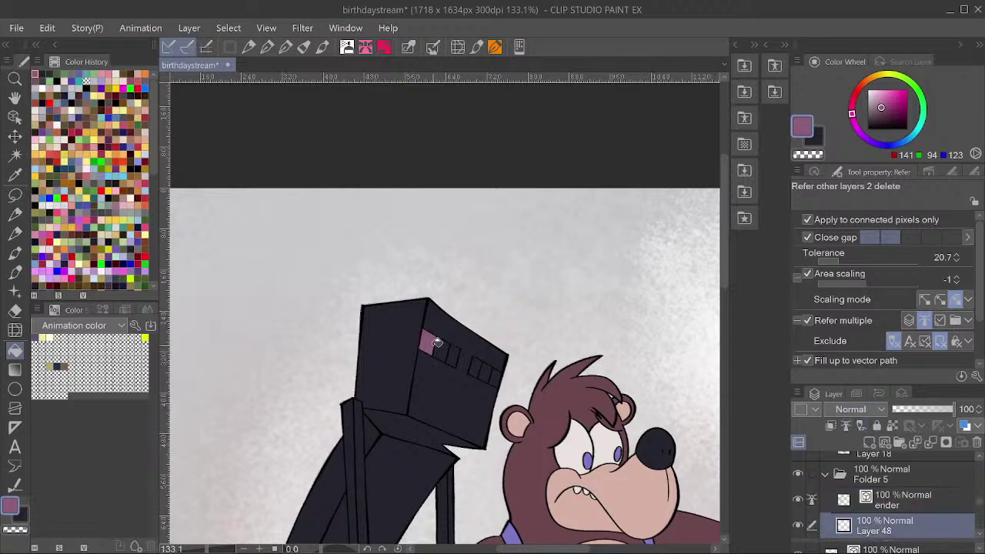
{"action": "key", "text": "period"}
{"action": "key", "text": "period"}
{"action": "mouse_move", "coordinate": [425, 319]}
{"action": "left_mouse_down"}
{"action": "mouse_move", "coordinate": [458, 377]}
{"action": "mouse_move", "coordinate": [461, 326]}
{"action": "mouse_move", "coordinate": [463, 362]}
{"action": "mouse_move", "coordinate": [515, 357]}
{"action": "left_mouse_up"}
Fill the middle section of each enderman eye with bright magenta, RGB 214, 76, 161, on a new layer and save the file.
{"action": "left_click", "coordinate": [894, 94]}
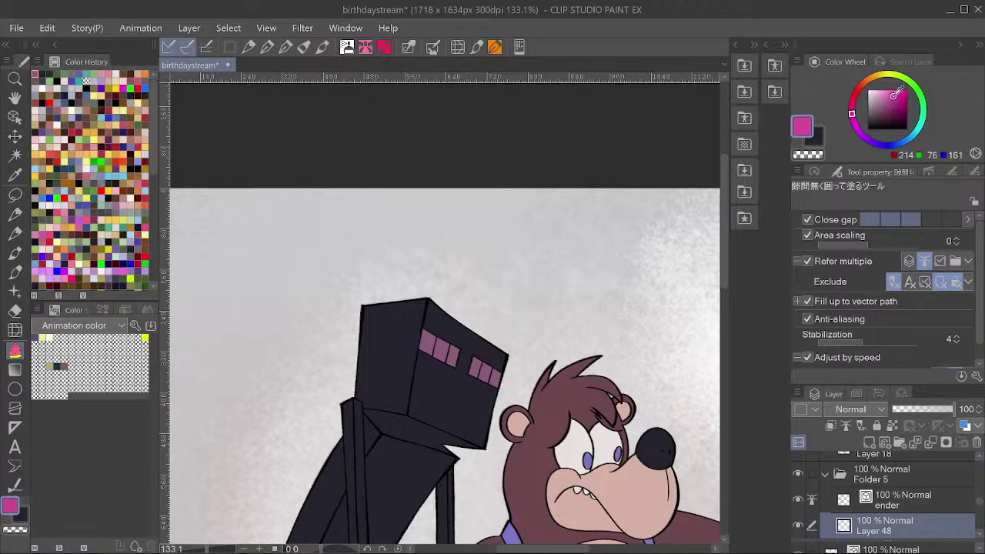
{"action": "mouse_move", "coordinate": [444, 332]}
{"action": "left_mouse_down"}
{"action": "mouse_move", "coordinate": [471, 321]}
{"action": "mouse_move", "coordinate": [476, 371]}
{"action": "mouse_move", "coordinate": [499, 357]}
{"action": "left_mouse_up"}
{"action": "scroll", "coordinate": [507, 305], "scroll_direction": "down", "scroll_amount": 4}
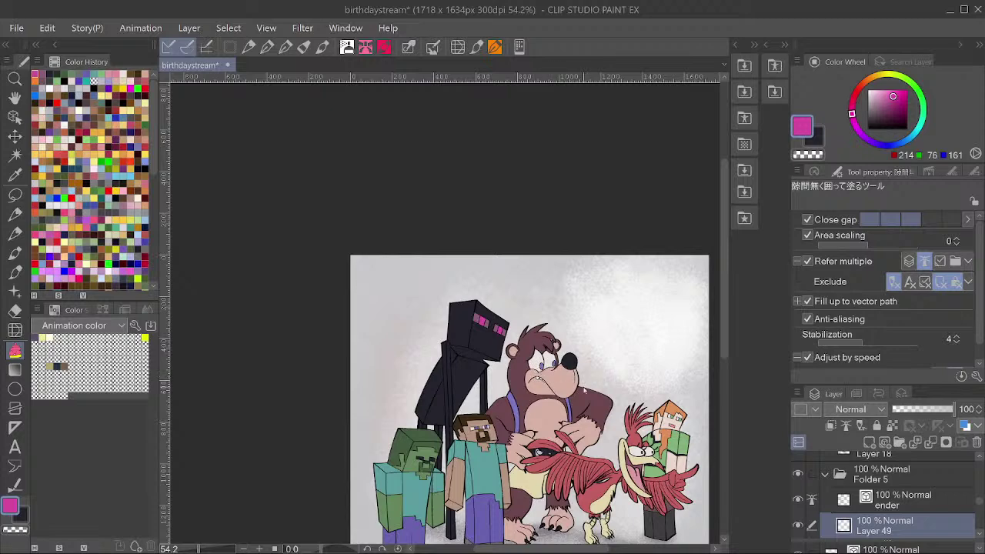
{"action": "key", "text": "ctrl+s"}
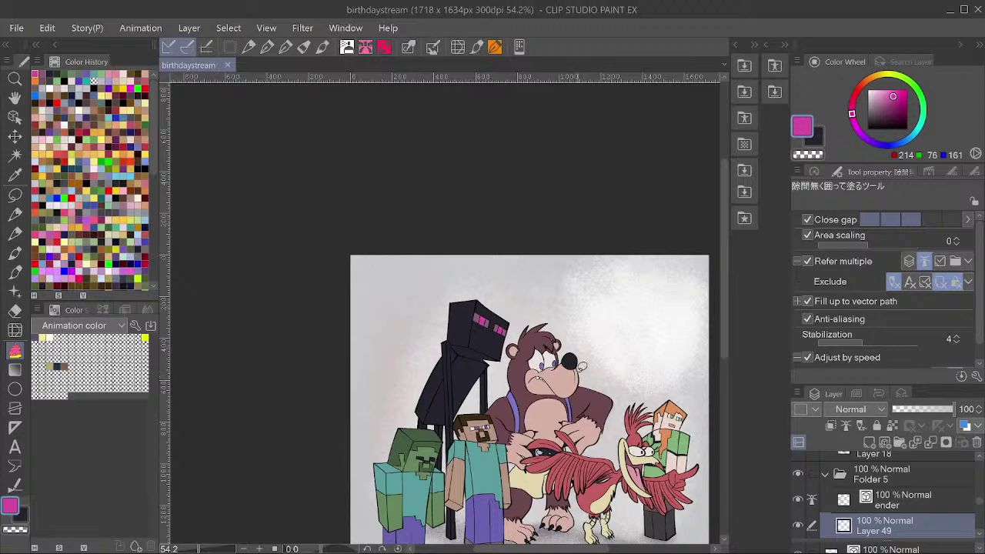
Select the enderman's black body layer, Layer 30, from the canvas and add a new layer directly above it.
{"action": "scroll", "coordinate": [484, 348], "scroll_direction": "down", "scroll_amount": 1}
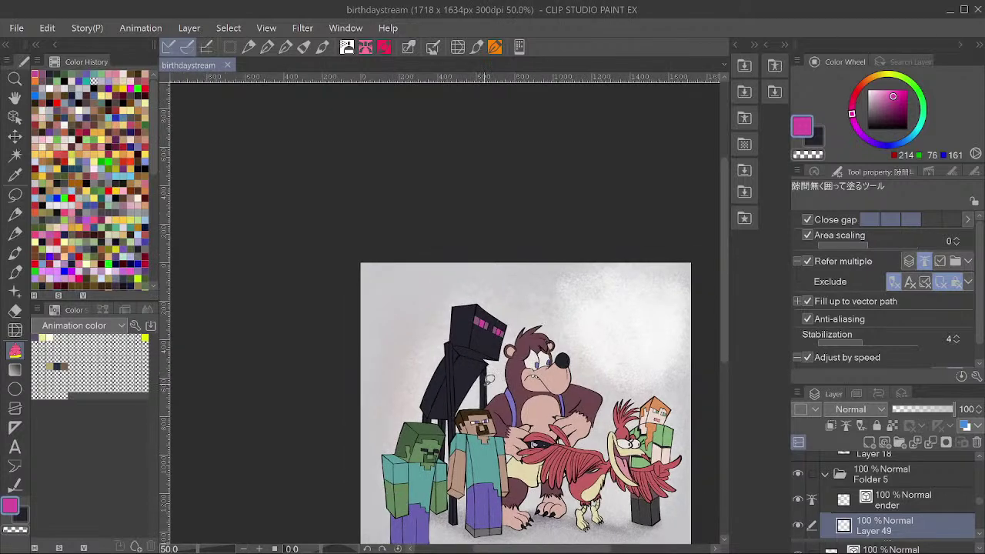
{"action": "scroll", "coordinate": [495, 372], "scroll_direction": "down", "scroll_amount": 1}
{"action": "scroll", "coordinate": [504, 323], "scroll_direction": "up", "scroll_amount": 3}
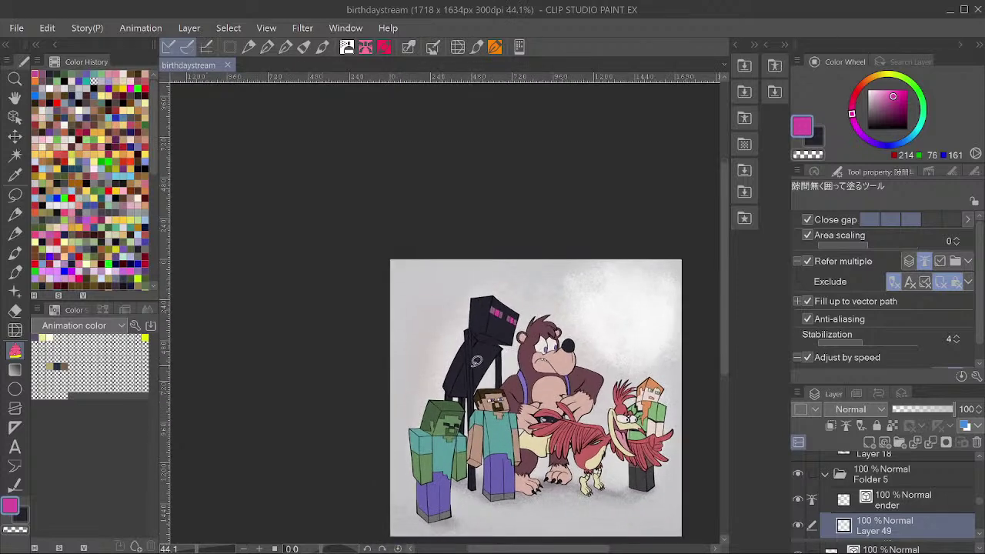
{"action": "scroll", "coordinate": [523, 267], "scroll_direction": "down", "scroll_amount": 2}
{"action": "scroll", "coordinate": [520, 267], "scroll_direction": "up", "scroll_amount": 3}
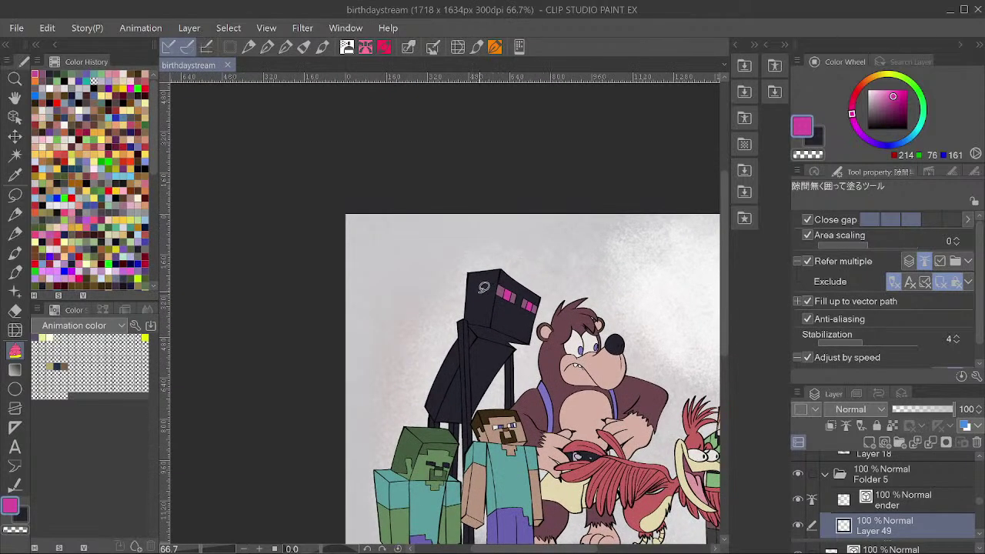
{"action": "left_click", "coordinate": [484, 287], "text": "ctrl+shift"}
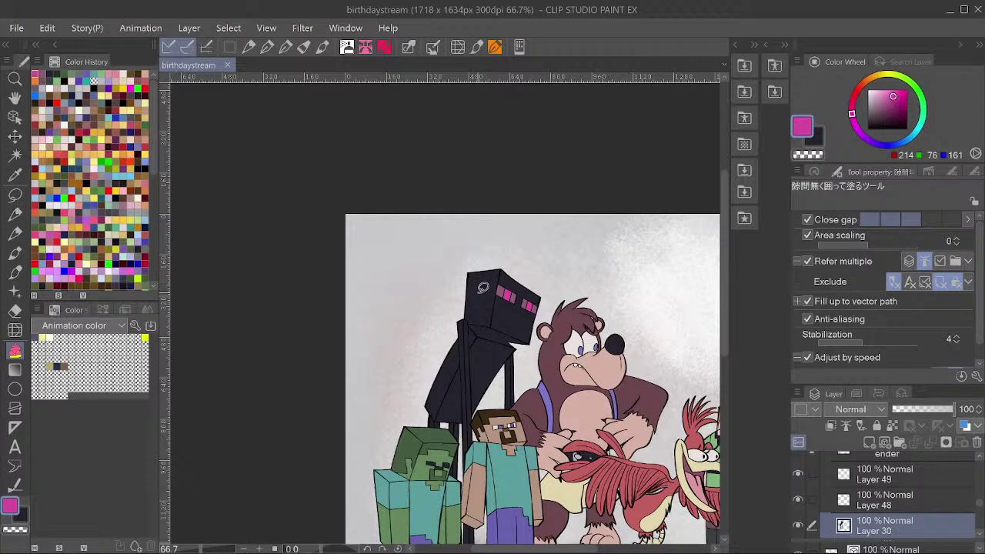
{"action": "key", "text": "ctrl+shift+n"}
{"action": "scroll", "coordinate": [504, 289], "scroll_direction": "up", "scroll_amount": 4}
{"action": "scroll", "coordinate": [488, 280], "scroll_direction": "down", "scroll_amount": 3}
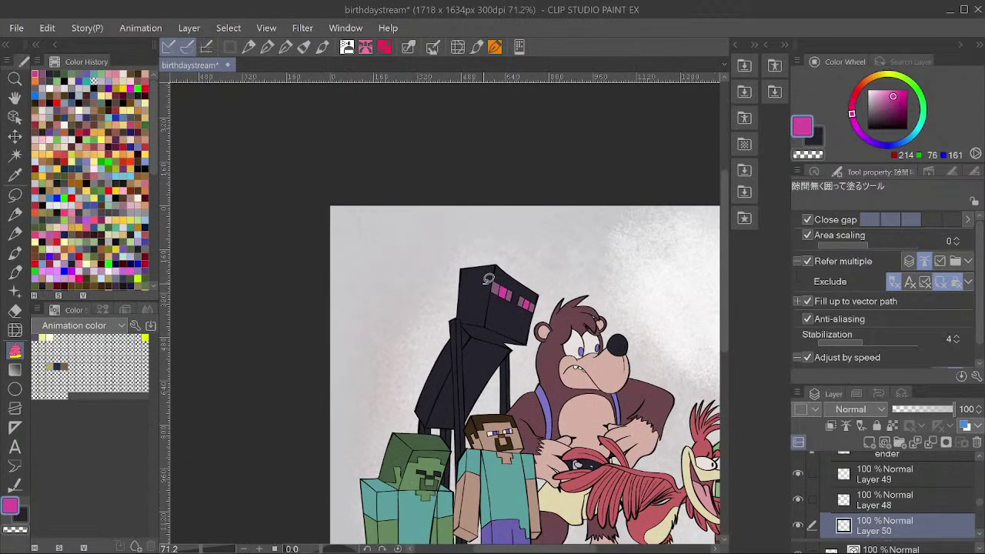
Examine the flat colours of all the characters across the whole group illustration.
{"action": "scroll", "coordinate": [488, 279], "scroll_direction": "down", "scroll_amount": 3}
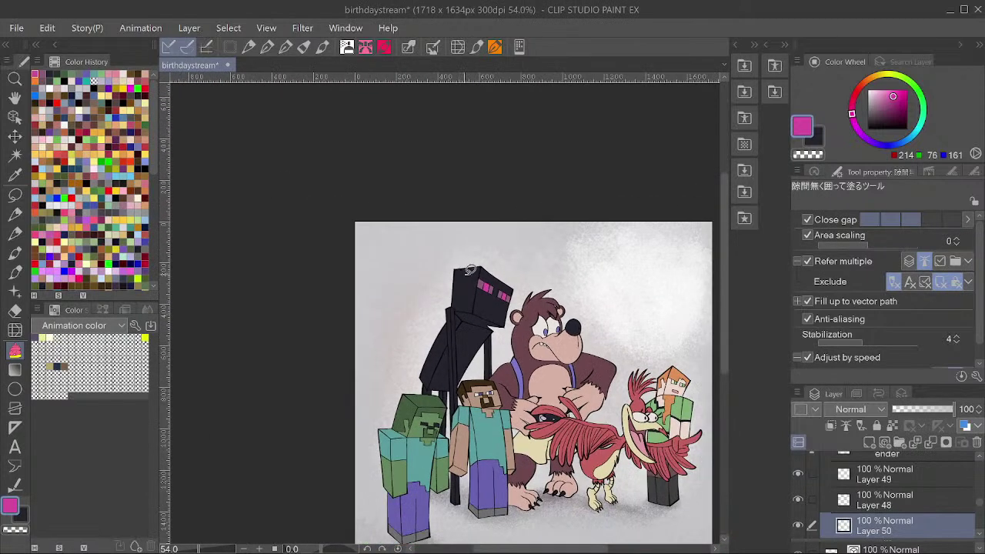
{"action": "scroll", "coordinate": [450, 295], "scroll_direction": "down", "scroll_amount": 1}
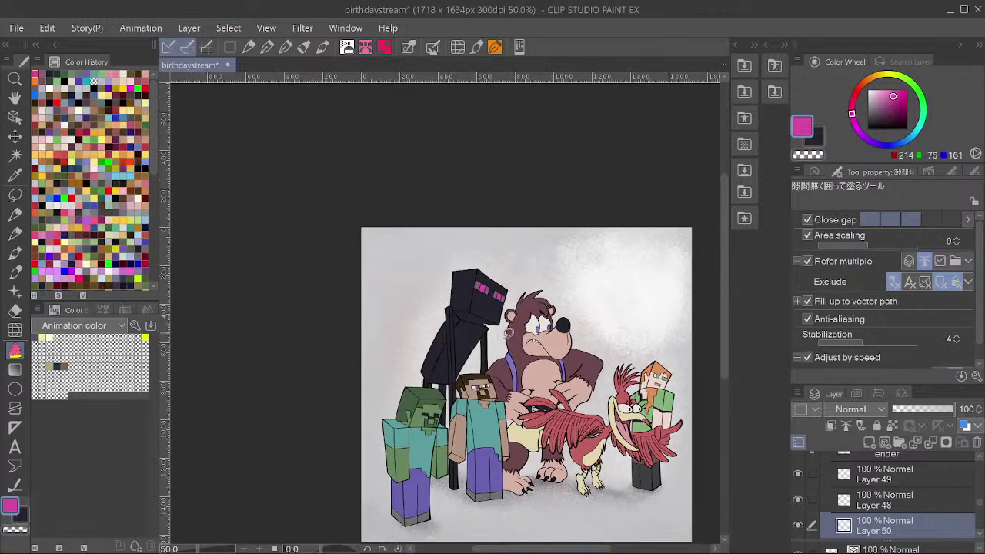
{"action": "scroll", "coordinate": [685, 433], "scroll_direction": "up", "scroll_amount": 2}
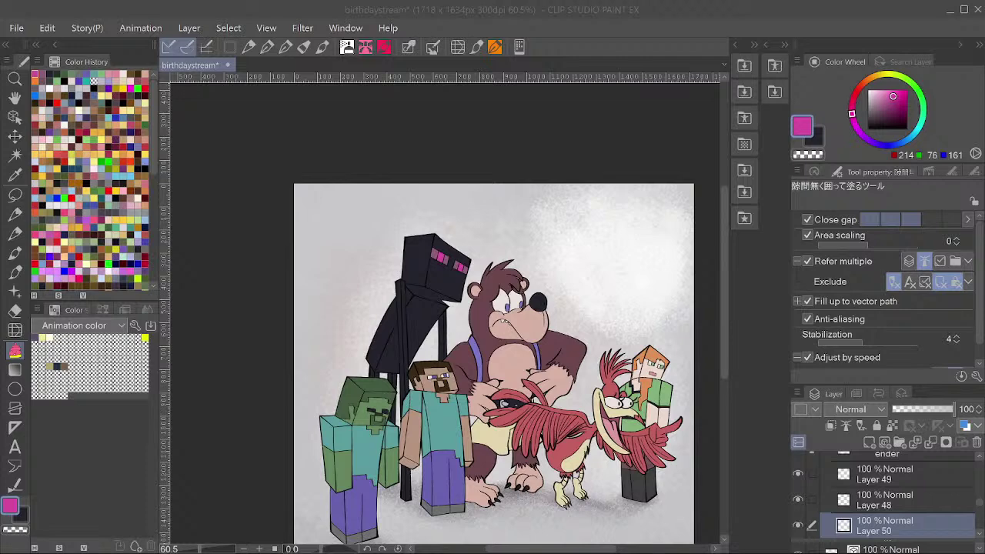
{"action": "scroll", "coordinate": [389, 358], "scroll_direction": "down", "scroll_amount": 2}
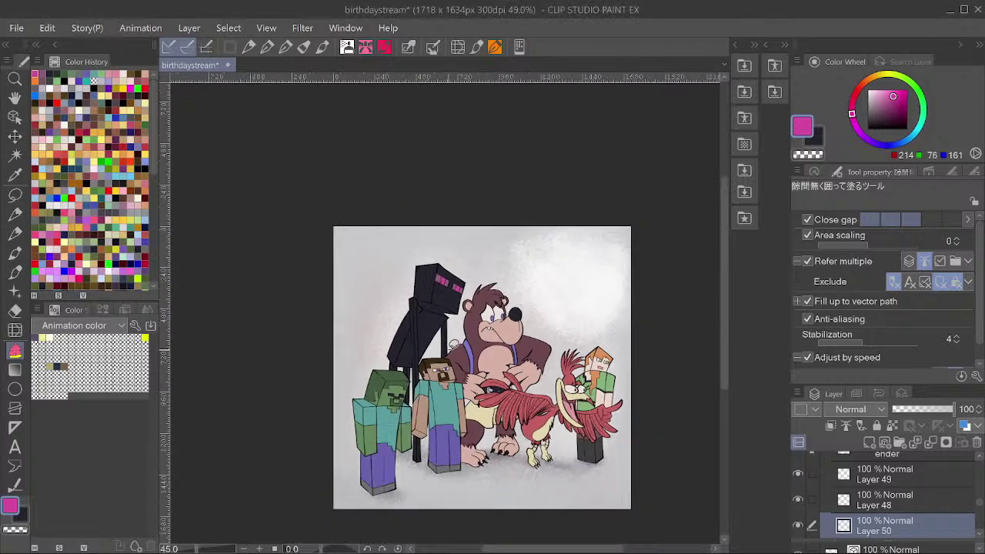
{"action": "scroll", "coordinate": [515, 373], "scroll_direction": "up", "scroll_amount": 1}
{"action": "scroll", "coordinate": [515, 373], "scroll_direction": "up", "scroll_amount": 1}
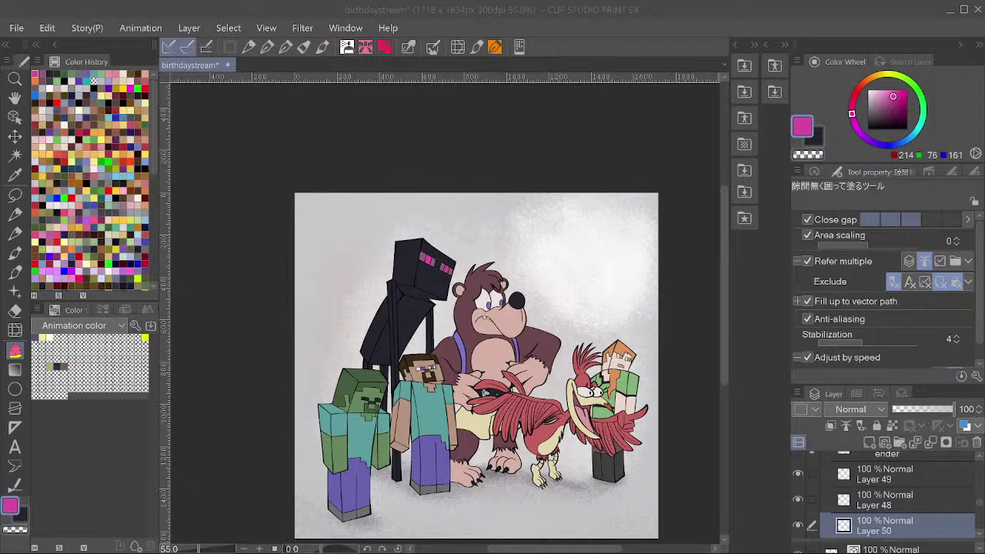
{"action": "scroll", "coordinate": [493, 346], "scroll_direction": "up", "scroll_amount": 1}
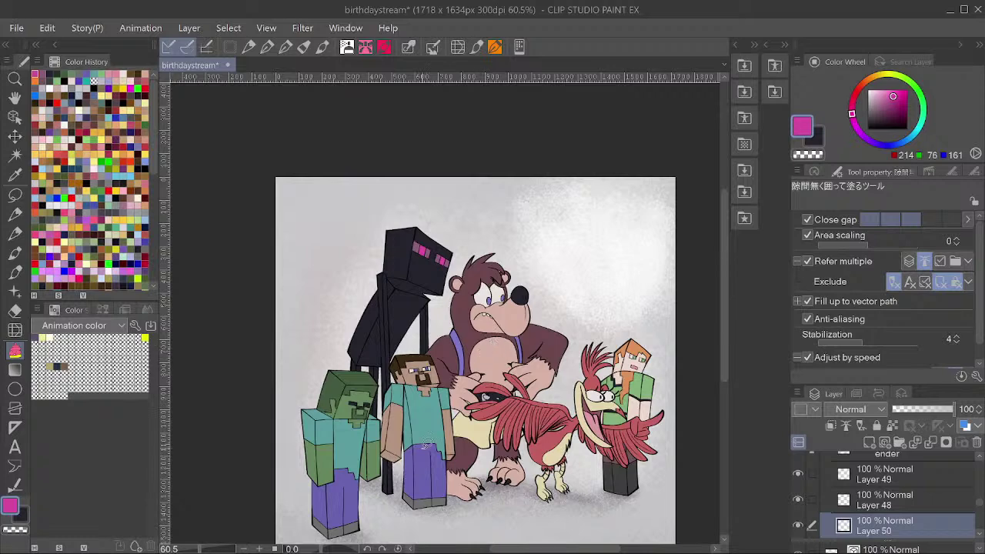
{"action": "scroll", "coordinate": [431, 426], "scroll_direction": "up", "scroll_amount": 1}
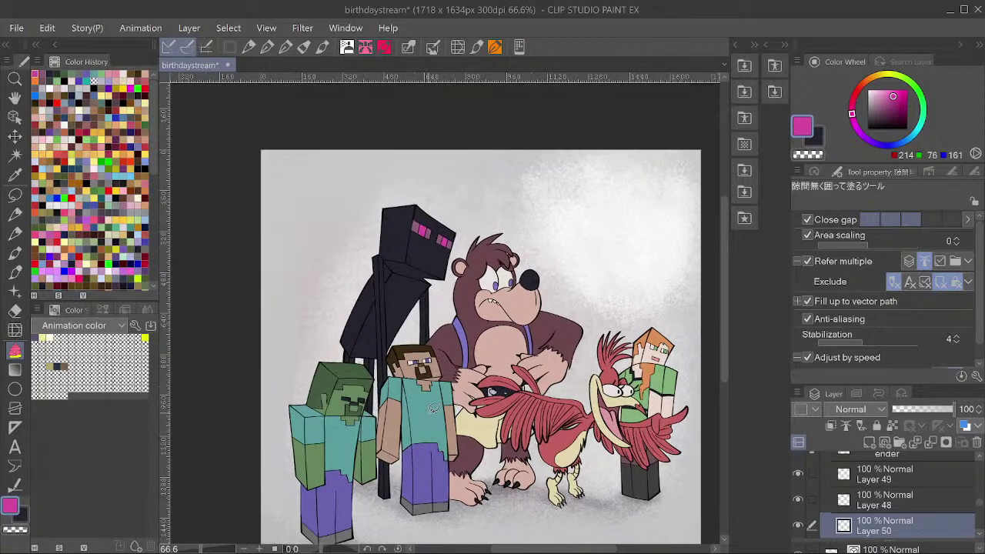
{"action": "scroll", "coordinate": [541, 346], "scroll_direction": "down", "scroll_amount": 2}
{"action": "scroll", "coordinate": [544, 329], "scroll_direction": "up", "scroll_amount": 2}
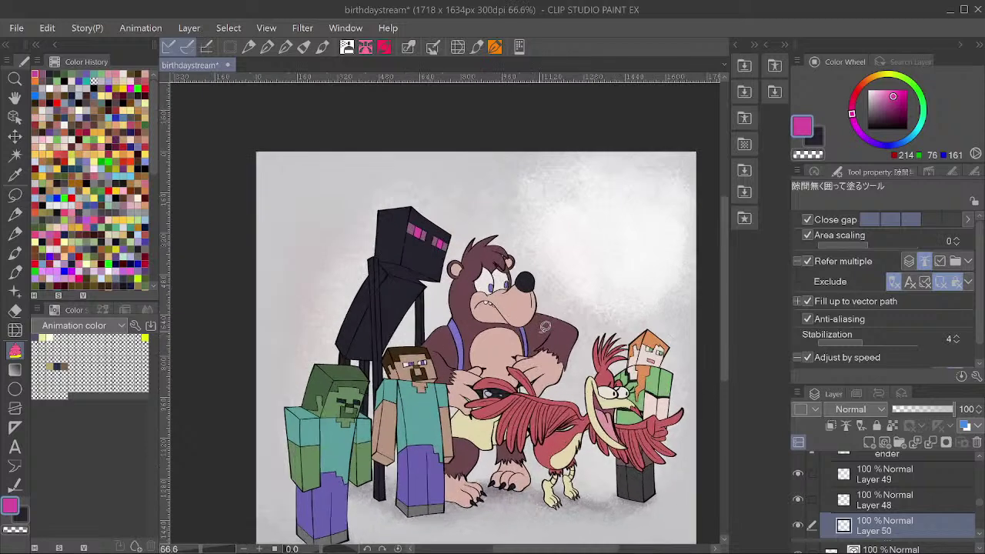
{"action": "key", "text": "ctrl+y"}
{"action": "key", "text": "ctrl+shift+g"}
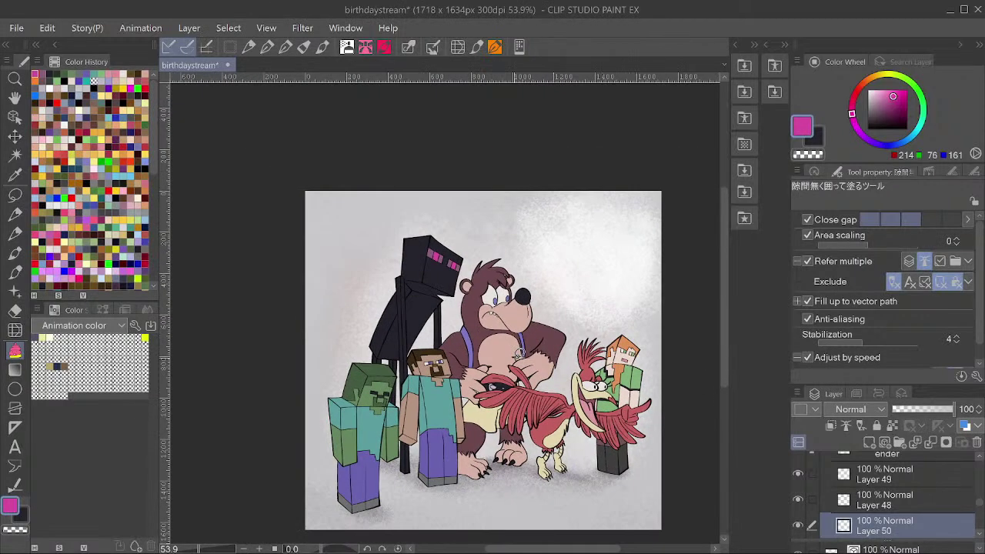
{"action": "key", "text": "p"}
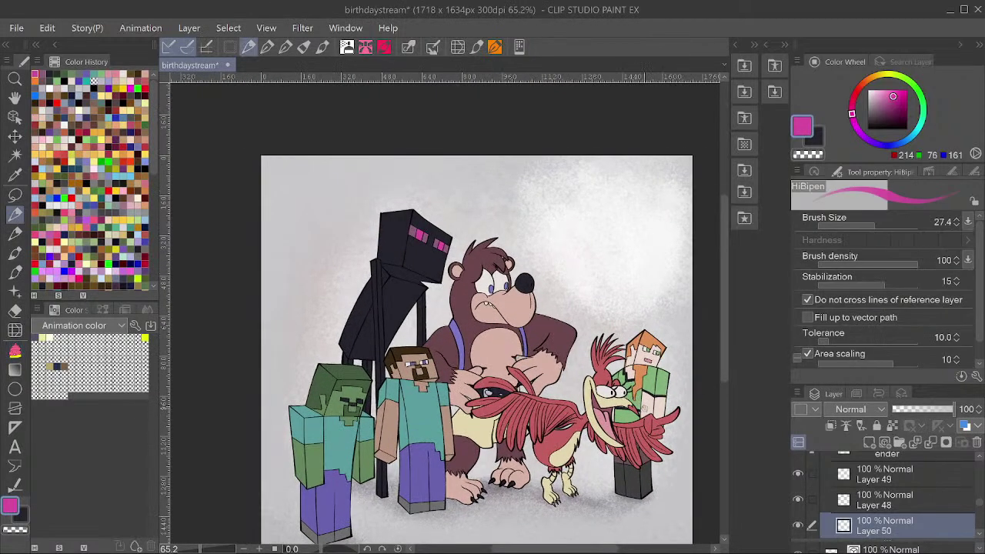
{"action": "scroll", "coordinate": [627, 405], "scroll_direction": "down", "scroll_amount": 1}
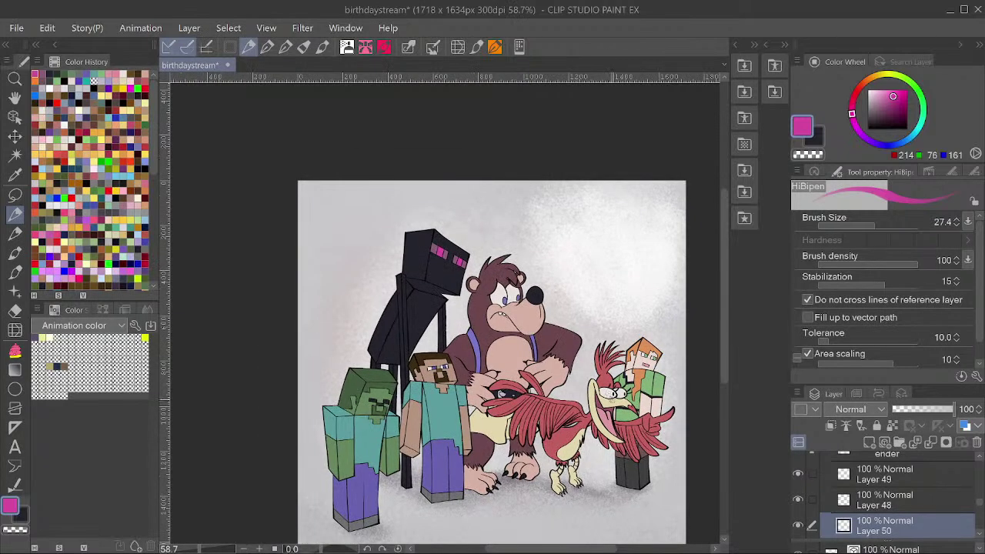
{"action": "scroll", "coordinate": [613, 400], "scroll_direction": "up", "scroll_amount": 1}
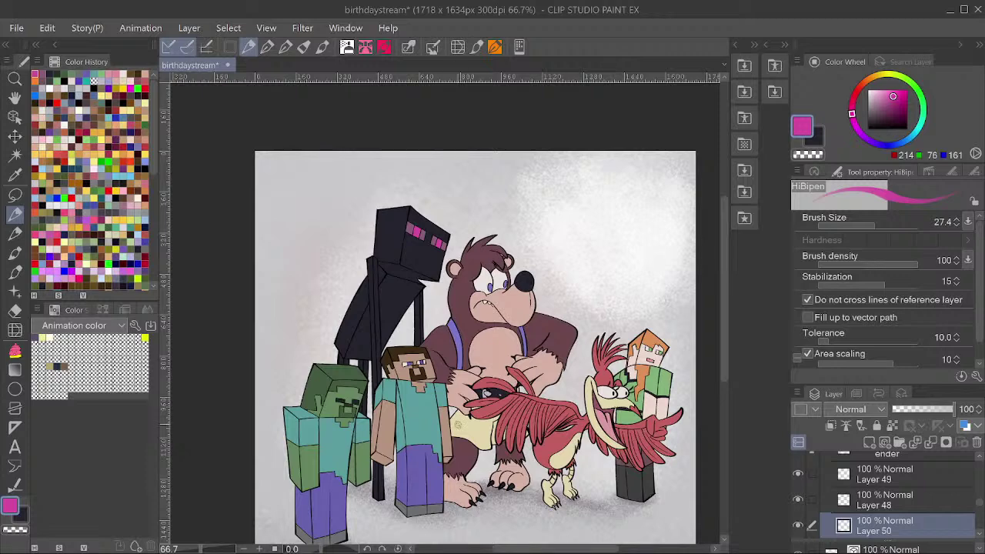
Adjust the bear's yellow shorts on Layer 22 to saturation 14 and luminosity -19, and save the file.
{"action": "left_click", "coordinate": [467, 432], "text": "ctrl+shift"}
{"action": "key", "text": "ctrl+u"}
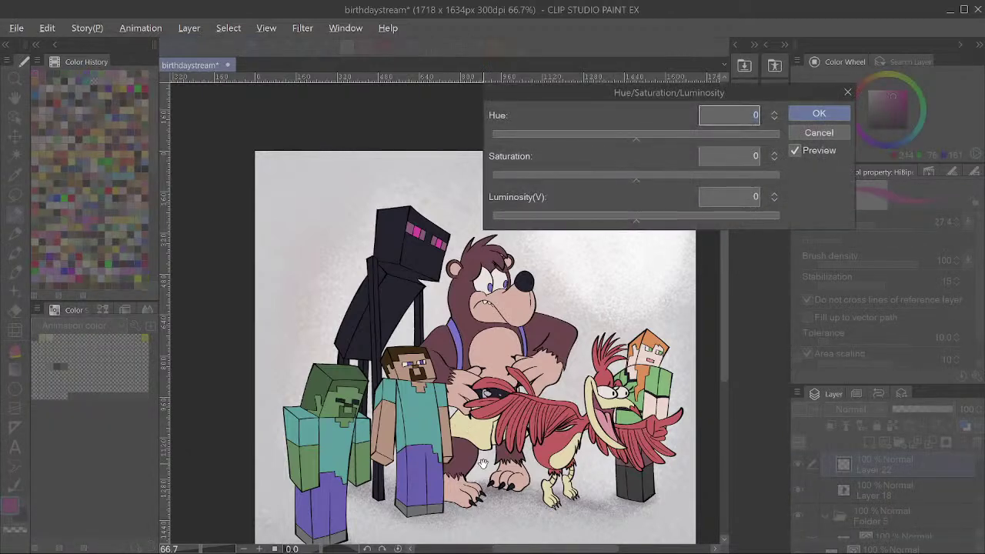
{"action": "left_click", "coordinate": [654, 179]}
{"action": "left_click", "coordinate": [605, 218]}
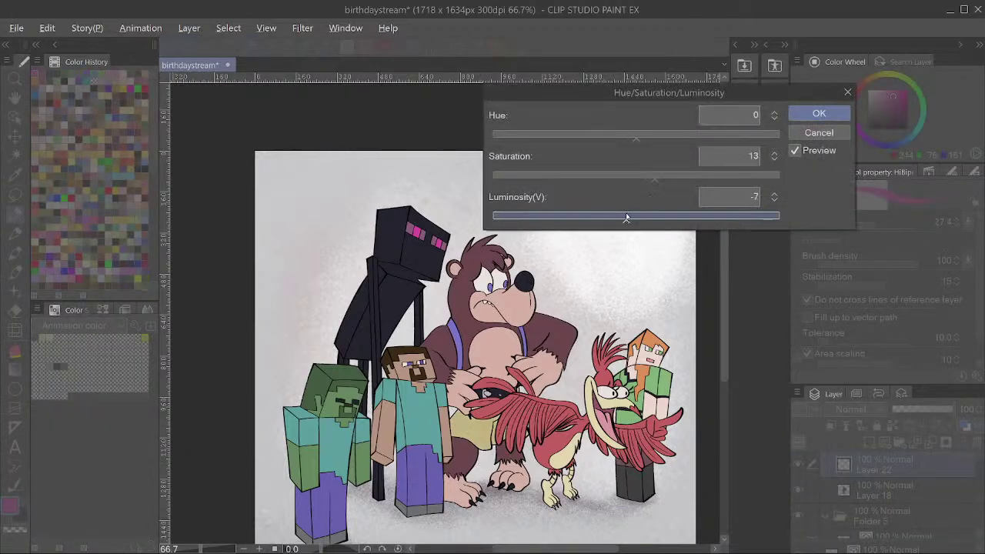
{"action": "left_click", "coordinate": [662, 179]}
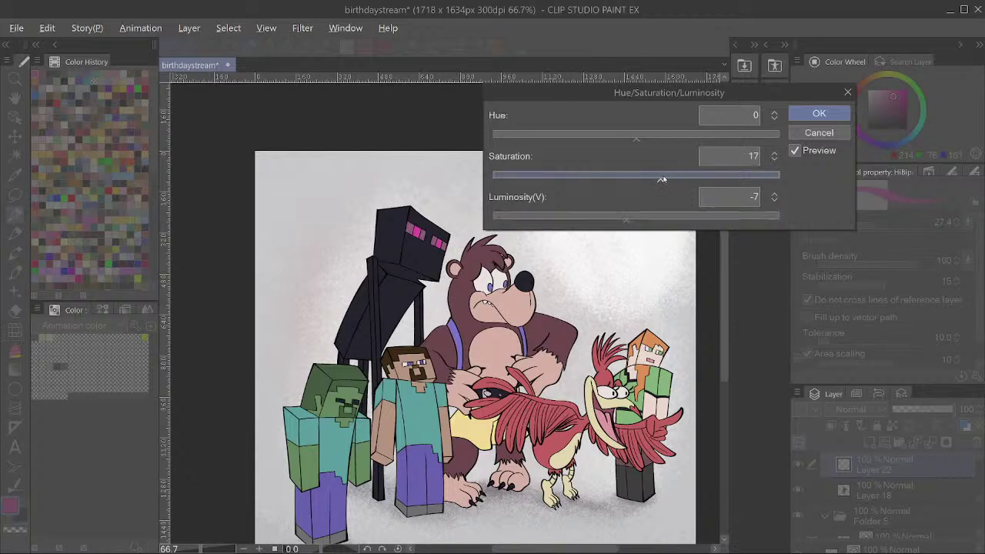
{"action": "left_click_drag", "start_coordinate": [625, 219], "coordinate": [610, 219]}
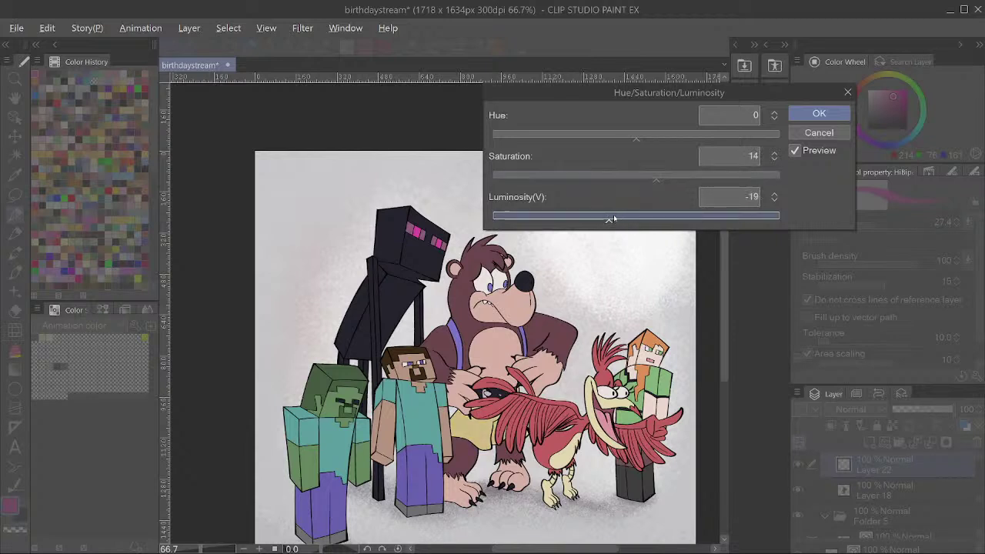
{"action": "left_click", "coordinate": [819, 113]}
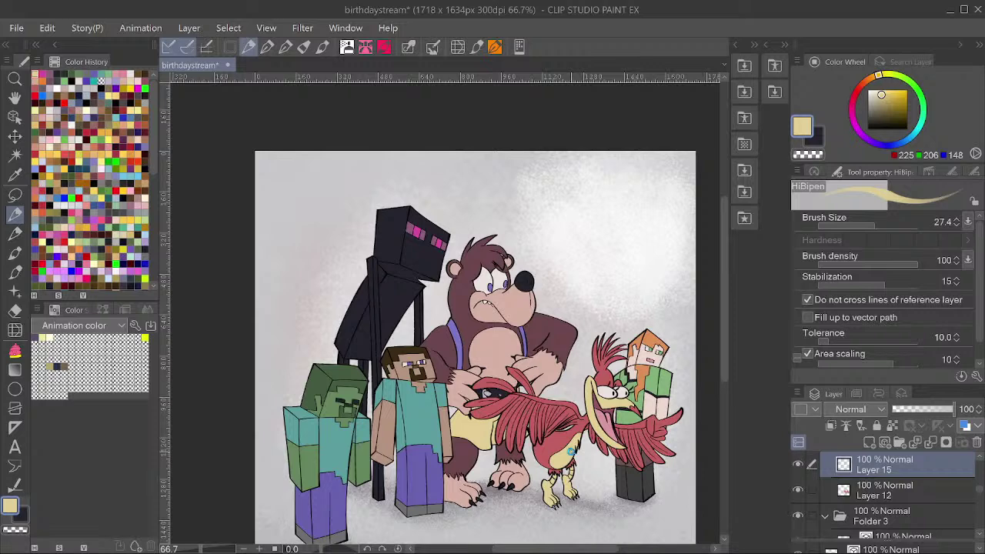
{"action": "key", "text": "ctrl+s"}
Select the painted area of the bird's red Layer 12 and add a new layer above Layer 15.
{"action": "scroll", "coordinate": [628, 422], "scroll_direction": "up", "scroll_amount": 4}
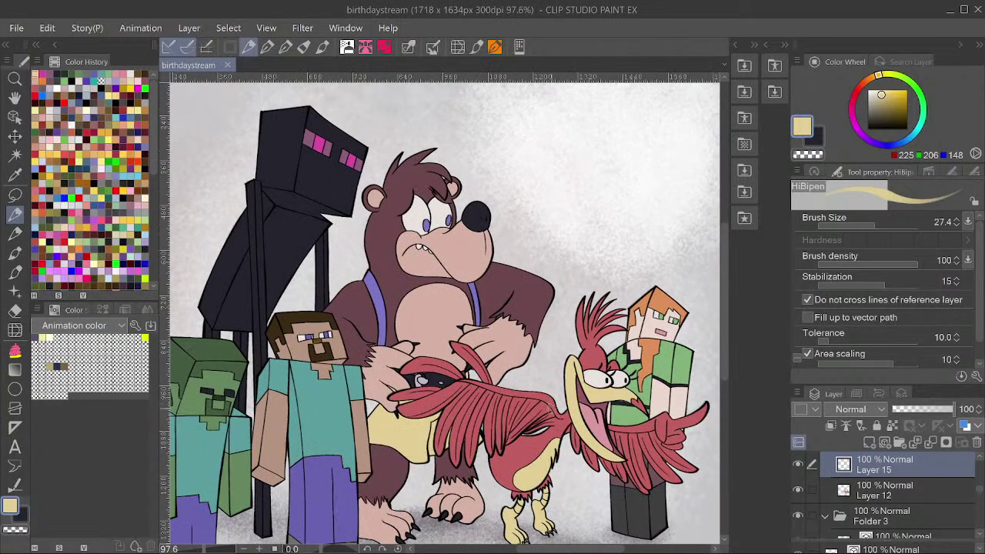
{"action": "scroll", "coordinate": [555, 466], "scroll_direction": "up", "scroll_amount": 1}
{"action": "key", "text": "alt+bracketleft"}
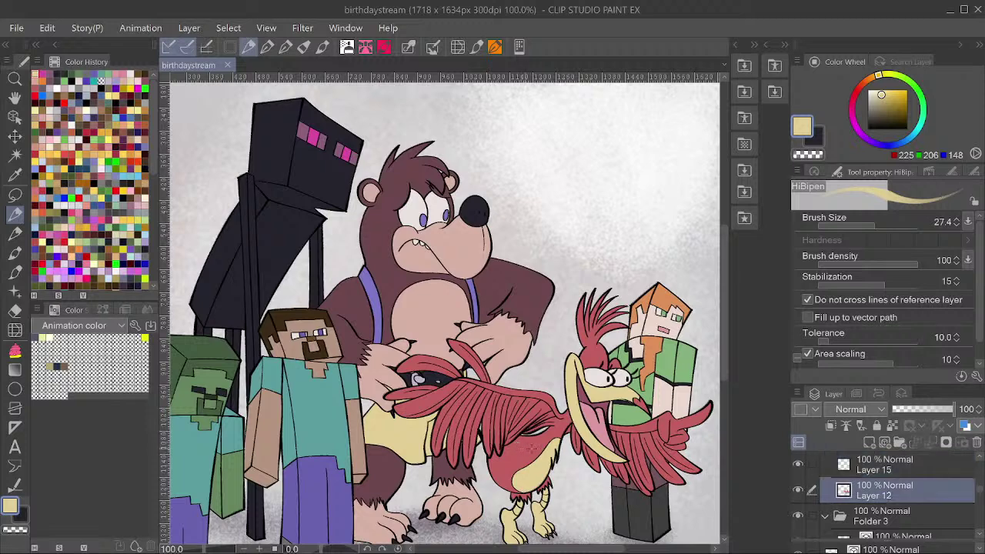
{"action": "left_click", "coordinate": [844, 491], "text": "ctrl"}
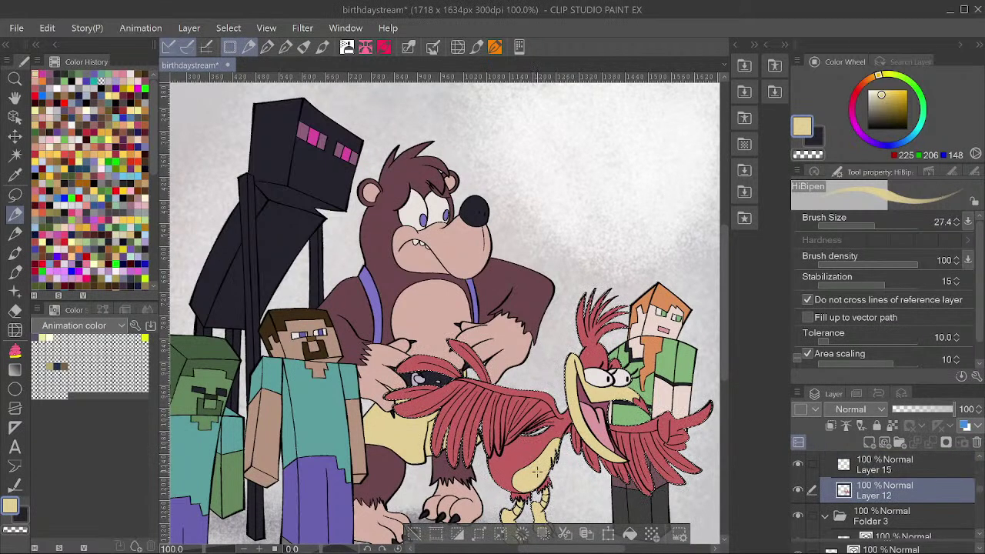
{"action": "key", "text": "alt+bracketright"}
{"action": "key", "text": "ctrl+shift+n"}
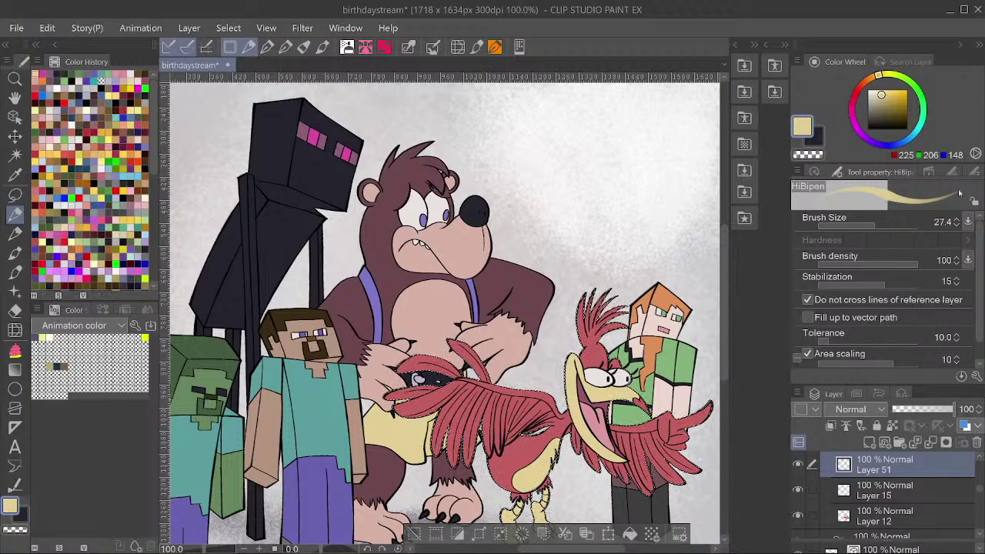
Browse the textured and sampled pen brush groups for a brush suited to the bird's feathers.
{"action": "left_click", "coordinate": [928, 172]}
{"action": "left_click", "coordinate": [946, 172]}
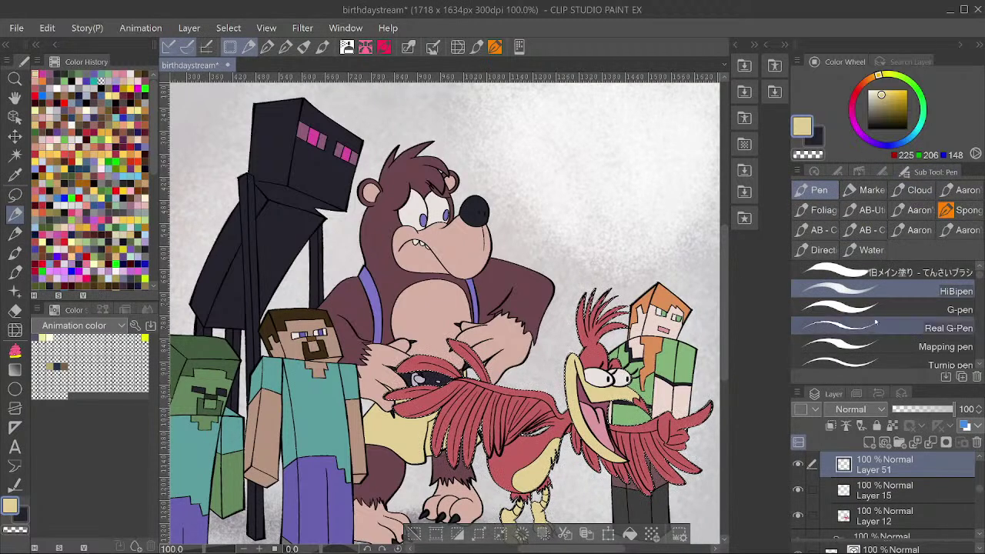
{"action": "left_click", "coordinate": [884, 232]}
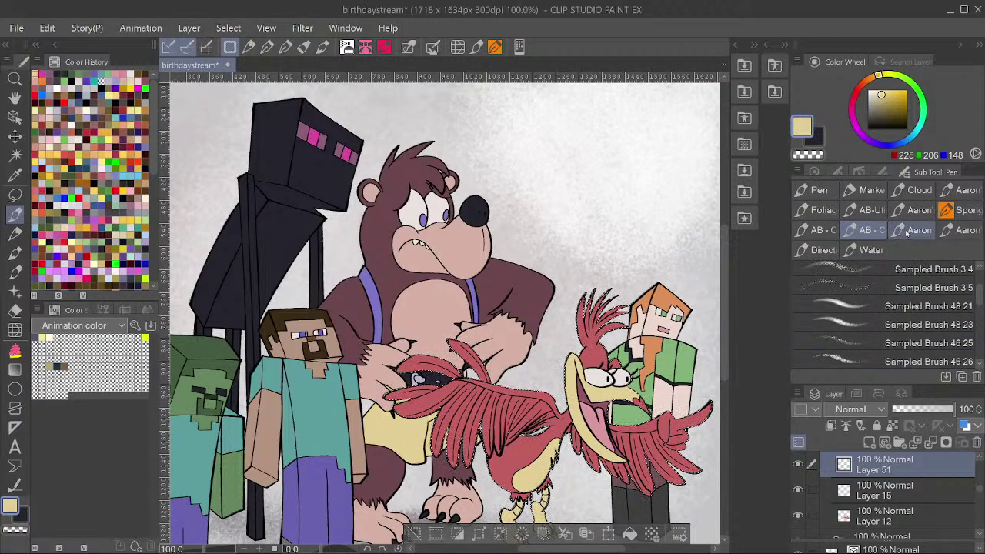
{"action": "left_click", "coordinate": [824, 231]}
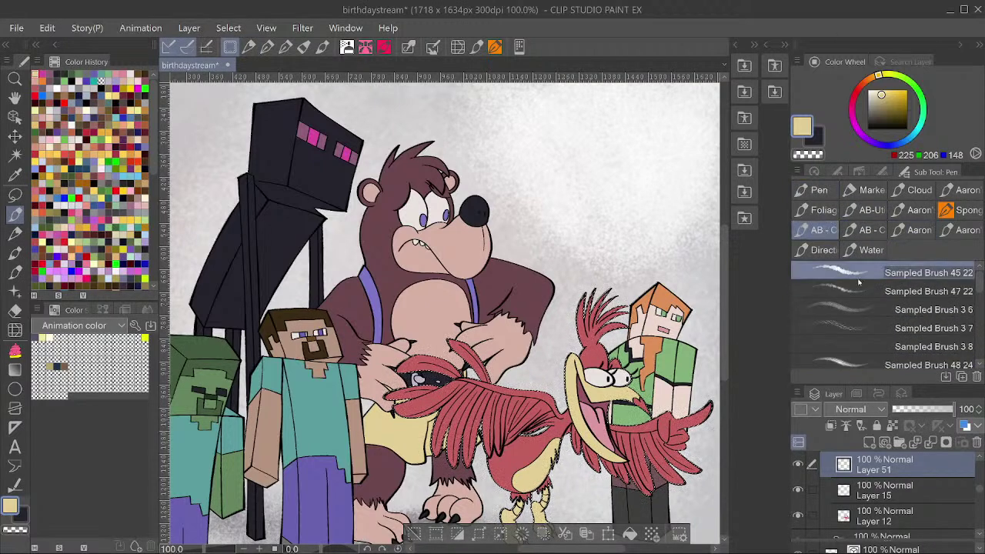
{"action": "scroll", "coordinate": [497, 440], "scroll_direction": "up", "scroll_amount": 5}
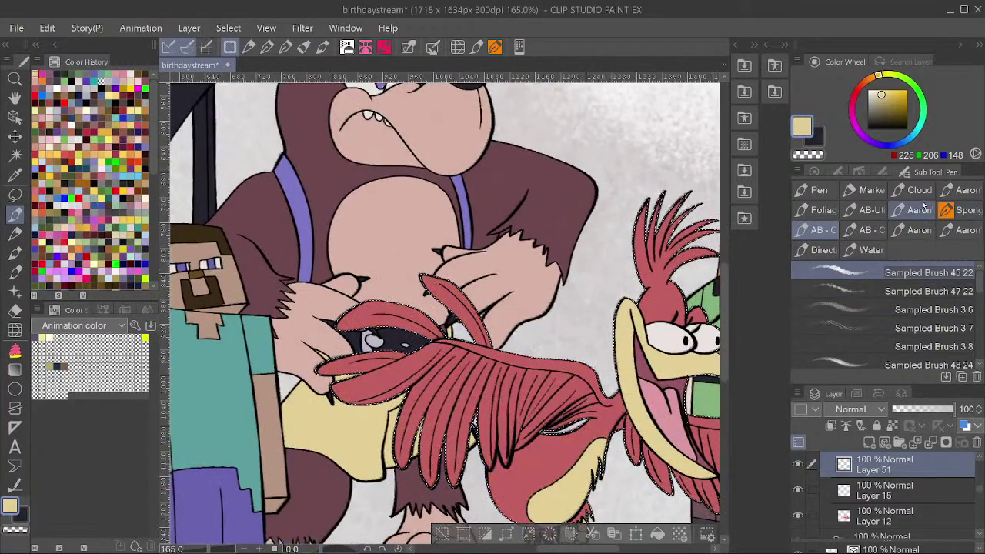
{"action": "scroll", "coordinate": [874, 292], "scroll_direction": "down", "scroll_amount": 5}
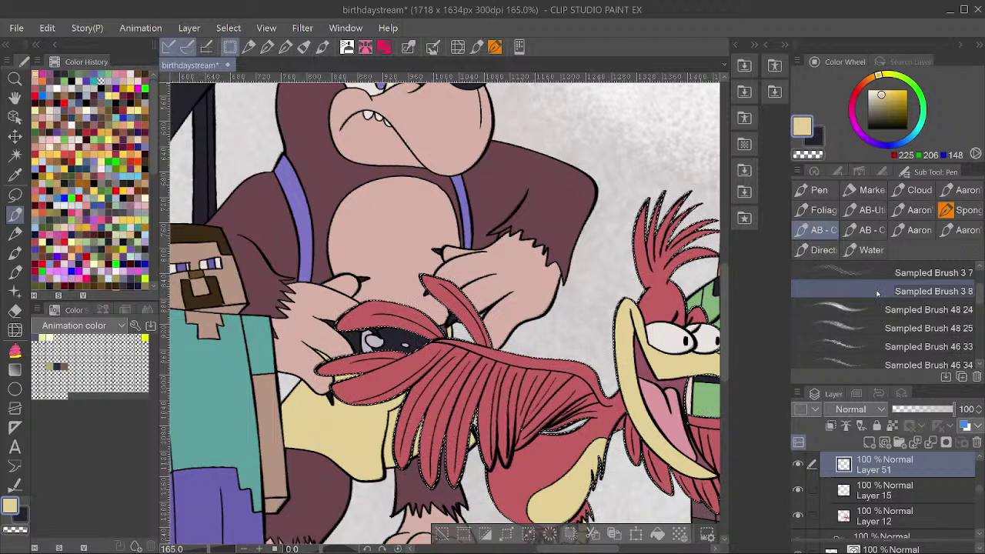
{"action": "left_click", "coordinate": [869, 231]}
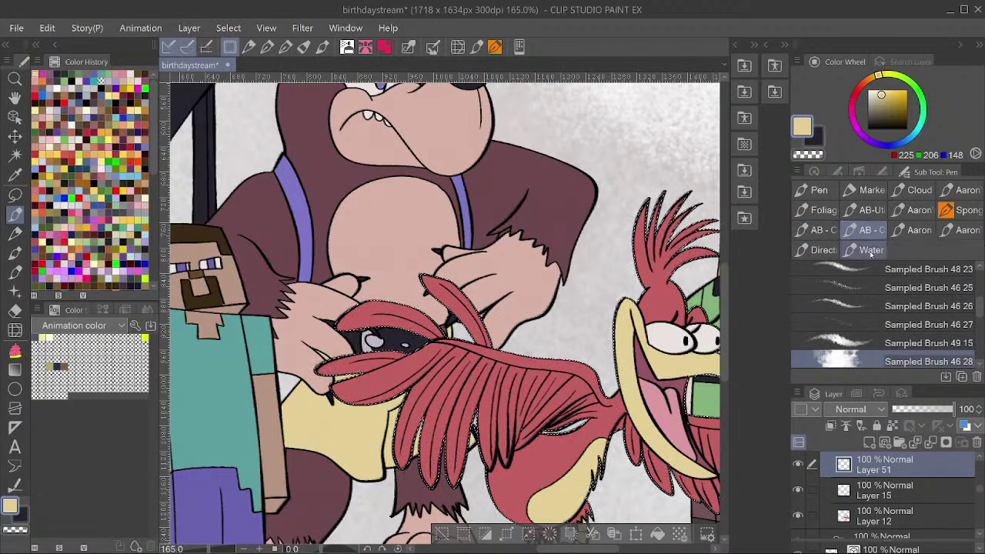
{"action": "scroll", "coordinate": [879, 336], "scroll_direction": "up", "scroll_amount": 3}
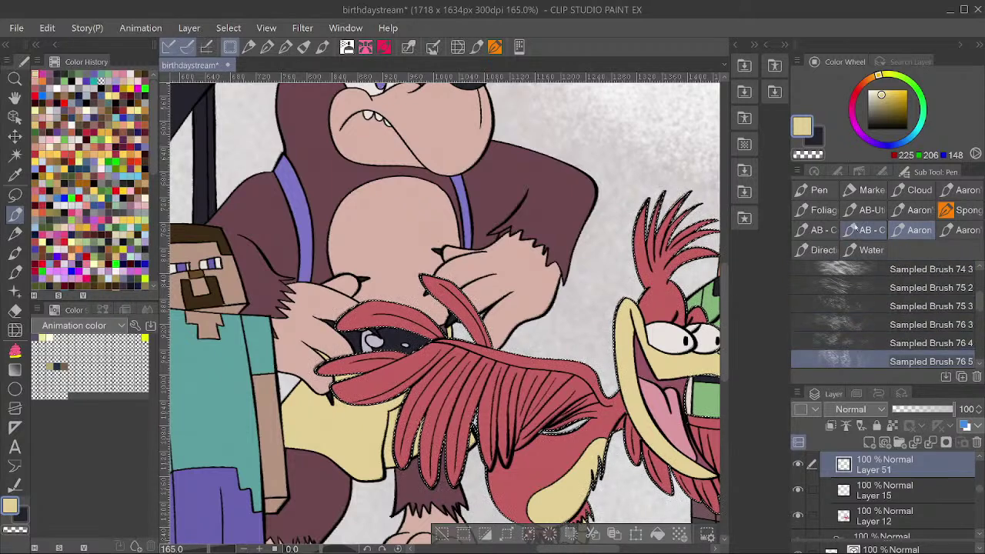
{"action": "left_click", "coordinate": [820, 230]}
{"action": "scroll", "coordinate": [856, 312], "scroll_direction": "down", "scroll_amount": 2}
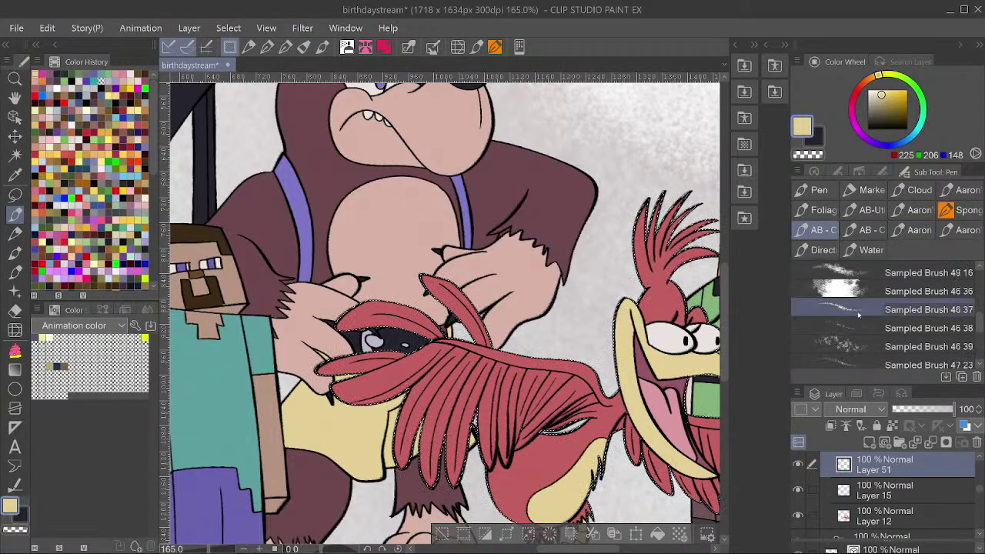
{"action": "left_click", "coordinate": [927, 209]}
{"action": "scroll", "coordinate": [850, 308], "scroll_direction": "down", "scroll_amount": 5}
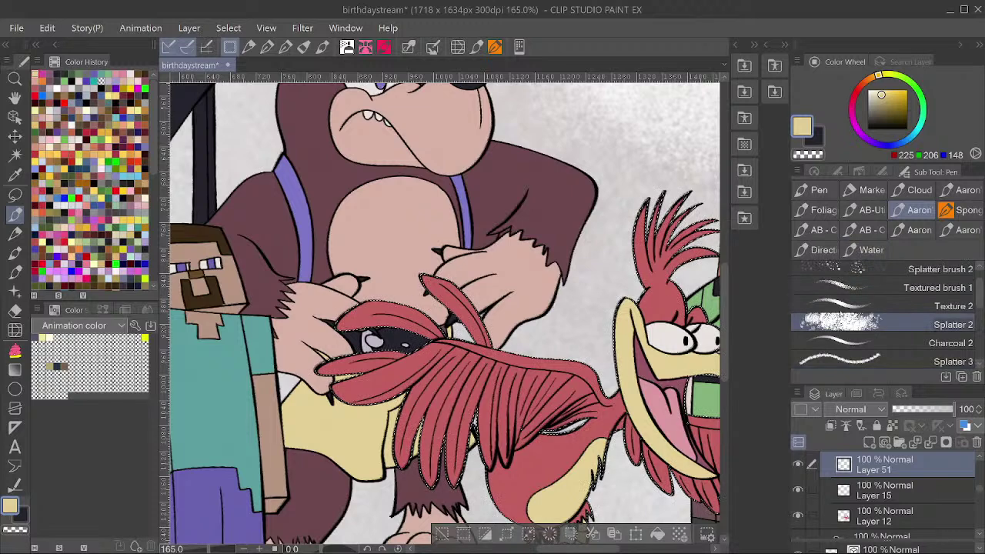
{"action": "left_click", "coordinate": [870, 209]}
{"action": "scroll", "coordinate": [872, 304], "scroll_direction": "down", "scroll_amount": 5}
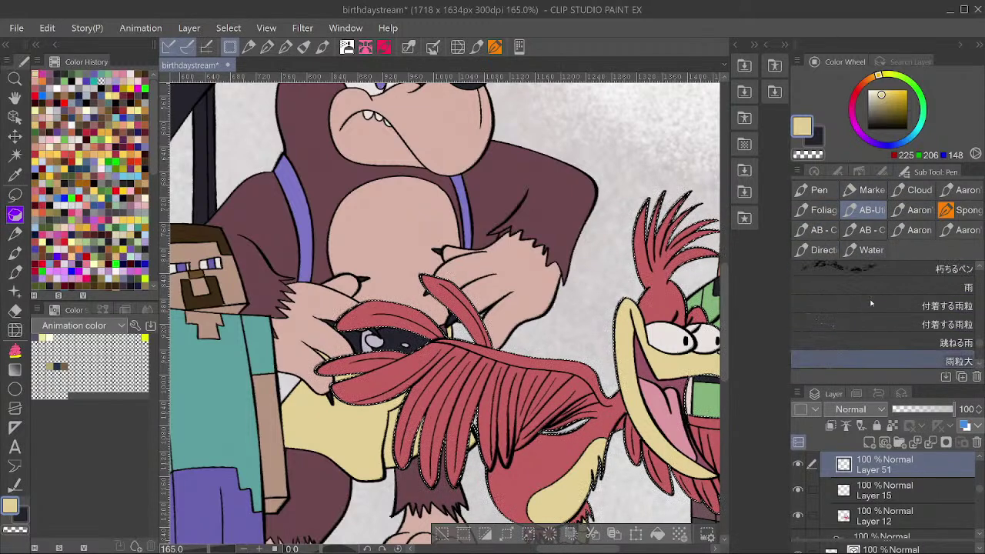
{"action": "scroll", "coordinate": [872, 304], "scroll_direction": "up", "scroll_amount": 10}
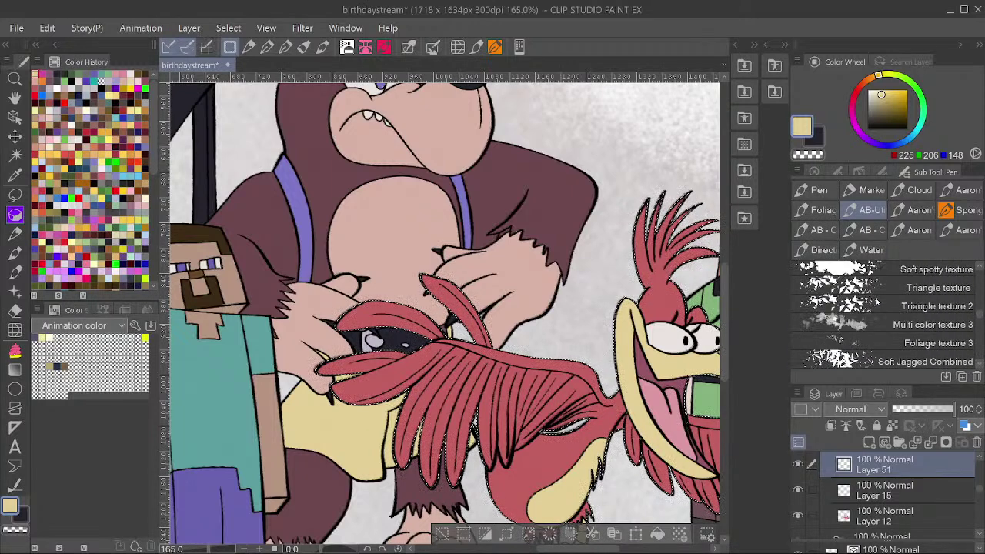
{"action": "scroll", "coordinate": [877, 302], "scroll_direction": "up", "scroll_amount": 10}
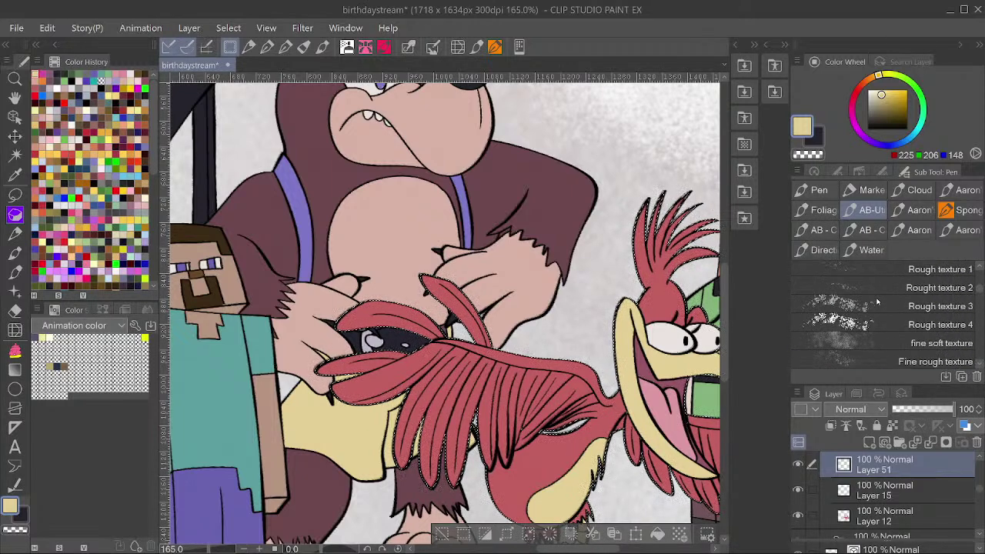
{"action": "scroll", "coordinate": [877, 302], "scroll_direction": "down", "scroll_amount": 15}
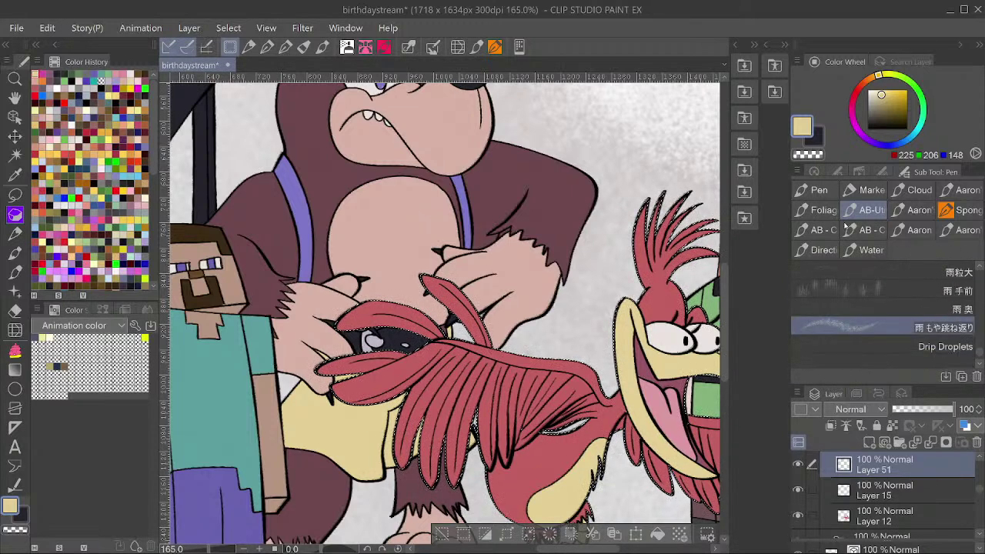
{"action": "left_click", "coordinate": [820, 229]}
{"action": "scroll", "coordinate": [876, 308], "scroll_direction": "down", "scroll_amount": 6}
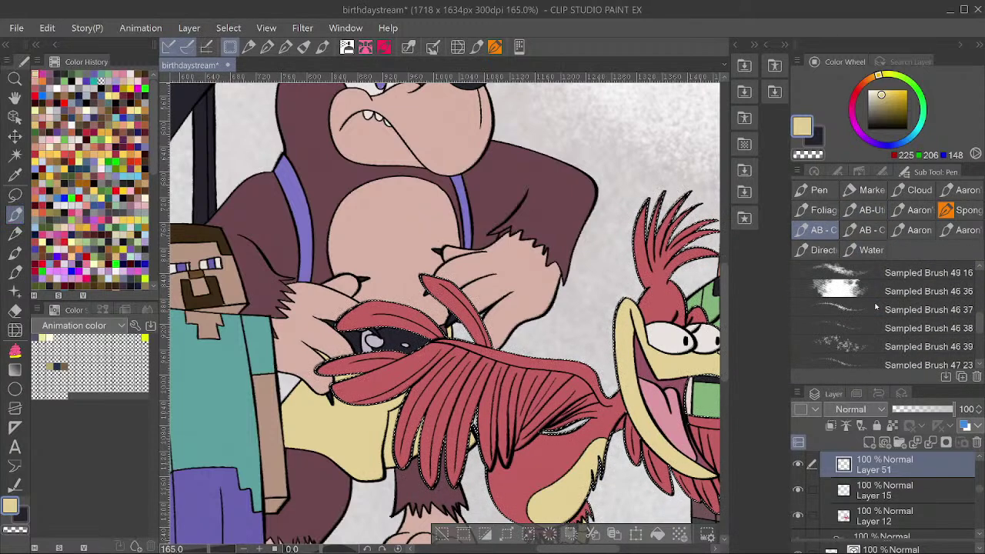
{"action": "scroll", "coordinate": [875, 308], "scroll_direction": "down", "scroll_amount": 2}
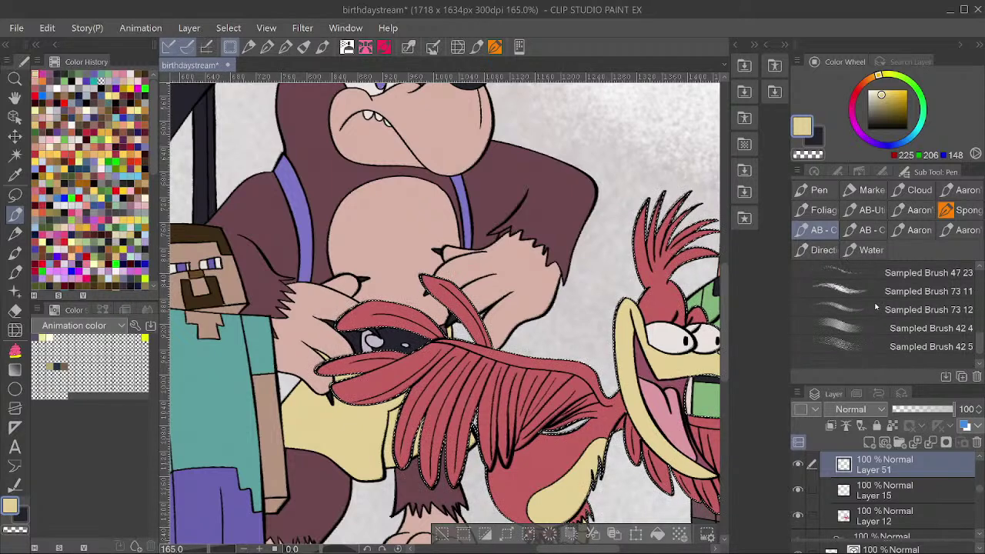
{"action": "scroll", "coordinate": [876, 308], "scroll_direction": "up", "scroll_amount": 5}
{"action": "scroll", "coordinate": [875, 307], "scroll_direction": "up", "scroll_amount": 5}
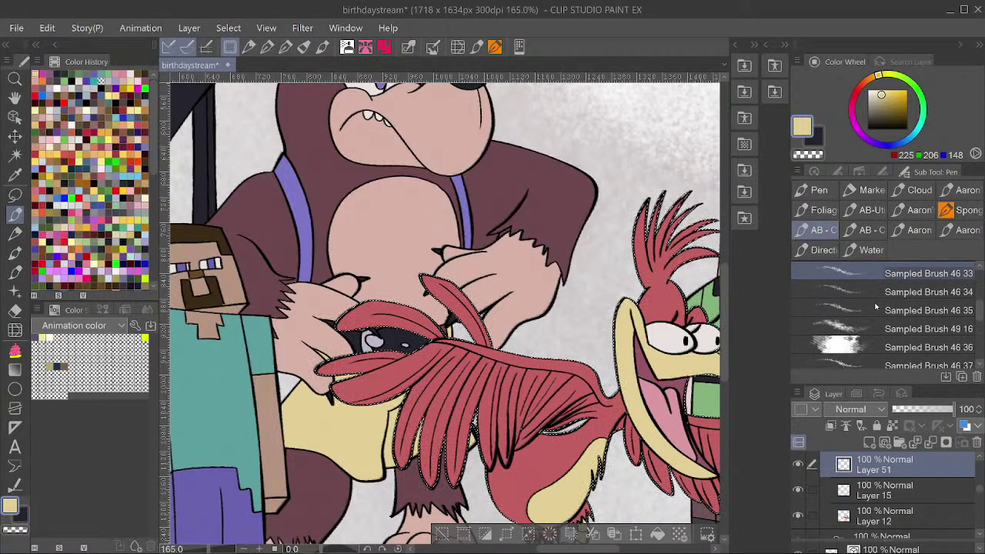
{"action": "left_click", "coordinate": [869, 229]}
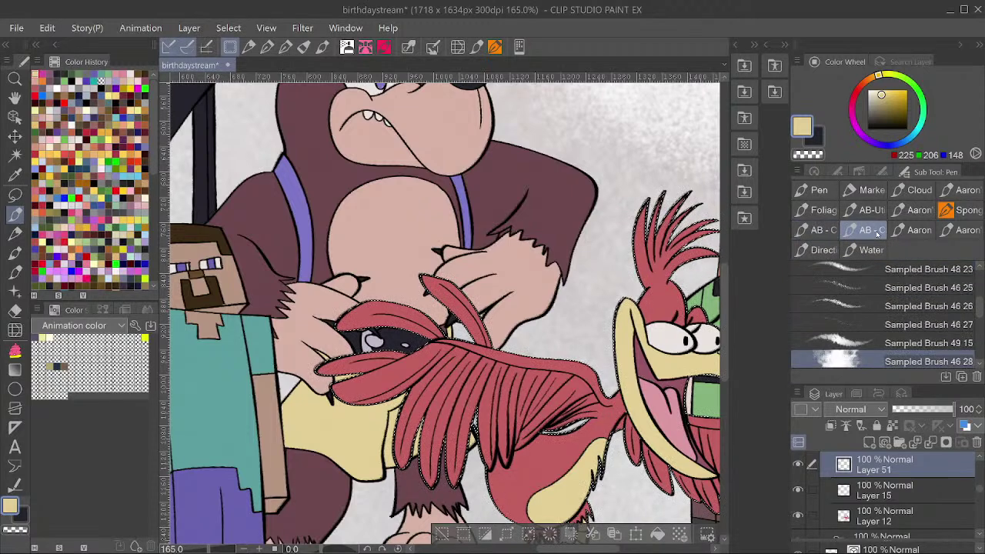
Test Sampled Brush 49 15 in pale yellow across the bird's upper wing feathers, and undo the stroke.
{"action": "left_click", "coordinate": [885, 343]}
{"action": "left_click_drag", "start_coordinate": [440, 354], "coordinate": [484, 332]}
{"action": "scroll", "coordinate": [462, 388], "scroll_direction": "up", "scroll_amount": 4}
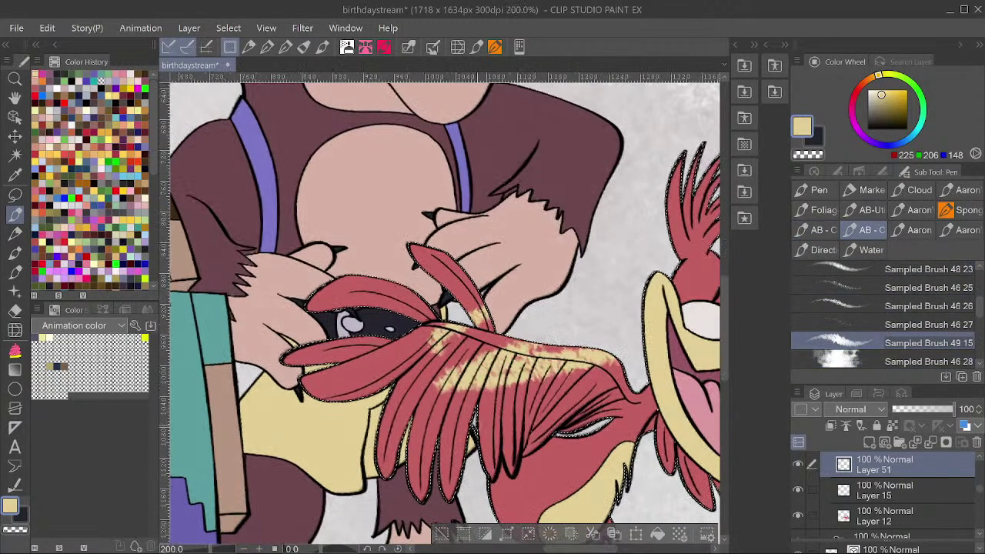
{"action": "key", "text": "ctrl+z"}
{"action": "scroll", "coordinate": [489, 353], "scroll_direction": "down", "scroll_amount": 2}
{"action": "scroll", "coordinate": [444, 307], "scroll_direction": "down", "scroll_amount": 2}
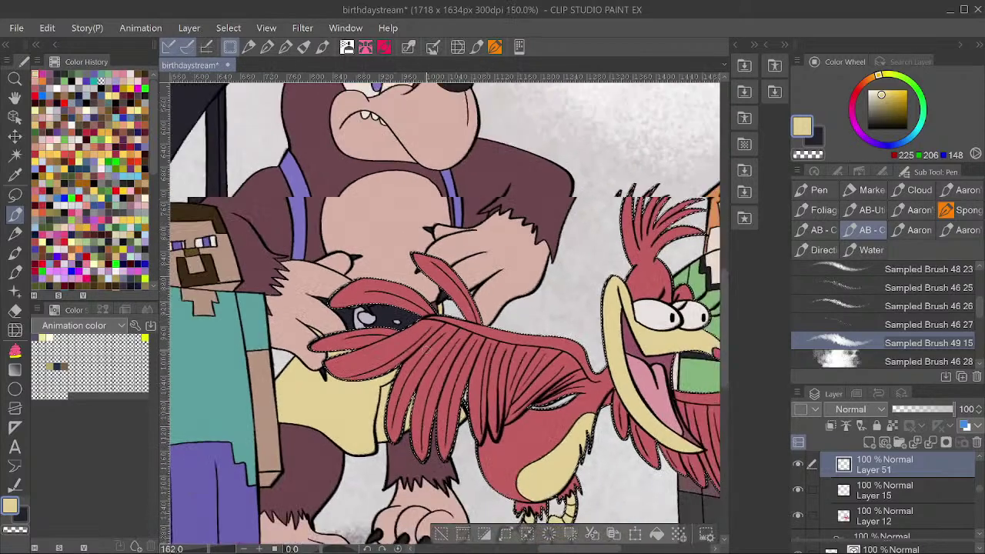
Brush pale yellow texture onto the tips of the bird's wing and tail feathers on Layer 51.
{"action": "scroll", "coordinate": [885, 316], "scroll_direction": "up", "scroll_amount": 3}
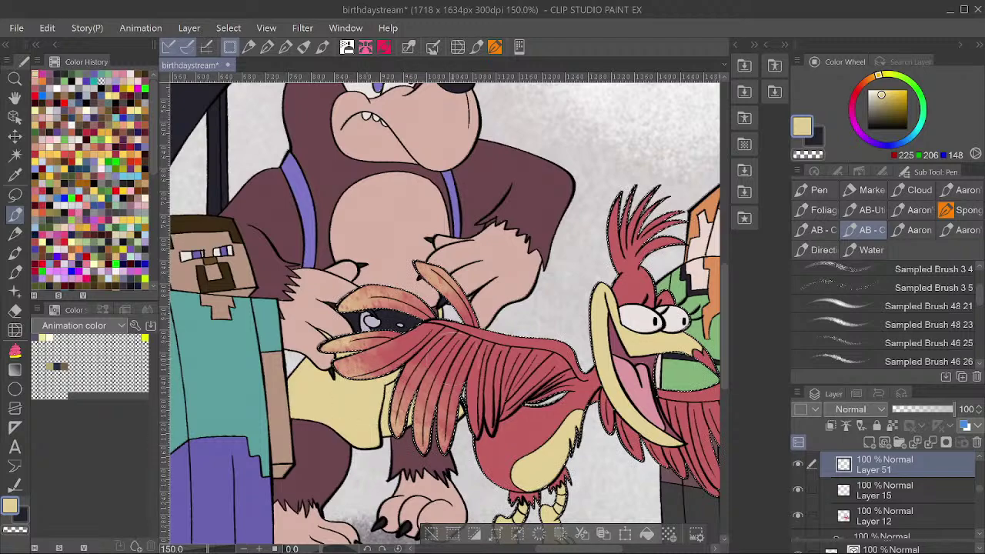
{"action": "left_click_drag", "start_coordinate": [620, 309], "coordinate": [565, 298]}
{"action": "scroll", "coordinate": [566, 299], "scroll_direction": "down", "scroll_amount": 2}
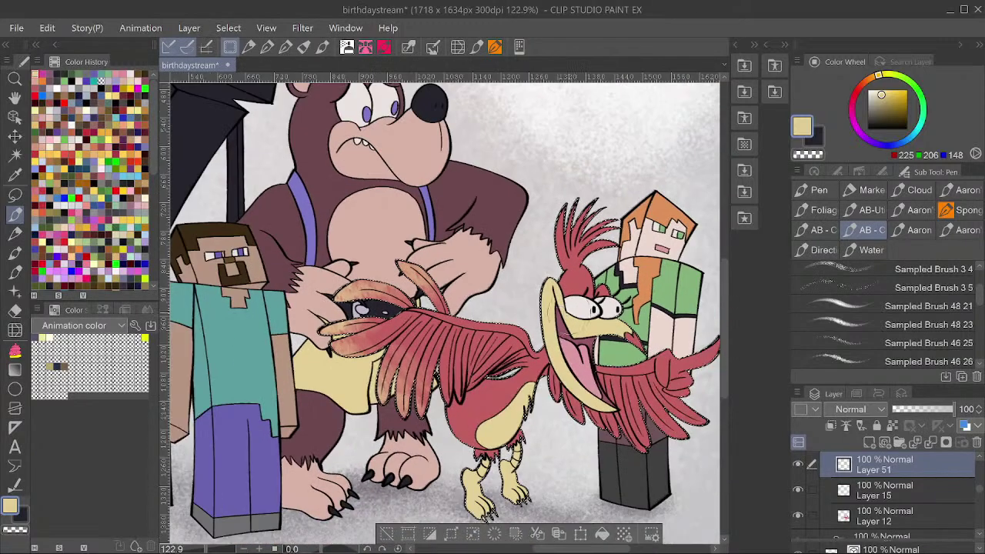
{"action": "left_click_drag", "start_coordinate": [712, 316], "coordinate": [625, 321]}
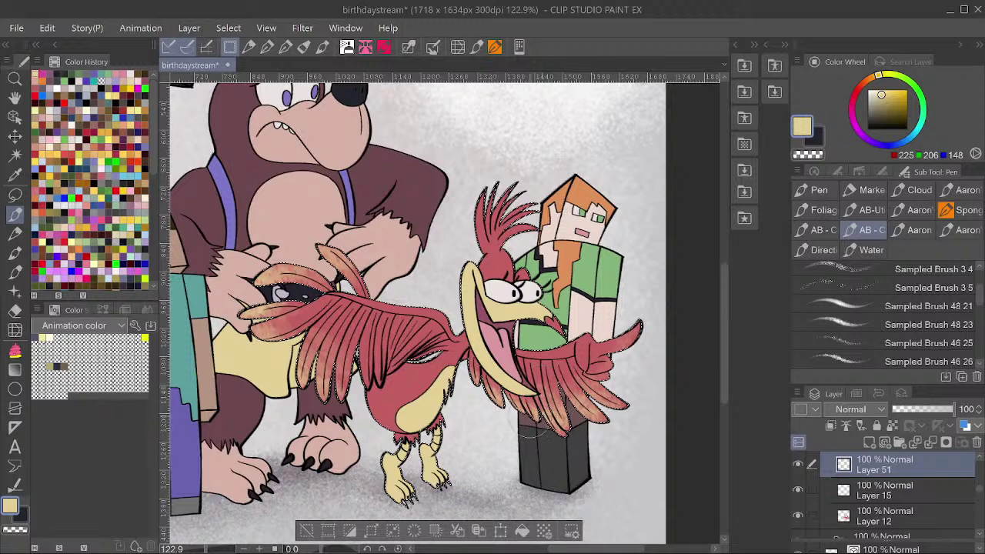
{"action": "left_click_drag", "start_coordinate": [542, 436], "coordinate": [594, 437]}
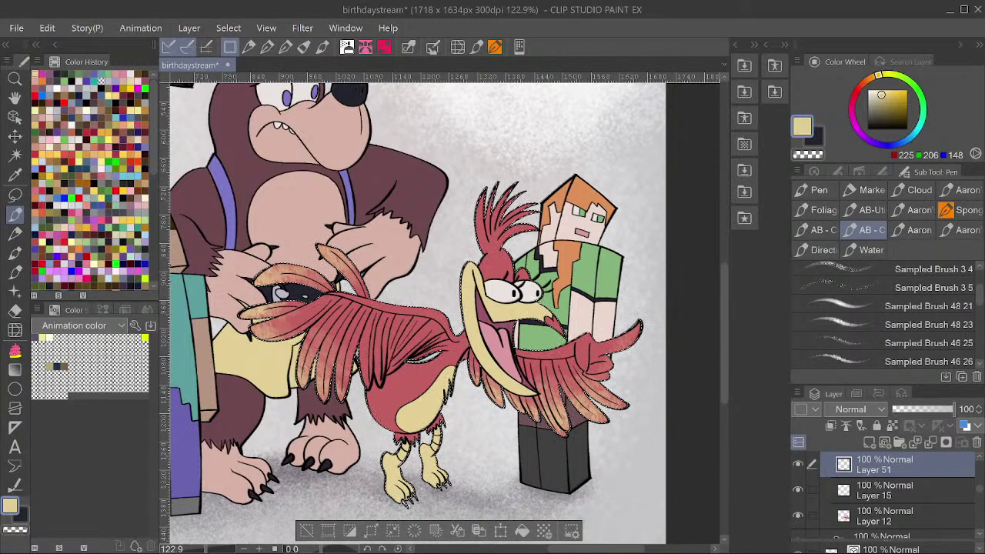
Move Layer 51 beneath Layer 15, clip it to the bird's red Layer 12, and save the file.
{"action": "scroll", "coordinate": [410, 468], "scroll_direction": "down", "scroll_amount": 5}
{"action": "scroll", "coordinate": [531, 289], "scroll_direction": "down", "scroll_amount": 2}
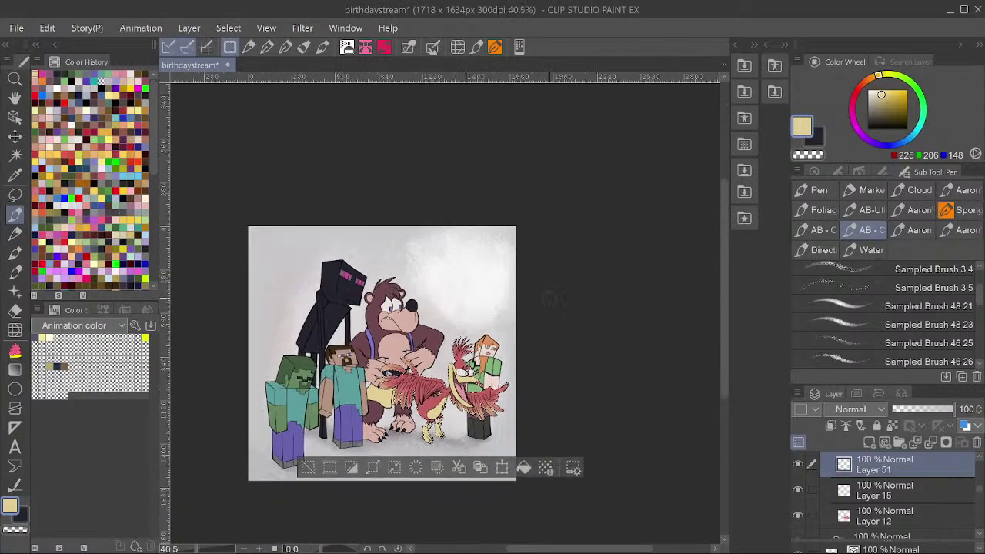
{"action": "scroll", "coordinate": [404, 402], "scroll_direction": "up", "scroll_amount": 4}
{"action": "scroll", "coordinate": [526, 347], "scroll_direction": "down", "scroll_amount": 2}
{"action": "scroll", "coordinate": [483, 414], "scroll_direction": "up", "scroll_amount": 2}
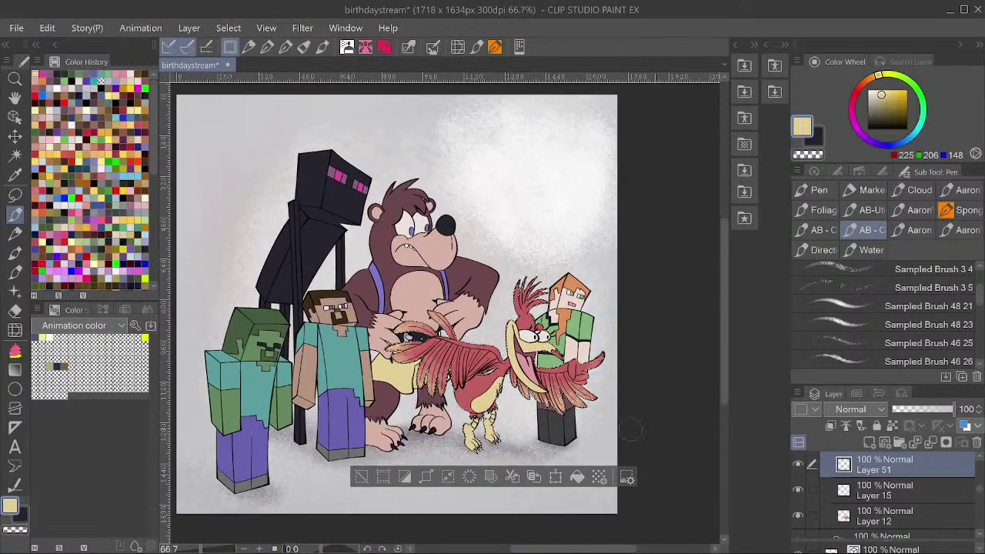
{"action": "left_click", "coordinate": [799, 465]}
{"action": "left_click_drag", "start_coordinate": [884, 465], "coordinate": [885, 500]}
{"action": "scroll", "coordinate": [504, 404], "scroll_direction": "up", "scroll_amount": 1}
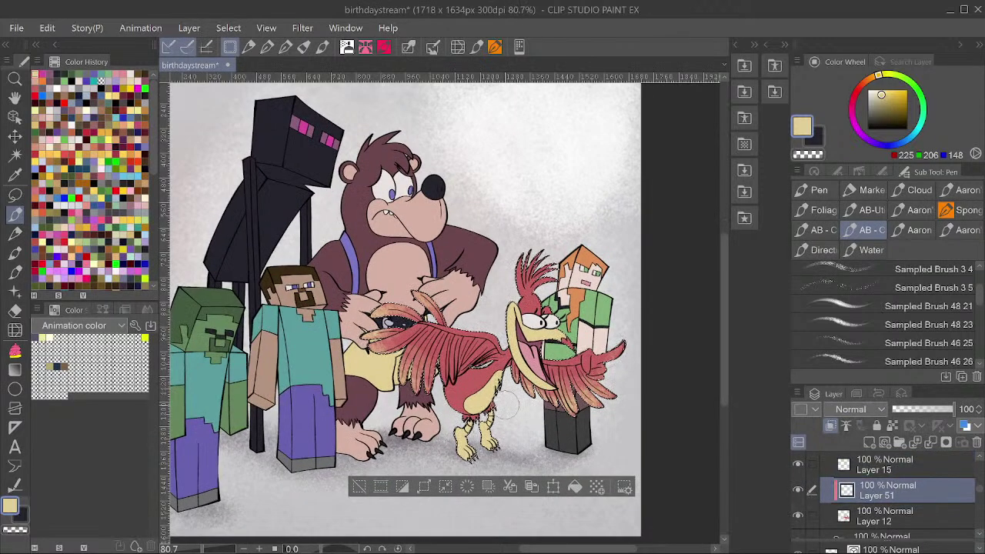
{"action": "key", "text": "ctrl+s"}
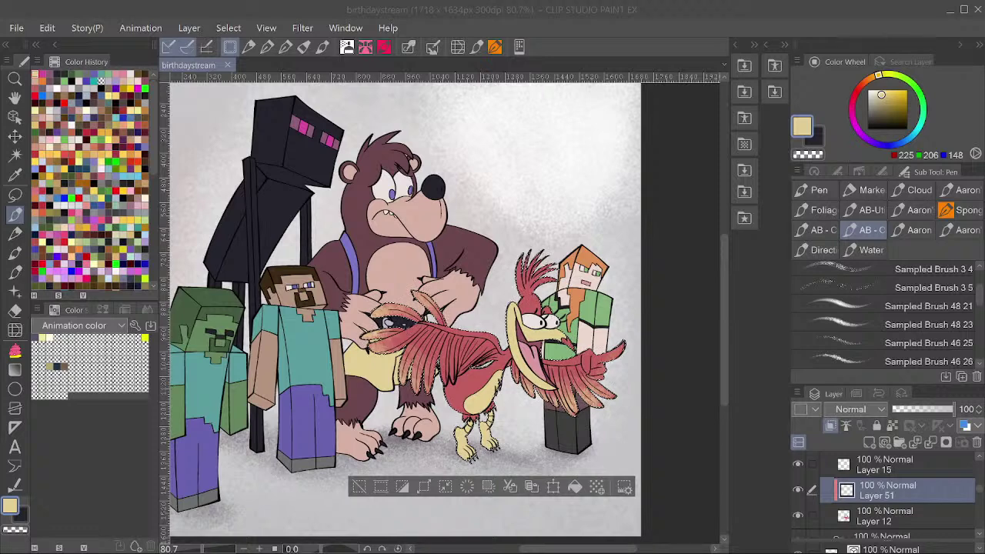
Extend the pale yellow texture farther along the bird's wing and tail feathers on the clipped Layer 51.
{"action": "left_click_drag", "start_coordinate": [428, 383], "coordinate": [394, 372]}
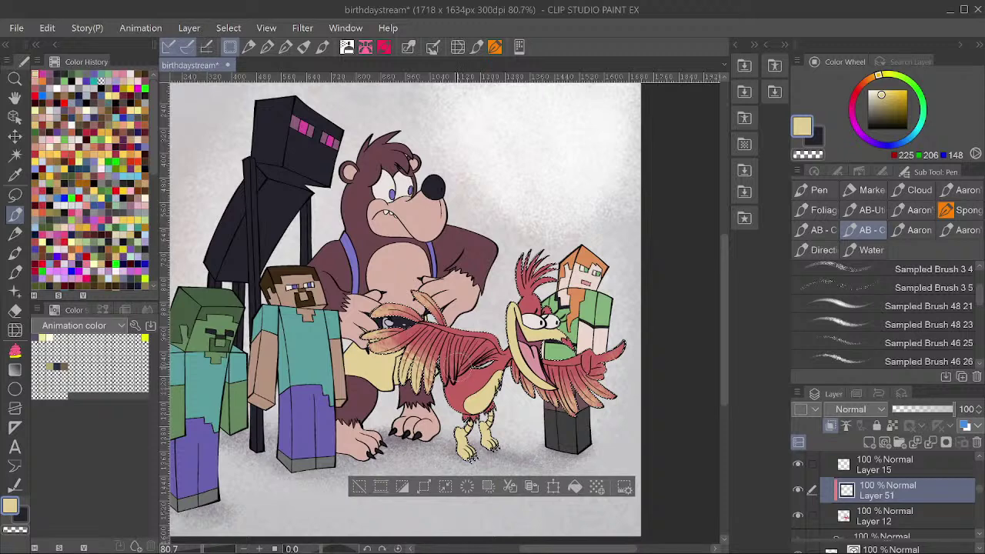
{"action": "scroll", "coordinate": [455, 353], "scroll_direction": "up", "scroll_amount": 2}
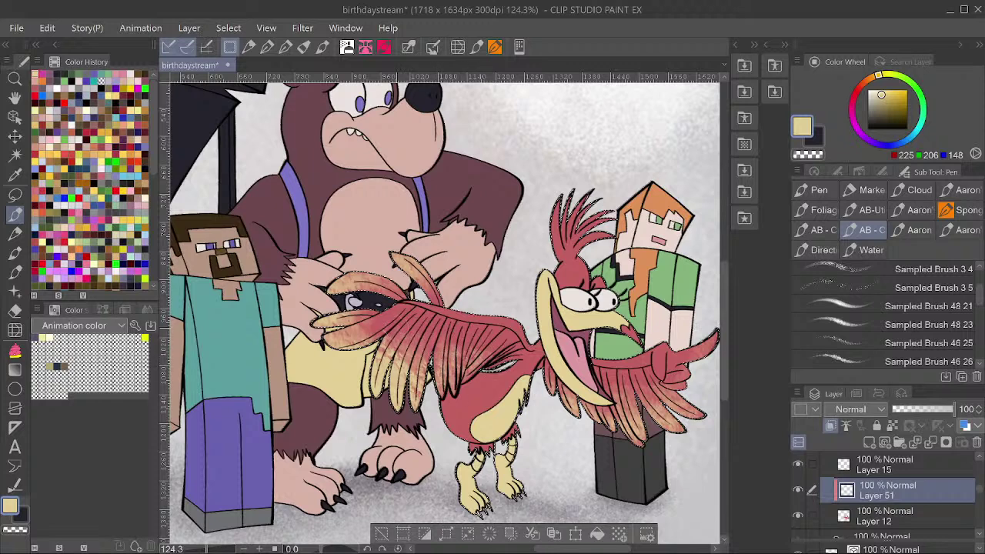
{"action": "left_click_drag", "start_coordinate": [455, 317], "coordinate": [400, 318]}
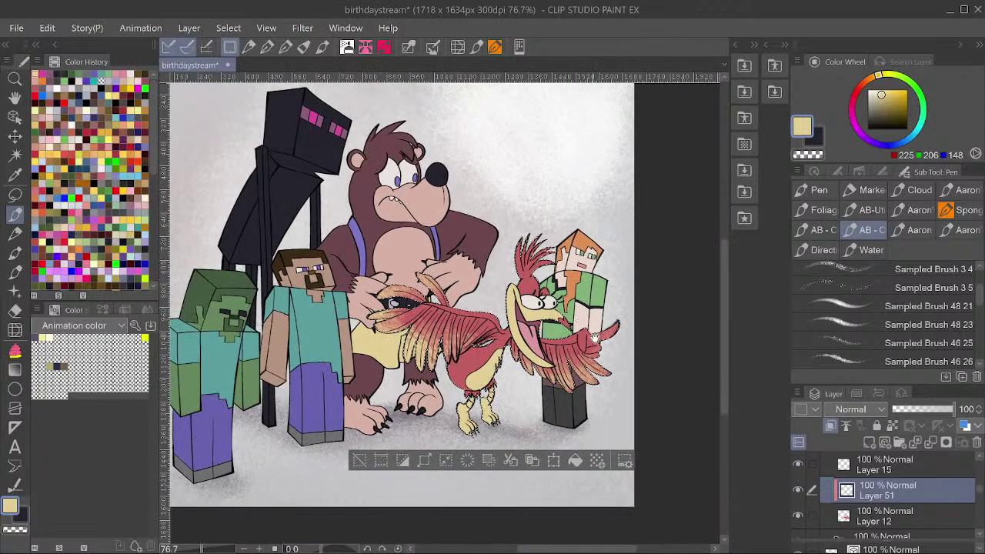
{"action": "left_click_drag", "start_coordinate": [584, 352], "coordinate": [620, 351]}
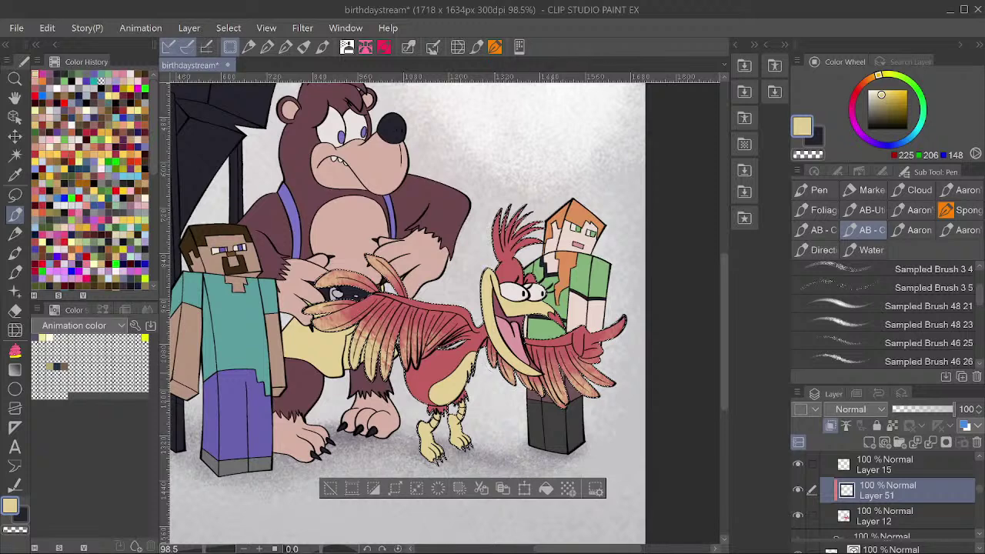
{"action": "scroll", "coordinate": [577, 346], "scroll_direction": "down", "scroll_amount": 2}
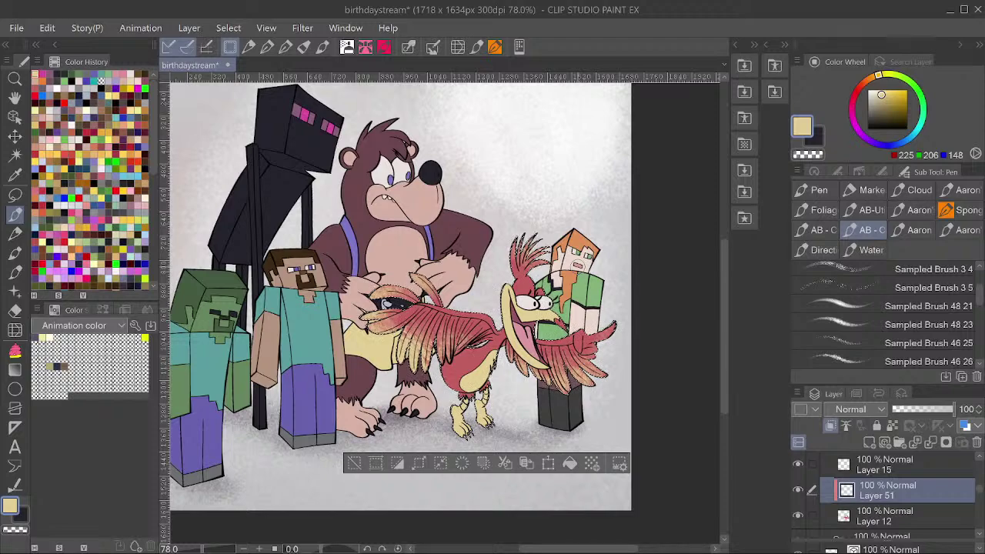
{"action": "scroll", "coordinate": [507, 373], "scroll_direction": "down", "scroll_amount": 1}
{"action": "scroll", "coordinate": [507, 373], "scroll_direction": "up", "scroll_amount": 5}
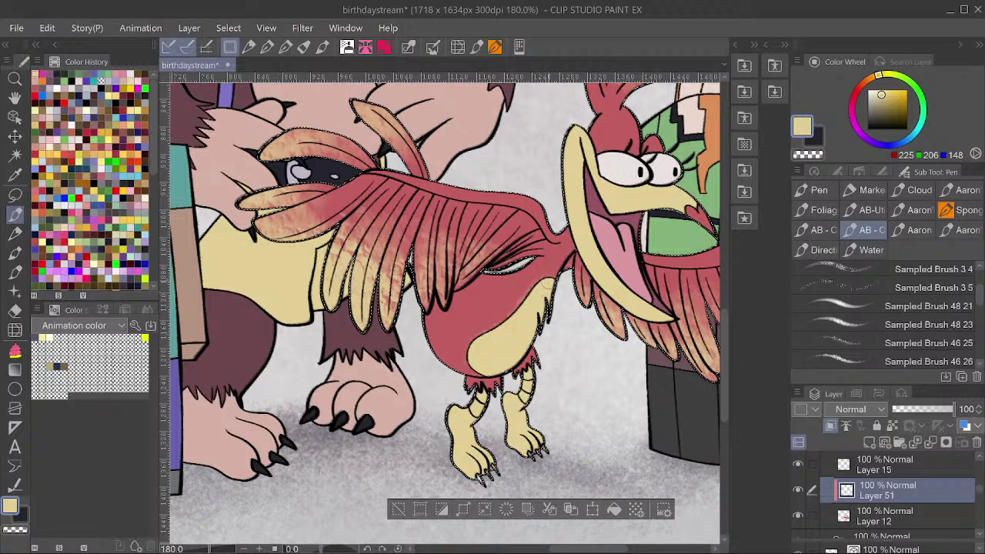
{"action": "left_click", "coordinate": [547, 296], "text": "ctrl+shift"}
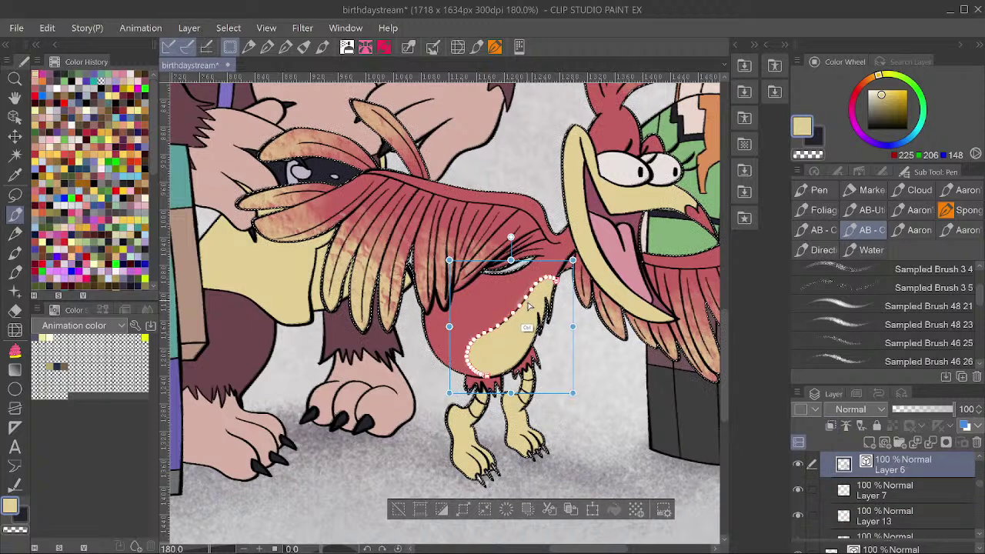
{"action": "left_click", "coordinate": [798, 464]}
{"action": "left_click", "coordinate": [542, 299], "text": "ctrl+shift"}
{"action": "key", "text": "ctrl+y"}
{"action": "key", "text": "ctrl+y"}
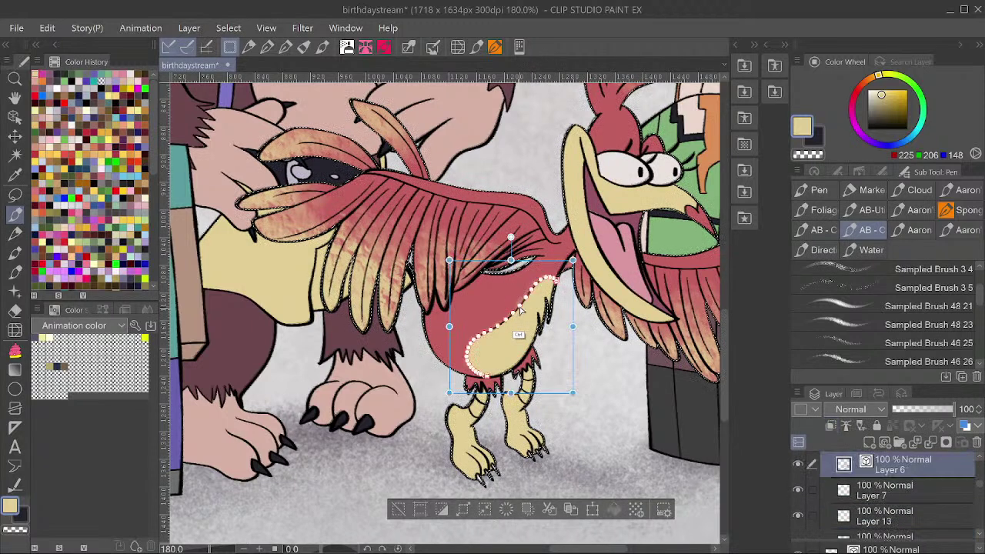
{"action": "key", "text": "ctrl+z"}
{"action": "key", "text": "ctrl+z"}
{"action": "key", "text": "ctrl+y"}
Delete the curved colour line along the edge of the bird's yellow belly patch on Layer 6.
{"action": "scroll", "coordinate": [547, 286], "scroll_direction": "up", "scroll_amount": 5}
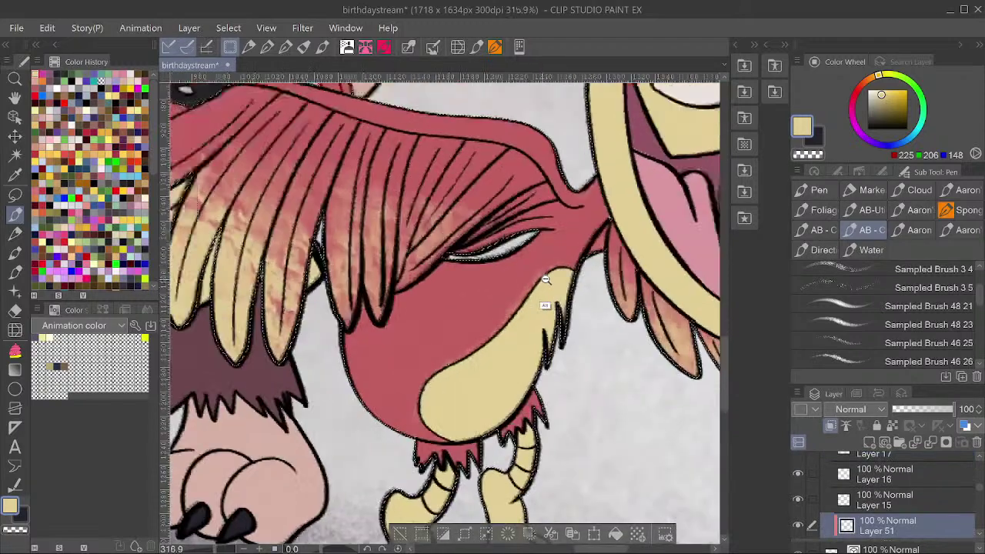
{"action": "left_click", "coordinate": [508, 333], "text": "ctrl+shift"}
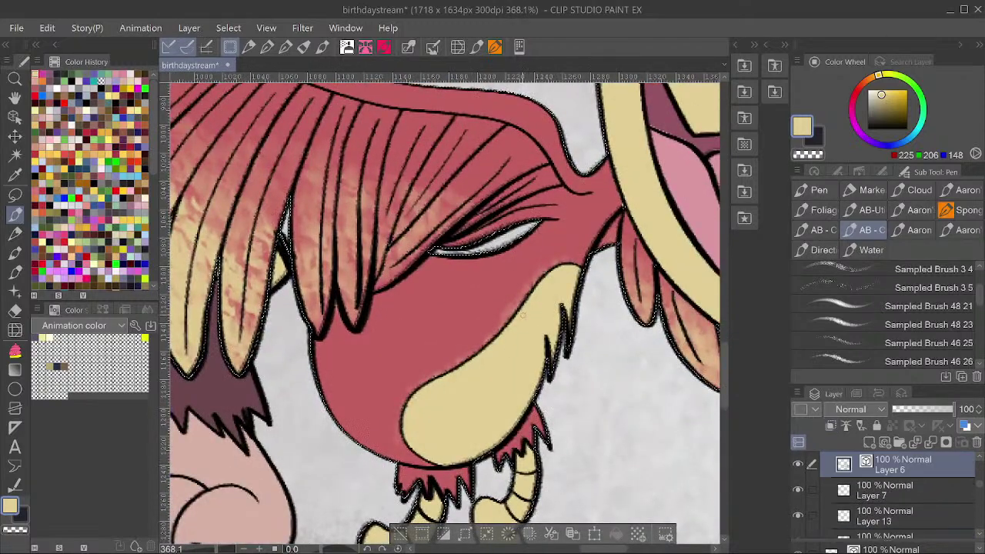
{"action": "key", "text": "Delete"}
{"action": "scroll", "coordinate": [580, 279], "scroll_direction": "down", "scroll_amount": 2}
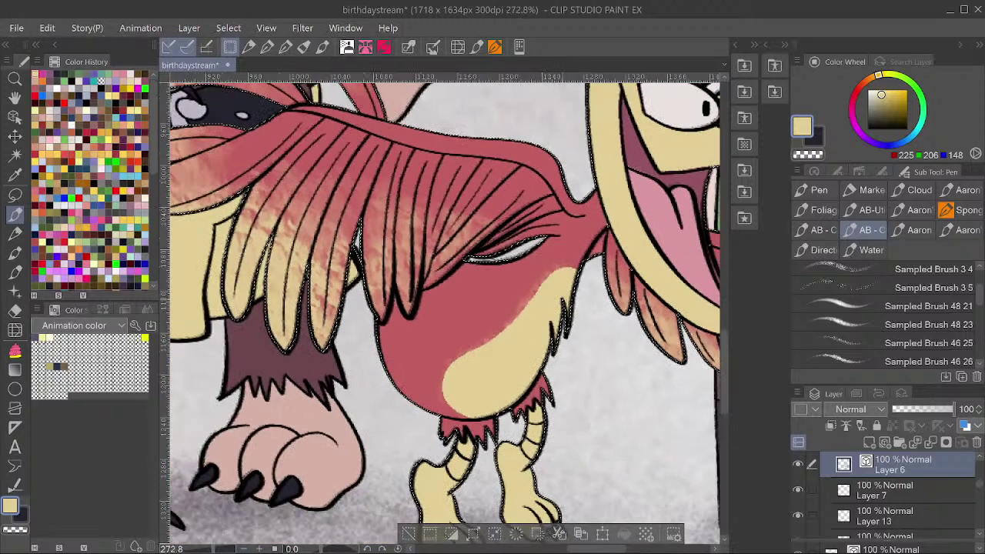
Switch to the belly patch's Layer 15 and start erasing its smooth edge with the transparent colour.
{"action": "left_click", "coordinate": [521, 316], "text": "ctrl+shift"}
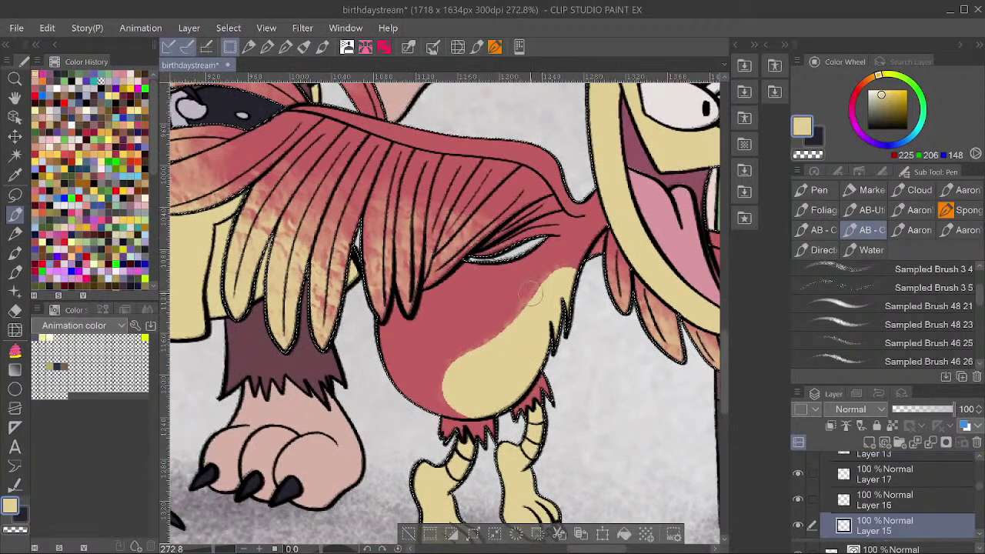
{"action": "key", "text": "ctrl+shift+n"}
{"action": "key", "text": "ctrl+alt+g"}
{"action": "left_click", "coordinate": [543, 312], "text": "ctrl+shift"}
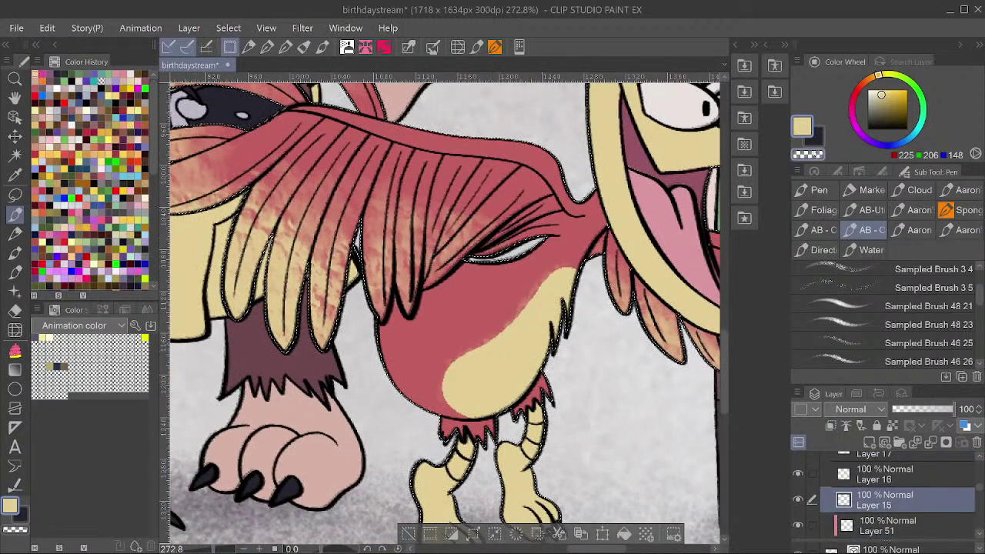
{"action": "left_click_drag", "start_coordinate": [573, 270], "coordinate": [570, 267]}
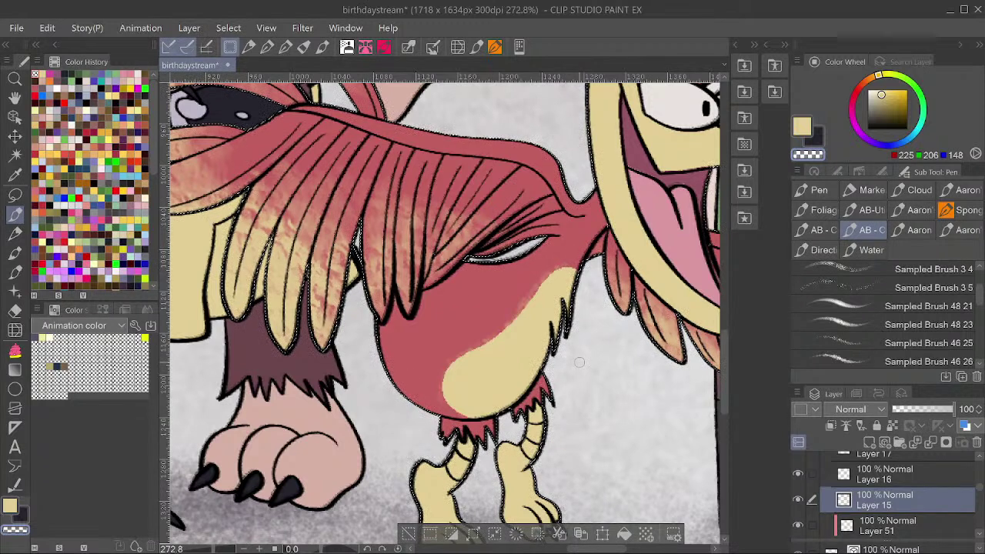
Roughen the upper edge of the yellow belly patch with an enlarged, transparent Sampled Brush 49 15.
{"action": "scroll", "coordinate": [980, 309], "scroll_direction": "down", "scroll_amount": 2}
{"action": "scroll", "coordinate": [980, 309], "scroll_direction": "down", "scroll_amount": 2}
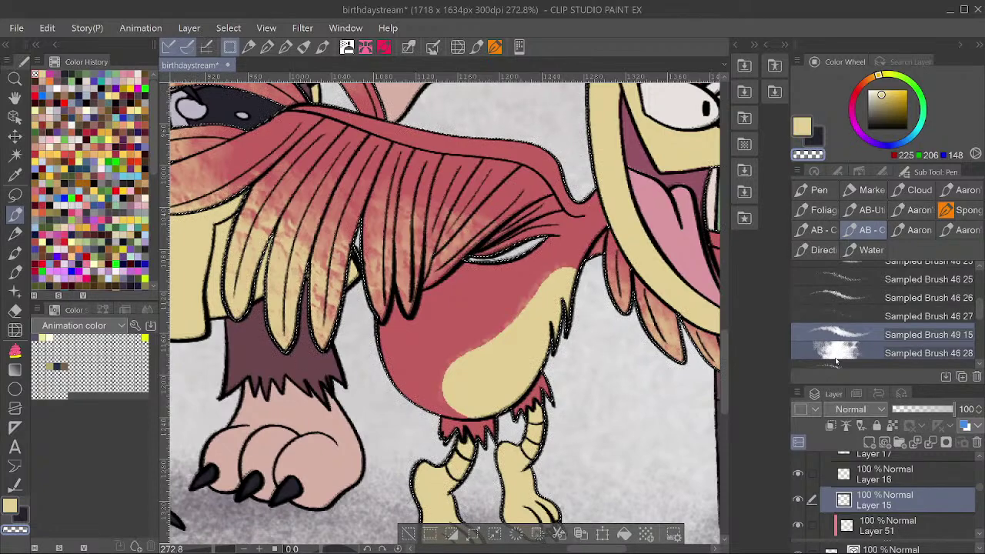
{"action": "scroll", "coordinate": [561, 260], "scroll_direction": "up", "scroll_amount": 2}
{"action": "key", "text": "]"}
{"action": "key", "text": "]"}
{"action": "key", "text": "]"}
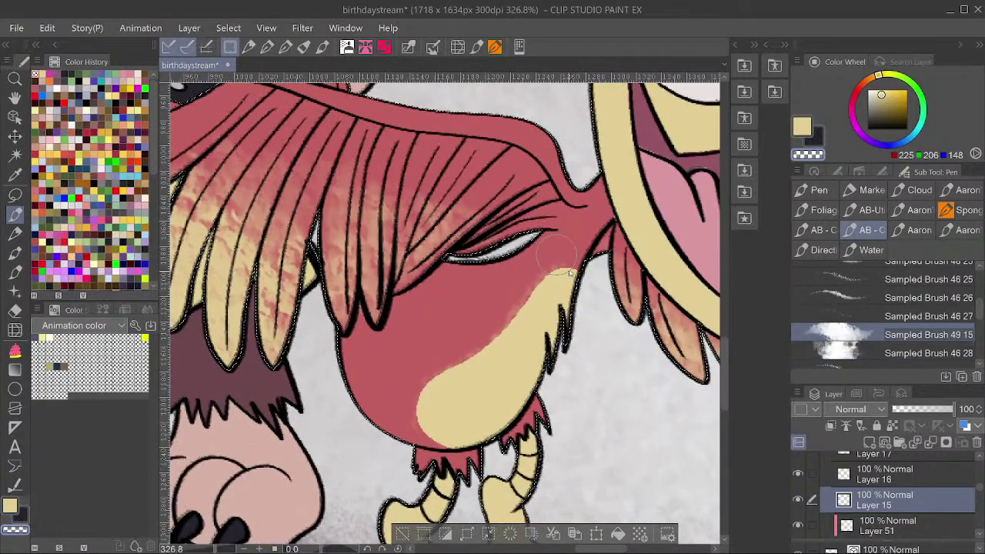
{"action": "key", "text": "["}
{"action": "left_click_drag", "start_coordinate": [573, 269], "coordinate": [551, 267]}
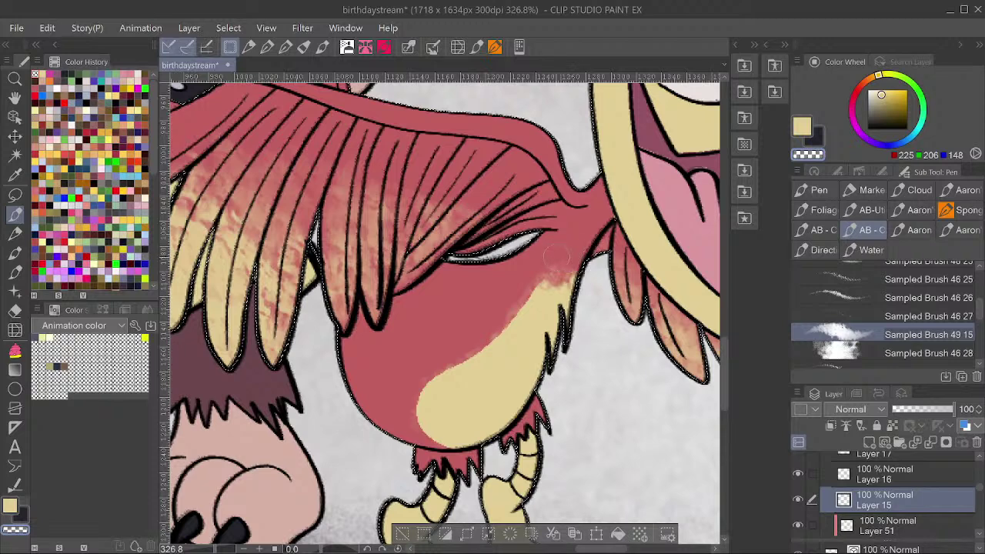
{"action": "mouse_move", "coordinate": [506, 306]}
{"action": "left_mouse_down"}
{"action": "mouse_move", "coordinate": [509, 331]}
{"action": "mouse_move", "coordinate": [481, 354]}
{"action": "mouse_move", "coordinate": [478, 332]}
{"action": "mouse_move", "coordinate": [435, 378]}
{"action": "mouse_move", "coordinate": [461, 368]}
{"action": "mouse_move", "coordinate": [431, 389]}
{"action": "mouse_move", "coordinate": [467, 368]}
{"action": "left_mouse_up"}
{"action": "scroll", "coordinate": [444, 339], "scroll_direction": "down", "scroll_amount": 3}
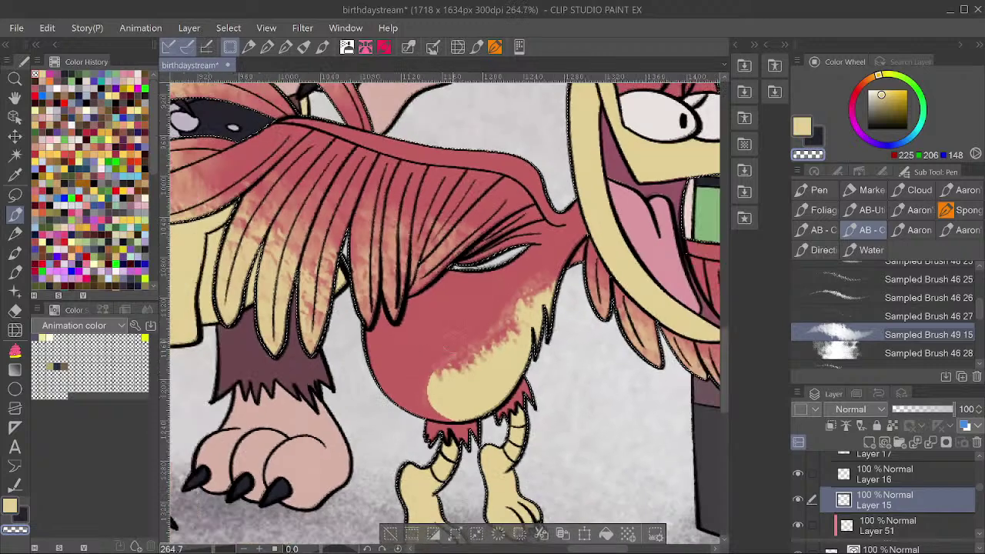
Reduce the brush size and erase a soft, textured edge around the lower rounded end of the belly patch.
{"action": "scroll", "coordinate": [404, 397], "scroll_direction": "up", "scroll_amount": 5}
{"action": "key", "text": "bracketleft"}
{"action": "key", "text": "bracketleft"}
{"action": "key", "text": "bracketleft"}
{"action": "key", "text": "bracketleft"}
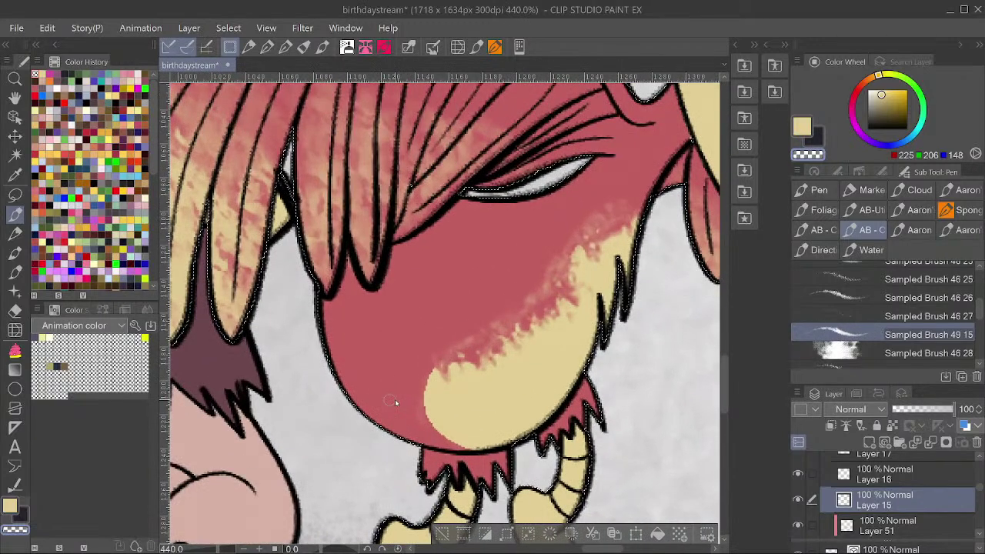
{"action": "mouse_move", "coordinate": [424, 387]}
{"action": "left_mouse_down"}
{"action": "mouse_move", "coordinate": [429, 362]}
{"action": "mouse_move", "coordinate": [435, 371]}
{"action": "left_mouse_up"}
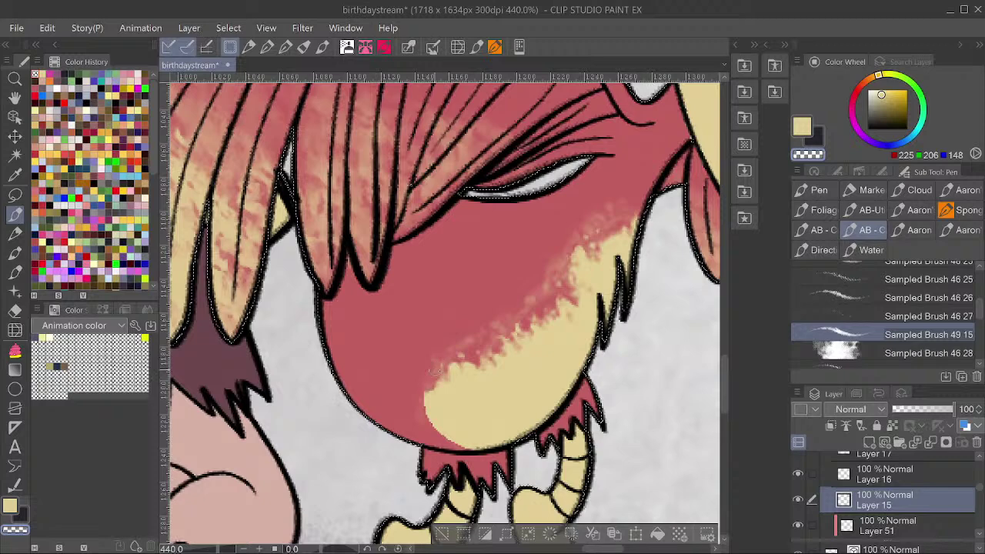
{"action": "left_click_drag", "start_coordinate": [436, 423], "coordinate": [425, 400]}
{"action": "mouse_move", "coordinate": [436, 433]}
{"action": "left_mouse_down"}
{"action": "mouse_move", "coordinate": [461, 451]}
{"action": "mouse_move", "coordinate": [440, 439]}
{"action": "left_mouse_up"}
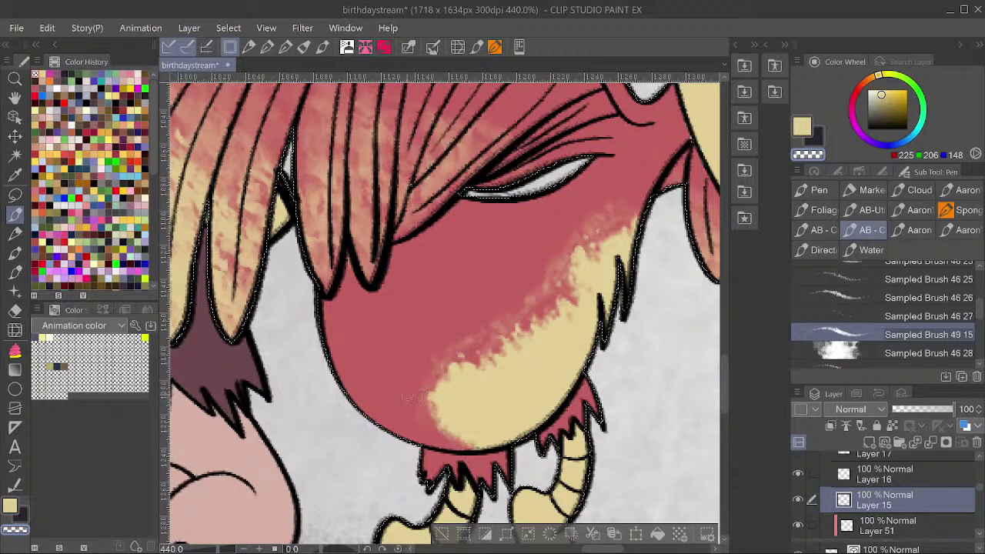
{"action": "scroll", "coordinate": [413, 397], "scroll_direction": "down", "scroll_amount": 4}
{"action": "scroll", "coordinate": [501, 298], "scroll_direction": "up", "scroll_amount": 2}
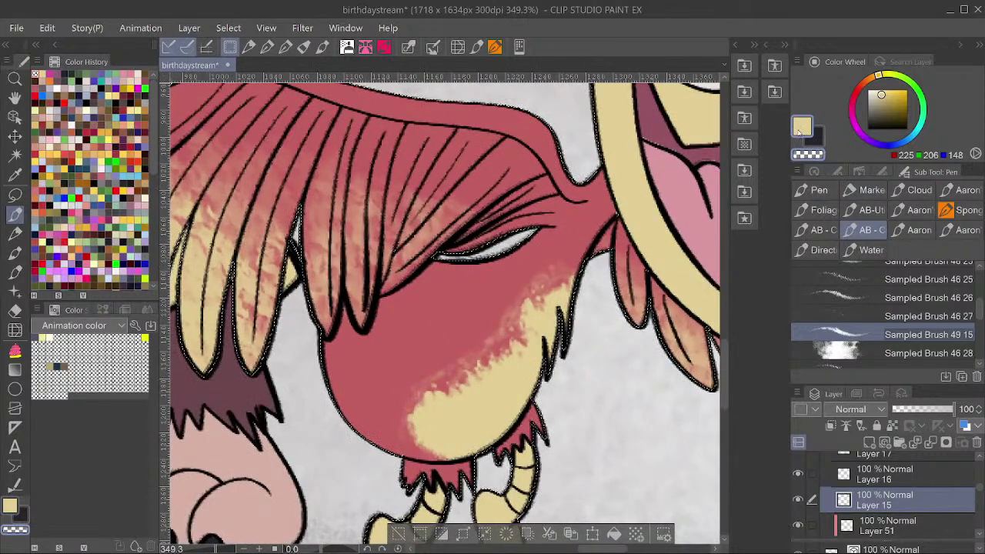
Switch back to pale yellow and rebuild the belly patch's upper edge with textured strokes.
{"action": "left_click", "coordinate": [799, 133]}
{"action": "mouse_move", "coordinate": [527, 333]}
{"action": "left_mouse_down"}
{"action": "mouse_move", "coordinate": [501, 354]}
{"action": "mouse_move", "coordinate": [525, 311]}
{"action": "mouse_move", "coordinate": [518, 314]}
{"action": "mouse_move", "coordinate": [560, 281]}
{"action": "left_mouse_up"}
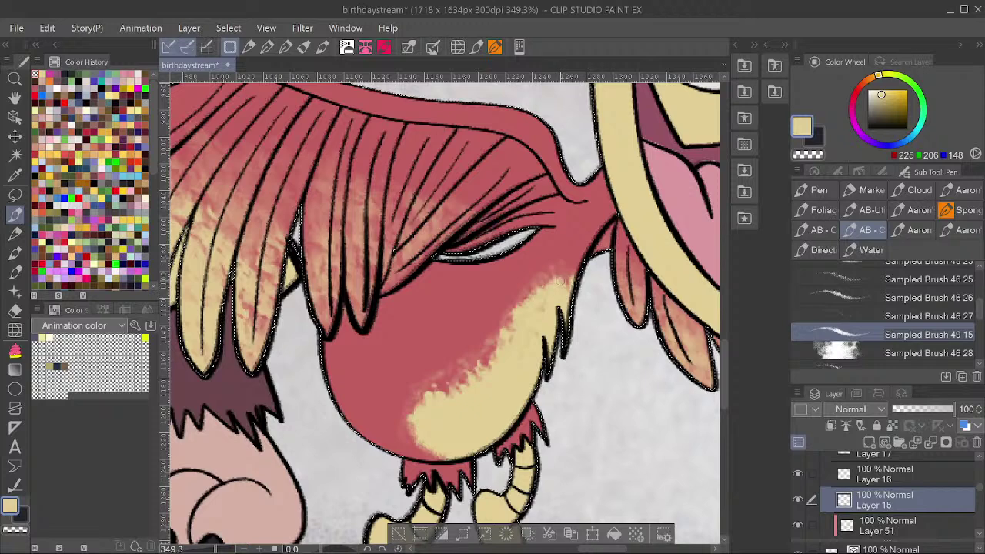
{"action": "mouse_move", "coordinate": [506, 349]}
{"action": "left_mouse_down"}
{"action": "mouse_move", "coordinate": [437, 392]}
{"action": "mouse_move", "coordinate": [477, 372]}
{"action": "left_mouse_up"}
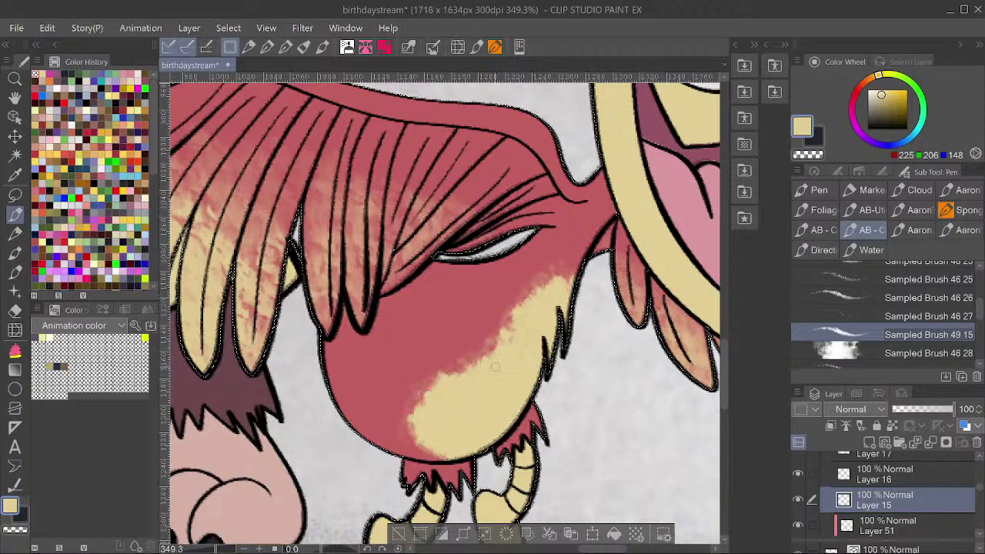
{"action": "scroll", "coordinate": [519, 331], "scroll_direction": "down", "scroll_amount": 6}
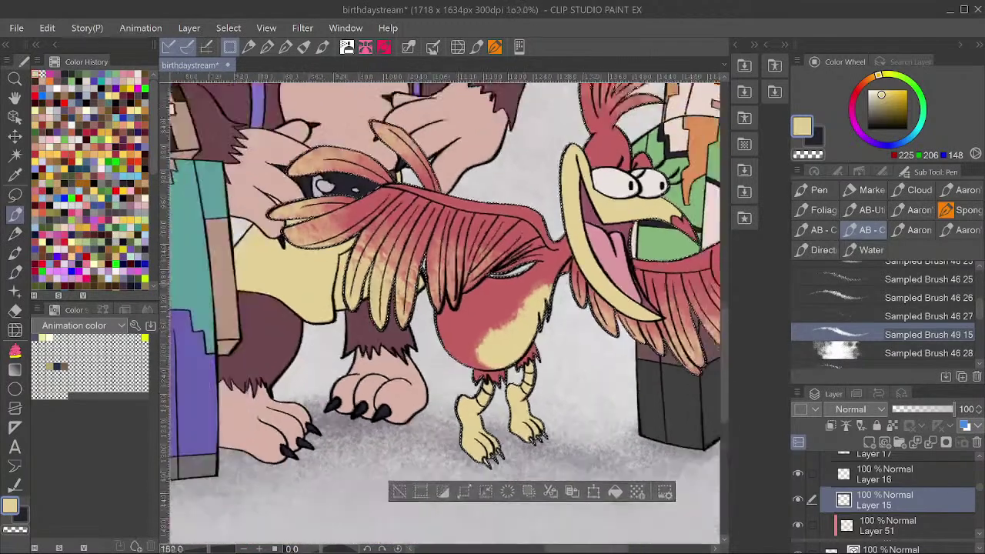
Enlarge the brush and erase light mottling inside the belly patch with the transparent colour.
{"action": "scroll", "coordinate": [529, 332], "scroll_direction": "up", "scroll_amount": 4}
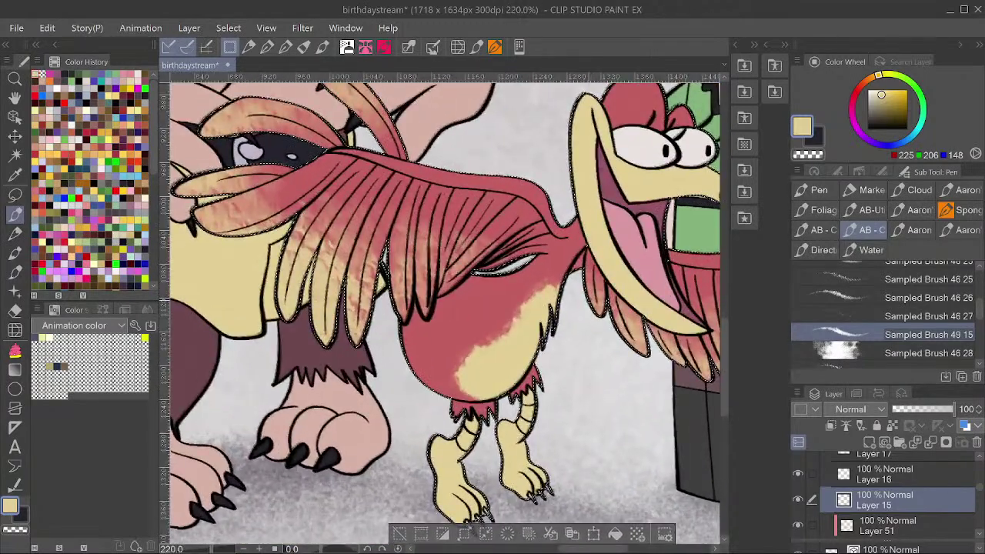
{"action": "key", "text": "c"}
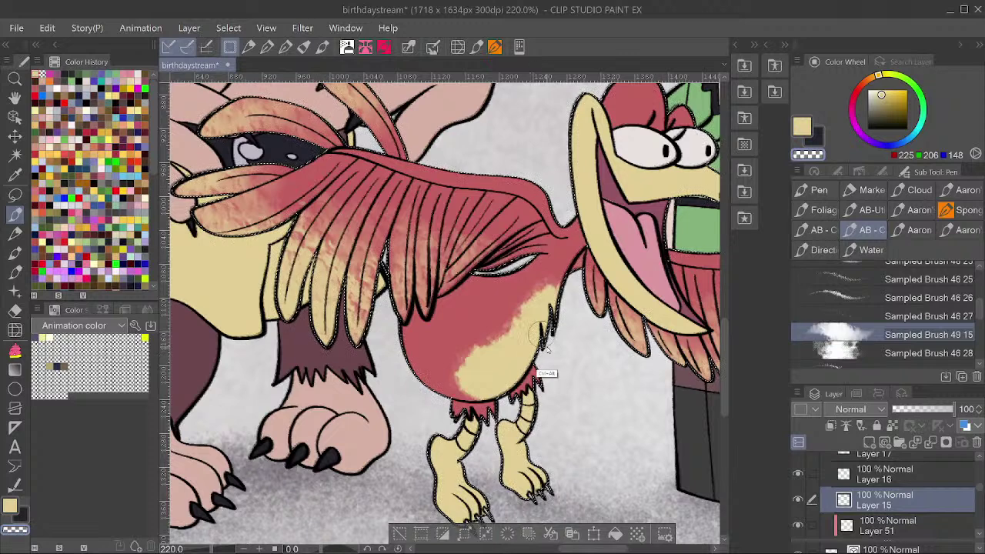
{"action": "mouse_move", "coordinate": [544, 371]}
{"action": "left_mouse_down"}
{"action": "mouse_move", "coordinate": [531, 355]}
{"action": "mouse_move", "coordinate": [532, 371]}
{"action": "mouse_move", "coordinate": [529, 345]}
{"action": "left_mouse_up"}
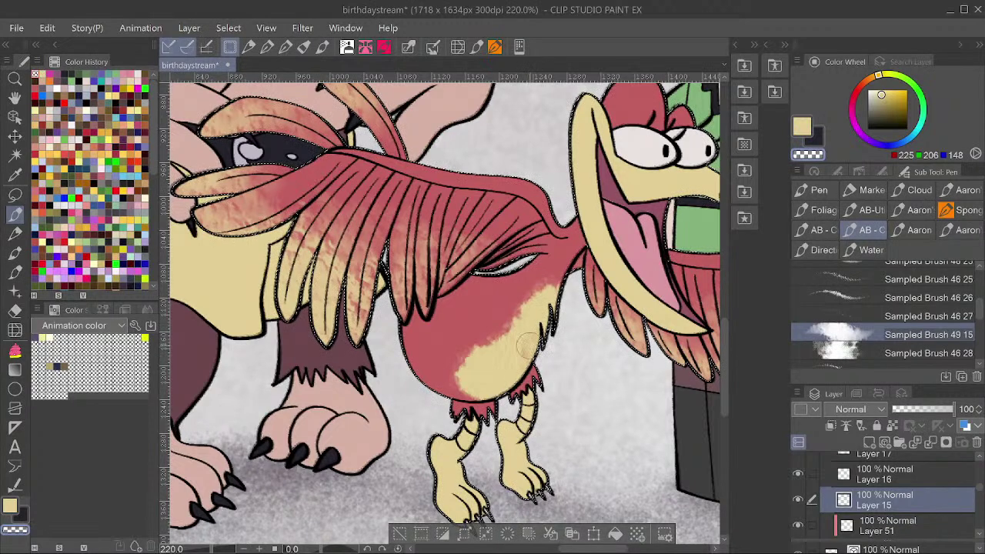
{"action": "mouse_move", "coordinate": [508, 377]}
{"action": "left_mouse_down"}
{"action": "mouse_move", "coordinate": [484, 389]}
{"action": "mouse_move", "coordinate": [473, 370]}
{"action": "mouse_move", "coordinate": [506, 356]}
{"action": "left_mouse_up"}
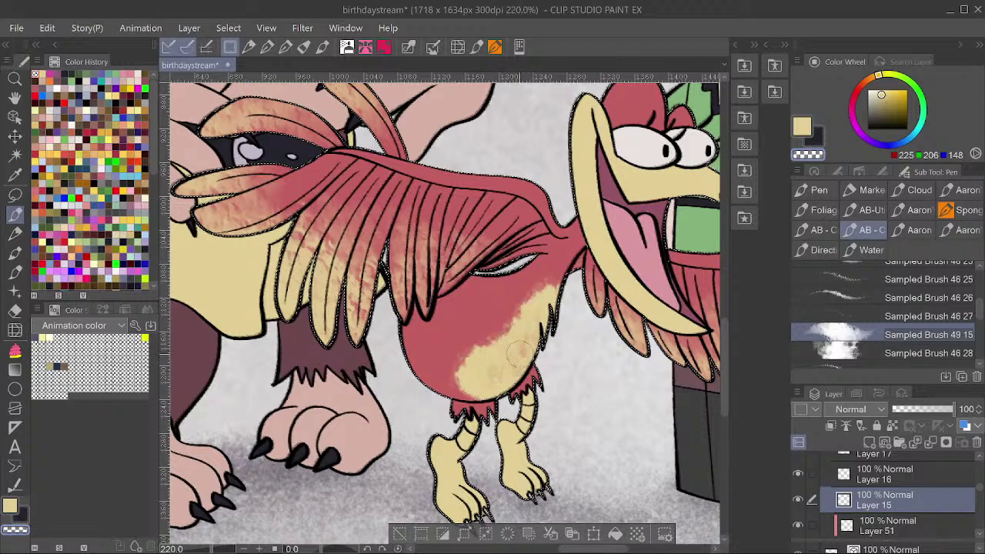
{"action": "left_click_drag", "start_coordinate": [478, 383], "coordinate": [490, 354]}
{"action": "scroll", "coordinate": [573, 308], "scroll_direction": "down", "scroll_amount": 7}
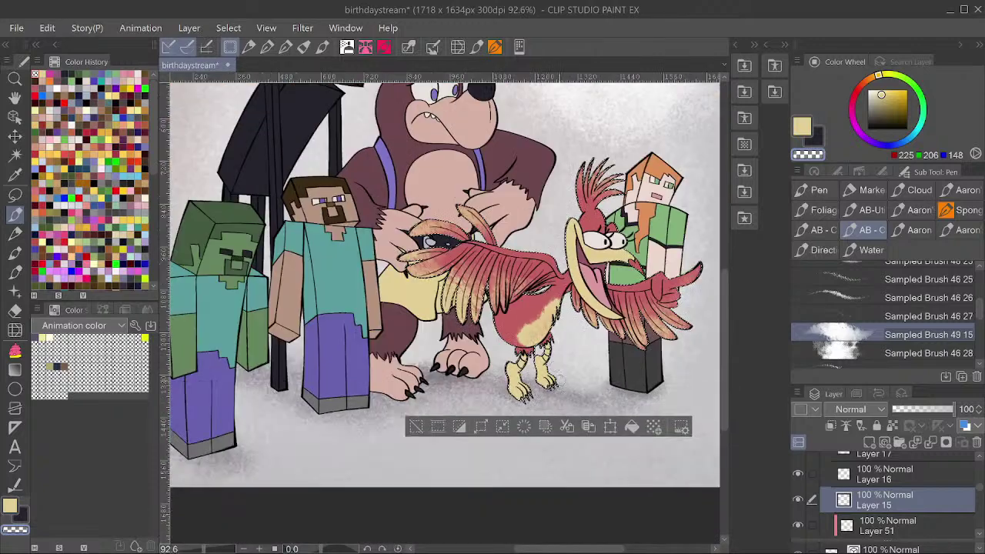
Brush pale yellow texture back over the mottled belly patch and its upper end.
{"action": "scroll", "coordinate": [577, 323], "scroll_direction": "up", "scroll_amount": 8}
{"action": "left_click", "coordinate": [797, 128]}
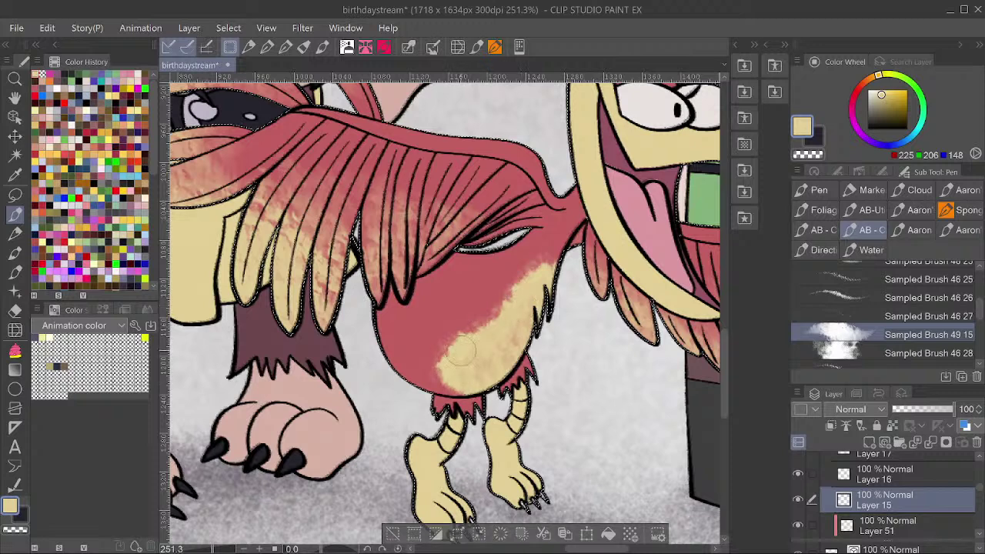
{"action": "mouse_move", "coordinate": [461, 350]}
{"action": "left_mouse_down"}
{"action": "mouse_move", "coordinate": [472, 374]}
{"action": "mouse_move", "coordinate": [504, 354]}
{"action": "left_mouse_up"}
{"action": "left_click_drag", "start_coordinate": [545, 278], "coordinate": [526, 309]}
{"action": "scroll", "coordinate": [527, 341], "scroll_direction": "down", "scroll_amount": 8}
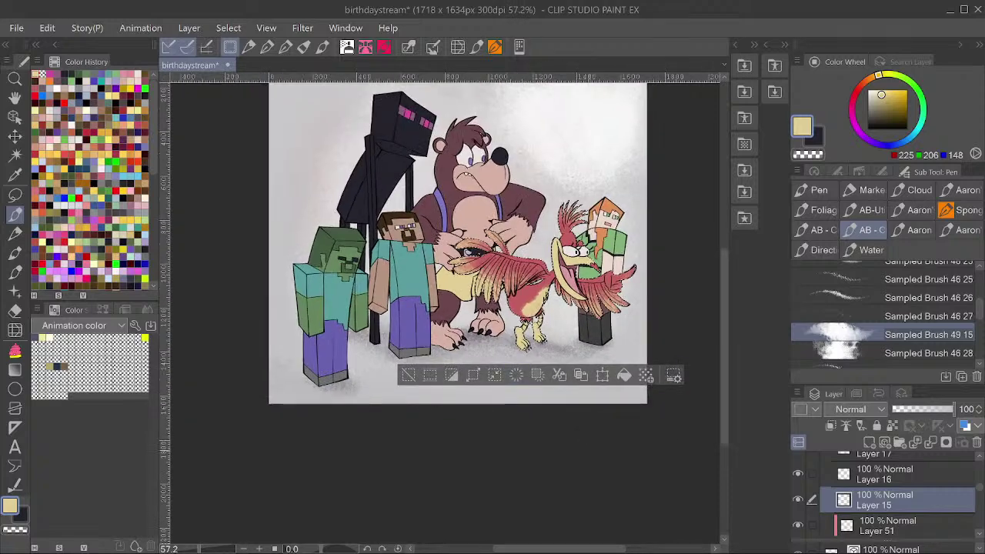
Fill out the belly patch's interior and ragged edge with further pale yellow strokes on Layer 15.
{"action": "scroll", "coordinate": [517, 312], "scroll_direction": "up", "scroll_amount": 5}
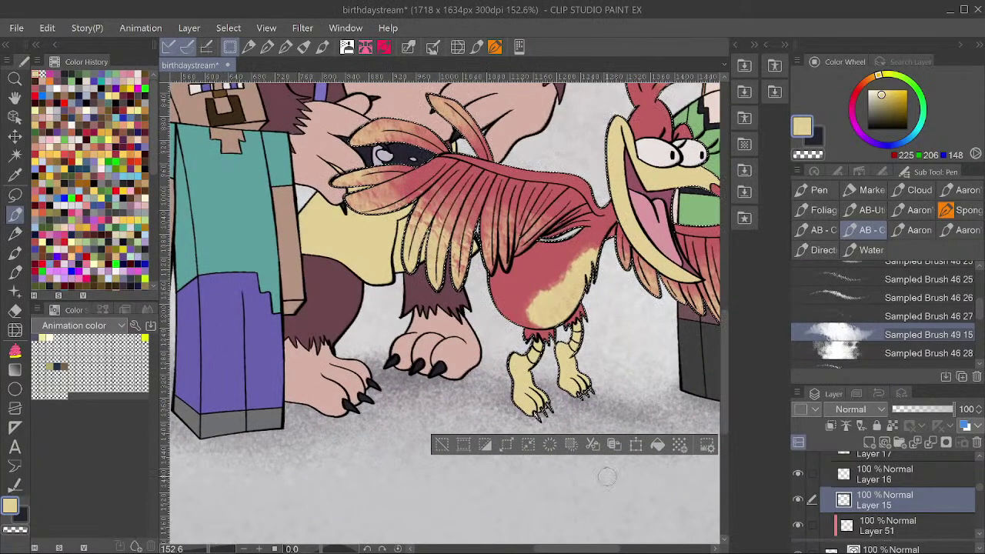
{"action": "scroll", "coordinate": [636, 286], "scroll_direction": "up", "scroll_amount": 3}
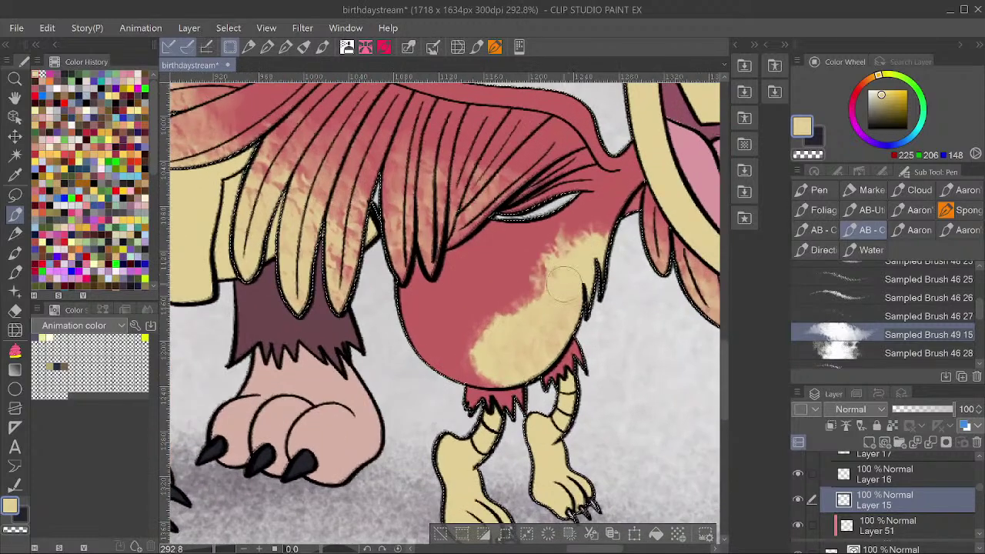
{"action": "left_click_drag", "start_coordinate": [578, 275], "coordinate": [500, 358]}
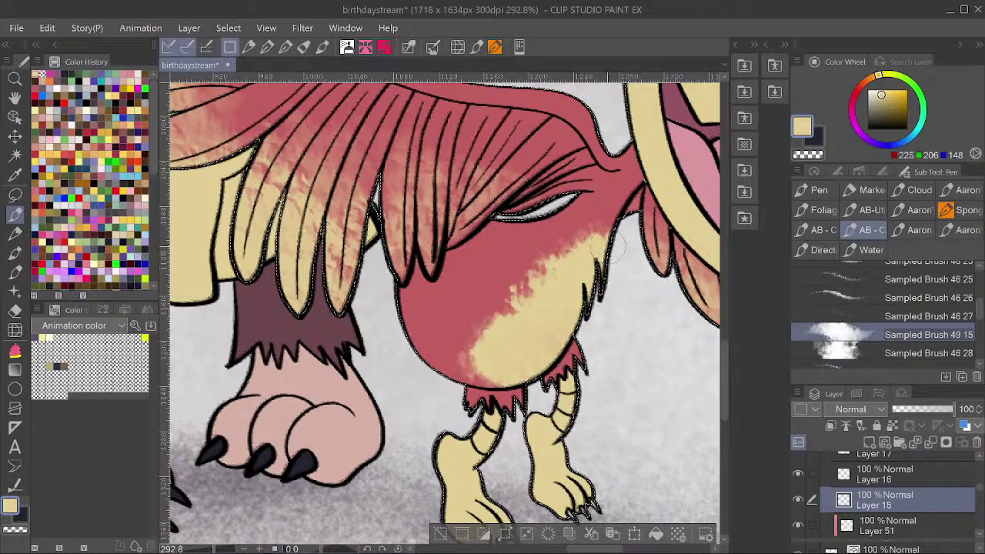
{"action": "left_click_drag", "start_coordinate": [598, 230], "coordinate": [609, 244]}
{"action": "scroll", "coordinate": [609, 243], "scroll_direction": "down", "scroll_amount": 6}
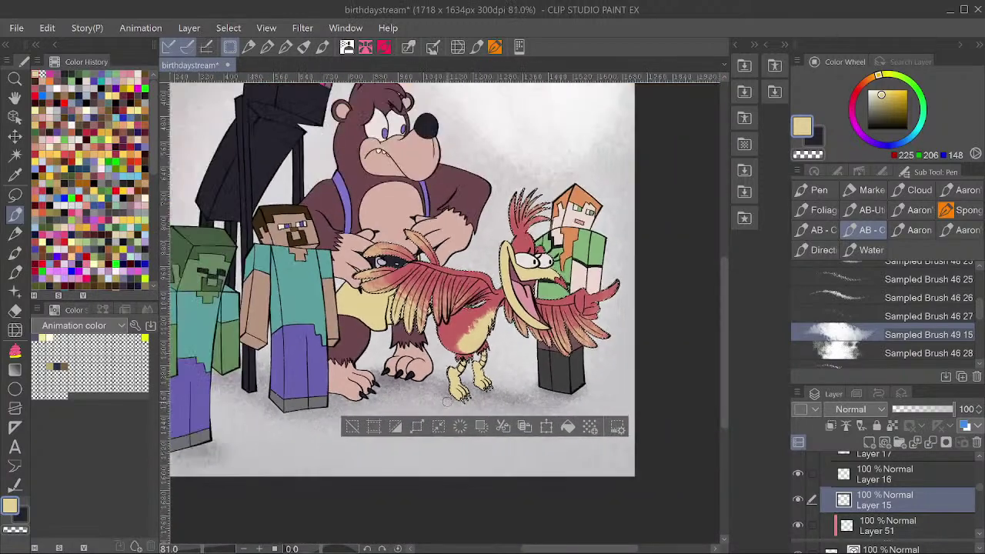
Brush stronger pale yellow texture onto the tips of the bird's front wing and tail feathers on Layer 15.
{"action": "scroll", "coordinate": [558, 289], "scroll_direction": "up", "scroll_amount": 4}
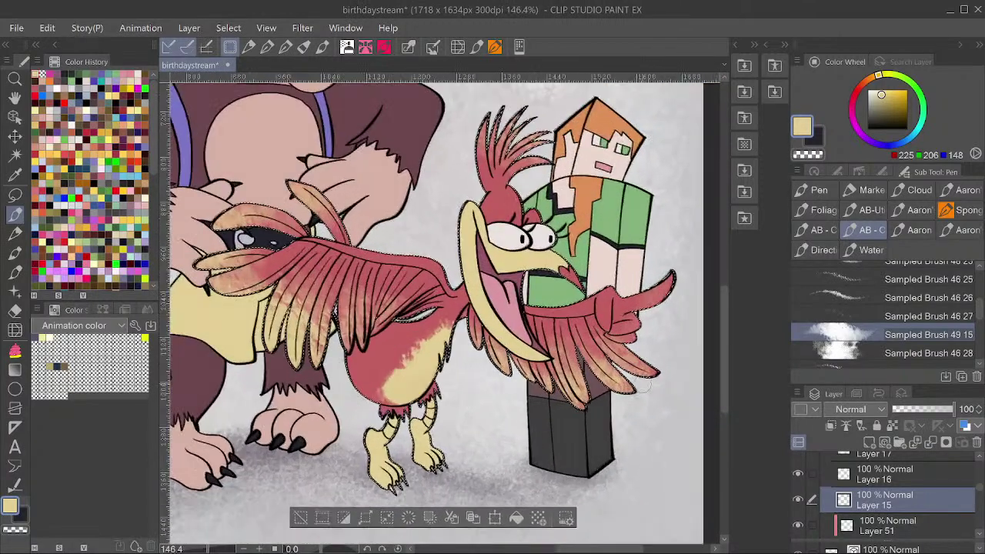
{"action": "mouse_move", "coordinate": [652, 371]}
{"action": "left_mouse_down"}
{"action": "mouse_move", "coordinate": [553, 405]}
{"action": "mouse_move", "coordinate": [518, 383]}
{"action": "left_mouse_up"}
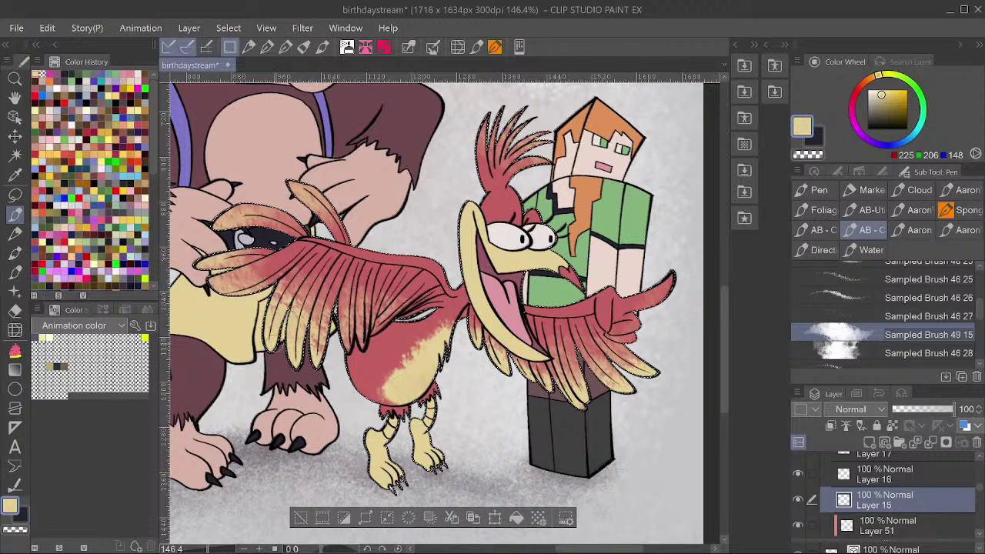
{"action": "mouse_move", "coordinate": [204, 262]}
{"action": "left_mouse_down"}
{"action": "mouse_move", "coordinate": [246, 209]}
{"action": "mouse_move", "coordinate": [318, 177]}
{"action": "left_mouse_up"}
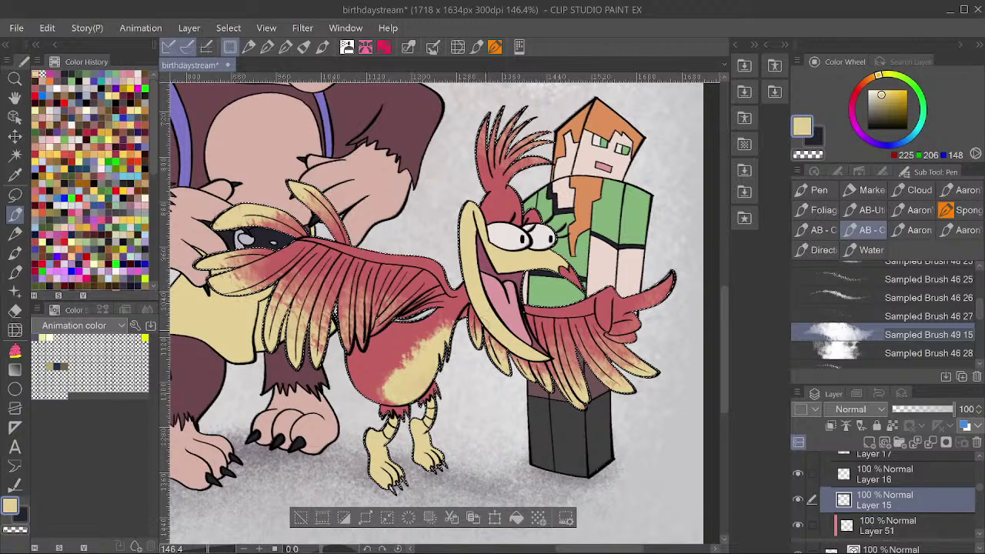
{"action": "key", "text": "ctrl+0"}
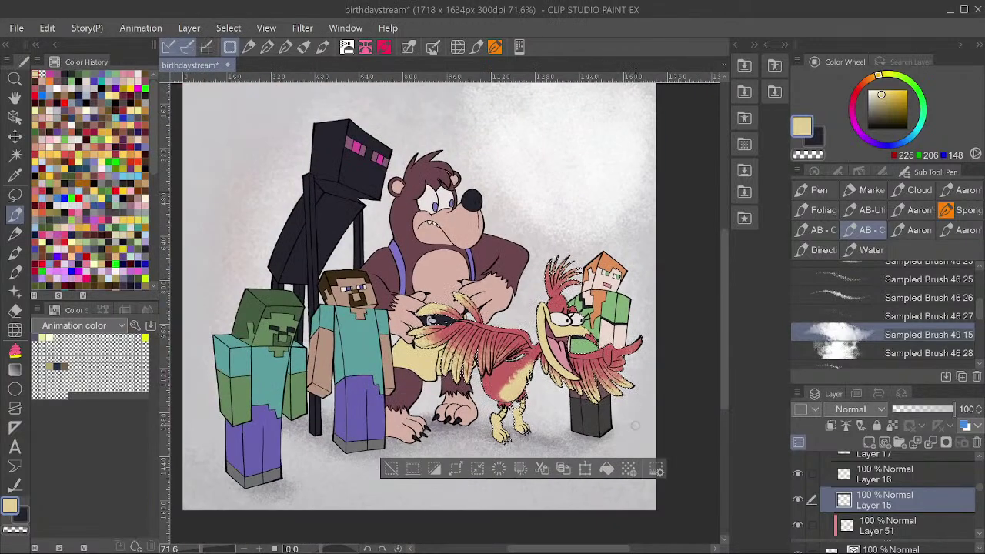
Check the illustration without the selection and with the canvas mirrored, then restore the normal view and the bird's selection.
{"action": "key", "text": "ctrl+d"}
{"action": "scroll", "coordinate": [588, 261], "scroll_direction": "up", "scroll_amount": 3}
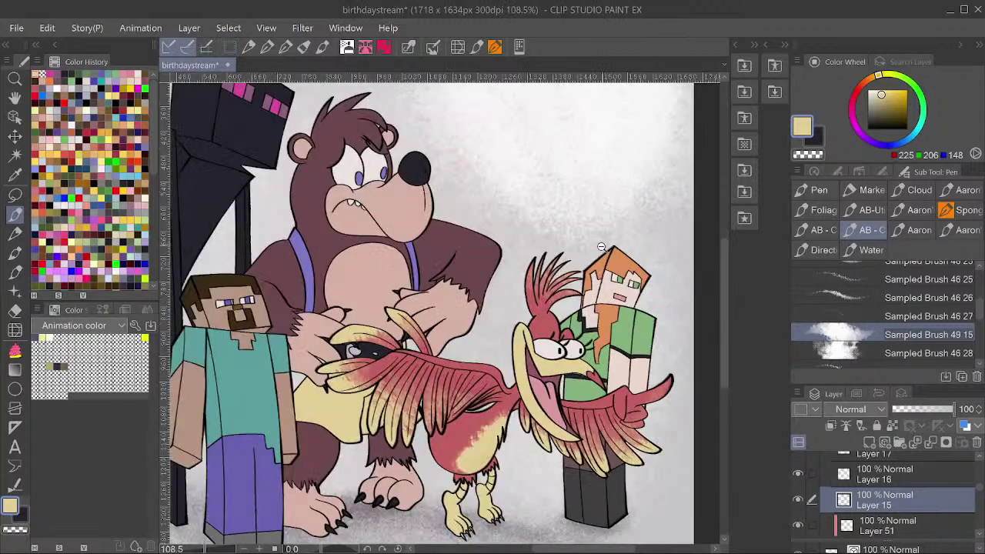
{"action": "key", "text": "ctrl+z"}
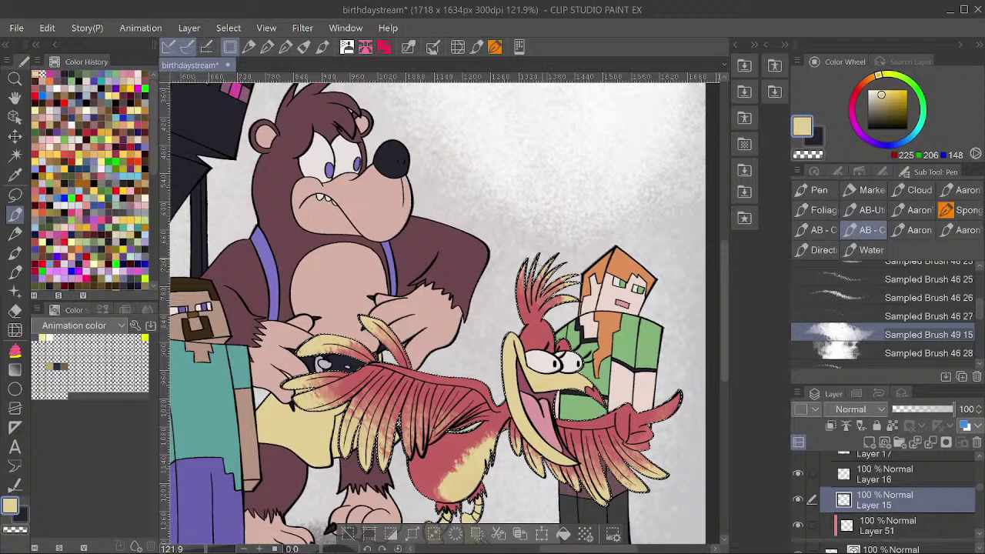
{"action": "scroll", "coordinate": [605, 258], "scroll_direction": "down", "scroll_amount": 4}
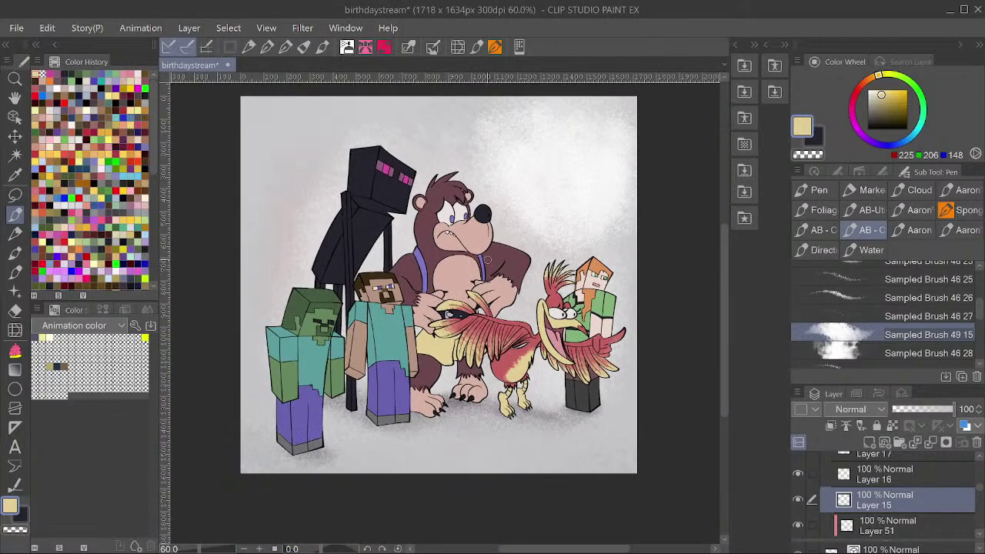
{"action": "key", "text": "h"}
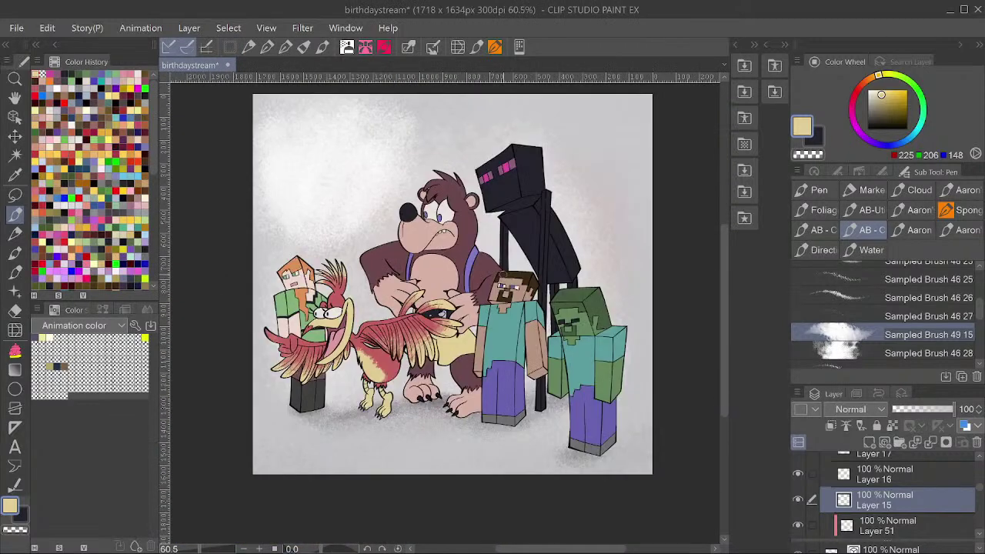
{"action": "key", "text": "h"}
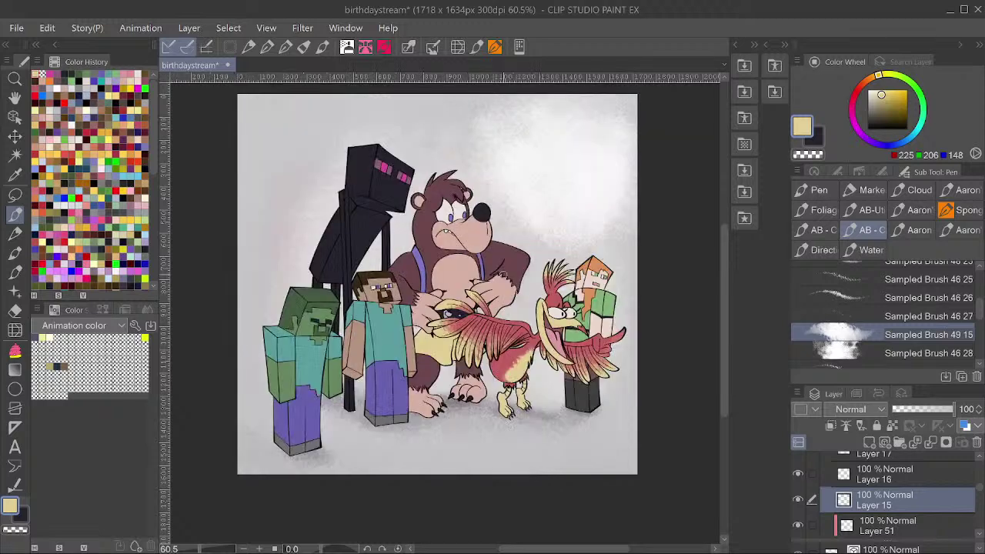
{"action": "scroll", "coordinate": [540, 354], "scroll_direction": "up", "scroll_amount": 4}
{"action": "key", "text": "ctrl+z"}
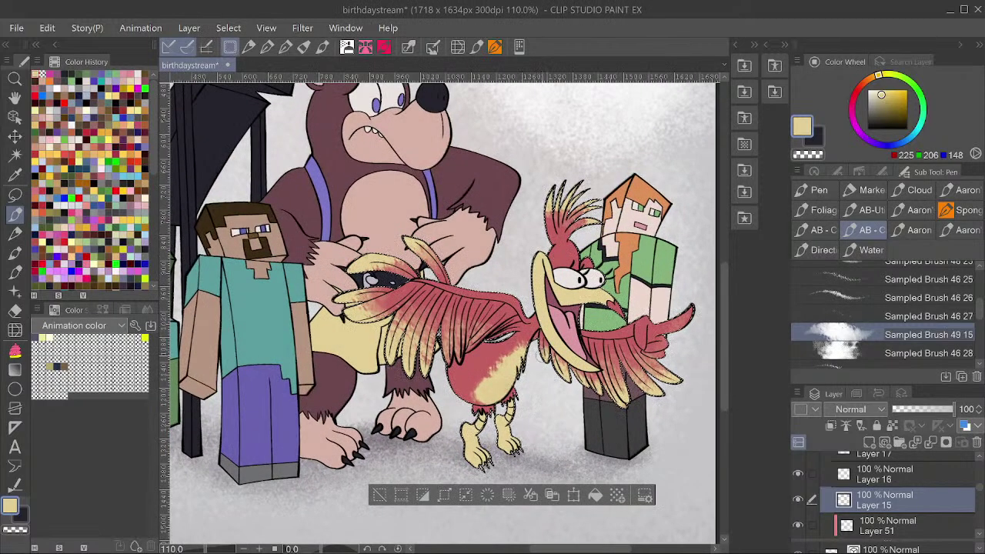
Add a new layer directly above Layer 7 and save the illustration.
{"action": "scroll", "coordinate": [899, 498], "scroll_direction": "up", "scroll_amount": 2}
{"action": "scroll", "coordinate": [905, 477], "scroll_direction": "up", "scroll_amount": 2}
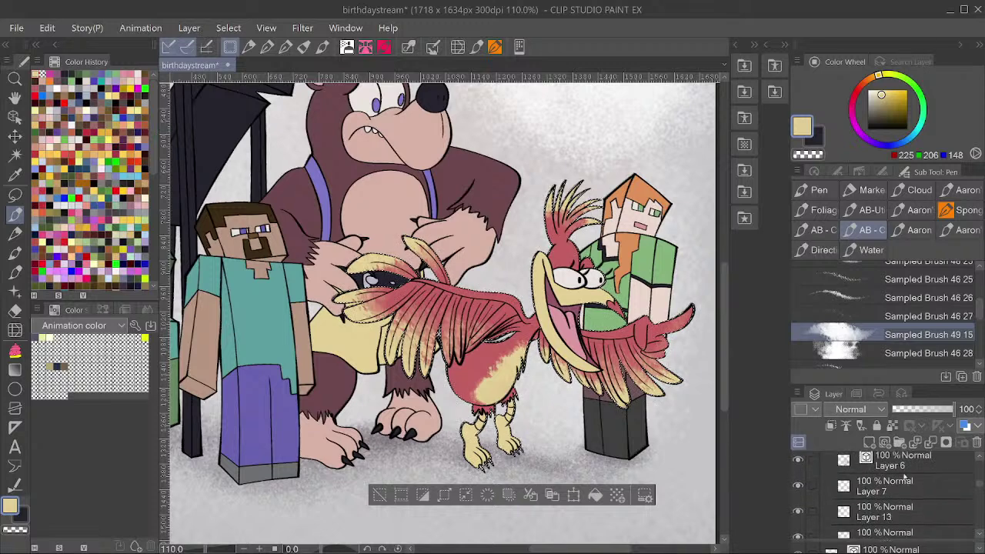
{"action": "left_click", "coordinate": [900, 483]}
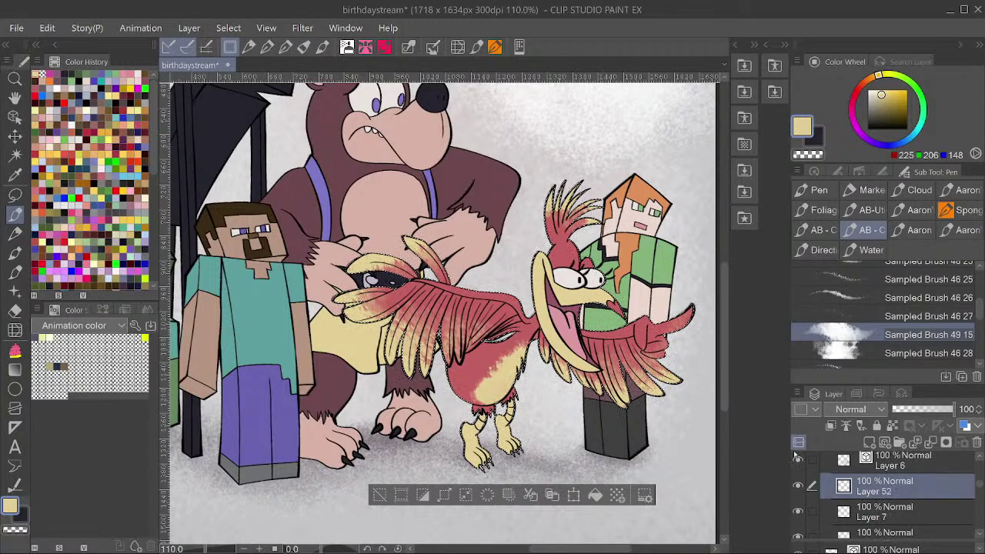
{"action": "key", "text": "ctrl+s"}
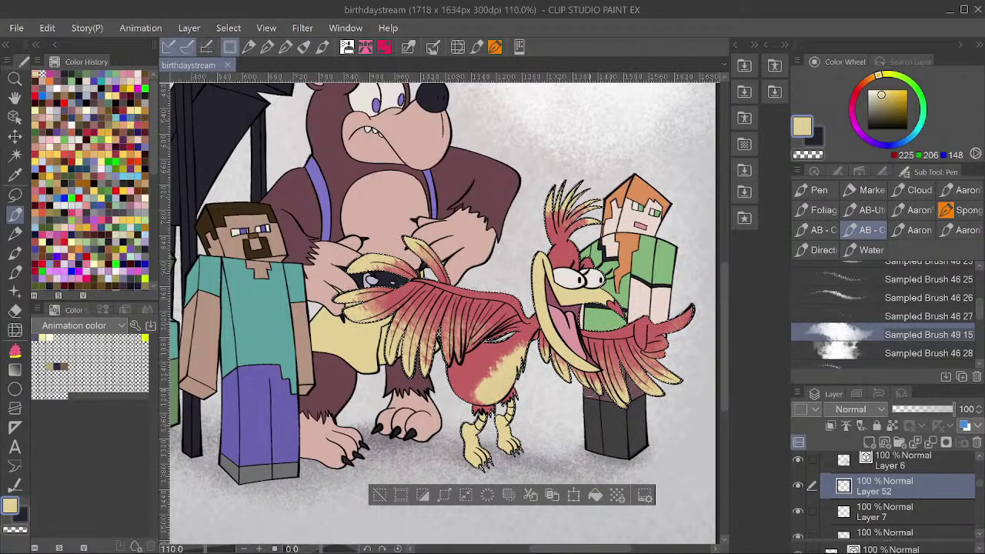
Mix a dark red (91, 46, 46) from the bird's head colour and brush soft shading over its front wing and belly on Layer 52.
{"action": "scroll", "coordinate": [572, 395], "scroll_direction": "down", "scroll_amount": 2}
{"action": "scroll", "coordinate": [454, 253], "scroll_direction": "up", "scroll_amount": 1}
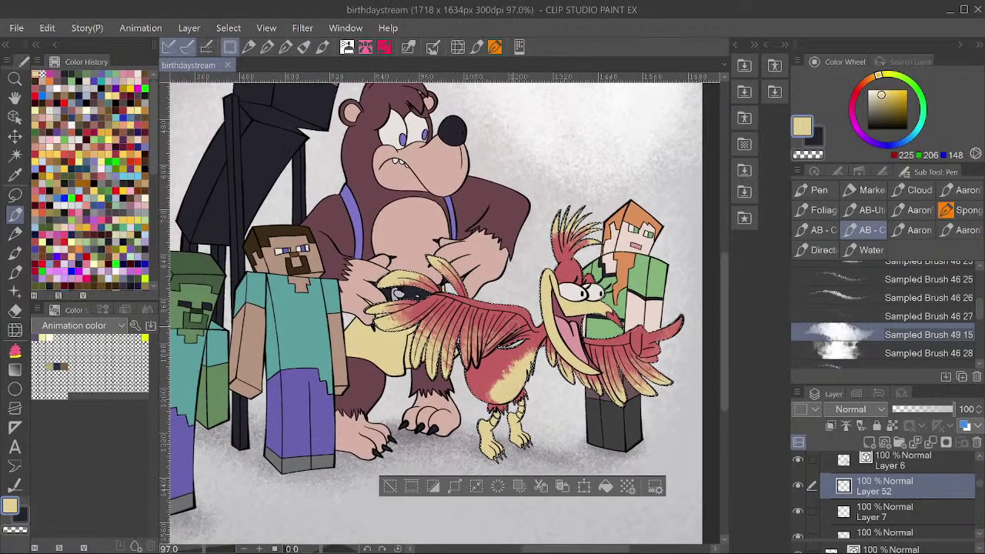
{"action": "scroll", "coordinate": [454, 307], "scroll_direction": "down", "scroll_amount": 1}
{"action": "scroll", "coordinate": [454, 254], "scroll_direction": "up", "scroll_amount": 1}
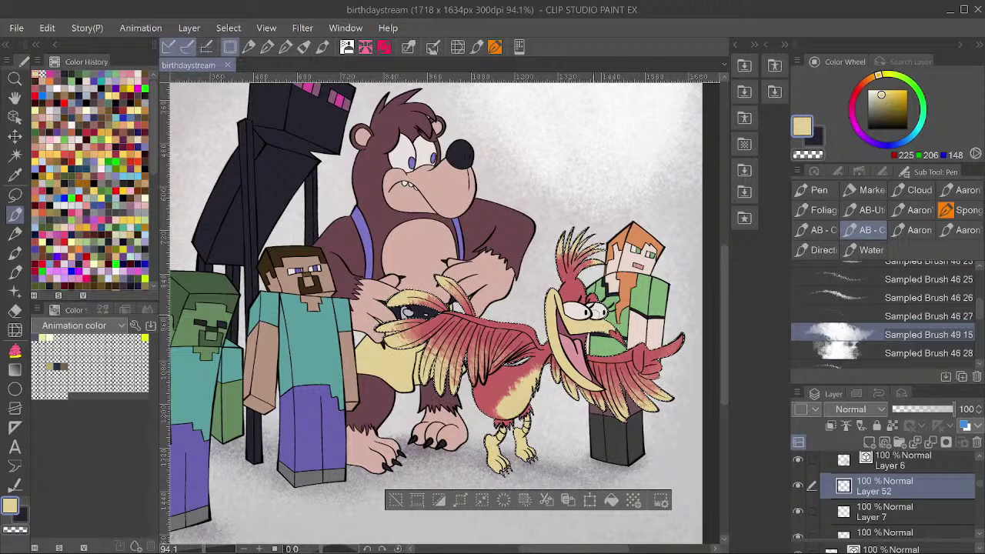
{"action": "left_click", "coordinate": [564, 292], "text": "alt"}
{"action": "left_click_drag", "start_coordinate": [881, 119], "coordinate": [890, 112]}
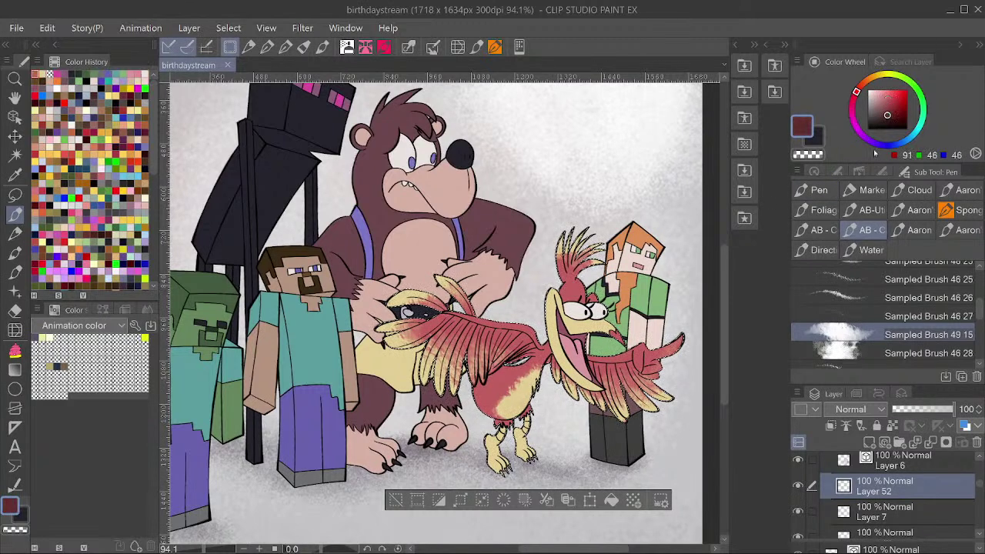
{"action": "scroll", "coordinate": [492, 384], "scroll_direction": "down", "scroll_amount": 1}
{"action": "scroll", "coordinate": [530, 377], "scroll_direction": "up", "scroll_amount": 4}
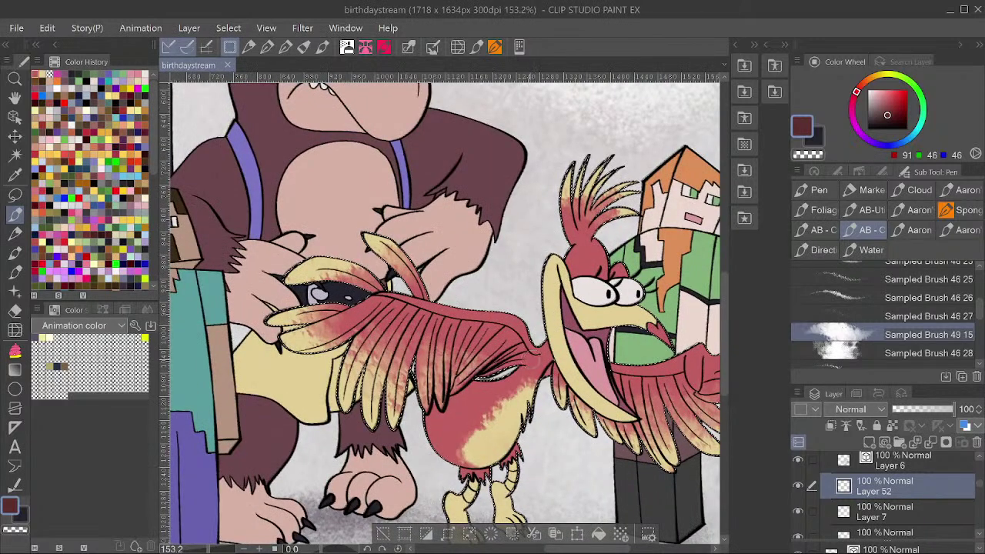
{"action": "left_click_drag", "start_coordinate": [524, 370], "coordinate": [492, 388]}
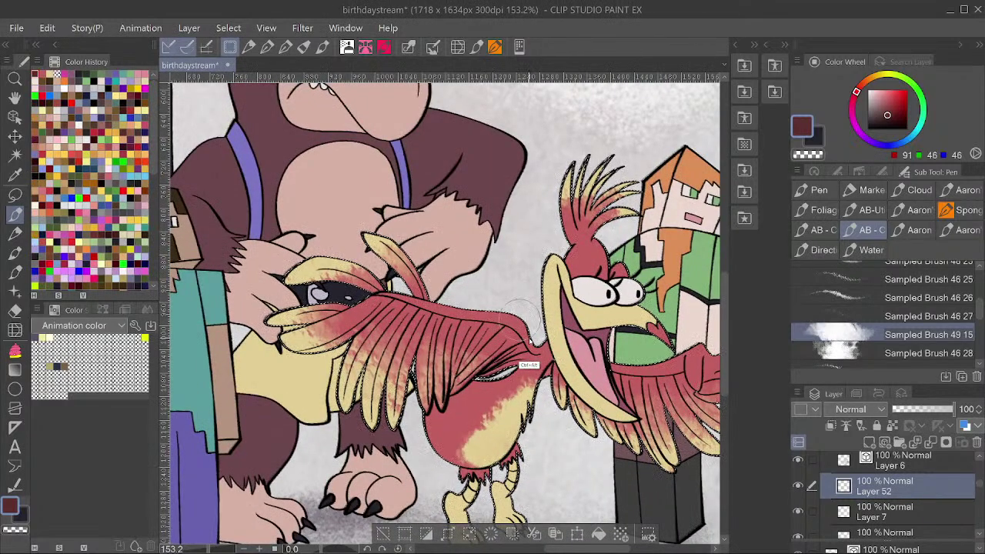
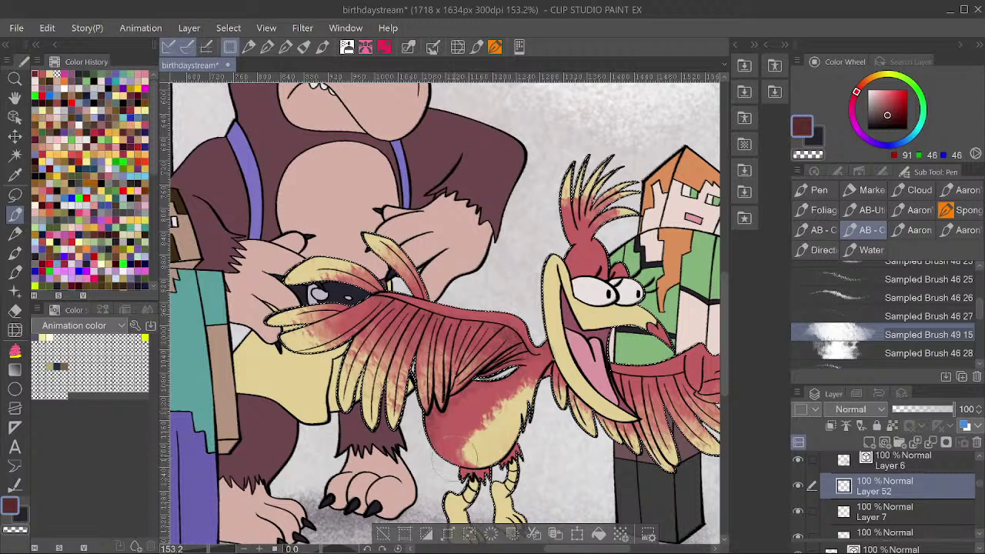
{"action": "mouse_move", "coordinate": [461, 467]}
{"action": "left_mouse_down"}
{"action": "mouse_move", "coordinate": [453, 411]}
{"action": "mouse_move", "coordinate": [507, 381]}
{"action": "mouse_move", "coordinate": [522, 403]}
{"action": "left_mouse_up"}
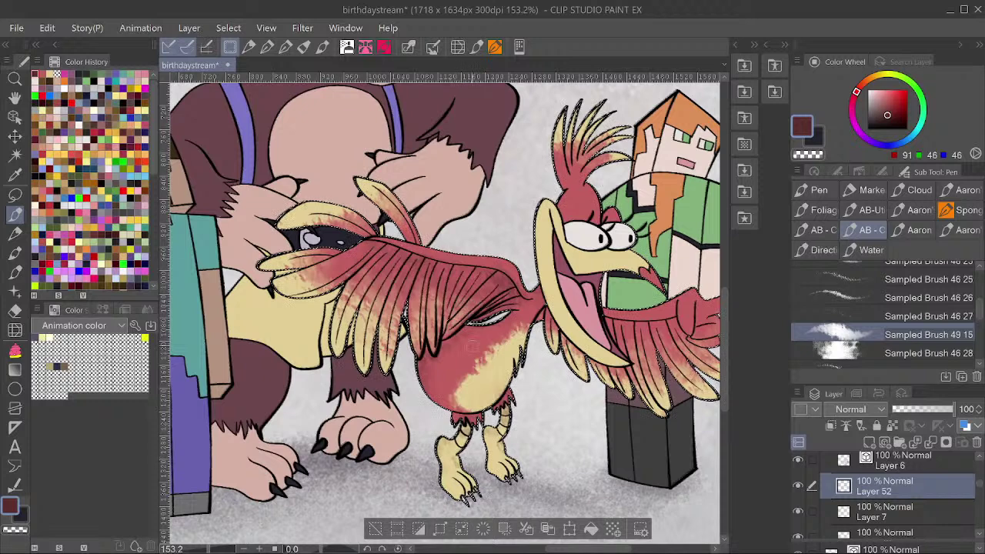
Brush the same dark red shading onto the bird's crest base, head and beak on Layer 52.
{"action": "scroll", "coordinate": [517, 384], "scroll_direction": "down", "scroll_amount": 1}
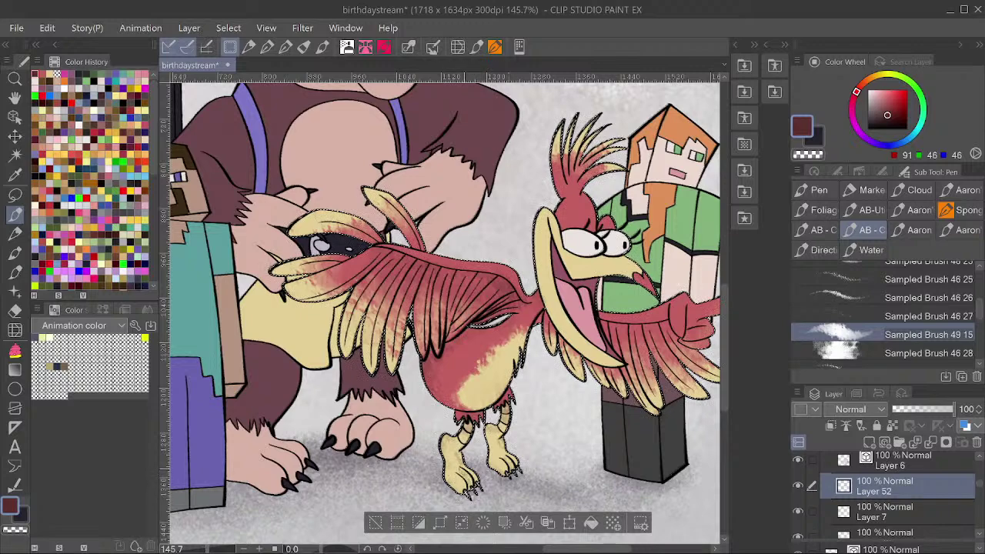
{"action": "scroll", "coordinate": [521, 378], "scroll_direction": "down", "scroll_amount": 3}
{"action": "left_click_drag", "start_coordinate": [571, 267], "coordinate": [568, 341]}
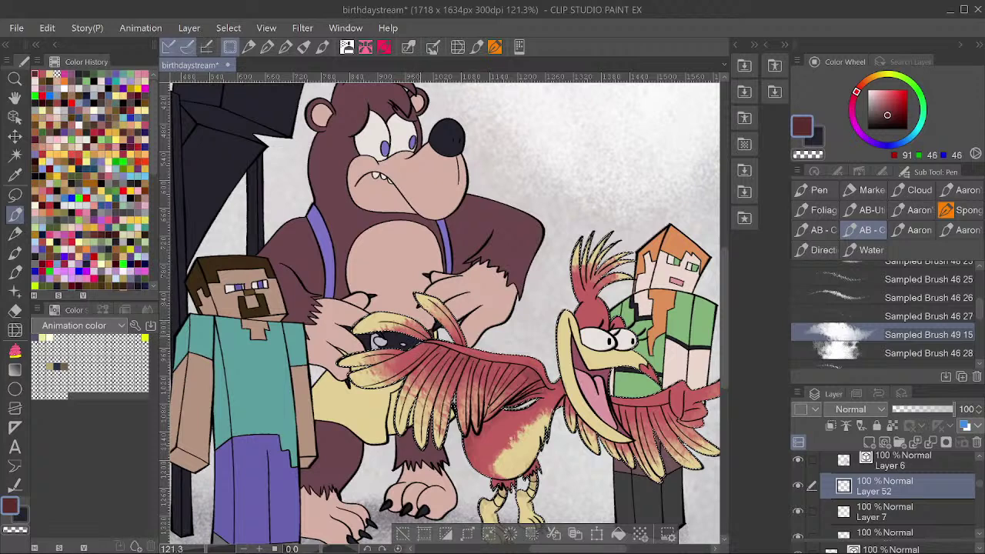
{"action": "left_click_drag", "start_coordinate": [566, 327], "coordinate": [521, 333]}
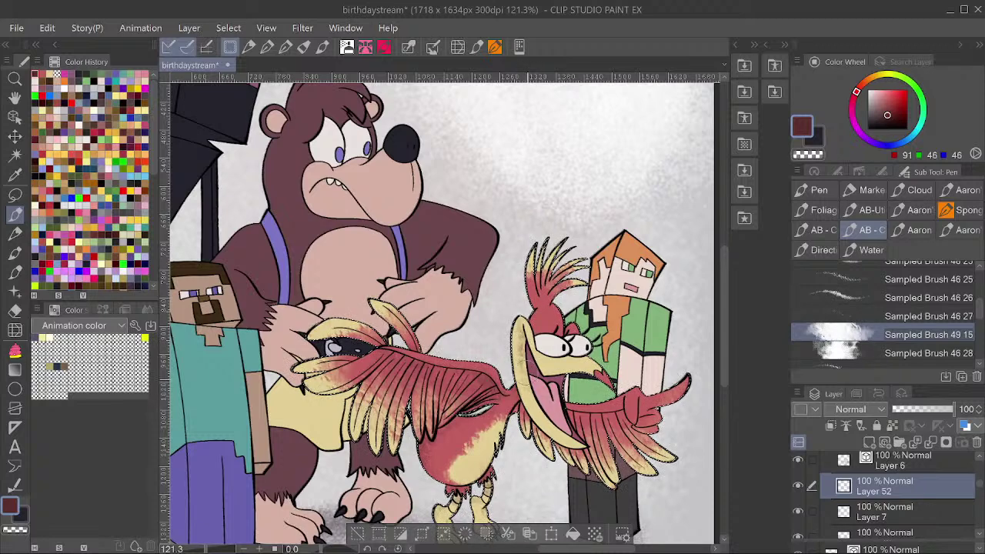
{"action": "left_click_drag", "start_coordinate": [523, 331], "coordinate": [522, 349]}
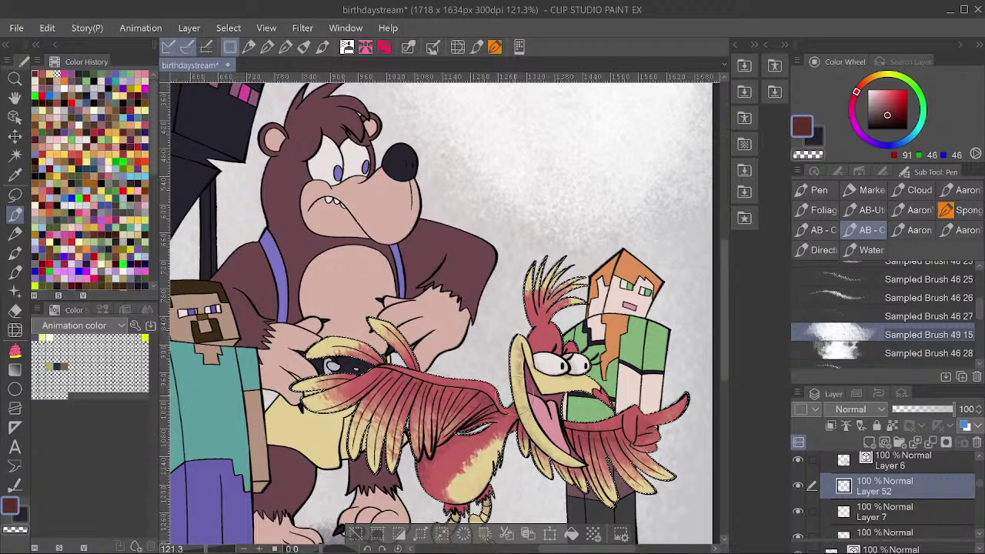
Touch up the shading around the bird's crest and head, returning from the transparent colour to the dark red.
{"action": "left_click", "coordinate": [818, 141]}
{"action": "left_click", "coordinate": [810, 155]}
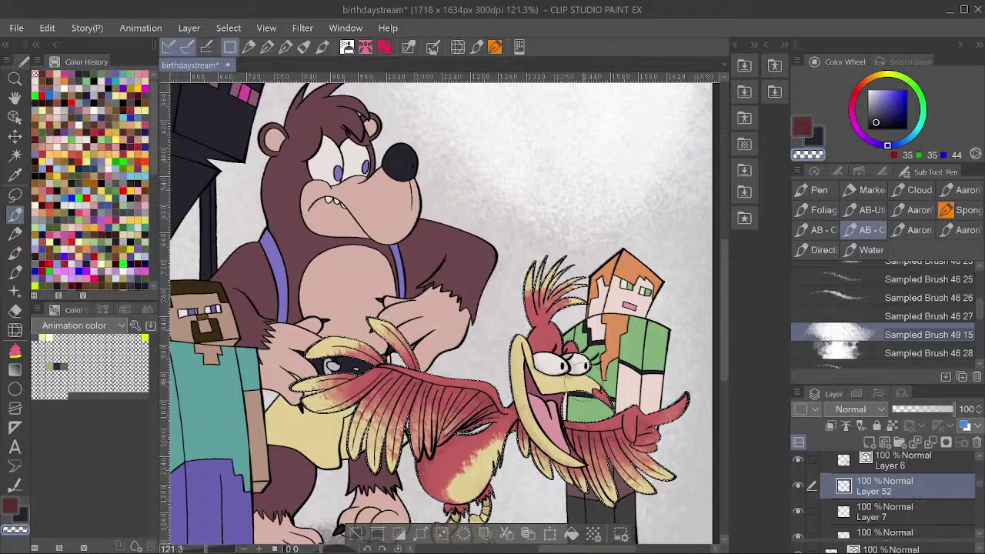
{"action": "scroll", "coordinate": [627, 350], "scroll_direction": "down", "scroll_amount": 2}
{"action": "scroll", "coordinate": [635, 343], "scroll_direction": "up", "scroll_amount": 2}
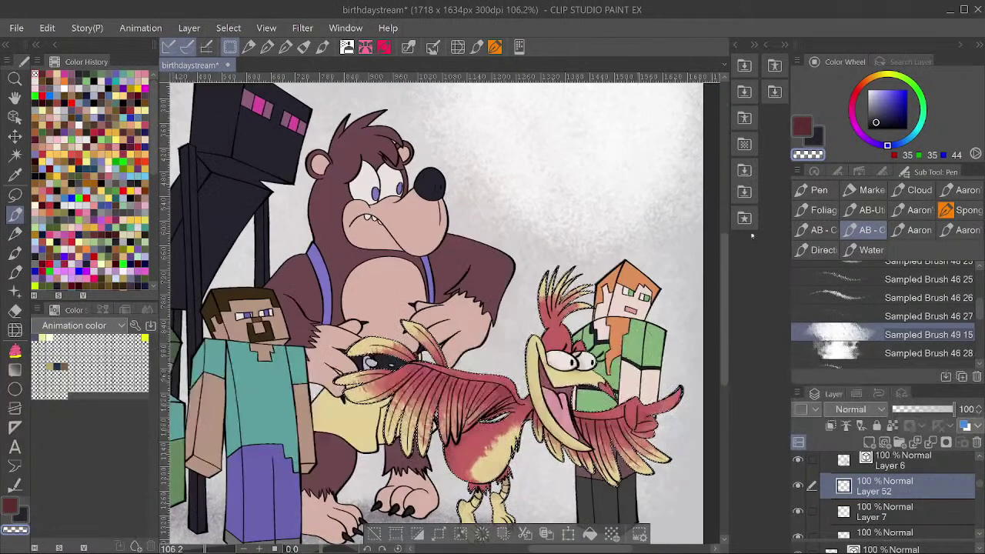
{"action": "key", "text": "x"}
{"action": "left_click_drag", "start_coordinate": [589, 312], "coordinate": [558, 314]}
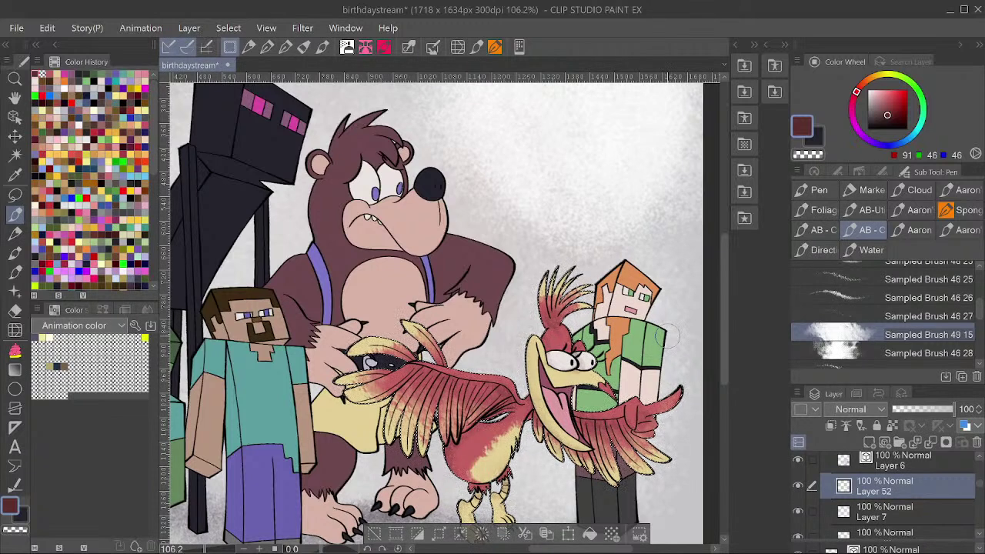
Save the illustration and clear the bird's selection to review the shading.
{"action": "scroll", "coordinate": [576, 385], "scroll_direction": "down", "scroll_amount": 3}
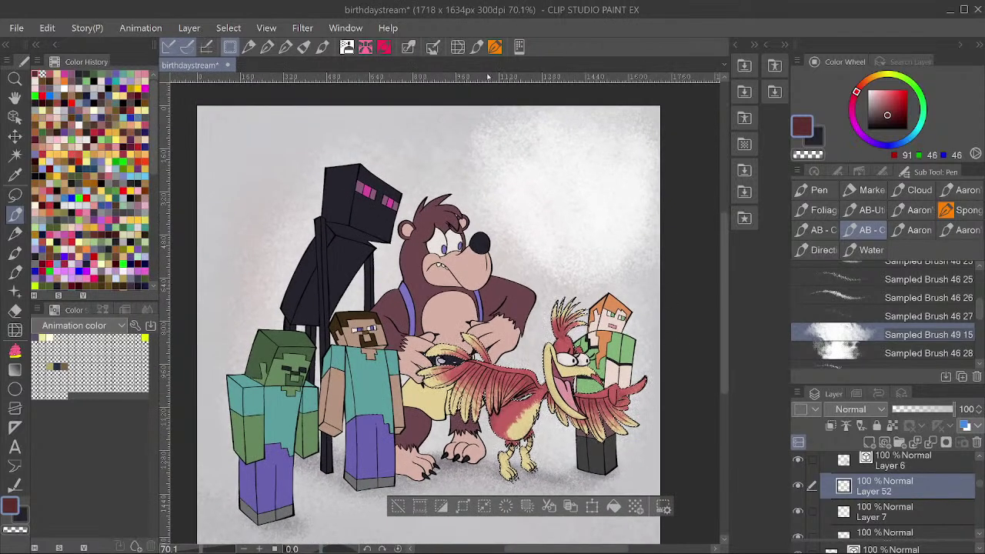
{"action": "scroll", "coordinate": [551, 353], "scroll_direction": "up", "scroll_amount": 4}
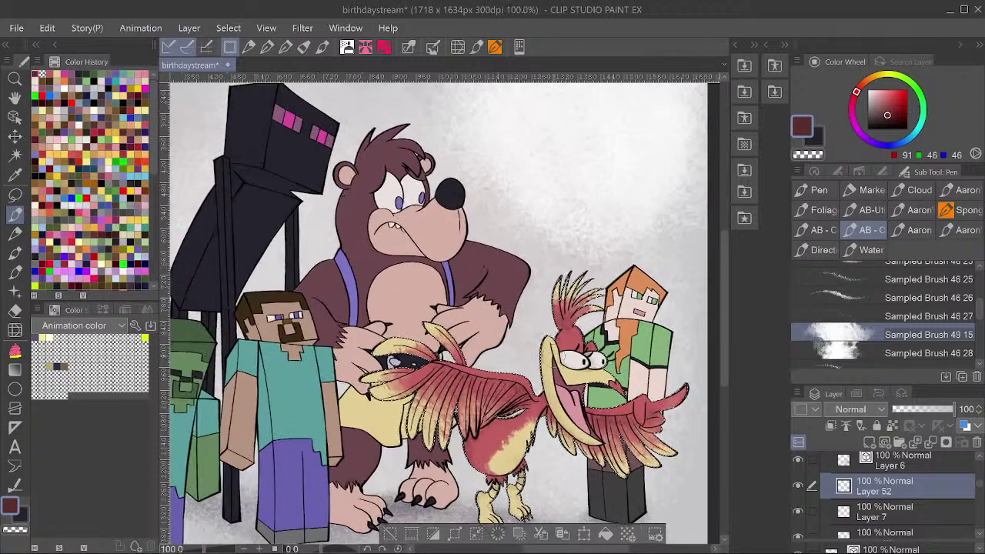
{"action": "scroll", "coordinate": [447, 353], "scroll_direction": "down", "scroll_amount": 2}
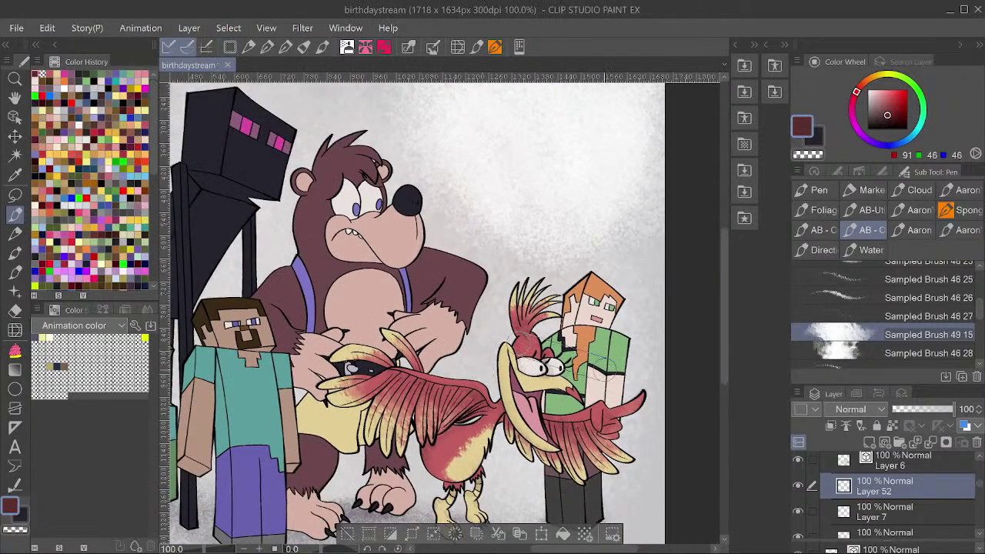
{"action": "key", "text": "ctrl+y"}
{"action": "key", "text": "ctrl+y"}
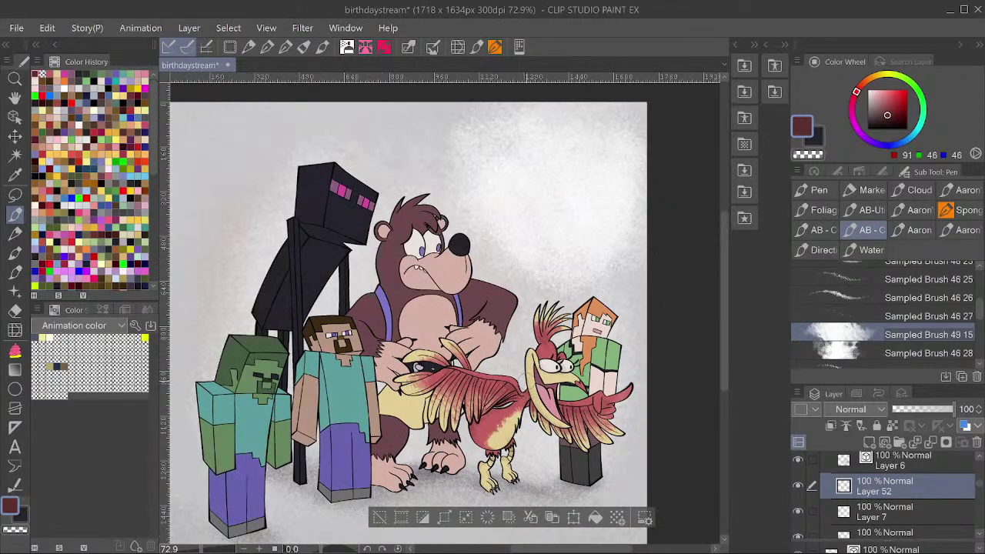
Make Layer 15 active and pick the pale yellow of the bird's beak as the drawing colour.
{"action": "scroll", "coordinate": [484, 366], "scroll_direction": "up", "scroll_amount": 4}
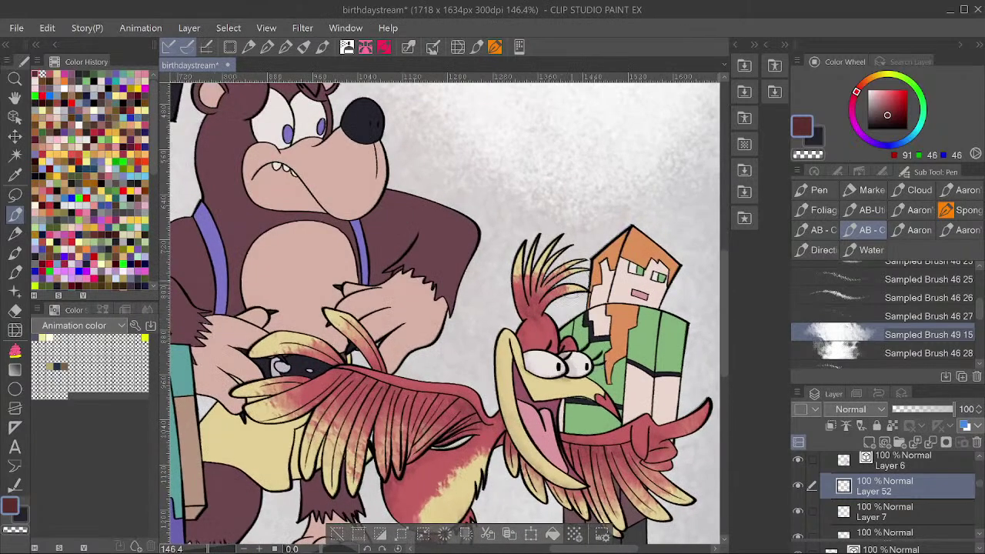
{"action": "scroll", "coordinate": [569, 266], "scroll_direction": "up", "scroll_amount": 2}
{"action": "scroll", "coordinate": [573, 299], "scroll_direction": "down", "scroll_amount": 2}
{"action": "scroll", "coordinate": [592, 389], "scroll_direction": "up", "scroll_amount": 5}
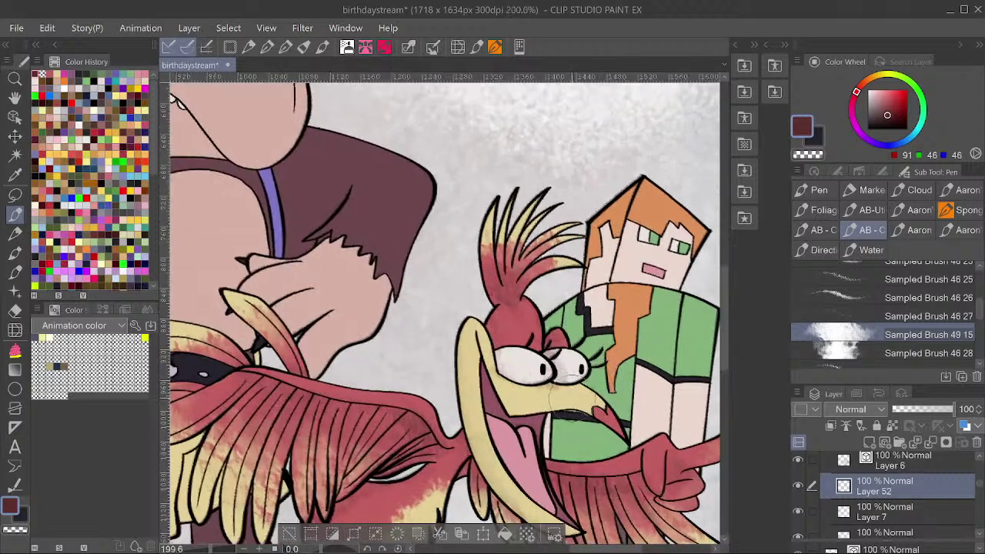
{"action": "left_click", "coordinate": [590, 398], "text": "ctrl+shift"}
{"action": "left_click", "coordinate": [589, 394], "text": "alt"}
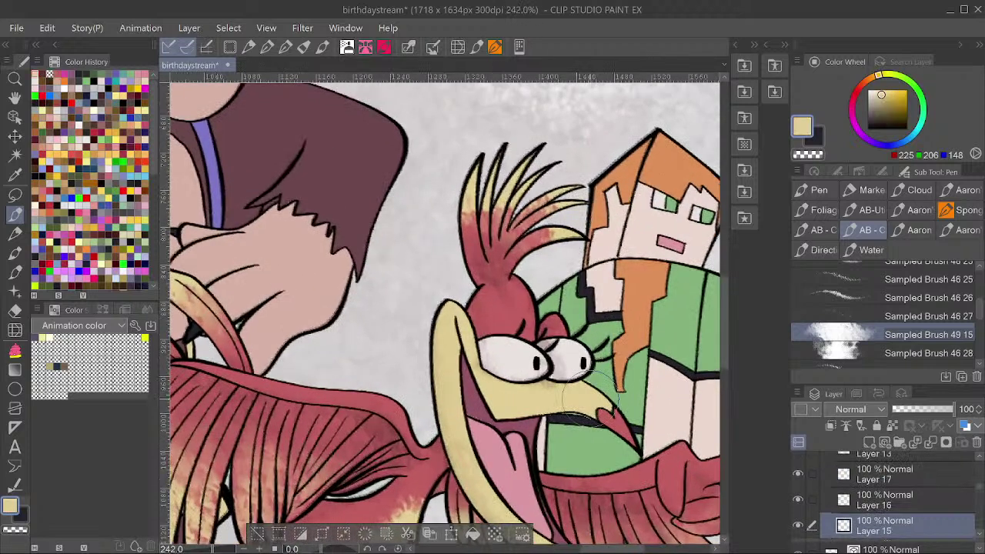
Try to fill the small red brow above the bird's far eye with pale yellow, using the Refer other layers fill.
{"action": "key", "text": "g"}
{"action": "left_click", "coordinate": [552, 324]}
{"action": "key", "text": "ctrl+z"}
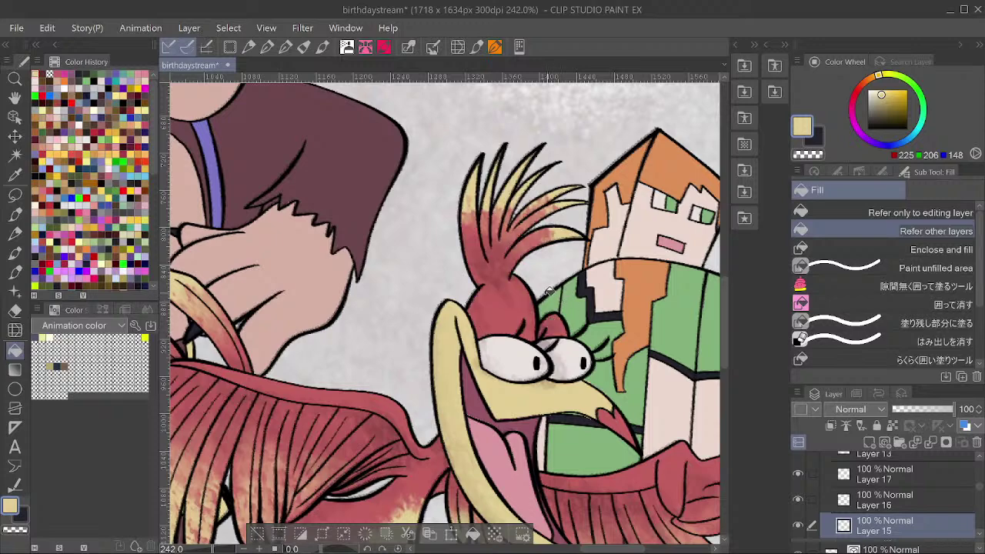
{"action": "scroll", "coordinate": [549, 292], "scroll_direction": "up", "scroll_amount": 3}
{"action": "left_click", "coordinate": [26, 200]}
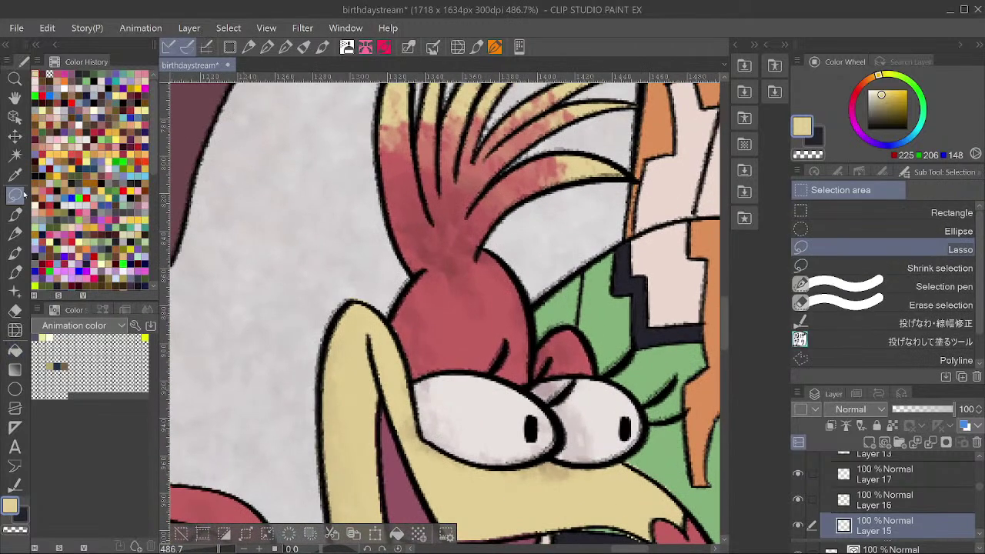
{"action": "key", "text": "g"}
{"action": "left_click", "coordinate": [578, 337]}
{"action": "key", "text": "ctrl+z"}
{"action": "key", "text": "ctrl+z"}
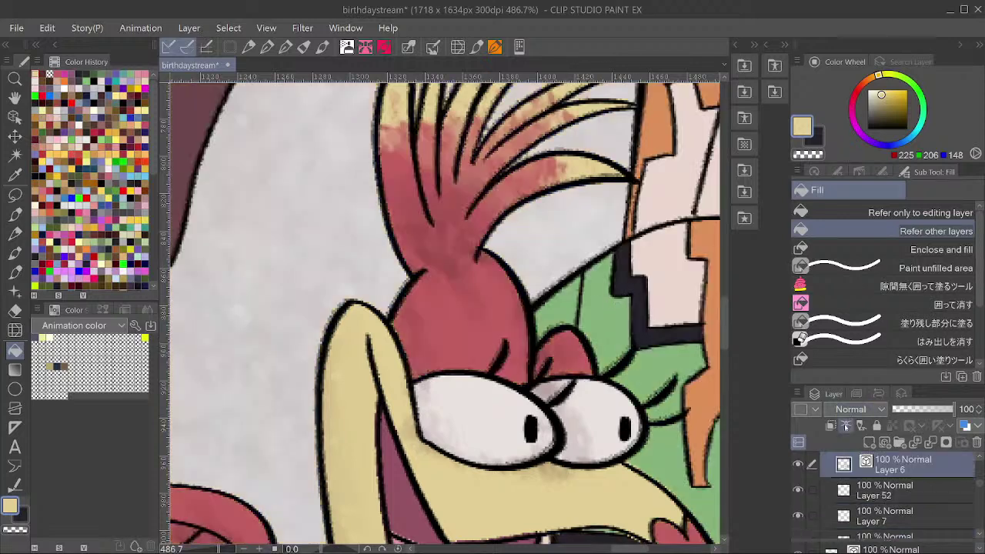
Toggle the reference setting of Layer 6 and fill the brow above the bird's far eye with pale yellow on Layer 15.
{"action": "left_click", "coordinate": [846, 425]}
{"action": "left_click", "coordinate": [612, 495], "text": "ctrl+shift"}
{"action": "left_click", "coordinate": [577, 356]}
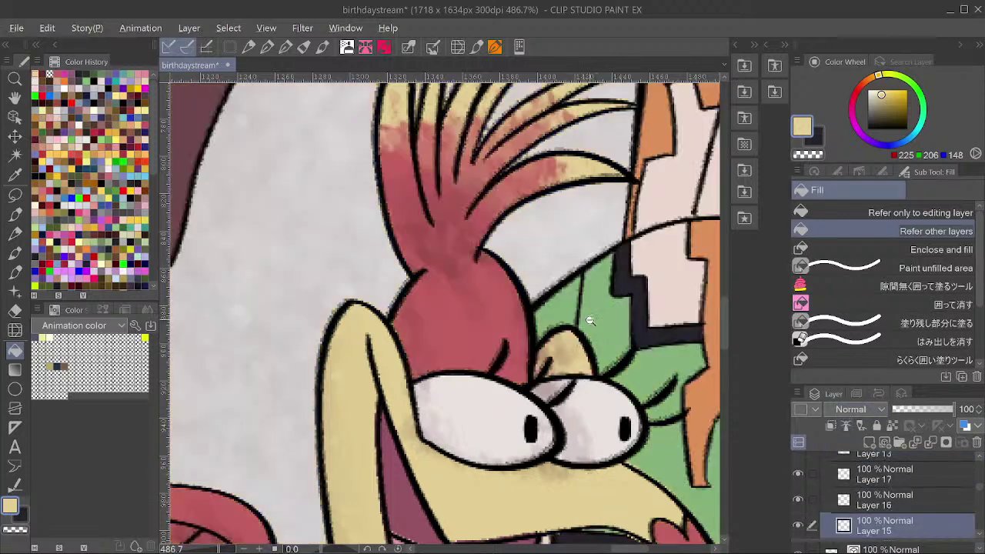
{"action": "scroll", "coordinate": [649, 319], "scroll_direction": "down", "scroll_amount": 5}
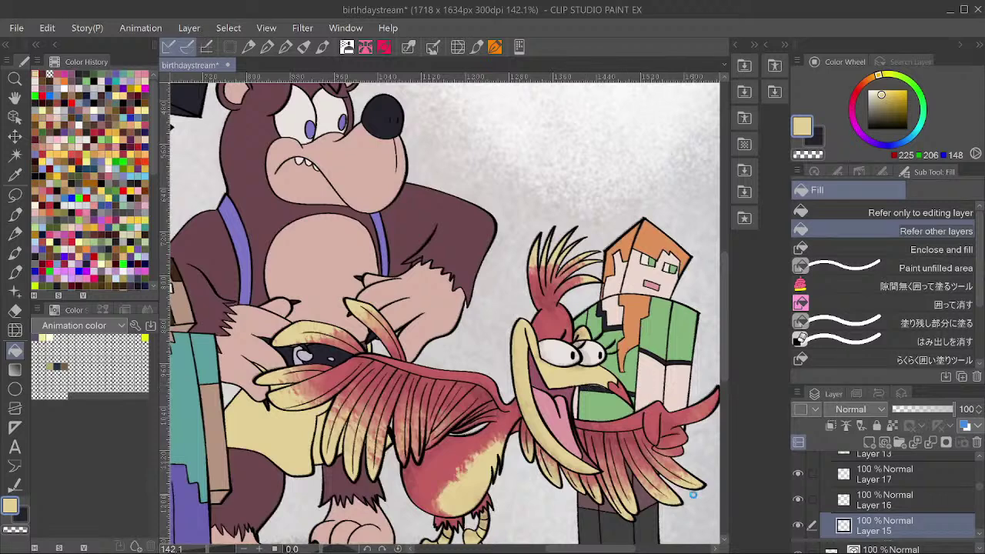
Save the illustration and load the opaque area of the bird's flat colour layer, Layer 12, as a selection.
{"action": "key", "text": "ctrl+s"}
{"action": "scroll", "coordinate": [533, 334], "scroll_direction": "down", "scroll_amount": 1}
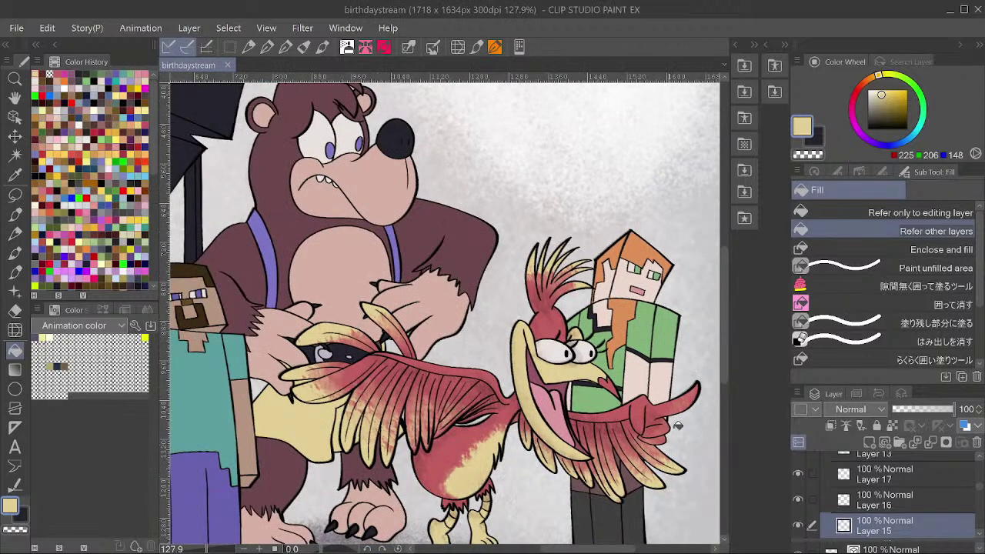
{"action": "scroll", "coordinate": [463, 452], "scroll_direction": "up", "scroll_amount": 1}
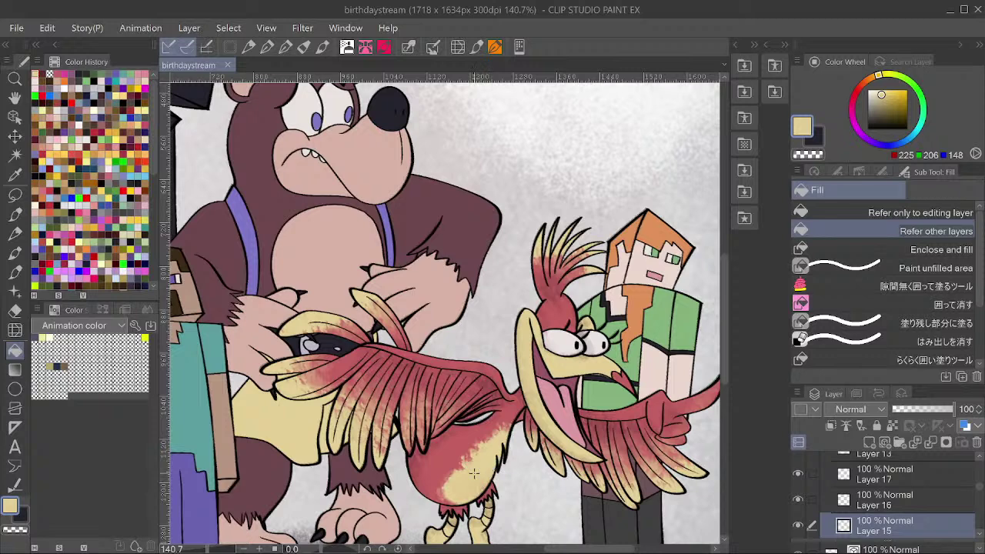
{"action": "scroll", "coordinate": [871, 526], "scroll_direction": "down", "scroll_amount": 4}
{"action": "scroll", "coordinate": [867, 505], "scroll_direction": "up", "scroll_amount": 1}
{"action": "left_click", "coordinate": [844, 510], "text": "ctrl"}
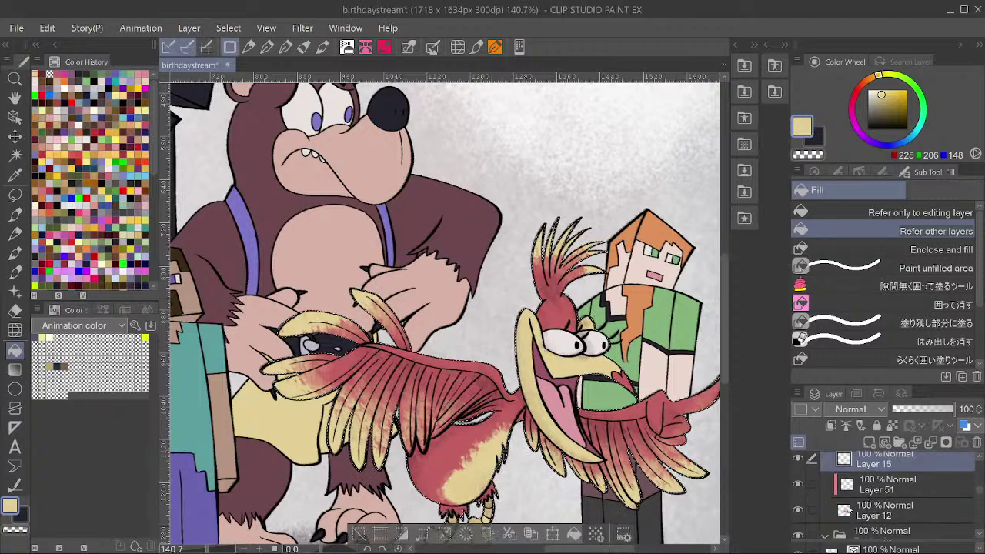
Add a new raster layer directly above Layer 52 in the kazooie folder.
{"action": "scroll", "coordinate": [886, 500], "scroll_direction": "down", "scroll_amount": 3}
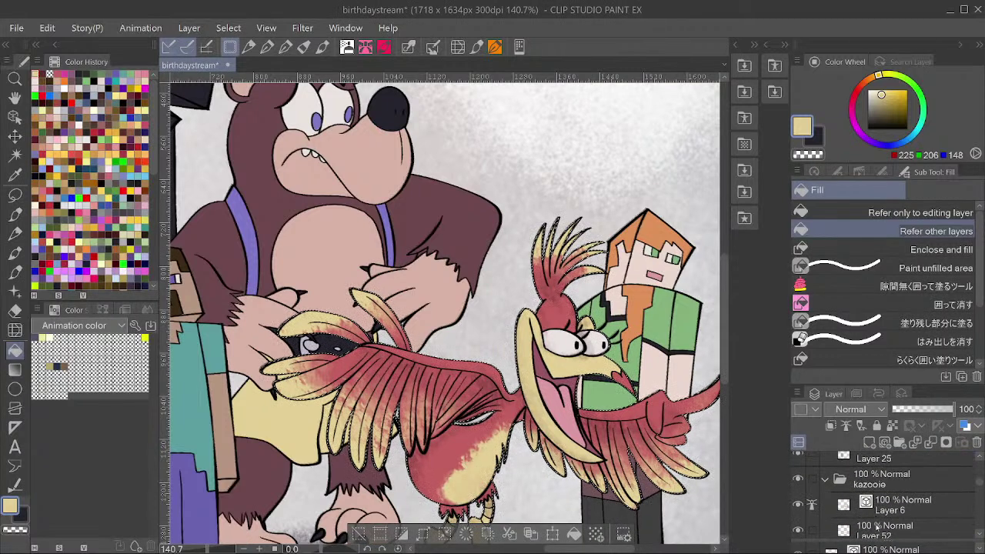
{"action": "left_click", "coordinate": [878, 527]}
{"action": "scroll", "coordinate": [505, 344], "scroll_direction": "down", "scroll_amount": 2}
{"action": "scroll", "coordinate": [506, 344], "scroll_direction": "up", "scroll_amount": 1}
{"action": "scroll", "coordinate": [505, 344], "scroll_direction": "down", "scroll_amount": 1}
{"action": "scroll", "coordinate": [506, 344], "scroll_direction": "up", "scroll_amount": 1}
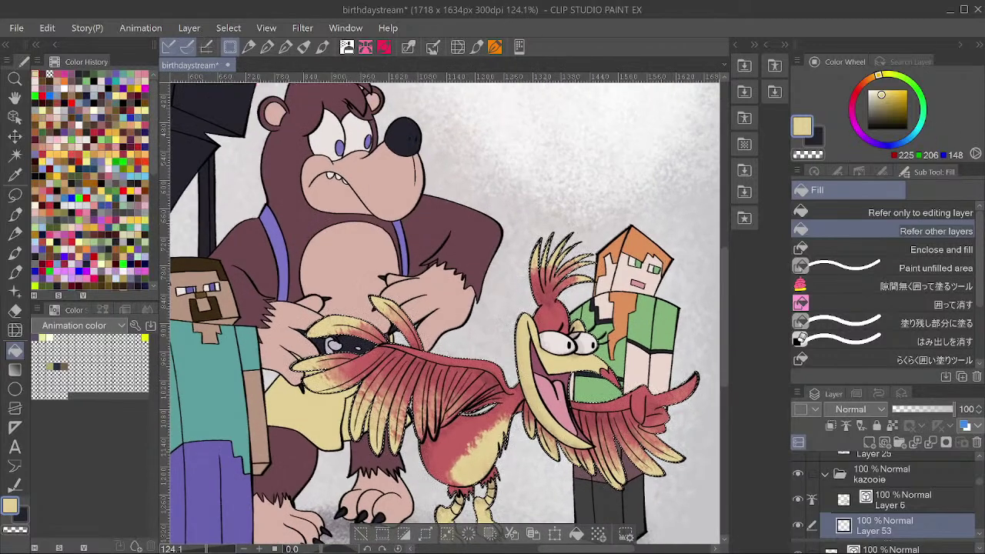
Brush soft cream (244, 239, 222) highlights onto the bird's beak and yellow feather tips with Sampled Brush 49 15, enlarging the brush as needed.
{"action": "left_click", "coordinate": [872, 89]}
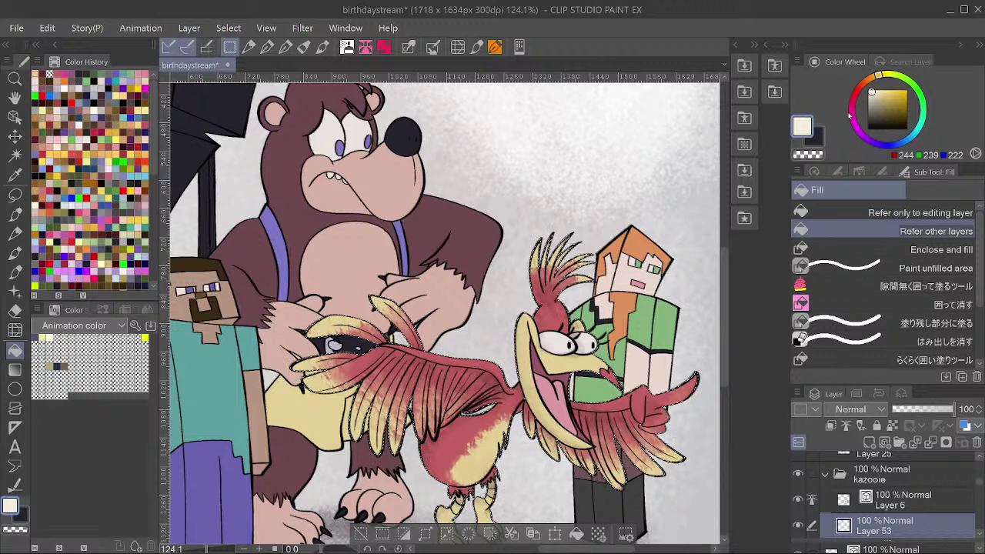
{"action": "key", "text": "p"}
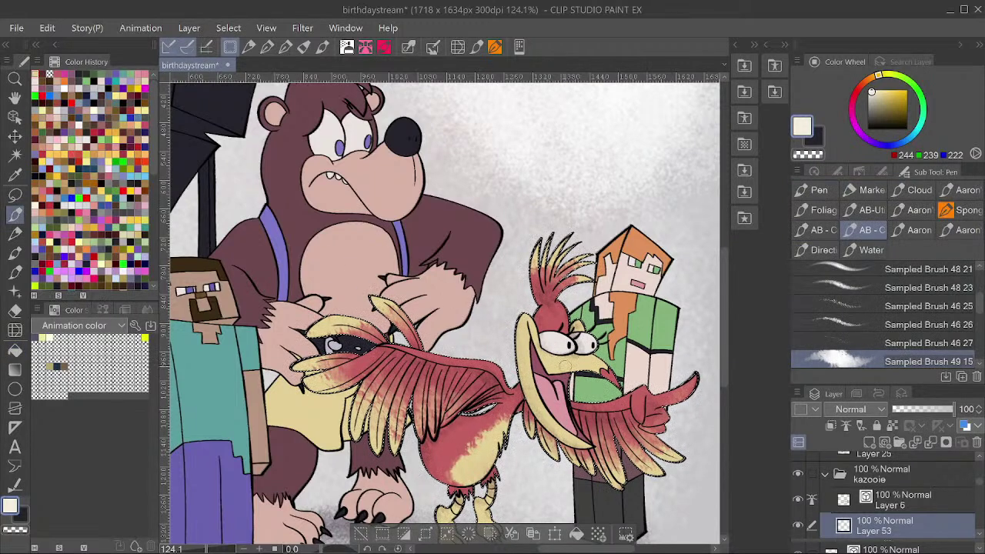
{"action": "left_click", "coordinate": [565, 366]}
{"action": "scroll", "coordinate": [567, 363], "scroll_direction": "down", "scroll_amount": 3}
{"action": "scroll", "coordinate": [574, 358], "scroll_direction": "up", "scroll_amount": 6}
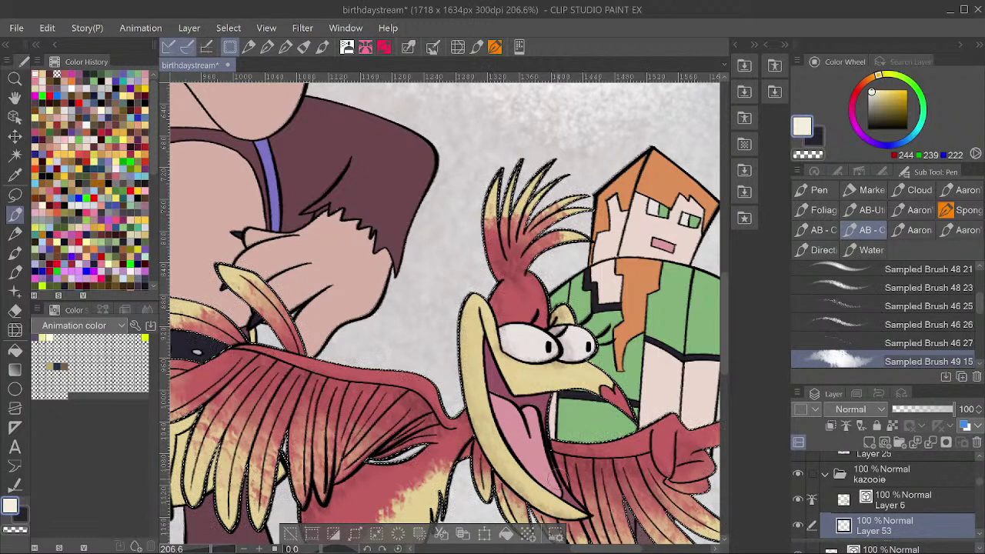
{"action": "scroll", "coordinate": [550, 359], "scroll_direction": "down", "scroll_amount": 2}
{"action": "key", "text": "]"}
{"action": "key", "text": "]"}
{"action": "key", "text": "]"}
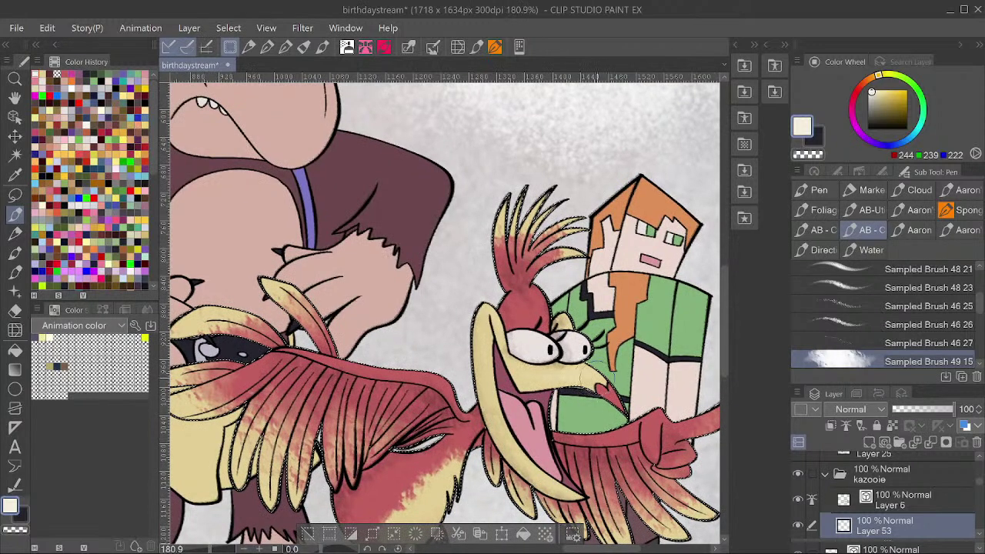
{"action": "scroll", "coordinate": [573, 339], "scroll_direction": "down", "scroll_amount": 1}
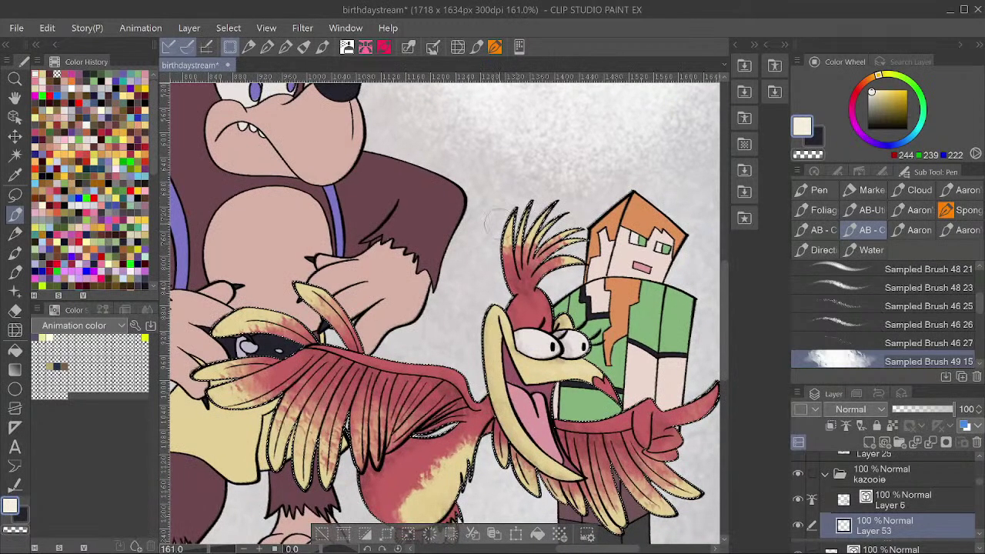
{"action": "left_click_drag", "start_coordinate": [639, 310], "coordinate": [595, 283]}
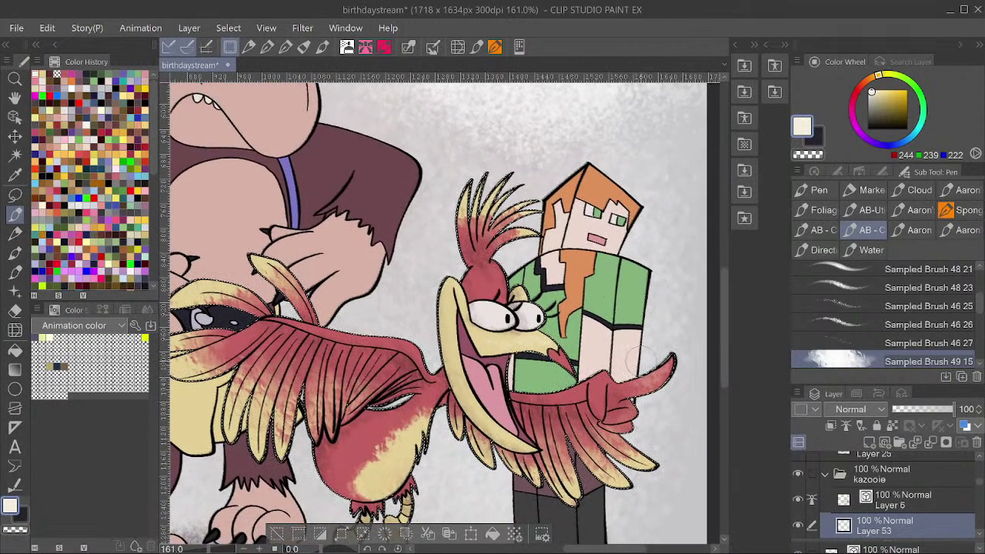
Set the secondary colour to light pinkish red (222, 149, 145) and brush highlights over the bird's red wings, hand and body, using a larger brush.
{"action": "key", "text": "x"}
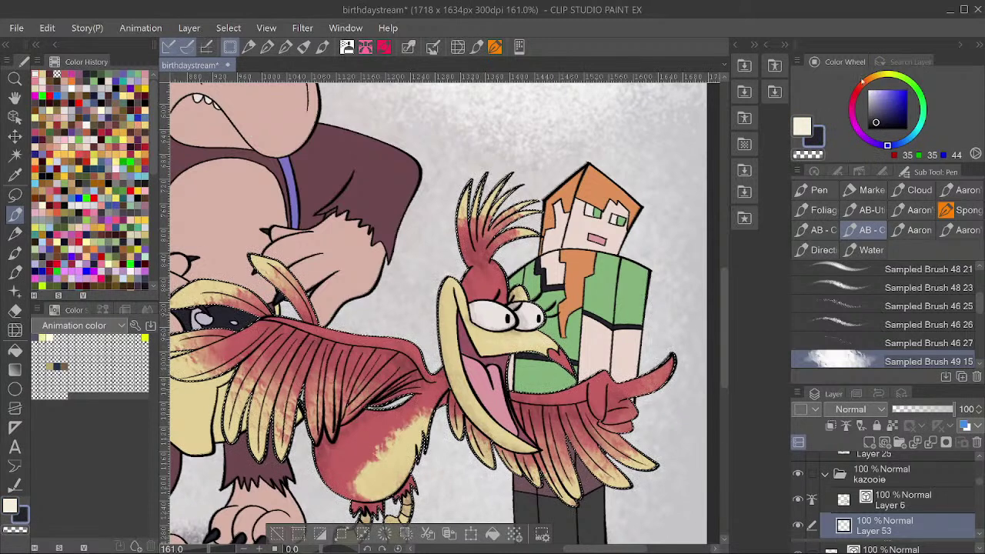
{"action": "left_click", "coordinate": [577, 410], "text": "alt"}
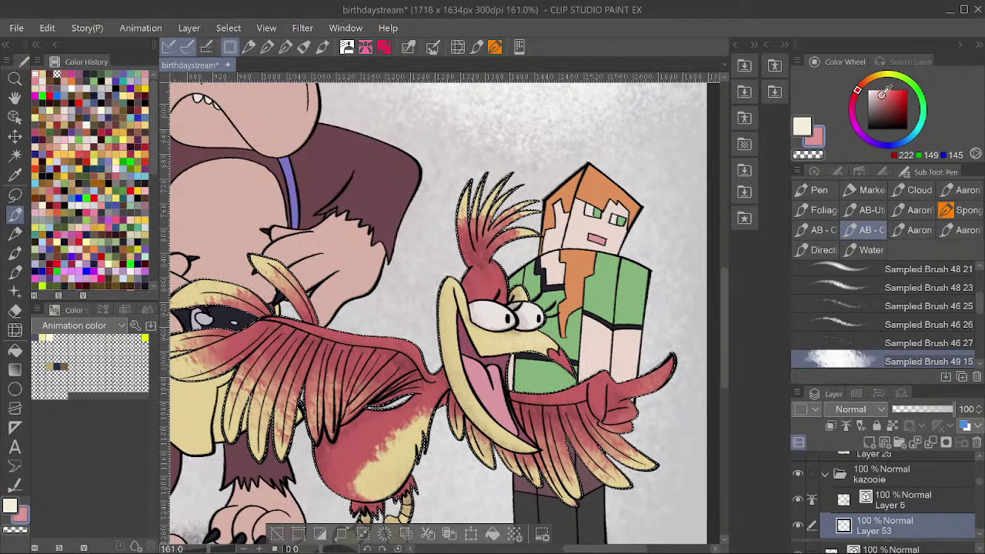
{"action": "left_click_drag", "start_coordinate": [570, 371], "coordinate": [562, 357]}
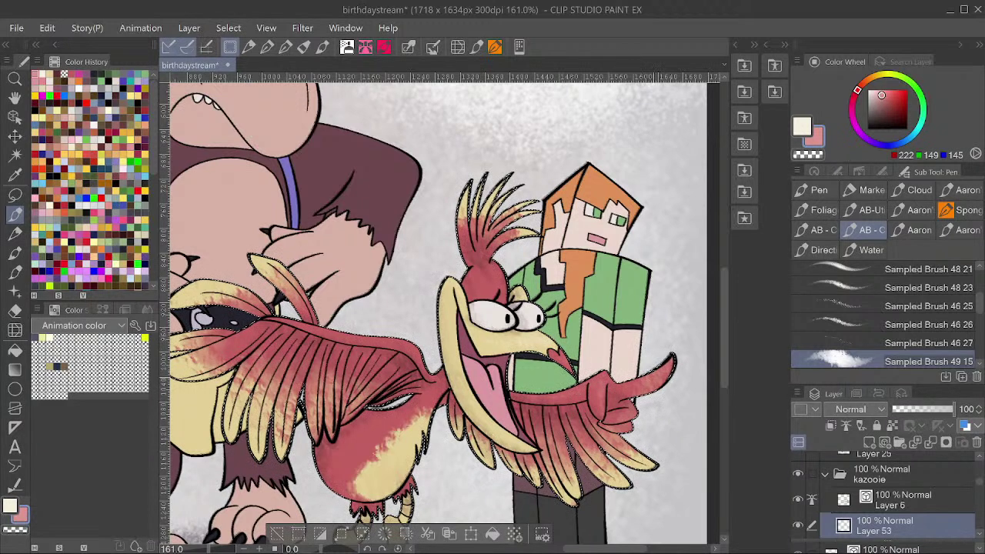
{"action": "left_click_drag", "start_coordinate": [502, 342], "coordinate": [591, 377]}
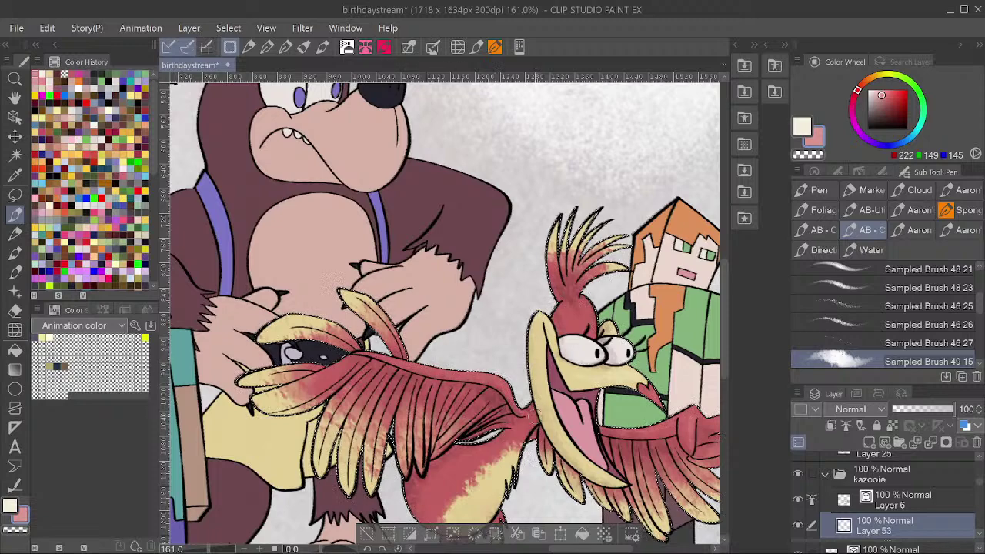
{"action": "left_click_drag", "start_coordinate": [520, 412], "coordinate": [523, 329]}
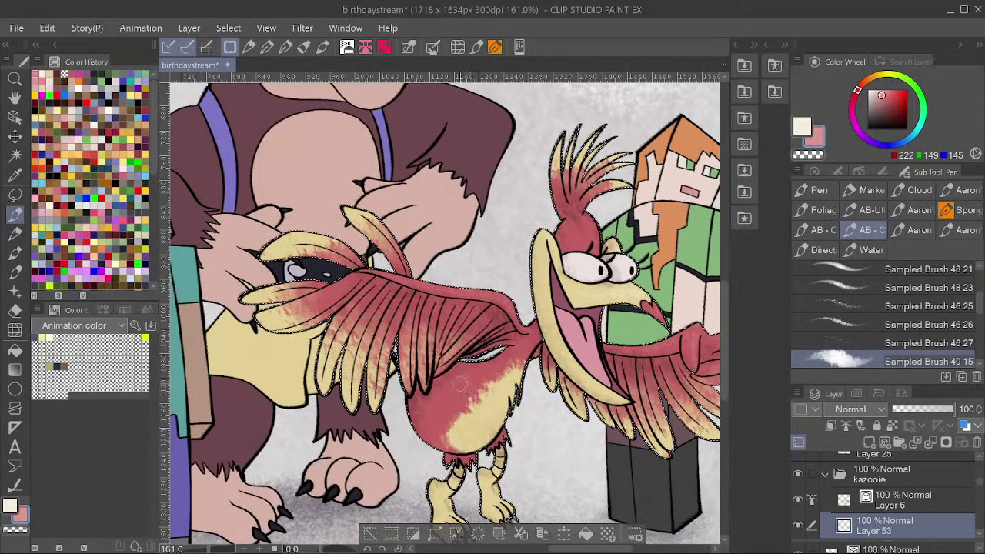
{"action": "key", "text": "bracketright"}
{"action": "key", "text": "bracketright"}
{"action": "key", "text": "bracketright"}
{"action": "key", "text": "bracketright"}
{"action": "key", "text": "bracketright"}
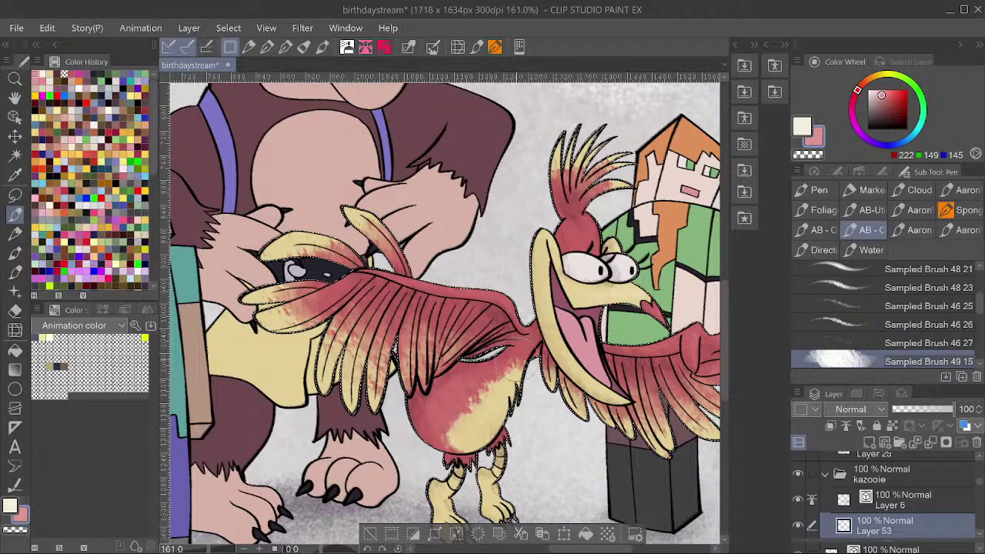
{"action": "scroll", "coordinate": [539, 397], "scroll_direction": "down", "scroll_amount": 2}
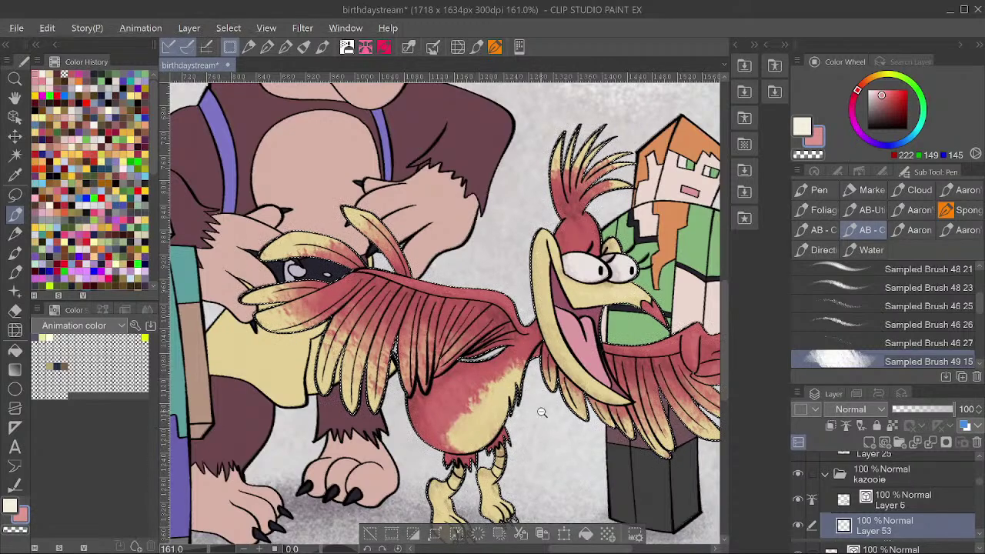
{"action": "scroll", "coordinate": [534, 422], "scroll_direction": "down", "scroll_amount": 1}
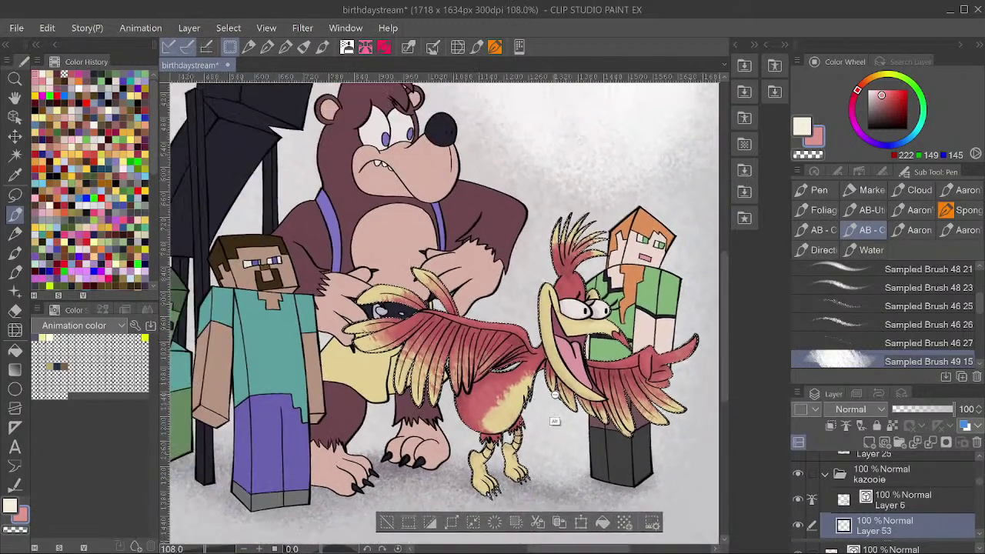
{"action": "scroll", "coordinate": [555, 430], "scroll_direction": "down", "scroll_amount": 1}
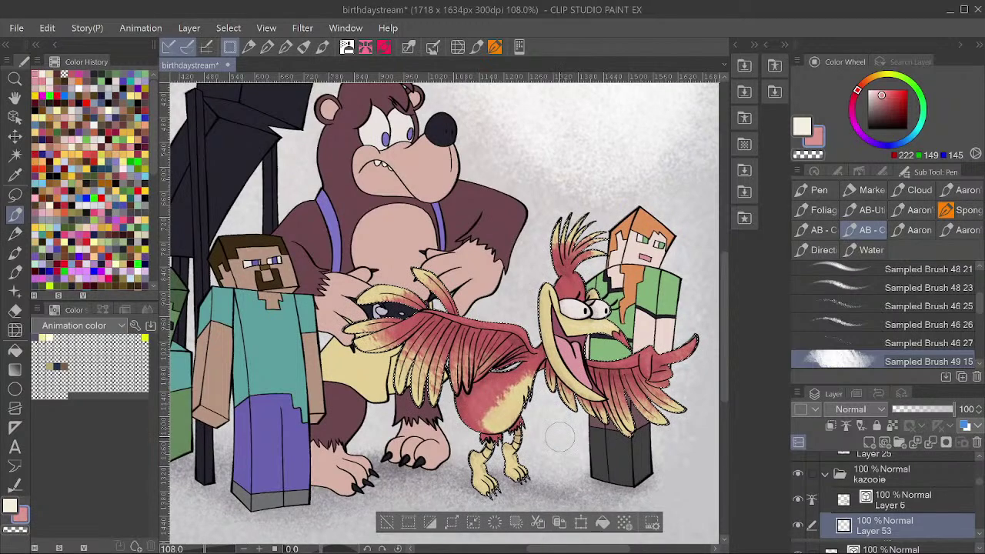
Switch back to the cream colour and brush highlights onto the bird's yellow belly, legs and feet.
{"action": "key", "text": "x"}
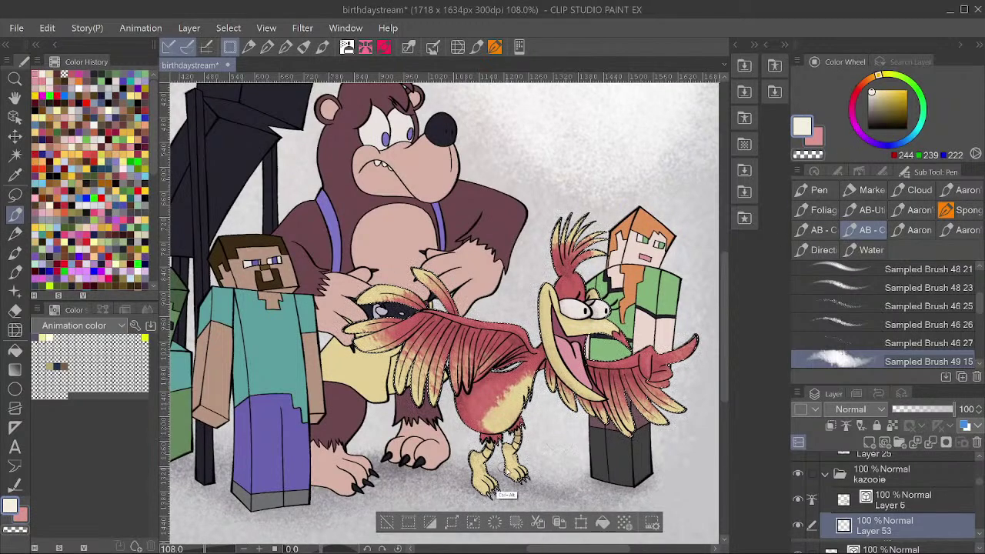
{"action": "scroll", "coordinate": [506, 492], "scroll_direction": "up", "scroll_amount": 4}
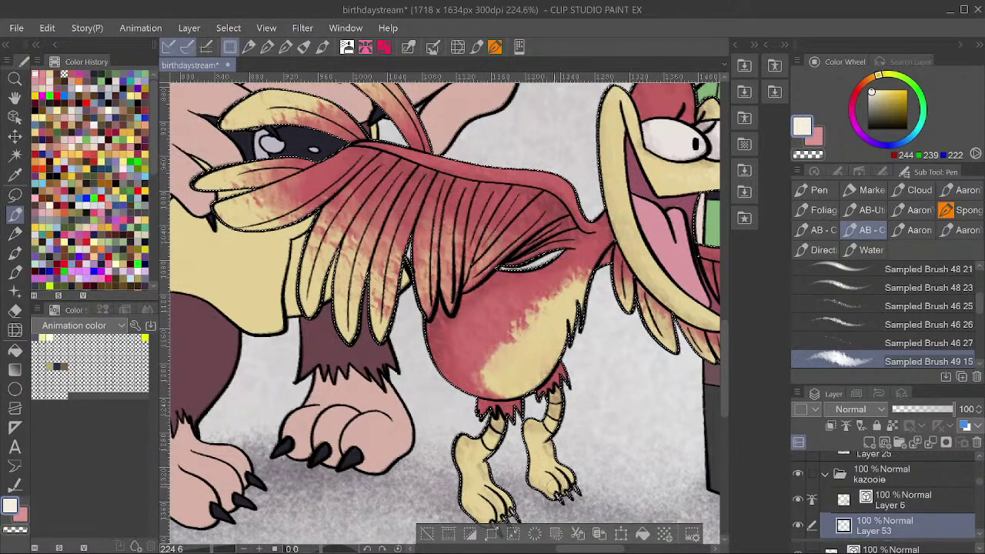
{"action": "scroll", "coordinate": [576, 391], "scroll_direction": "down", "scroll_amount": 6}
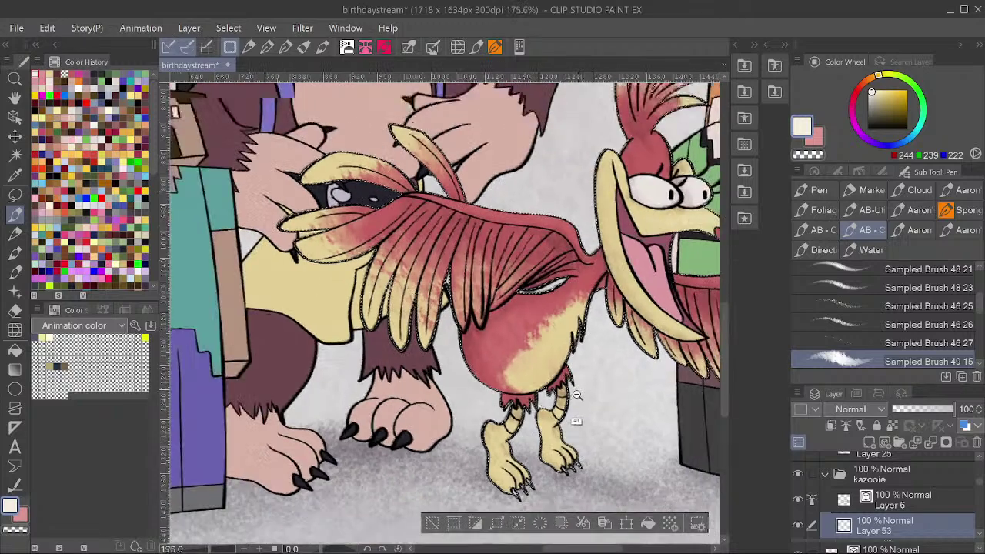
{"action": "left_click_drag", "start_coordinate": [670, 362], "coordinate": [632, 415]}
{"action": "left_click_drag", "start_coordinate": [695, 395], "coordinate": [660, 424]}
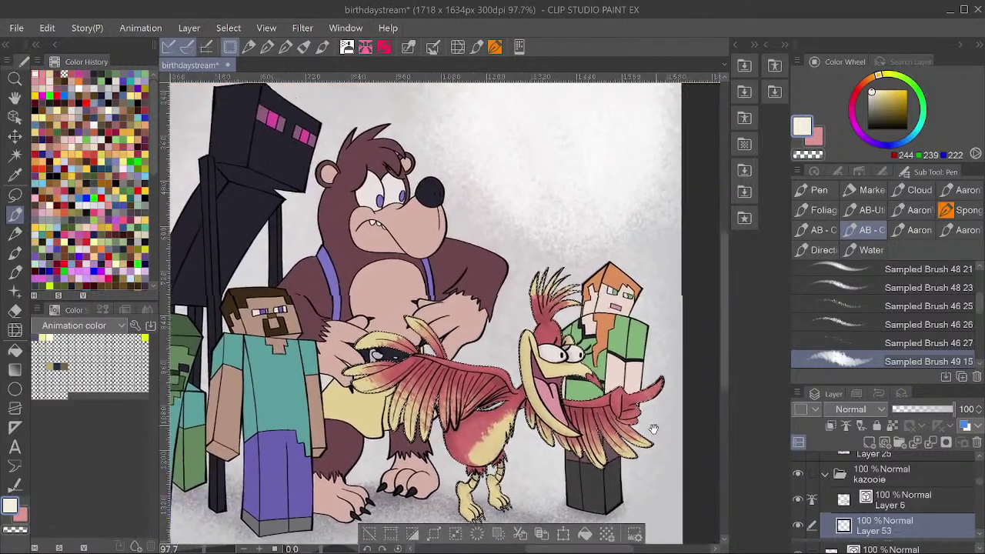
Clear the bird's selection and save the highlighted illustration.
{"action": "key", "text": "ctrl+d"}
{"action": "scroll", "coordinate": [640, 414], "scroll_direction": "down", "scroll_amount": 2}
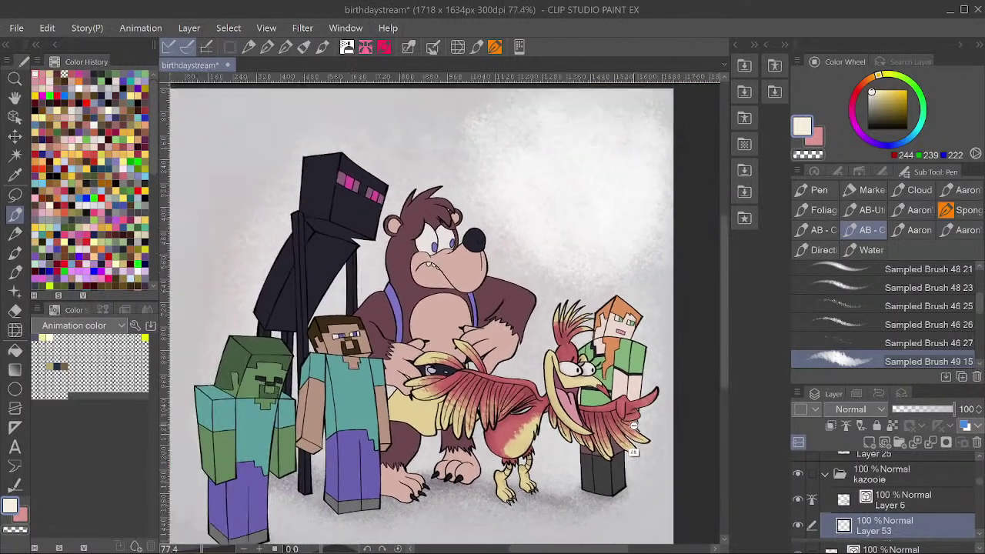
{"action": "key", "text": "ctrl+s"}
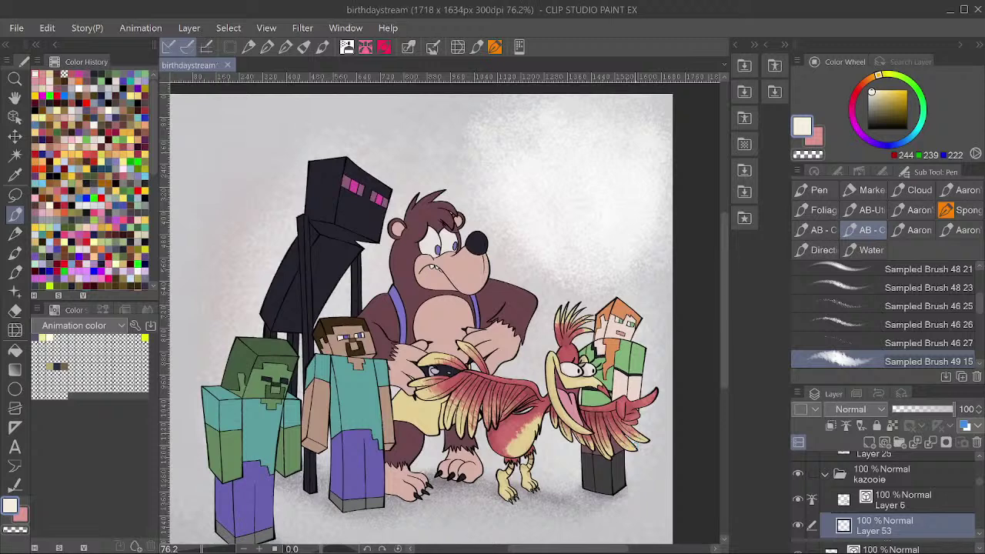
Select all the bird's layers from Layer 53 down through Layer 12 and display the properties of Sampled Brush 49 15.
{"action": "scroll", "coordinate": [870, 512], "scroll_direction": "down", "scroll_amount": 5}
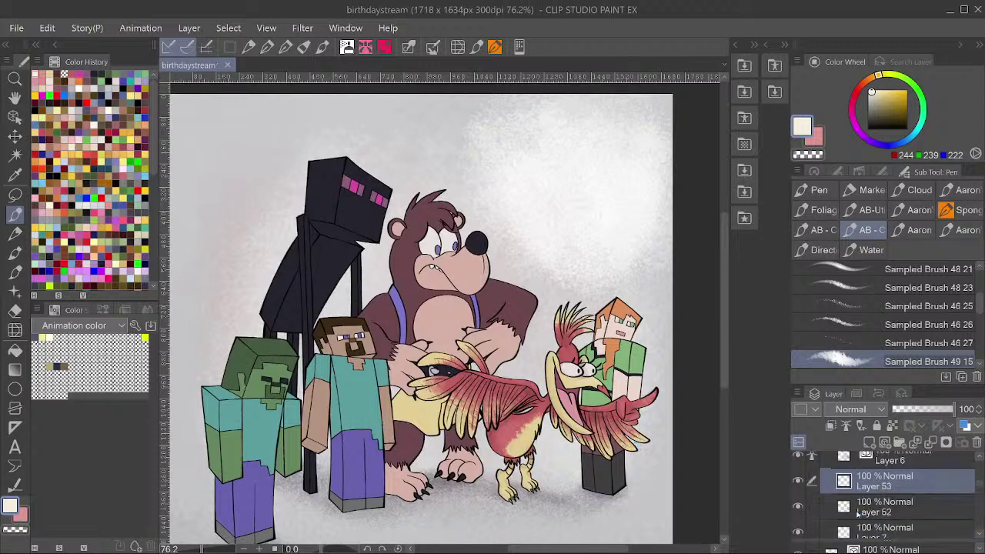
{"action": "left_click", "coordinate": [875, 493], "text": "shift"}
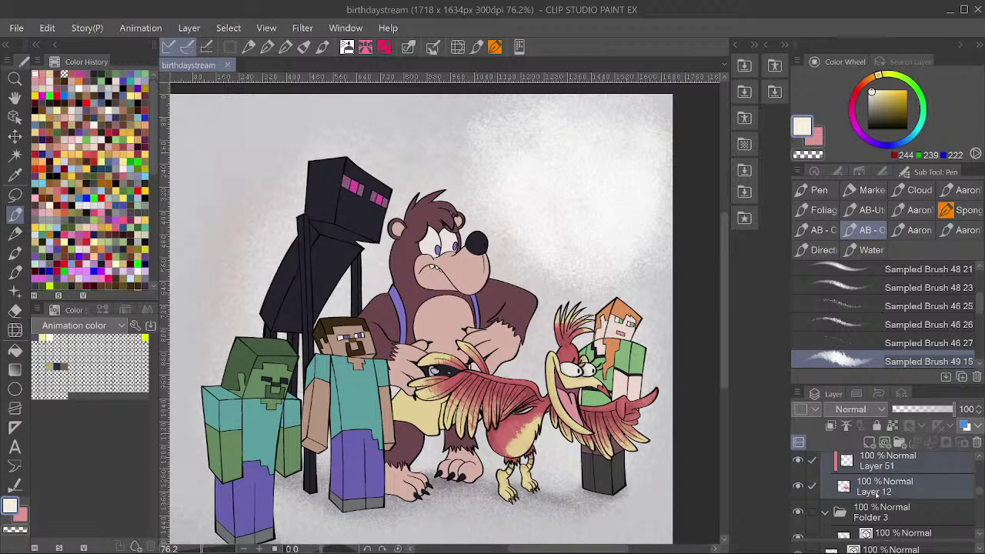
{"action": "left_click", "coordinate": [847, 172]}
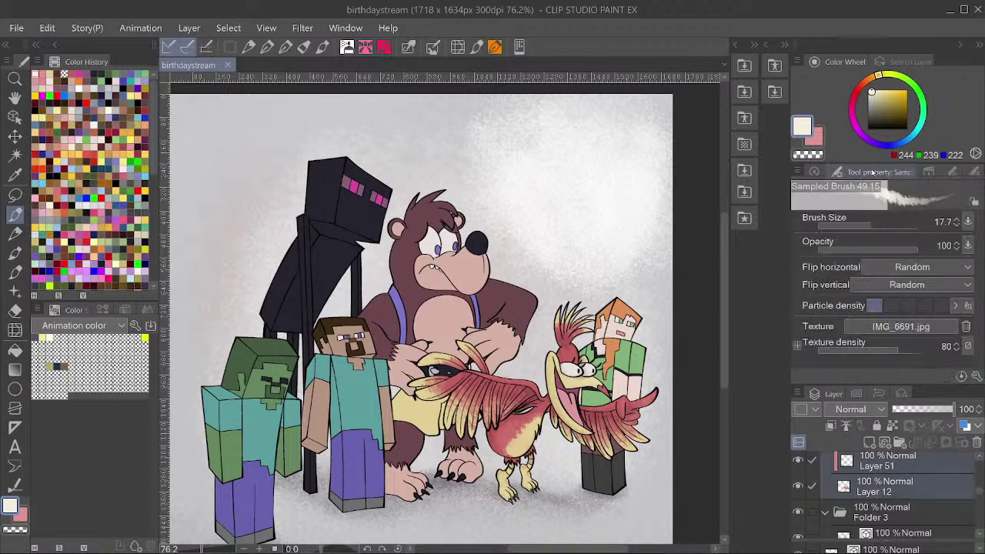
Run the "Copy of Color Line" auto action from MY AUTOACTIONS on the selected character layers of the red bird.
{"action": "left_click", "coordinate": [932, 172]}
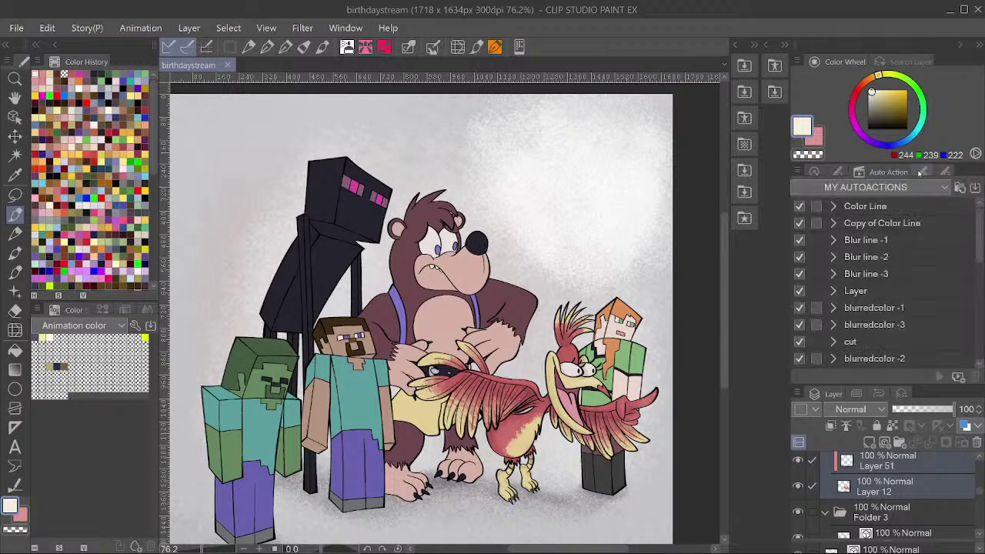
{"action": "left_click", "coordinate": [882, 223]}
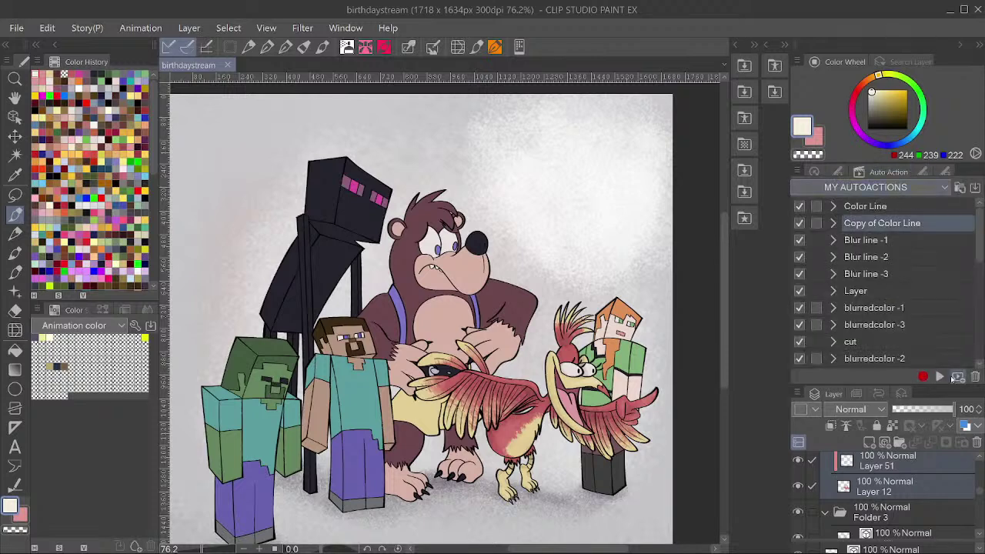
{"action": "left_click", "coordinate": [939, 377]}
{"action": "scroll", "coordinate": [554, 427], "scroll_direction": "down", "scroll_amount": 2}
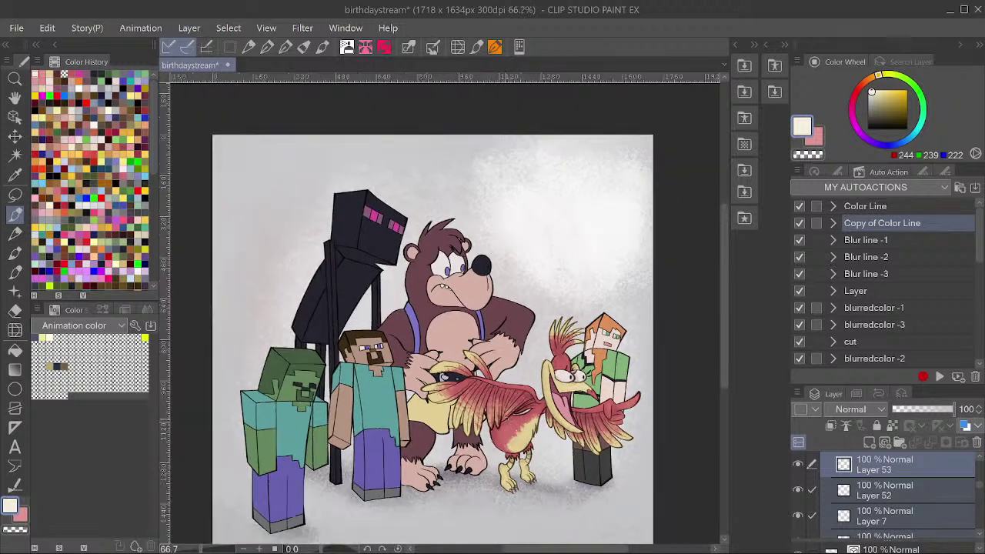
{"action": "scroll", "coordinate": [539, 416], "scroll_direction": "up", "scroll_amount": 3}
{"action": "scroll", "coordinate": [528, 404], "scroll_direction": "down", "scroll_amount": 2}
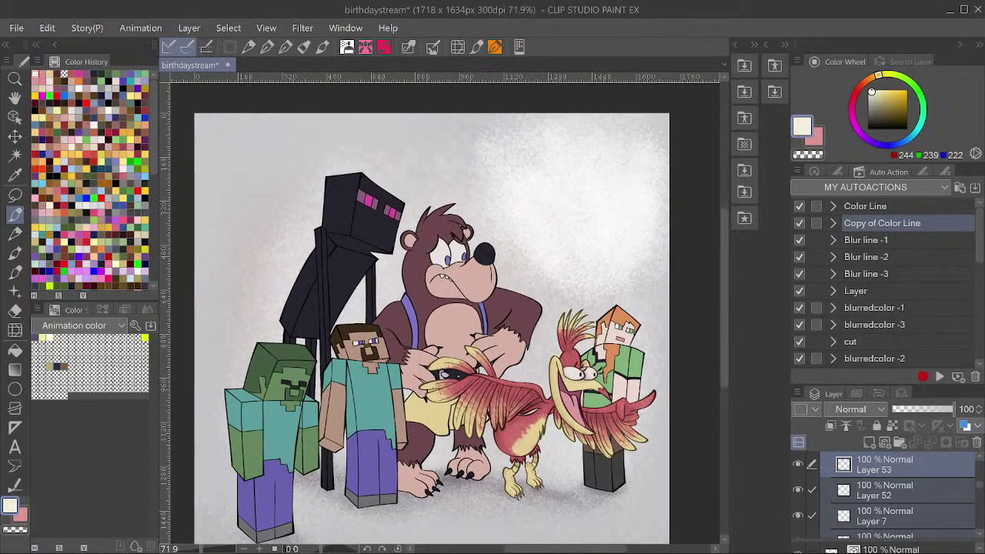
{"action": "scroll", "coordinate": [431, 331], "scroll_direction": "down", "scroll_amount": 1}
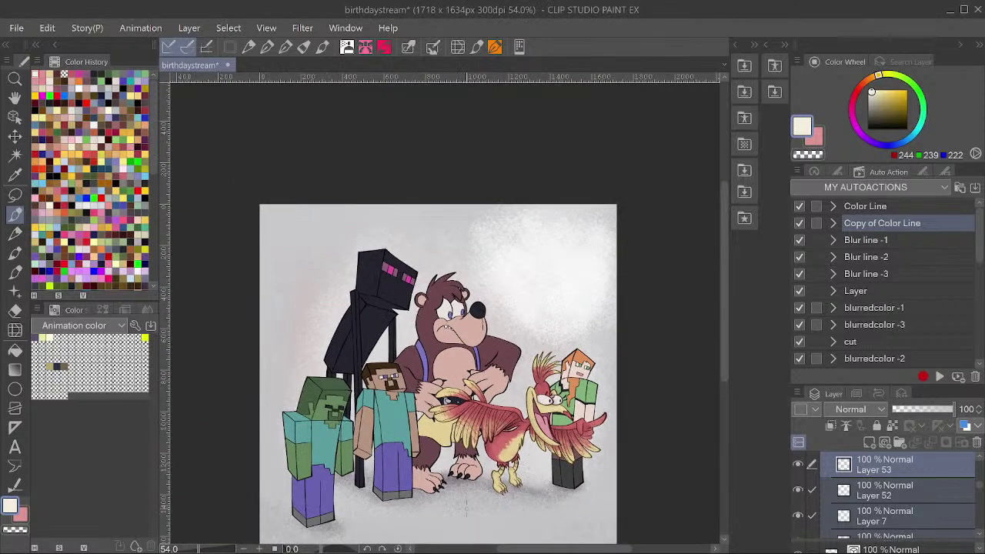
Lower the opacity of the NEWCOLOREDLINE layer in the kazooie folder to 42 percent.
{"action": "scroll", "coordinate": [853, 499], "scroll_direction": "down", "scroll_amount": 5}
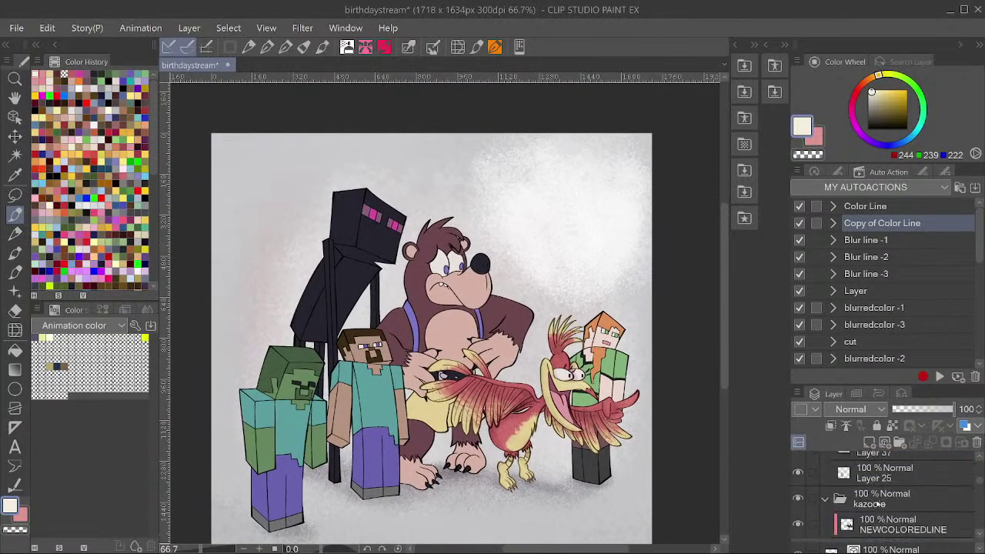
{"action": "left_click", "coordinate": [878, 517]}
{"action": "mouse_move", "coordinate": [905, 410]}
{"action": "left_mouse_down"}
{"action": "mouse_move", "coordinate": [929, 409]}
{"action": "mouse_move", "coordinate": [919, 411]}
{"action": "left_mouse_up"}
{"action": "scroll", "coordinate": [520, 439], "scroll_direction": "up", "scroll_amount": 4}
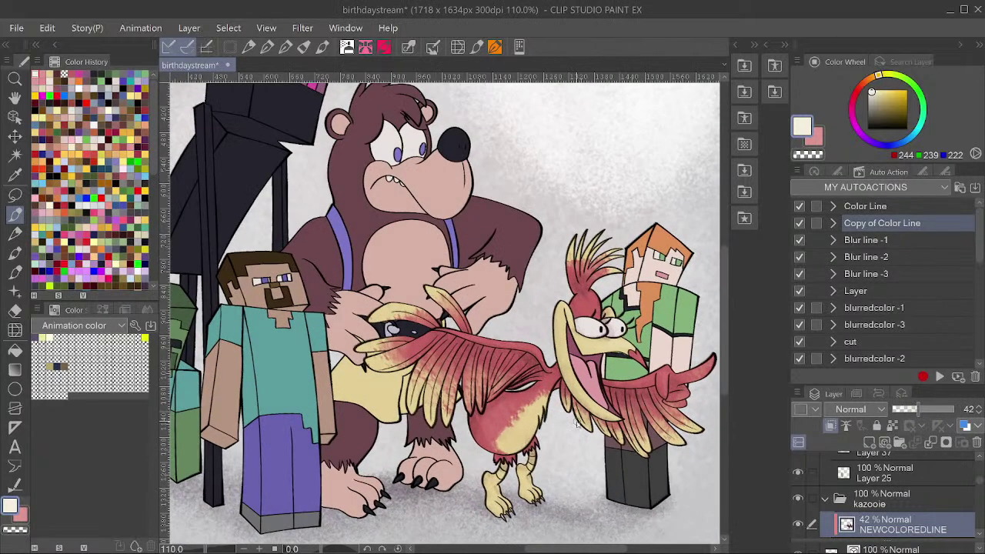
{"action": "scroll", "coordinate": [644, 366], "scroll_direction": "down", "scroll_amount": 2}
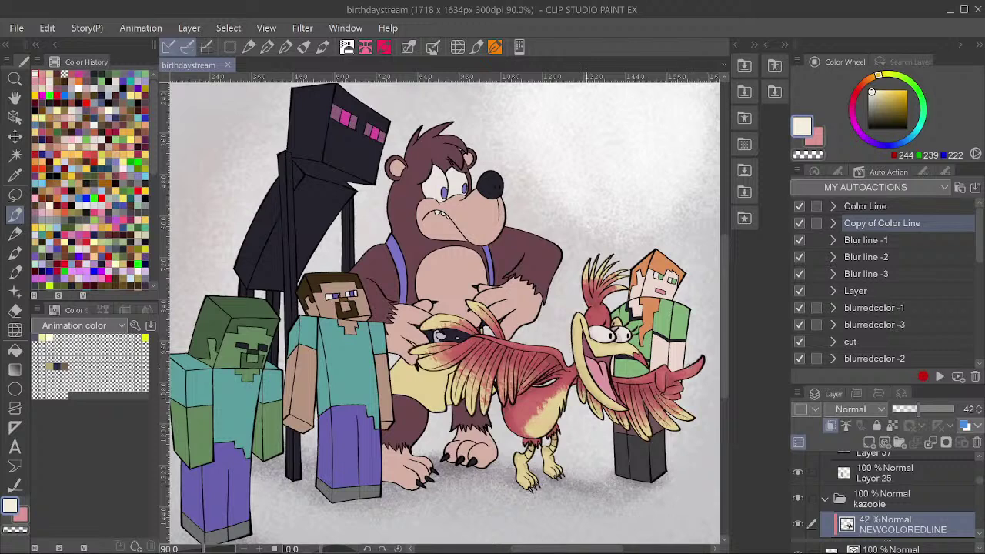
{"action": "scroll", "coordinate": [583, 363], "scroll_direction": "down", "scroll_amount": 1}
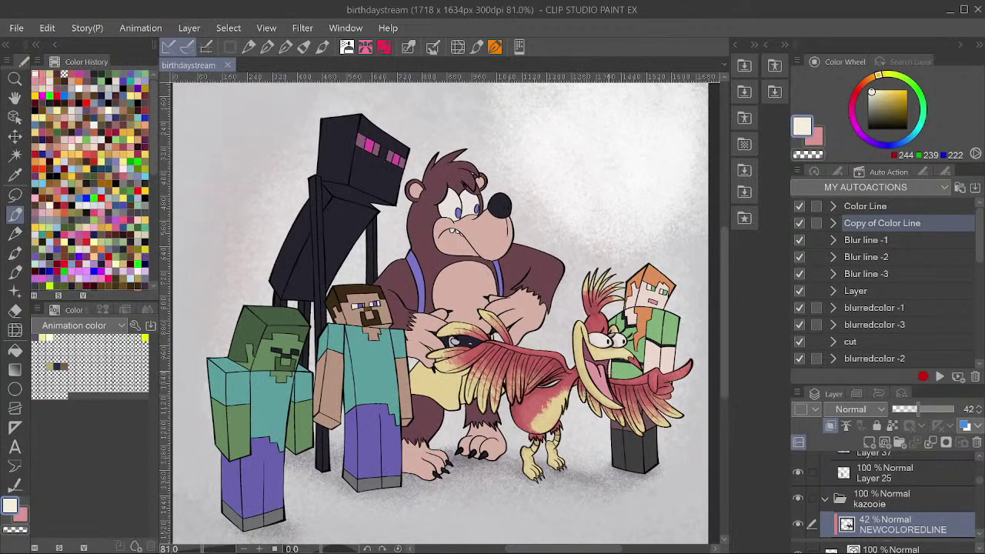
Darken Layer 12 below Layer 51 with a Hue/Saturation/Luminosity adjustment, setting luminosity to -5.
{"action": "scroll", "coordinate": [882, 496], "scroll_direction": "down", "scroll_amount": 6}
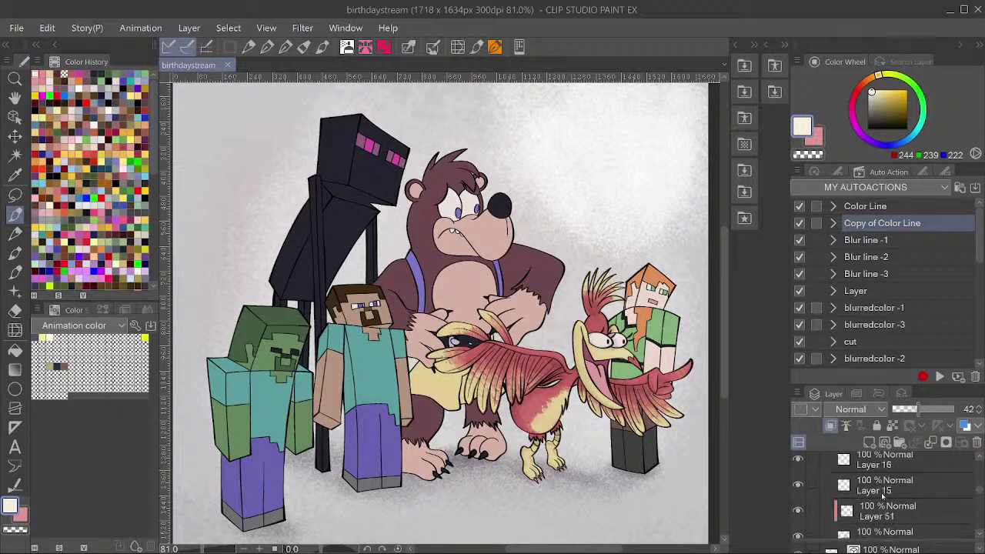
{"action": "scroll", "coordinate": [882, 497], "scroll_direction": "down", "scroll_amount": 1}
{"action": "left_click", "coordinate": [877, 496]}
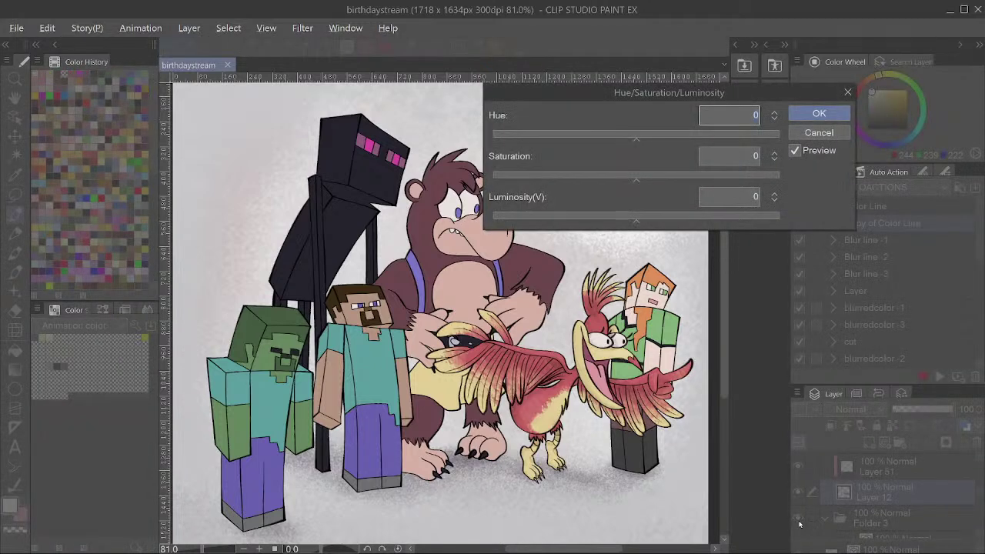
{"action": "left_click", "coordinate": [608, 216]}
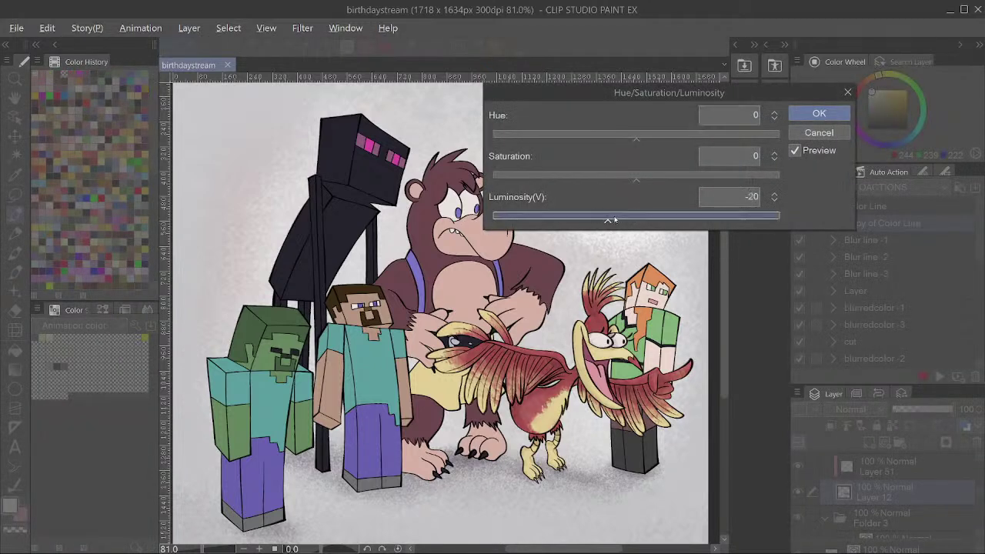
{"action": "left_click_drag", "start_coordinate": [624, 222], "coordinate": [629, 222]}
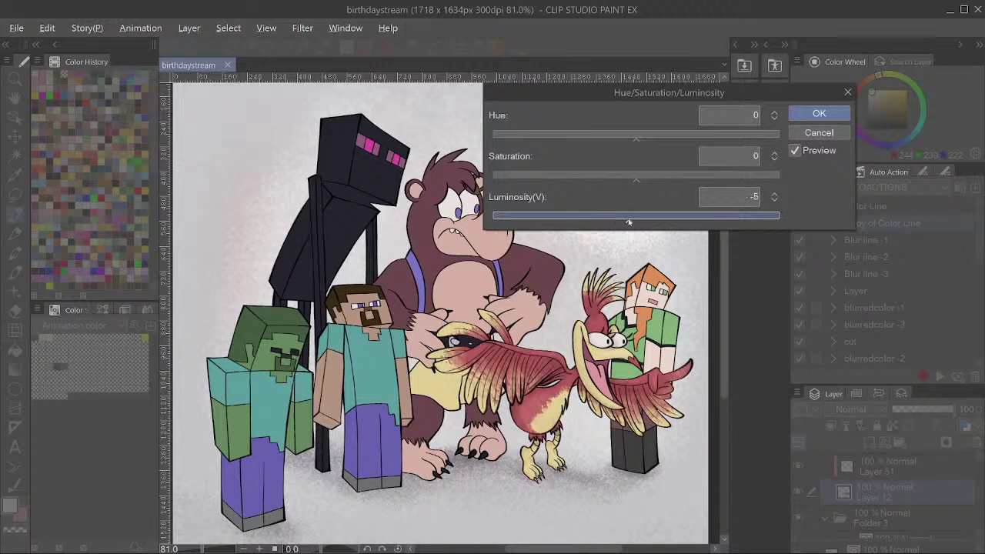
{"action": "left_click", "coordinate": [795, 151]}
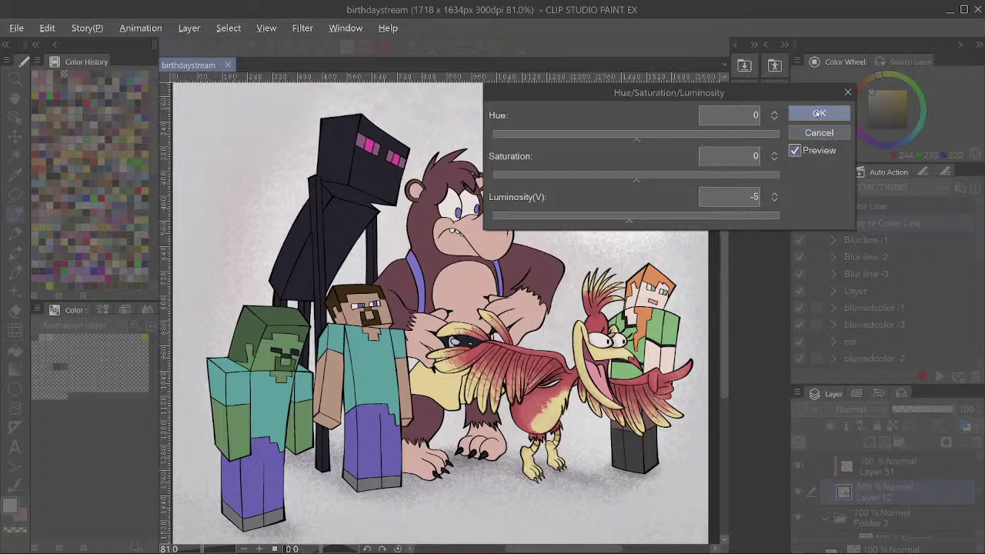
{"action": "left_click", "coordinate": [816, 113]}
{"action": "key", "text": "ctrl+y"}
{"action": "key", "text": "ctrl+shift+g"}
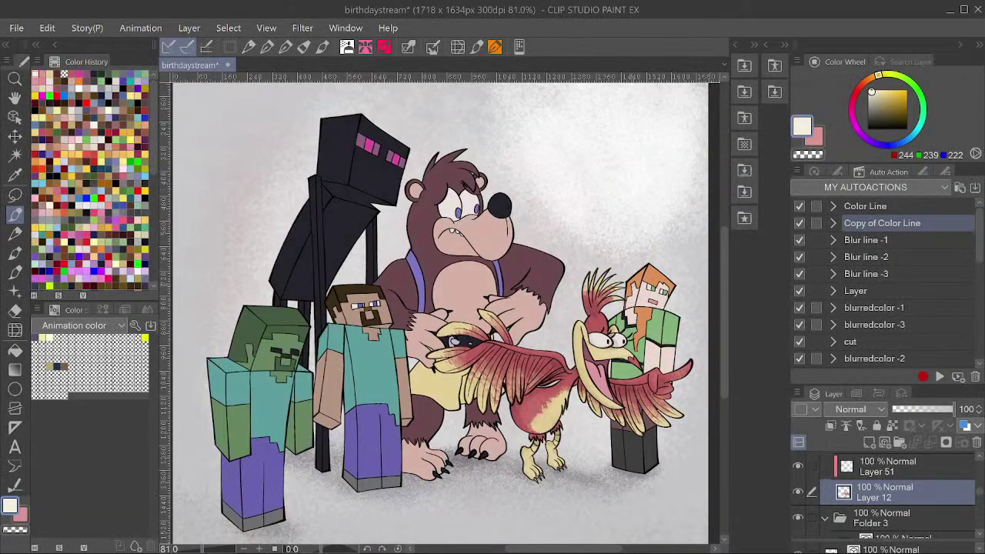
{"action": "scroll", "coordinate": [645, 391], "scroll_direction": "up", "scroll_amount": 2}
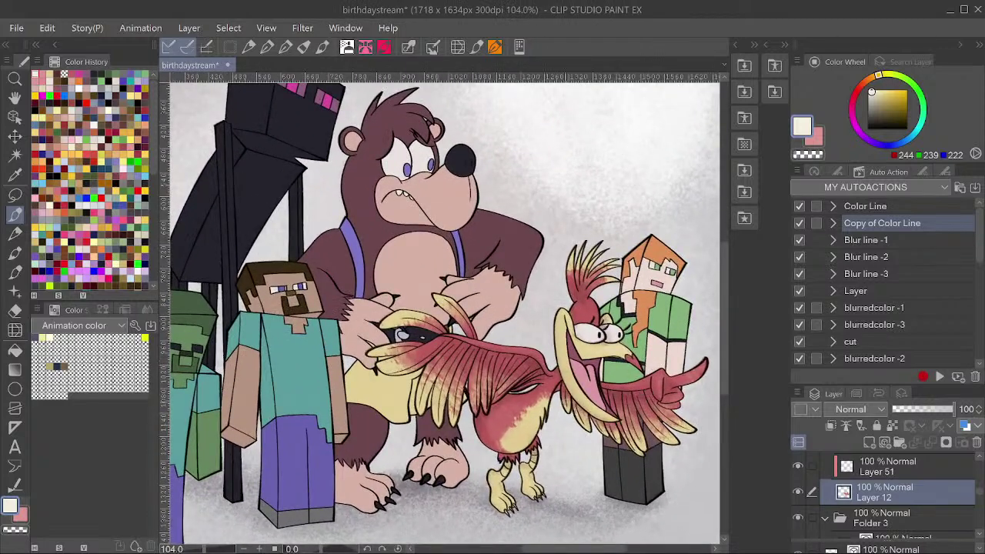
Try a Hue/Saturation/Luminosity adjustment on Layer 53 with saturation 29 and luminosity 24.
{"action": "left_click", "coordinate": [502, 425], "text": "ctrl+shift"}
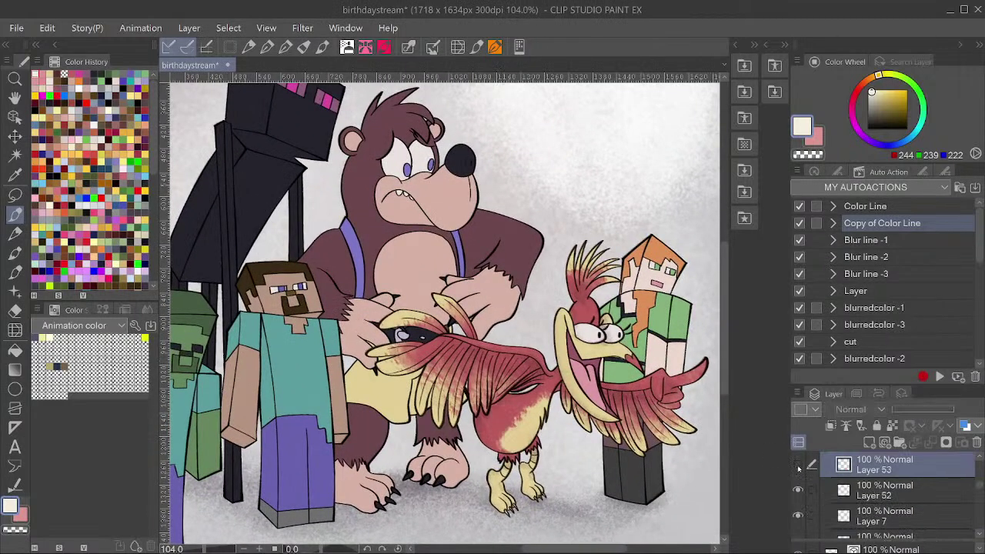
{"action": "key", "text": "Tab"}
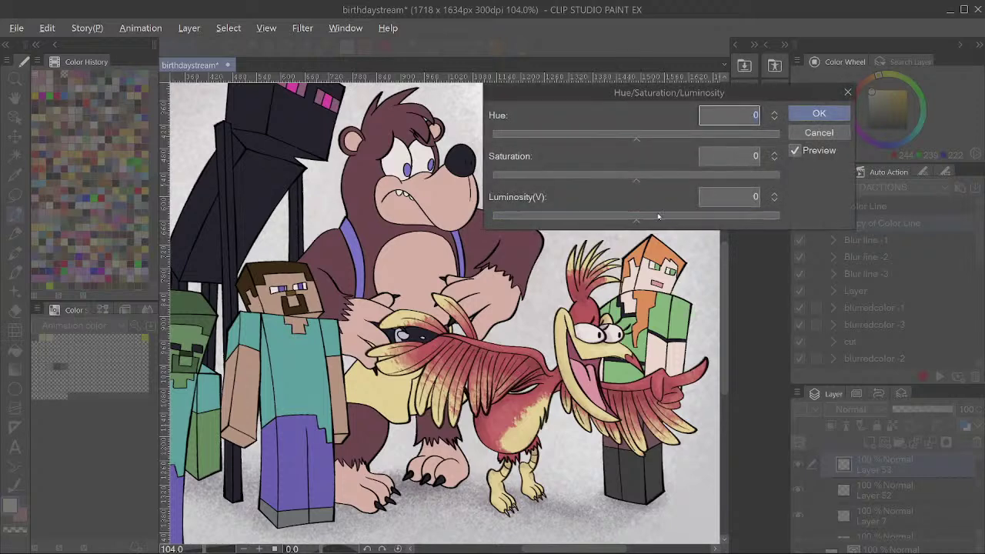
{"action": "left_click_drag", "start_coordinate": [659, 217], "coordinate": [670, 218]}
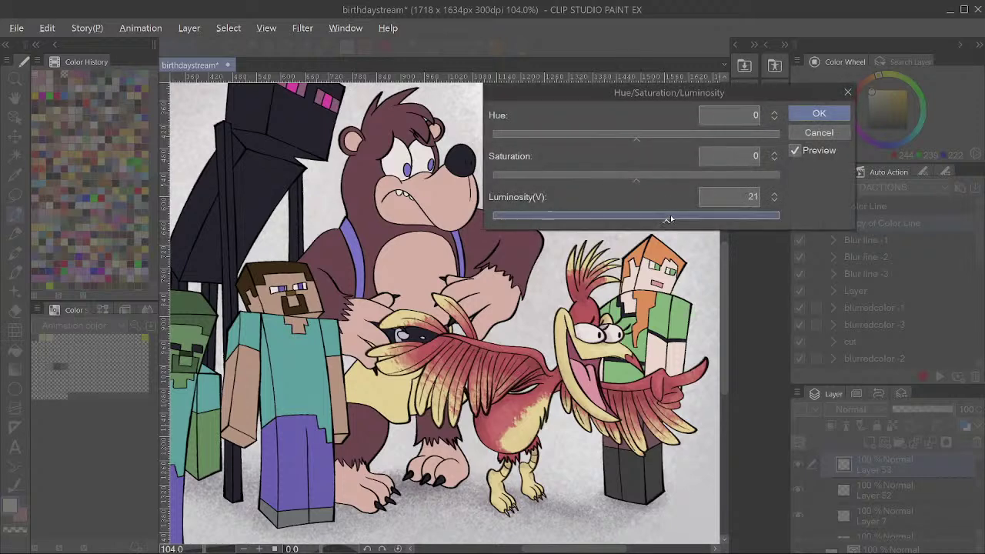
{"action": "left_click", "coordinate": [679, 176]}
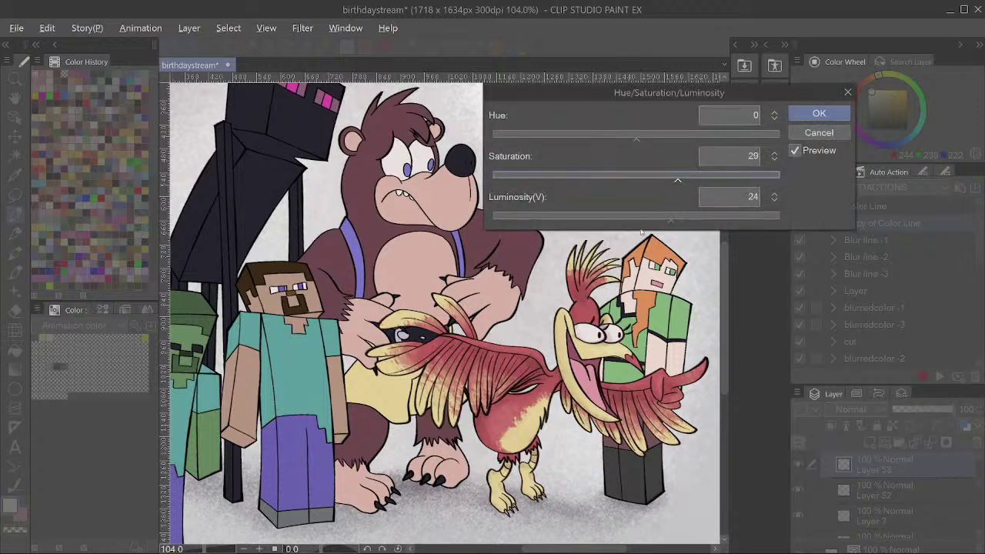
{"action": "left_click", "coordinate": [818, 134]}
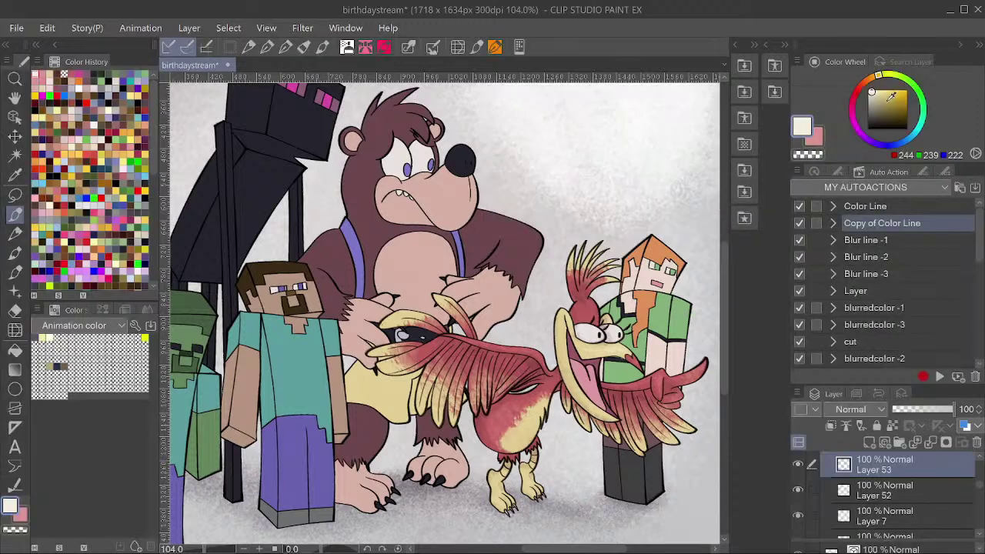
Make the pink sub color the active drawing color.
{"action": "left_click", "coordinate": [816, 137]}
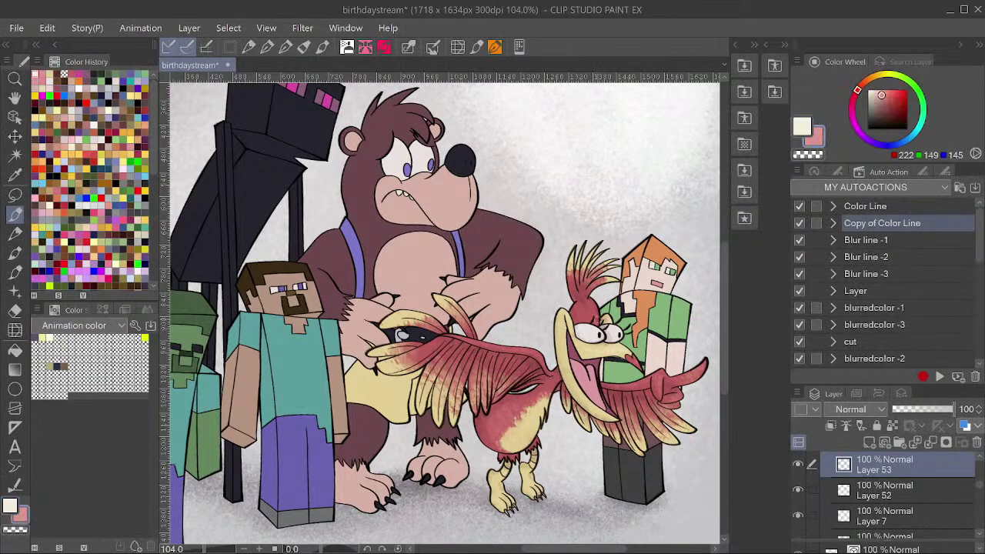
{"action": "scroll", "coordinate": [596, 307], "scroll_direction": "down", "scroll_amount": 1}
{"action": "scroll", "coordinate": [596, 316], "scroll_direction": "up", "scroll_amount": 5}
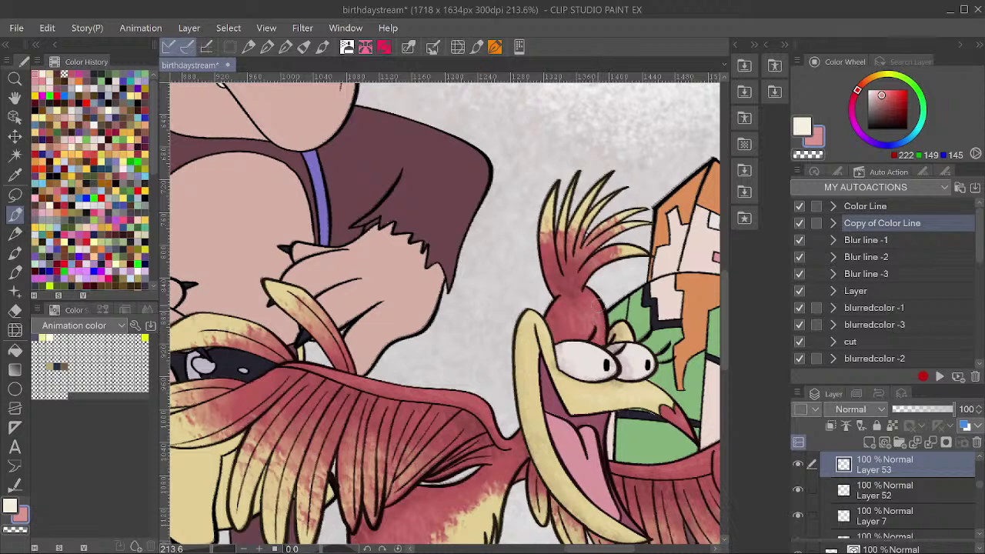
{"action": "scroll", "coordinate": [613, 259], "scroll_direction": "down", "scroll_amount": 3}
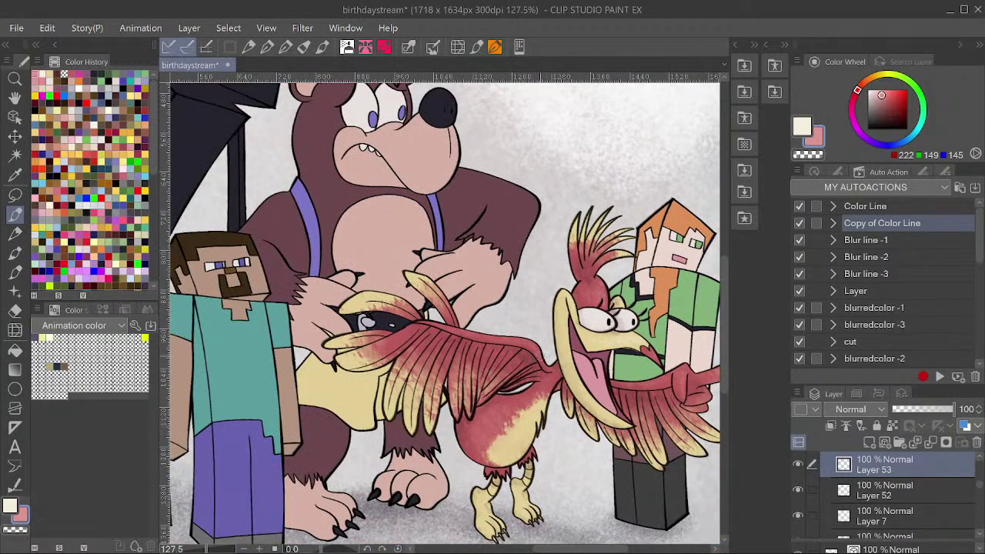
{"action": "scroll", "coordinate": [598, 277], "scroll_direction": "down", "scroll_amount": 2}
Try duplicating Layer 53.
{"action": "key", "text": "ctrl+v"}
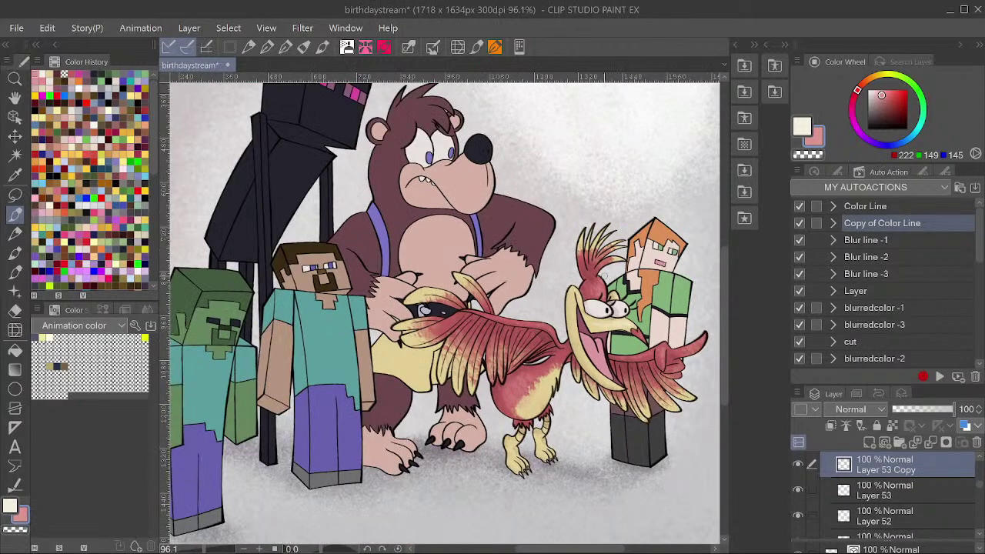
{"action": "key", "text": "ctrl+z"}
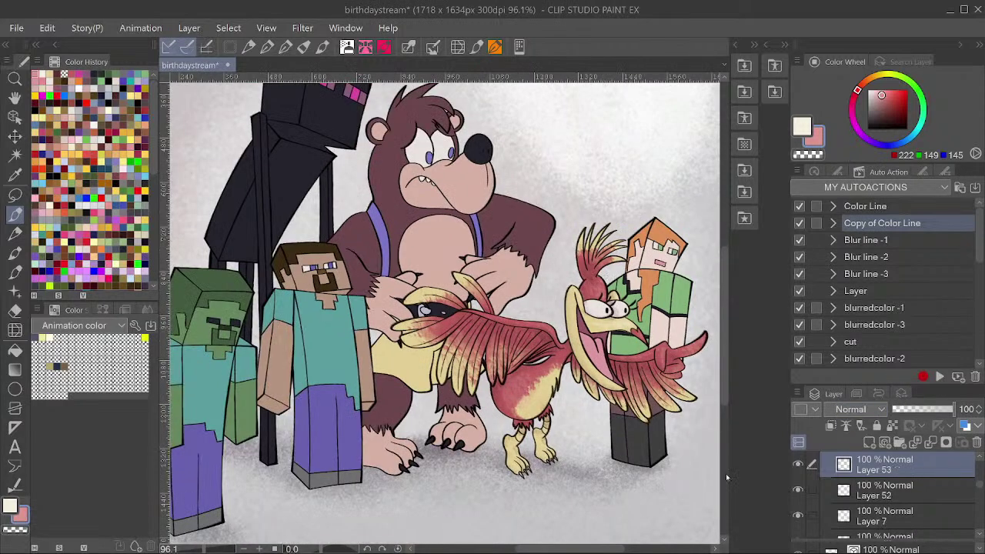
Save the birthdaystream illustration.
{"action": "scroll", "coordinate": [598, 443], "scroll_direction": "down", "scroll_amount": 1}
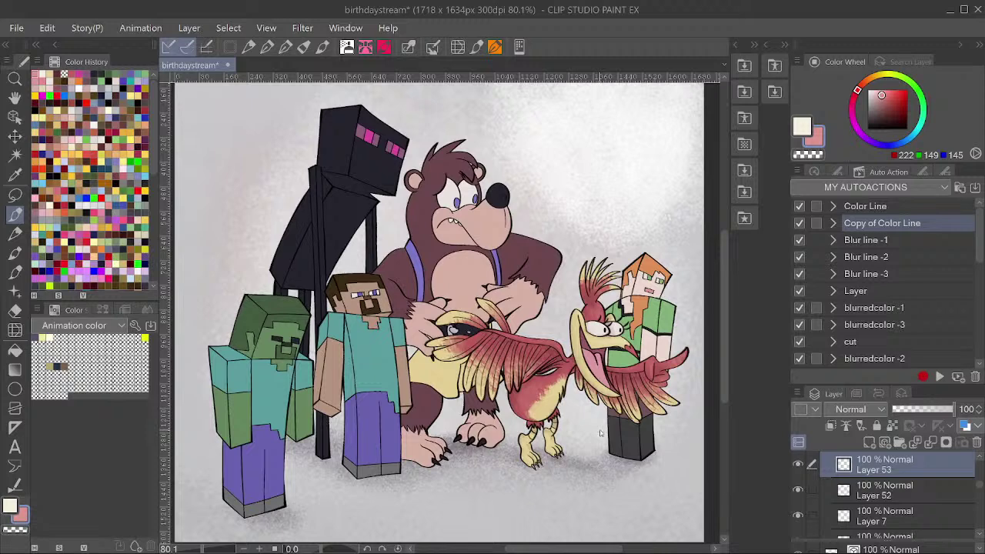
{"action": "key", "text": "ctrl+s"}
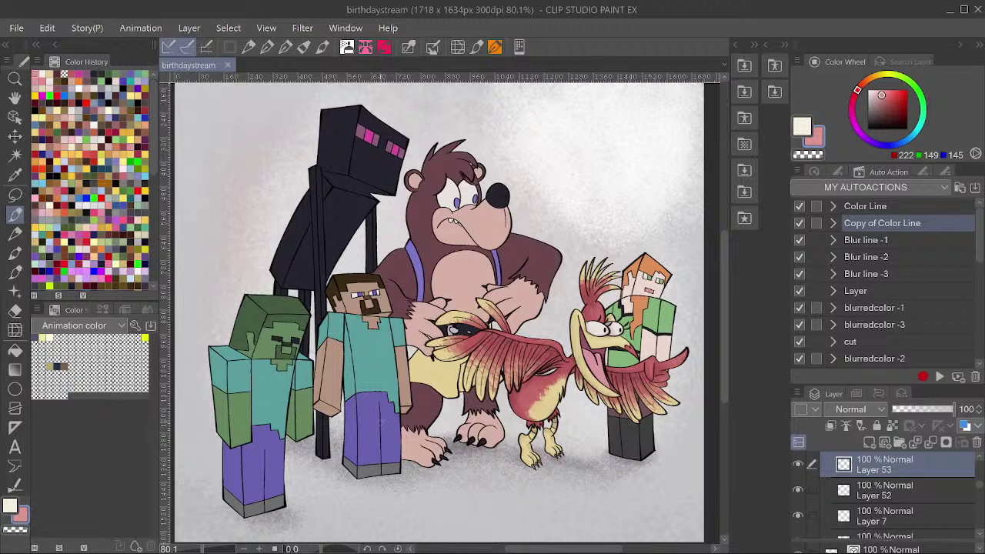
{"action": "scroll", "coordinate": [431, 307], "scroll_direction": "down", "scroll_amount": 2}
{"action": "scroll", "coordinate": [364, 304], "scroll_direction": "up", "scroll_amount": 1}
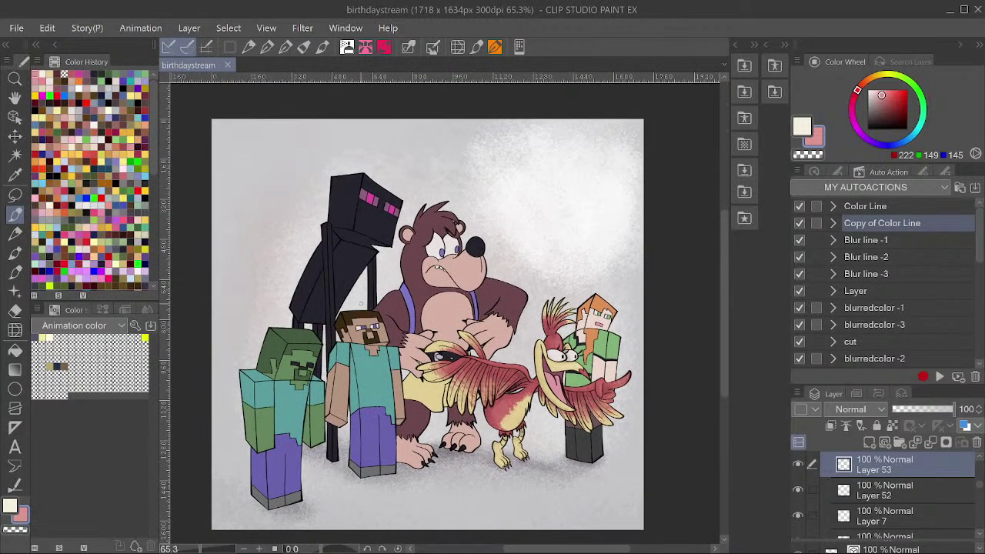
{"action": "left_click_drag", "start_coordinate": [370, 272], "coordinate": [408, 305]}
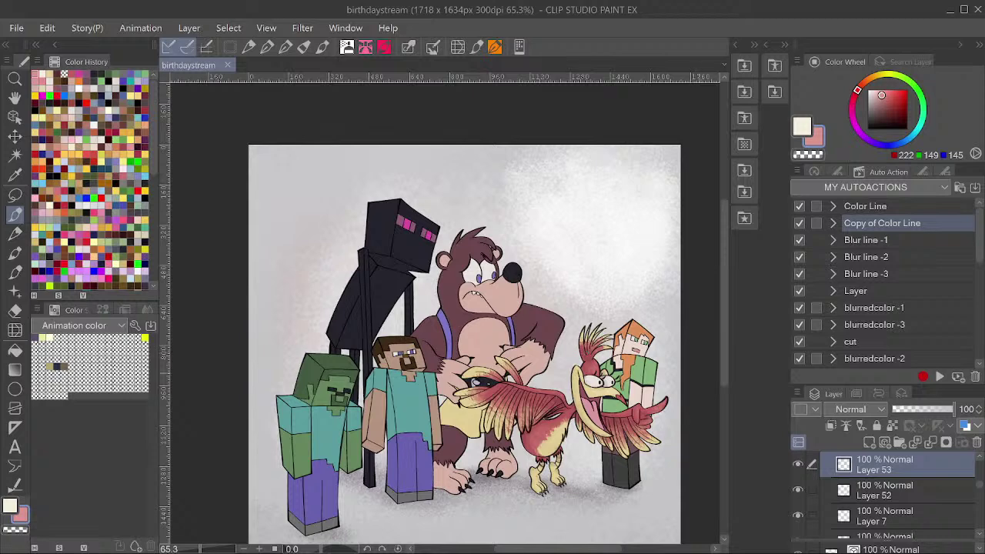
{"action": "scroll", "coordinate": [574, 426], "scroll_direction": "up", "scroll_amount": 1}
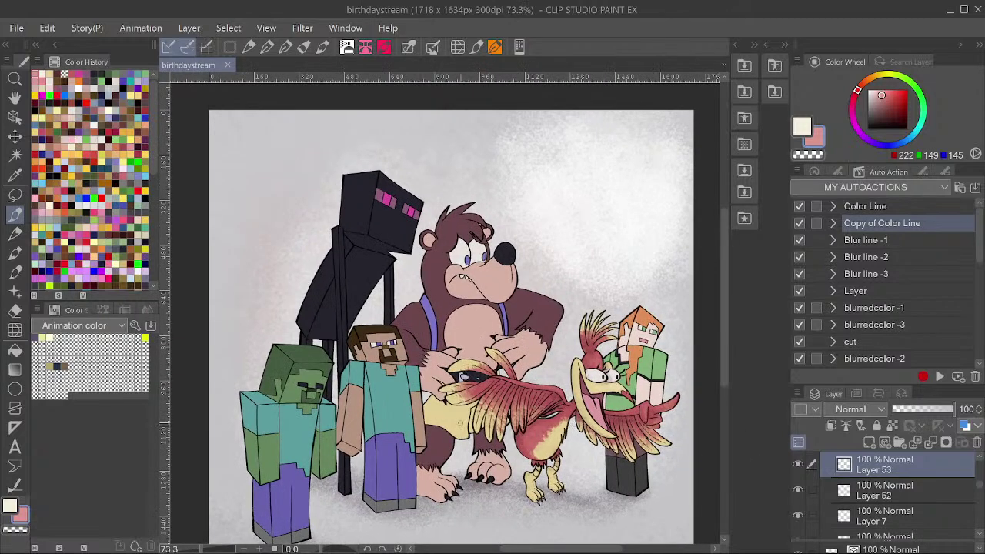
{"action": "scroll", "coordinate": [417, 461], "scroll_direction": "down", "scroll_amount": 1}
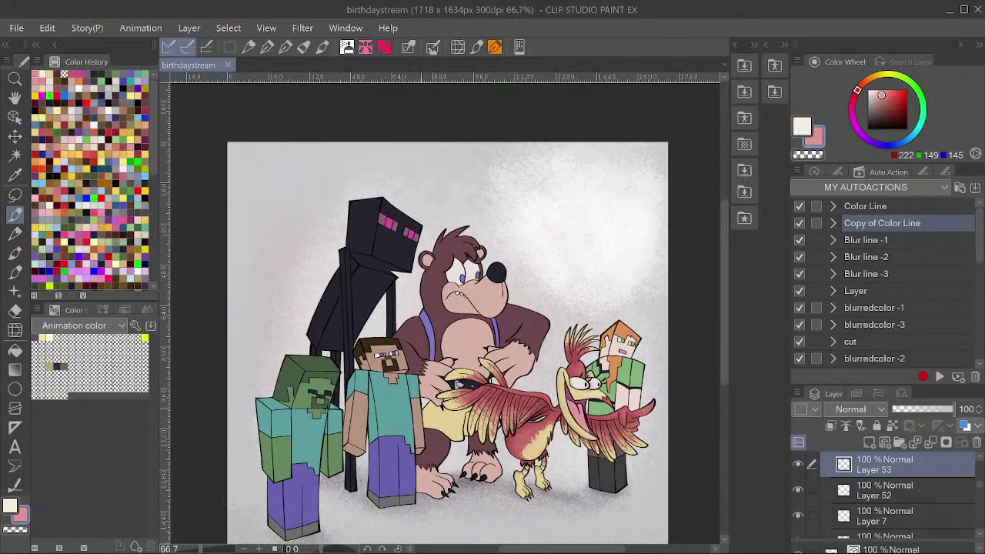
{"action": "scroll", "coordinate": [501, 380], "scroll_direction": "down", "scroll_amount": 1}
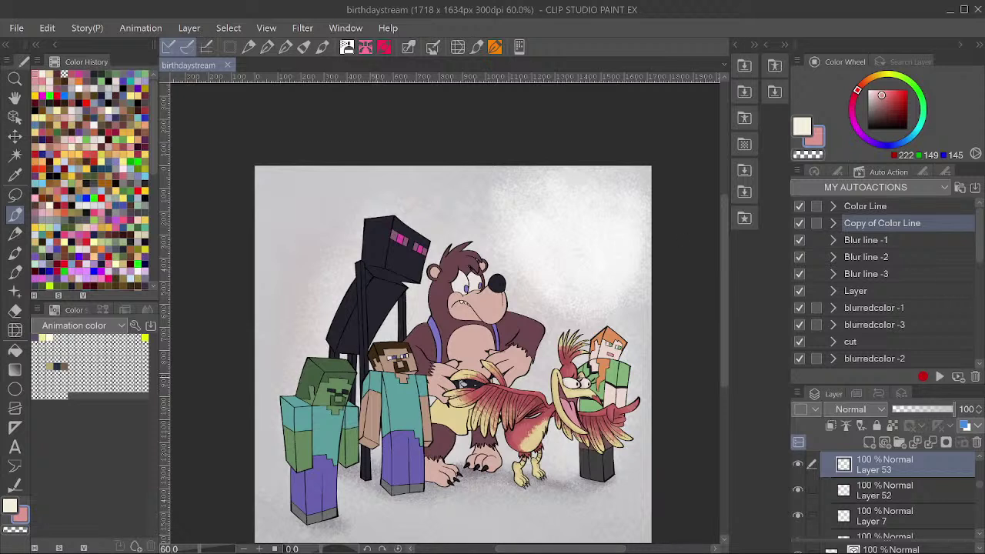
Choose the dark purple drawing color (RGB 90, 81, 108) and make the zombie line art layer a reference layer.
{"action": "left_click", "coordinate": [35, 337]}
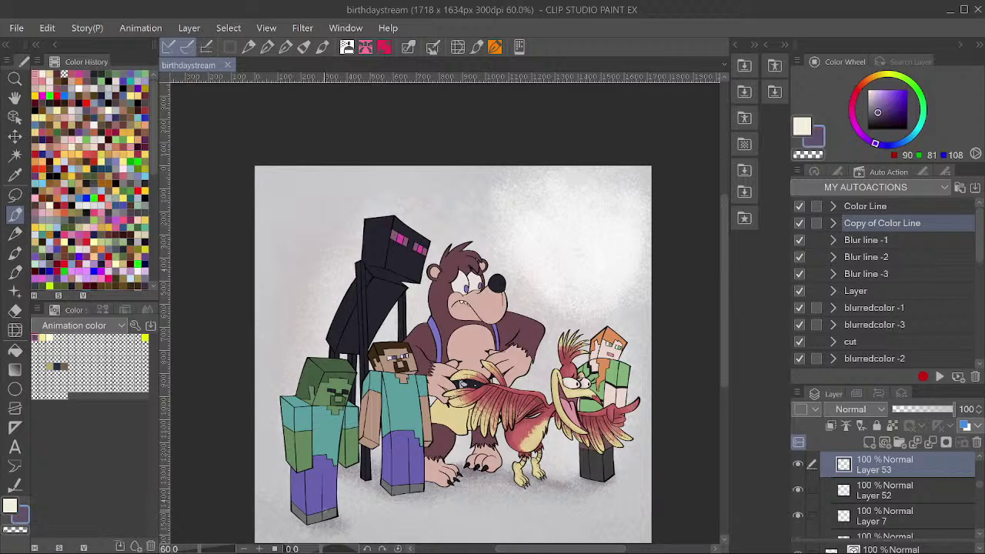
{"action": "left_click", "coordinate": [316, 498], "text": "ctrl+shift"}
{"action": "left_click_drag", "start_coordinate": [322, 525], "coordinate": [355, 507]}
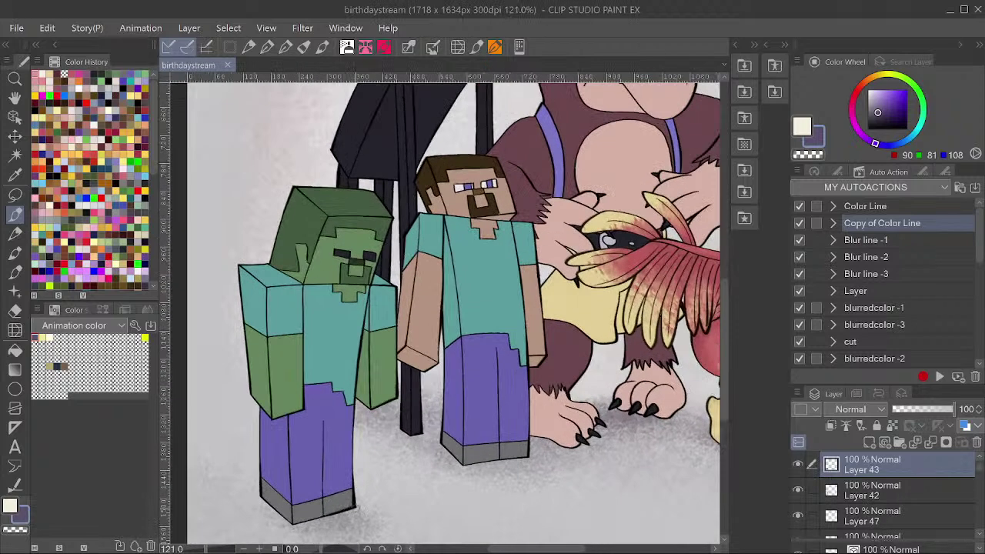
{"action": "left_click", "coordinate": [355, 506], "text": "ctrl+shift"}
{"action": "left_click", "coordinate": [846, 426]}
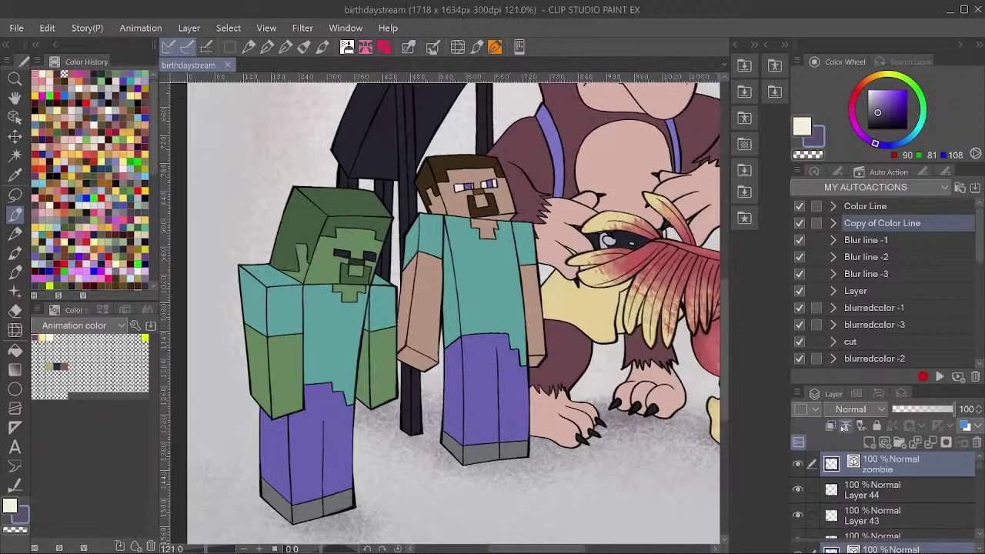
Add a new layer above Layer 44 and fill the shaded side faces of the zombie's arm, leg, shoe and head with the dark purple.
{"action": "left_click", "coordinate": [341, 438], "text": "ctrl+shift"}
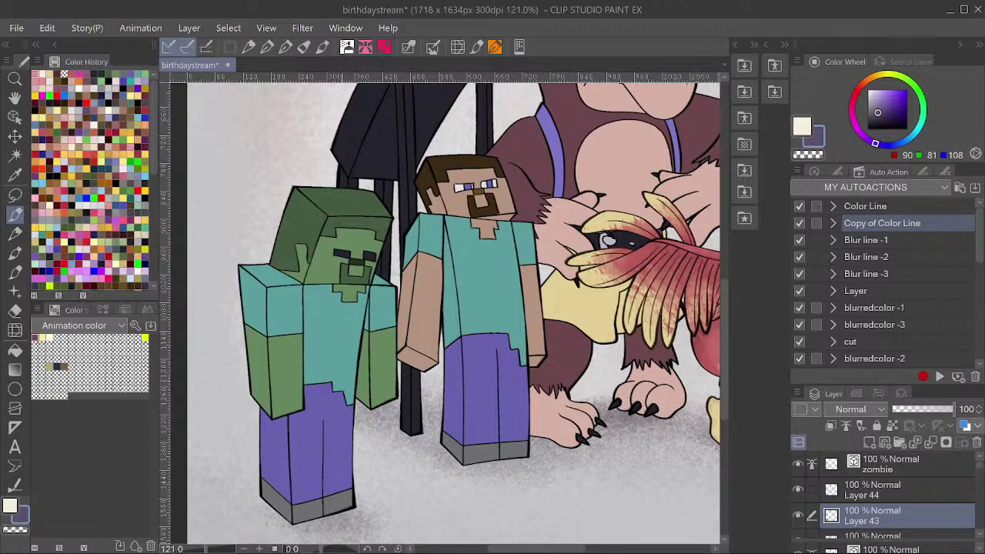
{"action": "left_click", "coordinate": [875, 495]}
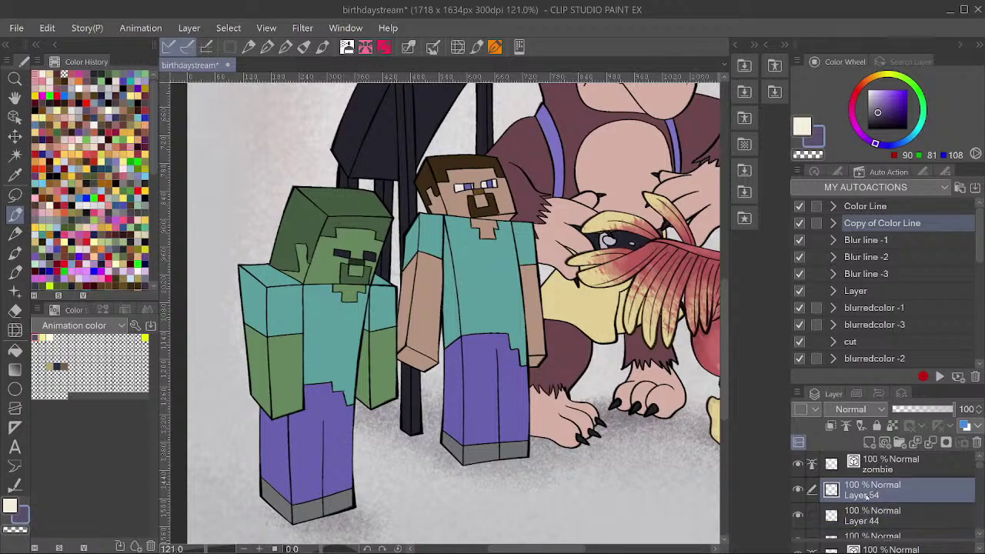
{"action": "key", "text": "g"}
{"action": "left_click", "coordinate": [263, 296]}
{"action": "left_click", "coordinate": [260, 348]}
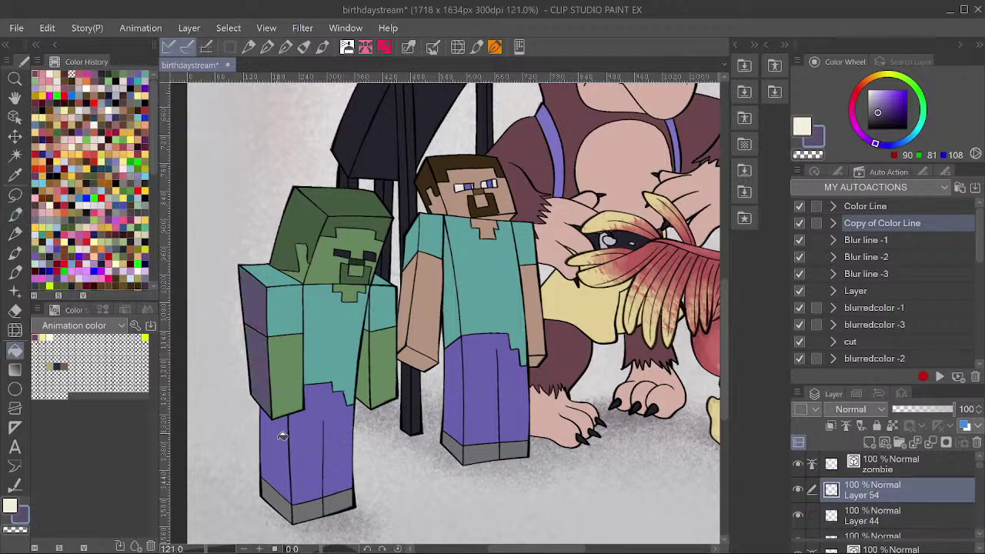
{"action": "left_click", "coordinate": [282, 436]}
{"action": "left_click", "coordinate": [279, 498]}
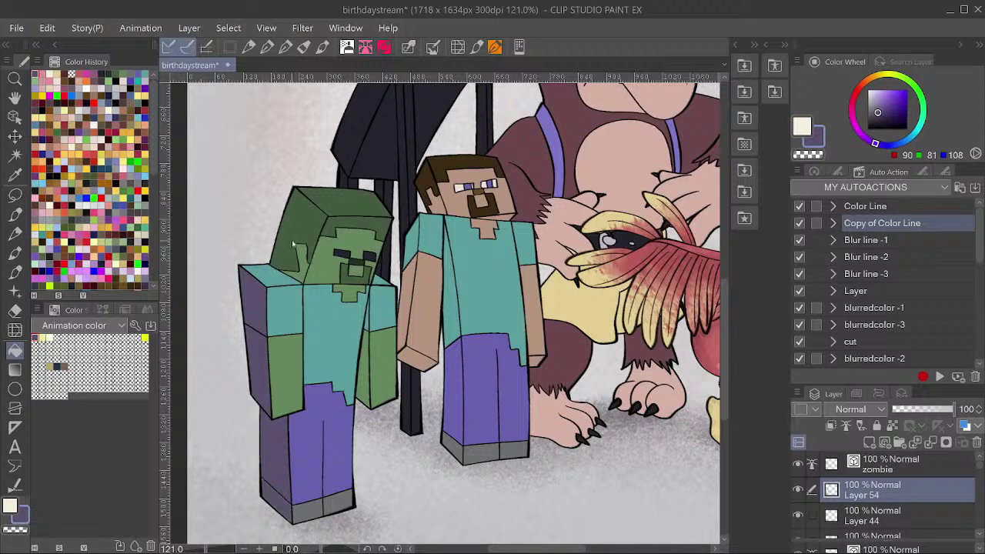
{"action": "left_click", "coordinate": [304, 260]}
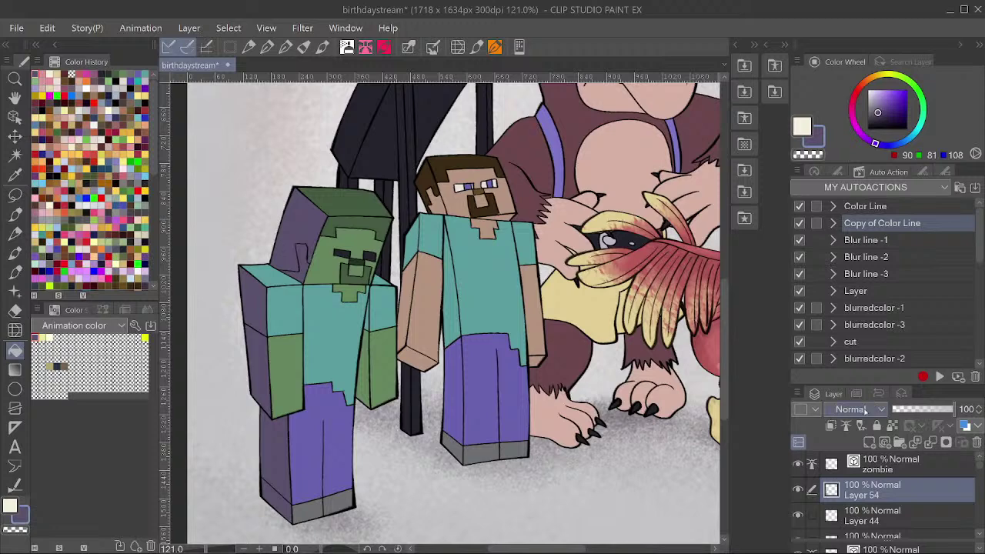
Set the zombie's shadow layer to Multiply blending at 63% opacity.
{"action": "left_click", "coordinate": [873, 409]}
{"action": "left_click", "coordinate": [853, 47]}
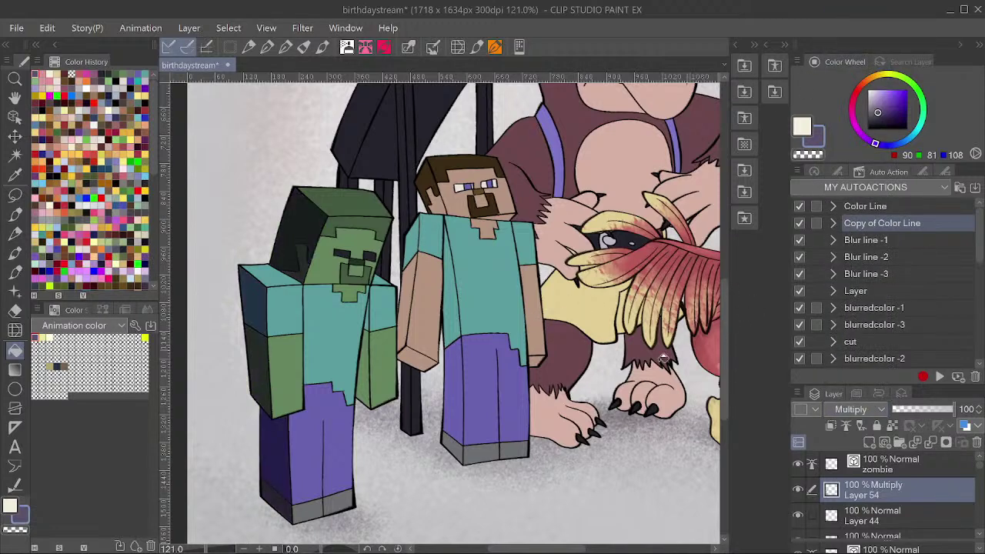
{"action": "scroll", "coordinate": [539, 381], "scroll_direction": "down", "scroll_amount": 2}
{"action": "left_click", "coordinate": [907, 413]}
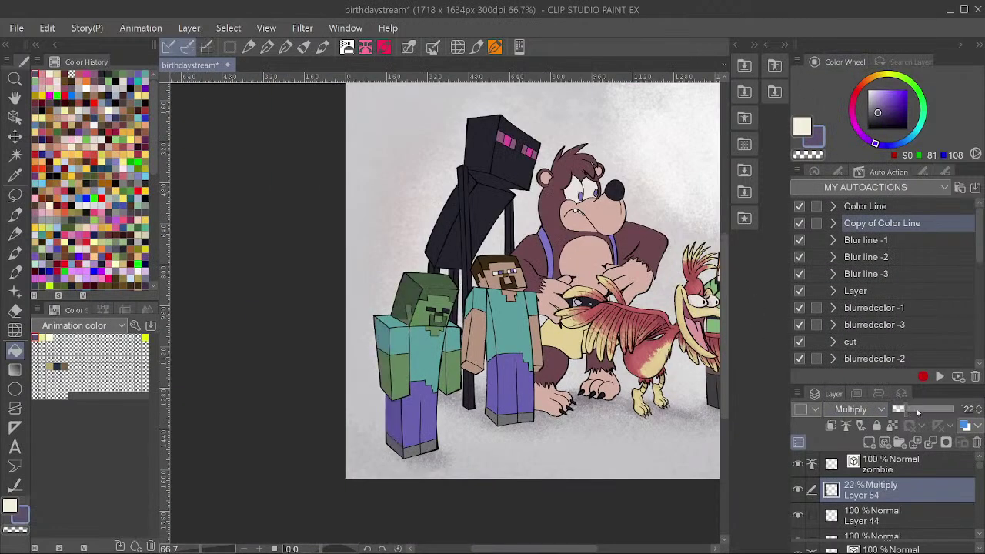
{"action": "left_click_drag", "start_coordinate": [925, 410], "coordinate": [931, 412]}
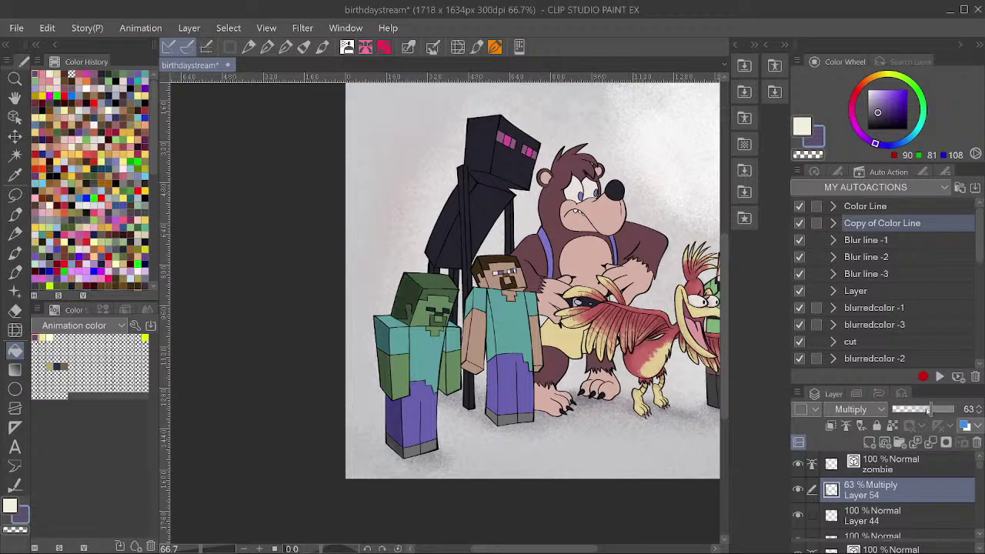
Make the steve line art layer in Folder 4 a reference layer.
{"action": "left_click_drag", "start_coordinate": [596, 346], "coordinate": [591, 394]}
{"action": "left_click_drag", "start_coordinate": [666, 323], "coordinate": [650, 334]}
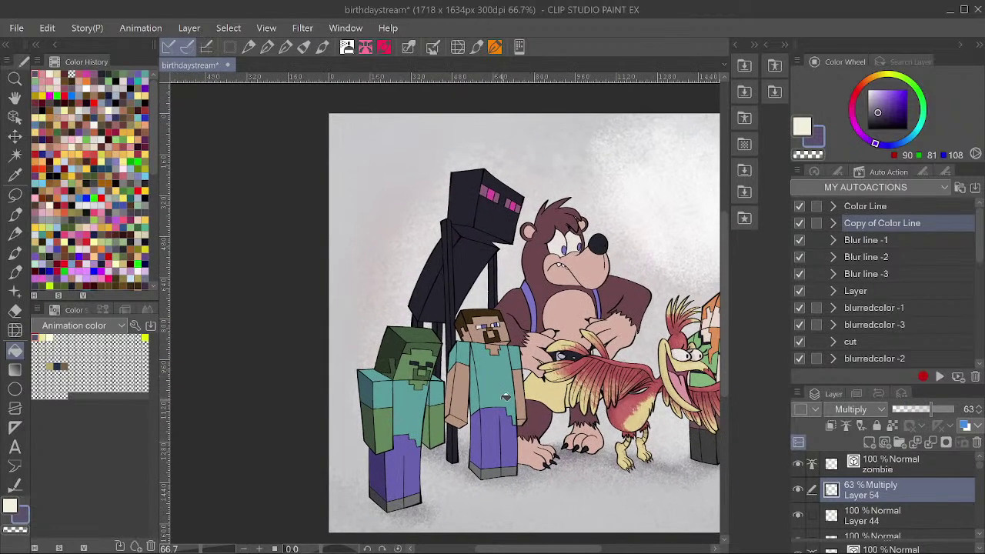
{"action": "left_click", "coordinate": [501, 393], "text": "ctrl+shift"}
{"action": "scroll", "coordinate": [928, 510], "scroll_direction": "up", "scroll_amount": 3}
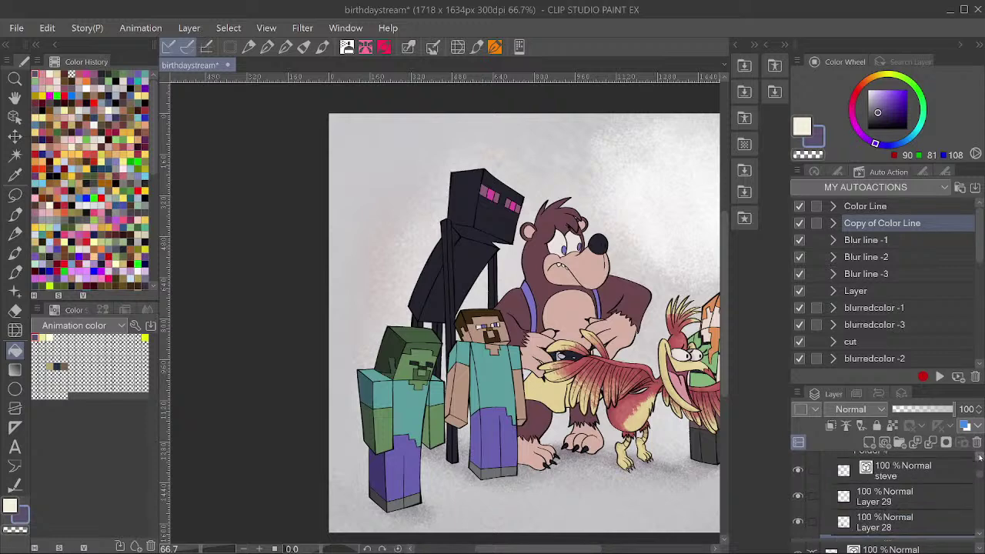
{"action": "left_click", "coordinate": [928, 510]}
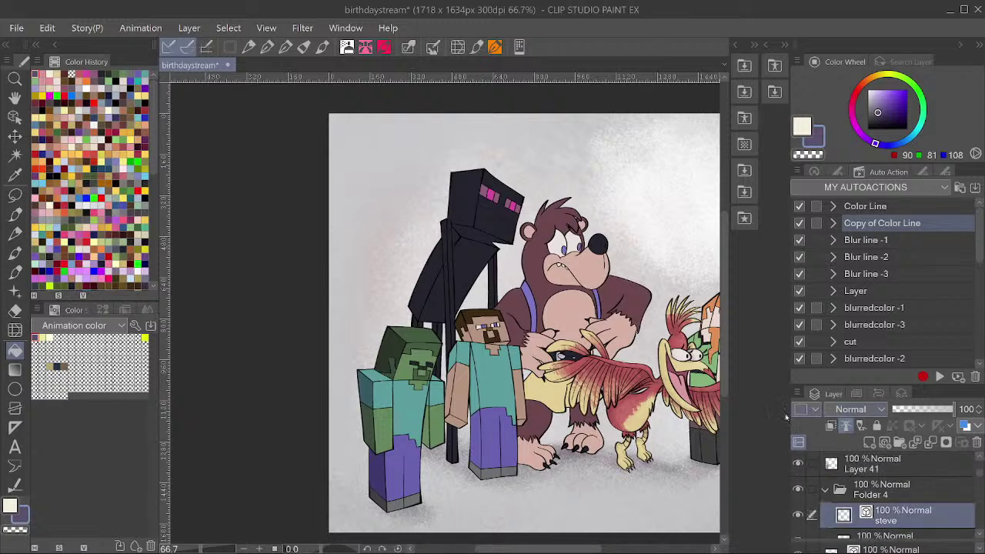
Add a new layer for Steve's shadows and fill the side faces of his shirt and arm with the dark purple.
{"action": "scroll", "coordinate": [501, 385], "scroll_direction": "up", "scroll_amount": 5}
{"action": "left_click", "coordinate": [490, 384], "text": "ctrl+shift"}
{"action": "key", "text": "ctrl+shift+n"}
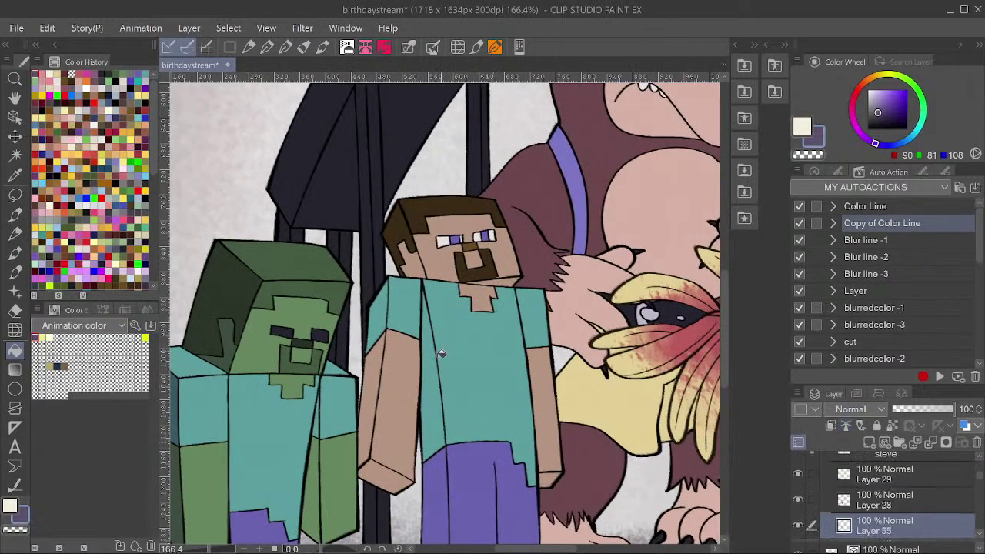
{"action": "left_click", "coordinate": [436, 356]}
{"action": "left_click", "coordinate": [381, 320]}
{"action": "left_click", "coordinate": [377, 360]}
{"action": "left_click_drag", "start_coordinate": [453, 395], "coordinate": [442, 296]}
{"action": "left_click", "coordinate": [433, 428]}
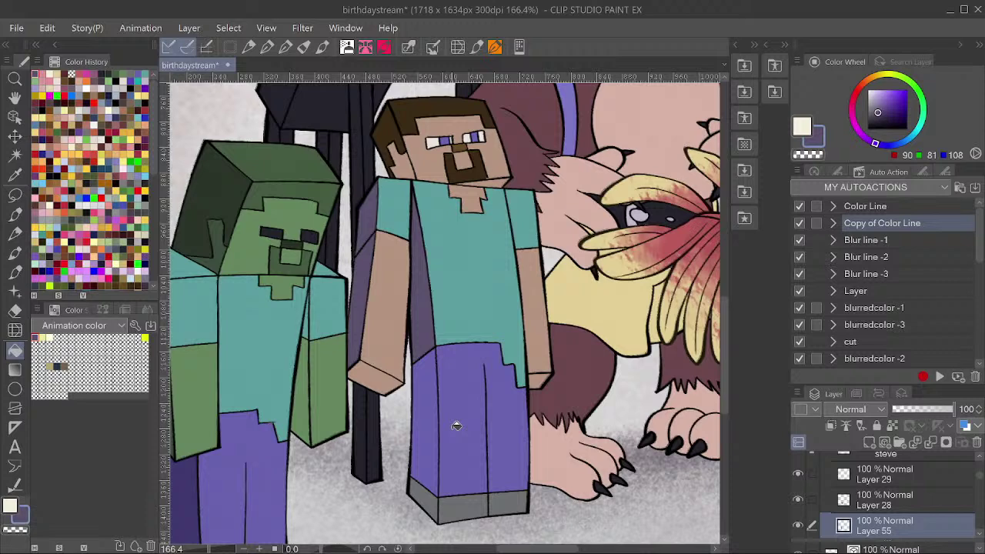
Move Layer 55 directly beneath the steve line art and fill the side faces of Steve's leg, shoe and head.
{"action": "left_click_drag", "start_coordinate": [884, 531], "coordinate": [902, 466]}
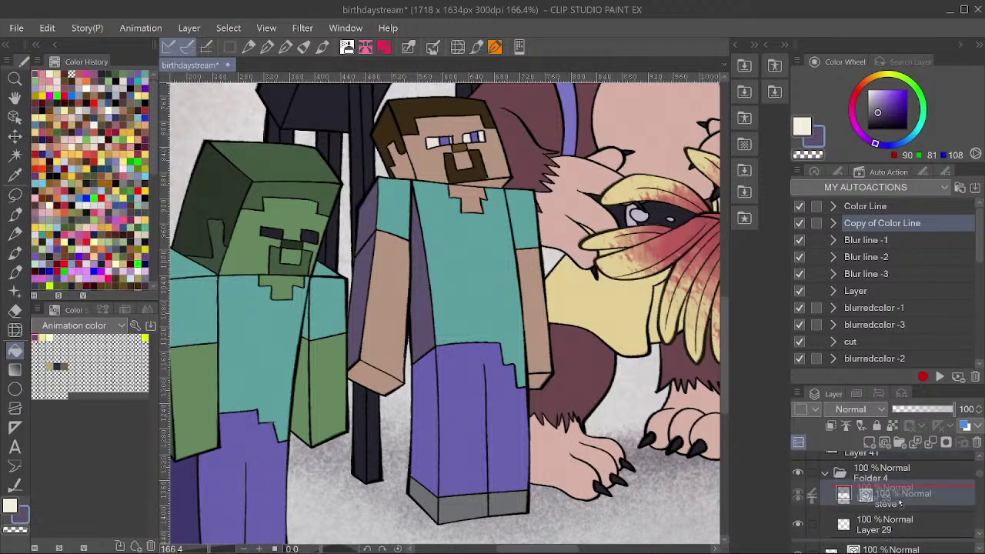
{"action": "left_click", "coordinate": [436, 497]}
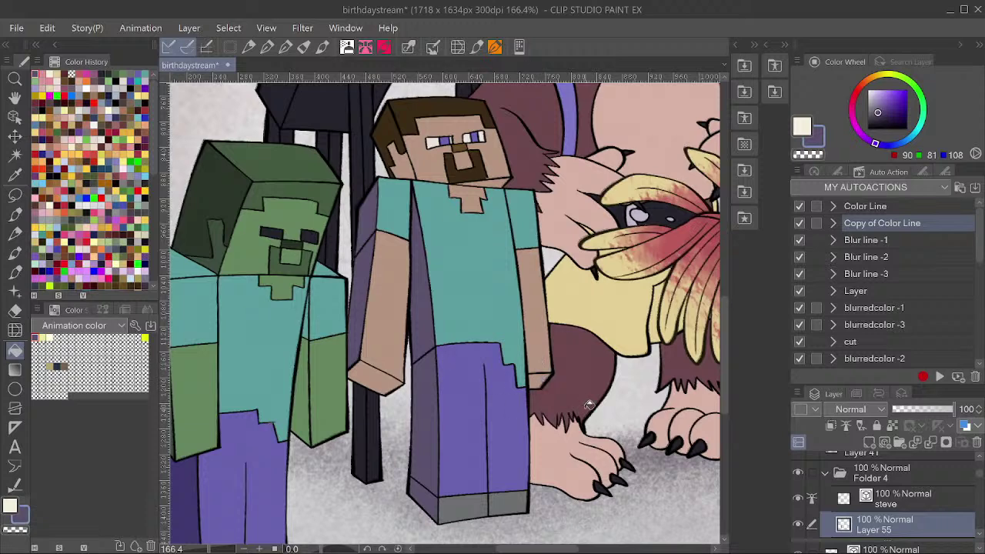
{"action": "key", "text": "g"}
{"action": "mouse_move", "coordinate": [528, 382]}
{"action": "left_mouse_down"}
{"action": "mouse_move", "coordinate": [569, 355]}
{"action": "mouse_move", "coordinate": [534, 362]}
{"action": "left_mouse_up"}
{"action": "mouse_move", "coordinate": [388, 349]}
{"action": "left_mouse_down"}
{"action": "mouse_move", "coordinate": [346, 384]}
{"action": "mouse_move", "coordinate": [404, 358]}
{"action": "left_mouse_up"}
{"action": "left_click_drag", "start_coordinate": [467, 307], "coordinate": [452, 354]}
{"action": "scroll", "coordinate": [519, 252], "scroll_direction": "up", "scroll_amount": 4}
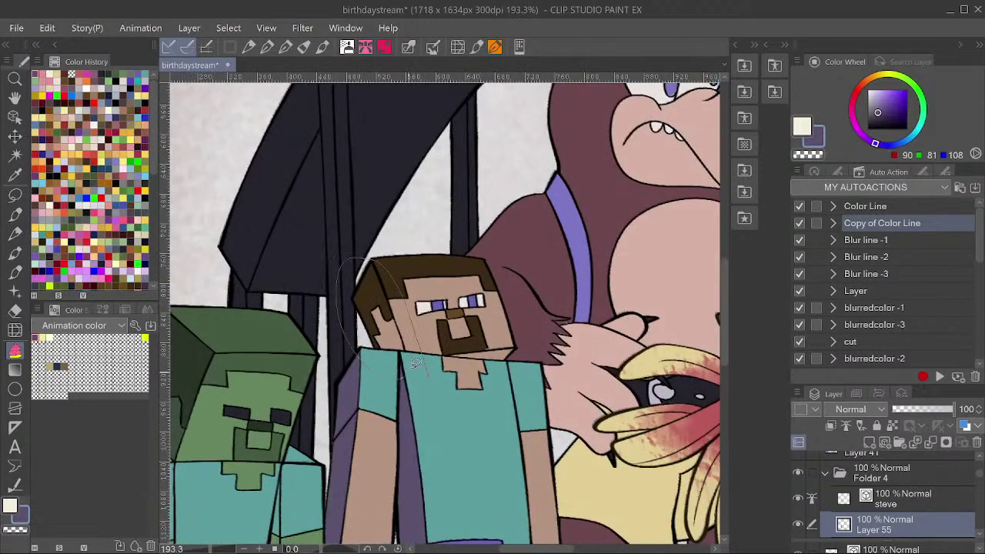
Set Layer 55 to Multiply blending at 54% opacity and save the illustration.
{"action": "left_click", "coordinate": [877, 410]}
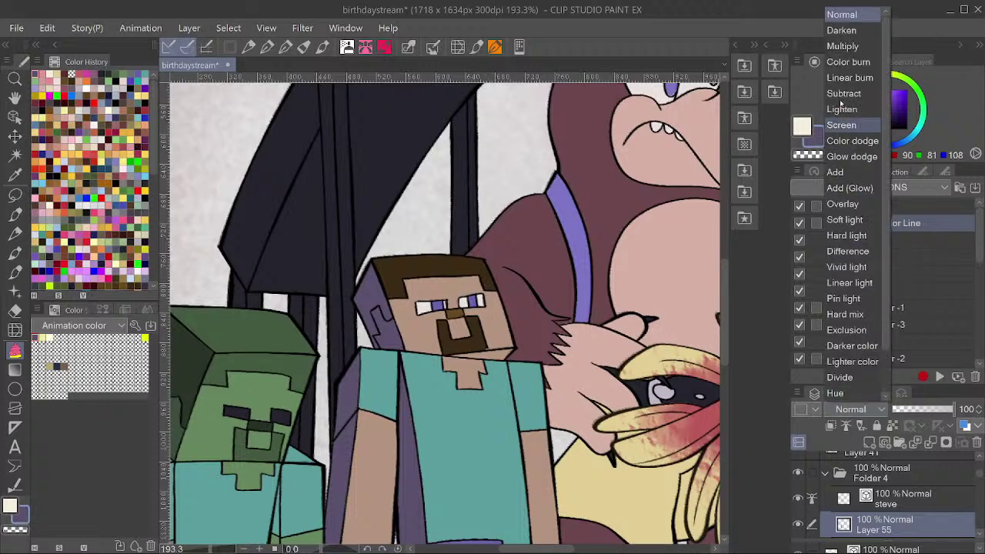
{"action": "left_click", "coordinate": [850, 47]}
{"action": "left_click", "coordinate": [920, 409]}
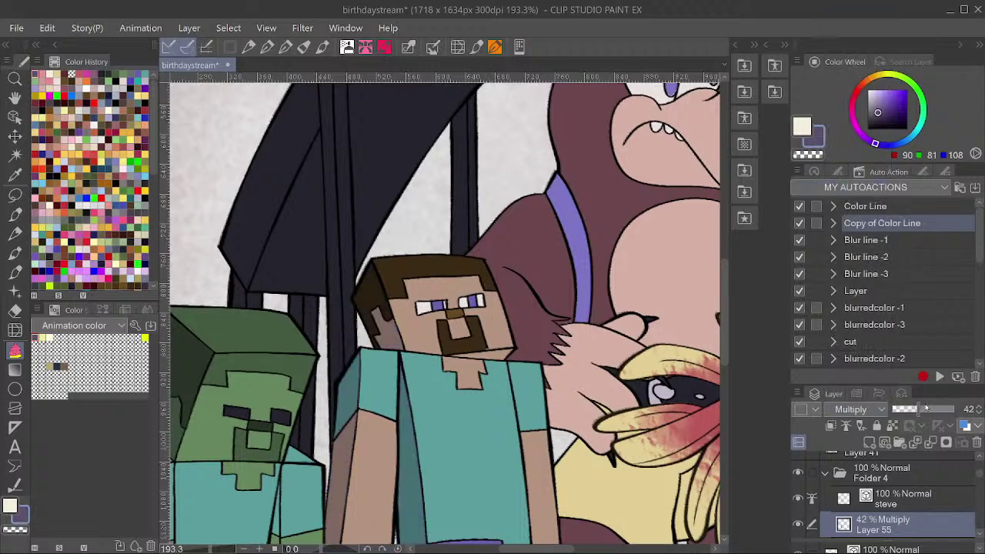
{"action": "left_click_drag", "start_coordinate": [926, 409], "coordinate": [928, 409]}
{"action": "scroll", "coordinate": [662, 389], "scroll_direction": "down", "scroll_amount": 3}
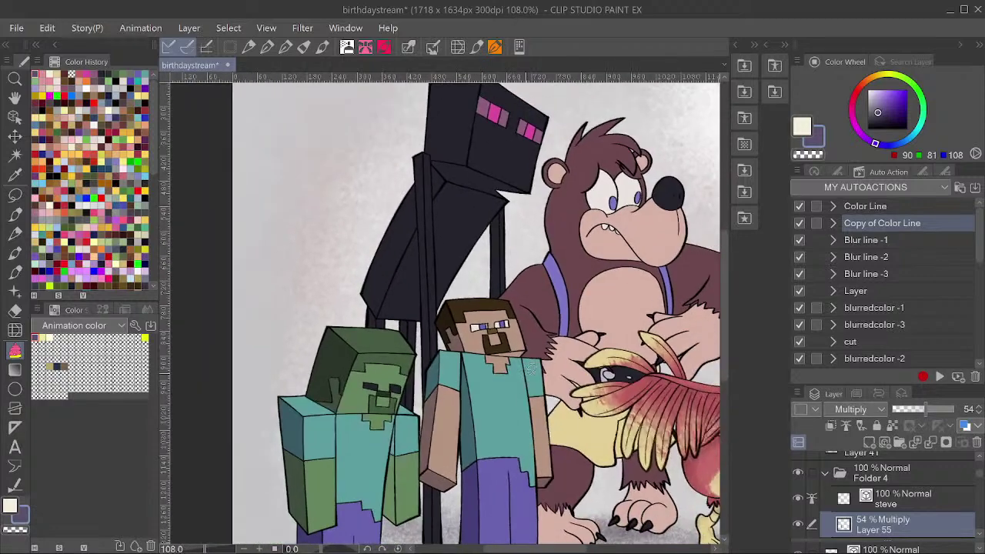
{"action": "key", "text": "ctrl+s"}
Make the ender line art layer in Folder 5 a reference layer and select the Enderman's body color layer.
{"action": "left_click_drag", "start_coordinate": [611, 300], "coordinate": [653, 406]}
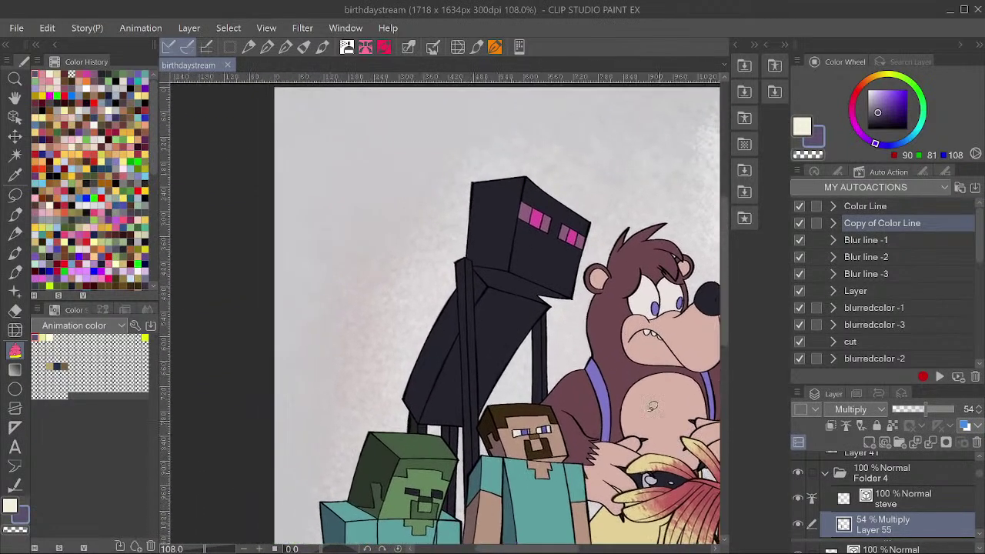
{"action": "left_click", "coordinate": [547, 311], "text": "ctrl+shift"}
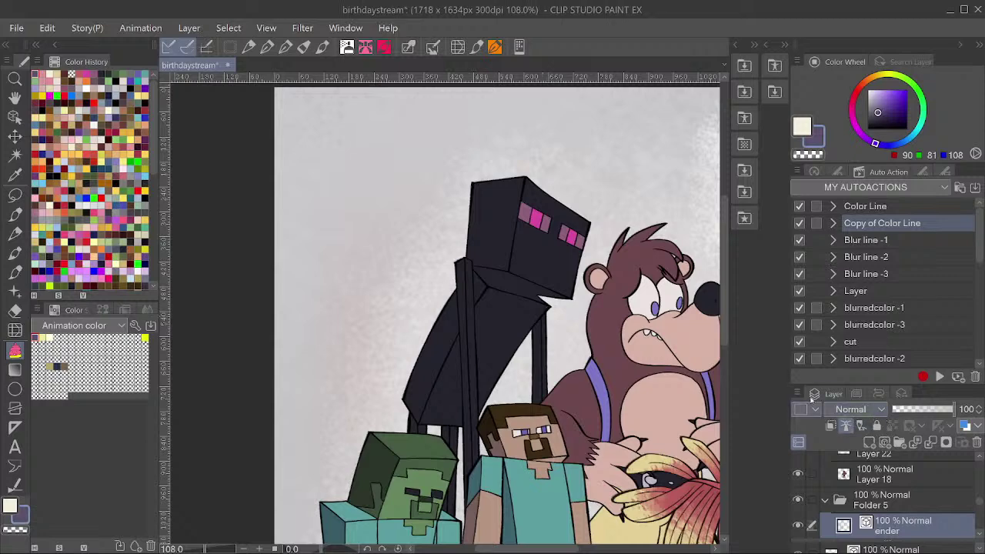
{"action": "left_click", "coordinate": [487, 336], "text": "ctrl+shift"}
Add a new layer, fill the underside of the Enderman's head with the dark purple and set the layer to Multiply.
{"action": "key", "text": "ctrl+shift+n"}
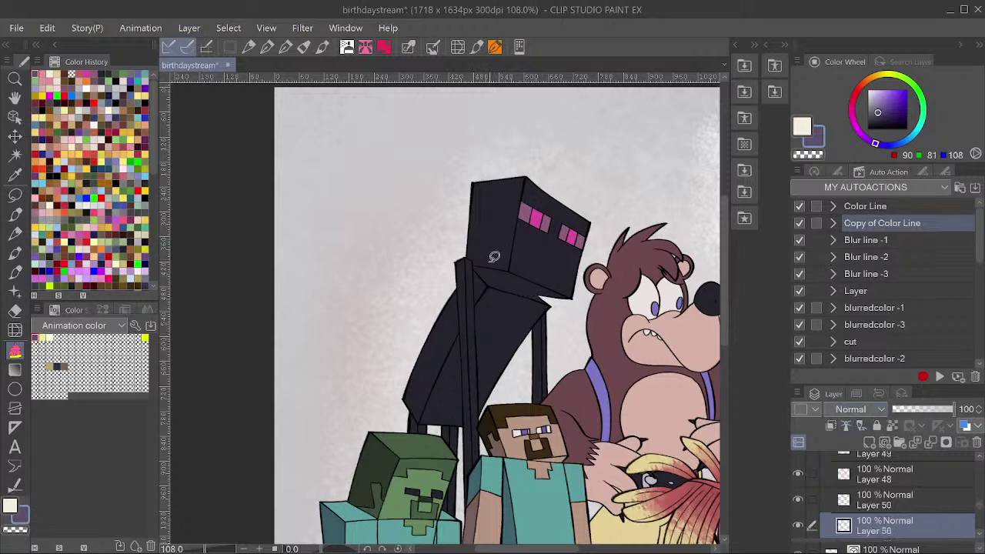
{"action": "mouse_move", "coordinate": [494, 248]}
{"action": "left_mouse_down"}
{"action": "mouse_move", "coordinate": [465, 251]}
{"action": "mouse_move", "coordinate": [459, 271]}
{"action": "mouse_move", "coordinate": [509, 322]}
{"action": "mouse_move", "coordinate": [593, 339]}
{"action": "mouse_move", "coordinate": [611, 321]}
{"action": "mouse_move", "coordinate": [531, 253]}
{"action": "left_mouse_up"}
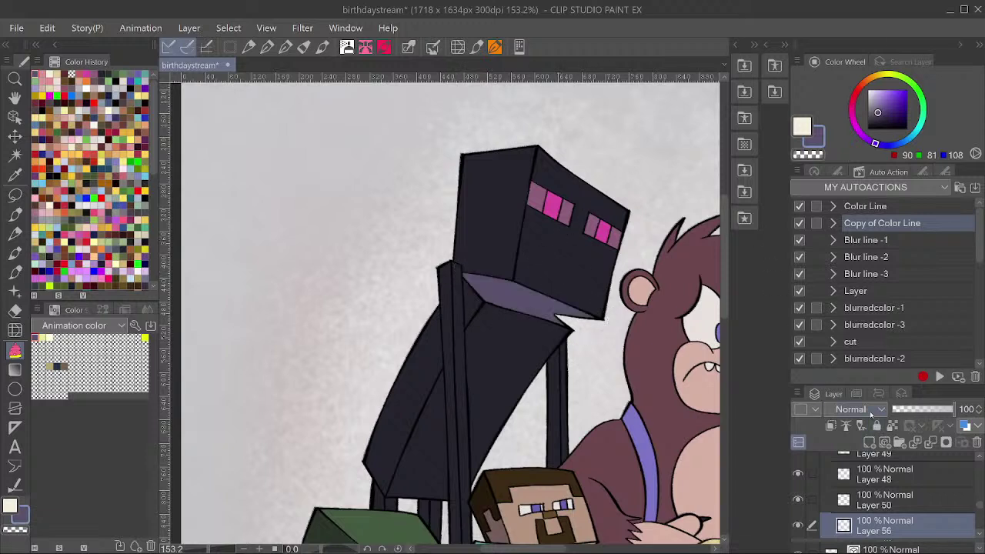
{"action": "left_click", "coordinate": [854, 409]}
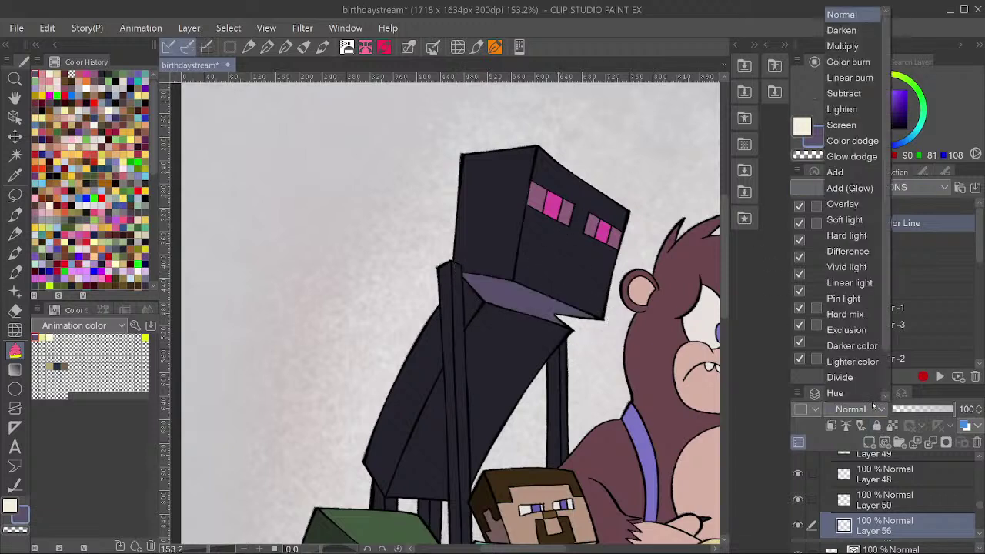
{"action": "left_click", "coordinate": [846, 47]}
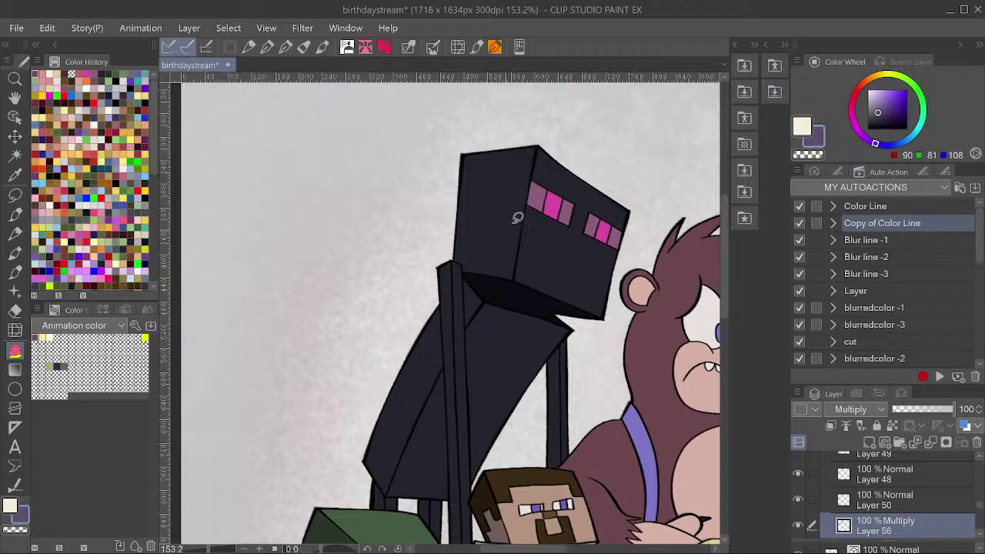
Fill the shaded side of the Enderman's head and try shading its long near arm, undoing the last fill.
{"action": "left_click", "coordinate": [551, 214], "text": "alt"}
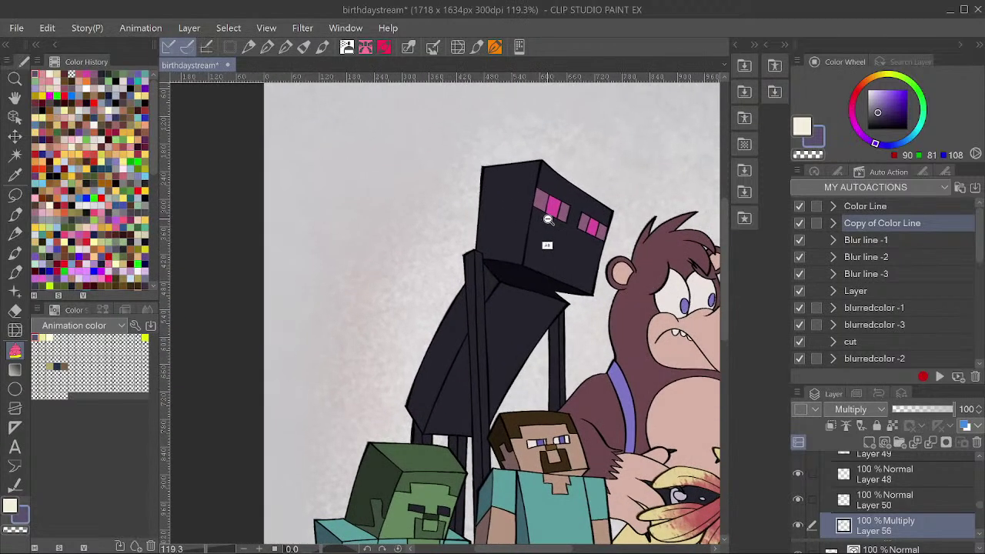
{"action": "left_click", "coordinate": [541, 246], "text": "alt"}
{"action": "left_click_drag", "start_coordinate": [540, 248], "coordinate": [538, 154]}
{"action": "left_click", "coordinate": [538, 154]}
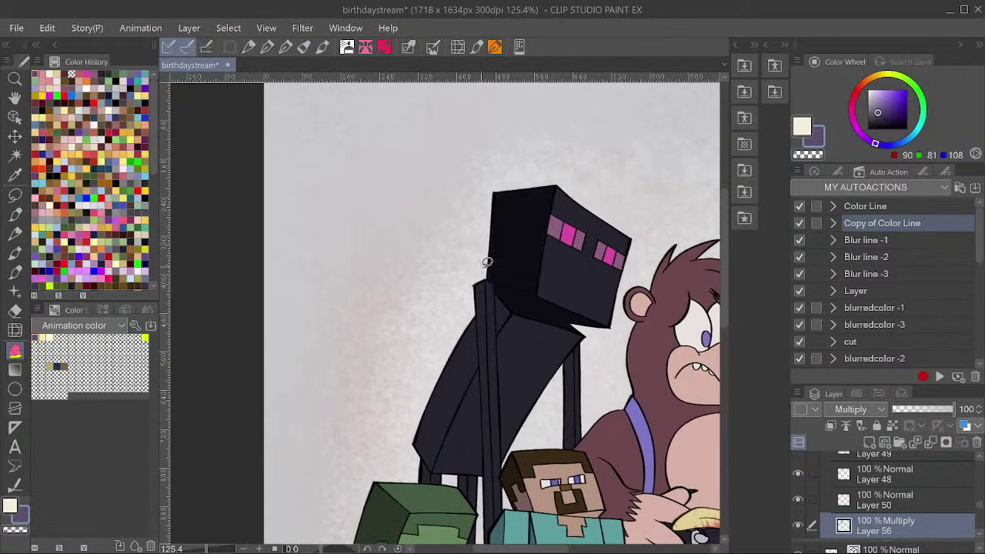
{"action": "left_click", "coordinate": [509, 242], "text": "alt"}
{"action": "left_click_drag", "start_coordinate": [569, 285], "coordinate": [571, 205]}
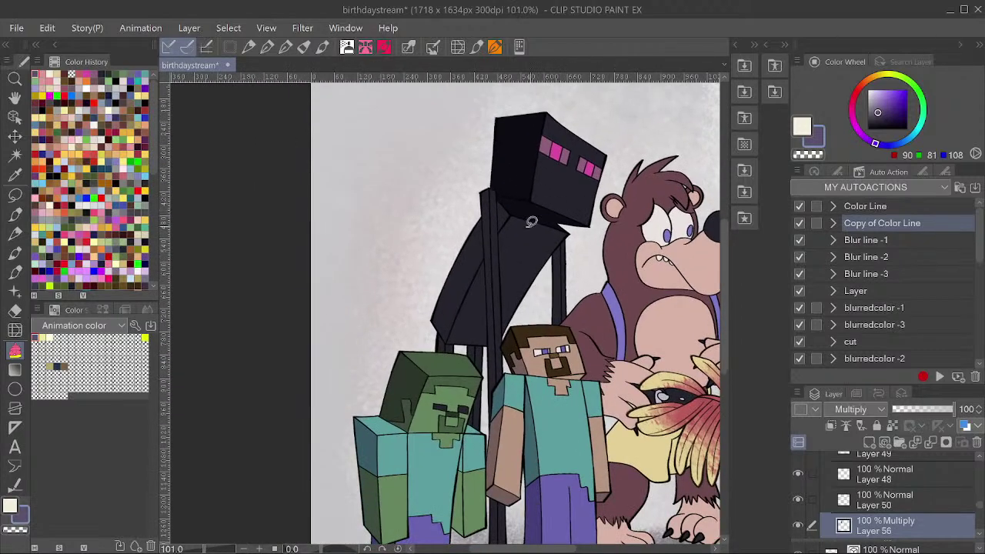
{"action": "left_click", "coordinate": [502, 164], "text": "alt"}
{"action": "mouse_move", "coordinate": [493, 177]}
{"action": "left_mouse_down"}
{"action": "mouse_move", "coordinate": [505, 407]}
{"action": "mouse_move", "coordinate": [498, 506]}
{"action": "left_mouse_up"}
{"action": "key", "text": "ctrl+z"}
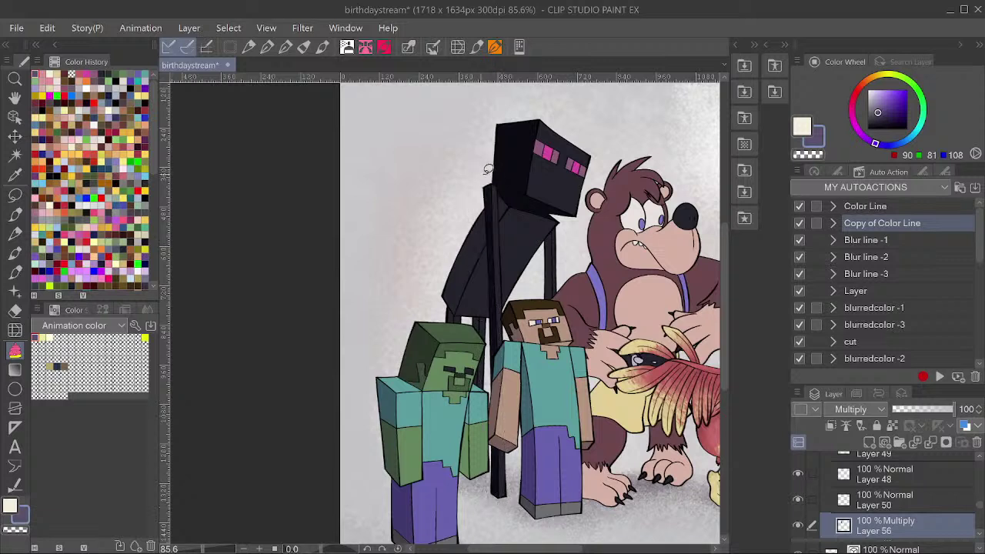
Fill the shaded side of the Enderman's torso and its legs with the dark purple on Layer 56.
{"action": "mouse_move", "coordinate": [548, 217]}
{"action": "left_mouse_down"}
{"action": "mouse_move", "coordinate": [560, 308]}
{"action": "mouse_move", "coordinate": [556, 508]}
{"action": "mouse_move", "coordinate": [536, 195]}
{"action": "mouse_move", "coordinate": [548, 192]}
{"action": "mouse_move", "coordinate": [540, 207]}
{"action": "left_mouse_up"}
{"action": "scroll", "coordinate": [541, 518], "scroll_direction": "down", "scroll_amount": 1}
{"action": "left_click", "coordinate": [540, 208], "text": "ctrl"}
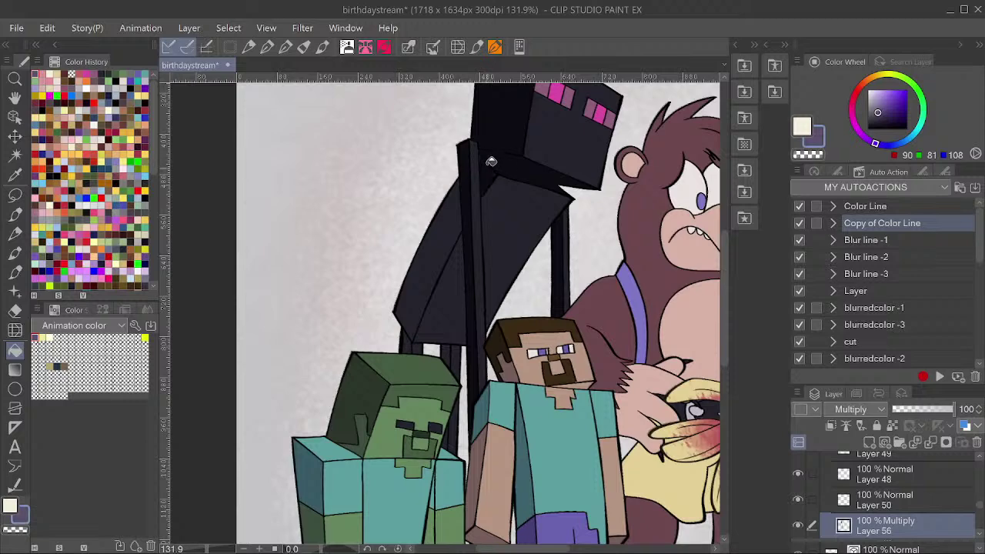
{"action": "left_click", "coordinate": [449, 223]}
{"action": "left_click", "coordinate": [409, 344]}
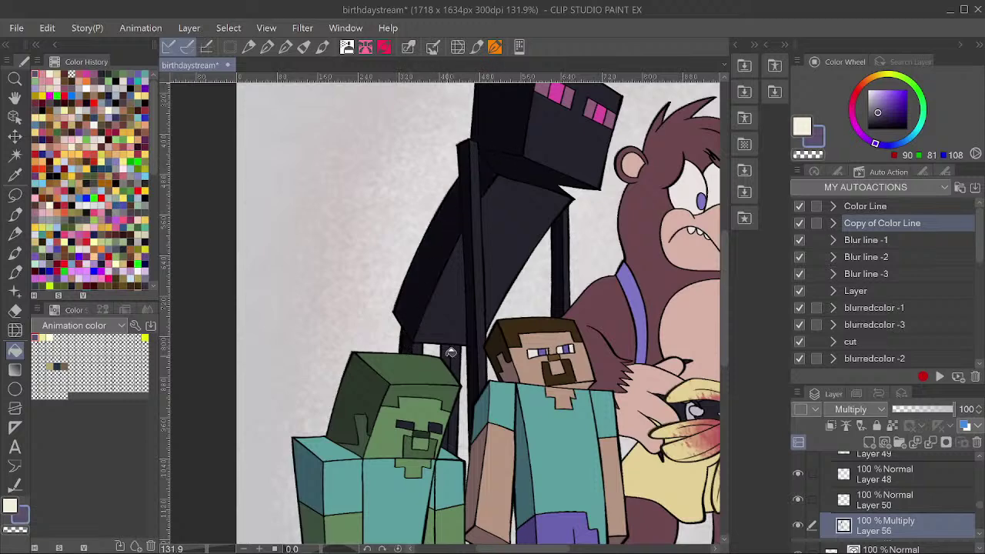
{"action": "left_click", "coordinate": [449, 354]}
{"action": "scroll", "coordinate": [461, 283], "scroll_direction": "down", "scroll_amount": 5}
{"action": "scroll", "coordinate": [492, 292], "scroll_direction": "up", "scroll_amount": 2}
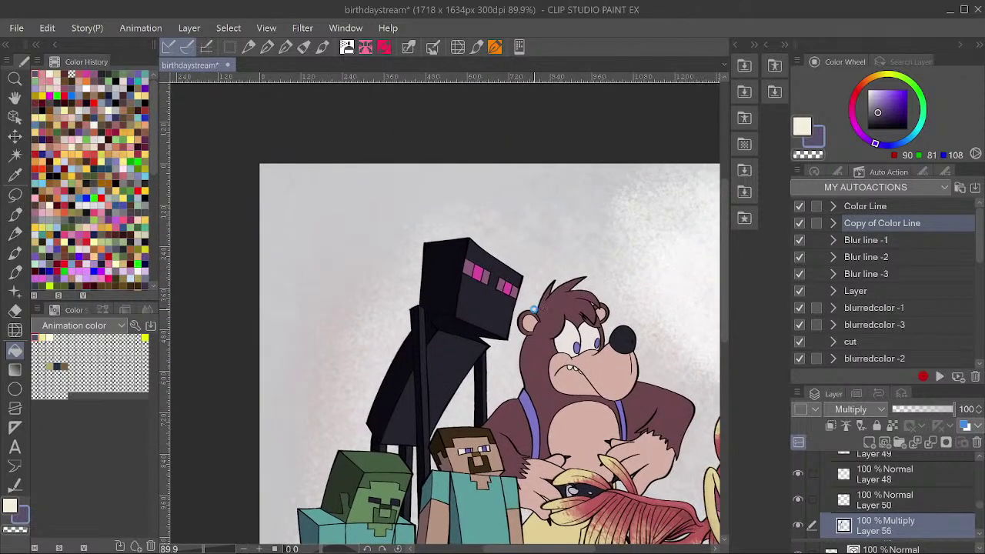
Save the illustration and make the alex line art layer a reference layer.
{"action": "key", "text": "ctrl+s"}
{"action": "scroll", "coordinate": [614, 285], "scroll_direction": "down", "scroll_amount": 3}
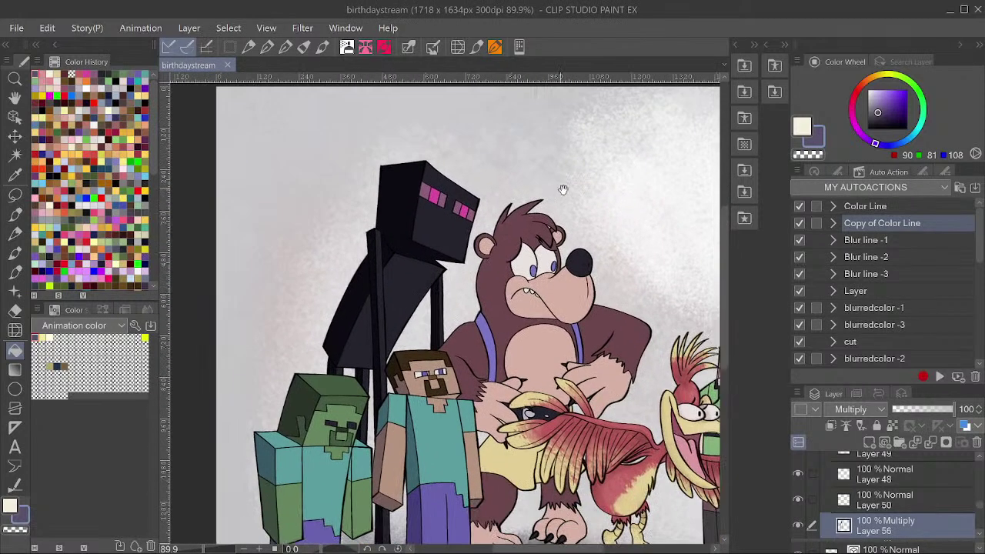
{"action": "left_click_drag", "start_coordinate": [668, 278], "coordinate": [596, 288]}
{"action": "scroll", "coordinate": [621, 338], "scroll_direction": "up", "scroll_amount": 5}
{"action": "scroll", "coordinate": [651, 342], "scroll_direction": "down", "scroll_amount": 1}
{"action": "left_click", "coordinate": [646, 371], "text": "ctrl+shift"}
{"action": "left_click", "coordinate": [659, 333], "text": "ctrl+shift"}
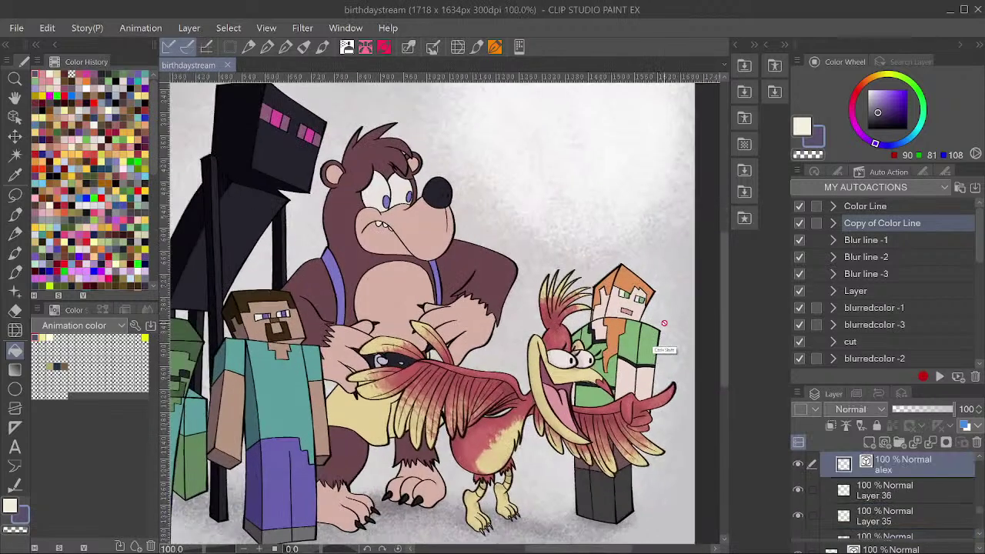
{"action": "left_click", "coordinate": [861, 427]}
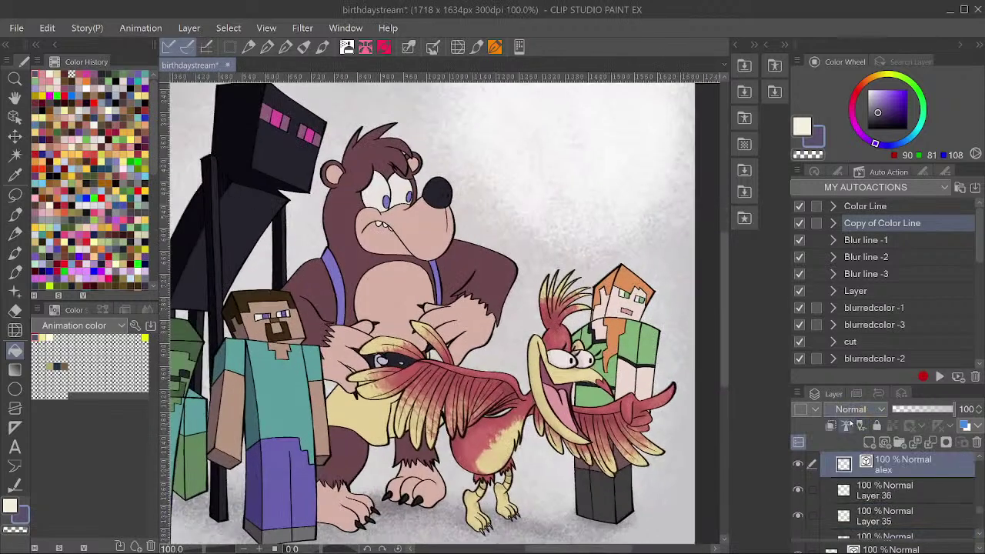
Add a new layer directly below the alex line art and fill the shaded side of Alex's head with dark purple.
{"action": "left_click", "coordinate": [637, 341], "text": "ctrl+shift"}
{"action": "key", "text": "ctrl+shift+n"}
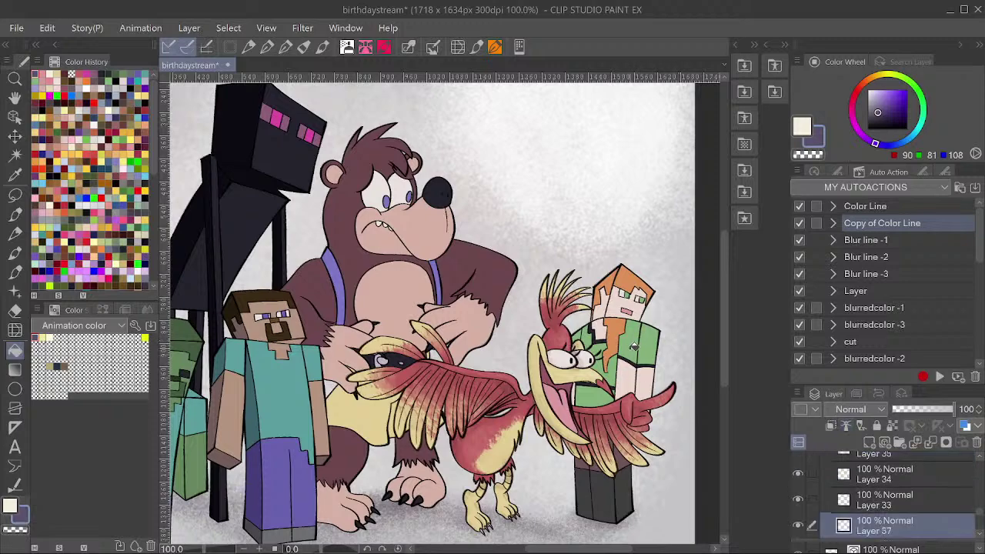
{"action": "left_click", "coordinate": [625, 314], "text": "alt"}
{"action": "mouse_move", "coordinate": [617, 283]}
{"action": "left_mouse_down"}
{"action": "mouse_move", "coordinate": [651, 273]}
{"action": "mouse_move", "coordinate": [618, 348]}
{"action": "mouse_move", "coordinate": [634, 374]}
{"action": "mouse_move", "coordinate": [622, 411]}
{"action": "mouse_move", "coordinate": [550, 372]}
{"action": "mouse_move", "coordinate": [555, 356]}
{"action": "mouse_move", "coordinate": [653, 339]}
{"action": "left_mouse_up"}
{"action": "scroll", "coordinate": [651, 274], "scroll_direction": "up", "scroll_amount": 2}
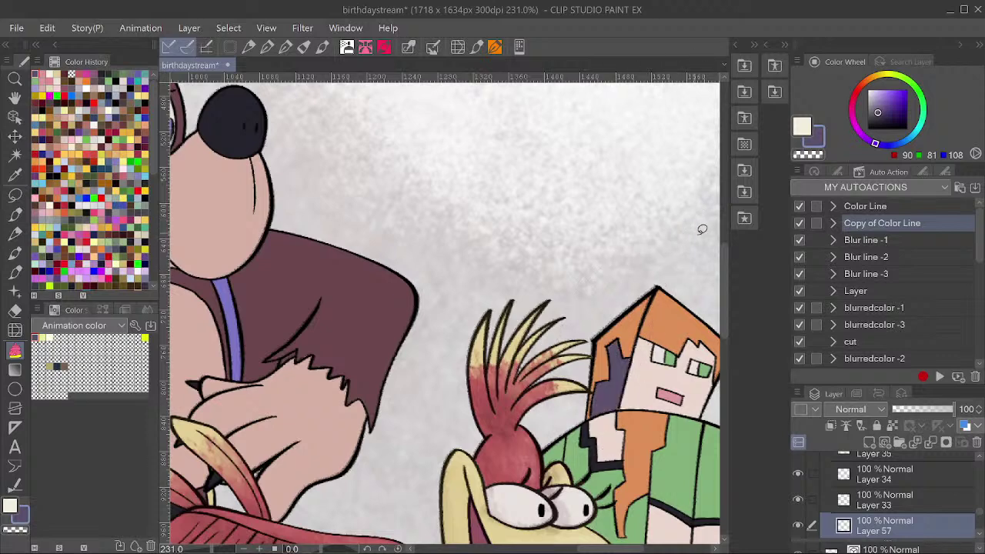
{"action": "left_click_drag", "start_coordinate": [885, 522], "coordinate": [905, 511]}
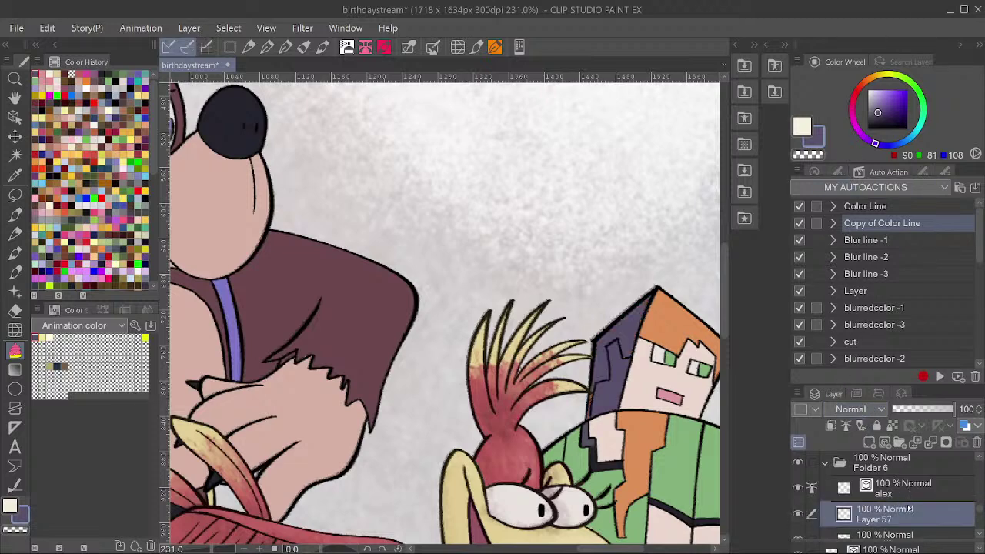
{"action": "key", "text": "Delete"}
{"action": "mouse_move", "coordinate": [659, 273]}
{"action": "left_mouse_down"}
{"action": "mouse_move", "coordinate": [655, 323]}
{"action": "mouse_move", "coordinate": [619, 421]}
{"action": "mouse_move", "coordinate": [628, 226]}
{"action": "left_mouse_up"}
{"action": "scroll", "coordinate": [643, 317], "scroll_direction": "down", "scroll_amount": 6}
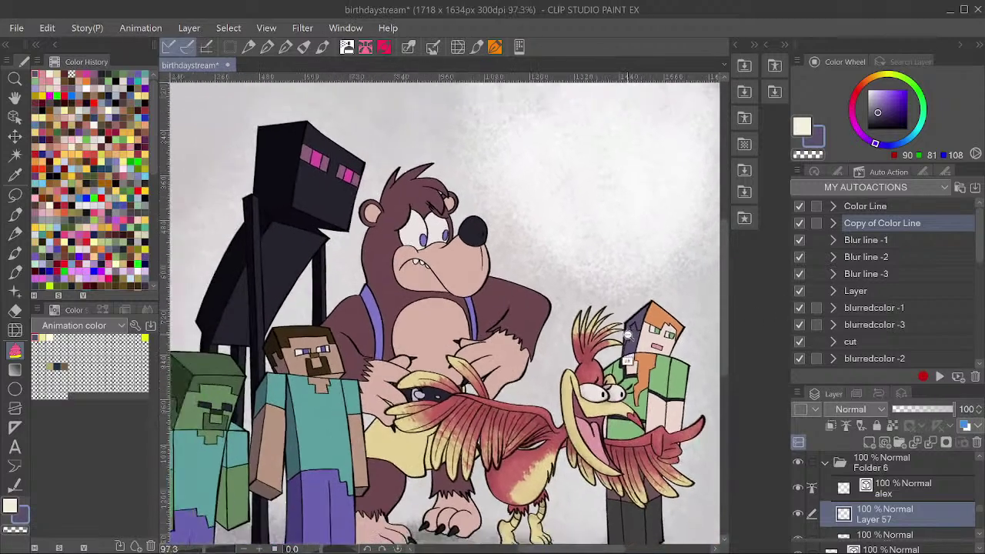
{"action": "scroll", "coordinate": [625, 339], "scroll_direction": "down", "scroll_amount": 1}
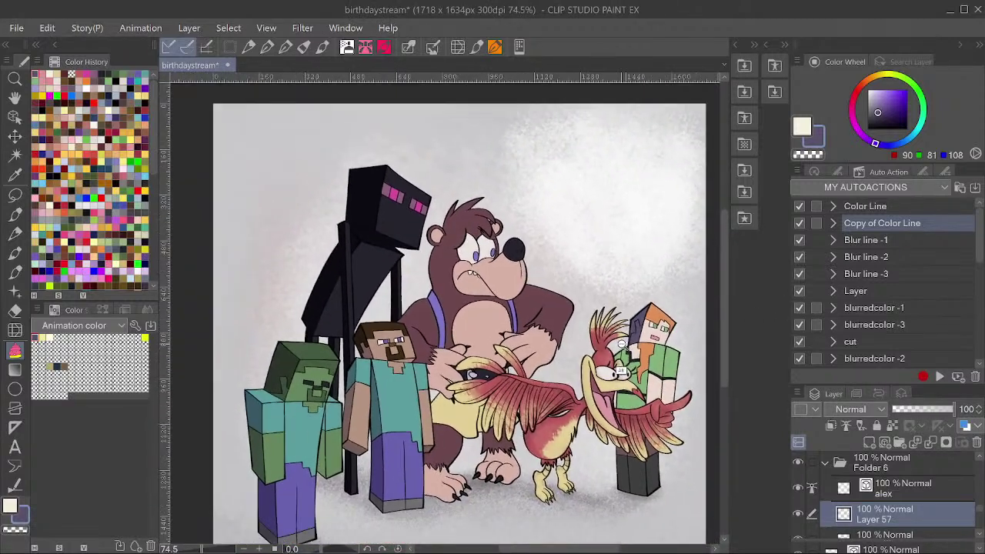
{"action": "left_click_drag", "start_coordinate": [622, 344], "coordinate": [621, 344]}
{"action": "scroll", "coordinate": [620, 344], "scroll_direction": "up", "scroll_amount": 1}
Set Alex's shadow layer, Layer 57, to Multiply at 50% opacity and save the file.
{"action": "left_click", "coordinate": [854, 409]}
{"action": "left_click", "coordinate": [842, 47]}
{"action": "left_click", "coordinate": [918, 410]}
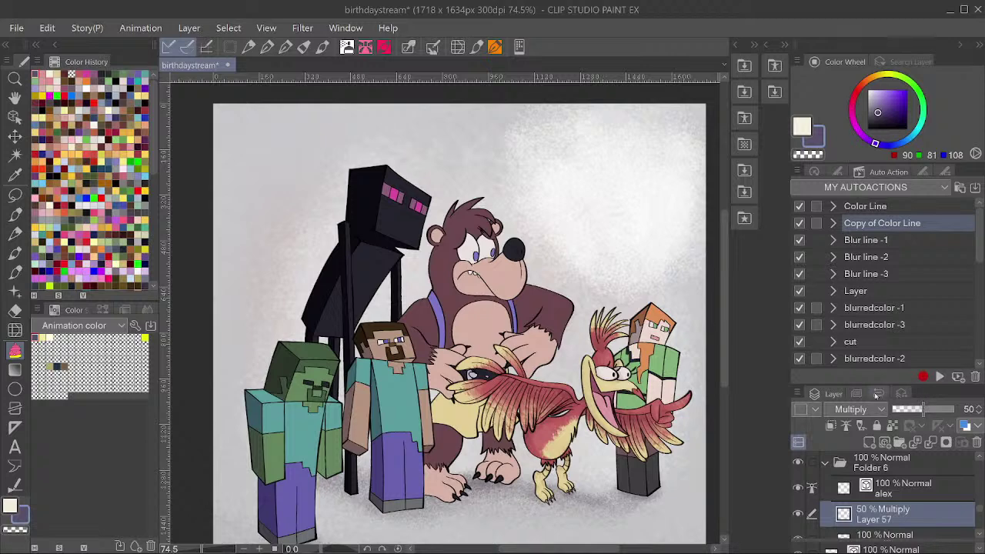
{"action": "key", "text": "ctrl+s"}
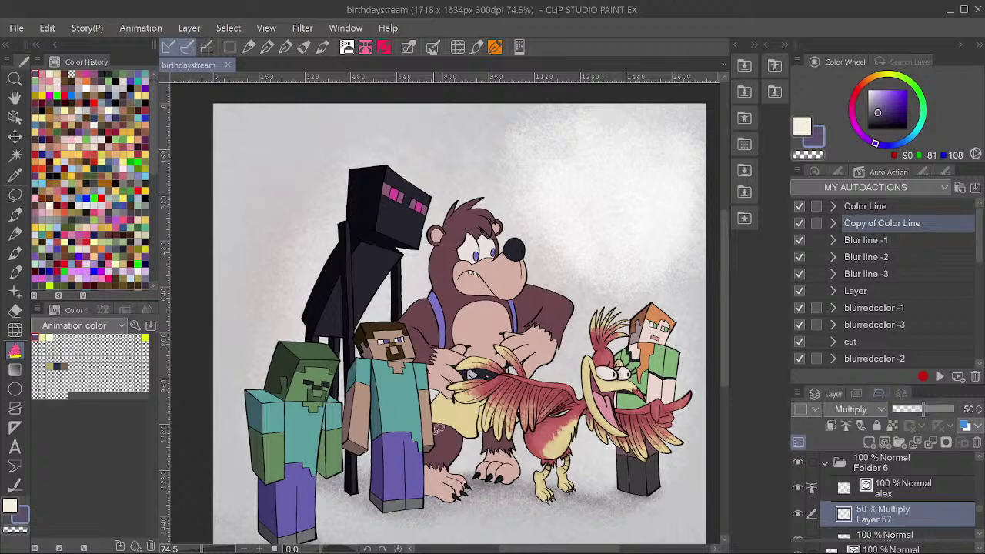
Examine the shading across the whole group illustration.
{"action": "scroll", "coordinate": [589, 387], "scroll_direction": "up", "scroll_amount": 2}
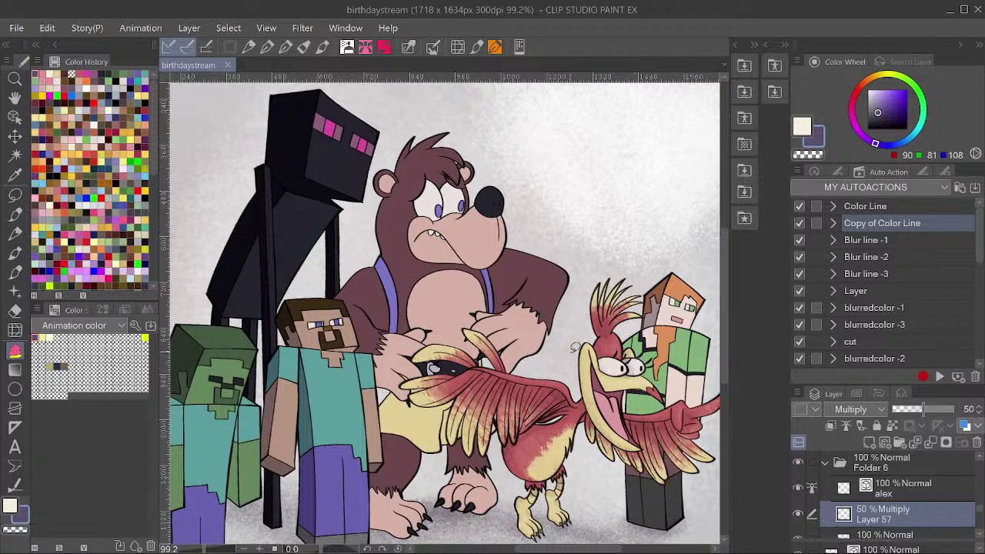
{"action": "scroll", "coordinate": [575, 347], "scroll_direction": "down", "scroll_amount": 2}
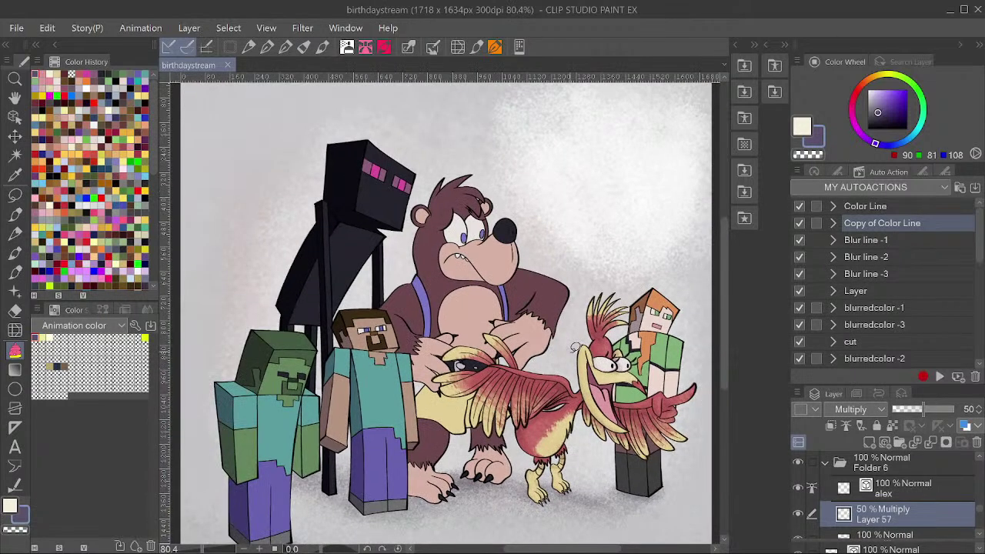
{"action": "scroll", "coordinate": [576, 347], "scroll_direction": "down", "scroll_amount": 1}
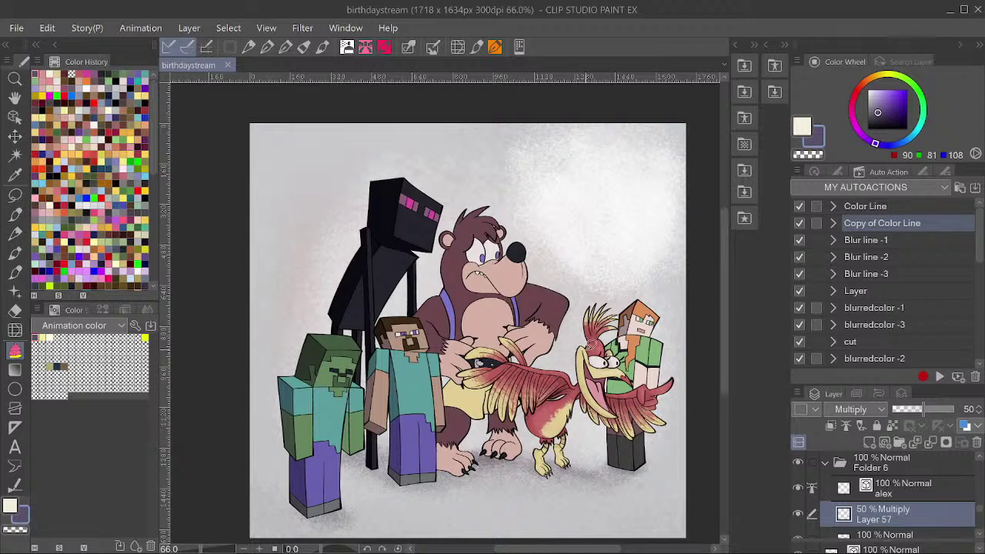
{"action": "scroll", "coordinate": [591, 345], "scroll_direction": "down", "scroll_amount": 1}
{"action": "scroll", "coordinate": [587, 332], "scroll_direction": "up", "scroll_amount": 1}
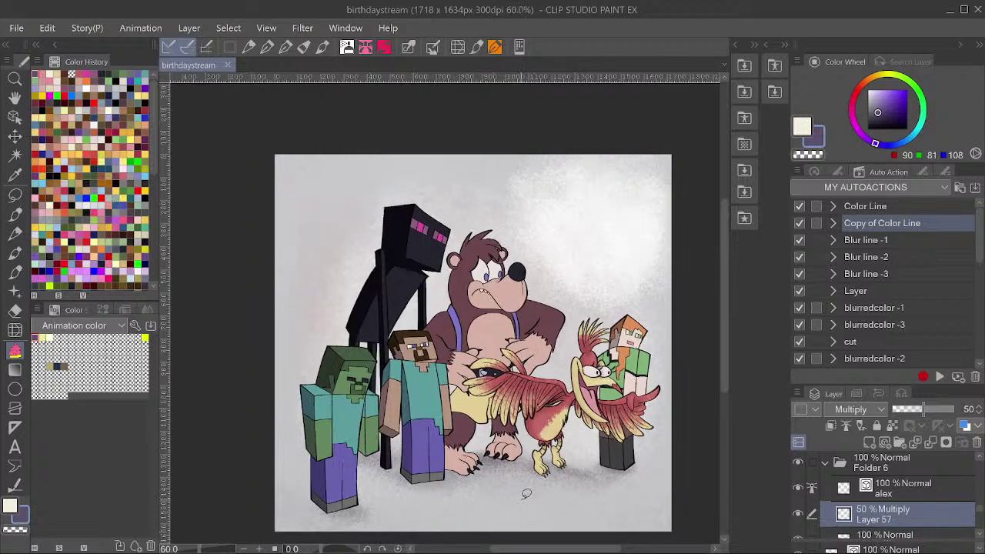
{"action": "scroll", "coordinate": [441, 366], "scroll_direction": "up", "scroll_amount": 1}
{"action": "scroll", "coordinate": [441, 377], "scroll_direction": "down", "scroll_amount": 1}
{"action": "scroll", "coordinate": [522, 316], "scroll_direction": "up", "scroll_amount": 1}
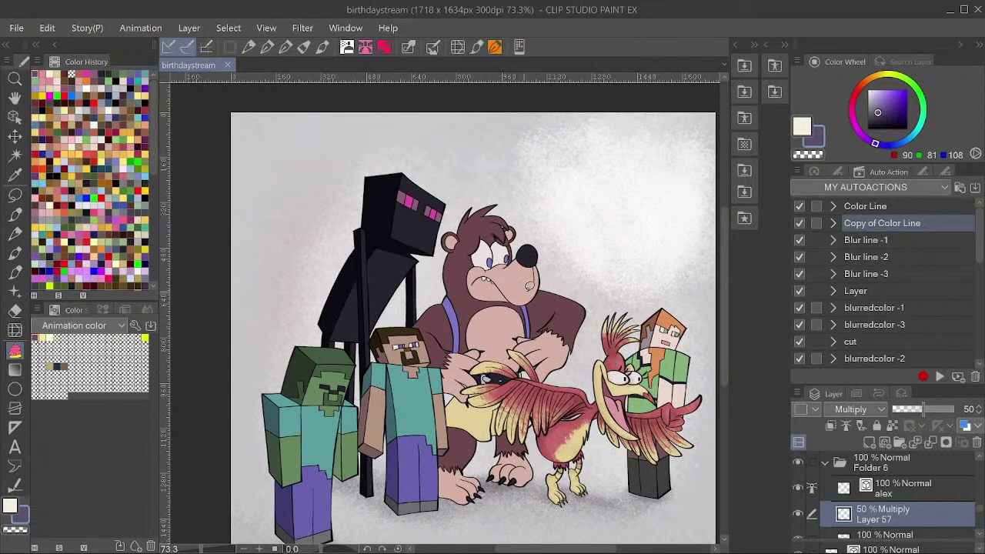
Load a selection from the bear's silhouette on Layer 18 and add a new layer below the banjo line art in Folder 3.
{"action": "left_click", "coordinate": [567, 314], "text": "ctrl+shift"}
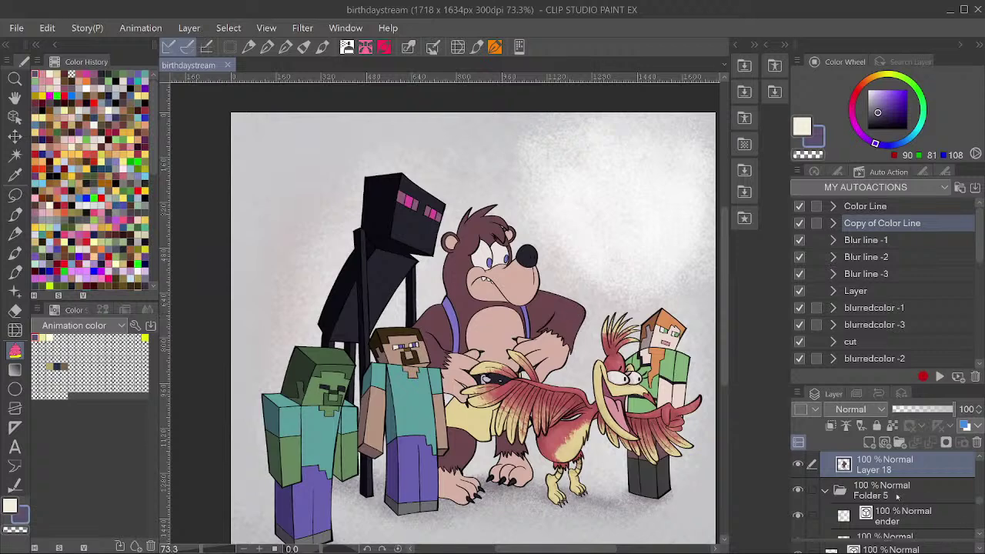
{"action": "left_click", "coordinate": [844, 464], "text": "ctrl"}
{"action": "scroll", "coordinate": [862, 468], "scroll_direction": "down", "scroll_amount": 3}
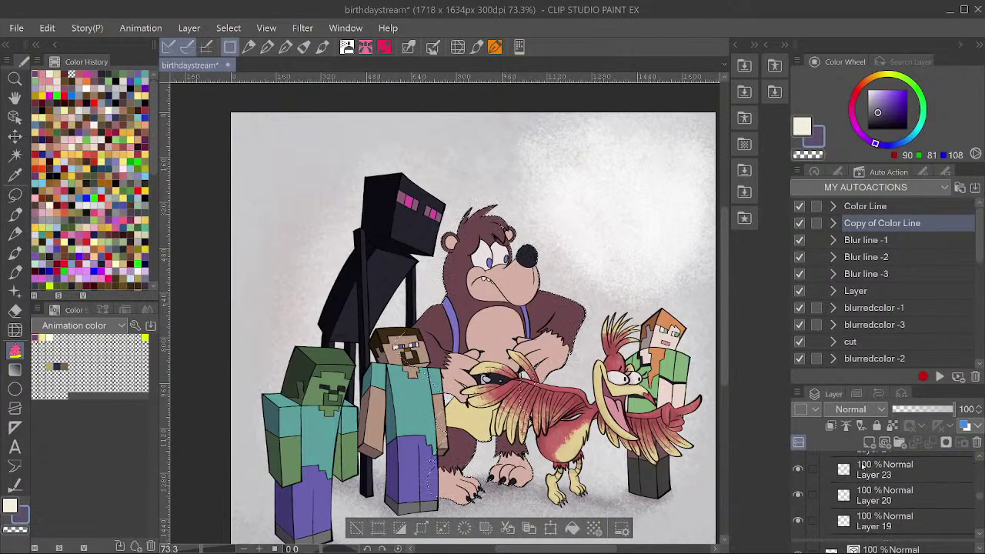
{"action": "left_click", "coordinate": [884, 509]}
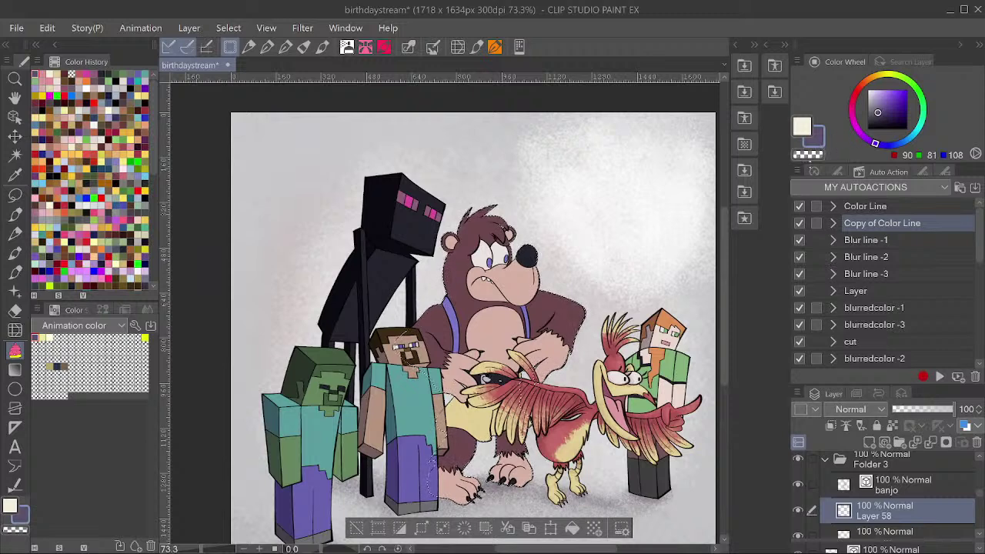
Sample the bear's brown fur color and lighten it to RGB 154, 94, 104.
{"action": "key", "text": "p"}
{"action": "left_click", "coordinate": [567, 321], "text": "alt"}
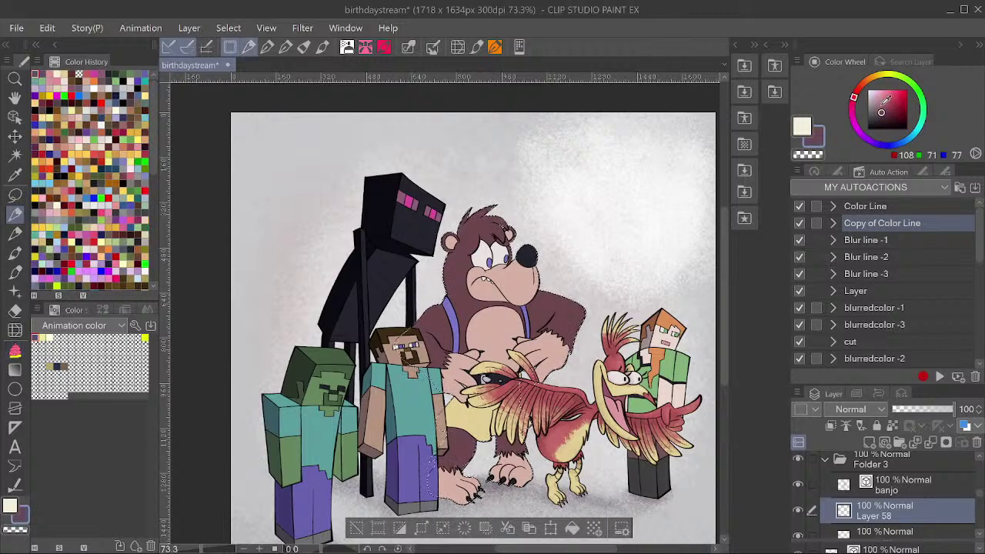
{"action": "left_click", "coordinate": [884, 104]}
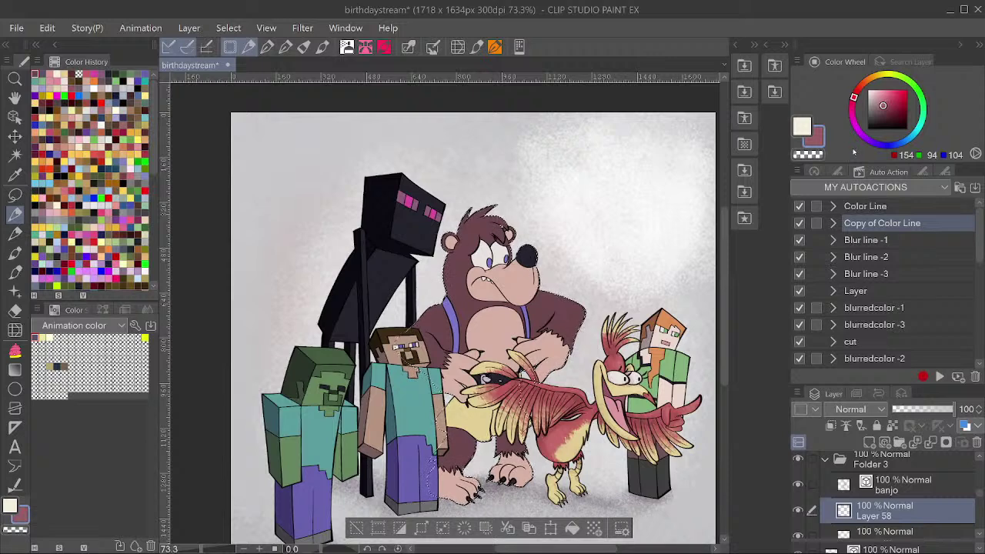
Choose the Sampled Brush 49 15 from the pen sub tools for painting the fur.
{"action": "left_click", "coordinate": [922, 173]}
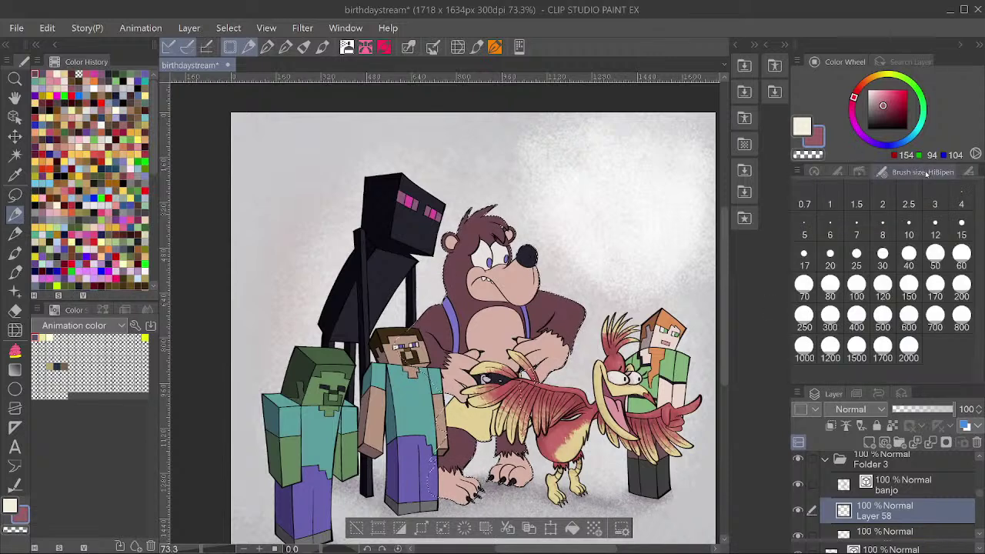
{"action": "left_click", "coordinate": [860, 172]}
{"action": "left_click", "coordinate": [838, 171]}
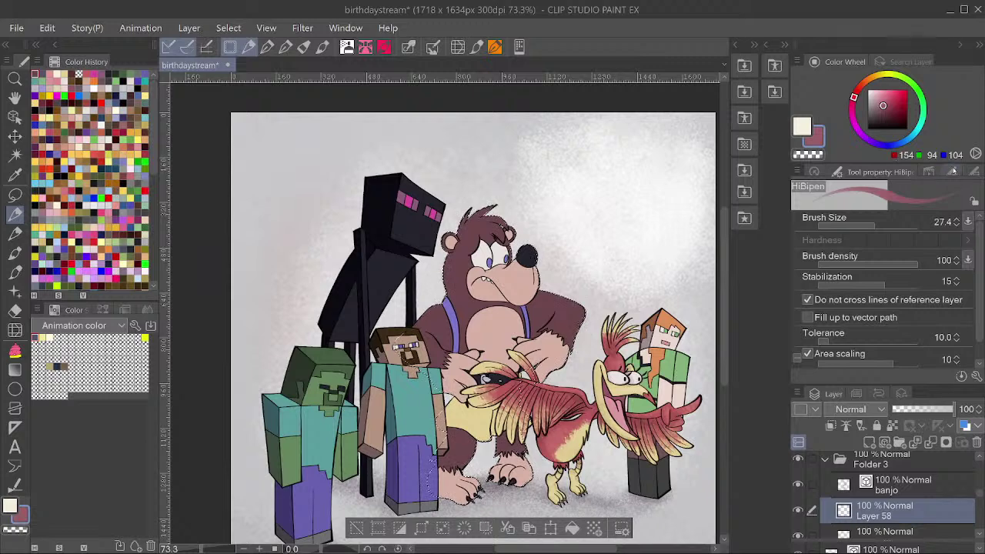
{"action": "left_click", "coordinate": [953, 171]}
{"action": "left_click", "coordinate": [837, 172]}
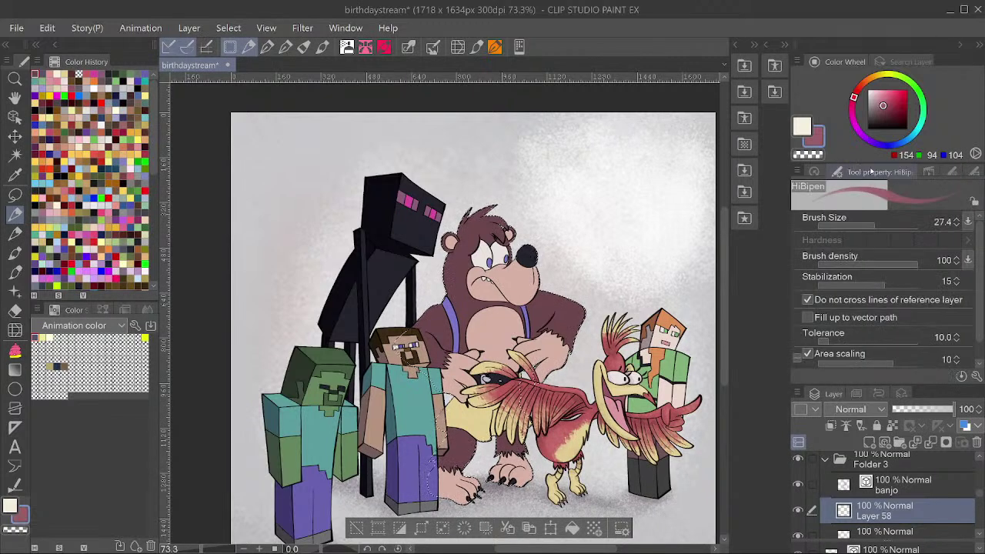
{"action": "left_click", "coordinate": [814, 171]}
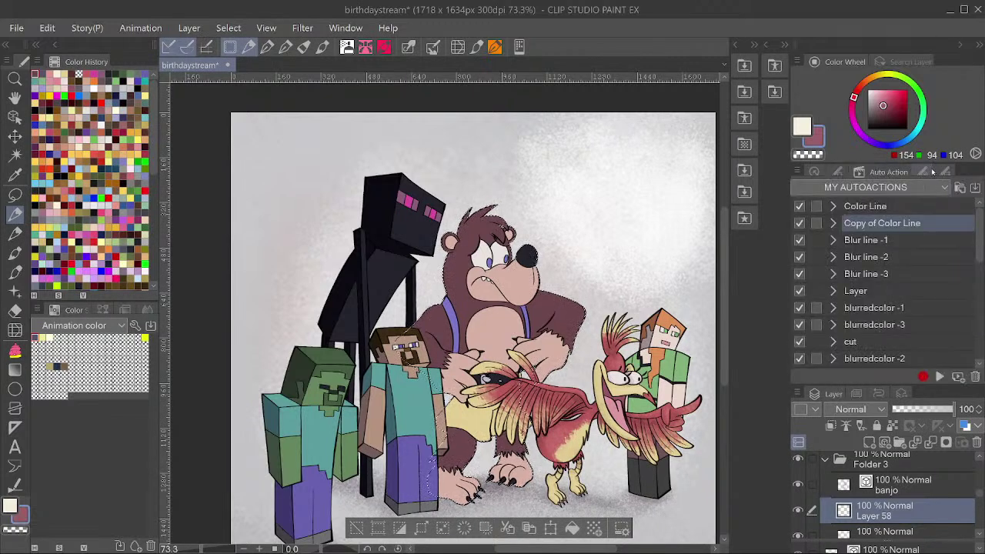
{"action": "left_click", "coordinate": [15, 234]}
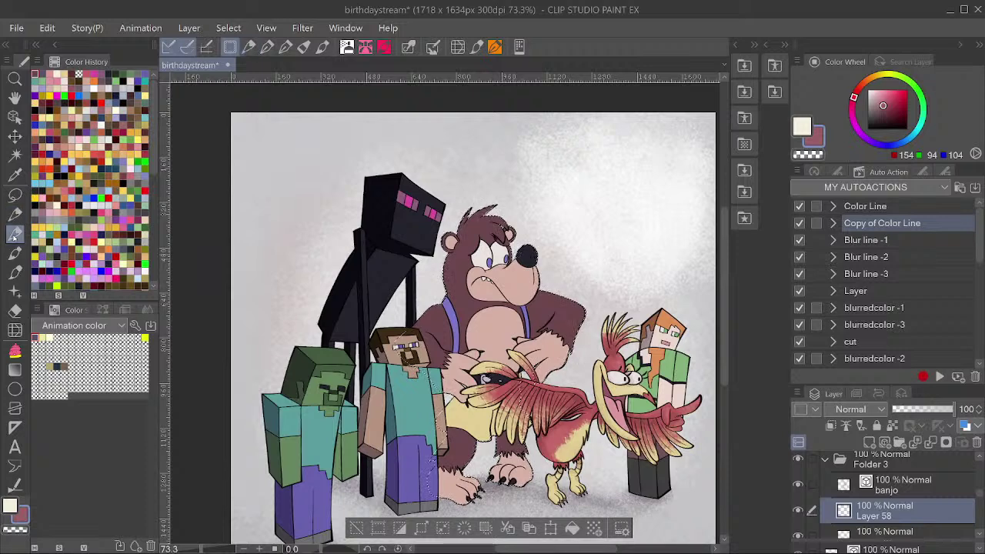
{"action": "left_click", "coordinate": [14, 214]}
{"action": "left_click", "coordinate": [839, 171]}
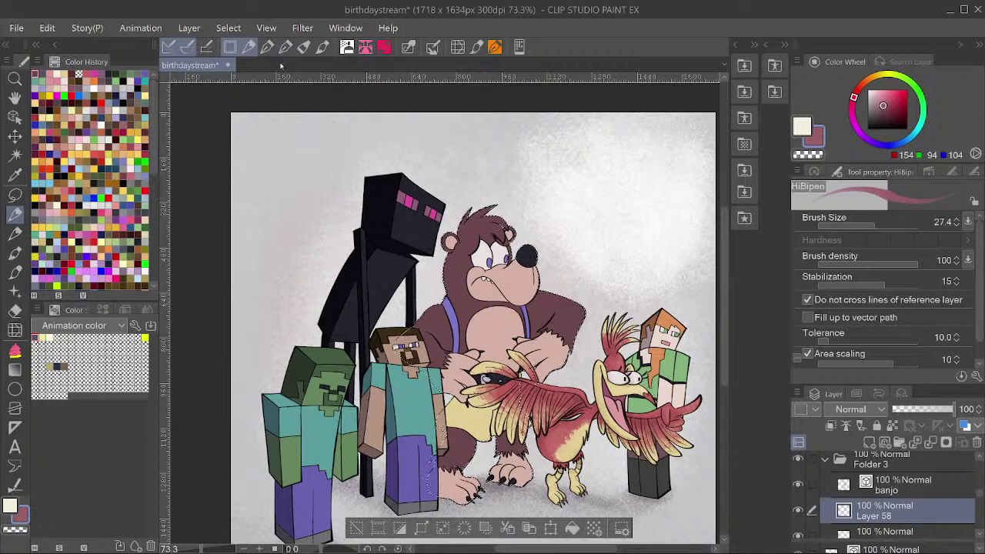
{"action": "left_click", "coordinate": [972, 173]}
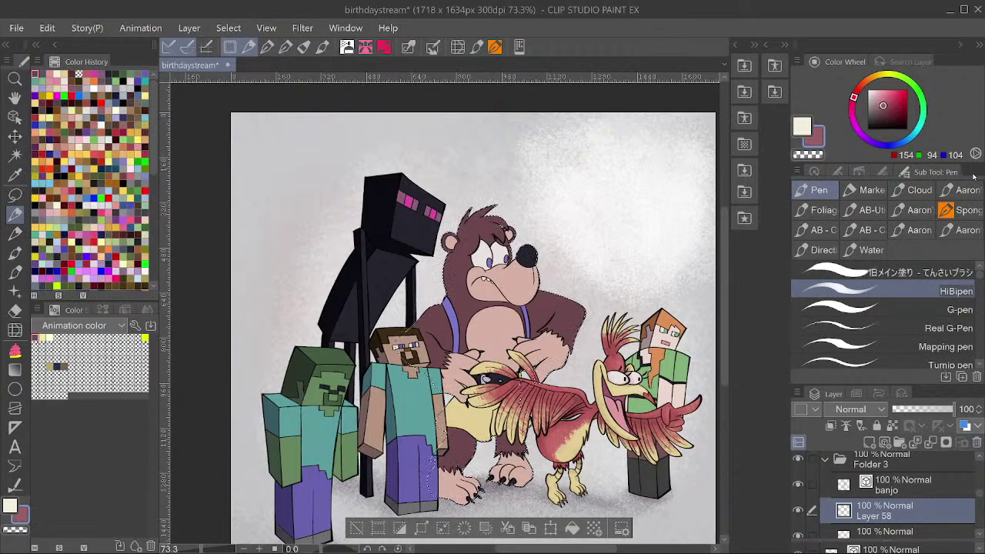
{"action": "left_click", "coordinate": [873, 230]}
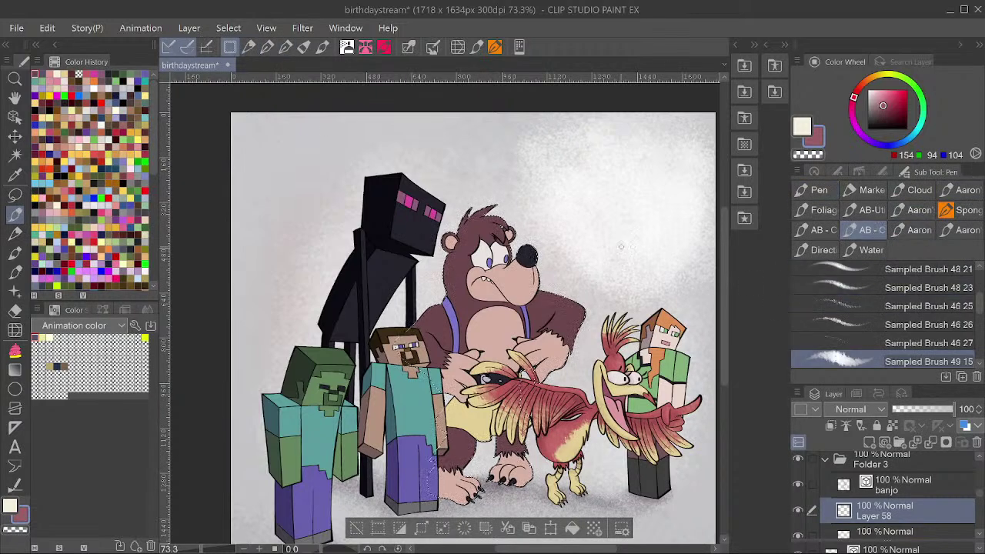
Undo a test stroke on the bear's muzzle and paint the lighter reddish tone over the bent arm beside it.
{"action": "scroll", "coordinate": [556, 279], "scroll_direction": "up", "scroll_amount": 5}
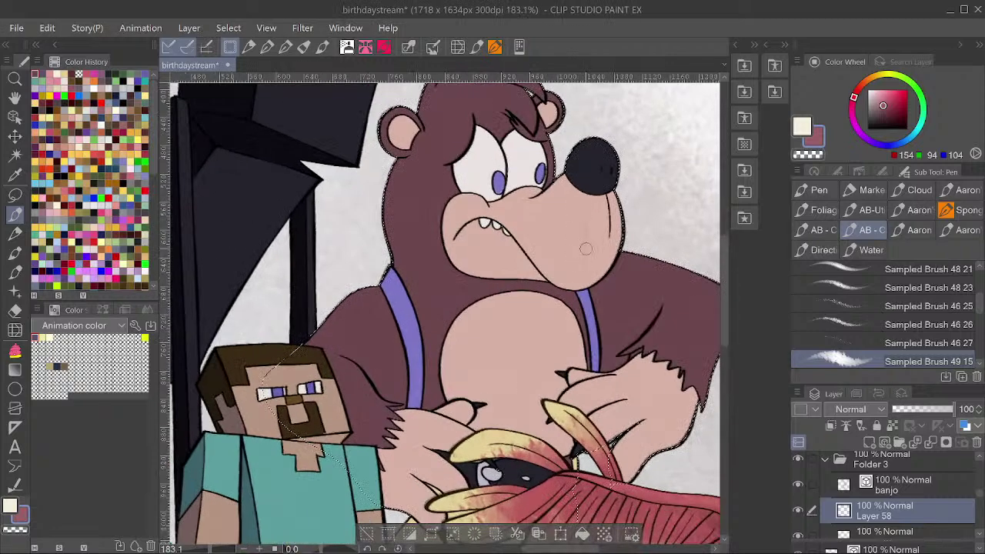
{"action": "left_click_drag", "start_coordinate": [593, 248], "coordinate": [603, 248]}
{"action": "key", "text": "ctrl+z"}
{"action": "mouse_move", "coordinate": [646, 279]}
{"action": "left_mouse_down"}
{"action": "mouse_move", "coordinate": [669, 280]}
{"action": "mouse_move", "coordinate": [607, 266]}
{"action": "left_mouse_up"}
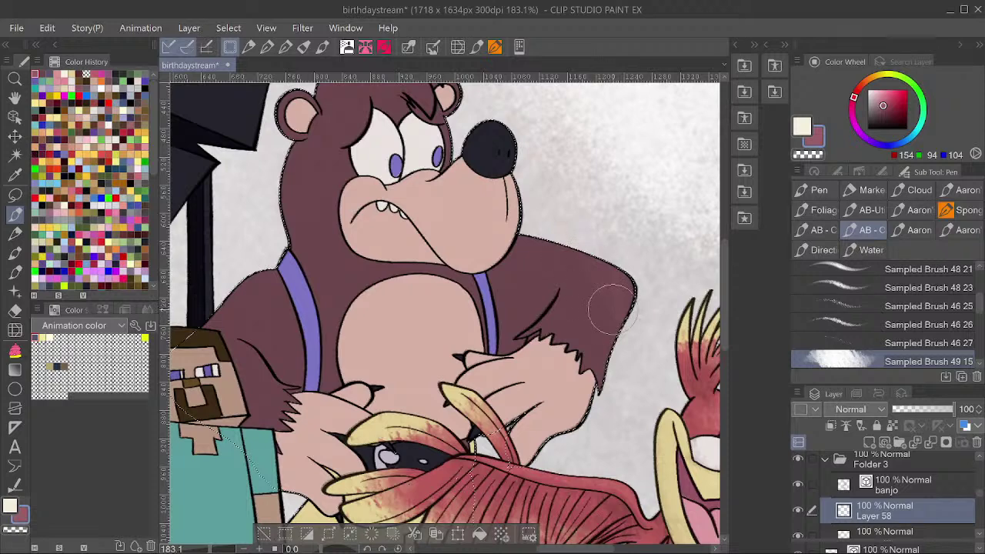
{"action": "mouse_move", "coordinate": [545, 270]}
{"action": "left_mouse_down"}
{"action": "mouse_move", "coordinate": [598, 301]}
{"action": "mouse_move", "coordinate": [576, 287]}
{"action": "left_mouse_up"}
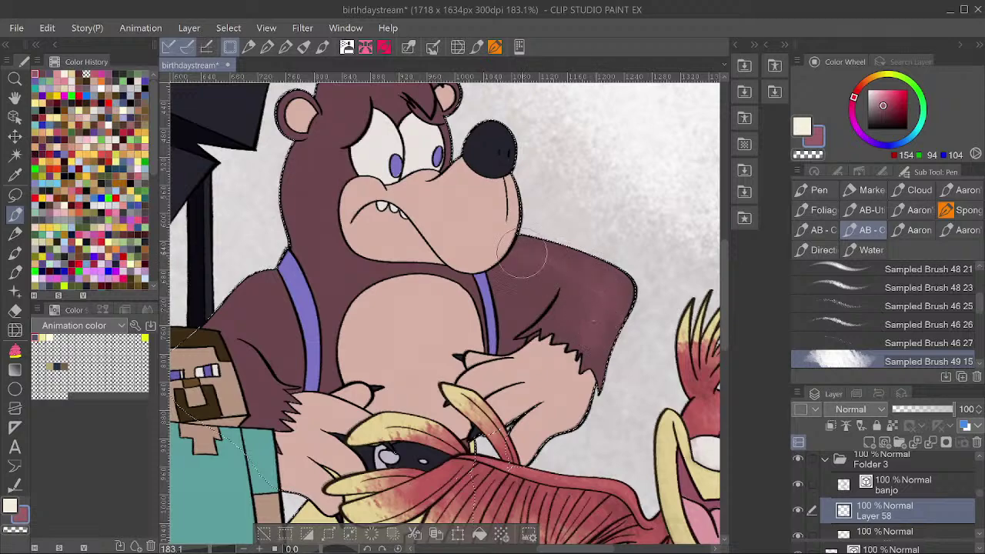
Brush the lighter reddish tone softly over the fur of the bear's head and the arm behind Steve.
{"action": "left_click", "coordinate": [609, 208], "text": "alt"}
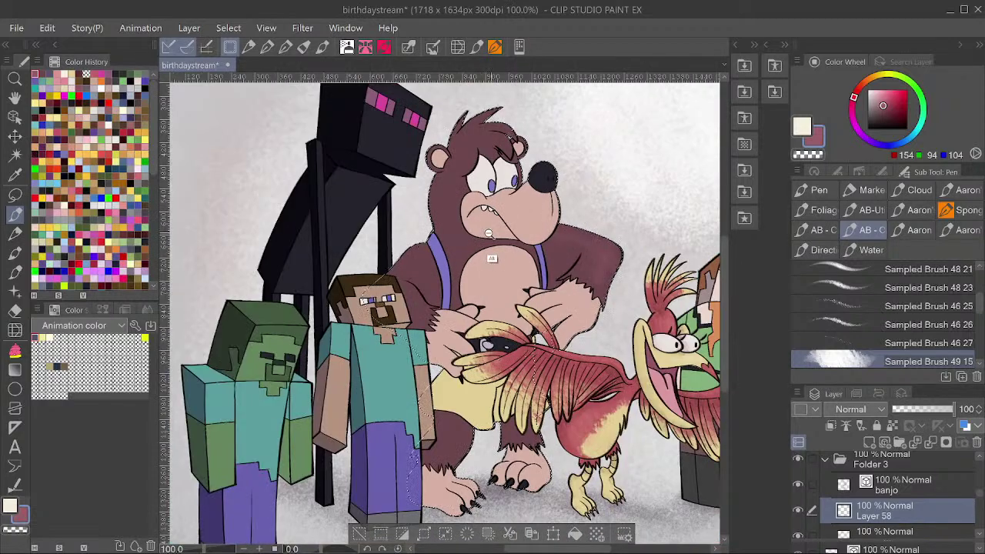
{"action": "left_click_drag", "start_coordinate": [487, 231], "coordinate": [530, 224]}
{"action": "left_click_drag", "start_coordinate": [530, 127], "coordinate": [548, 303]}
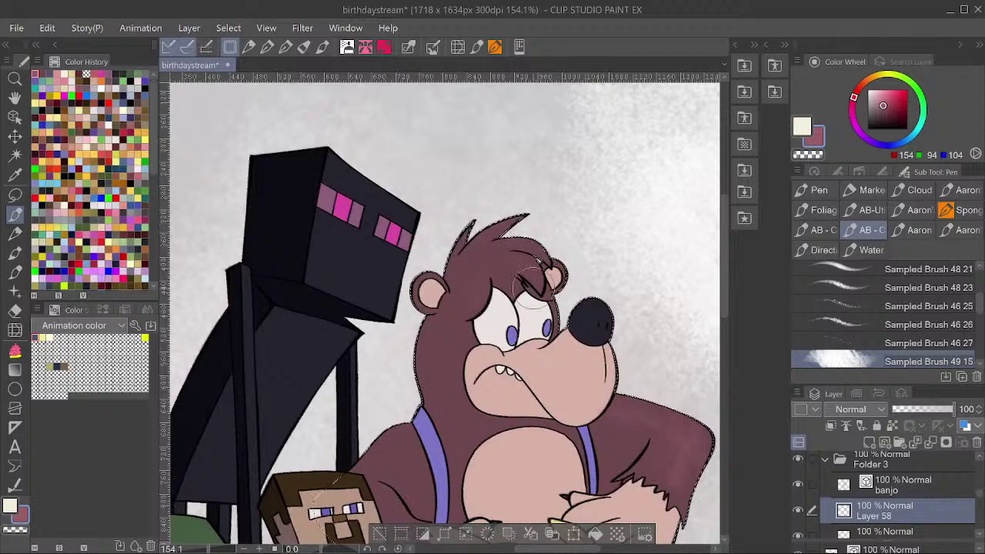
{"action": "scroll", "coordinate": [485, 262], "scroll_direction": "down", "scroll_amount": 3}
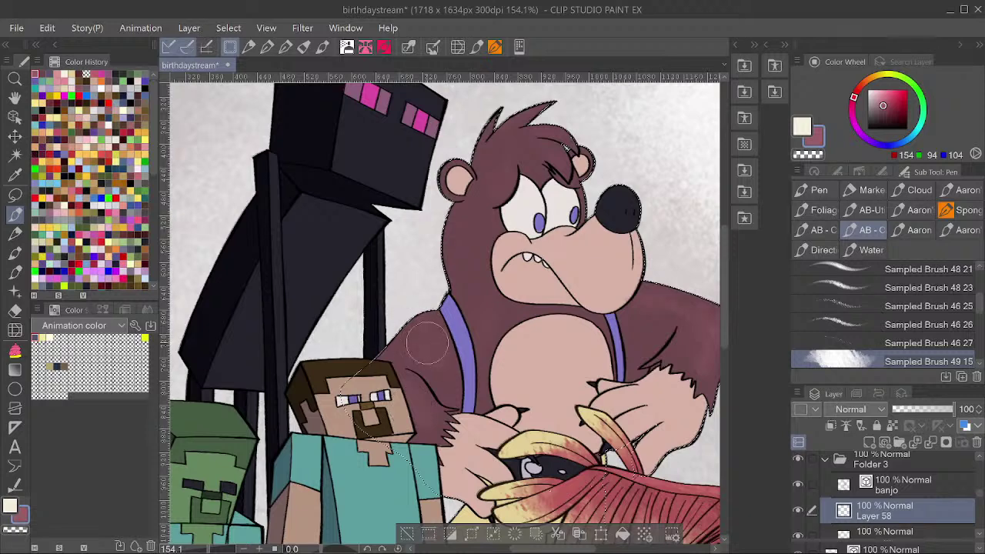
{"action": "left_click_drag", "start_coordinate": [634, 239], "coordinate": [587, 249]}
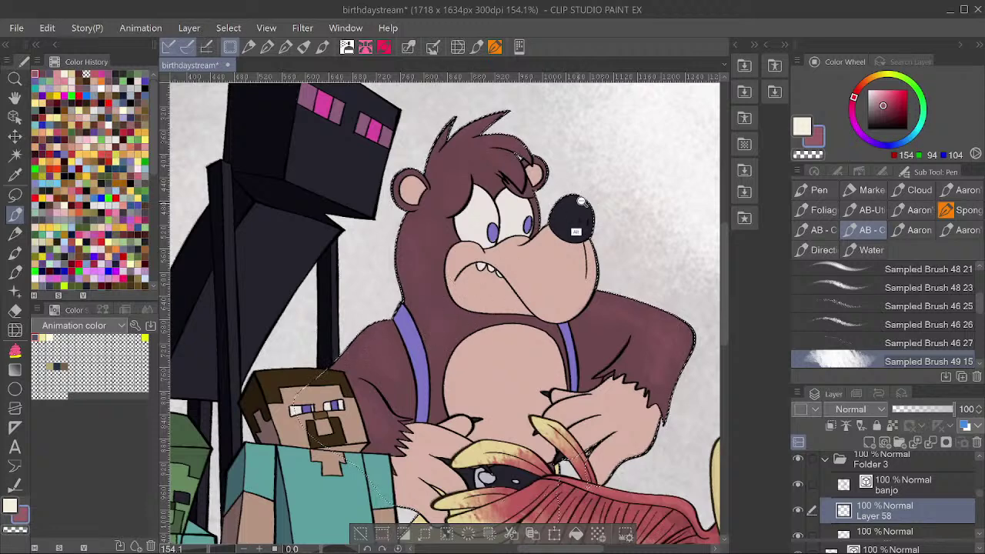
Brush the lighter reddish tone softly over the fur of the bear's bent arm, legs and head.
{"action": "scroll", "coordinate": [573, 218], "scroll_direction": "down", "scroll_amount": 2}
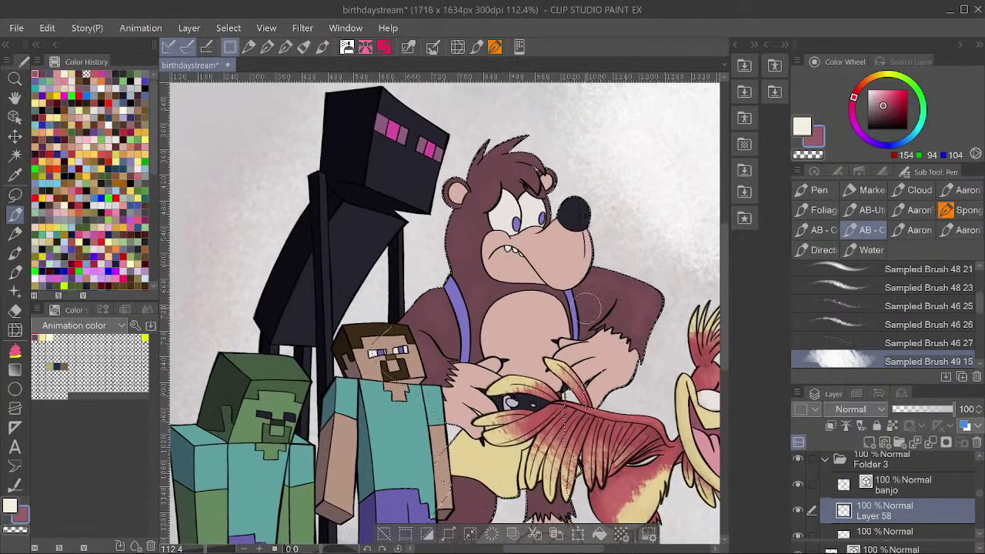
{"action": "scroll", "coordinate": [604, 292], "scroll_direction": "down", "scroll_amount": 3}
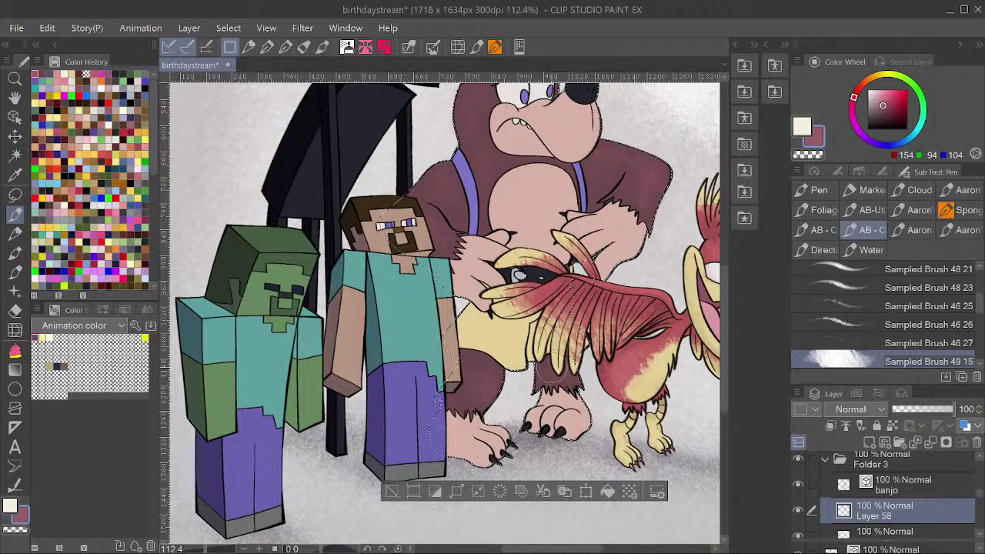
{"action": "left_click_drag", "start_coordinate": [642, 291], "coordinate": [595, 390]}
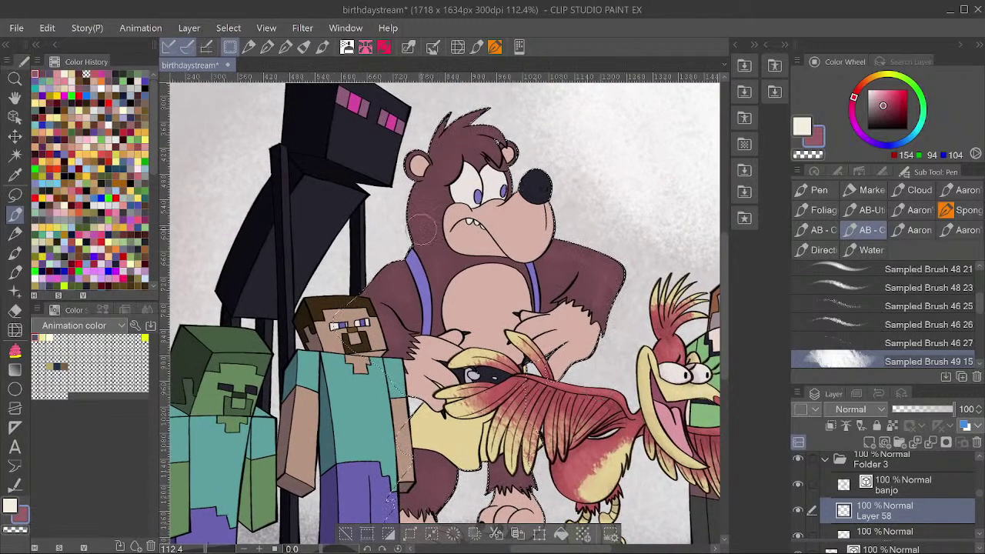
{"action": "scroll", "coordinate": [506, 186], "scroll_direction": "up", "scroll_amount": 2}
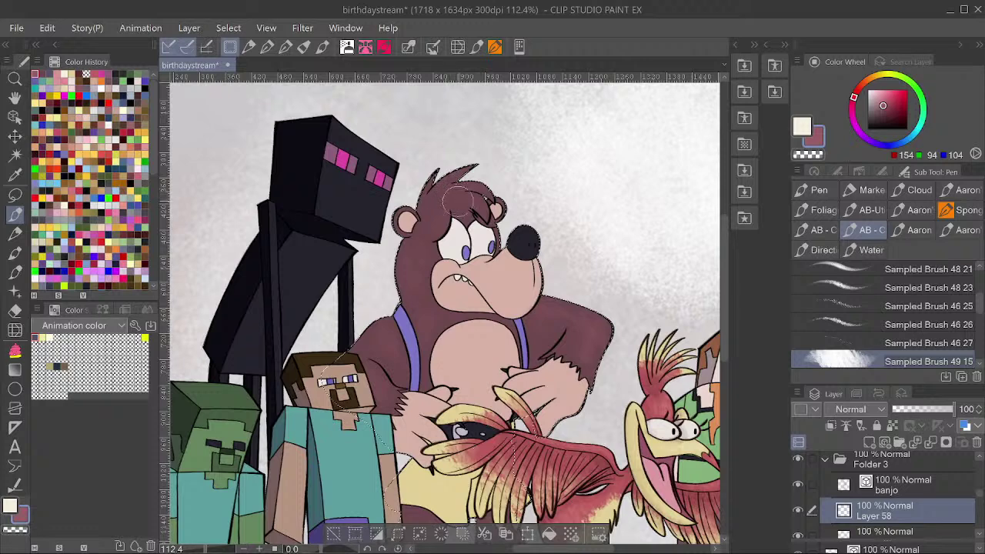
{"action": "scroll", "coordinate": [486, 194], "scroll_direction": "down", "scroll_amount": 3}
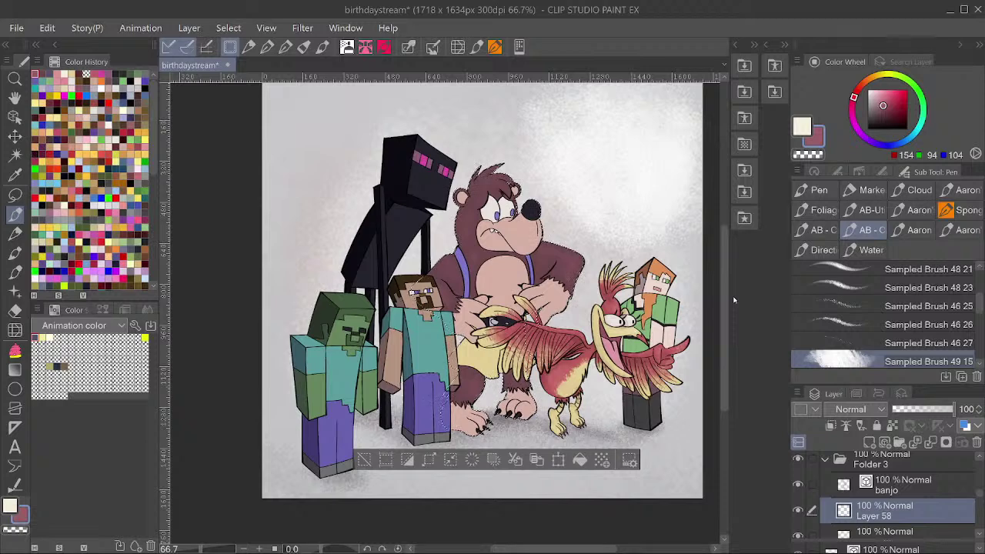
Sample the bear's muzzle color, select its skin layer and lighten the color to RGB 227, 198, 188 for a new layer.
{"action": "left_click", "coordinate": [523, 234], "text": "alt"}
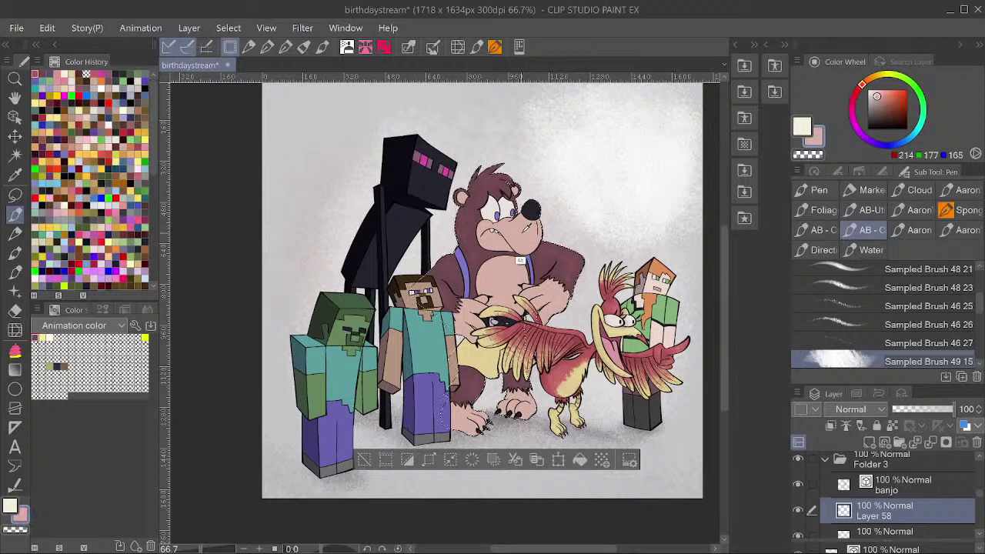
{"action": "left_click", "coordinate": [523, 235], "text": "ctrl+shift"}
{"action": "left_click_drag", "start_coordinate": [880, 85], "coordinate": [877, 91]}
{"action": "left_click_drag", "start_coordinate": [539, 228], "coordinate": [531, 231]}
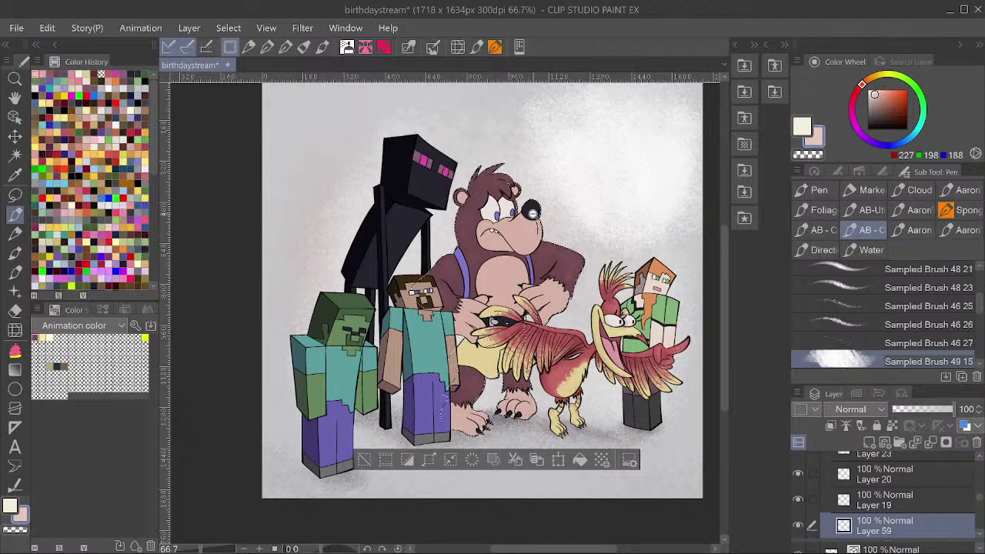
Brush the light skin tone softly over the bear's muzzle, belly, hands and feet.
{"action": "scroll", "coordinate": [532, 213], "scroll_direction": "up", "scroll_amount": 3}
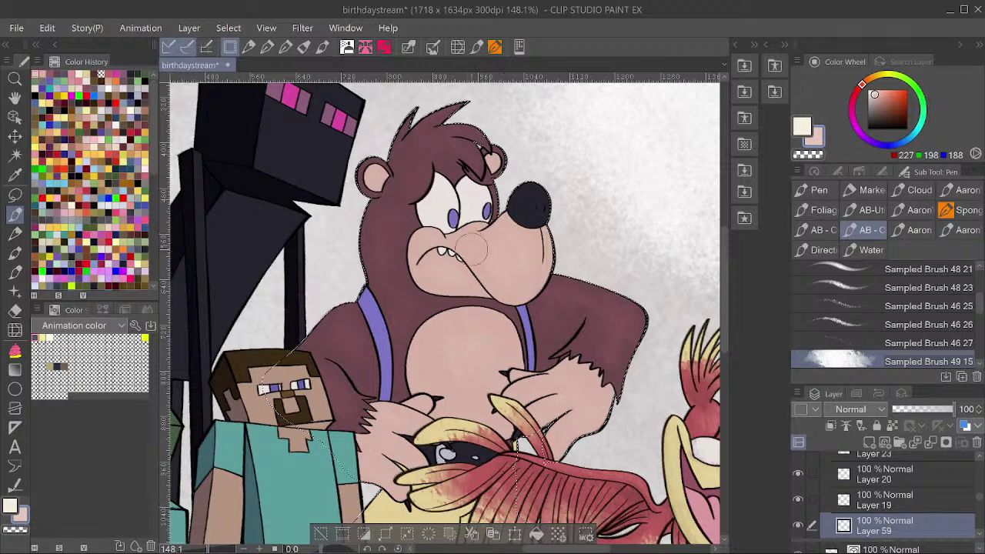
{"action": "scroll", "coordinate": [562, 208], "scroll_direction": "down", "scroll_amount": 3}
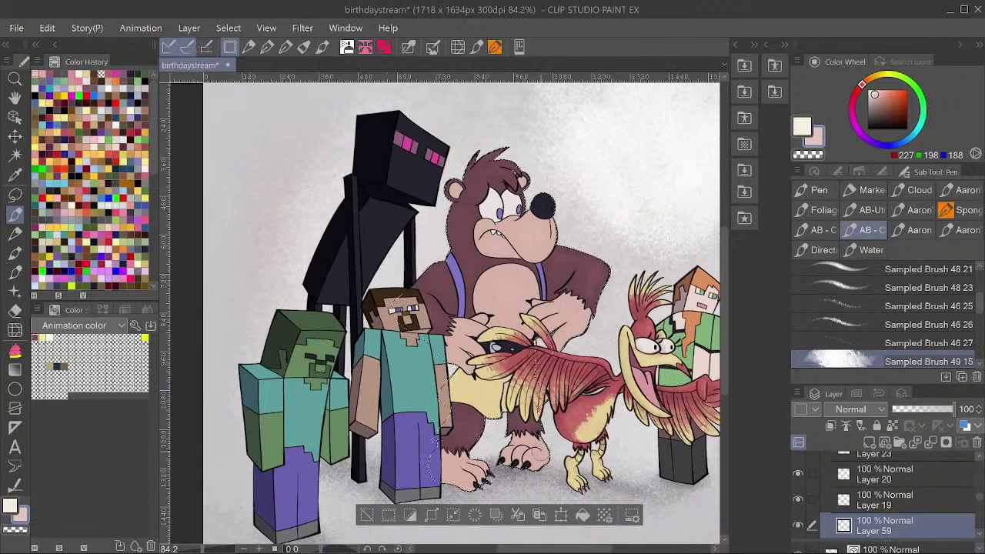
{"action": "scroll", "coordinate": [541, 447], "scroll_direction": "up", "scroll_amount": 3}
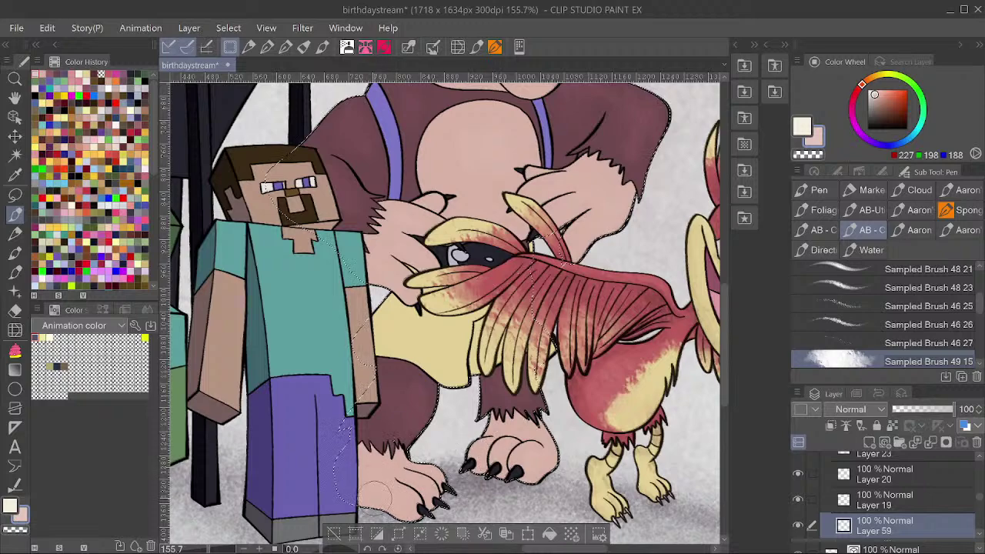
{"action": "scroll", "coordinate": [419, 471], "scroll_direction": "down", "scroll_amount": 3}
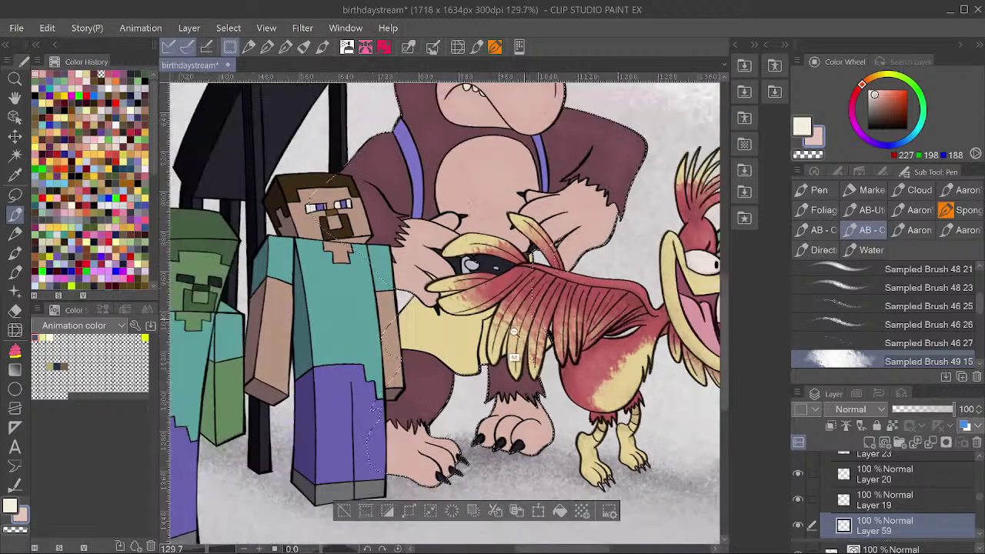
{"action": "left_click_drag", "start_coordinate": [611, 276], "coordinate": [607, 305]}
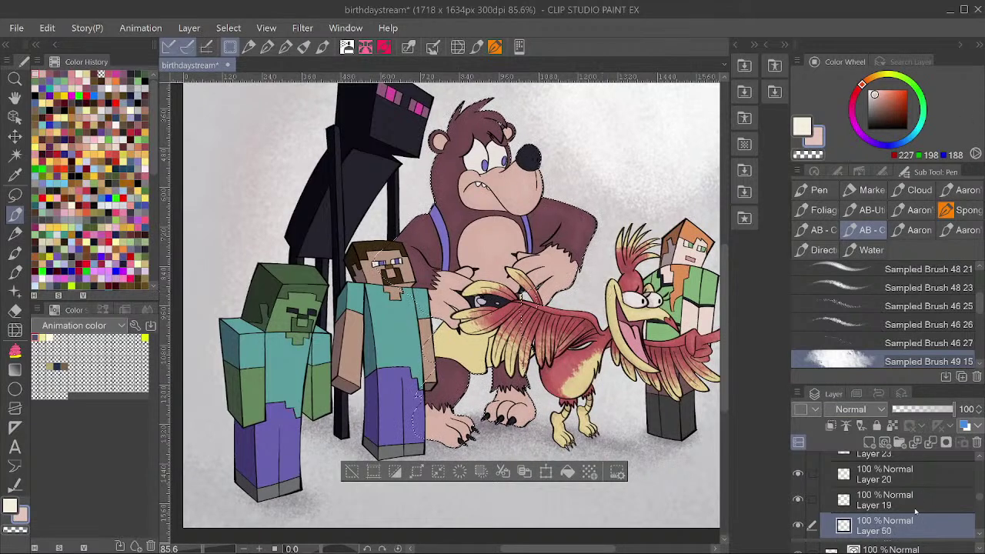
Darken the skin tone to RGB 185, 141, 130 as the shading color.
{"action": "double_click", "coordinate": [821, 140]}
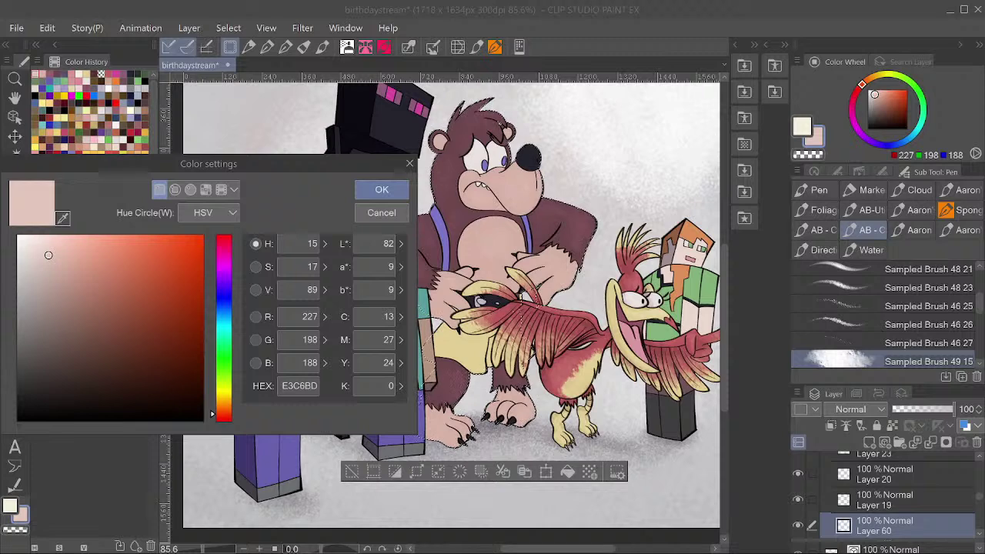
{"action": "left_click_drag", "start_coordinate": [48, 254], "coordinate": [72, 286]}
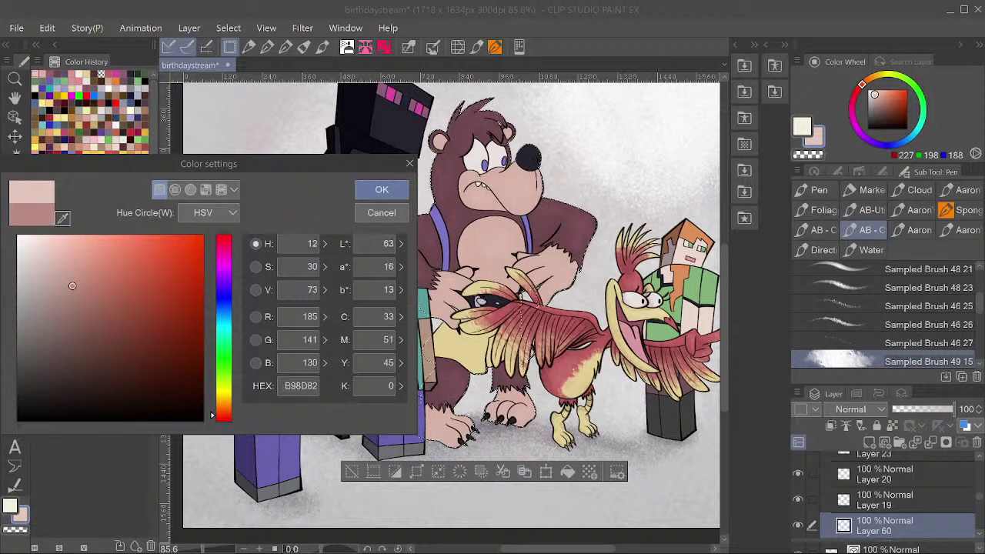
{"action": "left_click", "coordinate": [381, 189]}
Paint the darker skin tone over the ankle beside Steve on a new layer and clip it to the layer below.
{"action": "scroll", "coordinate": [473, 360], "scroll_direction": "up", "scroll_amount": 2}
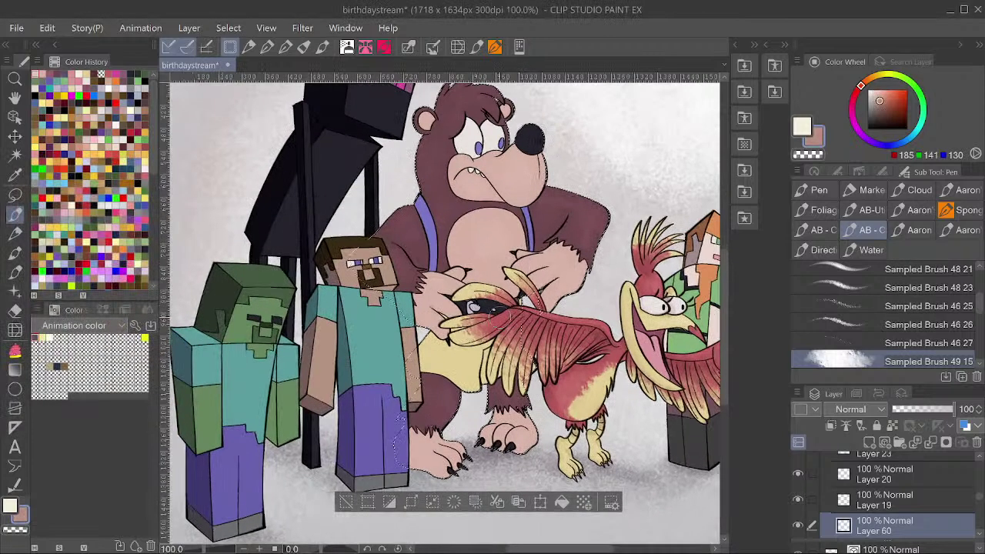
{"action": "scroll", "coordinate": [443, 442], "scroll_direction": "up", "scroll_amount": 4}
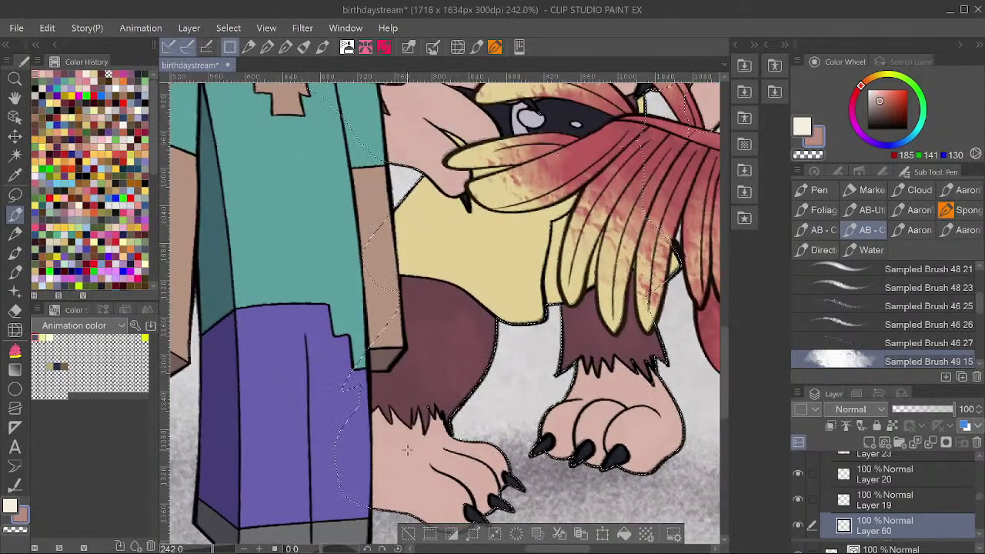
{"action": "mouse_move", "coordinate": [427, 454]}
{"action": "left_mouse_down"}
{"action": "mouse_move", "coordinate": [439, 389]}
{"action": "mouse_move", "coordinate": [448, 407]}
{"action": "left_mouse_up"}
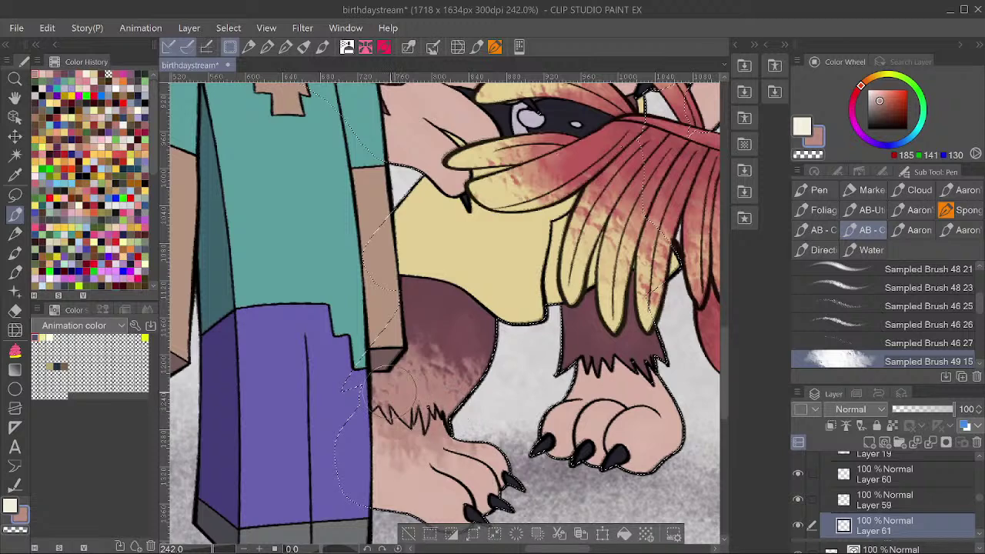
{"action": "scroll", "coordinate": [885, 500], "scroll_direction": "down", "scroll_amount": 1}
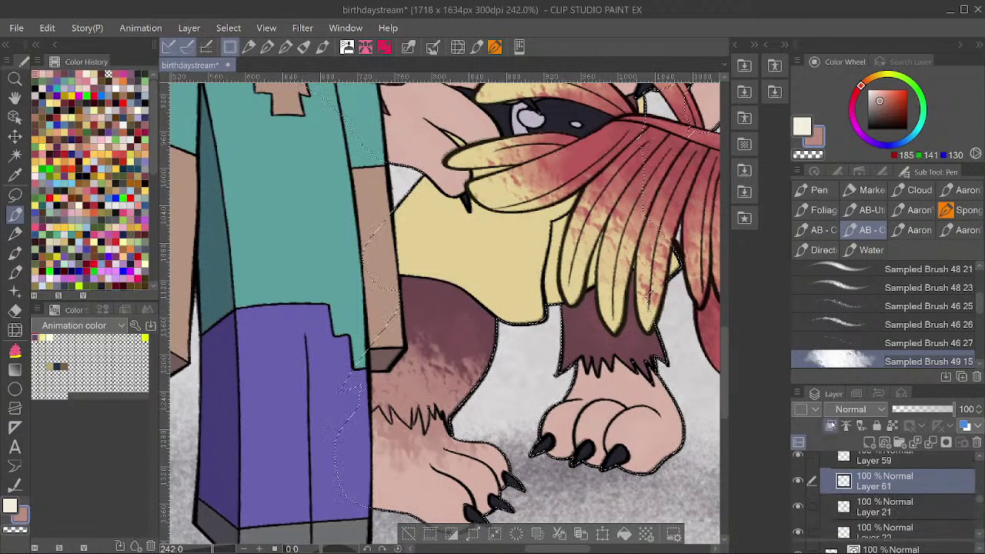
{"action": "left_click", "coordinate": [830, 426]}
Try textured shading with the Sampled Brush 49 15 on the tops of both of the bear's feet.
{"action": "scroll", "coordinate": [574, 420], "scroll_direction": "down", "scroll_amount": 2}
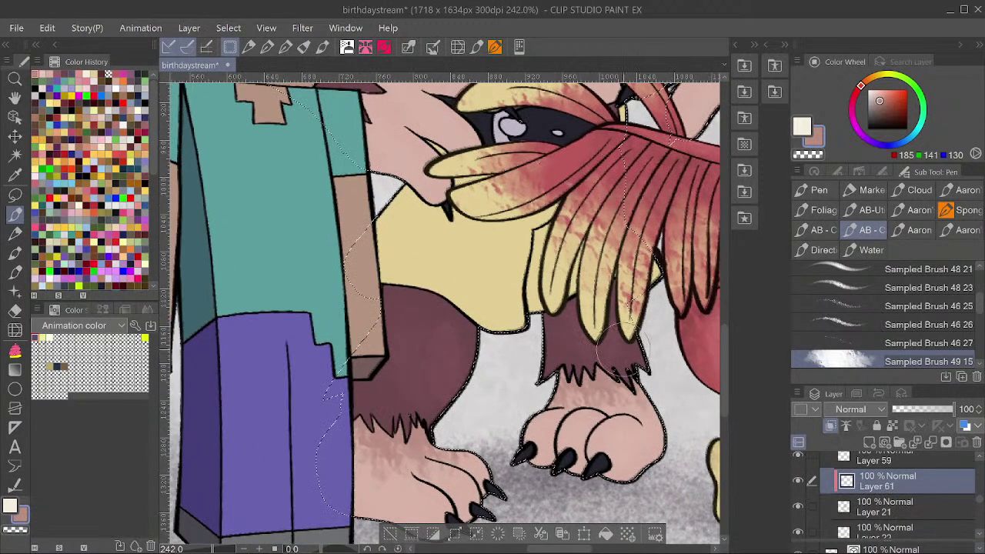
{"action": "scroll", "coordinate": [500, 434], "scroll_direction": "down", "scroll_amount": 5}
{"action": "scroll", "coordinate": [545, 414], "scroll_direction": "up", "scroll_amount": 6}
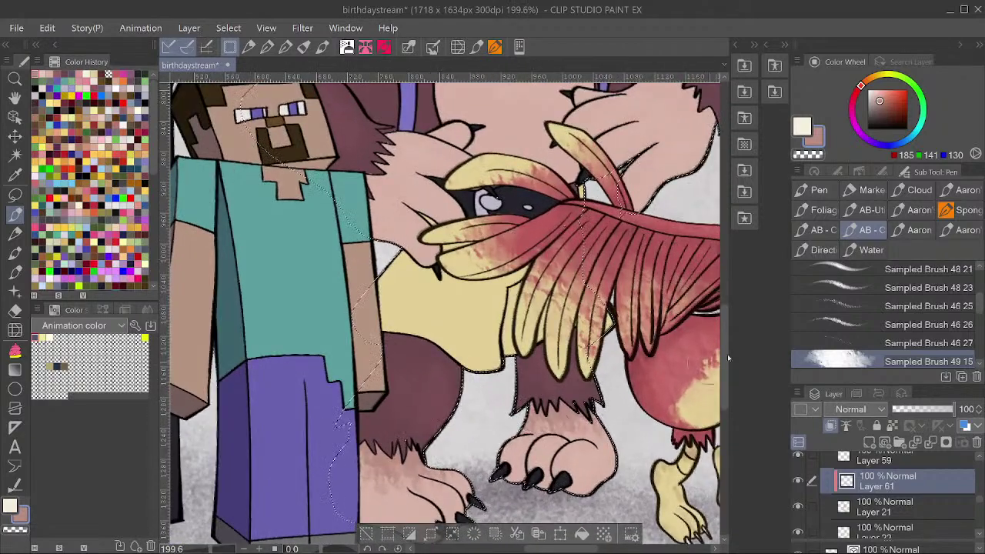
{"action": "scroll", "coordinate": [442, 308], "scroll_direction": "down", "scroll_amount": 3}
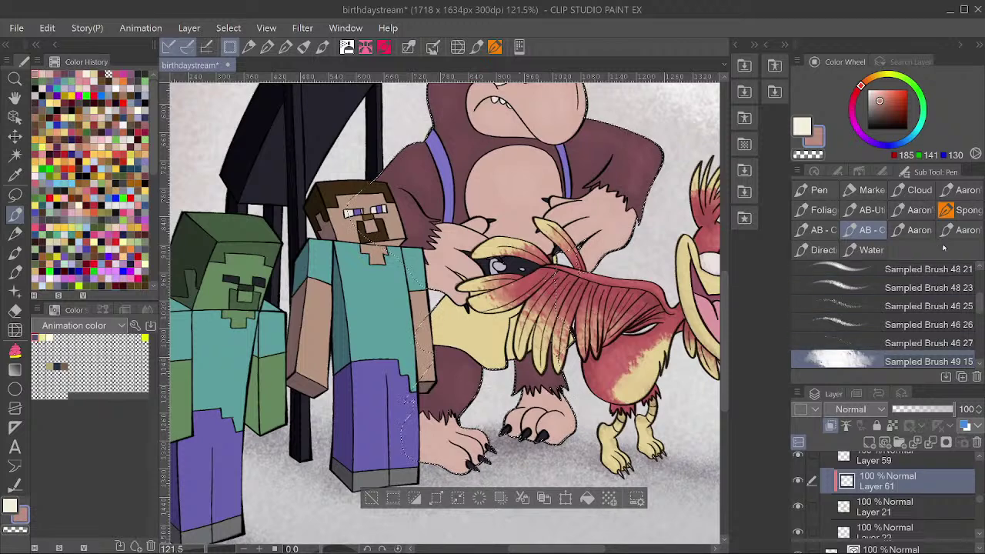
Look through the AB and Aaron brush groups and choose the drawing brush.
{"action": "left_click", "coordinate": [907, 236]}
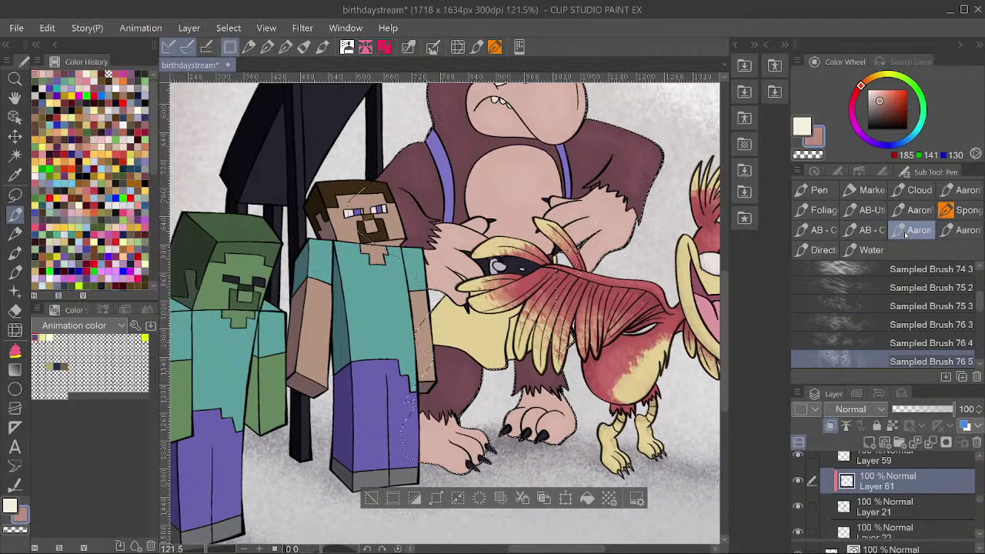
{"action": "left_click", "coordinate": [857, 237]}
{"action": "scroll", "coordinate": [885, 299], "scroll_direction": "up", "scroll_amount": 2}
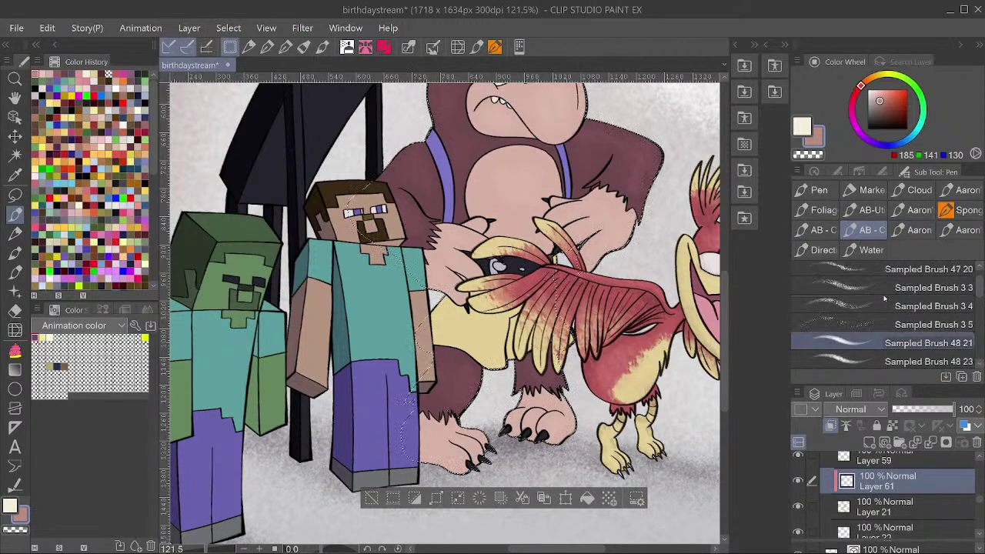
{"action": "left_click", "coordinate": [819, 230]}
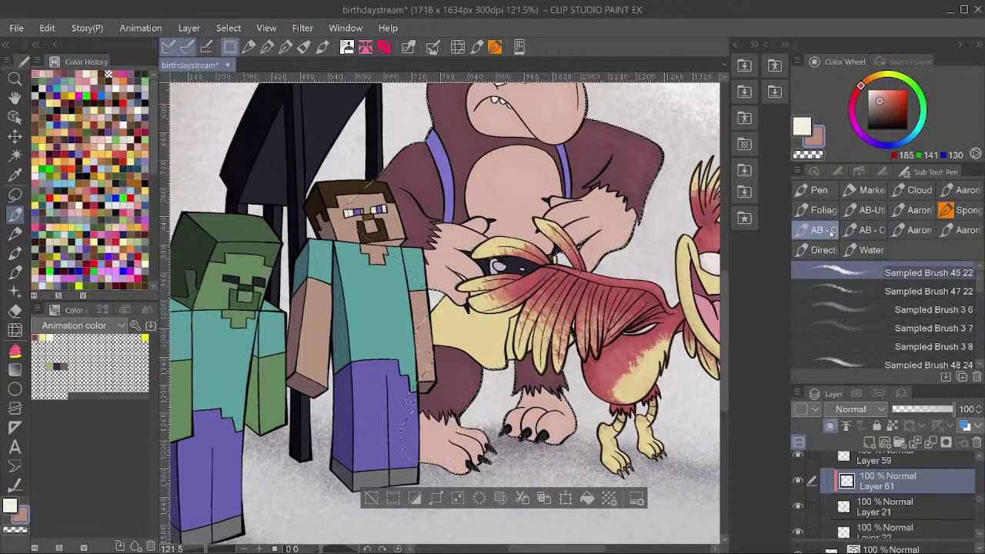
{"action": "scroll", "coordinate": [865, 292], "scroll_direction": "down", "scroll_amount": 5}
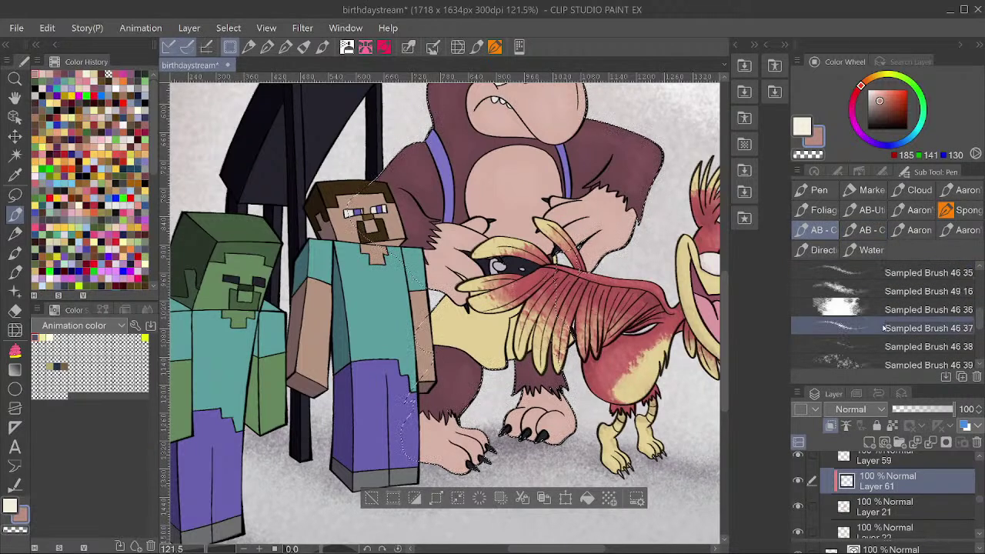
{"action": "left_click", "coordinate": [915, 230]}
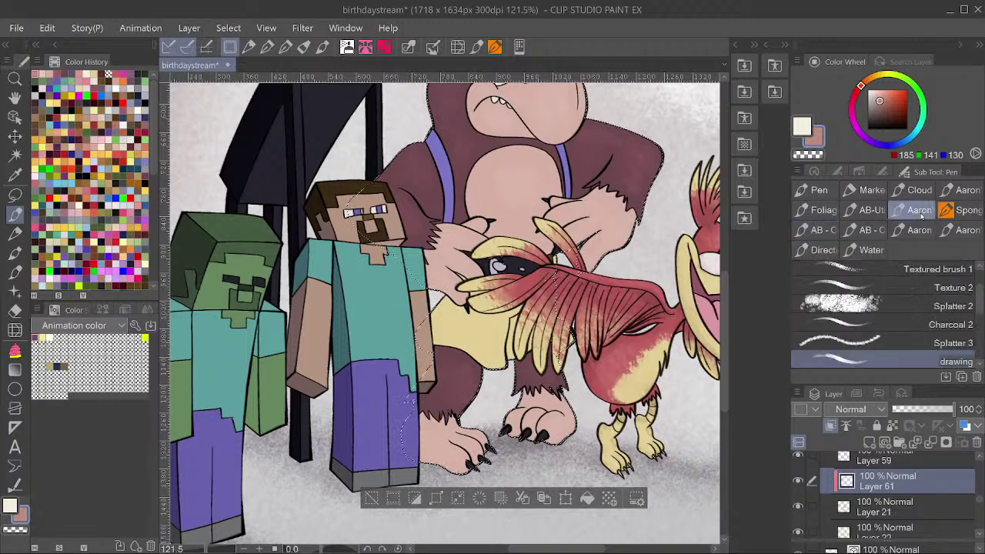
Paint darker skin-tone shadows beneath the jagged fur edges on both of the bear's feet.
{"action": "scroll", "coordinate": [405, 406], "scroll_direction": "up", "scroll_amount": 5}
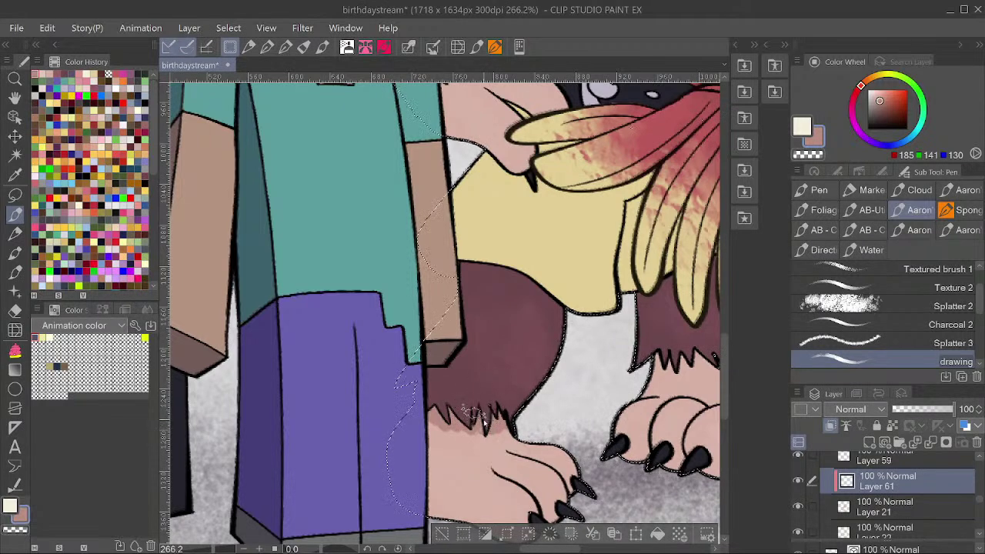
{"action": "scroll", "coordinate": [477, 418], "scroll_direction": "up", "scroll_amount": 2}
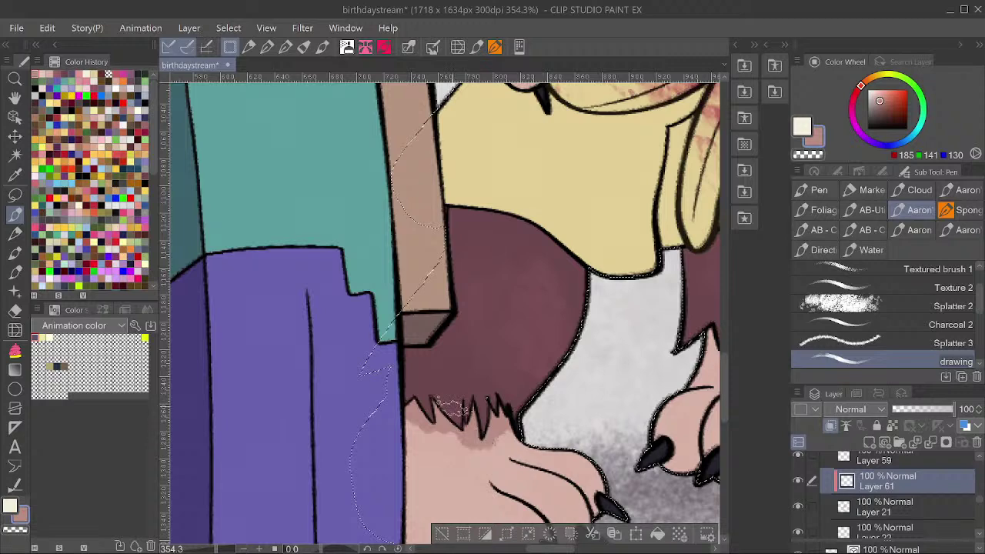
{"action": "scroll", "coordinate": [452, 408], "scroll_direction": "down", "scroll_amount": 4}
{"action": "scroll", "coordinate": [593, 337], "scroll_direction": "up", "scroll_amount": 5}
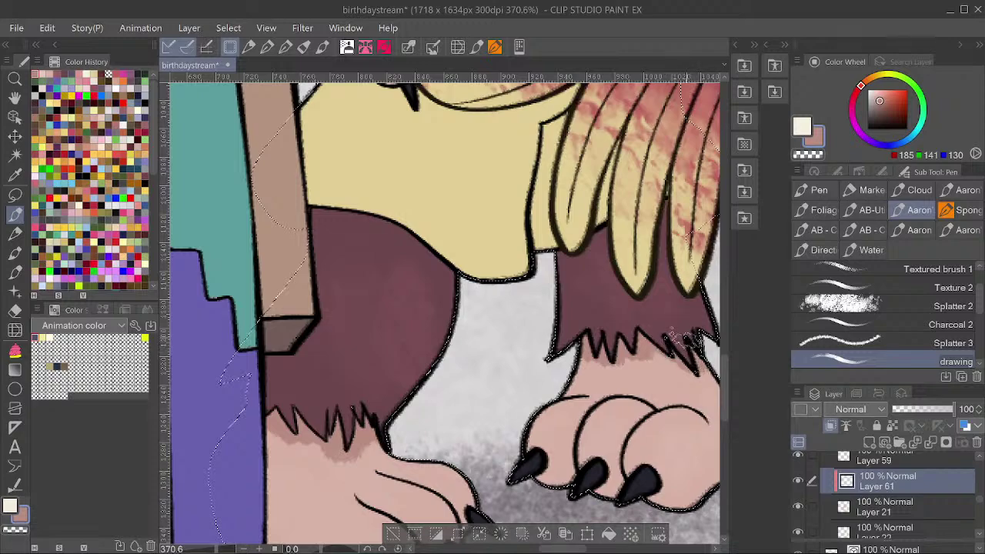
{"action": "scroll", "coordinate": [462, 389], "scroll_direction": "down", "scroll_amount": 4}
{"action": "scroll", "coordinate": [411, 438], "scroll_direction": "up", "scroll_amount": 5}
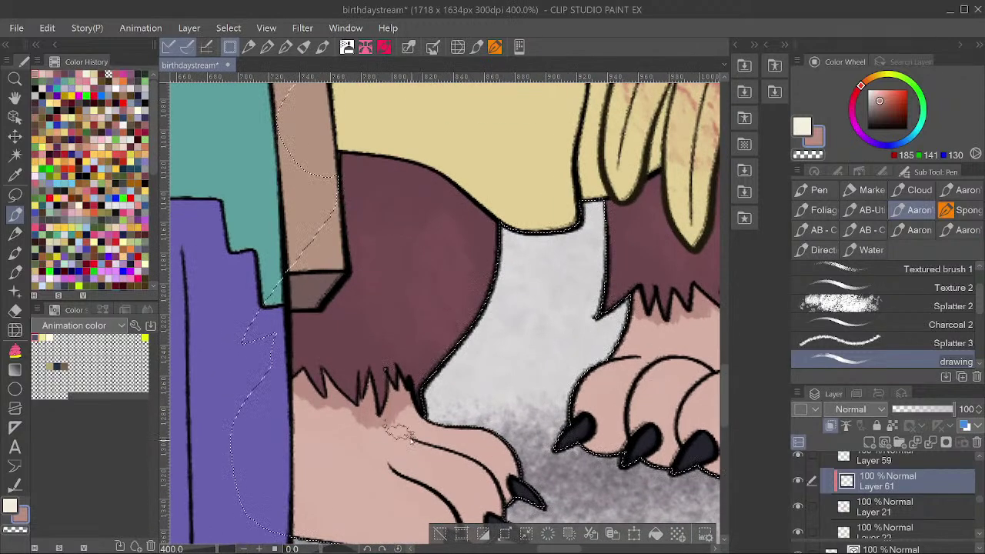
{"action": "scroll", "coordinate": [400, 434], "scroll_direction": "down", "scroll_amount": 6}
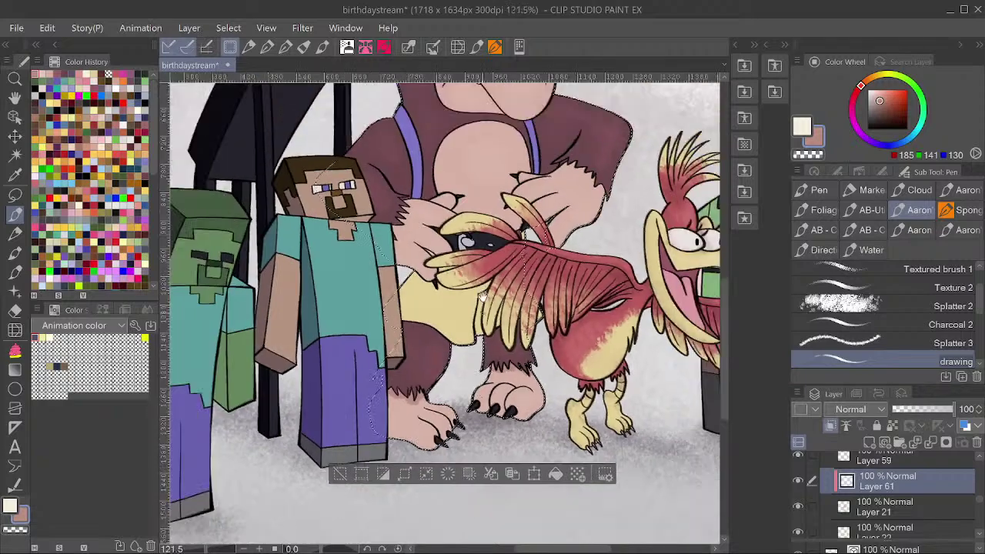
{"action": "left_click_drag", "start_coordinate": [482, 297], "coordinate": [500, 466]}
{"action": "scroll", "coordinate": [506, 257], "scroll_direction": "up", "scroll_amount": 4}
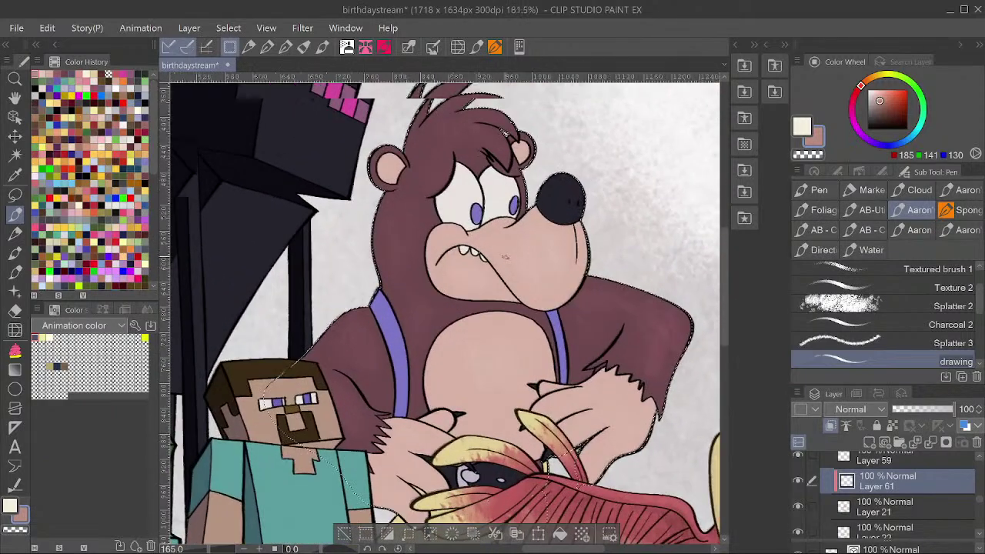
{"action": "scroll", "coordinate": [505, 257], "scroll_direction": "up", "scroll_amount": 4}
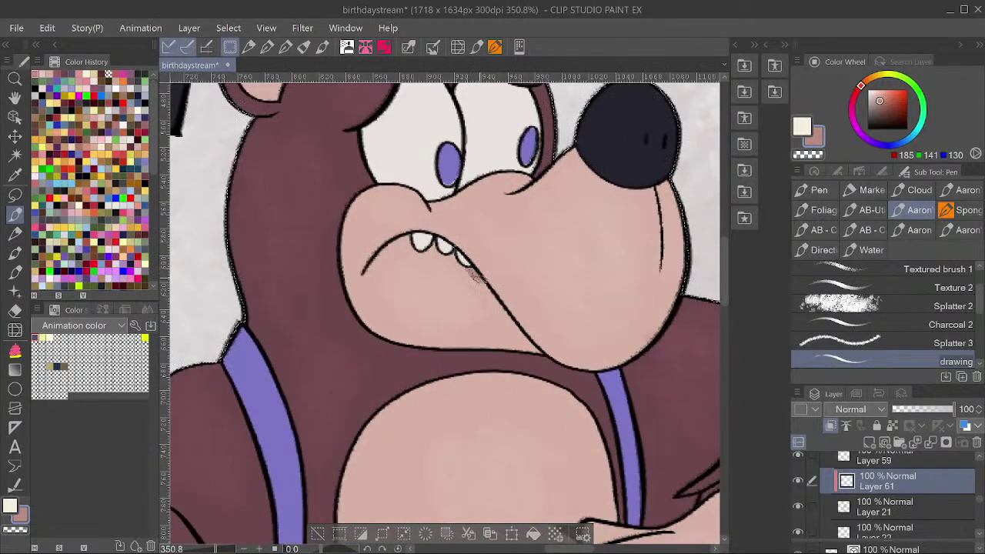
{"action": "scroll", "coordinate": [475, 275], "scroll_direction": "down", "scroll_amount": 6}
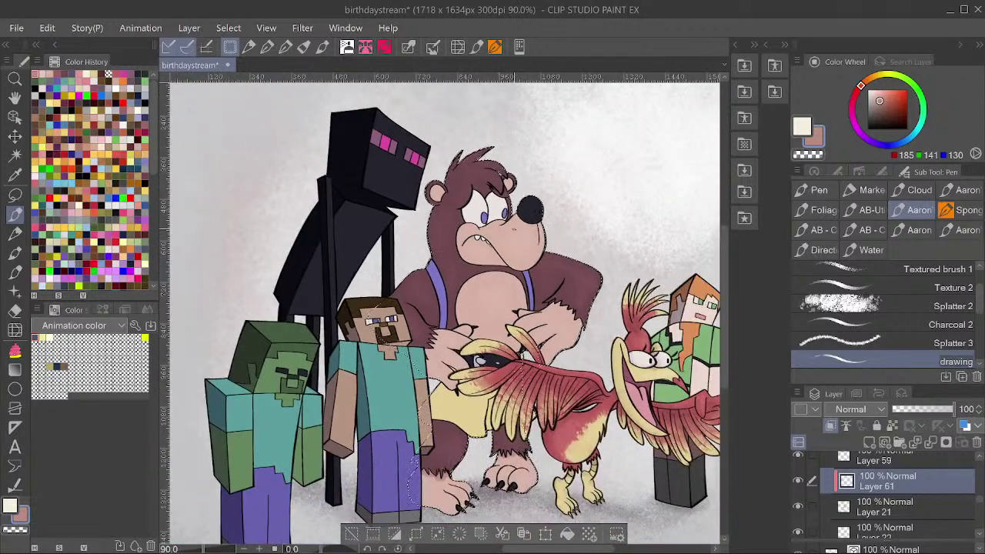
{"action": "scroll", "coordinate": [474, 275], "scroll_direction": "down", "scroll_amount": 1}
{"action": "scroll", "coordinate": [445, 308], "scroll_direction": "down", "scroll_amount": 3}
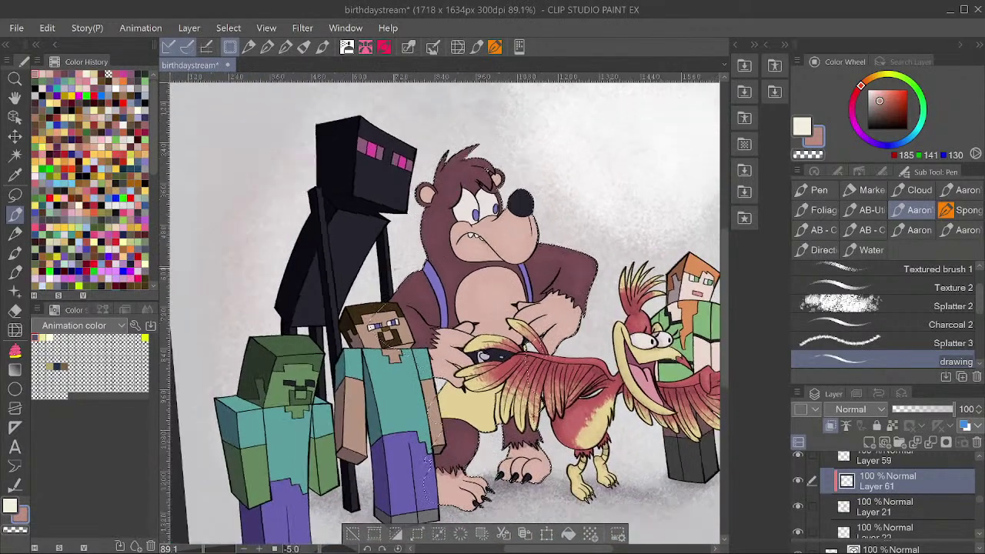
Try additional darker skin-tone strokes on the toes and ankles of both of the bear's feet, then undo them.
{"action": "scroll", "coordinate": [448, 303], "scroll_direction": "down", "scroll_amount": 1}
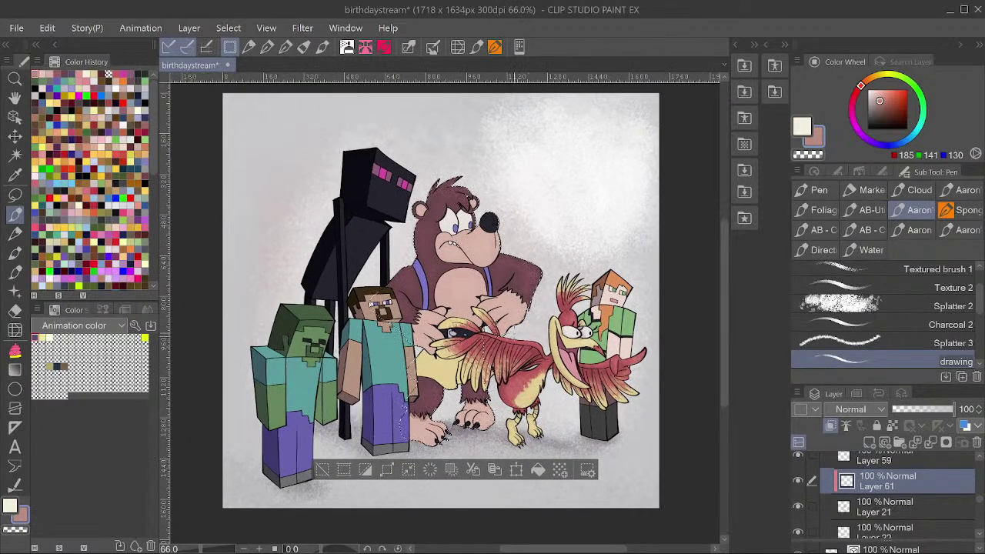
{"action": "scroll", "coordinate": [436, 469], "scroll_direction": "up", "scroll_amount": 6}
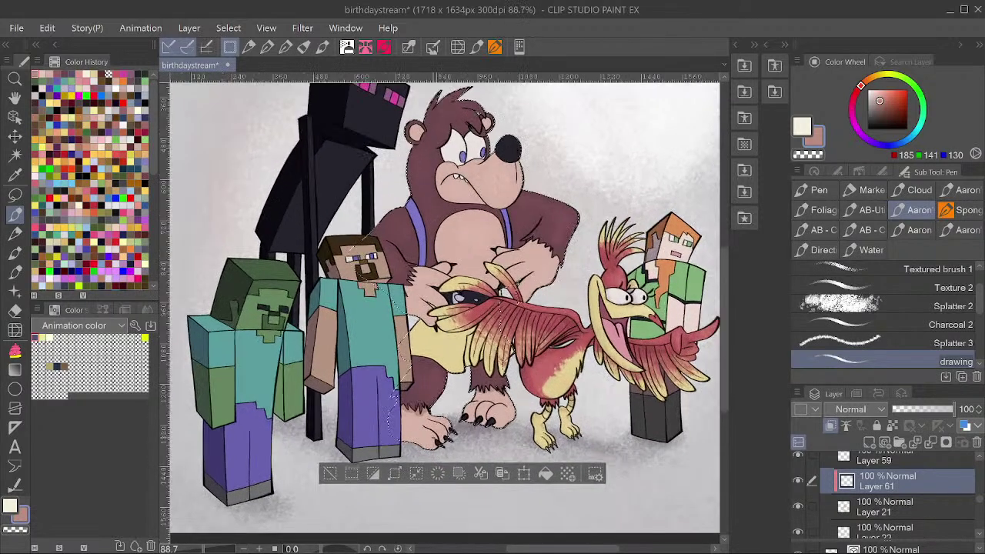
{"action": "scroll", "coordinate": [413, 434], "scroll_direction": "down", "scroll_amount": 3}
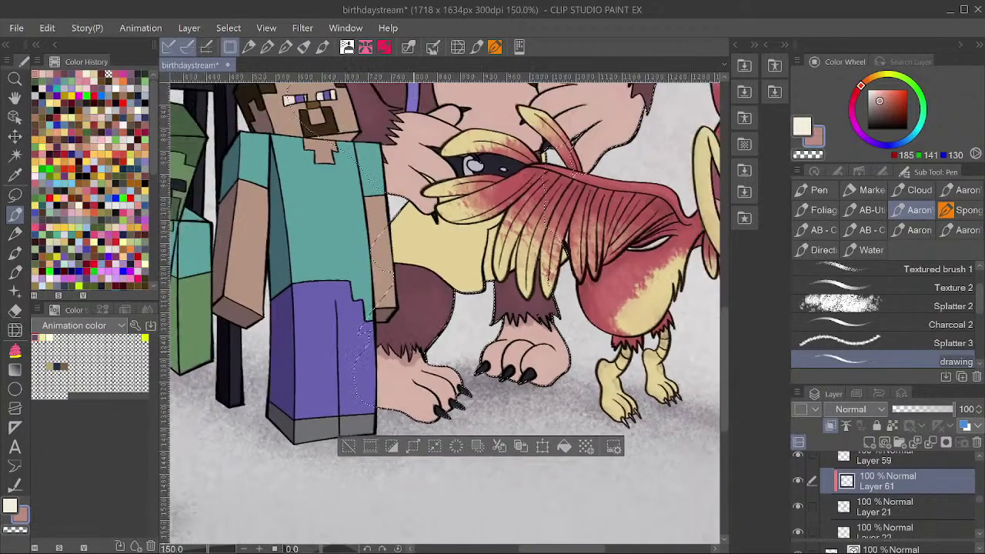
{"action": "scroll", "coordinate": [430, 435], "scroll_direction": "up", "scroll_amount": 3}
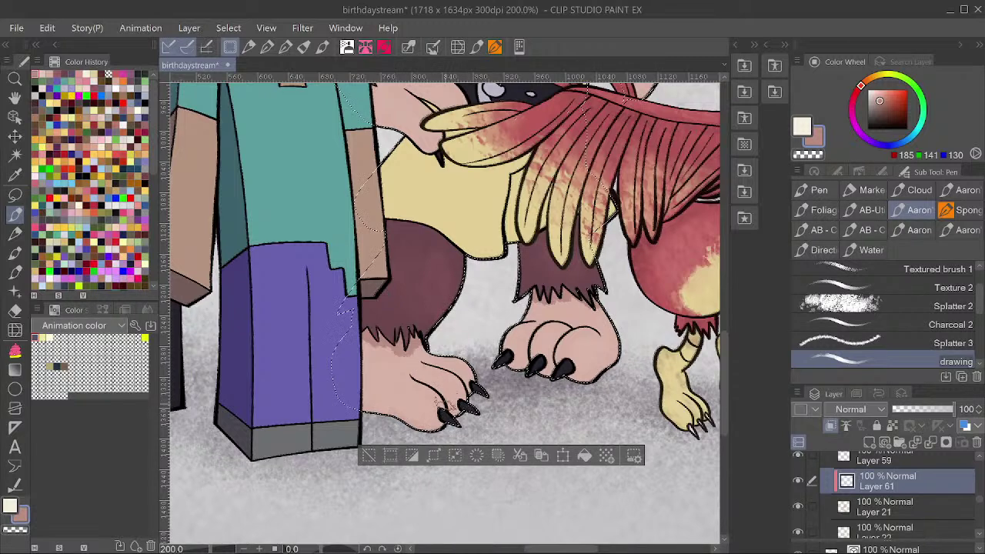
{"action": "left_click_drag", "start_coordinate": [459, 389], "coordinate": [466, 376]}
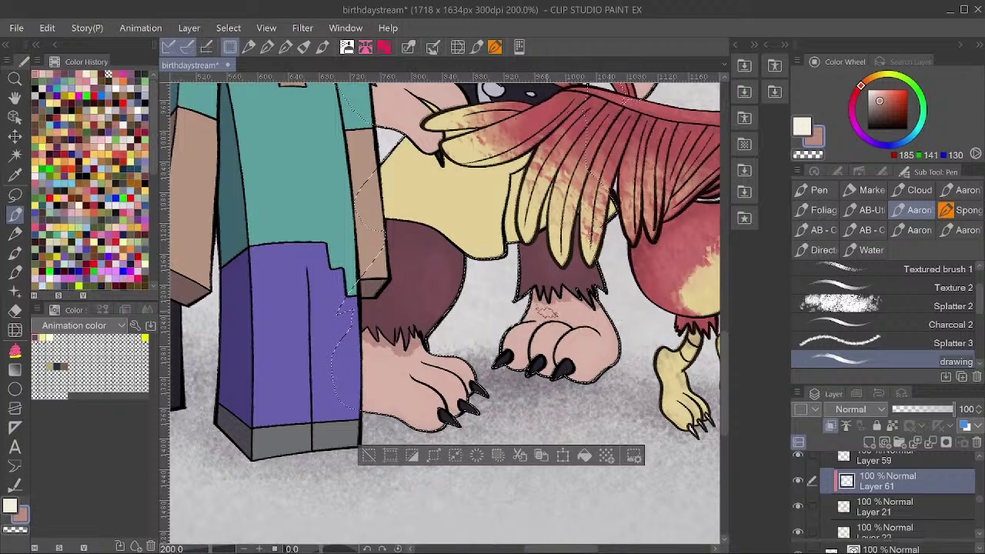
{"action": "mouse_move", "coordinate": [584, 336]}
{"action": "left_mouse_down"}
{"action": "mouse_move", "coordinate": [581, 310]}
{"action": "mouse_move", "coordinate": [550, 315]}
{"action": "mouse_move", "coordinate": [566, 322]}
{"action": "mouse_move", "coordinate": [585, 307]}
{"action": "mouse_move", "coordinate": [551, 300]}
{"action": "left_mouse_up"}
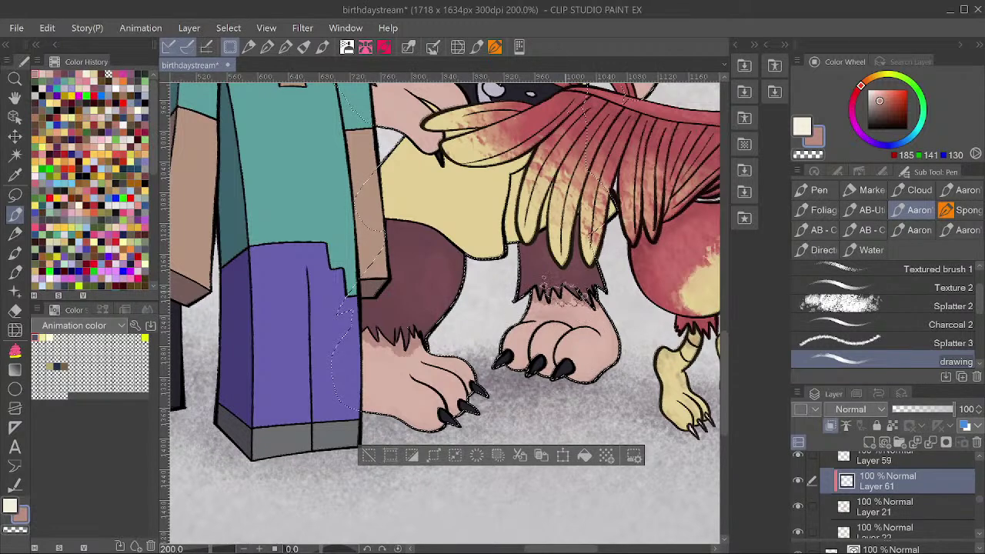
{"action": "mouse_move", "coordinate": [405, 343]}
{"action": "left_mouse_down"}
{"action": "mouse_move", "coordinate": [437, 360]}
{"action": "mouse_move", "coordinate": [401, 352]}
{"action": "left_mouse_up"}
{"action": "key", "text": "ctrl+z"}
{"action": "key", "text": "ctrl+z"}
{"action": "key", "text": "ctrl+z"}
{"action": "key", "text": "ctrl+z"}
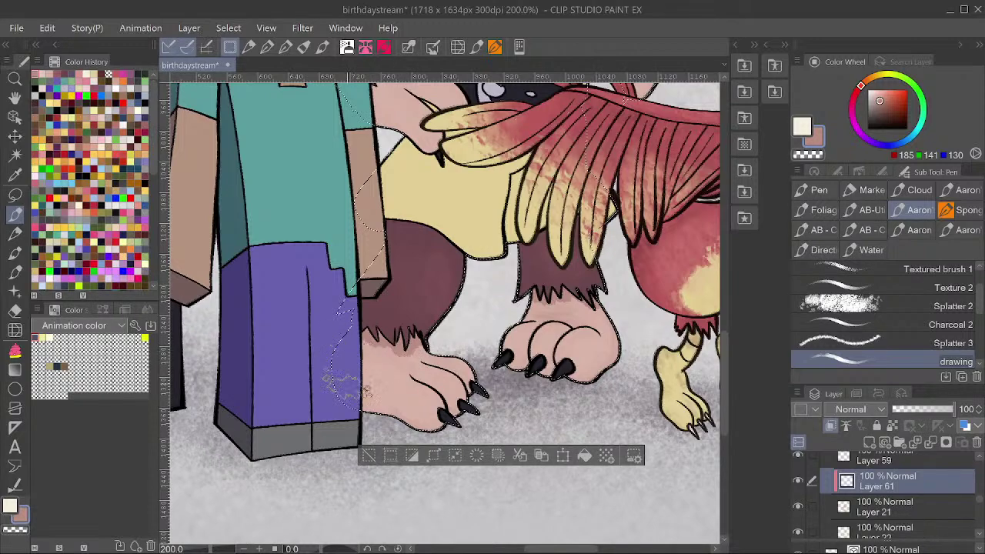
Paint darker skin-tone shadows beneath the jagged fur edges at both of the bear's wrists.
{"action": "left_click_drag", "start_coordinate": [404, 258], "coordinate": [377, 261]}
{"action": "left_click_drag", "start_coordinate": [501, 139], "coordinate": [528, 265]}
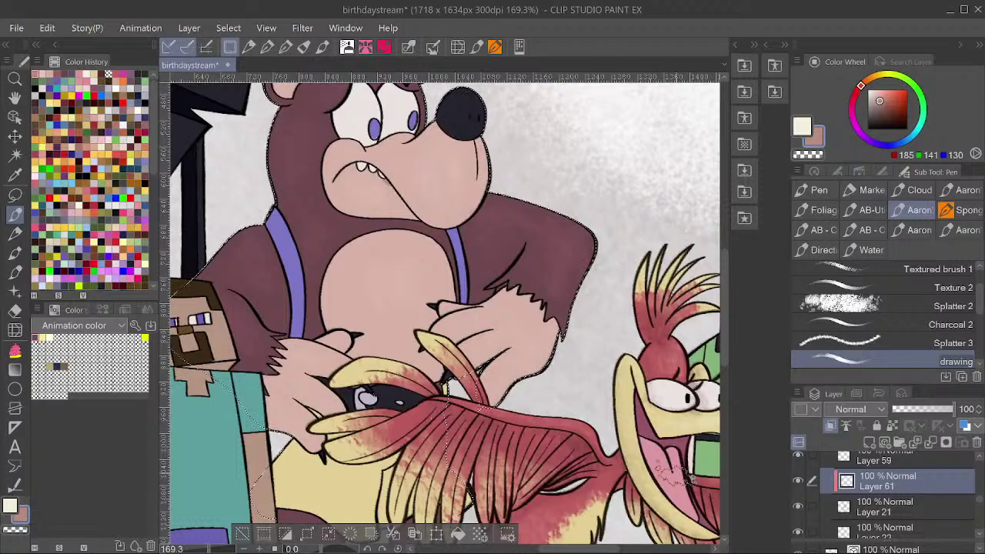
{"action": "scroll", "coordinate": [492, 289], "scroll_direction": "up", "scroll_amount": 3}
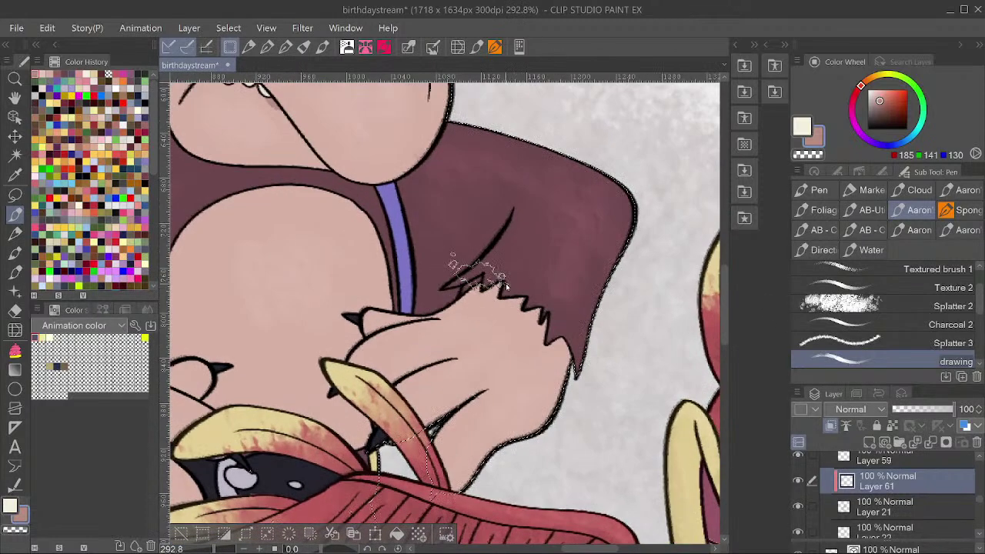
{"action": "mouse_move", "coordinate": [492, 288]}
{"action": "left_mouse_down"}
{"action": "mouse_move", "coordinate": [500, 286]}
{"action": "mouse_move", "coordinate": [471, 279]}
{"action": "mouse_move", "coordinate": [539, 308]}
{"action": "mouse_move", "coordinate": [576, 340]}
{"action": "mouse_move", "coordinate": [583, 367]}
{"action": "left_mouse_up"}
{"action": "scroll", "coordinate": [646, 309], "scroll_direction": "down", "scroll_amount": 2}
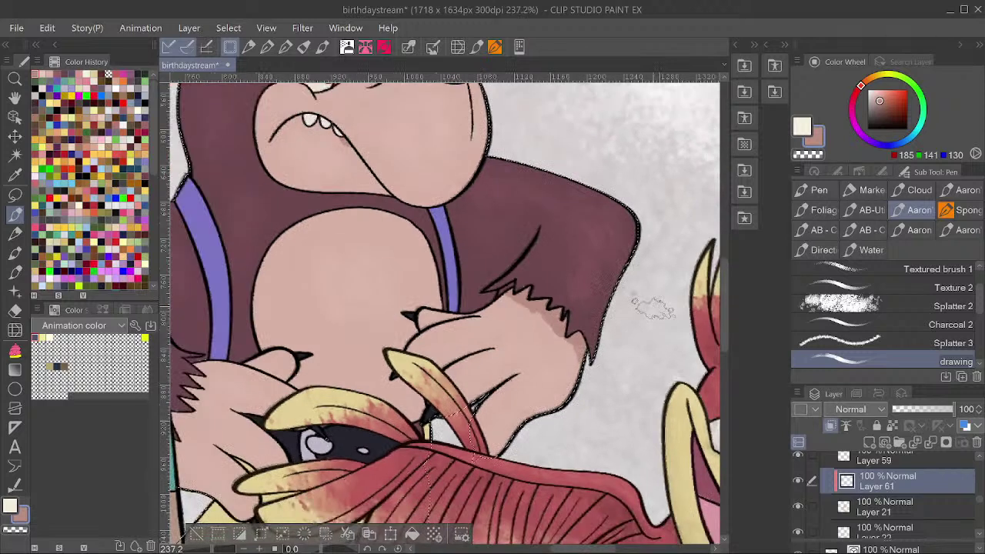
{"action": "scroll", "coordinate": [229, 337], "scroll_direction": "up", "scroll_amount": 2}
{"action": "scroll", "coordinate": [227, 336], "scroll_direction": "up", "scroll_amount": 2}
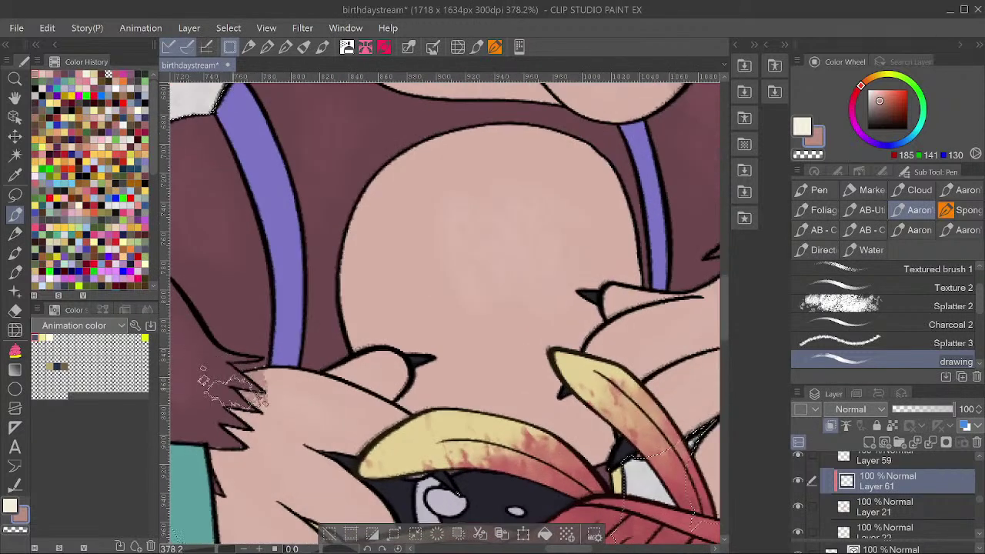
{"action": "mouse_move", "coordinate": [220, 408]}
{"action": "left_mouse_down"}
{"action": "mouse_move", "coordinate": [201, 454]}
{"action": "mouse_move", "coordinate": [212, 481]}
{"action": "mouse_move", "coordinate": [201, 425]}
{"action": "left_mouse_up"}
{"action": "scroll", "coordinate": [201, 425], "scroll_direction": "down", "scroll_amount": 4}
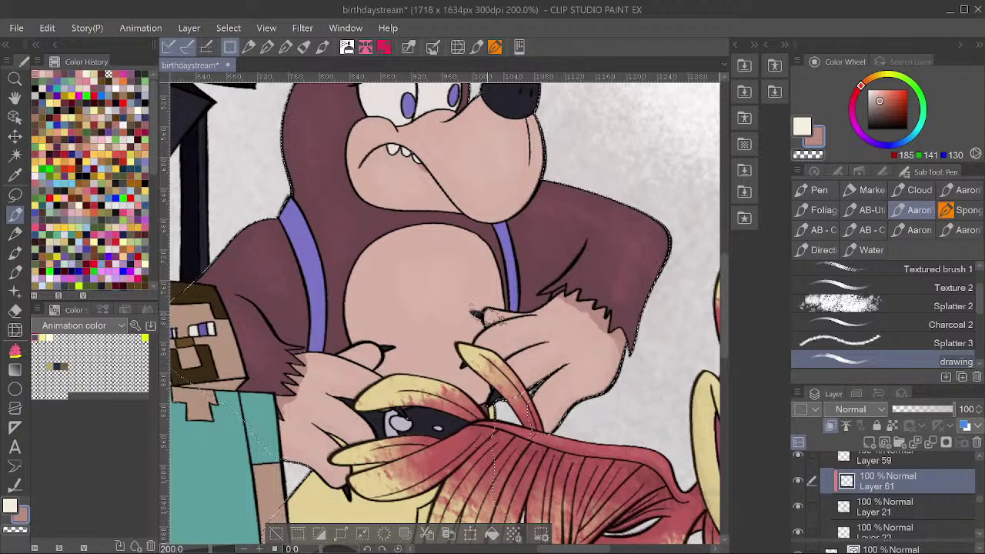
{"action": "left_click_drag", "start_coordinate": [498, 208], "coordinate": [517, 331]}
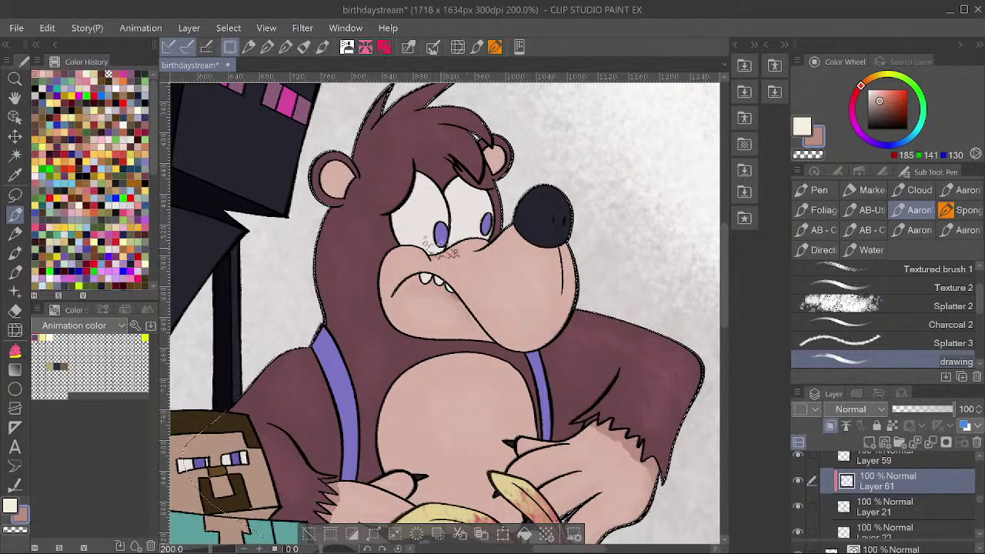
{"action": "scroll", "coordinate": [513, 191], "scroll_direction": "down", "scroll_amount": 4}
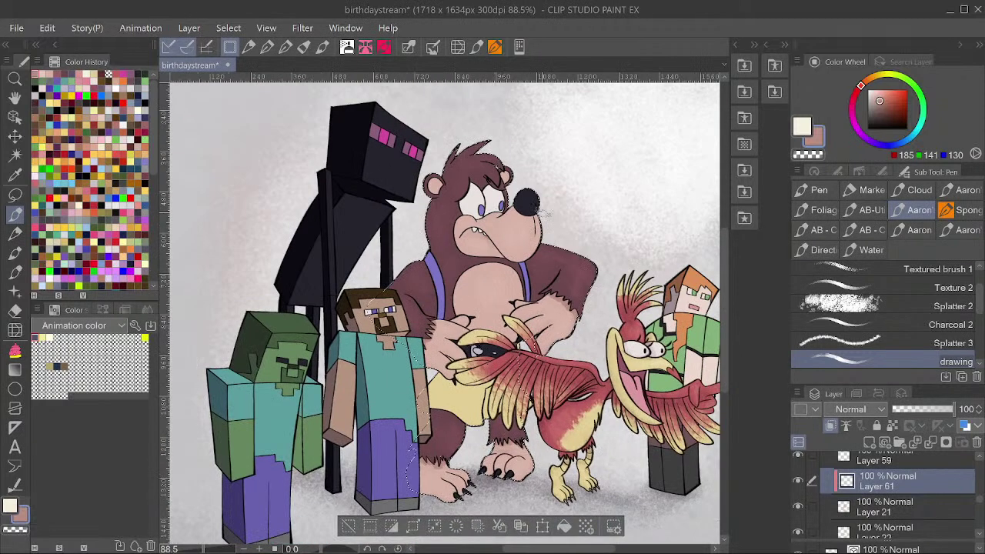
{"action": "scroll", "coordinate": [538, 212], "scroll_direction": "up", "scroll_amount": 5}
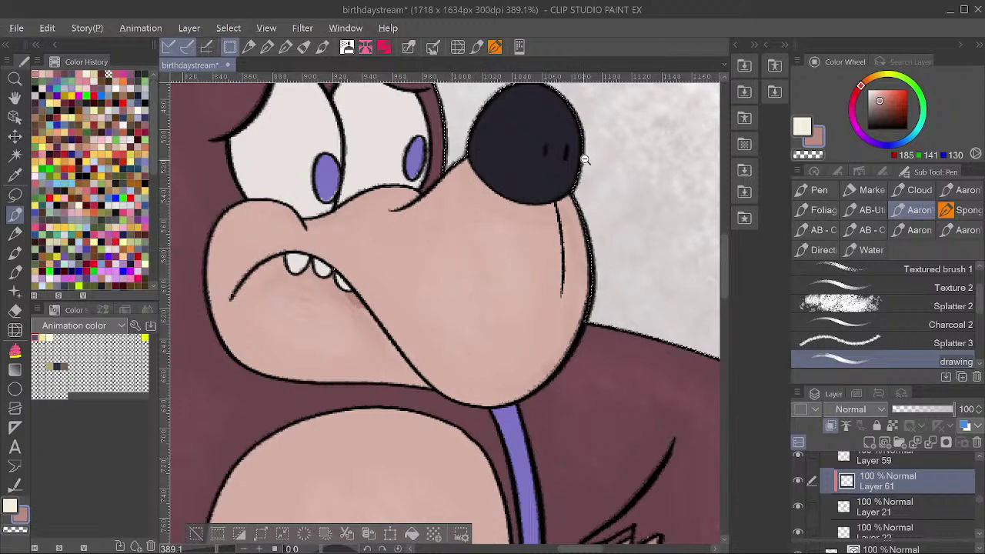
{"action": "scroll", "coordinate": [585, 159], "scroll_direction": "down", "scroll_amount": 6}
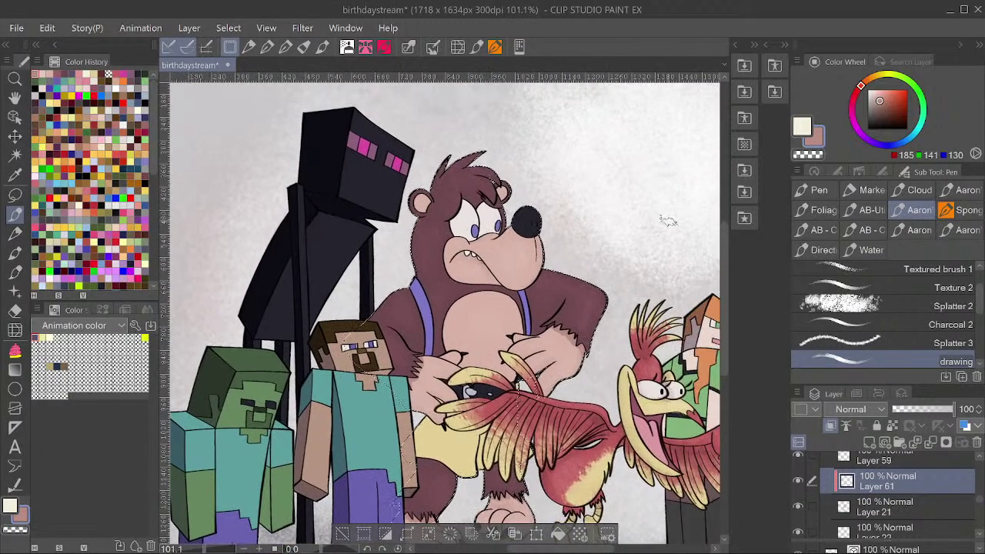
{"action": "left_click_drag", "start_coordinate": [651, 267], "coordinate": [590, 240]}
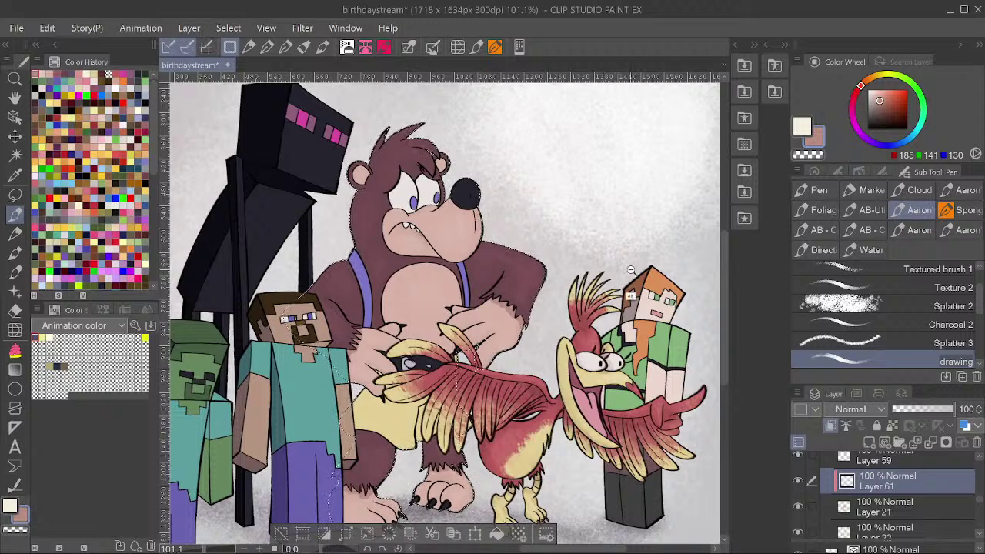
{"action": "scroll", "coordinate": [631, 270], "scroll_direction": "down", "scroll_amount": 2}
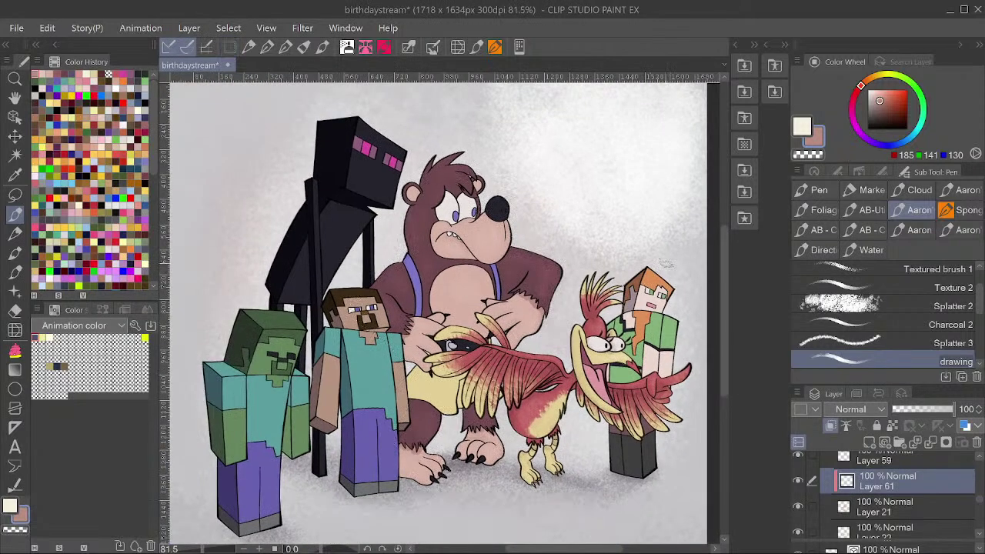
Shade the bear's suspender strap with dark blue (47, 45, 114) on a new layer above the strap's colour layer.
{"action": "key", "text": "ctrl+shift+n"}
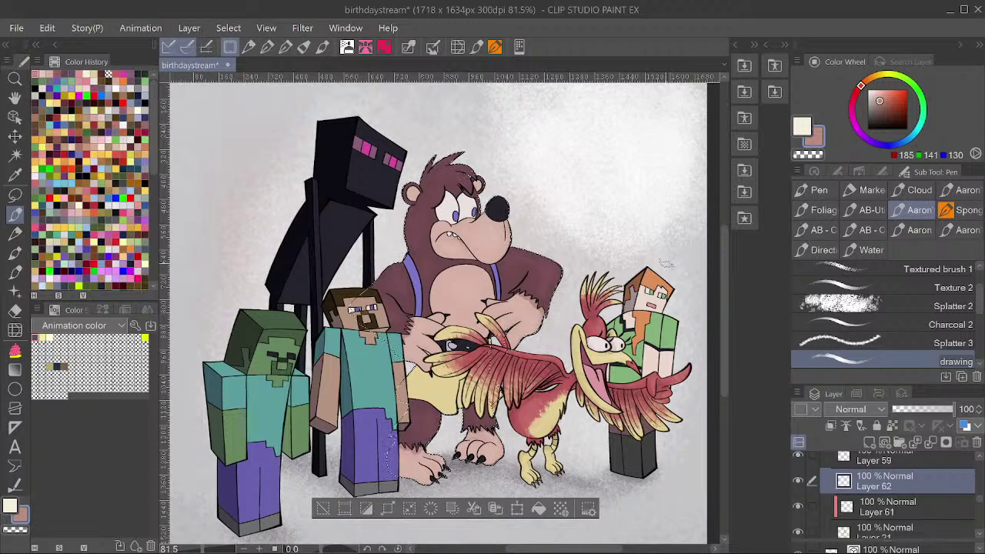
{"action": "key", "text": "ctrl+z"}
{"action": "left_click", "coordinate": [407, 305], "text": "ctrl+shift"}
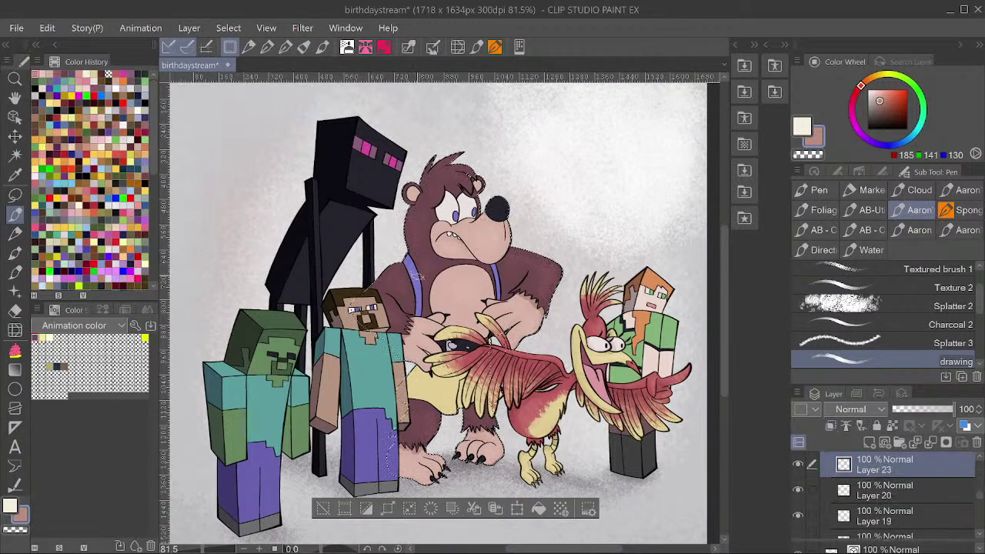
{"action": "left_click_drag", "start_coordinate": [895, 143], "coordinate": [886, 145]}
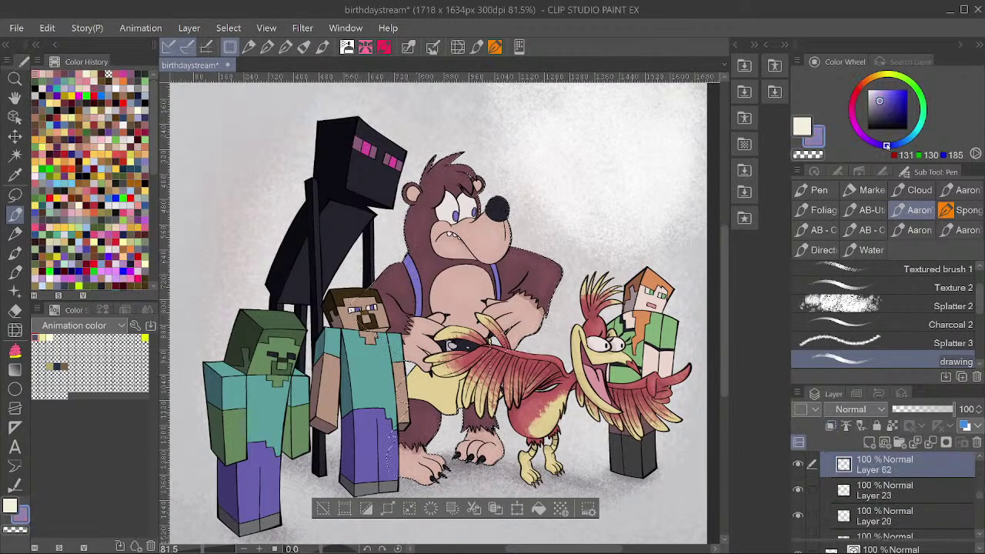
{"action": "left_click_drag", "start_coordinate": [897, 107], "coordinate": [891, 112]}
{"action": "scroll", "coordinate": [415, 285], "scroll_direction": "up", "scroll_amount": 5}
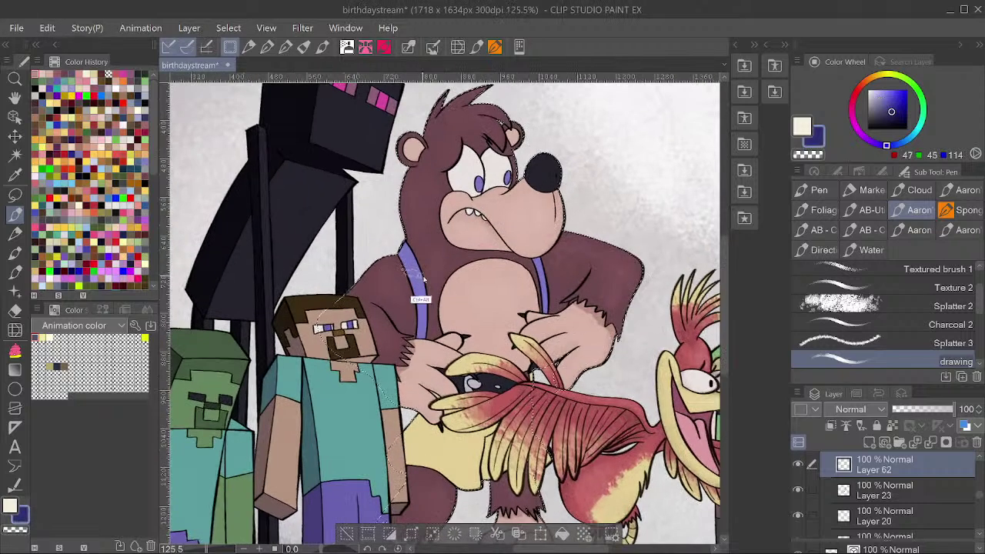
{"action": "left_click_drag", "start_coordinate": [405, 251], "coordinate": [408, 255]}
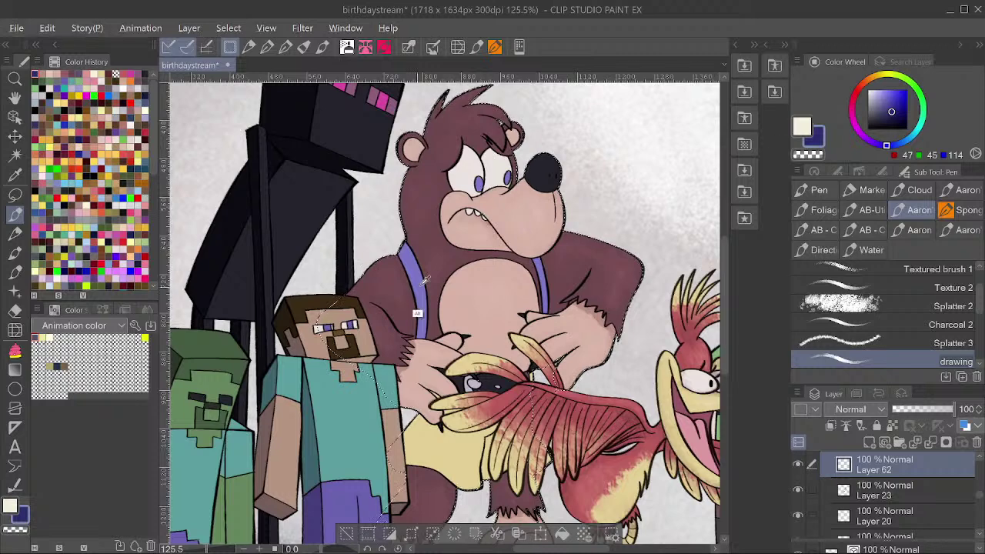
Paint a light lavender highlight (184, 178, 239) along the bear's suspender strap and clear the selection.
{"action": "left_click", "coordinate": [419, 313], "text": "alt"}
{"action": "left_click", "coordinate": [878, 93]}
{"action": "mouse_move", "coordinate": [412, 272]}
{"action": "left_mouse_down"}
{"action": "mouse_move", "coordinate": [432, 285]}
{"action": "mouse_move", "coordinate": [410, 253]}
{"action": "left_mouse_up"}
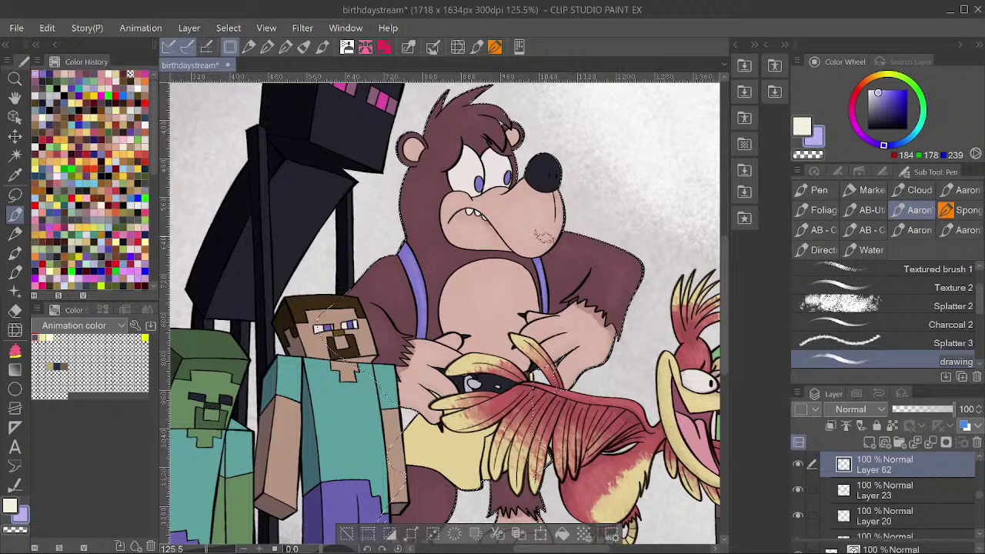
{"action": "scroll", "coordinate": [539, 235], "scroll_direction": "down", "scroll_amount": 3}
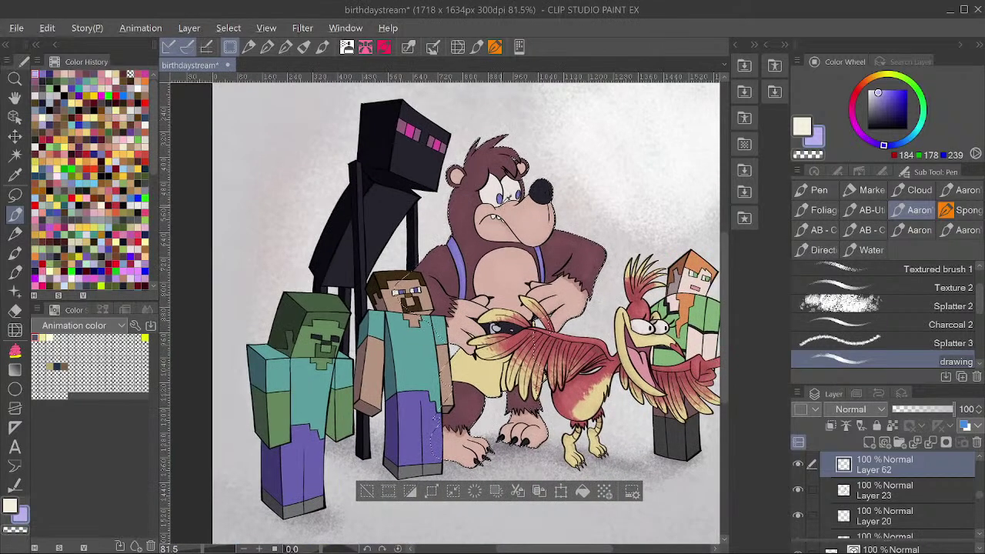
{"action": "key", "text": "ctrl+d"}
{"action": "left_click", "coordinate": [547, 179], "text": "alt"}
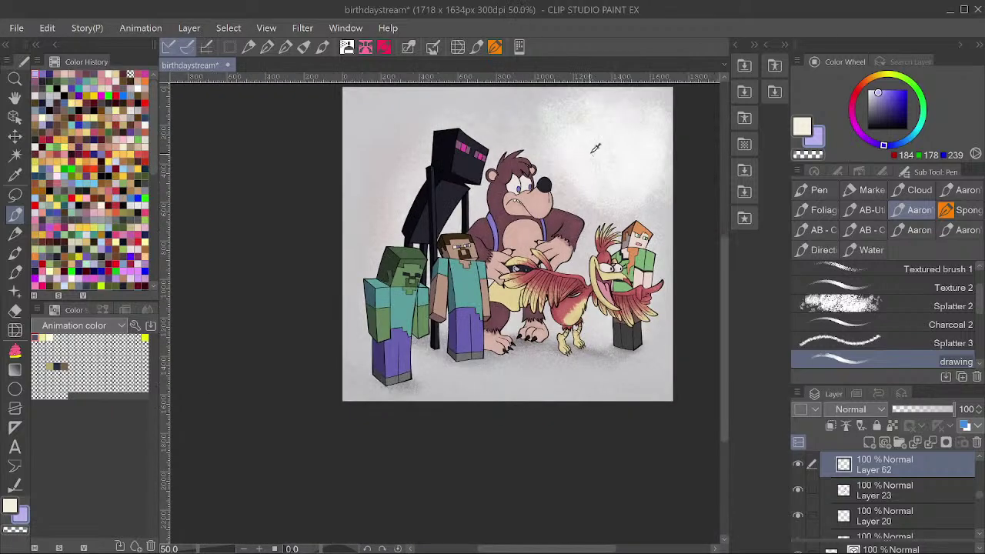
Restore the bear selection and paint a grey-blue highlight (113, 113, 149) on top of the black nose on a new layer.
{"action": "left_click", "coordinate": [592, 152], "text": "ctrl"}
{"action": "left_click", "coordinate": [591, 153], "text": "ctrl"}
{"action": "left_click", "coordinate": [590, 154], "text": "ctrl"}
{"action": "left_click", "coordinate": [477, 221], "text": "ctrl+shift"}
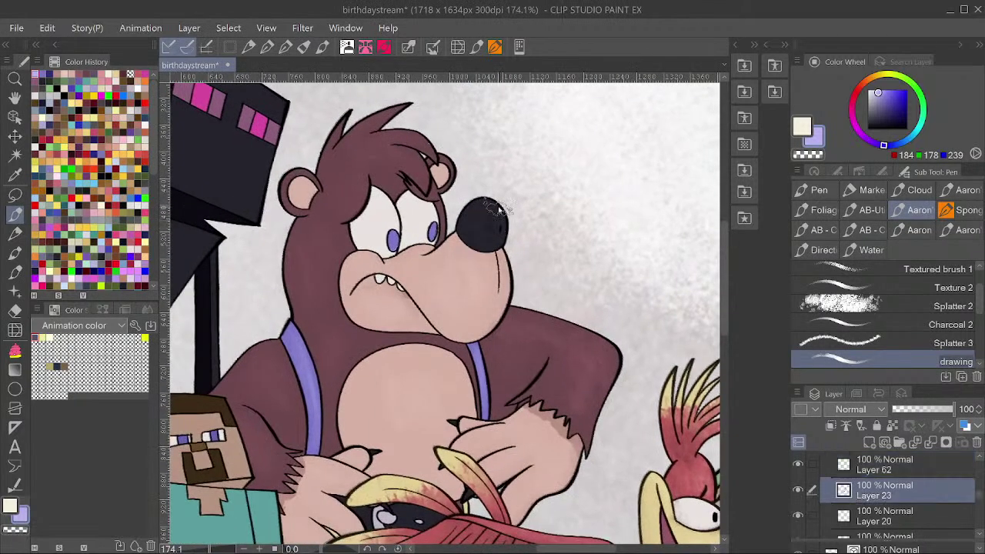
{"action": "key", "text": "ctrl+shift+d"}
{"action": "left_click", "coordinate": [474, 226], "text": "alt"}
{"action": "left_click", "coordinate": [876, 106]}
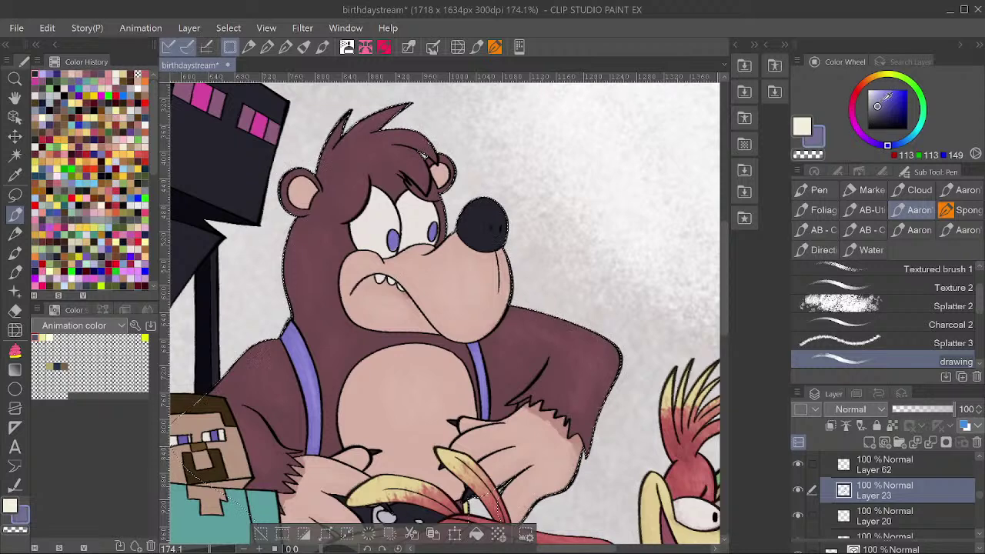
{"action": "key", "text": "ctrl+shift+n"}
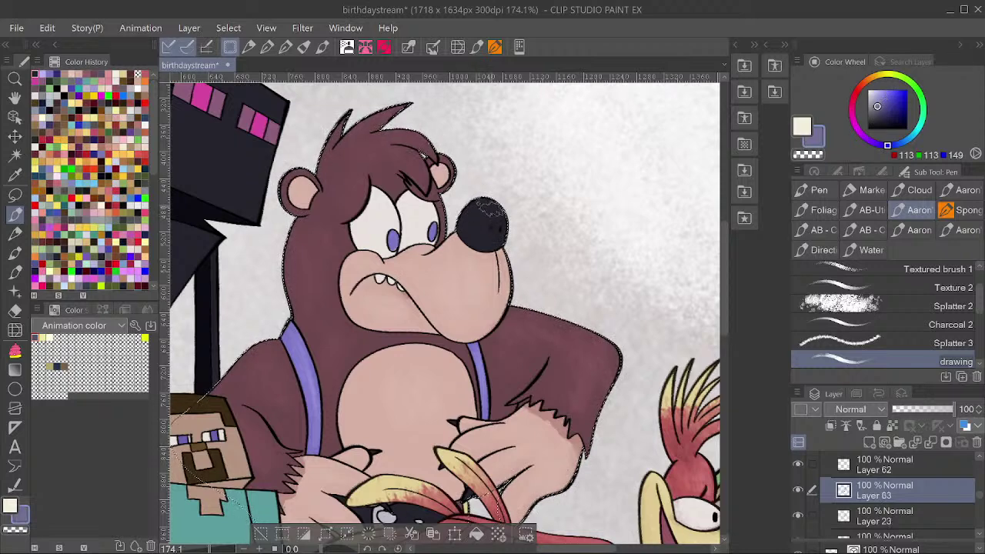
{"action": "left_click_drag", "start_coordinate": [481, 208], "coordinate": [493, 211]}
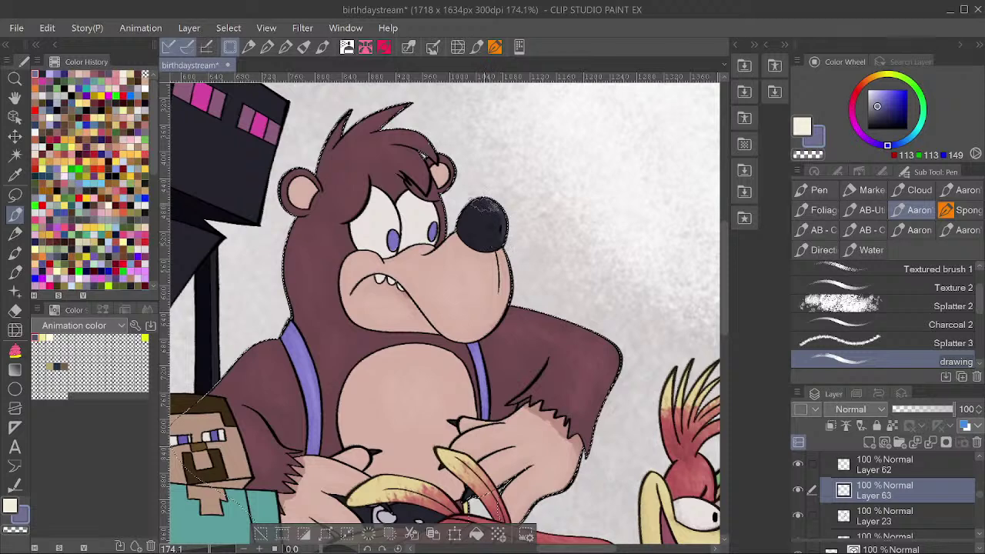
{"action": "key", "text": "ctrl+z"}
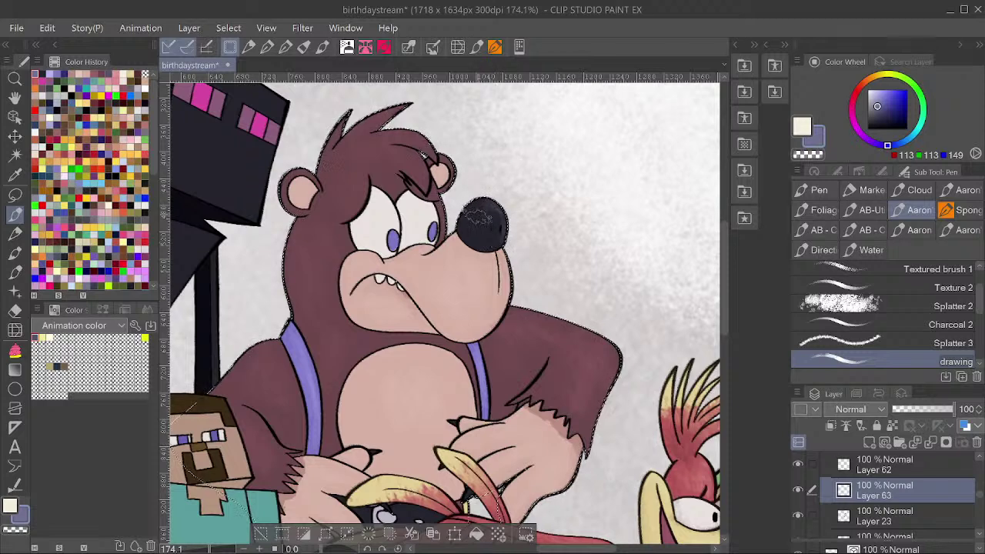
Check the nose highlight up close and against the whole picture, and save the illustration.
{"action": "scroll", "coordinate": [566, 173], "scroll_direction": "down", "scroll_amount": 4}
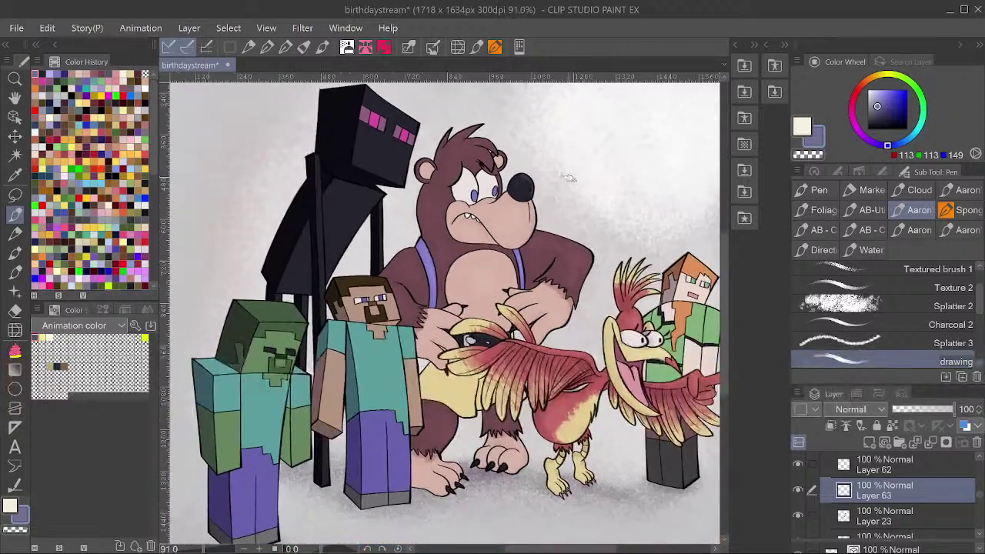
{"action": "scroll", "coordinate": [542, 150], "scroll_direction": "up", "scroll_amount": 6}
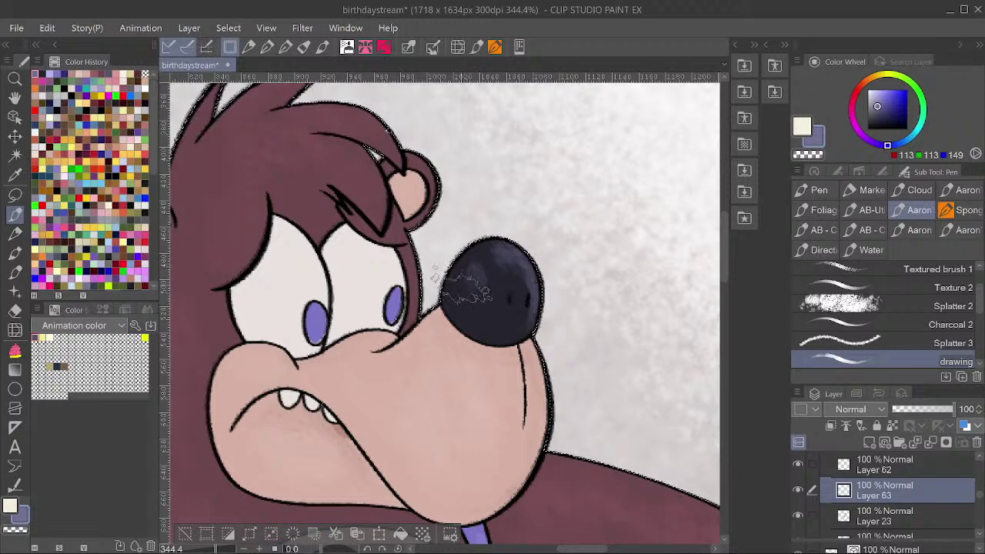
{"action": "scroll", "coordinate": [537, 159], "scroll_direction": "down", "scroll_amount": 8}
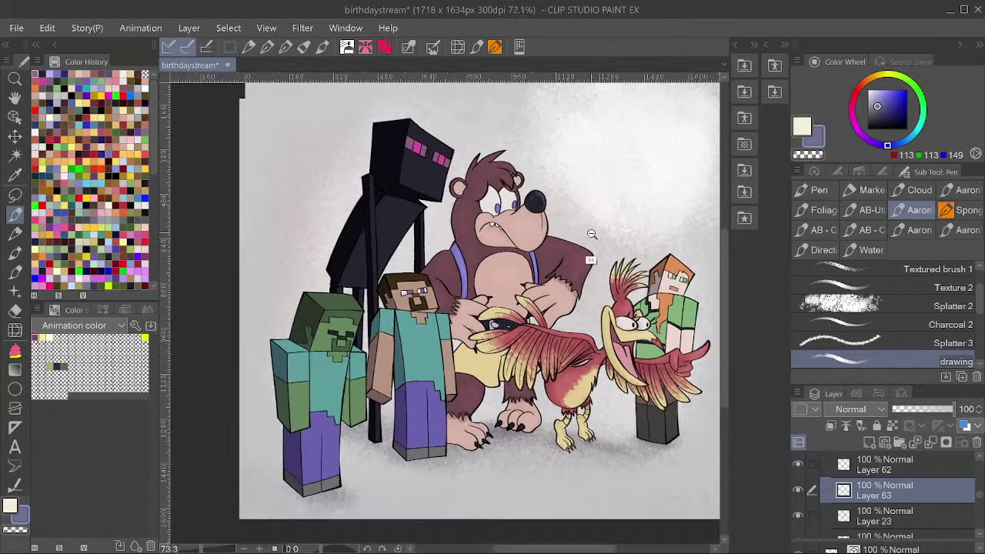
{"action": "key", "text": "ctrl+s"}
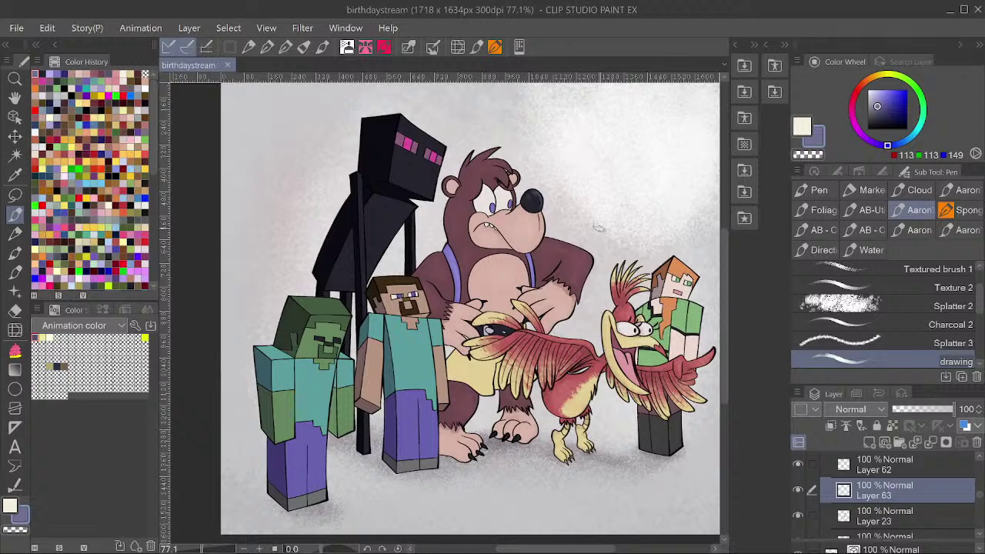
Darken the crease on the bear's muzzle below the nose with skin shadow colour (185, 141, 130) on Layer 61 and save the illustration.
{"action": "scroll", "coordinate": [517, 169], "scroll_direction": "up", "scroll_amount": 4}
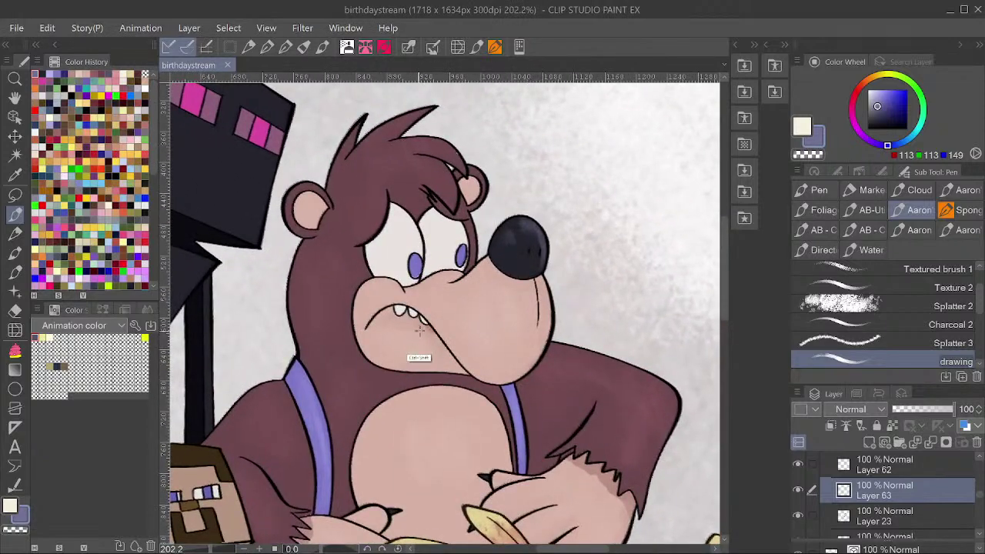
{"action": "left_click", "coordinate": [423, 342], "text": "ctrl+shift"}
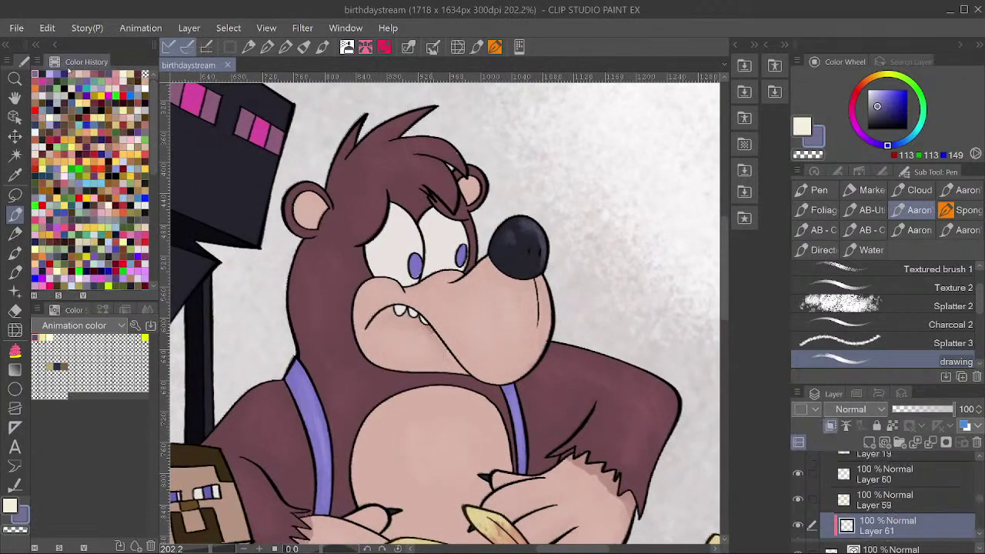
{"action": "left_click", "coordinate": [85, 76]}
{"action": "mouse_move", "coordinate": [542, 285]}
{"action": "left_mouse_down"}
{"action": "mouse_move", "coordinate": [523, 285]}
{"action": "mouse_move", "coordinate": [539, 279]}
{"action": "left_mouse_up"}
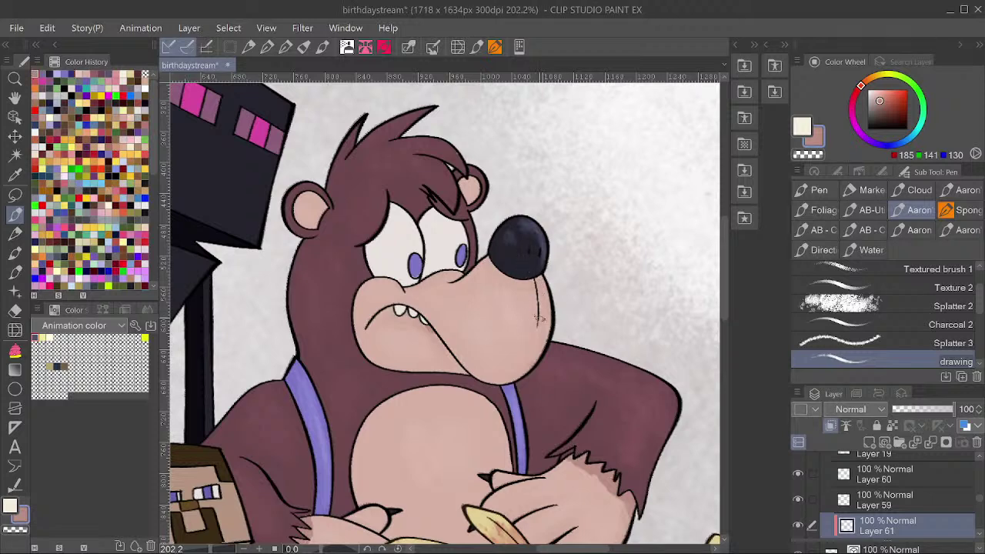
{"action": "left_click_drag", "start_coordinate": [575, 232], "coordinate": [492, 237]}
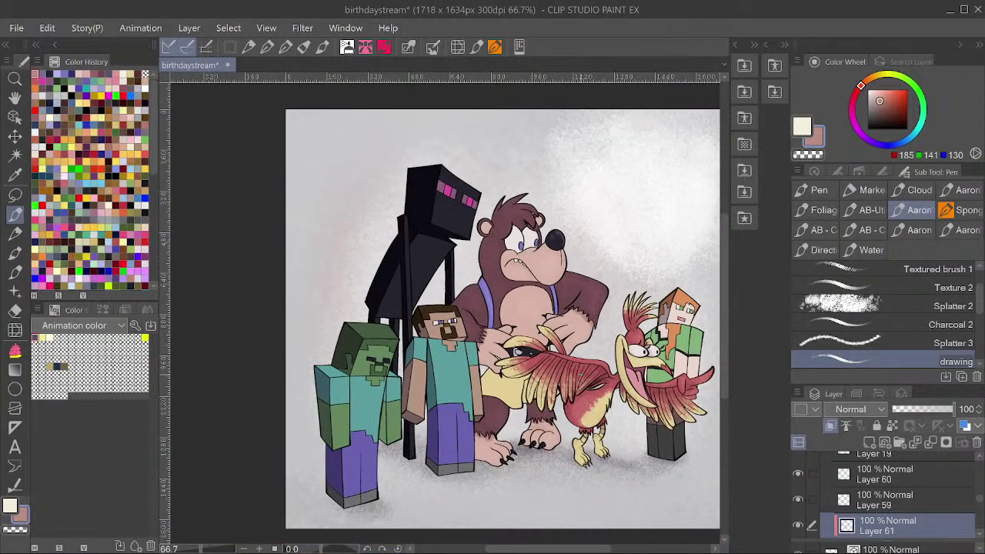
{"action": "key", "text": "ctrl+s"}
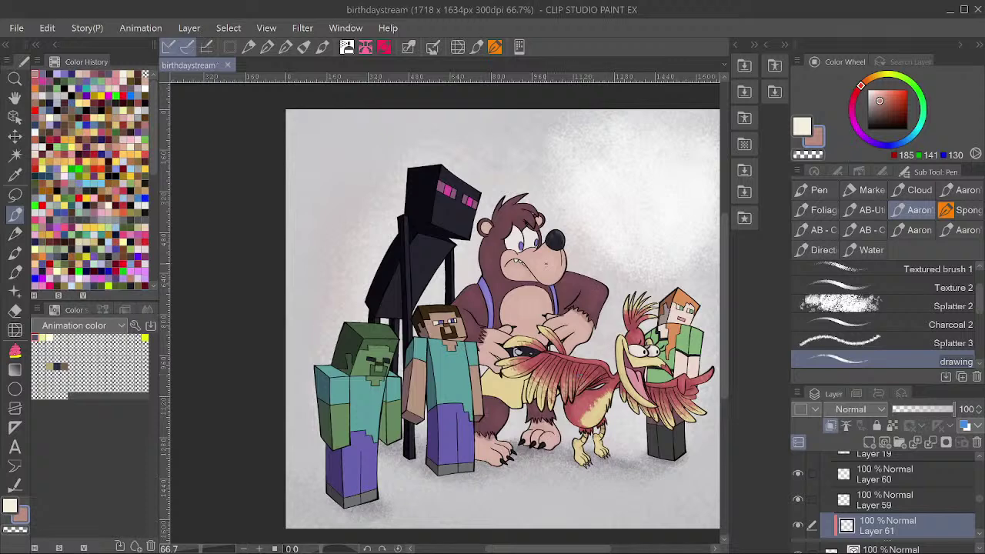
Compare the whole picture with the bear's skin shading on Layer 61 hidden and shown.
{"action": "scroll", "coordinate": [557, 240], "scroll_direction": "up", "scroll_amount": 2}
{"action": "scroll", "coordinate": [485, 243], "scroll_direction": "down", "scroll_amount": 2}
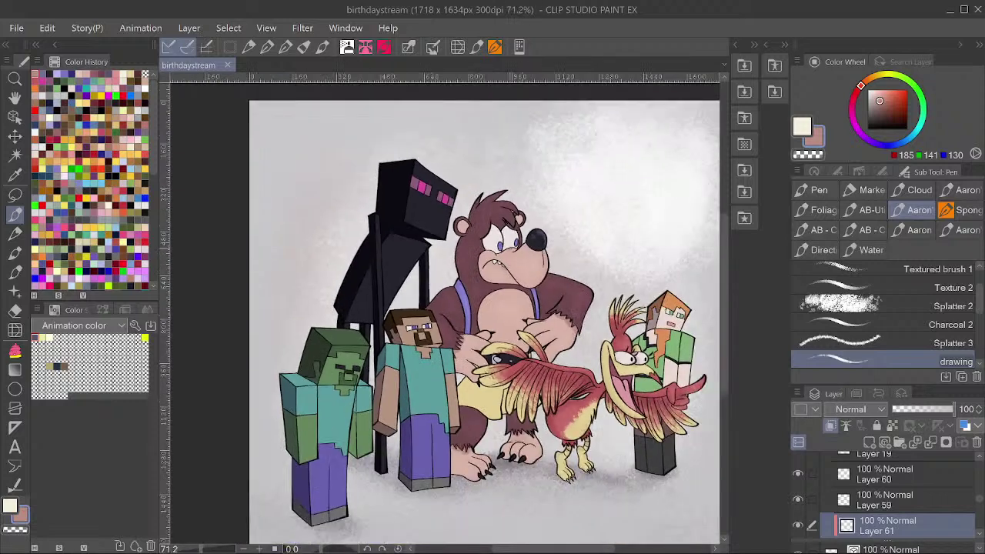
{"action": "left_click", "coordinate": [798, 524]}
{"action": "left_click", "coordinate": [798, 524]}
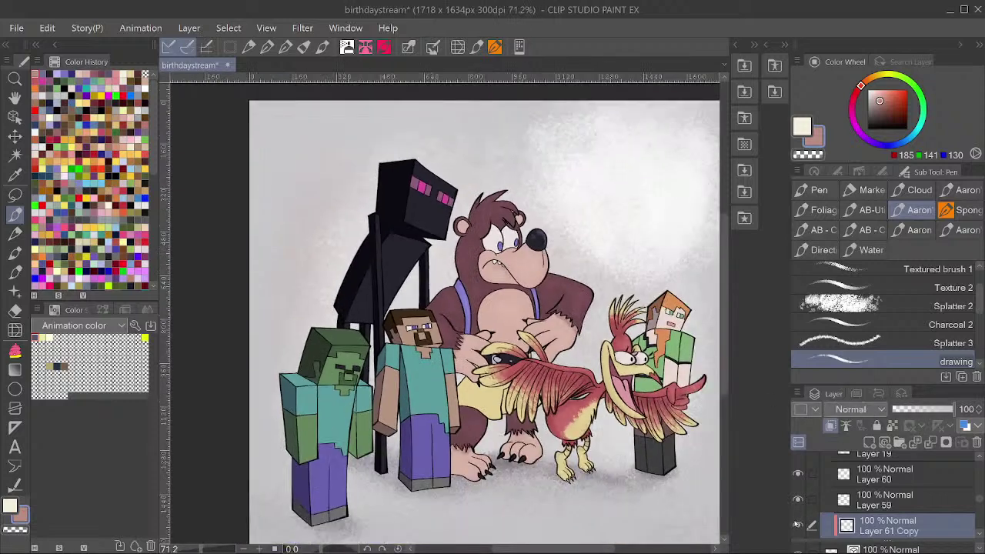
Try darkening the bear's skin shading on Layer 61 with a Hue/Saturation/Luminosity adjustment at luminosity -15.
{"action": "key", "text": "ctrl+u"}
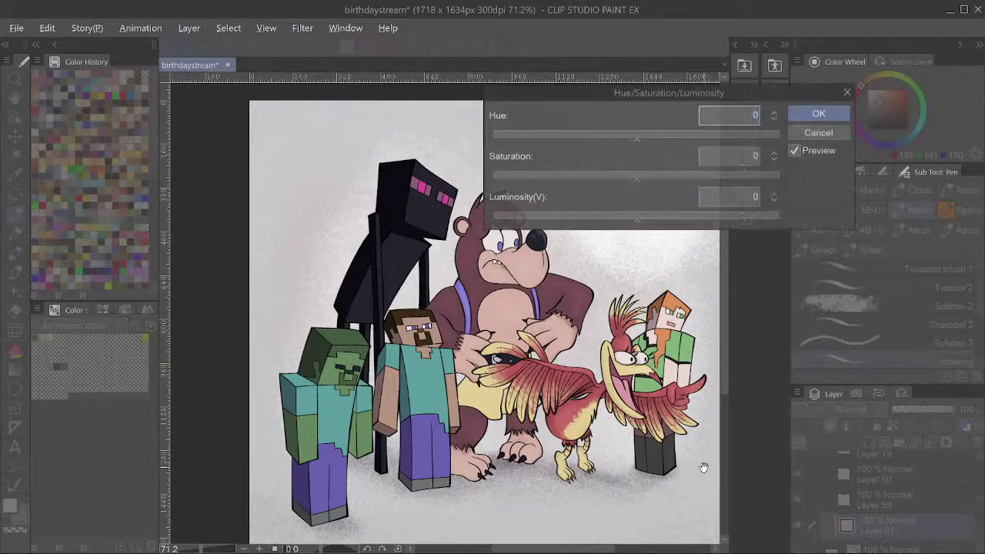
{"action": "left_click", "coordinate": [574, 217]}
{"action": "left_click", "coordinate": [615, 221]}
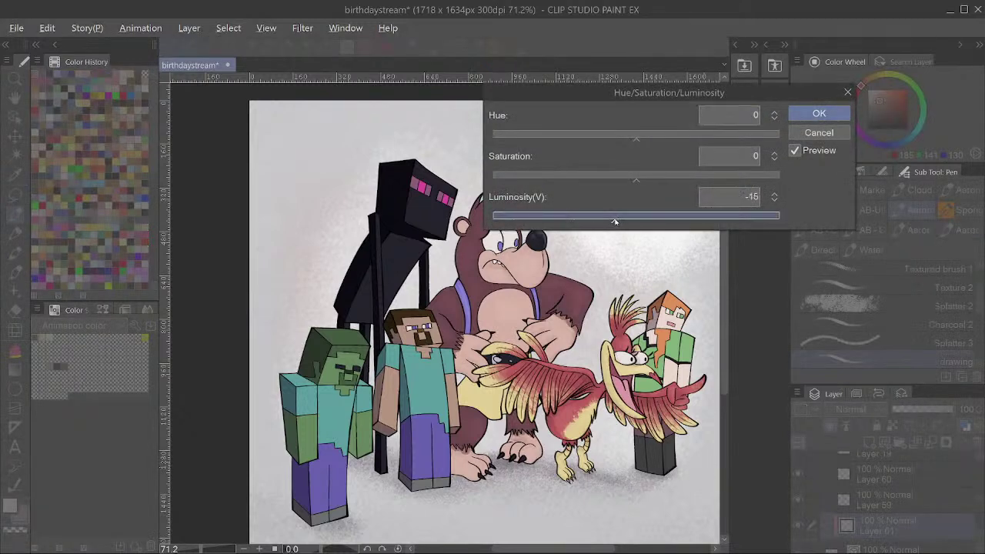
{"action": "left_click", "coordinate": [814, 135]}
Save the illustration and check the bear's face up close and against the whole picture.
{"action": "scroll", "coordinate": [567, 243], "scroll_direction": "up", "scroll_amount": 2}
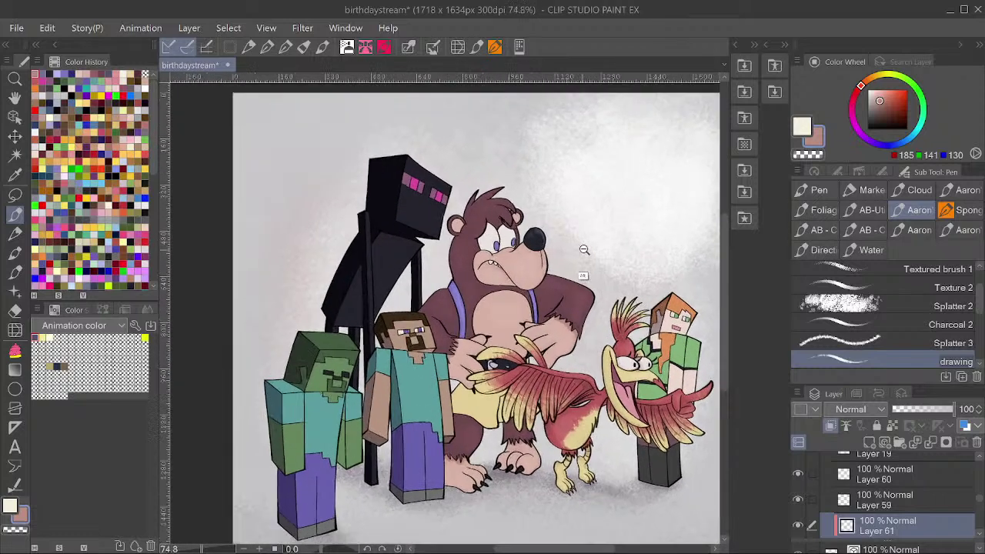
{"action": "key", "text": "ctrl+s"}
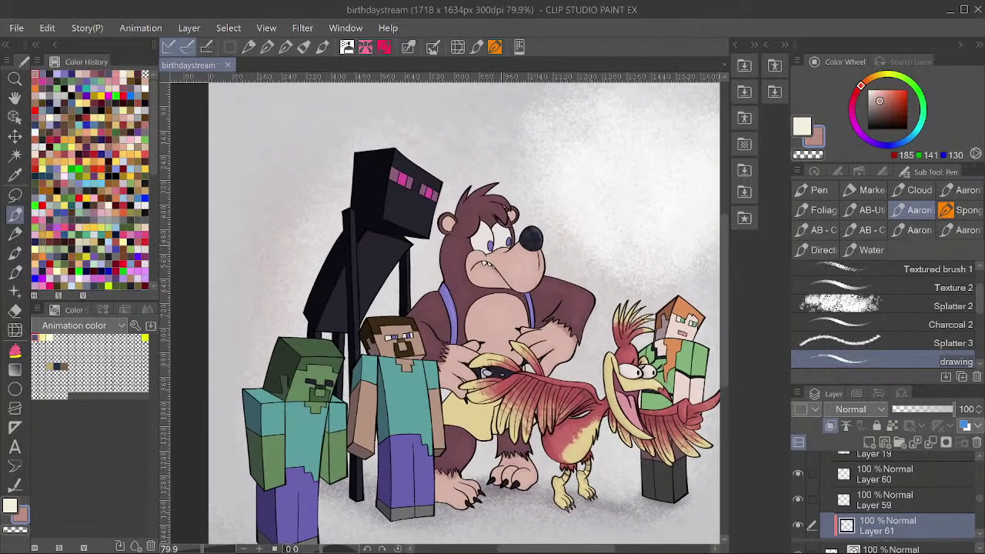
{"action": "scroll", "coordinate": [454, 259], "scroll_direction": "down", "scroll_amount": 4}
{"action": "scroll", "coordinate": [454, 258], "scroll_direction": "up", "scroll_amount": 8}
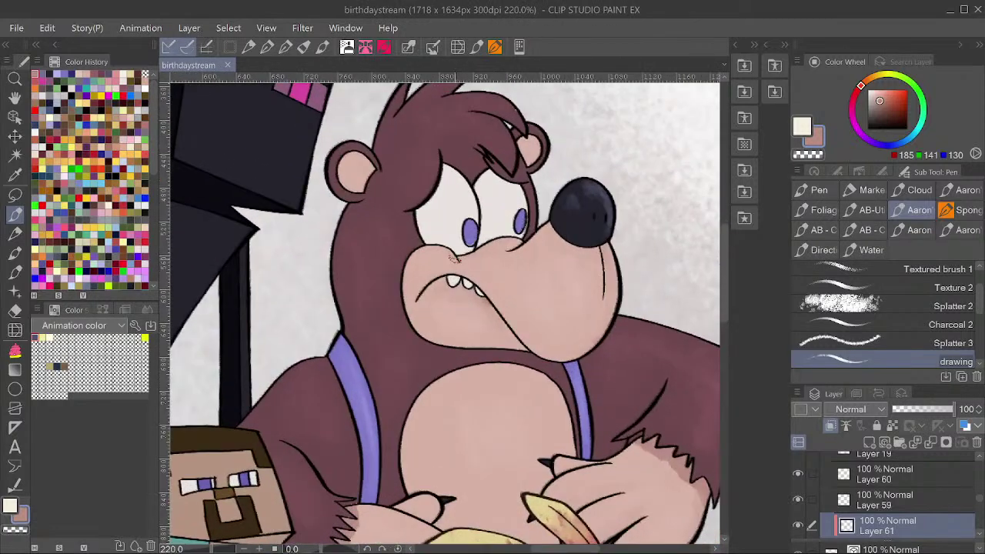
{"action": "scroll", "coordinate": [454, 259], "scroll_direction": "down", "scroll_amount": 6}
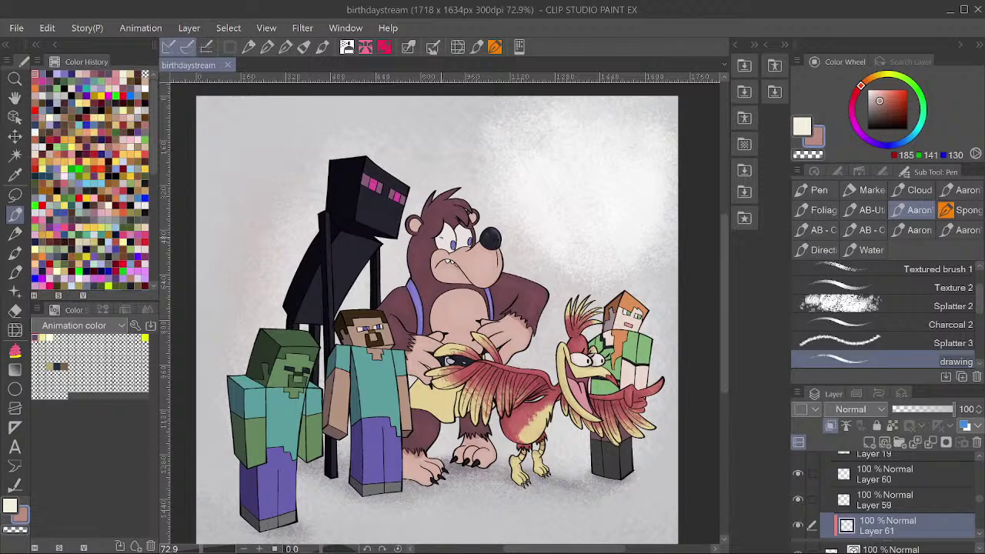
{"action": "scroll", "coordinate": [503, 310], "scroll_direction": "down", "scroll_amount": 2}
{"action": "scroll", "coordinate": [608, 346], "scroll_direction": "up", "scroll_amount": 2}
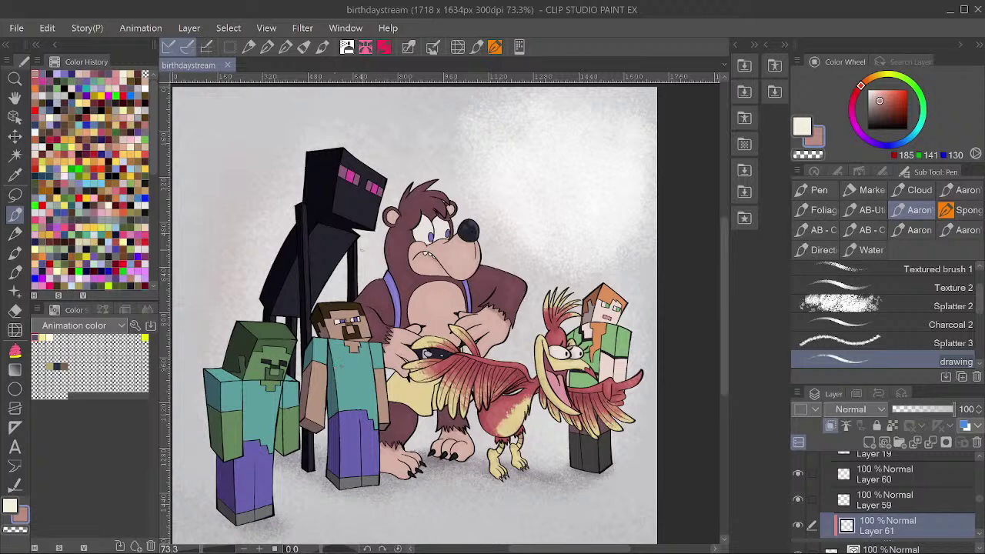
{"action": "left_click", "coordinate": [342, 248], "text": "ctrl+shift"}
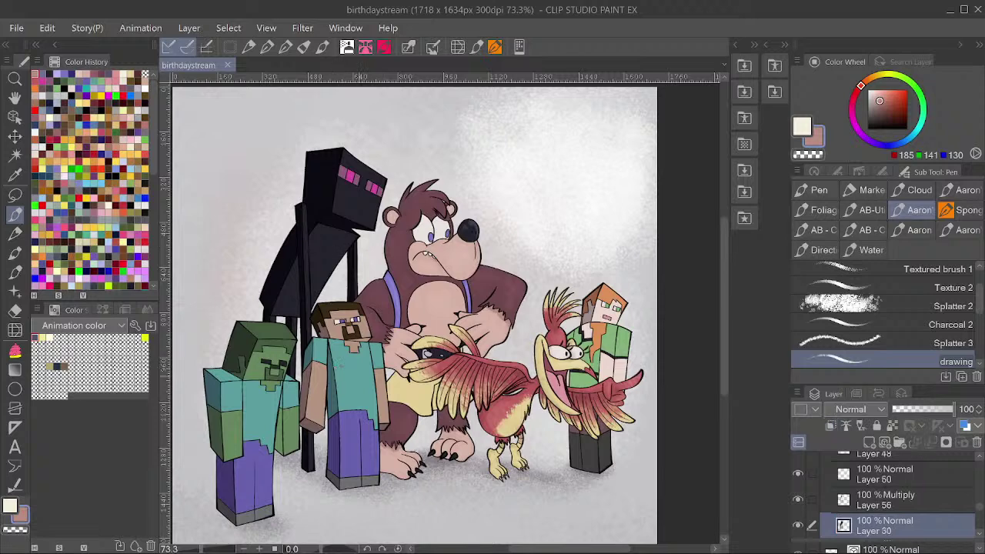
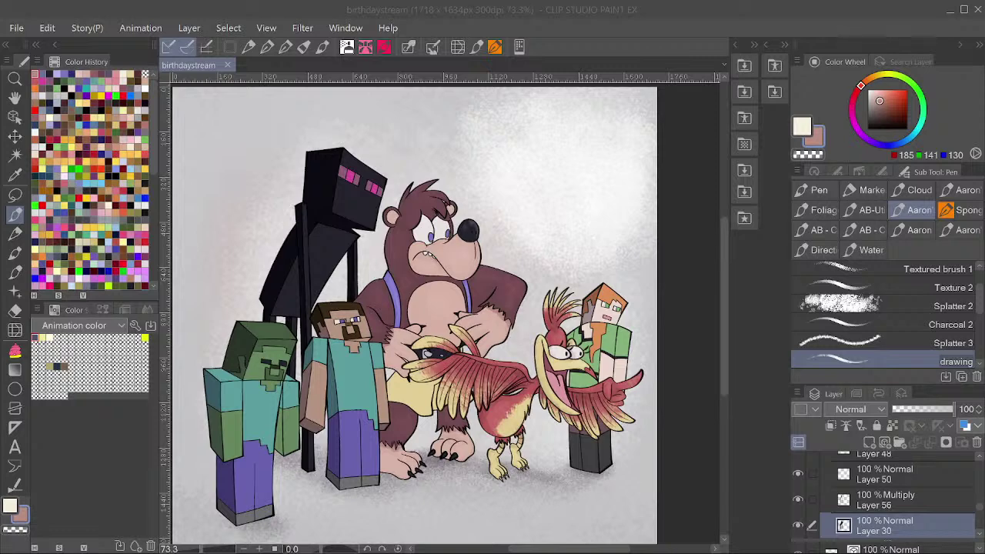
{"action": "left_click", "coordinate": [501, 10]}
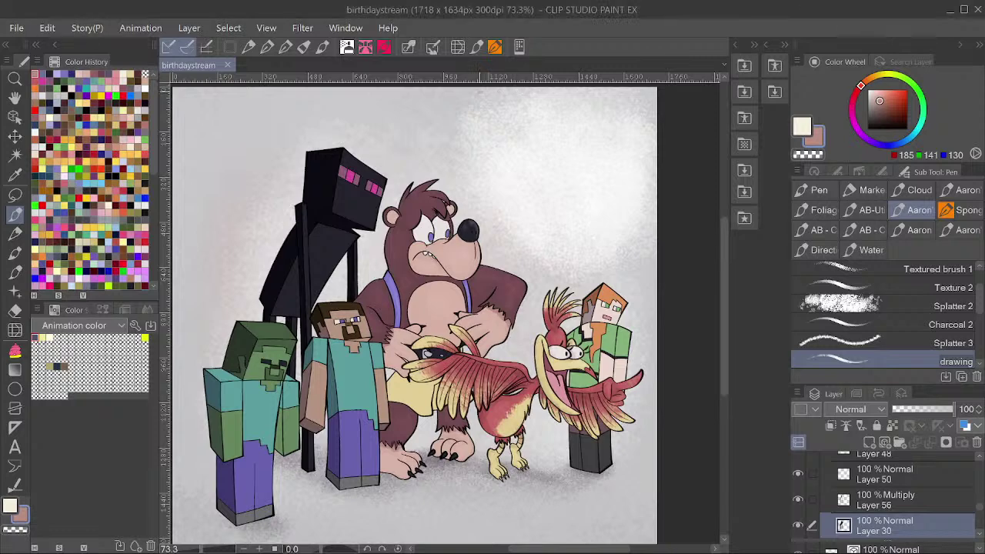
{"action": "key", "text": "ctrl+minus"}
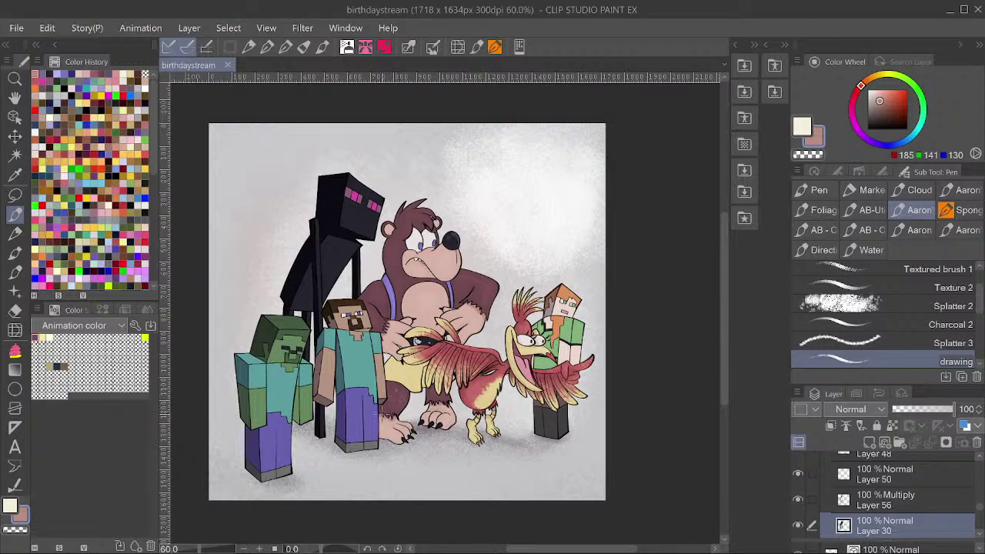
Clip the layers from Layer 55 down to Layer 37 in Steve's folder to the layer below them.
{"action": "scroll", "coordinate": [881, 512], "scroll_direction": "down", "scroll_amount": 5}
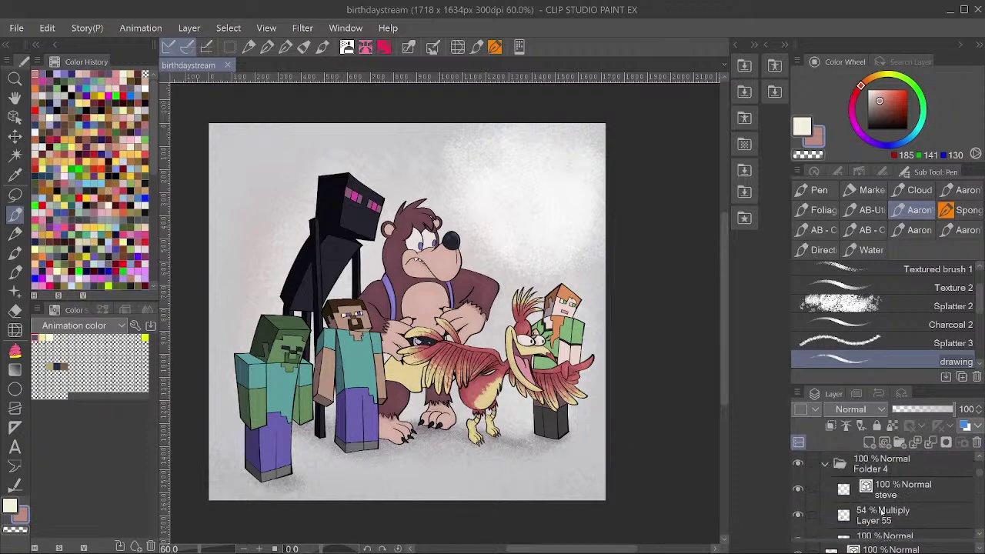
{"action": "scroll", "coordinate": [880, 514], "scroll_direction": "down", "scroll_amount": 1}
{"action": "left_click", "coordinate": [882, 514]}
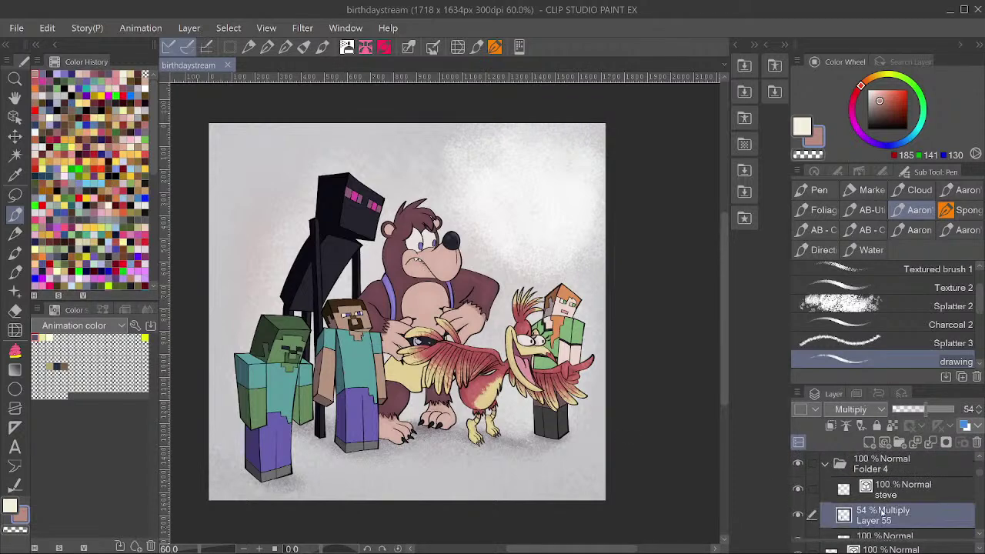
{"action": "scroll", "coordinate": [882, 514], "scroll_direction": "down", "scroll_amount": 4}
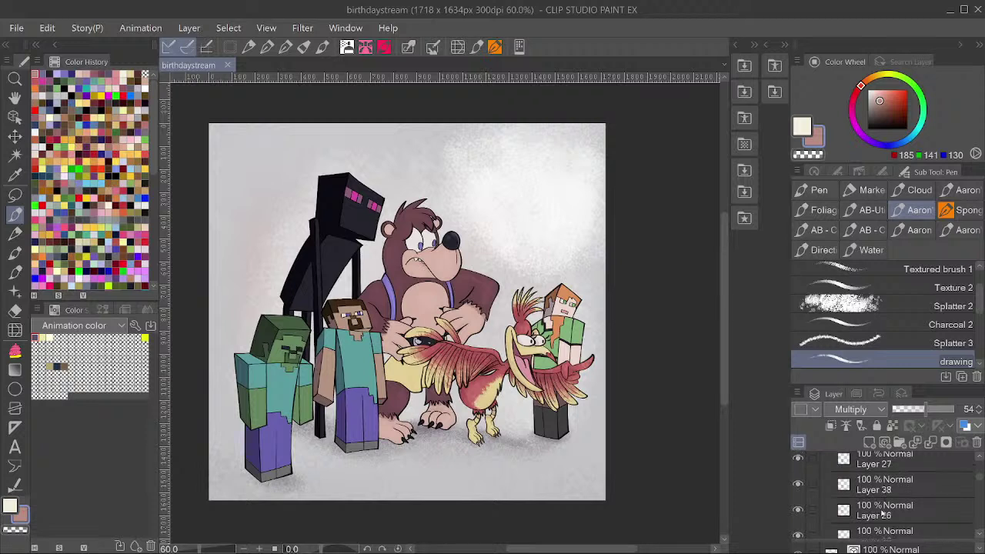
{"action": "left_click", "coordinate": [881, 500], "text": "shift"}
{"action": "left_click", "coordinate": [830, 425]}
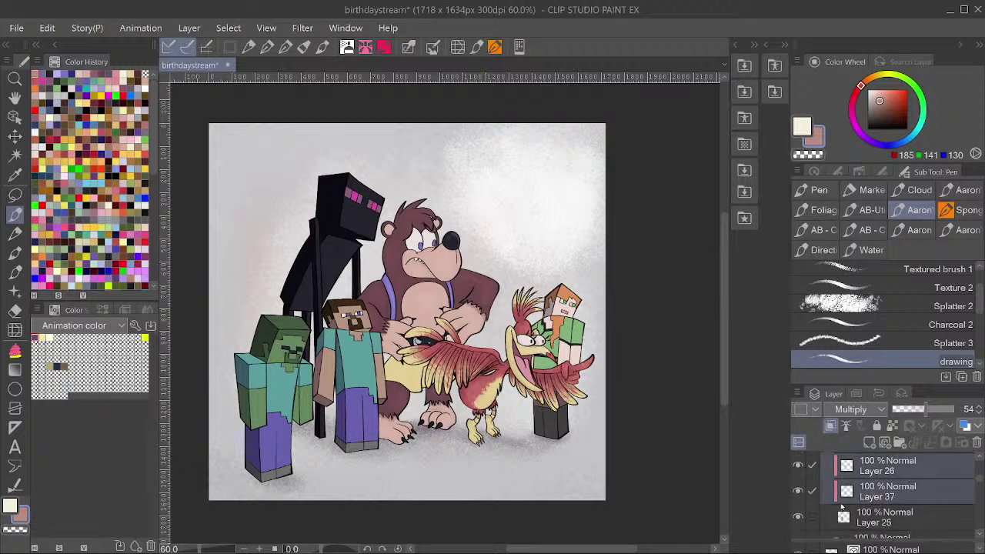
Add a new clipped layer above Layer 55 in Steve's folder and choose Sampled Brush 45 22 for painting on it.
{"action": "scroll", "coordinate": [844, 506], "scroll_direction": "up", "scroll_amount": 4}
{"action": "key", "text": "ctrl+shift+n"}
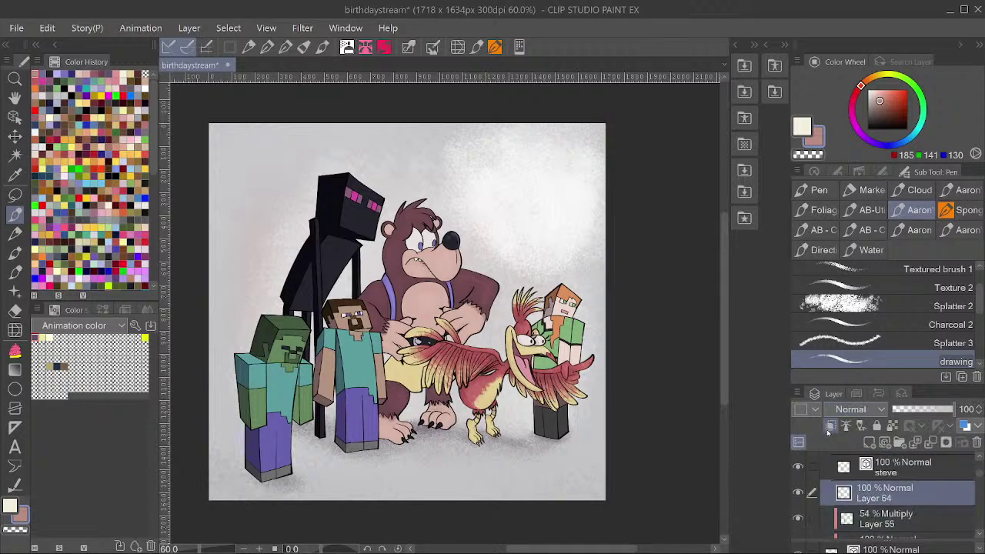
{"action": "left_click", "coordinate": [831, 426]}
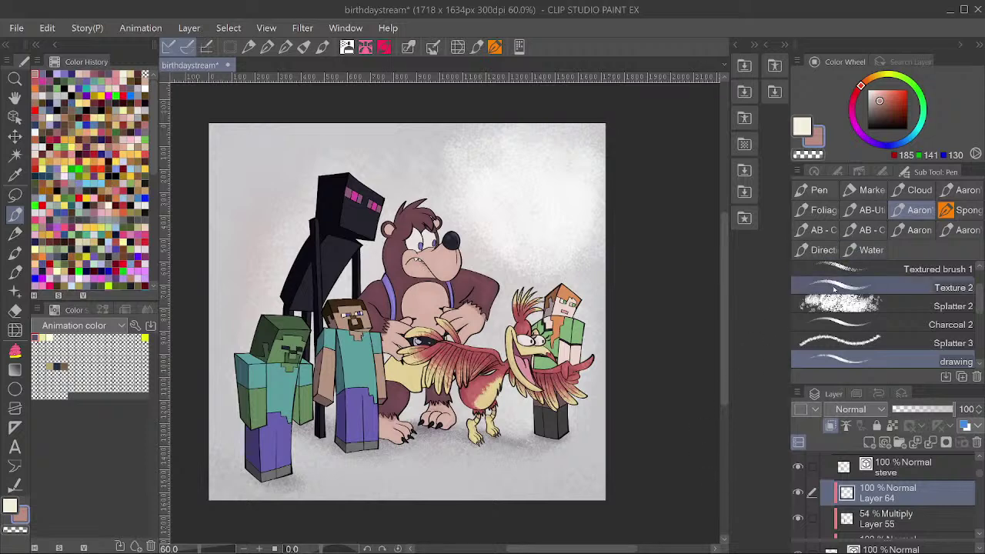
{"action": "scroll", "coordinate": [252, 446], "scroll_direction": "up", "scroll_amount": 5}
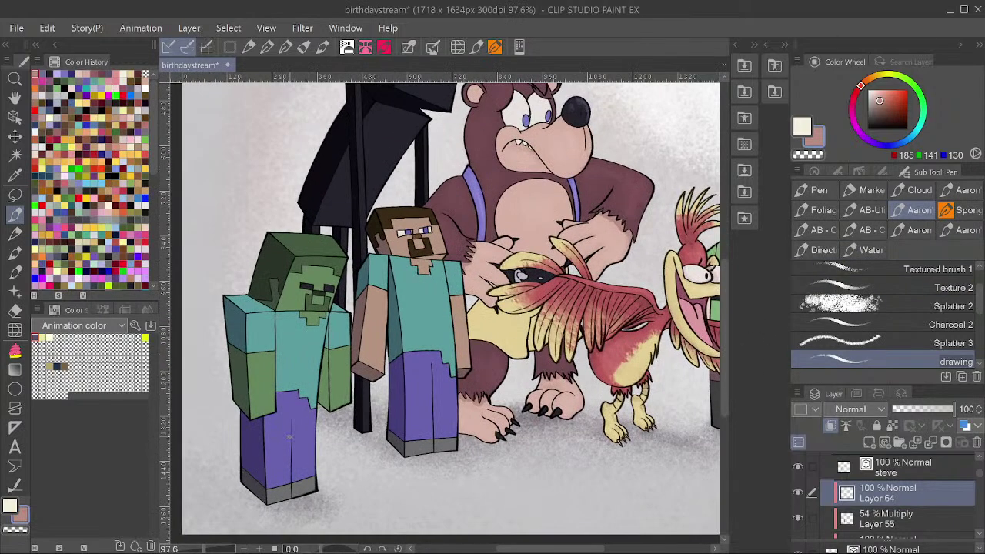
{"action": "left_click_drag", "start_coordinate": [494, 332], "coordinate": [484, 383]}
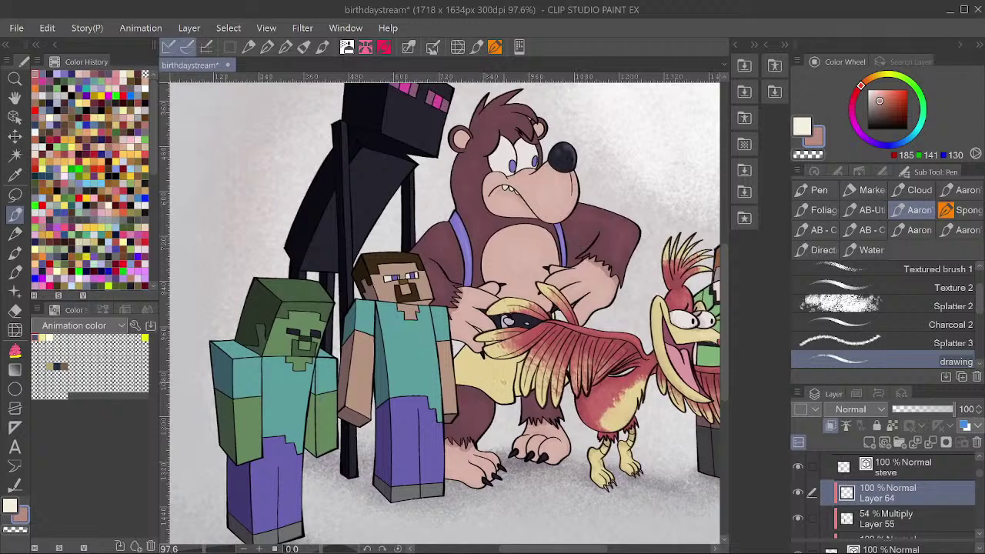
{"action": "left_click", "coordinate": [870, 210]}
{"action": "left_click", "coordinate": [820, 230]}
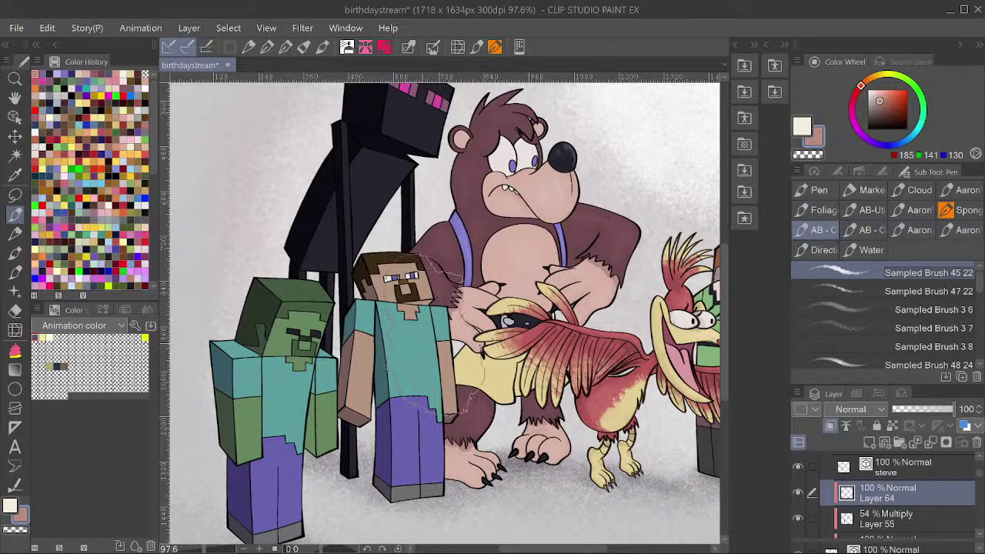
{"action": "key", "text": "ctrl+z"}
Paint light skin highlights (219, 180, 156) on Steve's arms and face with a smaller brush.
{"action": "left_click", "coordinate": [802, 126]}
{"action": "left_click_drag", "start_coordinate": [343, 356], "coordinate": [378, 367]}
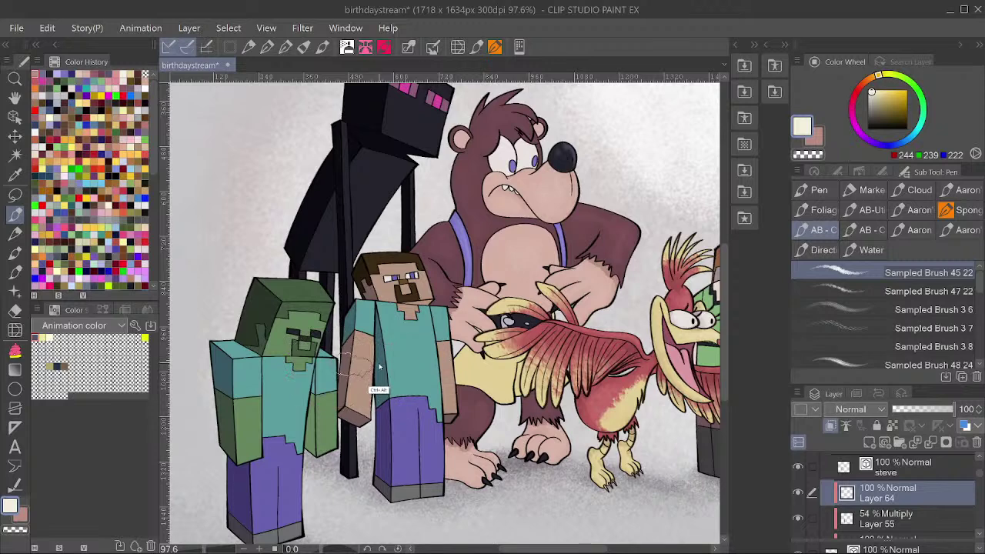
{"action": "left_click_drag", "start_coordinate": [445, 302], "coordinate": [455, 366]}
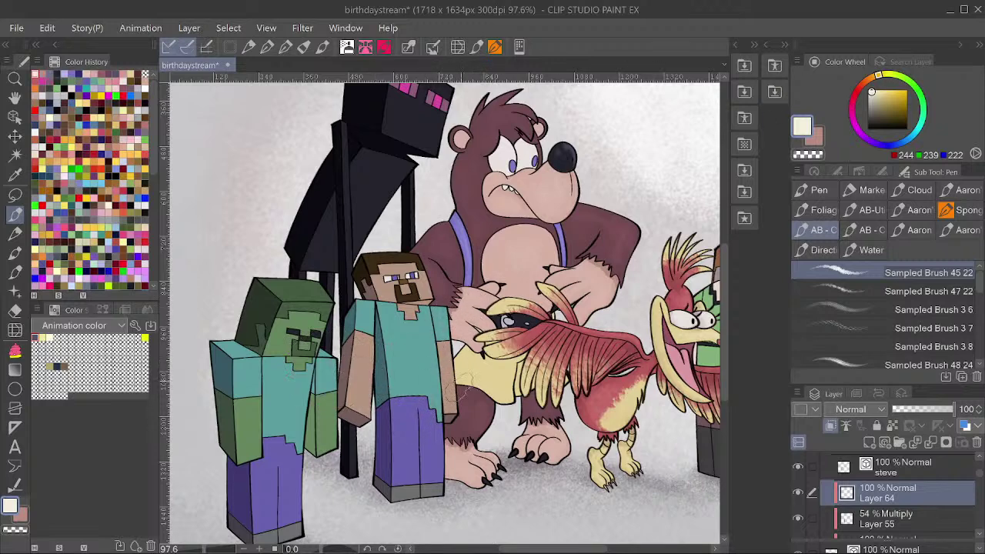
{"action": "left_click", "coordinate": [817, 137]}
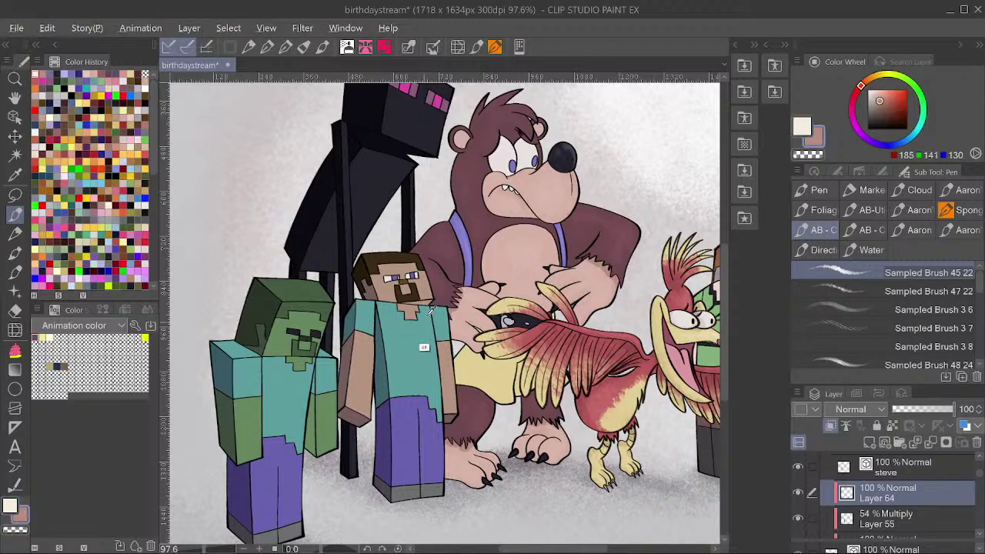
{"action": "left_click", "coordinate": [879, 95]}
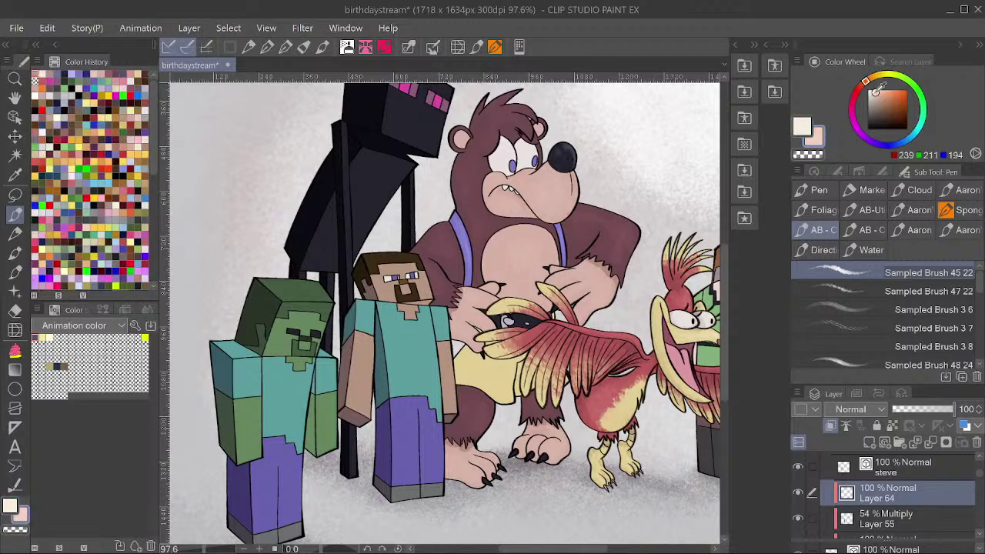
{"action": "left_click_drag", "start_coordinate": [450, 360], "coordinate": [452, 389]}
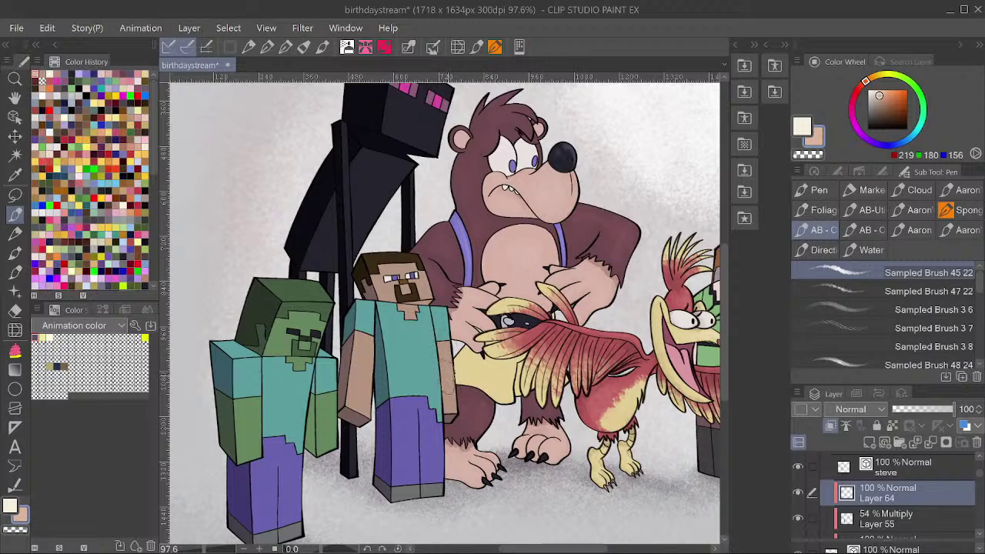
{"action": "mouse_move", "coordinate": [351, 346]}
{"action": "left_mouse_down"}
{"action": "mouse_move", "coordinate": [371, 391]}
{"action": "mouse_move", "coordinate": [363, 349]}
{"action": "mouse_move", "coordinate": [354, 364]}
{"action": "mouse_move", "coordinate": [359, 351]}
{"action": "mouse_move", "coordinate": [348, 352]}
{"action": "mouse_move", "coordinate": [344, 379]}
{"action": "mouse_move", "coordinate": [350, 341]}
{"action": "mouse_move", "coordinate": [341, 387]}
{"action": "mouse_move", "coordinate": [352, 411]}
{"action": "left_mouse_up"}
{"action": "left_click_drag", "start_coordinate": [452, 412], "coordinate": [451, 419]}
{"action": "mouse_move", "coordinate": [424, 277]}
{"action": "left_mouse_down"}
{"action": "mouse_move", "coordinate": [427, 295]}
{"action": "mouse_move", "coordinate": [407, 269]}
{"action": "mouse_move", "coordinate": [367, 282]}
{"action": "mouse_move", "coordinate": [369, 299]}
{"action": "mouse_move", "coordinate": [379, 268]}
{"action": "left_mouse_up"}
Paint a brown highlight (129, 85, 24) on Steve's hair, based on the hair's own dark brown.
{"action": "left_click", "coordinate": [380, 269], "text": "alt"}
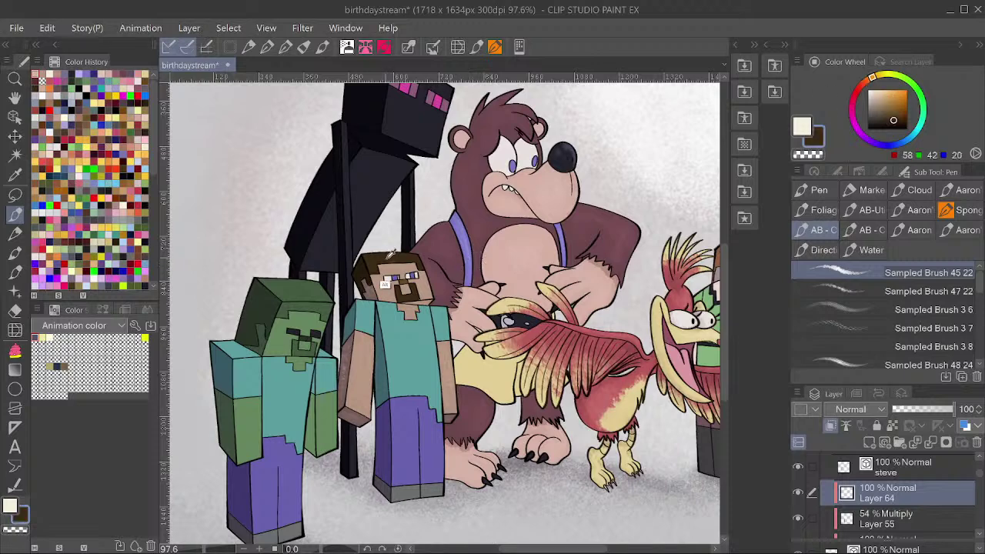
{"action": "left_click", "coordinate": [900, 109]}
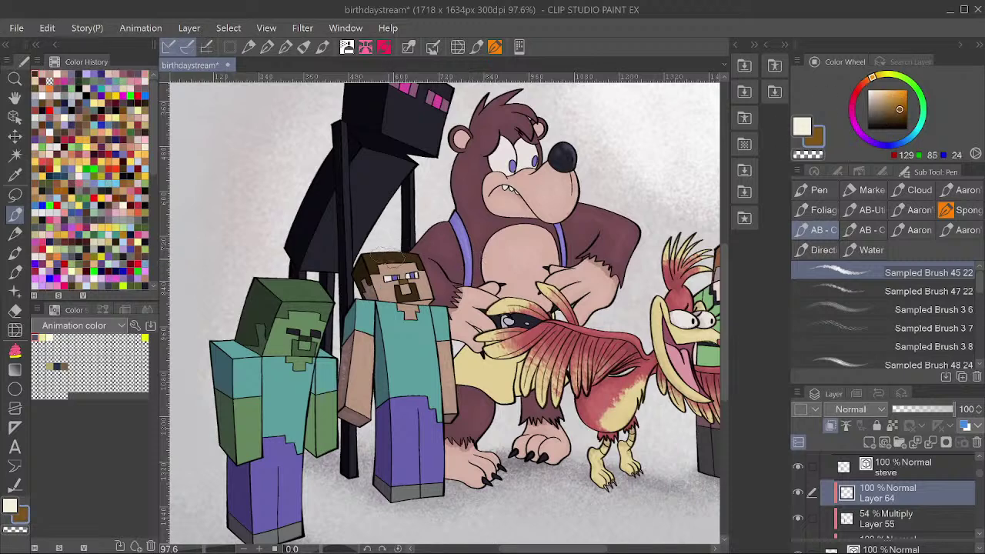
{"action": "mouse_move", "coordinate": [390, 262]}
{"action": "left_mouse_down"}
{"action": "mouse_move", "coordinate": [419, 260]}
{"action": "mouse_move", "coordinate": [423, 250]}
{"action": "mouse_move", "coordinate": [370, 257]}
{"action": "mouse_move", "coordinate": [380, 249]}
{"action": "mouse_move", "coordinate": [360, 243]}
{"action": "mouse_move", "coordinate": [371, 268]}
{"action": "left_mouse_up"}
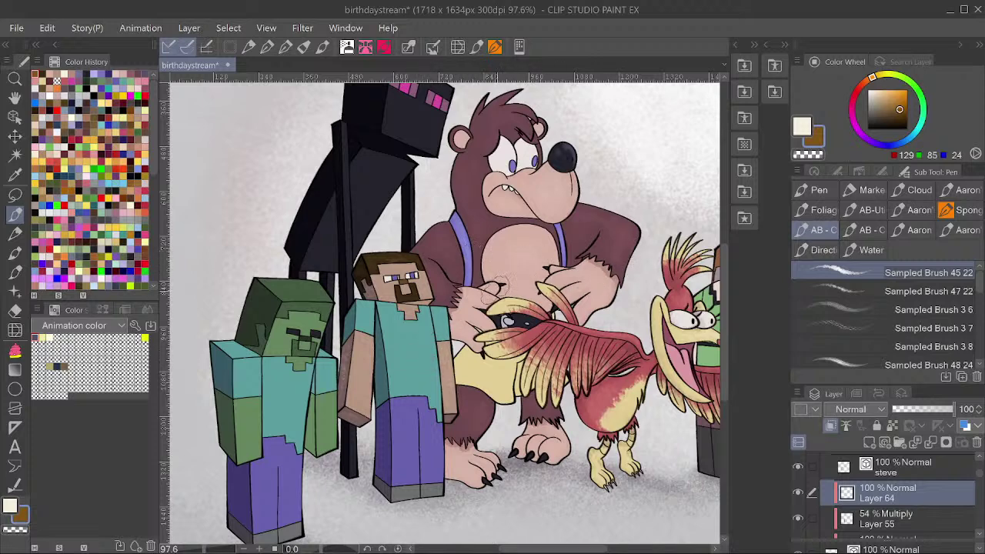
Paint light teal highlights (135, 224, 224) on Steve's shirt, based on the shirt's own colour, directly on Layer 27.
{"action": "left_click", "coordinate": [429, 363], "text": "alt"}
{"action": "left_click", "coordinate": [426, 393], "text": "ctrl+shift"}
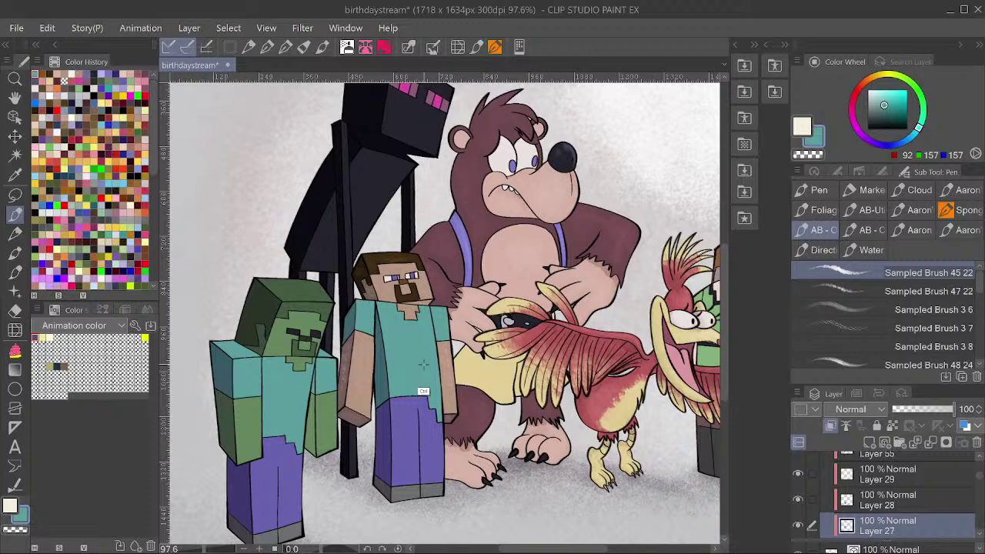
{"action": "left_click", "coordinate": [887, 93]}
{"action": "left_click_drag", "start_coordinate": [422, 331], "coordinate": [431, 338]}
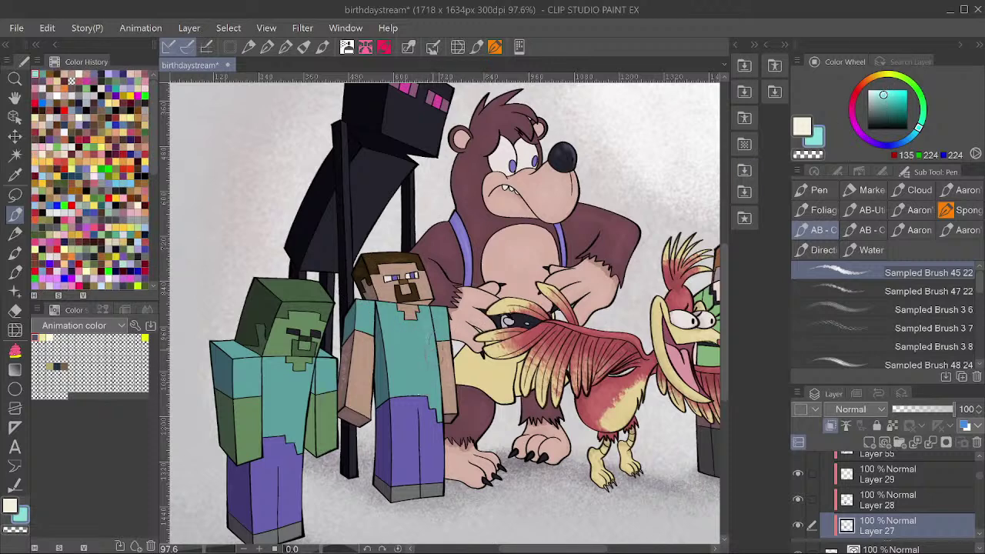
{"action": "key", "text": "ctrl+z"}
Try to paint lighter purple (126, 115, 219) on Steve's trousers and check which part of him Layer 27 colours.
{"action": "left_click", "coordinate": [427, 439], "text": "alt"}
{"action": "left_click", "coordinate": [889, 92]}
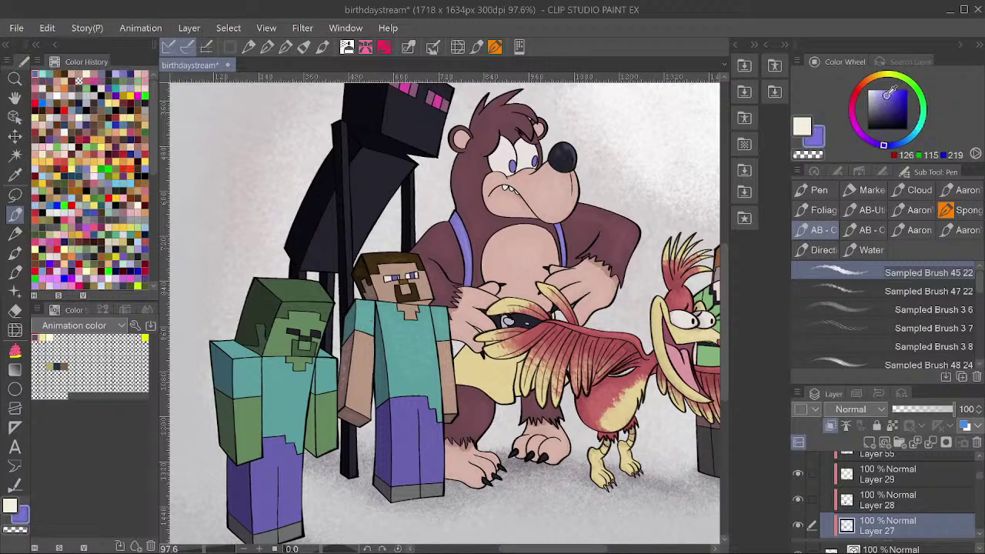
{"action": "mouse_move", "coordinate": [439, 424]}
{"action": "left_mouse_down"}
{"action": "mouse_move", "coordinate": [426, 474]}
{"action": "mouse_move", "coordinate": [423, 424]}
{"action": "mouse_move", "coordinate": [405, 459]}
{"action": "mouse_move", "coordinate": [405, 409]}
{"action": "left_mouse_up"}
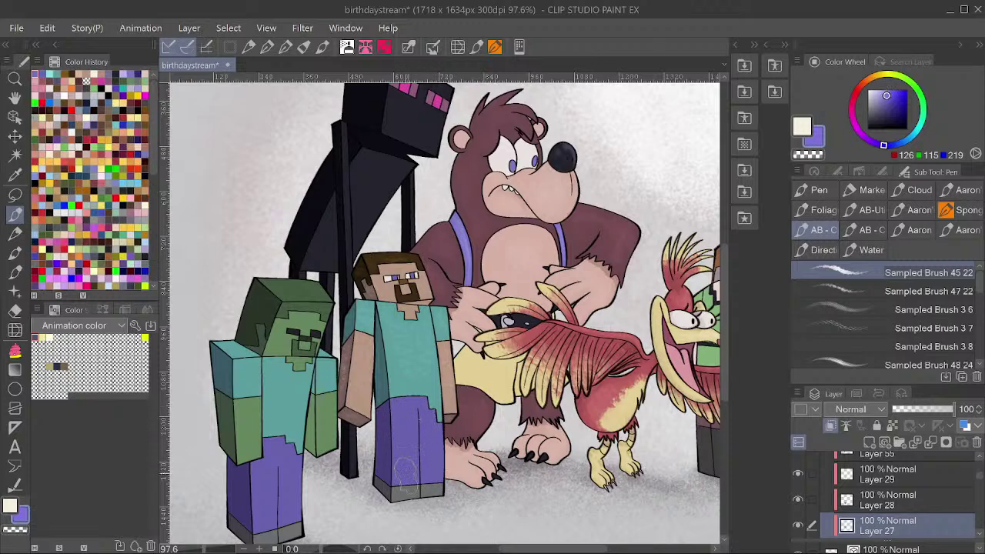
{"action": "scroll", "coordinate": [447, 454], "scroll_direction": "up", "scroll_amount": 2}
{"action": "scroll", "coordinate": [446, 454], "scroll_direction": "down", "scroll_amount": 1}
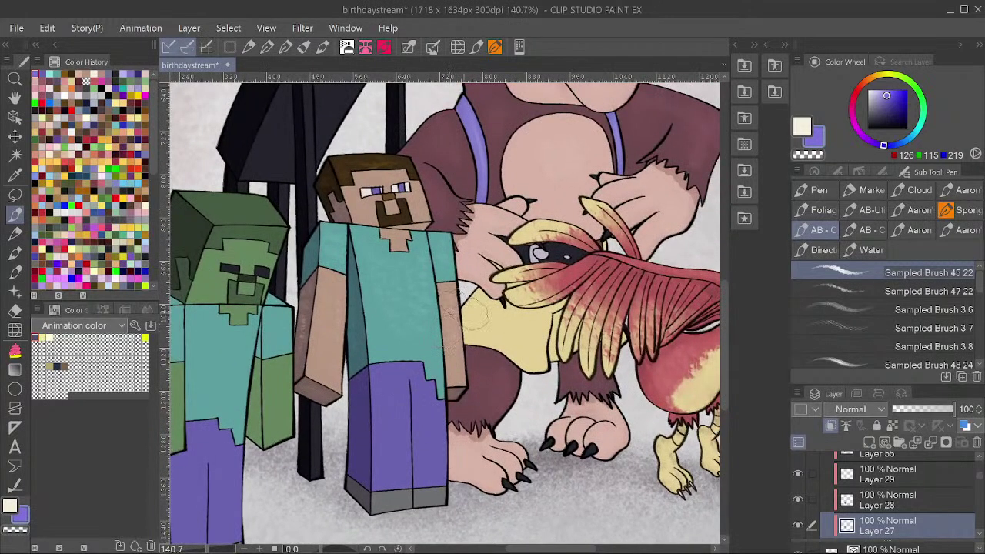
{"action": "left_click", "coordinate": [798, 525]}
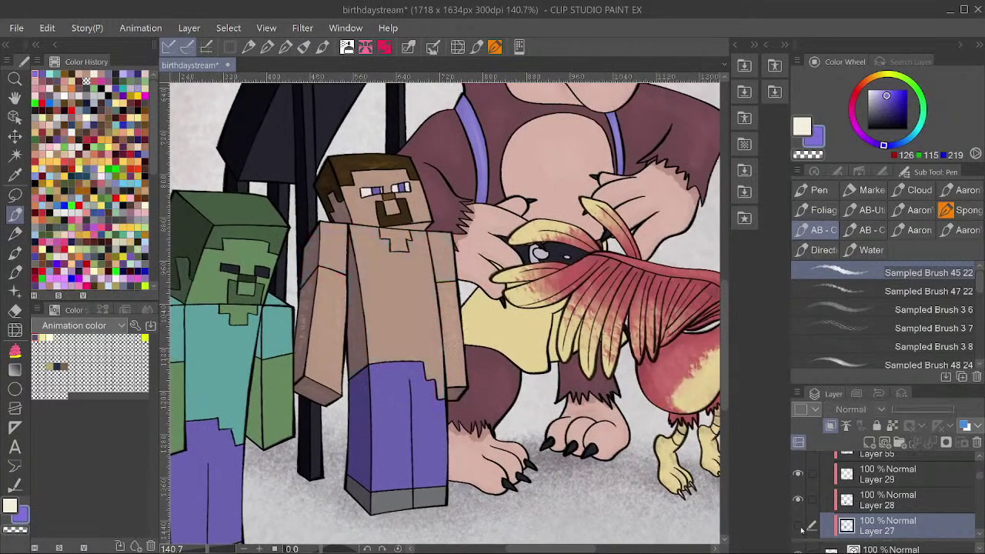
{"action": "left_click", "coordinate": [798, 525]}
Add a new layer above Layer 64 in Steve's folder and clip it to the layer below.
{"action": "left_click", "coordinate": [916, 500], "text": "shift"}
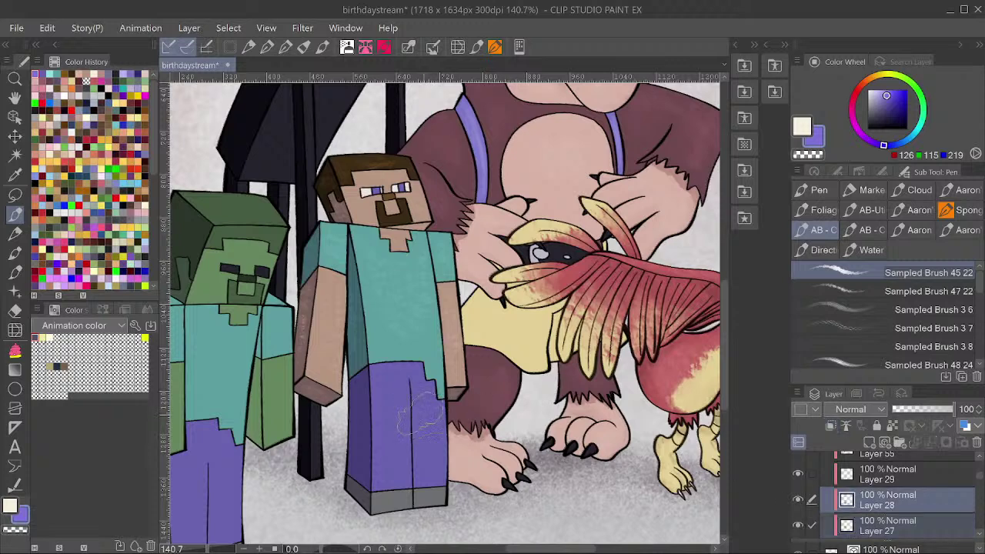
{"action": "left_click", "coordinate": [980, 458]}
{"action": "left_click", "coordinate": [979, 459]}
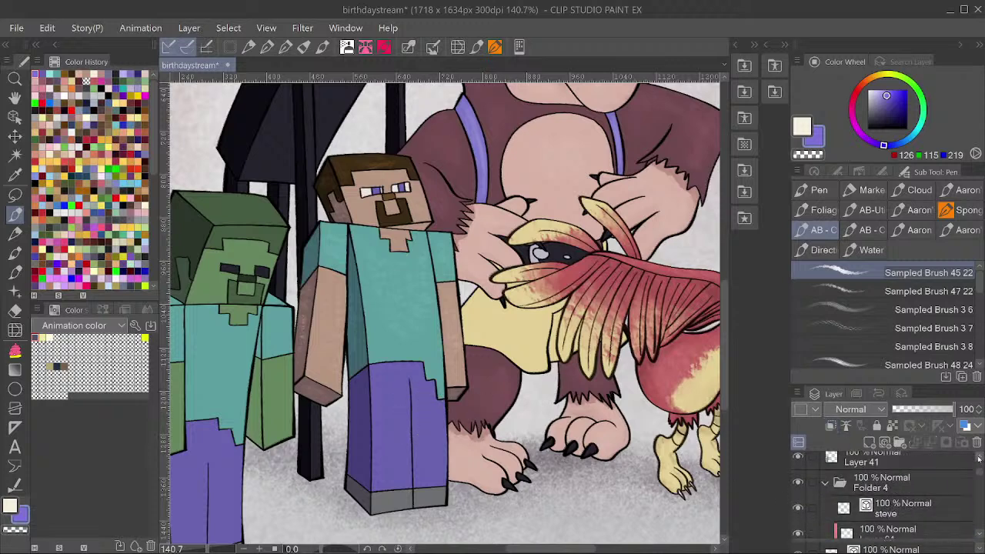
{"action": "left_click", "coordinate": [906, 523]}
{"action": "left_click", "coordinate": [831, 426]}
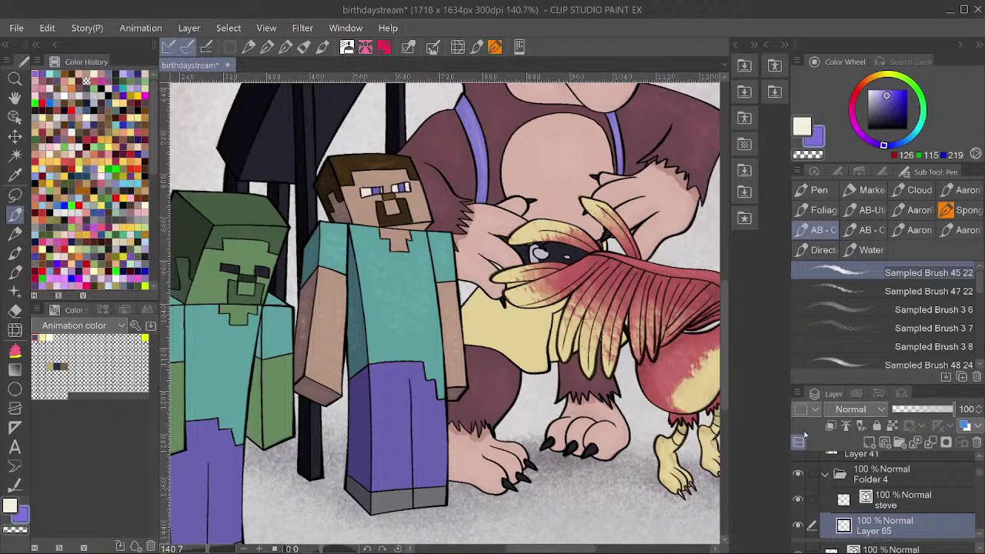
{"action": "left_click_drag", "start_coordinate": [473, 329], "coordinate": [508, 363]}
{"action": "left_click", "coordinate": [830, 426]}
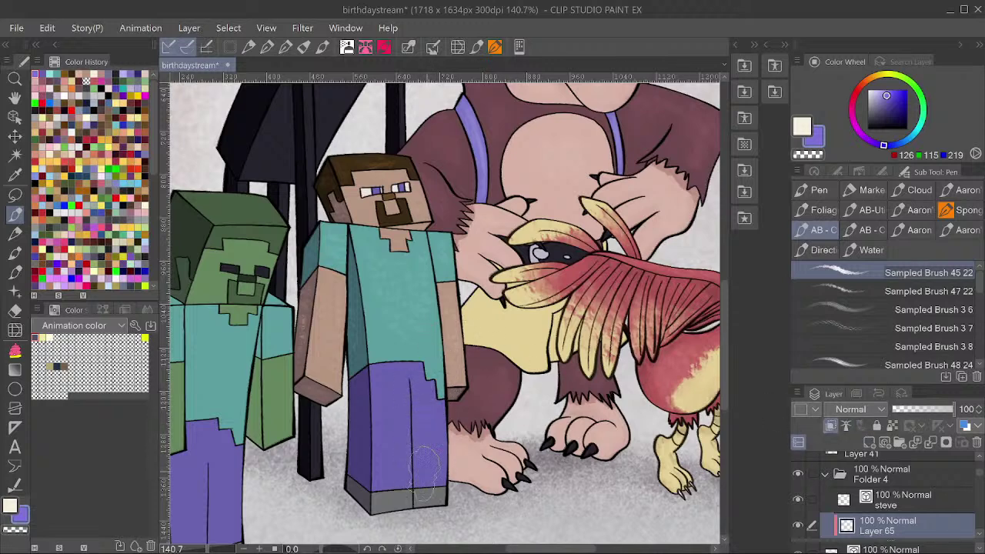
Paint lighter purple highlights (126, 115, 219) on Steve's trousers, undoing the strokes that do not fit.
{"action": "key", "text": "ctrl+z"}
{"action": "mouse_move", "coordinate": [404, 394]}
{"action": "left_mouse_down"}
{"action": "mouse_move", "coordinate": [406, 440]}
{"action": "mouse_move", "coordinate": [391, 410]}
{"action": "mouse_move", "coordinate": [385, 490]}
{"action": "mouse_move", "coordinate": [406, 386]}
{"action": "mouse_move", "coordinate": [398, 432]}
{"action": "mouse_move", "coordinate": [363, 394]}
{"action": "mouse_move", "coordinate": [359, 479]}
{"action": "left_mouse_up"}
{"action": "key", "text": "ctrl+z"}
{"action": "left_click_drag", "start_coordinate": [358, 429], "coordinate": [358, 475]}
{"action": "key", "text": "ctrl+z"}
{"action": "left_click_drag", "start_coordinate": [431, 422], "coordinate": [406, 437]}
{"action": "mouse_move", "coordinate": [350, 460]}
{"action": "left_mouse_down"}
{"action": "mouse_move", "coordinate": [353, 501]}
{"action": "mouse_move", "coordinate": [378, 485]}
{"action": "mouse_move", "coordinate": [413, 493]}
{"action": "mouse_move", "coordinate": [382, 501]}
{"action": "left_mouse_up"}
Review Steve's highlights up close and within the whole picture, and save the illustration.
{"action": "scroll", "coordinate": [439, 439], "scroll_direction": "down", "scroll_amount": 3}
{"action": "scroll", "coordinate": [431, 254], "scroll_direction": "up", "scroll_amount": 6}
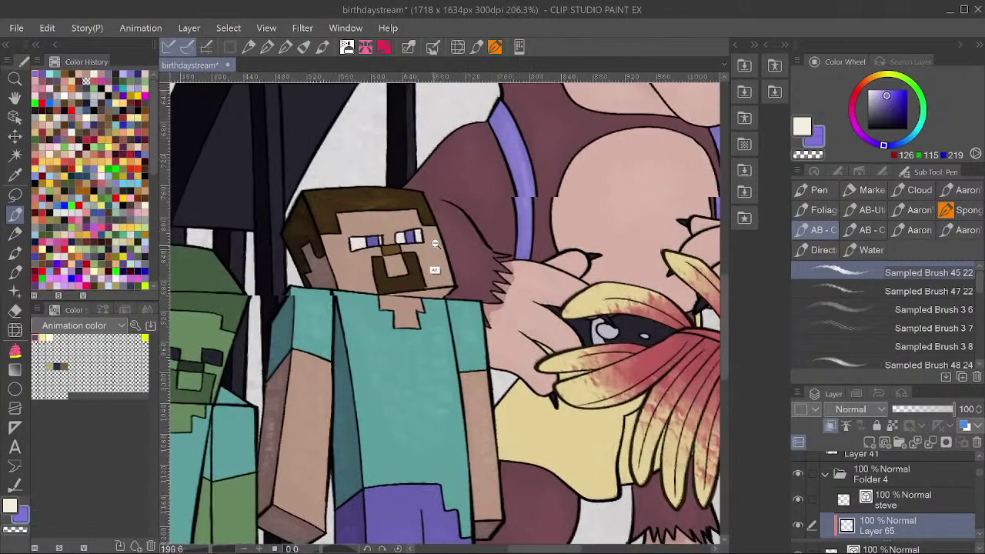
{"action": "scroll", "coordinate": [444, 234], "scroll_direction": "down", "scroll_amount": 5}
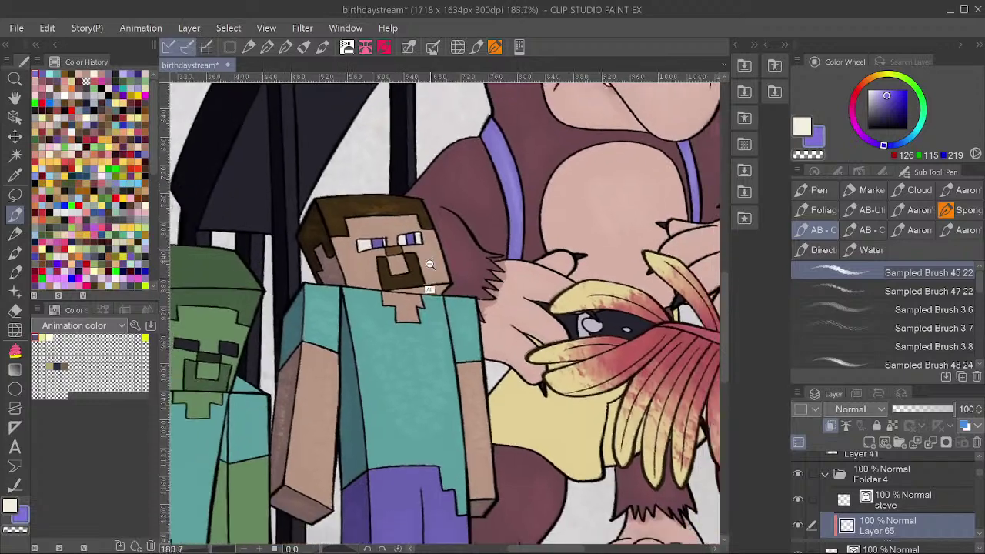
{"action": "scroll", "coordinate": [421, 286], "scroll_direction": "down", "scroll_amount": 1}
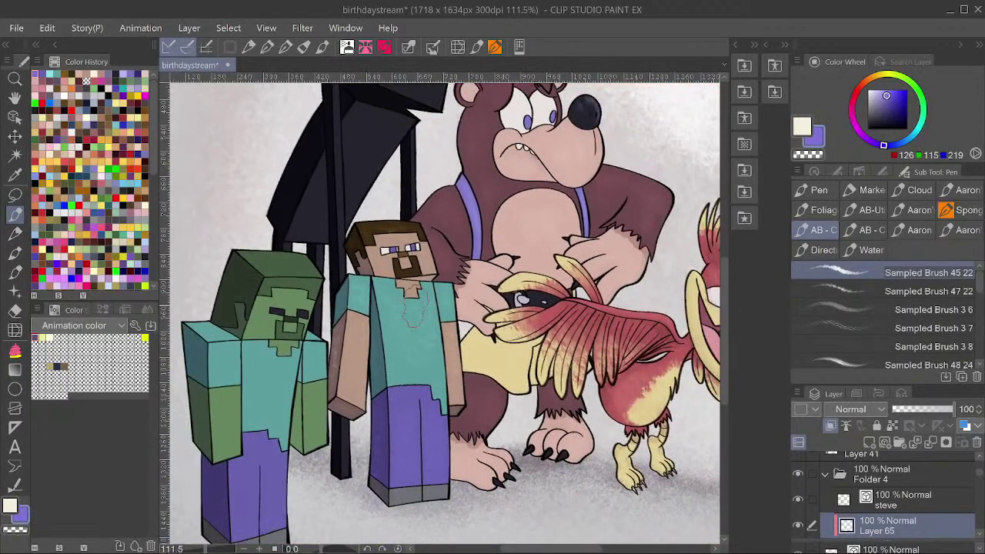
{"action": "scroll", "coordinate": [439, 338], "scroll_direction": "down", "scroll_amount": 4}
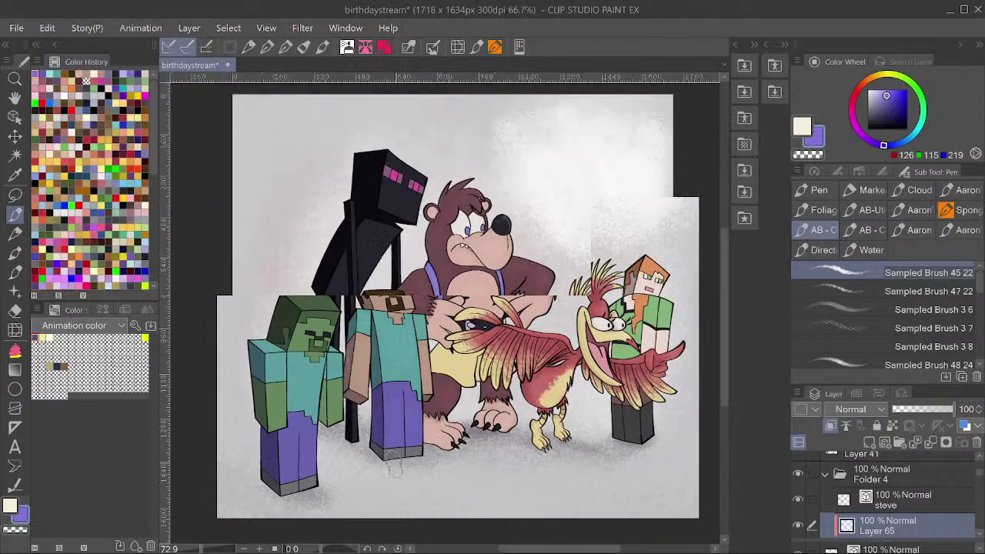
{"action": "left_click_drag", "start_coordinate": [435, 347], "coordinate": [441, 362]}
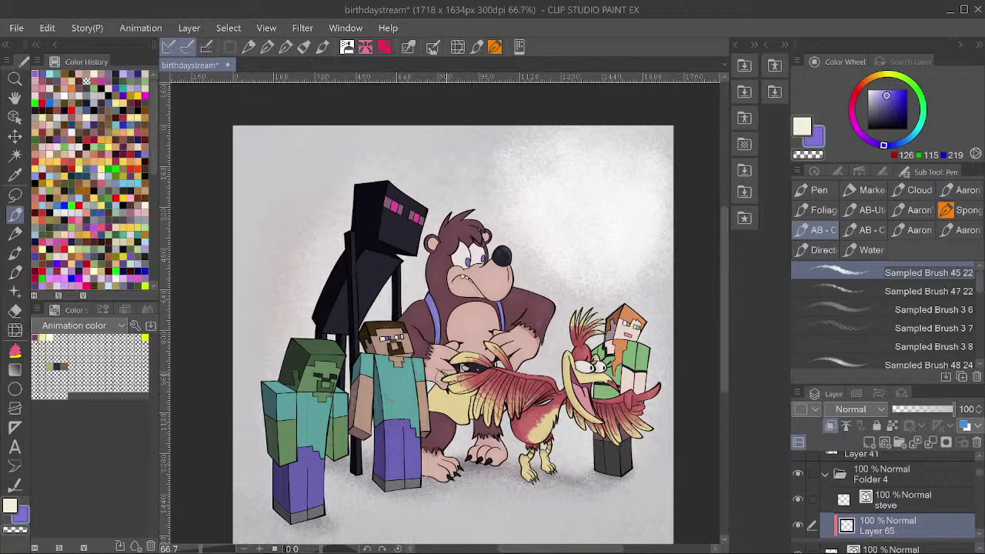
{"action": "key", "text": "ctrl+s"}
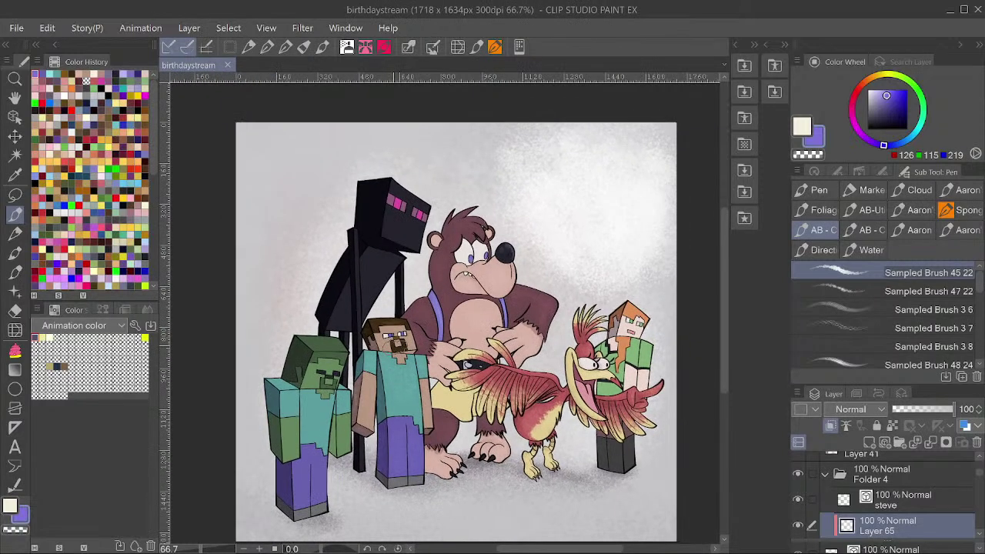
Clip the zombie's layers from Layer 54 down to the one just above Layer 41 to the layer below them.
{"action": "scroll", "coordinate": [294, 442], "scroll_direction": "up", "scroll_amount": 2}
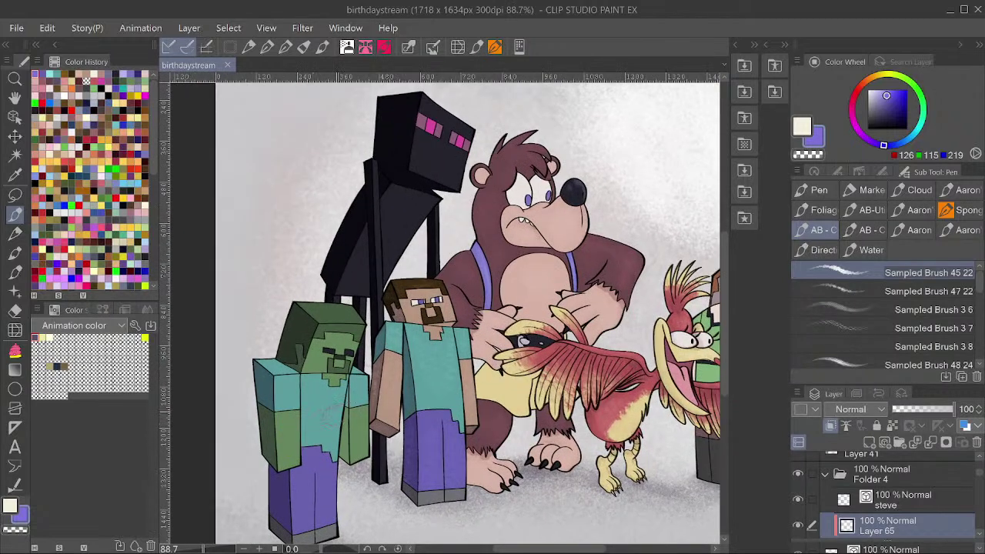
{"action": "left_click", "coordinate": [324, 406], "text": "ctrl+shift"}
{"action": "scroll", "coordinate": [893, 503], "scroll_direction": "up", "scroll_amount": 2}
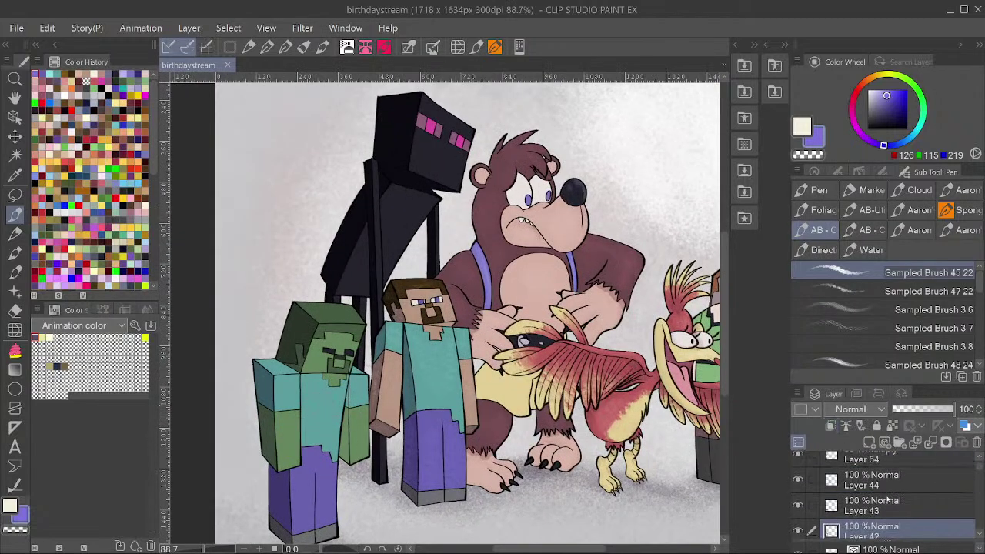
{"action": "scroll", "coordinate": [887, 500], "scroll_direction": "up", "scroll_amount": 2}
{"action": "left_click", "coordinate": [879, 495]}
{"action": "scroll", "coordinate": [876, 498], "scroll_direction": "up", "scroll_amount": 1}
{"action": "left_click", "coordinate": [873, 501]}
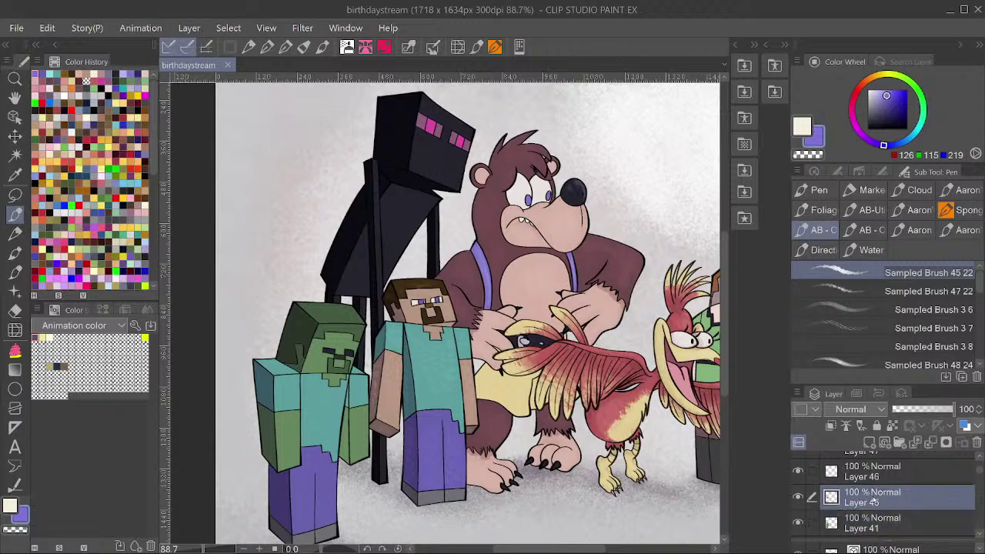
{"action": "scroll", "coordinate": [875, 501], "scroll_direction": "down", "scroll_amount": 2}
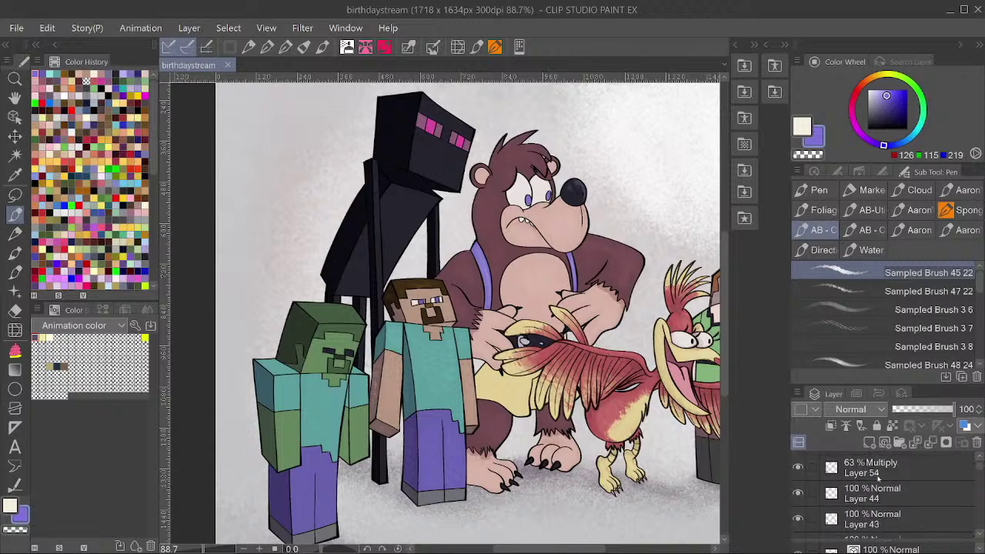
{"action": "left_click", "coordinate": [878, 476], "text": "shift"}
{"action": "left_click", "coordinate": [830, 426]}
Add a new layer above Layer 54 for the zombie and clip it to the layer below.
{"action": "left_click", "coordinate": [870, 474]}
{"action": "left_click", "coordinate": [869, 442]}
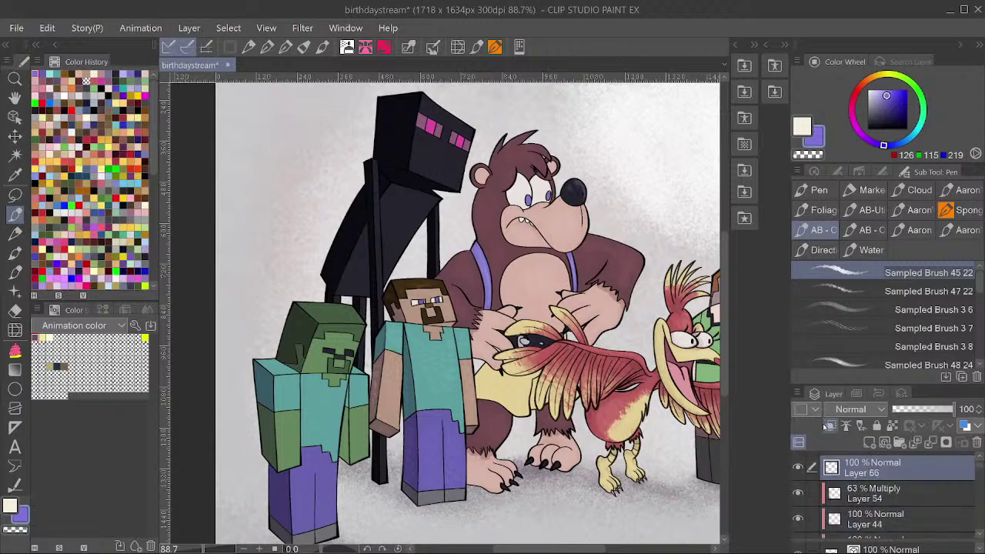
{"action": "left_click", "coordinate": [828, 426]}
Paint lighter purple highlights (126, 115, 219) on the zombie's trousers.
{"action": "scroll", "coordinate": [393, 434], "scroll_direction": "down", "scroll_amount": 1}
{"action": "scroll", "coordinate": [335, 423], "scroll_direction": "up", "scroll_amount": 1}
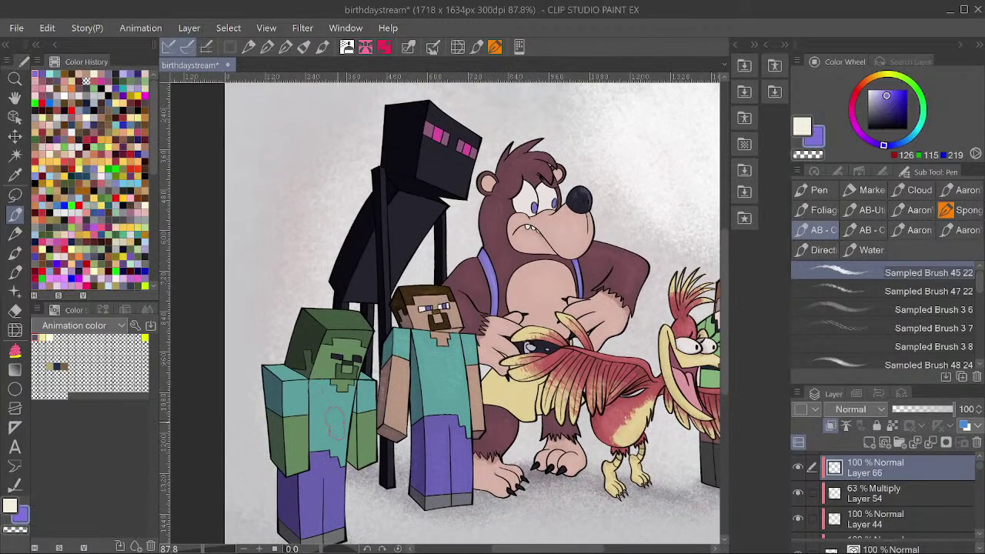
{"action": "left_click_drag", "start_coordinate": [356, 420], "coordinate": [349, 399]}
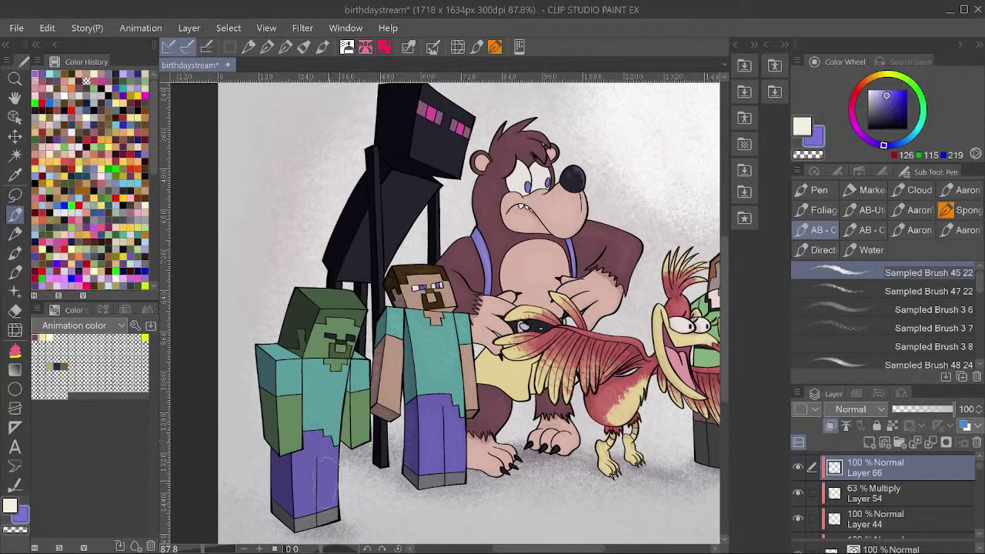
{"action": "left_click_drag", "start_coordinate": [320, 511], "coordinate": [323, 494]}
{"action": "mouse_move", "coordinate": [322, 446]}
{"action": "left_mouse_down"}
{"action": "mouse_move", "coordinate": [300, 511]}
{"action": "mouse_move", "coordinate": [300, 474]}
{"action": "mouse_move", "coordinate": [304, 485]}
{"action": "mouse_move", "coordinate": [327, 446]}
{"action": "left_mouse_up"}
{"action": "mouse_move", "coordinate": [325, 485]}
{"action": "left_mouse_down"}
{"action": "mouse_move", "coordinate": [314, 447]}
{"action": "mouse_move", "coordinate": [300, 503]}
{"action": "left_mouse_up"}
{"action": "mouse_move", "coordinate": [285, 462]}
{"action": "left_mouse_down"}
{"action": "mouse_move", "coordinate": [268, 503]}
{"action": "mouse_move", "coordinate": [280, 461]}
{"action": "mouse_move", "coordinate": [279, 515]}
{"action": "mouse_move", "coordinate": [283, 461]}
{"action": "mouse_move", "coordinate": [274, 522]}
{"action": "left_mouse_up"}
Paint light teal highlights on the zombie's shirt and sleeves with the recent colour 135, 224, 224.
{"action": "left_click", "coordinate": [52, 74]}
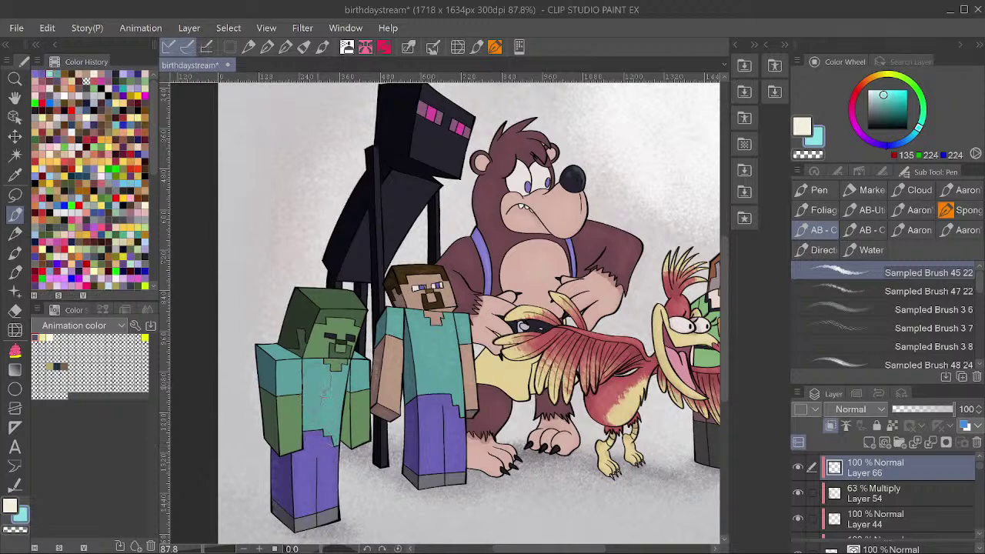
{"action": "left_click_drag", "start_coordinate": [312, 400], "coordinate": [292, 352]}
{"action": "mouse_move", "coordinate": [273, 389]}
{"action": "left_mouse_down"}
{"action": "mouse_move", "coordinate": [242, 349]}
{"action": "mouse_move", "coordinate": [258, 387]}
{"action": "mouse_move", "coordinate": [268, 323]}
{"action": "mouse_move", "coordinate": [269, 358]}
{"action": "left_mouse_up"}
{"action": "mouse_move", "coordinate": [379, 331]}
{"action": "left_mouse_down"}
{"action": "mouse_move", "coordinate": [387, 266]}
{"action": "mouse_move", "coordinate": [413, 259]}
{"action": "mouse_move", "coordinate": [381, 282]}
{"action": "mouse_move", "coordinate": [410, 247]}
{"action": "left_mouse_up"}
Mix a light green (148, 194, 140) from the zombie's skin and add a new clipped layer above Layer 66.
{"action": "left_click", "coordinate": [329, 339], "text": "alt"}
{"action": "left_click", "coordinate": [879, 96]}
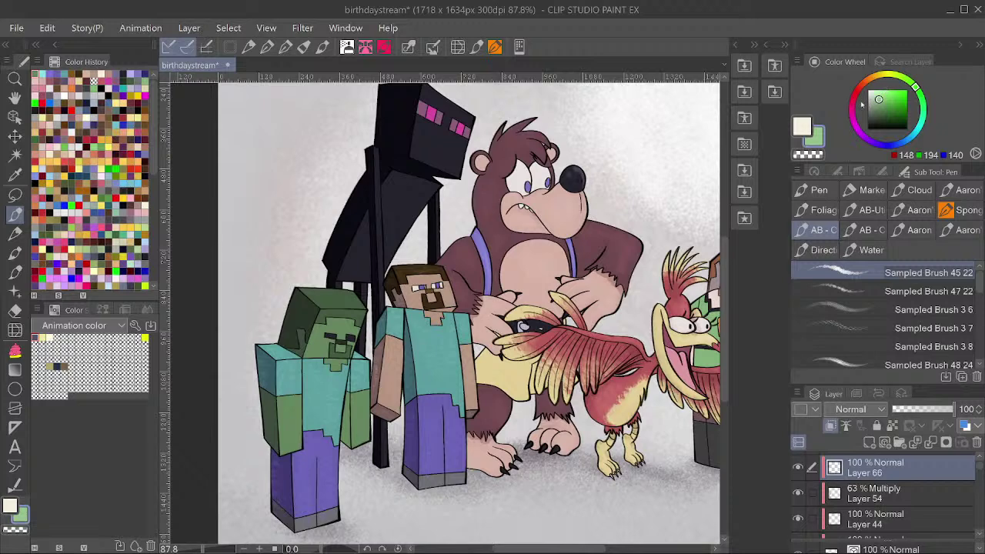
{"action": "key", "text": "ctrl+shift+n"}
{"action": "left_click", "coordinate": [830, 426]}
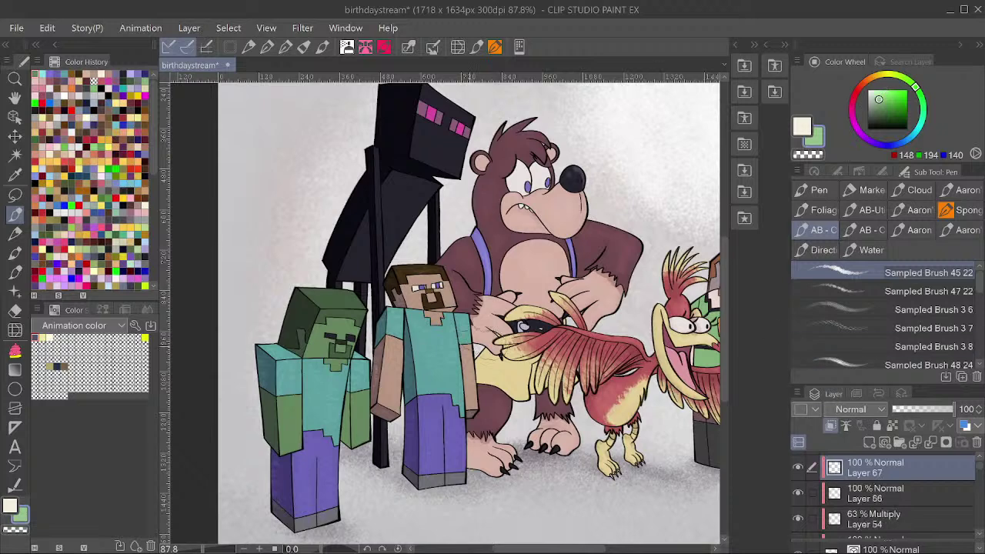
Paint light green highlights on the zombie's face, arms and head, undoing stray strokes.
{"action": "mouse_move", "coordinate": [317, 343]}
{"action": "left_mouse_down"}
{"action": "mouse_move", "coordinate": [338, 316]}
{"action": "mouse_move", "coordinate": [316, 311]}
{"action": "mouse_move", "coordinate": [351, 337]}
{"action": "mouse_move", "coordinate": [366, 332]}
{"action": "mouse_move", "coordinate": [372, 382]}
{"action": "mouse_move", "coordinate": [355, 386]}
{"action": "mouse_move", "coordinate": [364, 457]}
{"action": "mouse_move", "coordinate": [338, 455]}
{"action": "mouse_move", "coordinate": [271, 394]}
{"action": "left_mouse_up"}
{"action": "left_click_drag", "start_coordinate": [279, 433], "coordinate": [278, 413]}
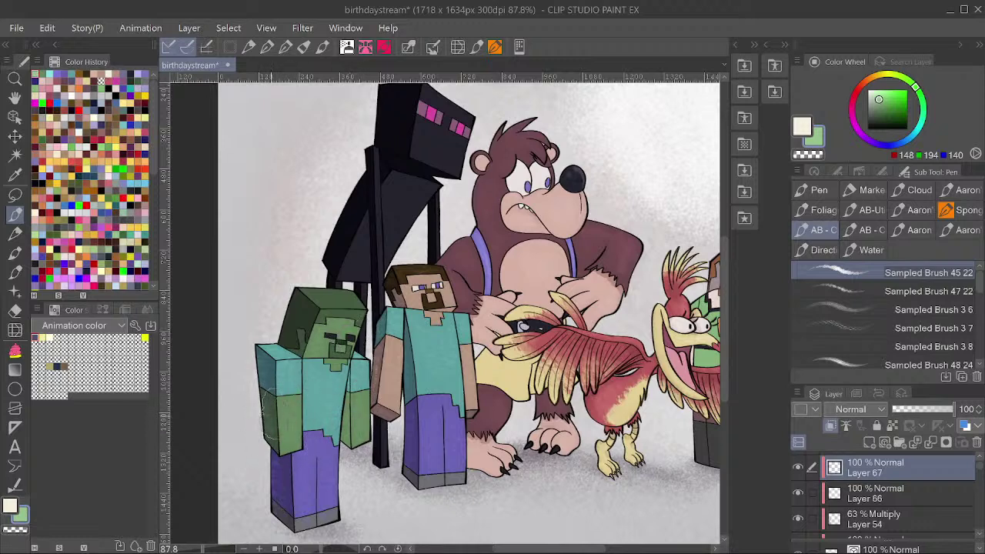
{"action": "mouse_move", "coordinate": [314, 314]}
{"action": "left_mouse_down"}
{"action": "mouse_move", "coordinate": [341, 300]}
{"action": "mouse_move", "coordinate": [316, 289]}
{"action": "mouse_move", "coordinate": [337, 304]}
{"action": "mouse_move", "coordinate": [306, 309]}
{"action": "mouse_move", "coordinate": [301, 285]}
{"action": "mouse_move", "coordinate": [293, 332]}
{"action": "left_mouse_up"}
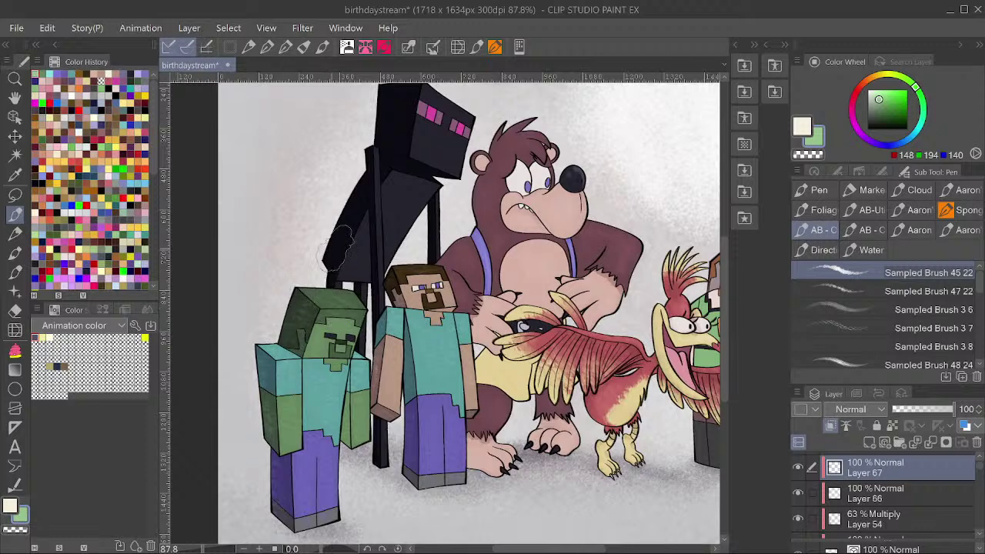
{"action": "key", "text": "ctrl+z"}
{"action": "left_click_drag", "start_coordinate": [363, 278], "coordinate": [400, 259]}
{"action": "scroll", "coordinate": [446, 259], "scroll_direction": "down", "scroll_amount": 2}
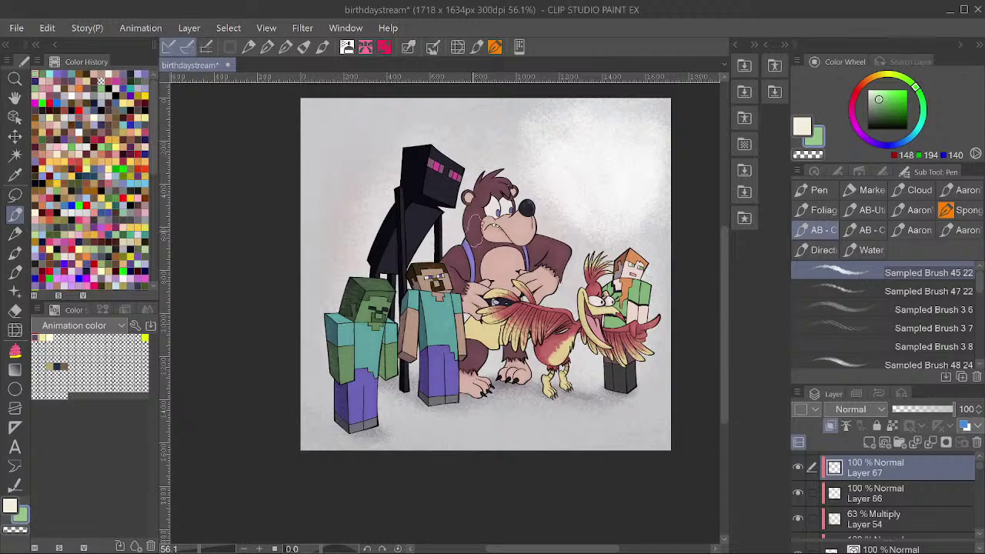
{"action": "key", "text": "ctrl+z"}
Examine the whole illustration at different zoom levels and check its values in the grayscale preview.
{"action": "scroll", "coordinate": [389, 383], "scroll_direction": "up", "scroll_amount": 3}
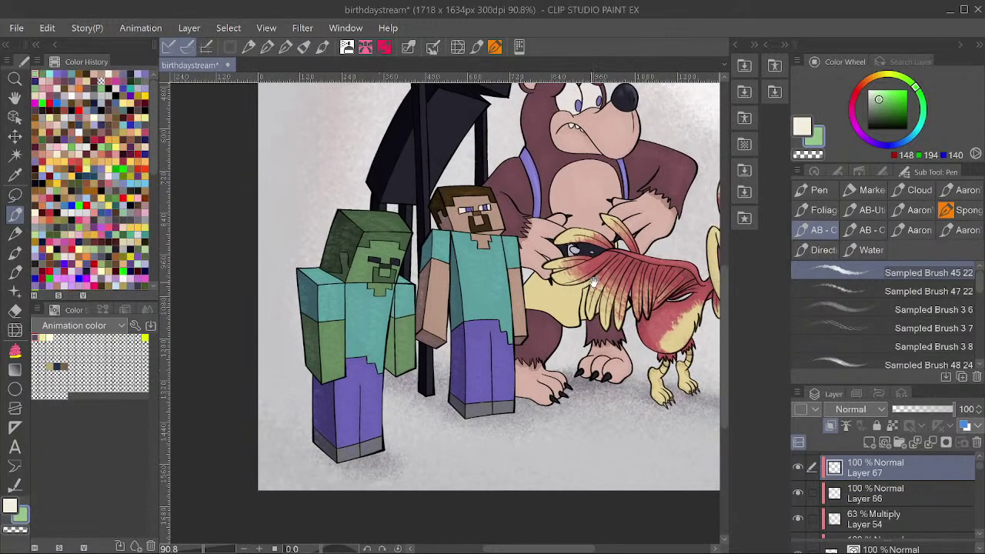
{"action": "scroll", "coordinate": [593, 283], "scroll_direction": "down", "scroll_amount": 3}
{"action": "scroll", "coordinate": [536, 302], "scroll_direction": "up", "scroll_amount": 3}
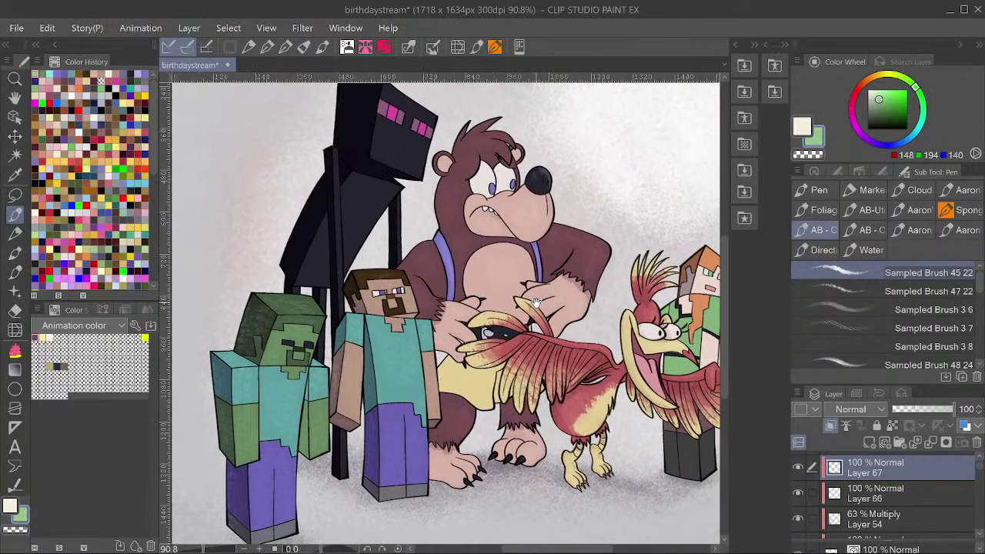
{"action": "left_click_drag", "start_coordinate": [536, 303], "coordinate": [561, 301]}
{"action": "key", "text": "ctrl+y"}
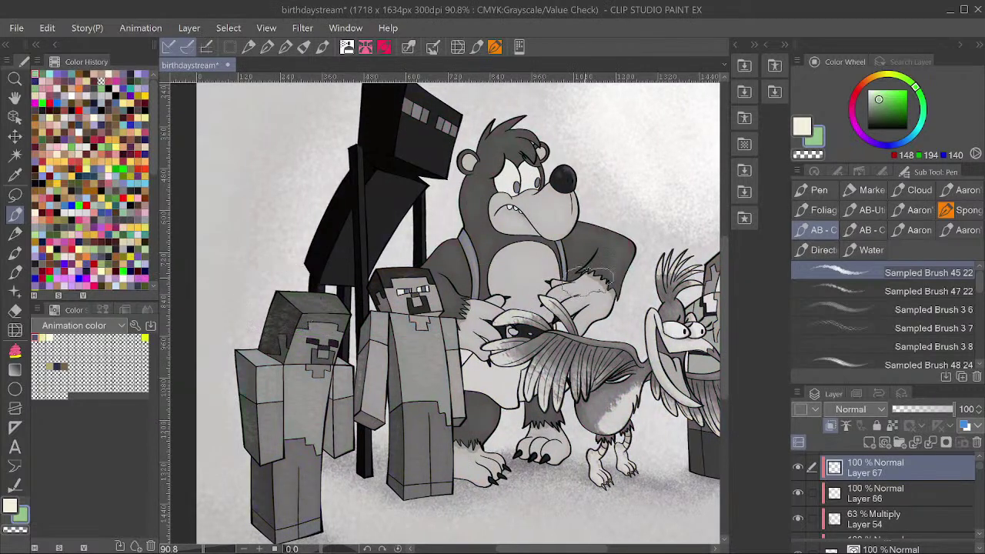
{"action": "key", "text": "ctrl+y"}
{"action": "scroll", "coordinate": [548, 314], "scroll_direction": "down", "scroll_amount": 2}
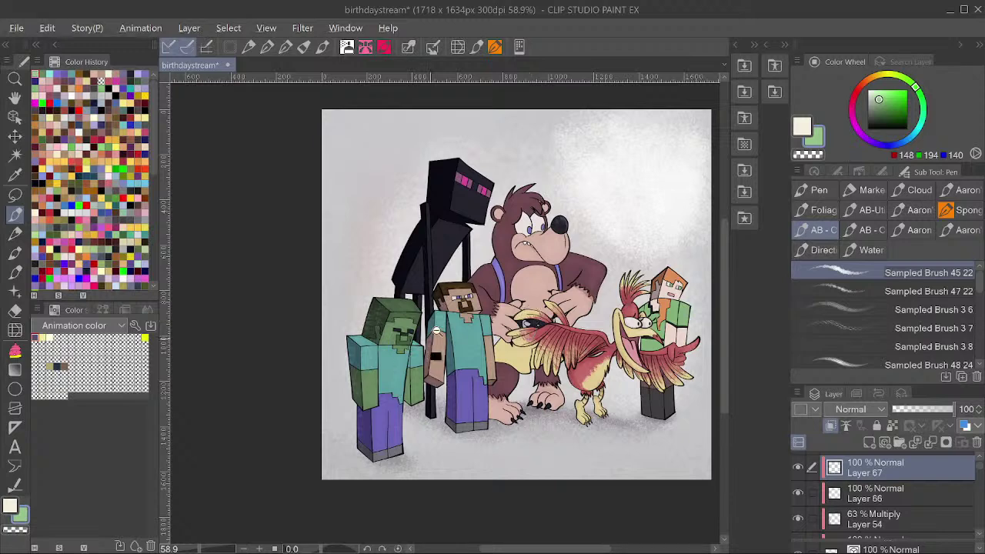
{"action": "scroll", "coordinate": [441, 337], "scroll_direction": "up", "scroll_amount": 4}
{"action": "left_click_drag", "start_coordinate": [642, 227], "coordinate": [585, 230]}
{"action": "scroll", "coordinate": [608, 231], "scroll_direction": "down", "scroll_amount": 3}
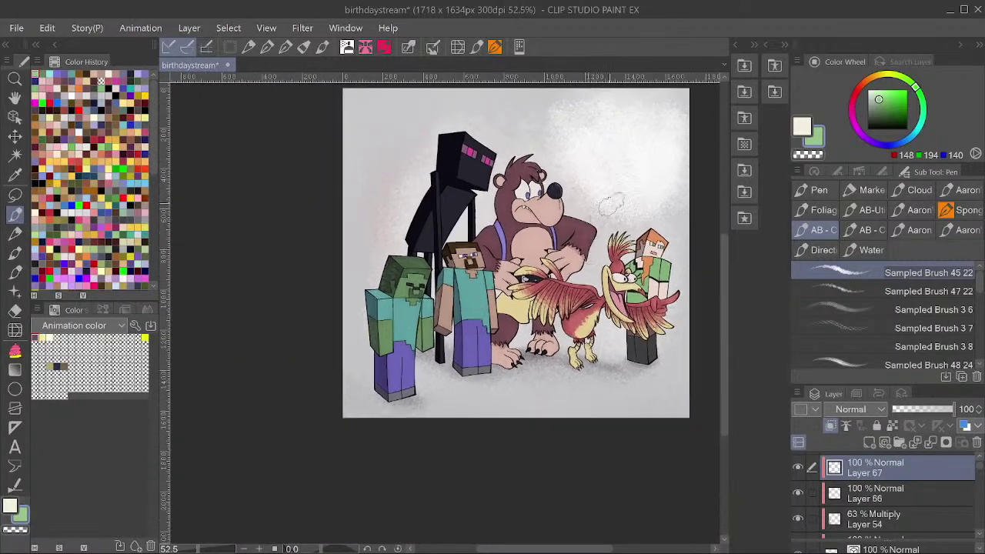
{"action": "left_click_drag", "start_coordinate": [644, 182], "coordinate": [615, 260]}
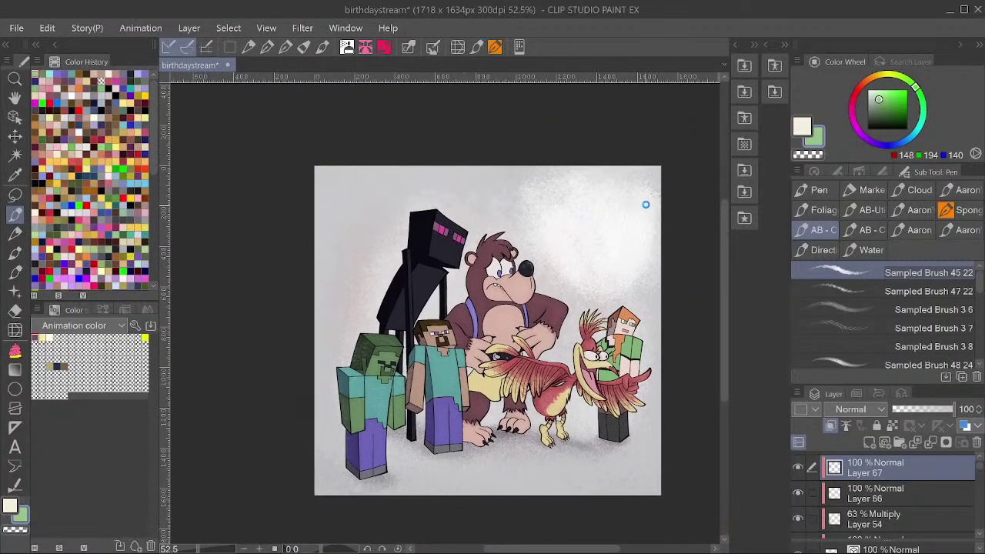
Save the illustration and paint dark green (62, 83, 58) shading on the shadowed side of the zombie's head.
{"action": "key", "text": "ctrl+s"}
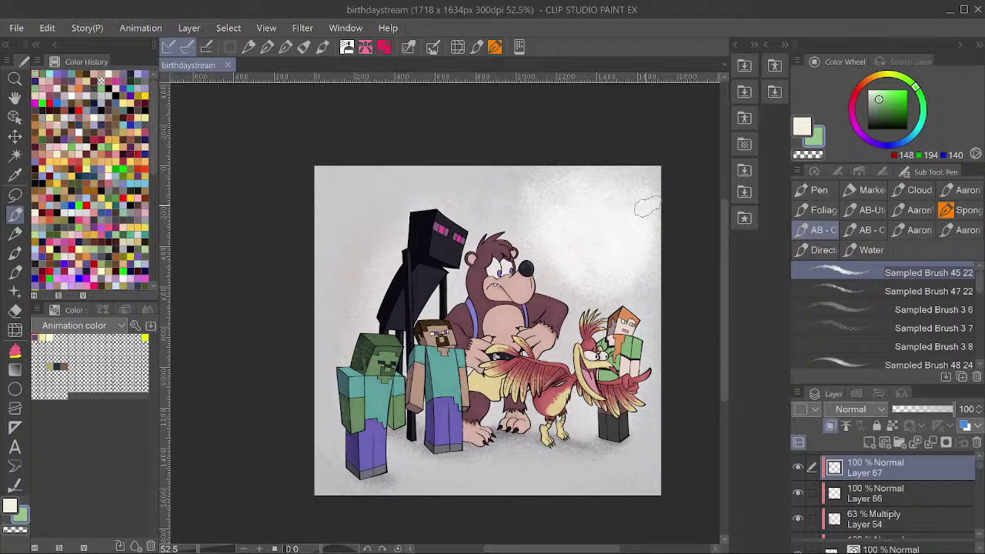
{"action": "scroll", "coordinate": [544, 222], "scroll_direction": "up", "scroll_amount": 3}
{"action": "scroll", "coordinate": [544, 221], "scroll_direction": "down", "scroll_amount": 2}
{"action": "scroll", "coordinate": [544, 222], "scroll_direction": "up", "scroll_amount": 1}
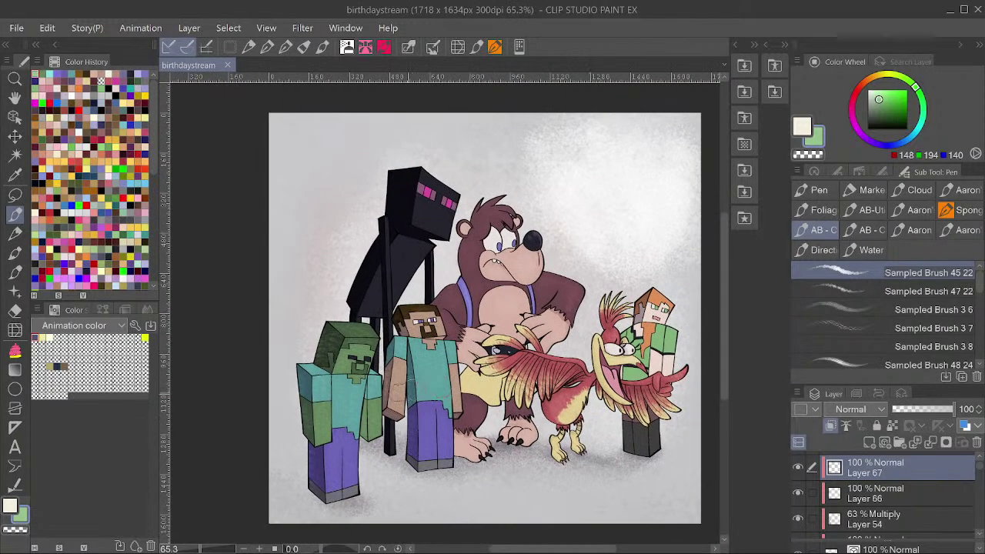
{"action": "scroll", "coordinate": [405, 391], "scroll_direction": "up", "scroll_amount": 1}
{"action": "scroll", "coordinate": [267, 348], "scroll_direction": "up", "scroll_amount": 3}
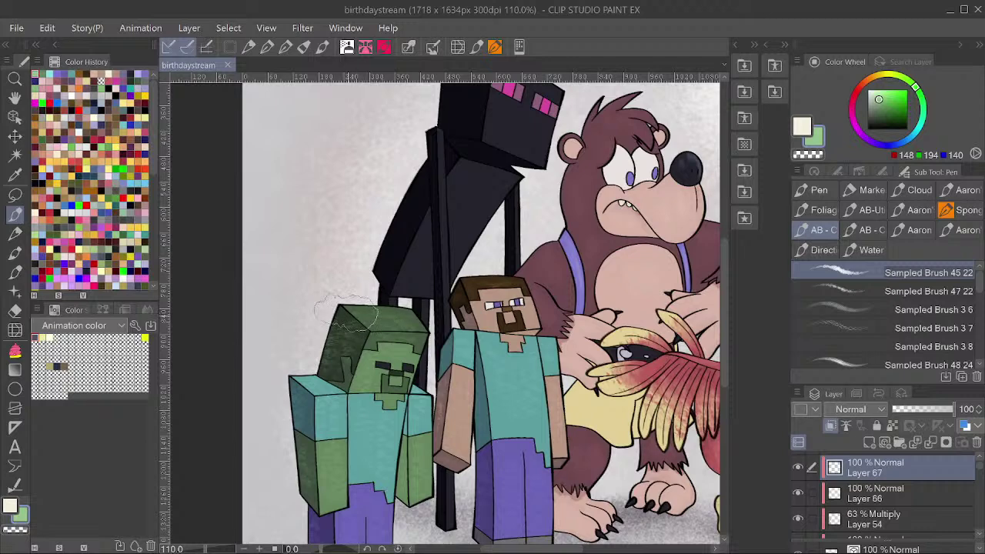
{"action": "left_click", "coordinate": [881, 116]}
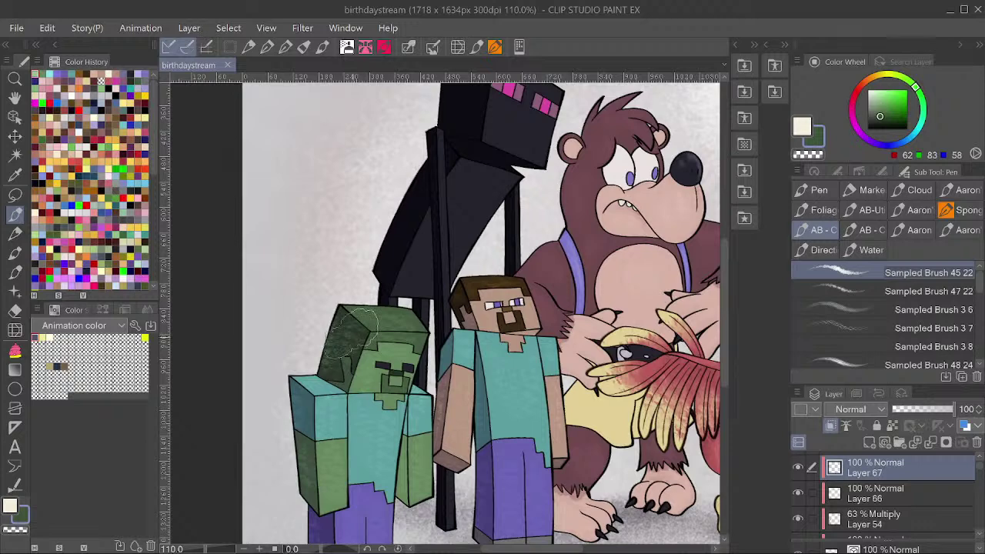
{"action": "left_click_drag", "start_coordinate": [346, 339], "coordinate": [335, 358]}
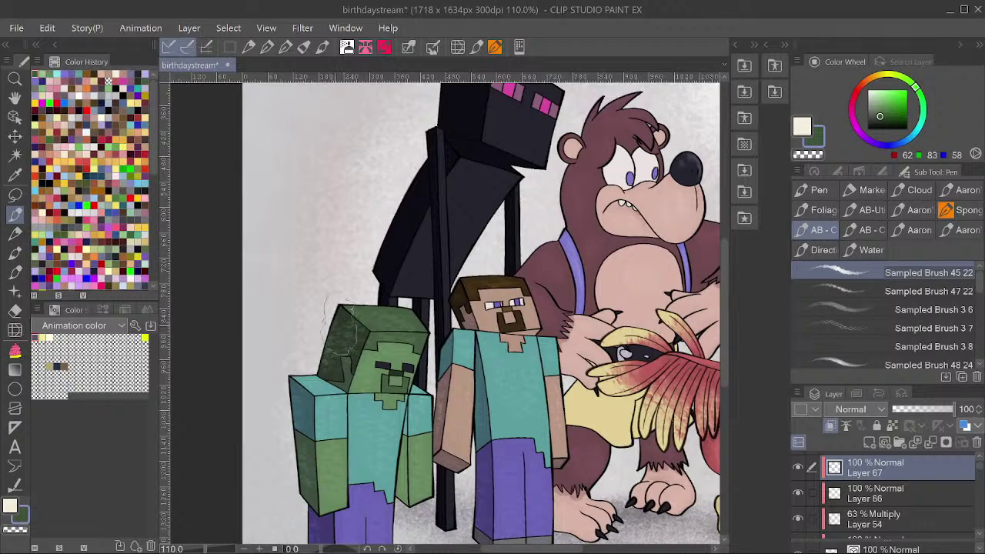
{"action": "mouse_move", "coordinate": [336, 322]}
{"action": "left_mouse_down"}
{"action": "mouse_move", "coordinate": [320, 352]}
{"action": "mouse_move", "coordinate": [338, 359]}
{"action": "mouse_move", "coordinate": [321, 354]}
{"action": "left_mouse_up"}
Add a new clipped layer above Layer 67 and deepen the side of the zombie's head with very dark green (26, 33, 25).
{"action": "scroll", "coordinate": [554, 300], "scroll_direction": "down", "scroll_amount": 3}
{"action": "scroll", "coordinate": [553, 329], "scroll_direction": "up", "scroll_amount": 1}
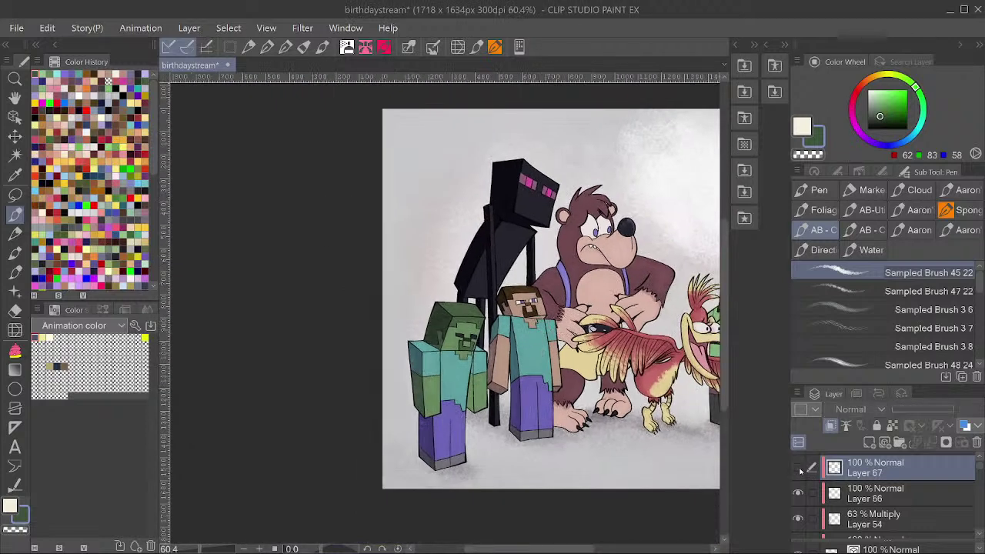
{"action": "left_click", "coordinate": [830, 426]}
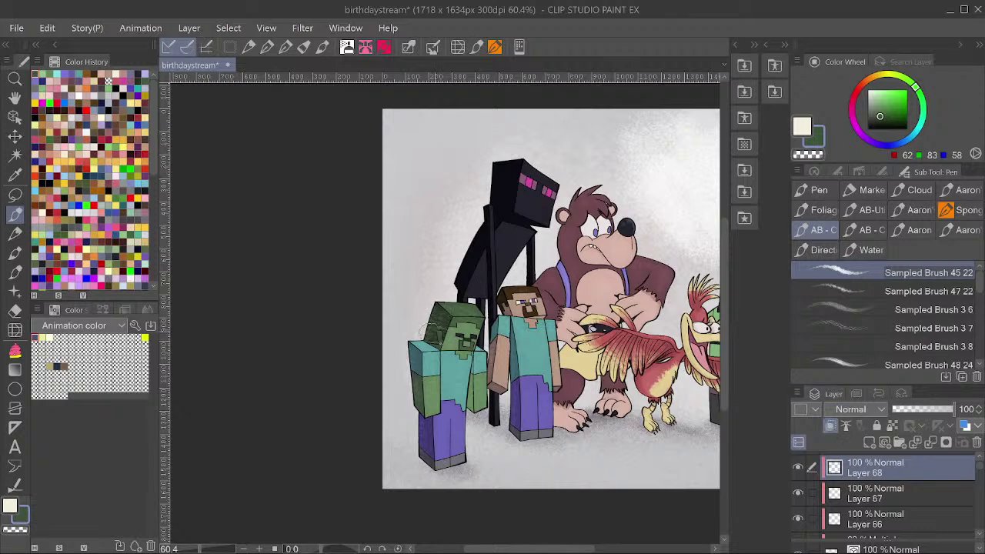
{"action": "scroll", "coordinate": [460, 217], "scroll_direction": "up", "scroll_amount": 2}
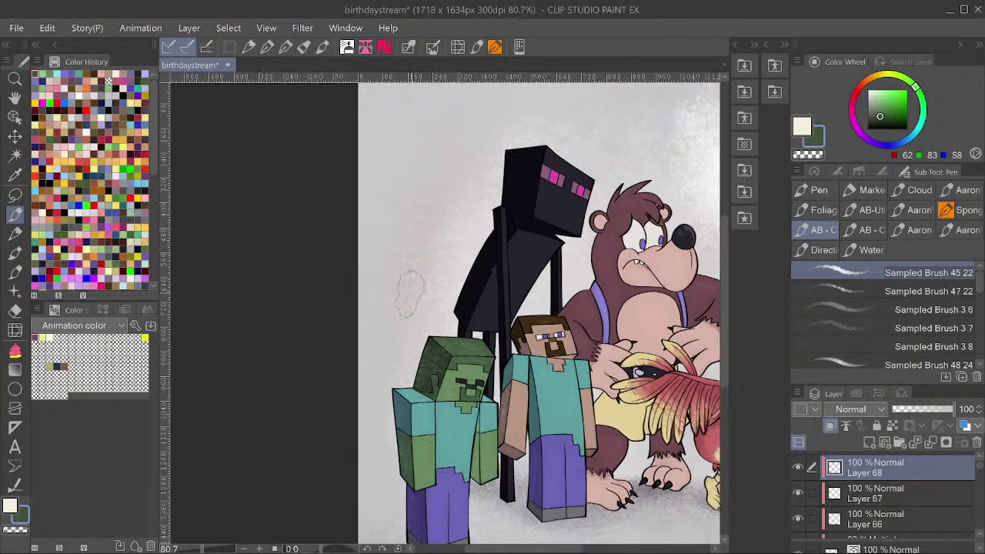
{"action": "left_click", "coordinate": [878, 124]}
{"action": "mouse_move", "coordinate": [436, 371]}
{"action": "left_mouse_down"}
{"action": "mouse_move", "coordinate": [425, 359]}
{"action": "mouse_move", "coordinate": [433, 377]}
{"action": "left_mouse_up"}
{"action": "scroll", "coordinate": [444, 297], "scroll_direction": "down", "scroll_amount": 1}
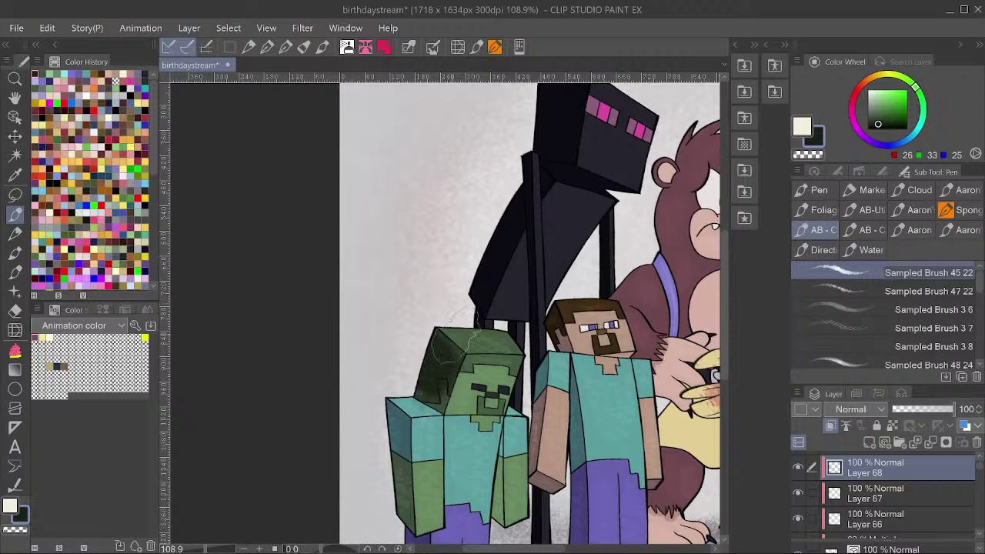
Pick a greyish purple (90, 81, 108) and set the zombie line layer as reference for shading on Multiply Layer 54.
{"action": "scroll", "coordinate": [506, 300], "scroll_direction": "down", "scroll_amount": 12}
{"action": "scroll", "coordinate": [594, 301], "scroll_direction": "up", "scroll_amount": 4}
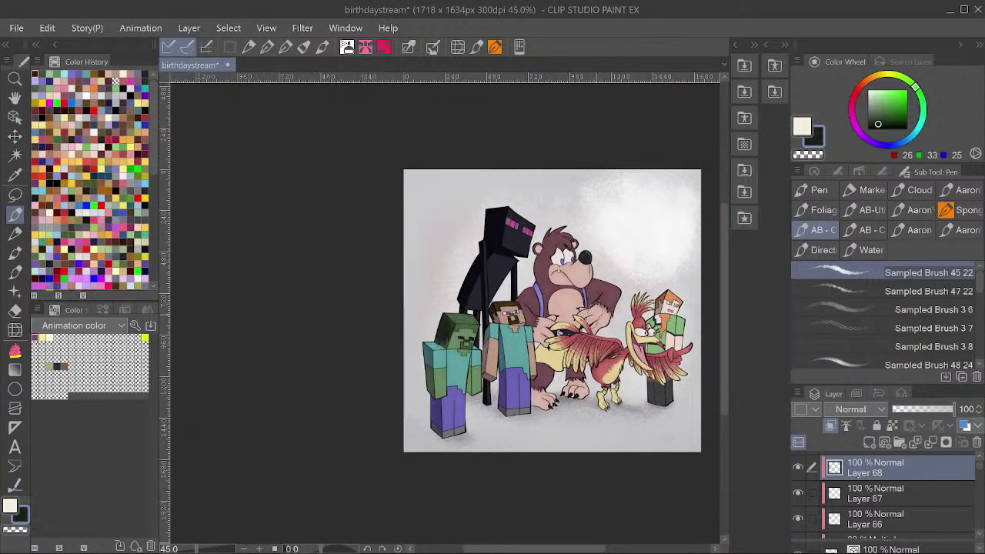
{"action": "scroll", "coordinate": [465, 386], "scroll_direction": "up", "scroll_amount": 6}
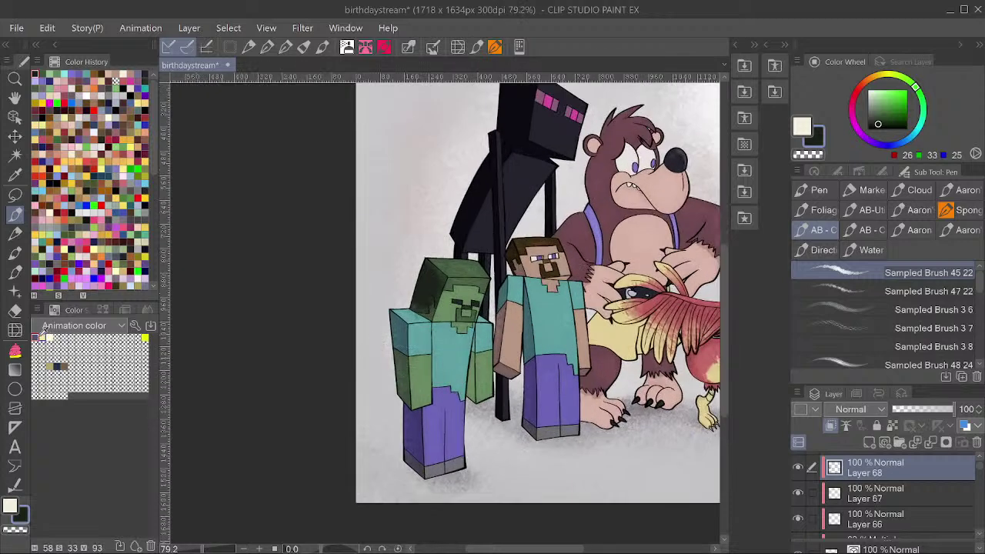
{"action": "left_click", "coordinate": [437, 465], "text": "alt"}
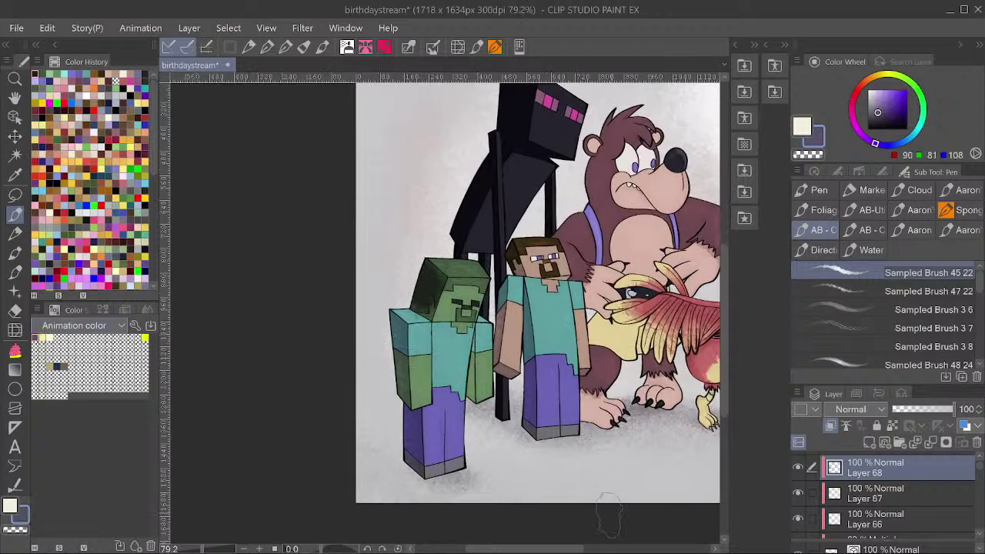
{"action": "scroll", "coordinate": [562, 473], "scroll_direction": "up", "scroll_amount": 3}
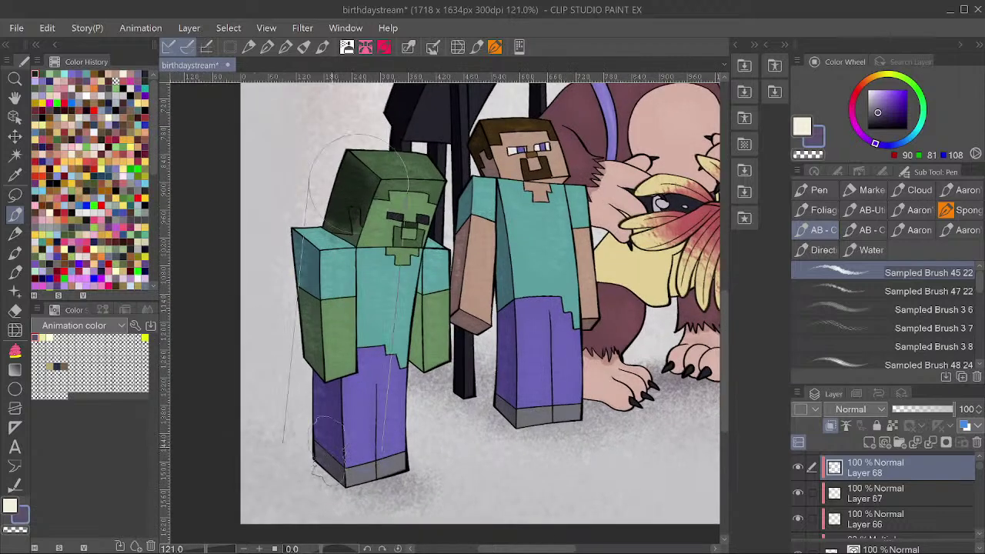
{"action": "left_click", "coordinate": [337, 449], "text": "ctrl+shift"}
{"action": "scroll", "coordinate": [863, 499], "scroll_direction": "up", "scroll_amount": 1}
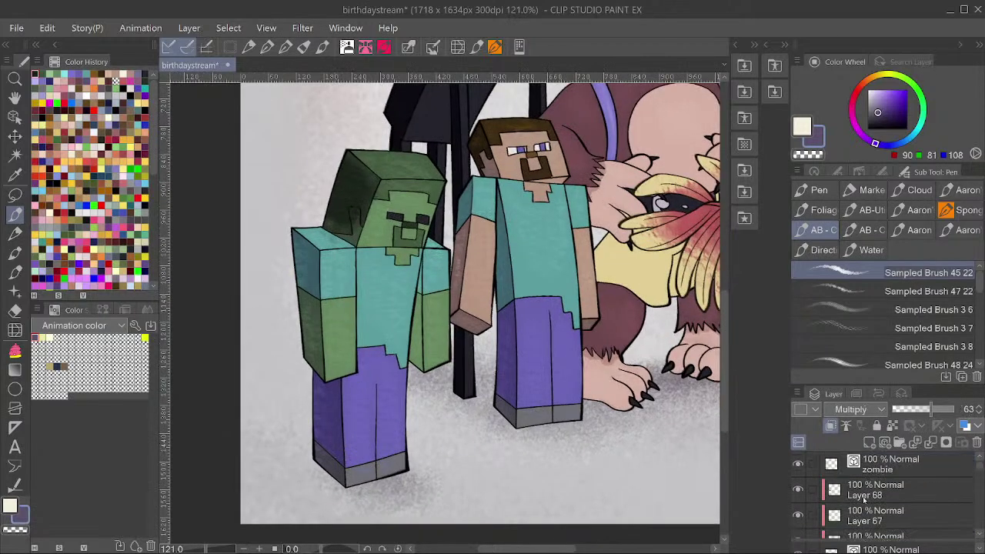
{"action": "left_click", "coordinate": [877, 464]}
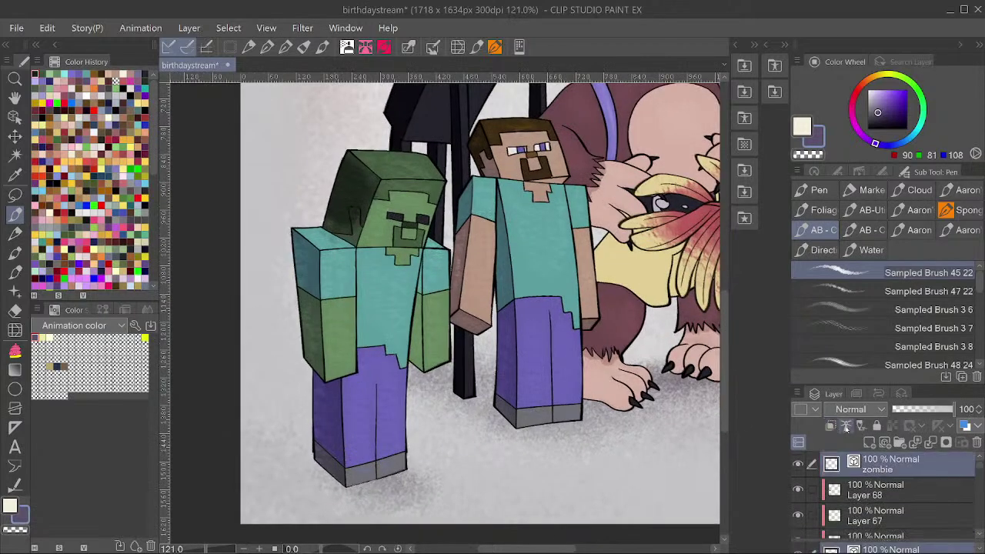
{"action": "left_click", "coordinate": [847, 426]}
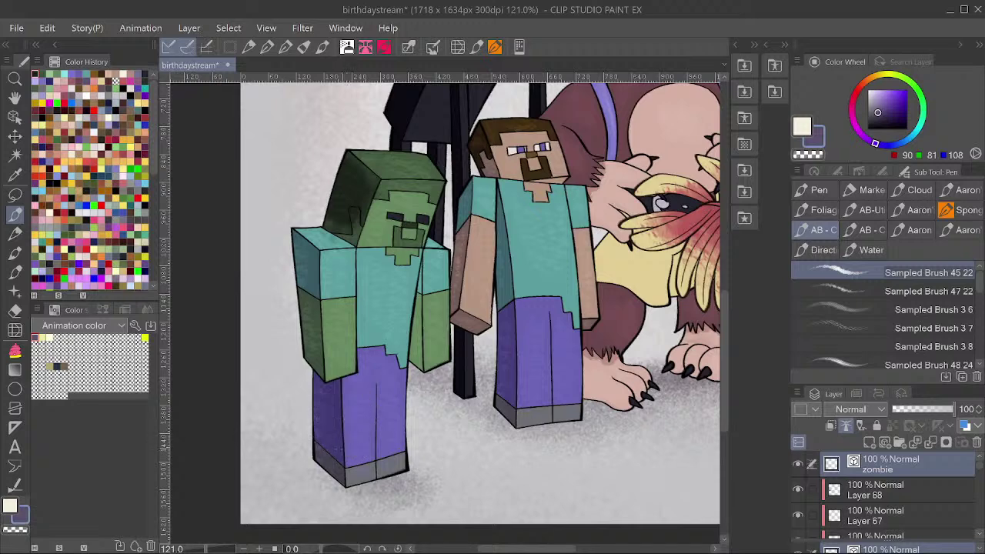
{"action": "left_click", "coordinate": [342, 451], "text": "ctrl+shift"}
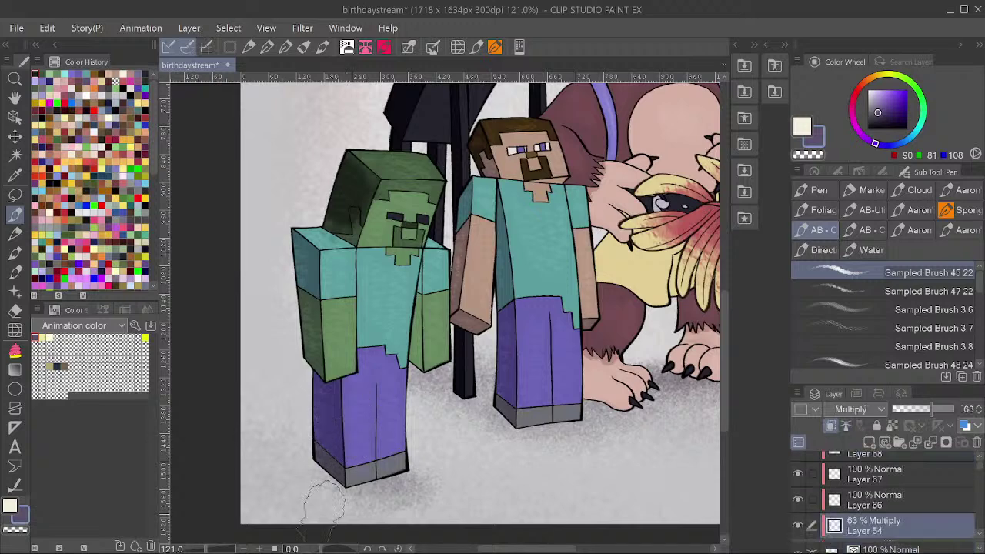
Enclose and fill the missing shadow areas around the zombie's far arm on Layer 54, and save the file.
{"action": "key", "text": "g"}
{"action": "left_click", "coordinate": [420, 286]}
{"action": "left_click", "coordinate": [418, 299]}
{"action": "left_click_drag", "start_coordinate": [434, 267], "coordinate": [439, 242]}
{"action": "key", "text": "g"}
{"action": "scroll", "coordinate": [412, 260], "scroll_direction": "down", "scroll_amount": 7}
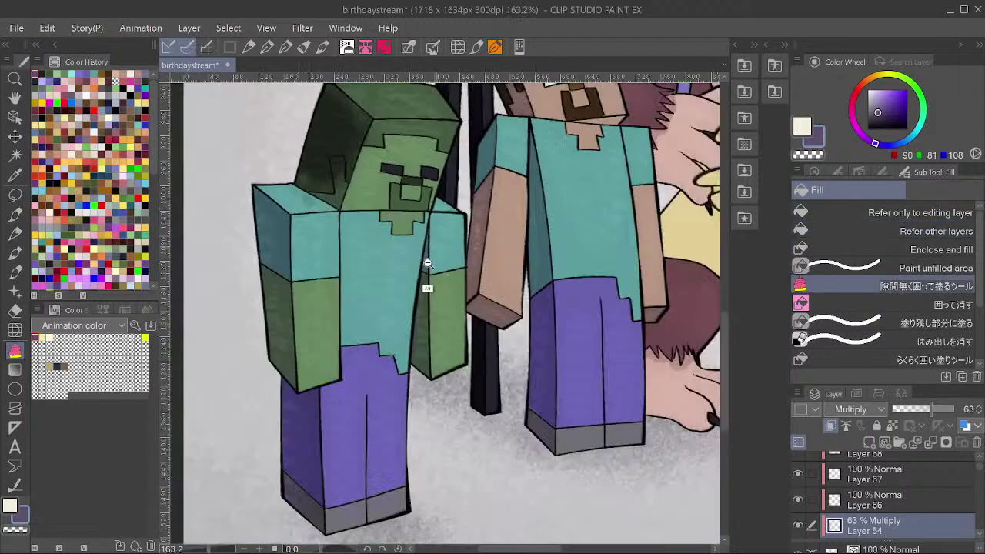
{"action": "key", "text": "ctrl+s"}
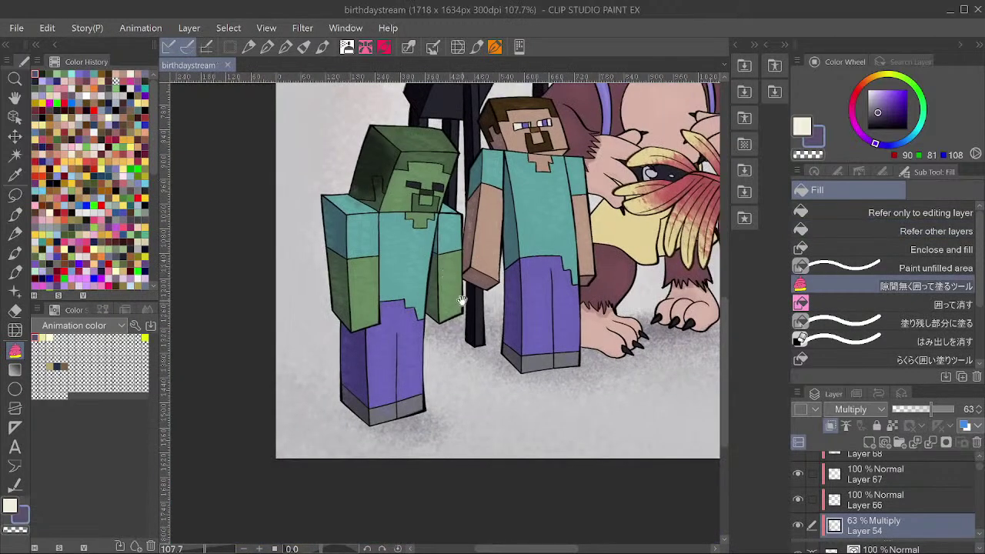
Examine the whole group illustration at different zoom levels to judge the shading and overall balance.
{"action": "scroll", "coordinate": [462, 301], "scroll_direction": "down", "scroll_amount": 4}
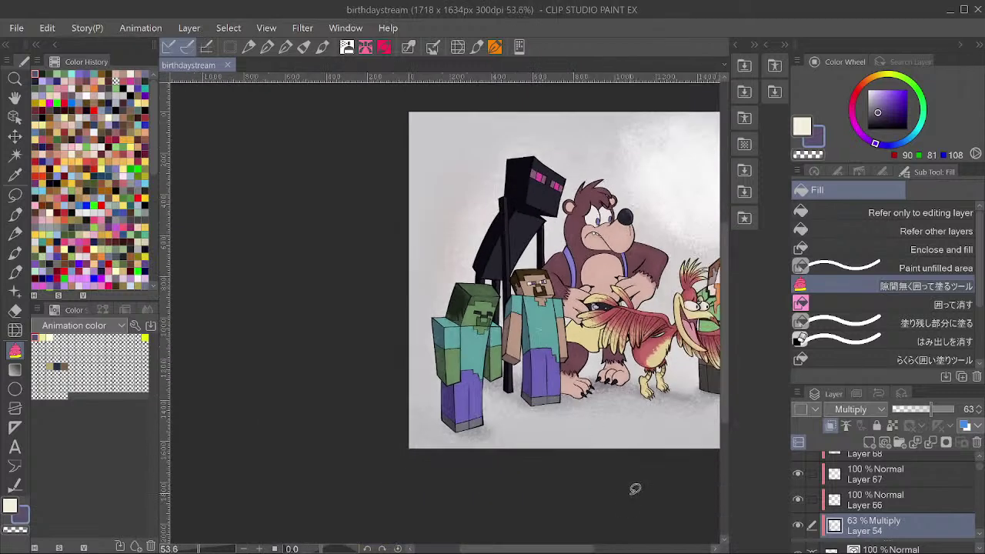
{"action": "scroll", "coordinate": [523, 351], "scroll_direction": "down", "scroll_amount": 1}
{"action": "scroll", "coordinate": [570, 312], "scroll_direction": "up", "scroll_amount": 1}
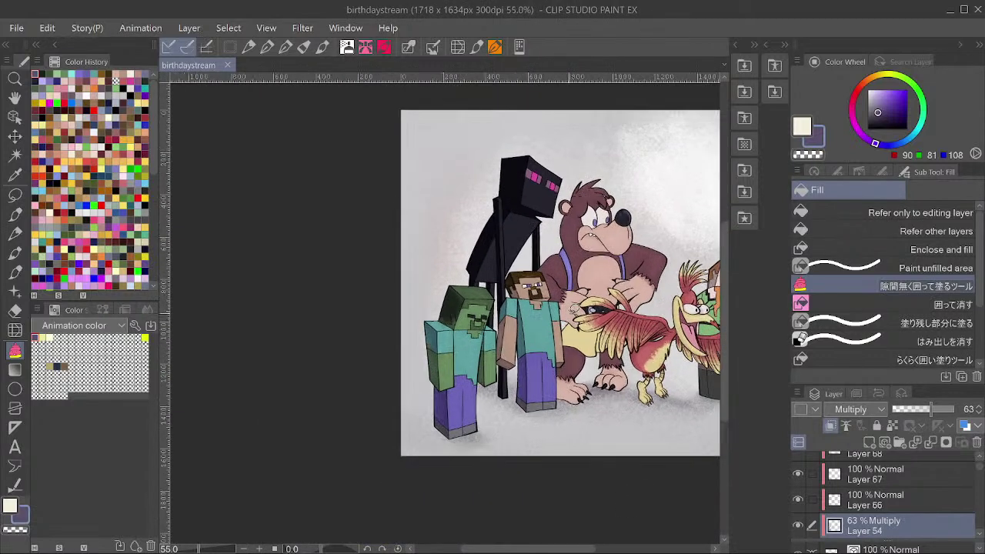
{"action": "left_click_drag", "start_coordinate": [564, 318], "coordinate": [470, 387]}
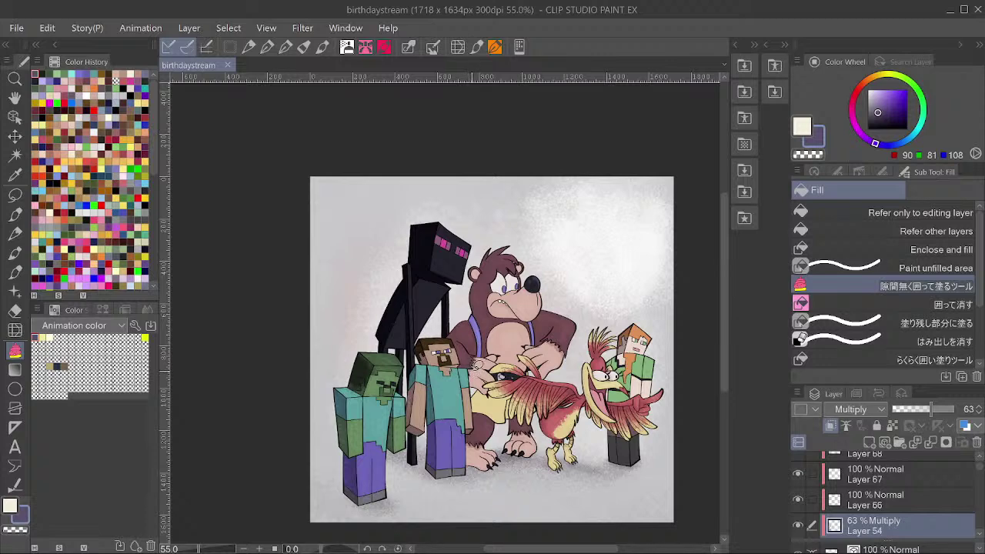
{"action": "scroll", "coordinate": [421, 365], "scroll_direction": "up", "scroll_amount": 1}
{"action": "scroll", "coordinate": [421, 368], "scroll_direction": "down", "scroll_amount": 2}
{"action": "scroll", "coordinate": [524, 402], "scroll_direction": "up", "scroll_amount": 1}
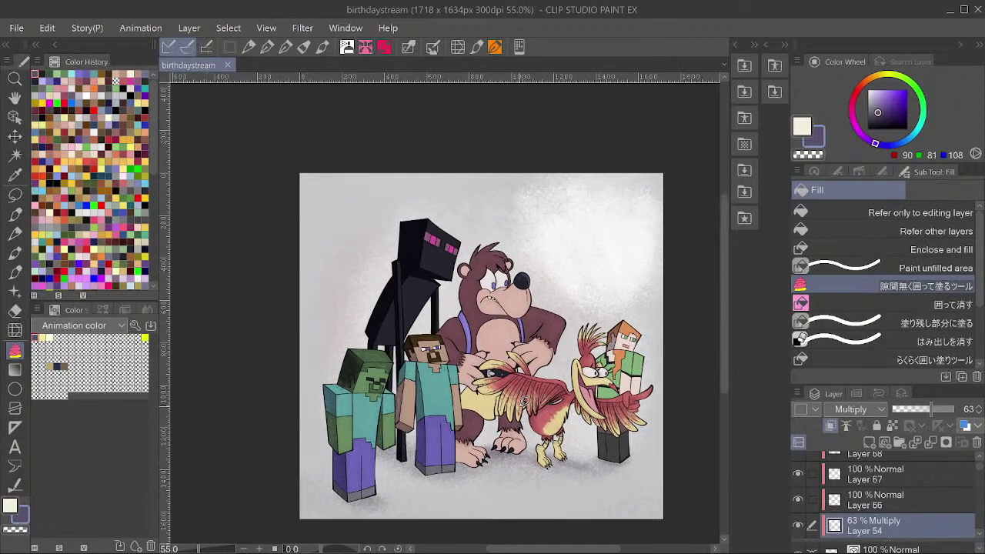
{"action": "scroll", "coordinate": [361, 412], "scroll_direction": "up", "scroll_amount": 1}
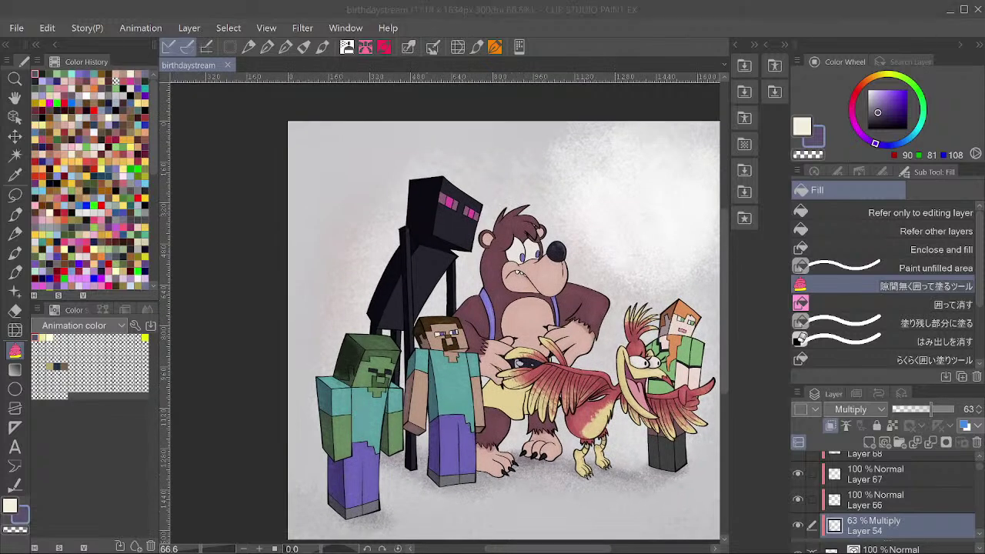
{"action": "left_click", "coordinate": [444, 85]}
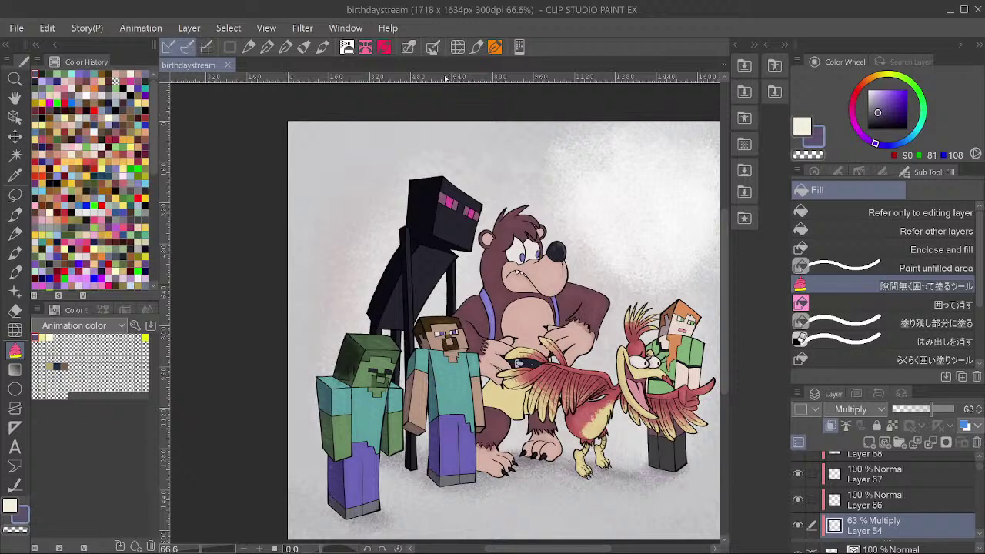
{"action": "scroll", "coordinate": [452, 218], "scroll_direction": "down", "scroll_amount": 3}
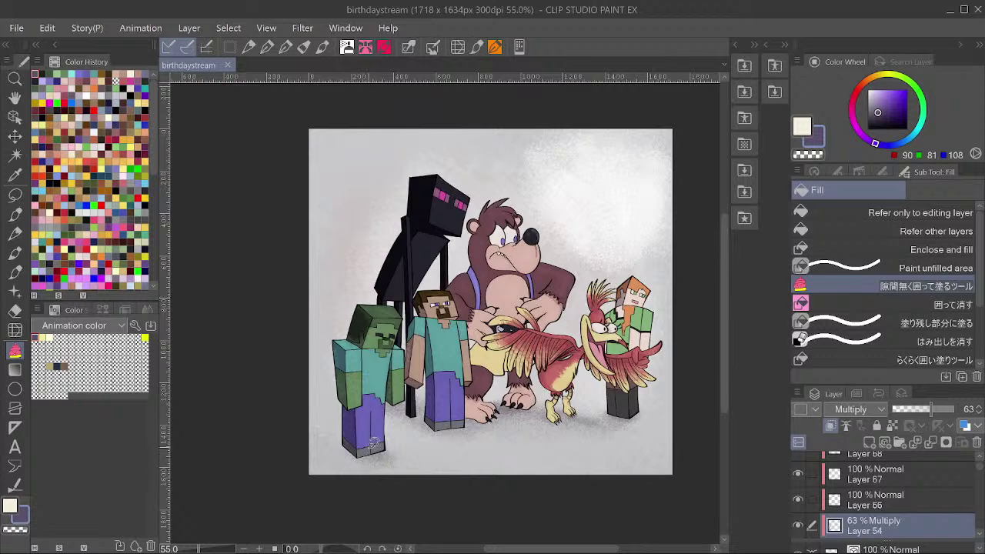
{"action": "scroll", "coordinate": [435, 317], "scroll_direction": "up", "scroll_amount": 1}
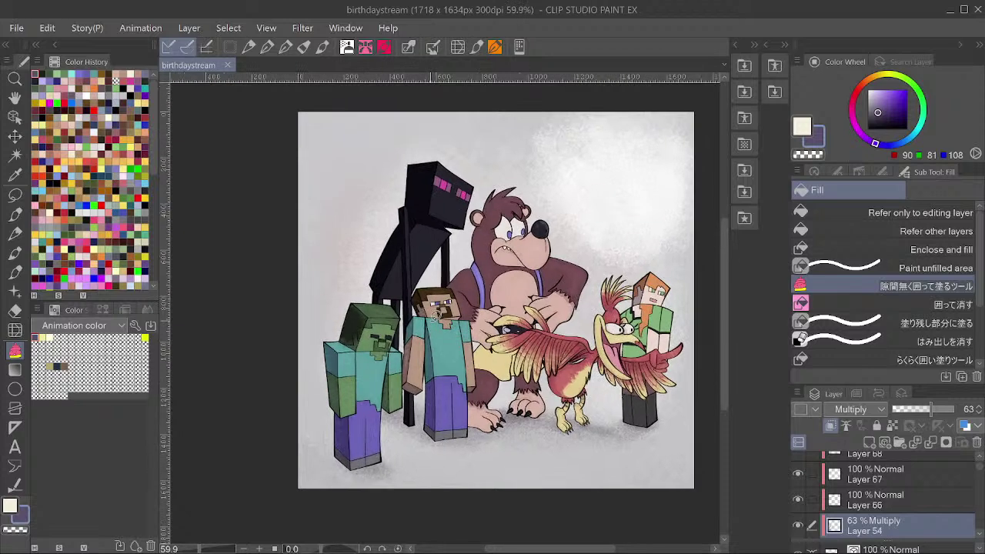
Adjust Layer 25 with Hue/Saturation/Luminosity, setting saturation to -1 and luminosity to -5.
{"action": "left_click", "coordinate": [468, 354], "text": "ctrl+shift"}
{"action": "scroll", "coordinate": [825, 520], "scroll_direction": "down", "scroll_amount": 1}
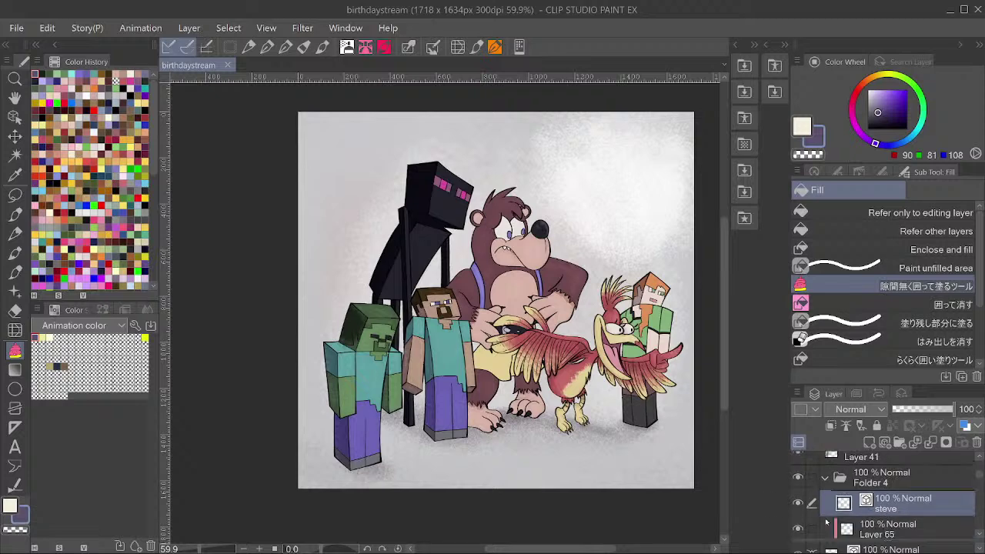
{"action": "scroll", "coordinate": [817, 491], "scroll_direction": "down", "scroll_amount": 5}
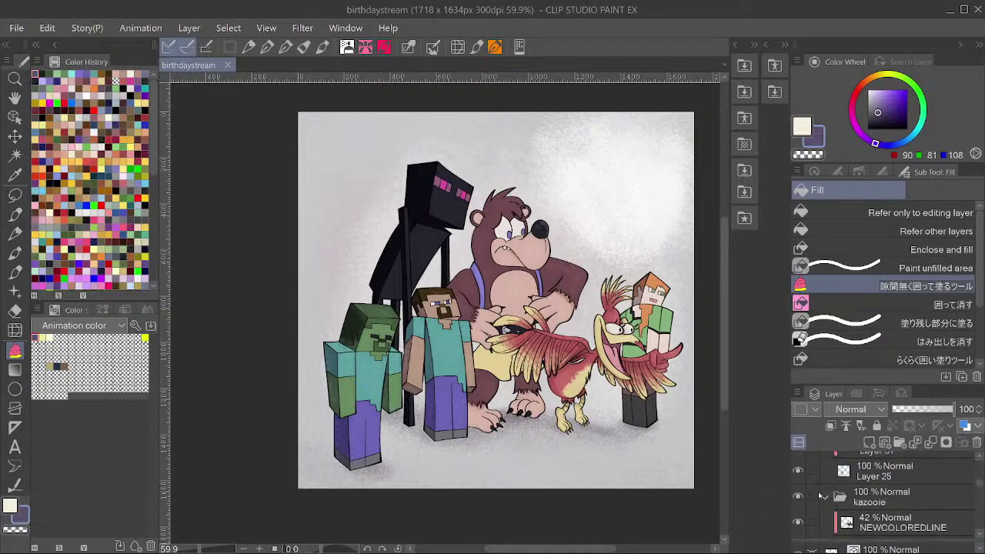
{"action": "left_click", "coordinate": [854, 489]}
{"action": "key", "text": "ctrl+u"}
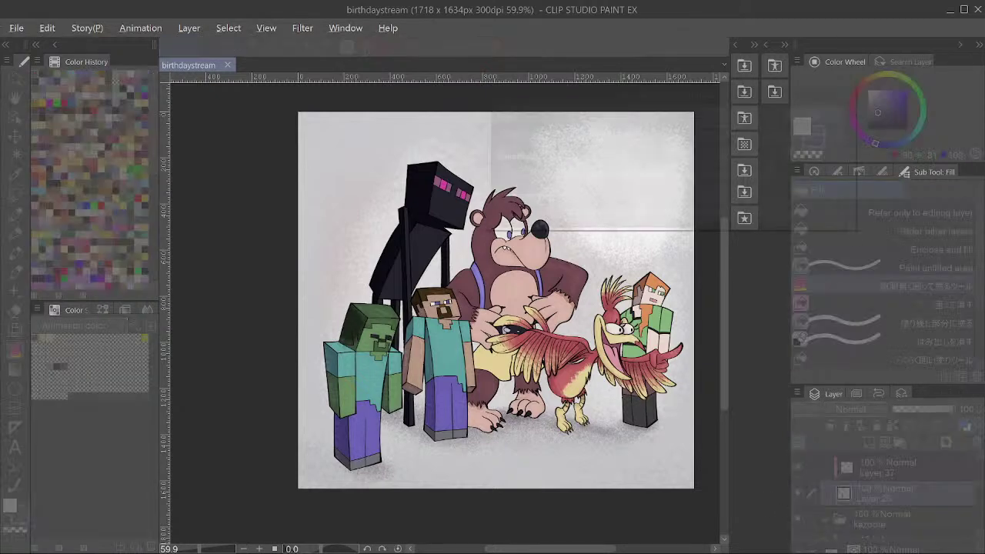
{"action": "left_click_drag", "start_coordinate": [635, 176], "coordinate": [614, 177]}
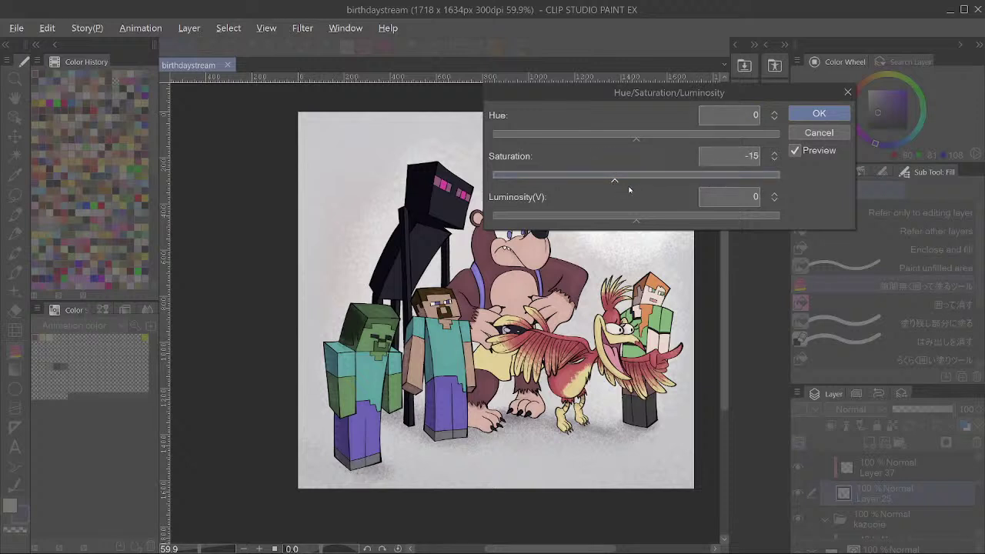
{"action": "mouse_move", "coordinate": [636, 218]}
{"action": "left_mouse_down"}
{"action": "mouse_move", "coordinate": [655, 219]}
{"action": "mouse_move", "coordinate": [641, 218]}
{"action": "left_mouse_up"}
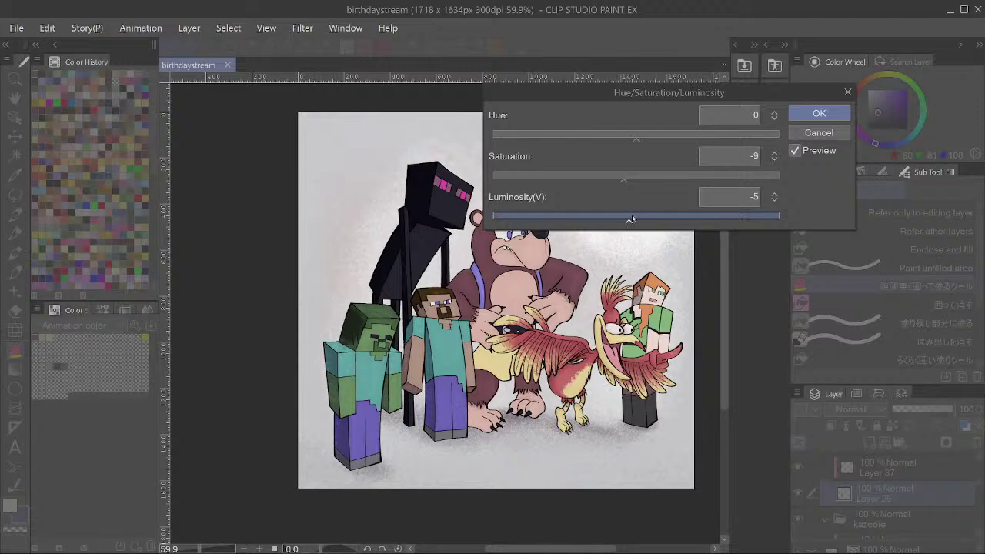
{"action": "left_click", "coordinate": [635, 177]}
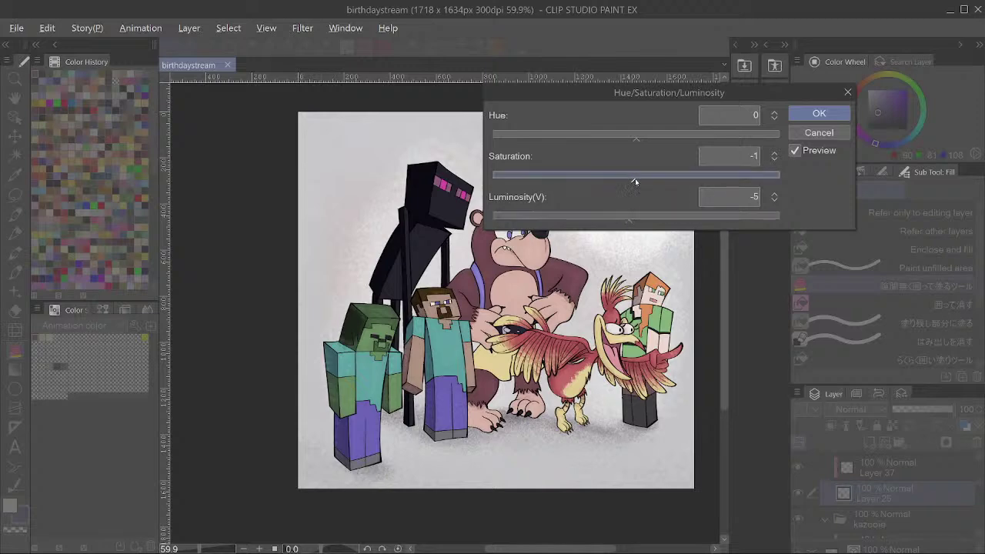
{"action": "left_click", "coordinate": [819, 113]}
{"action": "key", "text": "ctrl+y"}
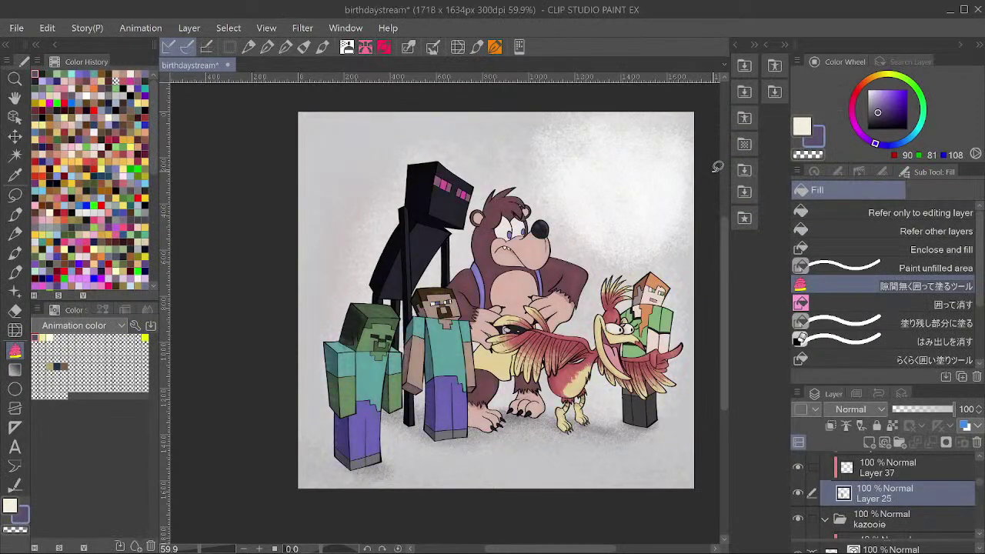
Adjust Layer 31 with Hue/Saturation/Luminosity, setting saturation to 7 and luminosity to -9.
{"action": "left_click", "coordinate": [660, 338], "text": "ctrl+shift"}
{"action": "key", "text": "ctrl+u"}
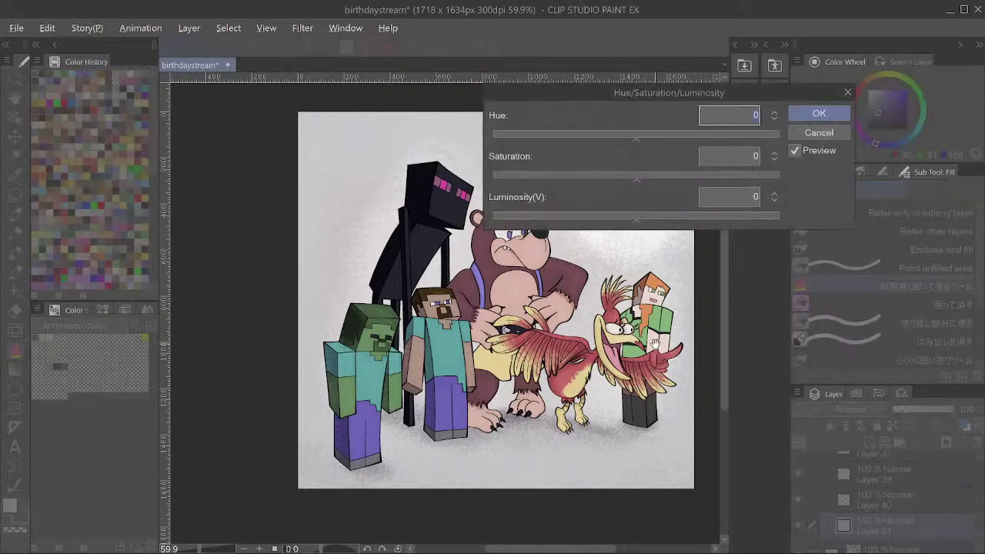
{"action": "left_click_drag", "start_coordinate": [636, 176], "coordinate": [615, 171]}
{"action": "left_click_drag", "start_coordinate": [606, 217], "coordinate": [620, 217]}
{"action": "left_click", "coordinate": [628, 180]}
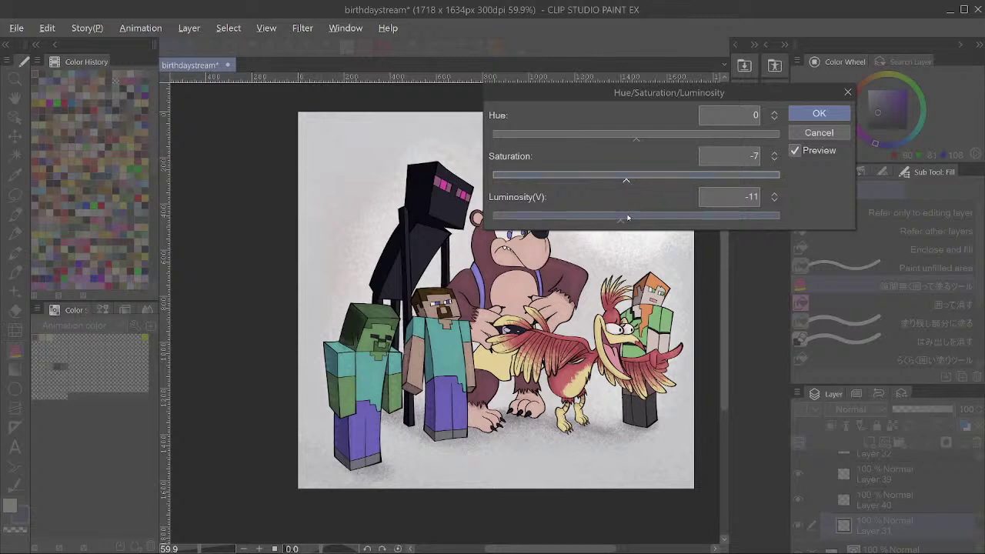
{"action": "left_click", "coordinate": [628, 219]}
{"action": "left_click", "coordinate": [638, 179]}
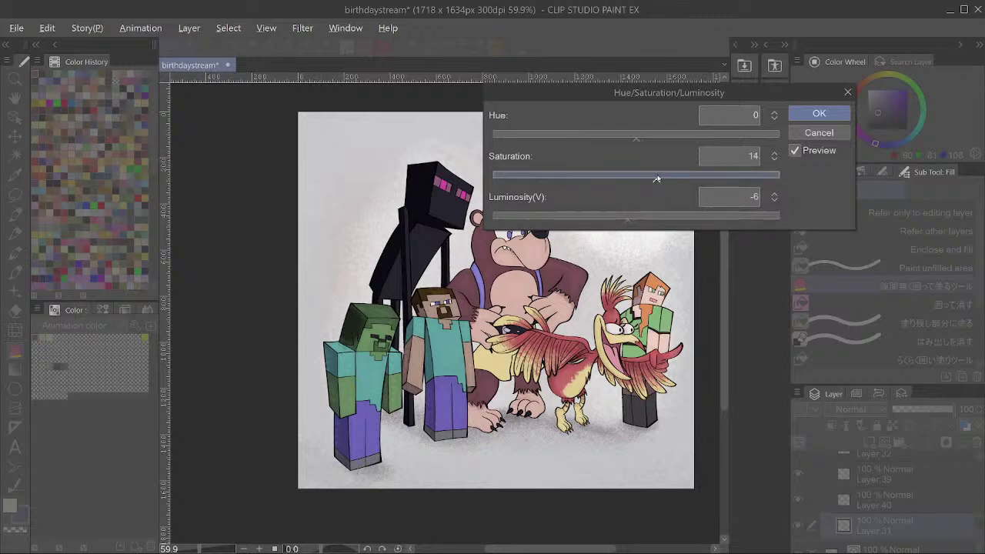
{"action": "left_click", "coordinate": [624, 215]}
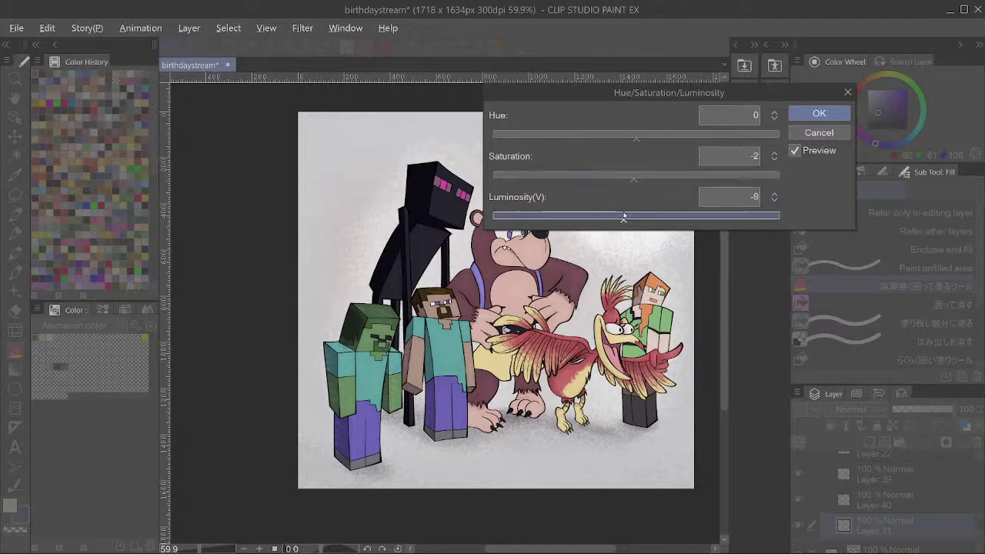
{"action": "left_click", "coordinate": [644, 180]}
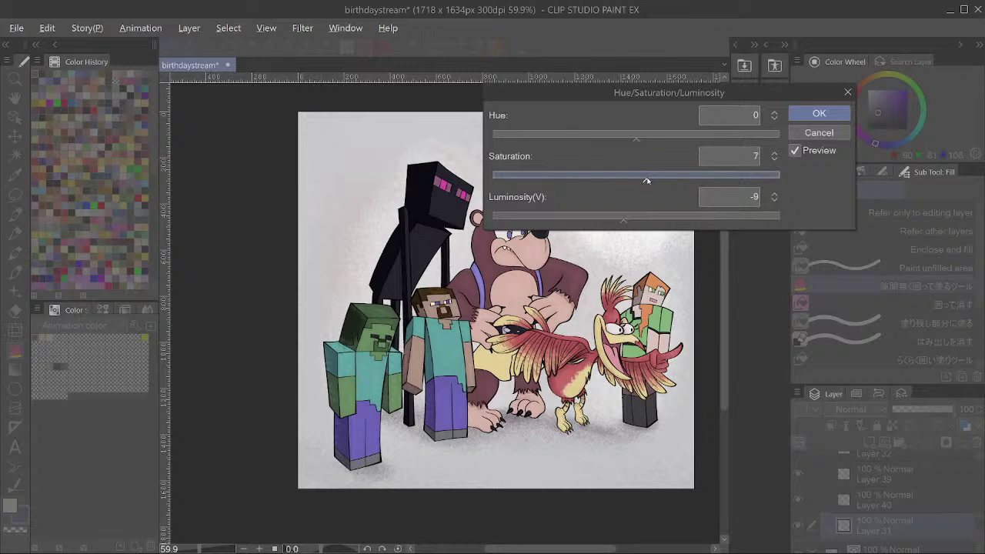
{"action": "left_click", "coordinate": [819, 113]}
Check the illustration's values in the greyscale colour preview, return to full colour, and save the file.
{"action": "key", "text": "F8"}
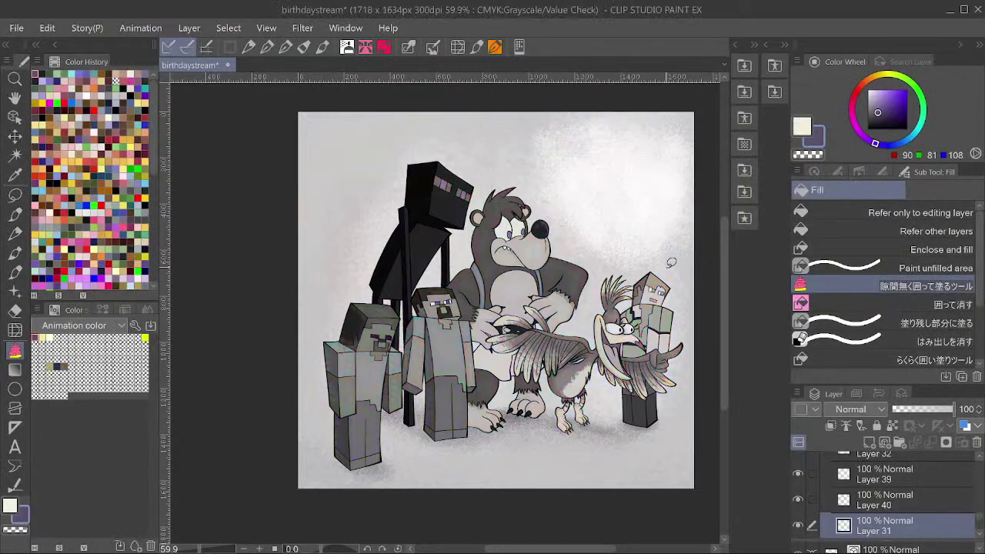
{"action": "key", "text": "F8"}
{"action": "scroll", "coordinate": [671, 262], "scroll_direction": "down", "scroll_amount": 1}
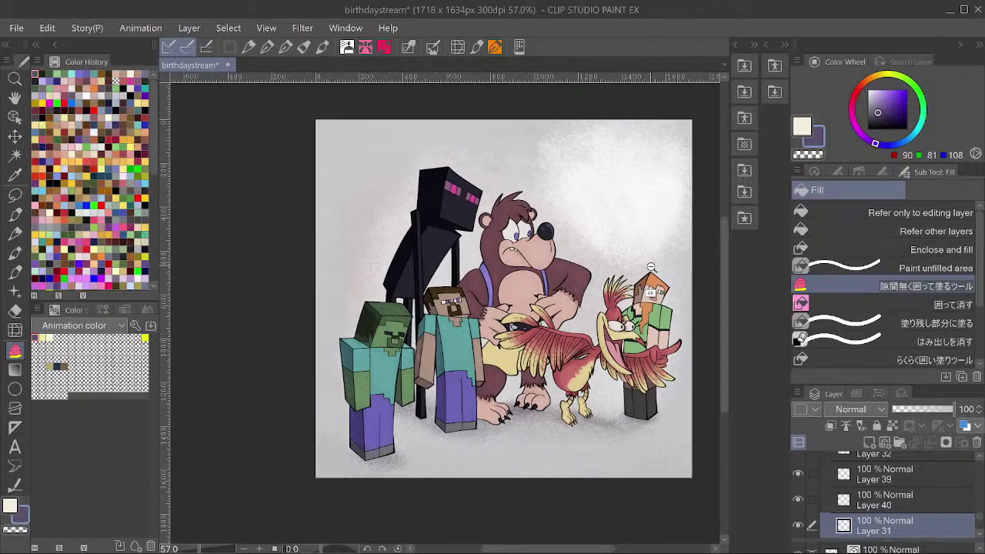
{"action": "key", "text": "ctrl+s"}
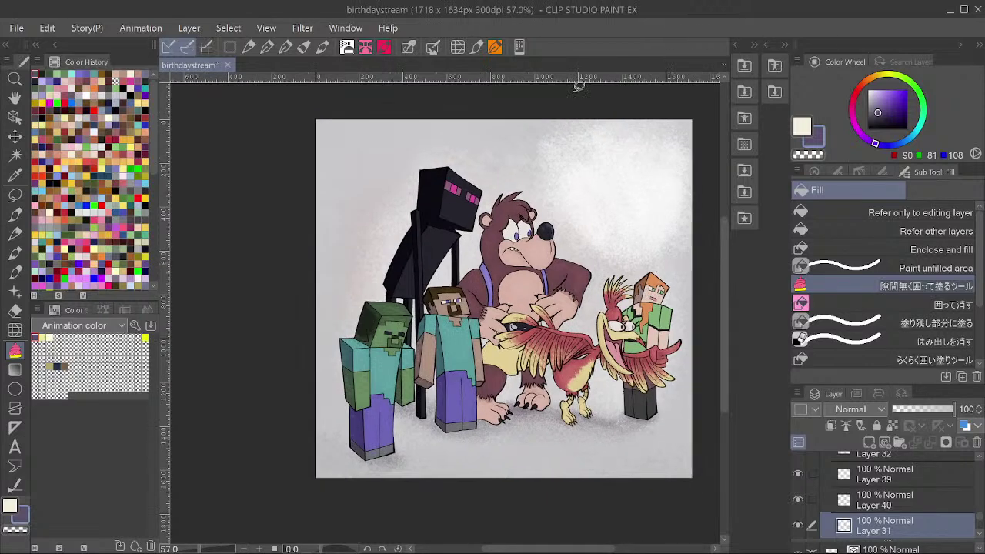
Inspect the group illustration at closer zoom and switch to the Pen tool with Sampled Brush 45 22.
{"action": "scroll", "coordinate": [435, 319], "scroll_direction": "up", "scroll_amount": 1}
{"action": "scroll", "coordinate": [469, 315], "scroll_direction": "down", "scroll_amount": 1}
{"action": "scroll", "coordinate": [542, 272], "scroll_direction": "up", "scroll_amount": 1}
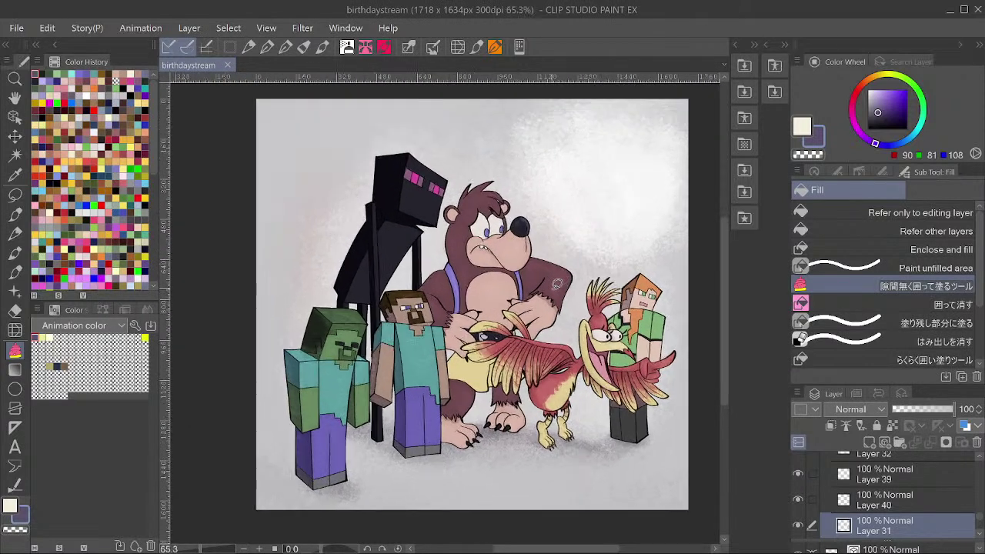
{"action": "left_click_drag", "start_coordinate": [537, 282], "coordinate": [522, 320]}
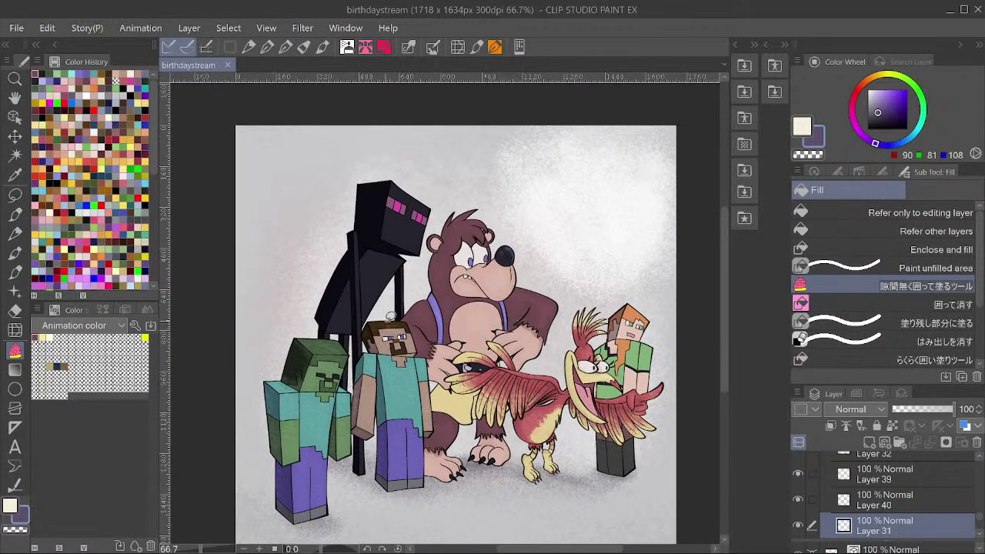
{"action": "left_click_drag", "start_coordinate": [457, 325], "coordinate": [456, 336]}
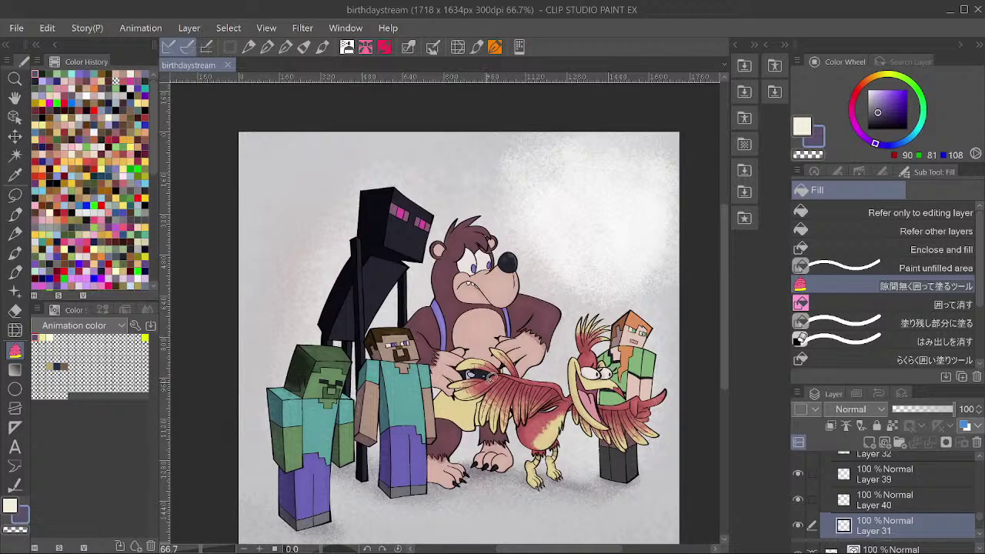
{"action": "scroll", "coordinate": [486, 377], "scroll_direction": "up", "scroll_amount": 1}
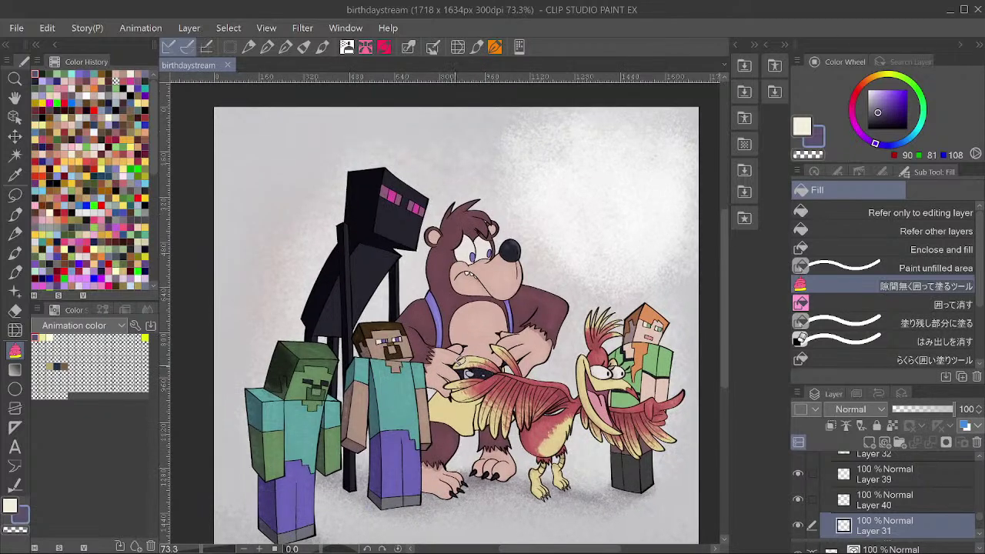
{"action": "scroll", "coordinate": [413, 362], "scroll_direction": "up", "scroll_amount": 1}
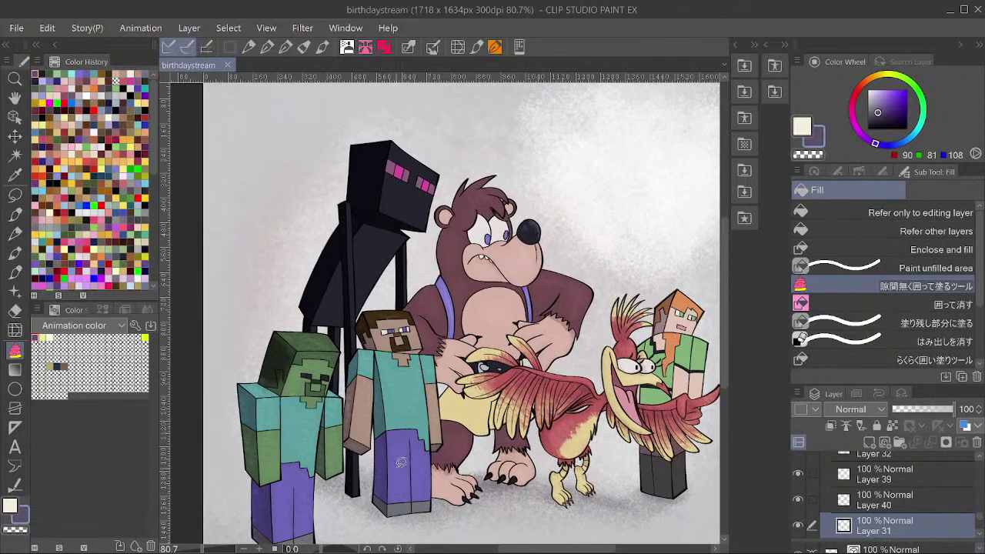
{"action": "left_click", "coordinate": [15, 214]}
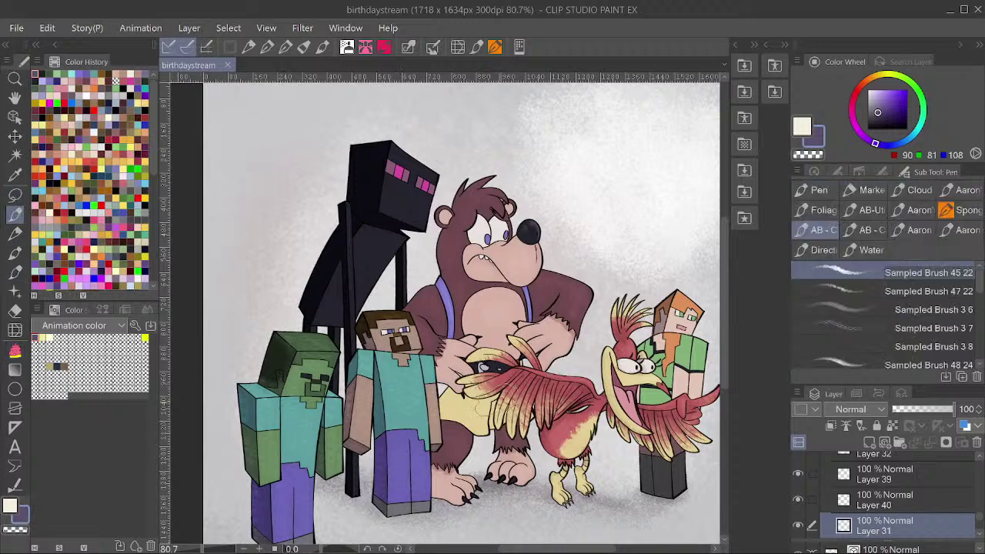
Try Sampled Brush 47 22 with greyish purple strokes across the background beside the bear, and undo them.
{"action": "scroll", "coordinate": [481, 408], "scroll_direction": "up", "scroll_amount": 1}
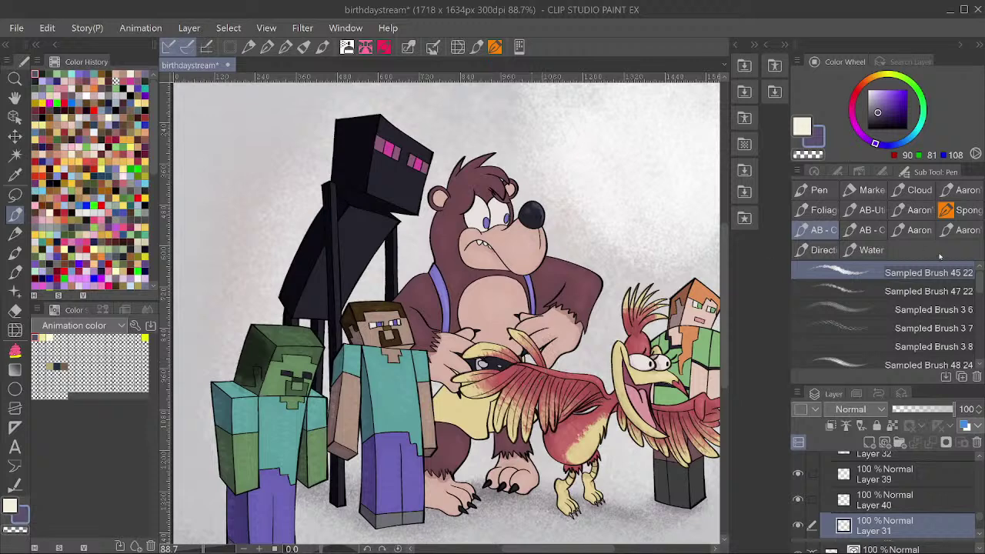
{"action": "left_click", "coordinate": [923, 291]}
{"action": "left_click_drag", "start_coordinate": [589, 266], "coordinate": [551, 245]}
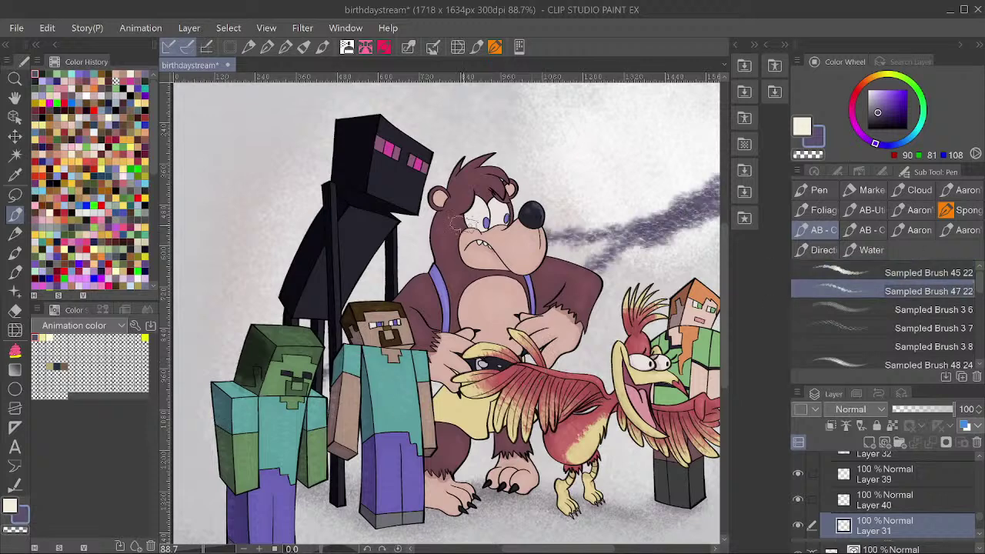
{"action": "left_click_drag", "start_coordinate": [525, 159], "coordinate": [680, 187]}
{"action": "key", "text": "ctrl+z"}
{"action": "key", "text": "ctrl+z"}
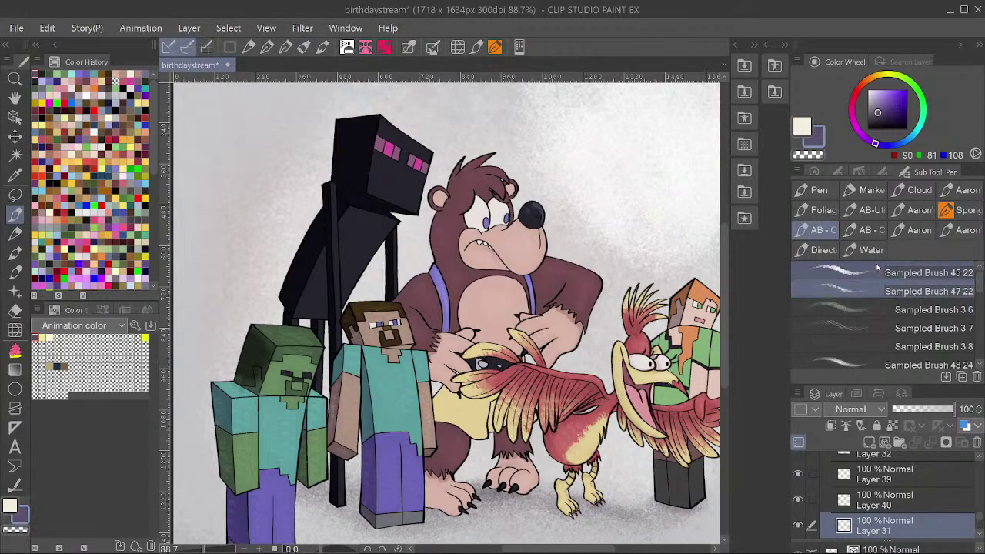
Try Sampled Brush 45 22 and Sampled Brush 49 16 with test strokes over the characters, undoing each one.
{"action": "left_click", "coordinate": [885, 273]}
{"action": "scroll", "coordinate": [392, 357], "scroll_direction": "up", "scroll_amount": 3}
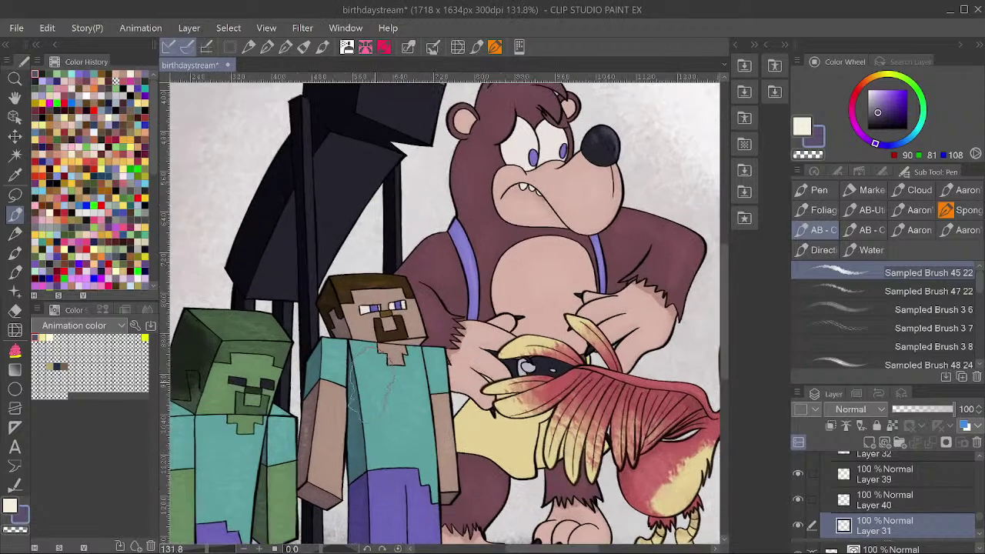
{"action": "mouse_move", "coordinate": [477, 381]}
{"action": "left_mouse_down"}
{"action": "mouse_move", "coordinate": [684, 235]}
{"action": "mouse_move", "coordinate": [575, 142]}
{"action": "left_mouse_up"}
{"action": "key", "text": "ctrl+z"}
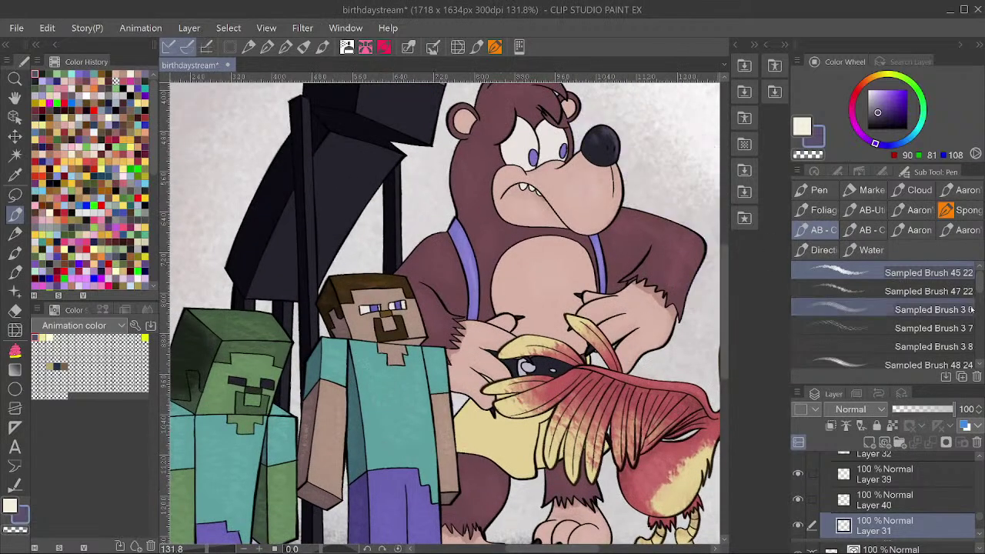
{"action": "scroll", "coordinate": [932, 306], "scroll_direction": "down", "scroll_amount": 5}
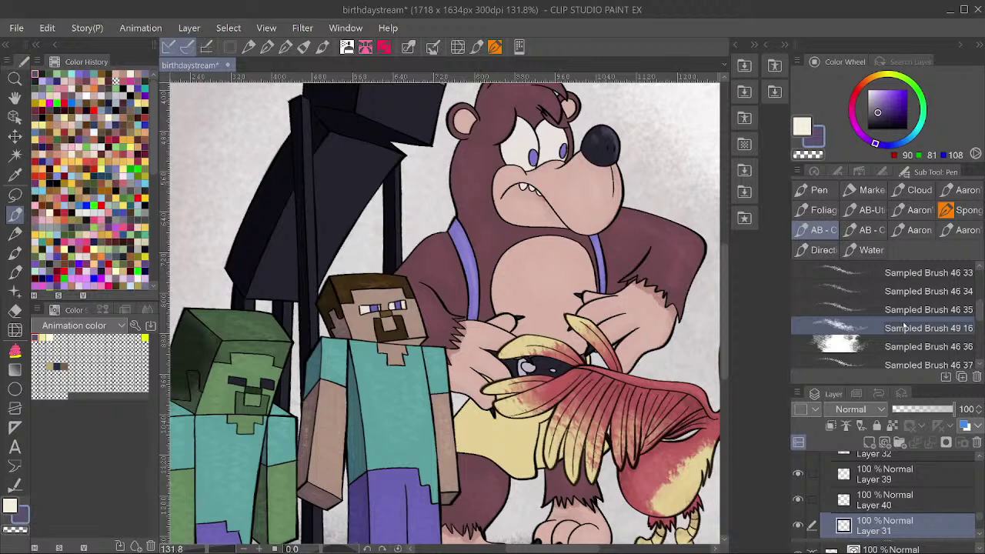
{"action": "mouse_move", "coordinate": [625, 122]}
{"action": "left_mouse_down"}
{"action": "mouse_move", "coordinate": [701, 154]}
{"action": "mouse_move", "coordinate": [627, 179]}
{"action": "left_mouse_up"}
{"action": "key", "text": "ctrl+z"}
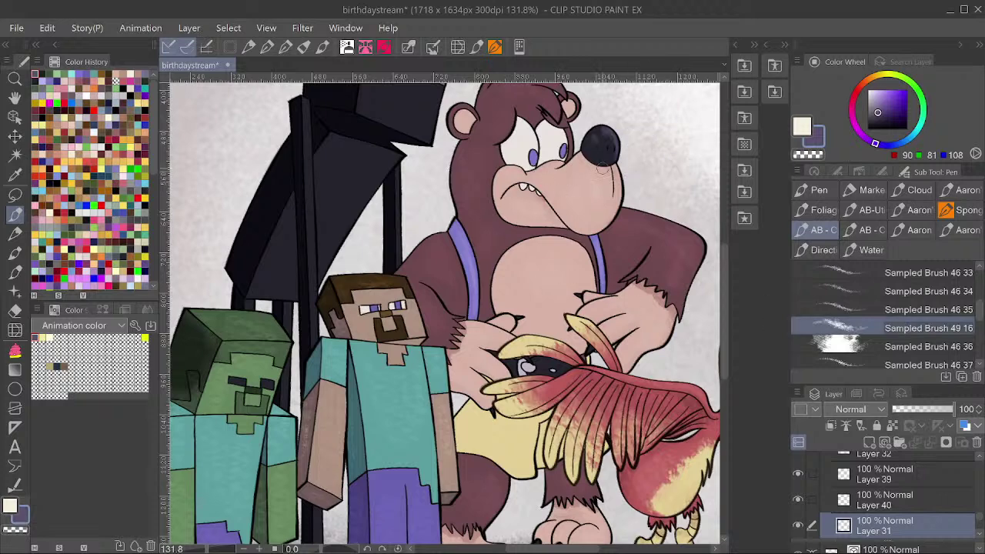
Pick Steve's shirt layer from the canvas and select Layer 64 below his line art layer.
{"action": "scroll", "coordinate": [603, 168], "scroll_direction": "down", "scroll_amount": 3}
{"action": "scroll", "coordinate": [234, 438], "scroll_direction": "up", "scroll_amount": 2}
{"action": "scroll", "coordinate": [415, 360], "scroll_direction": "down", "scroll_amount": 2}
{"action": "scroll", "coordinate": [446, 365], "scroll_direction": "up", "scroll_amount": 2}
{"action": "left_click", "coordinate": [469, 351], "text": "ctrl+shift"}
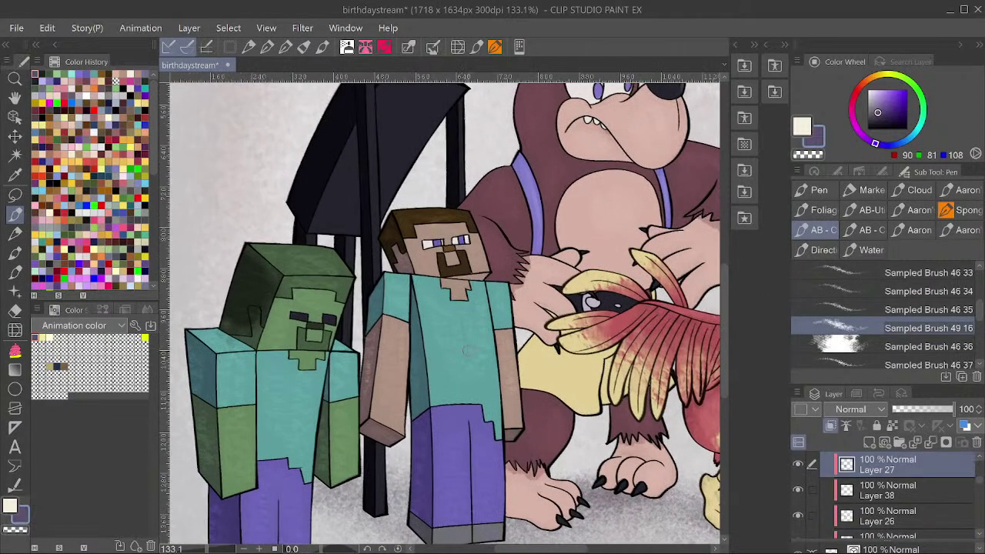
{"action": "scroll", "coordinate": [846, 490], "scroll_direction": "up", "scroll_amount": 2}
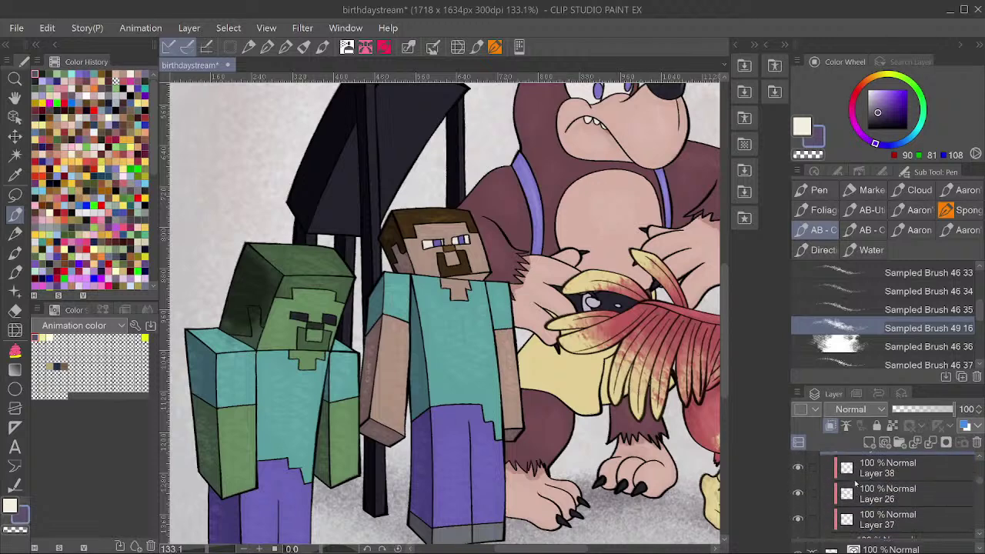
{"action": "scroll", "coordinate": [851, 483], "scroll_direction": "up", "scroll_amount": 3}
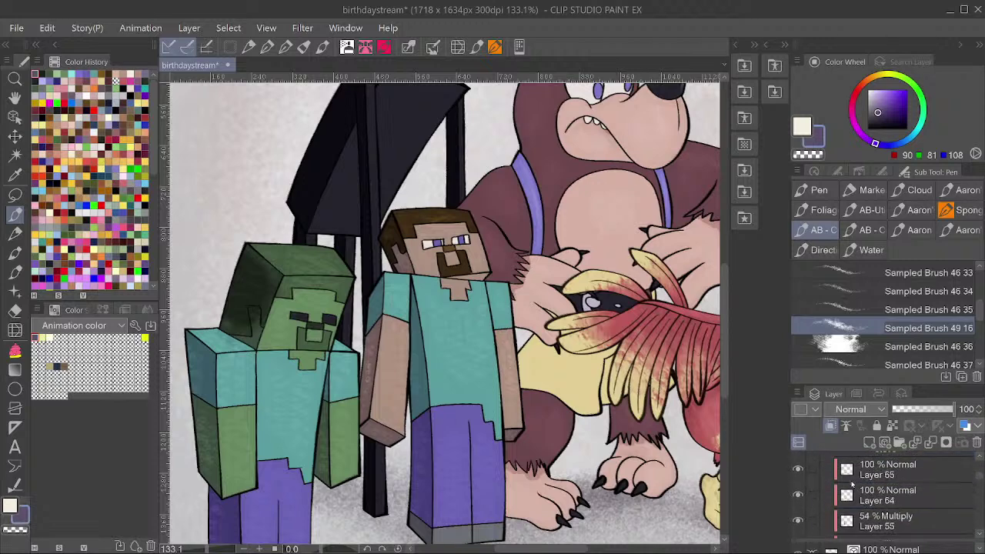
{"action": "scroll", "coordinate": [854, 483], "scroll_direction": "up", "scroll_amount": 1}
{"action": "left_click", "coordinate": [877, 516]}
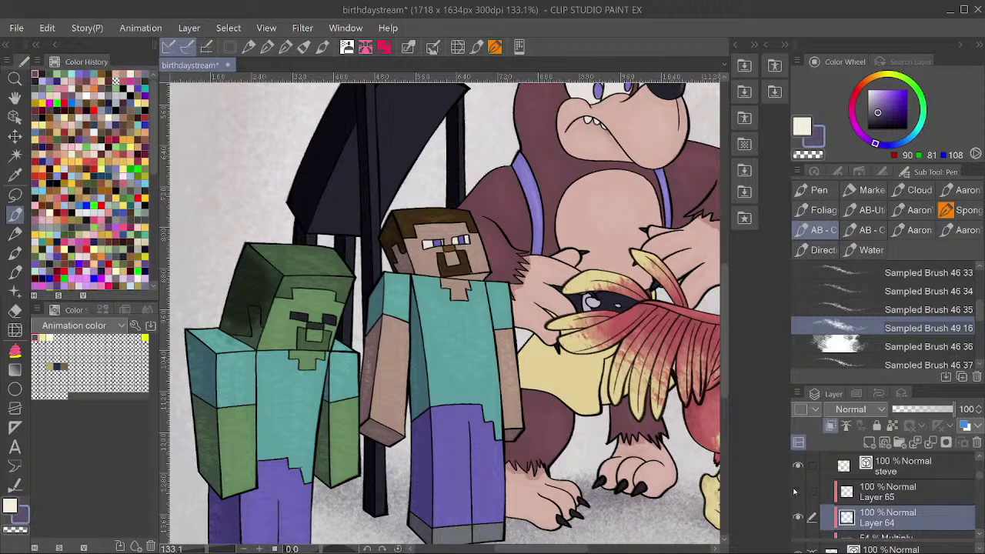
Add a new layer directly above Steve's shading Layer 55 and set its blending mode to Multiply.
{"action": "scroll", "coordinate": [808, 491], "scroll_direction": "down", "scroll_amount": 2}
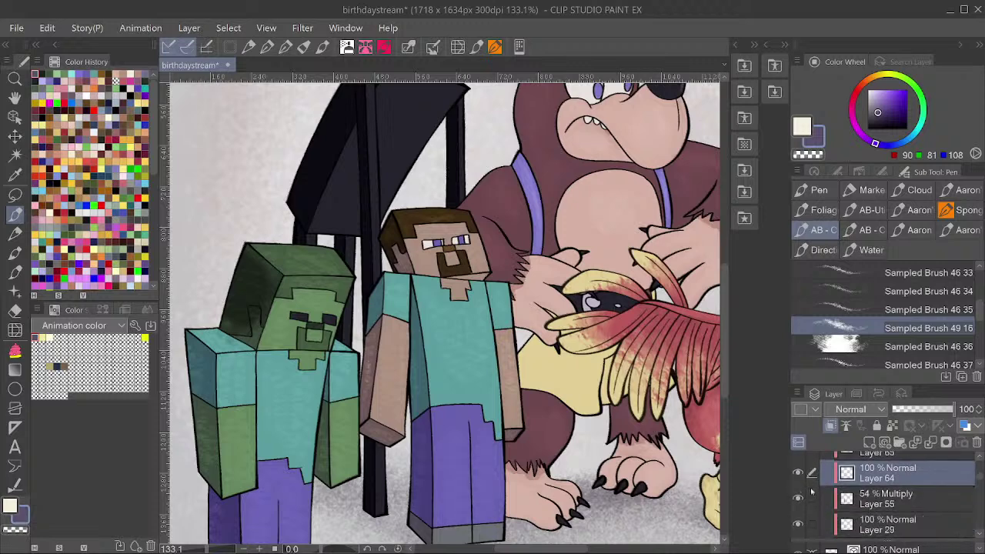
{"action": "left_click", "coordinate": [799, 500]}
{"action": "left_click", "coordinate": [799, 500]}
{"action": "left_click", "coordinate": [830, 500]}
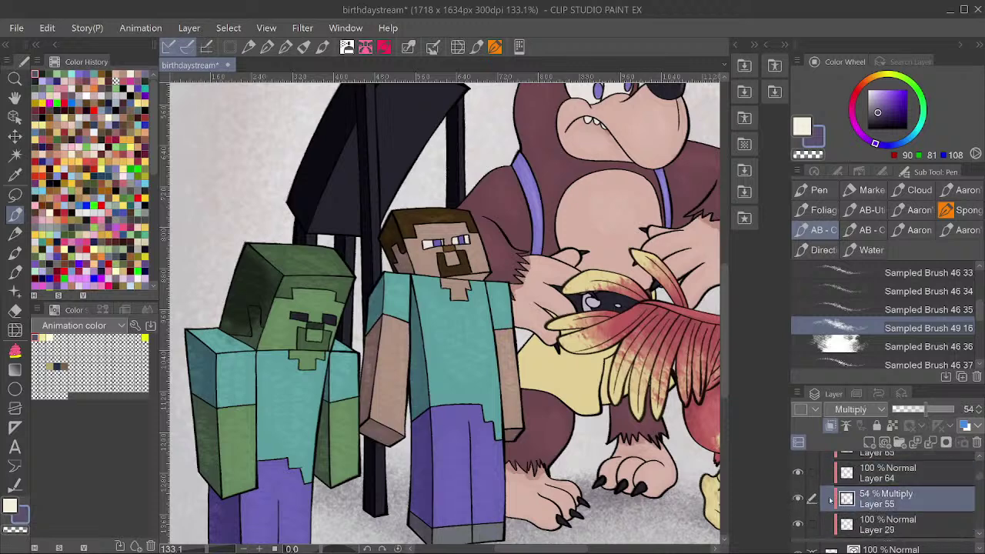
{"action": "key", "text": "ctrl+shift+n"}
{"action": "scroll", "coordinate": [293, 308], "scroll_direction": "down", "scroll_amount": 3}
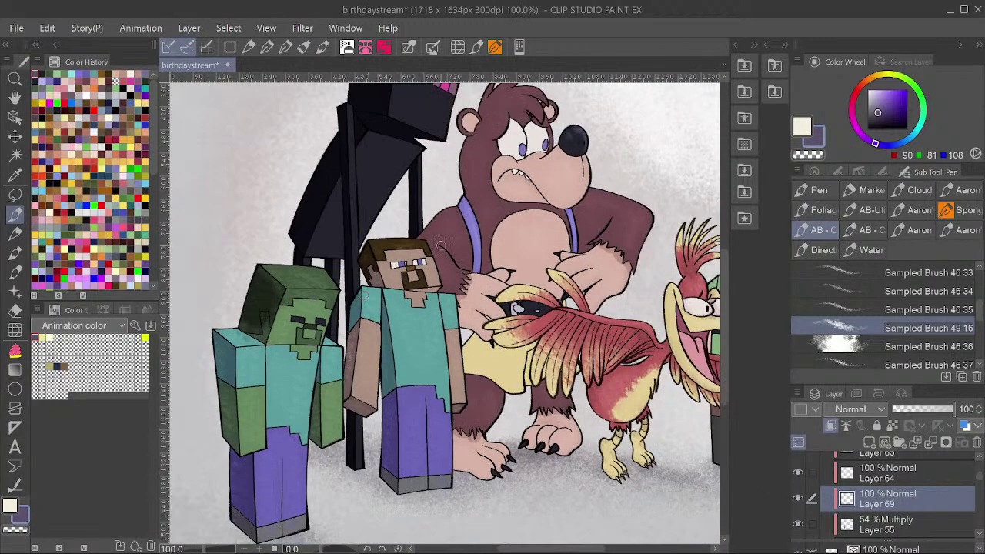
{"action": "scroll", "coordinate": [429, 258], "scroll_direction": "up", "scroll_amount": 4}
{"action": "scroll", "coordinate": [425, 361], "scroll_direction": "down", "scroll_amount": 1}
{"action": "scroll", "coordinate": [428, 369], "scroll_direction": "down", "scroll_amount": 2}
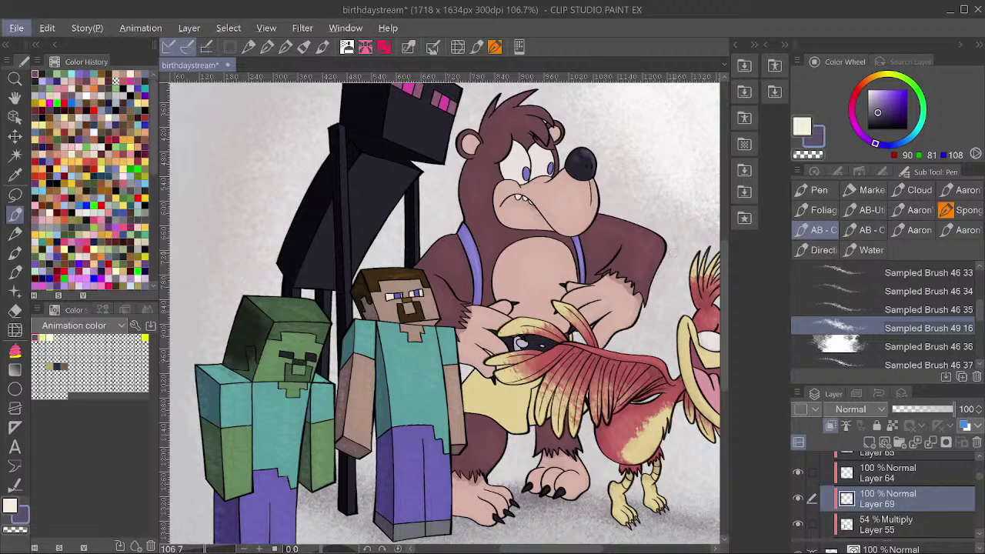
{"action": "left_click", "coordinate": [859, 410]}
{"action": "left_click", "coordinate": [842, 46]}
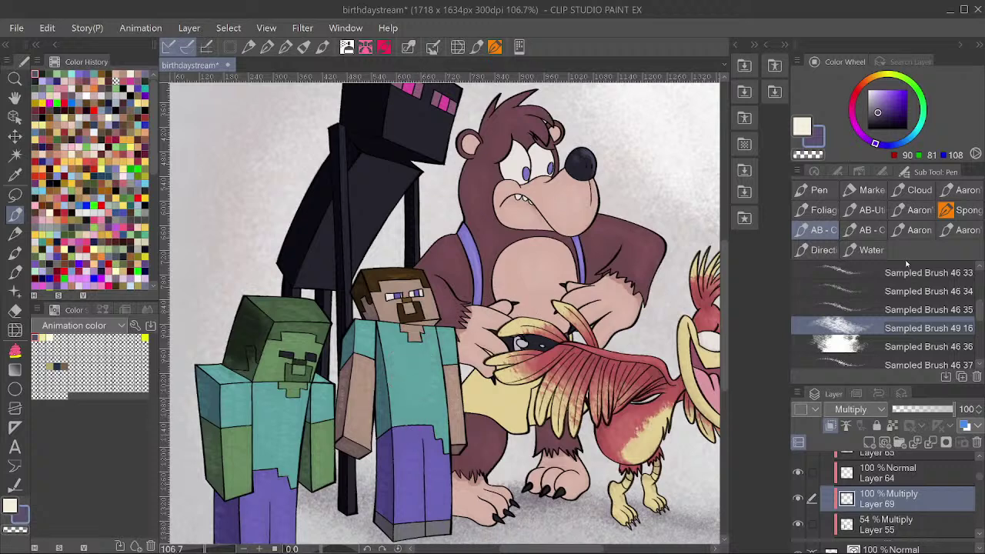
Stamp a dark speckled texture over Steve's shirt, sleeves and trousers on the new Multiply layer with Sampled Brush 46 37.
{"action": "left_click_drag", "start_coordinate": [979, 312], "coordinate": [978, 319]}
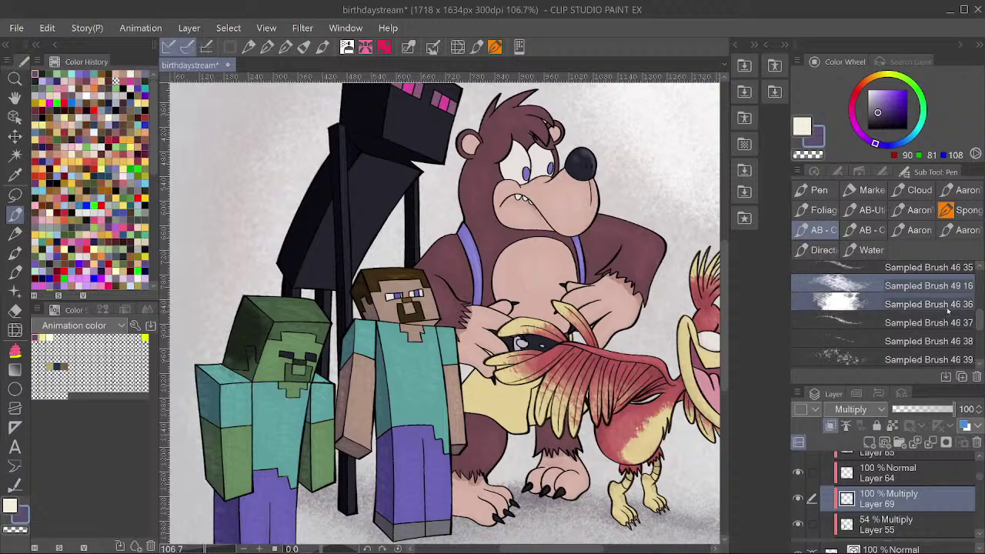
{"action": "left_click", "coordinate": [924, 323]}
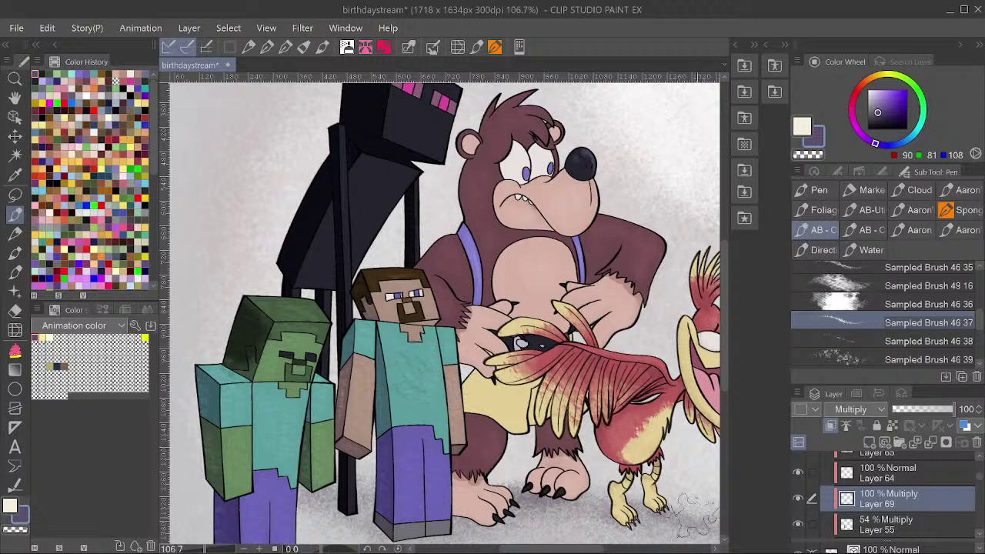
{"action": "mouse_move", "coordinate": [500, 407]}
{"action": "left_mouse_down"}
{"action": "mouse_move", "coordinate": [454, 381]}
{"action": "mouse_move", "coordinate": [396, 377]}
{"action": "left_mouse_up"}
{"action": "scroll", "coordinate": [390, 388], "scroll_direction": "up", "scroll_amount": 3}
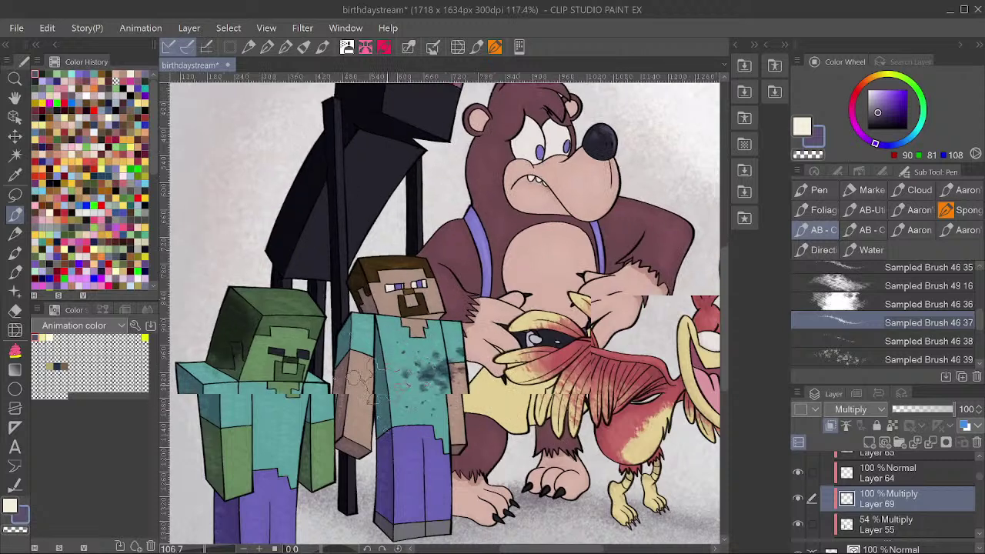
{"action": "key", "text": "ctrl+z"}
{"action": "mouse_move", "coordinate": [424, 409]}
{"action": "left_mouse_down"}
{"action": "mouse_move", "coordinate": [370, 394]}
{"action": "mouse_move", "coordinate": [447, 323]}
{"action": "mouse_move", "coordinate": [480, 308]}
{"action": "mouse_move", "coordinate": [423, 358]}
{"action": "left_mouse_up"}
{"action": "scroll", "coordinate": [423, 358], "scroll_direction": "down", "scroll_amount": 2}
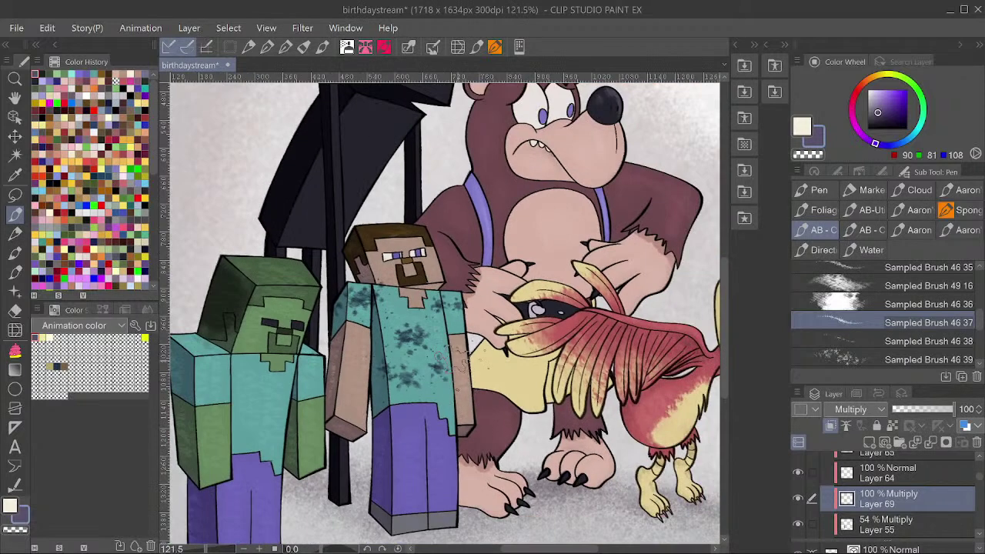
{"action": "mouse_move", "coordinate": [419, 408]}
{"action": "left_mouse_down"}
{"action": "mouse_move", "coordinate": [381, 447]}
{"action": "mouse_move", "coordinate": [408, 474]}
{"action": "mouse_move", "coordinate": [469, 477]}
{"action": "mouse_move", "coordinate": [427, 435]}
{"action": "mouse_move", "coordinate": [424, 415]}
{"action": "mouse_move", "coordinate": [442, 431]}
{"action": "mouse_move", "coordinate": [442, 454]}
{"action": "mouse_move", "coordinate": [389, 454]}
{"action": "mouse_move", "coordinate": [365, 466]}
{"action": "mouse_move", "coordinate": [381, 466]}
{"action": "mouse_move", "coordinate": [396, 431]}
{"action": "mouse_move", "coordinate": [420, 427]}
{"action": "mouse_move", "coordinate": [481, 489]}
{"action": "mouse_move", "coordinate": [408, 465]}
{"action": "mouse_move", "coordinate": [423, 439]}
{"action": "left_mouse_up"}
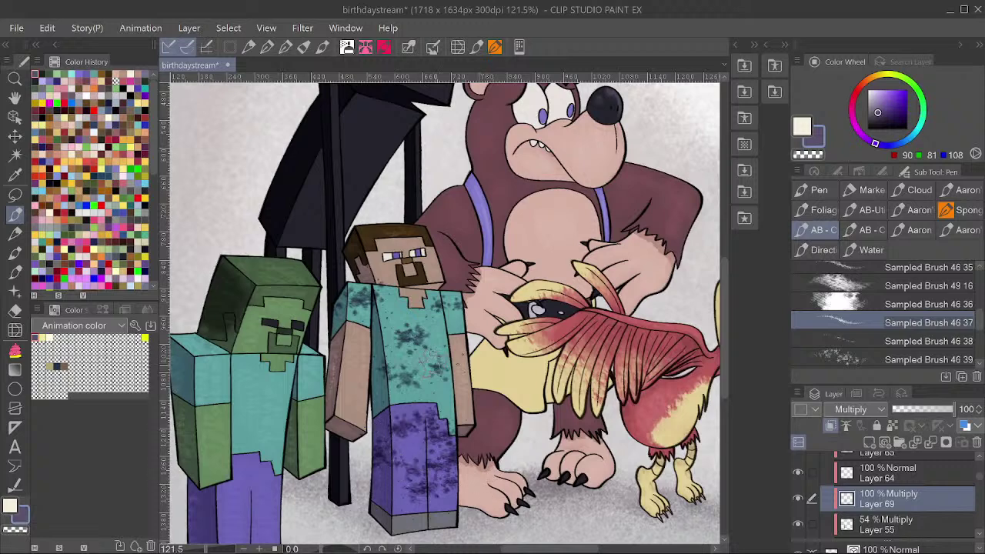
Pick the zombie's layers from the canvas and add a new Multiply layer directly above its shading Layer 54.
{"action": "scroll", "coordinate": [425, 334], "scroll_direction": "down", "scroll_amount": 2}
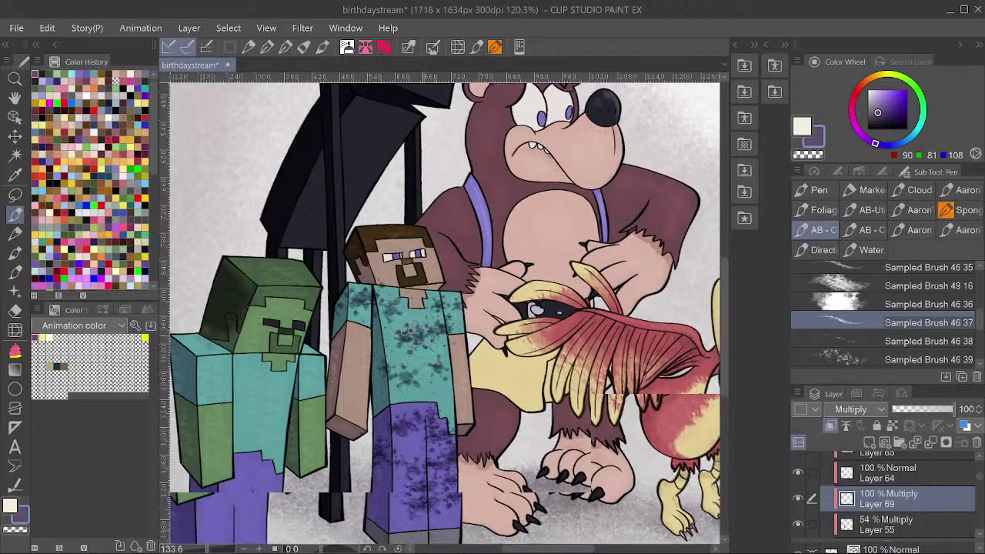
{"action": "scroll", "coordinate": [404, 449], "scroll_direction": "down", "scroll_amount": 1}
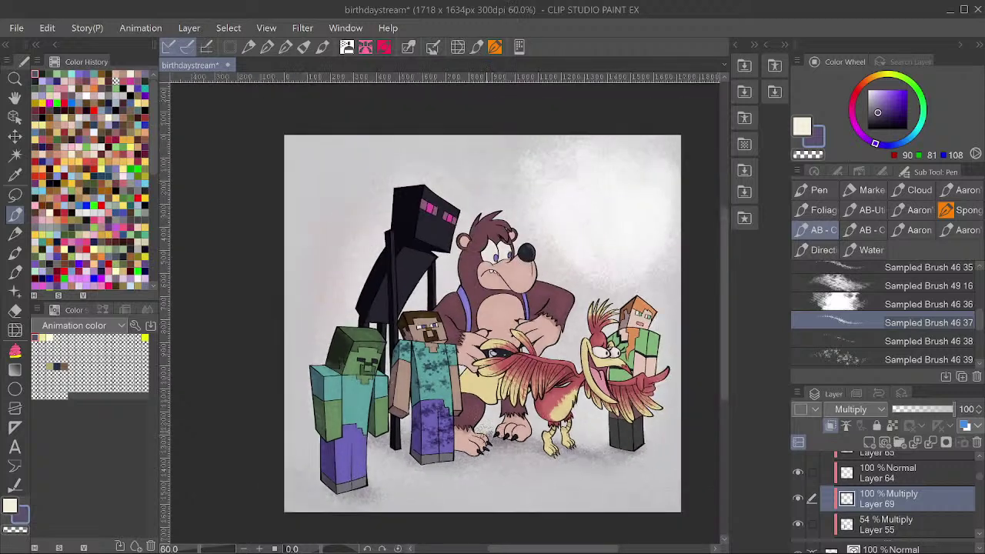
{"action": "left_click", "coordinate": [379, 402], "text": "ctrl+shift"}
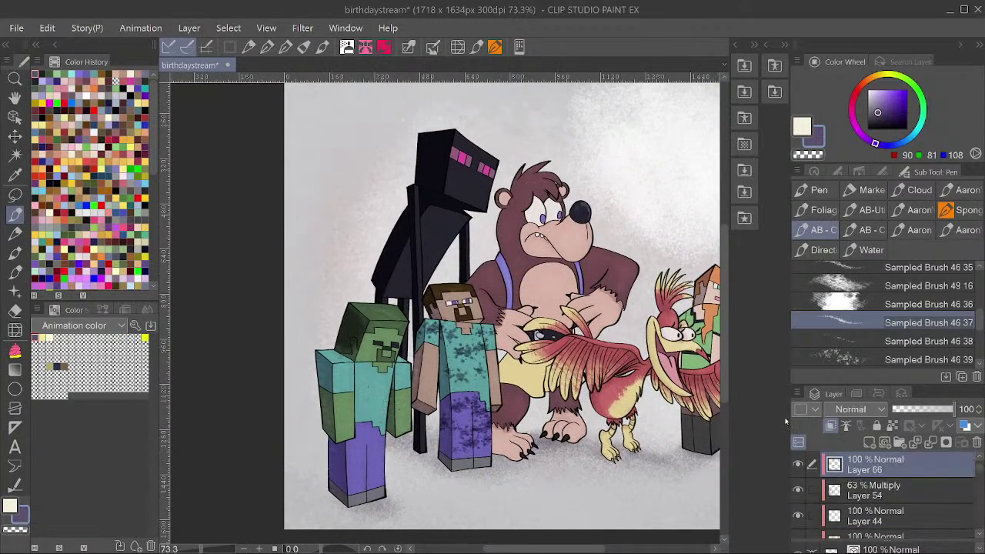
{"action": "left_click", "coordinate": [870, 492]}
{"action": "key", "text": "ctrl+shift+n"}
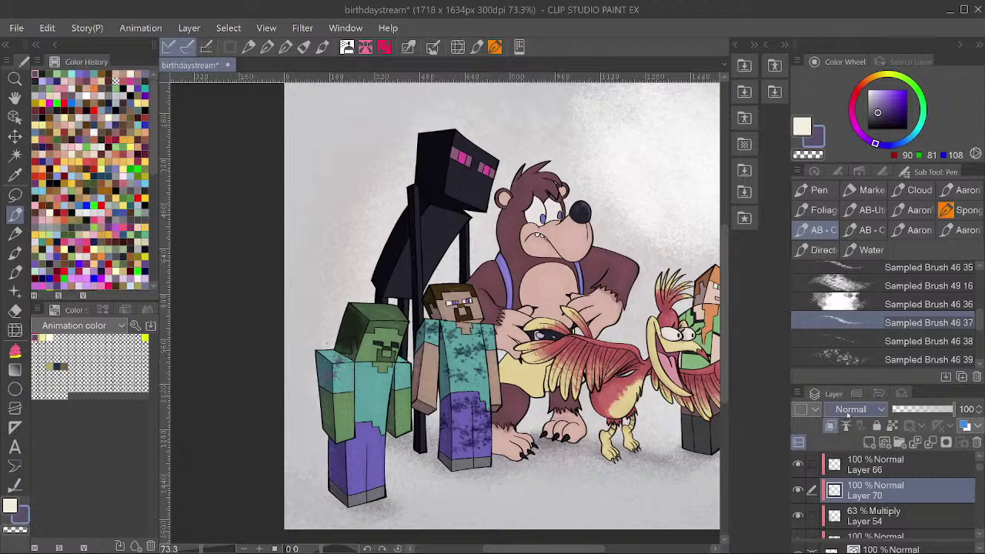
{"action": "left_click", "coordinate": [851, 410]}
{"action": "left_click", "coordinate": [847, 46]}
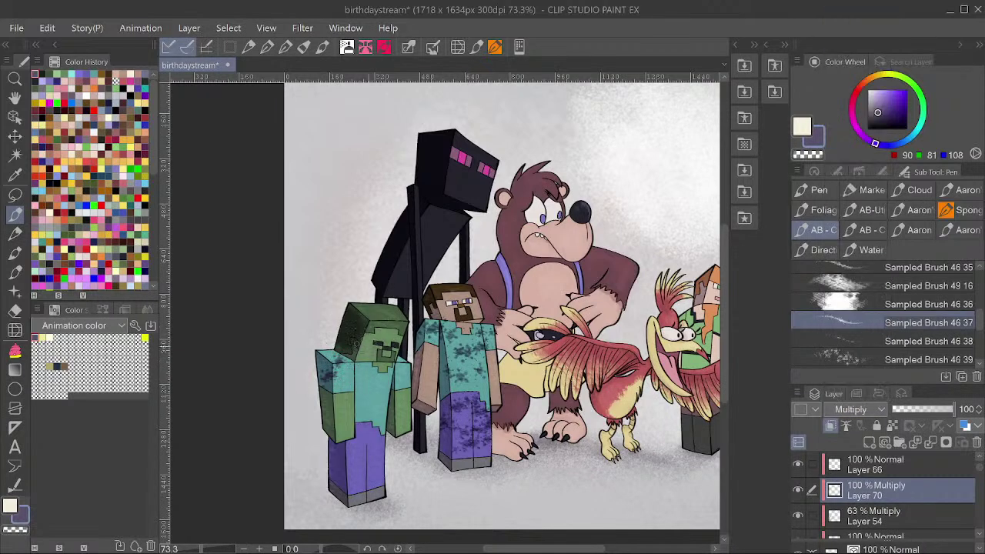
Stamp the dark speckled texture over the zombie's shirt, sleeves and trousers on the new Multiply layer with Sampled Brush 46 37.
{"action": "scroll", "coordinate": [372, 349], "scroll_direction": "up", "scroll_amount": 2}
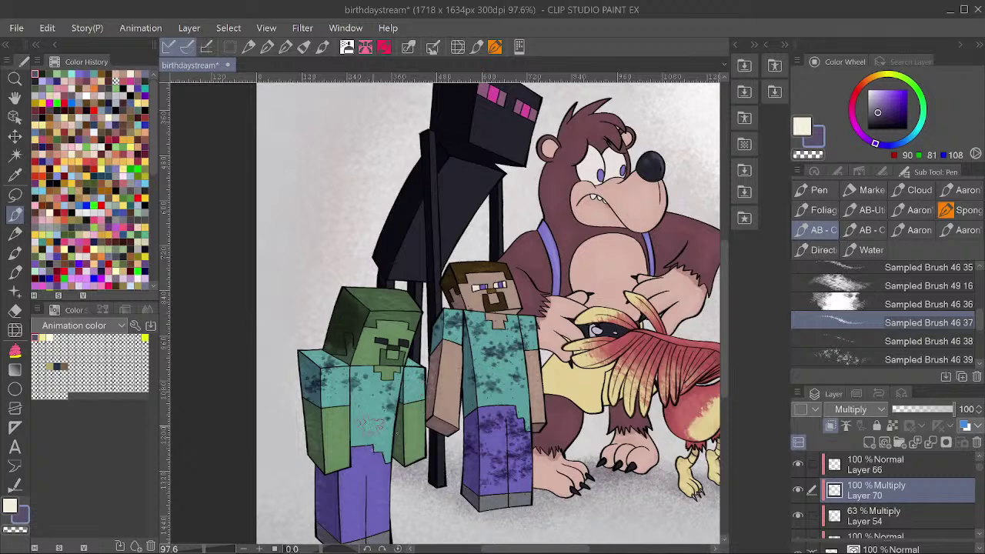
{"action": "mouse_move", "coordinate": [364, 497]}
{"action": "left_mouse_down"}
{"action": "mouse_move", "coordinate": [322, 516]}
{"action": "mouse_move", "coordinate": [319, 500]}
{"action": "mouse_move", "coordinate": [338, 531]}
{"action": "mouse_move", "coordinate": [358, 537]}
{"action": "mouse_move", "coordinate": [392, 504]}
{"action": "mouse_move", "coordinate": [370, 500]}
{"action": "mouse_move", "coordinate": [372, 528]}
{"action": "left_mouse_up"}
{"action": "scroll", "coordinate": [372, 528], "scroll_direction": "down", "scroll_amount": 2}
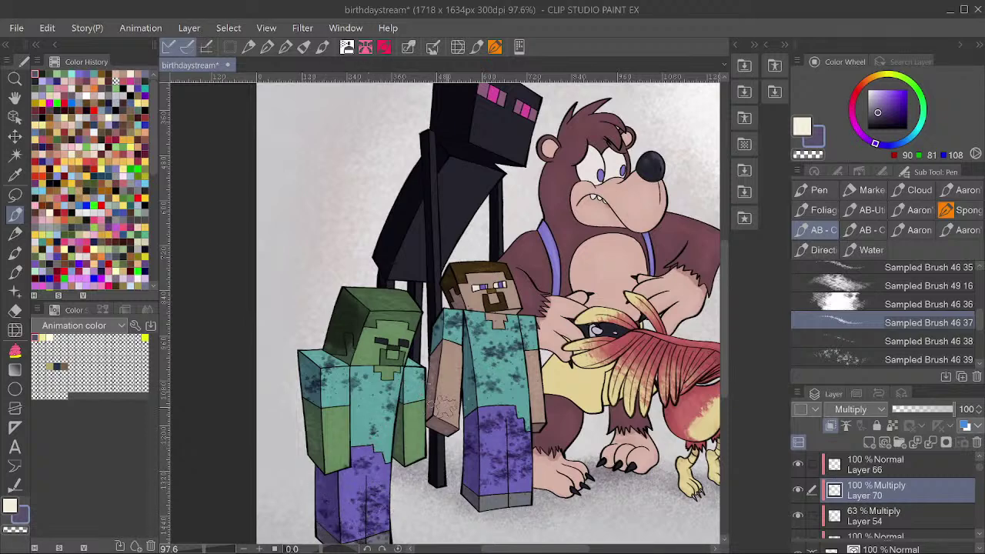
{"action": "scroll", "coordinate": [246, 356], "scroll_direction": "down", "scroll_amount": 1}
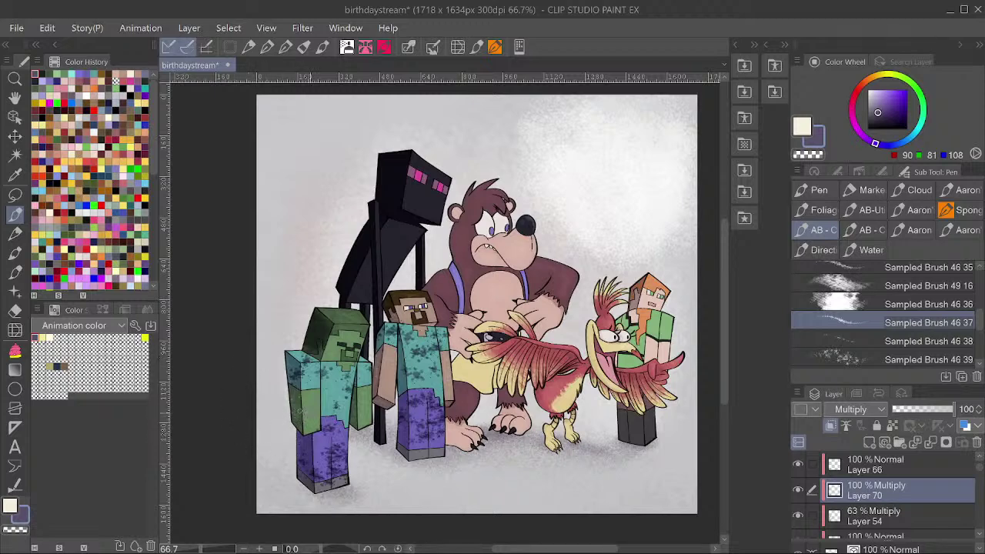
{"action": "scroll", "coordinate": [256, 427], "scroll_direction": "down", "scroll_amount": 1}
{"action": "scroll", "coordinate": [425, 359], "scroll_direction": "up", "scroll_amount": 1}
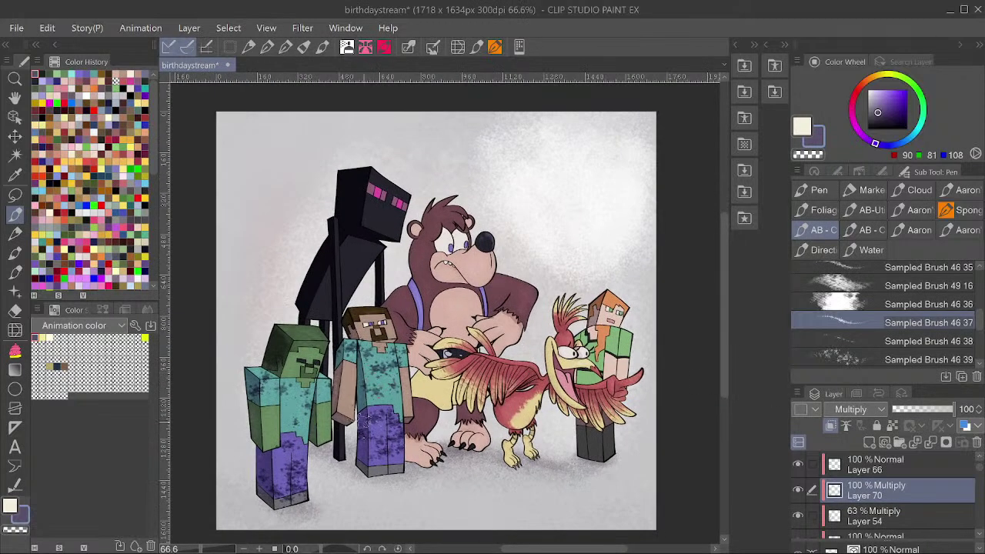
Select Steve's speckled texture Layer 69 and lower its opacity to 28%.
{"action": "scroll", "coordinate": [268, 491], "scroll_direction": "up", "scroll_amount": 1}
{"action": "scroll", "coordinate": [394, 412], "scroll_direction": "up", "scroll_amount": 3}
{"action": "left_click", "coordinate": [406, 422], "text": "ctrl+shift"}
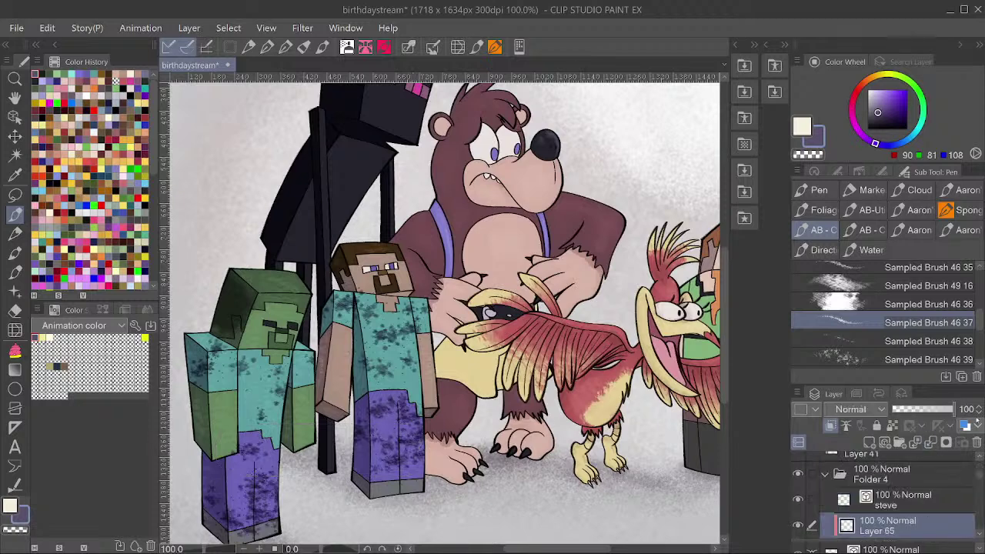
{"action": "scroll", "coordinate": [929, 455], "scroll_direction": "down", "scroll_amount": 2}
{"action": "left_click", "coordinate": [877, 506]}
{"action": "scroll", "coordinate": [892, 486], "scroll_direction": "down", "scroll_amount": 2}
{"action": "left_click", "coordinate": [891, 487]}
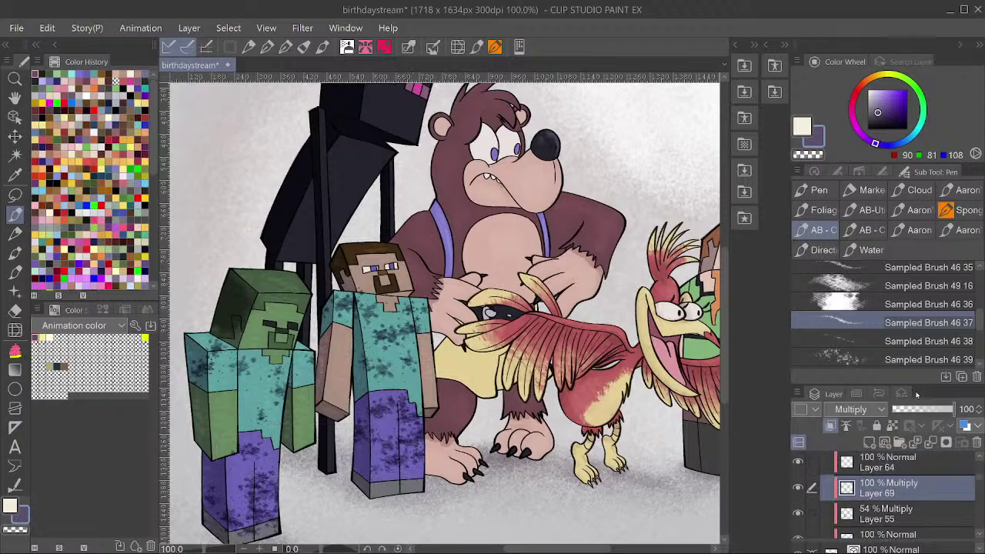
{"action": "left_click", "coordinate": [907, 408]}
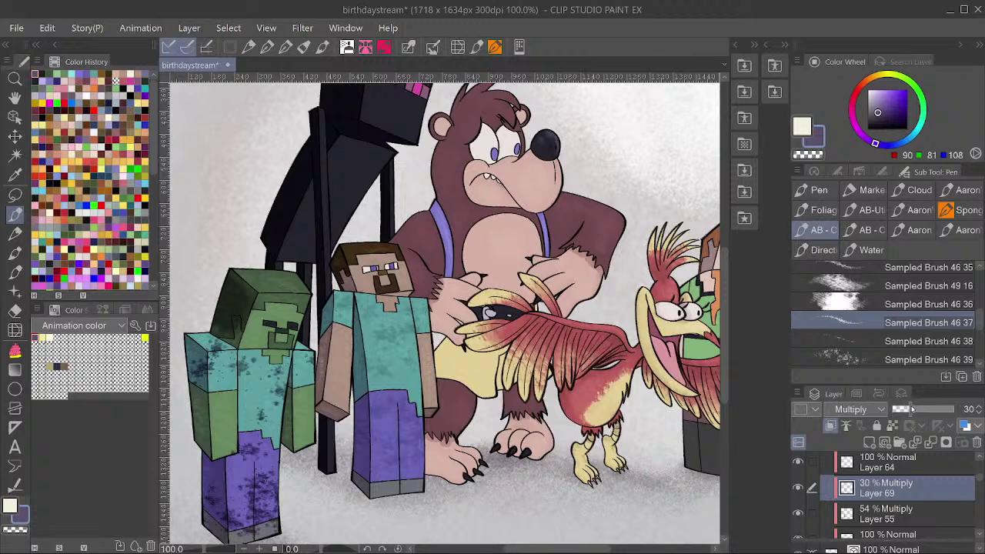
{"action": "key", "text": "ctrl+0"}
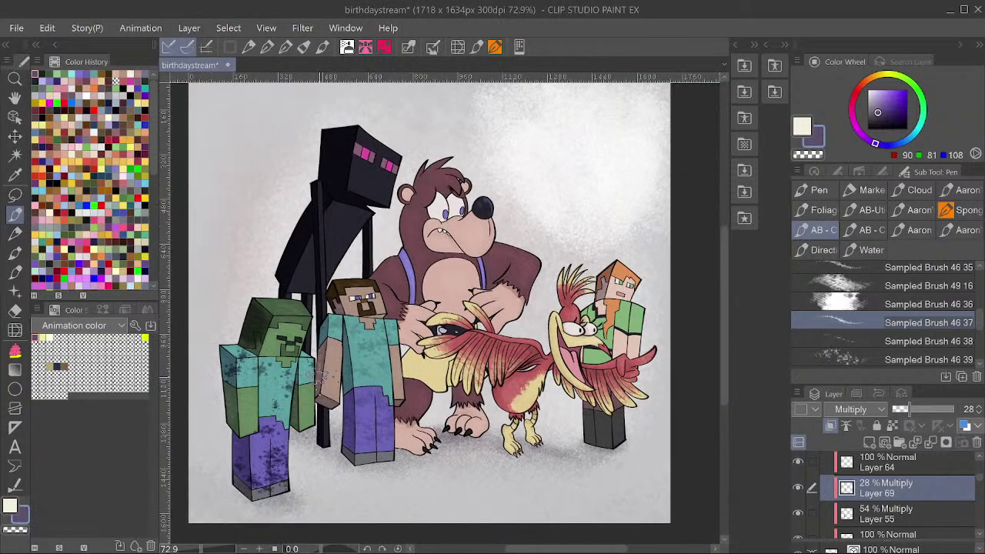
Examine Steve's softened clothing texture up close and from afar, comparing it with full opacity by undoing and redoing the change.
{"action": "scroll", "coordinate": [328, 211], "scroll_direction": "up", "scroll_amount": 2}
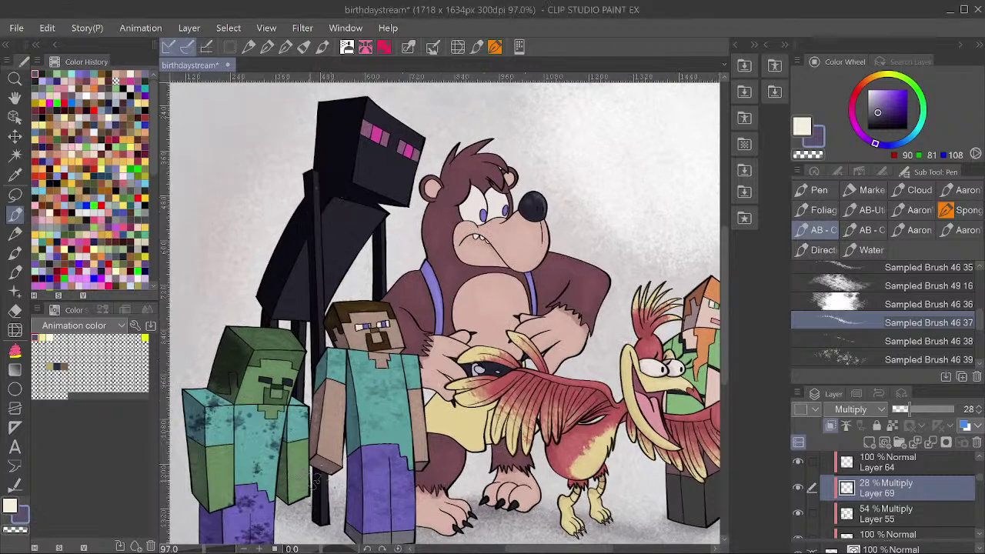
{"action": "scroll", "coordinate": [374, 397], "scroll_direction": "up", "scroll_amount": 3}
{"action": "mouse_move", "coordinate": [346, 291]}
{"action": "left_mouse_down"}
{"action": "mouse_move", "coordinate": [316, 287]}
{"action": "mouse_move", "coordinate": [367, 253]}
{"action": "mouse_move", "coordinate": [401, 254]}
{"action": "mouse_move", "coordinate": [397, 299]}
{"action": "mouse_move", "coordinate": [320, 326]}
{"action": "mouse_move", "coordinate": [314, 268]}
{"action": "left_mouse_up"}
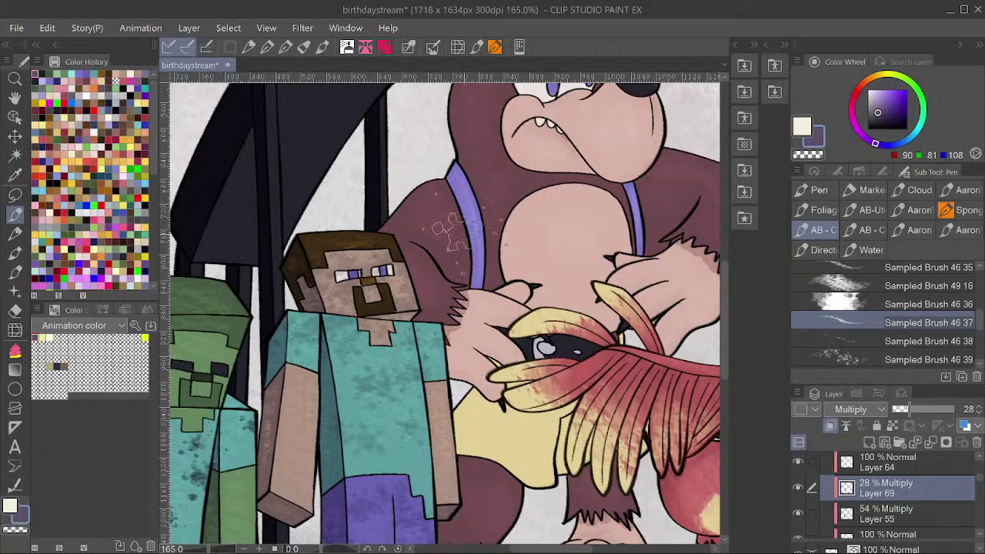
{"action": "scroll", "coordinate": [454, 231], "scroll_direction": "down", "scroll_amount": 2}
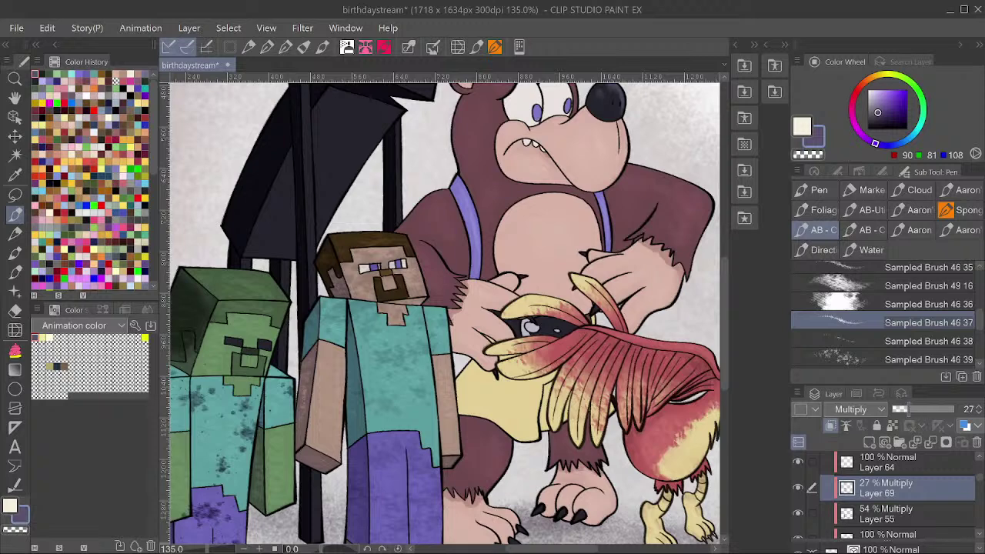
{"action": "scroll", "coordinate": [477, 266], "scroll_direction": "down", "scroll_amount": 3}
{"action": "scroll", "coordinate": [474, 267], "scroll_direction": "up", "scroll_amount": 1}
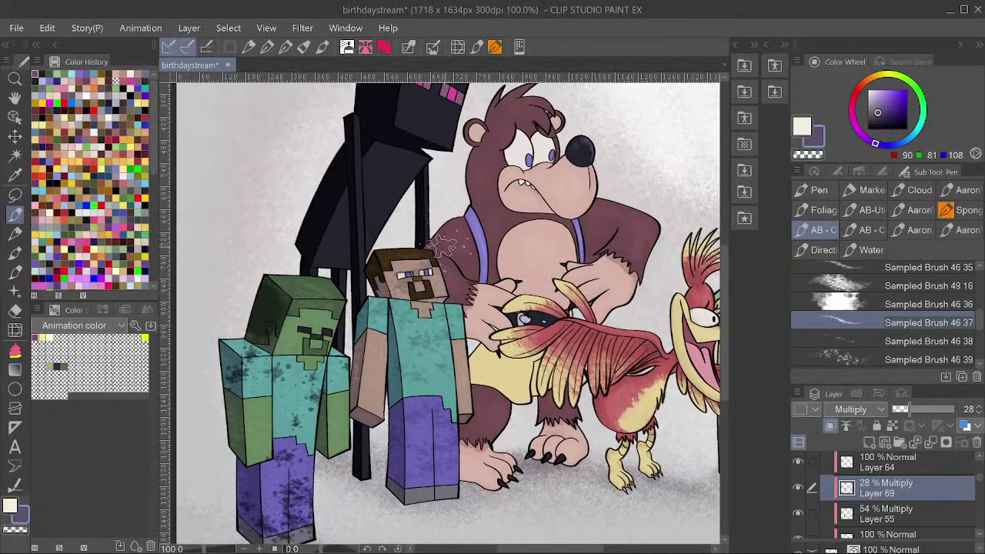
{"action": "key", "text": "ctrl+z"}
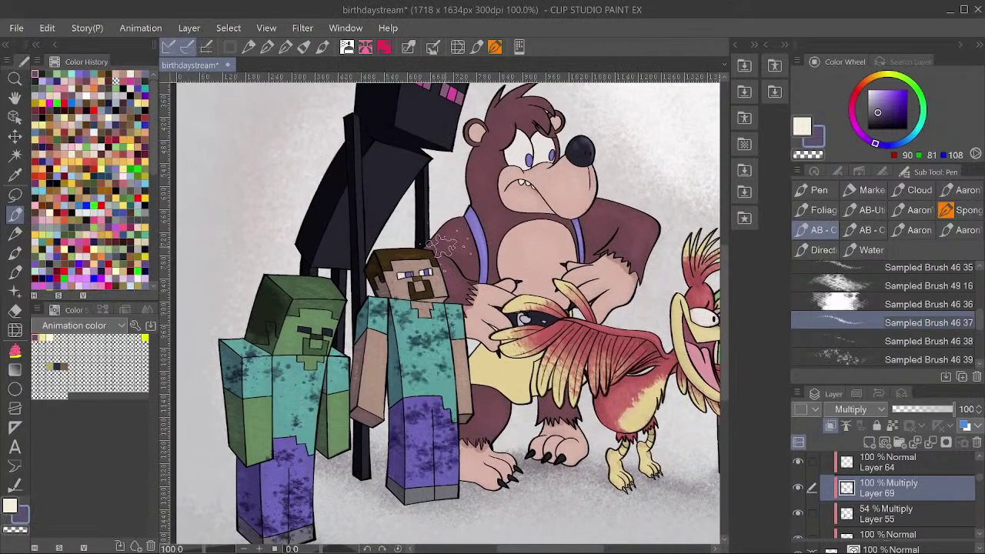
{"action": "key", "text": "ctrl+y"}
{"action": "key", "text": "minus"}
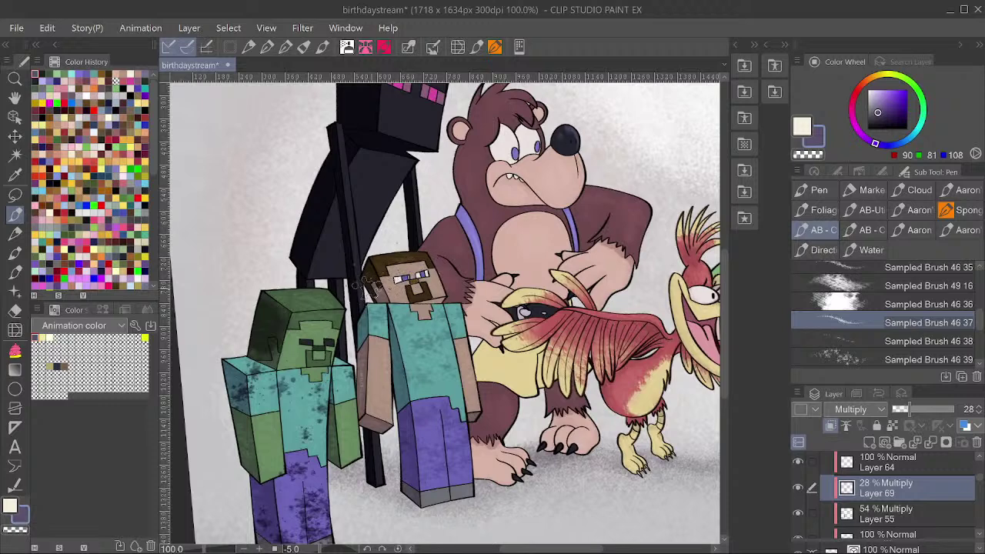
{"action": "key", "text": "asciicircum"}
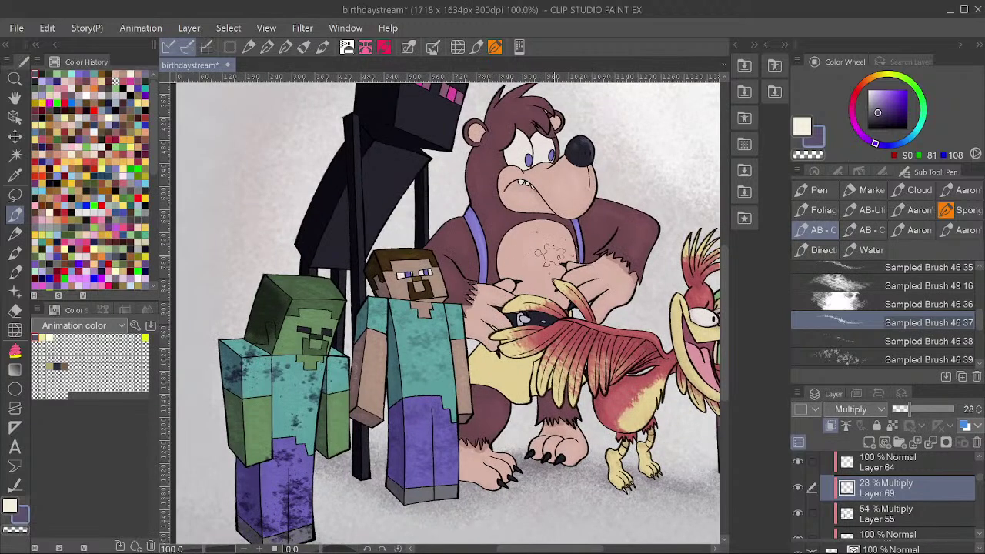
Add a new layer above Steve's texture Layer 69, set it to Multiply and lower its opacity to 37%.
{"action": "left_click", "coordinate": [869, 442]}
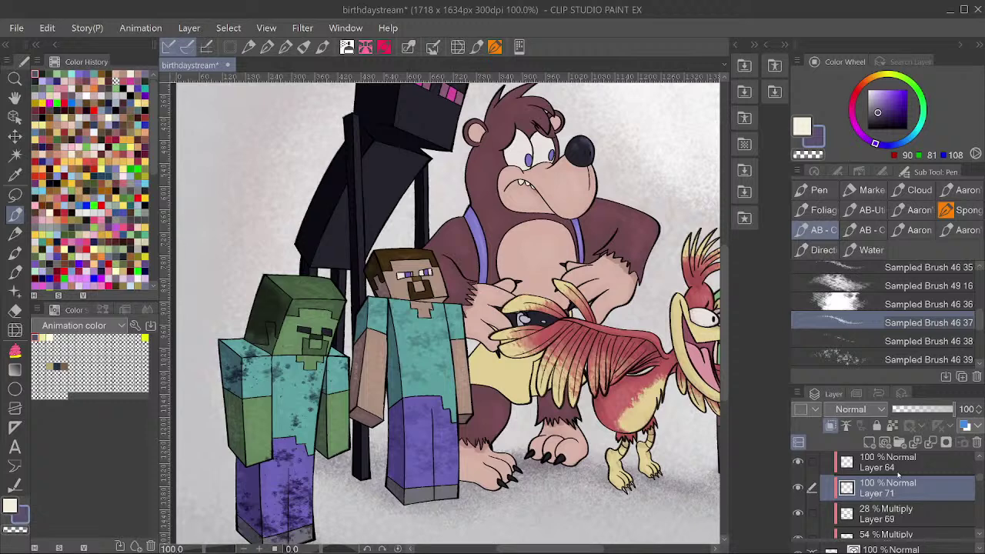
{"action": "left_click", "coordinate": [860, 409]}
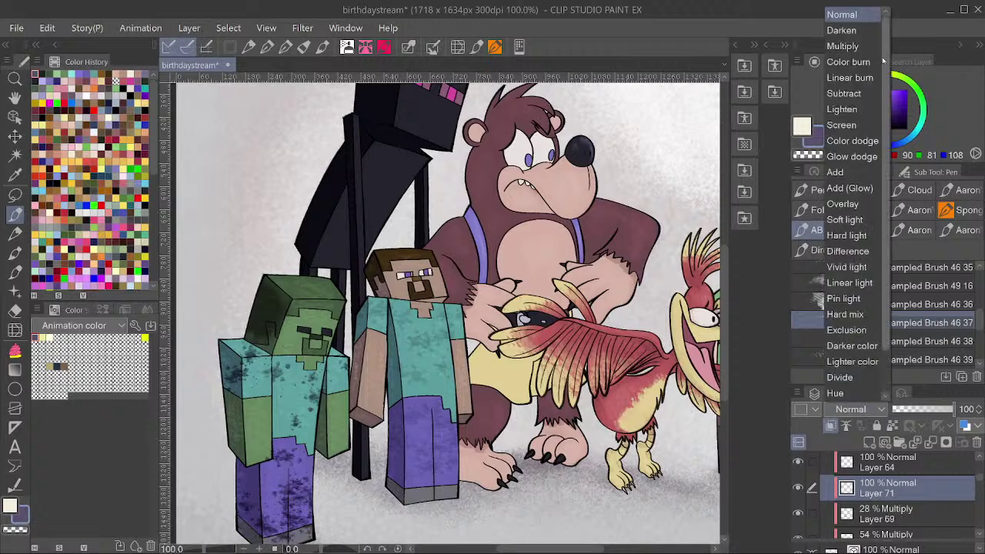
{"action": "left_click", "coordinate": [869, 46]}
{"action": "left_click", "coordinate": [915, 409]}
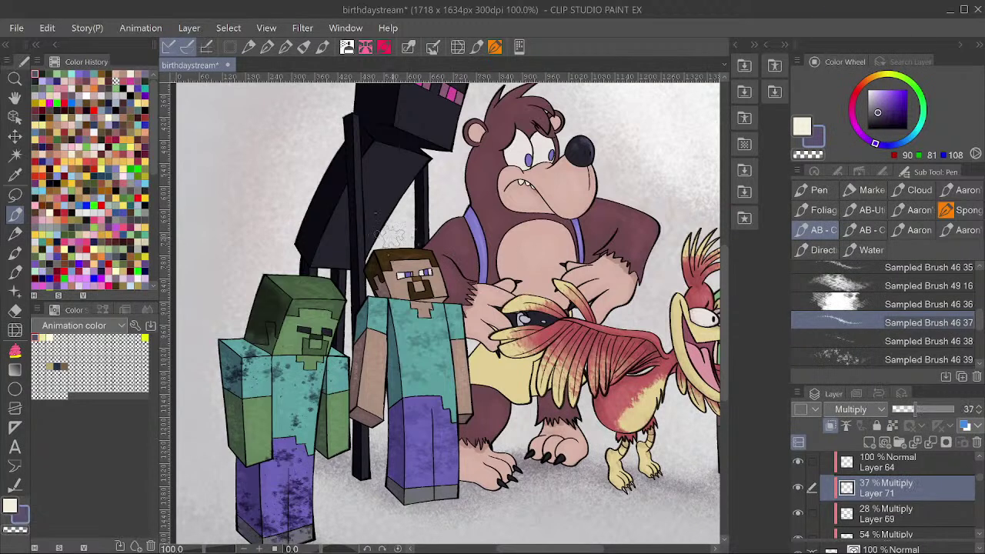
Stamp speckled texture over Steve's face, neck and arms on Layer 71 and reduce the layer's opacity to 20%.
{"action": "scroll", "coordinate": [396, 239], "scroll_direction": "up", "scroll_amount": 1}
{"action": "mouse_move", "coordinate": [462, 292]}
{"action": "left_mouse_down"}
{"action": "mouse_move", "coordinate": [369, 298]}
{"action": "mouse_move", "coordinate": [405, 310]}
{"action": "mouse_move", "coordinate": [500, 317]}
{"action": "left_mouse_up"}
{"action": "left_click_drag", "start_coordinate": [888, 409], "coordinate": [900, 409]}
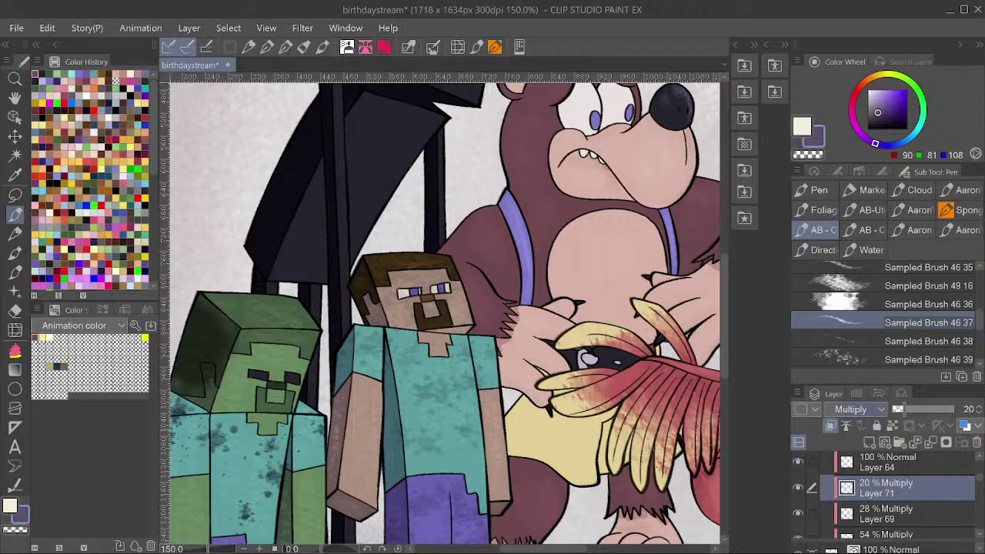
{"action": "left_click_drag", "start_coordinate": [505, 454], "coordinate": [500, 493]}
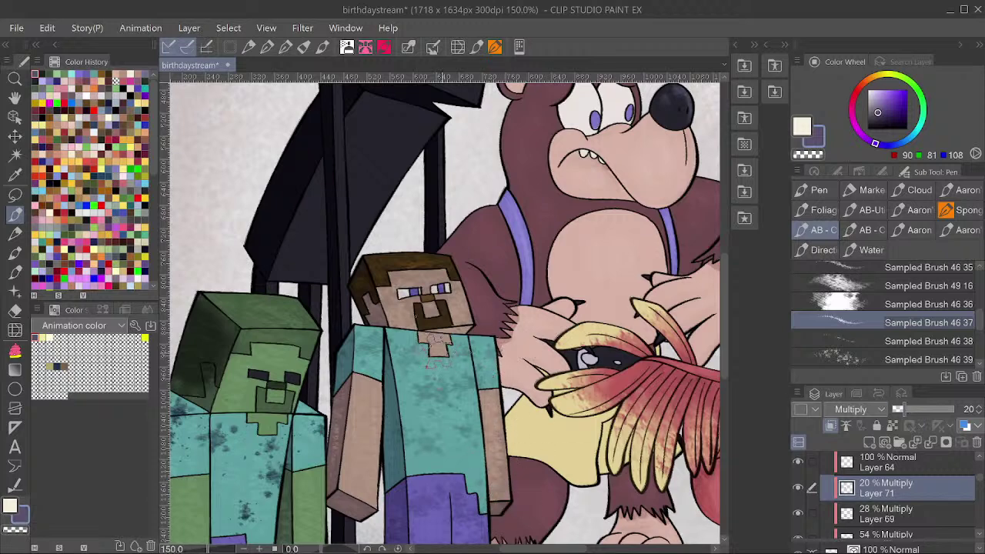
{"action": "left_click_drag", "start_coordinate": [446, 351], "coordinate": [416, 323]}
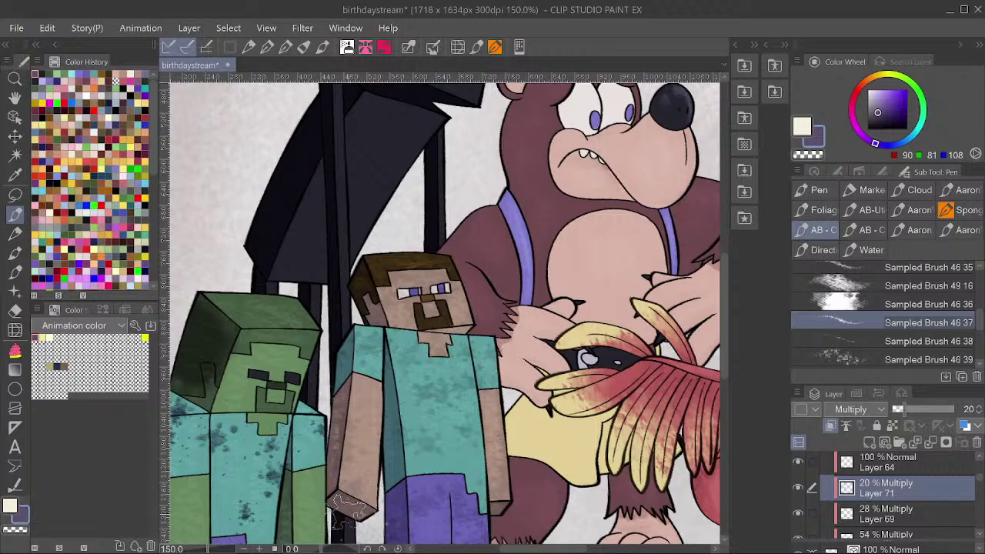
{"action": "scroll", "coordinate": [389, 371], "scroll_direction": "down", "scroll_amount": 1}
{"action": "scroll", "coordinate": [435, 385], "scroll_direction": "down", "scroll_amount": 3}
{"action": "scroll", "coordinate": [435, 384], "scroll_direction": "up", "scroll_amount": 2}
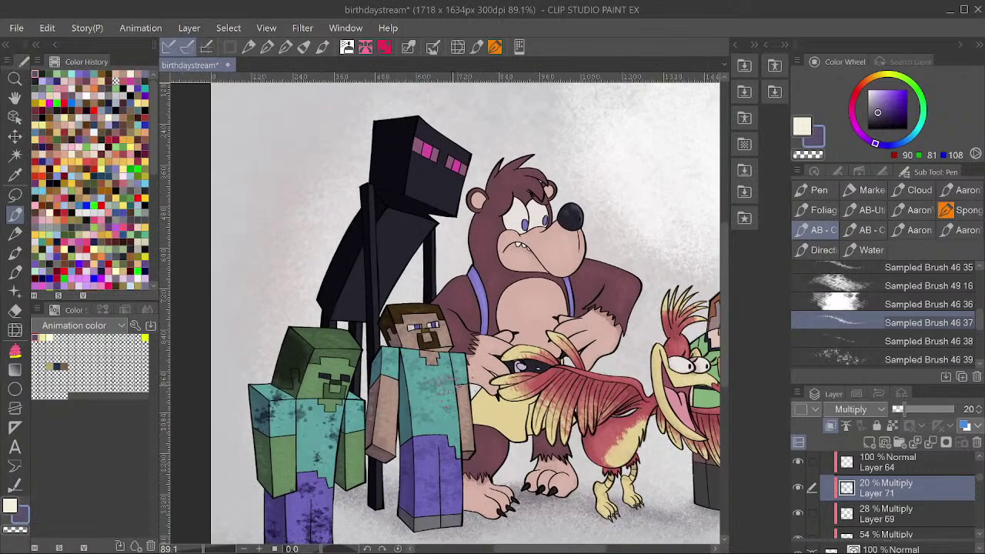
Switch the drawing colour to the cream main colour and raise the opacity of Steve's Layer 71 to 100%.
{"action": "key", "text": "alt"}
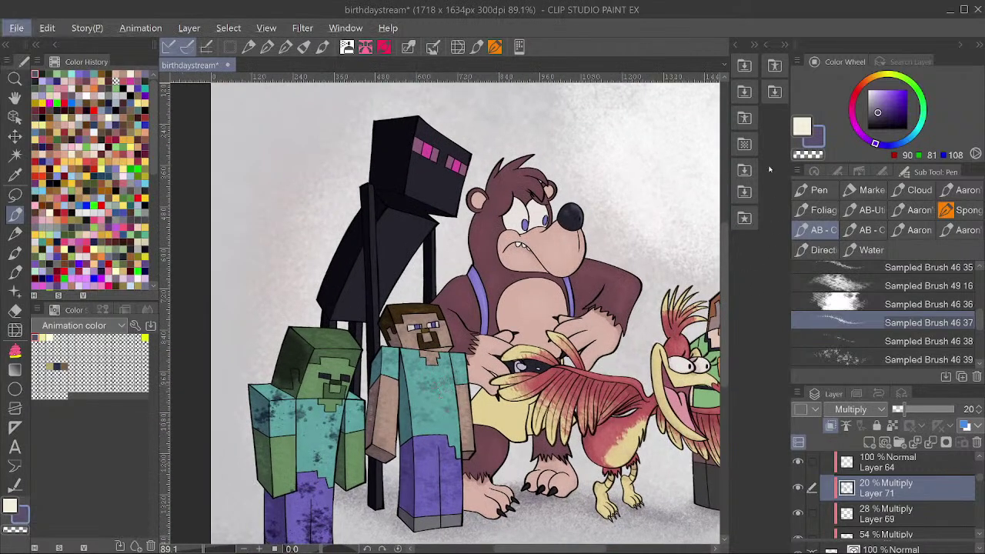
{"action": "left_click", "coordinate": [800, 123]}
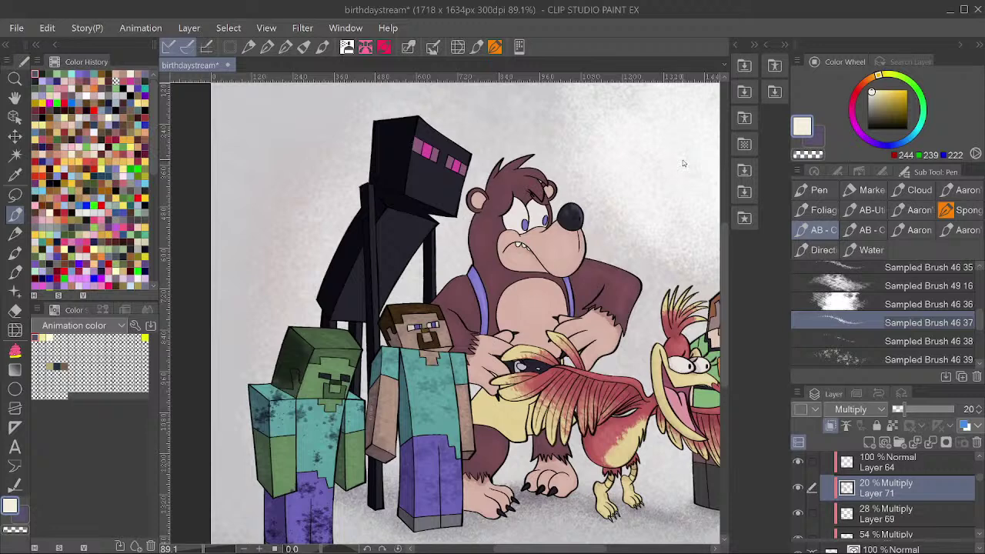
{"action": "scroll", "coordinate": [454, 418], "scroll_direction": "up", "scroll_amount": 1}
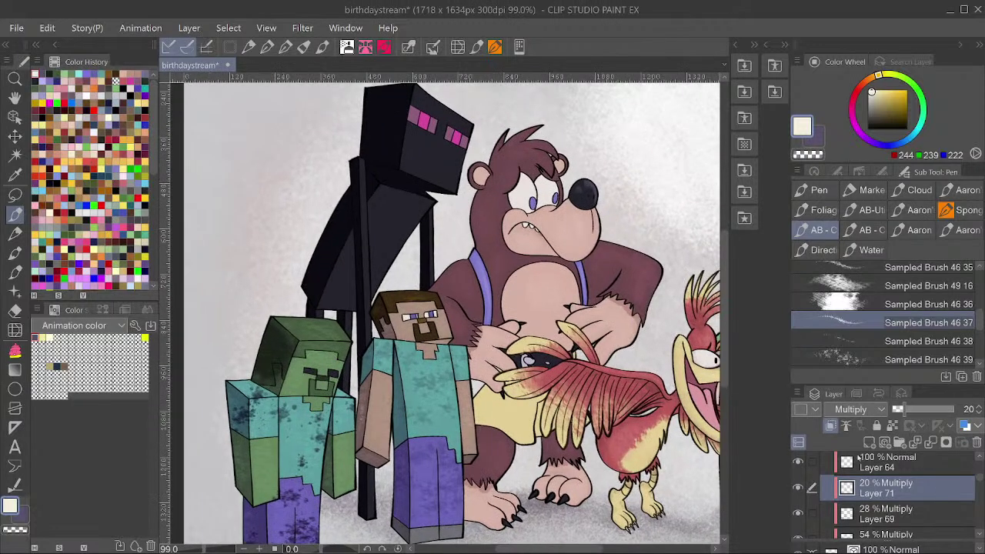
{"action": "left_click_drag", "start_coordinate": [925, 408], "coordinate": [960, 416]}
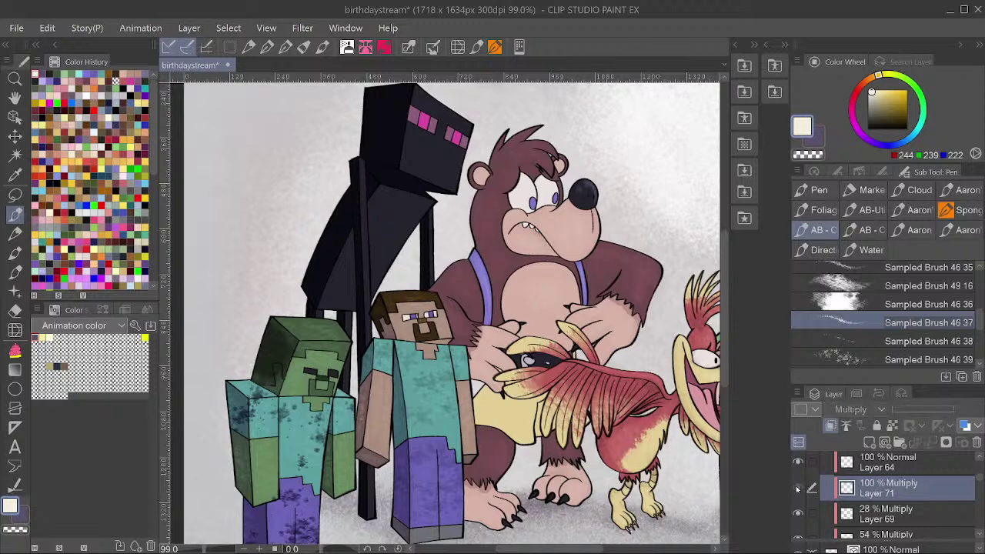
{"action": "scroll", "coordinate": [460, 327], "scroll_direction": "up", "scroll_amount": 5}
{"action": "scroll", "coordinate": [471, 257], "scroll_direction": "down", "scroll_amount": 4}
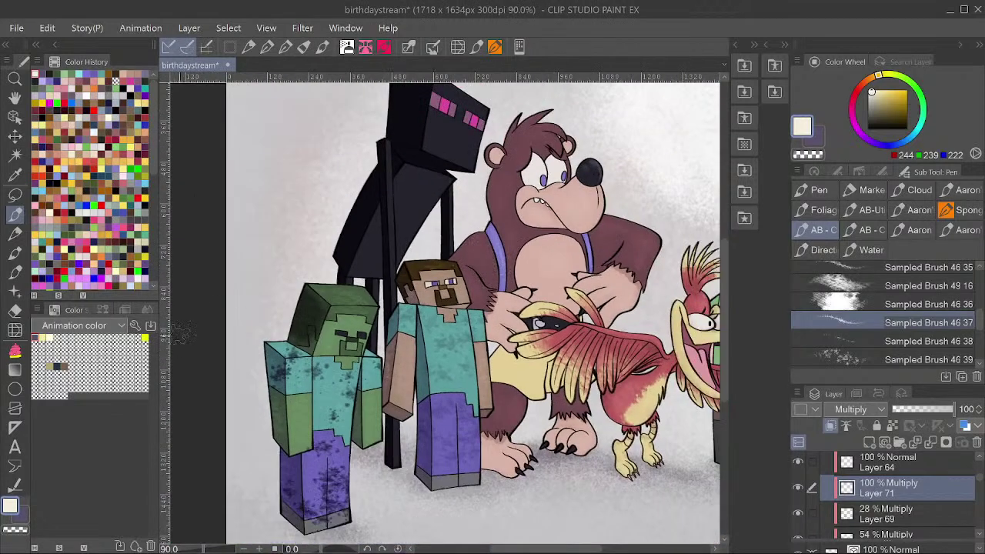
Add a new layer above the zombie's Layer 68, clip it to the layer below and set it to Multiply.
{"action": "scroll", "coordinate": [283, 334], "scroll_direction": "down", "scroll_amount": 1}
{"action": "left_click", "coordinate": [309, 325], "text": "ctrl+shift"}
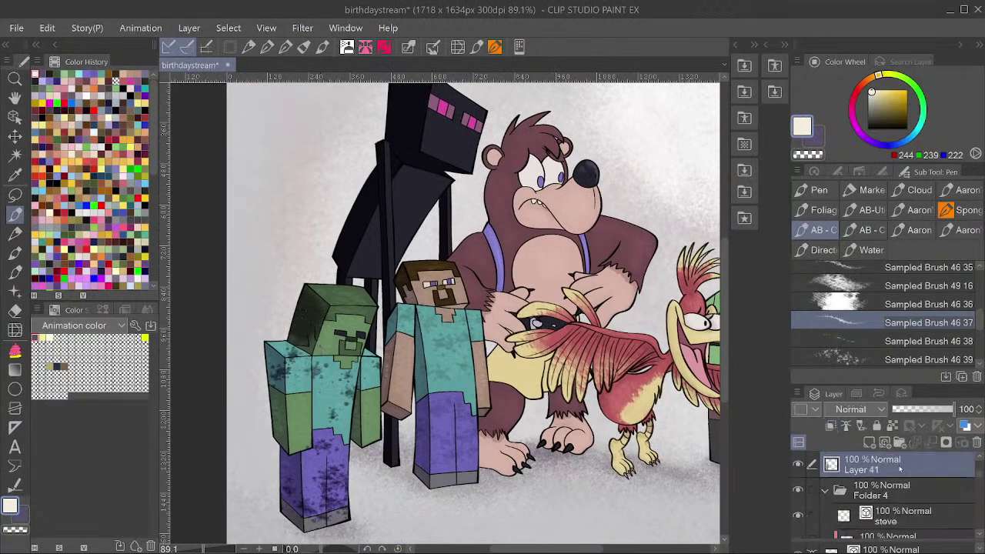
{"action": "scroll", "coordinate": [891, 479], "scroll_direction": "down", "scroll_amount": 5}
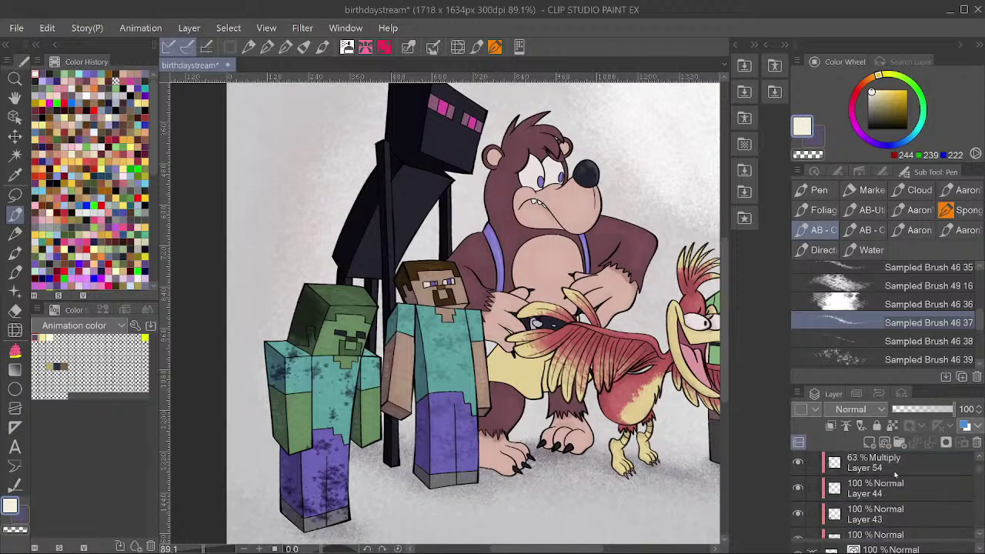
{"action": "left_click", "coordinate": [831, 426]}
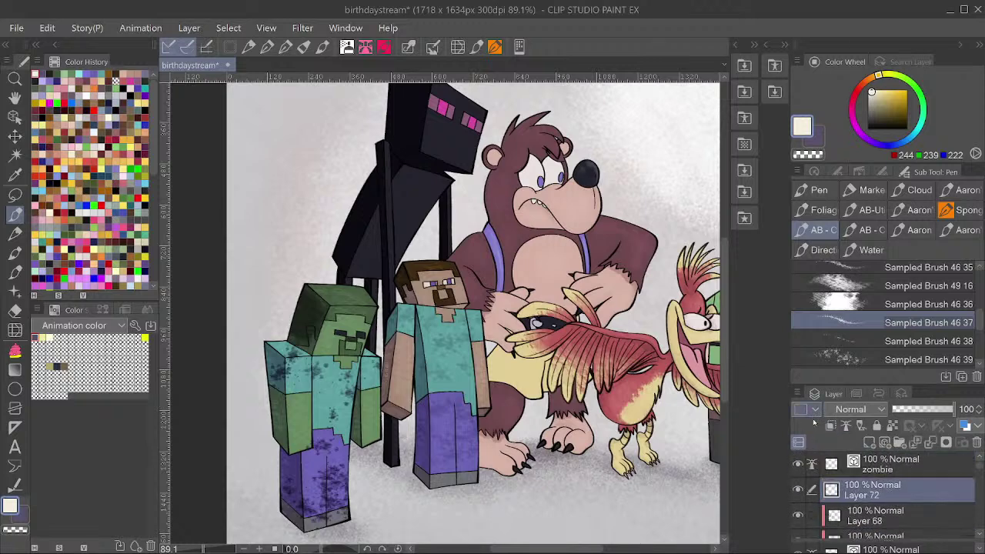
{"action": "left_click", "coordinate": [850, 408]}
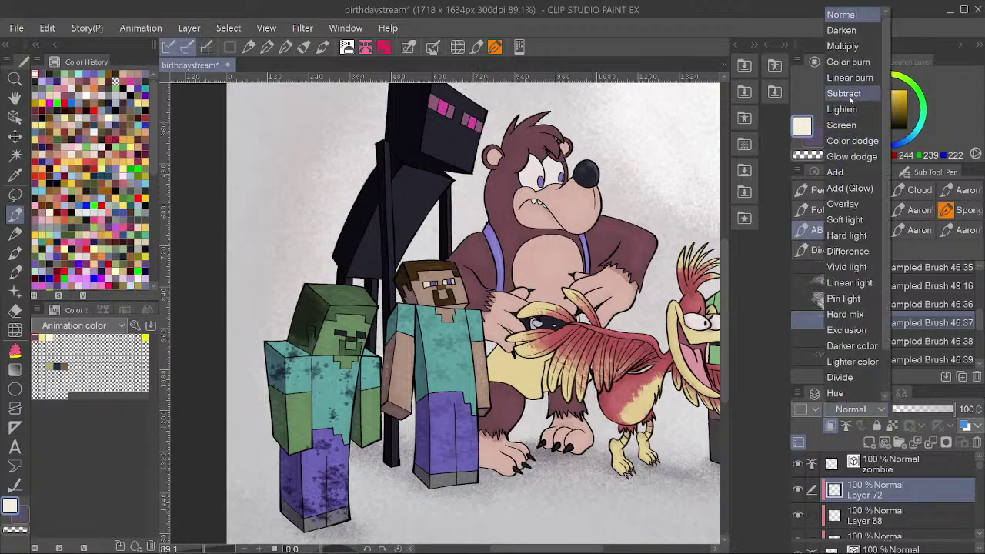
{"action": "left_click", "coordinate": [846, 48]}
{"action": "scroll", "coordinate": [316, 336], "scroll_direction": "up", "scroll_amount": 1}
{"action": "scroll", "coordinate": [306, 339], "scroll_direction": "up", "scroll_amount": 1}
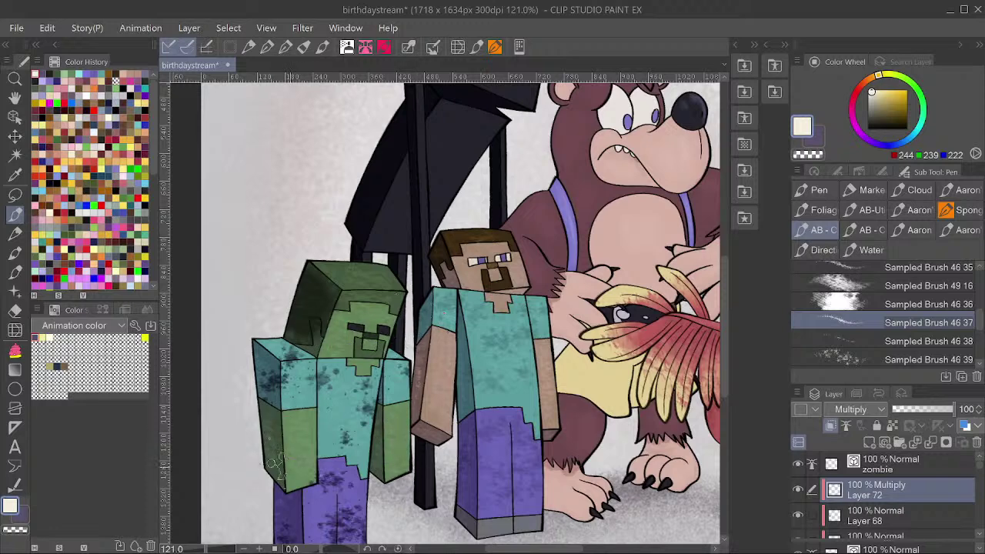
Check the whole group illustration and save the document.
{"action": "scroll", "coordinate": [296, 459], "scroll_direction": "down", "scroll_amount": 3}
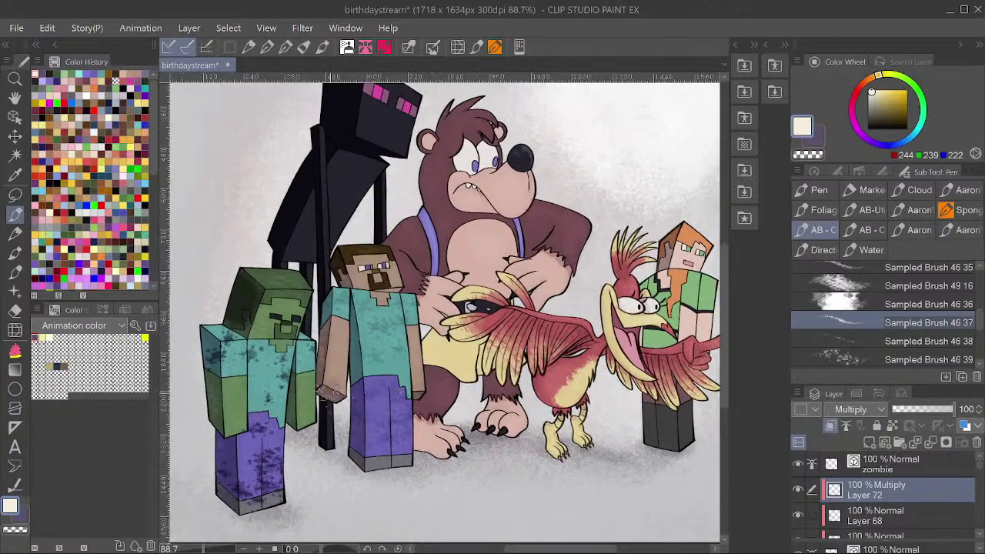
{"action": "scroll", "coordinate": [461, 385], "scroll_direction": "up", "scroll_amount": 2}
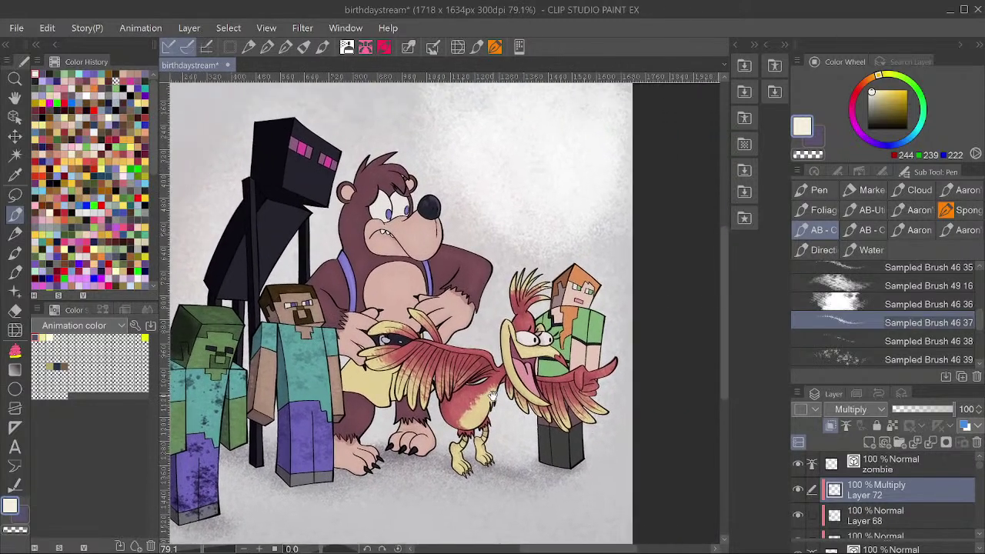
{"action": "left_click_drag", "start_coordinate": [493, 396], "coordinate": [501, 397]}
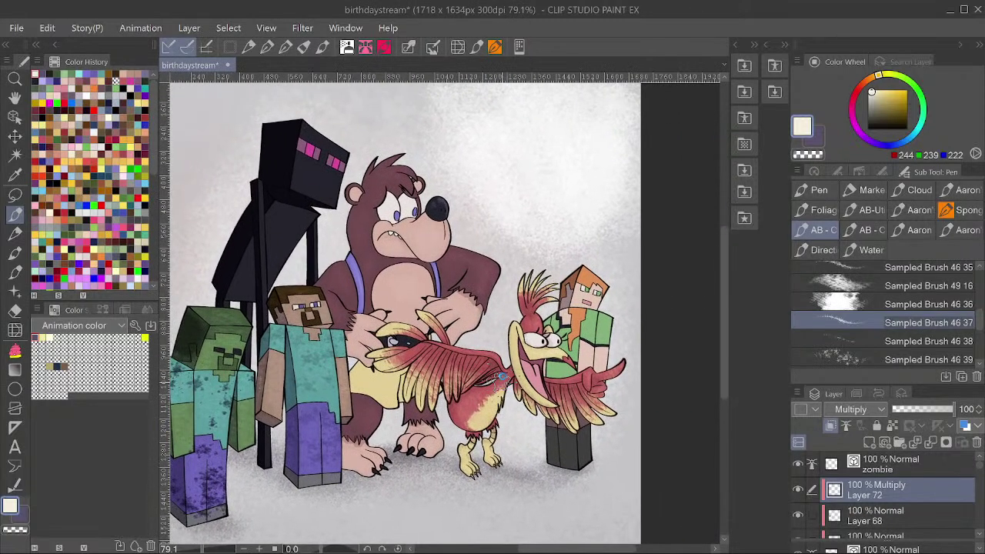
{"action": "key", "text": "ctrl+s"}
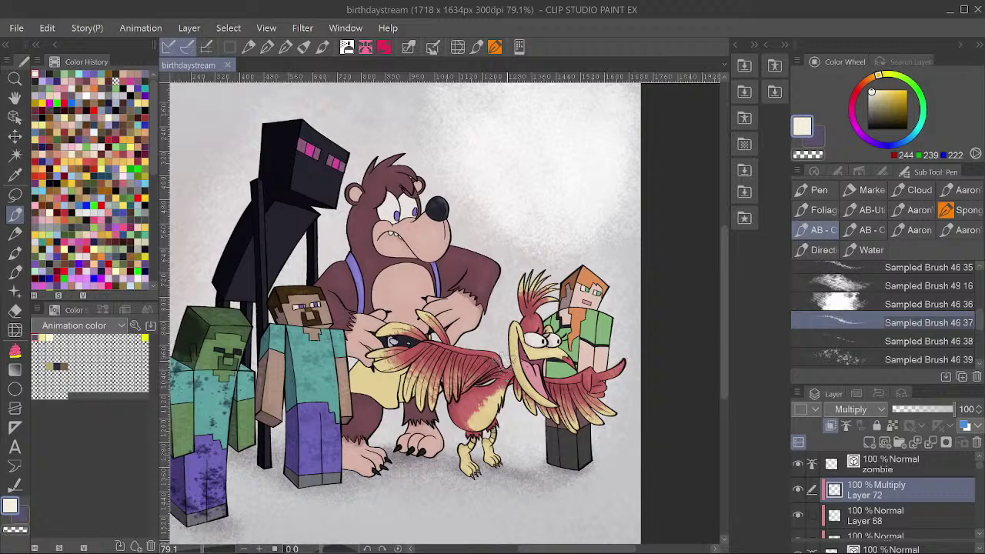
{"action": "scroll", "coordinate": [507, 361], "scroll_direction": "down", "scroll_amount": 1}
{"action": "scroll", "coordinate": [400, 308], "scroll_direction": "down", "scroll_amount": 1}
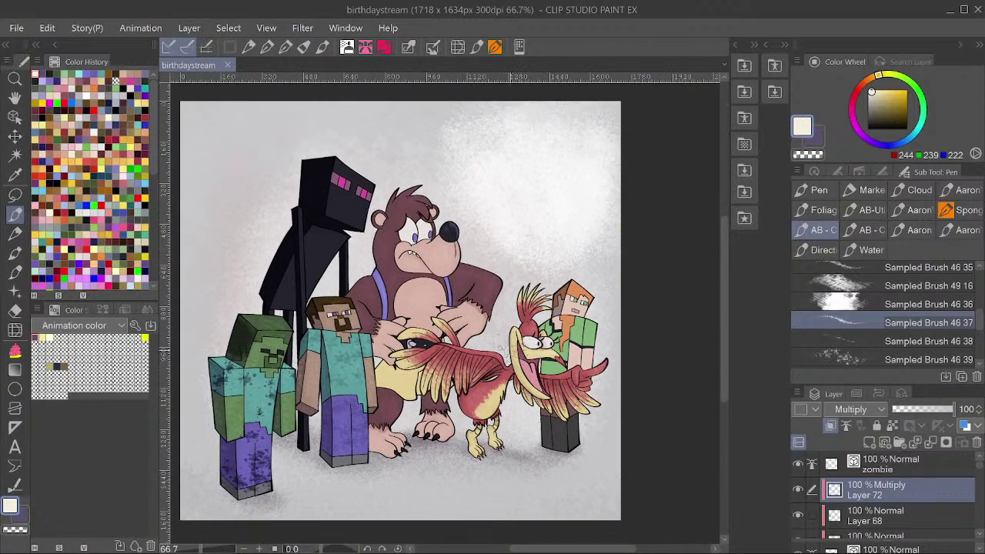
{"action": "scroll", "coordinate": [339, 346], "scroll_direction": "up", "scroll_amount": 2}
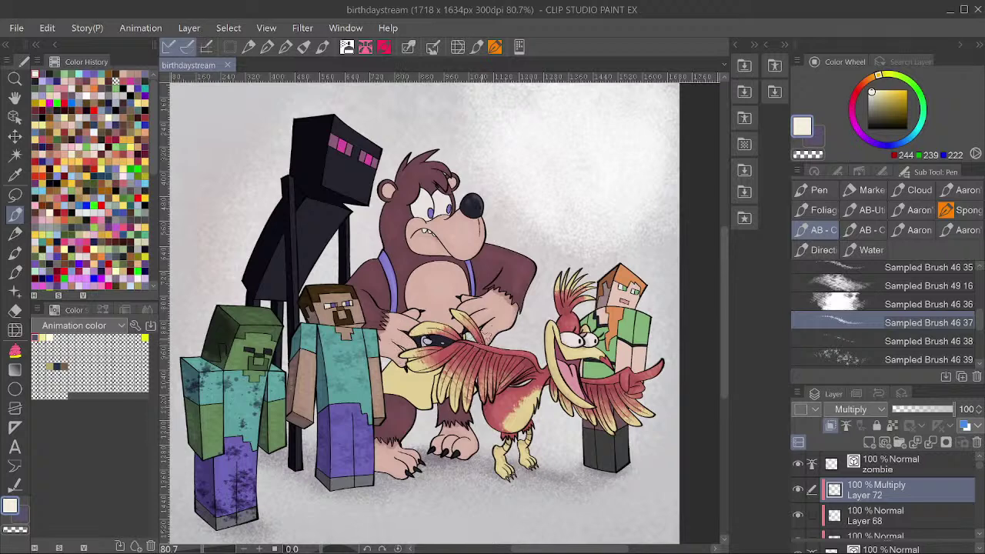
Select Alex's colour layers from Layer 57 down to Layer 40 and clip them to the layer below.
{"action": "scroll", "coordinate": [649, 325], "scroll_direction": "up", "scroll_amount": 2}
{"action": "left_click", "coordinate": [638, 326], "text": "ctrl+shift"}
{"action": "scroll", "coordinate": [886, 531], "scroll_direction": "down", "scroll_amount": 1}
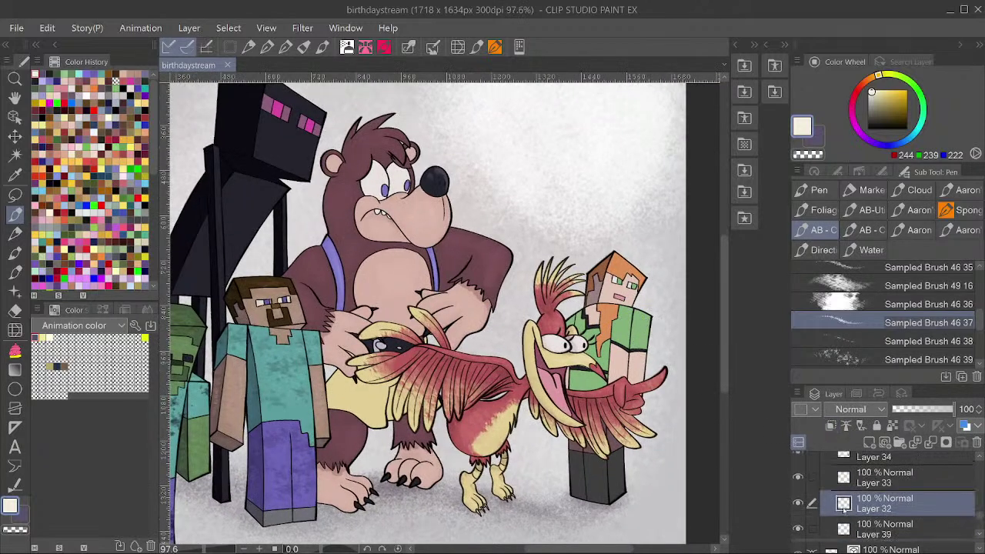
{"action": "left_click", "coordinate": [798, 503]}
{"action": "left_click", "coordinate": [798, 503]}
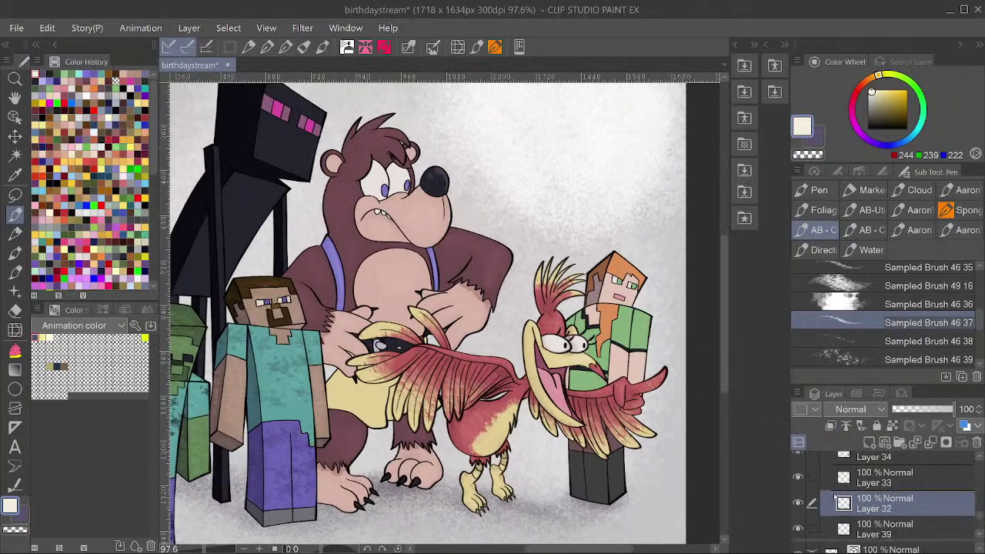
{"action": "scroll", "coordinate": [835, 497], "scroll_direction": "down", "scroll_amount": 4}
{"action": "left_click", "coordinate": [868, 491]}
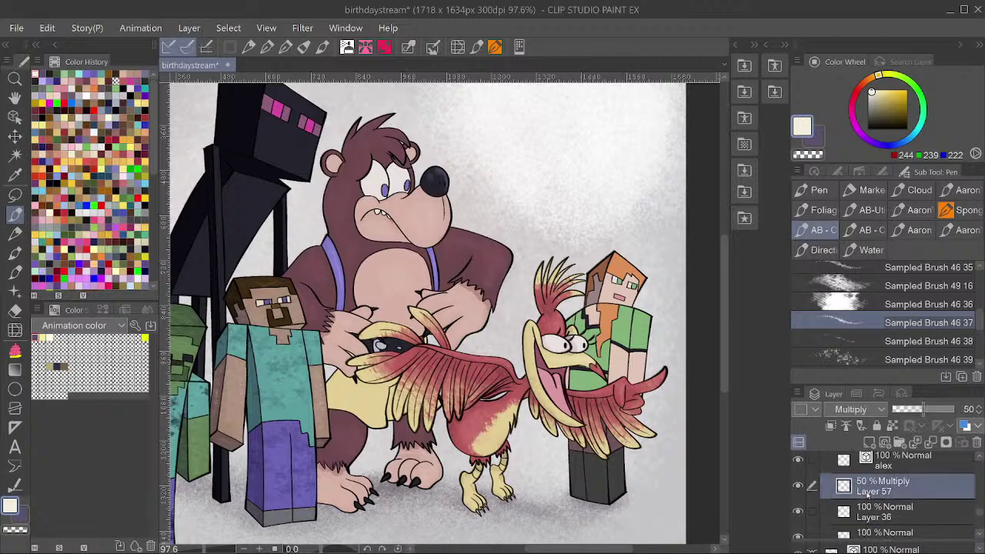
{"action": "scroll", "coordinate": [868, 497], "scroll_direction": "up", "scroll_amount": 5}
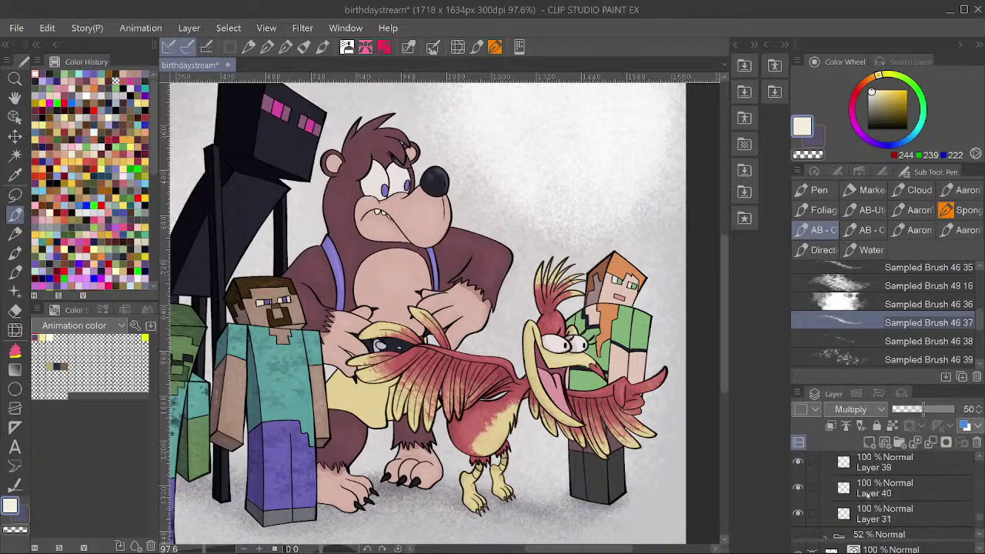
{"action": "left_click", "coordinate": [868, 495], "text": "shift"}
{"action": "left_click", "coordinate": [831, 426]}
{"action": "scroll", "coordinate": [868, 493], "scroll_direction": "up", "scroll_amount": 5}
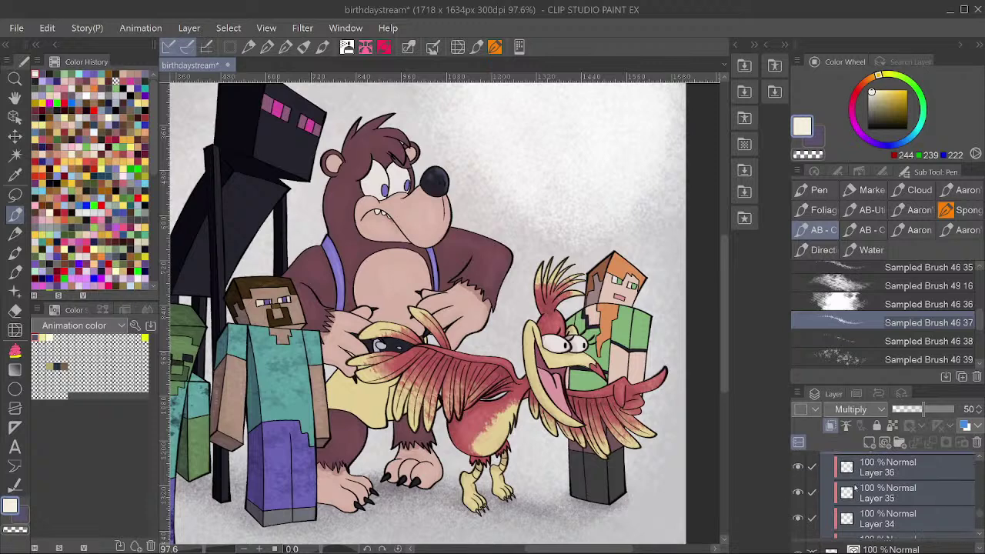
Add a clipped Multiply layer above Alex's Layer 57 and switch the drawing colour to the dark purple sub colour.
{"action": "left_click", "coordinate": [870, 489]}
{"action": "left_click", "coordinate": [869, 443]}
{"action": "left_click", "coordinate": [830, 425]}
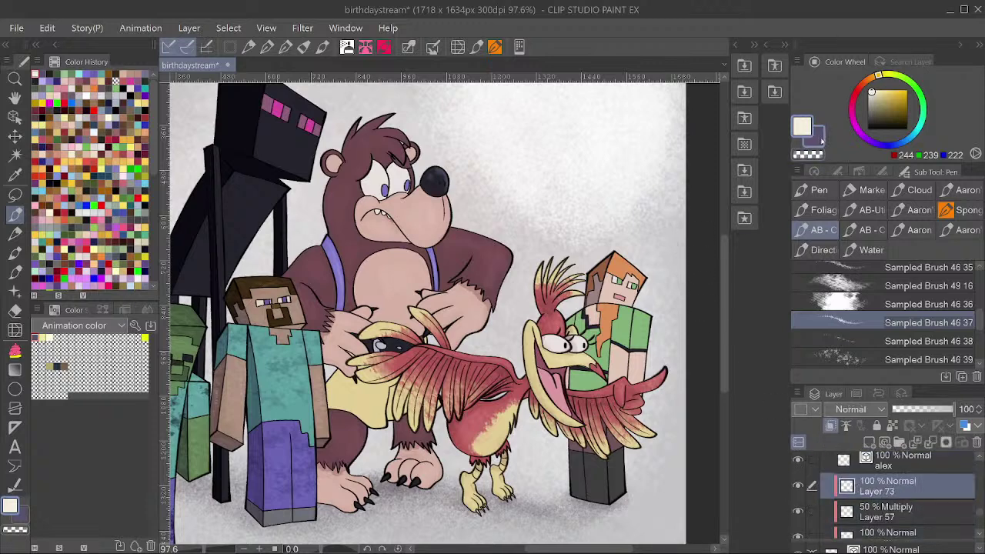
{"action": "left_click", "coordinate": [822, 138]}
{"action": "left_click", "coordinate": [871, 410]}
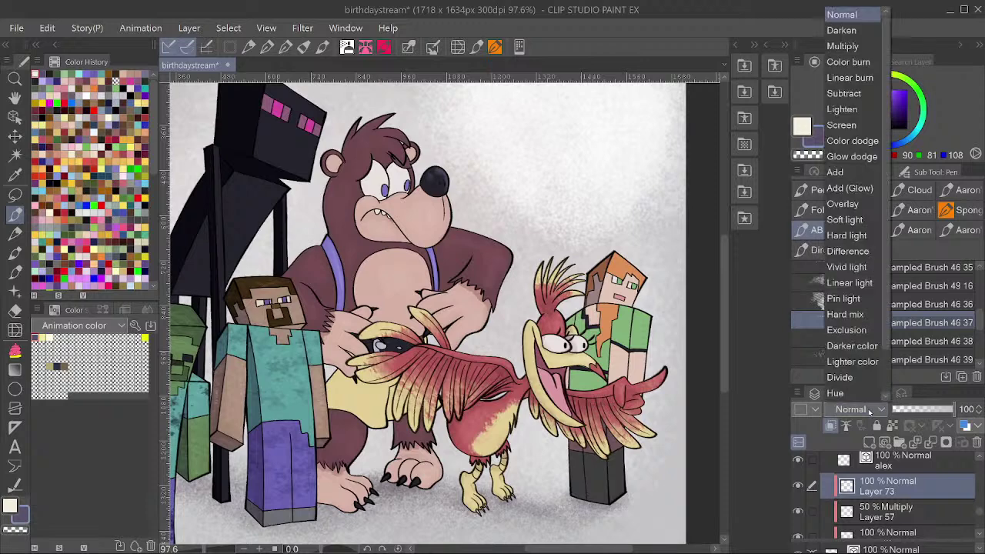
{"action": "left_click", "coordinate": [860, 46]}
{"action": "scroll", "coordinate": [582, 396], "scroll_direction": "up", "scroll_amount": 1}
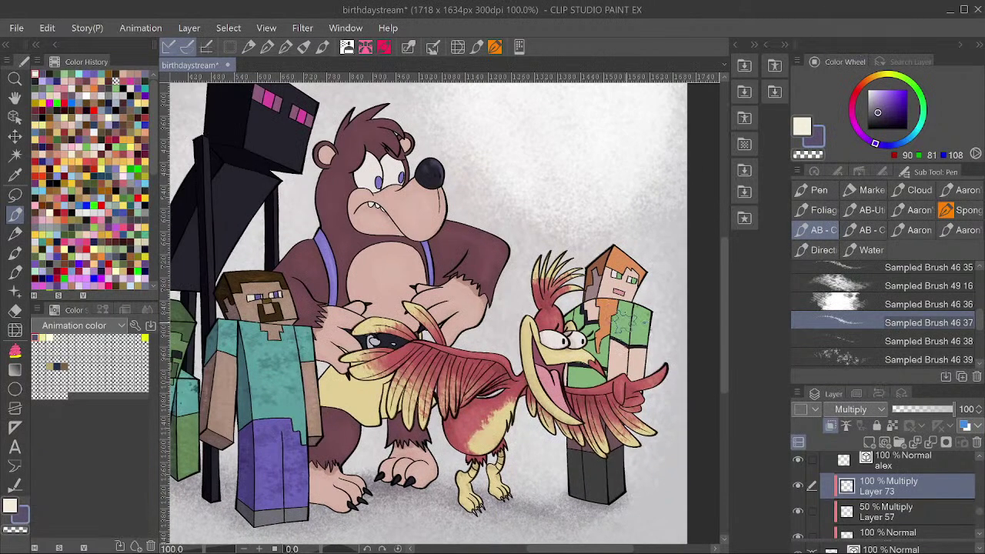
Brush dark speckled texture over Alex's shirt, arms and legs on Layer 73.
{"action": "left_click_drag", "start_coordinate": [640, 305], "coordinate": [558, 339]}
{"action": "mouse_move", "coordinate": [570, 366]}
{"action": "left_mouse_down"}
{"action": "mouse_move", "coordinate": [596, 368]}
{"action": "mouse_move", "coordinate": [574, 392]}
{"action": "left_mouse_up"}
{"action": "mouse_move", "coordinate": [578, 452]}
{"action": "left_mouse_down"}
{"action": "mouse_move", "coordinate": [585, 480]}
{"action": "mouse_move", "coordinate": [627, 481]}
{"action": "mouse_move", "coordinate": [625, 450]}
{"action": "mouse_move", "coordinate": [663, 309]}
{"action": "mouse_move", "coordinate": [579, 332]}
{"action": "mouse_move", "coordinate": [569, 359]}
{"action": "mouse_move", "coordinate": [599, 356]}
{"action": "left_mouse_up"}
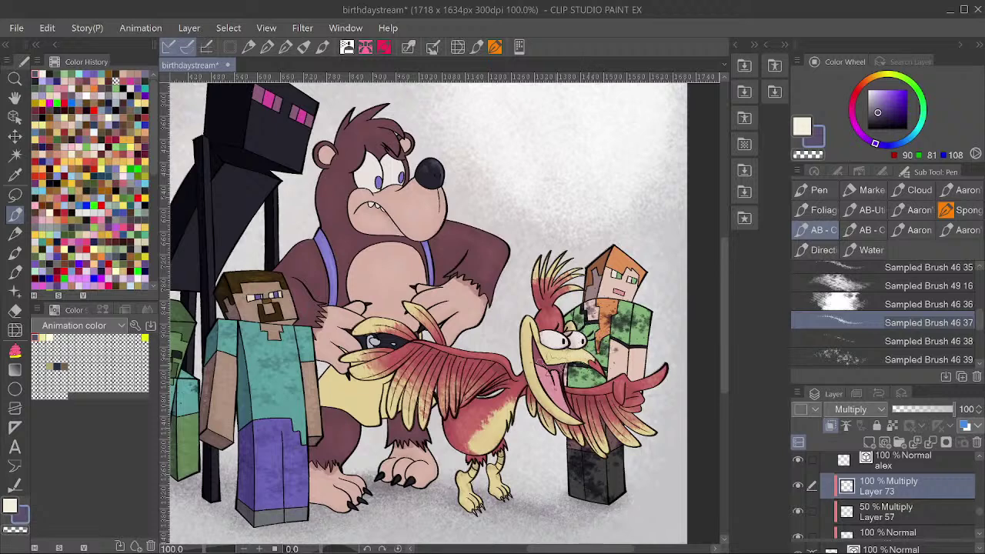
{"action": "scroll", "coordinate": [578, 339], "scroll_direction": "down", "scroll_amount": 1}
Add a clipped Multiply layer at 100% opacity above Alex's Layer 73 and switch the drawing colour to cream.
{"action": "key", "text": "ctrl+shift+n"}
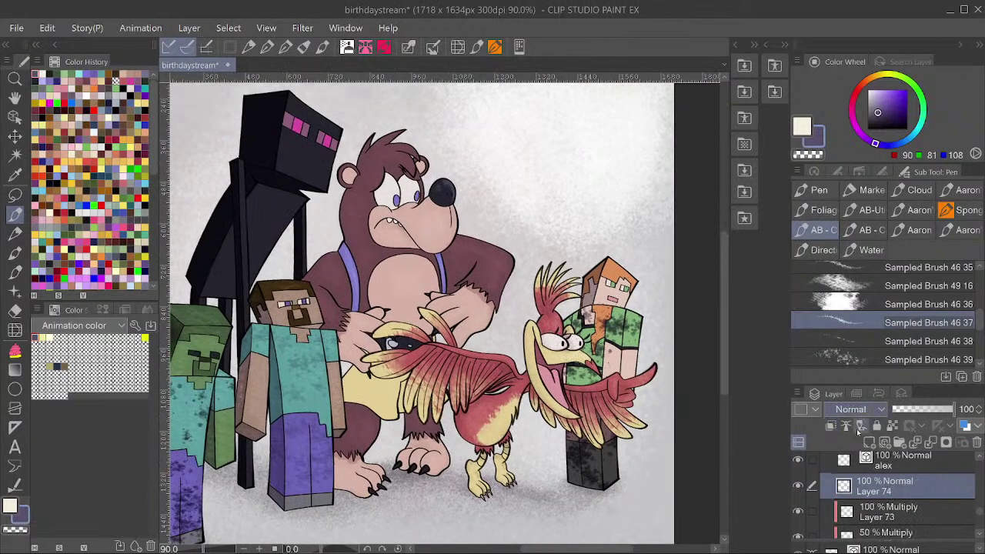
{"action": "left_click", "coordinate": [912, 408]}
{"action": "left_click", "coordinate": [852, 409]}
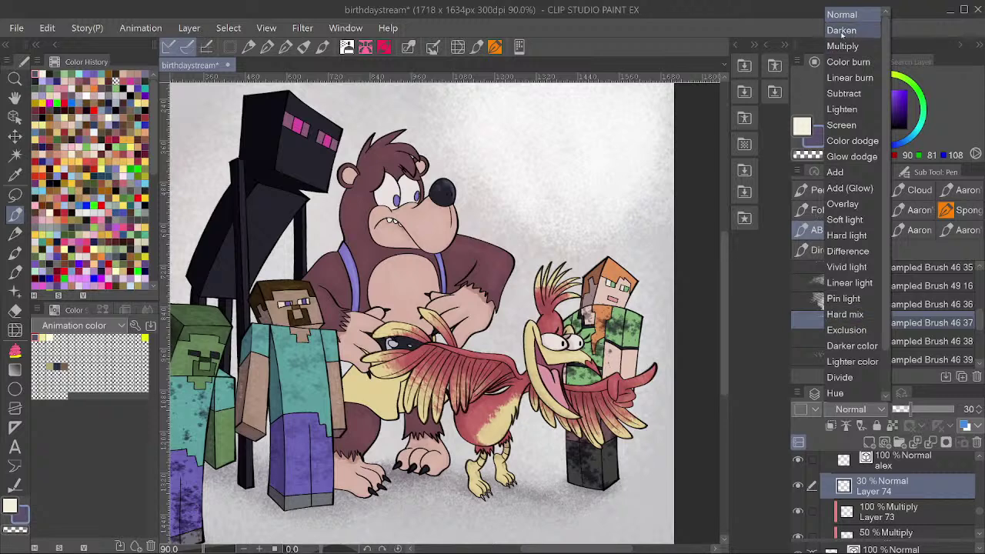
{"action": "left_click", "coordinate": [859, 50]}
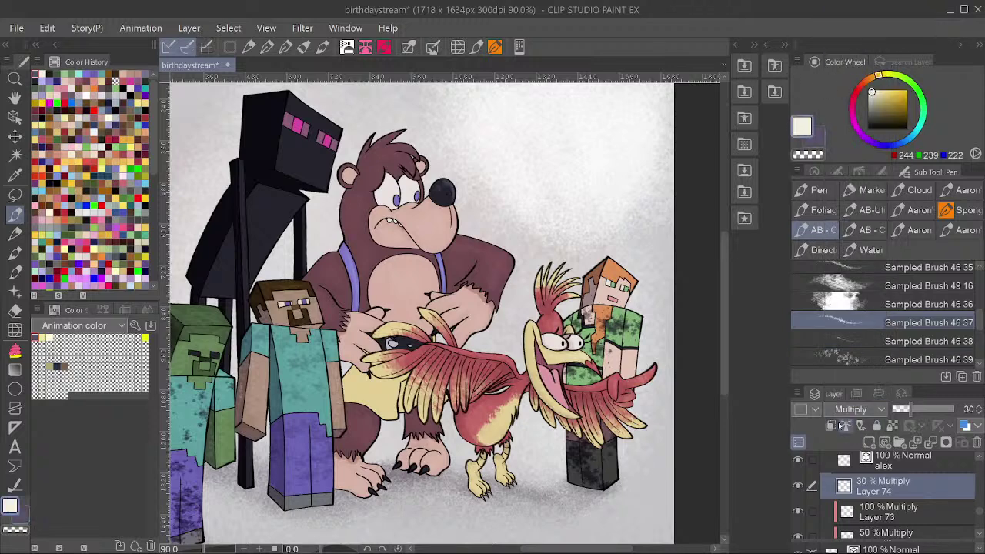
{"action": "scroll", "coordinate": [605, 273], "scroll_direction": "up", "scroll_amount": 4}
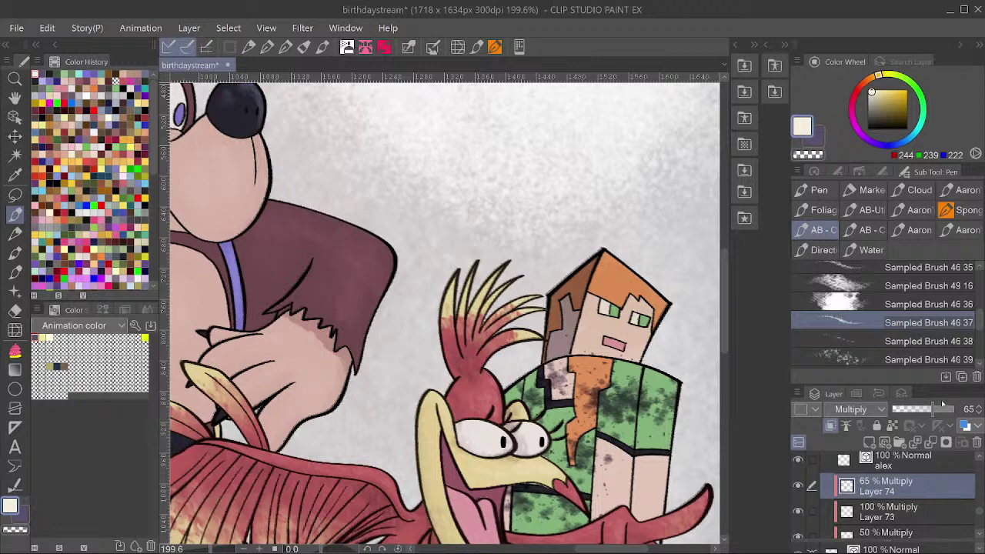
{"action": "left_click_drag", "start_coordinate": [943, 408], "coordinate": [958, 409]}
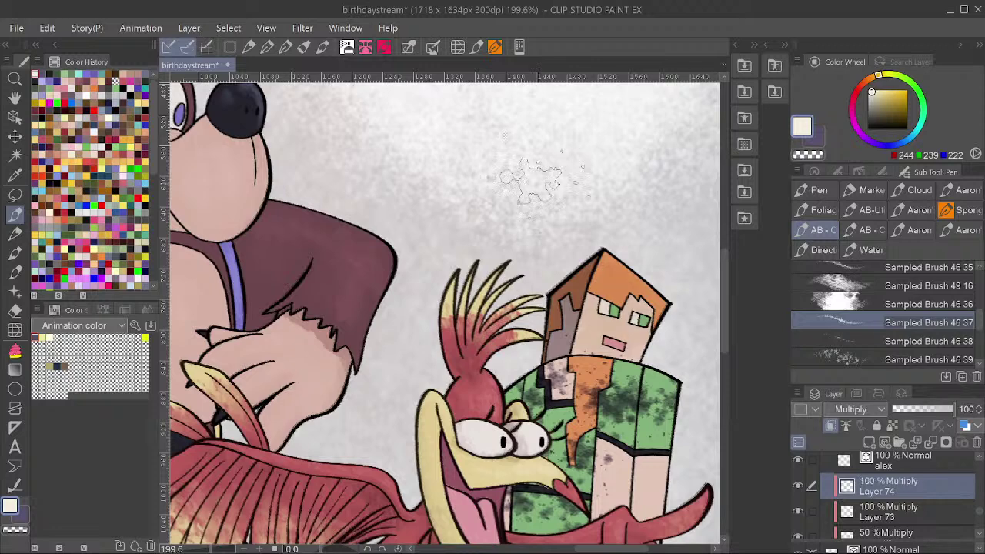
Lower the opacity of Alex's texture Layer 73 to 32% and save the document.
{"action": "scroll", "coordinate": [531, 181], "scroll_direction": "down", "scroll_amount": 2}
{"action": "scroll", "coordinate": [564, 244], "scroll_direction": "up", "scroll_amount": 1}
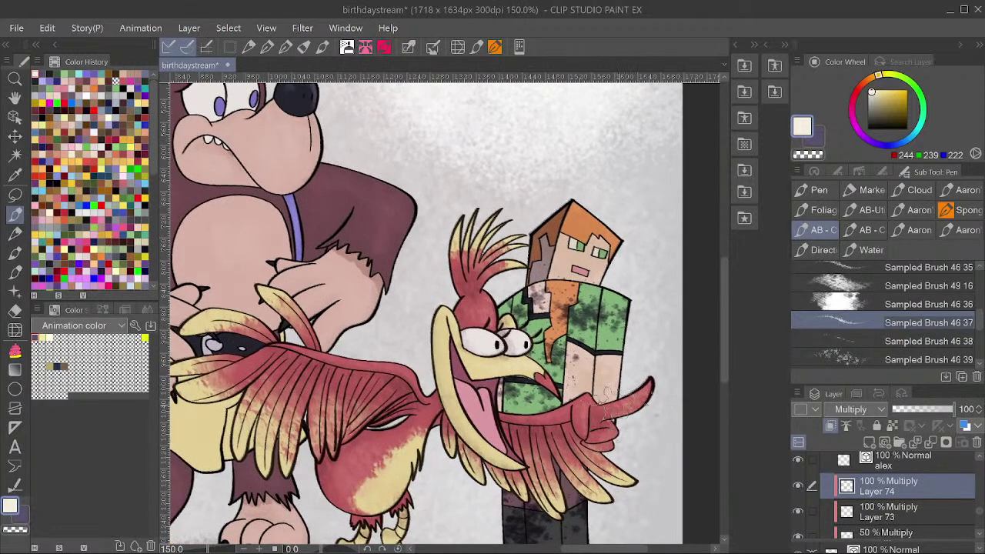
{"action": "scroll", "coordinate": [554, 302], "scroll_direction": "down", "scroll_amount": 2}
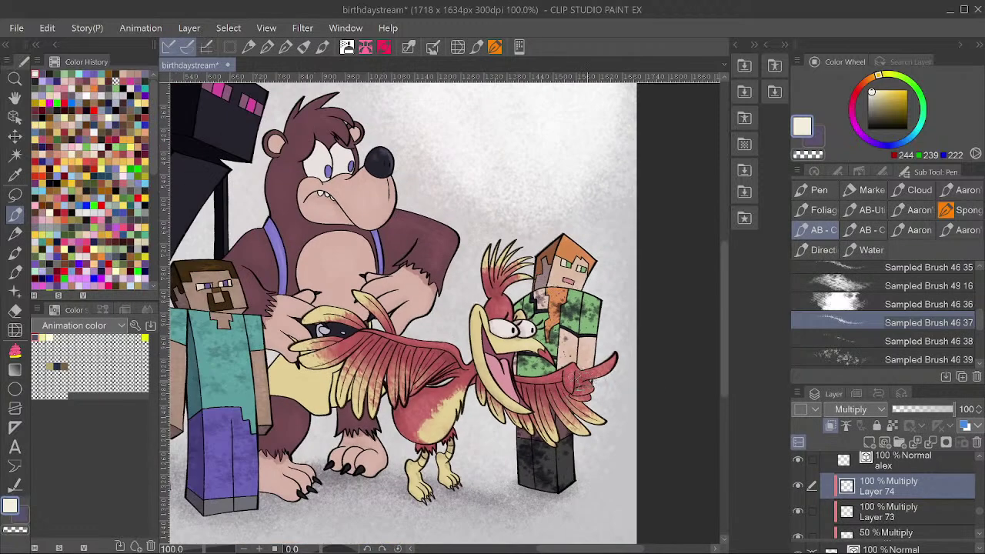
{"action": "scroll", "coordinate": [631, 440], "scroll_direction": "down", "scroll_amount": 1}
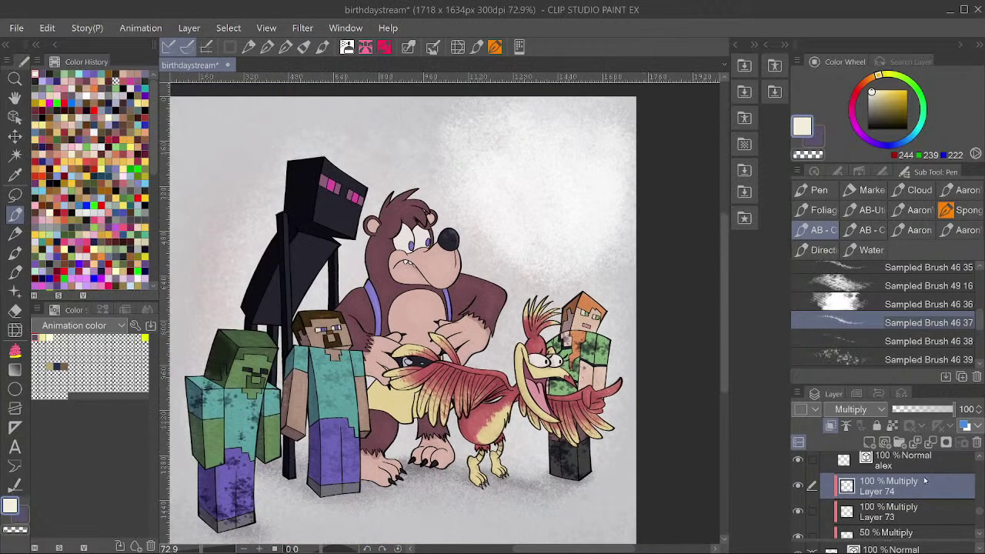
{"action": "left_click", "coordinate": [915, 511]}
{"action": "left_click", "coordinate": [908, 410]}
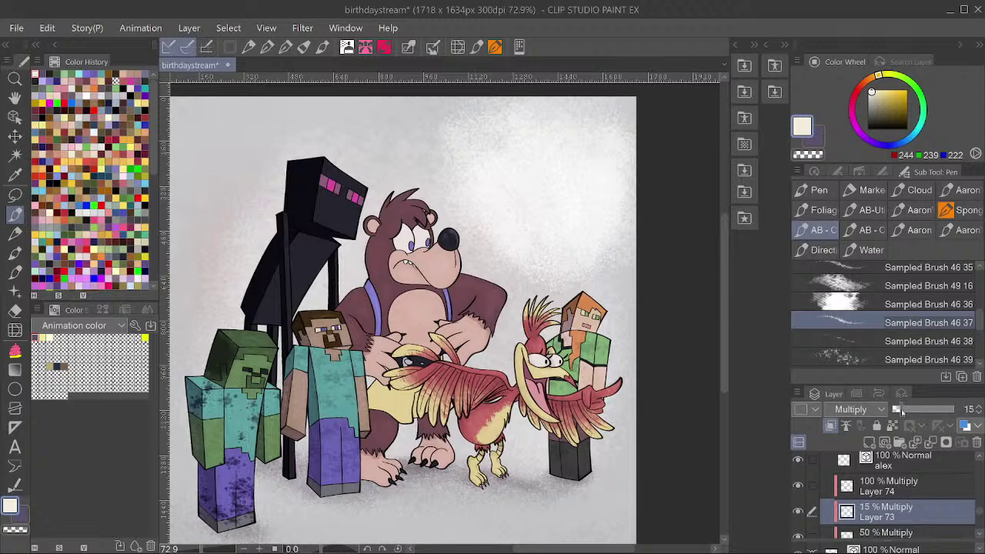
{"action": "left_click_drag", "start_coordinate": [906, 411], "coordinate": [913, 412]}
{"action": "scroll", "coordinate": [517, 348], "scroll_direction": "down", "scroll_amount": 1}
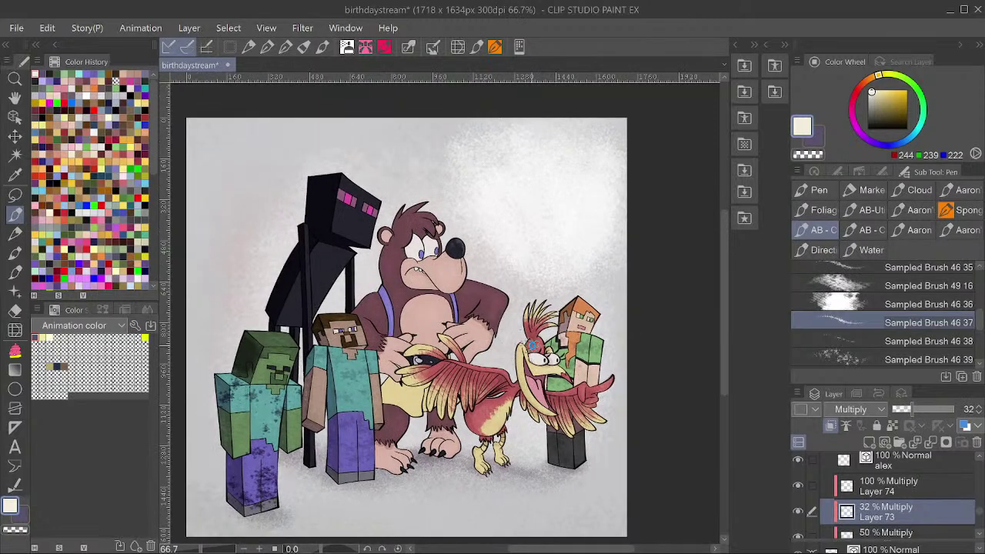
{"action": "key", "text": "ctrl+s"}
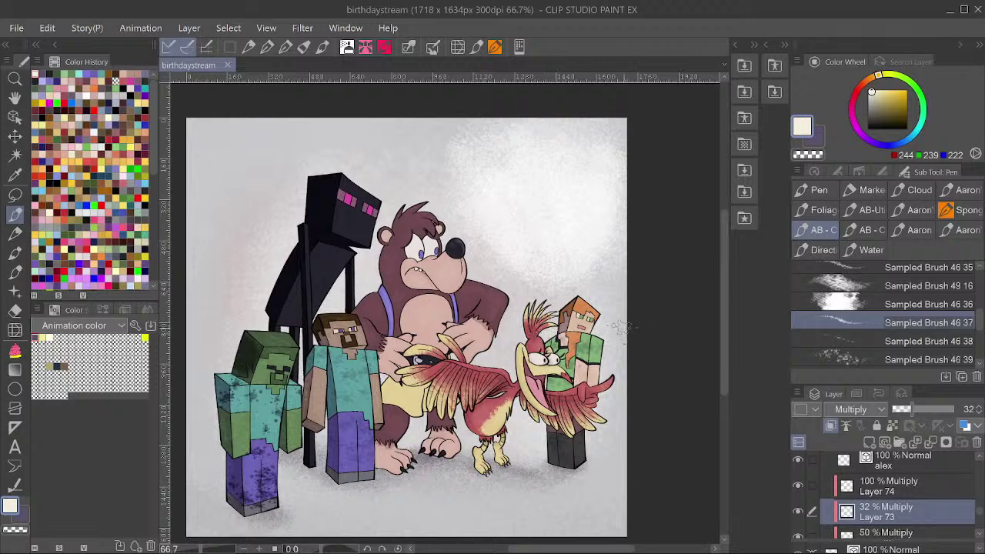
Select the enderman's layers from Layer 56 up to Layer 49 and clip them to the layer below.
{"action": "scroll", "coordinate": [311, 261], "scroll_direction": "up", "scroll_amount": 1}
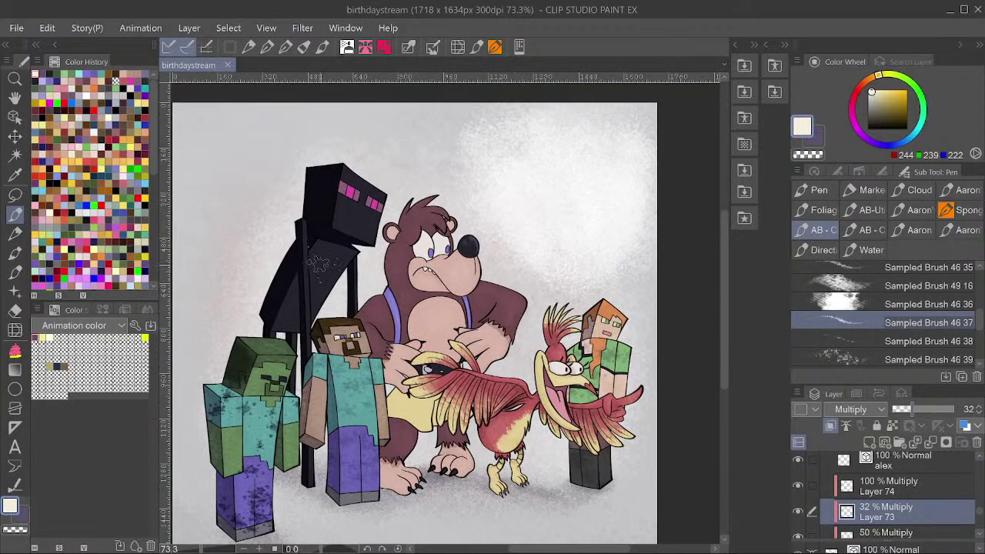
{"action": "left_click", "coordinate": [317, 264], "text": "ctrl+shift"}
{"action": "scroll", "coordinate": [890, 503], "scroll_direction": "up", "scroll_amount": 4}
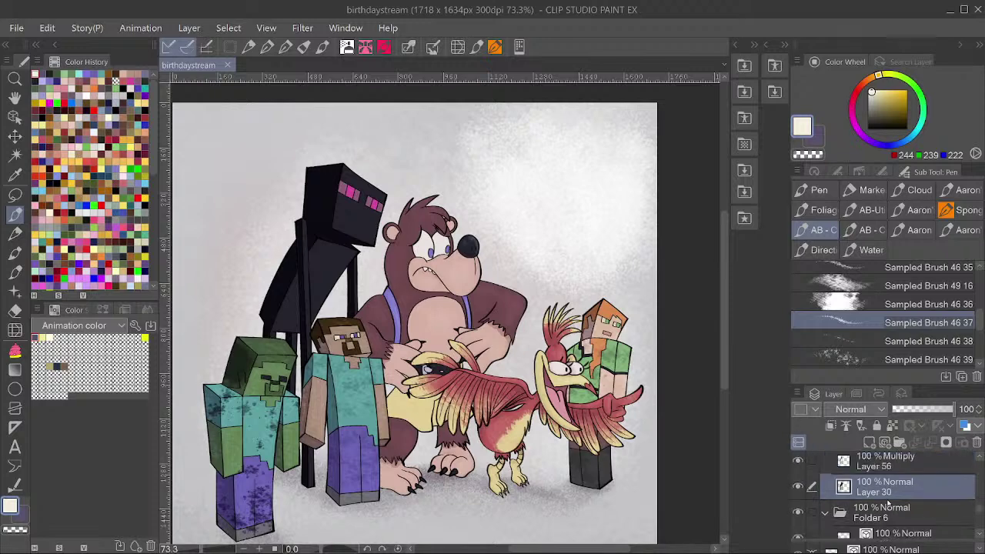
{"action": "scroll", "coordinate": [890, 502], "scroll_direction": "down", "scroll_amount": 2}
{"action": "left_click", "coordinate": [897, 489]}
{"action": "scroll", "coordinate": [896, 489], "scroll_direction": "up", "scroll_amount": 2}
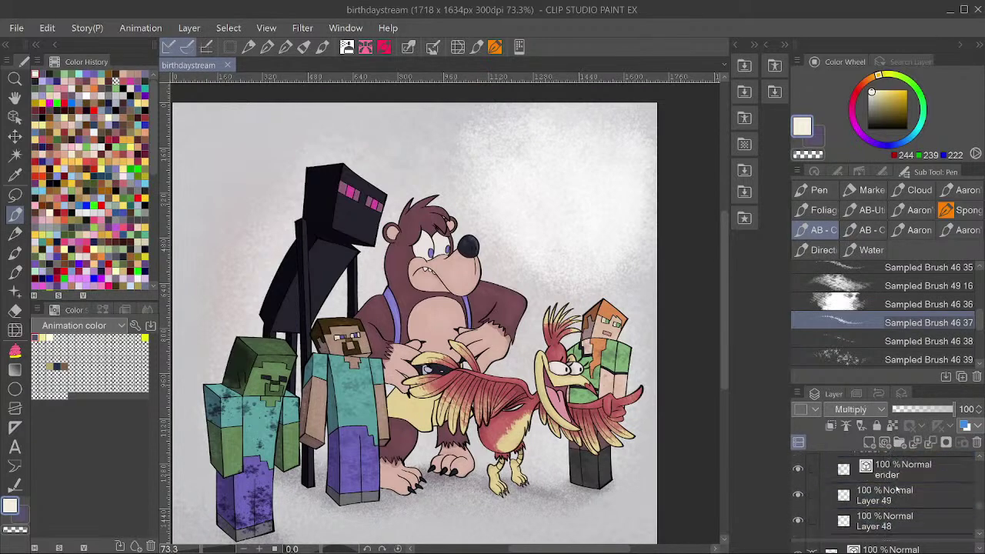
{"action": "scroll", "coordinate": [896, 491], "scroll_direction": "up", "scroll_amount": 1}
{"action": "scroll", "coordinate": [895, 491], "scroll_direction": "down", "scroll_amount": 1}
{"action": "left_click", "coordinate": [894, 495], "text": "shift"}
{"action": "key", "text": "ctrl+shift+n"}
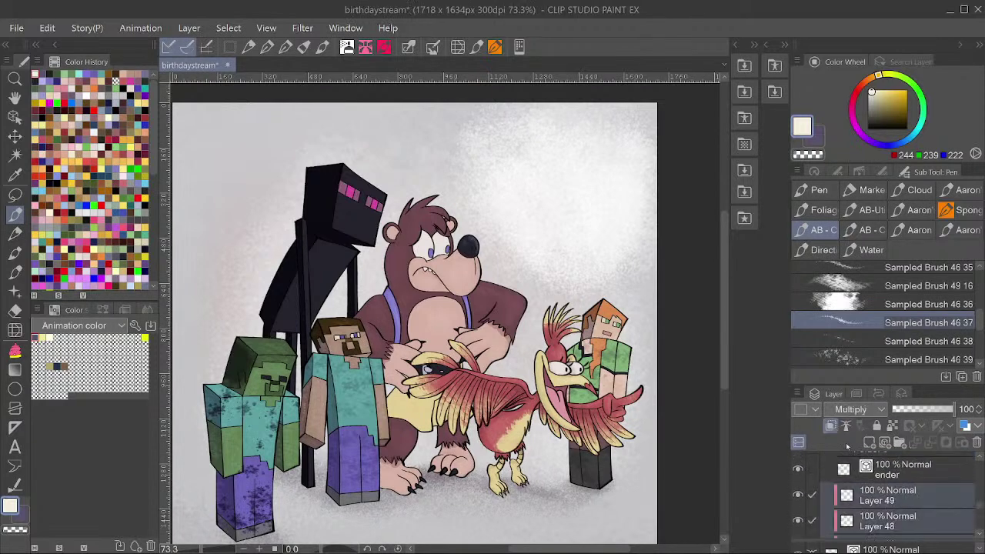
Add a clipped Multiply layer above the enderman's Layer 49 and switch the drawing colour to dark purple (RGB 90, 81, 108).
{"action": "scroll", "coordinate": [628, 248], "scroll_direction": "down", "scroll_amount": 3}
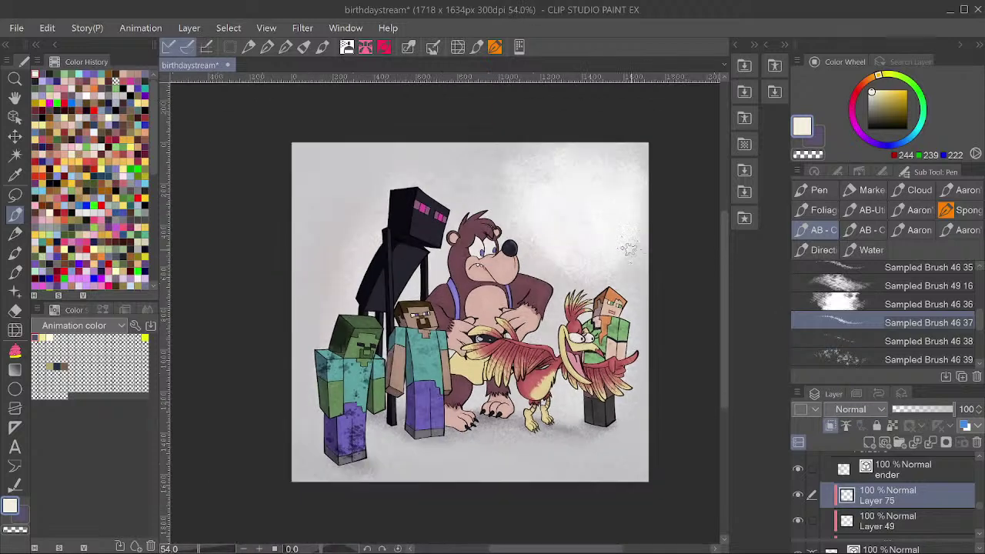
{"action": "left_click", "coordinate": [813, 135]}
{"action": "left_click", "coordinate": [860, 408]}
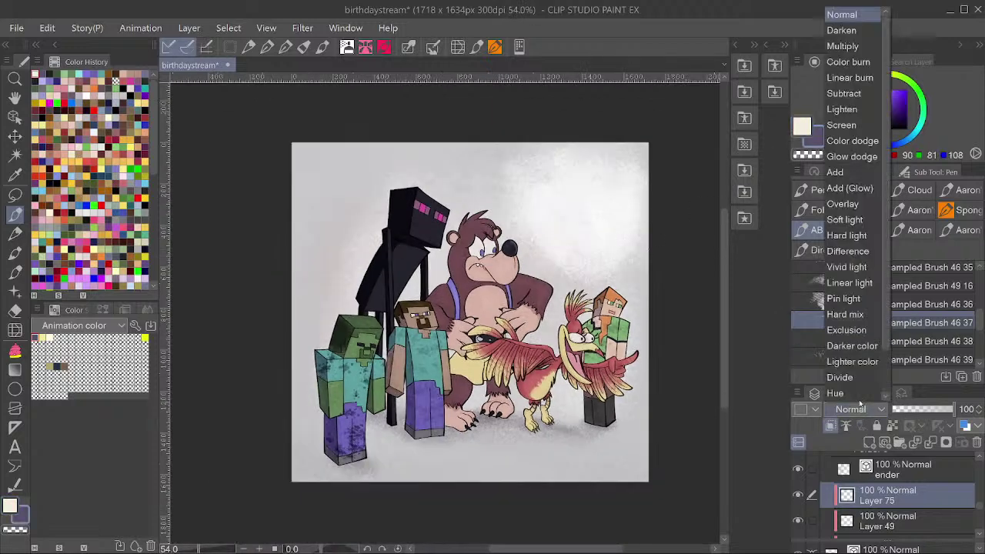
{"action": "left_click", "coordinate": [843, 46]}
Brush dark speckled texture over the enderman's head and torso on the Multiply layer.
{"action": "scroll", "coordinate": [377, 232], "scroll_direction": "up", "scroll_amount": 8}
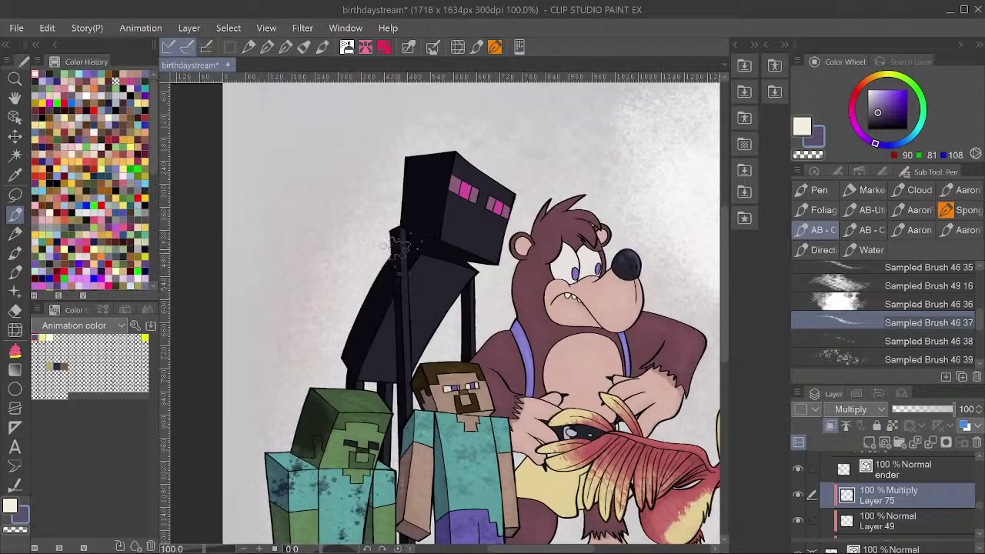
{"action": "mouse_move", "coordinate": [431, 304]}
{"action": "left_mouse_down"}
{"action": "mouse_move", "coordinate": [415, 269]}
{"action": "mouse_move", "coordinate": [496, 220]}
{"action": "mouse_move", "coordinate": [484, 208]}
{"action": "mouse_move", "coordinate": [473, 230]}
{"action": "mouse_move", "coordinate": [511, 231]}
{"action": "mouse_move", "coordinate": [508, 250]}
{"action": "mouse_move", "coordinate": [492, 134]}
{"action": "mouse_move", "coordinate": [511, 162]}
{"action": "mouse_move", "coordinate": [477, 292]}
{"action": "mouse_move", "coordinate": [366, 393]}
{"action": "left_mouse_up"}
{"action": "scroll", "coordinate": [446, 377], "scroll_direction": "down", "scroll_amount": 2}
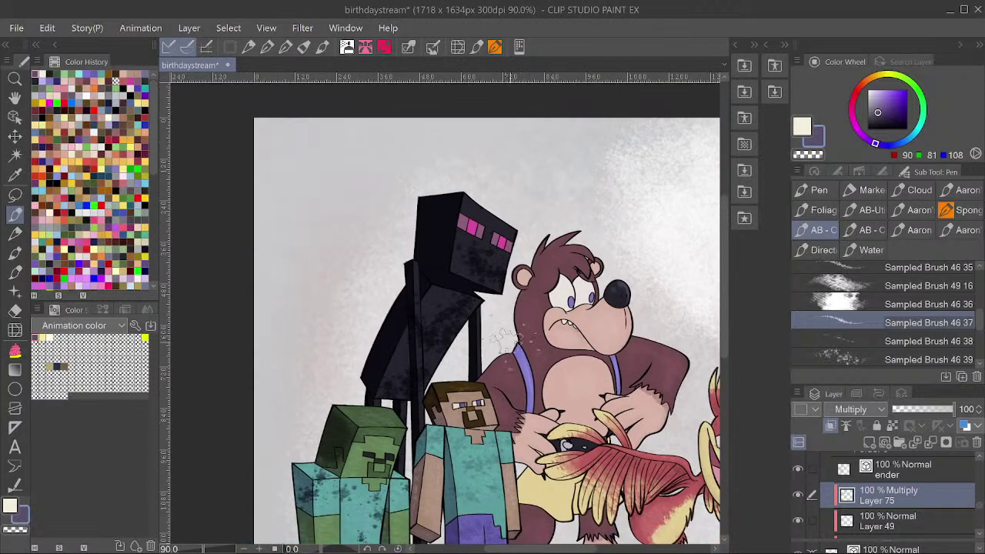
{"action": "scroll", "coordinate": [489, 196], "scroll_direction": "down", "scroll_amount": 2}
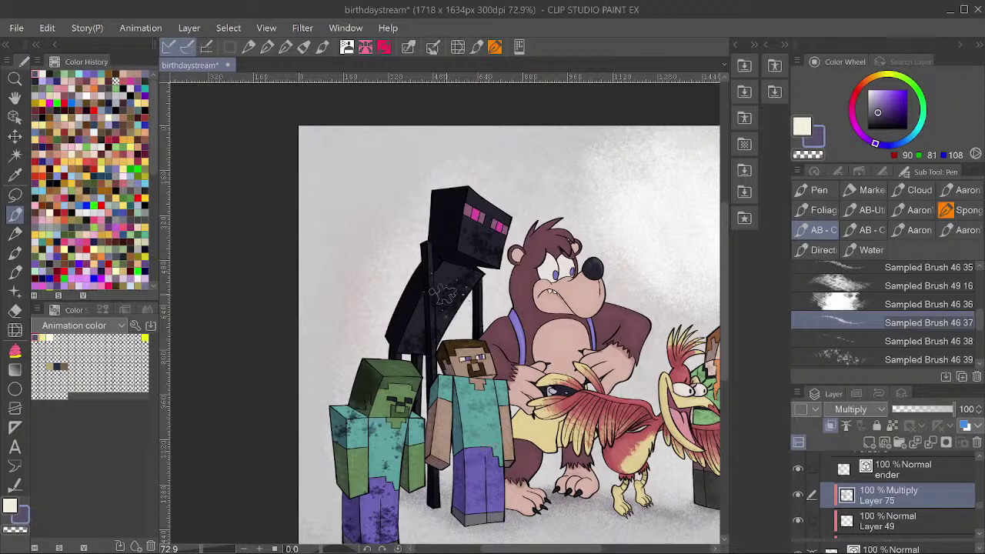
{"action": "scroll", "coordinate": [439, 296], "scroll_direction": "up", "scroll_amount": 2}
{"action": "scroll", "coordinate": [404, 304], "scroll_direction": "down", "scroll_amount": 1}
{"action": "scroll", "coordinate": [408, 316], "scroll_direction": "up", "scroll_amount": 2}
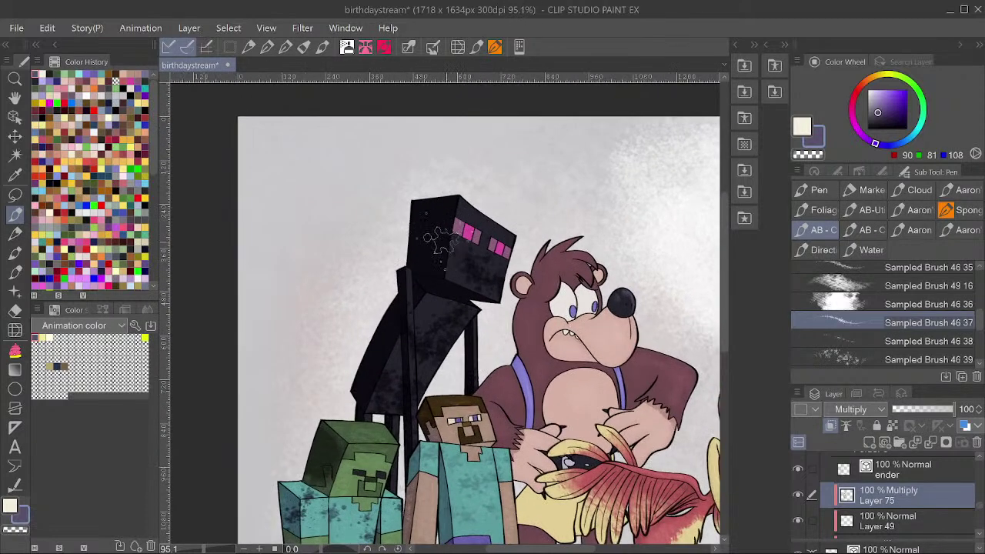
{"action": "scroll", "coordinate": [415, 331], "scroll_direction": "down", "scroll_amount": 2}
{"action": "scroll", "coordinate": [462, 264], "scroll_direction": "up", "scroll_amount": 1}
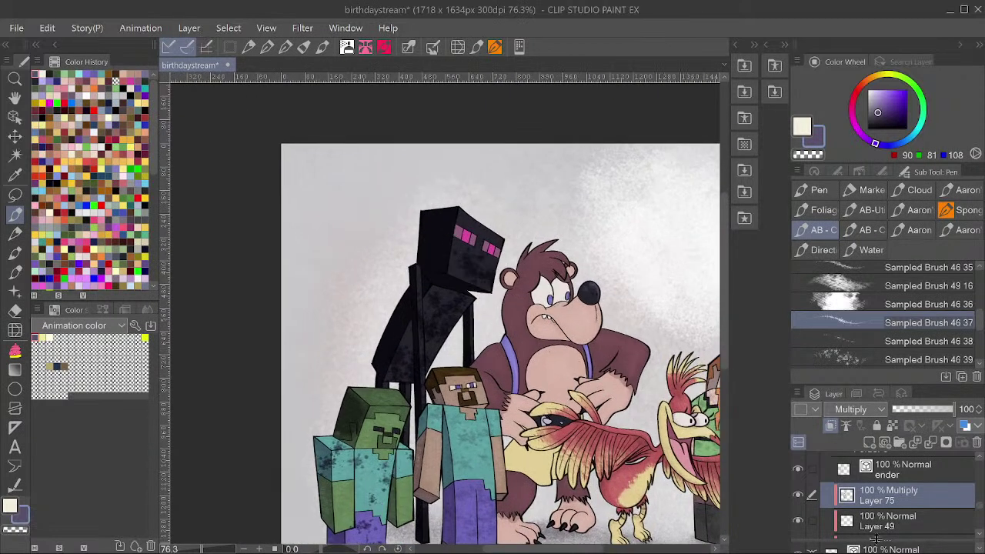
Add another layer above the enderman's Multiply texture layer and clip it to the layer below.
{"action": "key", "text": "ctrl+shift+n"}
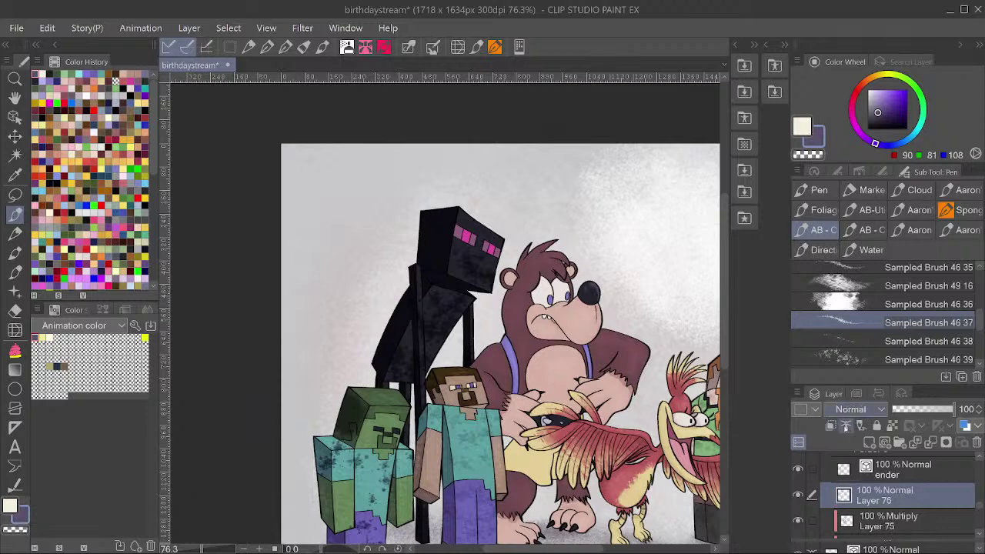
{"action": "left_click", "coordinate": [834, 426]}
{"action": "scroll", "coordinate": [474, 217], "scroll_direction": "down", "scroll_amount": 1}
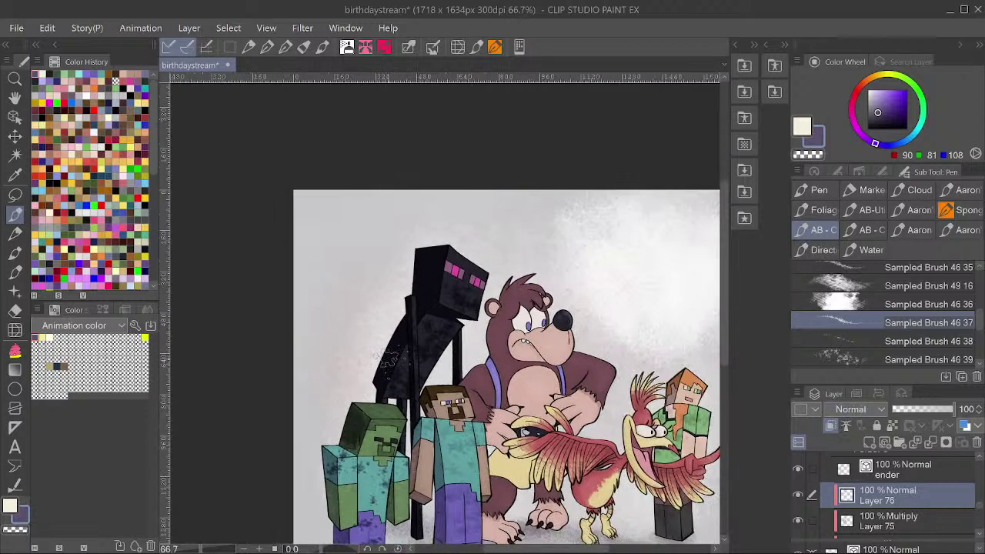
Sample the muted pink from the Enderman's eye and brush faint vertical texture with Sampled Brush 46 37 onto the head's dark side.
{"action": "scroll", "coordinate": [475, 217], "scroll_direction": "up", "scroll_amount": 3}
{"action": "left_click", "coordinate": [477, 212], "text": "alt"}
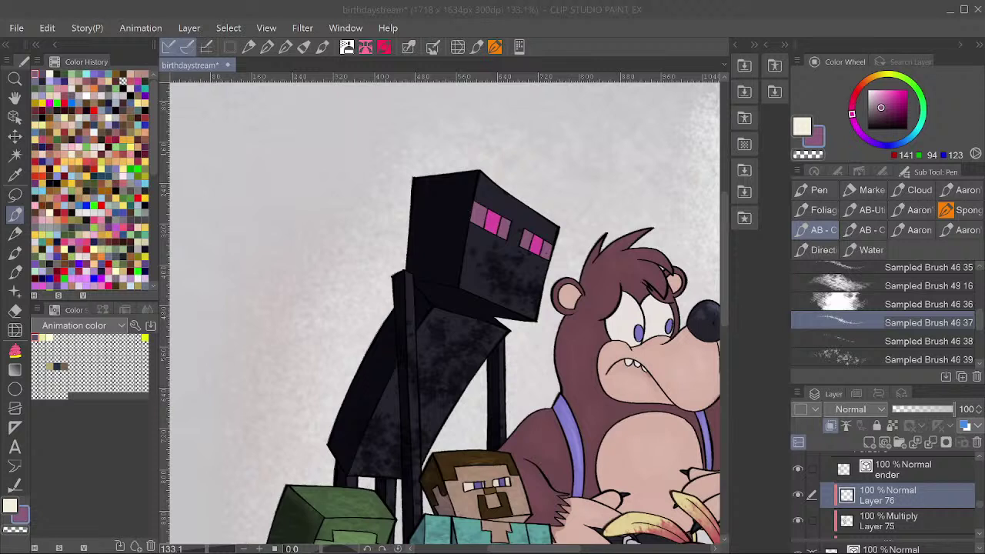
{"action": "left_click", "coordinate": [642, 189]}
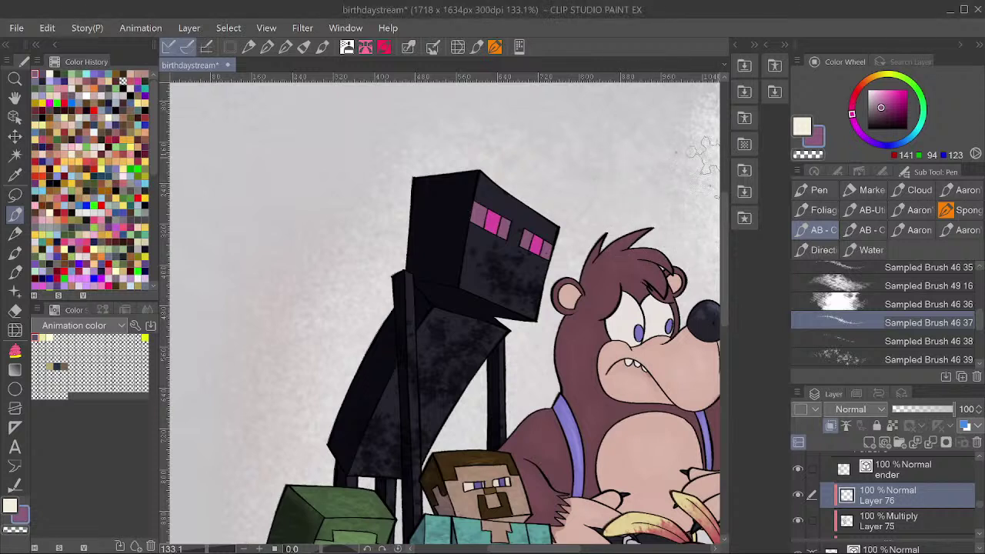
{"action": "scroll", "coordinate": [431, 296], "scroll_direction": "down", "scroll_amount": 4}
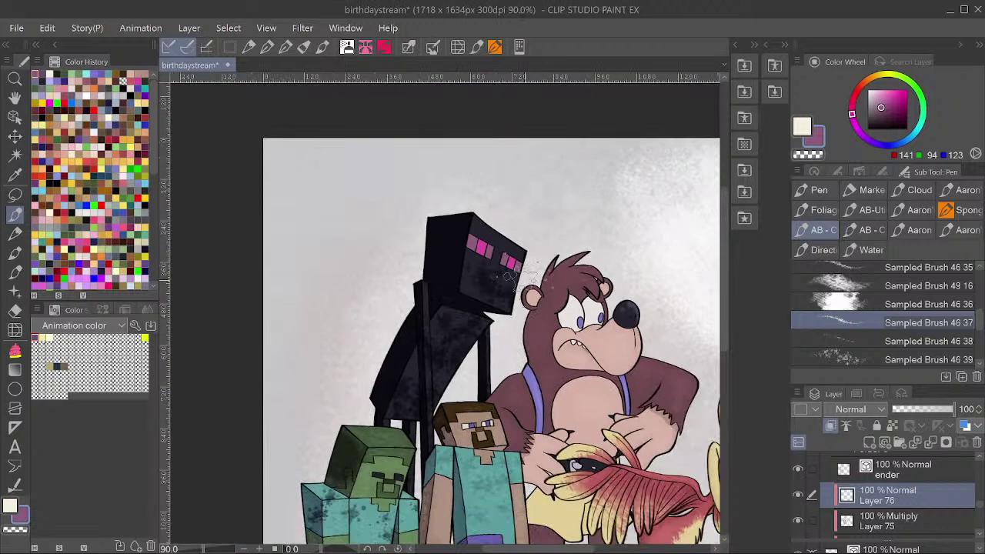
{"action": "scroll", "coordinate": [432, 254], "scroll_direction": "up", "scroll_amount": 2}
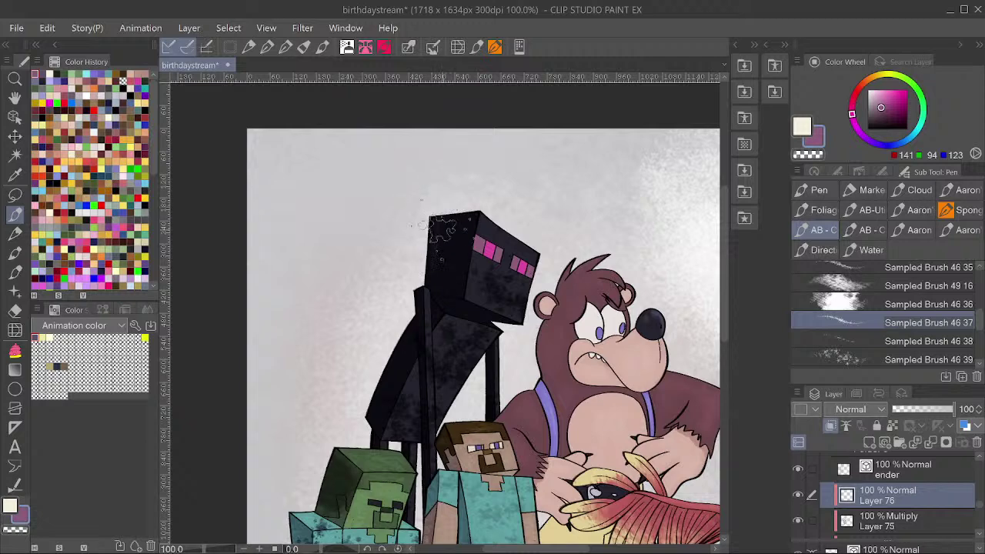
{"action": "scroll", "coordinate": [462, 193], "scroll_direction": "up", "scroll_amount": 4}
{"action": "scroll", "coordinate": [479, 186], "scroll_direction": "down", "scroll_amount": 1}
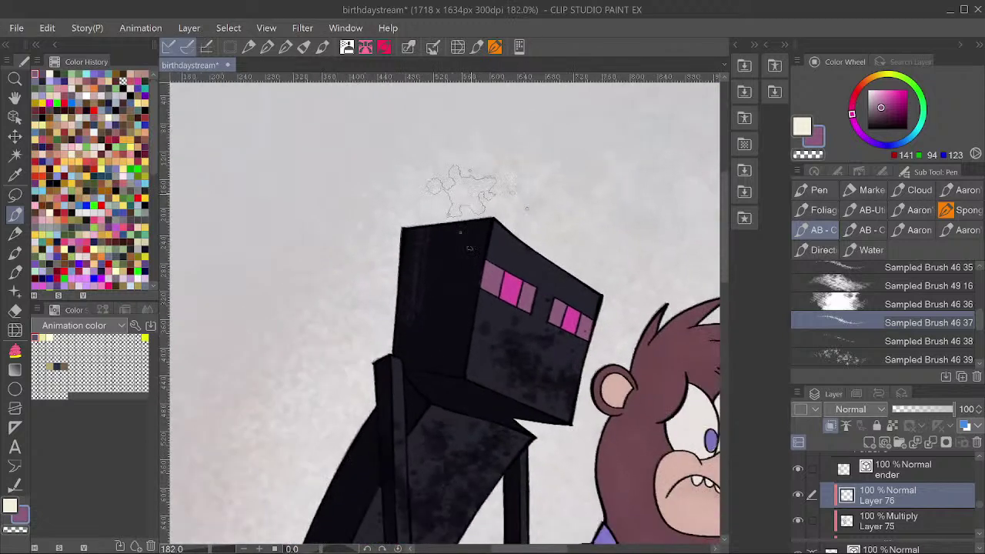
{"action": "key", "text": "]"}
{"action": "left_click_drag", "start_coordinate": [422, 229], "coordinate": [427, 306]}
{"action": "left_click_drag", "start_coordinate": [433, 258], "coordinate": [438, 299]}
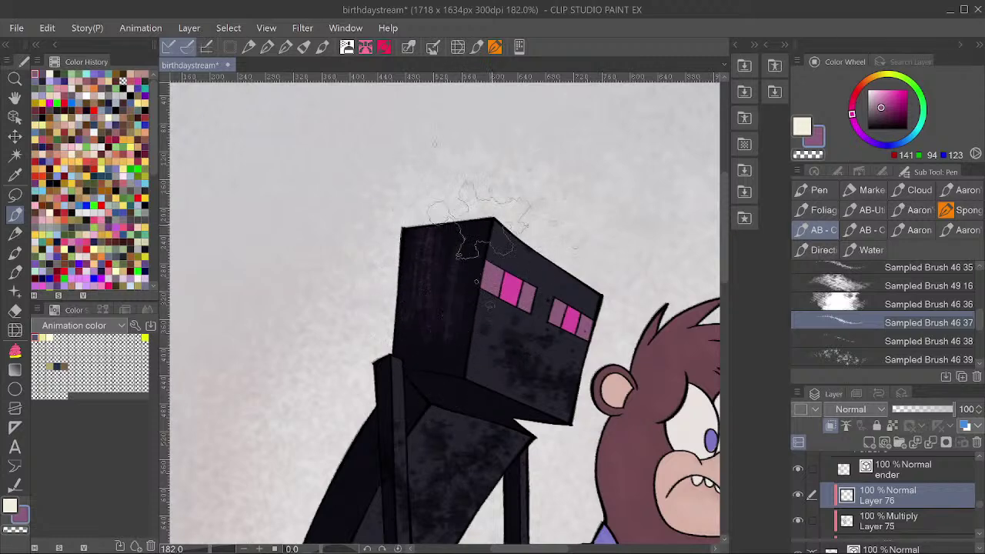
Extend the faint pink texture along the Enderman's front arm and the shaded edge of its back.
{"action": "mouse_move", "coordinate": [393, 350]}
{"action": "left_mouse_down"}
{"action": "mouse_move", "coordinate": [469, 223]}
{"action": "mouse_move", "coordinate": [463, 322]}
{"action": "left_mouse_up"}
{"action": "left_click_drag", "start_coordinate": [457, 254], "coordinate": [460, 413]}
{"action": "left_click_drag", "start_coordinate": [451, 323], "coordinate": [468, 285]}
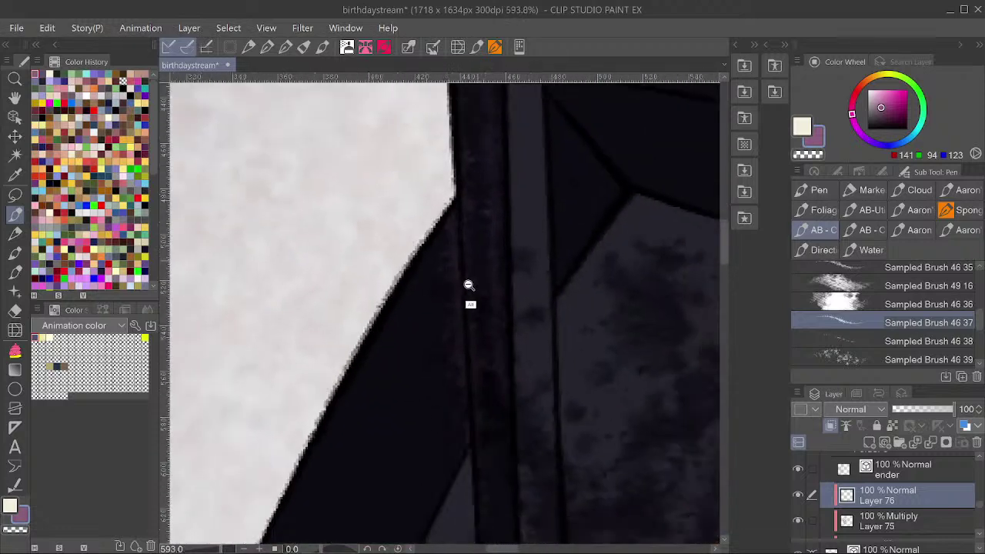
{"action": "left_click", "coordinate": [469, 285], "text": "alt"}
{"action": "left_click", "coordinate": [470, 271], "text": "alt"}
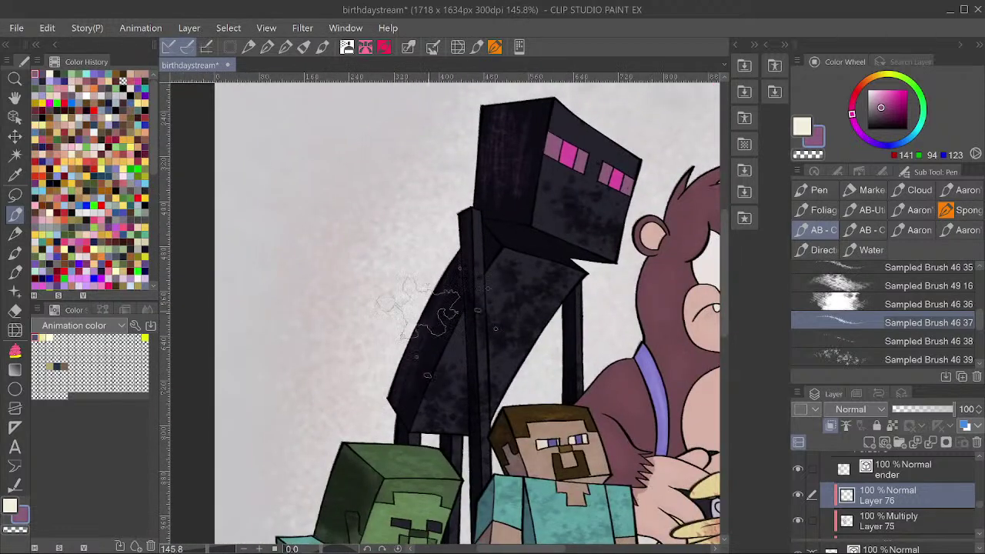
{"action": "left_click_drag", "start_coordinate": [427, 311], "coordinate": [445, 236]}
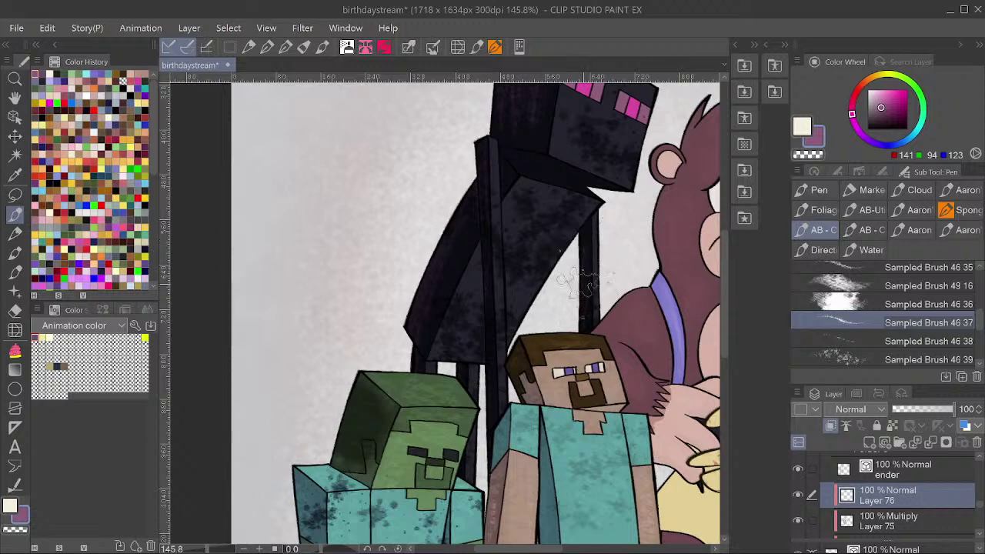
{"action": "scroll", "coordinate": [578, 308], "scroll_direction": "down", "scroll_amount": 5}
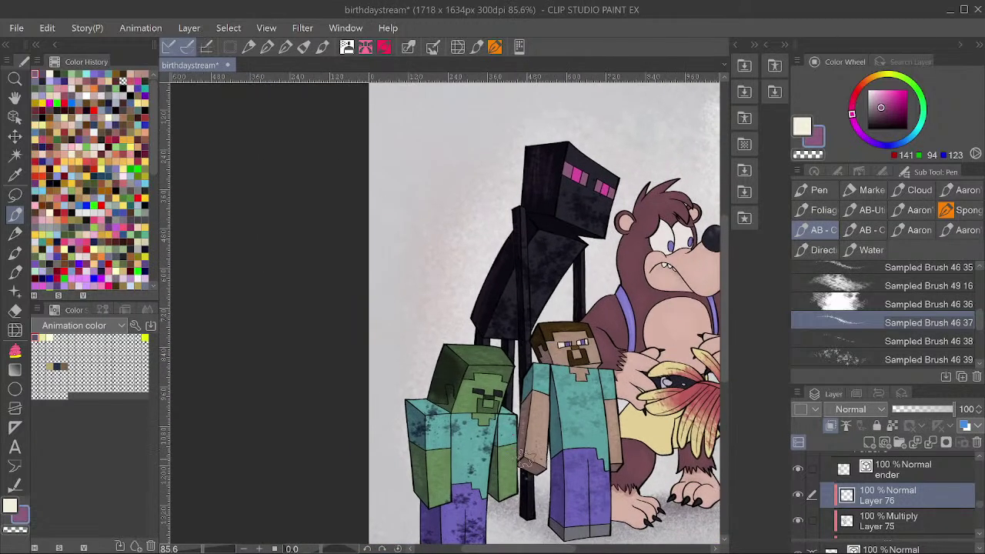
{"action": "scroll", "coordinate": [569, 323], "scroll_direction": "up", "scroll_amount": 4}
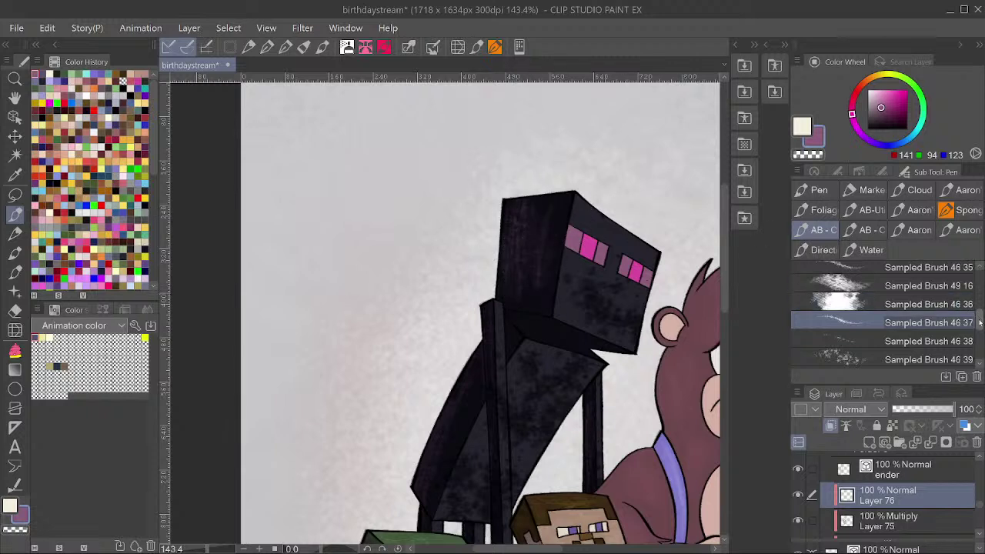
Add more texture to the head's dark side and thin it out using Sampled Brush 49 16 with transparent colour.
{"action": "left_click_drag", "start_coordinate": [977, 327], "coordinate": [978, 323]}
{"action": "left_click", "coordinate": [922, 331]}
{"action": "left_click_drag", "start_coordinate": [523, 222], "coordinate": [531, 229]}
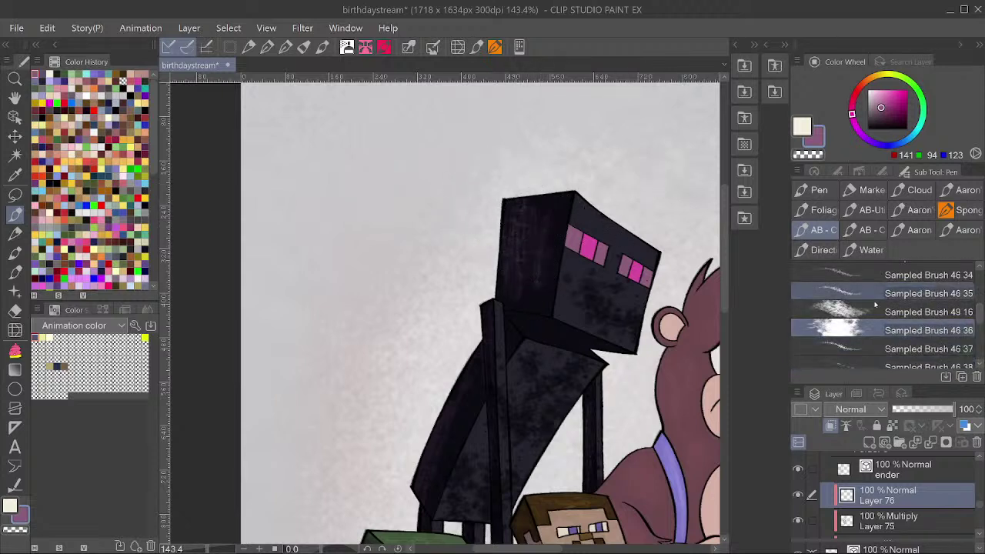
{"action": "left_click", "coordinate": [899, 311]}
{"action": "key", "text": "c"}
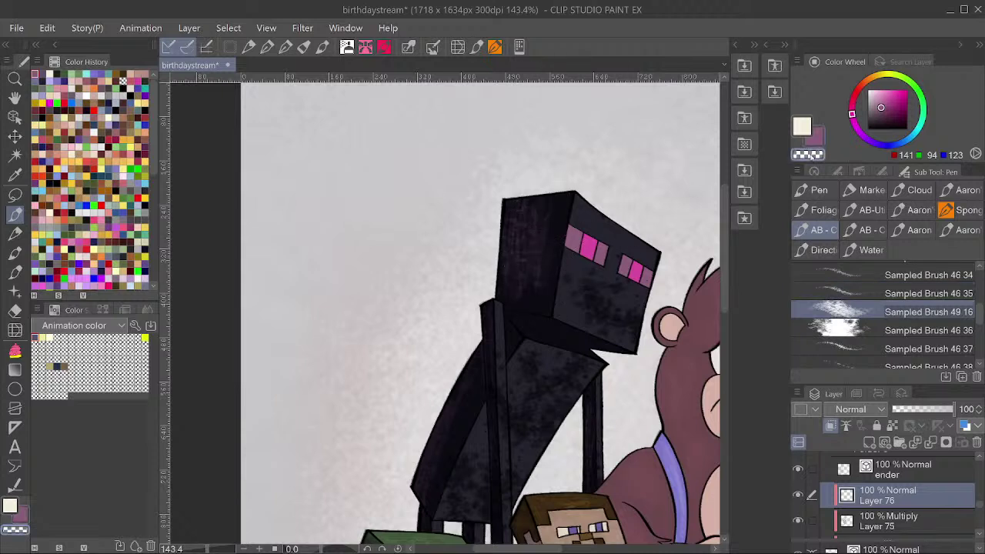
{"action": "mouse_move", "coordinate": [544, 248]}
{"action": "left_mouse_down"}
{"action": "mouse_move", "coordinate": [536, 277]}
{"action": "mouse_move", "coordinate": [542, 204]}
{"action": "mouse_move", "coordinate": [548, 285]}
{"action": "mouse_move", "coordinate": [531, 221]}
{"action": "mouse_move", "coordinate": [506, 191]}
{"action": "mouse_move", "coordinate": [523, 195]}
{"action": "mouse_move", "coordinate": [536, 261]}
{"action": "mouse_move", "coordinate": [544, 232]}
{"action": "mouse_move", "coordinate": [531, 303]}
{"action": "mouse_move", "coordinate": [546, 273]}
{"action": "mouse_move", "coordinate": [552, 212]}
{"action": "mouse_move", "coordinate": [523, 229]}
{"action": "mouse_move", "coordinate": [521, 263]}
{"action": "mouse_move", "coordinate": [554, 220]}
{"action": "left_mouse_up"}
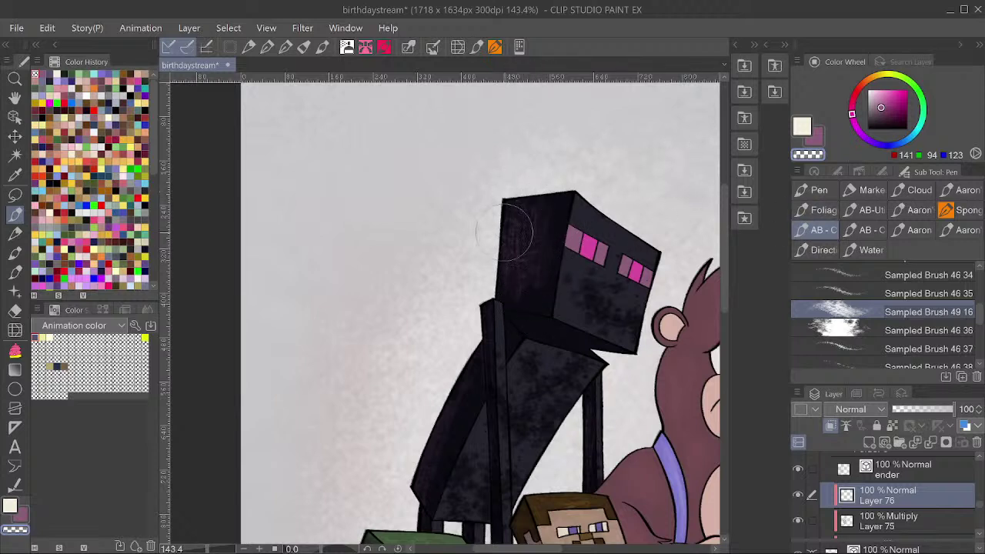
Soften the pink texture on the Enderman's back and arm using Sampled Brush 46 36 with transparent colour, and save the illustration.
{"action": "left_click", "coordinate": [911, 330]}
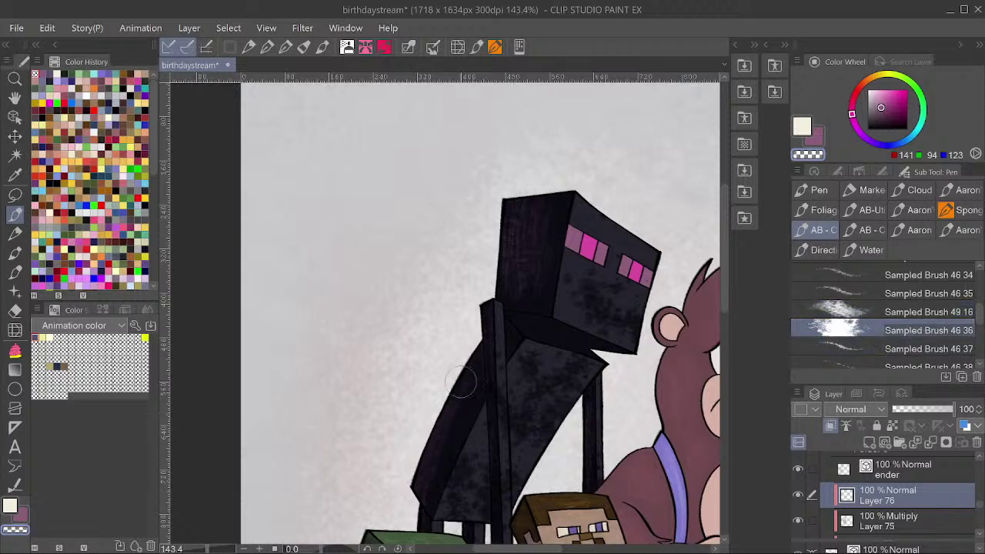
{"action": "left_click_drag", "start_coordinate": [430, 481], "coordinate": [509, 312]}
{"action": "scroll", "coordinate": [605, 404], "scroll_direction": "down", "scroll_amount": 2}
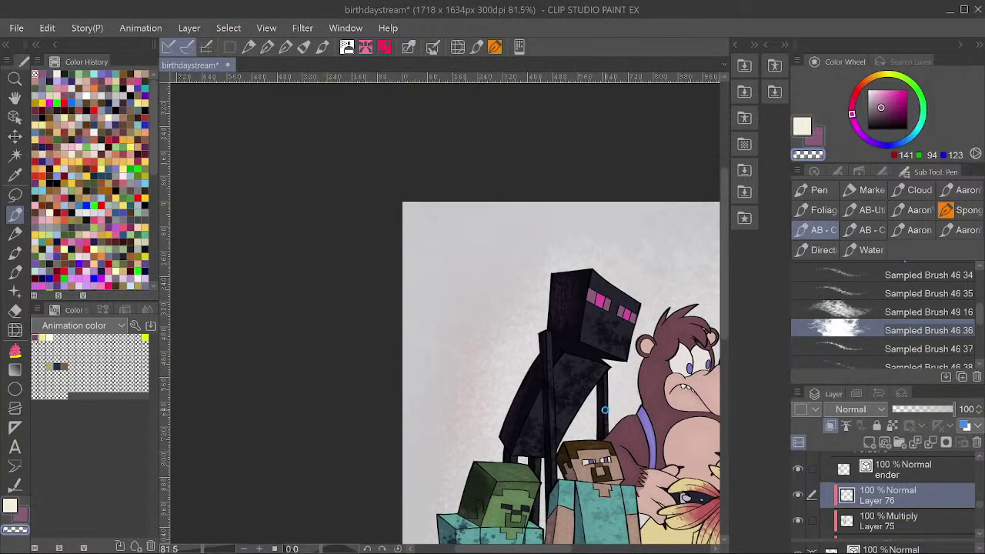
{"action": "key", "text": "ctrl+s"}
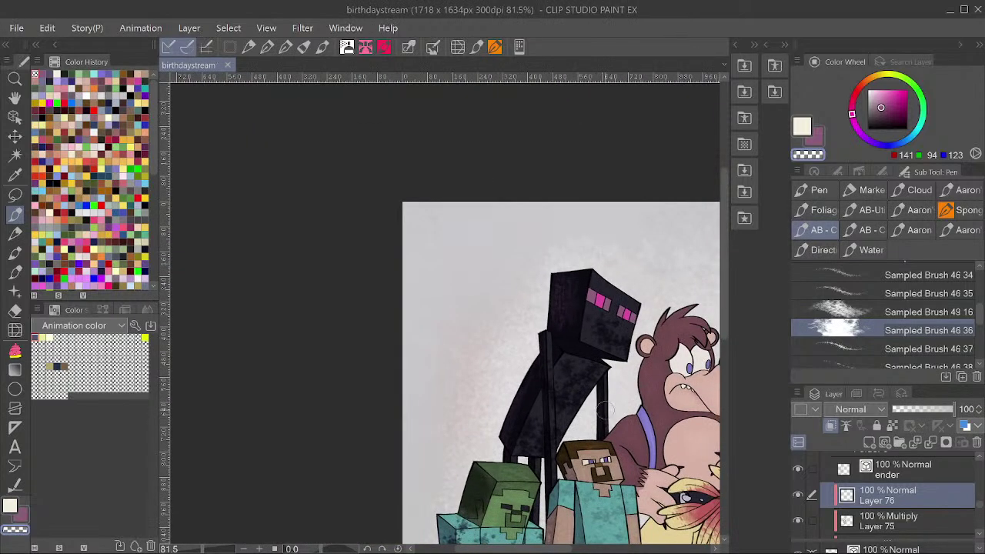
Compare the shading with Layer 76 hidden and shown, and try duplicating the layer to strengthen the texture.
{"action": "left_click_drag", "start_coordinate": [625, 376], "coordinate": [590, 311]}
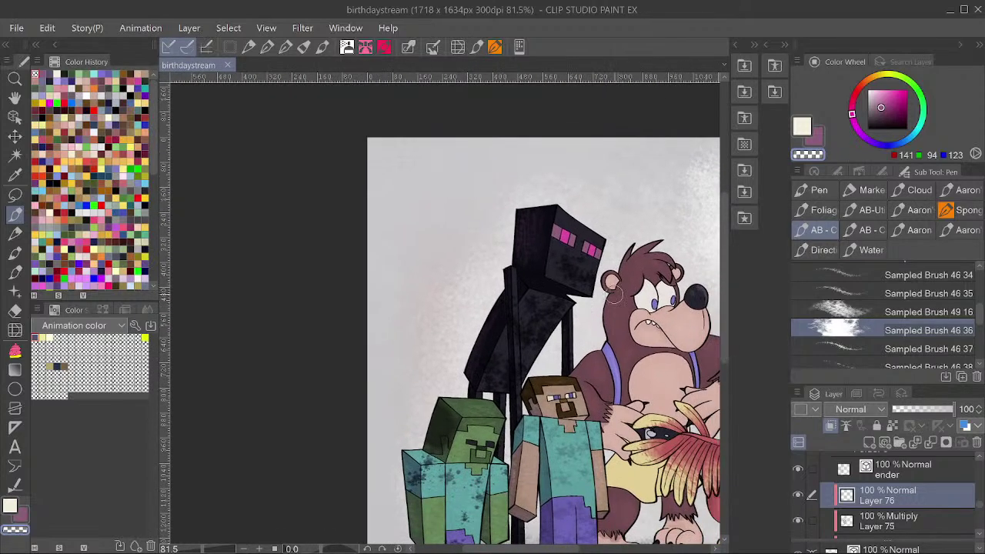
{"action": "left_click", "coordinate": [799, 497]}
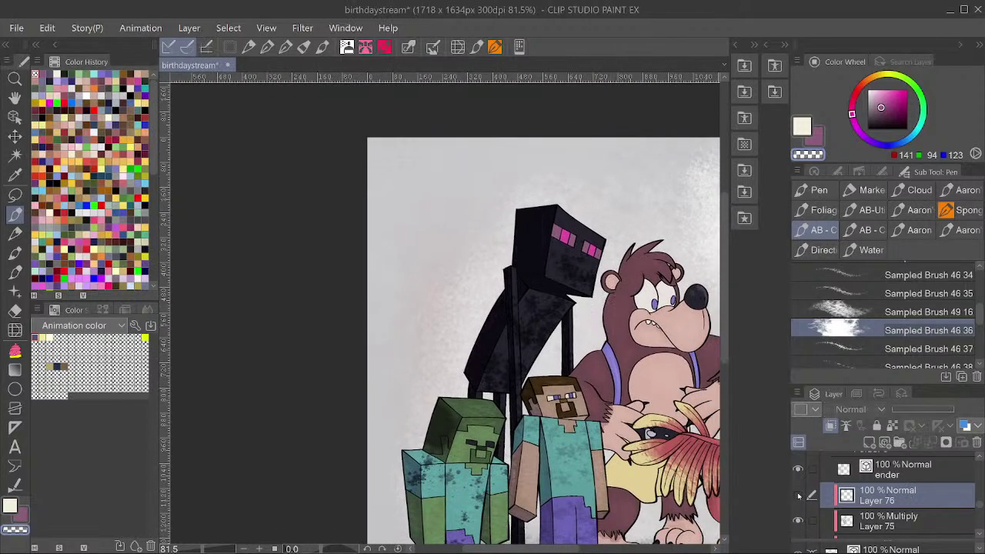
{"action": "left_click", "coordinate": [799, 496]}
{"action": "key", "text": "ctrl+c"}
{"action": "key", "text": "ctrl+v"}
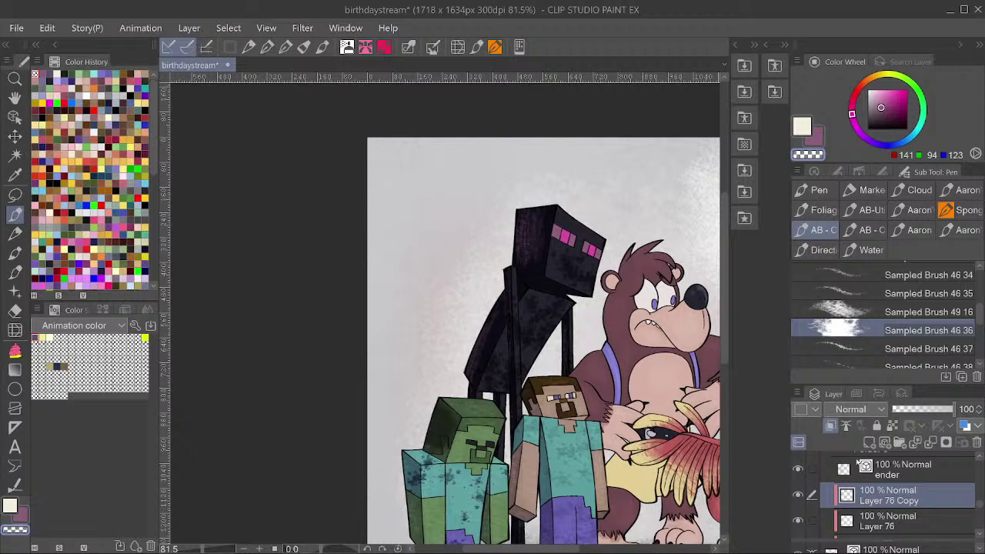
{"action": "key", "text": "ctrl+z"}
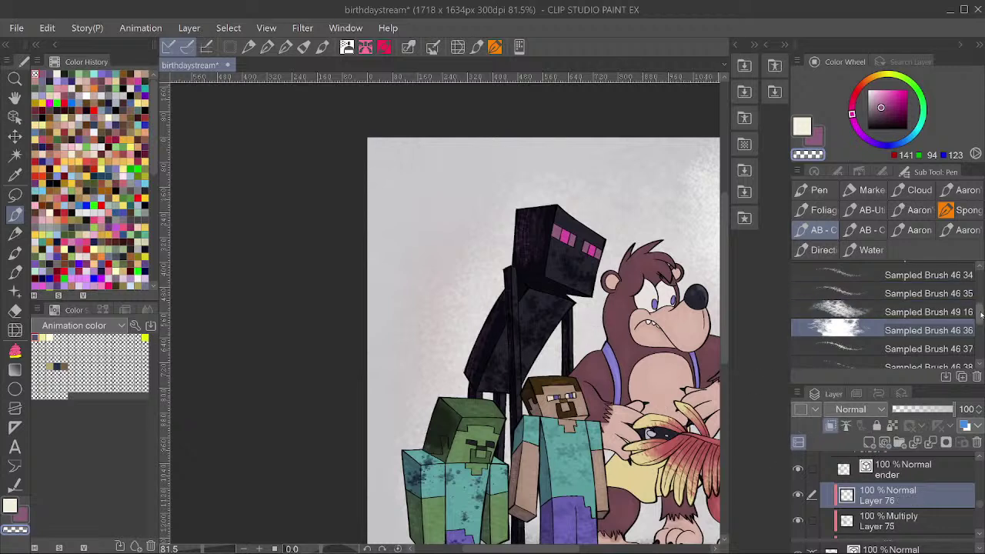
Sample the bright pink of the Enderman's eye and brush magenta accents with Sampled Brush 45 22 onto the head's dark side.
{"action": "scroll", "coordinate": [885, 316], "scroll_direction": "up", "scroll_amount": 3}
{"action": "left_click", "coordinate": [924, 272]}
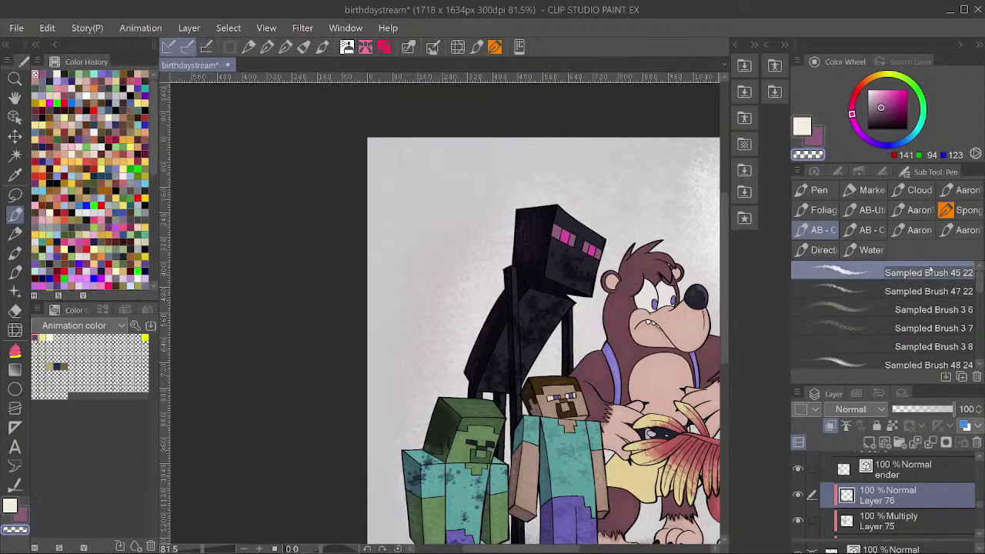
{"action": "scroll", "coordinate": [514, 261], "scroll_direction": "up", "scroll_amount": 2}
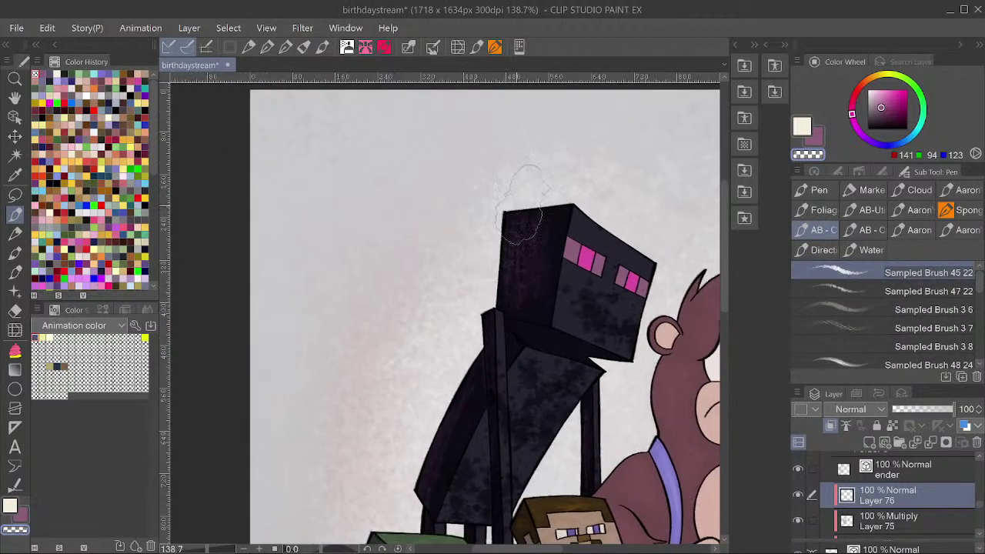
{"action": "scroll", "coordinate": [512, 258], "scroll_direction": "up", "scroll_amount": 1}
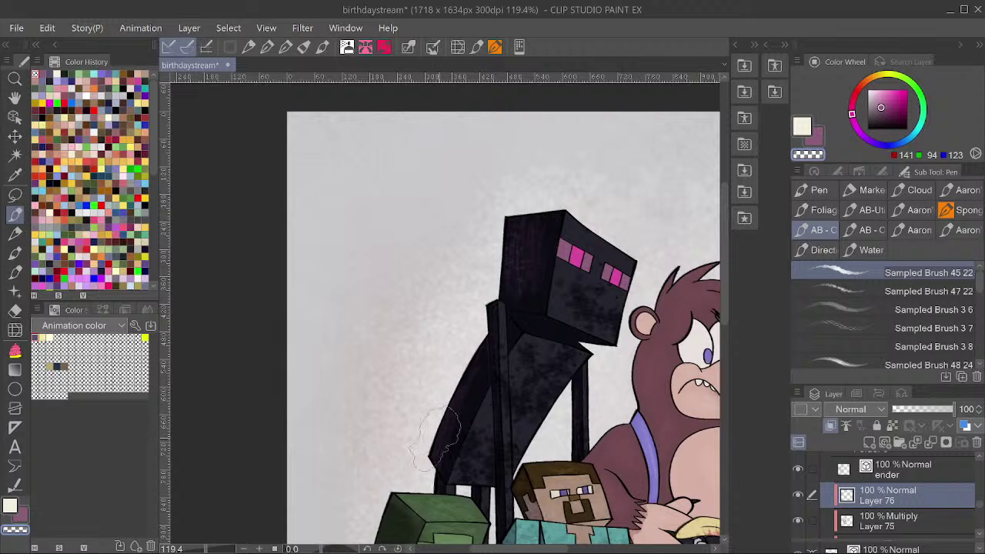
{"action": "left_click", "coordinate": [573, 260], "text": "alt"}
{"action": "mouse_move", "coordinate": [514, 228]}
{"action": "left_mouse_down"}
{"action": "mouse_move", "coordinate": [523, 242]}
{"action": "mouse_move", "coordinate": [515, 234]}
{"action": "left_mouse_up"}
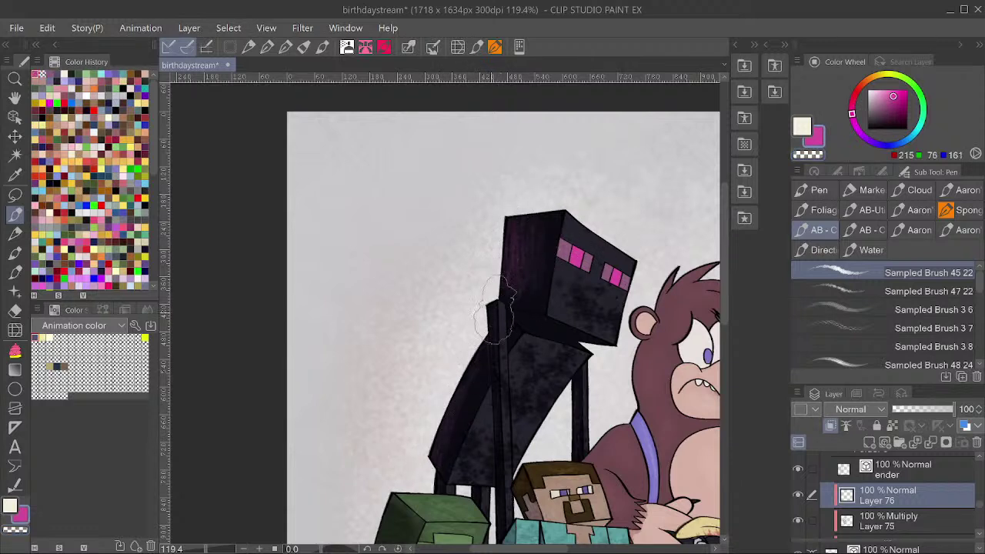
{"action": "left_click_drag", "start_coordinate": [511, 402], "coordinate": [508, 293]}
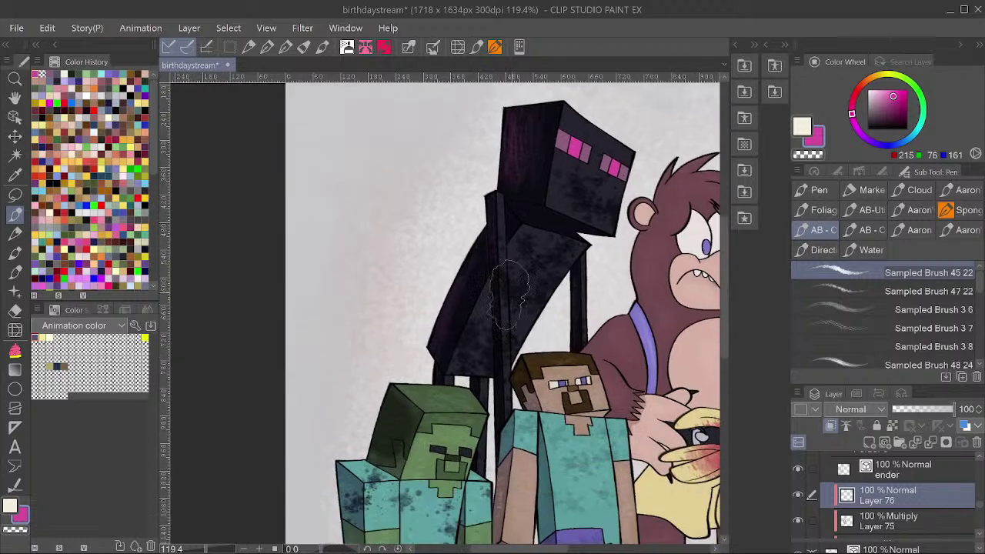
{"action": "left_click_drag", "start_coordinate": [641, 271], "coordinate": [647, 400]}
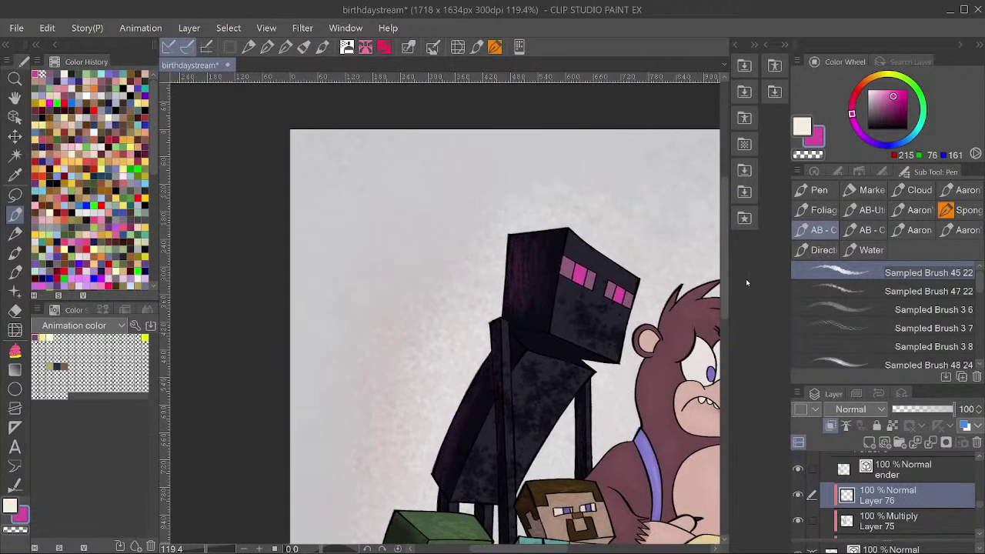
Review the whole illustration and examine the orange-haired character and the bird up close.
{"action": "scroll", "coordinate": [631, 310], "scroll_direction": "down", "scroll_amount": 4}
{"action": "left_click_drag", "start_coordinate": [668, 289], "coordinate": [620, 363]}
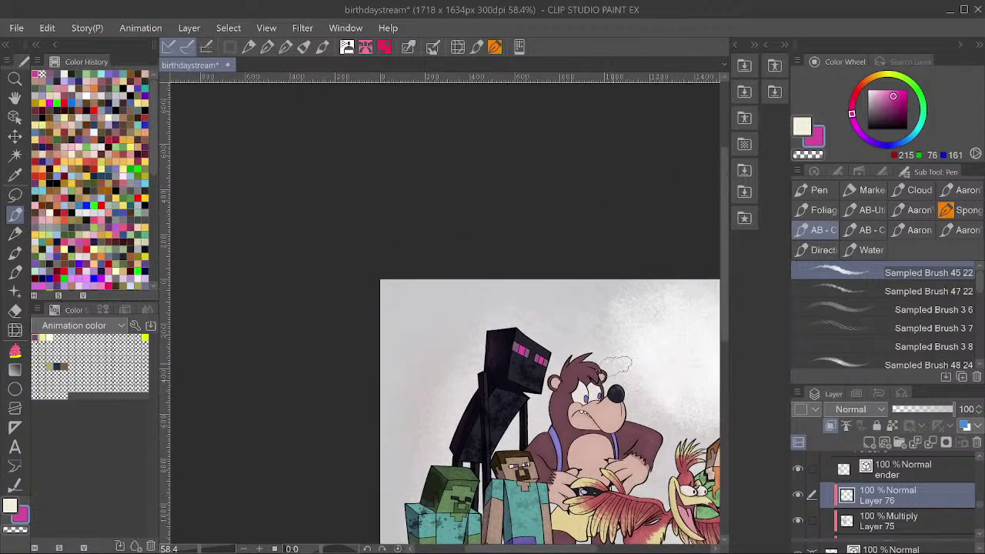
{"action": "left_click_drag", "start_coordinate": [694, 435], "coordinate": [626, 331]}
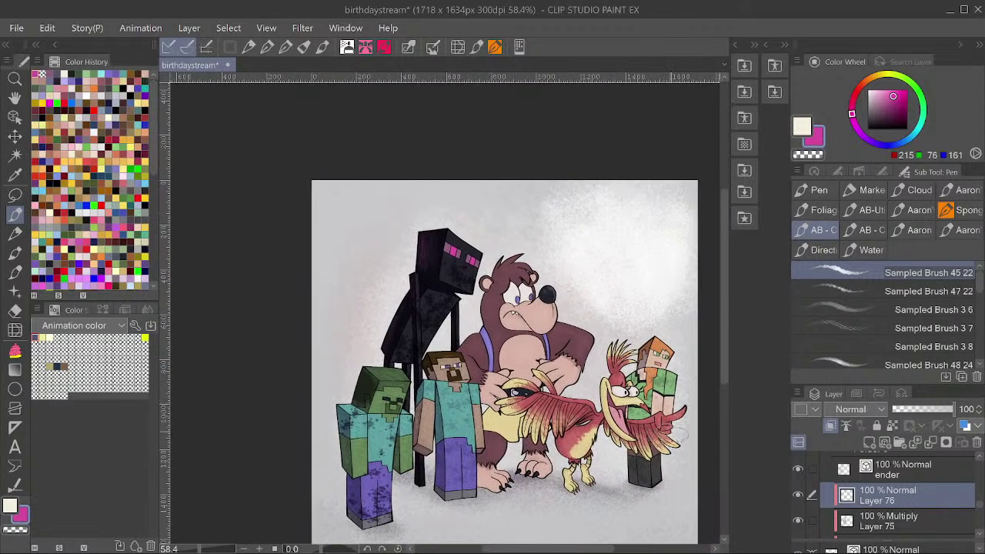
{"action": "left_click_drag", "start_coordinate": [673, 435], "coordinate": [662, 444]}
{"action": "mouse_move", "coordinate": [661, 405]}
{"action": "left_mouse_down"}
{"action": "mouse_move", "coordinate": [706, 432]}
{"action": "mouse_move", "coordinate": [658, 389]}
{"action": "left_mouse_up"}
{"action": "scroll", "coordinate": [659, 388], "scroll_direction": "down", "scroll_amount": 1}
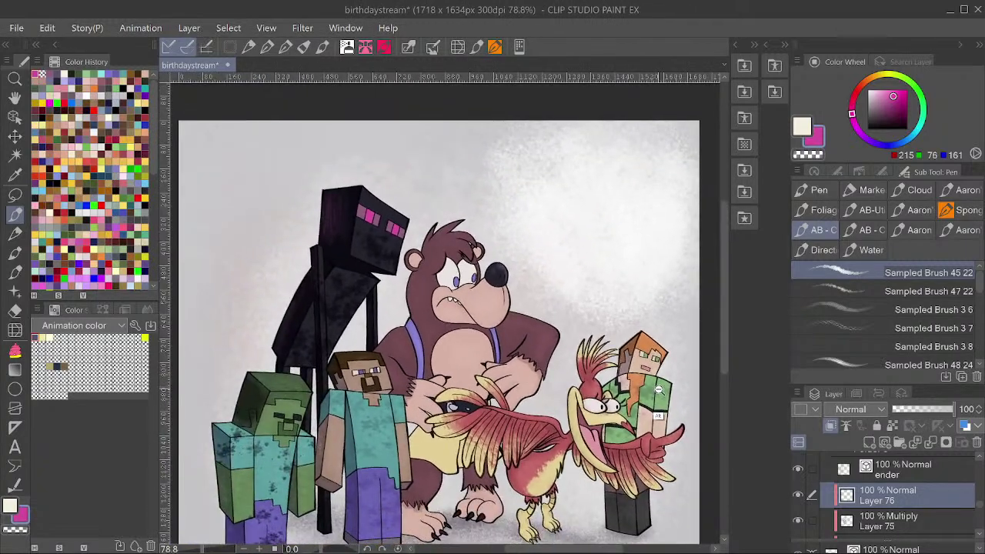
{"action": "scroll", "coordinate": [659, 389], "scroll_direction": "up", "scroll_amount": 3}
{"action": "scroll", "coordinate": [658, 394], "scroll_direction": "down", "scroll_amount": 4}
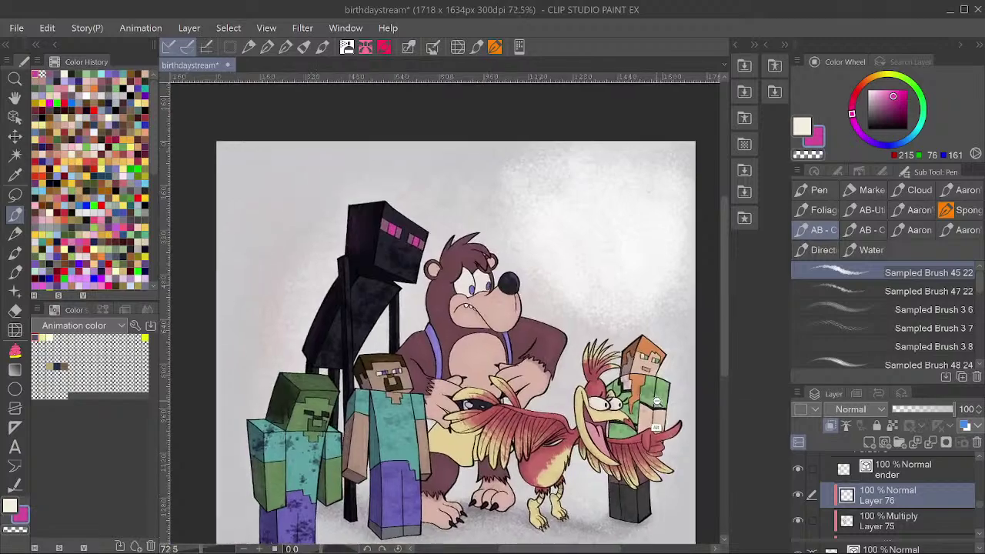
{"action": "scroll", "coordinate": [656, 400], "scroll_direction": "up", "scroll_amount": 6}
{"action": "scroll", "coordinate": [673, 387], "scroll_direction": "down", "scroll_amount": 1}
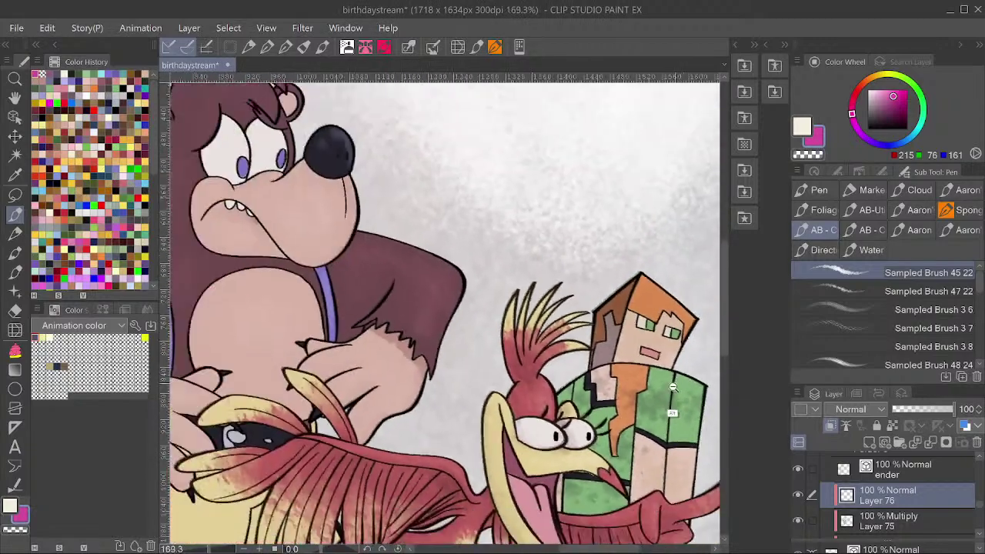
{"action": "scroll", "coordinate": [673, 387], "scroll_direction": "down", "scroll_amount": 3}
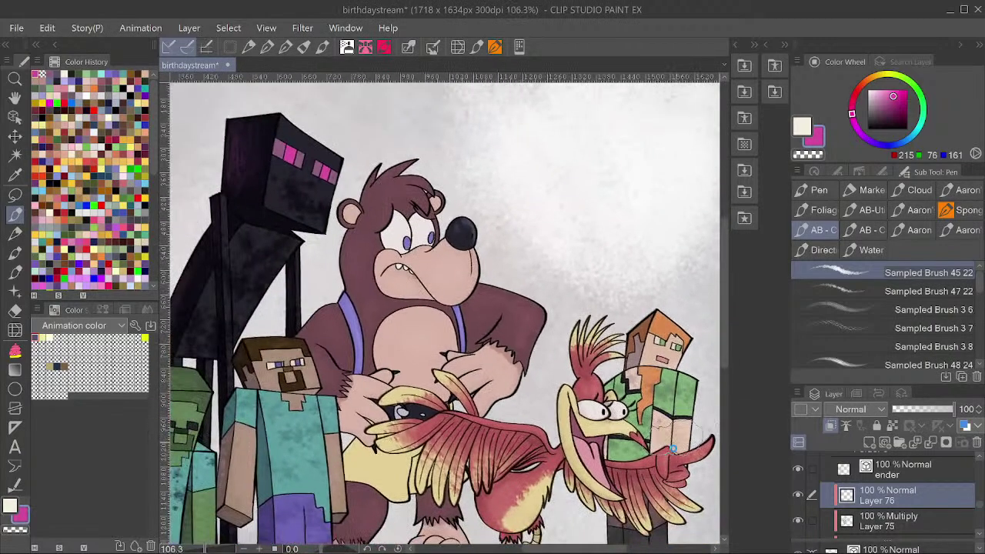
Save the illustration with the added magenta accents.
{"action": "key", "text": "ctrl+s"}
{"action": "scroll", "coordinate": [654, 399], "scroll_direction": "down", "scroll_amount": 2}
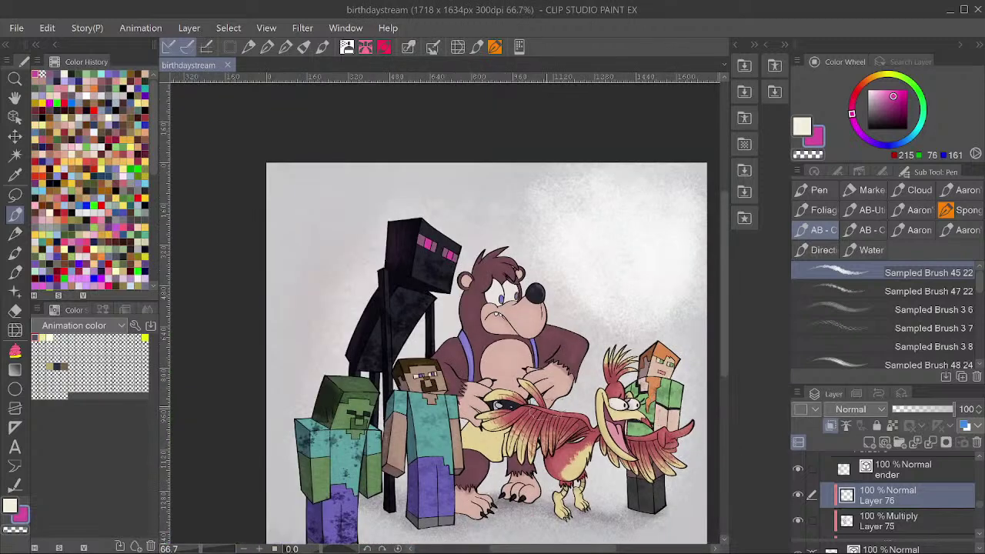
{"action": "scroll", "coordinate": [542, 420], "scroll_direction": "up", "scroll_amount": 1}
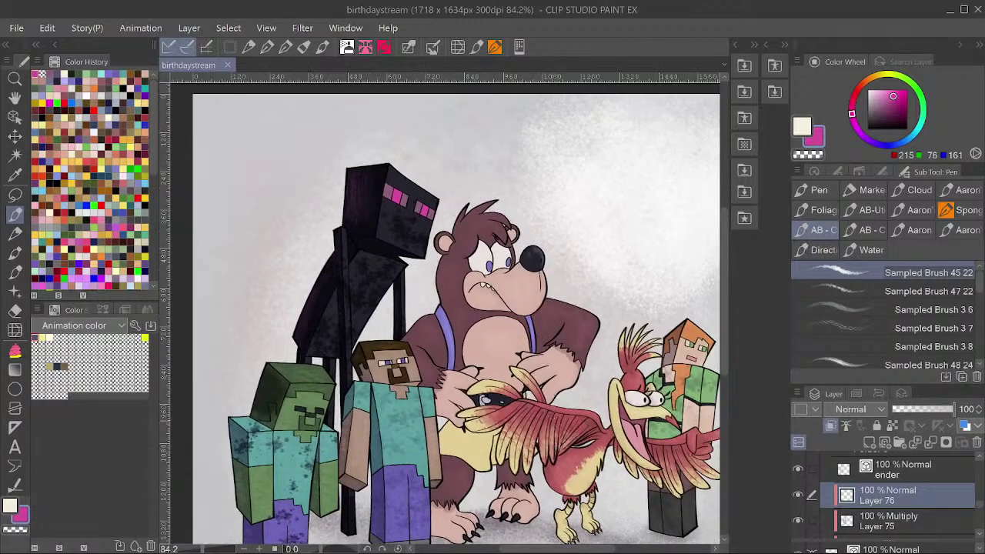
Set the steve line layer as the fill reference and select Steve's Multiply shading layer, Layer 69, with the Fill tool active.
{"action": "left_click_drag", "start_coordinate": [678, 403], "coordinate": [611, 402]}
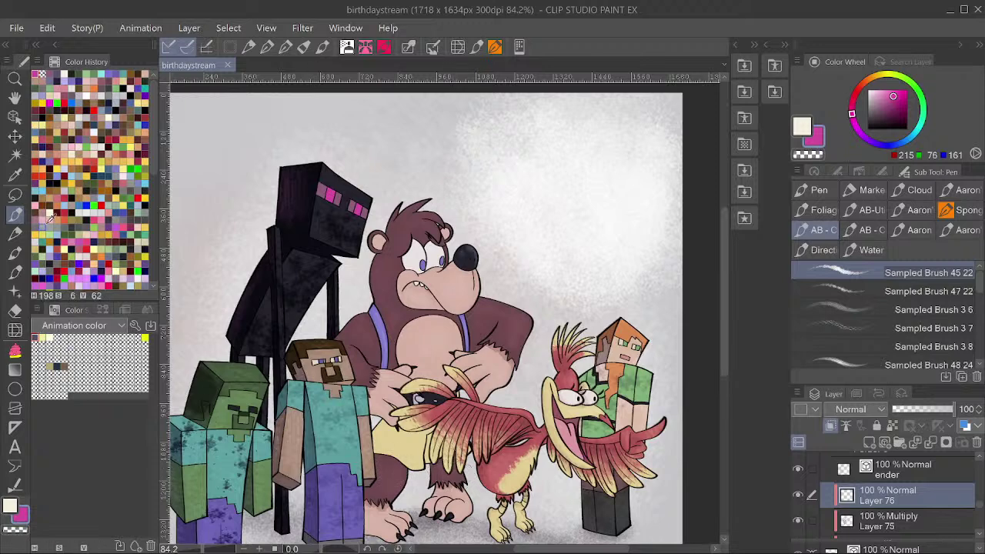
{"action": "key", "text": "g"}
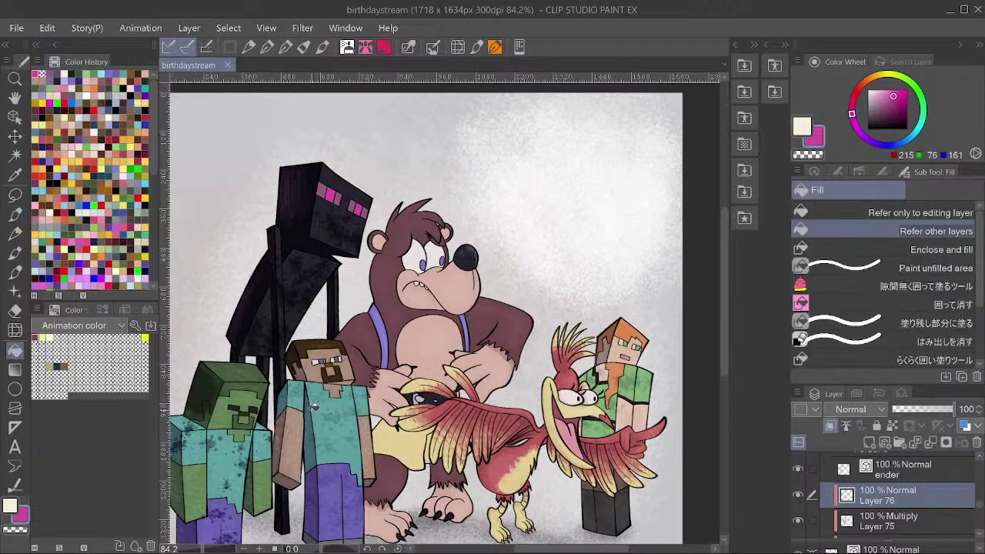
{"action": "scroll", "coordinate": [319, 398], "scroll_direction": "up", "scroll_amount": 5}
{"action": "left_click", "coordinate": [308, 480], "text": "ctrl+shift"}
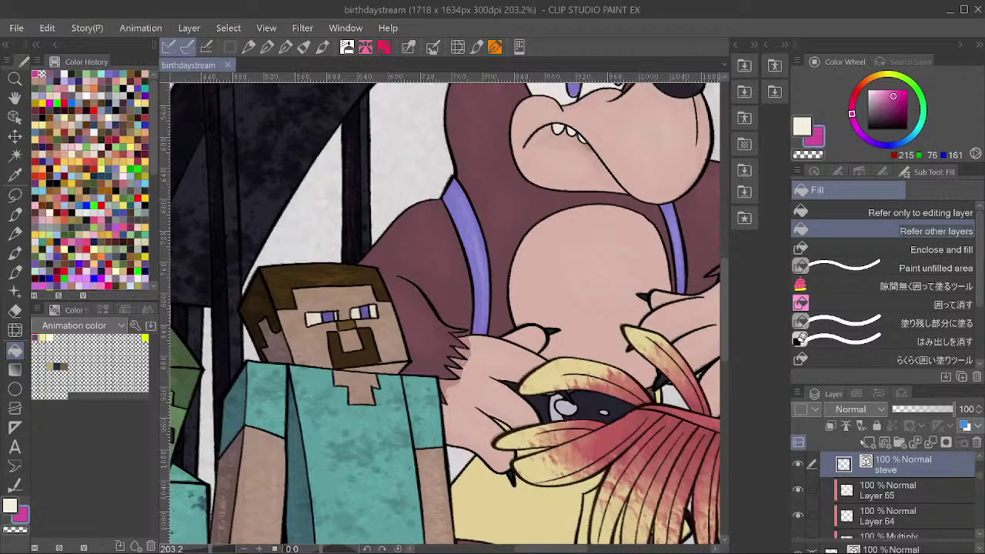
{"action": "left_click", "coordinate": [846, 427]}
{"action": "left_click", "coordinate": [312, 522], "text": "ctrl+shift"}
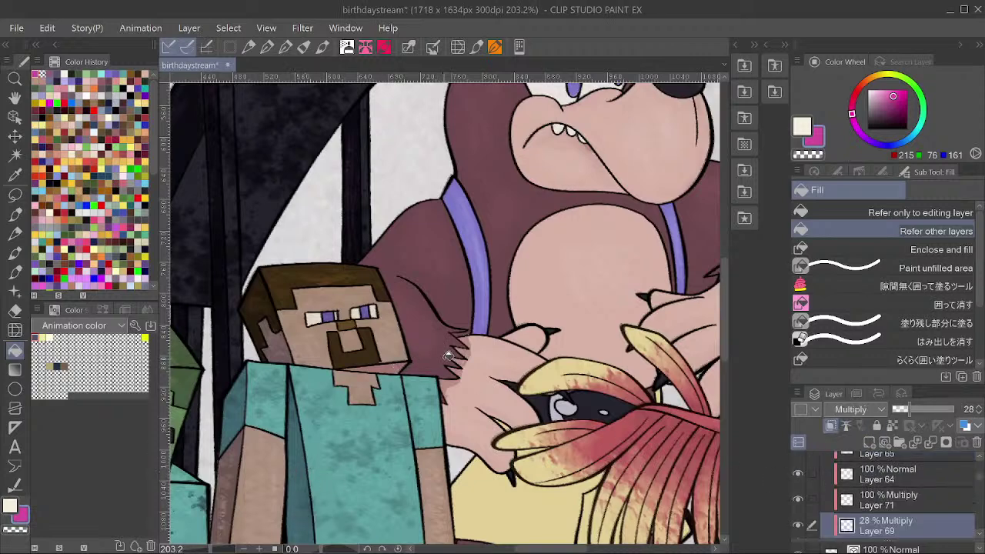
Identify Steve's shading on Layer 55 by toggling layer visibility, and fill the sliver along his lower jaw with muted purple (90, 81, 108).
{"action": "left_click", "coordinate": [798, 528]}
{"action": "left_click", "coordinate": [798, 526]}
{"action": "scroll", "coordinate": [885, 500], "scroll_direction": "down", "scroll_amount": 2}
{"action": "left_click", "coordinate": [890, 502]}
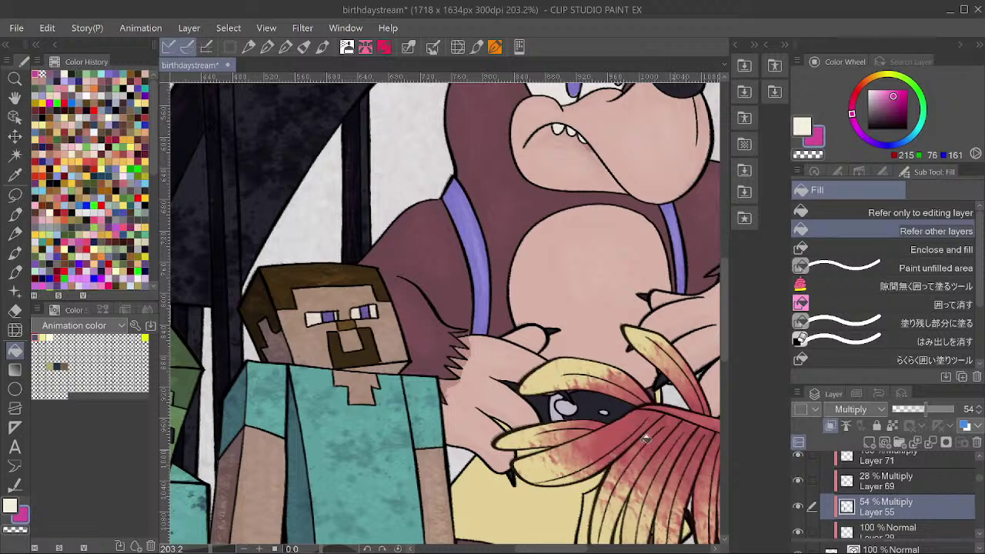
{"action": "left_click", "coordinate": [391, 362]}
{"action": "left_click", "coordinate": [798, 507]}
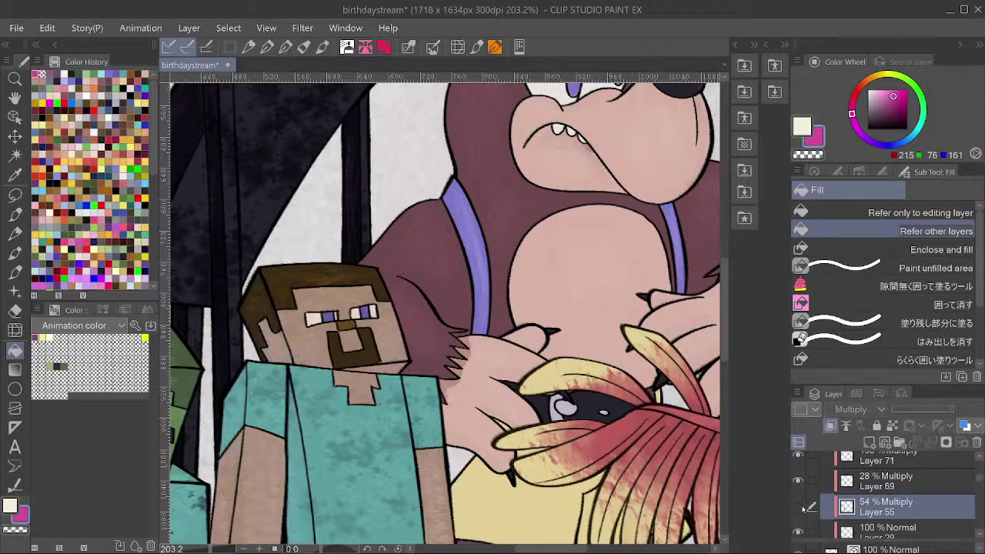
{"action": "left_click", "coordinate": [798, 507]}
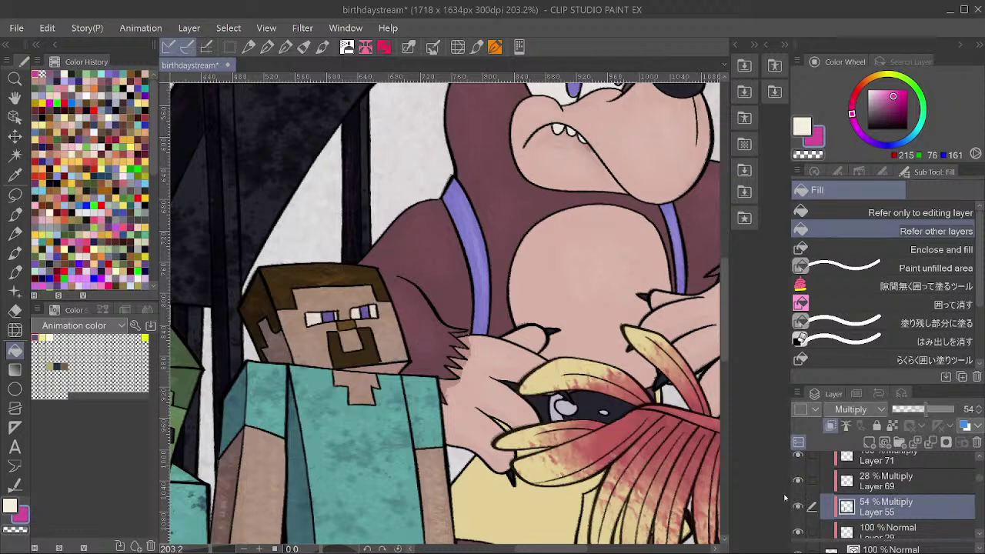
{"action": "left_click", "coordinate": [35, 337]}
{"action": "left_click", "coordinate": [394, 365]}
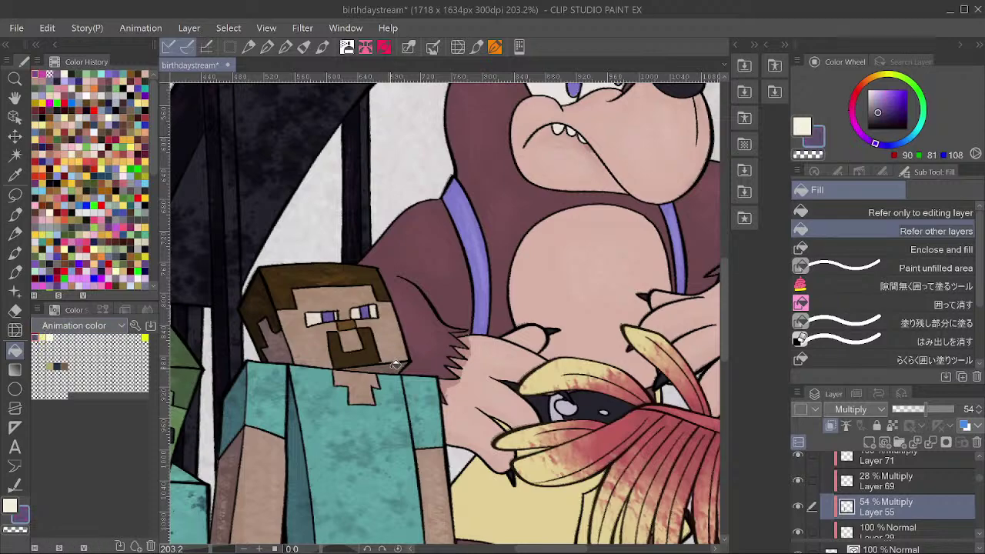
Check the whole illustration's values in a grayscale preview, return to full colour, and save the artwork.
{"action": "key", "text": "ctrl+0"}
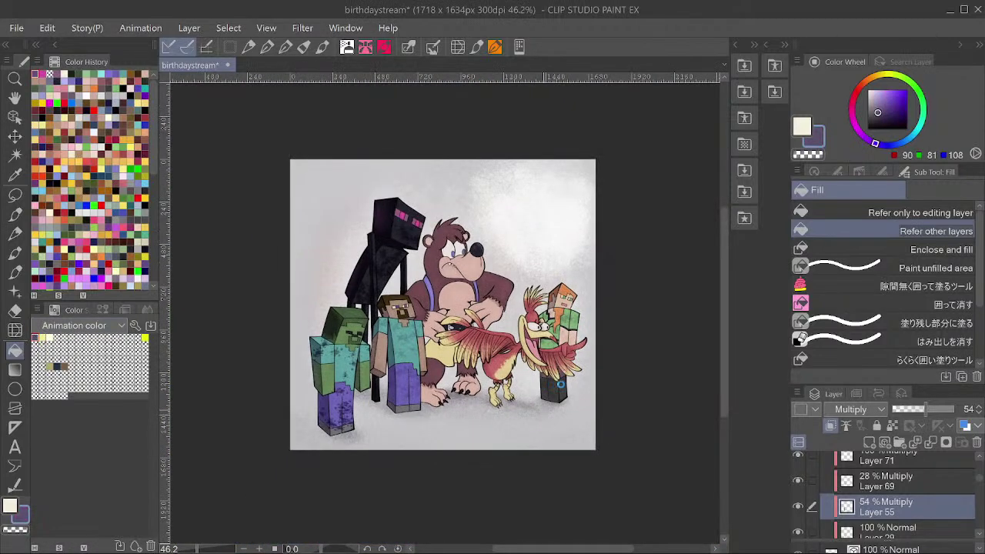
{"action": "scroll", "coordinate": [522, 314], "scroll_direction": "up", "scroll_amount": 3}
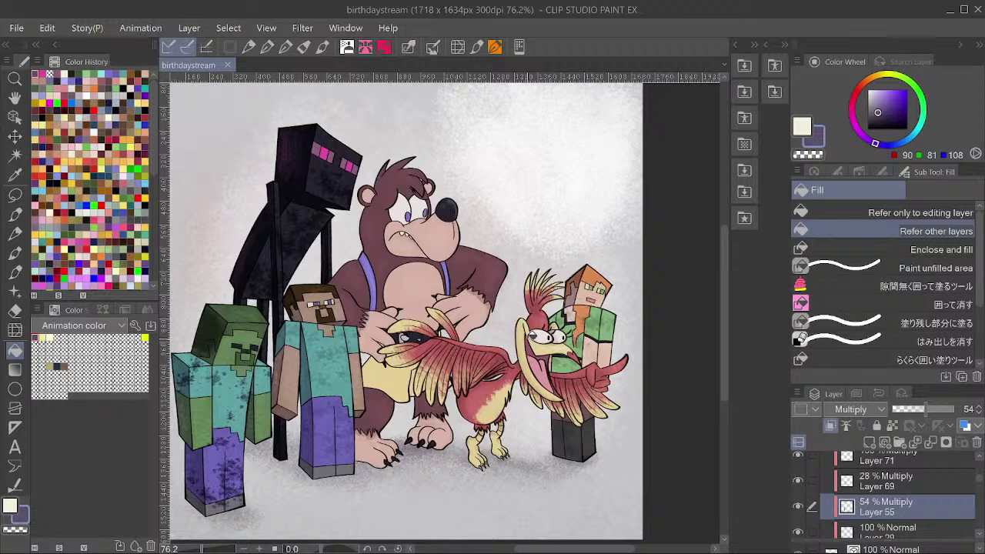
{"action": "key", "text": "ctrl+y"}
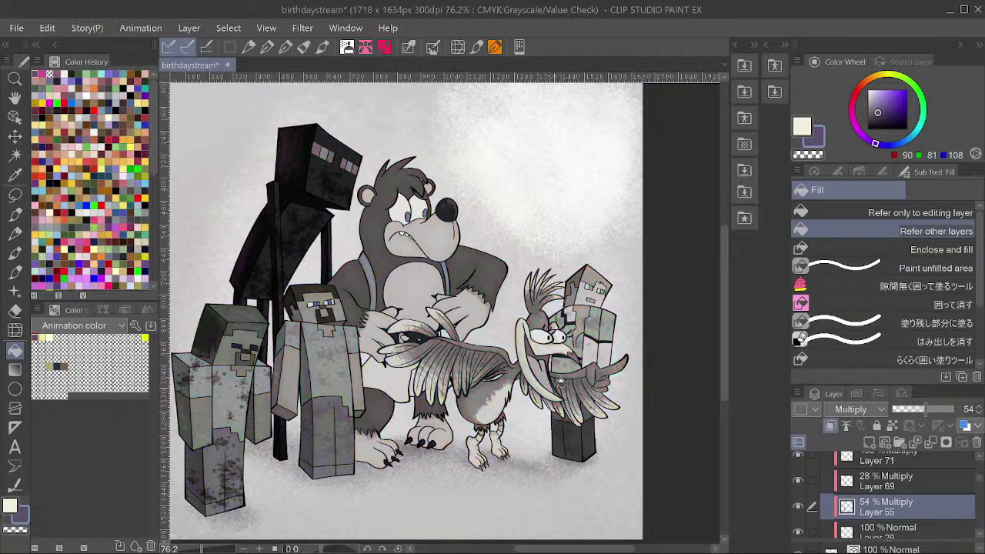
{"action": "scroll", "coordinate": [581, 370], "scroll_direction": "down", "scroll_amount": 1}
{"action": "key", "text": "ctrl+shift+g"}
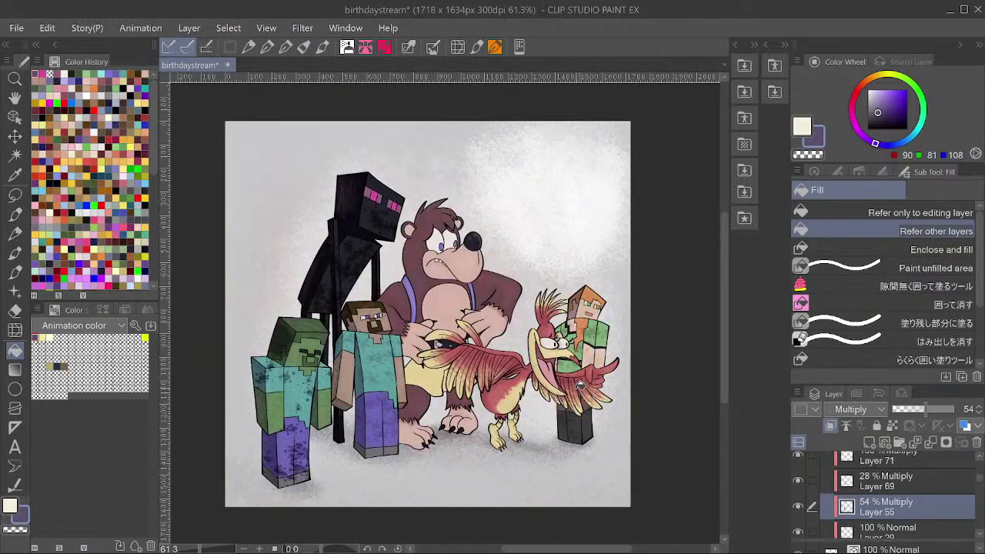
{"action": "key", "text": "ctrl+s"}
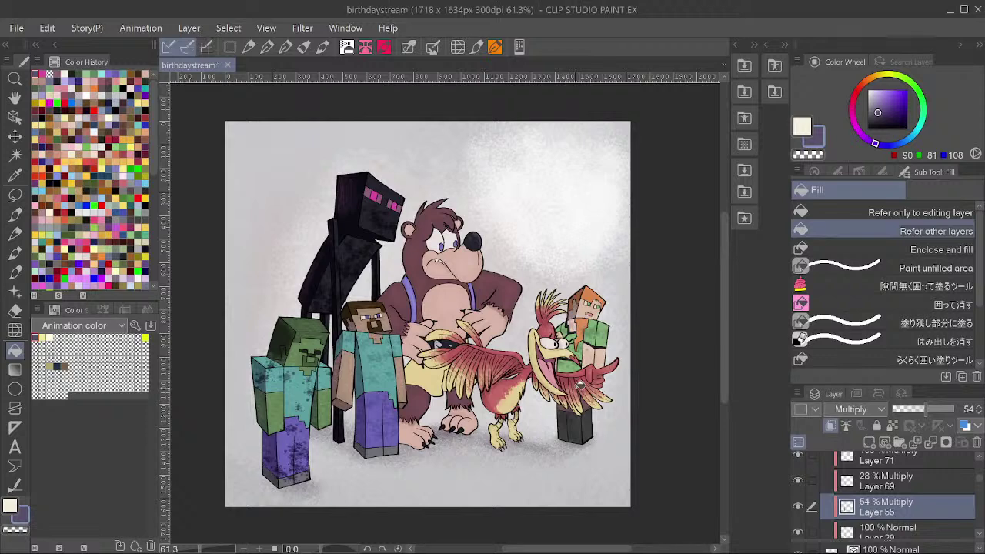
Add a clipped Normal layer to Alex's folder and choose off-white (244, 239, 222) with Sampled Brush 45 22.
{"action": "scroll", "coordinate": [406, 340], "scroll_direction": "up", "scroll_amount": 1}
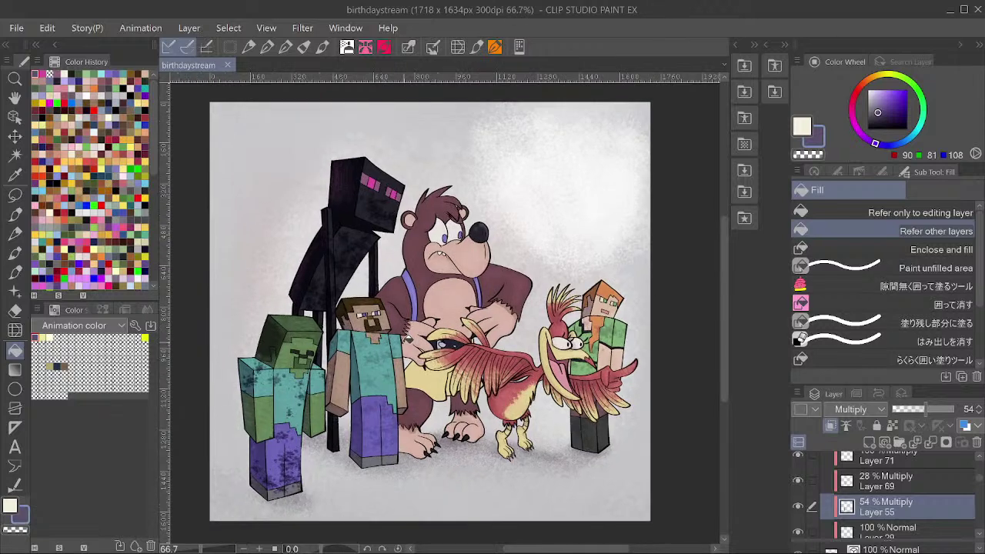
{"action": "left_click_drag", "start_coordinate": [449, 341], "coordinate": [486, 354]}
{"action": "scroll", "coordinate": [551, 292], "scroll_direction": "down", "scroll_amount": 2}
{"action": "scroll", "coordinate": [553, 288], "scroll_direction": "up", "scroll_amount": 3}
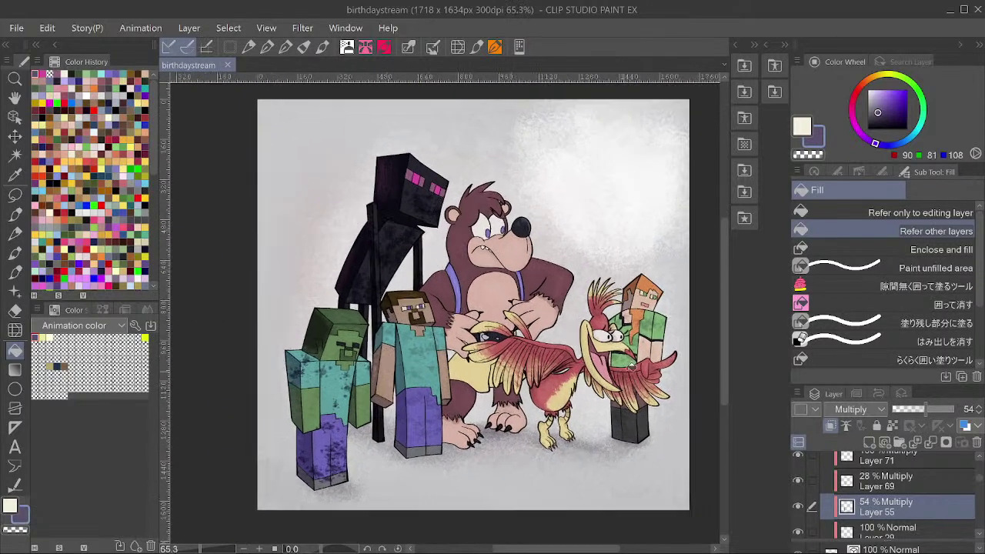
{"action": "left_click", "coordinate": [645, 275], "text": "ctrl+shift"}
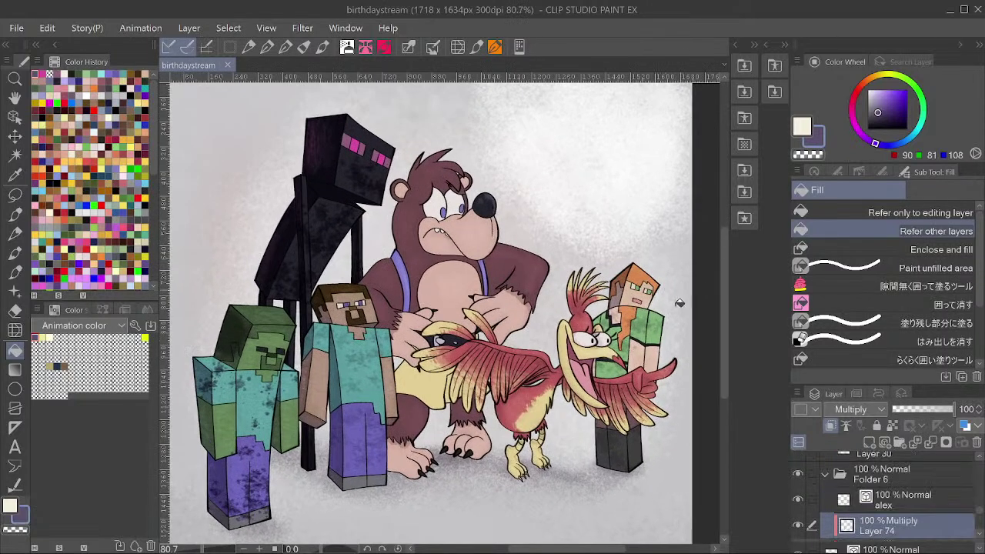
{"action": "key", "text": "ctrl+shift+n"}
{"action": "left_click", "coordinate": [839, 412]}
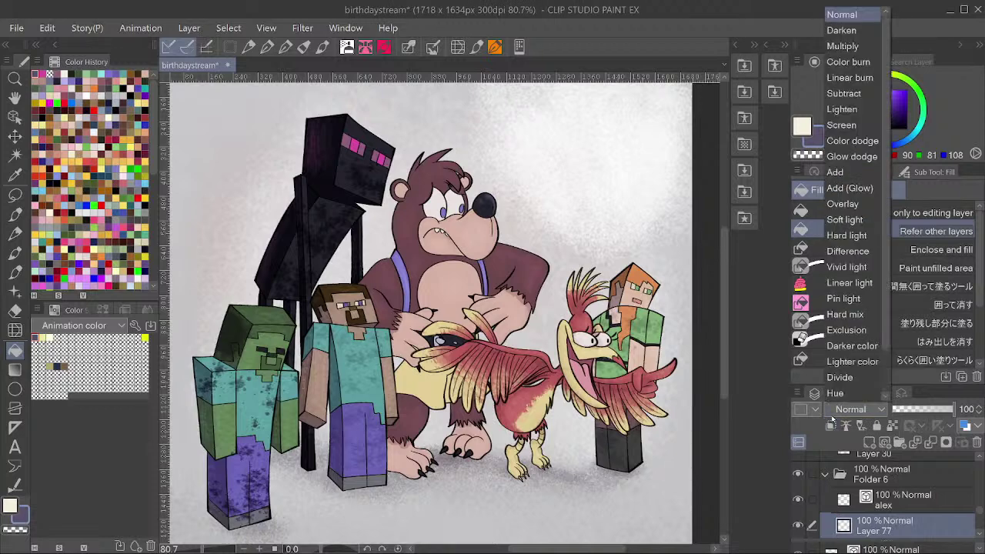
{"action": "left_click", "coordinate": [833, 417]}
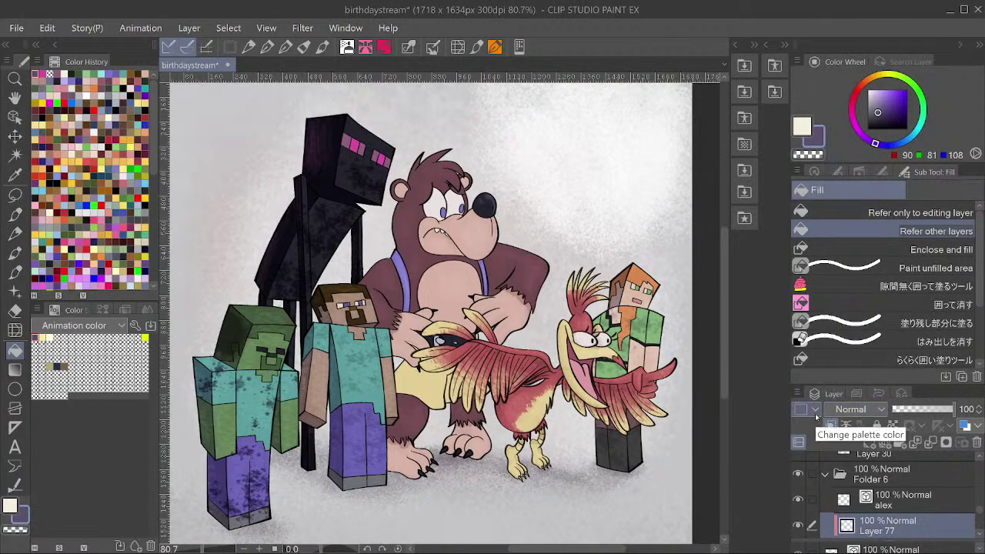
{"action": "left_click", "coordinate": [801, 127]}
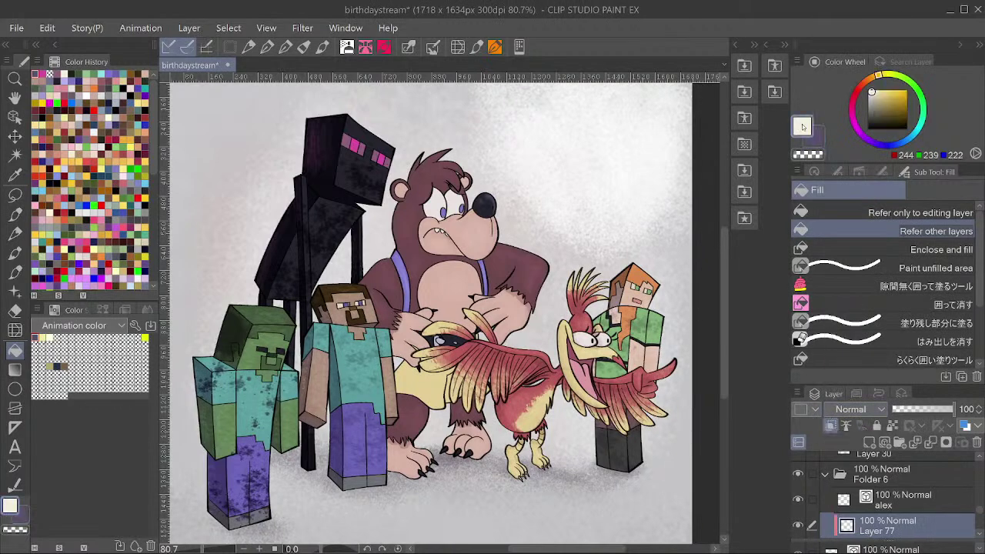
{"action": "left_click", "coordinate": [15, 215]}
Brush light off-white texture over Alex's hair, shirt, arm and dark trousers on Layer 77.
{"action": "scroll", "coordinate": [567, 254], "scroll_direction": "up", "scroll_amount": 3}
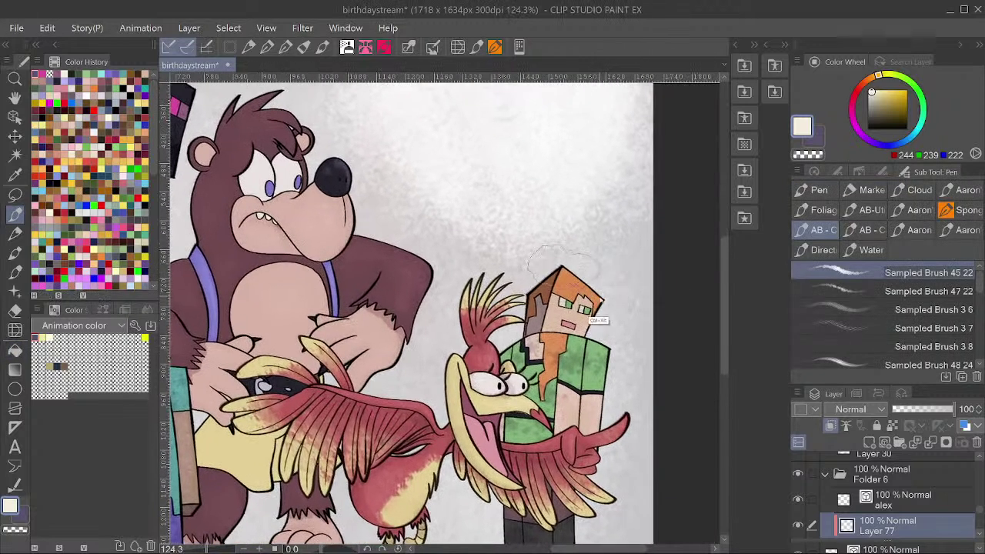
{"action": "left_click_drag", "start_coordinate": [606, 298], "coordinate": [608, 307]}
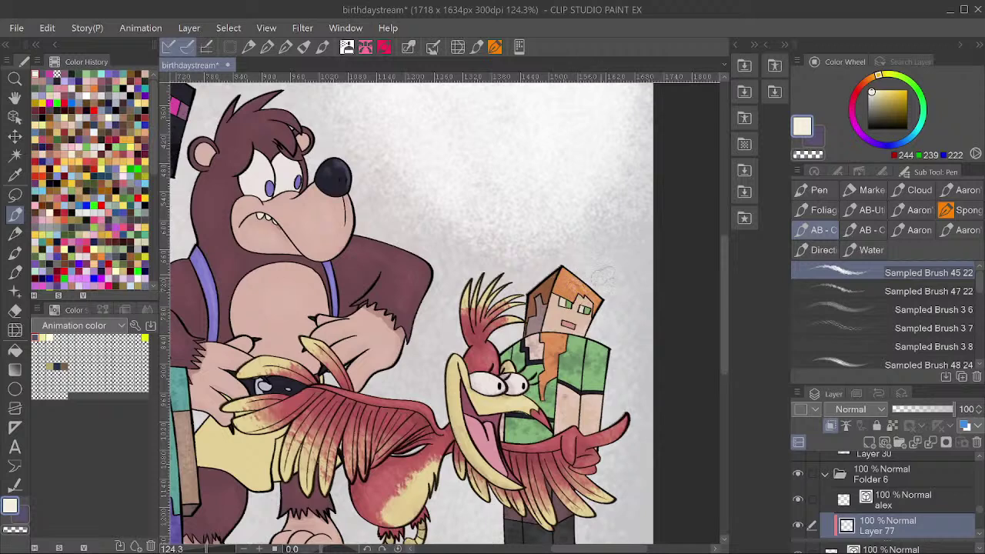
{"action": "left_click_drag", "start_coordinate": [592, 307], "coordinate": [583, 291]}
{"action": "left_click_drag", "start_coordinate": [543, 396], "coordinate": [558, 329]}
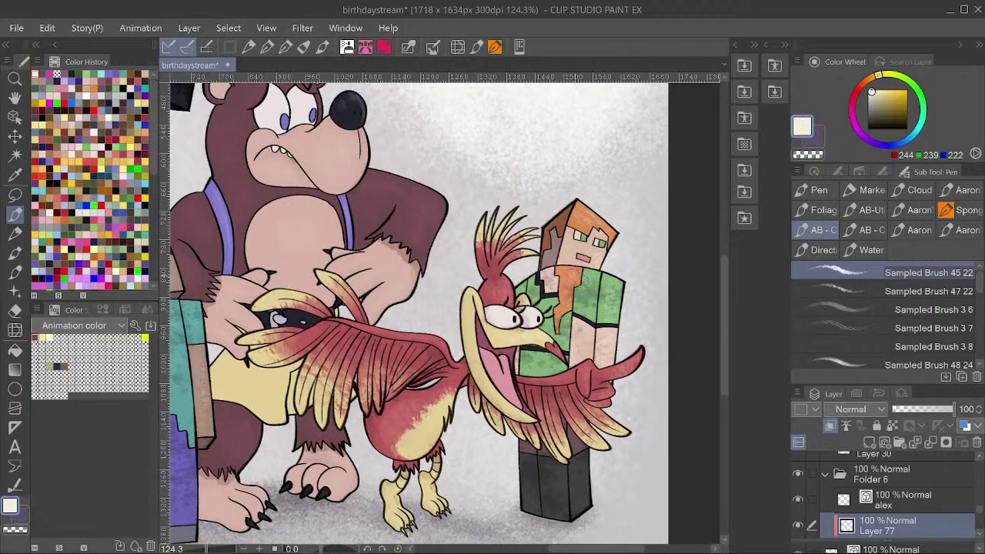
{"action": "left_click_drag", "start_coordinate": [546, 354], "coordinate": [544, 336]}
{"action": "mouse_move", "coordinate": [576, 445]}
{"action": "left_mouse_down"}
{"action": "mouse_move", "coordinate": [587, 502]}
{"action": "mouse_move", "coordinate": [579, 469]}
{"action": "mouse_move", "coordinate": [571, 477]}
{"action": "mouse_move", "coordinate": [579, 458]}
{"action": "mouse_move", "coordinate": [564, 484]}
{"action": "mouse_move", "coordinate": [578, 474]}
{"action": "mouse_move", "coordinate": [579, 482]}
{"action": "mouse_move", "coordinate": [575, 459]}
{"action": "mouse_move", "coordinate": [544, 490]}
{"action": "mouse_move", "coordinate": [537, 465]}
{"action": "mouse_move", "coordinate": [537, 483]}
{"action": "mouse_move", "coordinate": [568, 393]}
{"action": "mouse_move", "coordinate": [576, 459]}
{"action": "mouse_move", "coordinate": [576, 450]}
{"action": "mouse_move", "coordinate": [537, 465]}
{"action": "mouse_move", "coordinate": [532, 517]}
{"action": "mouse_move", "coordinate": [561, 474]}
{"action": "mouse_move", "coordinate": [560, 519]}
{"action": "mouse_move", "coordinate": [541, 469]}
{"action": "mouse_move", "coordinate": [533, 520]}
{"action": "mouse_move", "coordinate": [560, 400]}
{"action": "mouse_move", "coordinate": [575, 404]}
{"action": "mouse_move", "coordinate": [556, 404]}
{"action": "mouse_move", "coordinate": [537, 474]}
{"action": "mouse_move", "coordinate": [532, 446]}
{"action": "left_mouse_up"}
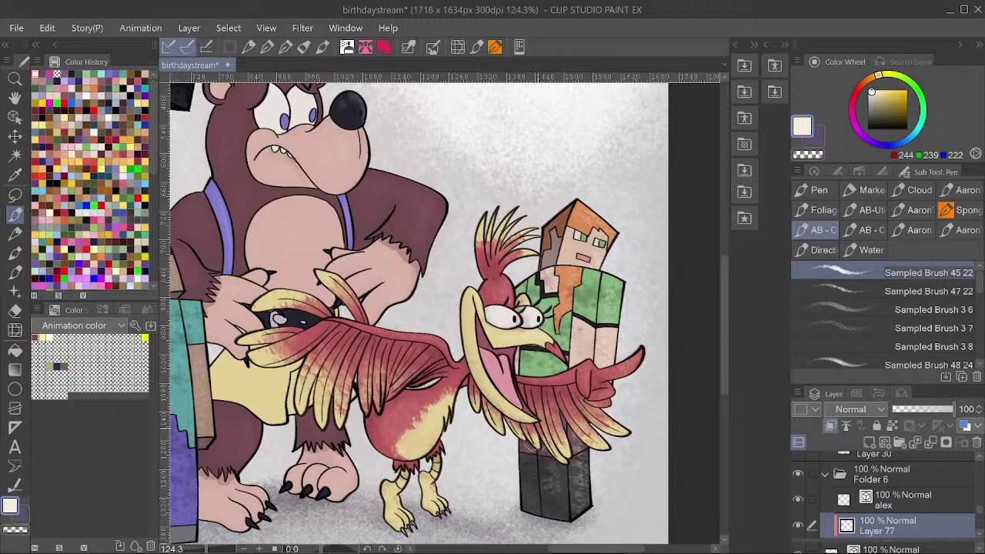
{"action": "left_click_drag", "start_coordinate": [623, 277], "coordinate": [618, 343]}
{"action": "mouse_move", "coordinate": [608, 306]}
{"action": "left_mouse_down"}
{"action": "mouse_move", "coordinate": [588, 324]}
{"action": "mouse_move", "coordinate": [590, 310]}
{"action": "mouse_move", "coordinate": [582, 314]}
{"action": "left_mouse_up"}
{"action": "scroll", "coordinate": [627, 274], "scroll_direction": "down", "scroll_amount": 1}
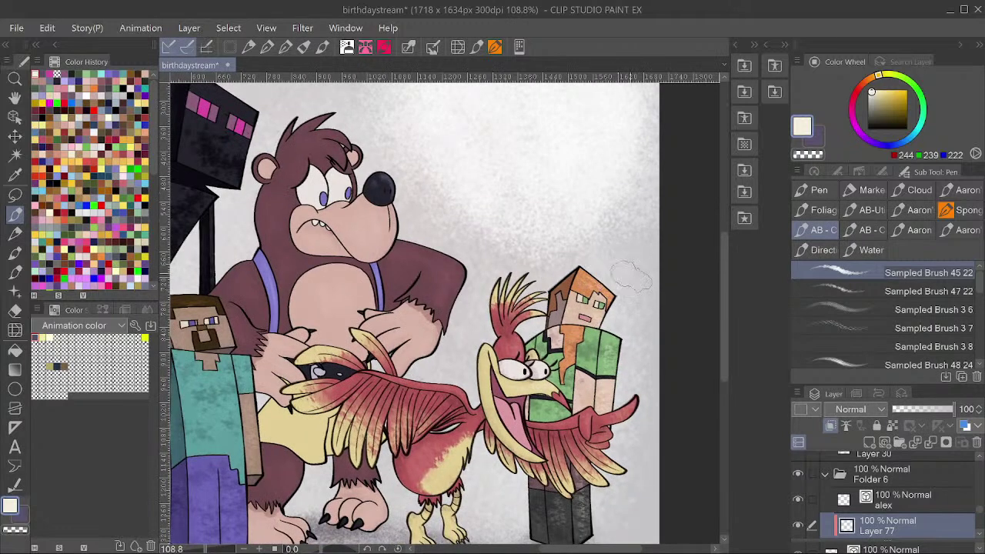
{"action": "scroll", "coordinate": [616, 274], "scroll_direction": "down", "scroll_amount": 1}
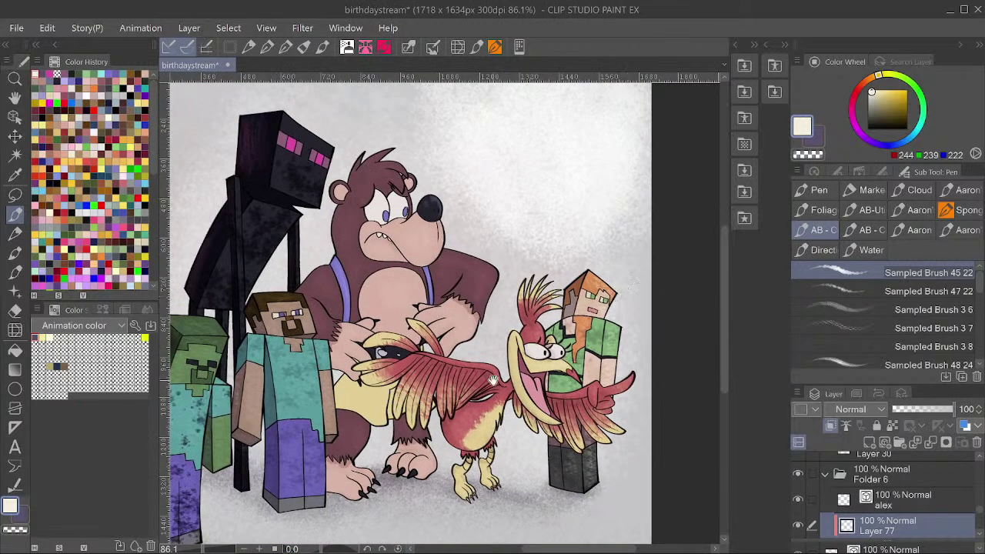
Add a new layer above Layer 65 in Steve's folder and brush off-white texture over his shirt, arms and trousers.
{"action": "left_click_drag", "start_coordinate": [493, 379], "coordinate": [597, 436]}
{"action": "left_click", "coordinate": [404, 401], "text": "ctrl+shift"}
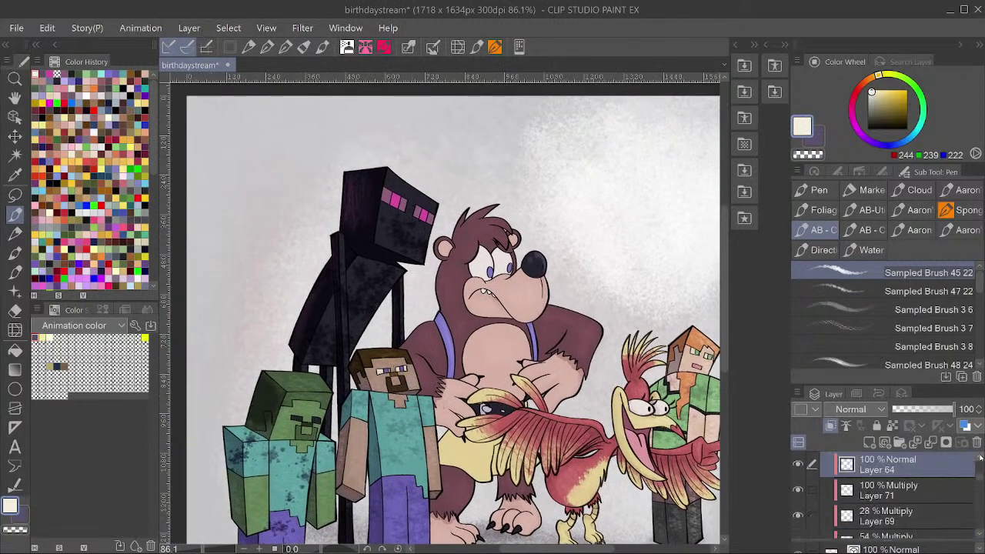
{"action": "scroll", "coordinate": [914, 521], "scroll_direction": "down", "scroll_amount": 5}
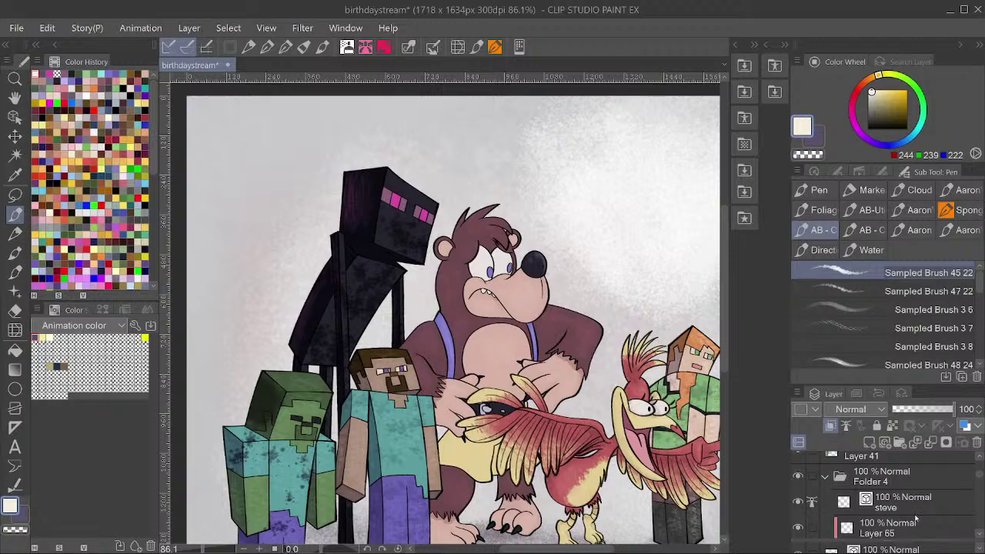
{"action": "left_click", "coordinate": [914, 520]}
{"action": "key", "text": "ctrl+shift+n"}
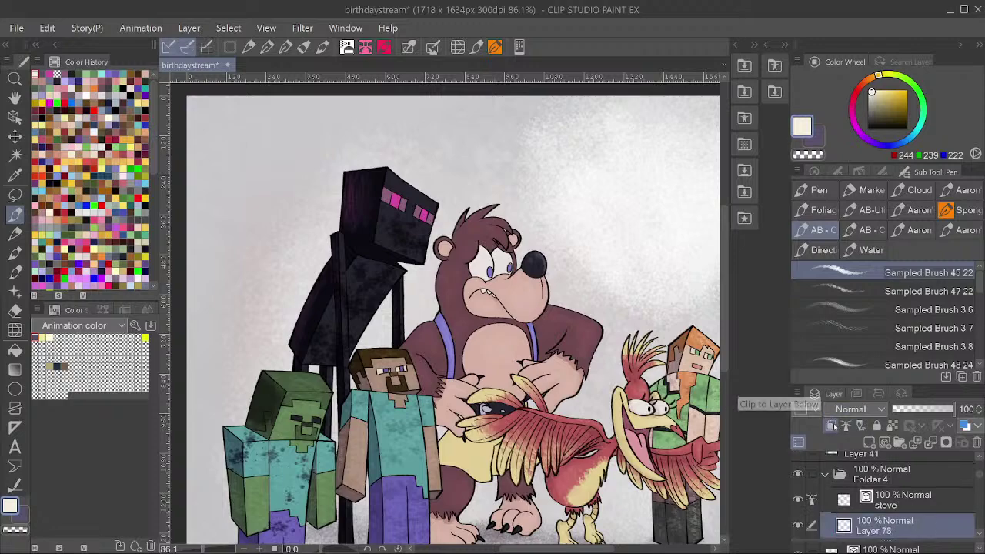
{"action": "left_click_drag", "start_coordinate": [482, 369], "coordinate": [549, 277]}
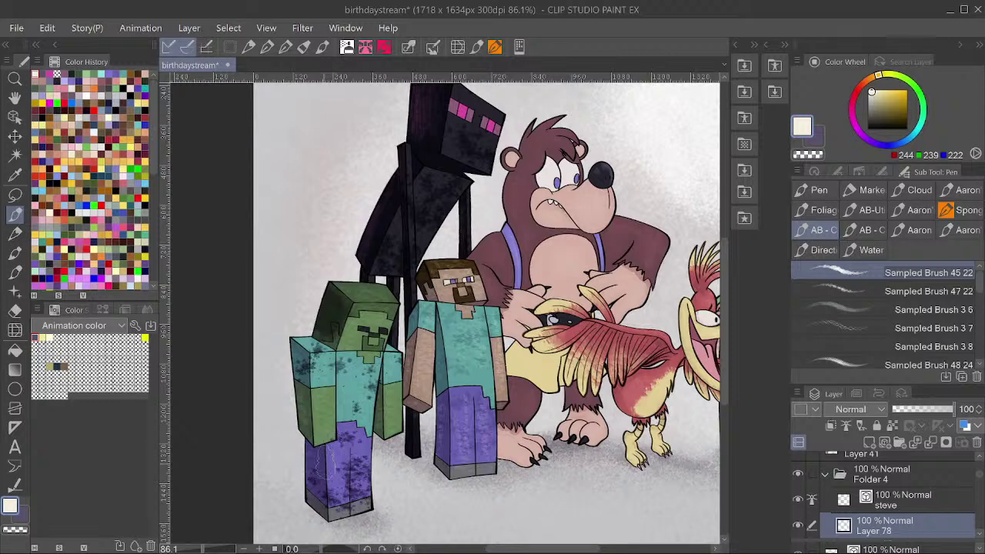
Try off-white texture strokes on the zombie's trousers and head, and compare the image with Layer 78 hidden and shown.
{"action": "left_click_drag", "start_coordinate": [321, 464], "coordinate": [312, 483]}
{"action": "left_click_drag", "start_coordinate": [530, 233], "coordinate": [518, 349]}
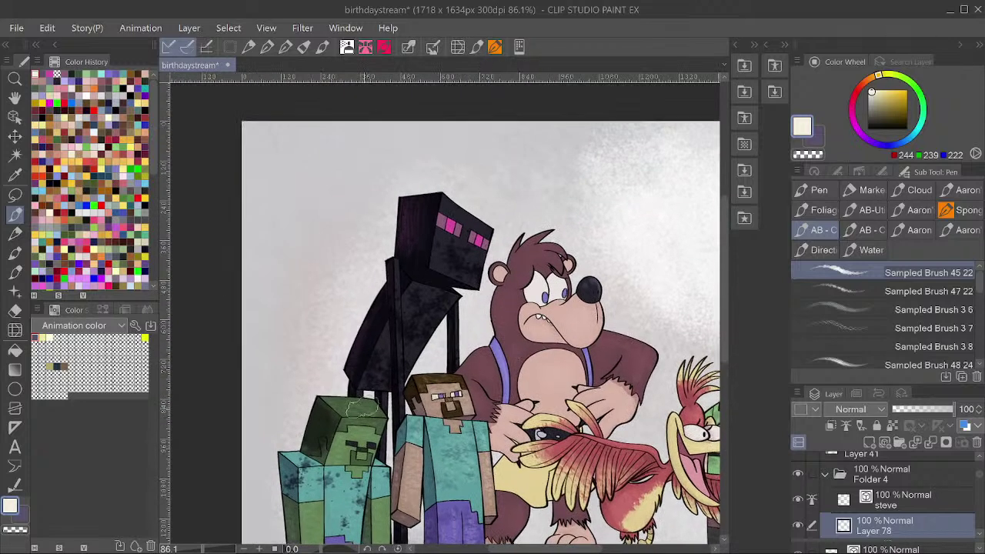
{"action": "left_click_drag", "start_coordinate": [308, 445], "coordinate": [331, 405]}
{"action": "left_click", "coordinate": [799, 526]}
{"action": "left_click", "coordinate": [799, 526]}
Add a clipped layer above the zombie's Multiply Layer 72 and brush off-white texture over the head, arms and trousers.
{"action": "left_click", "coordinate": [367, 420], "text": "ctrl+shift"}
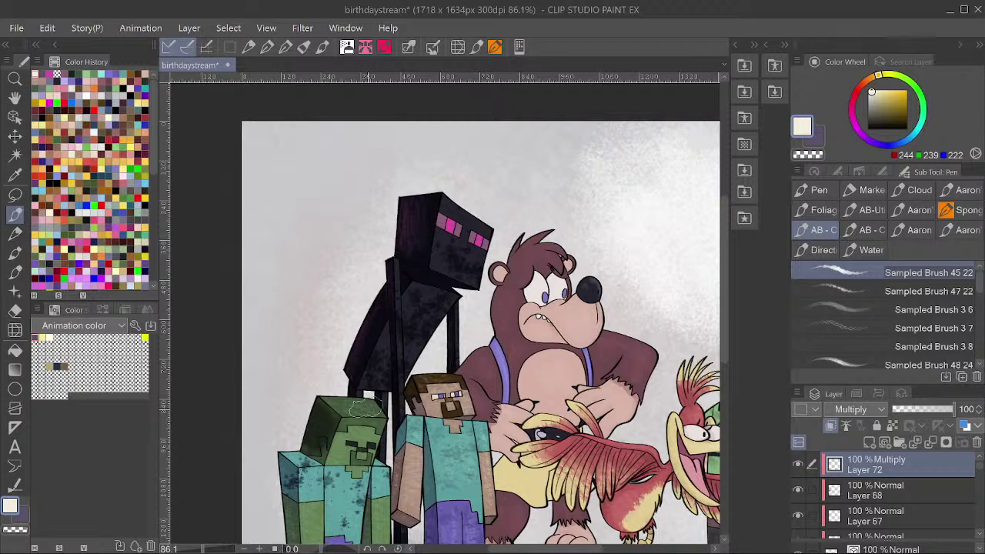
{"action": "left_click", "coordinate": [869, 442]}
{"action": "left_click", "coordinate": [831, 426]}
{"action": "left_click_drag", "start_coordinate": [387, 462], "coordinate": [450, 295]}
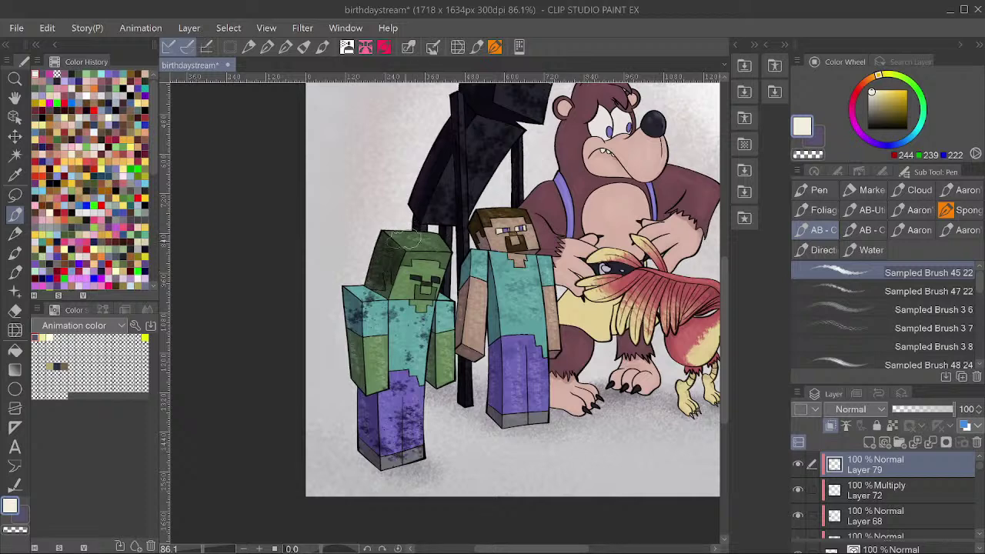
Add a clipped layer above Layer 76 in the Enderman's folder and brush off-white texture over the head, torso and arms.
{"action": "left_click_drag", "start_coordinate": [532, 224], "coordinate": [500, 385]}
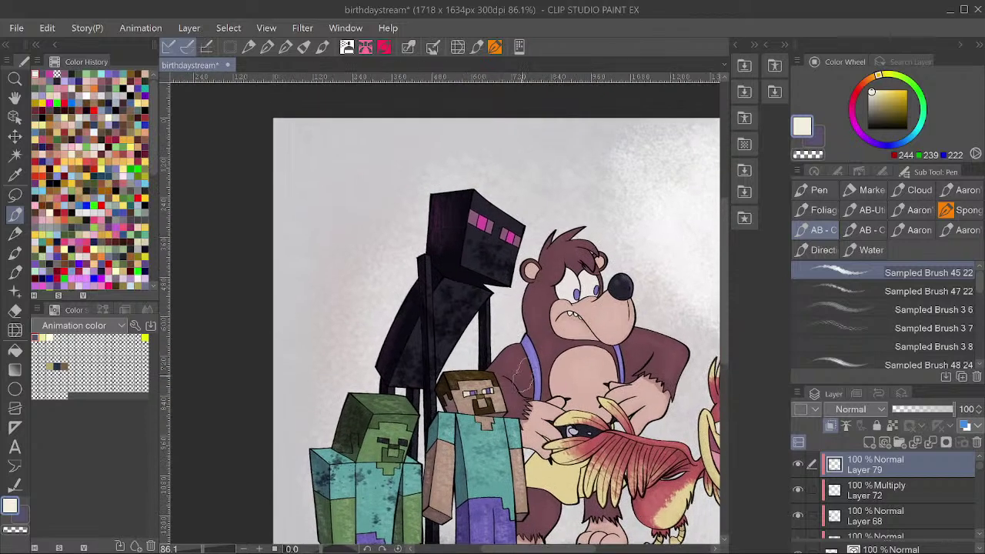
{"action": "left_click", "coordinate": [500, 223], "text": "ctrl+shift"}
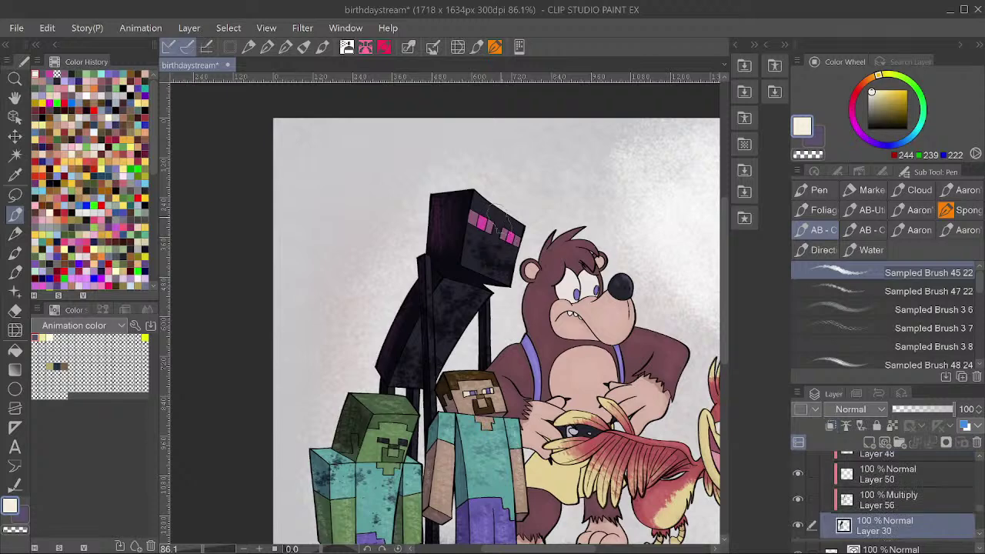
{"action": "scroll", "coordinate": [970, 481], "scroll_direction": "down", "scroll_amount": 5}
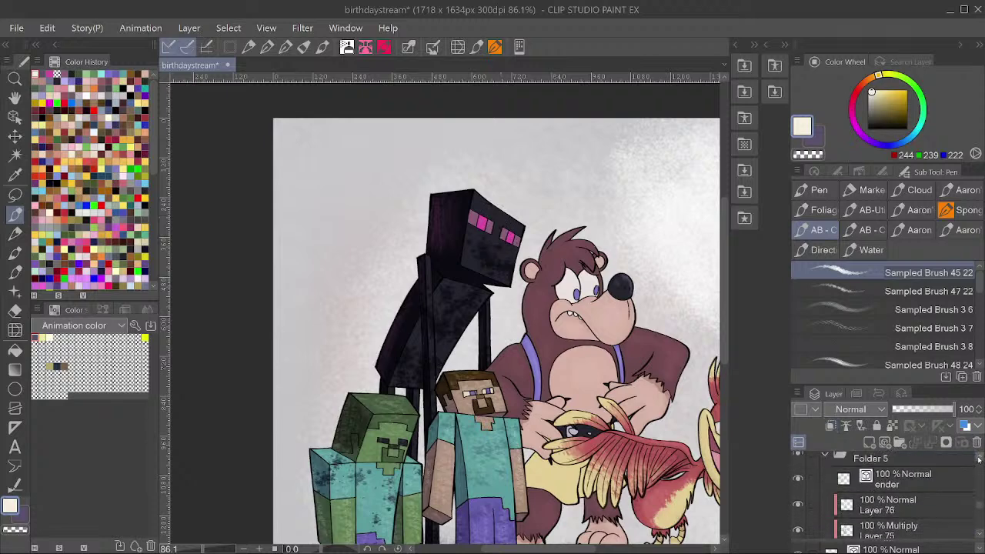
{"action": "left_click", "coordinate": [977, 537]}
{"action": "left_click", "coordinate": [931, 514]}
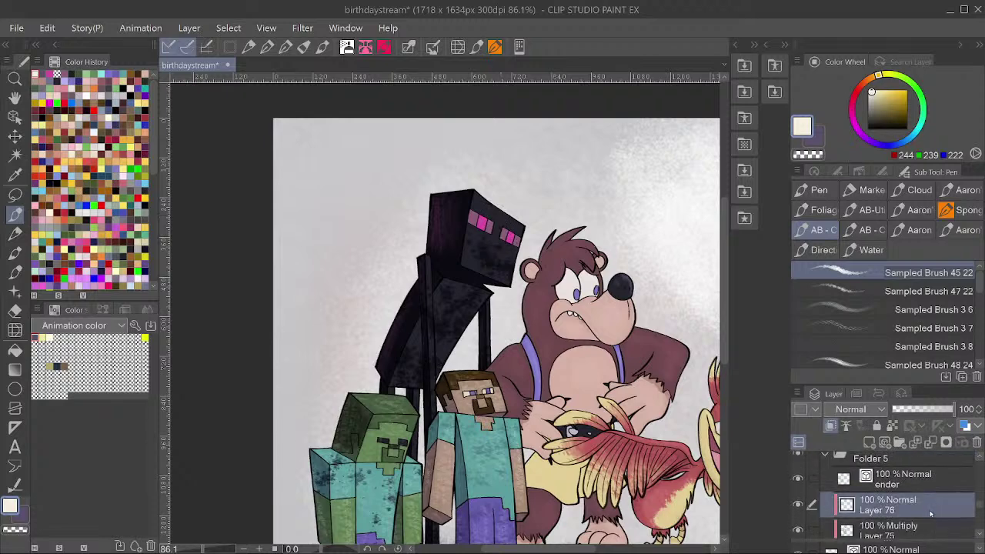
{"action": "key", "text": "ctrl+shift+n"}
{"action": "left_click", "coordinate": [834, 426]}
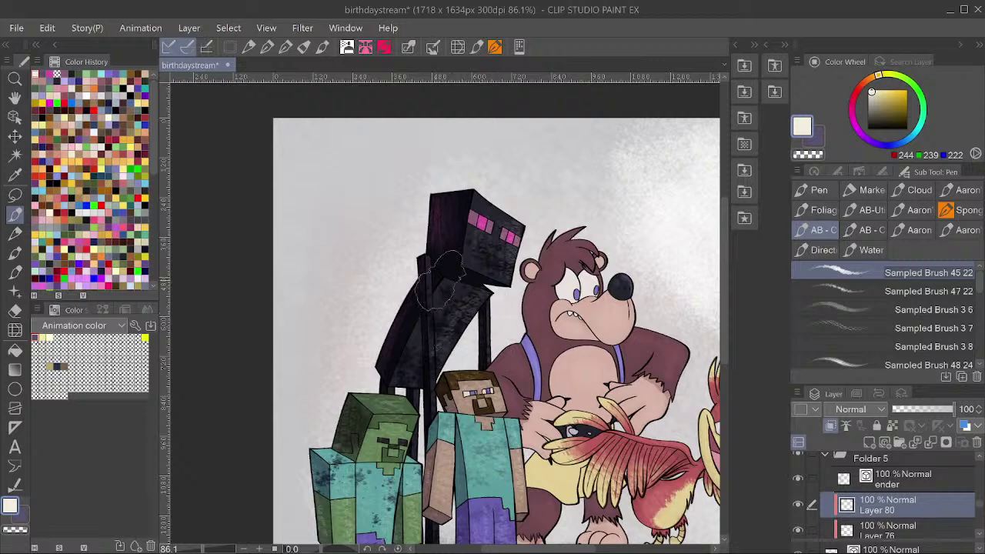
{"action": "left_click_drag", "start_coordinate": [433, 360], "coordinate": [427, 323]}
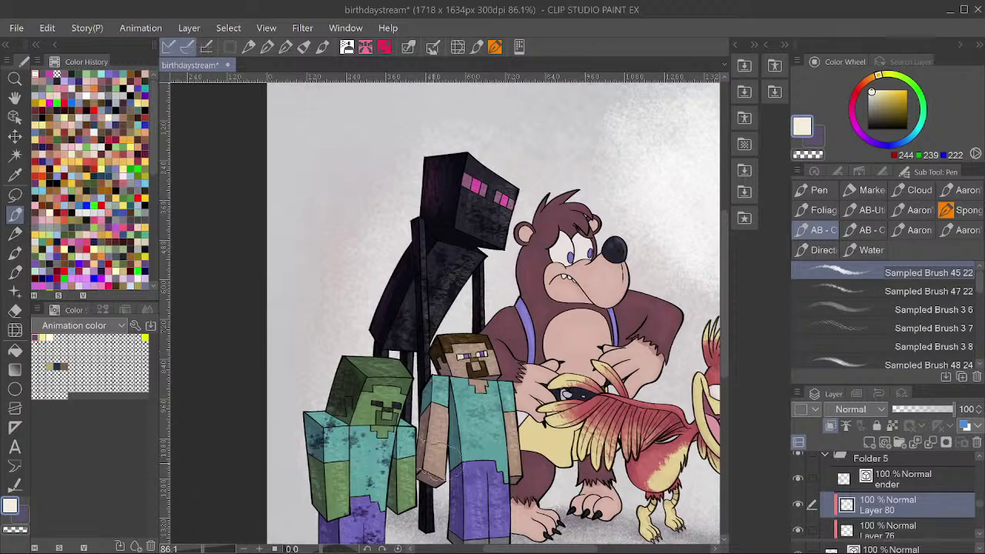
{"action": "left_click_drag", "start_coordinate": [522, 262], "coordinate": [536, 352]}
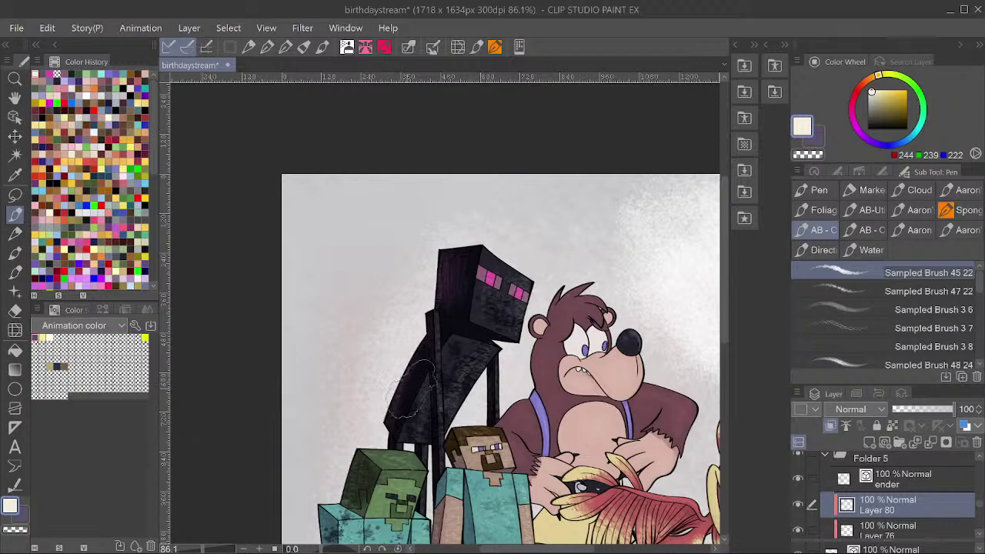
{"action": "left_click_drag", "start_coordinate": [555, 301], "coordinate": [554, 350]}
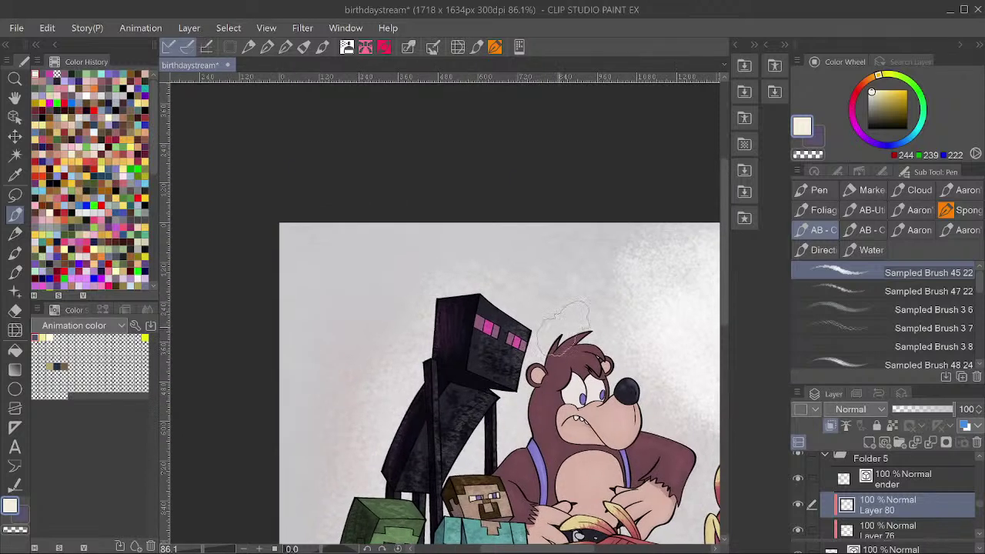
Add a clipped layer above Layer 80 and brush pink sampled from the Enderman's eyes lightly around them.
{"action": "key", "text": "ctrl+shift+n"}
{"action": "left_click", "coordinate": [520, 332], "text": "alt"}
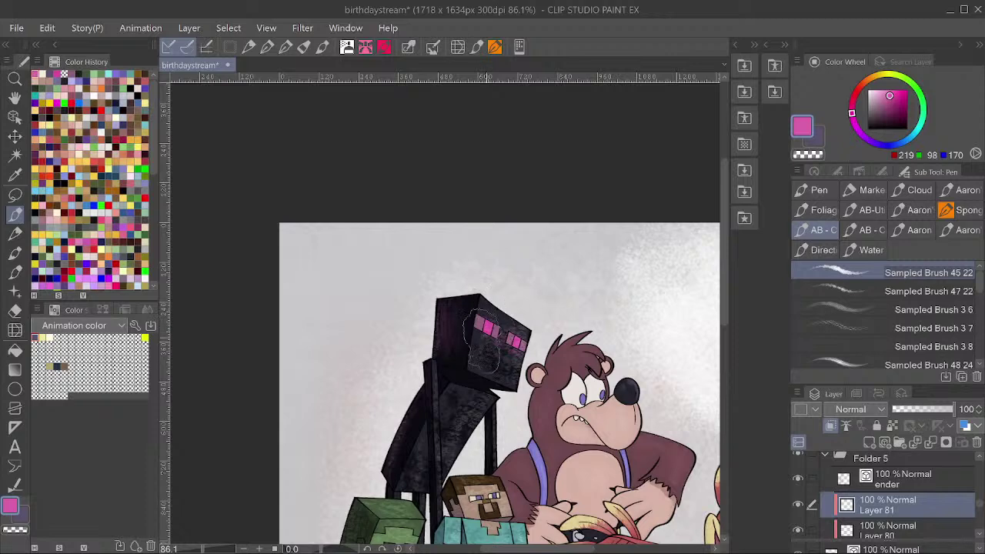
{"action": "left_click", "coordinate": [573, 259]}
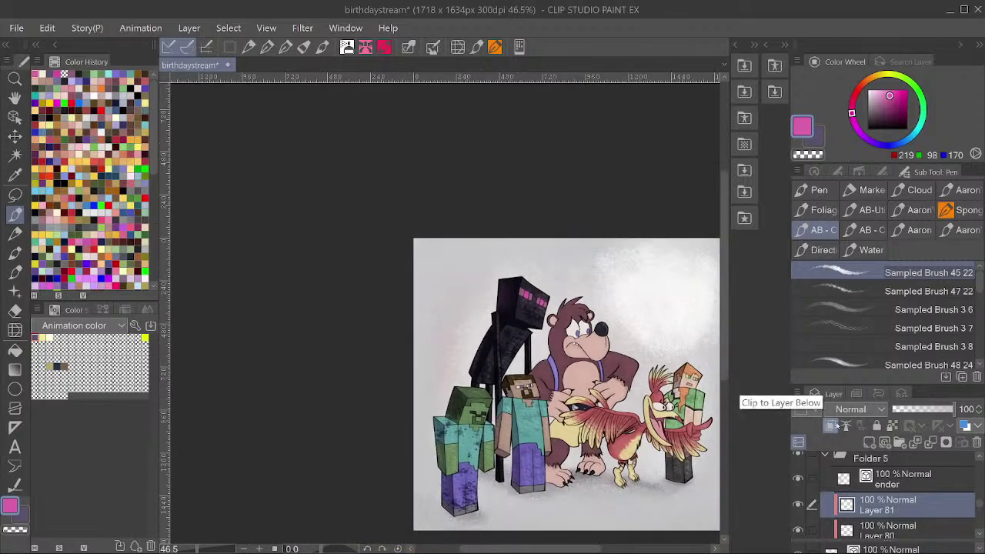
Save the birthdaystream illustration and check the whole image.
{"action": "key", "text": "ctrl+s"}
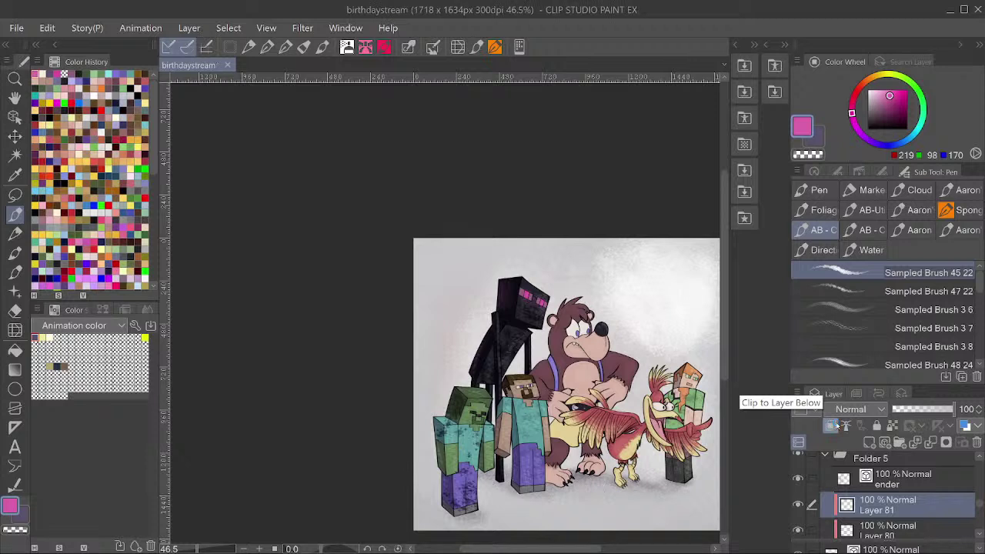
{"action": "scroll", "coordinate": [565, 408], "scroll_direction": "down", "scroll_amount": 1}
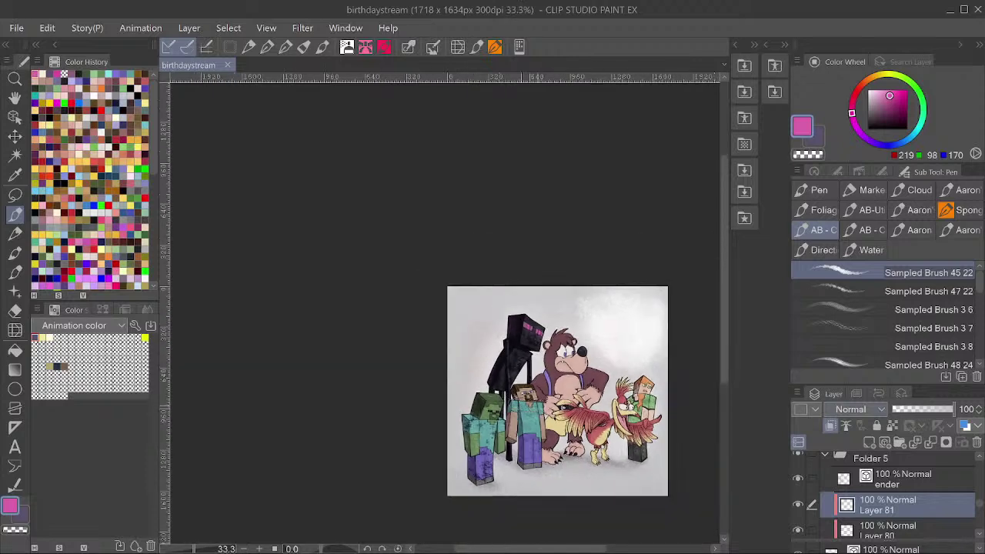
{"action": "scroll", "coordinate": [588, 402], "scroll_direction": "up", "scroll_amount": 2}
{"action": "scroll", "coordinate": [492, 331], "scroll_direction": "down", "scroll_amount": 1}
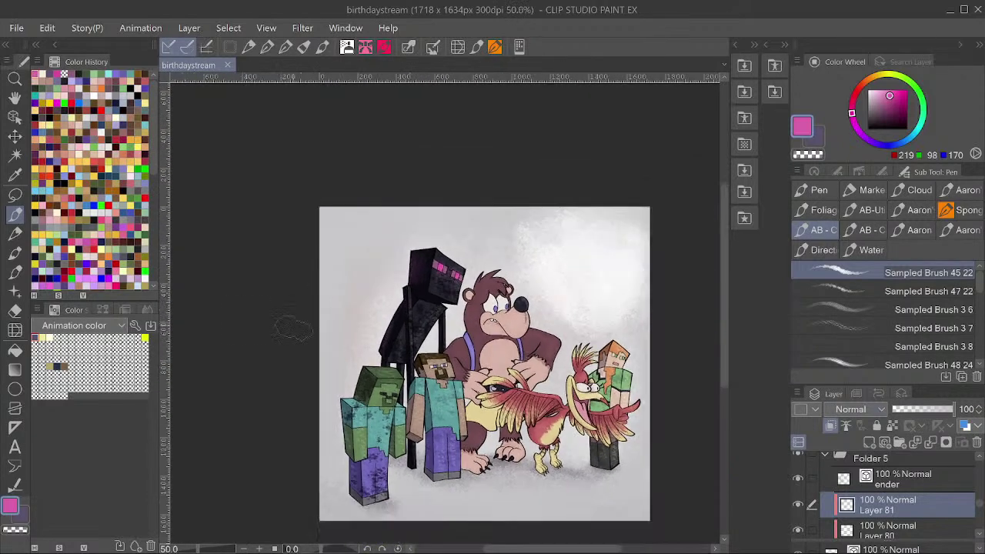
{"action": "scroll", "coordinate": [508, 339], "scroll_direction": "up", "scroll_amount": 2}
Add a new layer directly below the banjo line art layer in Folder 3.
{"action": "left_click", "coordinate": [501, 267], "text": "ctrl+shift"}
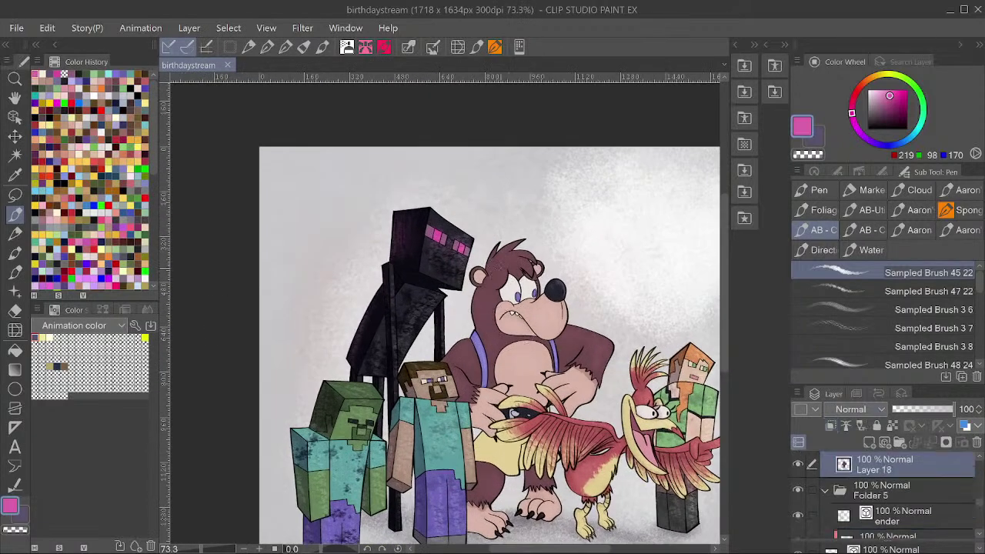
{"action": "scroll", "coordinate": [924, 476], "scroll_direction": "down", "scroll_amount": 10}
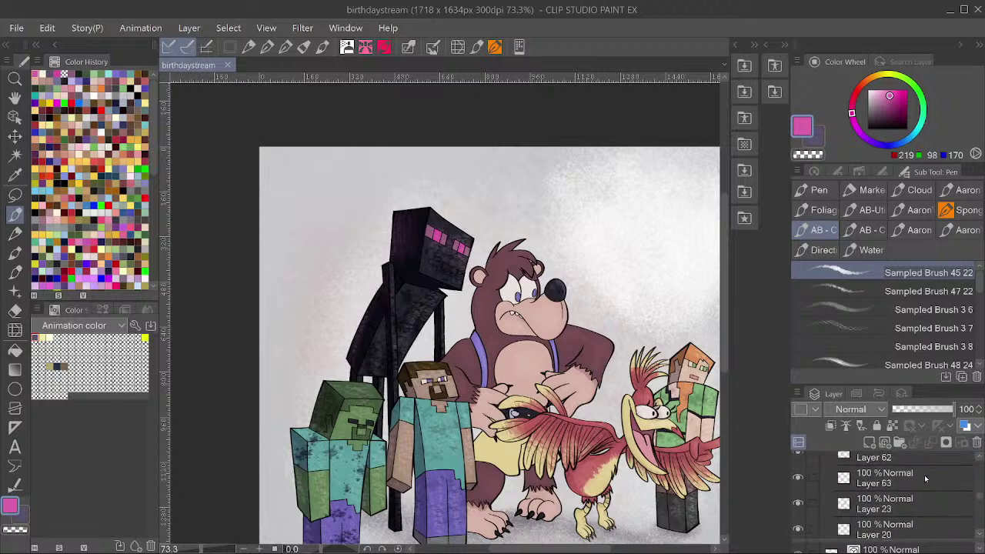
{"action": "scroll", "coordinate": [924, 475], "scroll_direction": "down", "scroll_amount": 4}
{"action": "left_click", "coordinate": [906, 512]}
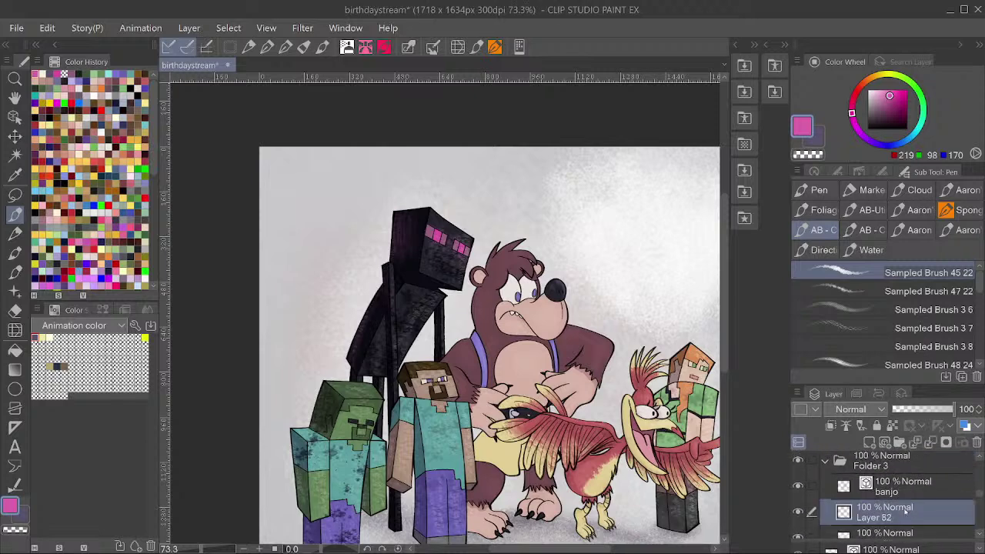
Load the bear's base shape on Layer 18 as a selection.
{"action": "scroll", "coordinate": [885, 500], "scroll_direction": "up", "scroll_amount": 12}
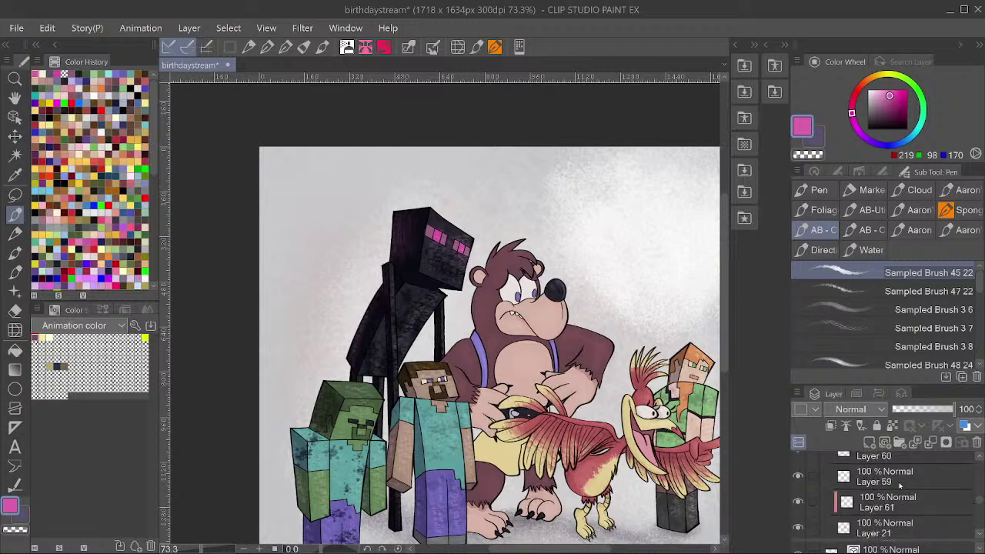
{"action": "scroll", "coordinate": [898, 490], "scroll_direction": "up", "scroll_amount": 3}
{"action": "scroll", "coordinate": [899, 490], "scroll_direction": "down", "scroll_amount": 3}
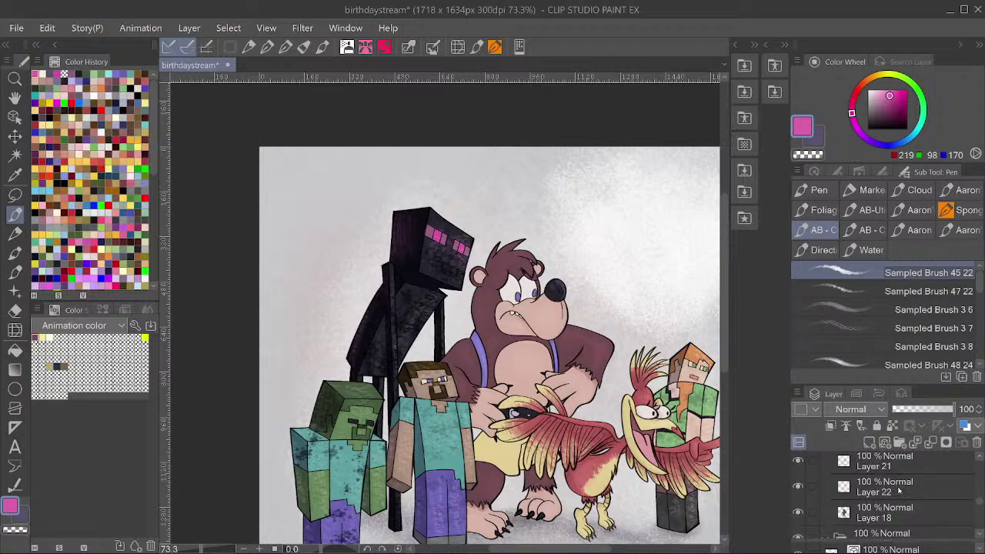
{"action": "scroll", "coordinate": [866, 514], "scroll_direction": "down", "scroll_amount": 1}
{"action": "left_click", "coordinate": [847, 491], "text": "ctrl"}
{"action": "scroll", "coordinate": [849, 493], "scroll_direction": "up", "scroll_amount": 6}
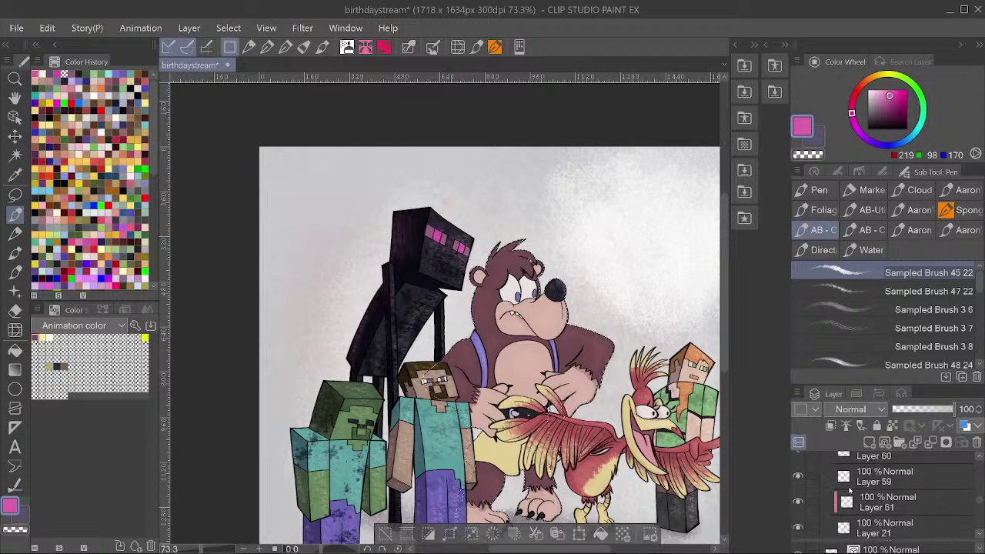
{"action": "left_click", "coordinate": [864, 414]}
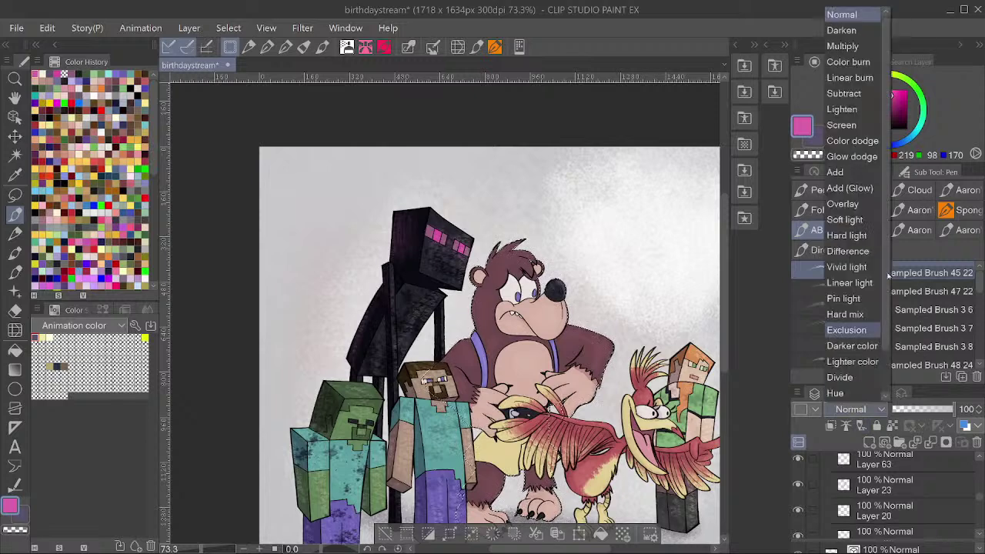
{"action": "left_click", "coordinate": [846, 44]}
{"action": "key", "text": "ctrl+z"}
Set the blending mode of Layer 82 above Layer 58 to Multiply.
{"action": "scroll", "coordinate": [888, 503], "scroll_direction": "up", "scroll_amount": 6}
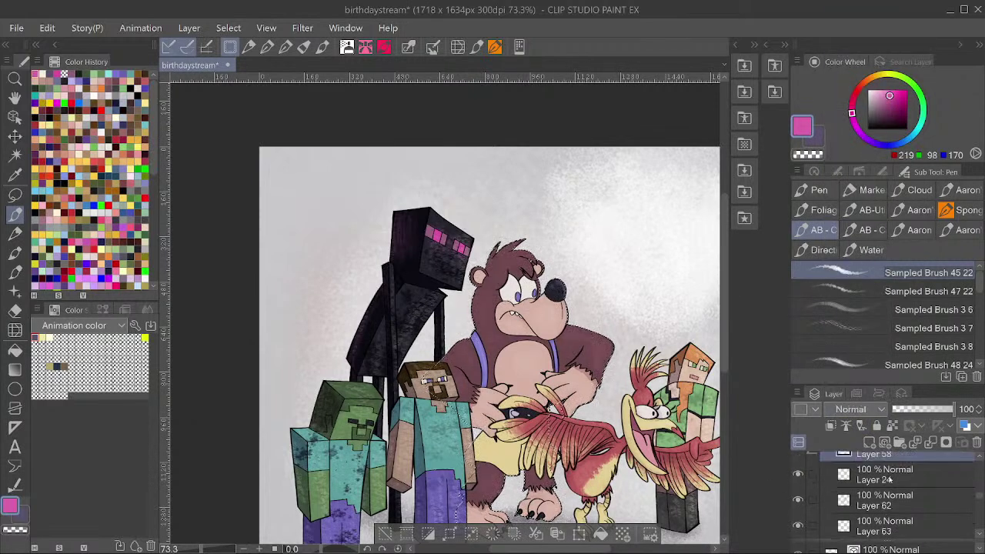
{"action": "scroll", "coordinate": [905, 473], "scroll_direction": "down", "scroll_amount": 1}
{"action": "left_click", "coordinate": [907, 469]}
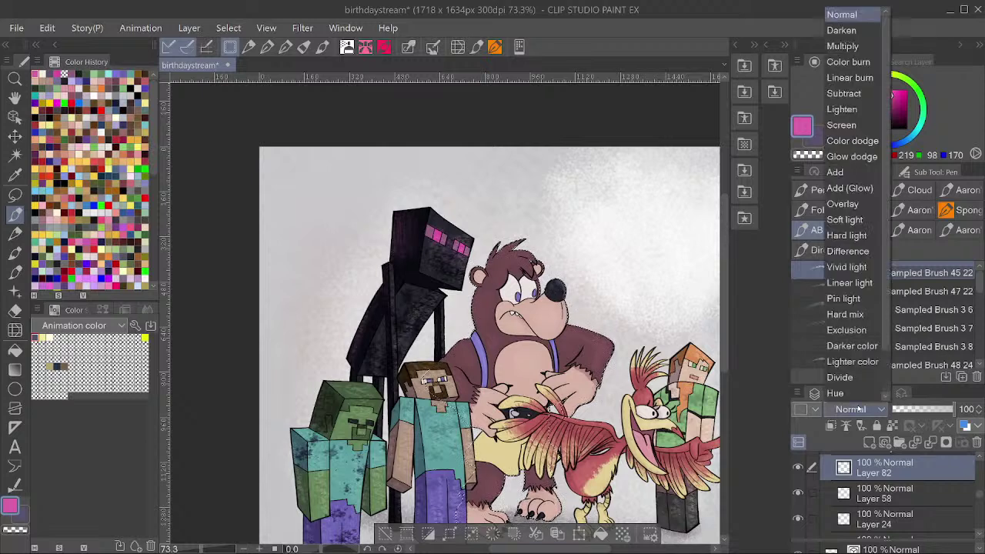
{"action": "left_click", "coordinate": [862, 410]}
{"action": "left_click", "coordinate": [846, 47]}
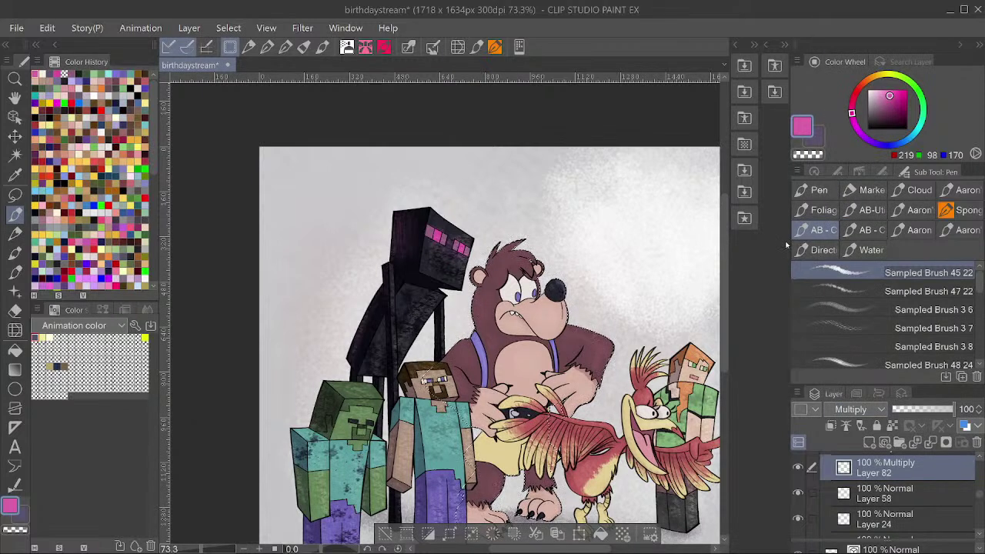
Brush muted purple shading texture over the bear's hair, head, arms and legs within the selection, and clear the selection.
{"action": "left_click", "coordinate": [34, 338]}
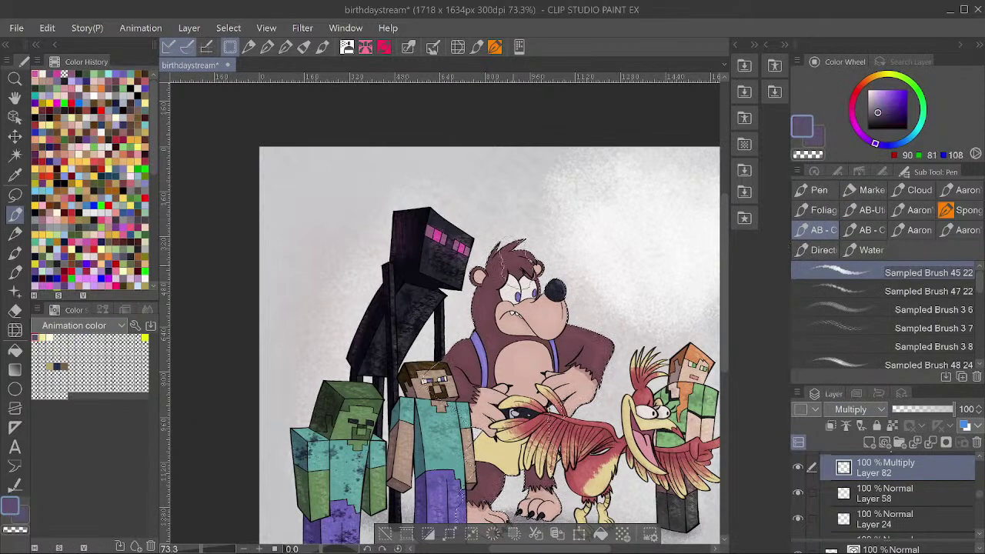
{"action": "mouse_move", "coordinate": [461, 337]}
{"action": "left_mouse_down"}
{"action": "mouse_move", "coordinate": [474, 331]}
{"action": "mouse_move", "coordinate": [443, 373]}
{"action": "mouse_move", "coordinate": [462, 365]}
{"action": "left_mouse_up"}
{"action": "mouse_move", "coordinate": [472, 266]}
{"action": "left_mouse_down"}
{"action": "mouse_move", "coordinate": [505, 255]}
{"action": "mouse_move", "coordinate": [495, 257]}
{"action": "mouse_move", "coordinate": [543, 274]}
{"action": "mouse_move", "coordinate": [546, 255]}
{"action": "left_mouse_up"}
{"action": "mouse_move", "coordinate": [576, 311]}
{"action": "left_mouse_down"}
{"action": "mouse_move", "coordinate": [567, 338]}
{"action": "mouse_move", "coordinate": [542, 344]}
{"action": "mouse_move", "coordinate": [556, 327]}
{"action": "mouse_move", "coordinate": [548, 366]}
{"action": "mouse_move", "coordinate": [571, 336]}
{"action": "mouse_move", "coordinate": [586, 344]}
{"action": "mouse_move", "coordinate": [575, 352]}
{"action": "mouse_move", "coordinate": [590, 336]}
{"action": "mouse_move", "coordinate": [544, 313]}
{"action": "mouse_move", "coordinate": [533, 336]}
{"action": "mouse_move", "coordinate": [537, 313]}
{"action": "mouse_move", "coordinate": [533, 321]}
{"action": "mouse_move", "coordinate": [525, 310]}
{"action": "mouse_move", "coordinate": [536, 352]}
{"action": "mouse_move", "coordinate": [515, 339]}
{"action": "left_mouse_up"}
{"action": "mouse_move", "coordinate": [535, 410]}
{"action": "left_mouse_down"}
{"action": "mouse_move", "coordinate": [548, 357]}
{"action": "mouse_move", "coordinate": [508, 362]}
{"action": "mouse_move", "coordinate": [499, 351]}
{"action": "mouse_move", "coordinate": [487, 369]}
{"action": "mouse_move", "coordinate": [491, 343]}
{"action": "mouse_move", "coordinate": [492, 390]}
{"action": "mouse_move", "coordinate": [508, 388]}
{"action": "mouse_move", "coordinate": [511, 432]}
{"action": "mouse_move", "coordinate": [491, 440]}
{"action": "mouse_move", "coordinate": [497, 464]}
{"action": "mouse_move", "coordinate": [490, 457]}
{"action": "mouse_move", "coordinate": [485, 485]}
{"action": "mouse_move", "coordinate": [490, 475]}
{"action": "left_mouse_up"}
{"action": "mouse_move", "coordinate": [551, 448]}
{"action": "left_mouse_down"}
{"action": "mouse_move", "coordinate": [531, 431]}
{"action": "mouse_move", "coordinate": [563, 425]}
{"action": "mouse_move", "coordinate": [560, 405]}
{"action": "mouse_move", "coordinate": [542, 400]}
{"action": "mouse_move", "coordinate": [517, 433]}
{"action": "left_mouse_up"}
{"action": "mouse_move", "coordinate": [585, 291]}
{"action": "left_mouse_down"}
{"action": "mouse_move", "coordinate": [551, 286]}
{"action": "mouse_move", "coordinate": [571, 277]}
{"action": "mouse_move", "coordinate": [545, 264]}
{"action": "mouse_move", "coordinate": [525, 286]}
{"action": "mouse_move", "coordinate": [533, 282]}
{"action": "left_mouse_up"}
{"action": "key", "text": "ctrl+z"}
{"action": "left_click_drag", "start_coordinate": [603, 274], "coordinate": [620, 267]}
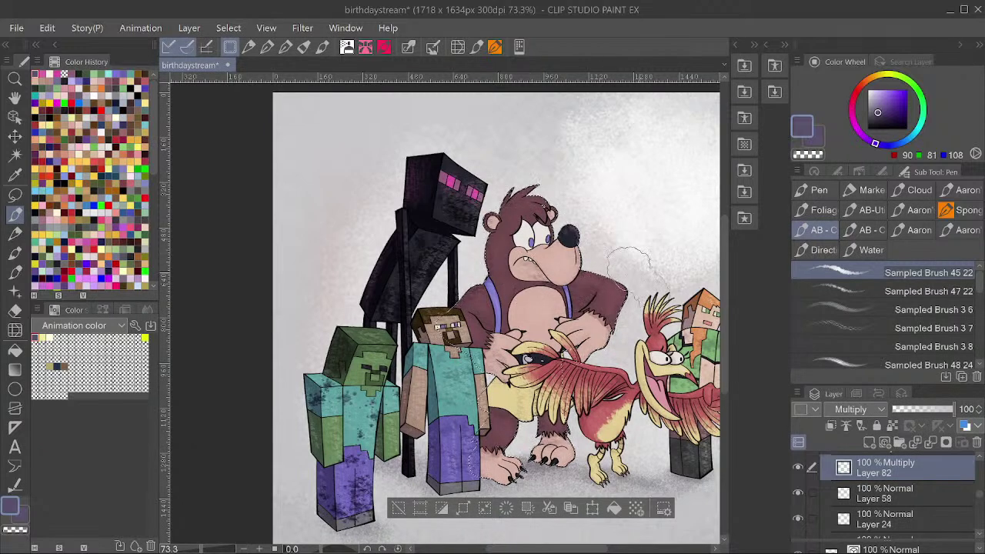
{"action": "key", "text": "ctrl+d"}
Compare the bear's shading with Layer 82 at 47% and 100% opacity, and with the layer hidden and shown.
{"action": "left_click_drag", "start_coordinate": [648, 269], "coordinate": [637, 300]}
{"action": "left_click", "coordinate": [921, 409]}
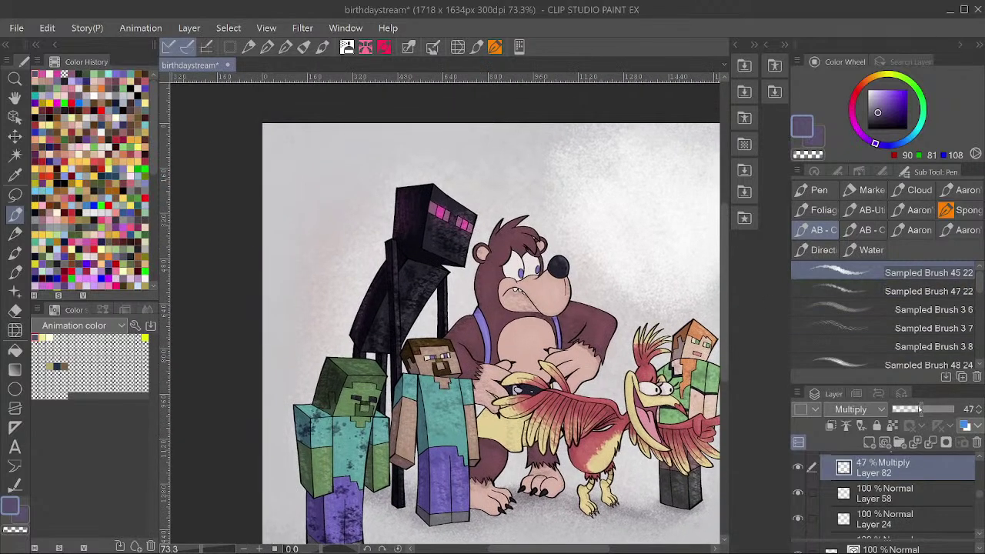
{"action": "left_click_drag", "start_coordinate": [943, 405], "coordinate": [966, 404]}
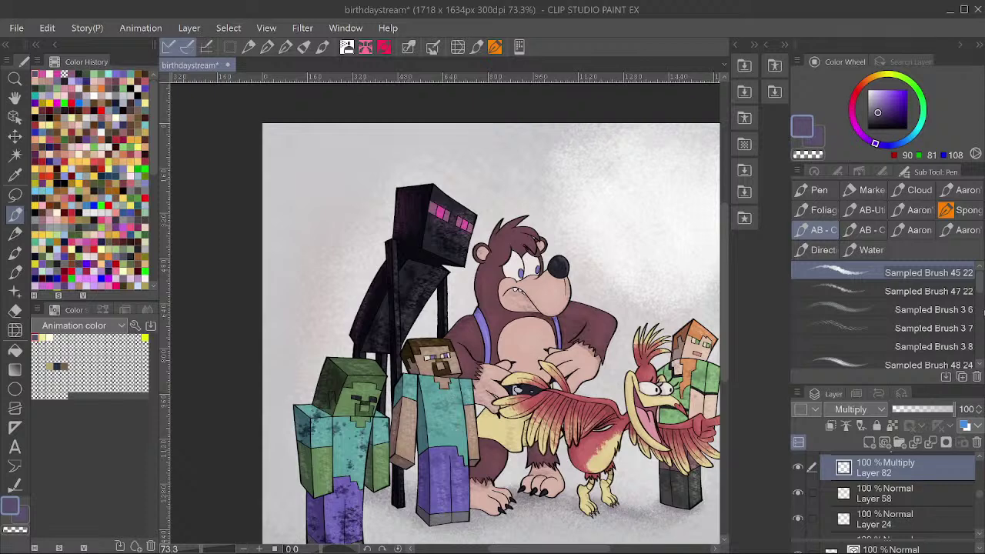
{"action": "left_click", "coordinate": [798, 468]}
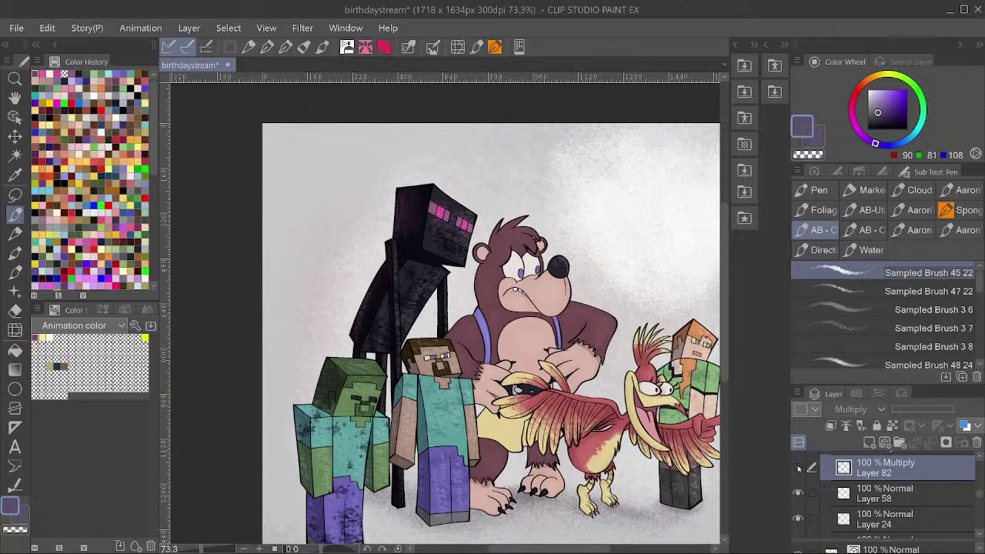
{"action": "left_click", "coordinate": [798, 468]}
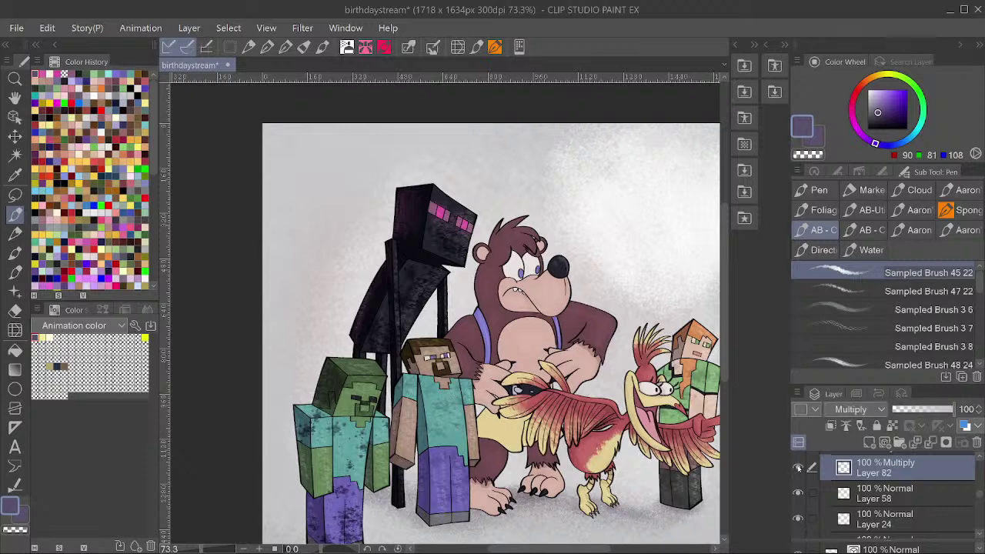
{"action": "scroll", "coordinate": [854, 483], "scroll_direction": "down", "scroll_amount": 5}
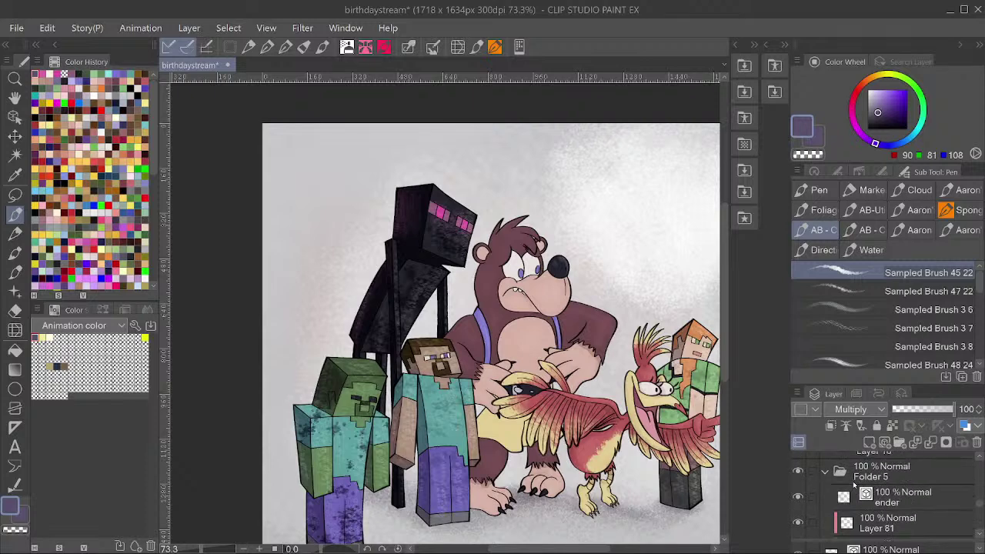
{"action": "scroll", "coordinate": [854, 483], "scroll_direction": "down", "scroll_amount": 4}
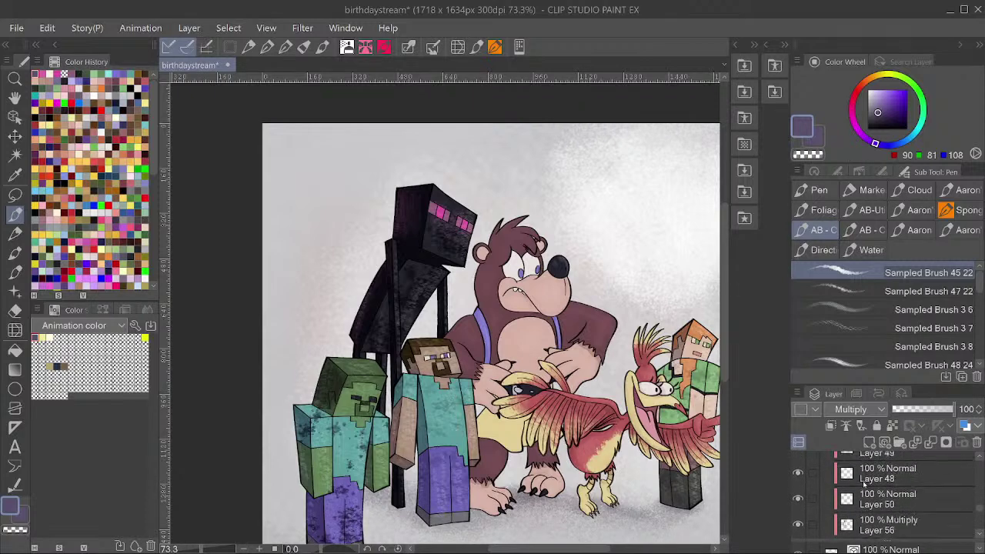
{"action": "left_click", "coordinate": [844, 483], "text": "ctrl"}
{"action": "scroll", "coordinate": [846, 487], "scroll_direction": "up", "scroll_amount": 4}
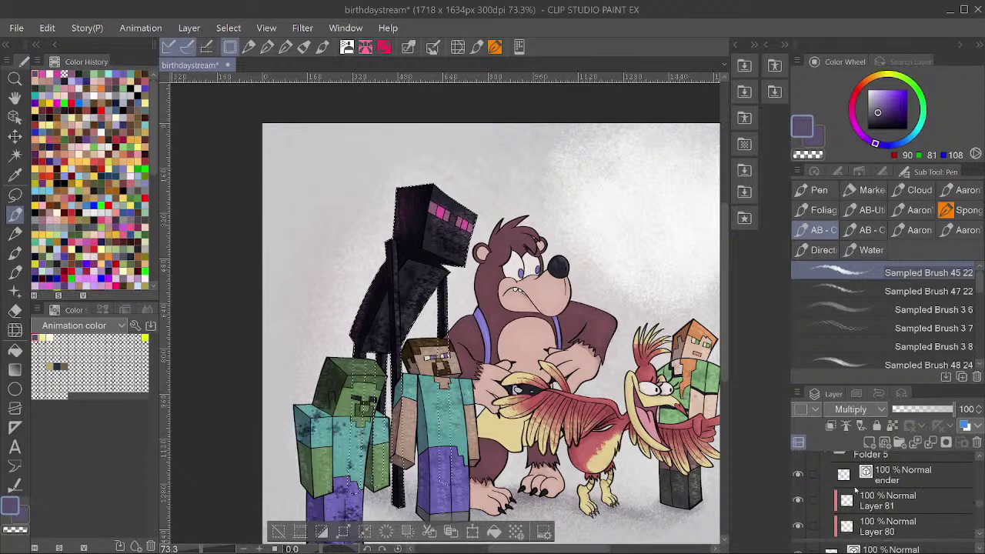
{"action": "scroll", "coordinate": [456, 250], "scroll_direction": "down", "scroll_amount": 2}
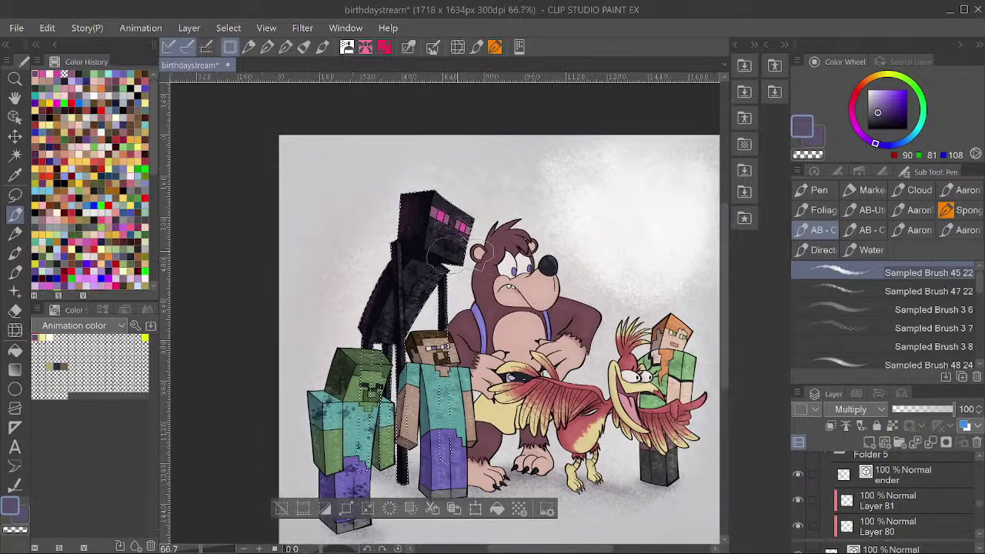
{"action": "key", "text": "ctrl+d"}
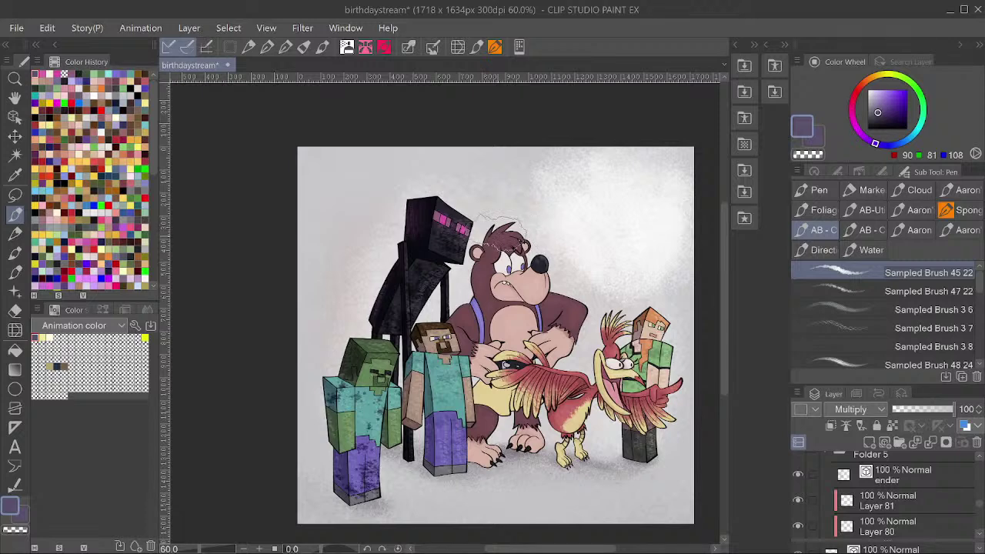
Add a new raster layer directly above the ender line art layer inside Folder 5.
{"action": "scroll", "coordinate": [926, 498], "scroll_direction": "down", "scroll_amount": 2}
{"action": "left_click", "coordinate": [907, 475]}
{"action": "scroll", "coordinate": [905, 478], "scroll_direction": "up", "scroll_amount": 3}
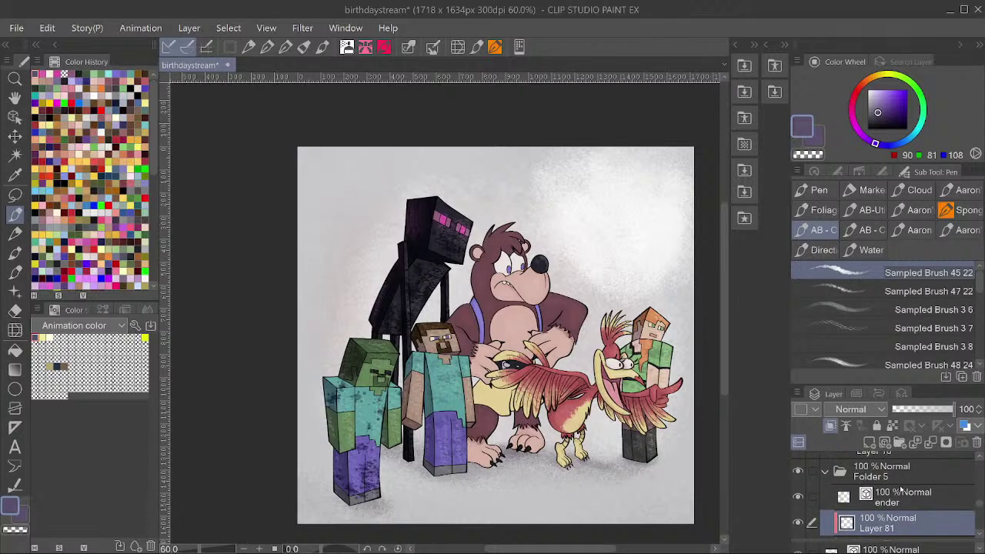
{"action": "left_click", "coordinate": [902, 491]}
{"action": "key", "text": "ctrl+shift+n"}
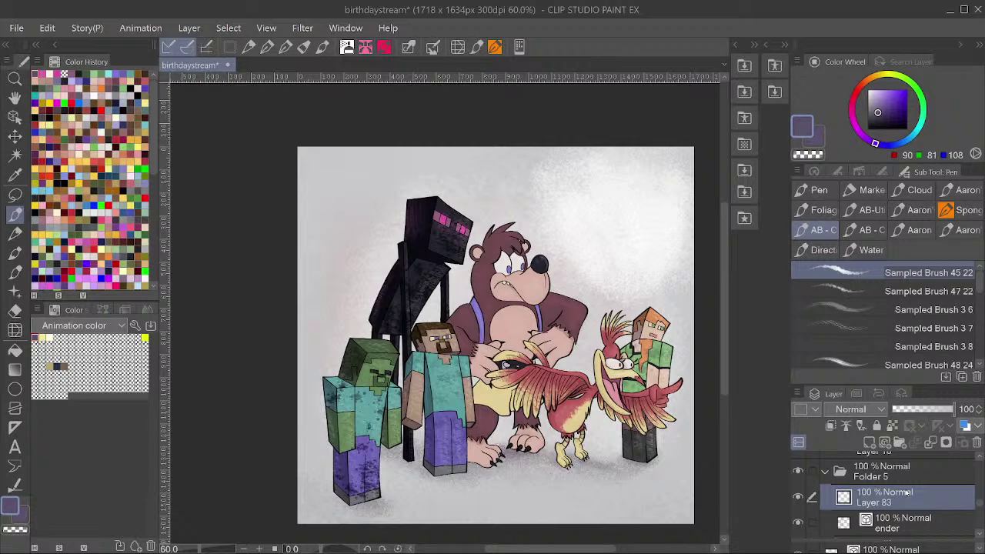
{"action": "scroll", "coordinate": [909, 493], "scroll_direction": "down", "scroll_amount": 1}
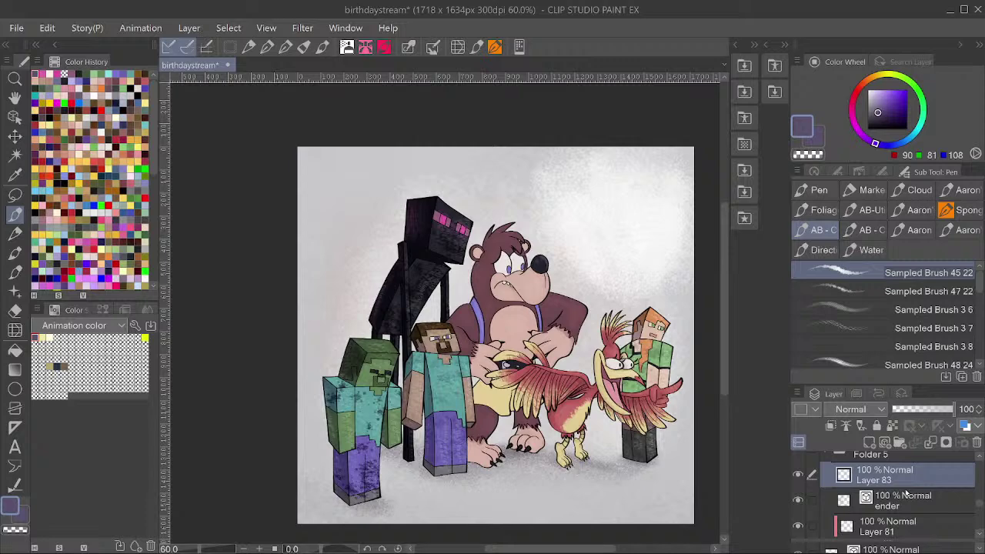
Set Layer 83 to Glow dodge and ready the MB Soft Round airbrush with pink sampled from the Enderman's eyes.
{"action": "key", "text": "b"}
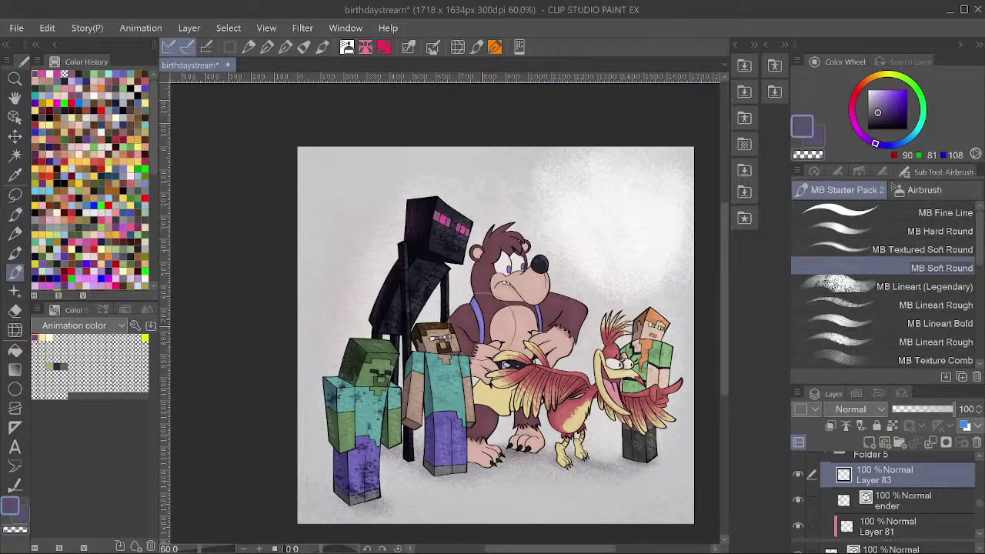
{"action": "left_click", "coordinate": [453, 227], "text": "alt"}
{"action": "scroll", "coordinate": [454, 226], "scroll_direction": "up", "scroll_amount": 3}
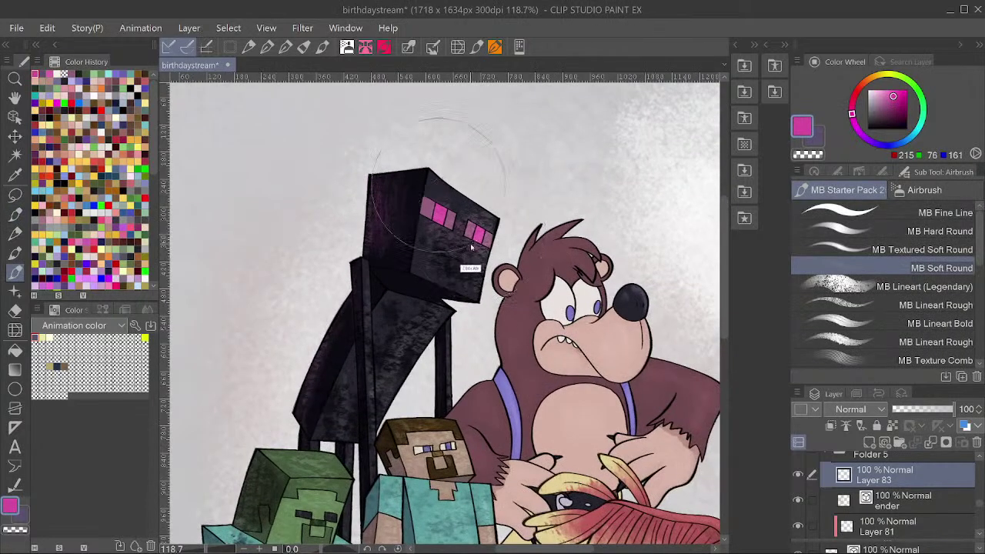
{"action": "left_click", "coordinate": [883, 410]}
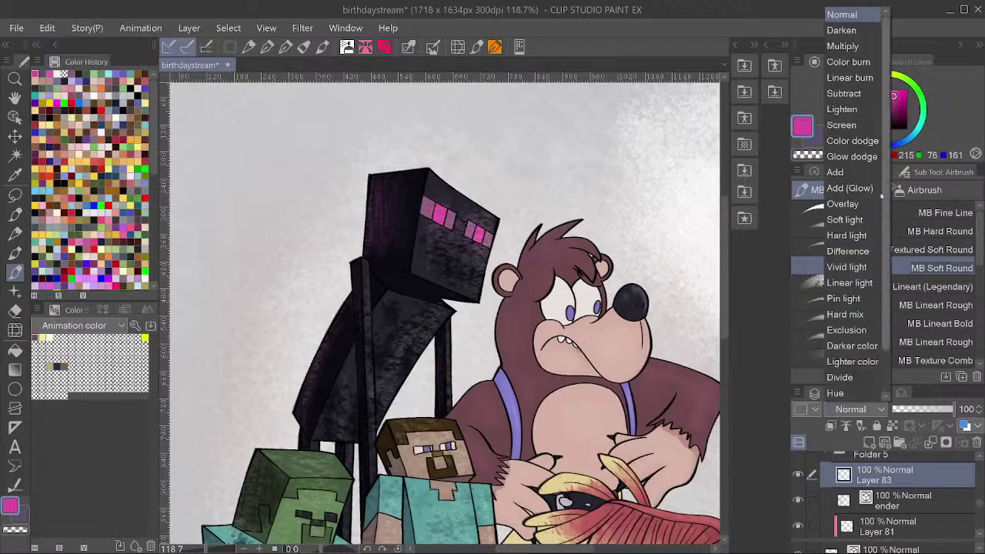
{"action": "left_click", "coordinate": [870, 157]}
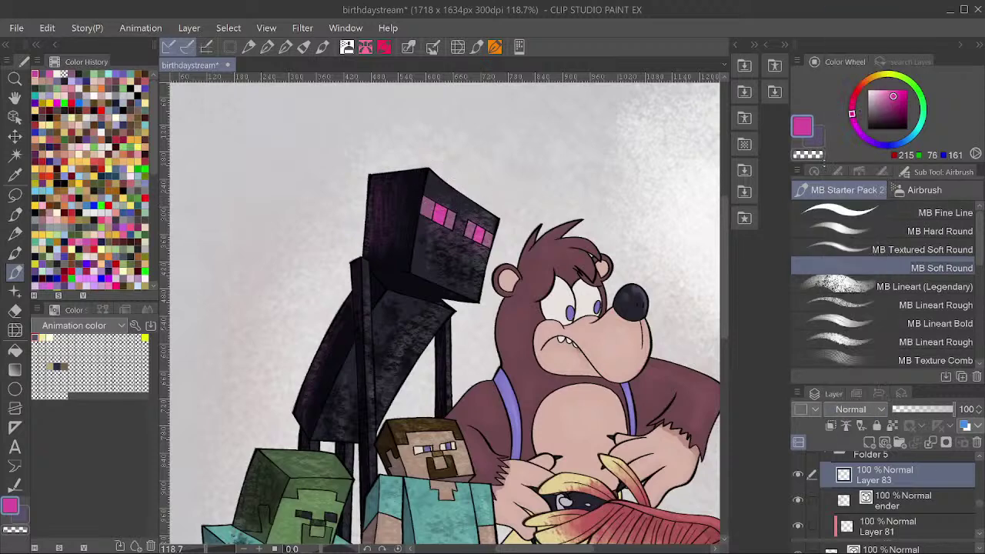
Airbrush a soft pink glow around the Enderman's eyes and lower Layer 83's opacity to 52%.
{"action": "left_click", "coordinate": [451, 250], "text": "alt"}
{"action": "left_click", "coordinate": [444, 213], "text": "alt"}
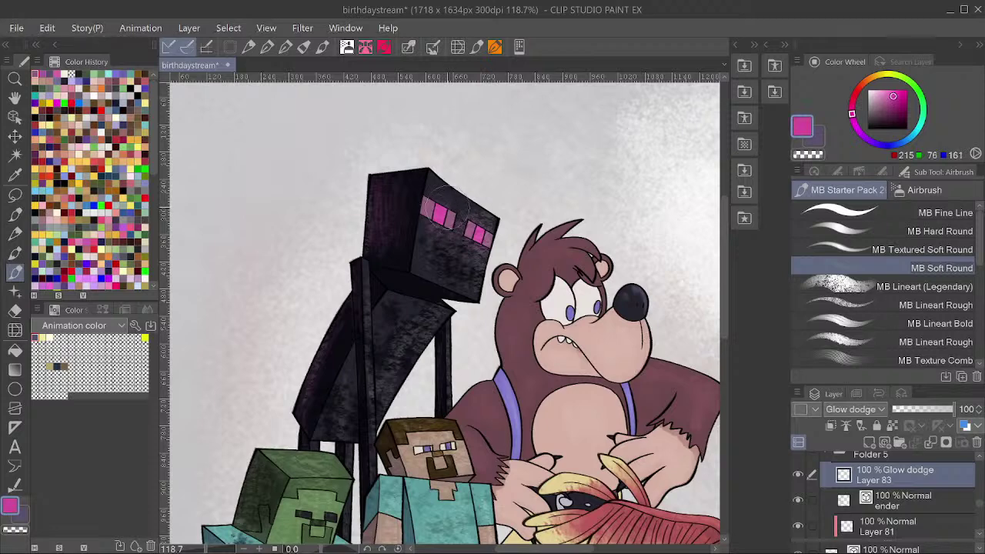
{"action": "mouse_move", "coordinate": [452, 216]}
{"action": "left_mouse_down"}
{"action": "mouse_move", "coordinate": [435, 217]}
{"action": "mouse_move", "coordinate": [475, 243]}
{"action": "left_mouse_up"}
{"action": "key", "text": "ctrl+z"}
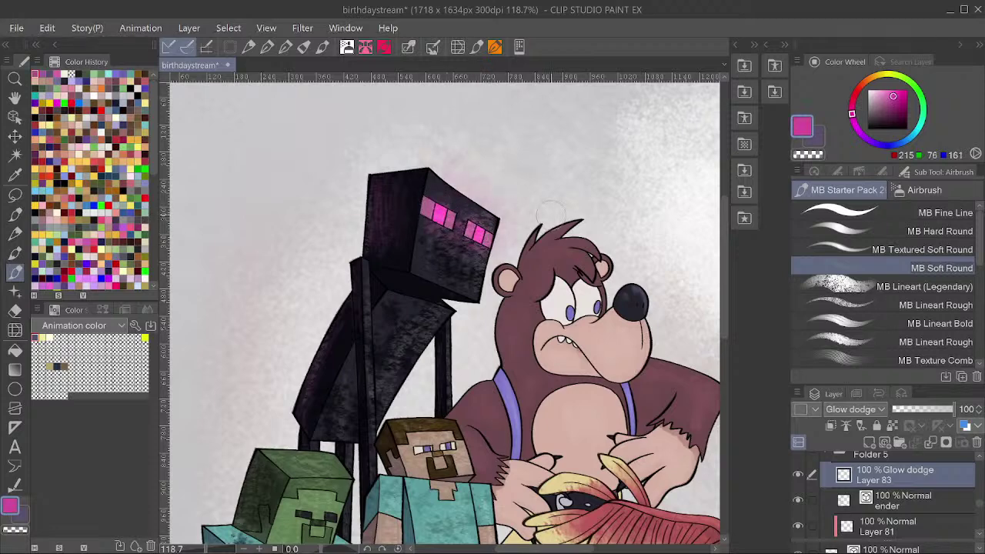
{"action": "left_click_drag", "start_coordinate": [954, 409], "coordinate": [917, 410]}
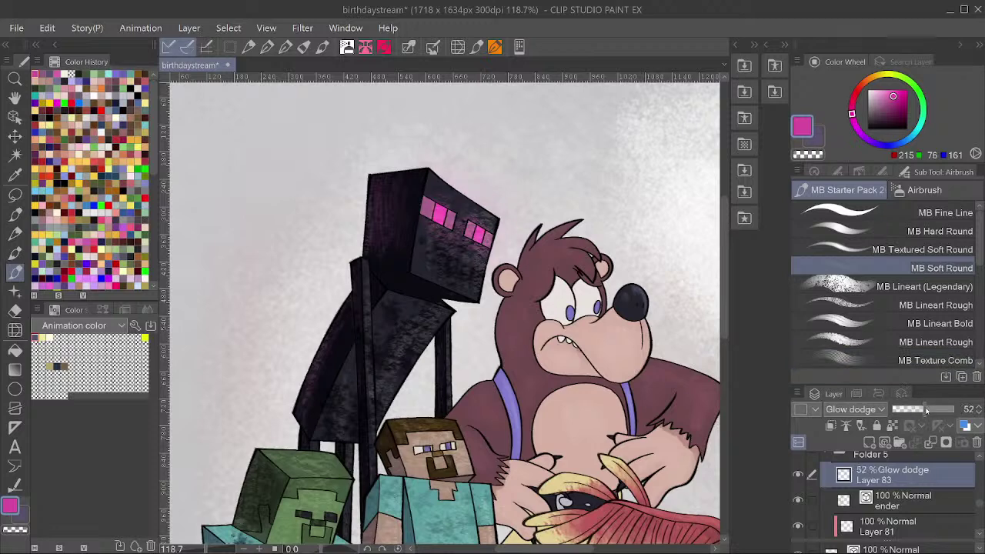
Save the birthdaystream artwork.
{"action": "scroll", "coordinate": [627, 311], "scroll_direction": "down", "scroll_amount": 3}
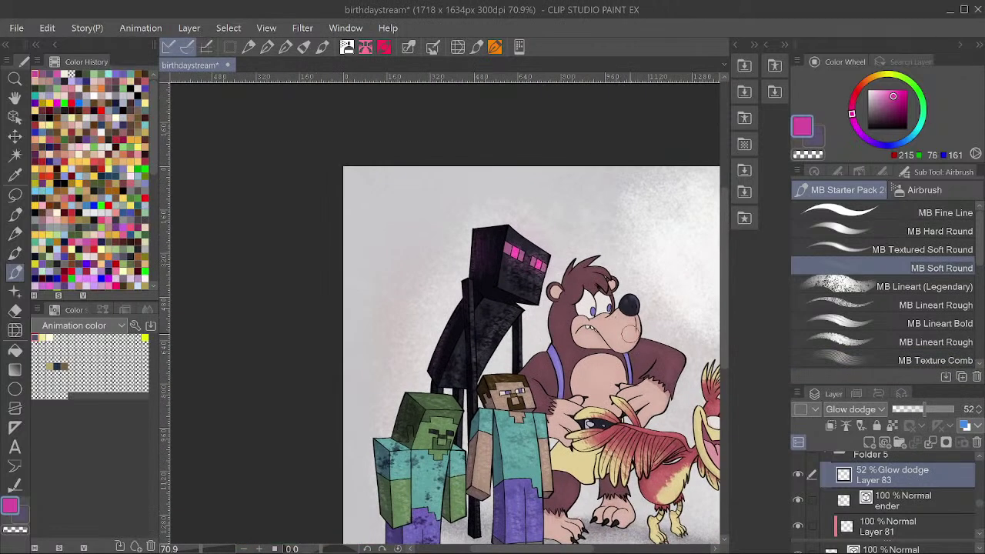
{"action": "left_click_drag", "start_coordinate": [670, 399], "coordinate": [590, 353]}
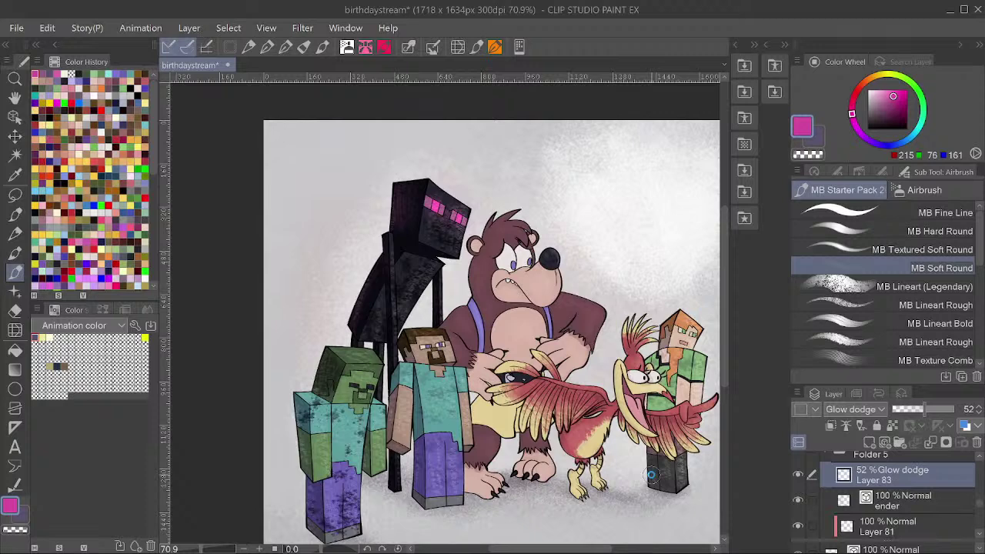
{"action": "key", "text": "ctrl+s"}
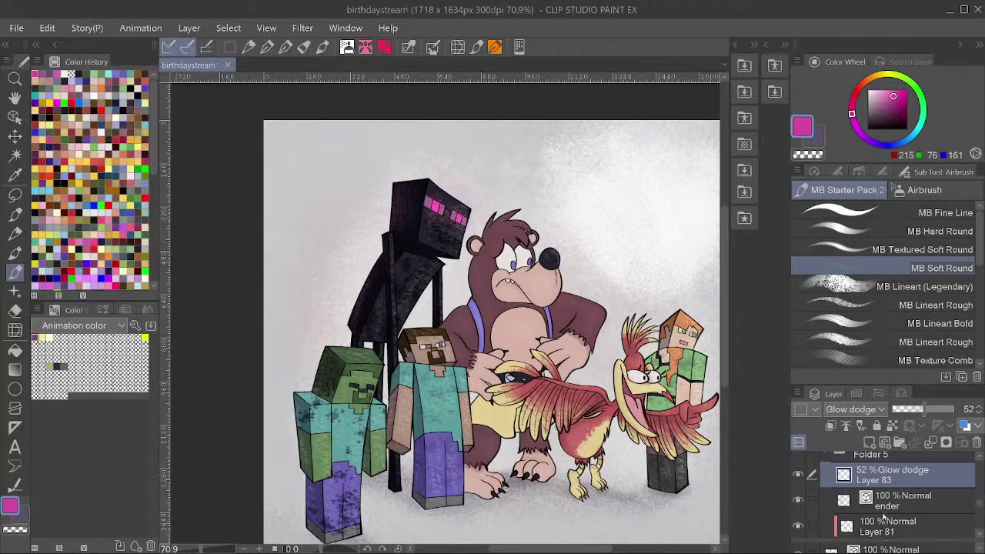
Select the Enderman's layers from Layer 81 down to Layer 30 and show the MY AUTOACTIONS set.
{"action": "left_click", "coordinate": [885, 521]}
{"action": "scroll", "coordinate": [892, 481], "scroll_direction": "down", "scroll_amount": 8}
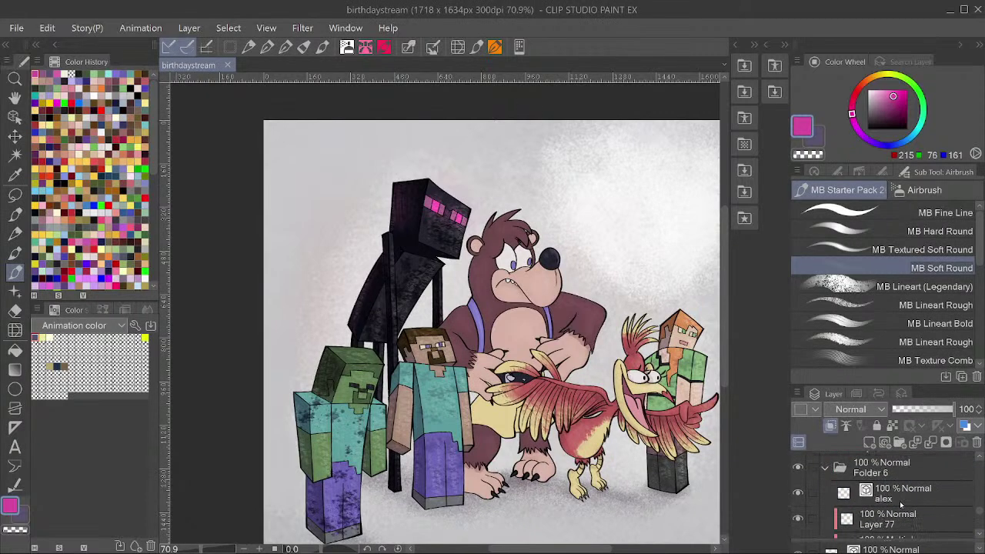
{"action": "left_click", "coordinate": [895, 493], "text": "shift"}
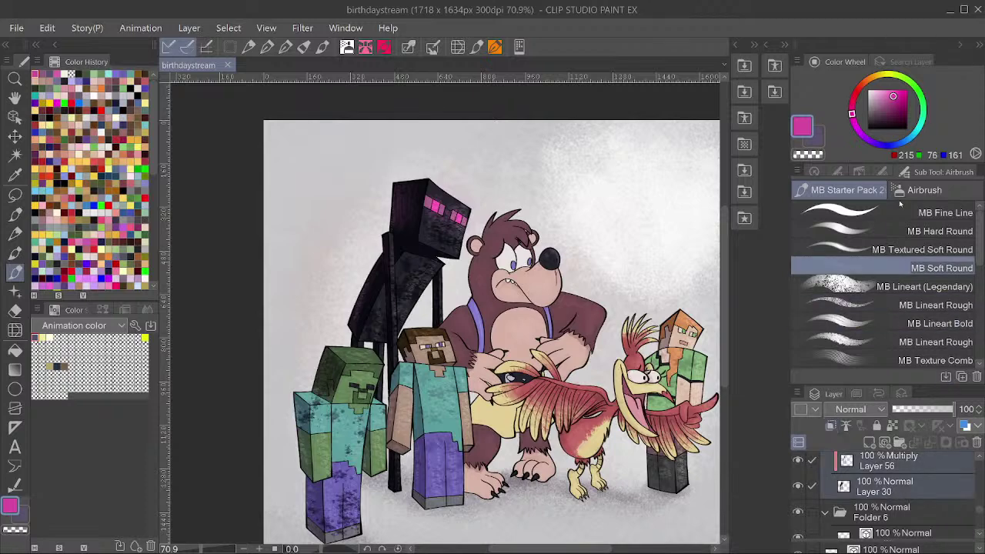
{"action": "left_click", "coordinate": [859, 171]}
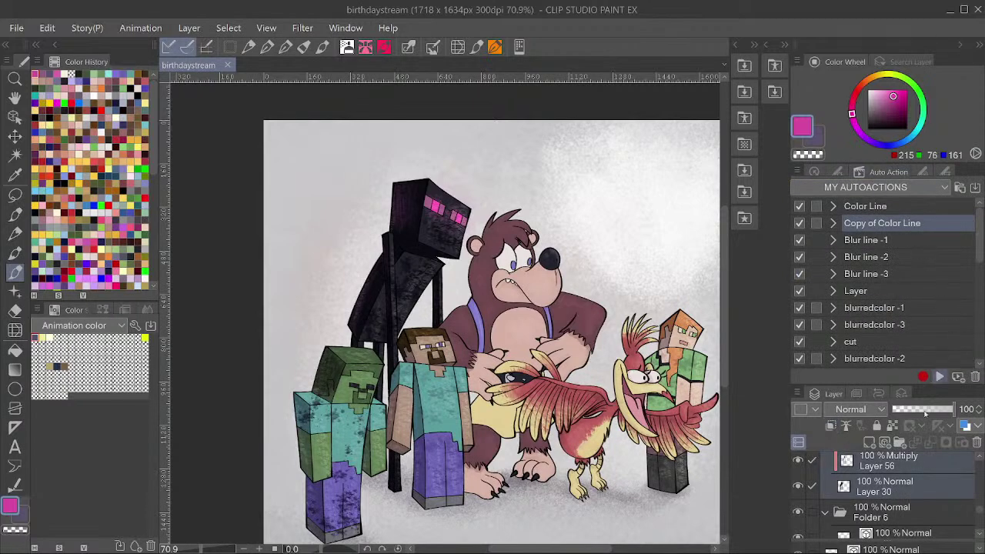
{"action": "key", "text": "ctrl+minus"}
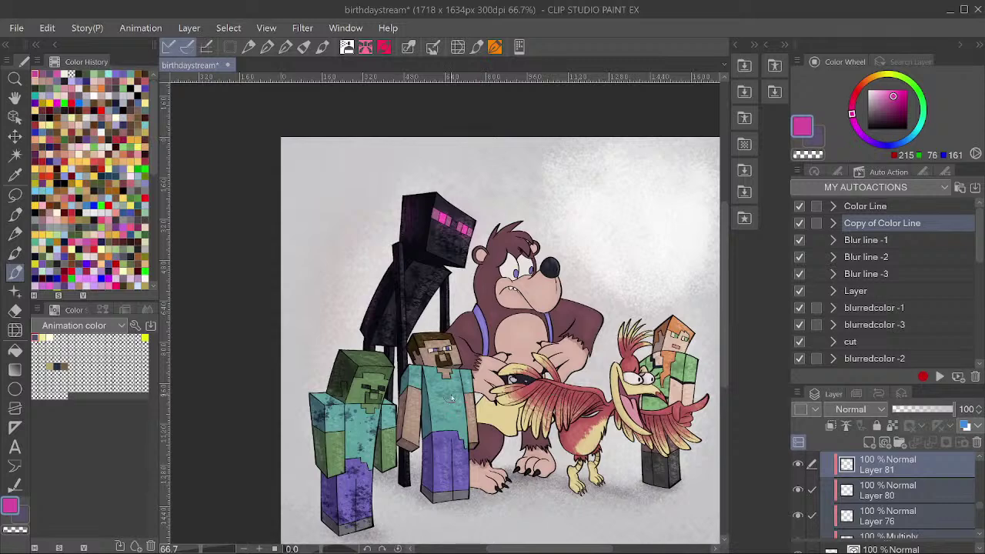
Compare the whole illustration with the last change to the Enderman's layers undone and reapplied.
{"action": "scroll", "coordinate": [459, 388], "scroll_direction": "down", "scroll_amount": 2}
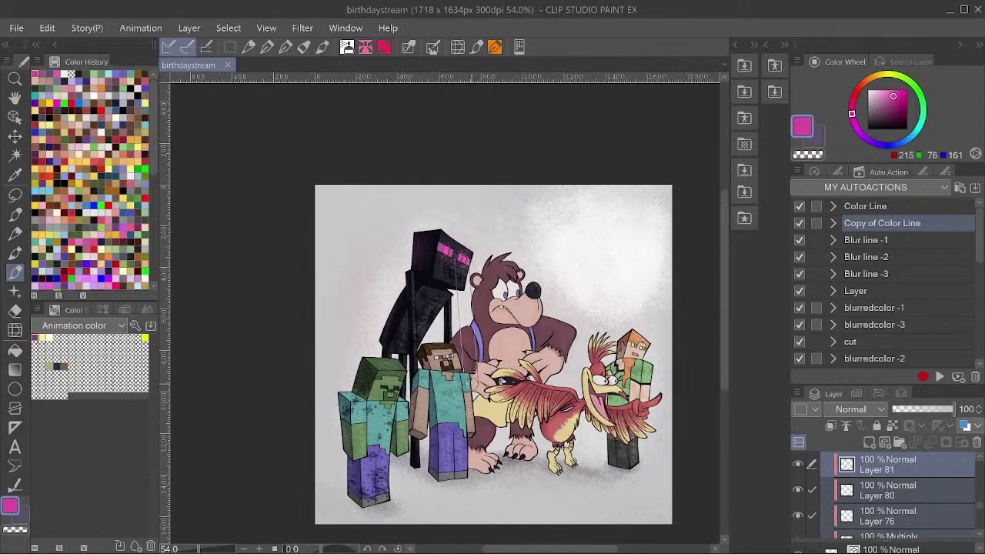
{"action": "key", "text": "ctrl+y"}
{"action": "key", "text": "ctrl+shift+g"}
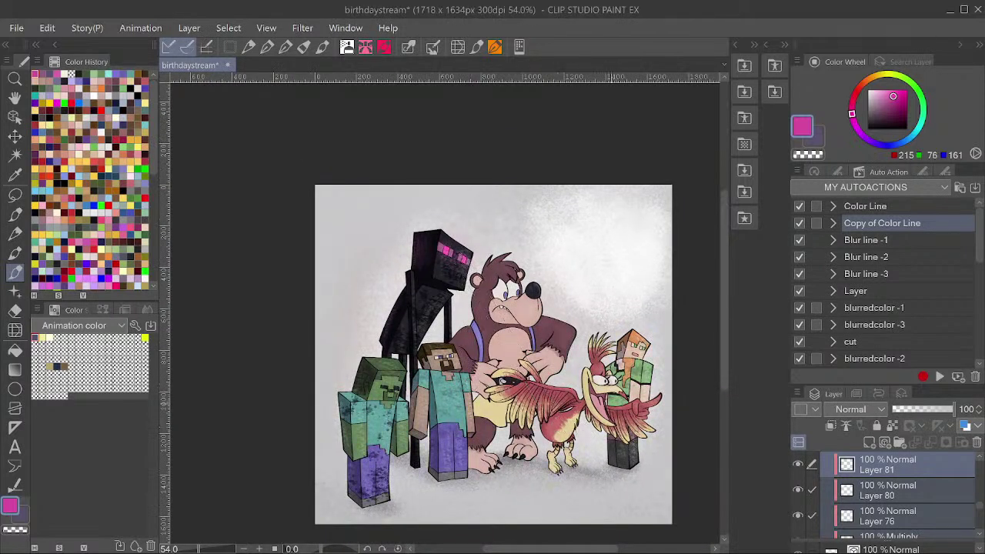
{"action": "key", "text": "ctrl+plus"}
{"action": "scroll", "coordinate": [652, 377], "scroll_direction": "up", "scroll_amount": 1}
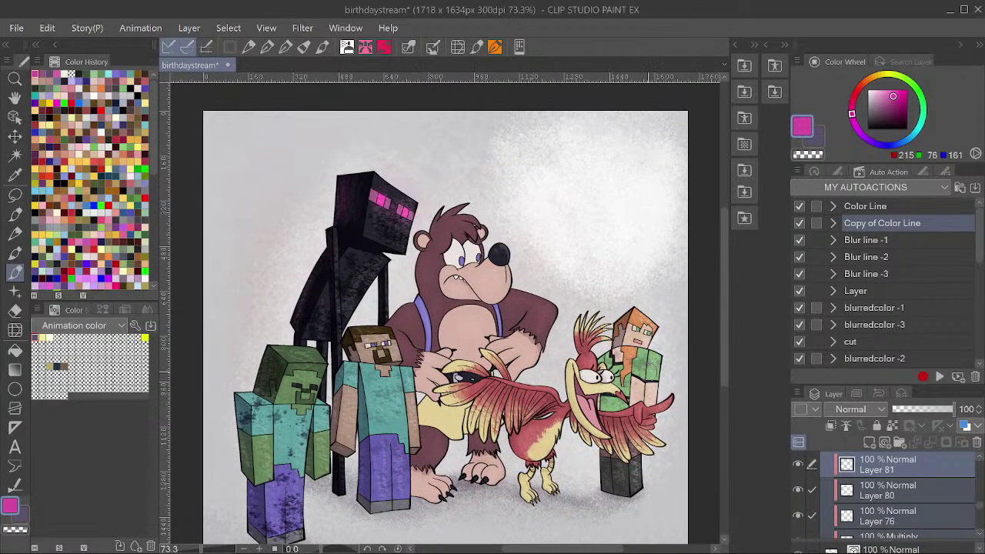
{"action": "scroll", "coordinate": [656, 383], "scroll_direction": "down", "scroll_amount": 1}
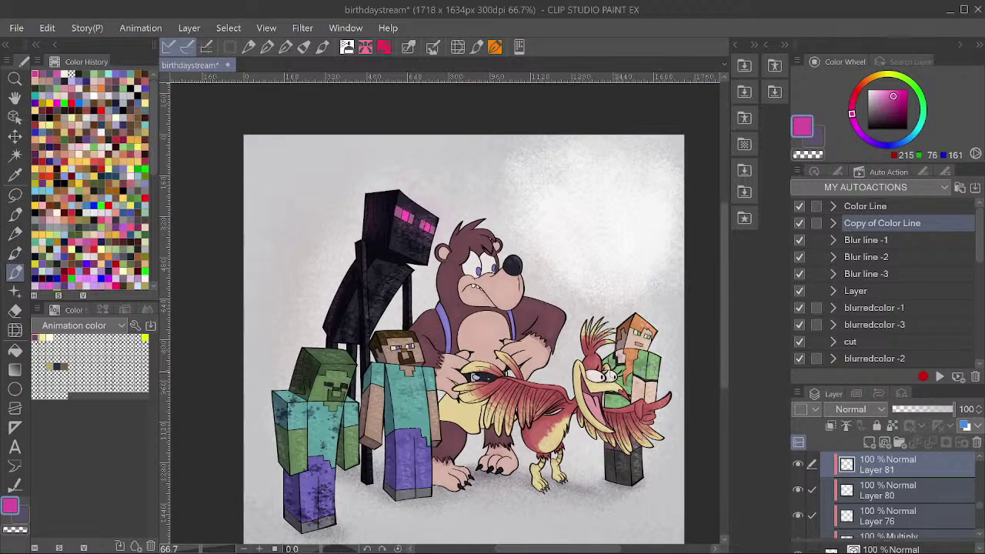
{"action": "scroll", "coordinate": [456, 374], "scroll_direction": "down", "scroll_amount": 2}
{"action": "scroll", "coordinate": [438, 371], "scroll_direction": "up", "scroll_amount": 1}
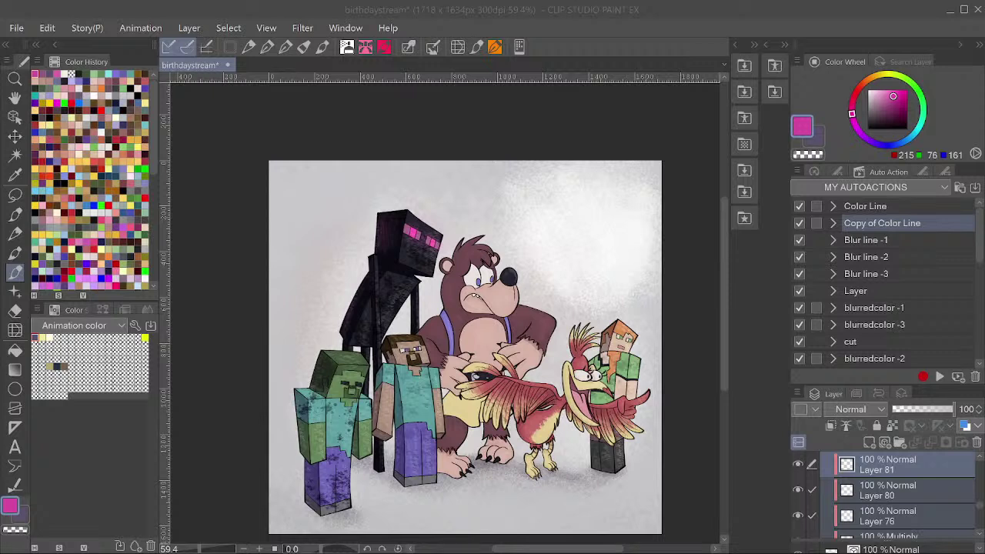
{"action": "left_click", "coordinate": [504, 57]}
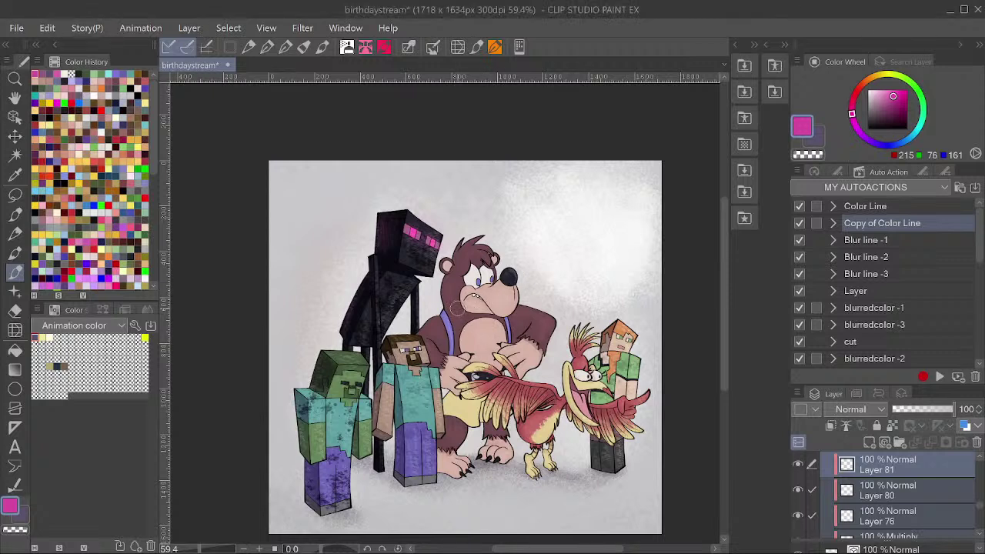
Make the bear's Multiply Layer 82 active and load the base shape on Layer 18 as a selection.
{"action": "key", "text": "alt+shift+e"}
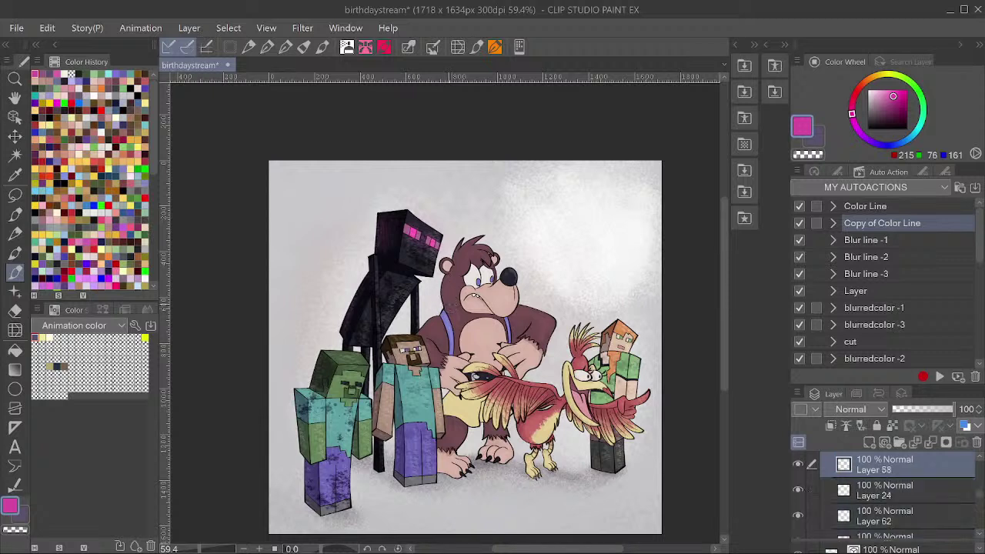
{"action": "scroll", "coordinate": [870, 498], "scroll_direction": "up", "scroll_amount": 2}
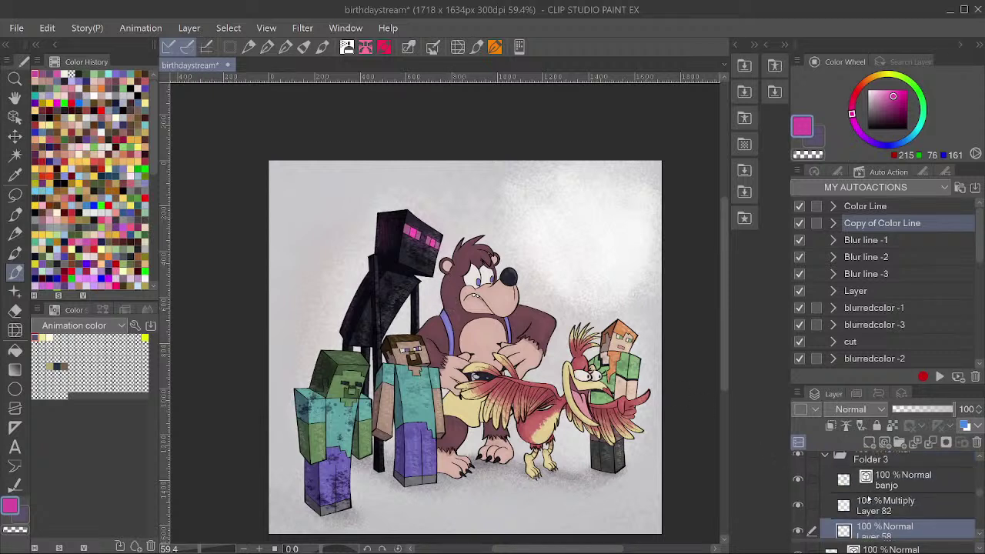
{"action": "left_click", "coordinate": [868, 500]}
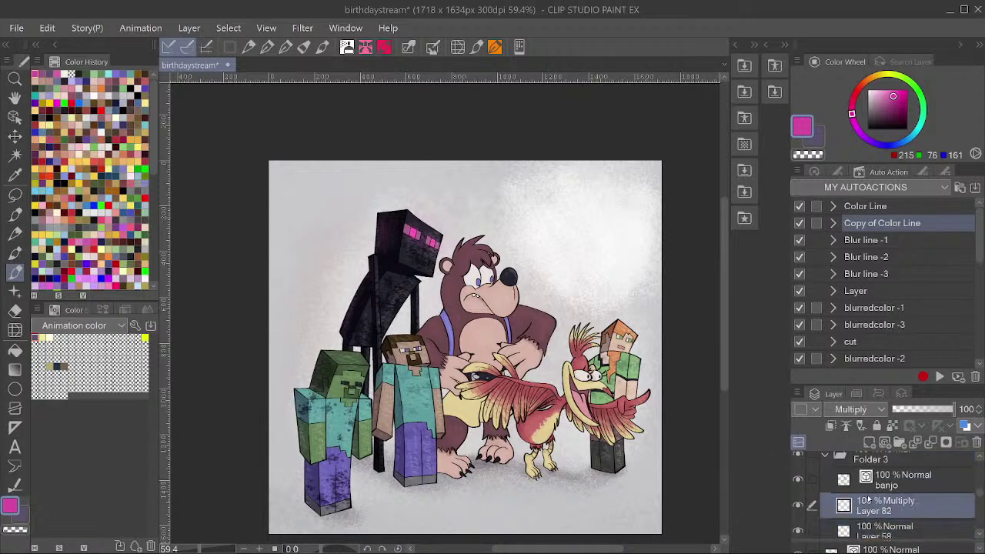
{"action": "left_click", "coordinate": [797, 508]}
{"action": "left_click", "coordinate": [797, 508]}
{"action": "scroll", "coordinate": [802, 508], "scroll_direction": "down", "scroll_amount": 3}
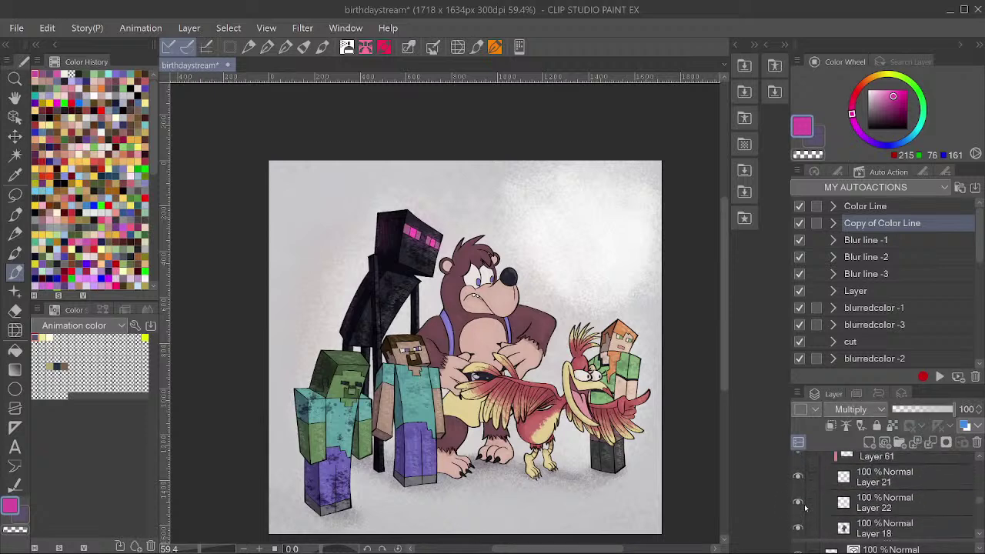
{"action": "left_click", "coordinate": [843, 528], "text": "ctrl"}
{"action": "scroll", "coordinate": [854, 500], "scroll_direction": "up", "scroll_amount": 3}
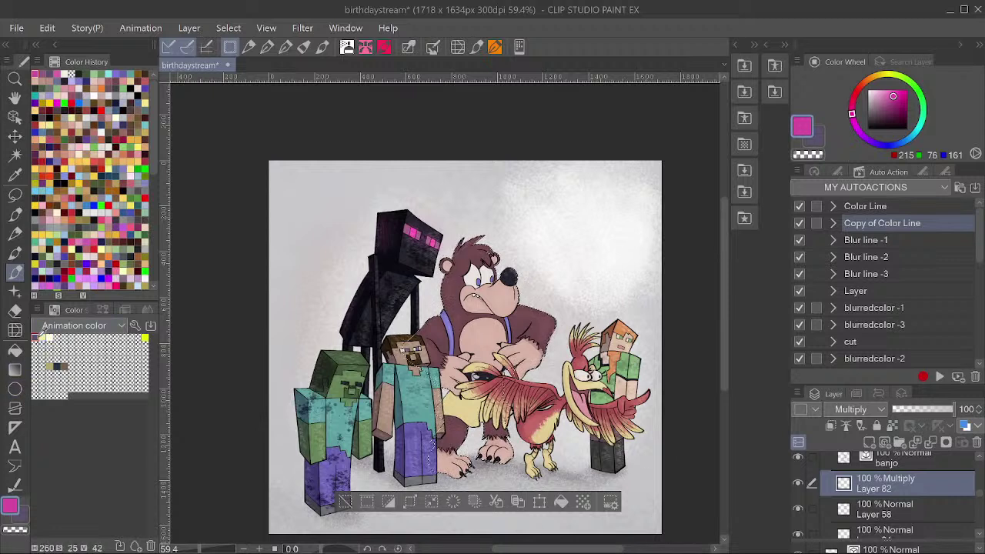
Pick the muted purple color (90, 81, 108) and switch from the airbrush to the Pen tool's sampled brushes.
{"action": "left_click", "coordinate": [34, 339]}
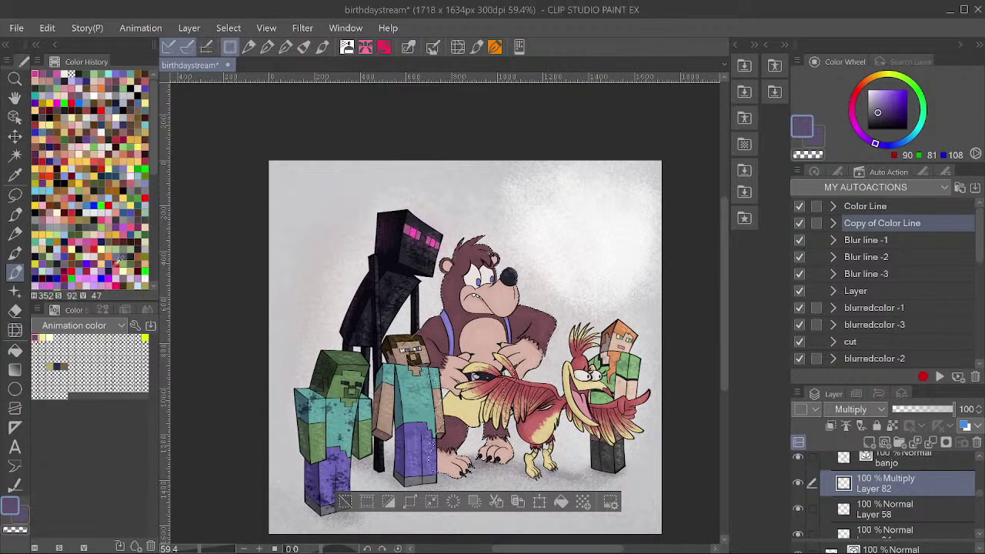
{"action": "left_click", "coordinate": [815, 171]}
{"action": "left_click", "coordinate": [837, 172]}
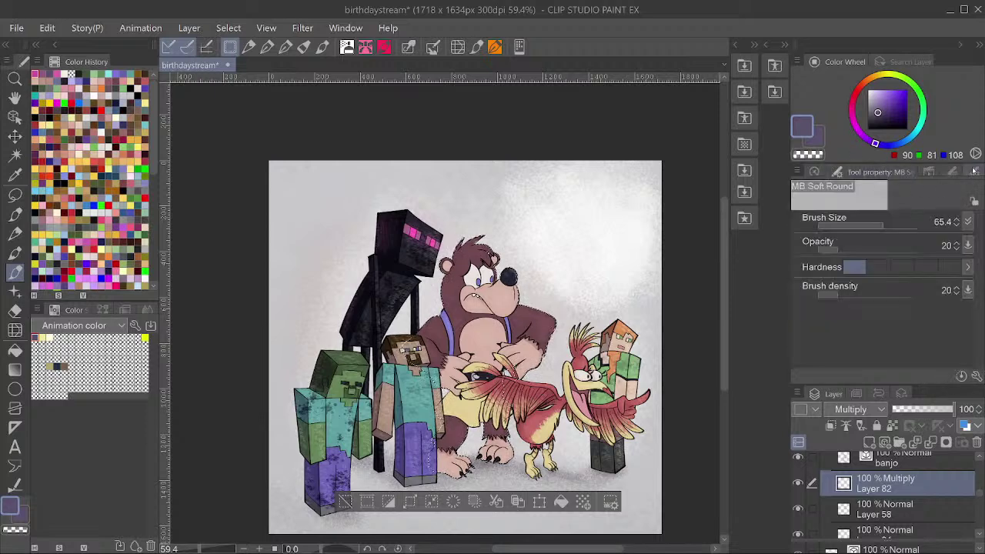
{"action": "left_click", "coordinate": [974, 171]}
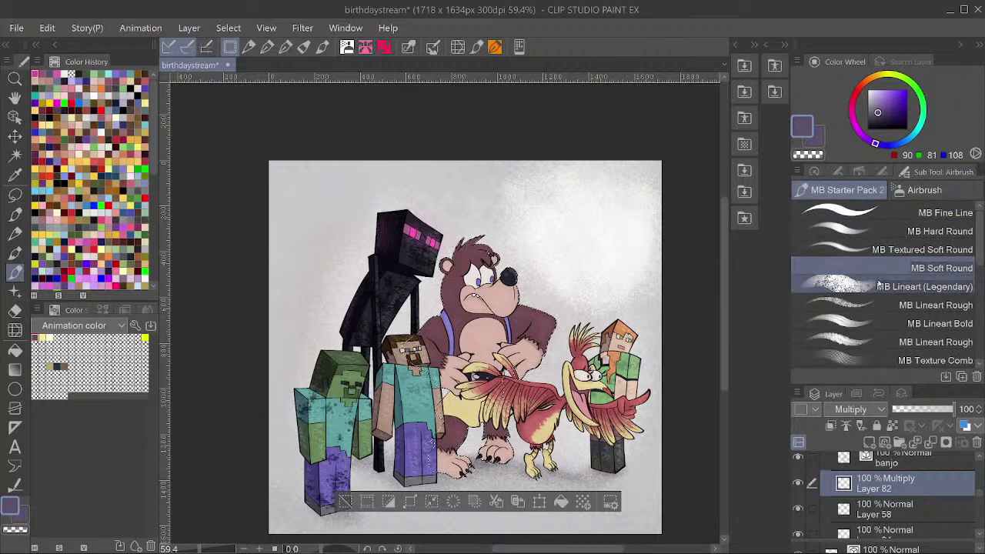
{"action": "left_click", "coordinate": [15, 214]}
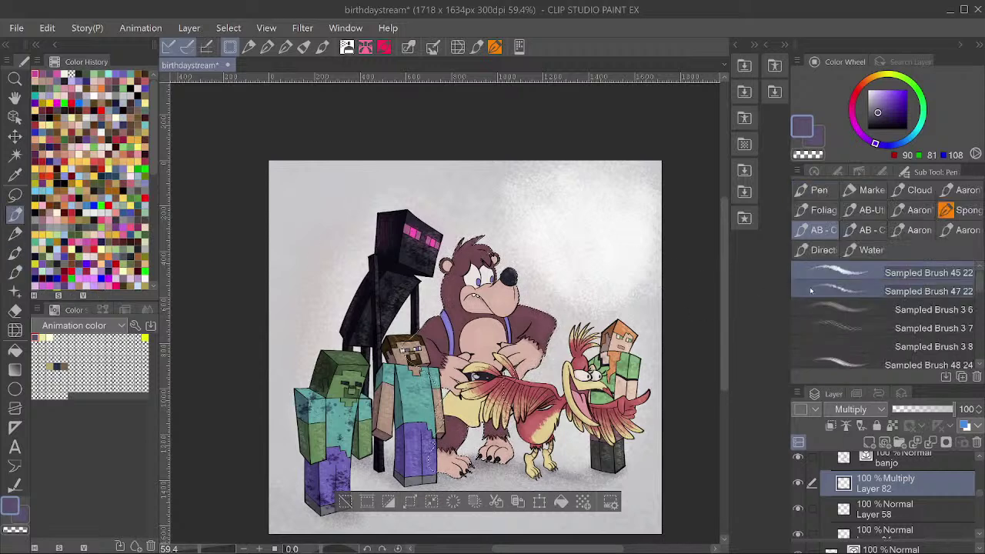
Try a shading stroke with Sampled Brush 45 22 across the bear's face, and switch to Sampled Brush 46 36.
{"action": "scroll", "coordinate": [466, 295], "scroll_direction": "up", "scroll_amount": 3}
{"action": "left_click_drag", "start_coordinate": [455, 308], "coordinate": [447, 326]}
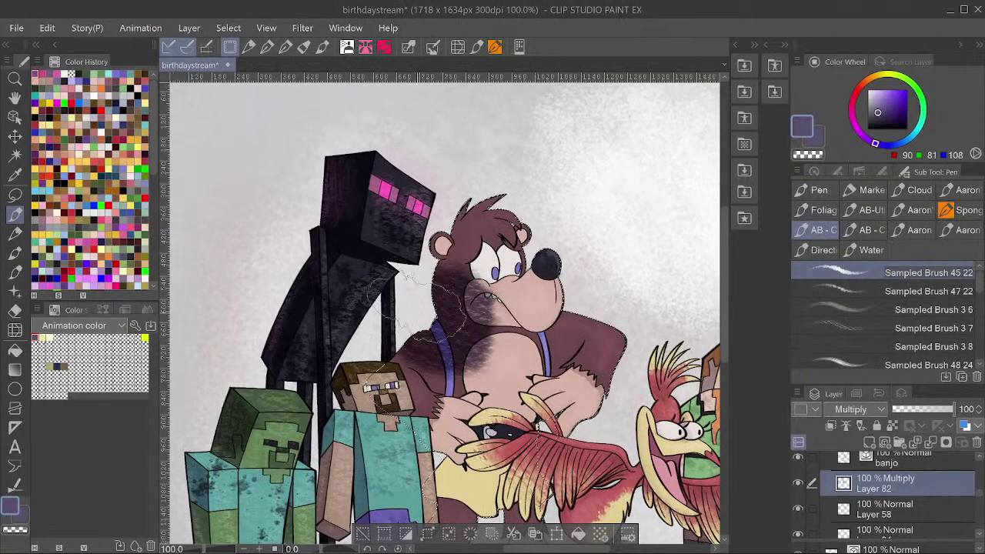
{"action": "scroll", "coordinate": [881, 328], "scroll_direction": "down", "scroll_amount": 2}
{"action": "left_click", "coordinate": [873, 290]}
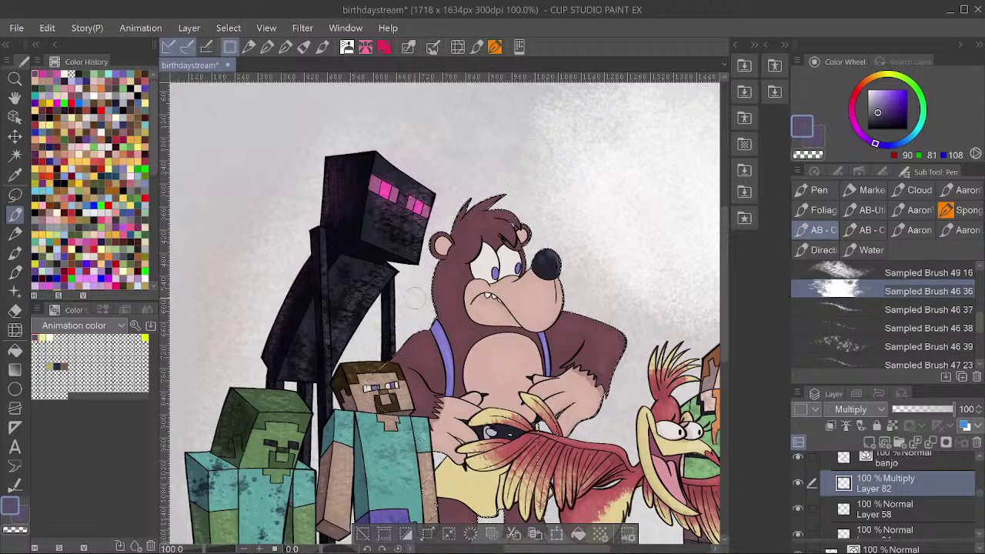
Paint rough fur-like shadows along the back of the bear's head, the strap and the shoulder nearest the Enderman.
{"action": "mouse_move", "coordinate": [433, 293]}
{"action": "left_mouse_down"}
{"action": "mouse_move", "coordinate": [459, 327]}
{"action": "mouse_move", "coordinate": [435, 296]}
{"action": "mouse_move", "coordinate": [429, 235]}
{"action": "left_mouse_up"}
{"action": "scroll", "coordinate": [455, 283], "scroll_direction": "up", "scroll_amount": 3}
{"action": "scroll", "coordinate": [509, 170], "scroll_direction": "down", "scroll_amount": 2}
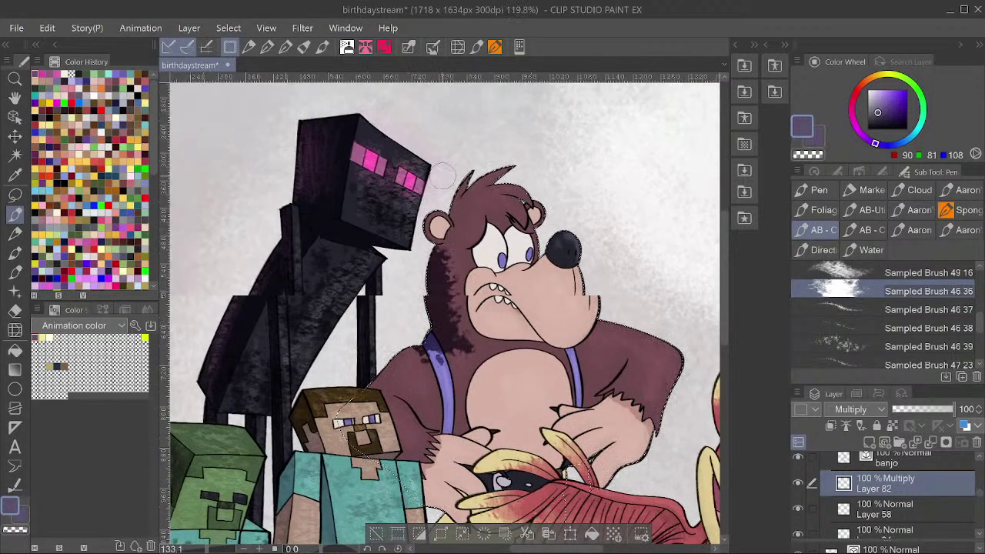
{"action": "scroll", "coordinate": [461, 369], "scroll_direction": "up", "scroll_amount": 2}
{"action": "left_click_drag", "start_coordinate": [414, 312], "coordinate": [347, 330]}
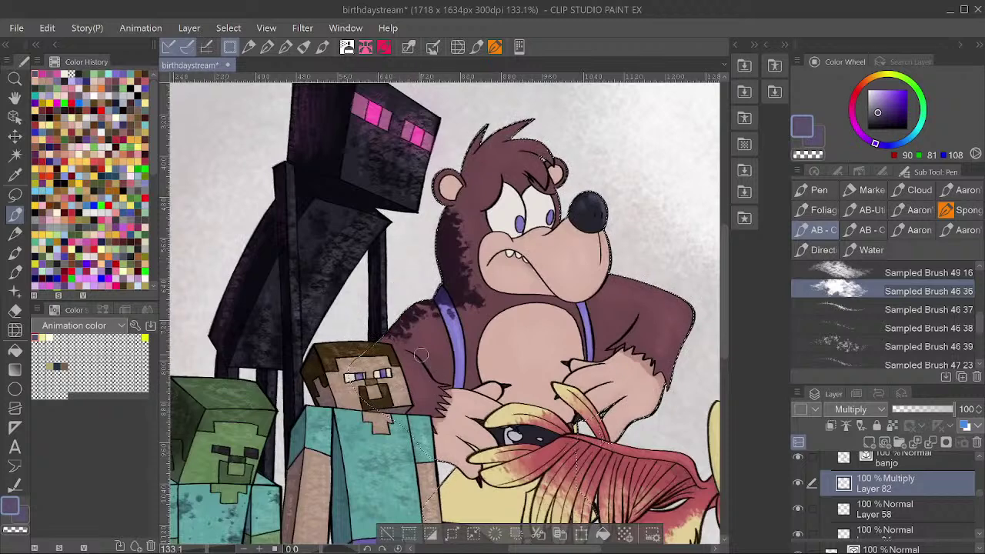
Continue the Multiply shading on the bear's far arm, the edge of its muzzle, its ears and its hair tuft.
{"action": "scroll", "coordinate": [454, 375], "scroll_direction": "down", "scroll_amount": 1}
{"action": "scroll", "coordinate": [464, 291], "scroll_direction": "down", "scroll_amount": 1}
{"action": "scroll", "coordinate": [592, 300], "scroll_direction": "up", "scroll_amount": 2}
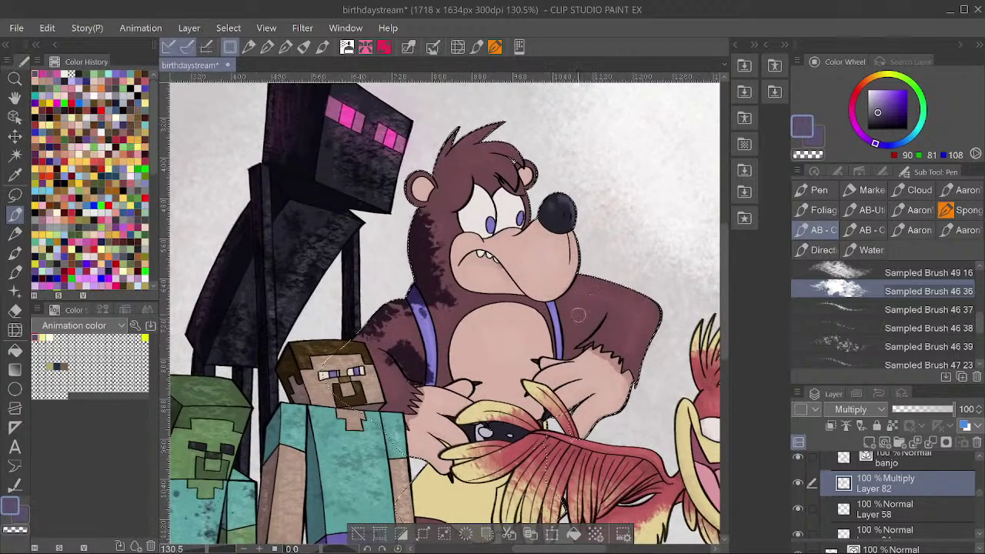
{"action": "mouse_move", "coordinate": [594, 317]}
{"action": "left_mouse_down"}
{"action": "mouse_move", "coordinate": [578, 341]}
{"action": "mouse_move", "coordinate": [602, 313]}
{"action": "mouse_move", "coordinate": [588, 314]}
{"action": "mouse_move", "coordinate": [574, 248]}
{"action": "left_mouse_up"}
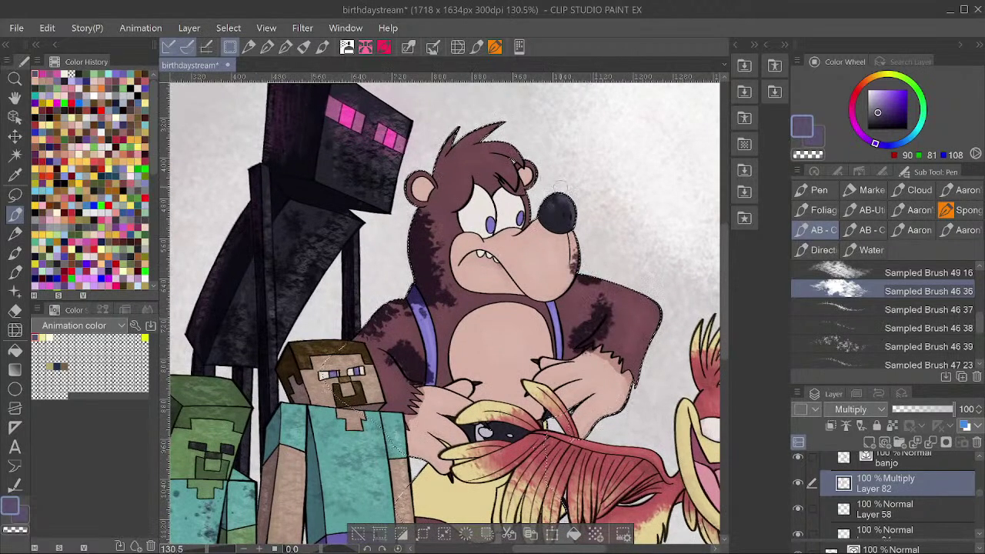
{"action": "mouse_move", "coordinate": [456, 134]}
{"action": "left_mouse_down"}
{"action": "mouse_move", "coordinate": [428, 175]}
{"action": "mouse_move", "coordinate": [434, 169]}
{"action": "left_mouse_up"}
{"action": "left_click_drag", "start_coordinate": [496, 123], "coordinate": [503, 115]}
{"action": "scroll", "coordinate": [504, 114], "scroll_direction": "down", "scroll_amount": 5}
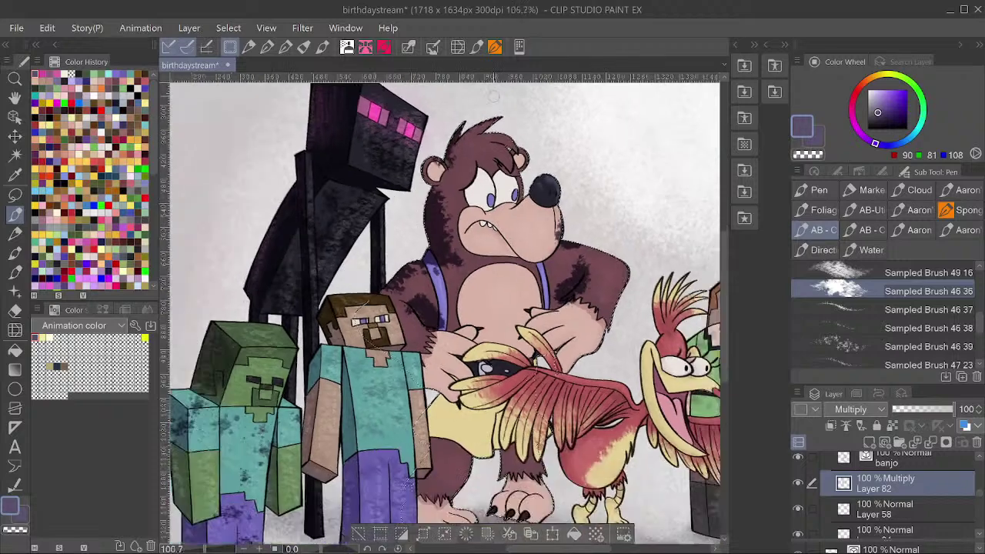
Shade the bear's shorts, legs, hands and feet with the same textured brush around the bird's body.
{"action": "scroll", "coordinate": [481, 350], "scroll_direction": "up", "scroll_amount": 5}
{"action": "mouse_move", "coordinate": [480, 350]}
{"action": "left_mouse_down"}
{"action": "mouse_move", "coordinate": [502, 316]}
{"action": "mouse_move", "coordinate": [500, 335]}
{"action": "mouse_move", "coordinate": [533, 327]}
{"action": "mouse_move", "coordinate": [522, 354]}
{"action": "mouse_move", "coordinate": [492, 362]}
{"action": "mouse_move", "coordinate": [536, 346]}
{"action": "mouse_move", "coordinate": [548, 378]}
{"action": "mouse_move", "coordinate": [533, 384]}
{"action": "mouse_move", "coordinate": [569, 419]}
{"action": "mouse_move", "coordinate": [553, 346]}
{"action": "mouse_move", "coordinate": [448, 356]}
{"action": "mouse_move", "coordinate": [408, 327]}
{"action": "mouse_move", "coordinate": [462, 369]}
{"action": "mouse_move", "coordinate": [466, 351]}
{"action": "left_mouse_up"}
{"action": "scroll", "coordinate": [455, 353], "scroll_direction": "down", "scroll_amount": 2}
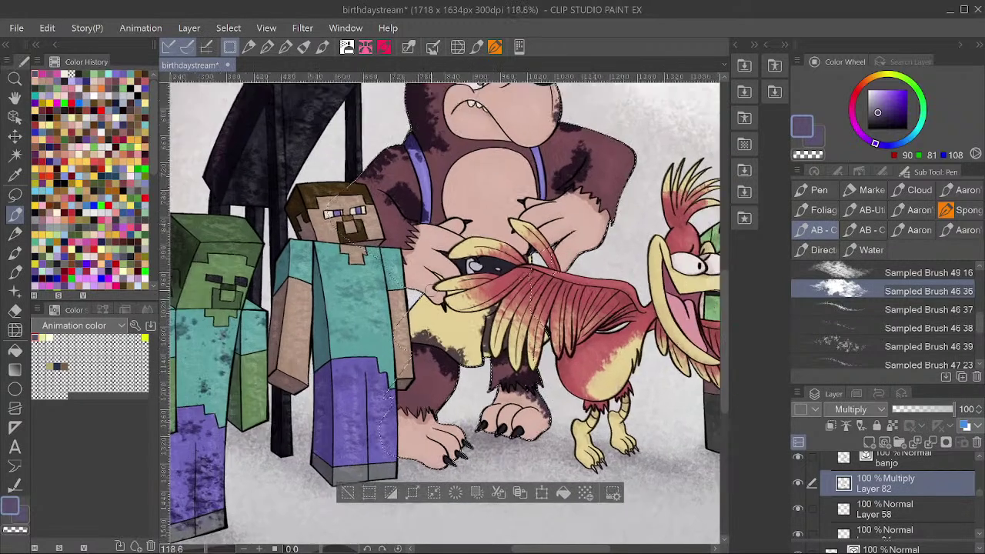
{"action": "scroll", "coordinate": [456, 285], "scroll_direction": "up", "scroll_amount": 3}
{"action": "mouse_move", "coordinate": [431, 290]}
{"action": "left_mouse_down"}
{"action": "mouse_move", "coordinate": [410, 323]}
{"action": "mouse_move", "coordinate": [400, 306]}
{"action": "mouse_move", "coordinate": [413, 290]}
{"action": "left_mouse_up"}
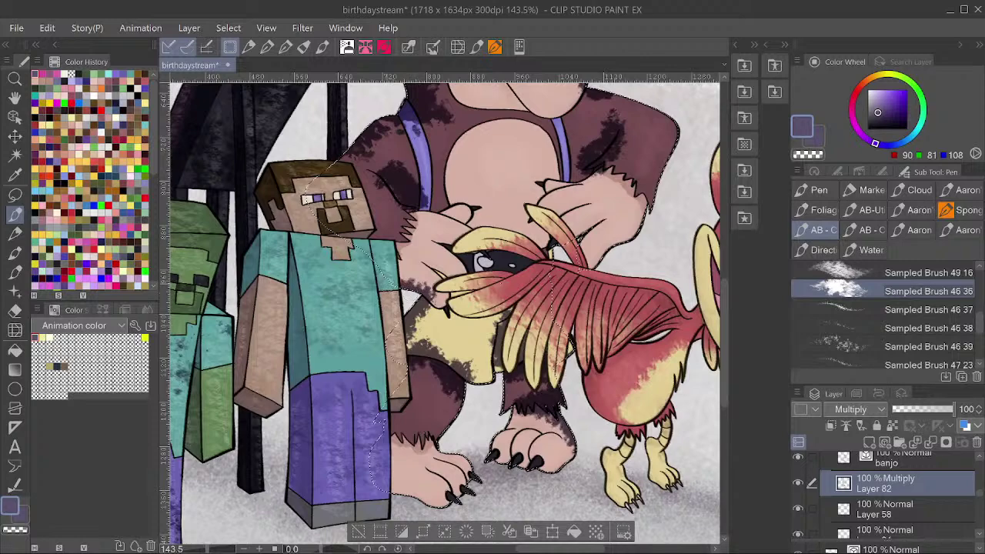
{"action": "scroll", "coordinate": [465, 350], "scroll_direction": "down", "scroll_amount": 6}
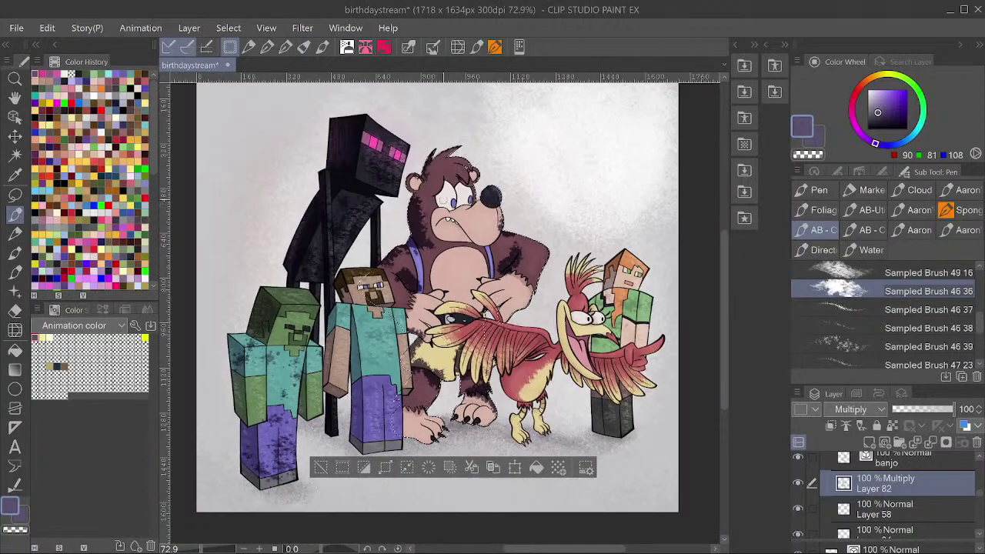
{"action": "scroll", "coordinate": [450, 213], "scroll_direction": "up", "scroll_amount": 2}
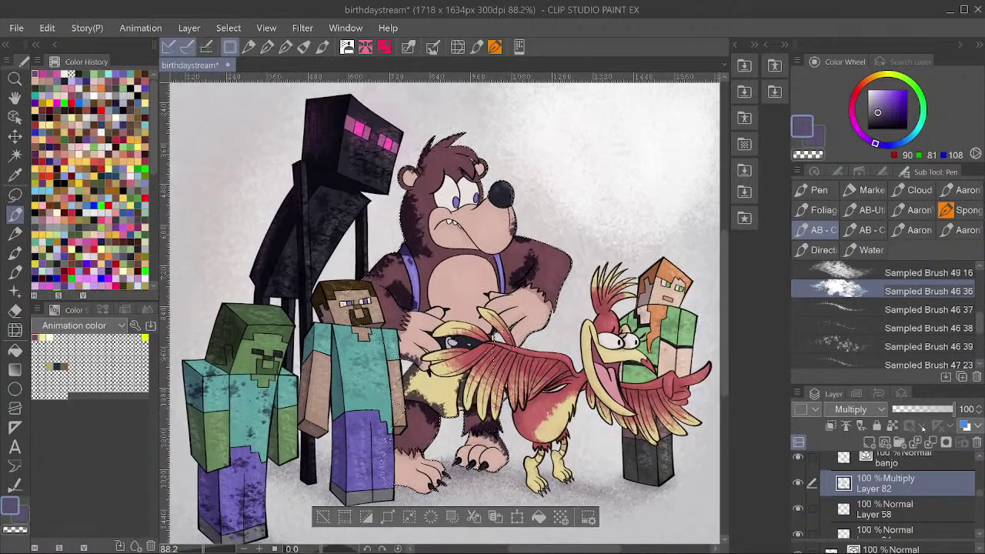
{"action": "scroll", "coordinate": [454, 124], "scroll_direction": "up", "scroll_amount": 1}
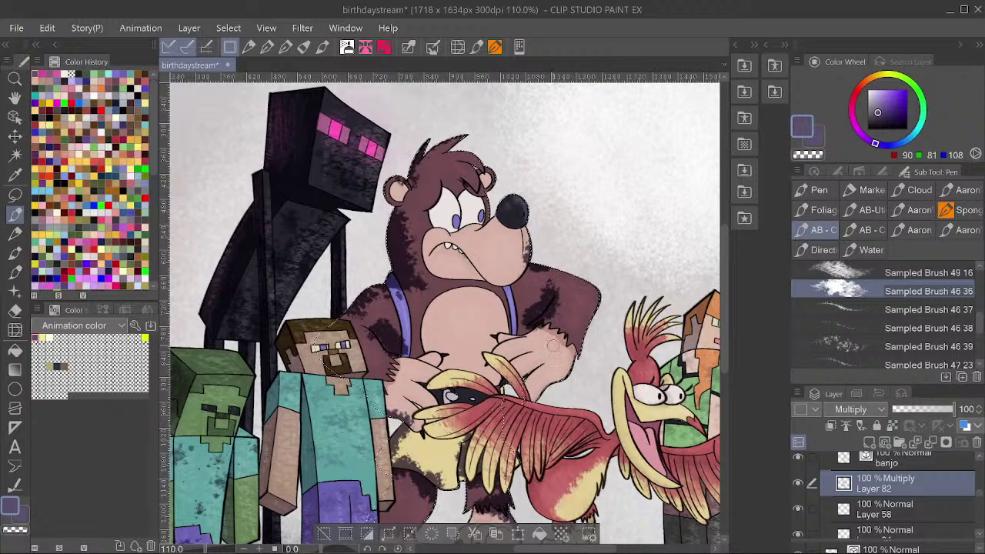
Lower the opacity of the bear's Multiply shading layer to 27% and clear the selection.
{"action": "scroll", "coordinate": [670, 333], "scroll_direction": "down", "scroll_amount": 2}
{"action": "left_click", "coordinate": [911, 409]}
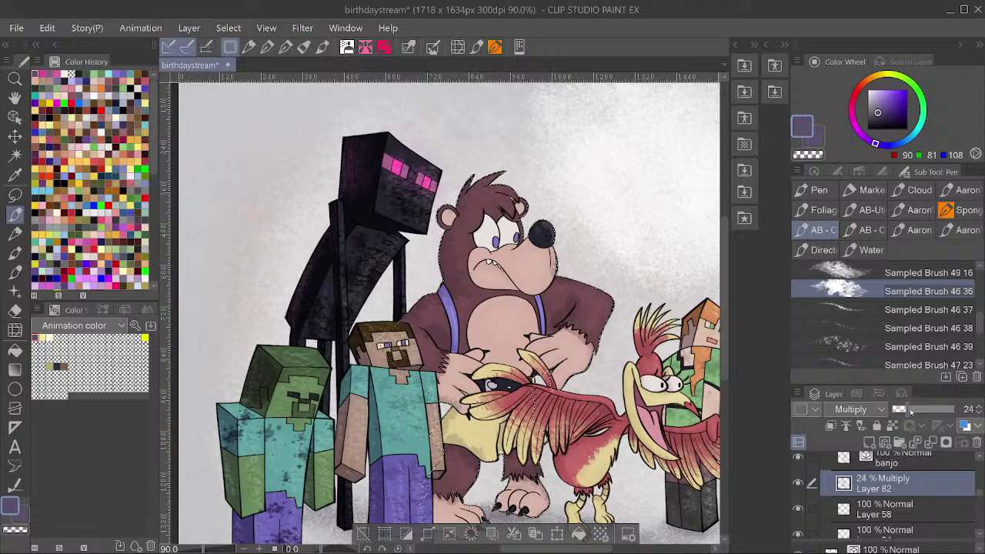
{"action": "mouse_move", "coordinate": [911, 411]}
{"action": "left_mouse_down"}
{"action": "mouse_move", "coordinate": [922, 416]}
{"action": "mouse_move", "coordinate": [910, 418]}
{"action": "left_mouse_up"}
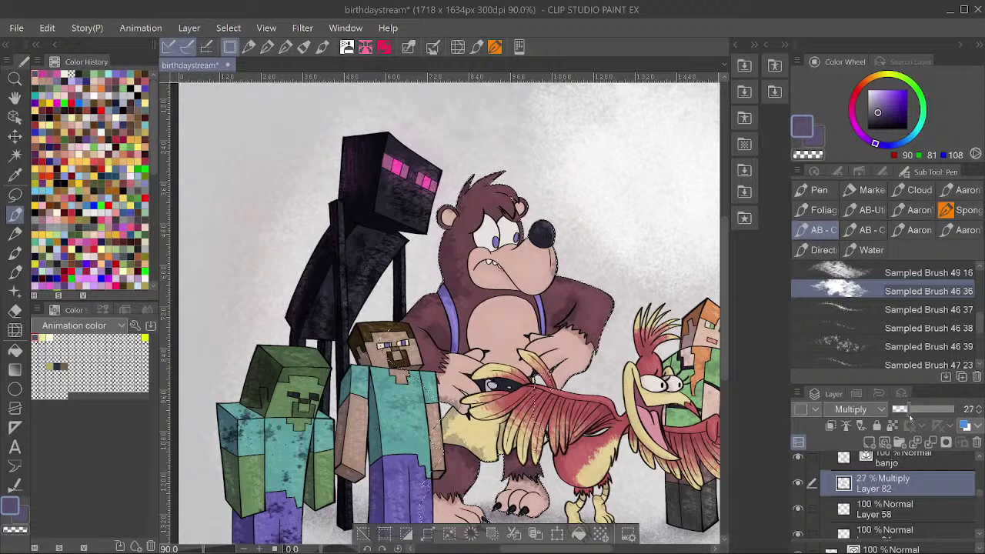
{"action": "key", "text": "ctrl+d"}
{"action": "scroll", "coordinate": [567, 352], "scroll_direction": "up", "scroll_amount": 1}
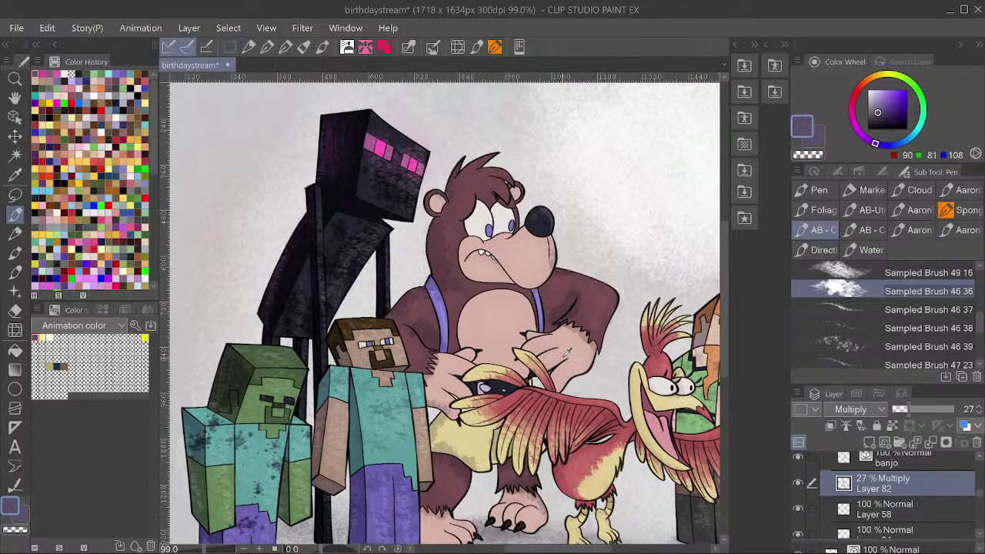
Check the whole illustration's values in the grayscale color profile preview and return to full color.
{"action": "scroll", "coordinate": [567, 352], "scroll_direction": "down", "scroll_amount": 2}
{"action": "scroll", "coordinate": [581, 372], "scroll_direction": "up", "scroll_amount": 2}
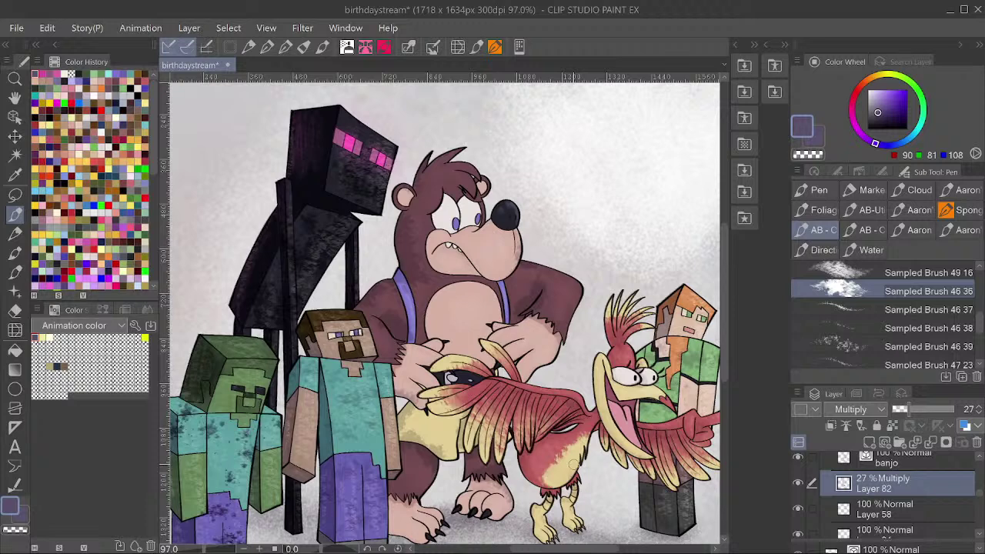
{"action": "key", "text": "ctrl+minus"}
{"action": "key", "text": "ctrl+y"}
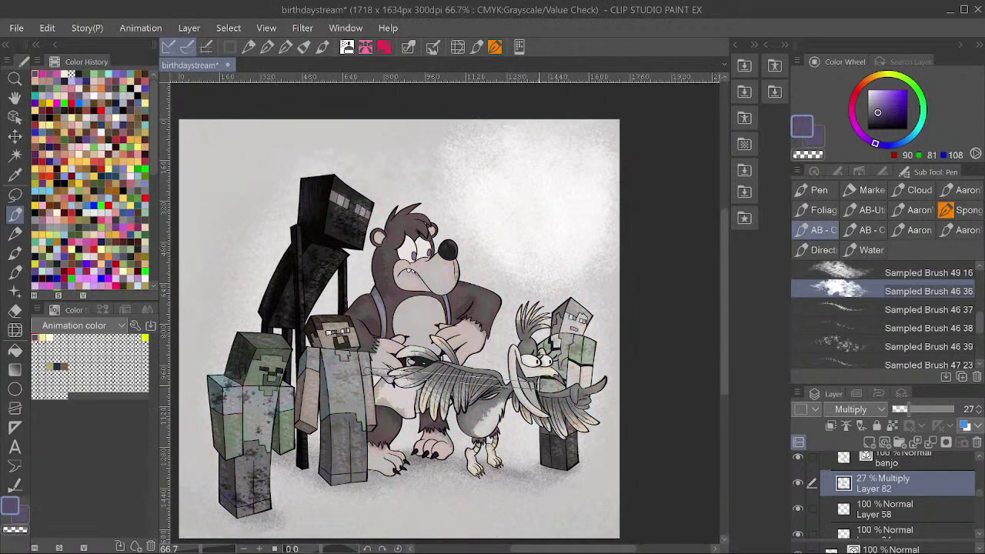
{"action": "key", "text": "ctrl+shift+y"}
Load the red bird's base shape as a selection and add a new unclipped layer directly beneath its Layer 6.
{"action": "scroll", "coordinate": [508, 414], "scroll_direction": "up", "scroll_amount": 2}
{"action": "left_click", "coordinate": [475, 403], "text": "ctrl+shift"}
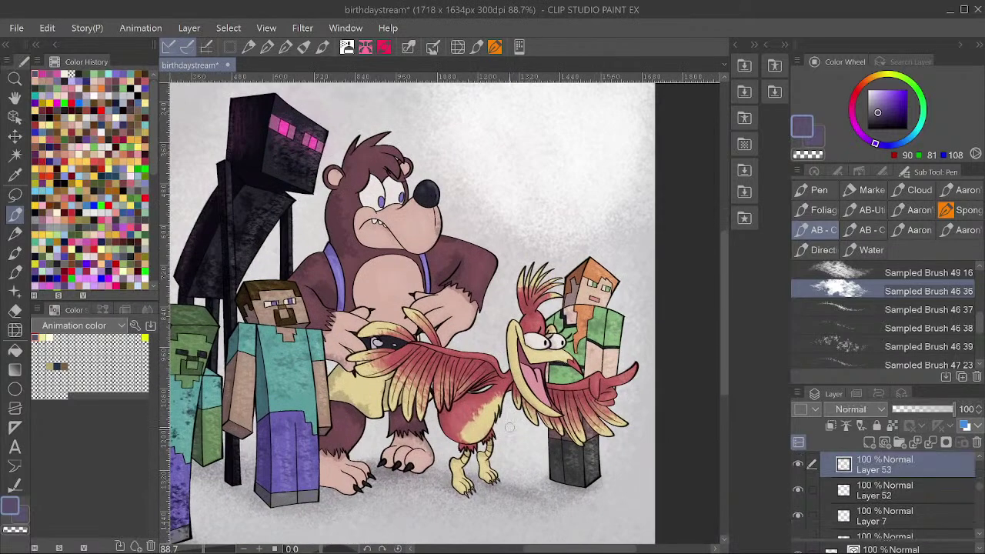
{"action": "scroll", "coordinate": [859, 471], "scroll_direction": "down", "scroll_amount": 8}
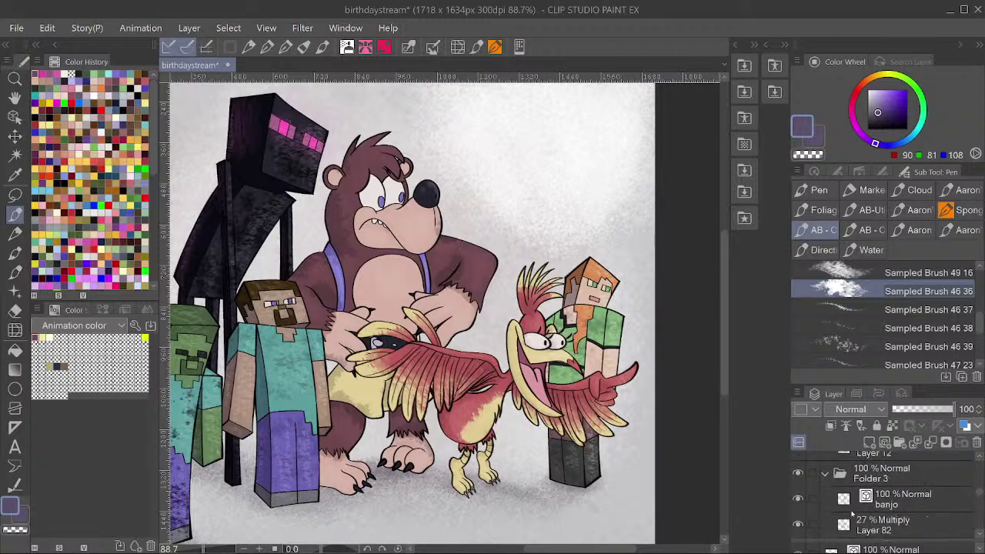
{"action": "scroll", "coordinate": [885, 493], "scroll_direction": "up", "scroll_amount": 5}
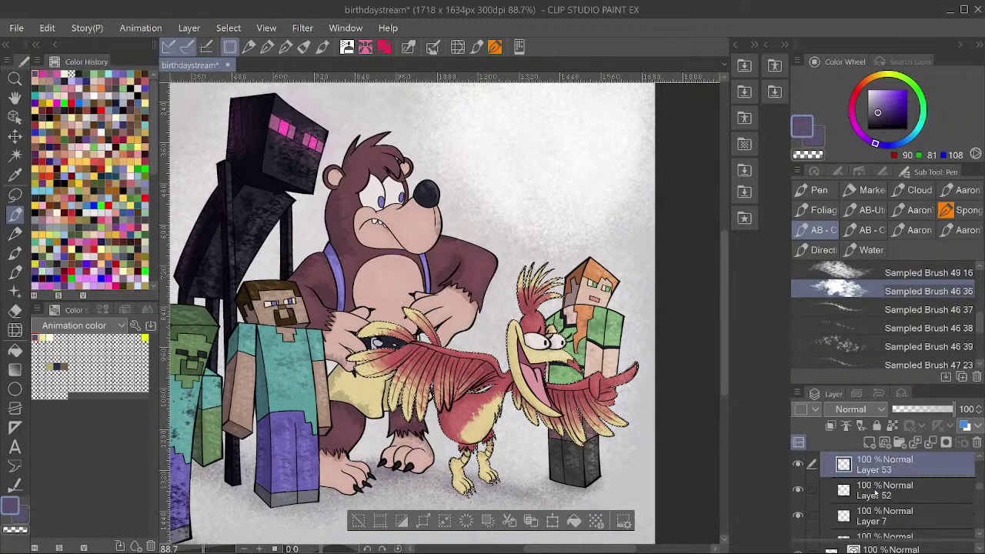
{"action": "left_click", "coordinate": [875, 485], "text": "ctrl"}
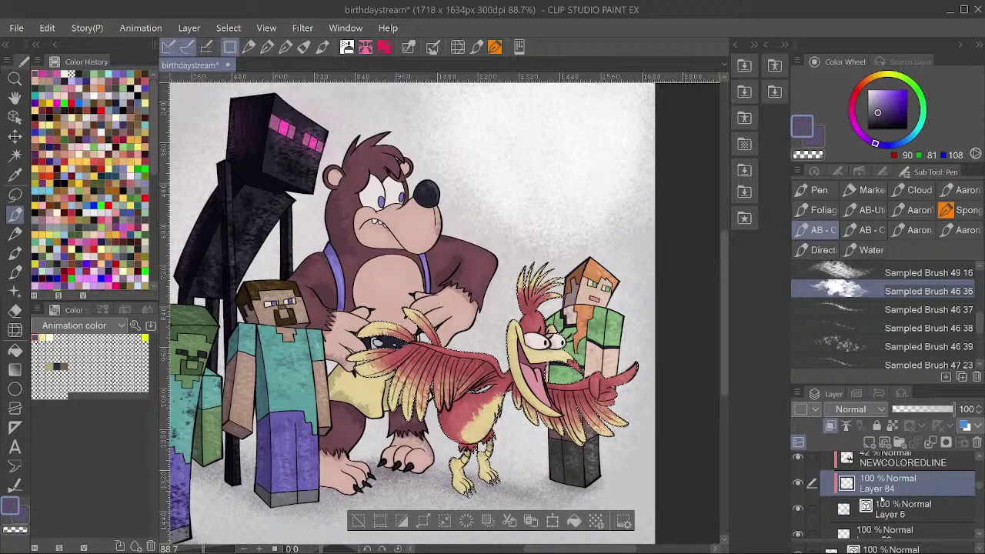
{"action": "left_click", "coordinate": [876, 514]}
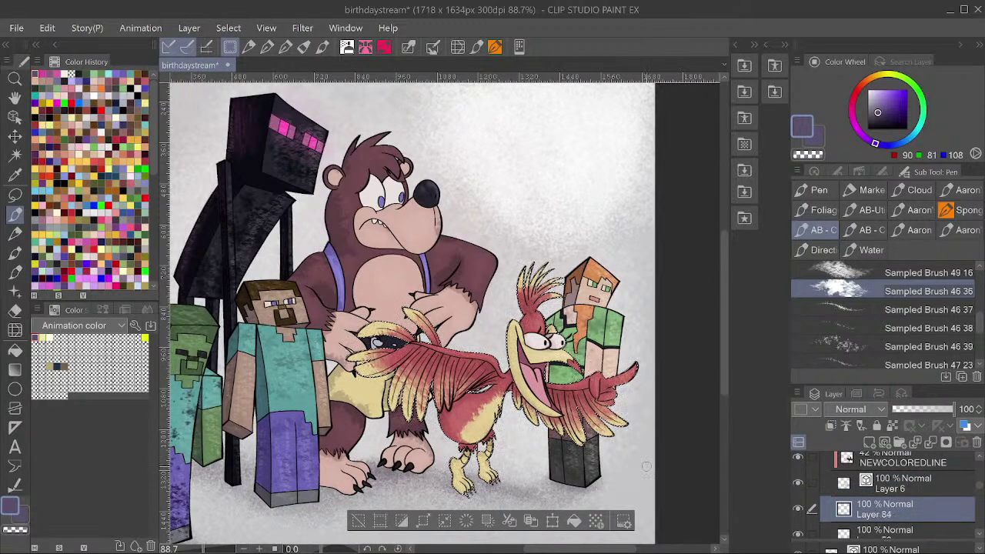
Paint a first shadow on the back of the bird's beak and set its layer to Multiply at 40% opacity.
{"action": "scroll", "coordinate": [647, 466], "scroll_direction": "up", "scroll_amount": 2}
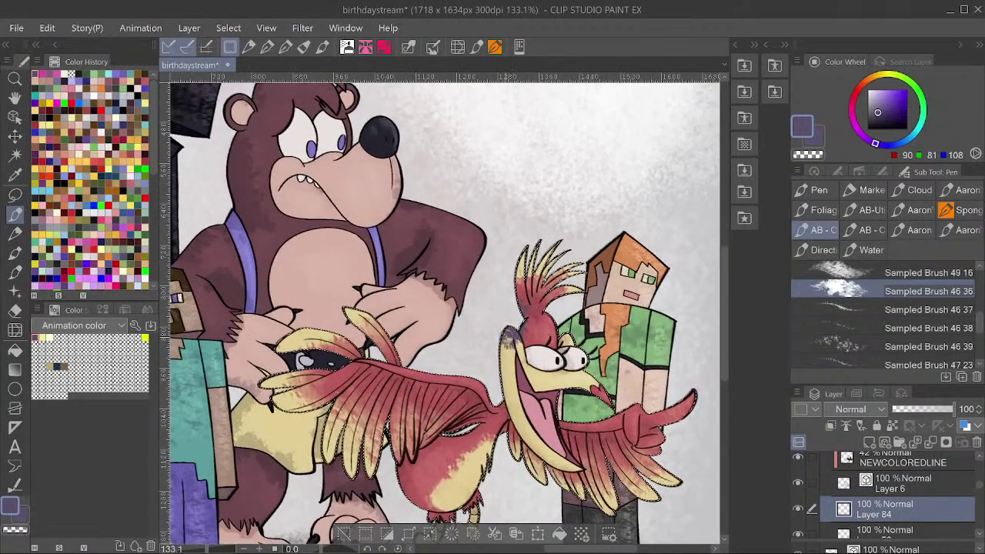
{"action": "left_click", "coordinate": [841, 409]}
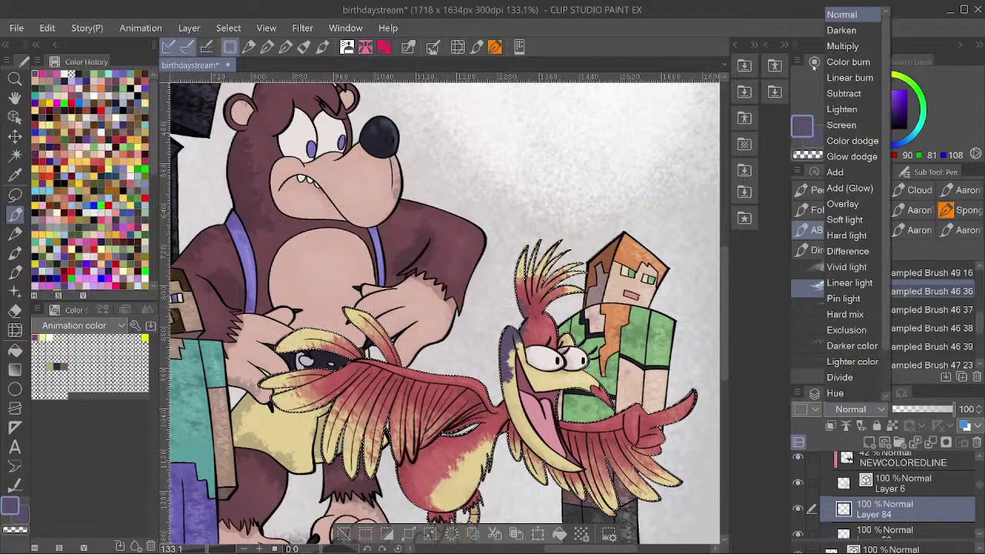
{"action": "left_click", "coordinate": [841, 46]}
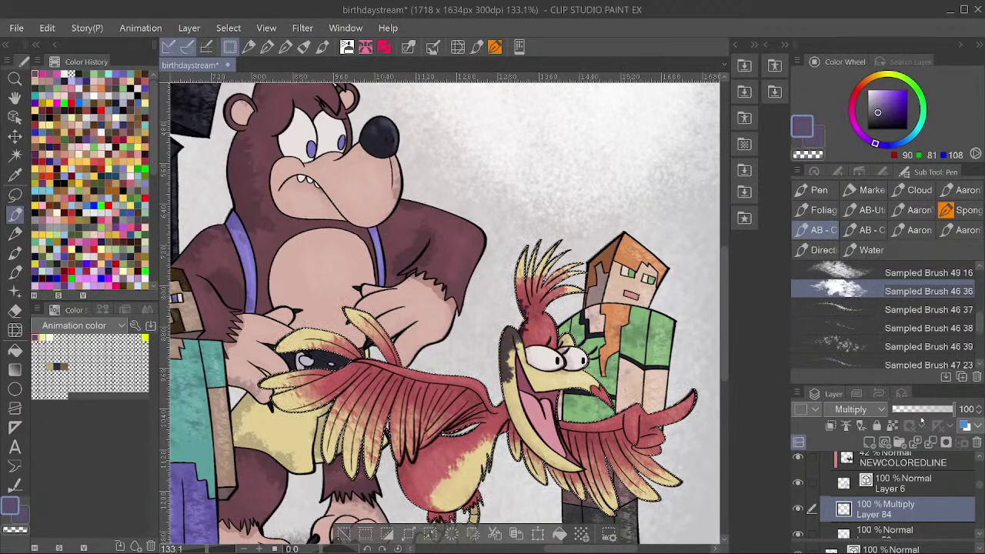
{"action": "left_click", "coordinate": [917, 409]}
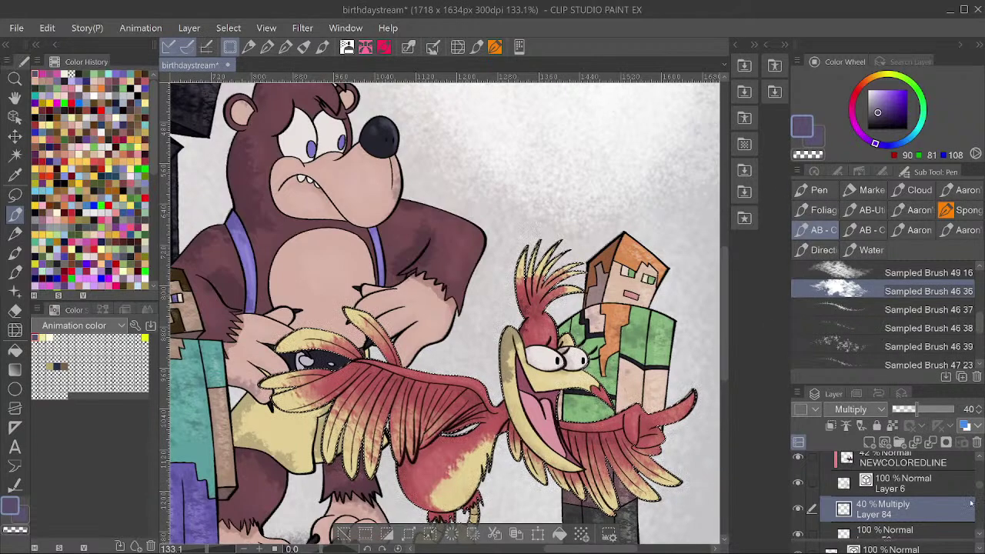
Shade the bird's beak edge, crest, head and the whites of its eyes with the textured brush.
{"action": "scroll", "coordinate": [565, 277], "scroll_direction": "down", "scroll_amount": 2}
{"action": "scroll", "coordinate": [513, 371], "scroll_direction": "up", "scroll_amount": 5}
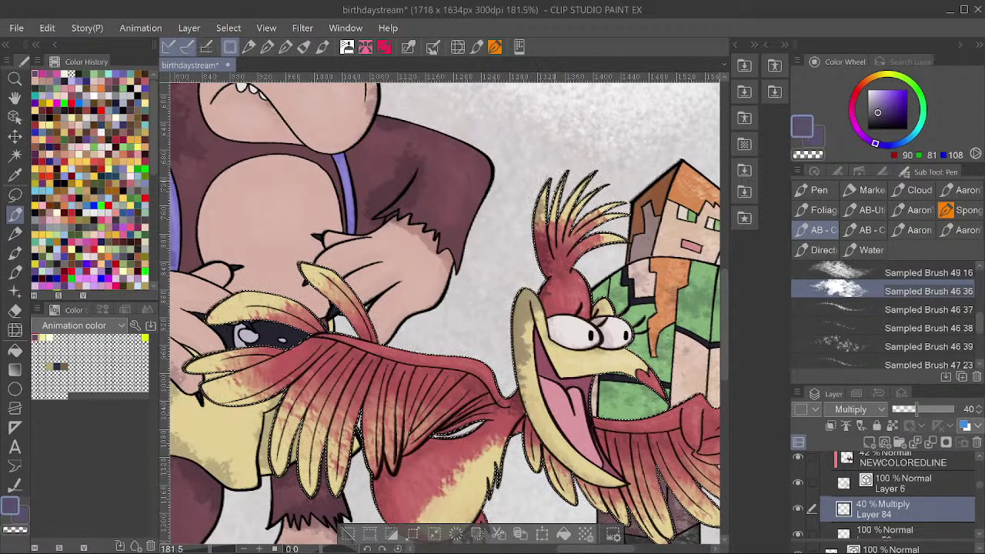
{"action": "scroll", "coordinate": [559, 185], "scroll_direction": "down", "scroll_amount": 1}
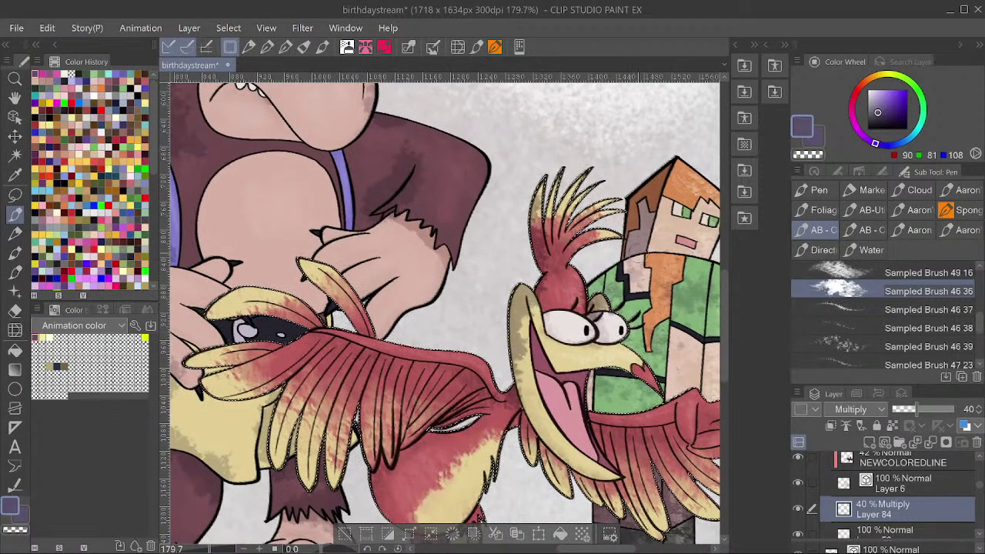
{"action": "scroll", "coordinate": [639, 251], "scroll_direction": "down", "scroll_amount": 2}
{"action": "scroll", "coordinate": [593, 319], "scroll_direction": "up", "scroll_amount": 1}
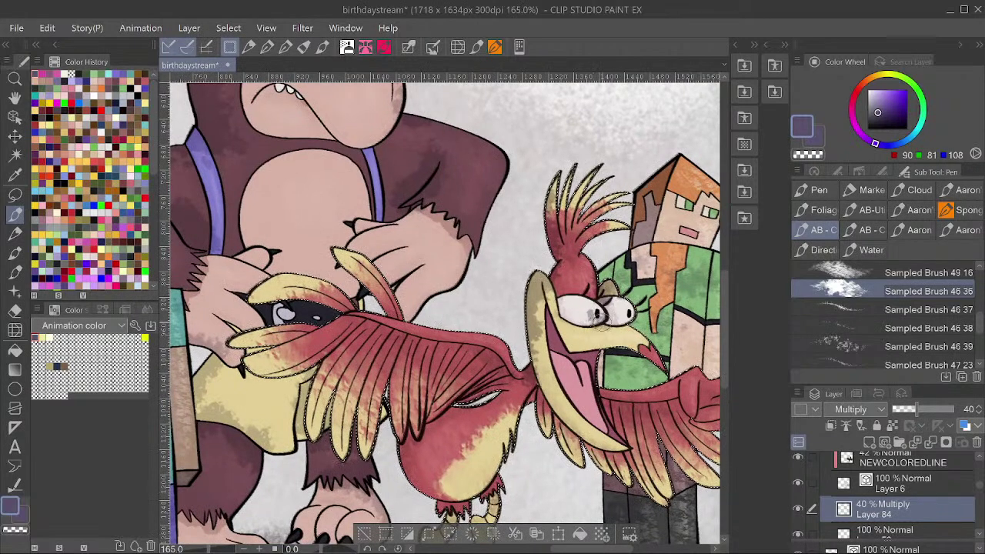
{"action": "scroll", "coordinate": [607, 321], "scroll_direction": "down", "scroll_amount": 3}
{"action": "scroll", "coordinate": [596, 335], "scroll_direction": "up", "scroll_amount": 4}
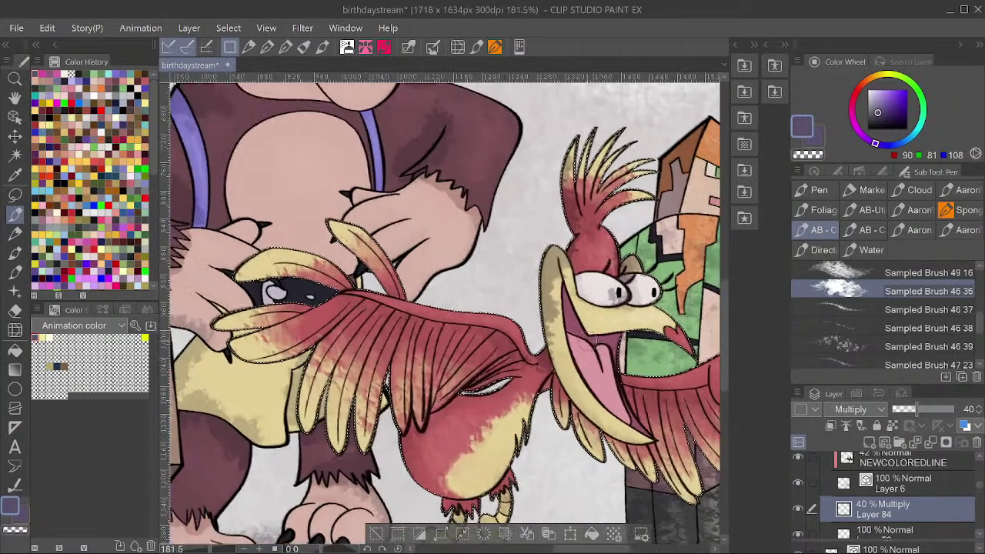
Add textured shadows inside the bird's open mouth and over its tongue.
{"action": "scroll", "coordinate": [588, 341], "scroll_direction": "down", "scroll_amount": 1}
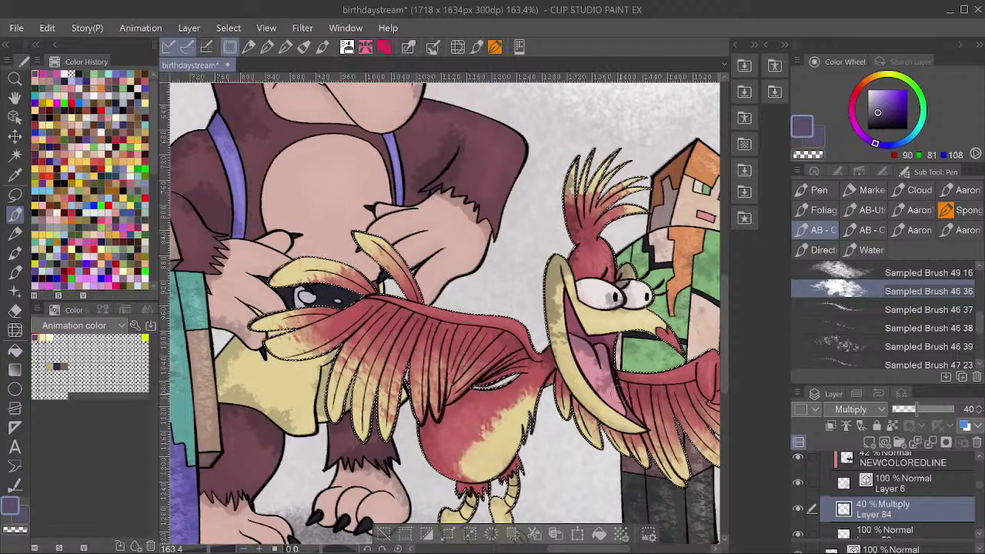
{"action": "scroll", "coordinate": [596, 368], "scroll_direction": "down", "scroll_amount": 2}
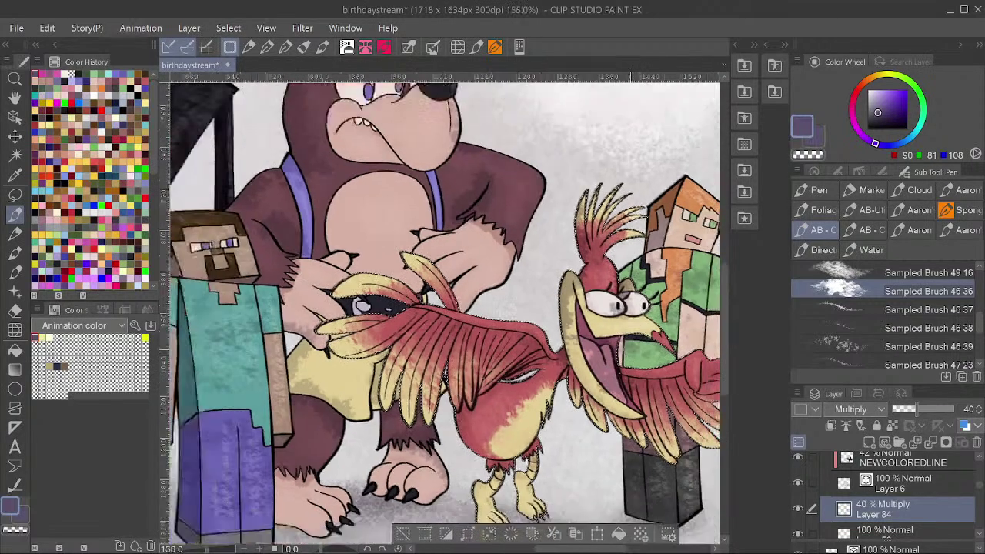
{"action": "scroll", "coordinate": [573, 365], "scroll_direction": "up", "scroll_amount": 2}
{"action": "scroll", "coordinate": [598, 362], "scroll_direction": "up", "scroll_amount": 5}
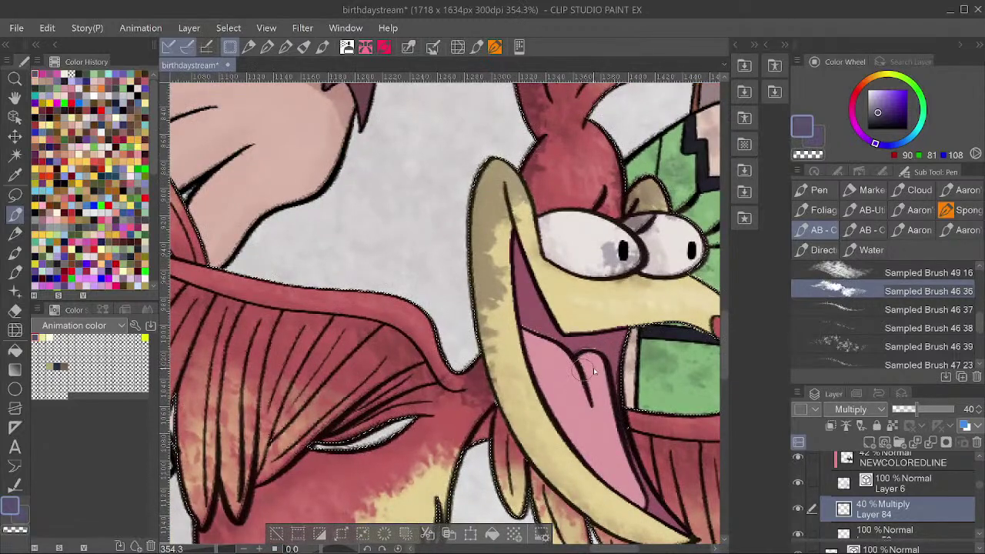
{"action": "mouse_move", "coordinate": [573, 366]}
{"action": "left_mouse_down"}
{"action": "mouse_move", "coordinate": [595, 353]}
{"action": "mouse_move", "coordinate": [556, 348]}
{"action": "mouse_move", "coordinate": [514, 297]}
{"action": "mouse_move", "coordinate": [520, 268]}
{"action": "left_mouse_up"}
{"action": "scroll", "coordinate": [597, 278], "scroll_direction": "down", "scroll_amount": 6}
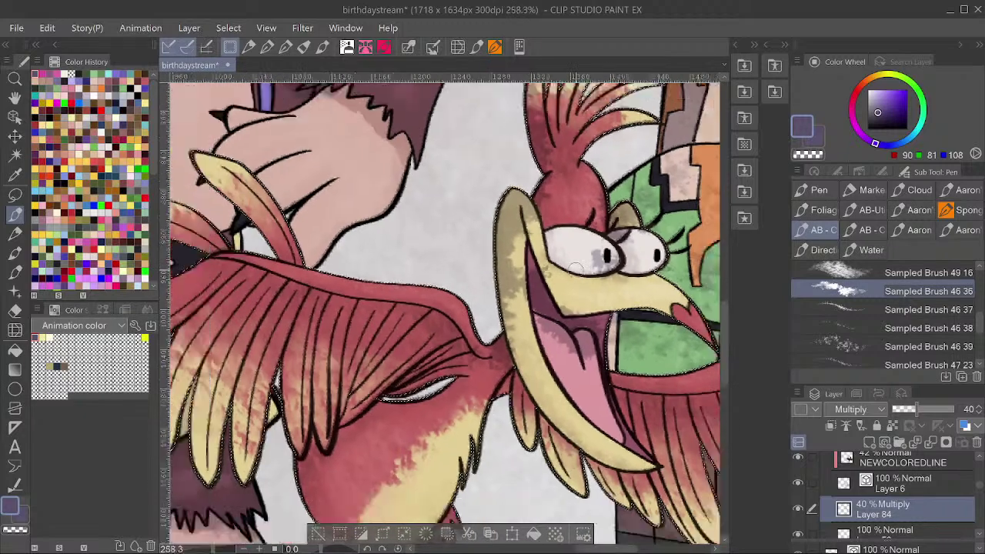
{"action": "scroll", "coordinate": [509, 311], "scroll_direction": "up", "scroll_amount": 1}
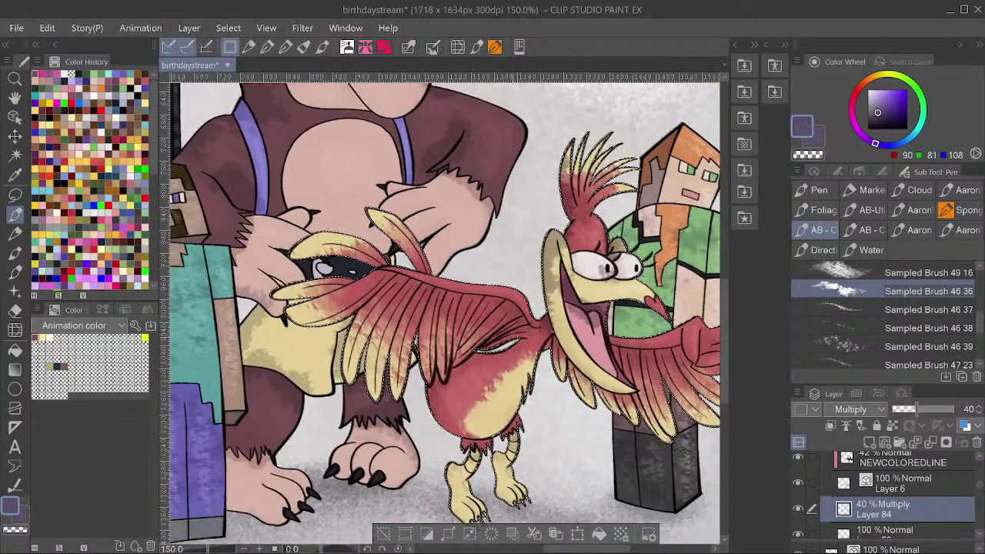
Paint textured shadows across the red bird's wing feathers and down the edge of its round body.
{"action": "mouse_move", "coordinate": [509, 311]}
{"action": "left_mouse_down"}
{"action": "mouse_move", "coordinate": [386, 276]}
{"action": "mouse_move", "coordinate": [486, 305]}
{"action": "left_mouse_up"}
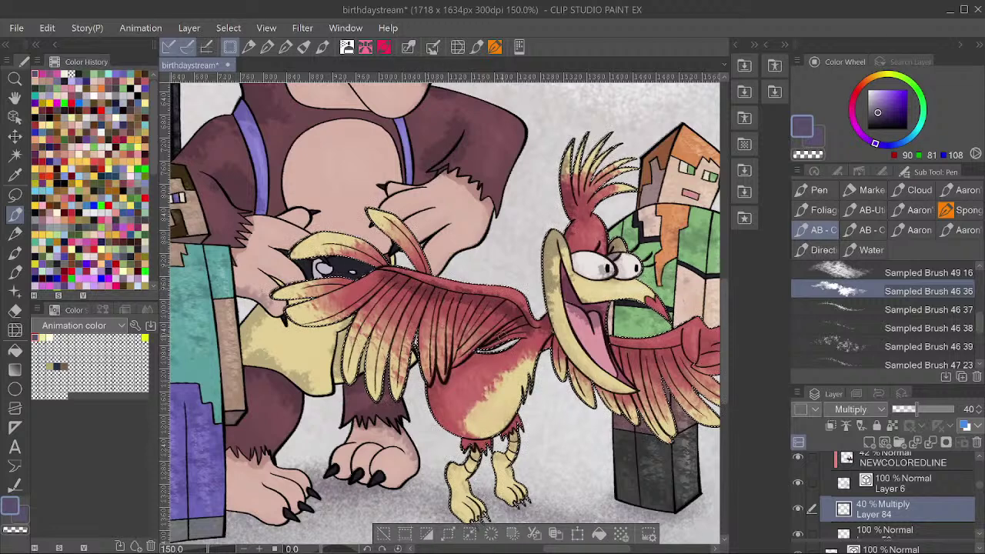
{"action": "mouse_move", "coordinate": [523, 342]}
{"action": "left_mouse_down"}
{"action": "mouse_move", "coordinate": [481, 354]}
{"action": "mouse_move", "coordinate": [455, 375]}
{"action": "mouse_move", "coordinate": [436, 420]}
{"action": "left_mouse_up"}
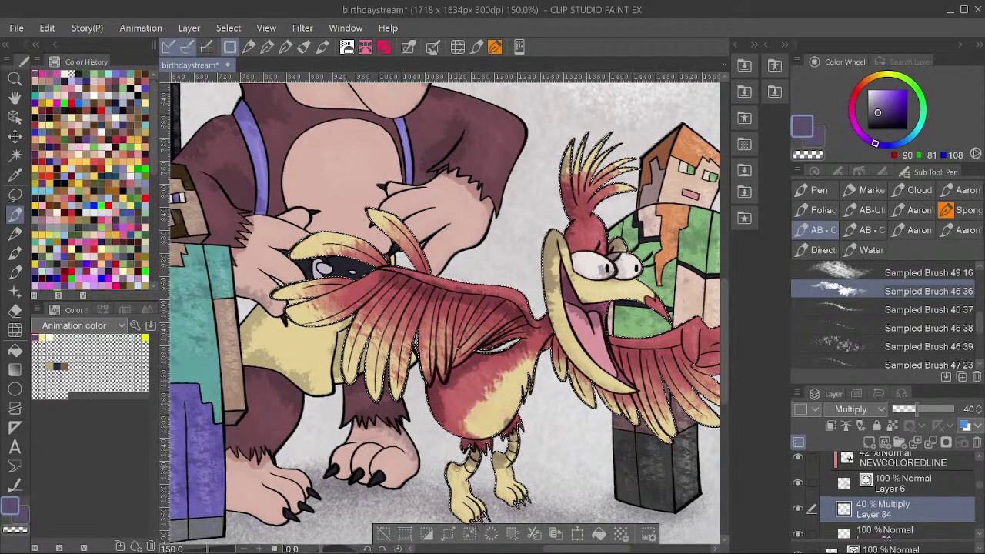
{"action": "scroll", "coordinate": [450, 495], "scroll_direction": "down", "scroll_amount": 2}
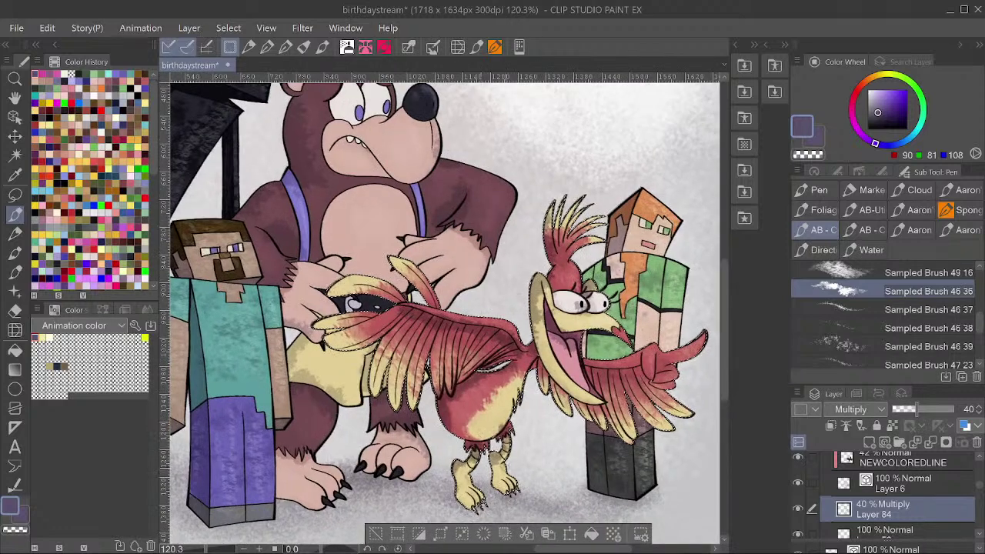
{"action": "scroll", "coordinate": [472, 495], "scroll_direction": "up", "scroll_amount": 1}
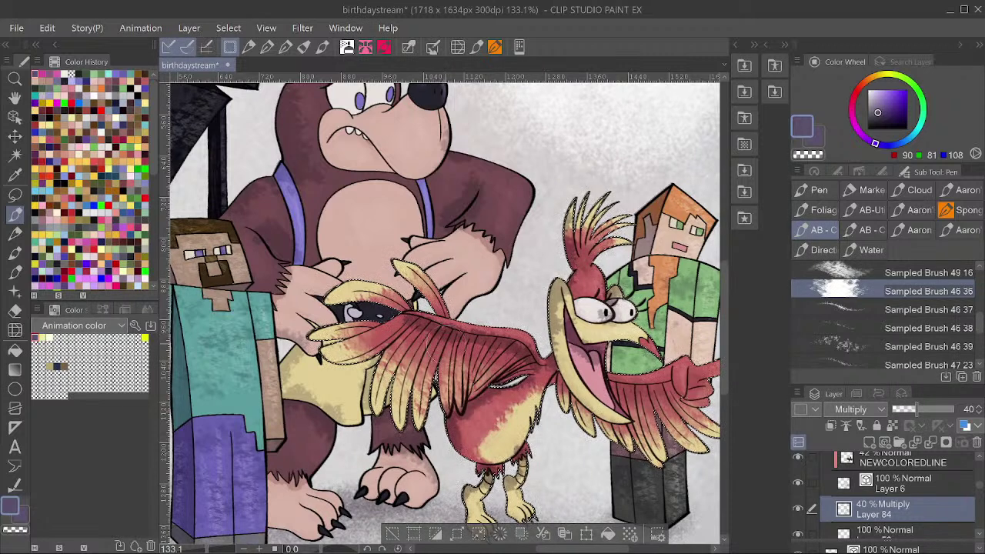
Refine the shading on the bird's wing and body with a smaller brush, softening the body shadow with transparent colour.
{"action": "key", "text": "["}
{"action": "key", "text": "["}
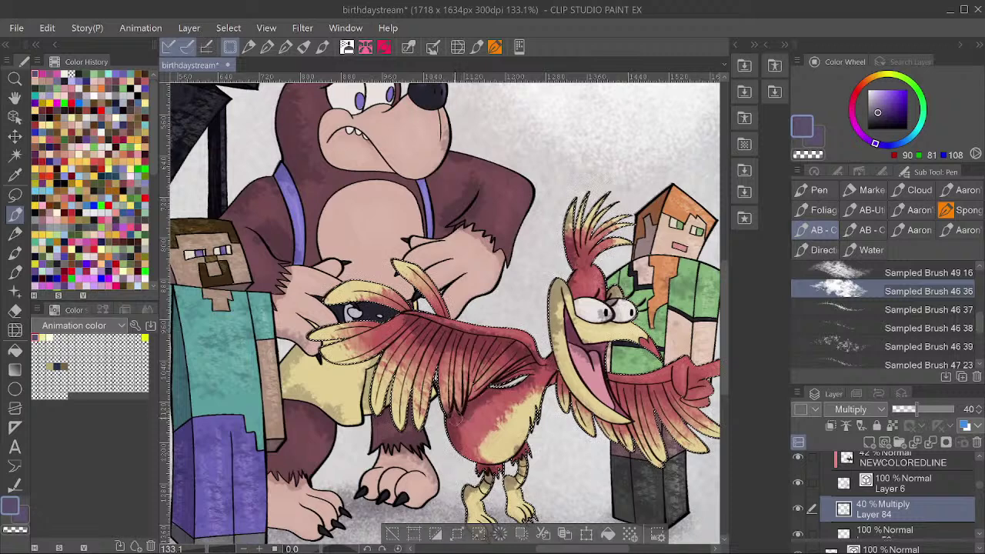
{"action": "key", "text": "c"}
{"action": "left_click_drag", "start_coordinate": [469, 411], "coordinate": [465, 425]}
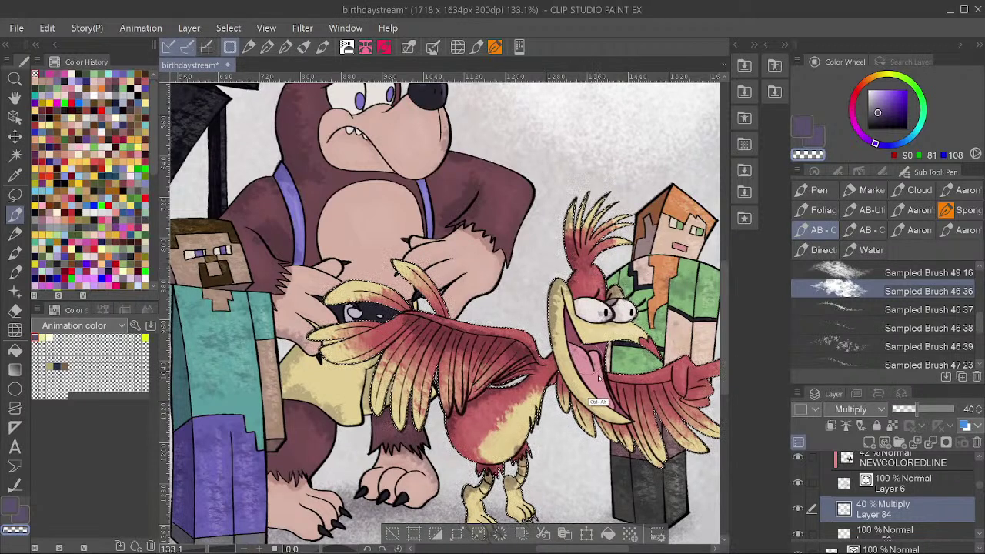
Switch to Sampled Brush 49 16 with the purple foreground colour and clear the selection around the bird.
{"action": "left_click", "coordinate": [802, 127]}
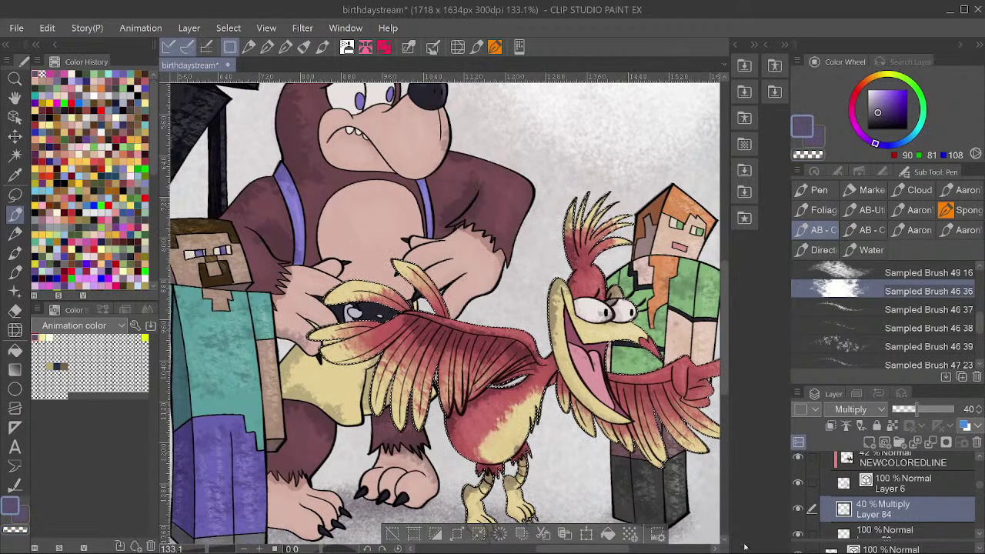
{"action": "left_click", "coordinate": [885, 273]}
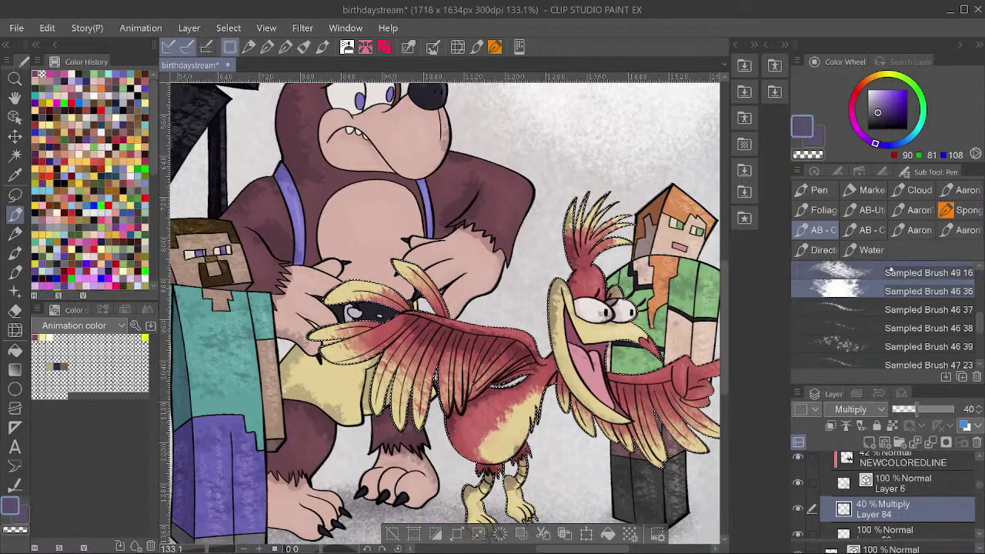
{"action": "scroll", "coordinate": [589, 369], "scroll_direction": "down", "scroll_amount": 2}
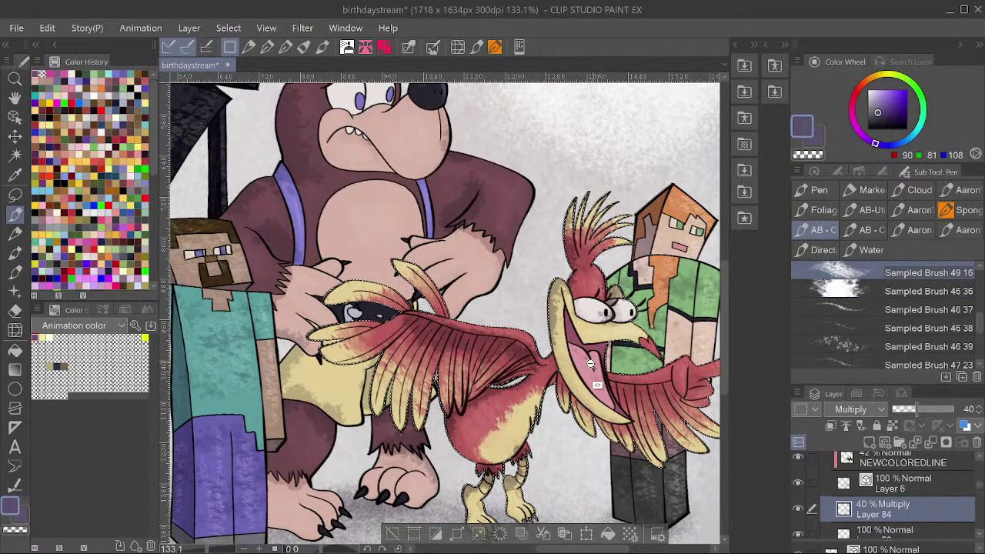
{"action": "scroll", "coordinate": [589, 370], "scroll_direction": "up", "scroll_amount": 5}
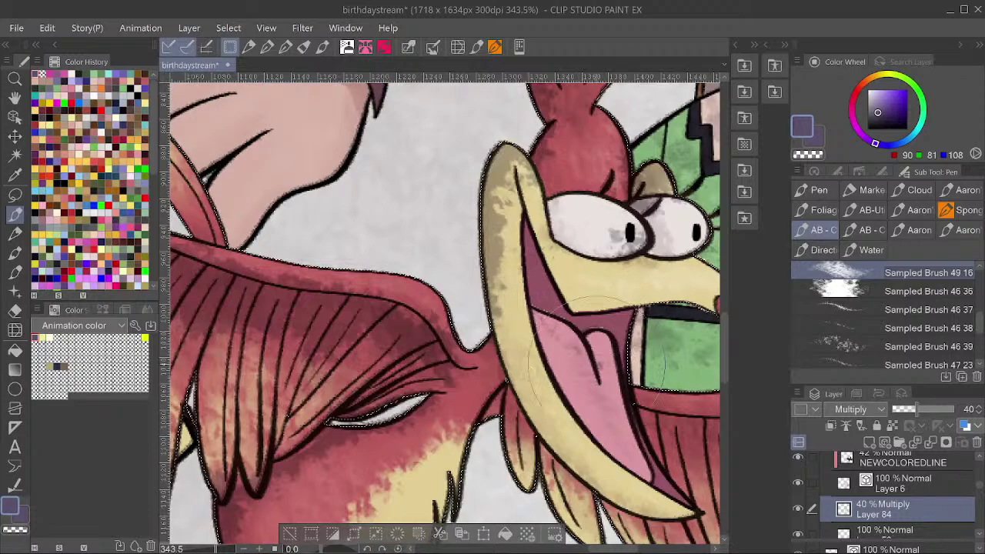
{"action": "scroll", "coordinate": [652, 338], "scroll_direction": "down", "scroll_amount": 5}
{"action": "scroll", "coordinate": [653, 339], "scroll_direction": "down", "scroll_amount": 4}
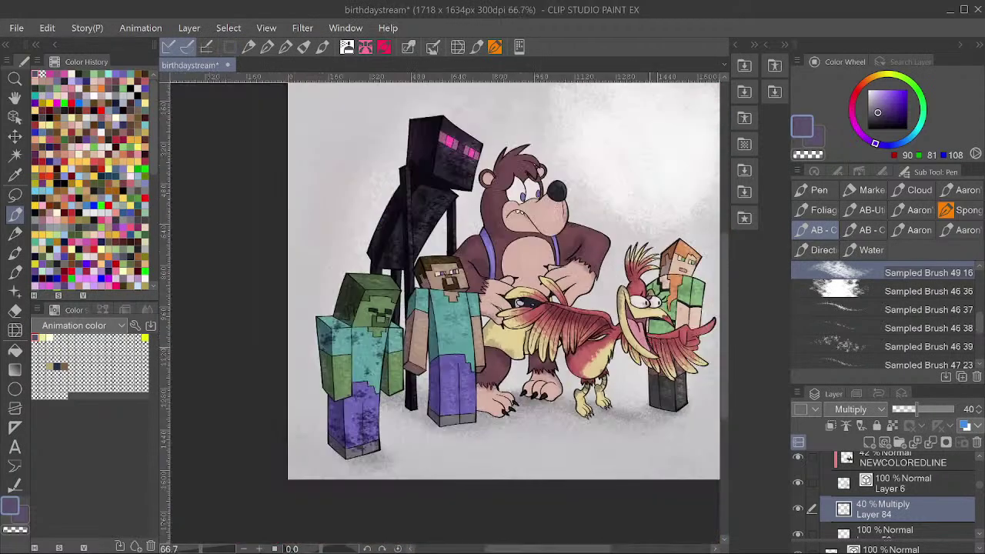
{"action": "scroll", "coordinate": [591, 394], "scroll_direction": "down", "scroll_amount": 1}
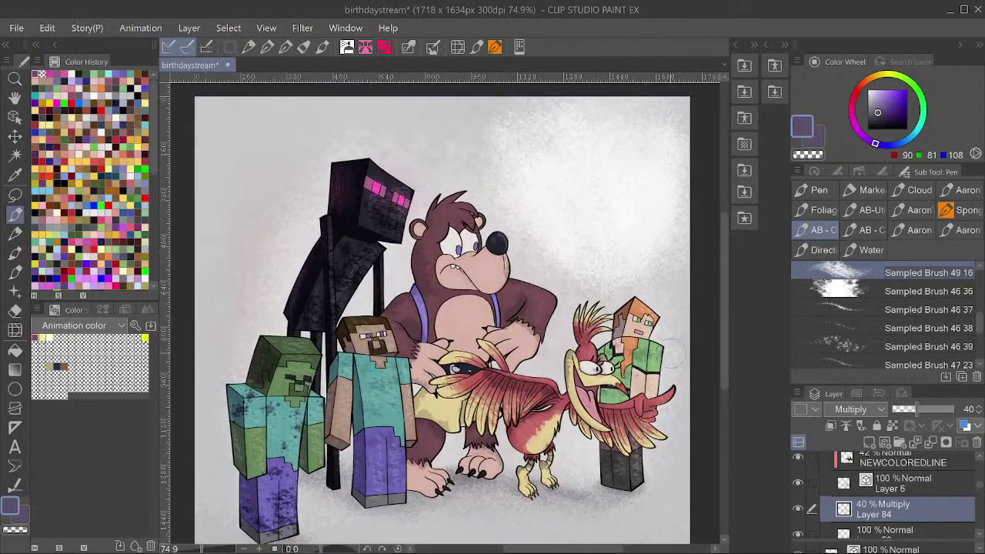
Lower the bird's Multiply Layer 84 to about 26% opacity and set the bear's Multiply Layer 82 to 32%.
{"action": "left_click_drag", "start_coordinate": [917, 409], "coordinate": [914, 409]}
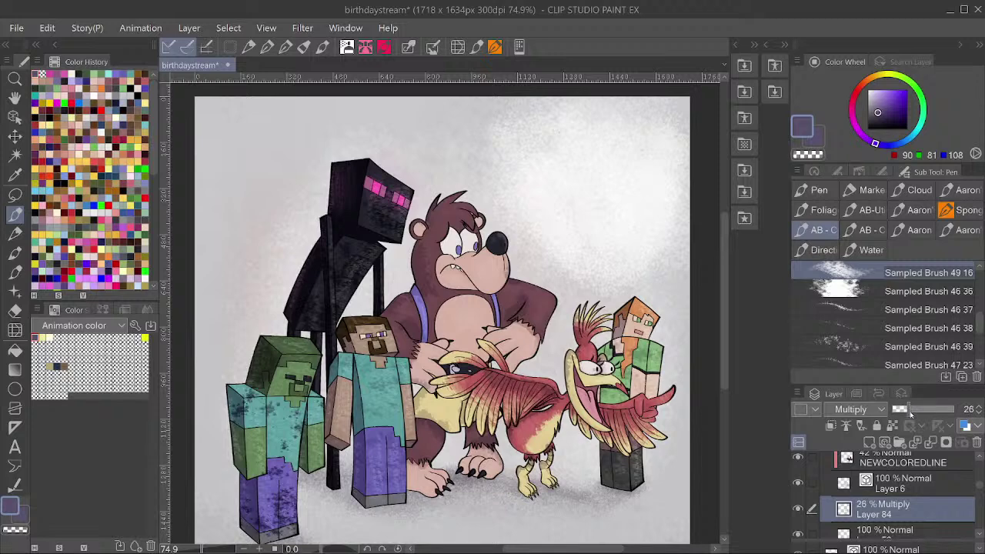
{"action": "left_click", "coordinate": [429, 306], "text": "ctrl+shift"}
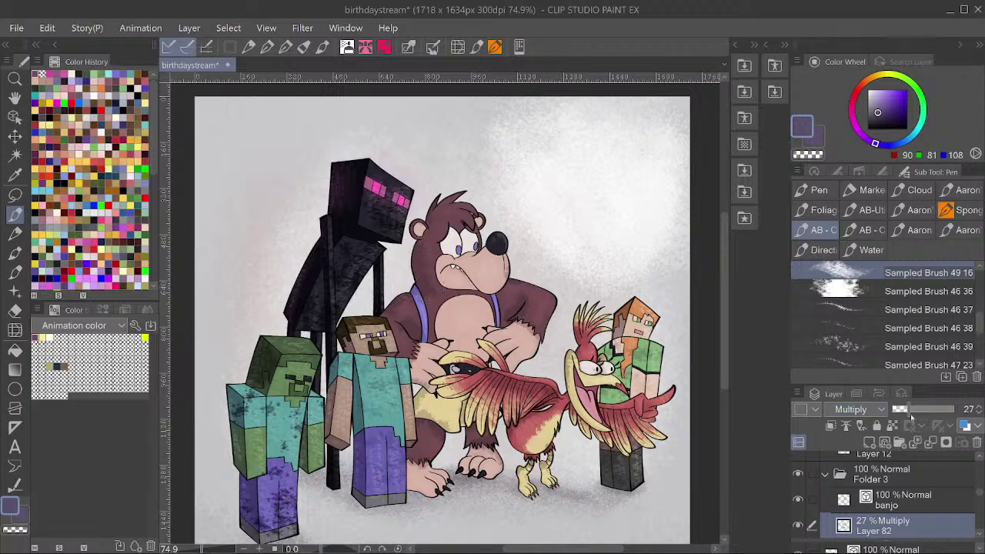
{"action": "left_click_drag", "start_coordinate": [915, 410], "coordinate": [910, 412]}
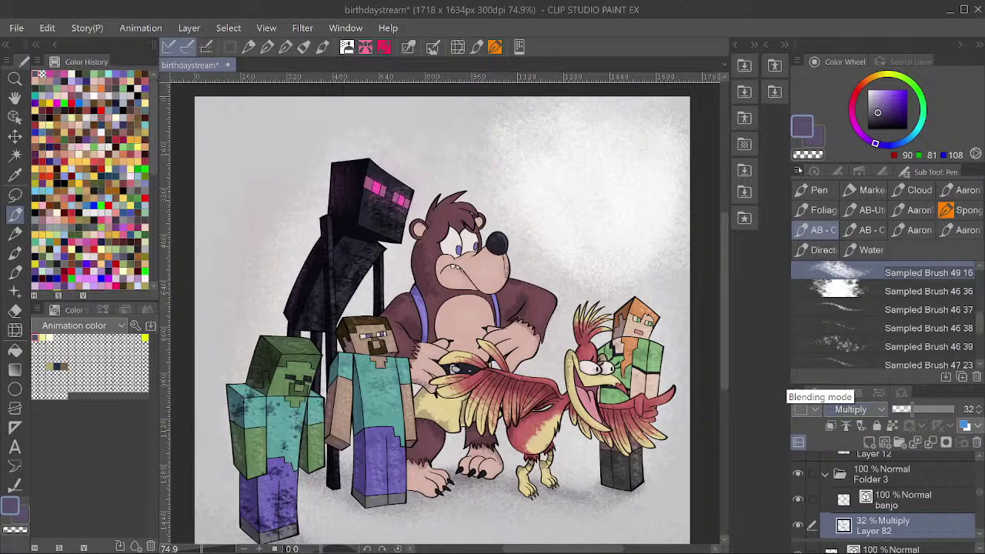
Soften the bear's textured shading on its hand and muzzle by brushing with transparent colour.
{"action": "scroll", "coordinate": [428, 396], "scroll_direction": "up", "scroll_amount": 5}
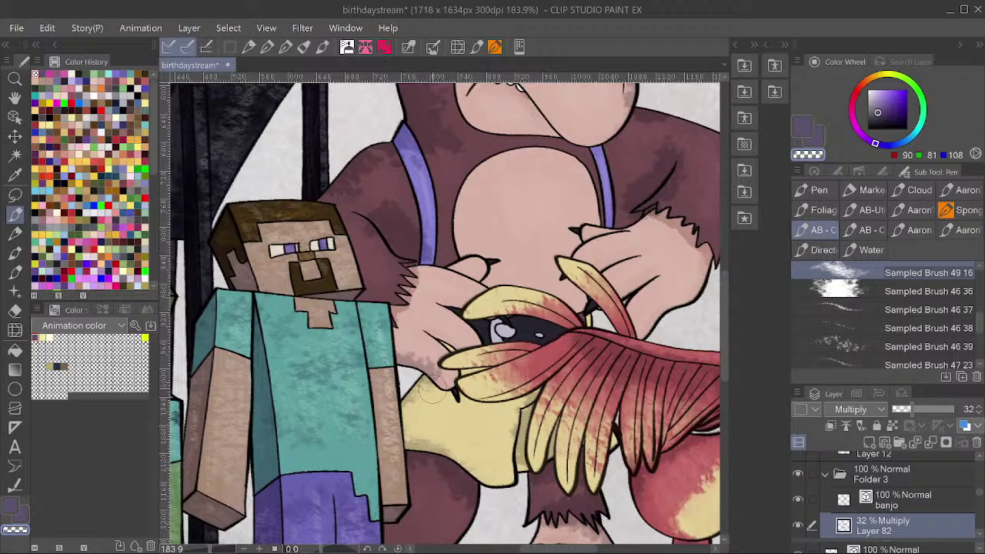
{"action": "scroll", "coordinate": [535, 362], "scroll_direction": "down", "scroll_amount": 2}
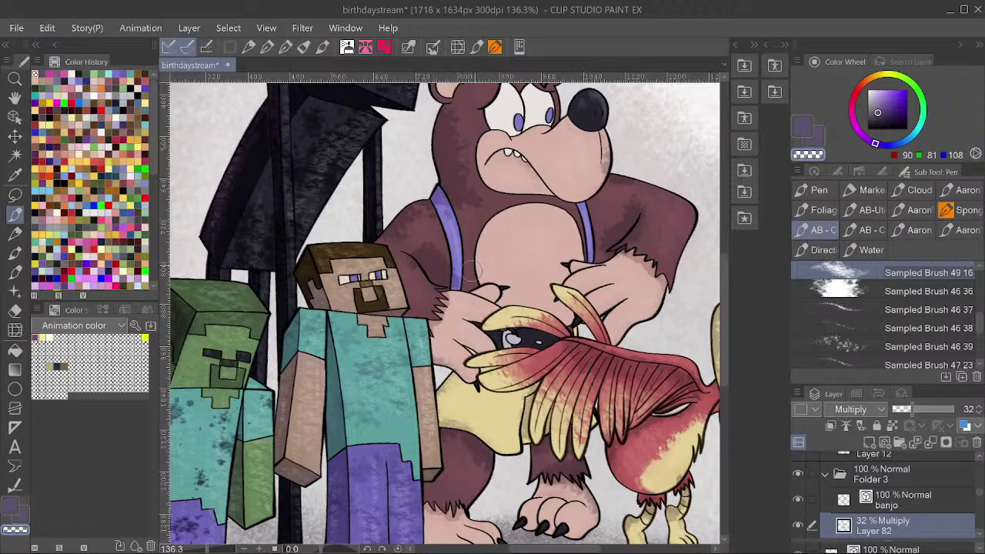
{"action": "left_click_drag", "start_coordinate": [493, 224], "coordinate": [517, 314]}
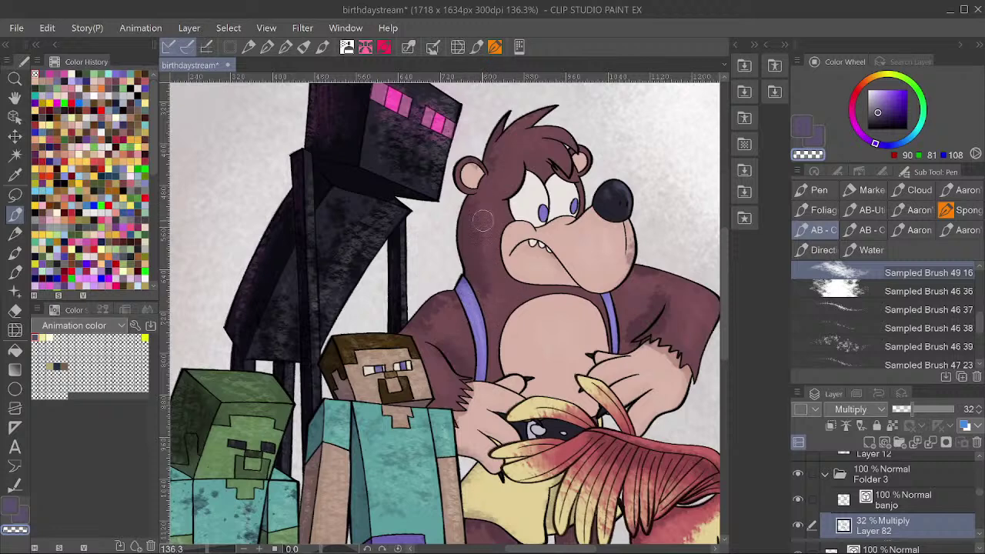
{"action": "left_click_drag", "start_coordinate": [552, 166], "coordinate": [545, 262]}
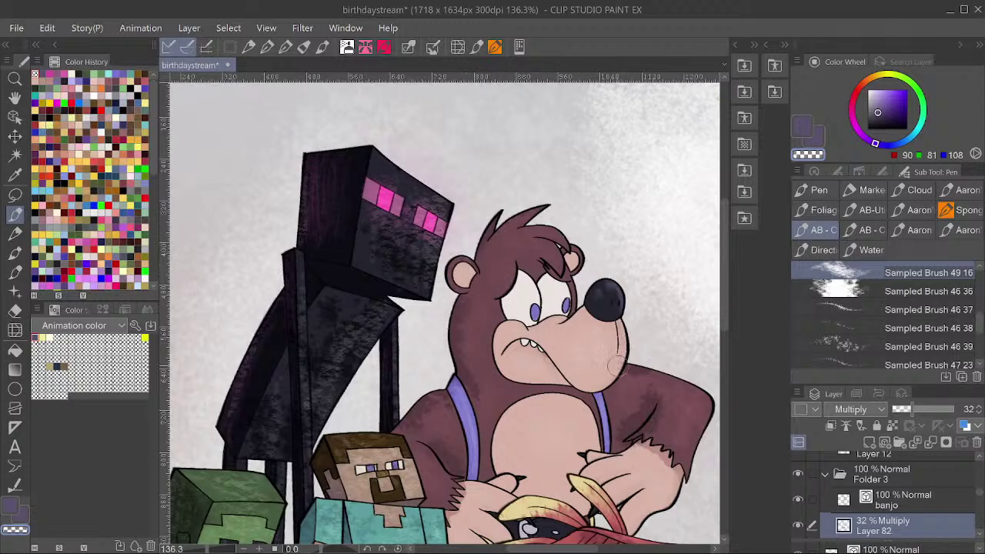
{"action": "left_click_drag", "start_coordinate": [637, 344], "coordinate": [591, 286]}
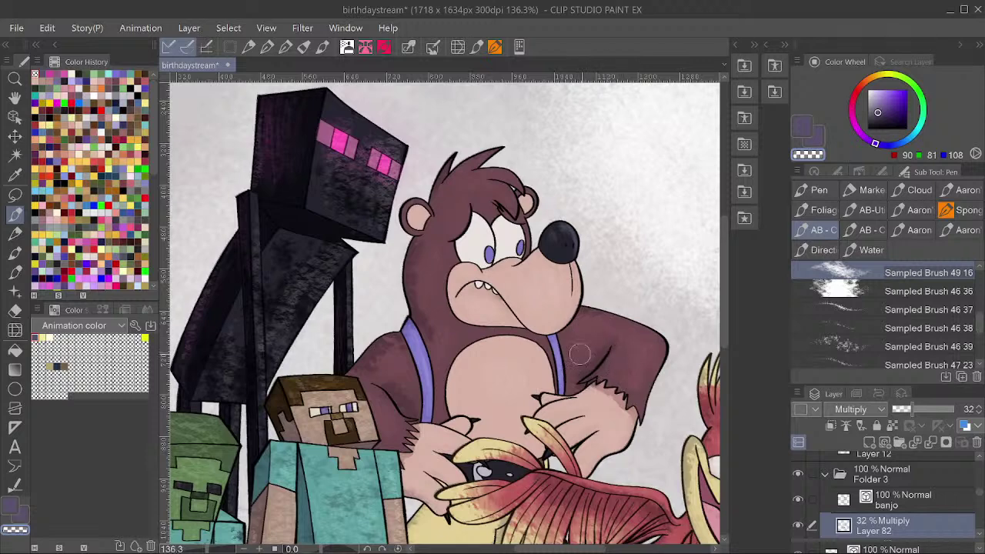
{"action": "scroll", "coordinate": [641, 269], "scroll_direction": "down", "scroll_amount": 2}
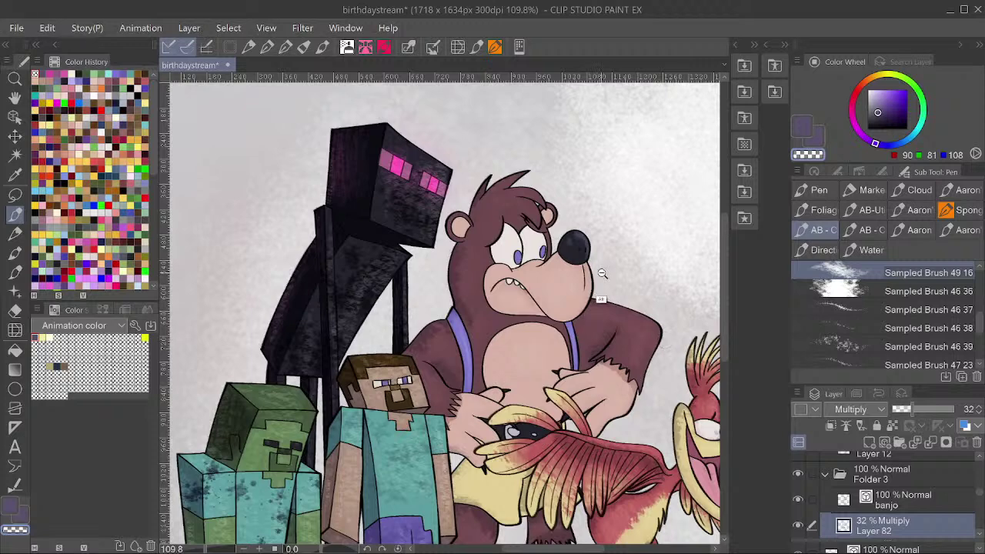
{"action": "scroll", "coordinate": [595, 282], "scroll_direction": "down", "scroll_amount": 1}
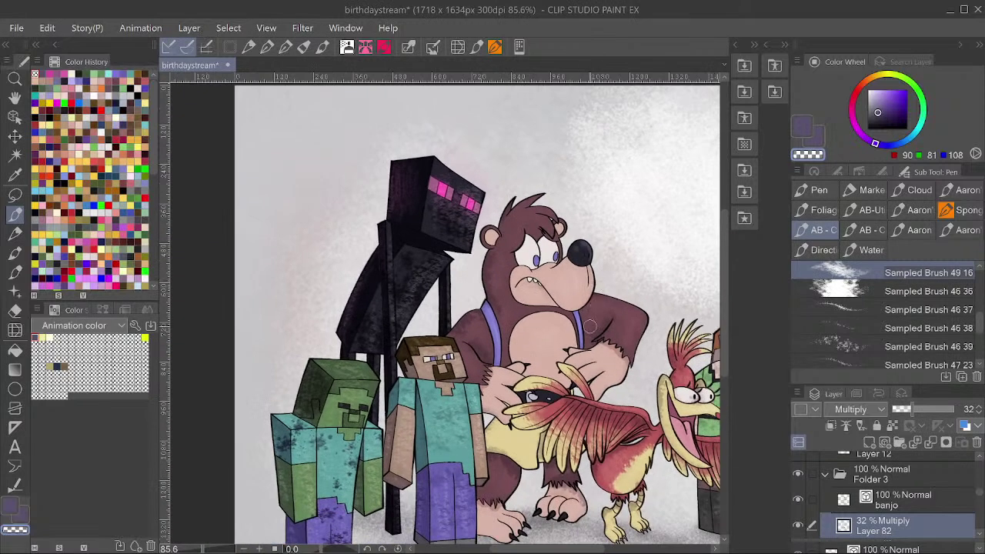
{"action": "scroll", "coordinate": [631, 320], "scroll_direction": "down", "scroll_amount": 1}
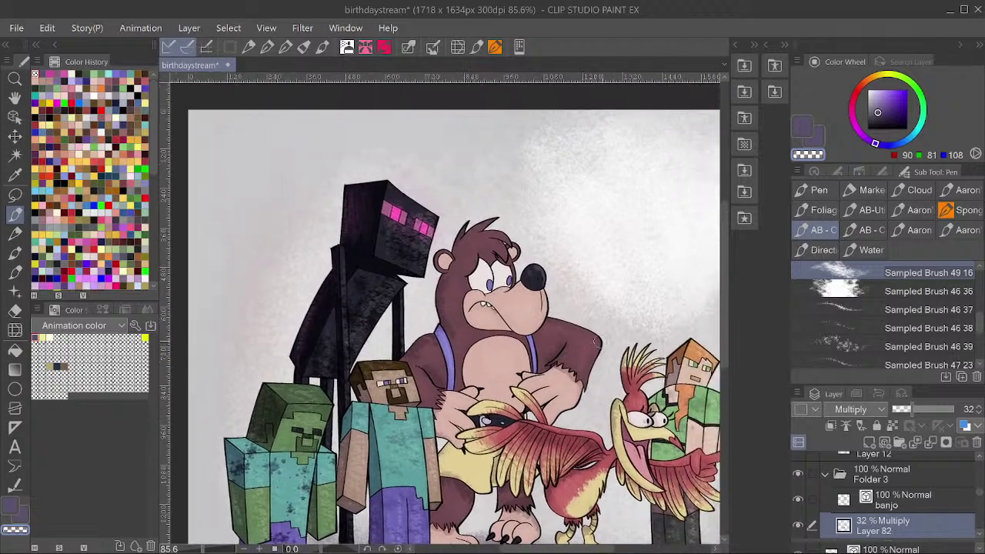
{"action": "scroll", "coordinate": [597, 291], "scroll_direction": "down", "scroll_amount": 1}
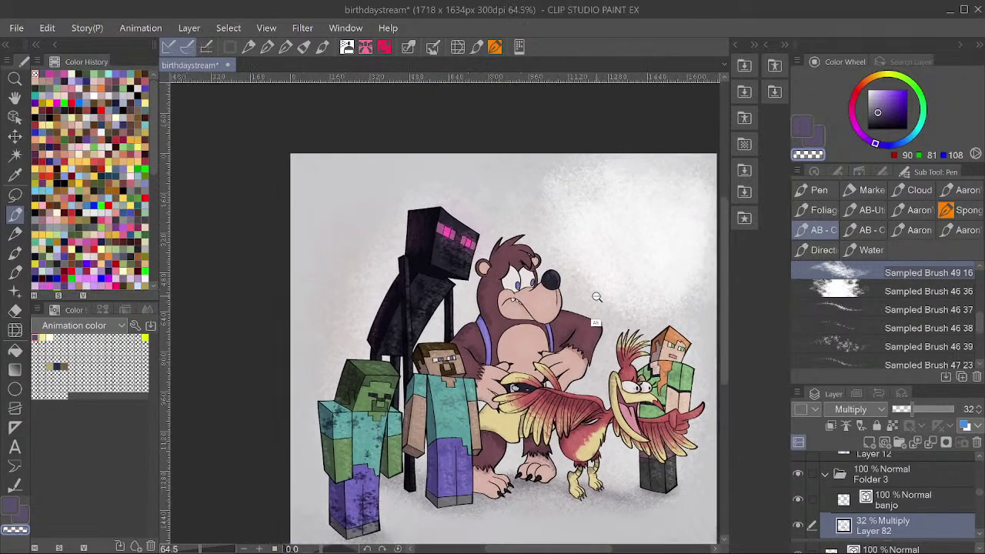
Rework the textured shading on top of the bear's foot, just below the fur of its leg.
{"action": "scroll", "coordinate": [470, 327], "scroll_direction": "up", "scroll_amount": 5}
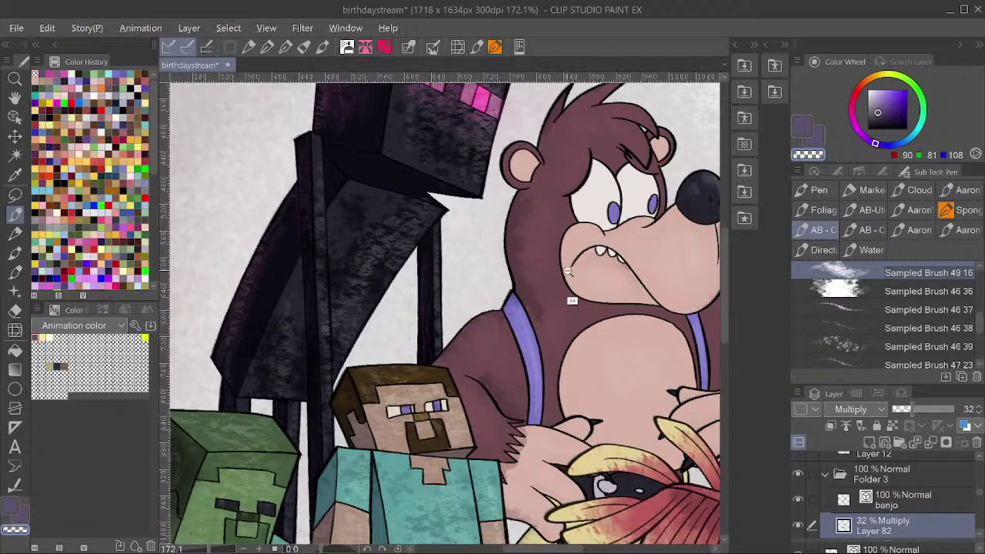
{"action": "scroll", "coordinate": [574, 323], "scroll_direction": "down", "scroll_amount": 5}
{"action": "scroll", "coordinate": [592, 311], "scroll_direction": "up", "scroll_amount": 1}
{"action": "scroll", "coordinate": [535, 483], "scroll_direction": "up", "scroll_amount": 4}
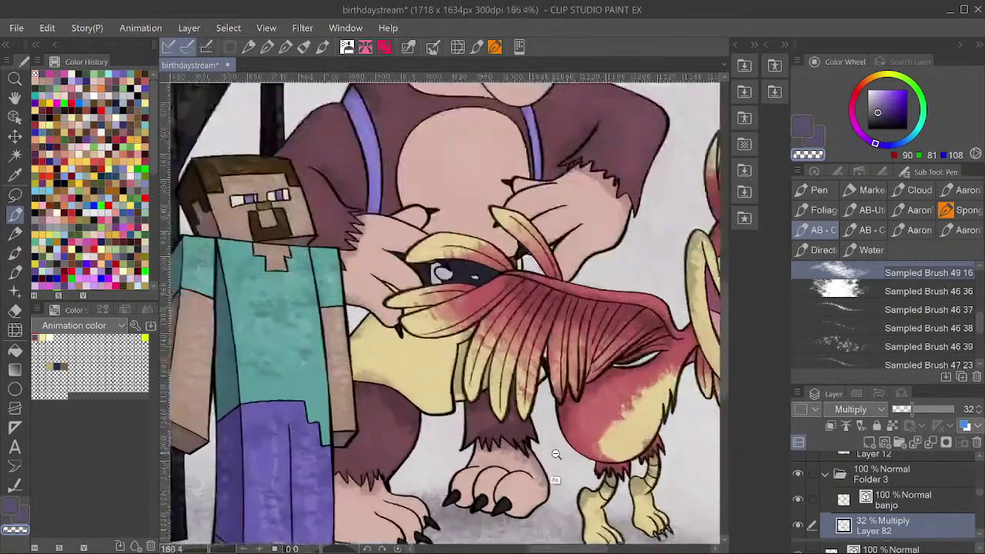
{"action": "left_click_drag", "start_coordinate": [523, 458], "coordinate": [567, 390]}
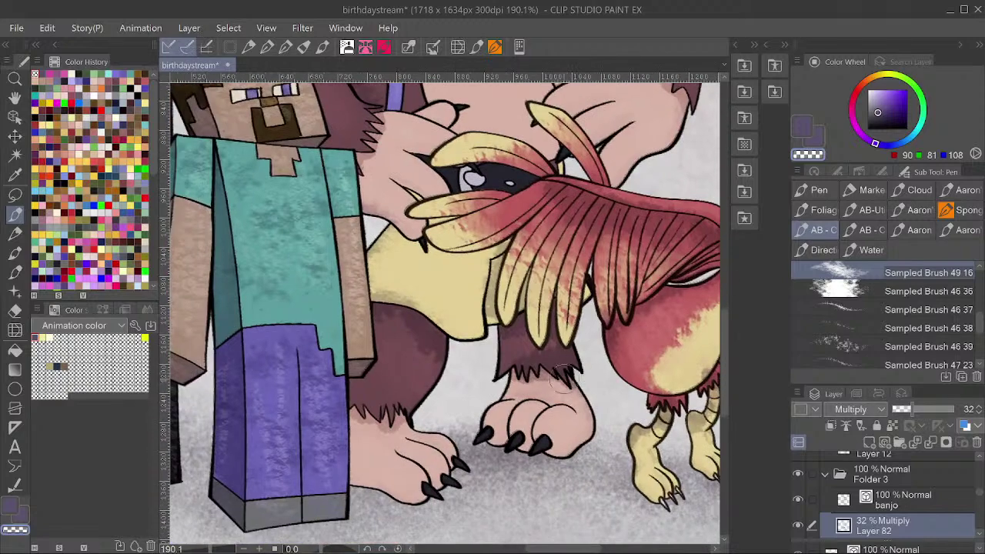
{"action": "scroll", "coordinate": [523, 453], "scroll_direction": "down", "scroll_amount": 4}
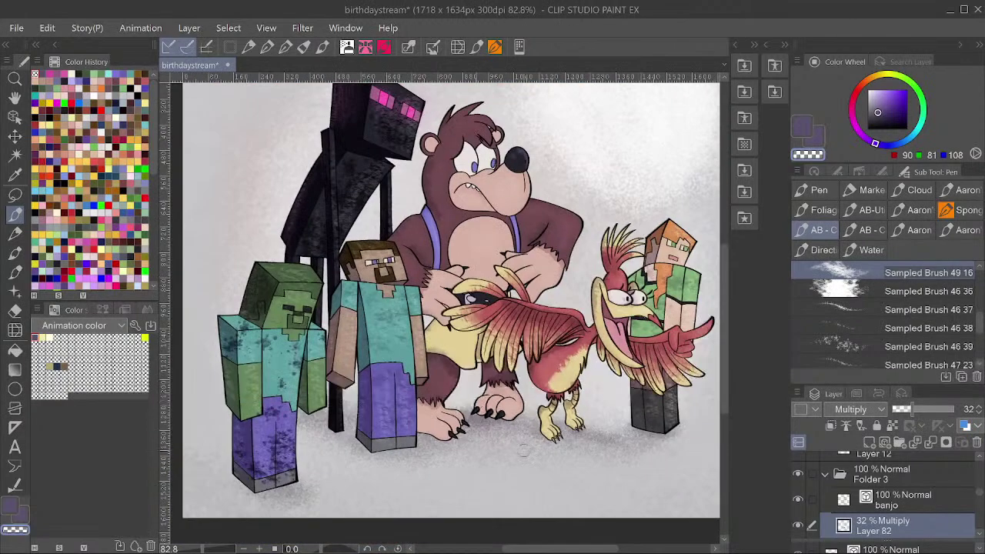
{"action": "scroll", "coordinate": [424, 401], "scroll_direction": "up", "scroll_amount": 3}
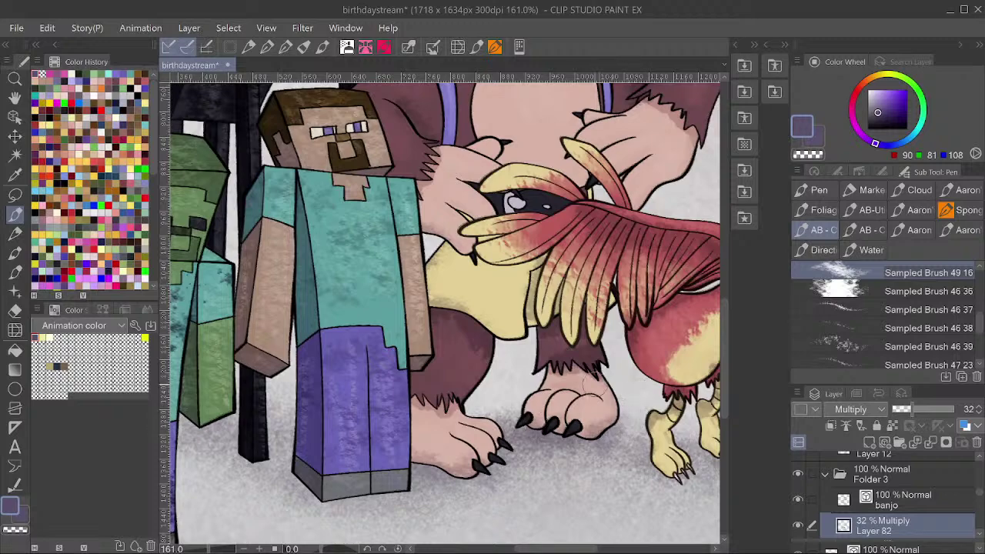
{"action": "left_click_drag", "start_coordinate": [646, 361], "coordinate": [564, 324]}
{"action": "scroll", "coordinate": [607, 357], "scroll_direction": "down", "scroll_amount": 5}
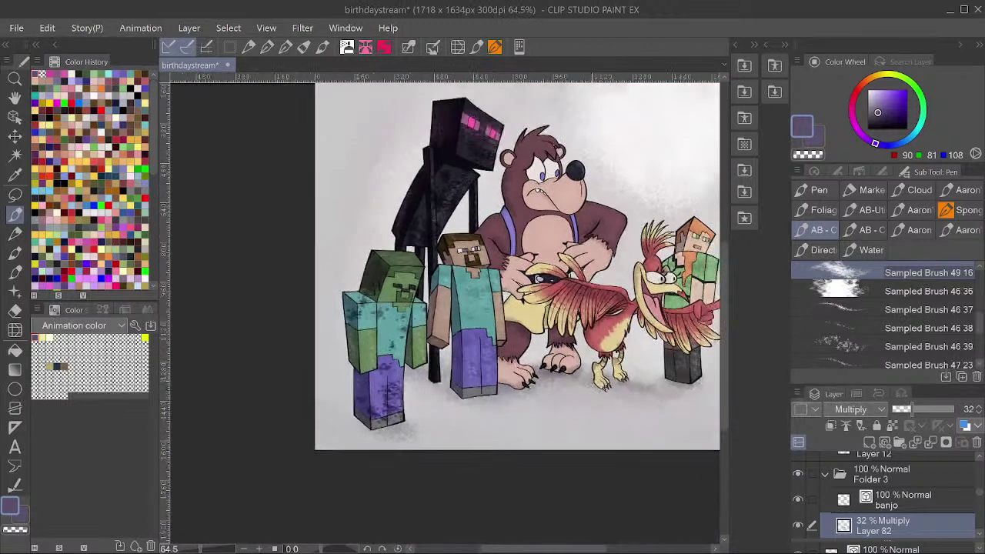
Save the artwork and review the whole composition.
{"action": "left_click_drag", "start_coordinate": [680, 318], "coordinate": [635, 354]}
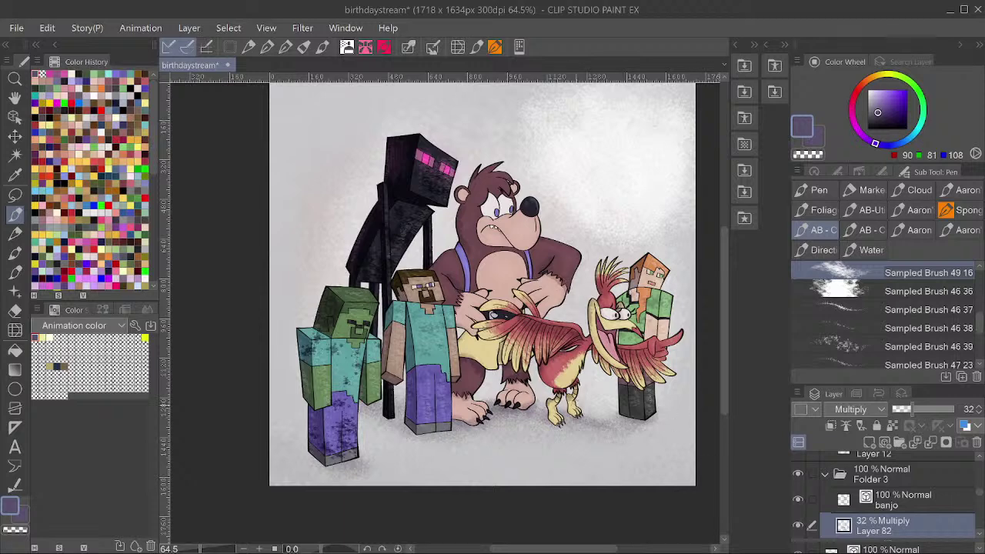
{"action": "key", "text": "ctrl+s"}
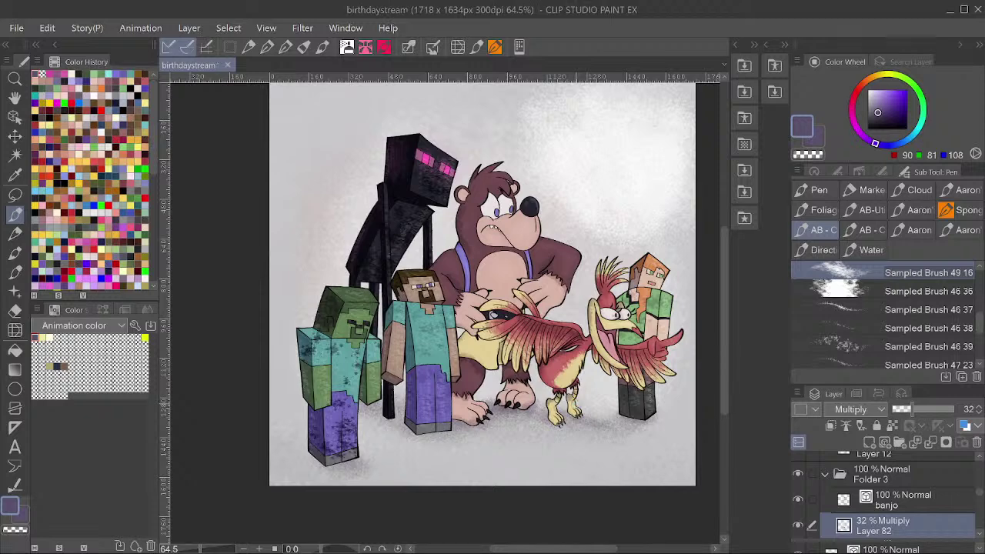
{"action": "scroll", "coordinate": [449, 281], "scroll_direction": "down", "scroll_amount": 1}
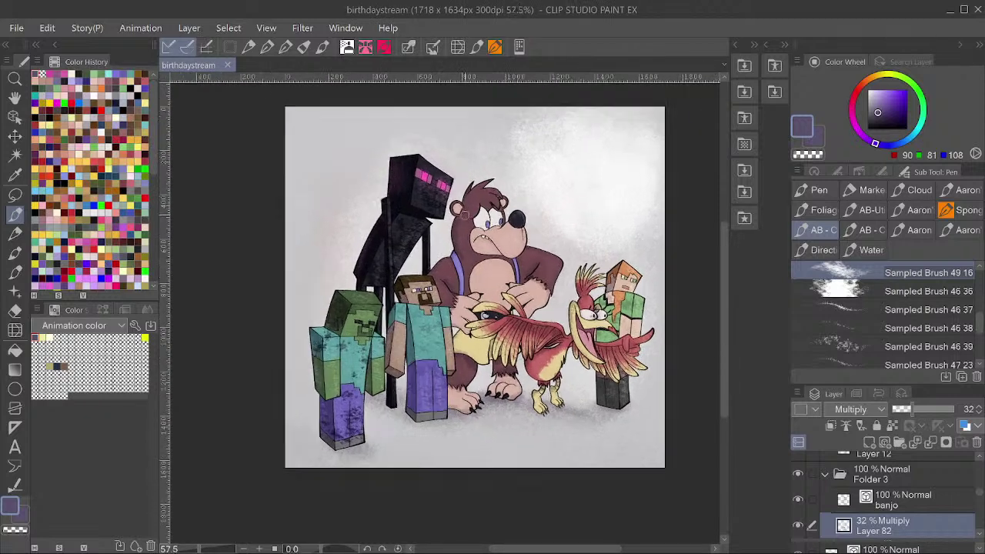
{"action": "scroll", "coordinate": [449, 282], "scroll_direction": "up", "scroll_amount": 1}
{"action": "scroll", "coordinate": [915, 496], "scroll_direction": "down", "scroll_amount": 5}
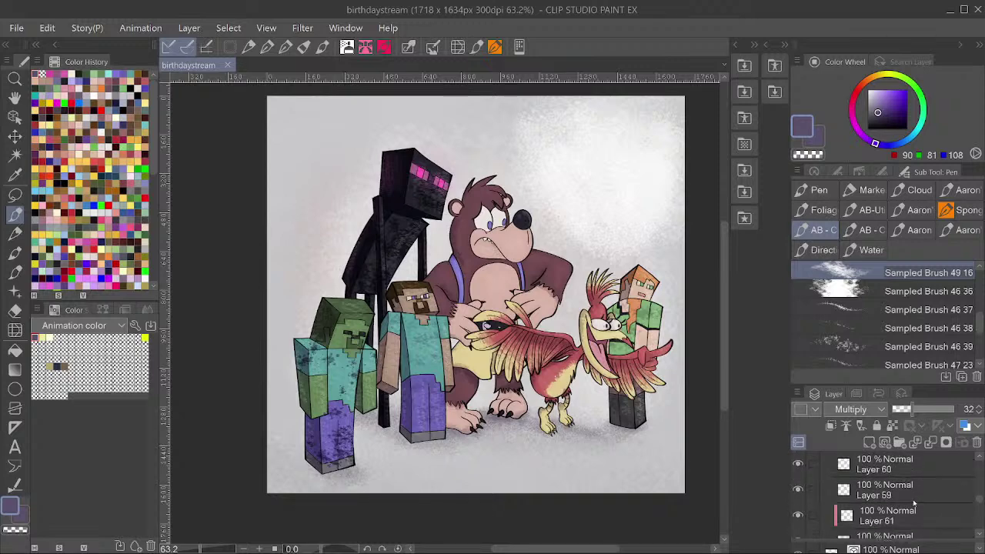
{"action": "scroll", "coordinate": [591, 438], "scroll_direction": "down", "scroll_amount": 1}
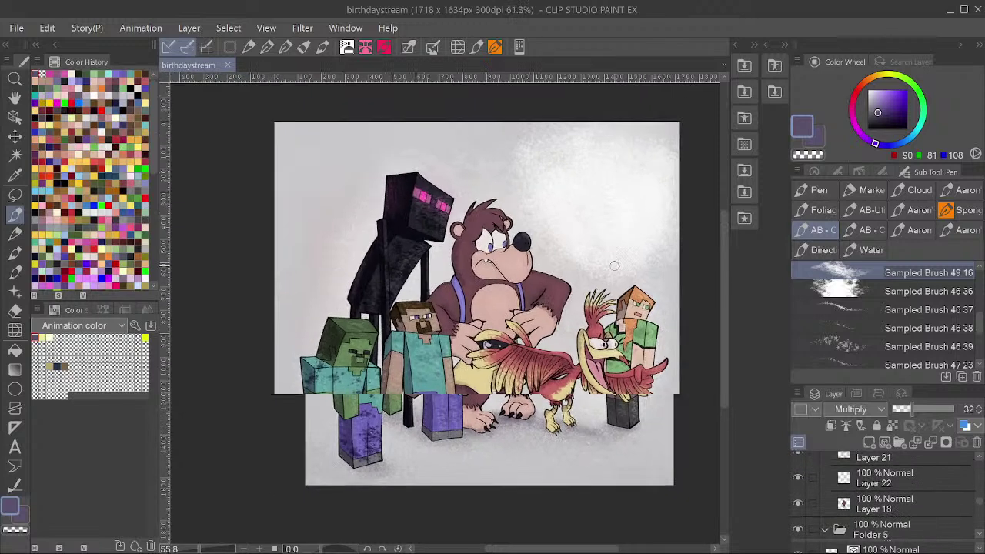
Sample the bear's muzzle colour, darken it to RGB 154, 132, 125 and add a new layer above Layer 59.
{"action": "scroll", "coordinate": [544, 290], "scroll_direction": "up", "scroll_amount": 3}
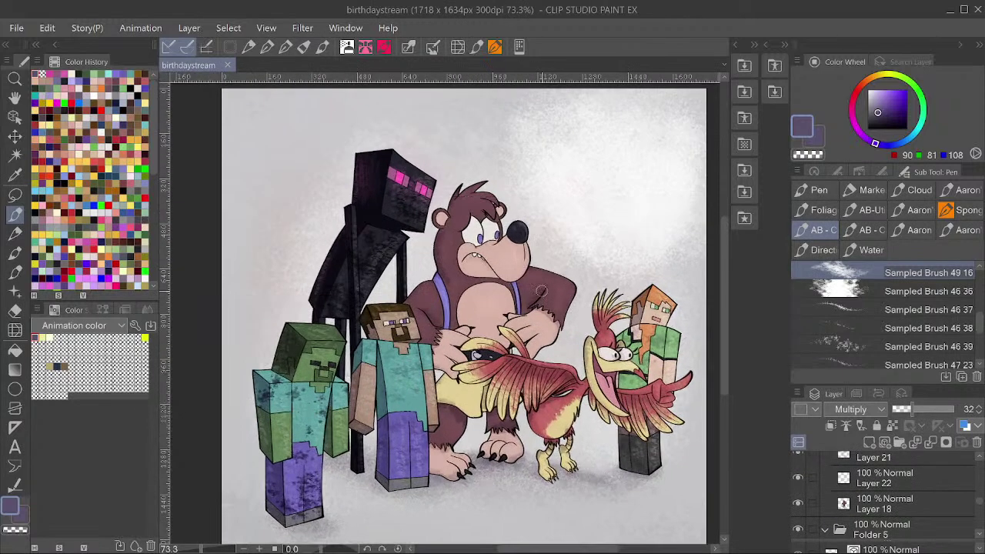
{"action": "scroll", "coordinate": [504, 350], "scroll_direction": "down", "scroll_amount": 2}
{"action": "scroll", "coordinate": [487, 340], "scroll_direction": "up", "scroll_amount": 2}
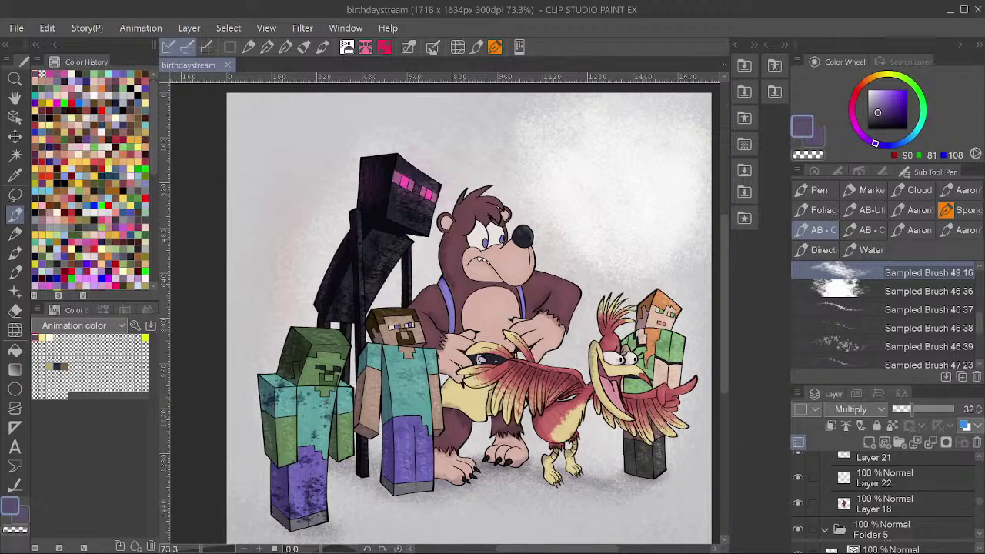
{"action": "scroll", "coordinate": [576, 249], "scroll_direction": "up", "scroll_amount": 7}
{"action": "left_click", "coordinate": [463, 269], "text": "alt"}
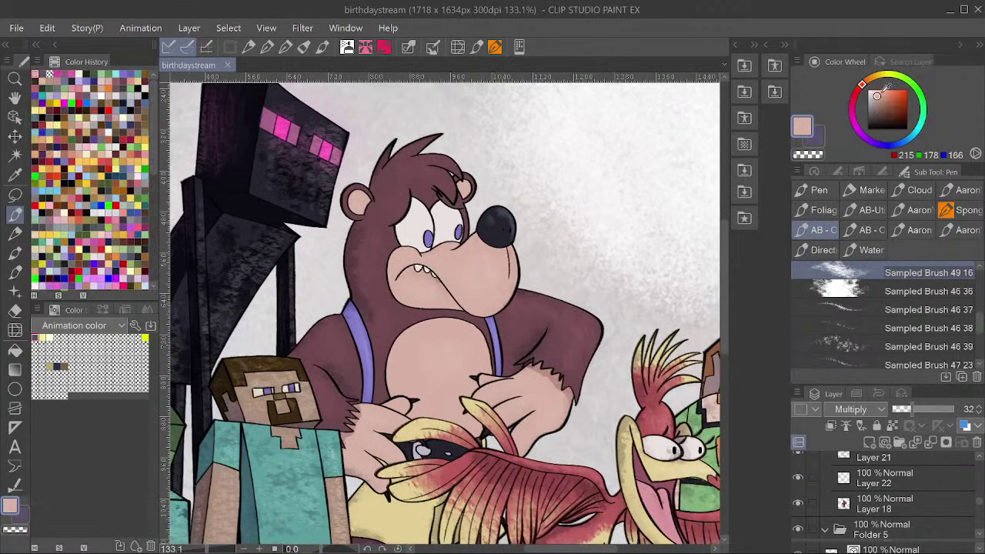
{"action": "left_click", "coordinate": [875, 105]}
{"action": "left_click", "coordinate": [487, 255], "text": "ctrl+shift"}
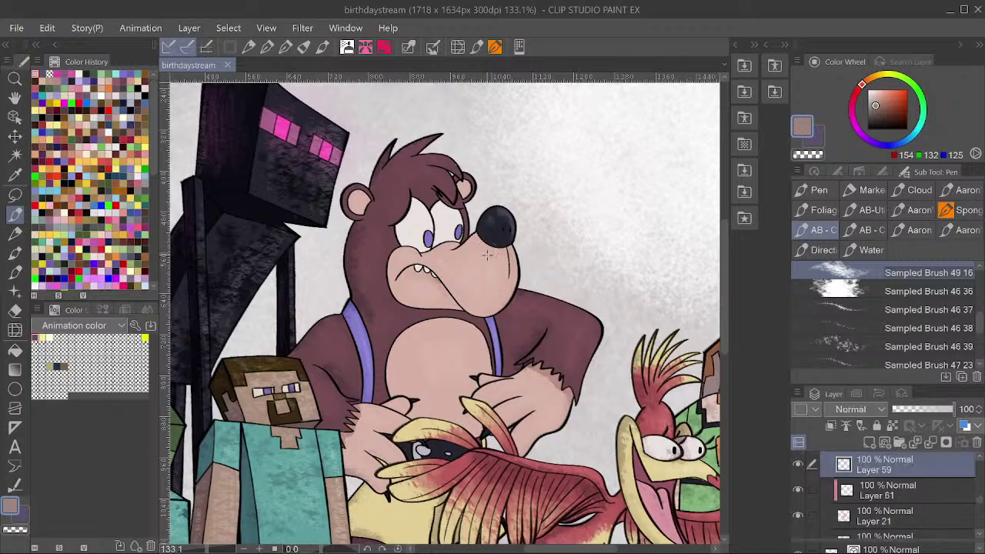
{"action": "key", "text": "ctrl+shift+n"}
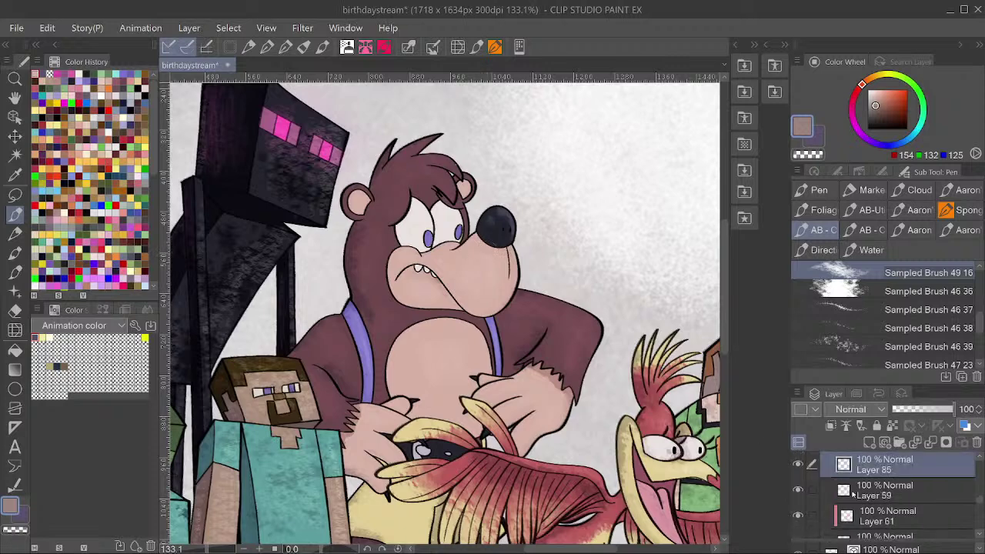
Brush a soft brown shade (RGB 184, 150, 138) on the bear's muzzle below the nose and lower the layer's opacity to 42%.
{"action": "left_click", "coordinate": [481, 270]}
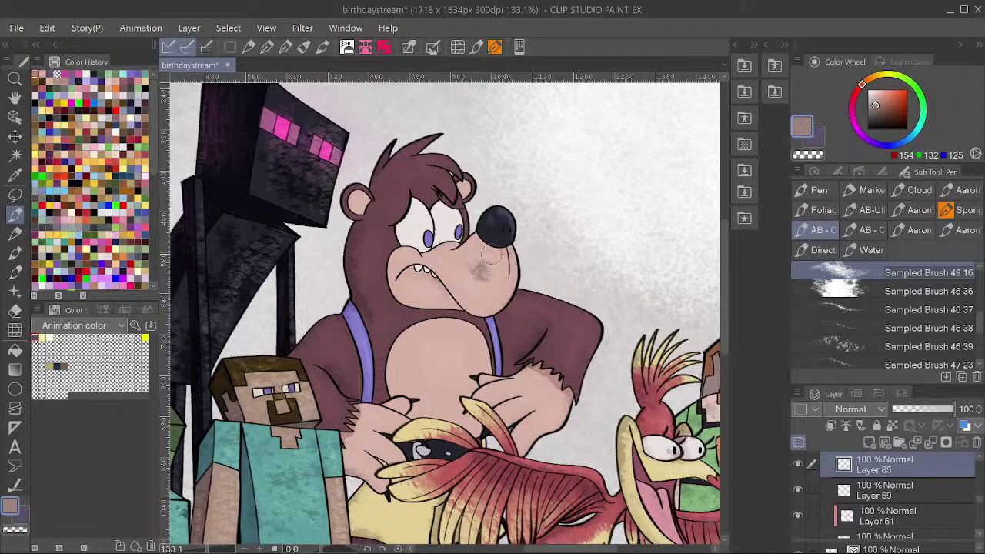
{"action": "left_click", "coordinate": [882, 99]}
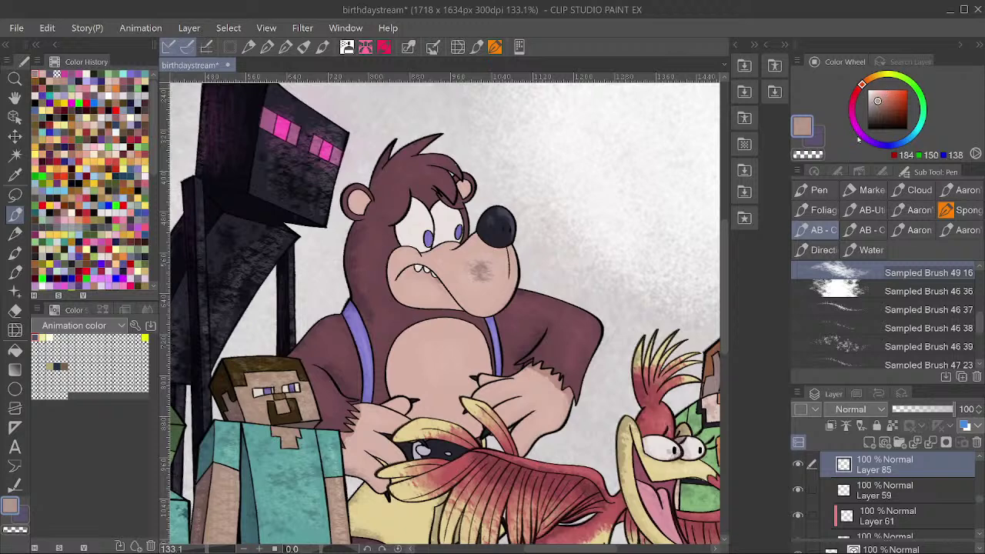
{"action": "left_click", "coordinate": [481, 270]}
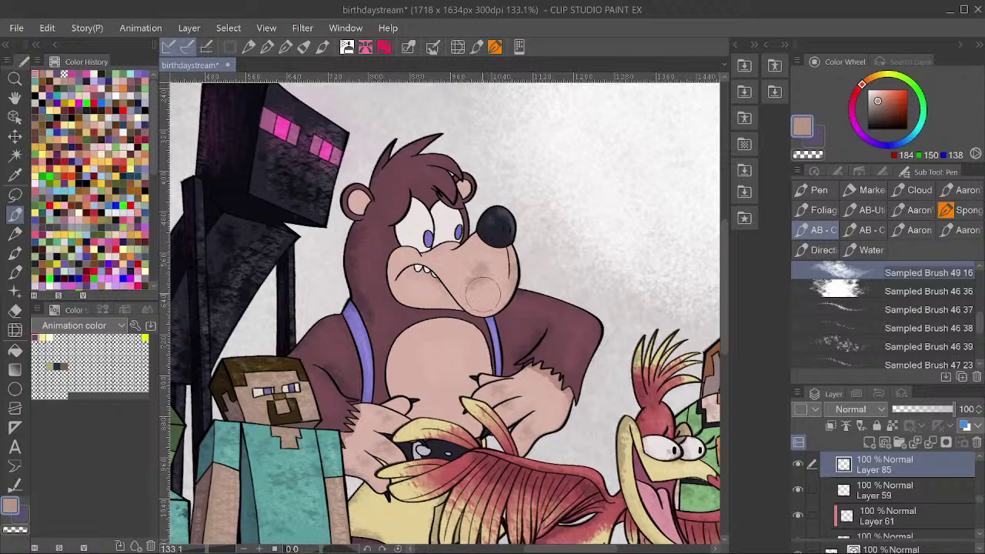
{"action": "left_click_drag", "start_coordinate": [481, 287], "coordinate": [479, 272]}
{"action": "left_click", "coordinate": [918, 409]}
Apply a Gaussian blur with strength 21.56 to the muzzle shading on Layer 85.
{"action": "key", "text": "ctrl+minus"}
{"action": "key", "text": "ctrl+minus"}
{"action": "key", "text": "ctrl+minus"}
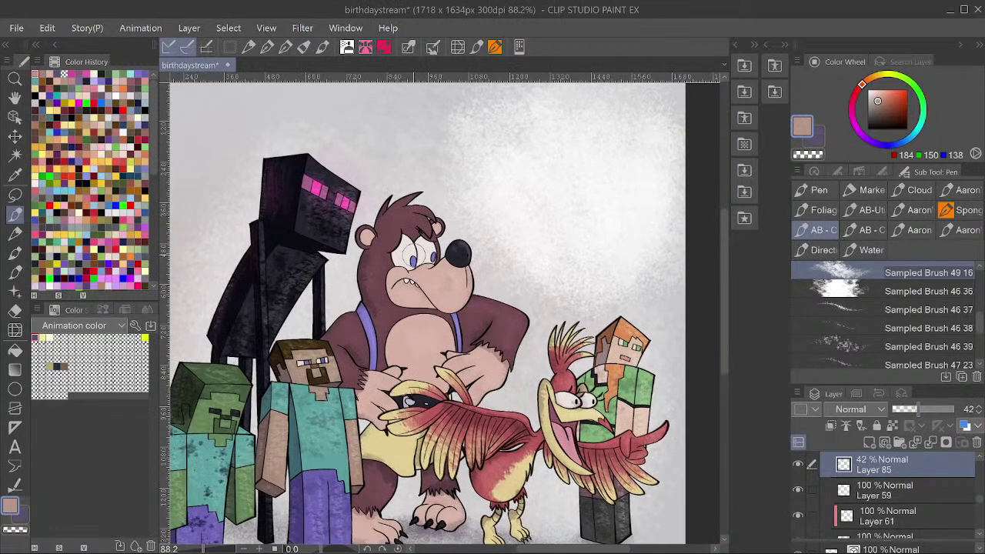
{"action": "key", "text": "ctrl+minus"}
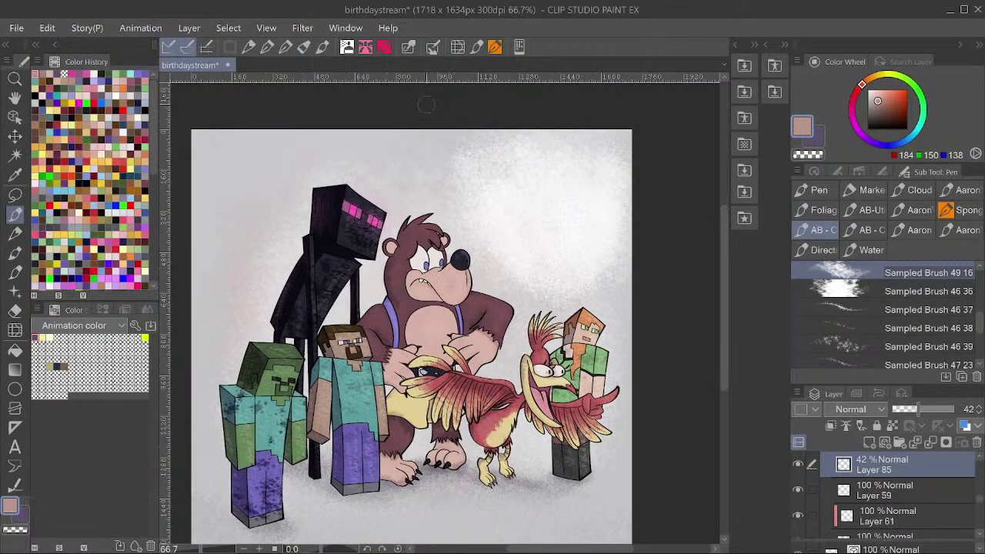
{"action": "left_click", "coordinate": [345, 28]}
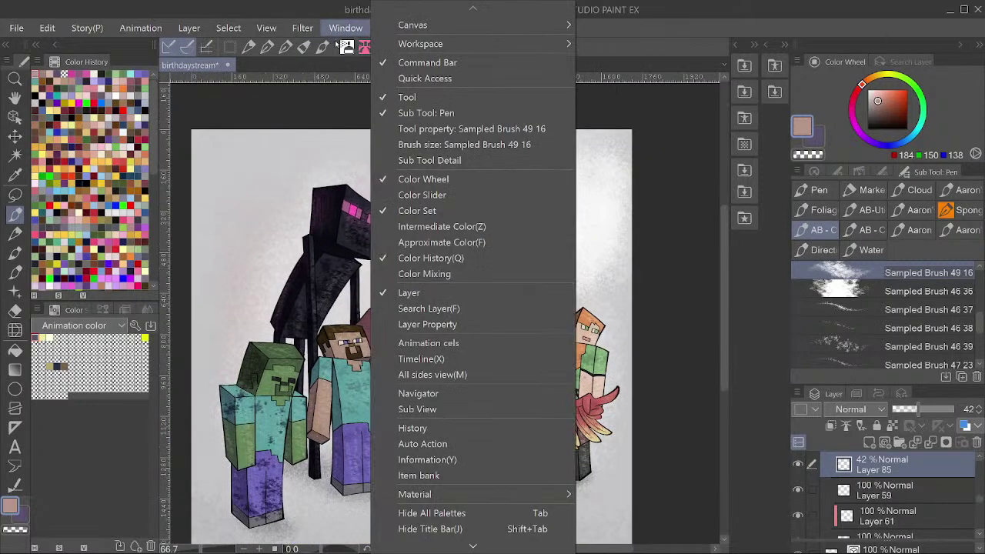
{"action": "mouse_move", "coordinate": [302, 28]}
{"action": "mouse_move", "coordinate": [321, 45]}
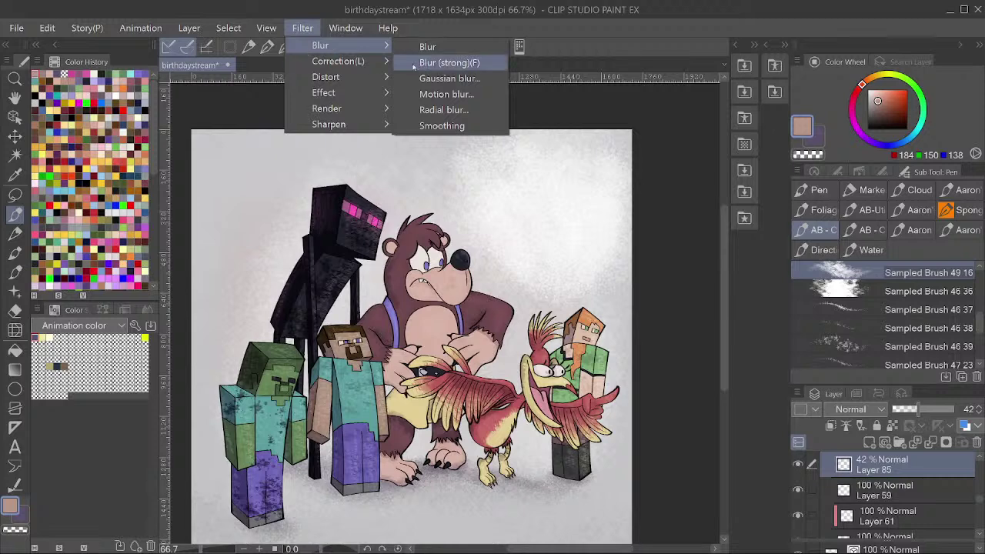
{"action": "left_click", "coordinate": [448, 78]}
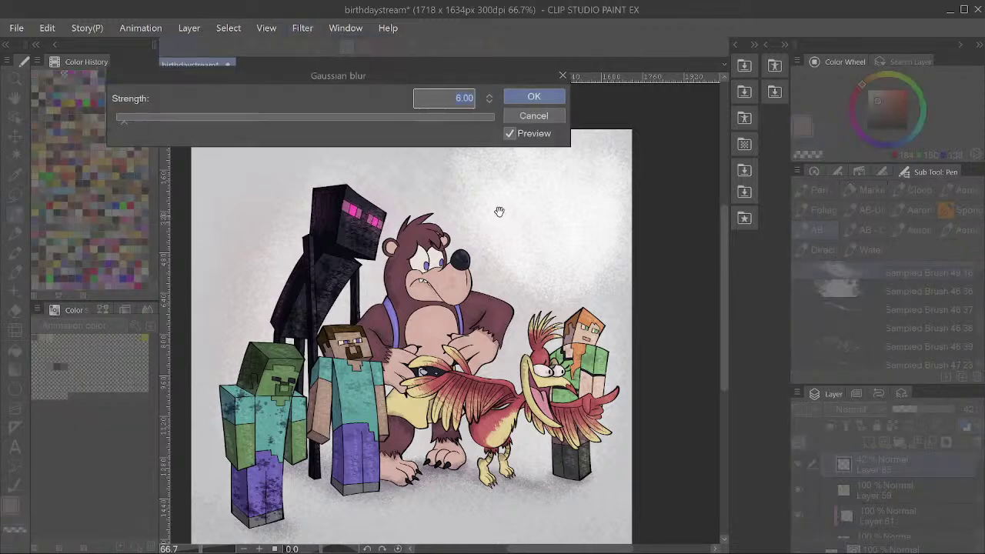
{"action": "left_click_drag", "start_coordinate": [176, 119], "coordinate": [170, 120]}
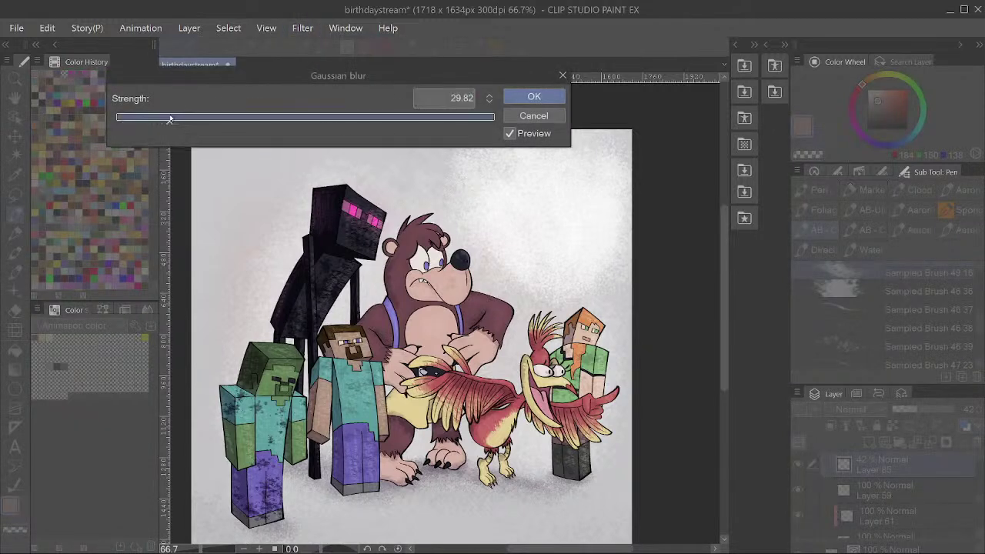
{"action": "left_click", "coordinate": [538, 97]}
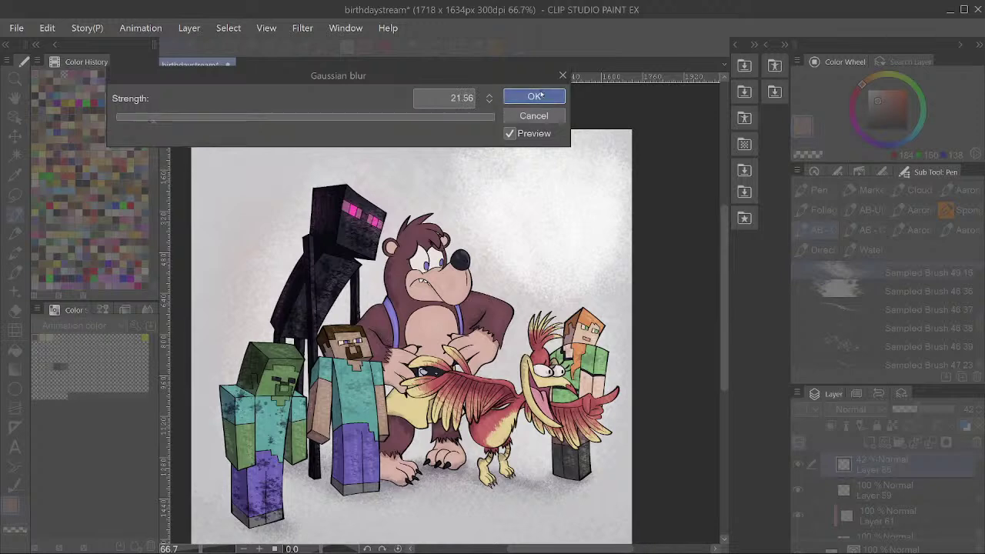
Raise the blurred muzzle shading layer's opacity to 55% and check it against the whole composition.
{"action": "scroll", "coordinate": [383, 362], "scroll_direction": "up", "scroll_amount": 3}
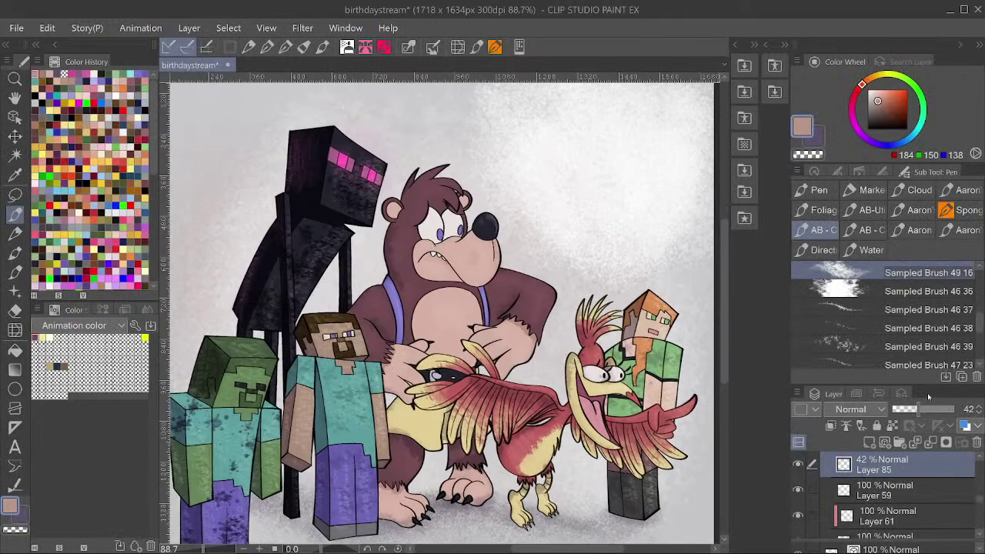
{"action": "left_click", "coordinate": [935, 409]}
{"action": "scroll", "coordinate": [509, 466], "scroll_direction": "down", "scroll_amount": 2}
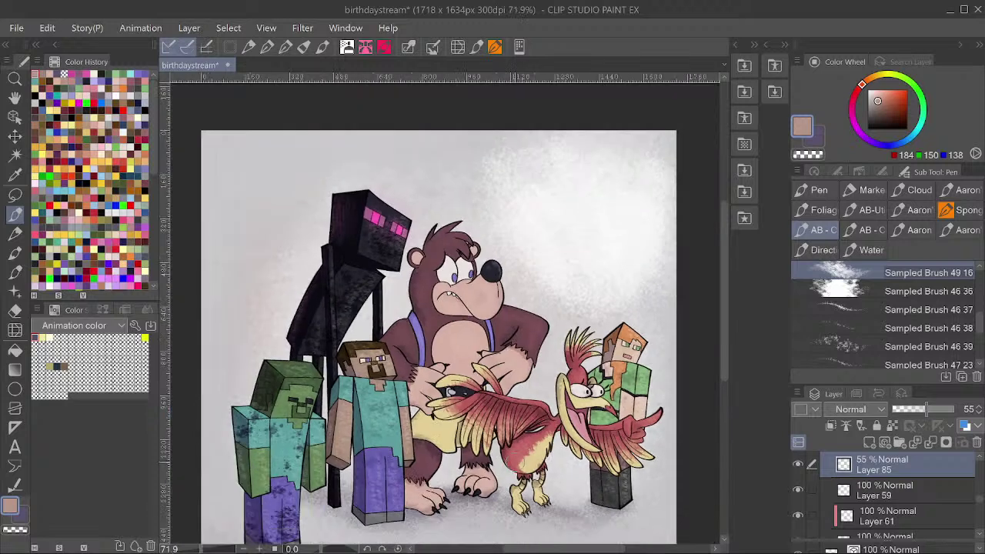
{"action": "scroll", "coordinate": [428, 416], "scroll_direction": "up", "scroll_amount": 3}
{"action": "scroll", "coordinate": [381, 354], "scroll_direction": "down", "scroll_amount": 2}
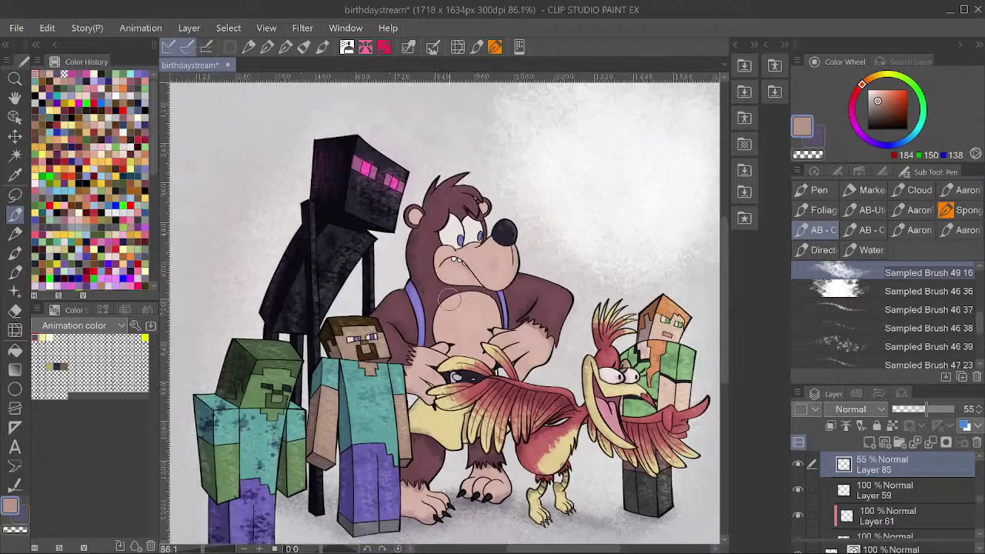
{"action": "scroll", "coordinate": [506, 245], "scroll_direction": "up", "scroll_amount": 1}
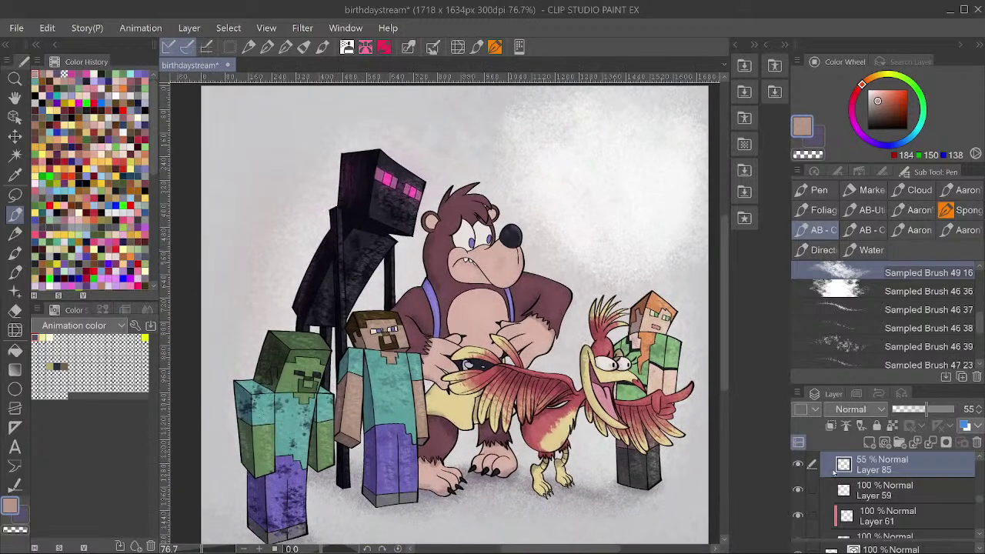
Add a new layer above Multiply Layer 82 and airbrush RGB 187, 125, 105 on the bear's muzzle with MB Soft Round.
{"action": "scroll", "coordinate": [935, 499], "scroll_direction": "down", "scroll_amount": 5}
{"action": "scroll", "coordinate": [932, 500], "scroll_direction": "up", "scroll_amount": 2}
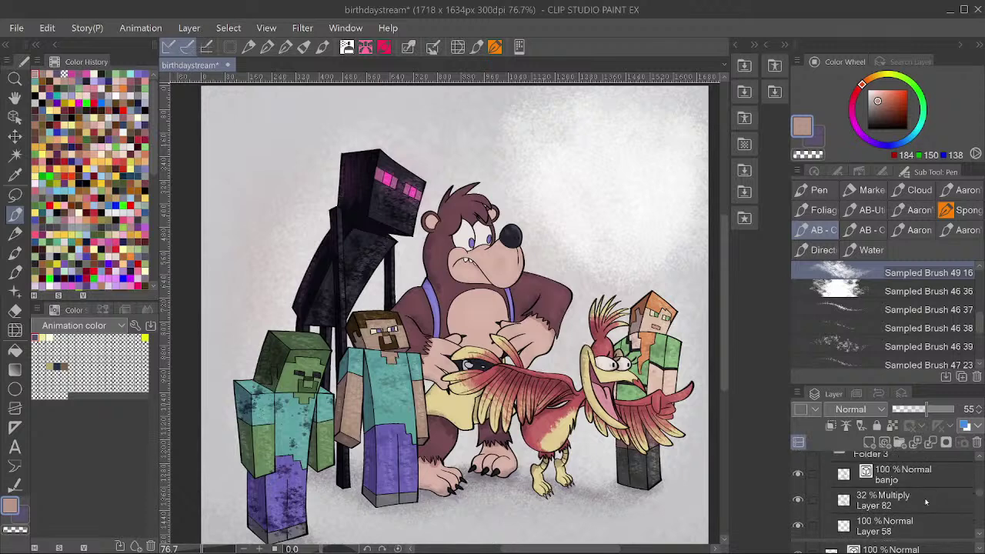
{"action": "left_click", "coordinate": [921, 485]}
{"action": "left_click", "coordinate": [921, 496]}
{"action": "key", "text": "ctrl+shift+n"}
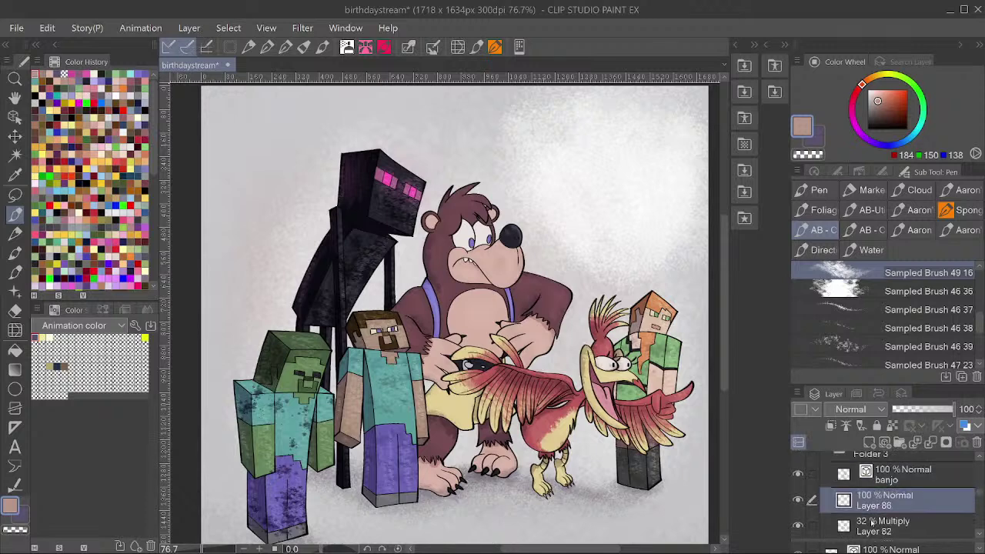
{"action": "left_click", "coordinate": [887, 98]}
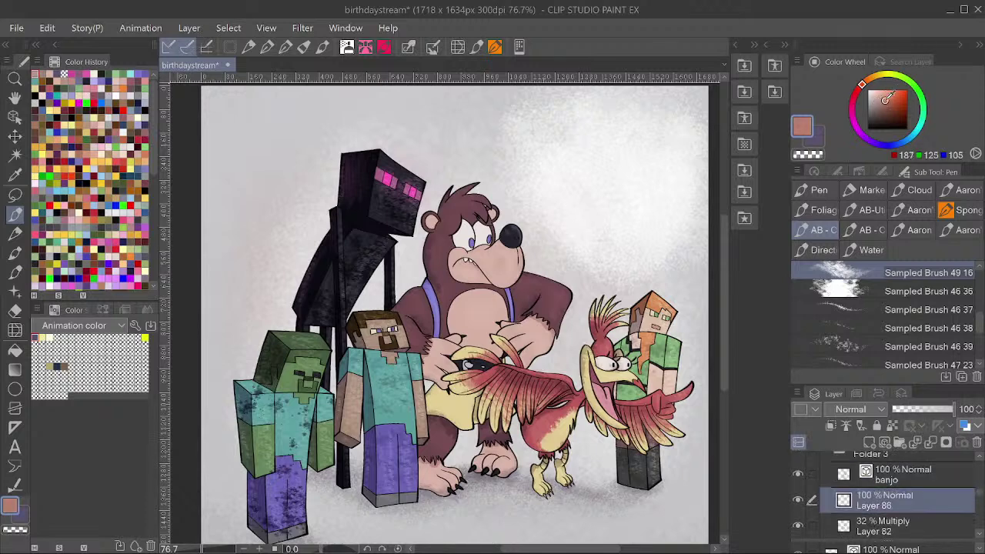
{"action": "key", "text": "b"}
{"action": "mouse_move", "coordinate": [498, 260]}
{"action": "left_mouse_down"}
{"action": "mouse_move", "coordinate": [507, 277]}
{"action": "mouse_move", "coordinate": [498, 268]}
{"action": "left_mouse_up"}
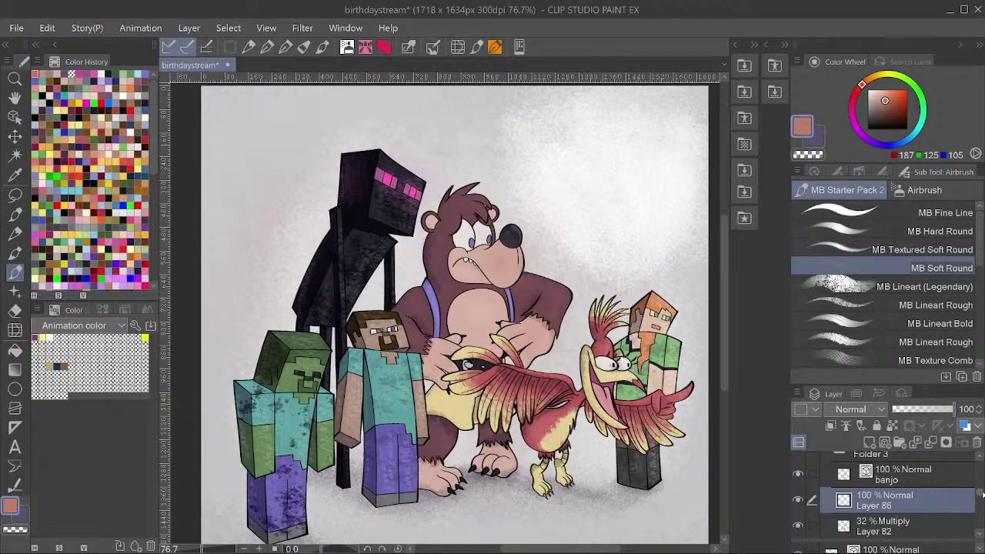
Add a new layer clipped to the layer below, directly under the alex line art in Folder 6.
{"action": "scroll", "coordinate": [981, 485], "scroll_direction": "down", "scroll_amount": 3}
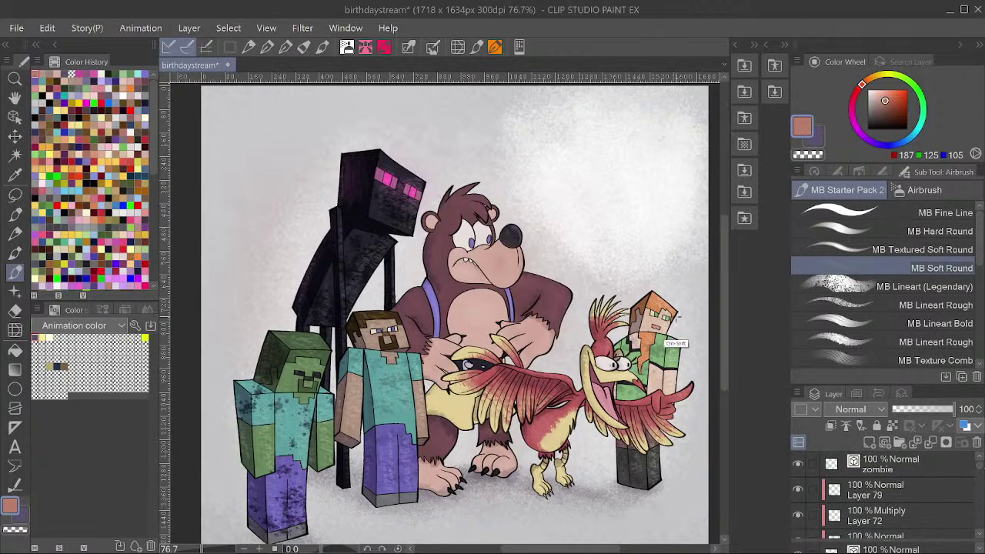
{"action": "left_click", "coordinate": [676, 343], "text": "ctrl+shift"}
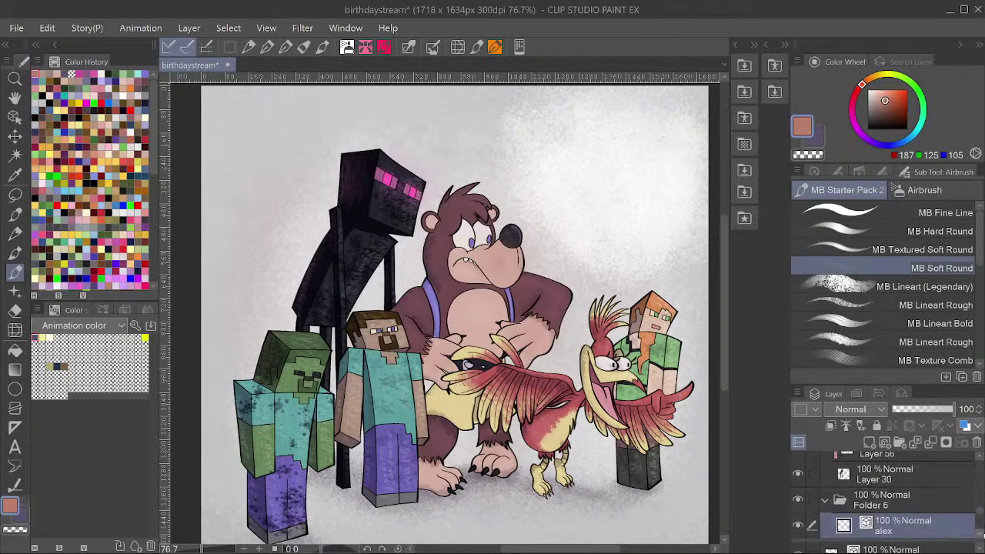
{"action": "left_click", "coordinate": [980, 535]}
{"action": "left_click", "coordinate": [929, 525]}
{"action": "key", "text": "ctrl+shift+n"}
{"action": "left_click", "coordinate": [831, 426]}
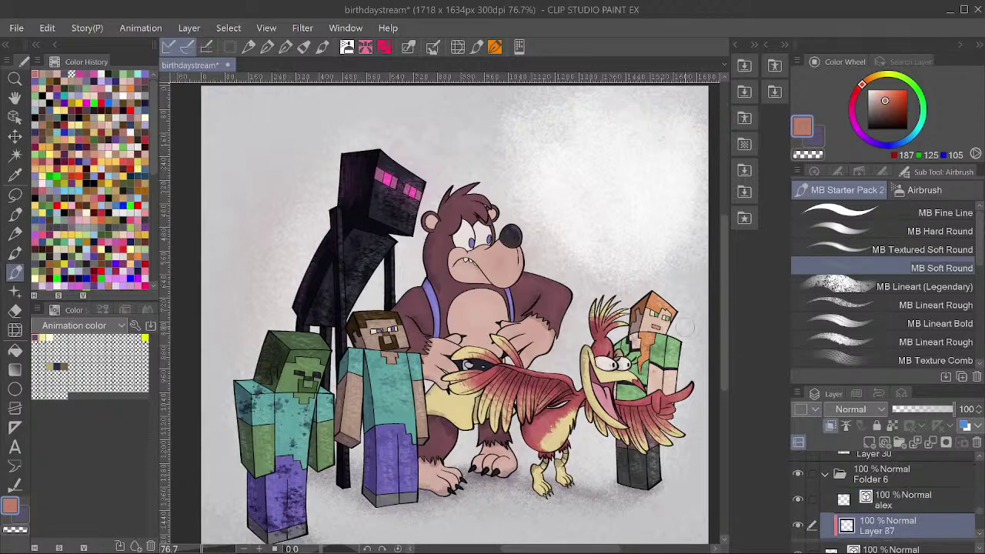
{"action": "scroll", "coordinate": [669, 327], "scroll_direction": "up", "scroll_amount": 3}
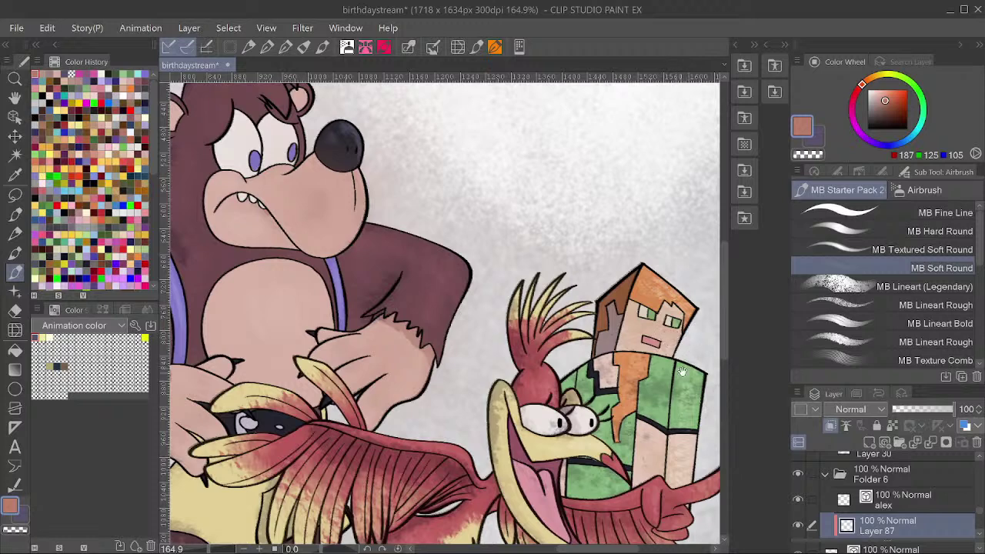
{"action": "scroll", "coordinate": [681, 354], "scroll_direction": "down", "scroll_amount": 3}
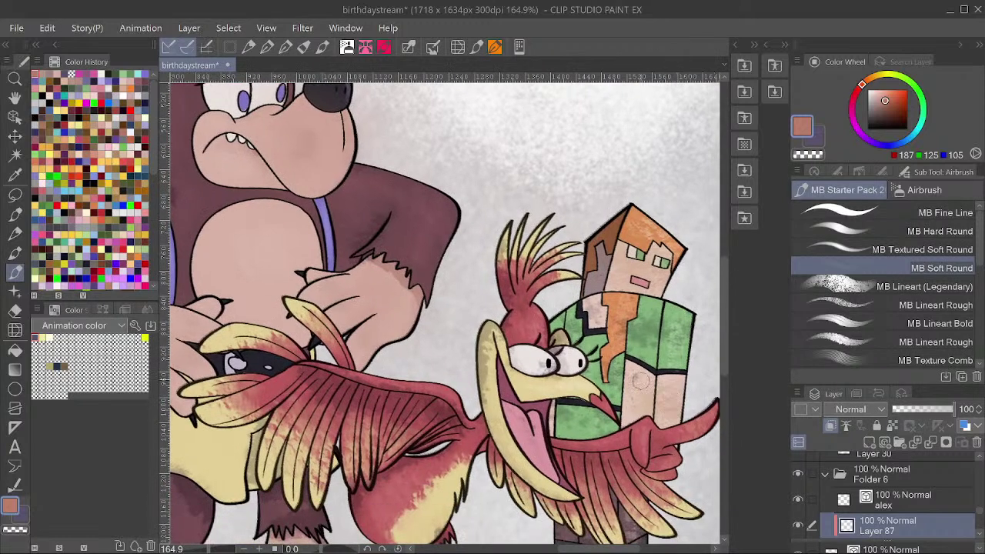
Add a new clipped layer just below Layer 78 in the steve character's folder.
{"action": "scroll", "coordinate": [669, 331], "scroll_direction": "down", "scroll_amount": 1}
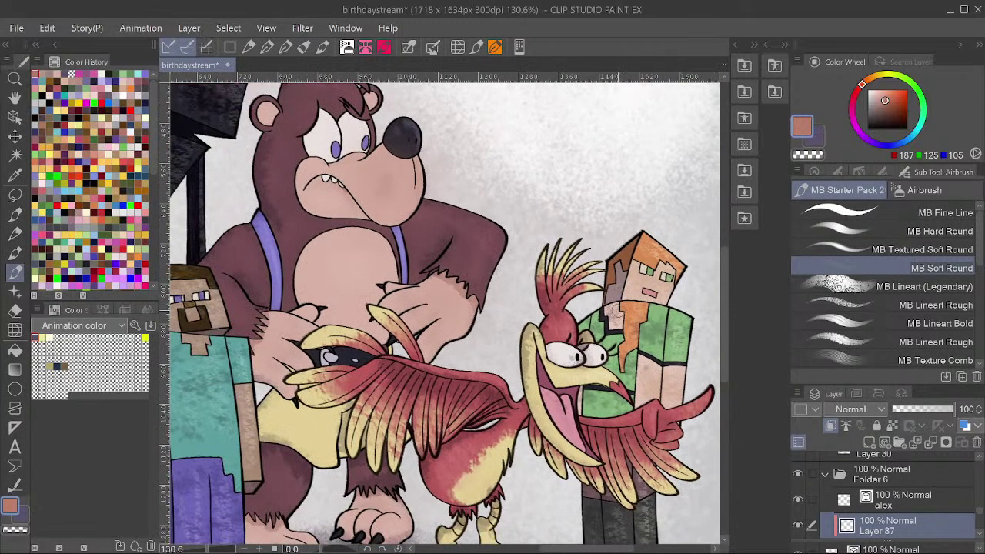
{"action": "scroll", "coordinate": [629, 293], "scroll_direction": "down", "scroll_amount": 1}
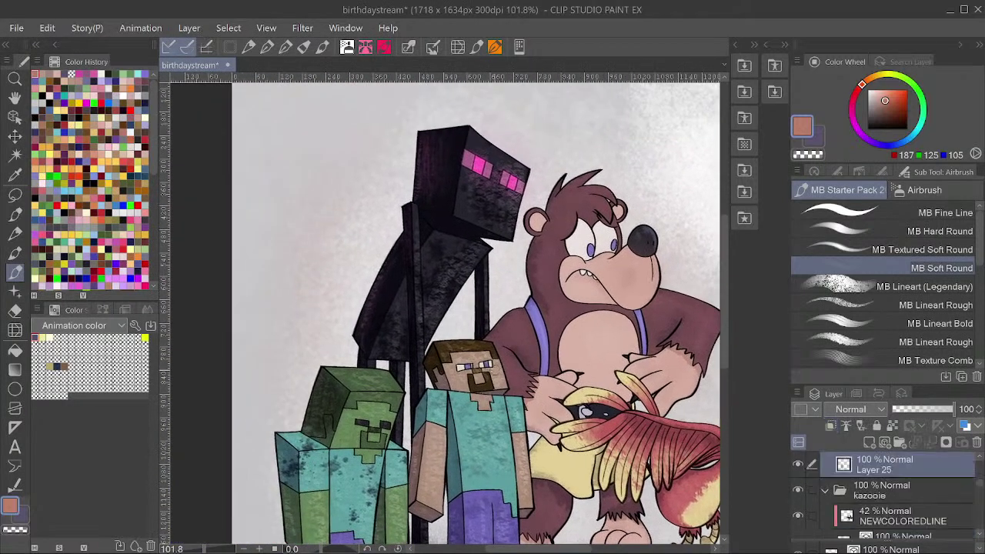
{"action": "scroll", "coordinate": [898, 508], "scroll_direction": "down", "scroll_amount": 8}
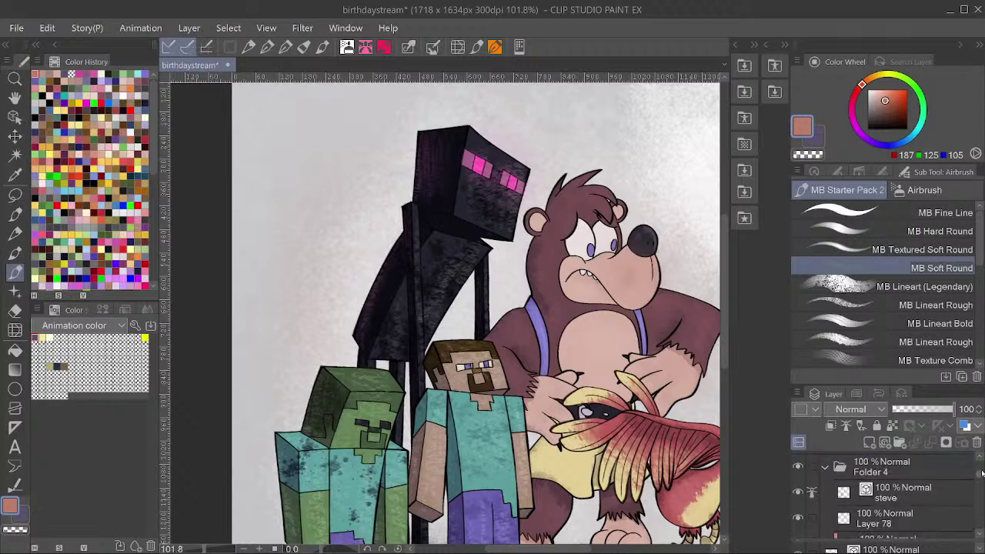
{"action": "left_click", "coordinate": [898, 516]}
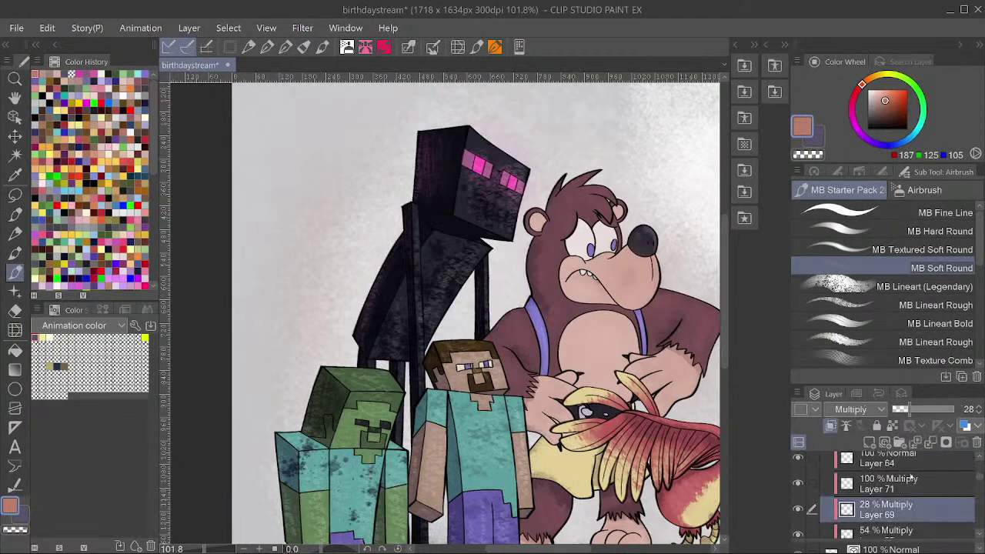
{"action": "left_click", "coordinate": [979, 460]}
{"action": "left_click", "coordinate": [978, 460]}
{"action": "left_click", "coordinate": [978, 460]}
{"action": "left_click", "coordinate": [907, 514]}
{"action": "left_click", "coordinate": [831, 426]}
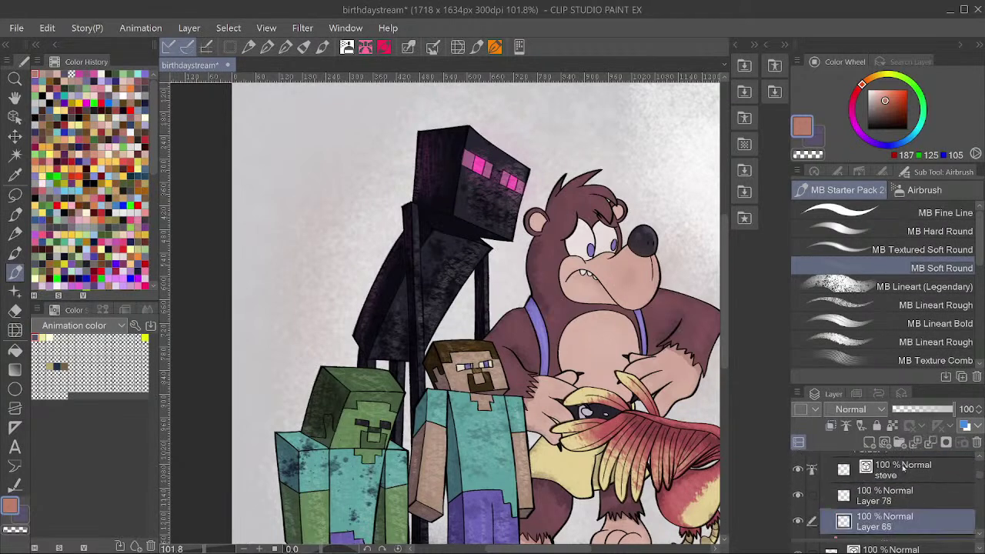
{"action": "left_click", "coordinate": [831, 426]}
Airbrush RGB 126, 106, 92 shading on steve's skin areas on Layer 88, and move that layer above Layer 78.
{"action": "left_click", "coordinate": [492, 407], "text": "alt"}
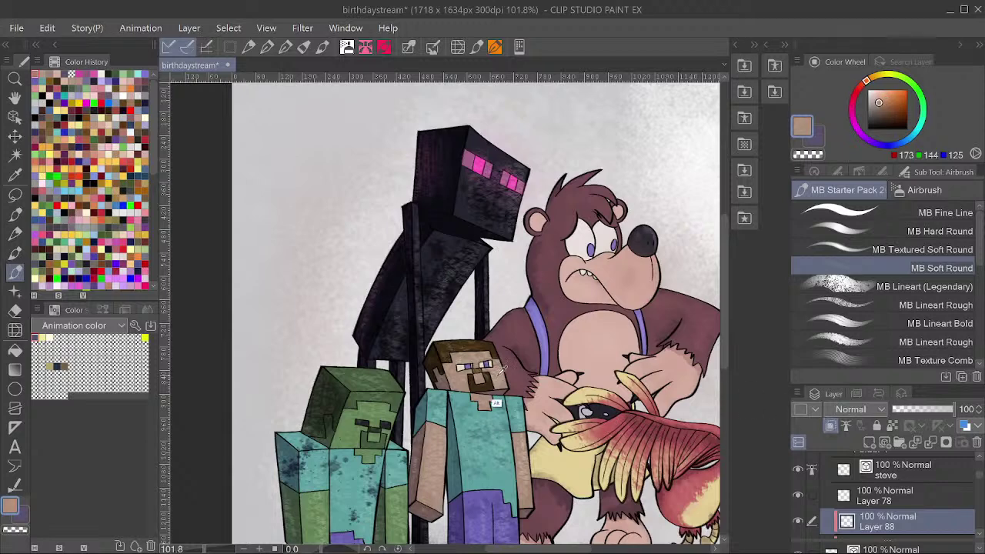
{"action": "left_click", "coordinate": [879, 111]}
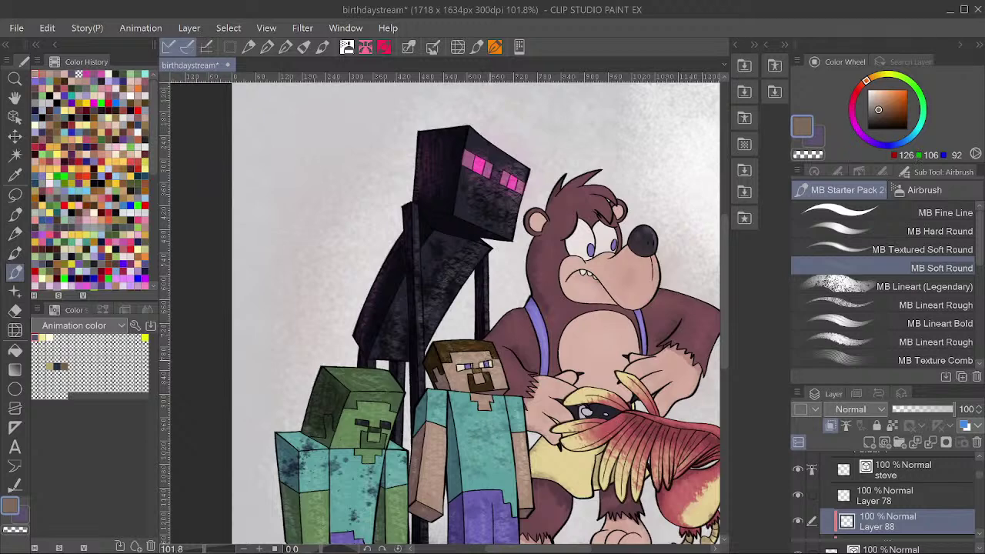
{"action": "left_click_drag", "start_coordinate": [496, 363], "coordinate": [495, 373]}
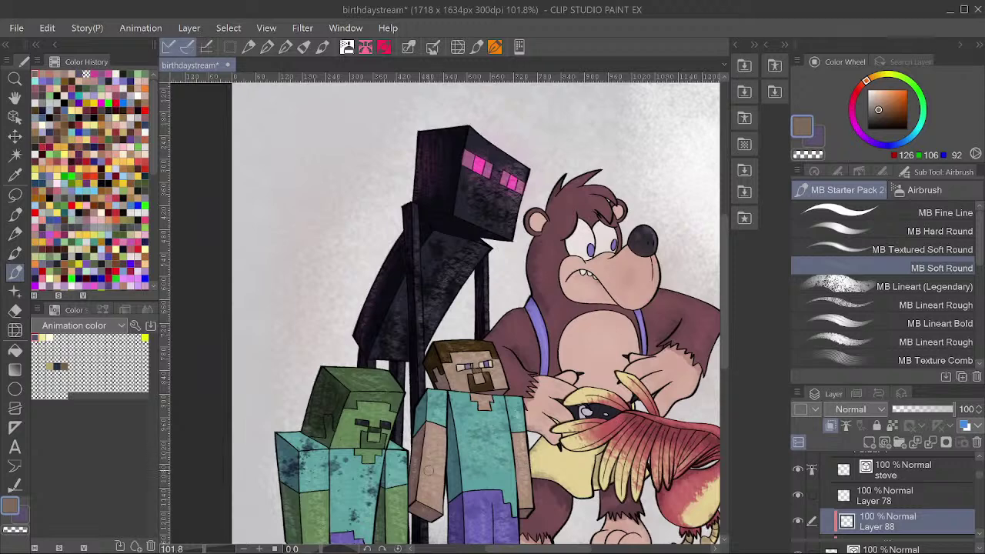
{"action": "left_click_drag", "start_coordinate": [914, 523], "coordinate": [917, 498]}
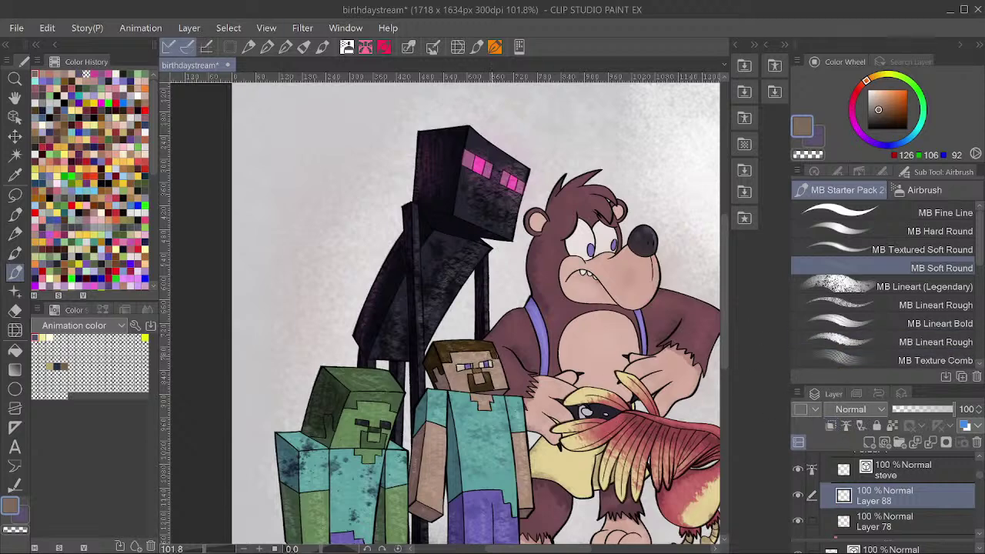
Adjust the colour of steve's shading on Layer 88 with Hue/Saturation/Luminosity, setting saturation to 43 and luminosity to -27.
{"action": "scroll", "coordinate": [321, 352], "scroll_direction": "down", "scroll_amount": 4}
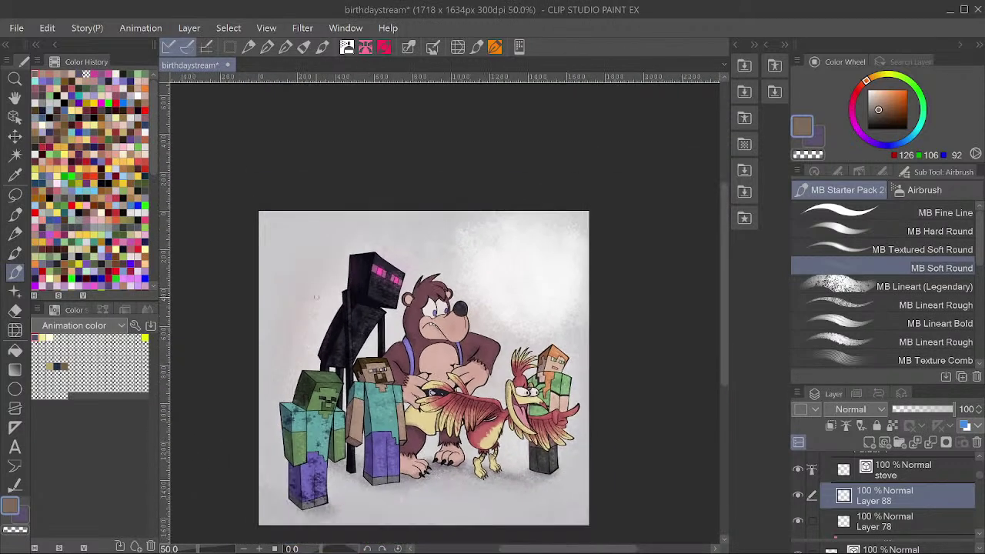
{"action": "scroll", "coordinate": [351, 489], "scroll_direction": "up", "scroll_amount": 1}
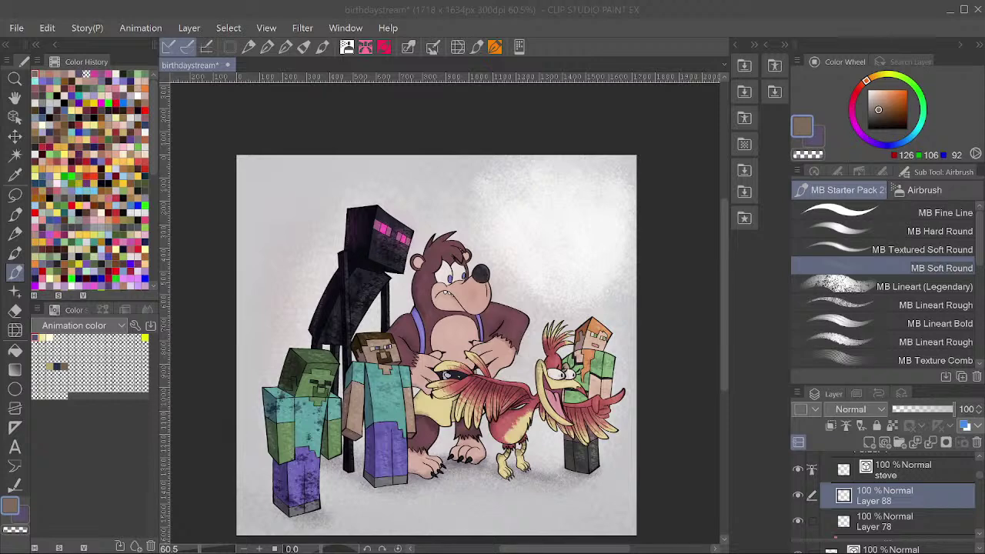
{"action": "left_click", "coordinate": [580, 452]}
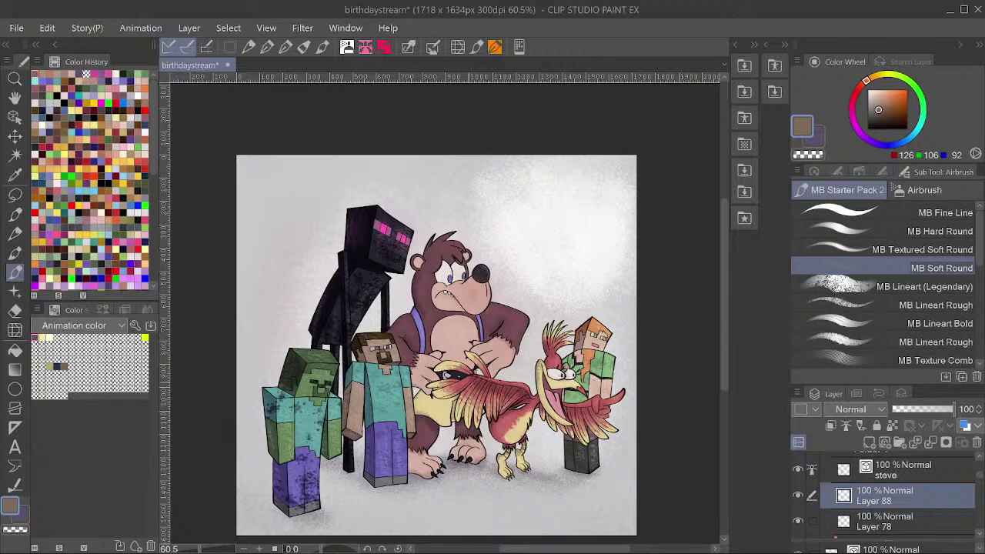
{"action": "scroll", "coordinate": [512, 304], "scroll_direction": "down", "scroll_amount": 2}
{"action": "scroll", "coordinate": [469, 331], "scroll_direction": "up", "scroll_amount": 3}
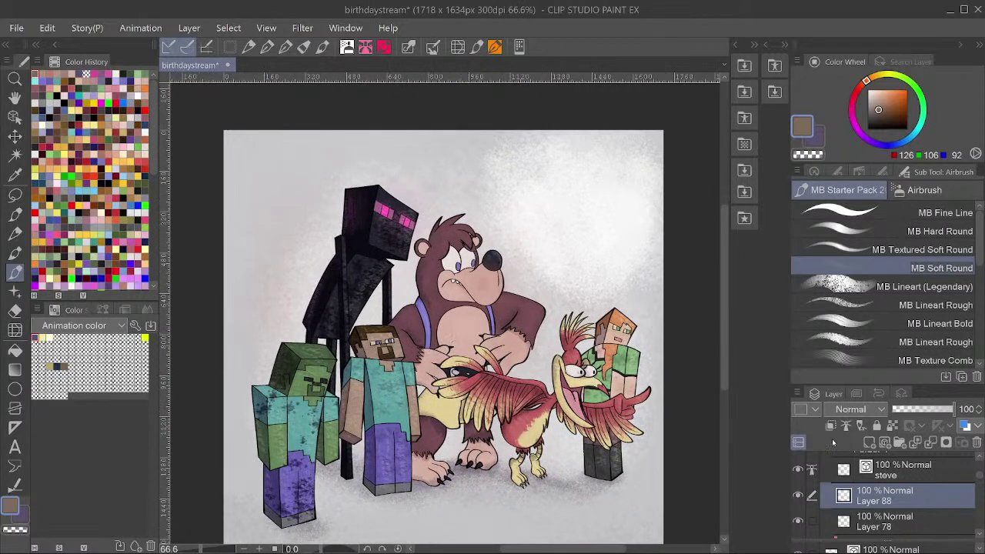
{"action": "key", "text": "ctrl+u"}
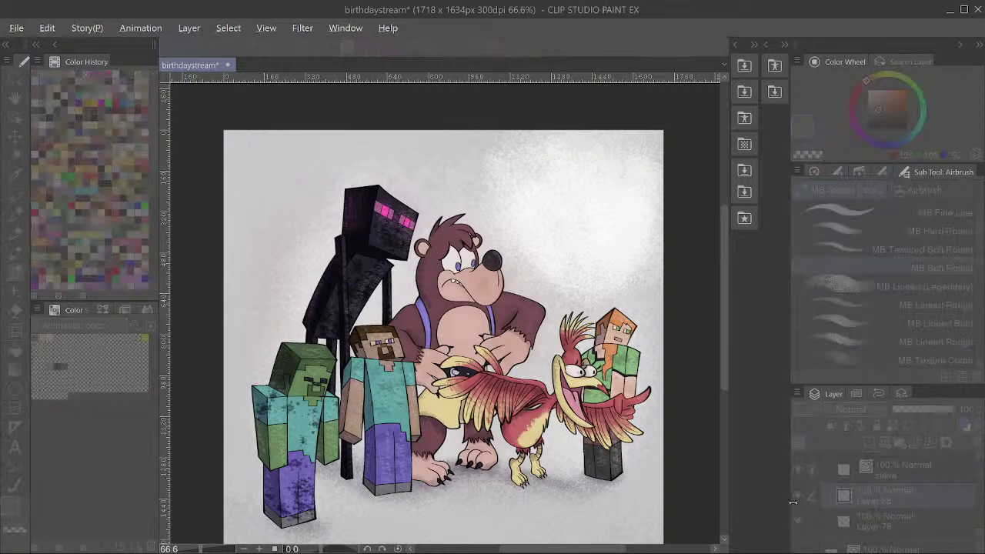
{"action": "left_click_drag", "start_coordinate": [645, 177], "coordinate": [675, 178]}
{"action": "left_click_drag", "start_coordinate": [636, 221], "coordinate": [595, 217]}
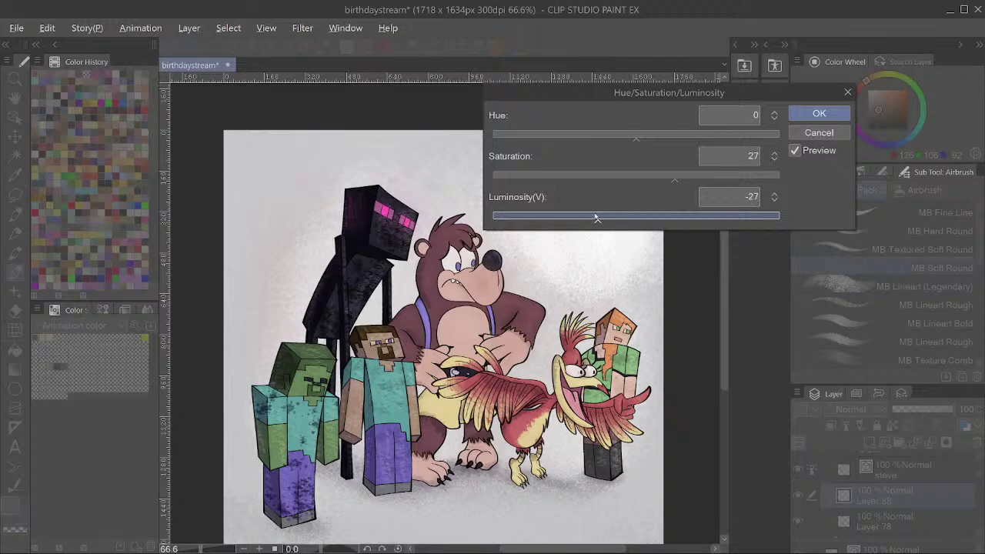
{"action": "left_click_drag", "start_coordinate": [675, 179], "coordinate": [699, 178]}
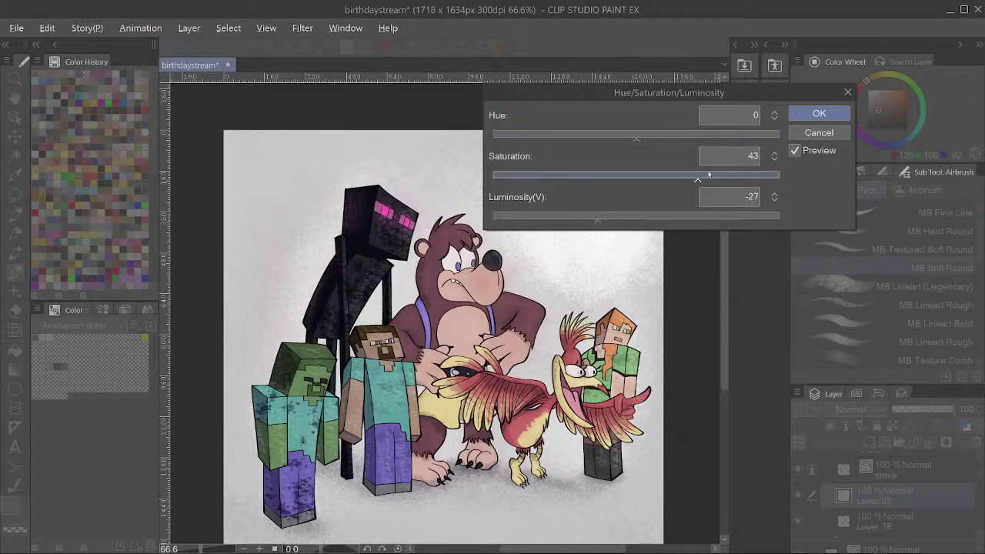
{"action": "left_click", "coordinate": [825, 117]}
Add a clipped layer above Layer 79 under the zombie line art, airbrush RGB 59, 73, 52 shading on the zombie, and save the file.
{"action": "left_click", "coordinate": [296, 414], "text": "ctrl+shift"}
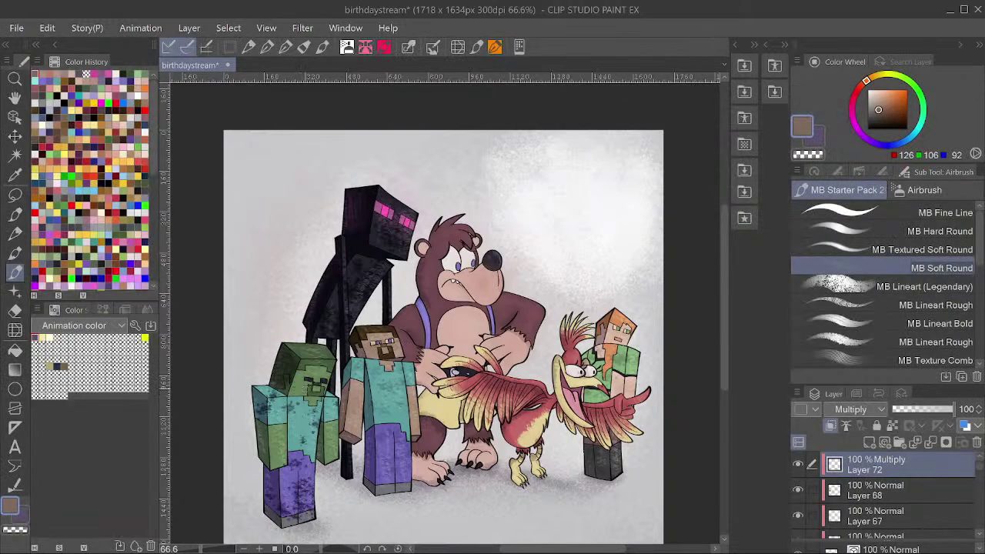
{"action": "scroll", "coordinate": [924, 485], "scroll_direction": "up", "scroll_amount": 3}
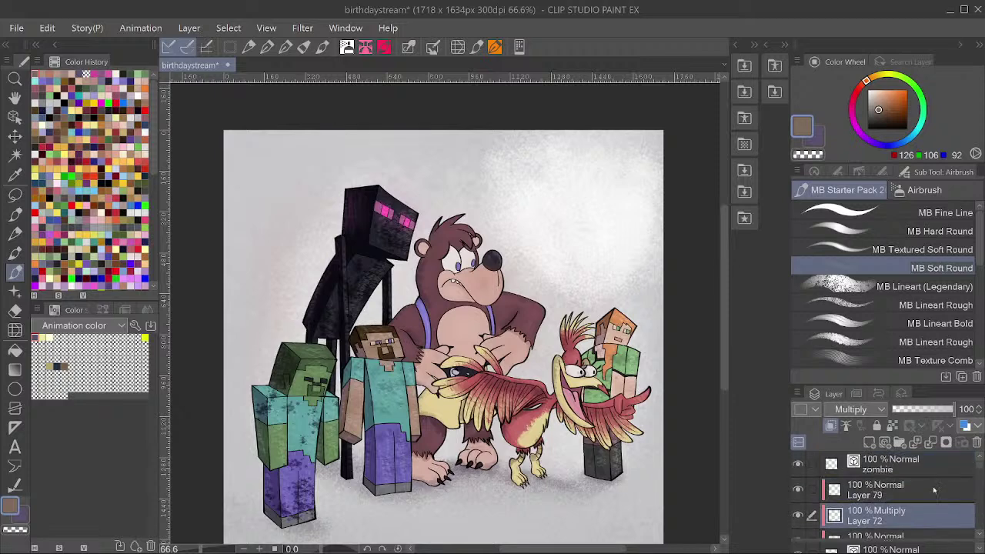
{"action": "left_click", "coordinate": [877, 489]}
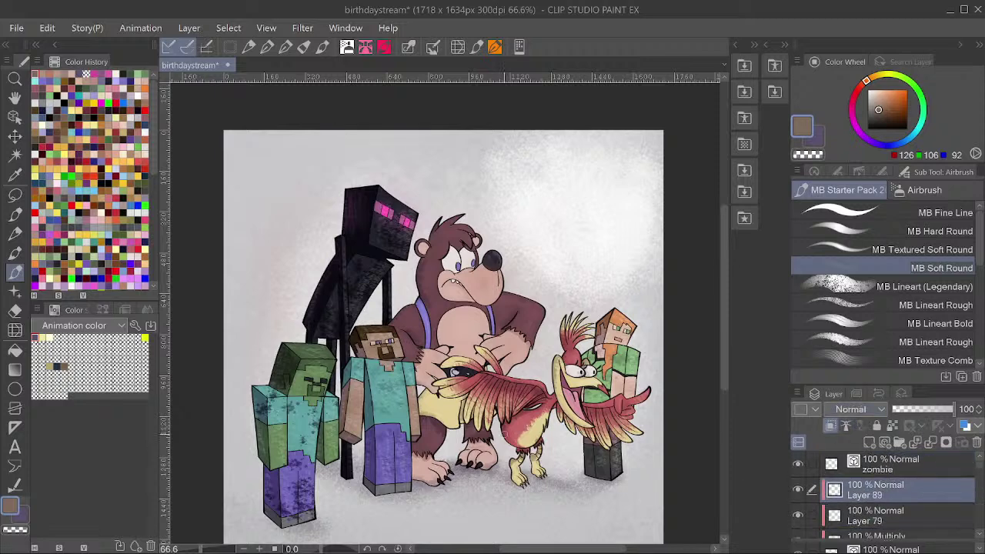
{"action": "left_click", "coordinate": [302, 387], "text": "alt"}
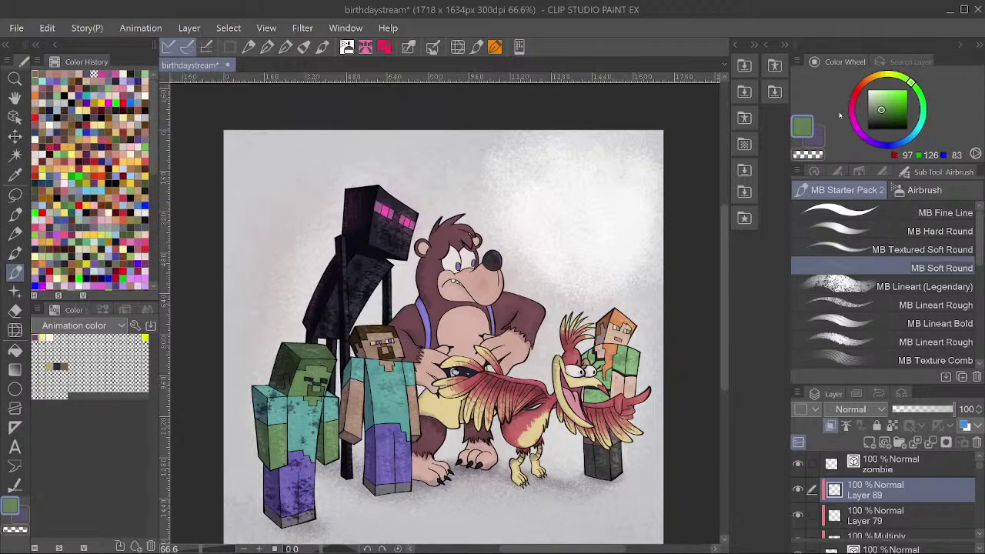
{"action": "left_click_drag", "start_coordinate": [894, 95], "coordinate": [880, 114]}
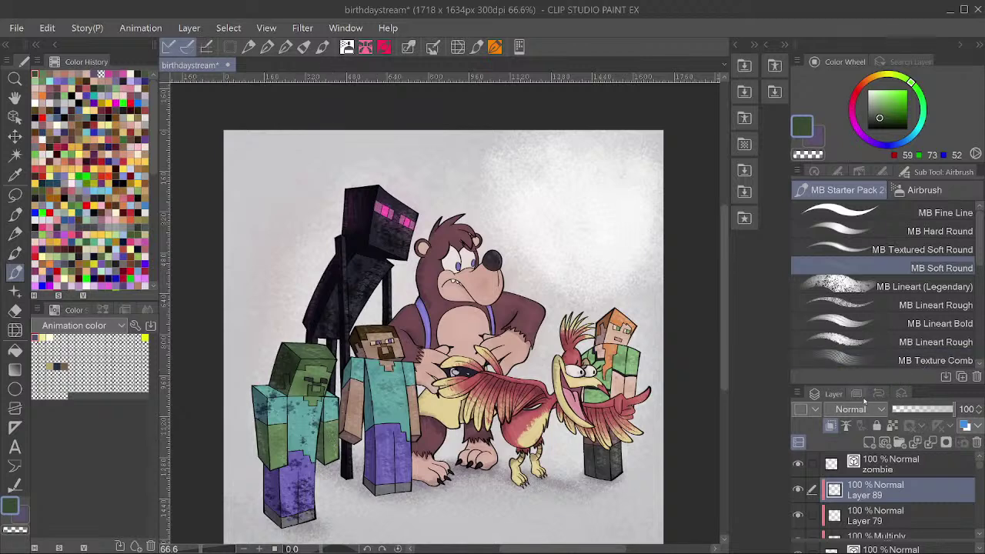
{"action": "left_click_drag", "start_coordinate": [595, 459], "coordinate": [593, 465]}
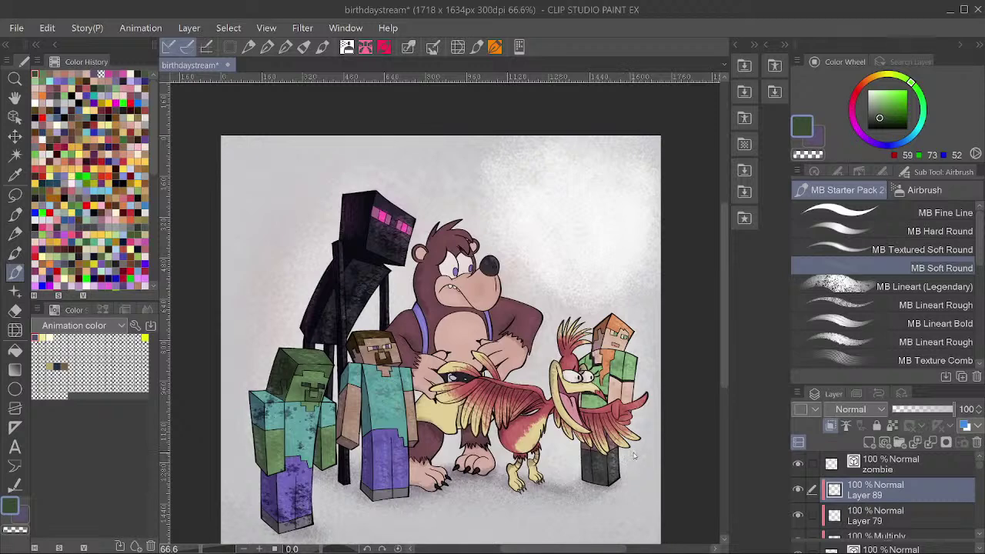
{"action": "key", "text": "ctrl+s"}
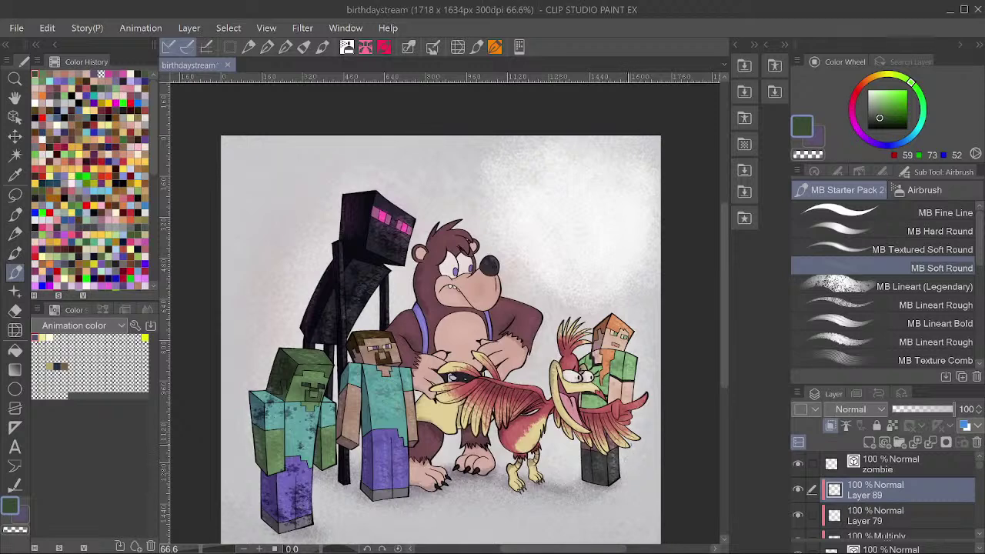
Airbrush RGB 192, 127, 108 softly on the bear's belly on Layer 86 beneath the banjo line art, and save the file.
{"action": "scroll", "coordinate": [595, 419], "scroll_direction": "down", "scroll_amount": 1}
{"action": "left_click_drag", "start_coordinate": [595, 419], "coordinate": [595, 455]}
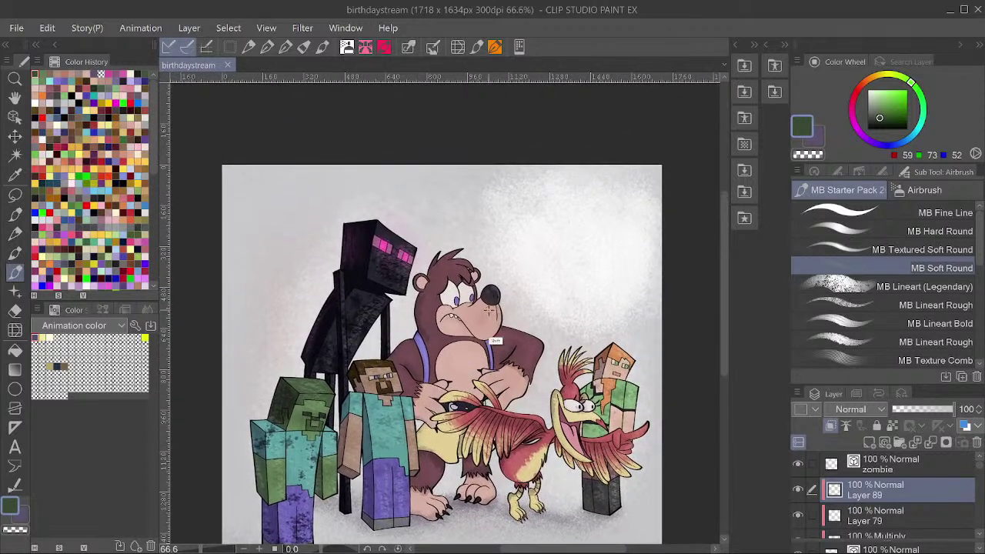
{"action": "left_click", "coordinate": [484, 313], "text": "ctrl+shift"}
{"action": "left_click", "coordinate": [483, 313], "text": "alt"}
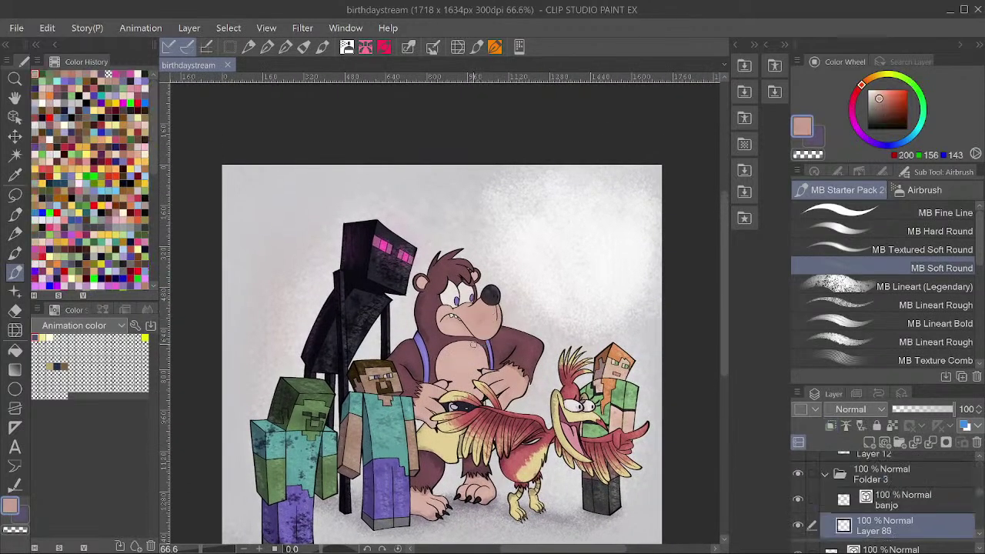
{"action": "mouse_move", "coordinate": [474, 362]}
{"action": "left_mouse_down"}
{"action": "mouse_move", "coordinate": [487, 406]}
{"action": "mouse_move", "coordinate": [472, 360]}
{"action": "mouse_move", "coordinate": [465, 379]}
{"action": "mouse_move", "coordinate": [518, 389]}
{"action": "mouse_move", "coordinate": [513, 378]}
{"action": "mouse_move", "coordinate": [463, 368]}
{"action": "left_mouse_up"}
{"action": "left_click", "coordinate": [885, 99]}
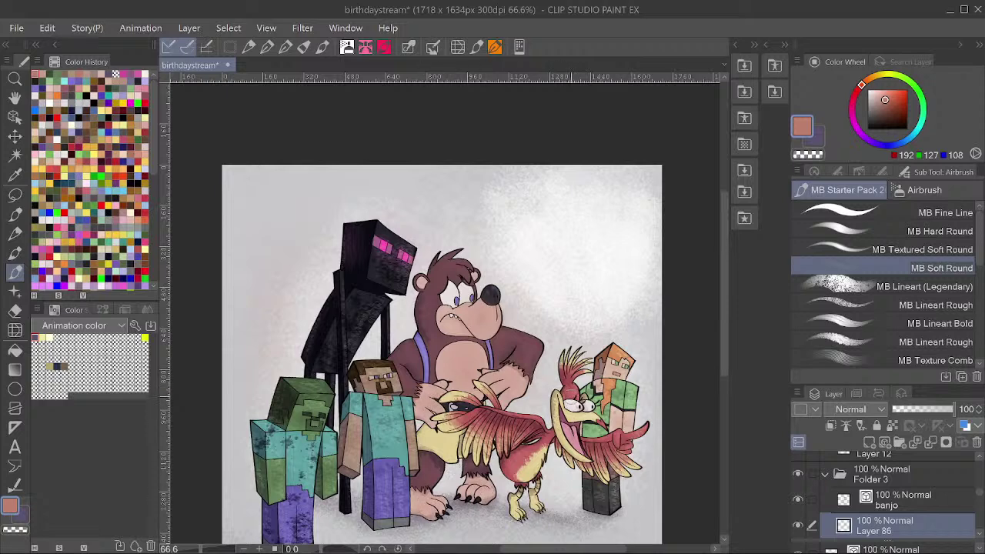
{"action": "left_click_drag", "start_coordinate": [646, 356], "coordinate": [639, 347]}
{"action": "key", "text": "ctrl+s"}
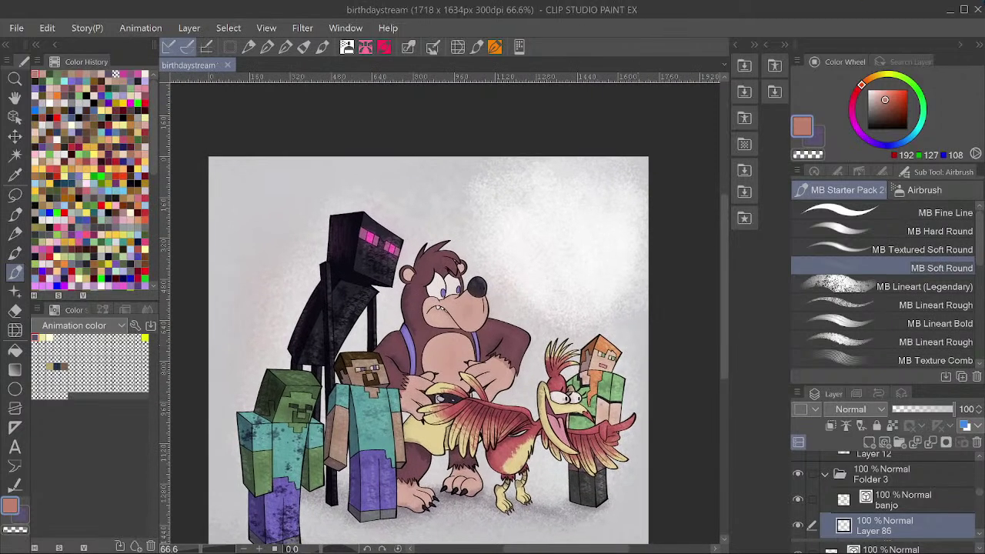
Run the Copy of Color Line auto action on the bear's layers down to Layer 18 and on the kazooie folder's layers, and save the file.
{"action": "scroll", "coordinate": [939, 465], "scroll_direction": "up", "scroll_amount": 6}
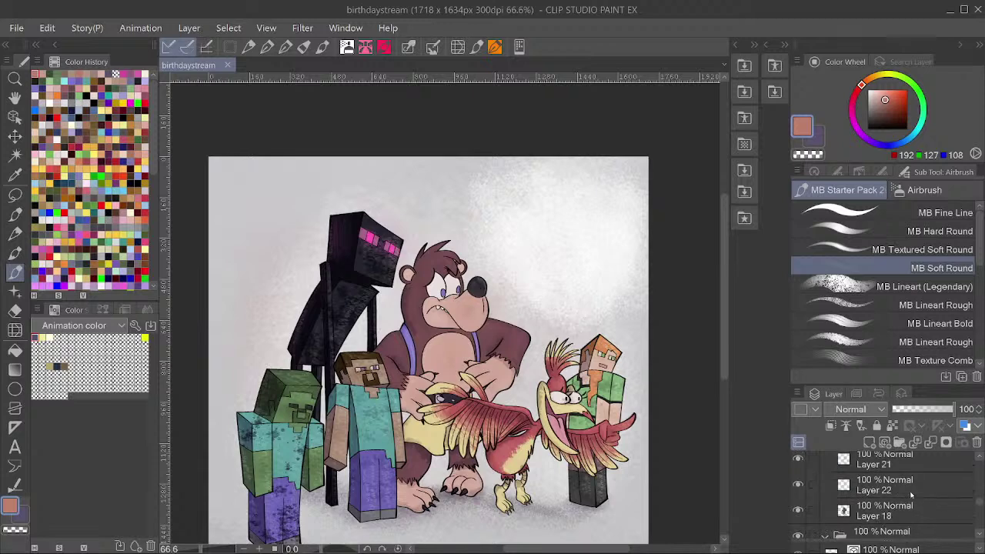
{"action": "left_click", "coordinate": [885, 488], "text": "ctrl"}
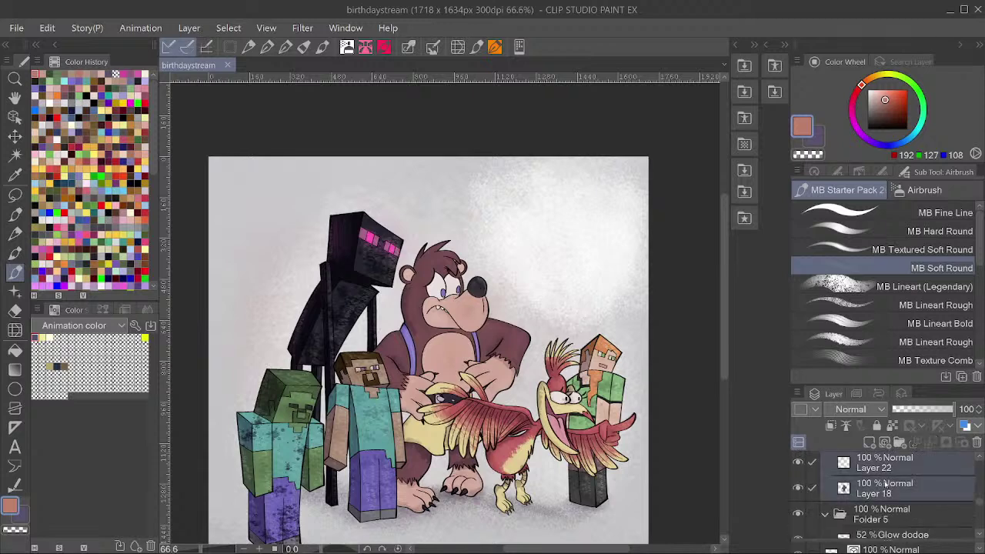
{"action": "left_click", "coordinate": [860, 171]}
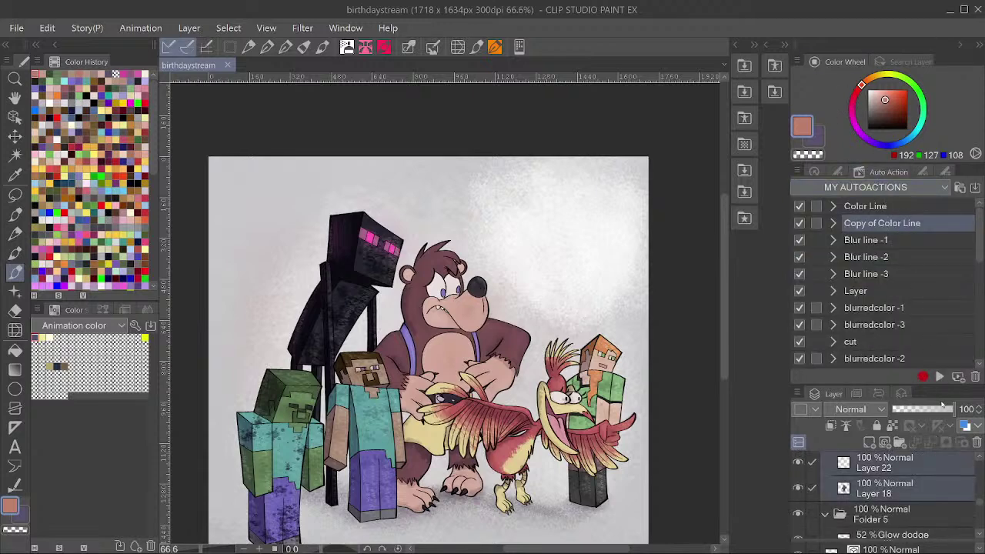
{"action": "left_click", "coordinate": [940, 377]}
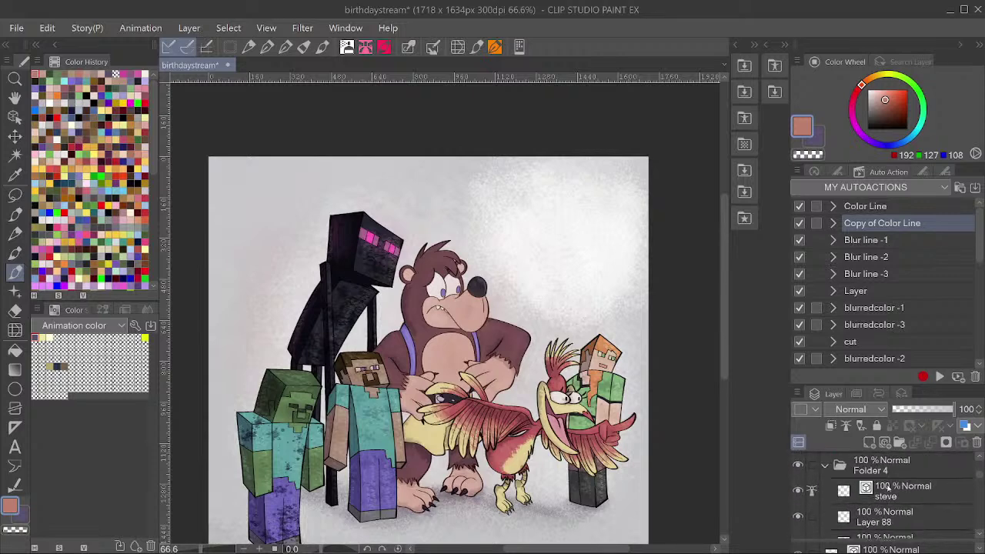
{"action": "scroll", "coordinate": [542, 454], "scroll_direction": "up", "scroll_amount": 3}
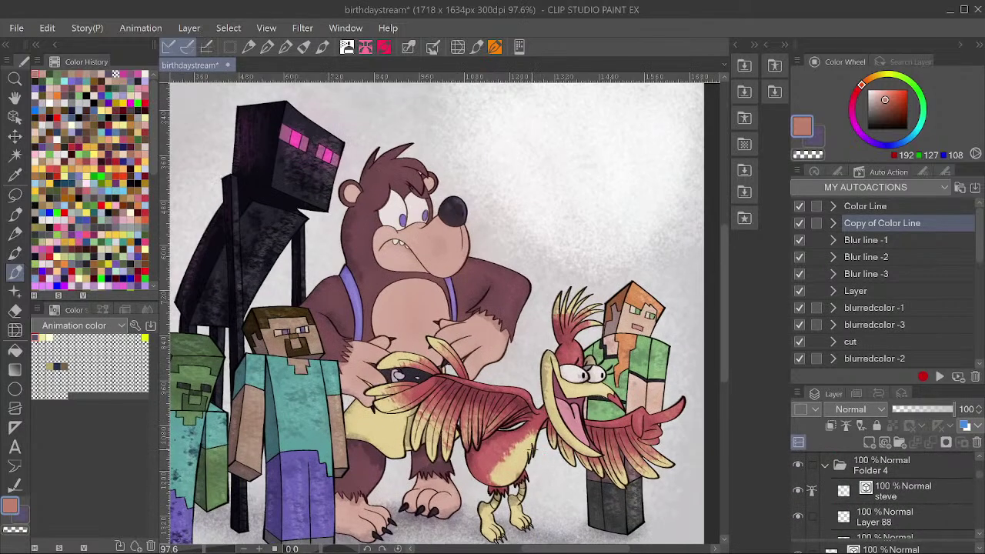
{"action": "scroll", "coordinate": [531, 449], "scroll_direction": "down", "scroll_amount": 2}
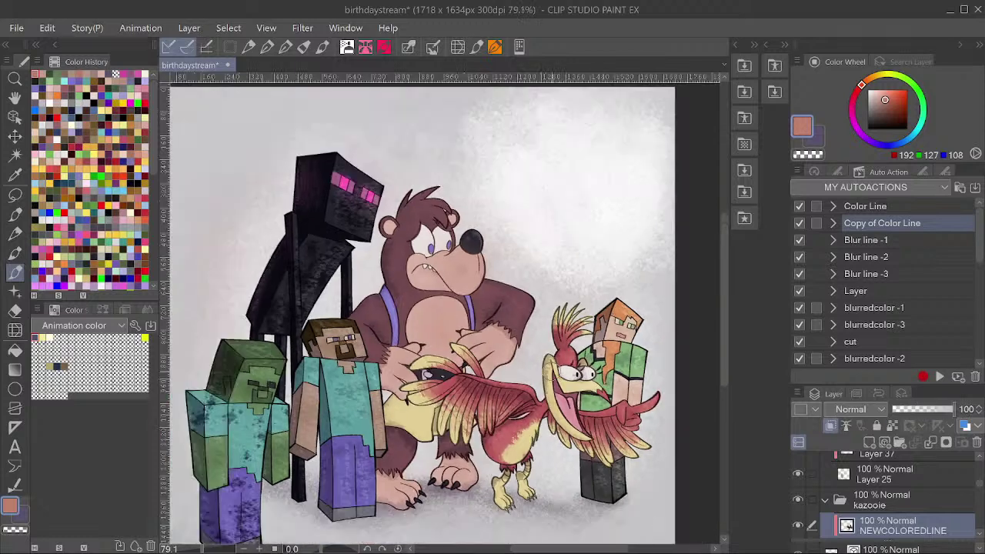
{"action": "scroll", "coordinate": [577, 380], "scroll_direction": "down", "scroll_amount": 1}
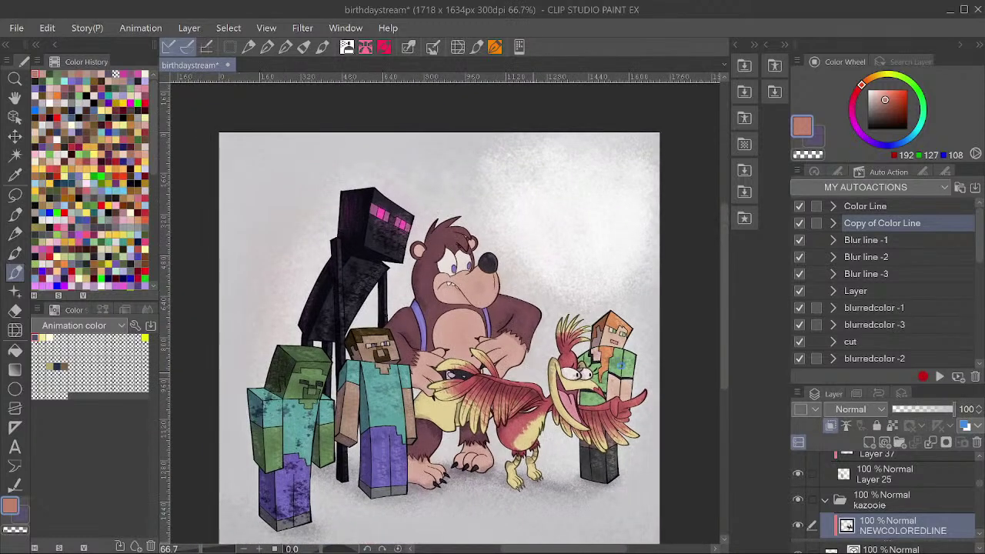
{"action": "key", "text": "ctrl+s"}
Select the bird's Layer 32 from the canvas and look through the layer stack while checking the whole composition.
{"action": "scroll", "coordinate": [493, 319], "scroll_direction": "down", "scroll_amount": 3}
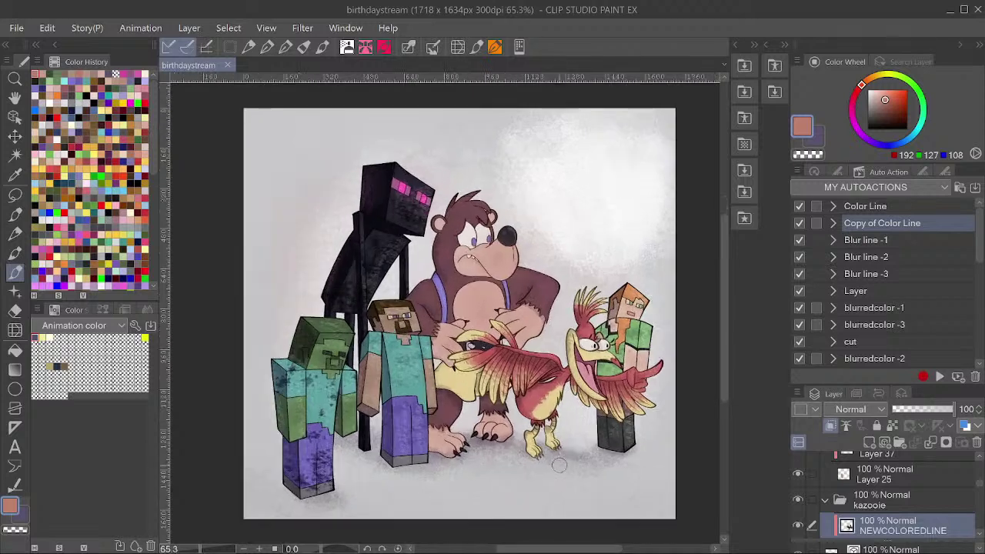
{"action": "left_click", "coordinate": [669, 347], "text": "ctrl+shift"}
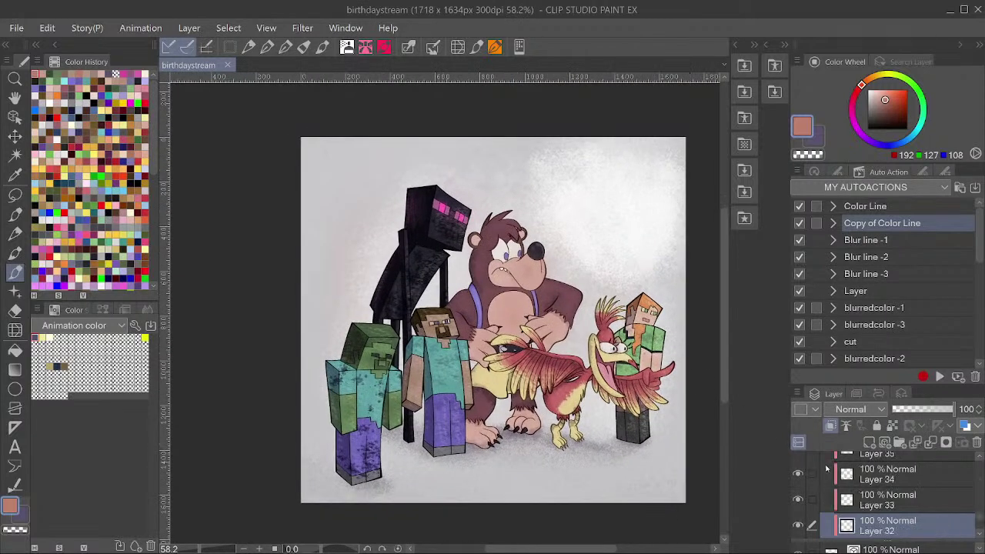
{"action": "scroll", "coordinate": [885, 500], "scroll_direction": "down", "scroll_amount": 3}
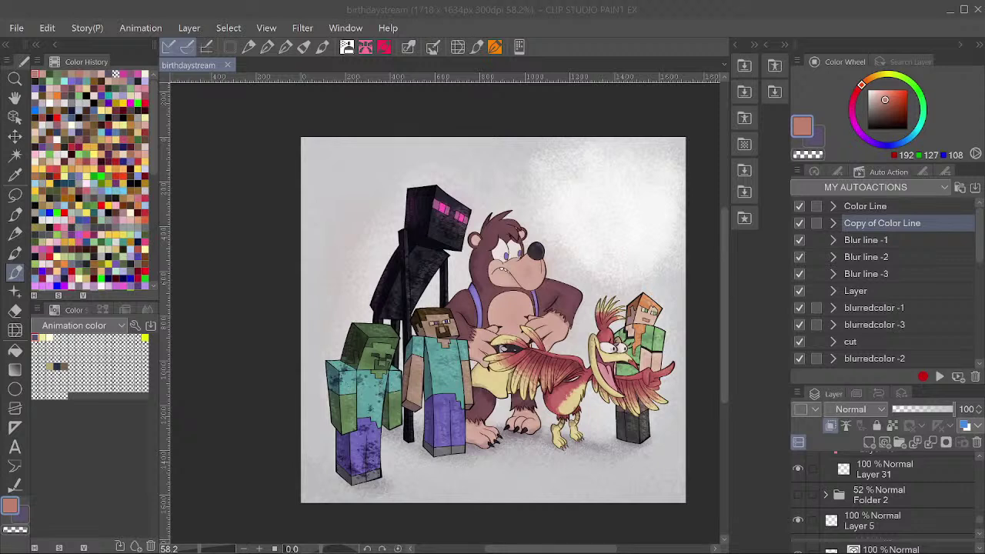
{"action": "left_click", "coordinate": [497, 246]}
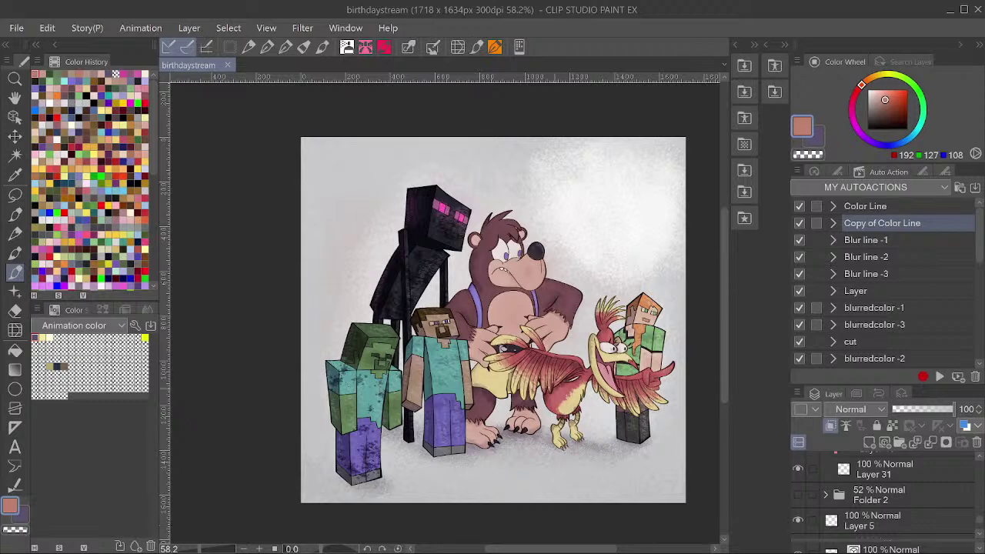
{"action": "scroll", "coordinate": [481, 408], "scroll_direction": "down", "scroll_amount": 1}
{"action": "scroll", "coordinate": [485, 454], "scroll_direction": "down", "scroll_amount": 1}
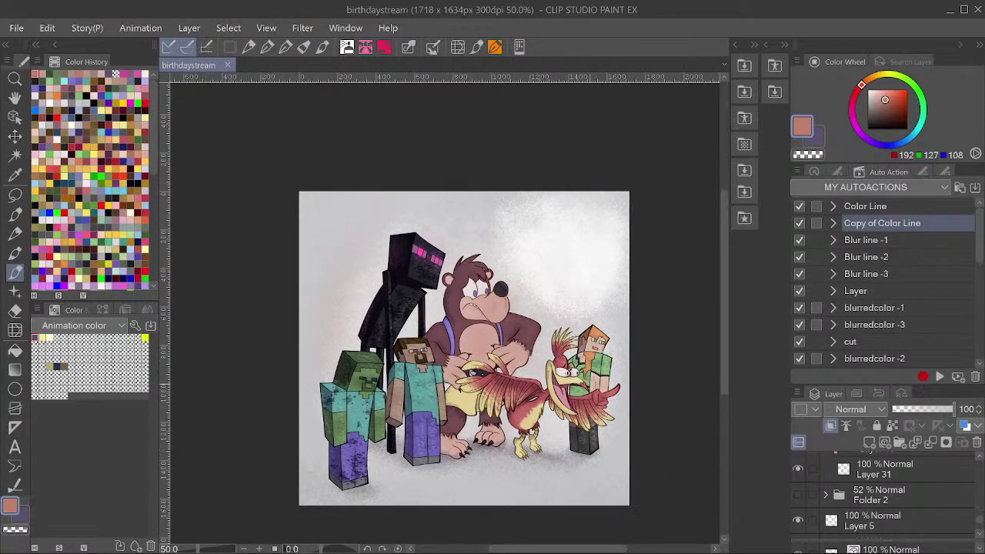
{"action": "scroll", "coordinate": [883, 470], "scroll_direction": "down", "scroll_amount": 10}
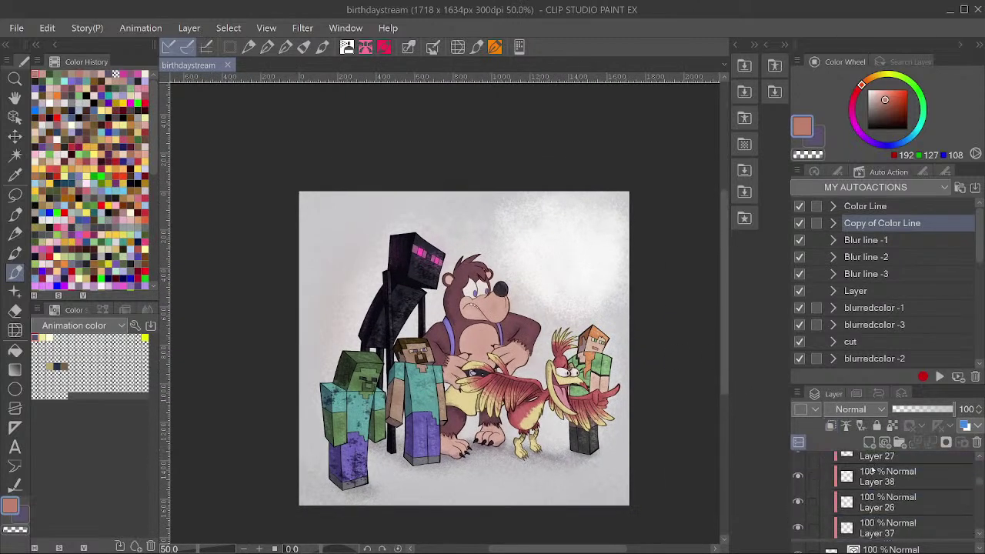
Run the Copy of Color Line auto action on Steve's layers from Layer 88 down in Folder 4.
{"action": "left_click", "coordinate": [894, 513]}
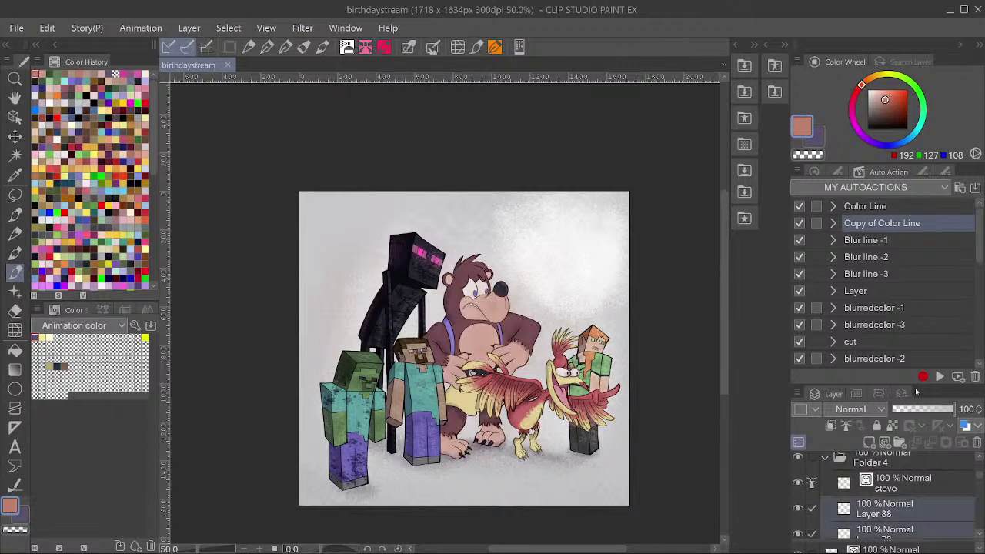
{"action": "left_click", "coordinate": [939, 377]}
{"action": "scroll", "coordinate": [453, 358], "scroll_direction": "up", "scroll_amount": 3}
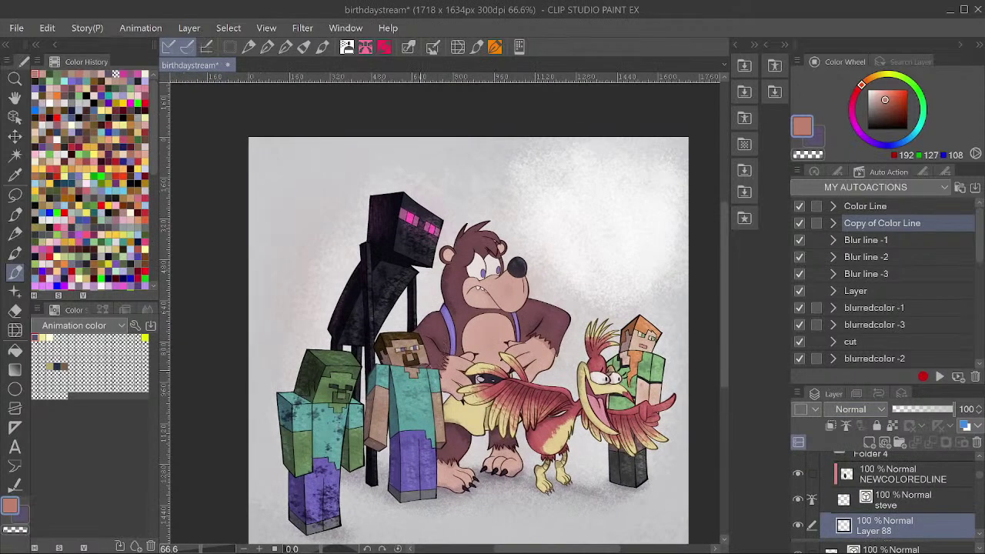
{"action": "scroll", "coordinate": [383, 457], "scroll_direction": "down", "scroll_amount": 2}
{"action": "scroll", "coordinate": [860, 484], "scroll_direction": "up", "scroll_amount": 2}
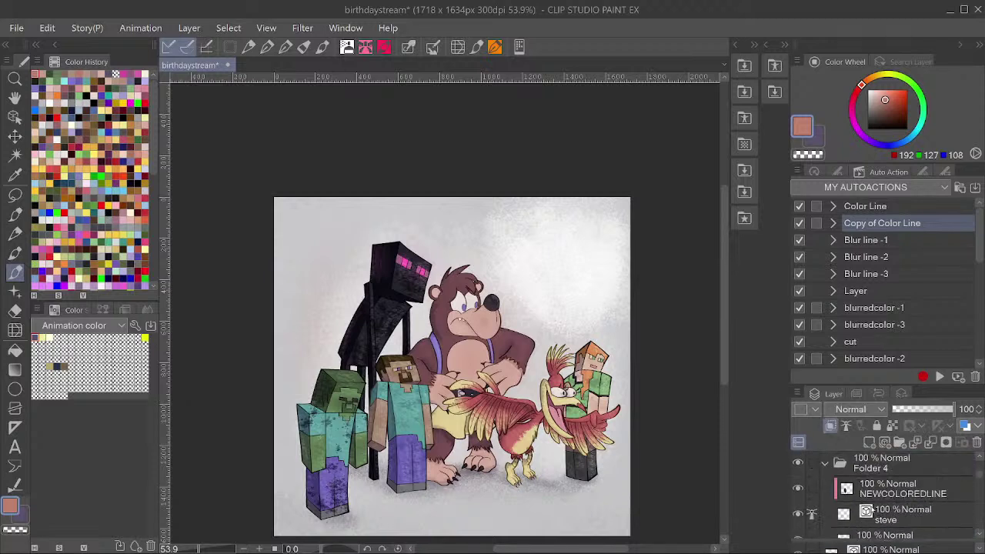
Run the Copy of Color Line auto action on the zombie's layers from Layer 89 down.
{"action": "scroll", "coordinate": [871, 498], "scroll_direction": "down", "scroll_amount": 5}
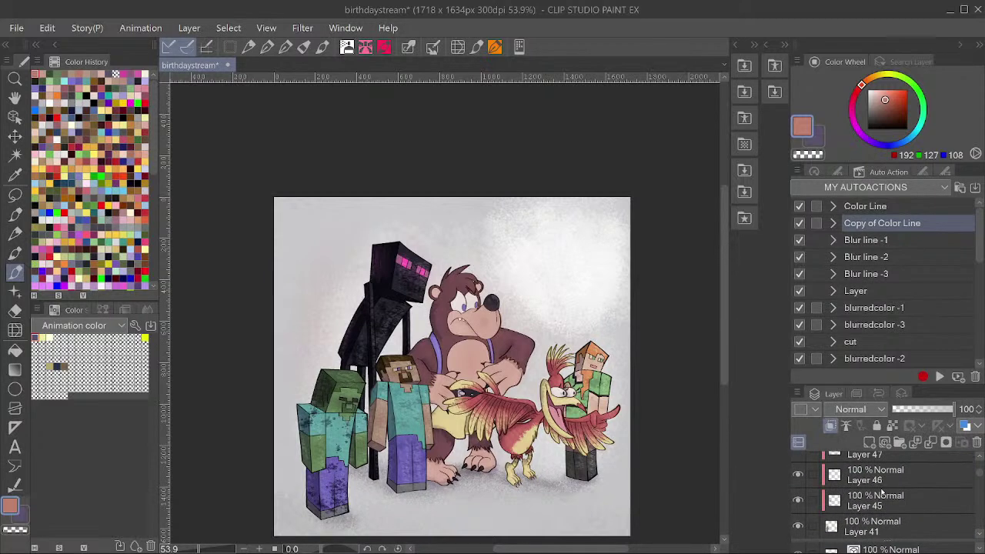
{"action": "scroll", "coordinate": [882, 492], "scroll_direction": "up", "scroll_amount": 3}
{"action": "scroll", "coordinate": [878, 482], "scroll_direction": "down", "scroll_amount": 10}
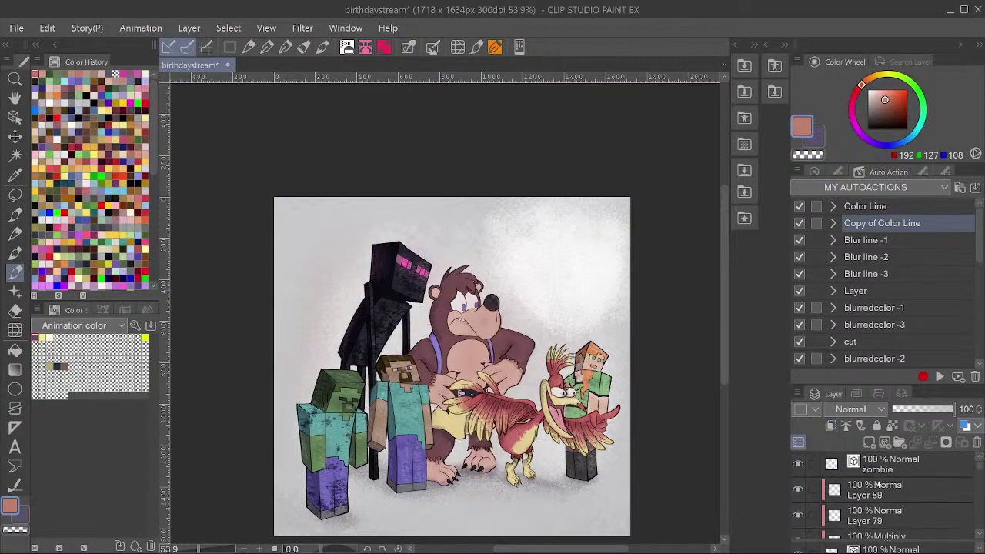
{"action": "left_click", "coordinate": [878, 484], "text": "shift"}
{"action": "left_click", "coordinate": [939, 376]}
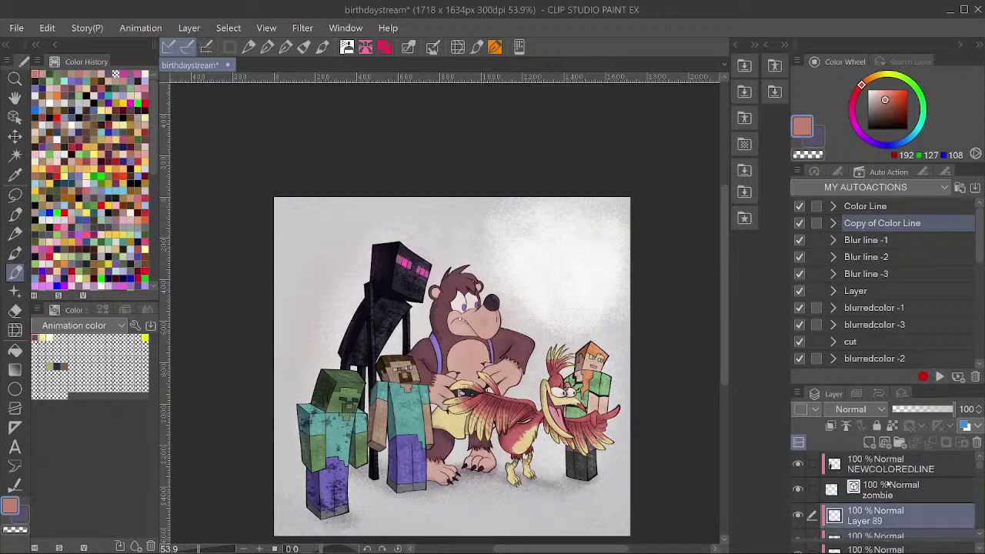
{"action": "scroll", "coordinate": [471, 360], "scroll_direction": "up", "scroll_amount": 1}
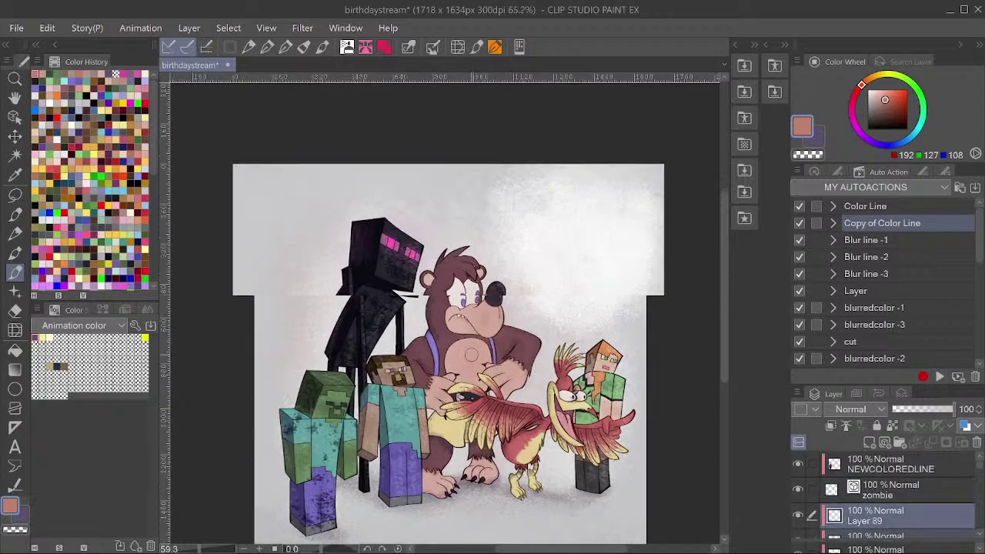
{"action": "scroll", "coordinate": [639, 389], "scroll_direction": "up", "scroll_amount": 2}
Run the Copy of Color Line auto action on Alex's layers from Layer 87 down in Folder 6, and save the file.
{"action": "scroll", "coordinate": [908, 492], "scroll_direction": "down", "scroll_amount": 4}
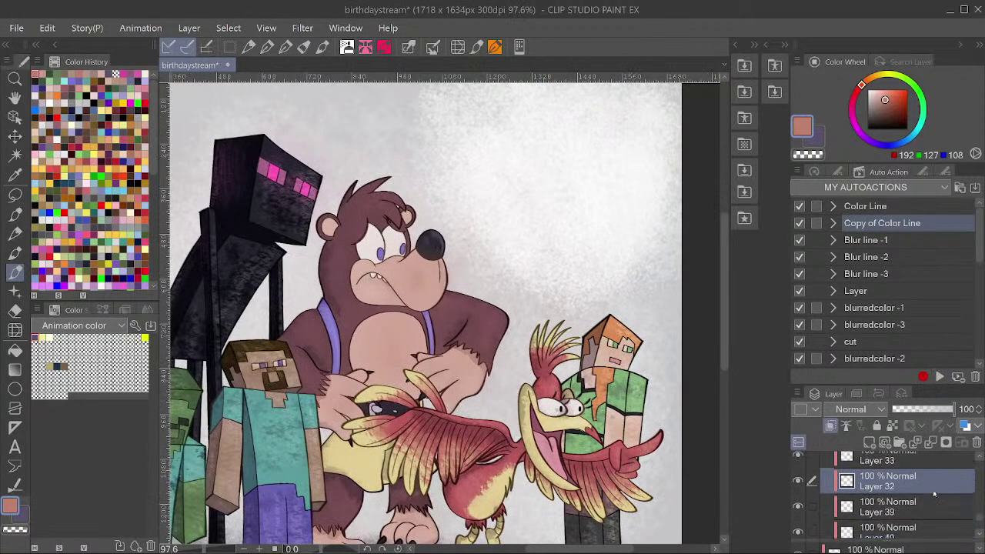
{"action": "scroll", "coordinate": [906, 504], "scroll_direction": "down", "scroll_amount": 3}
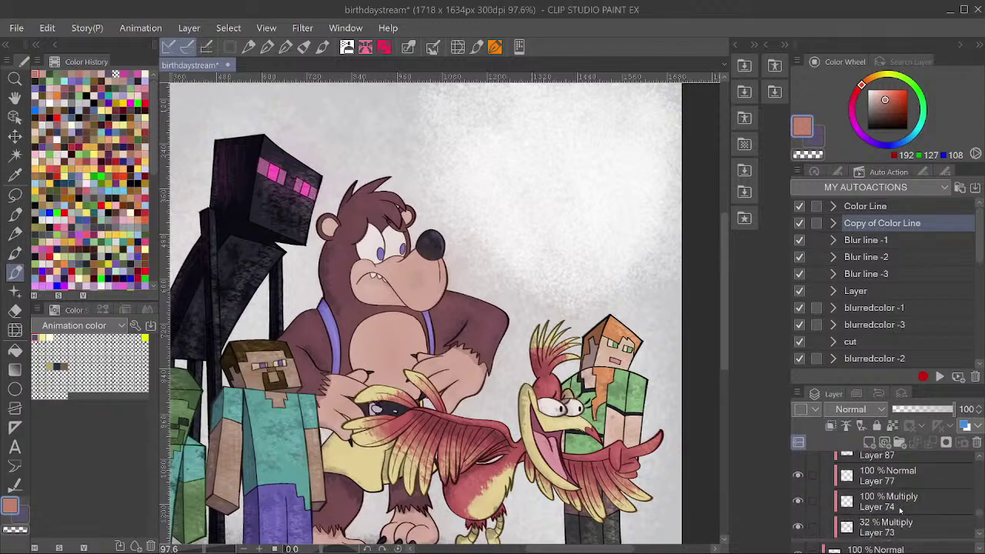
{"action": "scroll", "coordinate": [900, 509], "scroll_direction": "down", "scroll_amount": 2}
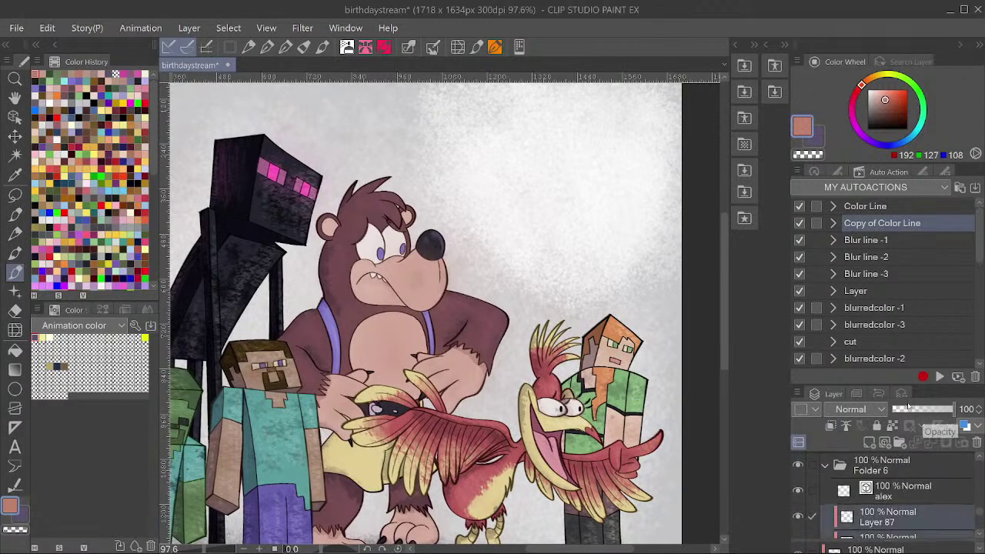
{"action": "left_click", "coordinate": [939, 376]}
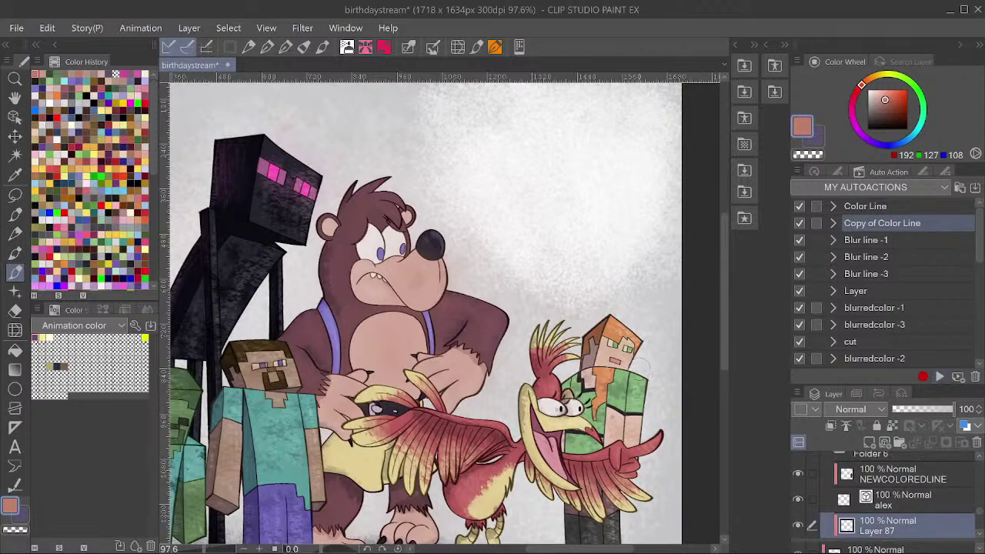
{"action": "scroll", "coordinate": [615, 316], "scroll_direction": "down", "scroll_amount": 1}
{"action": "scroll", "coordinate": [477, 316], "scroll_direction": "down", "scroll_amount": 2}
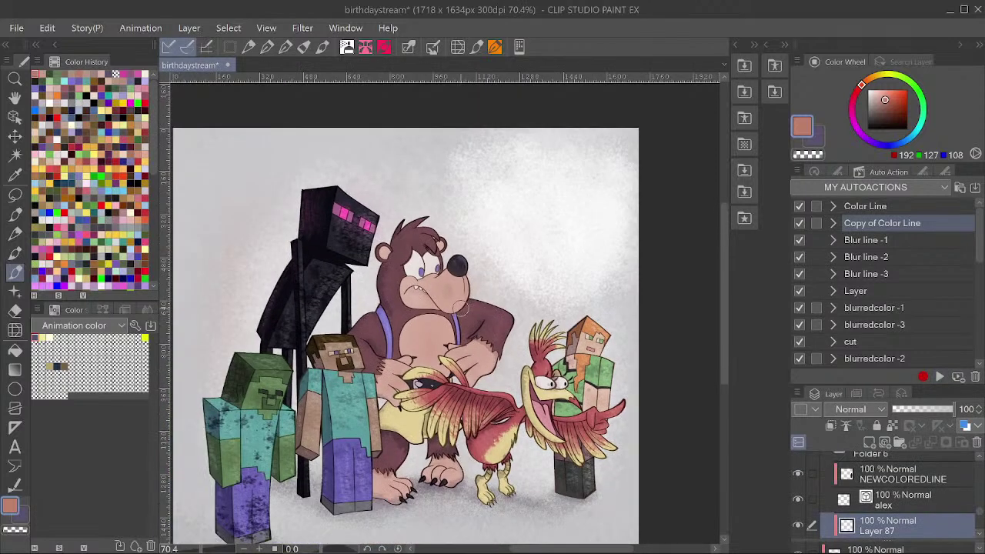
{"action": "scroll", "coordinate": [471, 306], "scroll_direction": "down", "scroll_amount": 1}
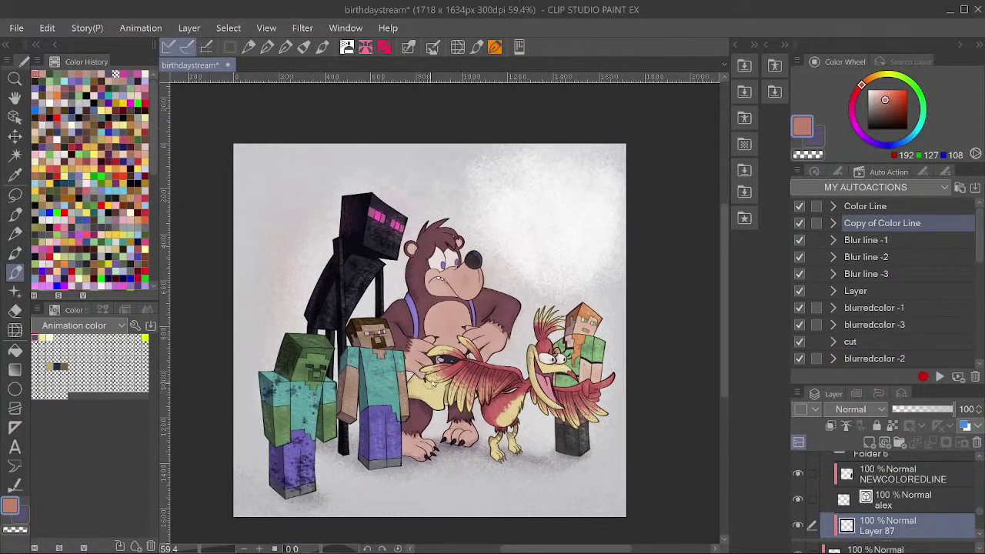
{"action": "key", "text": "ctrl+s"}
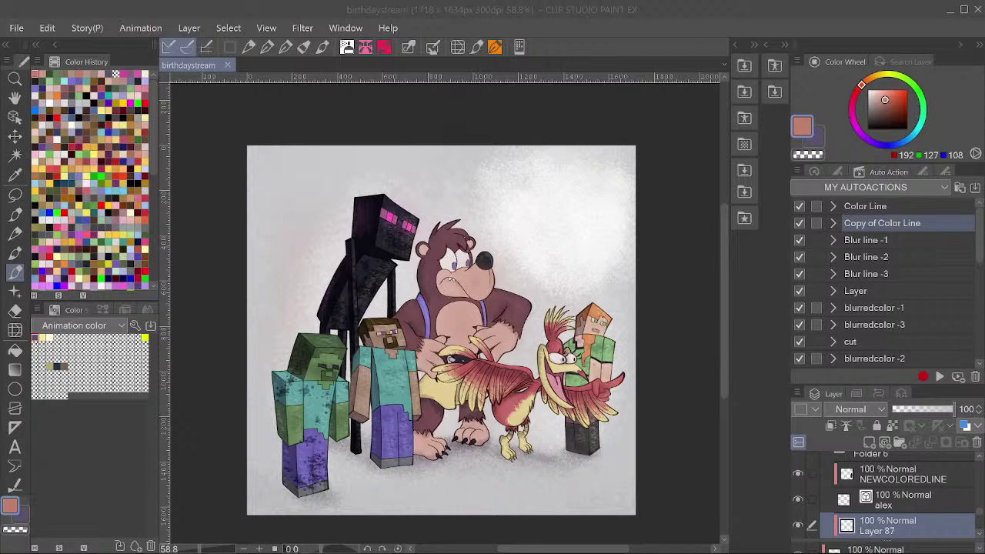
Add a vector layer above Layer 87, and add a raster layer above the zombie's NEWCOLOREDLINE layer.
{"action": "left_click", "coordinate": [526, 24]}
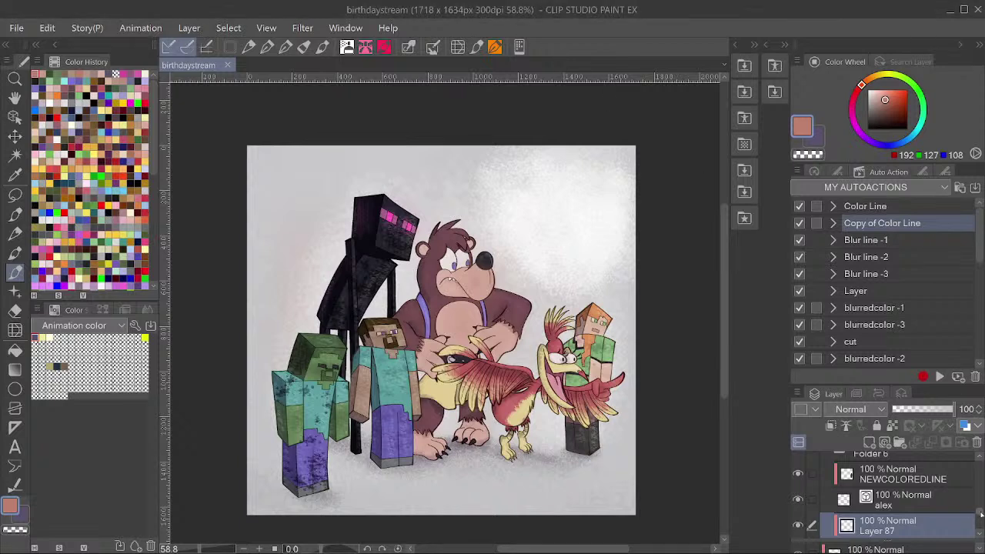
{"action": "scroll", "coordinate": [980, 511], "scroll_direction": "down", "scroll_amount": 3}
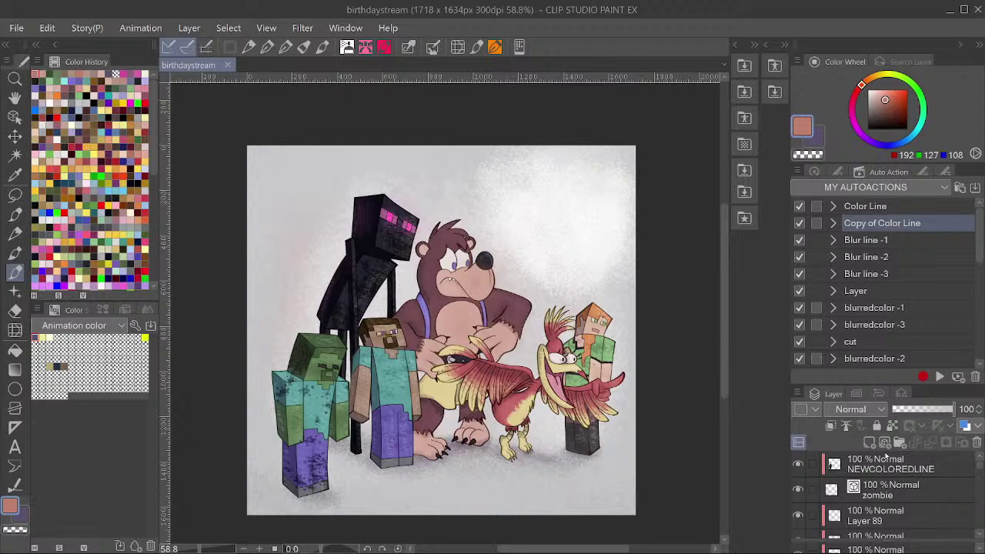
{"action": "left_click", "coordinate": [884, 443]}
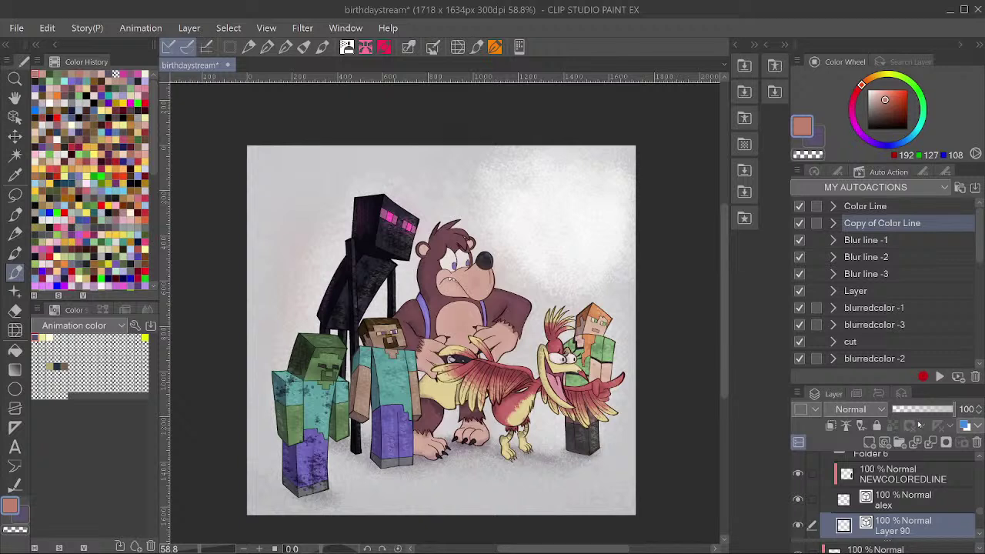
{"action": "left_click_drag", "start_coordinate": [979, 512], "coordinate": [980, 466]}
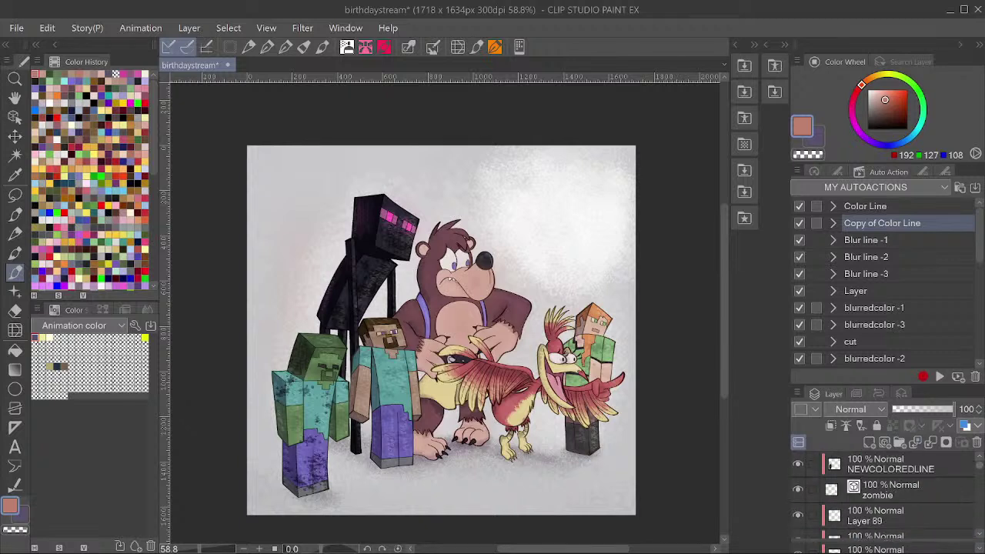
{"action": "left_click", "coordinate": [908, 469]}
{"action": "key", "text": "ctrl+shift+n"}
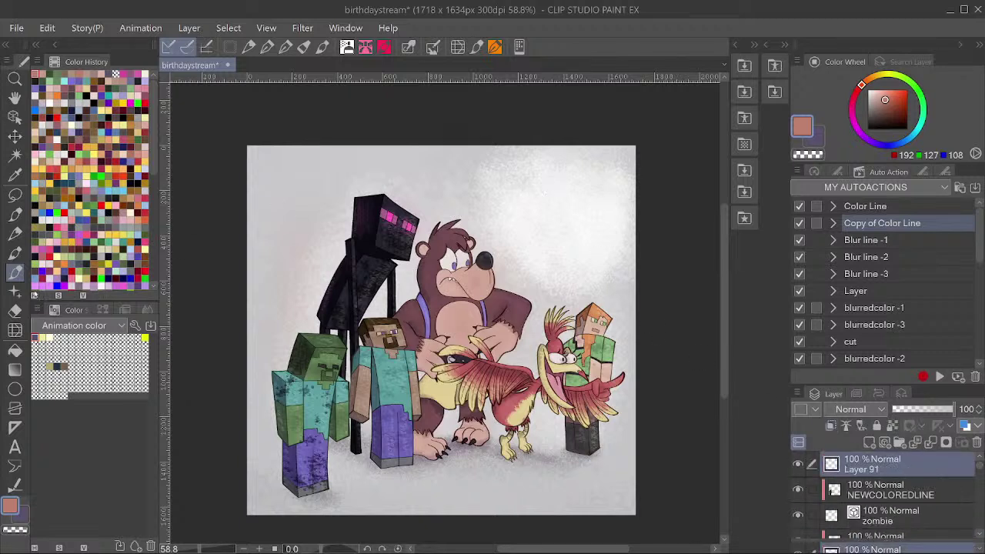
Handwrite "+1000 watchers" on the blank background above Alex with the SAI-style round pen, and underline it.
{"action": "left_click", "coordinate": [14, 214]}
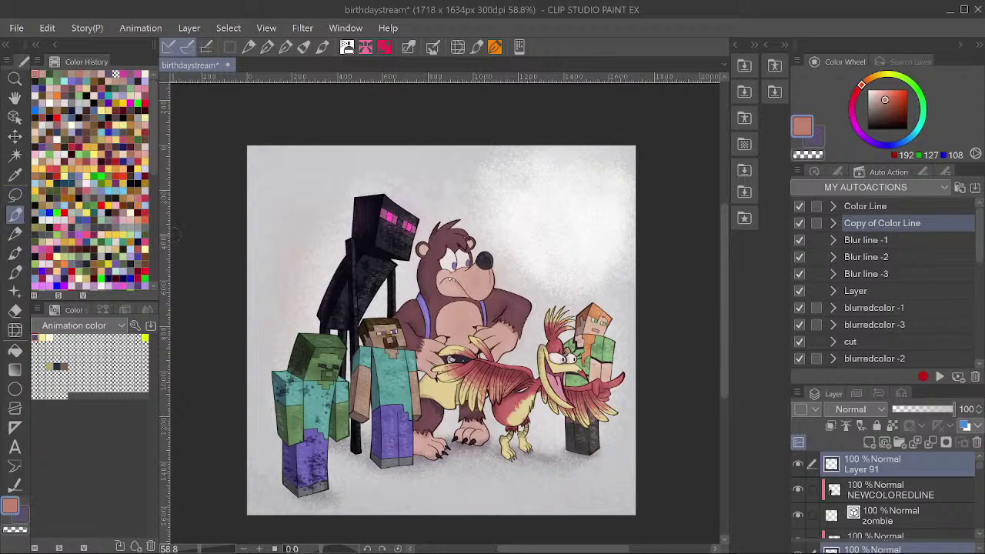
{"action": "left_click", "coordinate": [922, 172]}
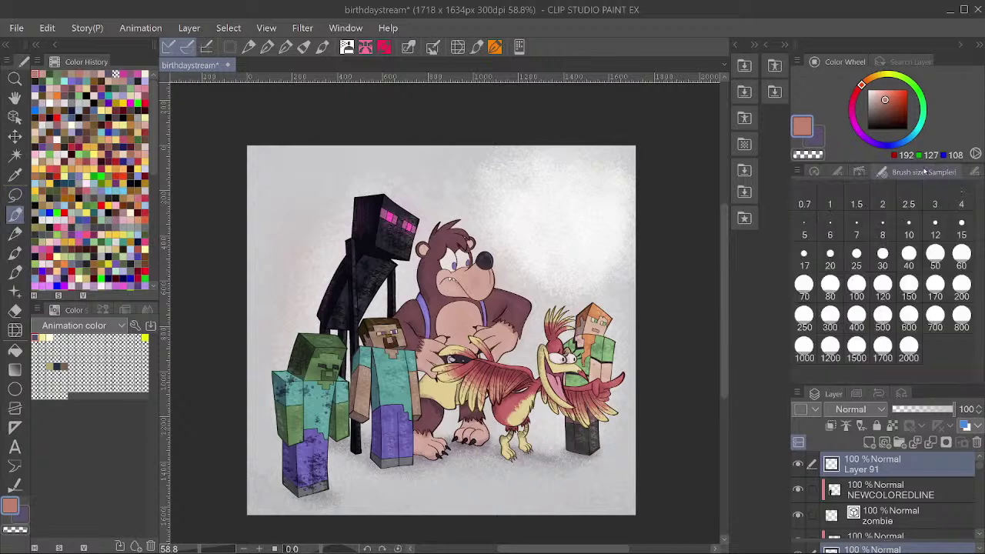
{"action": "left_click", "coordinate": [971, 172]}
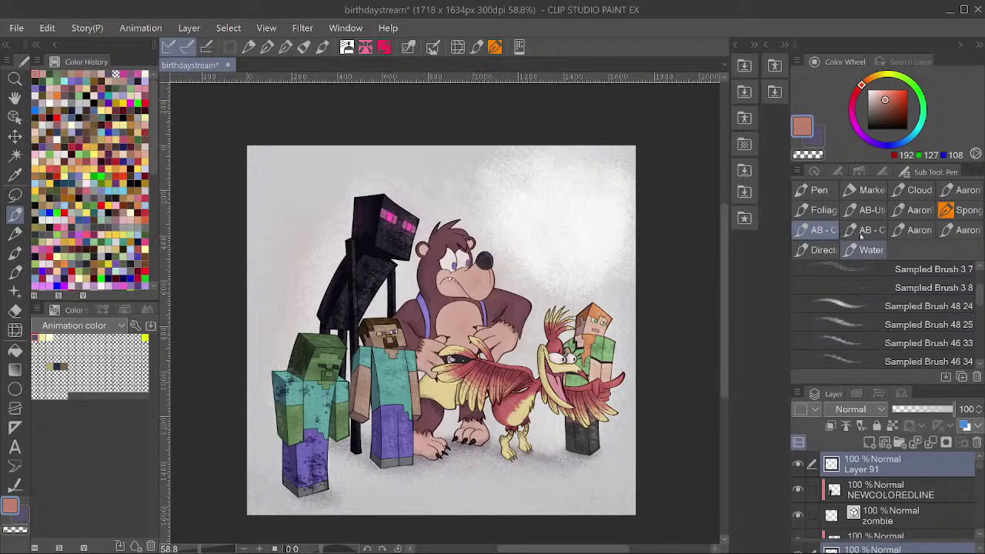
{"action": "scroll", "coordinate": [608, 240], "scroll_direction": "up", "scroll_amount": 2}
{"action": "left_click", "coordinate": [266, 47]}
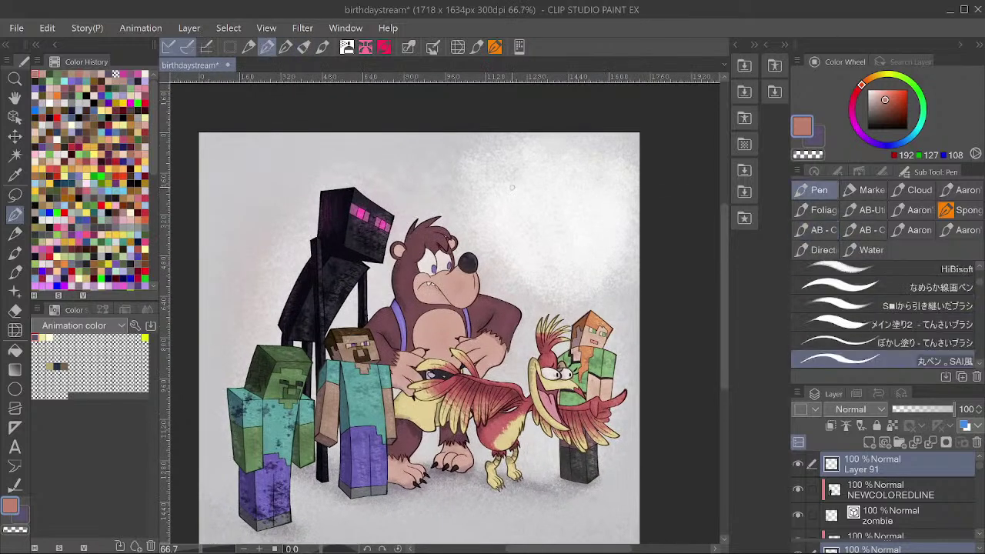
{"action": "left_click_drag", "start_coordinate": [507, 170], "coordinate": [503, 220]}
{"action": "mouse_move", "coordinate": [531, 176]}
{"action": "left_mouse_down"}
{"action": "mouse_move", "coordinate": [543, 214]}
{"action": "mouse_move", "coordinate": [552, 174]}
{"action": "mouse_move", "coordinate": [540, 172]}
{"action": "mouse_move", "coordinate": [556, 221]}
{"action": "mouse_move", "coordinate": [570, 219]}
{"action": "mouse_move", "coordinate": [570, 179]}
{"action": "left_mouse_up"}
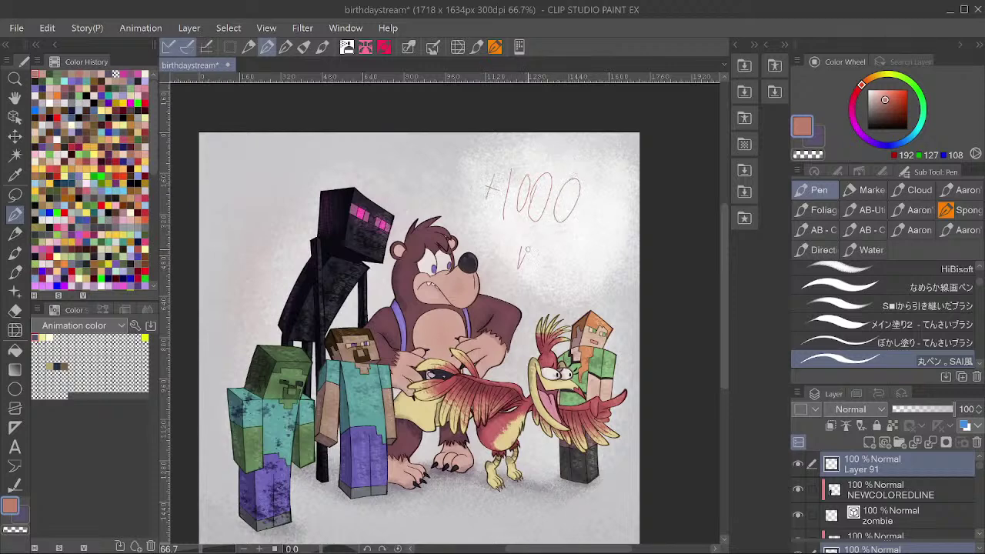
{"action": "mouse_move", "coordinate": [528, 249]}
{"action": "left_mouse_down"}
{"action": "mouse_move", "coordinate": [525, 276]}
{"action": "mouse_move", "coordinate": [550, 241]}
{"action": "mouse_move", "coordinate": [549, 280]}
{"action": "left_mouse_up"}
{"action": "mouse_move", "coordinate": [559, 239]}
{"action": "left_mouse_down"}
{"action": "mouse_move", "coordinate": [551, 283]}
{"action": "mouse_move", "coordinate": [582, 261]}
{"action": "mouse_move", "coordinate": [568, 285]}
{"action": "mouse_move", "coordinate": [599, 276]}
{"action": "mouse_move", "coordinate": [620, 289]}
{"action": "left_mouse_up"}
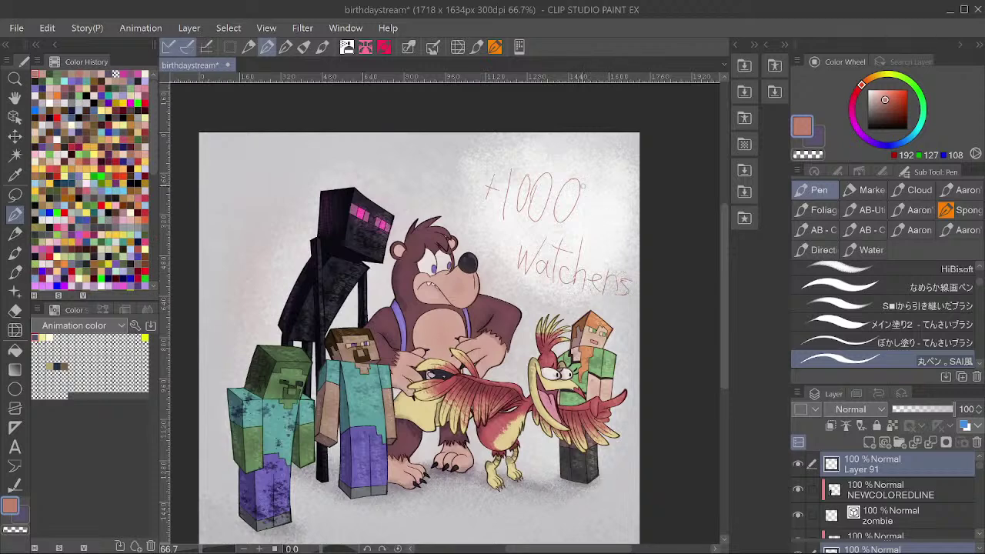
{"action": "left_click_drag", "start_coordinate": [508, 283], "coordinate": [612, 306]}
{"action": "scroll", "coordinate": [602, 198], "scroll_direction": "up", "scroll_amount": 2}
{"action": "scroll", "coordinate": [539, 189], "scroll_direction": "down", "scroll_amount": 2}
{"action": "scroll", "coordinate": [620, 292], "scroll_direction": "up", "scroll_amount": 5}
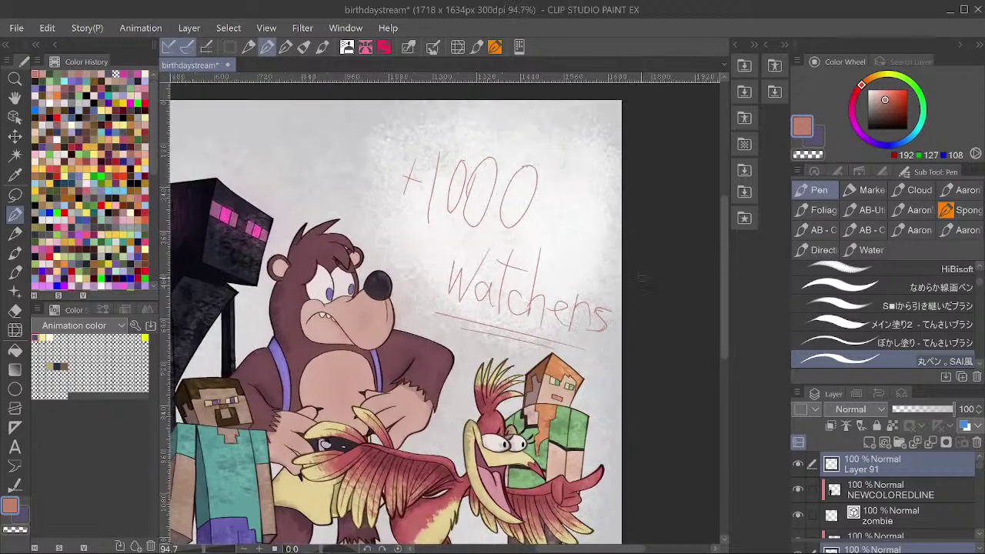
{"action": "scroll", "coordinate": [608, 306], "scroll_direction": "up", "scroll_amount": 2}
{"action": "key", "text": "m"}
{"action": "mouse_move", "coordinate": [586, 317]}
{"action": "left_mouse_down"}
{"action": "mouse_move", "coordinate": [550, 321]}
{"action": "mouse_move", "coordinate": [554, 337]}
{"action": "mouse_move", "coordinate": [583, 323]}
{"action": "left_mouse_up"}
{"action": "scroll", "coordinate": [610, 281], "scroll_direction": "down", "scroll_amount": 5}
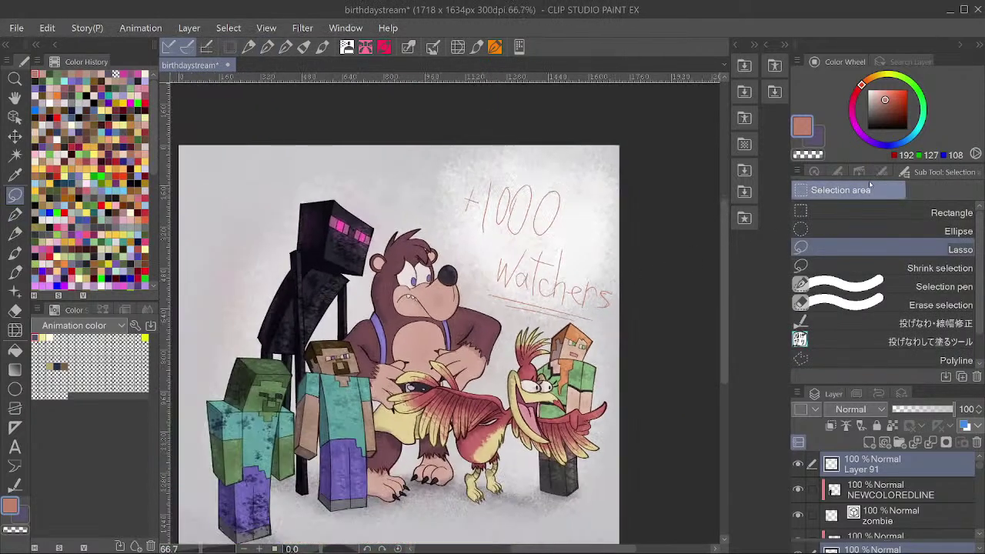
Convert the handwritten lettering on Layer 91 to a vector layer and show its properties with the Object tool.
{"action": "left_click", "coordinate": [15, 117]}
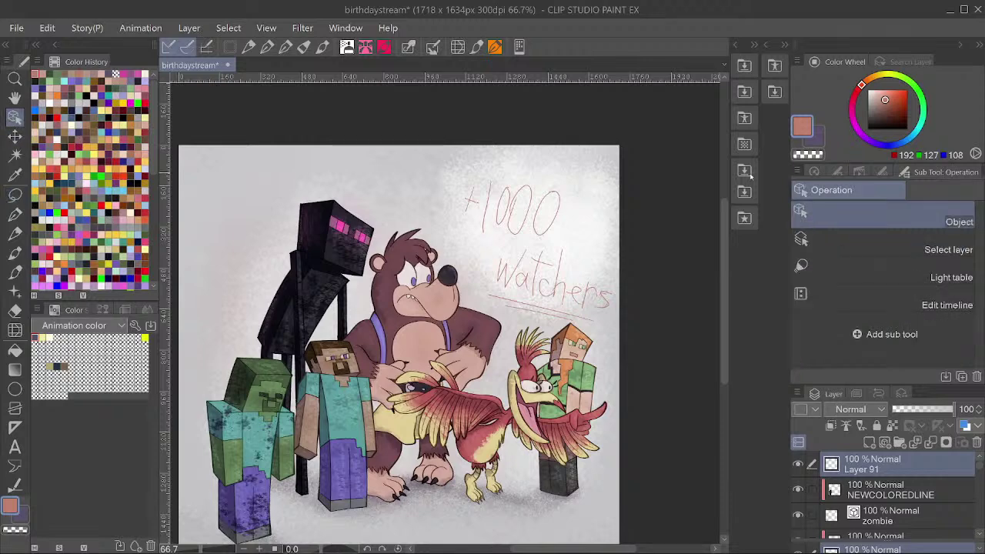
{"action": "left_click", "coordinate": [823, 173]}
{"action": "left_click", "coordinate": [881, 172]}
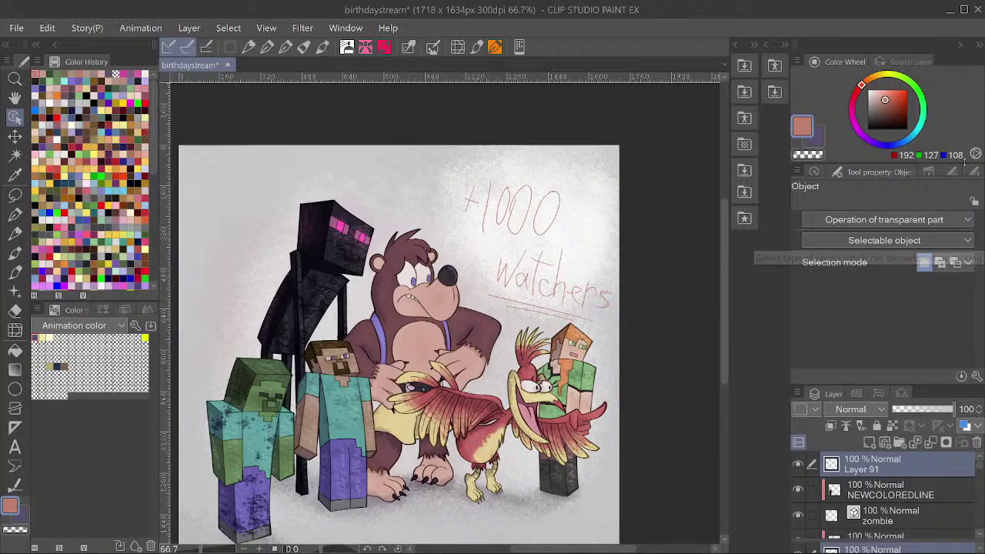
{"action": "left_click", "coordinate": [952, 171]}
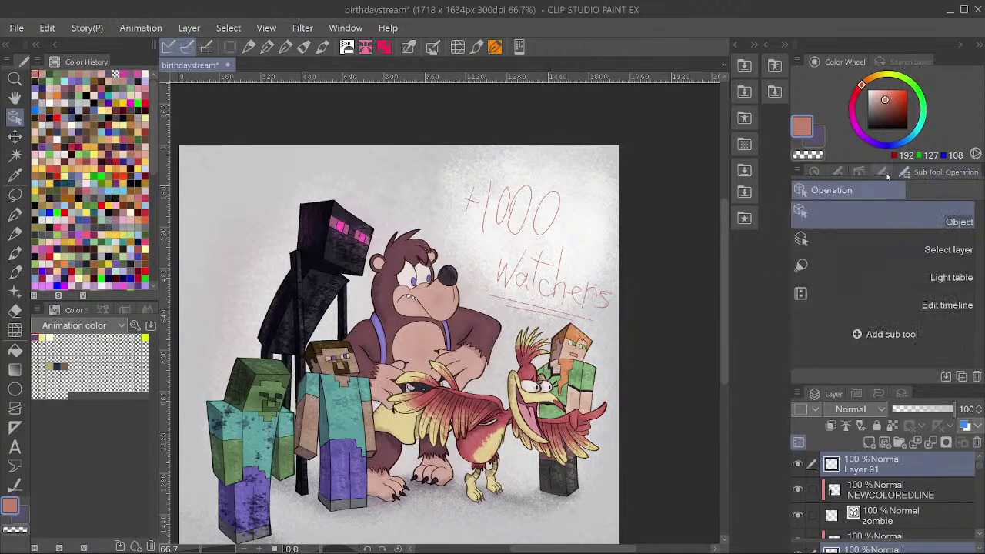
{"action": "left_click", "coordinate": [841, 171]}
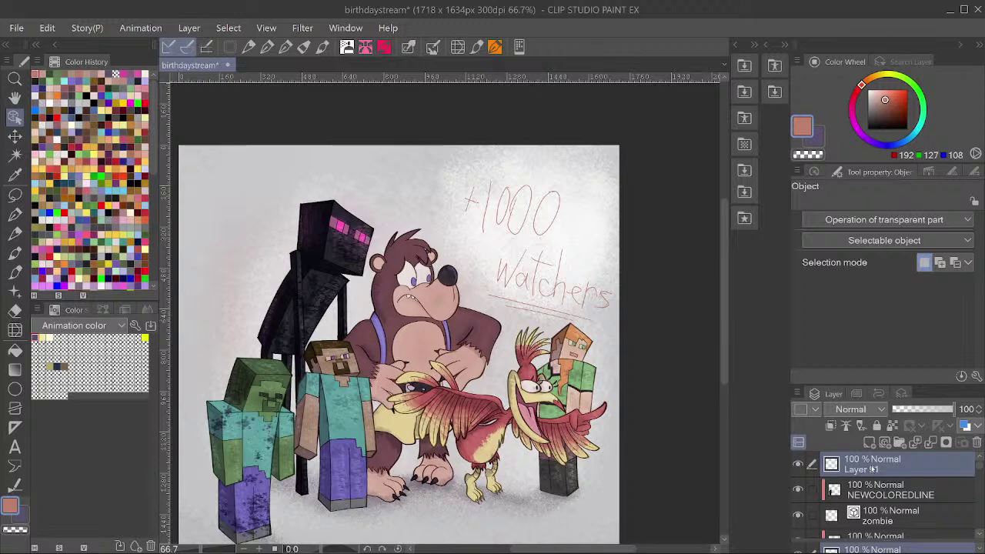
{"action": "right_click", "coordinate": [873, 468]}
{"action": "left_click", "coordinate": [903, 345]}
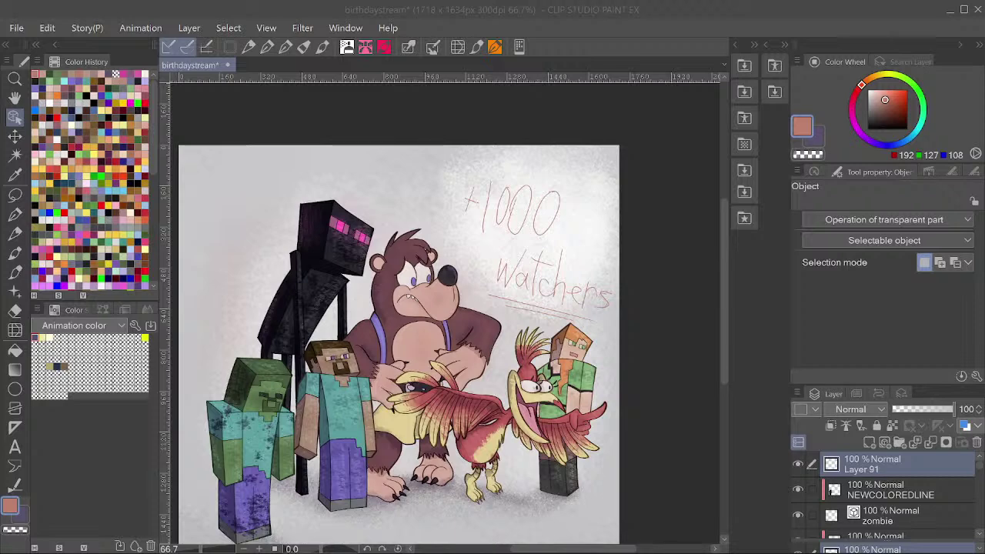
{"action": "key", "text": "Return"}
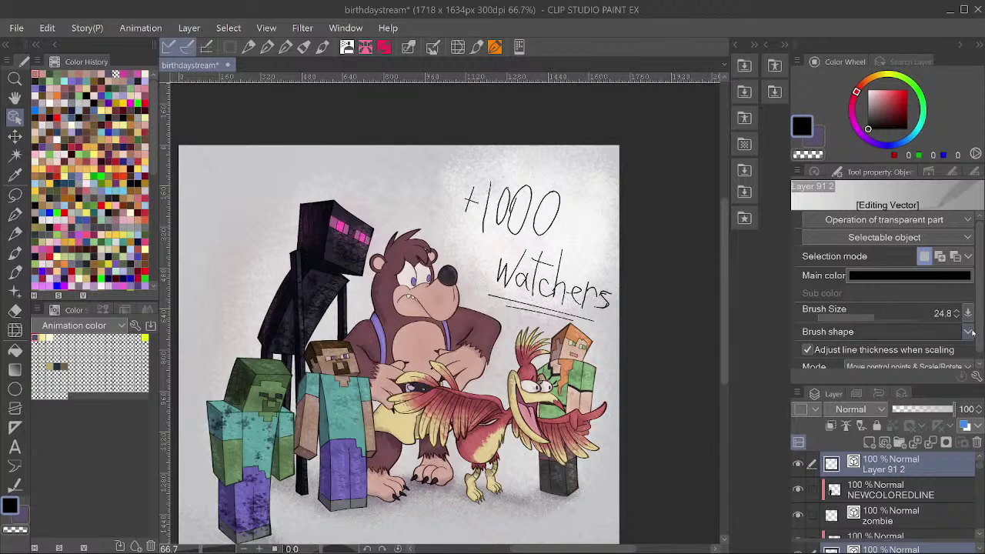
Change the brush shape of the vector lettering to a thinner, rough-edged stroke.
{"action": "left_click", "coordinate": [968, 331]}
{"action": "left_click", "coordinate": [881, 102]}
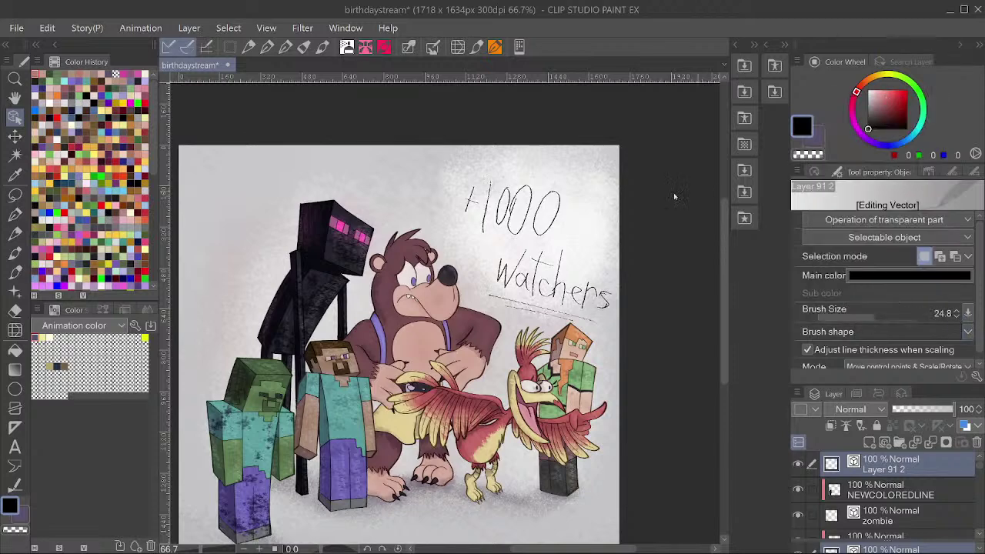
{"action": "scroll", "coordinate": [614, 211], "scroll_direction": "up", "scroll_amount": 5}
{"action": "scroll", "coordinate": [453, 292], "scroll_direction": "up", "scroll_amount": 1}
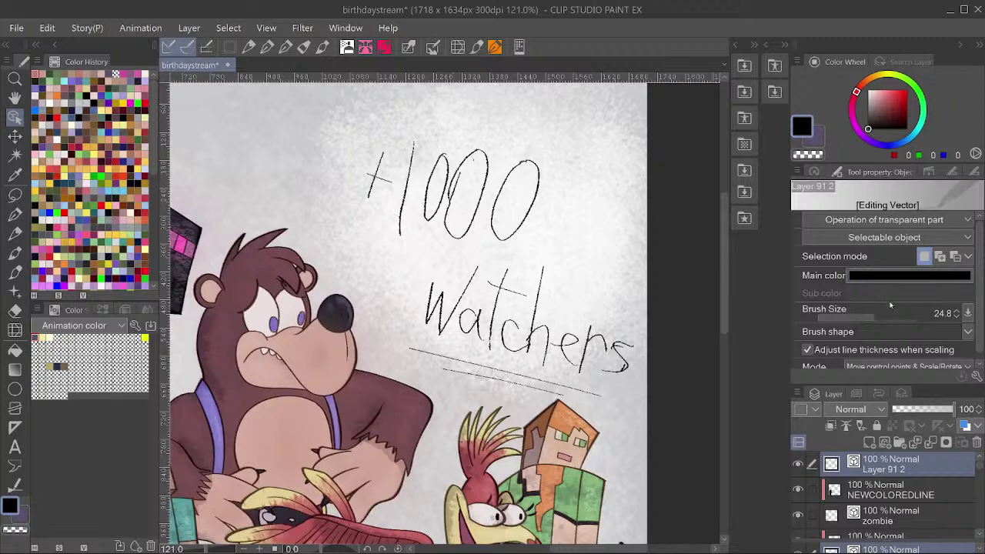
Thicken the vector lettering strokes on Layer 91 2 to a brush size of 56.3.
{"action": "mouse_move", "coordinate": [891, 306]}
{"action": "left_mouse_down"}
{"action": "mouse_move", "coordinate": [908, 316]}
{"action": "mouse_move", "coordinate": [883, 320]}
{"action": "left_mouse_up"}
{"action": "scroll", "coordinate": [529, 344], "scroll_direction": "down", "scroll_amount": 2}
{"action": "scroll", "coordinate": [523, 345], "scroll_direction": "up", "scroll_amount": 1}
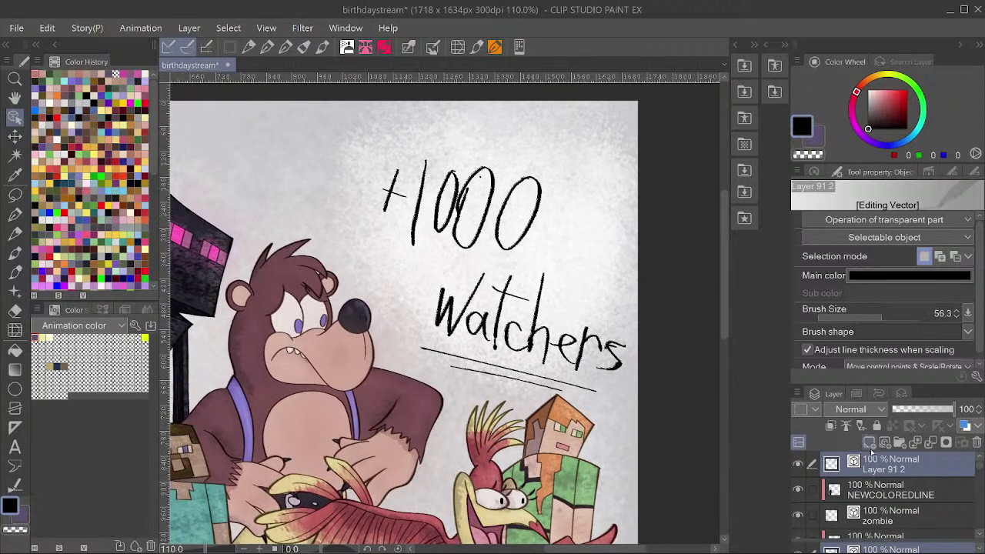
Duplicate the Layer 91 2 lettering and move the copy slightly sideways for a doubled-stroke look.
{"action": "scroll", "coordinate": [645, 324], "scroll_direction": "down", "scroll_amount": 2}
{"action": "key", "text": "ctrl+c"}
{"action": "key", "text": "ctrl+v"}
{"action": "scroll", "coordinate": [531, 221], "scroll_direction": "up", "scroll_amount": 1}
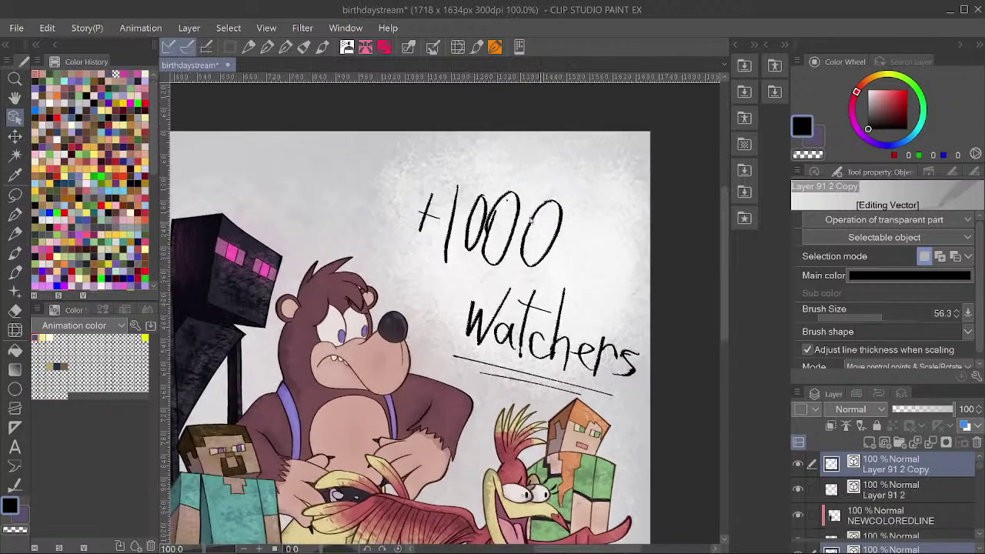
{"action": "key", "text": "k"}
{"action": "left_click_drag", "start_coordinate": [437, 234], "coordinate": [447, 232]}
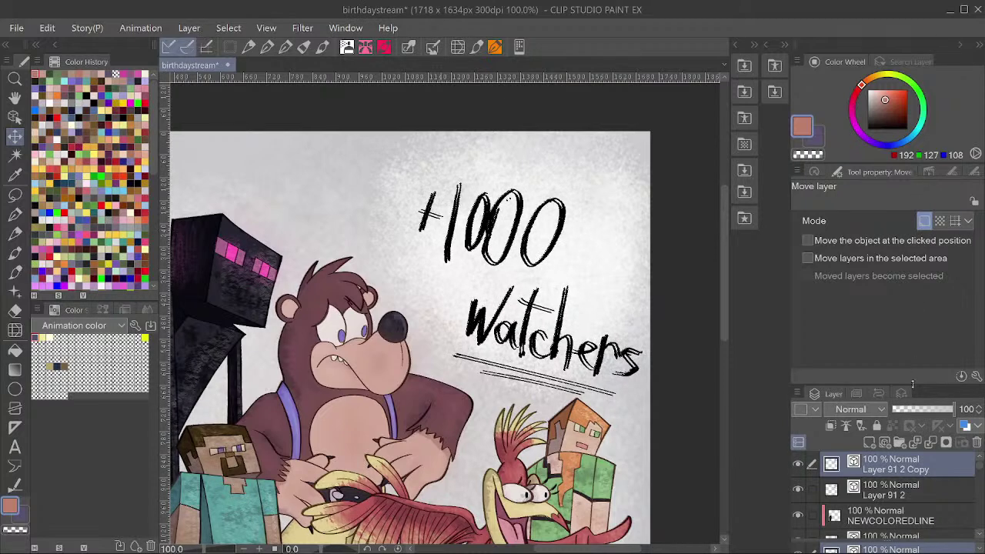
Set the opacity of Layer 91 2 Copy to 34% and of Layer 91 2 to 54%.
{"action": "left_click_drag", "start_coordinate": [909, 408], "coordinate": [927, 408]}
{"action": "left_click", "coordinate": [921, 489]}
{"action": "left_click", "coordinate": [910, 410]}
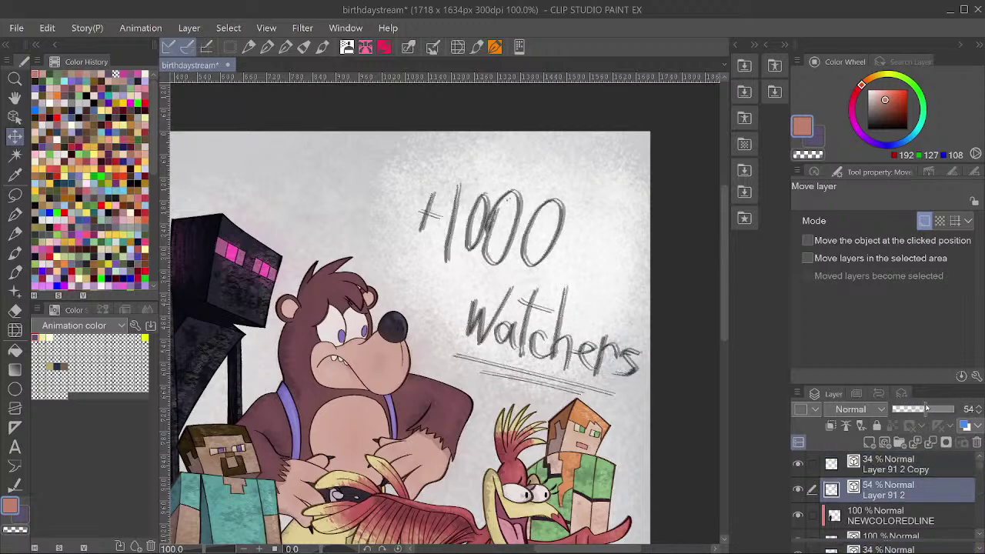
Set the brush size of the Layer 91 2 Copy lettering to 100.2 and shift it closer over the original strokes.
{"action": "left_click", "coordinate": [916, 462]}
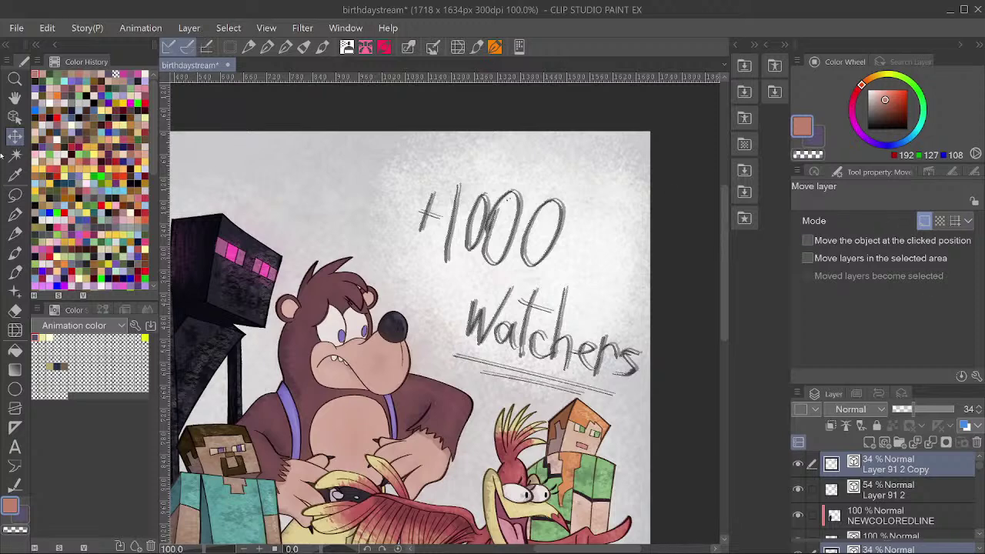
{"action": "key", "text": "o"}
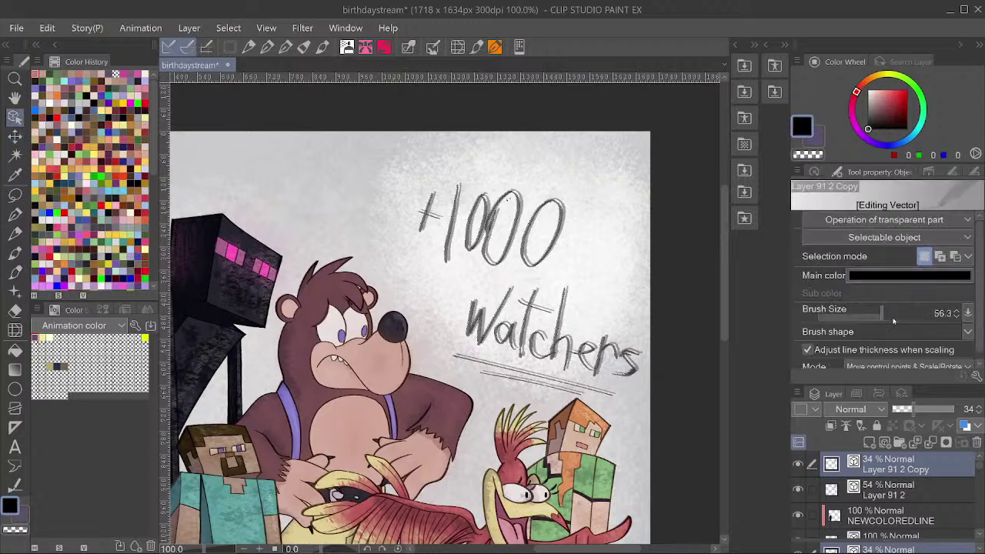
{"action": "left_click_drag", "start_coordinate": [893, 322], "coordinate": [888, 323]}
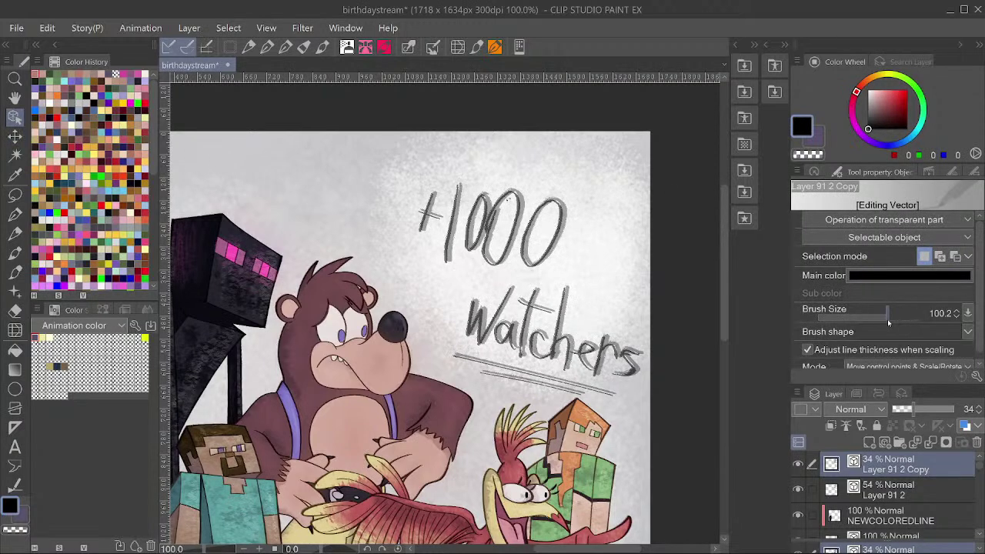
{"action": "left_click", "coordinate": [15, 135]}
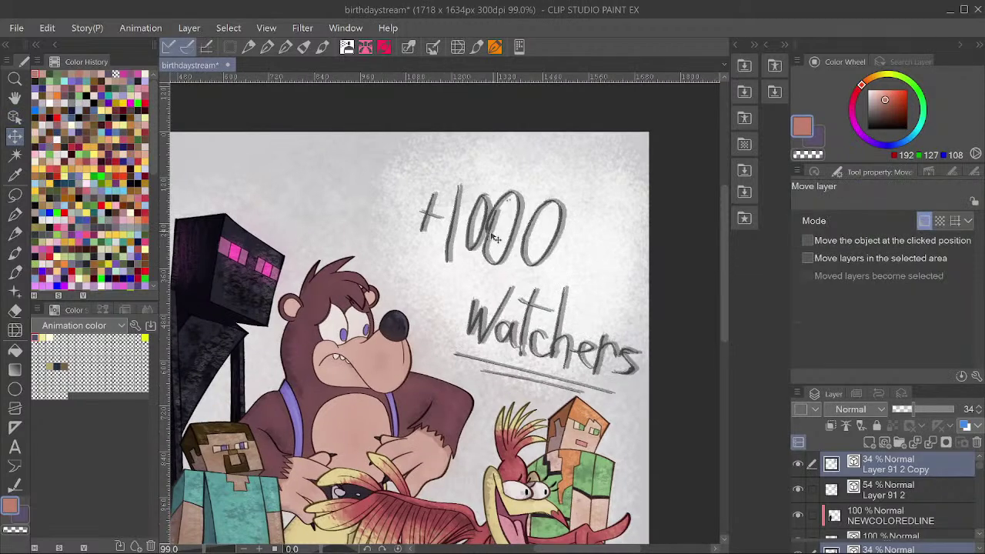
{"action": "scroll", "coordinate": [497, 240], "scroll_direction": "down", "scroll_amount": 1}
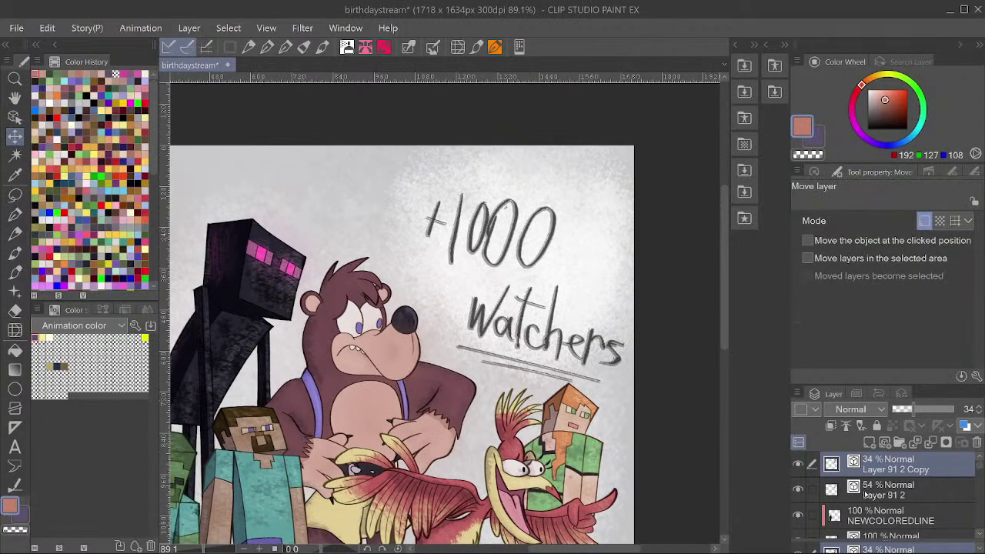
Duplicate the 54% opacity lettering layer Layer 91 2 and offset the copy slightly from the original.
{"action": "left_click", "coordinate": [877, 486]}
{"action": "key", "text": "ctrl+c"}
{"action": "key", "text": "ctrl+v"}
{"action": "scroll", "coordinate": [527, 263], "scroll_direction": "up", "scroll_amount": 1}
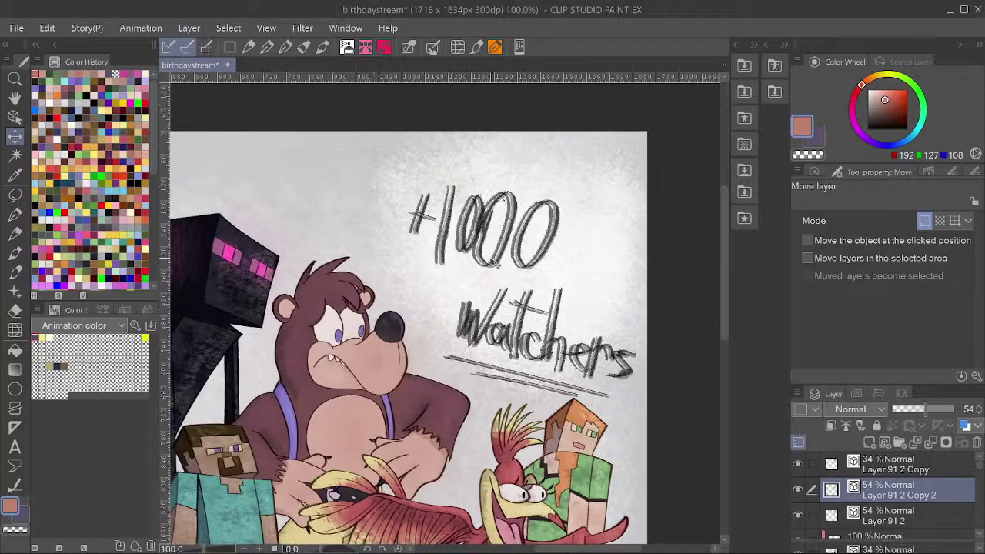
{"action": "left_click_drag", "start_coordinate": [500, 265], "coordinate": [503, 270]}
Slant the Layer 91 2 Copy 2 lettering slightly with a free transform and reduce its height to 98%.
{"action": "key", "text": "ctrl+t"}
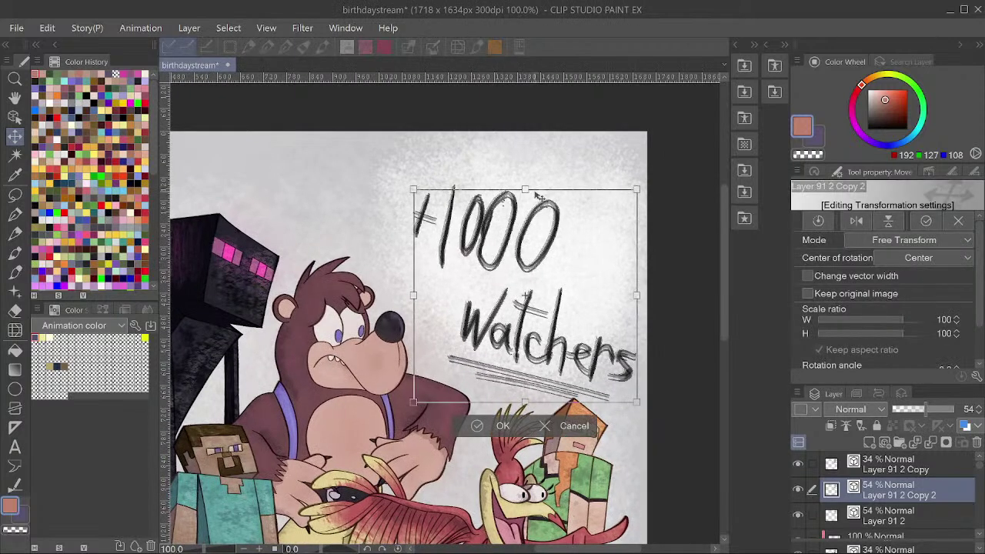
{"action": "left_click_drag", "start_coordinate": [523, 193], "coordinate": [536, 192]}
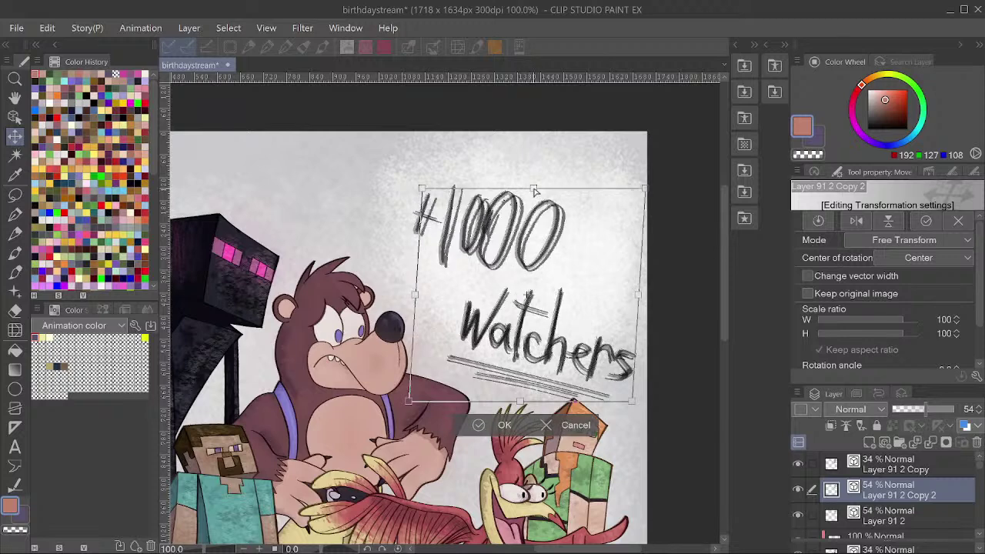
{"action": "left_click_drag", "start_coordinate": [521, 401], "coordinate": [521, 399]}
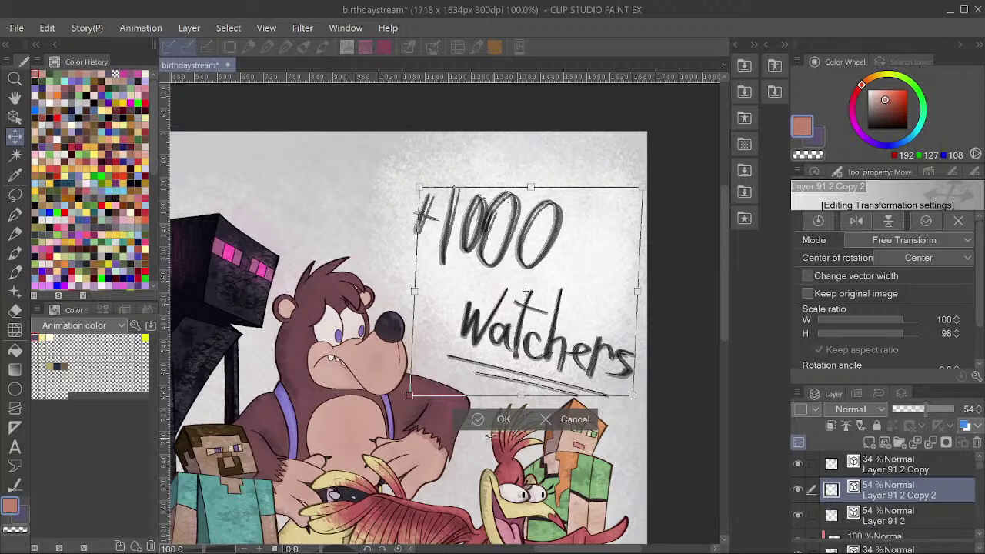
{"action": "left_click", "coordinate": [486, 419]}
Free-transform Layer 91 2 Copy 2 again, pulling its lower-left corner slightly inward.
{"action": "scroll", "coordinate": [496, 254], "scroll_direction": "up", "scroll_amount": 3}
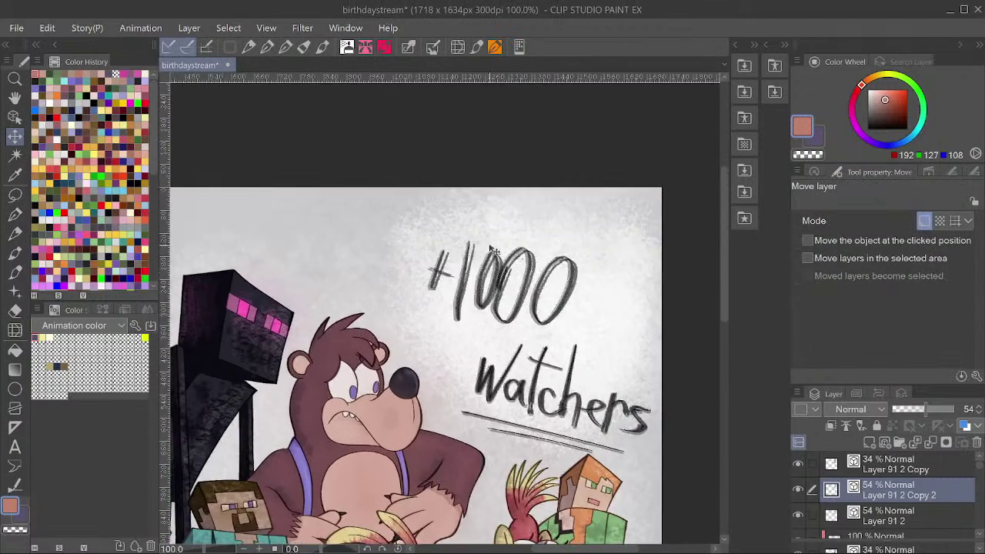
{"action": "key", "text": "ctrl+t"}
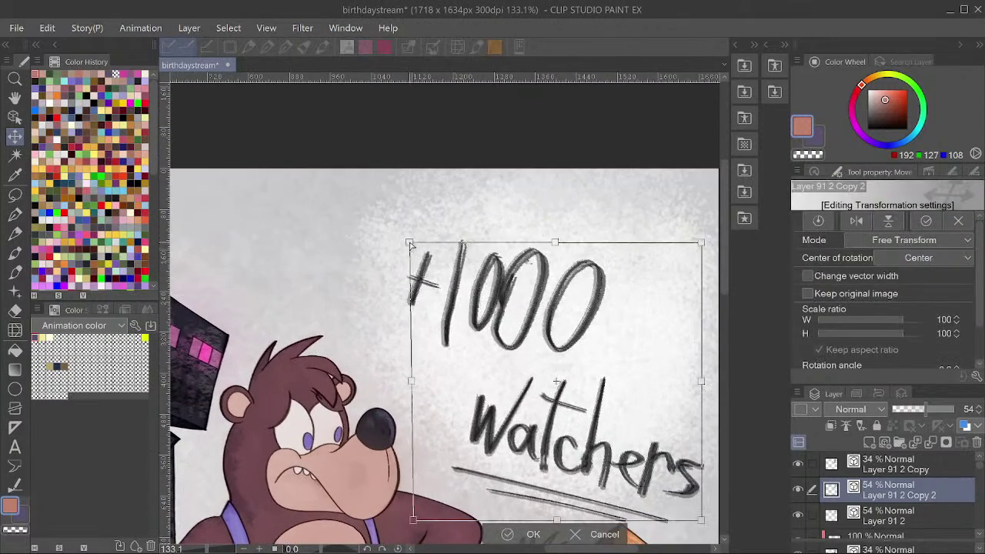
{"action": "left_click_drag", "start_coordinate": [413, 520], "coordinate": [416, 520]}
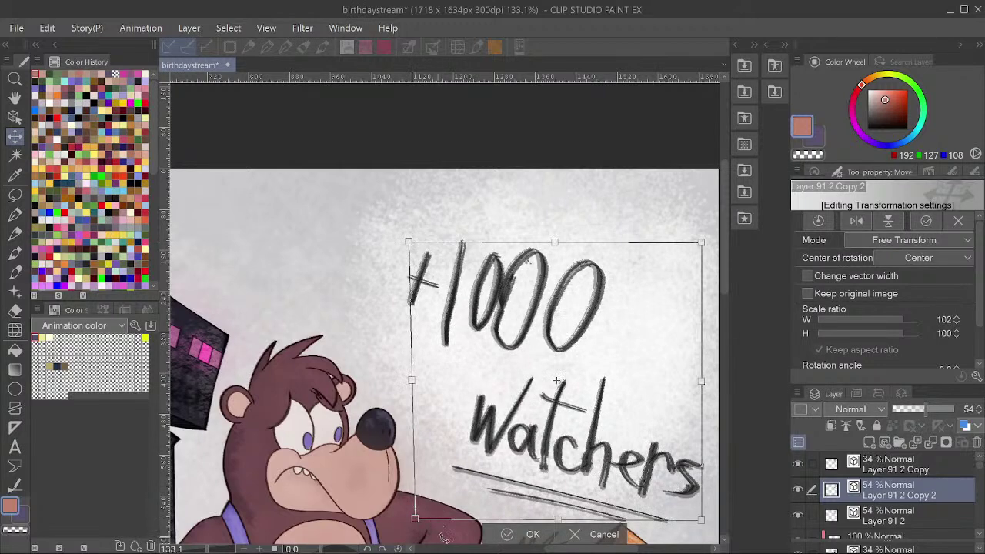
{"action": "left_click", "coordinate": [498, 544]}
{"action": "scroll", "coordinate": [511, 323], "scroll_direction": "down", "scroll_amount": 5}
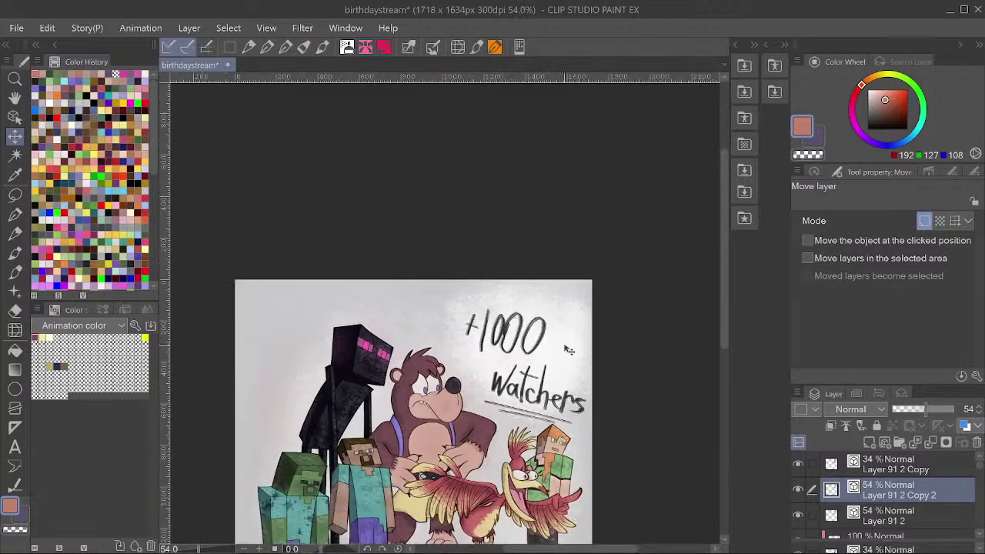
Select all three lettering layers and lasso around the "+1000" text.
{"action": "scroll", "coordinate": [560, 323], "scroll_direction": "up", "scroll_amount": 1}
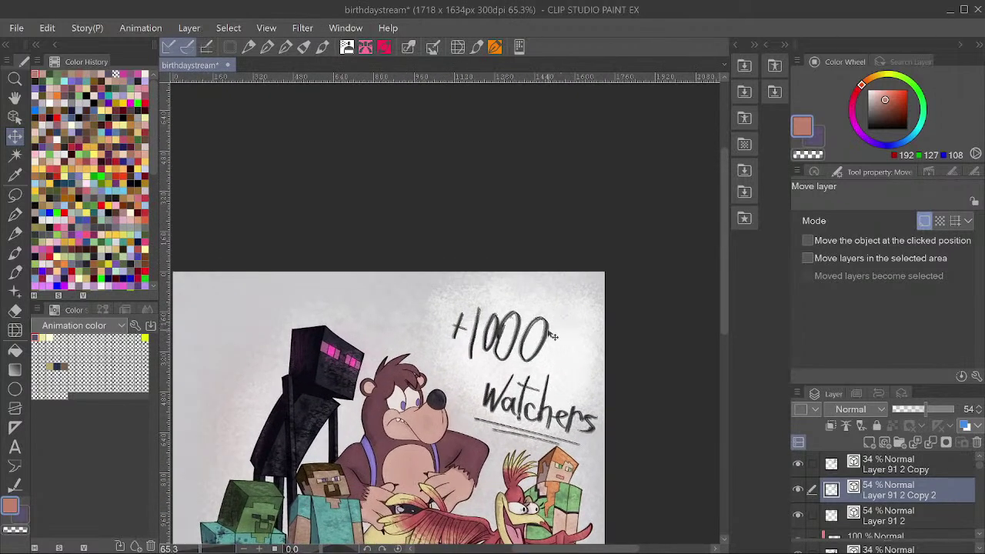
{"action": "scroll", "coordinate": [552, 336], "scroll_direction": "up", "scroll_amount": 1}
{"action": "scroll", "coordinate": [552, 336], "scroll_direction": "up", "scroll_amount": 1}
{"action": "left_click", "coordinate": [889, 467]}
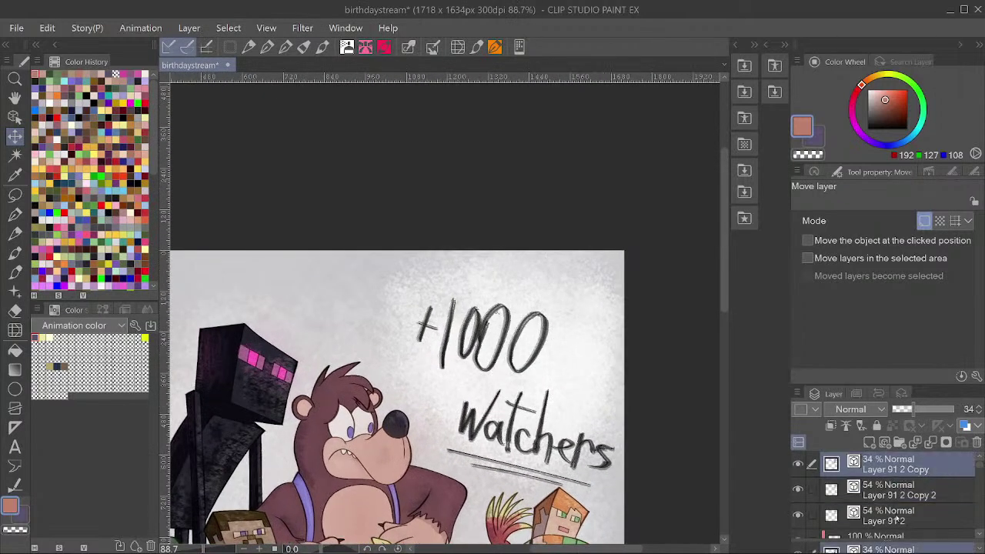
{"action": "left_click", "coordinate": [15, 195]}
{"action": "mouse_move", "coordinate": [497, 252]}
{"action": "left_mouse_down"}
{"action": "mouse_move", "coordinate": [378, 292]}
{"action": "mouse_move", "coordinate": [402, 361]}
{"action": "mouse_move", "coordinate": [471, 388]}
{"action": "mouse_move", "coordinate": [548, 382]}
{"action": "mouse_move", "coordinate": [587, 333]}
{"action": "mouse_move", "coordinate": [494, 260]}
{"action": "mouse_move", "coordinate": [369, 338]}
{"action": "mouse_move", "coordinate": [416, 370]}
{"action": "mouse_move", "coordinate": [468, 377]}
{"action": "mouse_move", "coordinate": [536, 365]}
{"action": "mouse_move", "coordinate": [587, 339]}
{"action": "mouse_move", "coordinate": [511, 357]}
{"action": "left_mouse_up"}
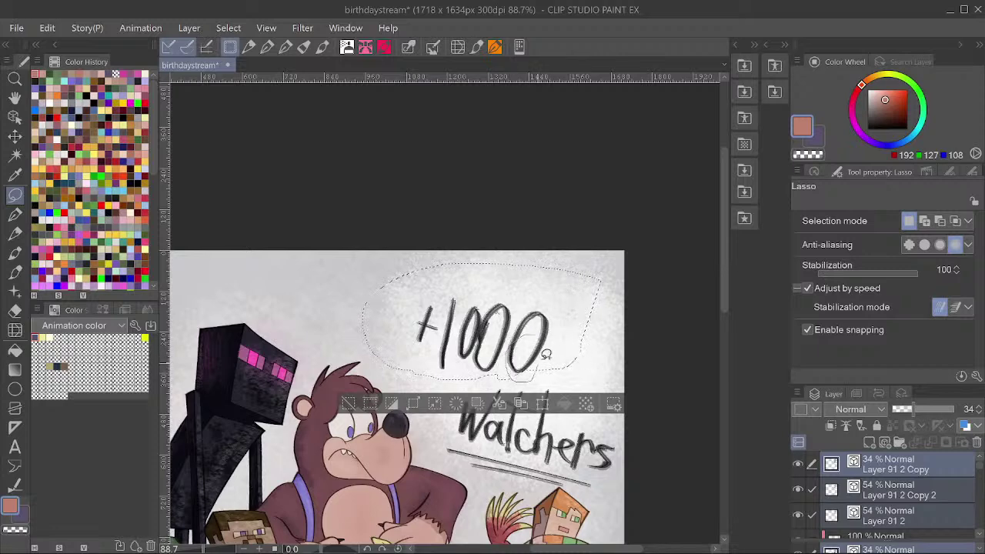
Stretch the selected "+1000" horizontally on both sides so it spans more of the width above "watchers".
{"action": "key", "text": "ctrl+t"}
{"action": "left_click_drag", "start_coordinate": [640, 320], "coordinate": [676, 320]}
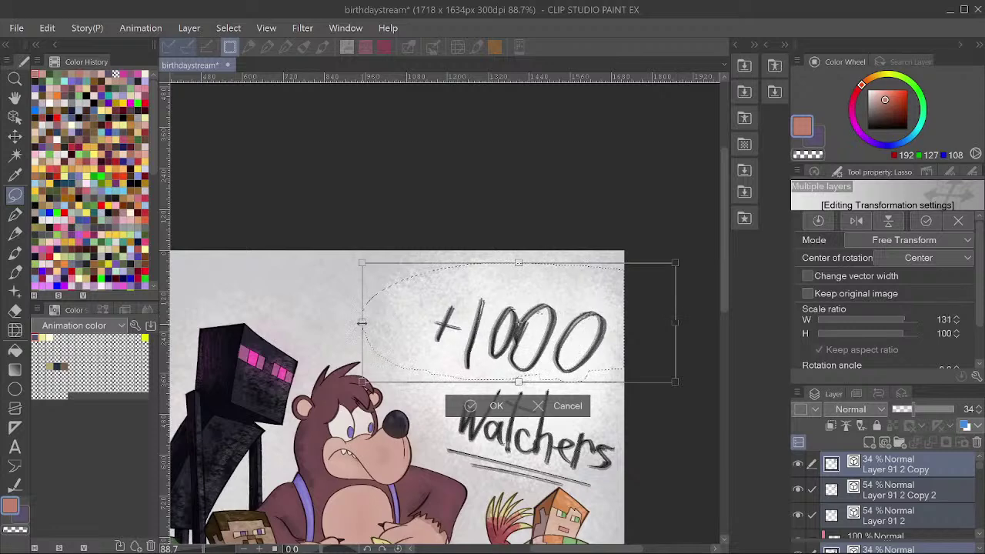
{"action": "left_click_drag", "start_coordinate": [362, 321], "coordinate": [334, 321]}
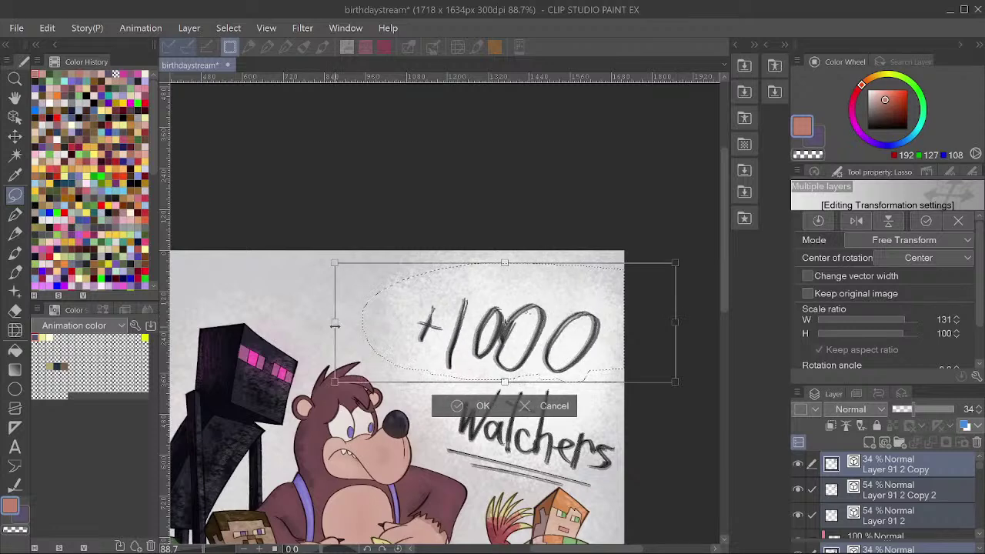
{"action": "left_click", "coordinate": [472, 406]}
{"action": "scroll", "coordinate": [474, 293], "scroll_direction": "down", "scroll_amount": 4}
{"action": "scroll", "coordinate": [474, 293], "scroll_direction": "down", "scroll_amount": 2}
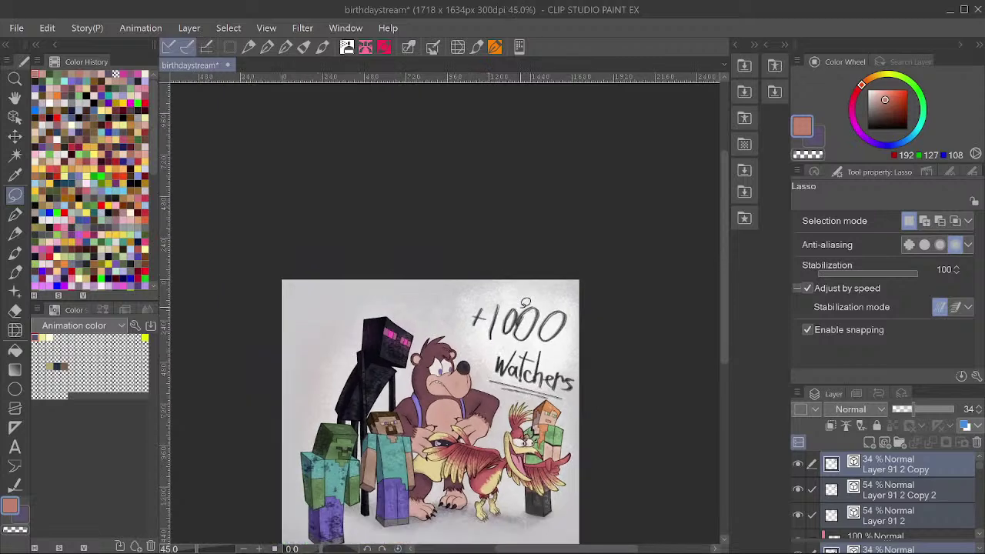
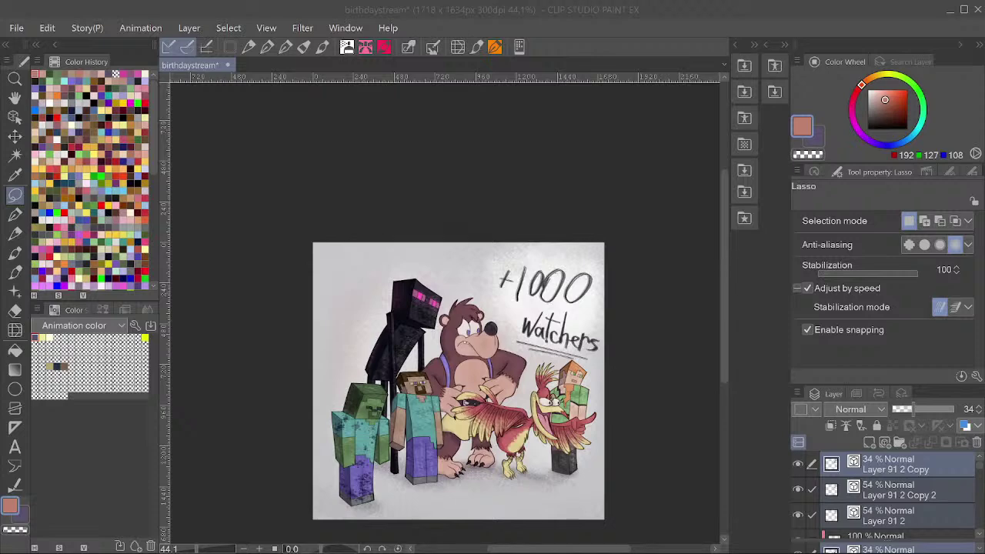
Save the birthdaystream illustration with the lettering.
{"action": "left_click", "coordinate": [553, 373]}
{"action": "scroll", "coordinate": [534, 394], "scroll_direction": "up", "scroll_amount": 2}
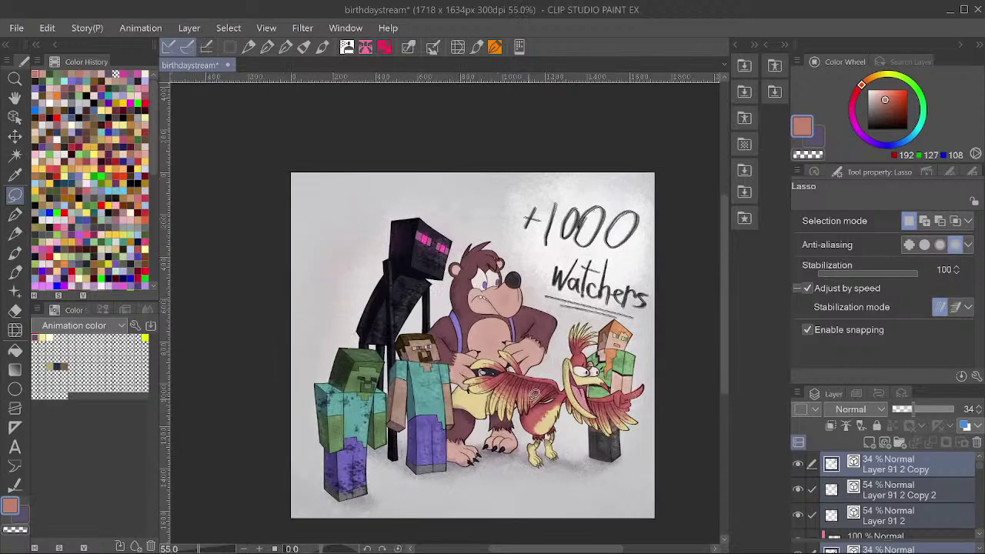
{"action": "key", "text": "ctrl+s"}
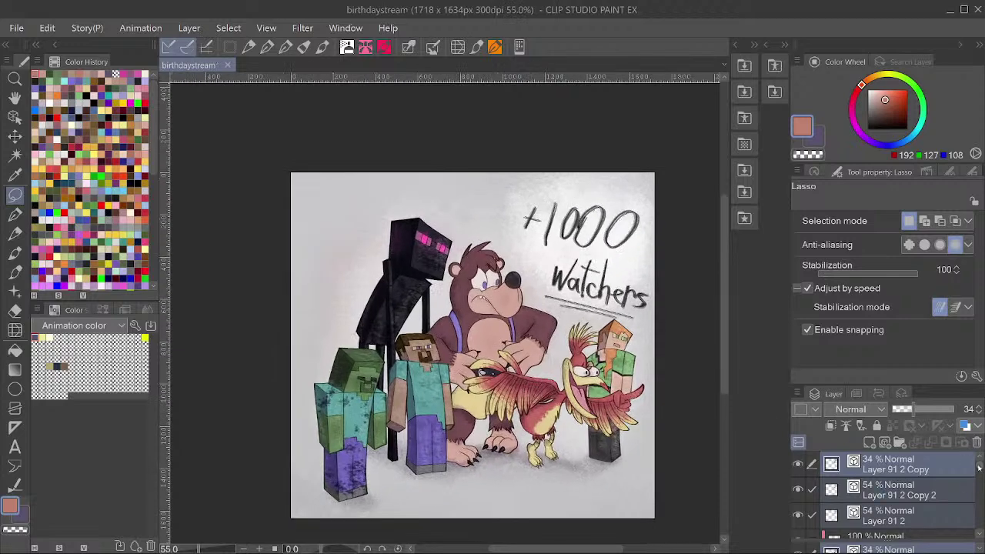
Scale all three lettering layers together to 95% width and 94% height, away from the canvas edge.
{"action": "key", "text": "t"}
{"action": "left_click", "coordinate": [918, 470]}
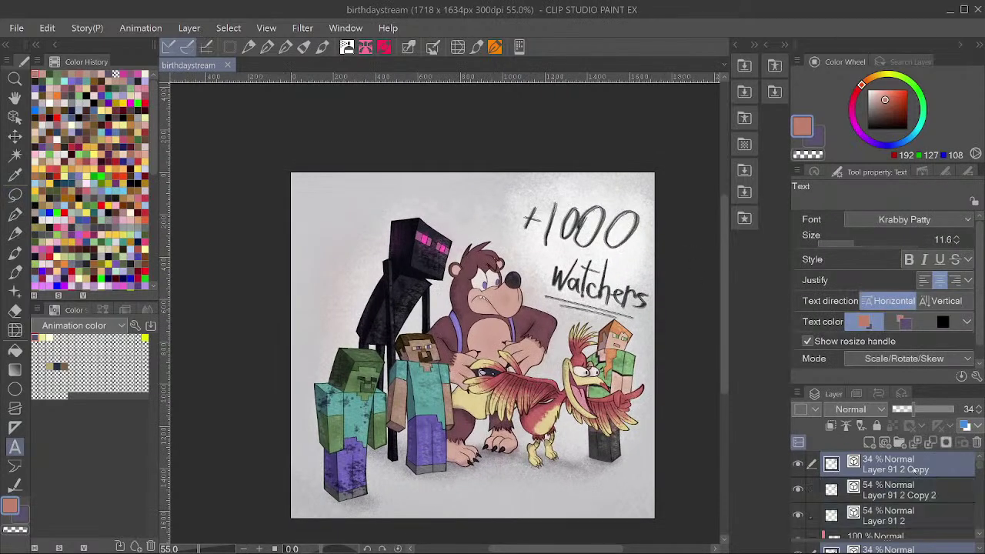
{"action": "left_click", "coordinate": [919, 516], "text": "shift"}
{"action": "key", "text": "ctrl+t"}
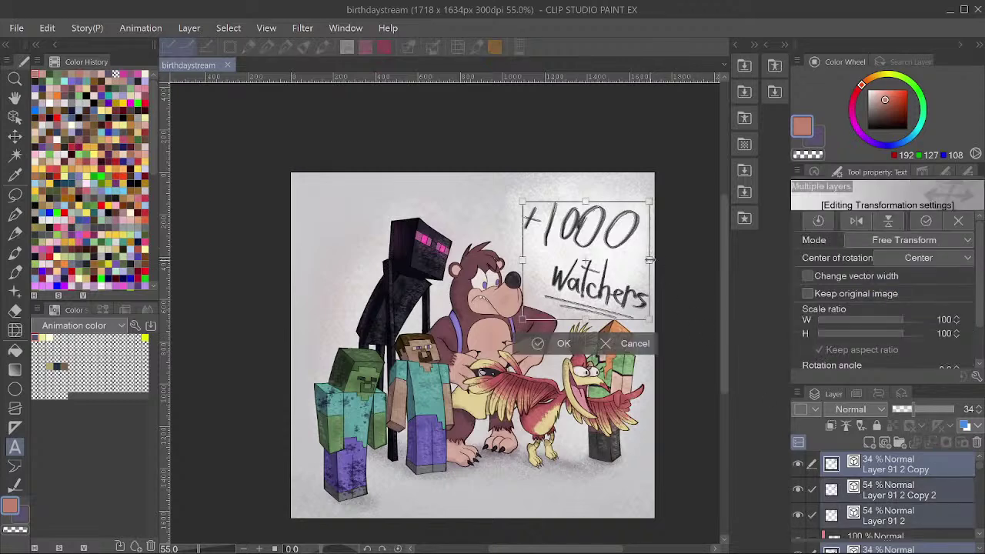
{"action": "left_click_drag", "start_coordinate": [656, 262], "coordinate": [643, 262]}
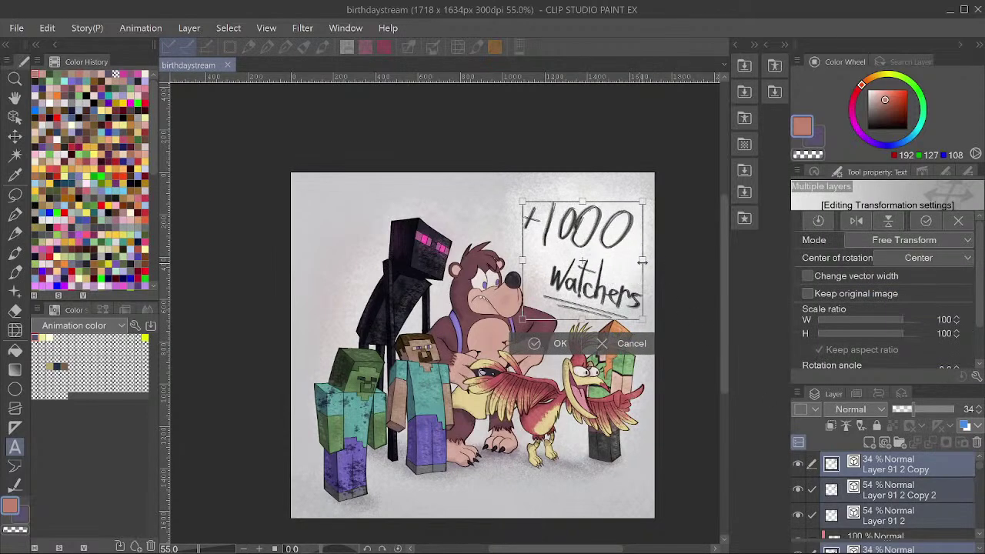
{"action": "left_click_drag", "start_coordinate": [584, 320], "coordinate": [584, 312]}
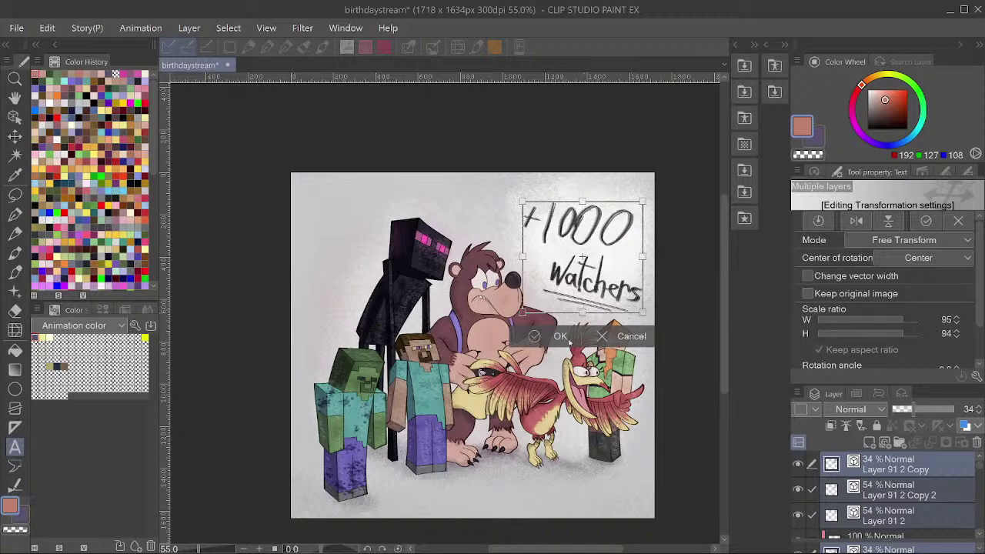
{"action": "left_click", "coordinate": [542, 336]}
Recolour the three lettering layers dark purple (RGB 44, 37, 58) through the sub colour.
{"action": "scroll", "coordinate": [566, 251], "scroll_direction": "up", "scroll_amount": 3}
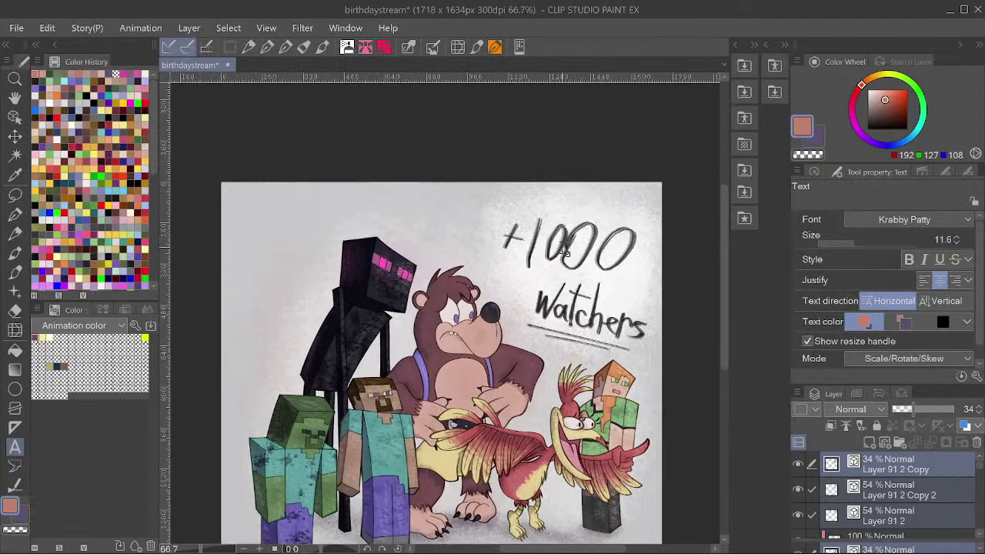
{"action": "scroll", "coordinate": [567, 253], "scroll_direction": "down", "scroll_amount": 3}
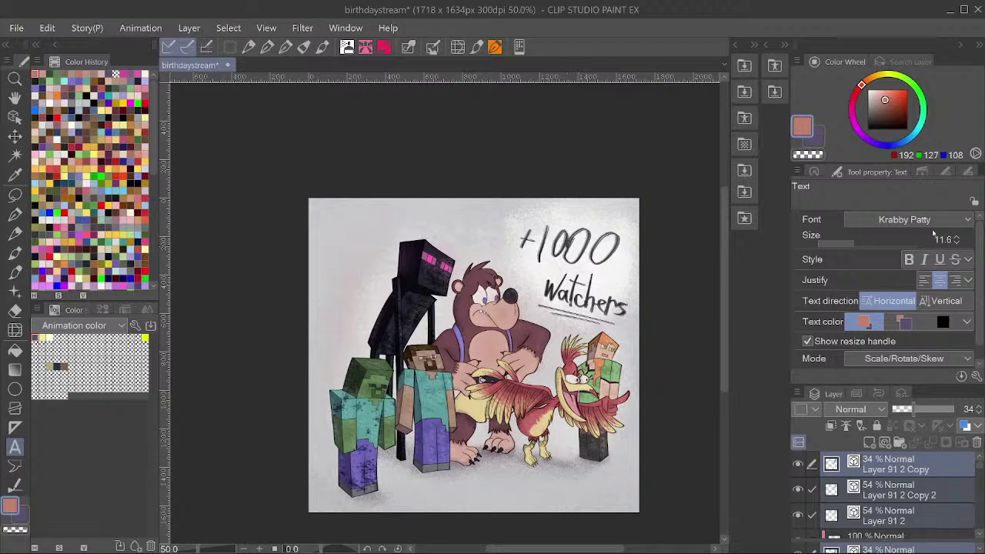
{"action": "left_click", "coordinate": [818, 138]}
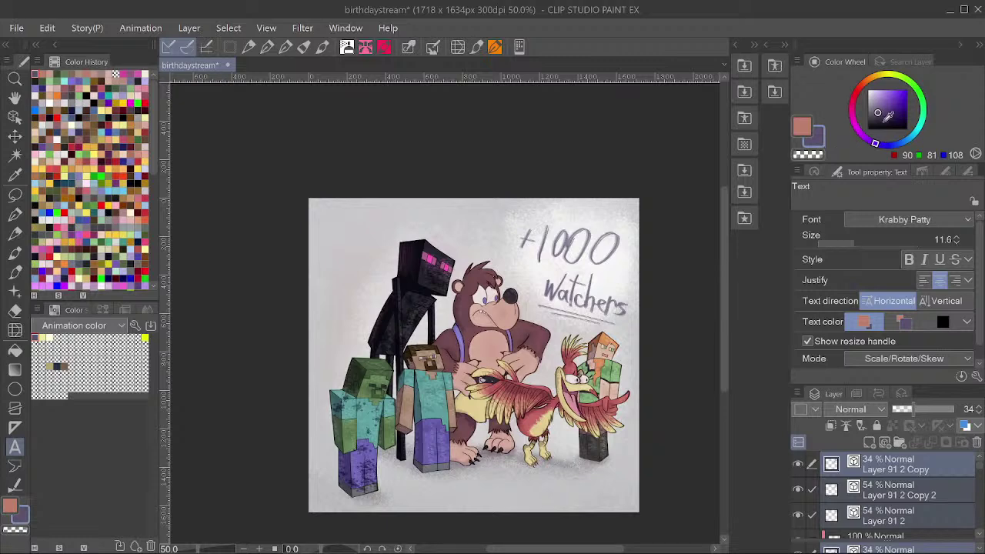
{"action": "left_click", "coordinate": [883, 119]}
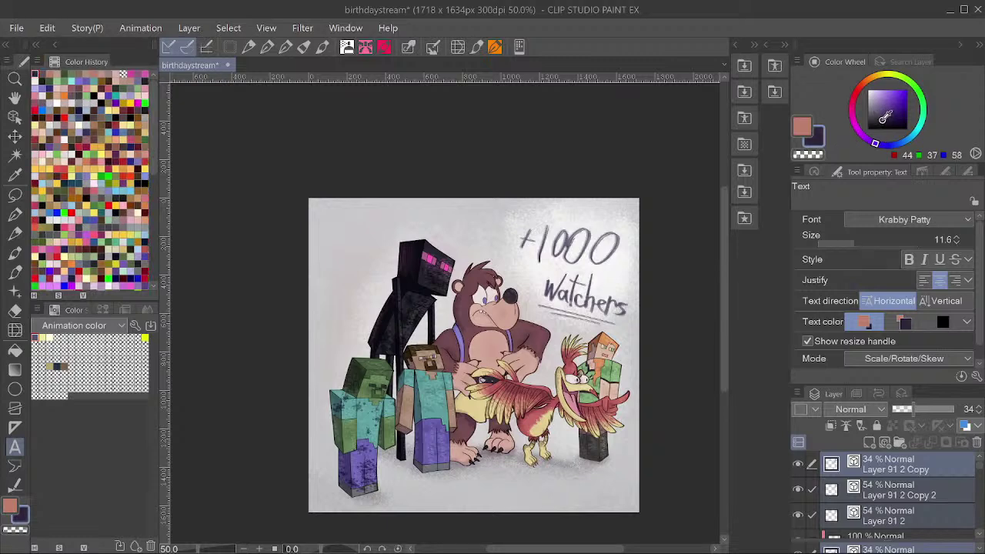
{"action": "scroll", "coordinate": [493, 317], "scroll_direction": "down", "scroll_amount": 1}
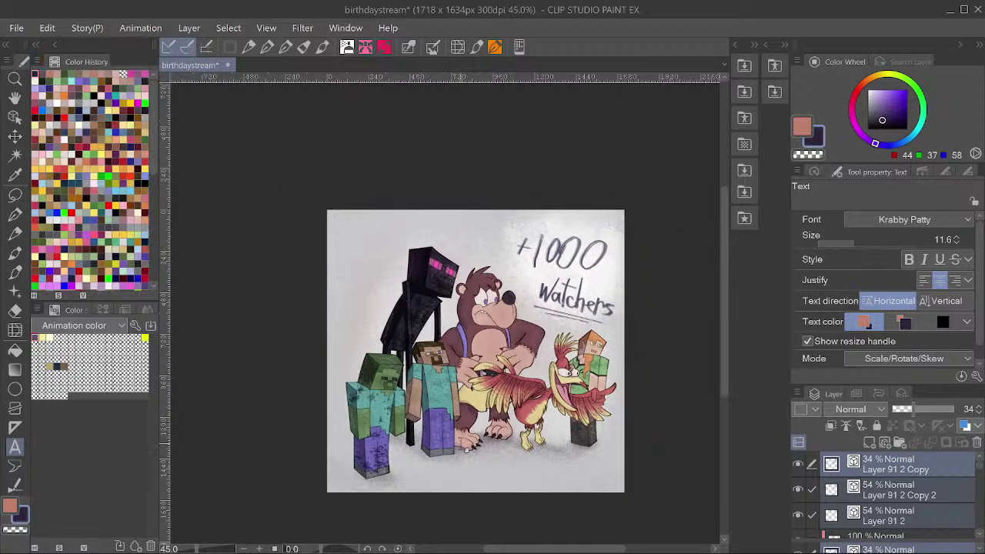
Examine the recoloured lettering in the whole illustration and the block characters up close.
{"action": "key", "text": "ctrl+y"}
{"action": "key", "text": "ctrl+shift+g"}
{"action": "scroll", "coordinate": [437, 445], "scroll_direction": "up", "scroll_amount": 2}
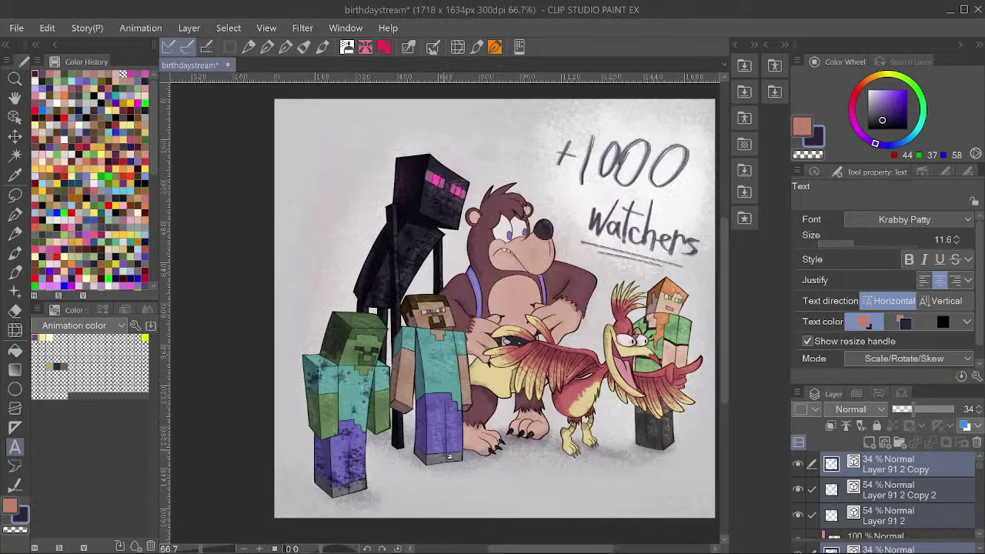
{"action": "scroll", "coordinate": [446, 457], "scroll_direction": "up", "scroll_amount": 1}
{"action": "scroll", "coordinate": [450, 458], "scroll_direction": "down", "scroll_amount": 3}
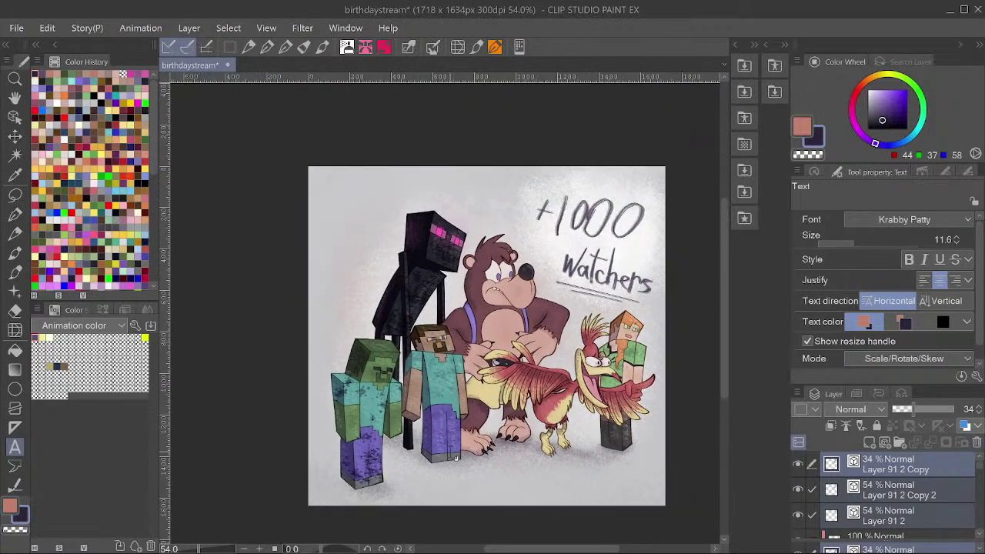
{"action": "scroll", "coordinate": [455, 457], "scroll_direction": "up", "scroll_amount": 4}
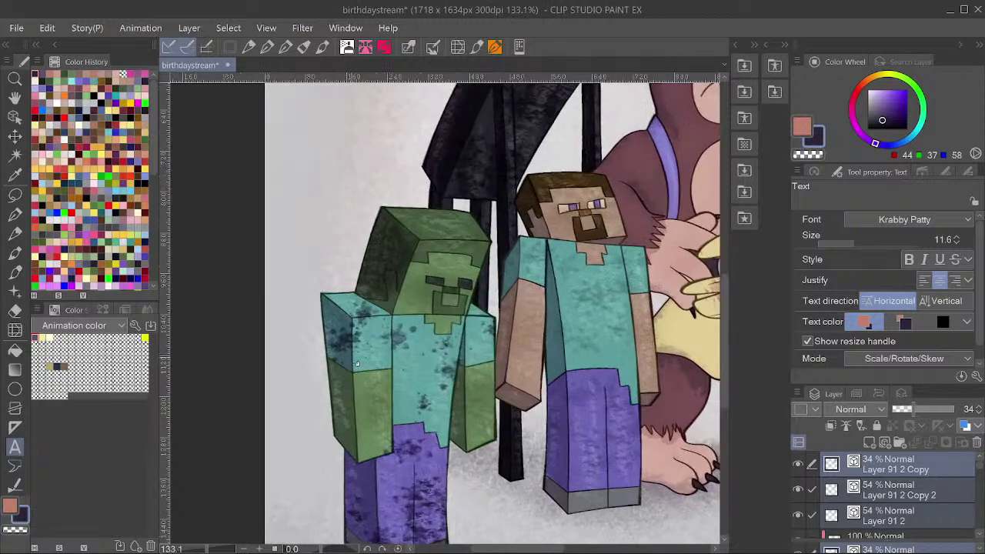
{"action": "scroll", "coordinate": [345, 378], "scroll_direction": "down", "scroll_amount": 4}
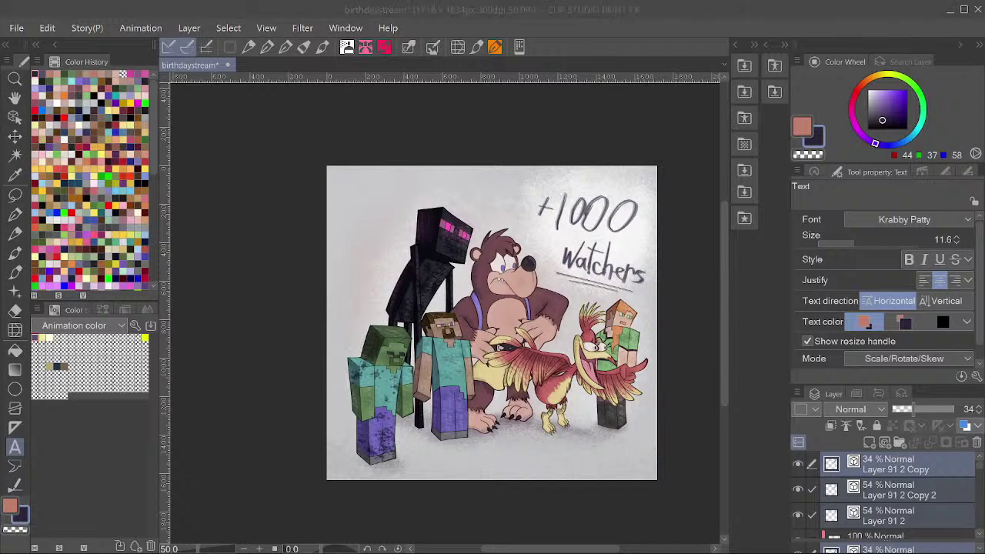
{"action": "left_click", "coordinate": [589, 80]}
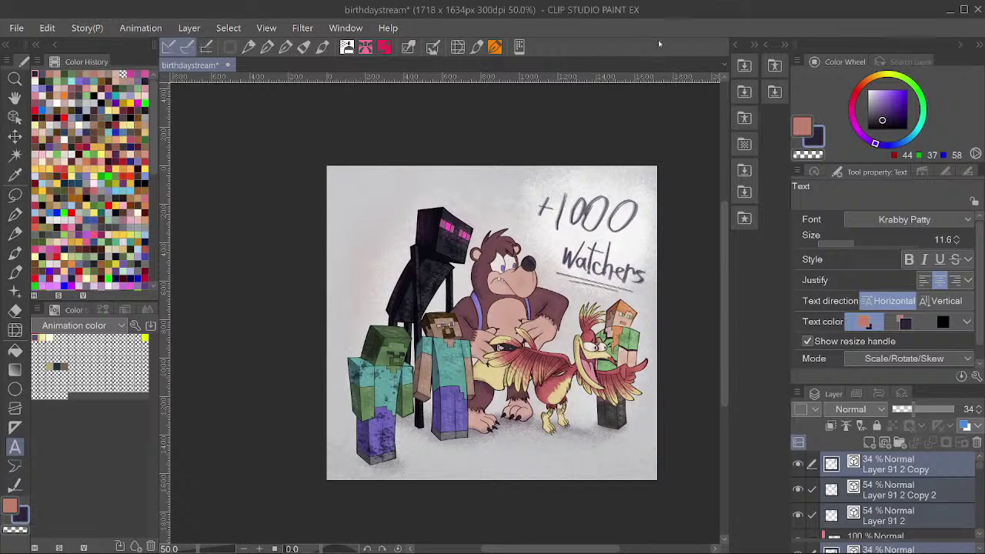
Try a haze over the characters on a new top layer with MB Soft Round at size 173.7 in light grey (RGB 220, 220, 222).
{"action": "left_click", "coordinate": [925, 464]}
{"action": "key", "text": "ctrl+shift+n"}
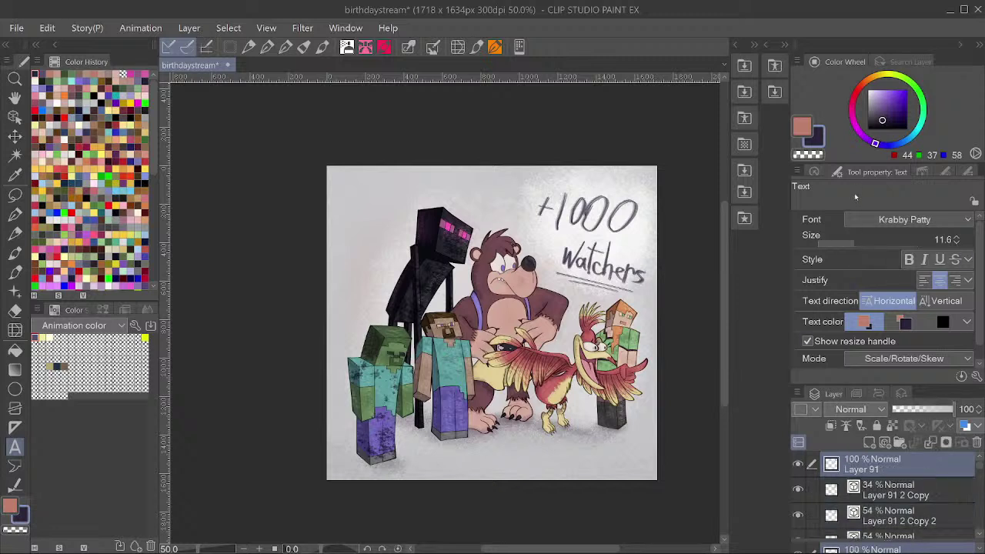
{"action": "key", "text": "b"}
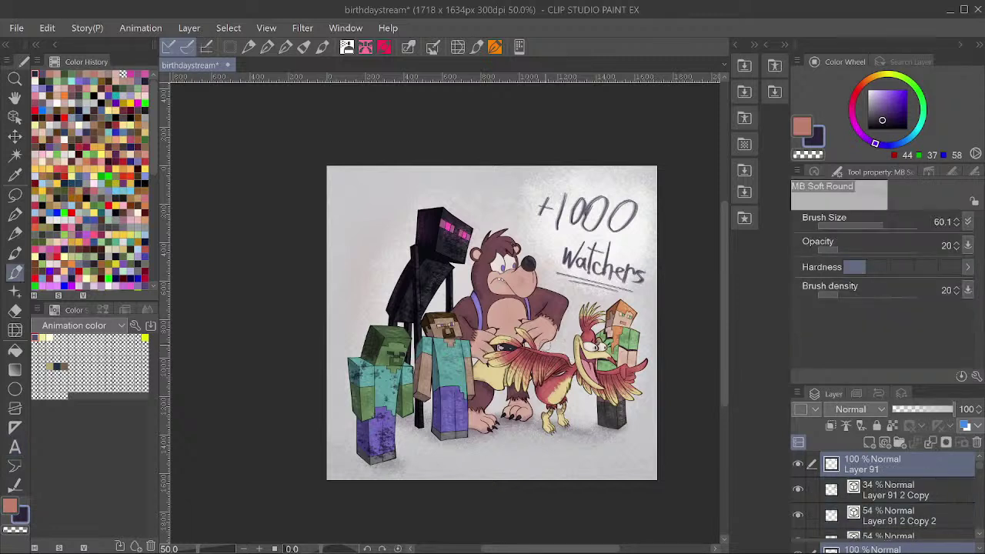
{"action": "left_click", "coordinate": [547, 212], "text": "alt"}
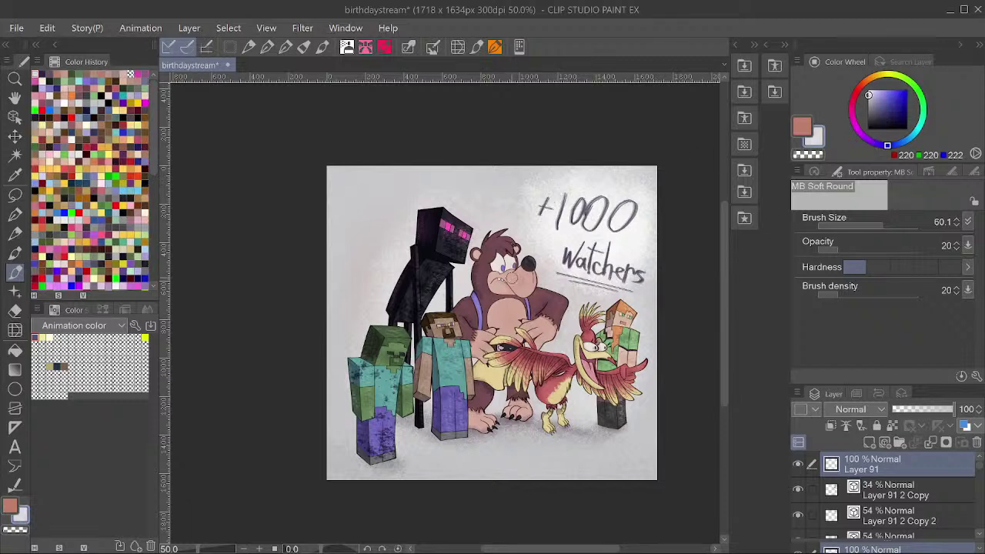
{"action": "key", "text": "bracketright"}
{"action": "key", "text": "bracketright"}
{"action": "key", "text": "bracketright"}
{"action": "left_click_drag", "start_coordinate": [512, 248], "coordinate": [555, 328]}
{"action": "left_click_drag", "start_coordinate": [626, 294], "coordinate": [620, 364]}
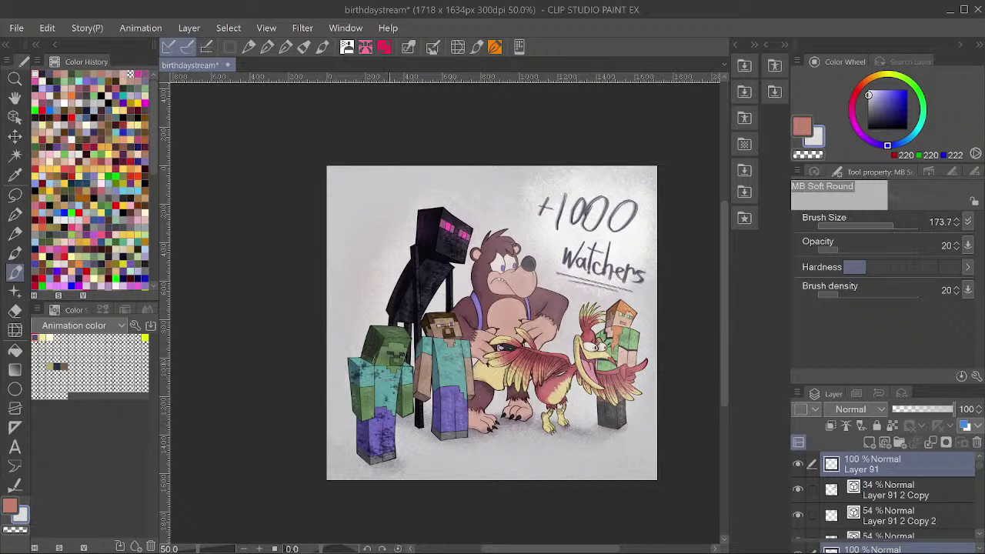
{"action": "left_click_drag", "start_coordinate": [452, 239], "coordinate": [434, 265]}
Reduce the haze layer's opacity to 50%, compare the picture with it hidden, and delete the layer.
{"action": "left_click_drag", "start_coordinate": [954, 410], "coordinate": [924, 412]}
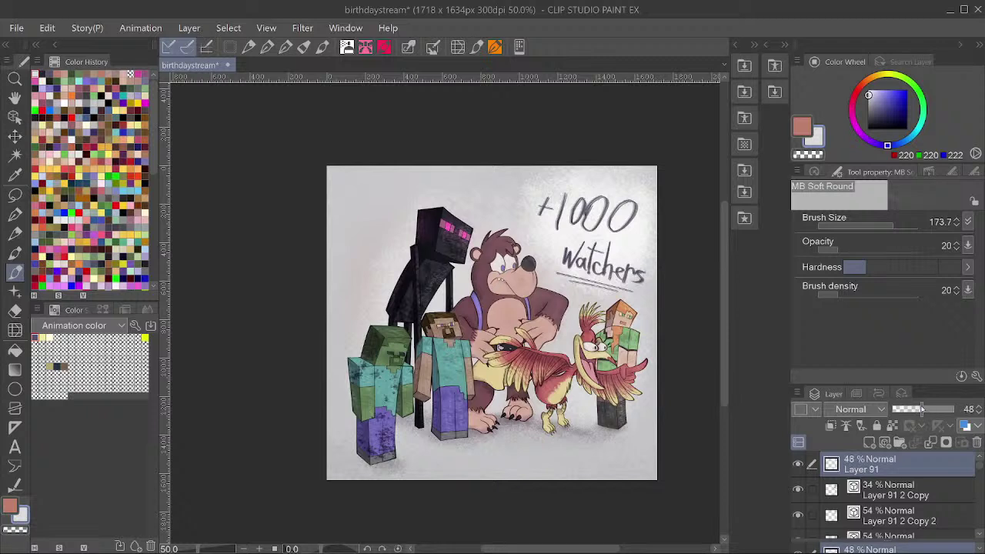
{"action": "left_click", "coordinate": [871, 105]}
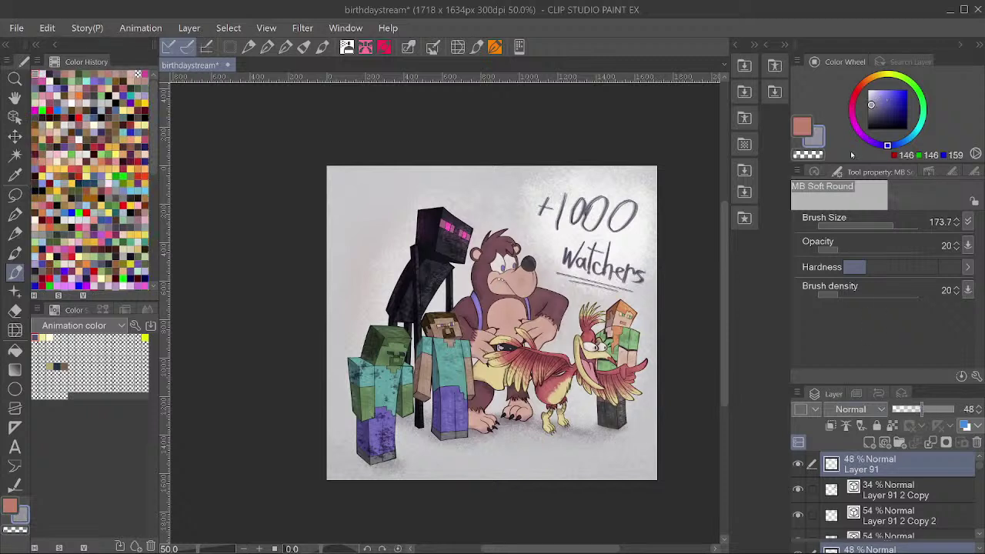
{"action": "mouse_move", "coordinate": [928, 410]}
{"action": "left_mouse_down"}
{"action": "mouse_move", "coordinate": [909, 413]}
{"action": "mouse_move", "coordinate": [925, 413]}
{"action": "left_mouse_up"}
{"action": "left_click", "coordinate": [797, 464]}
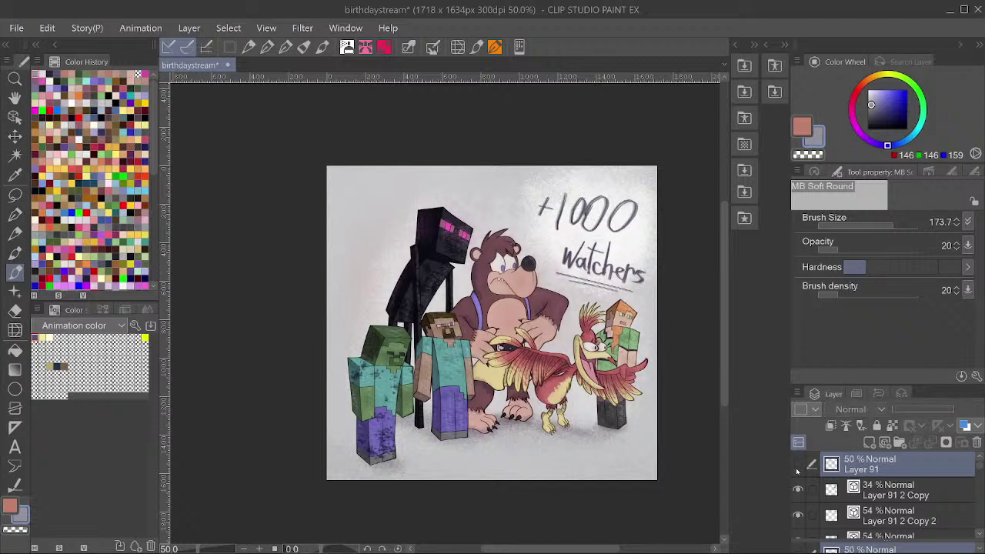
{"action": "left_click", "coordinate": [797, 467]}
{"action": "key", "text": "Delete"}
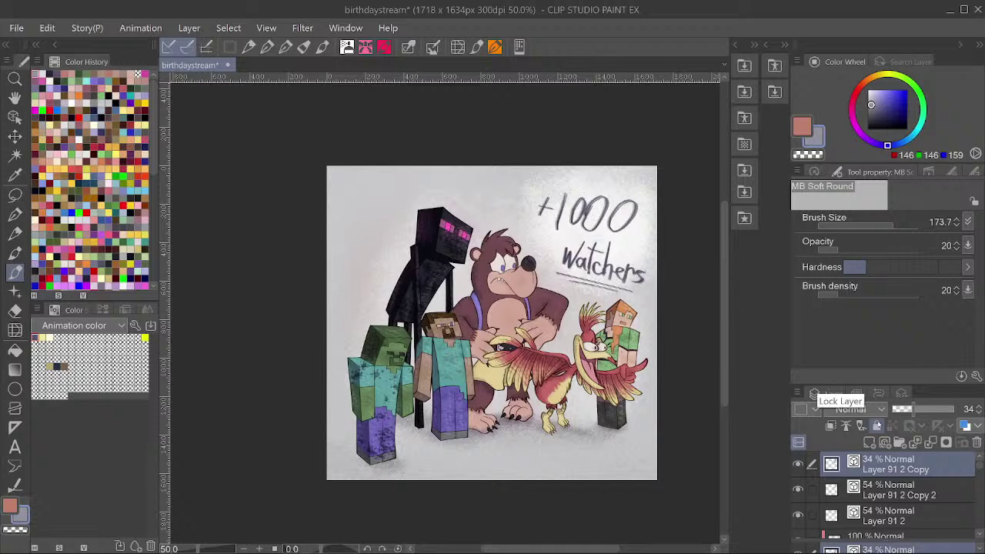
Try soft grey-blue (RGB 146, 146, 159) brushwork on the bear's head with MB Soft Round on the top layer and discard it.
{"action": "scroll", "coordinate": [511, 231], "scroll_direction": "up", "scroll_amount": 5}
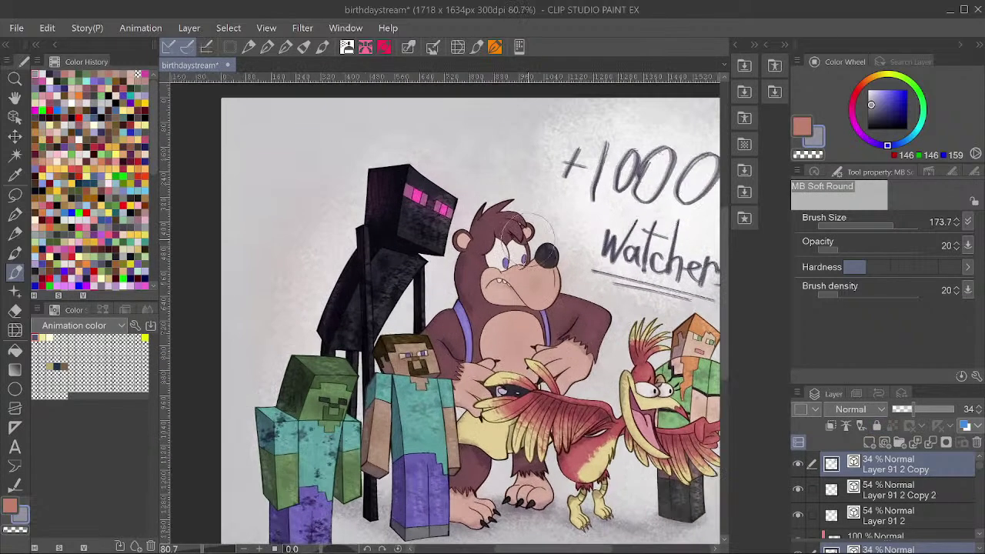
{"action": "scroll", "coordinate": [515, 209], "scroll_direction": "down", "scroll_amount": 2}
{"action": "key", "text": "ctrl+z"}
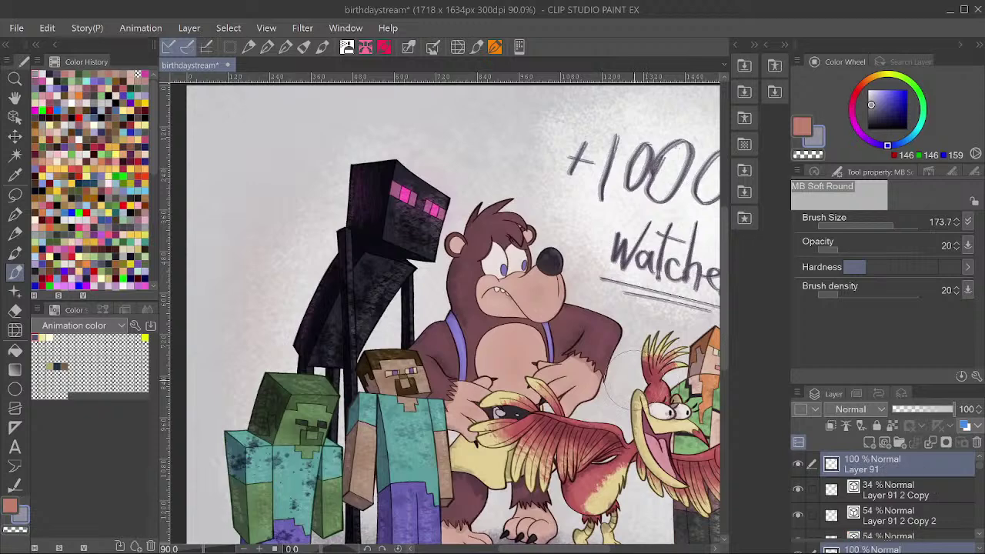
{"action": "mouse_move", "coordinate": [477, 278]}
{"action": "left_mouse_down"}
{"action": "mouse_move", "coordinate": [460, 250]}
{"action": "mouse_move", "coordinate": [466, 269]}
{"action": "left_mouse_up"}
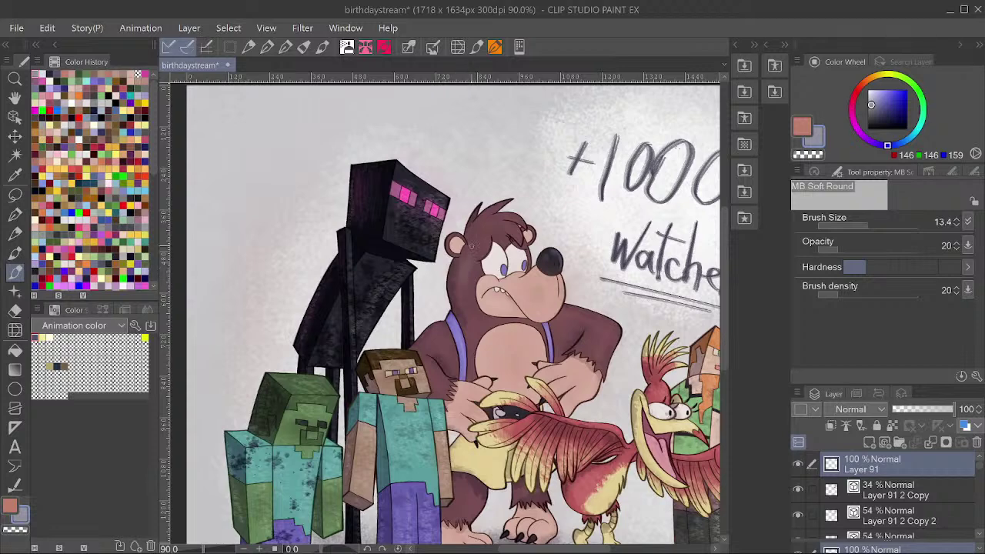
{"action": "scroll", "coordinate": [579, 213], "scroll_direction": "down", "scroll_amount": 3}
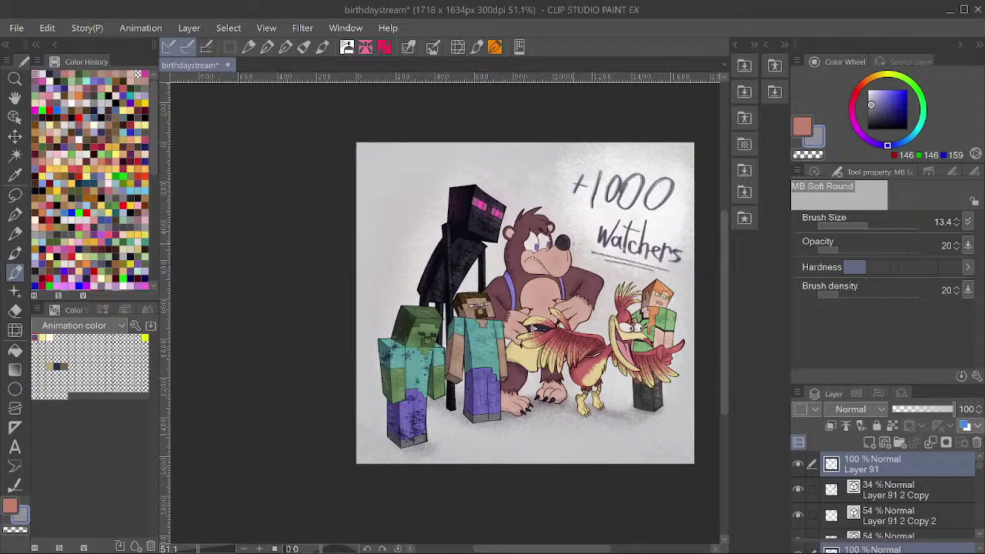
{"action": "key", "text": "alt+bracketleft"}
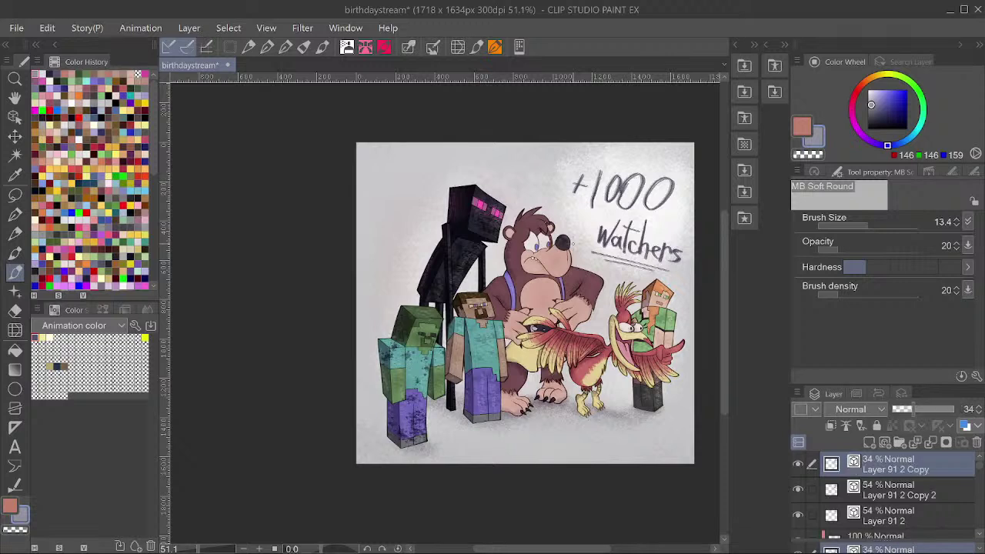
Add a new raster layer directly above the background layer, Layer 8.
{"action": "scroll", "coordinate": [357, 405], "scroll_direction": "down", "scroll_amount": 1}
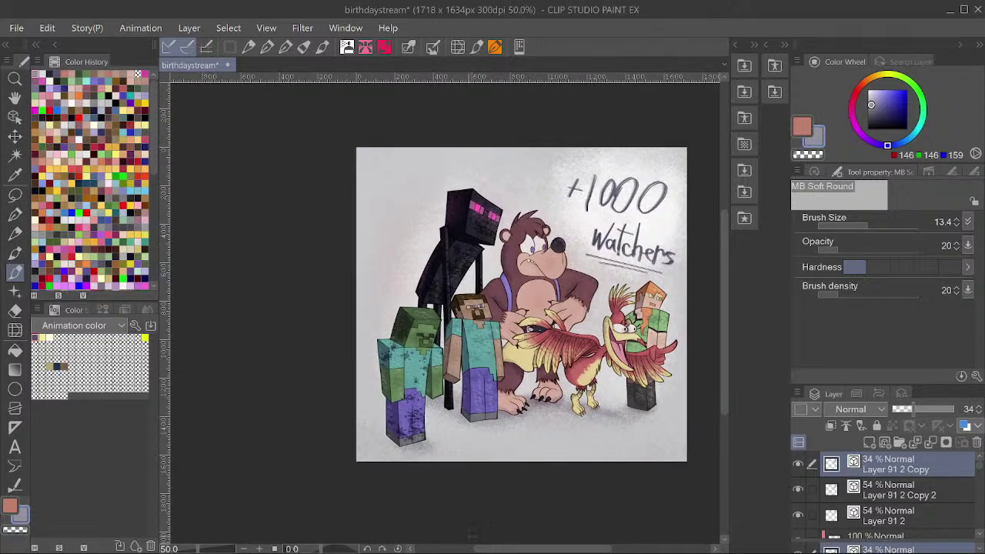
{"action": "scroll", "coordinate": [517, 383], "scroll_direction": "up", "scroll_amount": 4}
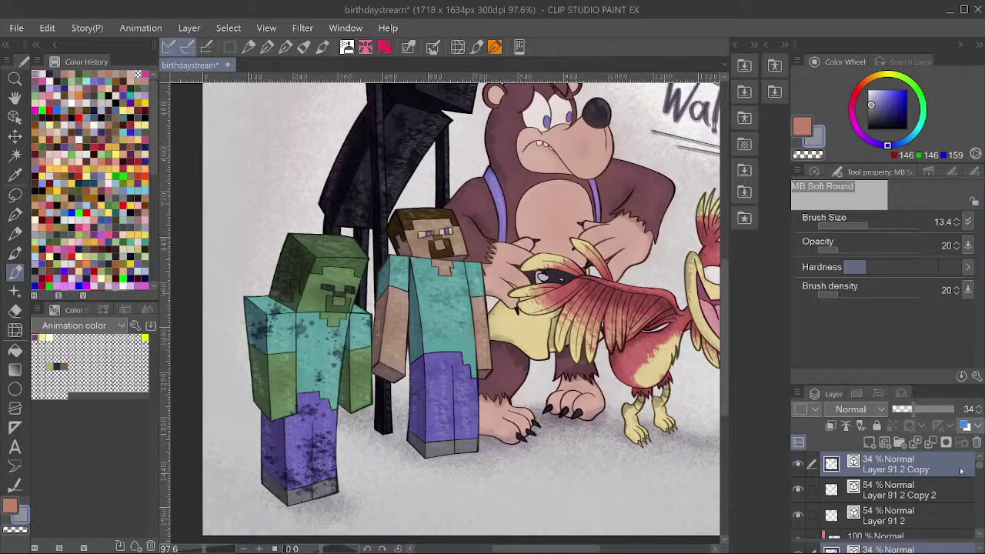
{"action": "left_click", "coordinate": [488, 451], "text": "ctrl+shift"}
{"action": "left_click", "coordinate": [502, 457], "text": "ctrl+shift"}
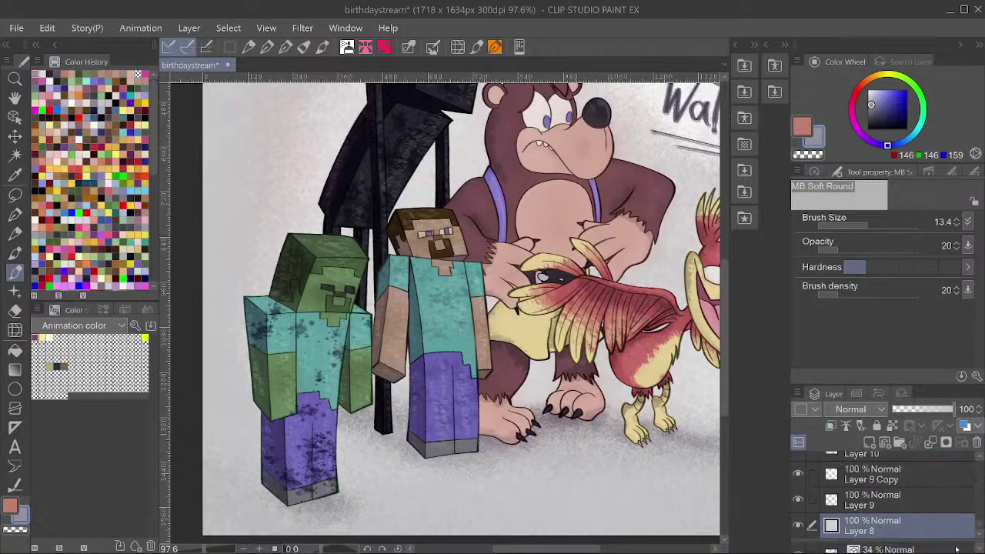
{"action": "key", "text": "ctrl+shift+n"}
Paint a muted purple (RGB 90, 81, 108) ground shadow at Steve's feet with Sampled Brush 49 15, setting the layer to Multiply.
{"action": "key", "text": "p"}
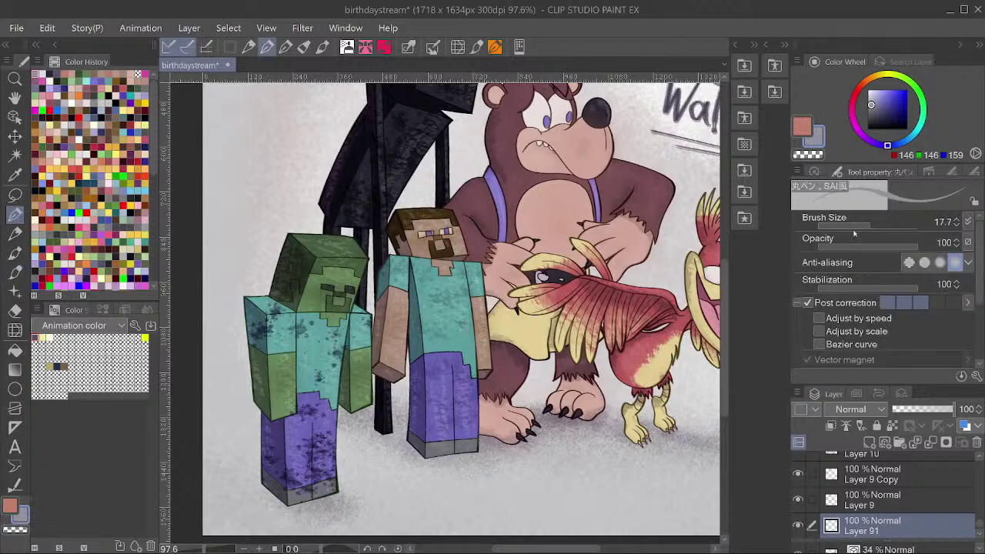
{"action": "left_click", "coordinate": [928, 171]}
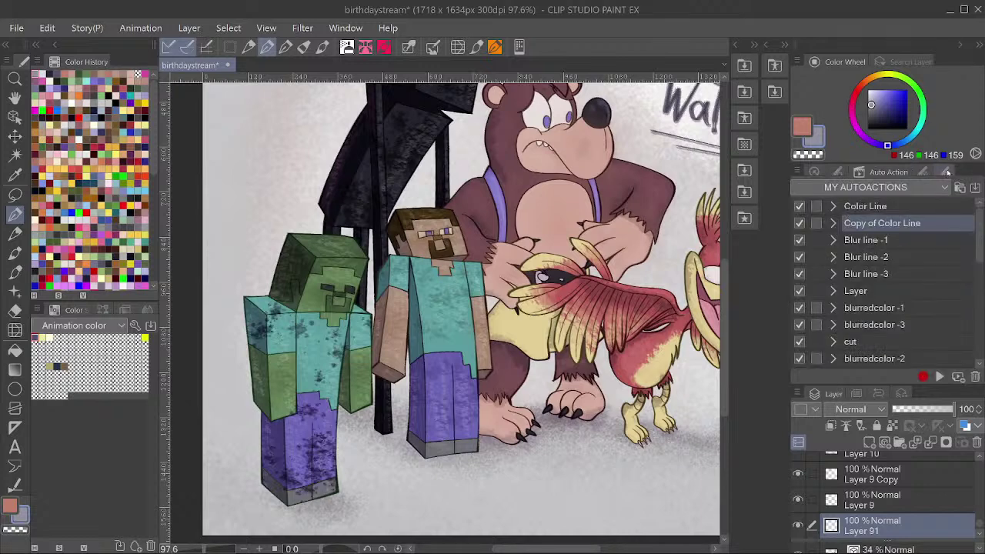
{"action": "left_click", "coordinate": [949, 172]}
{"action": "left_click", "coordinate": [869, 229]}
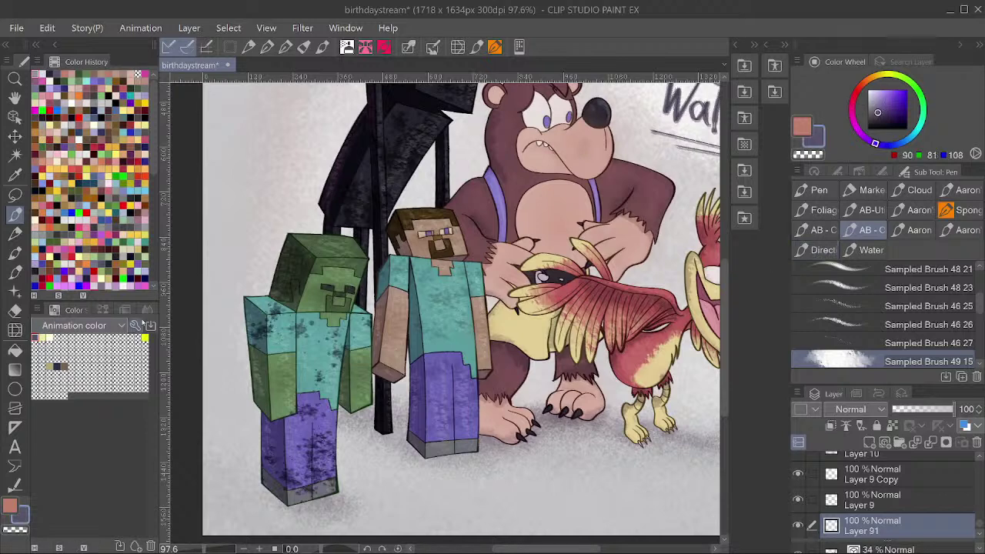
{"action": "left_click", "coordinate": [862, 408]}
{"action": "left_click", "coordinate": [841, 46]}
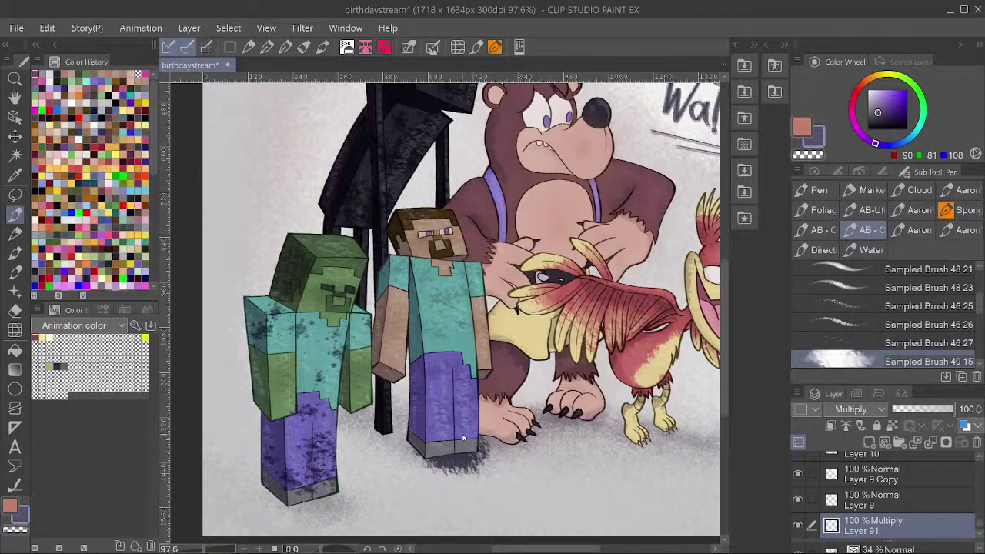
Lower the shadow layer's opacity to 27% and extend the ground shadows under the other characters' feet.
{"action": "left_click", "coordinate": [910, 409]}
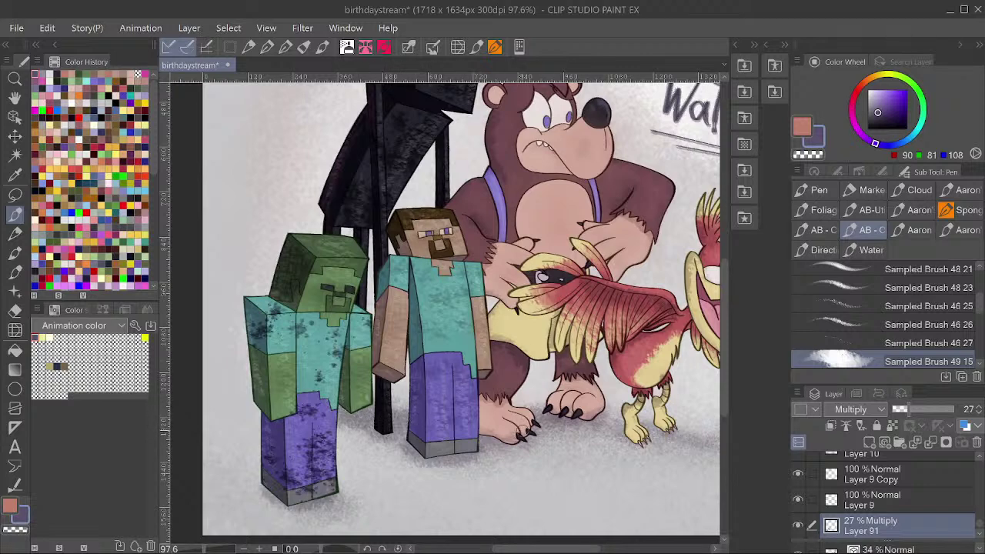
{"action": "left_click_drag", "start_coordinate": [643, 397], "coordinate": [572, 390]}
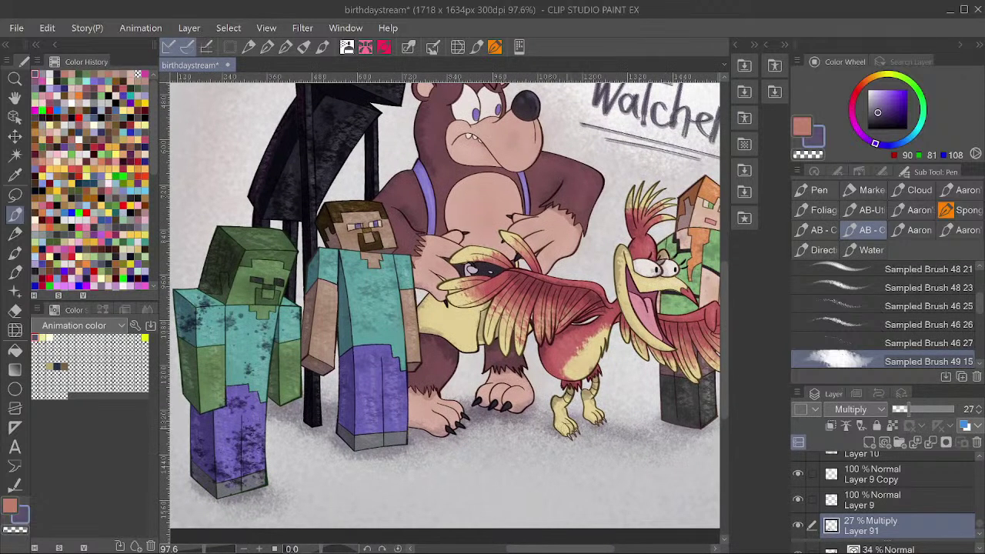
{"action": "left_click_drag", "start_coordinate": [635, 405], "coordinate": [562, 409]}
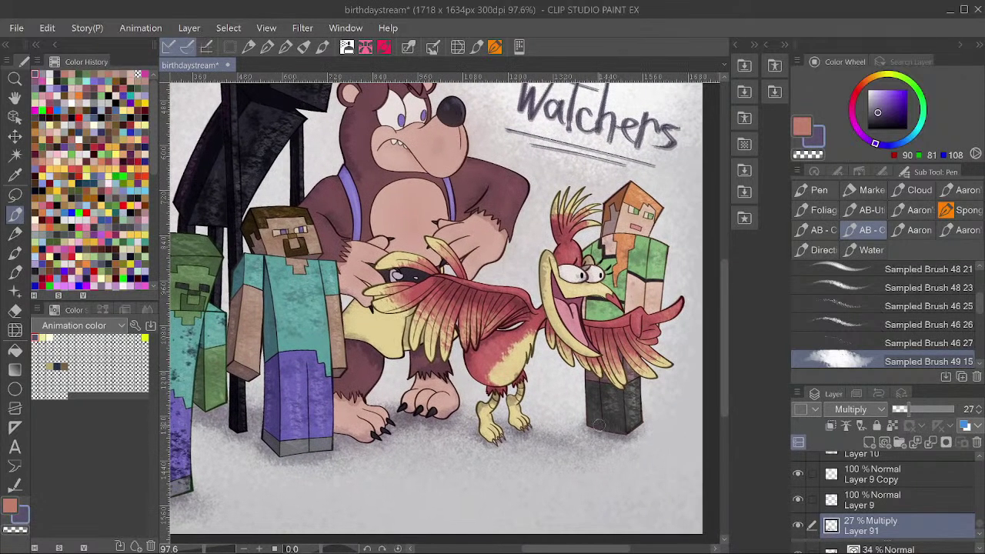
Save the birthdaystream illustration with the added ground shadows.
{"action": "scroll", "coordinate": [638, 331], "scroll_direction": "down", "scroll_amount": 5}
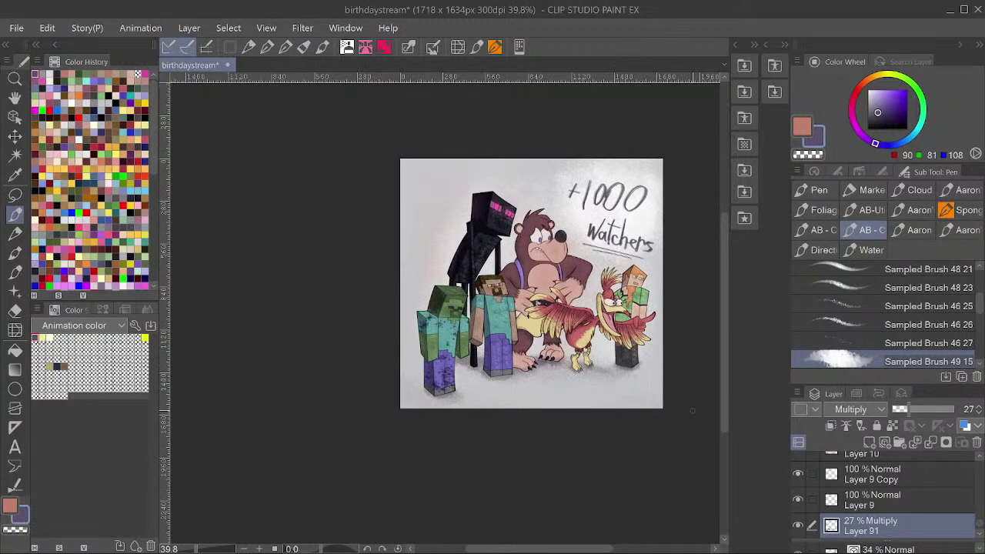
{"action": "scroll", "coordinate": [581, 365], "scroll_direction": "down", "scroll_amount": 2}
{"action": "scroll", "coordinate": [548, 289], "scroll_direction": "up", "scroll_amount": 3}
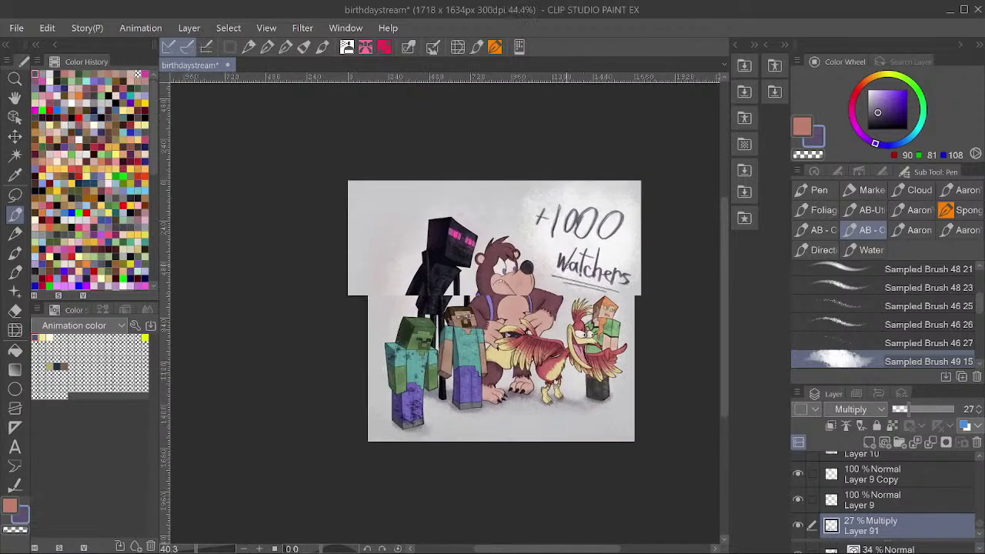
{"action": "key", "text": "ctrl+s"}
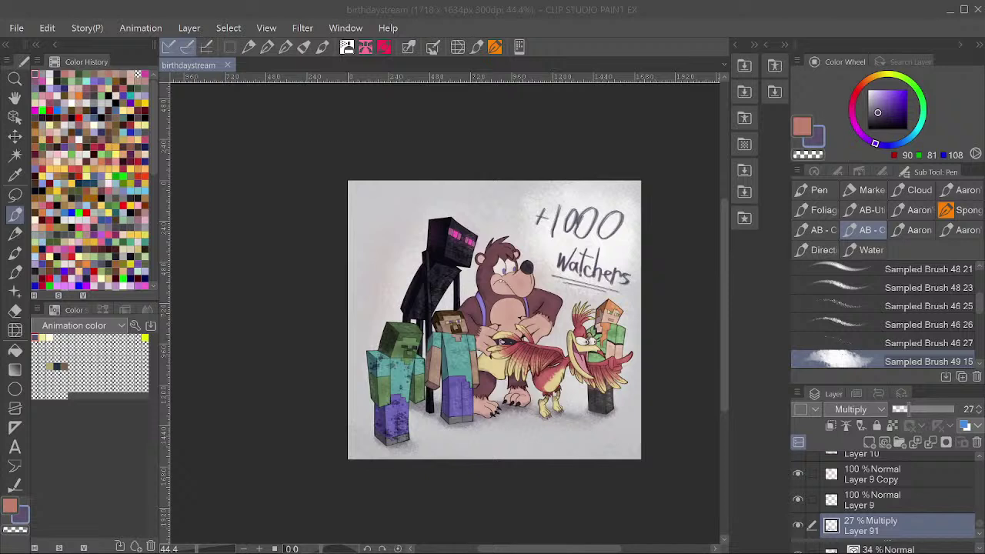
Check the illustration's values in the grayscale colour-profile preview and return to full colour.
{"action": "left_click", "coordinate": [488, 485]}
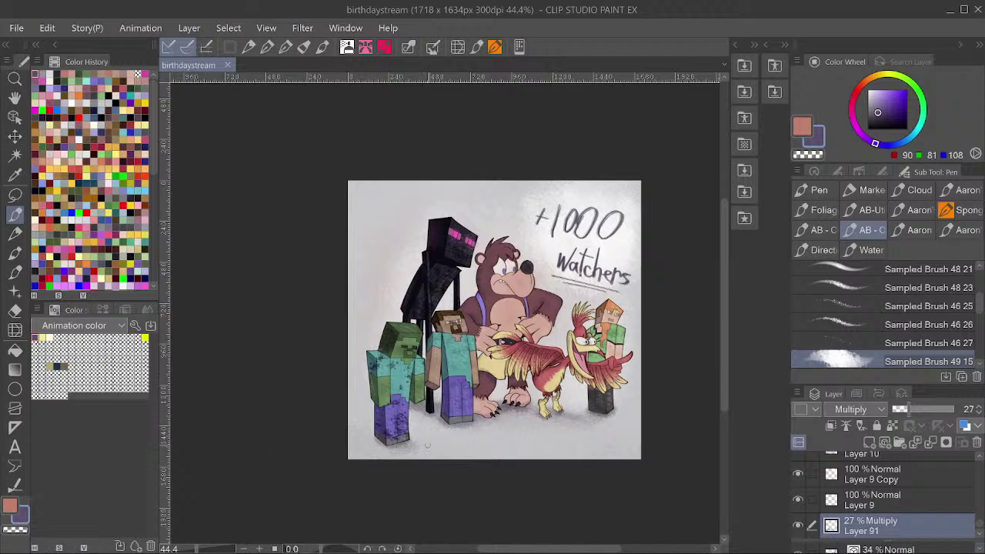
{"action": "key", "text": "shift+y"}
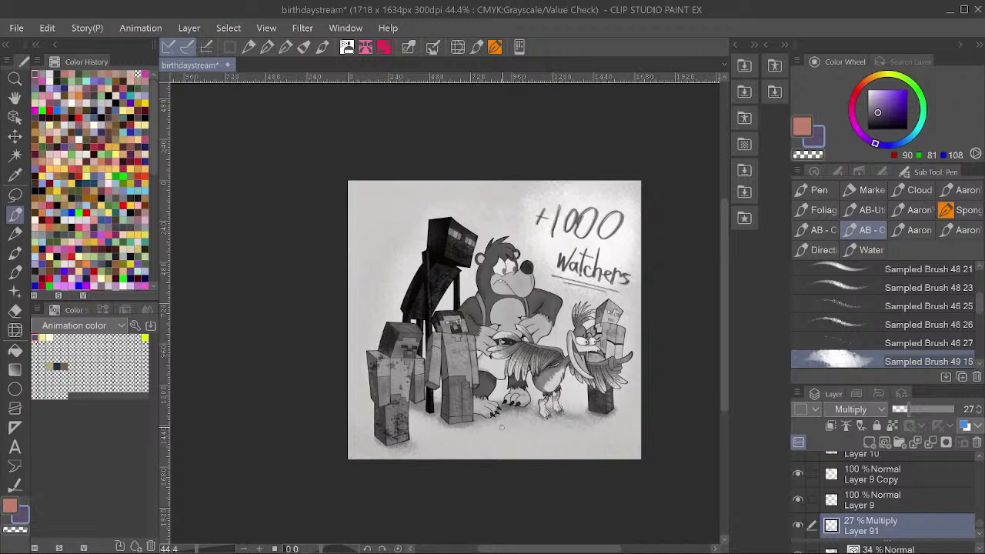
{"action": "key", "text": "ctrl+shift+g"}
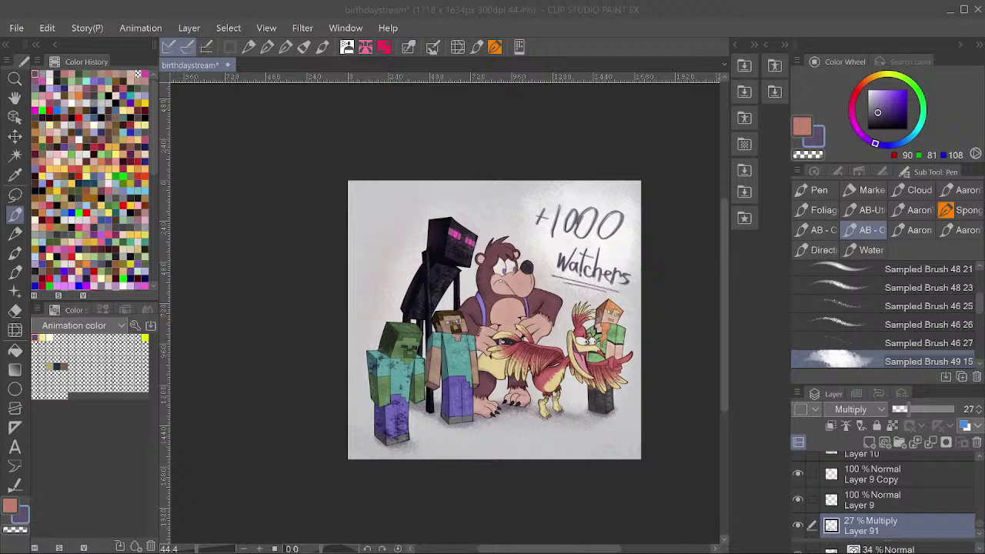
{"action": "left_click", "coordinate": [557, 10]}
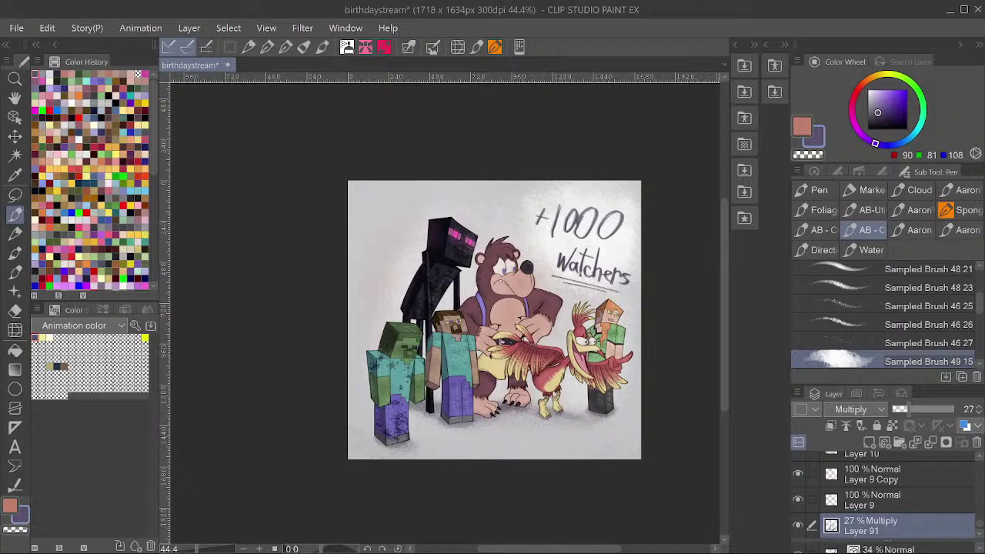
Move the three "+1000 watchers" lettering layers (Layer 91 2 and its two copies) together slightly up and to the left, and save the illustration.
{"action": "scroll", "coordinate": [934, 522], "scroll_direction": "down", "scroll_amount": 1}
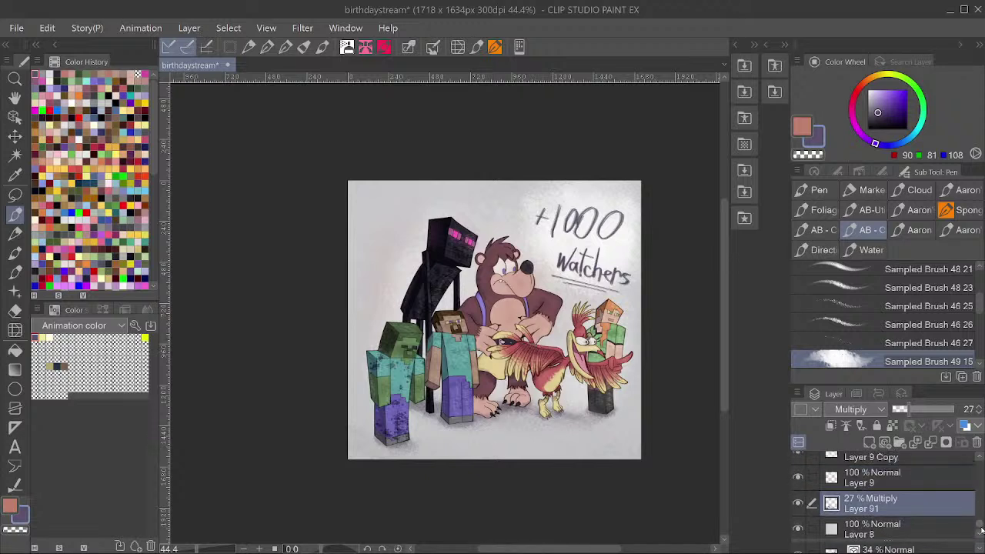
{"action": "scroll", "coordinate": [933, 508], "scroll_direction": "down", "scroll_amount": 3}
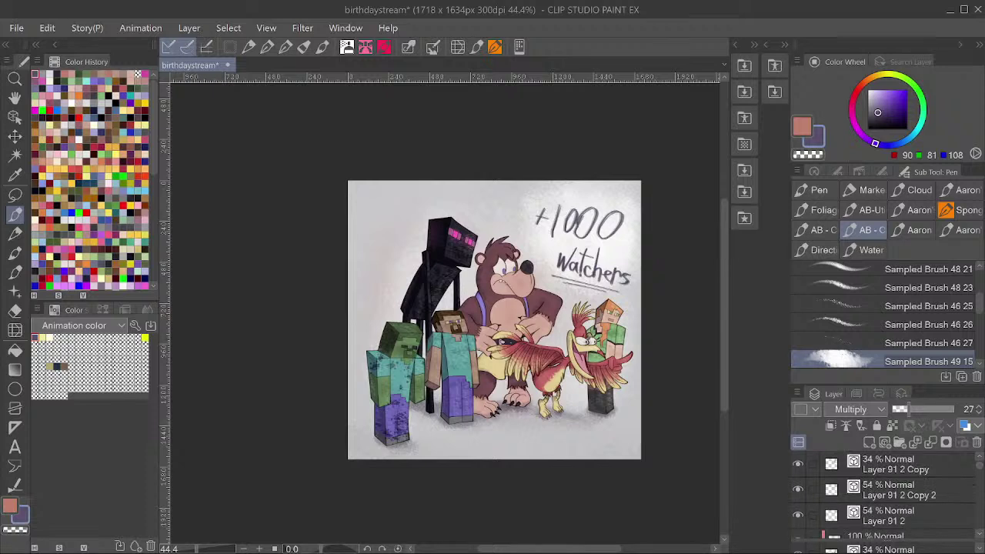
{"action": "left_click", "coordinate": [897, 471]}
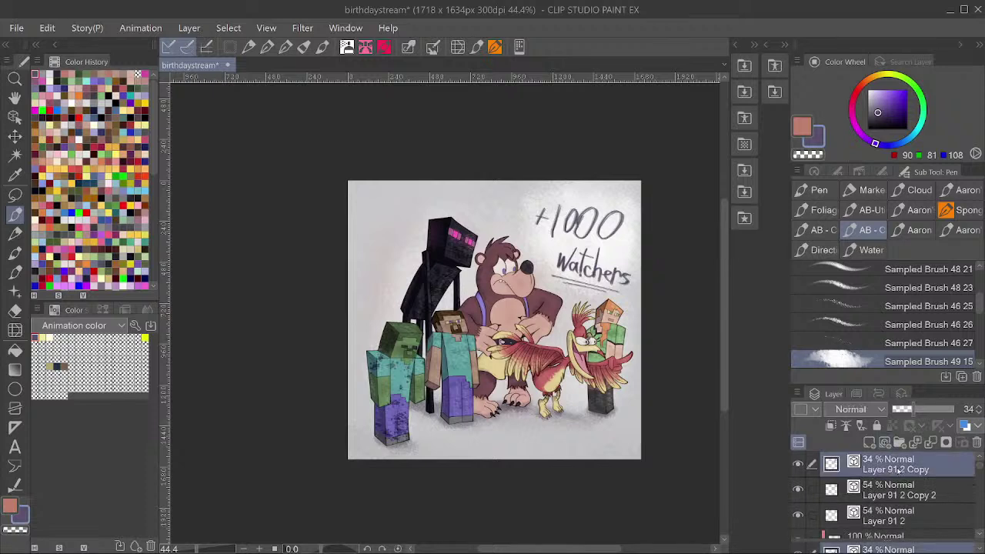
{"action": "right_click", "coordinate": [898, 470]}
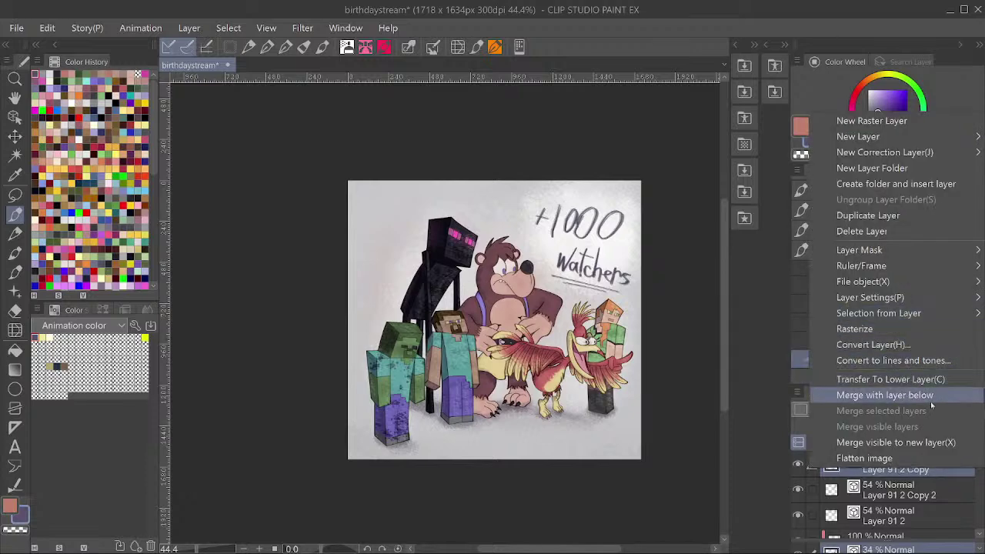
{"action": "left_click", "coordinate": [910, 513]}
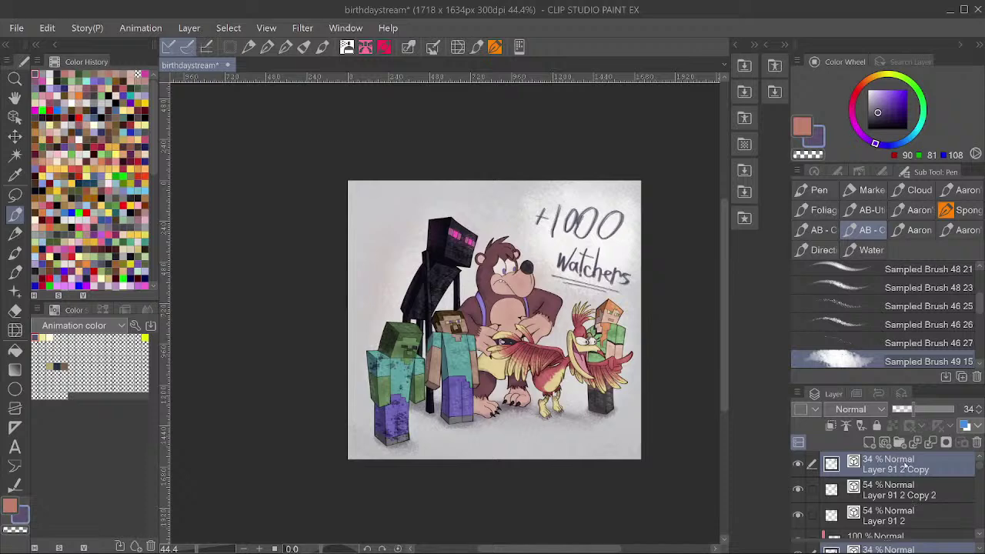
{"action": "scroll", "coordinate": [625, 296], "scroll_direction": "up", "scroll_amount": 1}
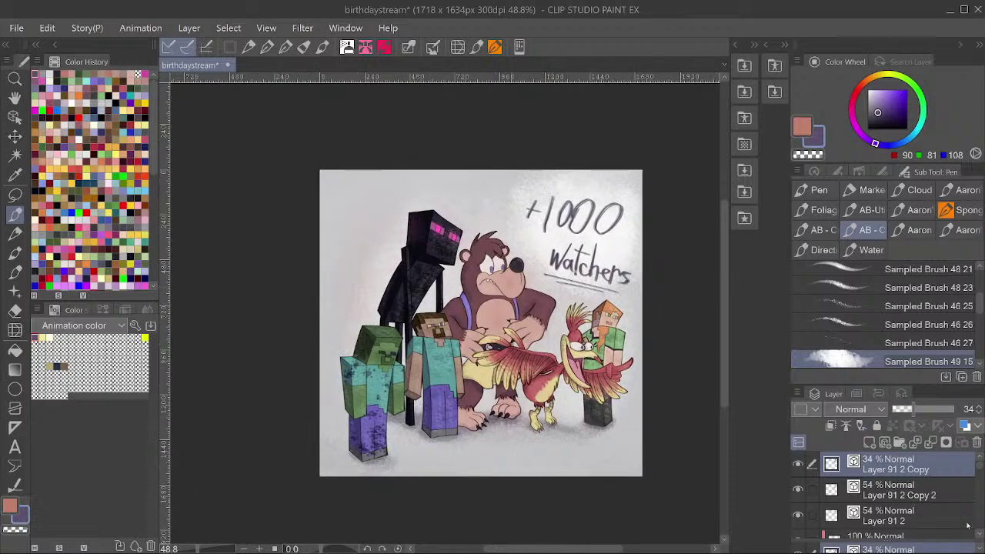
{"action": "left_click", "coordinate": [14, 136]}
{"action": "left_click_drag", "start_coordinate": [581, 228], "coordinate": [574, 216]}
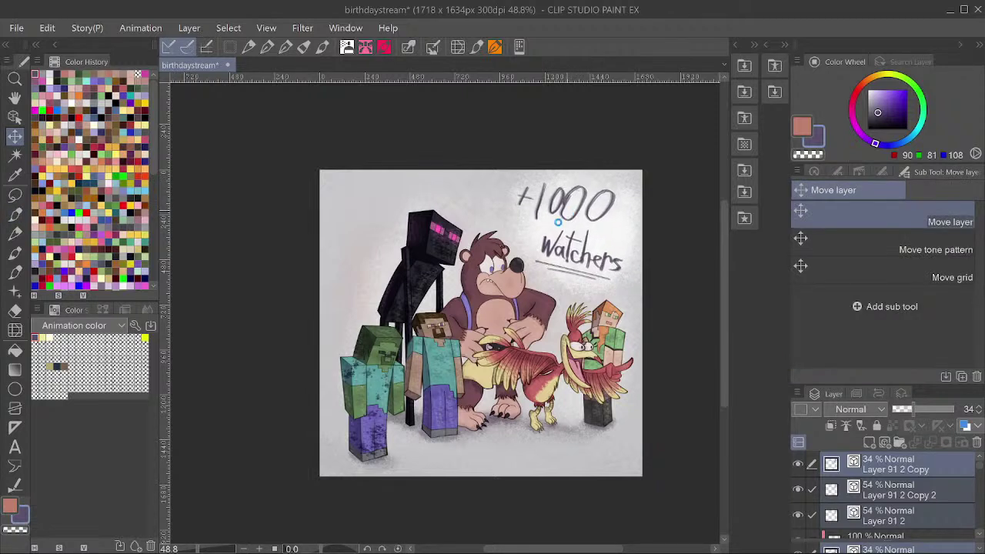
{"action": "key", "text": "ctrl+s"}
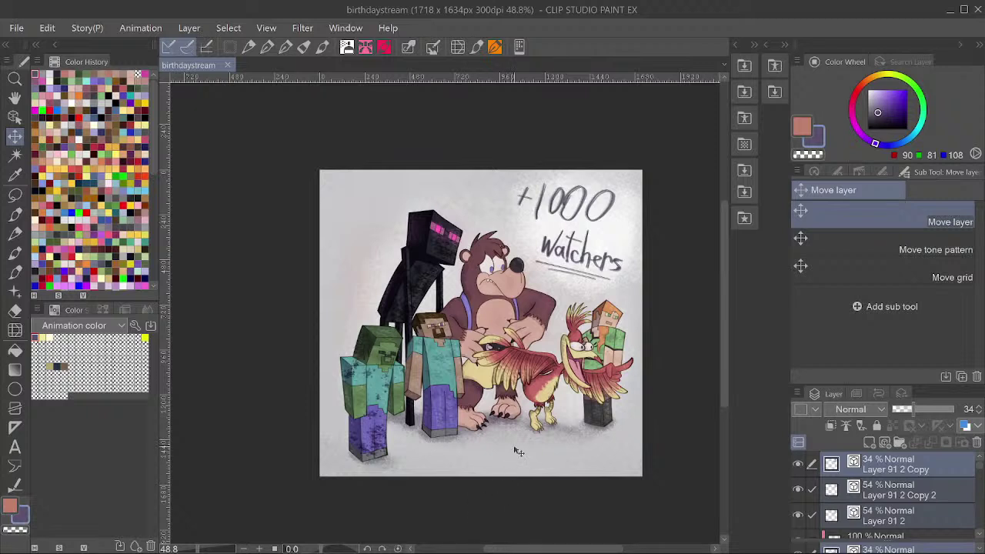
{"action": "scroll", "coordinate": [517, 452], "scroll_direction": "down", "scroll_amount": 1}
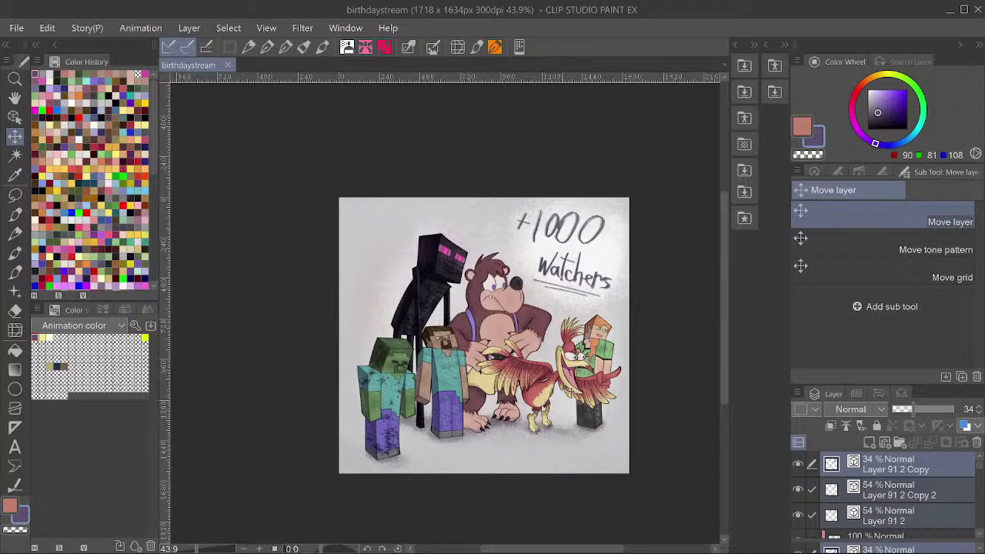
{"action": "scroll", "coordinate": [554, 377], "scroll_direction": "up", "scroll_amount": 2}
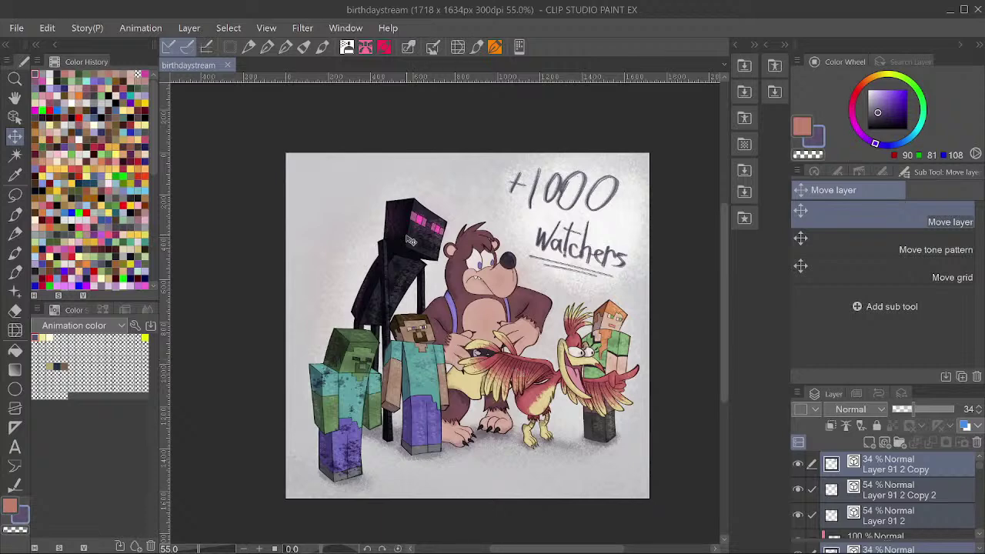
{"action": "scroll", "coordinate": [508, 380], "scroll_direction": "down", "scroll_amount": 1}
{"action": "scroll", "coordinate": [518, 428], "scroll_direction": "up", "scroll_amount": 2}
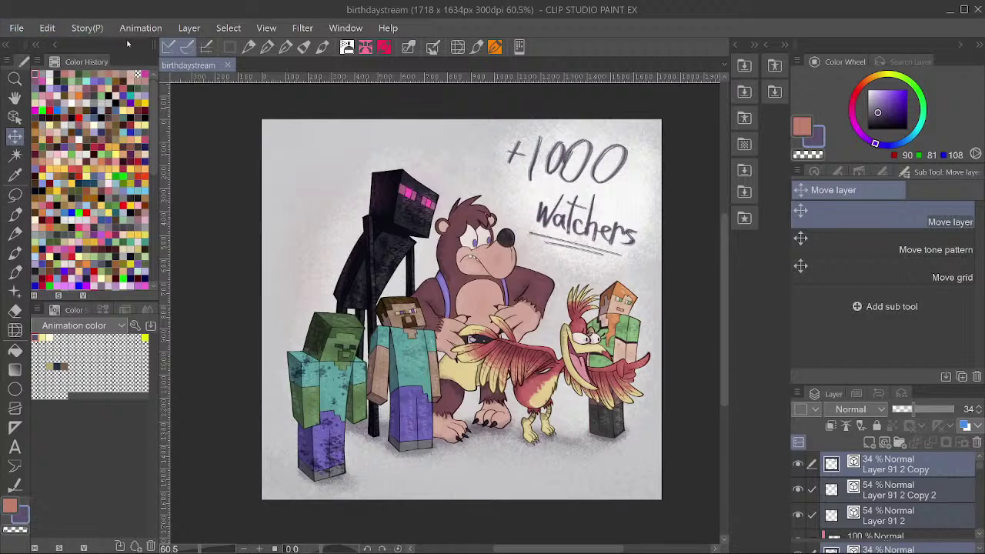
{"action": "scroll", "coordinate": [486, 245], "scroll_direction": "up", "scroll_amount": 1}
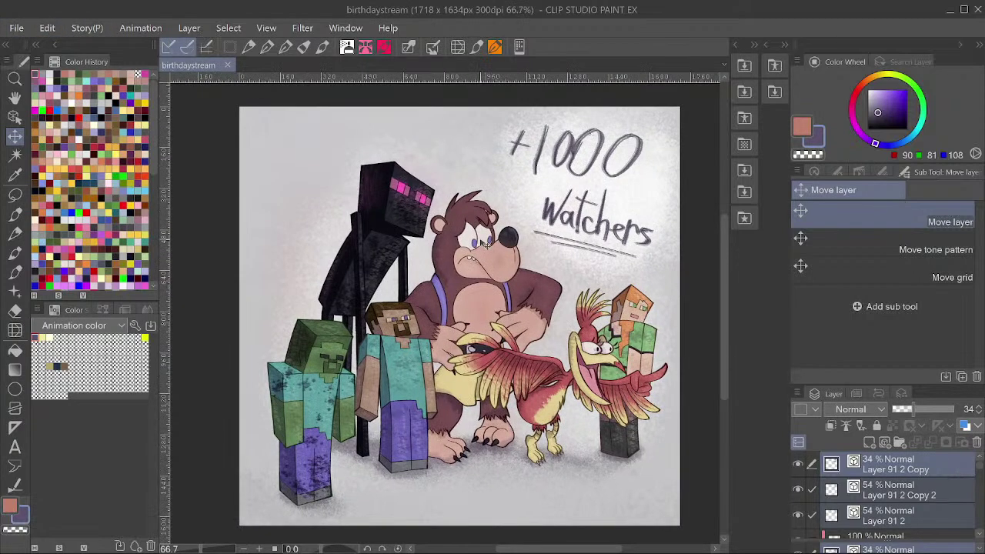